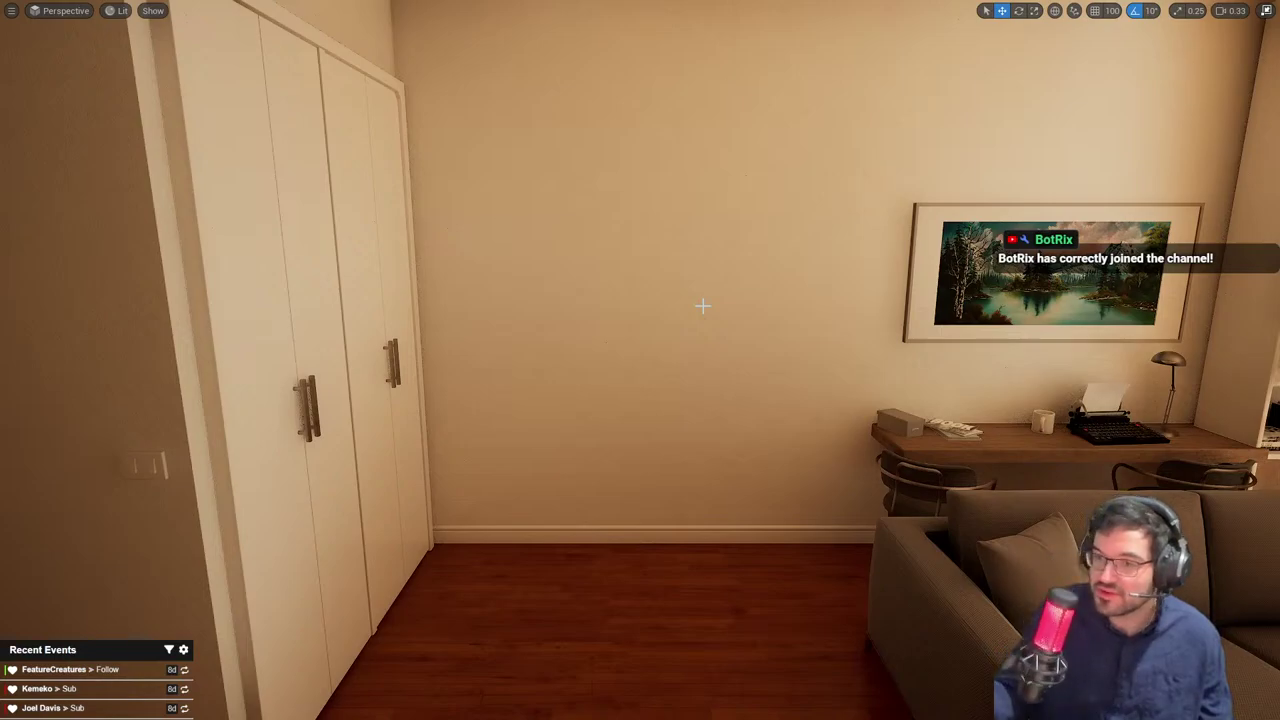
Look over the furniture, walls and floor layout of the apartment's living room
right_click_drag(504, 371, 536, 388)
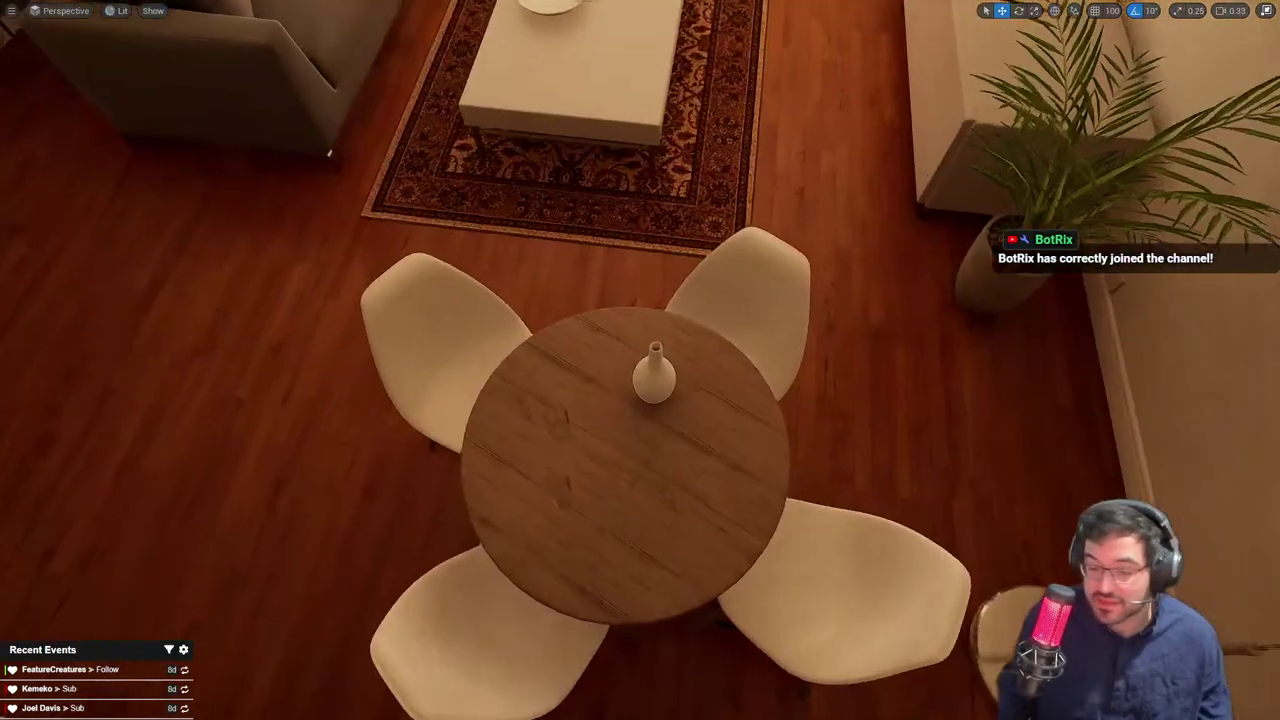
left_click(611, 451)
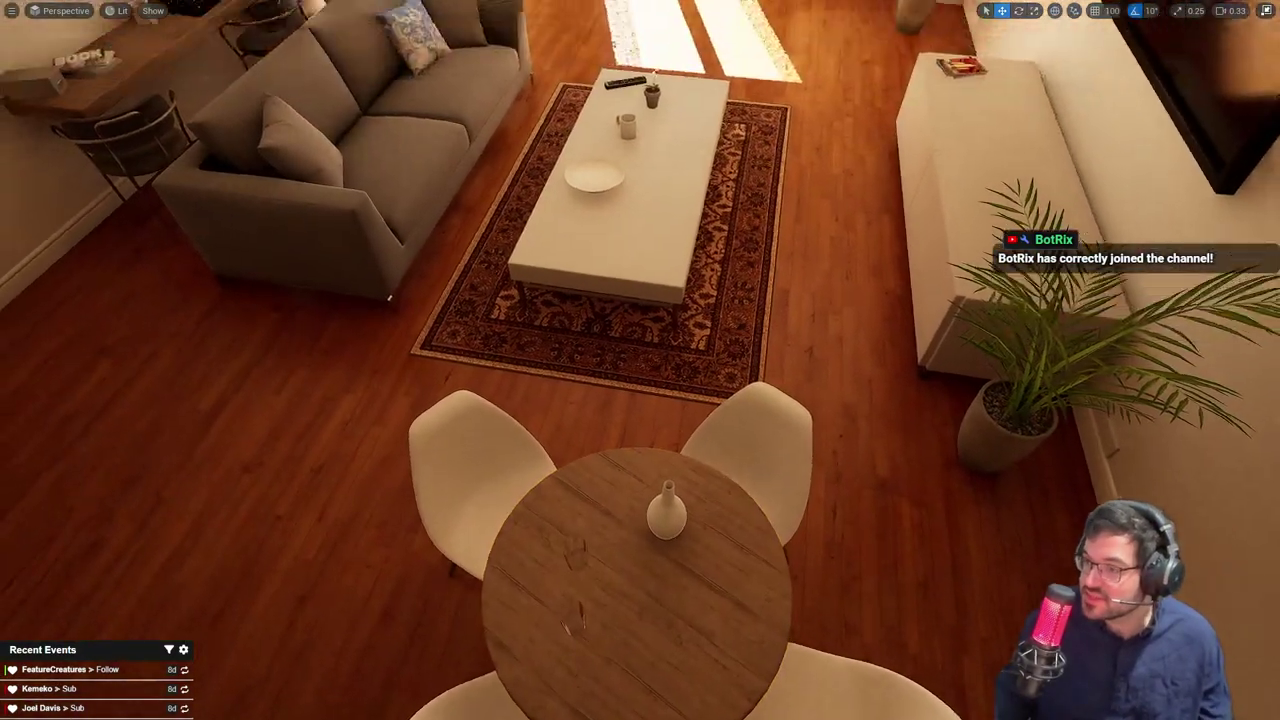
key("w")
right_click_drag(557, 471, 585, 385)
scroll(557, 471, "down", 1)
right_click_drag(537, 486, 544, 410)
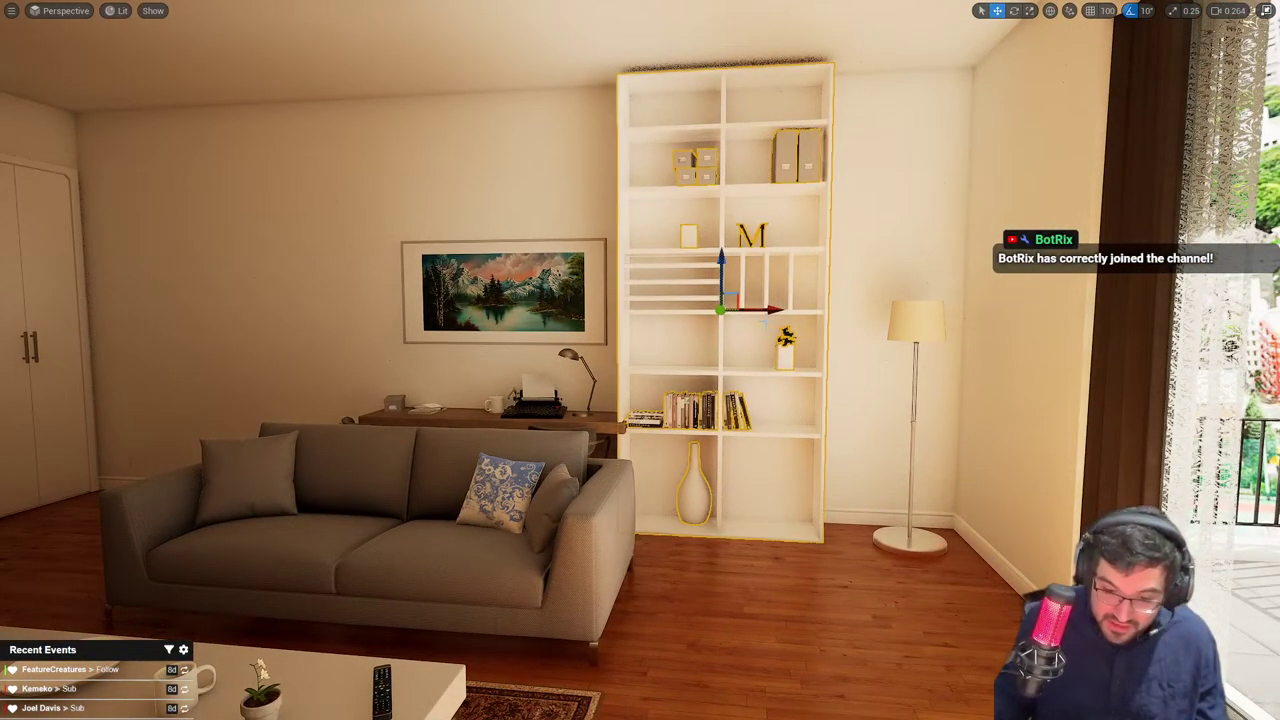
Slide the bookshelf along the wall away from the desk and deselect it
left_click_drag(764, 321, 794, 321)
right_click_drag(850, 257, 1160, 255)
right_click_drag(768, 332, 600, 332)
key("Delete")
left_click(760, 334)
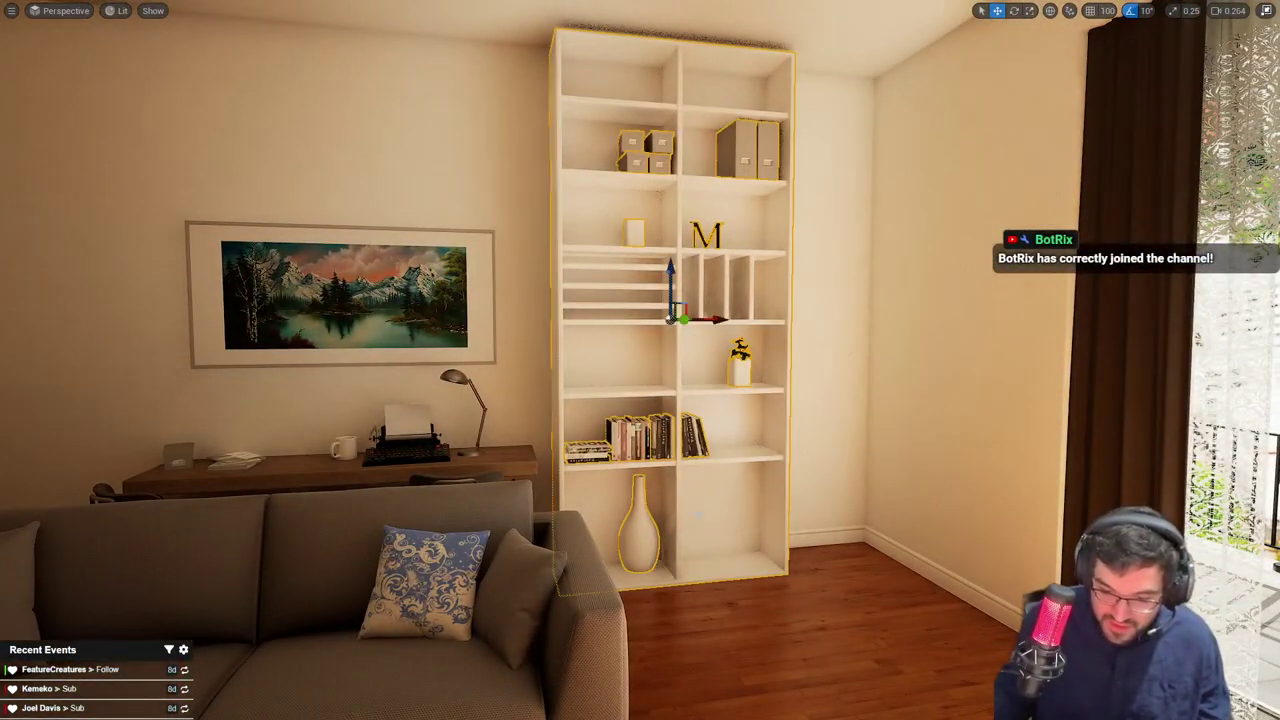
left_click_drag(712, 321, 758, 321)
right_click_drag(760, 322, 900, 420)
right_click_drag(790, 365, 560, 338)
left_click(781, 383)
right_click_drag(781, 383, 571, 323)
key("Escape")
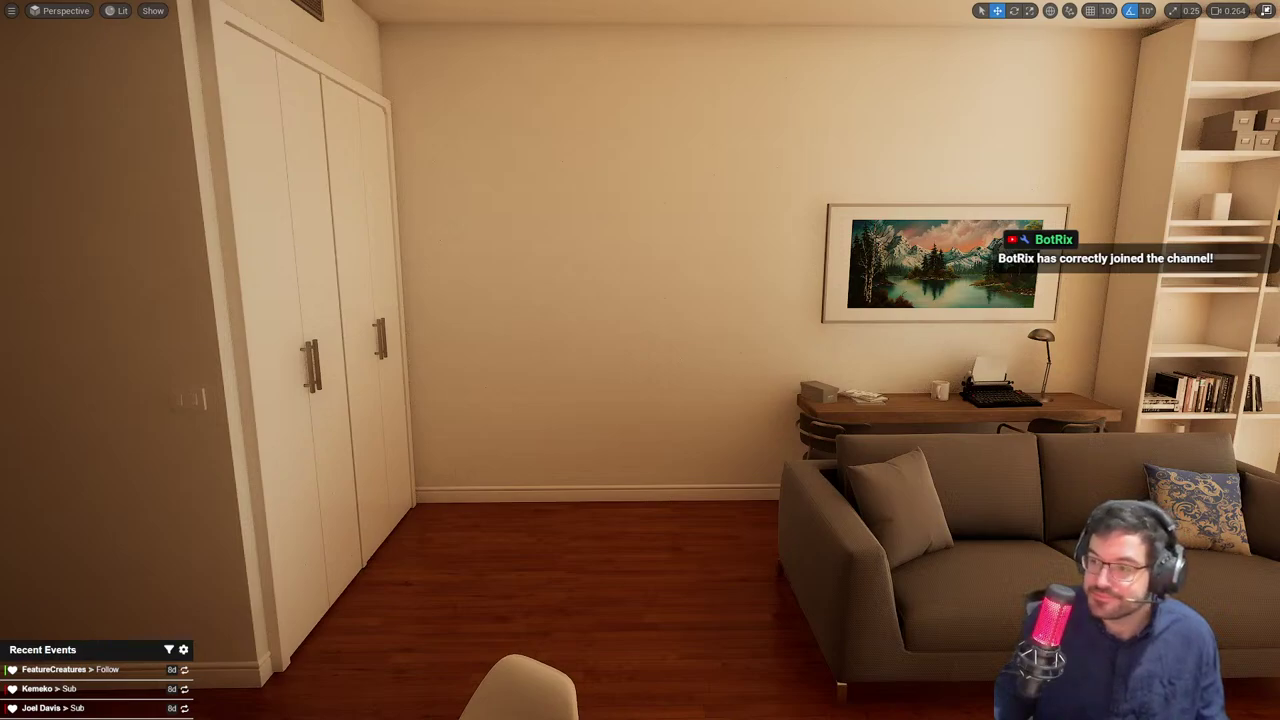
Switch to Blender and delete the default cube, camera and light from the new scene
key("alt+Tab")
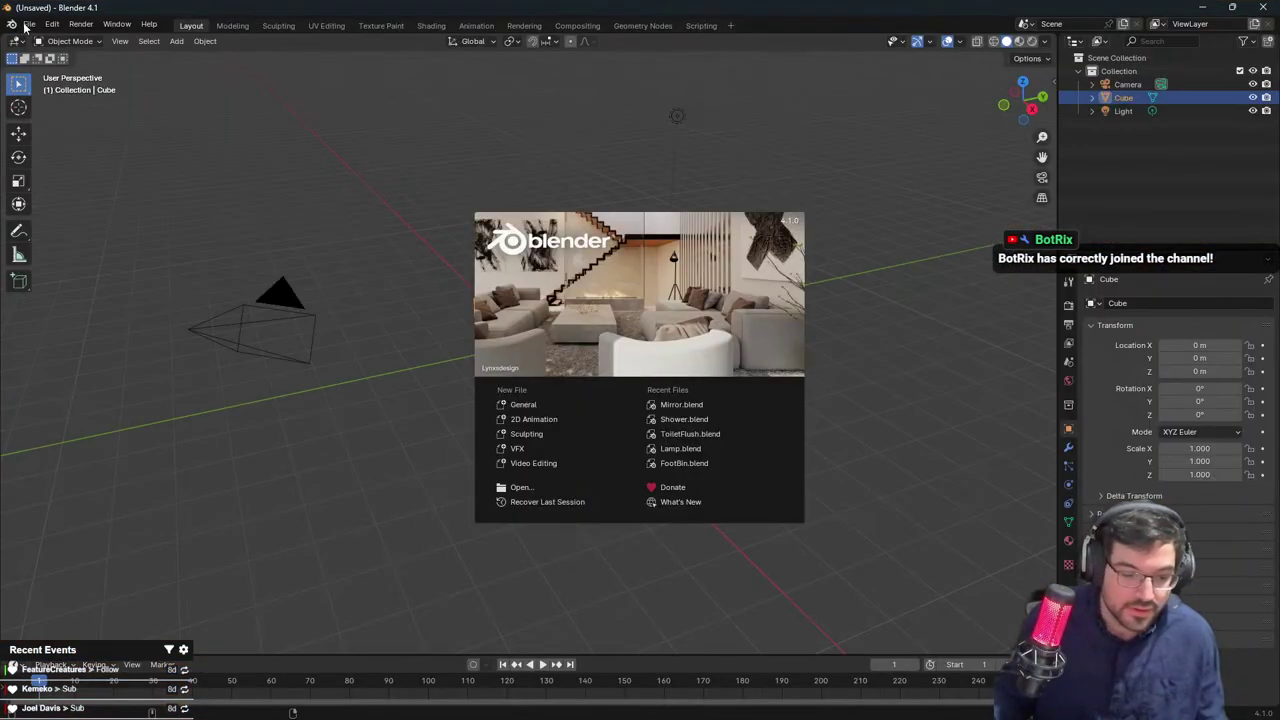
left_click(35, 29)
left_click(31, 28)
left_click_drag(282, 106, 368, 182)
key("a")
key("Delete")
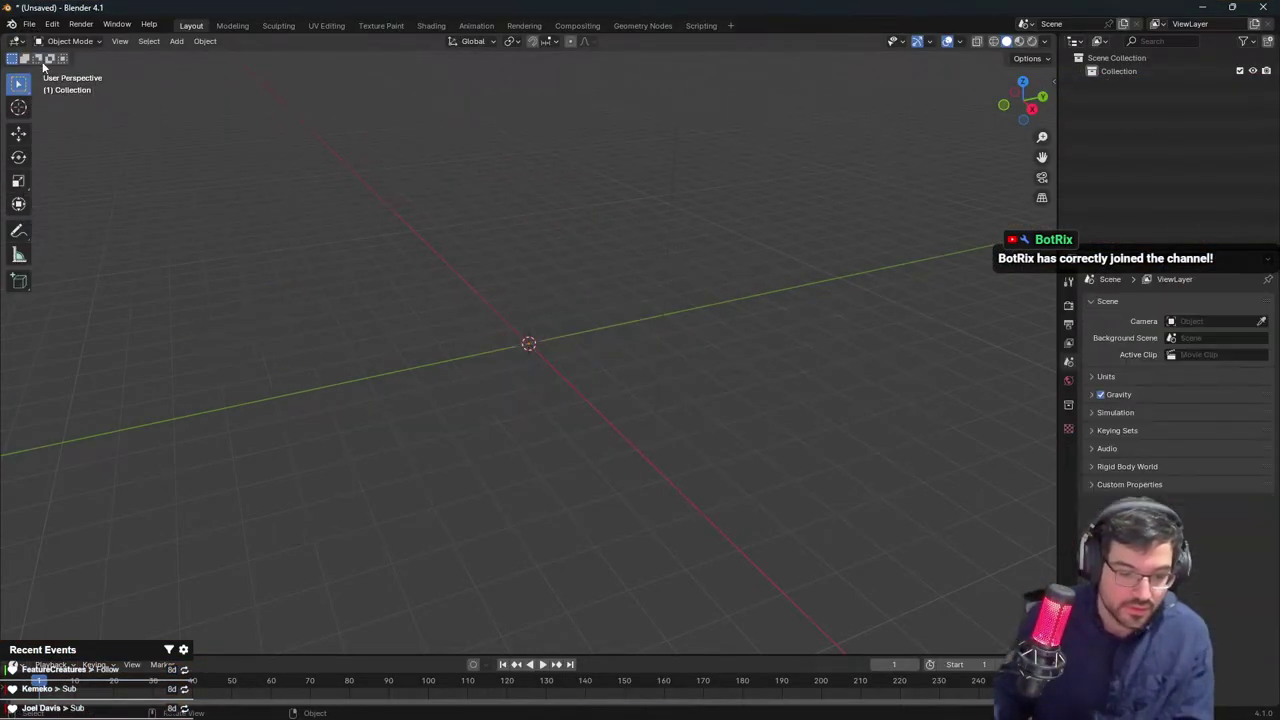
Import the FBX_Walls apartment model from an FBX file
left_click(29, 23)
mouse_move(125, 216)
left_click(193, 334)
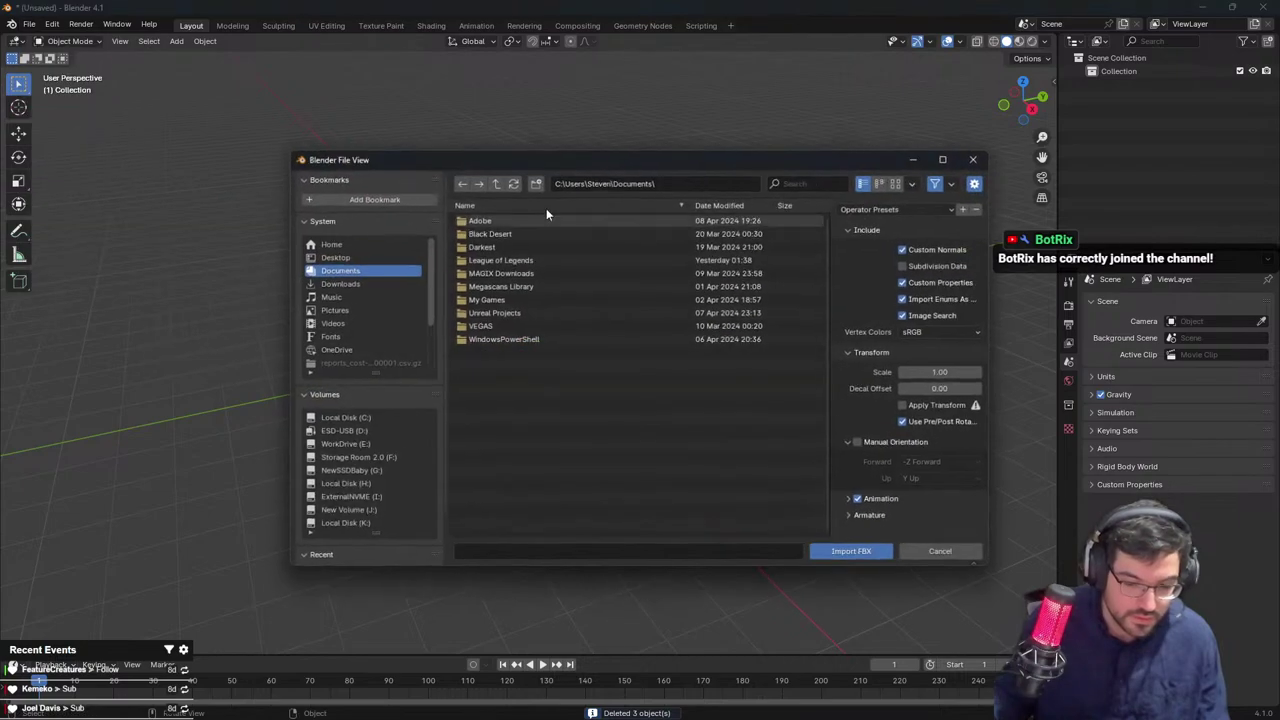
key("Escape")
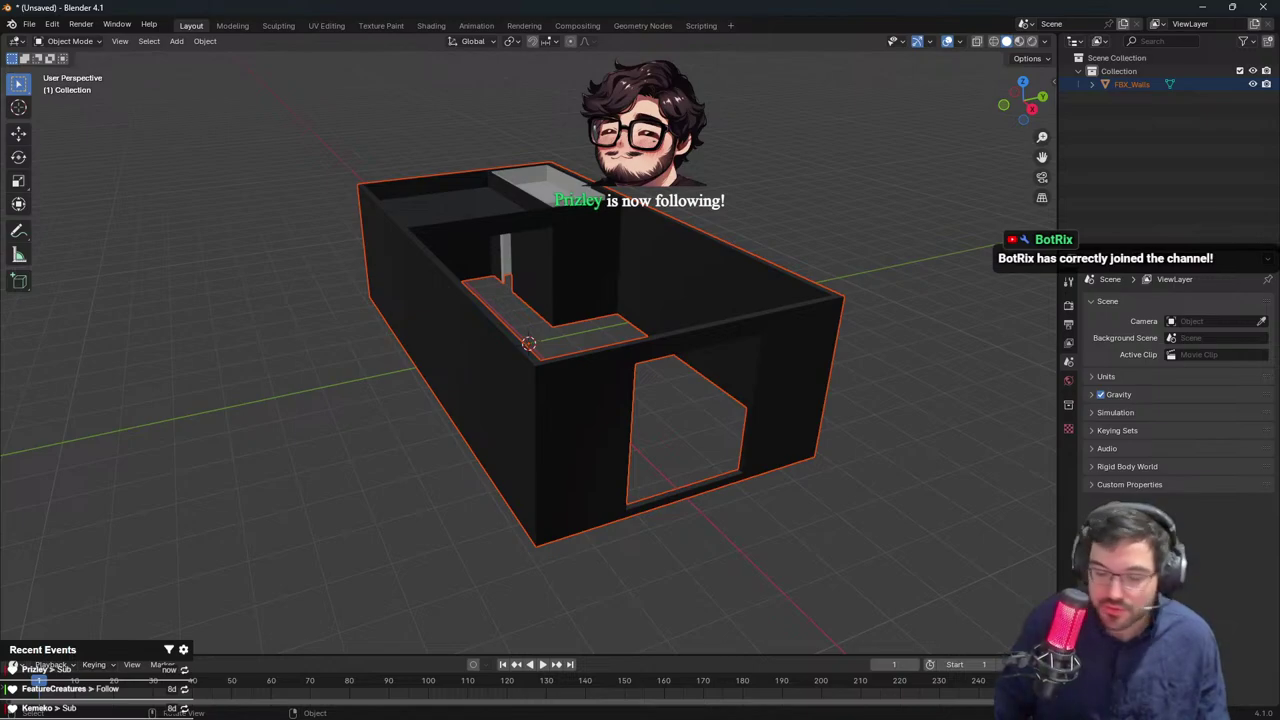
Select the imported FBX_Walls object and enter Edit Mode on its mesh
middle_click_drag(406, 367, 479, 399)
left_click(531, 309)
scroll(533, 313, "up", 4)
key("g")
right_click(282, 395)
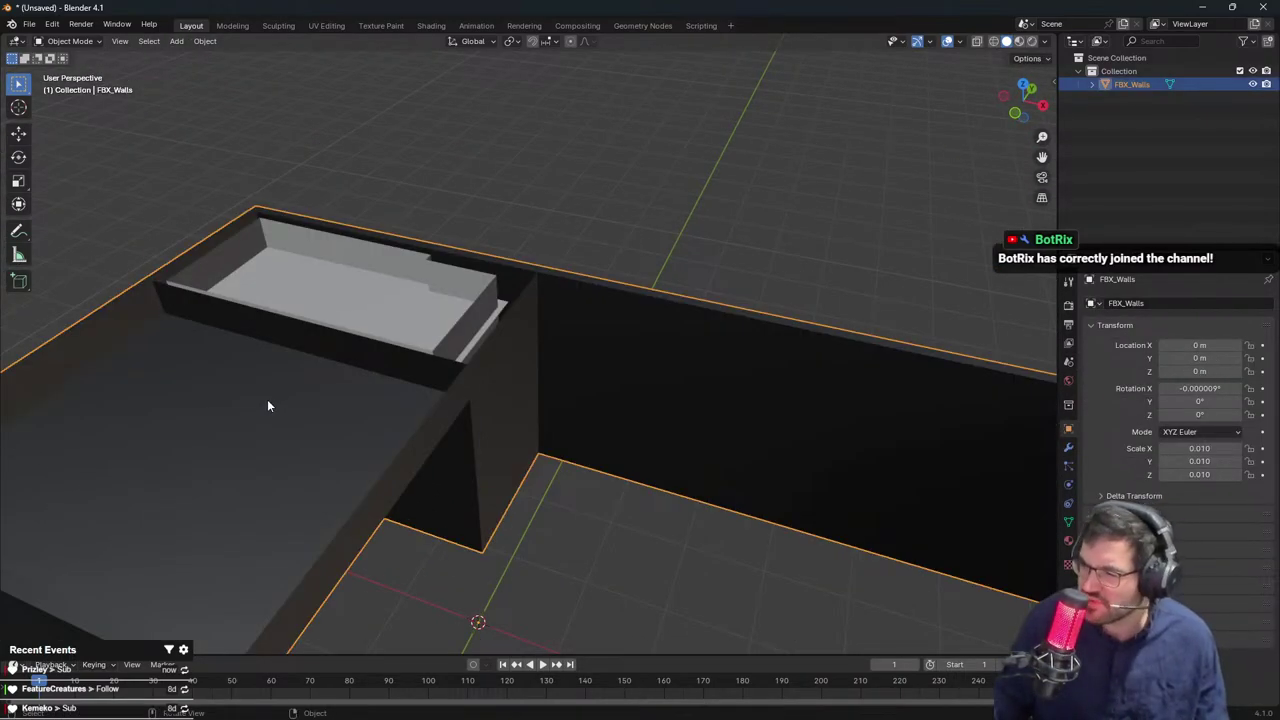
middle_click_drag(267, 405, 630, 280)
scroll(413, 385, "down", 1)
scroll(537, 262, "up", 1)
scroll(532, 380, "up", 3)
key("Tab")
scroll(640, 275, "up", 1)
Try to add a horizontal loop cut around the interior of the long wall
key("ctrl+r")
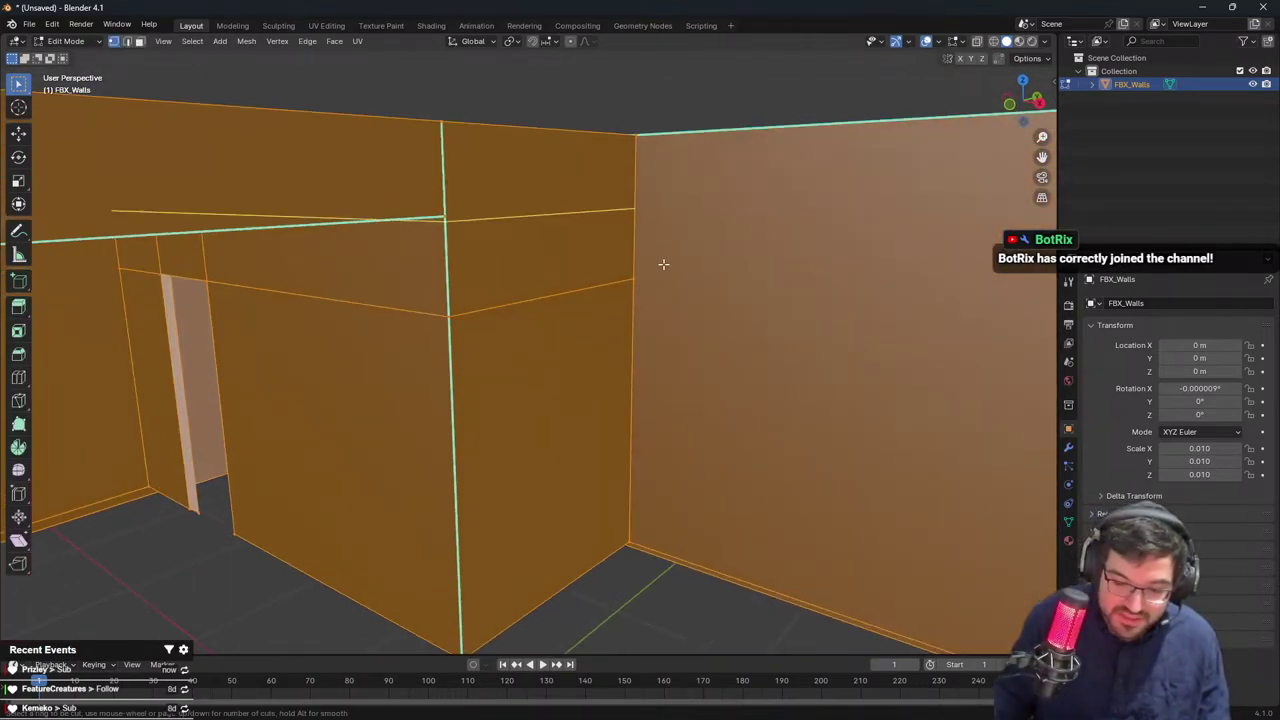
key("Escape")
scroll(665, 296, "down", 4)
middle_click_drag(705, 315, 779, 347)
middle_click_drag(779, 347, 669, 360, "shift")
key("ctrl+r")
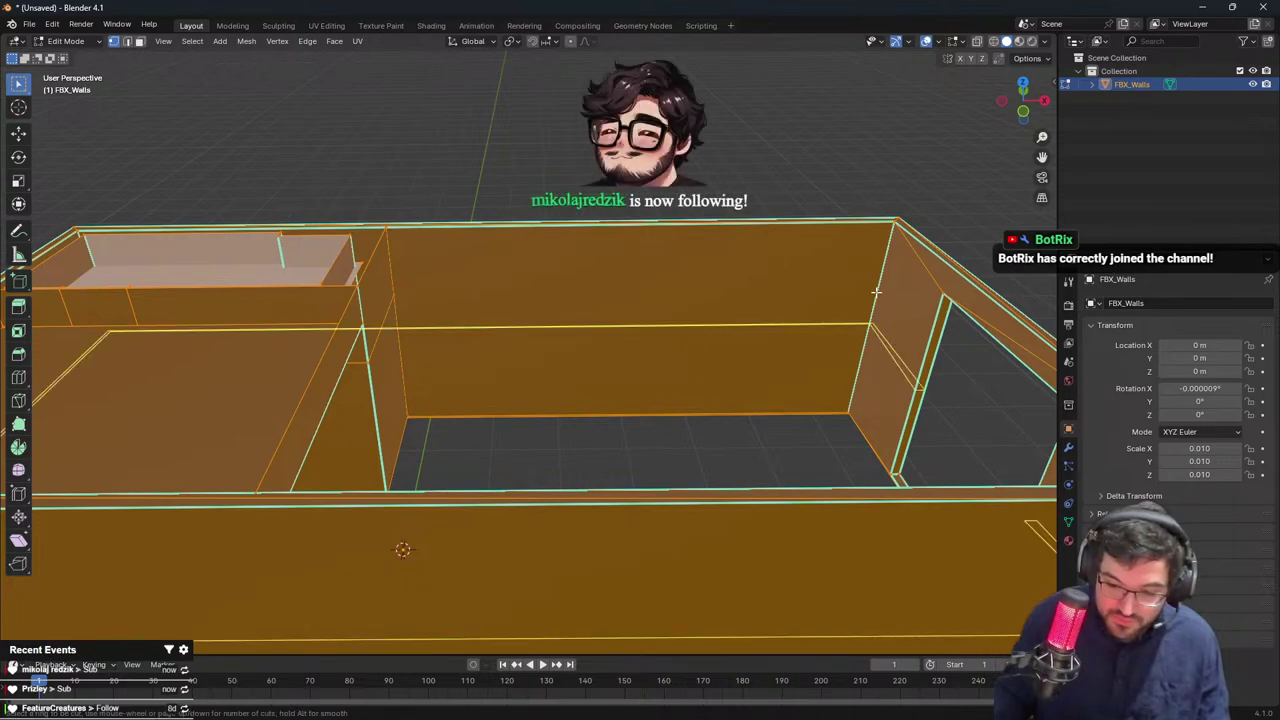
key("Escape")
Try a horizontal knife cut across the long wall from the partition's seam to the opposite corner edge
middle_click_drag(841, 308, 551, 309, "shift")
scroll(691, 321, "down", 4)
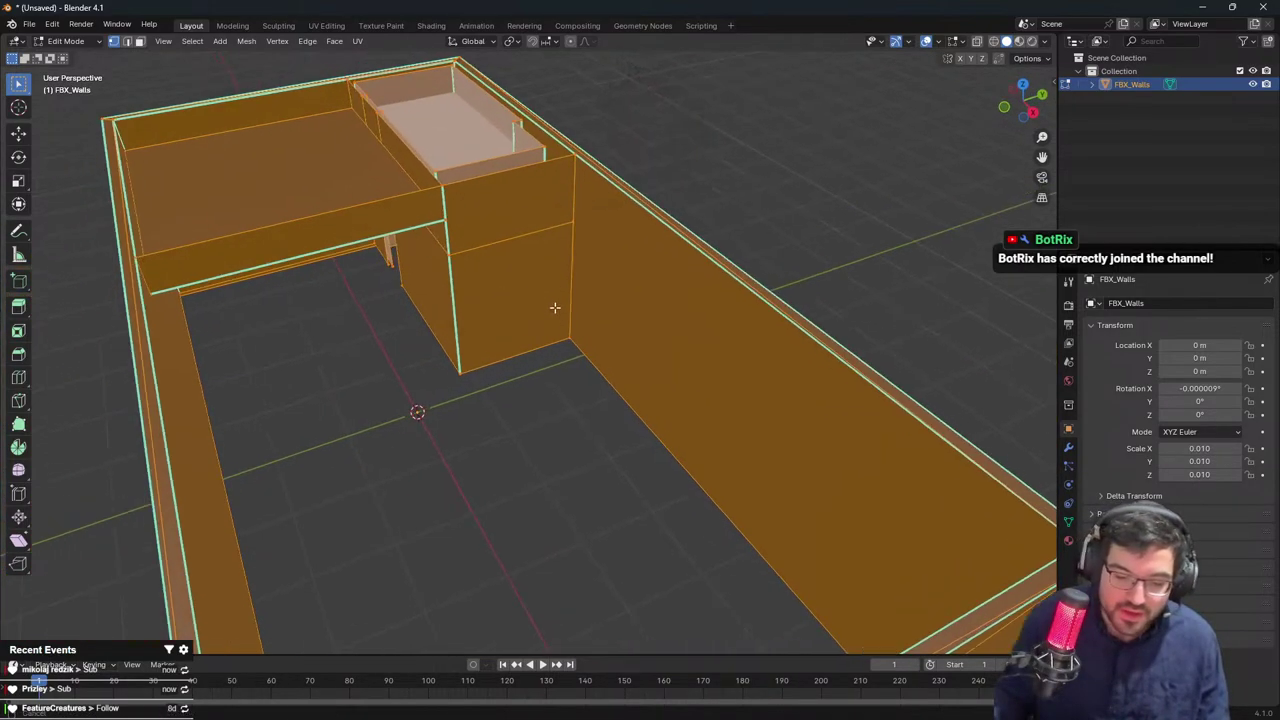
scroll(551, 309, "up", 5)
middle_click_drag(466, 314, 732, 338)
scroll(402, 455, "down", 3)
scroll(540, 232, "down", 3)
middle_click_drag(525, 346, 603, 386)
scroll(603, 386, "up", 4)
middle_click_drag(698, 312, 753, 345)
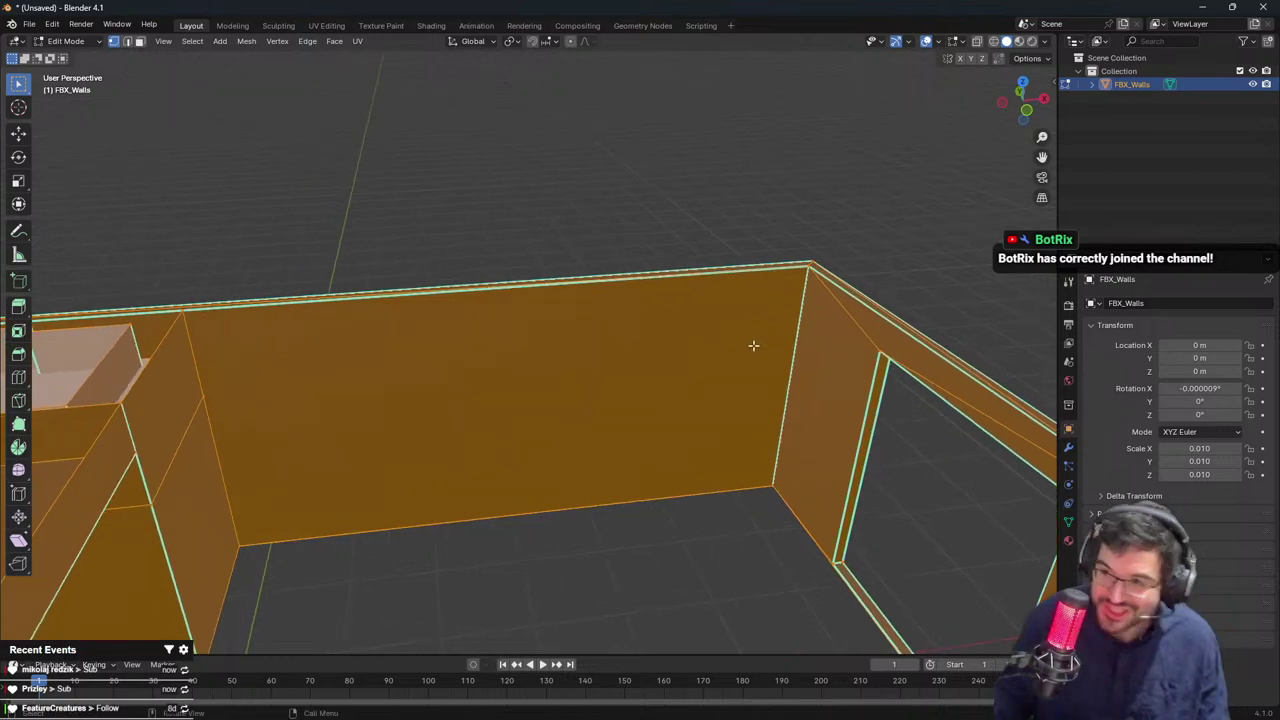
key("k")
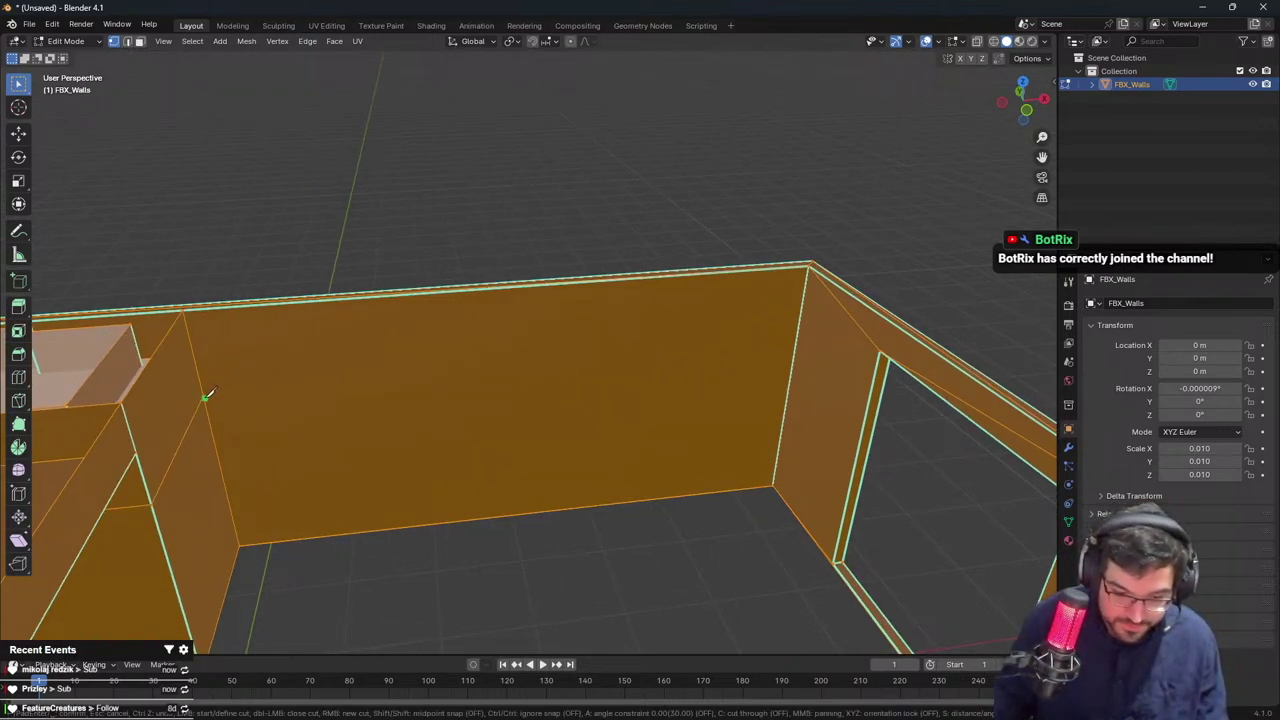
left_click(204, 396)
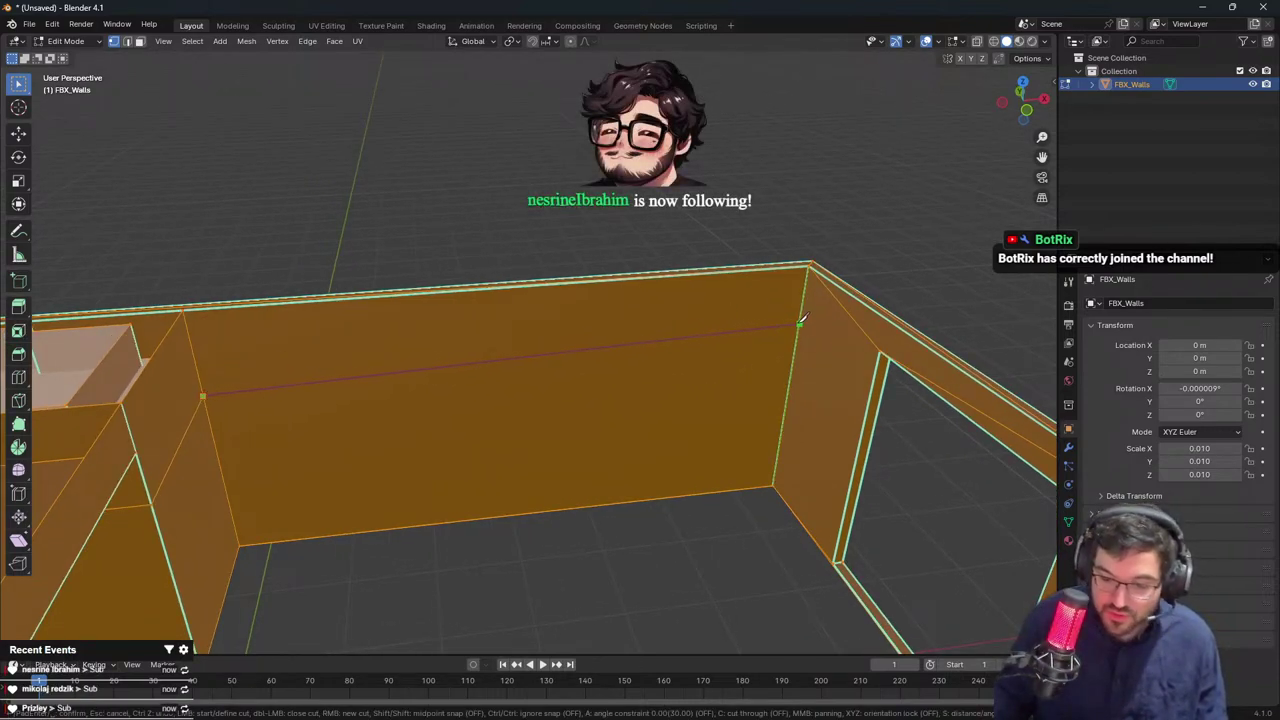
key("Return")
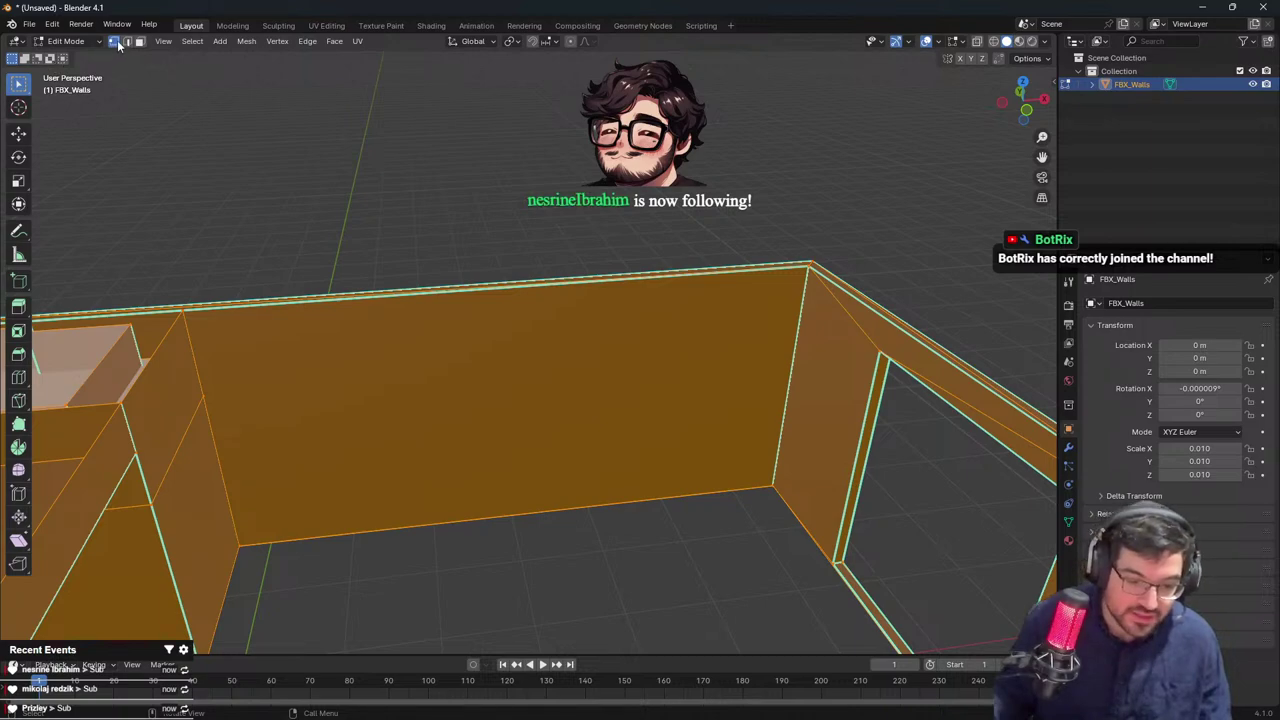
Knife-cut the end wall from the opening's upper corner to the corner edge, and try continuing along the long wall
key("k")
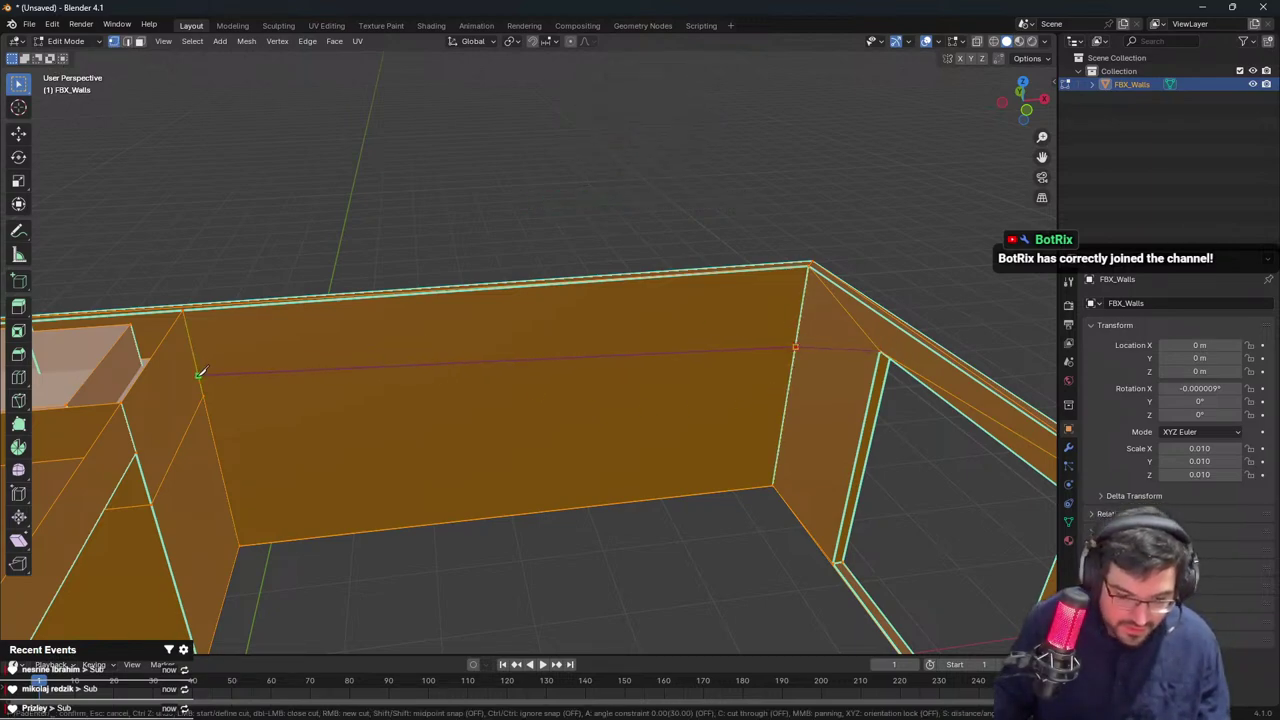
key("Escape")
key("k")
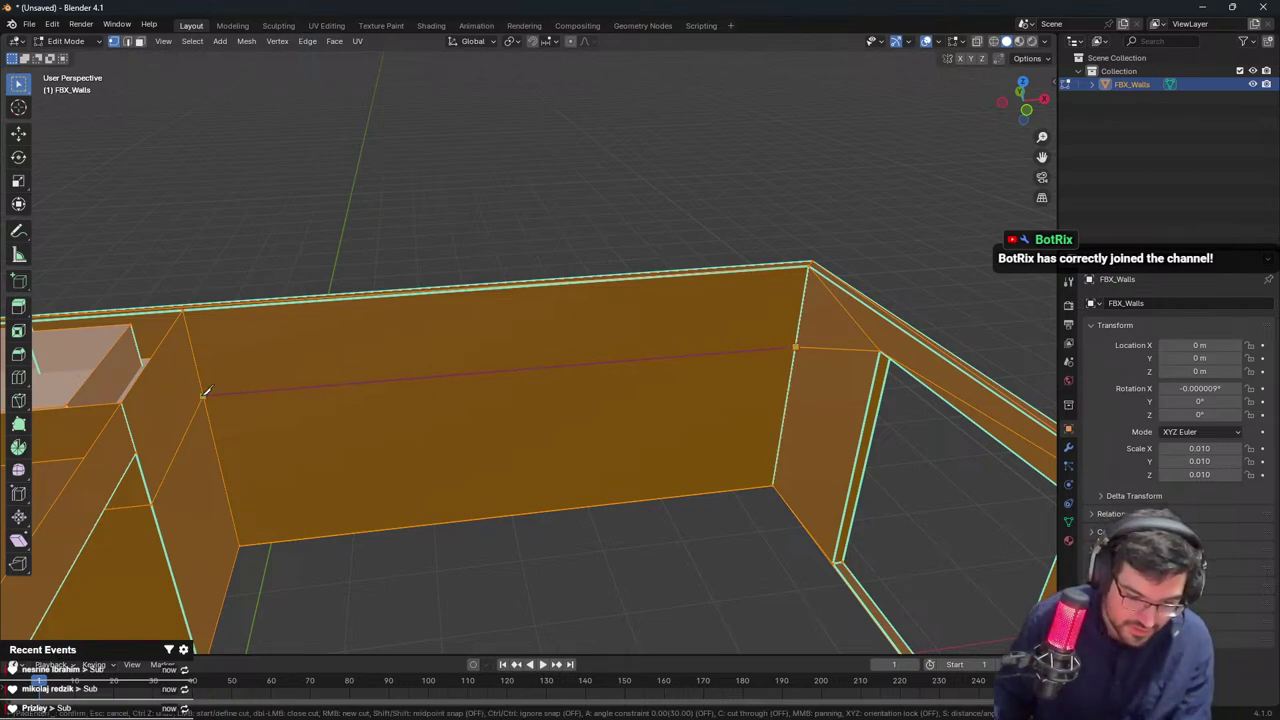
key("Escape")
Deselect the mesh and try the knife cut on the long wall again
middle_click_drag(523, 315, 530, 292)
scroll(563, 349, "up", 3)
middle_click_drag(563, 349, 572, 263, "shift")
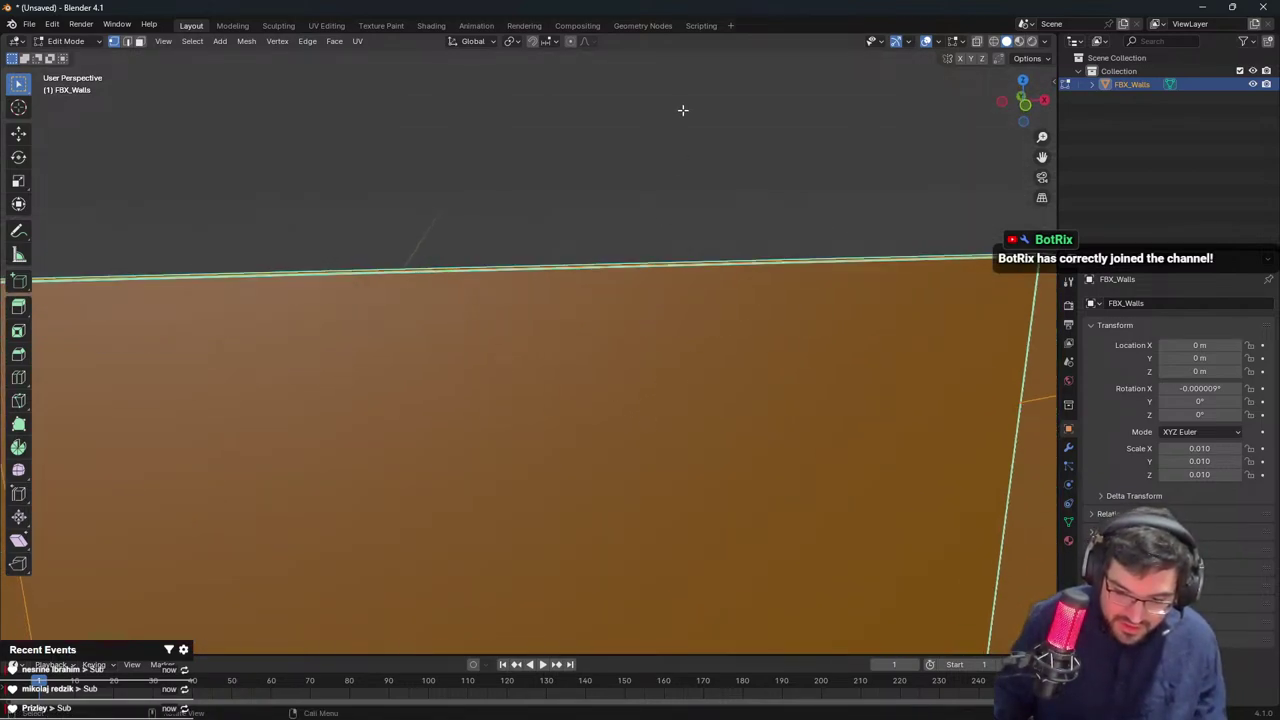
left_click(683, 111)
scroll(689, 269, "down", 3)
key("k")
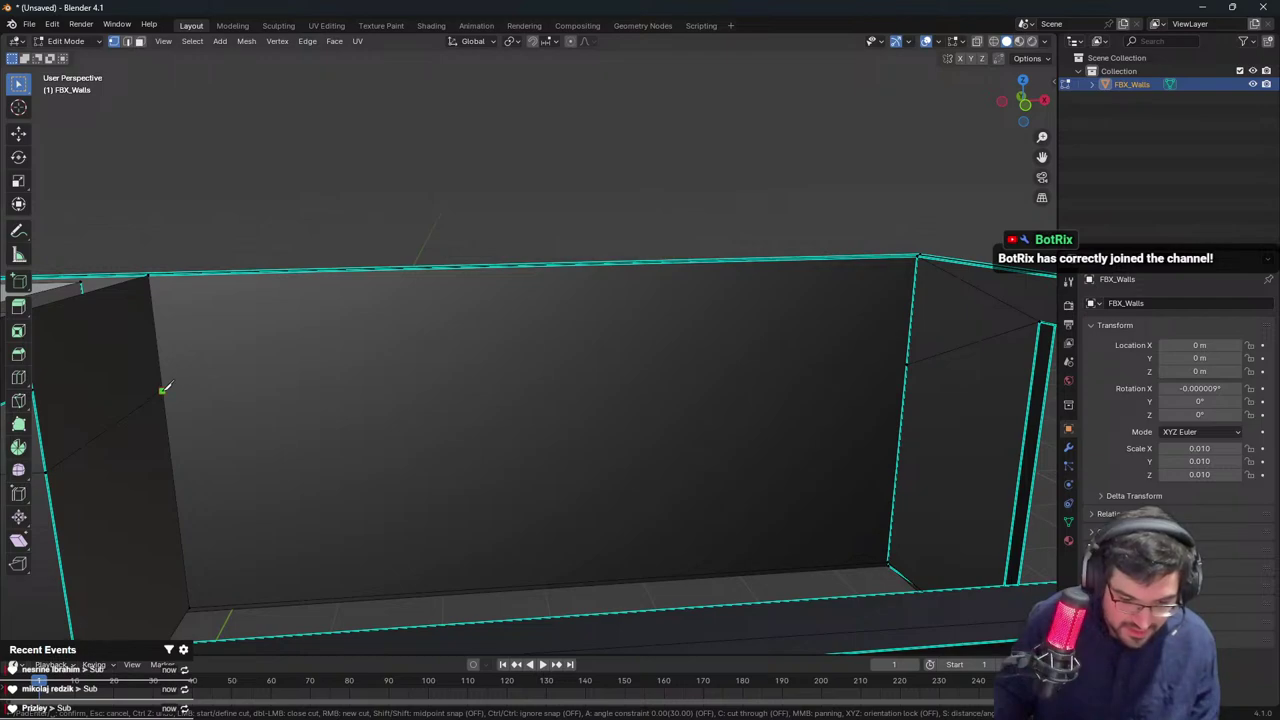
key("Escape")
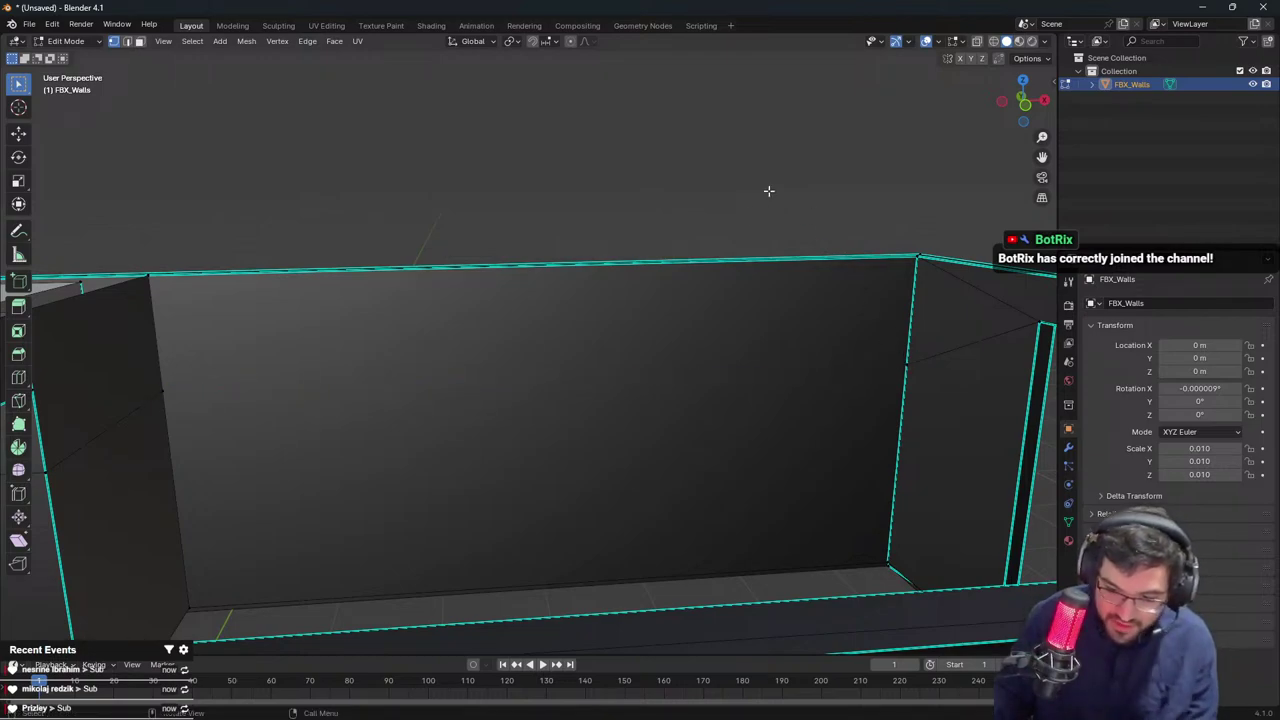
Select the inner face of the long wall in face selection mode
scroll(730, 230, "down", 2)
left_click(141, 42)
left_click(563, 417)
middle_click_drag(563, 417, 642, 309)
key("g")
key("y")
left_click(783, 374)
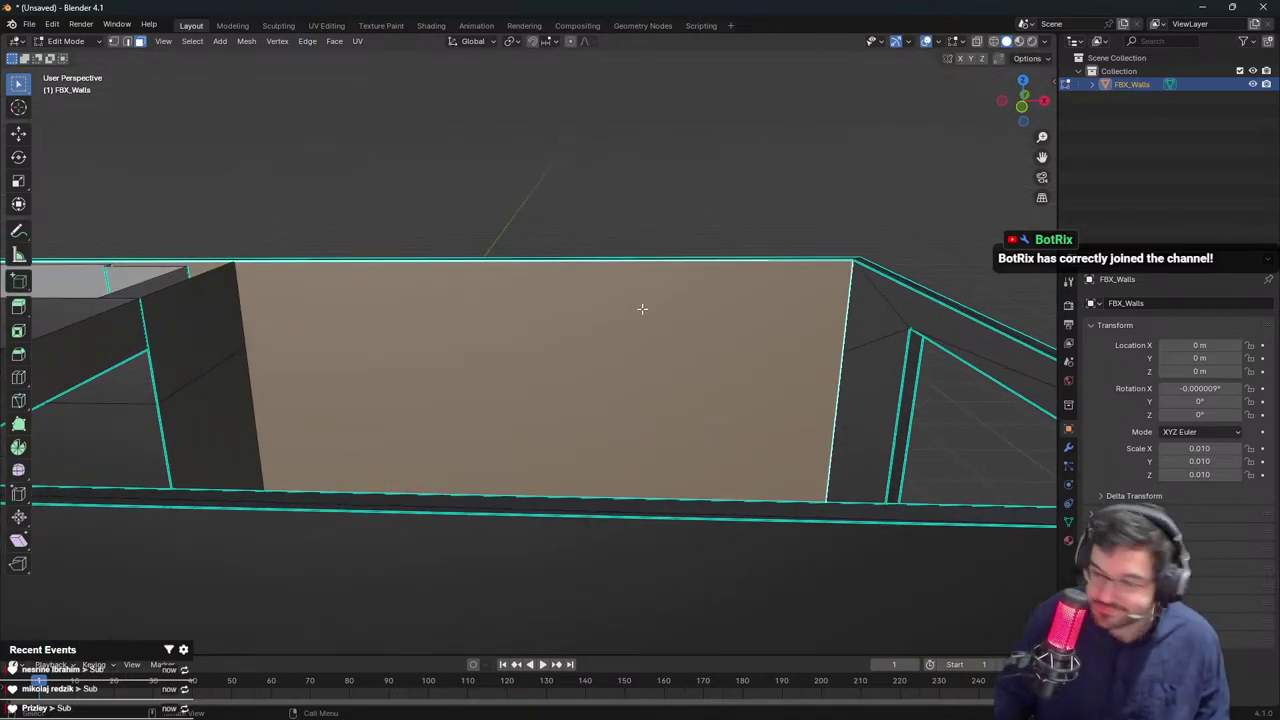
Try a knife cut through the selected long wall face and undo it
key("k")
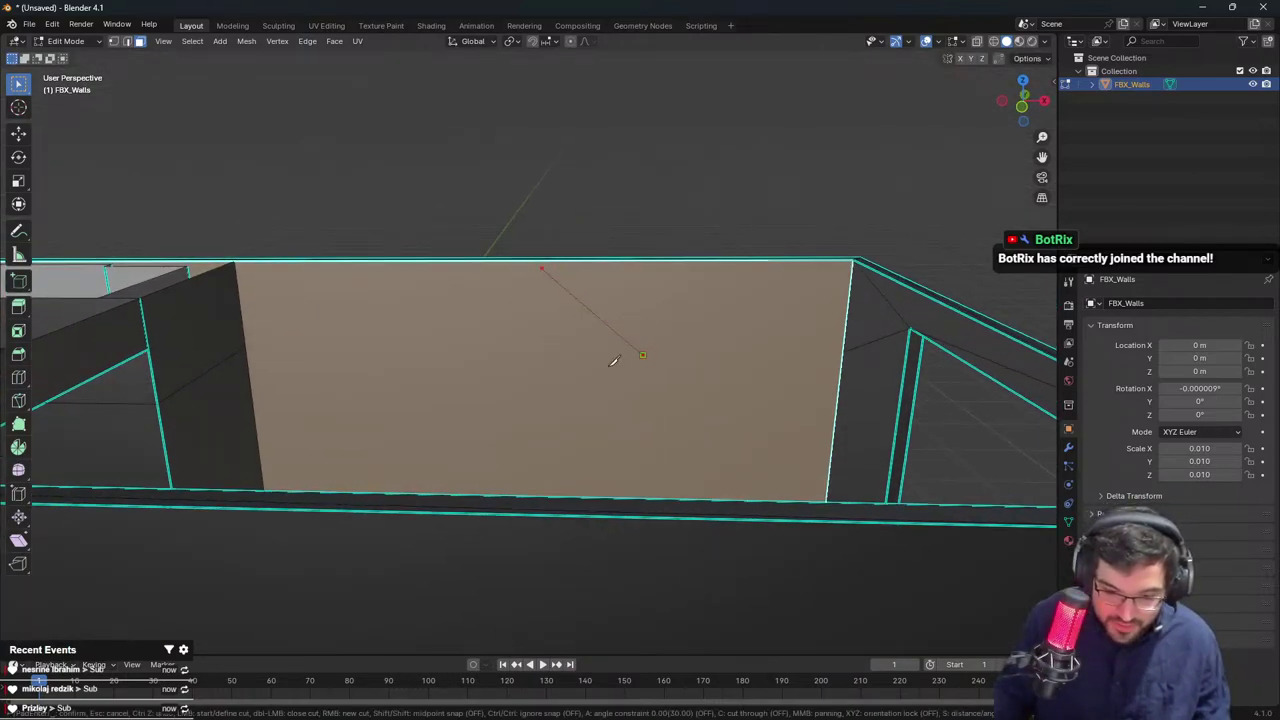
left_click(542, 268)
key("Return")
middle_click_drag(530, 280, 565, 365)
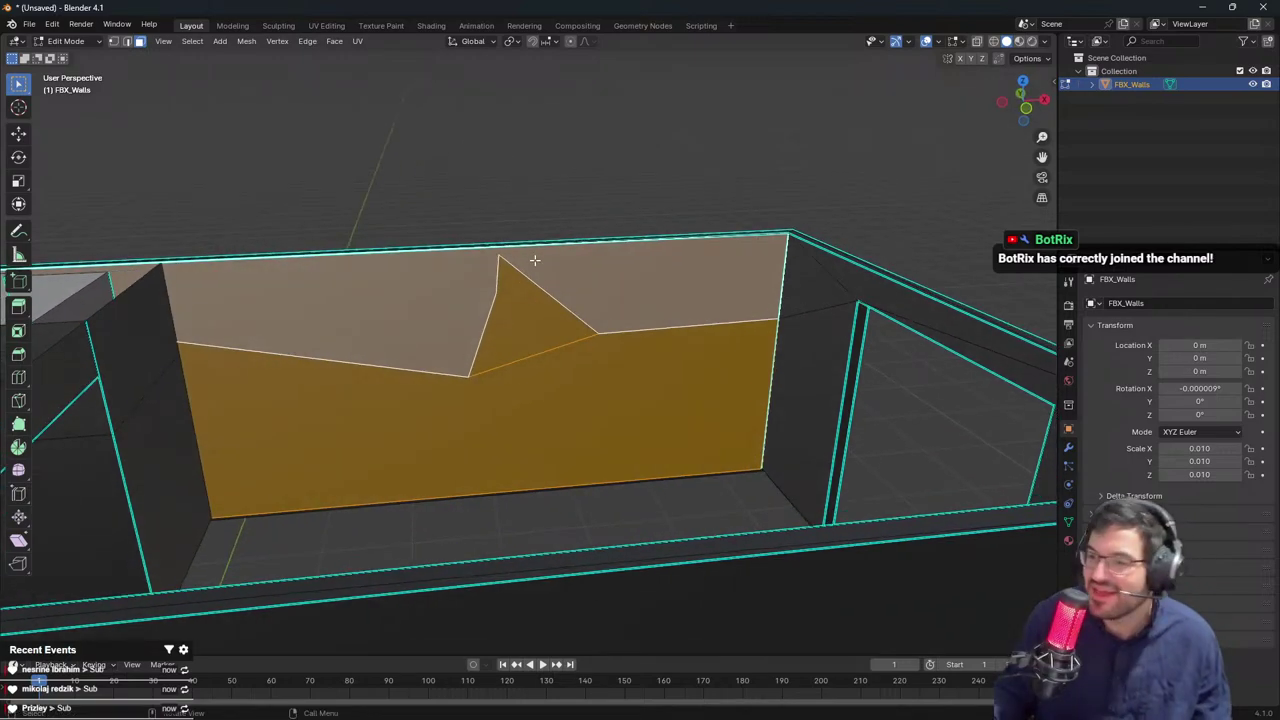
key("ctrl+z")
Try a second knife cut between the corner edges of the long wall face, and undo it
key("k")
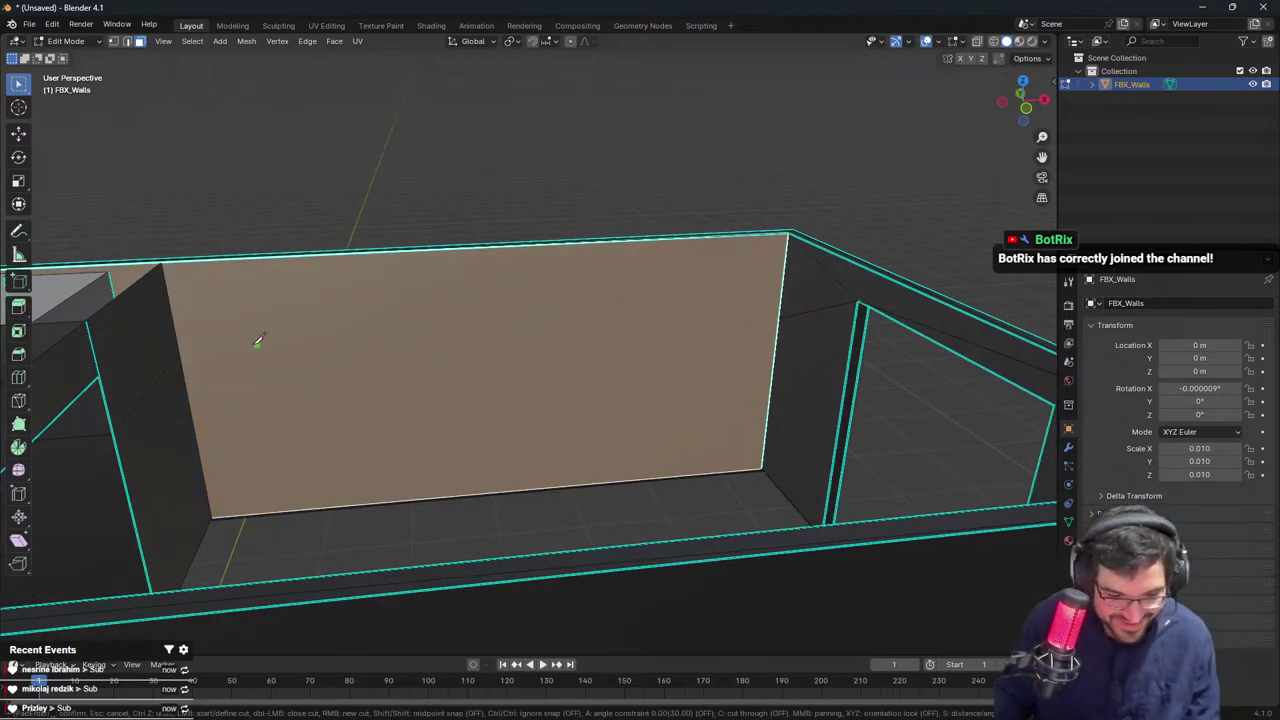
left_click(181, 354)
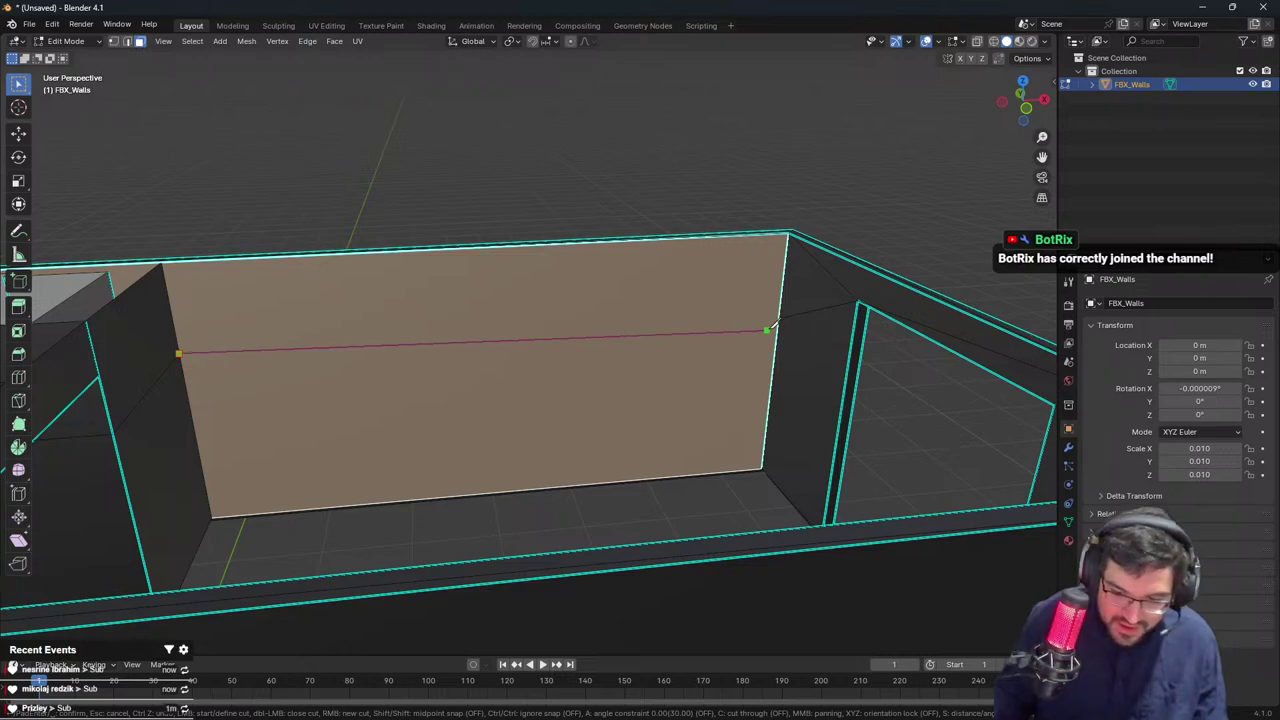
right_click(781, 319)
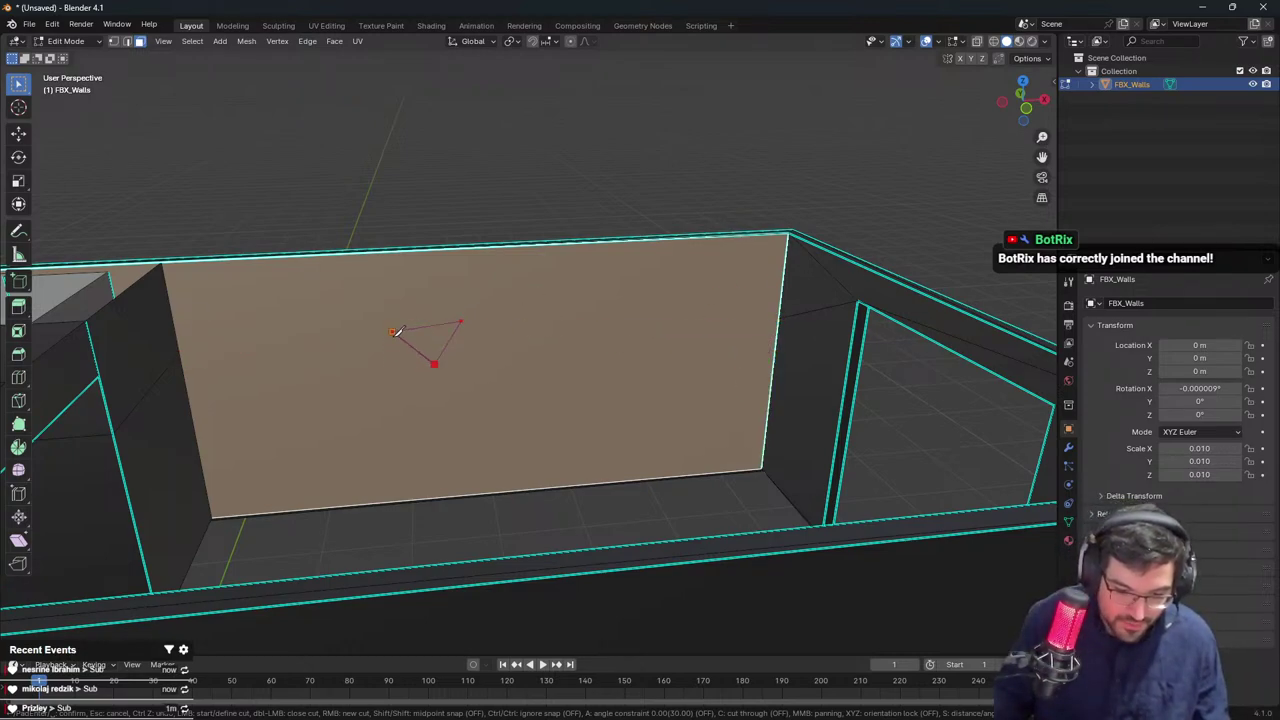
left_click(394, 332)
key("Return")
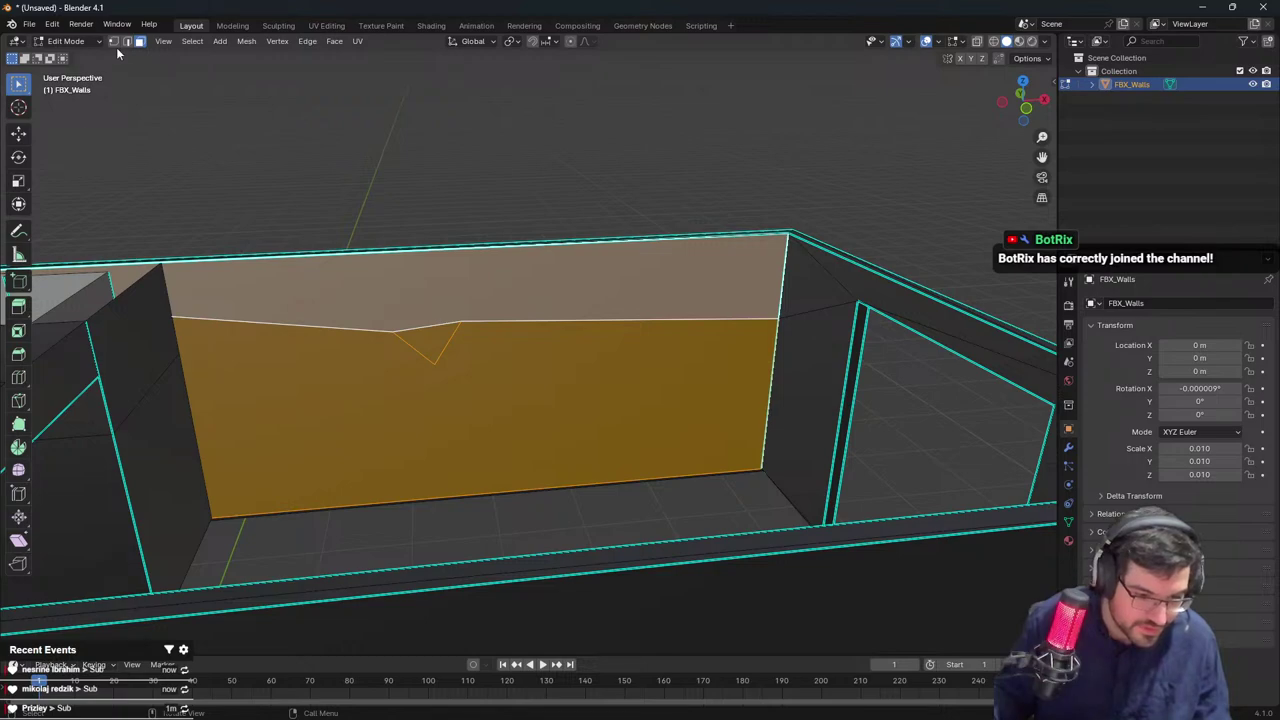
key("1")
left_click(184, 340)
middle_click_drag(186, 337, 361, 346)
key("ctrl+z")
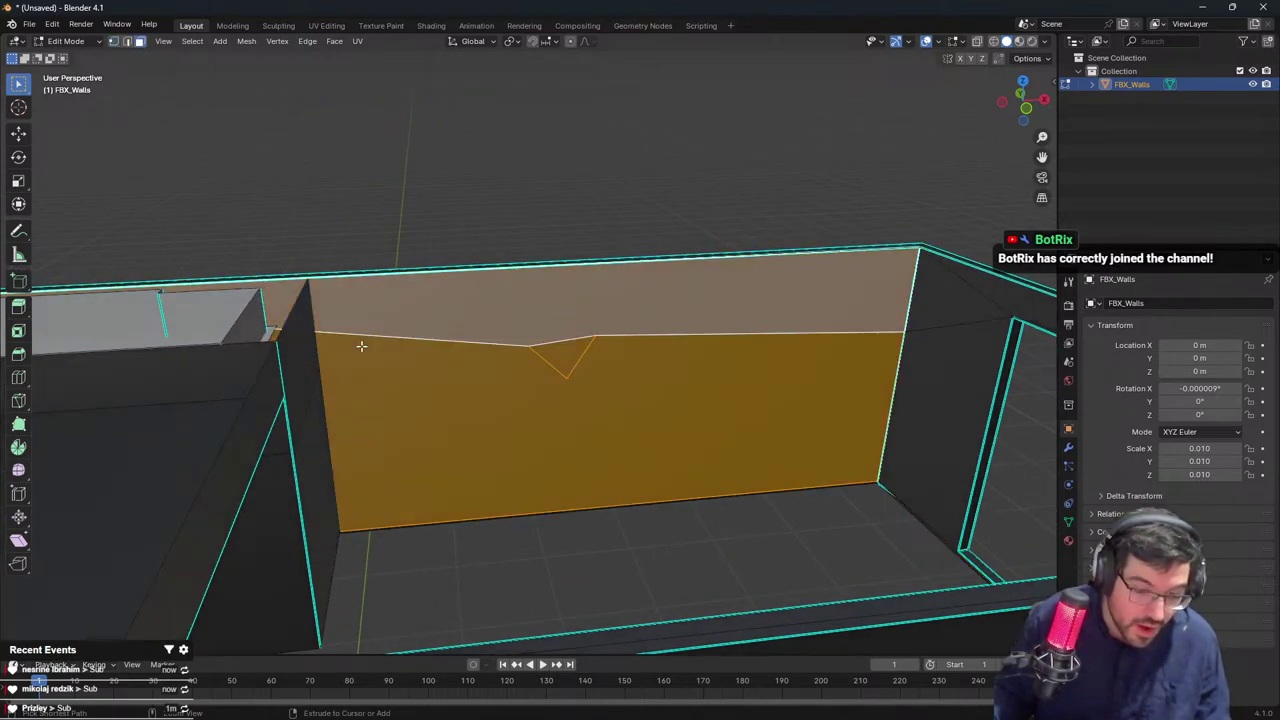
key("ctrl+z")
Select the partition wall with its linked faces, hide them temporarily, and reveal all geometry again
left_click(309, 343)
key("ctrl+l")
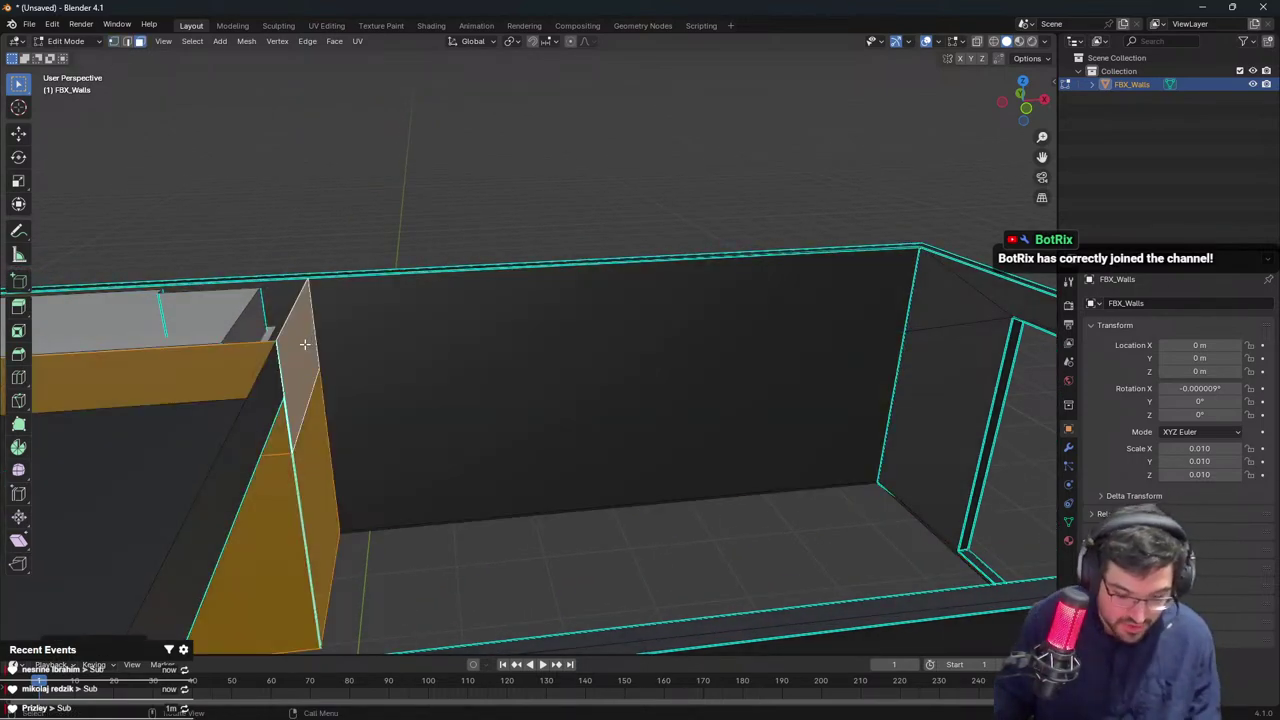
key("shift+h")
middle_click_drag(309, 343, 180, 346)
key("ctrl+z")
key("h")
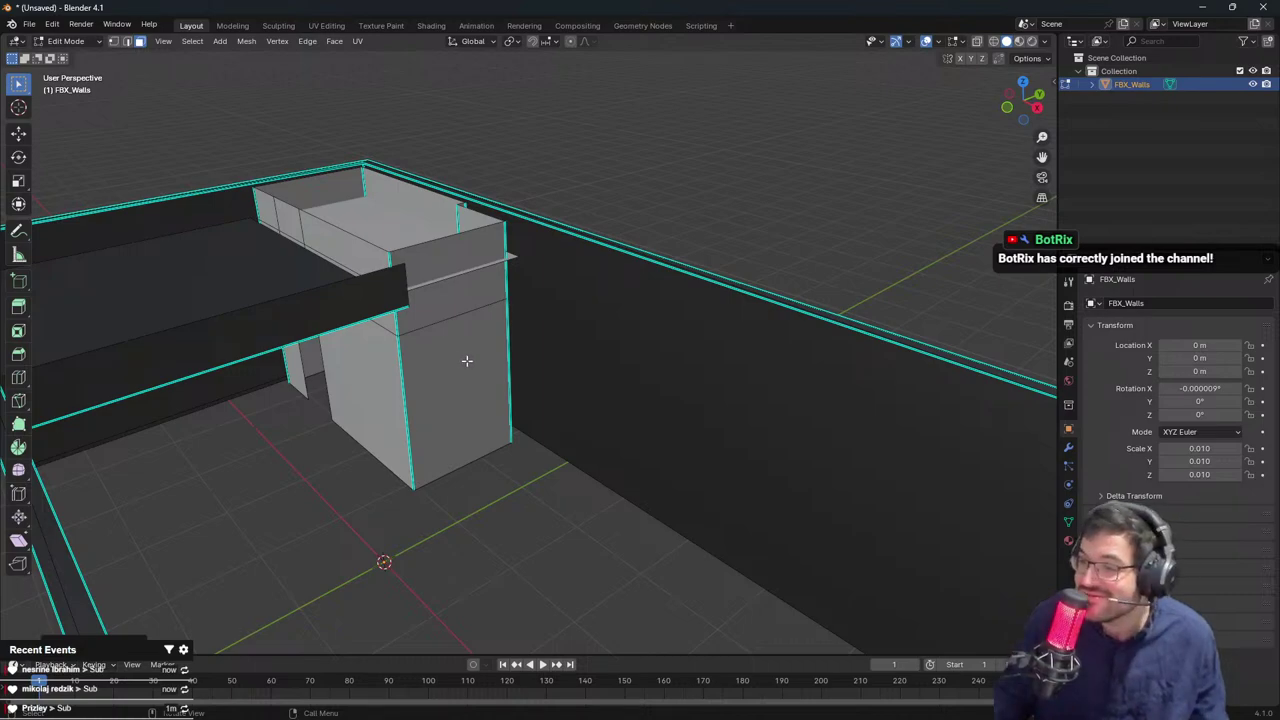
key("alt+h")
middle_click_drag(466, 357, 874, 344)
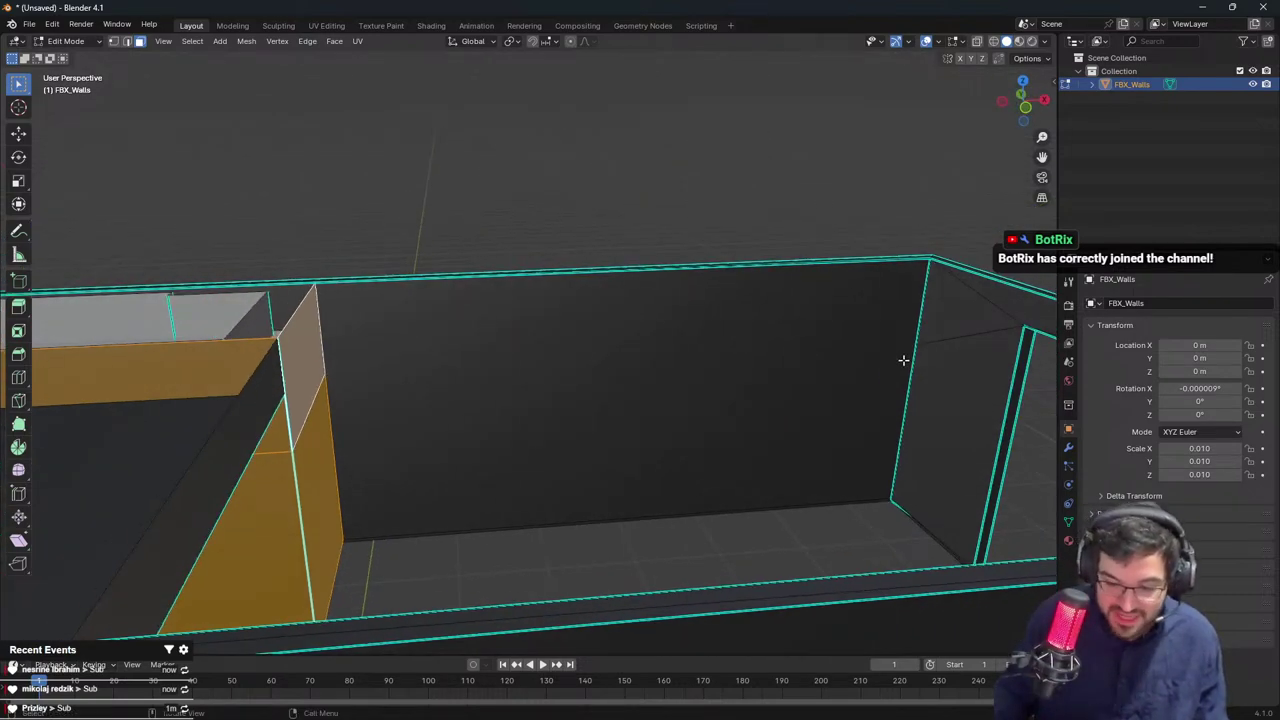
Undo the hiding and face selection changes, back to the whole mesh selected in vertex mode
key("ctrl+z")
key("ctrl+z")
key("ctrl+z")
key("ctrl+z")
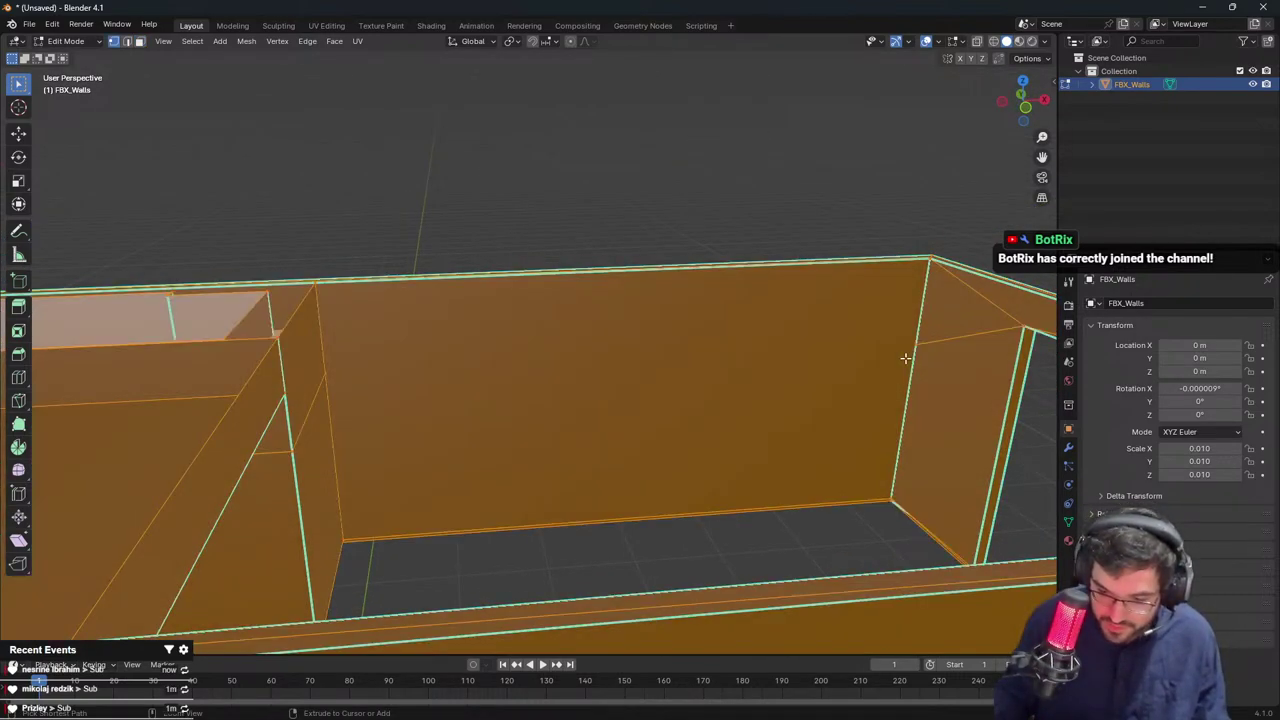
Add a horizontal loop cut across the long living-room wall and slide it up towards the wall's upper edge
key("ctrl+r")
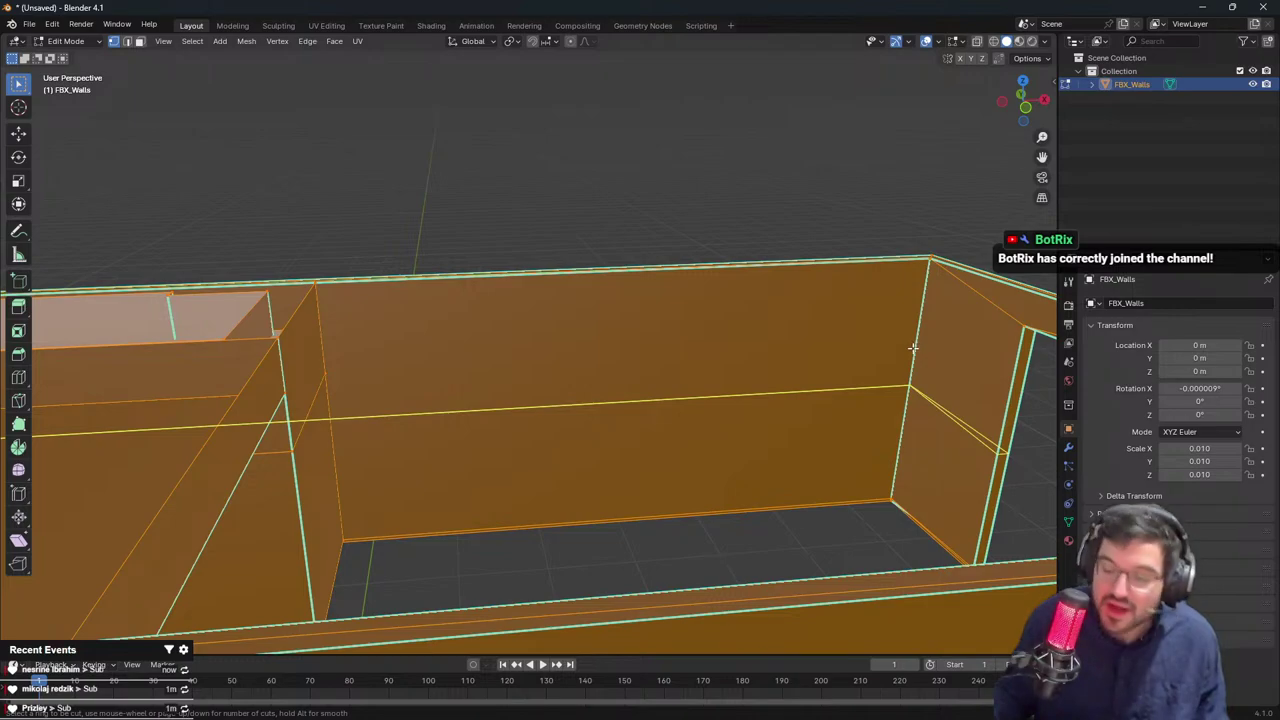
left_click(911, 352)
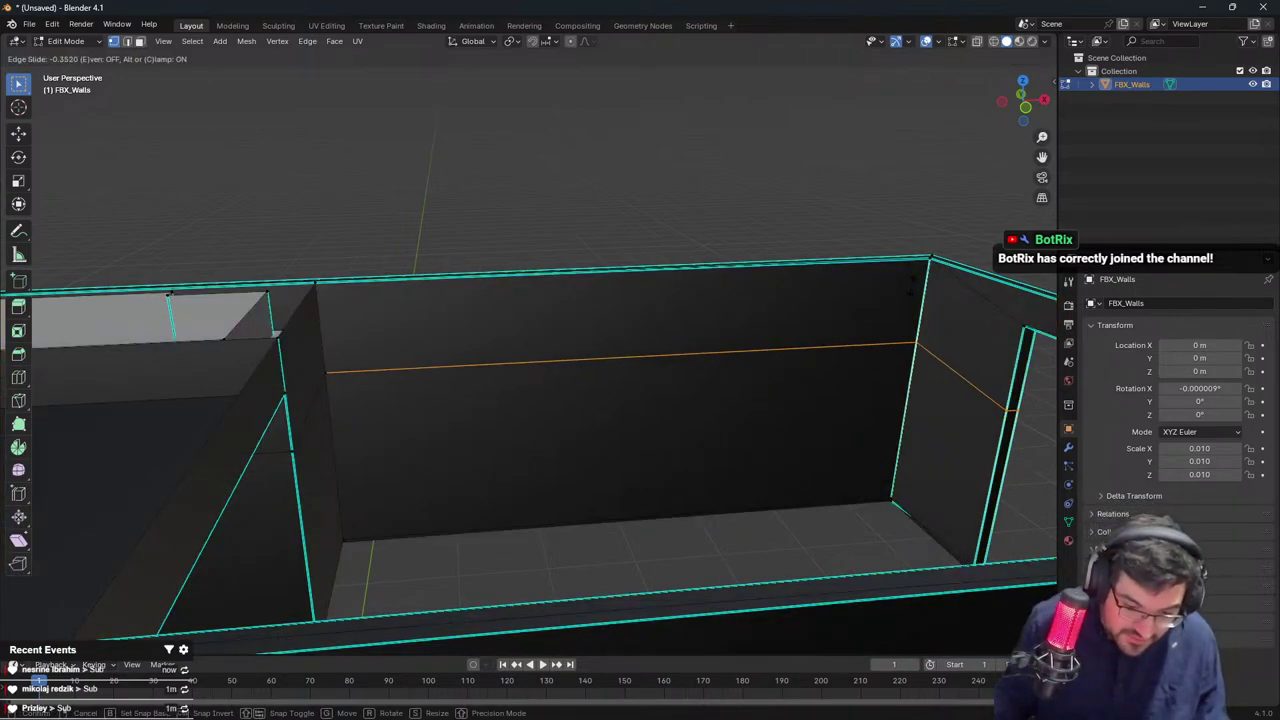
left_click(915, 315)
Try scaling the new horizontal edge loop along the Z axis
scroll(513, 371, "up", 3)
middle_click_drag(513, 371, 576, 368)
key("s")
middle_click(586, 257)
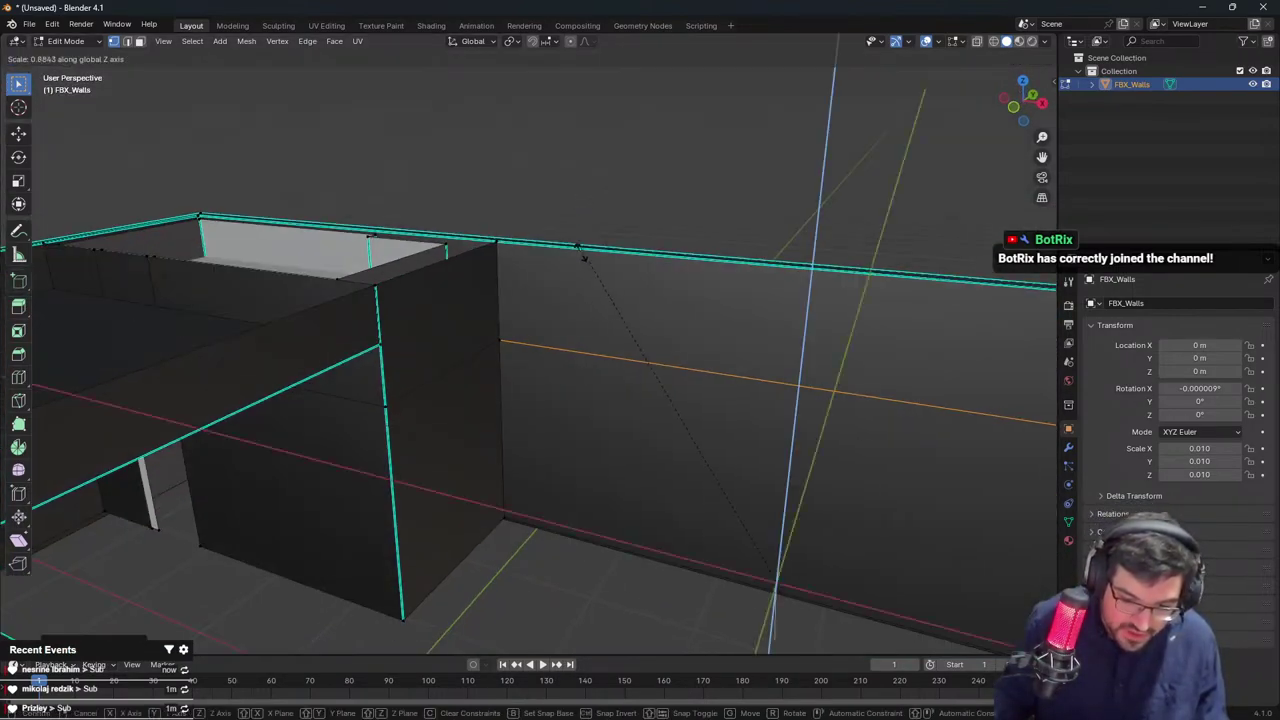
key("z")
left_click(598, 281)
key("ctrl+z")
key("s")
middle_click_drag(657, 200, 656, 219)
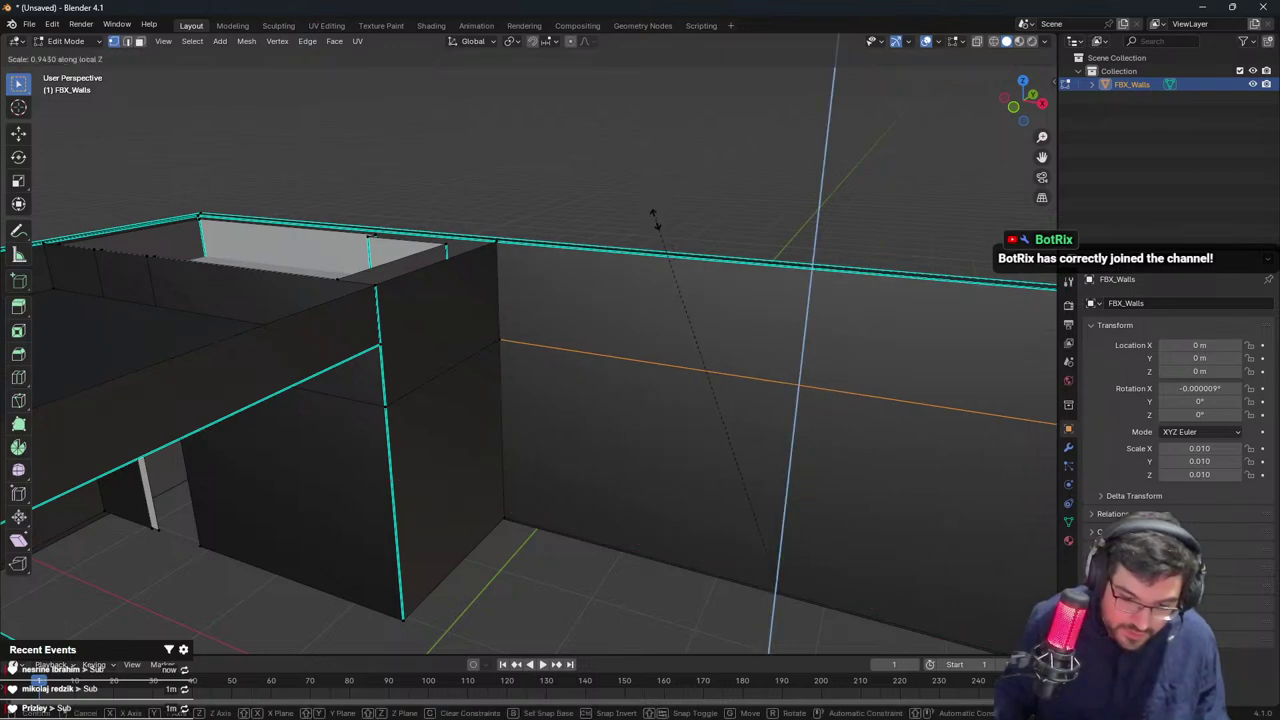
left_click(656, 220)
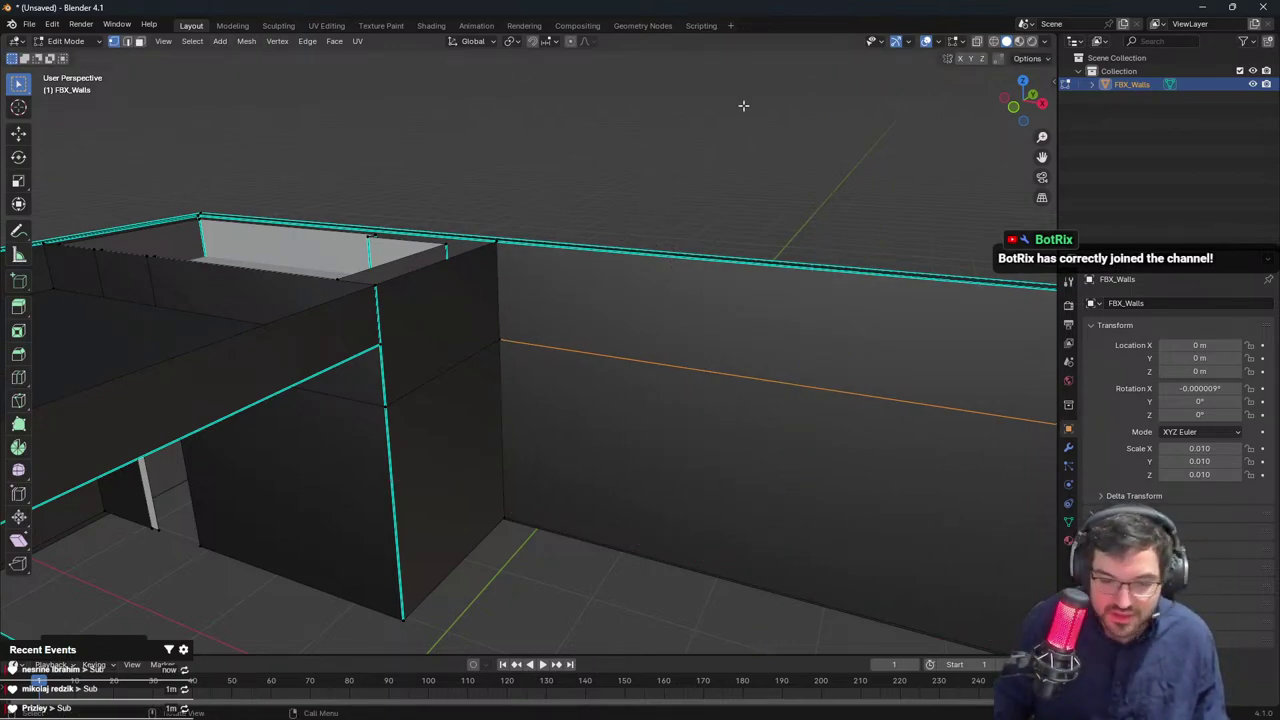
Enable vertex snapping and move the horizontal loop along Z to the height of the existing cut at the partition corner
left_click(555, 41)
left_click(537, 122)
key("g")
key("z")
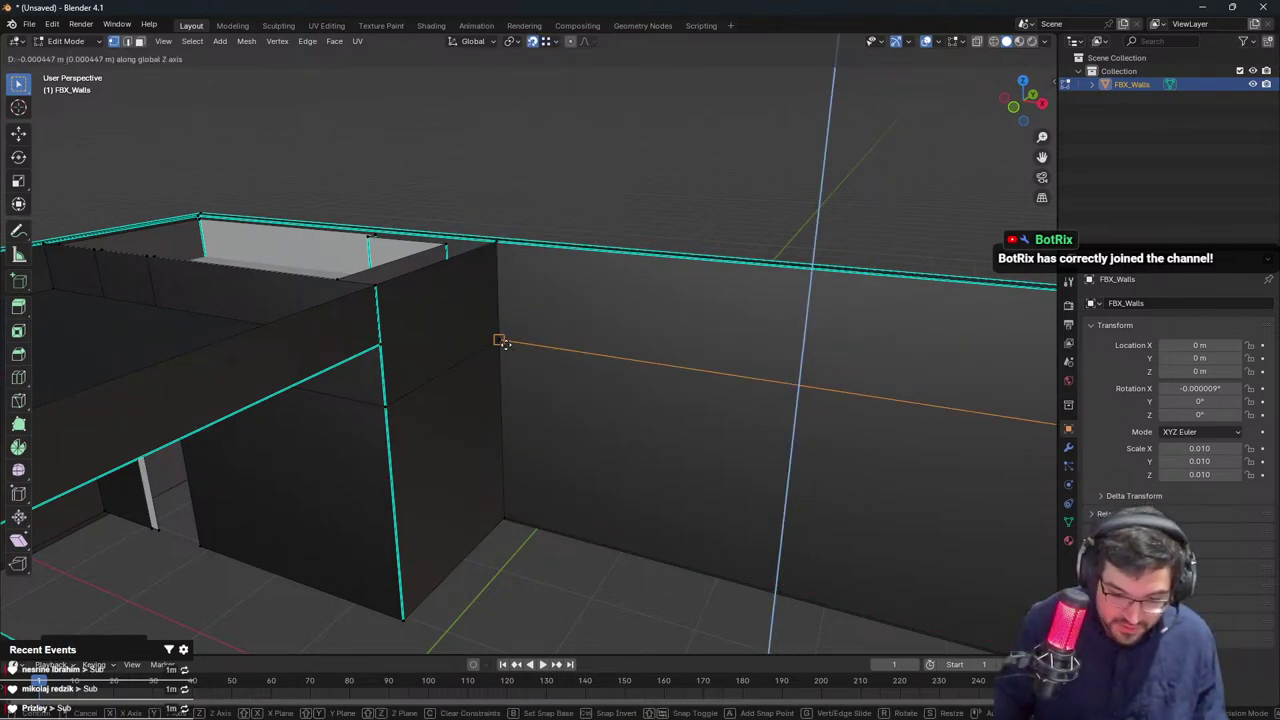
left_click(500, 342)
Add two vertical loop cuts across the long living-room wall
middle_click_drag(540, 300, 574, 277)
key("ctrl+r")
scroll(579, 284, "down", 1)
left_click(579, 284)
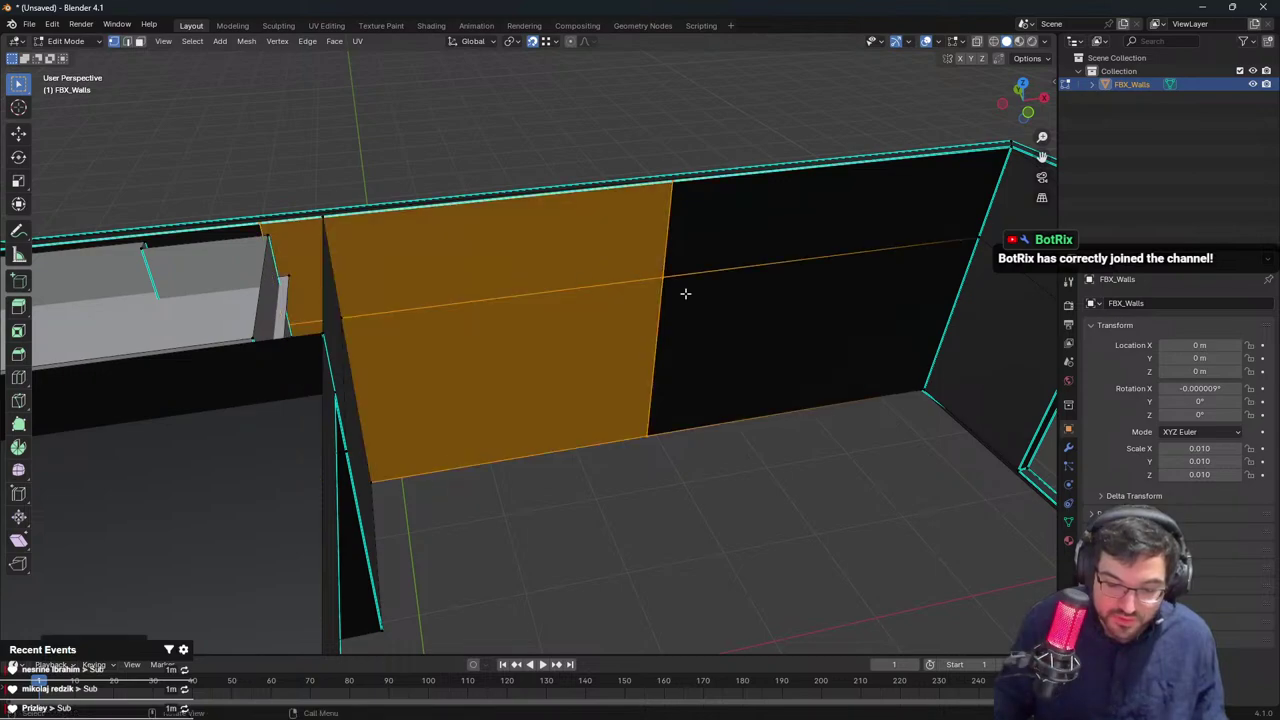
Scale and move the two vertical cuts along X to form a narrower strip of wall near the partition
key("s")
key("x")
left_click(576, 318)
scroll(580, 316, "up", 1)
key("g")
key("x")
left_click(633, 291)
key("s")
key("x")
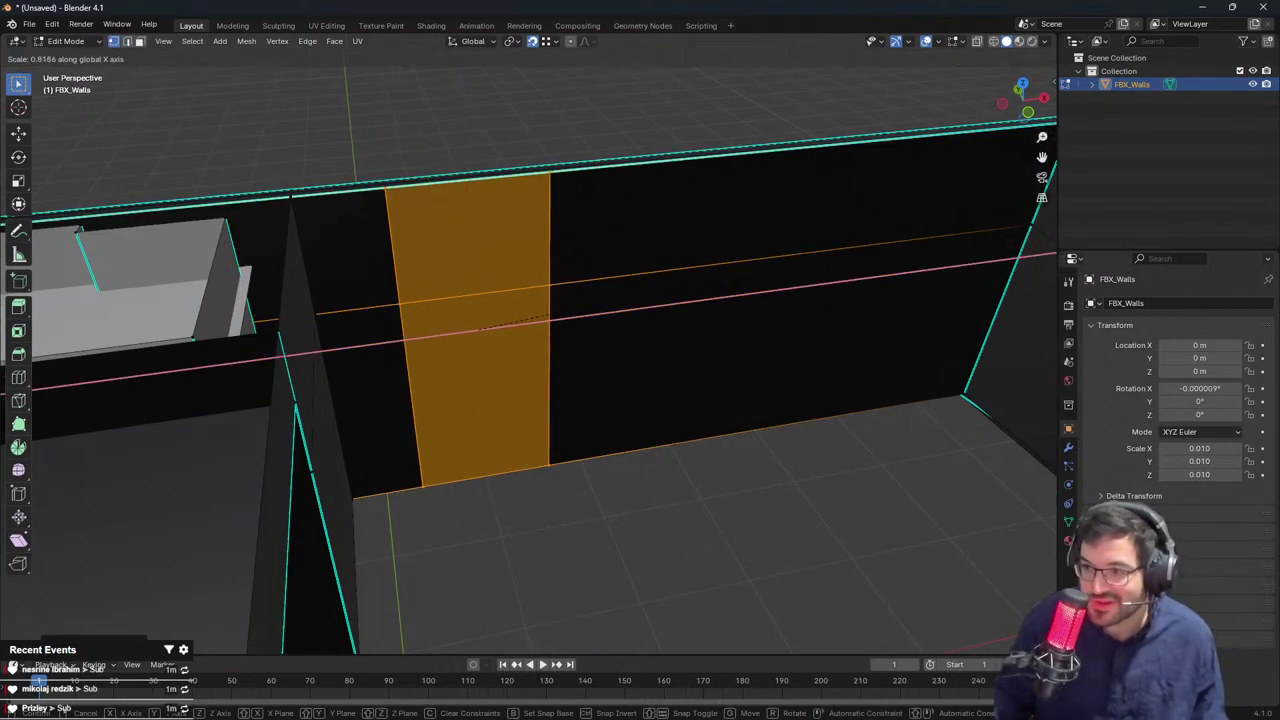
left_click(607, 299)
middle_click_drag(607, 299, 548, 257)
key("s")
key("x")
left_click(740, 335)
Examine the new cuts around the partition corner and neighbouring walls, and return to Object Mode
middle_click_drag(740, 335, 450, 262)
scroll(714, 321, "down", 4)
scroll(591, 357, "up", 3)
scroll(450, 262, "up", 2)
middle_click_drag(450, 262, 648, 303, "shift")
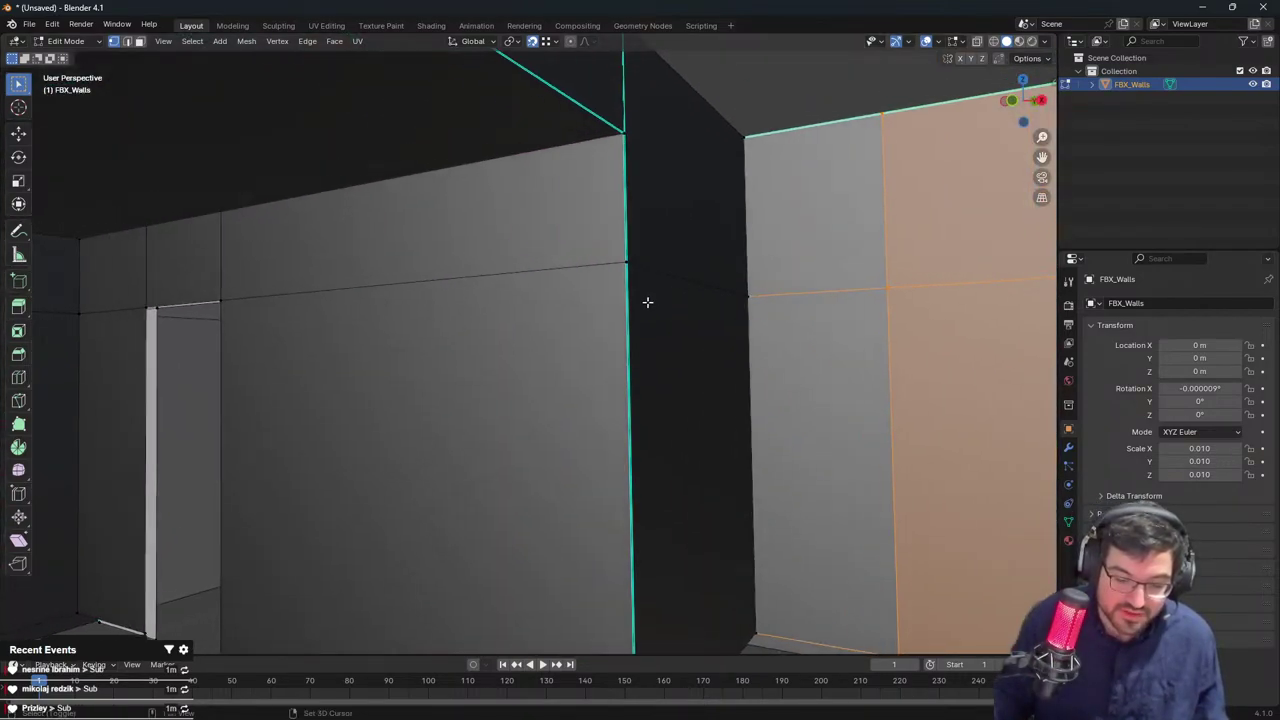
scroll(560, 314, "down", 1)
middle_click_drag(532, 317, 557, 326)
scroll(557, 326, "up", 3)
scroll(683, 324, "down", 1)
middle_click_drag(683, 324, 743, 297)
scroll(629, 306, "down", 3)
key("Tab")
scroll(609, 303, "down", 4)
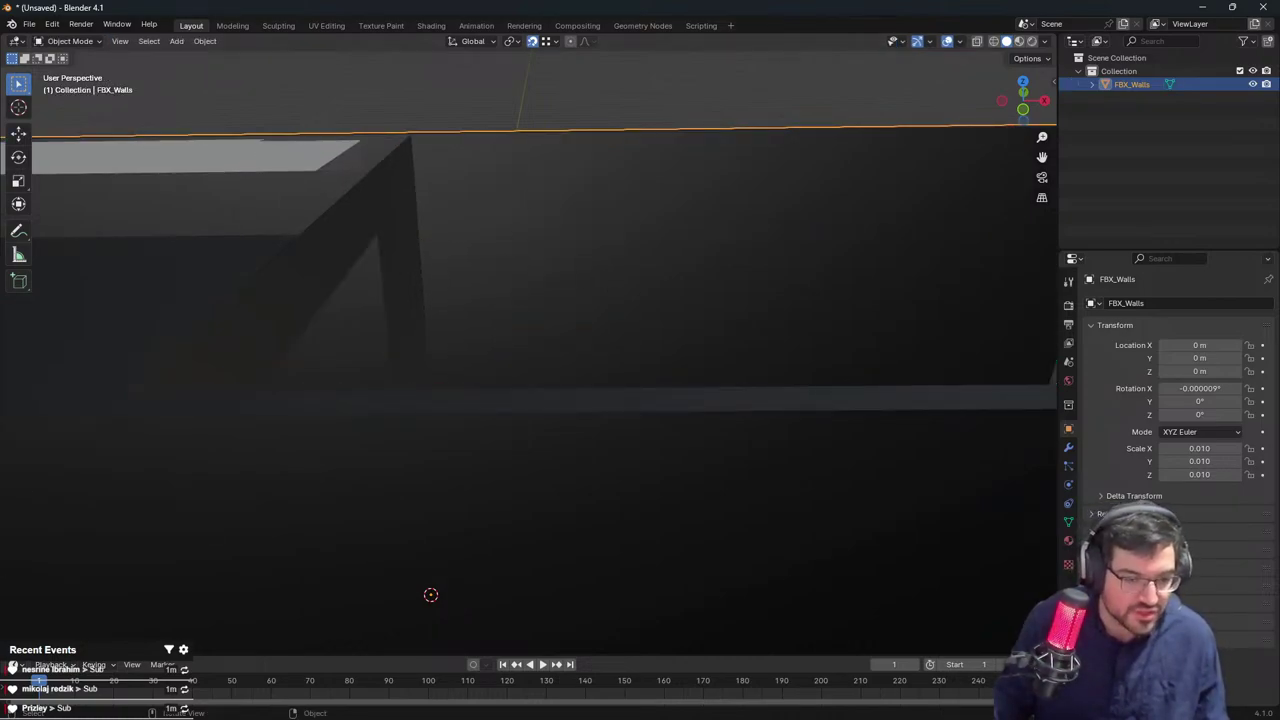
Switch to Unreal Engine, duplicate the entrance door and place the copy at the long living-room wall beside the wardrobe
key("alt+Tab")
right_click_drag(583, 319, 459, 255)
left_click(531, 245)
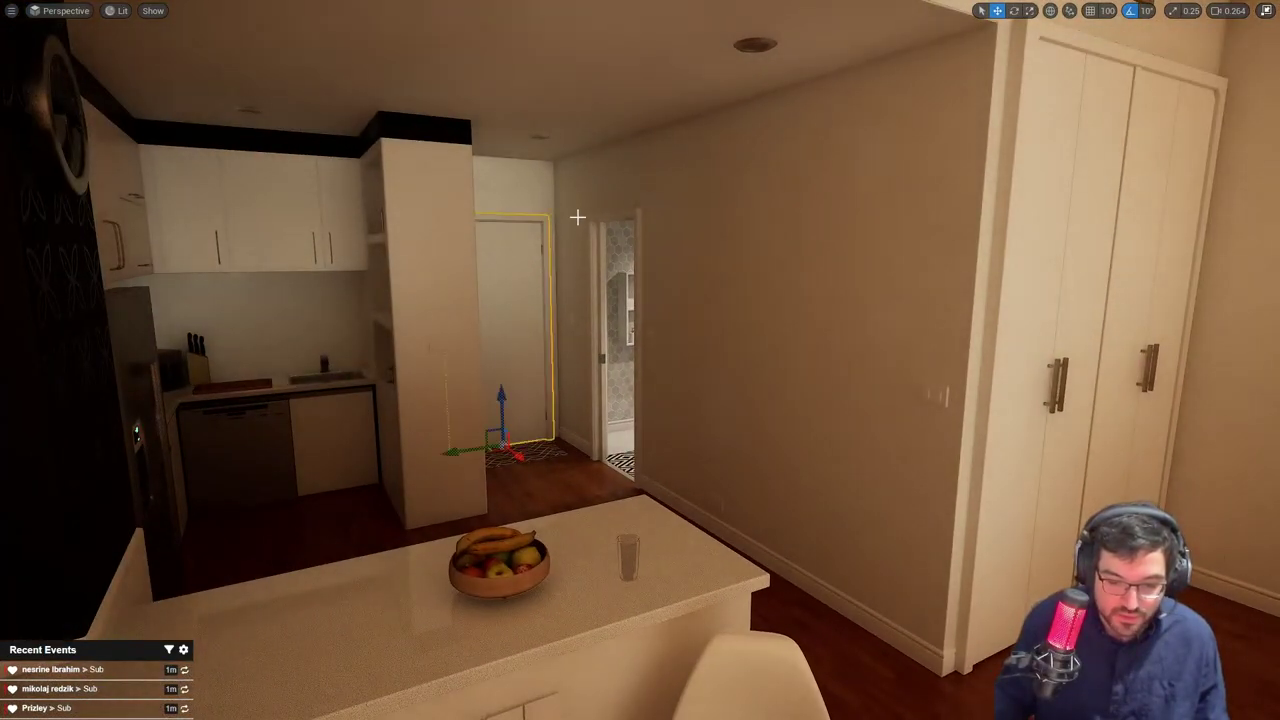
right_click_drag(593, 211, 680, 290)
left_click_drag(456, 377, 950, 530, "alt")
mouse_move(906, 451)
right_mouse_down()
mouse_move(1020, 425)
mouse_move(793, 518)
mouse_move(567, 653)
right_mouse_up()
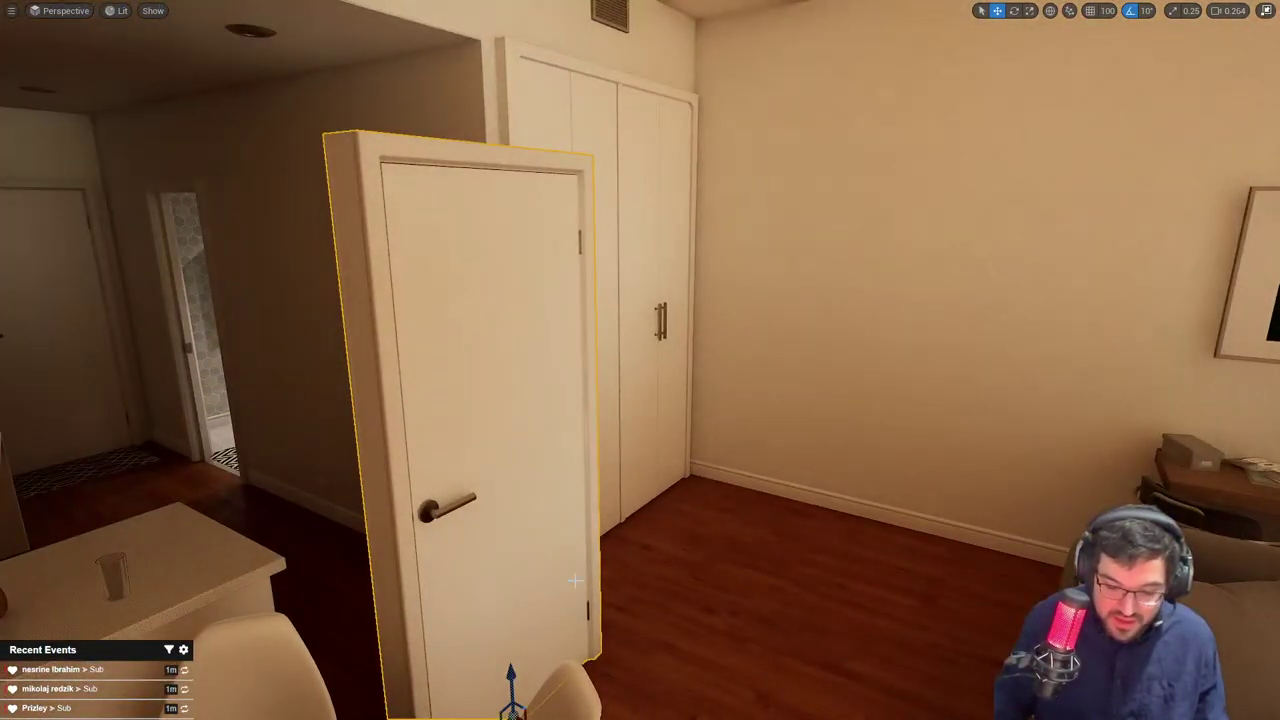
scroll(575, 580, "down", 5)
left_click_drag(502, 671, 726, 576)
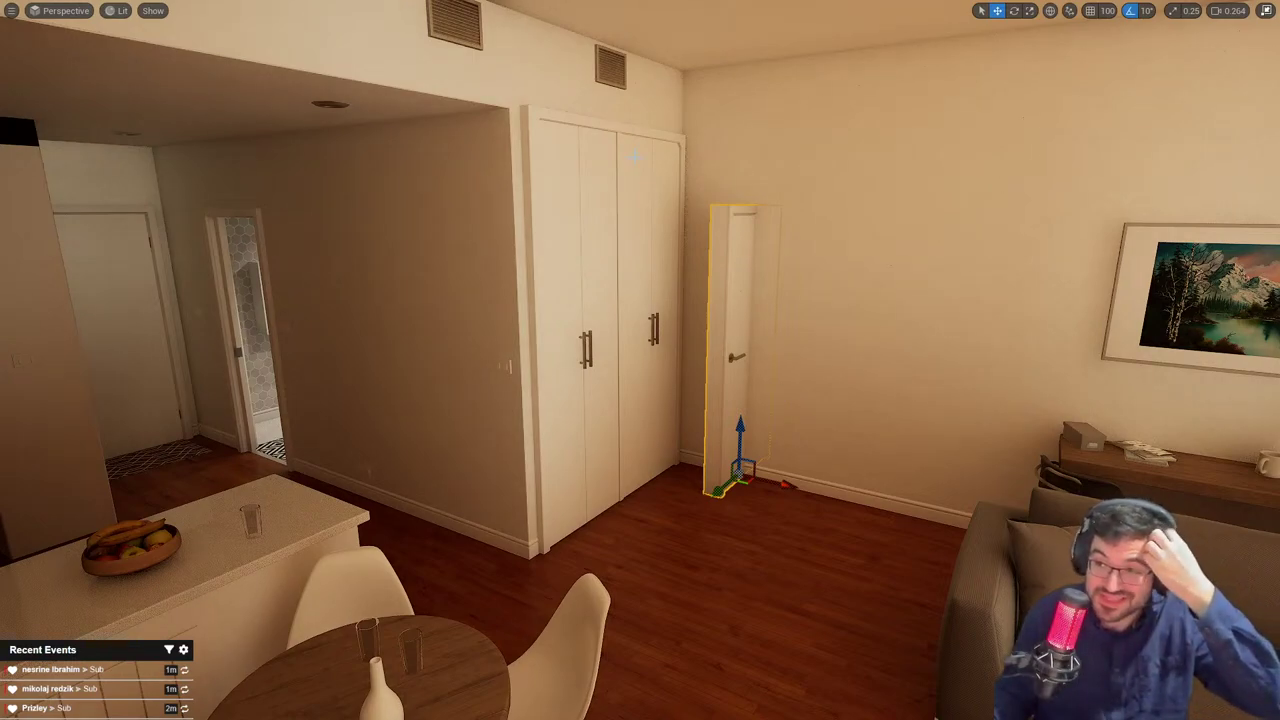
Try scaling down the height of the built-in wardrobe
left_click(665, 136)
key("r")
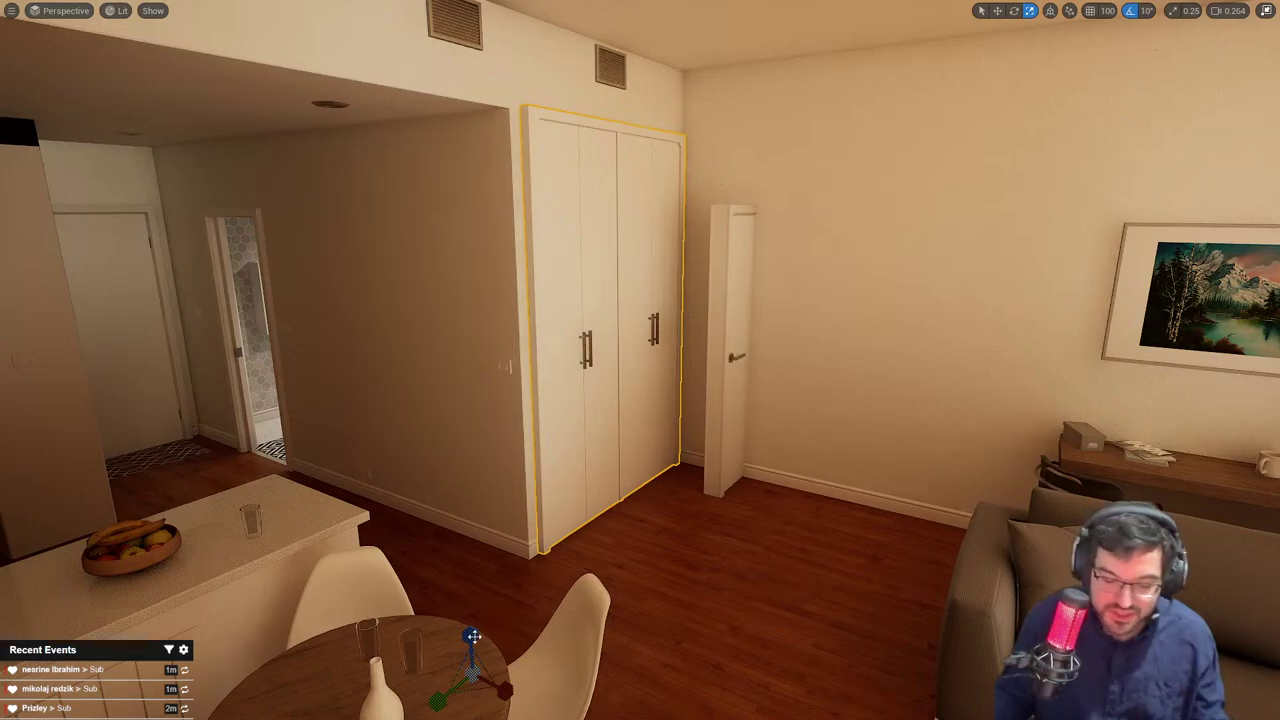
left_click_drag(472, 629, 472, 645)
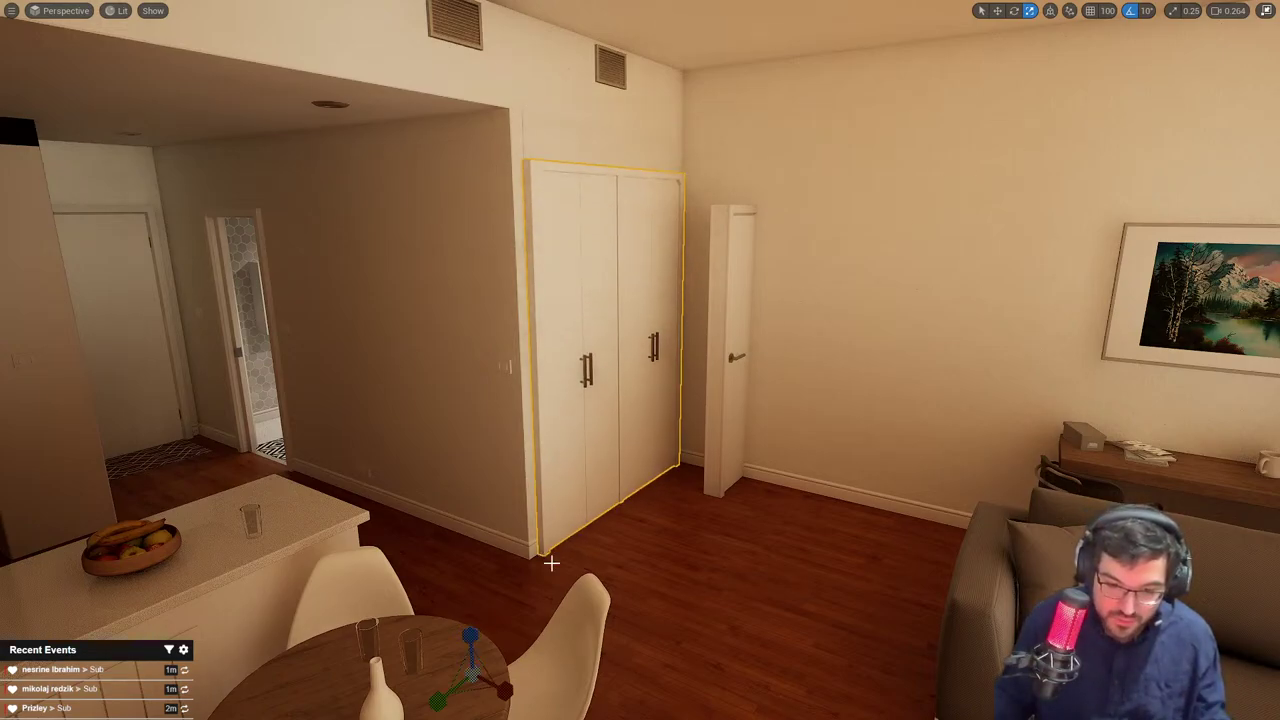
right_click_drag(551, 561, 450, 520)
key("s")
right_click_drag(471, 291, 472, 212)
key("w")
key("w")
right_click_drag(609, 273, 660, 320)
key("w")
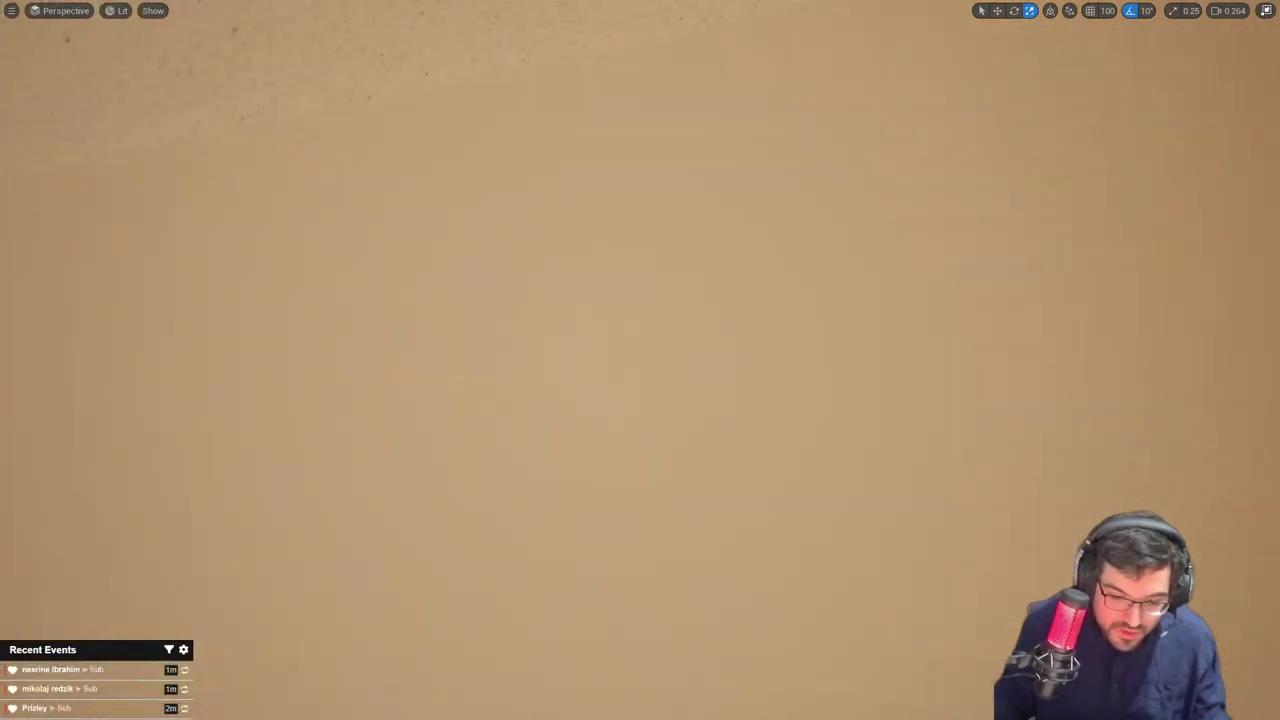
right_click_drag(609, 273, 603, 273)
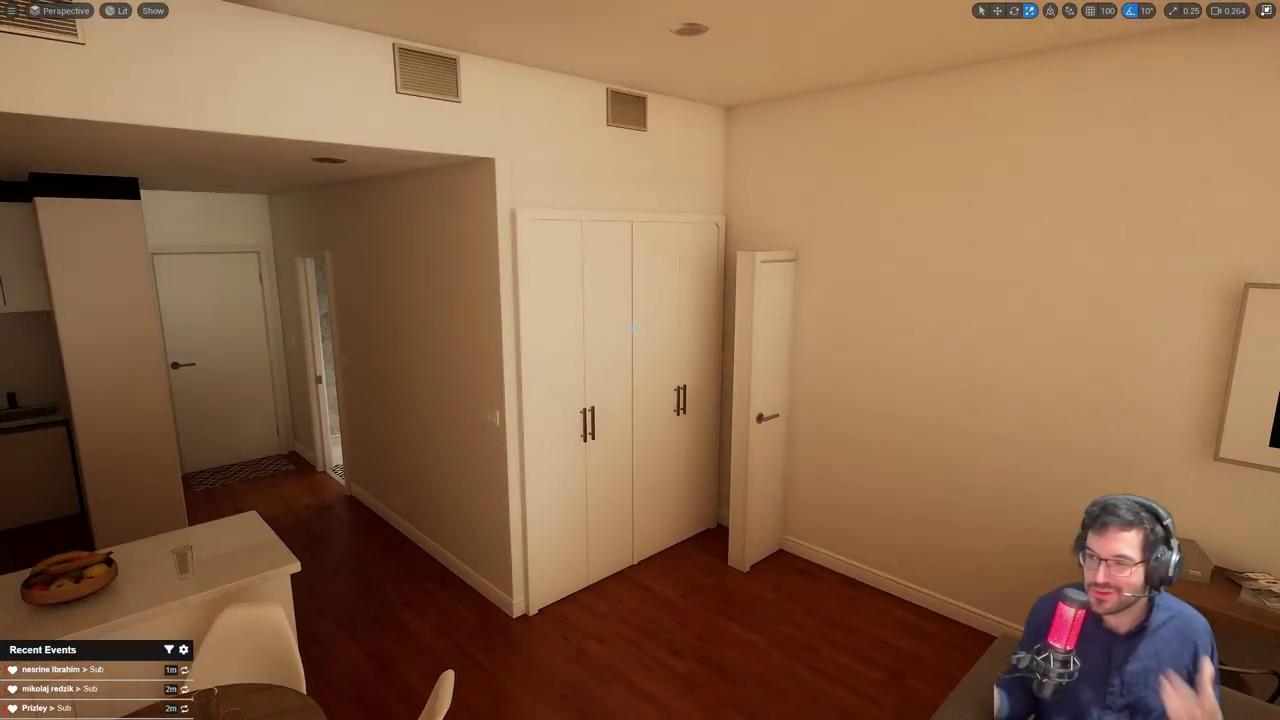
Rotate the duplicated door so it sits flat against the long living-room wall
left_click(632, 327)
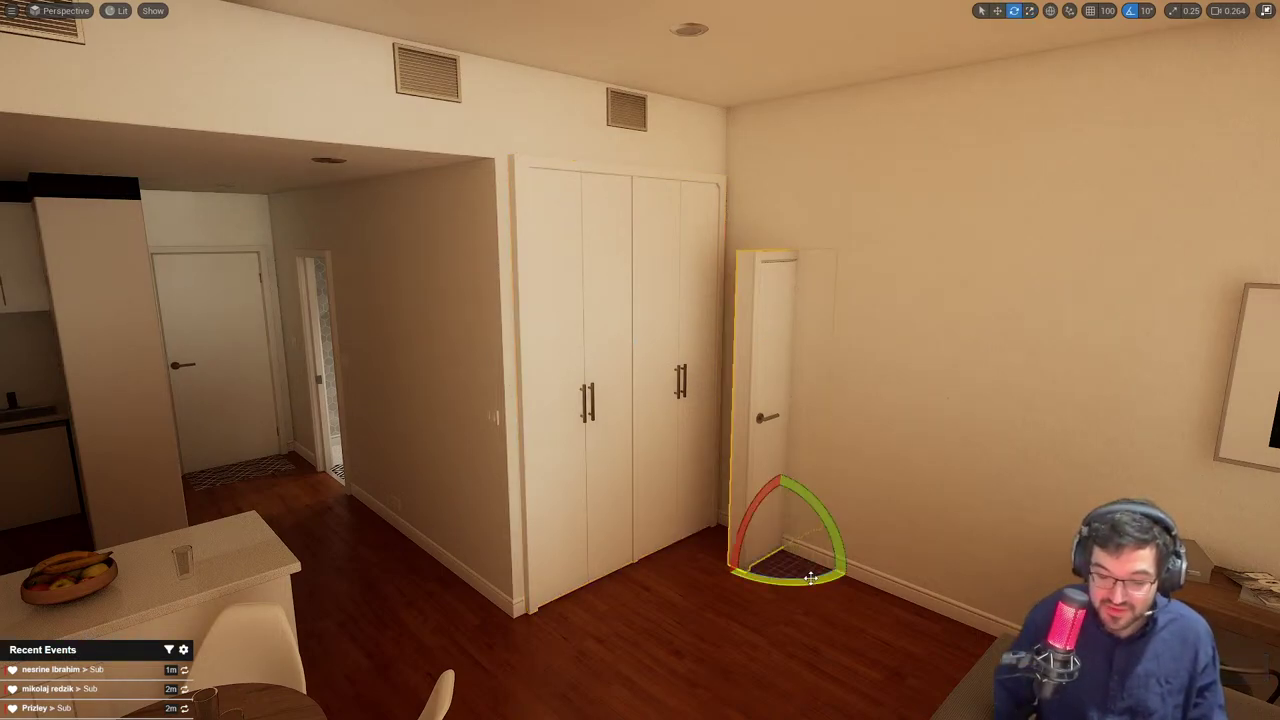
left_click_drag(803, 556, 837, 571)
key("w")
Try lowering the wardrobe to the new door's height, check it from across the living room, and undo it
left_click(588, 490)
key("r")
left_click_drag(425, 680, 425, 705)
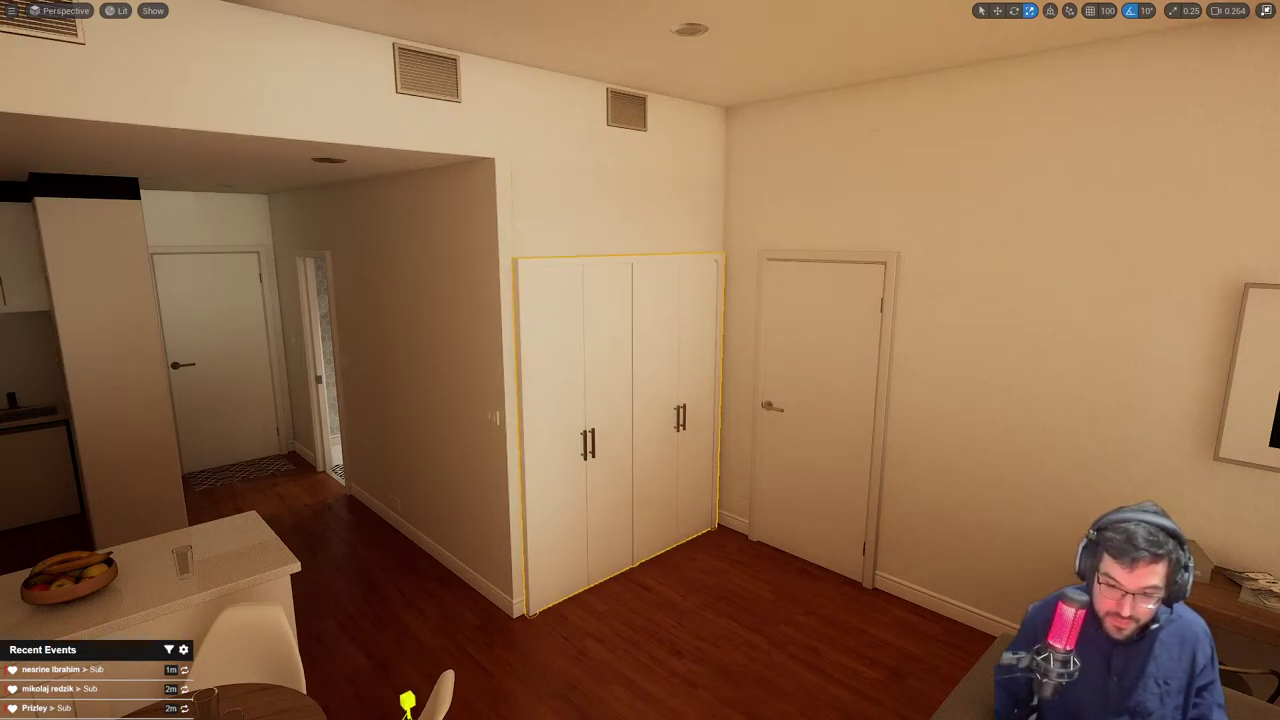
key("Escape")
right_click_drag(571, 460, 535, 458)
key("s")
mouse_move(637, 459)
right_mouse_down()
mouse_move(560, 459)
mouse_move(637, 459)
right_mouse_up()
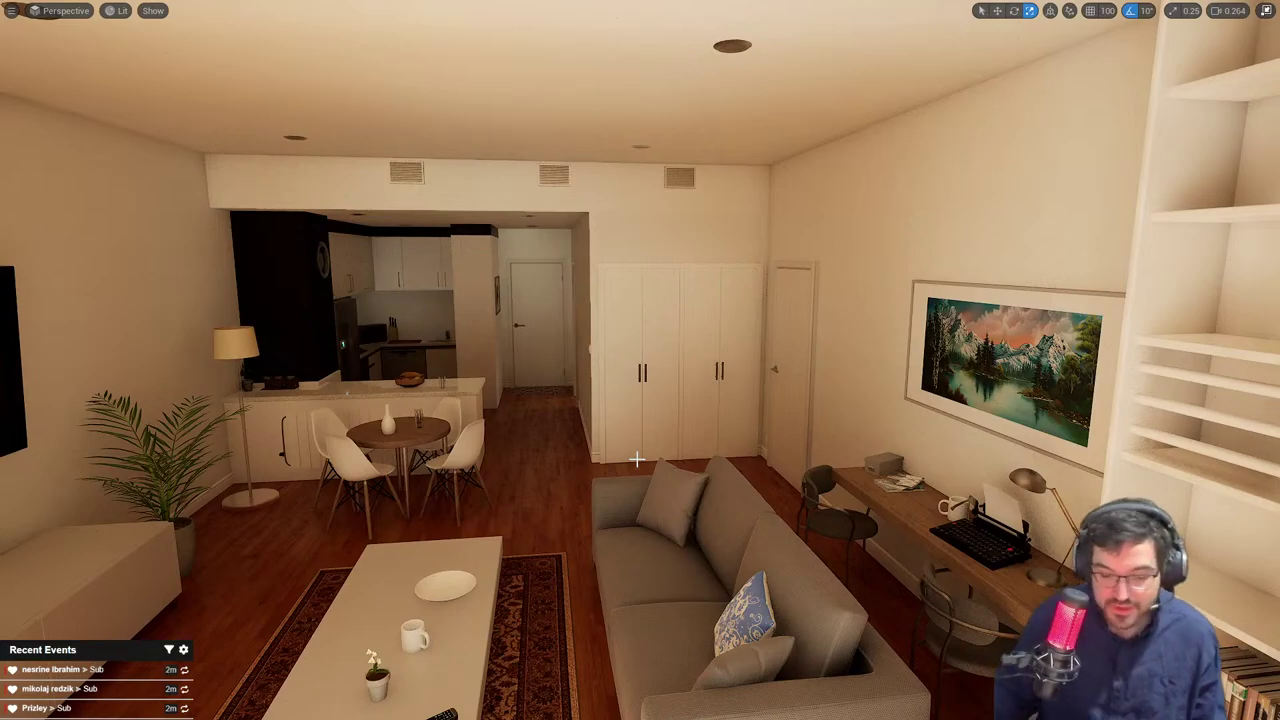
key("ctrl+z")
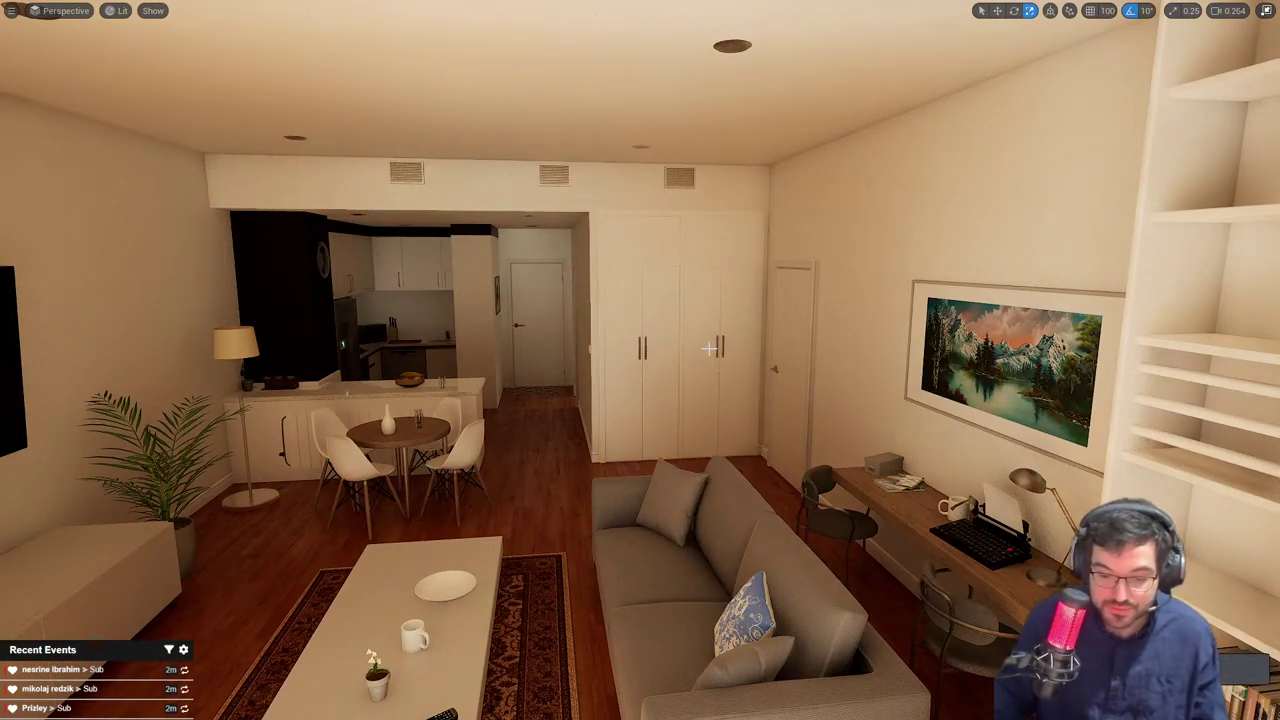
Move the duplicated door along the long wall, a little farther away from the wardrobe
mouse_move(640, 465)
right_mouse_down()
mouse_move(830, 450)
mouse_move(800, 465)
right_mouse_up()
key("w")
scroll(640, 465, "up", 1)
key("s")
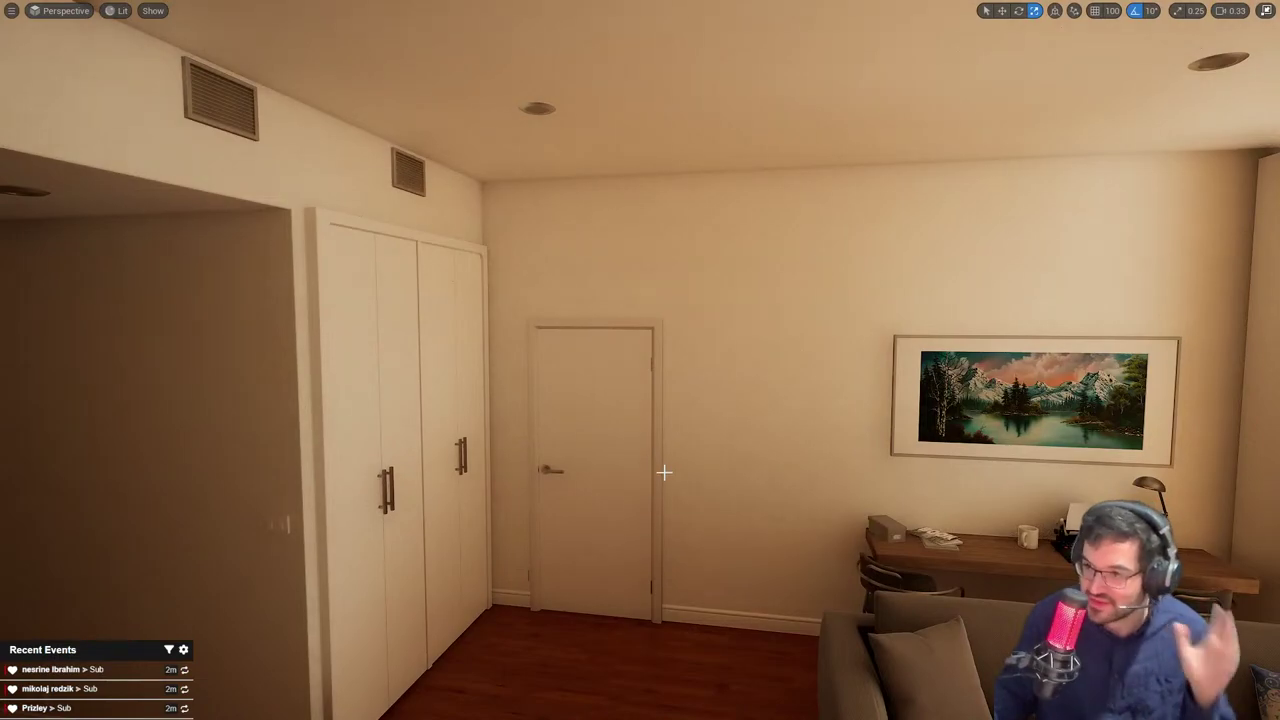
left_click(663, 468)
right_click_drag(663, 469, 640, 469)
key("s")
key("w")
left_click_drag(673, 588, 727, 595)
key("g")
right_click_drag(727, 595, 783, 607)
key("g")
left_click_drag(637, 567, 638, 566)
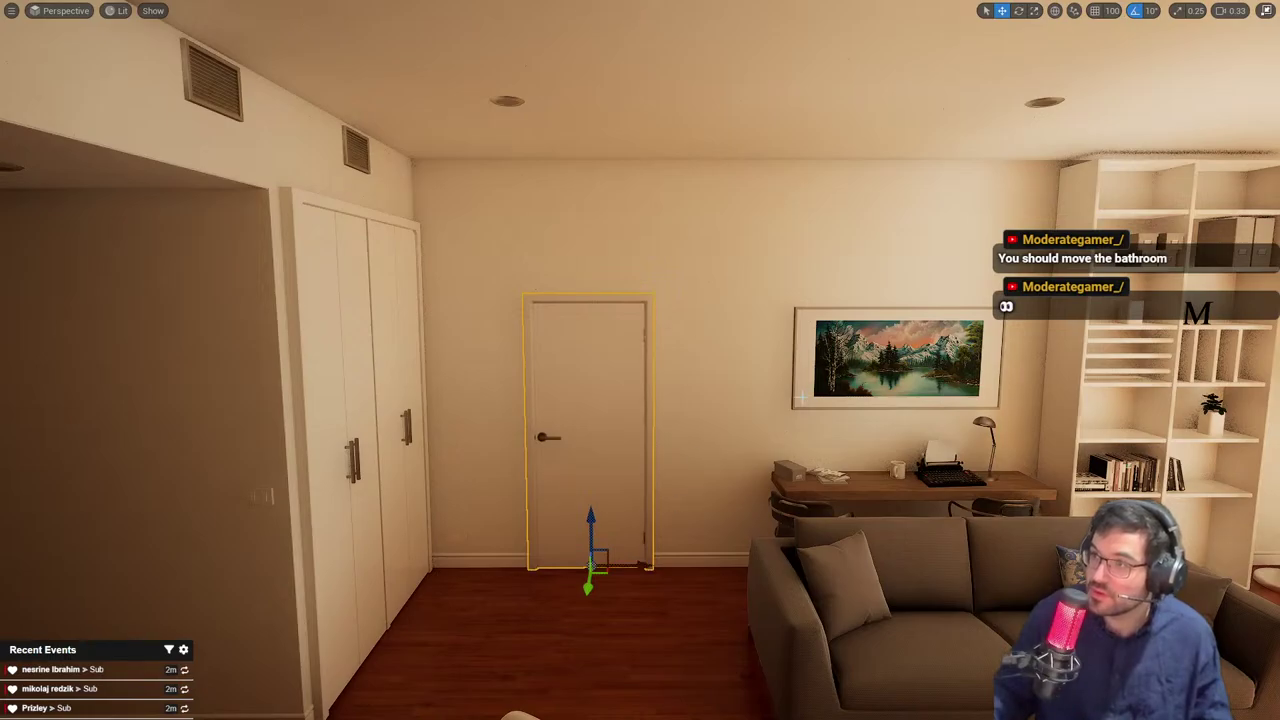
key("g")
Examine the bathroom, the hallway and the view through to the living room
right_click_drag(591, 428, 795, 424)
key("w")
scroll(490, 446, "down", 1)
key("s")
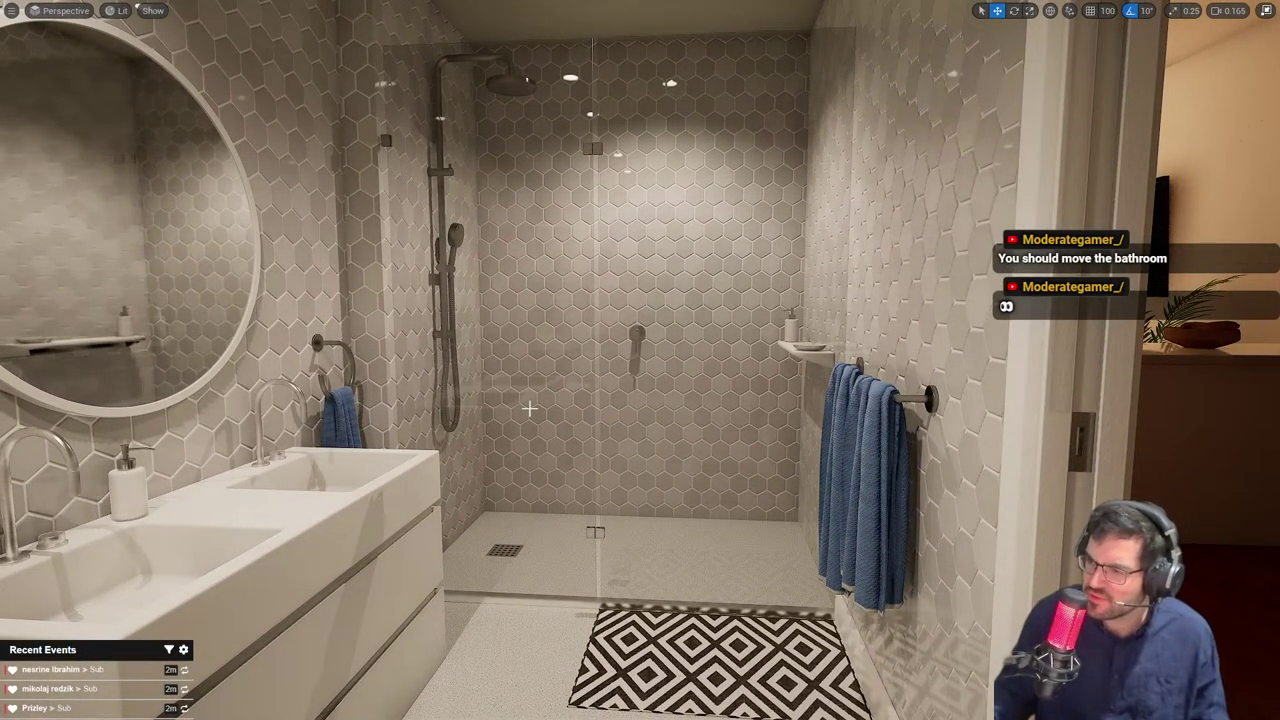
right_click_drag(530, 408, 663, 449)
key("d")
scroll(530, 408, "up", 1)
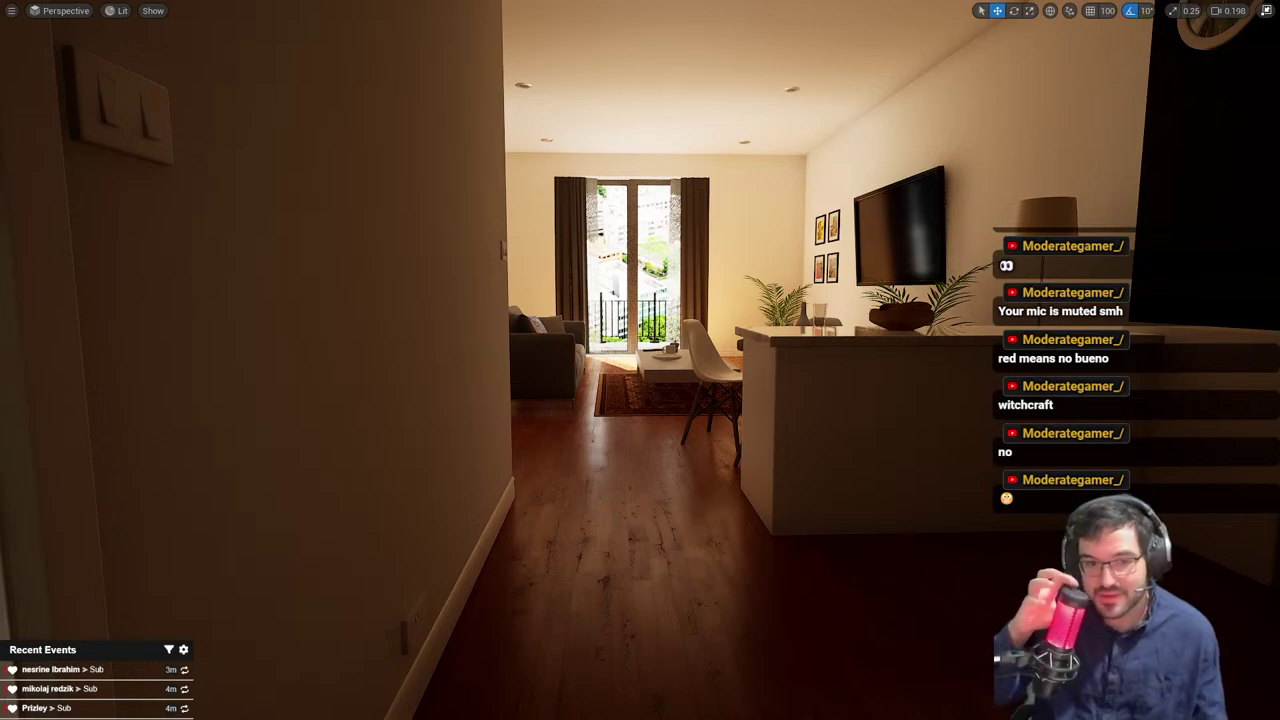
right_click_drag(687, 394, 708, 394)
key("w")
key("e")
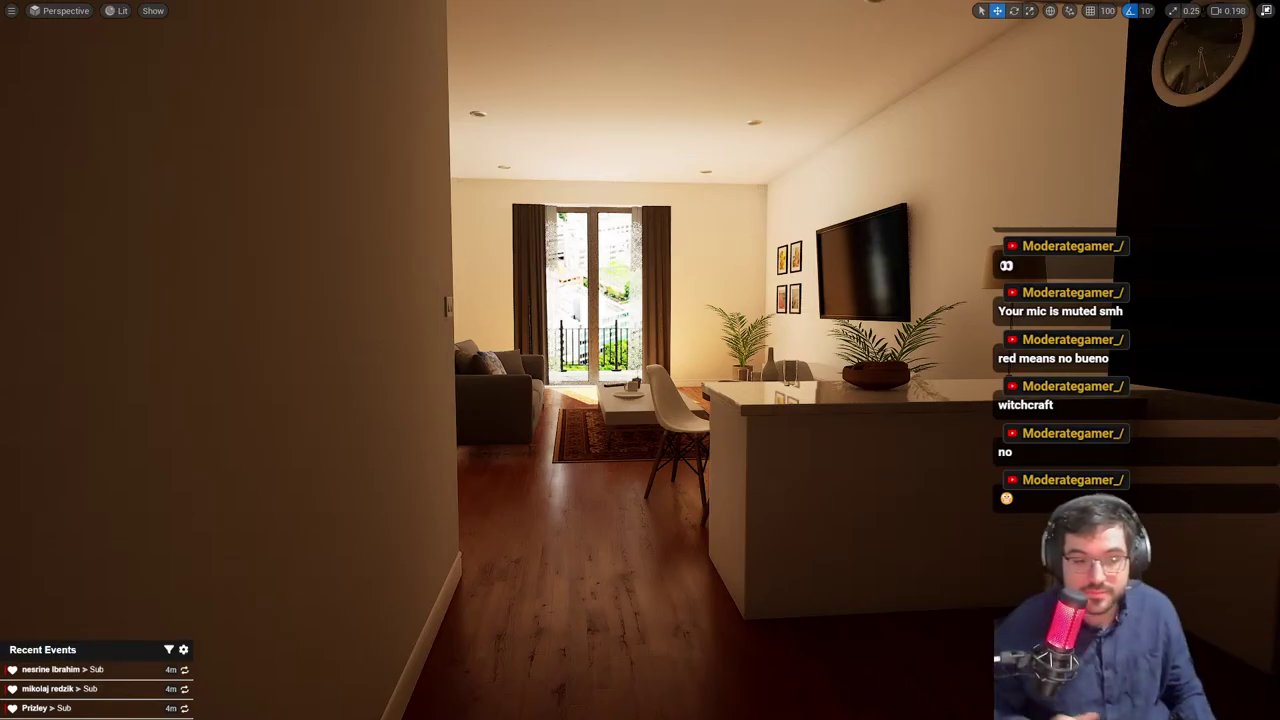
key("w")
key("d")
right_click_drag(489, 443, 140, 418)
scroll(340, 424, "up", 1)
key("s")
mouse_move(518, 402)
right_mouse_down()
mouse_move(500, 402)
mouse_move(520, 402)
right_mouse_up()
Try scaling down the wardrobe's height beside the new door, and undo the change
left_click(518, 402)
key("r")
key("s")
key("s")
key("Escape")
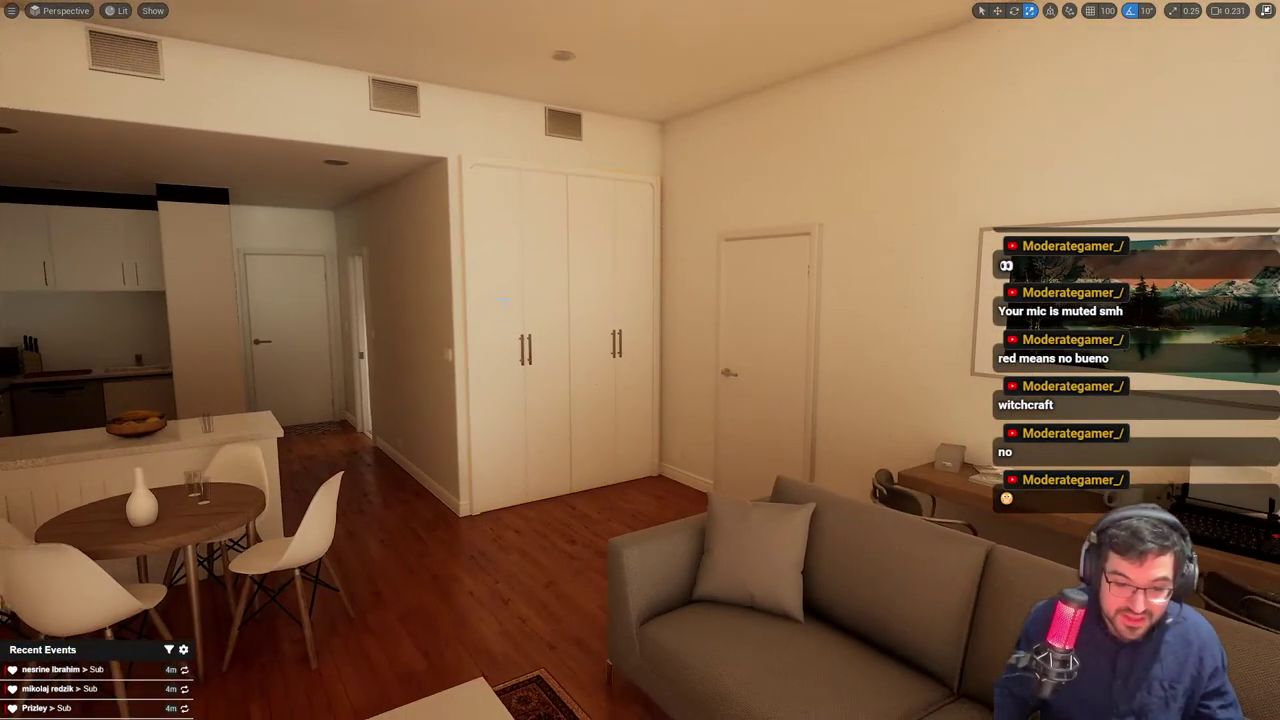
left_click(740, 320)
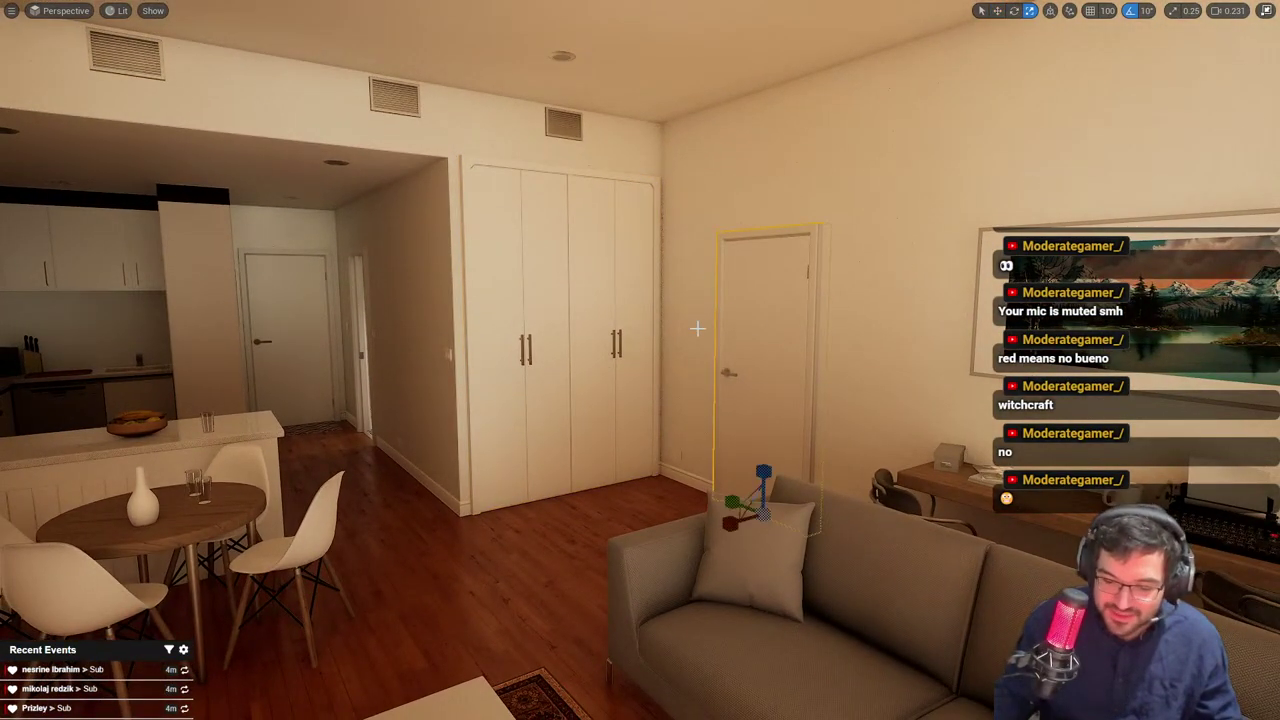
left_click(568, 356)
key("e")
key("r")
left_click_drag(359, 537, 359, 570)
key("ctrl+z")
key("ctrl+z")
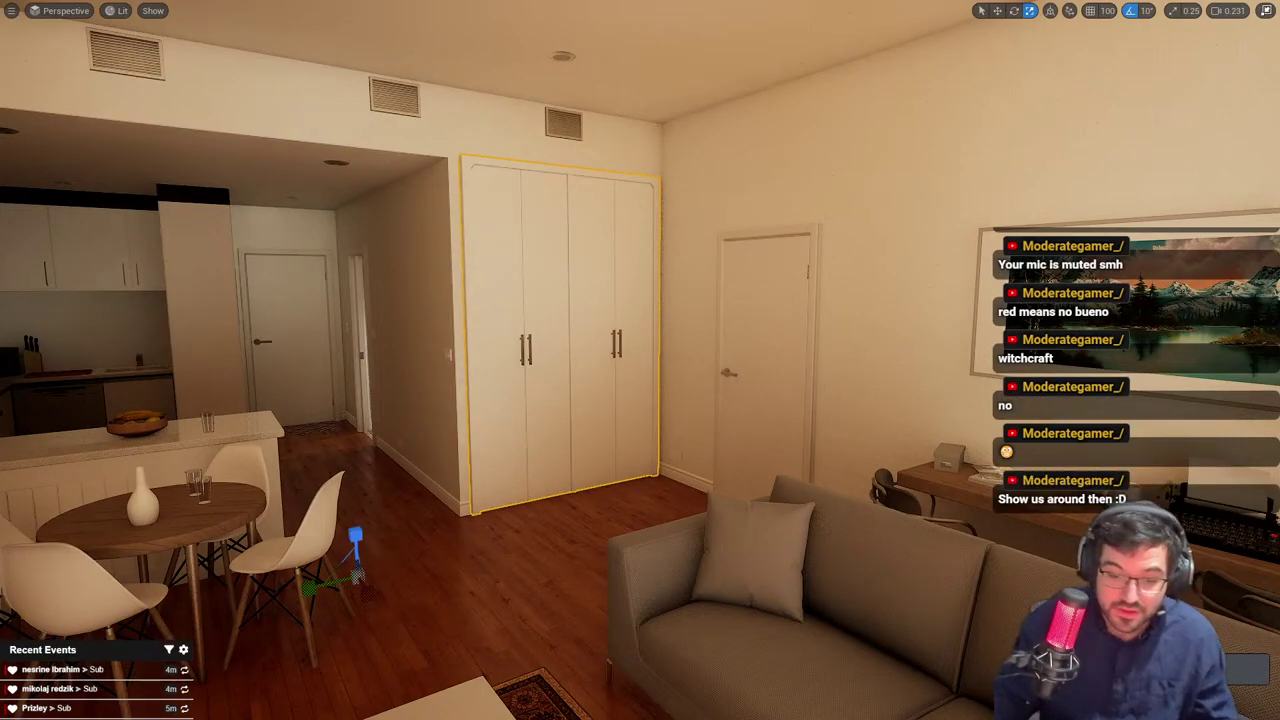
key("Escape")
Examine the balcony door, its curtains and the sunlight falling on the living-room floor
key("s")
right_click_drag(550, 396, 340, 410)
right_click_drag(674, 485, 225, 475)
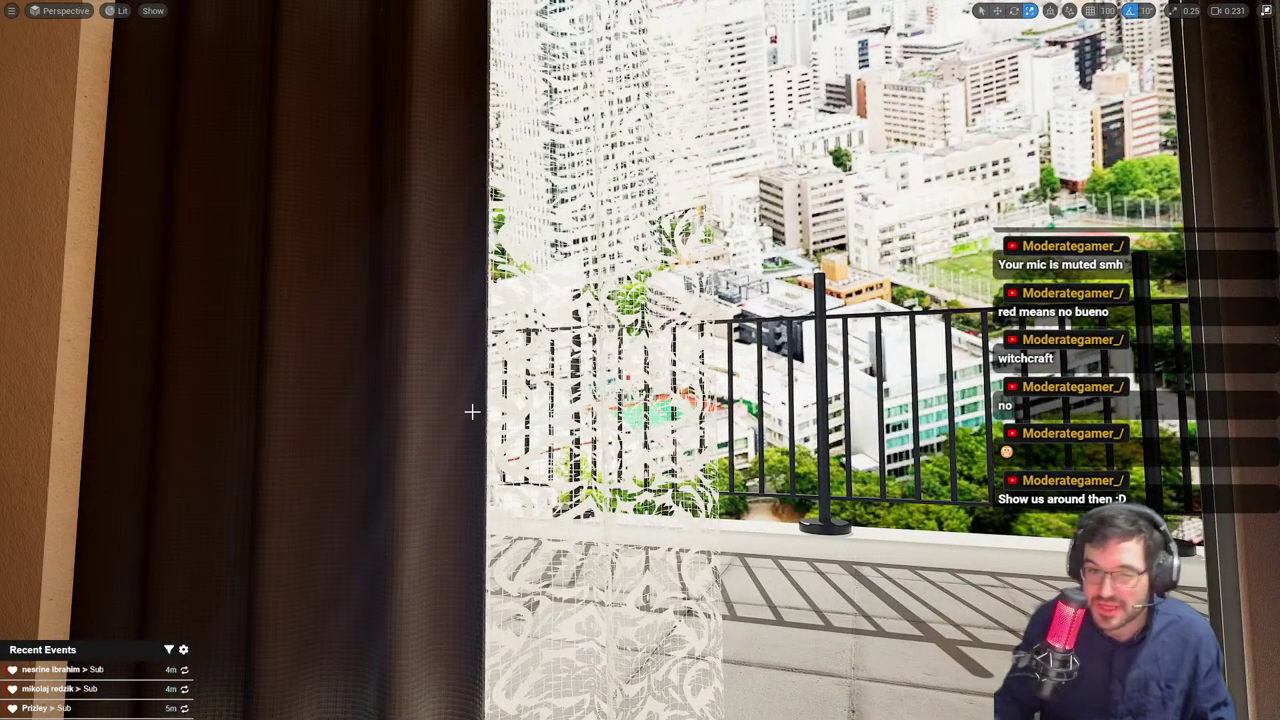
right_click_drag(472, 411, 584, 452)
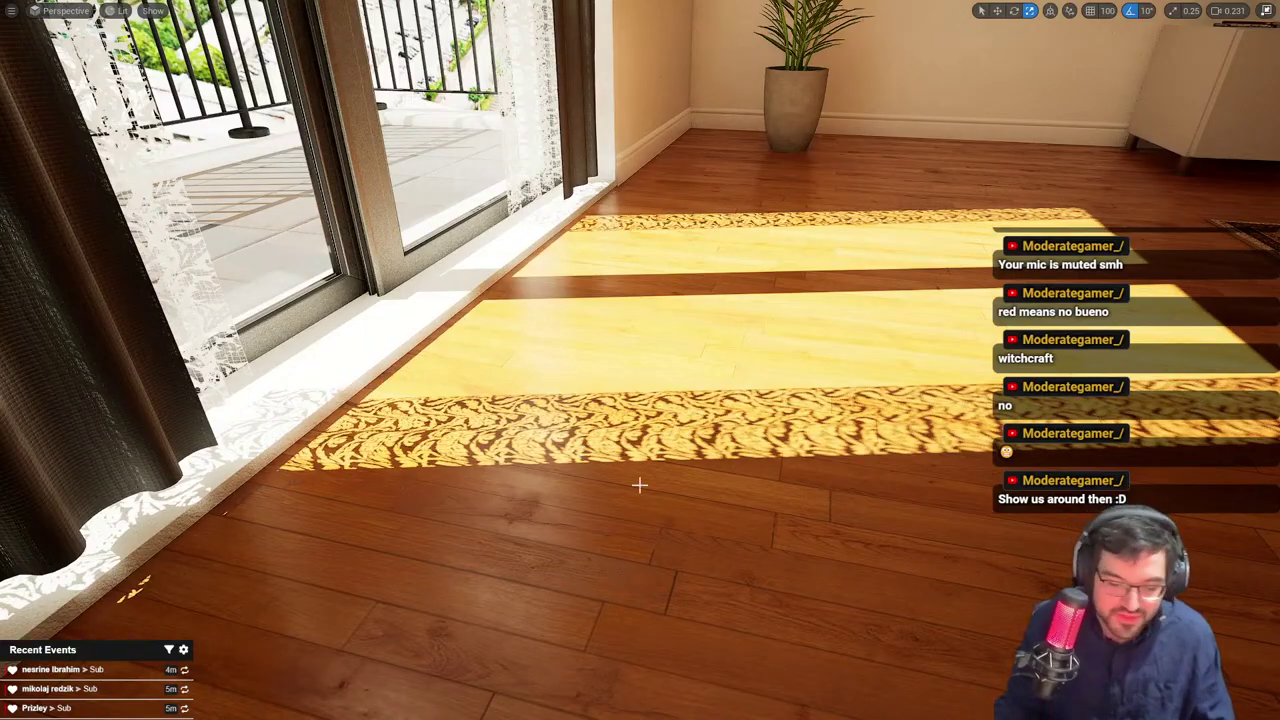
mouse_move(639, 485)
right_mouse_down()
mouse_move(640, 440)
mouse_move(646, 480)
right_mouse_up()
right_click_drag(523, 371, 528, 362)
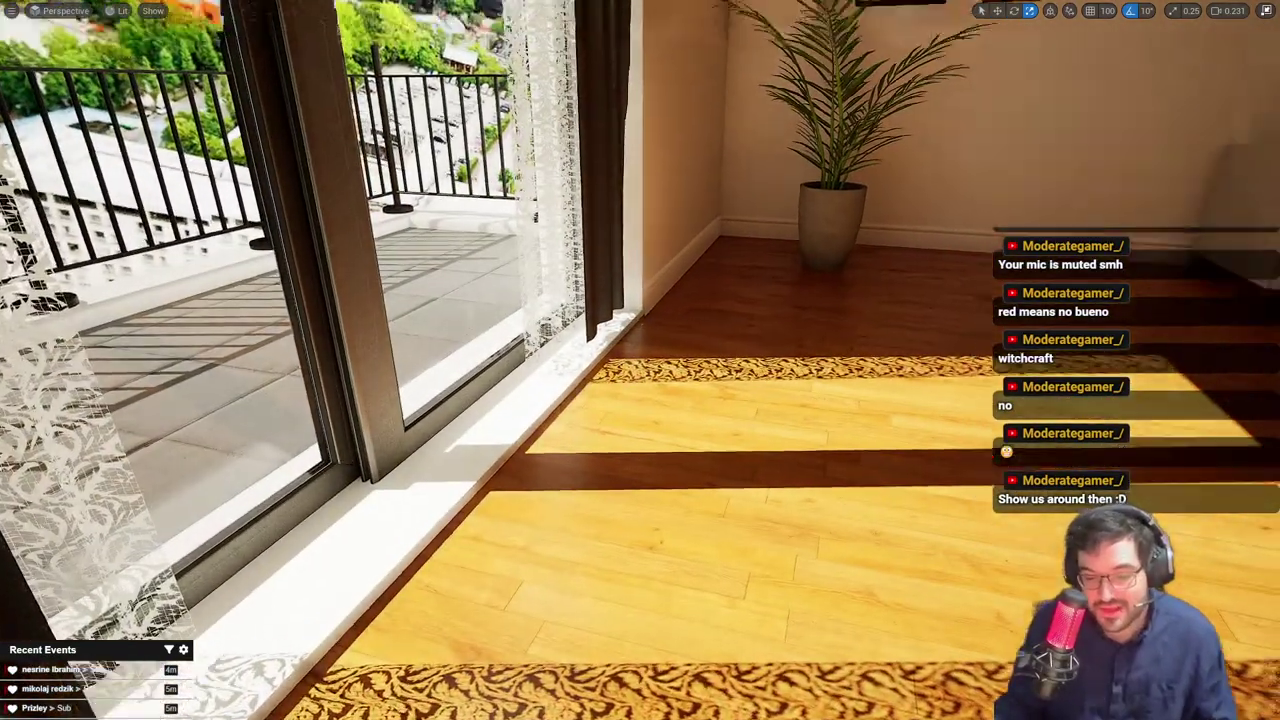
right_click_drag(309, 383, 308, 413)
Move the two sheer curtains inward so they cover more of the balcony door's glass
left_click(309, 383)
scroll(312, 415, "up", 1)
key("w")
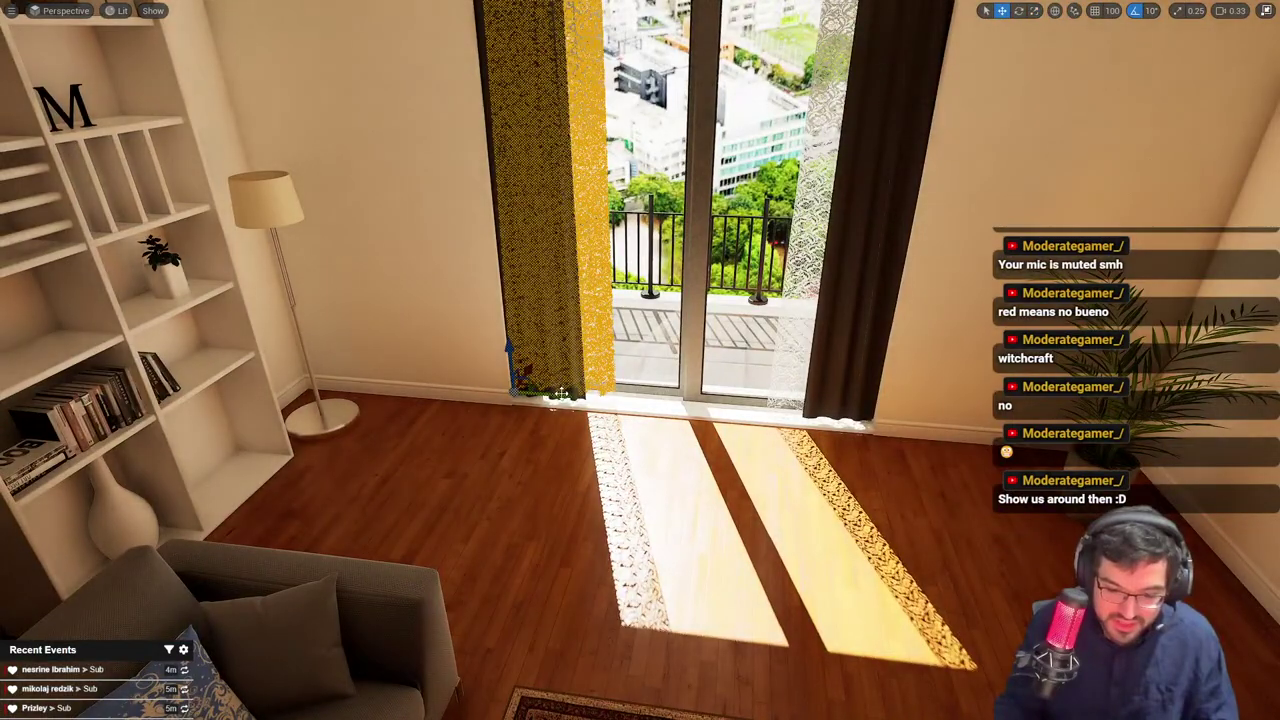
left_click_drag(561, 393, 620, 400)
key("Escape")
right_click_drag(620, 400, 652, 342)
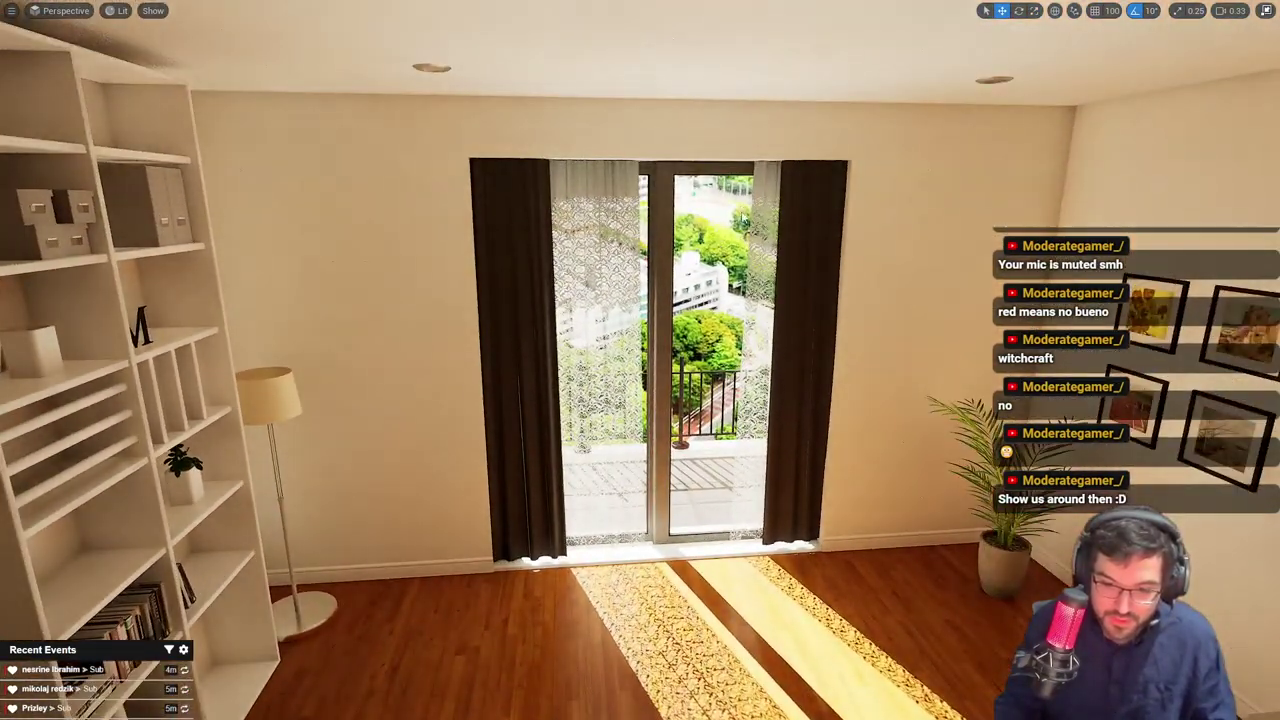
left_click(764, 400)
left_click_drag(779, 545, 712, 546)
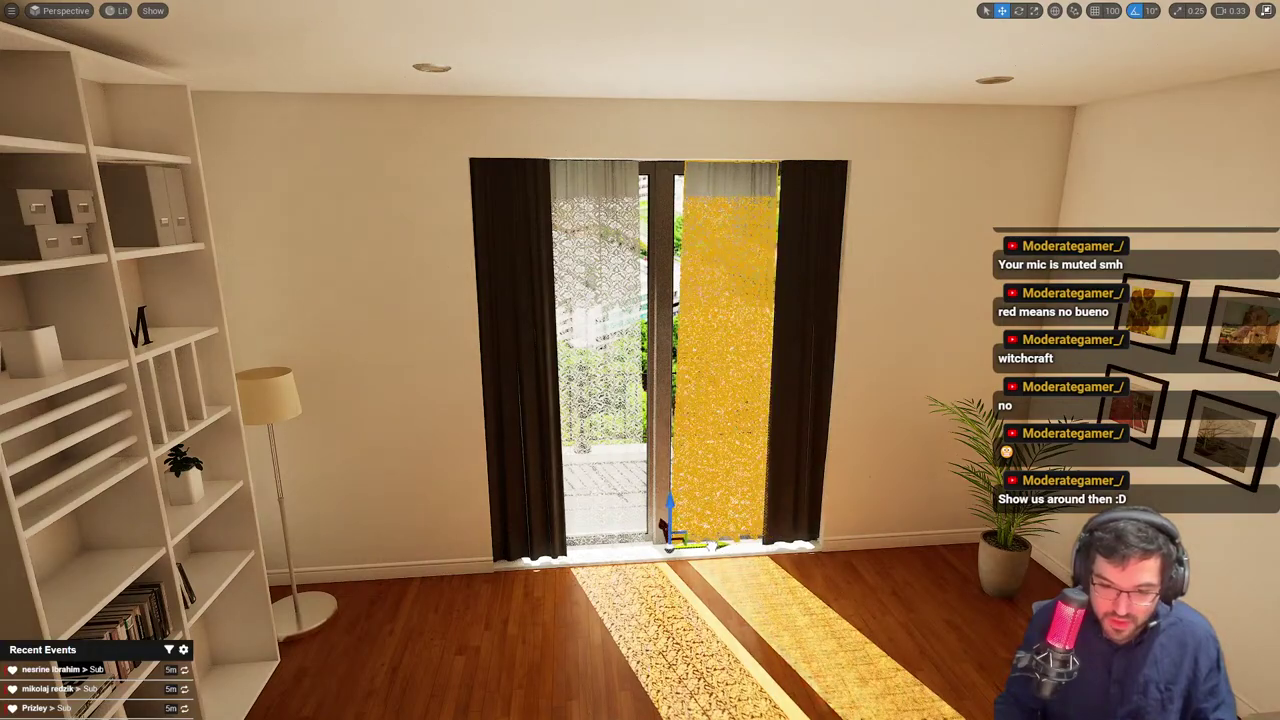
Undo the inward moves of the balcony door's two sheer curtains
key("Escape")
right_click_drag(757, 468, 789, 469)
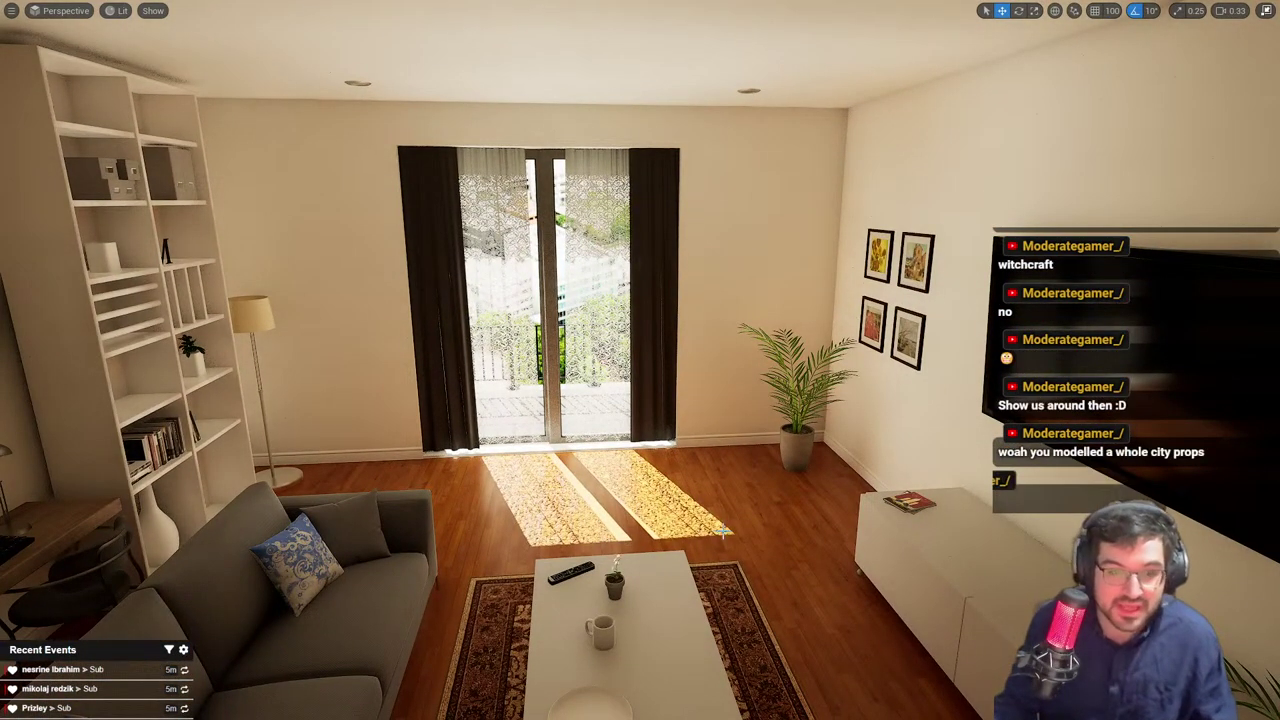
right_click_drag(611, 380, 652, 418)
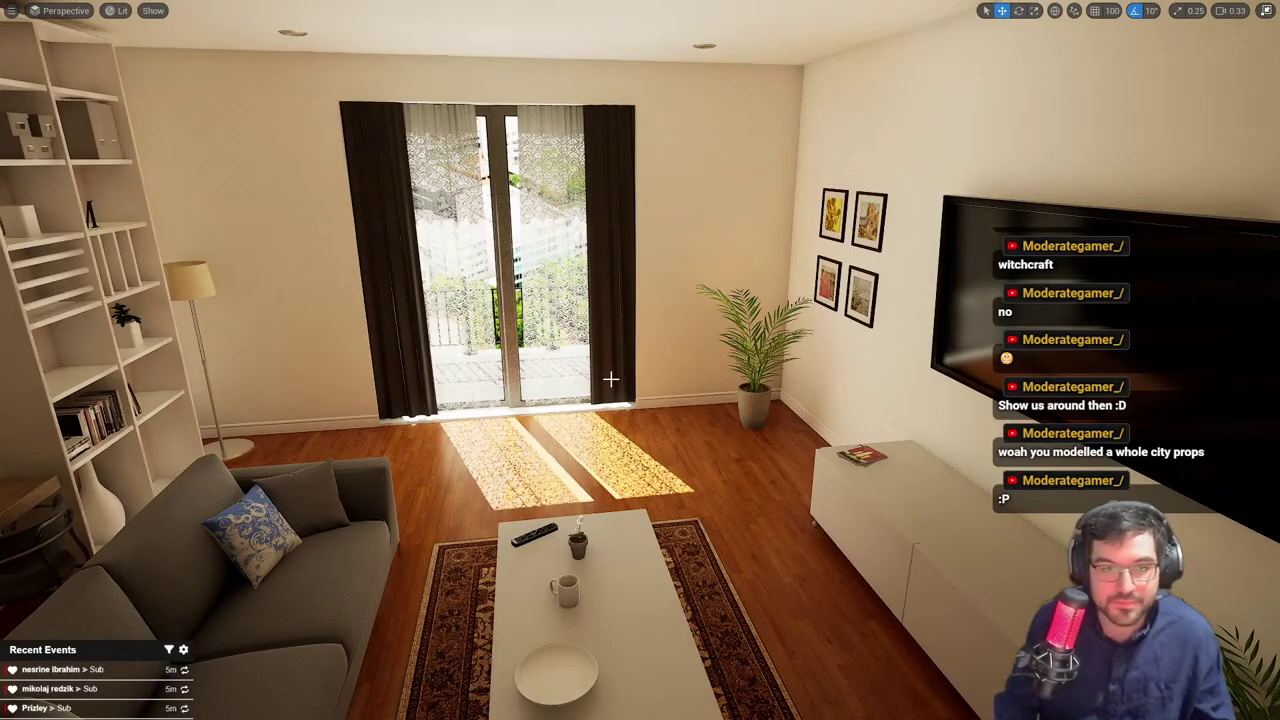
key("ctrl+z")
key("ctrl+z")
key("ctrl+z")
key("ctrl+z")
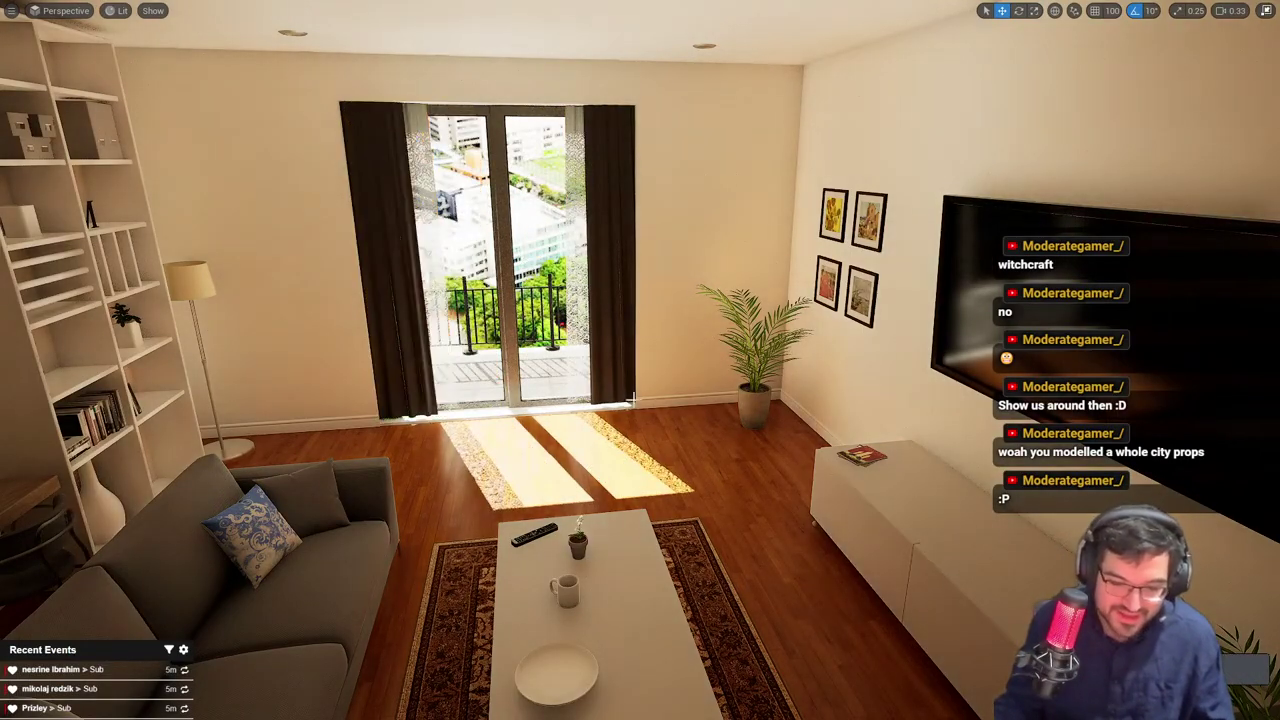
Examine the city backdrop through the balcony door and from outside, above the apartment
key("w")
right_click_drag(611, 380, 575, 345)
key("w")
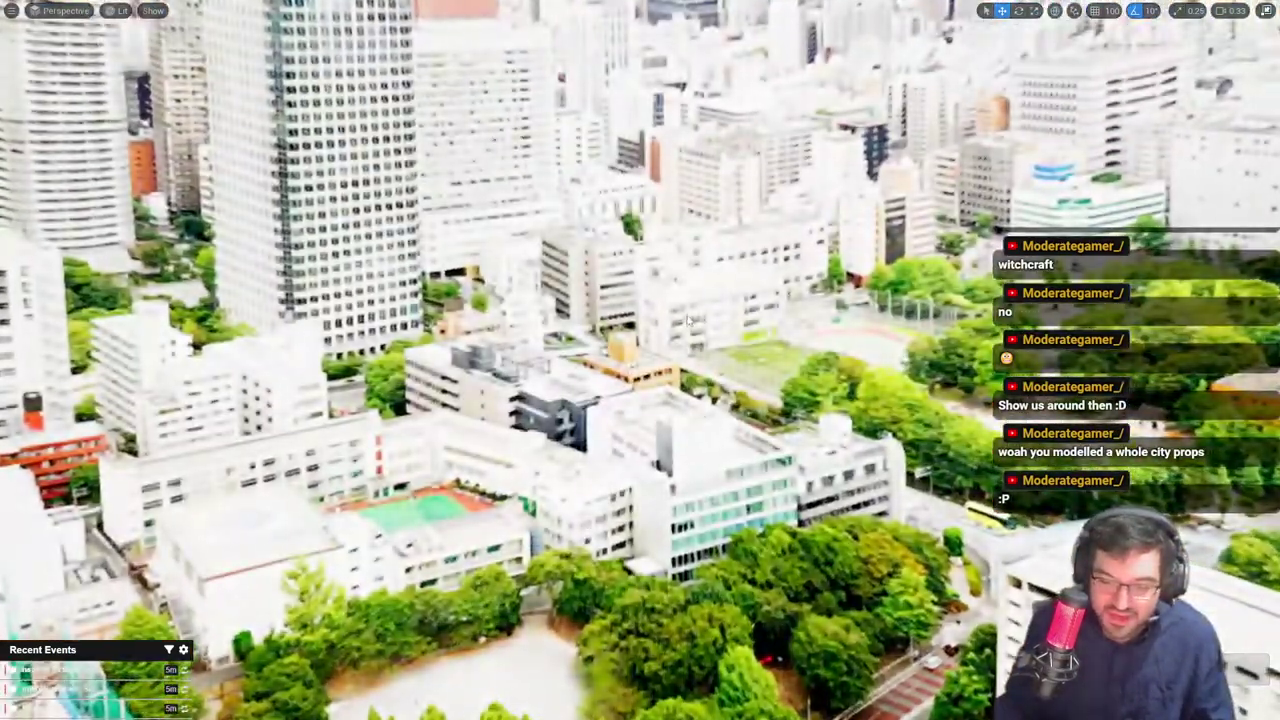
key("s")
right_click_drag(661, 342, 636, 352)
key("w")
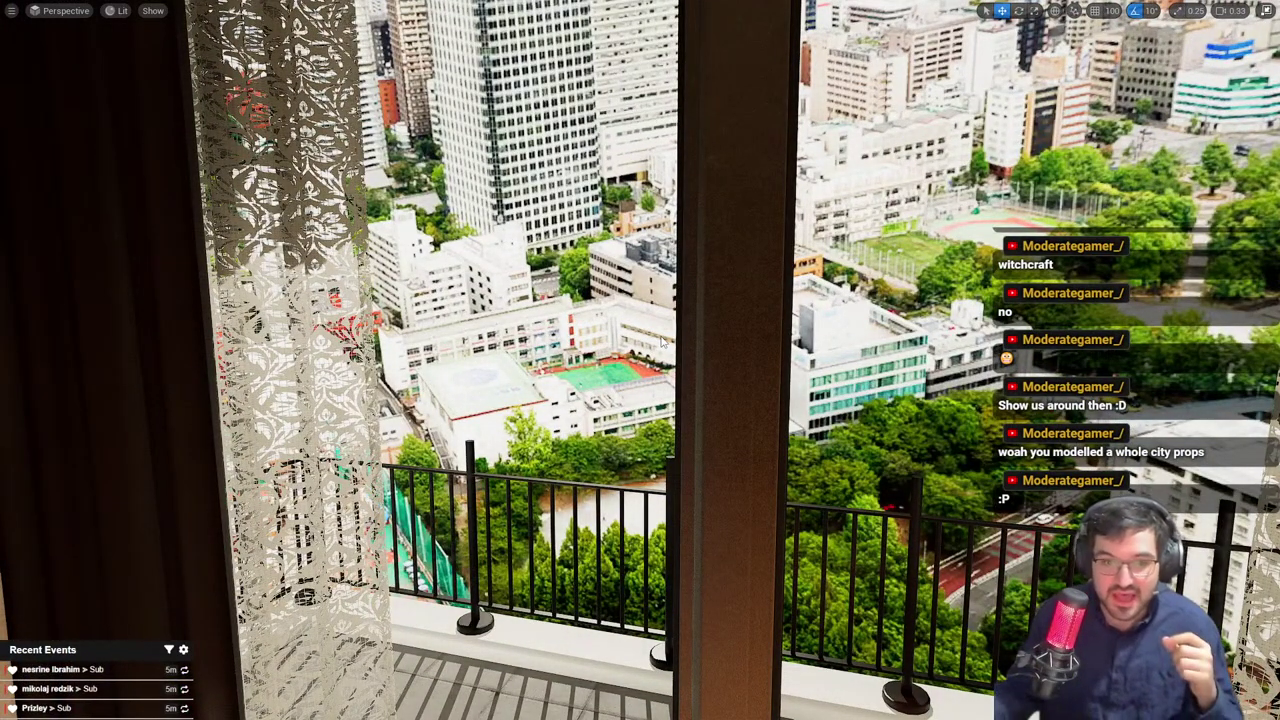
key("w")
right_click_drag(543, 432, 545, 345)
scroll(543, 432, "up", 3)
key("s")
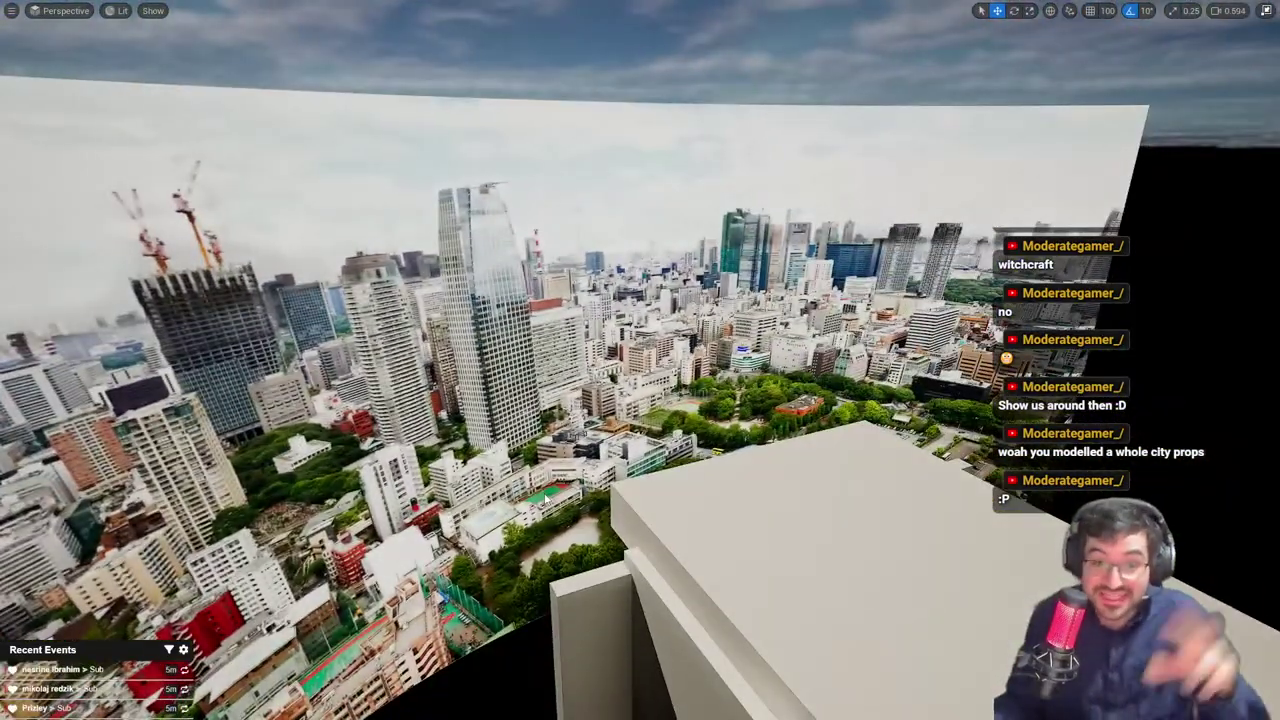
Restore the full editor layout and look through the assets in the root Content folder
key("F11")
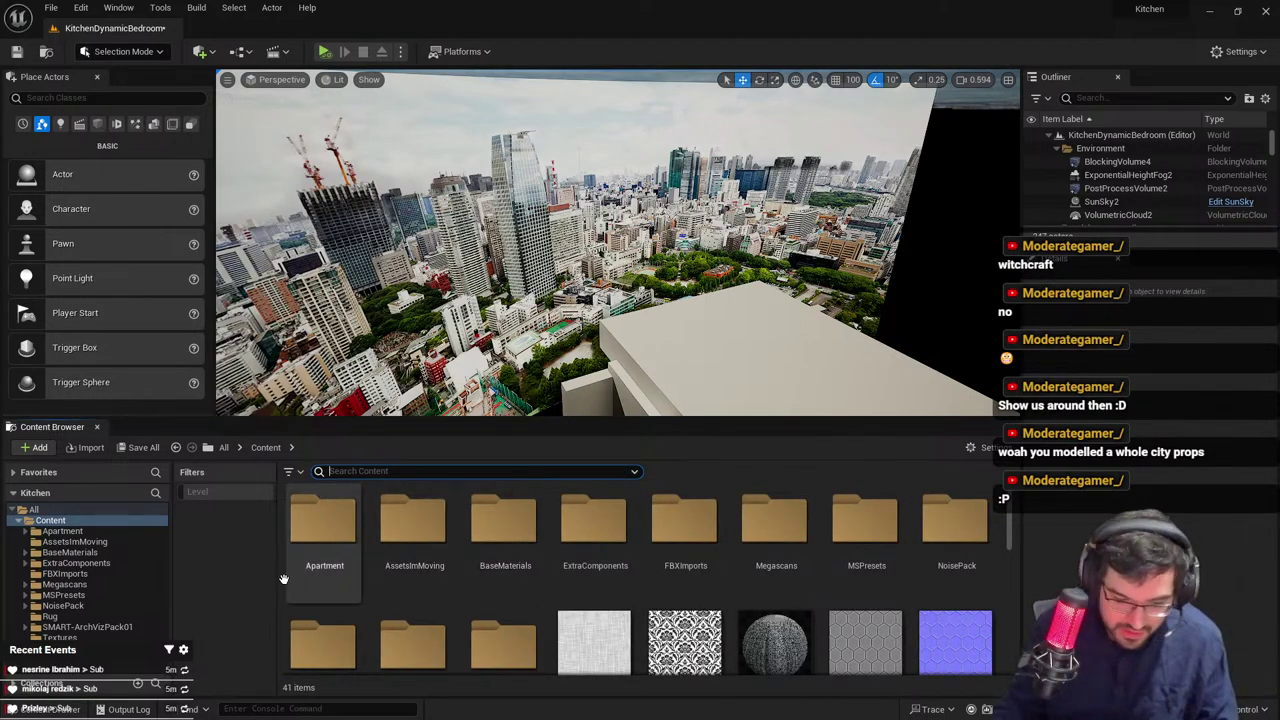
double_click(312, 528)
left_click(50, 520)
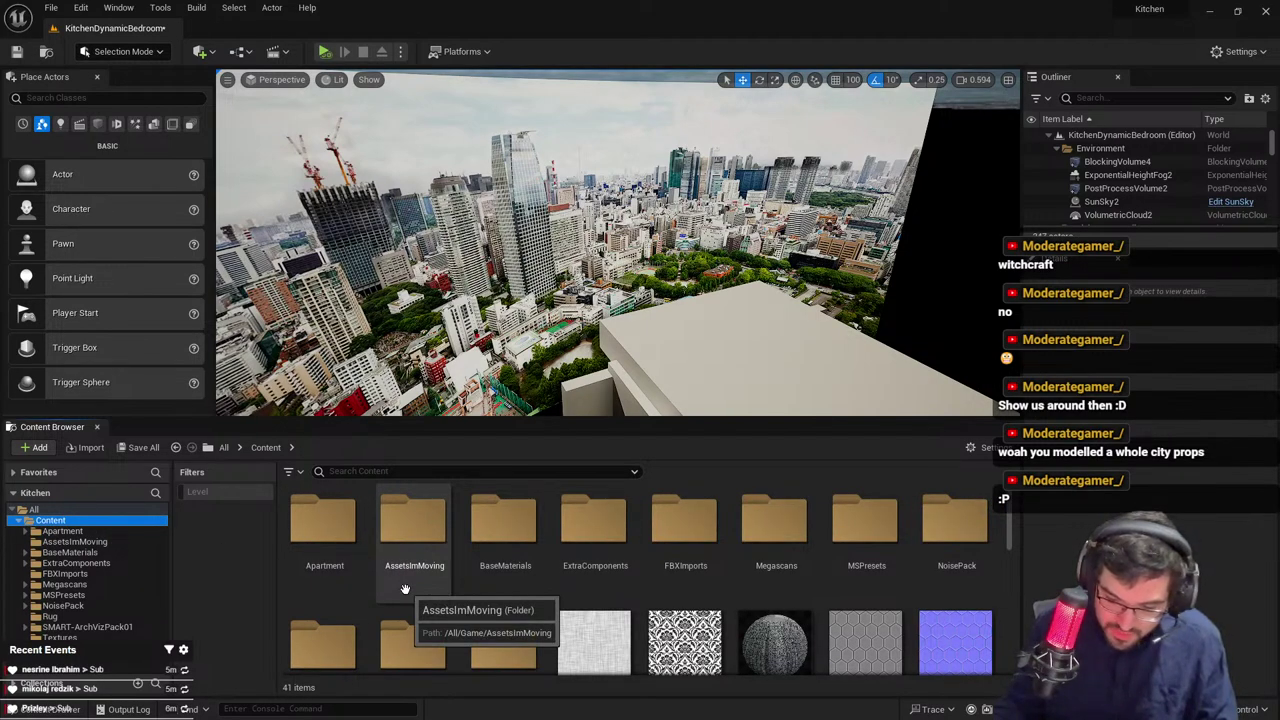
scroll(405, 588, "down", 1)
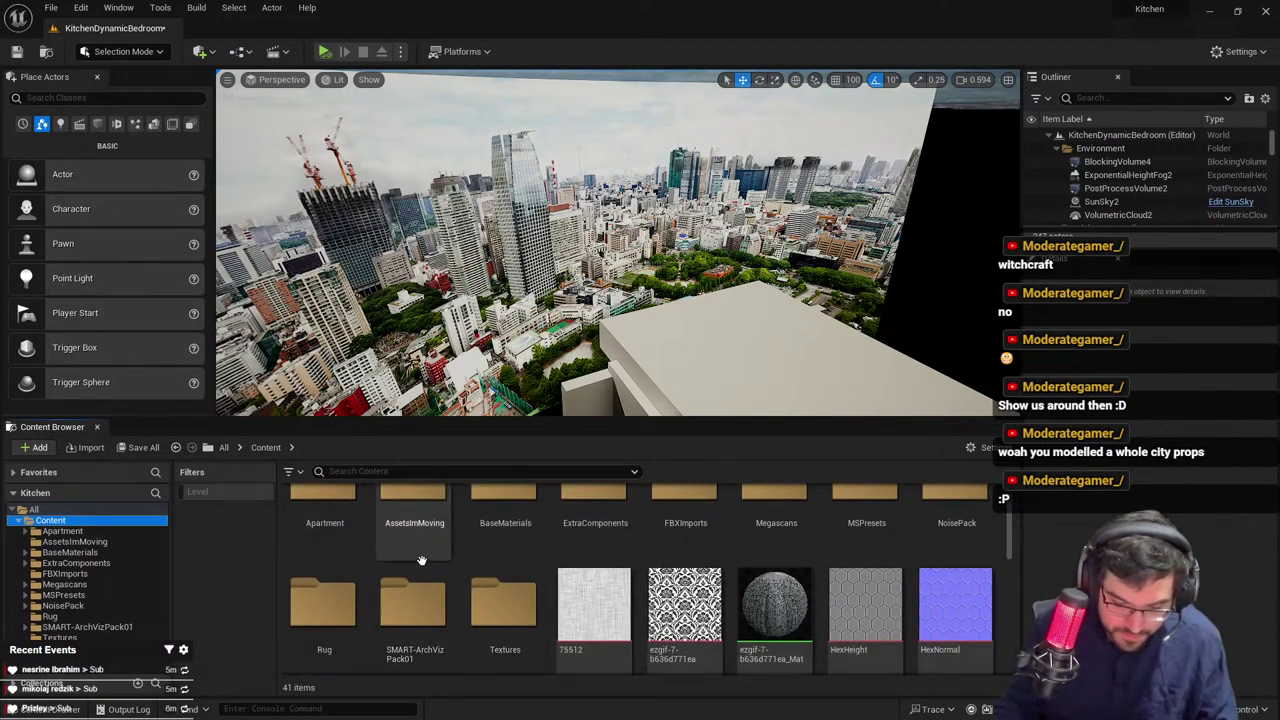
scroll(423, 560, "up", 1)
Locate the wall TV's mesh in the FBXImports folder and look through that folder for the LandScape mesh
left_click(645, 393)
right_click_drag(985, 395, 1010, 398)
key("w")
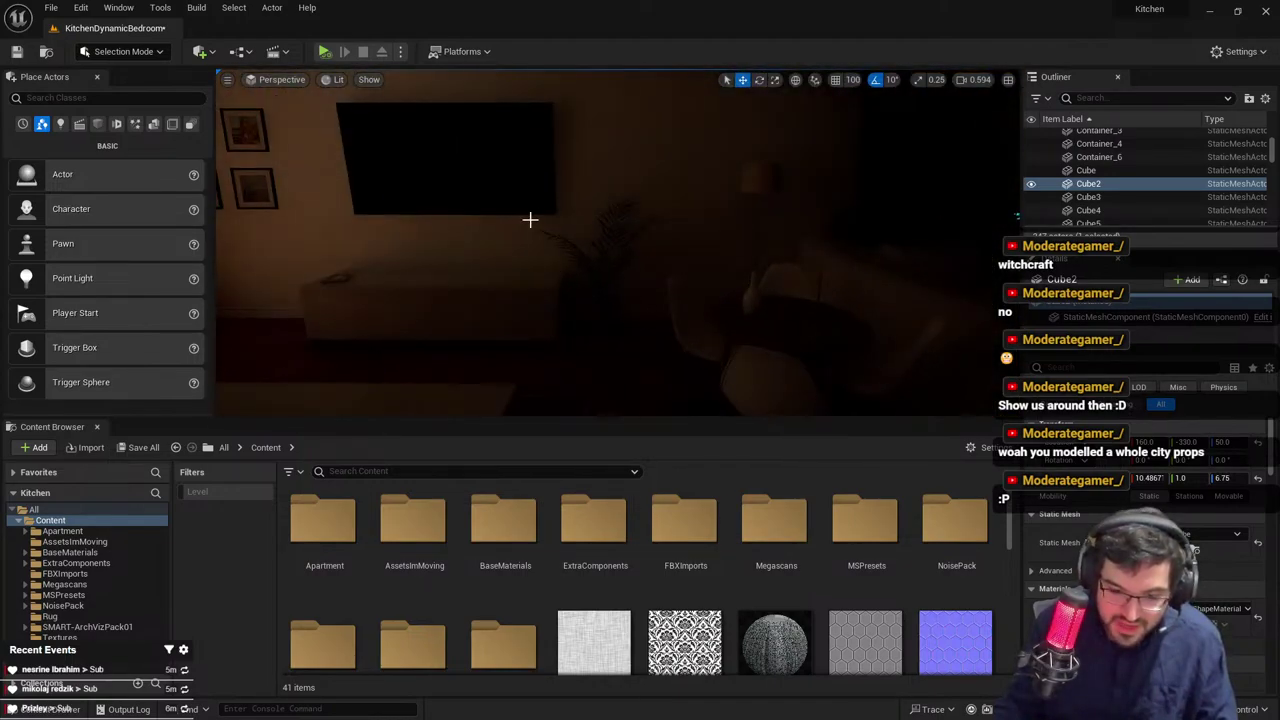
left_click(528, 217)
key("ctrl+b")
scroll(694, 619, "up", 5)
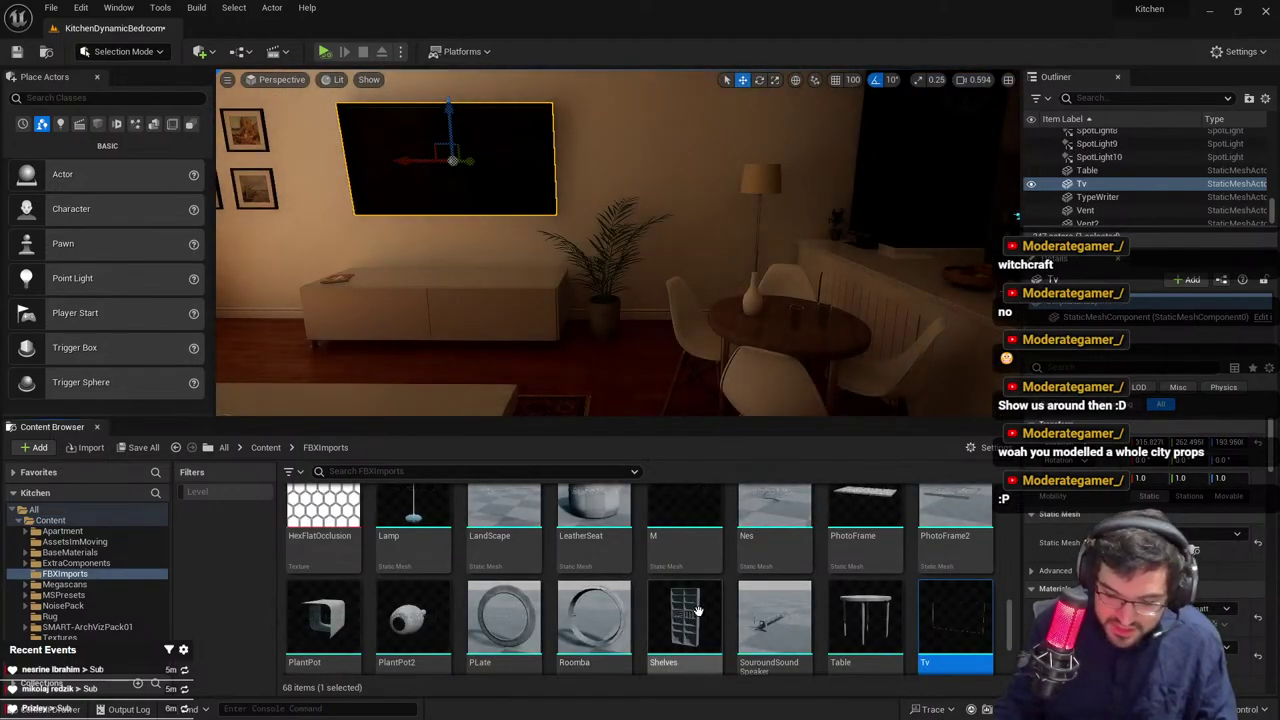
scroll(694, 619, "up", 6)
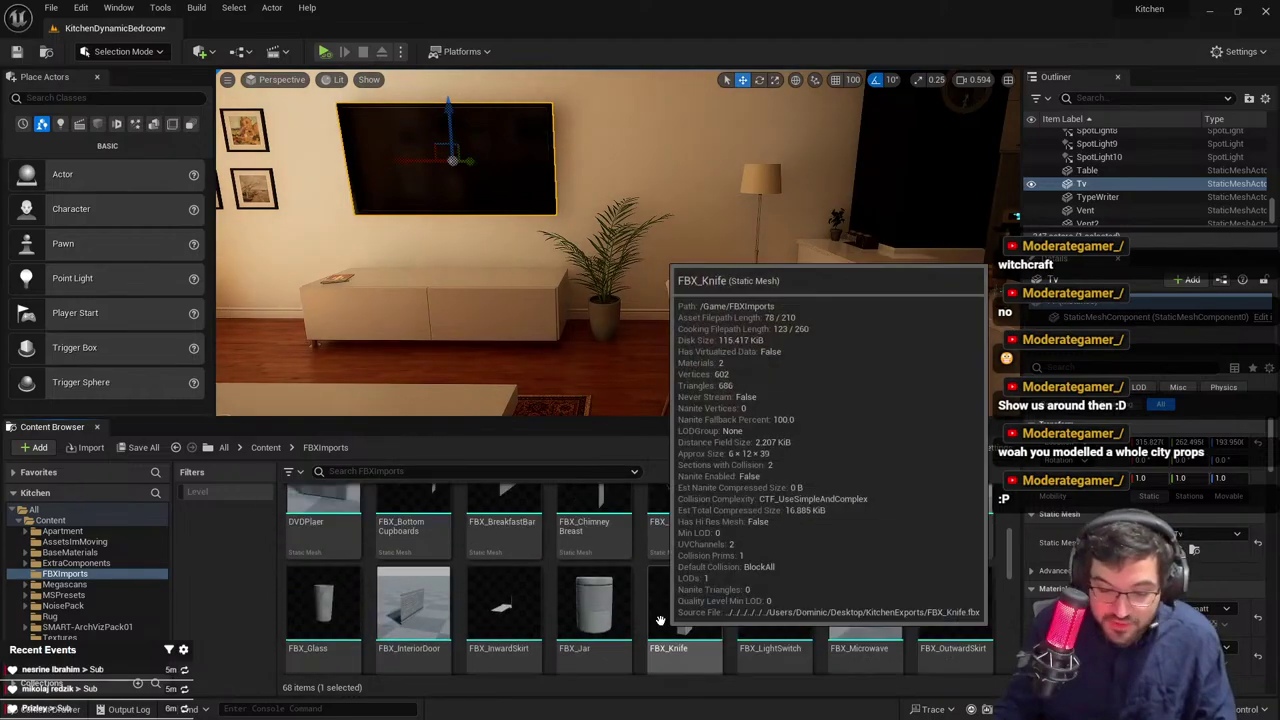
scroll(740, 622, "down", 8)
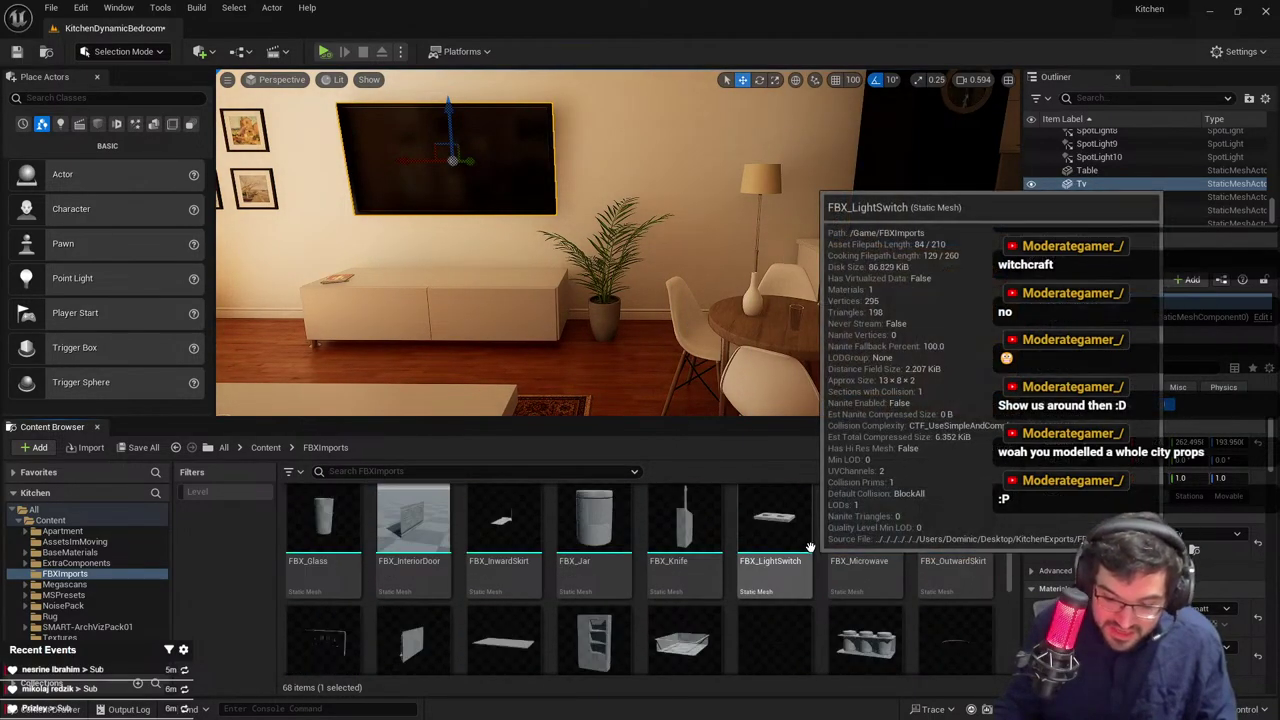
scroll(808, 548, "down", 5)
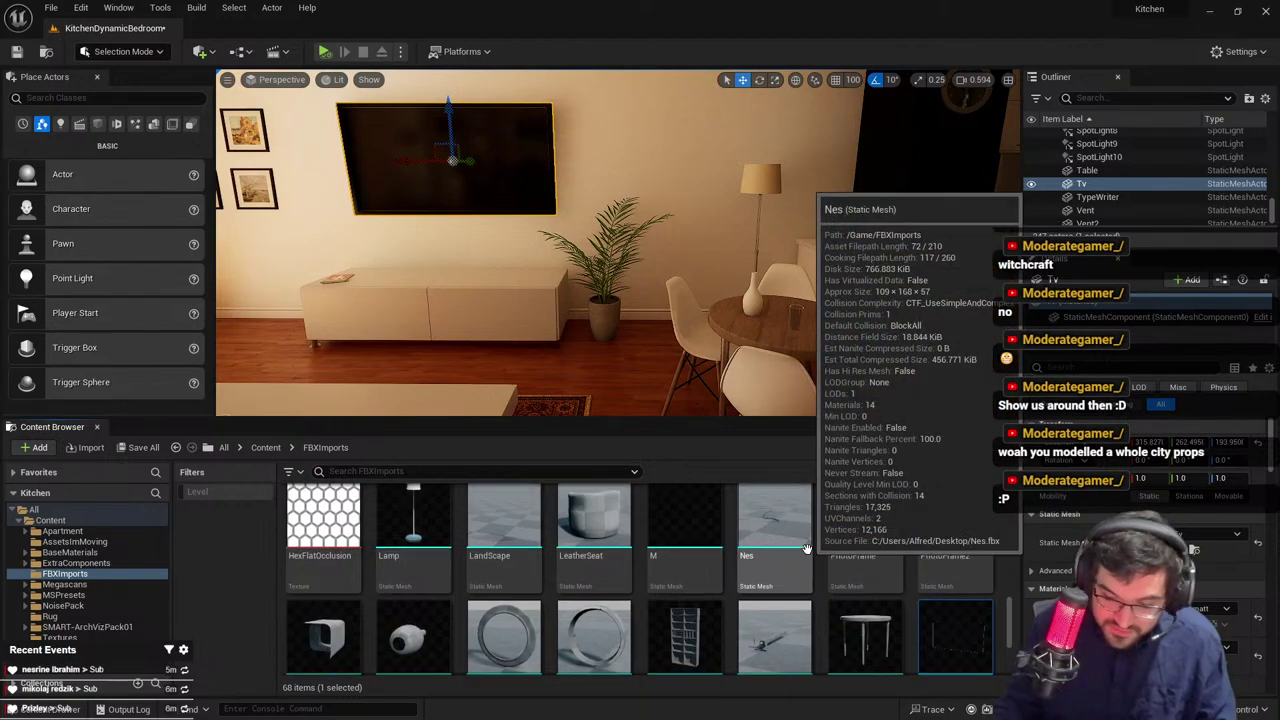
Place the LandScape mesh in front of the TV unit and view it from outside the apartment
scroll(823, 545, "up", 1)
left_click_drag(504, 525, 397, 262)
key("e")
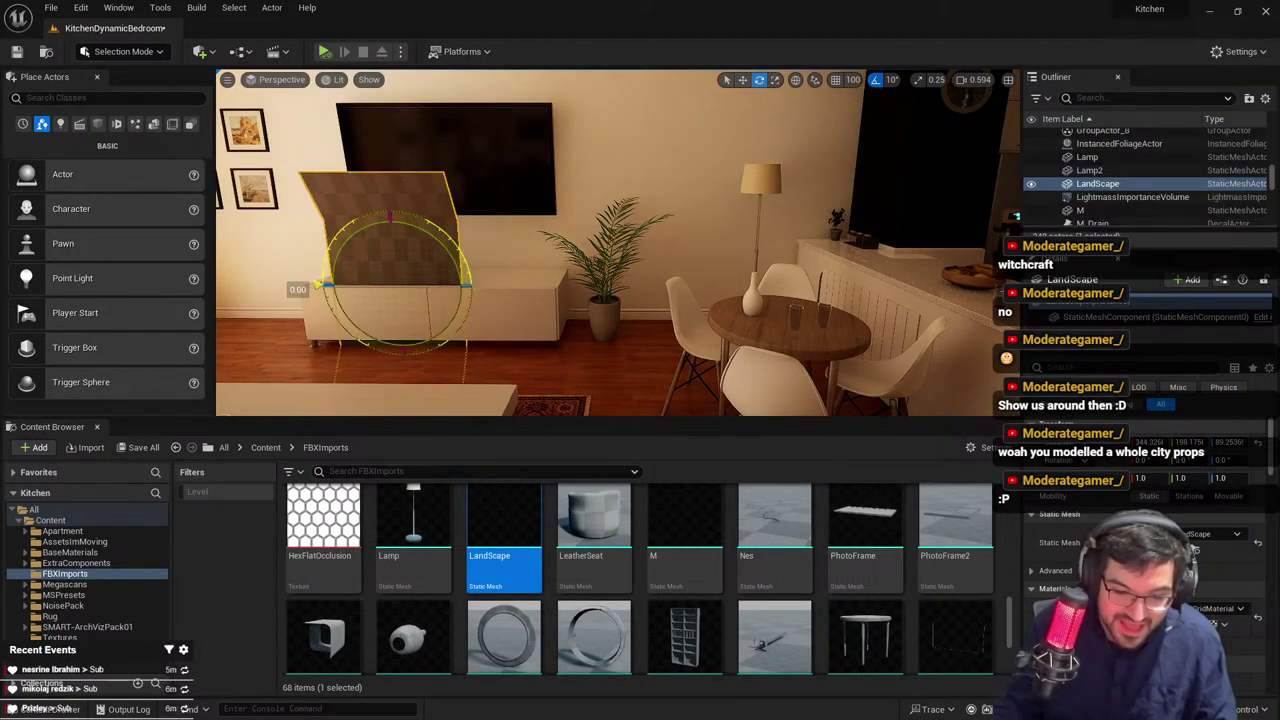
left_click_drag(302, 289, 318, 210)
right_click_drag(318, 210, 282, 258)
scroll(306, 212, "up", 4)
key("s")
key("w")
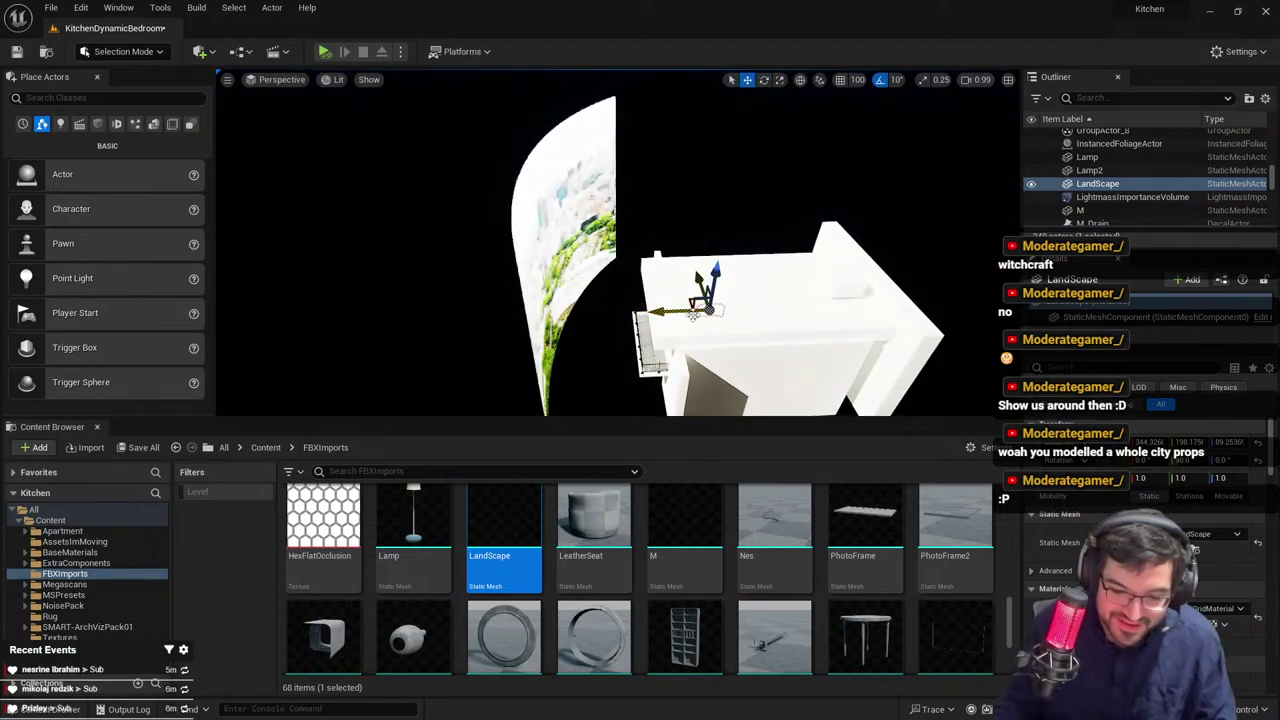
Try rotating the LandScape mesh, scaling it to about 14.3 and moving it outside the apartment, and delete it
left_click_drag(692, 288, 577, 340)
key("e")
left_click_drag(632, 398, 612, 326)
key("r")
right_click_drag(612, 326, 490, 326)
key("w")
left_click_drag(665, 275, 644, 160)
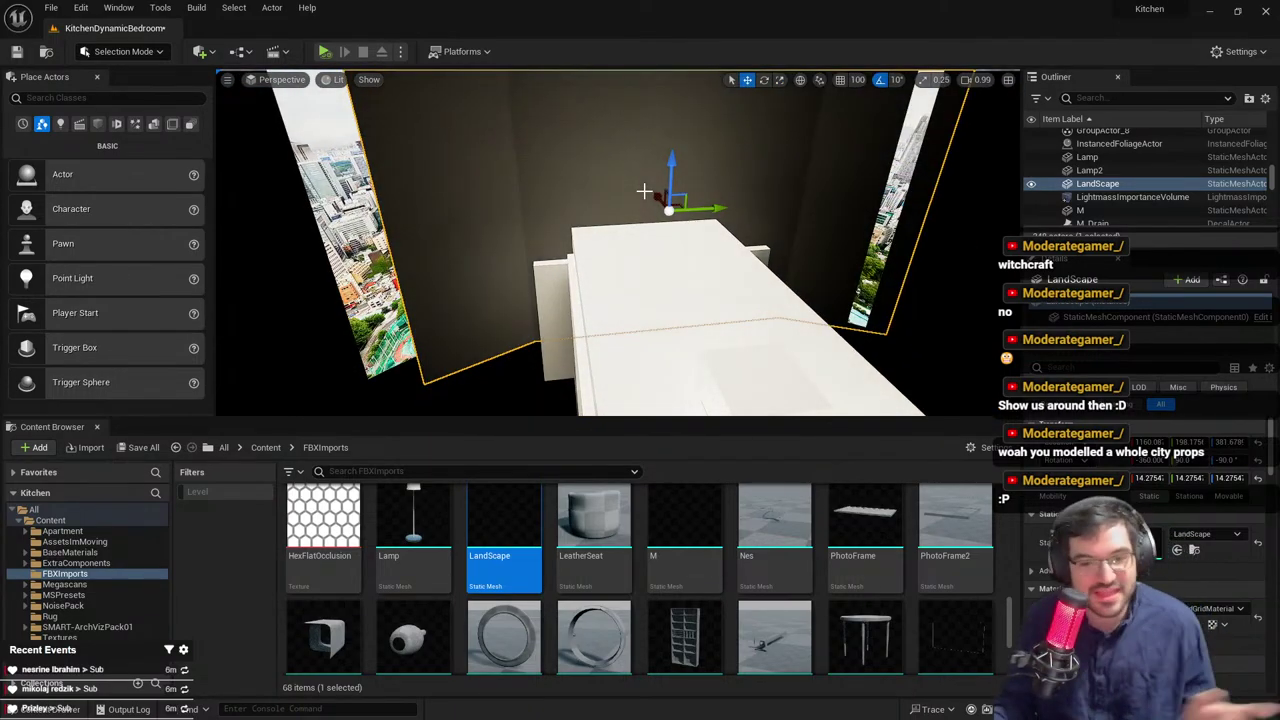
key("Delete")
Find the ExponentialHeightFog2 actor by searching for "fog" and make it visible
right_click_drag(649, 364, 525, 316)
left_click(1088, 98)
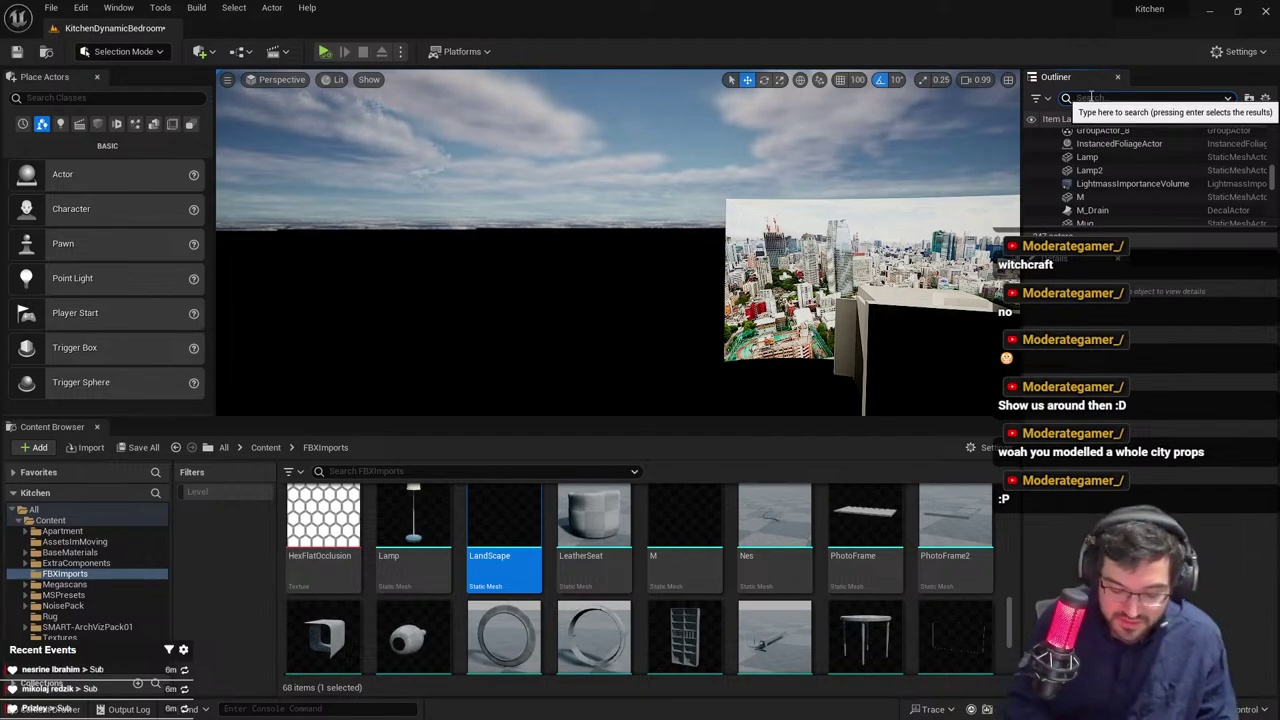
type("fog")
left_click(1075, 165)
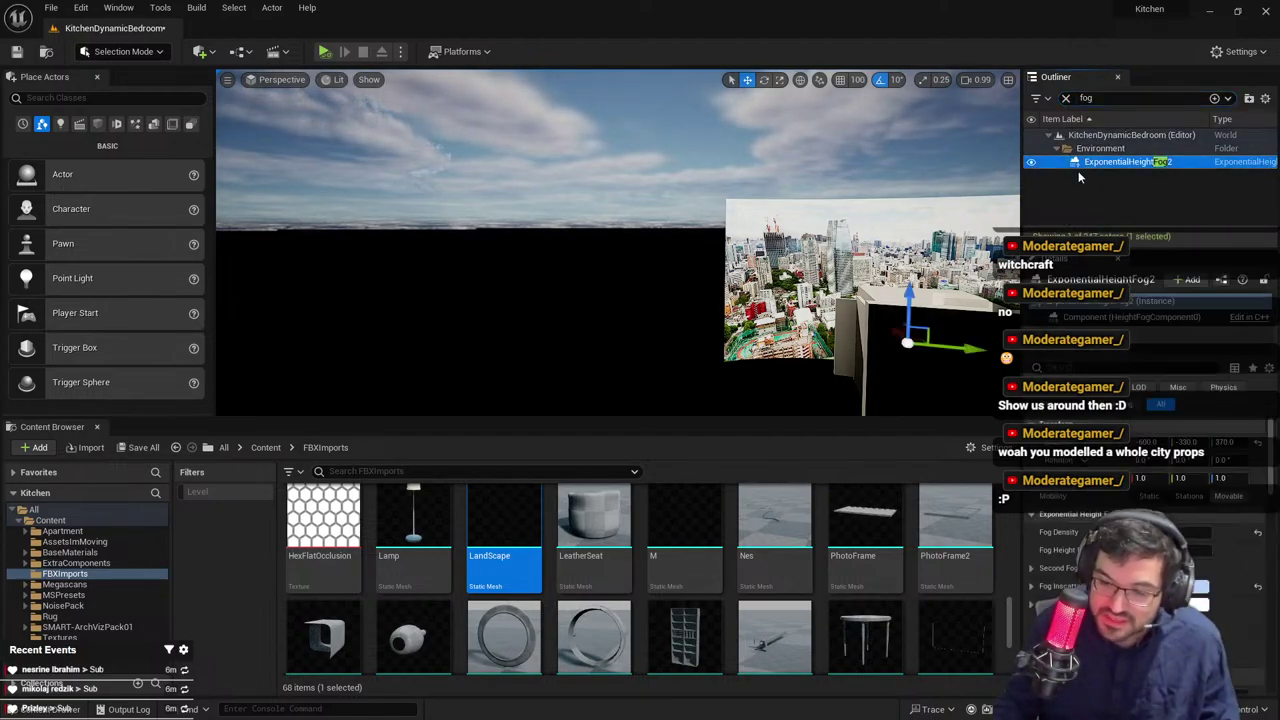
left_click(1071, 366)
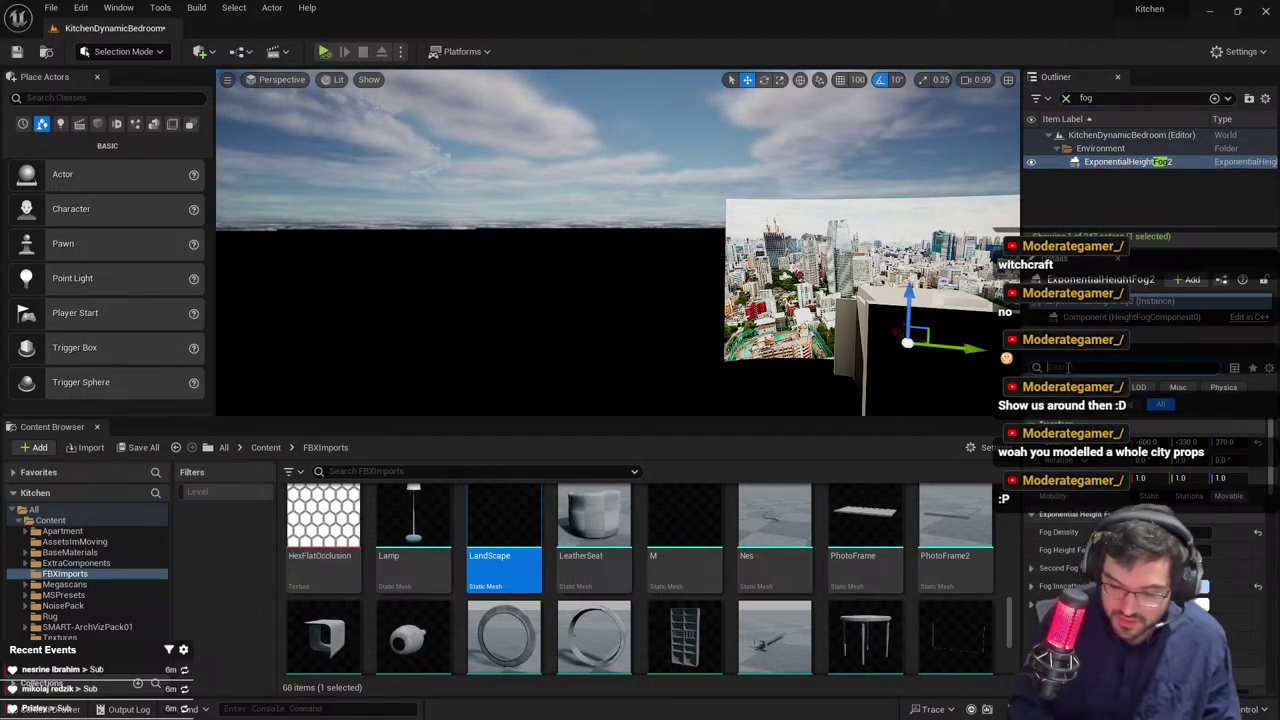
type("vis")
left_click(1136, 443)
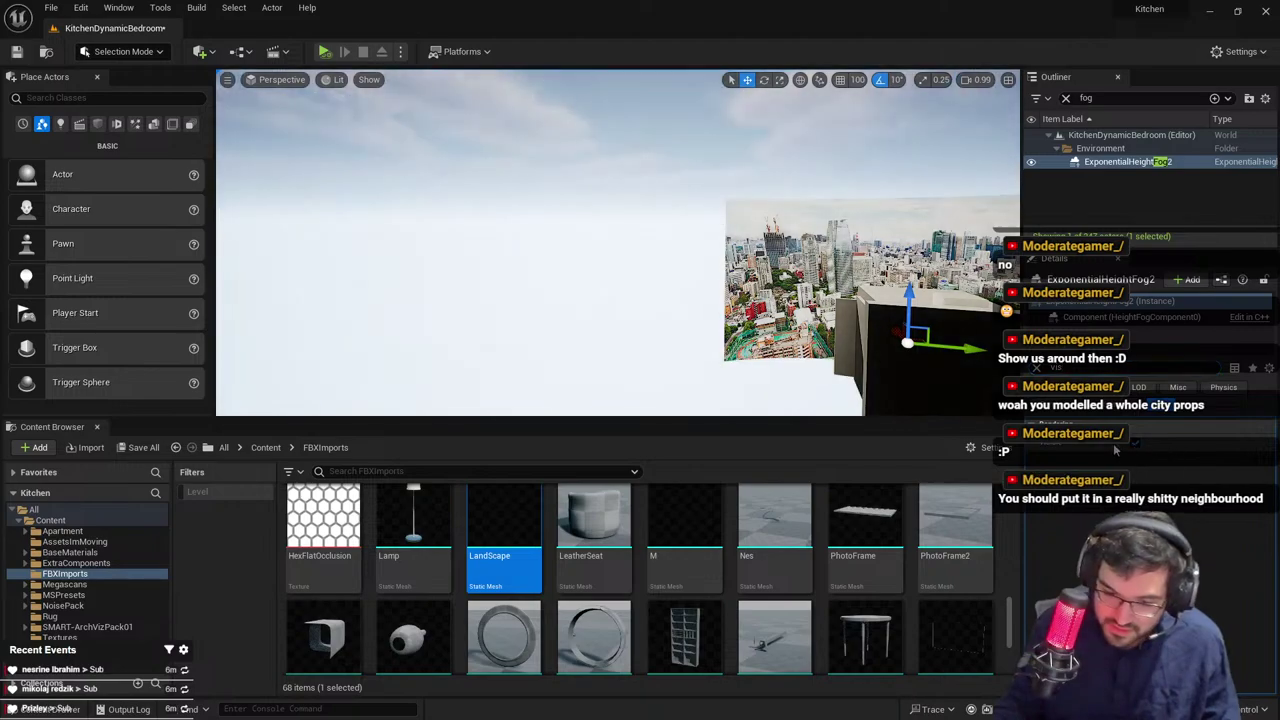
Examine the fog's effect on the living room and around the city backdrop outside, in the enlarged viewport
right_click_drag(800, 290, 930, 306)
scroll(950, 310, "down", 5)
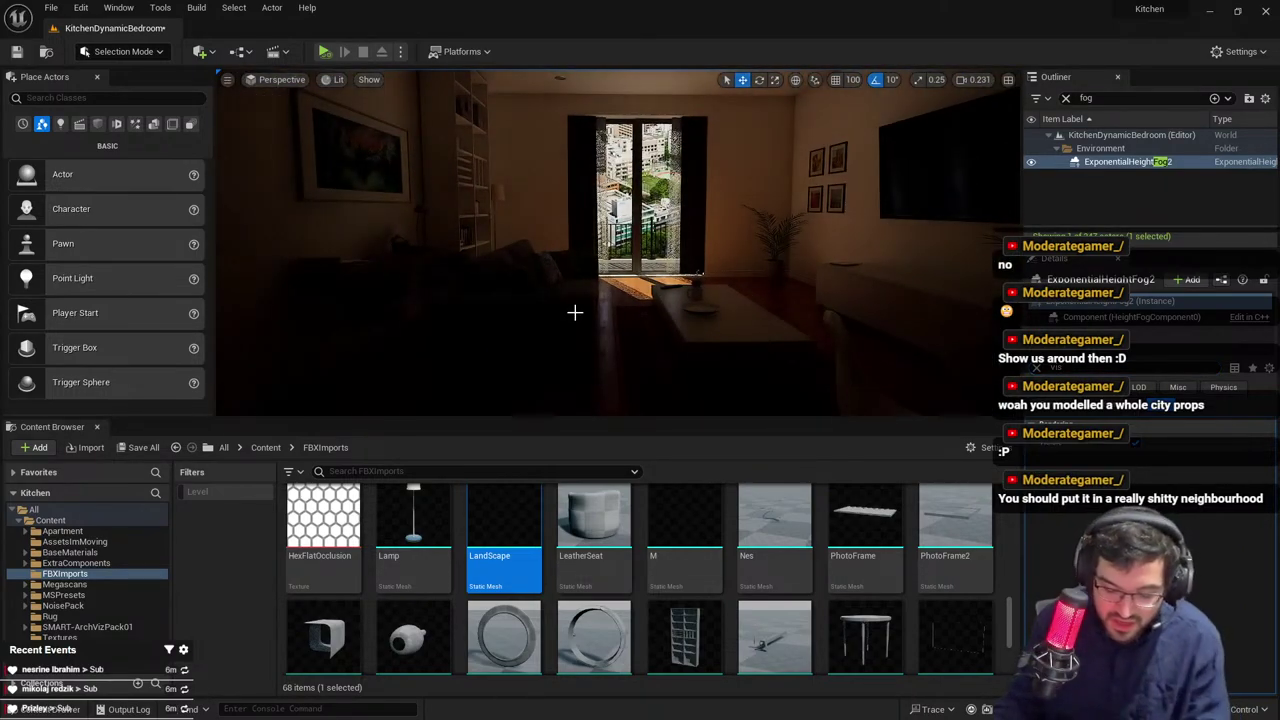
key("F11")
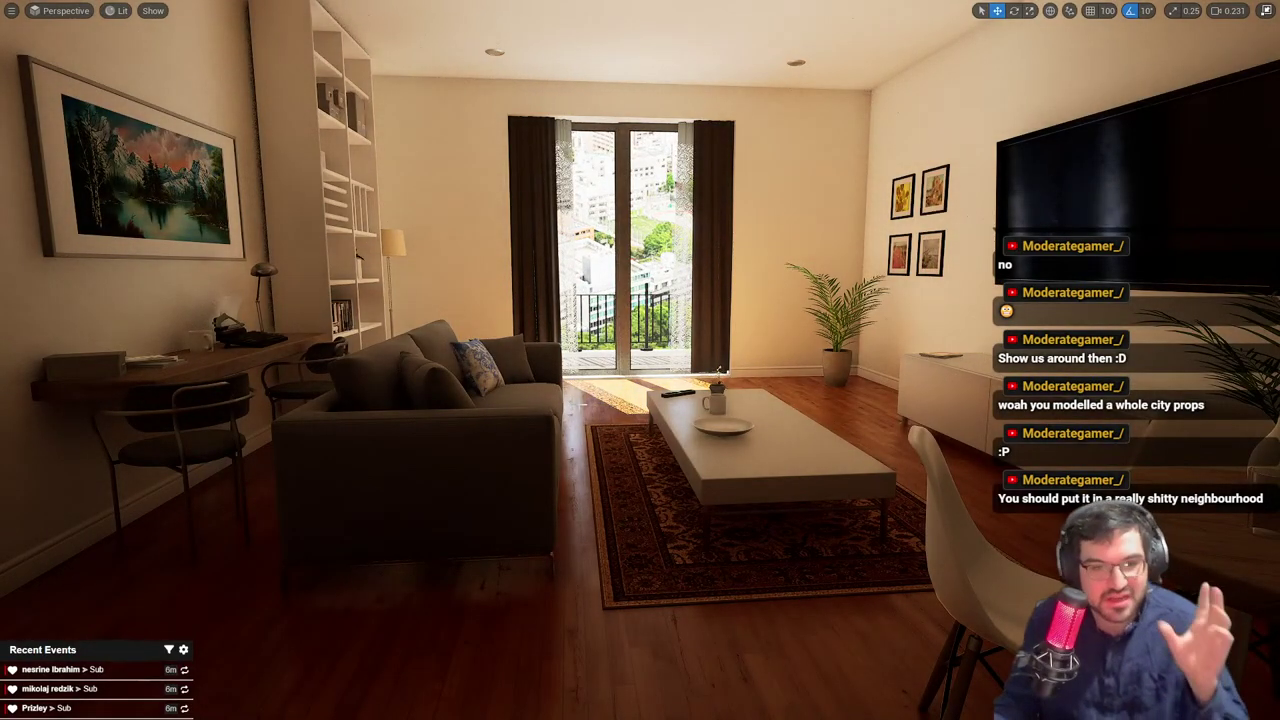
right_click_drag(1078, 235, 1090, 225)
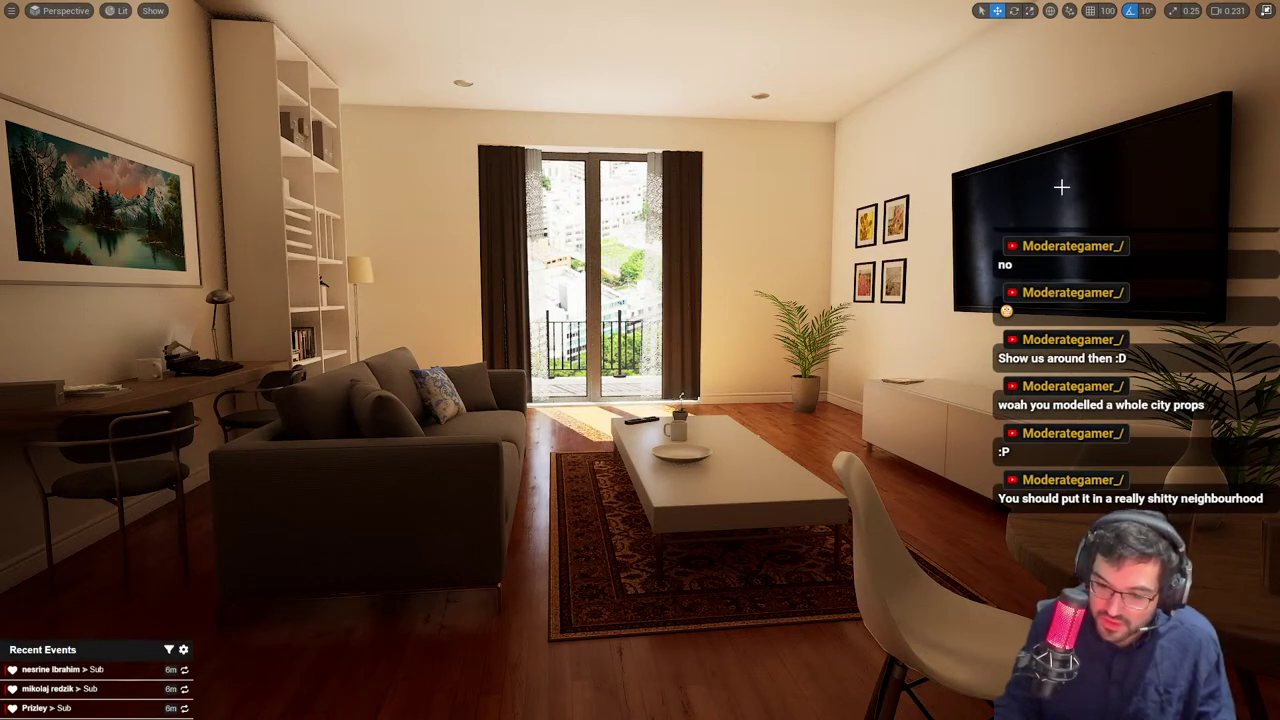
right_click_drag(1078, 230, 940, 285)
scroll(588, 297, "up", 1)
right_click_drag(588, 297, 696, 217)
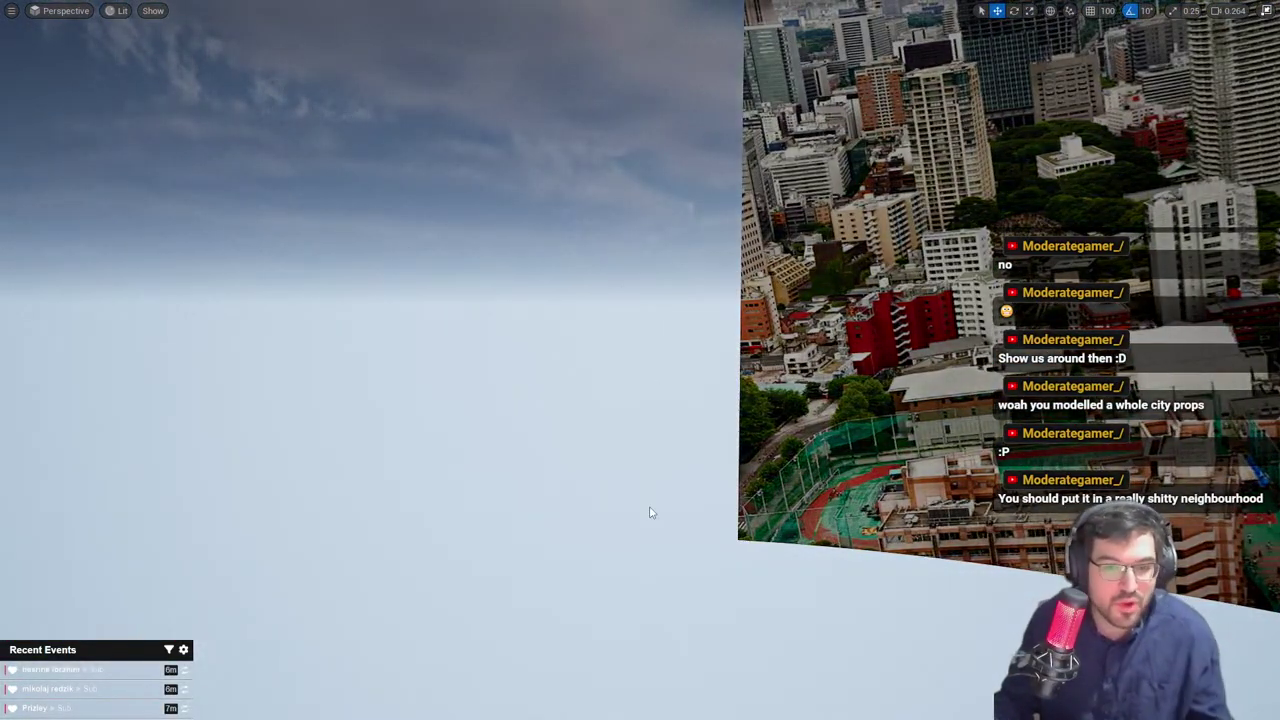
key("s")
right_click_drag(651, 512, 780, 530)
scroll(651, 512, "up", 1)
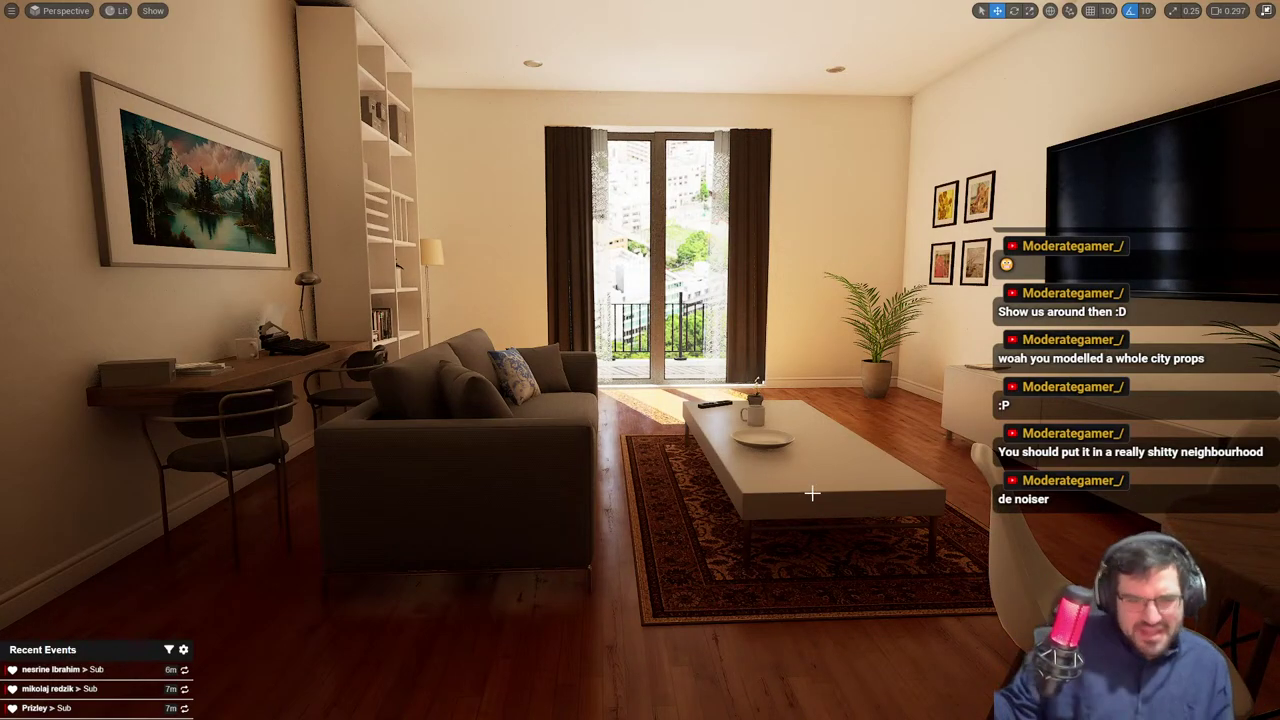
right_click_drag(814, 488, 825, 460)
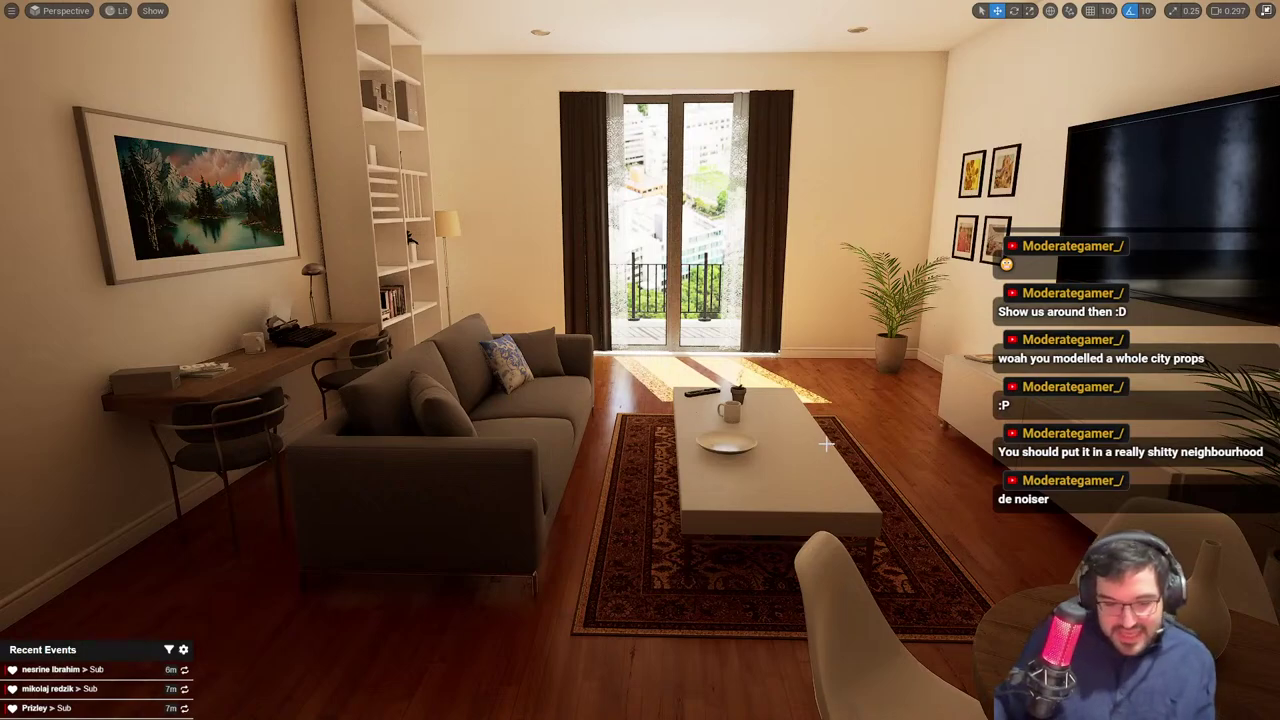
Restore the full editor layout and examine the living room and the view toward the balcony door
key("F11")
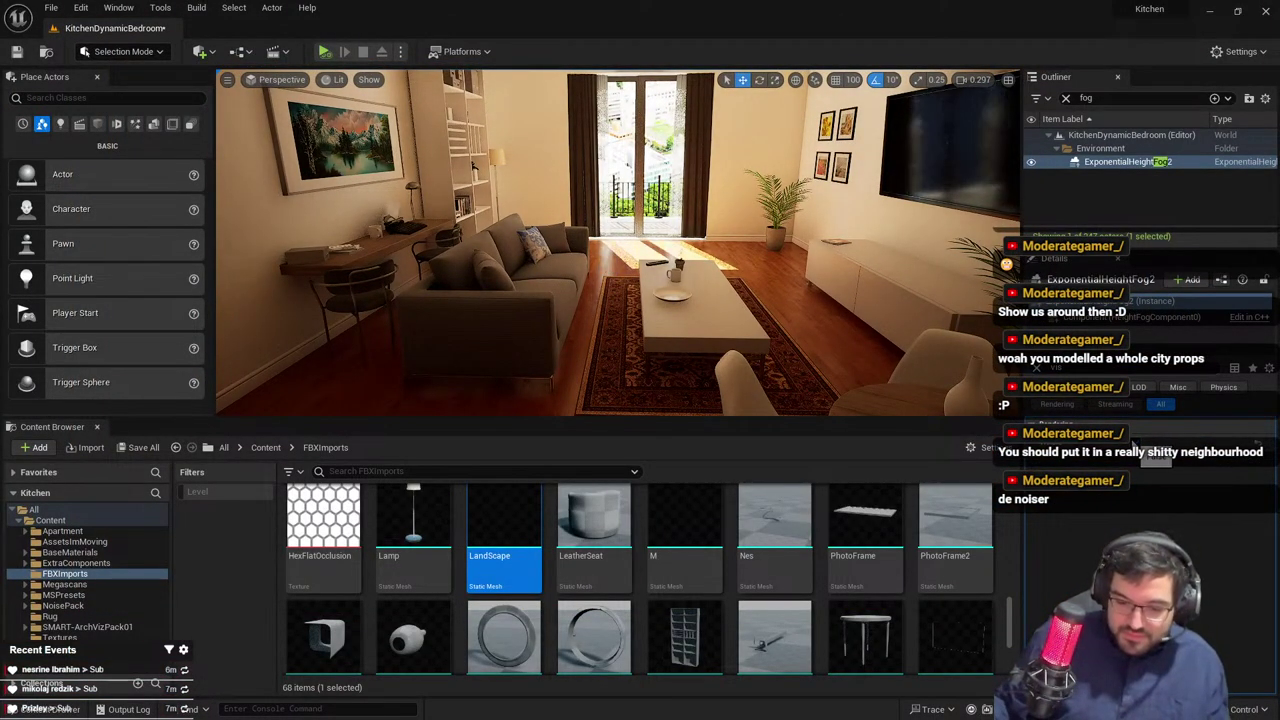
right_click_drag(780, 290, 844, 252)
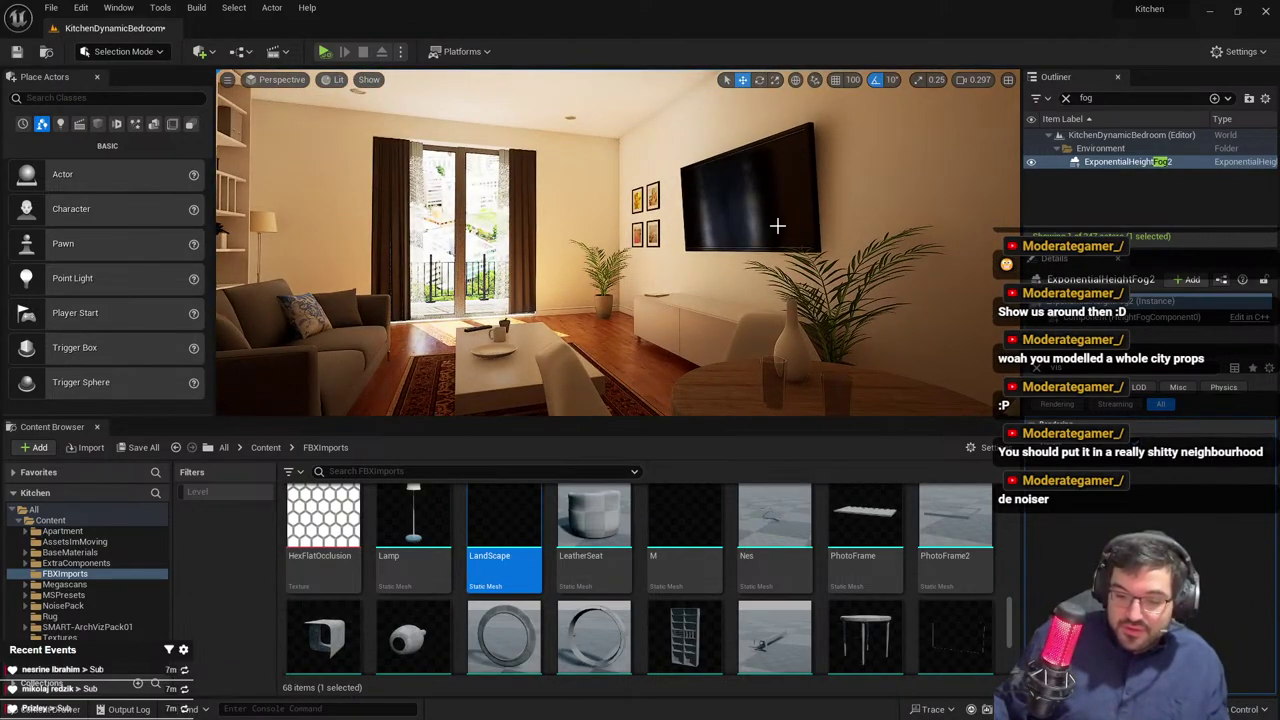
key("w")
right_click_drag(764, 285, 736, 258)
scroll(748, 278, "up", 3)
key("Escape")
key("s")
key("s")
key("w")
scroll(738, 298, "up", 1)
key("s")
key("w")
Select the SM_Background city backdrop, show all of its properties for inspection, and deselect it
left_click(742, 292)
key("s")
left_click(1037, 368)
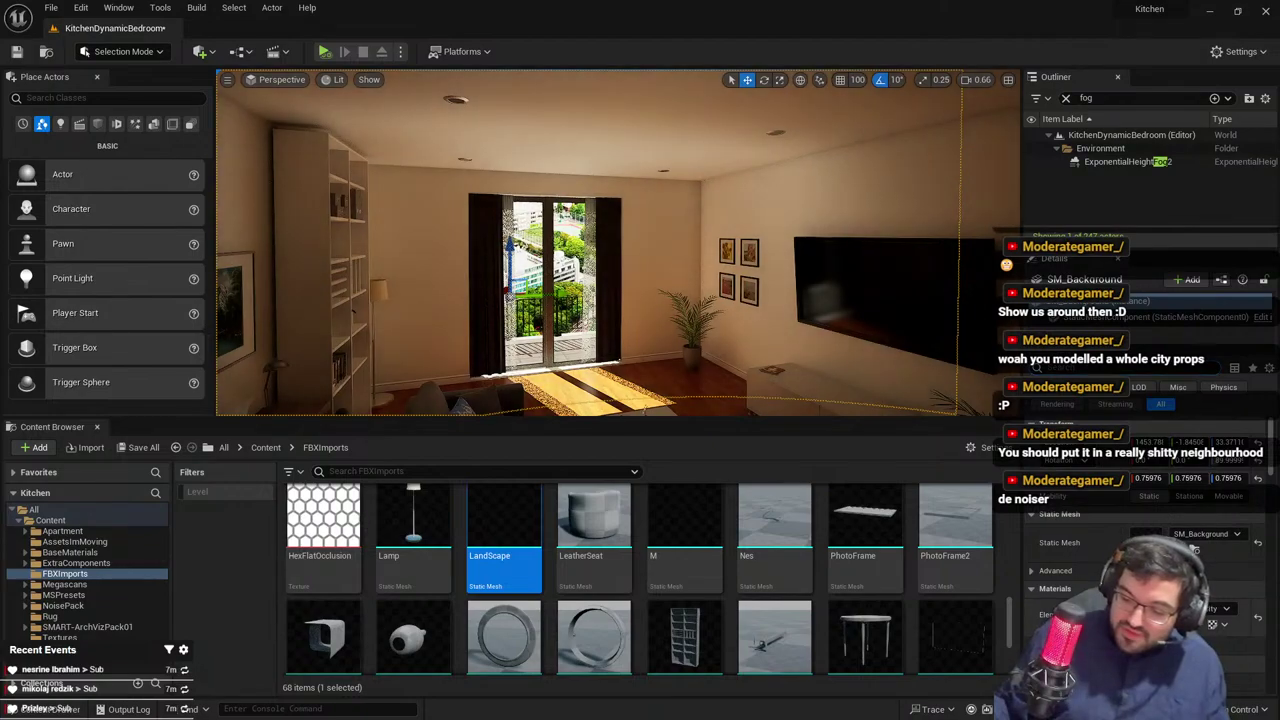
scroll(640, 580, "up", 1)
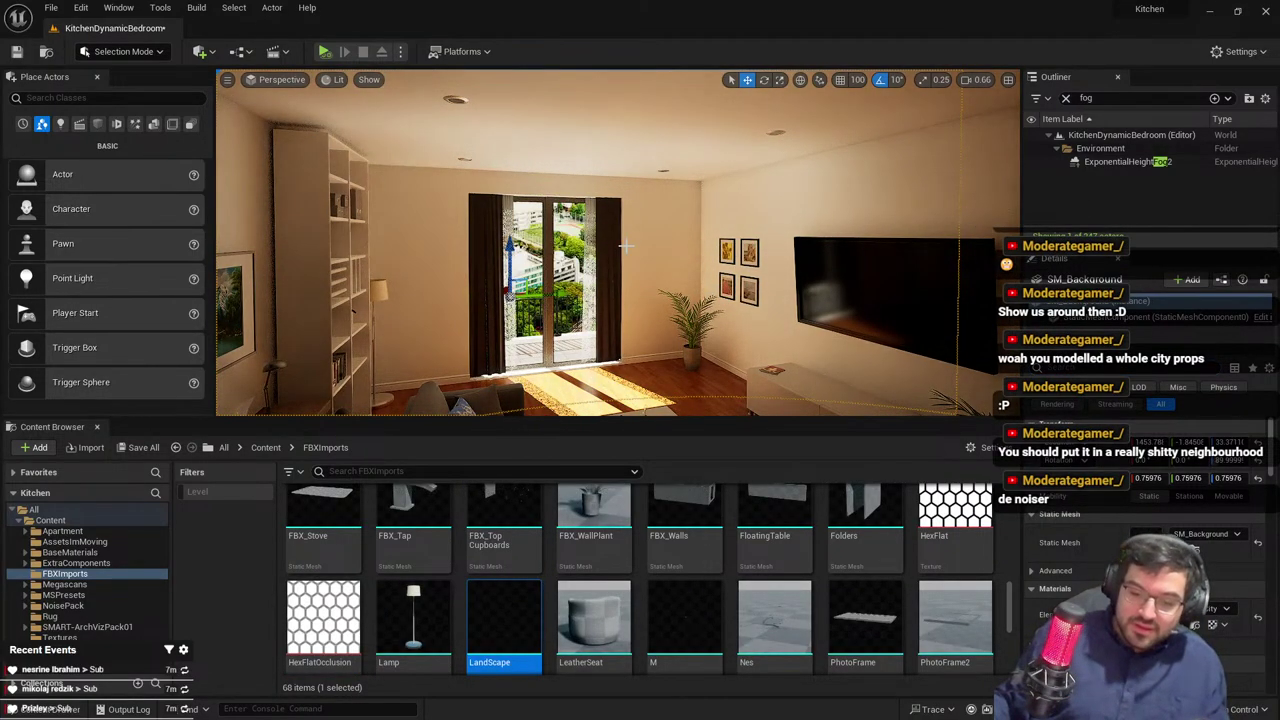
key("w")
mouse_move(627, 246)
right_mouse_down()
mouse_move(640, 256)
mouse_move(614, 247)
right_mouse_up()
scroll(630, 248, "down", 1)
key("Escape")
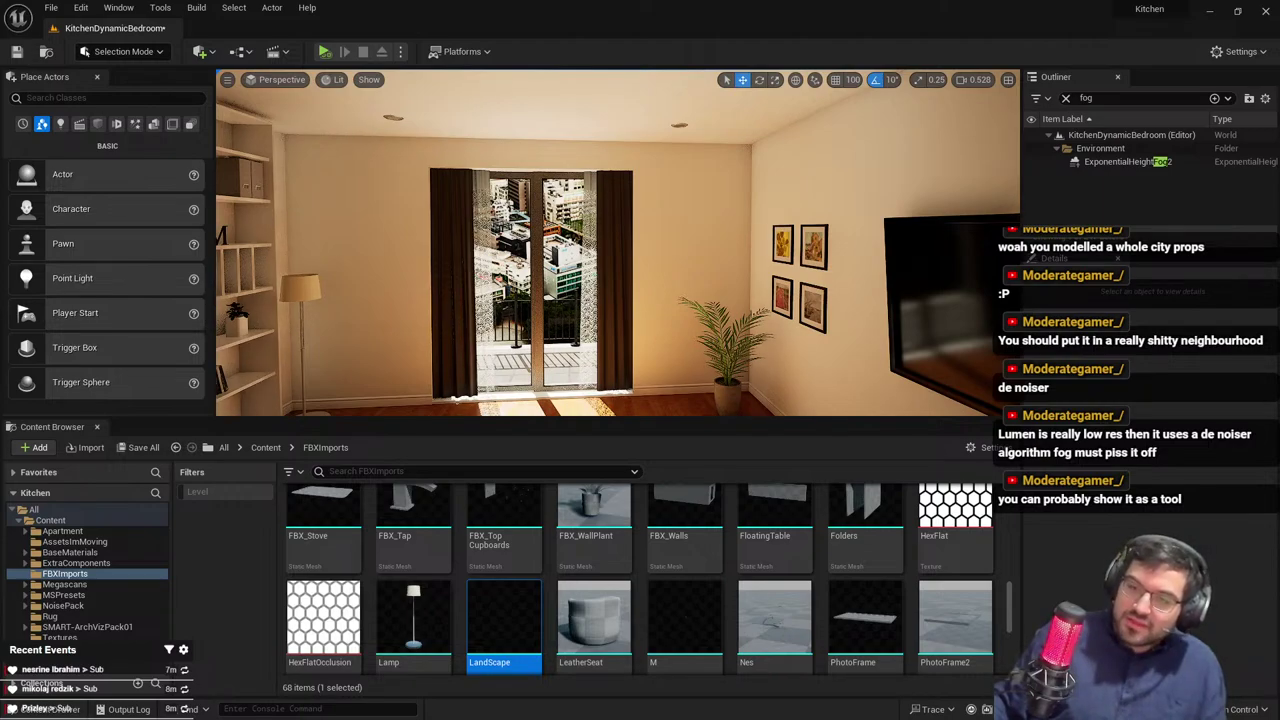
Toggle the viewport's fog display twice to compare the balcony view with and without fog
key("alt+f")
right_click_drag(618, 243, 575, 228)
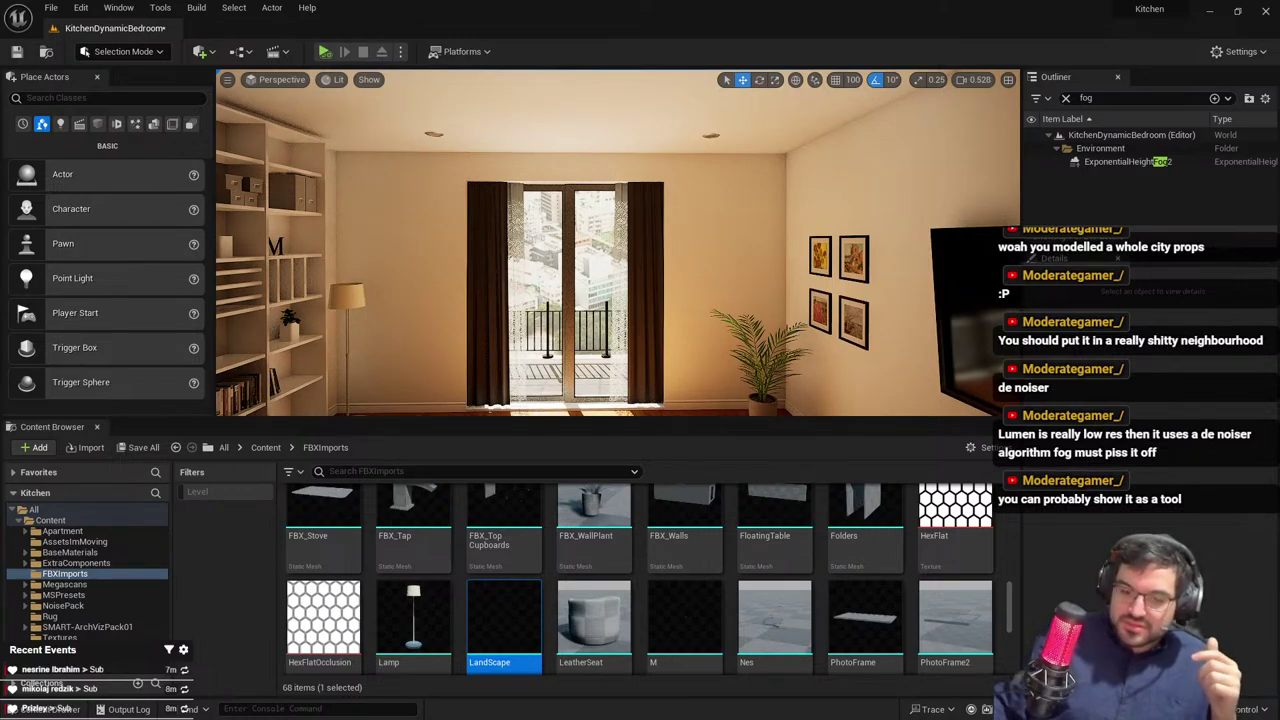
key("alt+f")
right_click_drag(596, 238, 560, 198)
right_click(597, 239)
key("Escape")
scroll(560, 198, "down", 5)
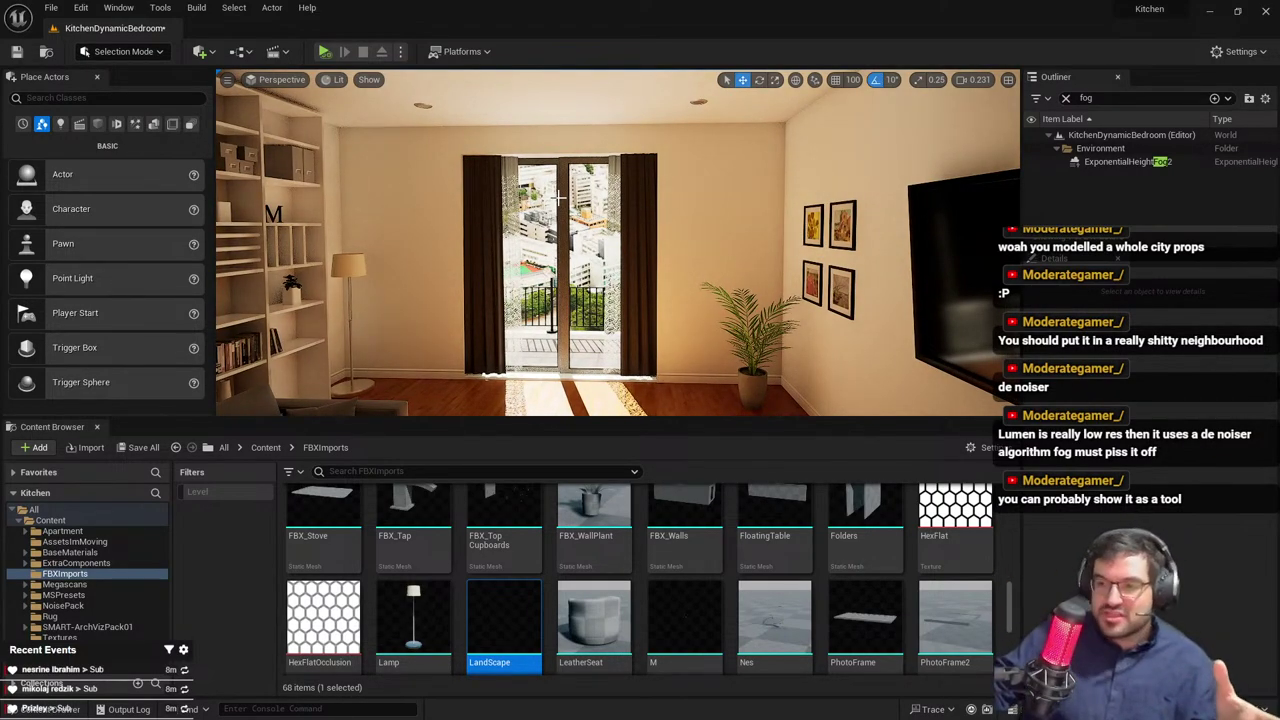
Examine the living room from the balcony side, looking toward the TV wall, the dining area and the kitchen
right_click_drag(740, 215, 920, 216)
key("w")
scroll(775, 216, "up", 6)
key("w")
right_click_drag(578, 280, 580, 281)
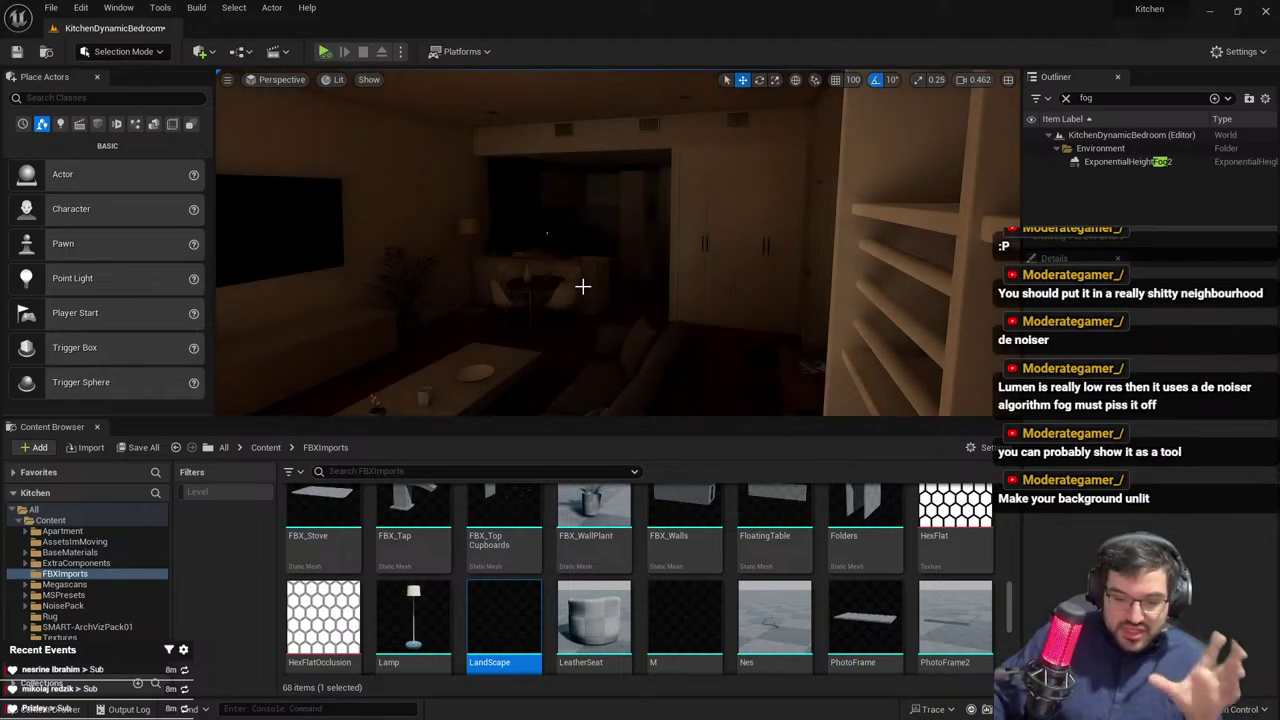
scroll(510, 255, "down", 1)
right_click_drag(549, 234, 478, 277)
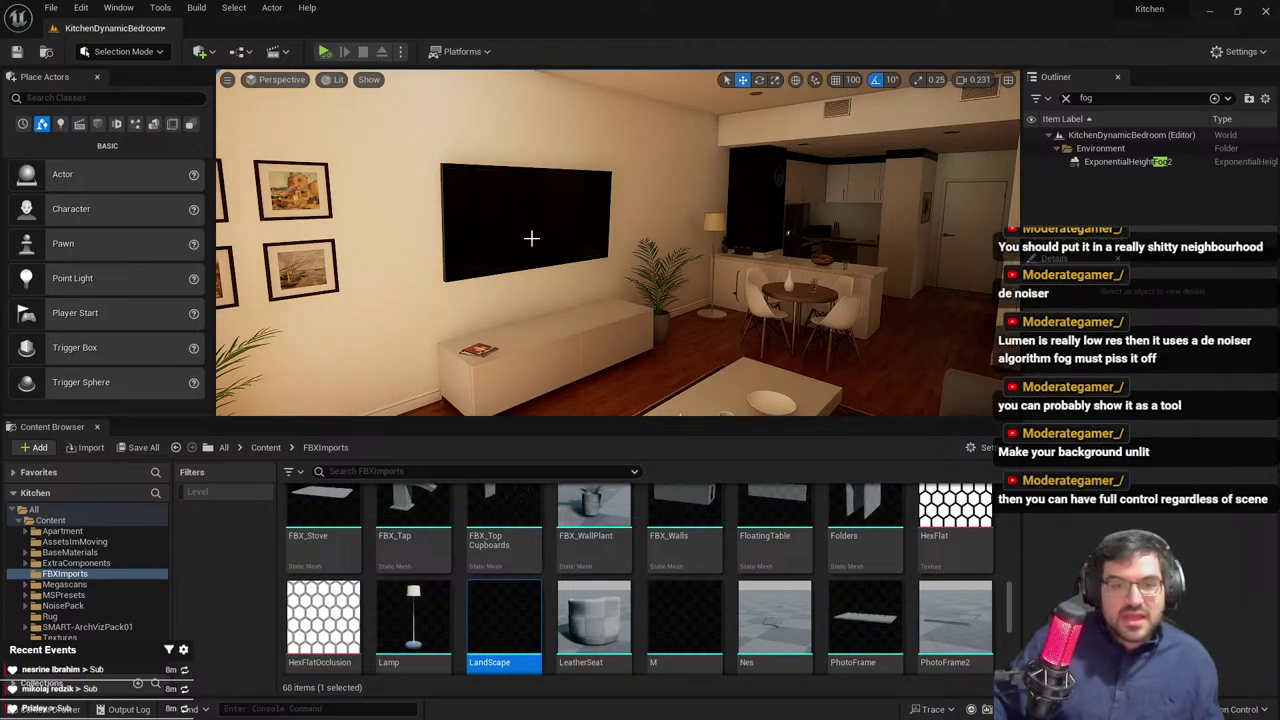
key("w")
right_click_drag(531, 238, 535, 238)
Recall an earlier r.Lumen.Reflections console command, trim it to list the available reflection variables, and clear it
key("grave")
key("Up")
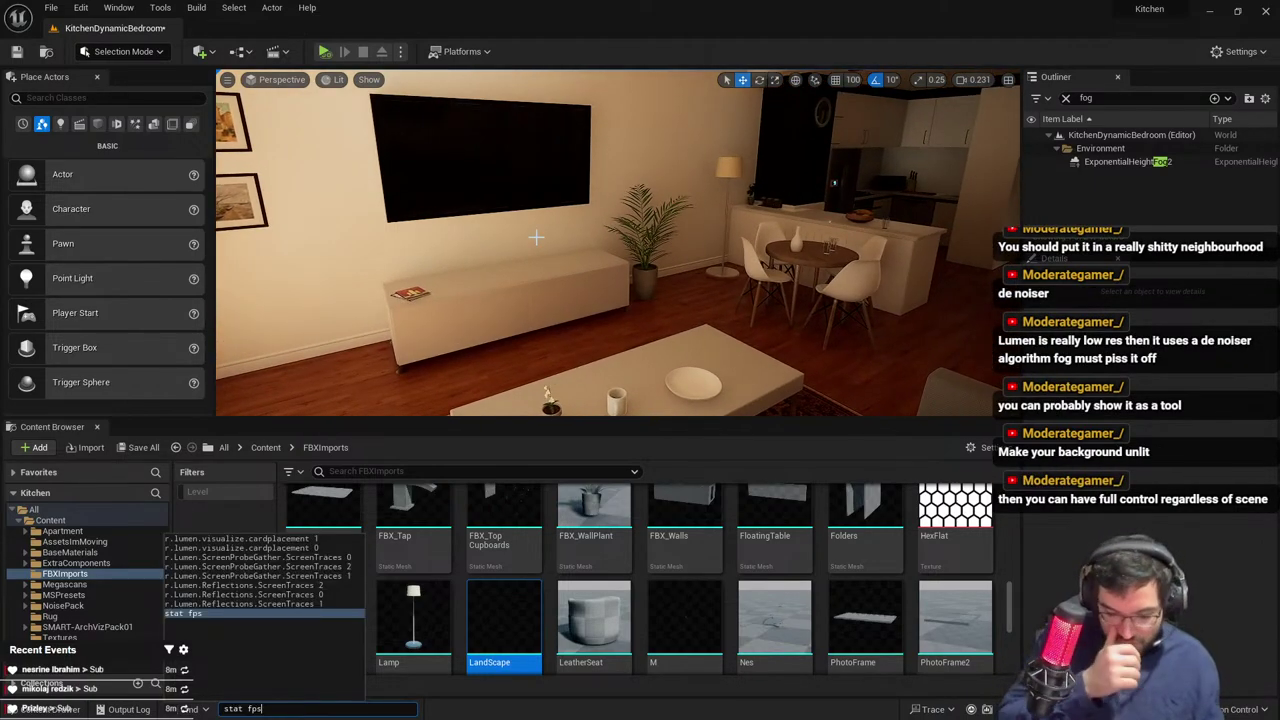
key("Up")
key("BackSpace")
key("BackSpace")
key("BackSpace")
key("BackSpace")
key("BackSpace")
key("BackSpace")
key("BackSpace")
key("BackSpace")
key("BackSpace")
key("BackSpace")
key("BackSpace")
key("BackSpace")
key("BackSpace")
key("BackSpace")
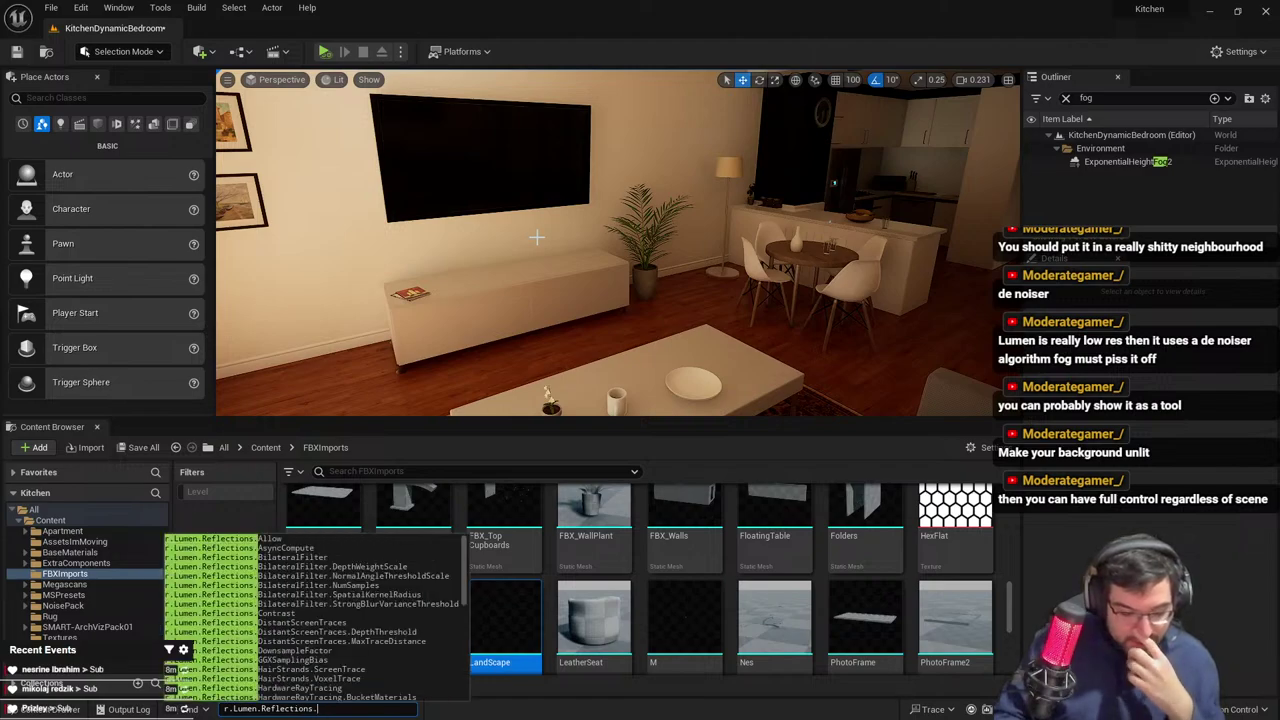
key("BackSpace")
key("BackSpace")
key("BackSpace")
key("BackSpace")
key("BackSpace")
key("BackSpace")
key("BackSpace")
key("BackSpace")
key("BackSpace")
key("BackSpace")
key("BackSpace")
key("BackSpace")
key("BackSpace")
key("BackSpace")
key("BackSpace")
key("BackSpace")
key("BackSpace")
key("BackSpace")
key("BackSpace")
key("BackSpace")
Select the ExponentialHeightFog2 actor and view the sofa, coffee table and balcony door with its properties shown
right_click_drag(592, 217, 589, 218)
left_click(1135, 162)
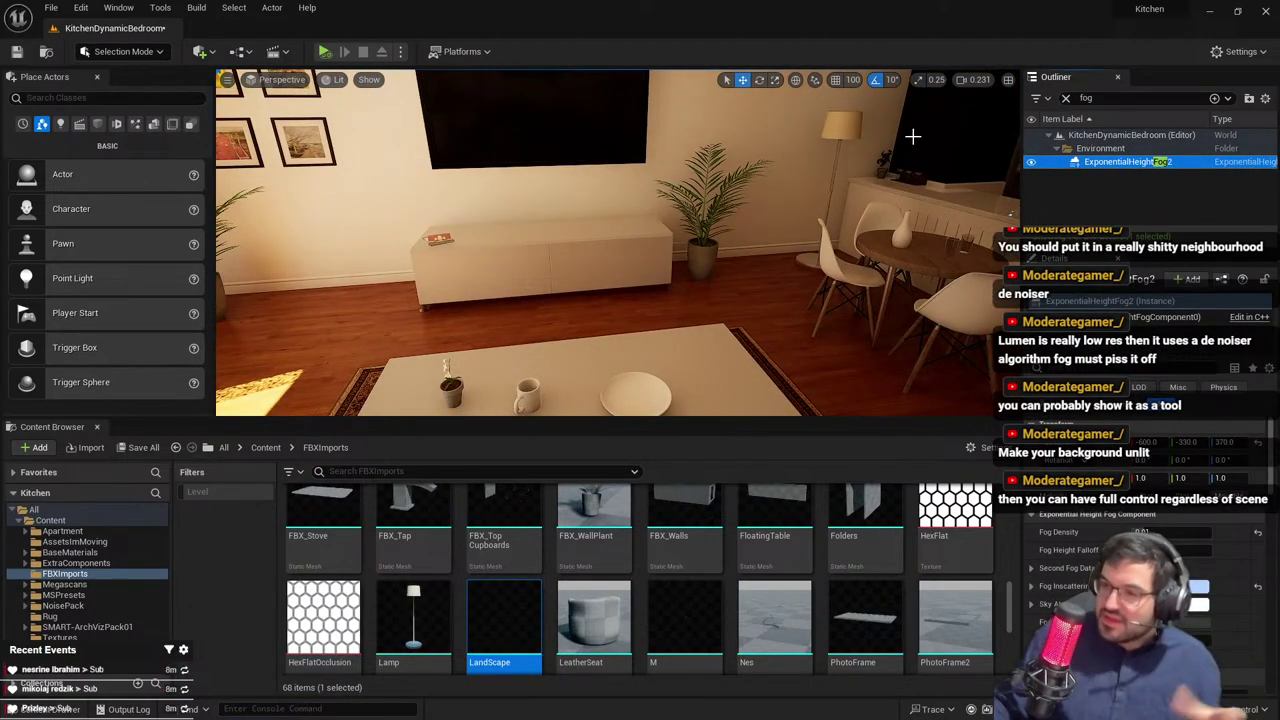
right_click_drag(603, 168, 560, 170)
right_click_drag(698, 75, 698, 54)
key("q")
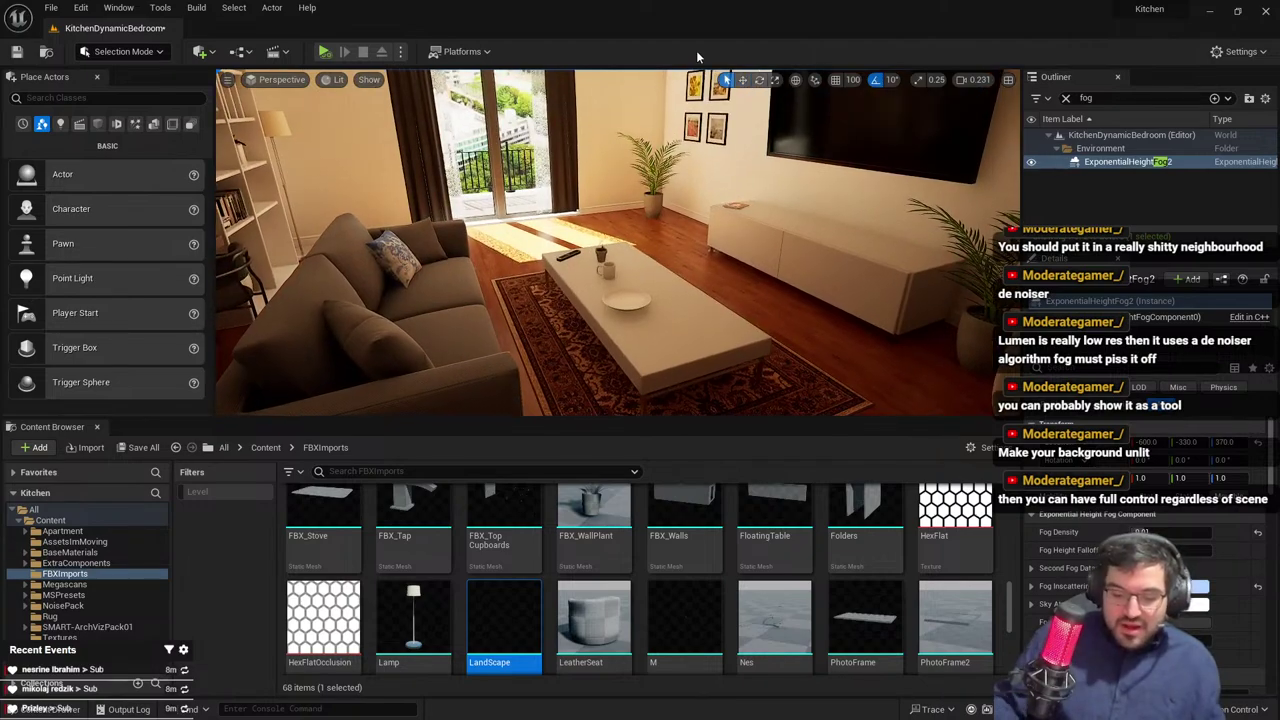
Open the console log and search the console variables for "lumen", reading through the suggestions
key("grave")
key("grave")
key("Up")
key("BackSpace")
key("BackSpace")
key("BackSpace")
type("lumen")
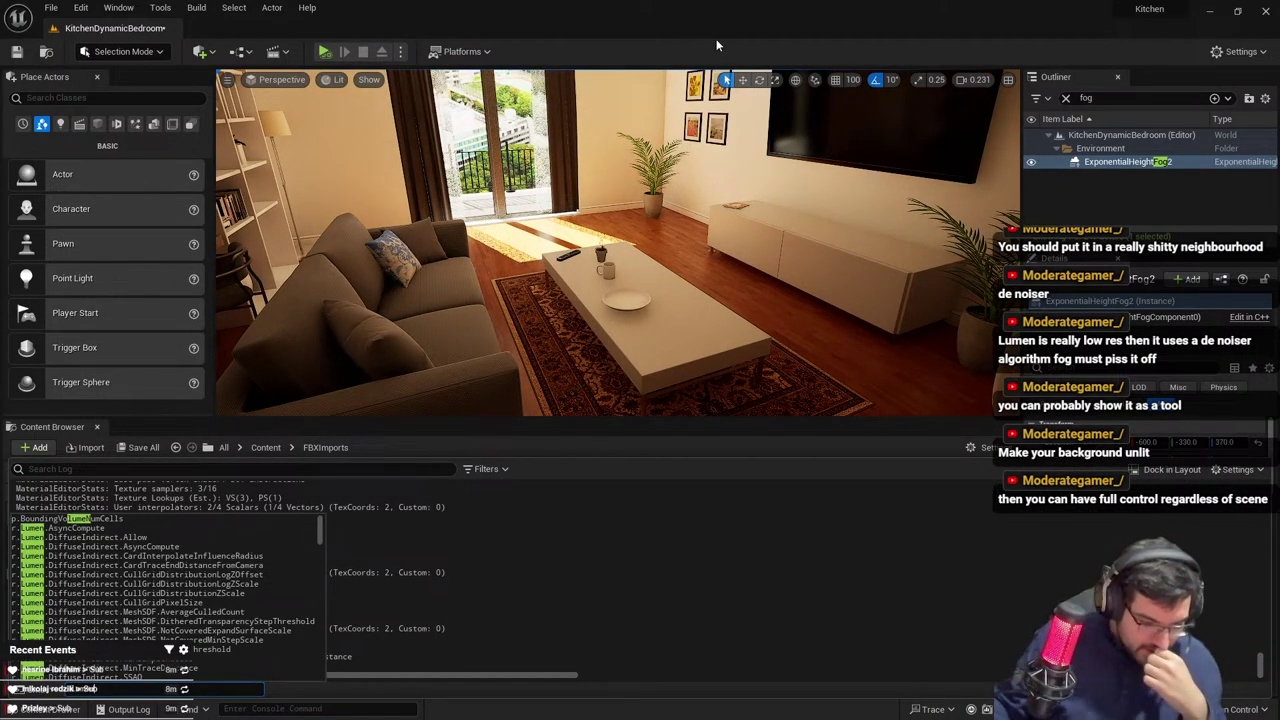
scroll(289, 594, "down", 3)
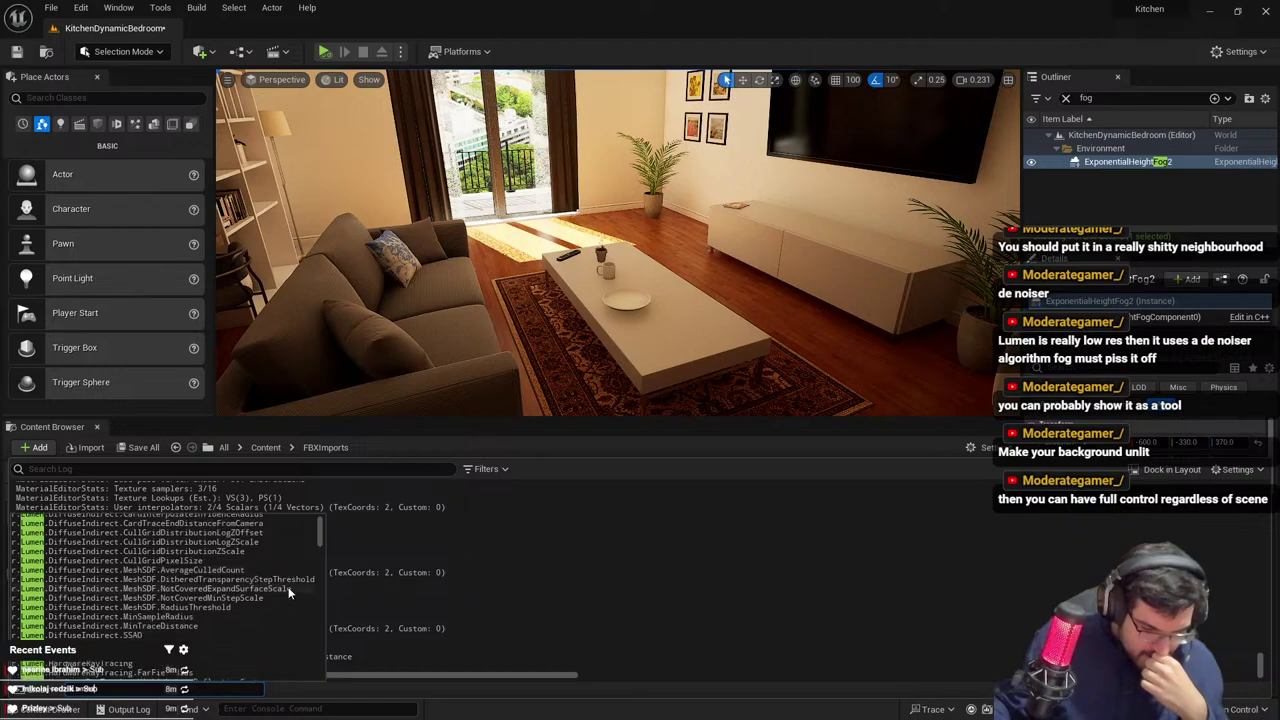
scroll(289, 594, "down", 2)
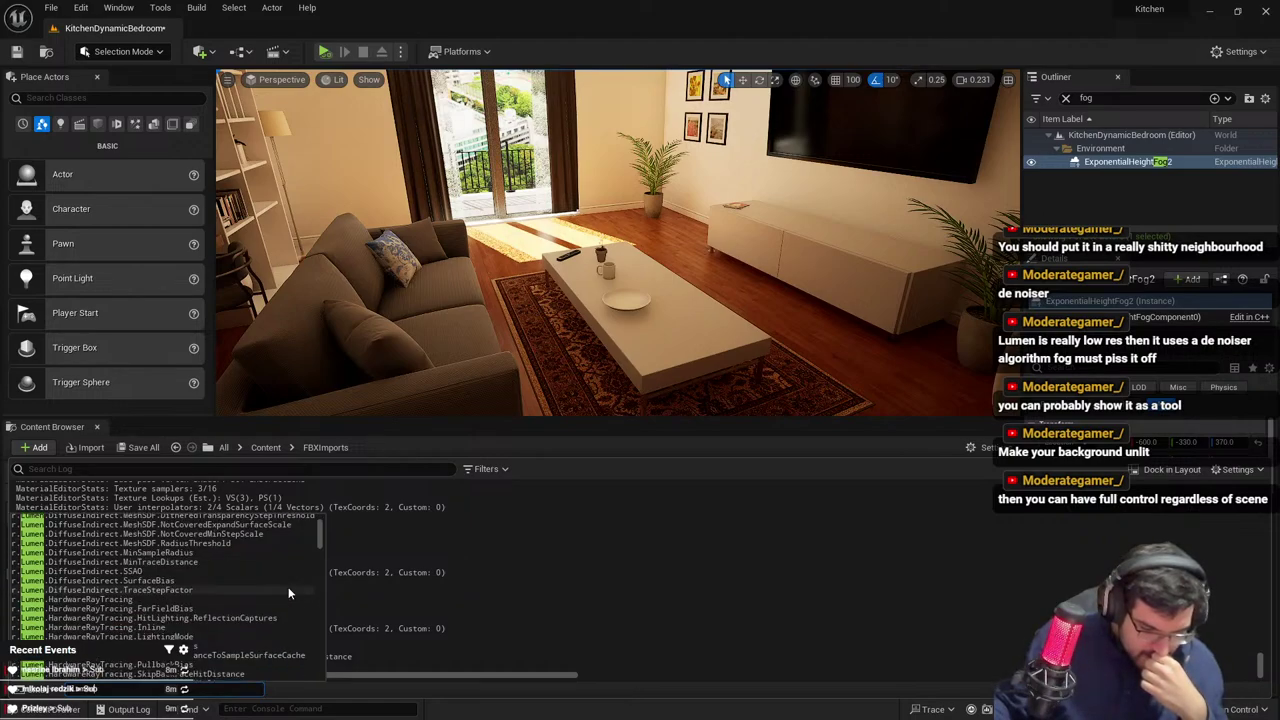
Search the console variables for "denoise" instead, read through the suggestions, and close the log
key("BackSpace")
key("BackSpace")
key("BackSpace")
key("BackSpace")
key("BackSpace")
type("denoise")
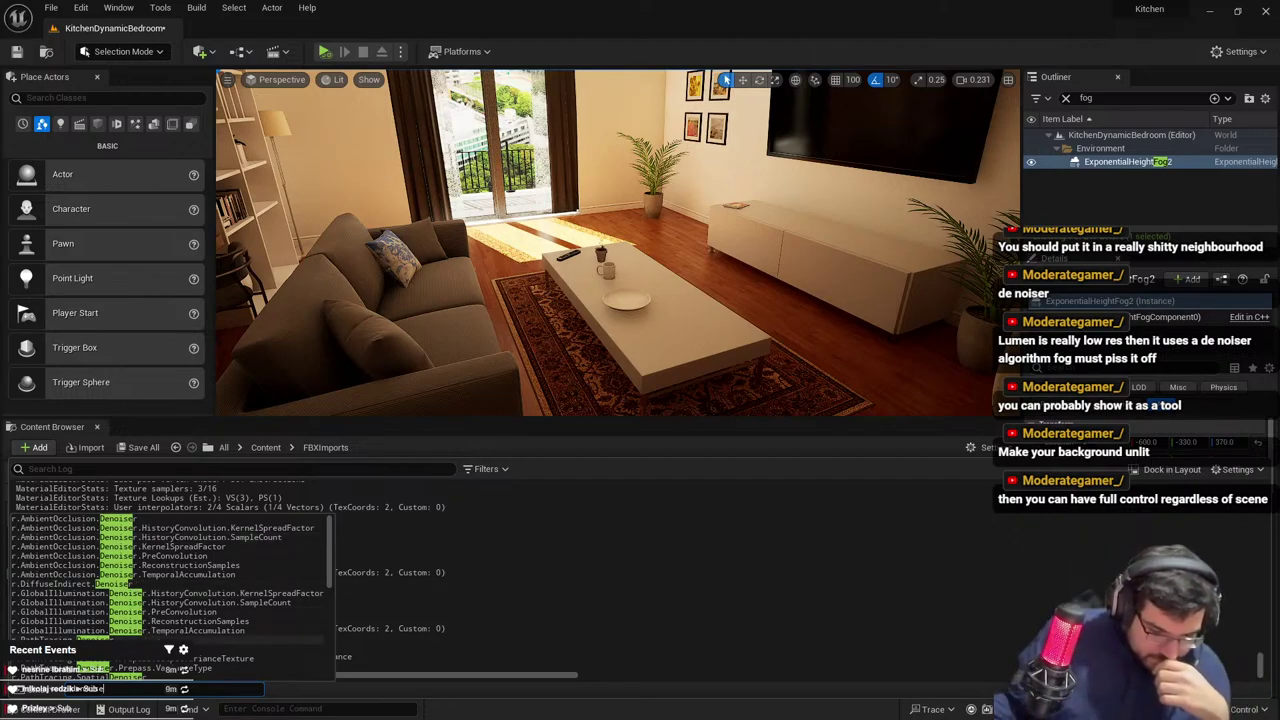
scroll(158, 600, "down", 8)
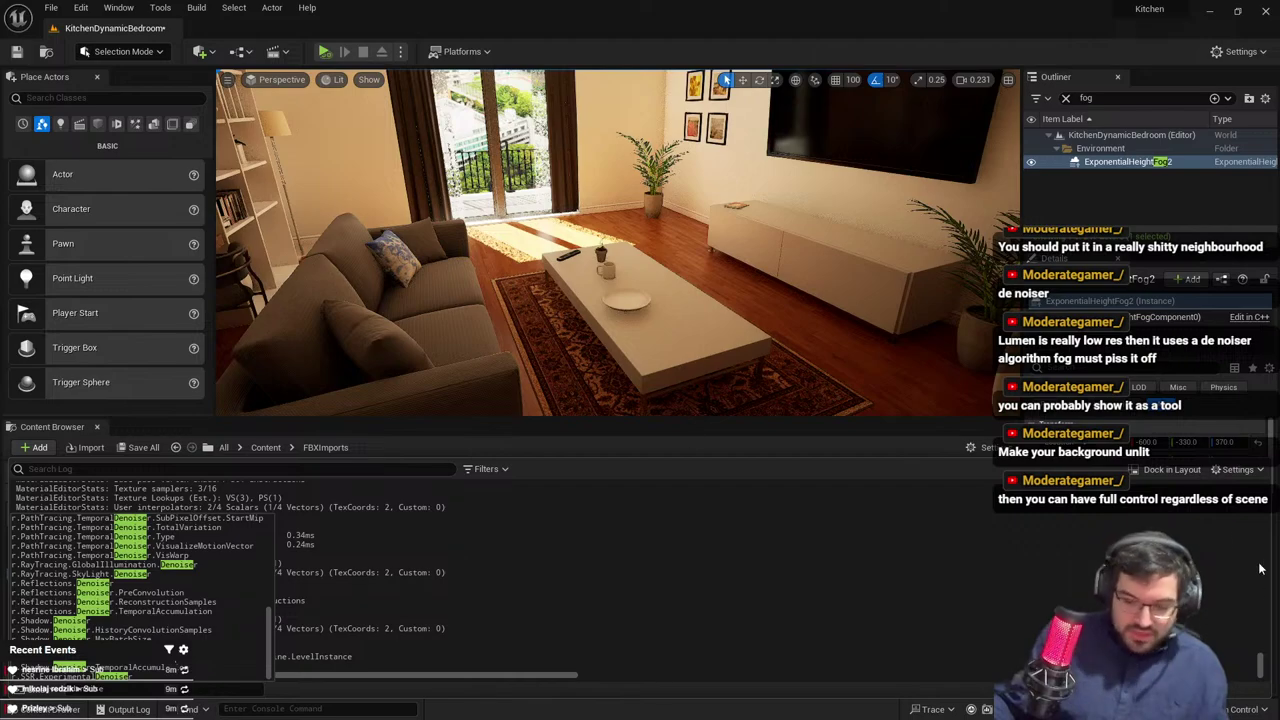
left_click(101, 689)
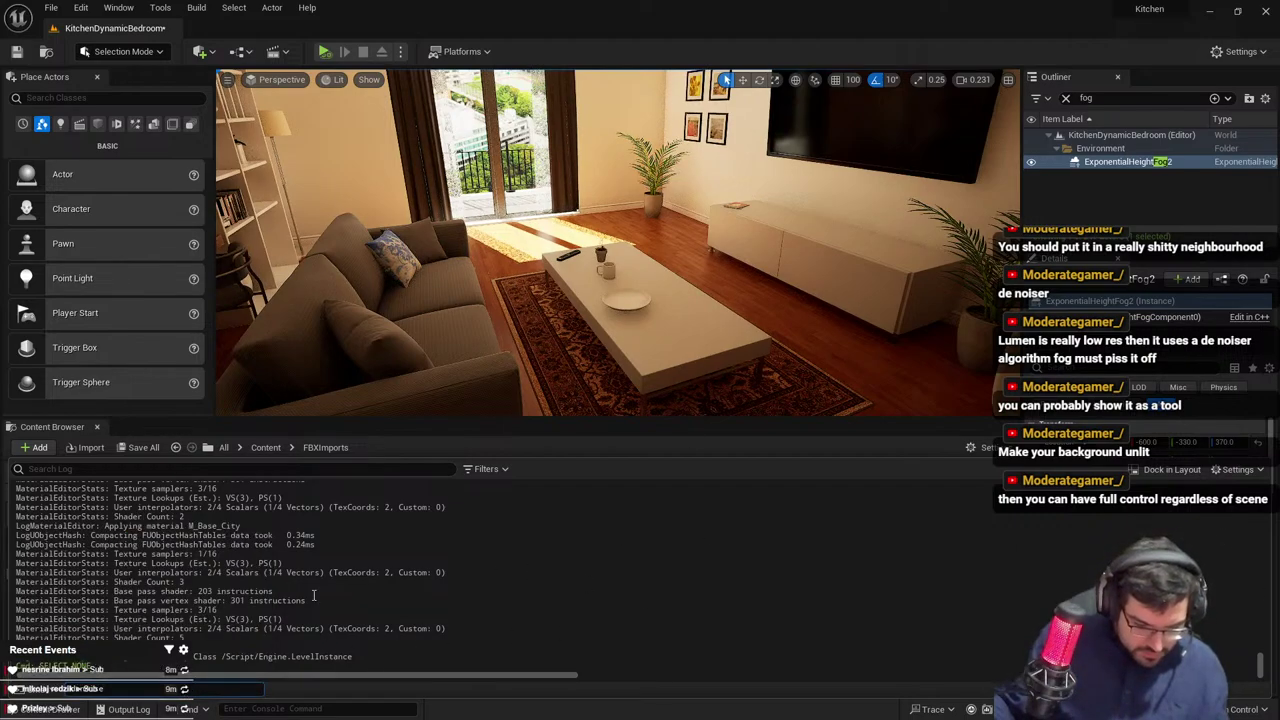
left_click(520, 360)
Examine the lighting and reflections on the TV wall and the fogged view through the balcony door
right_click_drag(603, 273, 710, 262)
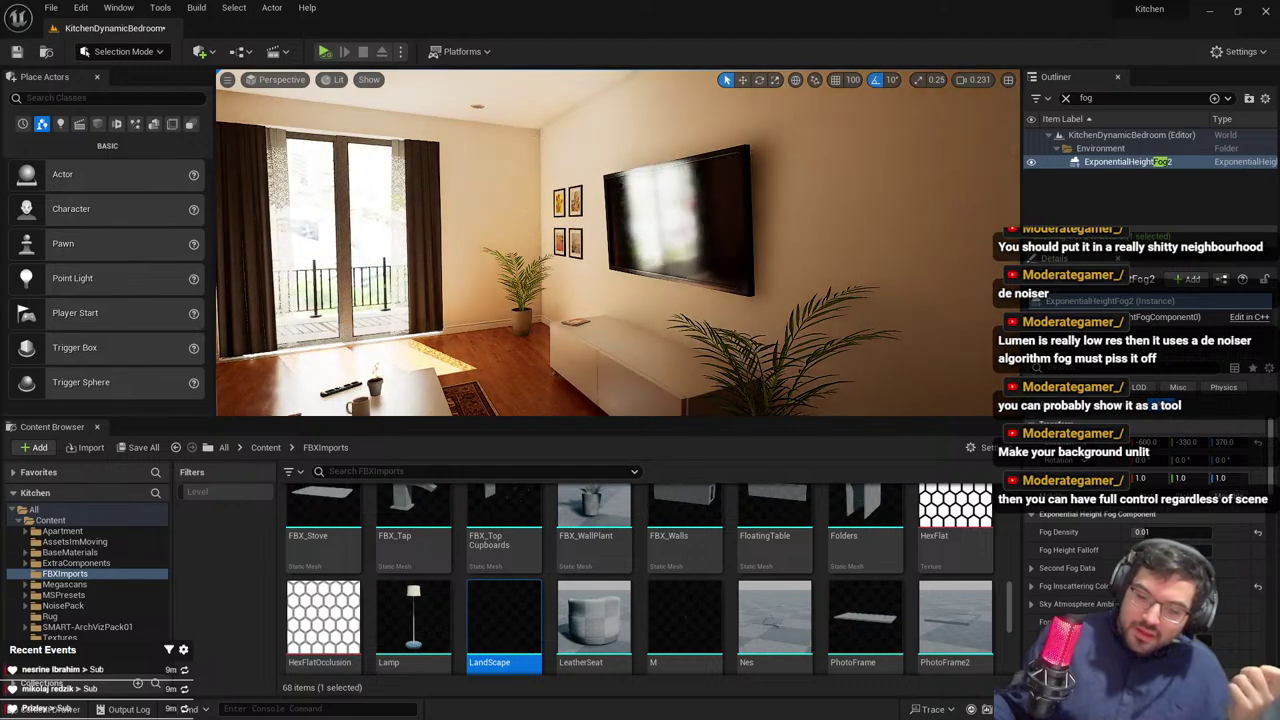
right_click_drag(576, 167, 575, 250)
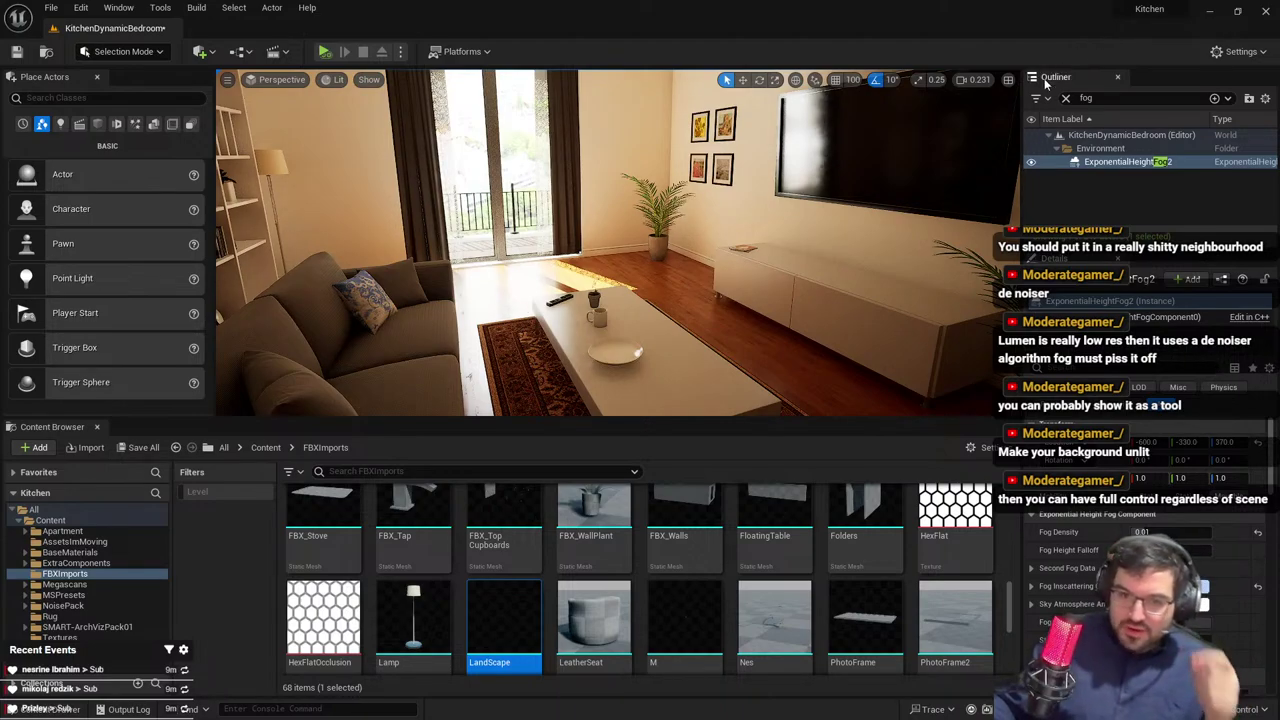
right_click_drag(894, 272, 809, 123)
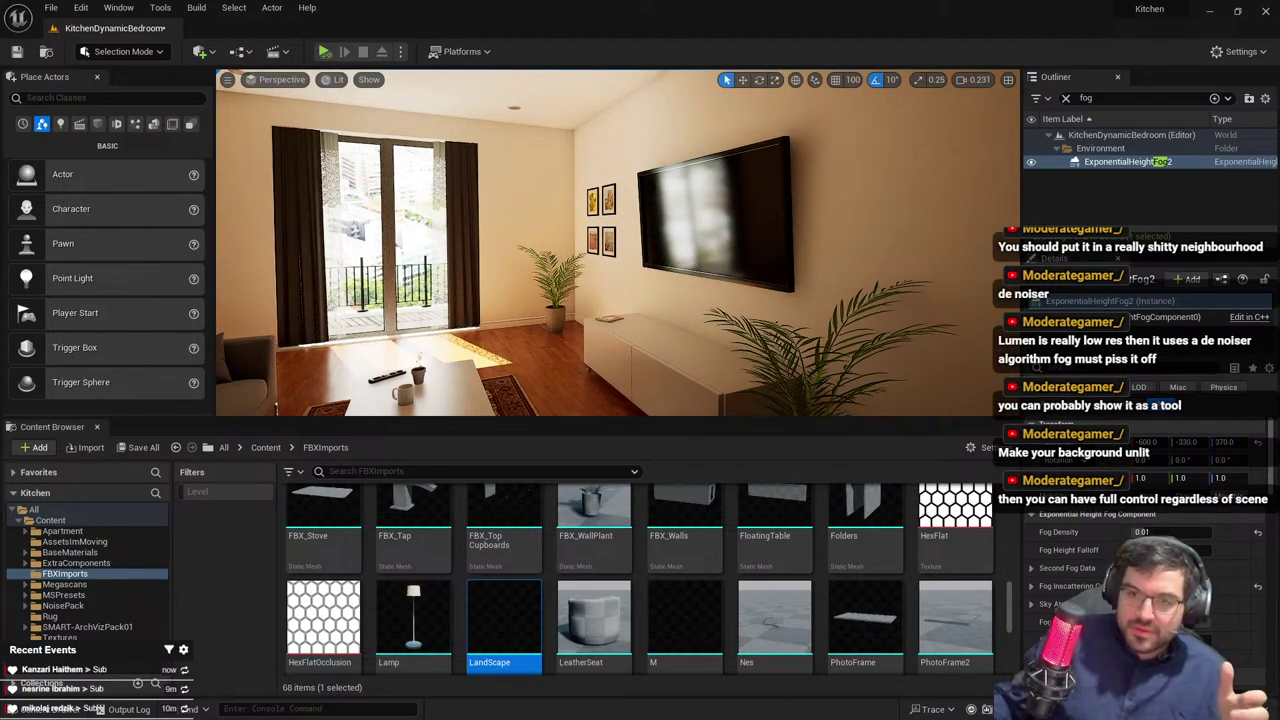
key("s")
right_click_drag(552, 131, 485, 200)
right_click_drag(652, 222, 846, 251)
Enlarge the viewport and examine the dining table, kitchen counter, sink and open shelves up close
key("F11")
key("s")
key("w")
key("d")
key("d")
key("w")
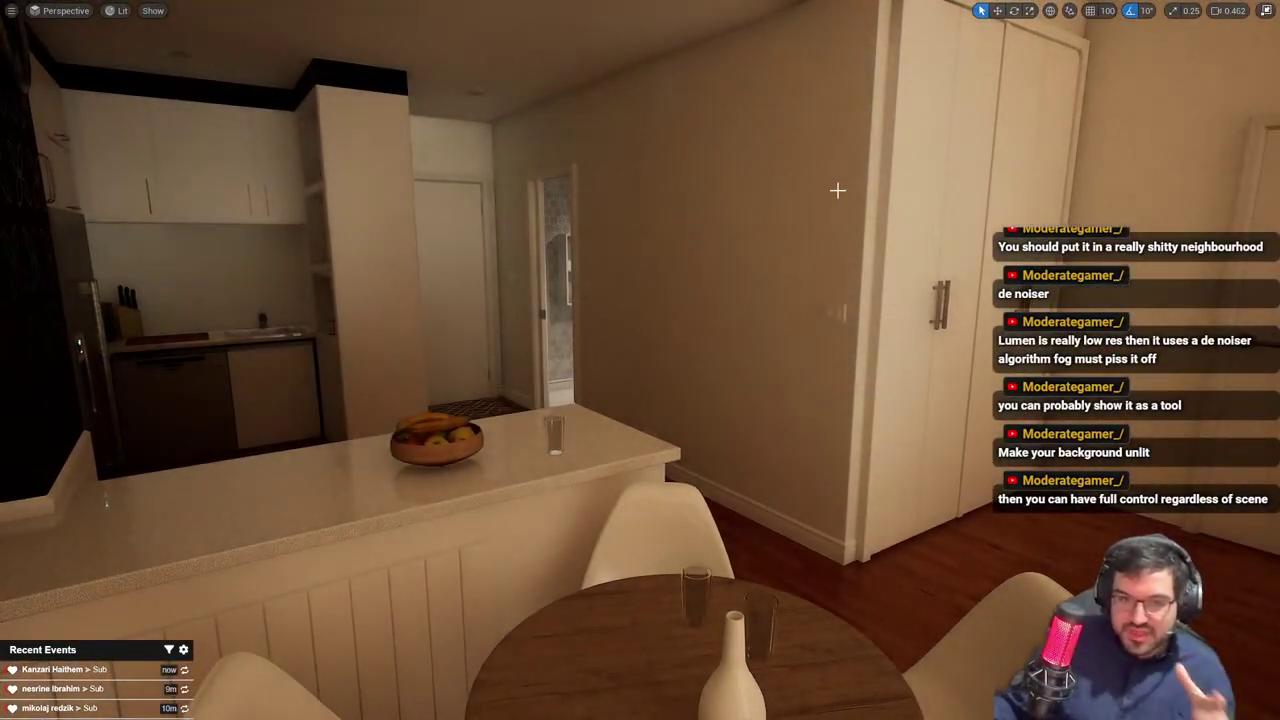
right_click_drag(862, 143, 920, 136)
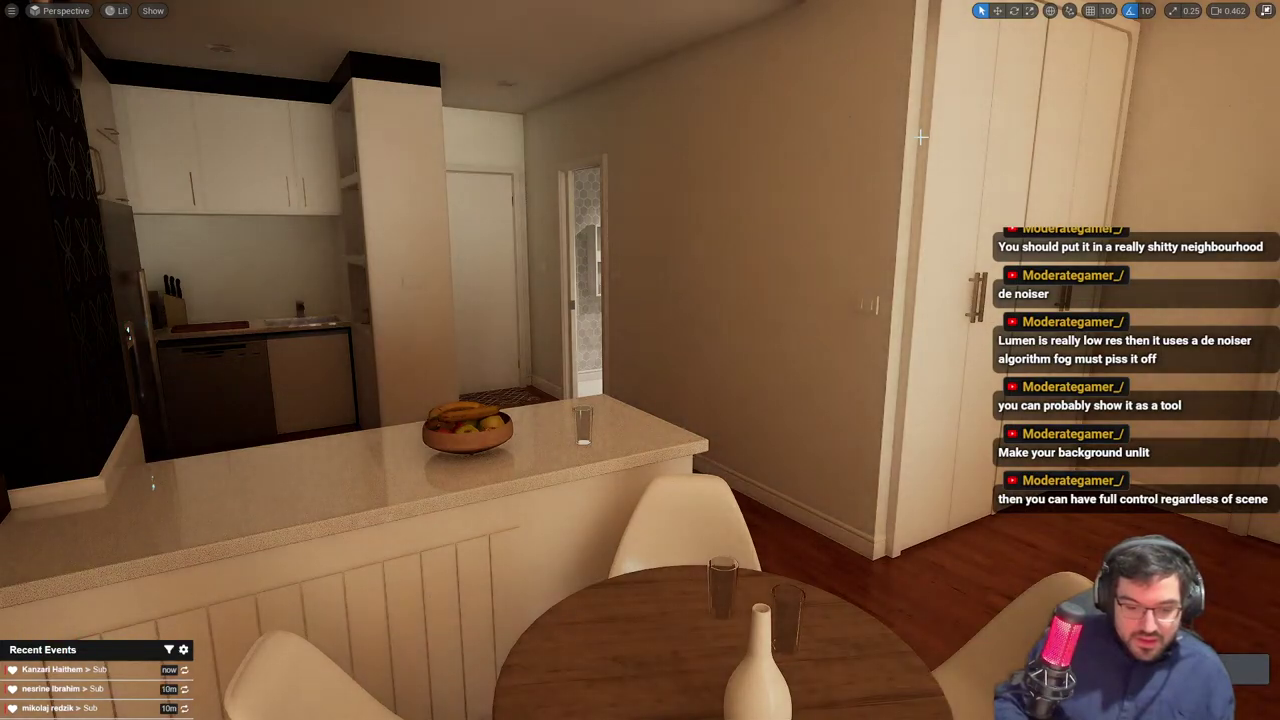
right_click_drag(920, 136, 780, 180)
key("w")
scroll(780, 190, "down", 8)
key("s")
key("s")
right_click_drag(846, 131, 865, 200)
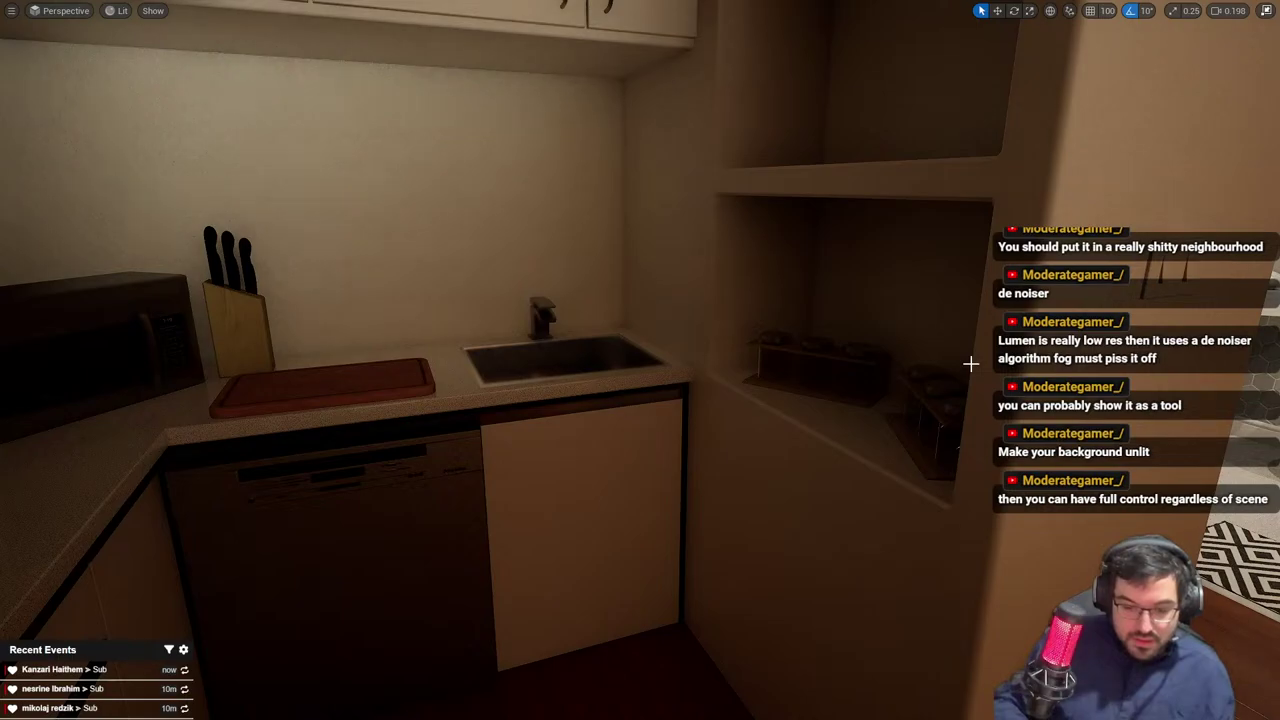
Examine the way back out of the kitchen toward the living room and the balcony door
right_click_drag(900, 400, 1235, 310)
right_click_drag(705, 90, 615, 198)
key("s")
key("w")
key("w")
right_click_drag(792, 40, 870, 40)
key("a")
key("w")
scroll(793, 25, "up", 3)
Select the city backdrop, delete it to compare the living room without it, and undo the deletion
left_click(759, 156)
key("s")
right_click_drag(759, 156, 702, 164)
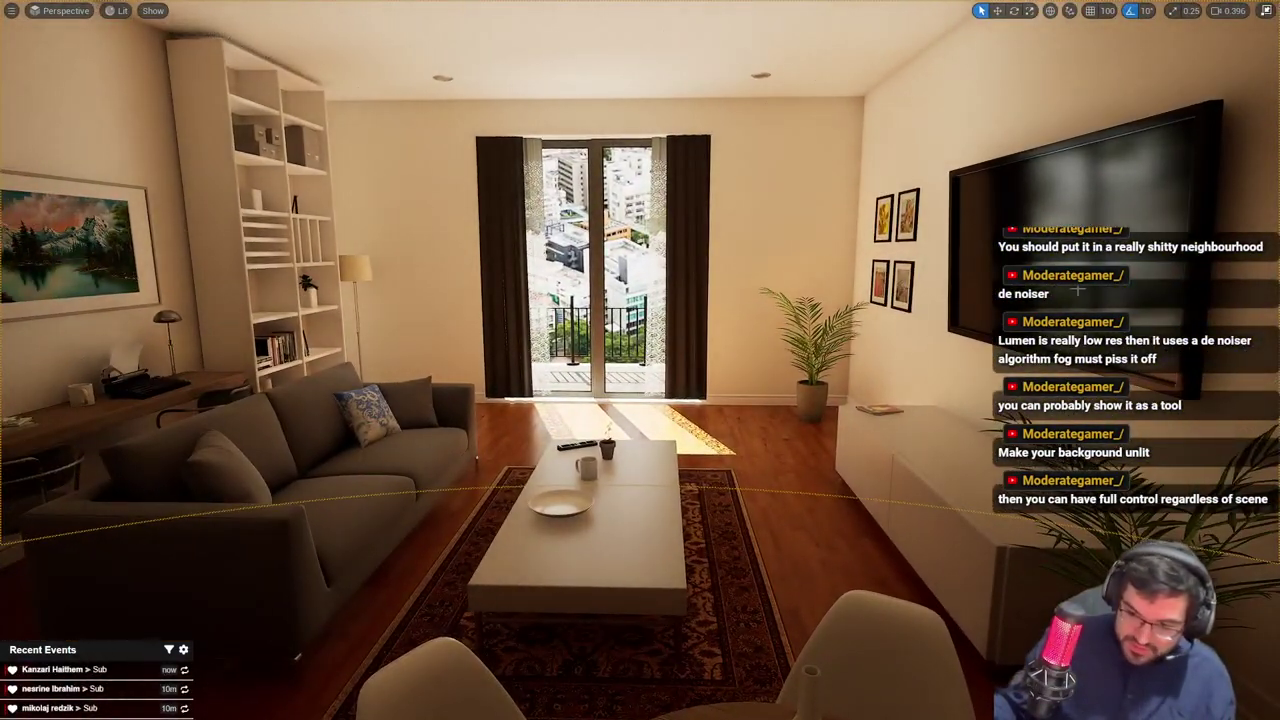
key("Delete")
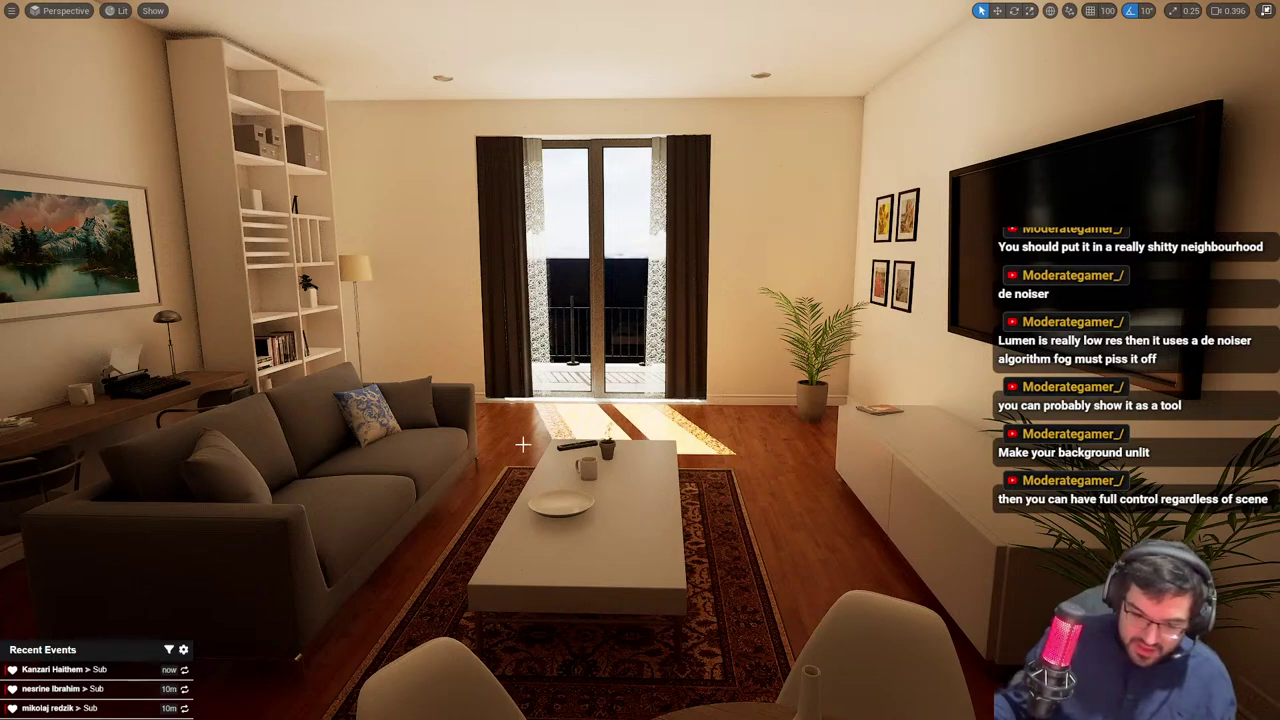
key("ctrl+z")
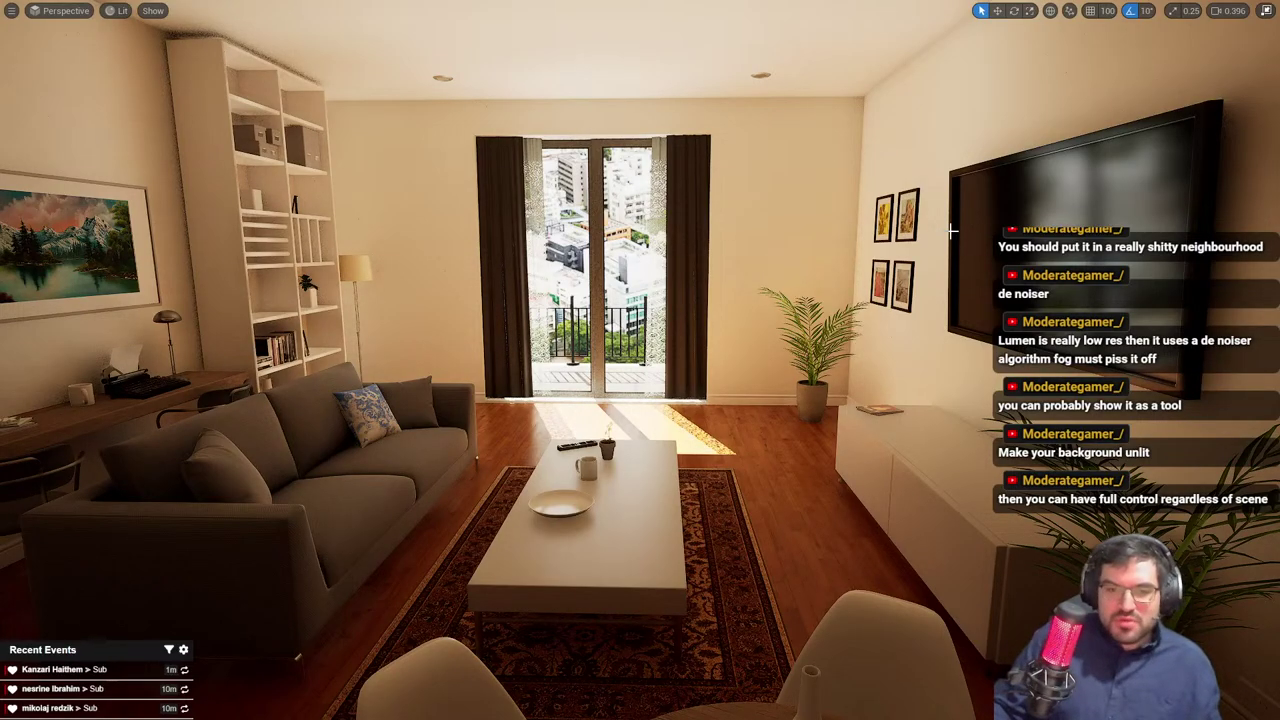
Select the new door beside the wardrobe, try to shift it with the Move tool, and deselect it
scroll(952, 231, "up", 3)
key("w")
mouse_move(952, 231)
right_mouse_down()
mouse_move(1040, 195)
mouse_move(952, 231)
right_mouse_up()
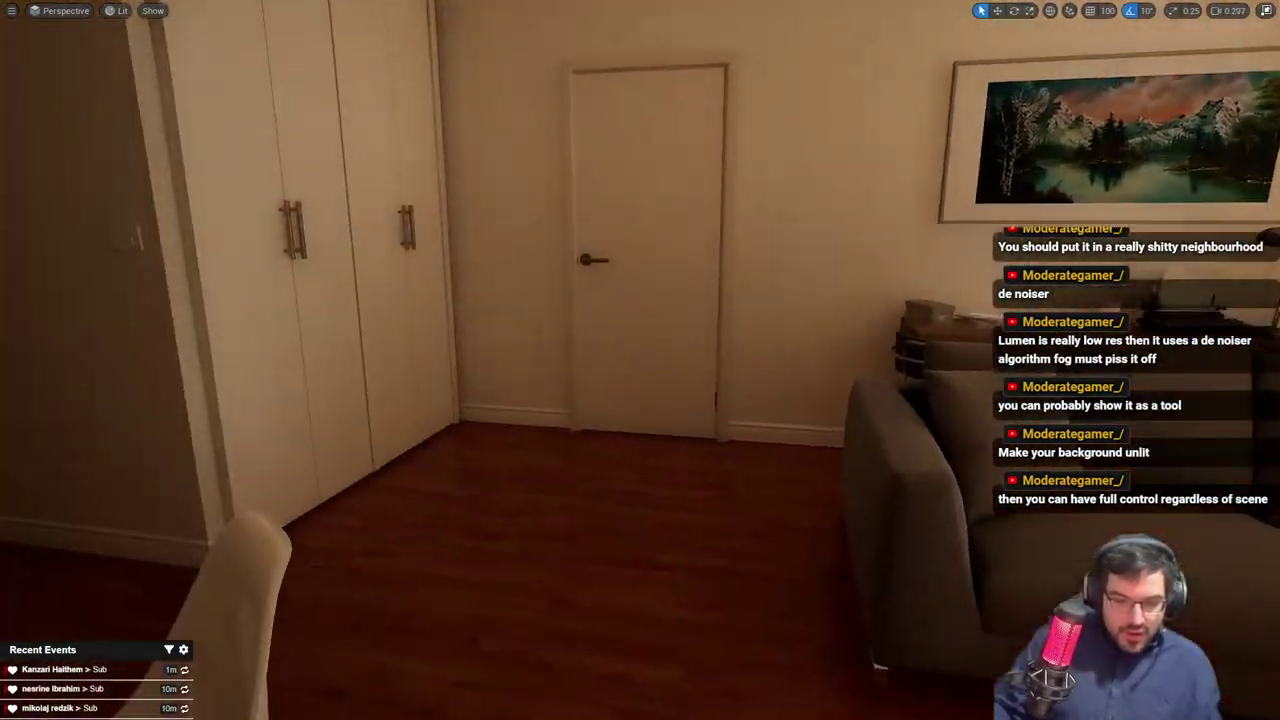
right_click_drag(467, 402, 467, 402)
left_click(612, 341)
right_click_drag(629, 371, 629, 371)
key("w")
left_click_drag(691, 471, 683, 503)
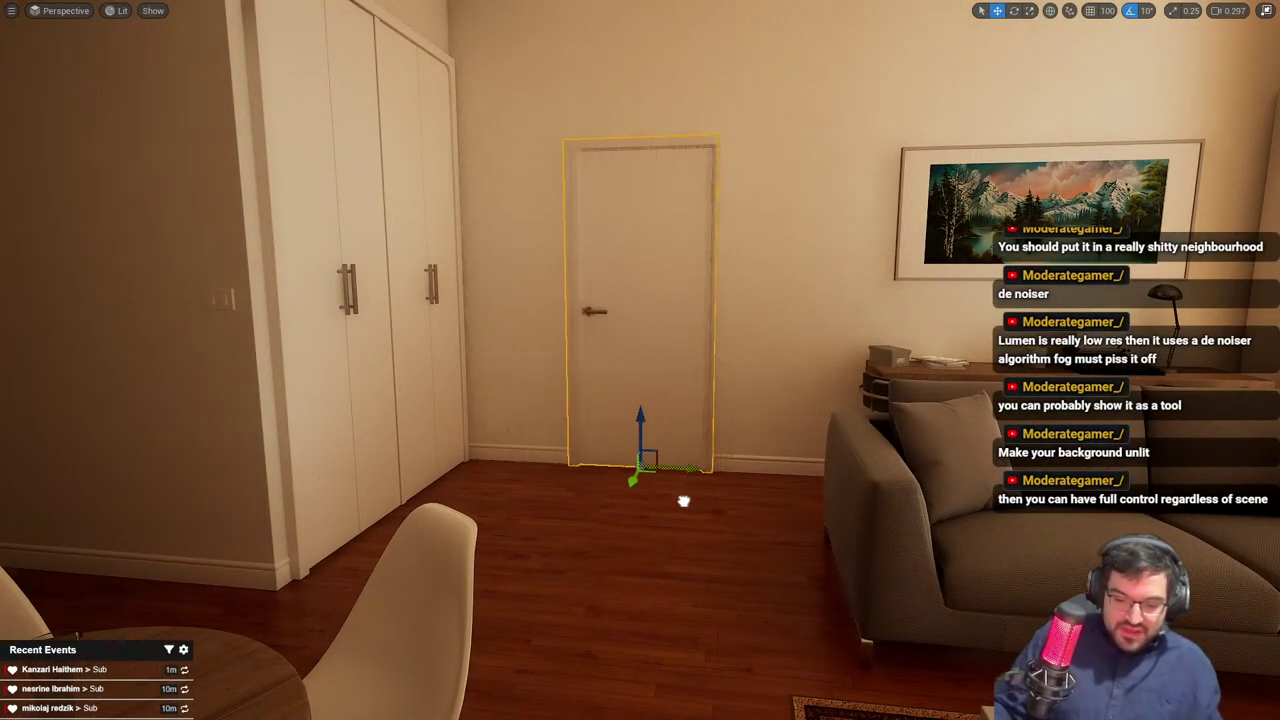
key("Escape")
Compare the wardrobe with the doors around the room and try raising the wardrobe up the wall
right_click_drag(508, 416, 508, 416)
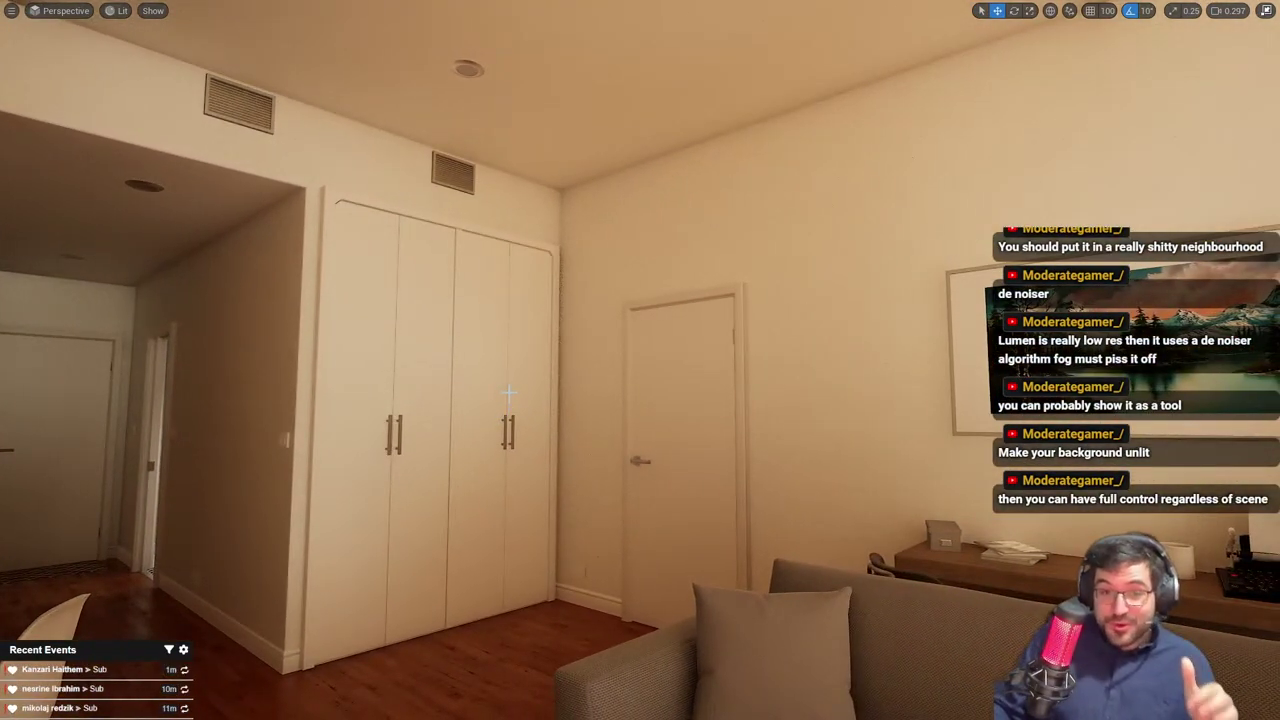
right_click_drag(650, 432, 650, 432)
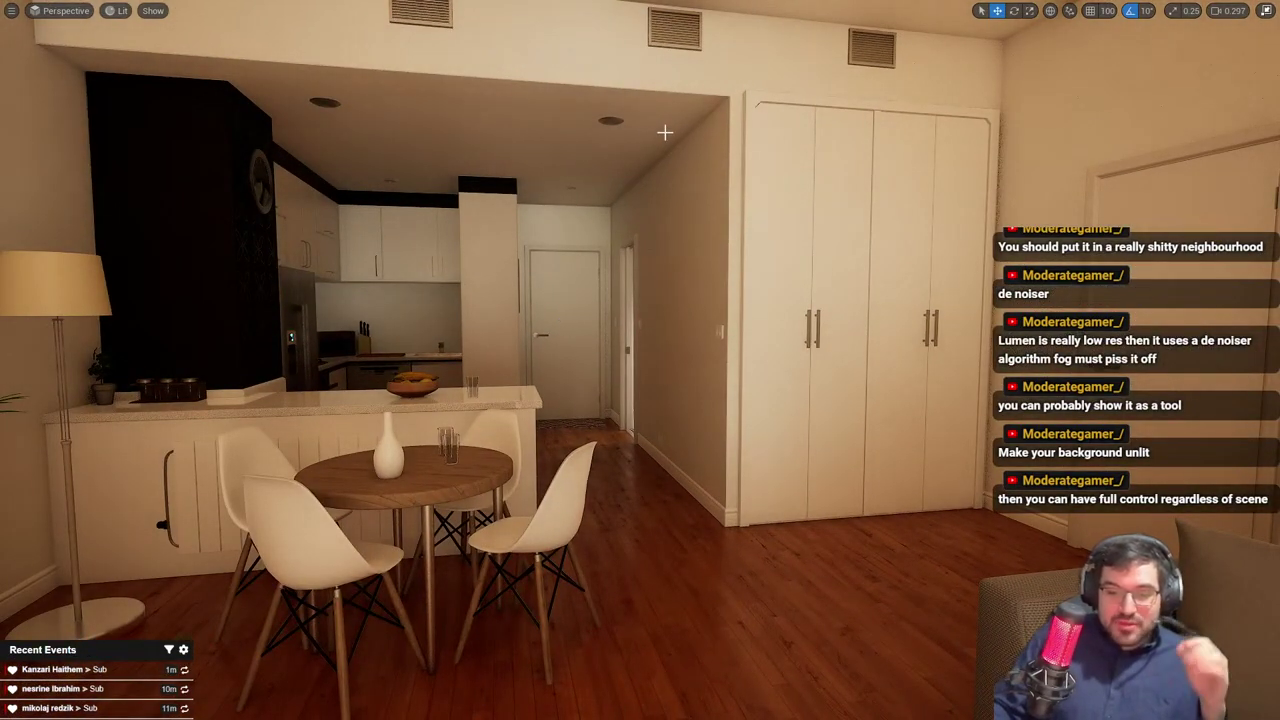
right_click_drag(603, 186, 740, 195)
left_click(498, 595)
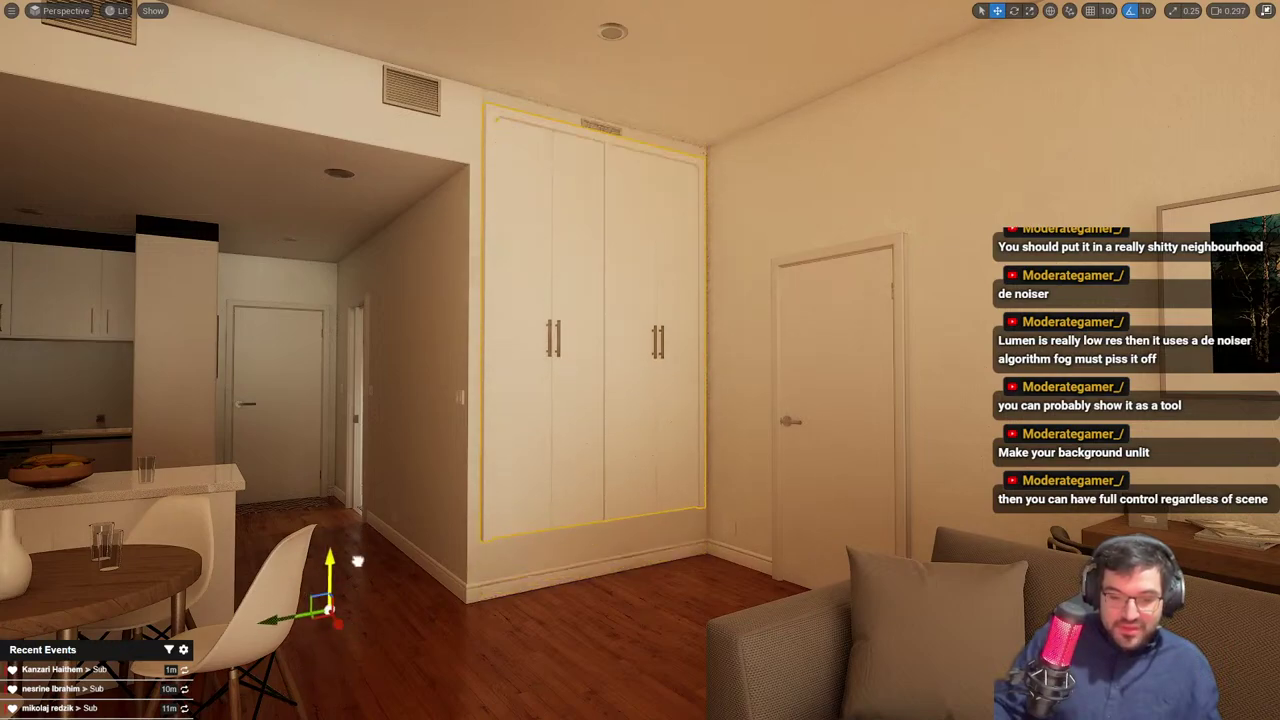
Select the new door, try enlarging it with the Scale tool, view it against the room, and undo the scaling
left_click(827, 344)
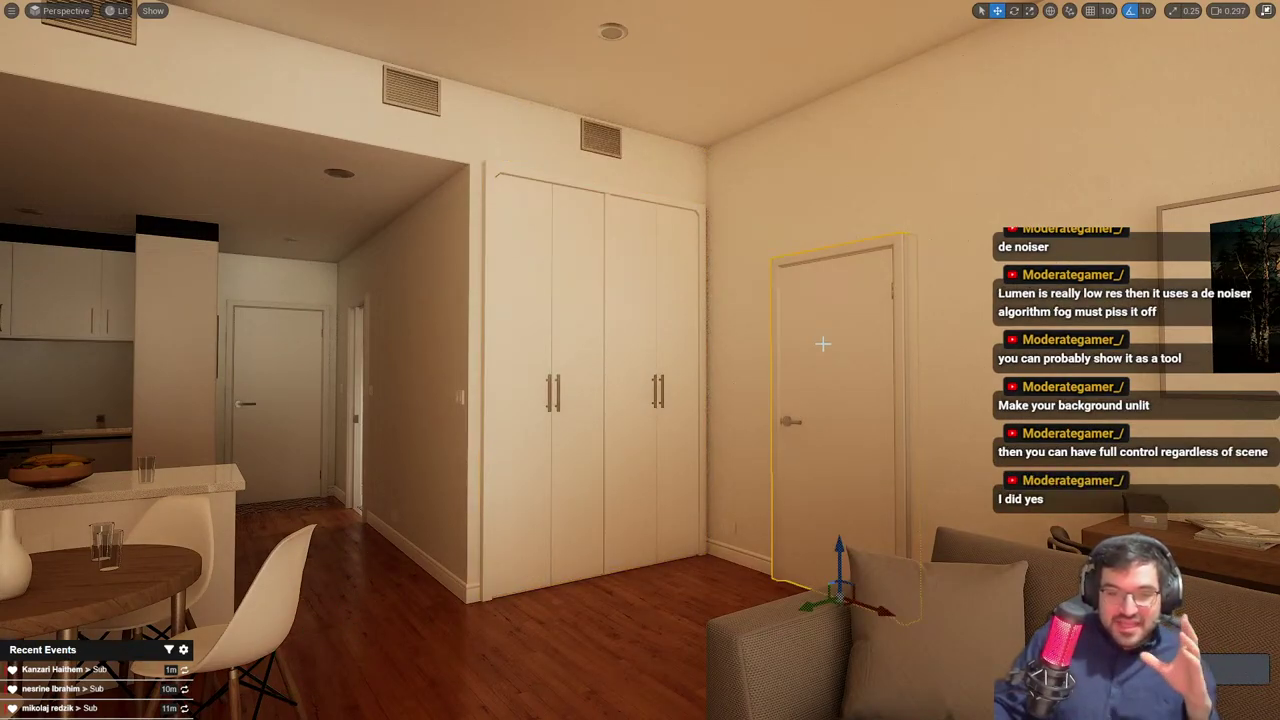
right_click_drag(814, 377, 860, 395)
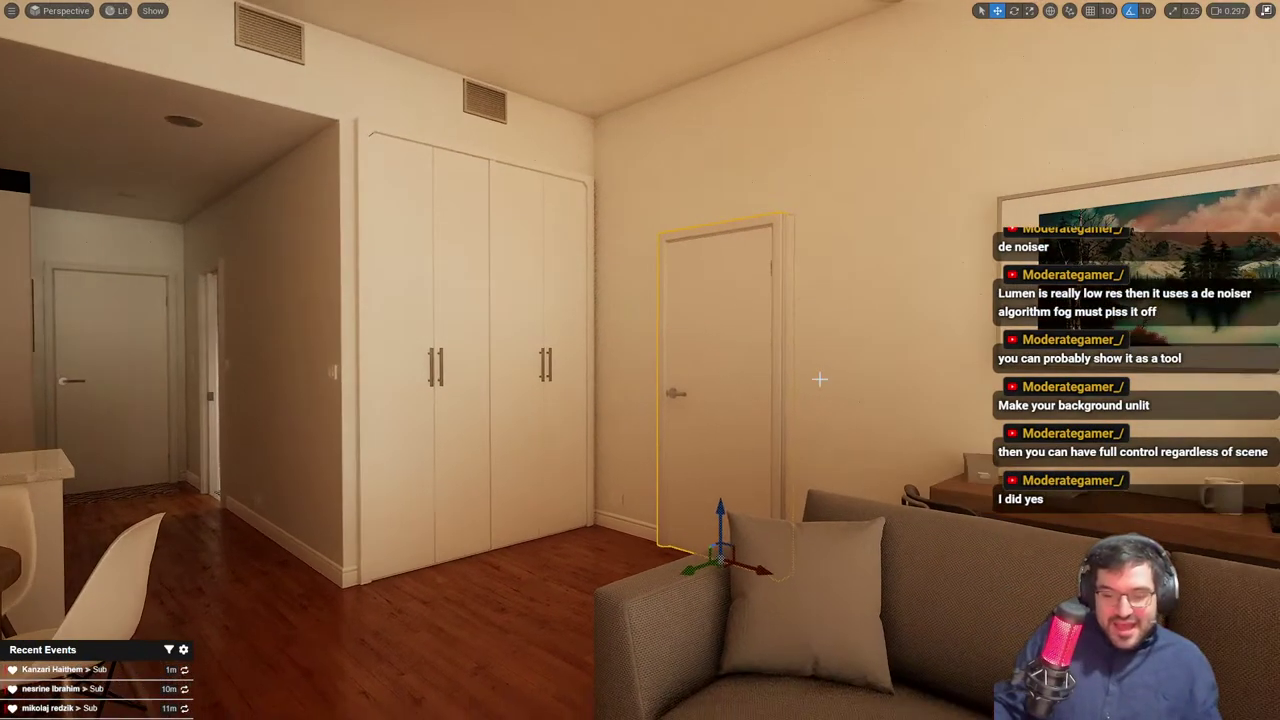
key("e")
key("r")
left_click_drag(719, 559, 740, 535)
key("ctrl+z")
key("Escape")
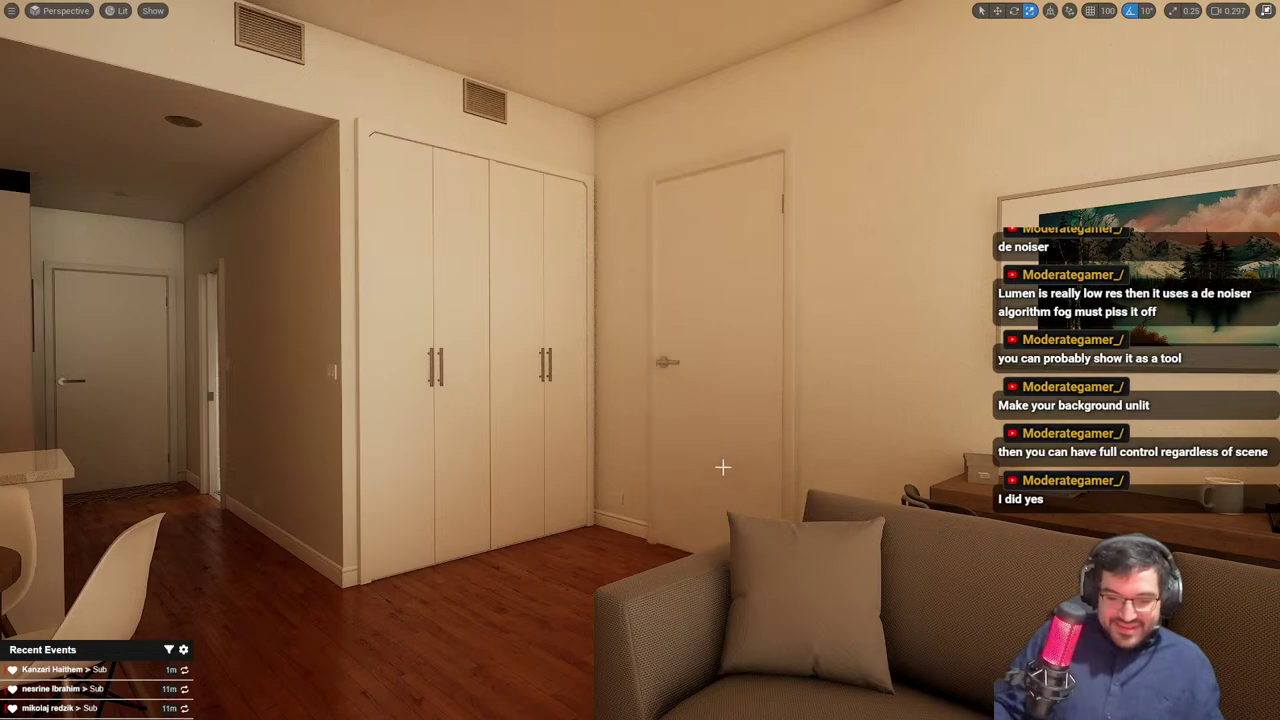
key("s")
right_click_drag(723, 466, 723, 466)
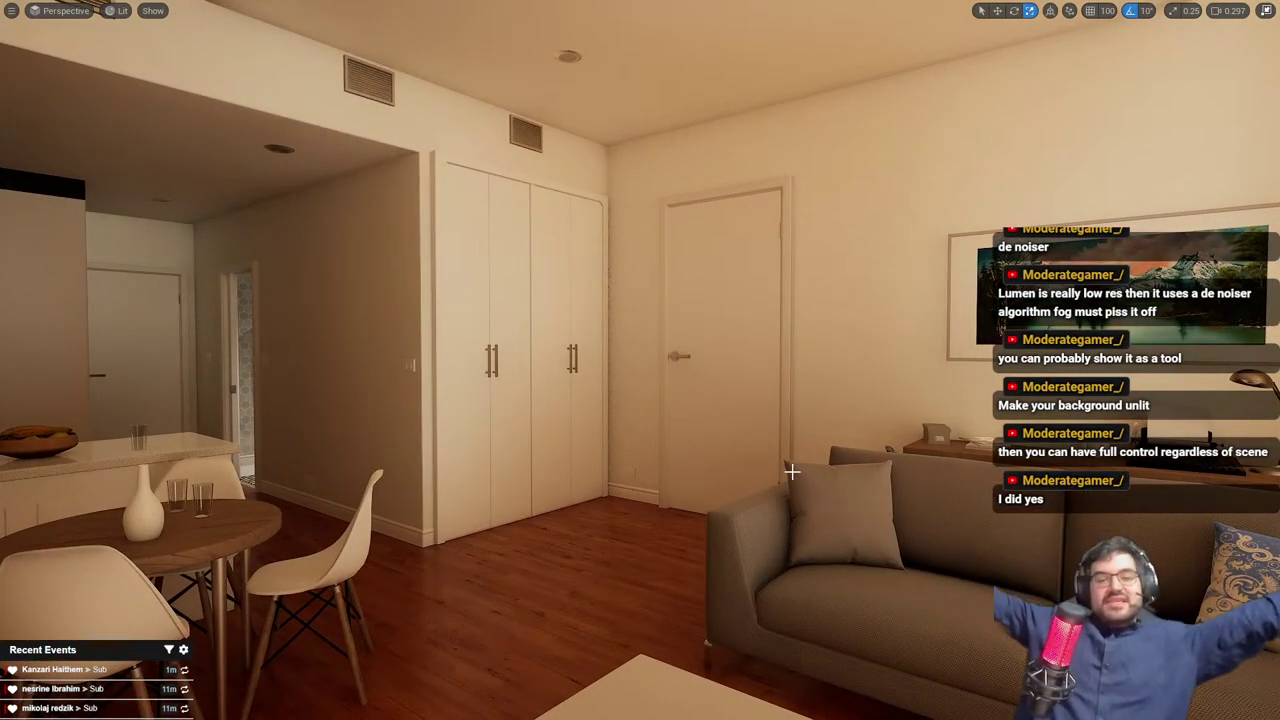
key("ctrl+z")
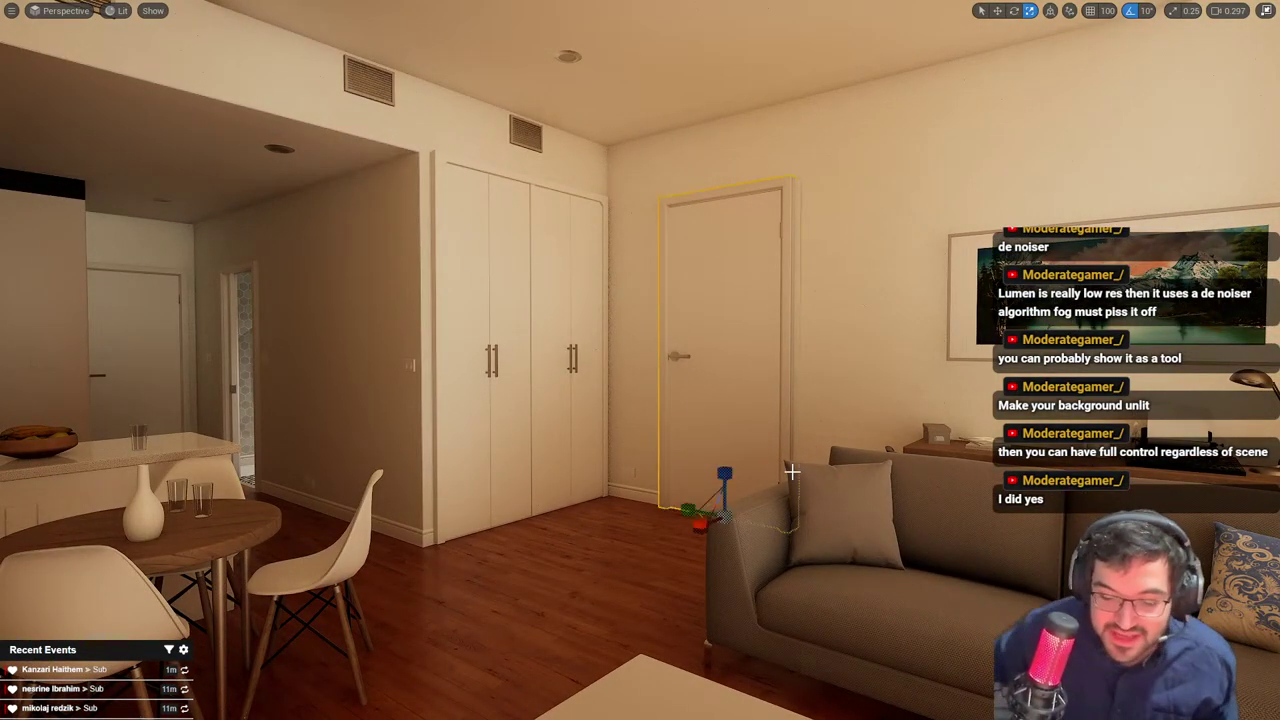
key("ctrl+z")
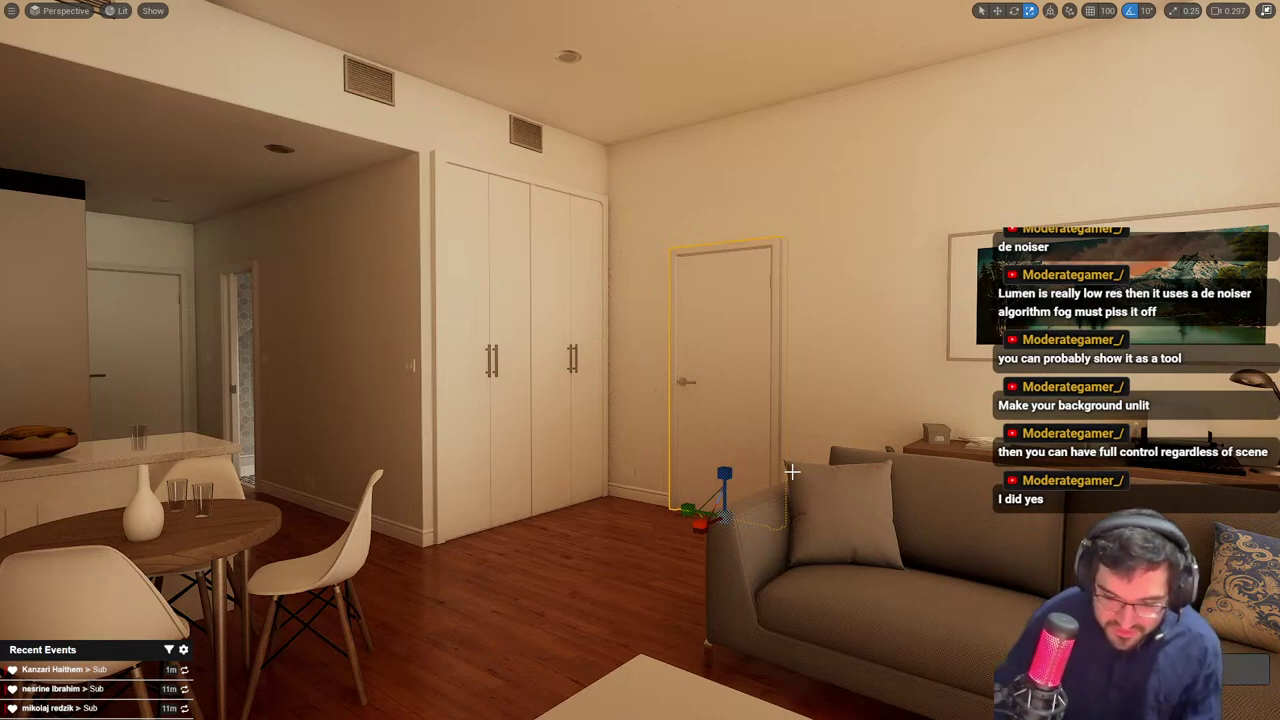
Scale the built-in wardrobe down vertically to roughly the new door's height and deselect it
left_click(616, 314)
left_click(500, 421)
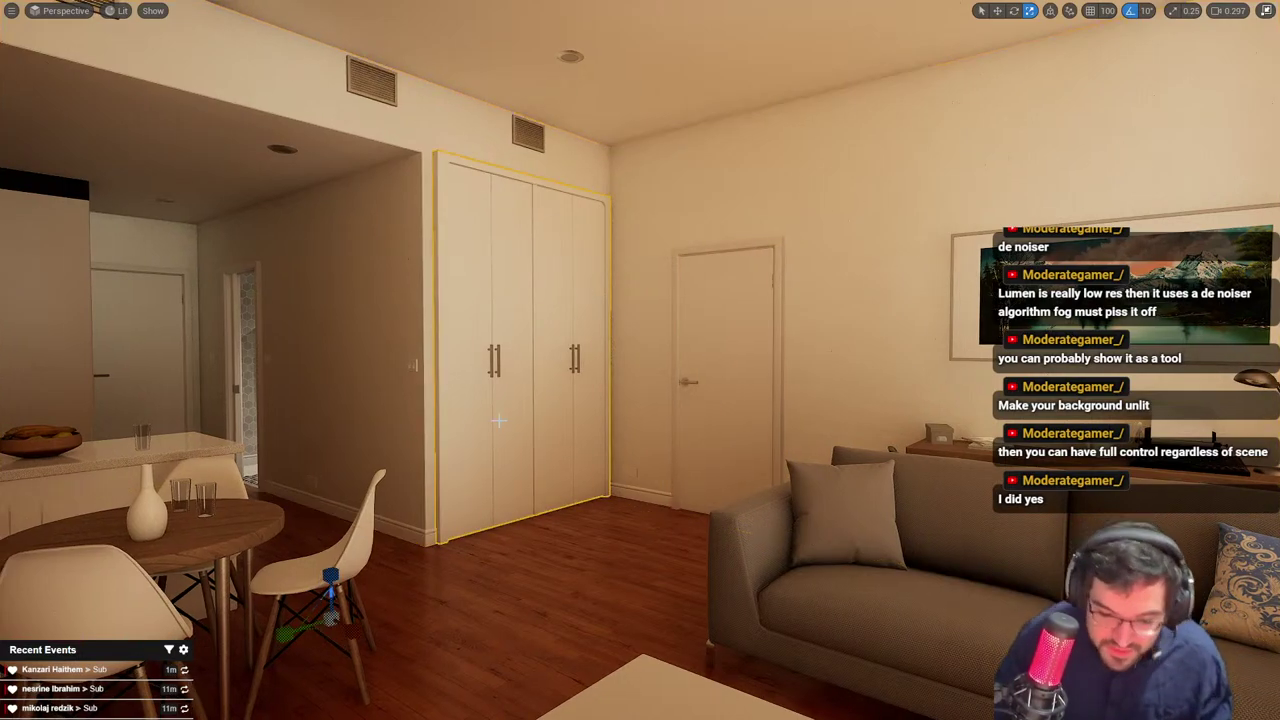
left_click_drag(331, 571, 331, 600)
key("ctrl+z")
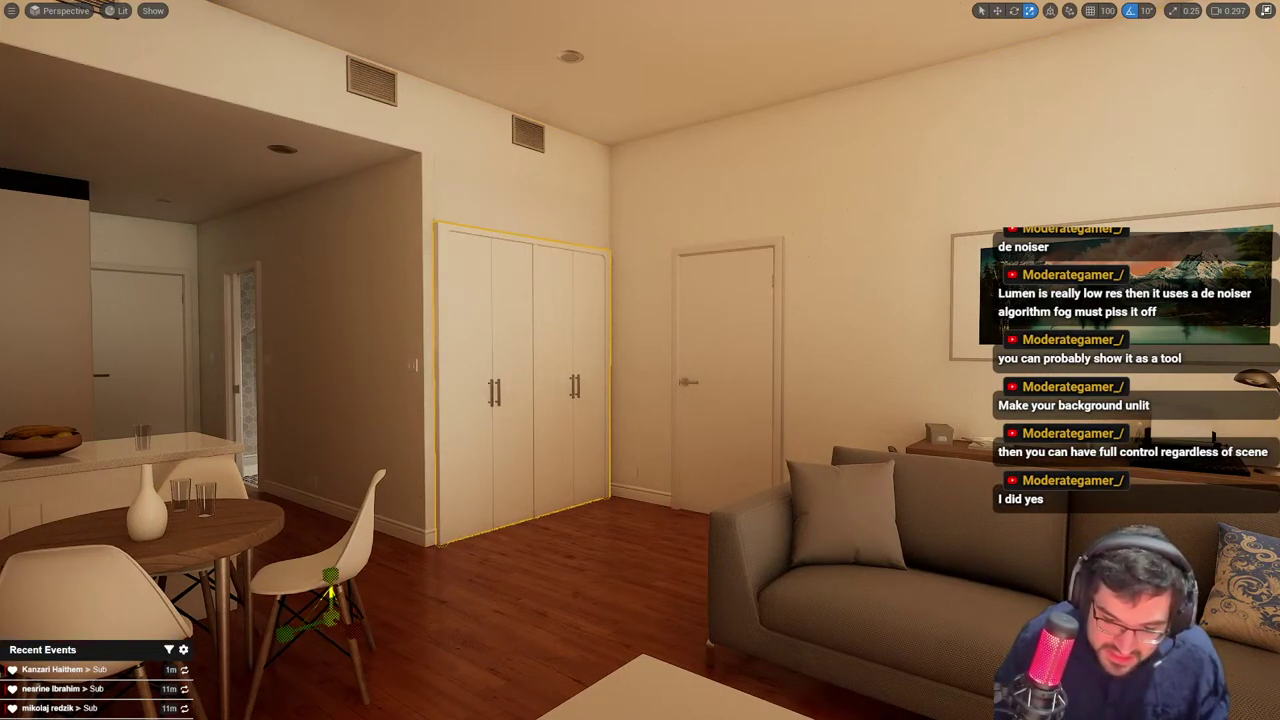
key("Escape")
key("s")
mouse_move(610, 422)
right_mouse_down()
mouse_move(575, 422)
mouse_move(610, 422)
right_mouse_up()
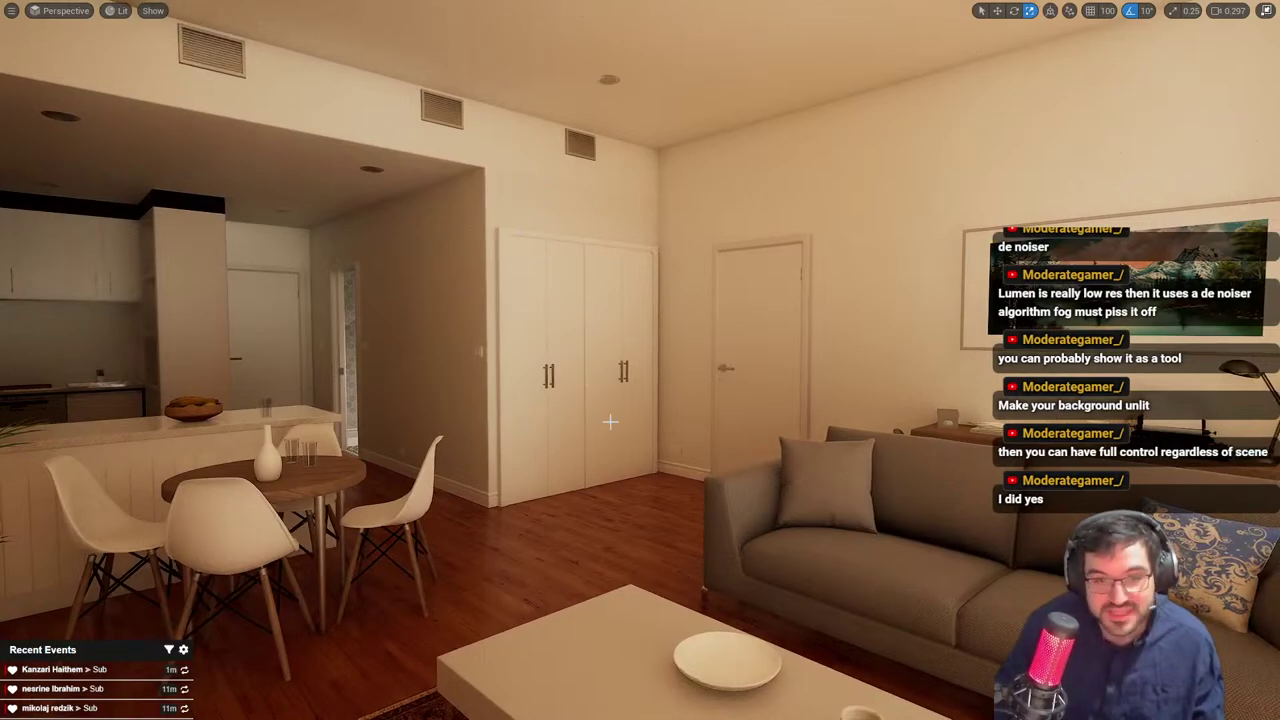
Undo the vertical scaling of the built-in wardrobe and deselect it
key("ctrl+z")
key("ctrl+z")
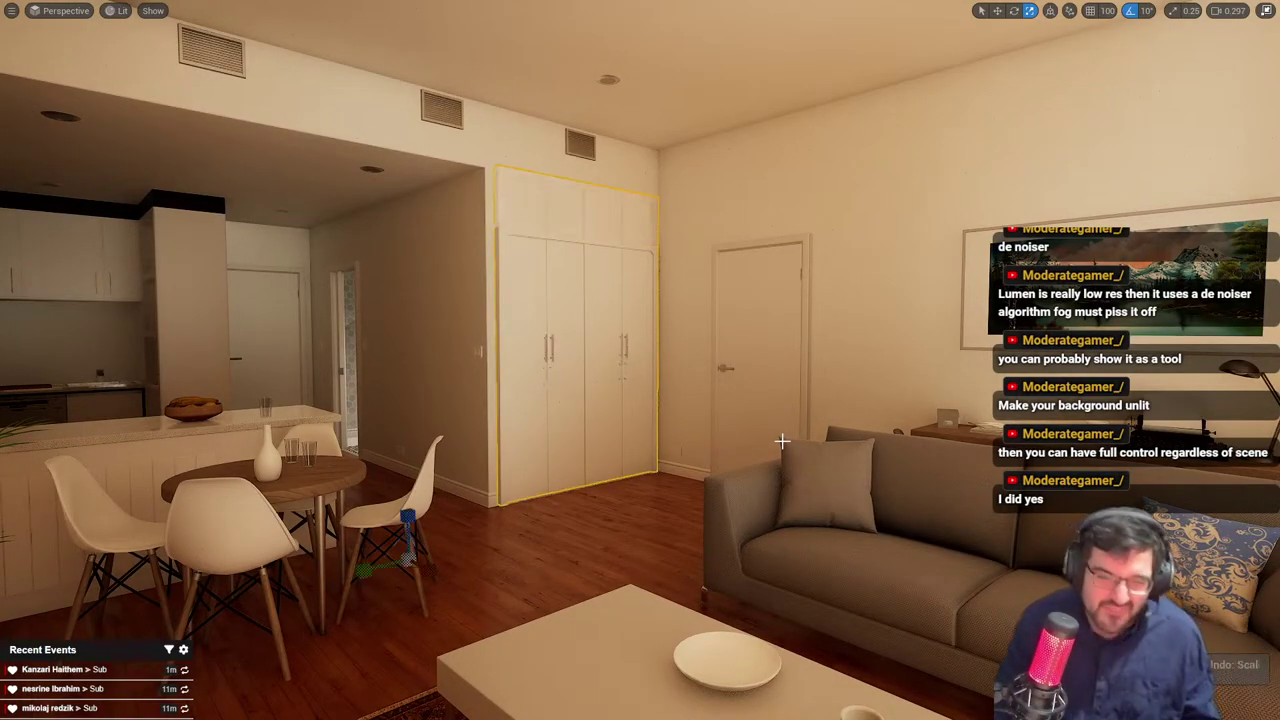
key("Escape")
Select the skirting board running behind the new door and scale its length down so it ends at the door frame beside the wardrobe
key("w")
mouse_move(661, 436)
right_mouse_down()
mouse_move(700, 436)
mouse_move(660, 435)
right_mouse_up()
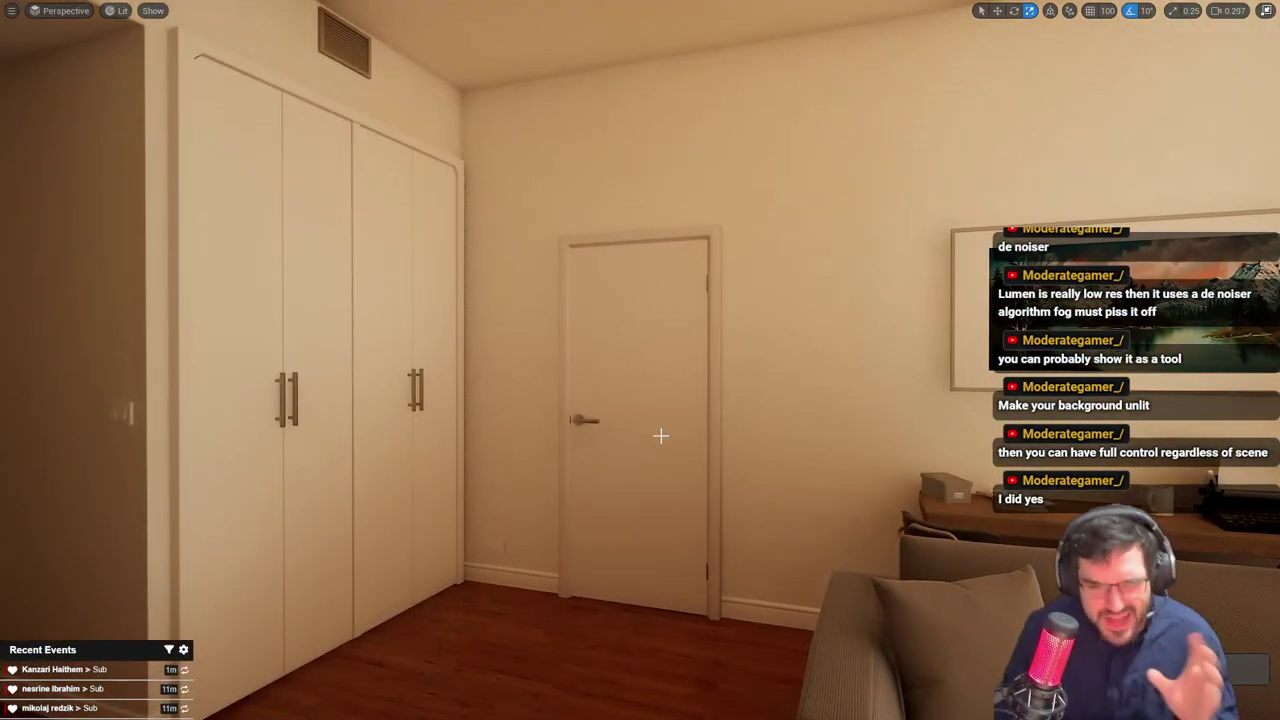
right_click_drag(742, 404, 703, 386)
key("w")
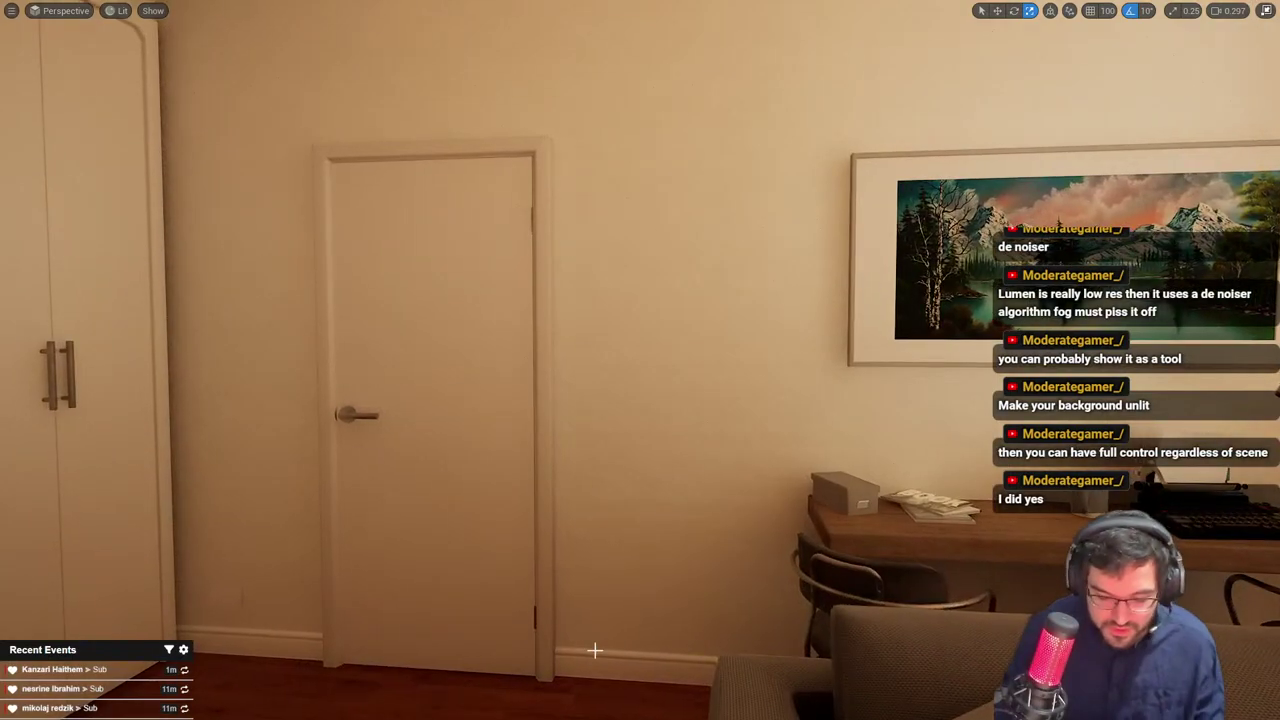
left_click(594, 651)
right_click_drag(594, 651, 580, 651)
key("s")
key("e")
key("r")
left_click_drag(338, 594, 308, 594)
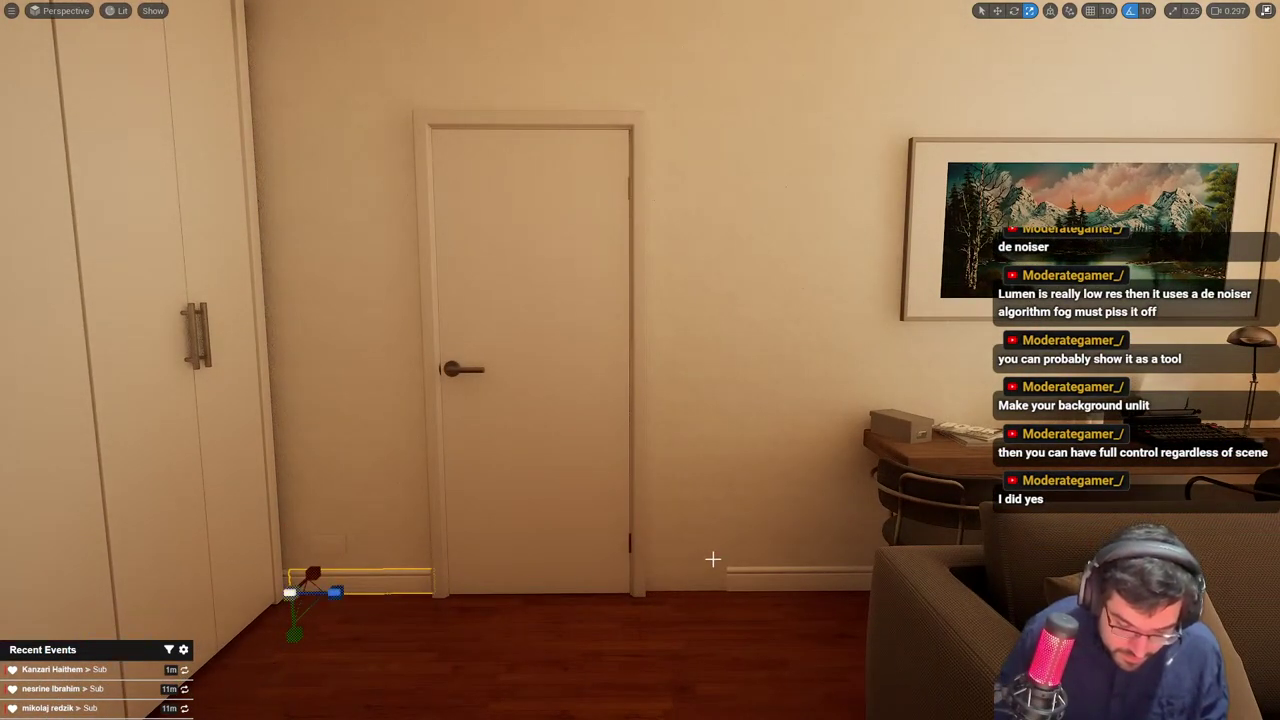
Select the skirting board behind the desk and move its pivot to the board's end farthest from the new door
left_click(750, 576)
right_click_drag(750, 576, 610, 616)
key("w")
right_click_drag(269, 397, 262, 397)
key("w")
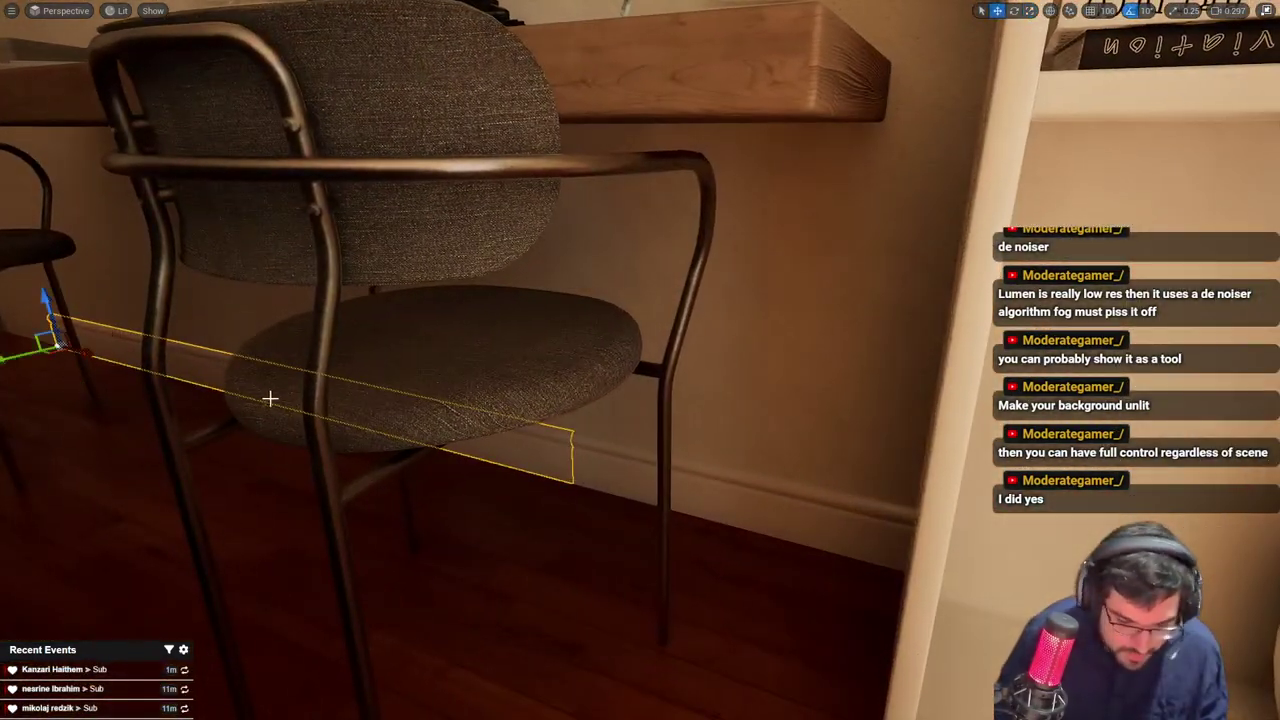
middle_click_drag(94, 357, 657, 496)
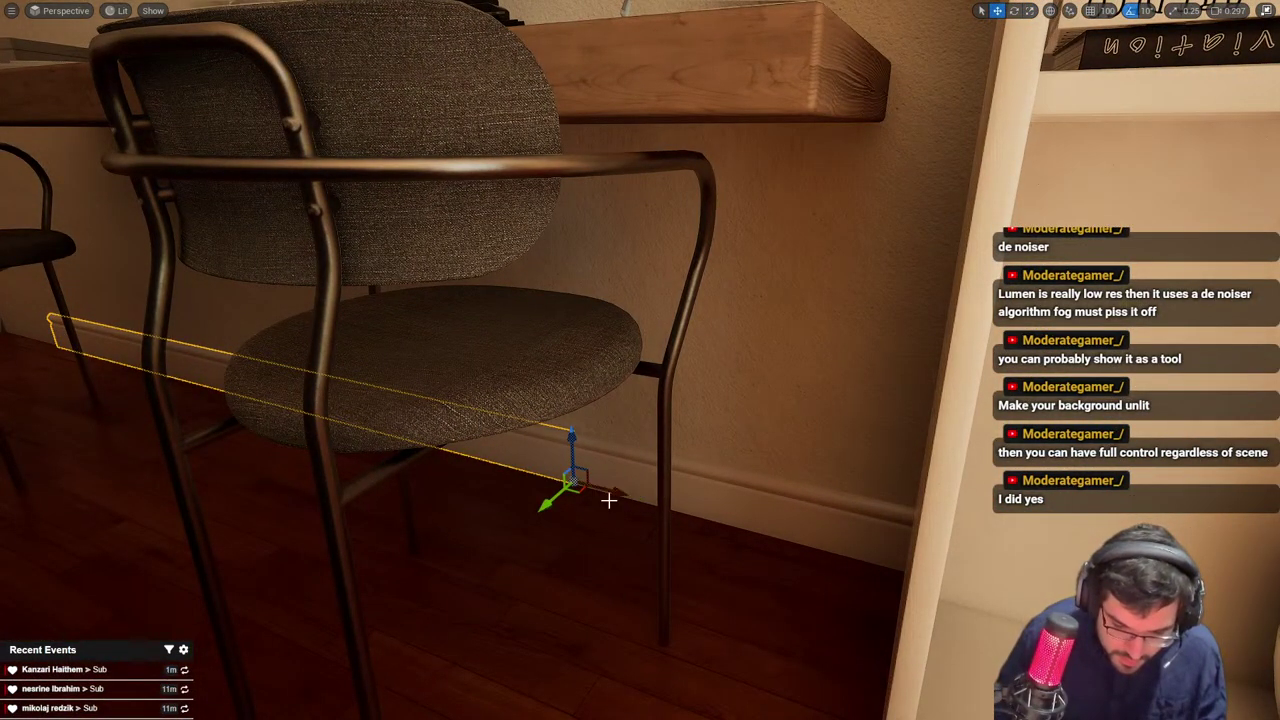
key("w")
right_click_drag(608, 500, 665, 540)
key("w")
mouse_move(507, 381)
middle_mouse_down()
mouse_move(454, 371)
mouse_move(512, 388)
middle_mouse_up()
right_click_drag(512, 388, 589, 400)
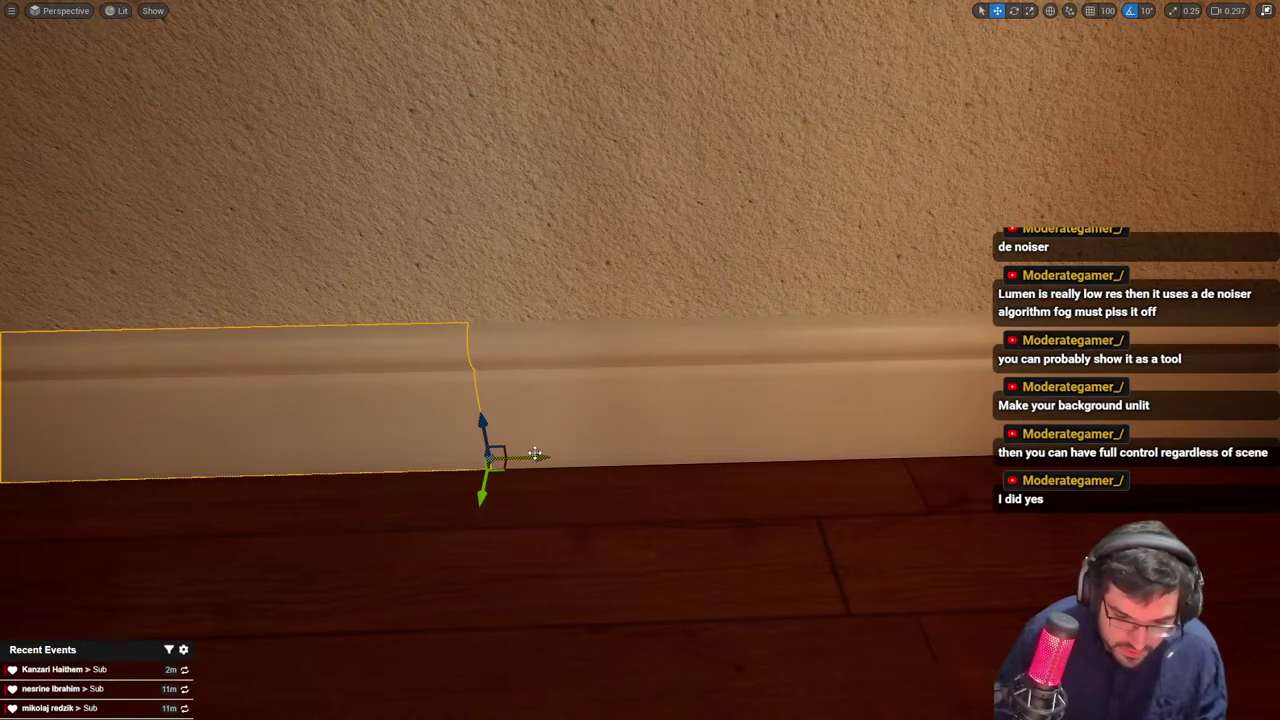
middle_click_drag(535, 454, 526, 451)
Scale the desk-side skirting board lengthwise so it reaches the new door's frame, and check the wall with the editor overlays hidden
right_click_drag(680, 448, 708, 442)
key("e")
right_click_drag(651, 306, 535, 345)
key("r")
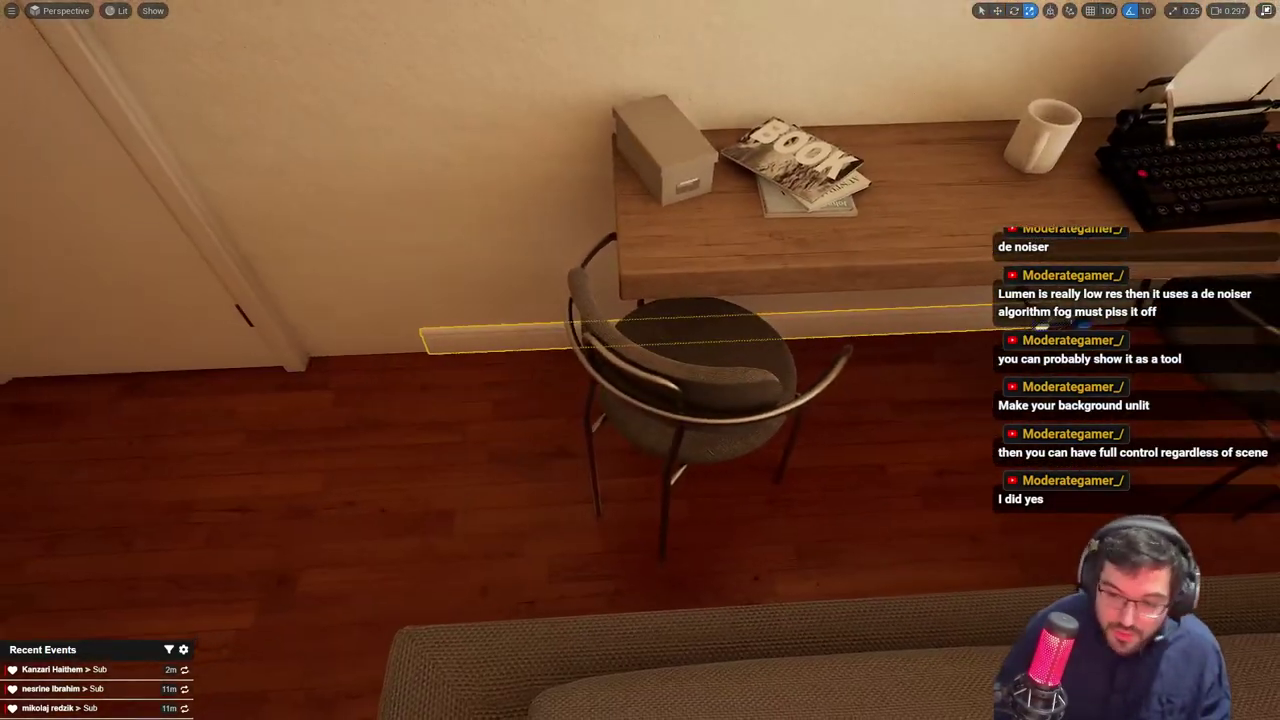
key("g")
right_click_drag(839, 341, 514, 371)
key("s")
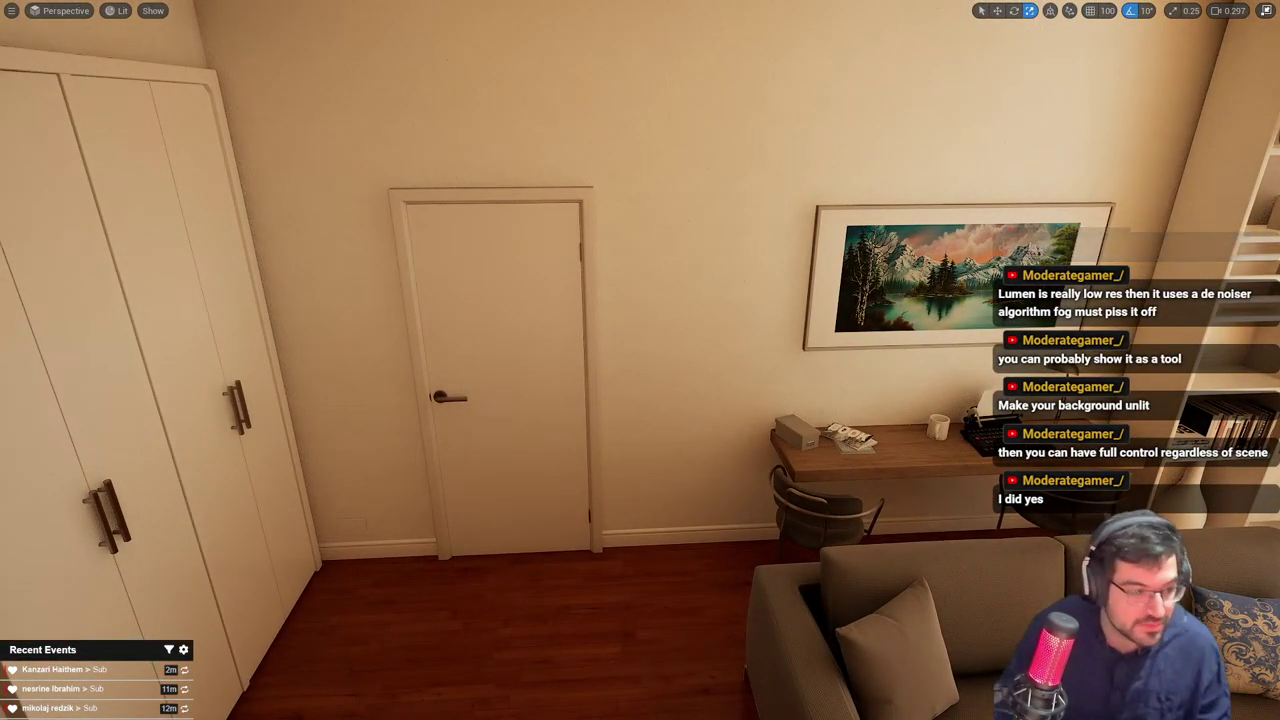
Switch to Blender, put the walls object in Edit Mode and move the selected geometry along the X axis
key("alt+Tab")
scroll(638, 367, "down", 7)
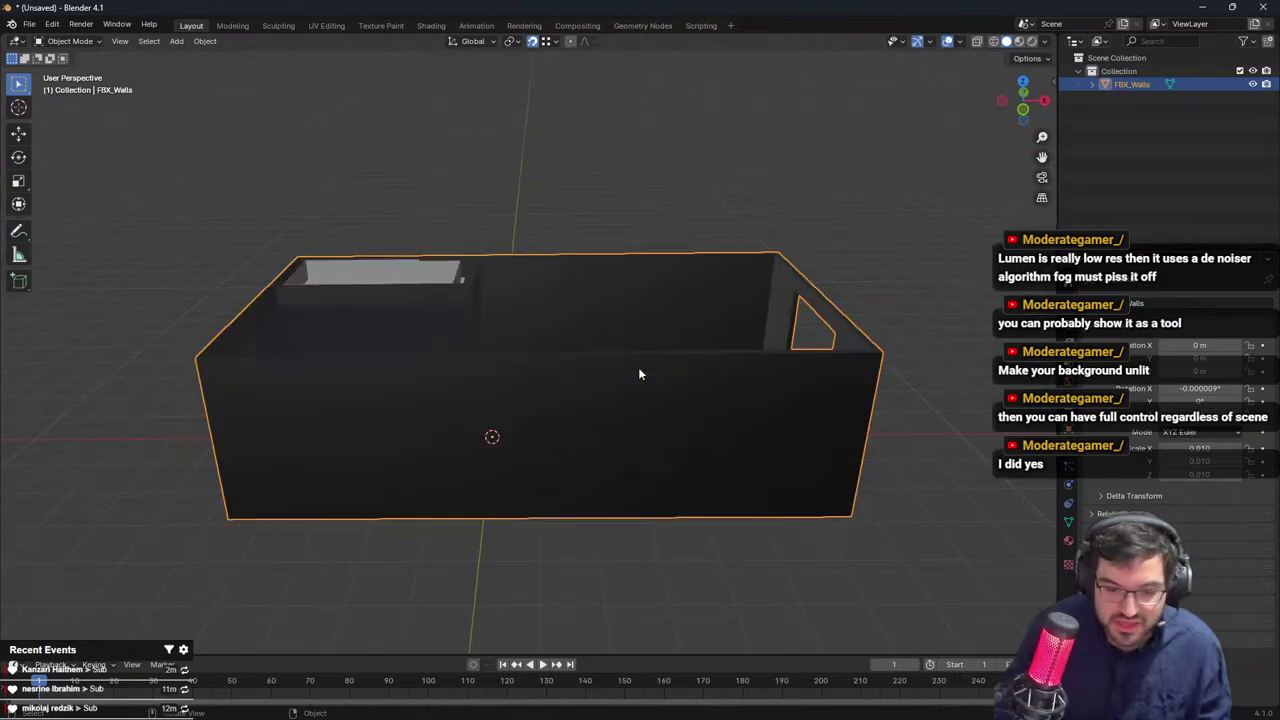
middle_click_drag(638, 367, 560, 400)
key("Tab")
scroll(552, 379, "up", 4)
middle_click_drag(622, 255, 454, 311)
key("g")
key("x")
left_click(626, 290)
scroll(454, 311, "down", 5)
middle_click_drag(654, 437, 658, 397, "shift")
Add two evenly spaced vertical loop cuts to the outer side of the long wall
key("ctrl+r")
scroll(552, 367, "up", 1)
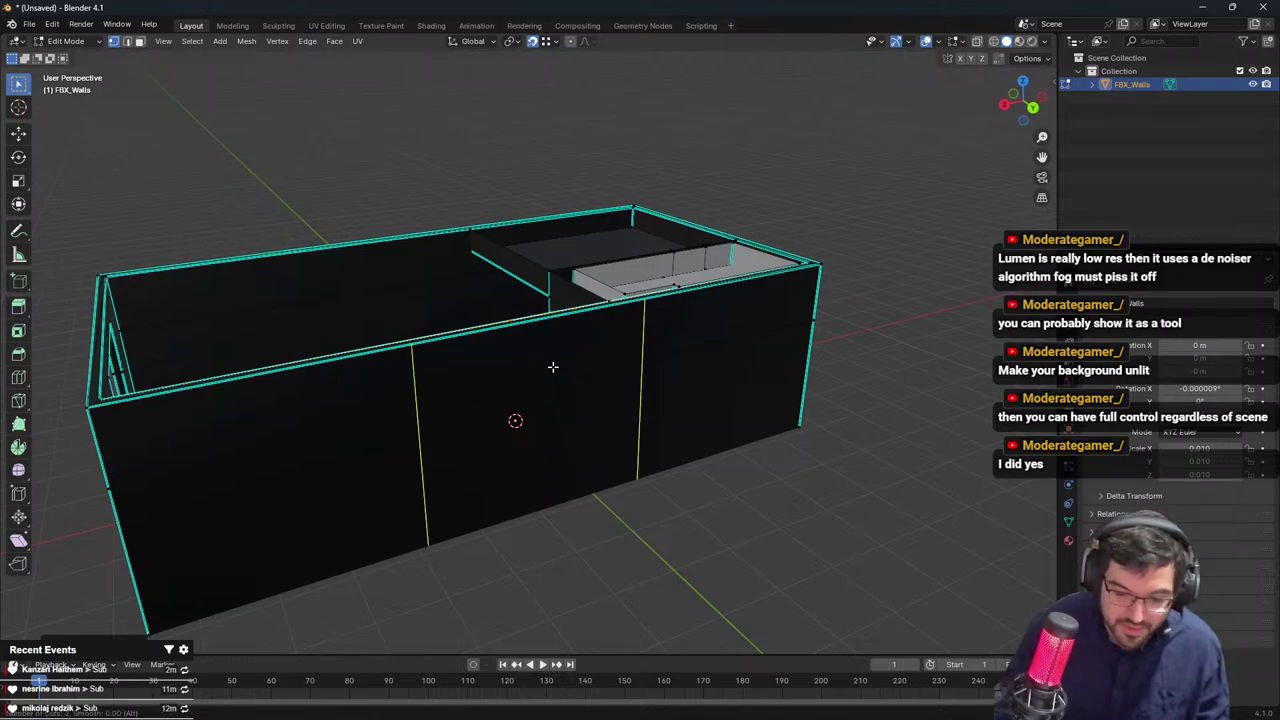
left_click(552, 367)
right_click(552, 367)
middle_click_drag(552, 367, 522, 384)
Scale the two new edge loops closer together along X to about a door's width, and position them on the outer wall
key("s")
left_click(566, 380)
key("g")
left_click(616, 380)
key("s")
key("x")
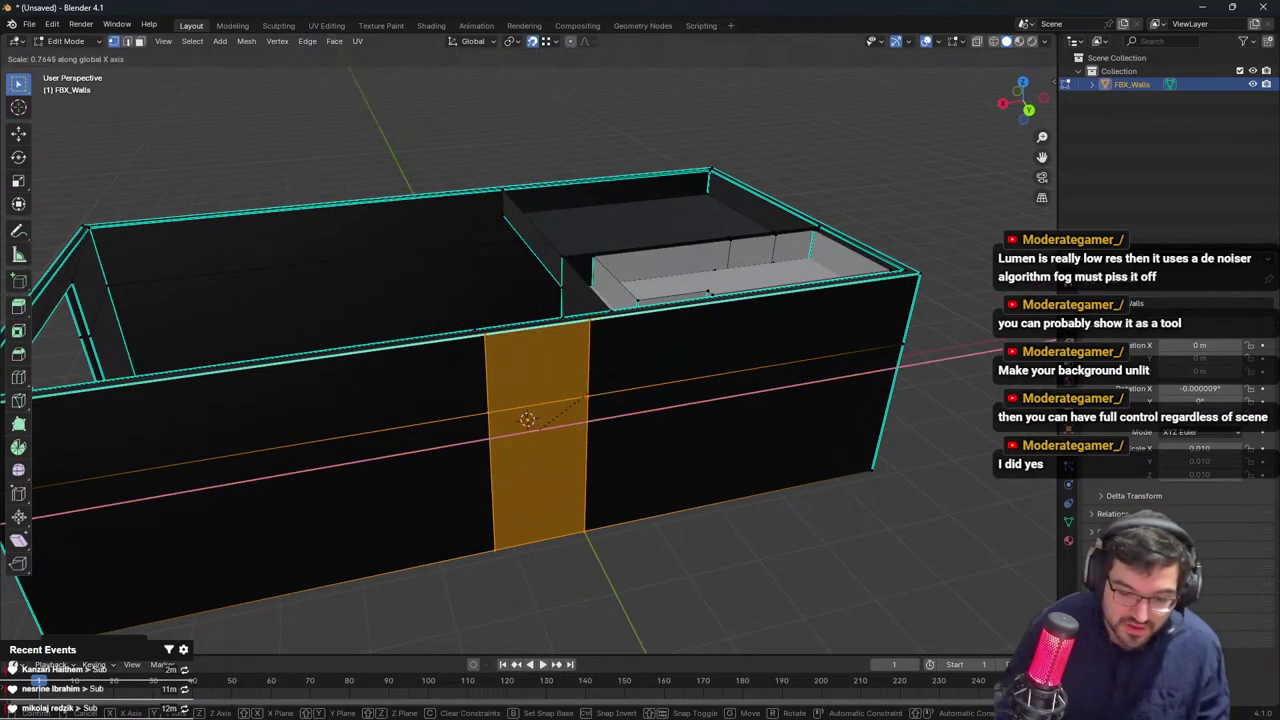
left_click(608, 380)
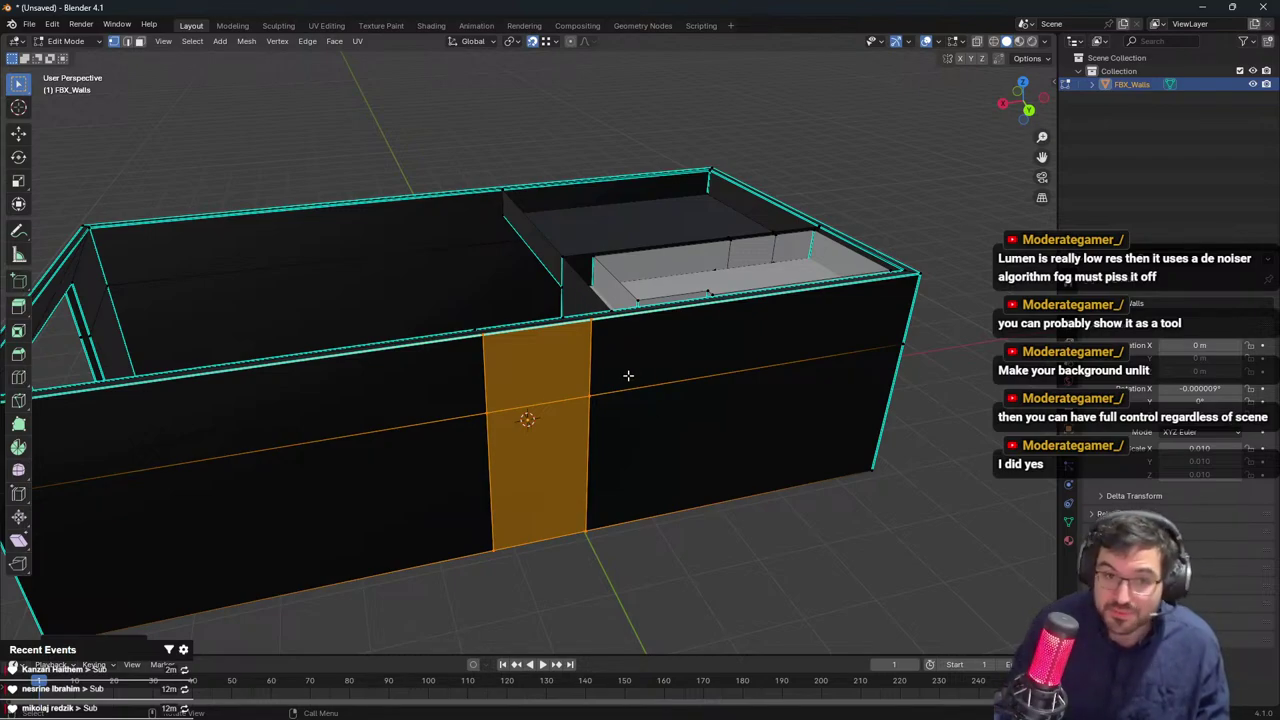
In top view, move the outer door-width strip along X over the matching cuts of the inner wall side, and clear the selection
middle_click_drag(628, 376, 566, 403)
scroll(566, 403, "up", 1)
key("KP_7")
middle_click_drag(676, 281, 642, 399, "shift")
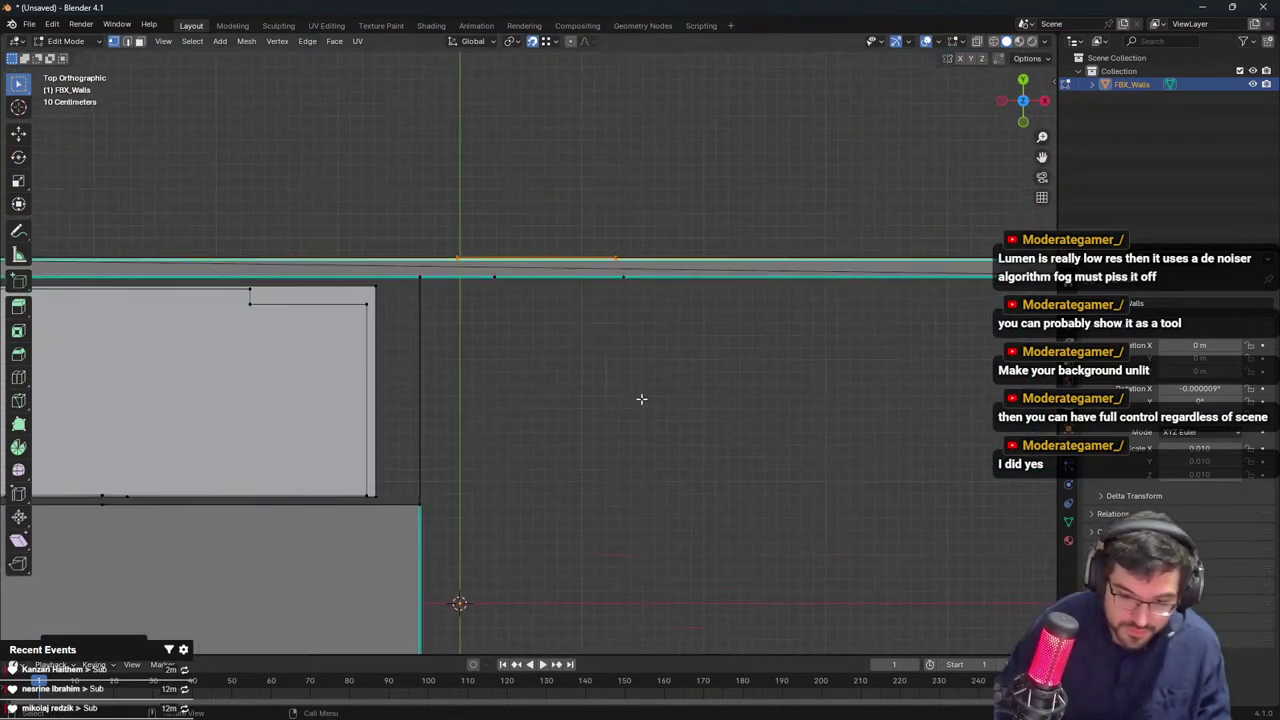
scroll(714, 326, "up", 3)
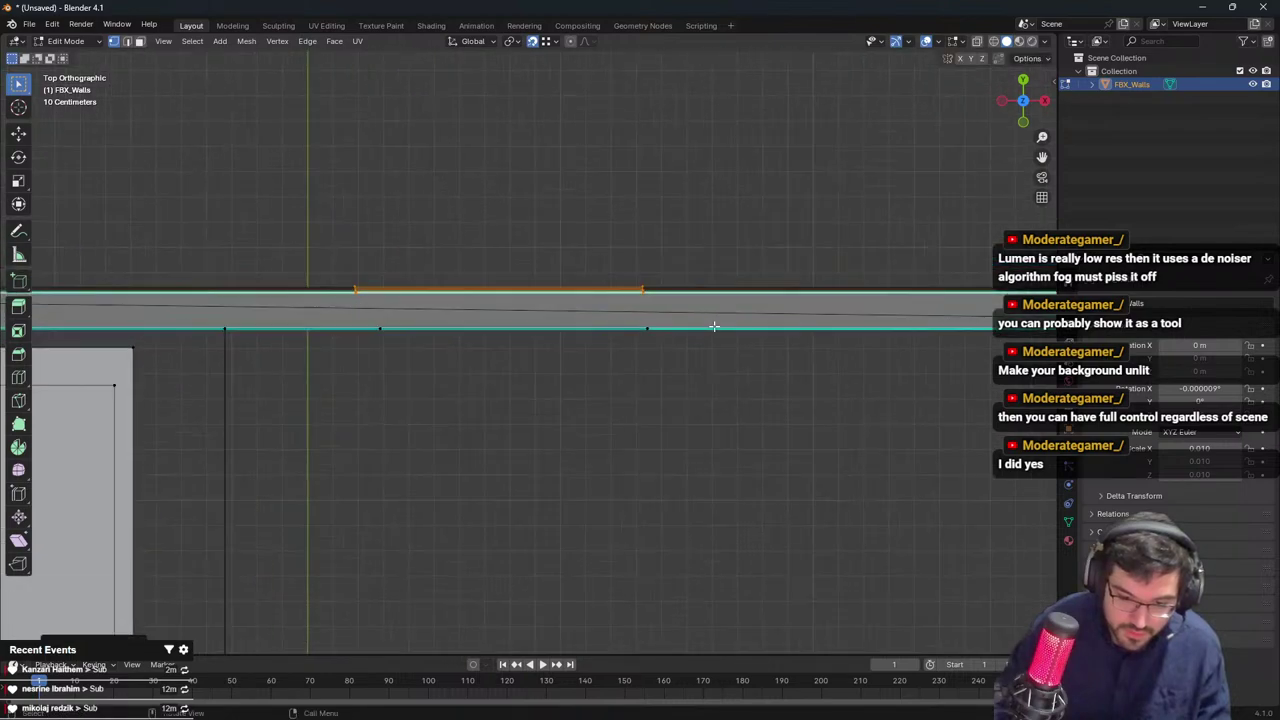
scroll(714, 326, "up", 1)
key("g")
key("x")
left_click(768, 290)
left_click(656, 230)
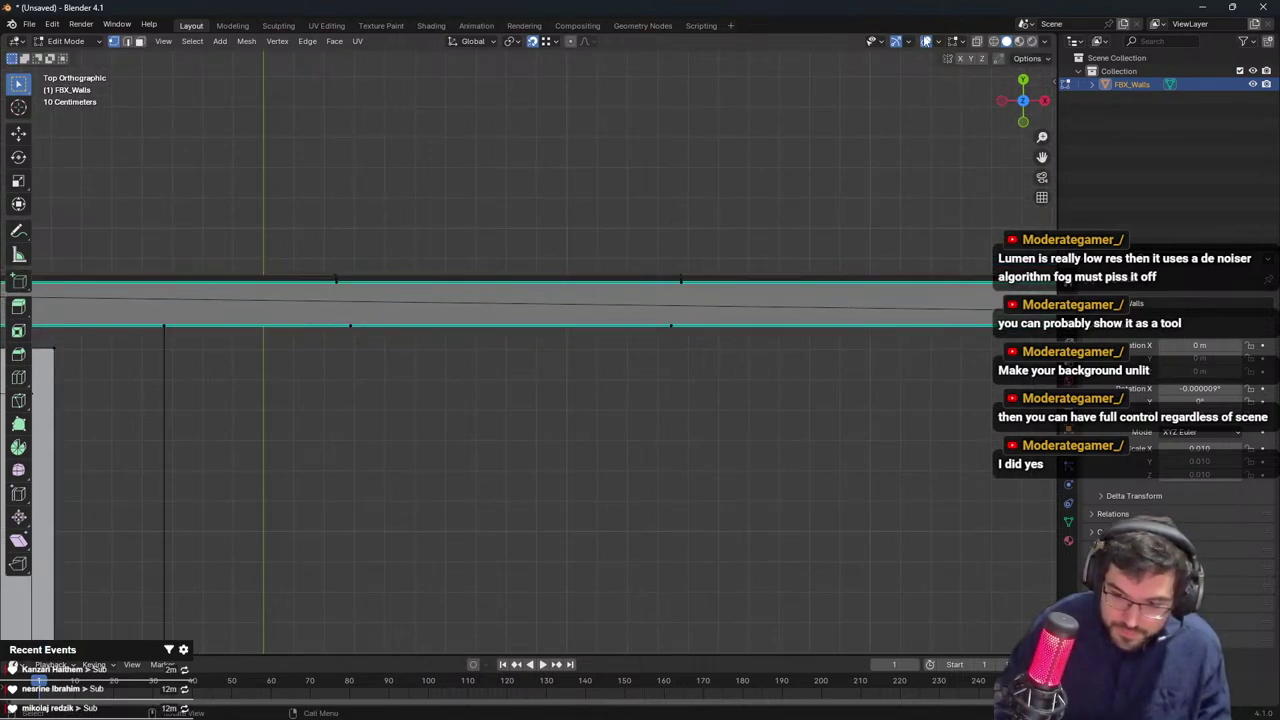
Select the strip's outer edge loop farther from the small rooms and snap it along X to the matching inner wall vertex
left_click_drag(643, 197, 740, 290)
key("s")
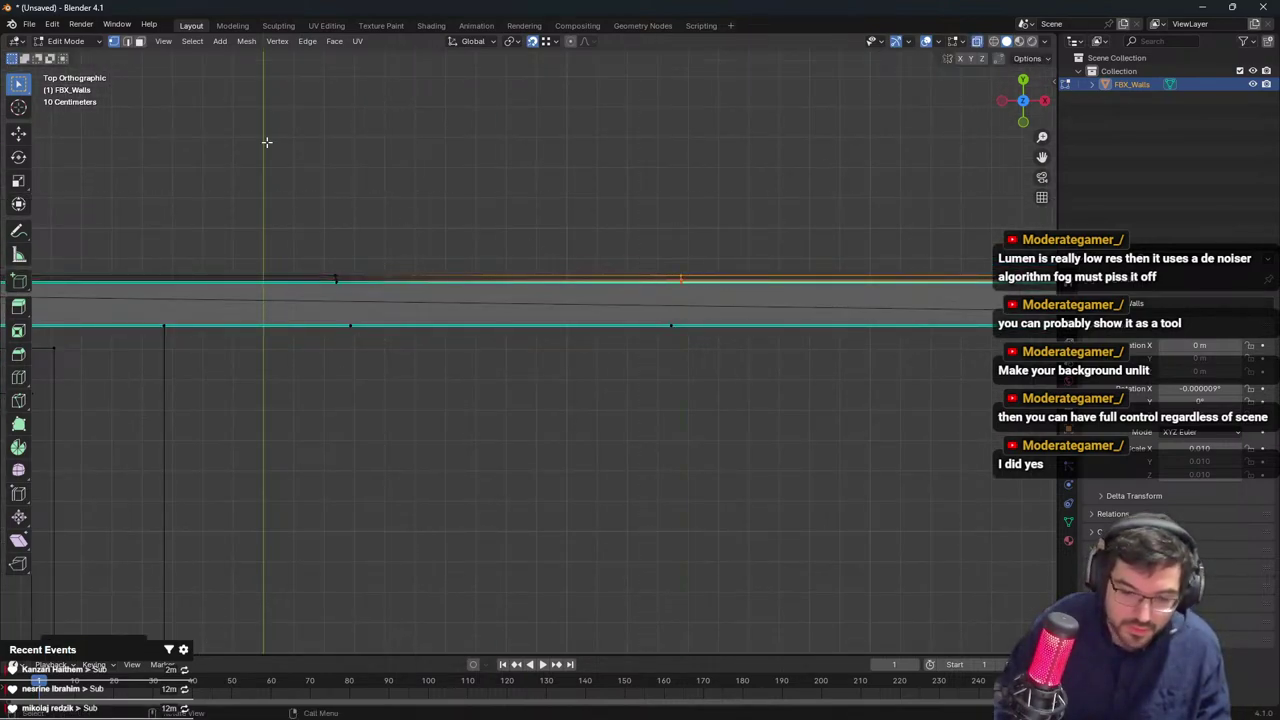
key("x")
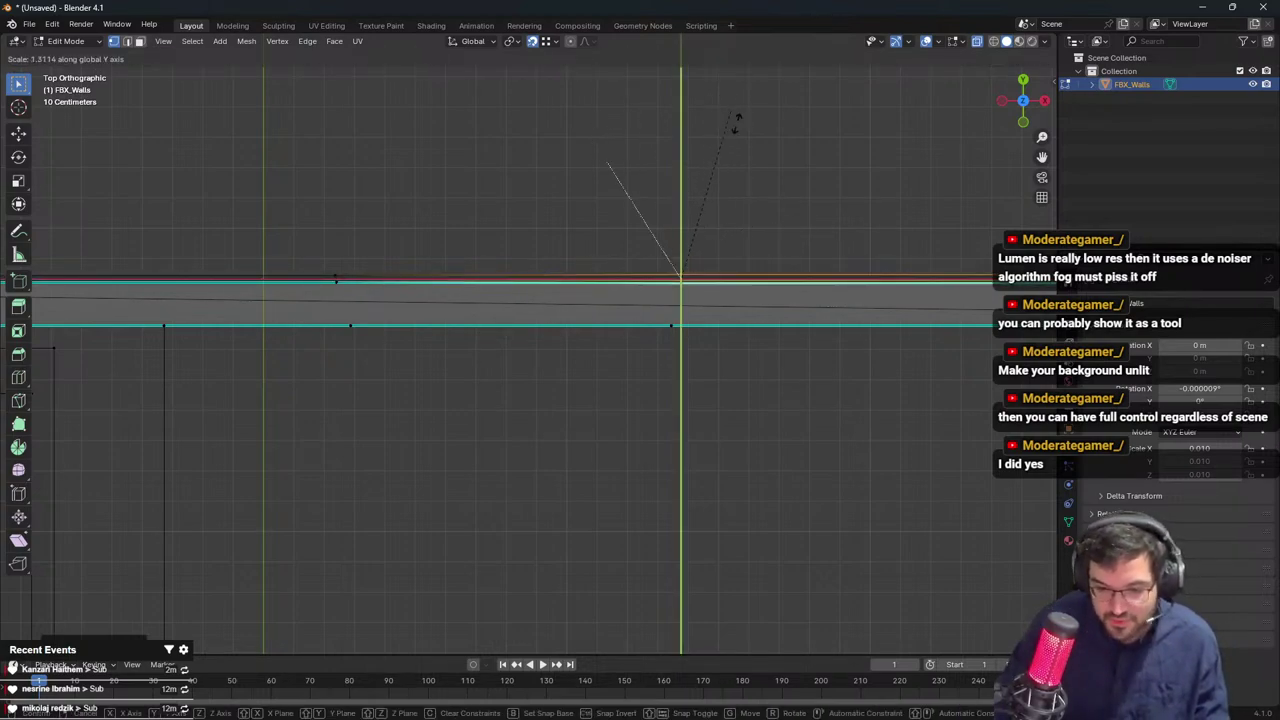
key("Escape")
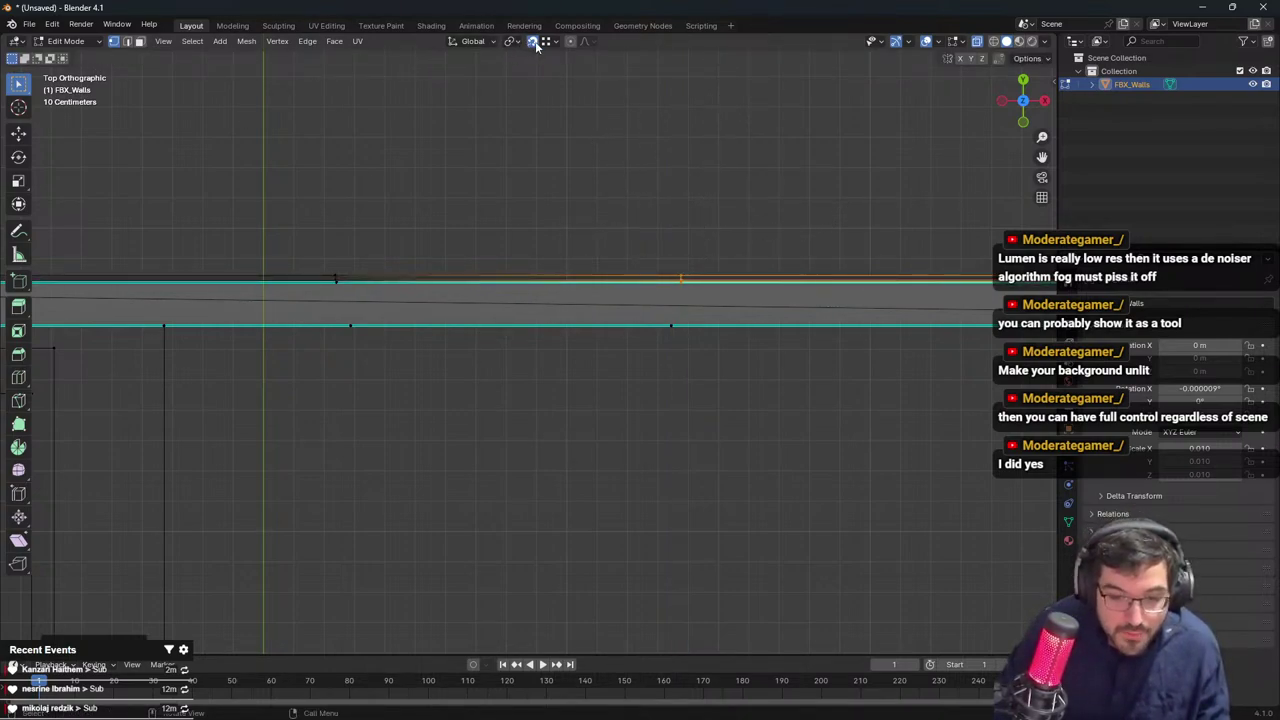
key("g")
key("x")
left_click(692, 321)
Select the strip's other outer edge loop and snap it along X to its matching inner wall vertex
left_click_drag(293, 214, 383, 285)
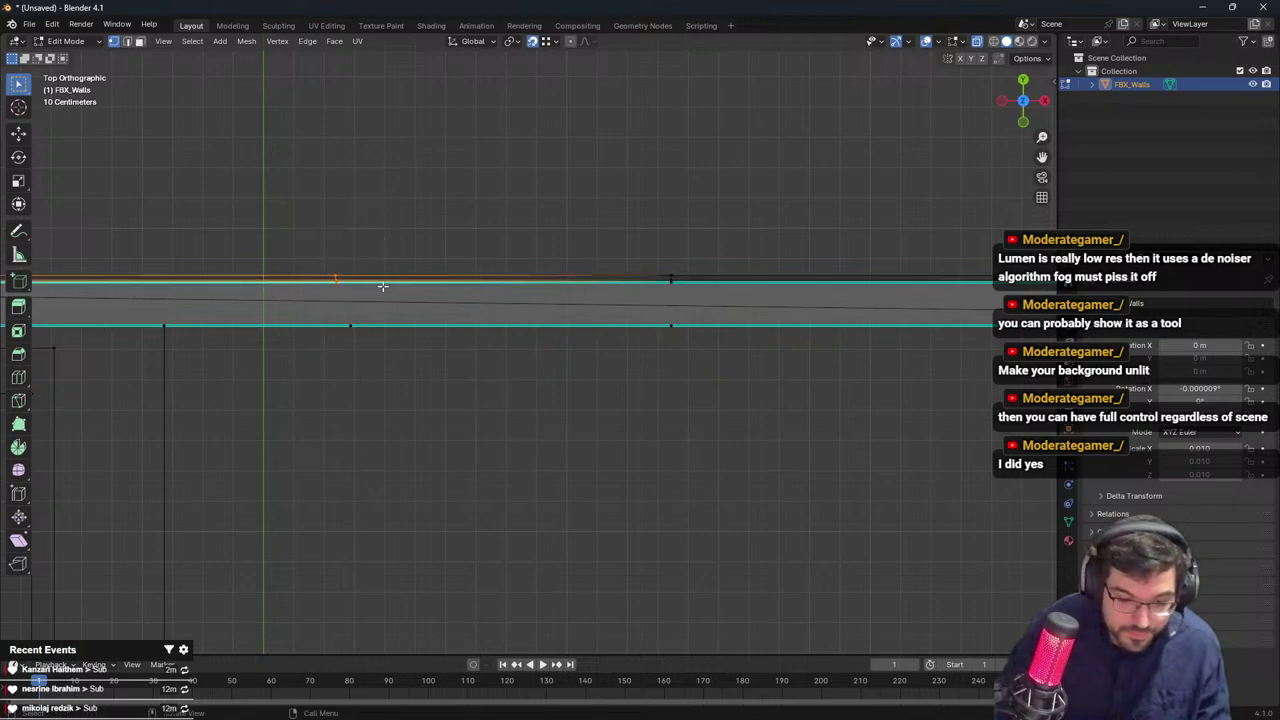
key("s")
middle_click(396, 272)
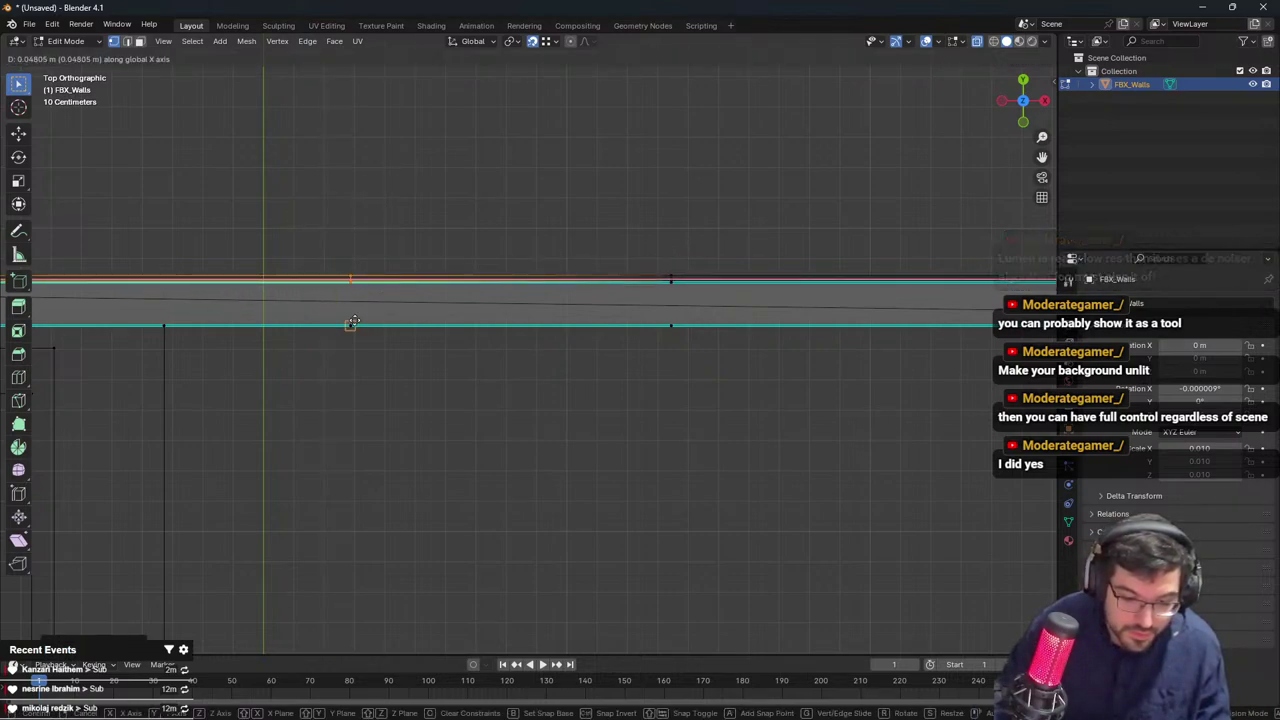
key("Escape")
In face selection mode, delete the lower faces of the strip on both sides of the wall to open the doorway
scroll(557, 284, "down", 2)
middle_click_drag(557, 284, 194, 104)
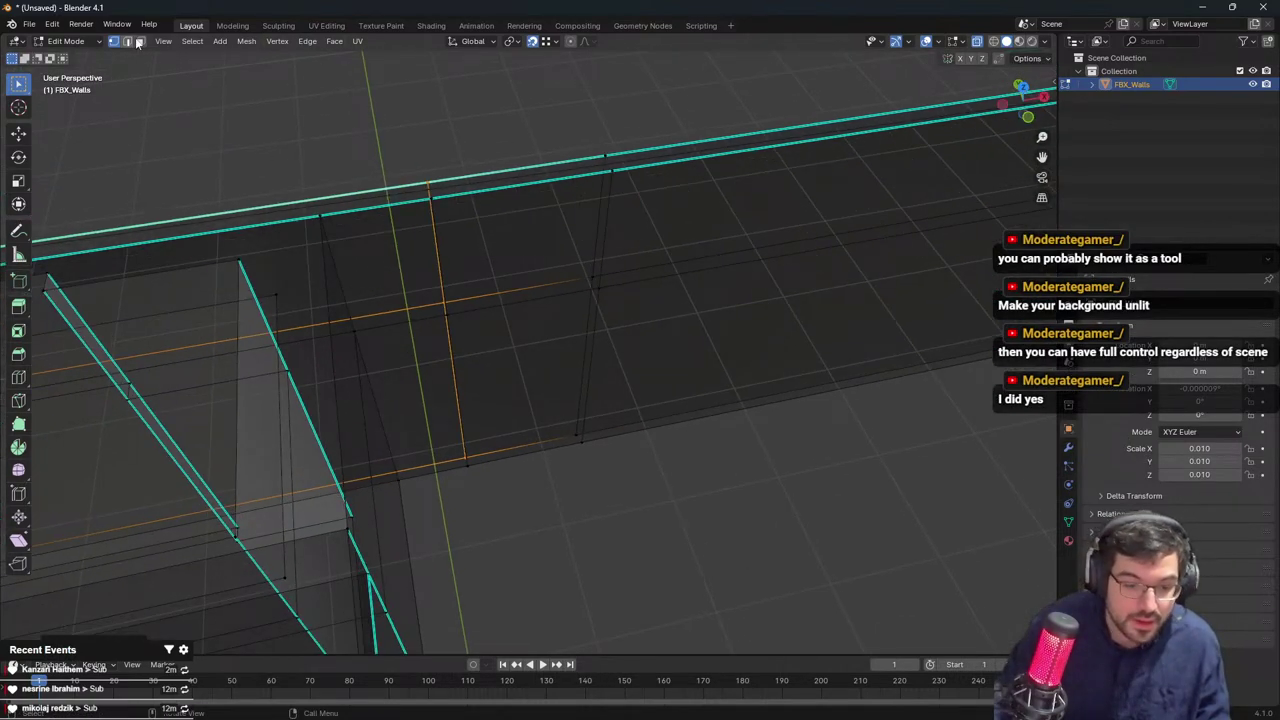
left_click(138, 45)
middle_click_drag(400, 250, 449, 260)
left_click(549, 357)
key("x")
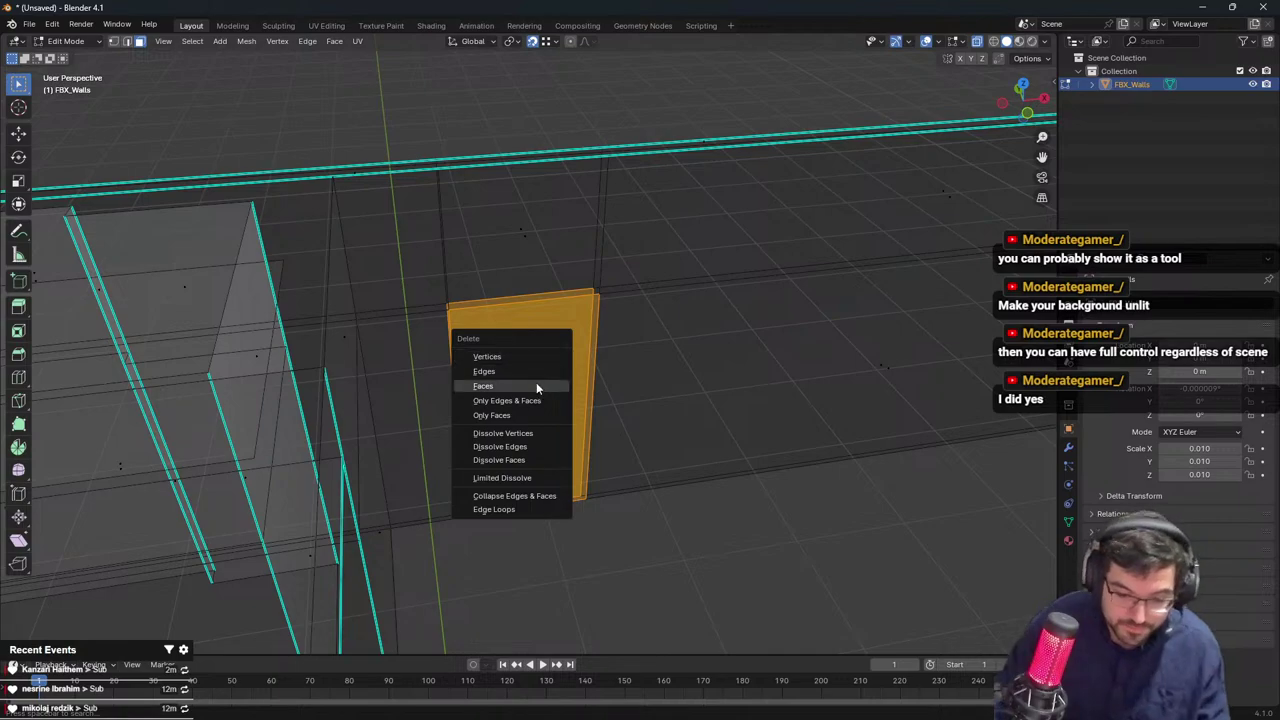
left_click(536, 386)
Return to Object Mode, turn off X-ray display, and select the walls object to inspect the doorway
key("Tab")
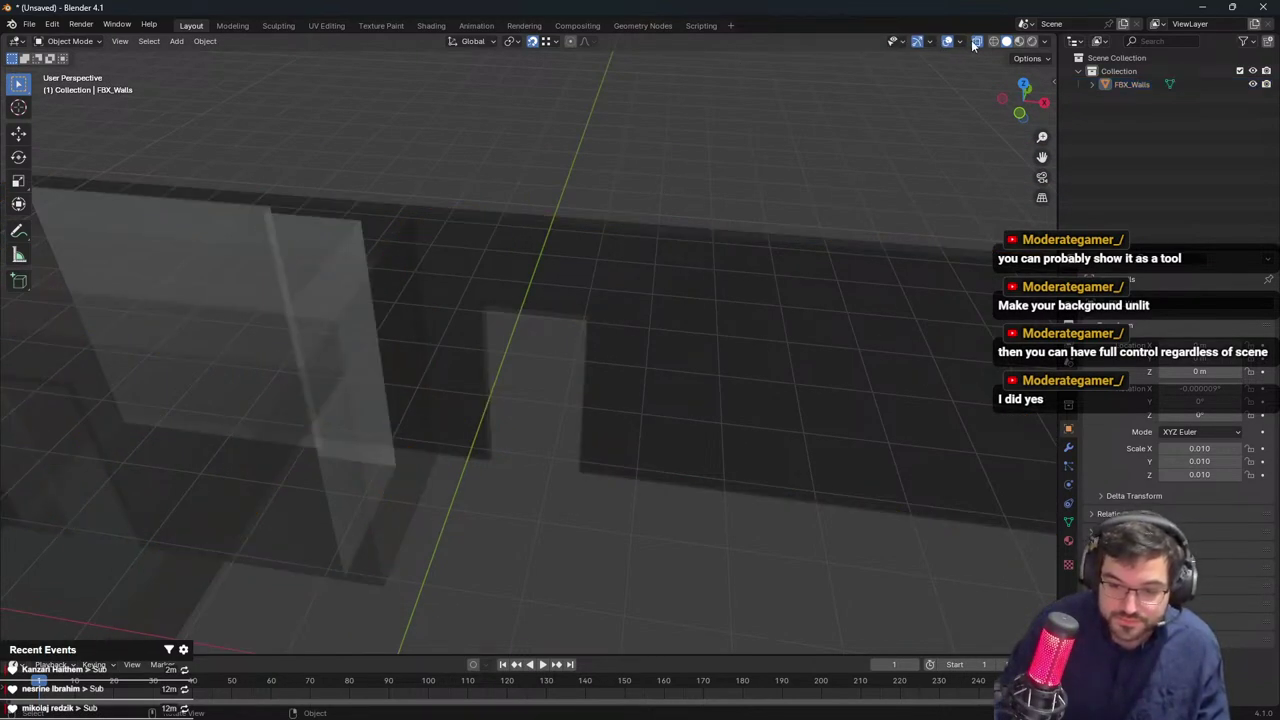
left_click(975, 44)
middle_click_drag(760, 135, 566, 308)
middle_click_drag(443, 160, 486, 234, "shift")
left_click(312, 165)
key("g")
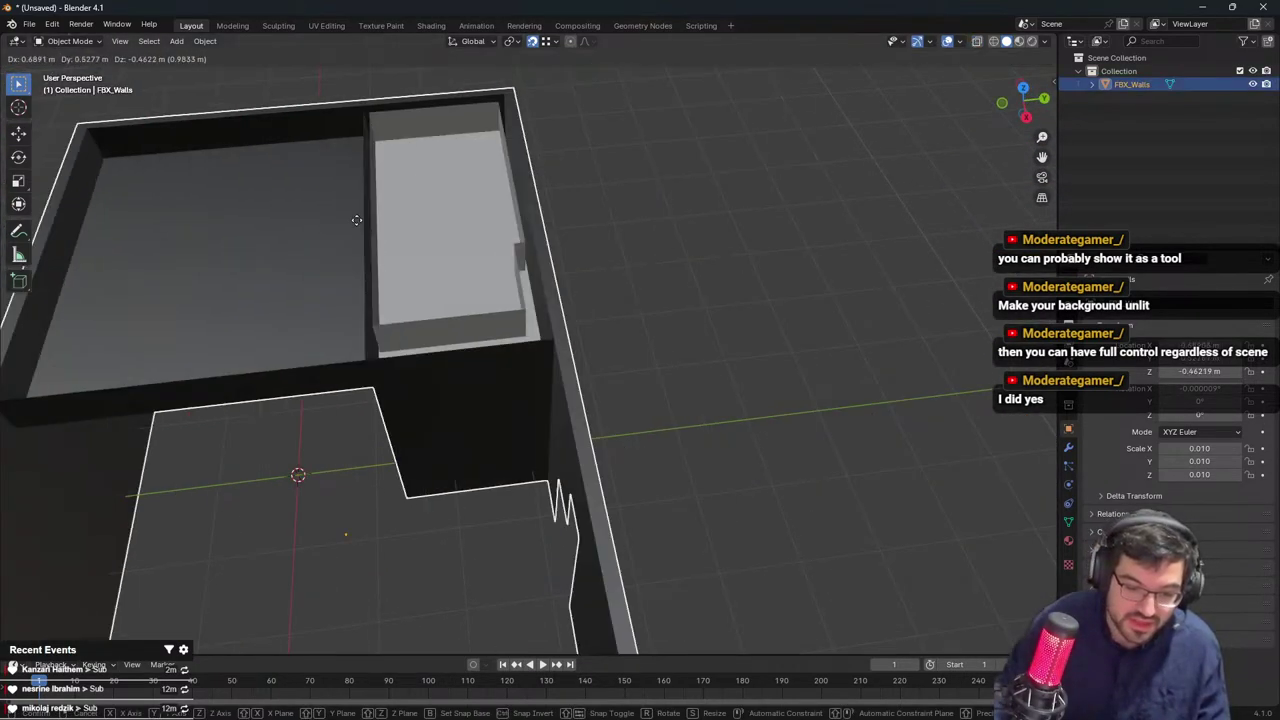
right_click(357, 220)
In Edit Mode, add two vertical loop cuts to the outer wall section next to the new doorway
key("Tab")
middle_click_drag(734, 386, 764, 216, "shift")
middle_click_drag(764, 216, 592, 324)
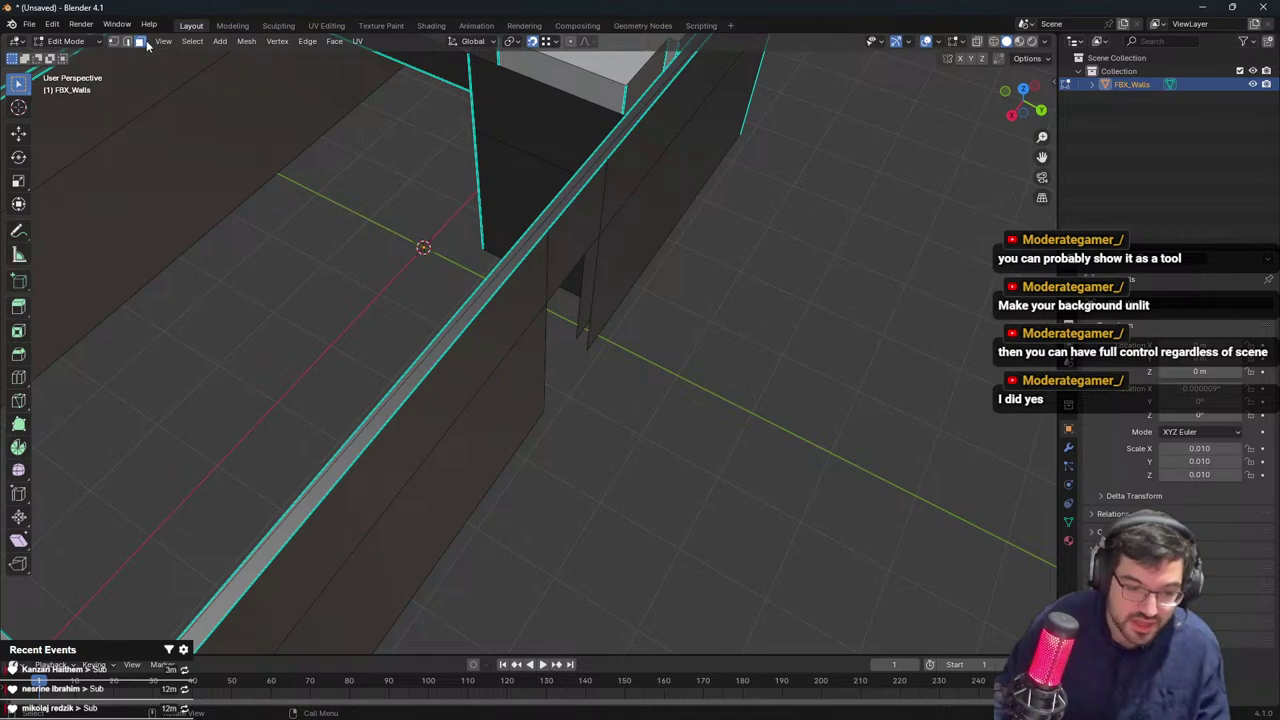
middle_click_drag(612, 276, 572, 290)
key("ctrl+r")
scroll(513, 302, "up", 1)
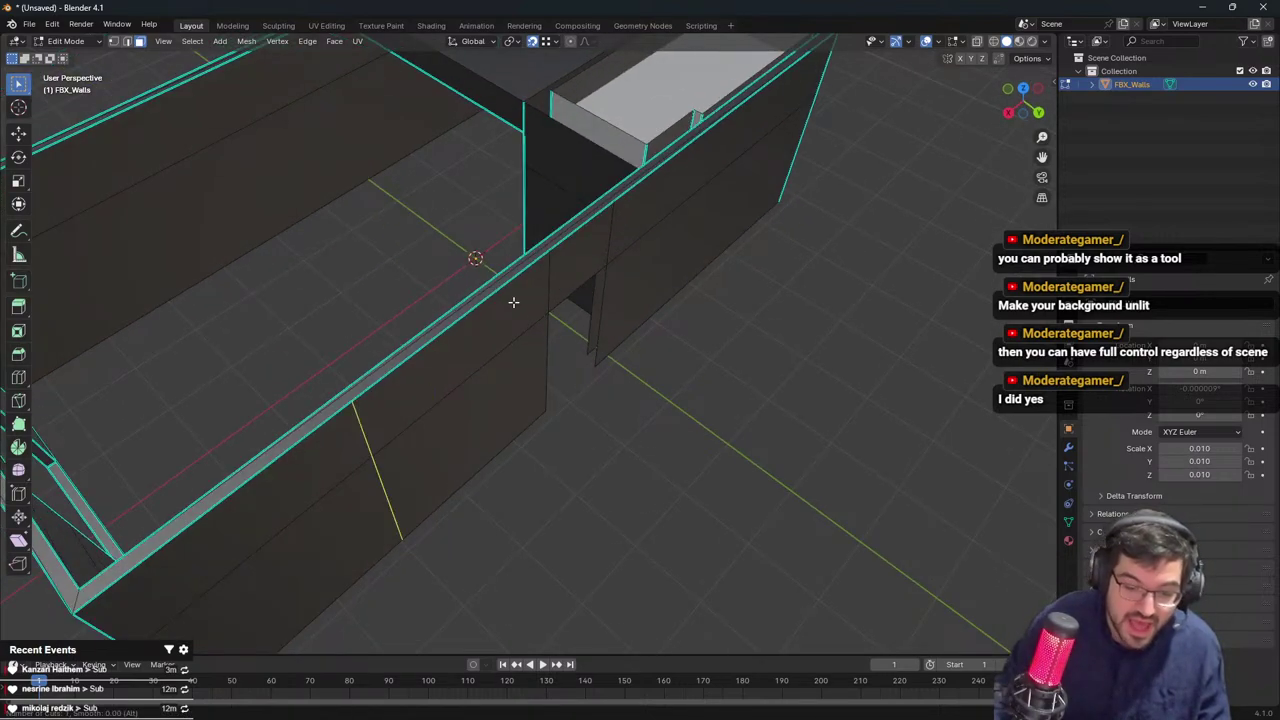
right_click(513, 302)
key("ctrl+r")
scroll(431, 386, "up", 1)
left_click(431, 386)
right_click(431, 386)
Scale the two loops together along X into a thin strip and move it along X close beside the doorway
key("s")
key("x")
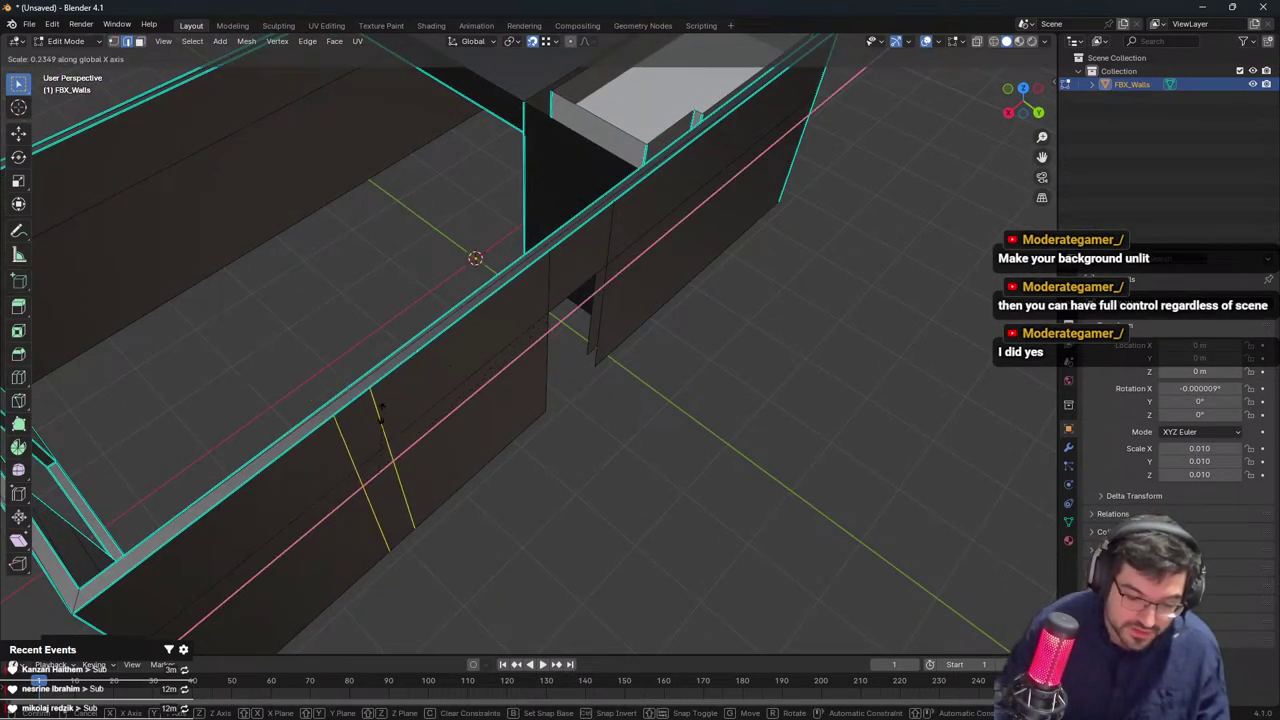
left_click(371, 446)
key("g")
key("x")
left_click(526, 328)
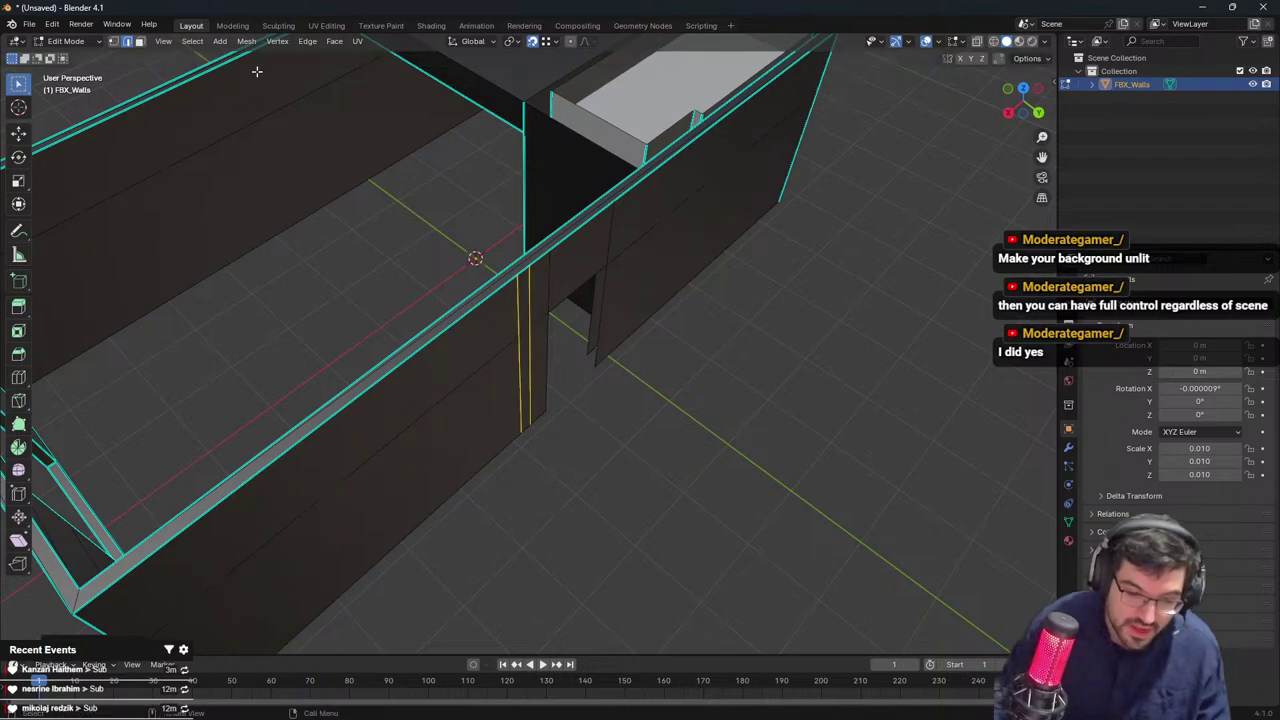
Select the upper and lower faces of the thin strip and try extruding them outward along Y as a side wall
left_click(141, 42)
left_click(525, 357, "shift")
scroll(545, 370, "down", 4)
key("e")
key("y")
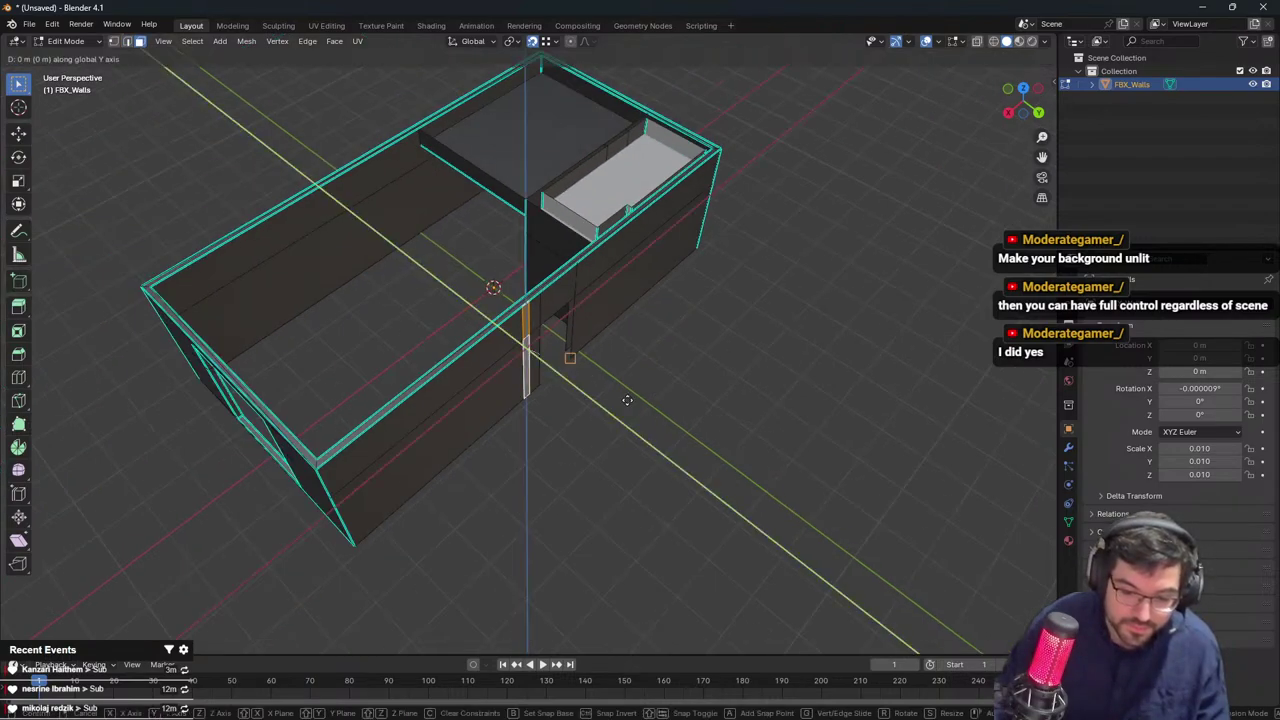
left_click(596, 430)
key("Tab")
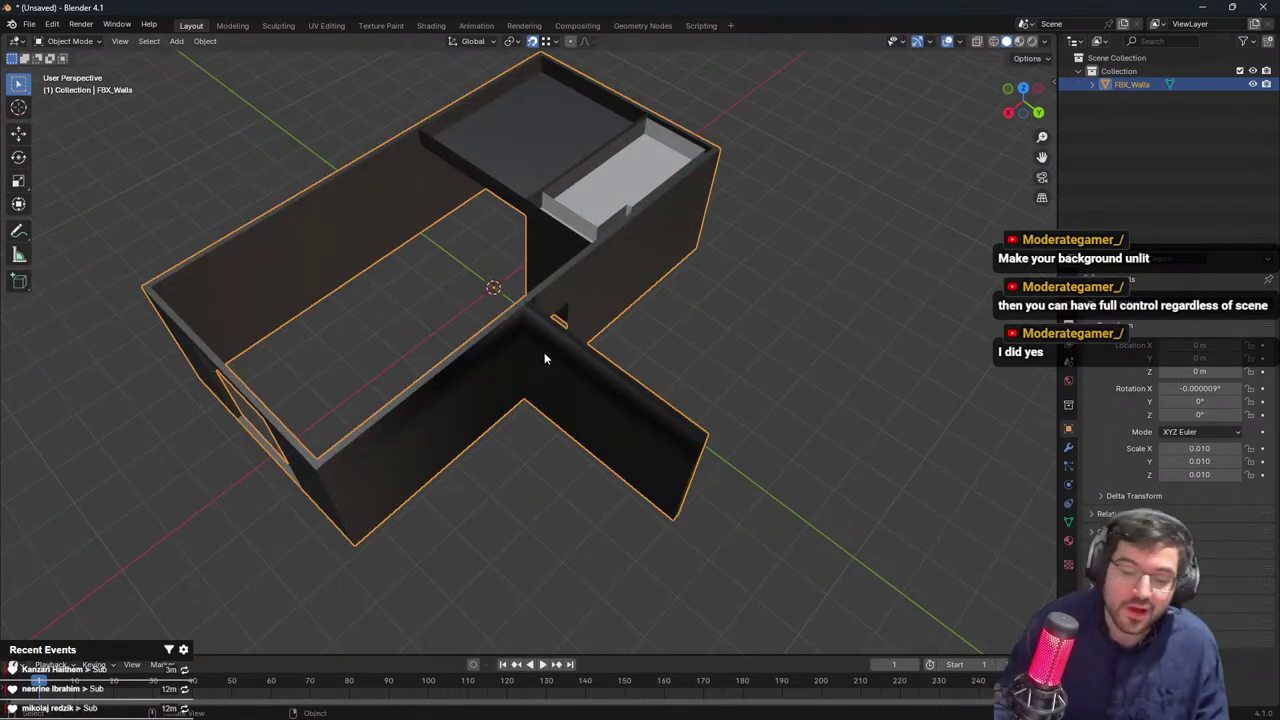
key("Tab")
left_click(532, 355)
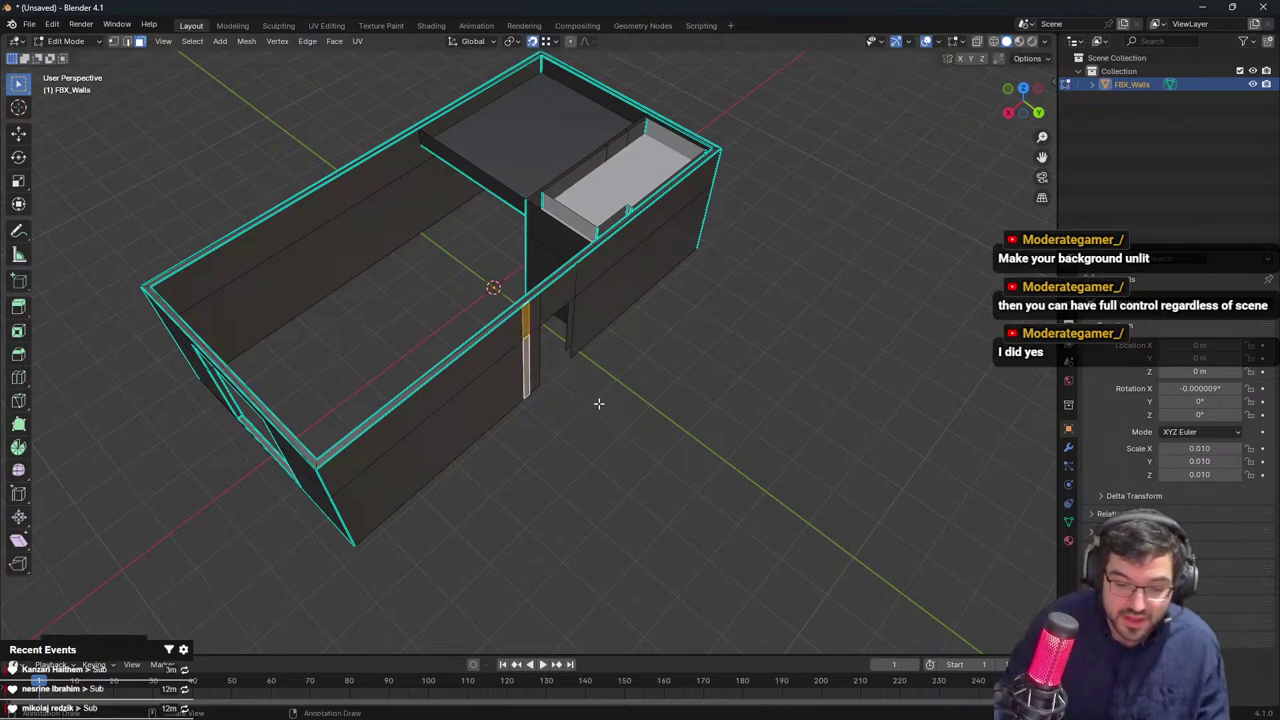
Turn off snapping, extrude the thin strip's faces outward along Y into a long wall beside the doorway, and return to Object Mode
left_click(534, 46)
key("e")
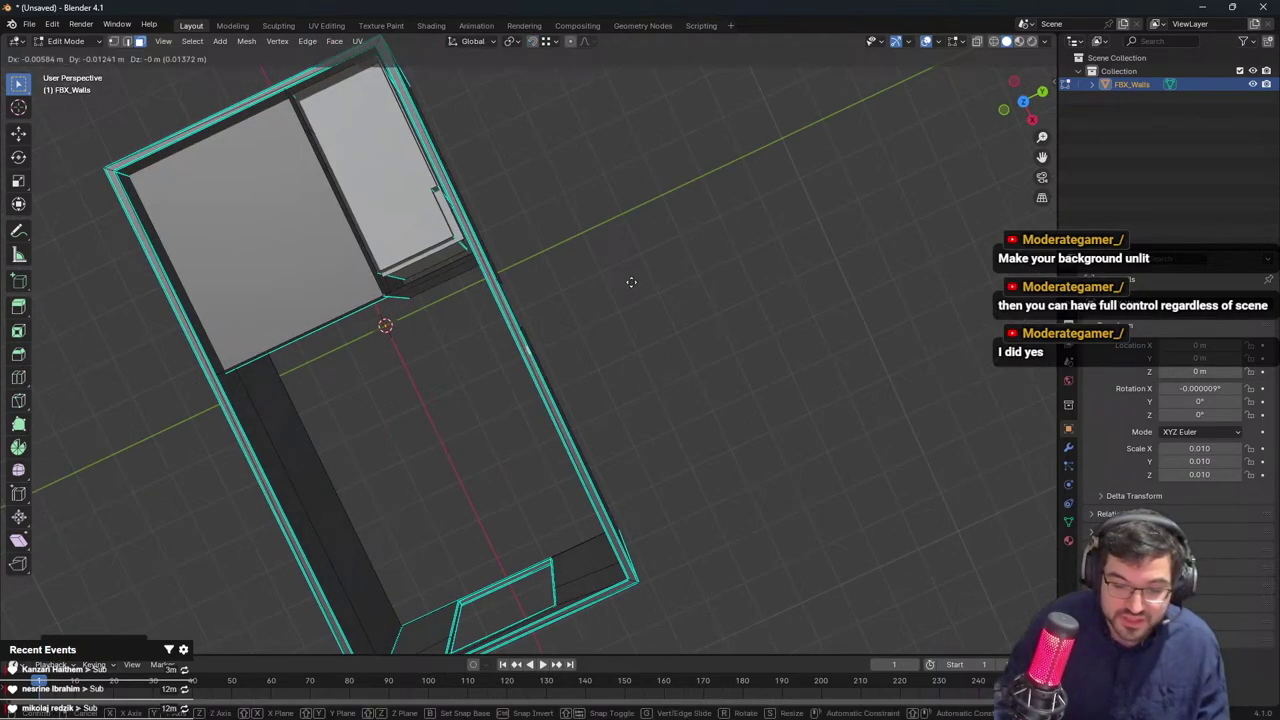
key("y")
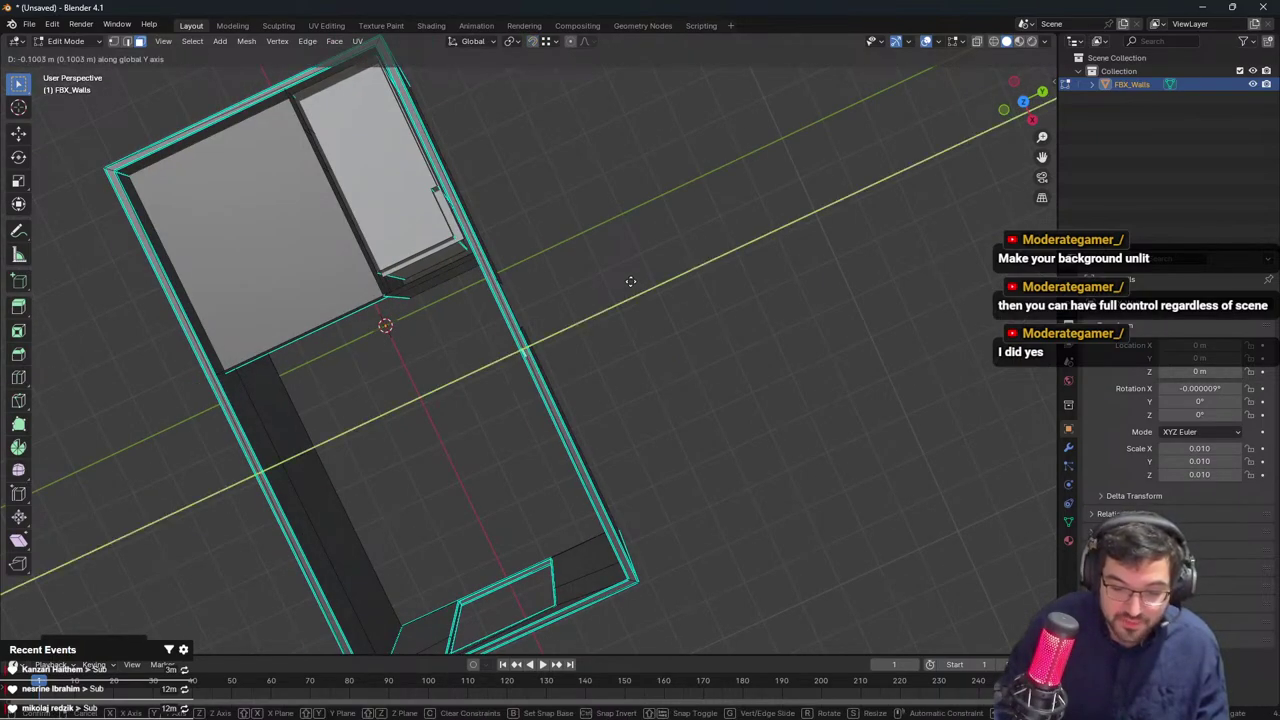
left_click(637, 281)
key("e")
key("y")
left_click(888, 249)
key("Tab")
middle_click_drag(888, 248, 720, 262)
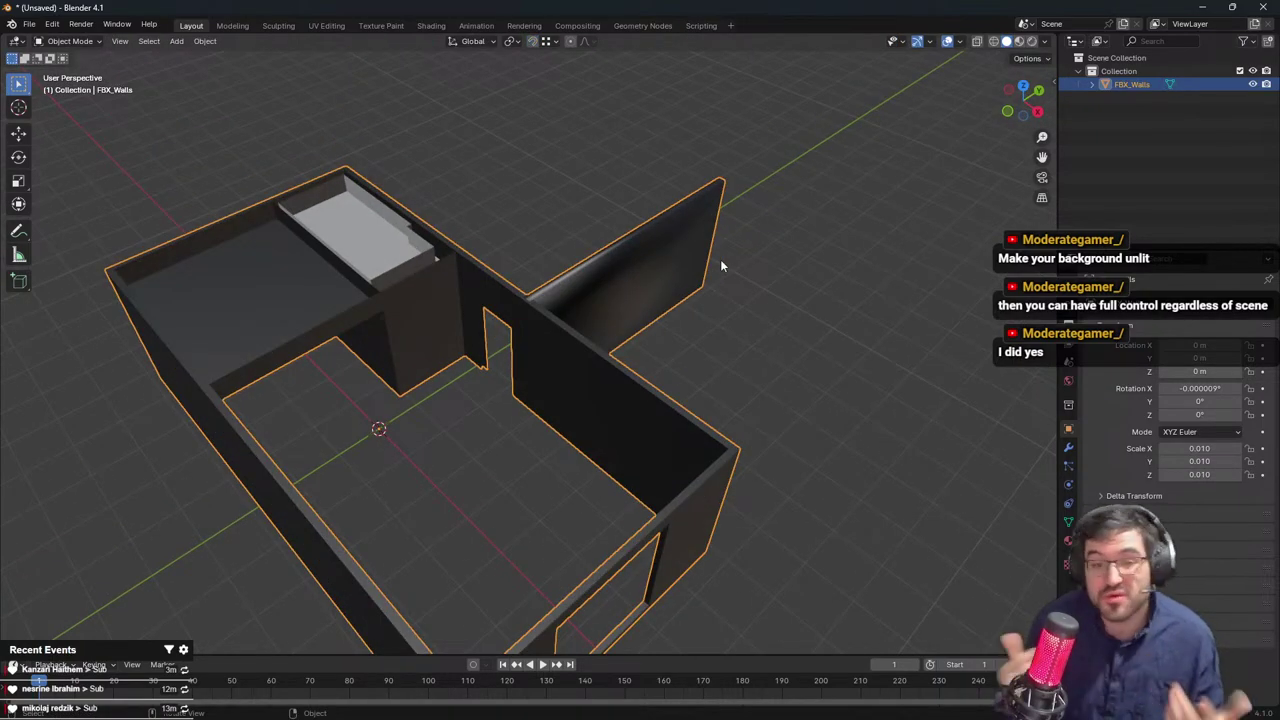
key("Tab")
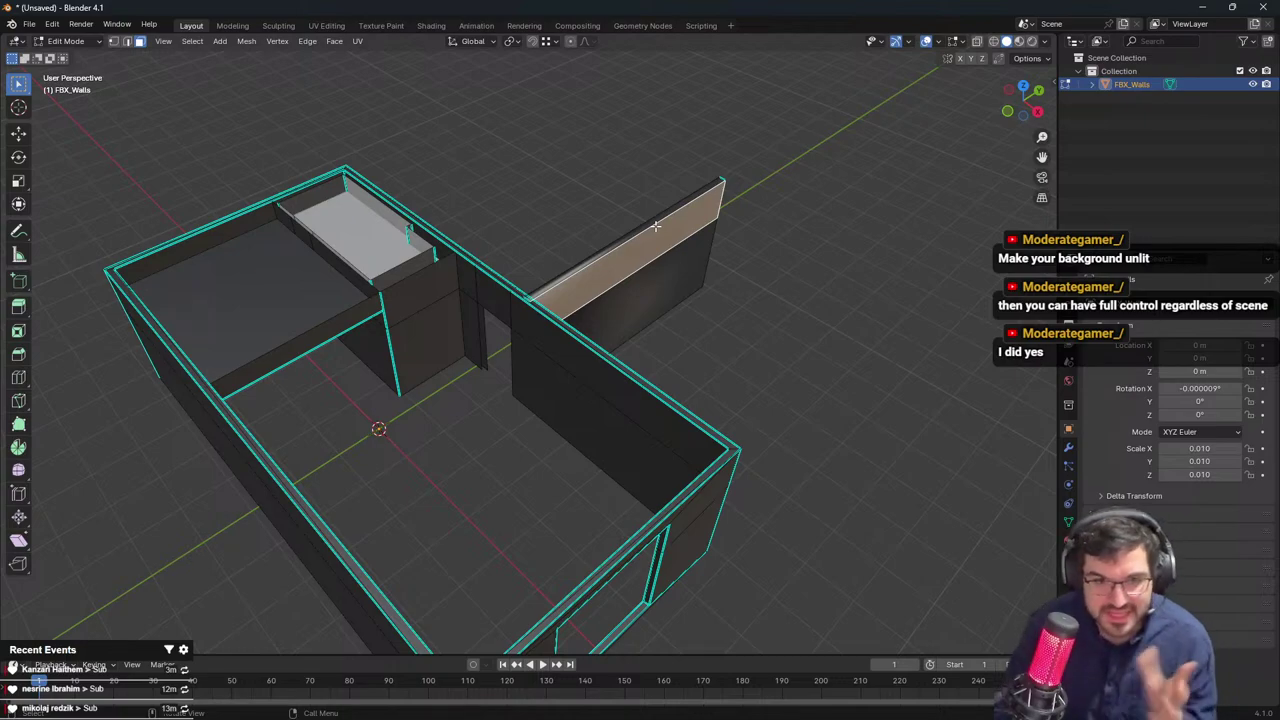
middle_click_drag(720, 265, 629, 297)
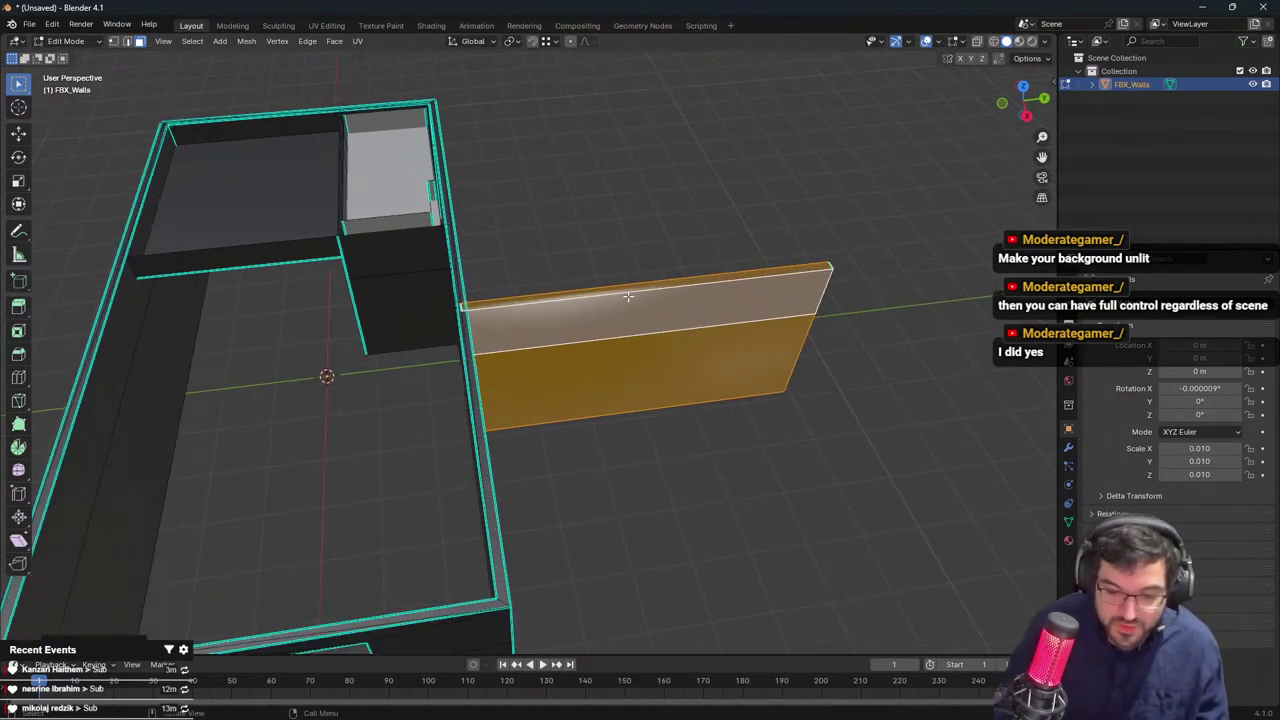
left_click(1068, 522)
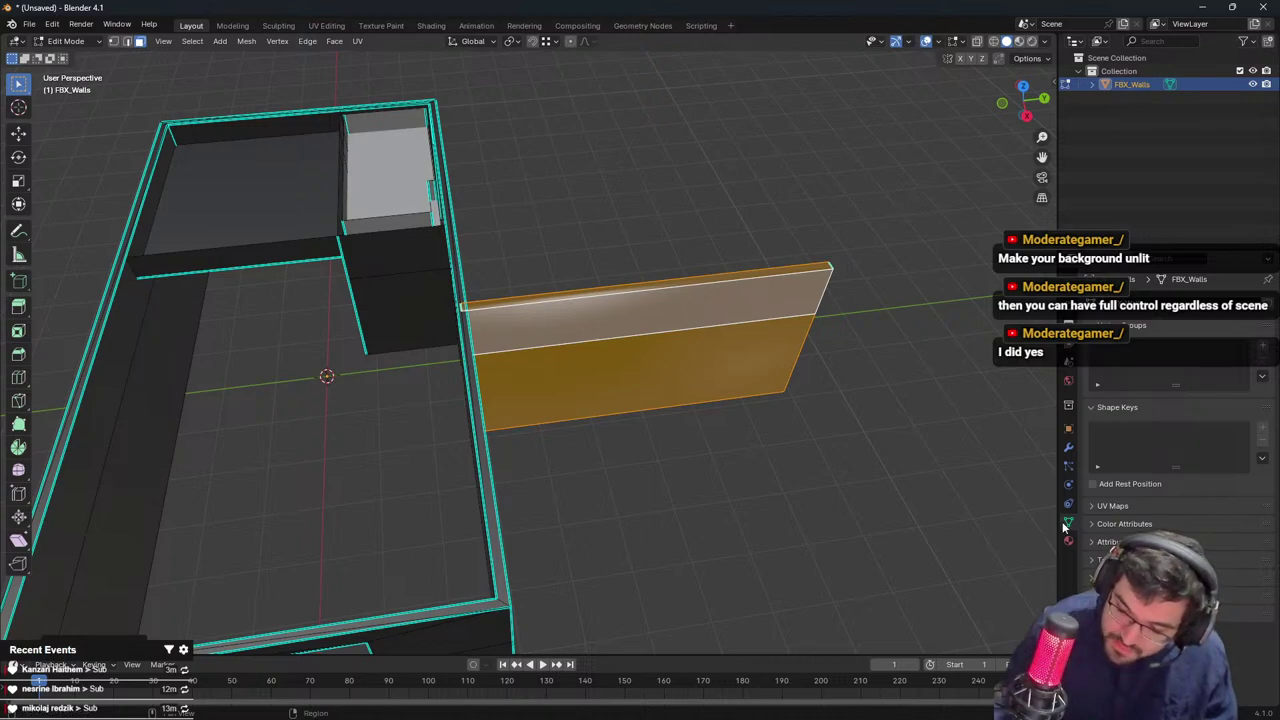
left_click(1069, 448)
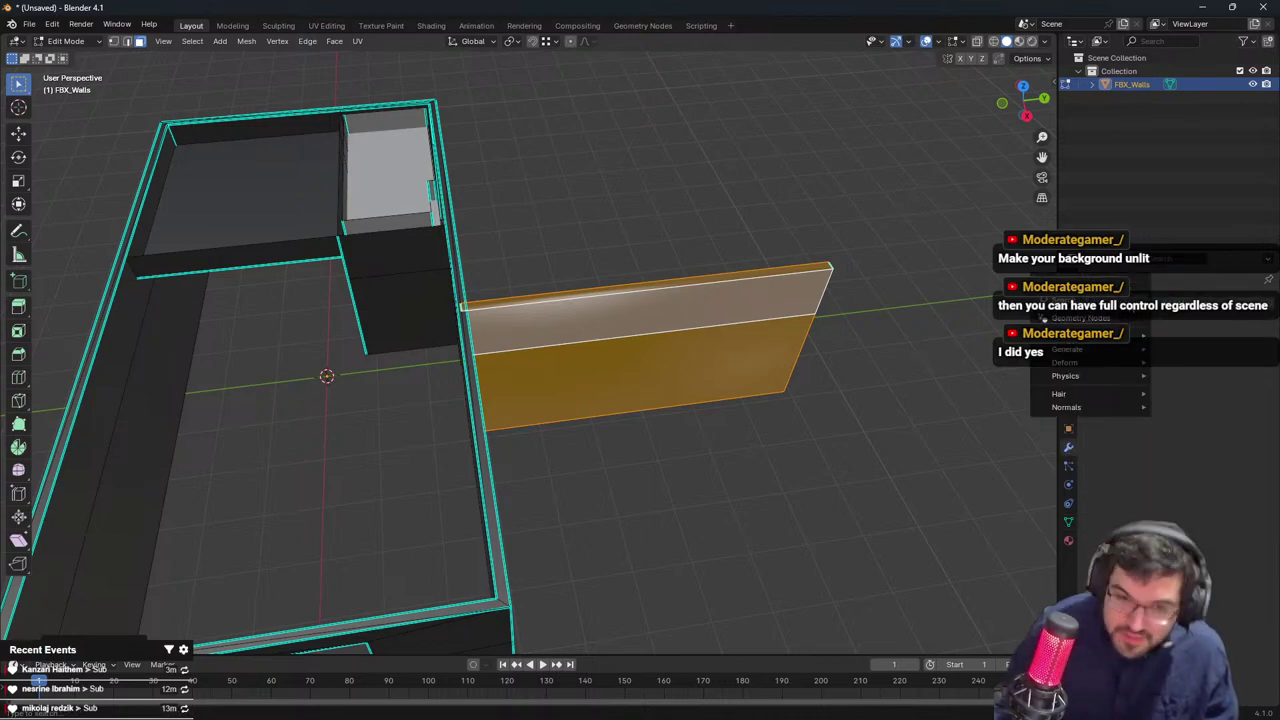
Return to Object Mode, apply smooth-by-angle shading to the walls object, and deselect it
key("Tab")
right_click(684, 312)
left_click(673, 324)
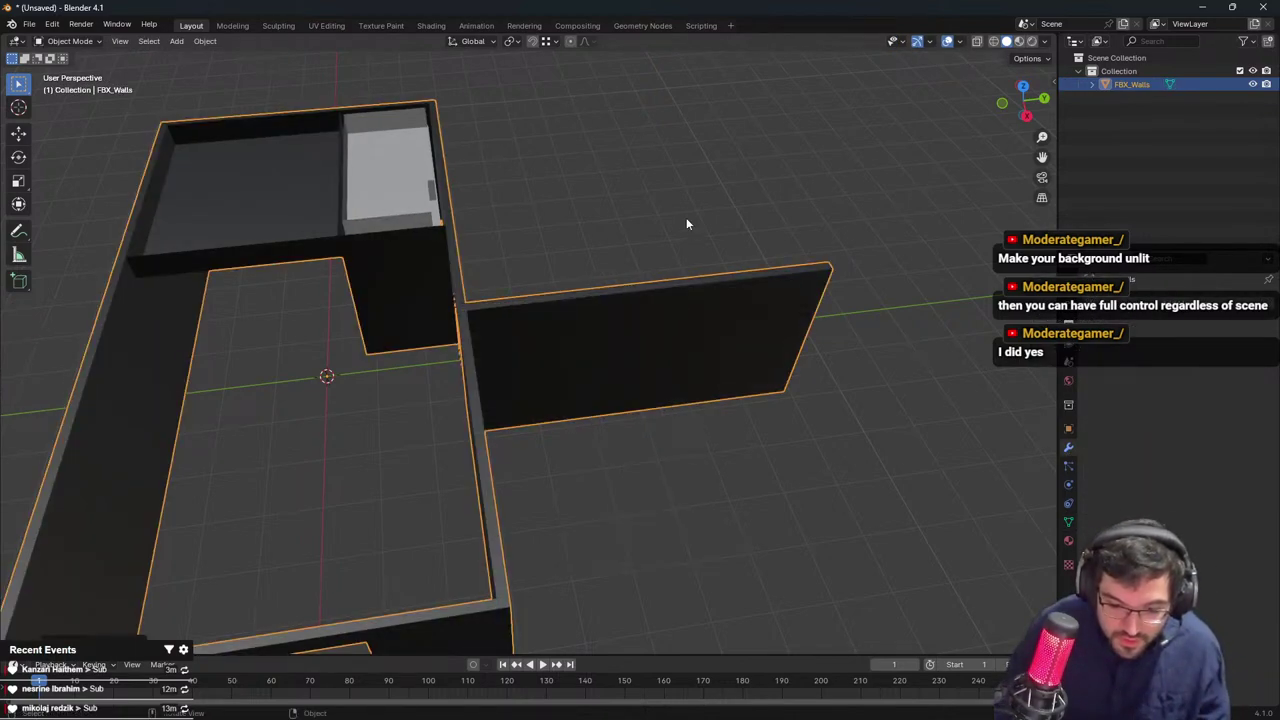
middle_click_drag(686, 217, 668, 340)
right_click(668, 340)
left_click(642, 350)
left_click(900, 345)
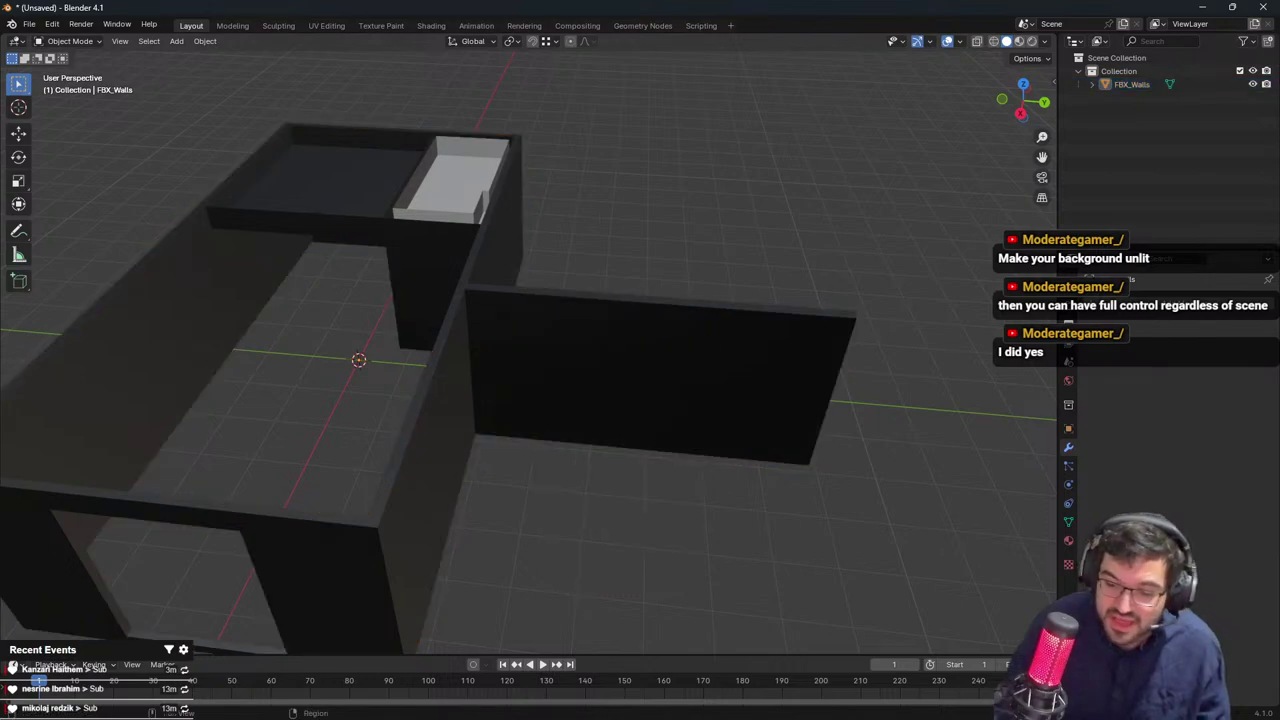
Try adding a Smooth by Angle modifier to the walls object and adjusting its angle
left_click(1068, 521)
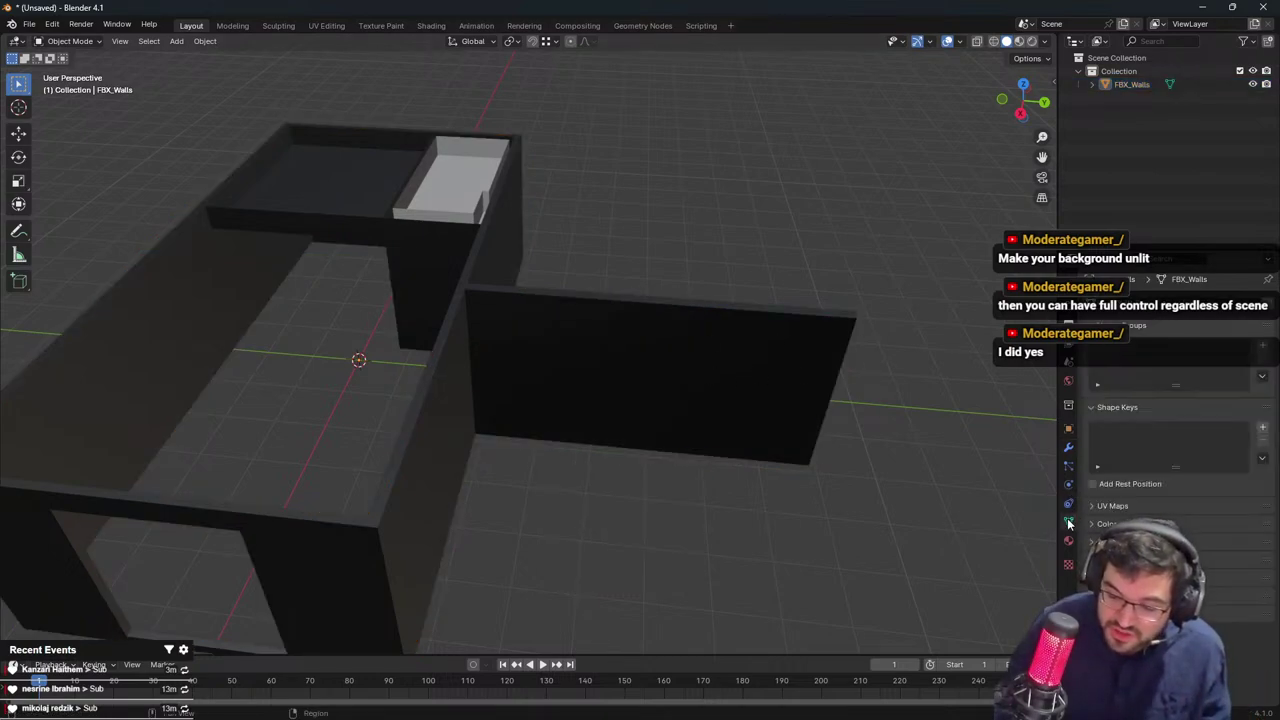
left_click(1068, 447)
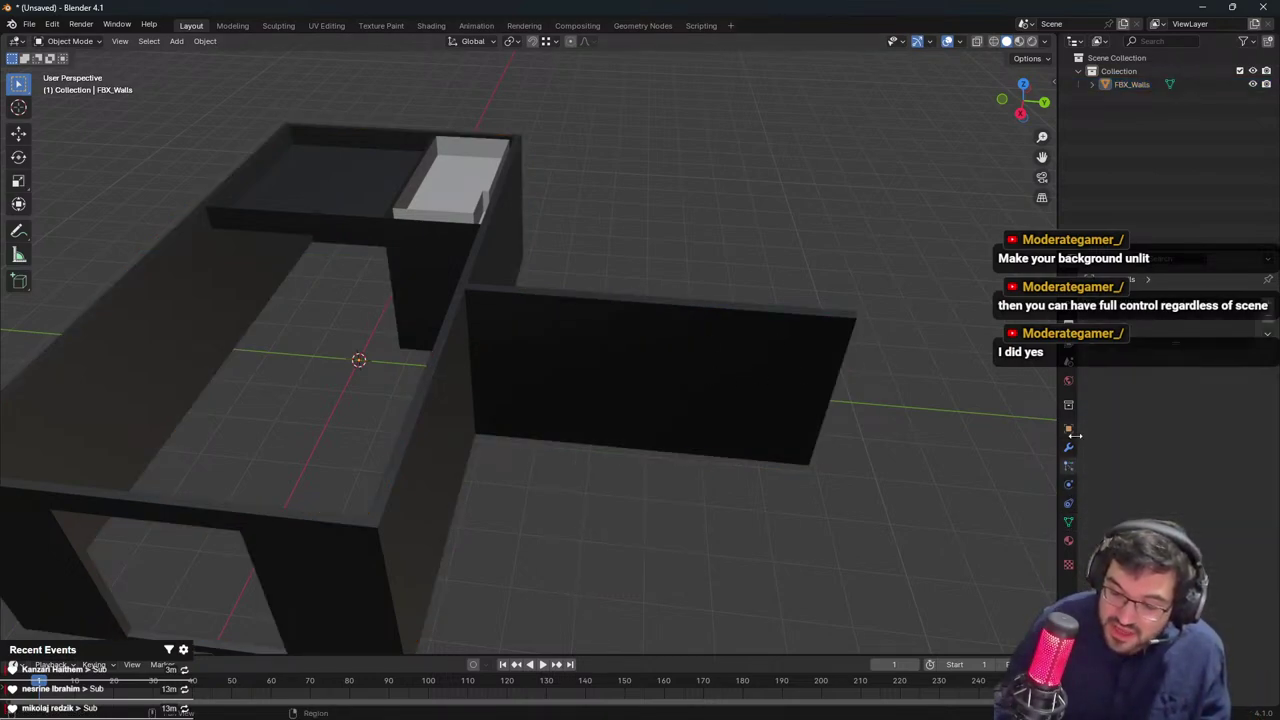
left_click(1133, 320)
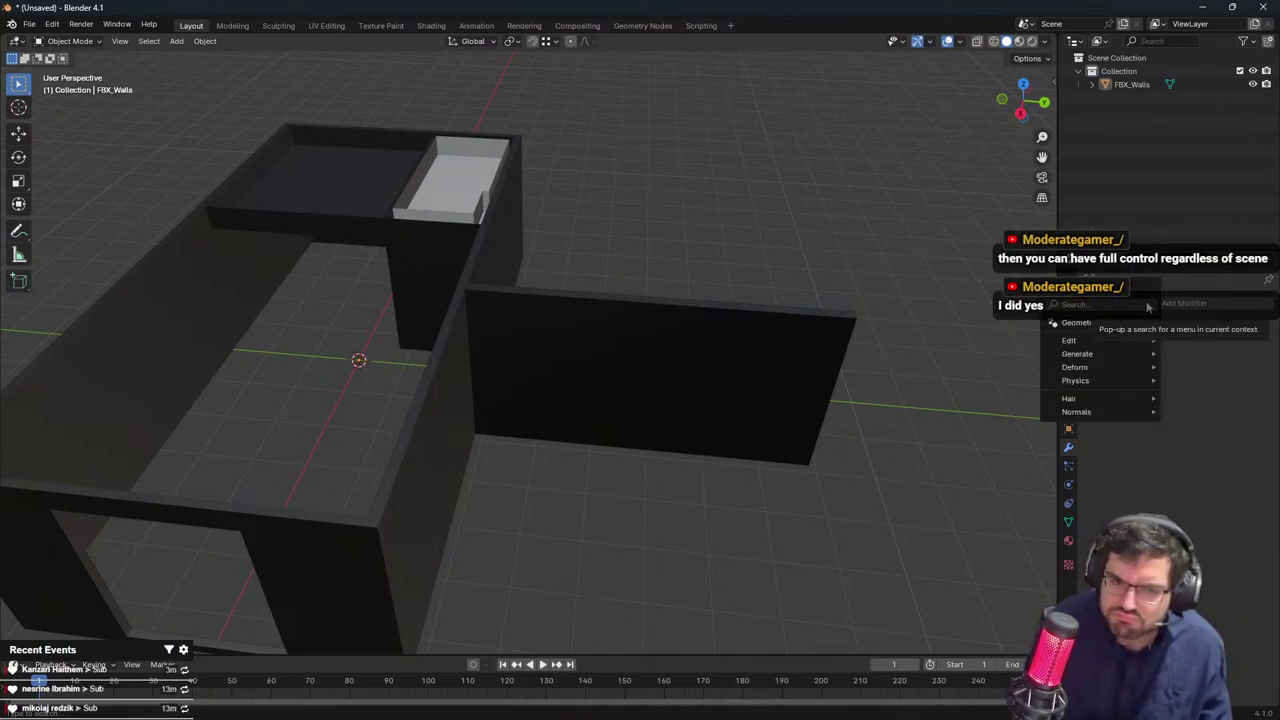
type("normal")
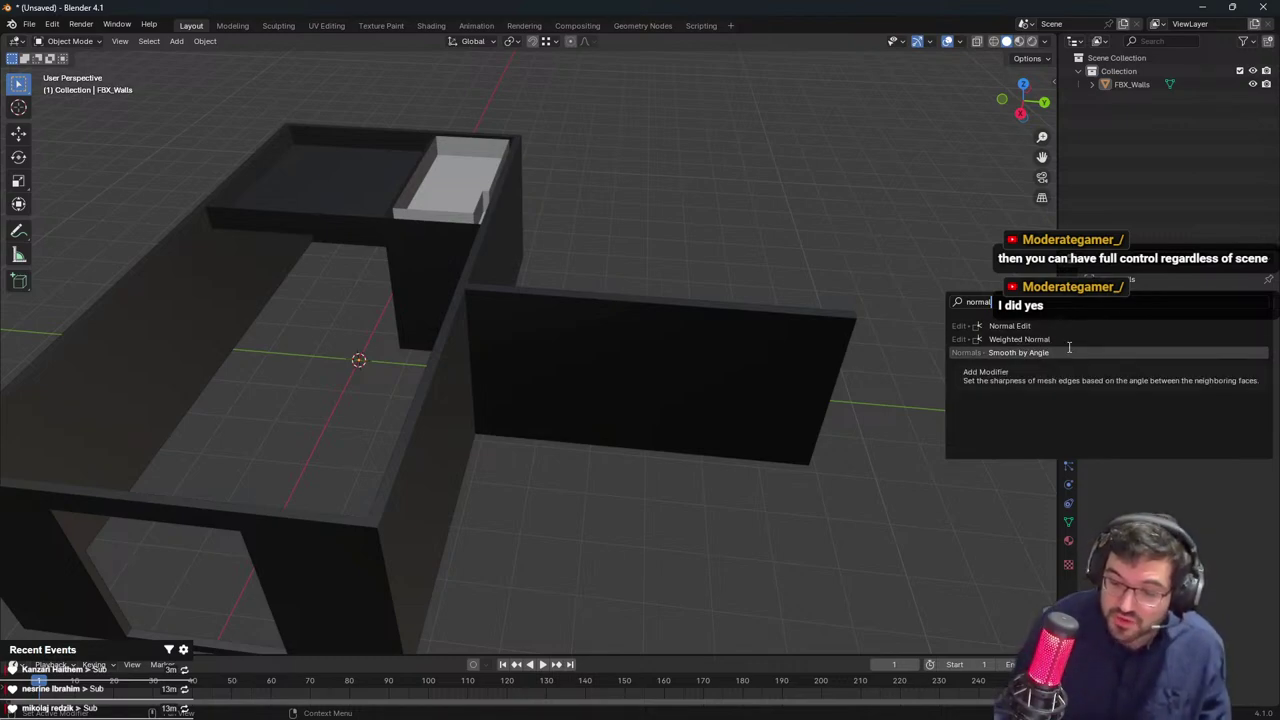
left_click(1030, 352)
left_click_drag(1200, 345, 1204, 345)
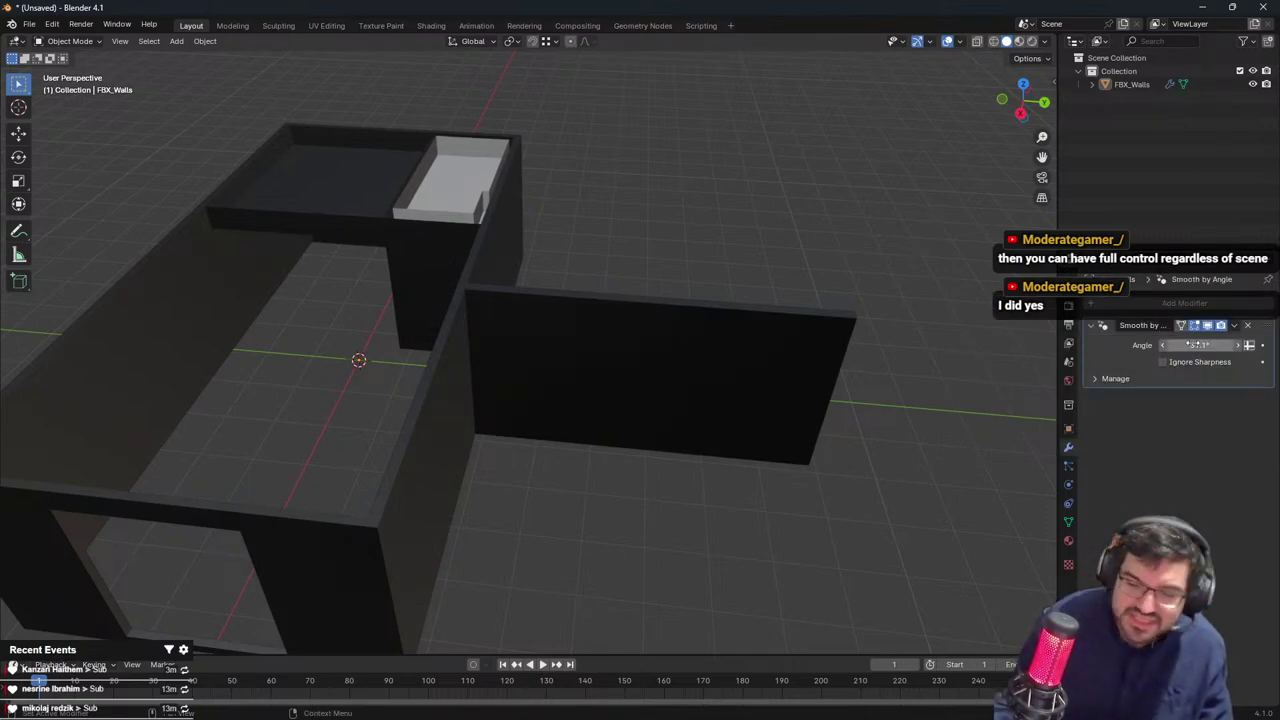
Enter Edit Mode on the walls, turn on X-ray and clear the face selection on the side wall
key("Tab")
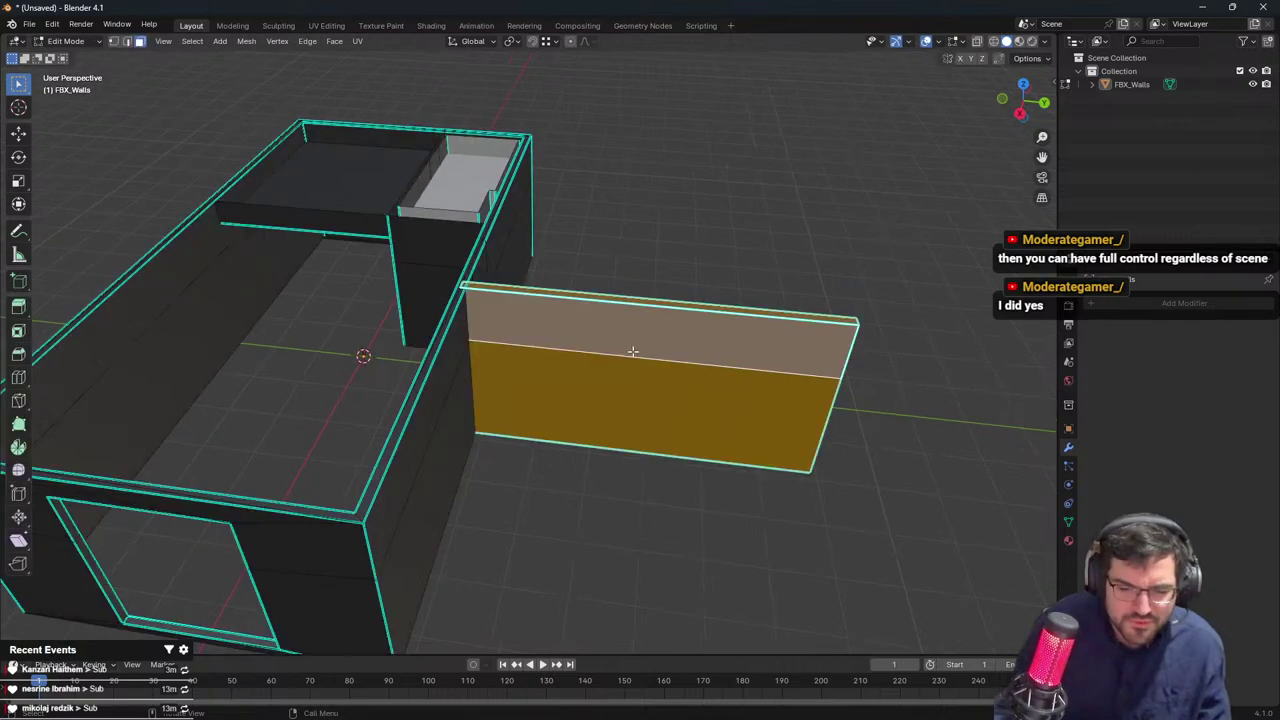
middle_click_drag(833, 344, 787, 222)
key("alt+z")
middle_click_drag(563, 171, 674, 226)
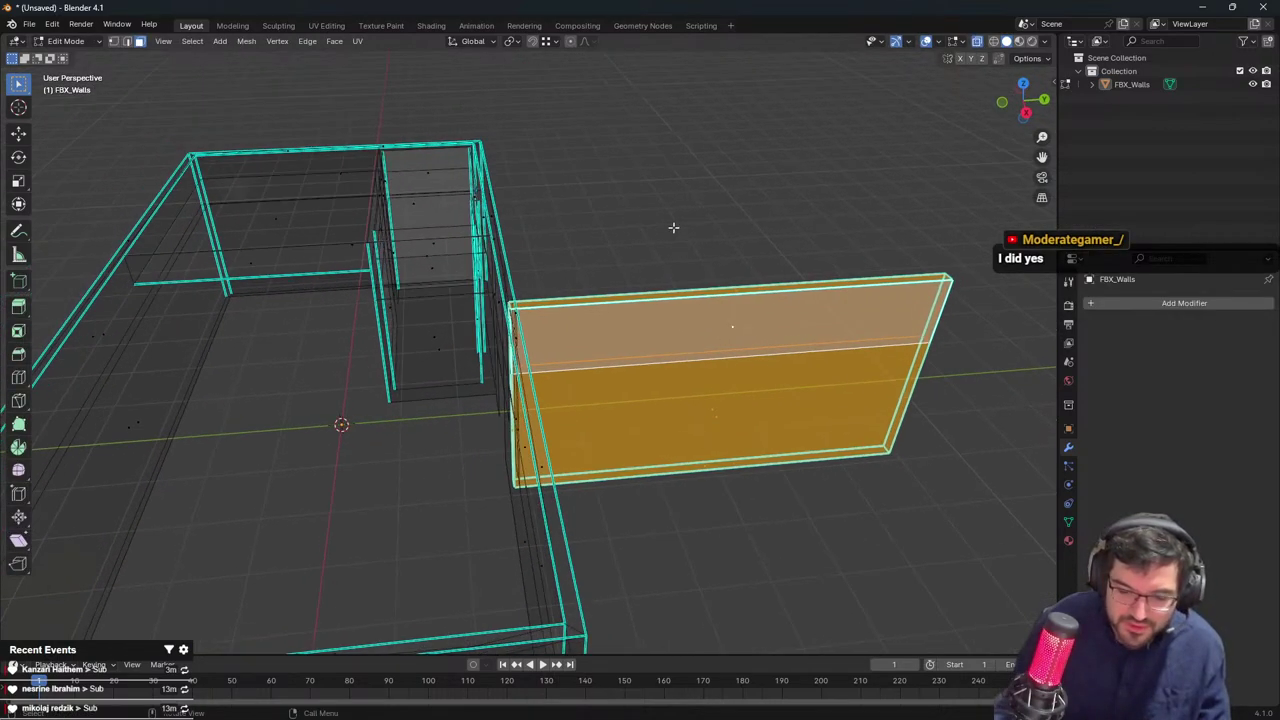
key("alt+a")
key("x")
left_click(820, 334)
key("Tab")
middle_click_drag(774, 331, 616, 378)
key("Tab")
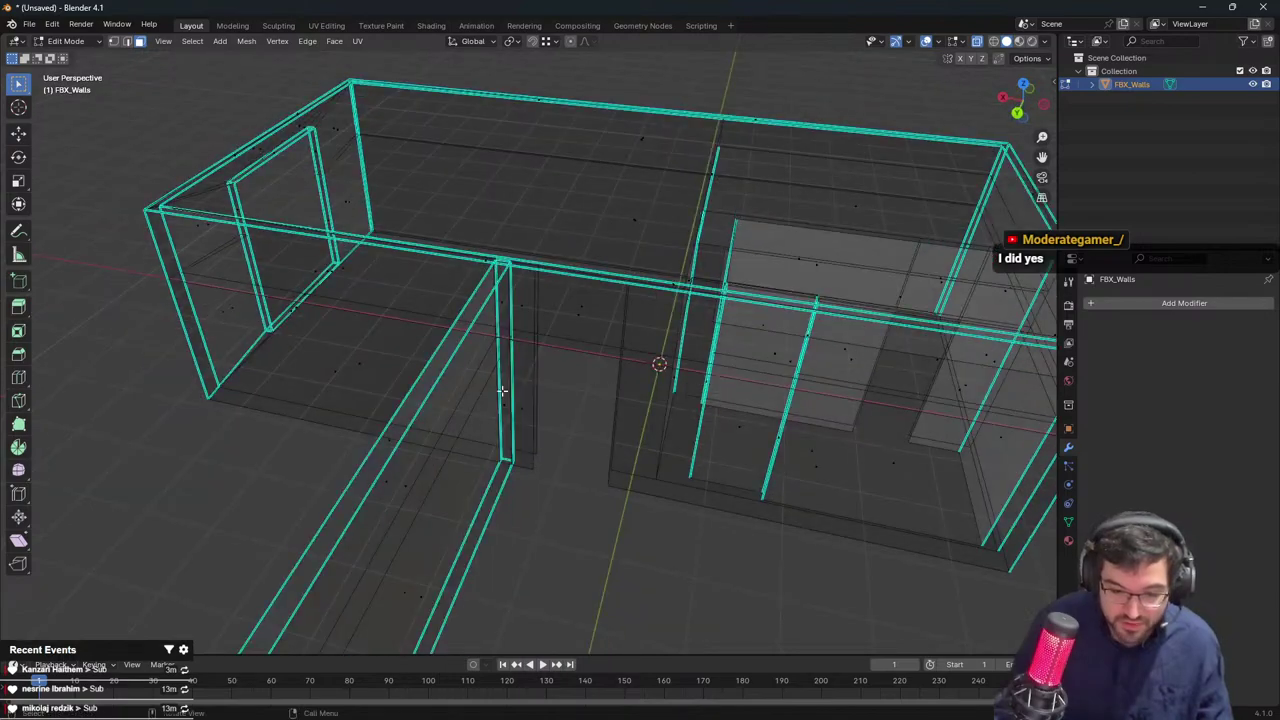
Select the linked side wall, duplicate it along X to the other side of the doorway, and turn off X-ray in Object Mode
left_click(470, 398)
key("ctrl+l")
middle_click_drag(482, 402, 498, 448)
key("shift+d")
key("shift+x")
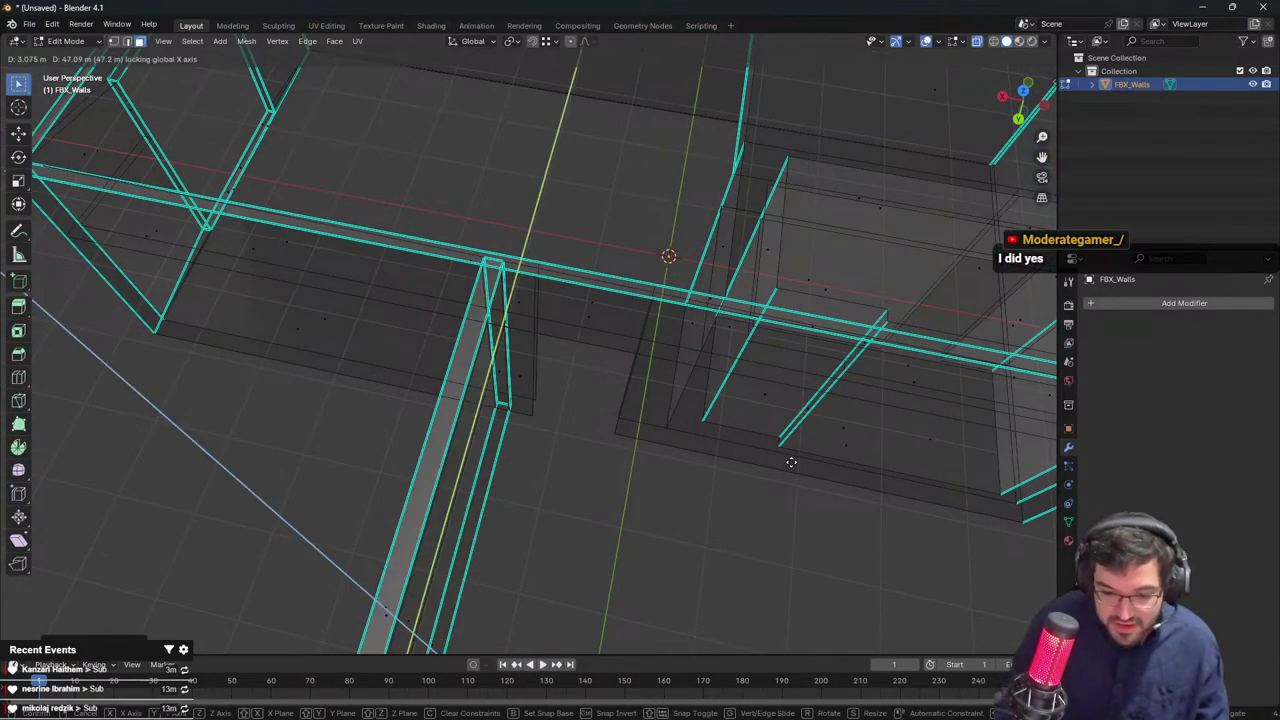
key("x")
left_click(806, 417)
key("Tab")
middle_click_drag(480, 385, 700, 322)
left_click(977, 42)
Inspect the two side walls at the doorway, compare them with the room in Unreal Engine, and return to Blender
mouse_move(618, 492)
middle_mouse_down()
mouse_move(657, 468)
mouse_move(666, 333)
mouse_move(603, 363)
mouse_move(587, 338)
middle_mouse_up()
scroll(657, 468, "up", 2)
scroll(603, 363, "down", 7)
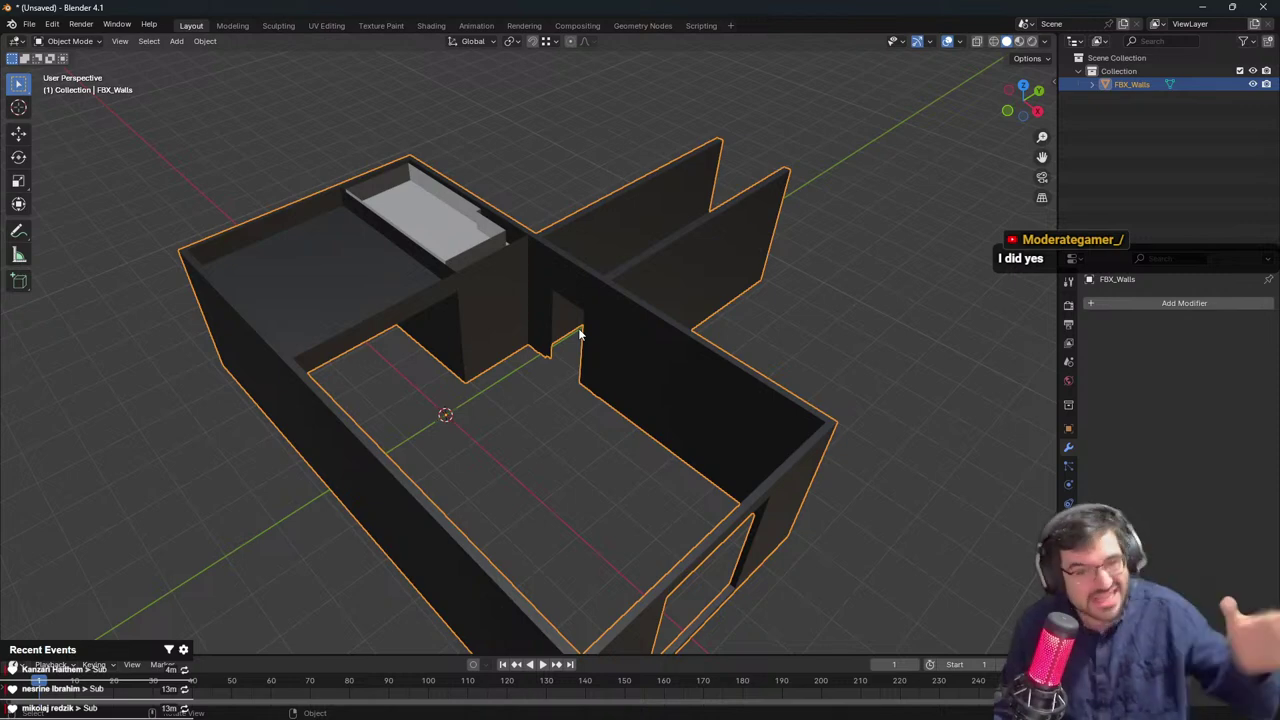
scroll(579, 335, "up", 4)
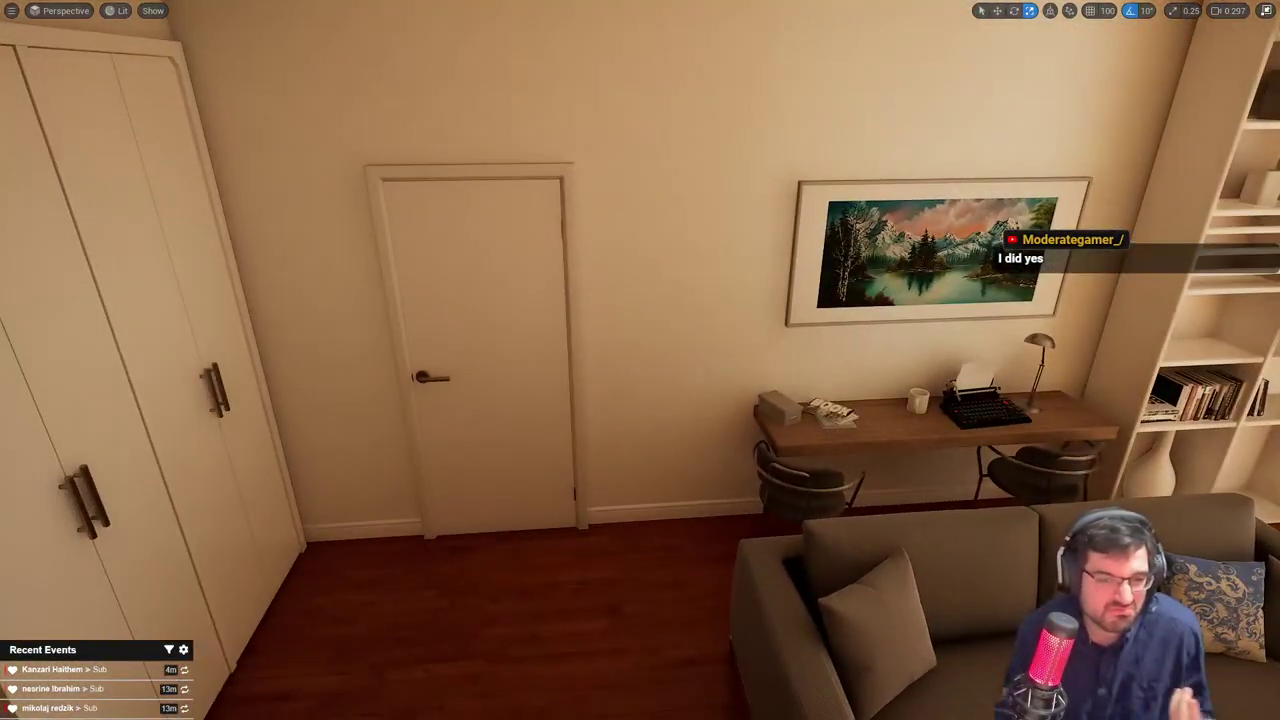
right_click_drag(680, 500, 552, 509)
left_click(531, 523)
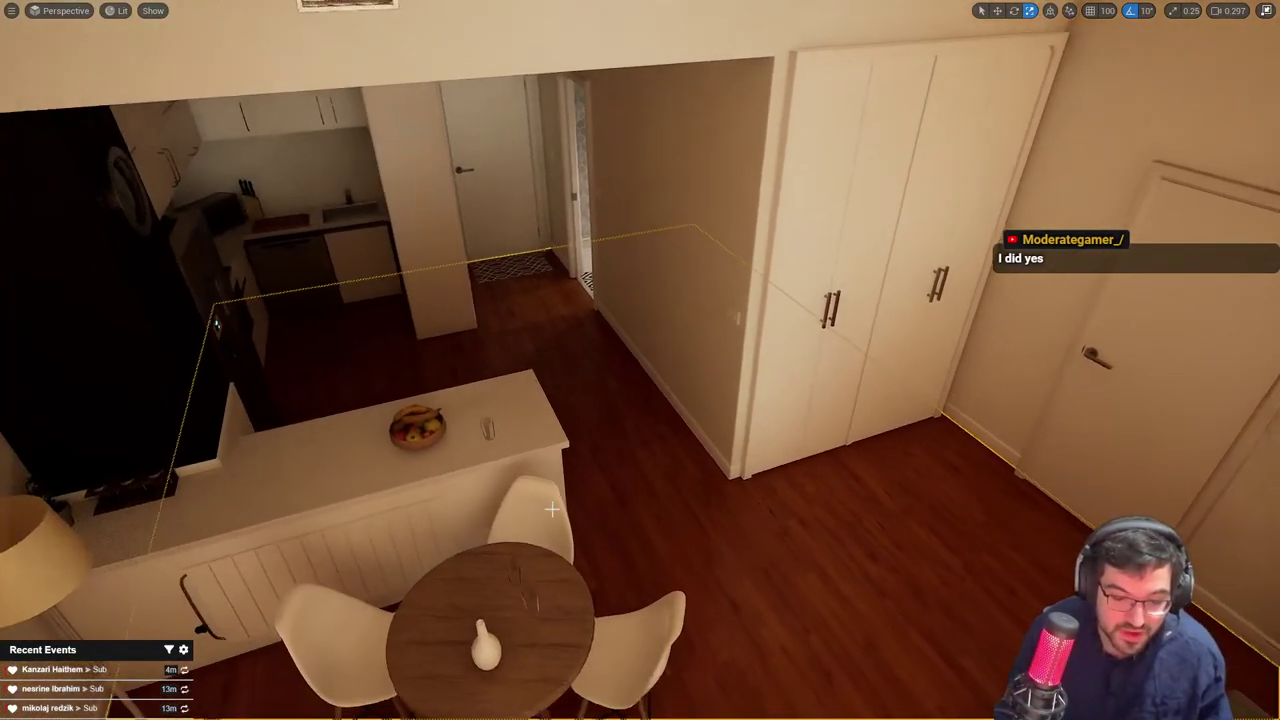
key("F11")
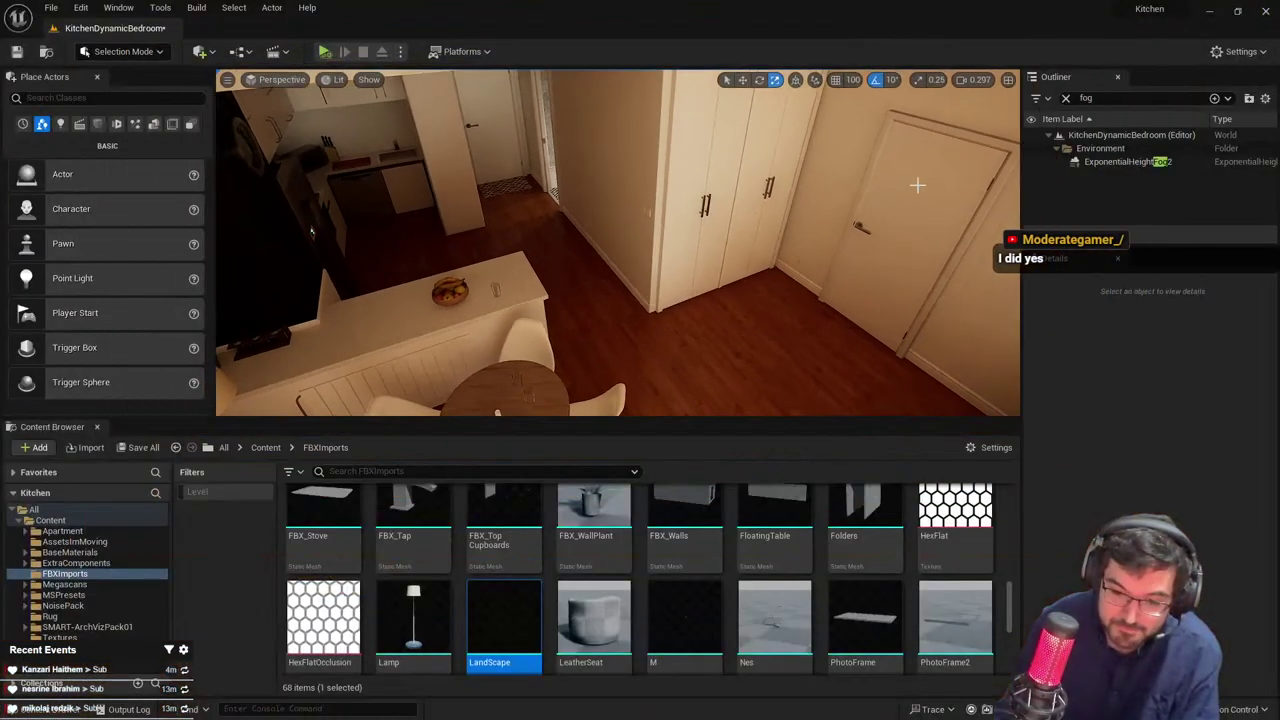
left_click(1210, 10)
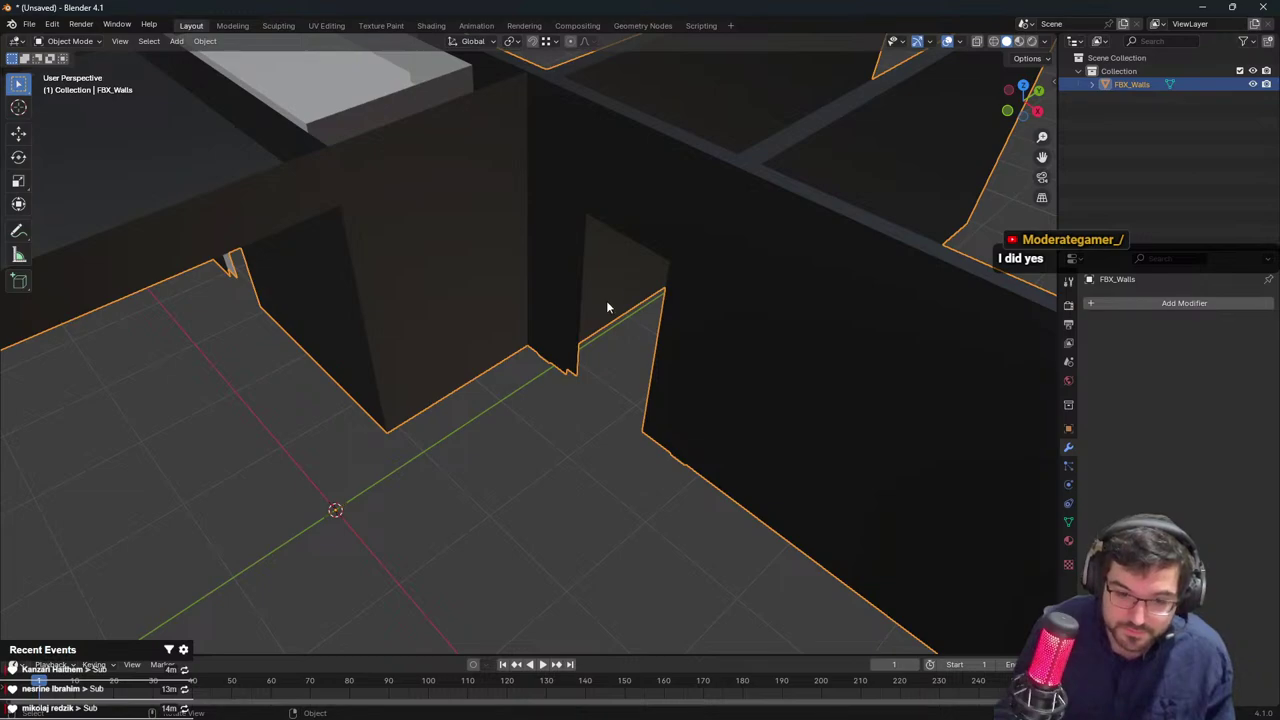
middle_click_drag(606, 300, 352, 231)
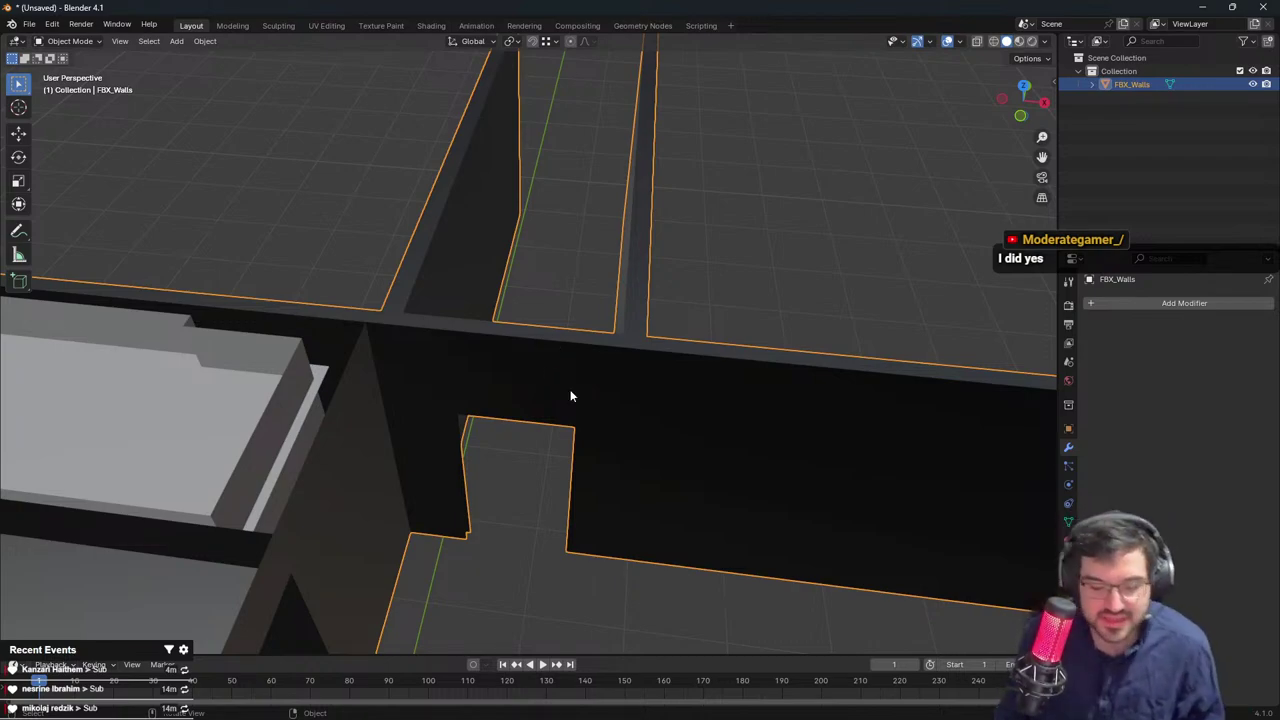
mouse_move(570, 396)
middle_mouse_down()
mouse_move(591, 363)
mouse_move(566, 346)
mouse_move(526, 366)
mouse_move(440, 327)
mouse_move(429, 337)
mouse_move(498, 335)
mouse_move(469, 358)
mouse_move(592, 404)
middle_mouse_up()
In Edit Mode, select the upper and lower end faces of both side walls and switch to edge selection
key("Tab")
left_click(429, 266)
left_click(438, 354, "shift")
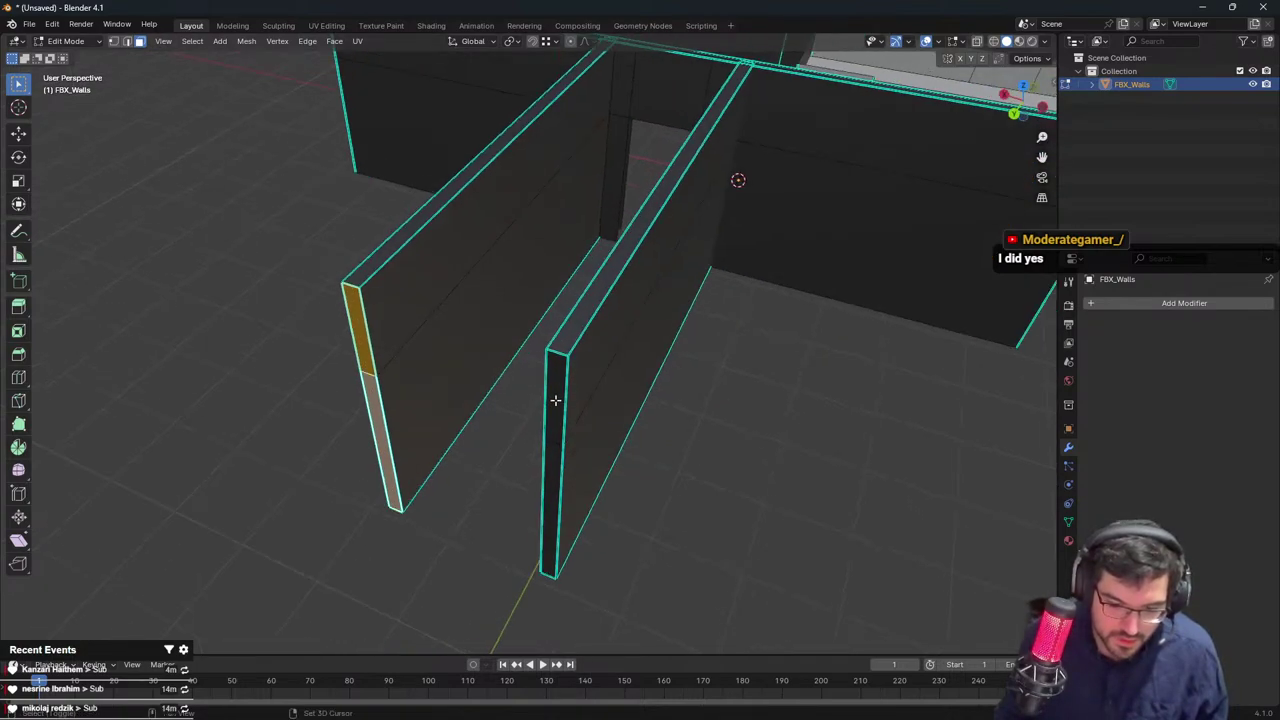
left_click(556, 400, "shift")
left_click(554, 473, "shift")
left_click(127, 41)
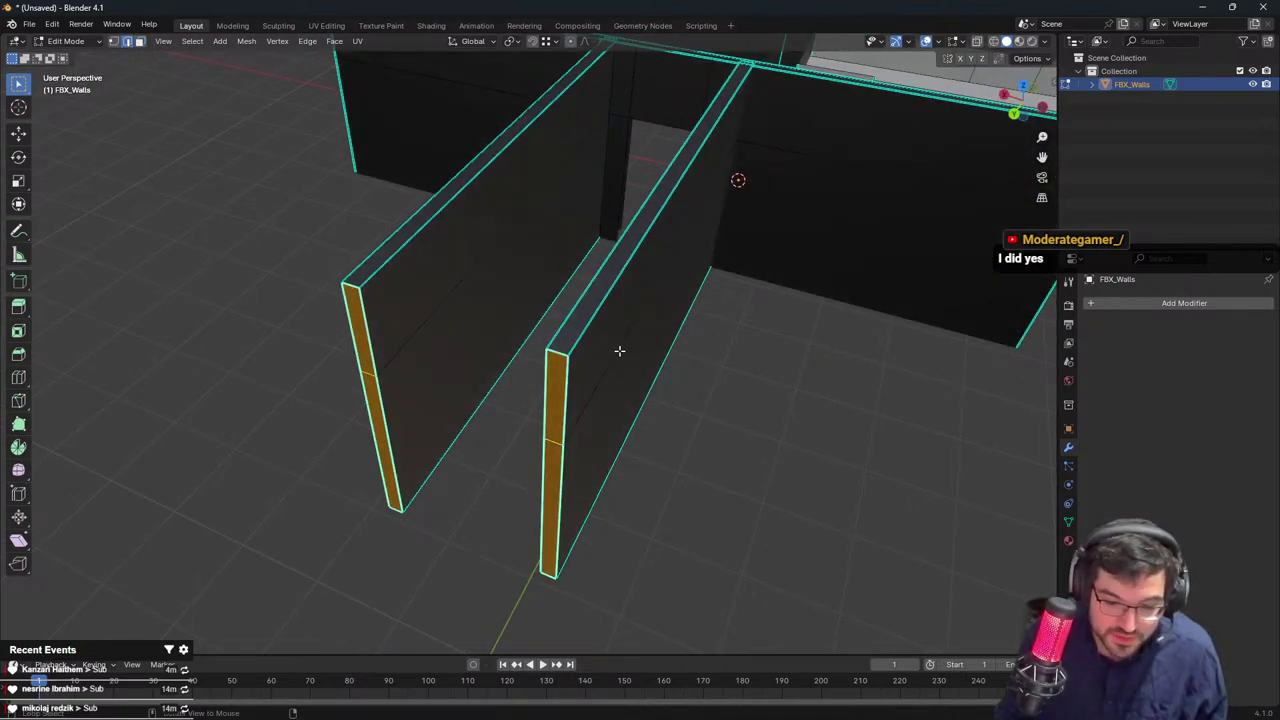
Examine the two side walls and the surrounding room layout from several angles
middle_click_drag(620, 351, 560, 382)
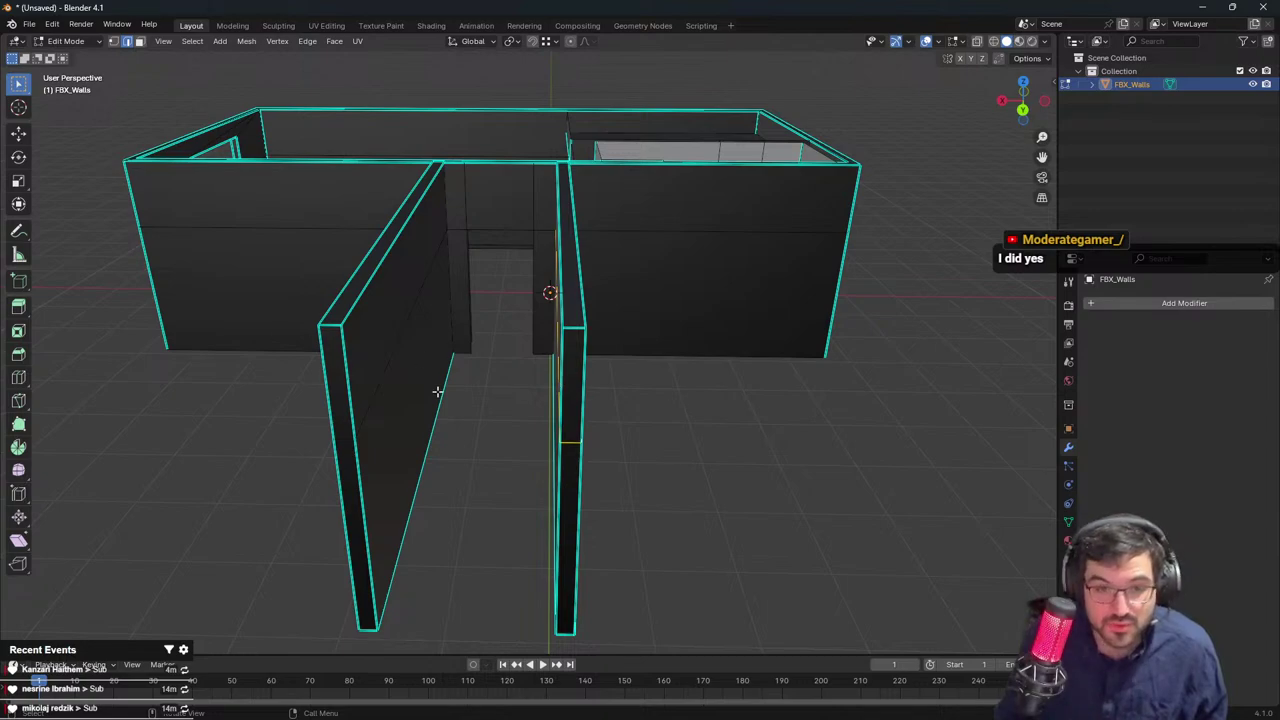
middle_click_drag(437, 391, 597, 322)
scroll(597, 322, "up", 2)
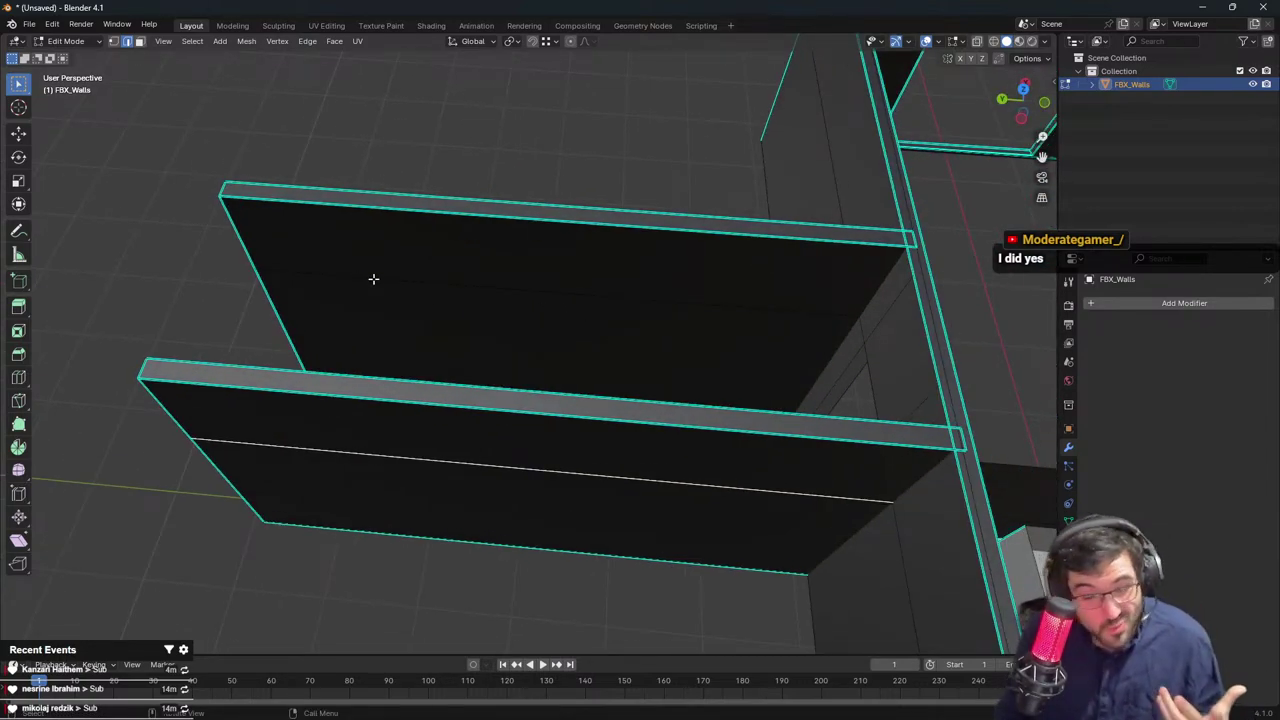
middle_click_drag(363, 263, 498, 284)
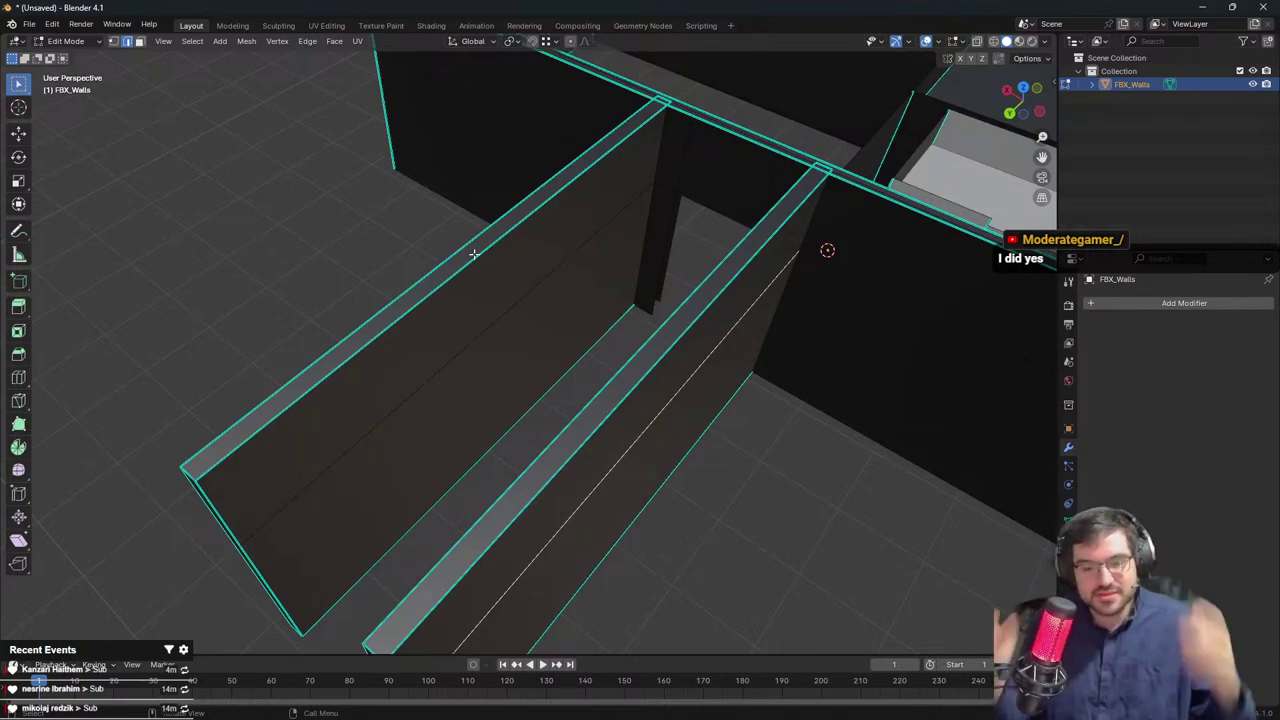
middle_click_drag(486, 274, 555, 649)
left_click_drag(555, 649, 573, 551)
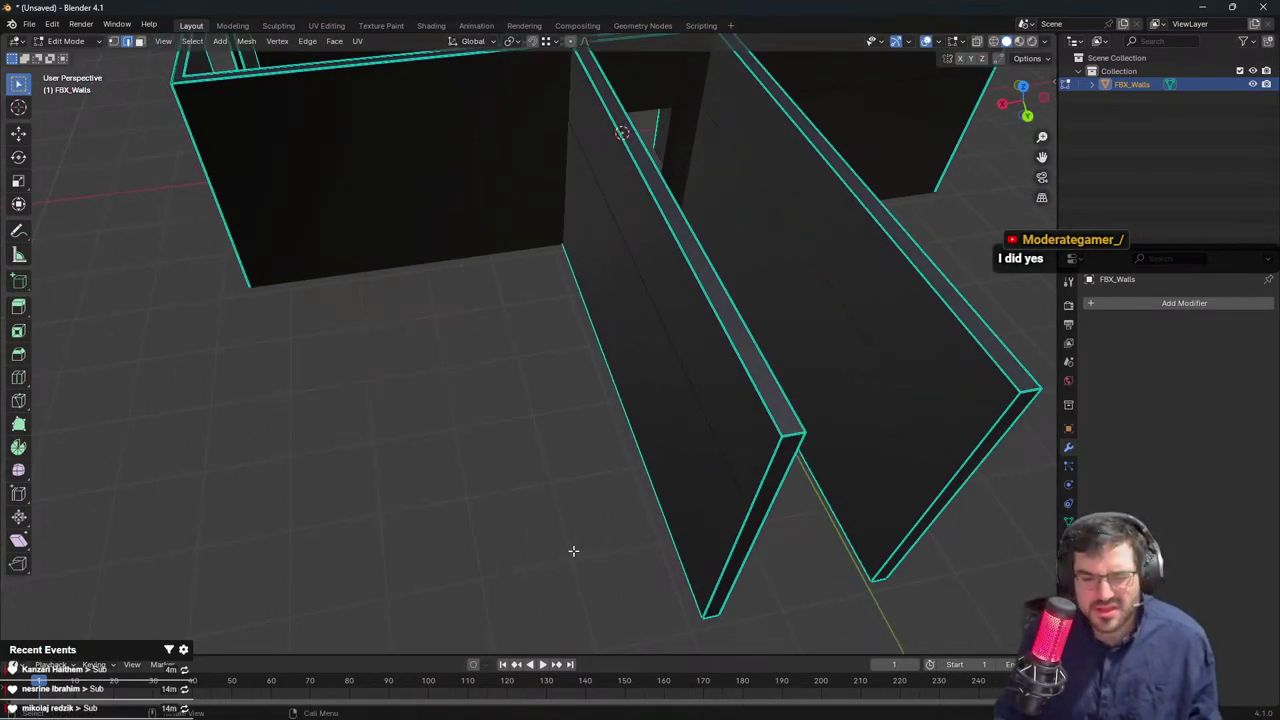
middle_click_drag(607, 479, 789, 462)
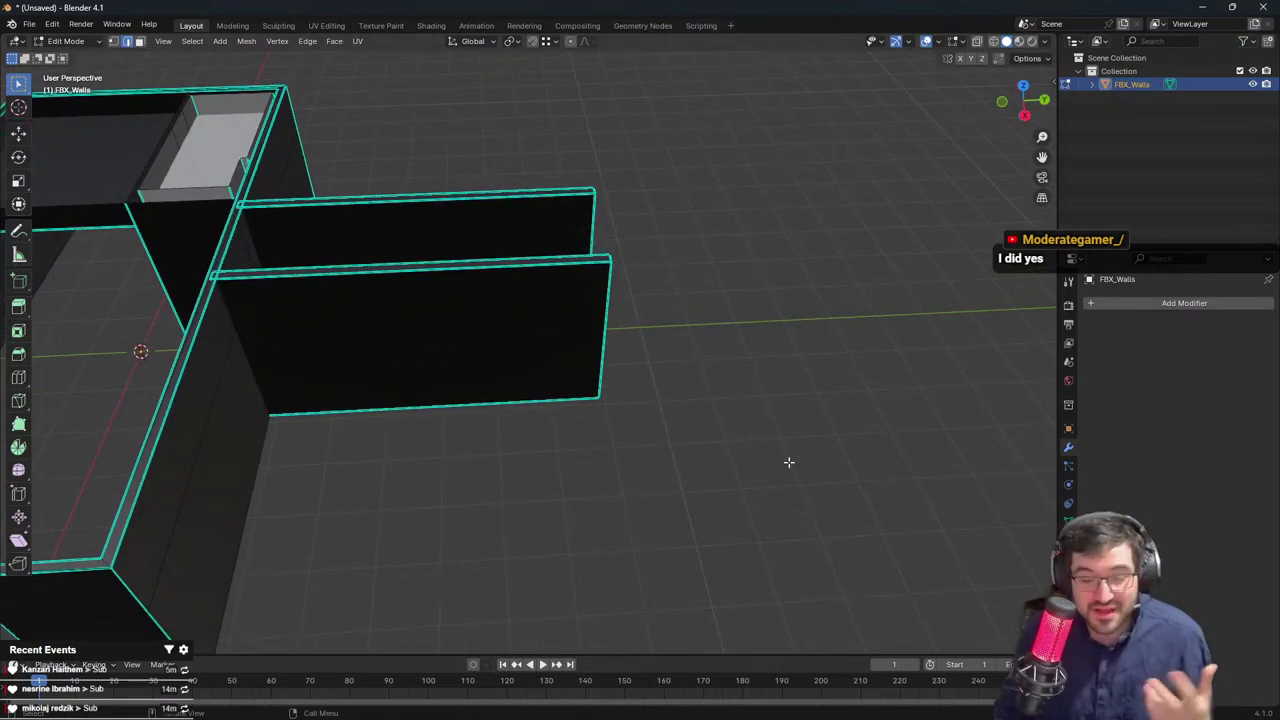
scroll(534, 343, "down", 4)
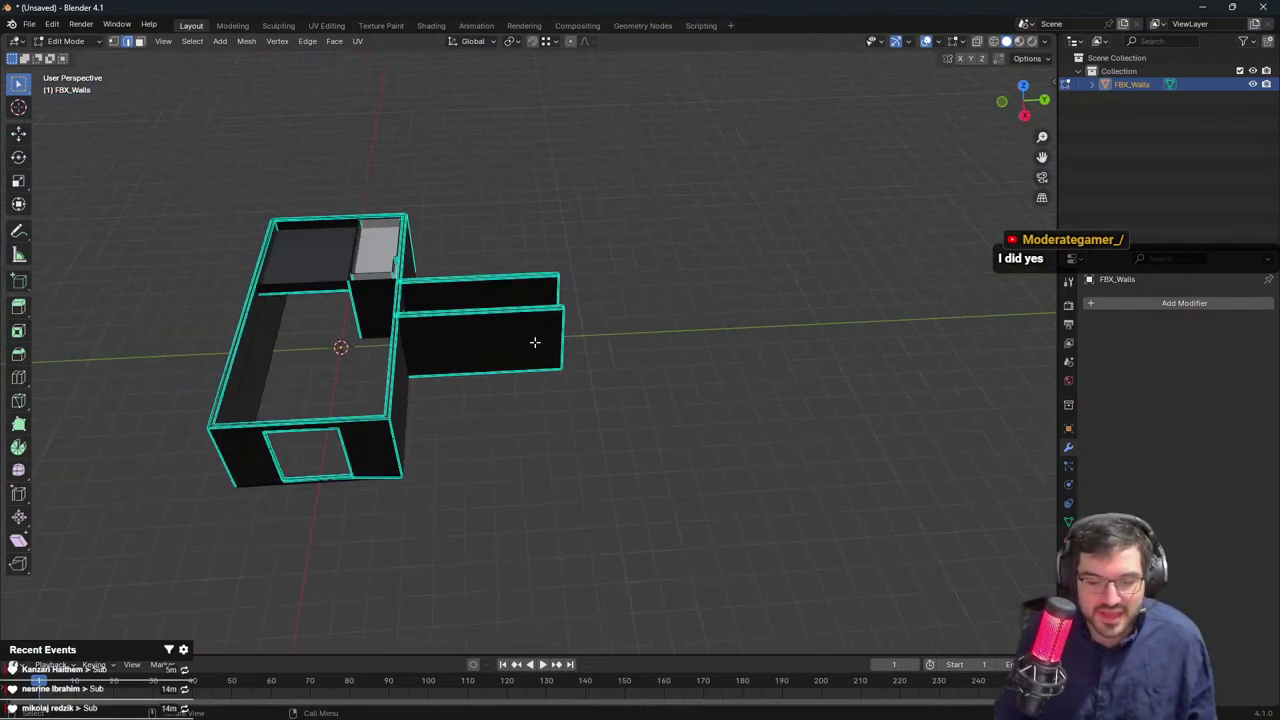
middle_click_drag(534, 343, 462, 418)
middle_click_drag(312, 276, 449, 219)
middle_click_drag(639, 269, 607, 231)
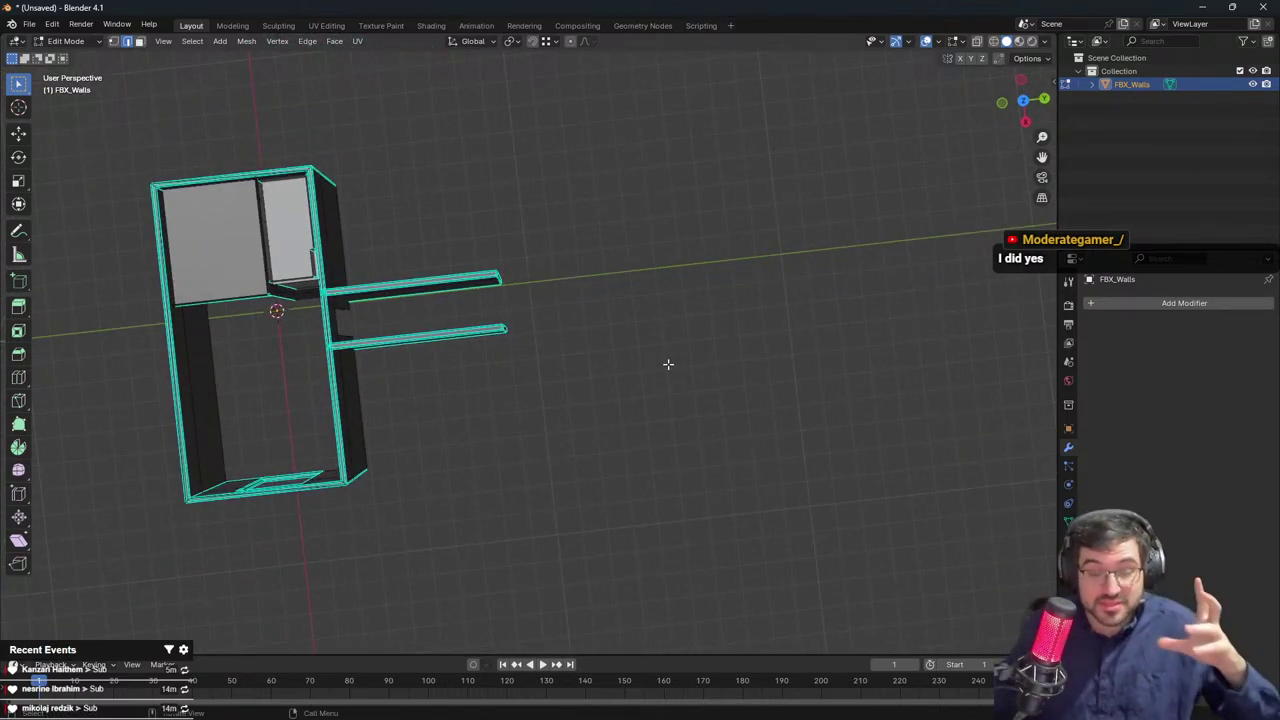
middle_click_drag(603, 345, 760, 295)
scroll(726, 354, "up", 4)
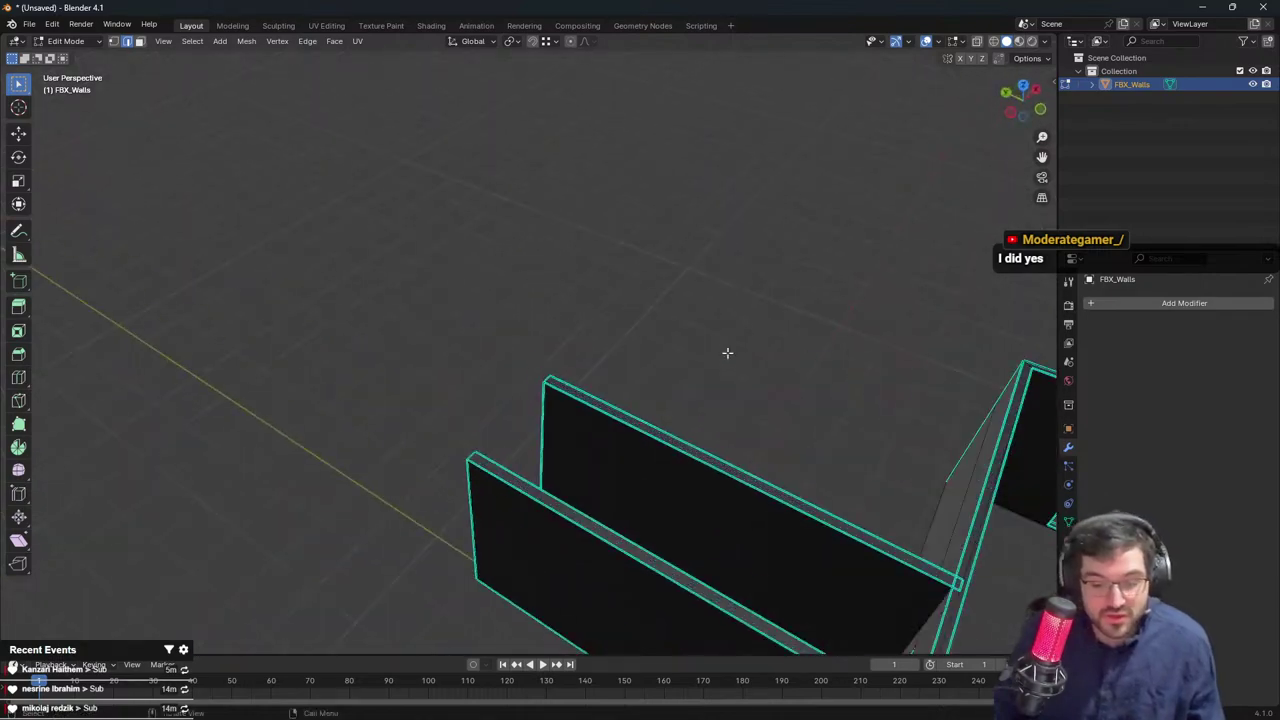
middle_click_drag(708, 531, 623, 418, "shift")
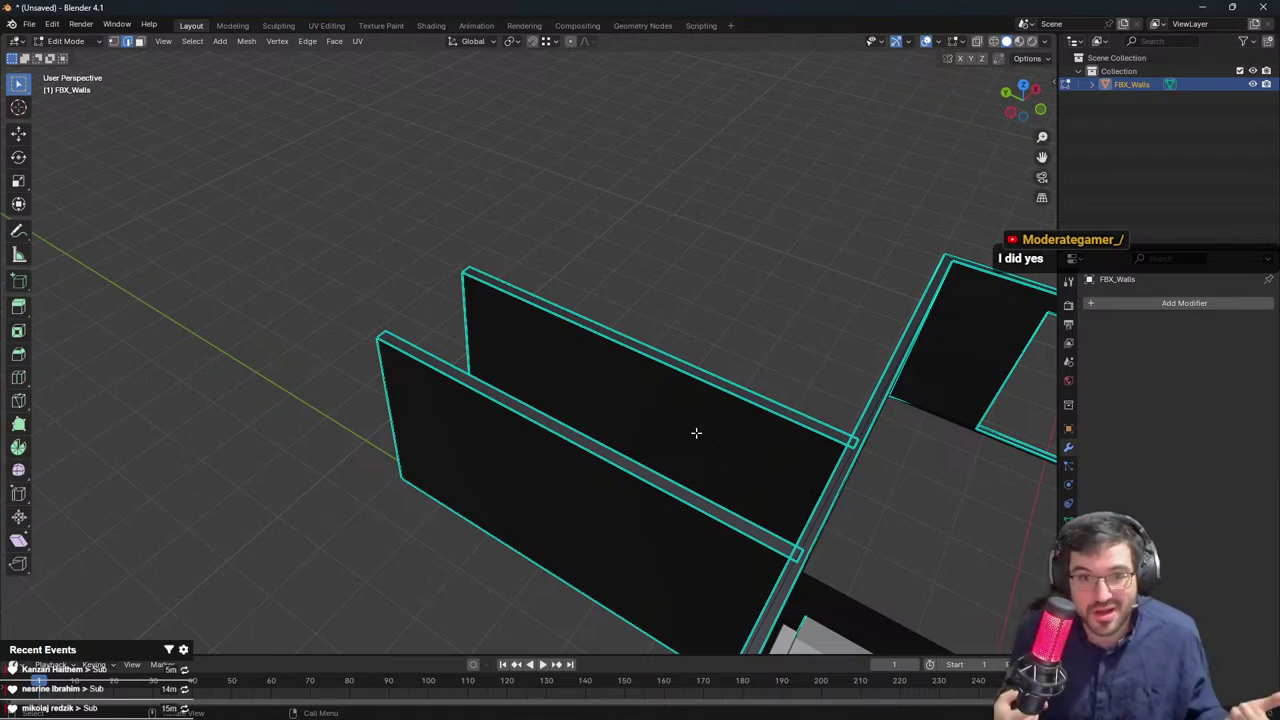
scroll(696, 432, "down", 5)
middle_click_drag(696, 432, 512, 331)
Select the upper and lower end faces of both side walls and extrude them a short distance outward along Y
left_click(139, 41)
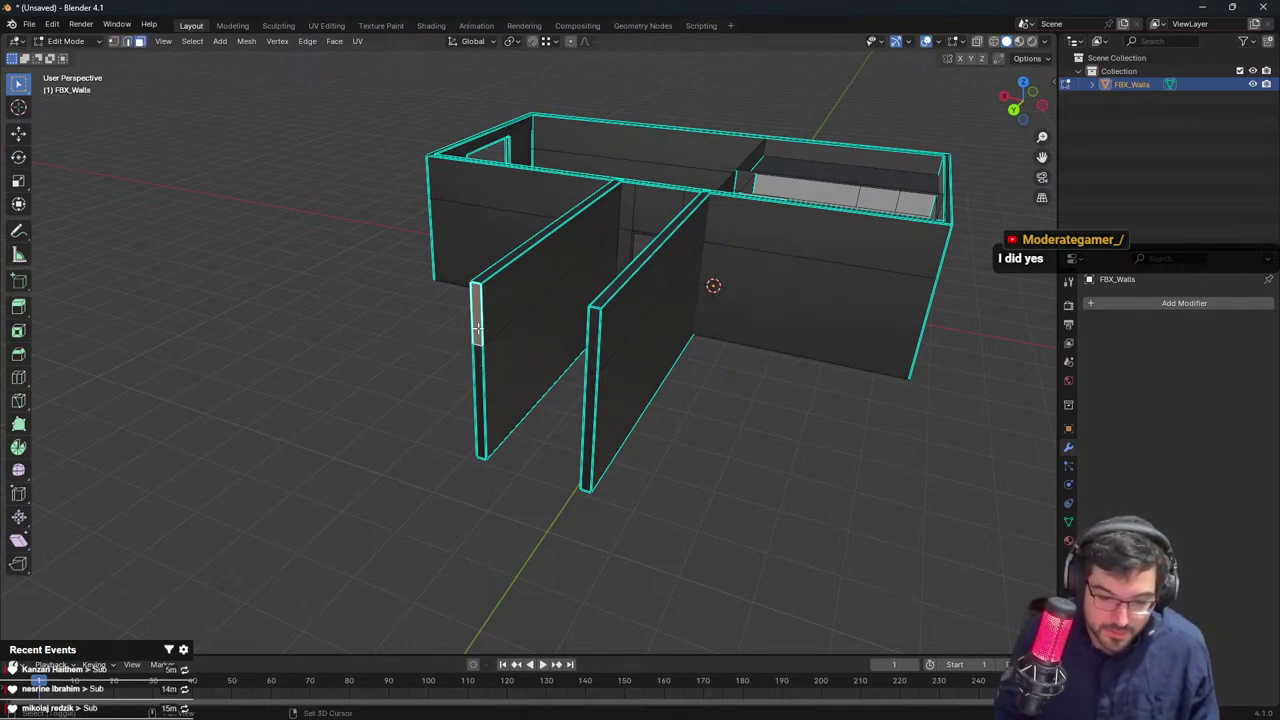
left_click(594, 344, "shift")
left_click(481, 375, "shift")
middle_click_drag(600, 340, 556, 364)
key("g")
key("y")
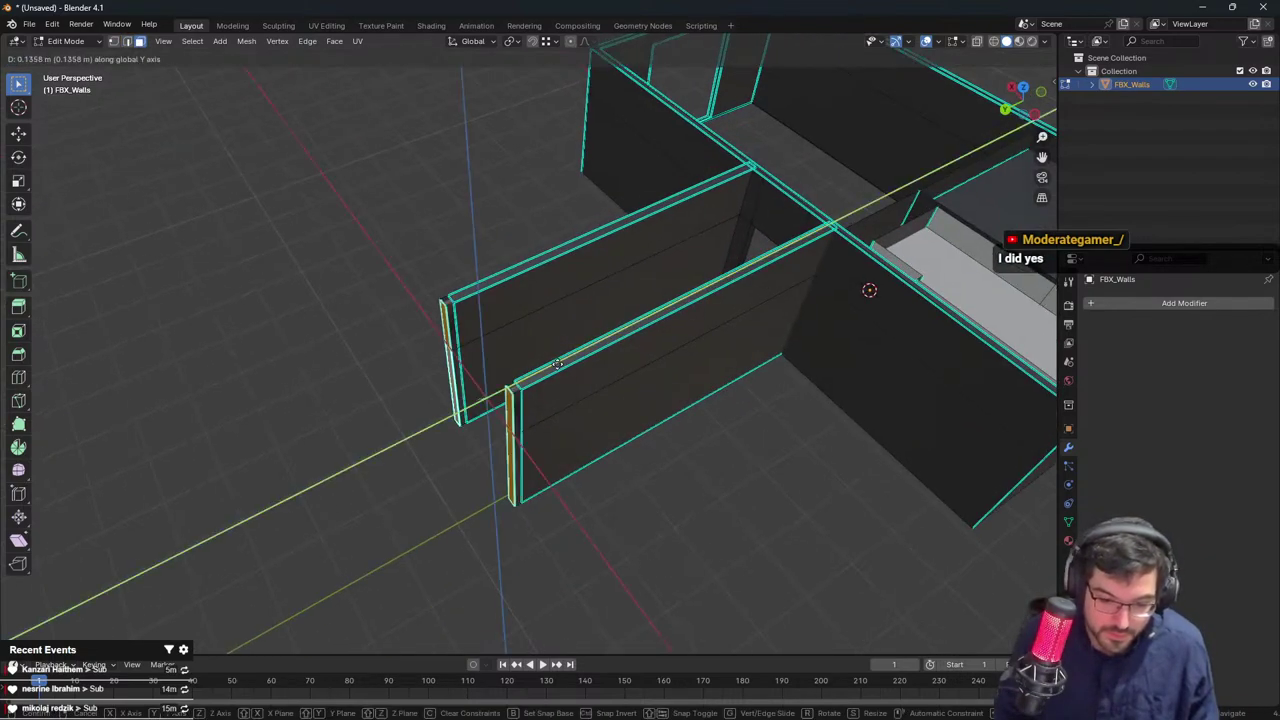
left_click(553, 364)
Reapply smooth-by-angle shading to the extended walls in Object Mode and return to Edit Mode
key("Tab")
right_click(541, 299)
left_click(541, 299)
key("Tab")
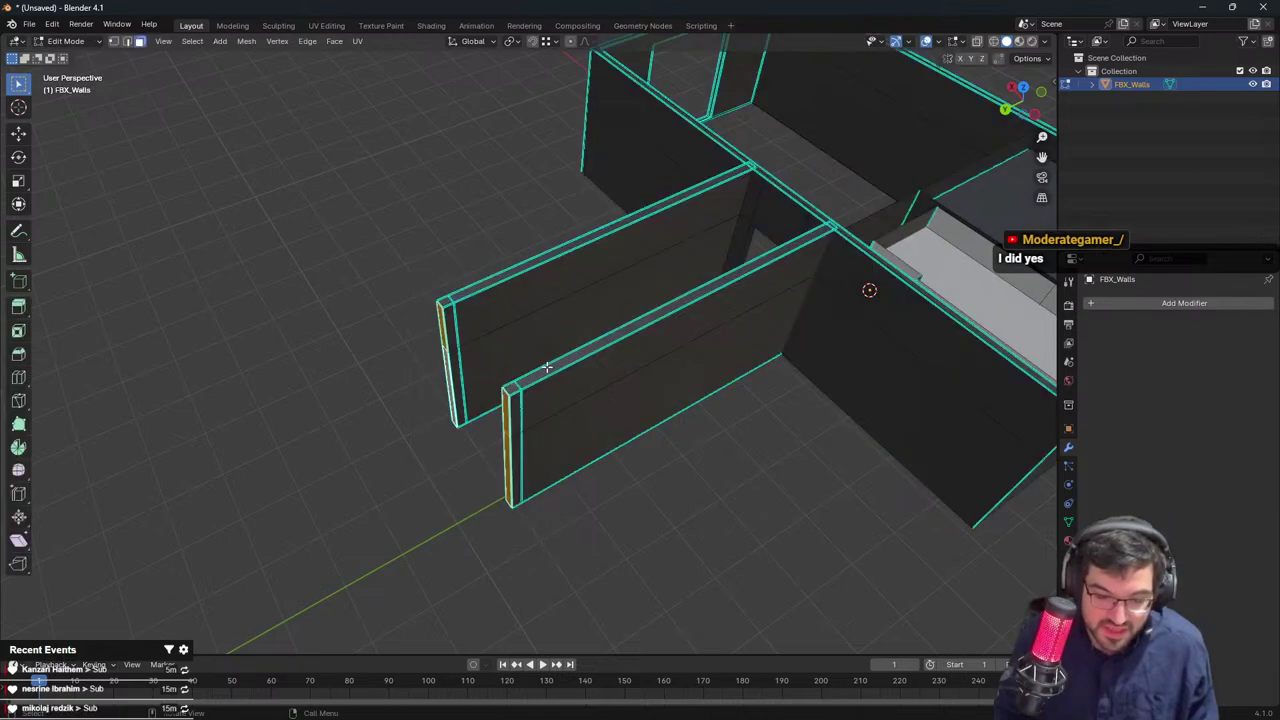
Examine the shading and edges of the two extended wall ends from several angles in Edit and Object Mode
scroll(520, 325, "up", 2)
middle_click_drag(770, 418, 614, 407)
scroll(590, 368, "up", 2)
middle_click_drag(576, 348, 527, 131)
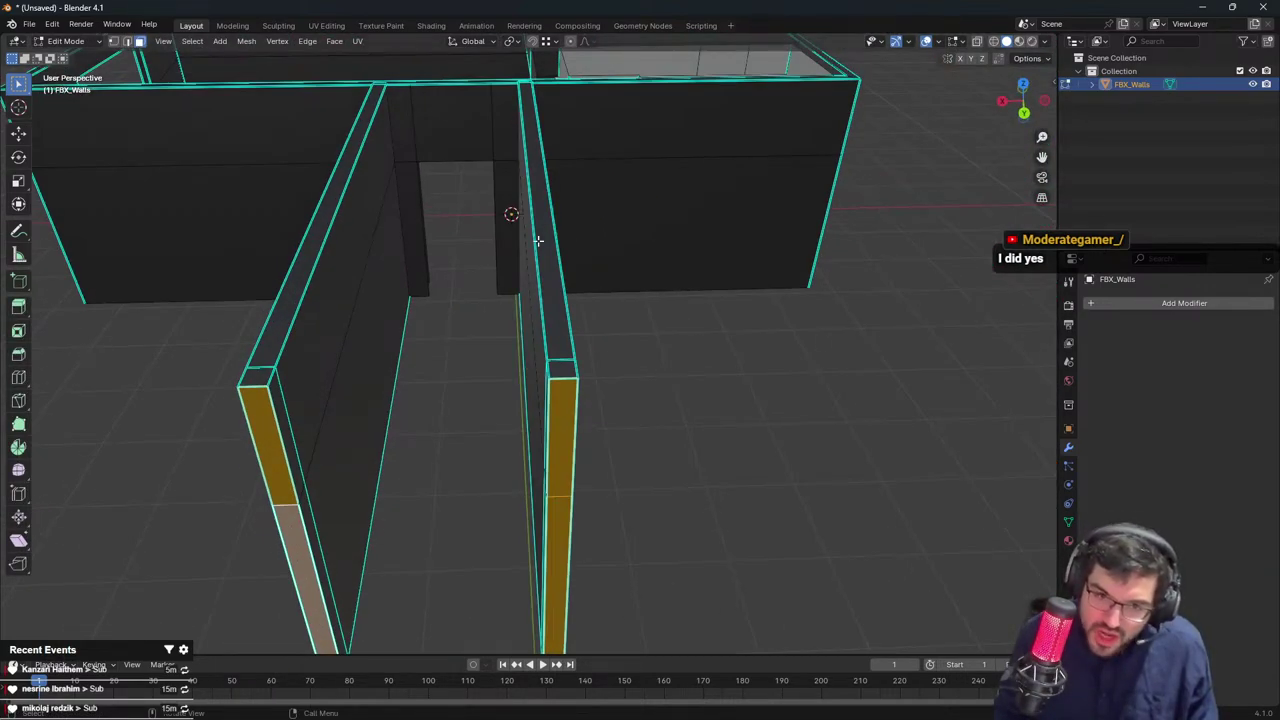
middle_click_drag(537, 241, 586, 240)
key("Tab")
key("Tab")
scroll(686, 354, "up", 3)
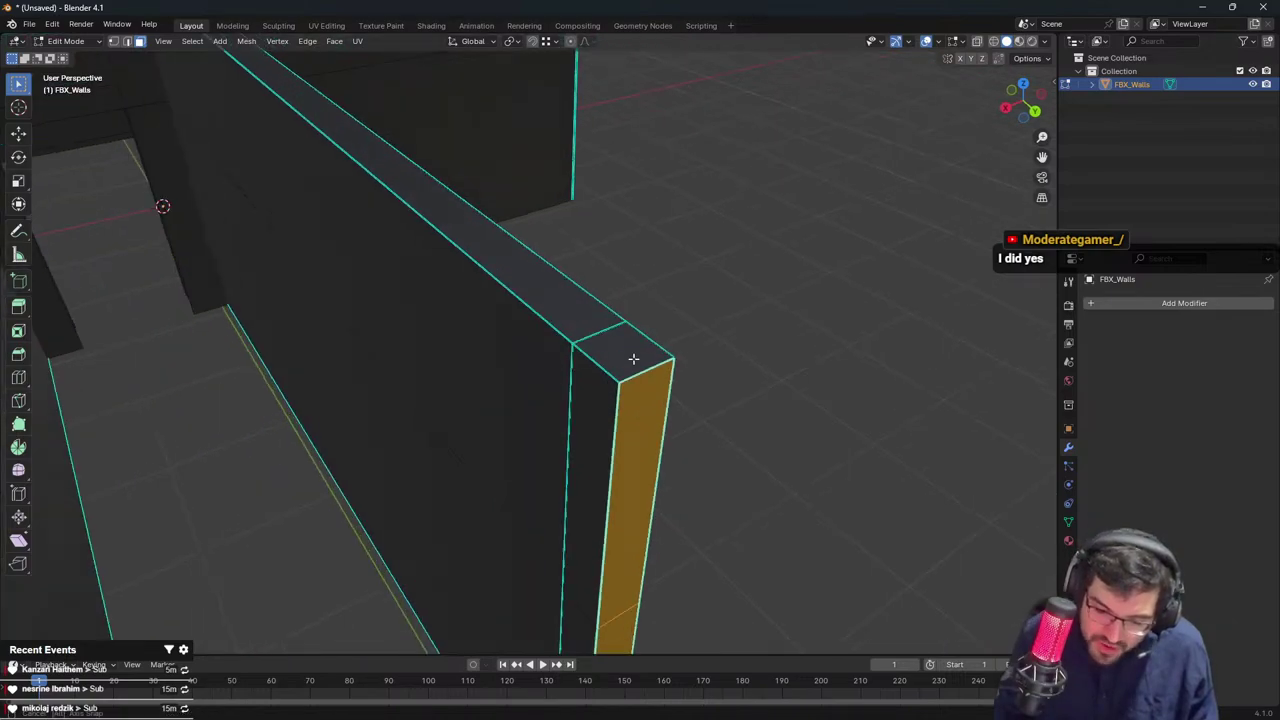
middle_click_drag(633, 358, 879, 343)
middle_click_drag(533, 331, 485, 331)
scroll(760, 303, "up", 4)
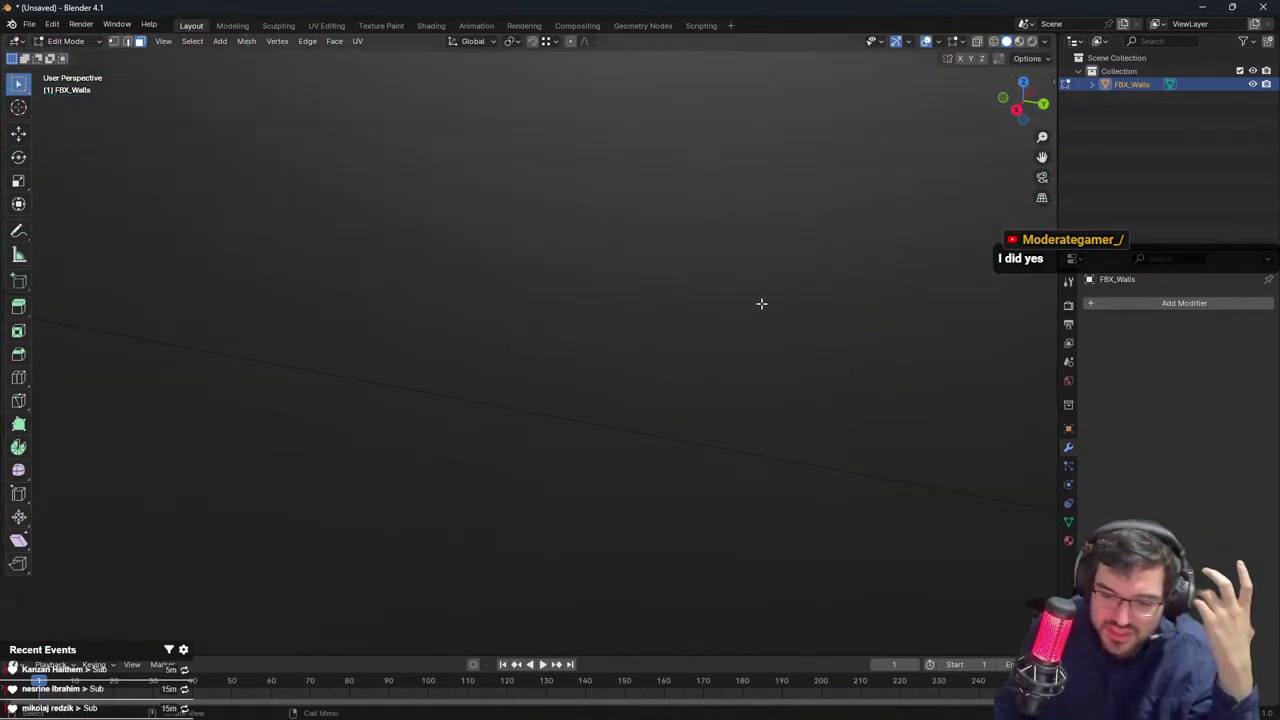
scroll(783, 149, "down", 3)
middle_click_drag(783, 149, 630, 340, "shift")
key("Tab")
right_click(622, 352)
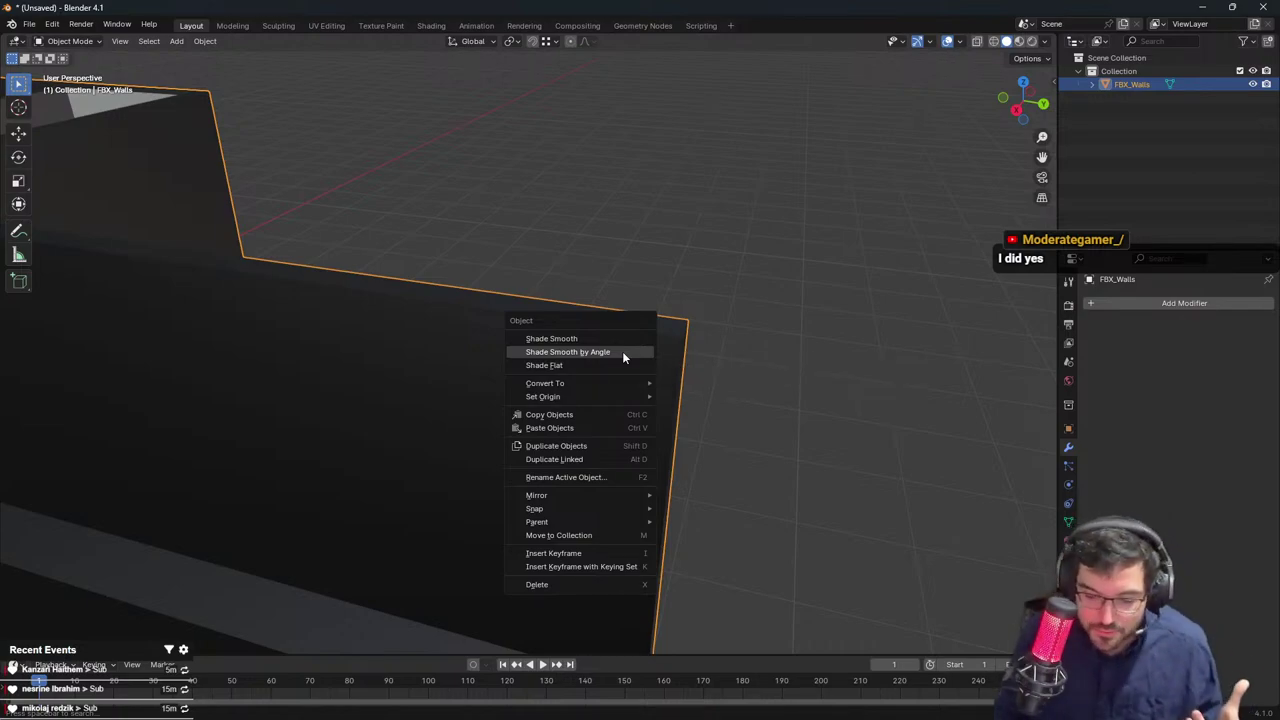
left_click(810, 335)
left_click(1169, 303)
left_click(658, 325)
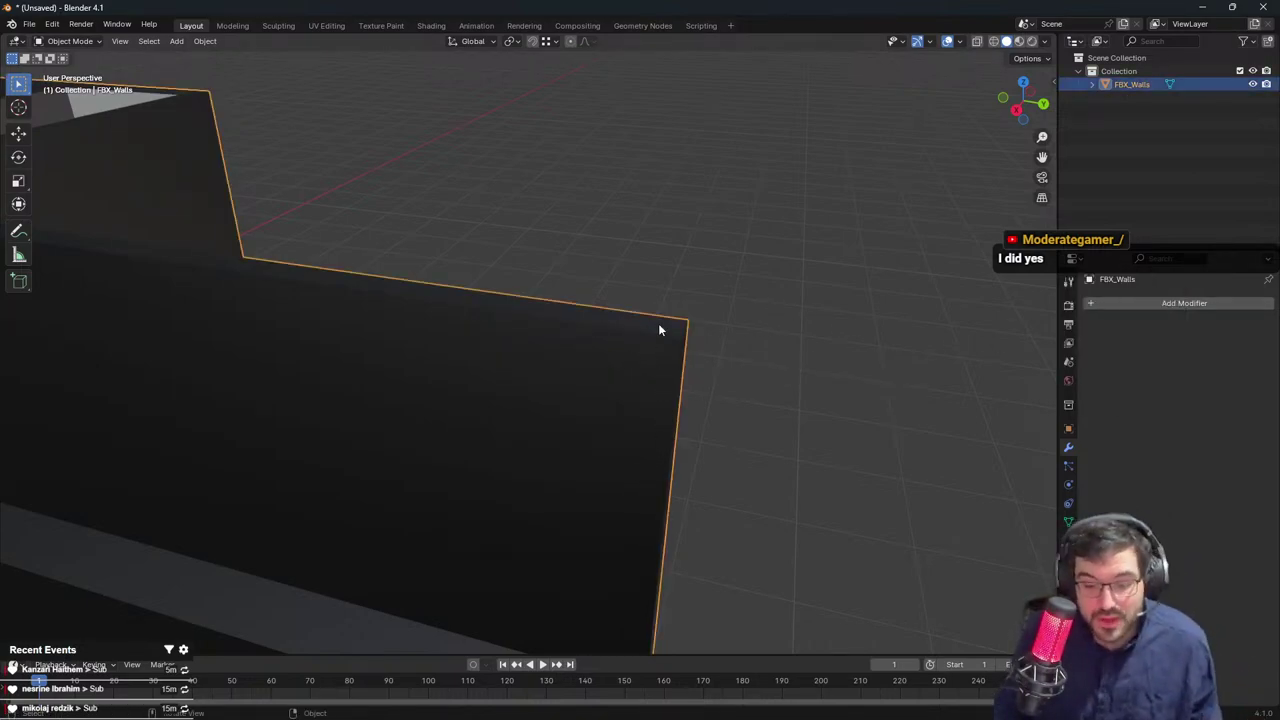
key("Tab")
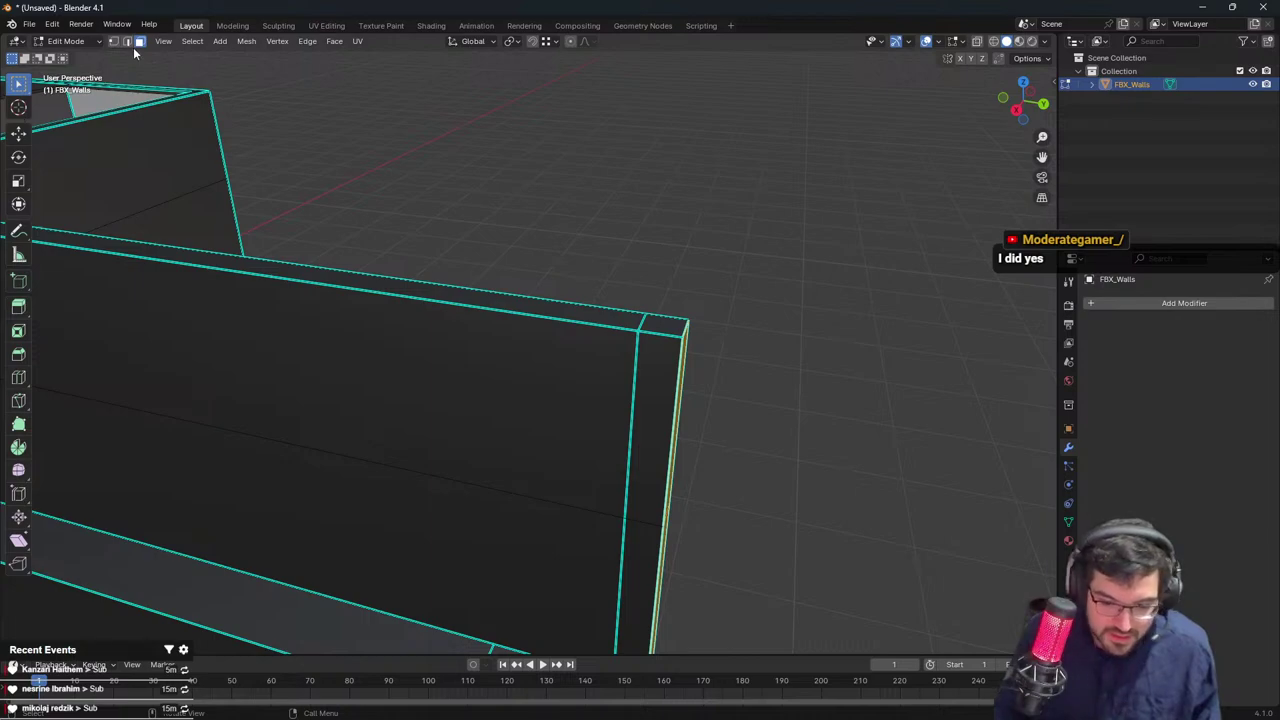
Select the vertical edge loops where both side walls were extended and clear their sharp marking
left_click(630, 424, "alt")
scroll(626, 430, "down", 2, "alt")
scroll(626, 430, "down", 1)
middle_click_drag(613, 354, 611, 402)
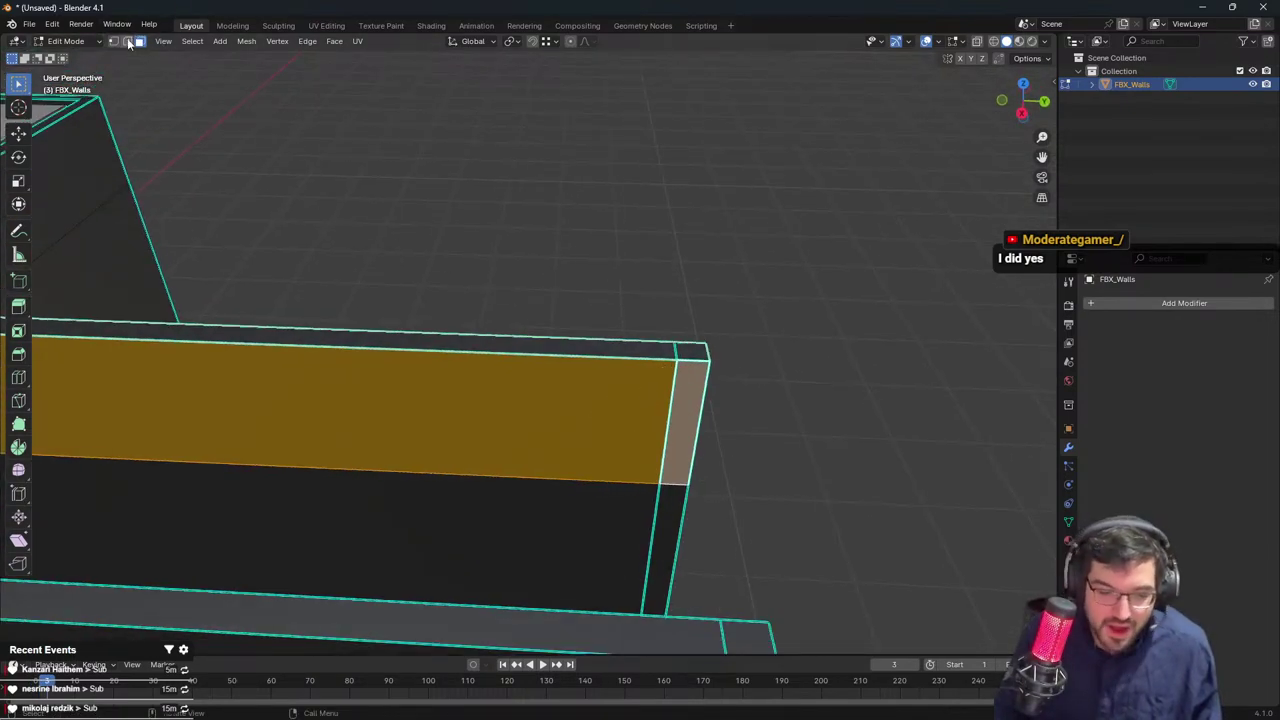
left_click(127, 41)
left_click(666, 424, "alt")
scroll(666, 424, "down", 3)
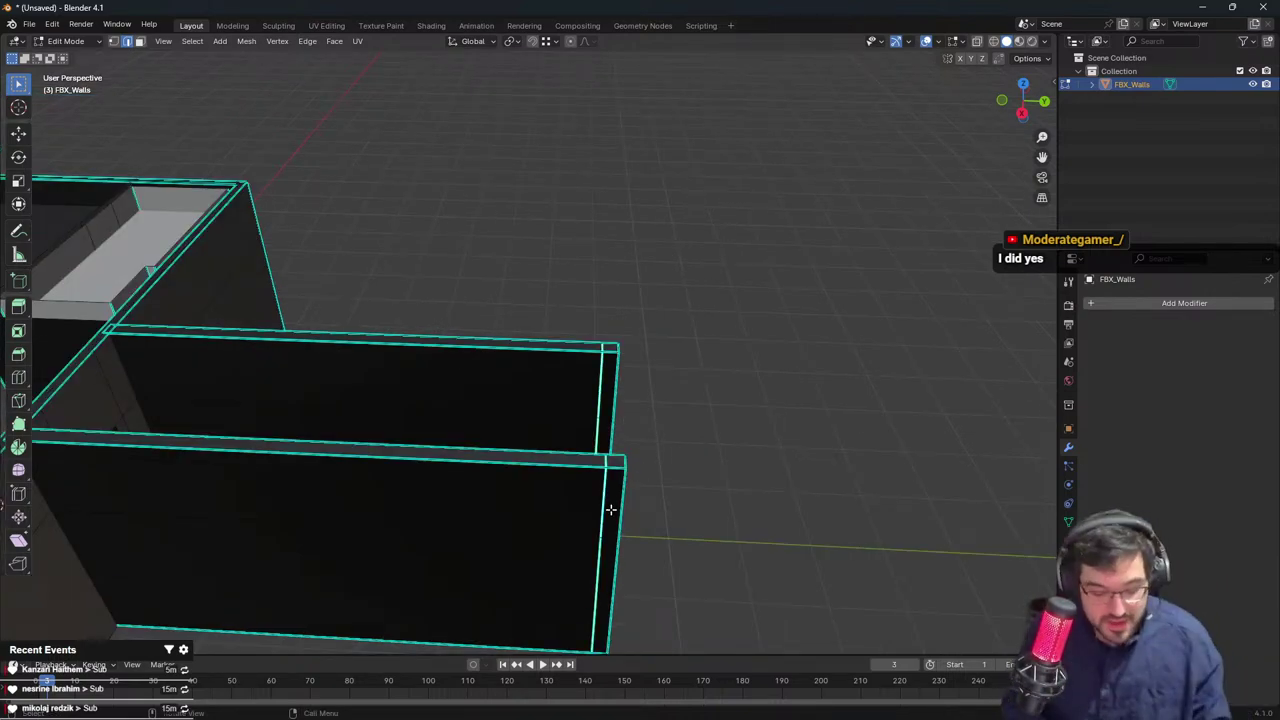
key("F3")
type("clear sh")
key("Return")
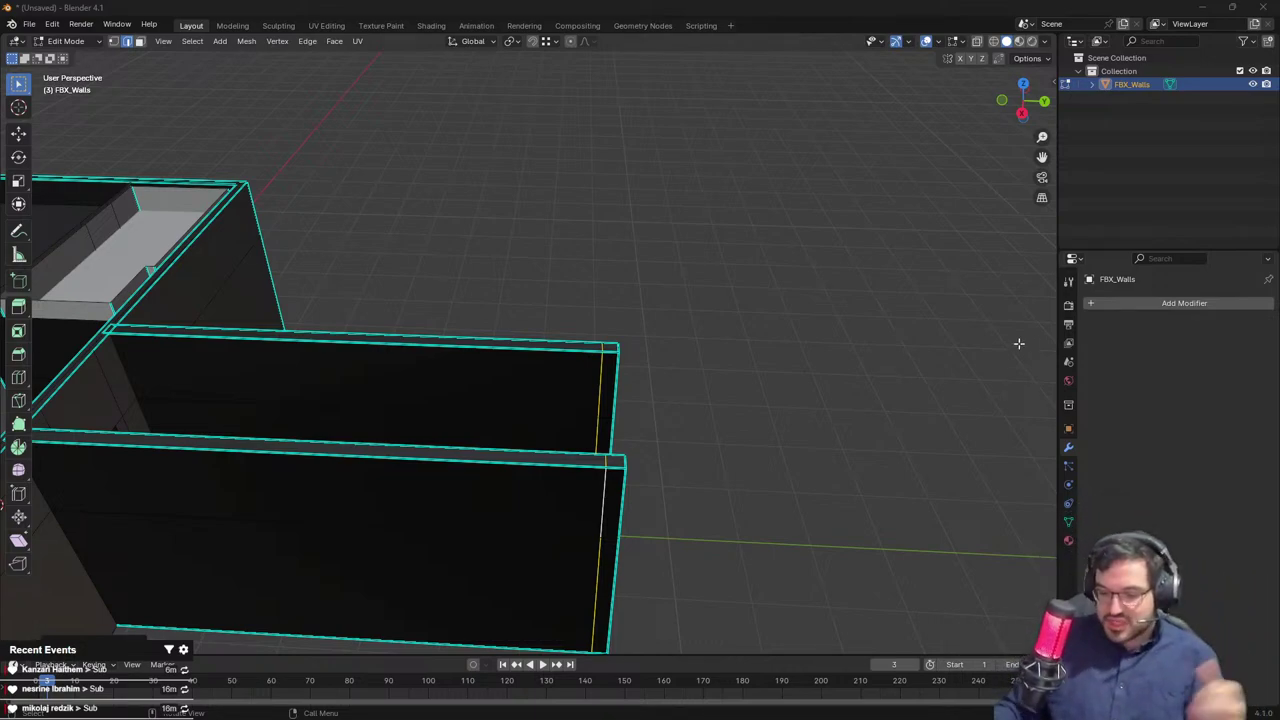
left_click(1204, 300)
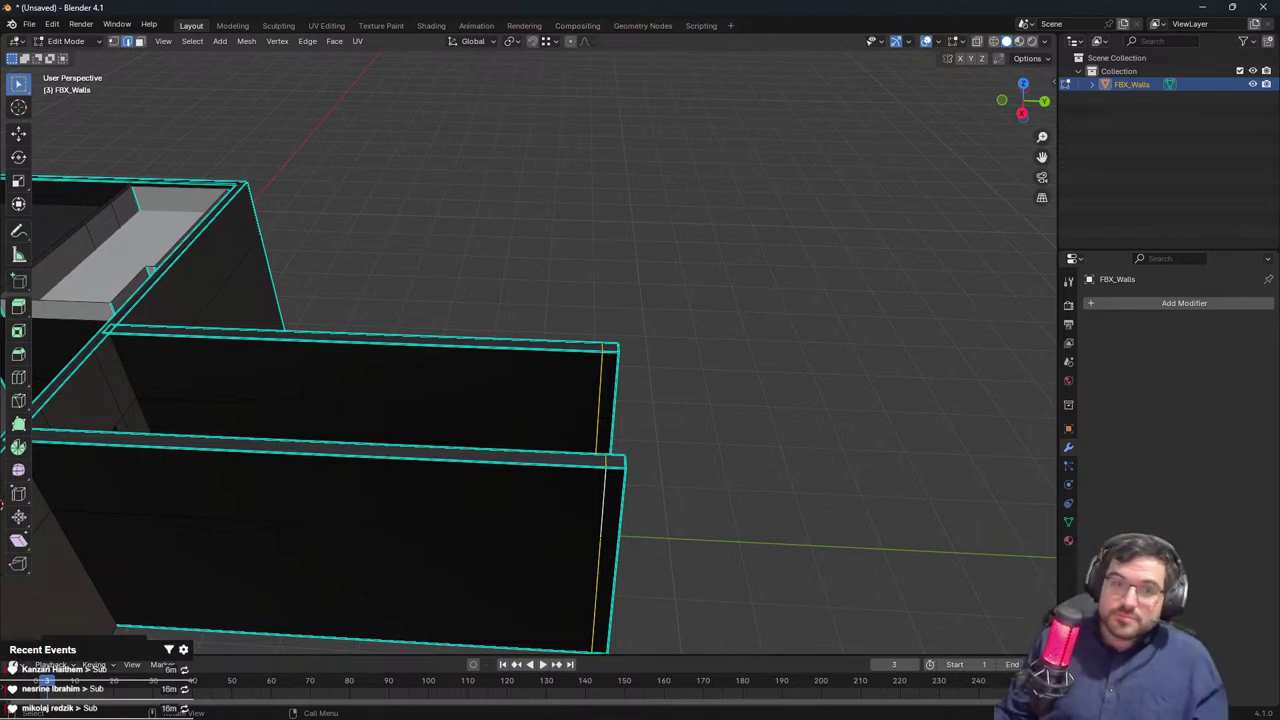
Move the selected seam edge loops of both side walls slightly toward the wall ends along Y
middle_click_drag(781, 438, 630, 390)
key("g")
key("y")
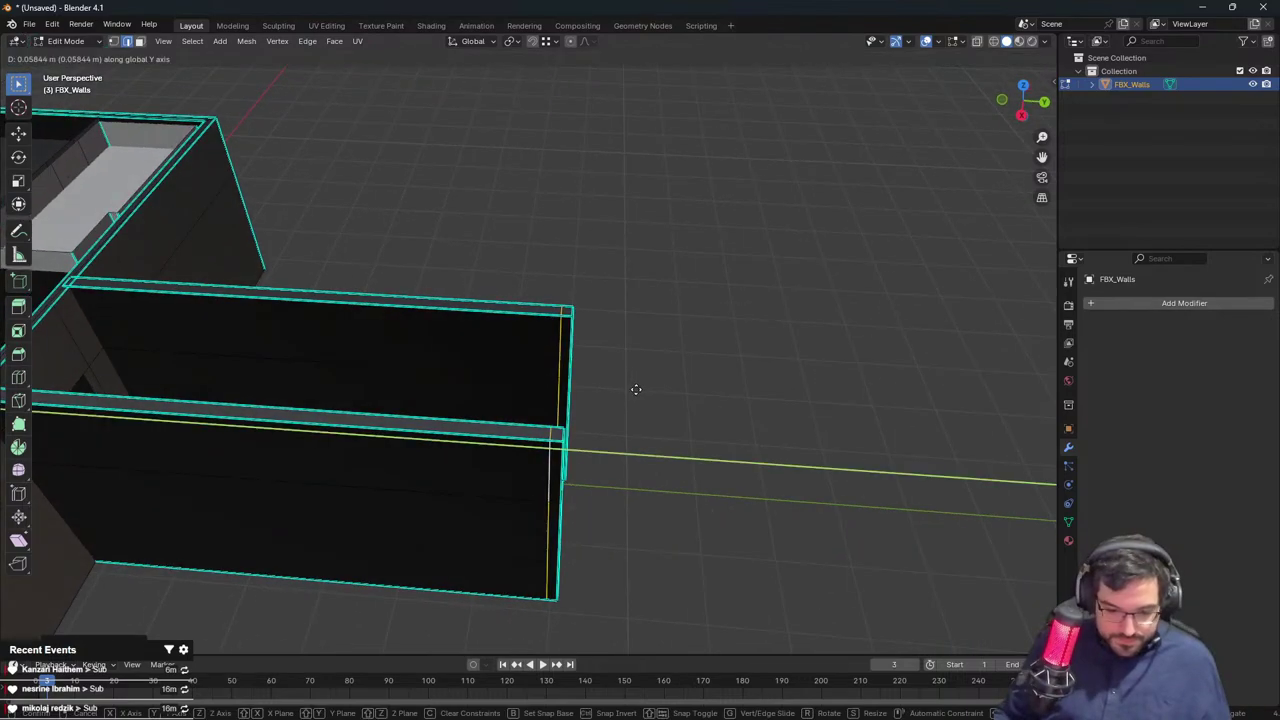
left_click(615, 389)
Select the narrow inner faces at the ends of both side walls and delete them
left_click(139, 41)
middle_click_drag(560, 340, 344, 385)
left_click(483, 193)
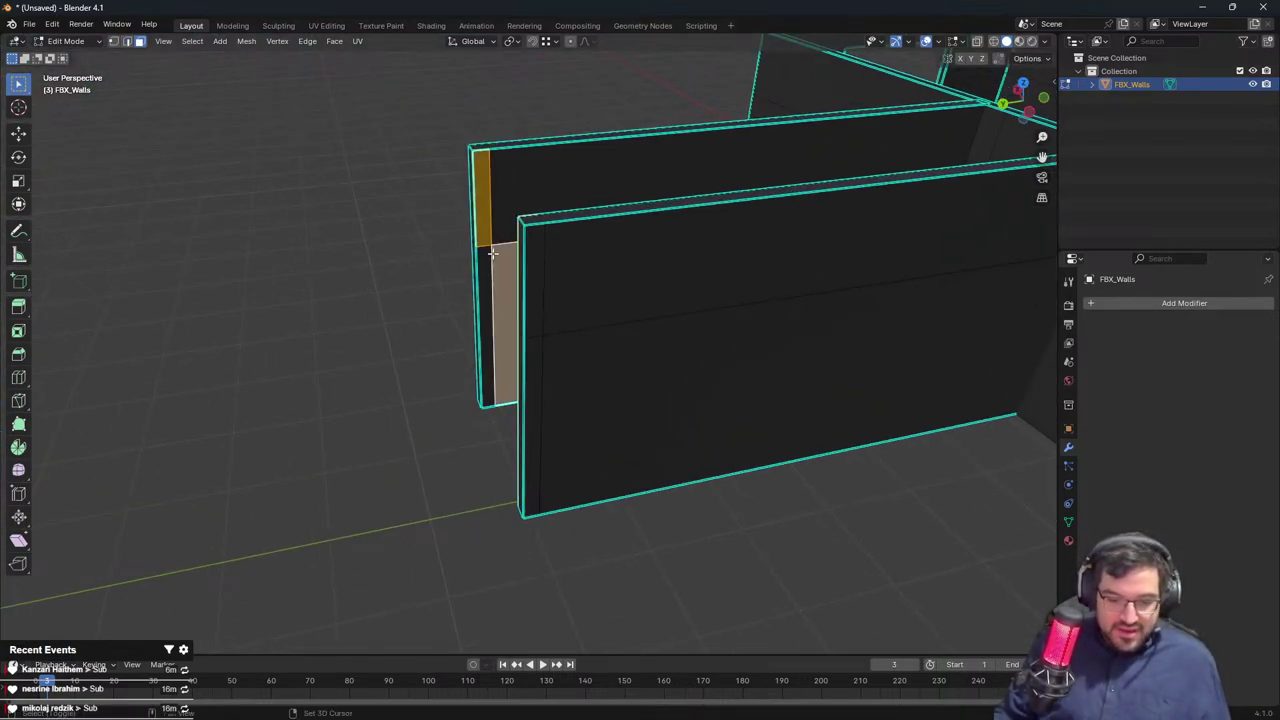
key("x")
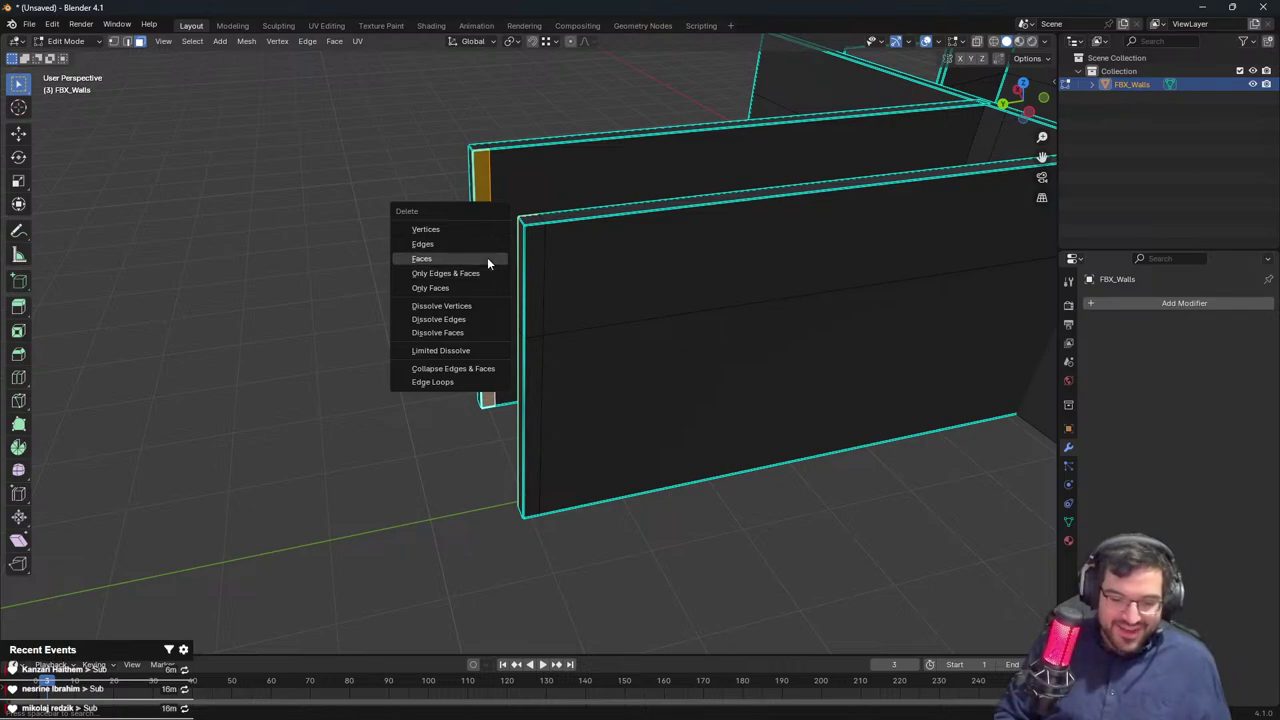
left_click(487, 257)
Connect the open borders at the two wall ends with Bridge Edge Loops to close off the hallway
scroll(406, 283, "up", 6)
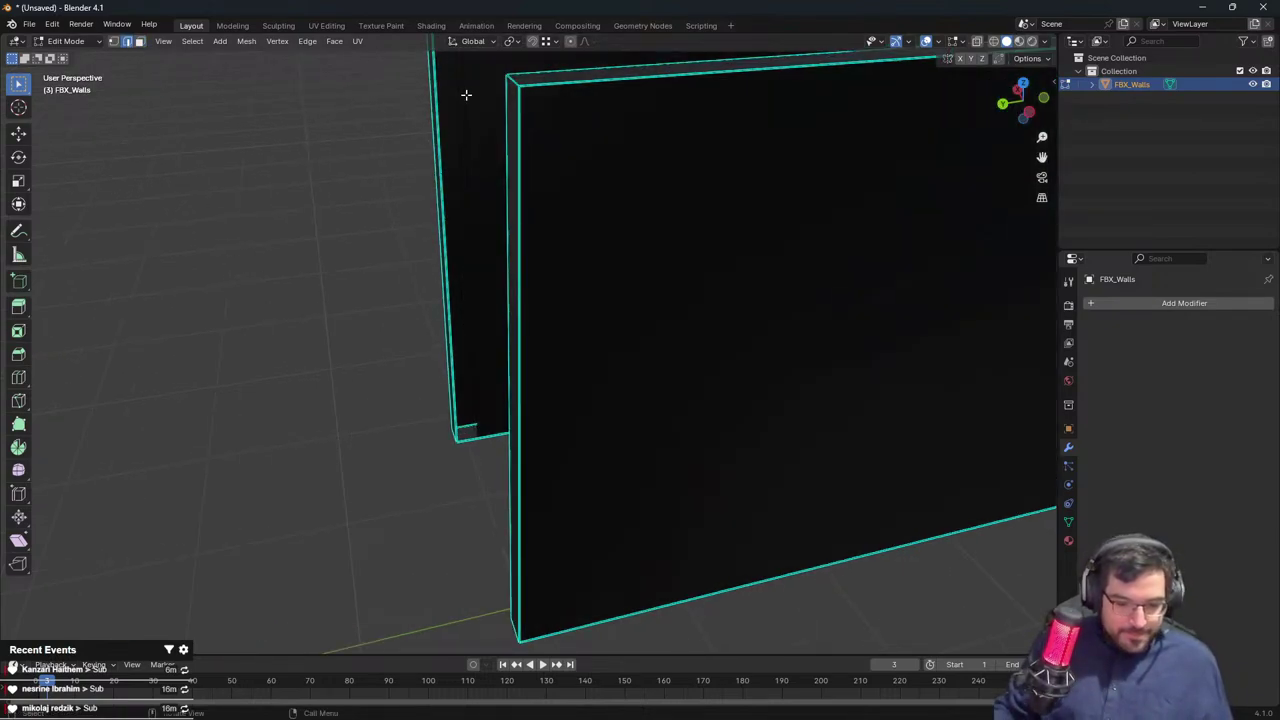
middle_click_drag(466, 95, 350, 181)
left_click(404, 264)
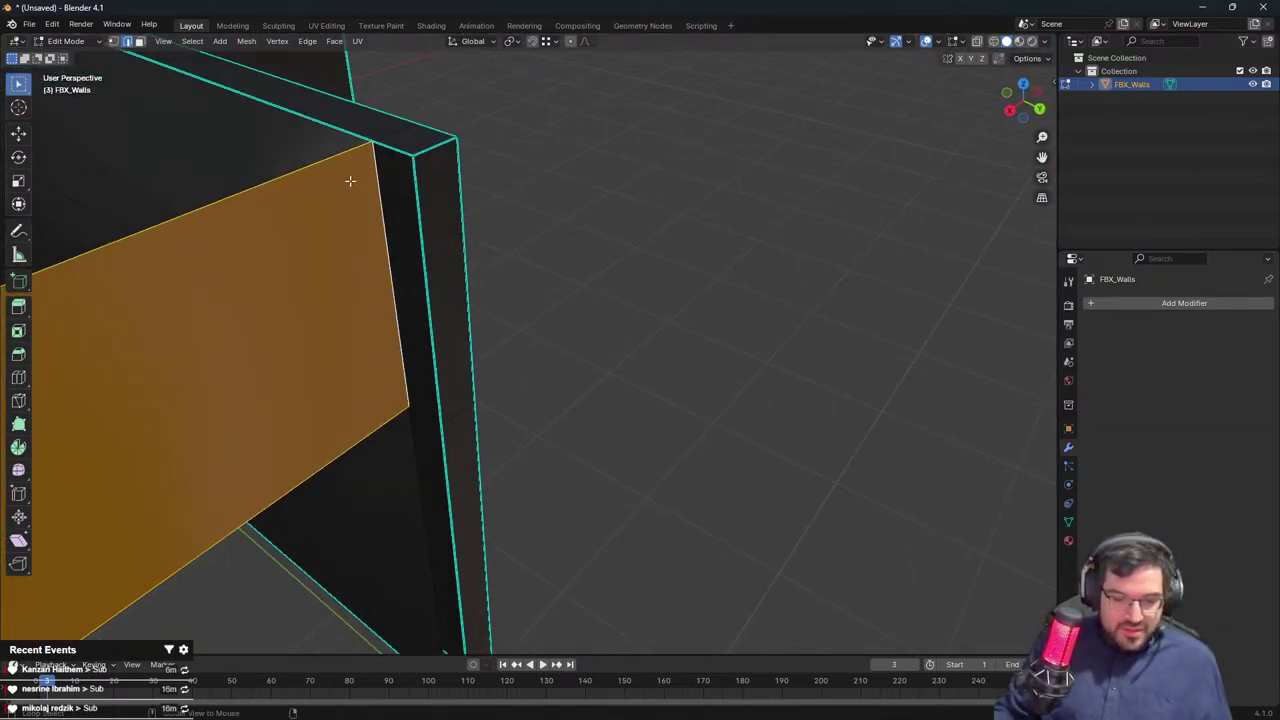
left_click(350, 181, "alt")
scroll(343, 198, "down", 4)
left_click(296, 262, "shift")
left_click(343, 482, "shift")
key("F3")
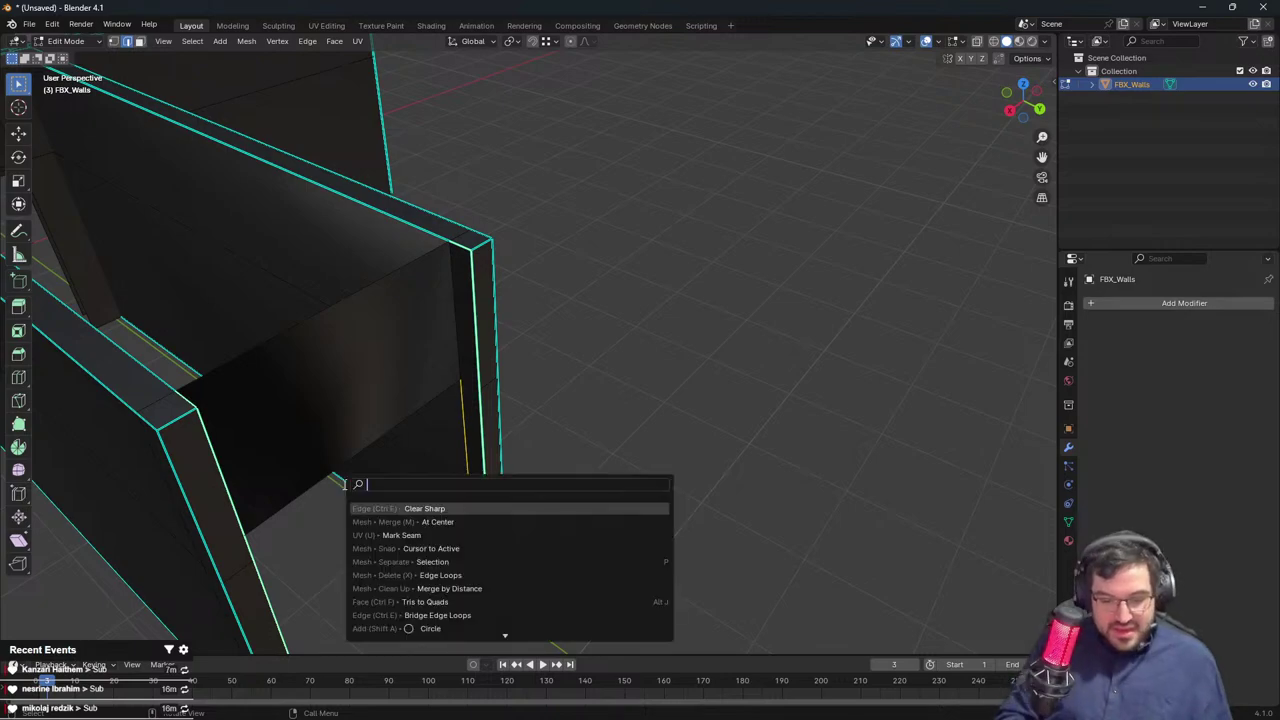
type("b")
key("BackSpace")
type("bridge")
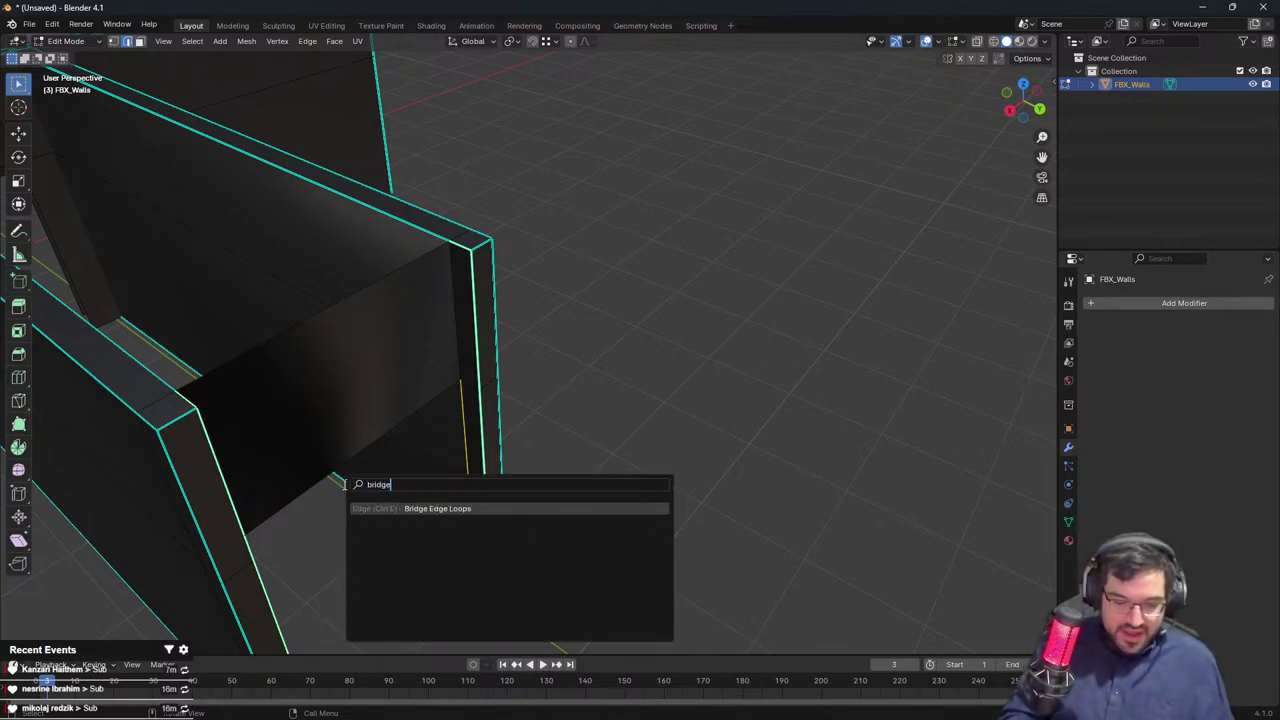
key("BackSpace")
key("BackSpace")
key("BackSpace")
type("d")
key("Return")
Apply Shade Smooth by Angle to the walls in Object Mode and inspect the new end wall in Edit Mode
key("Tab")
right_click(494, 325)
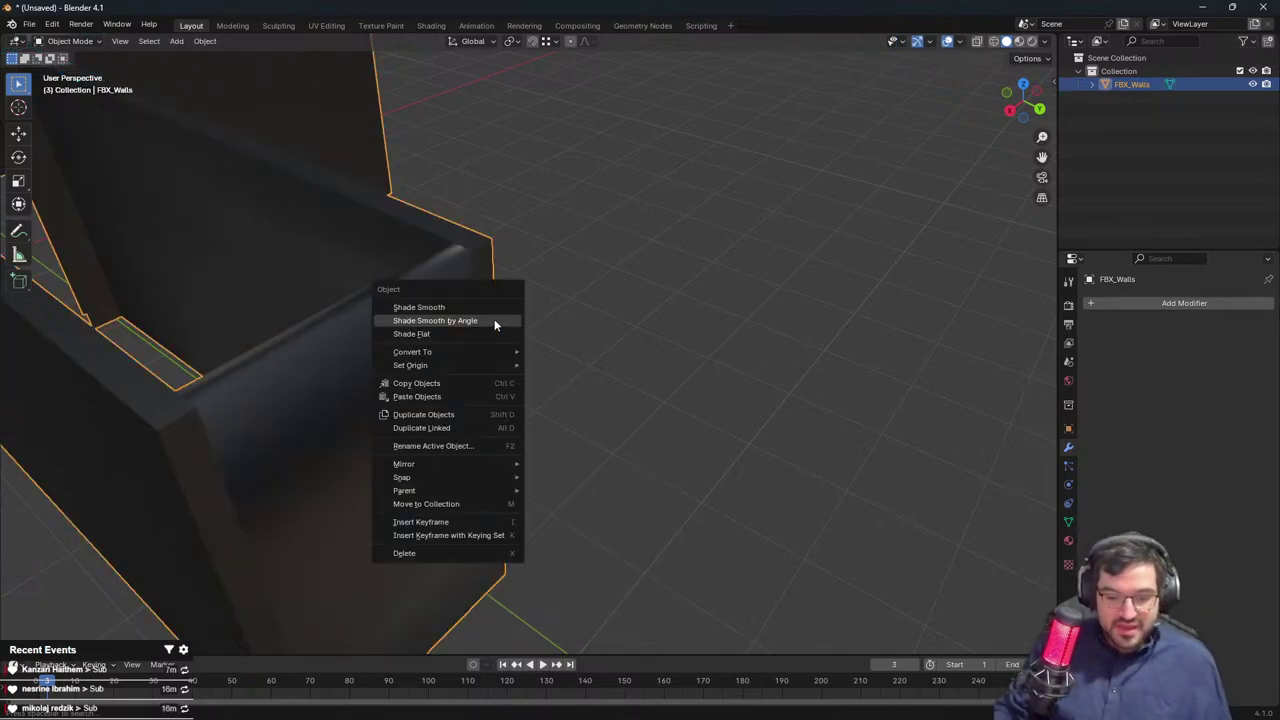
left_click(486, 322)
middle_click_drag(444, 305, 709, 320)
middle_click_drag(490, 307, 569, 311)
key("Tab")
middle_click_drag(478, 352, 616, 289, "shift")
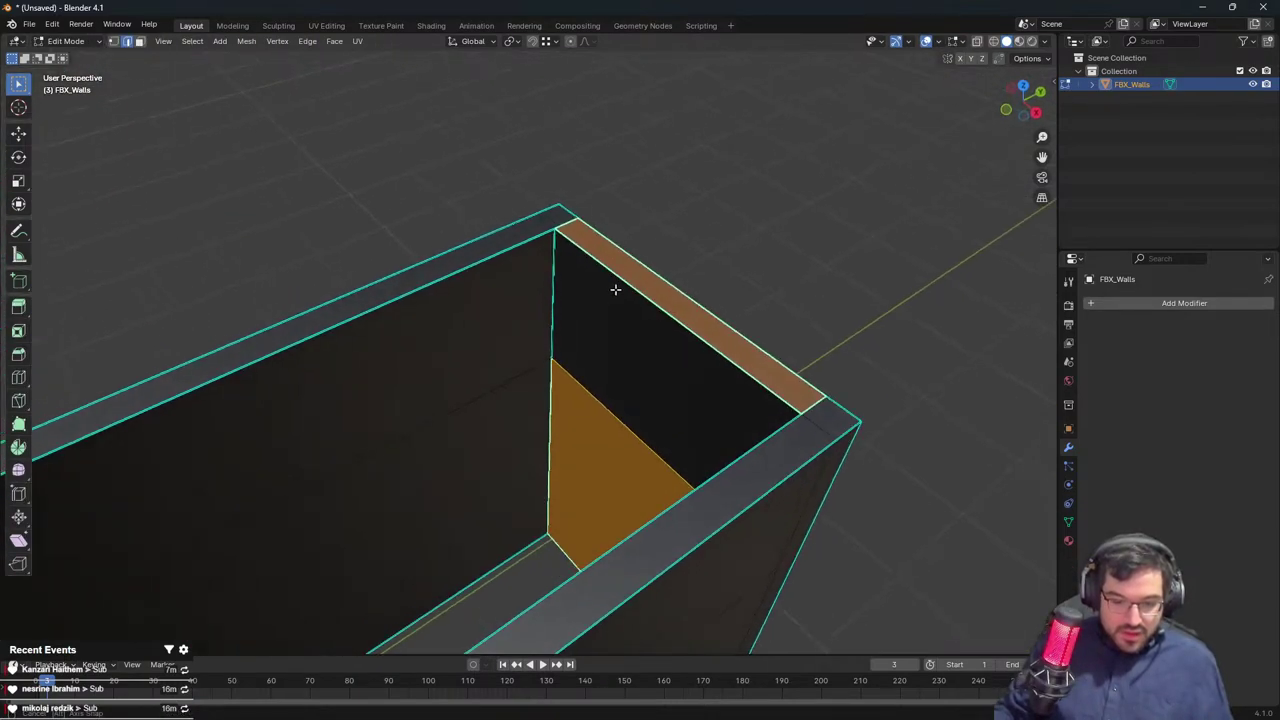
Reapply Shade Smooth by Angle to the walls and check the hallway from the room side in Edit Mode
key("Tab")
middle_click_drag(689, 260, 560, 323)
right_click(560, 323)
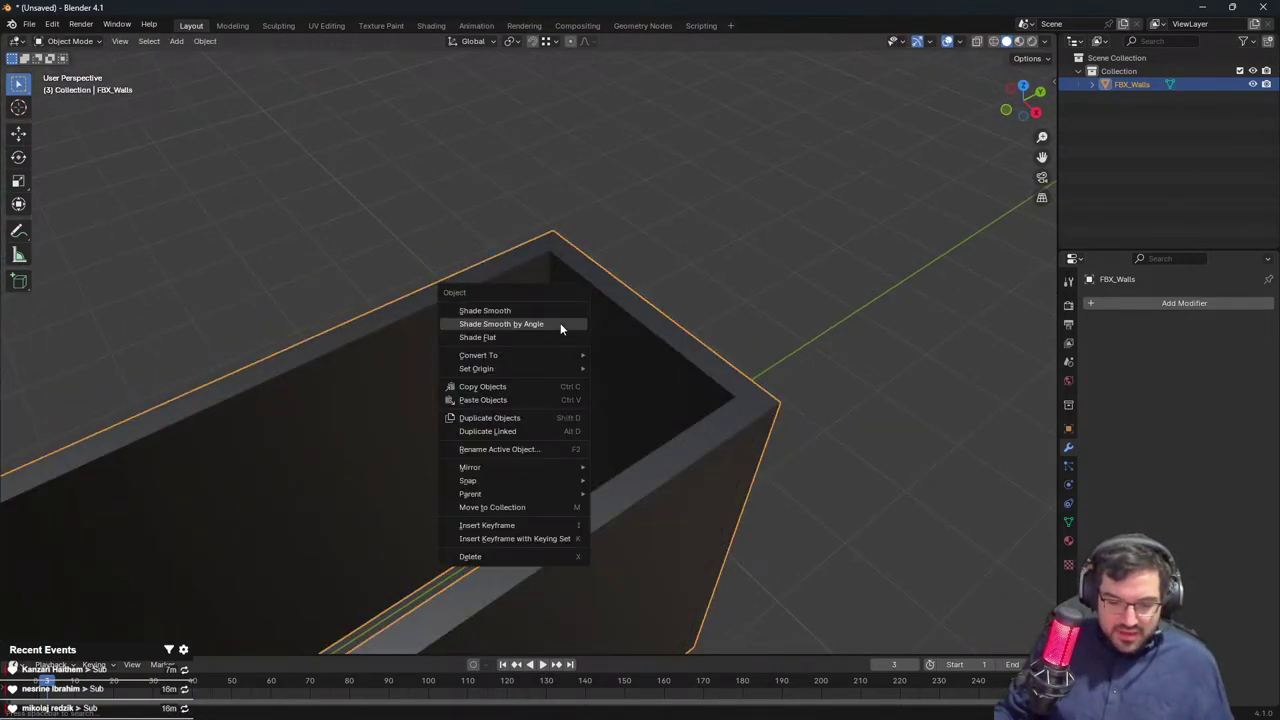
left_click(560, 323)
middle_click_drag(466, 309, 601, 282)
key("Tab")
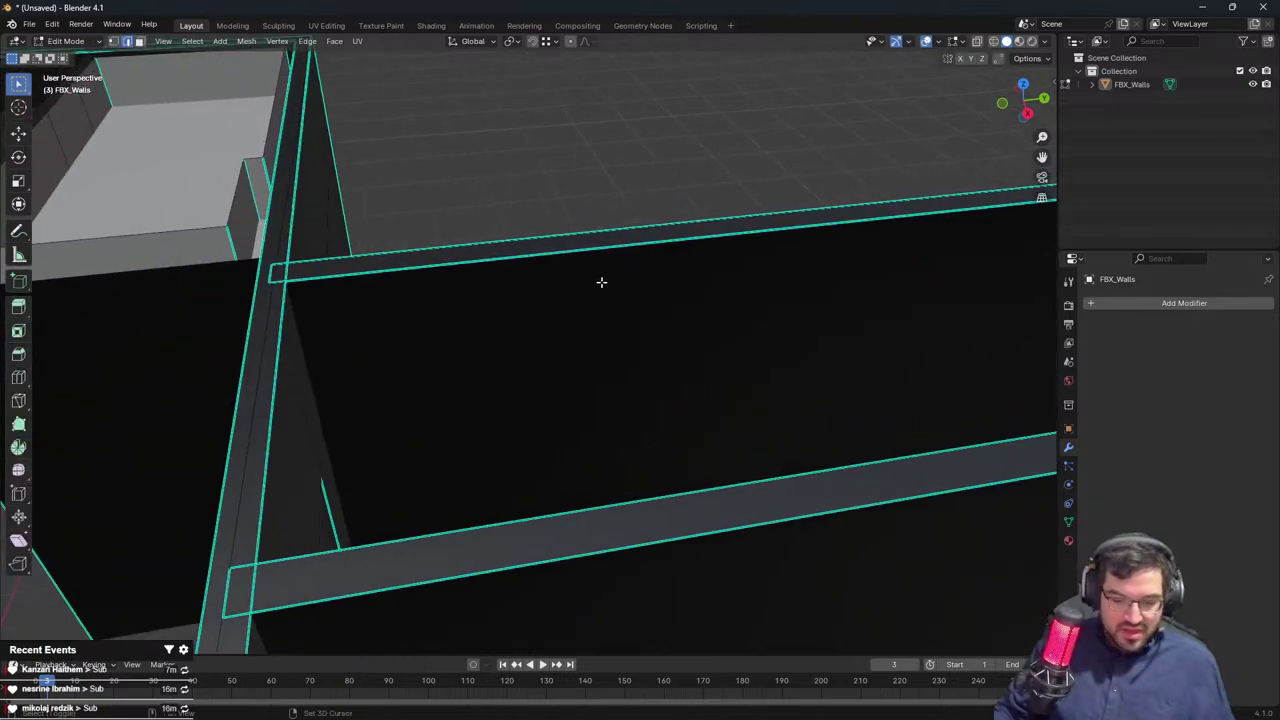
middle_click_drag(477, 311, 519, 287)
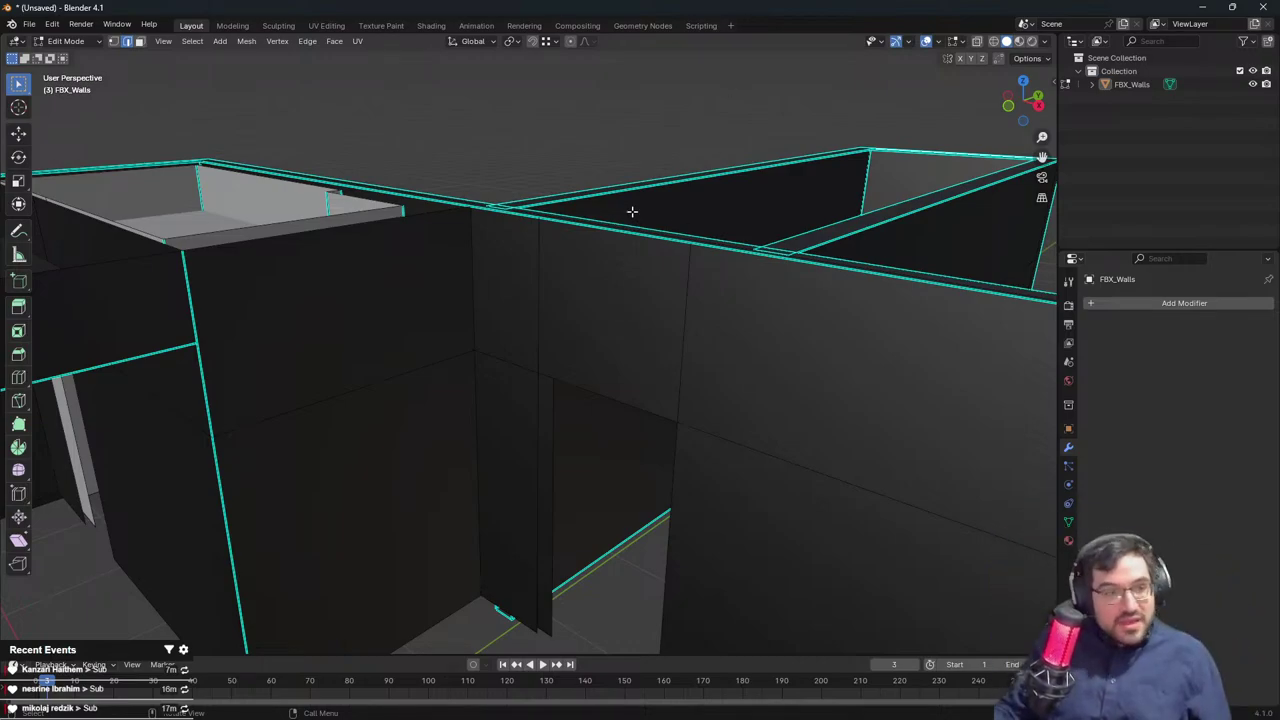
middle_click_drag(632, 211, 503, 317)
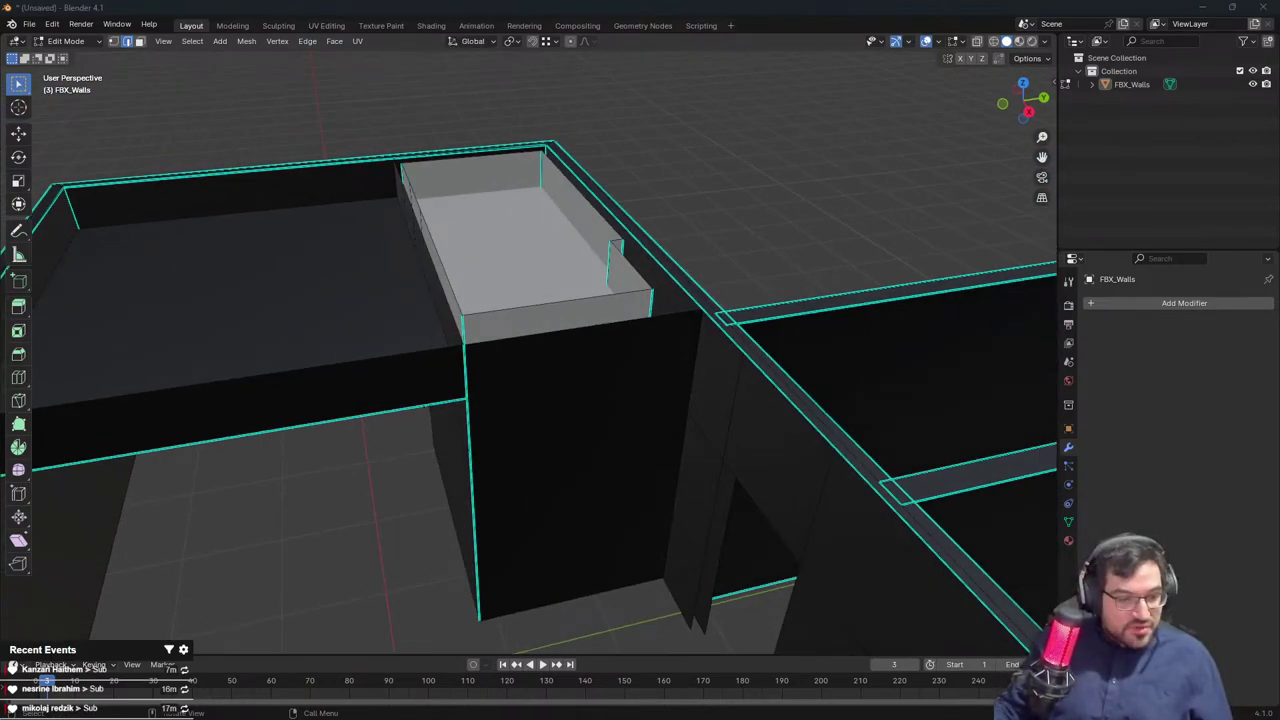
Switch to Unreal Engine and move through the apartment to examine the bathroom ceiling
key("alt+Tab")
right_click_drag(503, 317, 430, 270)
key("w")
right_click_drag(674, 200, 1000, 165)
left_click(674, 131)
key("s")
right_click_drag(700, 128, 700, 128)
key("w")
Try raising the bathroom ceiling plane and undo the moves
left_click_drag(468, 168, 478, 115)
right_click_drag(476, 130, 520, 110)
key("w")
key("Escape")
left_click(547, 154)
key("ctrl+z")
right_click_drag(547, 154, 597, 146)
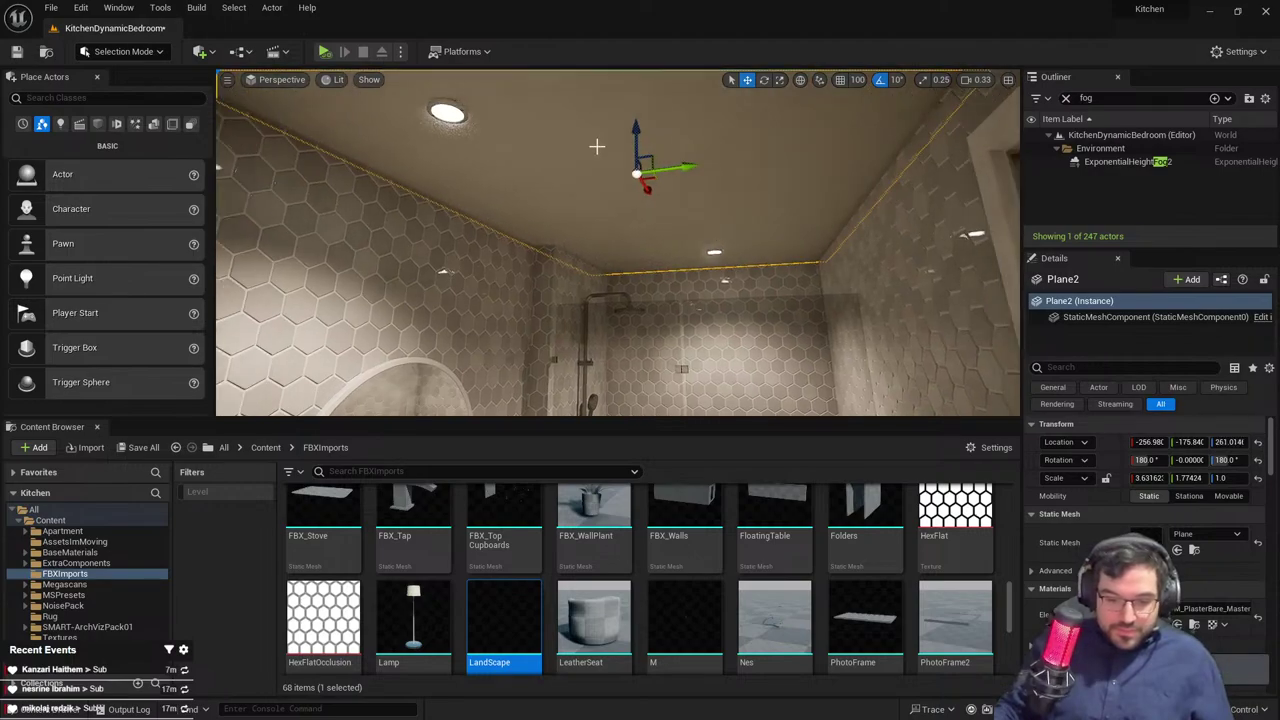
left_click_drag(636, 132, 636, 75)
right_click_drag(622, 213, 566, 298)
key("Escape")
key("F11")
key("s")
key("ctrl+z")
key("ctrl+z")
key("Escape")
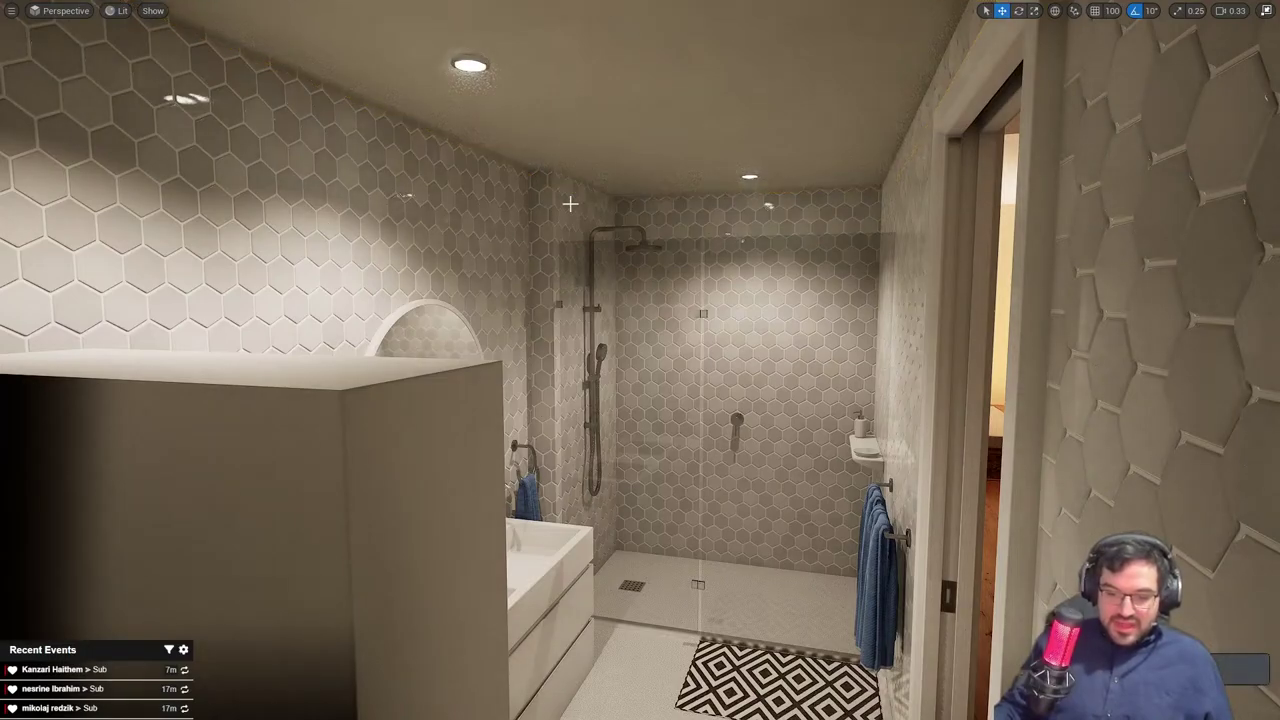
Examine the living-room door and the bathroom ceiling seen through its doorway in the full-size viewport
key("w")
right_click_drag(569, 203, 589, 323)
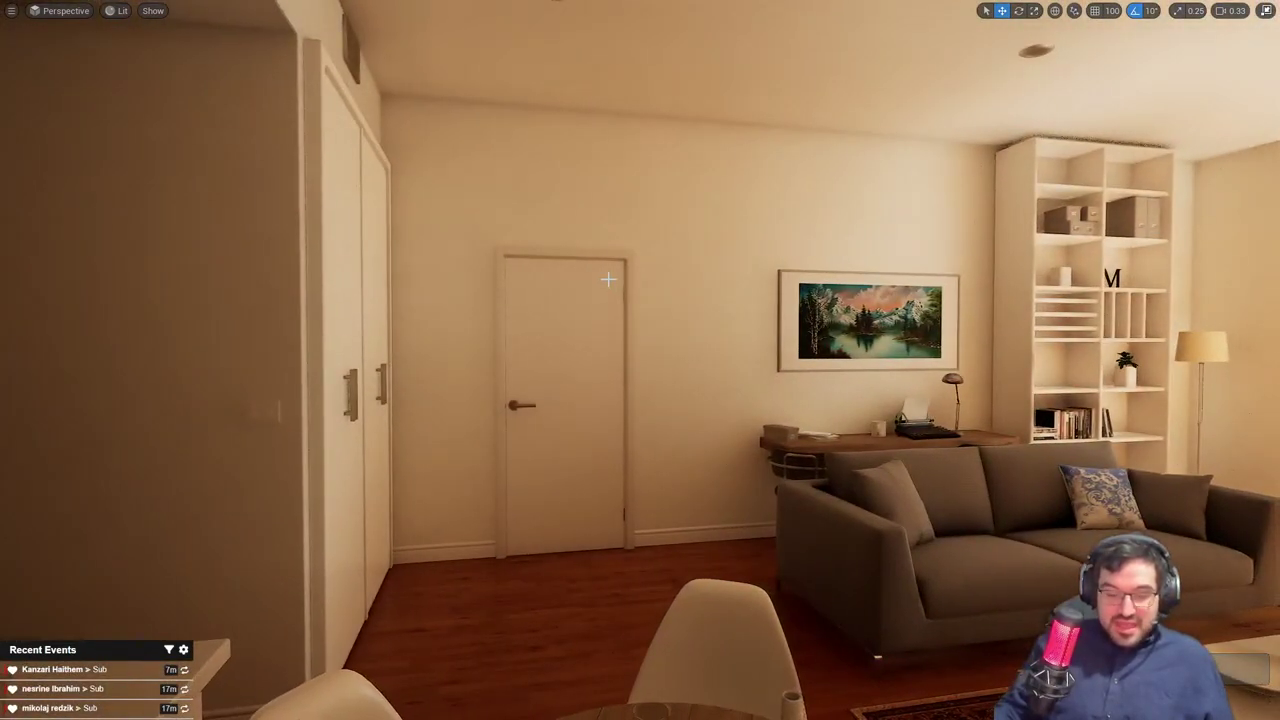
key("d")
right_click_drag(607, 280, 340, 170)
key("w")
left_click(572, 203)
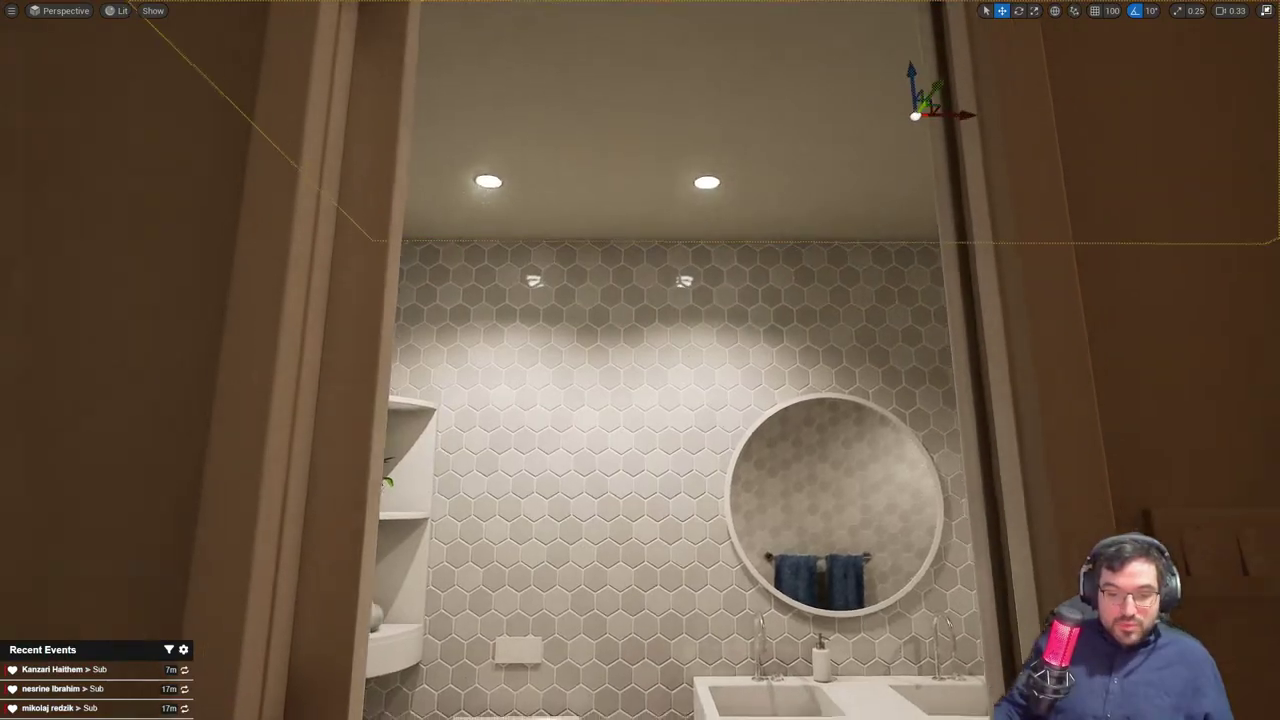
right_click_drag(572, 203, 580, 240)
scroll(572, 203, "up", 4)
key("s")
right_click_drag(494, 257, 461, 254)
left_click(494, 257)
key("w")
key("w")
key("s")
scroll(491, 257, "down", 6)
key("w")
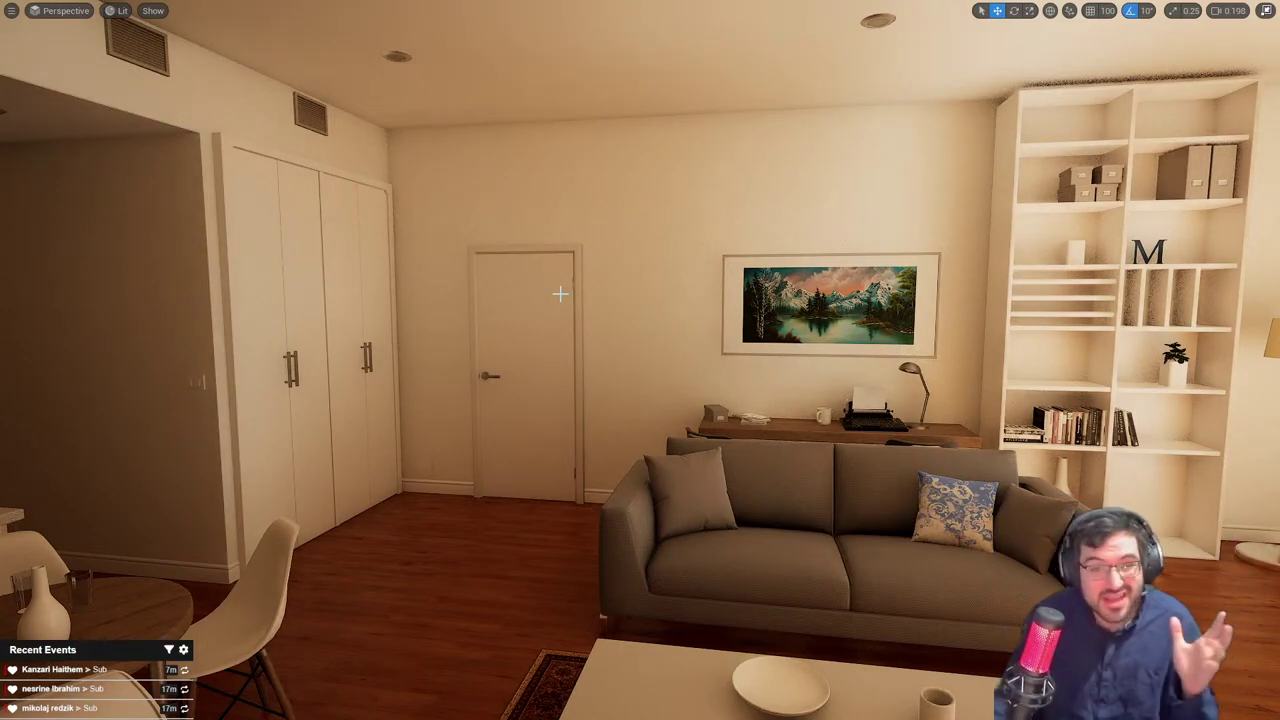
Examine the air vents above the kitchen opening and cupboards, and the surrounding living-room ceiling
right_click_drag(562, 257, 636, 150)
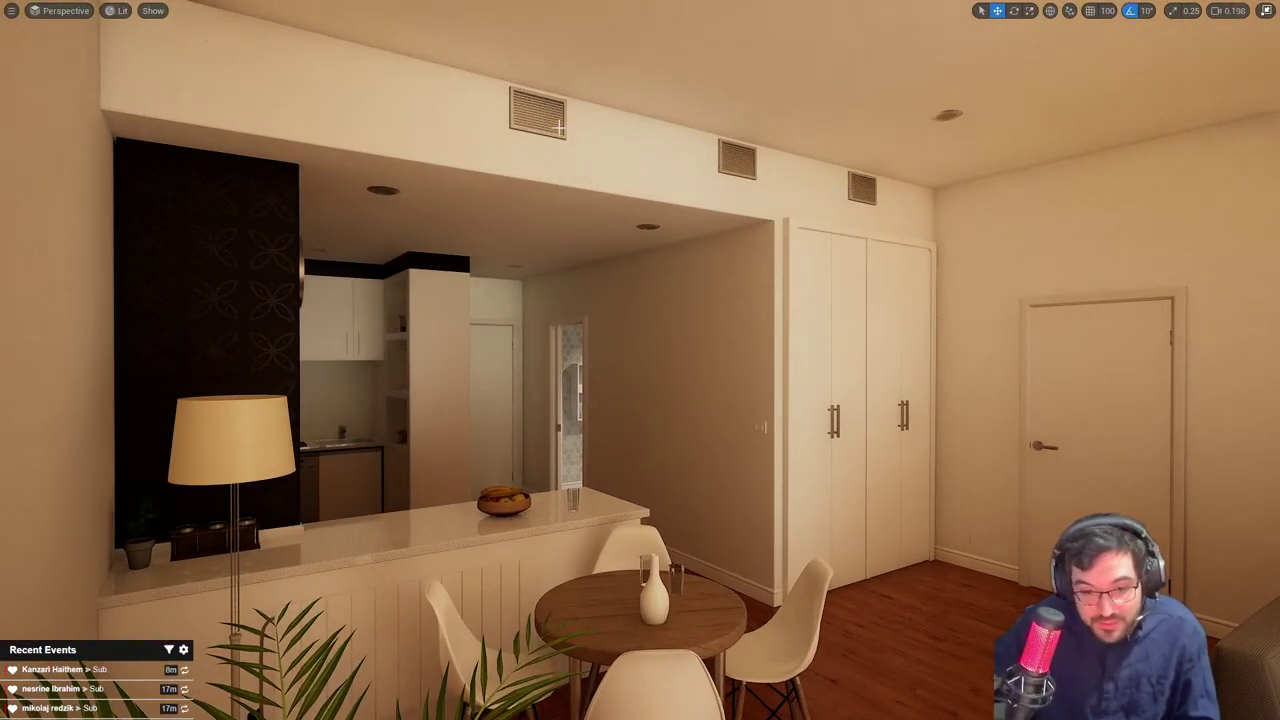
left_click(538, 112)
left_click(738, 158)
left_click(832, 182)
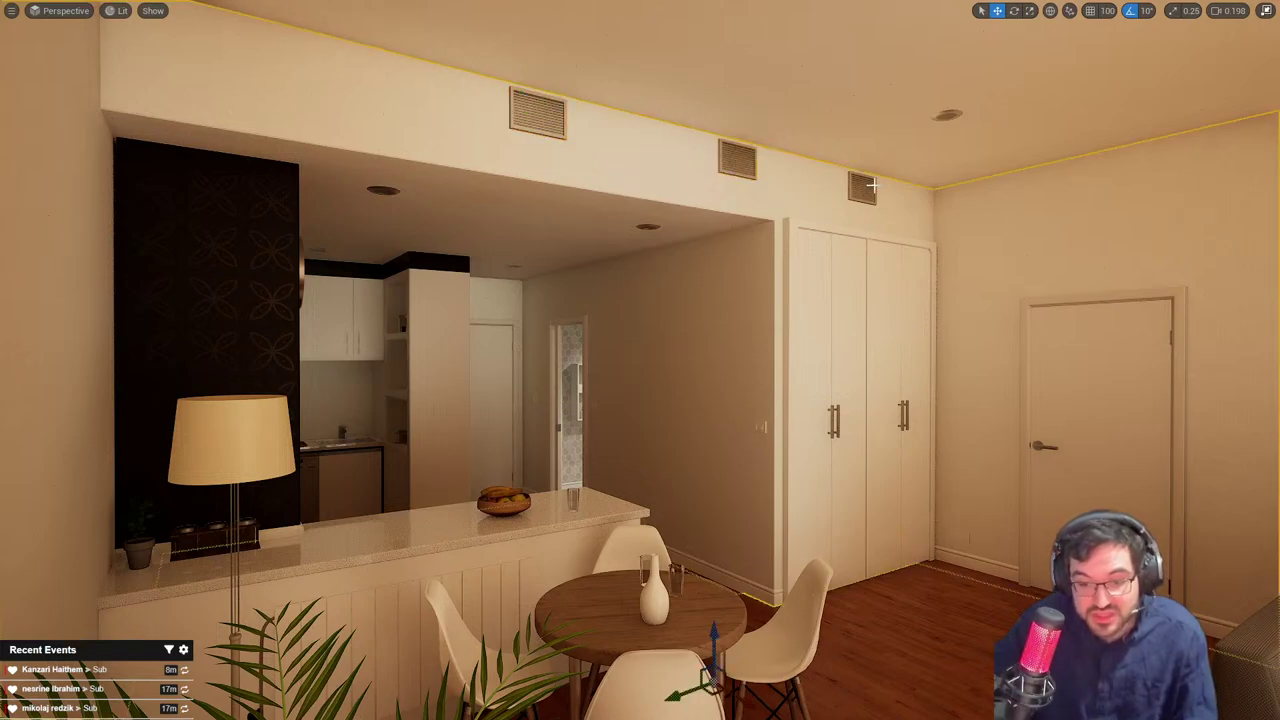
left_click(862, 188)
right_click_drag(892, 219, 1050, 298)
key("Escape")
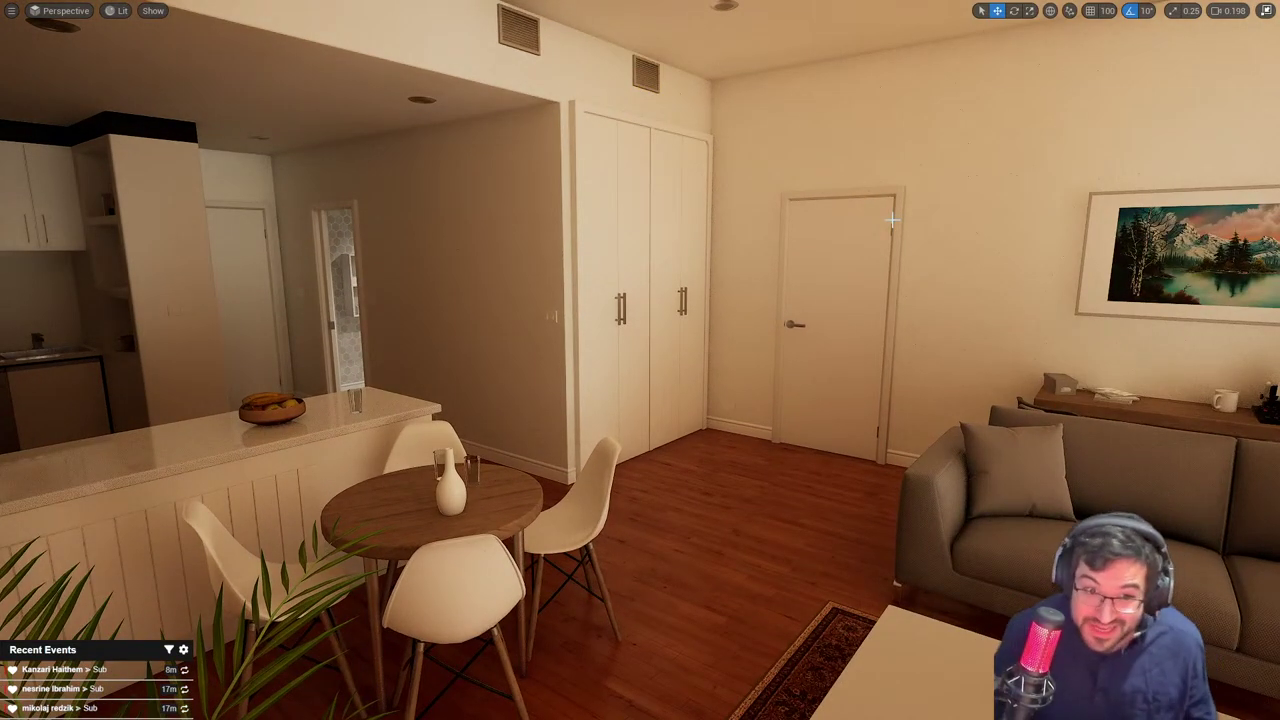
right_click_drag(860, 263, 837, 258)
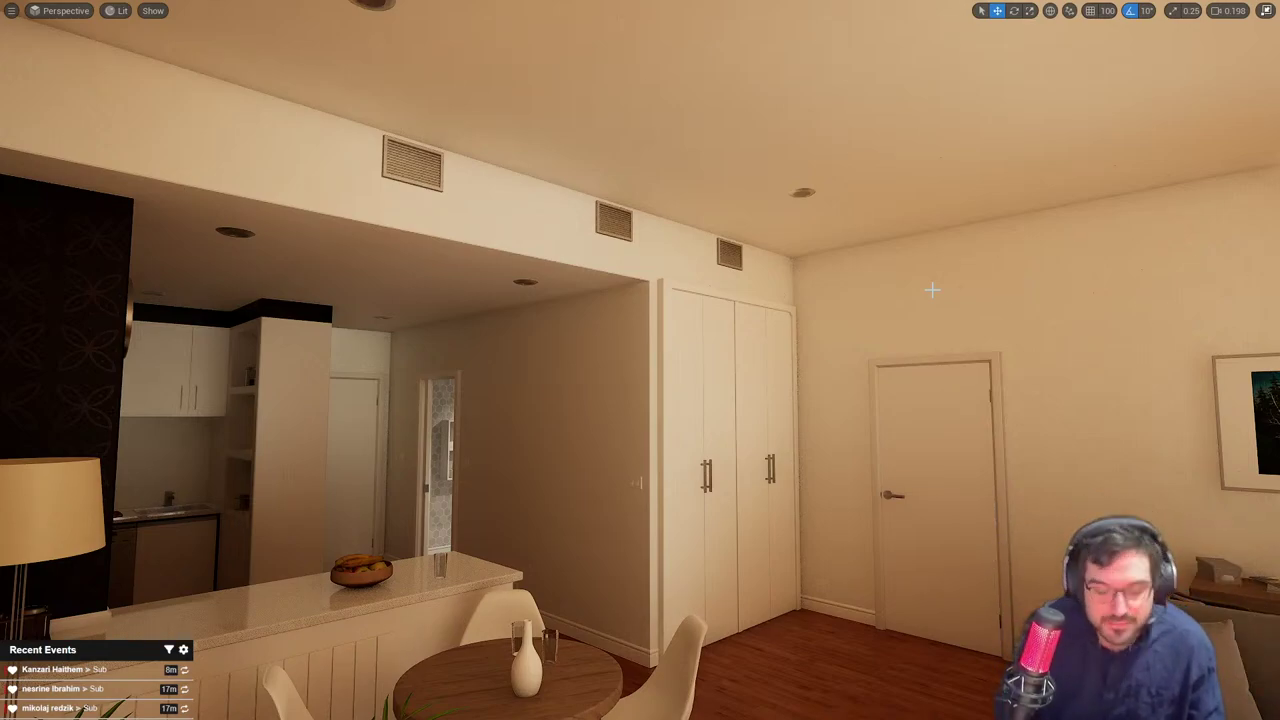
right_click_drag(932, 290, 990, 302)
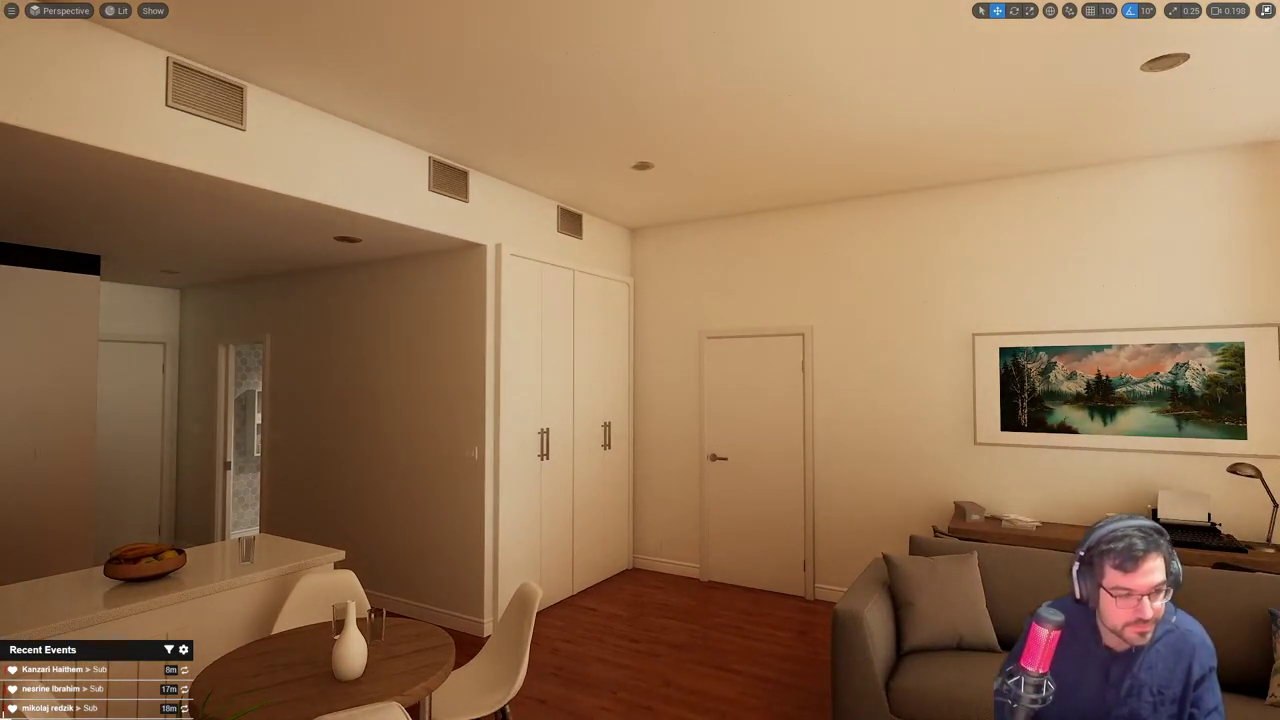
Inspect the bathroom's tiled walls, shelves and basins in the full-size viewport
key("F11")
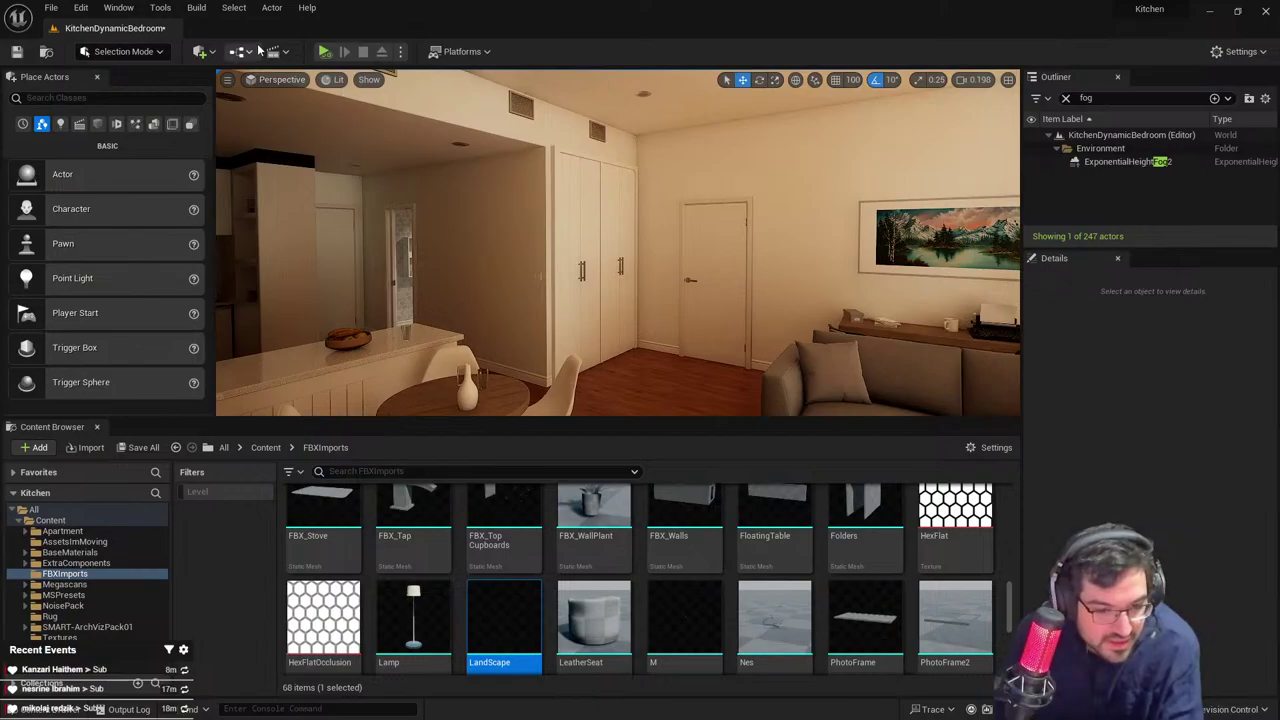
key("F11")
right_click_drag(380, 184, 485, 190)
key("w")
mouse_move(540, 243)
right_mouse_down()
mouse_move(640, 260)
mouse_move(556, 244)
right_mouse_up()
key("s")
scroll(605, 257, "down", 1)
key("w")
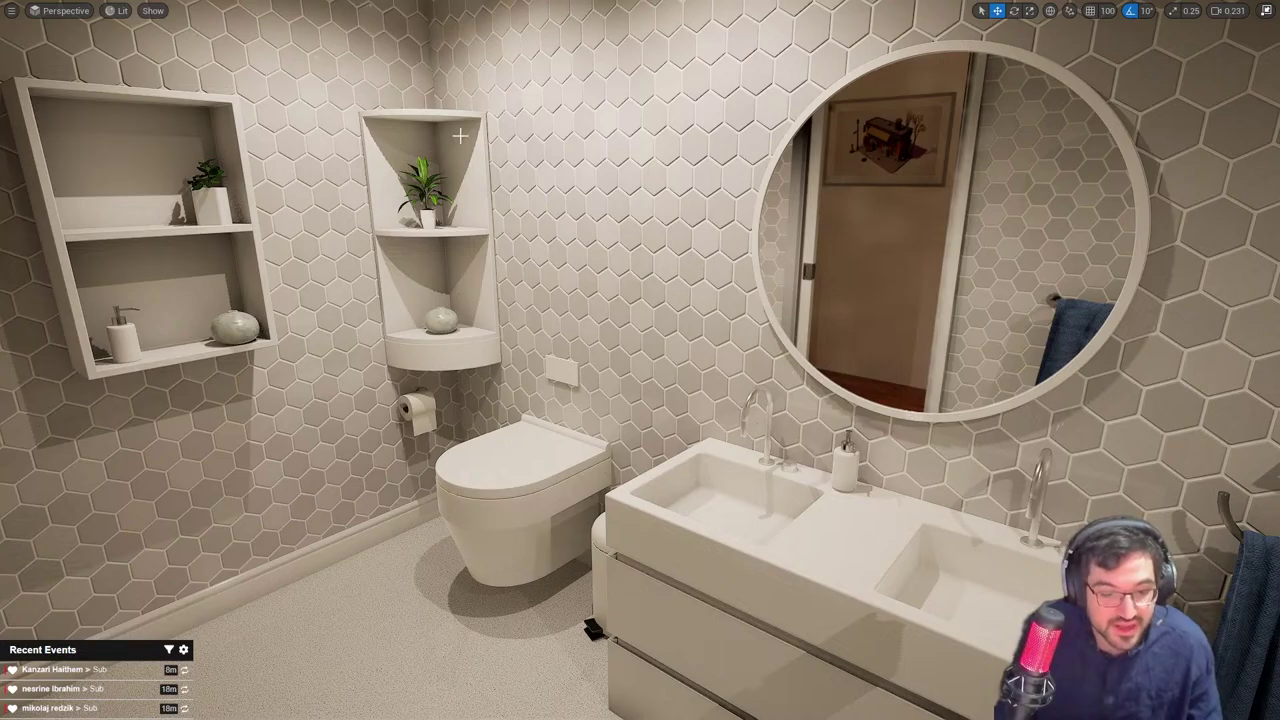
Try moving the corner shelf unit along the bathroom wall and undo the move
right_click_drag(556, 244, 480, 240)
left_click(680, 420)
right_click_drag(680, 420, 670, 415)
key("w")
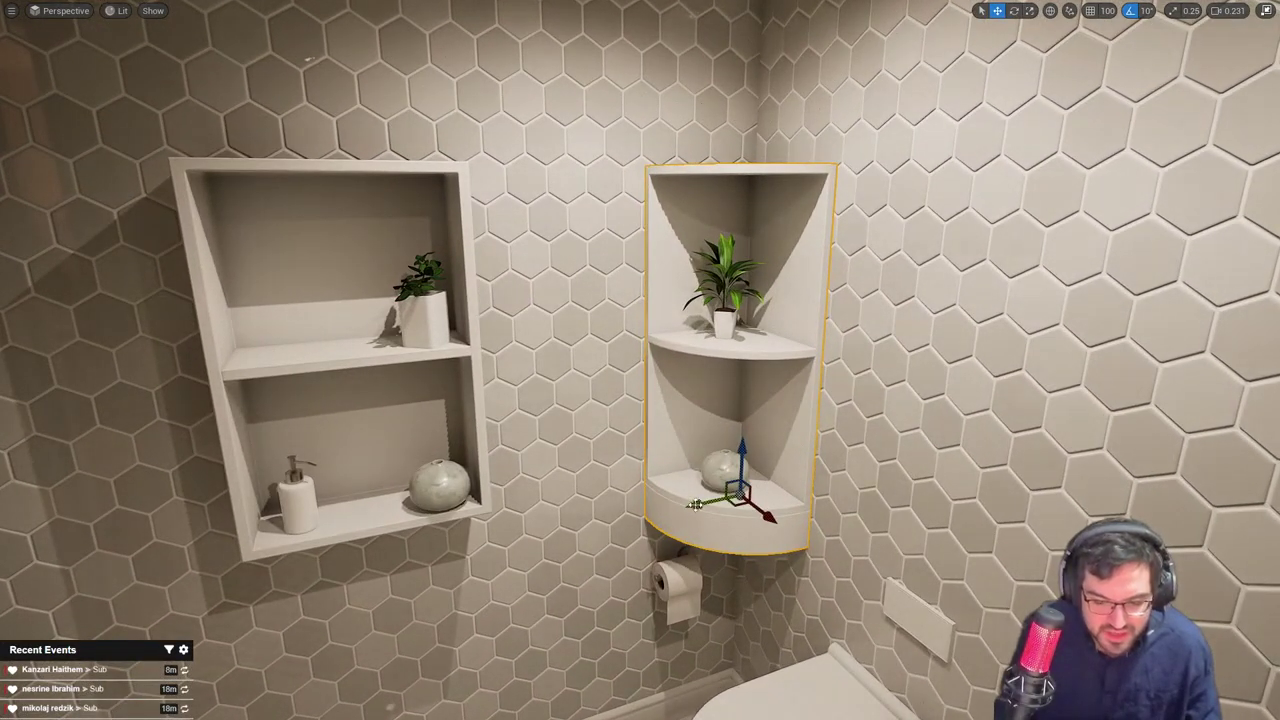
left_click_drag(690, 499, 489, 540)
key("ctrl+z")
key("ctrl+z")
Group the double-basin vanity with its round mirror, taps, soap dispenser and towel ring
right_click_drag(489, 540, 668, 588)
key("s")
scroll(594, 514, "down", 2)
left_click(620, 506)
right_click_drag(620, 506, 715, 555)
key("d")
left_click(462, 220, "ctrl")
left_click(471, 392, "ctrl")
left_click(367, 374, "ctrl")
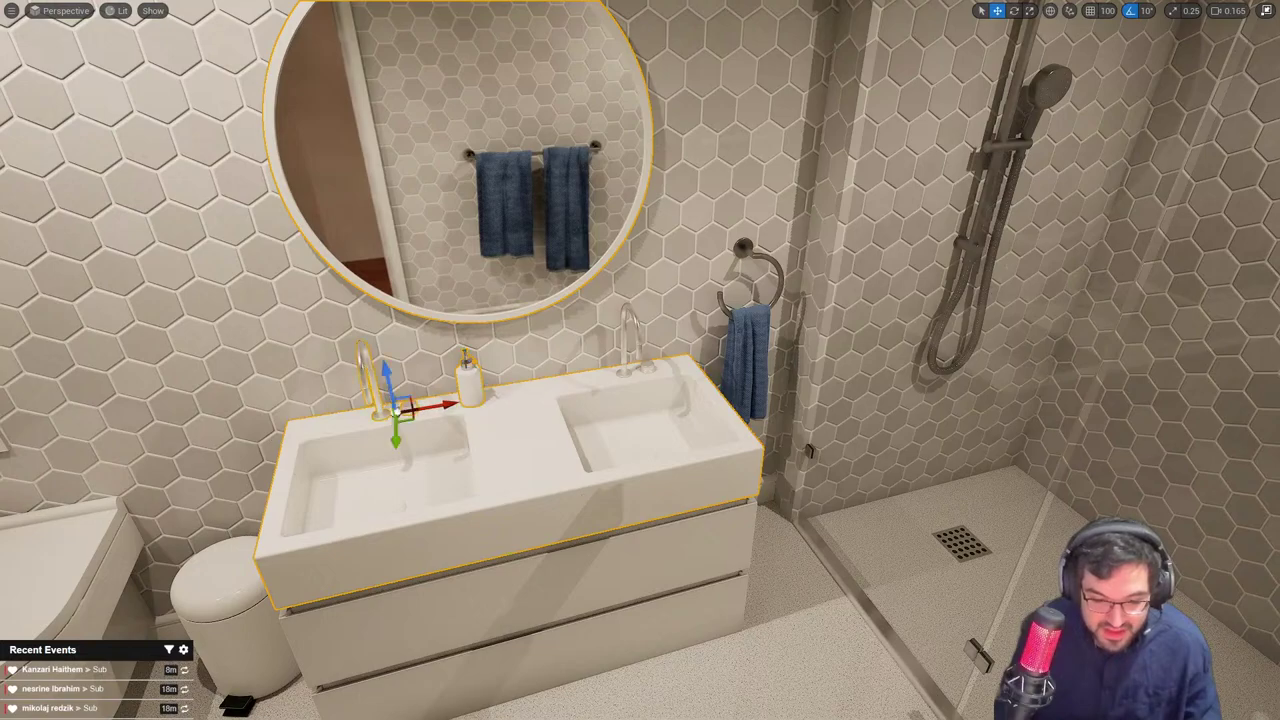
left_click(623, 318, "ctrl")
left_click(607, 565, "ctrl")
right_click_drag(607, 565, 520, 548)
left_click(843, 374, "ctrl")
left_click(841, 284, "ctrl")
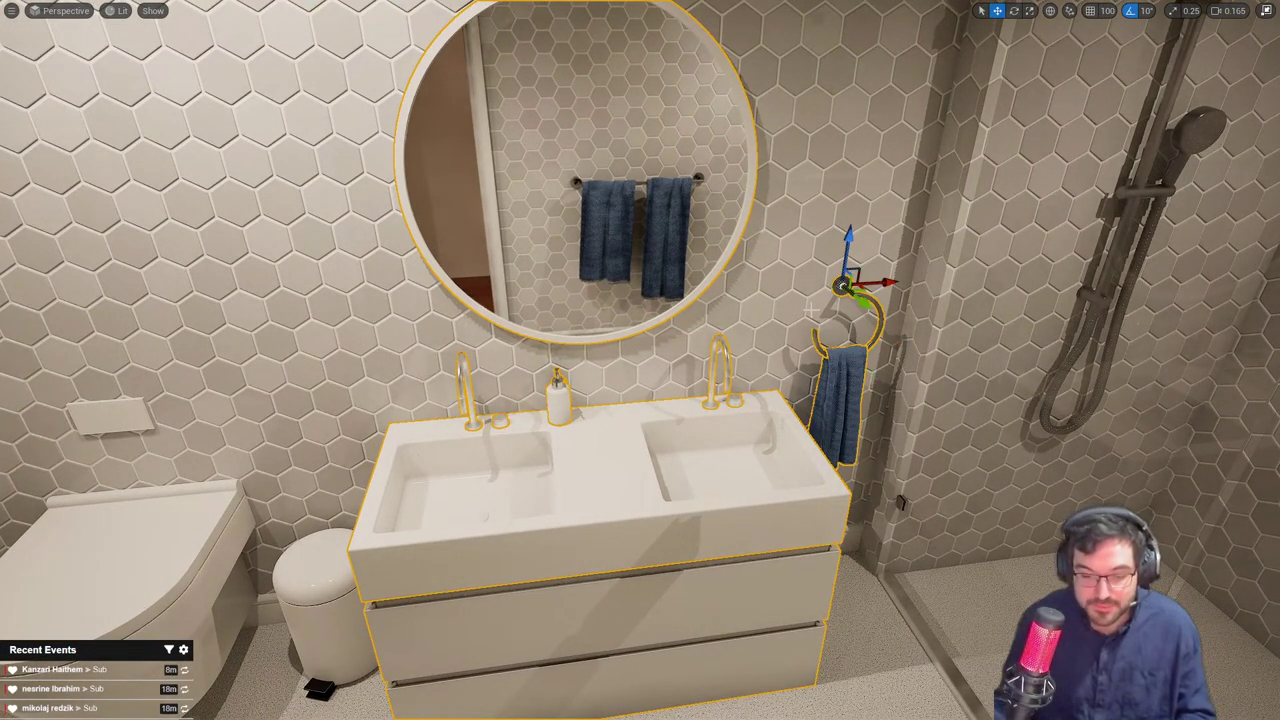
key("ctrl+g")
left_click_drag(695, 382, 356, 432)
key("f")
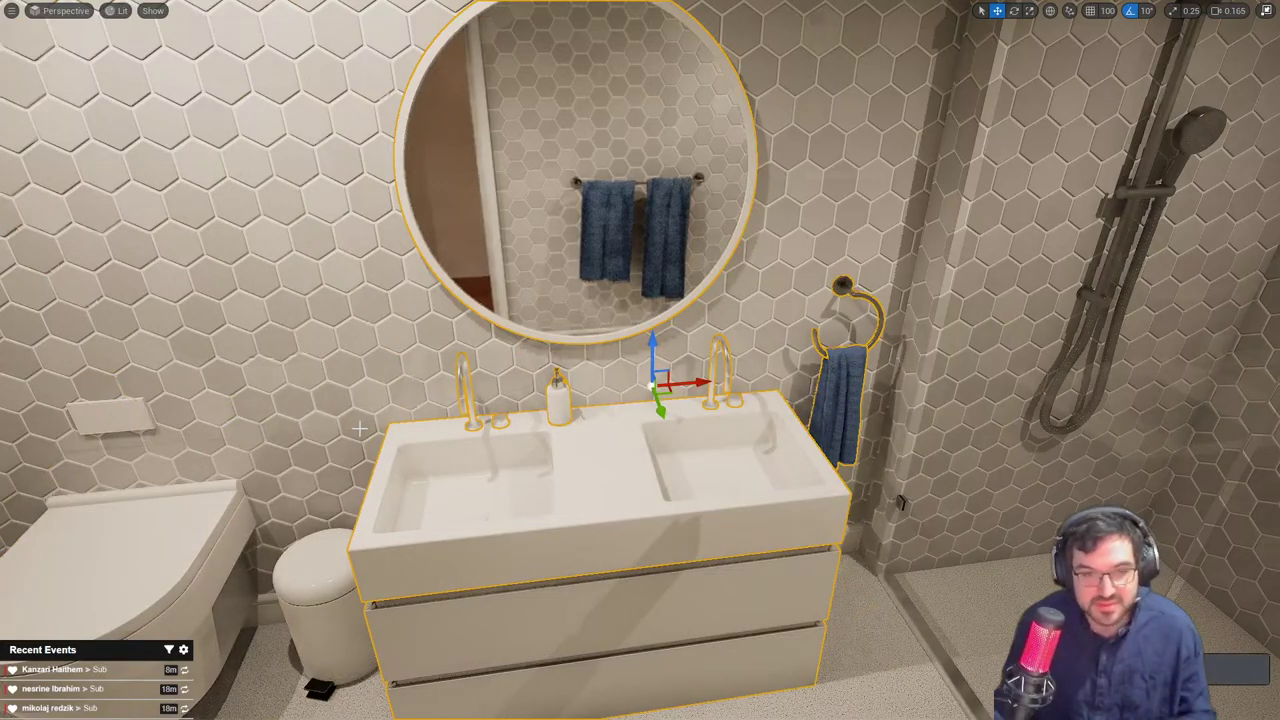
Group the toilet with its waste bin and wall-mounted flush plate
right_click_drag(344, 470, 318, 480)
right_click_drag(641, 429, 558, 427)
left_click(515, 535)
left_click(346, 525, "ctrl")
left_click(349, 393, "ctrl")
key("ctrl+g")
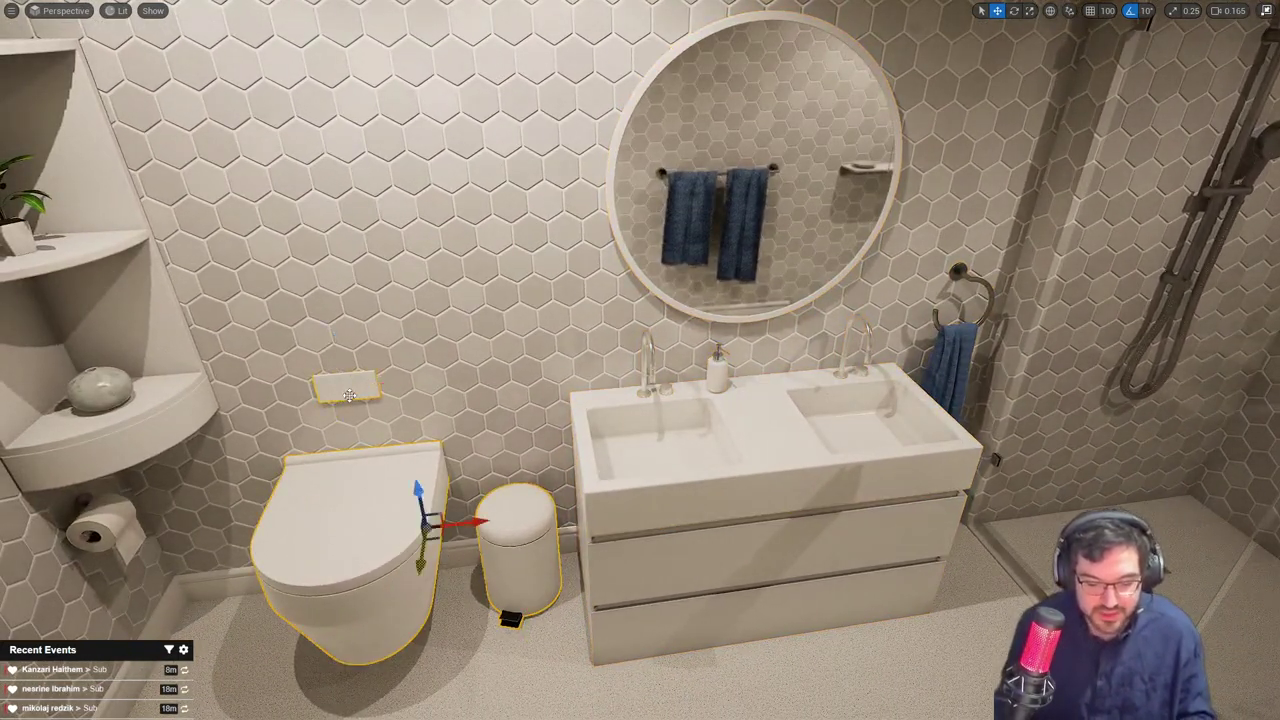
Swap the two groups along the wall so the toilet sits beside the shower and the vanity beside the corner shelves
left_click_drag(478, 521, 960, 463)
left_click(762, 450)
left_click_drag(852, 357, 534, 394)
key("Escape")
right_click_drag(640, 452, 750, 425)
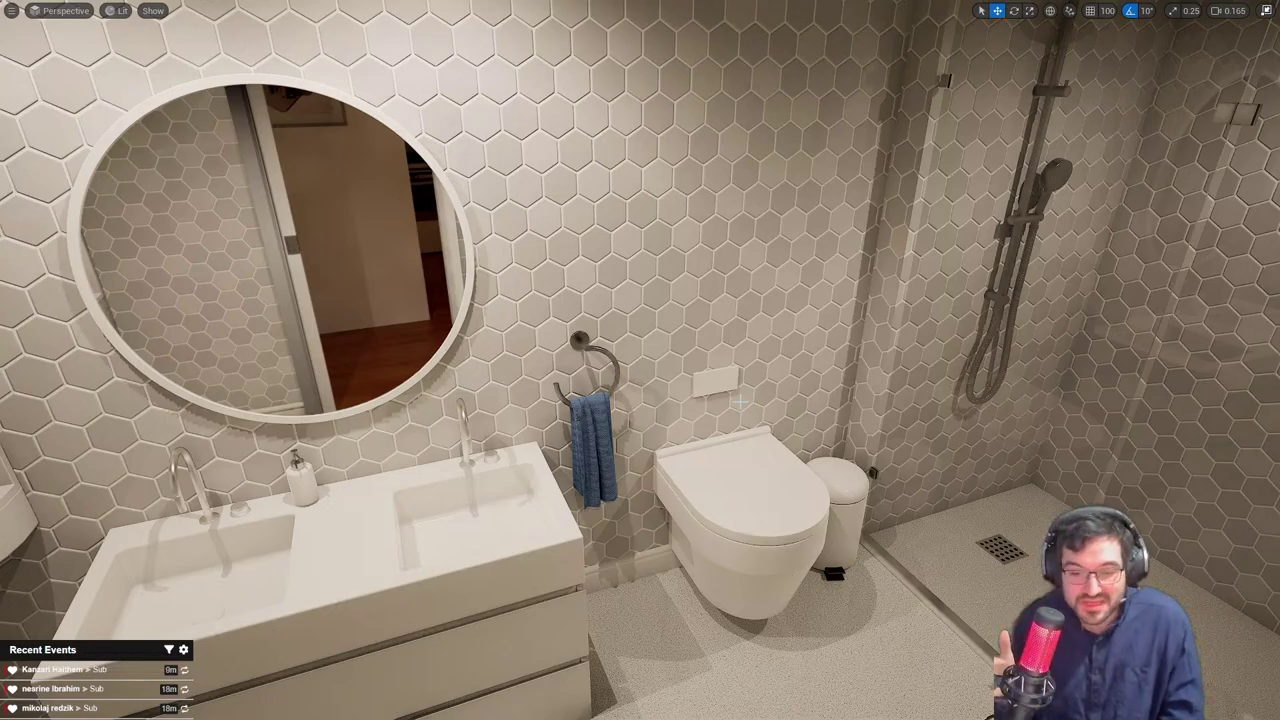
Try rotating the wall-mounted shelf unit and positioning it on the wall above the toilet
right_click_drag(741, 403, 548, 320)
left_click(541, 321)
left_click(610, 376)
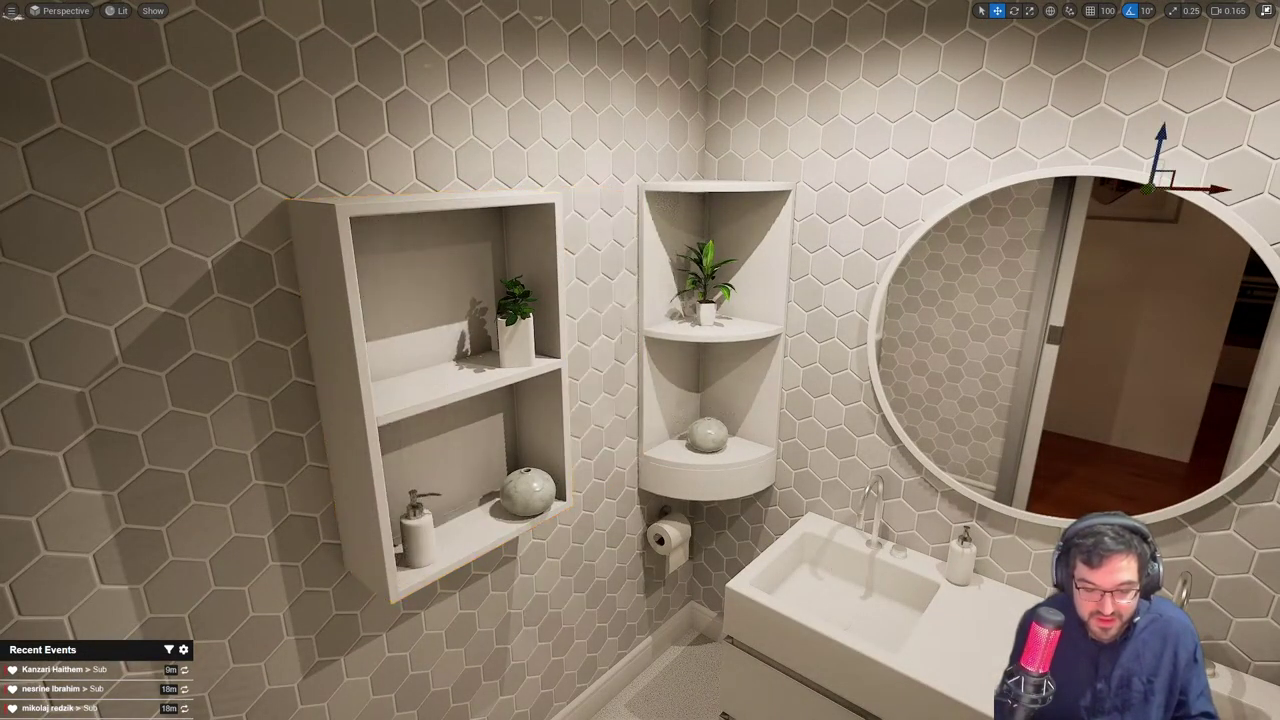
right_click_drag(686, 312, 830, 270)
left_click(228, 506)
right_click_drag(228, 506, 290, 641)
left_click_drag(30, 612, 1145, 458, "alt")
key("e")
right_click_drag(689, 454, 900, 470)
key("w")
left_click_drag(471, 468, 437, 431)
key("g")
right_click_drag(437, 431, 170, 455)
key("d")
key("g")
left_click_drag(587, 375, 604, 375)
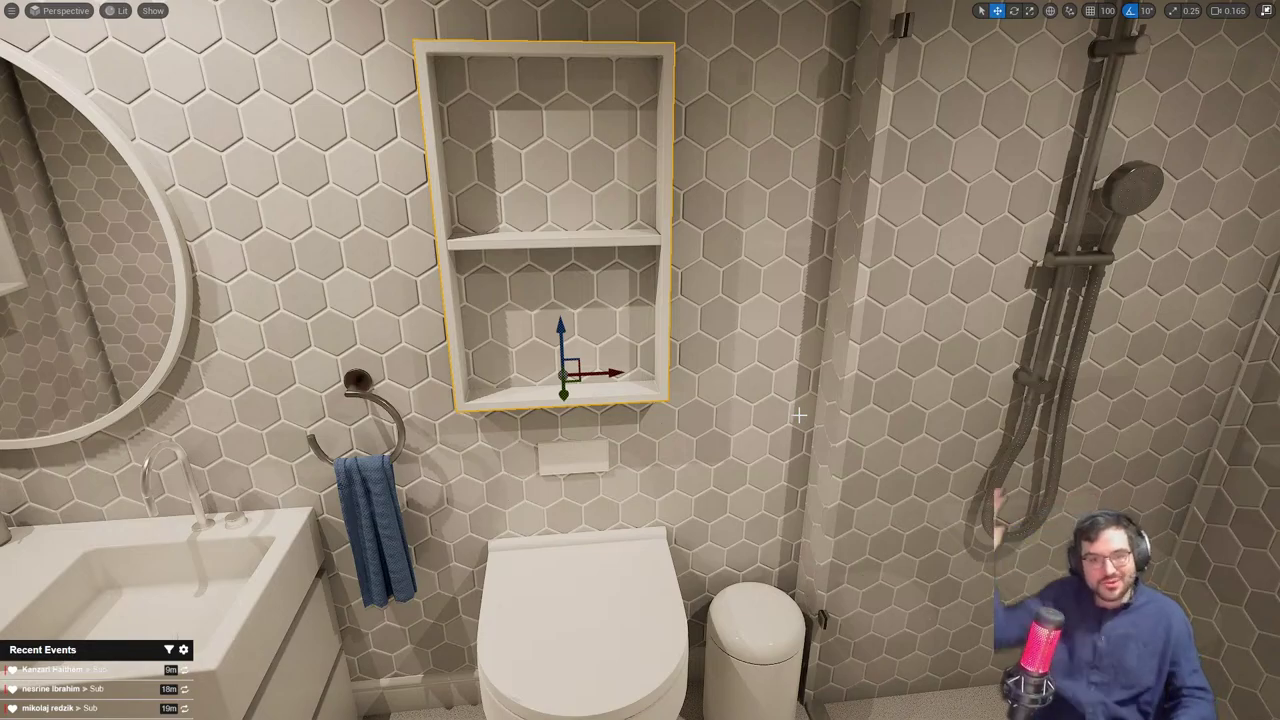
Undo the shelf placement and the vanity and toilet swap to restore the original bathroom layout
key("ctrl+z")
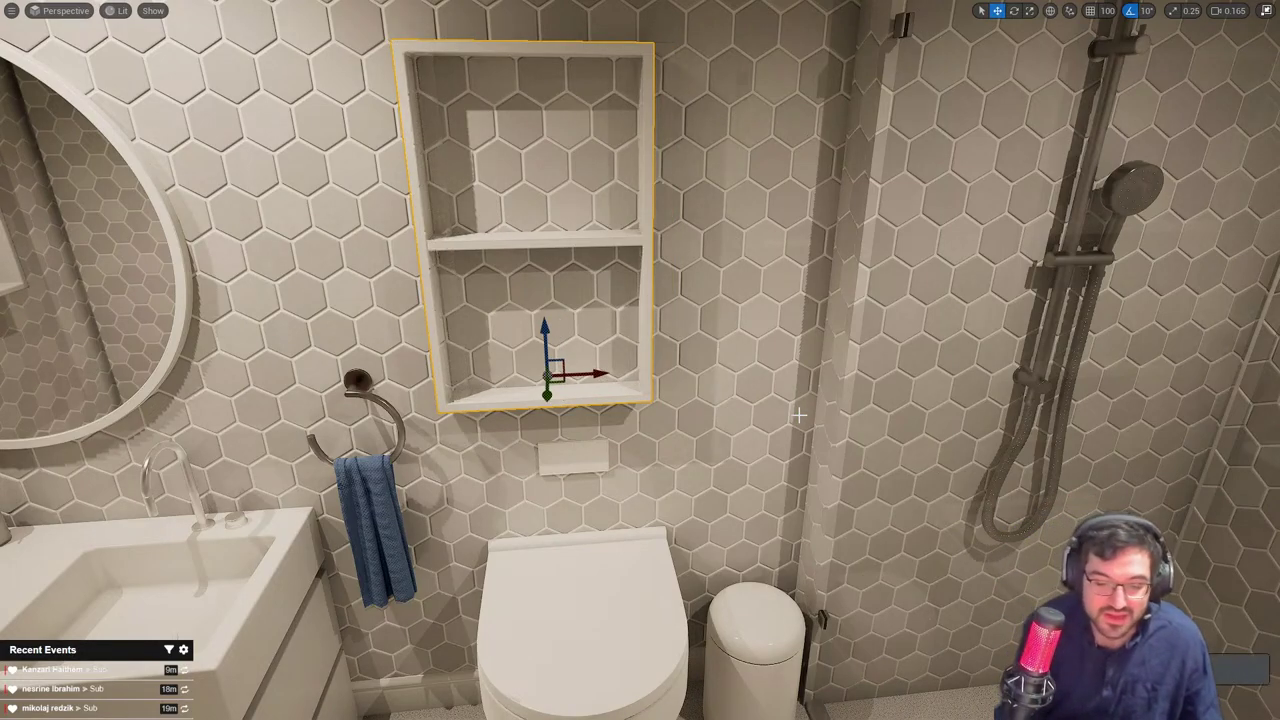
right_click_drag(800, 415, 645, 385)
key("ctrl+z")
key("ctrl+z")
key("ctrl+z")
key("ctrl+z")
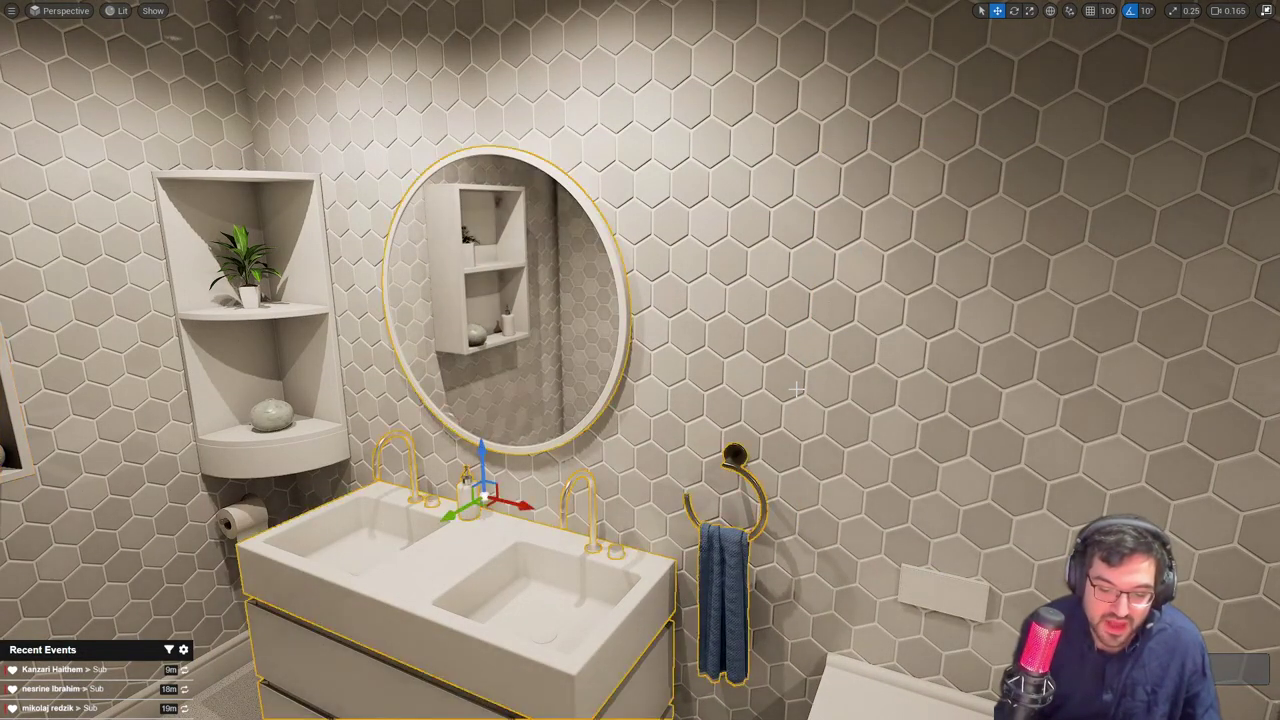
key("ctrl+z")
right_click_drag(796, 389, 890, 455)
key("ctrl+z")
key("ctrl+z")
key("ctrl+z")
Examine the doorway, shelves and towels reflected in the round bathroom mirror
right_click_drag(796, 389, 785, 285)
key("s")
key("w")
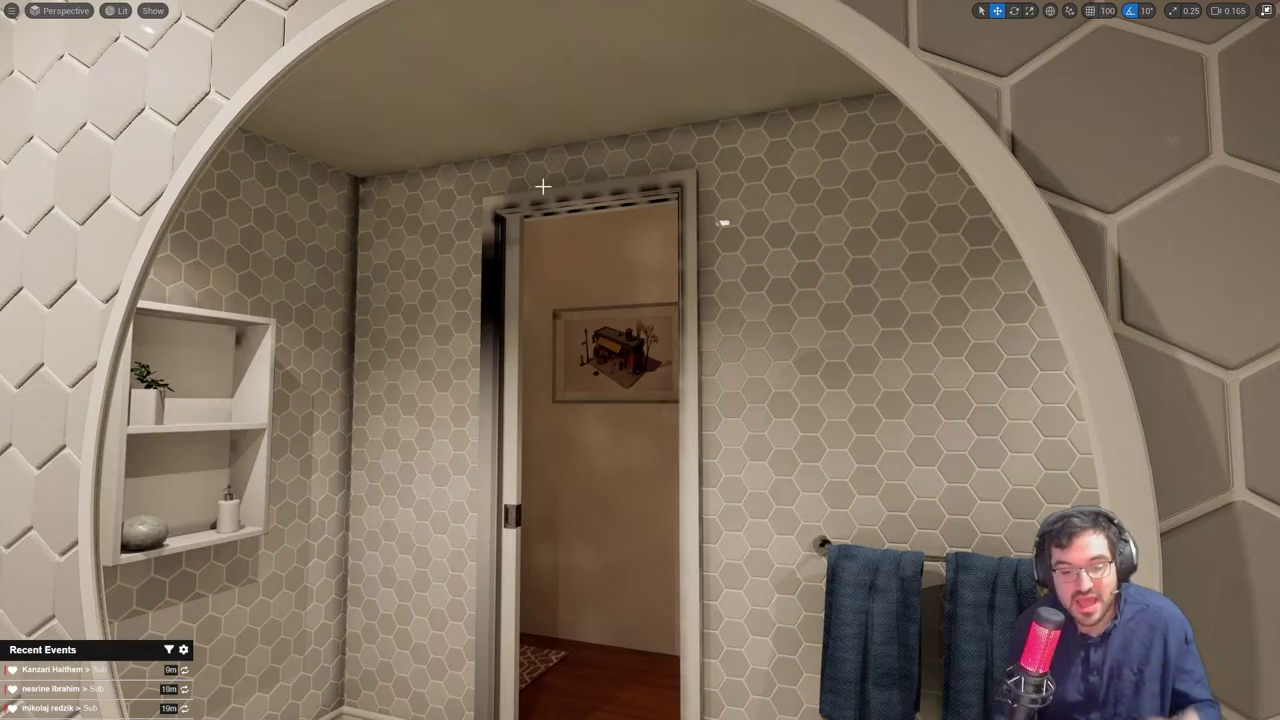
key("s")
right_click_drag(525, 279, 500, 215)
key("w")
right_click_drag(565, 280, 590, 364)
key("w")
key("s")
right_click_drag(478, 360, 422, 357)
key("w")
key("d")
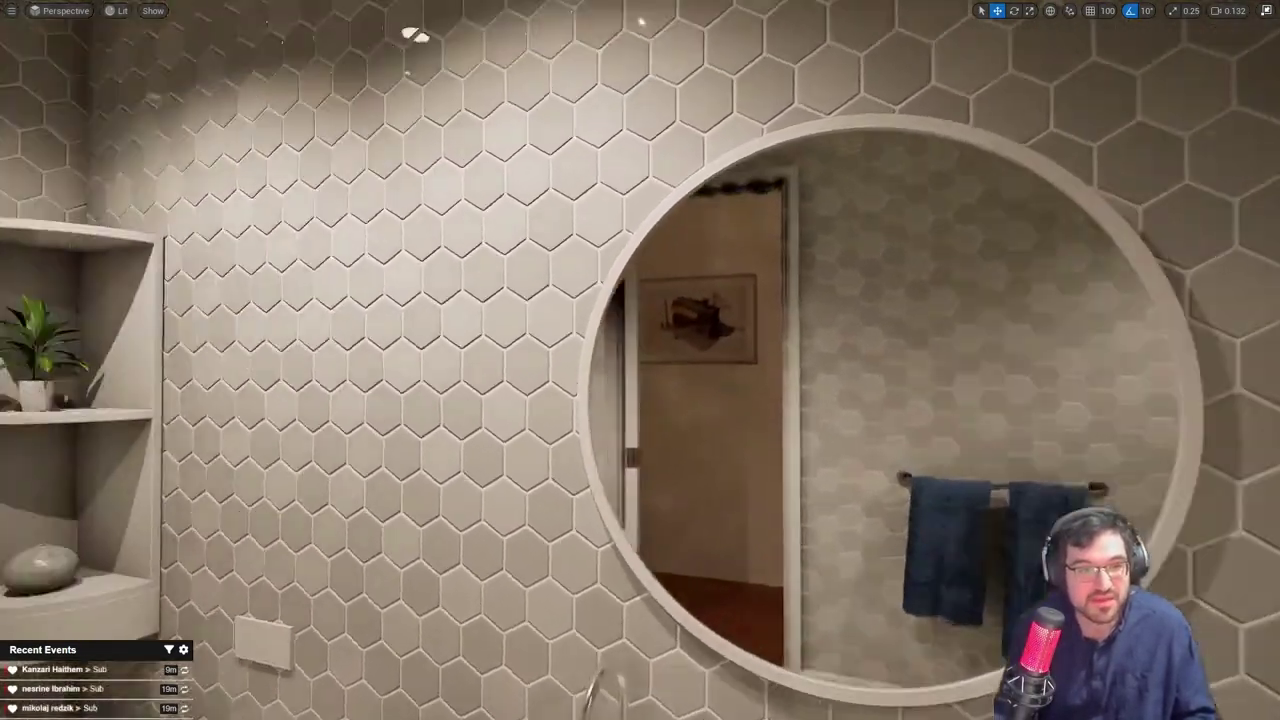
Try shifting the vanity group along the wall into line with the doorway, and undo the move
right_click_drag(600, 406, 592, 380)
left_click(876, 397)
mouse_move(876, 397)
right_mouse_down()
mouse_move(882, 424)
mouse_move(876, 397)
right_mouse_up()
scroll(876, 397, "up", 1)
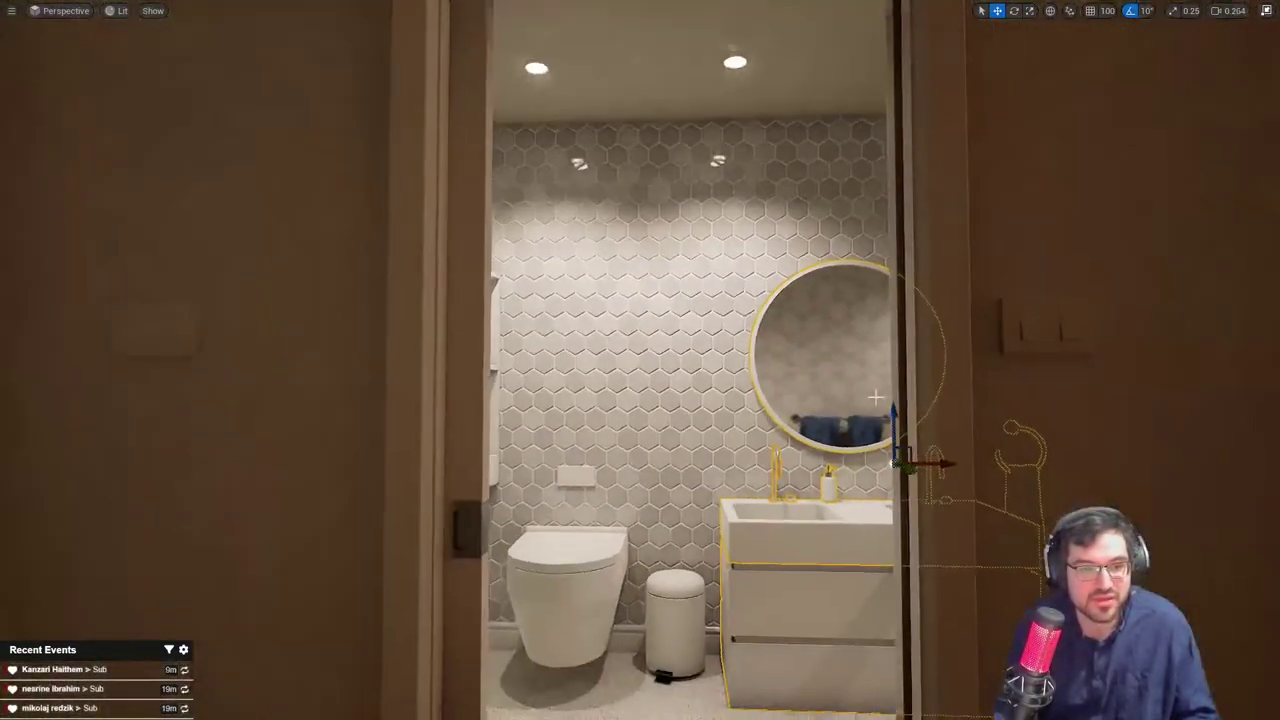
left_click_drag(930, 463, 757, 477)
right_click_drag(757, 477, 742, 470)
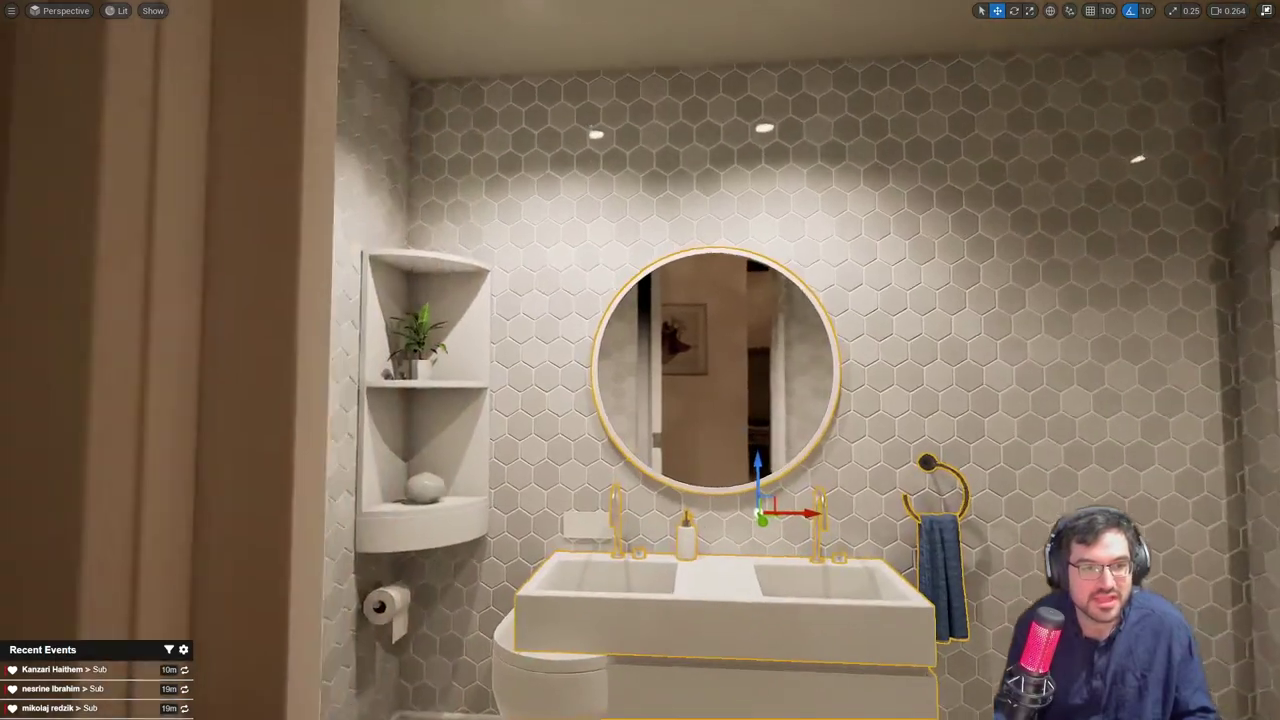
right_click_drag(644, 328, 909, 400)
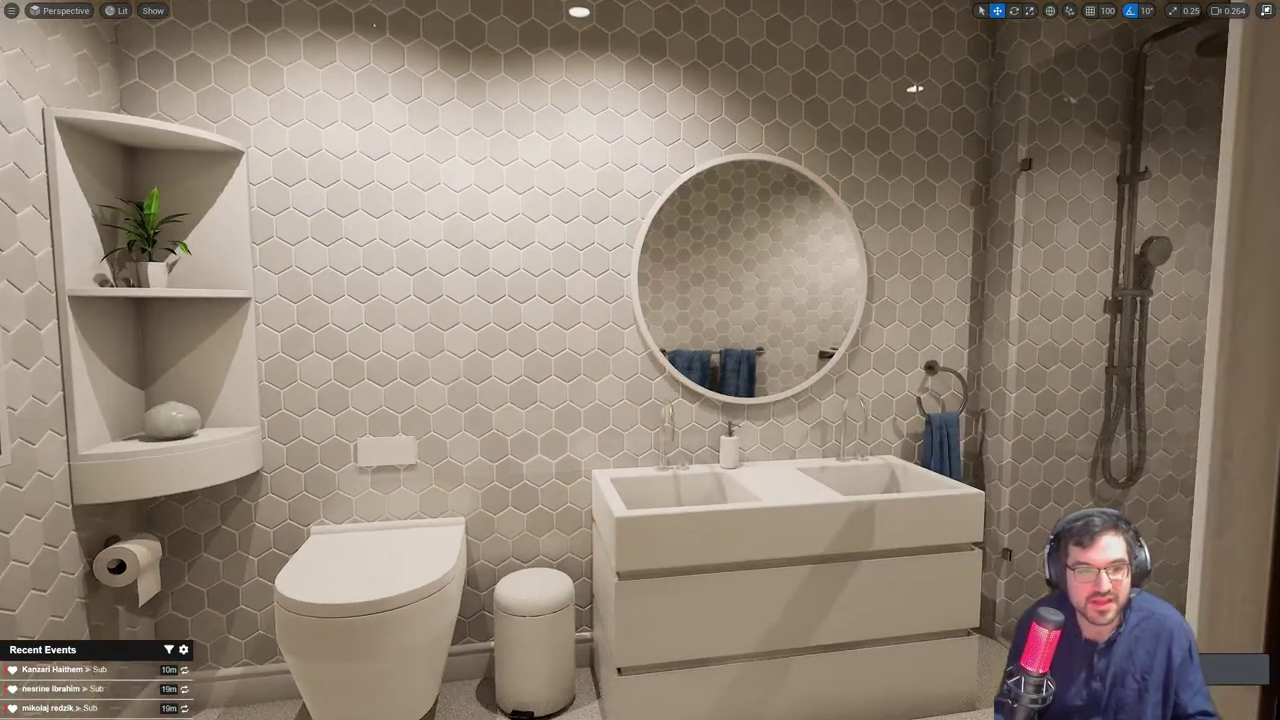
Inspect the vanity wall, glass shower enclosure, towels and patterned floor mat in the full-size viewport
right_click_drag(847, 330, 847, 330)
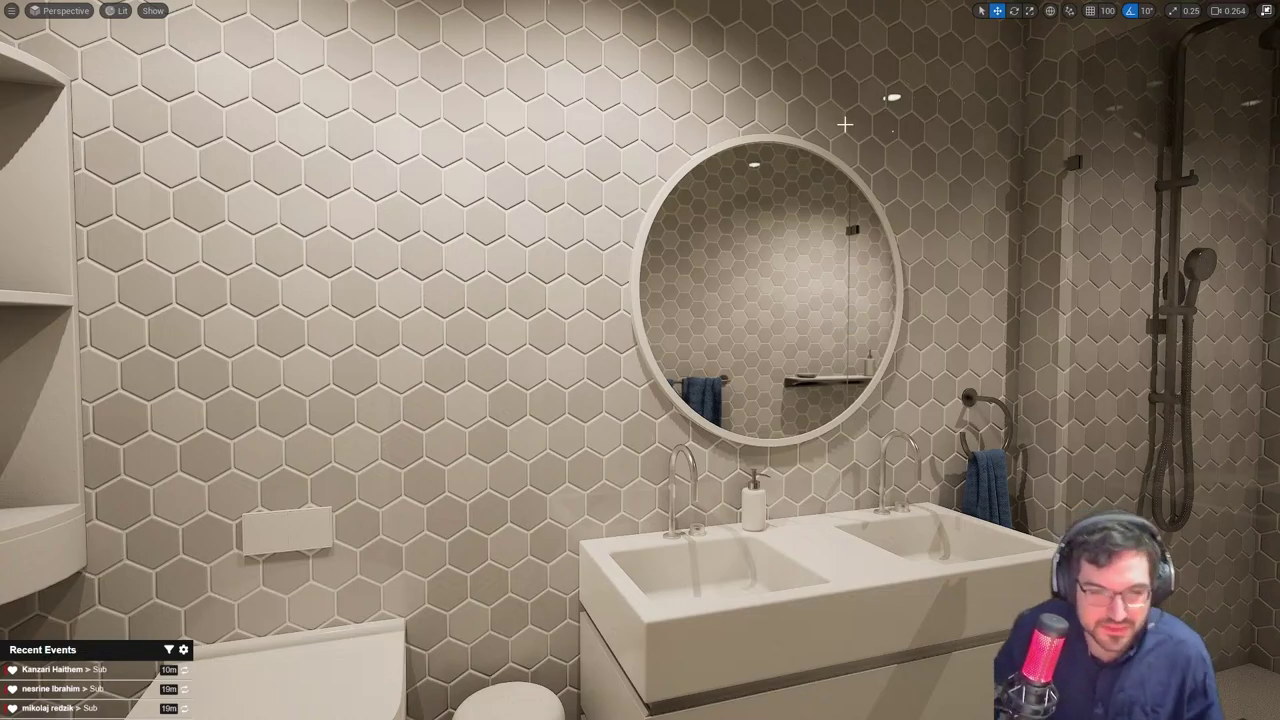
right_click_drag(843, 120, 1048, 119)
key("s")
scroll(1048, 128, "down", 3)
key("s")
key("q")
right_click_drag(691, 354, 691, 346)
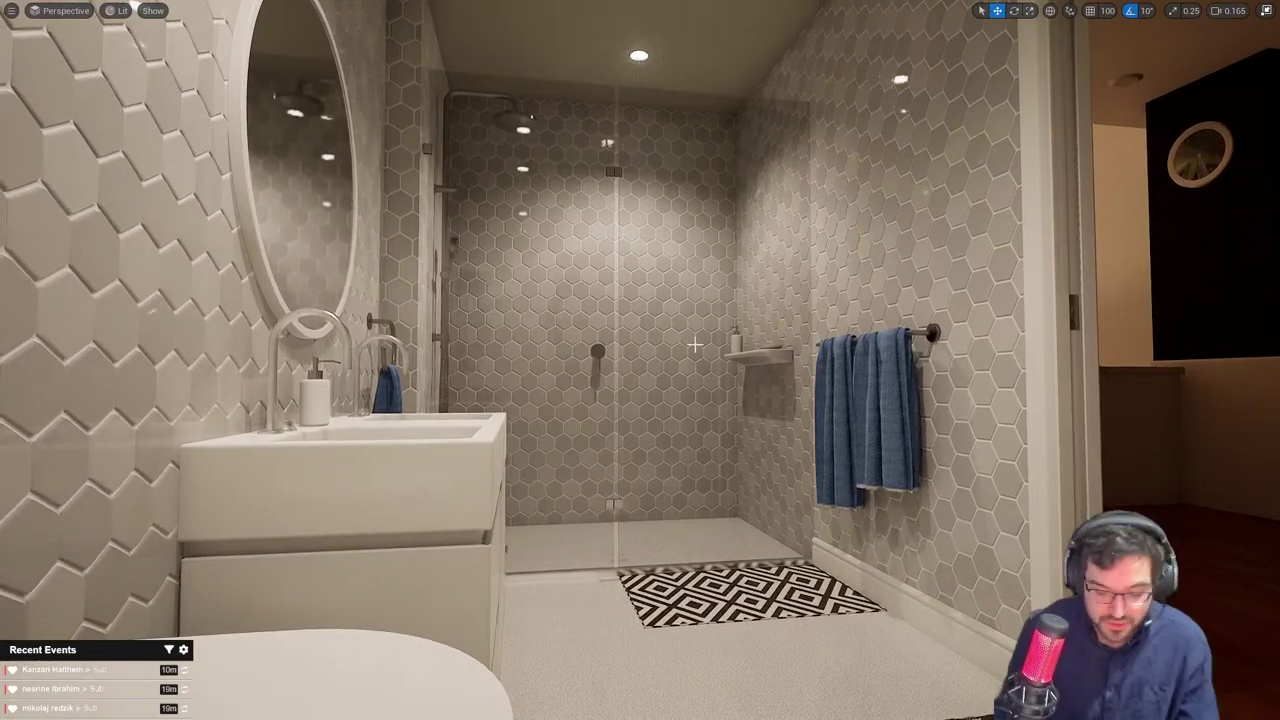
key("F11")
key("F11")
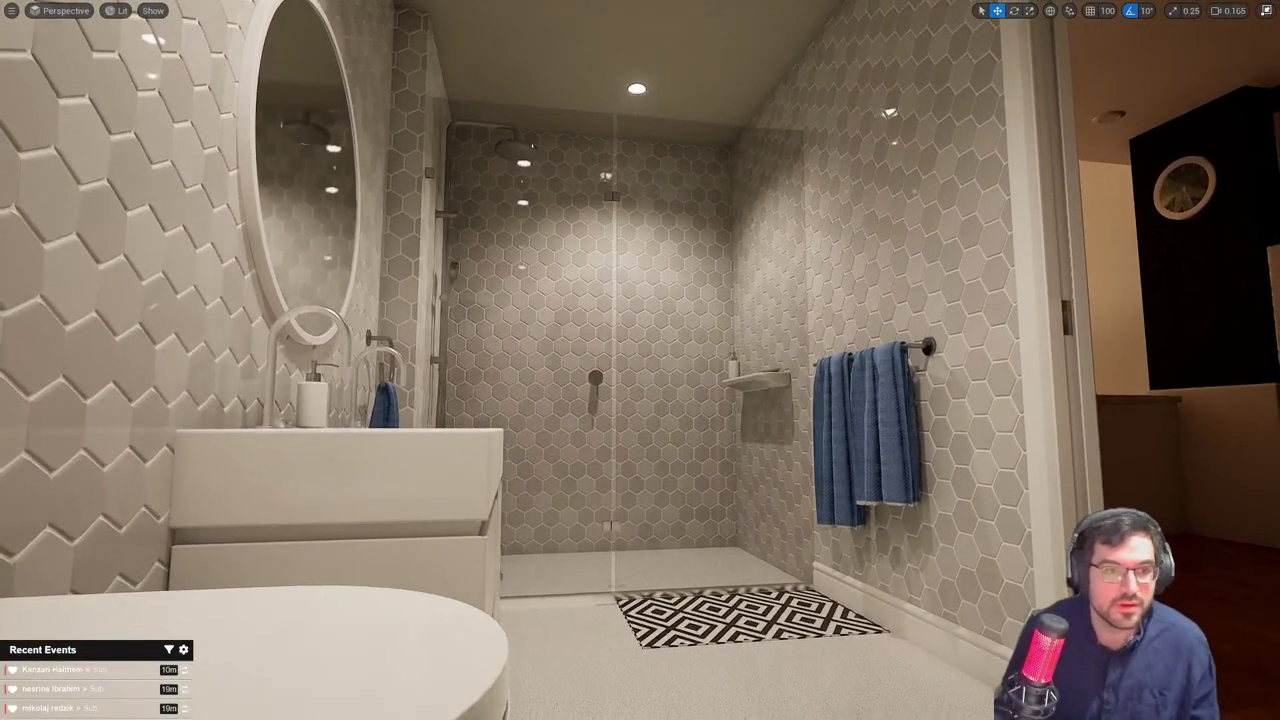
key("a")
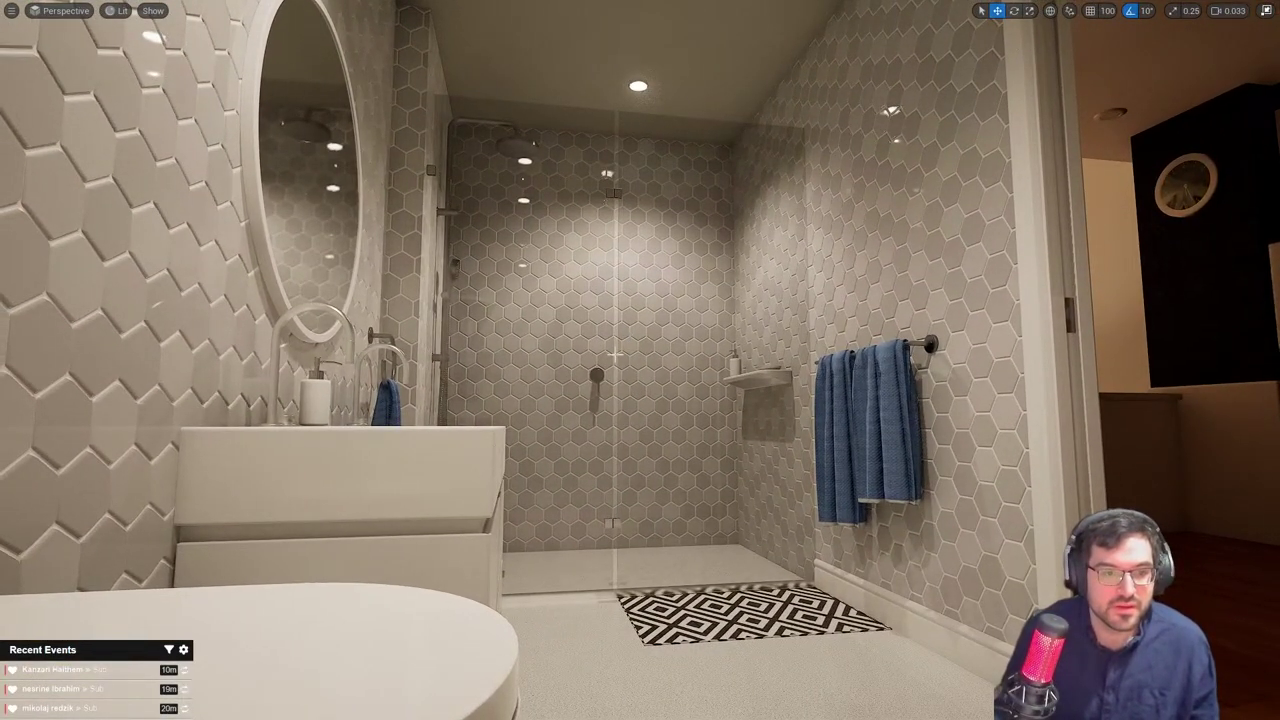
key("e")
key("w")
scroll(640, 360, "up", 3)
right_click_drag(640, 360, 720, 350)
Examine the bathroom's hexagonal wall tiles and their displaced edges at close range
right_click_drag(740, 300, 695, 428)
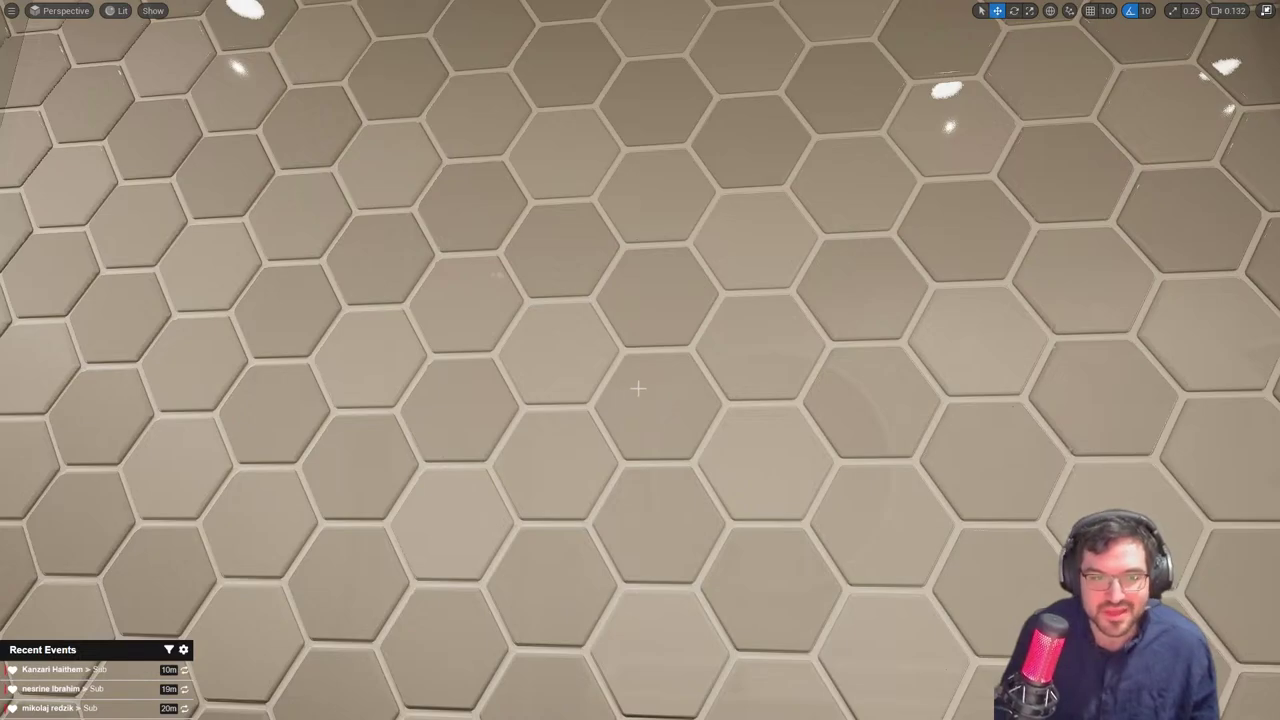
right_click_drag(638, 388, 660, 390)
key("s")
key("w")
right_click_drag(500, 310, 360, 262)
key("d")
key("w")
key("w")
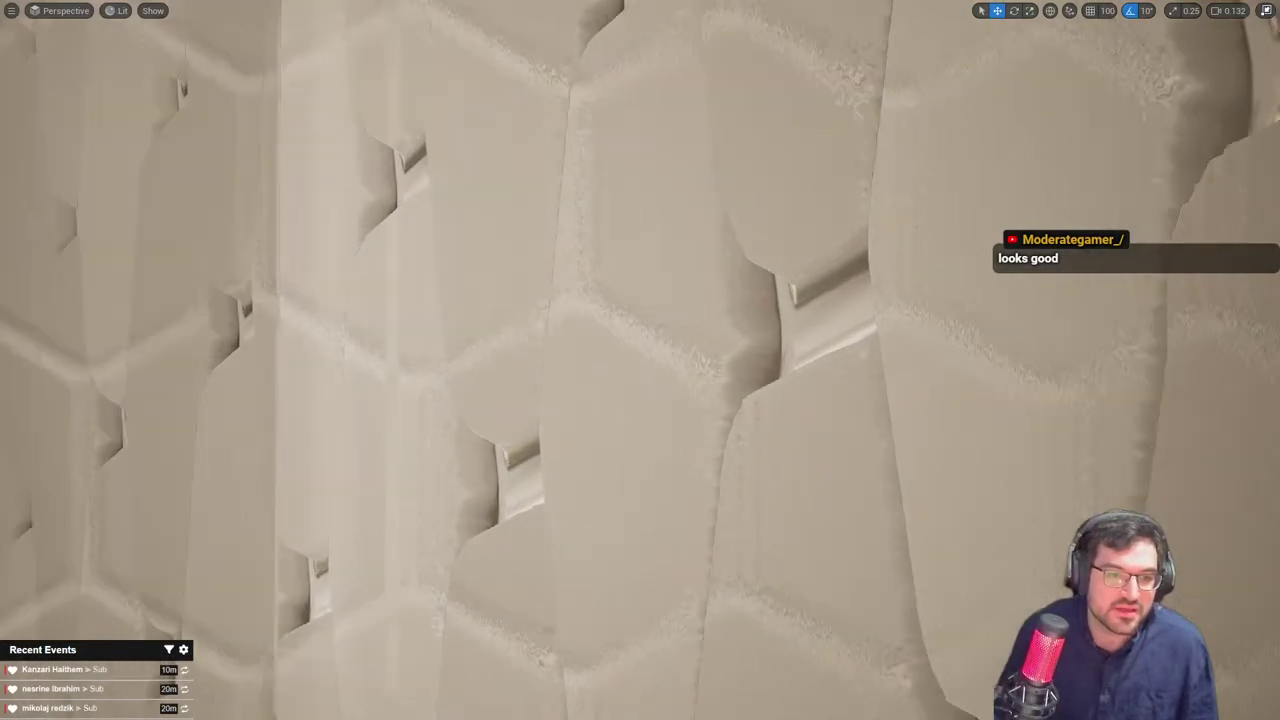
key("w")
mouse_move(527, 283)
right_mouse_down()
mouse_move(545, 282)
mouse_move(470, 284)
mouse_move(538, 294)
right_mouse_up()
key("s")
key("s")
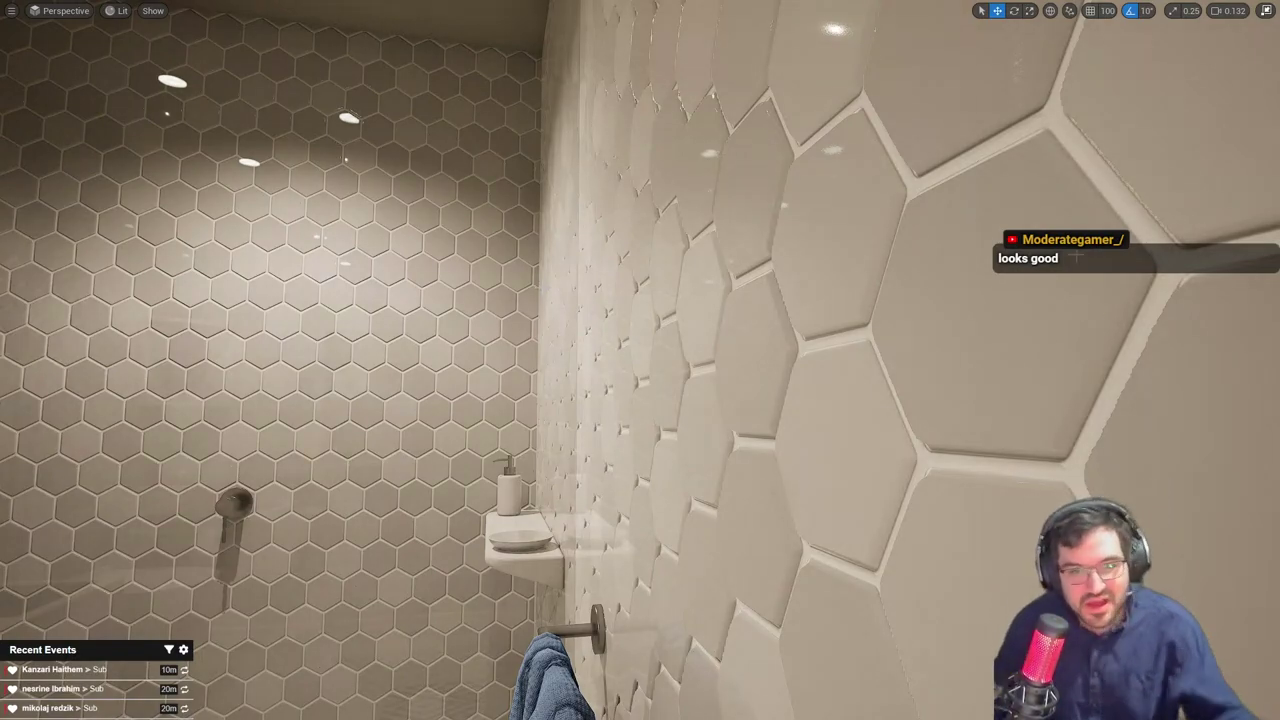
Examine the living-room door, the adjacent wardrobe and the surrounding wall
right_click_drag(825, 218, 500, 216)
key("w")
scroll(825, 218, "up", 1)
key("w")
scroll(825, 218, "up", 2)
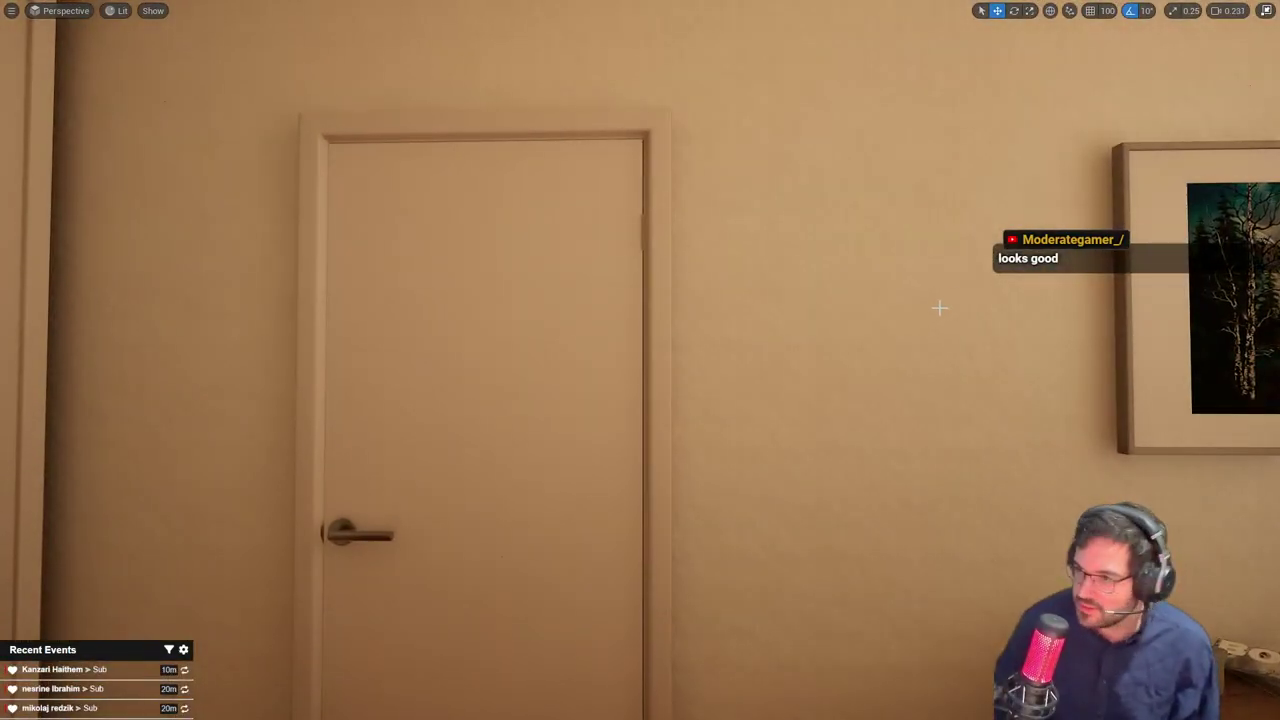
right_click_drag(857, 310, 853, 320)
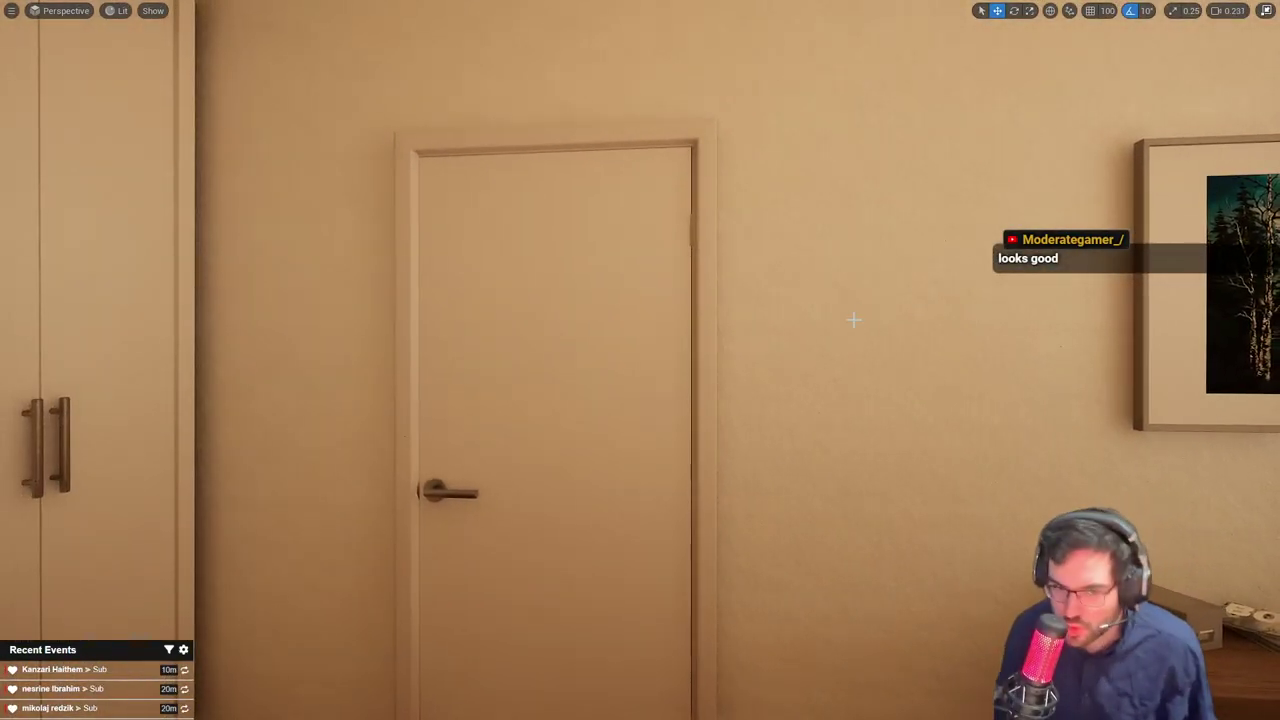
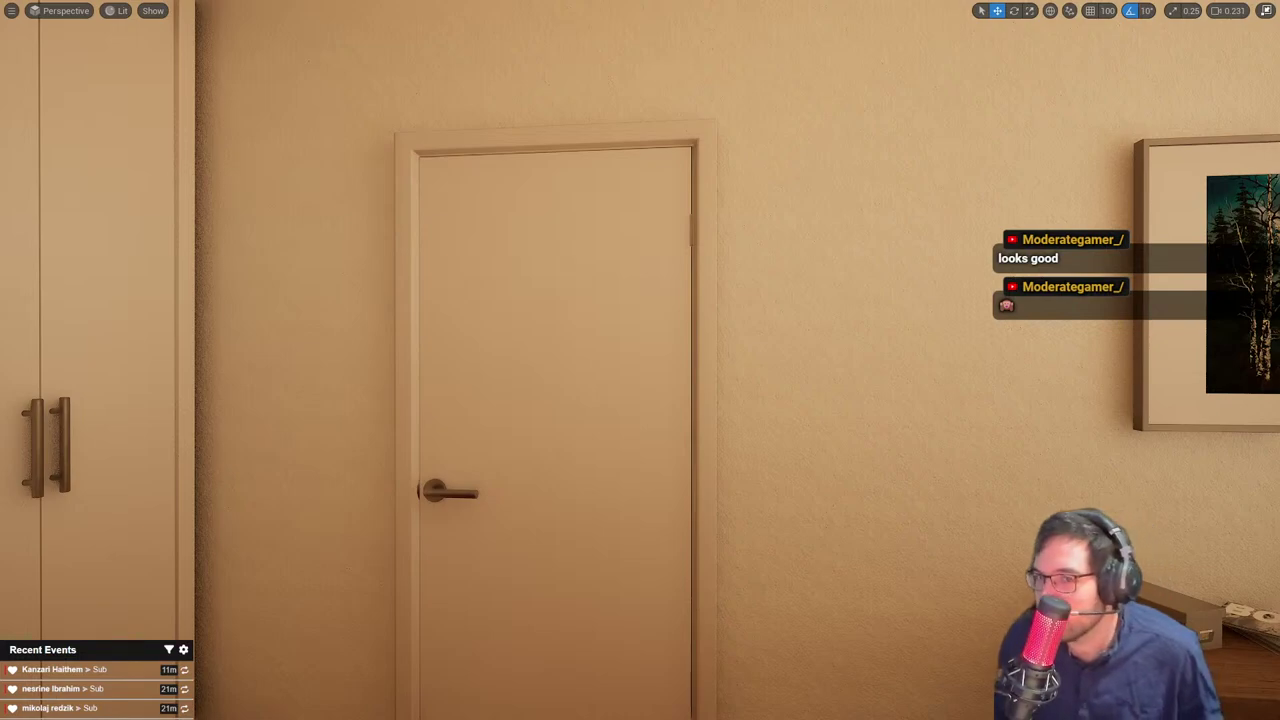
key("s")
mouse_move(517, 165)
right_mouse_down()
mouse_move(512, 230)
mouse_move(509, 167)
right_mouse_up()
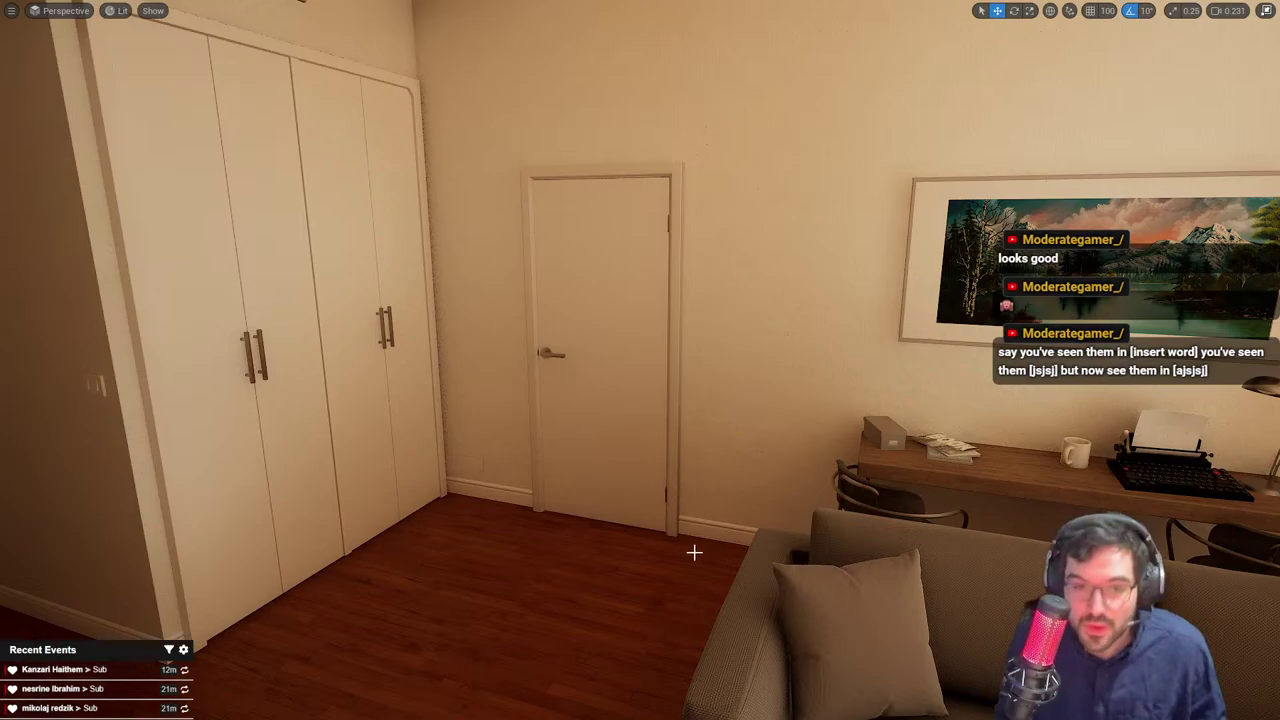
mouse_move(645, 387)
right_mouse_down()
mouse_move(636, 405)
mouse_move(645, 387)
right_mouse_up()
key("s")
Restore the full editor layout and look through the meshes in the FBXImports folder
key("F11")
left_click_drag(486, 372, 449, 337)
scroll(716, 555, "down", 5)
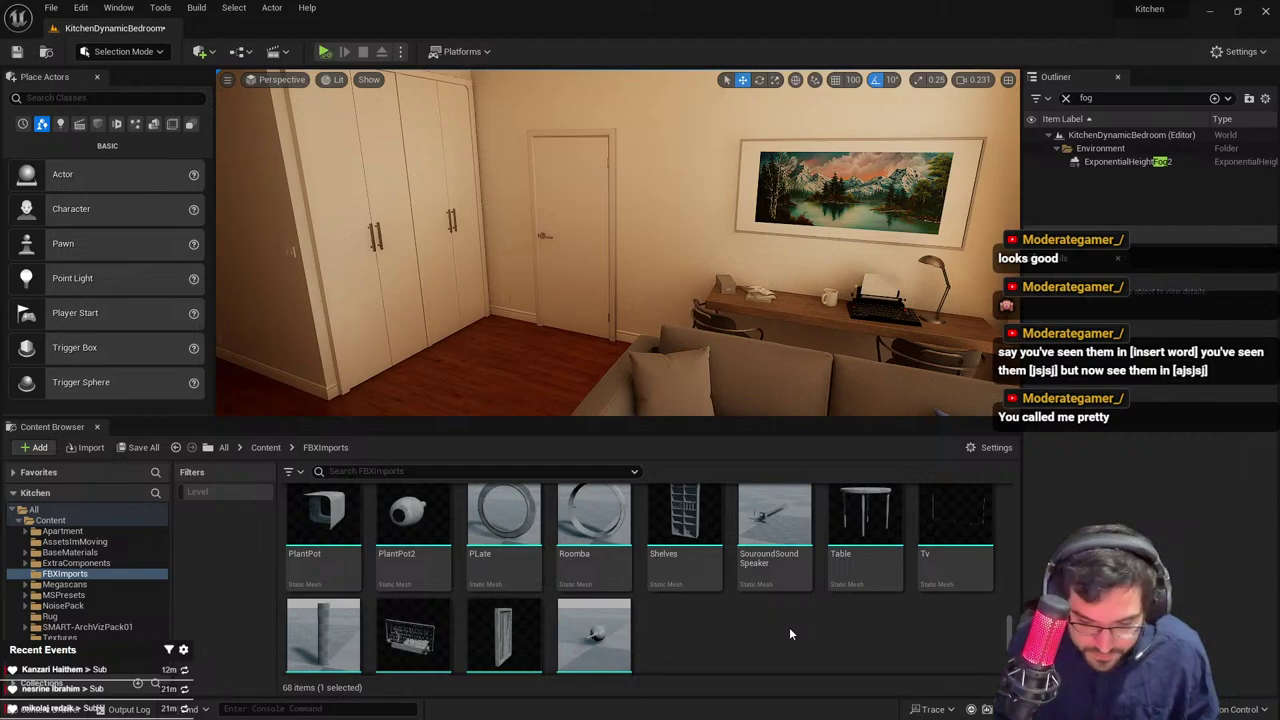
scroll(789, 632, "up", 2)
Try placing the PlantPot and Shelves meshes in the living room, deleting each one
right_click_drag(700, 330, 580, 390)
left_click_drag(328, 580, 596, 213)
key("Delete")
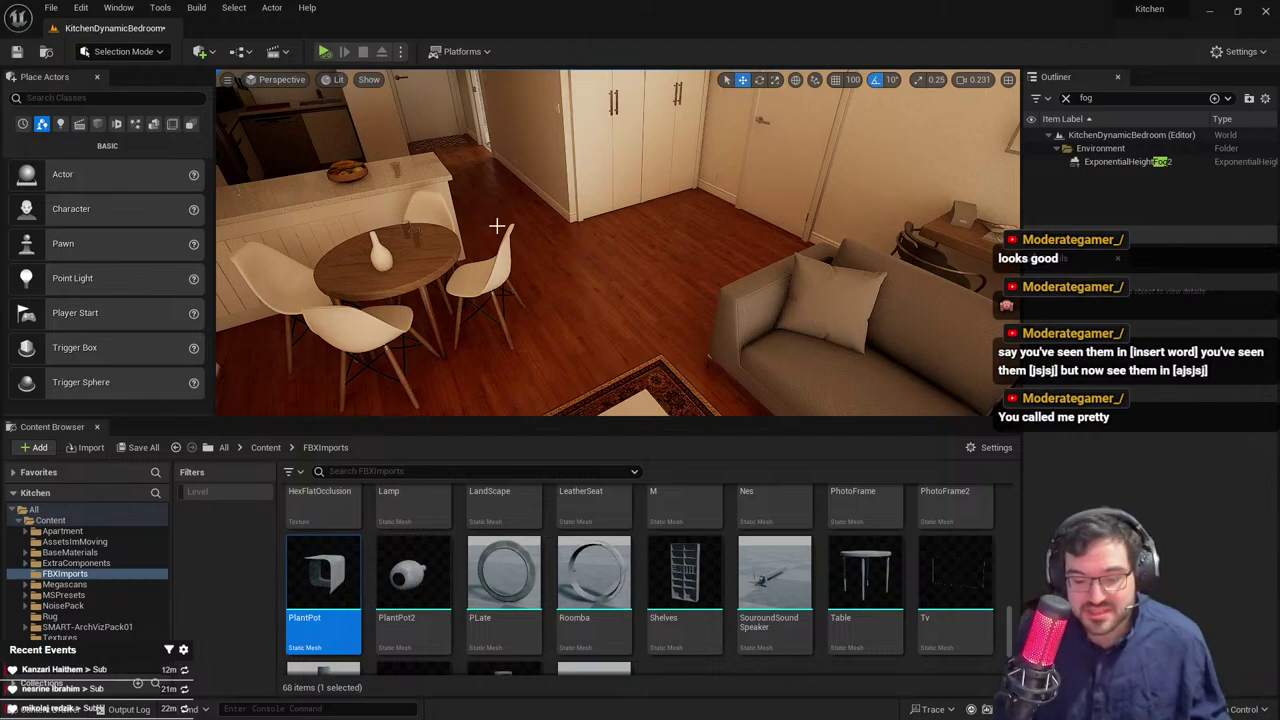
right_click_drag(517, 309, 440, 275)
left_click_drag(688, 565, 737, 397)
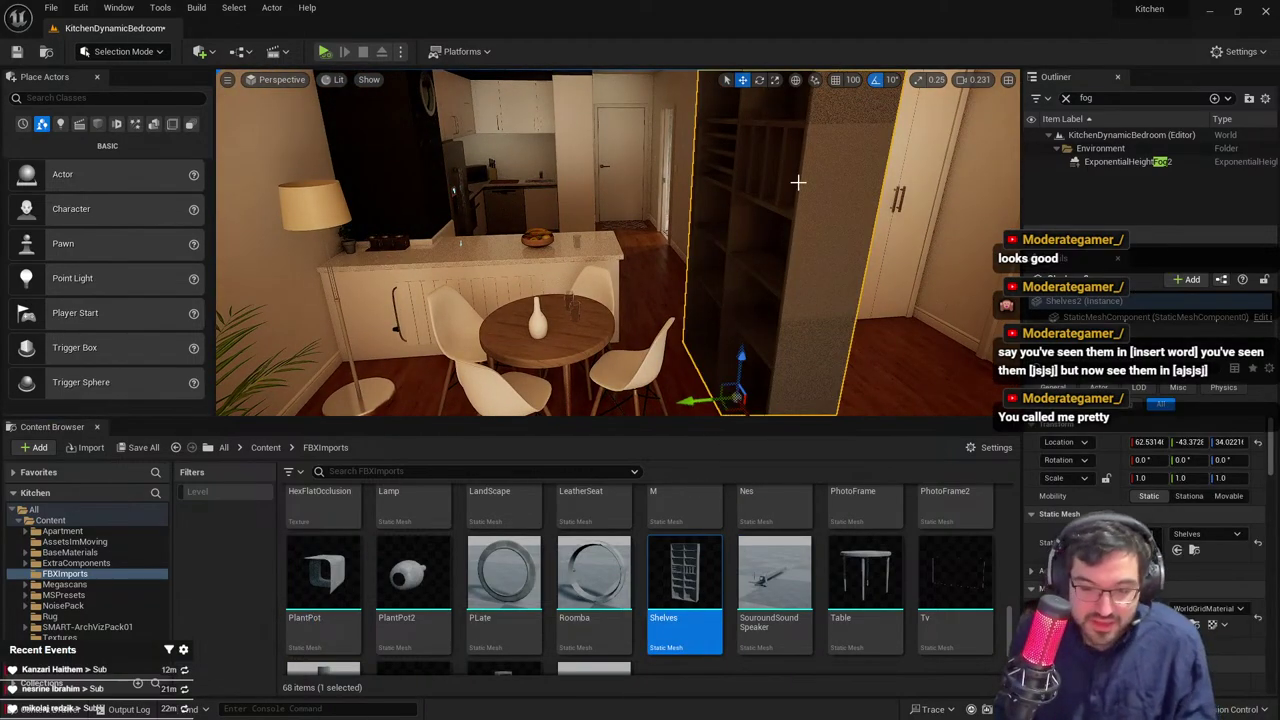
key("Delete")
Place the PlantPot2 and PlantPot meshes on the kitchen breakfast bar beside the fruit bowl
right_click_drag(798, 182, 763, 200)
key("w")
left_click_drag(412, 572, 546, 362)
left_click_drag(310, 552, 590, 367)
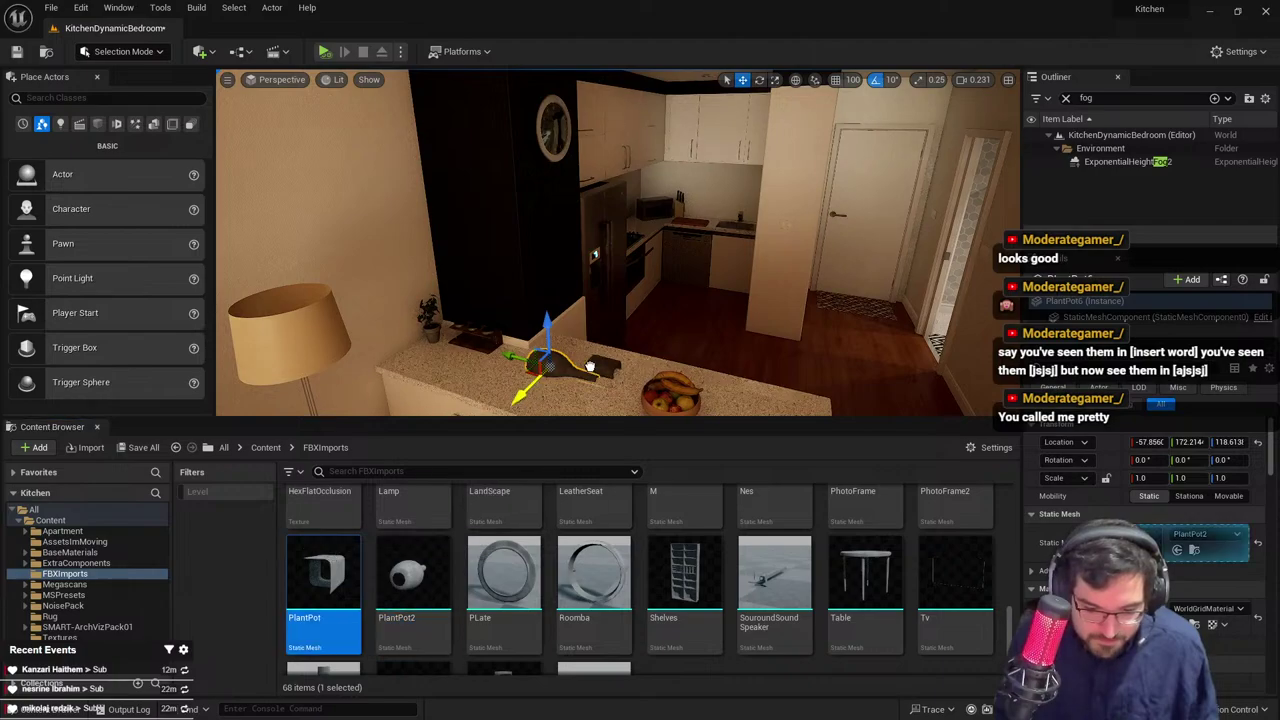
Try the LeatherSeat and Nes meshes on the breakfast bar and remove them
scroll(594, 560, "up", 2)
left_click_drag(594, 535, 611, 352)
key("Delete")
left_click_drag(785, 530, 586, 378)
key("Delete")
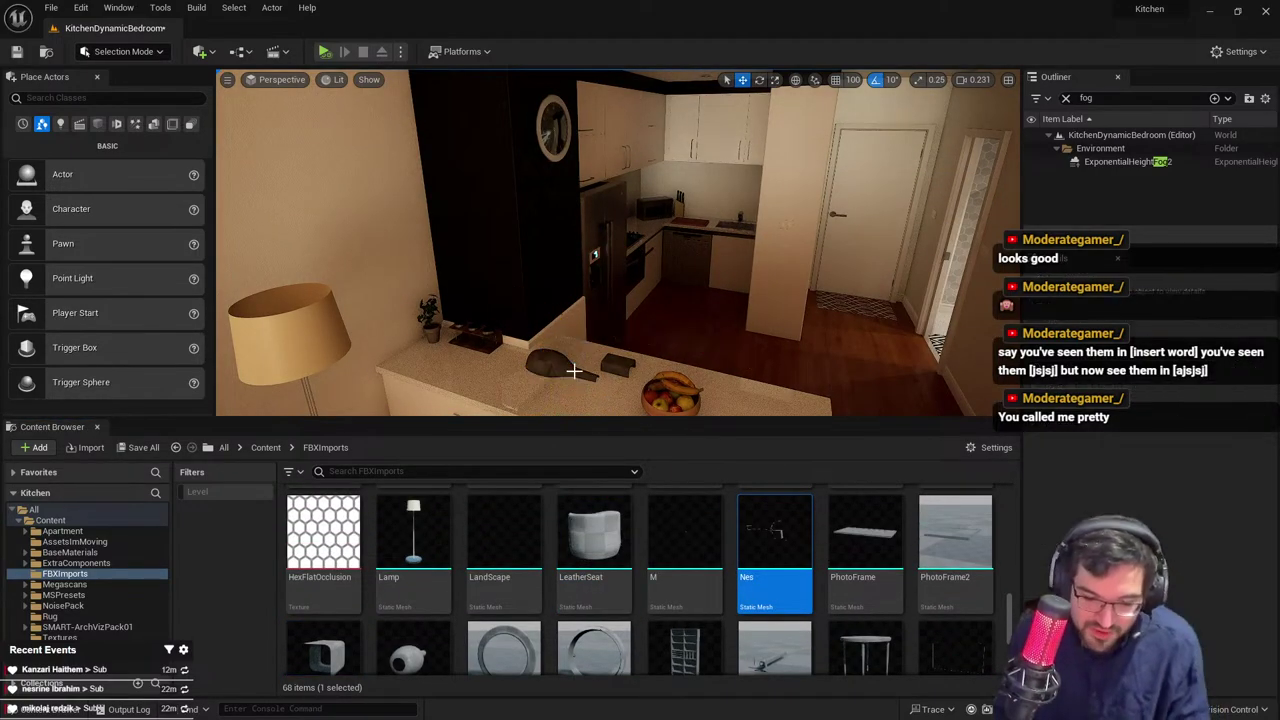
left_click_drag(594, 535, 528, 357)
Try the FBX_WallPlant and FBX_Tap meshes on the breakfast bar, deleting each one
scroll(669, 540, "up", 5)
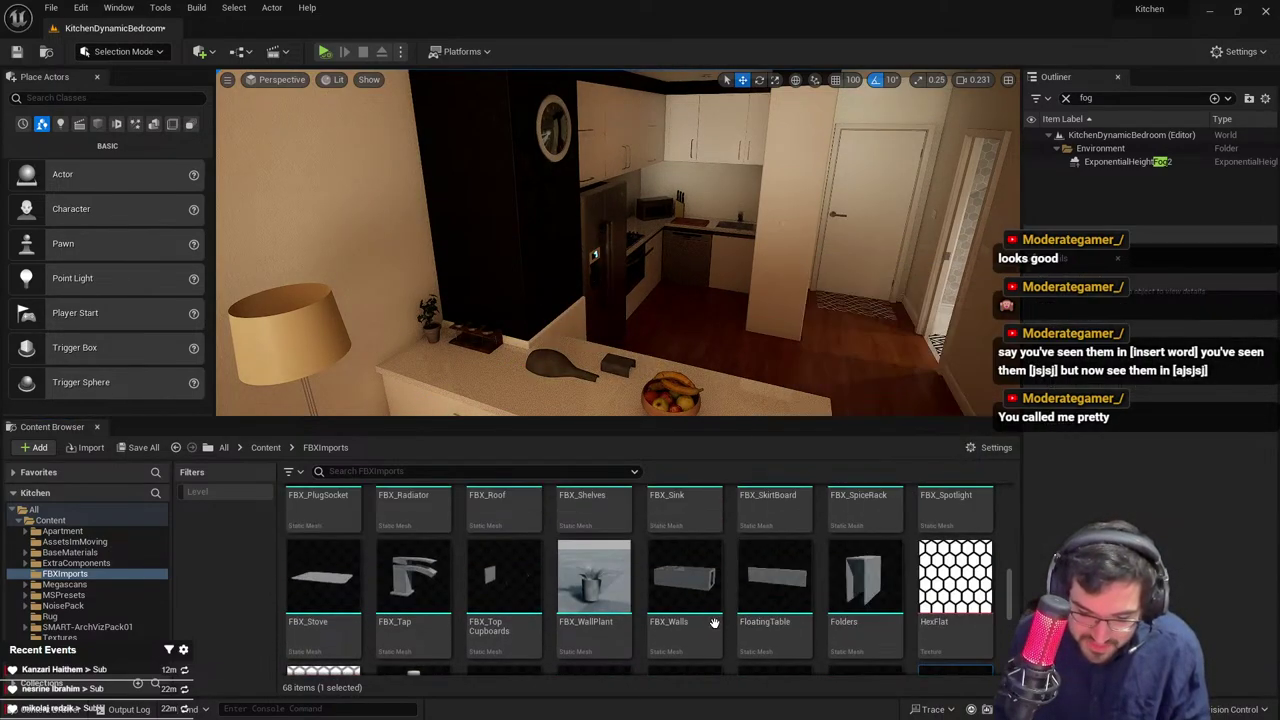
left_click_drag(594, 575, 523, 397)
key("Delete")
scroll(506, 600, "up", 1)
left_click_drag(414, 618, 541, 384)
key("Delete")
scroll(598, 618, "up", 5)
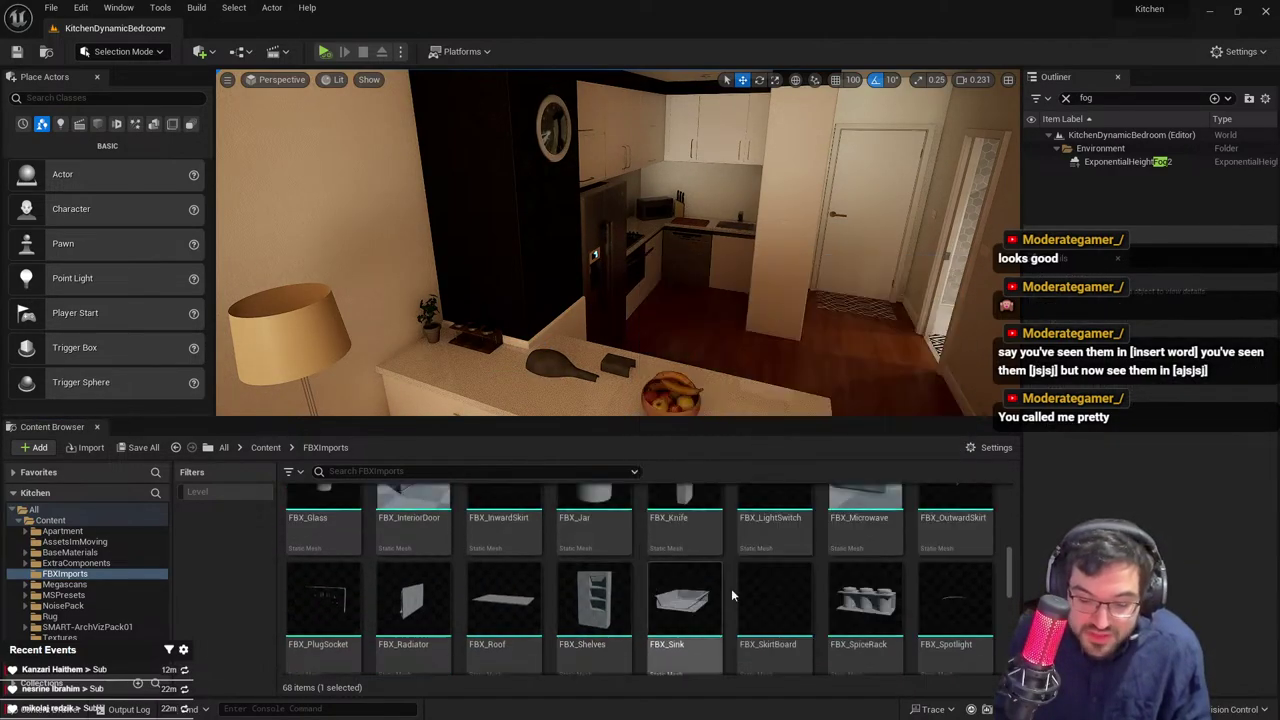
Browse the FBXImports meshes and preview the bottom cupboards, fruit bowl, curtain and dining chair over the kitchen scene
right_click_drag(745, 350, 800, 360)
scroll(750, 645, "up", 5)
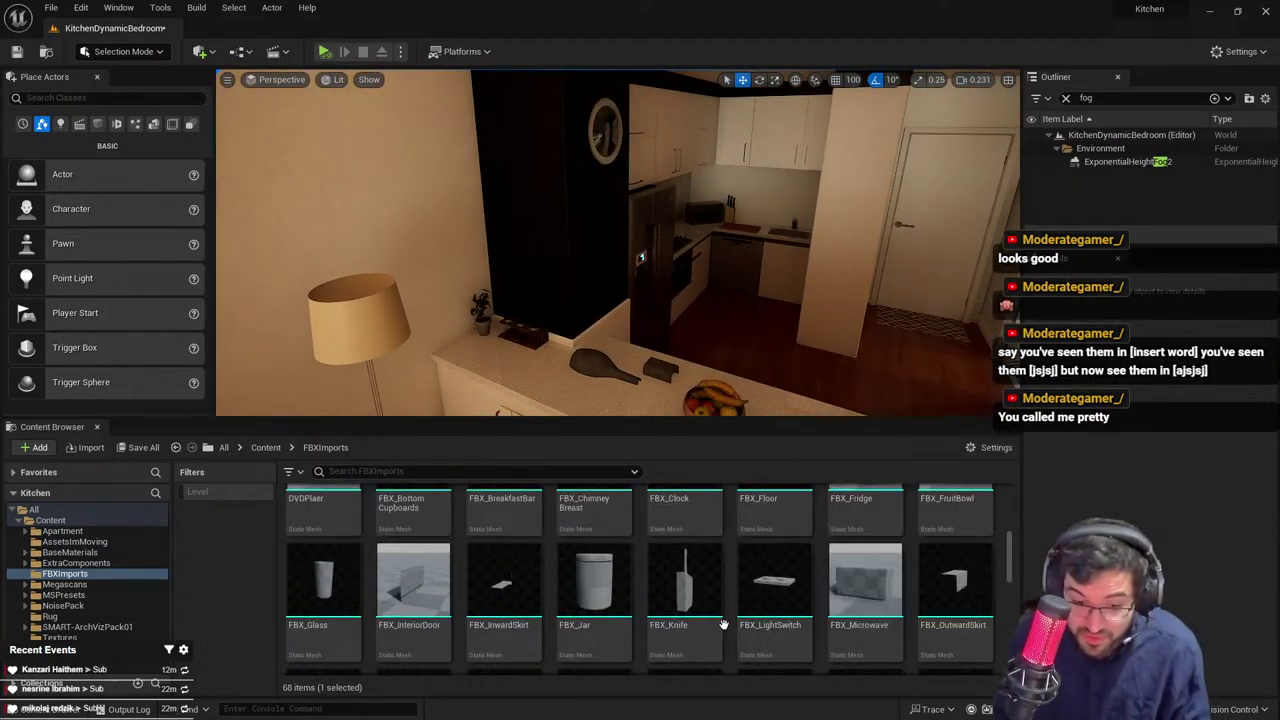
scroll(535, 620, "up", 2)
left_click_drag(502, 565, 462, 598)
left_click_drag(430, 592, 615, 540)
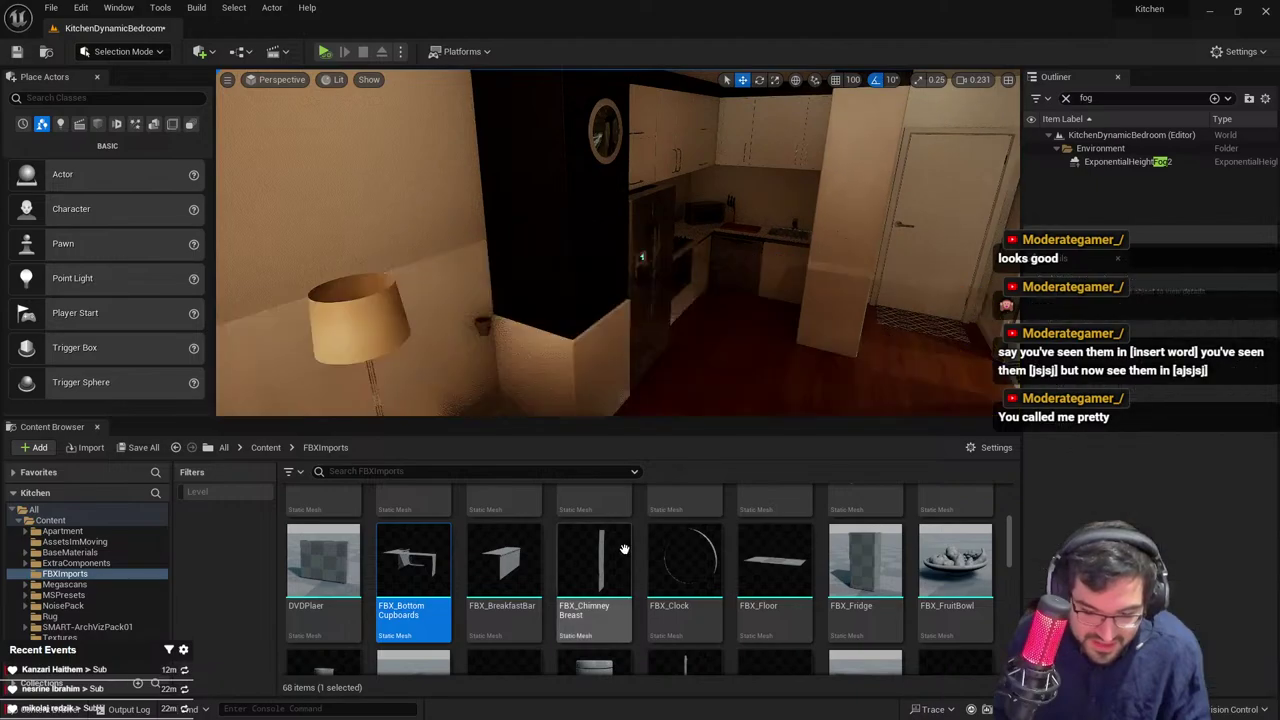
left_click_drag(952, 582, 714, 402)
scroll(648, 607, "up", 2)
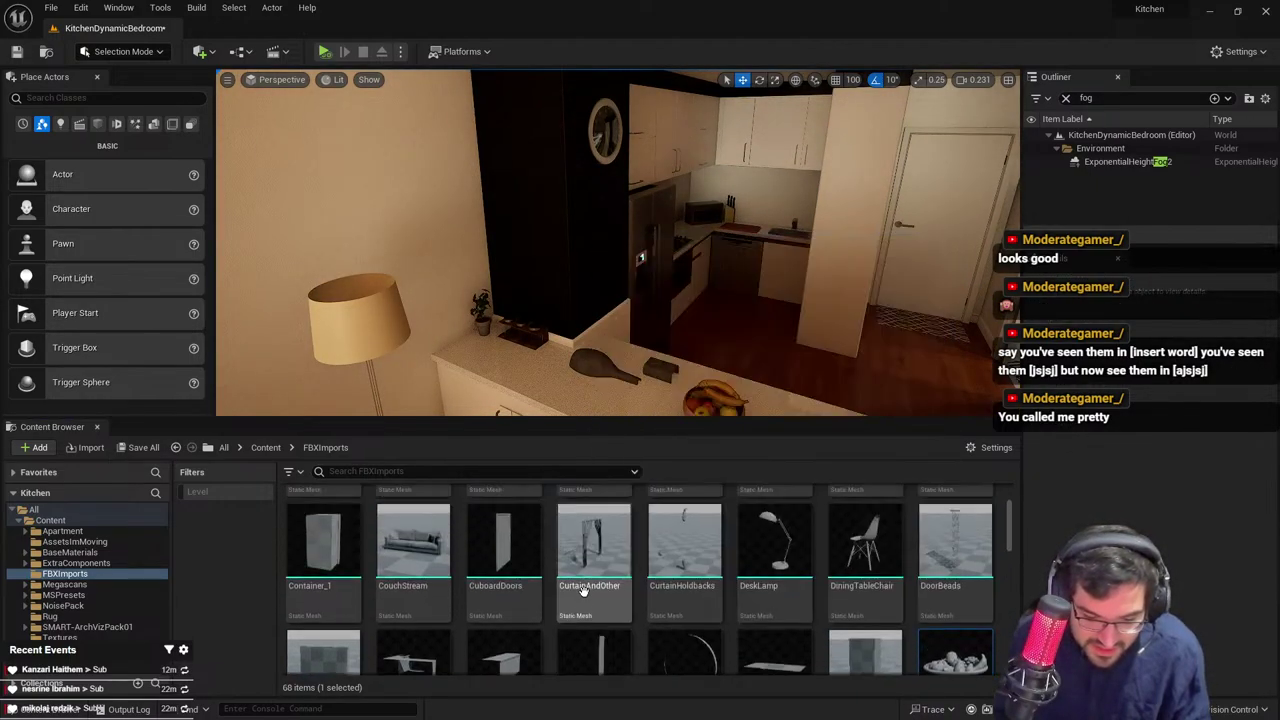
left_click_drag(602, 572, 600, 505)
scroll(685, 570, "up", 1)
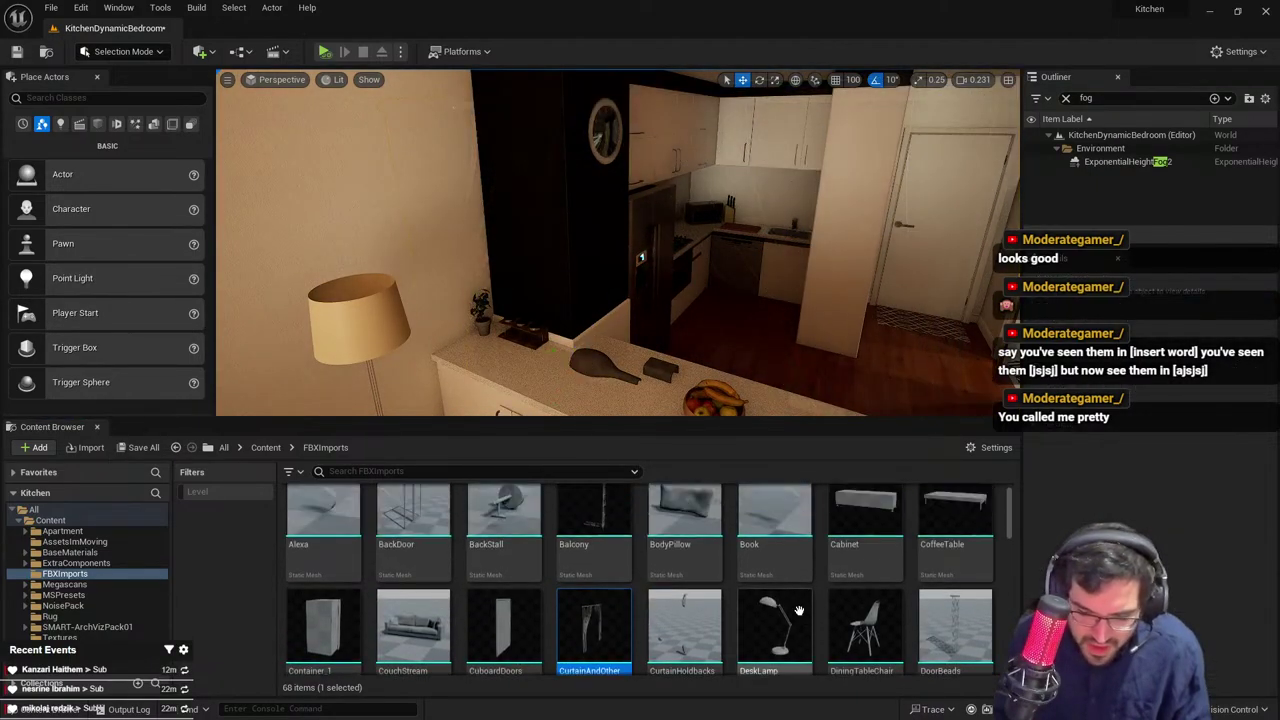
left_click_drag(856, 625, 790, 550)
scroll(860, 613, "up", 1)
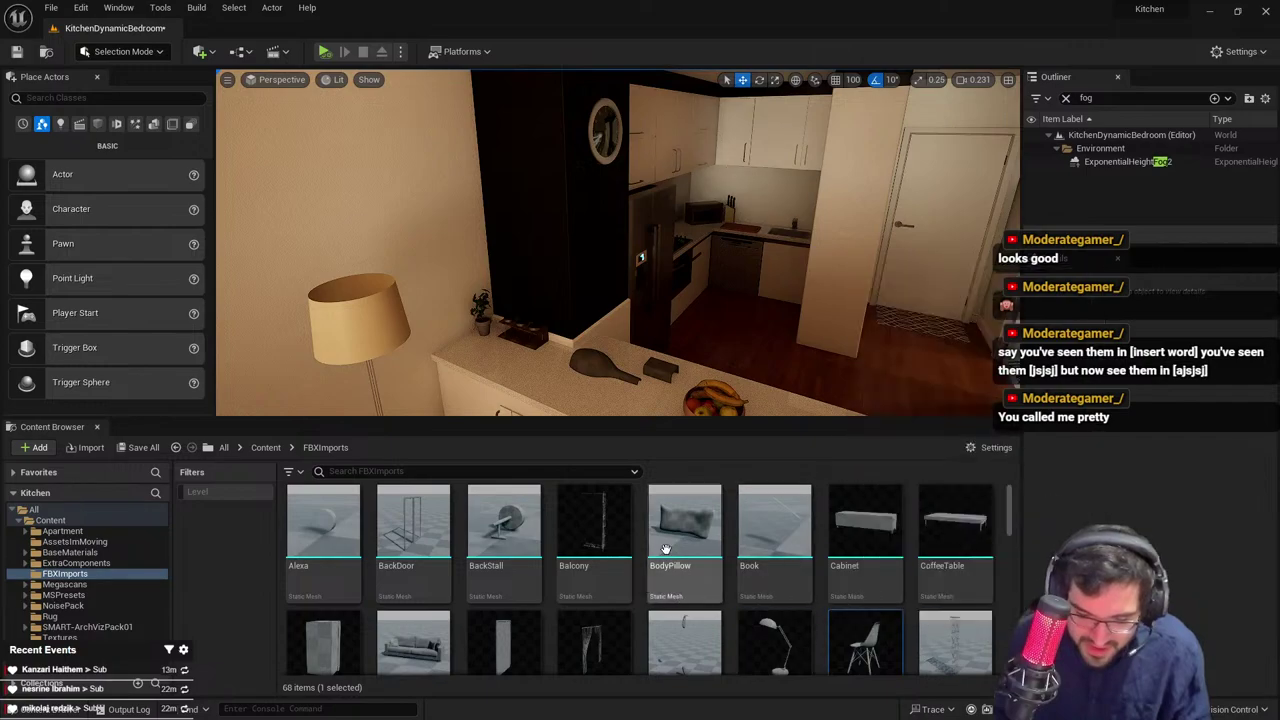
Try the BackStall mesh on the kitchen breakfast bar and remove it
left_click_drag(504, 525, 619, 368)
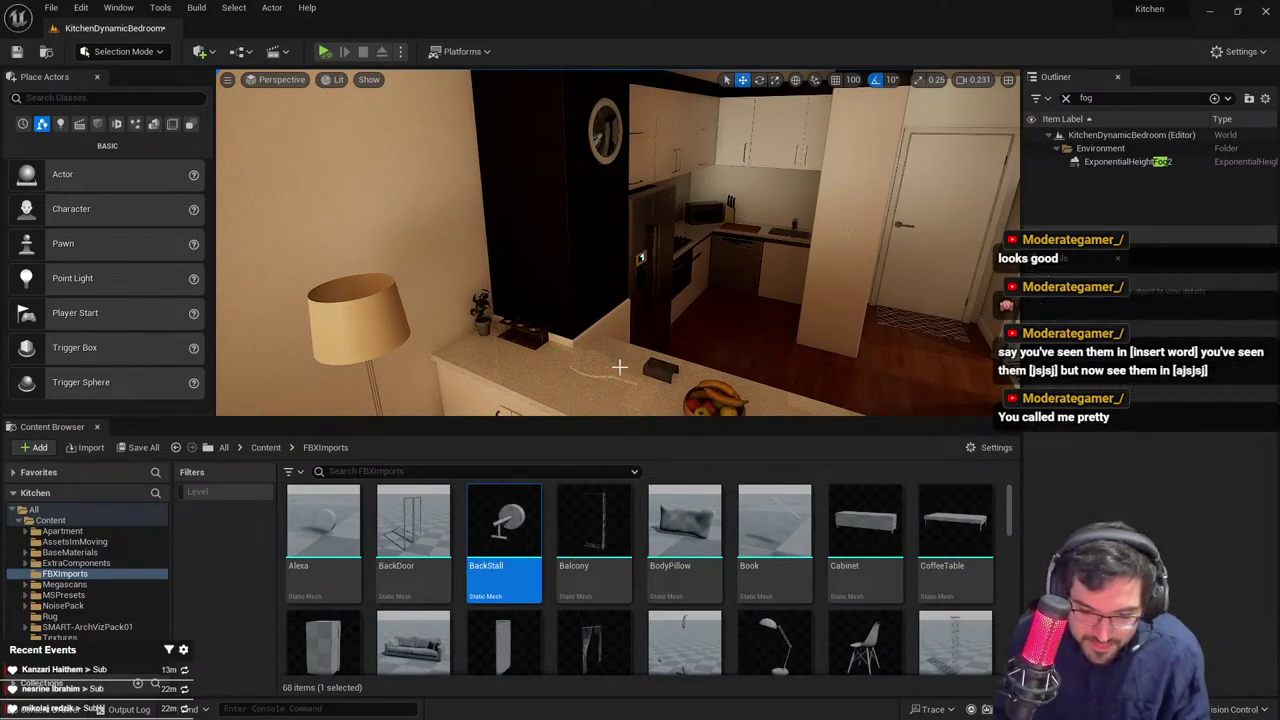
left_click_drag(504, 525, 591, 363)
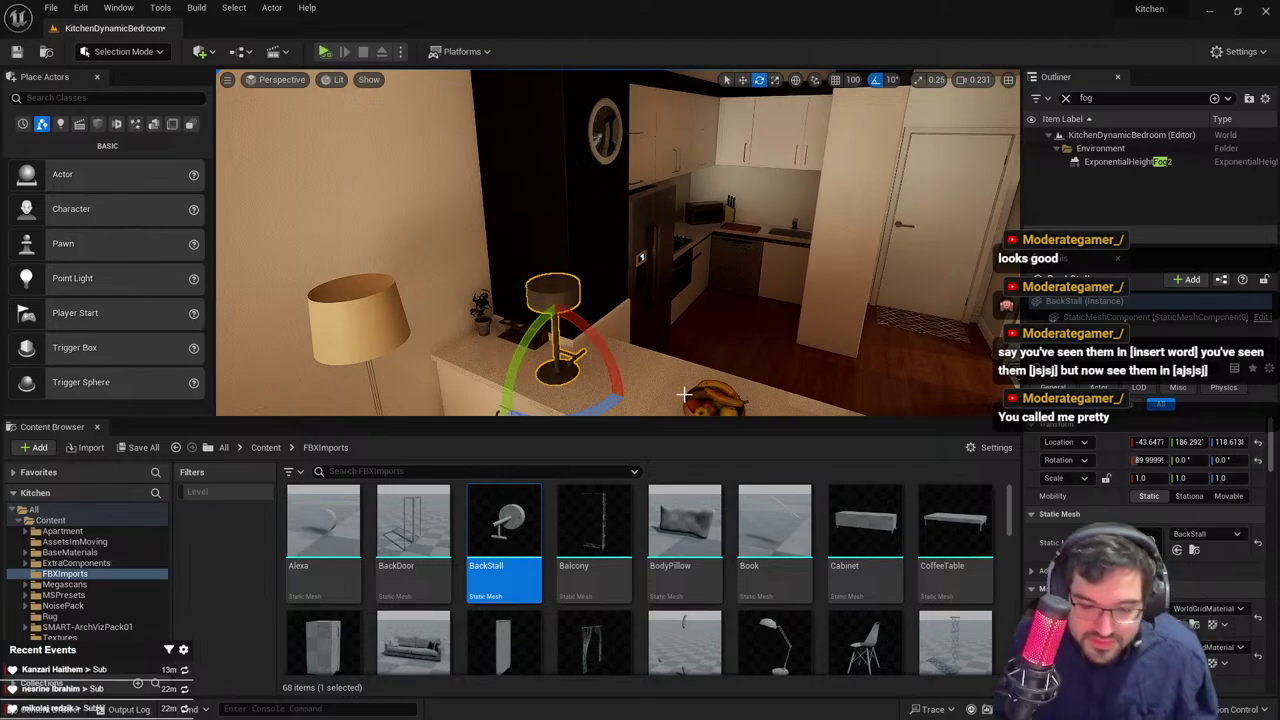
key("Delete")
Select the two potted palms and the four framed pictures around the television and delete them
right_click_drag(651, 391, 700, 352)
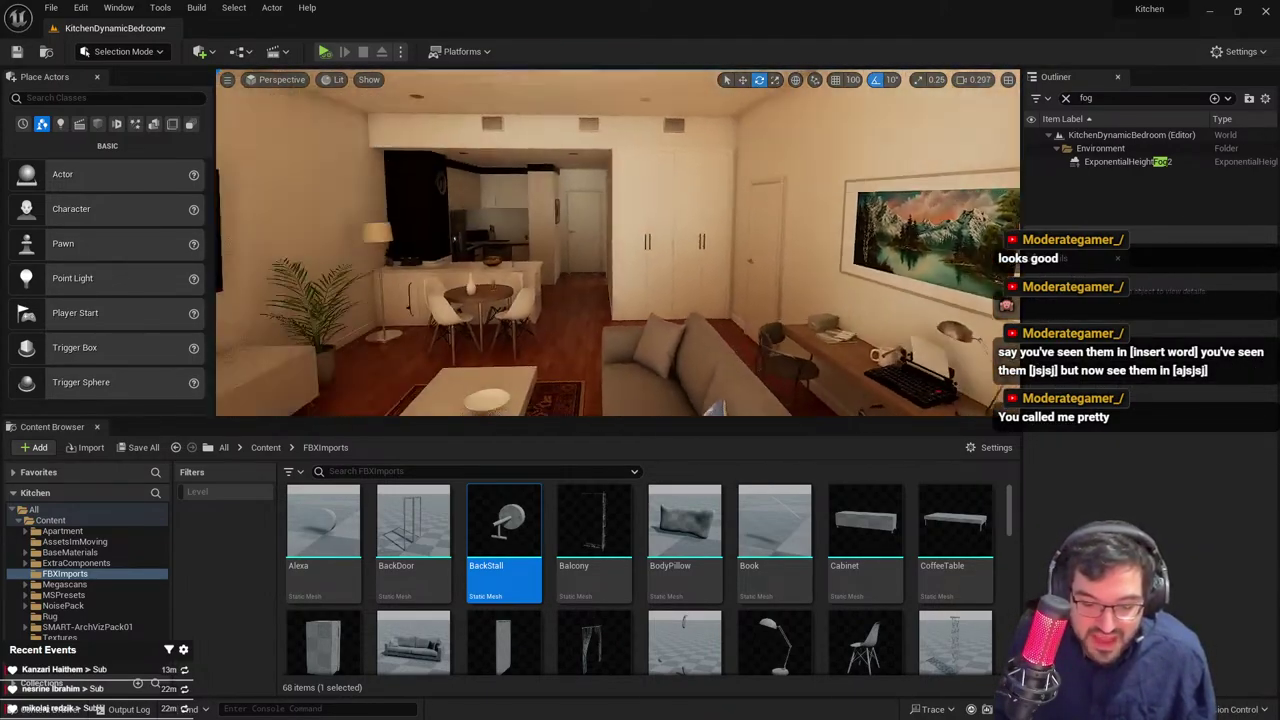
right_click_drag(714, 407, 400, 285)
left_click(475, 252)
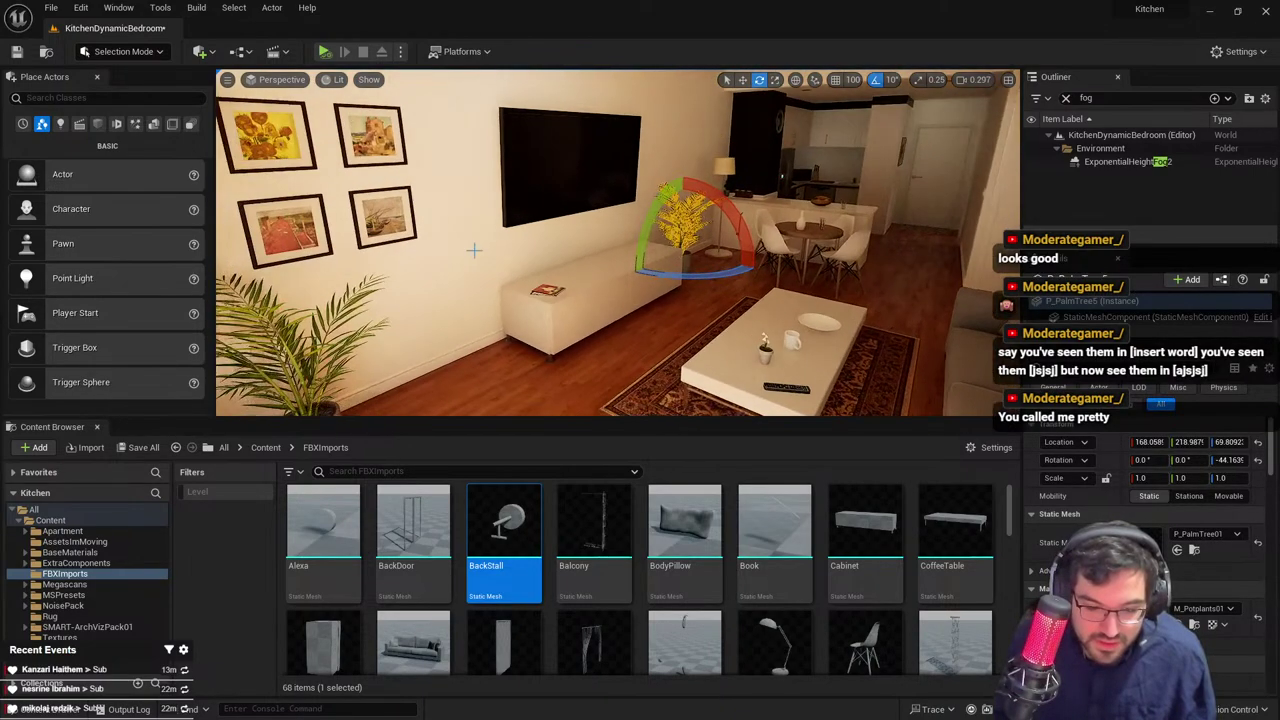
left_click(311, 348, "ctrl")
right_click_drag(311, 348, 314, 315)
left_click(235, 351, "ctrl")
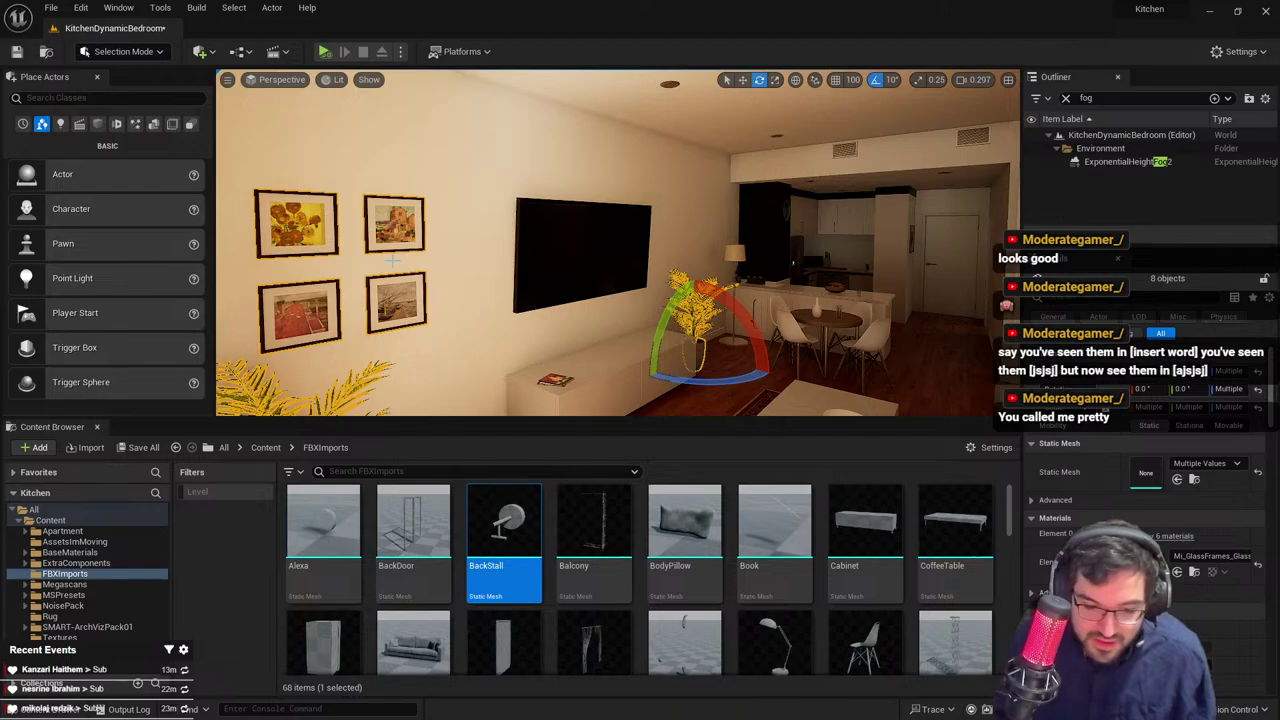
mouse_move(504, 289)
right_mouse_down()
mouse_move(430, 284)
mouse_move(690, 290)
right_mouse_up()
mouse_move(451, 281)
right_mouse_down()
mouse_move(490, 278)
mouse_move(290, 281)
mouse_move(300, 275)
right_mouse_up()
mouse_move(572, 289)
right_mouse_down()
mouse_move(580, 262)
mouse_move(572, 289)
right_mouse_up()
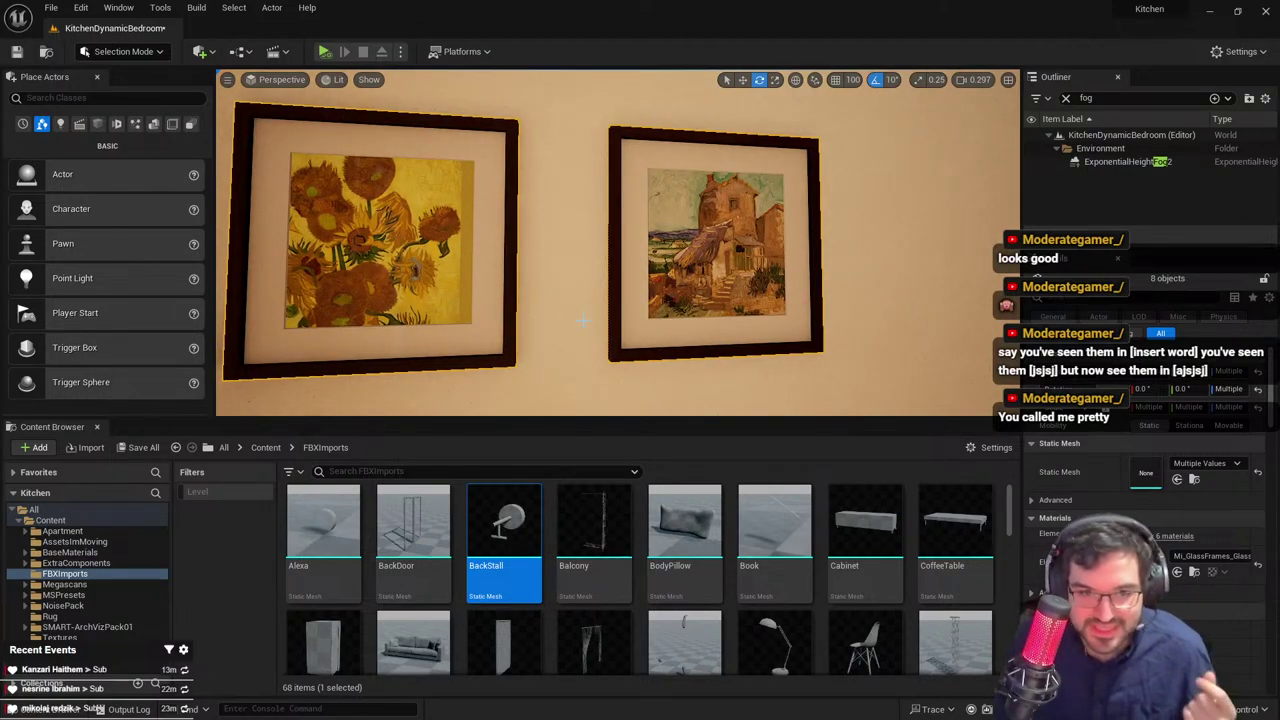
right_click_drag(582, 320, 524, 358)
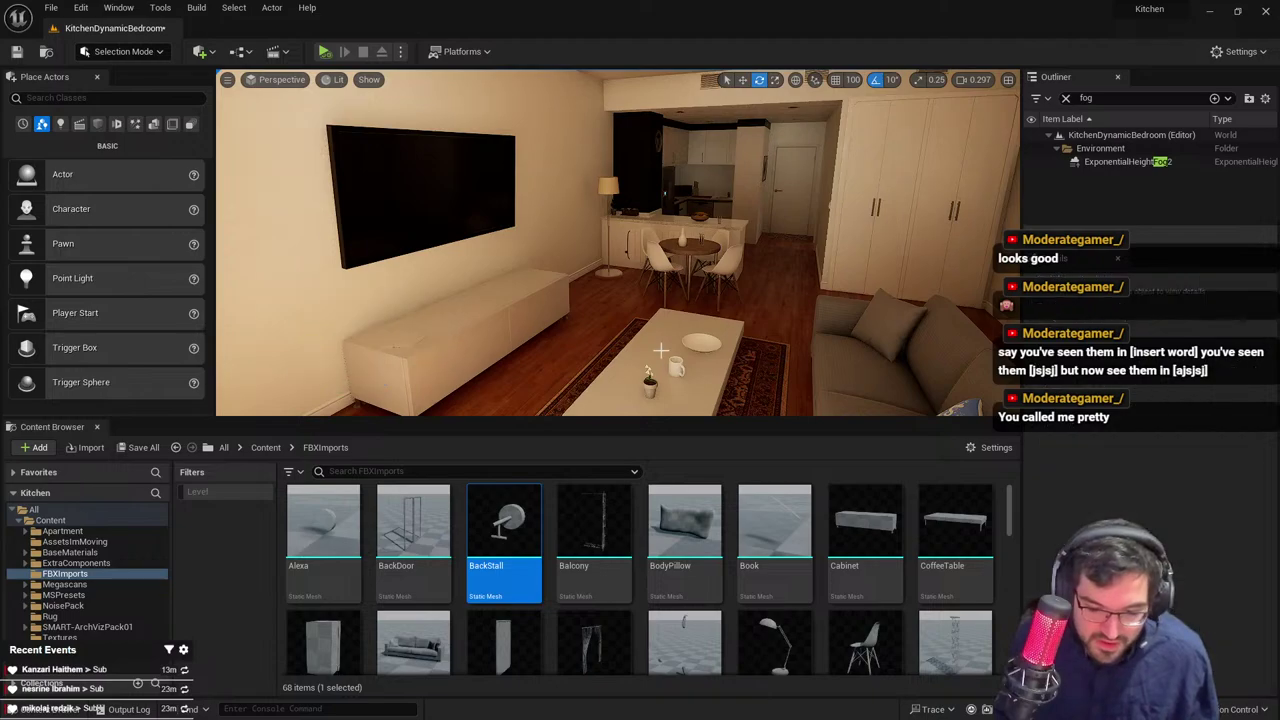
Examine the coffee table, the fruit bowl and the neighbouring objects on the kitchen breakfast bar
mouse_move(660, 350)
right_mouse_down()
mouse_move(790, 370)
mouse_move(744, 375)
mouse_move(830, 360)
mouse_move(960, 365)
right_mouse_up()
right_click_drag(757, 357, 780, 430)
key("w")
scroll(751, 363, "down", 1)
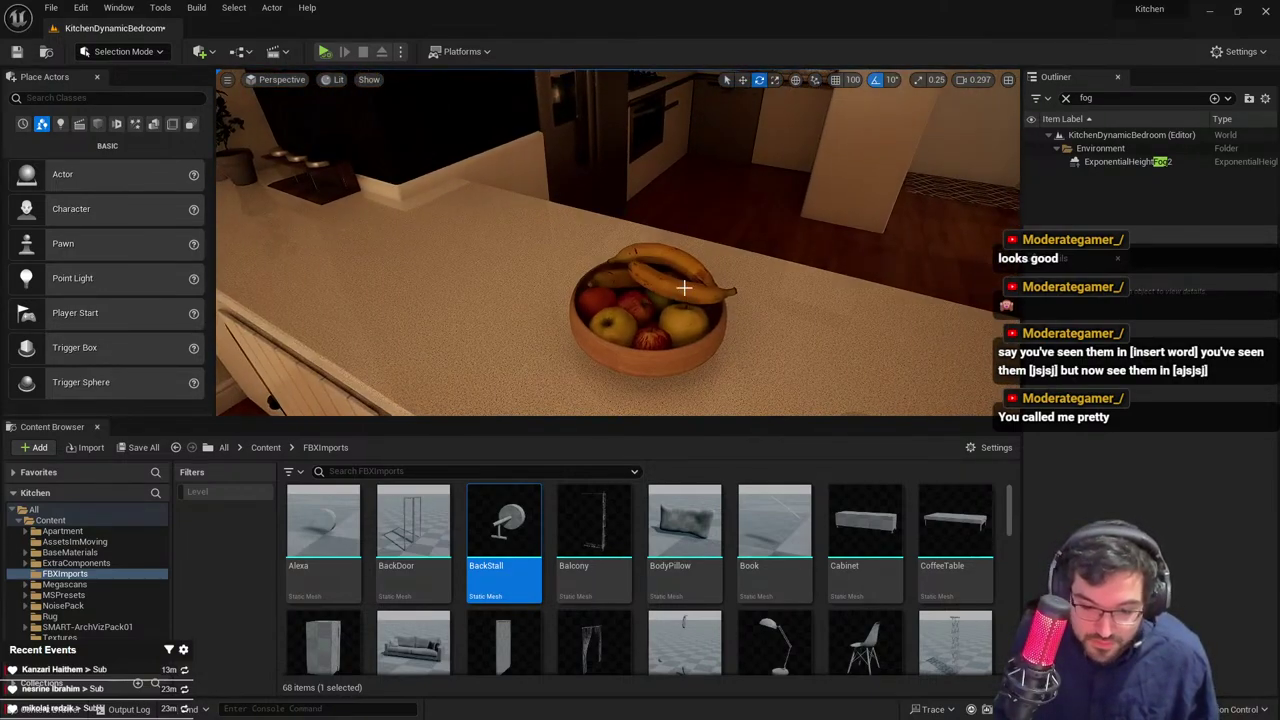
left_click(683, 289)
right_click_drag(683, 289, 415, 286)
left_click(717, 257)
key("w")
Delete the remaining small decorative props, including the potted plant on the breakfast bar behind the floor lamp
right_click_drag(717, 257, 470, 374)
left_click(640, 304)
key("Delete")
left_click(926, 262)
key("Delete")
right_click_drag(926, 262, 630, 312)
key("w")
left_click(578, 303)
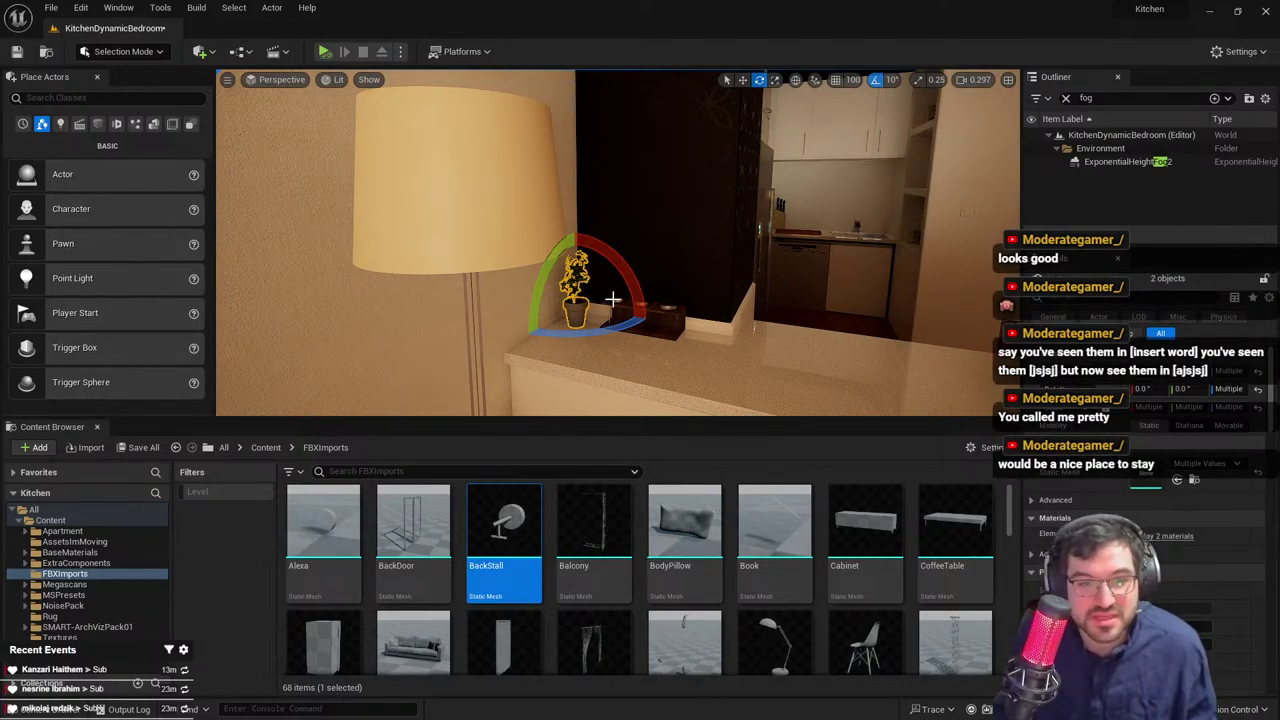
key("Delete")
Show the cleared living room in a full-screen viewport
right_click_drag(696, 272, 662, 264)
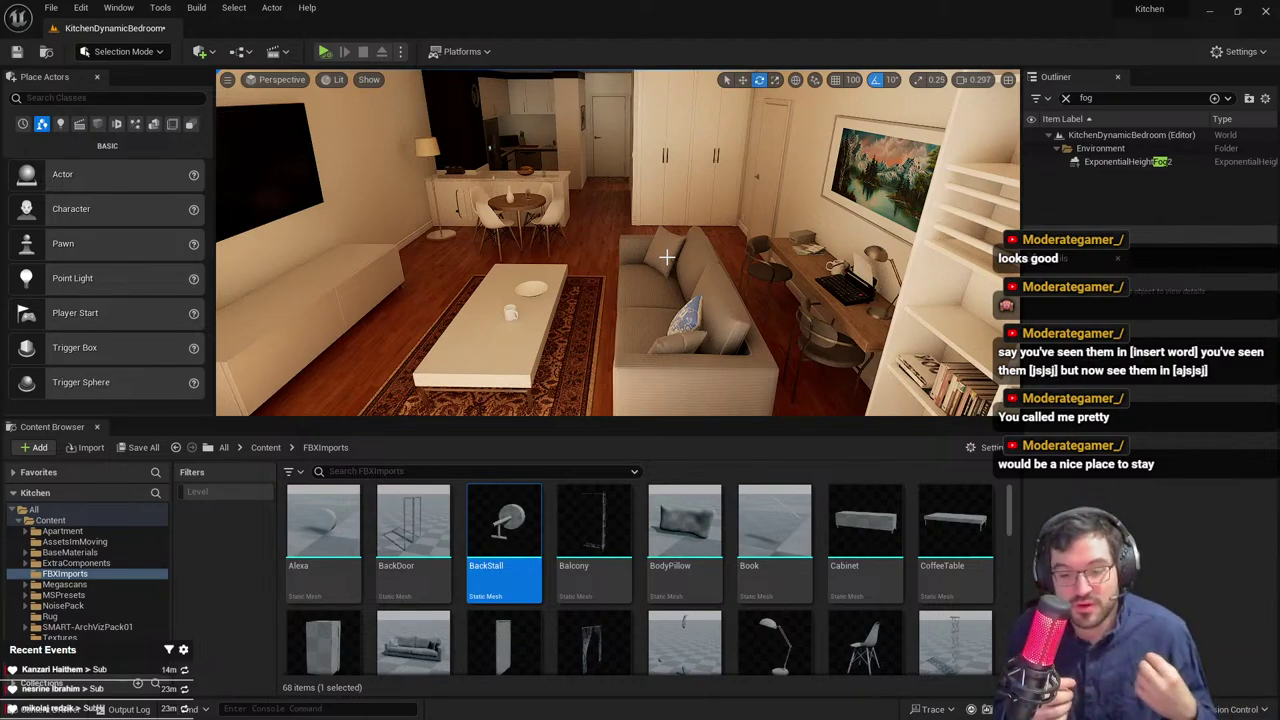
right_click_drag(667, 251, 663, 250)
key("F11")
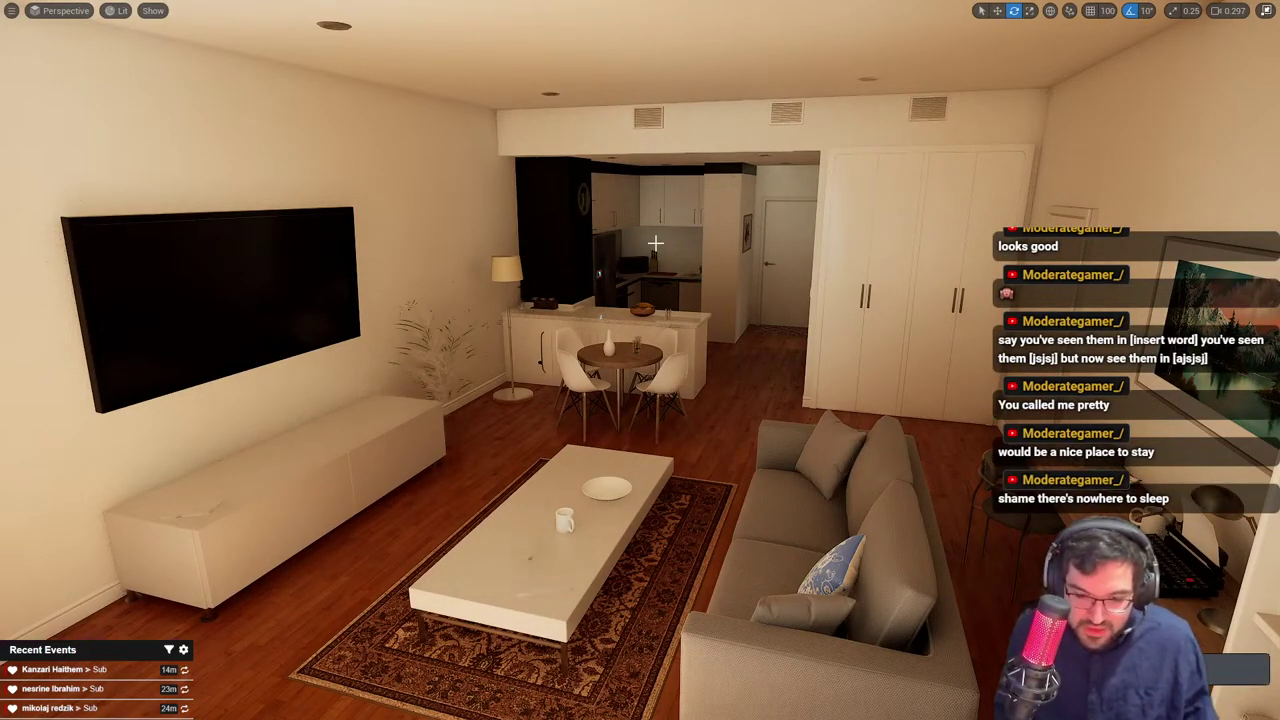
Select the bathroom vanity together with its taps, round mirror, soap dispenser and towel ring
right_click_drag(655, 243, 1060, 275)
key("w")
scroll(655, 243, "down", 1)
key("a")
right_click_drag(706, 486, 792, 437)
left_click(706, 488)
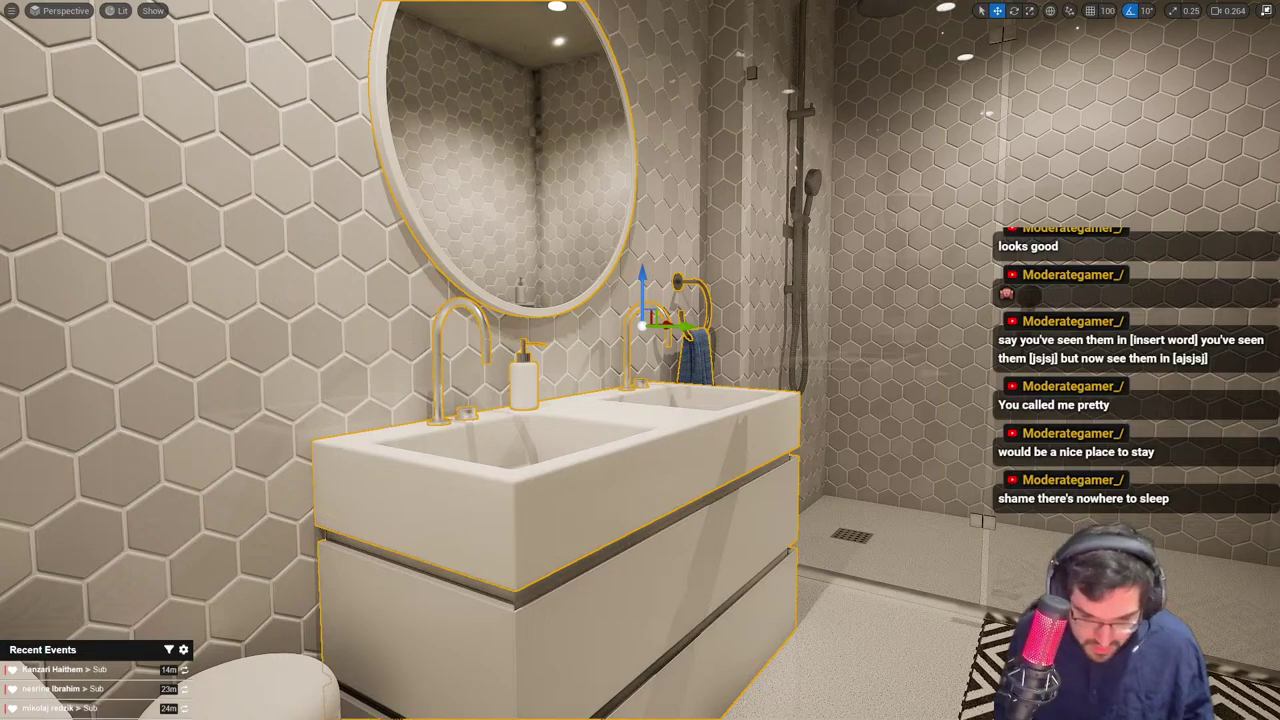
left_click(612, 512)
left_click(656, 554, "shift")
Extend the selection to the plants, soap dispenser and stone ornaments on the bathroom shelves
right_click_drag(656, 554, 694, 566)
left_click(660, 352, "ctrl")
right_click_drag(660, 352, 1200, 310)
key("s")
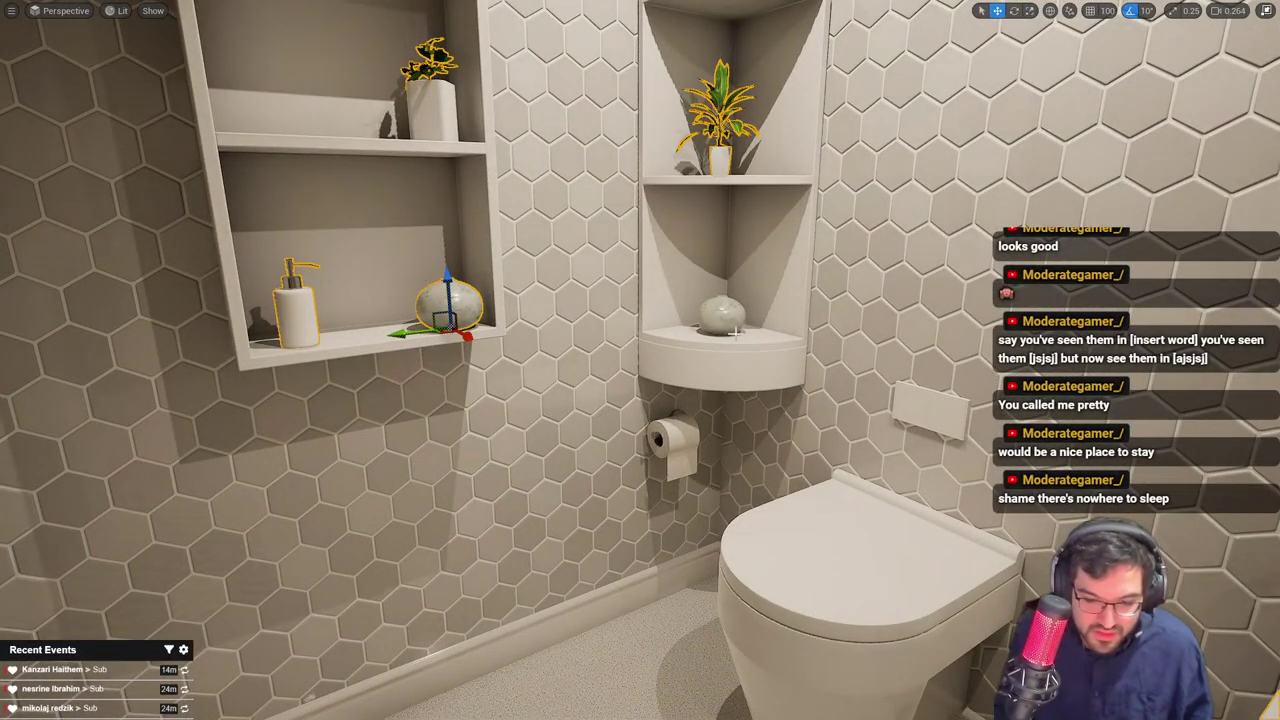
right_click_drag(734, 332, 737, 451)
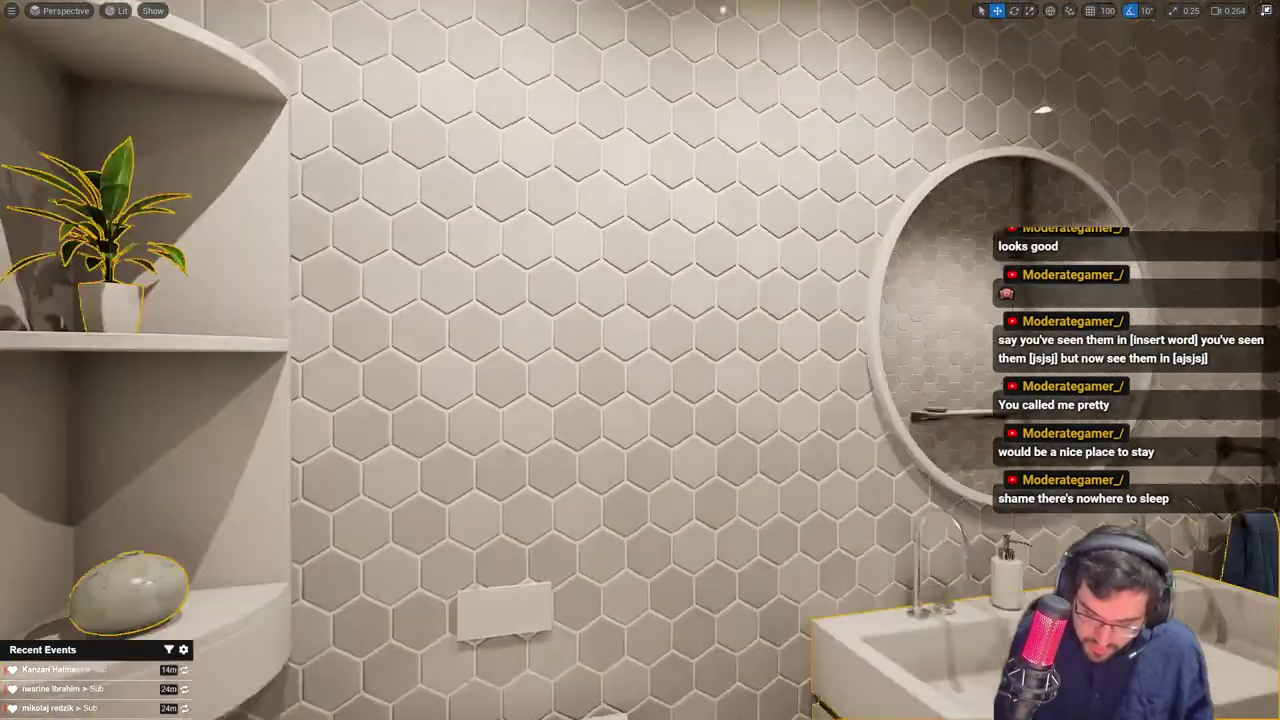
right_click_drag(640, 360, 970, 550)
Examine the shower fittings, the soap dispenser on the shower shelf and the vanity area of the bathroom
key("w")
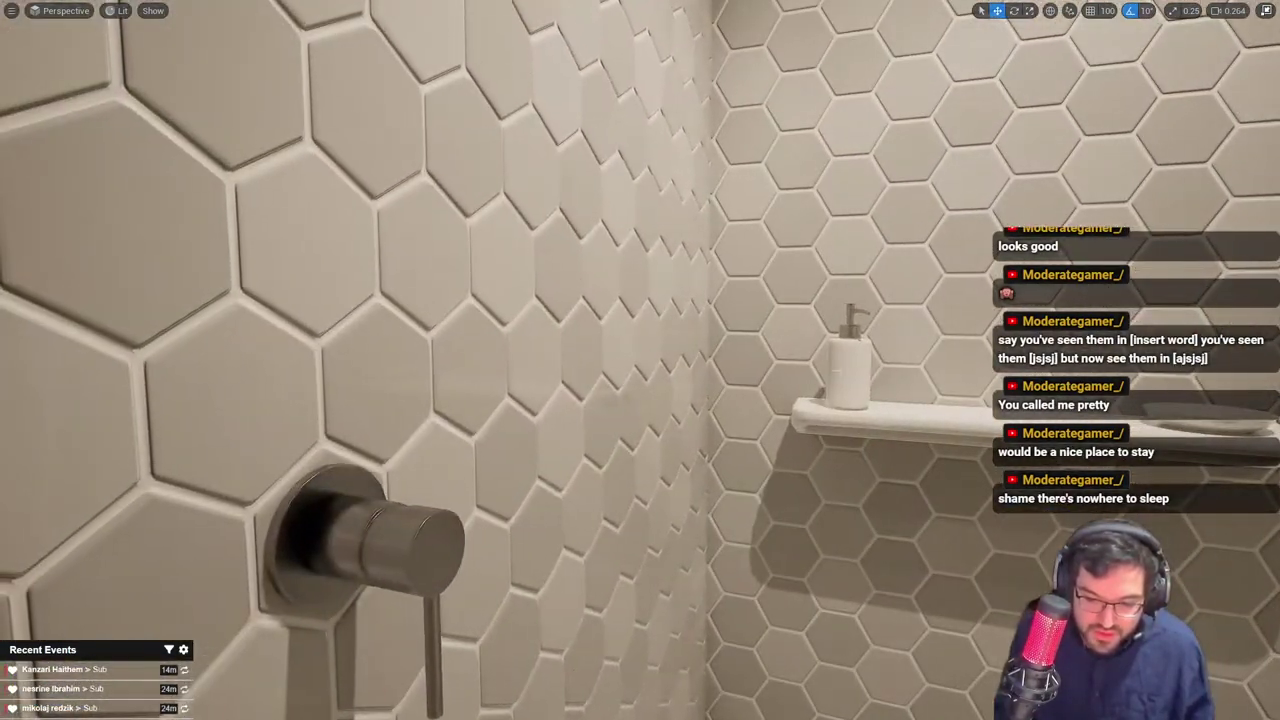
left_click(845, 364)
right_click_drag(845, 364, 1000, 366)
left_click(833, 365)
right_click_drag(588, 344, 640, 380)
left_click(613, 456)
left_click_drag(585, 354, 365, 362, "alt")
left_click(613, 458, "ctrl")
right_click_drag(613, 458, 1070, 520)
key("s")
scroll(1070, 520, "down", 5)
right_click_drag(660, 480, 642, 421)
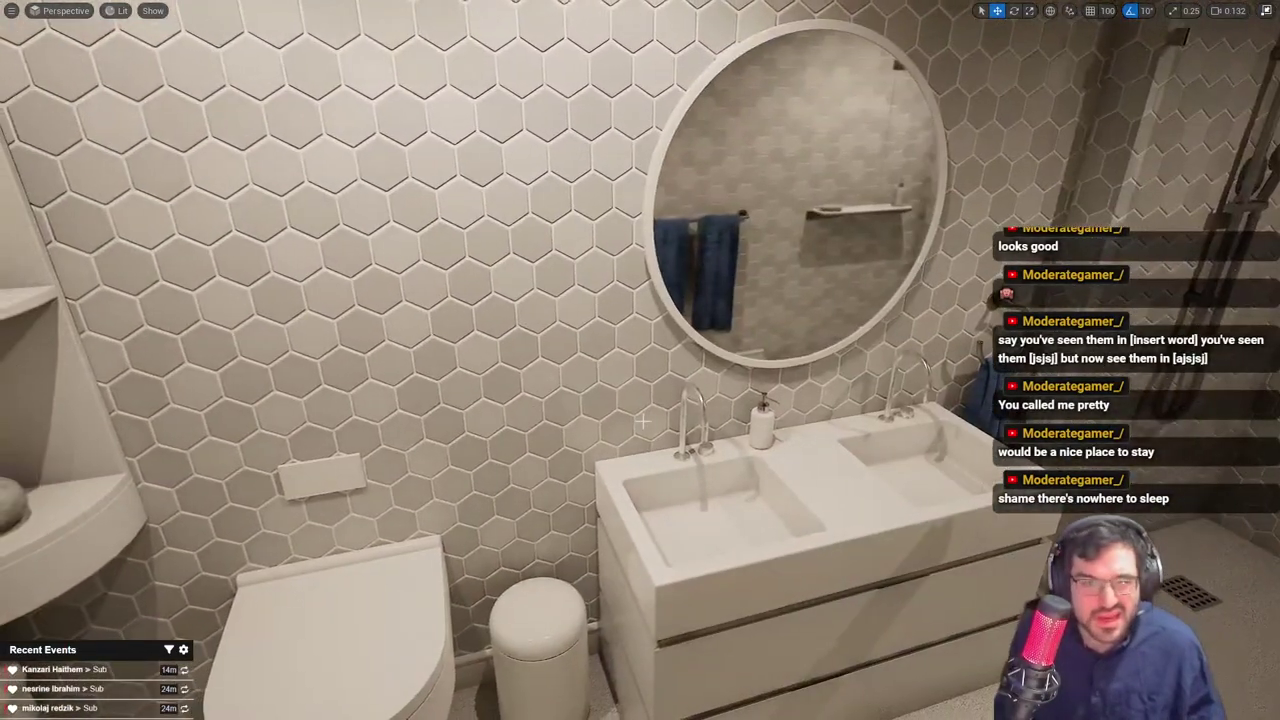
right_click_drag(758, 618, 740, 595)
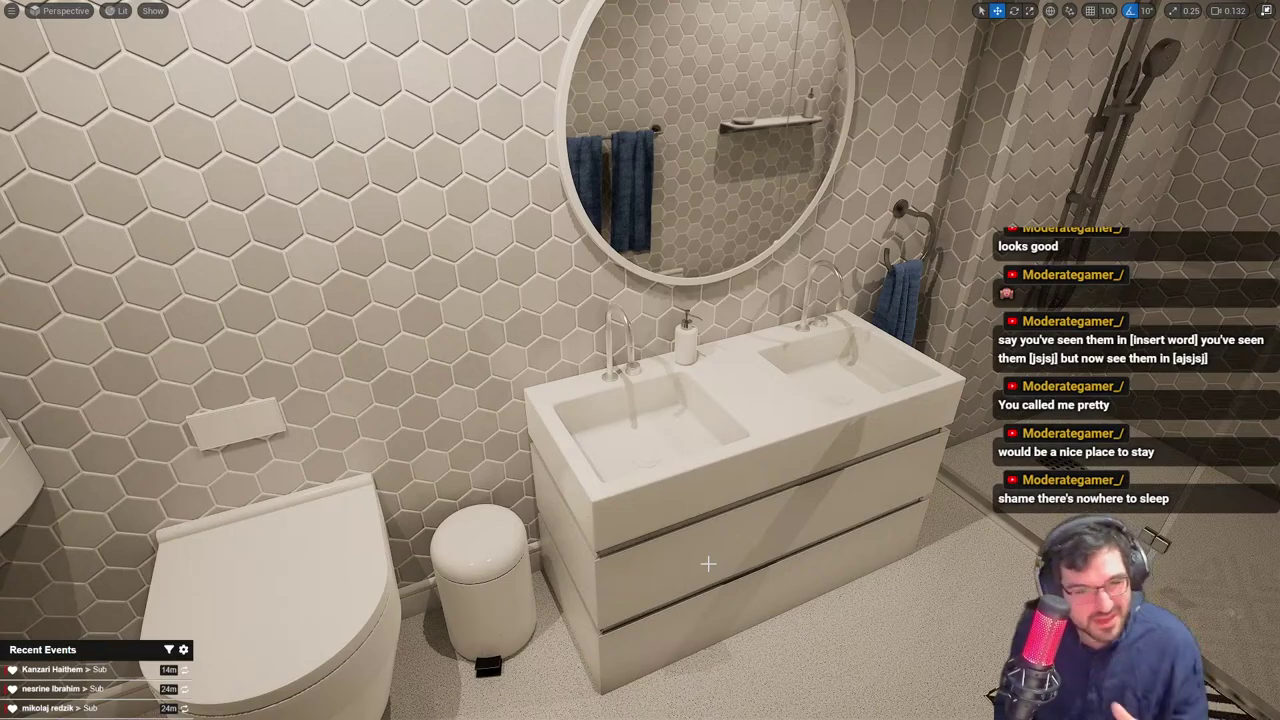
Undo the latest changes made to the level objects
key("ctrl+z")
right_click_drag(720, 577, 840, 575)
key("ctrl+z")
key("ctrl+y")
key("ctrl+z")
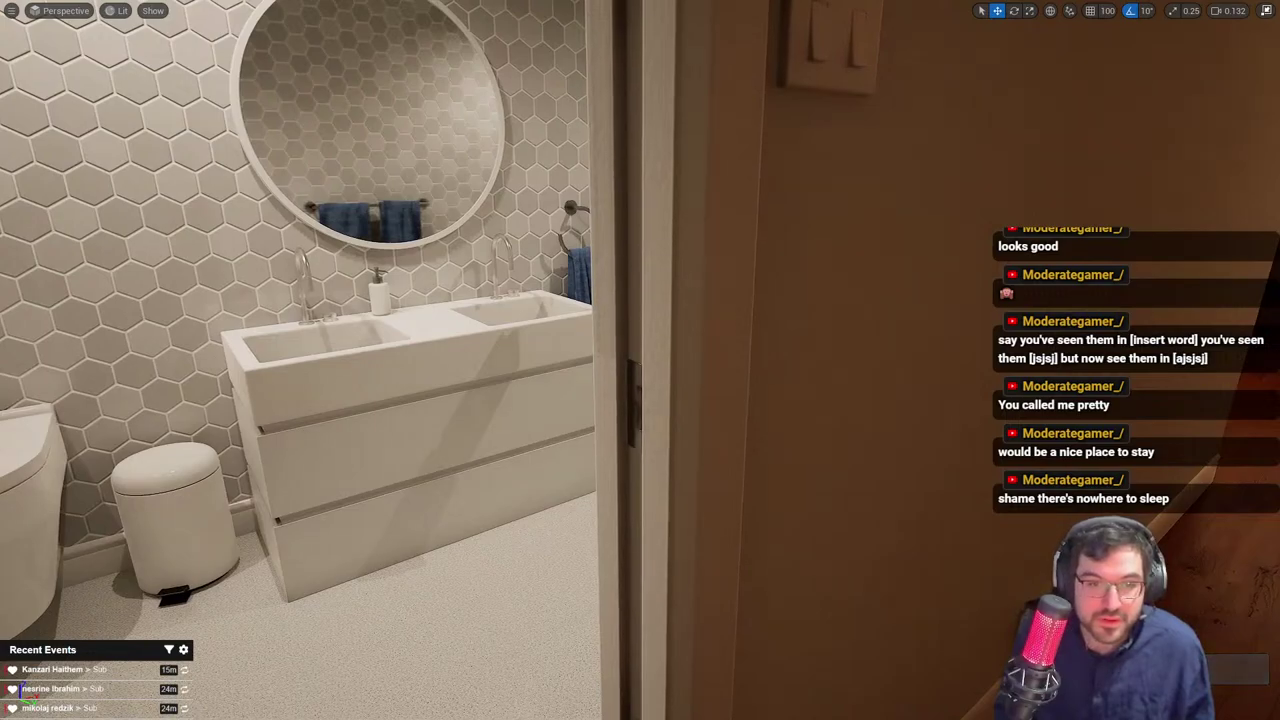
scroll(743, 579, "up", 2)
right_click_drag(743, 579, 880, 545)
right_click_drag(800, 400, 725, 400)
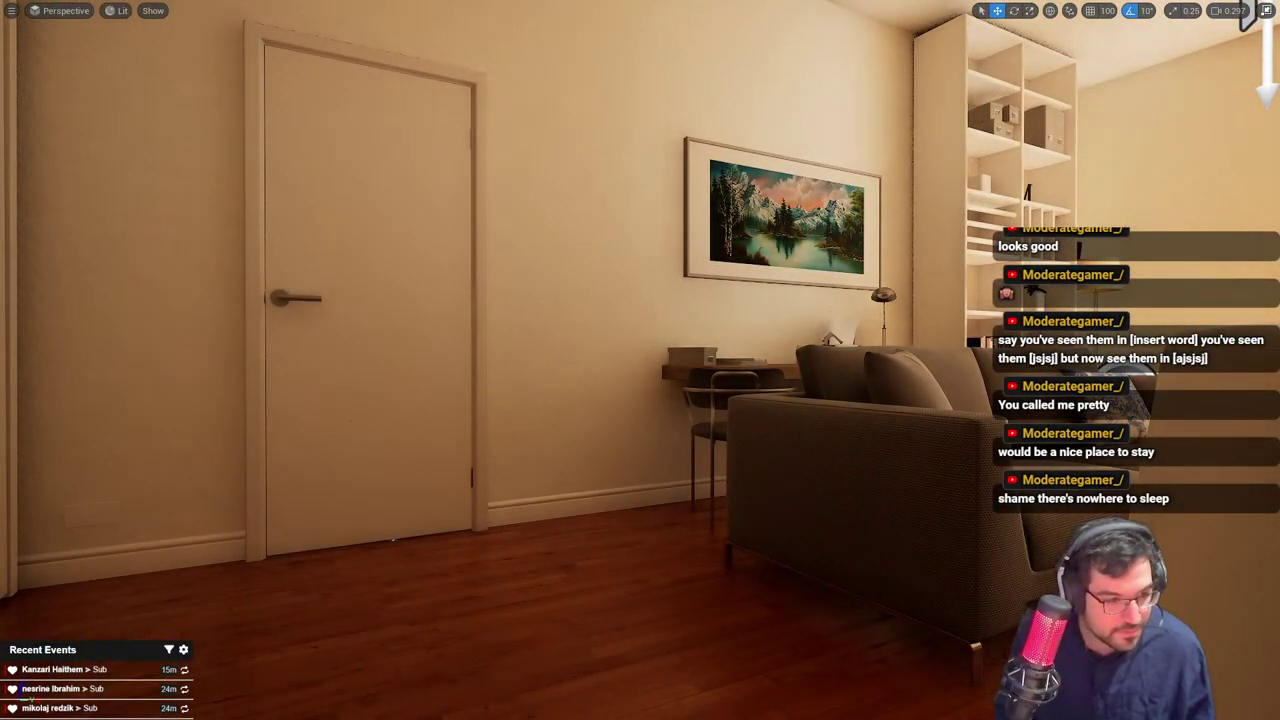
Switch to Blender and try cutting two vertical loops into the hallway's long side wall, spacing them along Y
key("alt+Tab")
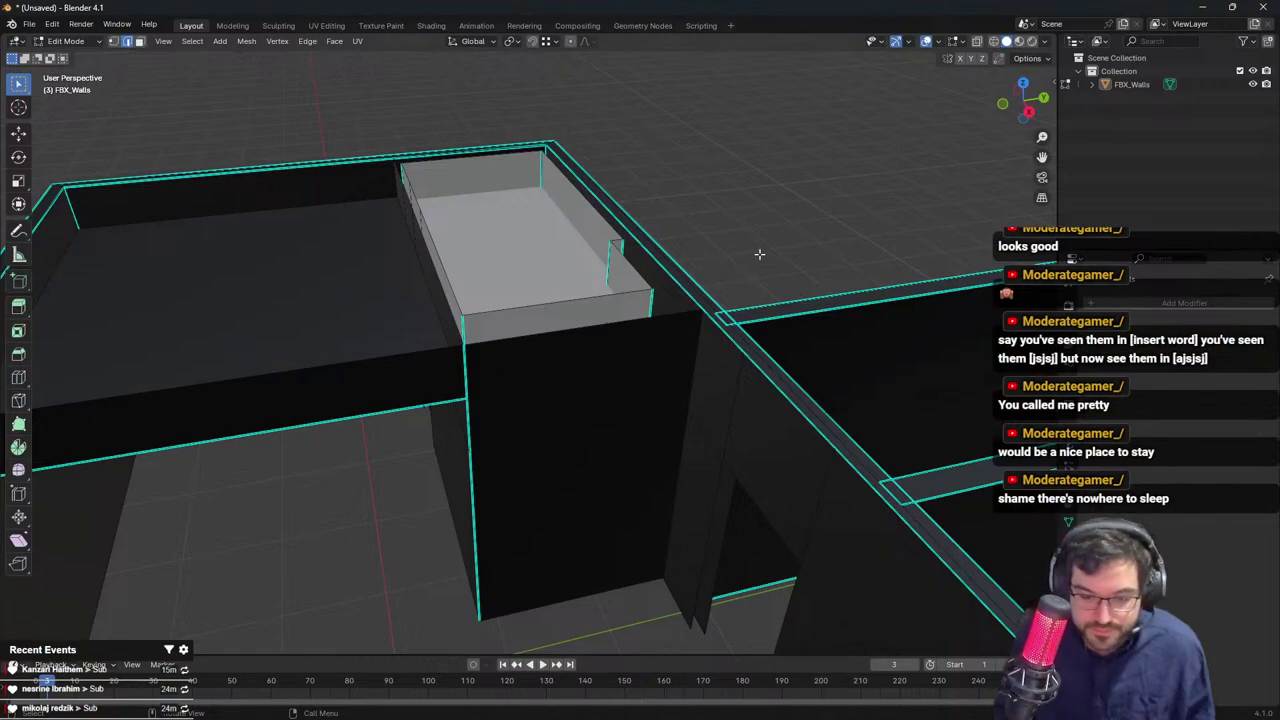
scroll(759, 254, "down", 3)
middle_click_drag(759, 254, 580, 300)
middle_click_drag(580, 300, 777, 260)
scroll(474, 337, "up", 2)
scroll(454, 308, "up", 1)
key("ctrl+r")
scroll(451, 311, "up", 1)
left_click(449, 311)
right_click(449, 311)
key("s")
key("y")
left_click(742, 278)
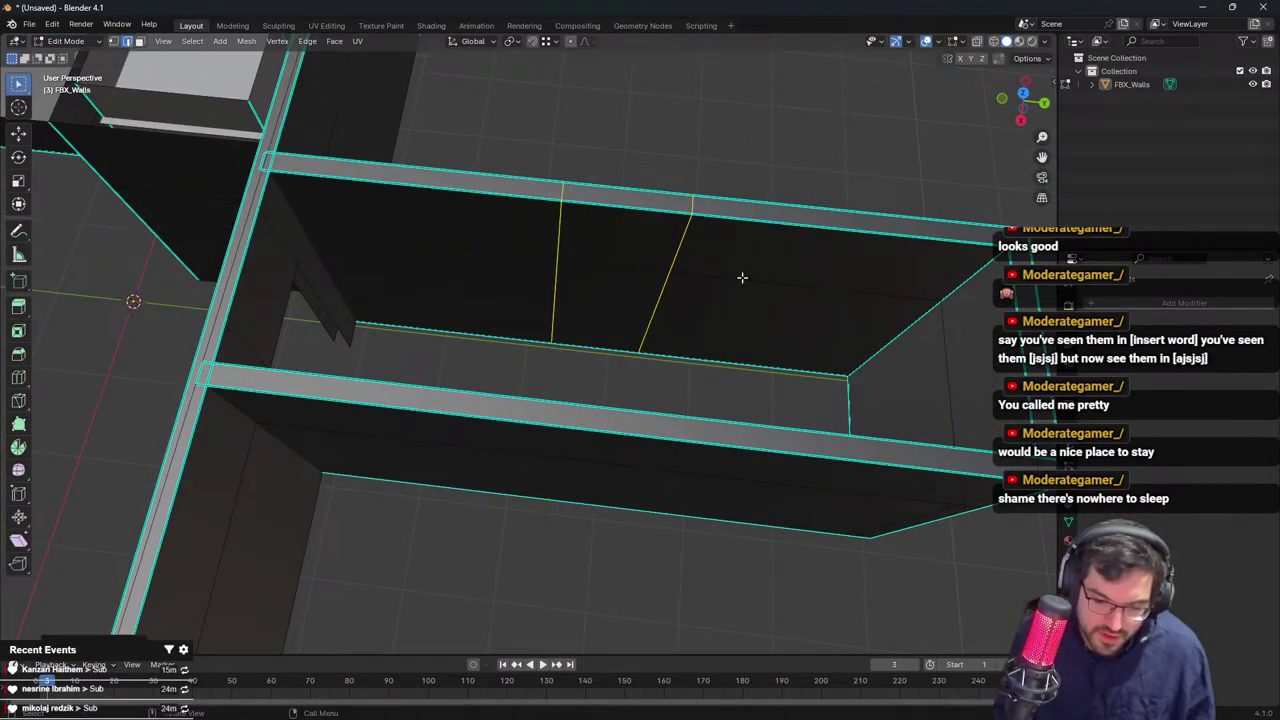
key("g")
key("g")
left_click(576, 279)
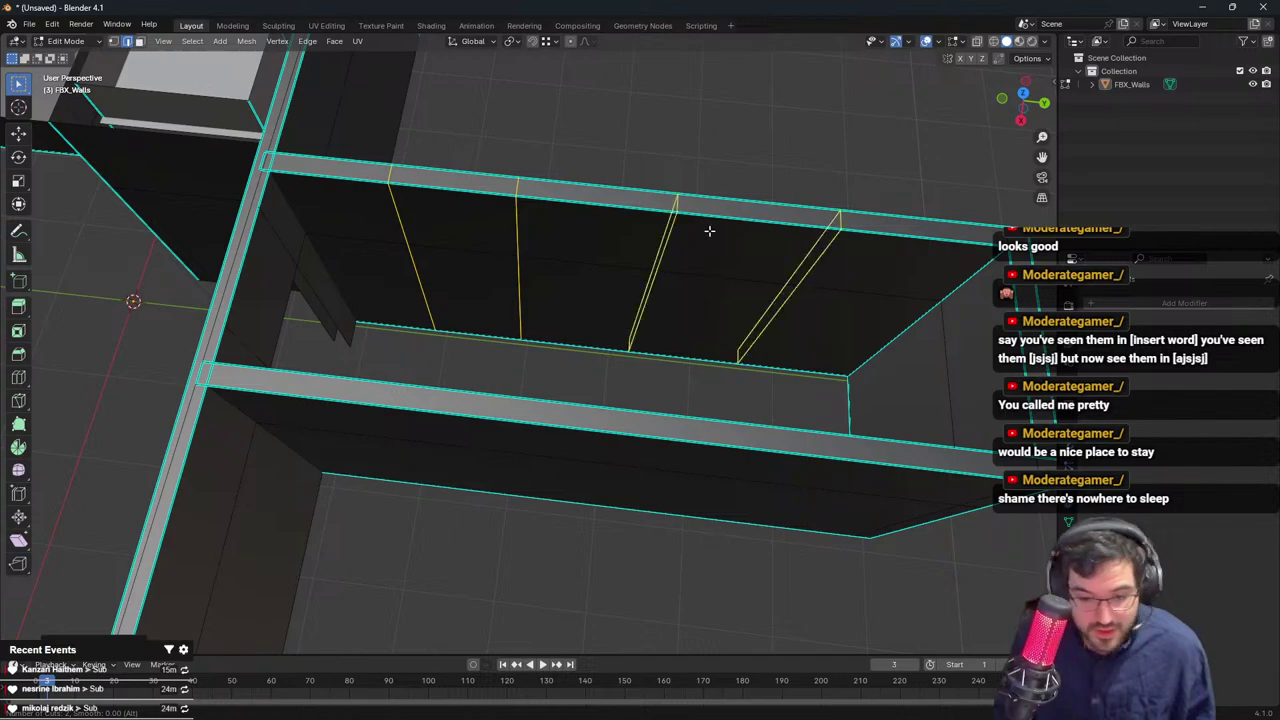
Try recutting the hallway side wall with two loops and moving them along the Y axis
left_click(709, 231)
right_click(709, 231)
key("s")
key("y")
right_click(866, 305)
key("ctrl+z")
key("g")
key("y")
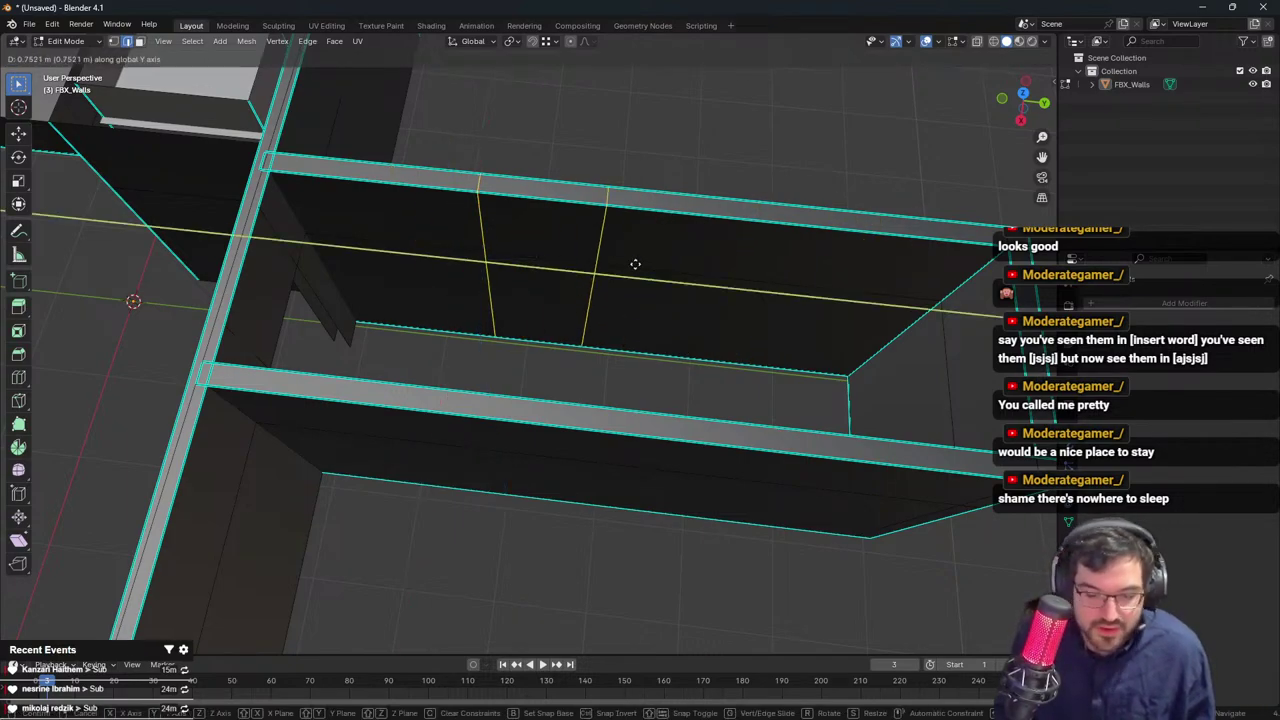
left_click(689, 270)
scroll(617, 191, "down", 8)
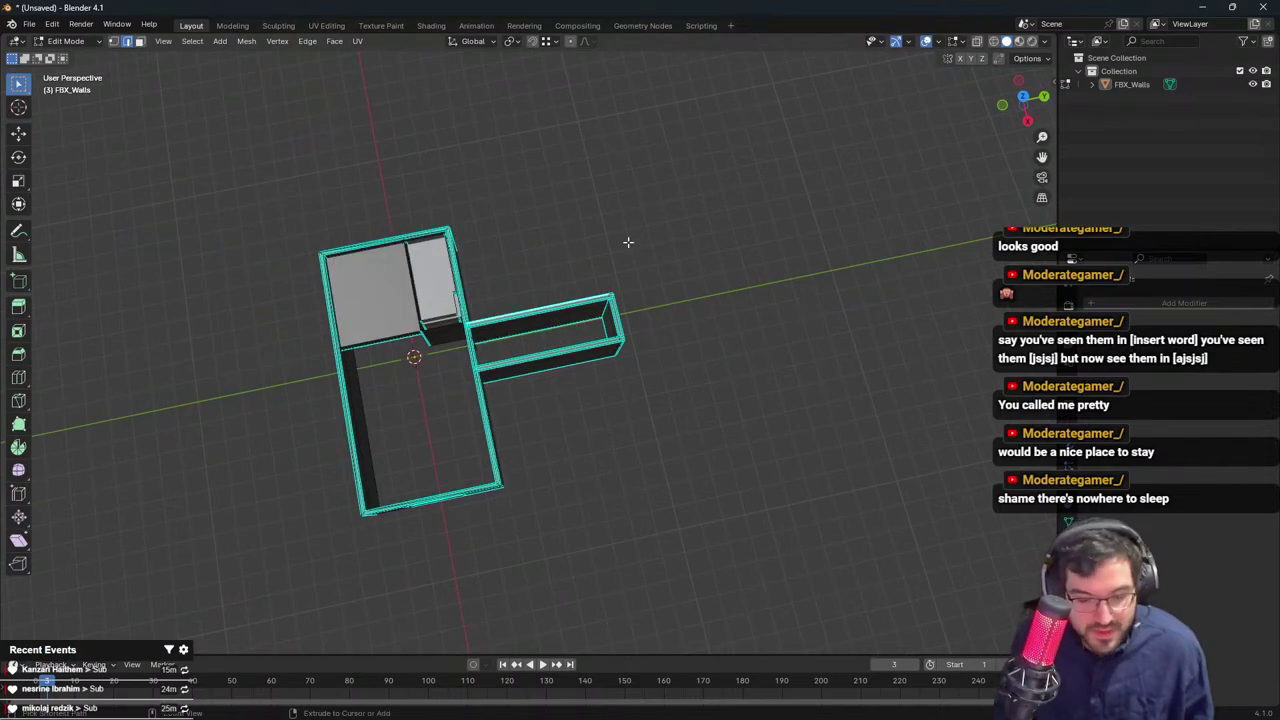
Turn on X-ray, select only the hallway's end wall and move it along Y to shorten the hallway
middle_click_drag(583, 263, 521, 296)
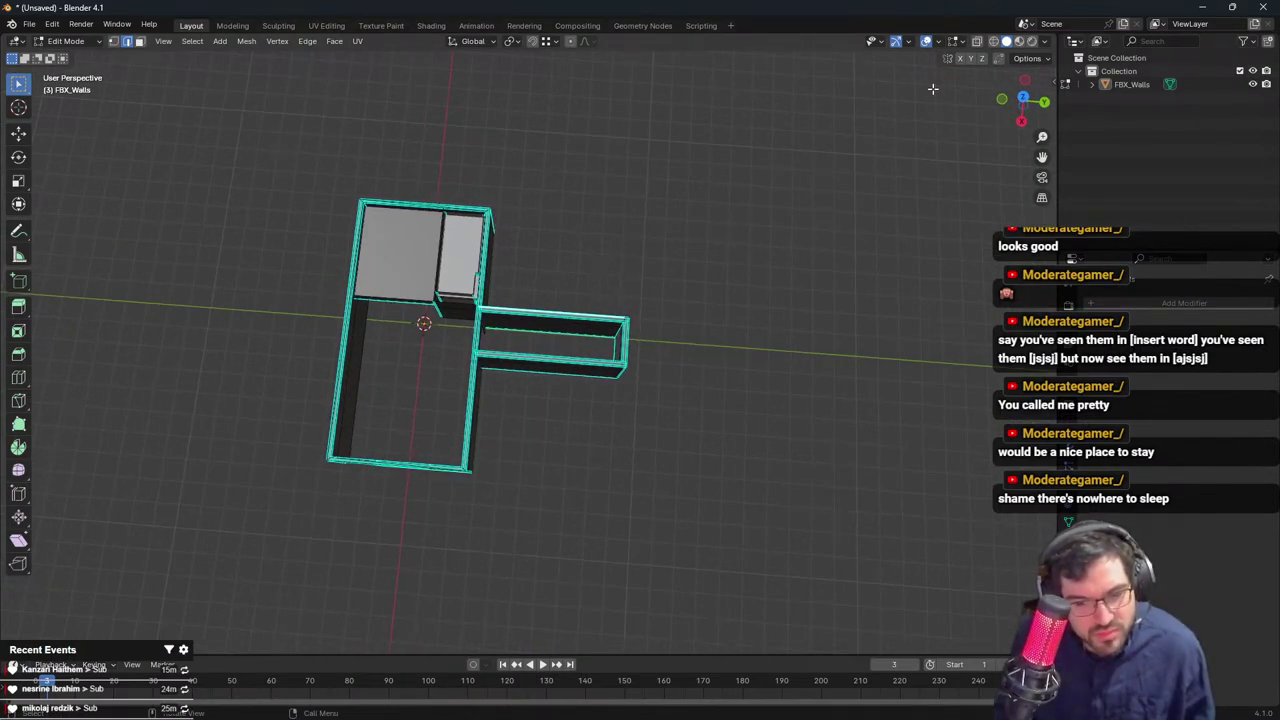
left_click(977, 43)
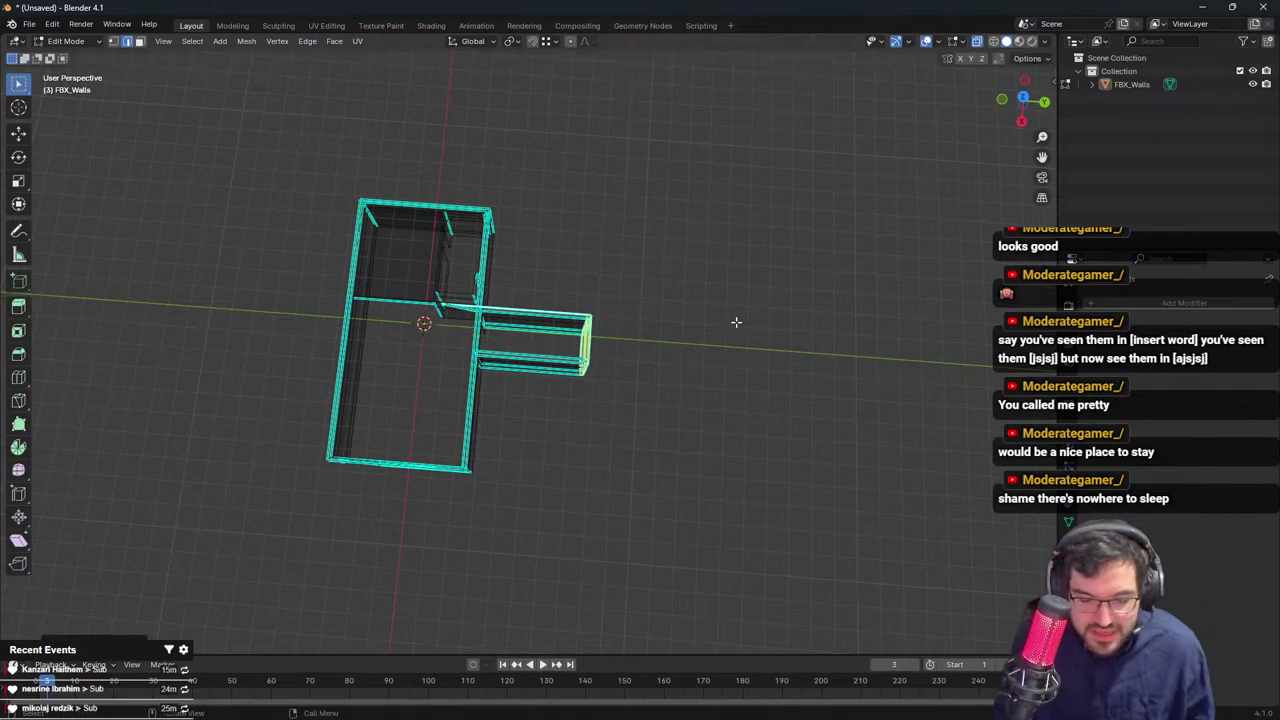
left_click_drag(417, 230, 538, 410, "ctrl")
key("g")
key("y")
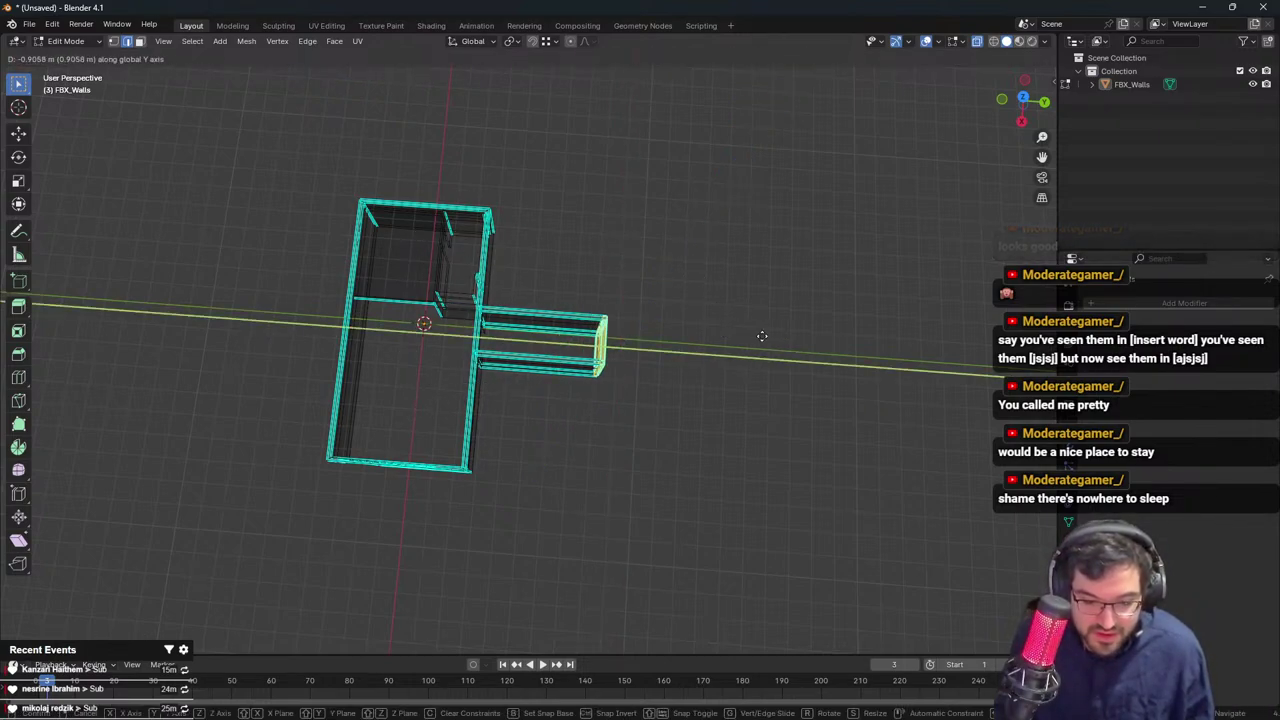
scroll(755, 336, "up", 1, "alt")
left_click(724, 335)
left_click(1044, 102)
middle_click_drag(676, 292, 464, 284)
Cut two vertical edge loops into the hallway's long side wall without sliding them
key("Tab")
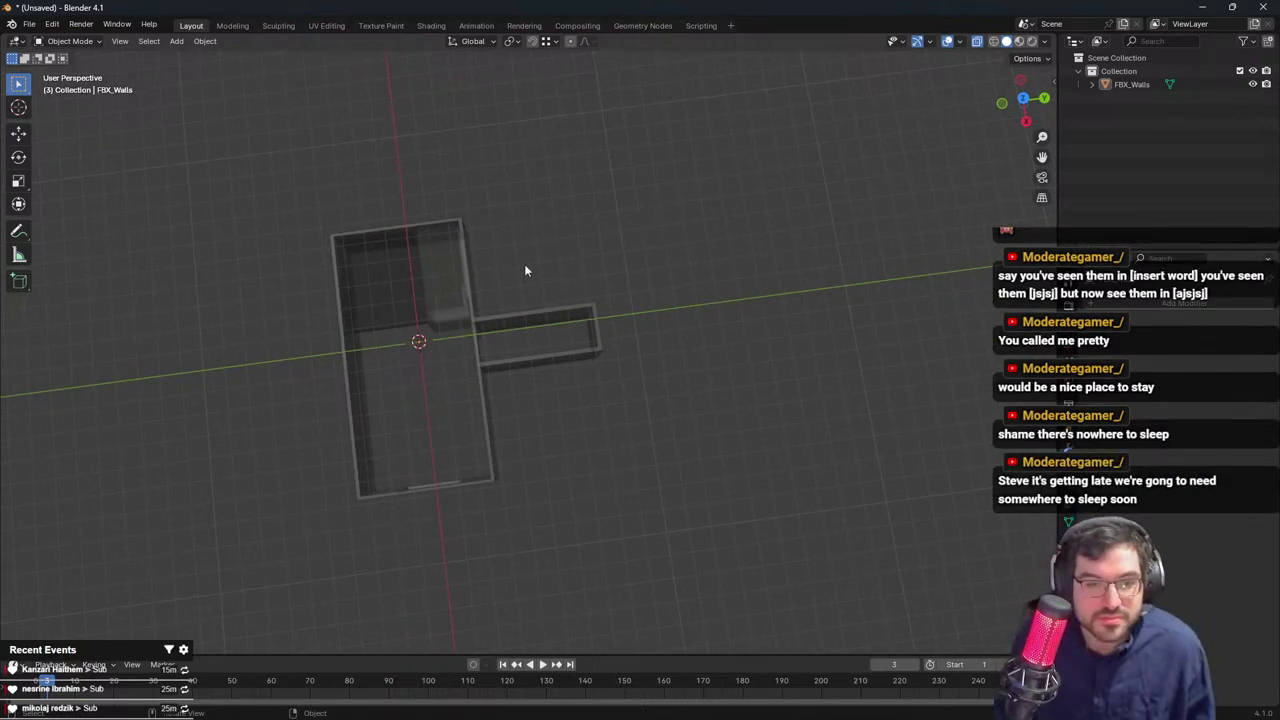
scroll(525, 268, "up", 6)
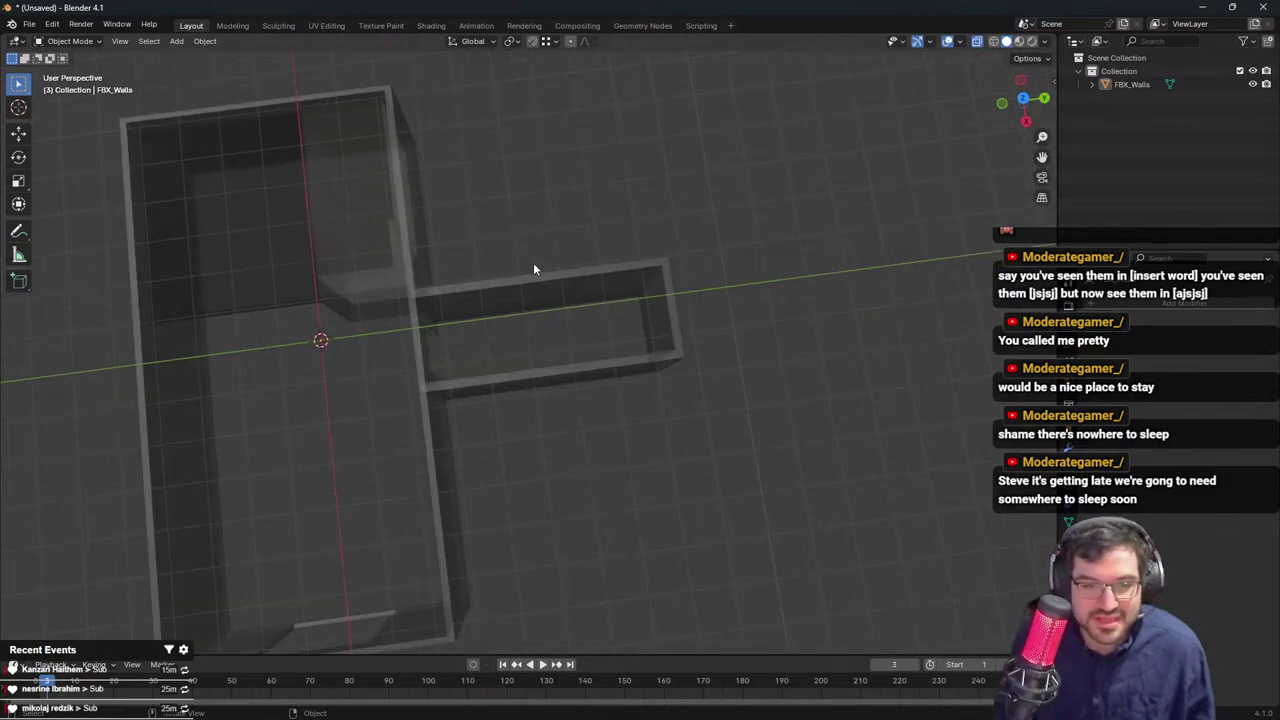
middle_click_drag(530, 266, 546, 236)
key("Tab")
scroll(544, 291, "up", 1)
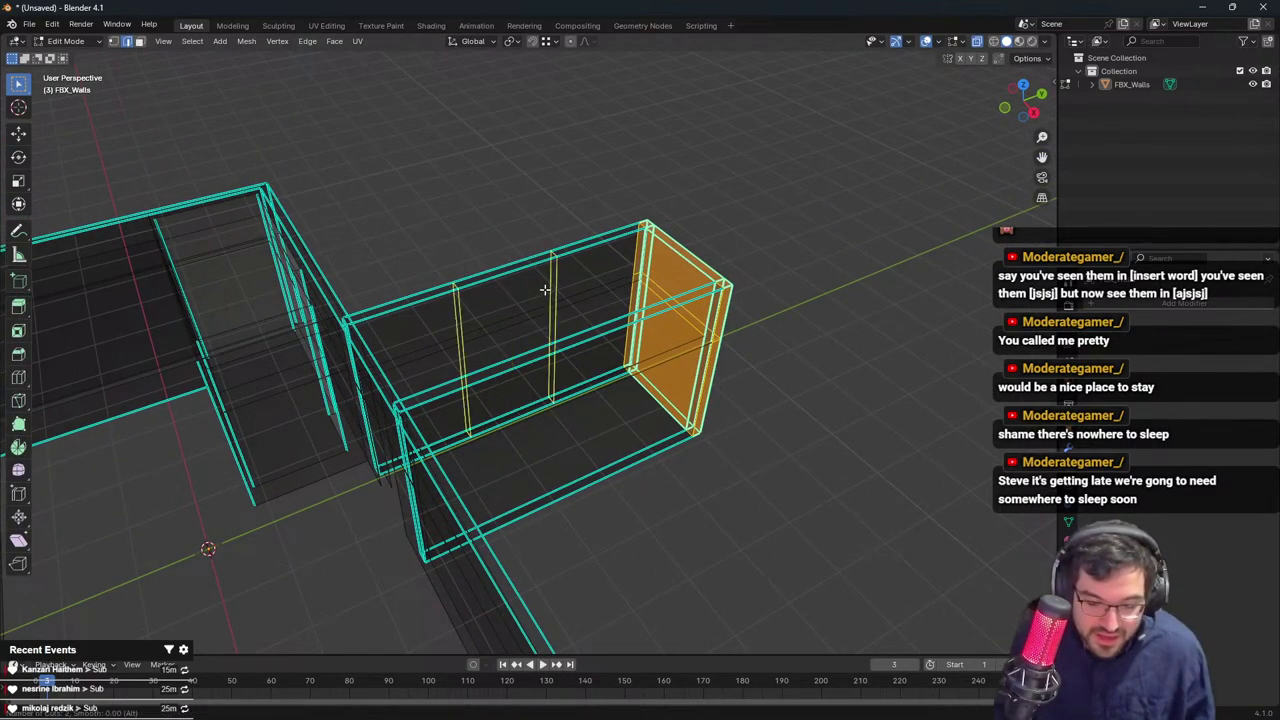
middle_click_drag(545, 284, 536, 255)
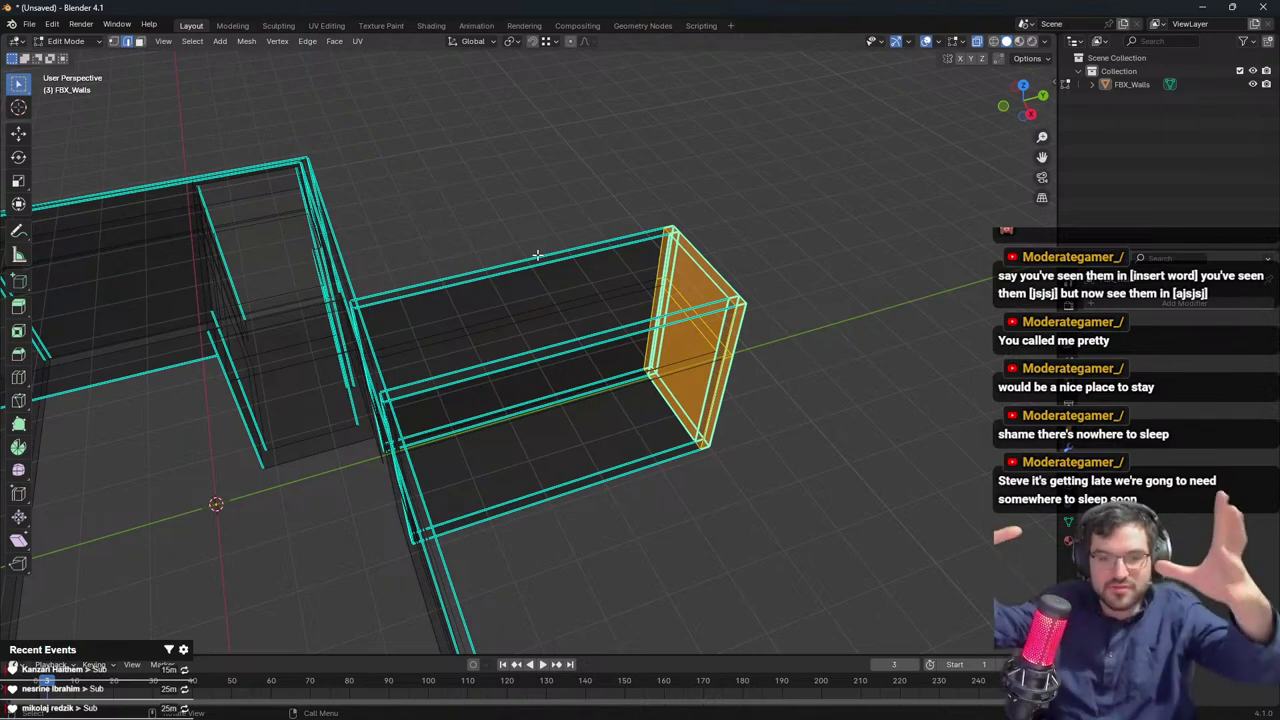
key("ctrl+r")
scroll(561, 310, "up", 2)
scroll(561, 310, "down", 1)
left_click(561, 310)
right_click(562, 309)
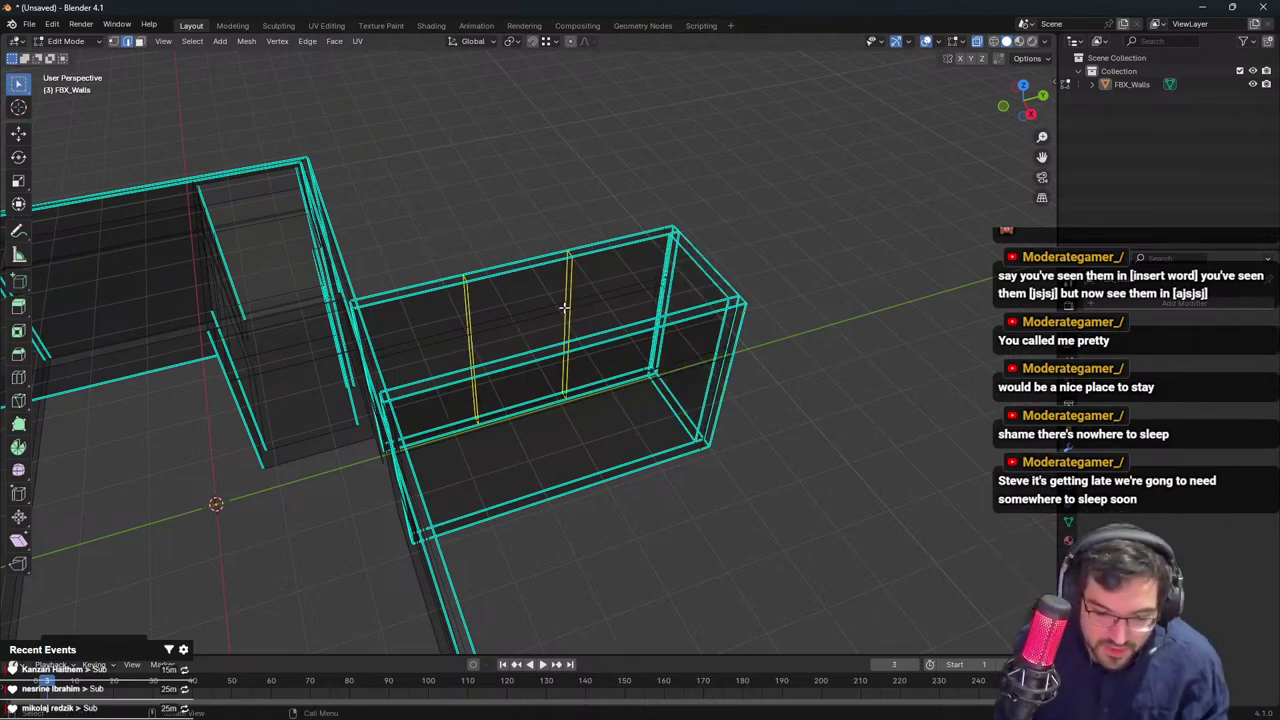
Scale the two loops along Y to doorway spacing and move them toward the hallway's end wall
key("s")
key("y")
left_click(558, 310)
key("g")
key("y")
left_click(651, 305)
key("Tab")
middle_click_drag(651, 305, 717, 291)
key("Tab")
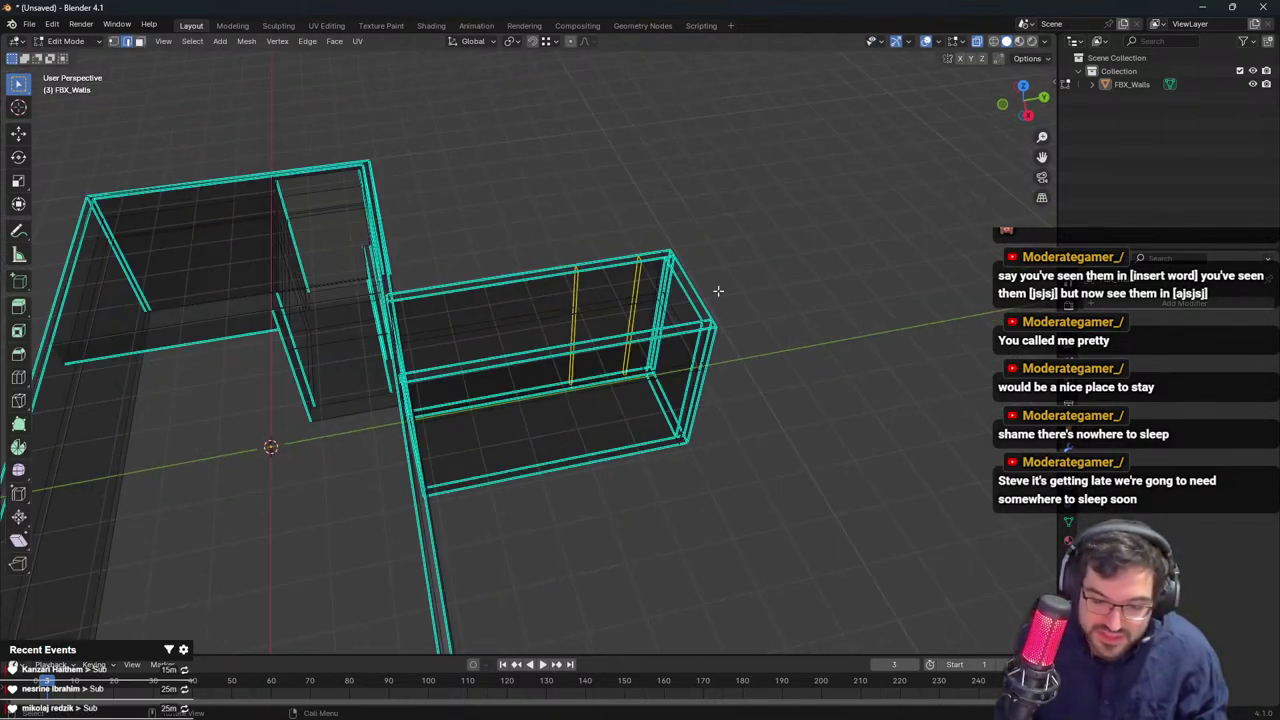
Move the two loops along Y to the part of the hallway wall nearest the main room
key("g")
key("y")
left_click(623, 291)
key("Tab")
key("Tab")
middle_click_drag(454, 376, 516, 388)
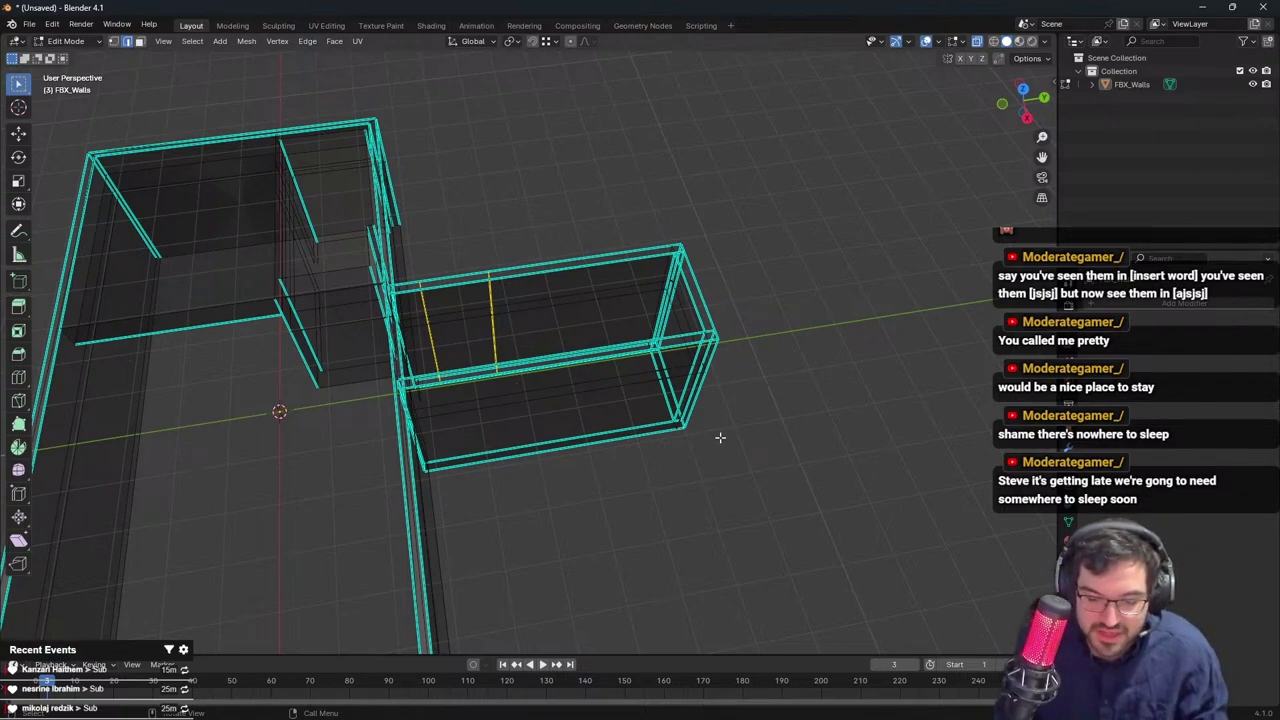
key("g")
key("y")
right_click(566, 351)
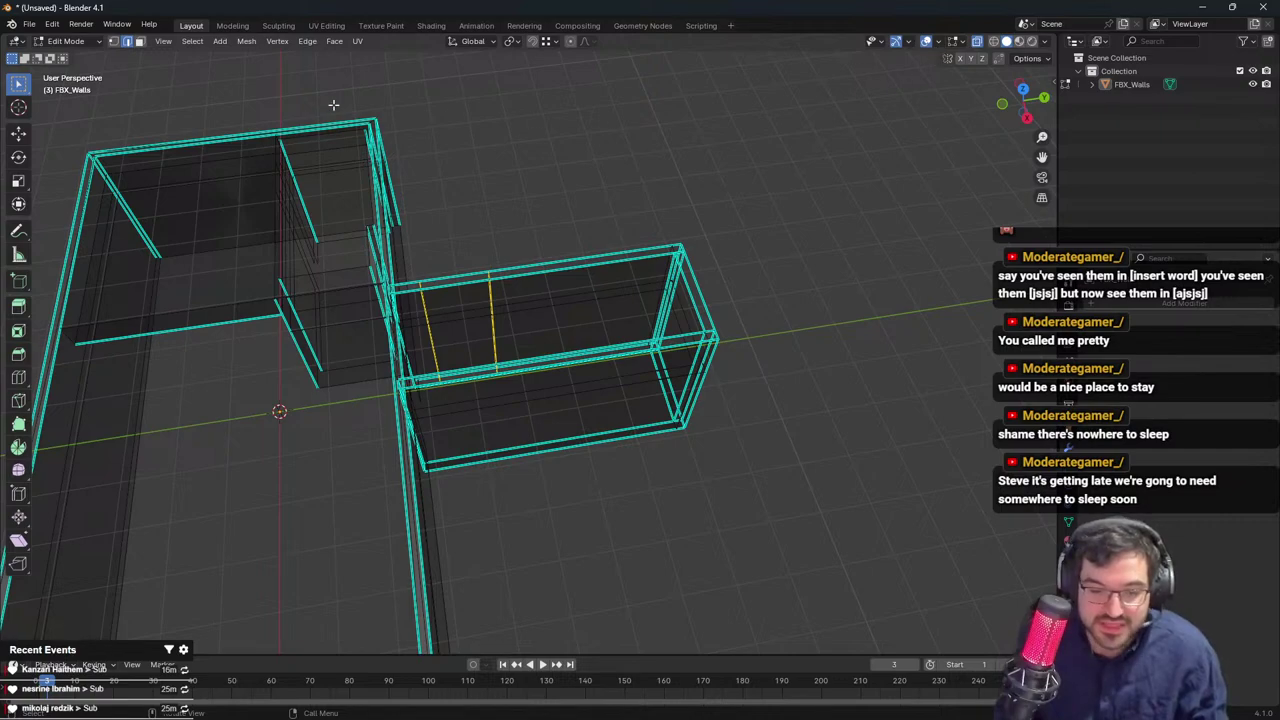
Switch to face selection, select the hallway's end wall and move it about 2 m along Y toward the main room
left_click(140, 41)
left_click_drag(602, 150, 826, 420)
key("g")
key("y")
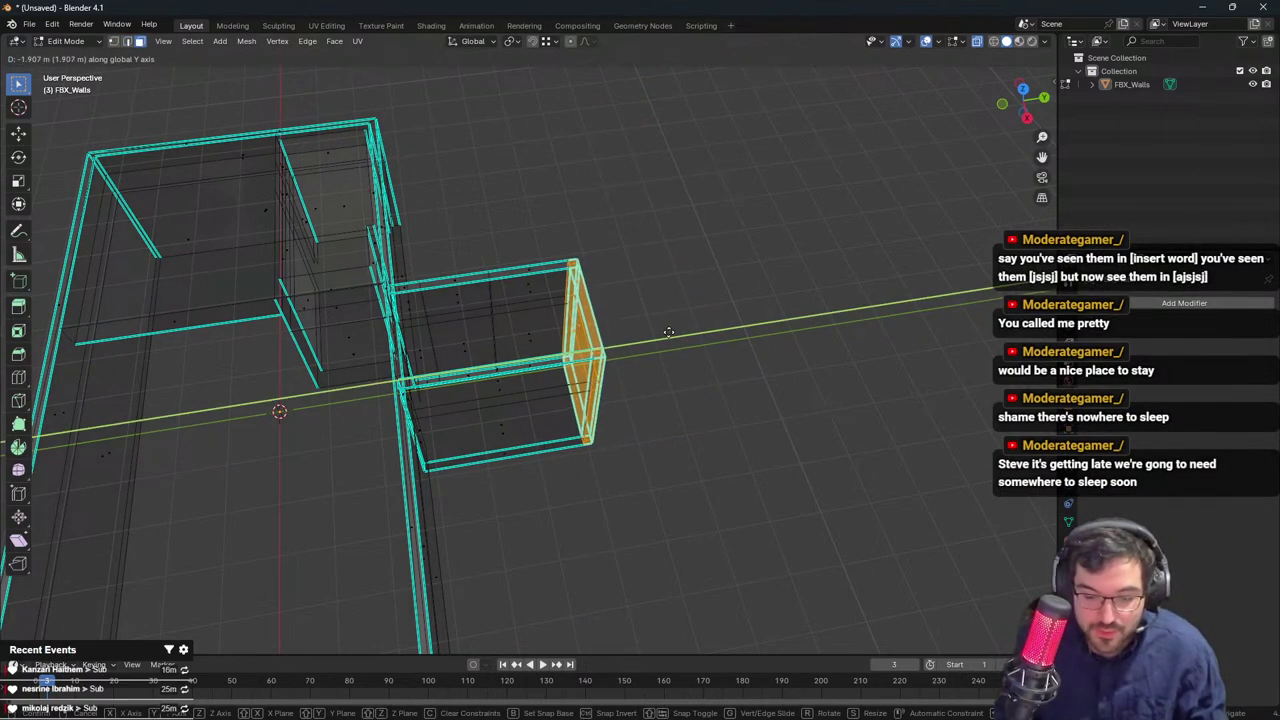
left_click(617, 315)
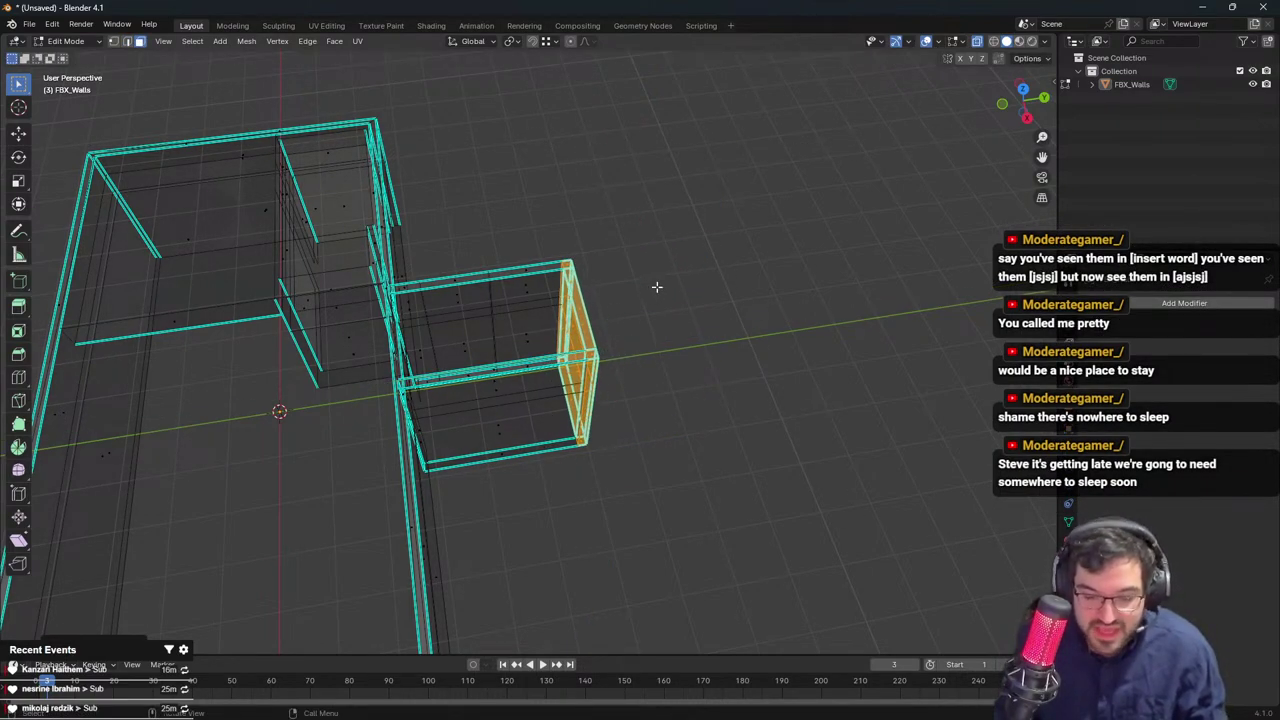
Fine-tune the end wall's position along Y to settle the hallway's length
key("e")
left_click(697, 306)
middle_click_drag(592, 261, 507, 345)
key("Tab")
key("Tab")
key("g")
key("y")
right_click(562, 350)
key("g")
key("y")
left_click(637, 355)
middle_click_drag(637, 355, 690, 360)
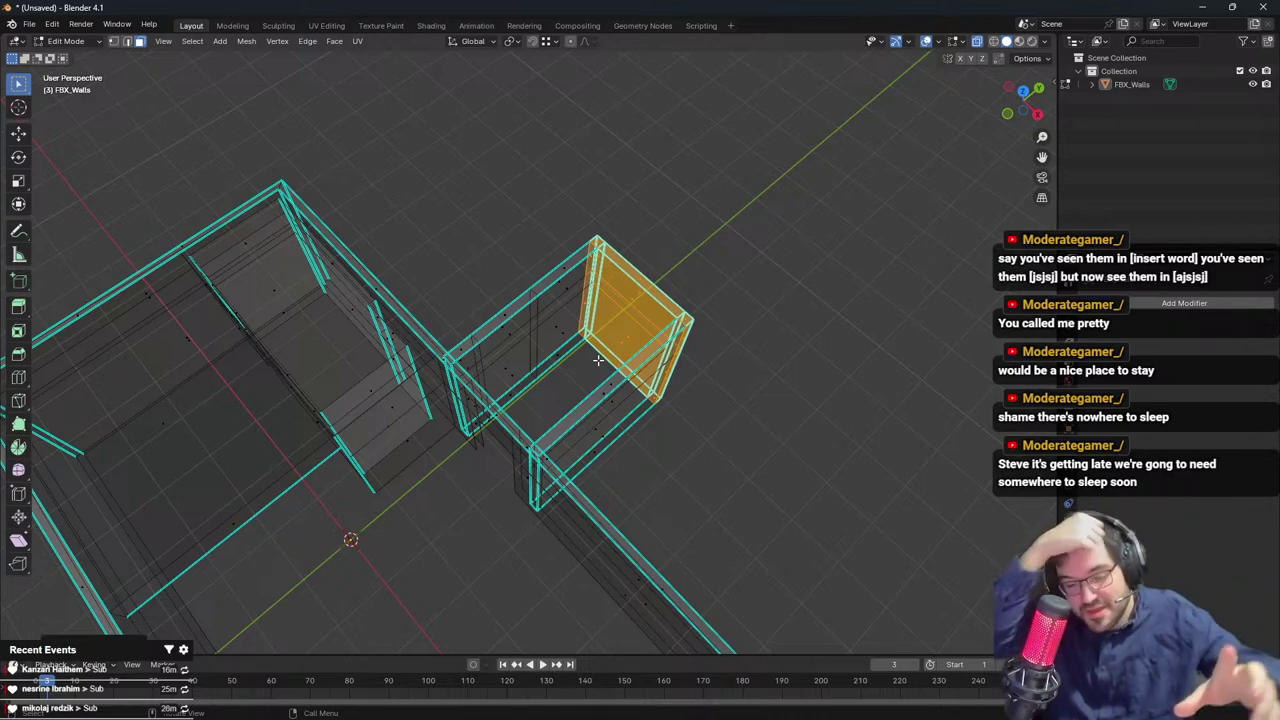
Delete the lower wall faces between the two loops to open a doorway in the hallway's side wall
scroll(598, 361, "up", 3)
middle_click_drag(598, 361, 490, 318)
left_click(474, 361)
key("b")
left_click_drag(474, 361, 527, 434)
key("b")
key("x")
left_click(528, 414)
key("Tab")
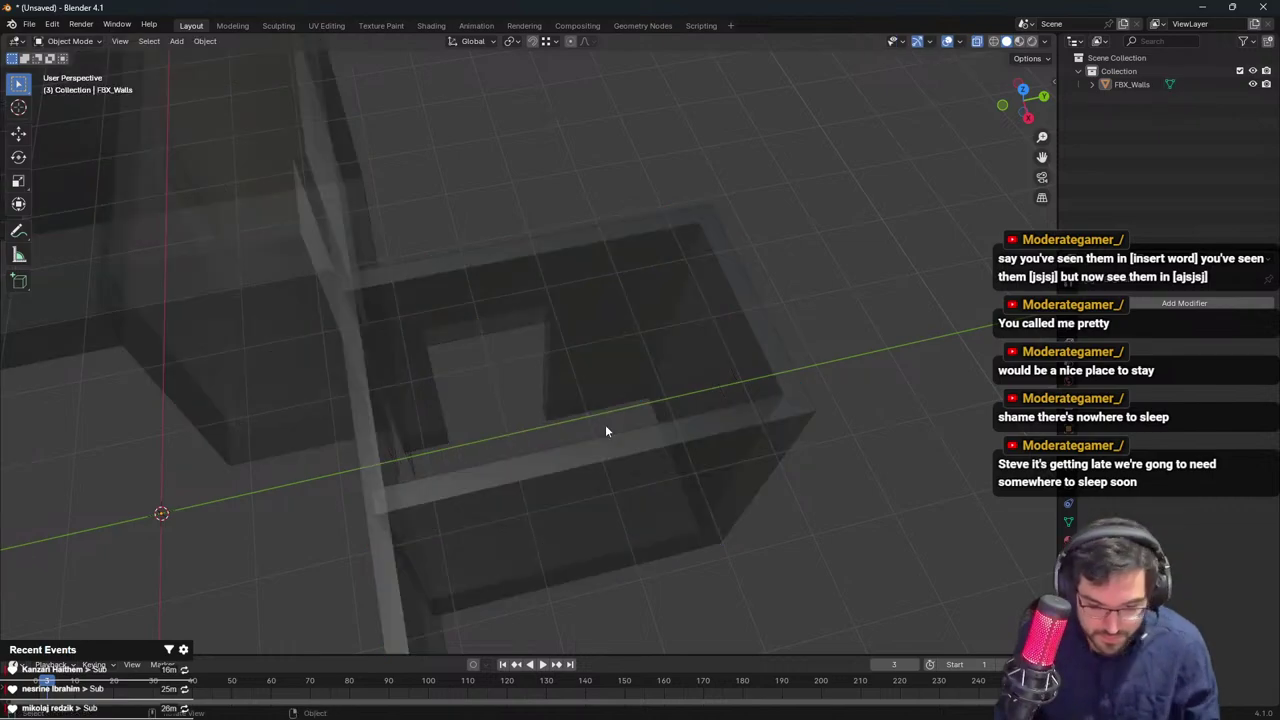
Turn off X-ray and examine the new hallway doorway from inside the apartment
middle_click_drag(605, 424, 910, 66)
left_click(977, 43)
middle_click_drag(675, 295, 750, 221)
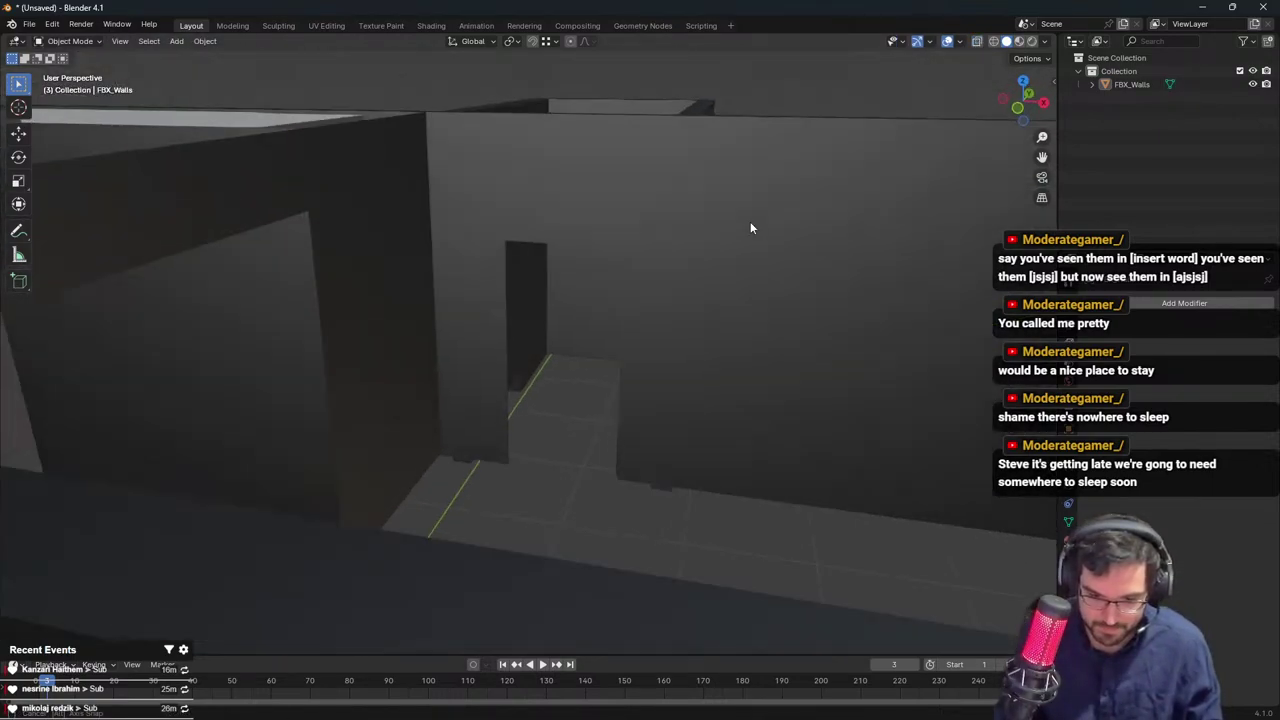
scroll(694, 227, "up", 4)
middle_click_drag(610, 335, 558, 237)
scroll(625, 310, "up", 1)
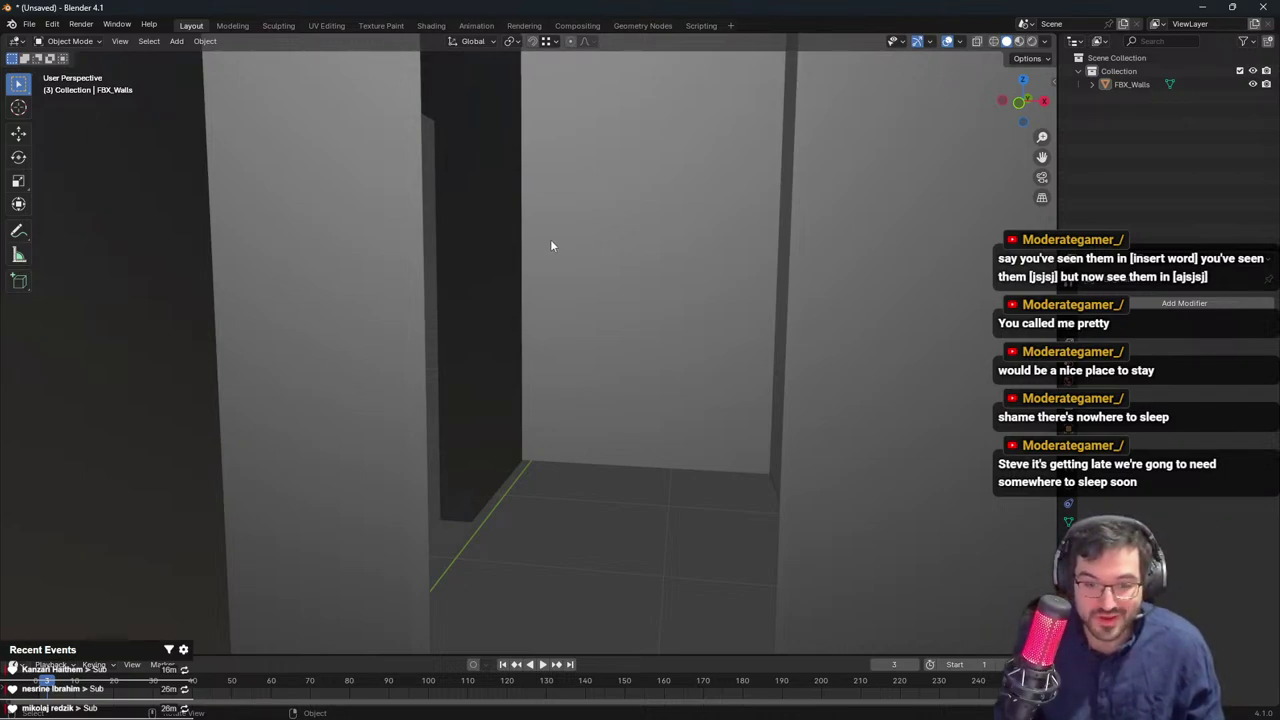
Examine the apartment walls and the empty space beyond the shortened hallway from above in Edit Mode
middle_click_drag(620, 336, 514, 377)
scroll(510, 310, "down", 6)
scroll(557, 358, "up", 2)
scroll(514, 377, "down", 1)
key("Tab")
scroll(513, 377, "down", 4)
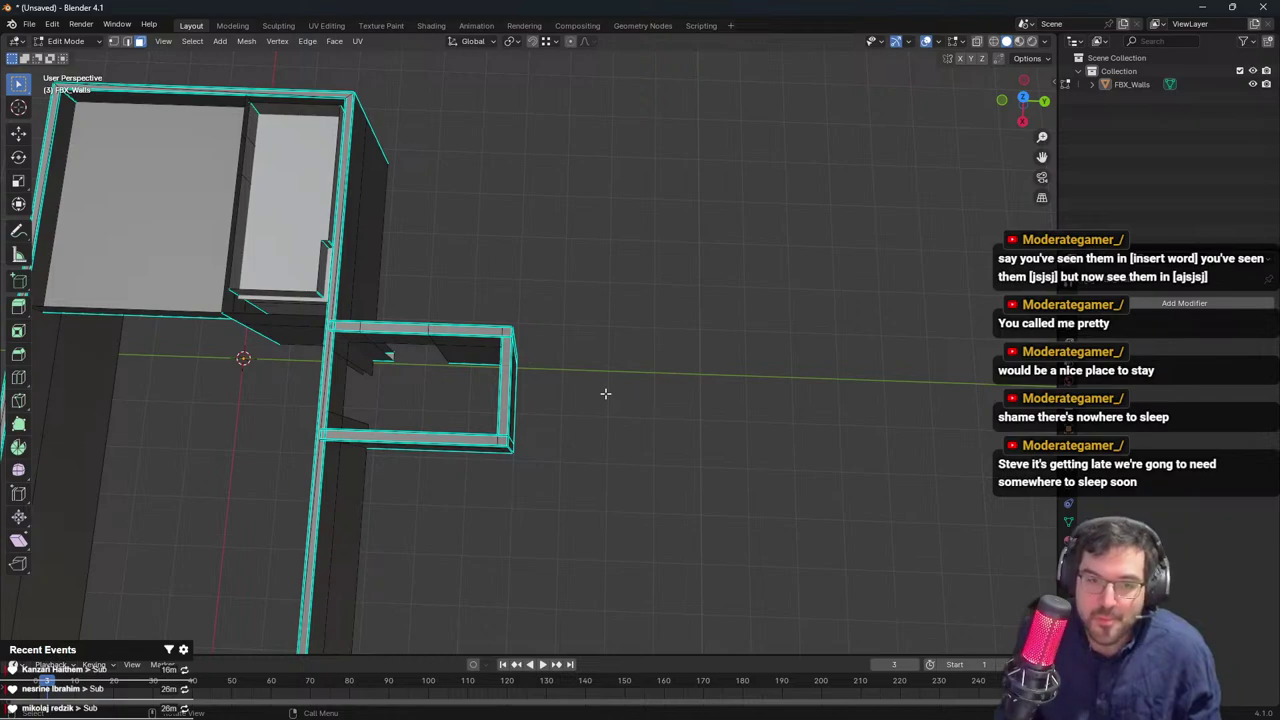
left_click_drag(525, 353, 707, 453)
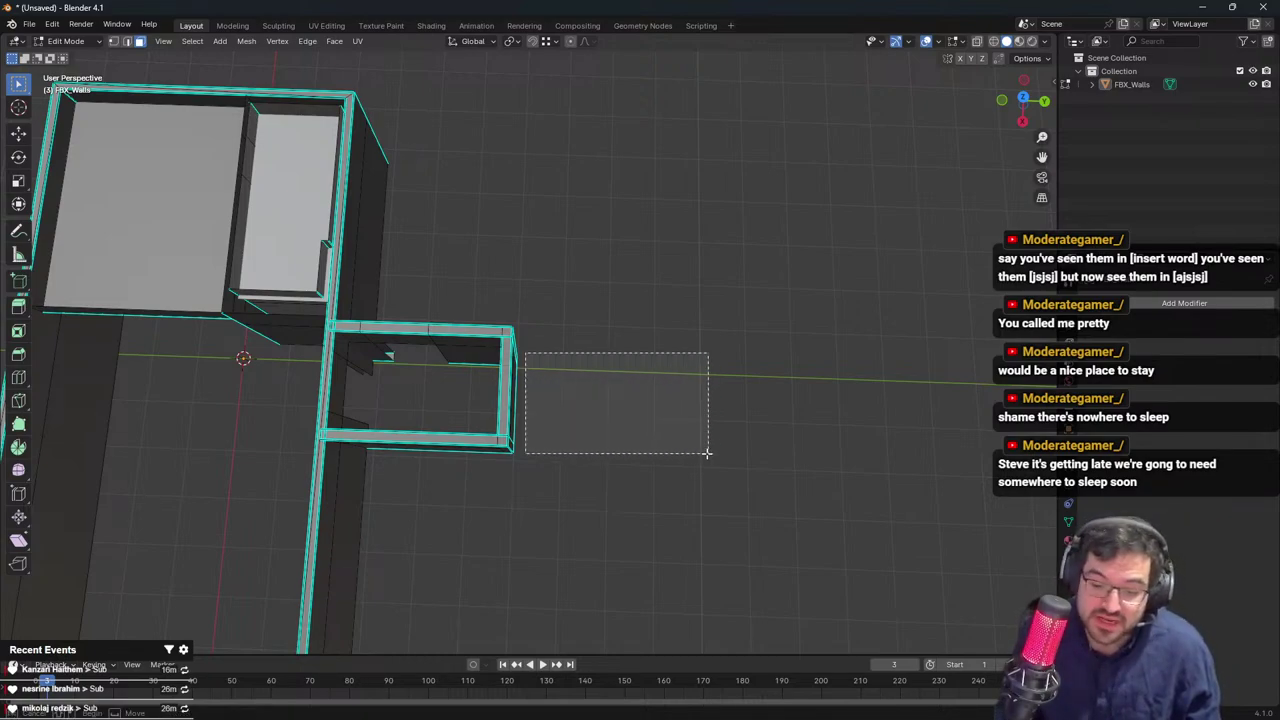
middle_click_drag(554, 374, 495, 198)
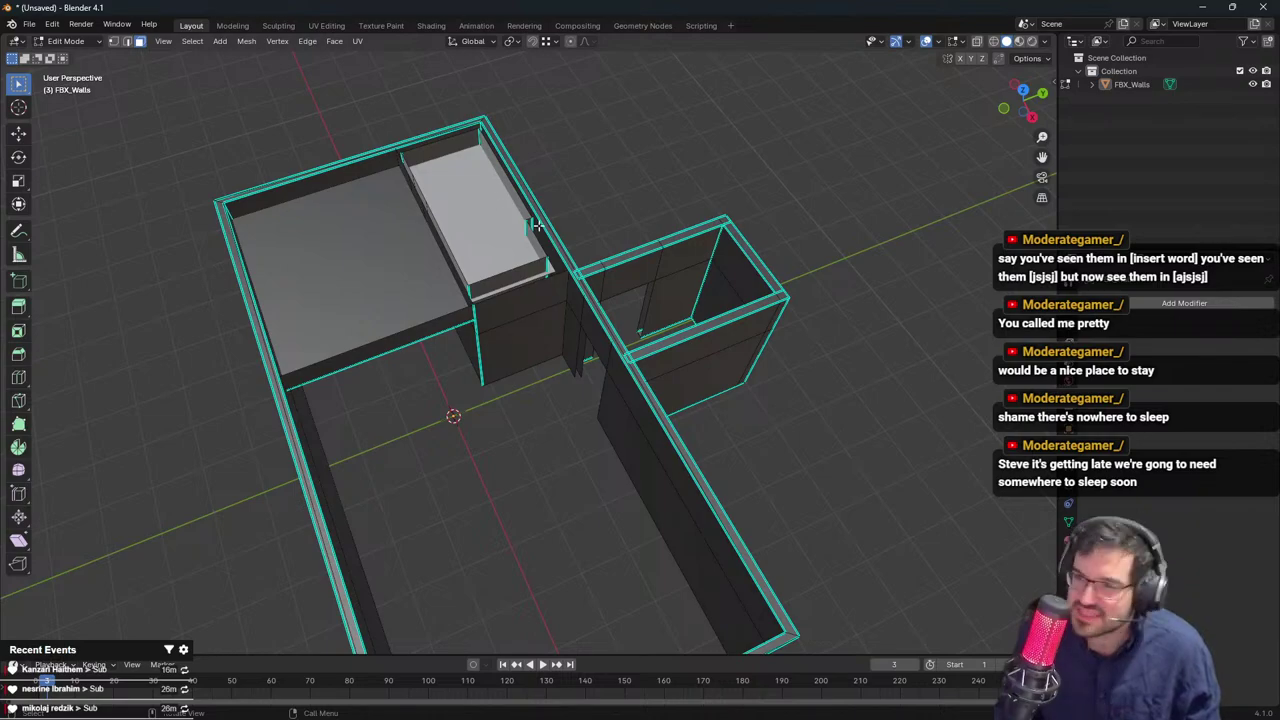
middle_click_drag(404, 248, 425, 236)
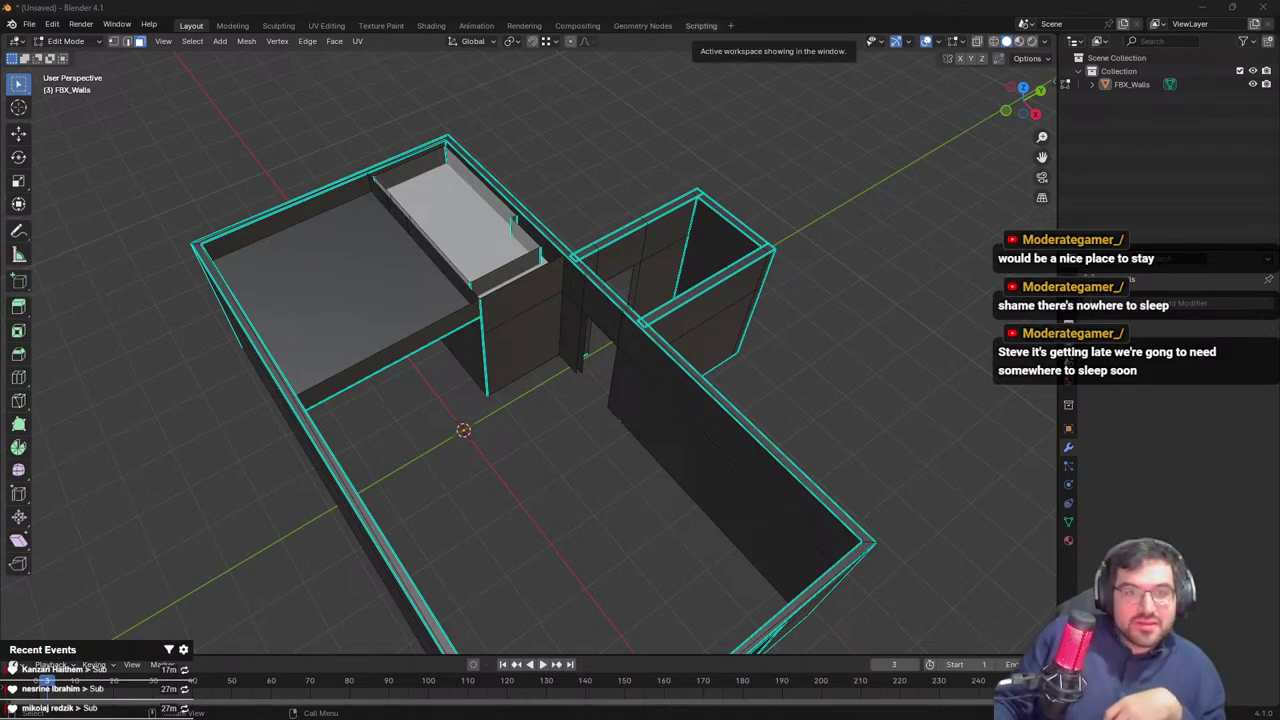
Switch to the browser and open the Zoopla flat listing's image gallery to study its floor plan
key("alt+Tab")
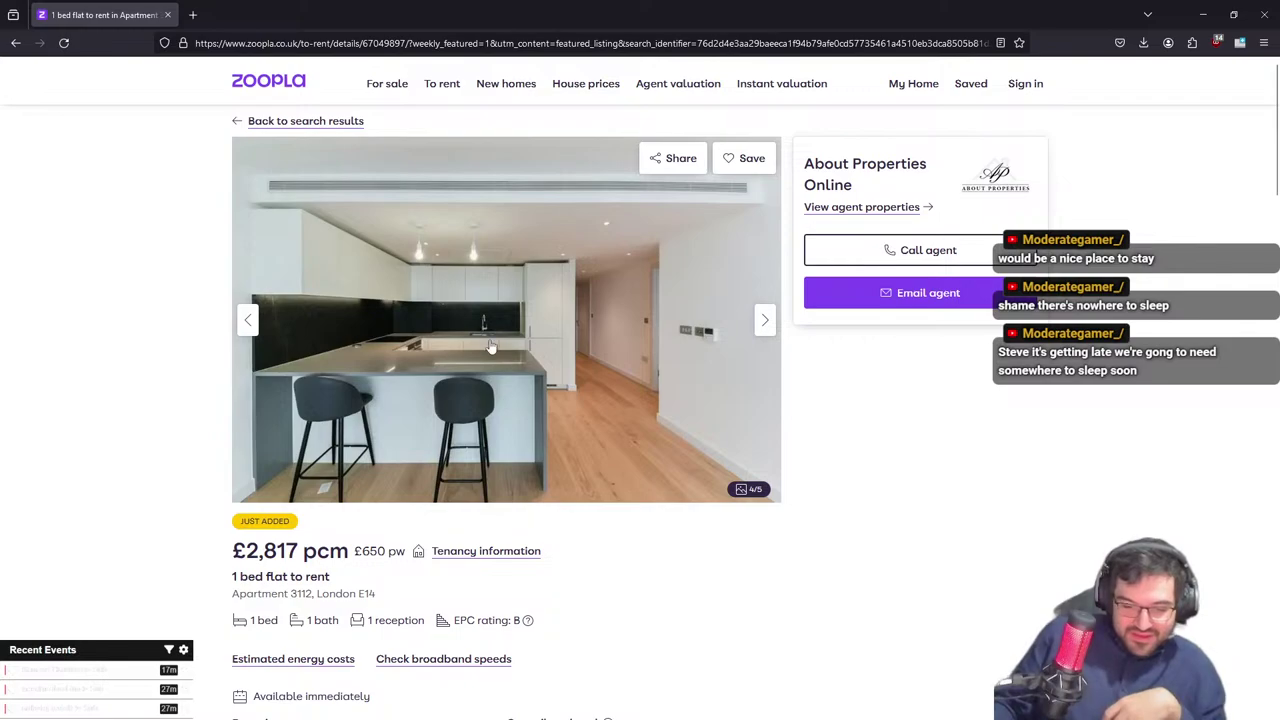
left_click(505, 336)
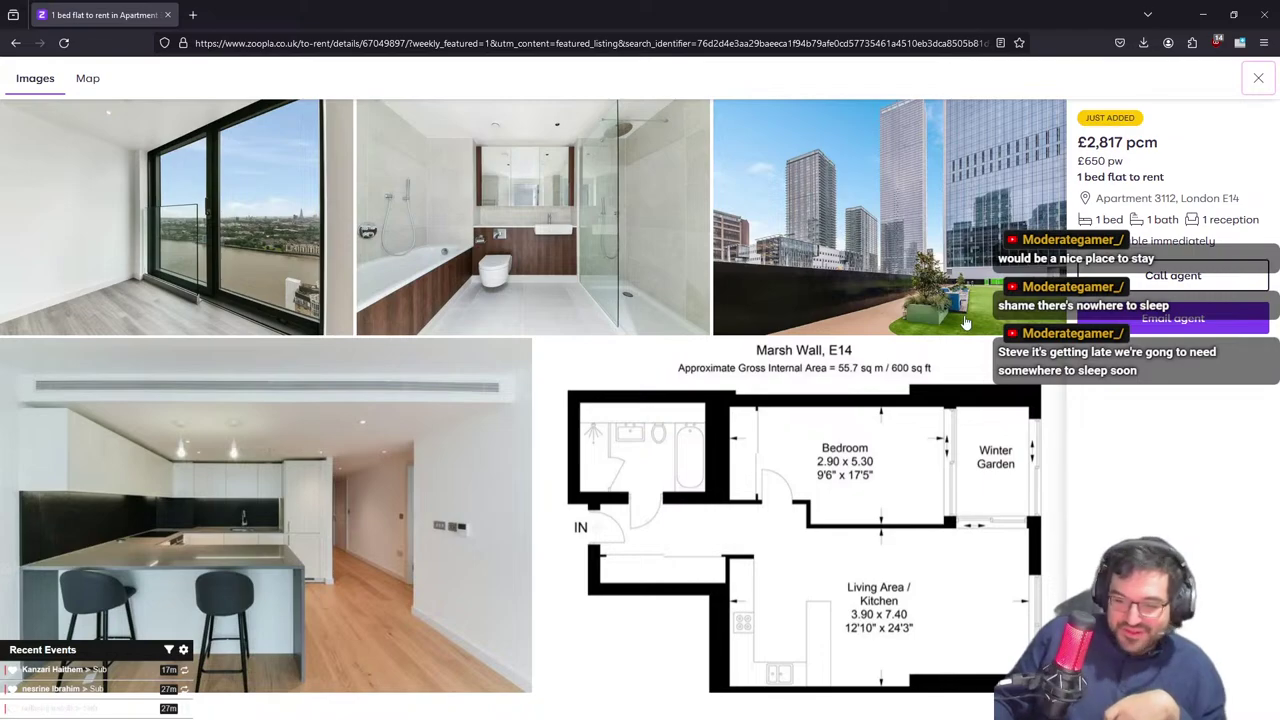
left_click(565, 307)
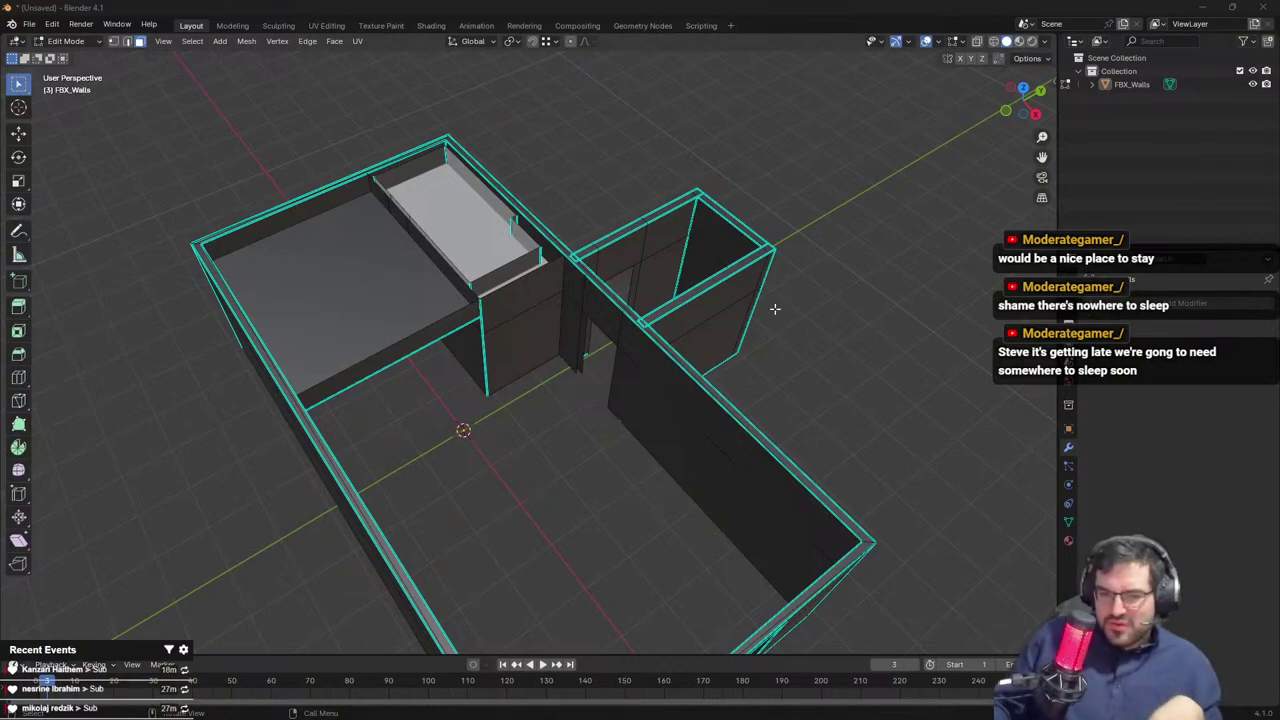
Return to Blender and examine the hallway doorway and surrounding walls up close and from above
scroll(640, 265, "up", 3)
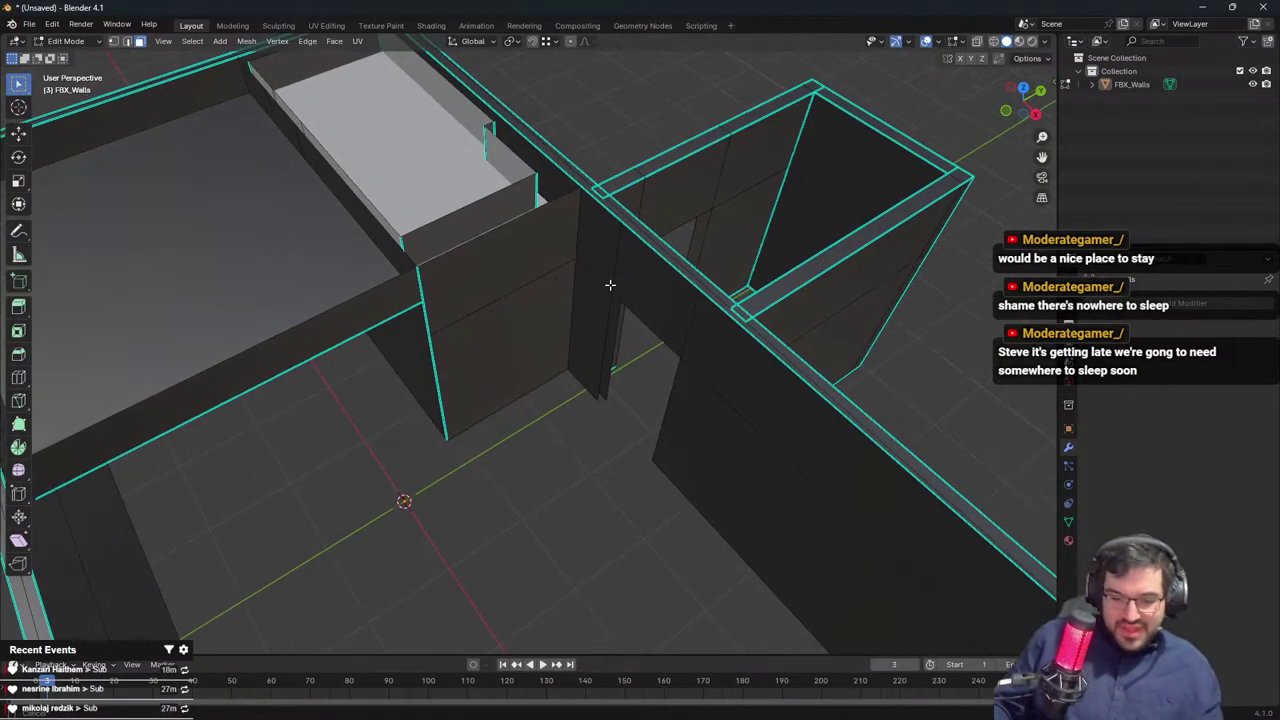
middle_click_drag(609, 286, 334, 354, "shift")
scroll(334, 354, "up", 3)
middle_click_drag(583, 294, 665, 306, "shift")
middle_click_drag(665, 306, 648, 304)
scroll(648, 303, "up", 2)
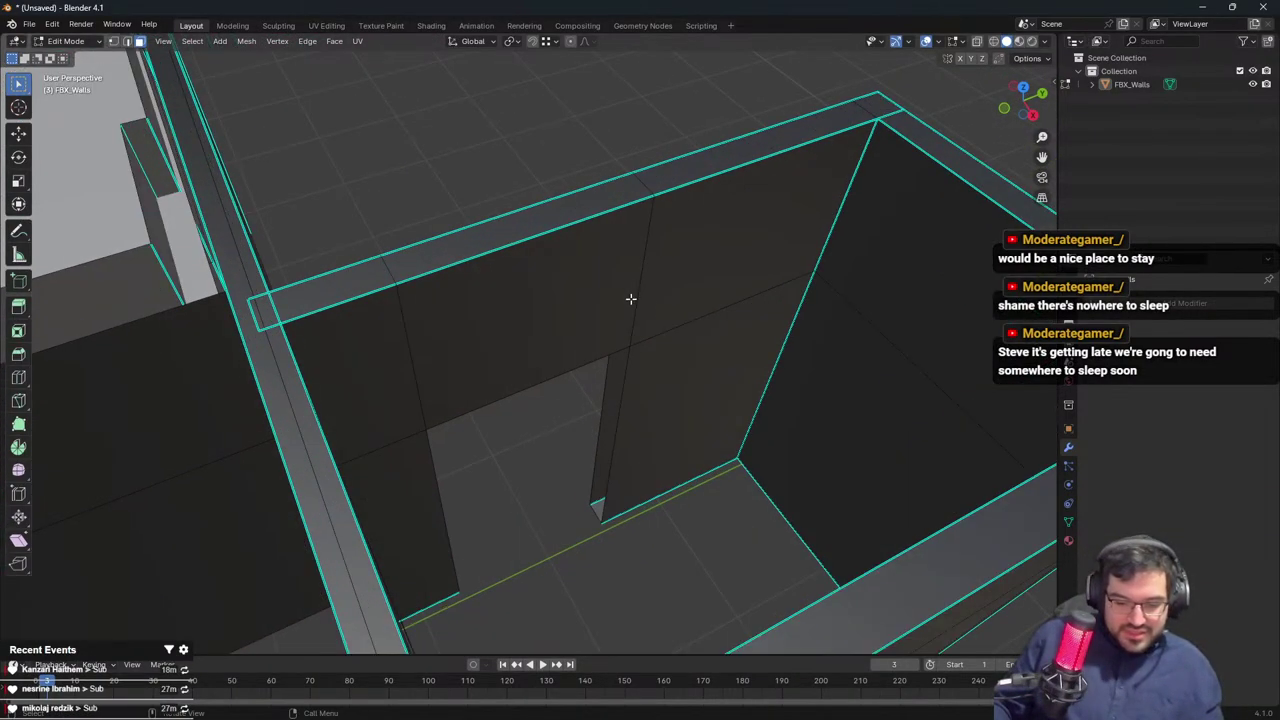
scroll(630, 292, "down", 6)
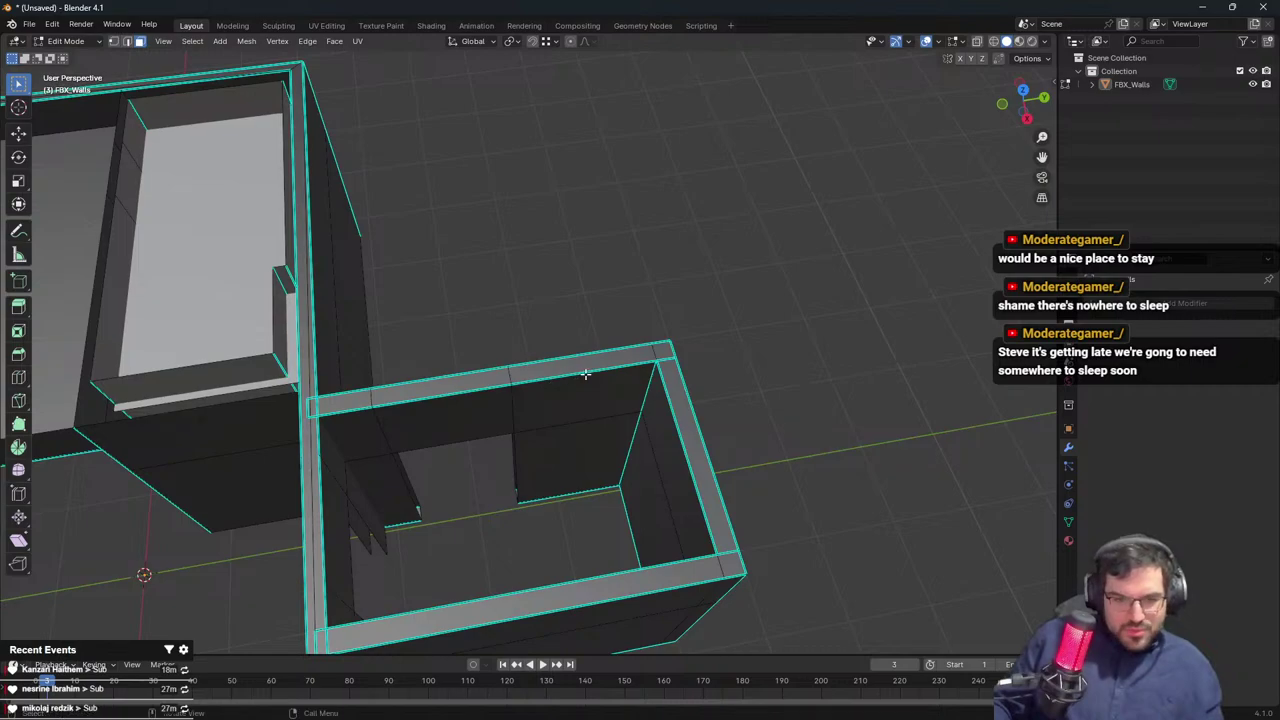
scroll(591, 369, "down", 1)
middle_click_drag(591, 369, 565, 374)
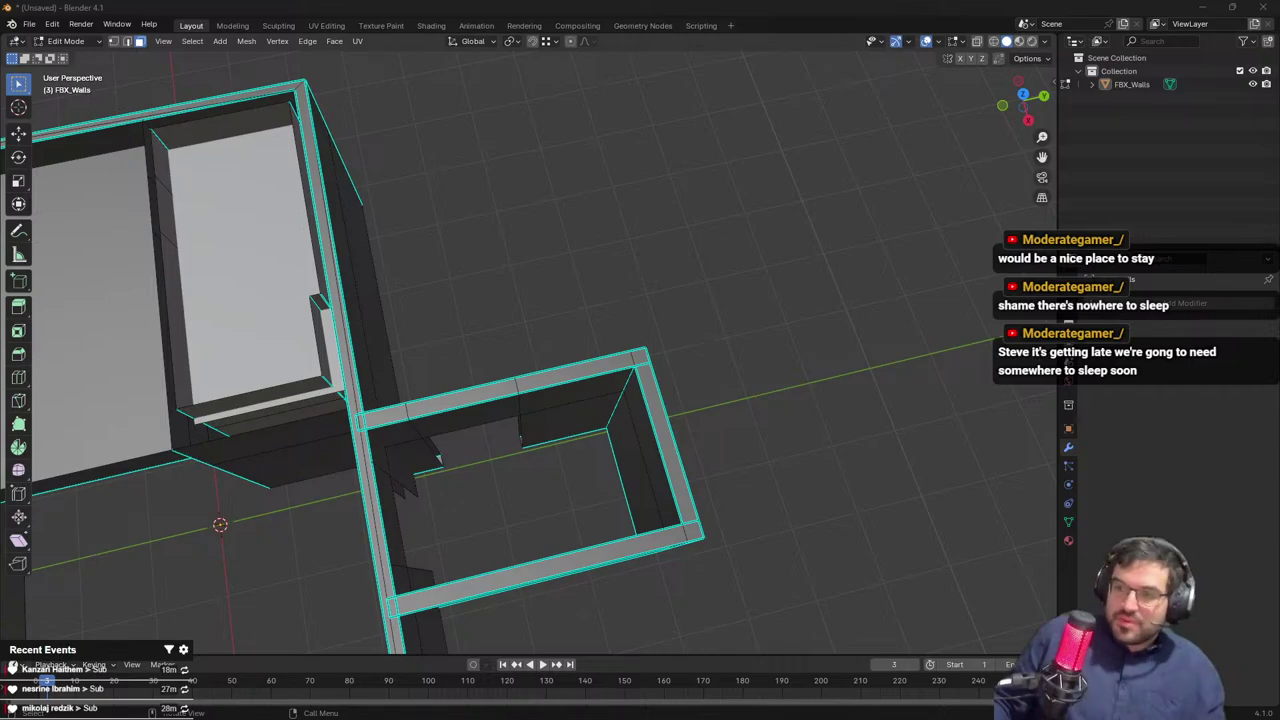
Switch to the browser, open the ArchViz Bedroom Vol.1 marketplace page and look through its bedroom reference images
left_click_drag(435, 246, 690, 2)
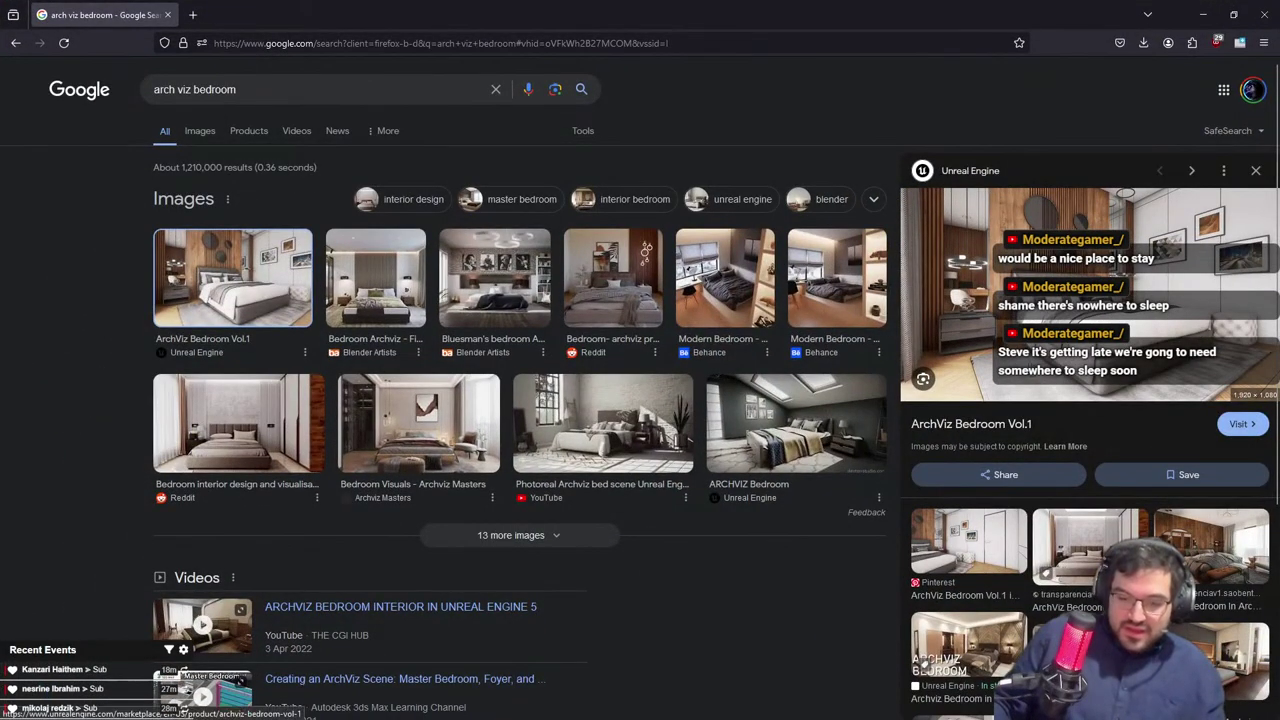
left_click(1047, 321)
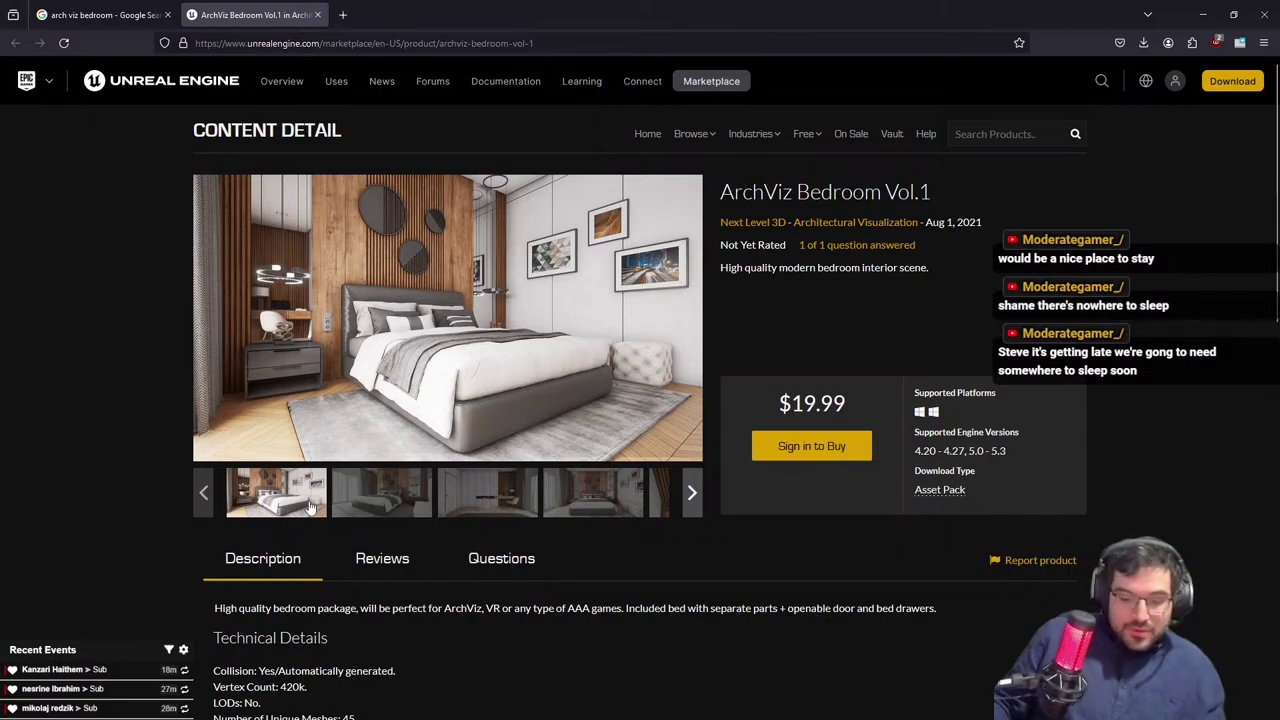
left_click(400, 500)
left_click(485, 500)
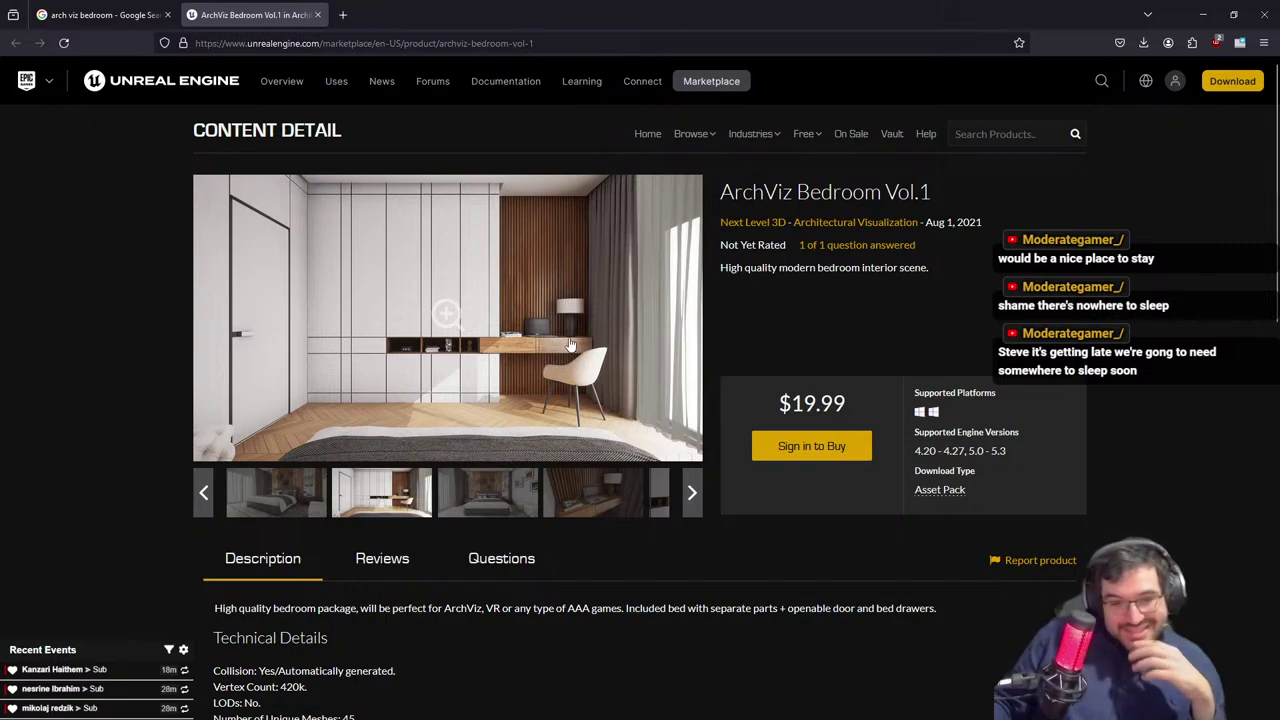
left_click(487, 495)
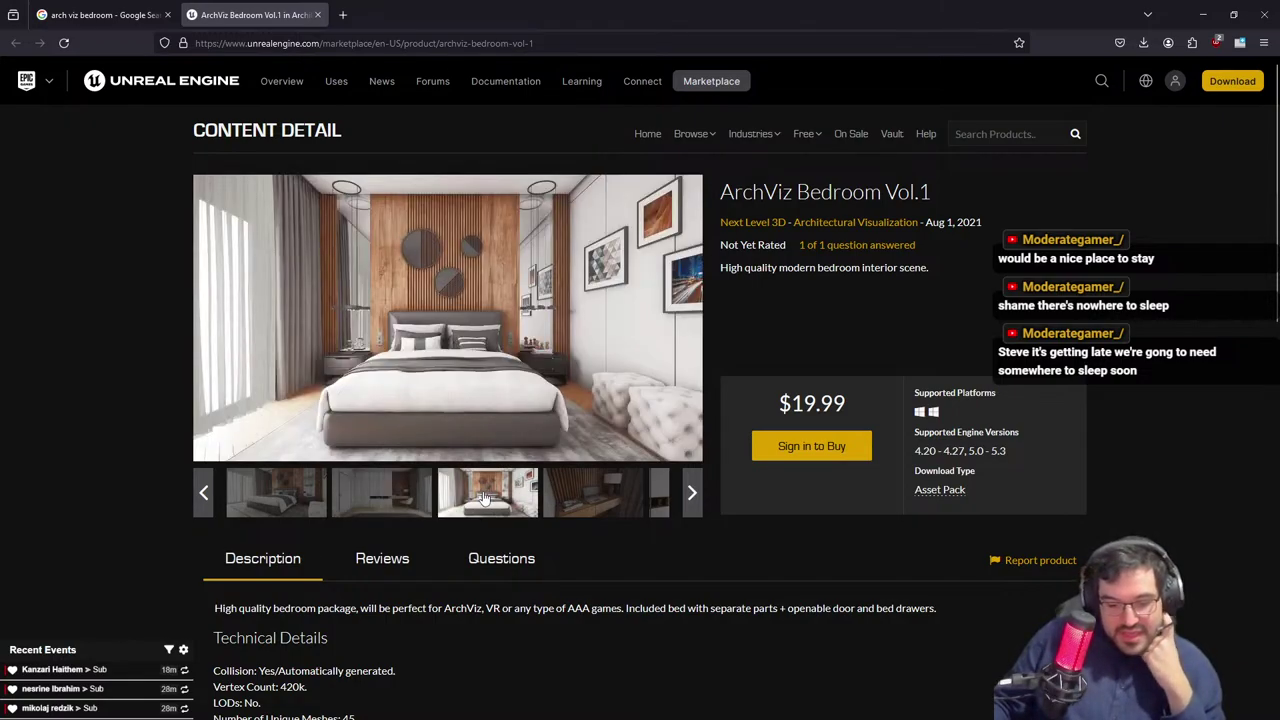
left_click(495, 498)
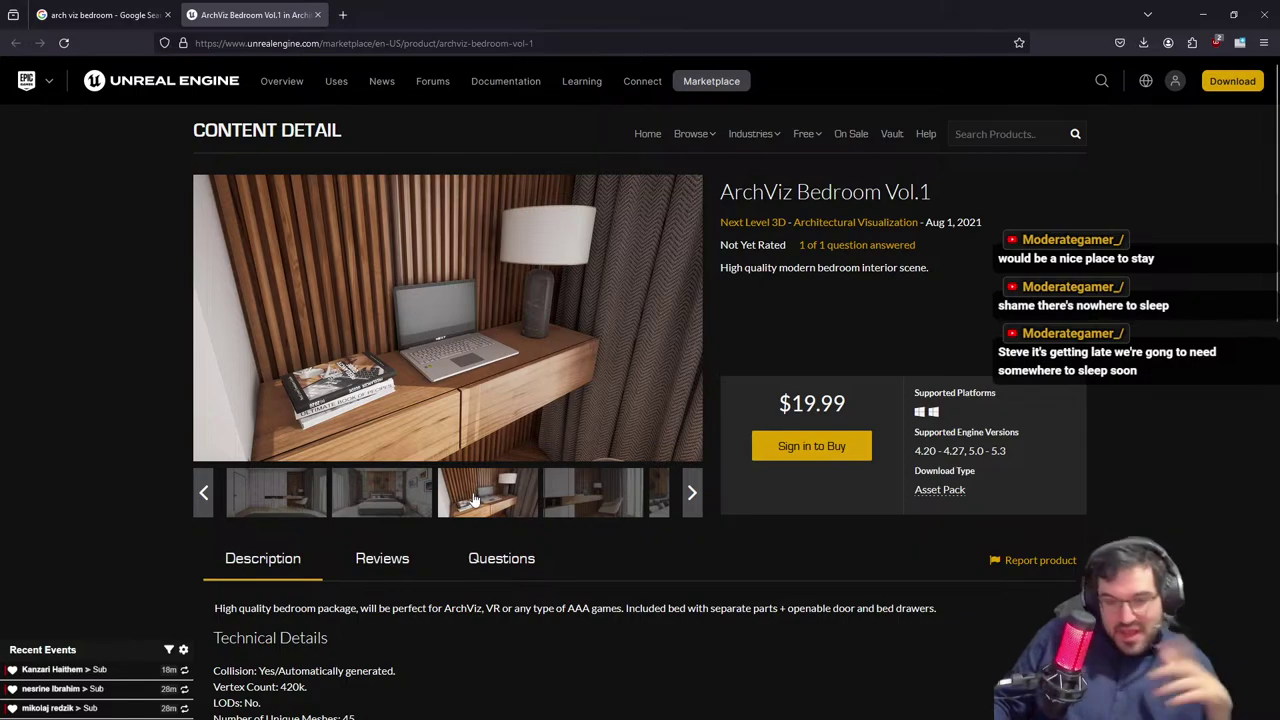
left_click(576, 500)
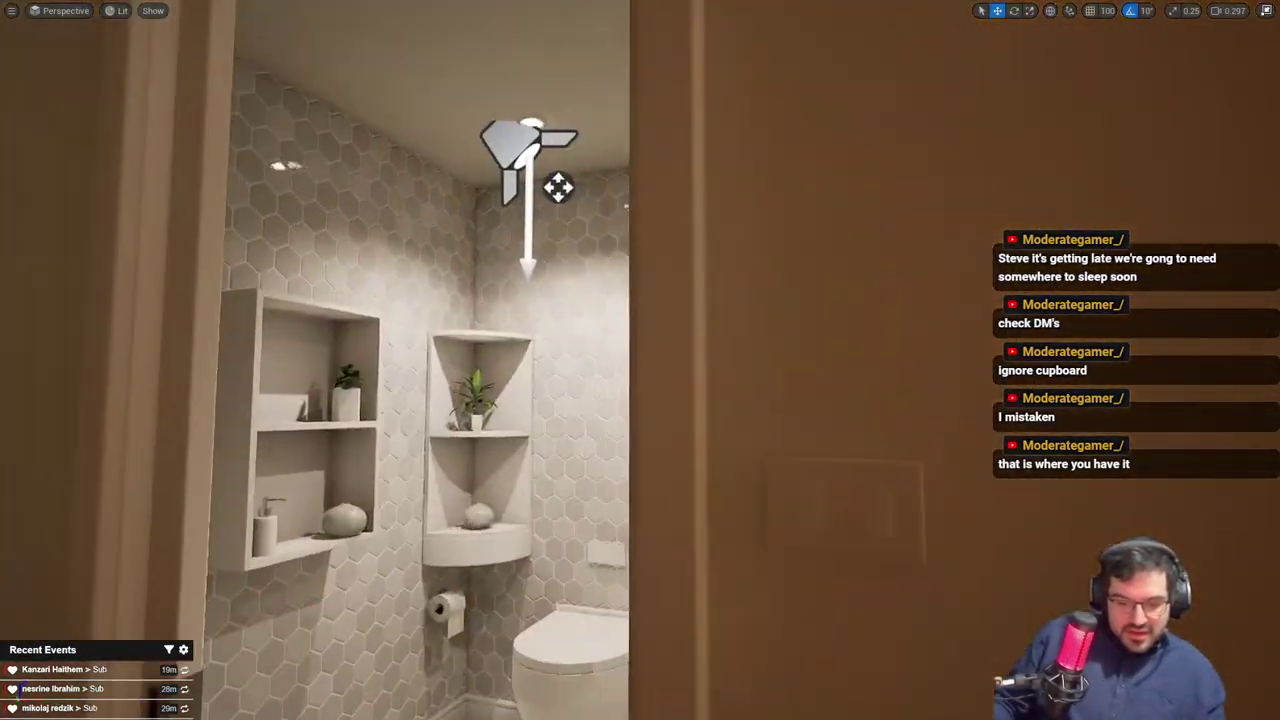
Switch to Unreal Engine and view the bathroom and the apartment's layout from outside above the roof
right_click_drag(640, 360, 560, 250)
key("s")
scroll(640, 360, "up", 2)
key("w")
right_click_drag(763, 462, 842, 475)
key("s")
right_click_drag(566, 477, 696, 243)
key("s")
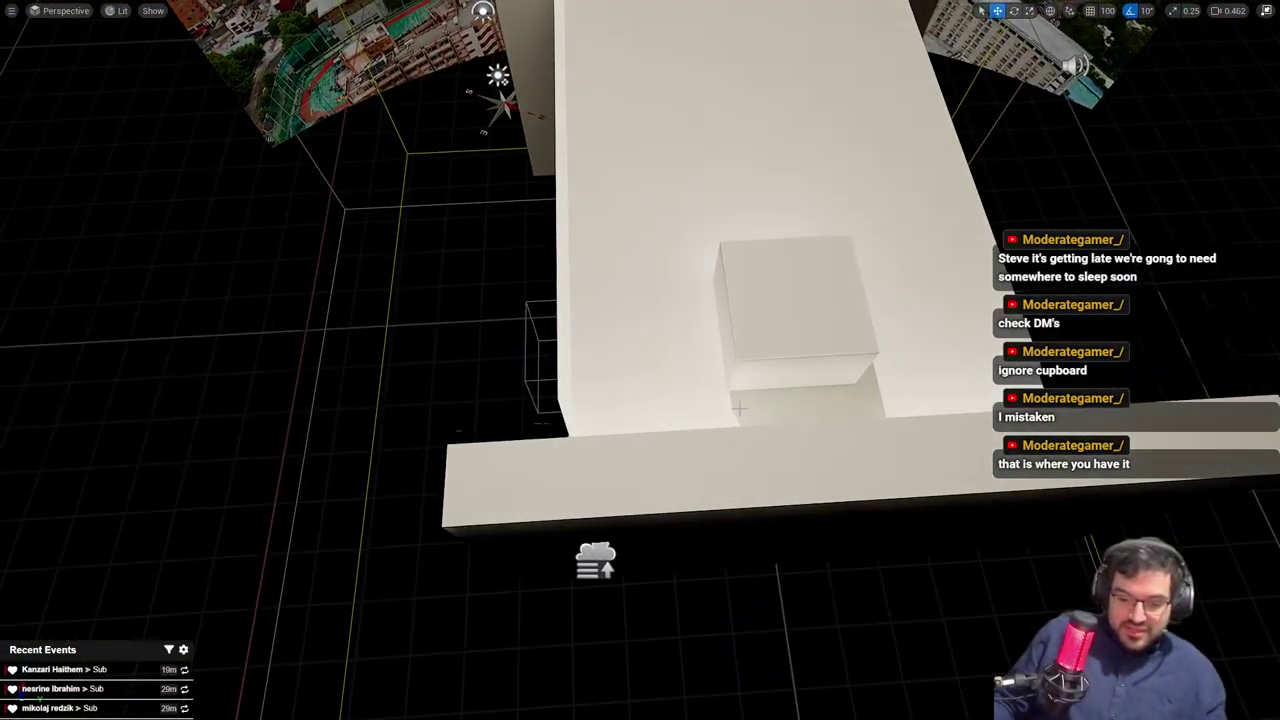
right_click_drag(730, 312, 730, 312)
key("s")
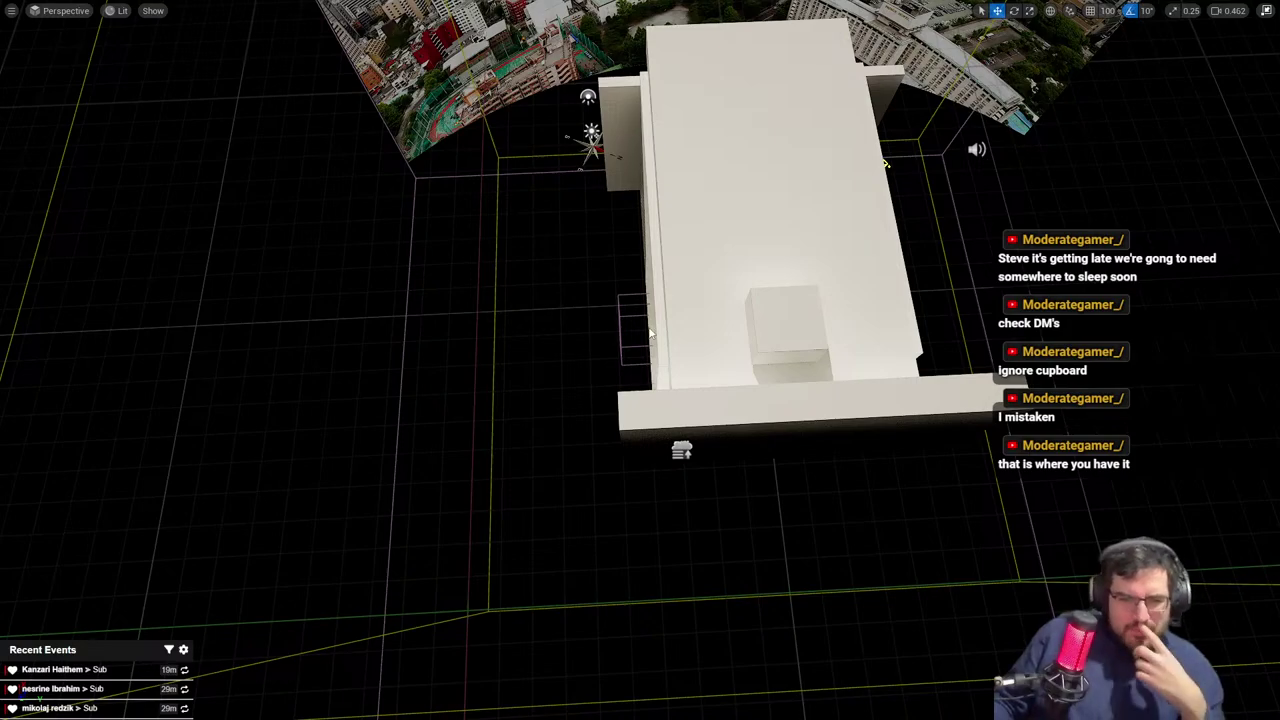
Fly back inside the apartment and examine the hallway and the existing door beside the wardrobe
right_click_drag(650, 332, 580, 348)
key("w")
key("w")
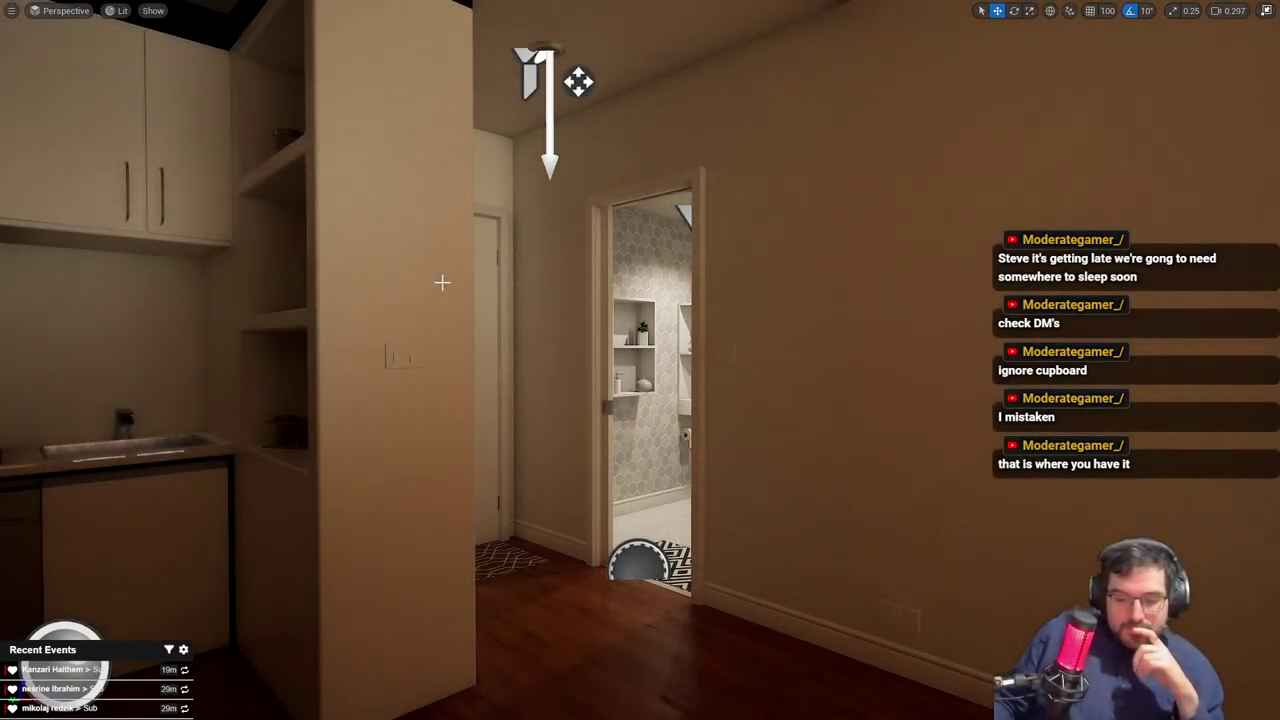
key("Escape")
key("w")
right_click_drag(712, 324, 691, 333)
scroll(712, 324, "down", 4)
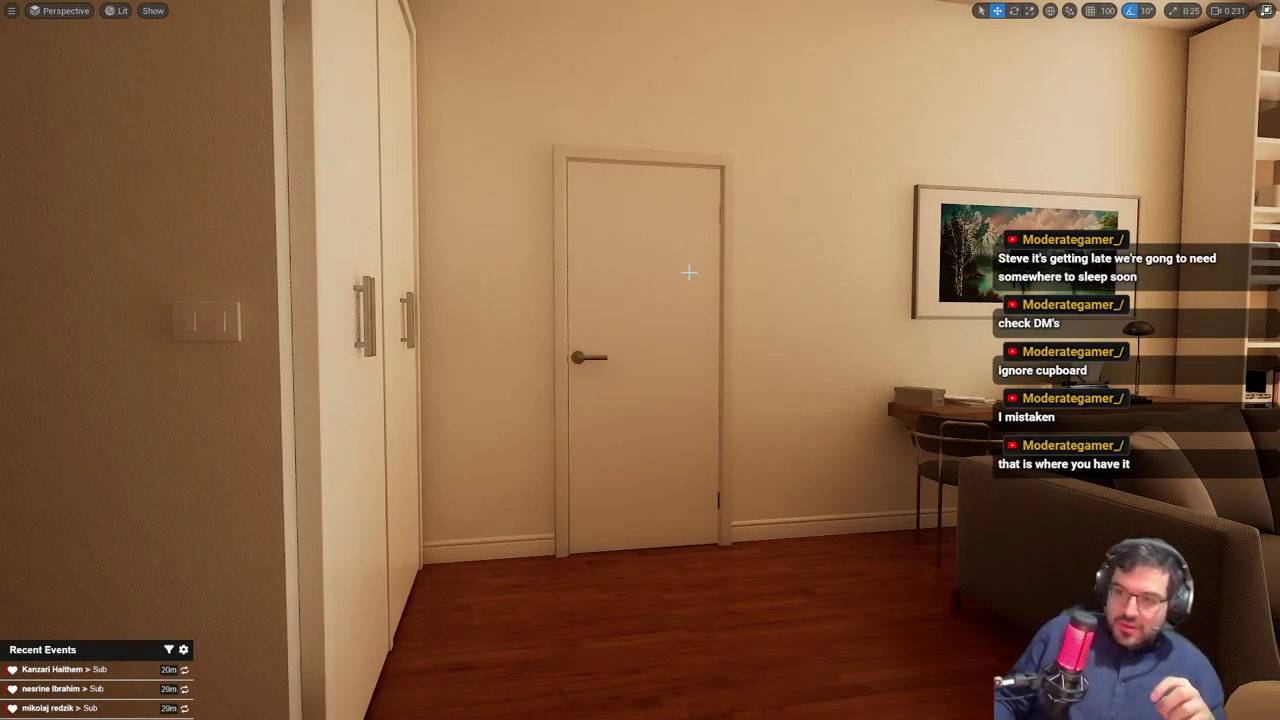
Fly out of the apartment and view the whole building from high above
key("s")
right_click_drag(669, 210, 669, 510)
scroll(669, 210, "up", 9)
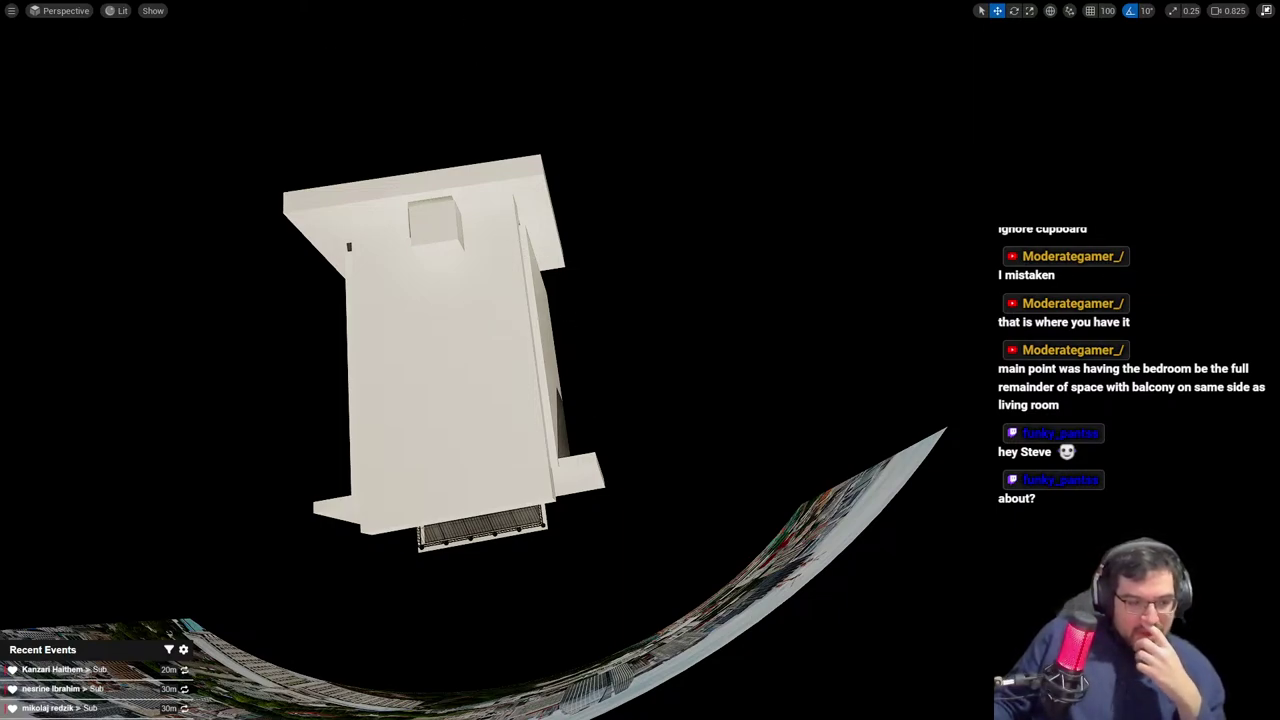
Switch to Blender and examine the hallway walls, its doorway and the adjoining apartment walls from several angles
key("alt+Tab")
middle_click_drag(664, 254, 617, 320)
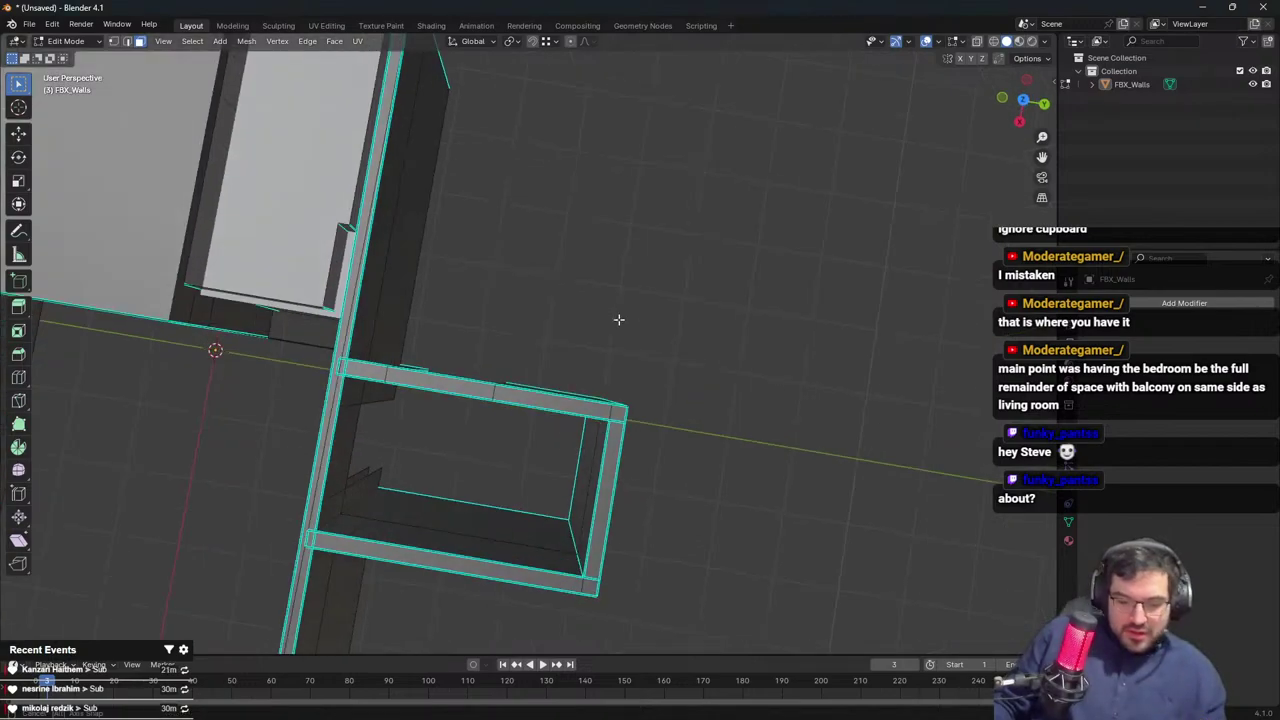
scroll(617, 318, "down", 4)
middle_click_drag(631, 274, 658, 246)
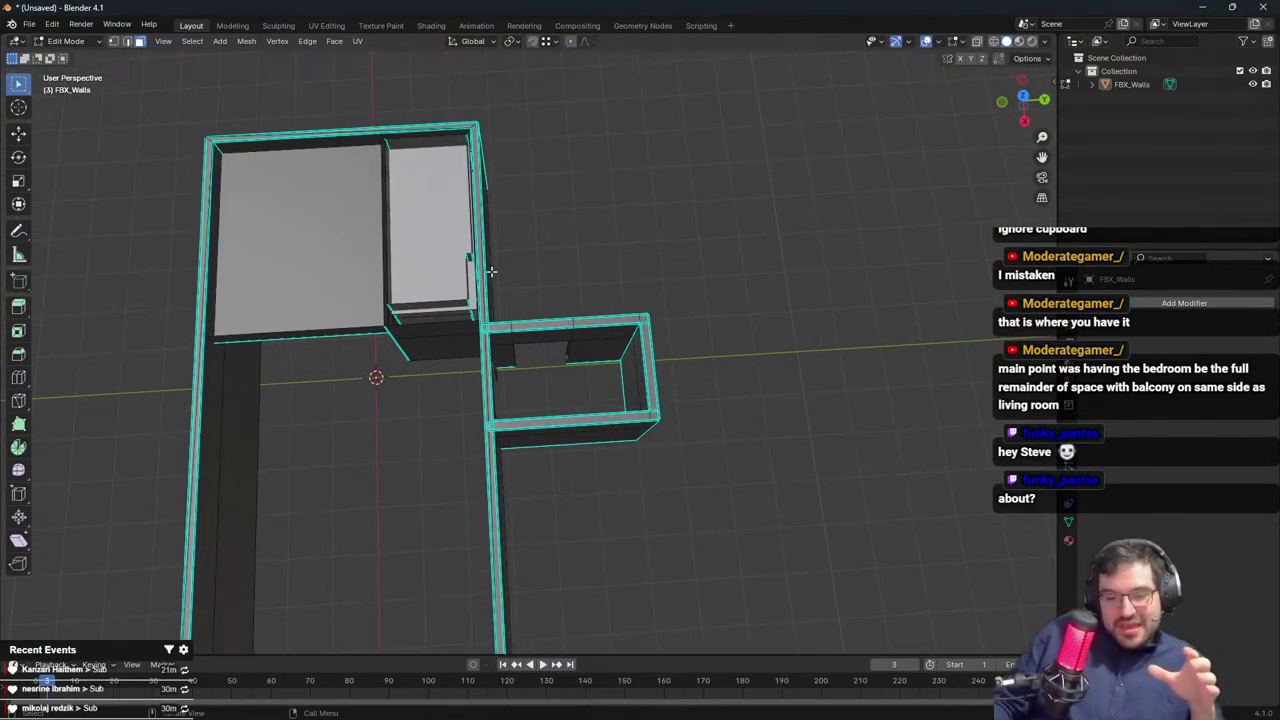
key("l")
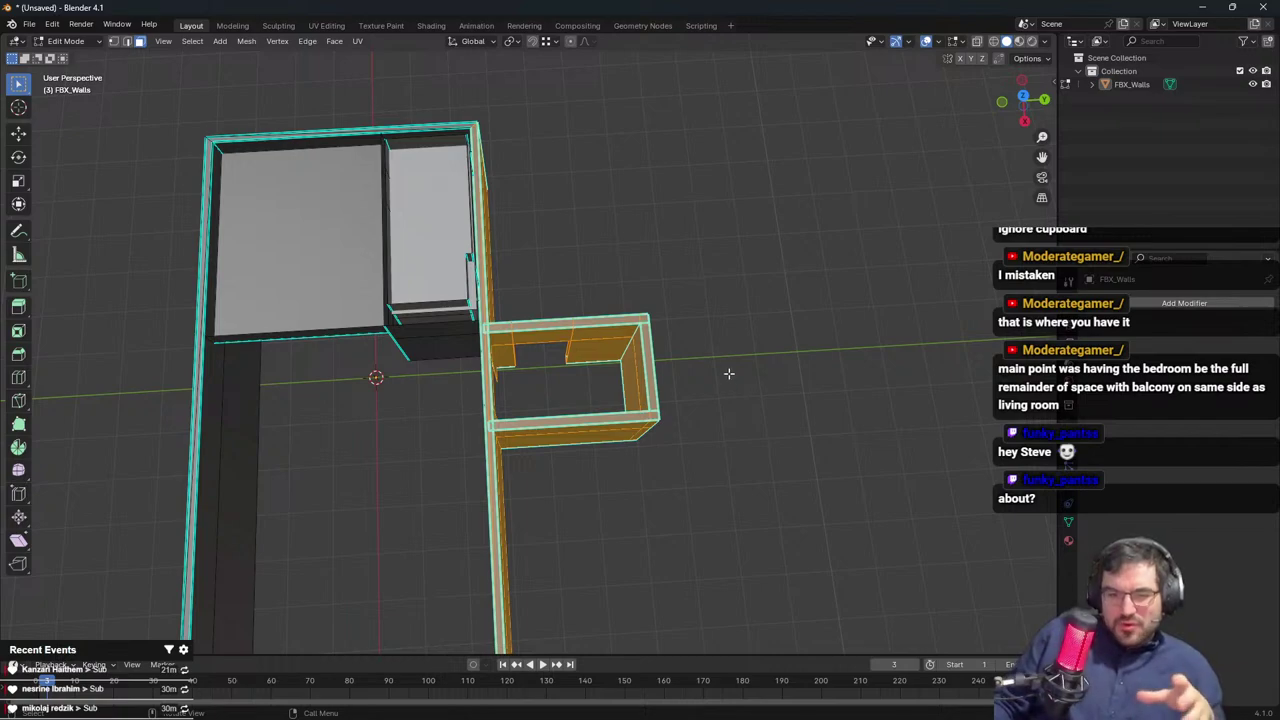
left_click(729, 374)
scroll(652, 364, "up", 2)
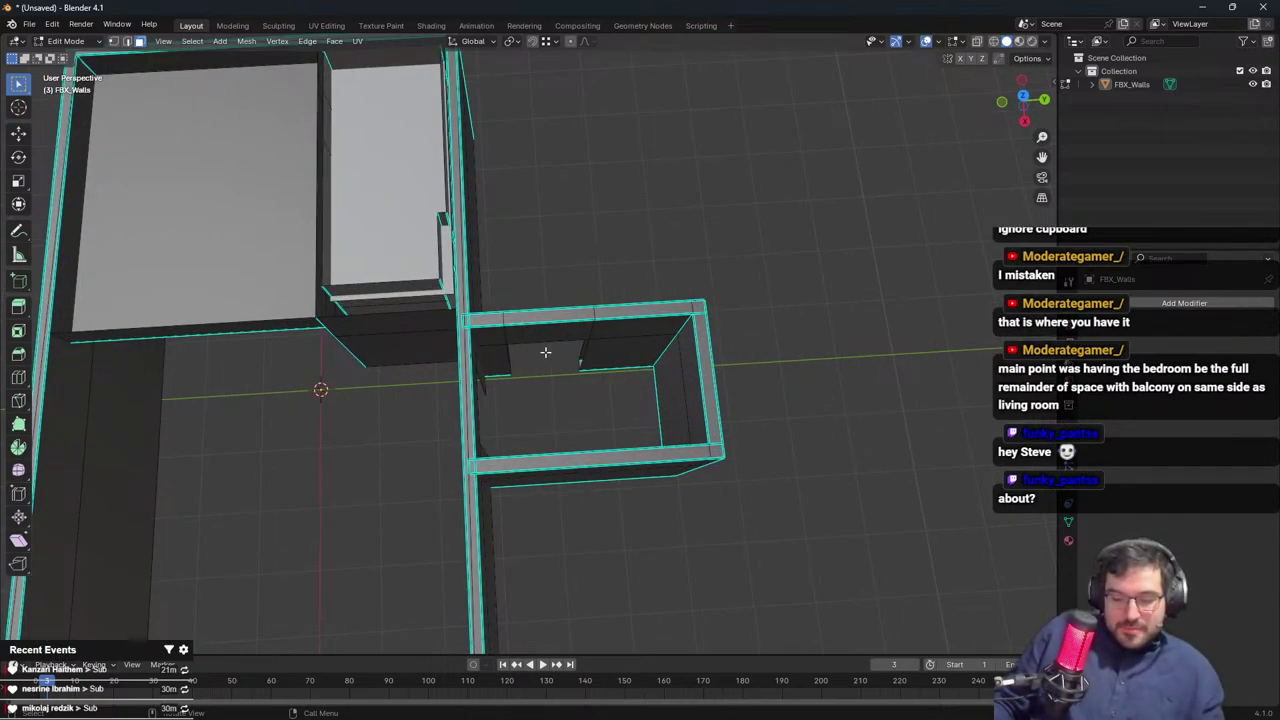
scroll(498, 334, "down", 1)
middle_click_drag(498, 334, 560, 296)
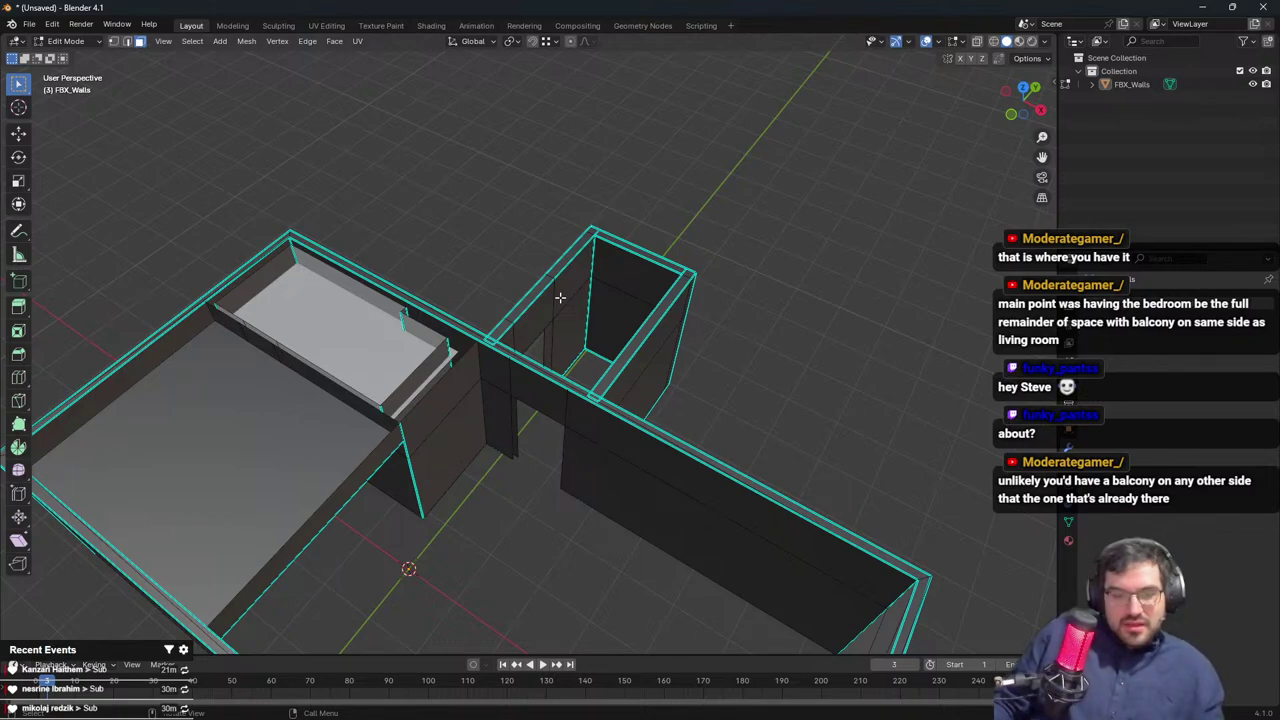
middle_click_drag(563, 290, 657, 308)
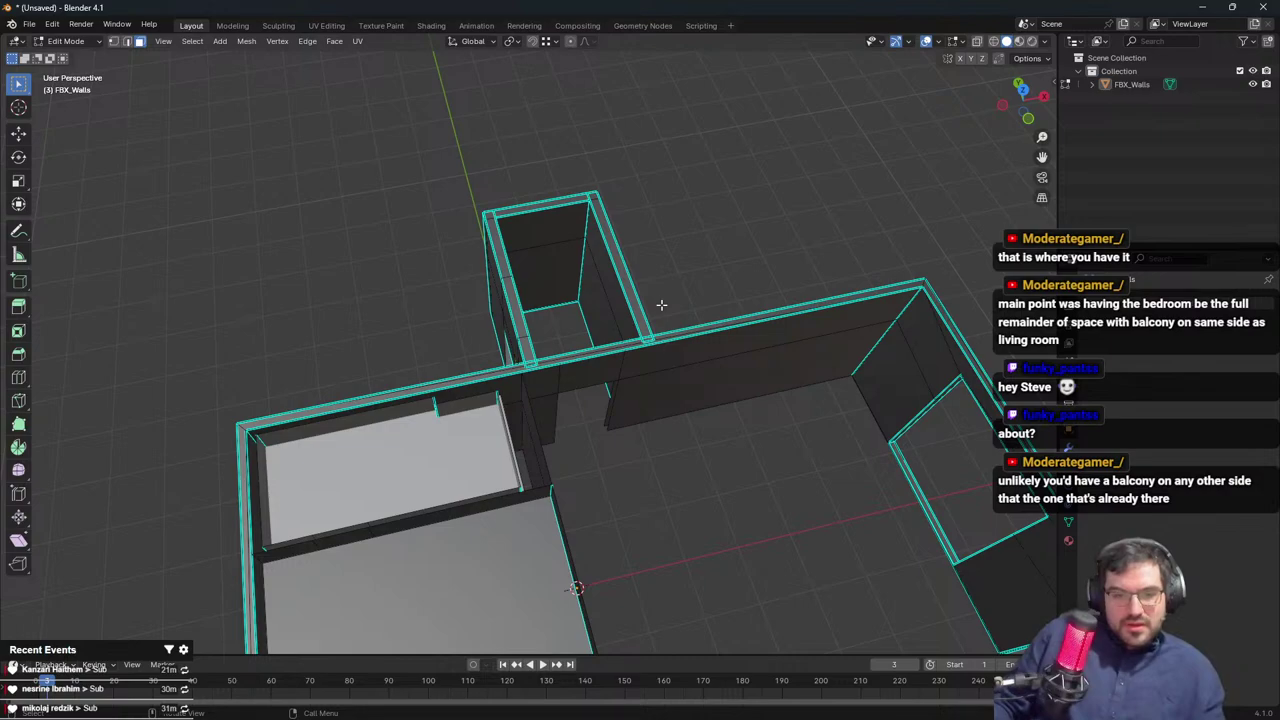
middle_click_drag(661, 304, 625, 268)
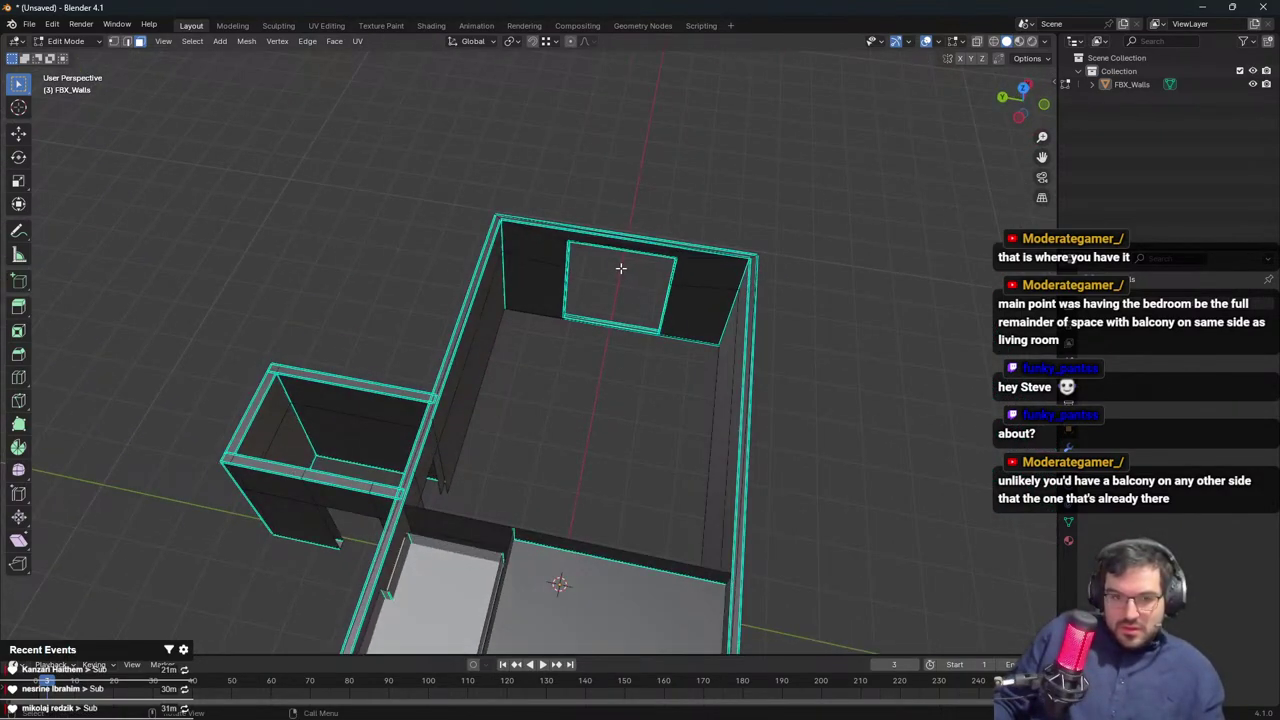
middle_click_drag(611, 271, 506, 252)
Gauge the free space beside the hallway with selection boxes and inspect the layout from the top view
left_click_drag(314, 149, 540, 357)
left_click_drag(239, 149, 446, 354)
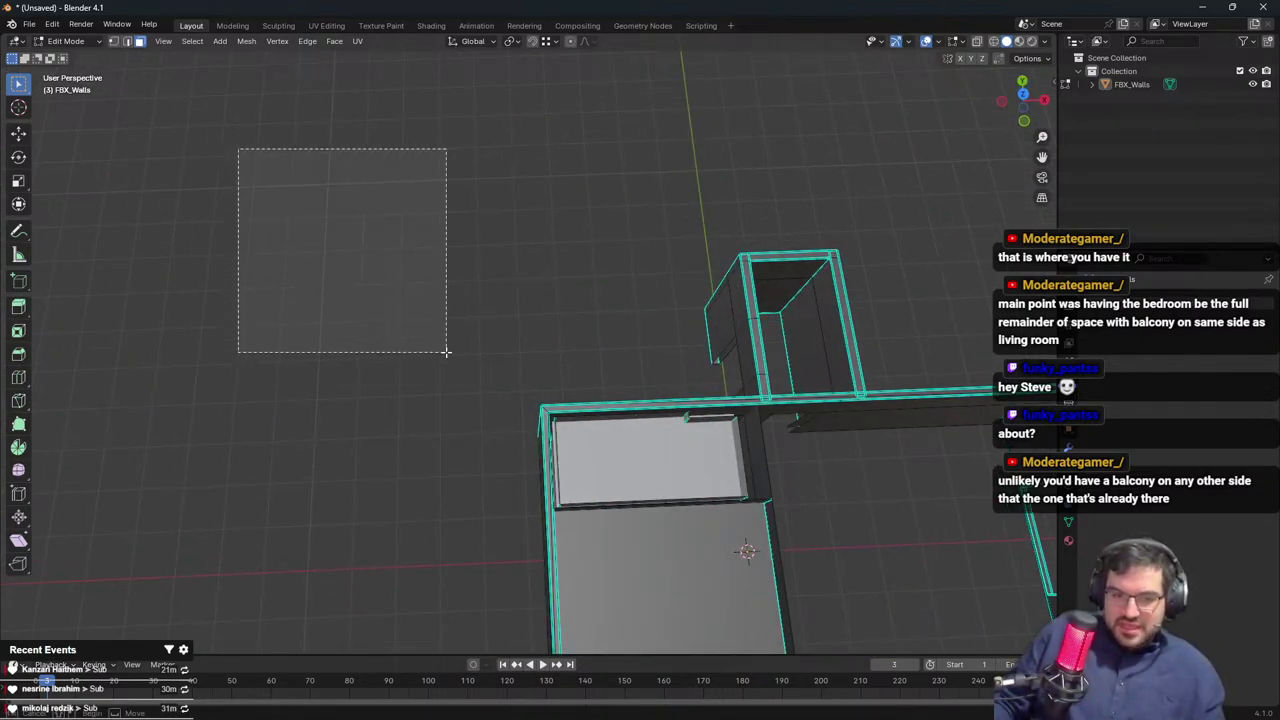
left_click_drag(280, 177, 538, 370)
middle_click_drag(654, 309, 563, 349)
scroll(492, 326, "down", 4)
key("KP_7")
scroll(524, 382, "down", 1)
scroll(524, 381, "up", 5)
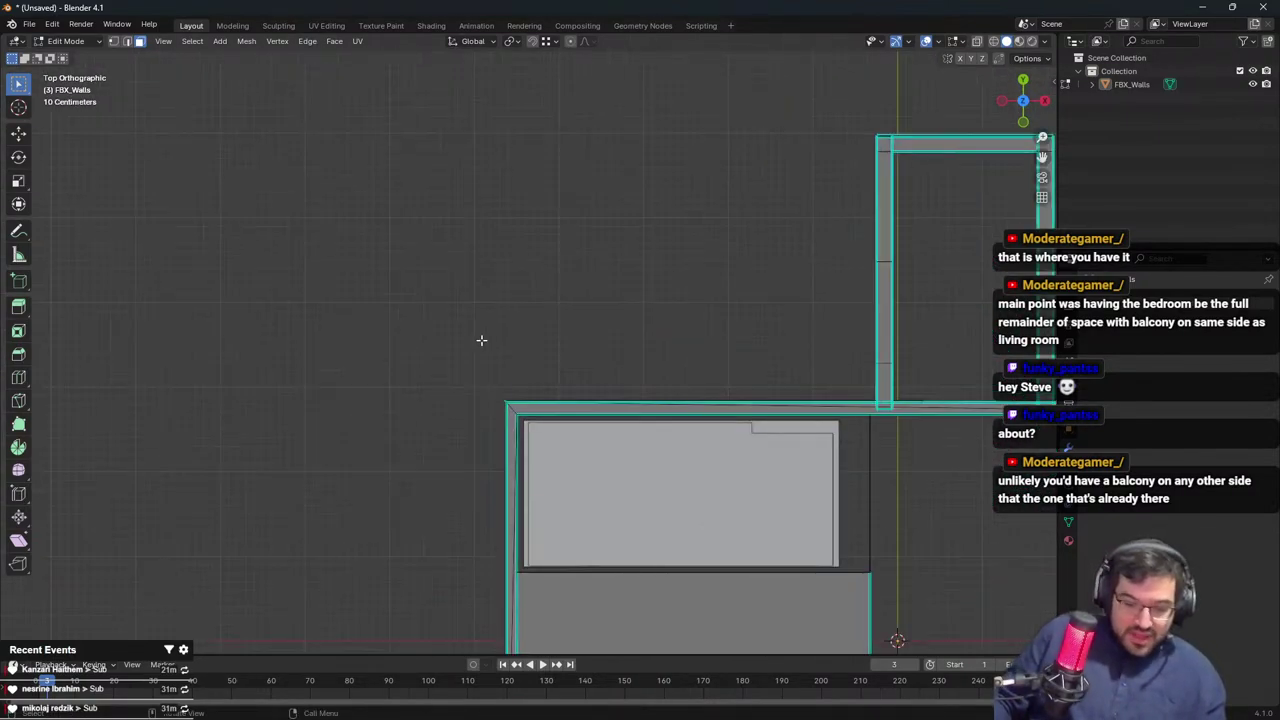
scroll(480, 337, "down", 2)
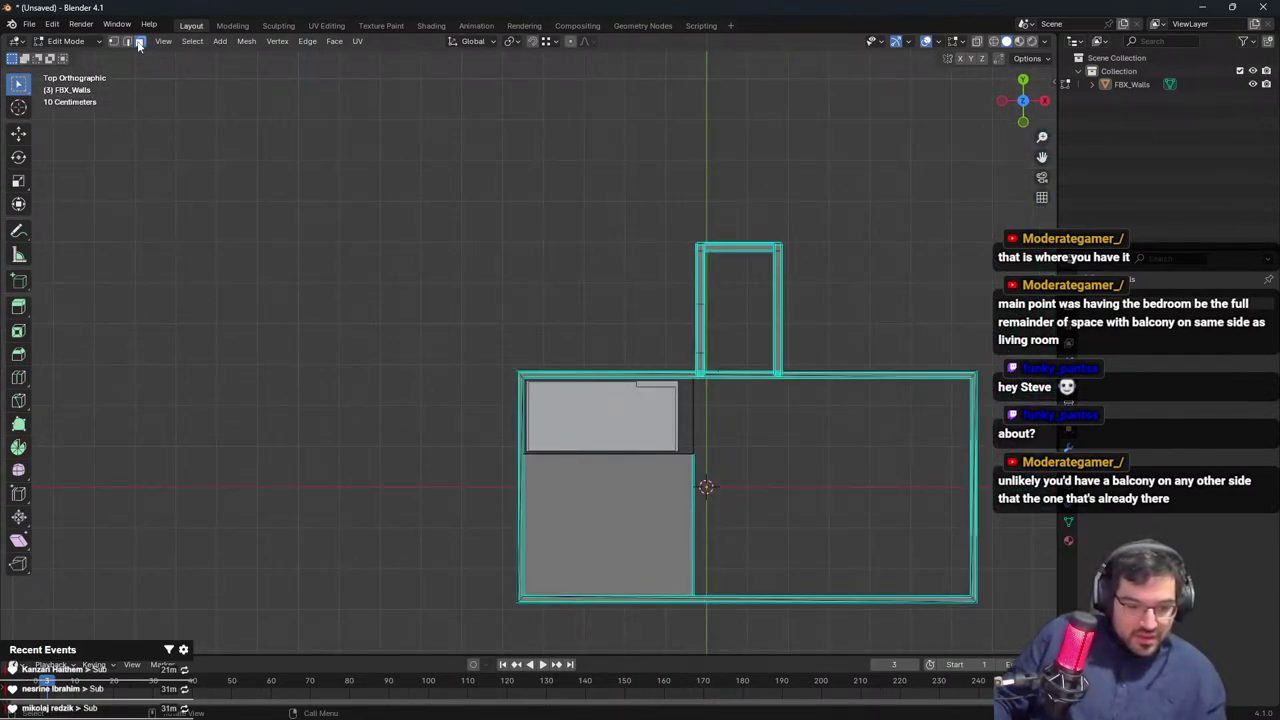
scroll(443, 237, "down", 2)
Leave mesh editing and add a cube to the scene as a separate object
key("Tab")
key("ctrl+a")
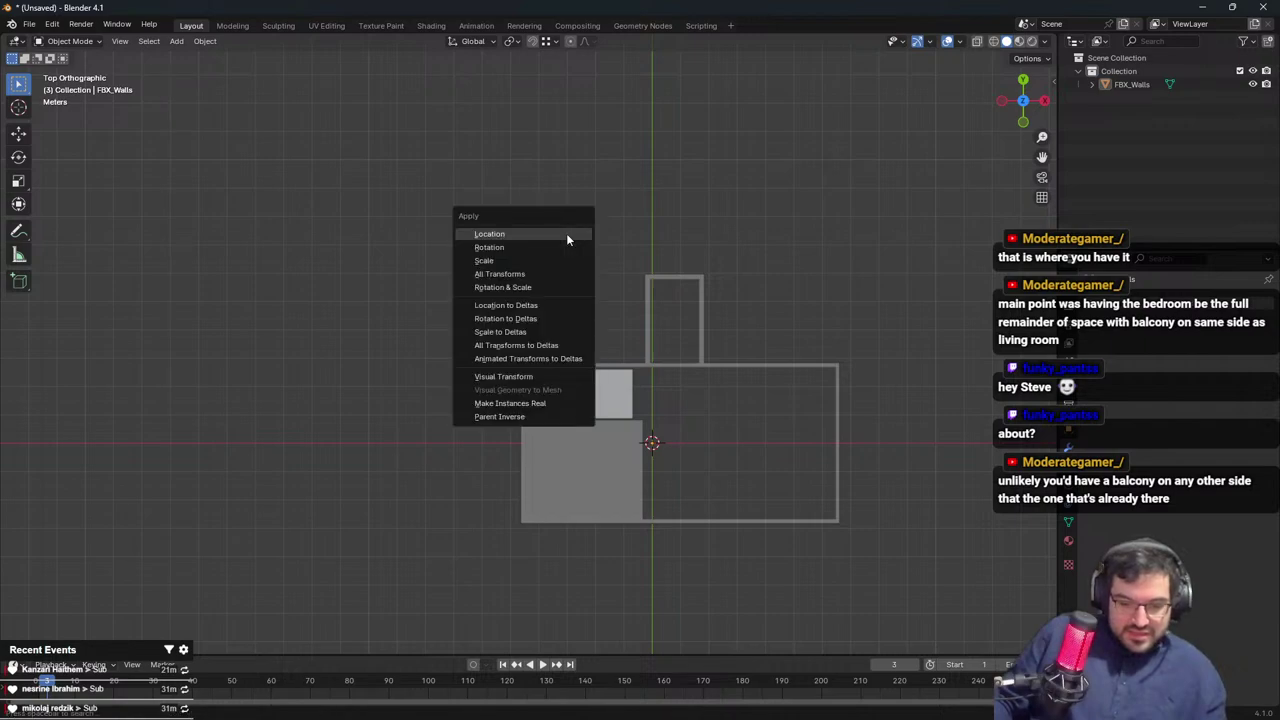
key("Escape")
key("ctrl+a")
key("Escape")
key("a")
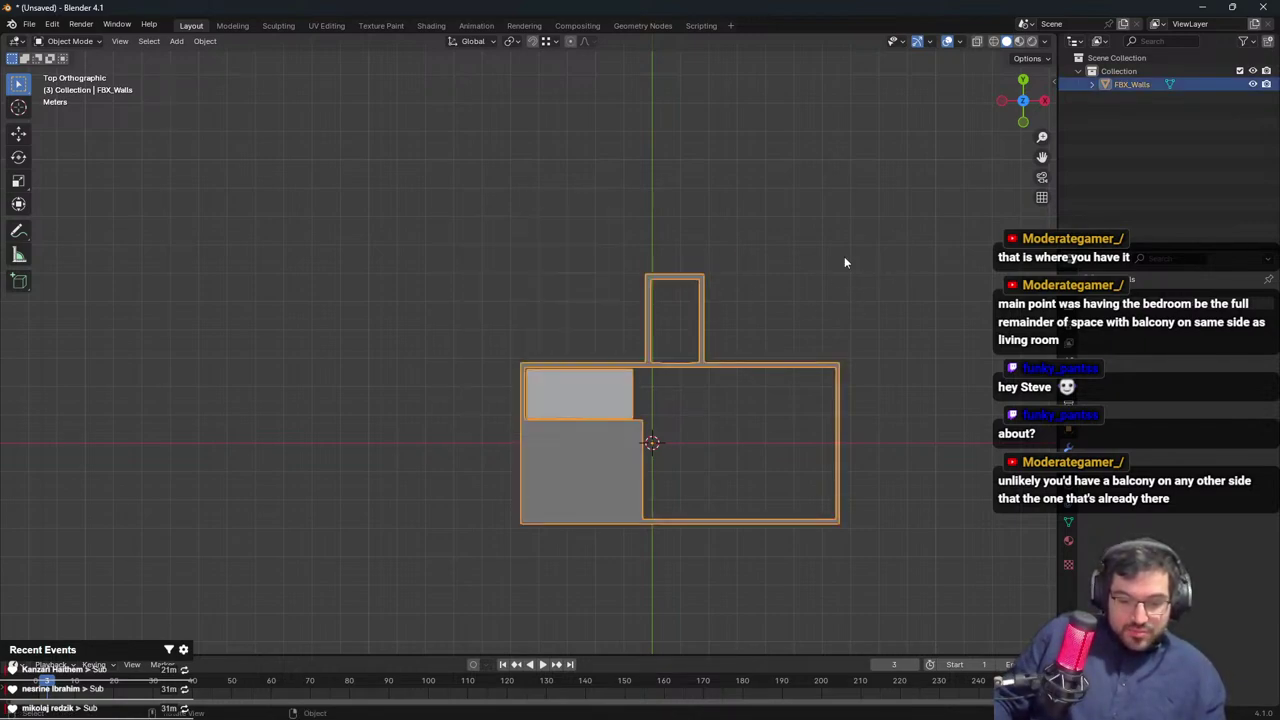
key("shift+a")
mouse_move(365, 247)
left_click(438, 261)
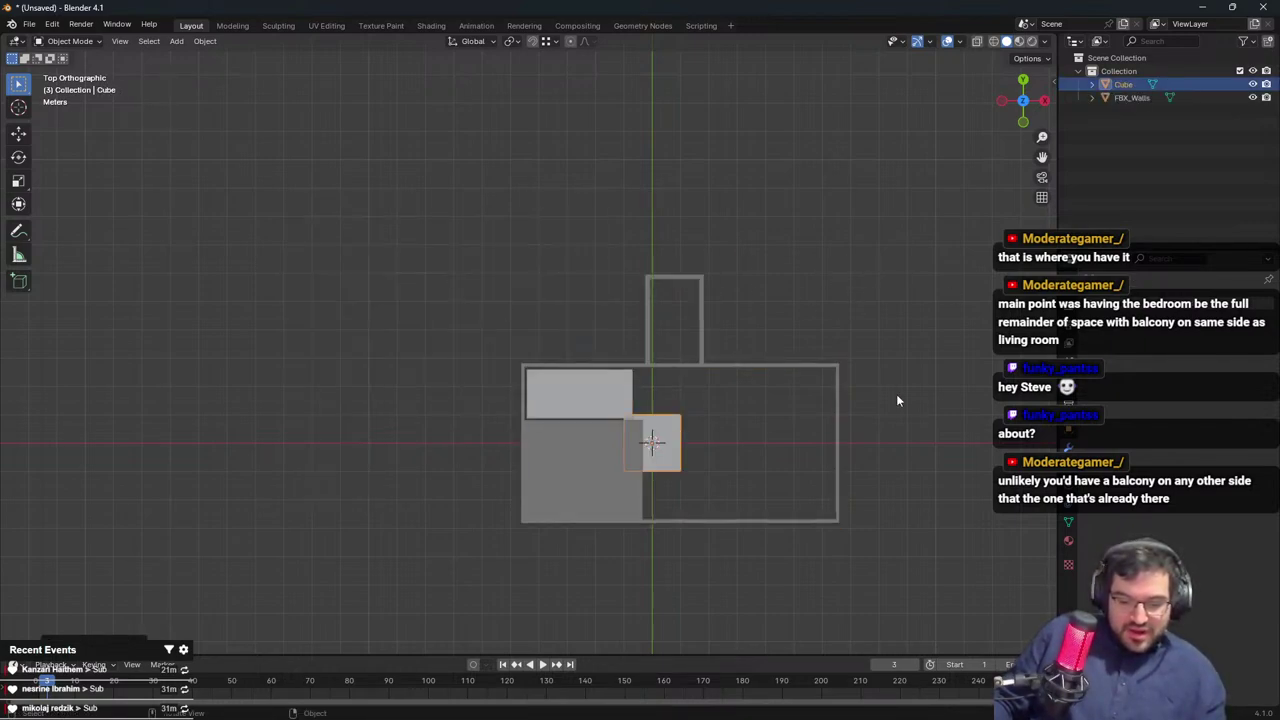
Shrink the cube, place it at the apartment's outer corner near the bathroom and make it thin along X
key("s")
left_click(719, 439)
key("g")
left_click(576, 355)
key("s")
key("x")
left_click(580, 355)
Stretch the thin cube along Y into a long wall extending well past the apartment
key("s")
key("y")
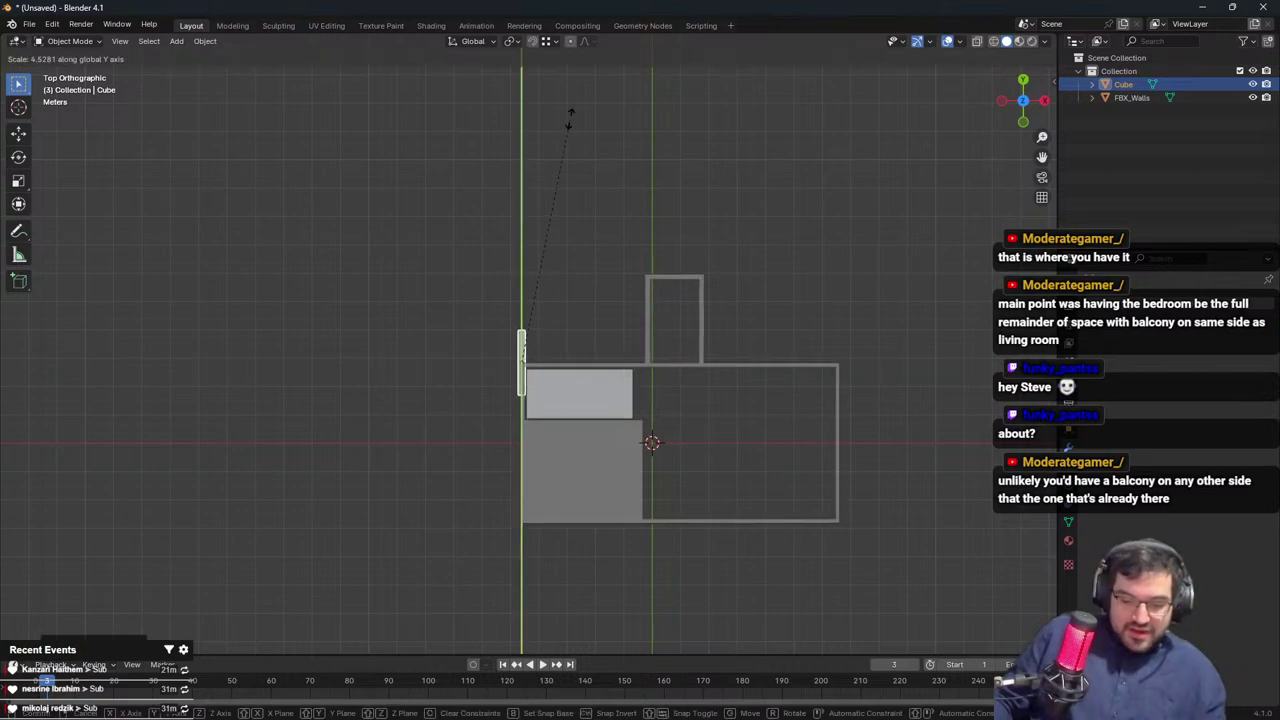
left_click(569, 114)
key("s")
key("y")
left_click(574, 132)
key("s")
key("y")
left_click(667, 200)
Duplicate the long wall and place the copy parallel to it along X to block out a corridor
scroll(668, 321, "up", 2)
scroll(667, 321, "down", 5)
key("shift+d")
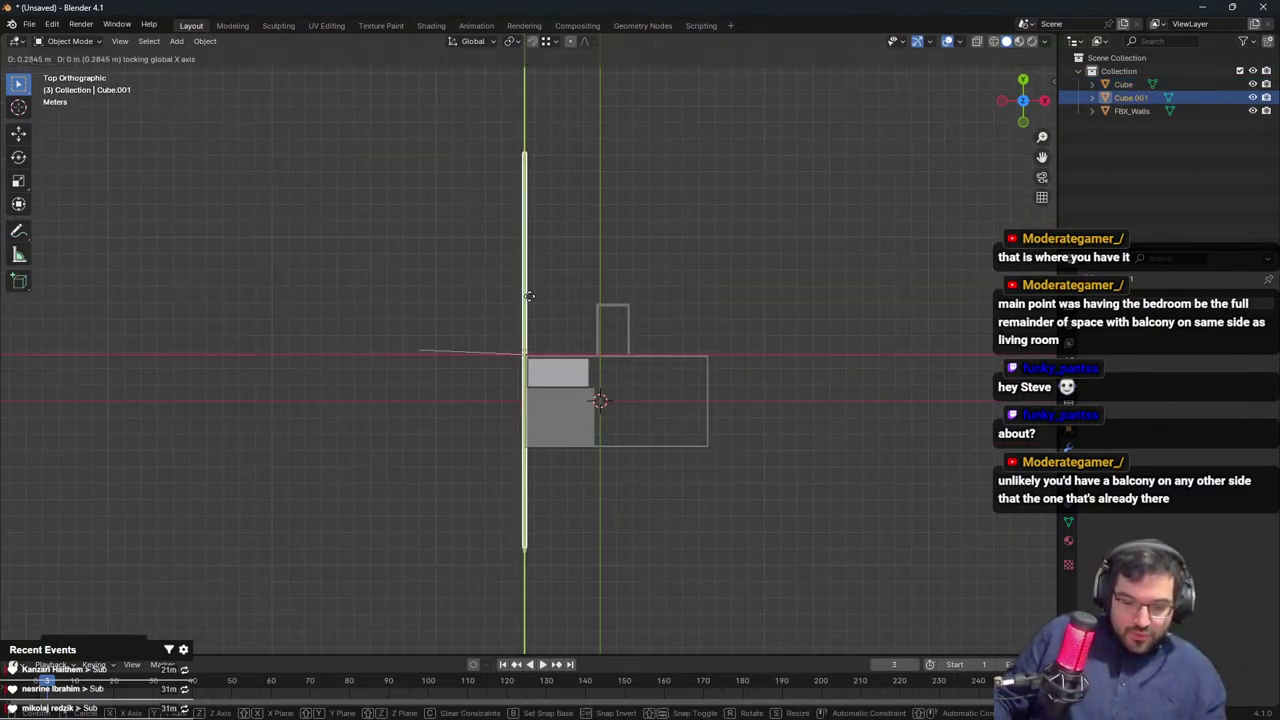
key("x")
left_click(491, 305)
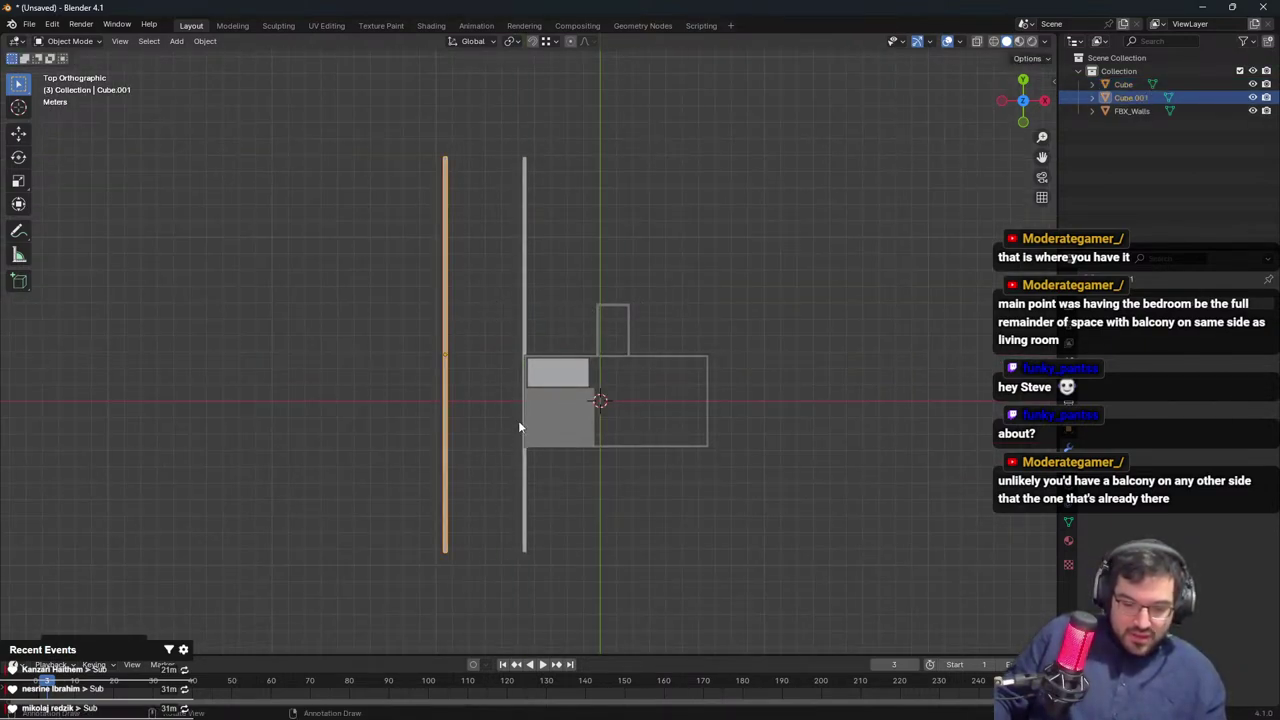
Select both corridor walls and scale them taller along Z
middle_click_drag(518, 420, 649, 343)
left_click(651, 395, "shift")
key("s")
key("z")
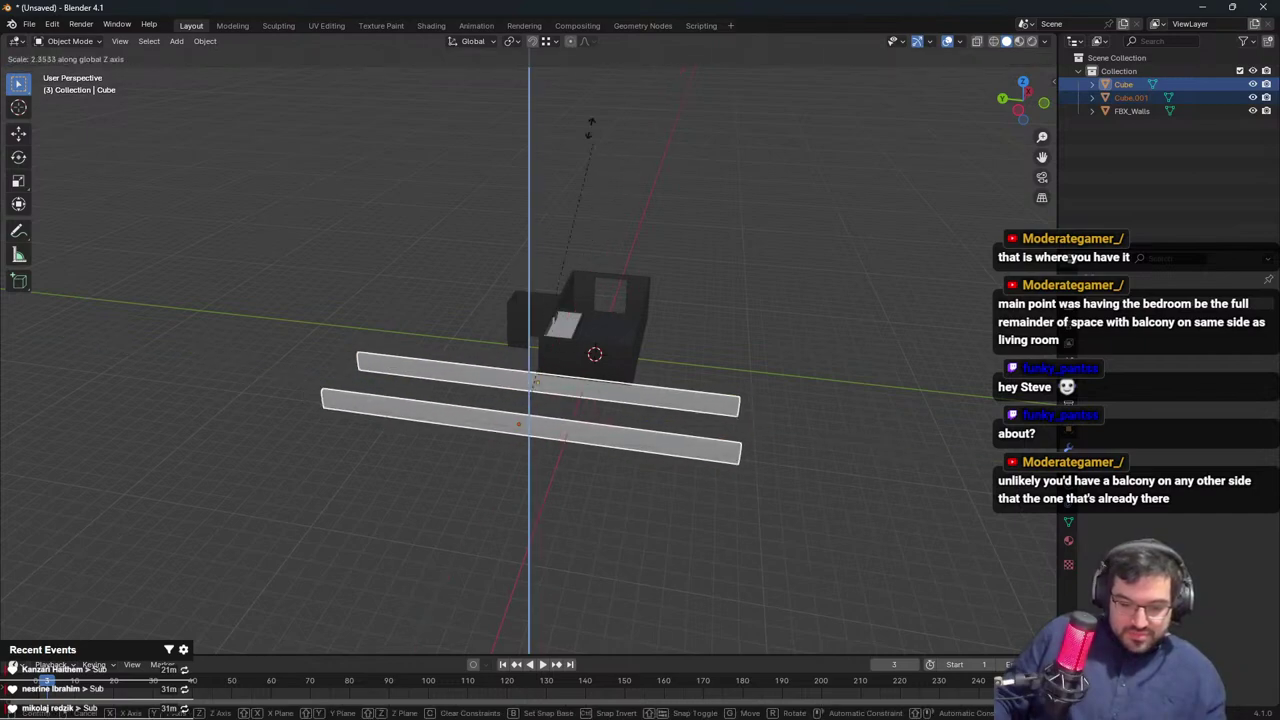
left_click(575, 368)
middle_click_drag(575, 362, 636, 630)
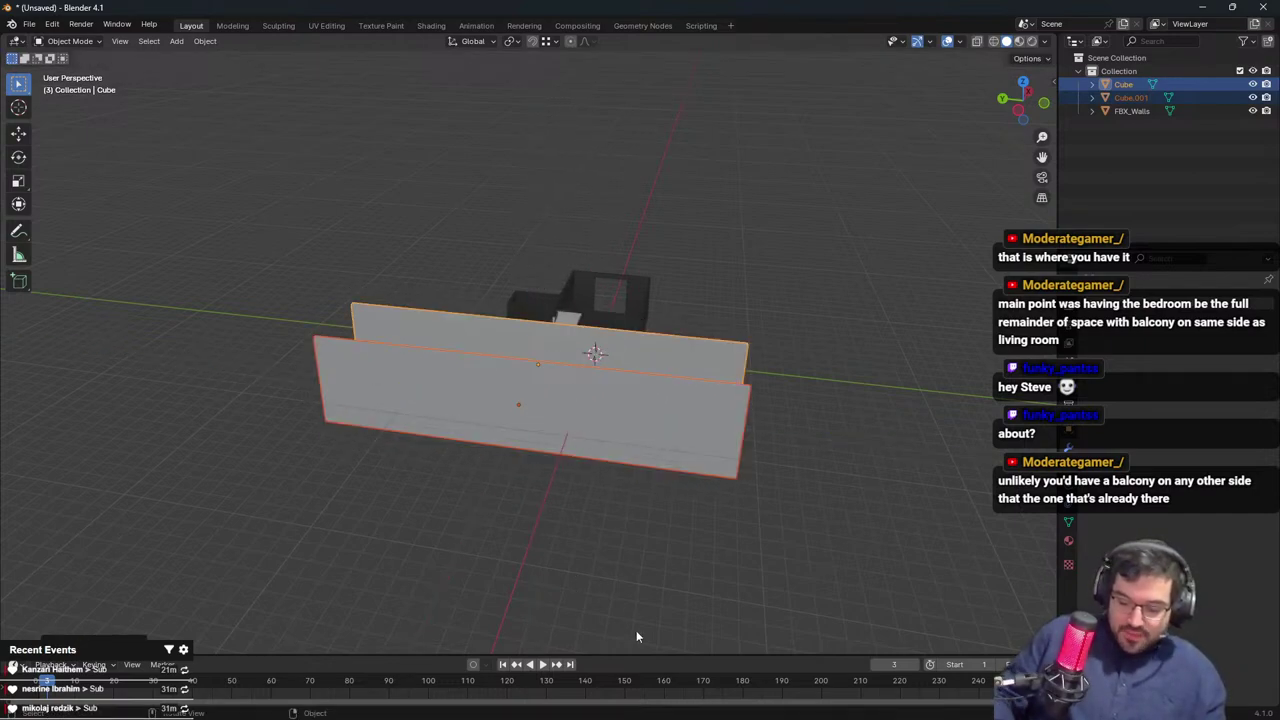
Move both corridor walls along Y until their ends line up with the apartment's outer wall
key("KP_7")
key("g")
key("y")
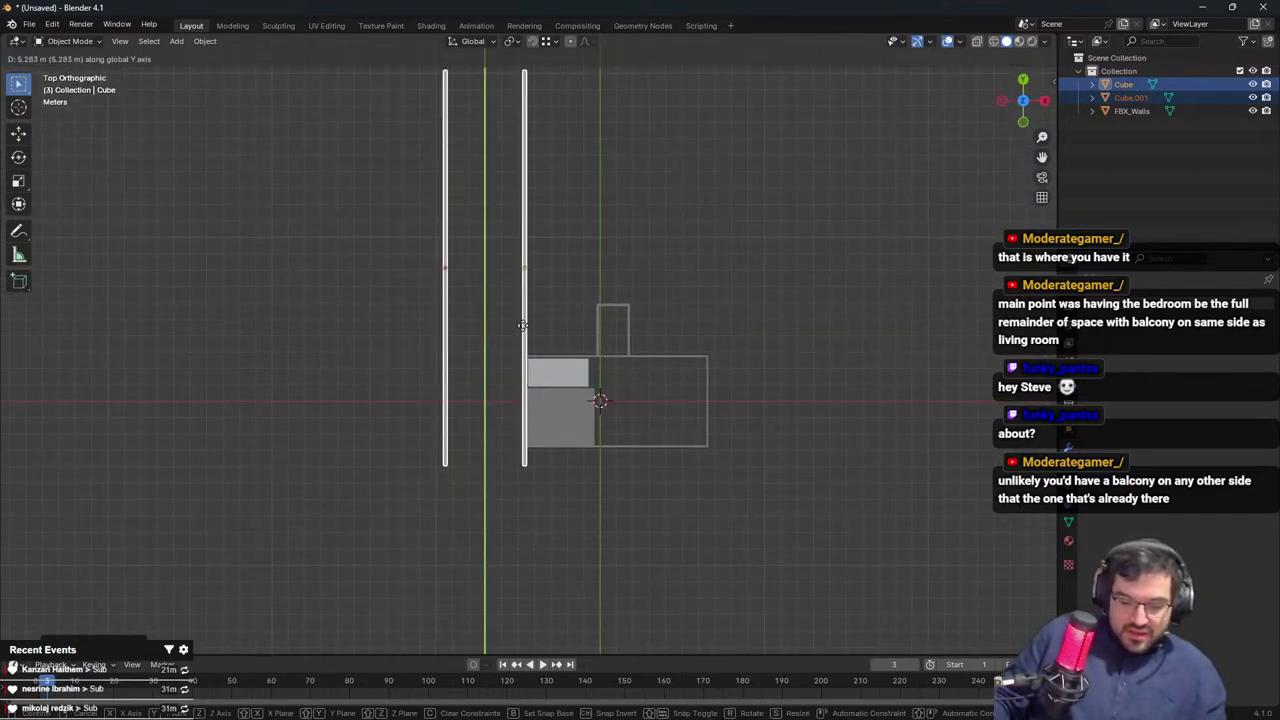
left_click(523, 308)
middle_click_drag(440, 441, 429, 454, "shift")
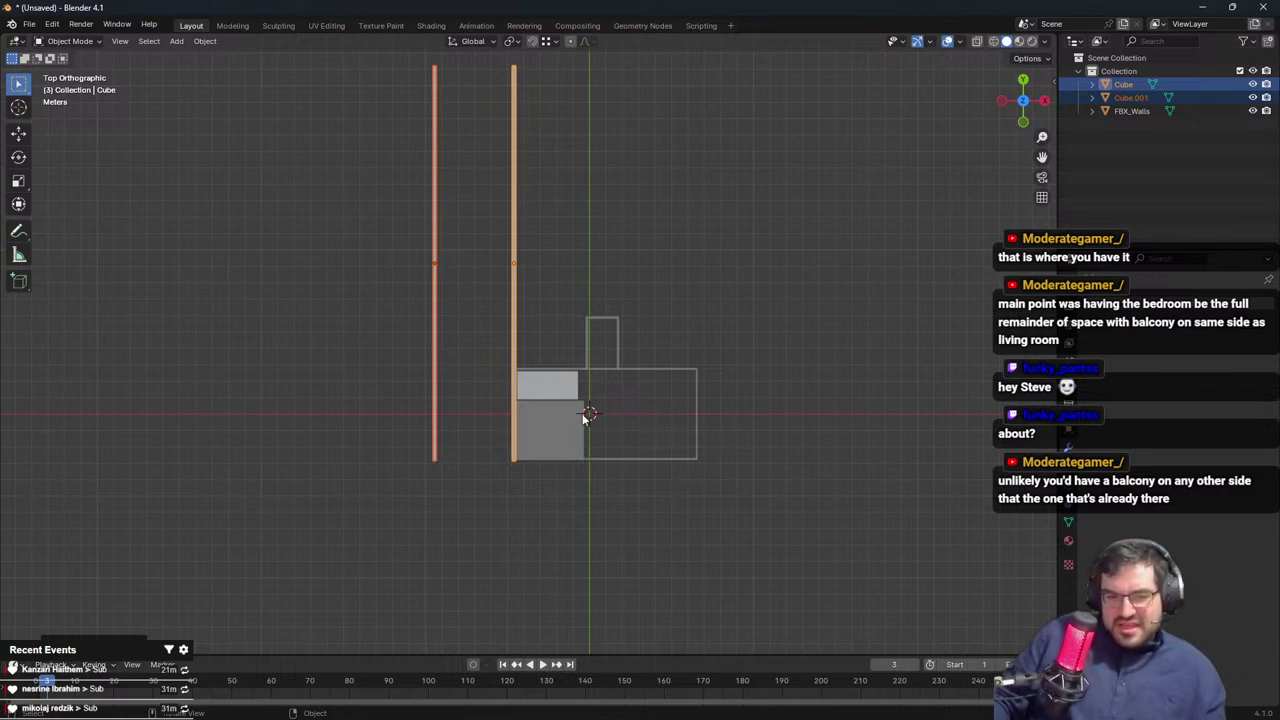
middle_click_drag(492, 401, 491, 463, "shift")
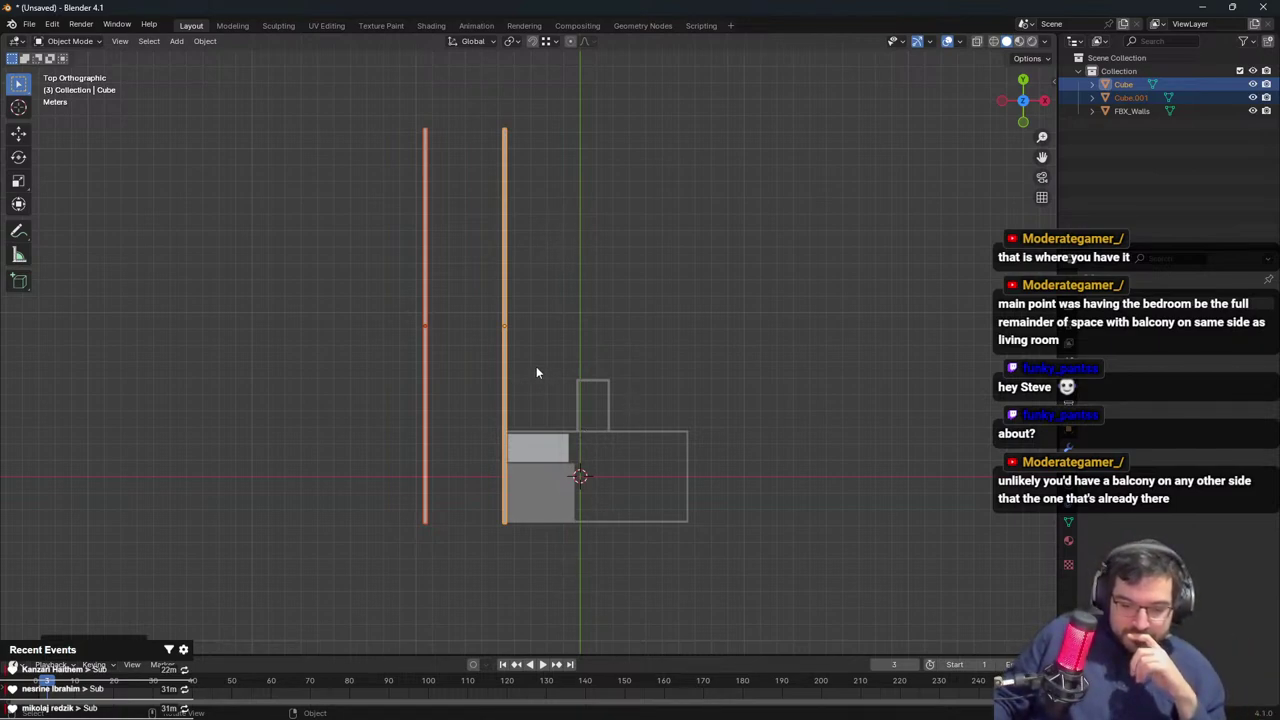
Check the blocked-out corridor against the apartment and delete both of its walls
middle_click_drag(486, 398, 584, 392)
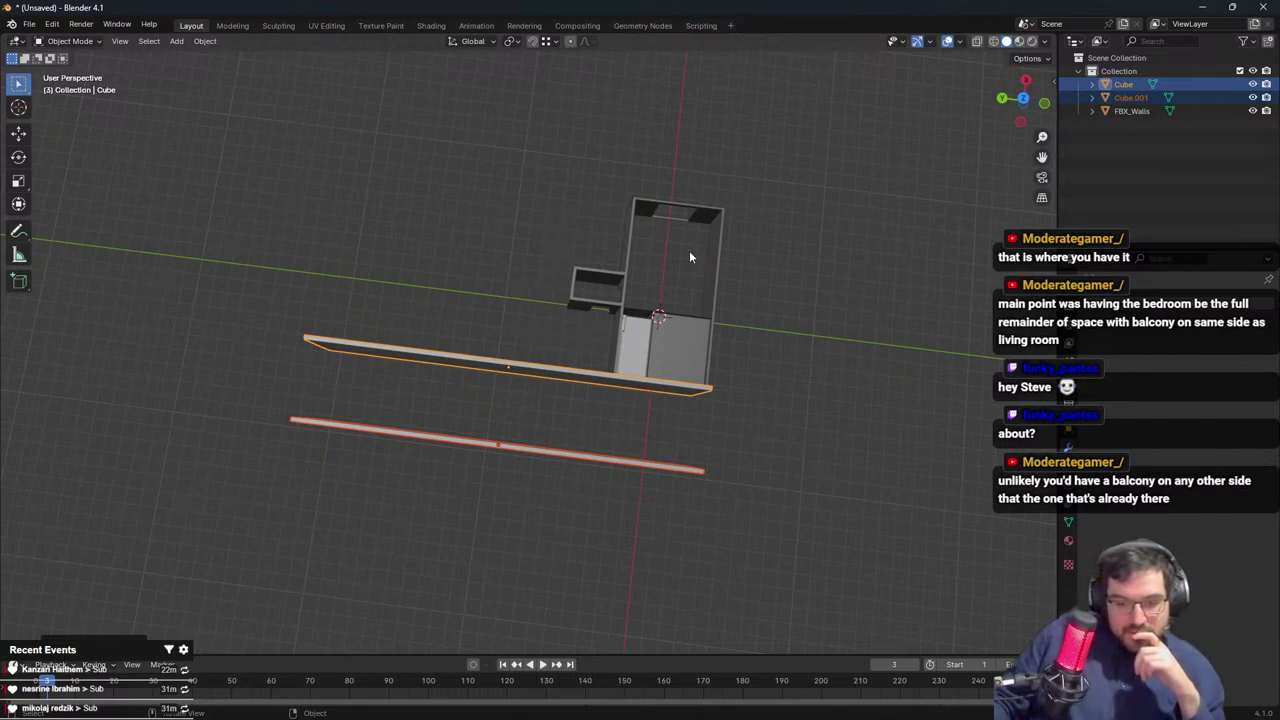
middle_click_drag(689, 257, 585, 413)
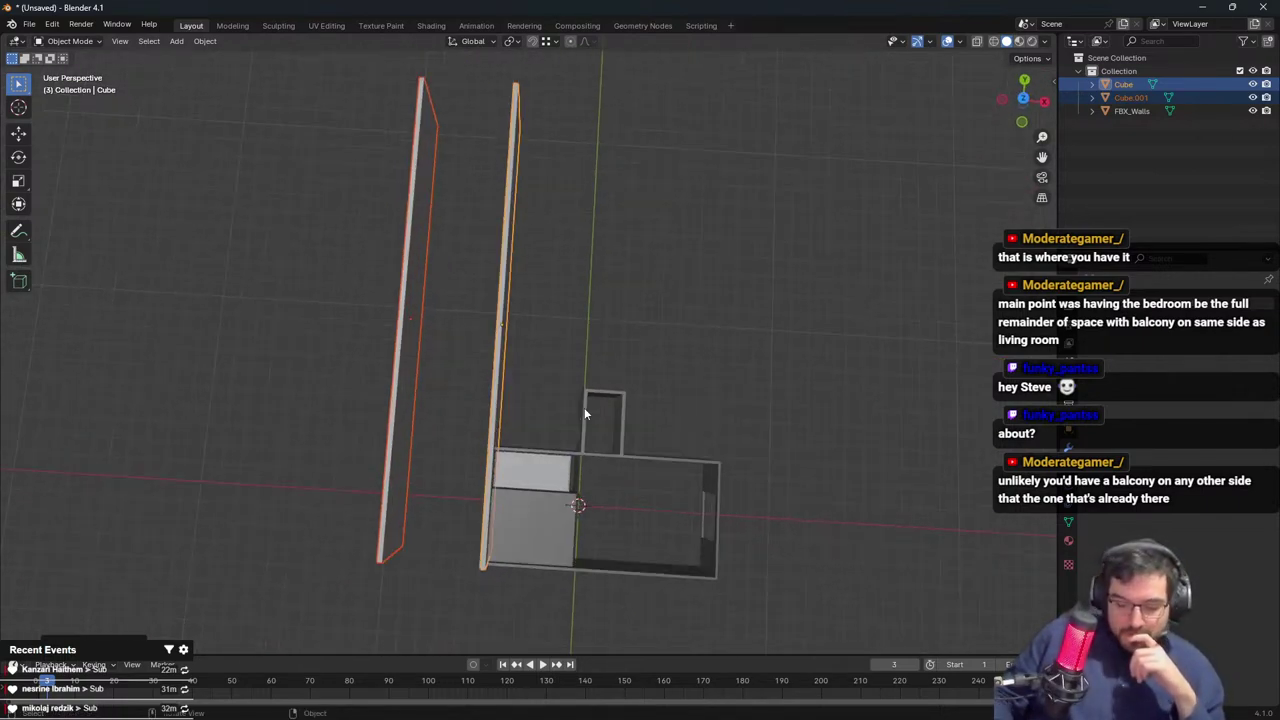
key("KP_7")
key("Delete")
Extrude the two end faces of the hallway's doorway wall outward about 3.4 m along Y
scroll(716, 406, "up", 3)
middle_click_drag(716, 406, 559, 350, "shift")
key("Tab")
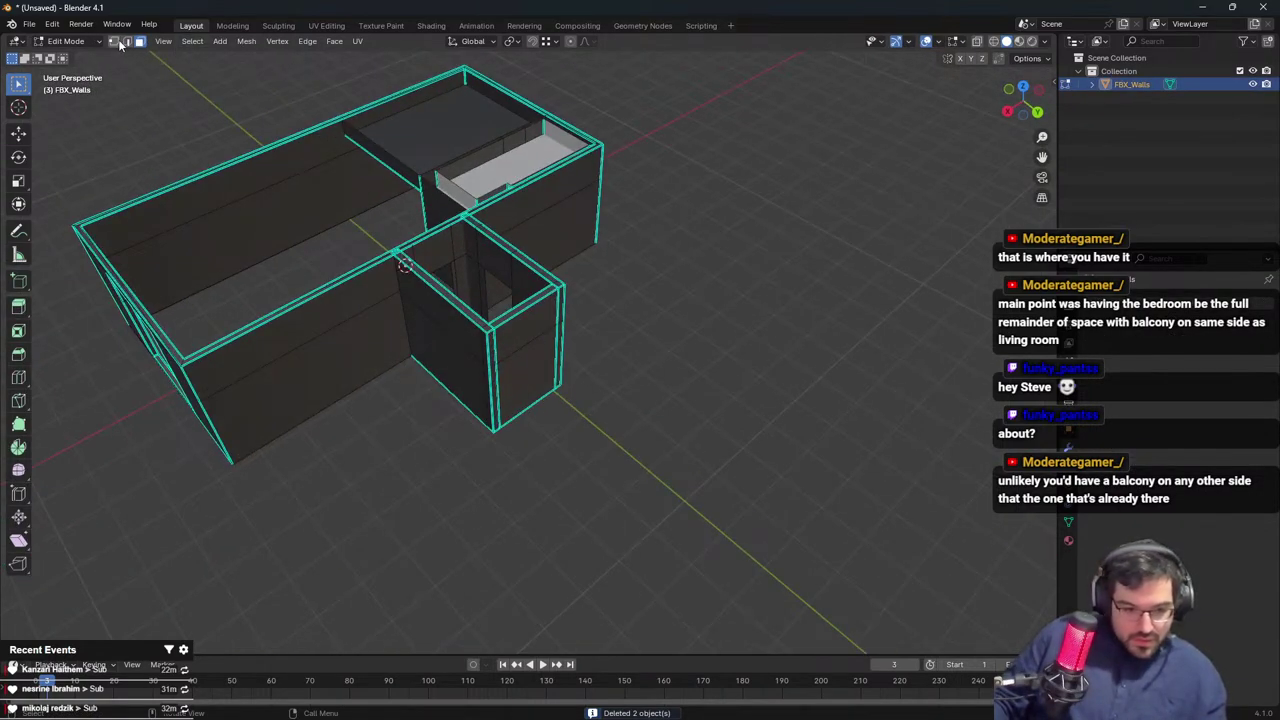
scroll(557, 314, "up", 5)
left_click(593, 362, "shift")
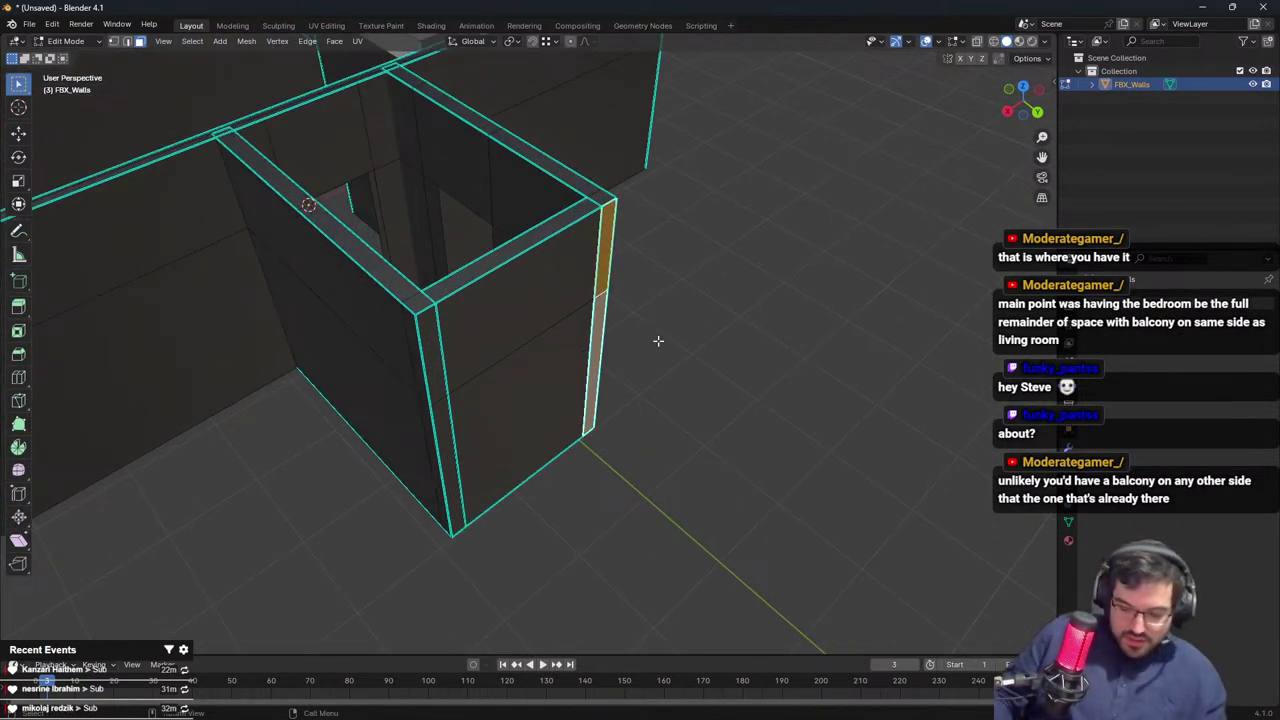
key("KP_7")
scroll(660, 346, "down", 9)
key("e")
key("y")
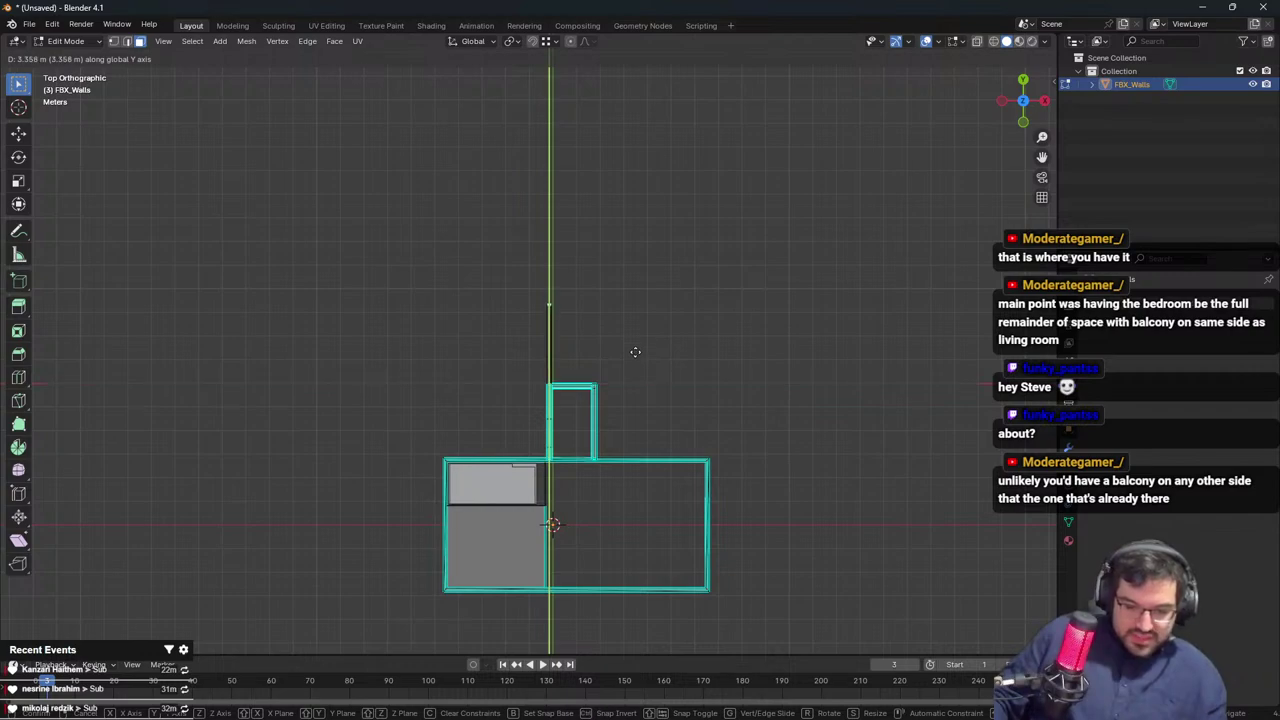
left_click(635, 350)
scroll(603, 360, "up", 3)
middle_click_drag(603, 360, 617, 364)
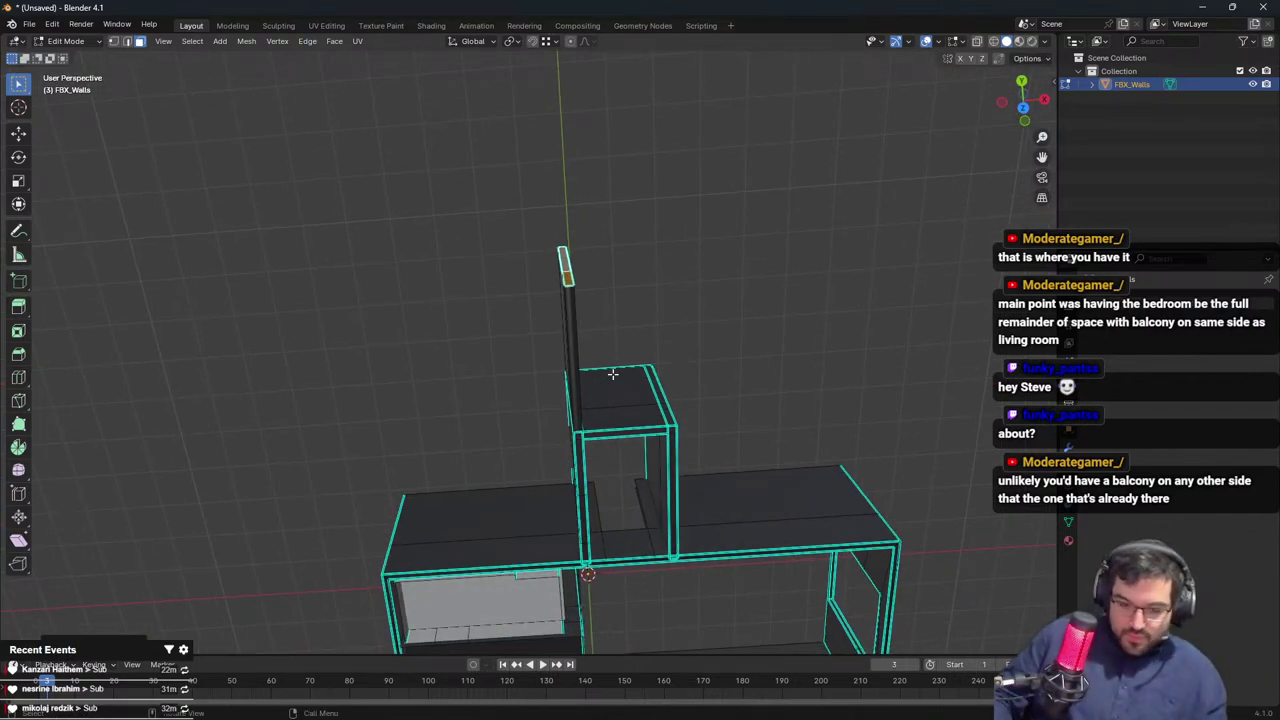
key("KP_7")
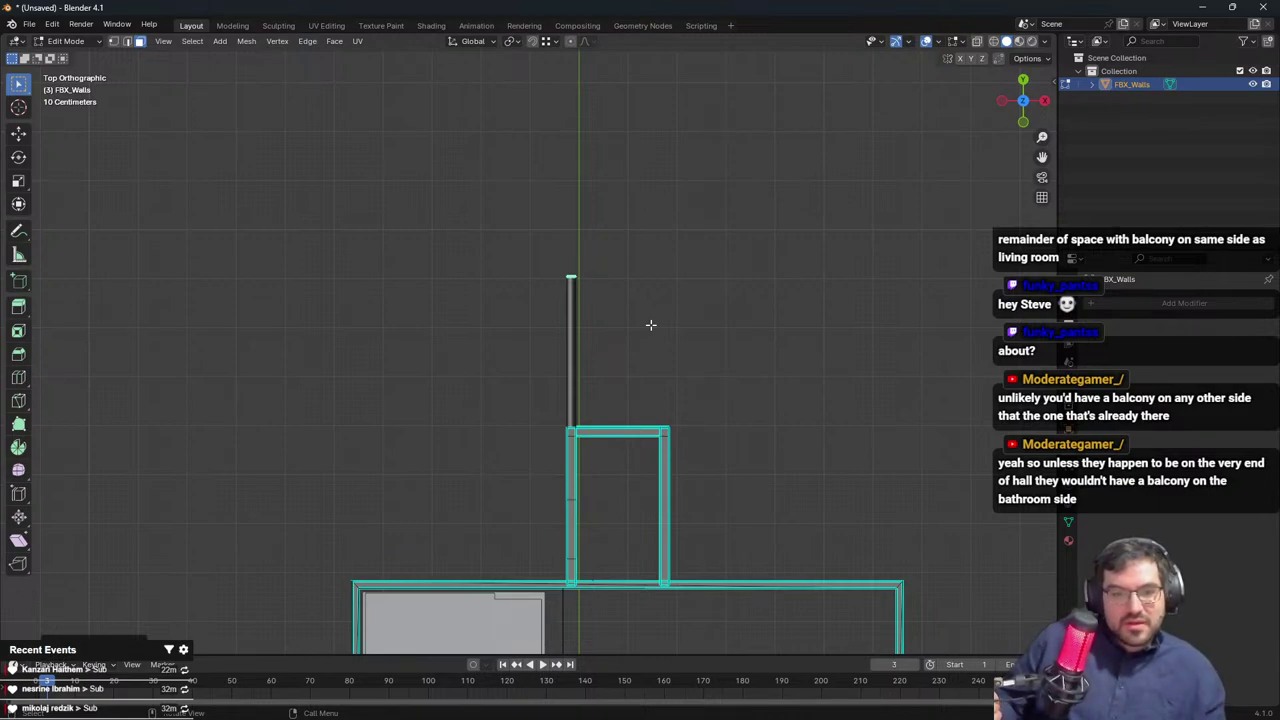
scroll(650, 325, "down", 3)
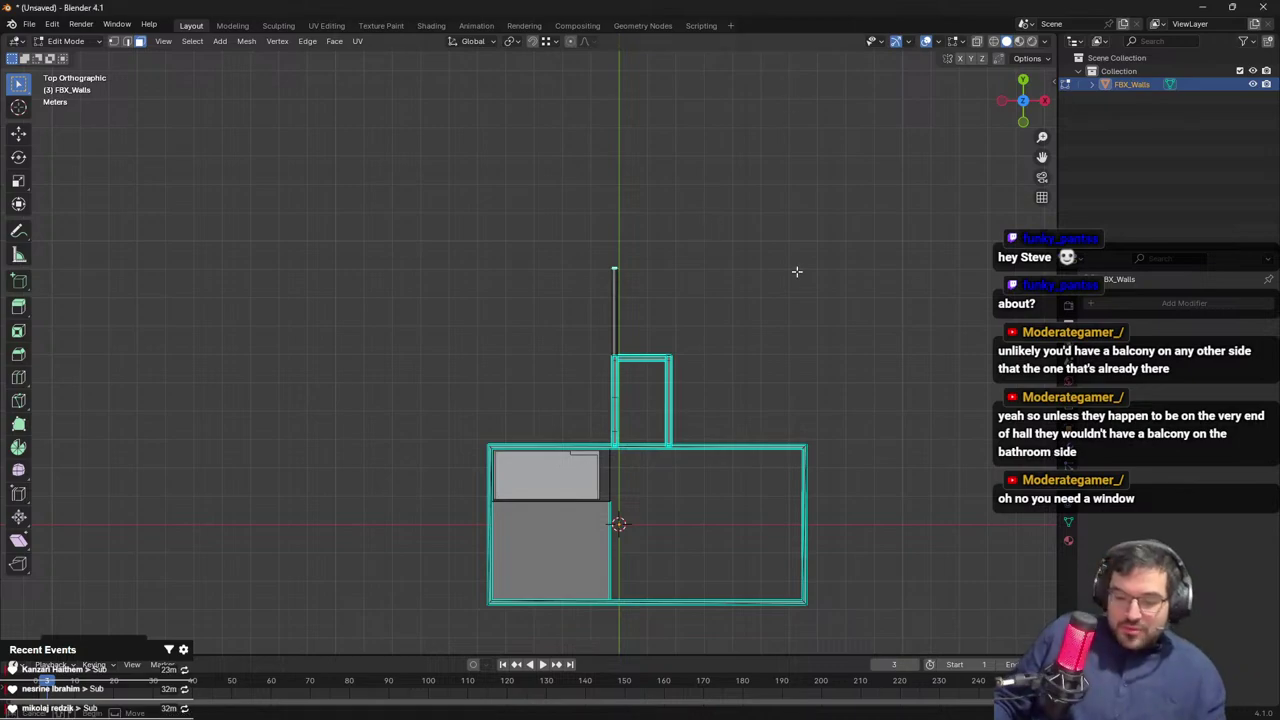
Add two vertical loop cuts to the hallway wall opposite the doorway, then shift and scale them along Y
scroll(746, 303, "up", 3)
middle_click_drag(643, 311, 453, 301)
scroll(482, 282, "down", 3)
scroll(543, 277, "up", 3)
key("ctrl+r")
scroll(449, 223, "up", 1)
left_click(449, 220)
right_click(449, 220)
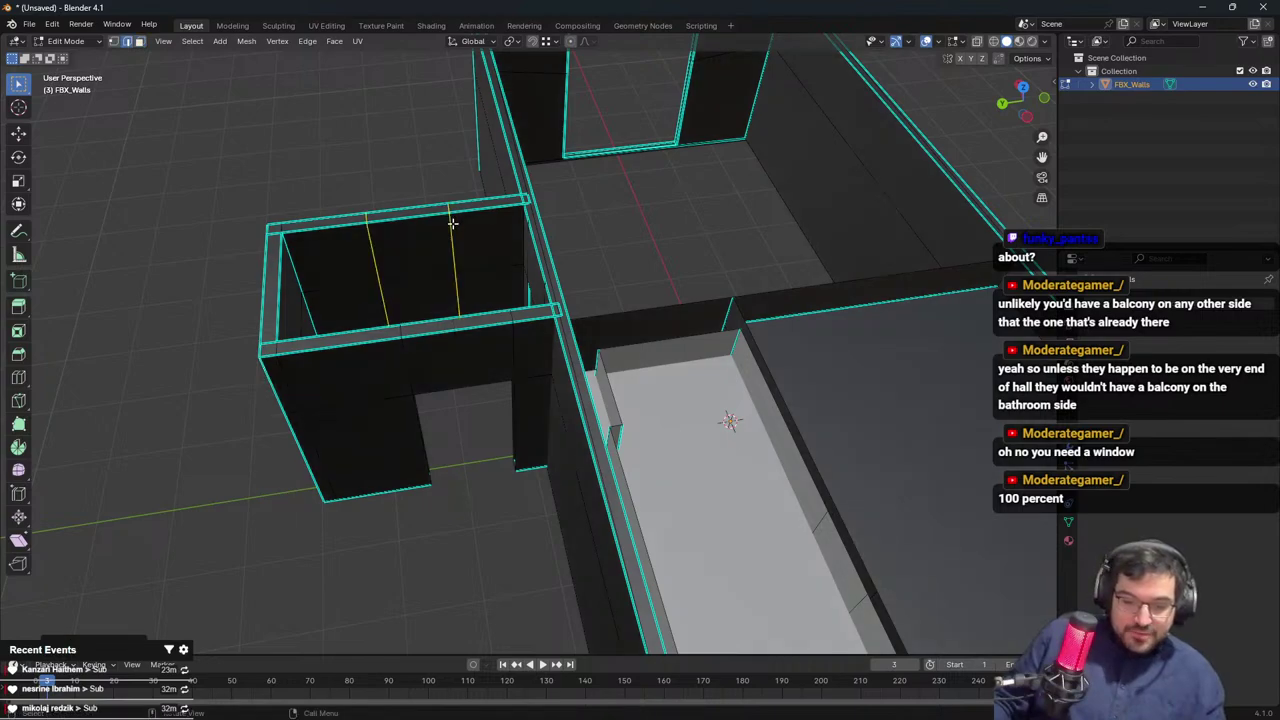
key("g")
key("y")
key("s")
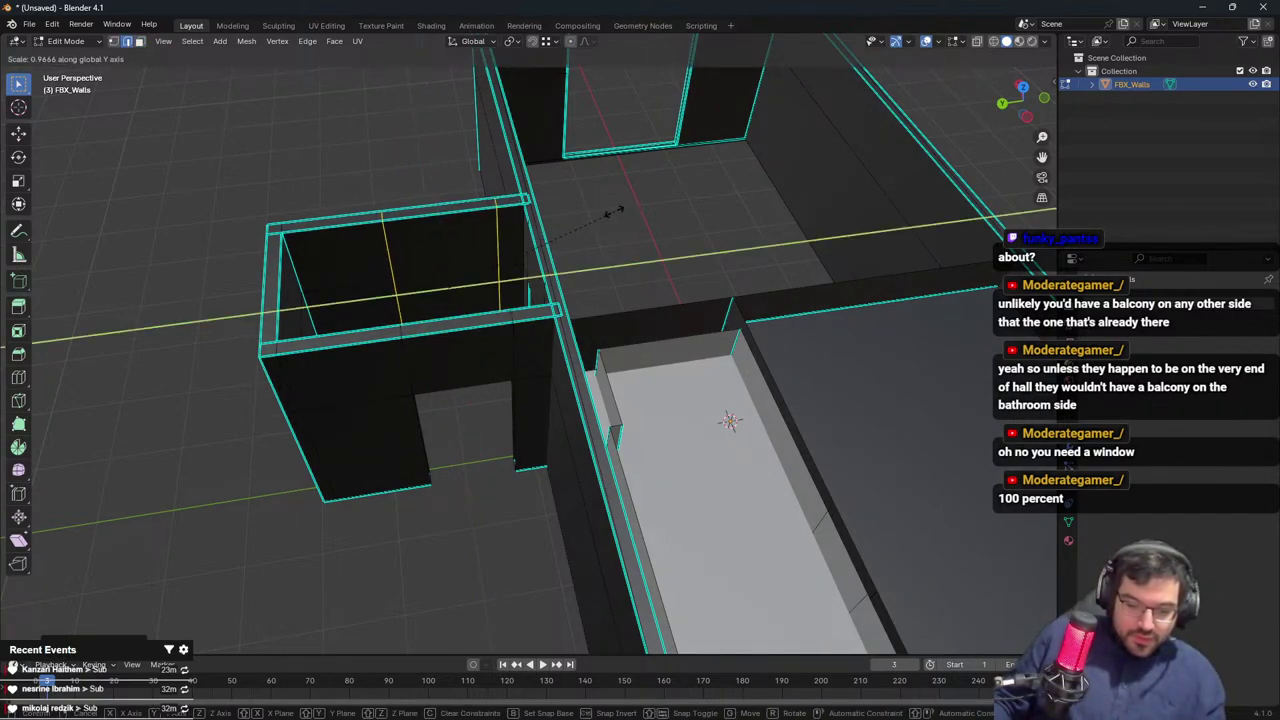
left_click(590, 214)
Delete the lower faces between the two cuts on both sides of the wall to open a second hallway doorway
left_click(139, 42)
left_click(424, 277)
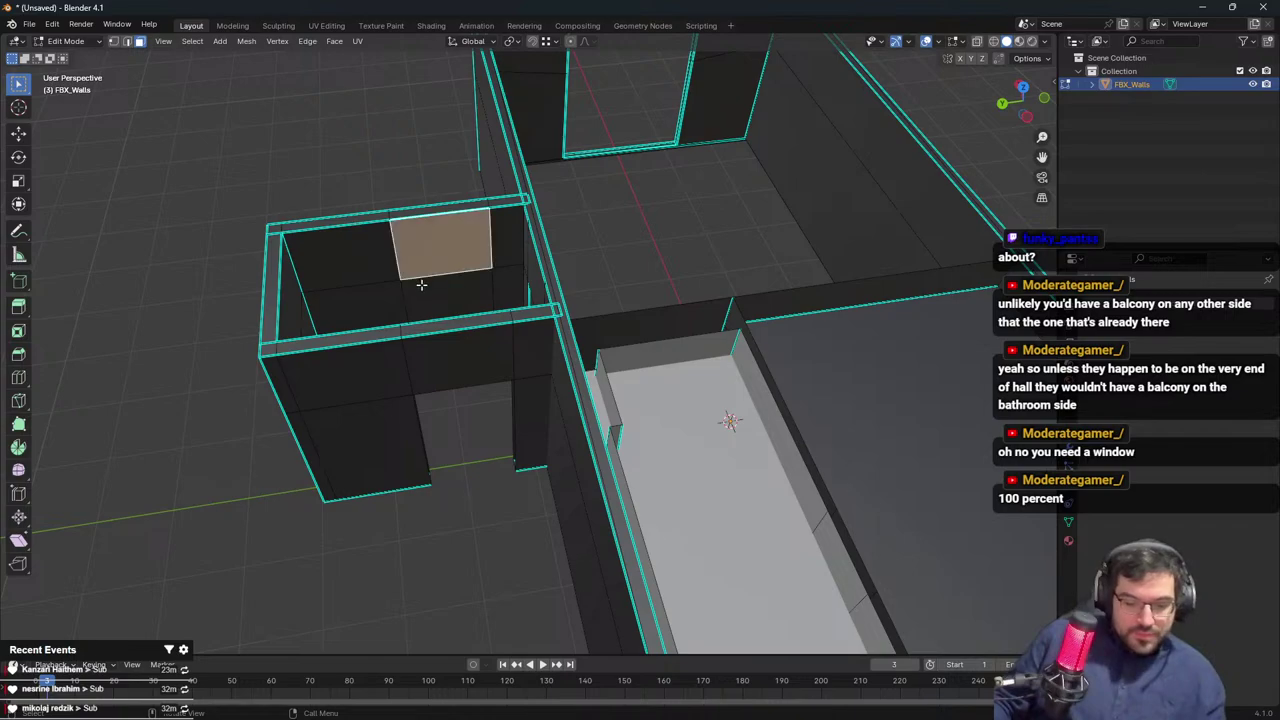
middle_click_drag(420, 283, 609, 352)
left_click(468, 492, "shift")
key("x")
left_click(536, 408)
key("Tab")
key("Tab")
scroll(440, 512, "down", 5)
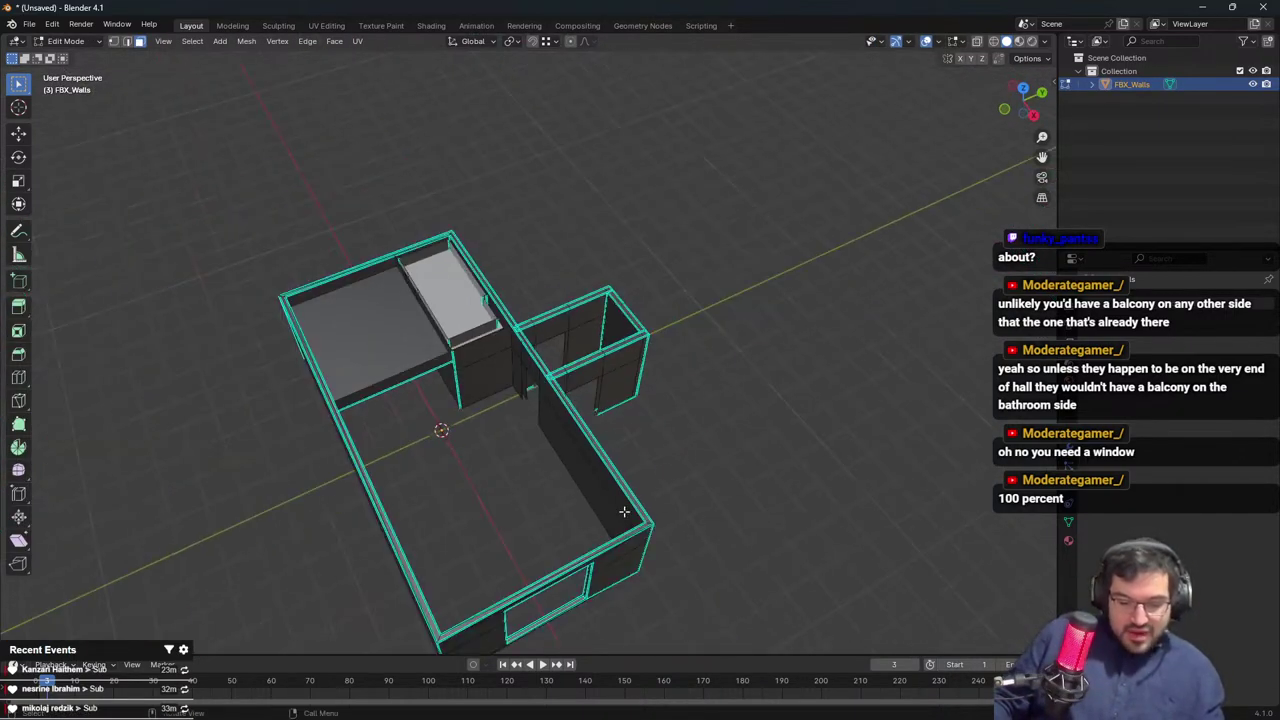
Examine the reworked walls from above and gauge possible room areas around the hallway with selection boxes
middle_click_drag(440, 430, 548, 394)
middle_click_drag(645, 169, 488, 232)
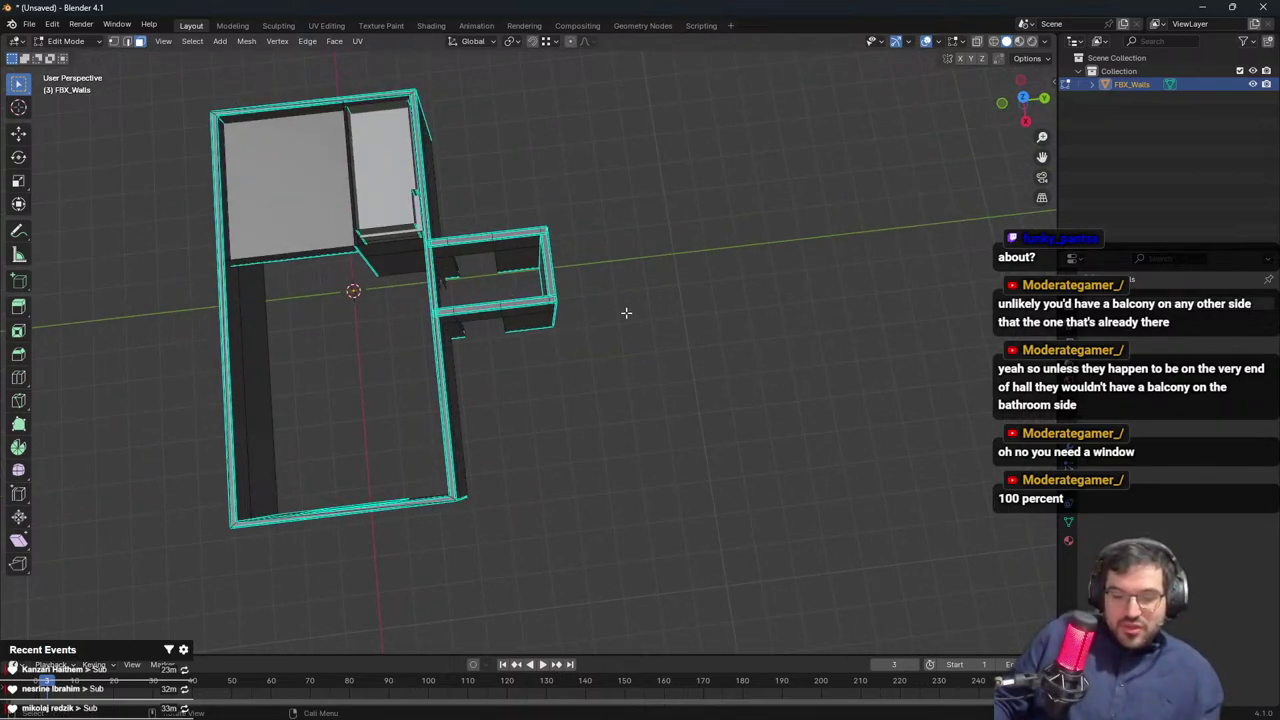
middle_click_drag(543, 312, 512, 269)
key("KP_7")
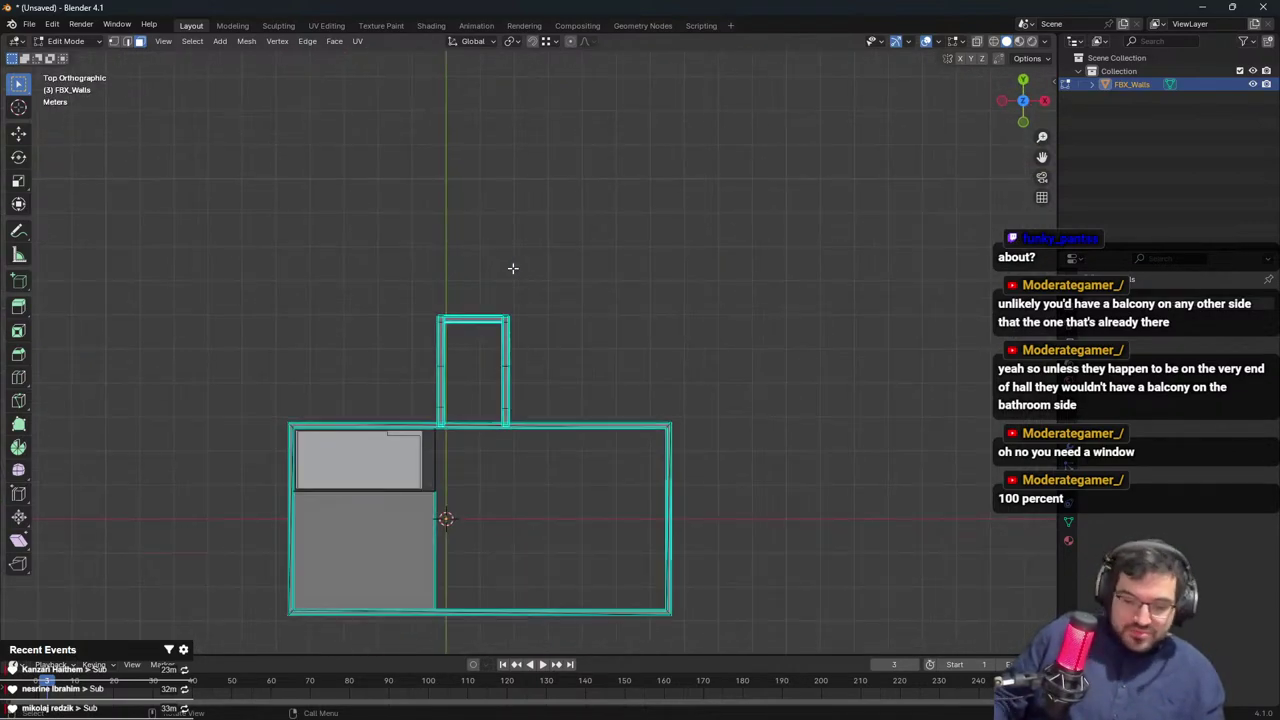
left_click_drag(278, 132, 686, 428)
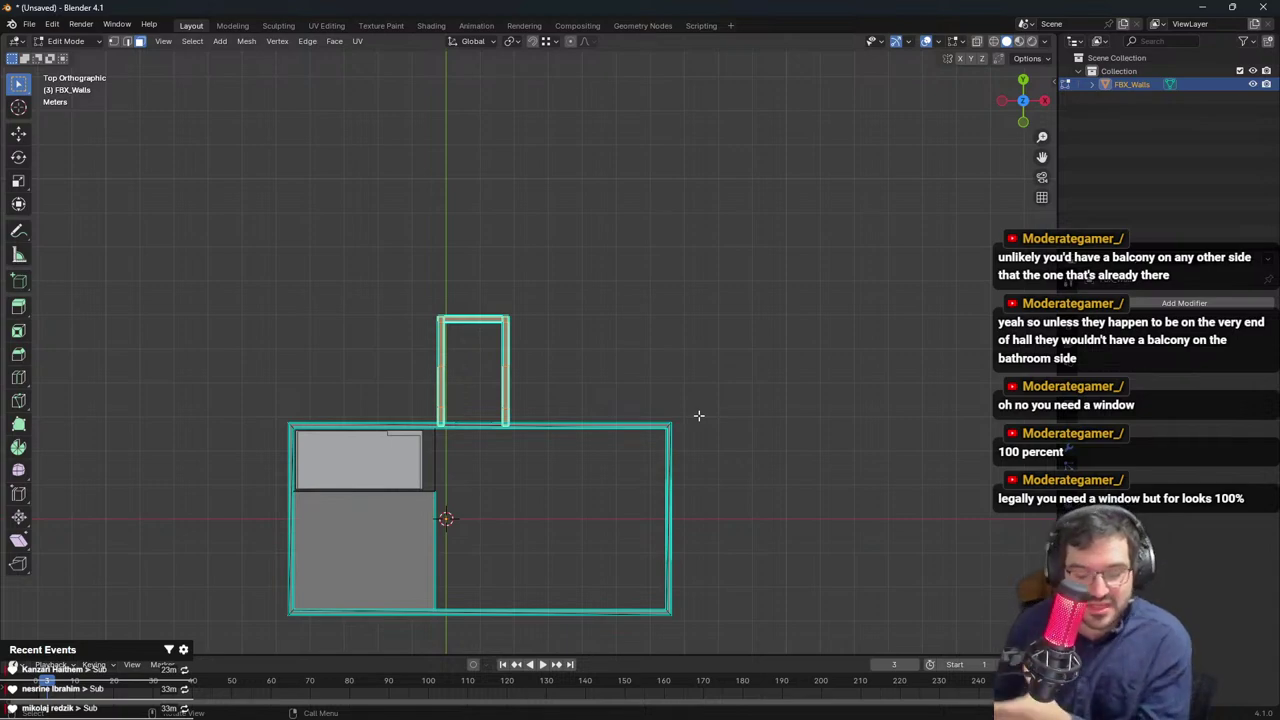
key("b")
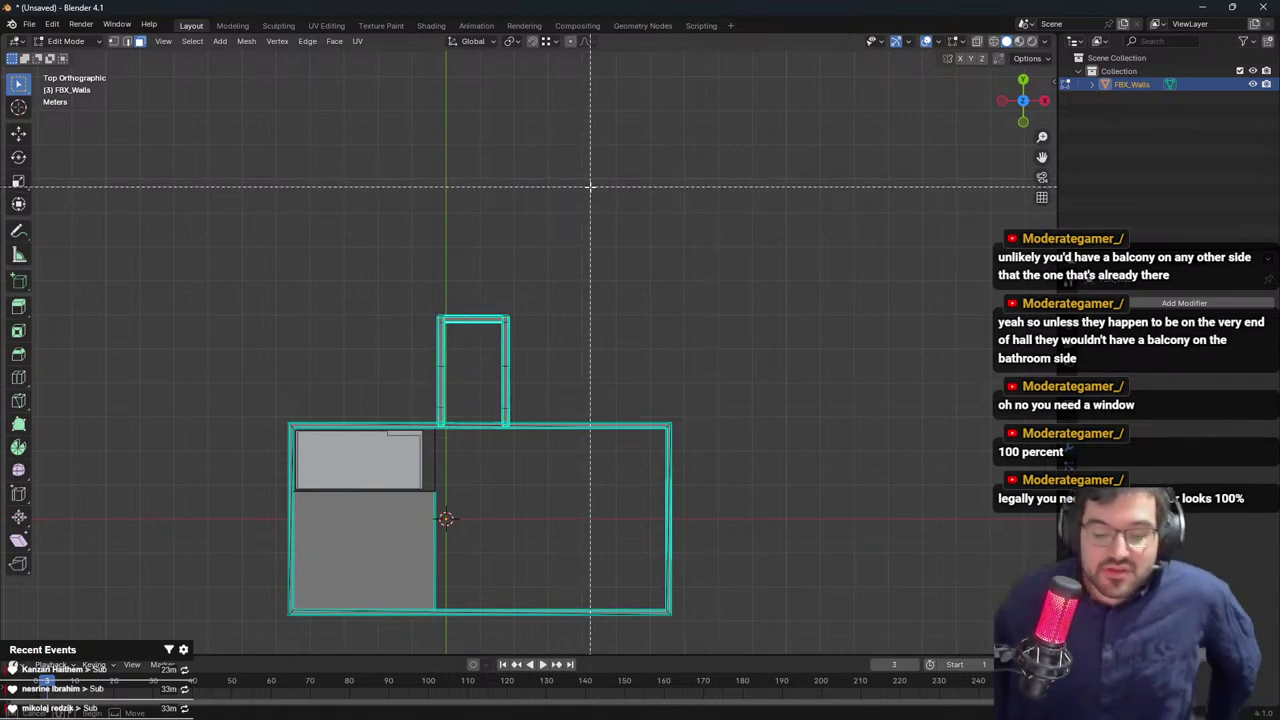
left_click_drag(455, 446, 574, 590)
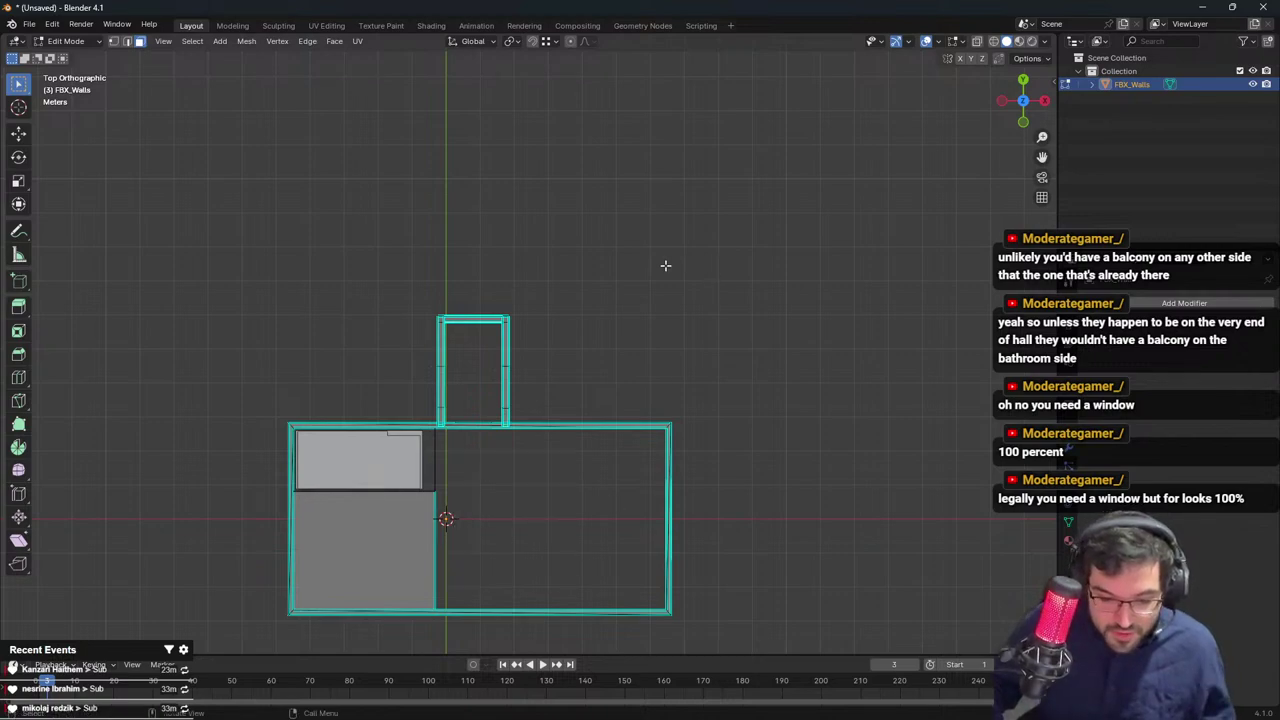
Extrude the outer end faces of the small room's right-hand wall about 1.8 m along Y
key("b")
left_click_drag(519, 408, 667, 279)
left_click_drag(441, 311, 503, 237)
middle_click_drag(577, 354, 418, 149)
left_click(421, 135)
left_click(427, 188, "shift")
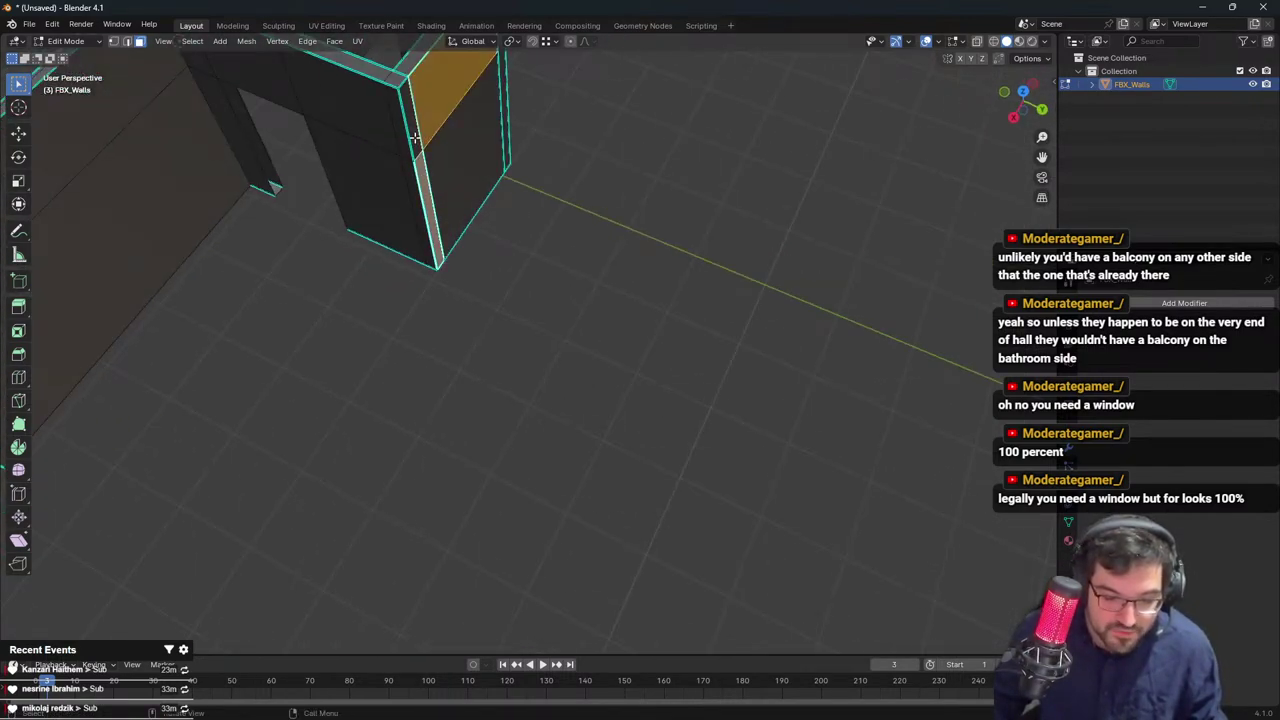
left_click(413, 140)
key("KP_7")
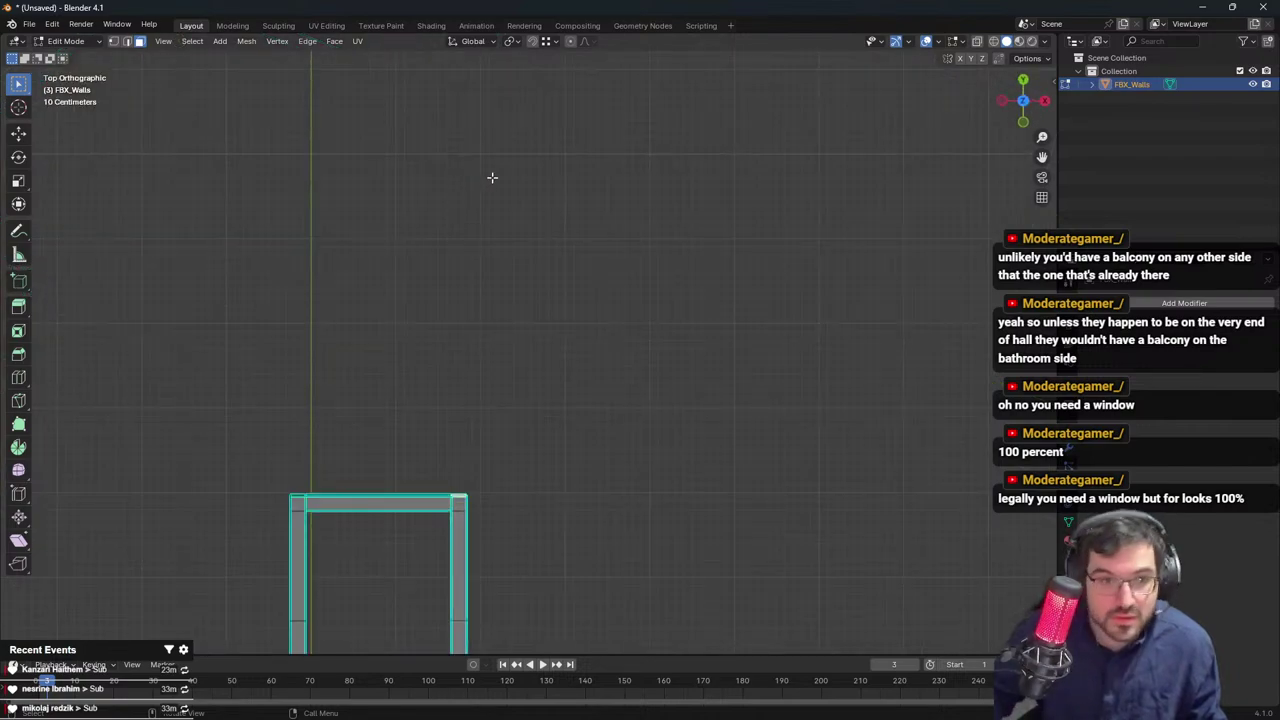
scroll(542, 356, "down", 1)
middle_click_drag(603, 280, 603, 194, "shift")
middle_click_drag(606, 319, 539, 235, "shift")
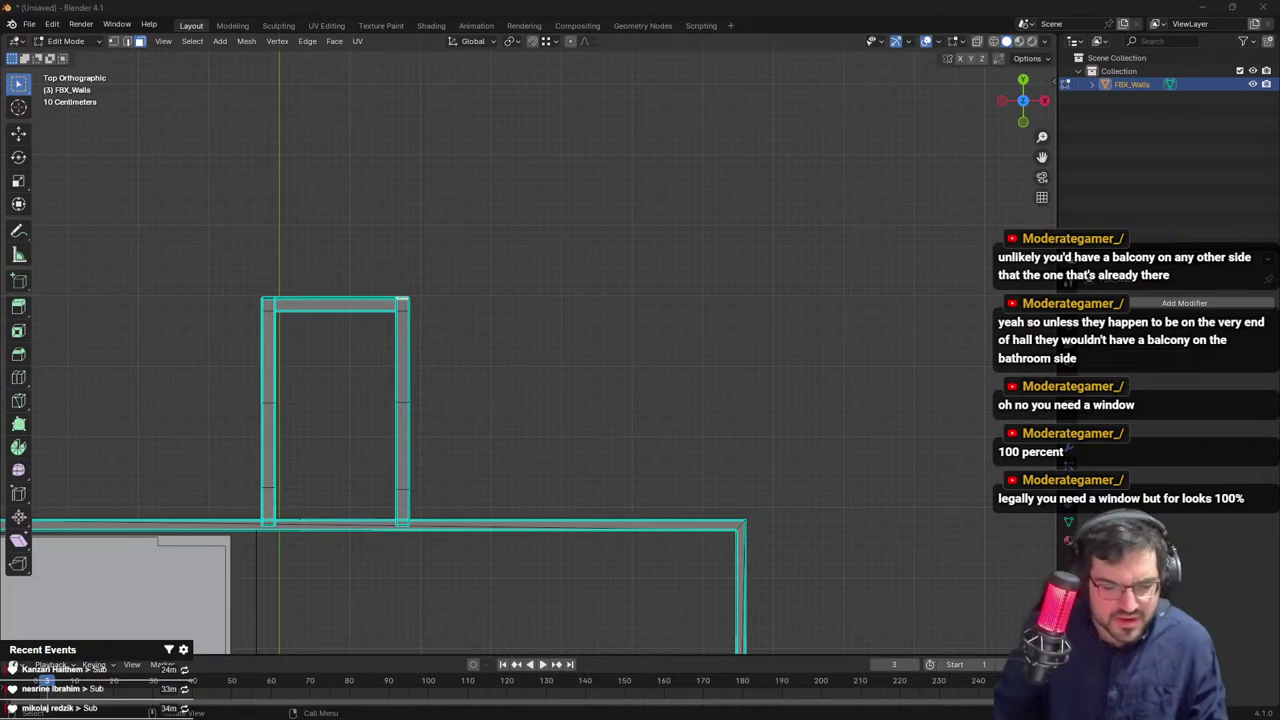
middle_click_drag(653, 117, 623, 183)
key("KP_7")
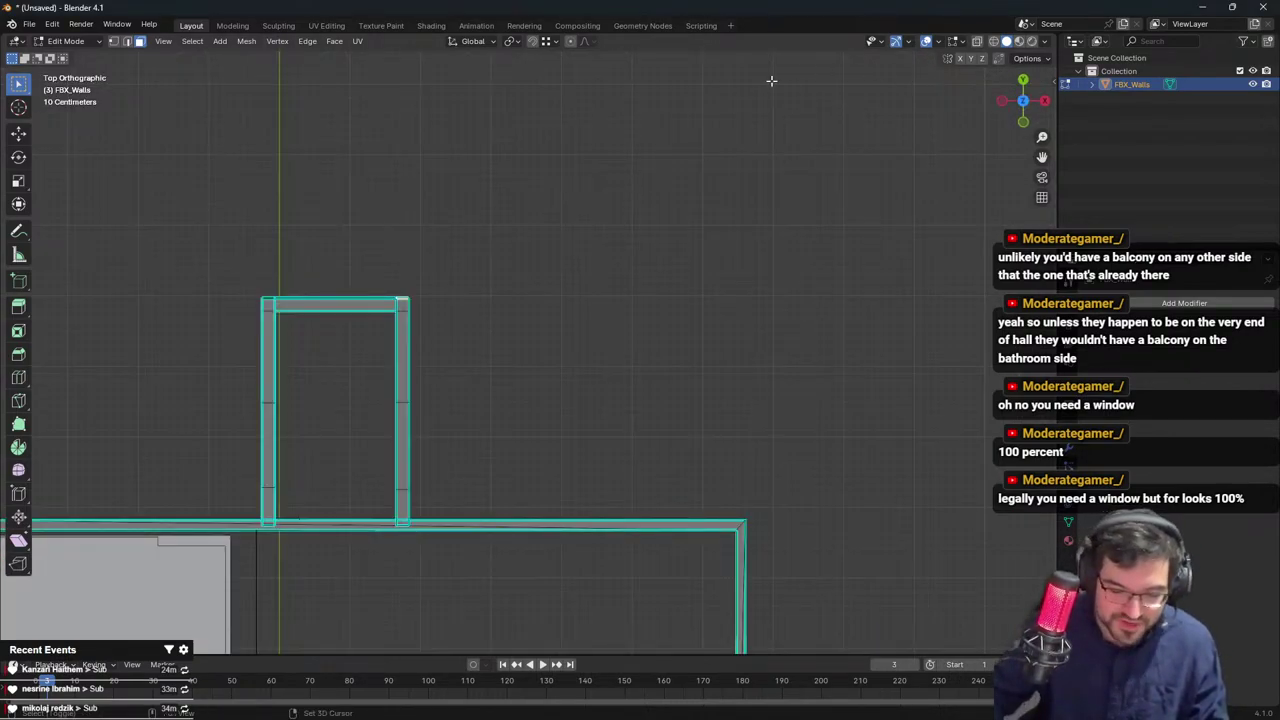
middle_click_drag(635, 293, 680, 350, "shift")
key("e")
key("y")
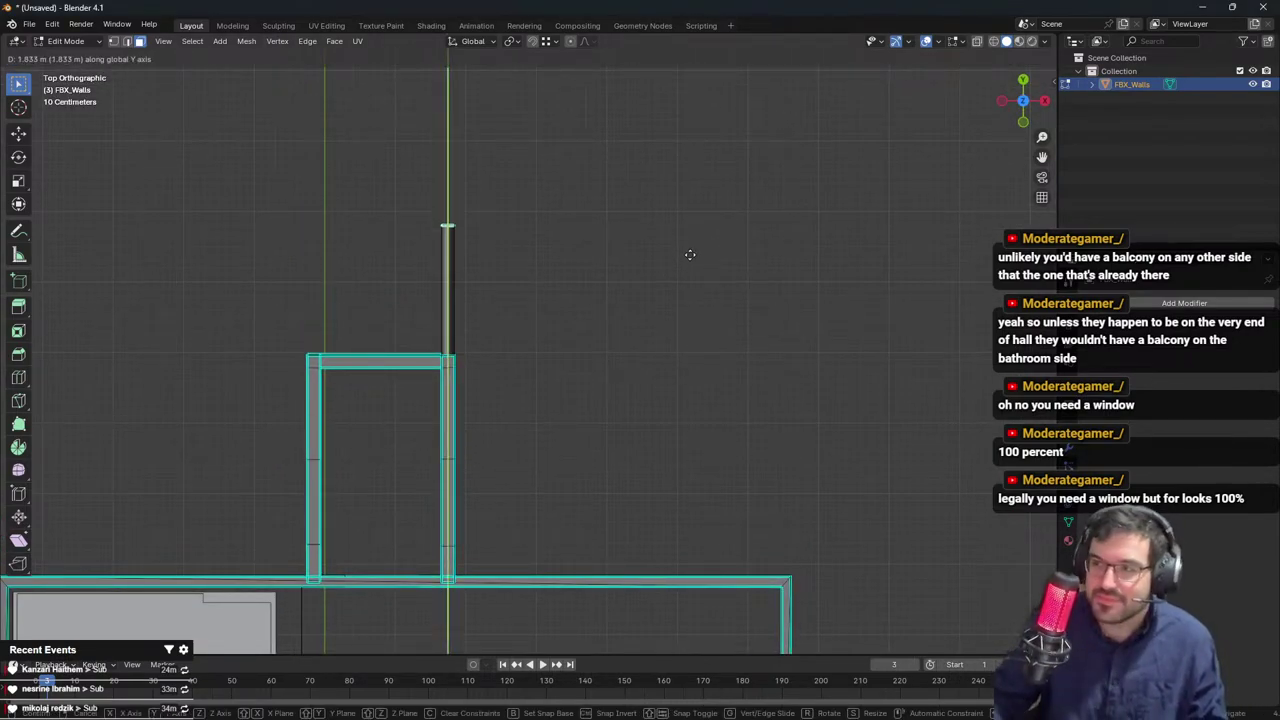
left_click(690, 256)
Fine-tune the length of the extruded wall by moving its end face along Y
scroll(630, 279, "down", 3)
key("g")
key("y")
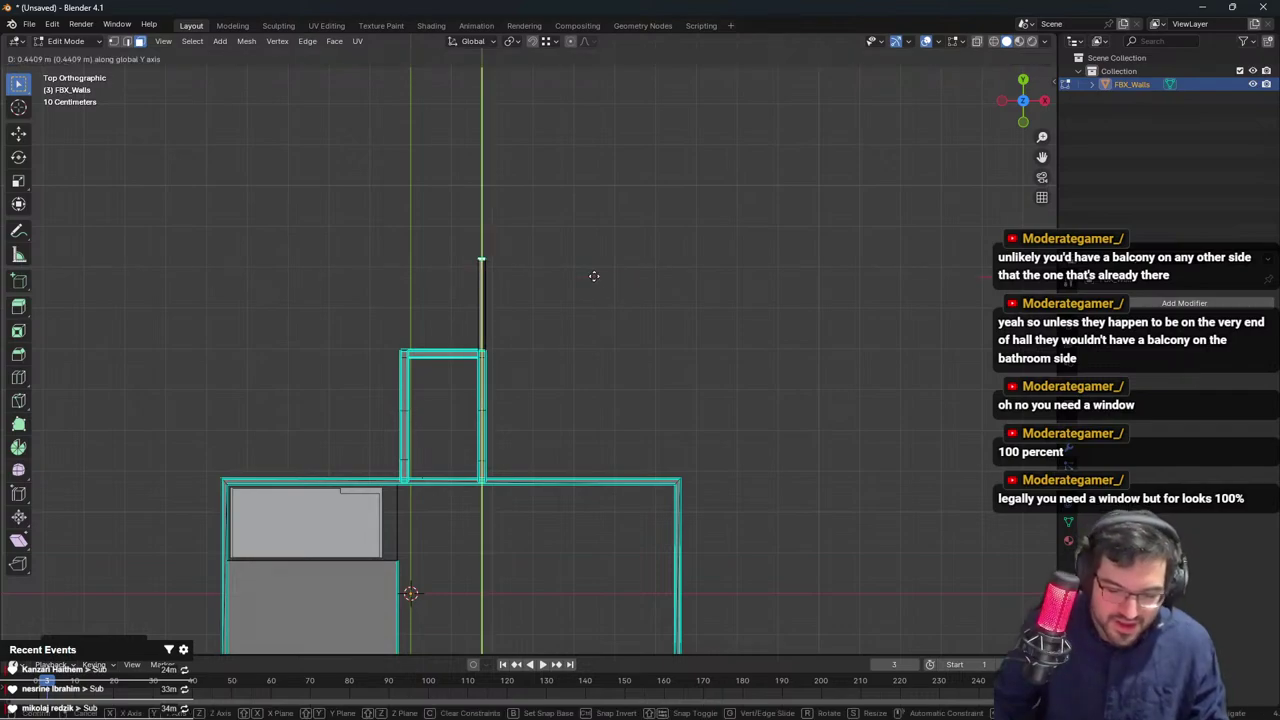
left_click(594, 276)
key("g")
key("y")
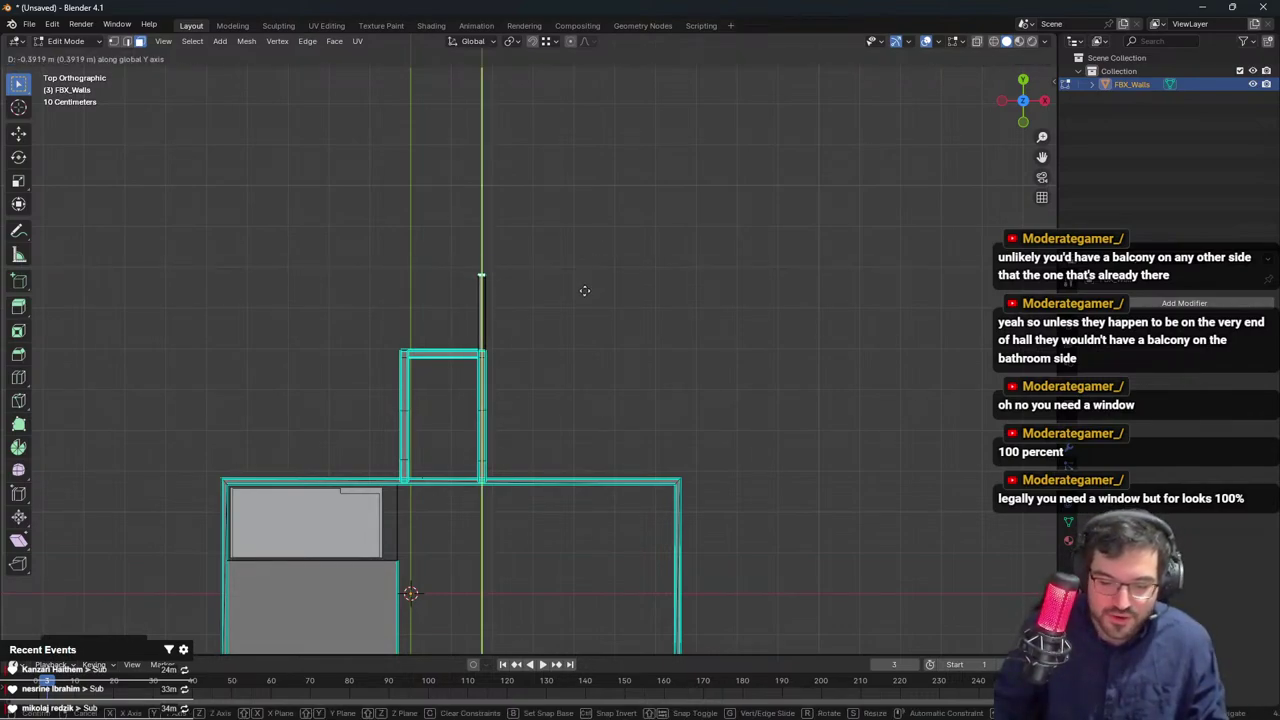
left_click(586, 289)
Extend the wall's end along Y by a short corner segment about 0.26 m long
middle_click_drag(586, 289, 414, 257)
key("g")
key("y")
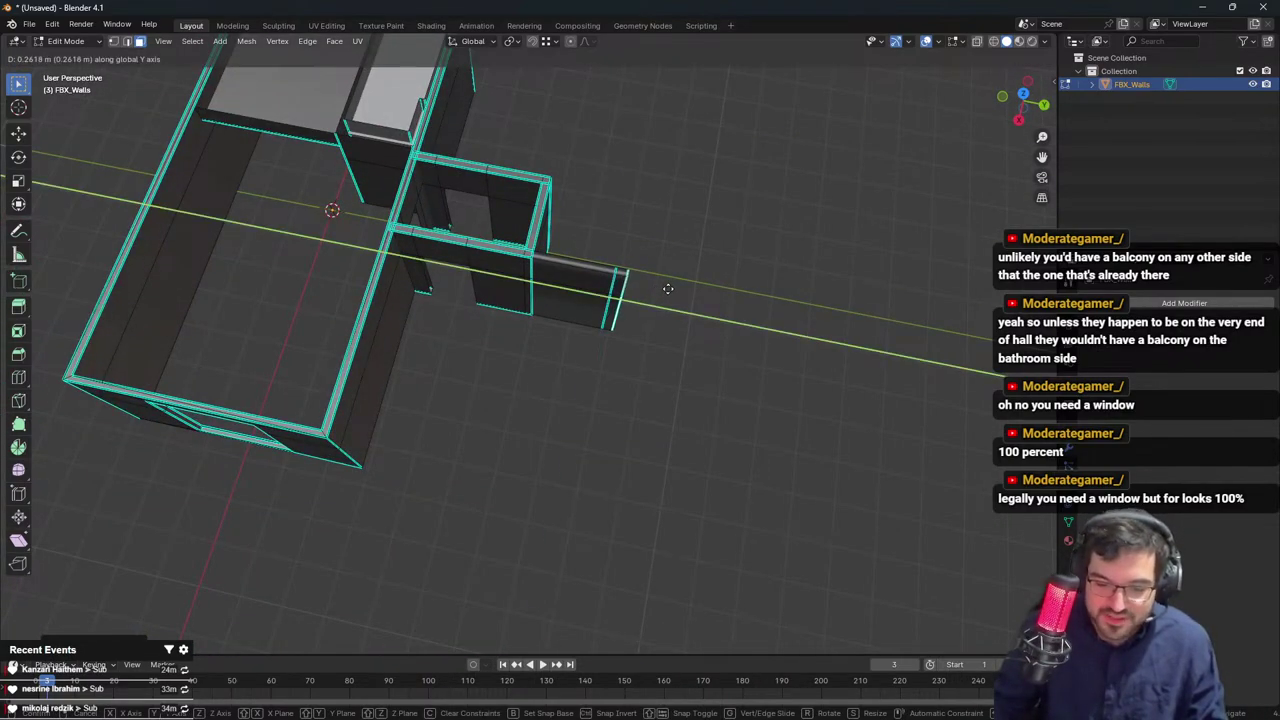
left_click(622, 286)
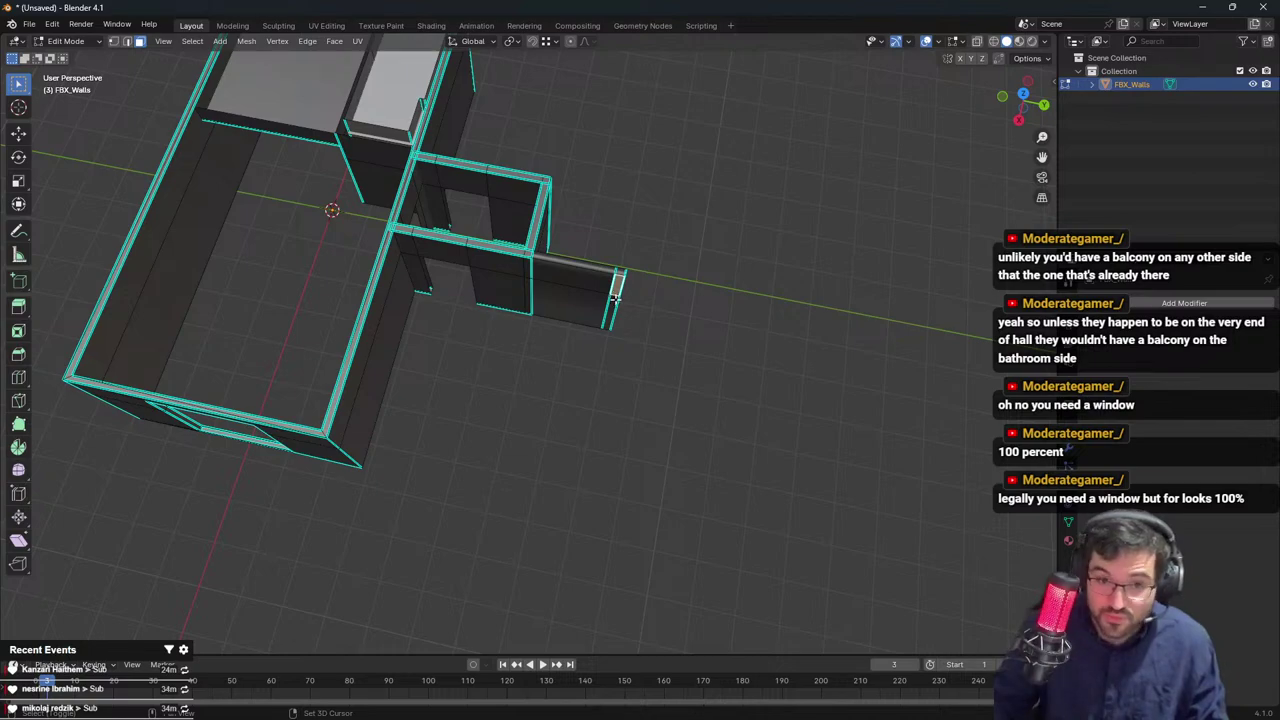
Extrude the corner segment's side about 4.5 m along X to form the new room's upper wall
key("KP_7")
key("e")
key("x")
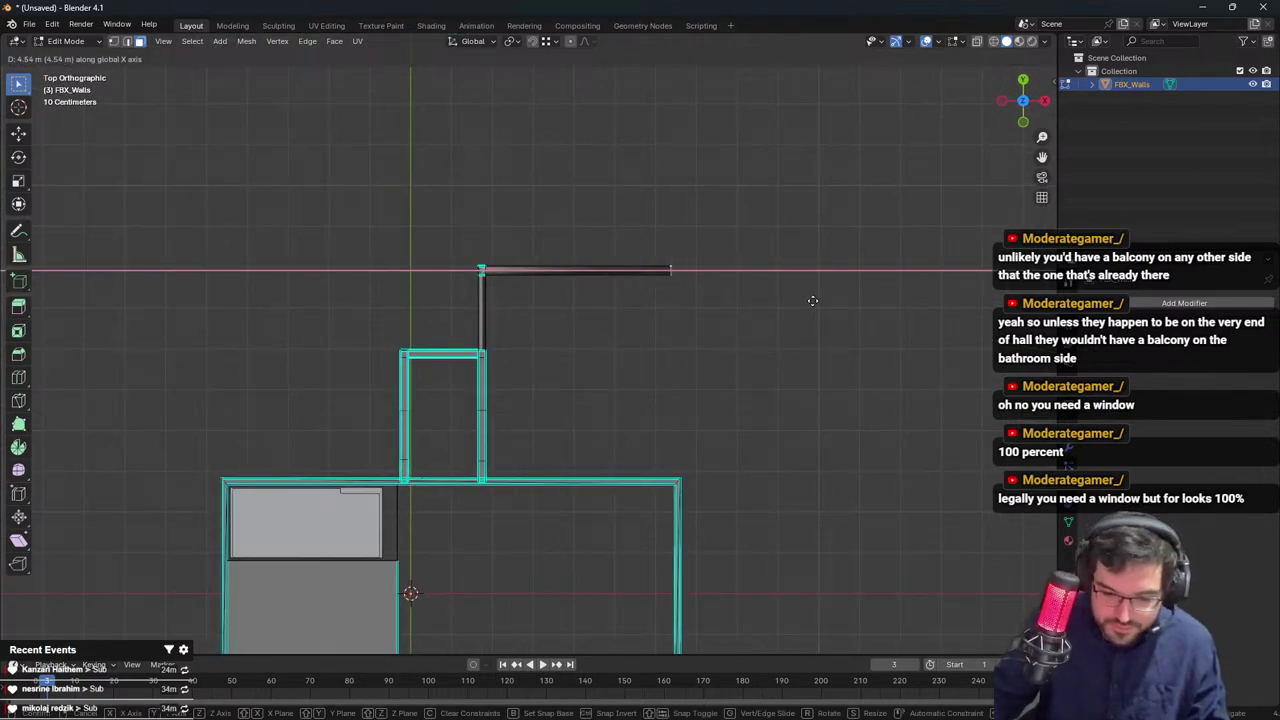
middle_click_drag(812, 300, 657, 291, "shift")
scroll(655, 300, "up", 2)
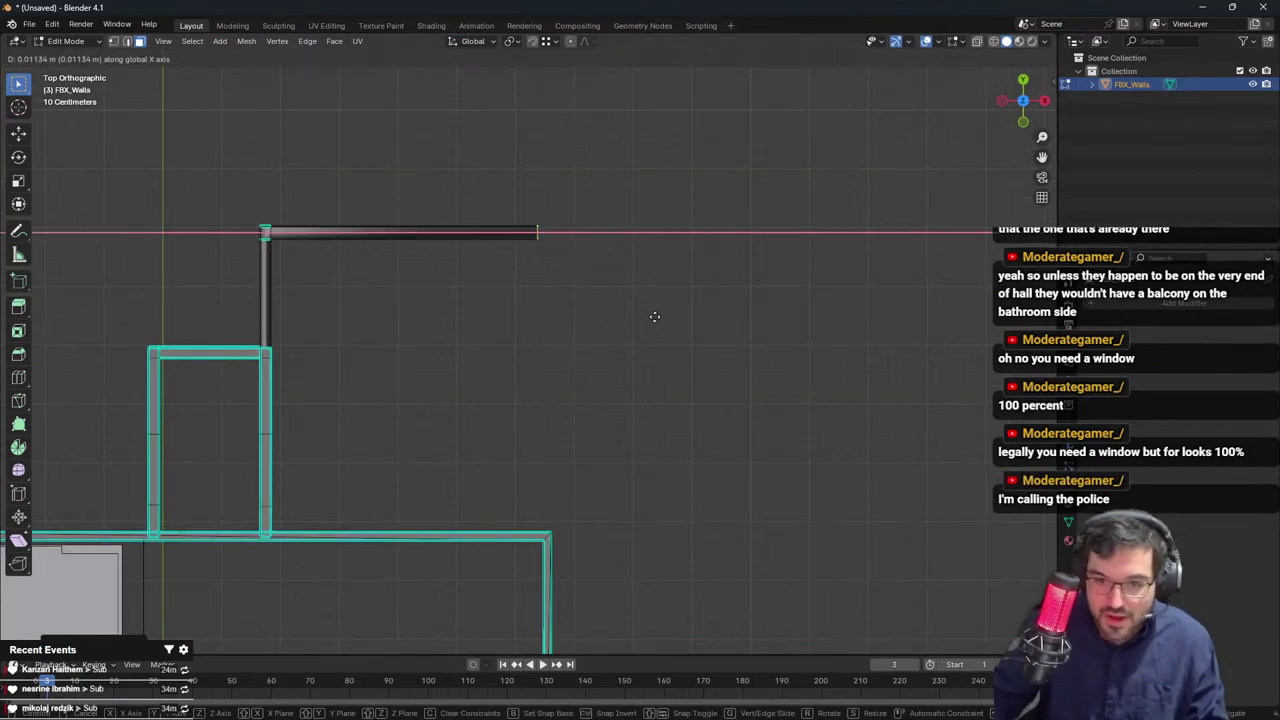
left_click(654, 316)
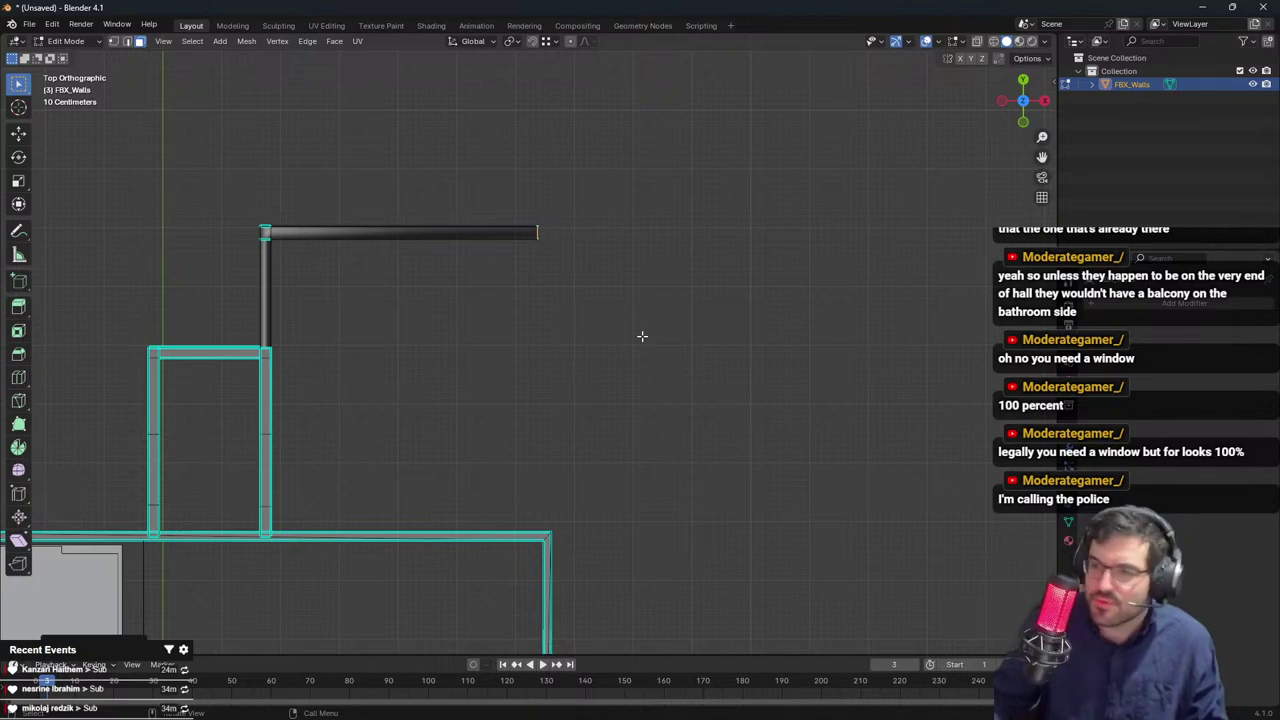
Examine the new walls and the overall room layout from several angles
key("Tab")
right_click(463, 241)
left_click(463, 241)
left_click(683, 289)
middle_click_drag(683, 289, 587, 260)
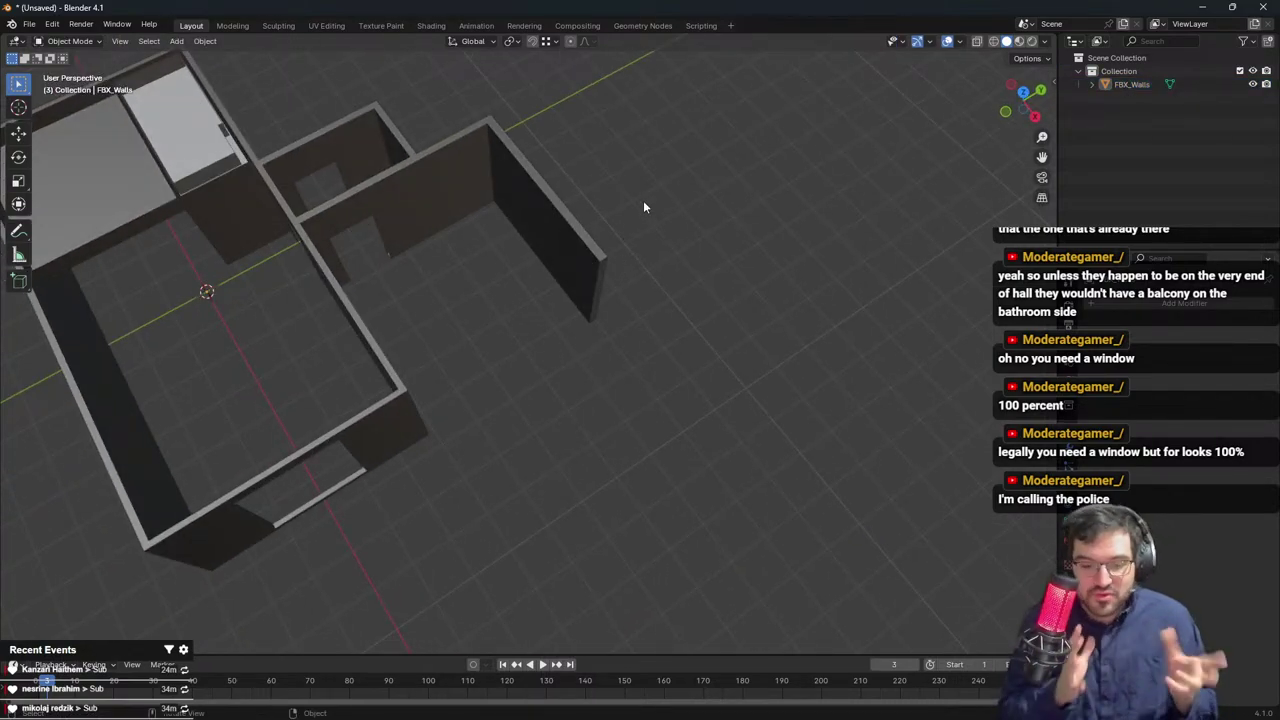
key("Tab")
middle_click_drag(643, 205, 440, 209)
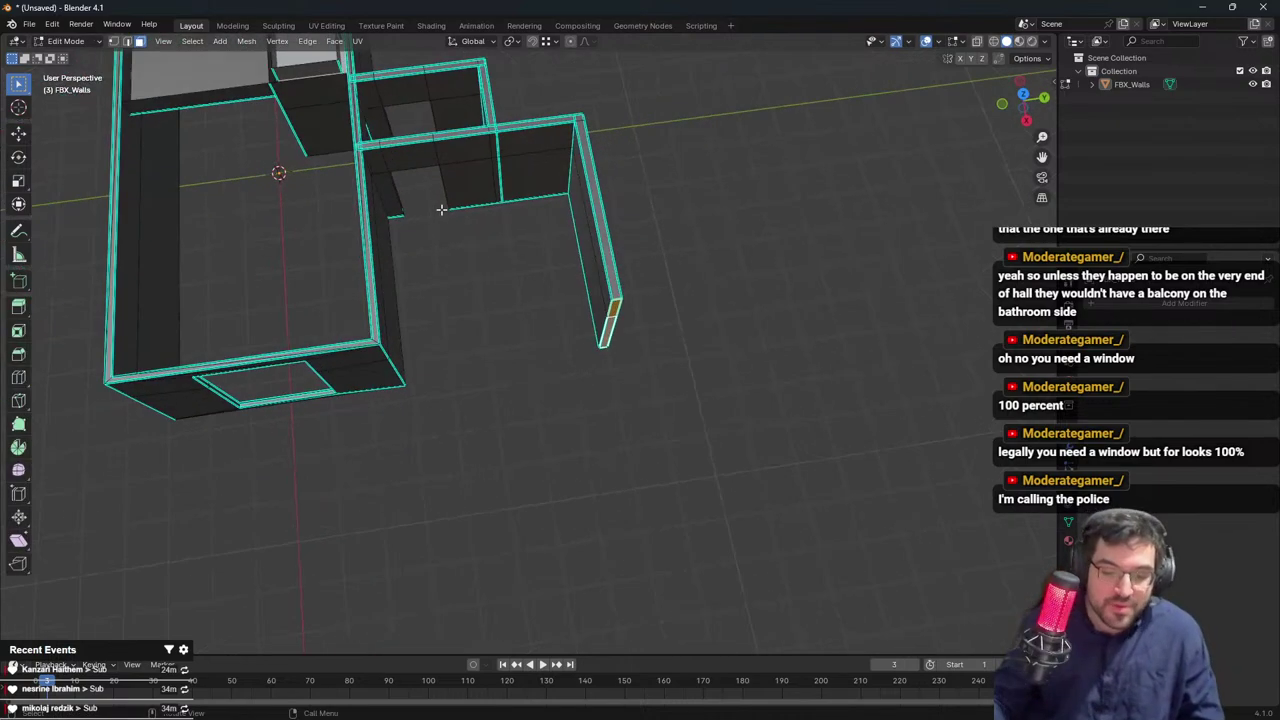
middle_click_drag(505, 46, 477, 87)
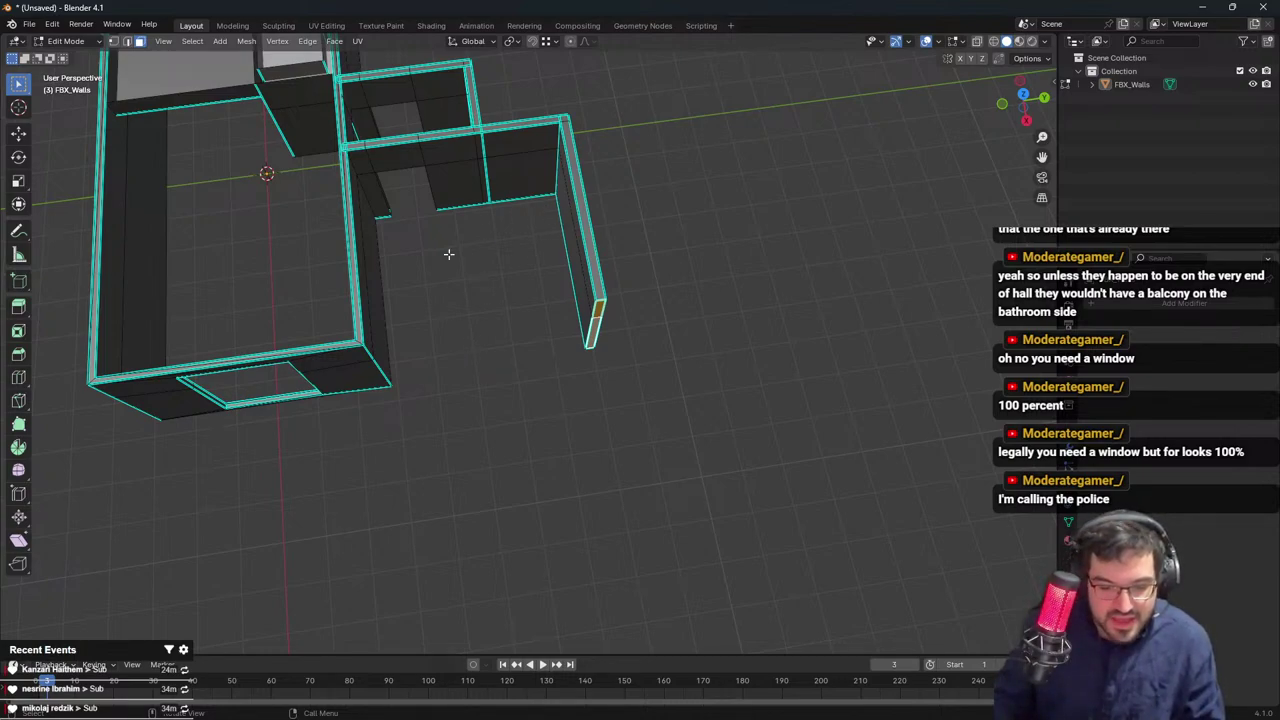
middle_click_drag(508, 317, 719, 288)
middle_click_drag(513, 214, 530, 342)
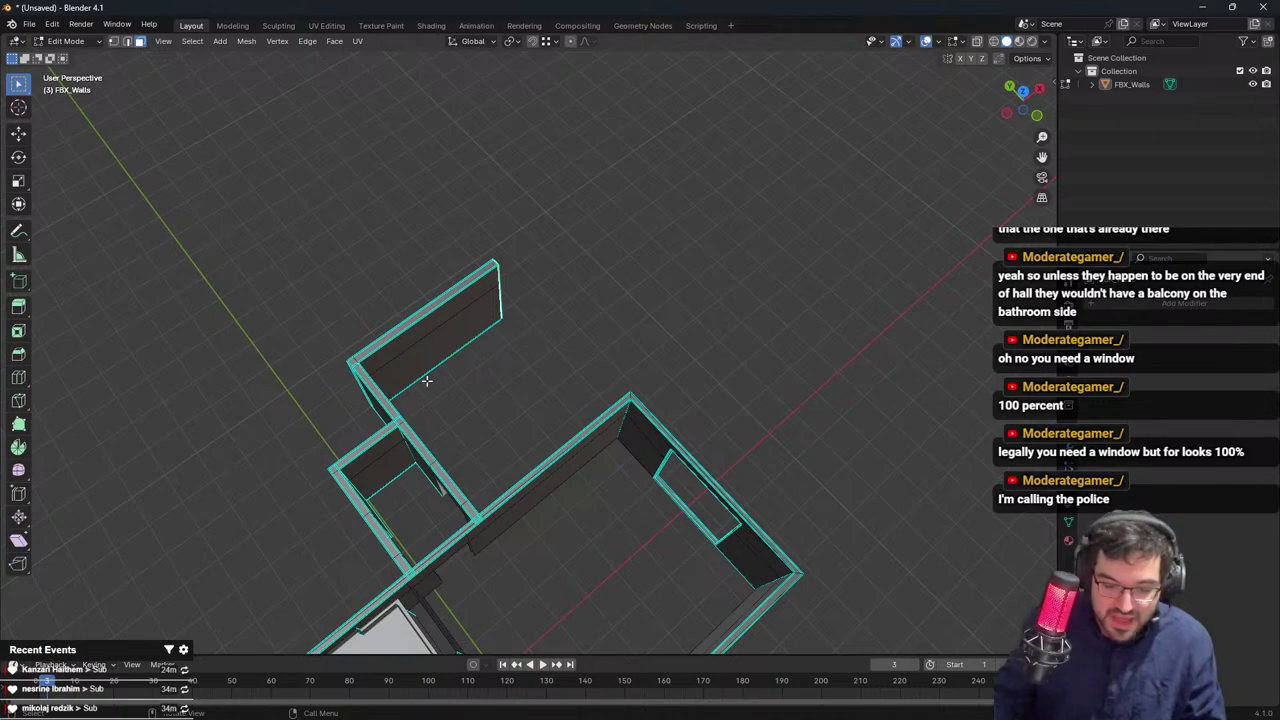
left_click(500, 411)
middle_click_drag(500, 411, 494, 389)
Add a cube to the scene and scale it down to about 0.41
key("KP_7")
key("Tab")
key("ctrl+a")
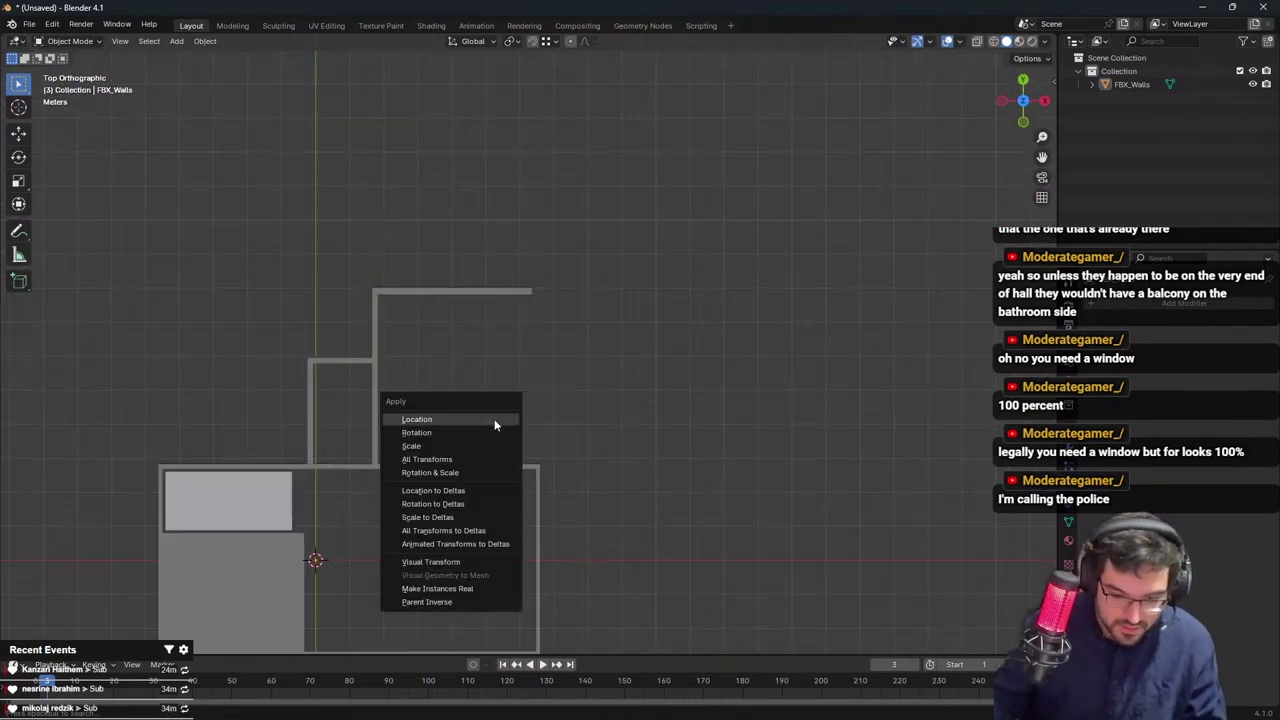
left_click(494, 419)
key("shift+a")
left_click(588, 363)
key("s")
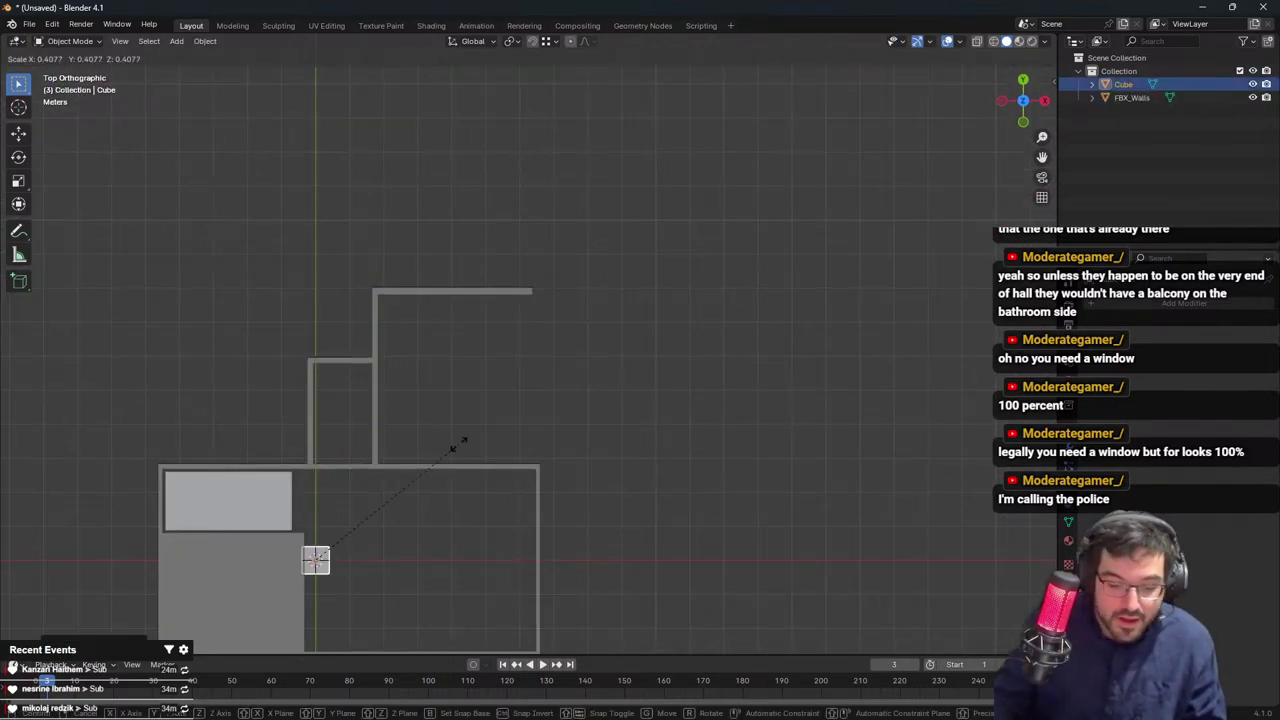
left_click(458, 444)
Move the cube into the new room below its upper wall and stretch it along X
key("g")
left_click(601, 222)
key("s")
key("x")
left_click(799, 243)
scroll(570, 238, "up", 1)
middle_click_drag(561, 239, 571, 214)
key("KP_7")
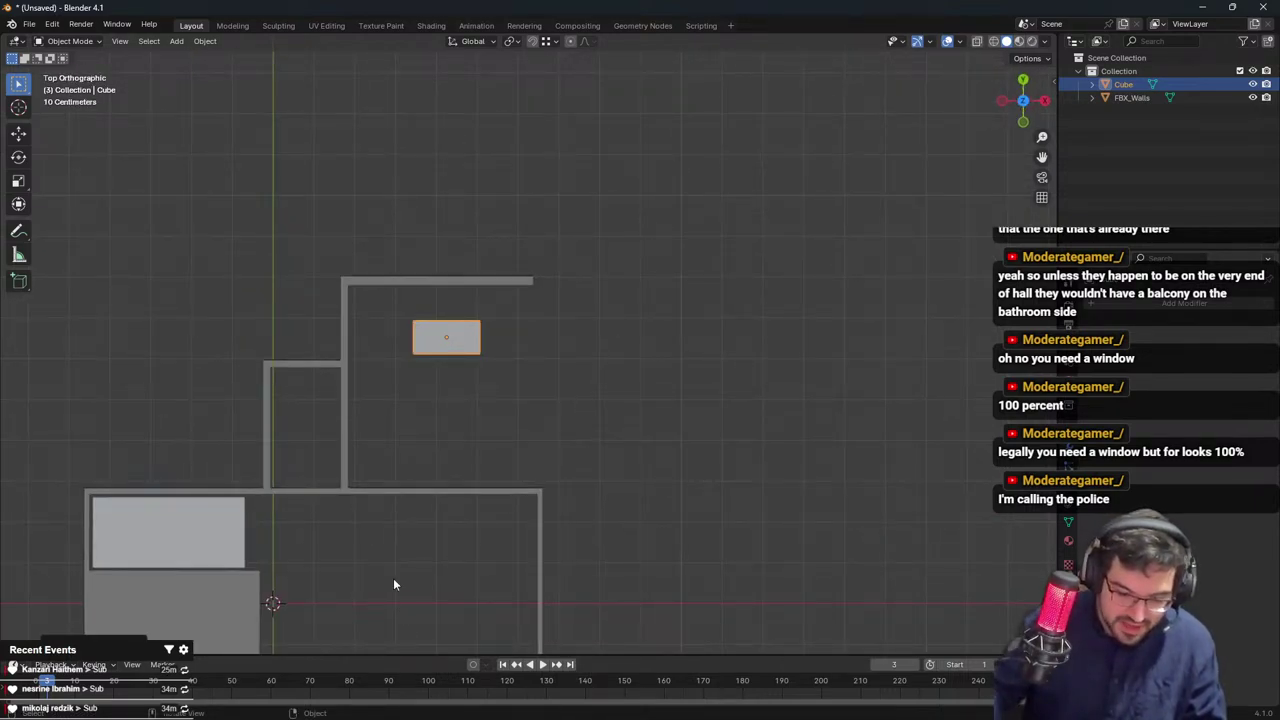
Widen the cube slightly along X and stretch it about 3.8 times along Y into a bed-sized block
left_click_drag(371, 563, 486, 606)
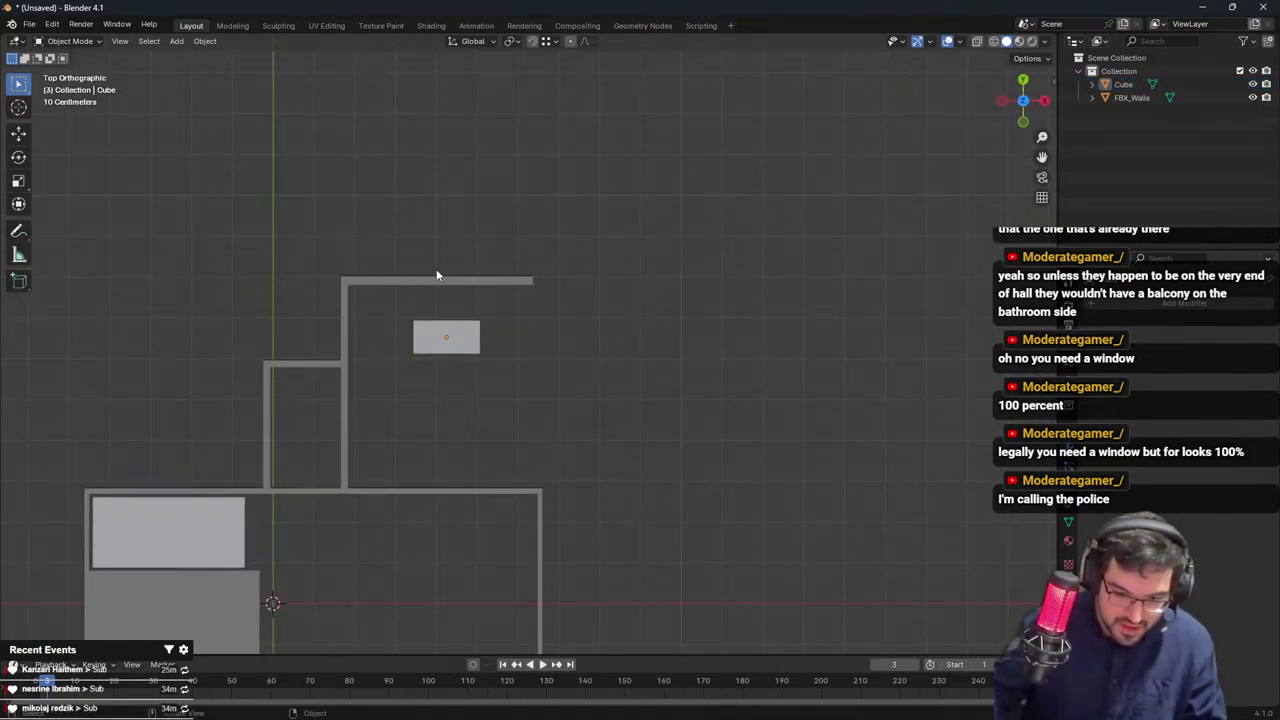
left_click(450, 343)
key("s")
key("x")
left_click(574, 345)
key("s")
key("y")
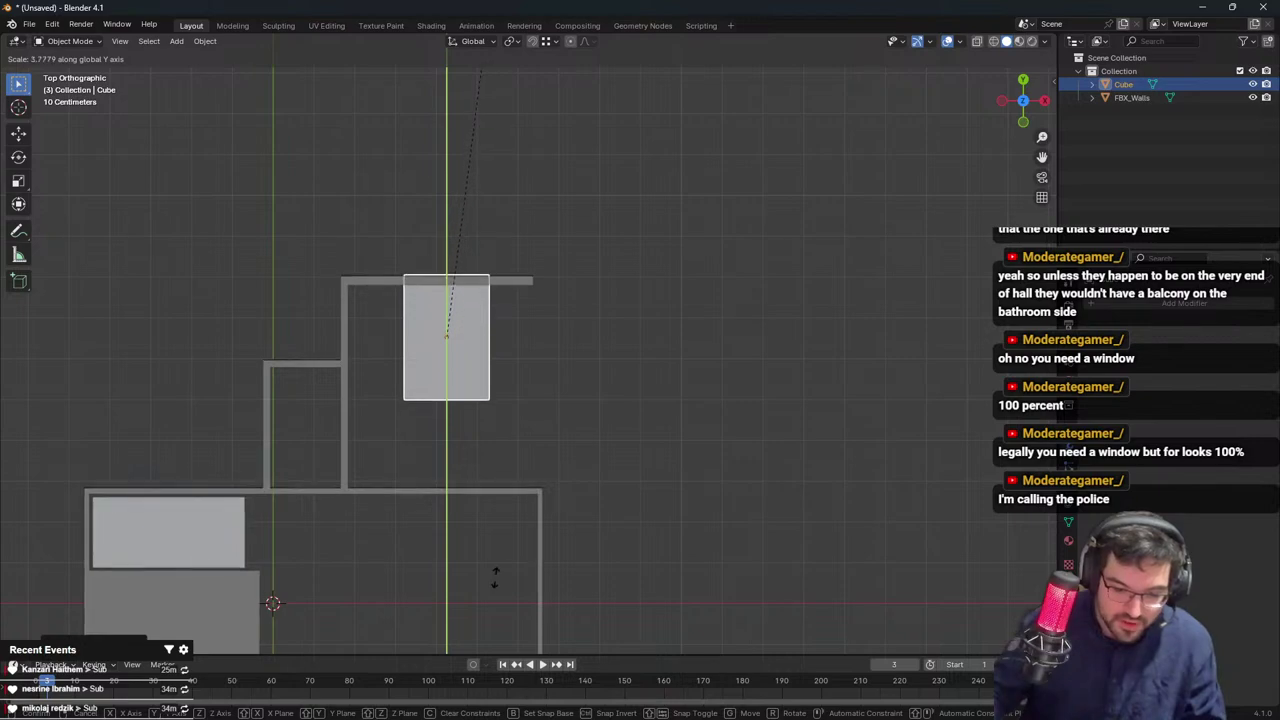
left_click(495, 578)
Move the large block along Y so its end sits against the new room's upper wall
key("g")
key("y")
left_click(491, 597)
middle_click_drag(604, 375, 591, 369)
key("g")
mouse_move(591, 369)
middle_mouse_down()
mouse_move(580, 367)
mouse_move(602, 382)
middle_mouse_up()
right_click(588, 370)
key("g")
right_click(581, 367)
key("g")
middle_click_drag(602, 382, 610, 398)
right_click(604, 381)
Shift the large block about 0.16 m in the negative X direction
key("KP_7")
key("g")
key("x")
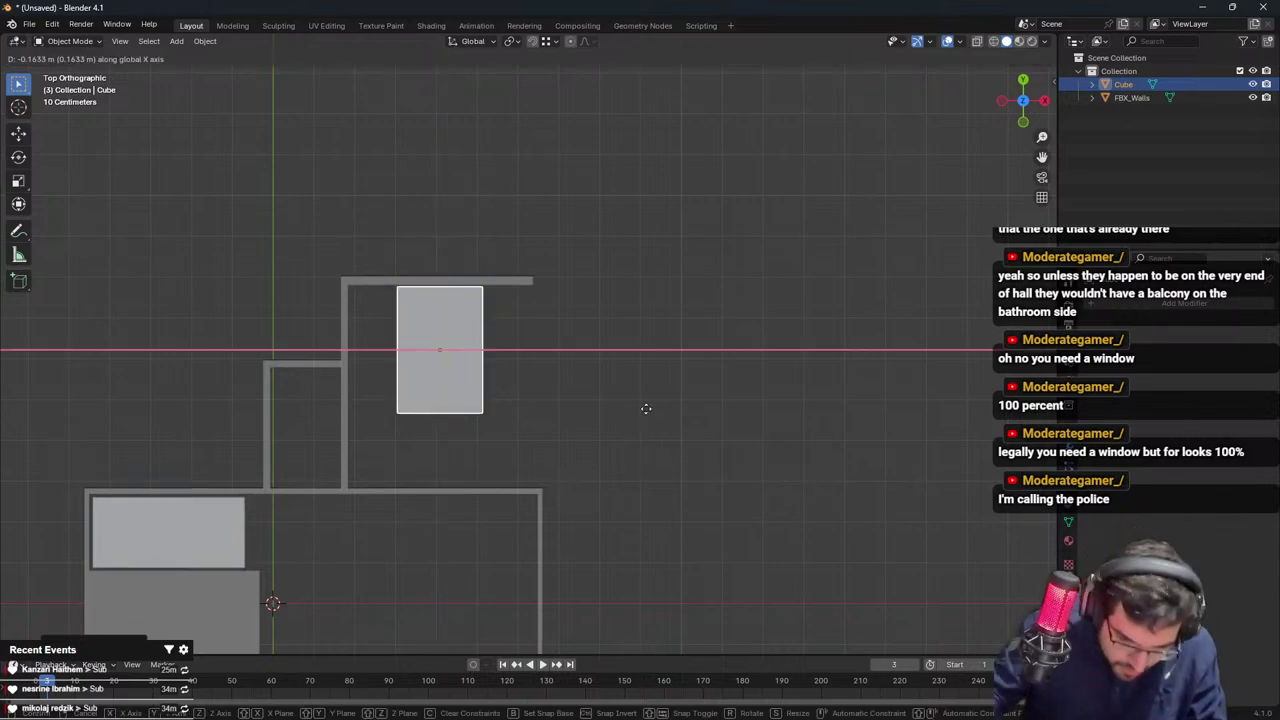
left_click(645, 408)
Duplicate the large block in place and shrink the copy along X and Y into a small block
key("shift+d")
right_click(640, 385)
key("s")
key("x")
left_click(456, 206)
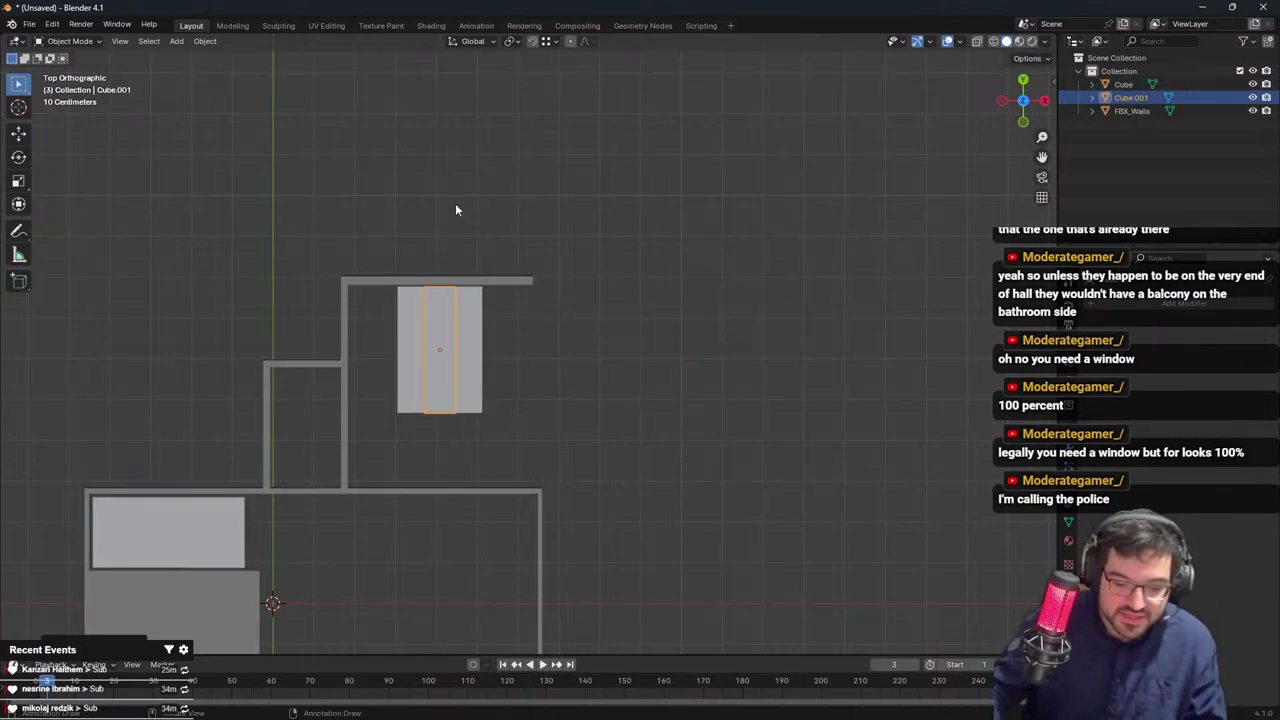
middle_click_drag(455, 210, 490, 274)
key("KP_7")
key("s")
key("y")
left_click(469, 354)
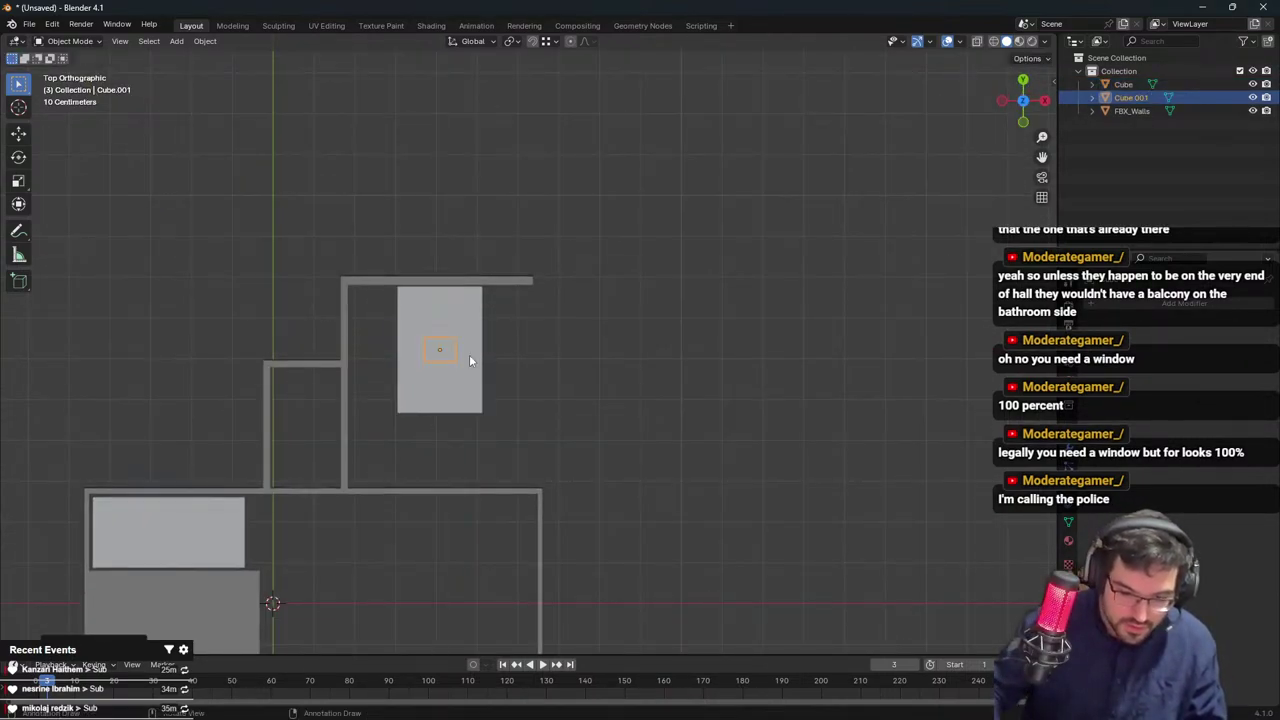
Move the small block to the right of the large one against the upper wall and widen it along X
key("g")
left_click(537, 303)
key("s")
key("x")
left_click(548, 304)
middle_click_drag(512, 312, 560, 338, "shift")
key("KP_7")
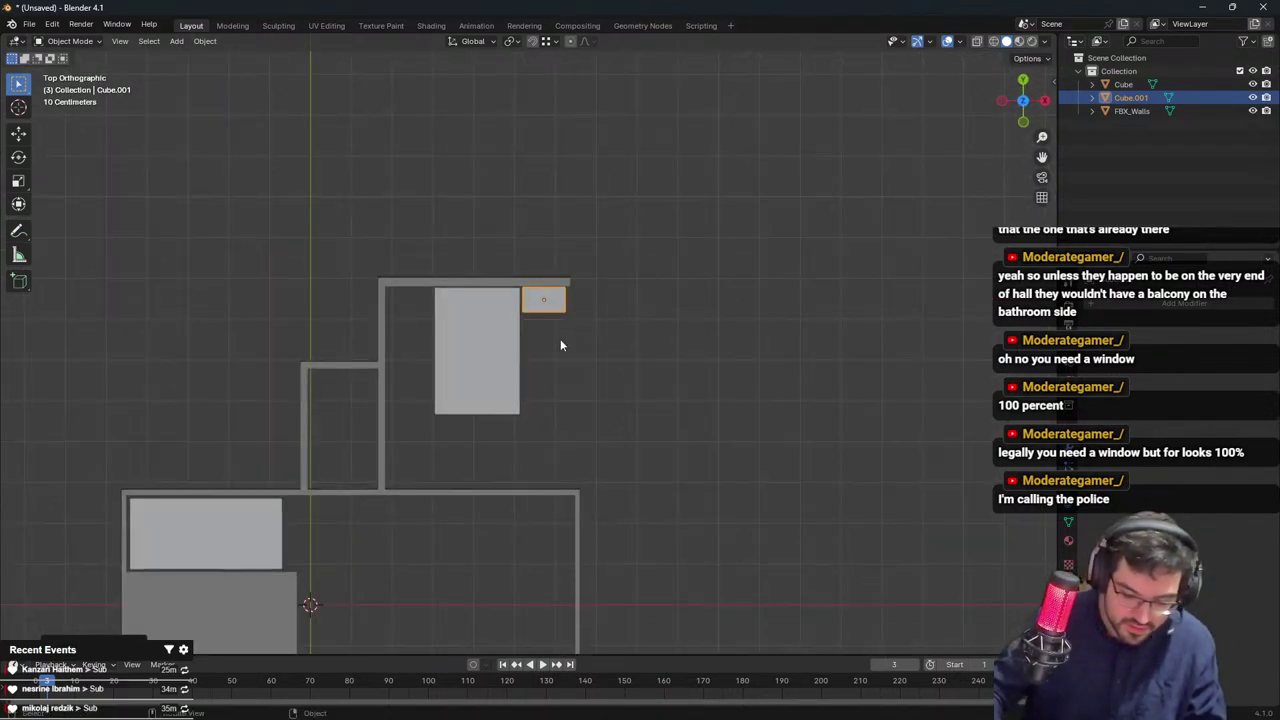
Try an in-place duplicate of the small block narrowed along X
key("shift+d")
key("Escape")
key("s")
key("x")
key("Escape")
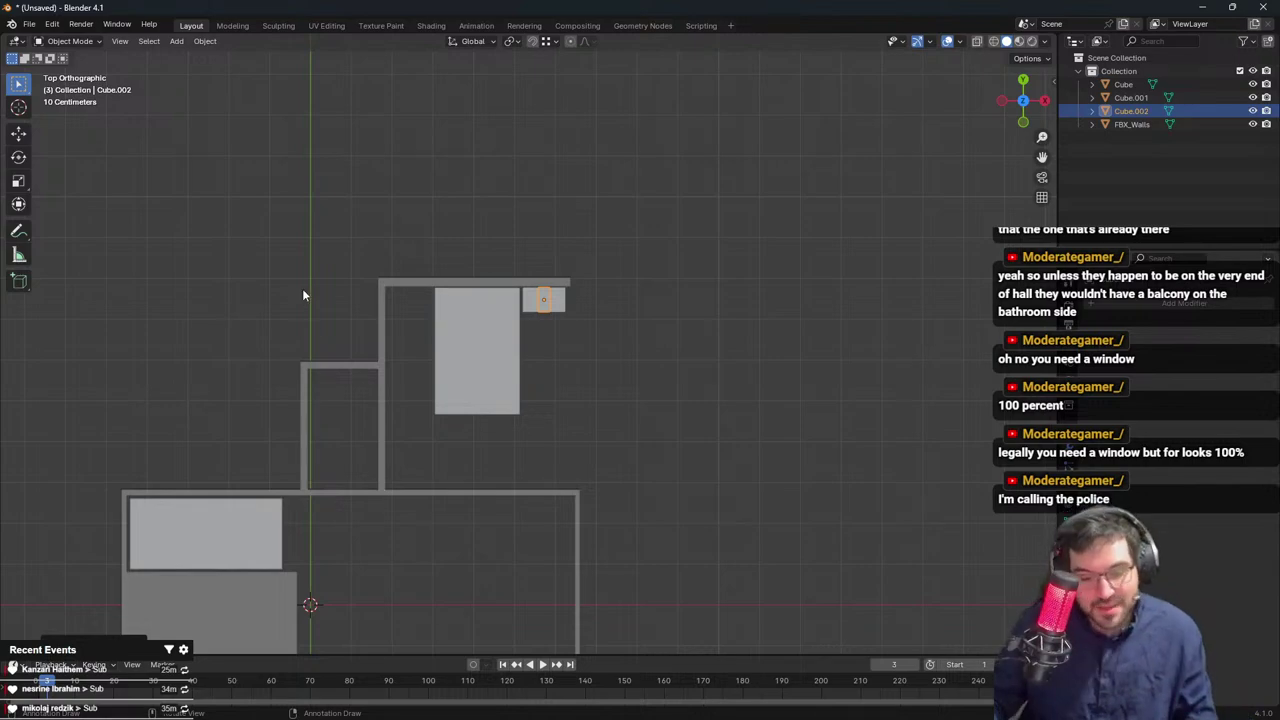
left_click_drag(303, 288, 358, 342)
key("ctrl+z")
key("ctrl+z")
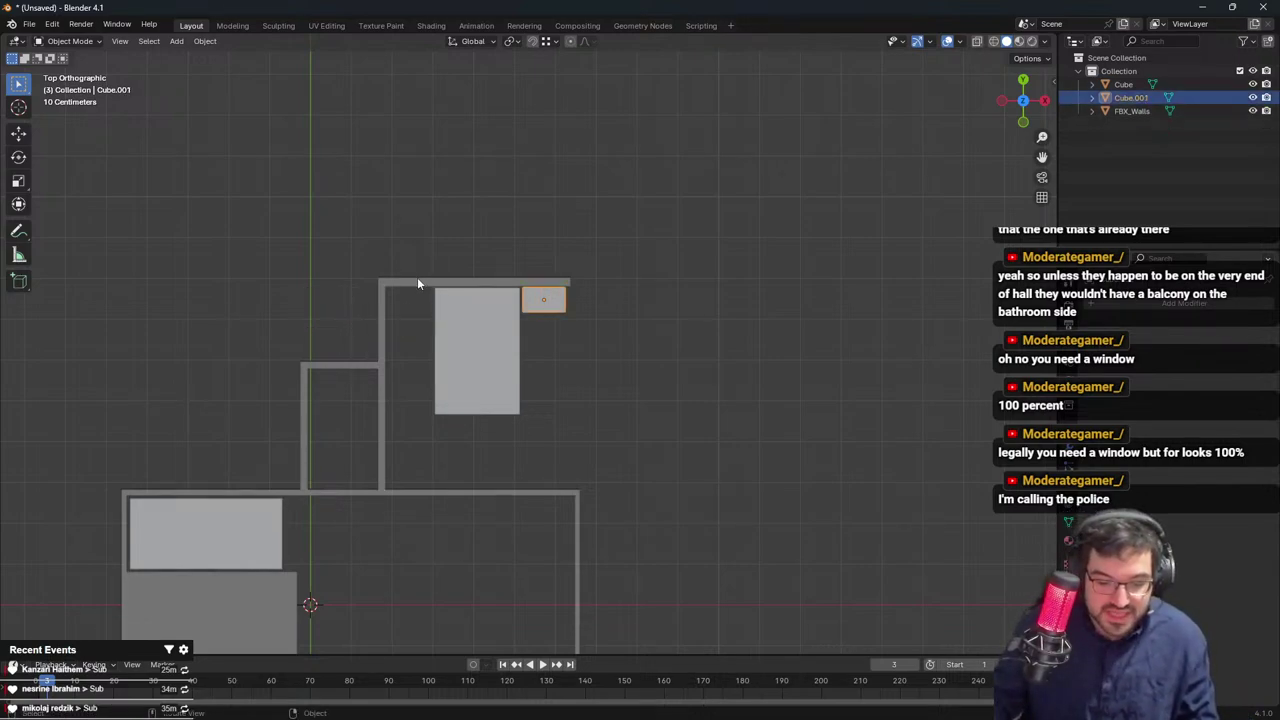
Try moving the new room's upper wall about 1.4 m outward along Y
key("Tab")
left_click(375, 260)
key("Tab")
left_click(408, 283)
key("Tab")
left_click_drag(326, 242, 674, 297)
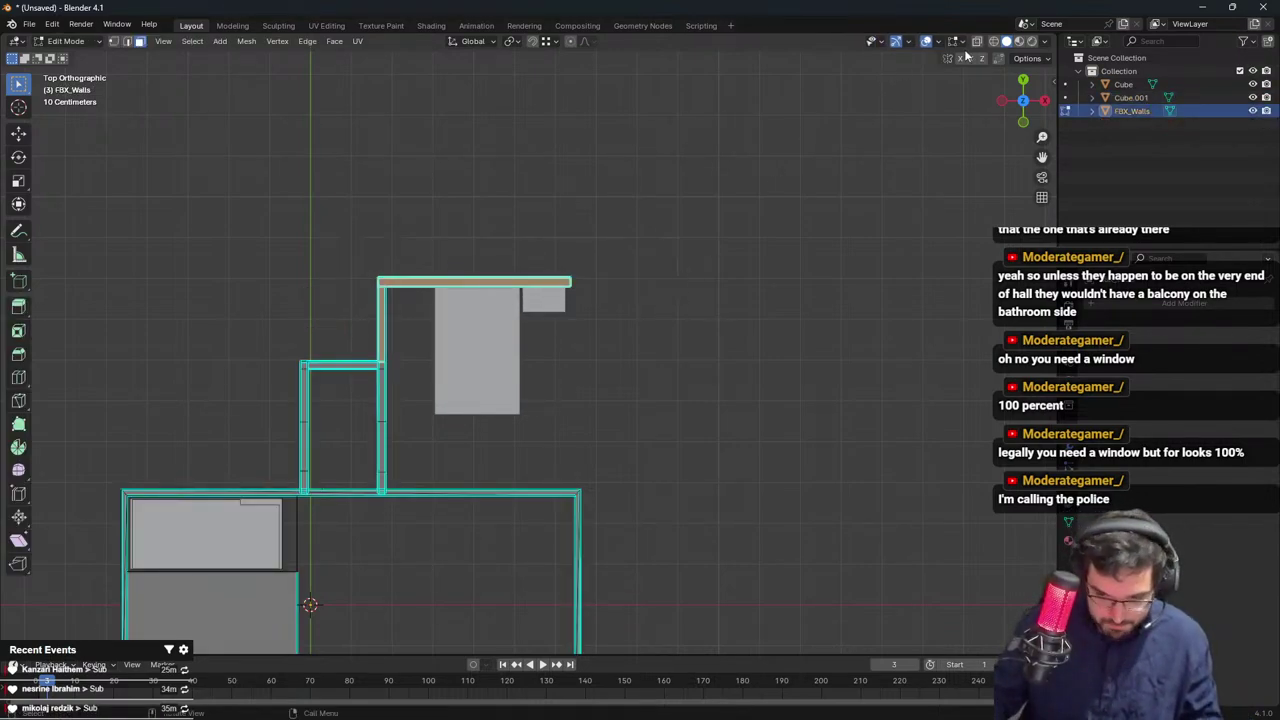
left_click_drag(348, 207, 673, 298)
key("g")
key("y")
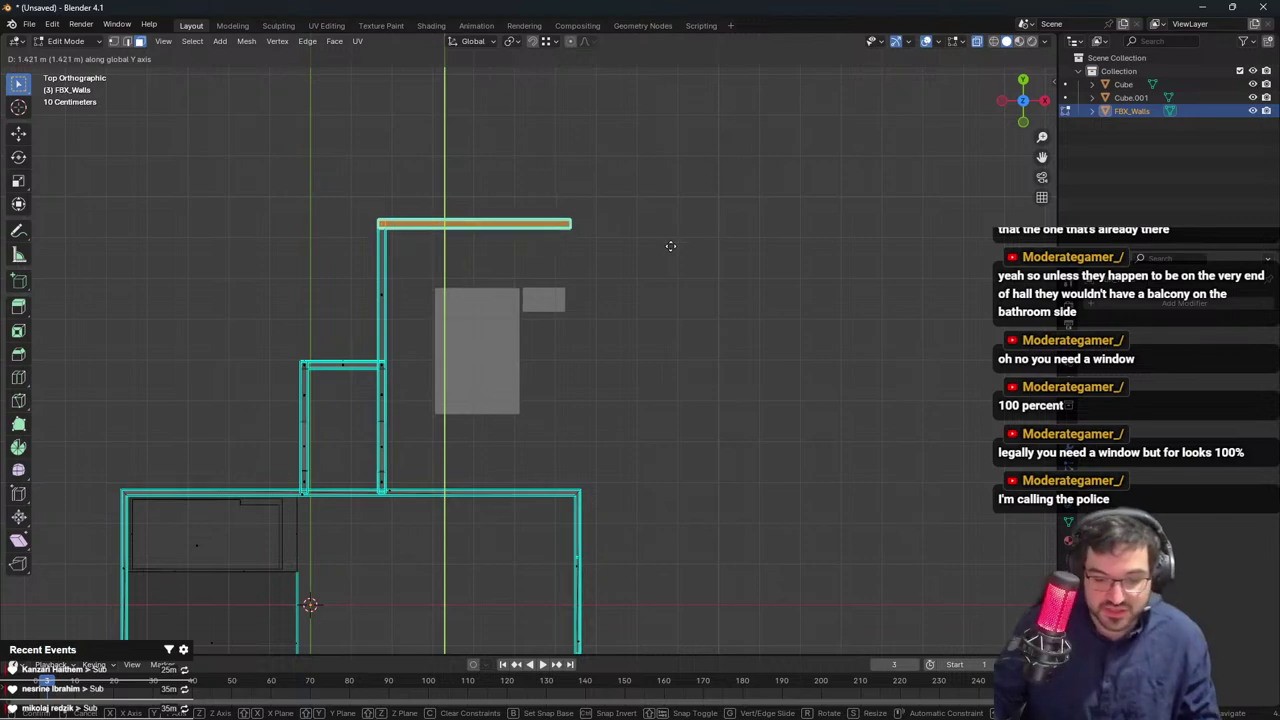
left_click(665, 242)
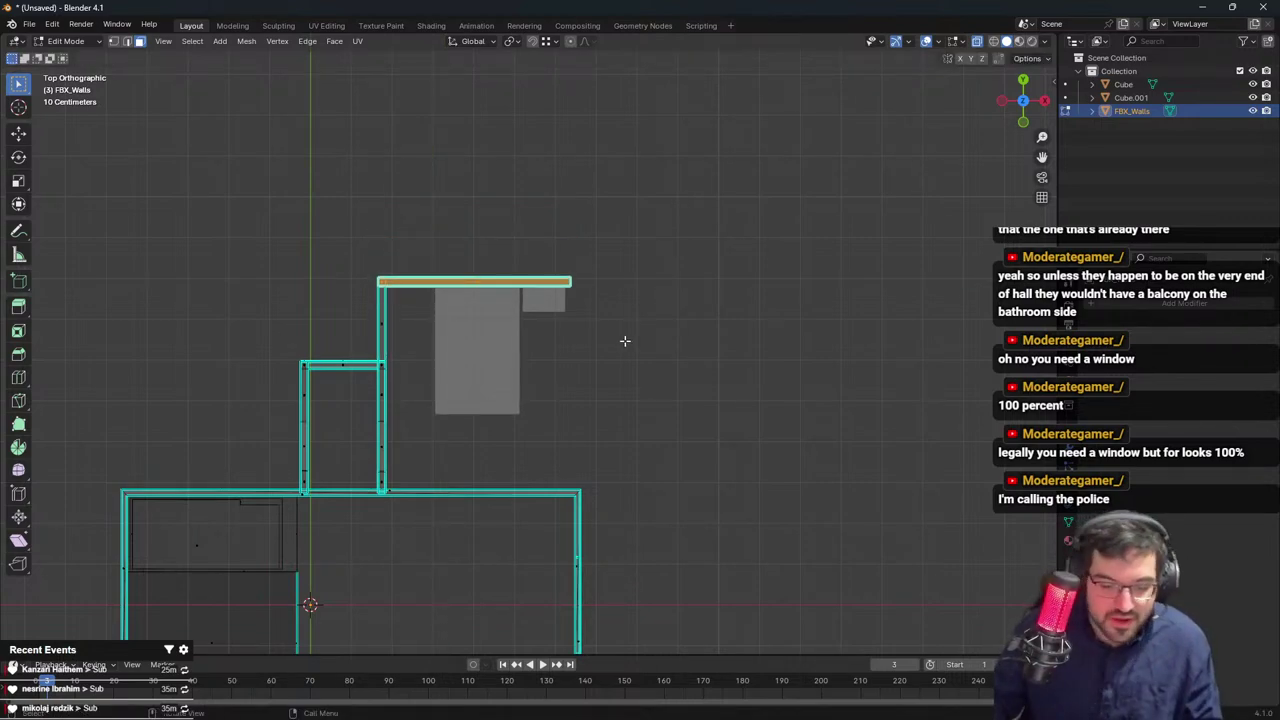
Duplicate the small block in place and narrow the copy along X to about 0.41 of its width
scroll(624, 342, "down", 2)
key("Tab")
middle_click_drag(491, 435, 547, 399, "shift")
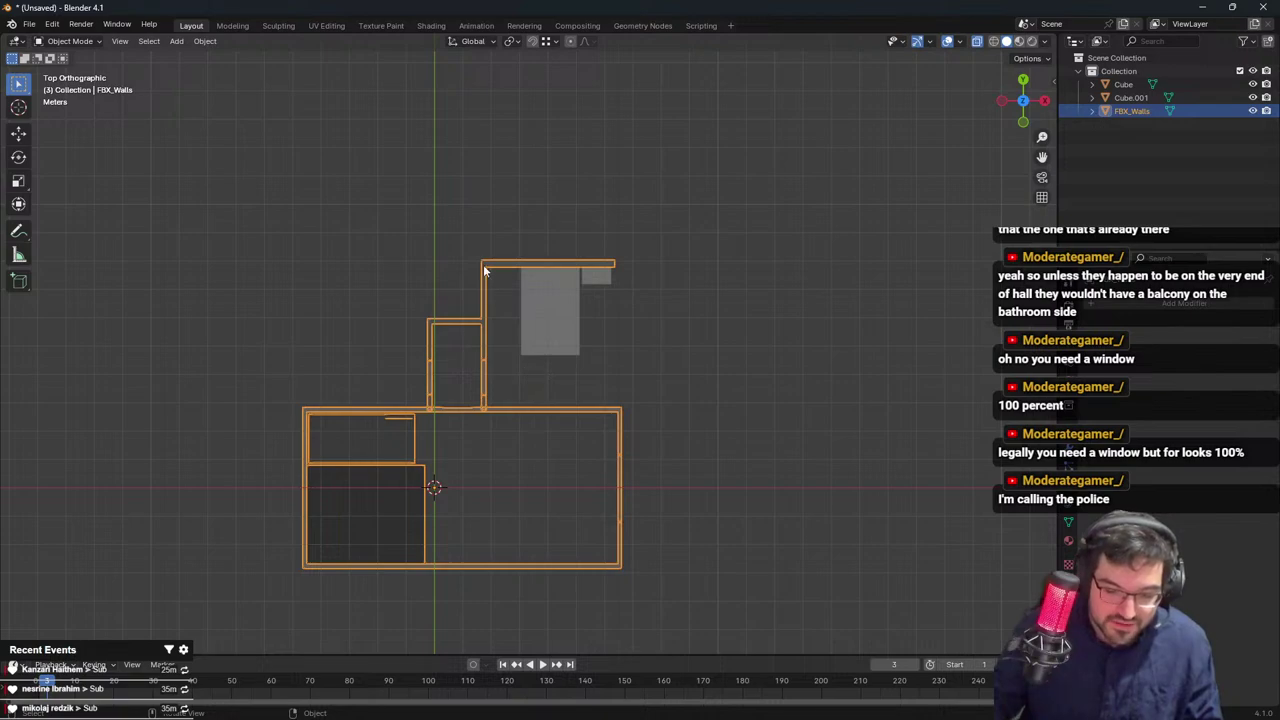
left_click_drag(469, 234, 672, 610)
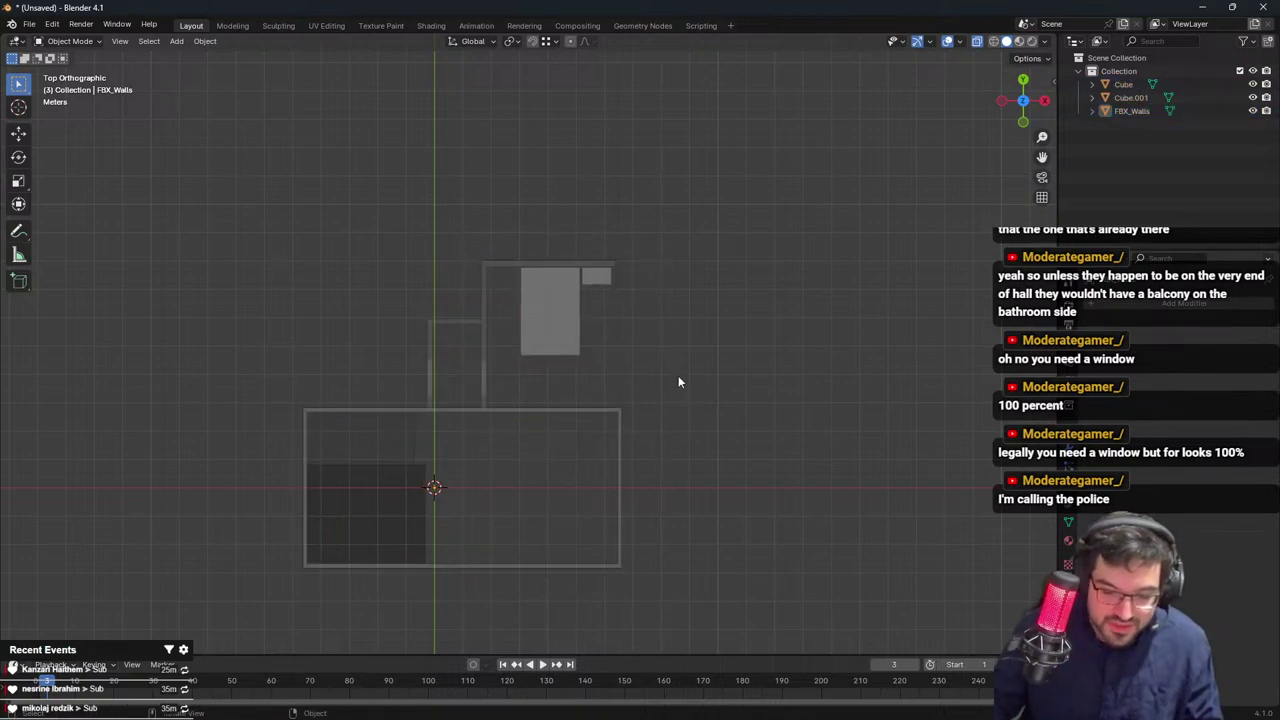
left_click(558, 326)
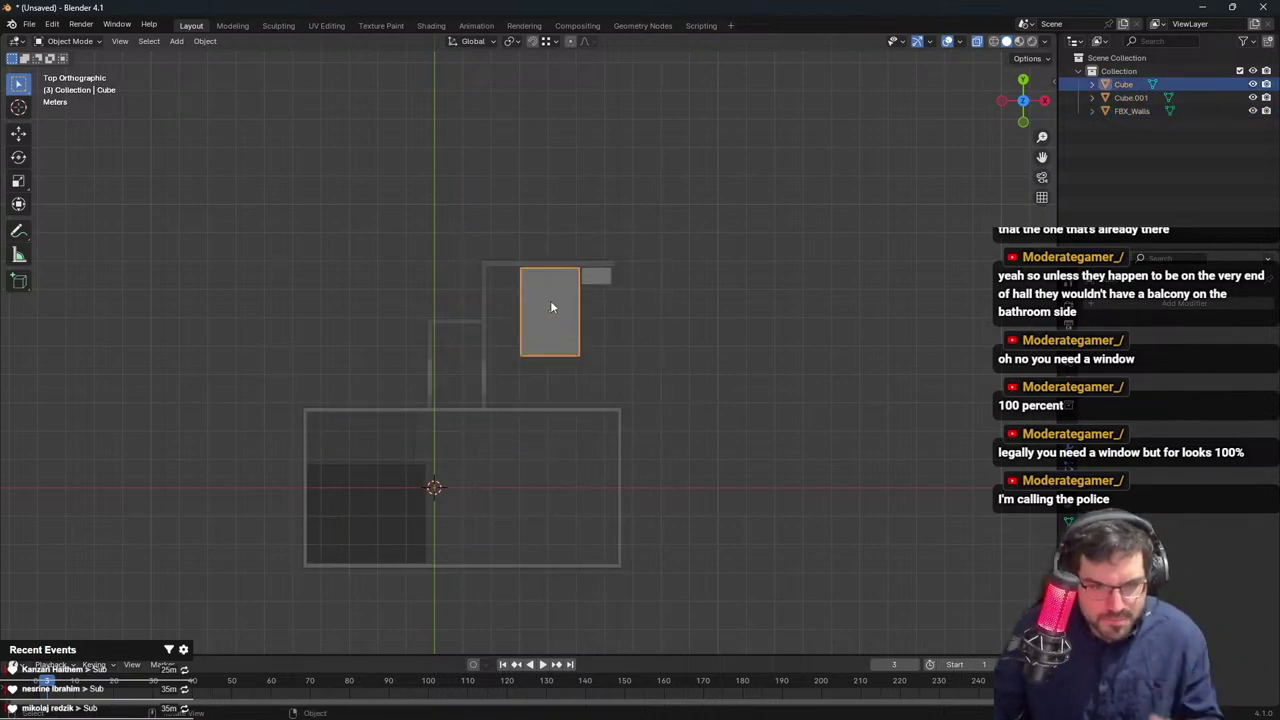
scroll(552, 304, "up", 3)
left_click(654, 222)
key("shift+d")
right_click(714, 246)
key("s")
key("x")
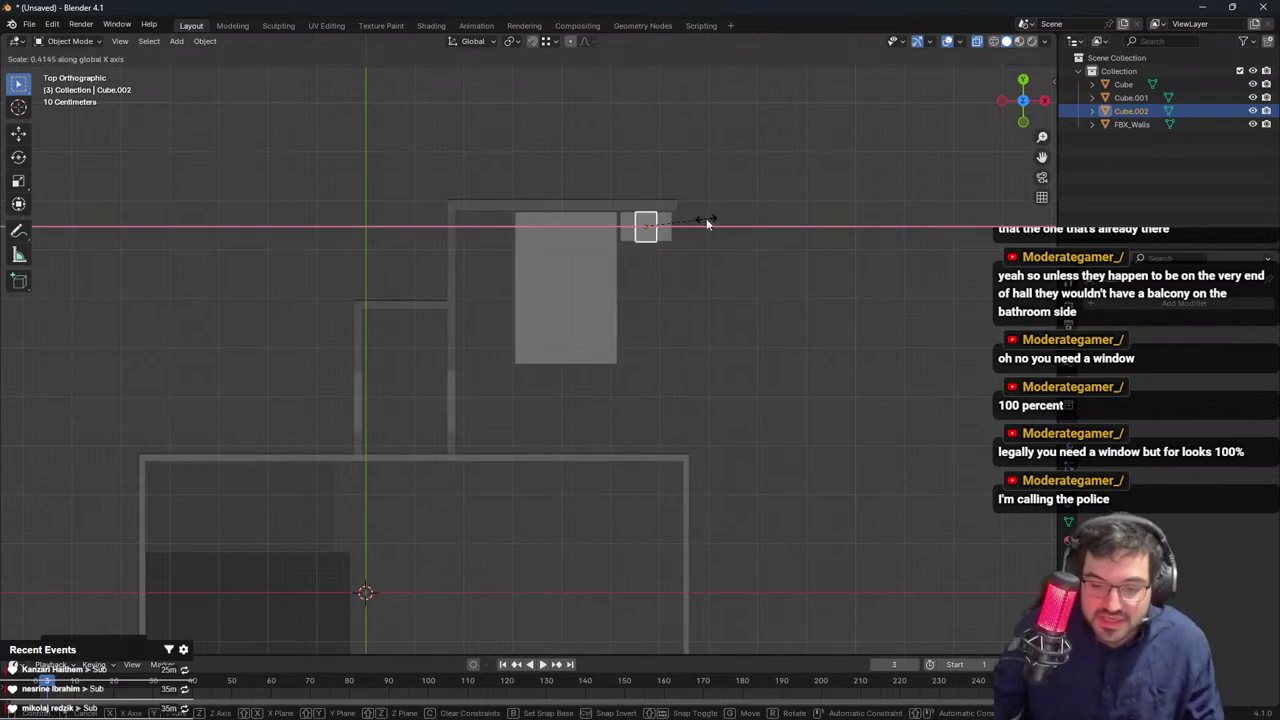
left_click(710, 222)
Move the narrow copy along X to the left of the large block and lengthen it along Y to about 2.9 times
key("g")
key("x")
left_click(562, 172)
key("s")
key("y")
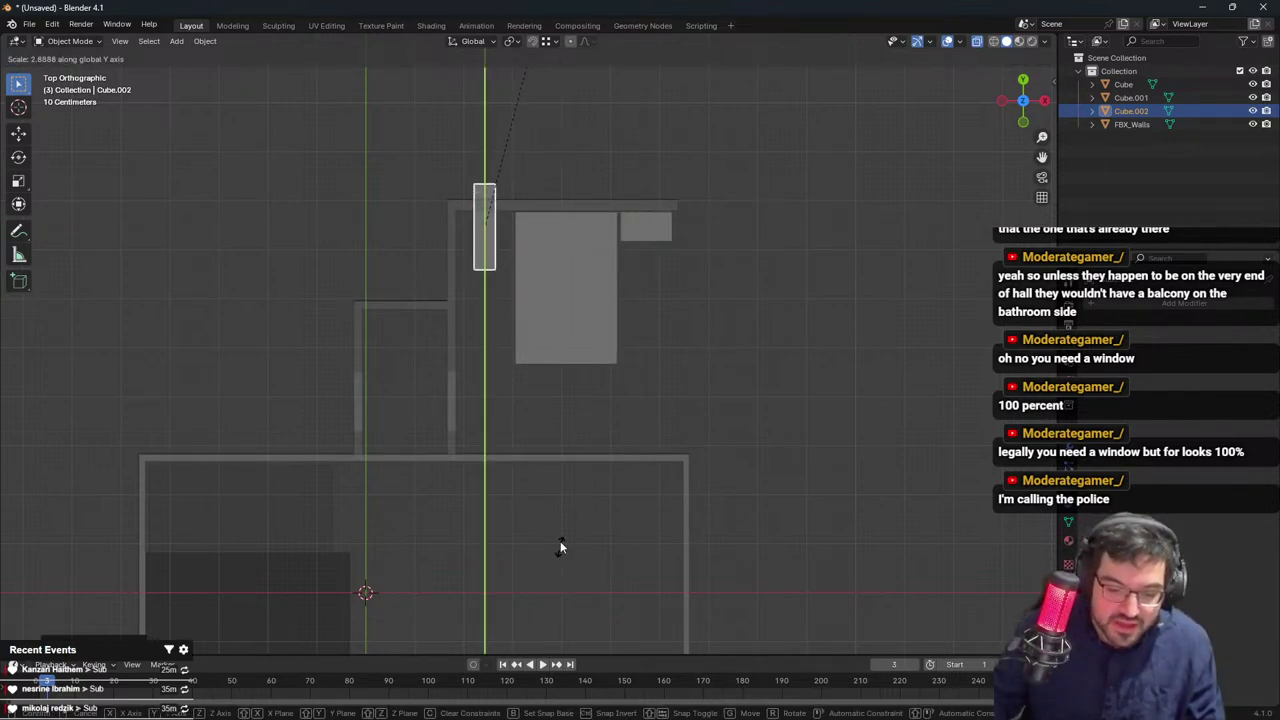
left_click(560, 541)
Thin the elongated block along X and slide it onto the new room's left wall
key("g")
key("x")
key("y")
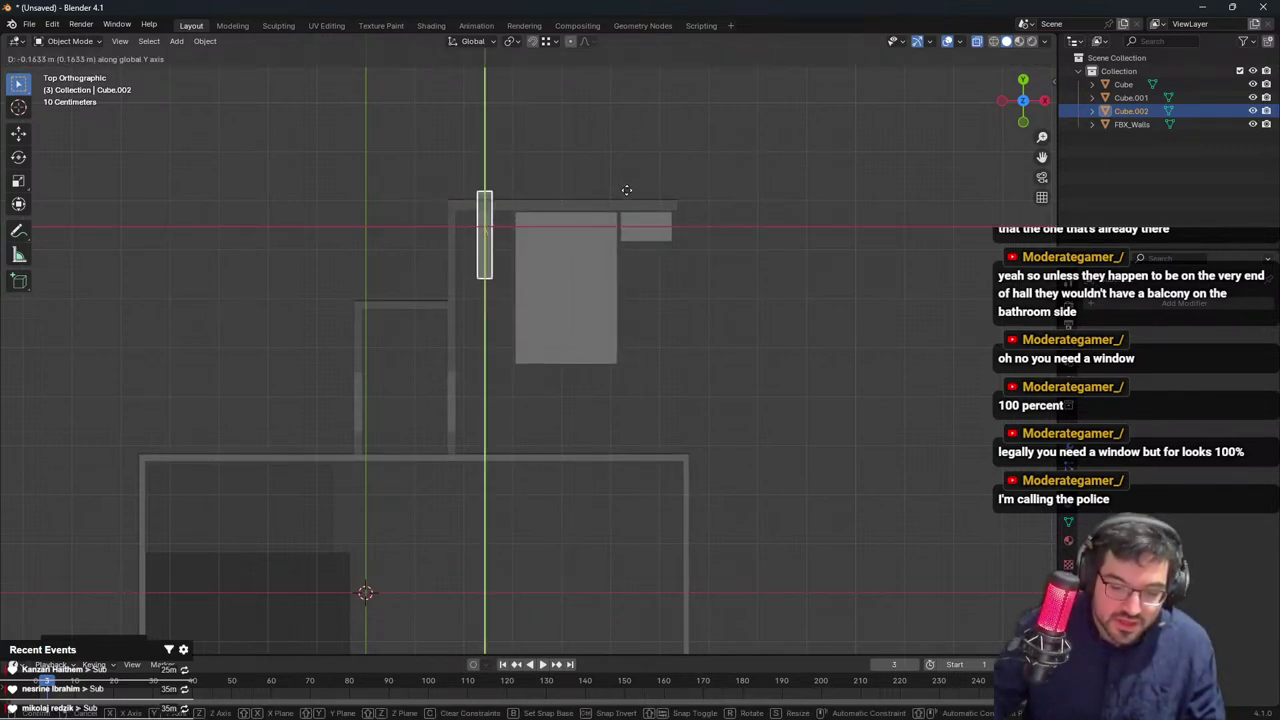
left_click(618, 218)
key("g")
key("x")
left_click(583, 218)
Duplicate the thin block, rotate the copy to horizontal and place it near the new room's lower wall
key("shift+d")
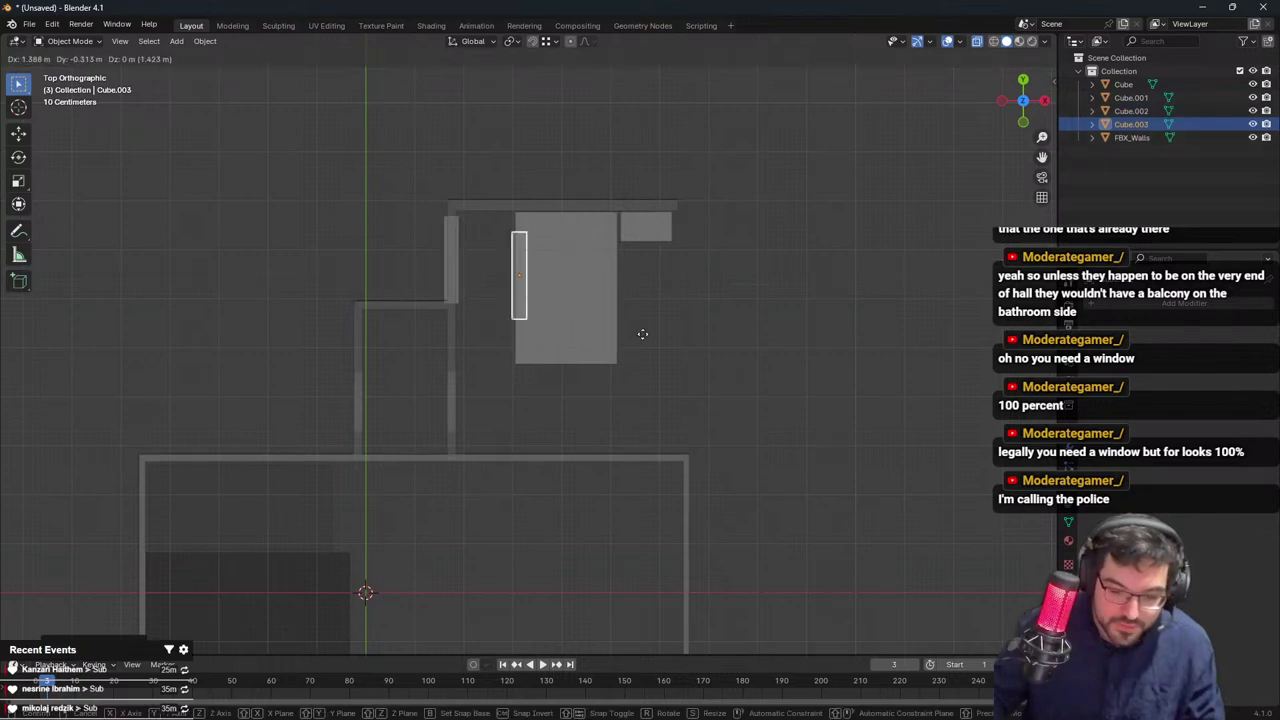
right_click(680, 334)
key("r")
left_click(474, 480)
key("g")
left_click(718, 648)
Deepen the rotated copy along Y, shorten it along X and position it beside the lower wall near its right end
key("s")
key("y")
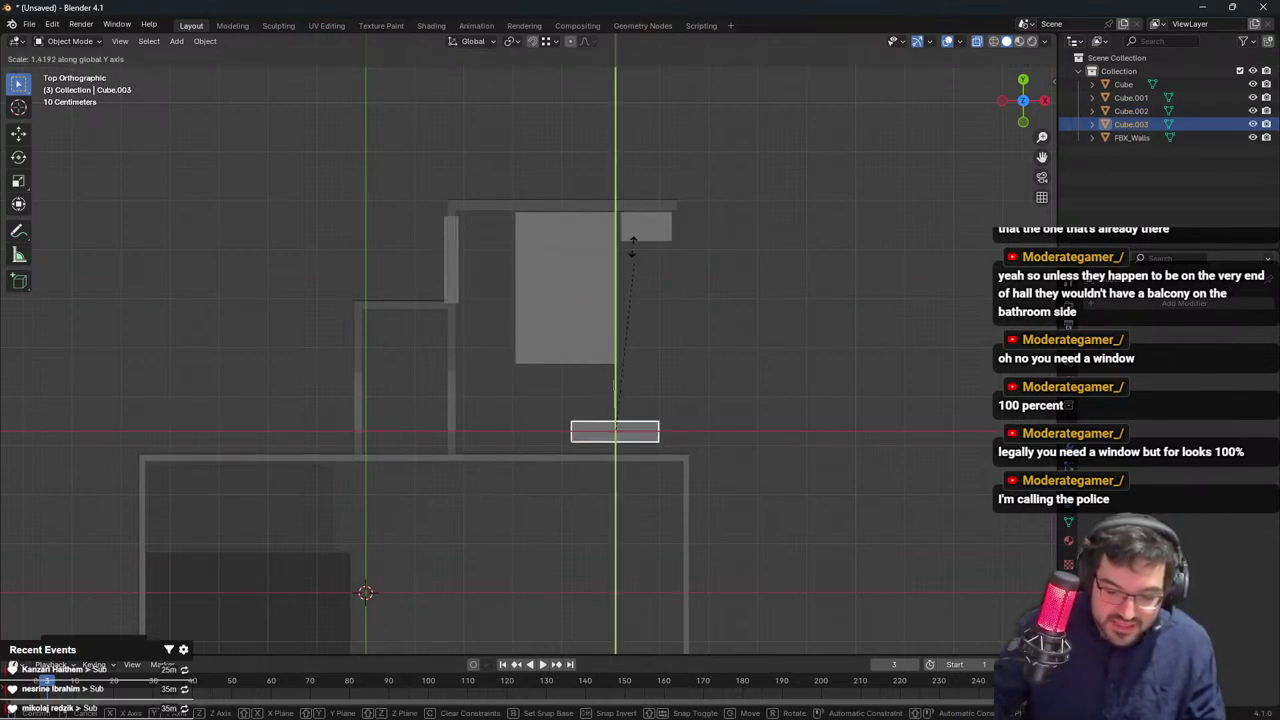
left_click(654, 574)
key("s")
key("x")
left_click(658, 323)
key("s")
key("y")
left_click(651, 347)
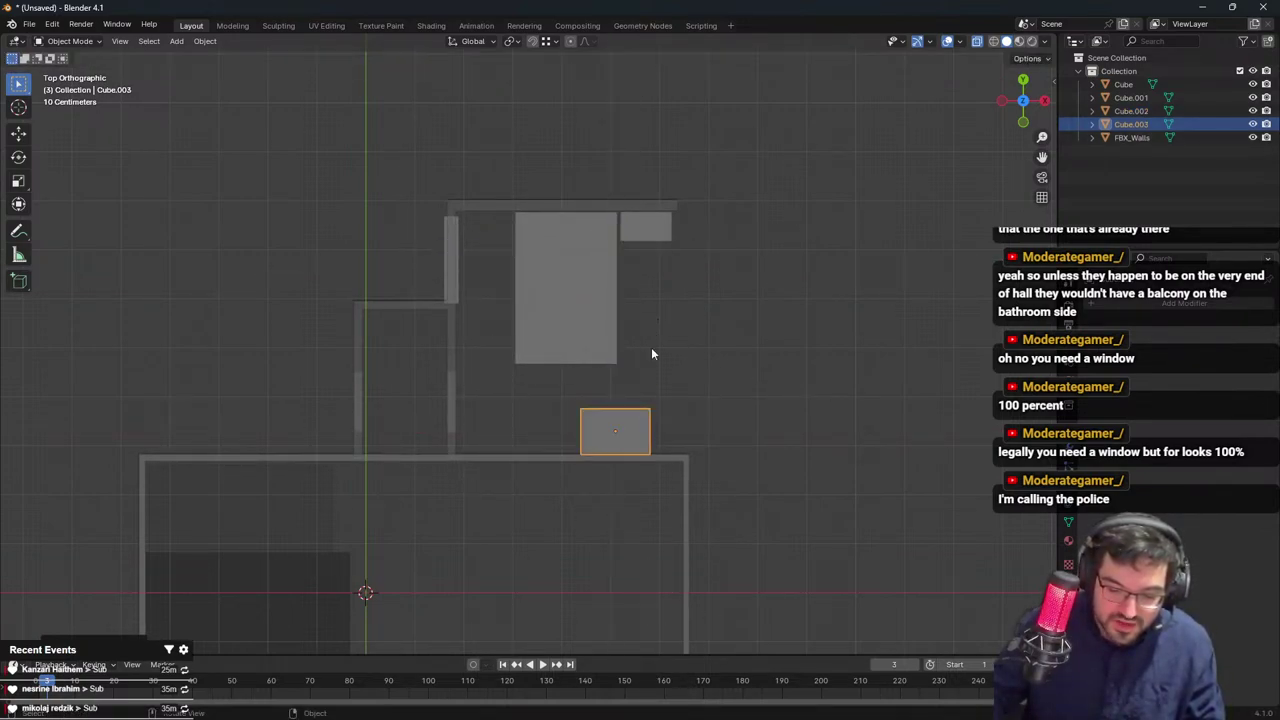
key("g")
left_click(686, 343)
Deselect everything and try annotating a freehand outline across the open side of the new room
middle_click_drag(755, 132, 708, 129, "shift")
left_click_drag(641, 213, 726, 452)
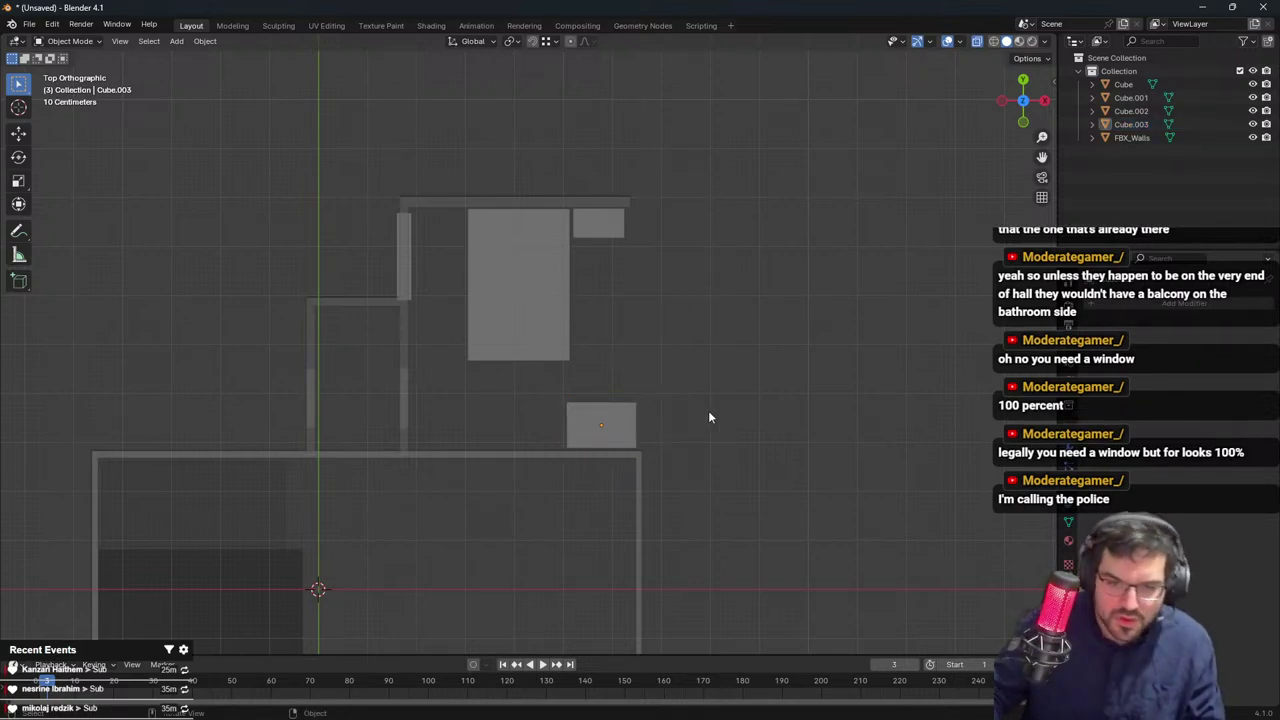
middle_click_drag(709, 417, 418, 184)
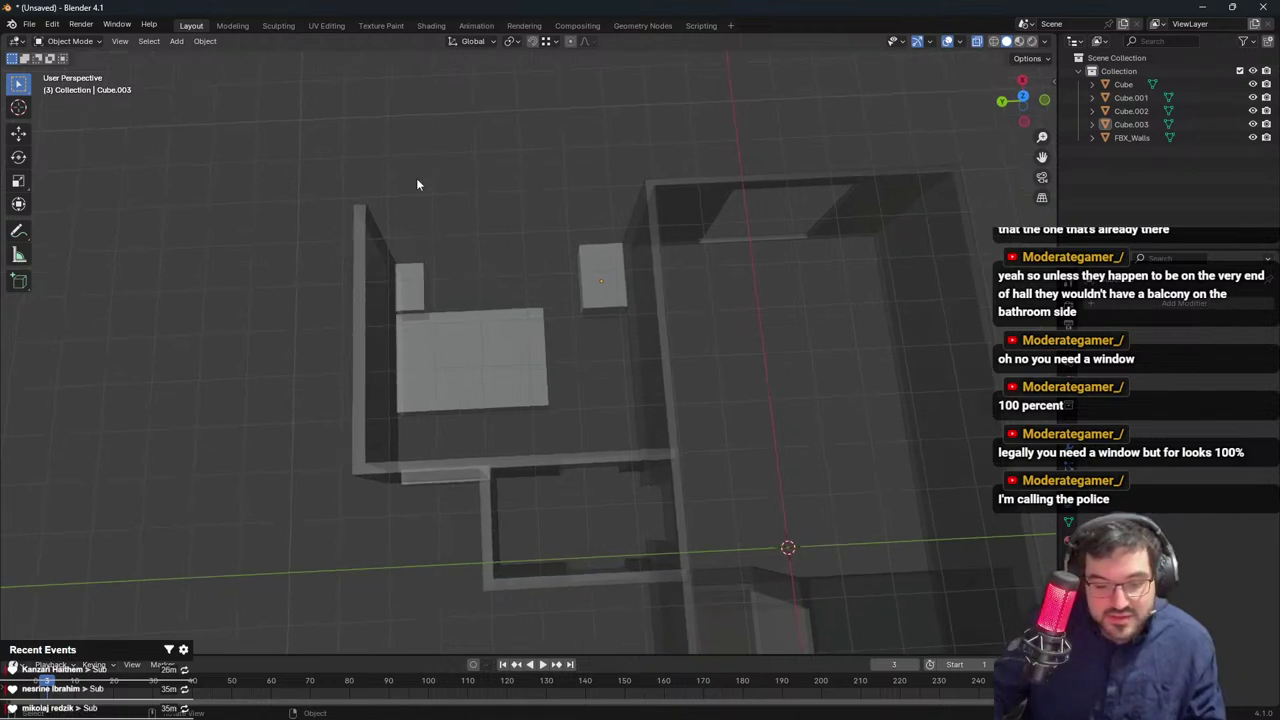
mouse_move(468, 286)
left_mouse_down()
mouse_move(545, 336)
mouse_move(515, 268)
mouse_move(549, 334)
mouse_move(635, 348)
mouse_move(573, 226)
mouse_move(450, 226)
mouse_move(495, 276)
left_mouse_up()
left_click(19, 231)
middle_click_drag(585, 376, 633, 410)
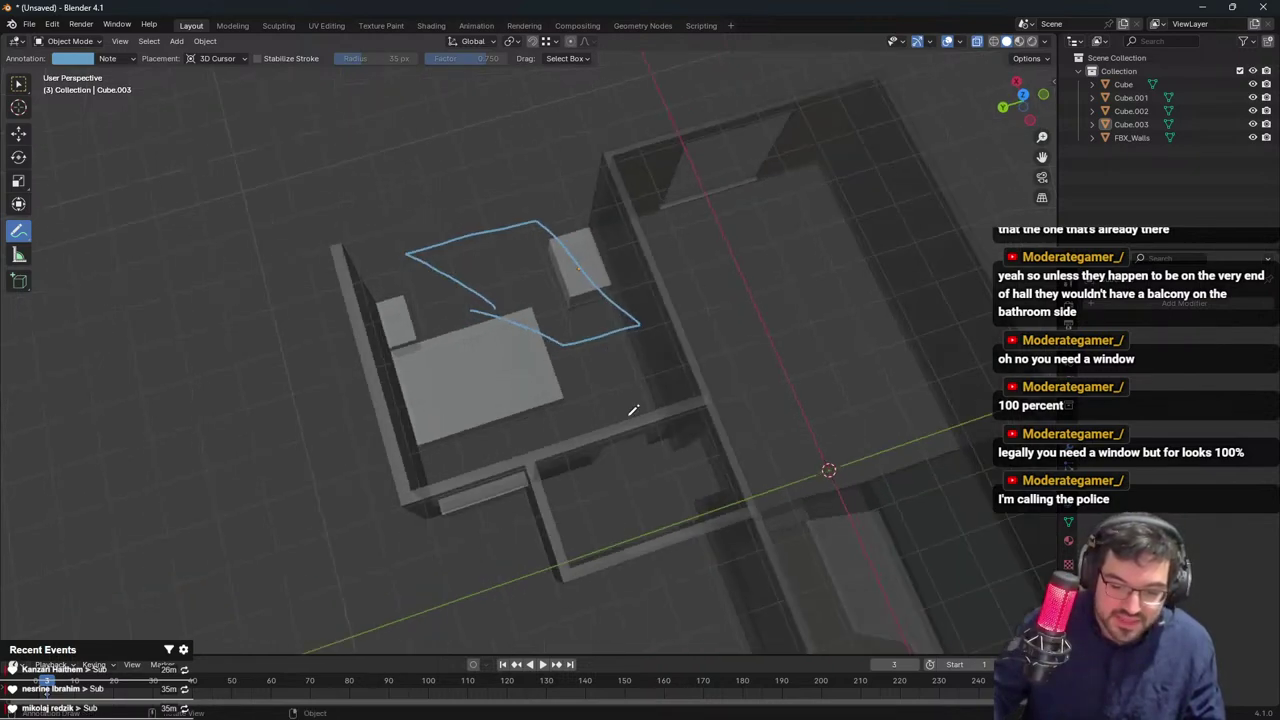
mouse_move(468, 420)
middle_mouse_down()
mouse_move(497, 357)
mouse_move(447, 360)
middle_mouse_up()
mouse_move(435, 320)
left_mouse_down()
mouse_move(423, 192)
mouse_move(563, 268)
mouse_move(440, 318)
left_mouse_up()
mouse_move(440, 318)
middle_mouse_down()
mouse_move(471, 294)
mouse_move(563, 268)
middle_mouse_up()
key("KP_1")
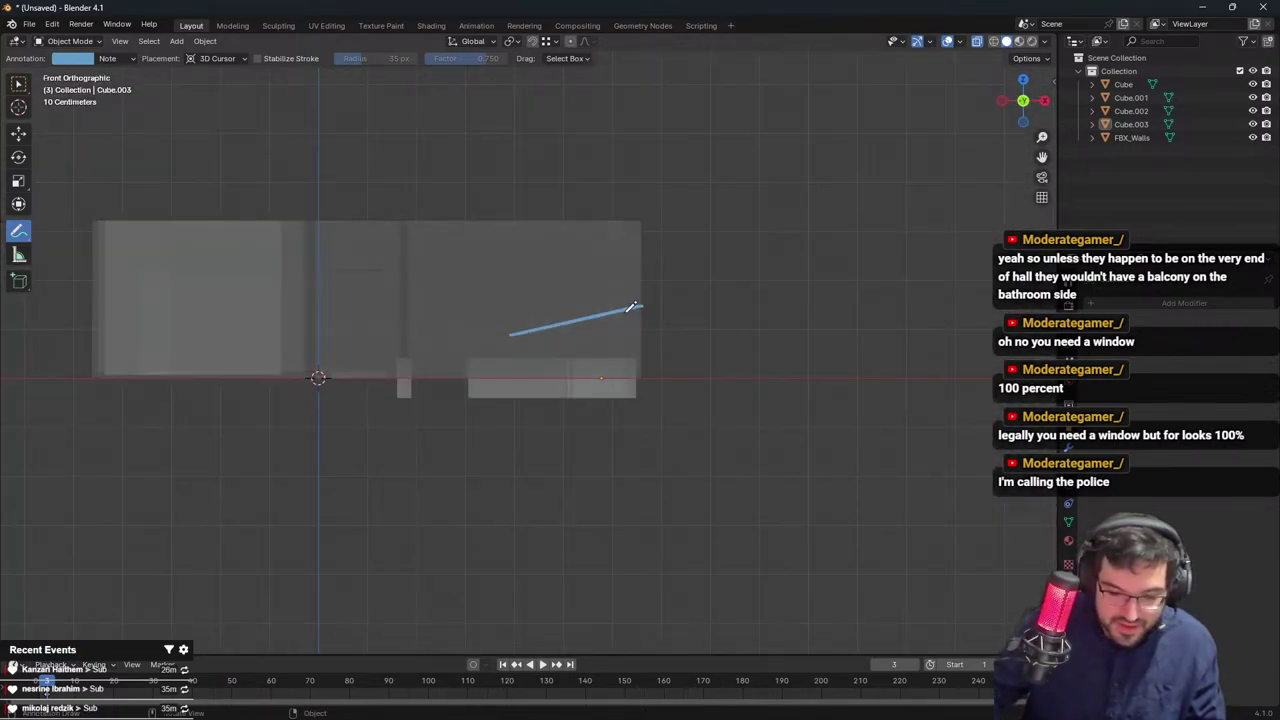
Inspect the freehand outline from above and in perspective with one more stroke, and undo the strokes
mouse_move(631, 307)
middle_mouse_down()
mouse_move(571, 443)
mouse_move(591, 517)
mouse_move(543, 503)
middle_mouse_up()
key("KP_7")
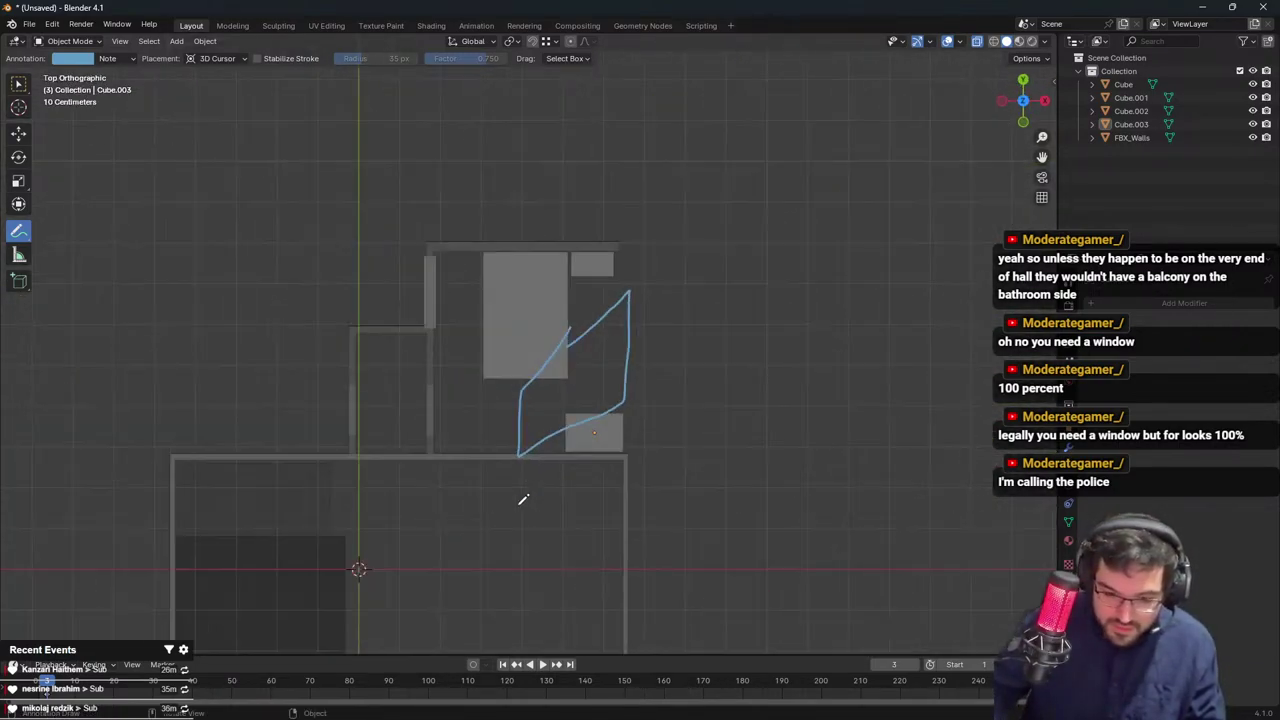
mouse_move(631, 256)
middle_mouse_down()
mouse_move(639, 344)
mouse_move(653, 289)
middle_mouse_up()
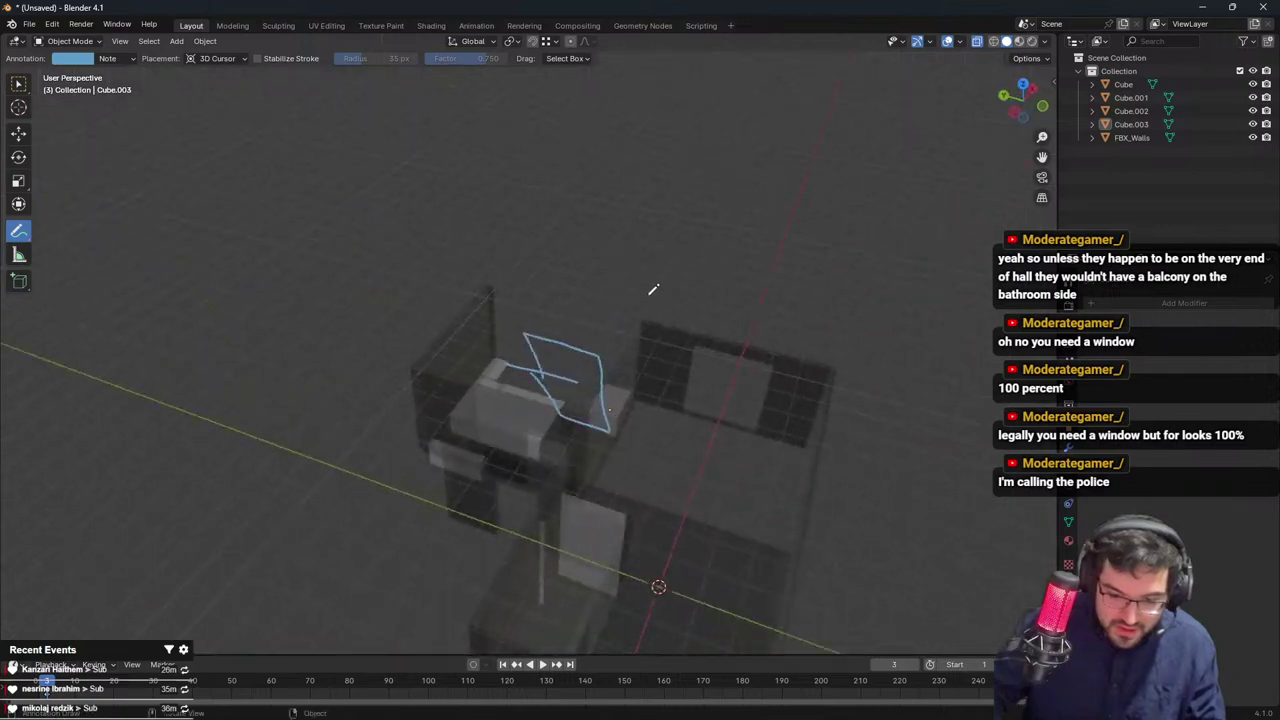
mouse_move(511, 362)
left_mouse_down()
mouse_move(514, 255)
mouse_move(583, 380)
left_mouse_up()
mouse_move(583, 380)
middle_mouse_down()
mouse_move(480, 366)
mouse_move(604, 351)
mouse_move(547, 371)
mouse_move(470, 370)
mouse_move(545, 372)
mouse_move(651, 429)
mouse_move(646, 394)
mouse_move(680, 381)
middle_mouse_up()
key("KP_7")
key("ctrl+z")
key("ctrl+z")
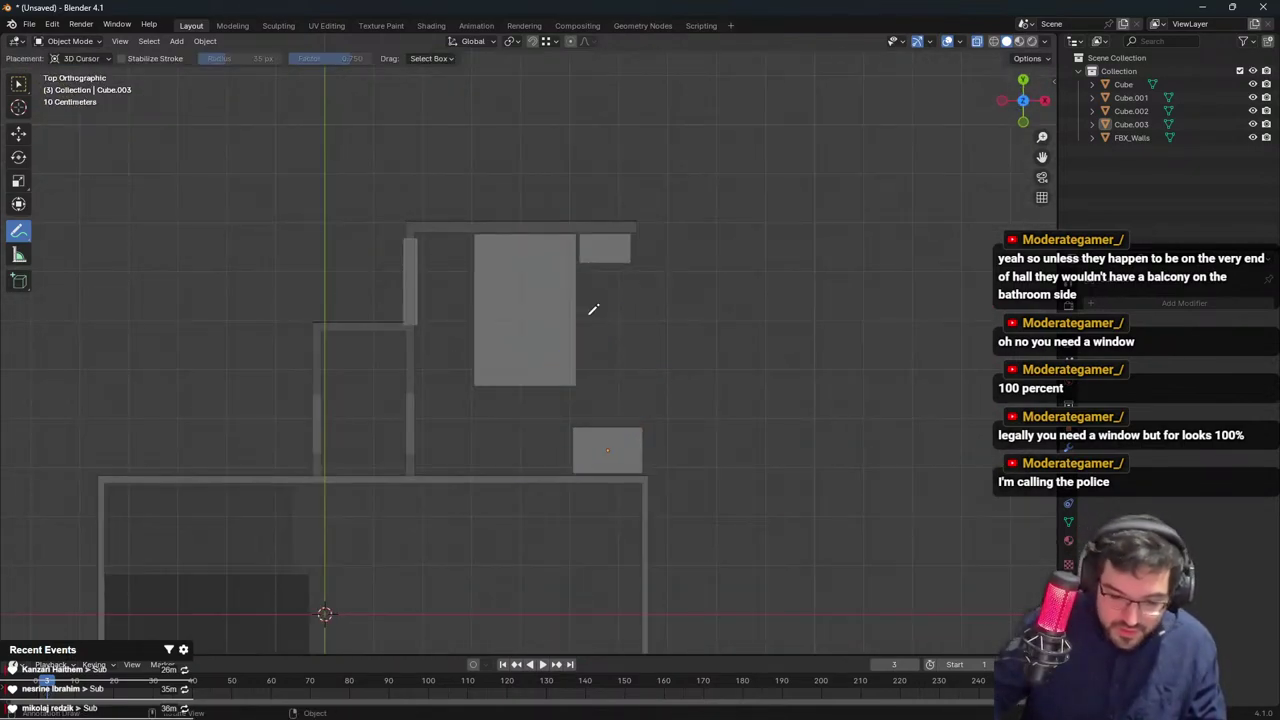
Try sketching a slanted closed outline between the two small blocks from the top view, and undo it
left_click_drag(655, 285, 588, 366)
key("ctrl+z")
mouse_move(641, 280)
left_mouse_down()
mouse_move(645, 363)
mouse_move(559, 450)
mouse_move(527, 375)
mouse_move(643, 265)
left_mouse_up()
middle_click_drag(645, 280, 654, 300)
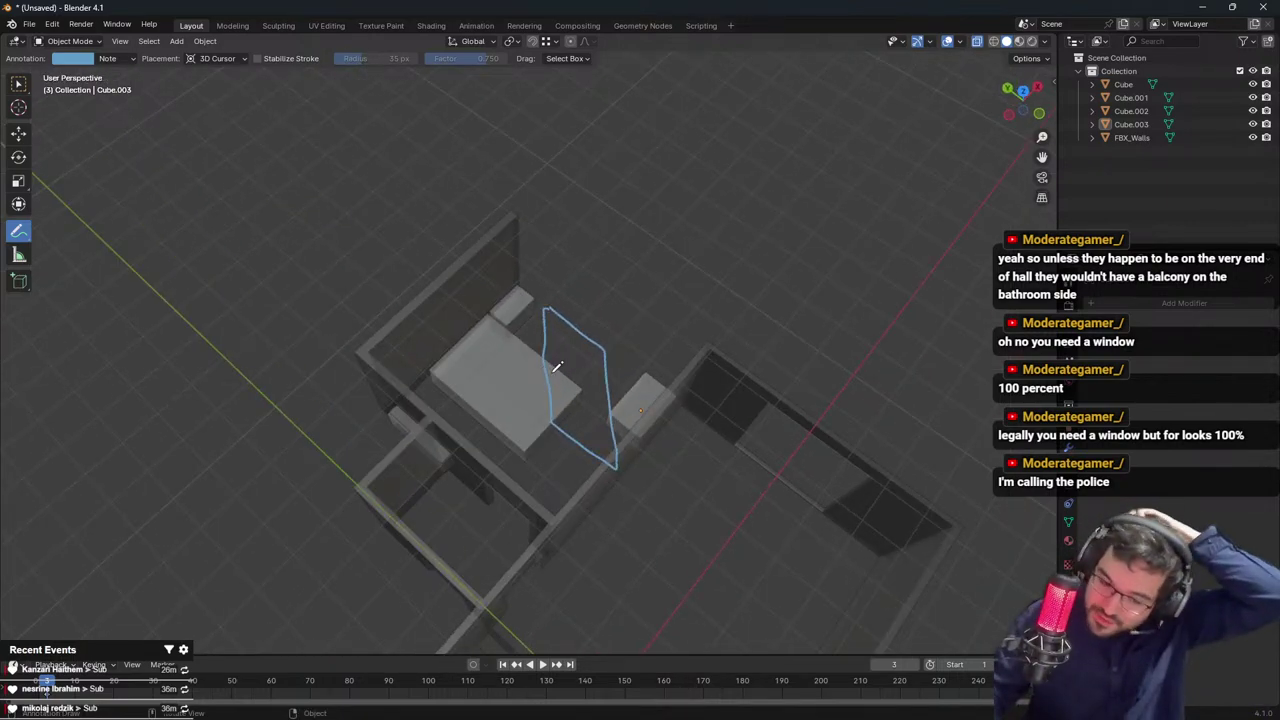
middle_click_drag(562, 358, 580, 370)
key("KP_7")
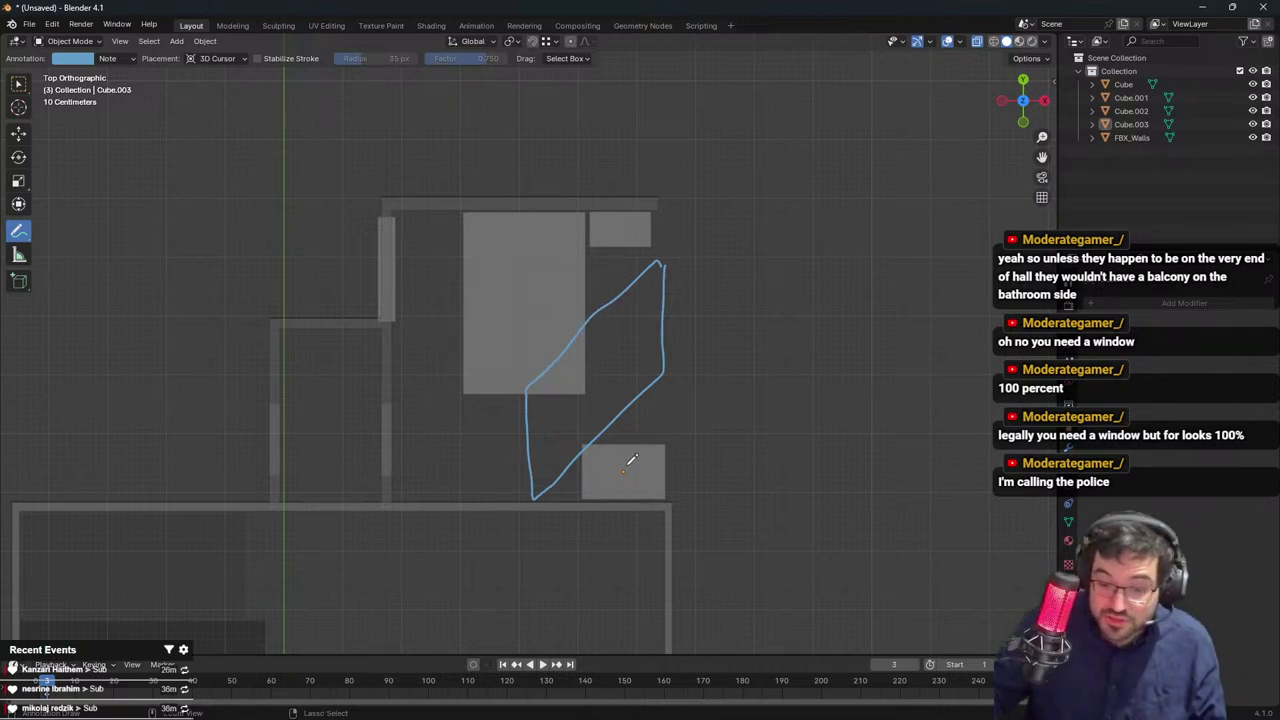
key("ctrl+z")
Try redrawing the slanted outline across the room's open side from above, and undo the new strokes
mouse_move(686, 403)
middle_mouse_down()
mouse_move(646, 314)
mouse_move(664, 316)
middle_mouse_up()
key("KP_7")
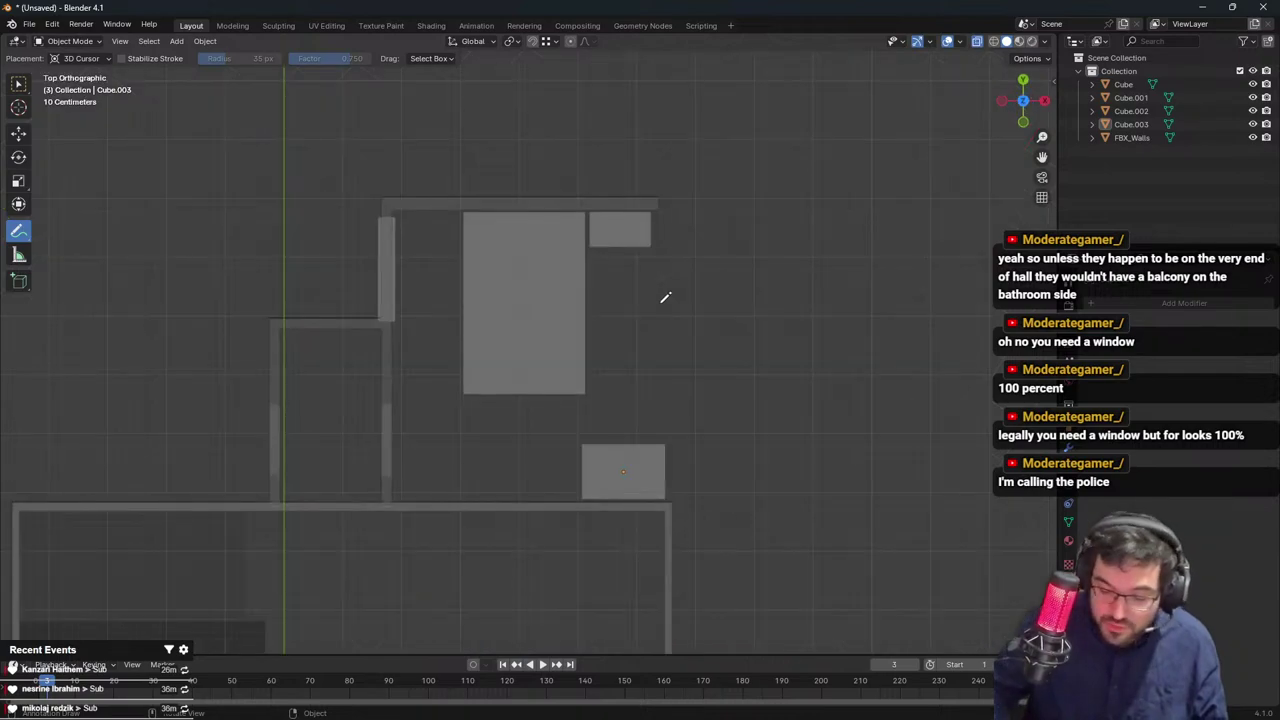
mouse_move(668, 270)
left_mouse_down()
mouse_move(557, 400)
mouse_move(551, 494)
left_mouse_up()
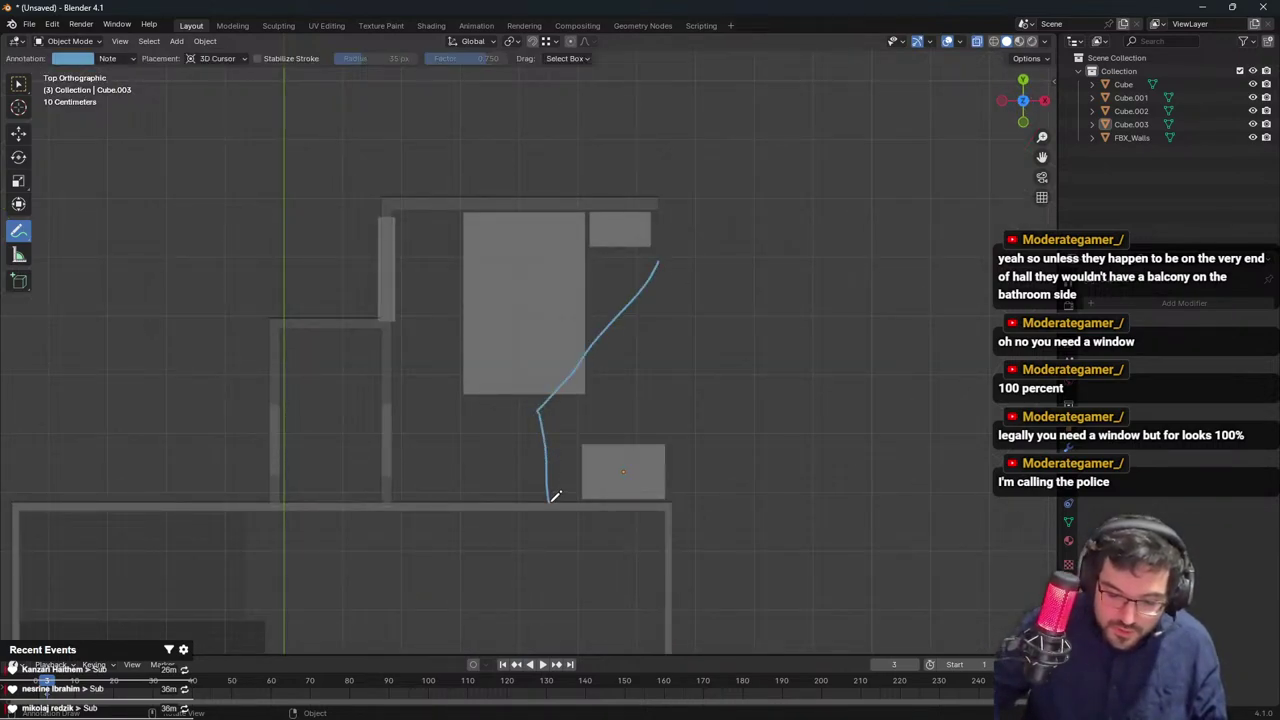
key("ctrl+z")
mouse_move(660, 268)
left_mouse_down()
mouse_move(533, 374)
mouse_move(526, 486)
mouse_move(670, 384)
mouse_move(672, 252)
left_mouse_up()
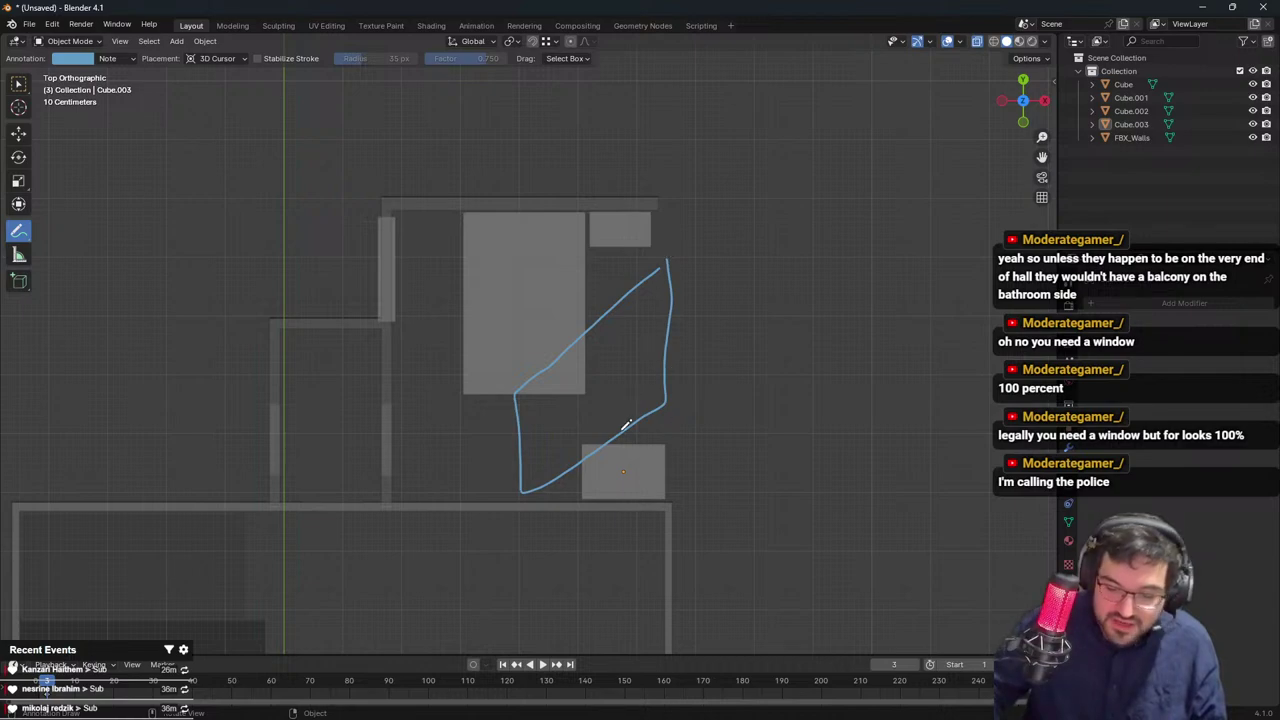
key("ctrl+z")
middle_click_drag(620, 400, 540, 280)
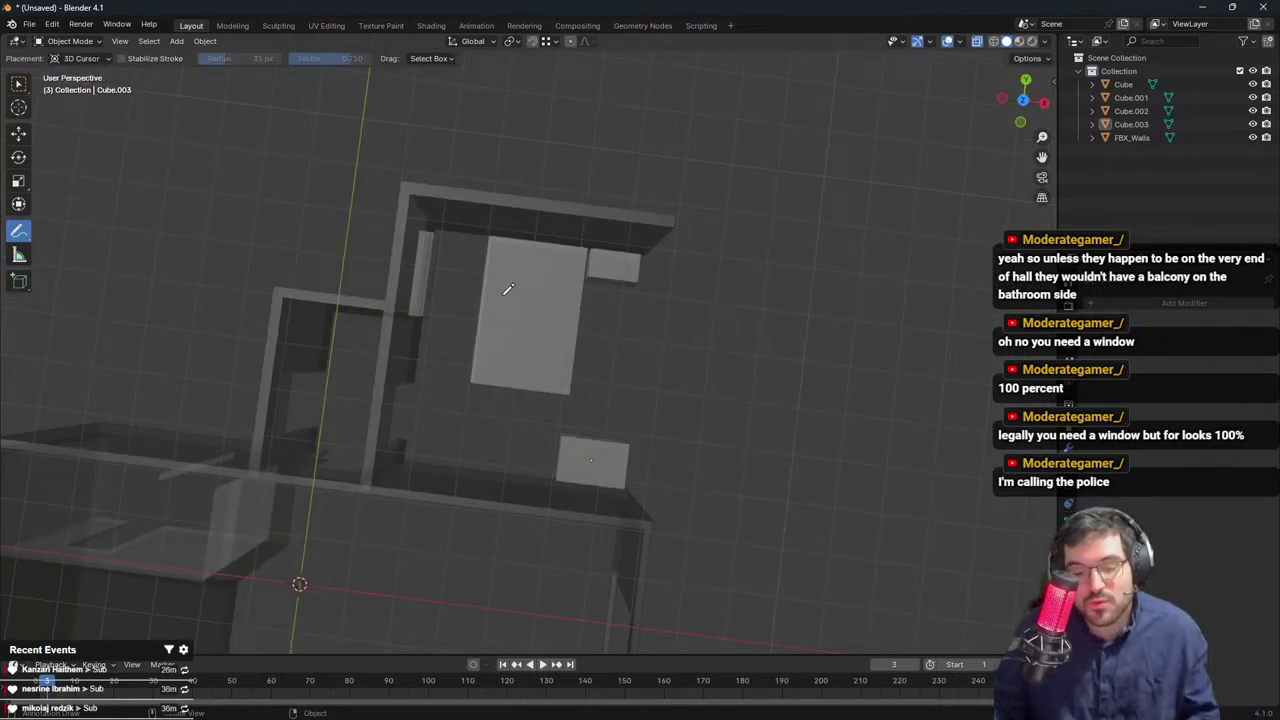
Open the wall mesh for editing at the new room's upper-left corner
middle_click_drag(543, 281, 472, 247)
key("Tab")
key("Tab")
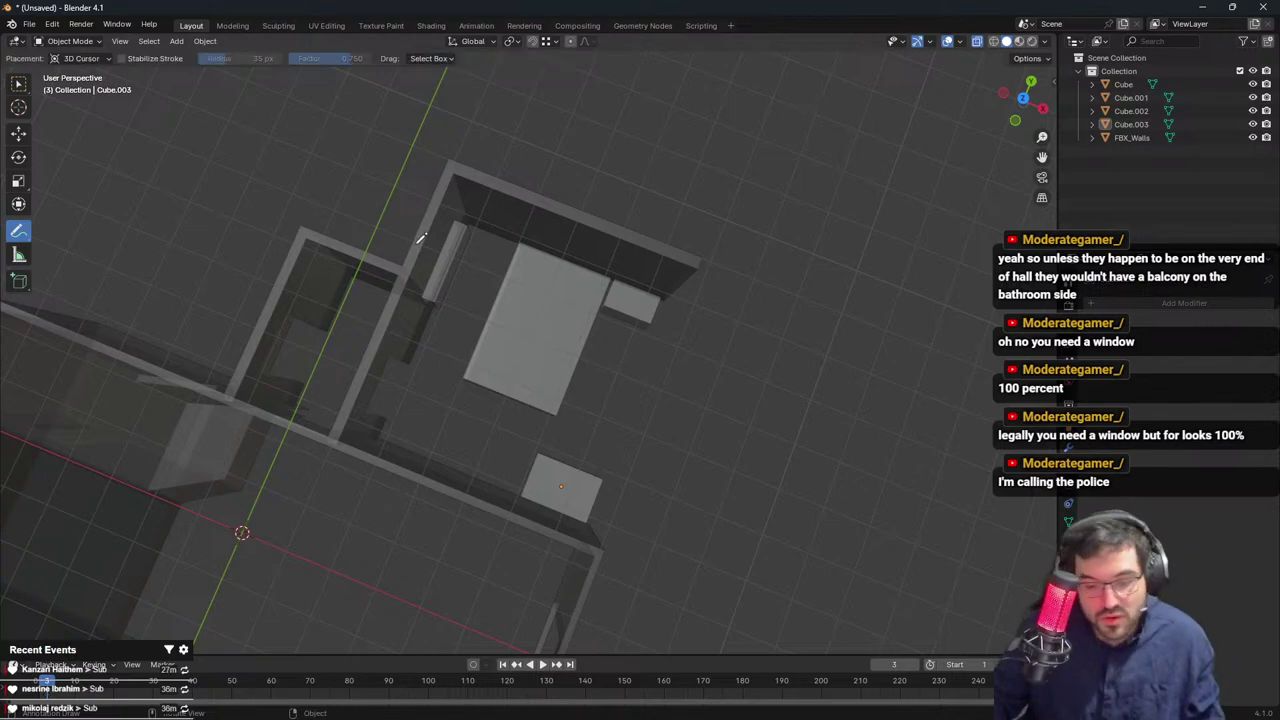
left_click(439, 238)
key("Tab")
middle_click_drag(440, 236, 588, 232)
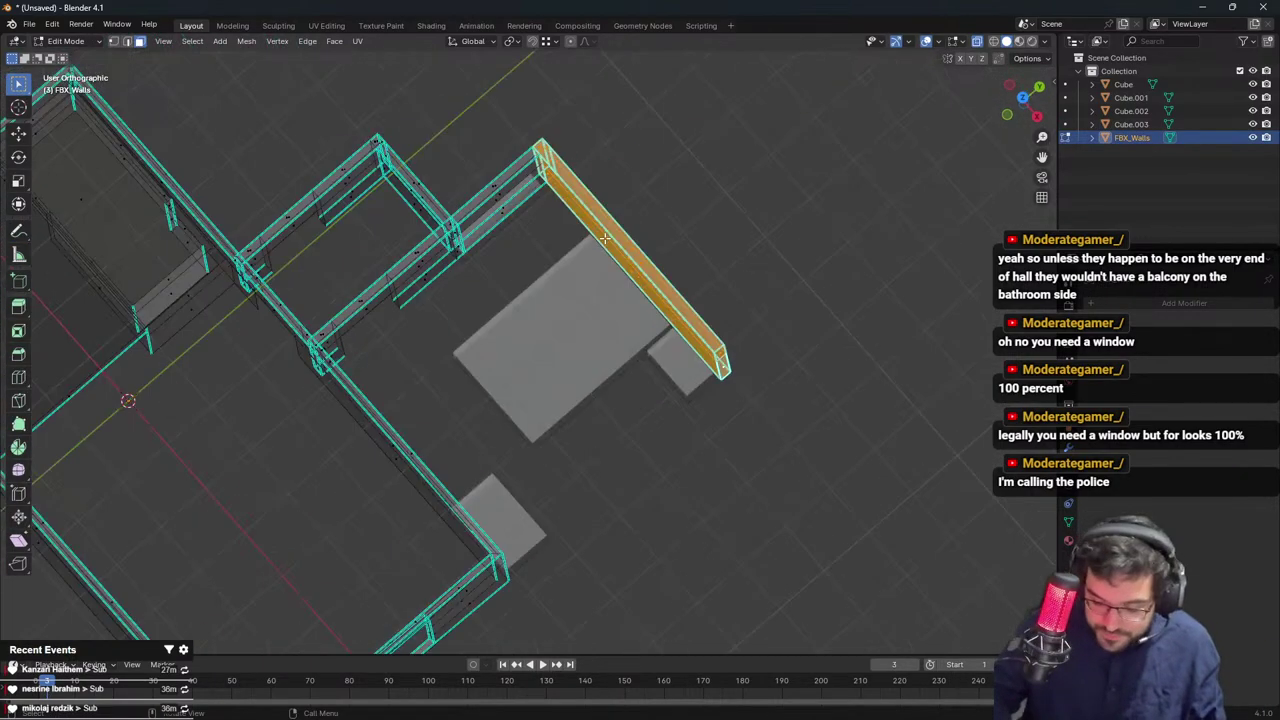
key("KP_7")
middle_click_drag(500, 253, 625, 270, "shift")
left_click_drag(451, 192, 544, 262)
scroll(523, 257, "up", 3)
middle_click_drag(490, 250, 618, 142)
Try extruding the upper wall leftward from its outer corner faces to the neighbouring room's outer edge, with a short end segment
left_click(350, 440)
left_click(322, 351)
left_click(328, 362)
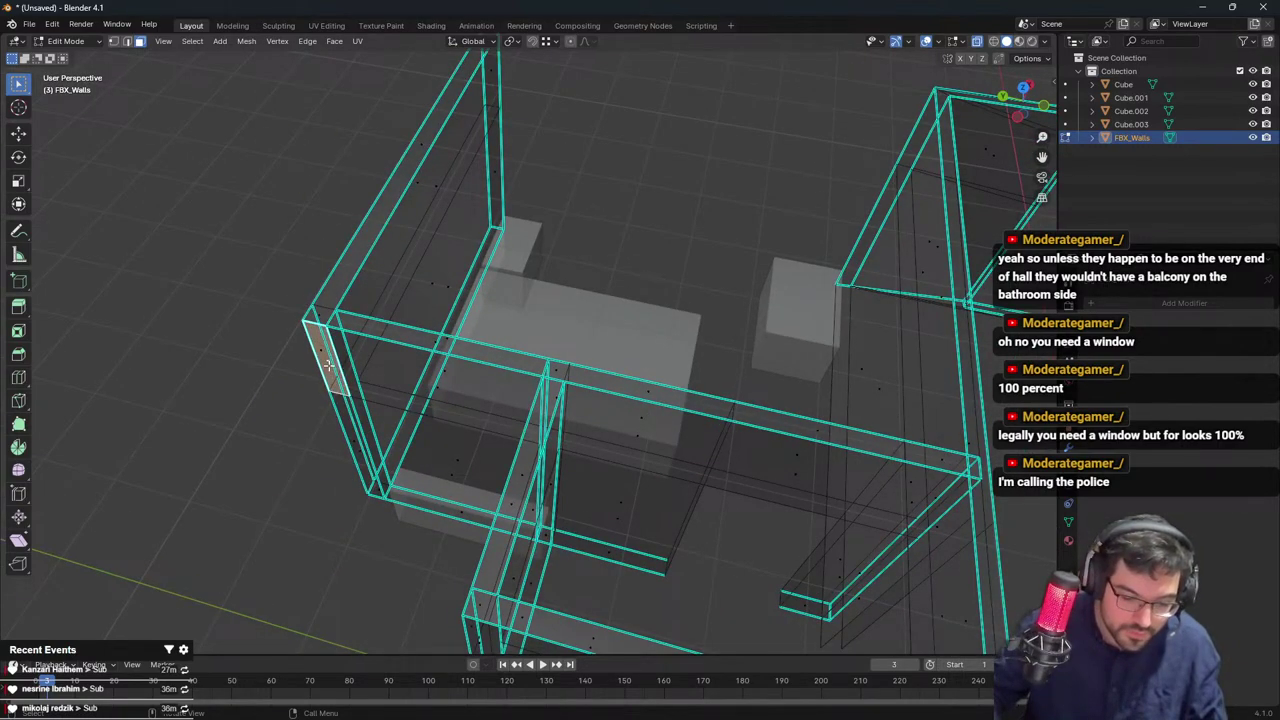
left_click(361, 455, "shift")
key("KP_7")
middle_click_drag(501, 229, 558, 312, "shift")
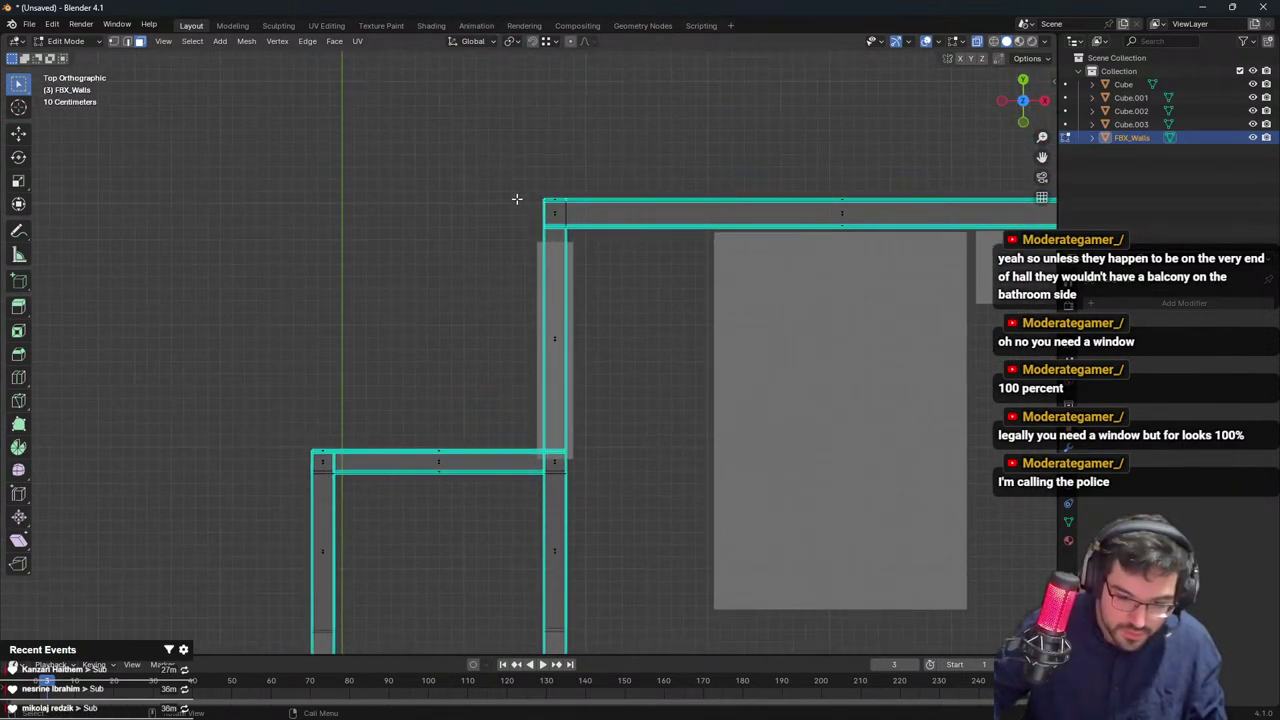
left_click_drag(478, 173, 554, 232)
key("e")
key("x")
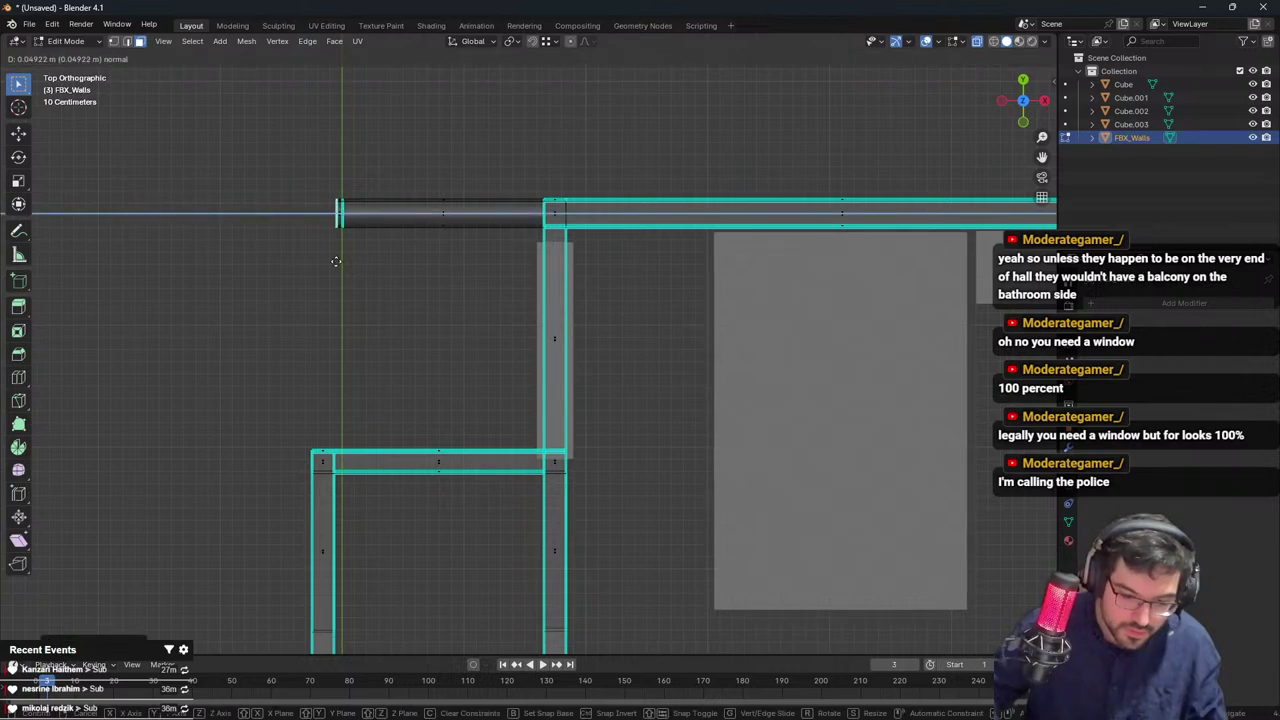
left_click(326, 259)
key("e")
left_click(427, 265)
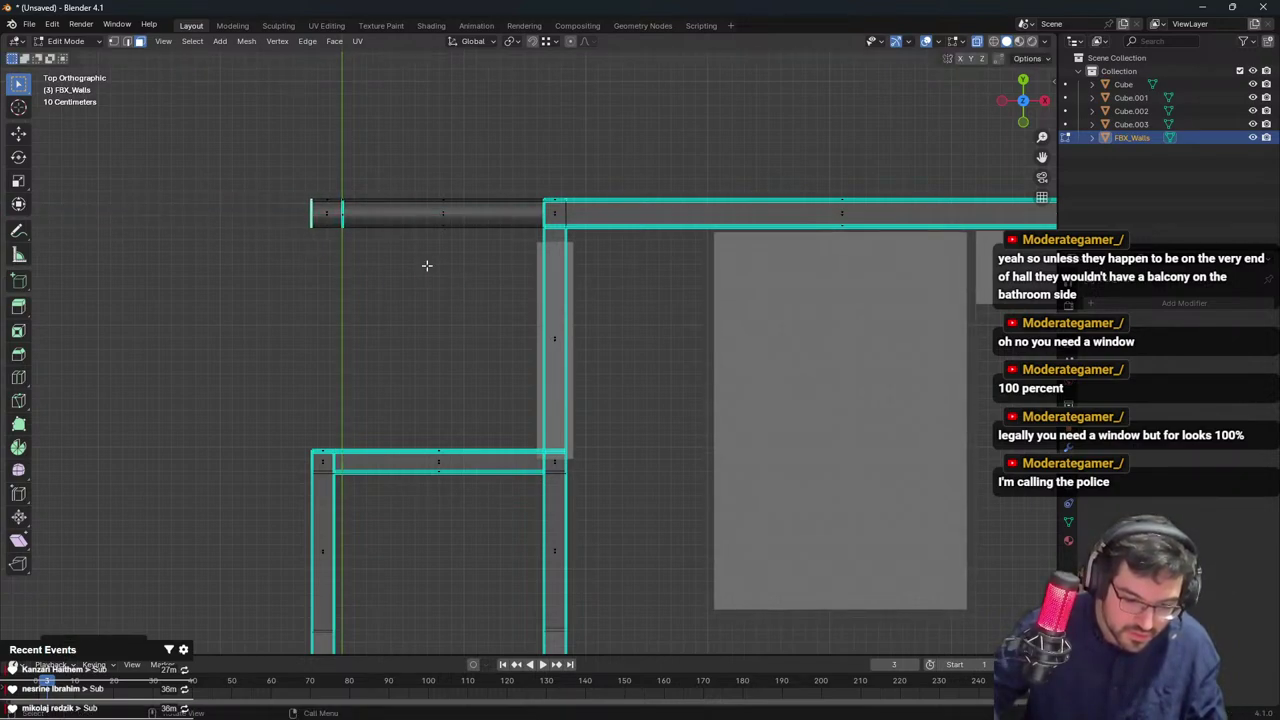
Try extruding the end segment's inner face along Y down to the neighbouring room's wall to close the alcove
left_click(325, 228)
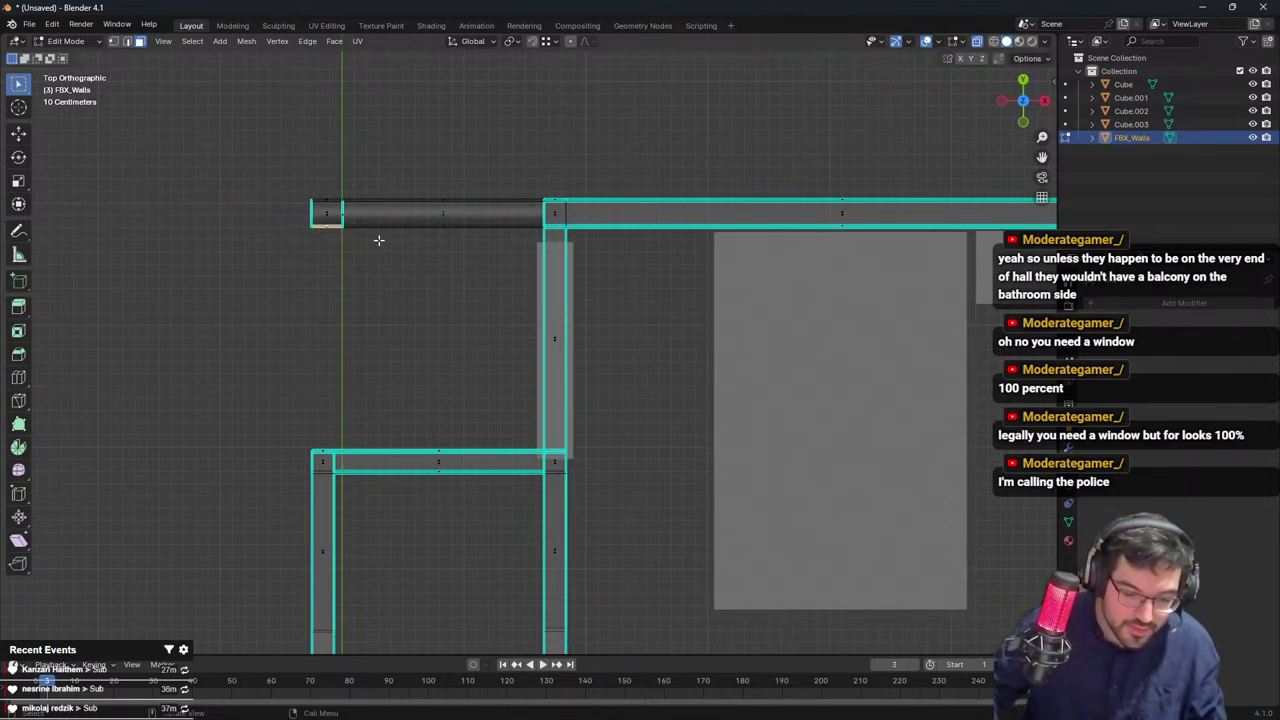
key("e")
left_click(413, 467)
key("Tab")
middle_click_drag(503, 303, 520, 417)
Try deleting the faces of the wall section between the new room and the alcove
key("Tab")
left_click(511, 332, "alt")
key("x")
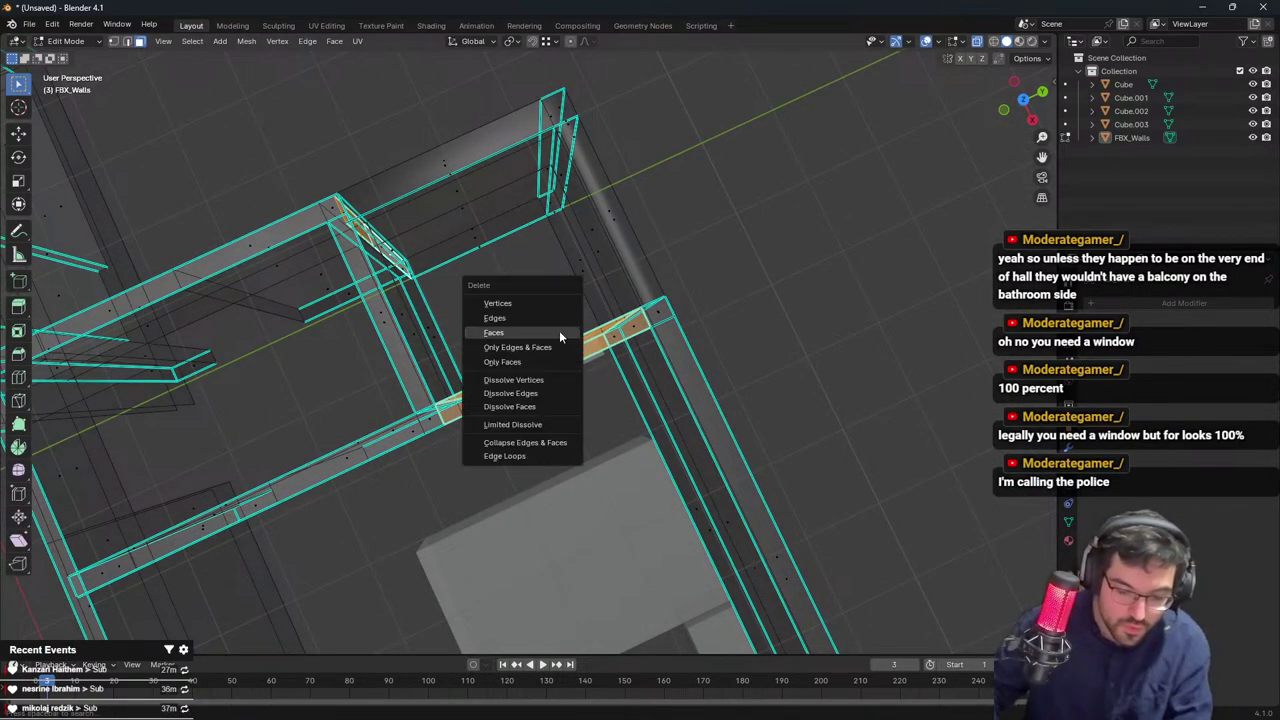
left_click(560, 334)
key("Tab")
middle_click_drag(600, 329, 523, 466)
left_click(552, 474)
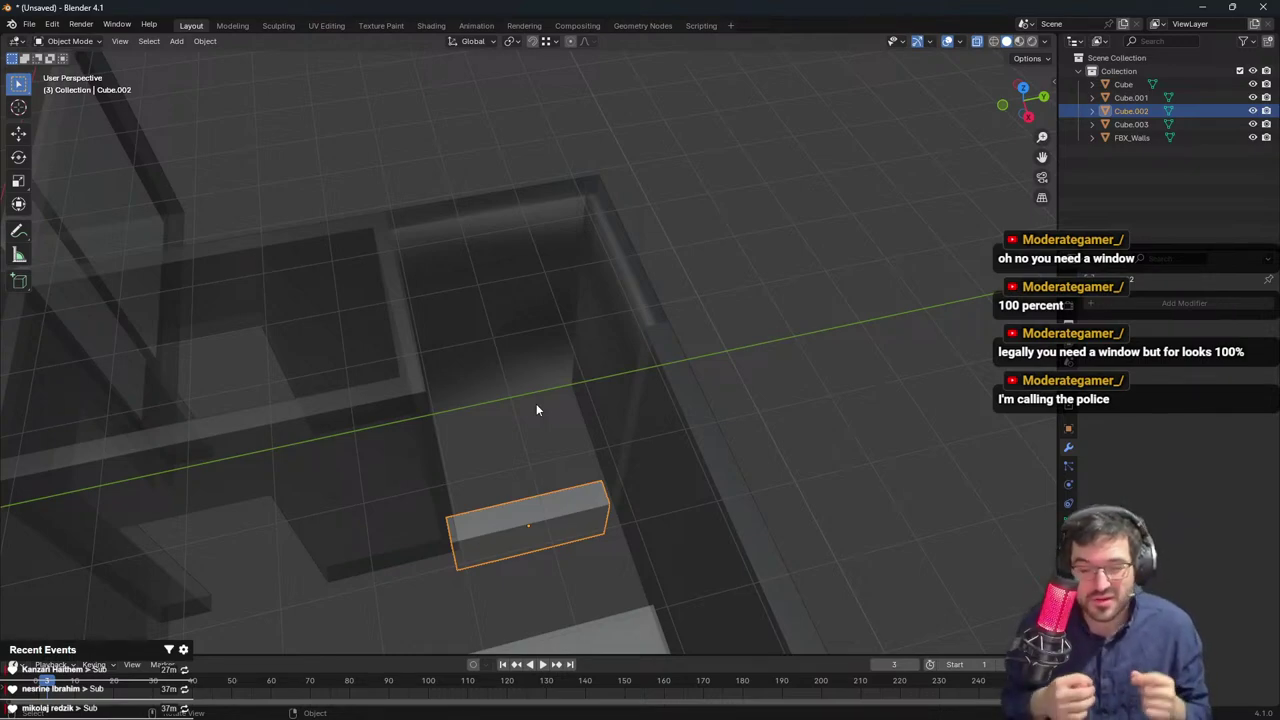
left_click(536, 403)
Undo the alcove wall extrusions and the face deletion, and return to Object Mode
key("Tab")
key("Tab")
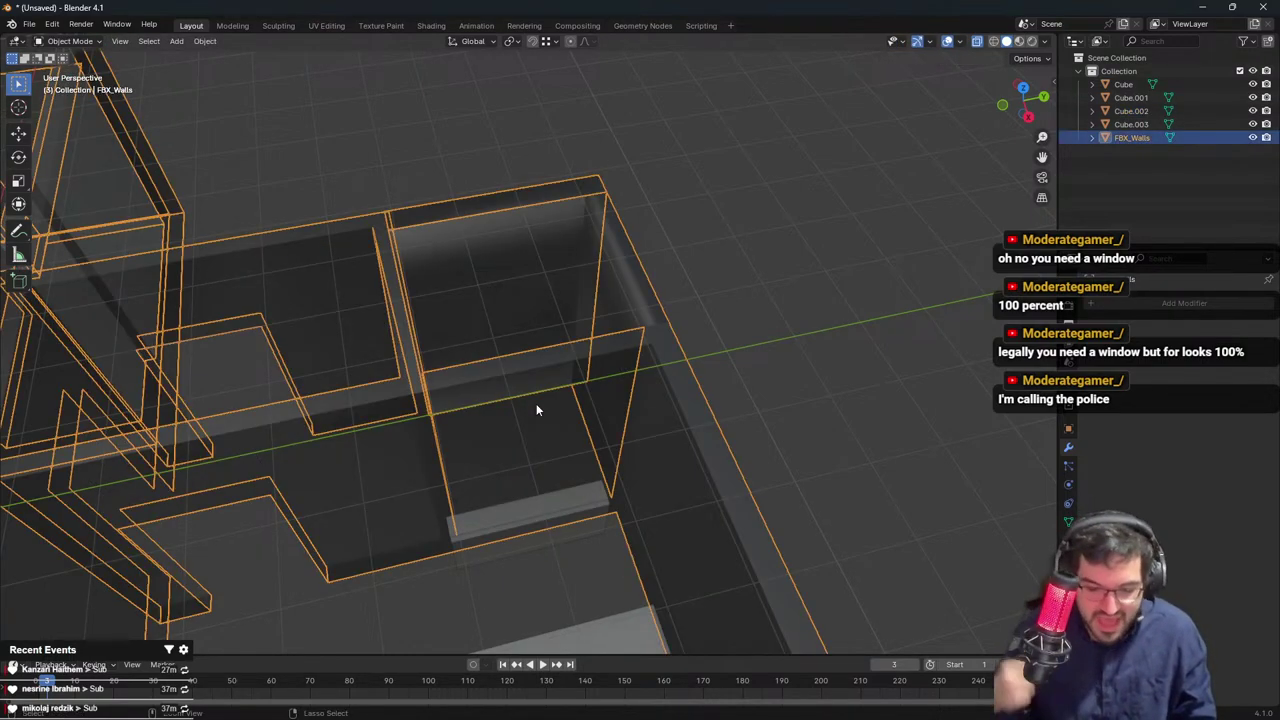
key("Tab")
key("ctrl+z")
key("ctrl+z")
key("ctrl+z")
key("ctrl+z")
key("ctrl+z")
key("ctrl+z")
key("ctrl+z")
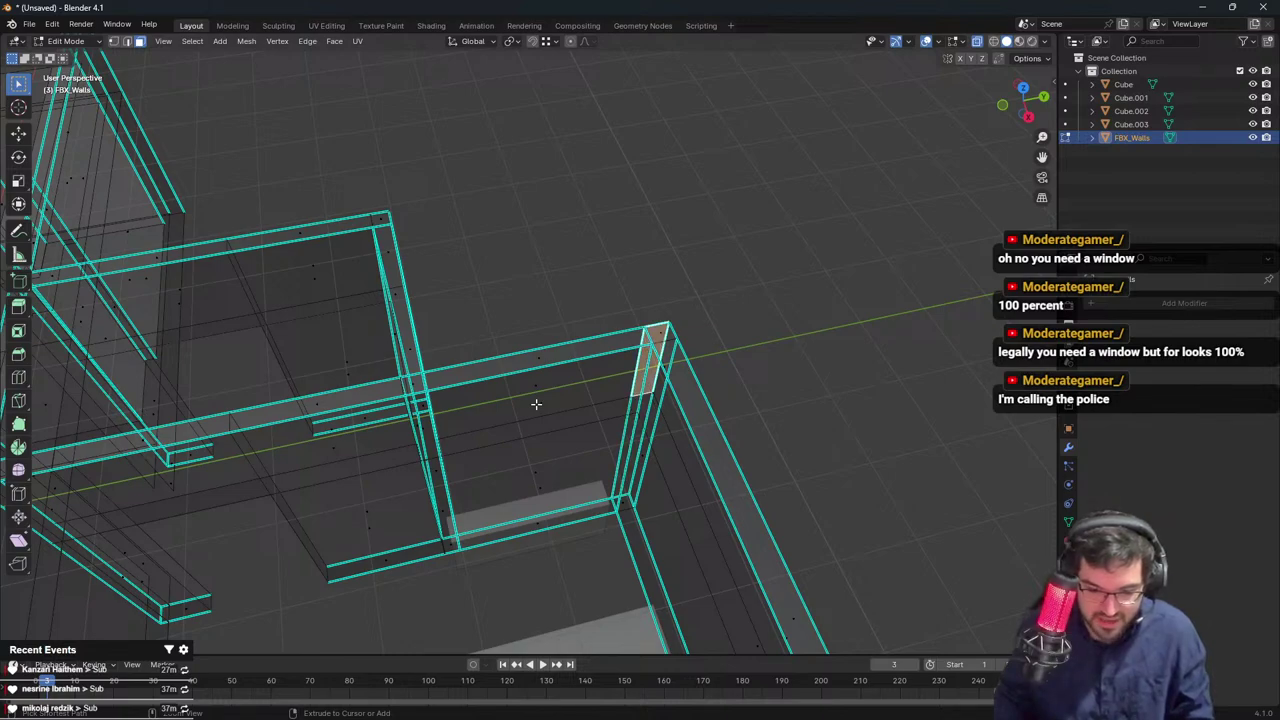
key("grave")
key("Escape")
key("Tab")
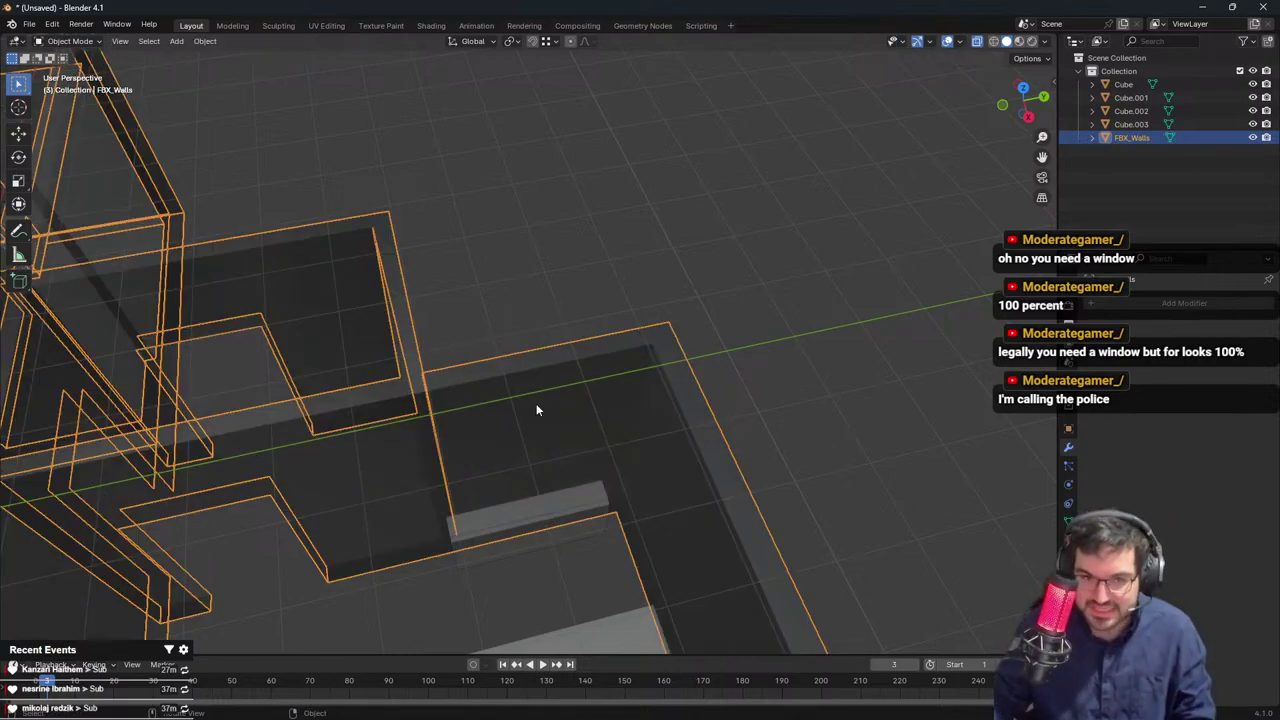
Select the thin block on the new room's left wall and reposition it
left_click(769, 364)
scroll(769, 364, "down", 3)
middle_click_drag(769, 364, 715, 318)
left_click(545, 495)
middle_click_drag(545, 495, 588, 478)
key("g")
left_click(562, 372)
Make the thin block taller along Z and adjust its length along Y
key("s")
key("z")
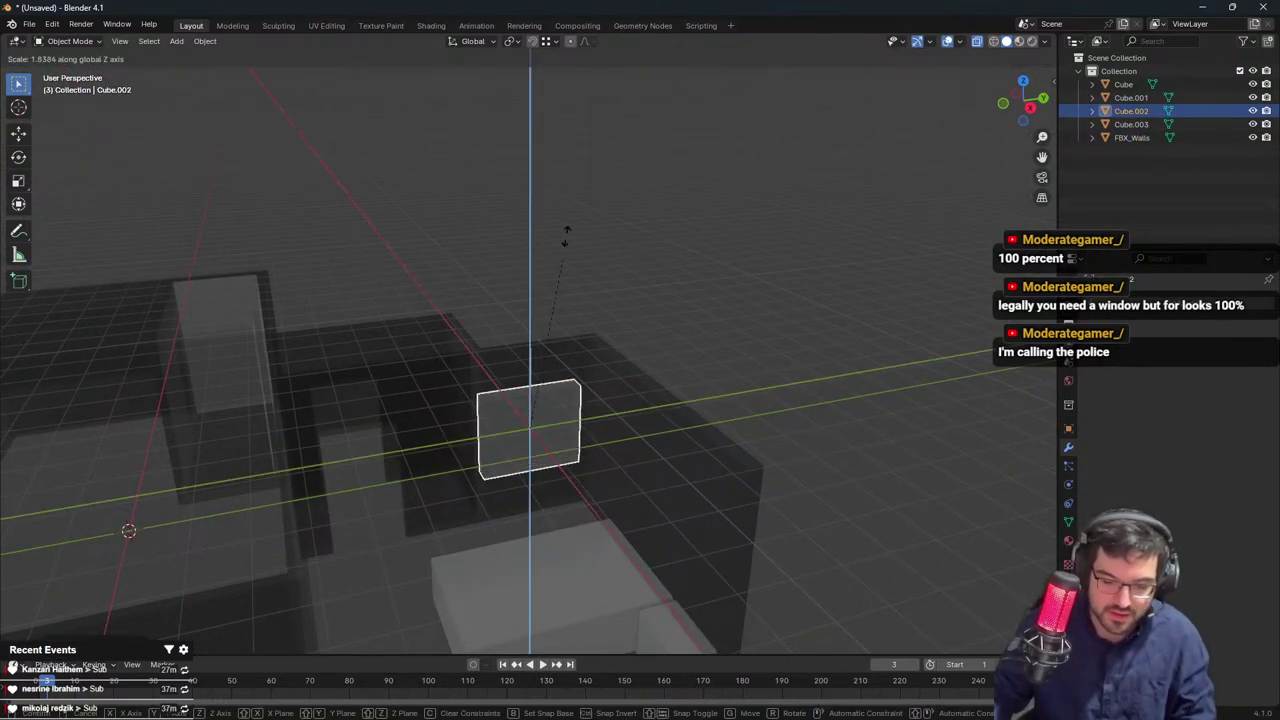
left_click(621, 174)
key("s")
key("y")
left_click(799, 354)
Reposition the resized thin block within the new room's left wall, adjusting it along X
middle_click_drag(799, 354, 766, 350)
key("g")
mouse_move(766, 350)
middle_mouse_down()
mouse_move(774, 367)
mouse_move(776, 348)
middle_mouse_up()
left_click(774, 367)
key("g")
key("x")
left_click(778, 372)
key("g")
middle_click_drag(776, 348, 547, 330)
left_click(780, 359)
Shift the block beside the lower wall along X
left_click(365, 360)
key("g")
key("x")
left_click(438, 372)
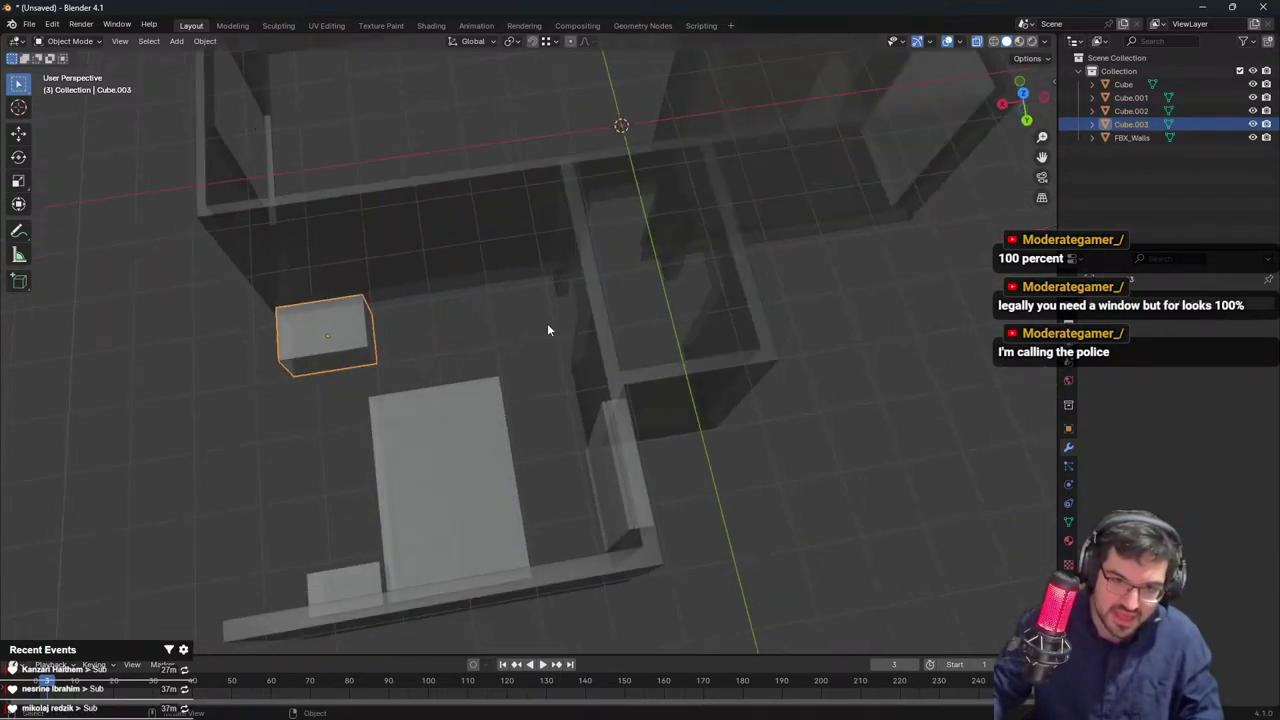
Select the new room's upper wall geometry and move it outward along Y to enlarge the room
middle_click_drag(440, 374, 508, 418)
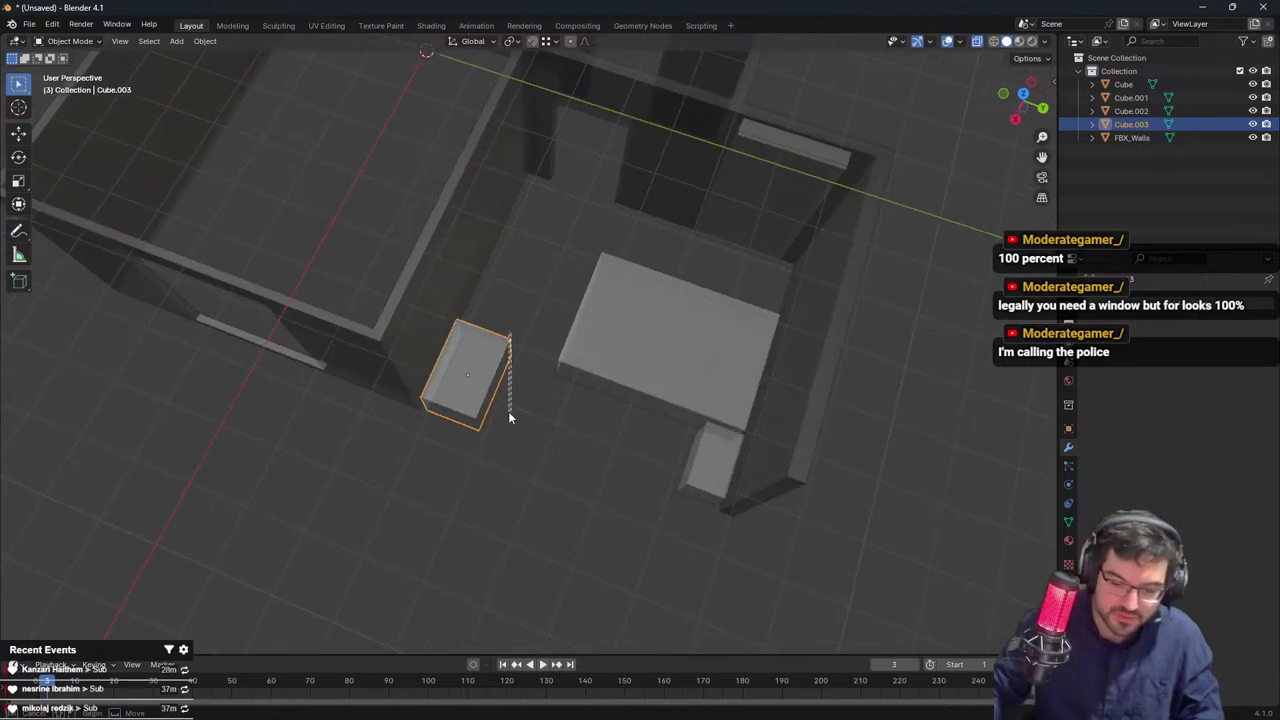
left_click_drag(541, 417, 523, 324)
middle_click_drag(523, 324, 611, 382)
left_click(642, 330)
key("Tab")
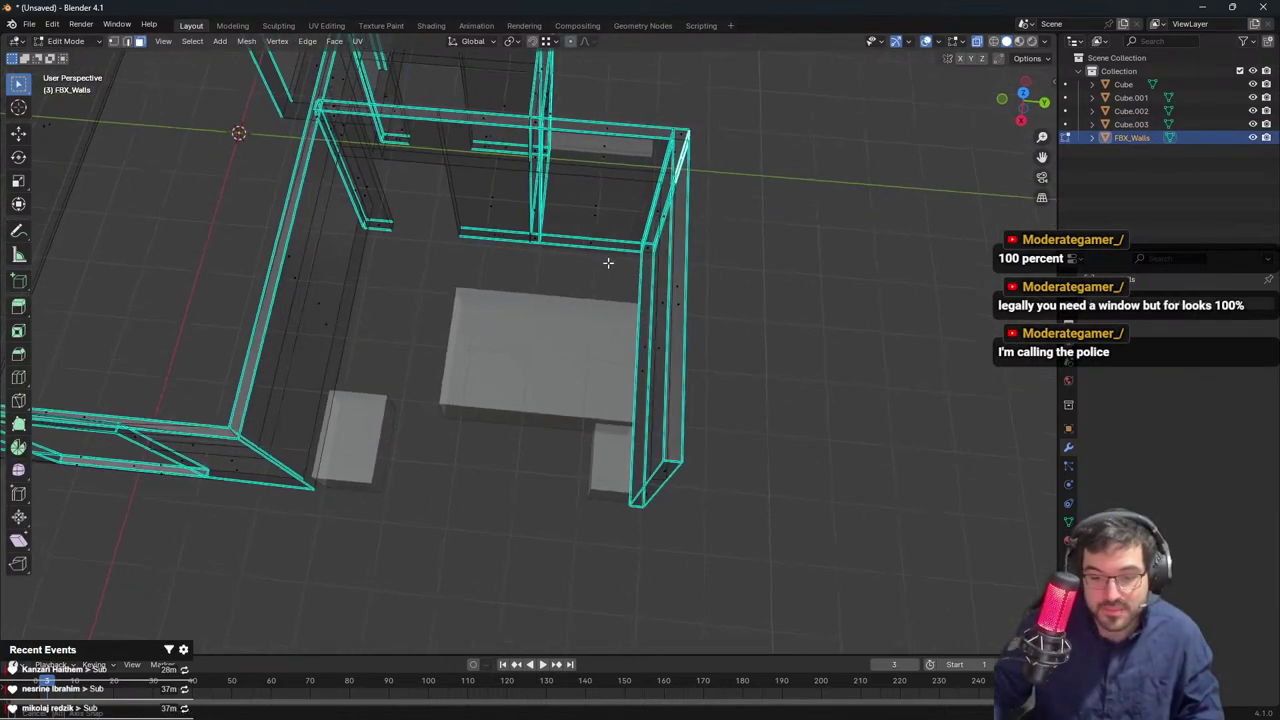
left_click(675, 132)
left_click_drag(612, 106, 734, 520)
key("g")
key("y")
left_click(766, 363)
key("Tab")
Select the bed block and the small bedside block and move them together toward the enlarged bedroom's outer wall
left_click(552, 374)
left_click_drag(582, 459, 600, 416, "shift")
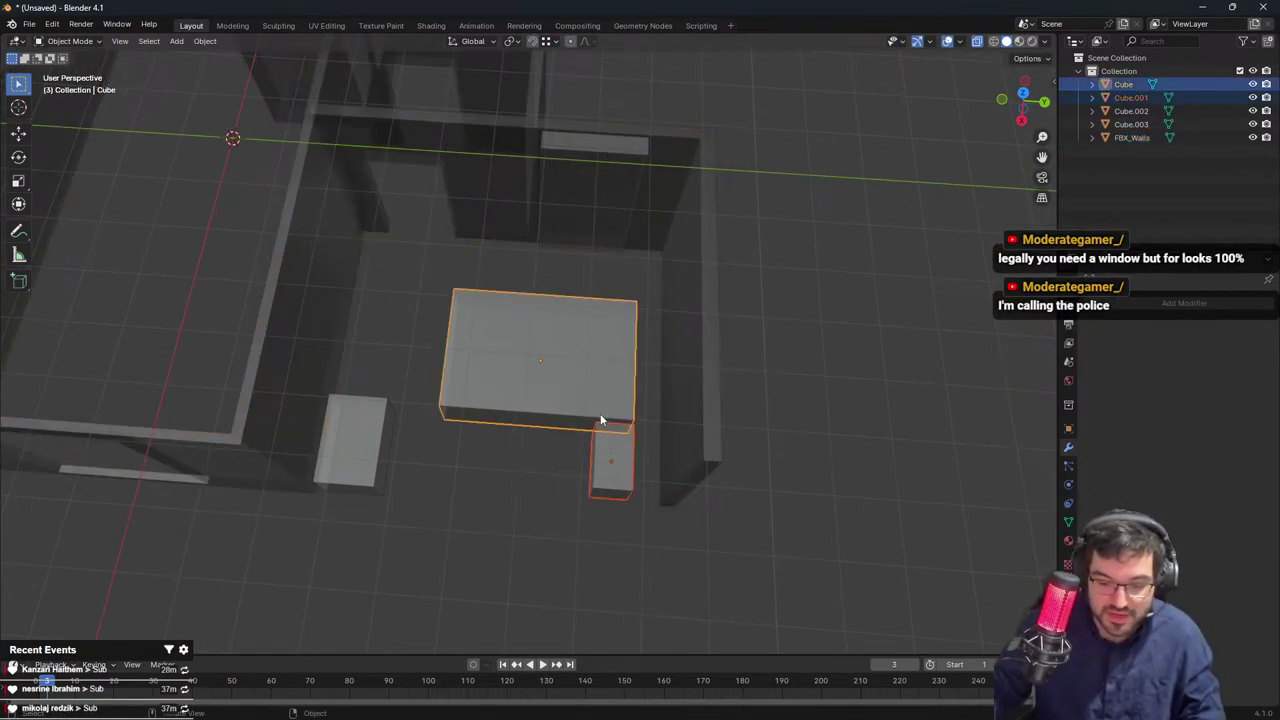
key("g")
left_click(655, 441)
middle_click_drag(655, 441, 613, 431)
middle_click_drag(512, 543, 510, 540)
Try rotating the bed block a quarter turn and moving it into the bedroom's upper-left corner in top view
left_click(526, 423)
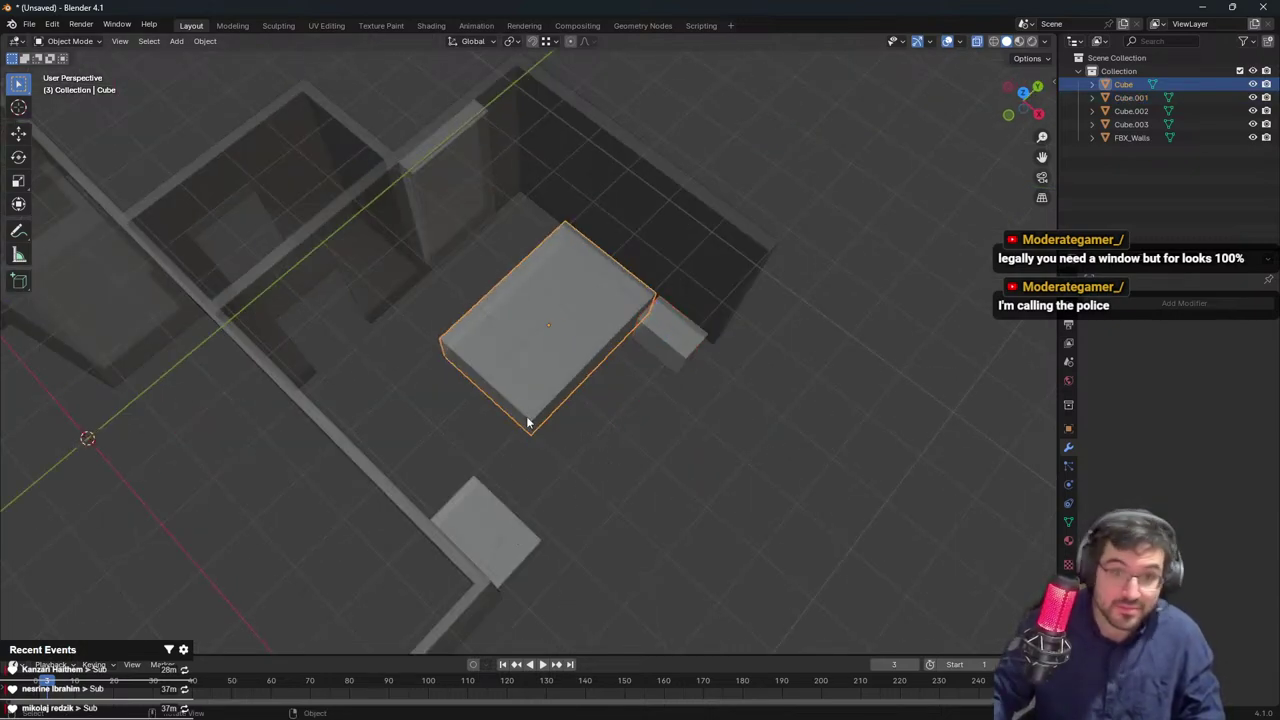
key("KP_7")
key("r")
left_click(498, 147)
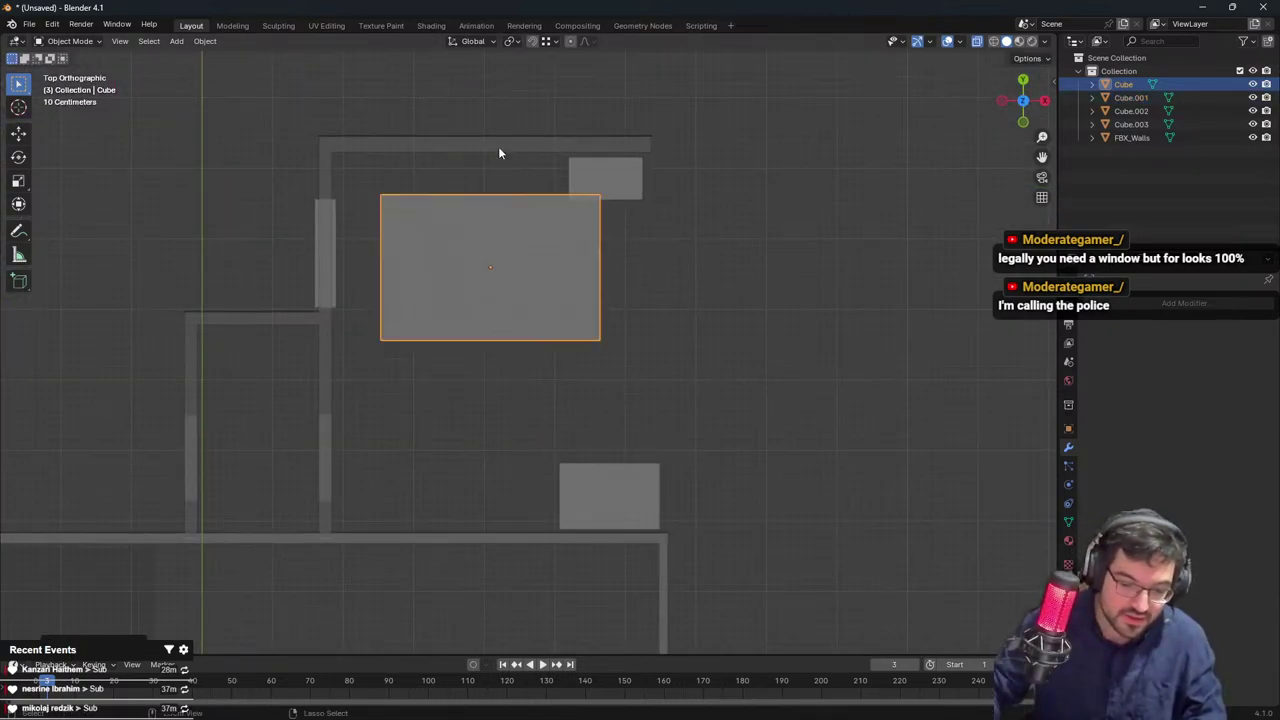
key("g")
left_click(452, 111)
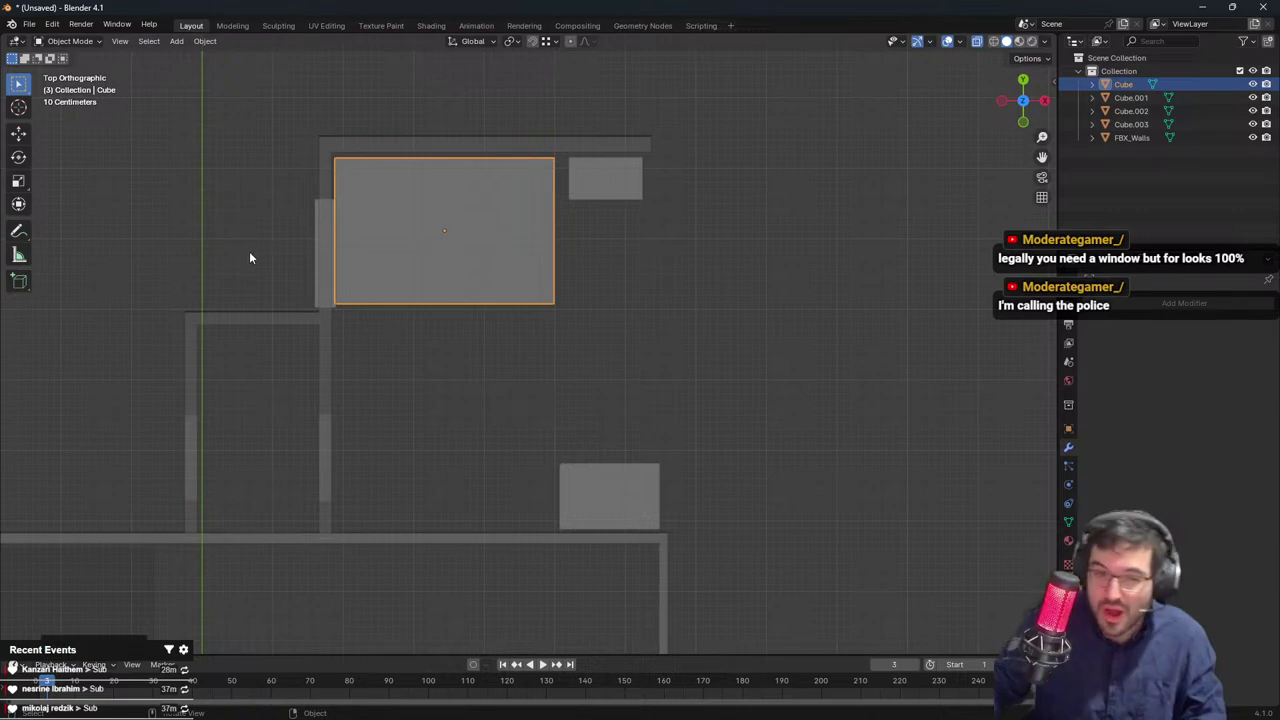
middle_click_drag(250, 258, 460, 270)
left_click(603, 306)
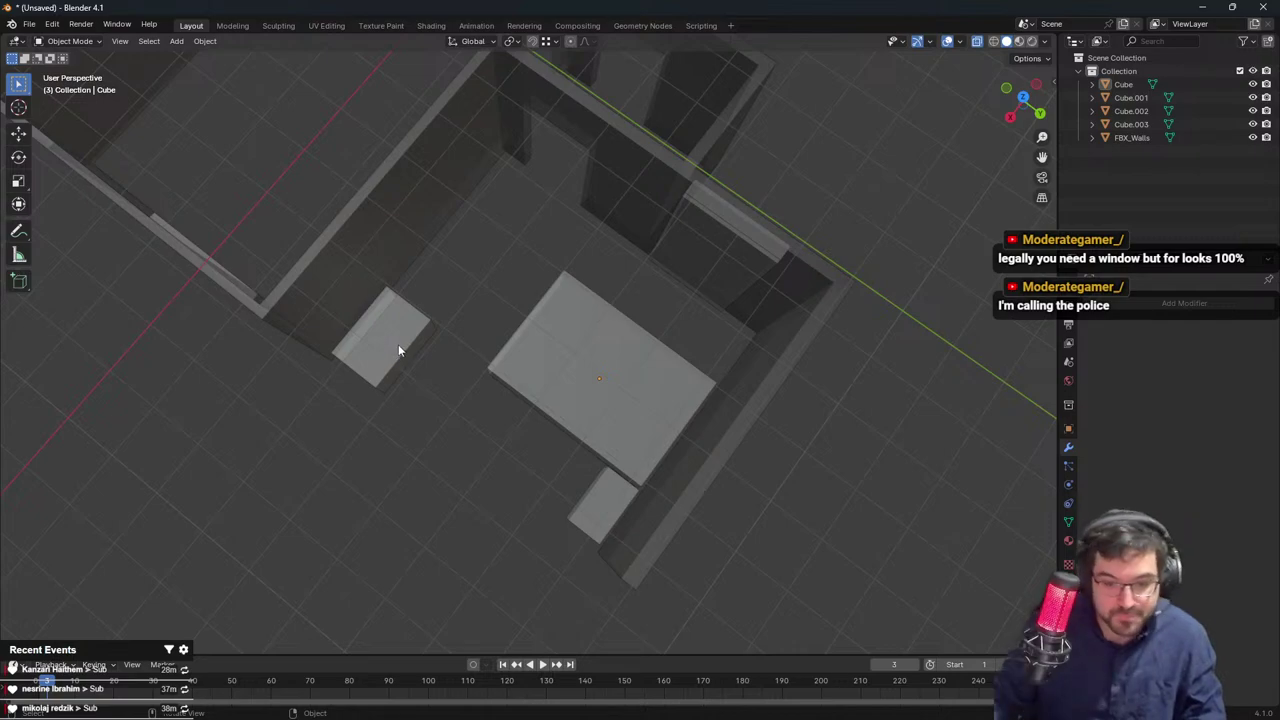
Duplicate the low block beside the lower wall, slide the copy along X toward the doorway and raise it along Z
left_click_drag(398, 350, 376, 338)
middle_click_drag(376, 338, 557, 302)
key("shift+d")
key("shift+x")
key("x")
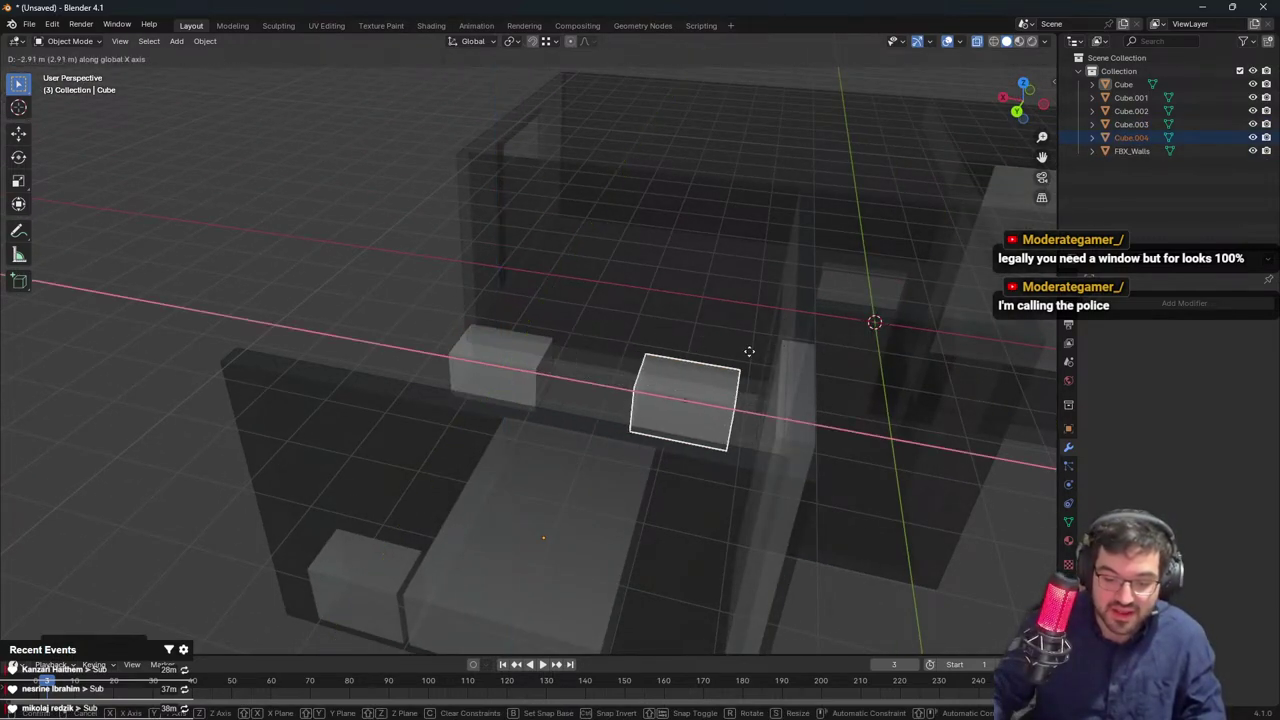
left_click(645, 350)
key("g")
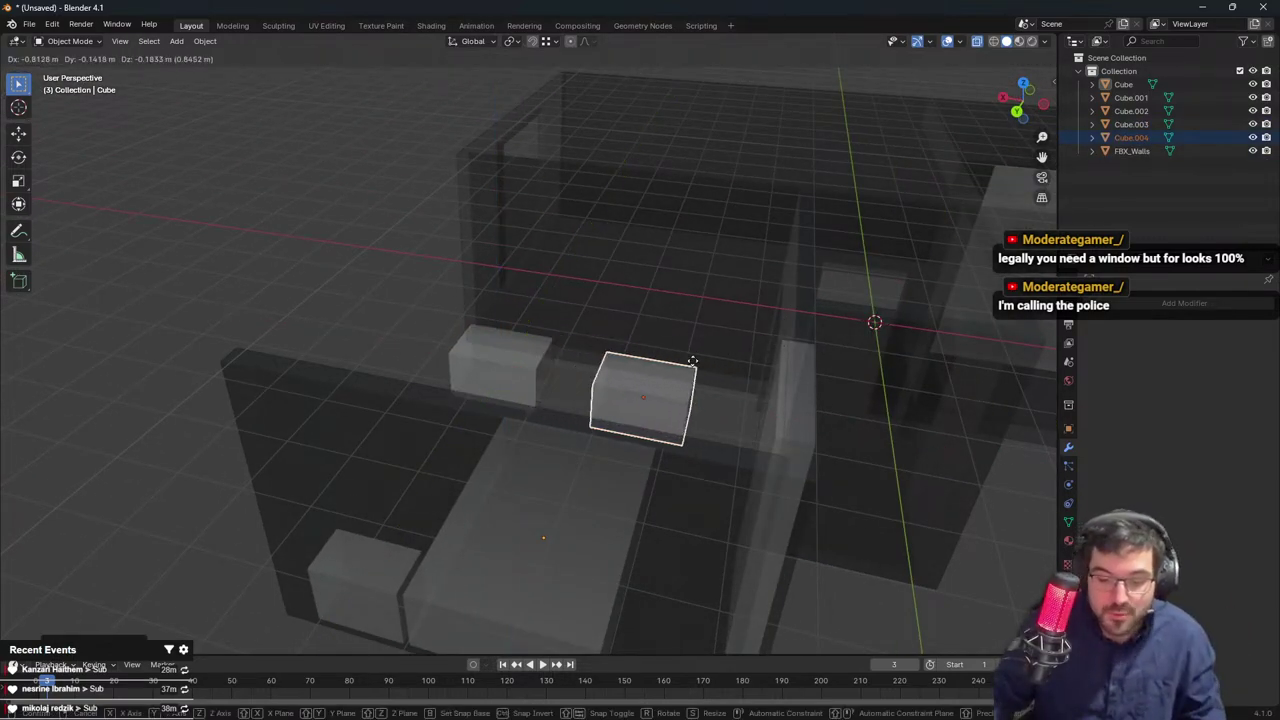
key("x")
left_click(684, 364)
key("g")
key("z")
left_click(713, 218)
Scale the raised copy into a thin wall panel, lengthening it along X and making it taller along Z
middle_click_drag(713, 218, 845, 216)
key("s")
key("x")
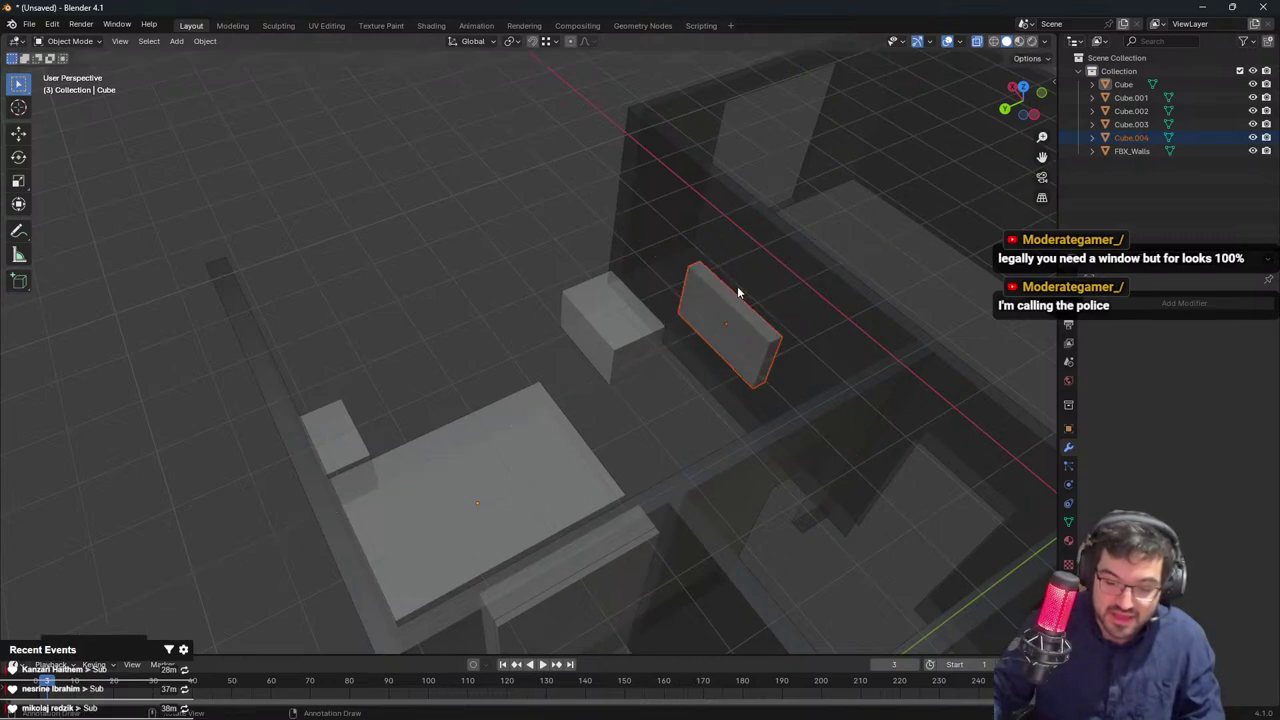
left_click(826, 284)
middle_click_drag(826, 284, 738, 225)
key("s")
key("z")
left_click(711, 118)
middle_click_drag(711, 118, 452, 275)
key("KP_7")
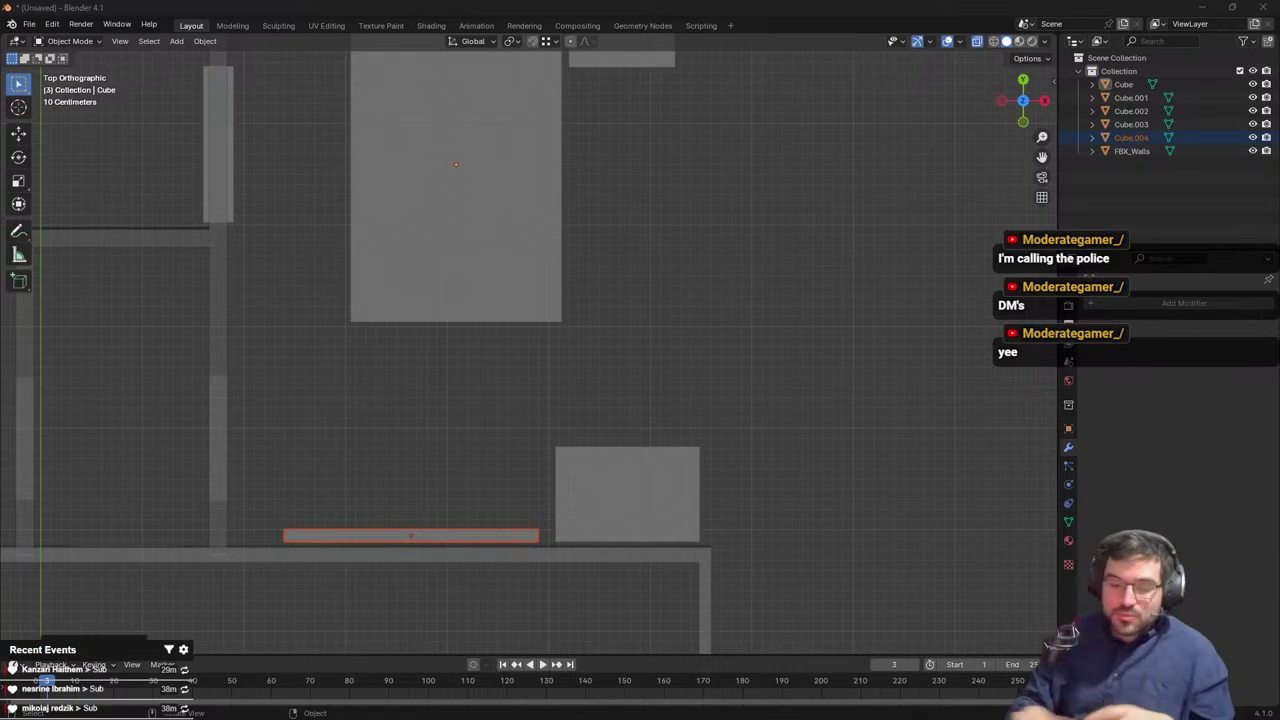
left_click(656, 484)
left_click(718, 373)
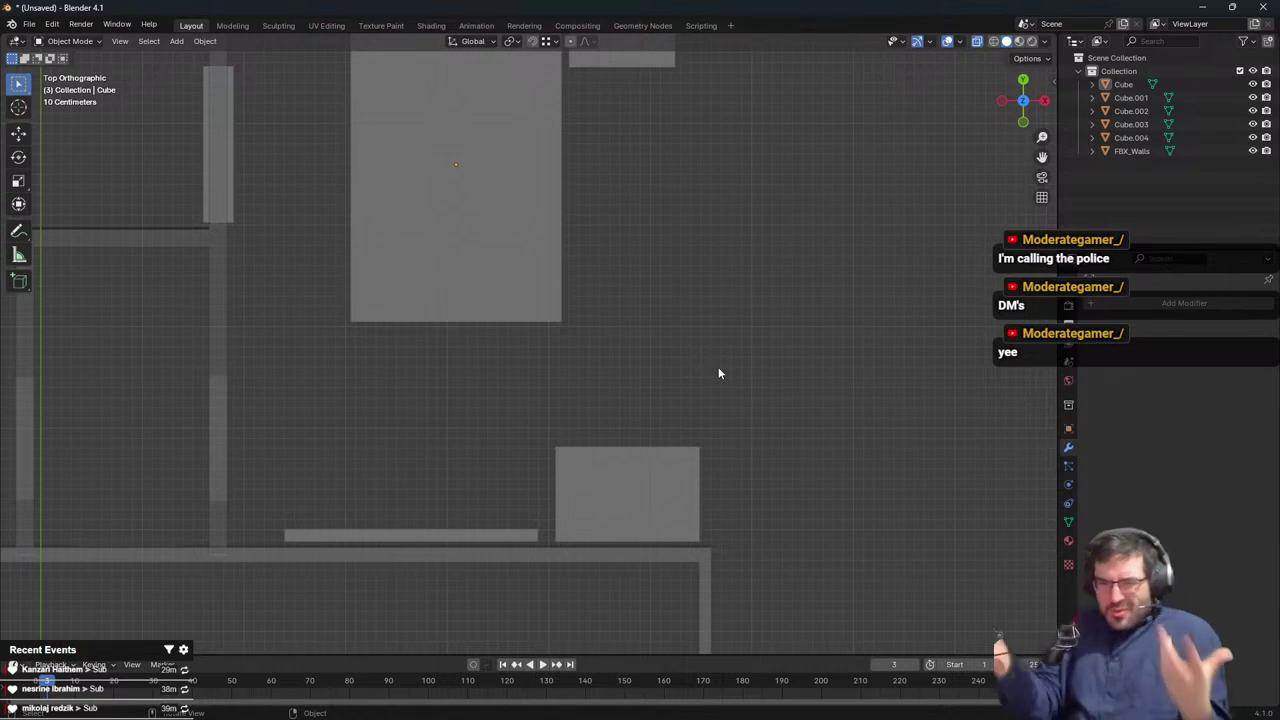
Select the door opening's vertices in the partition between hallway and bedroom and move them up along Y
left_click(203, 320)
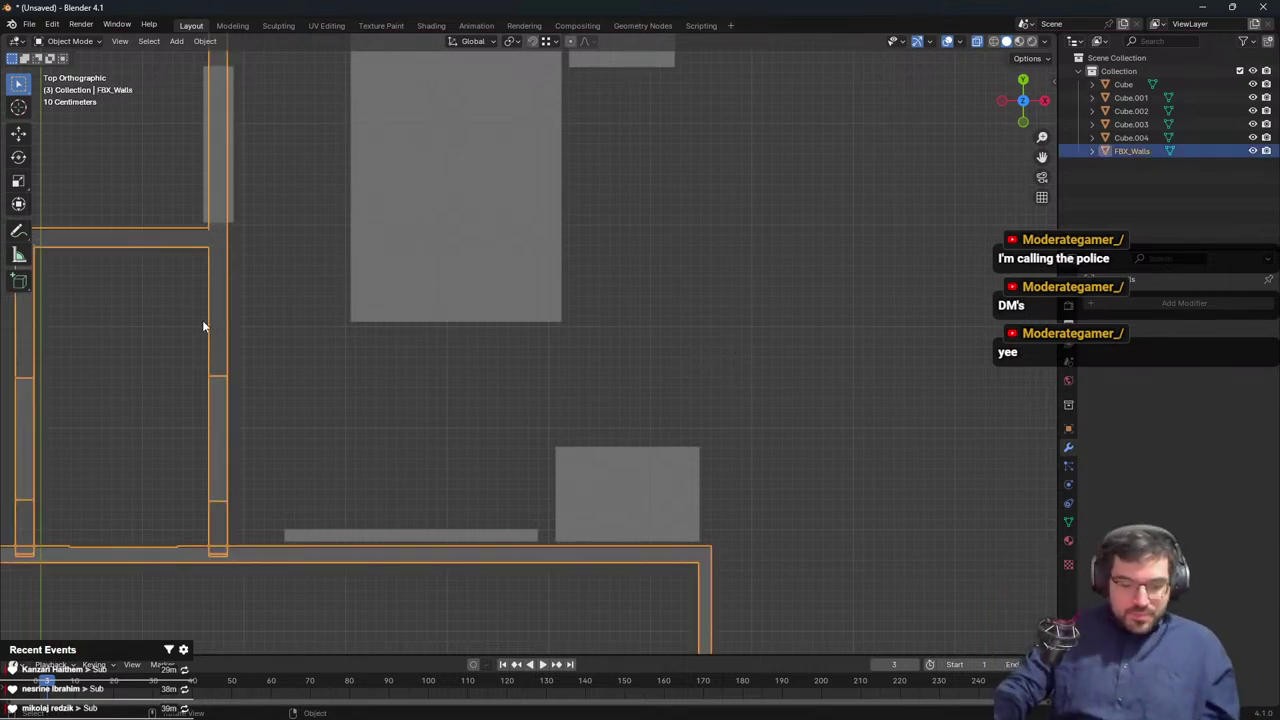
middle_click_drag(203, 320, 241, 317, "shift")
key("Tab")
left_click_drag(164, 337, 288, 498)
key("g")
right_click(293, 384)
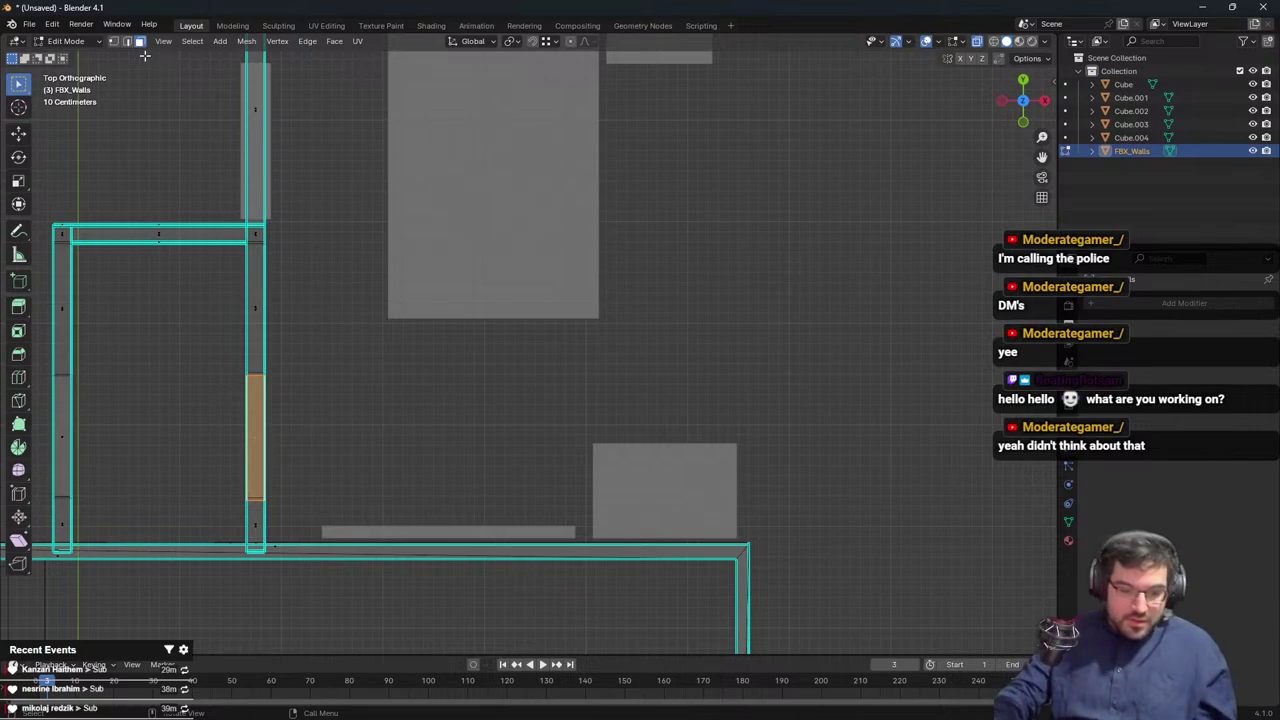
key("1")
key("g")
key("y")
left_click(308, 274)
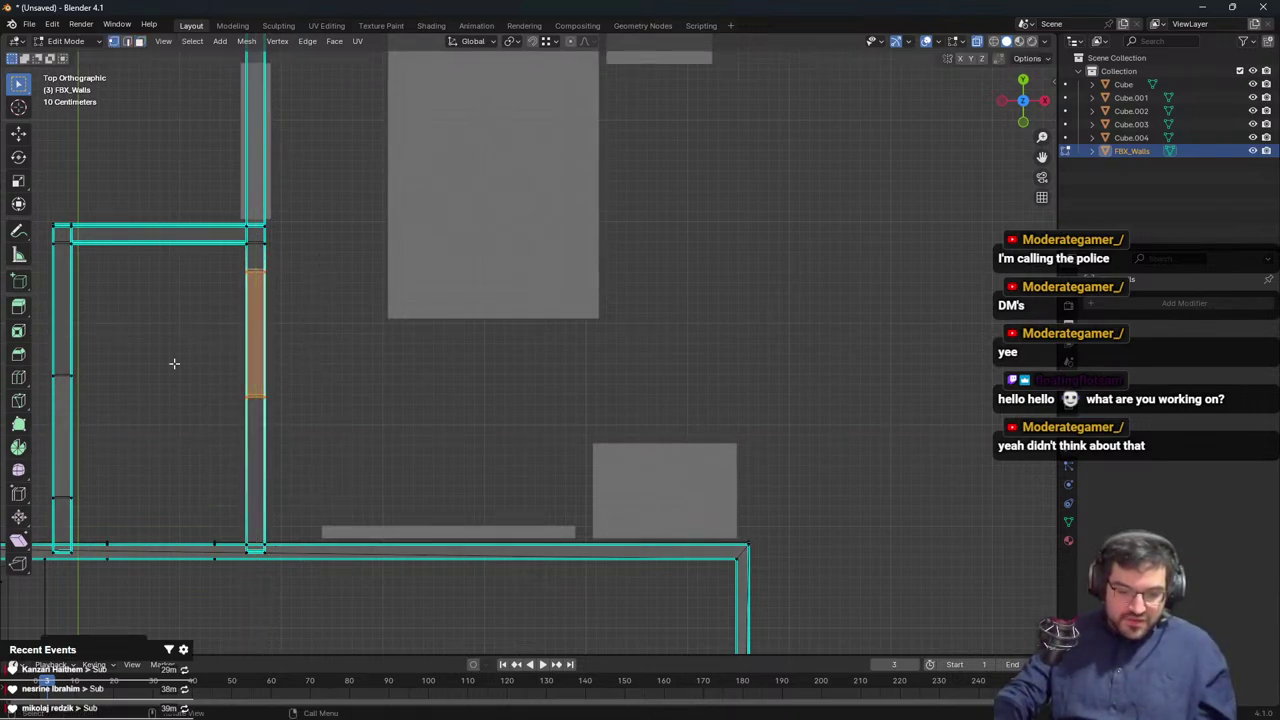
left_click_drag(283, 420, 474, 514)
left_click_drag(533, 439, 755, 510)
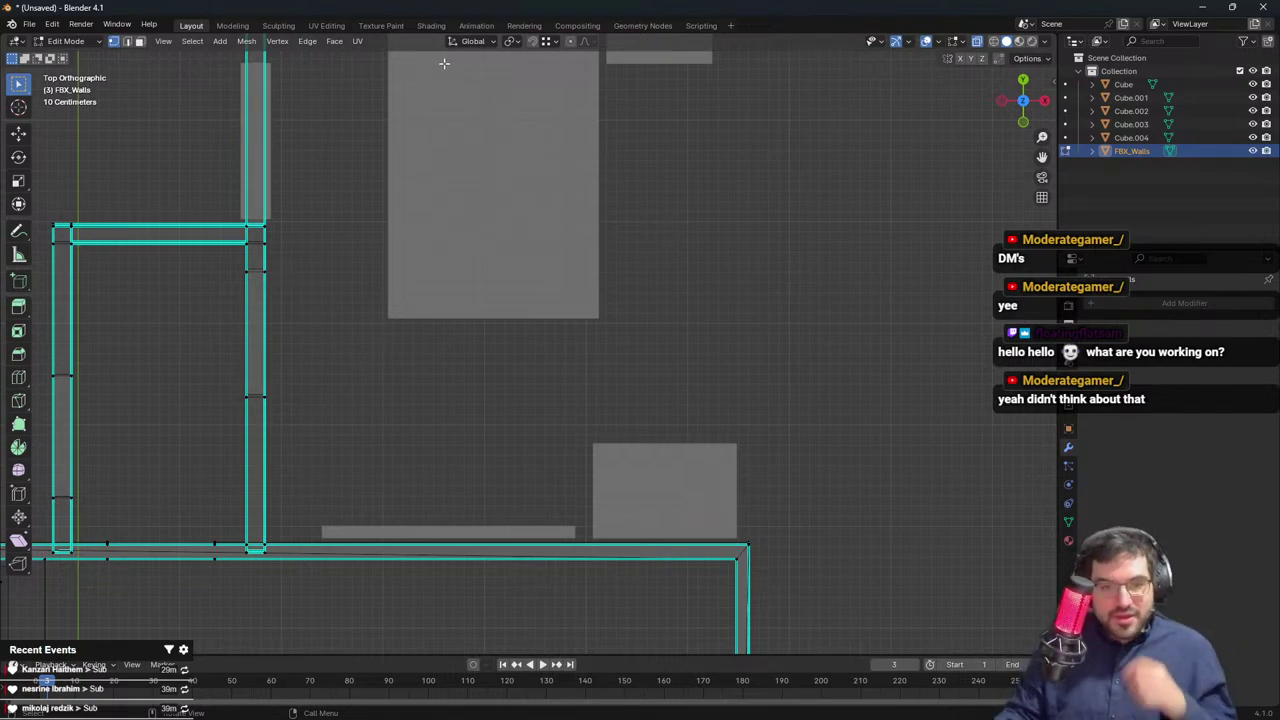
Switch to the Unreal Editor apartment scene and examine the living room and kitchen layout
key("alt+Tab")
right_click_drag(394, 239, 200, 225)
key("s")
scroll(394, 239, "up", 1)
key("w")
scroll(394, 239, "down", 4)
right_click_drag(640, 360, 640, 360)
right_click_drag(440, 241, 432, 241)
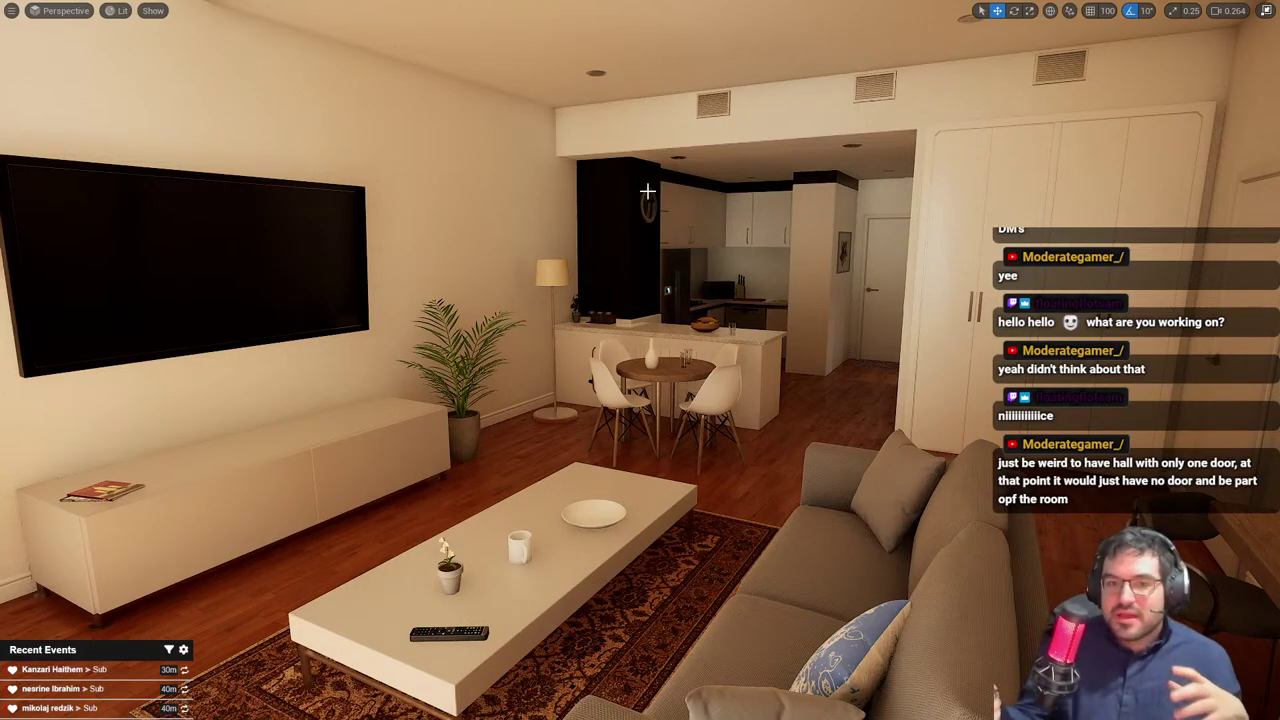
Examine the bathroom's vanity and shower, and the doorway next to the desk wall in the apartment scene
key("w")
right_click_drag(484, 128, 724, 142)
key("s")
scroll(732, 134, "down", 3)
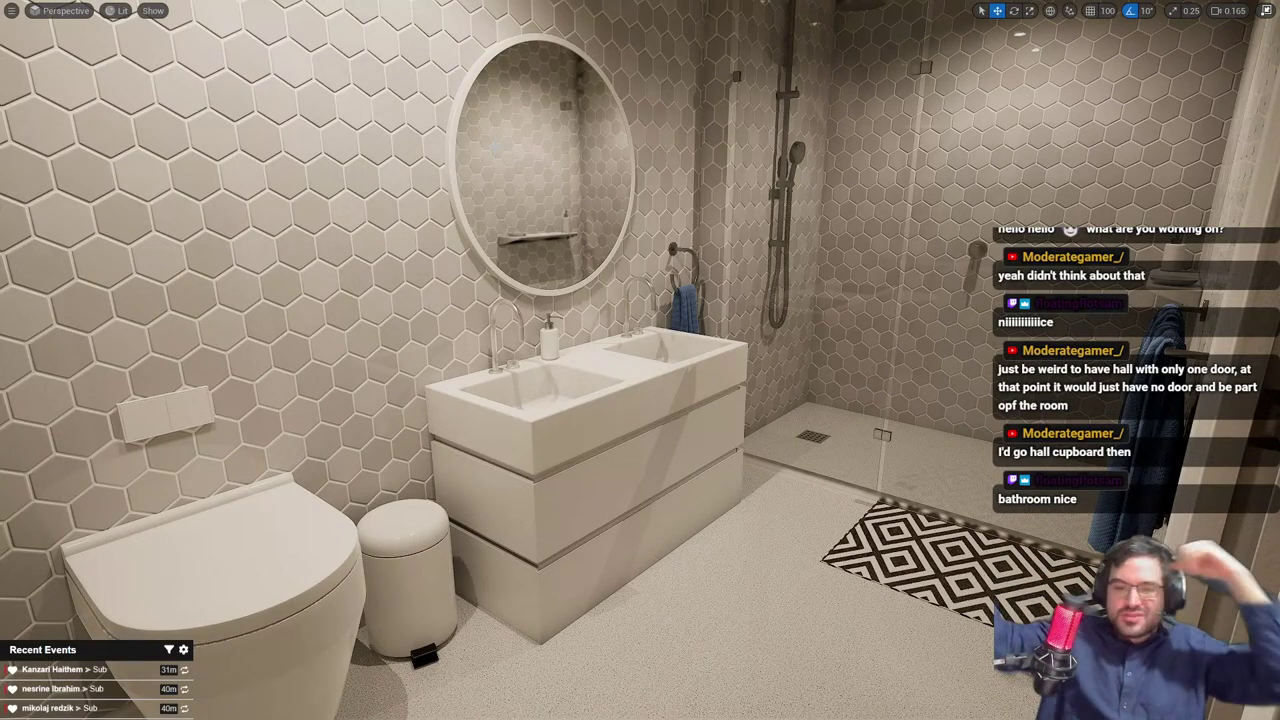
key("d")
mouse_move(640, 360)
right_mouse_down()
mouse_move(700, 335)
mouse_move(660, 345)
right_mouse_up()
scroll(640, 360, "up", 3)
right_click_drag(530, 360, 480, 135)
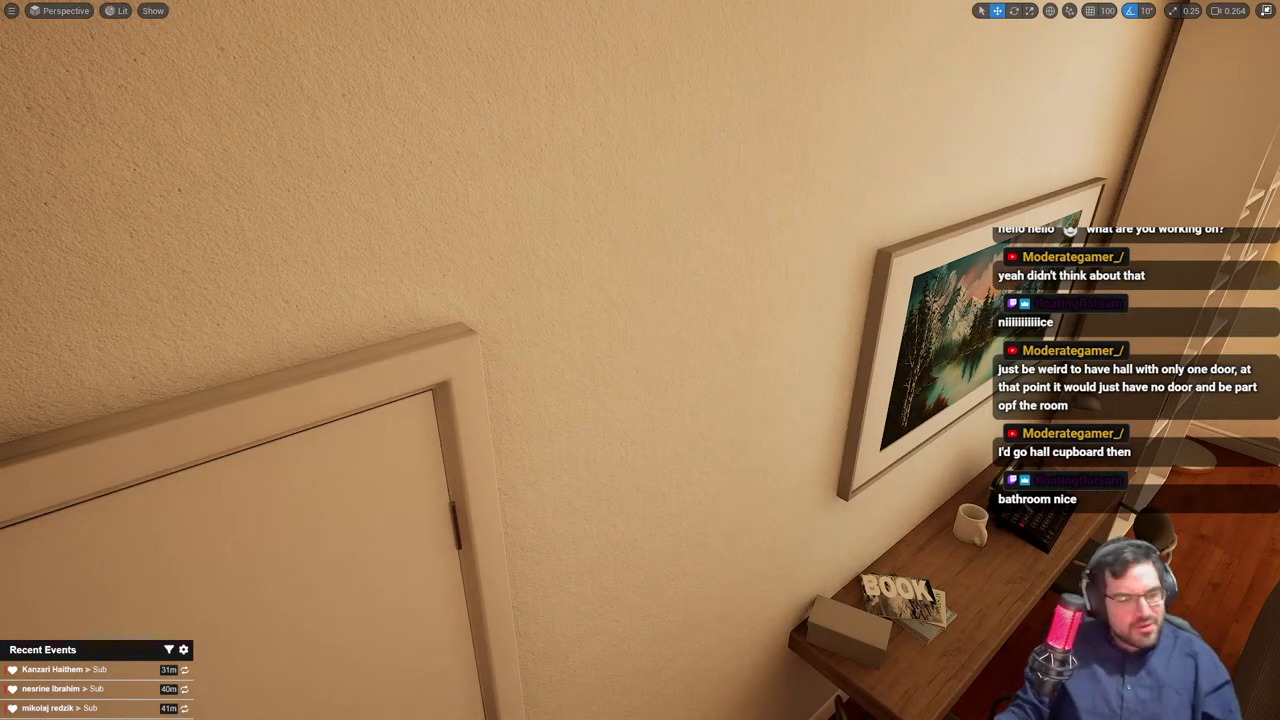
Switch back to Blender and examine the bedroom, hallway and door openings from eye level and above
key("alt+Tab")
middle_click_drag(560, 362, 620, 383)
scroll(611, 323, "up", 3)
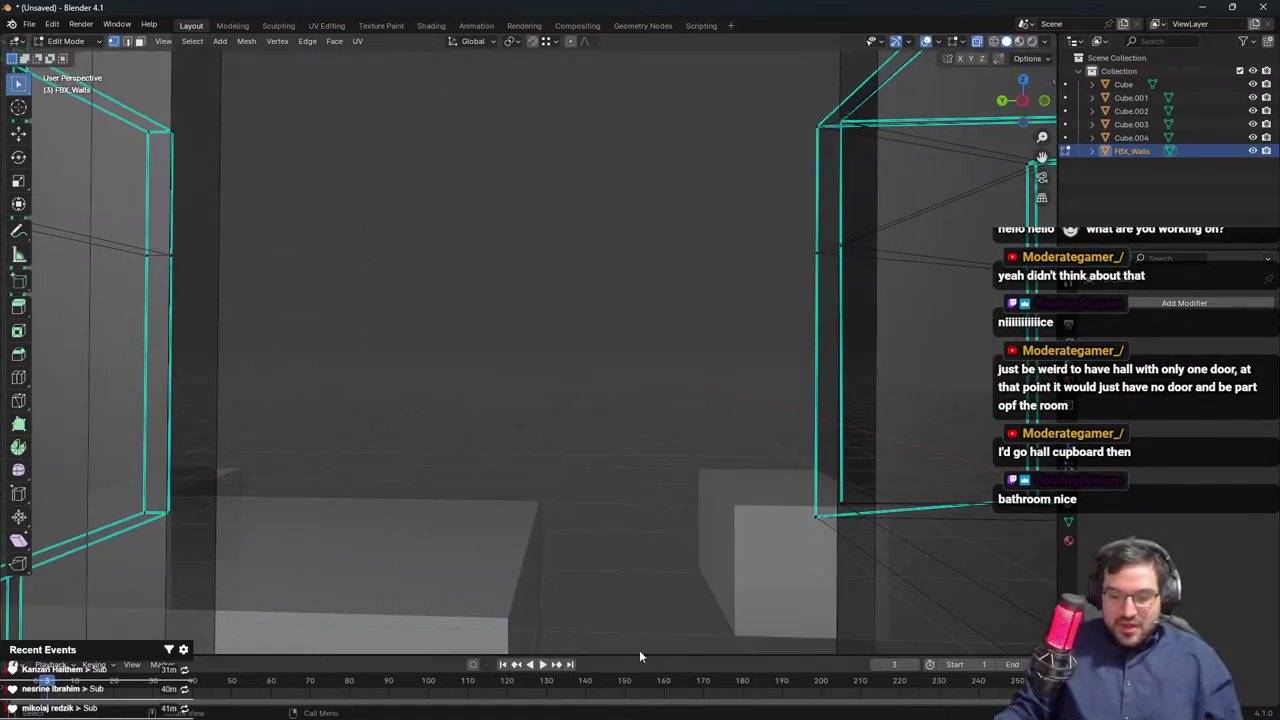
middle_click_drag(446, 446, 264, 179)
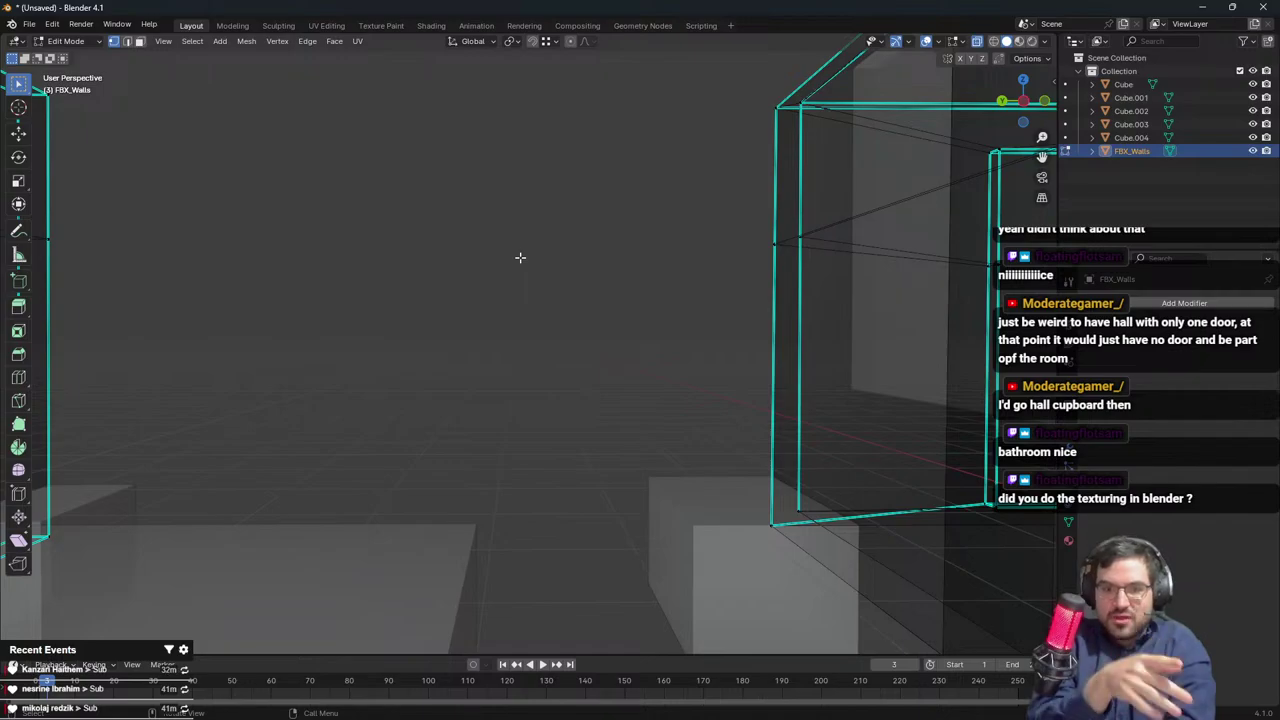
scroll(520, 258, "down", 5)
middle_click_drag(520, 258, 663, 440)
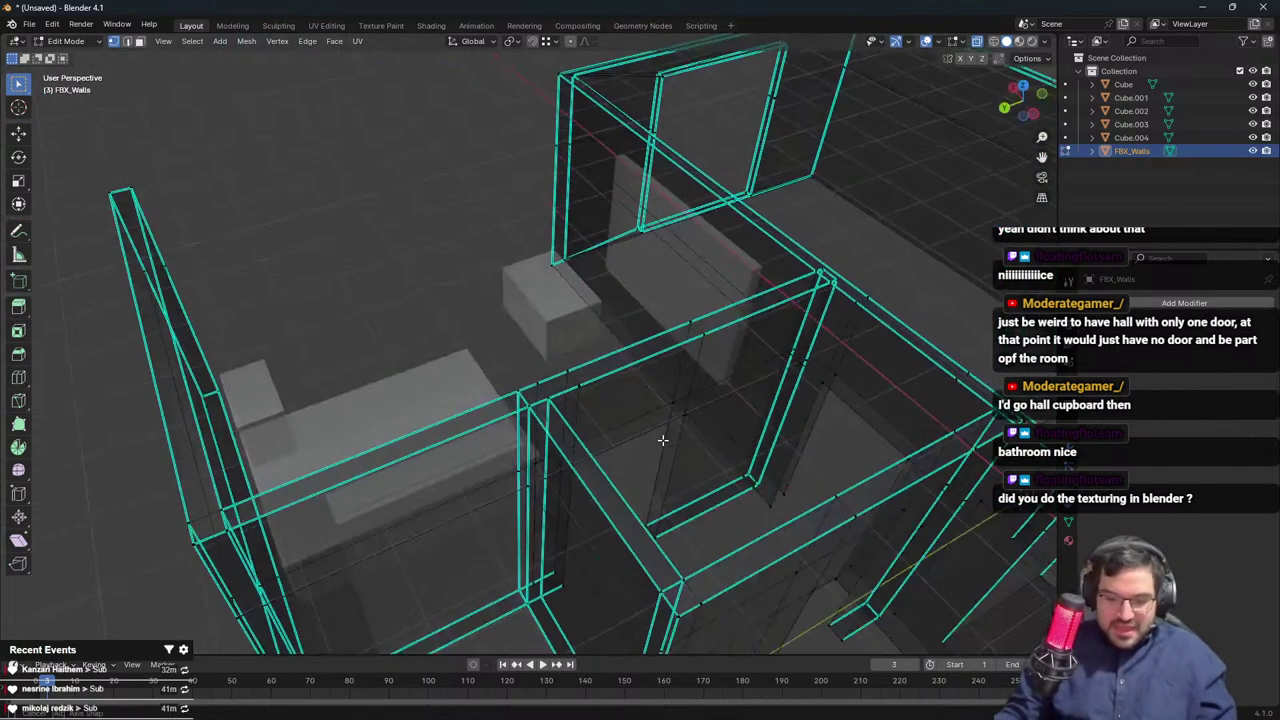
middle_click_drag(390, 270, 566, 403)
middle_click_drag(495, 260, 574, 258)
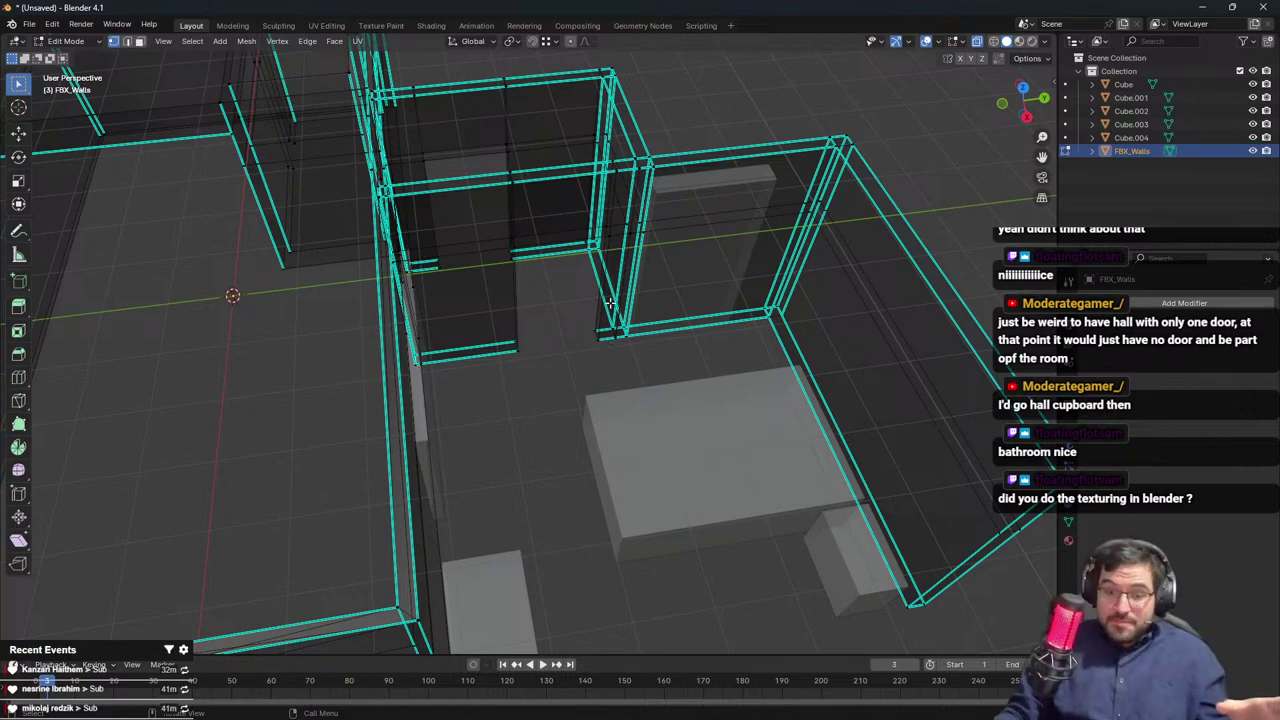
middle_click_drag(610, 304, 509, 289)
middle_click_drag(364, 244, 383, 227)
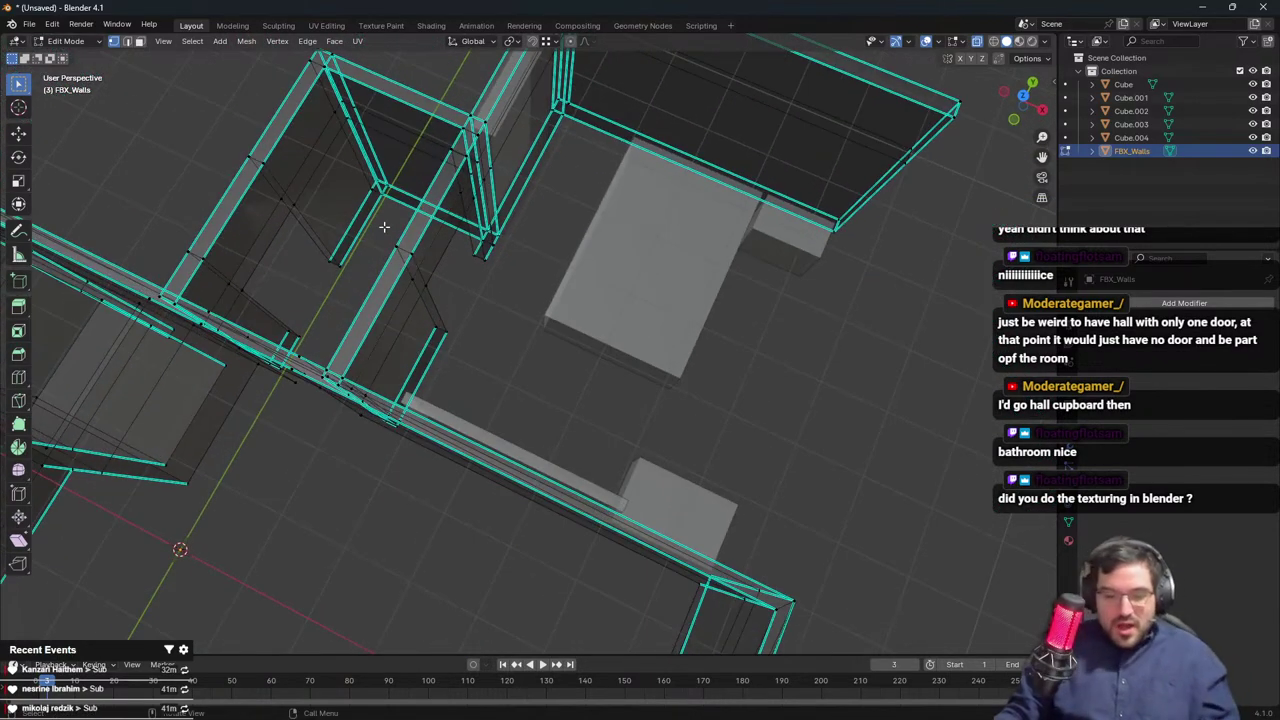
Delete the vertices of the door section in the partition between hallway and bedroom to open the two spaces
key("KP_7")
left_click_drag(367, 224, 467, 341)
key("x")
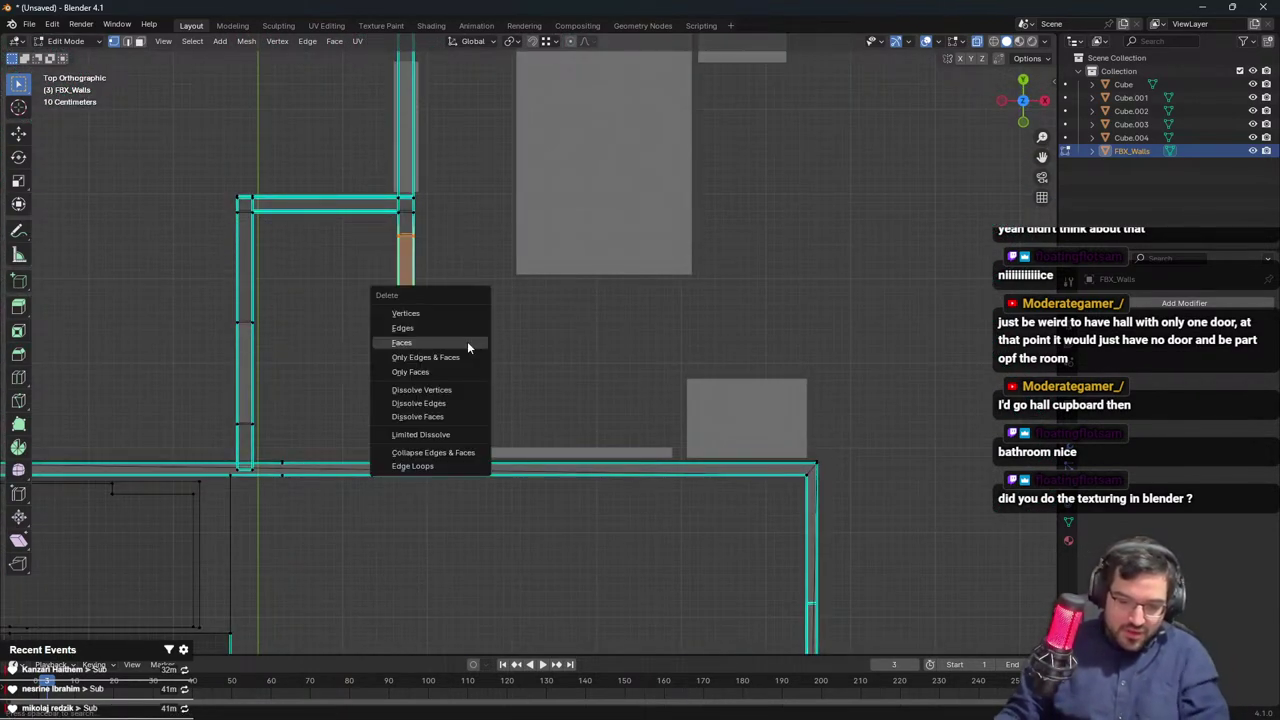
left_click(467, 317)
key("Tab")
left_click(443, 303)
Inspect the merged bedroom and former hallway with their furniture blocks from several angles
middle_click_drag(446, 330, 548, 470)
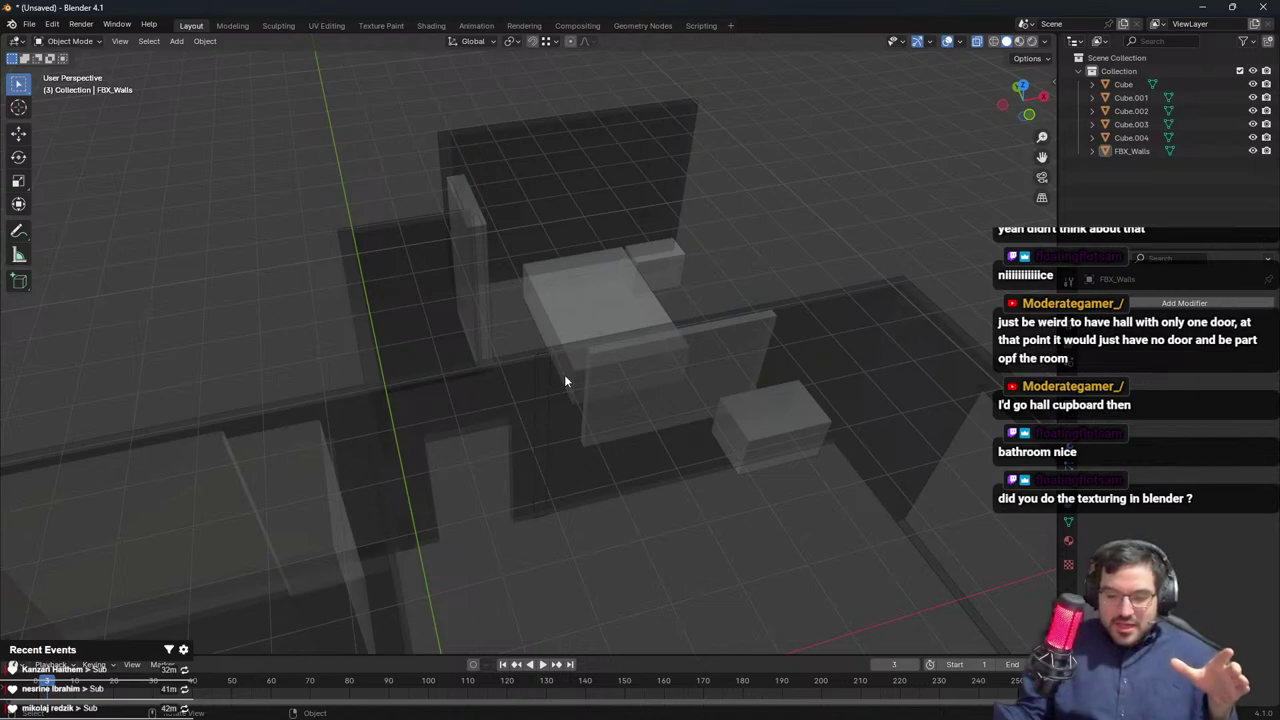
scroll(598, 457, "up", 3)
middle_click_drag(645, 369, 434, 234)
middle_click_drag(472, 315, 547, 285, "shift")
middle_click_drag(775, 311, 607, 353, "shift")
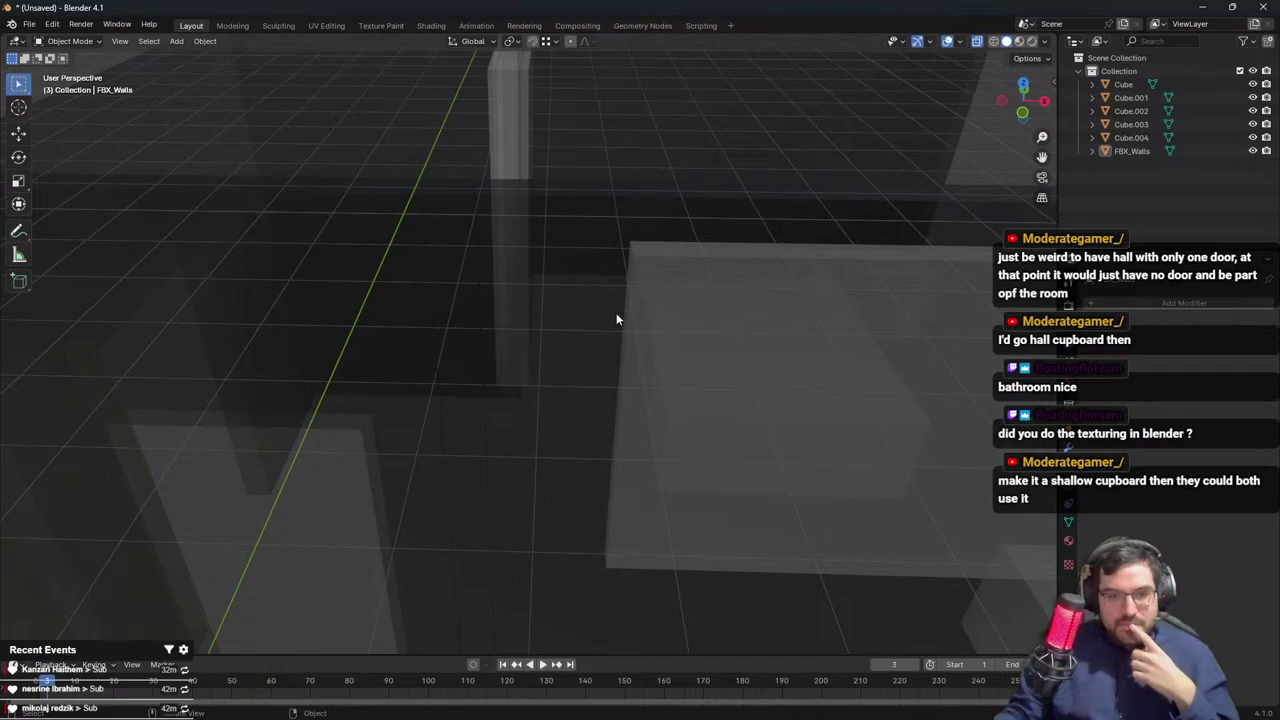
middle_click_drag(616, 312, 572, 312)
Rotate the tall cupboard block a quarter turn and move it against the upper wall of the former hallway recess
left_click(442, 180)
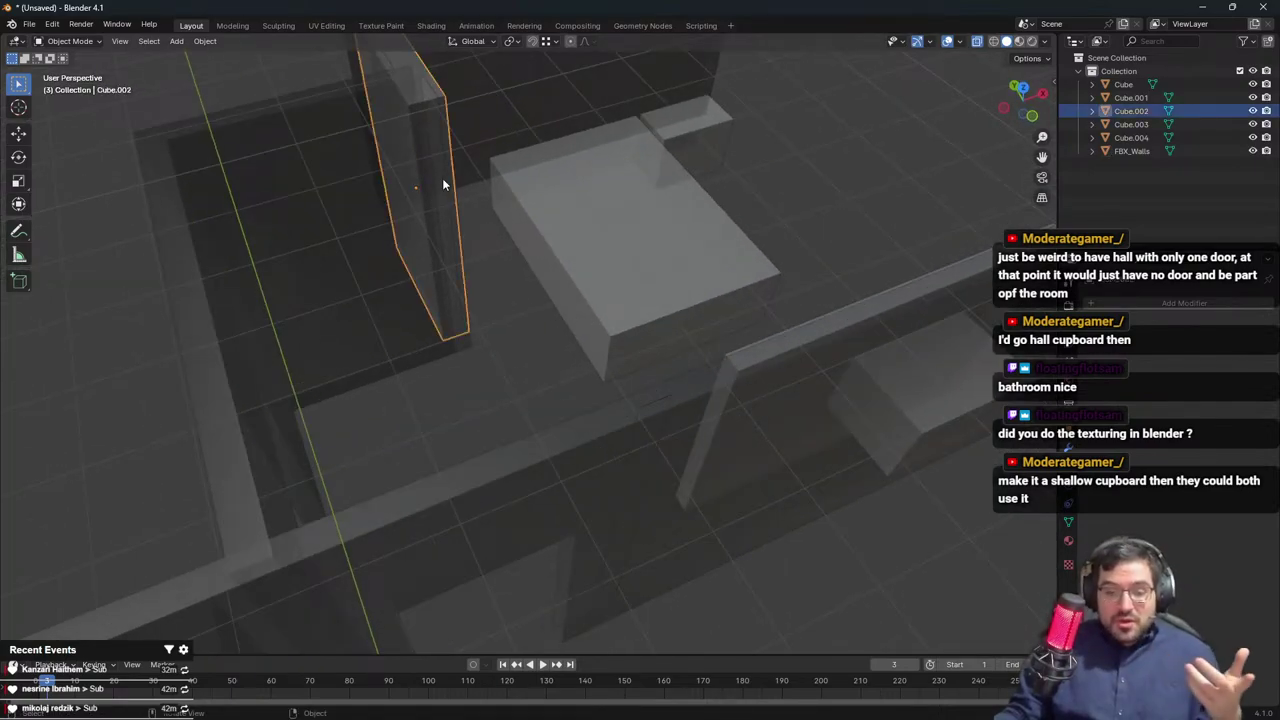
key("KP_7")
scroll(595, 145, "down", 3)
key("r")
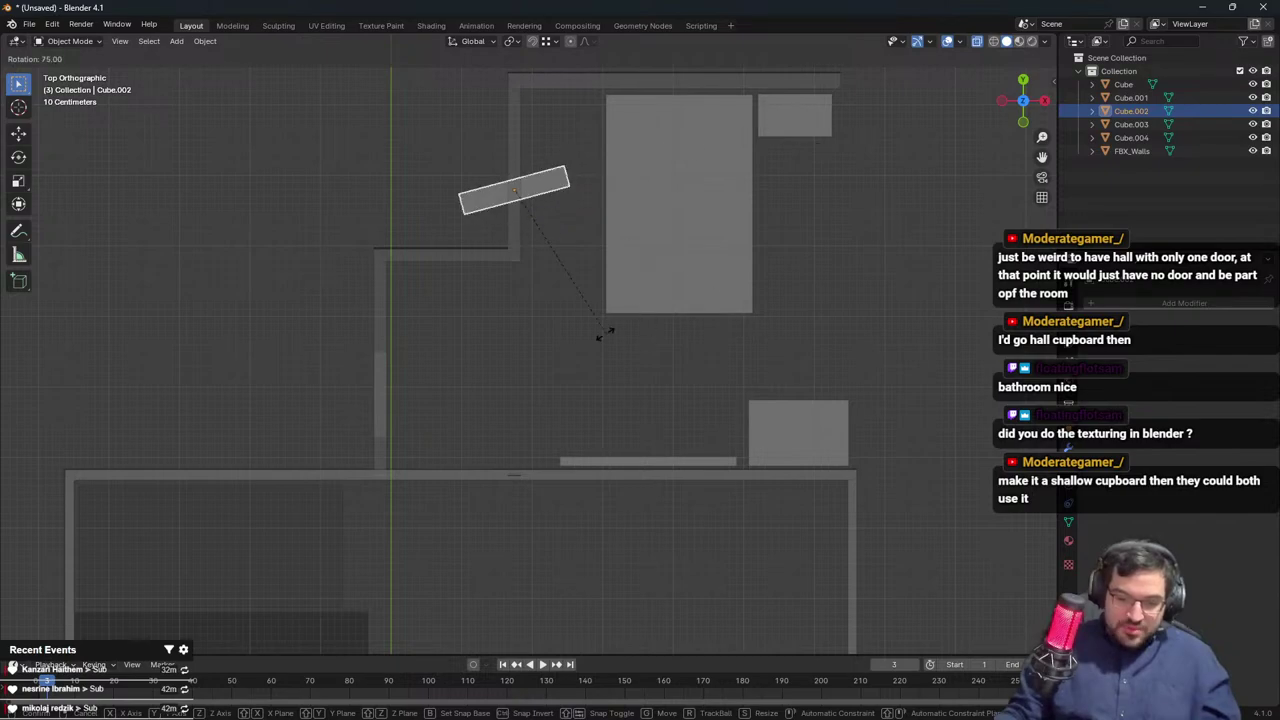
left_click(547, 317)
key("g")
right_click(618, 343)
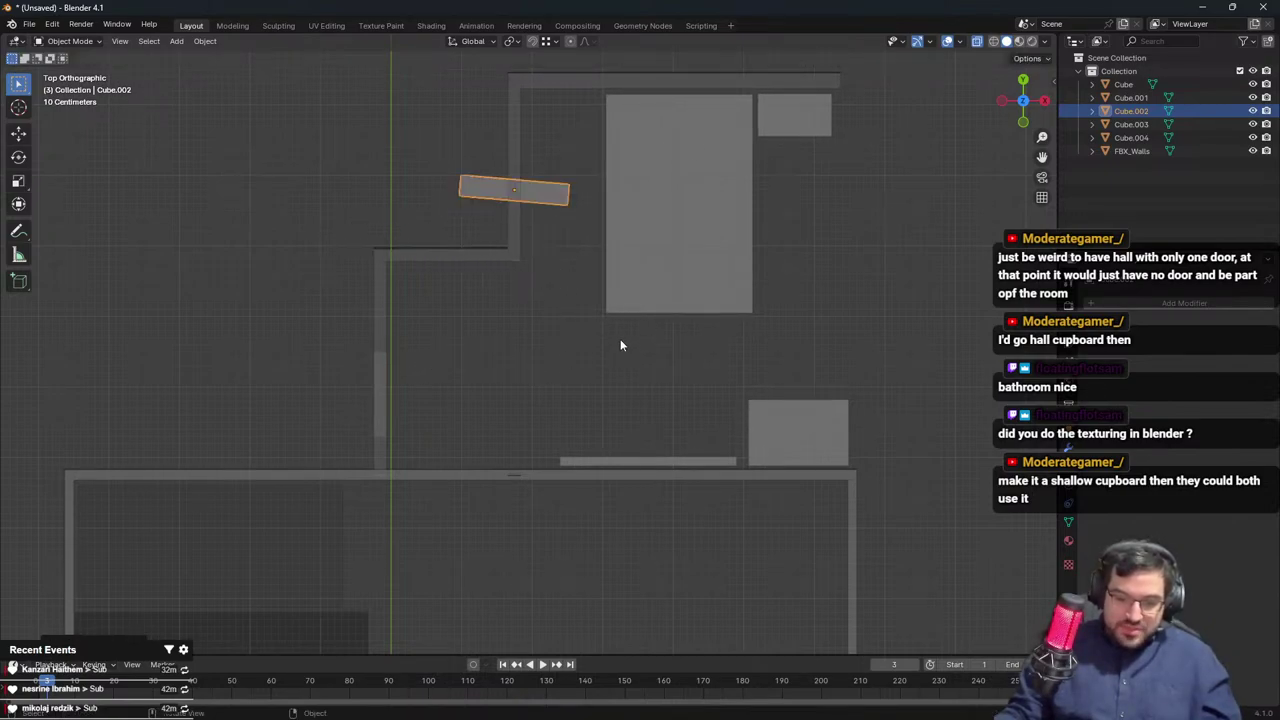
key("r")
left_click(610, 335)
key("g")
left_click(530, 434)
middle_click_drag(530, 434, 494, 271)
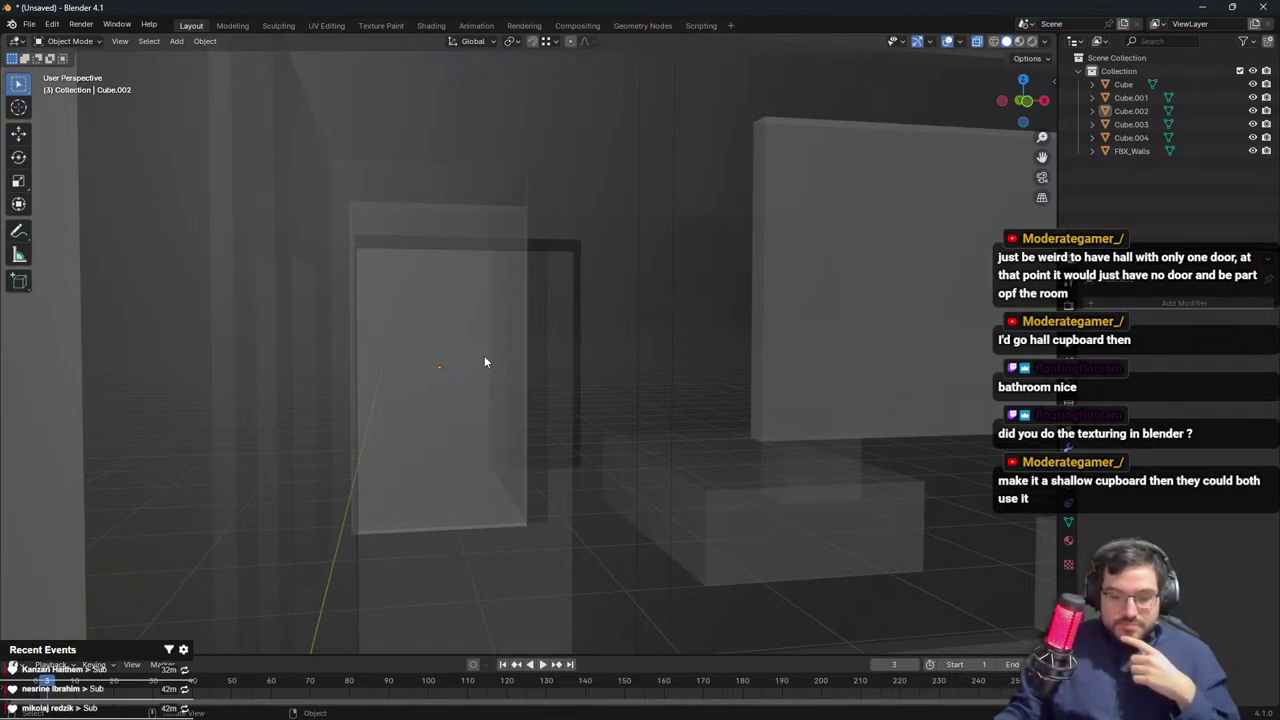
middle_click_drag(484, 357, 625, 378)
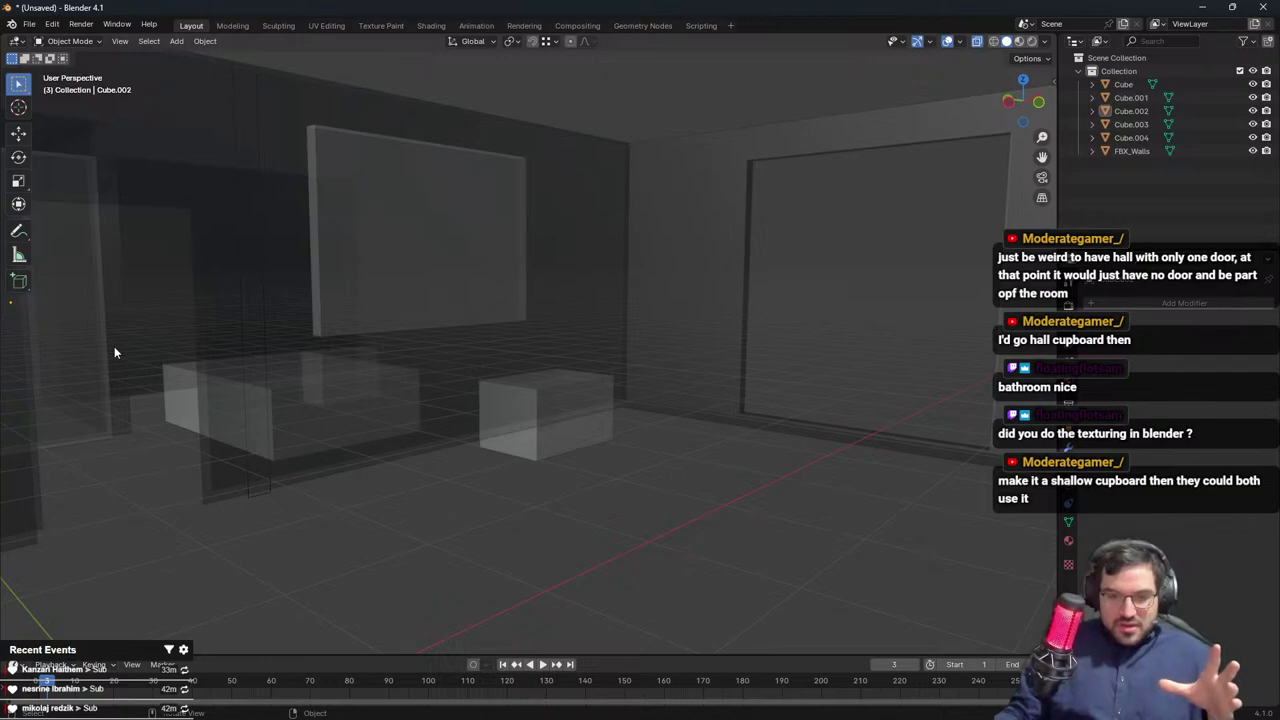
middle_click_drag(115, 302, 485, 346)
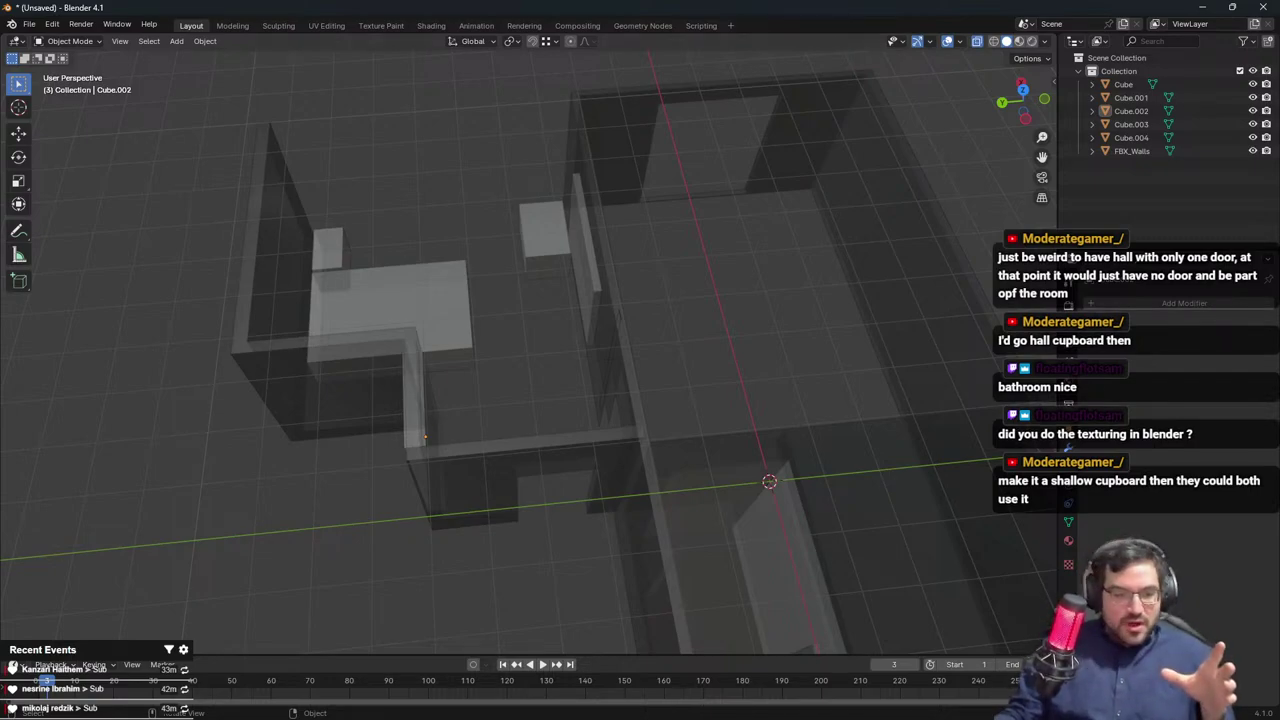
Switch to the Unreal Editor apartment scene and select the TV cabinet, coffee table and sofa together
key("alt+Tab")
right_click_drag(578, 173, 777, 259)
left_click(761, 253)
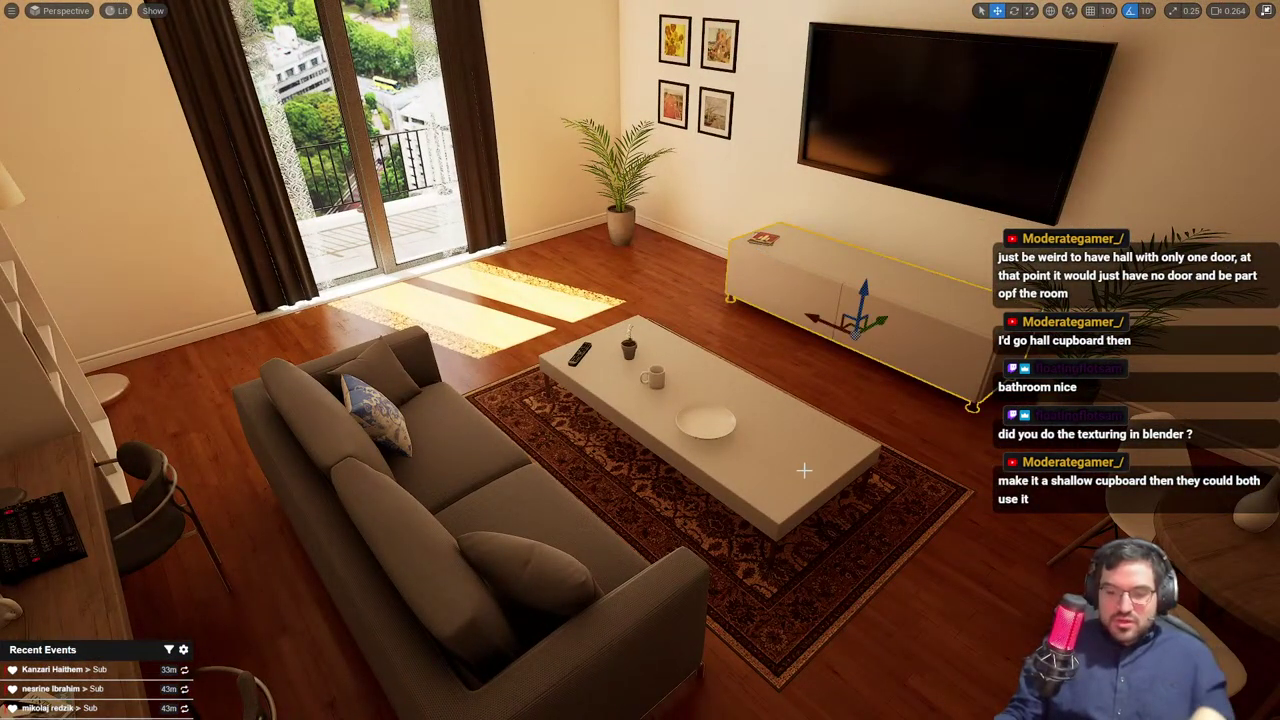
left_click(791, 460)
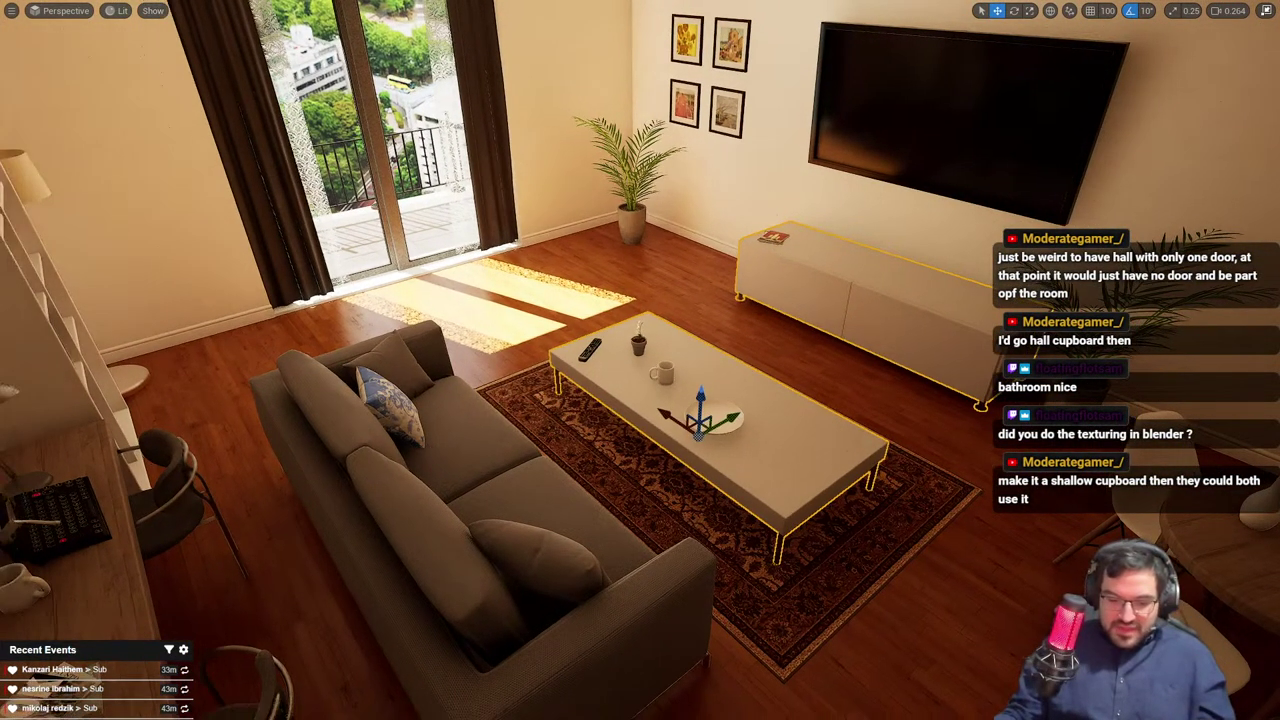
left_click(508, 482, "ctrl")
Add the dark curtains and lace sheers at the balcony door to the furniture selection
right_click_drag(508, 482, 400, 476)
right_click_drag(451, 437, 542, 319)
left_click(432, 304, "ctrl")
left_click(629, 286, "ctrl")
left_click(591, 222, "ctrl")
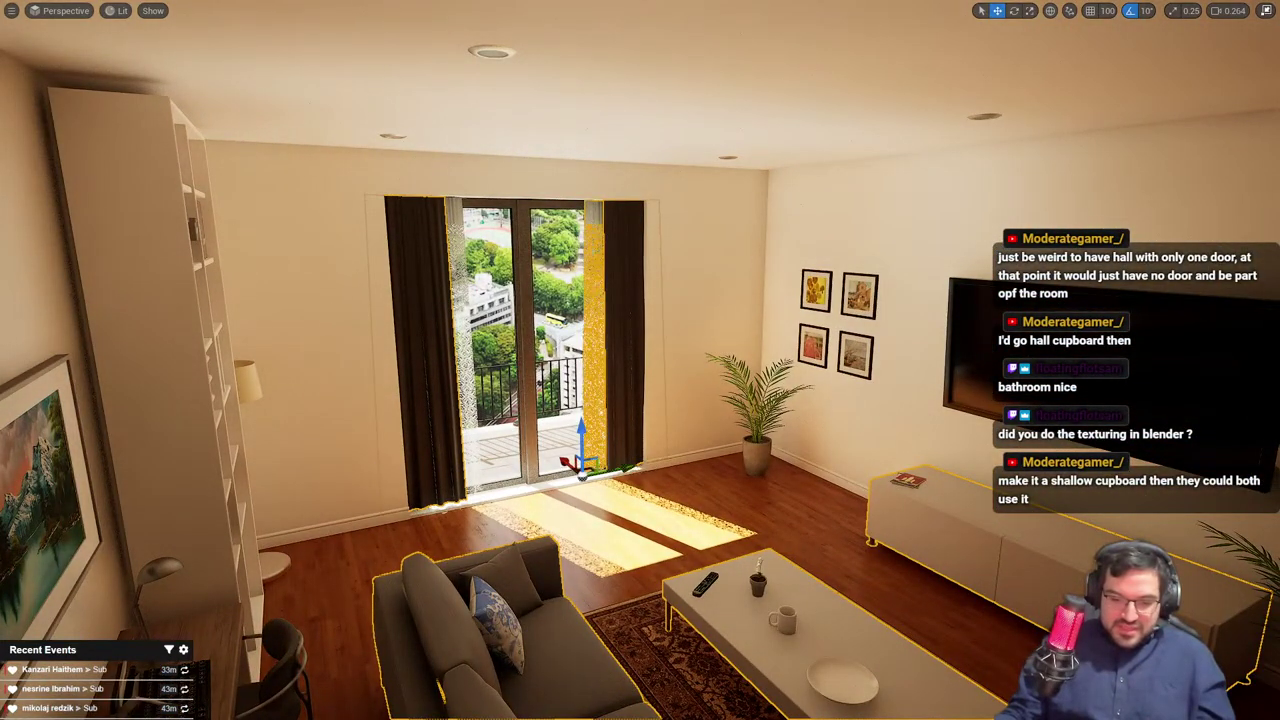
left_click(453, 211, "ctrl")
Examine the balcony door's curtains up close and select the left lace sheer
key("w")
right_click_drag(450, 210, 388, 335)
left_click(722, 500)
right_click_drag(722, 500, 712, 470)
left_click(440, 235)
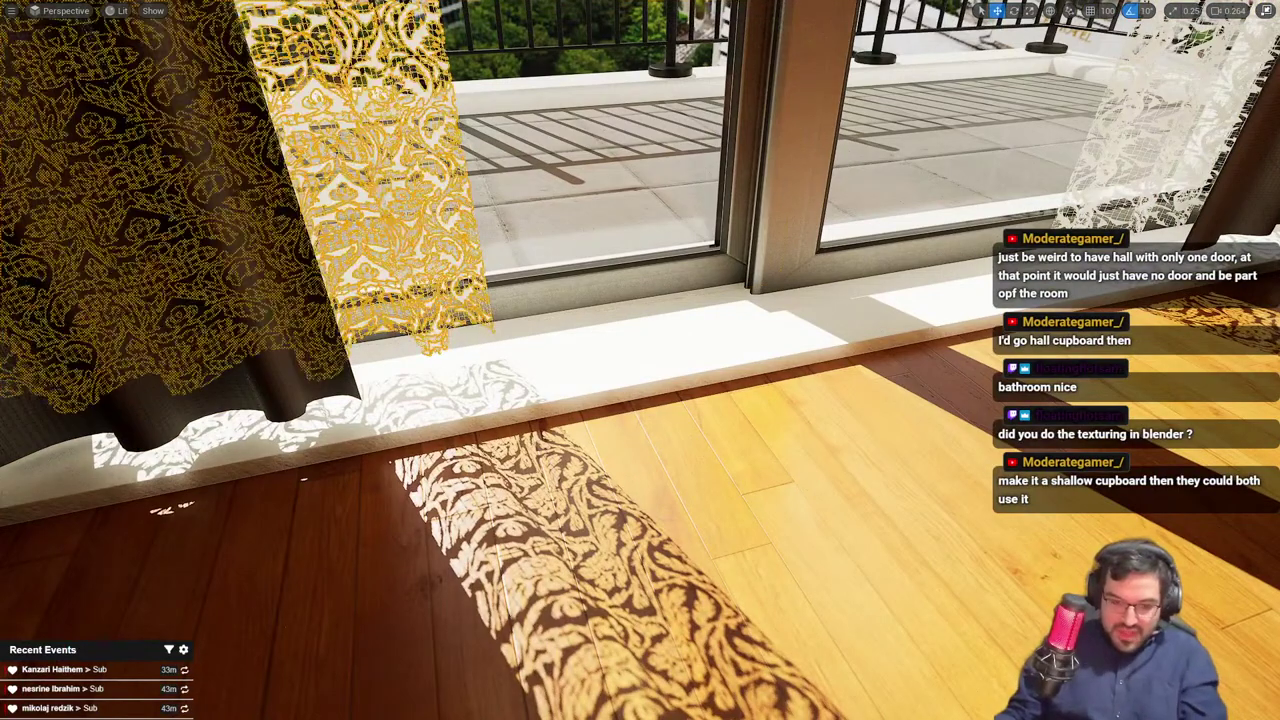
Leave the full-window view, select the left lace sheer and open its ezgif-7-b636d771ea_Mat material for inspection
left_click(634, 300)
key("F11")
right_click_drag(634, 301, 640, 190)
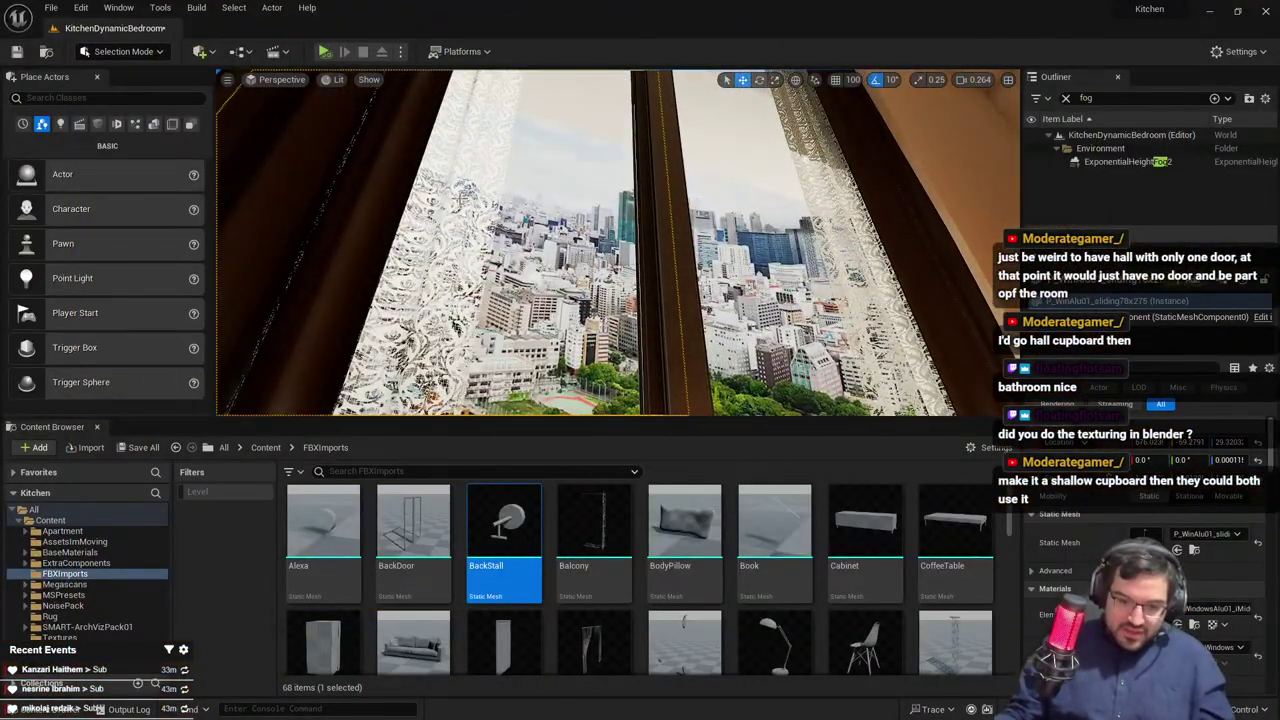
left_click(432, 230)
right_click_drag(432, 230, 428, 335)
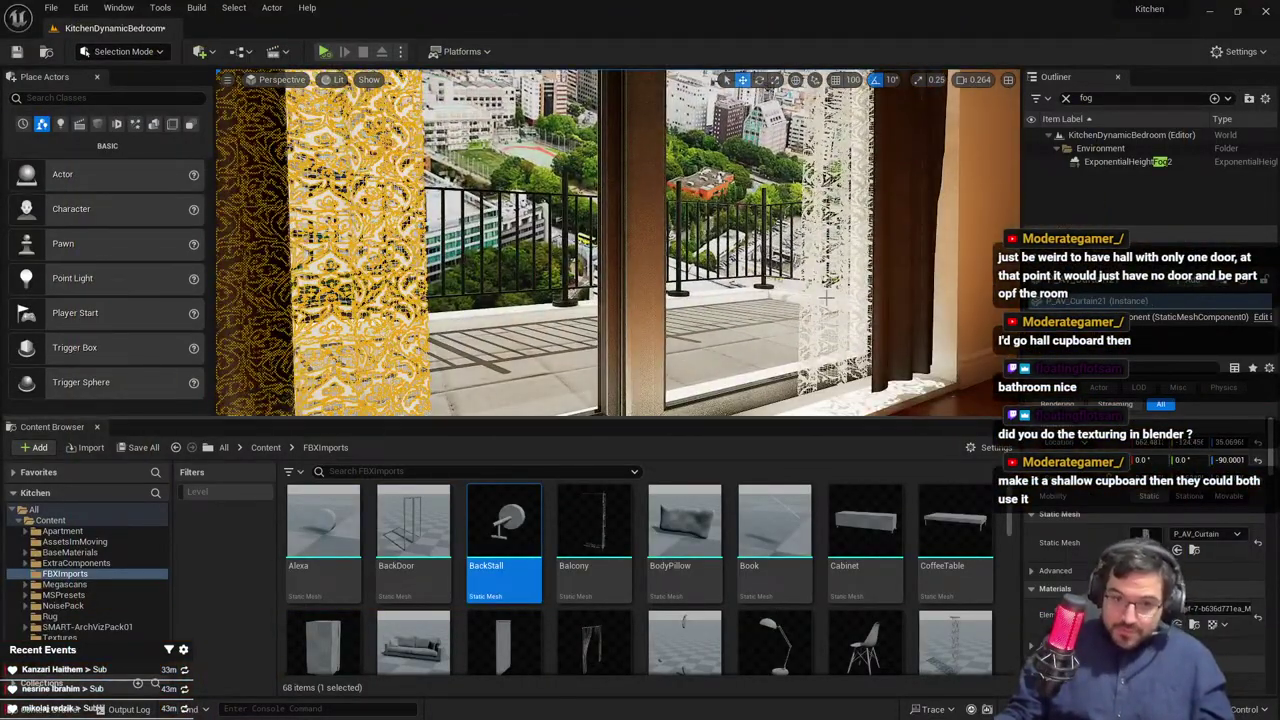
double_click(1145, 614)
double_click(680, 457)
Examine the lace material's node graph, including its colour constants, gradient and opacity branches
right_click_drag(680, 457, 1050, 485)
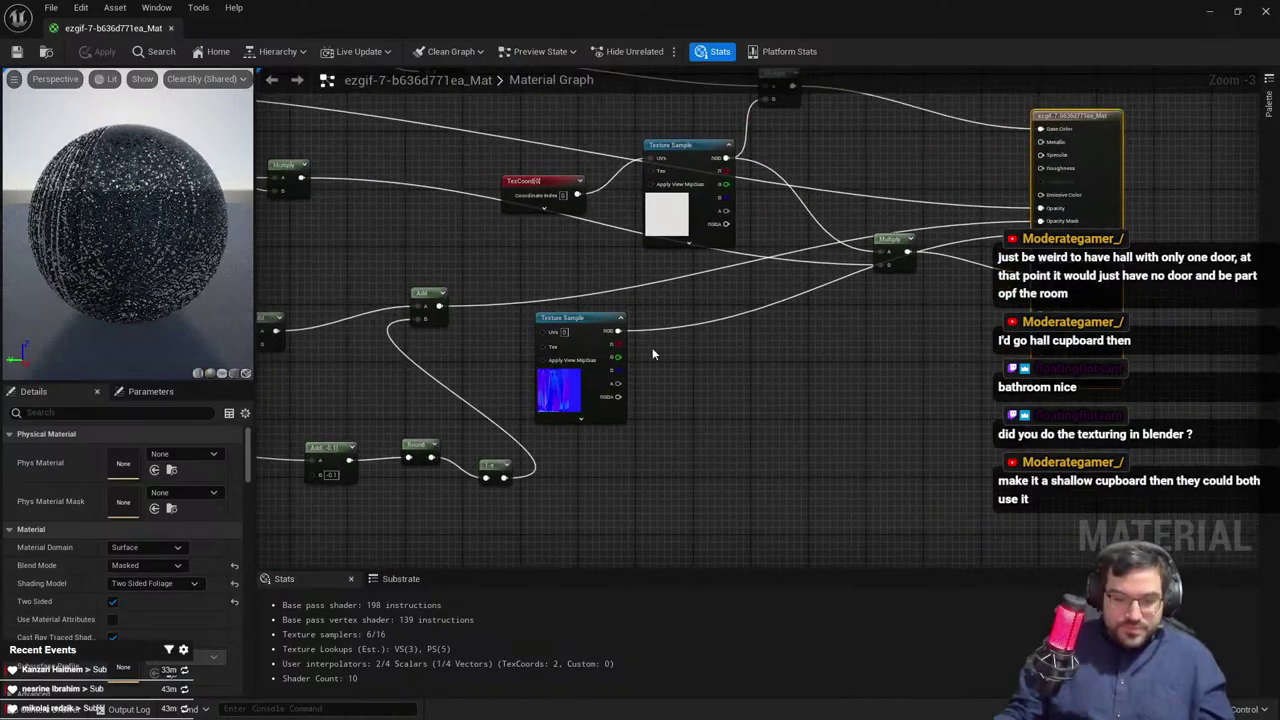
scroll(330, 240, "down", 2)
right_click_drag(330, 240, 696, 258)
scroll(643, 312, "up", 5)
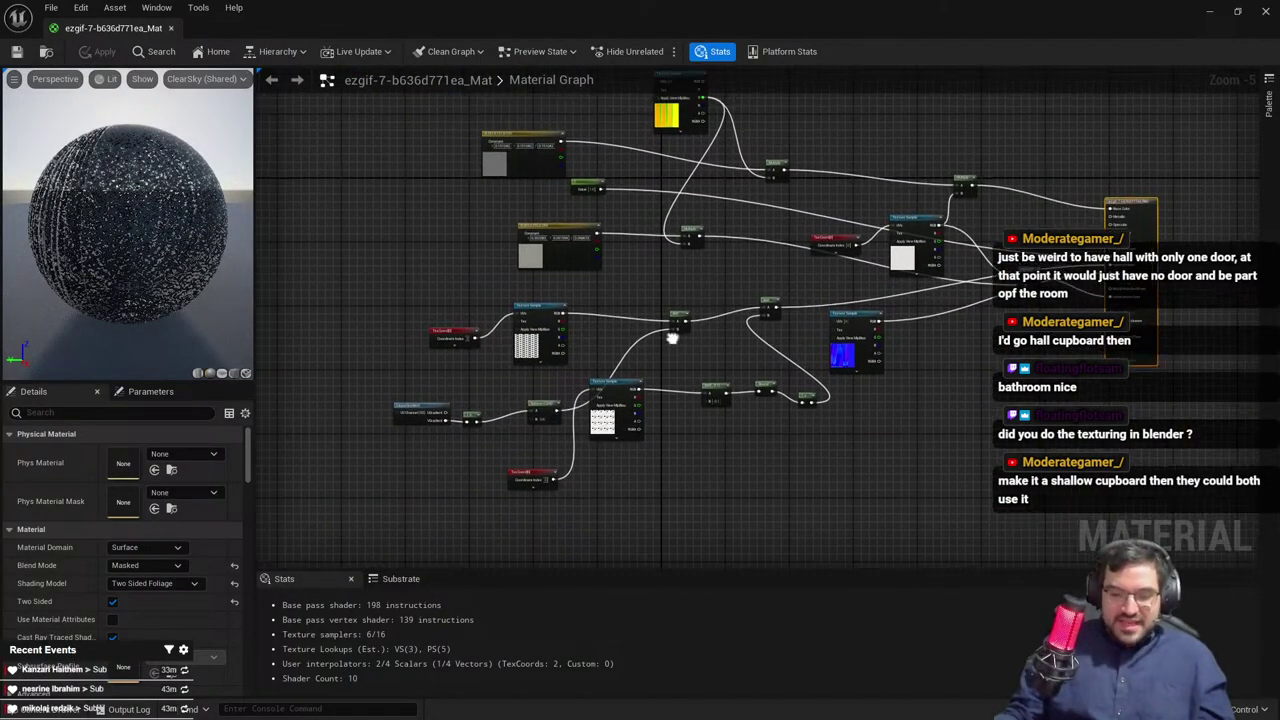
left_click_drag(601, 217, 921, 474)
right_click_drag(580, 540, 637, 240)
right_click_drag(594, 438, 700, 400)
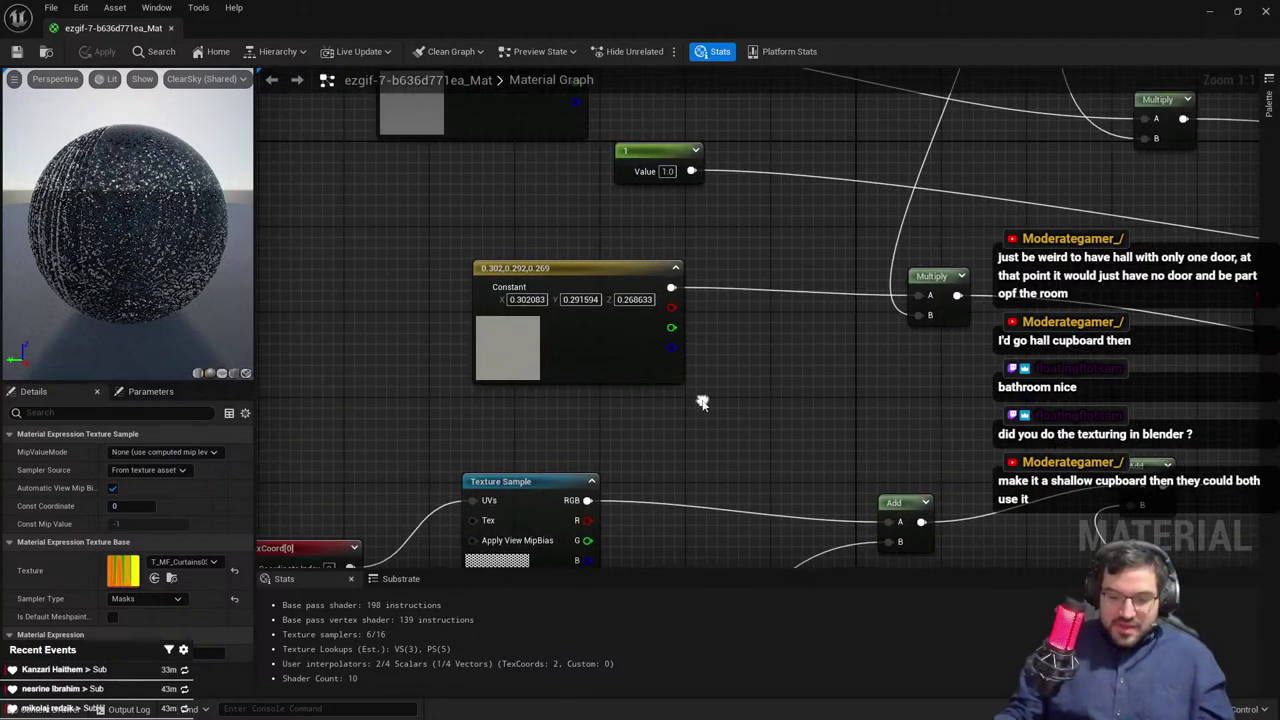
right_click_drag(794, 331, 1100, 520)
right_click_drag(617, 312, 1020, 288)
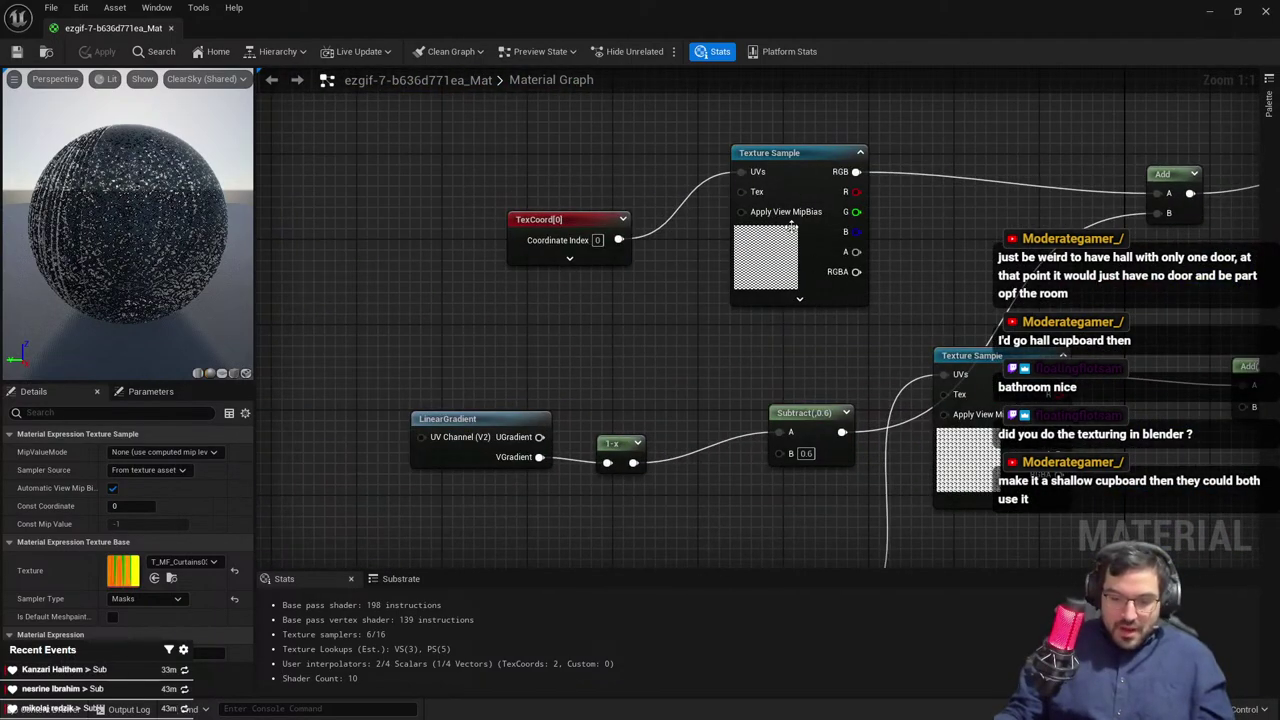
View the material's floral ezgif-7-b636d771ea texture and its v996-007 grid texture, closing each after inspection
left_click(770, 260)
double_click(120, 588)
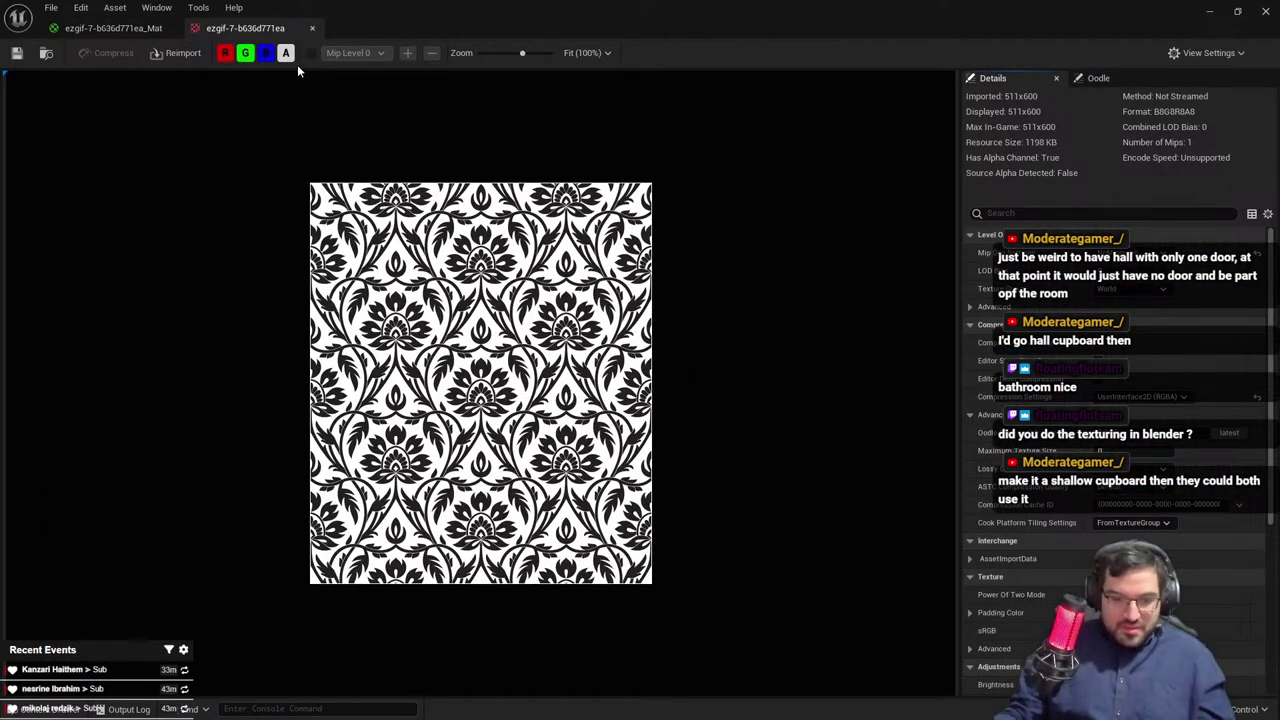
middle_click(286, 36)
right_click_drag(1008, 421, 696, 351)
left_click(697, 352)
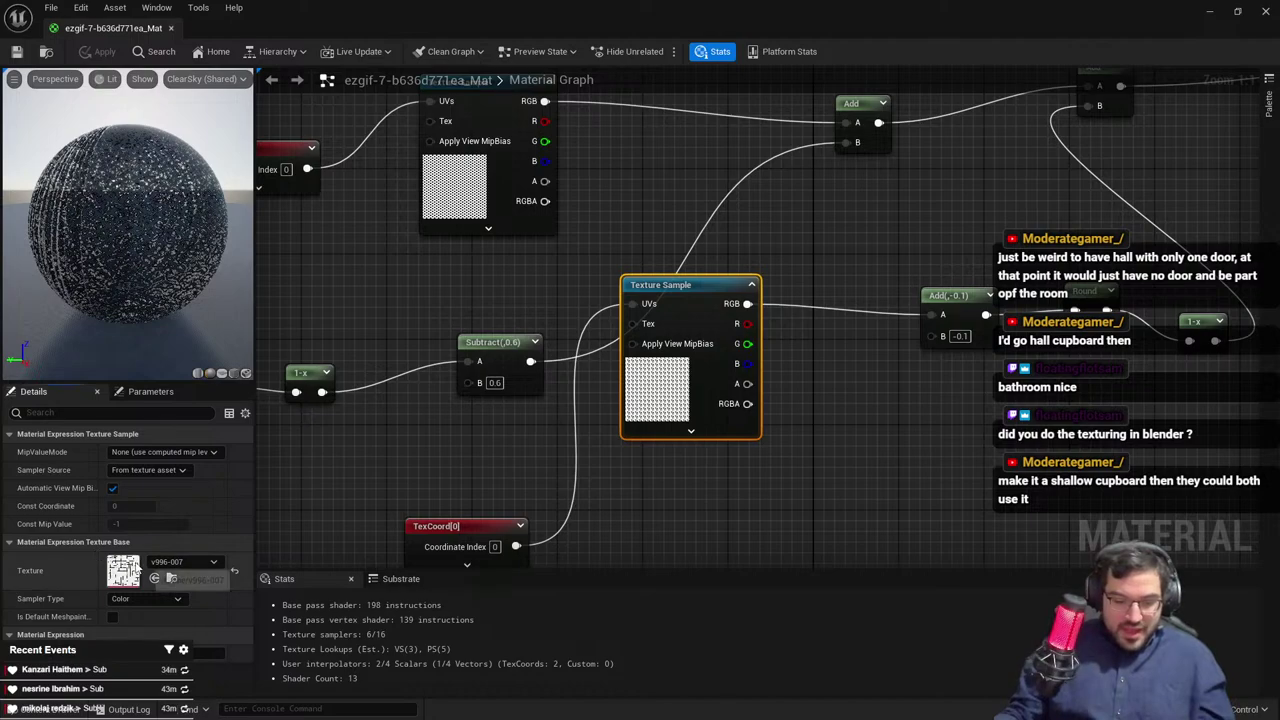
double_click(123, 572)
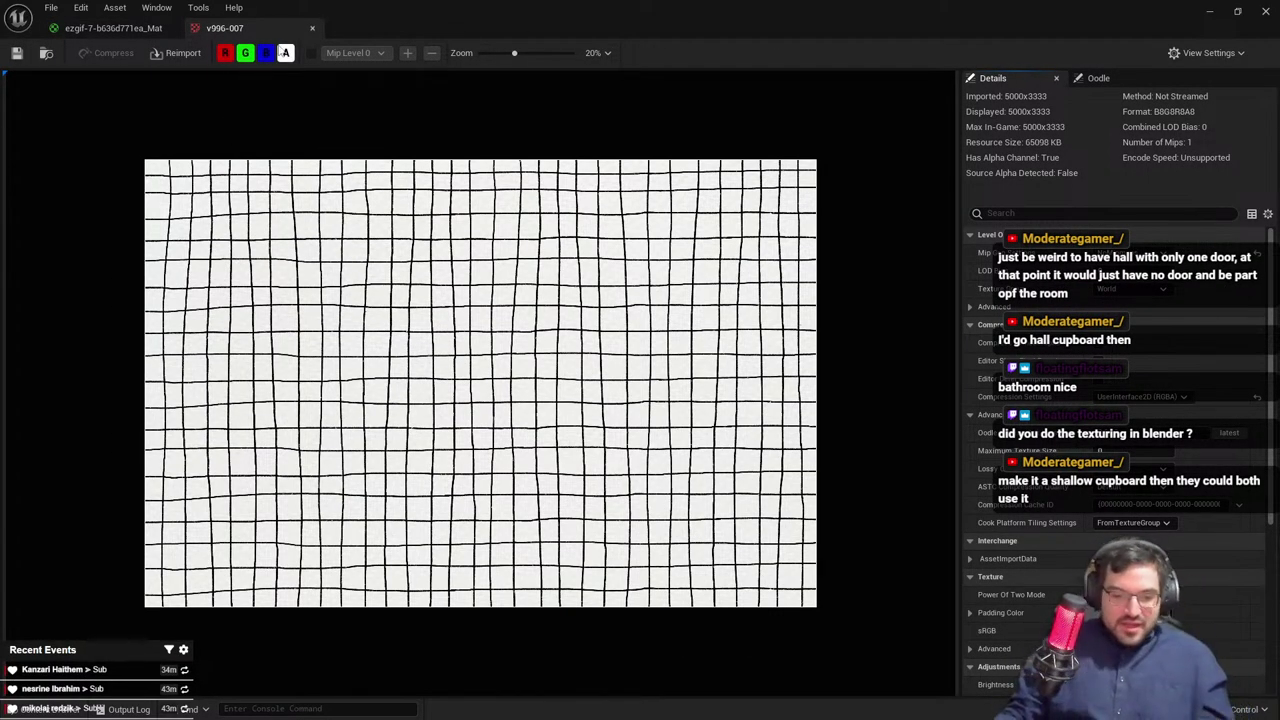
left_click(312, 27)
Examine the connections into the lace material's output node and minimize the material editor
right_click_drag(985, 309, 755, 372)
right_click_drag(1093, 112, 443, 377)
right_click_drag(1200, 286, 839, 321)
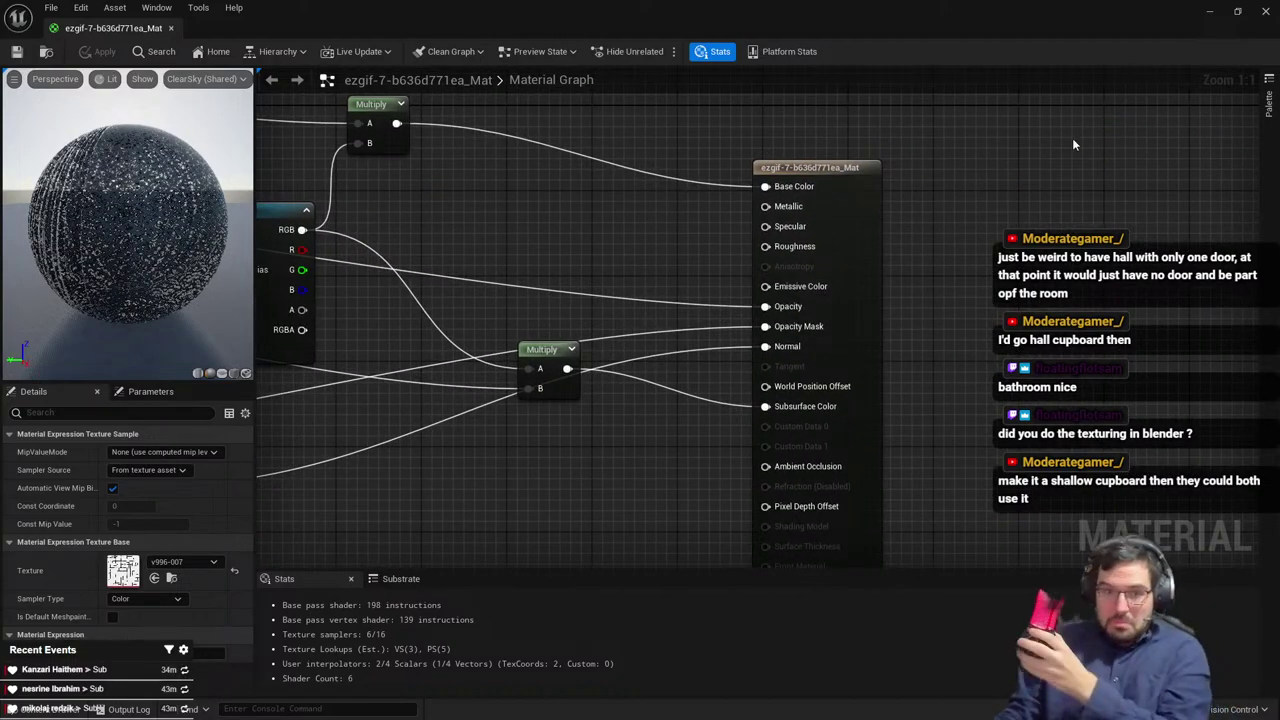
left_click(1210, 12)
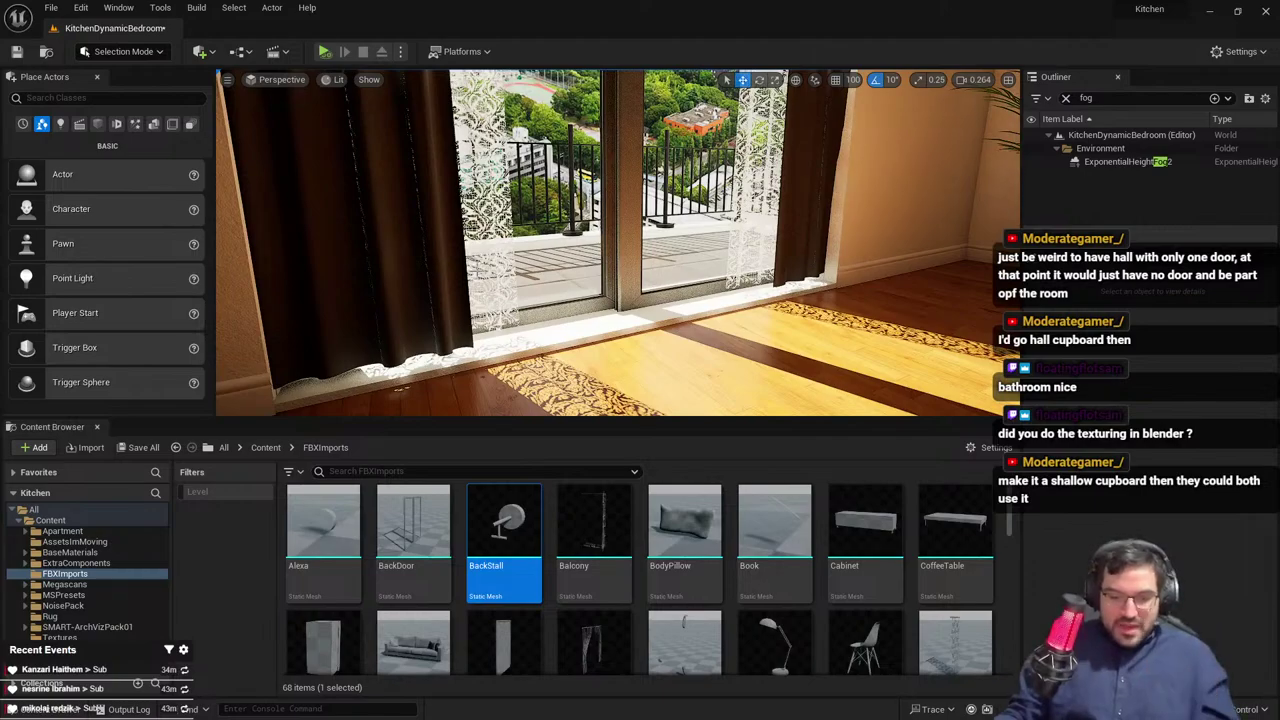
Restore the full-window living room view and slide the left lace sheer toward the middle of the balcony door
right_click_drag(470, 224, 512, 292)
key("w")
right_click_drag(597, 237, 630, 270)
key("F11")
right_click_drag(545, 326, 1195, 330)
scroll(597, 404, "up", 4)
key("s")
key("s")
left_click(452, 350)
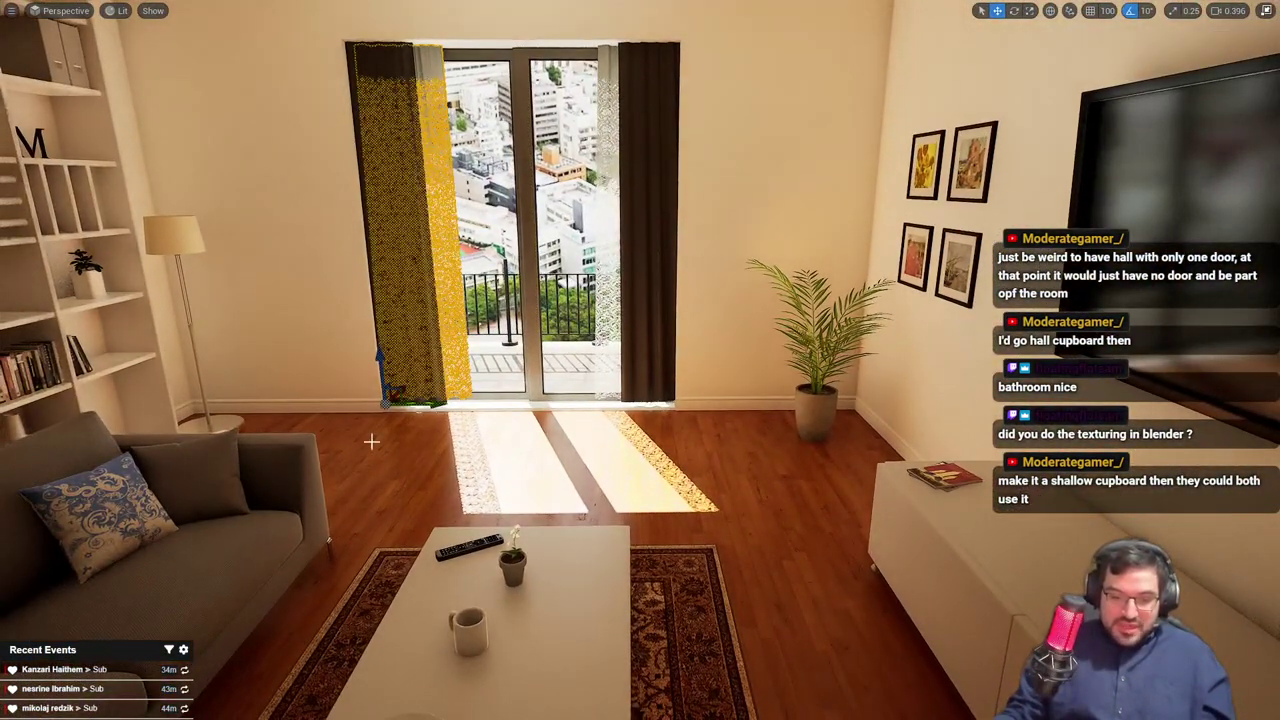
left_click_drag(395, 396, 474, 408)
Slide the right lace sheer toward the middle of the balcony door and clear the selection
left_click(676, 315)
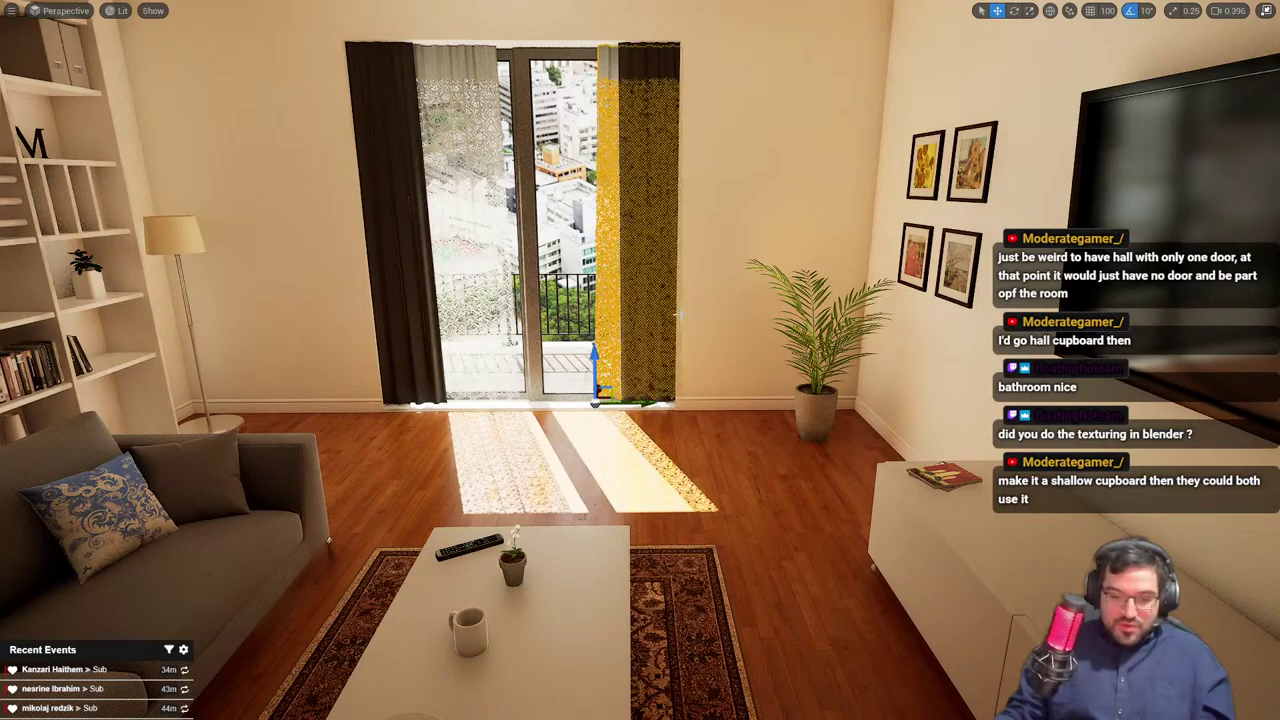
left_click_drag(645, 401, 590, 402)
key("Escape")
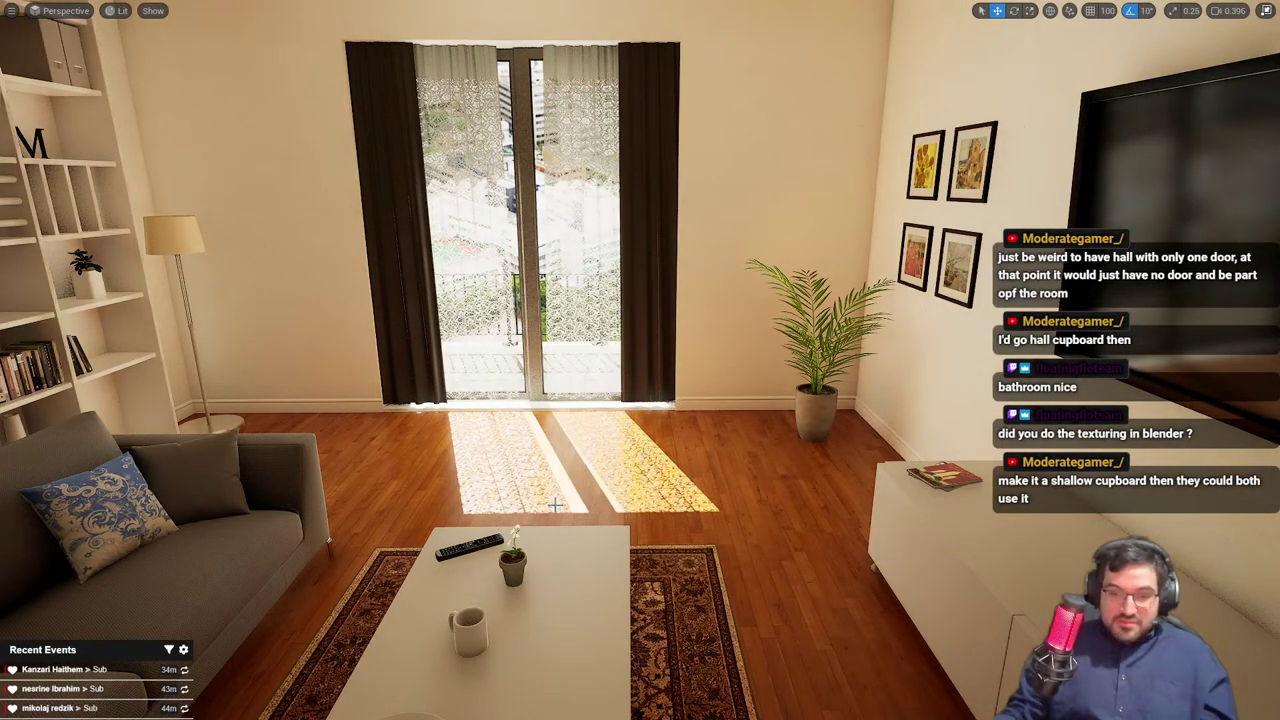
Undo the moves of the lace sheers and clear the selection
key("ctrl+z")
key("ctrl+z")
key("ctrl+z")
key("ctrl+z")
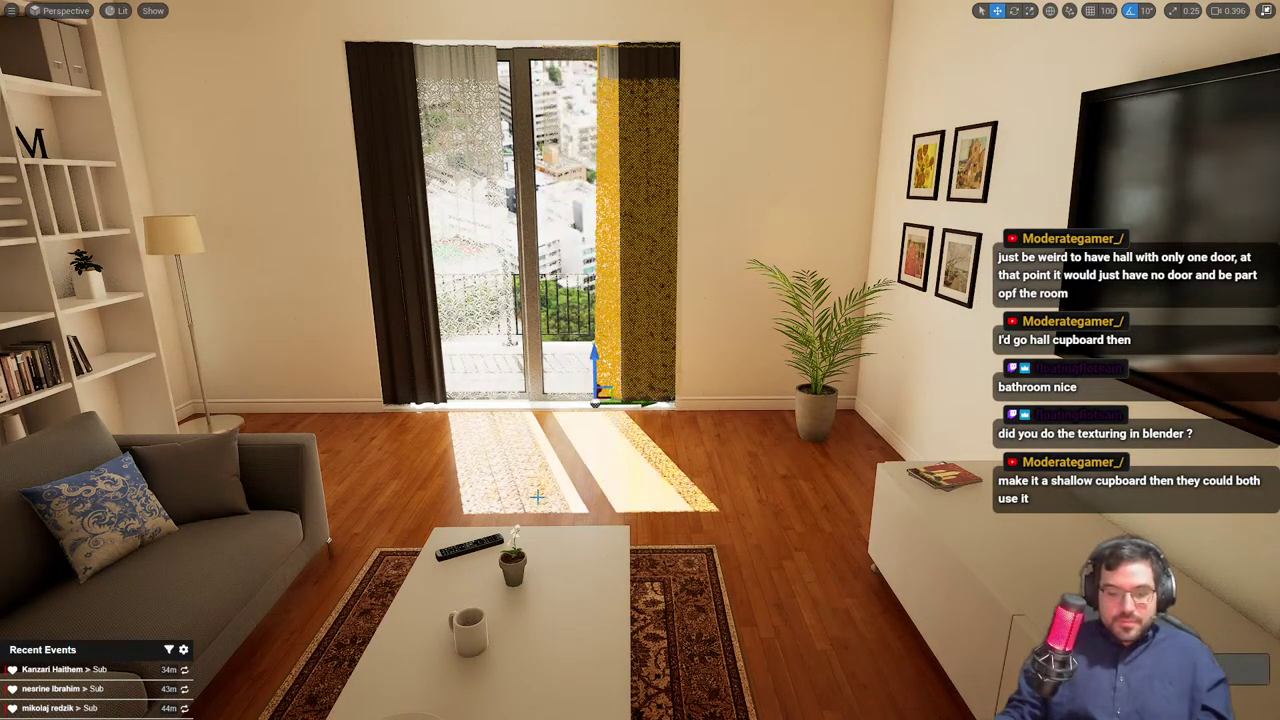
key("Escape")
Examine the living room around the sofa, the closed door, the fitted wardrobe and the desk wall
key("w")
right_click_drag(537, 497, 385, 465)
key("s")
mouse_move(474, 434)
right_mouse_down()
mouse_move(360, 434)
mouse_move(500, 430)
right_mouse_up()
key("s")
right_click_drag(661, 464, 572, 458)
mouse_move(628, 423)
right_mouse_down()
mouse_move(650, 430)
mouse_move(600, 422)
mouse_move(626, 415)
mouse_move(684, 486)
mouse_move(654, 426)
mouse_move(700, 428)
right_mouse_up()
key("e")
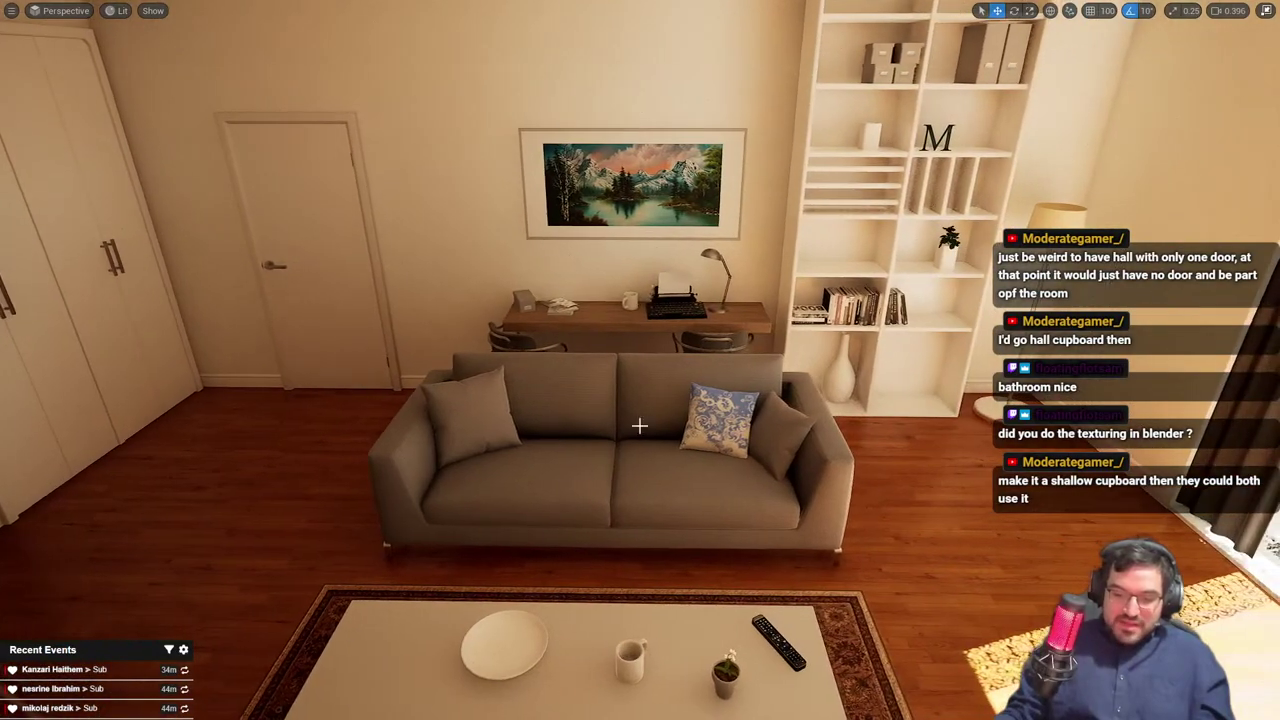
key("a")
right_click_drag(446, 428, 418, 420)
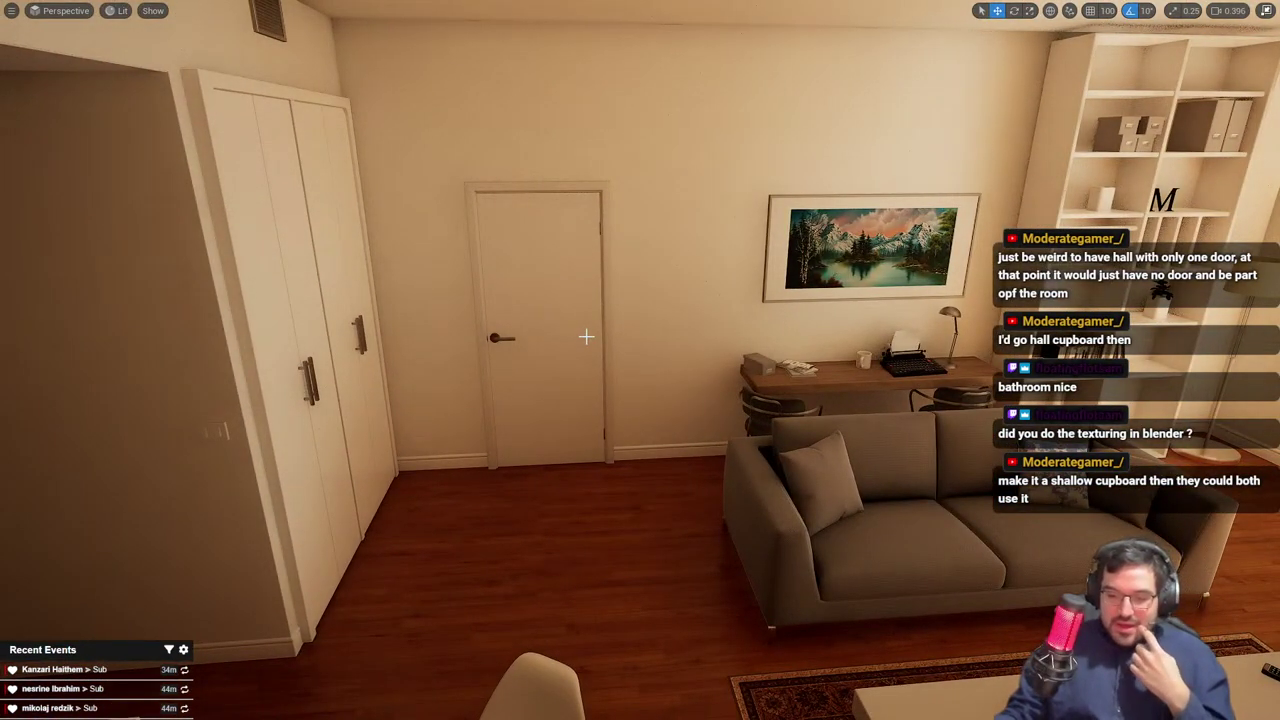
key("w")
mouse_move(798, 263)
right_mouse_down()
mouse_move(800, 300)
mouse_move(876, 304)
right_mouse_up()
Try to select the desk group, wall picture, bookcase and shelf items together and trim the selection
left_click(771, 379)
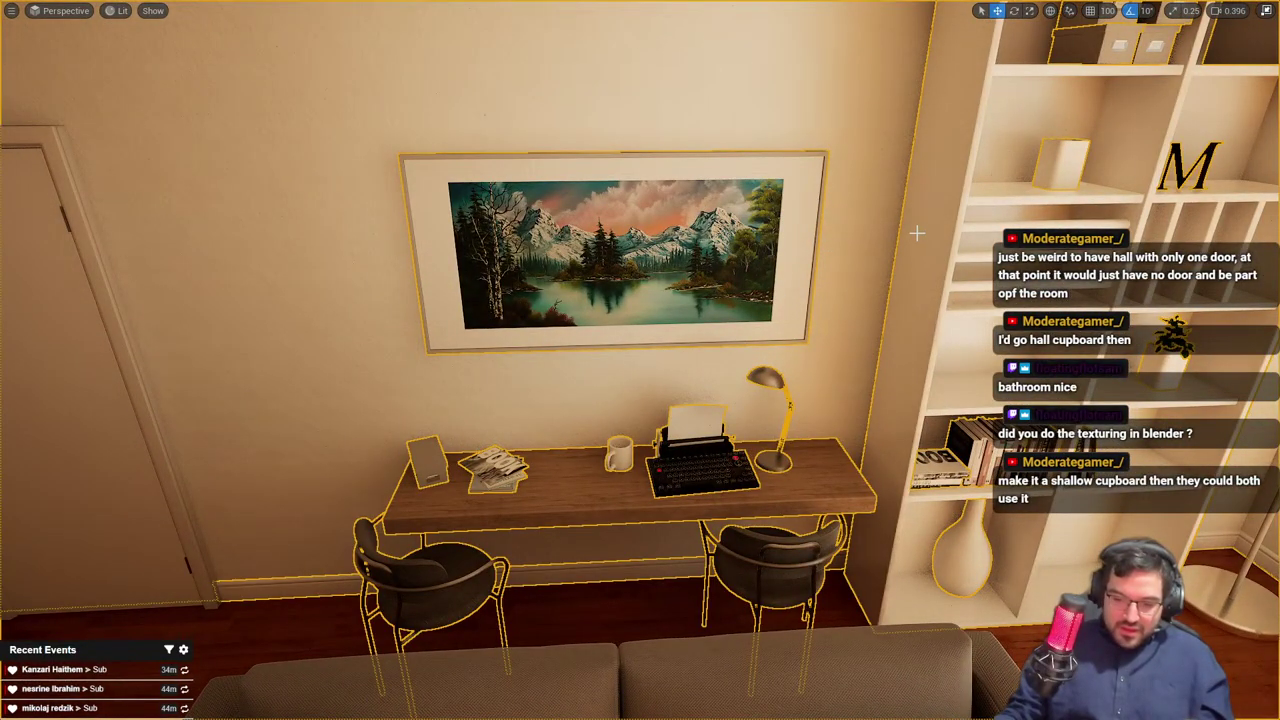
right_click_drag(940, 423, 1026, 393)
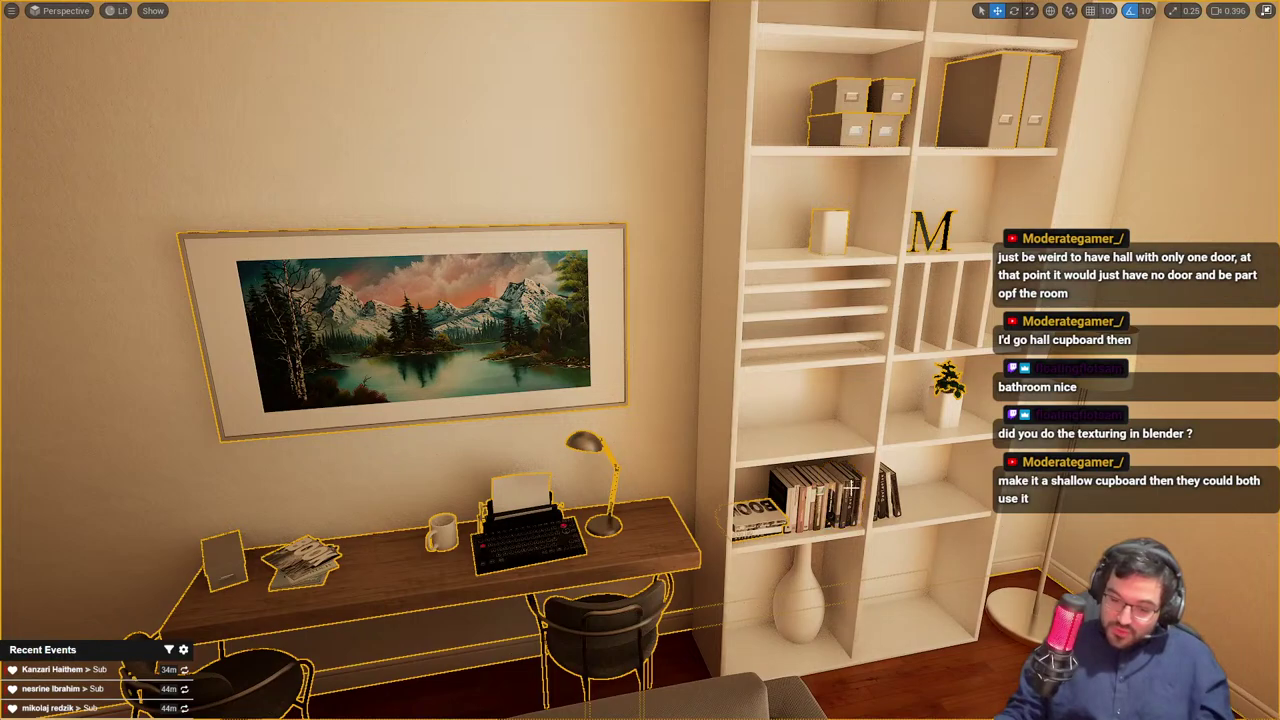
right_click_drag(926, 241, 930, 241)
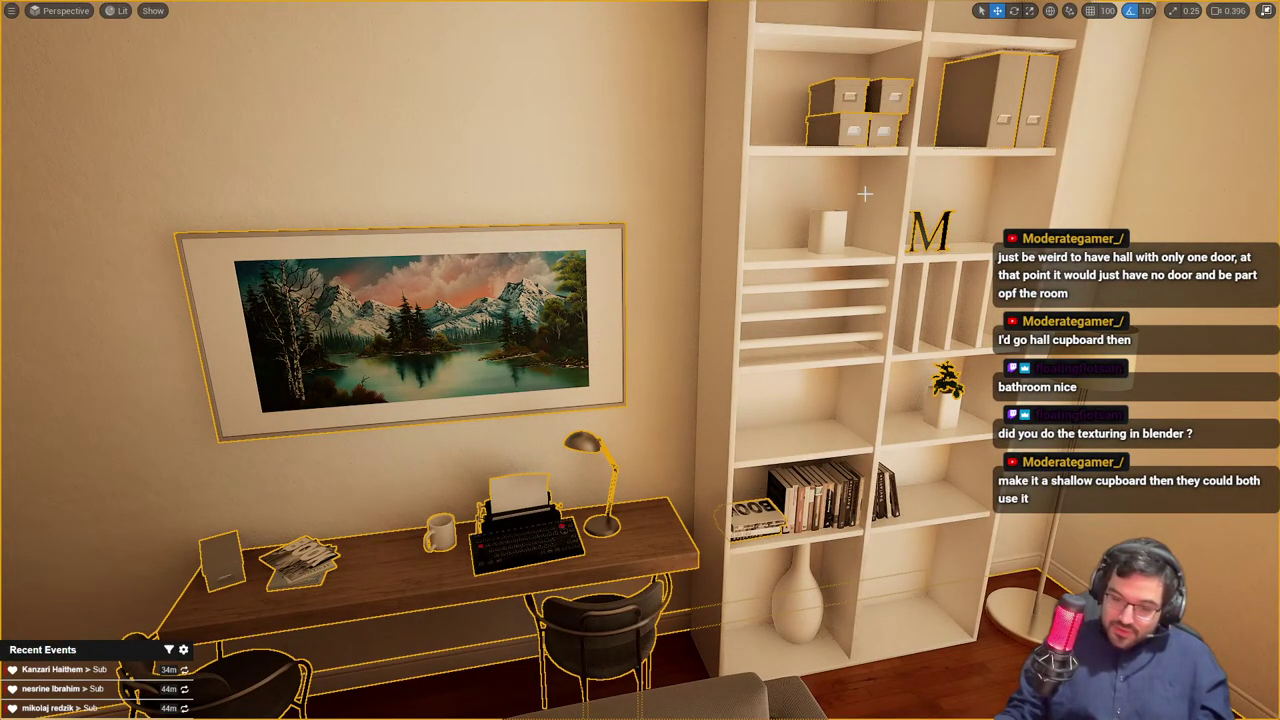
key("ctrl+z")
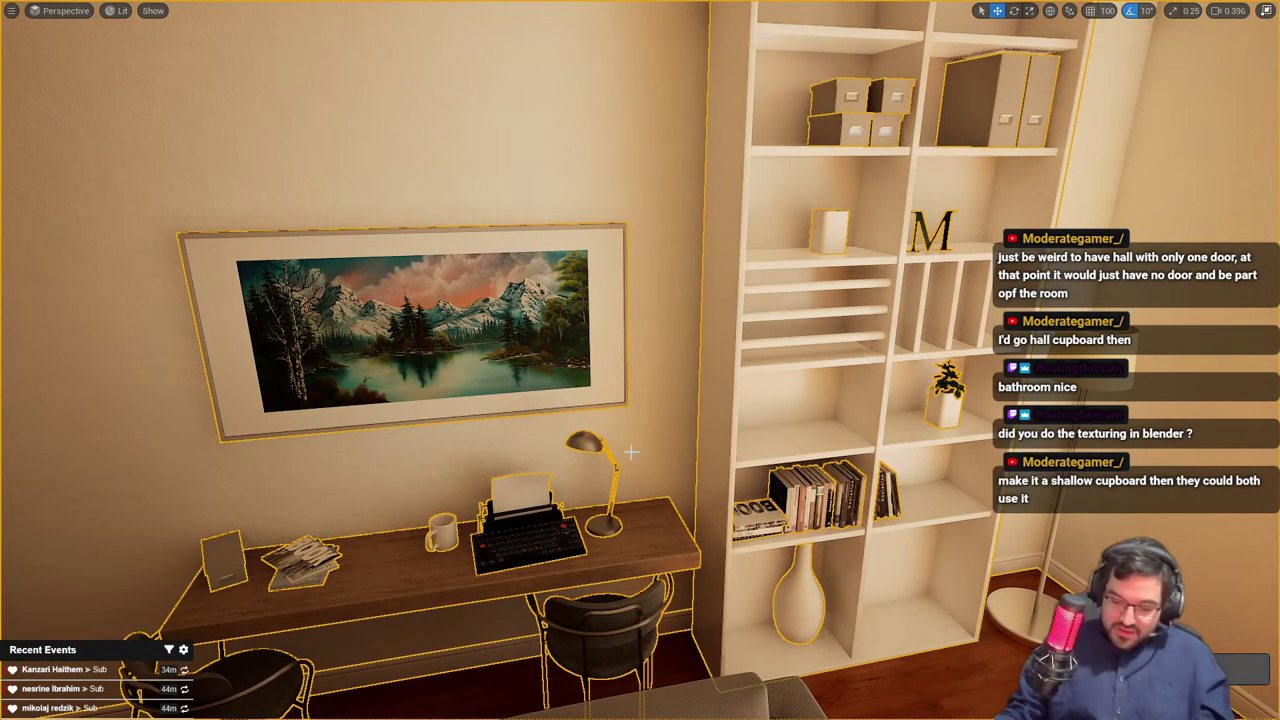
left_click(780, 348)
left_click_drag(893, 357, 970, 348)
key("ctrl+z")
key("ctrl+z")
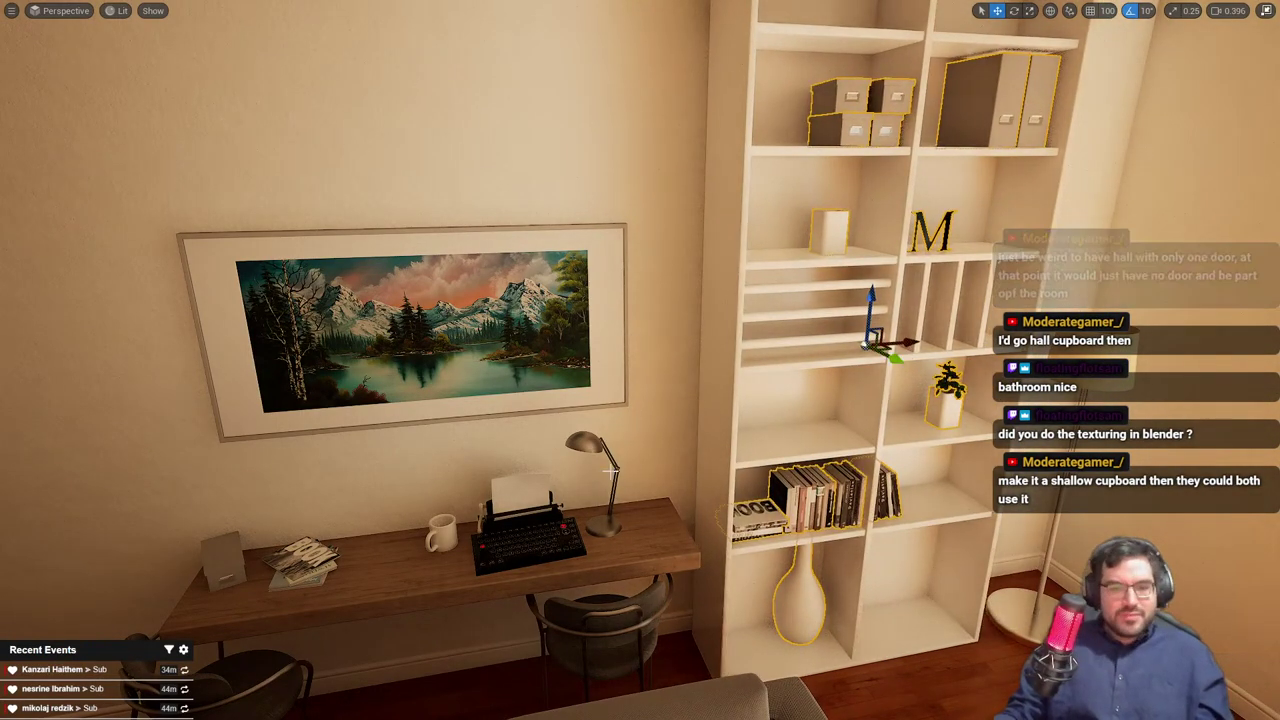
Select the wall picture, the desk with everything on it and both chairs, leaving the bookcase items out
key("s")
mouse_move(895, 357)
right_mouse_down()
mouse_move(840, 357)
mouse_move(850, 385)
right_mouse_up()
key("w")
left_click(269, 234)
left_click_drag(260, 202, 732, 602, "ctrl+alt")
left_click(550, 548, "ctrl")
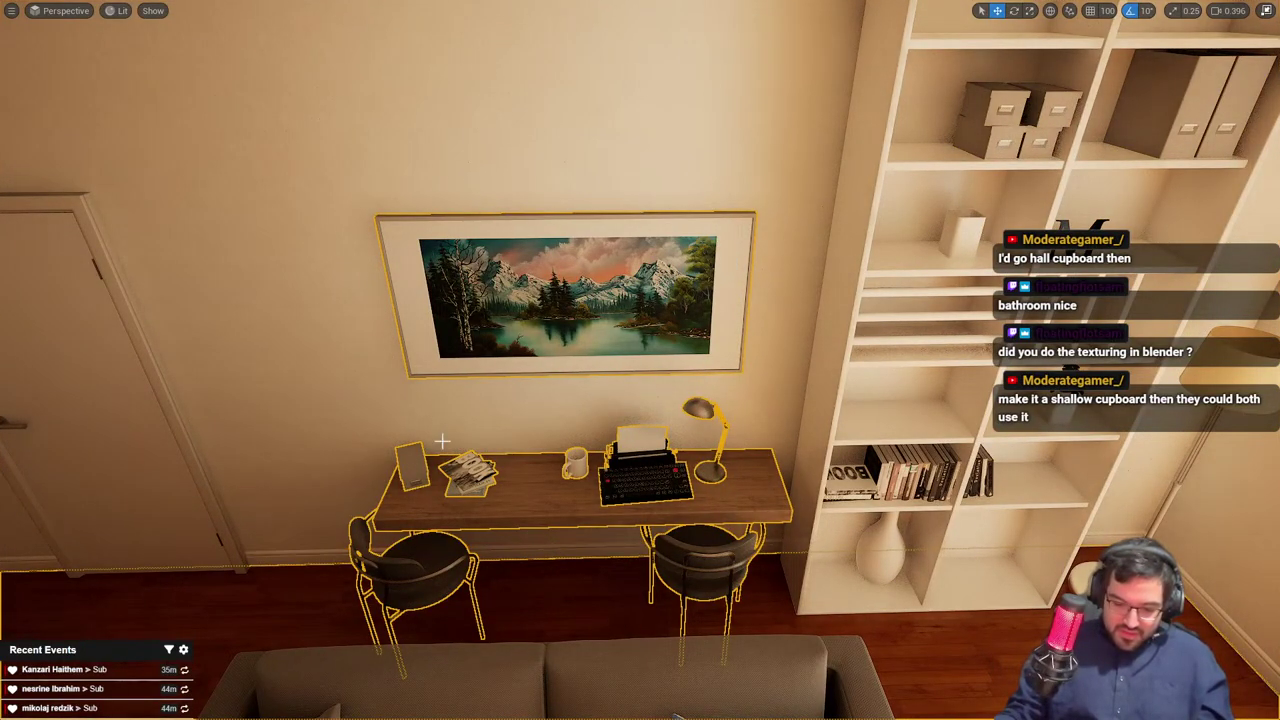
left_click(374, 371, "ctrl")
Examine the floor space between the wardrobe, door, desk and sofa with the desk group selected
key("s")
right_click_drag(374, 371, 433, 494)
key("w")
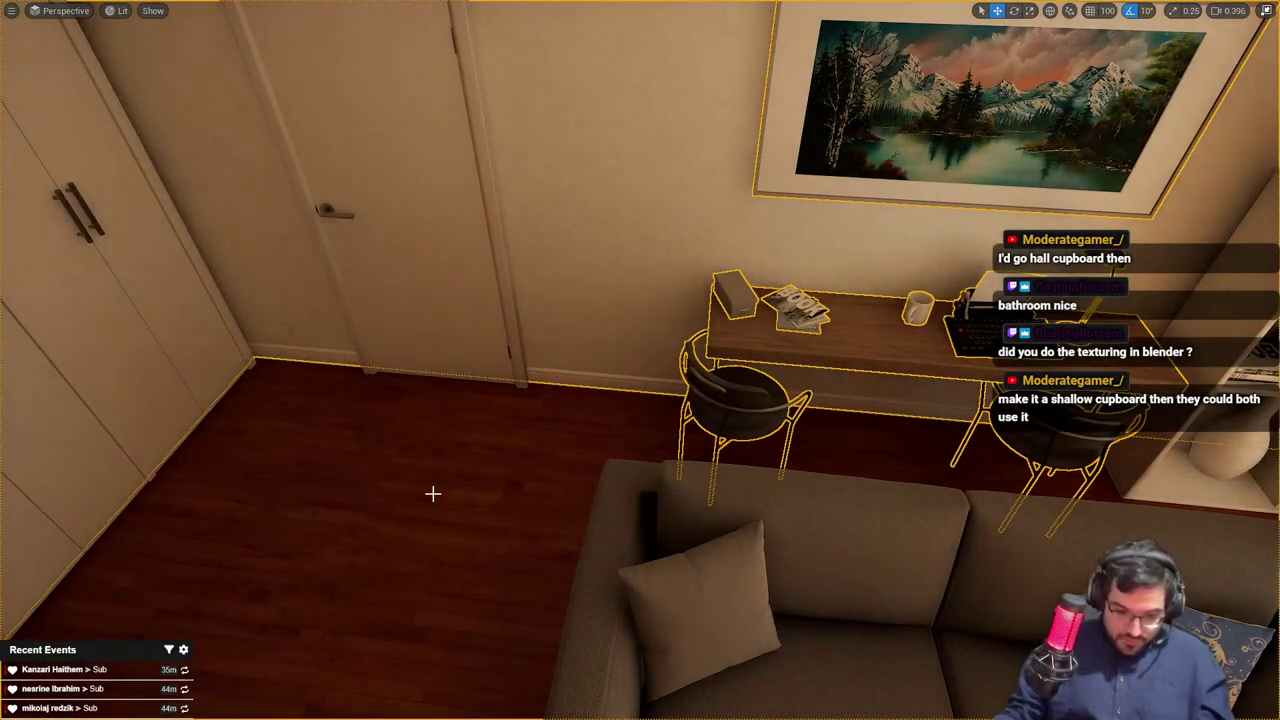
key("s")
mouse_move(678, 491)
right_mouse_down()
mouse_move(960, 495)
mouse_move(677, 491)
right_mouse_up()
key("w")
right_click_drag(487, 386, 487, 386)
left_click_drag(455, 422, 447, 407)
right_click_drag(447, 407, 447, 407)
right_click_drag(459, 531, 419, 684)
left_click_drag(435, 668, 388, 672)
right_click_drag(489, 447, 489, 447)
Clear the selection, select the sofa and undo both to bring back the desk group selection
key("Escape")
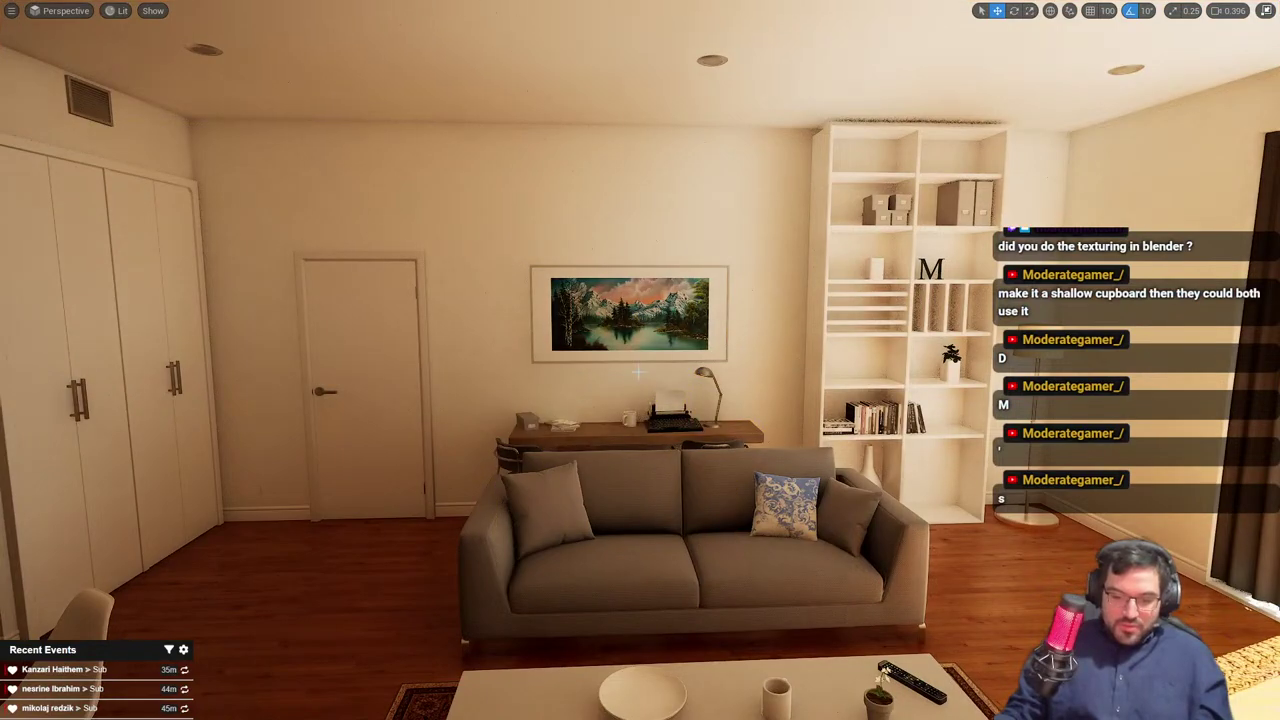
left_click(640, 529)
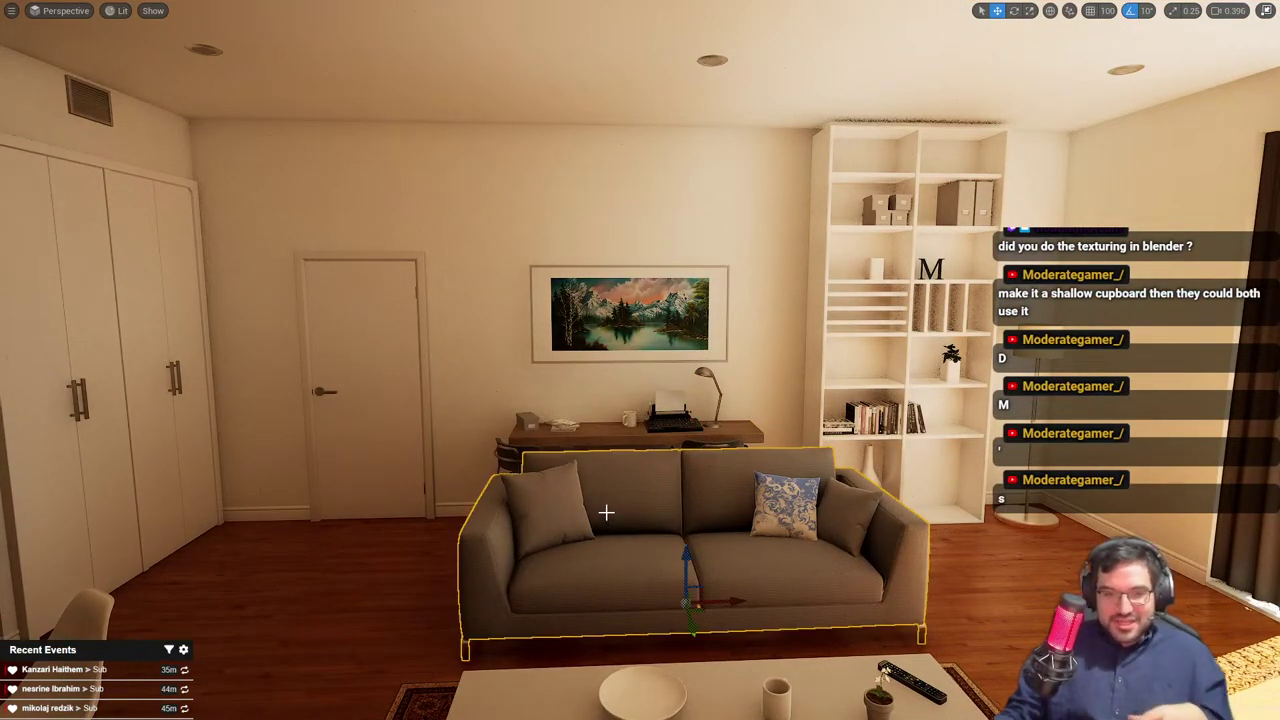
key("ctrl+z")
key("ctrl+z")
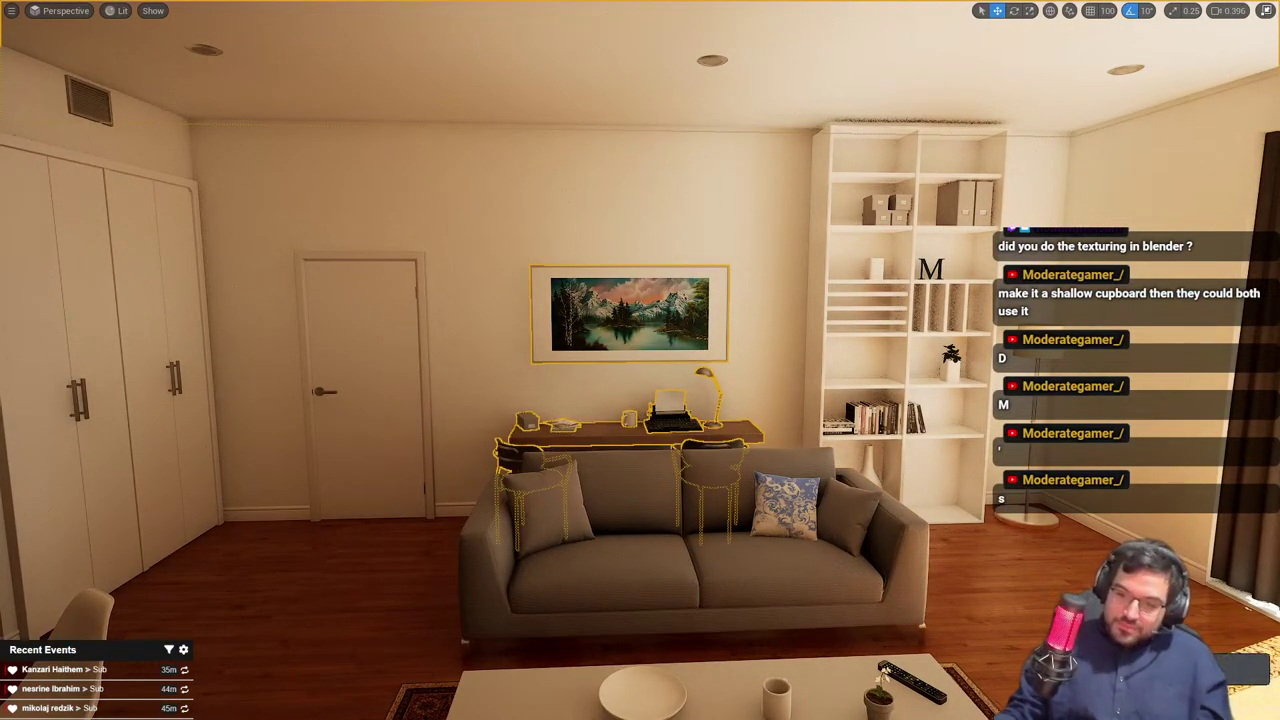
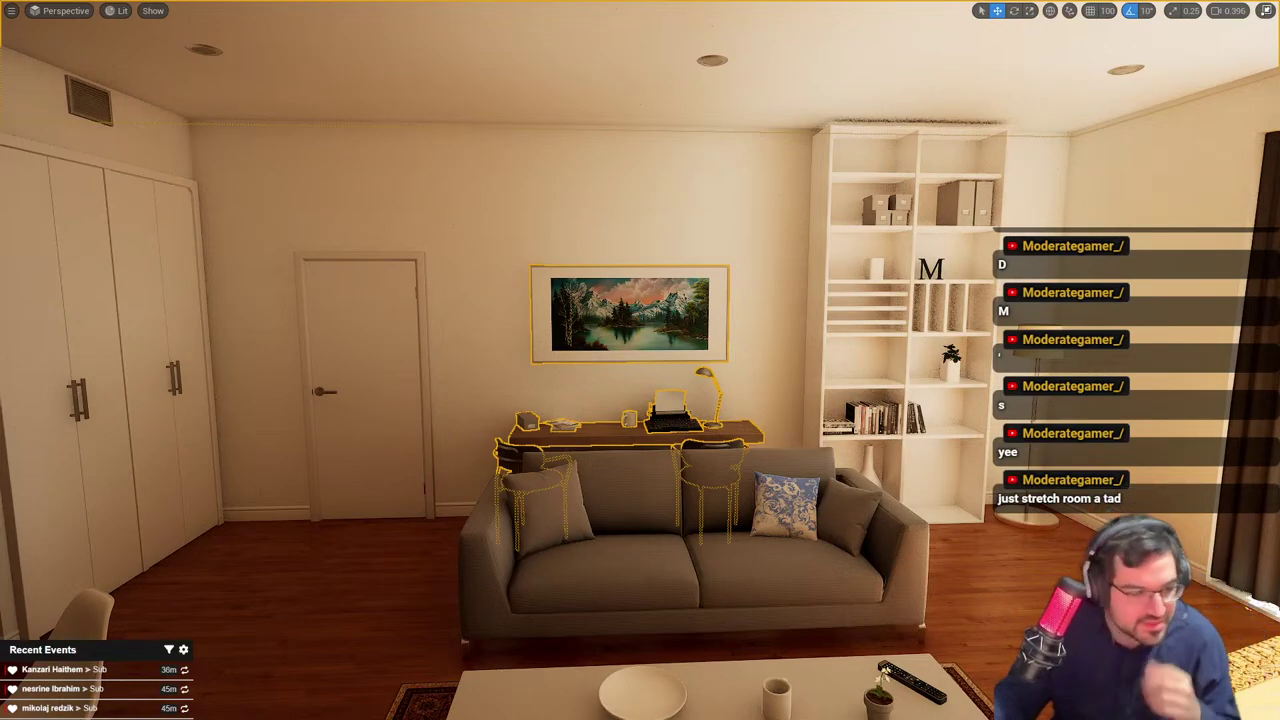
Switch to Blender and edit the FBX_Walls mesh in face selection mode with X-ray turned off
key("alt+Tab")
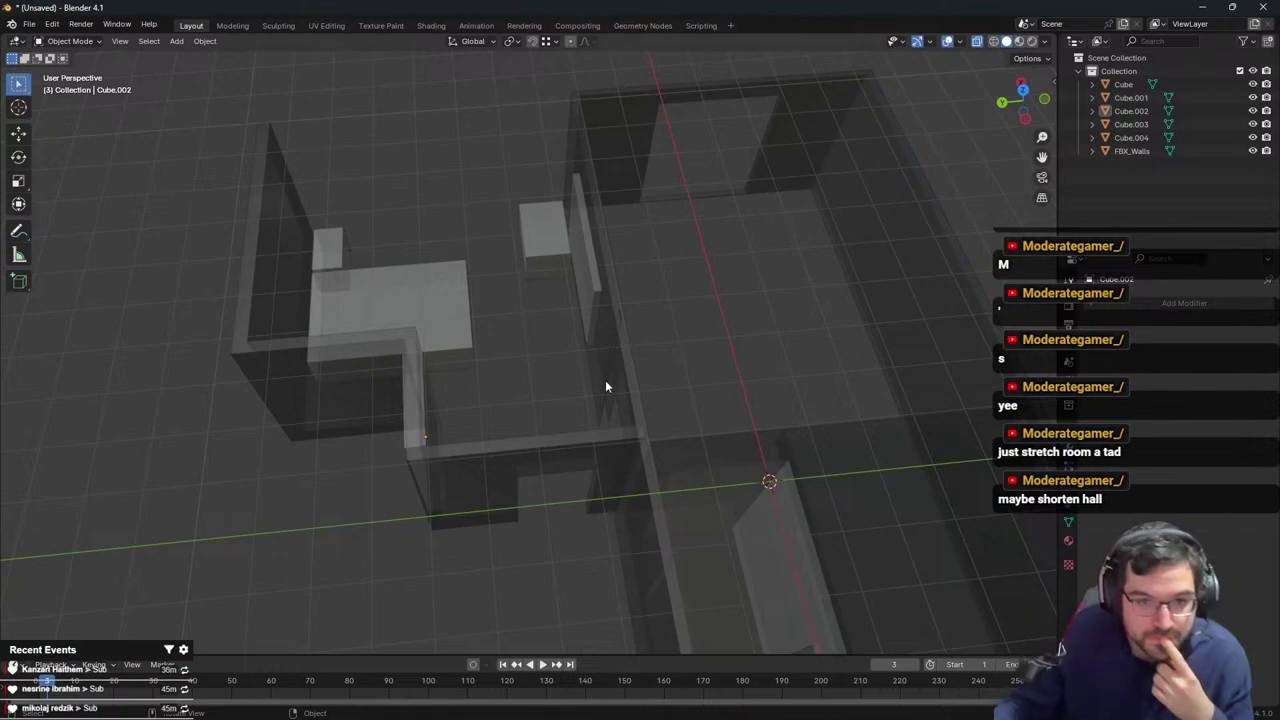
middle_click_drag(605, 386, 671, 311)
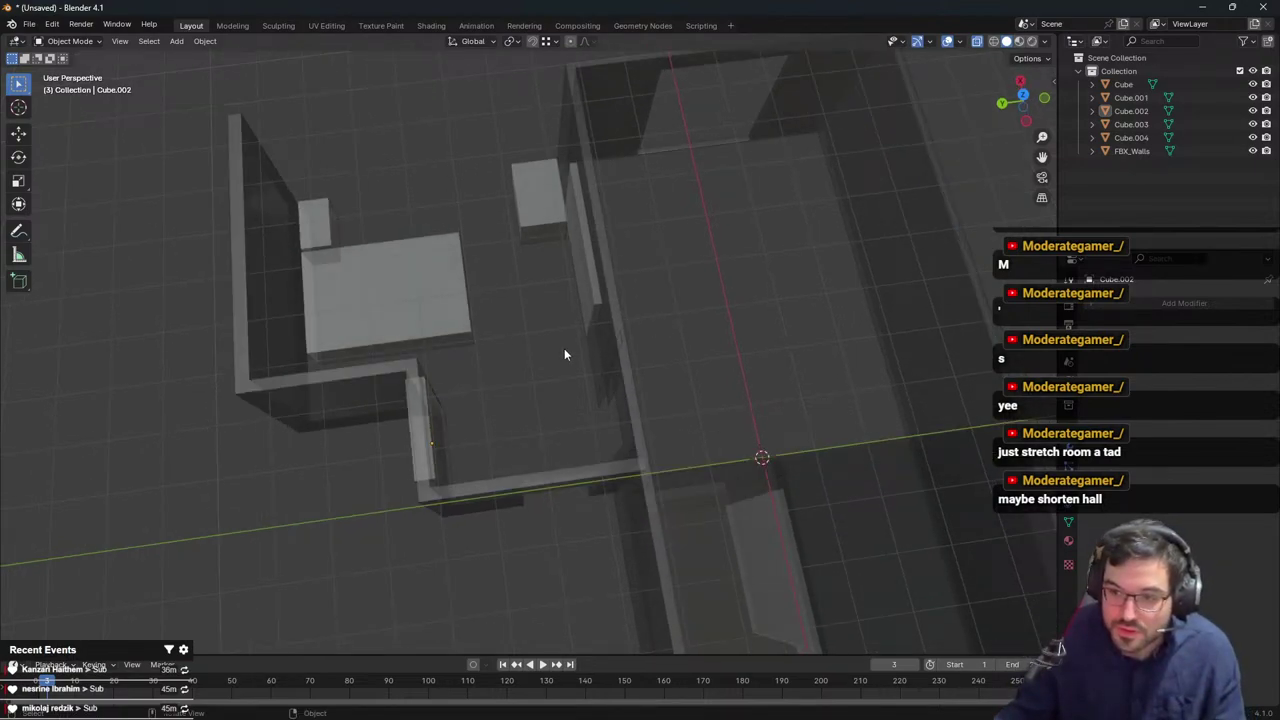
middle_click_drag(512, 355, 285, 120)
left_click(497, 380)
key("Tab")
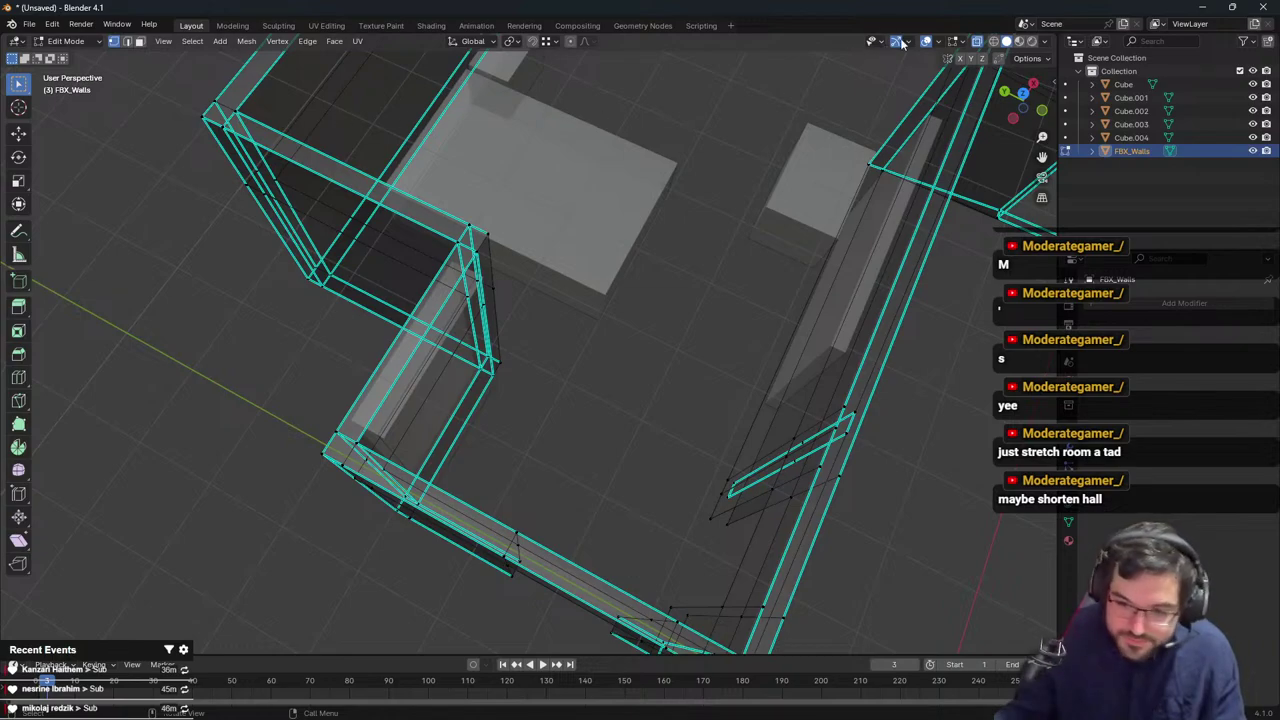
key("alt+z")
left_click(140, 41)
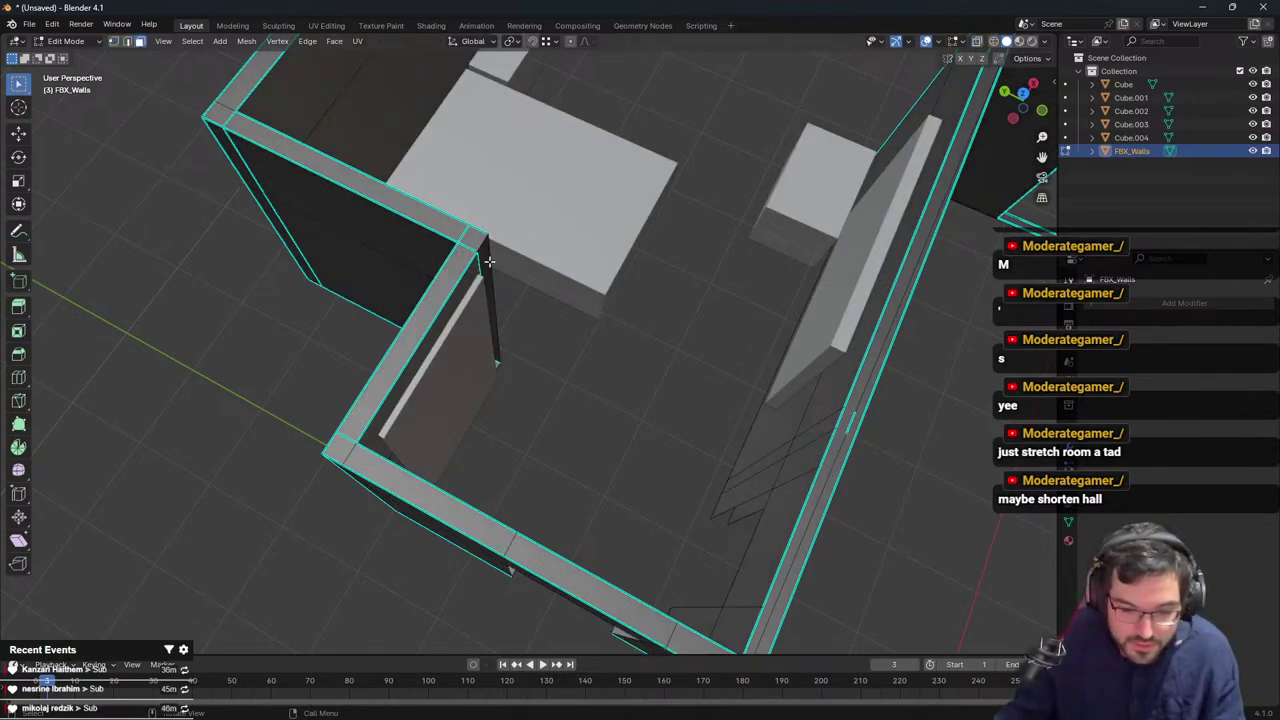
Delete the two stacked narrow faces on the bedroom's long wall beside the doorway opening
middle_click_drag(486, 251, 560, 278)
left_click(808, 253)
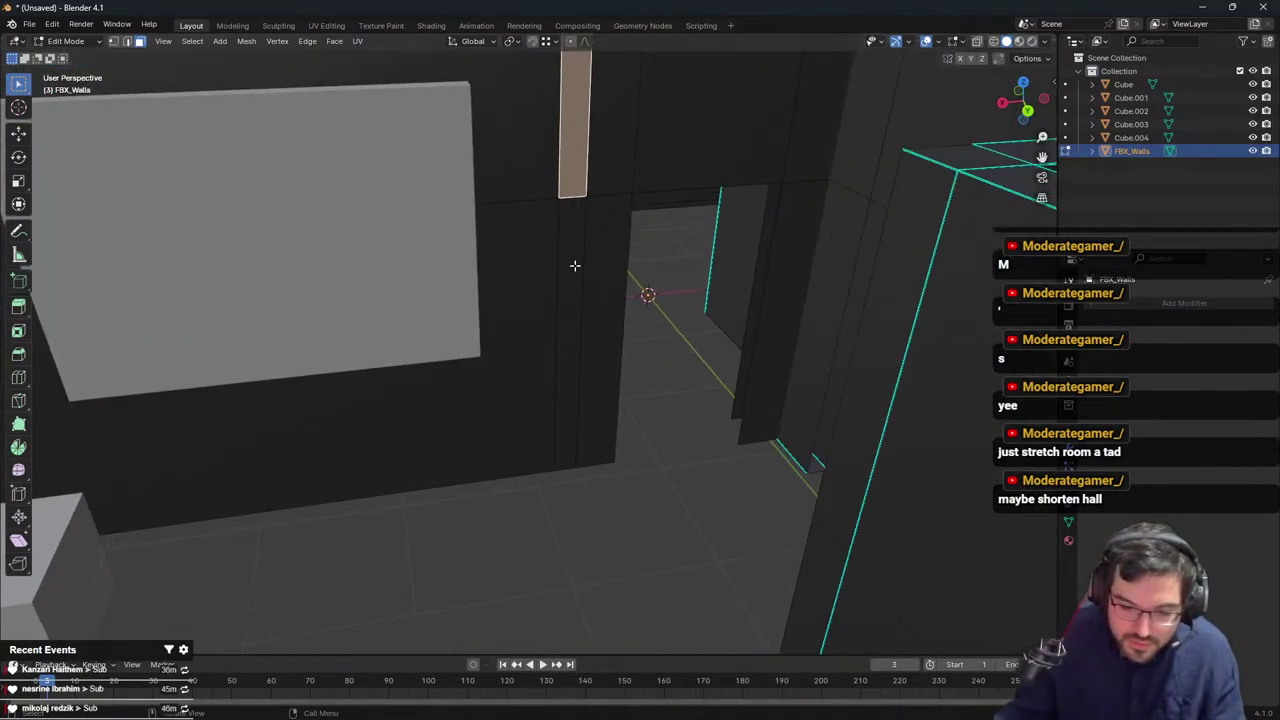
left_click(574, 266)
left_click(569, 174, "shift")
middle_click_drag(569, 174, 527, 253)
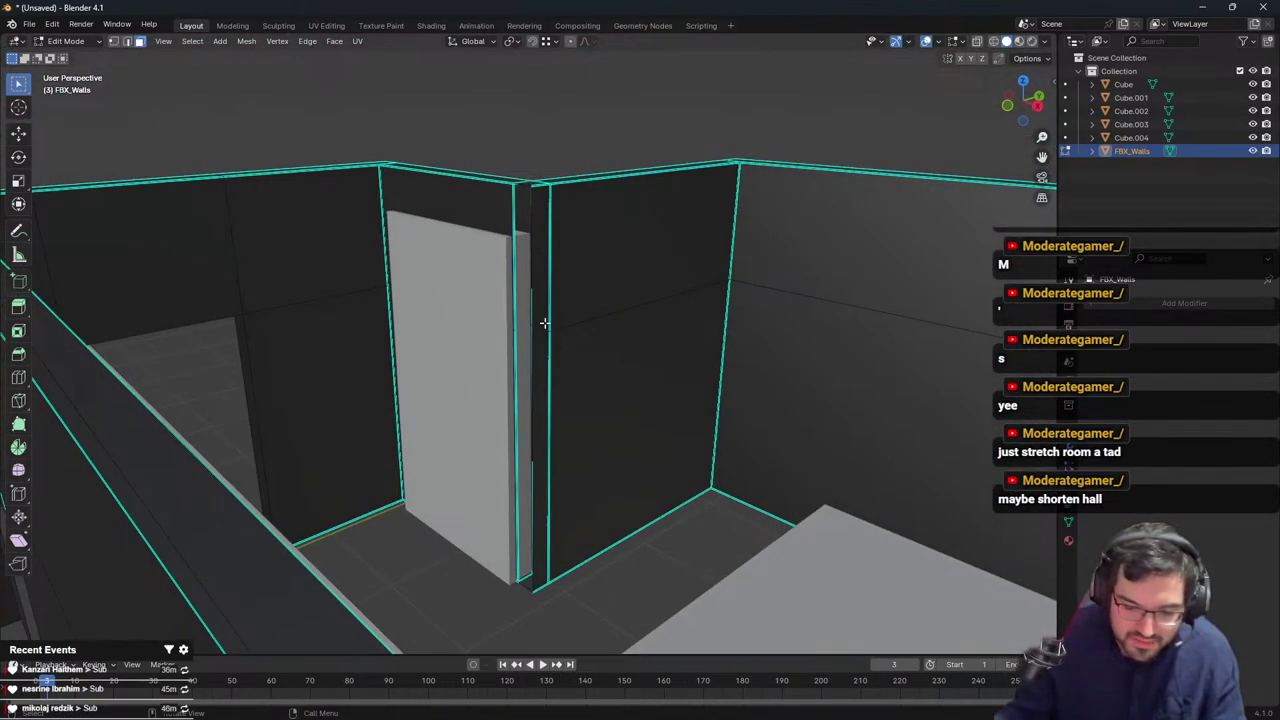
middle_click_drag(544, 322, 483, 300)
key("x")
left_click(474, 329)
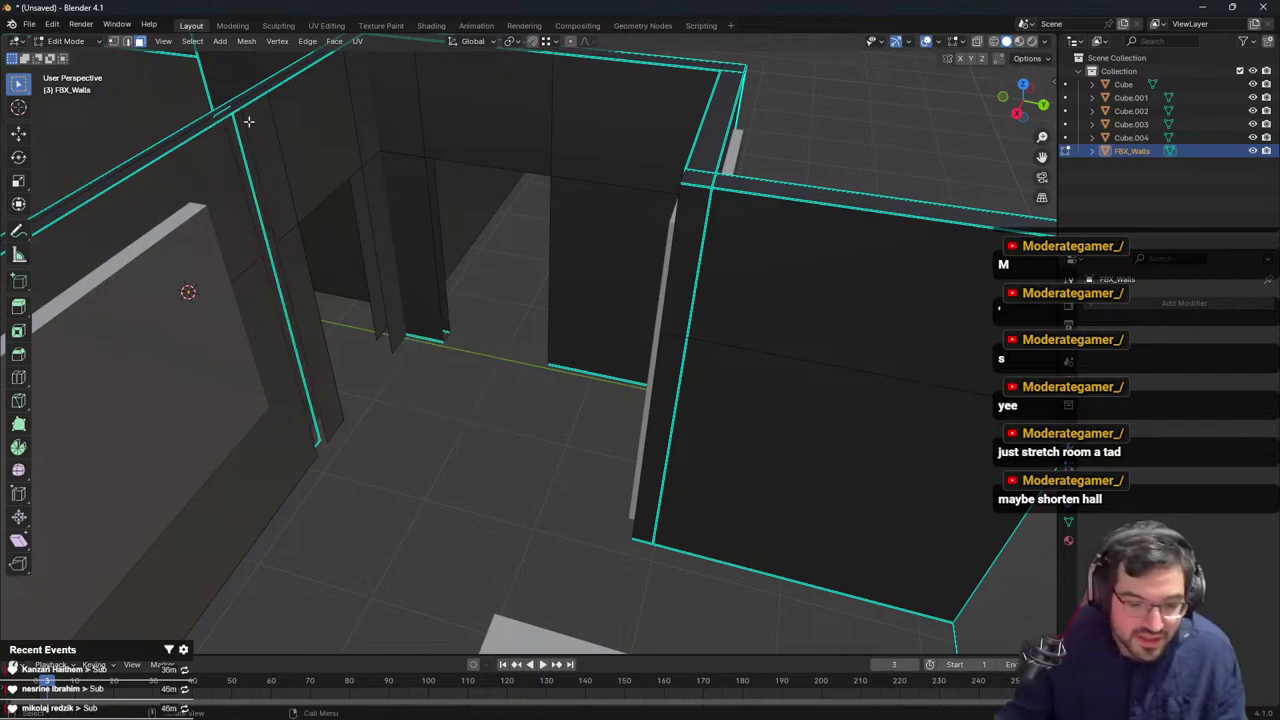
Fill the doorway opening in the hall's side wall with faces on both sides, using its vertical edges
left_click(127, 41)
left_click(432, 235)
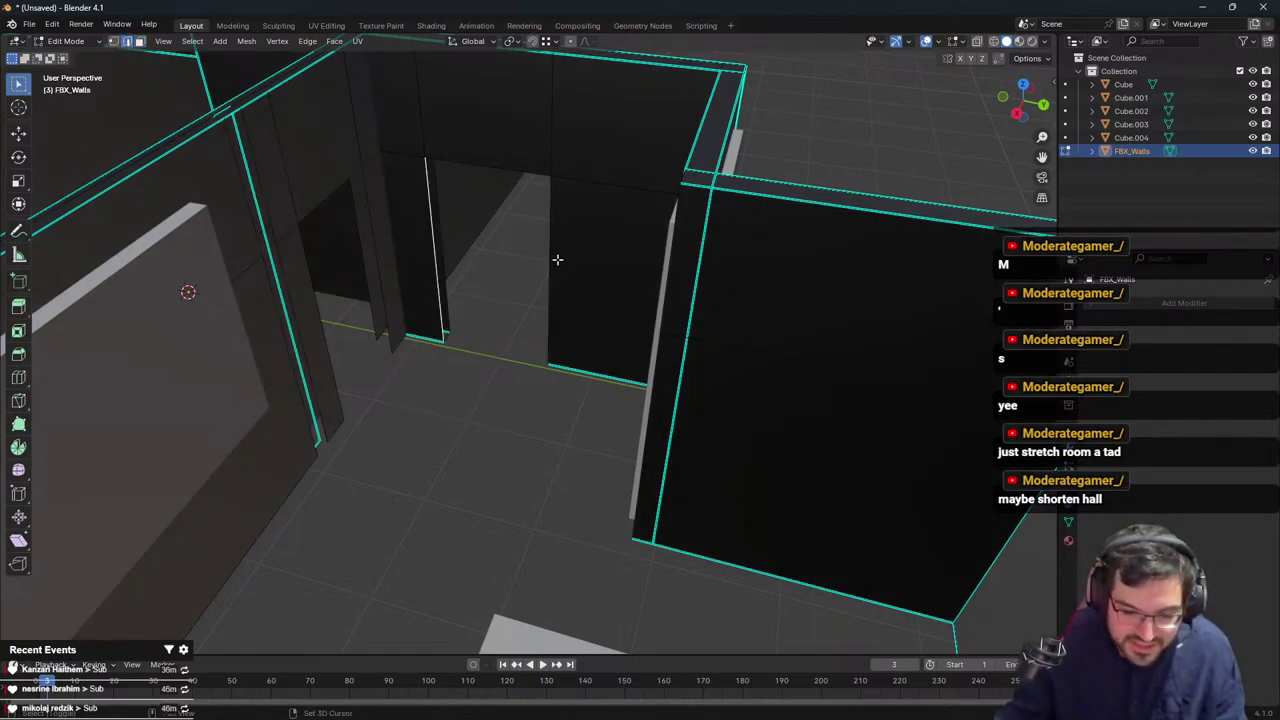
left_click(557, 258, "shift")
key("f")
middle_click_drag(557, 258, 504, 298)
key("ctrl+z")
left_click(603, 446)
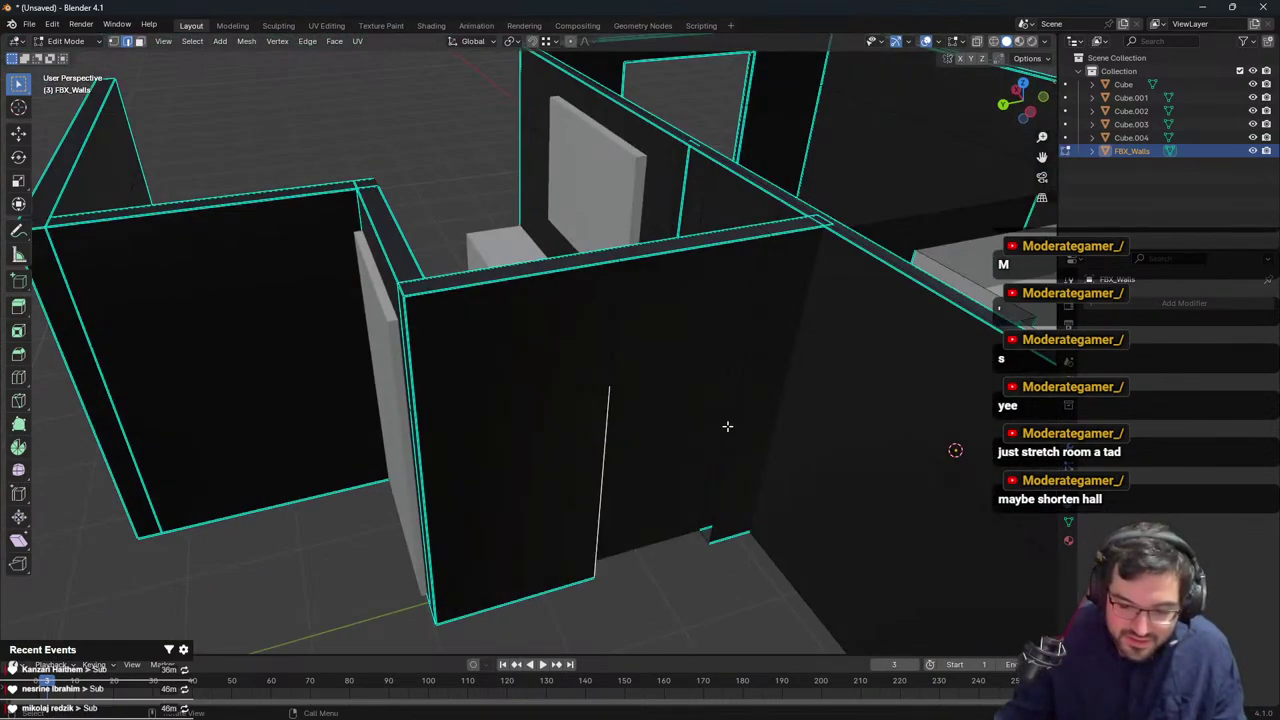
left_click(732, 427, "shift")
key("f")
scroll(594, 352, "down", 2)
middle_click_drag(594, 352, 540, 306)
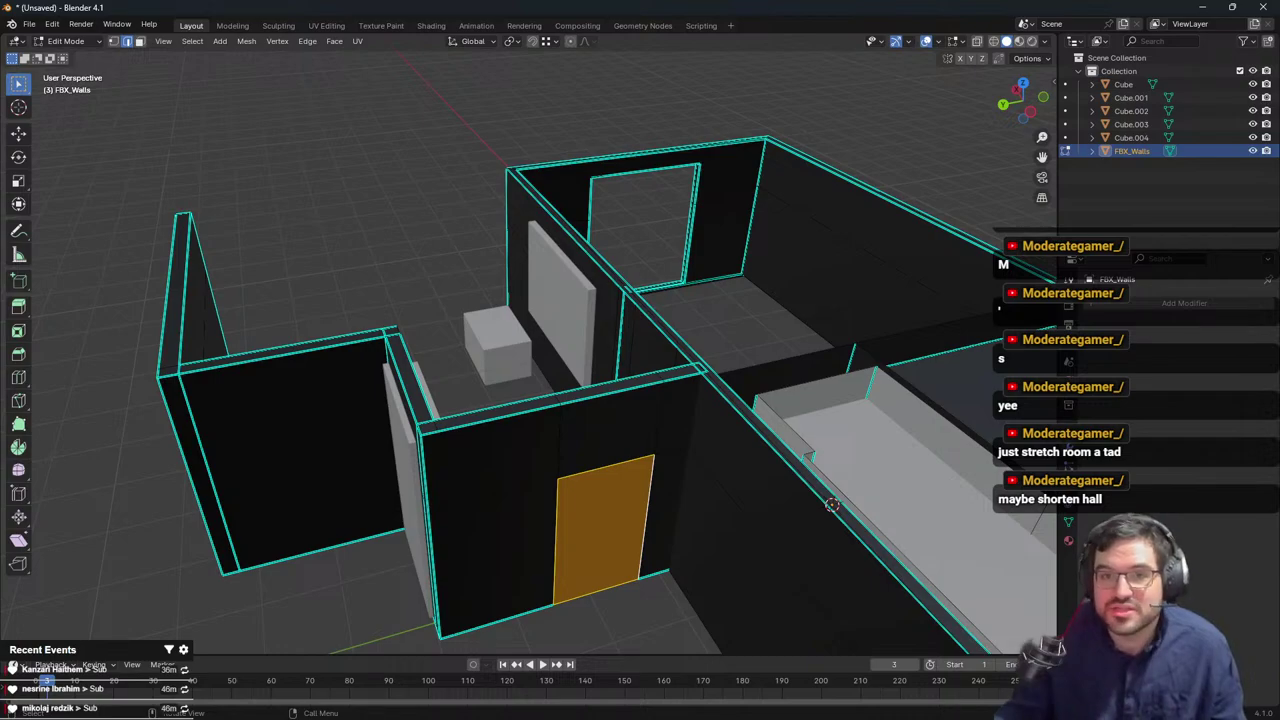
Try to span a lower face across the hall from the long wall's end, and undo it
middle_click_drag(596, 373, 643, 443)
scroll(560, 435, "up", 2)
middle_click_drag(535, 433, 698, 299, "shift")
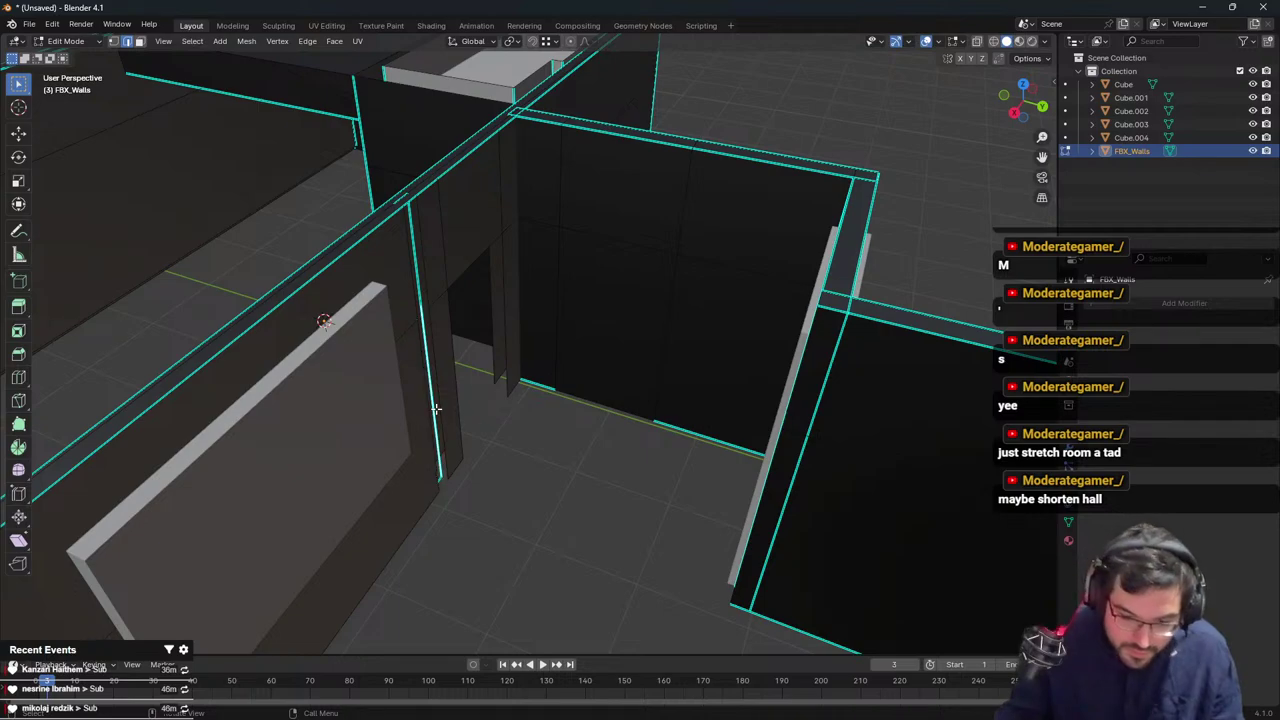
middle_click_drag(488, 420, 714, 389)
key("f")
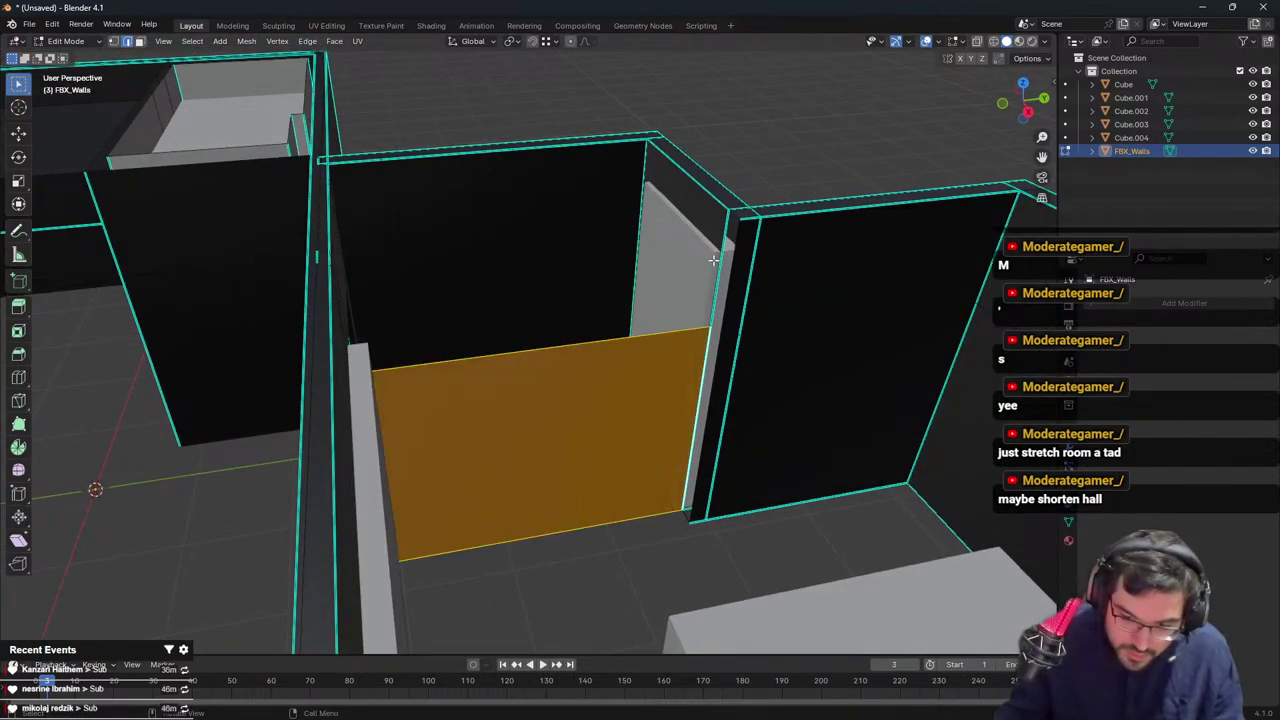
left_click(714, 261)
key("ctrl+z")
key("ctrl+z")
Fill lower and upper faces across the hall between the long wall's end and the opposite wall corner
middle_click_drag(706, 291, 768, 335)
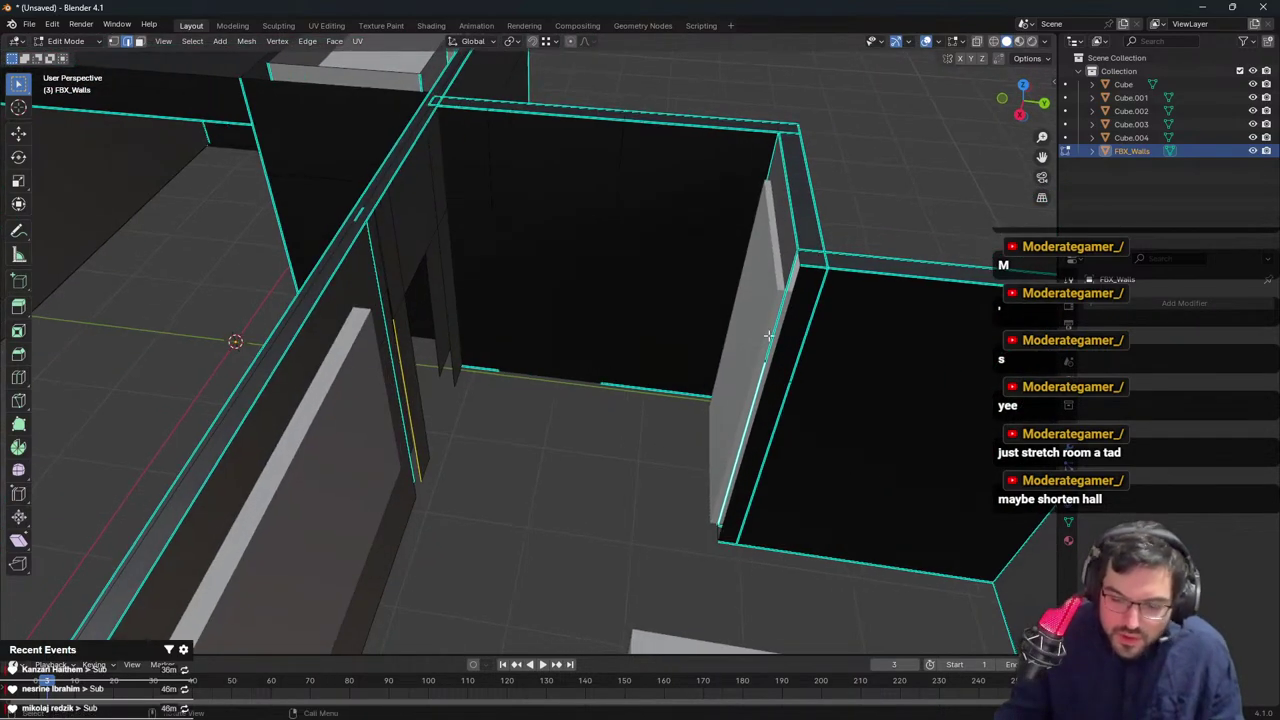
left_click(758, 377, "shift")
key("f")
left_click(763, 346)
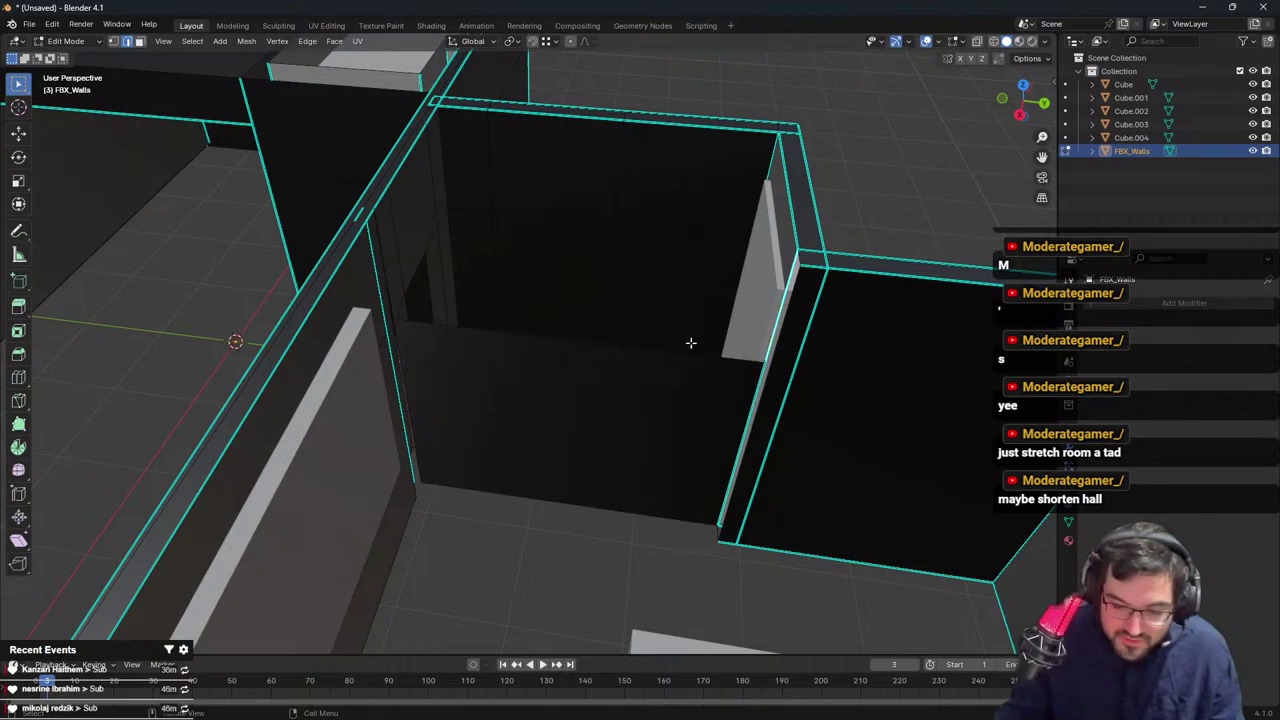
left_click(486, 223)
middle_click_drag(486, 223, 414, 243)
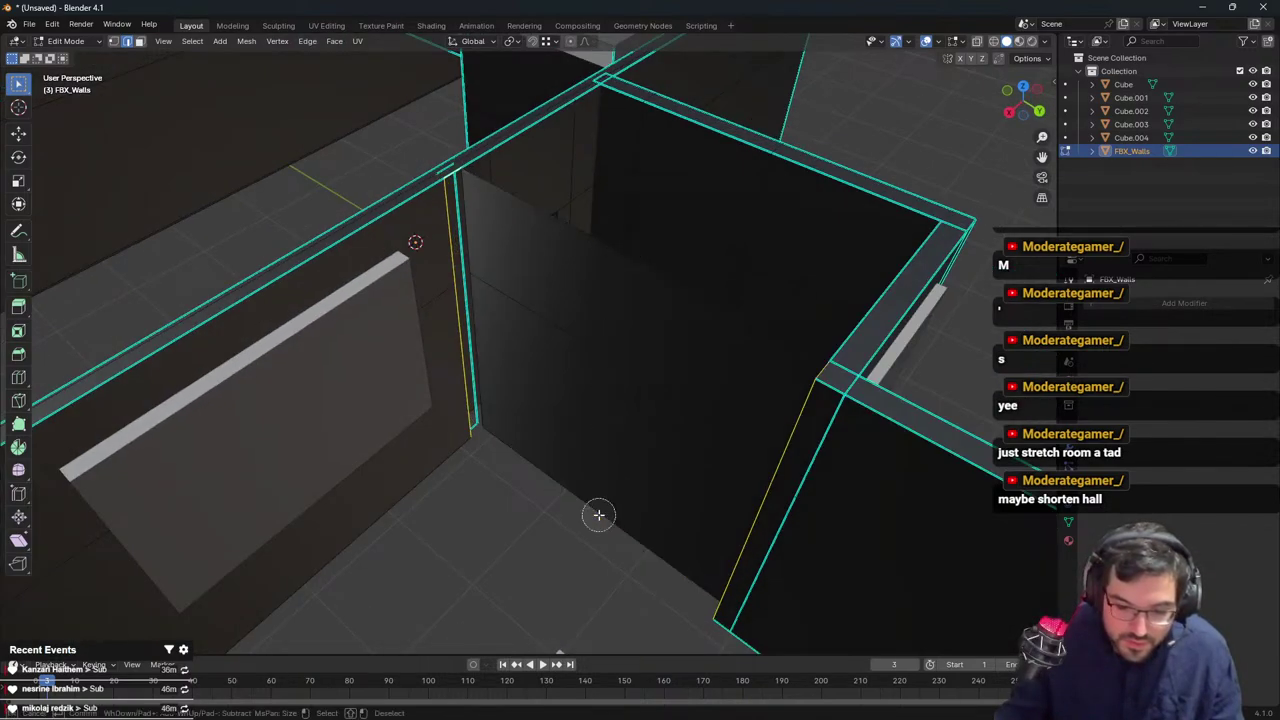
Try the Fill command on the outer vertical edges to give the new hall wall a second side
key("F2")
key("F3")
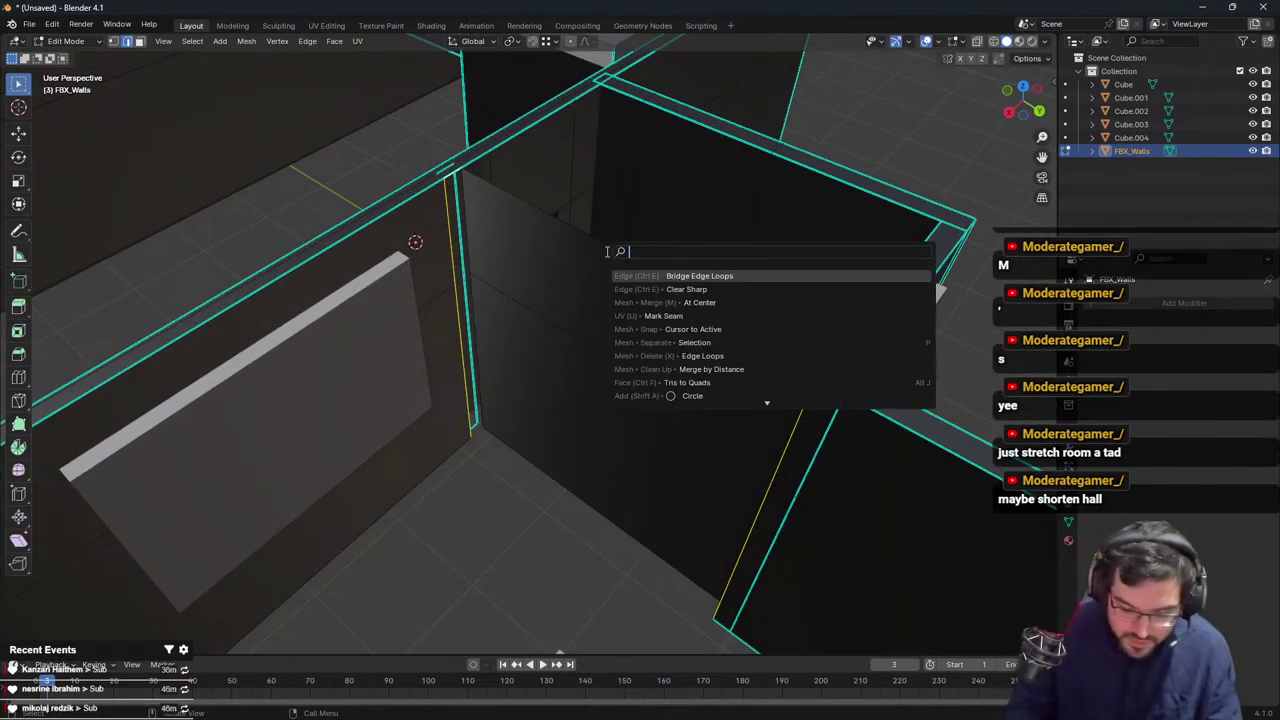
type("fill")
key("Return")
middle_click_drag(596, 370, 628, 335)
key("Tab")
key("Tab")
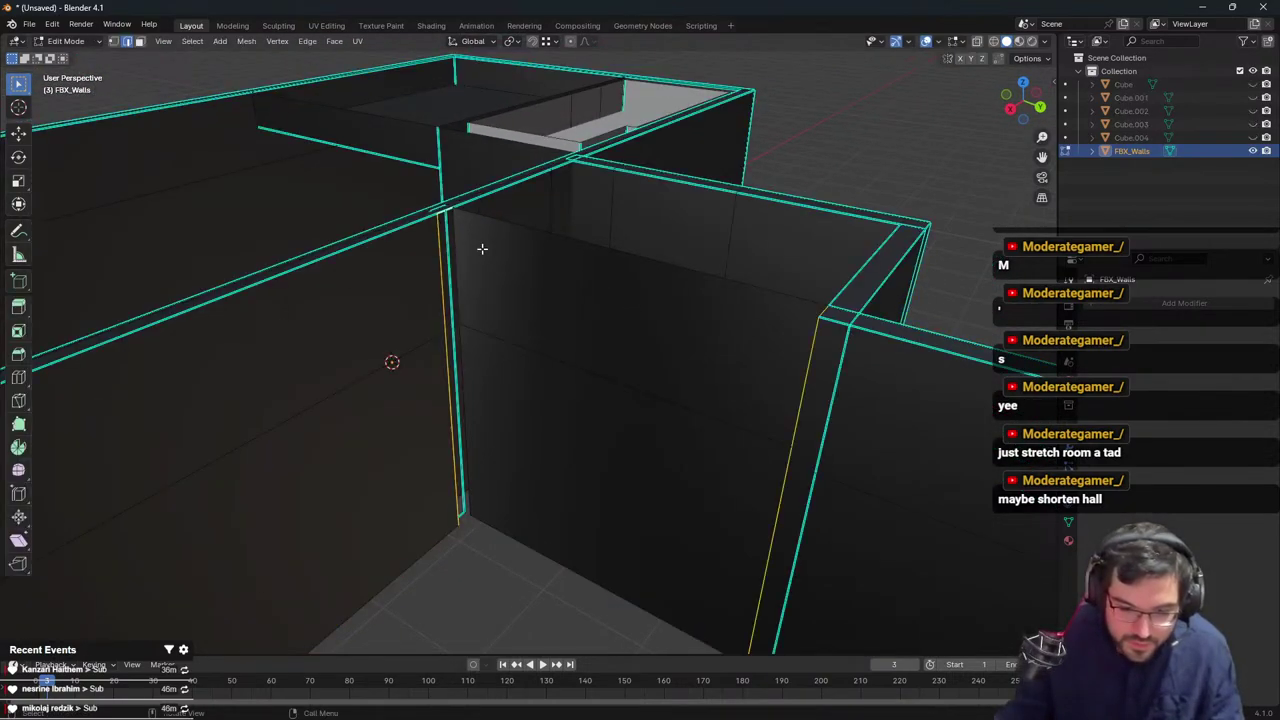
Undo the spanning faces and the doorway fill, and reopen the FBX_Walls mesh for editing
middle_click_drag(480, 249, 490, 246)
left_click(440, 240)
key("ctrl+z")
key("ctrl+z")
key("ctrl+z")
key("ctrl+z")
key("Tab")
left_click(658, 305)
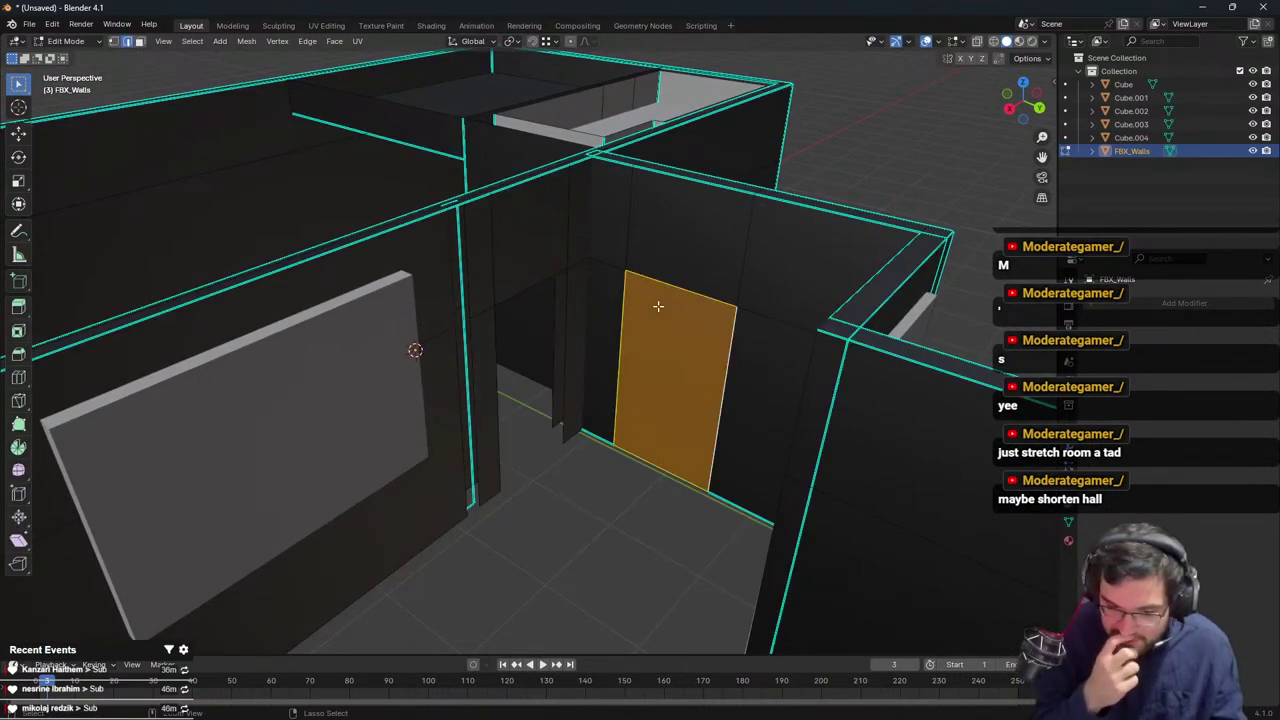
key("Tab")
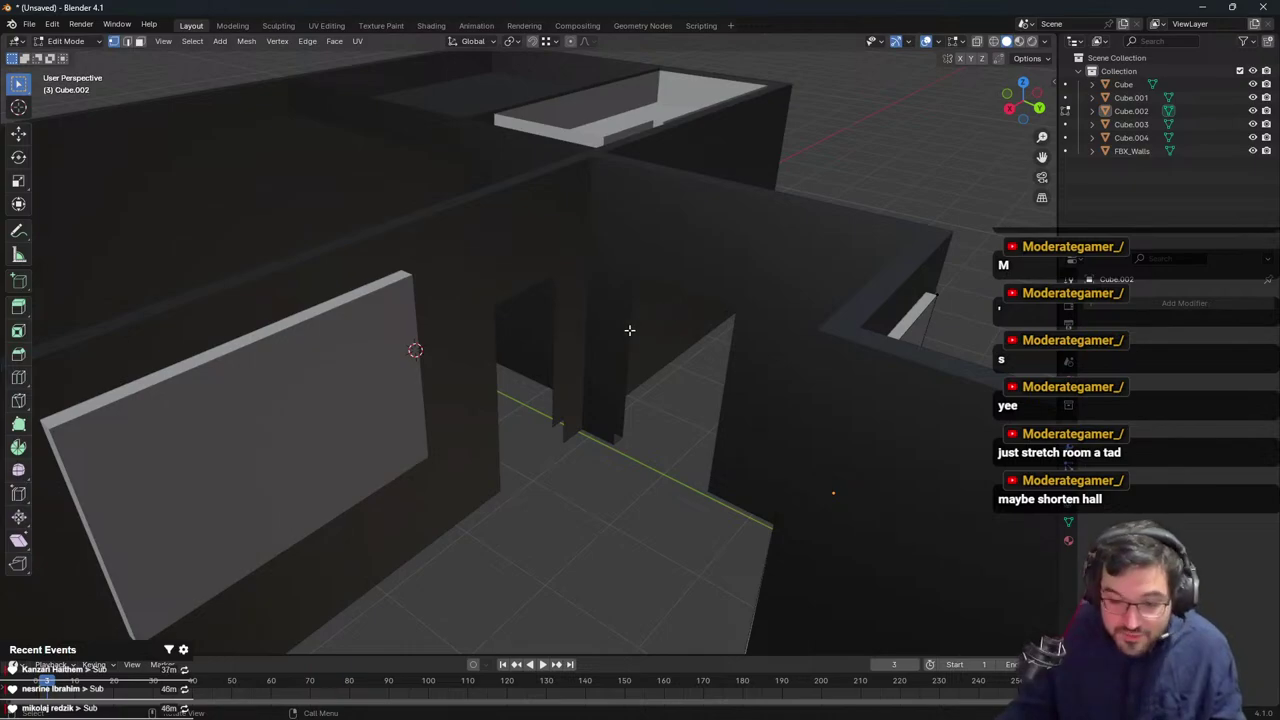
key("Tab")
left_click(615, 357)
key("Tab")
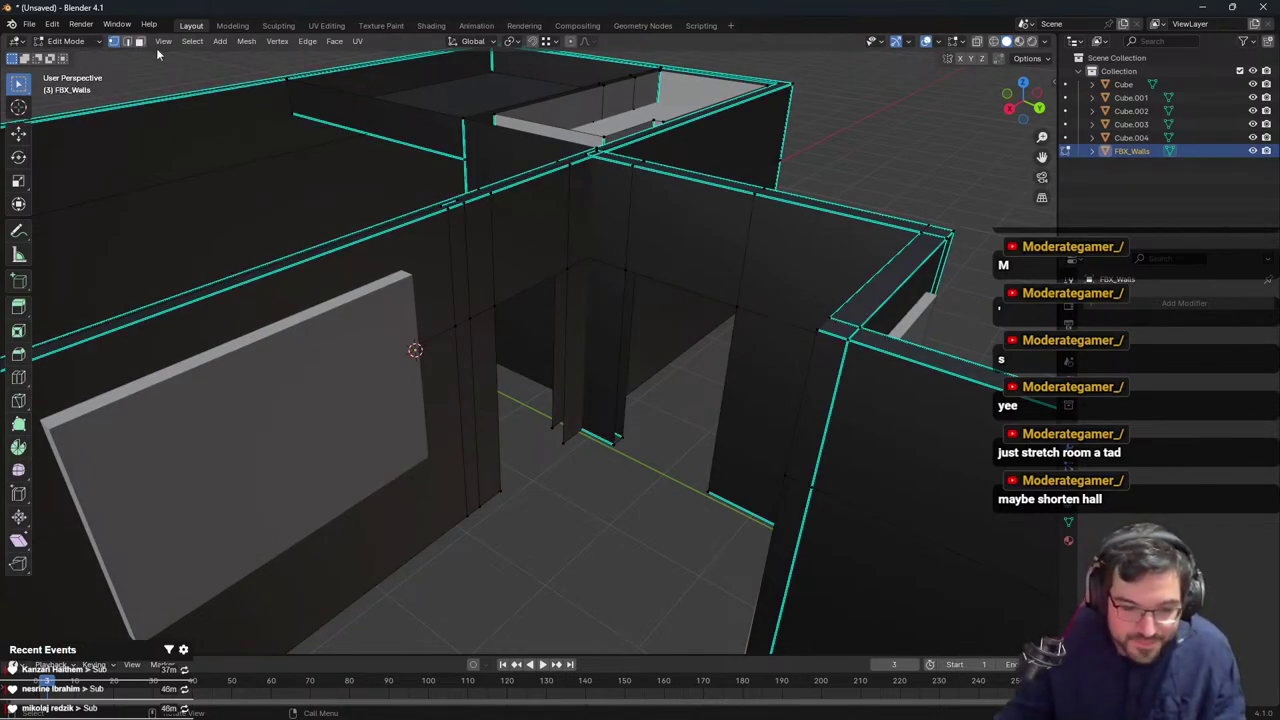
Close the doorway in the hall's side wall by filling a face between its vertical edges on each side
left_click(616, 297)
left_click(768, 363, "shift")
key("f")
key("ctrl+z")
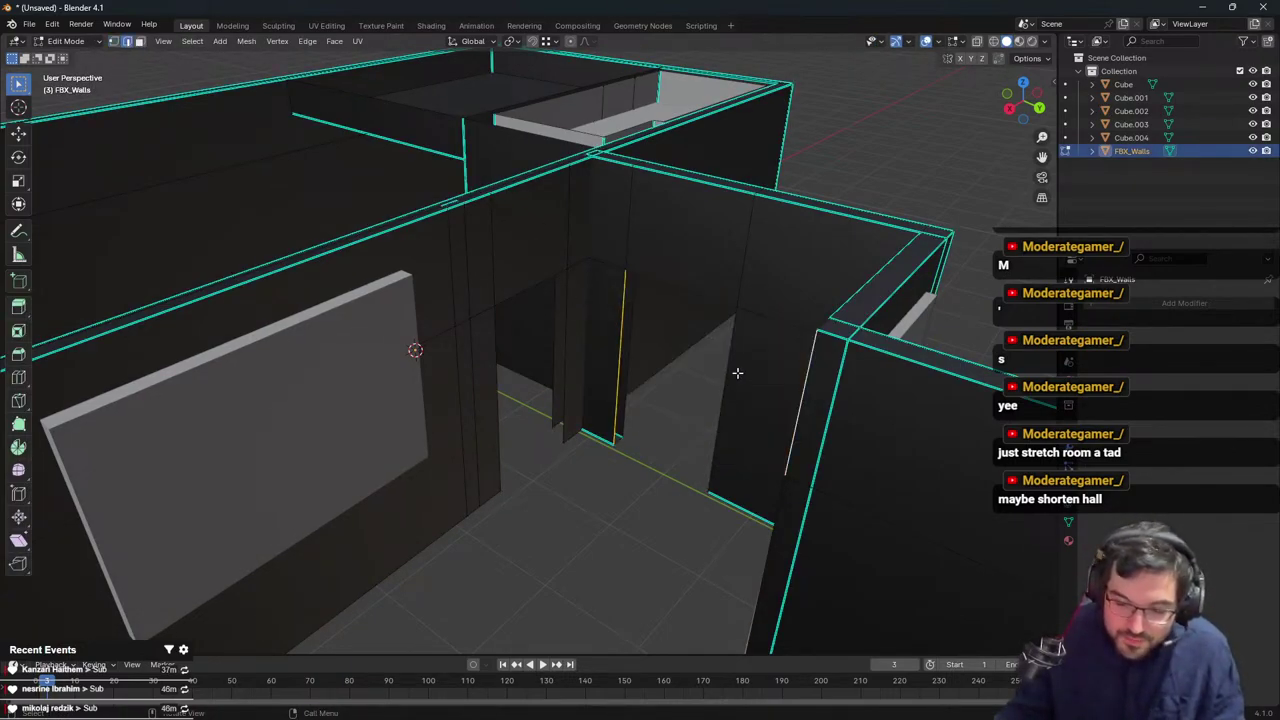
left_click(737, 371)
left_click(610, 337, "shift")
key("f")
middle_click_drag(735, 345, 640, 273)
scroll(617, 343, "down", 2)
left_click(668, 560)
left_click(542, 578, "shift")
key("f")
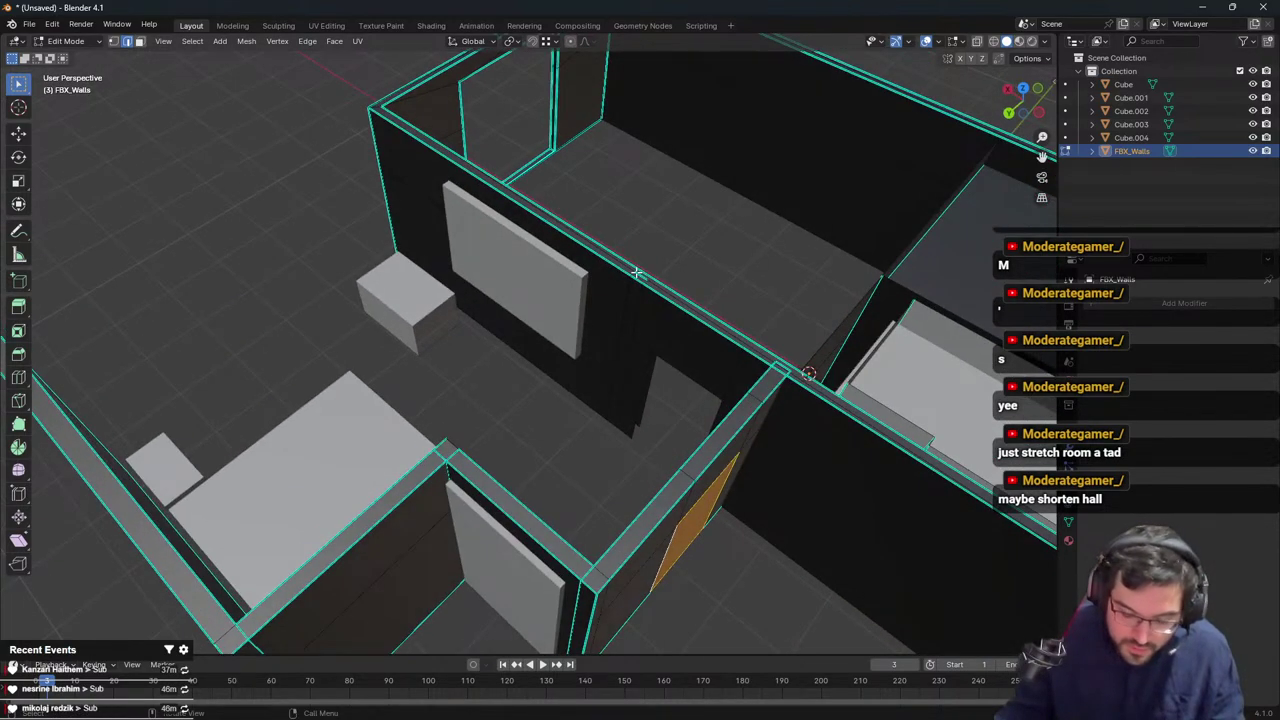
Select the long wall's linked geometry and hide it, leaving only the separate upright strip
double_click(637, 272)
key("alt+a")
left_click(634, 304)
key("ctrl+l")
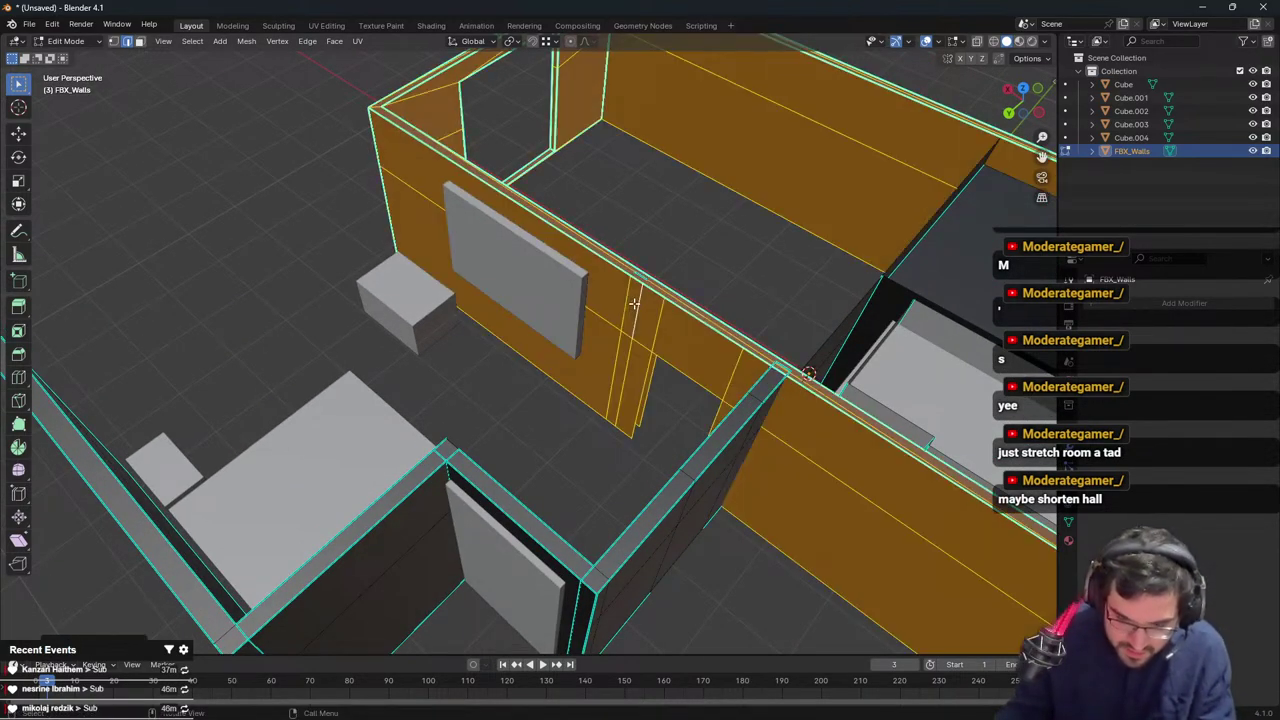
scroll(642, 304, "up", 2)
key("g")
right_click(834, 236)
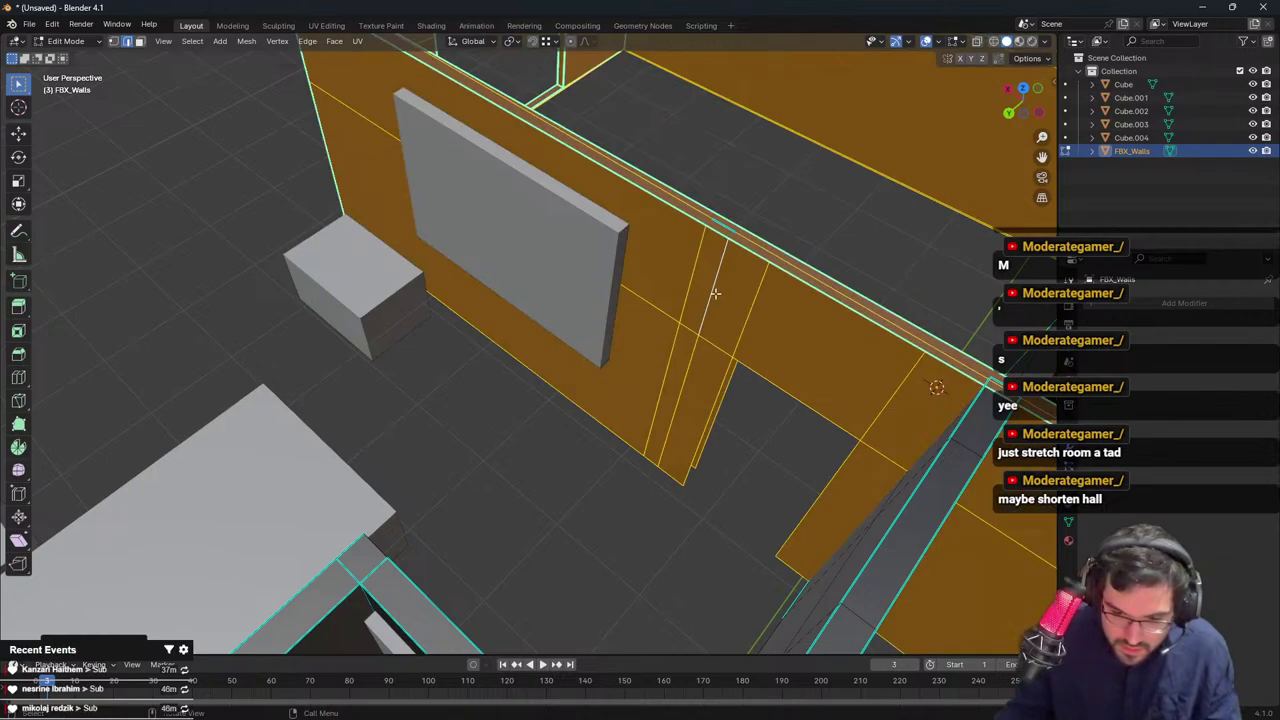
key("j")
key("h")
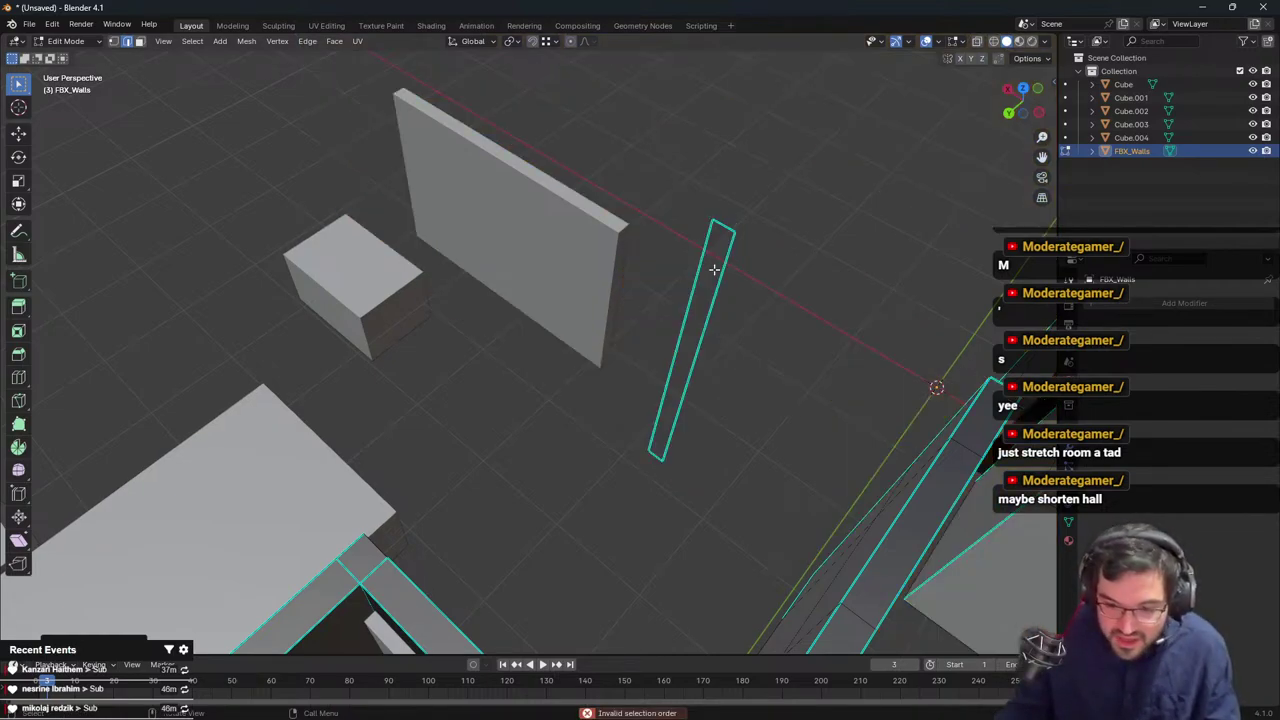
Fill the hall side of a new wall between the upright strip and the opposite wall corner
left_click(714, 270)
middle_click_drag(714, 270, 577, 287)
key("f")
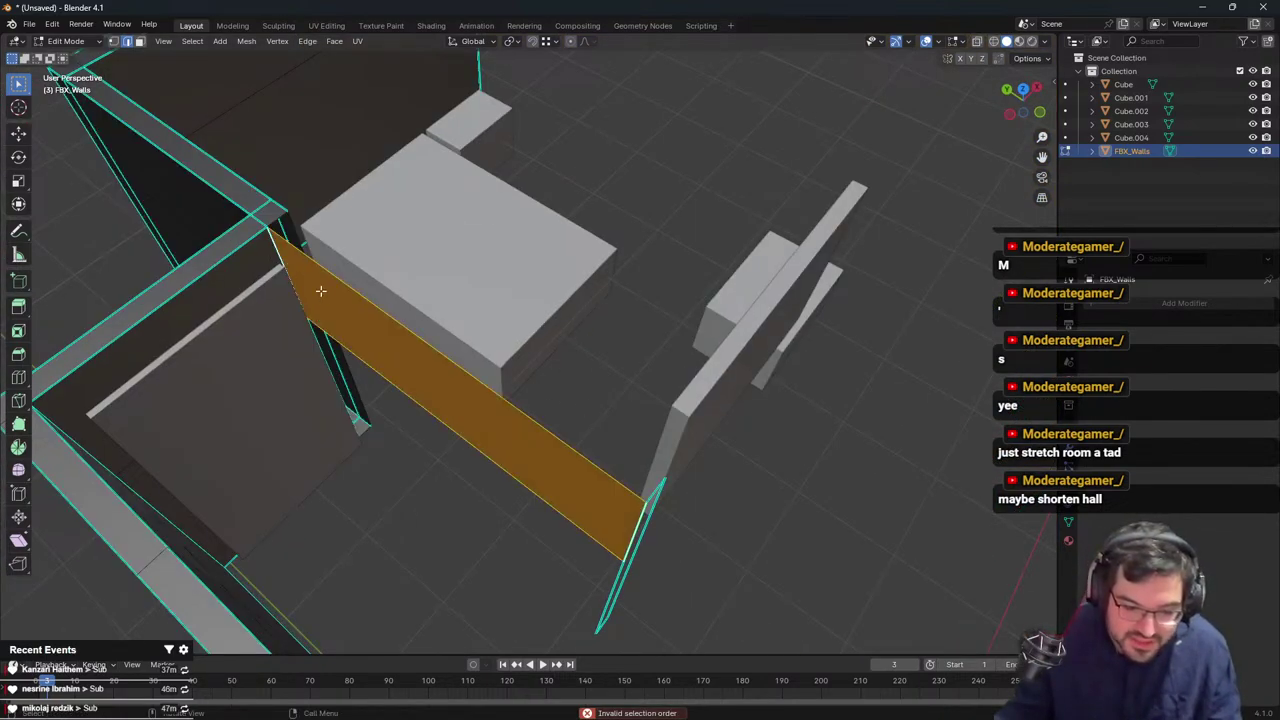
key("alt+a")
middle_click_drag(477, 466, 560, 412)
left_click(677, 452, "alt")
scroll(677, 452, "down", 1)
middle_click_drag(677, 452, 385, 424)
key("alt+a")
middle_click_drag(314, 377, 523, 343)
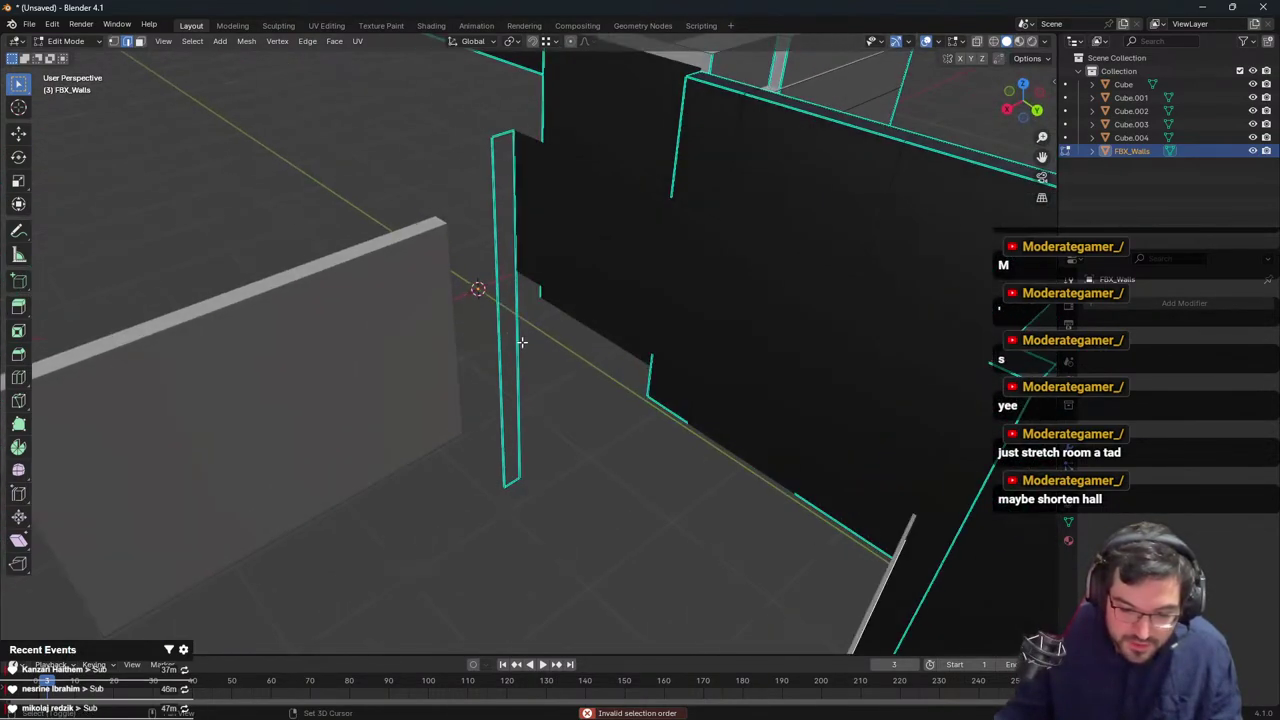
Fill the lower and upper faces of the new wall on its bedroom side
left_click(498, 338)
key("f")
left_click(500, 206)
middle_click_drag(616, 292, 692, 325)
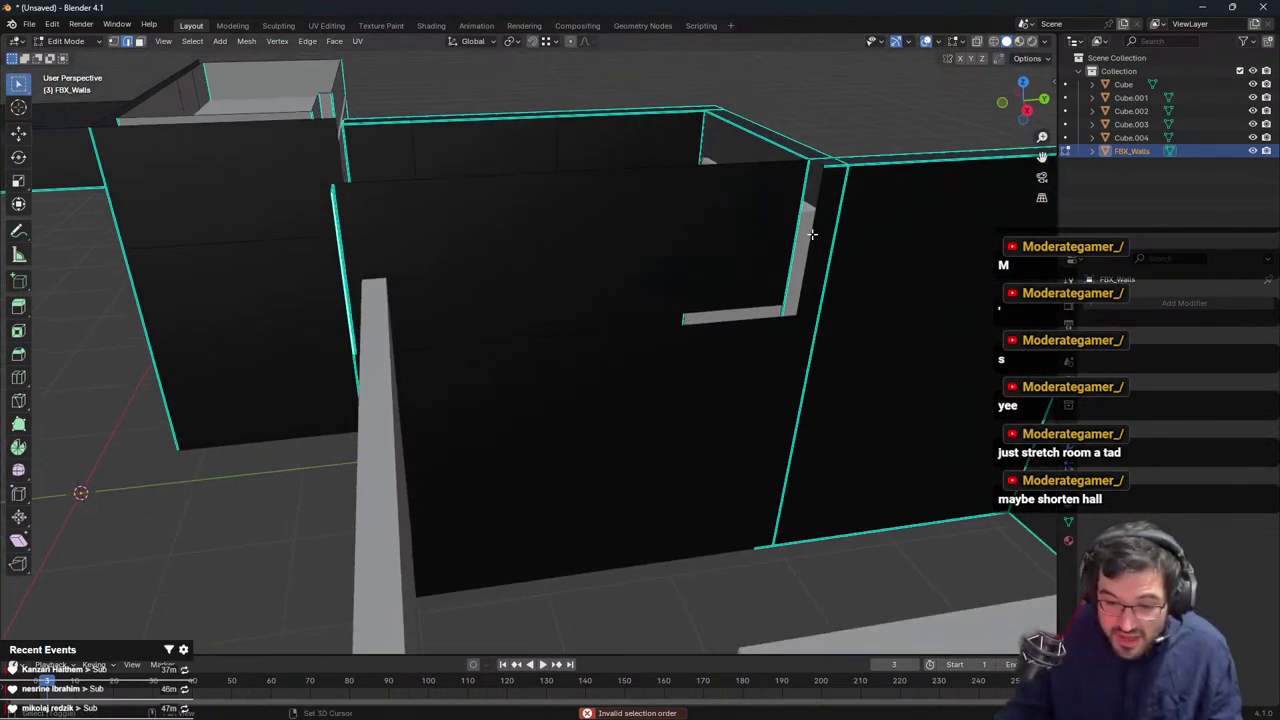
left_click(812, 234, "shift")
key("f")
Cap the new wall's remaining openings along its top and underside
left_click(746, 177)
left_click(705, 166, "shift")
key("f")
middle_click_drag(606, 374, 589, 211)
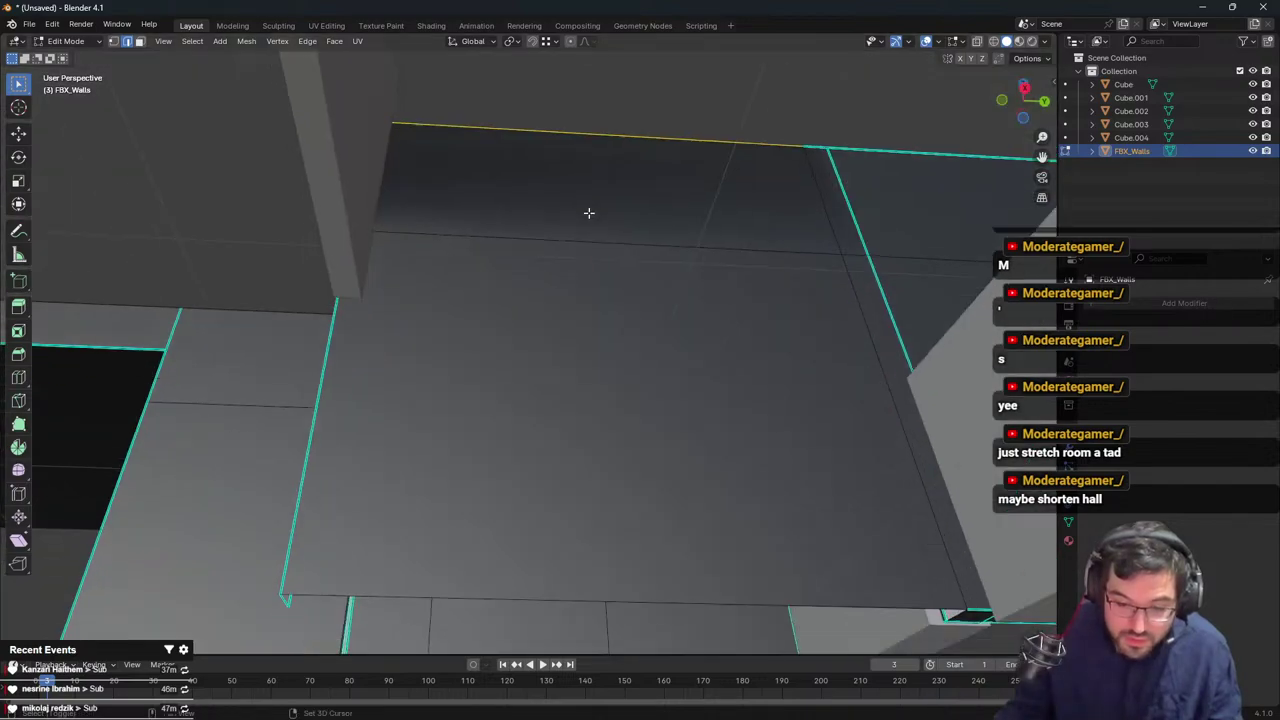
scroll(575, 405, "down", 2)
left_click(541, 478)
middle_click_drag(539, 472, 617, 316)
key("f")
left_click(477, 546)
middle_click_drag(477, 546, 466, 426)
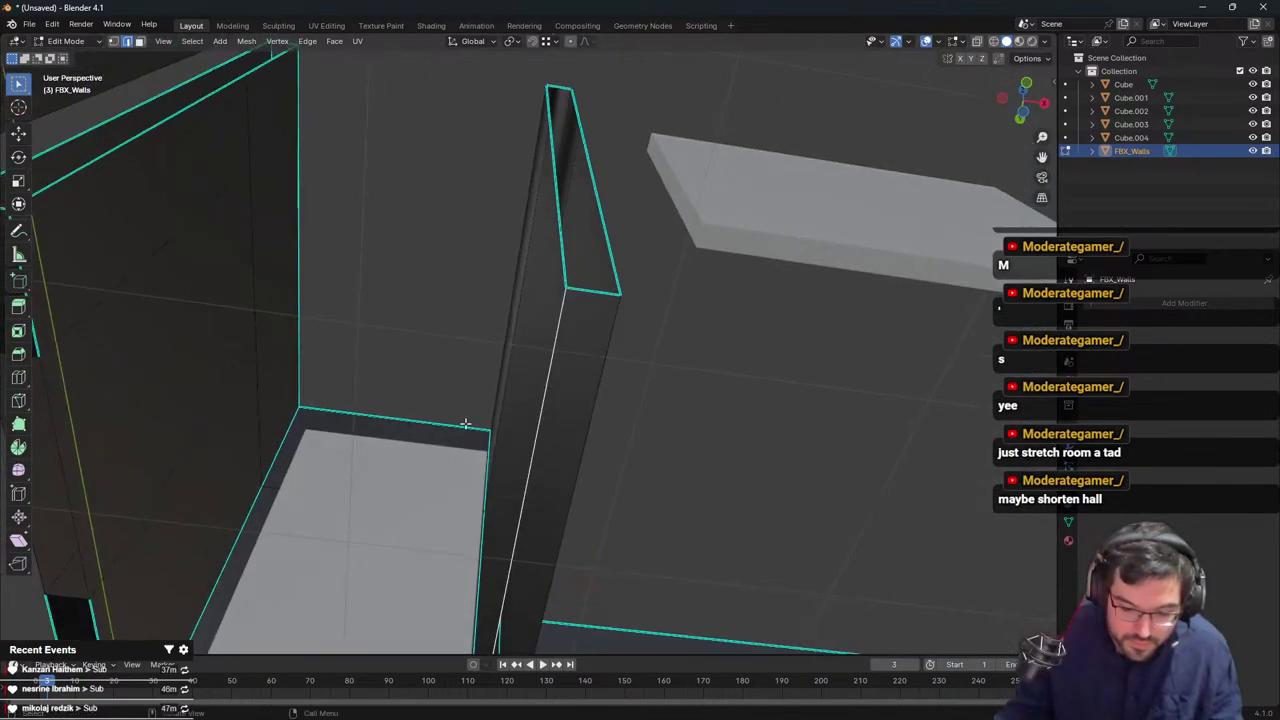
left_click(591, 423, "shift")
key("f")
Select the whole wall mesh and give the FBX_Walls object flat shading
scroll(579, 364, "down", 2)
key("a")
middle_click_drag(591, 423, 548, 290)
right_click(570, 353)
left_click(570, 353)
key("Tab")
key("ctrl+z")
key("ctrl+z")
right_click(547, 290)
left_click(548, 289)
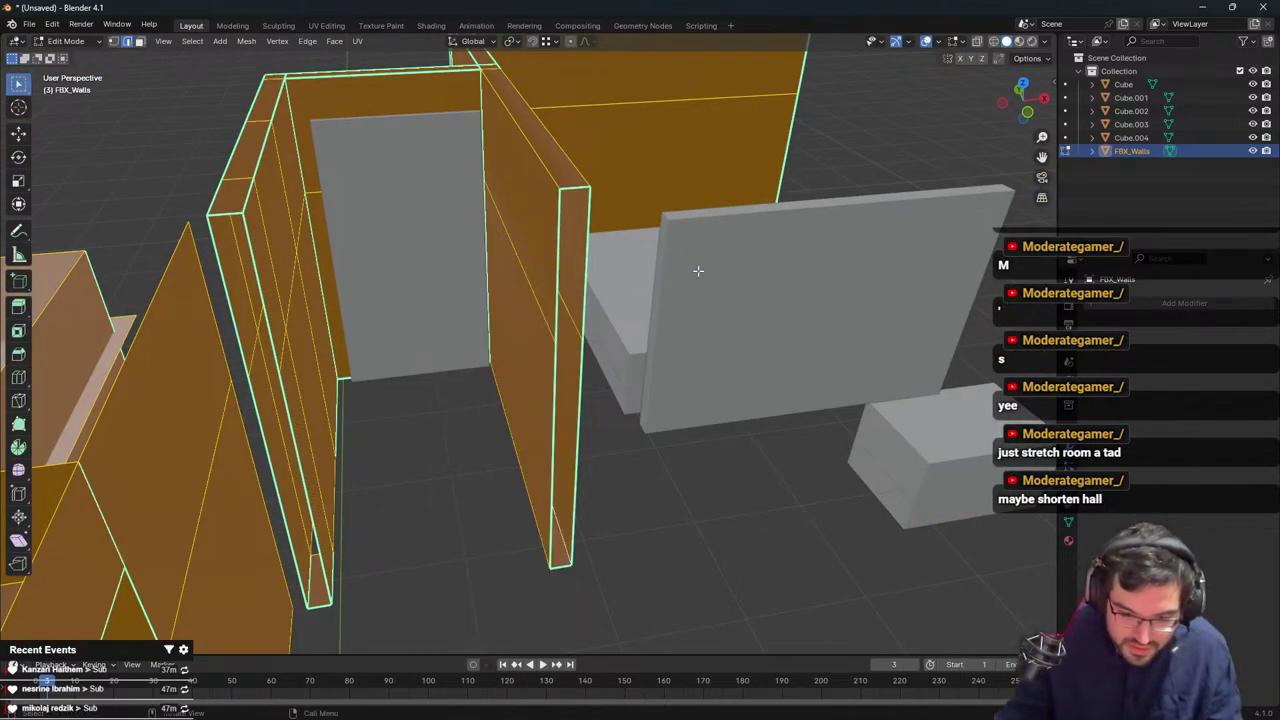
key("Tab")
right_click(521, 284)
left_click(521, 284)
Add two vertical loop cuts to the new wall and scale them slightly apart along Y
scroll(709, 157, "down", 3)
middle_click_drag(582, 198, 646, 343)
key("Tab")
key("ctrl+r")
scroll(551, 282, "up", 1)
left_click(551, 281)
left_click(585, 318)
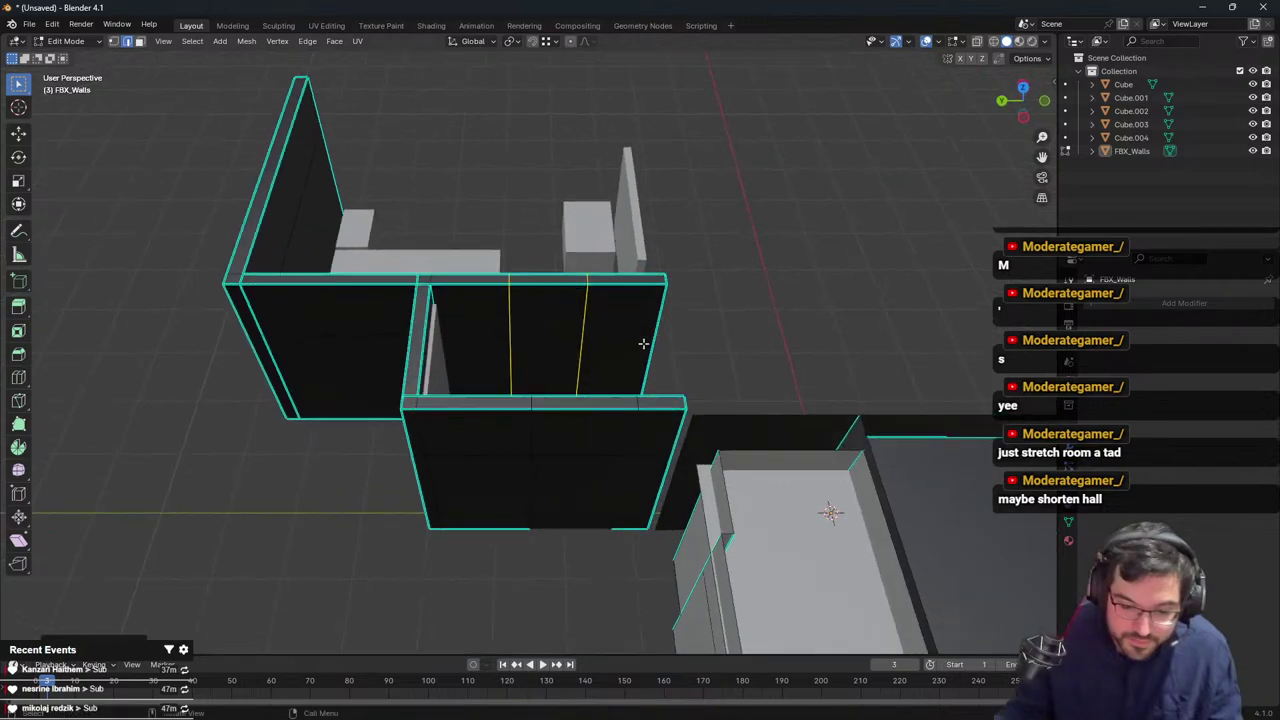
key("s")
key("y")
left_click(641, 342)
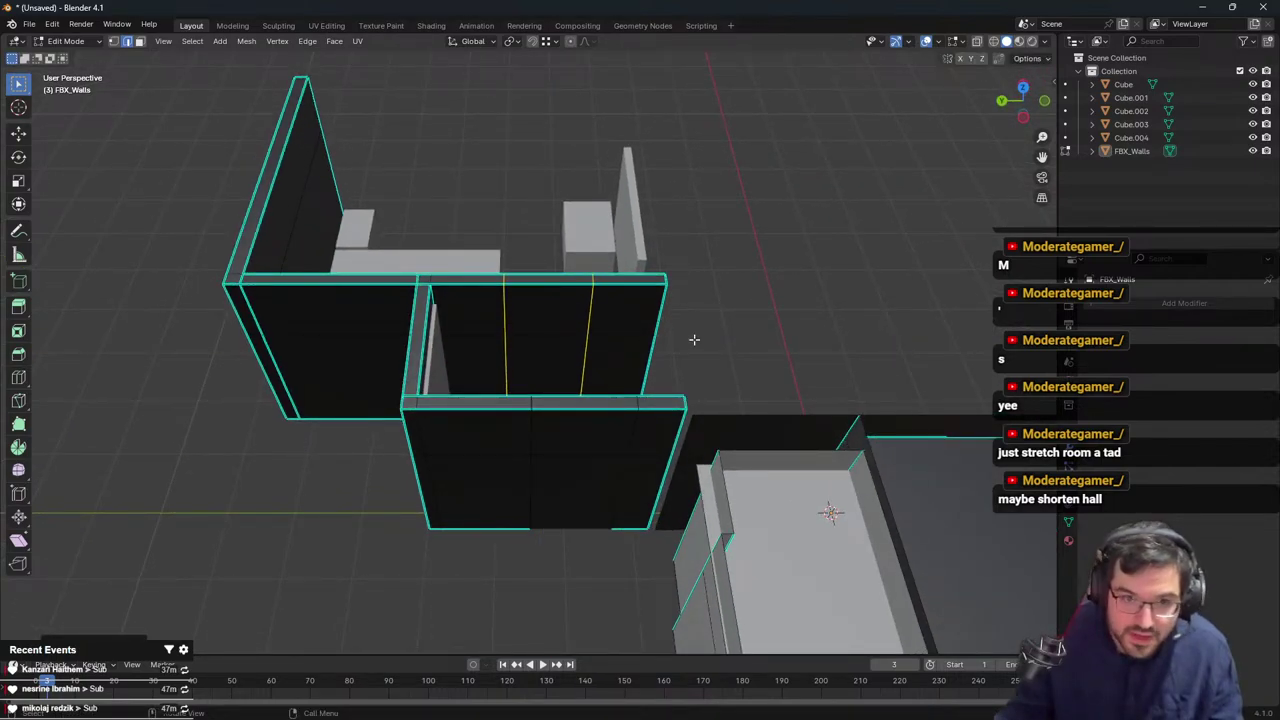
key("g")
key("y")
right_click(689, 354)
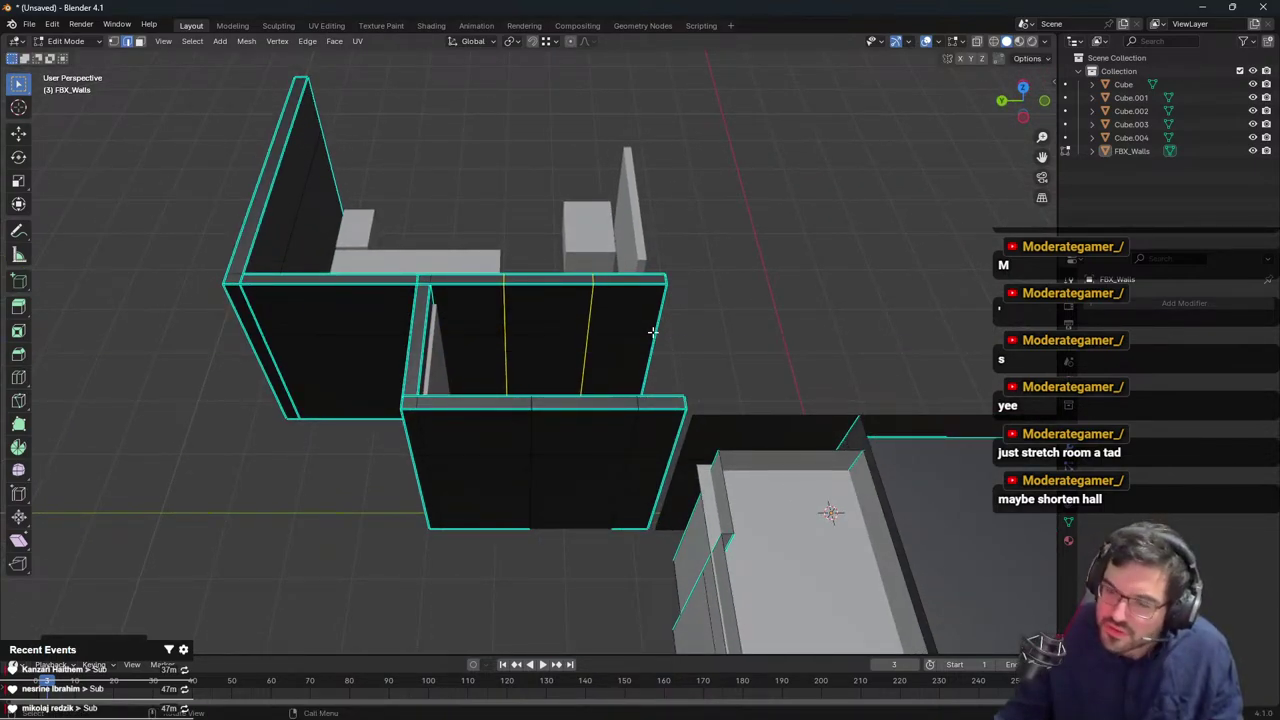
key("g")
key("y")
key("Escape")
Delete the lower faces between the two loop cuts to open a doorway in the new wall
key("KP_7")
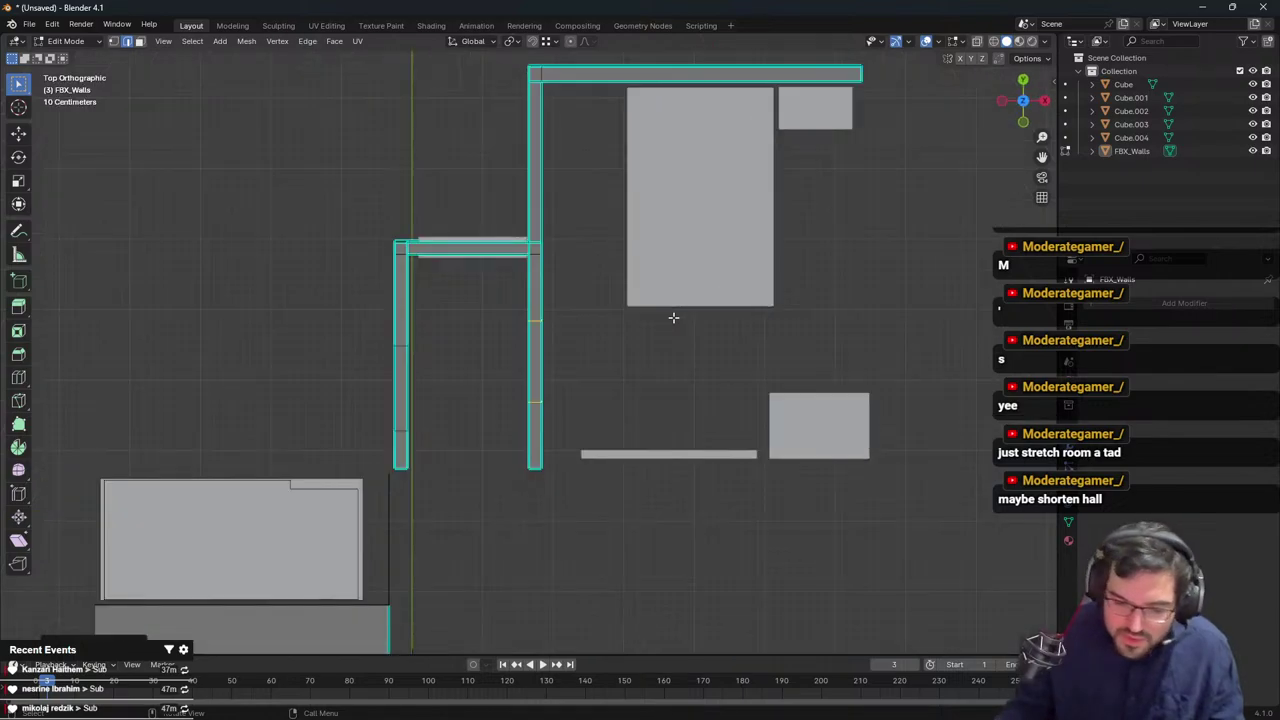
middle_click_drag(578, 343, 10, 85)
left_click(139, 41)
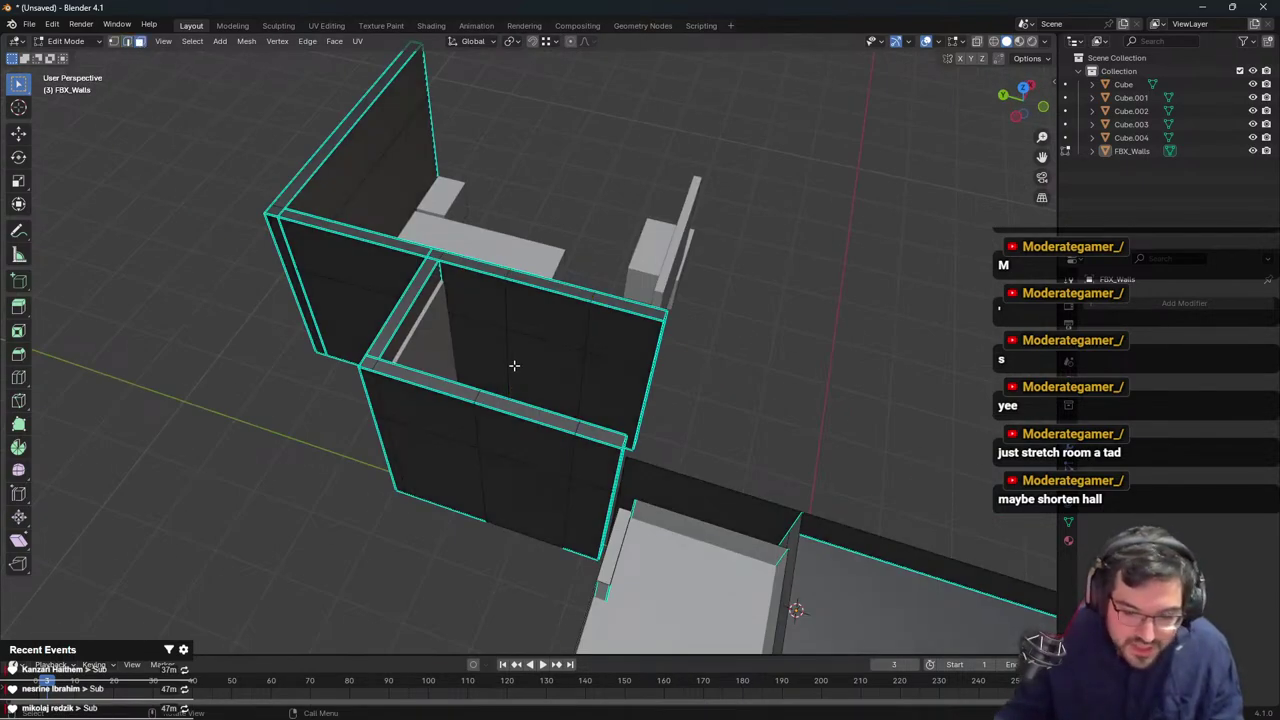
middle_click_drag(560, 380, 532, 381)
left_click(520, 382)
key("x")
left_click(528, 380)
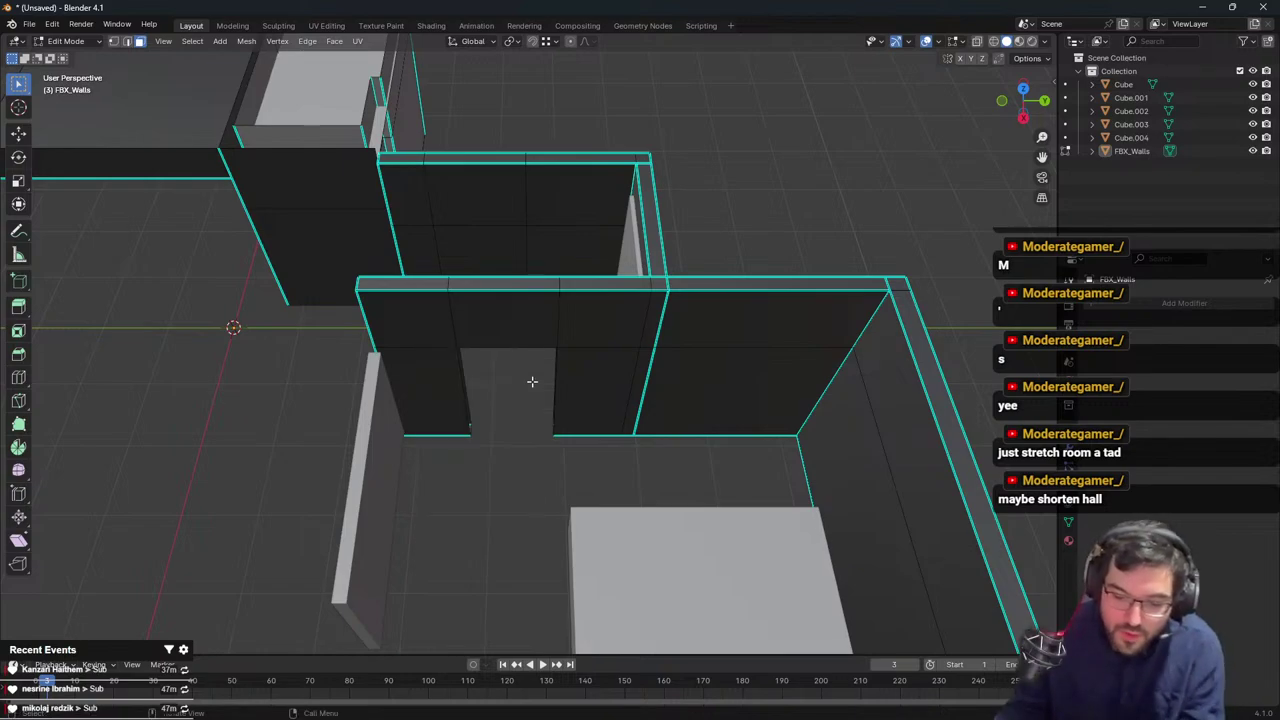
With X-ray on, box-select the new doorway's vertices and scale them along Y by about 0.93 to narrow it
key("alt+z")
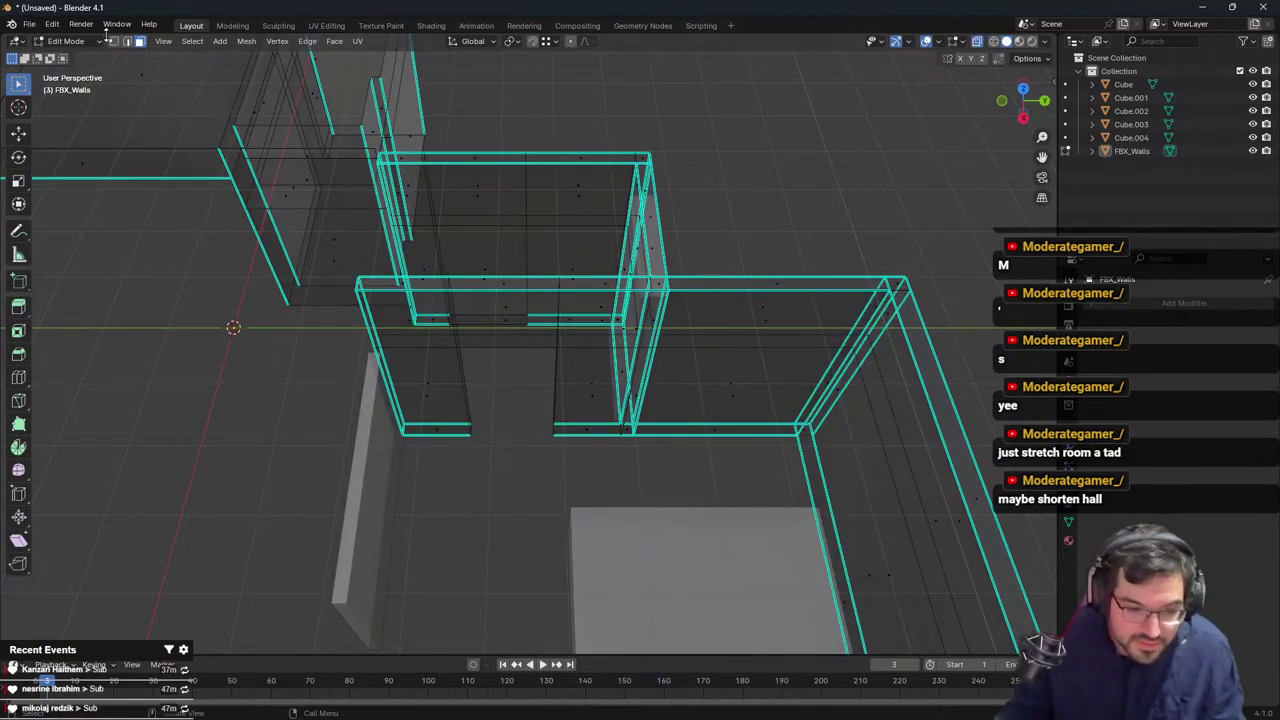
left_click(113, 41)
middle_click_drag(395, 215, 445, 370)
left_click_drag(418, 265, 606, 448)
middle_click_drag(606, 448, 677, 280)
key("s")
key("y")
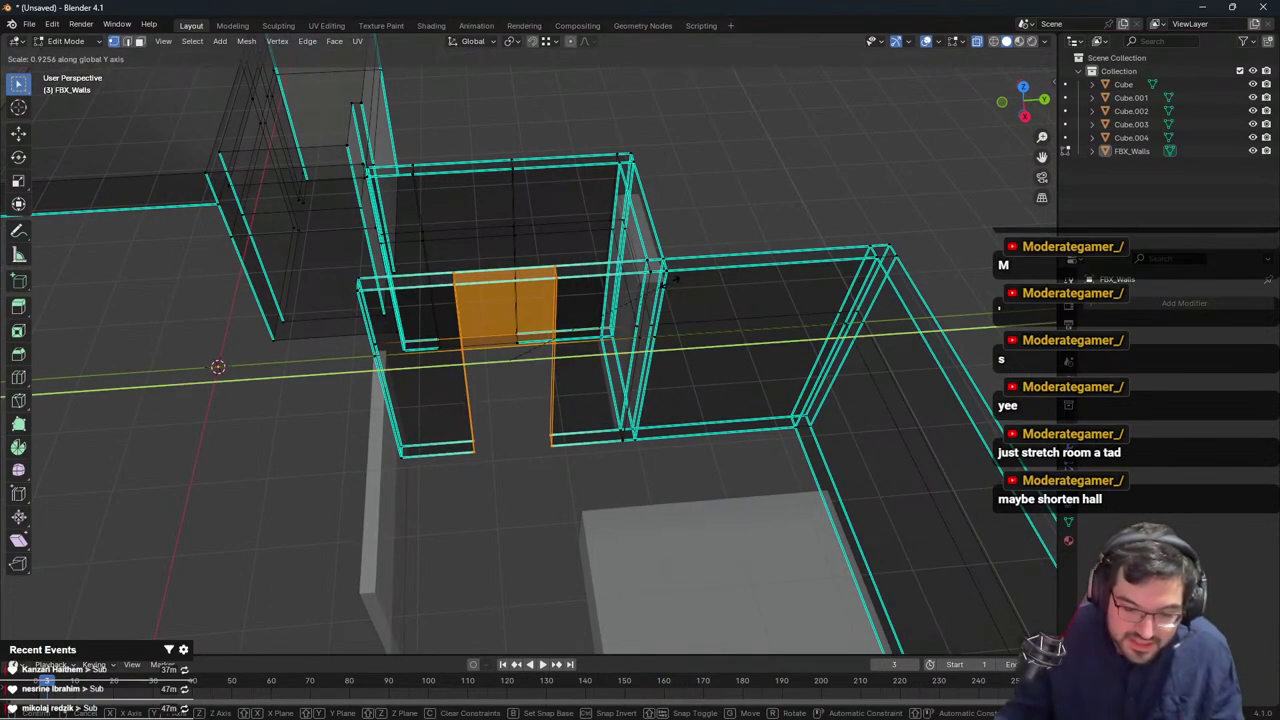
left_click(671, 282)
Check the narrowed doorway in Object Mode with X-ray turned off, and return to X-ray mesh editing
key("Tab")
left_click(977, 41)
middle_click_drag(712, 228, 510, 272)
key("Tab")
left_click(977, 41)
middle_click_drag(772, 250, 806, 335)
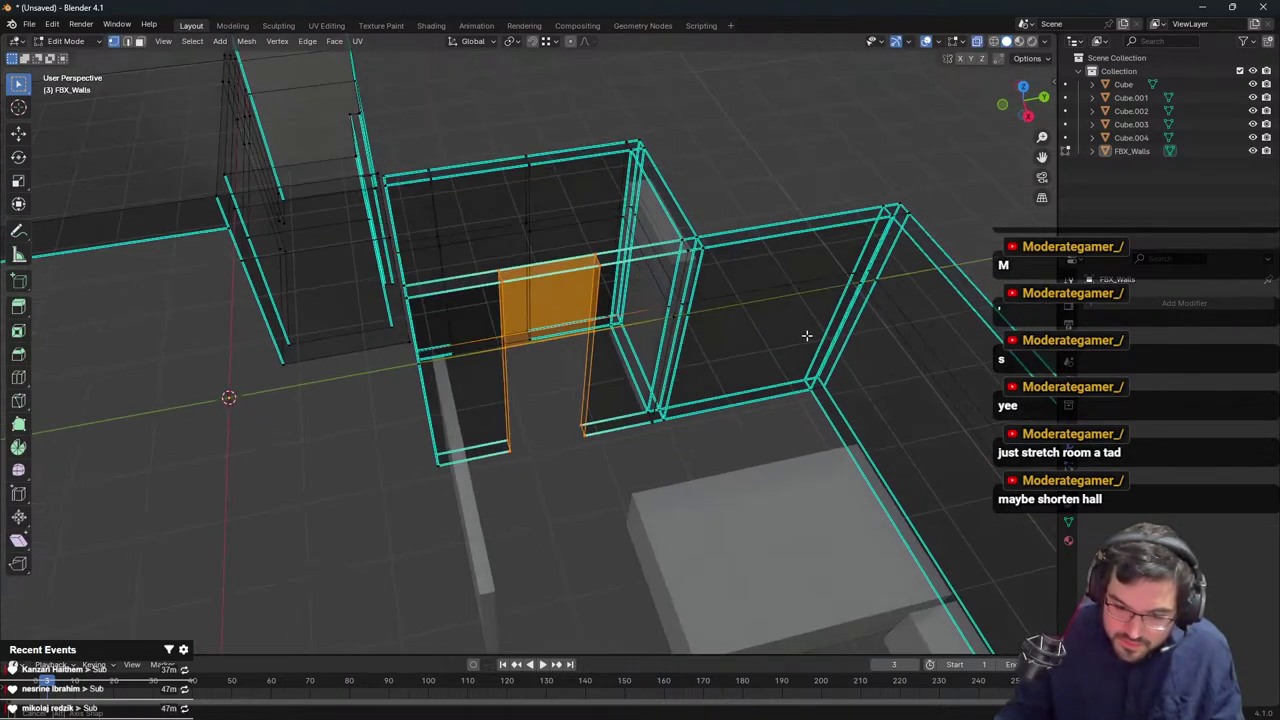
Try to shift the new doorway's vertices along Y, and leave mesh editing
middle_click_drag(610, 340, 553, 435)
left_click(570, 438)
key("b")
left_click_drag(454, 280, 653, 443)
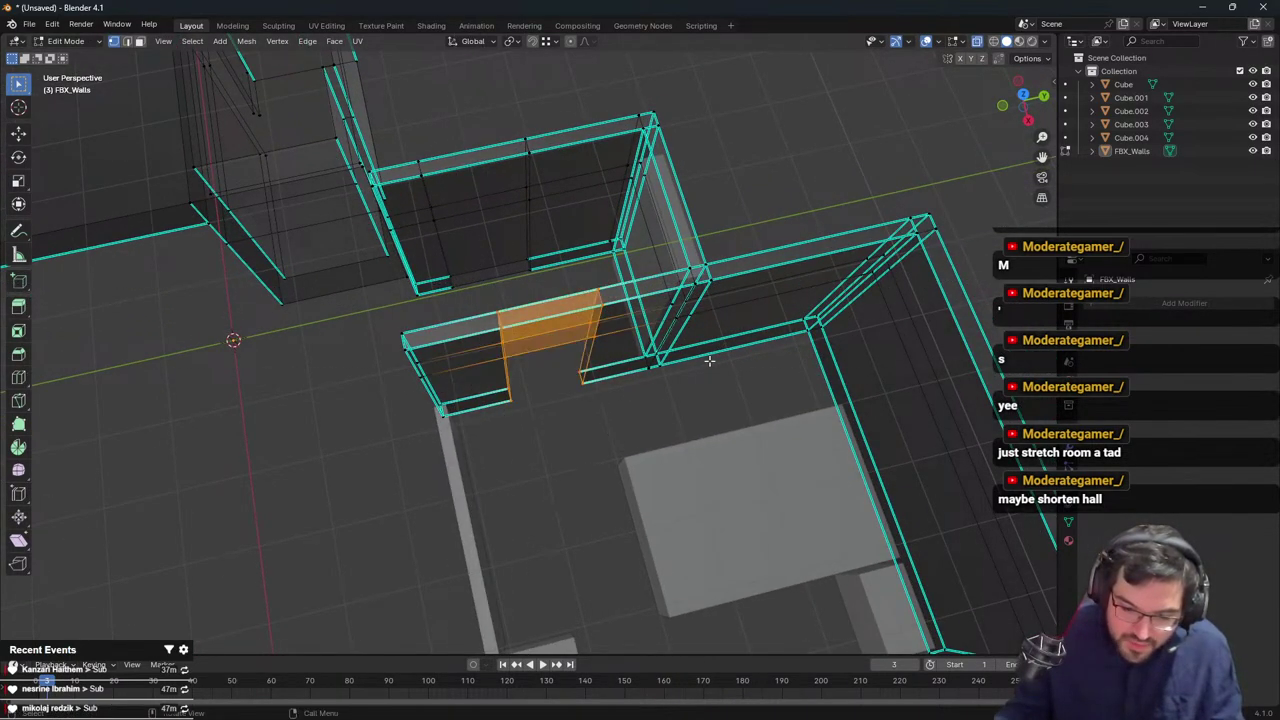
key("g")
key("y")
right_click(655, 384)
middle_click_drag(505, 398, 548, 371)
key("Tab")
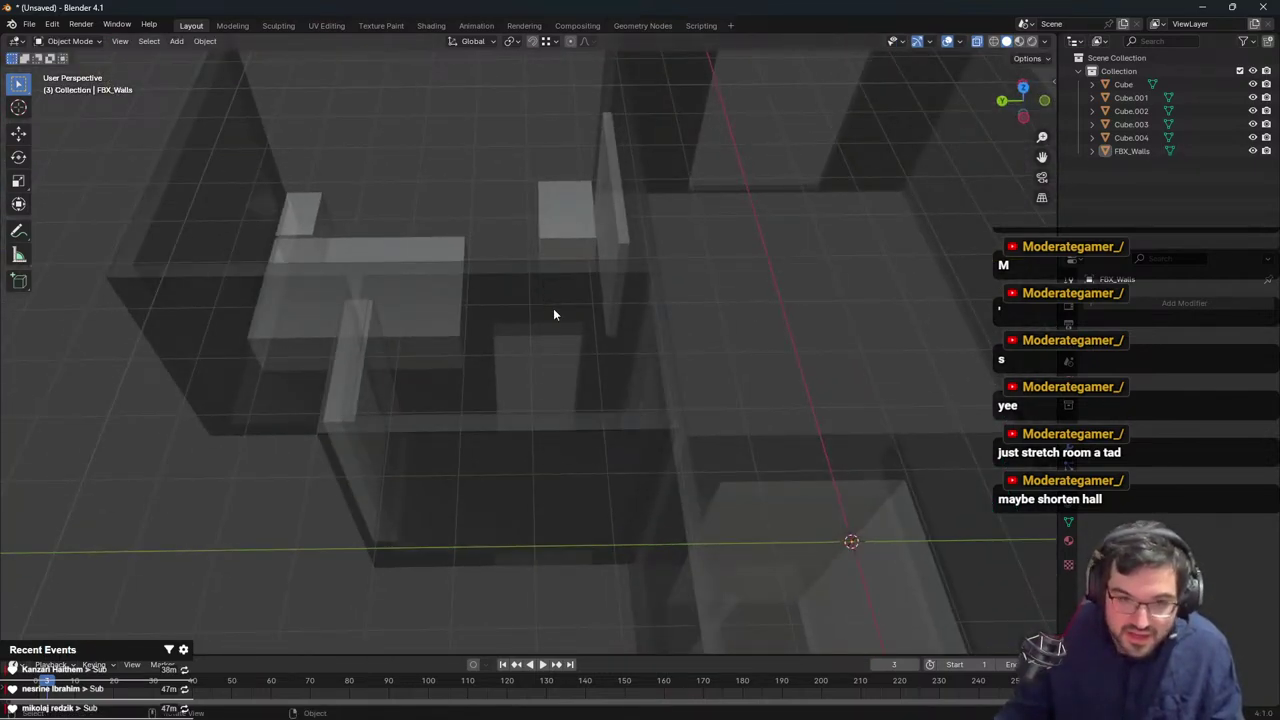
Shift the new doorway's selected vertices along the Y axis within the new wall, and leave mesh editing
key("Tab")
key("g")
key("y")
right_click(625, 346)
key("Tab")
key("Tab")
key("g")
key("y")
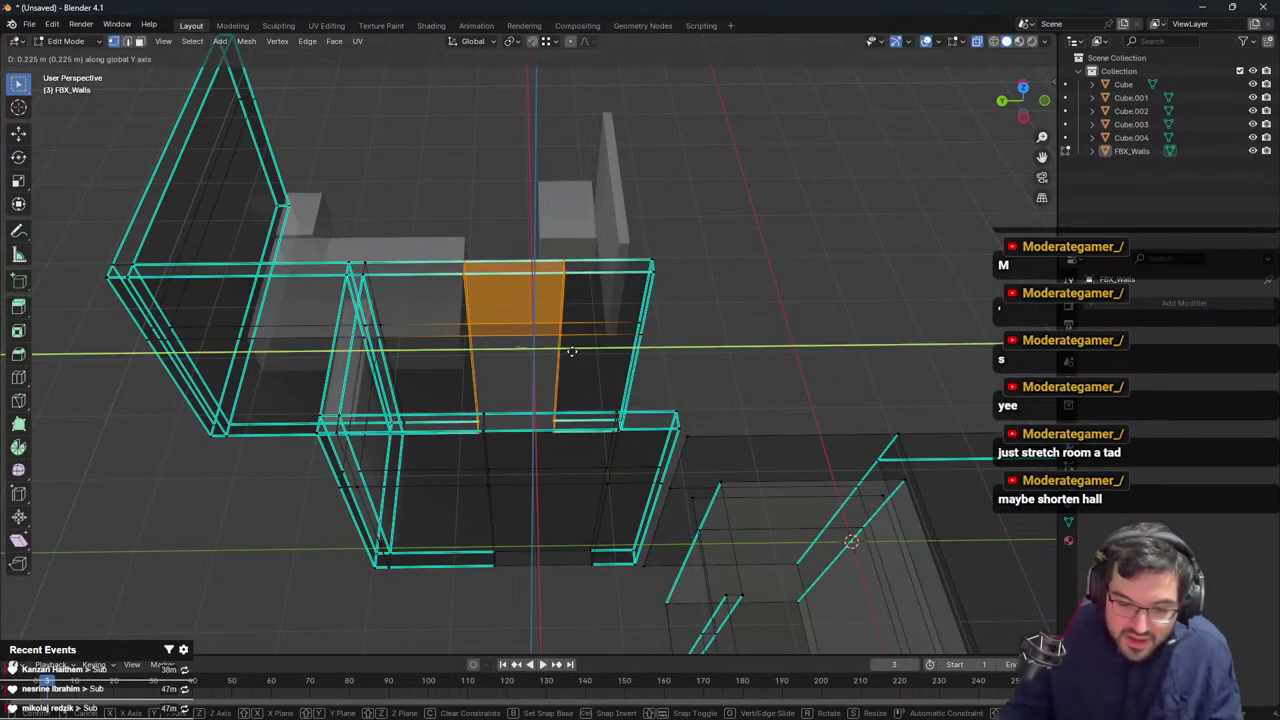
left_click(514, 362)
key("Tab")
middle_click_drag(518, 362, 588, 361, "shift")
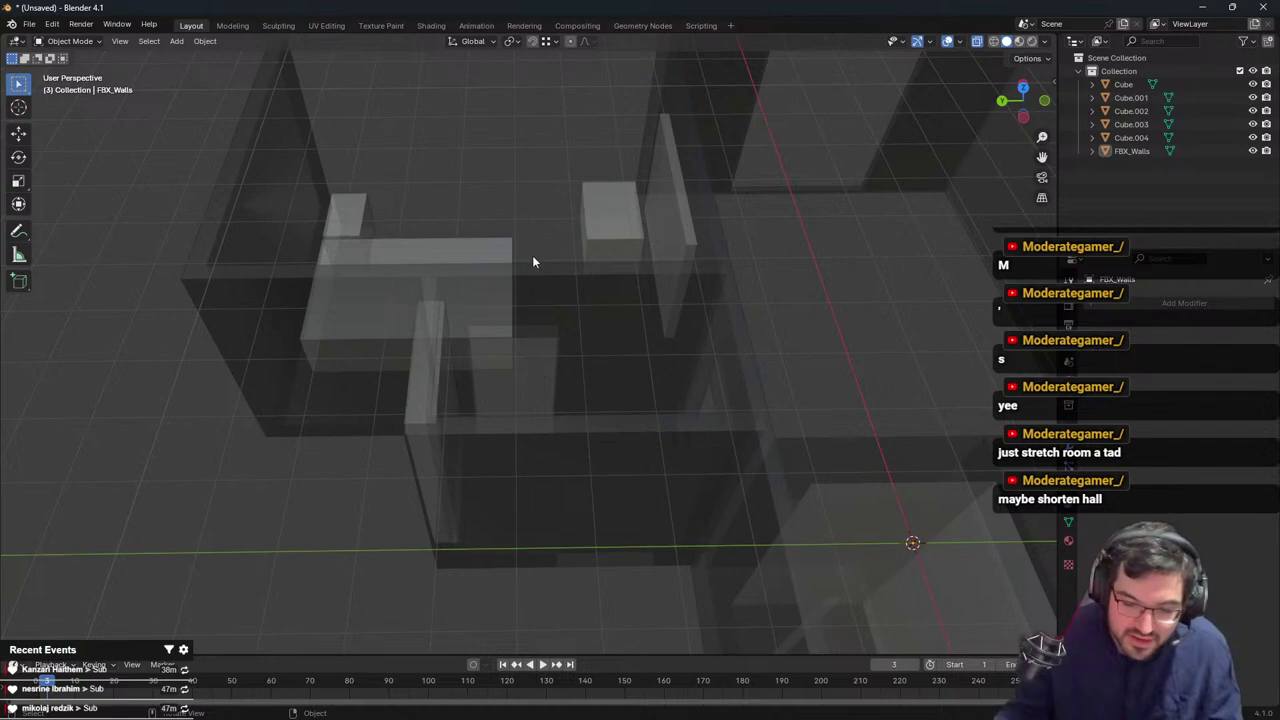
middle_click_drag(533, 262, 360, 338)
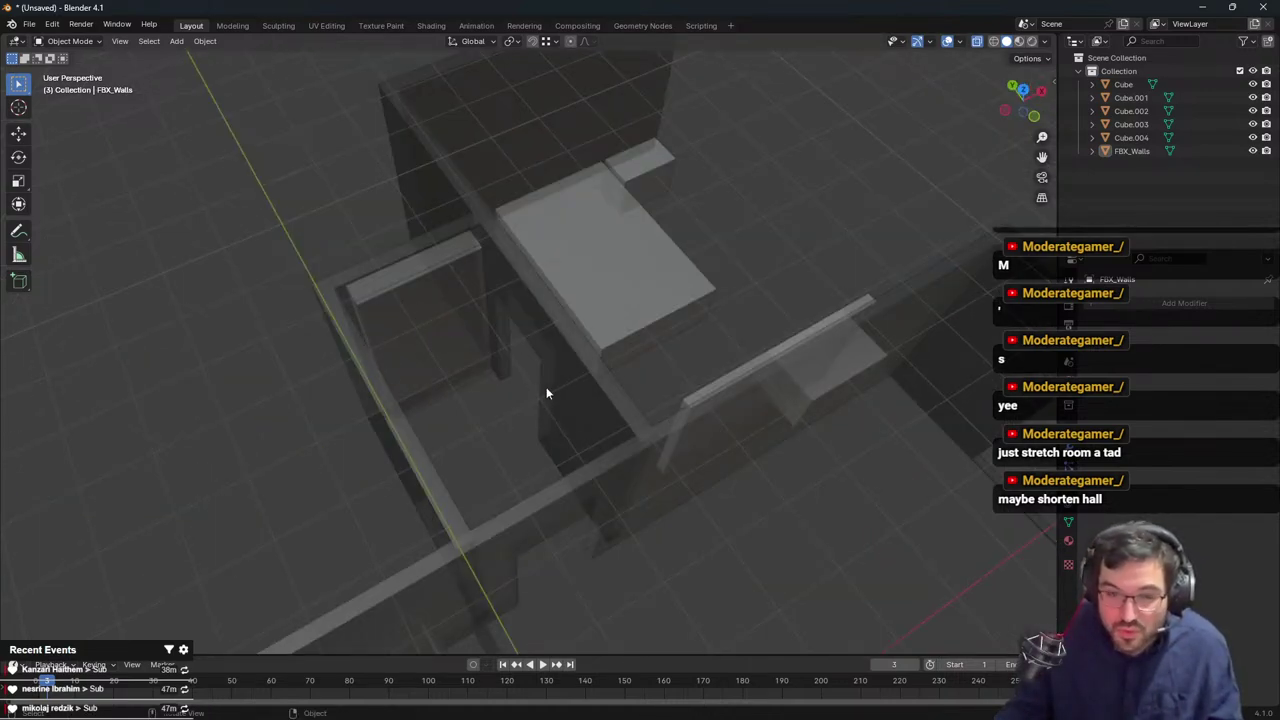
key("Tab")
middle_click_drag(543, 391, 370, 395)
key("Tab")
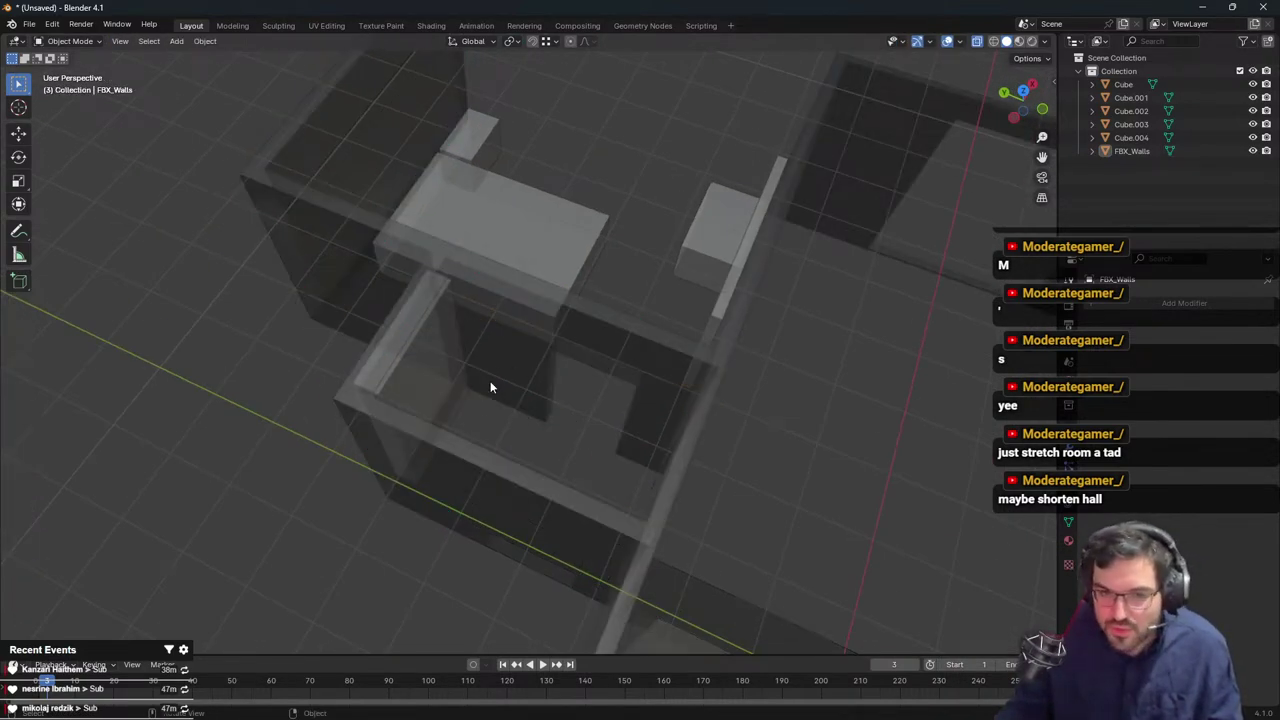
middle_click_drag(490, 387, 437, 429)
left_click(437, 429)
key("g")
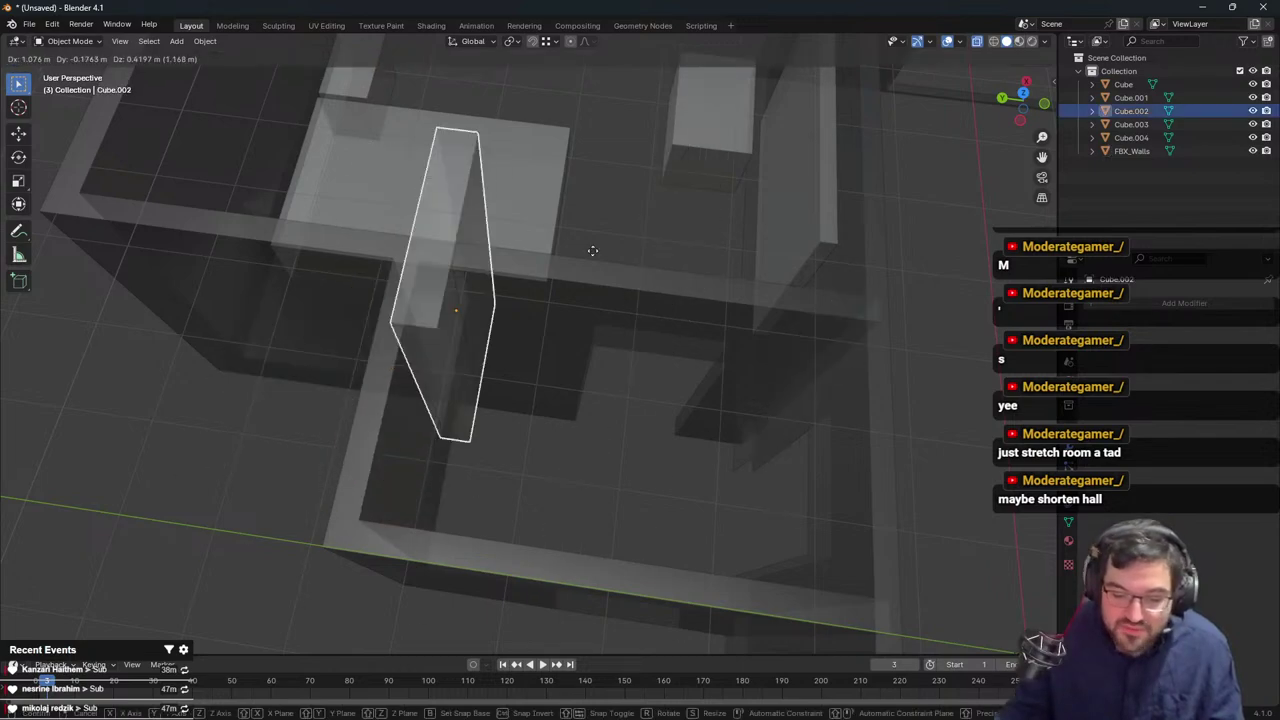
right_click(592, 251)
In top view, duplicate the slab at the hall's end wall, rotate the copy a quarter turn, and place it along the bedroom's upper side wall
middle_click_drag(510, 390, 588, 404)
key("KP_7")
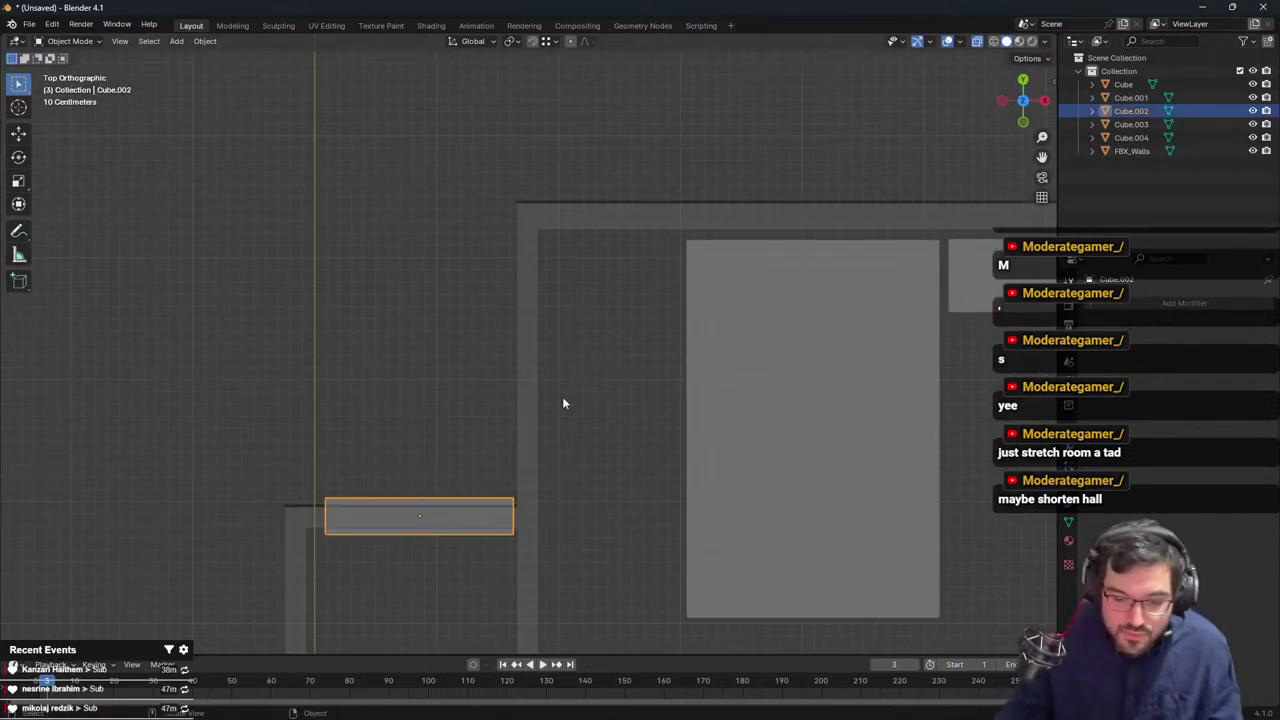
scroll(563, 404, "down", 3)
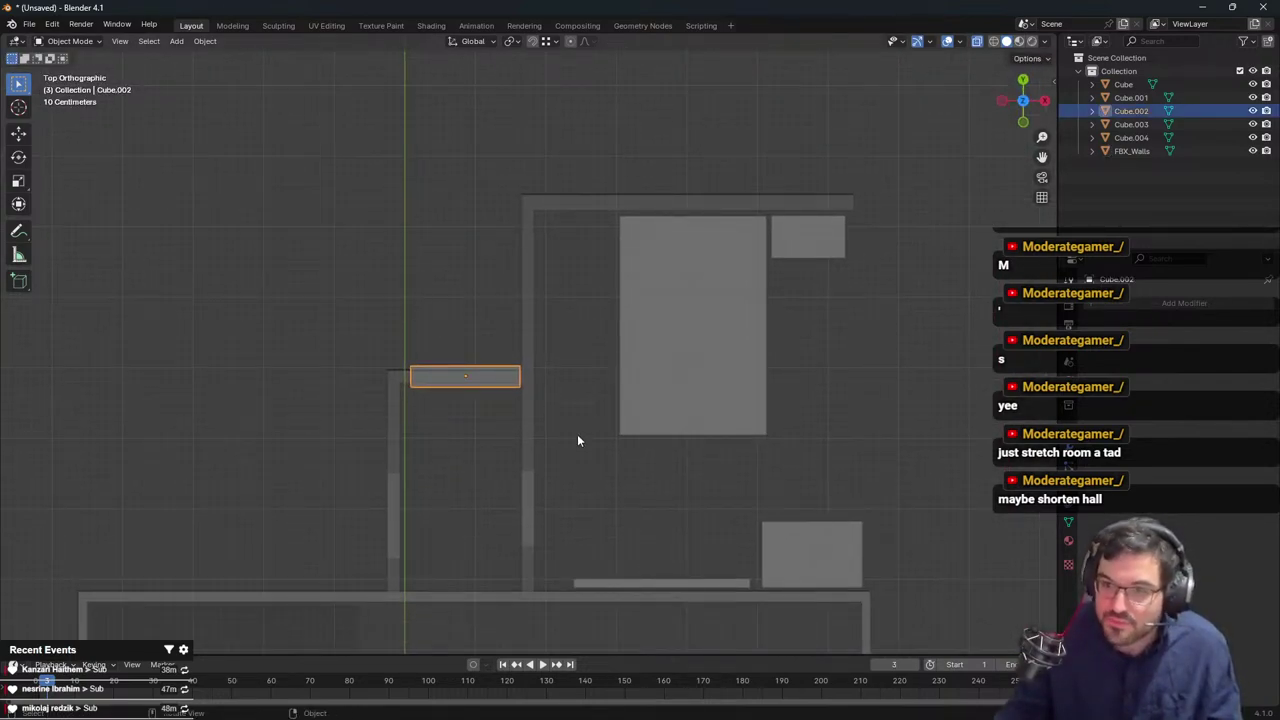
left_click(523, 320)
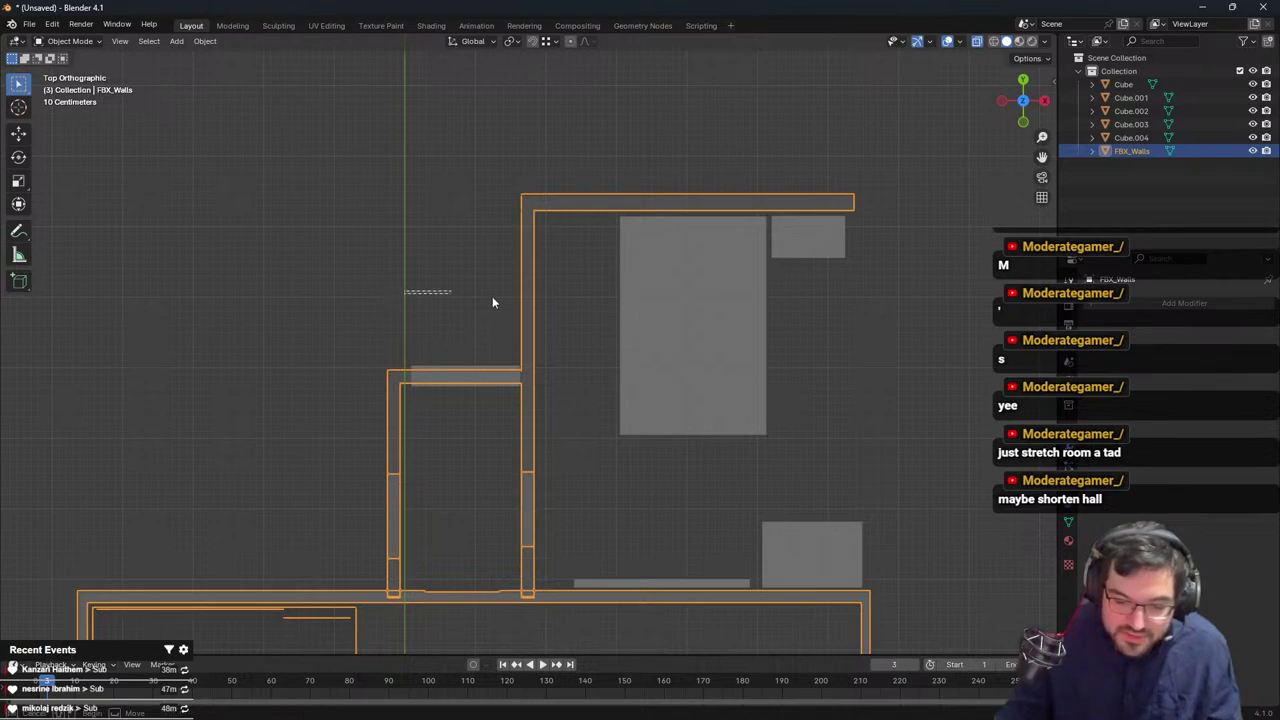
left_click(466, 368)
key("shift+d")
key("r")
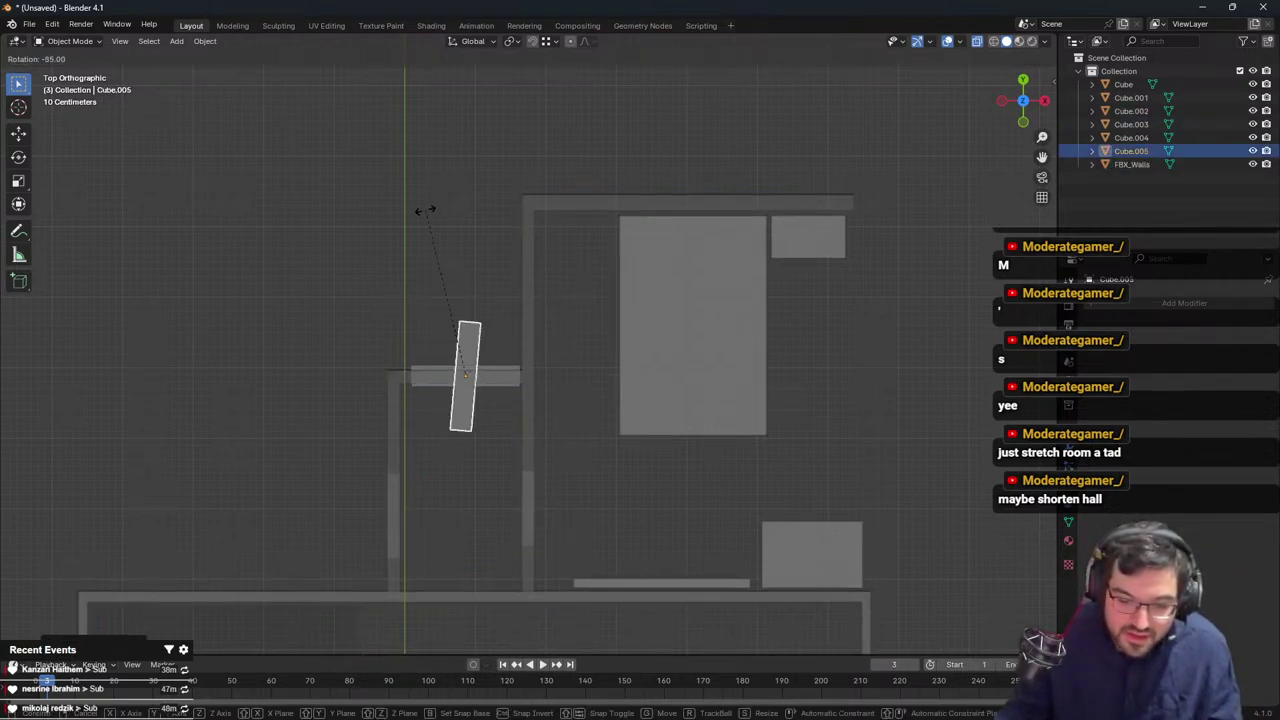
left_click(406, 215)
key("g")
left_click(813, 417)
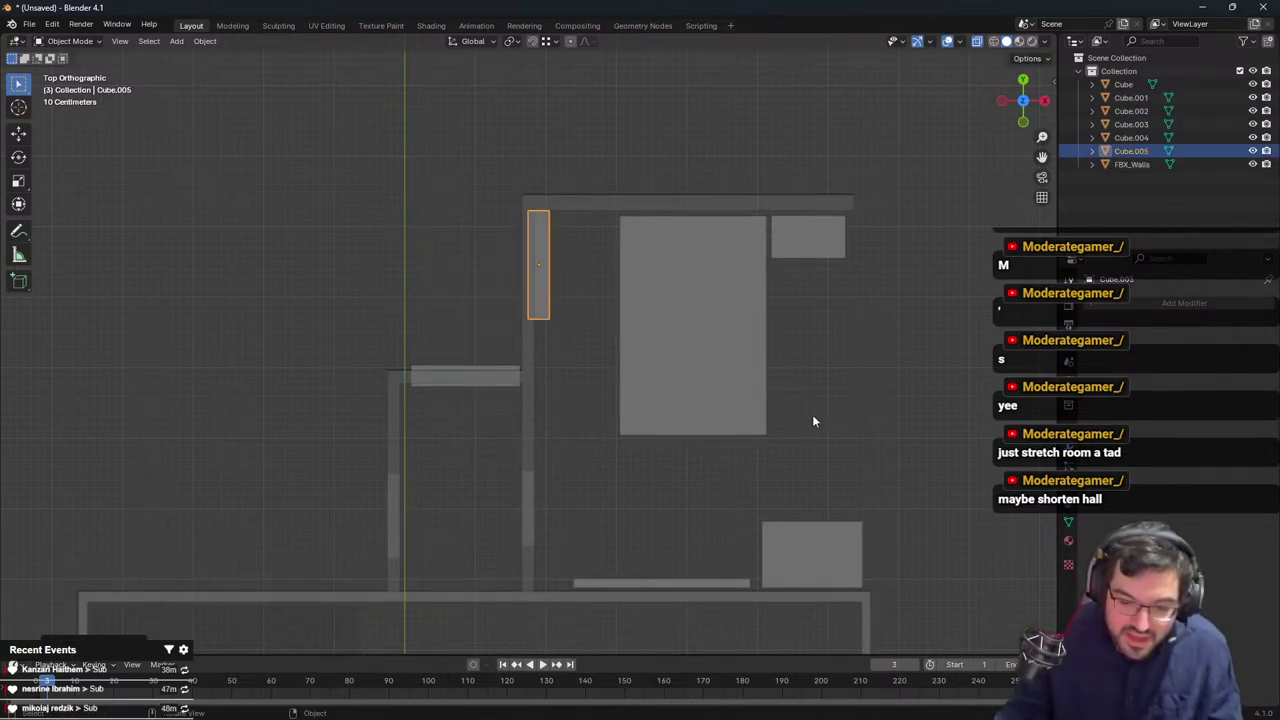
Shorten the hall by moving the end wall's vertices about -0.41 m along Y
left_click(371, 363)
left_click(389, 374)
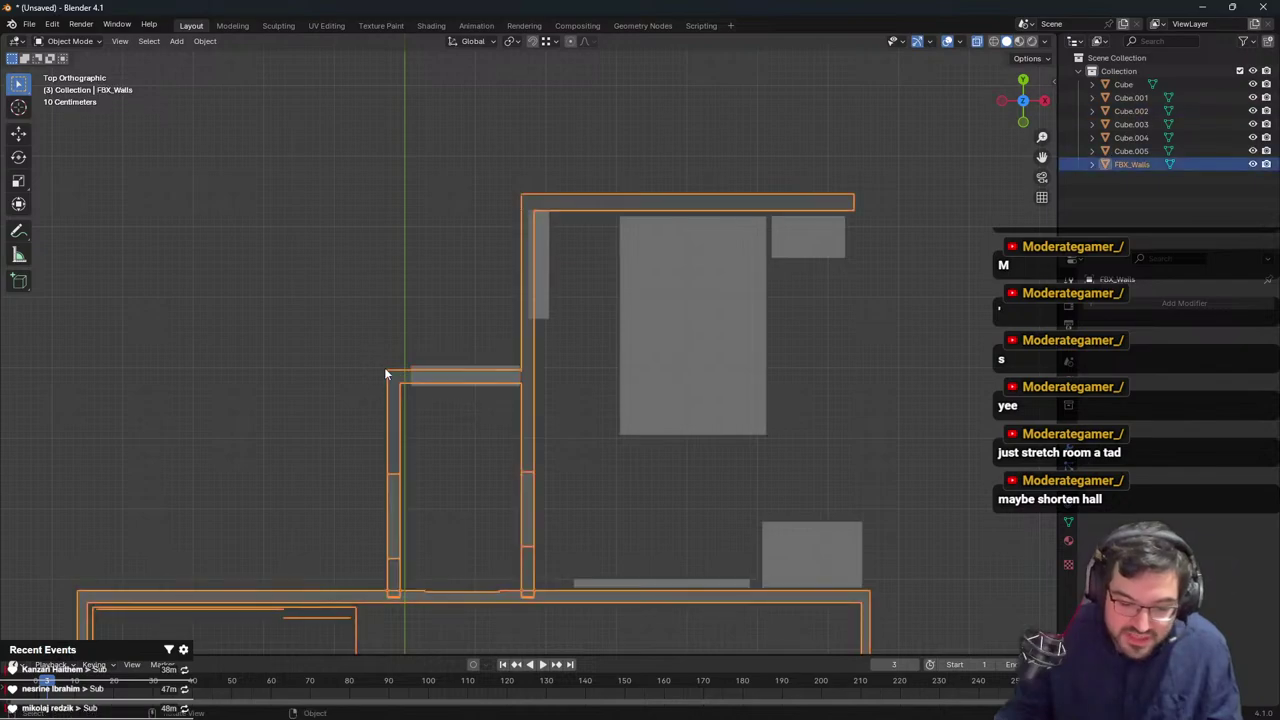
key("Tab")
left_click_drag(313, 354, 612, 424)
key("g")
key("y")
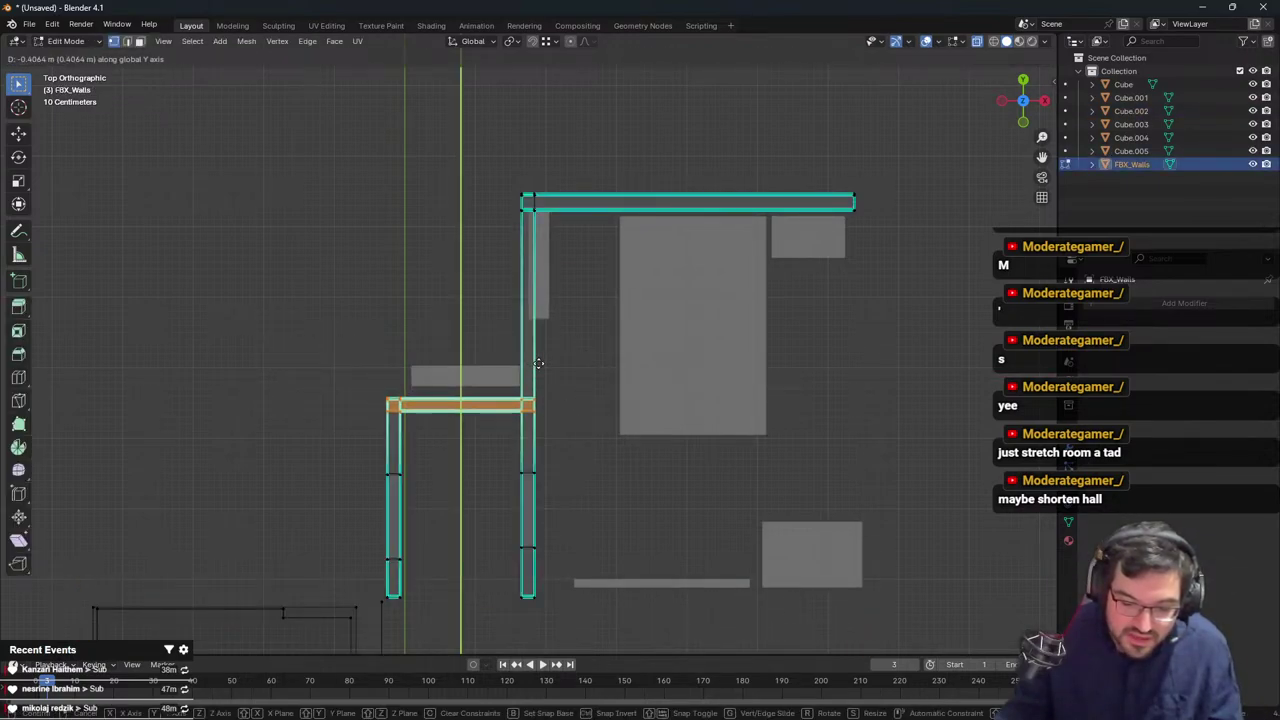
left_click(537, 363)
Return to Object Mode and move the hall slab along Y to line up with the shifted end wall
key("Tab")
left_click(485, 381)
key("g")
key("y")
left_click(490, 394)
left_click(505, 363)
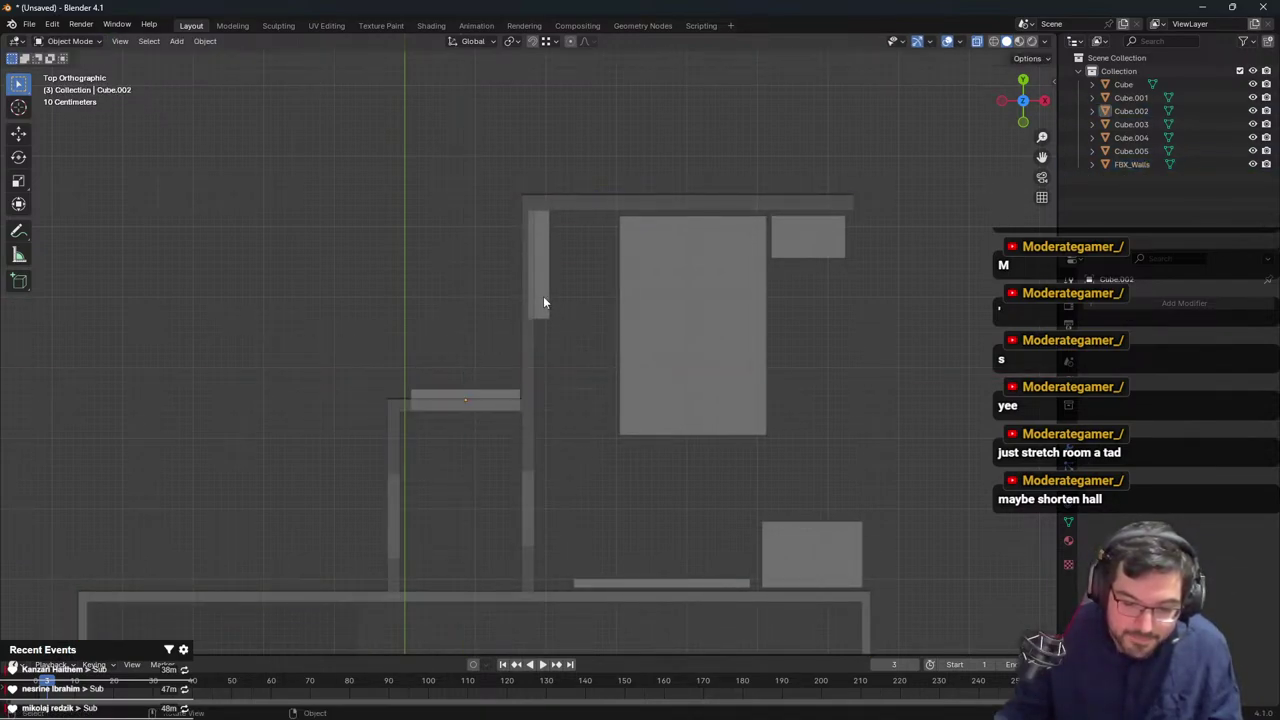
Nudge the copied slab slightly along the bedroom wall, clear of the outer corner, and deselect it
left_click(543, 297)
key("g")
mouse_move(543, 300)
middle_mouse_down()
mouse_move(545, 322)
mouse_move(547, 297)
middle_mouse_up()
right_click(546, 313)
key("g")
left_click(548, 298)
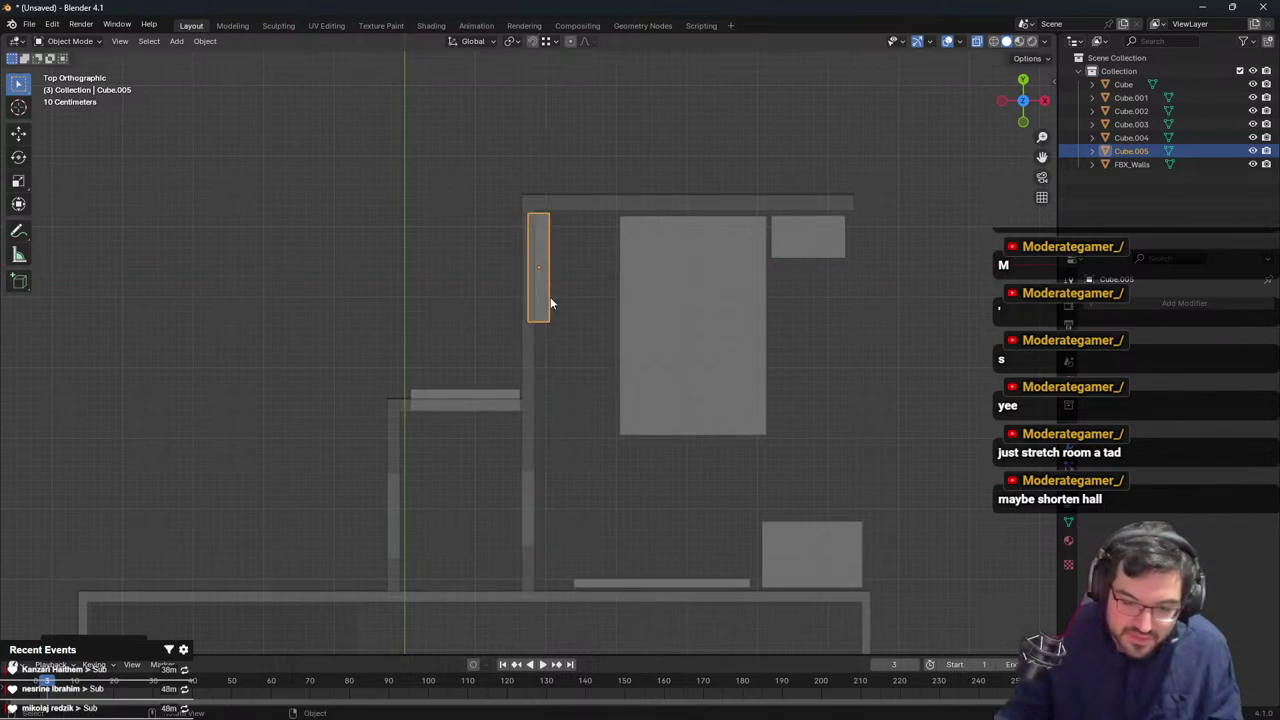
left_click_drag(555, 349, 389, 209)
Turn off X-ray and inspect the hall and bedroom walls from several angles in Object and Edit Mode
middle_click_drag(389, 209, 550, 270)
middle_click_drag(550, 270, 934, 183)
left_click(976, 44)
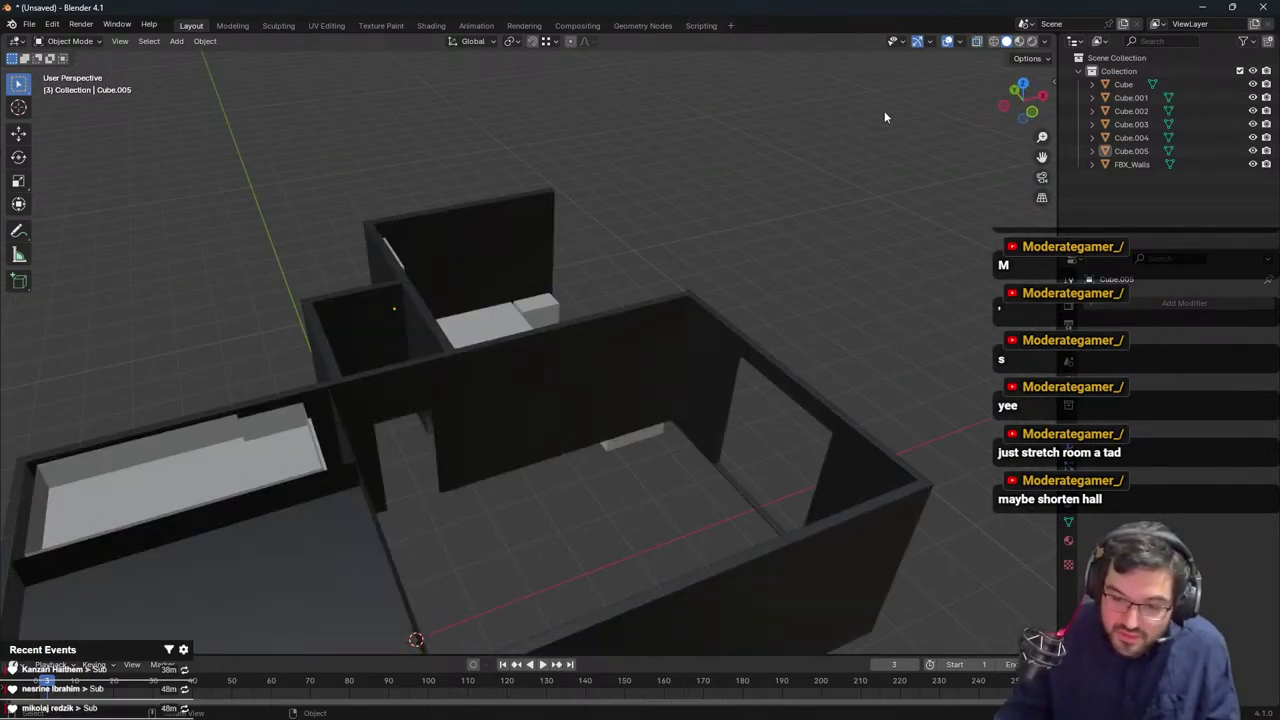
middle_click_drag(884, 110, 811, 279)
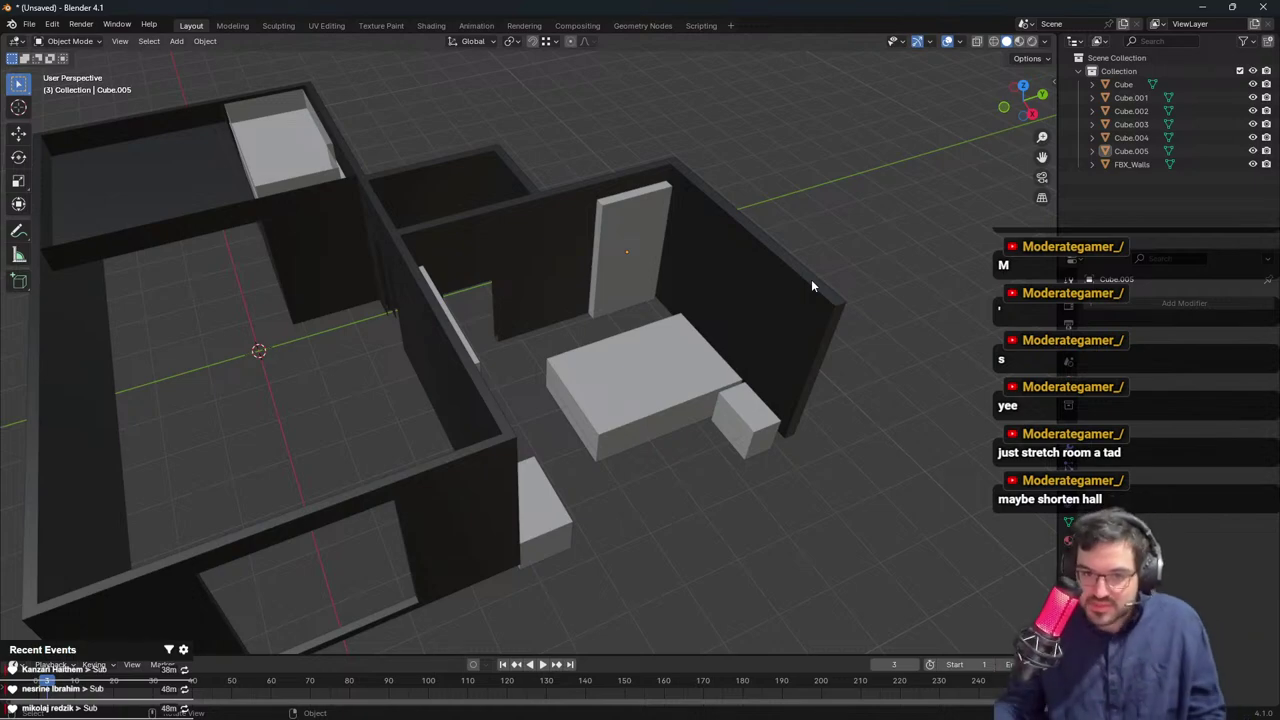
left_click(528, 270)
key("Tab")
middle_click_drag(491, 271, 399, 323)
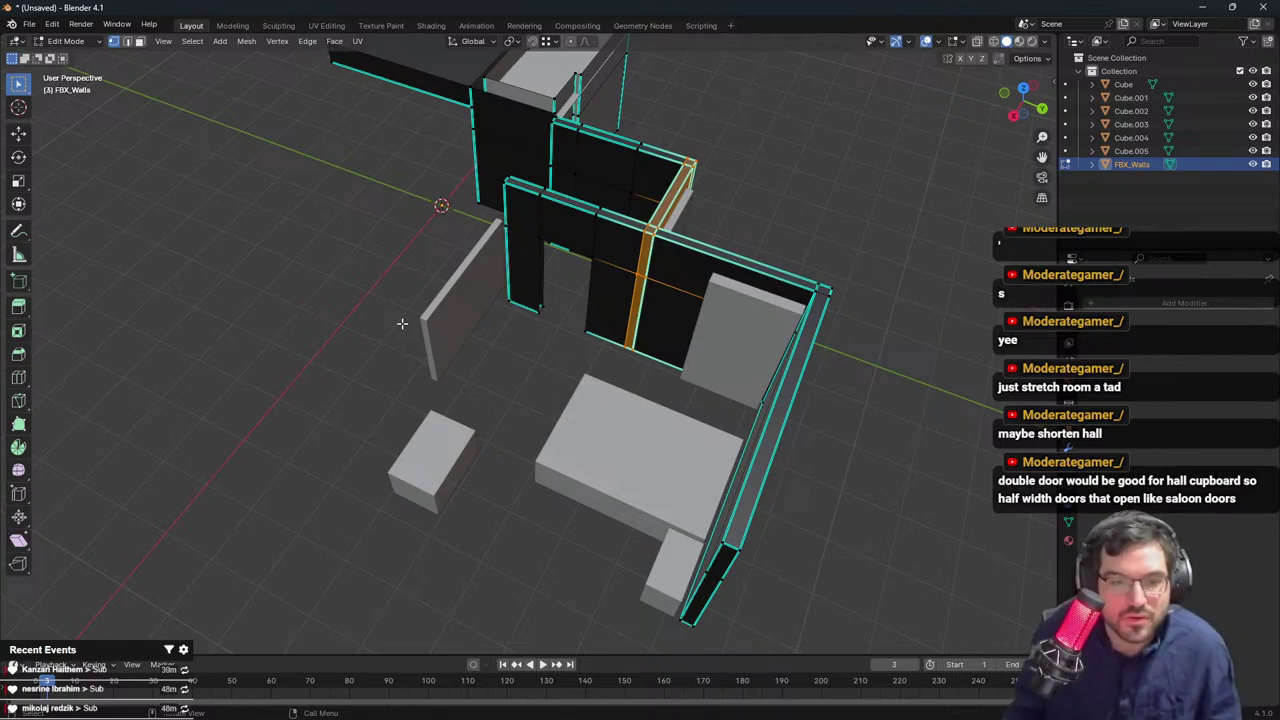
middle_click_drag(402, 323, 505, 443)
key("Tab")
Lower the hall slab along Z and shift it about -0.11 m along Y, inside the hall's end wall
left_click(516, 393)
key("g")
middle_click_drag(508, 435, 520, 410)
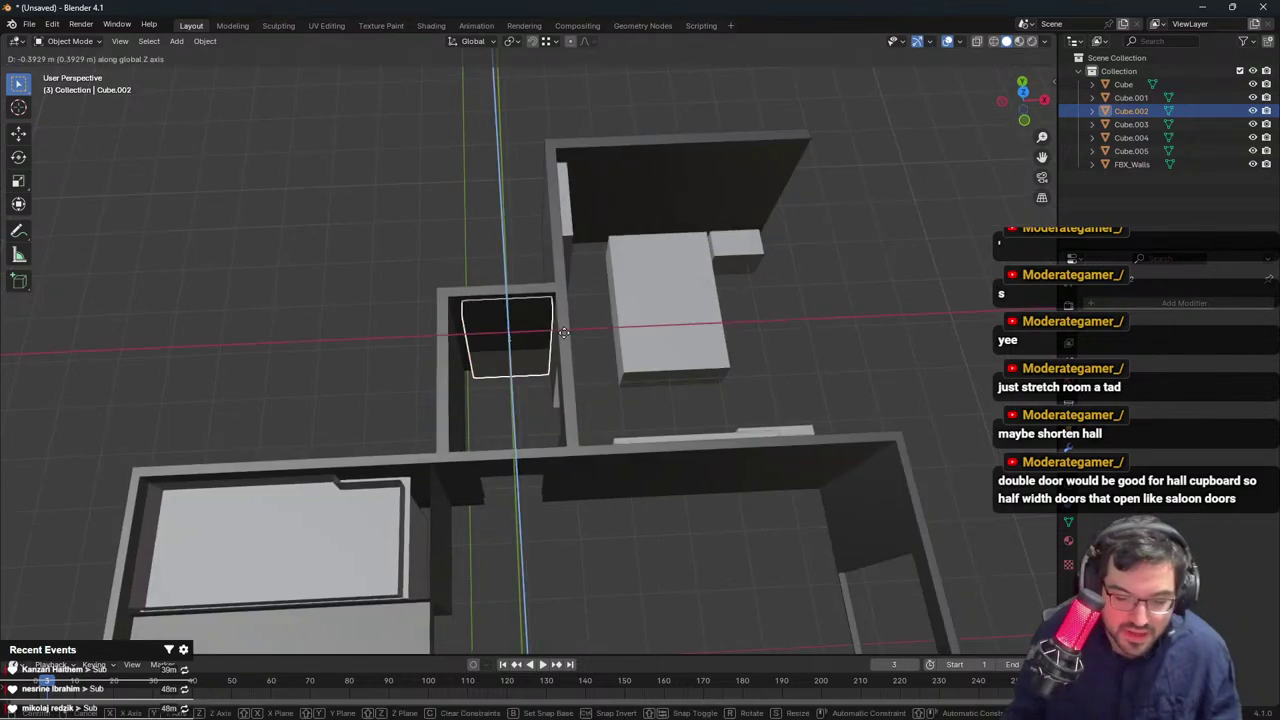
left_click(560, 343)
middle_click_drag(568, 325, 575, 285)
key("g")
middle_click_drag(578, 278, 584, 268)
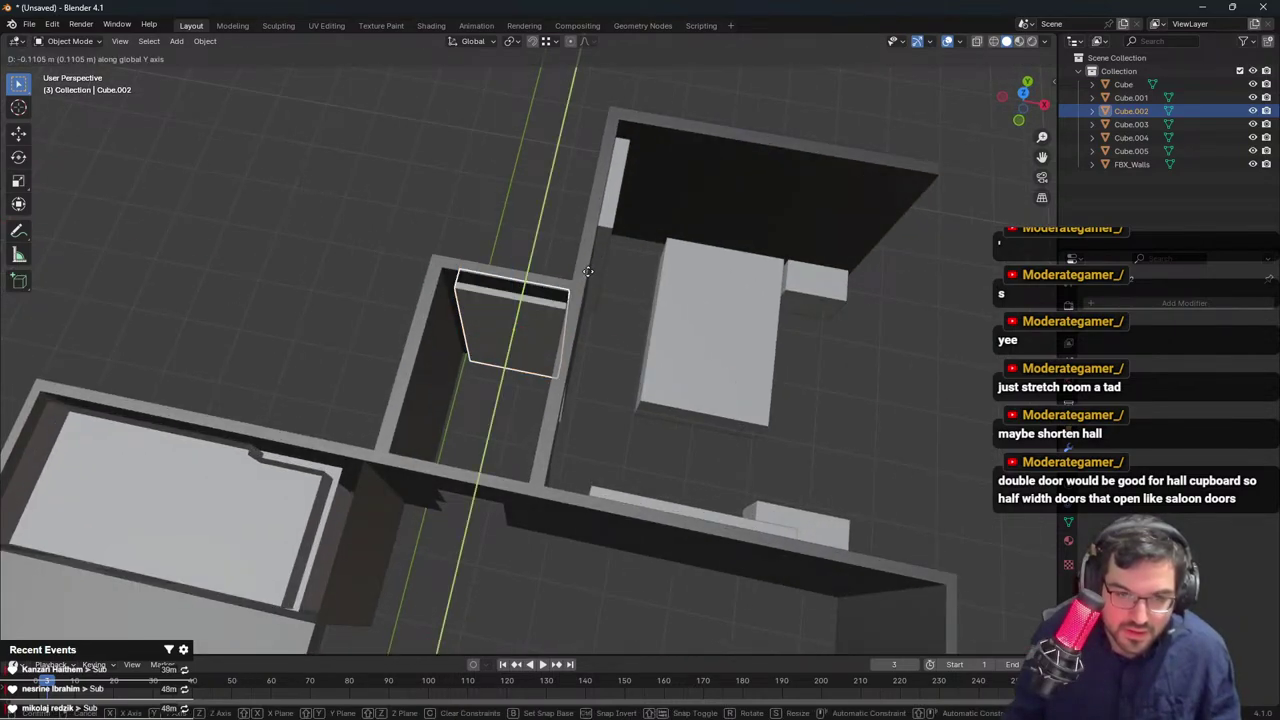
left_click(588, 272)
Scale the hall slab along X to roughly half its width and move it along X toward the hall's outer wall
key("s")
key("x")
left_click(596, 331)
key("g")
key("x")
left_click(562, 329)
Duplicate the narrowed slab beside itself as a second cupboard door, and shift both doors about 0.08 m along X
key("shift+d")
key("shift+x")
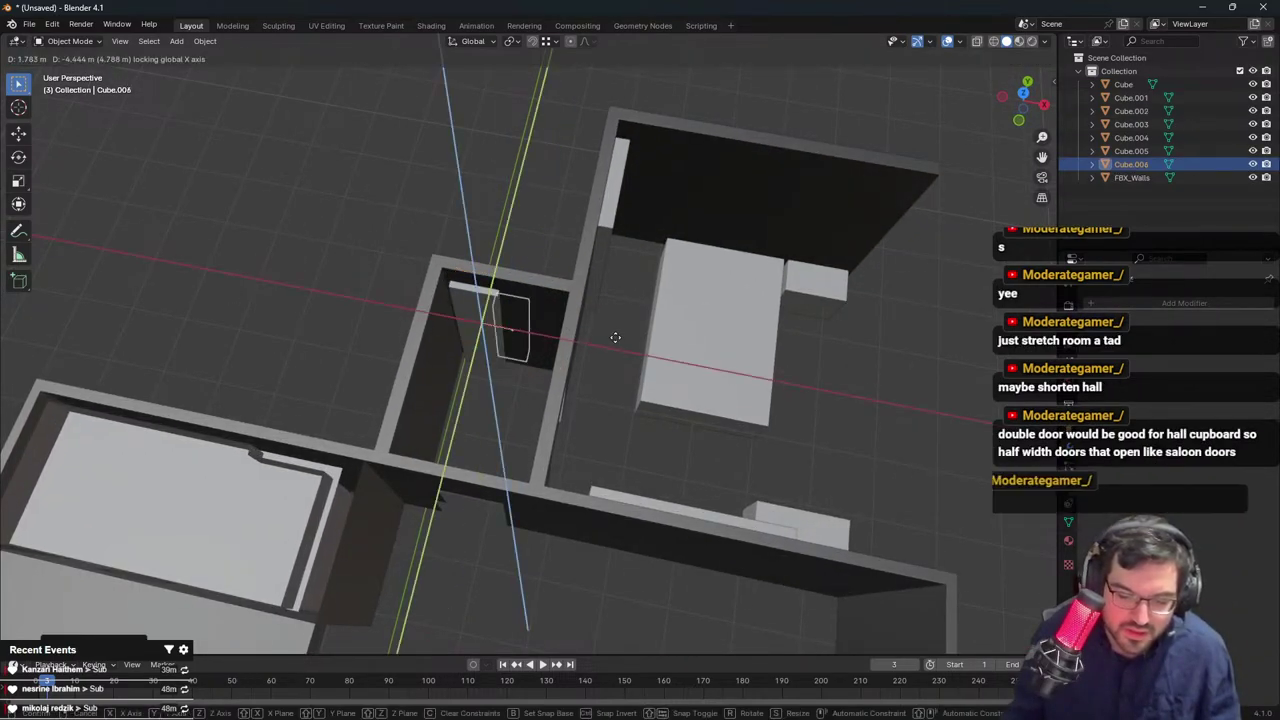
left_click(666, 351)
left_click(832, 379)
middle_click_drag(832, 379, 522, 337)
left_click(522, 337)
left_click(480, 330, "shift")
key("g")
key("x")
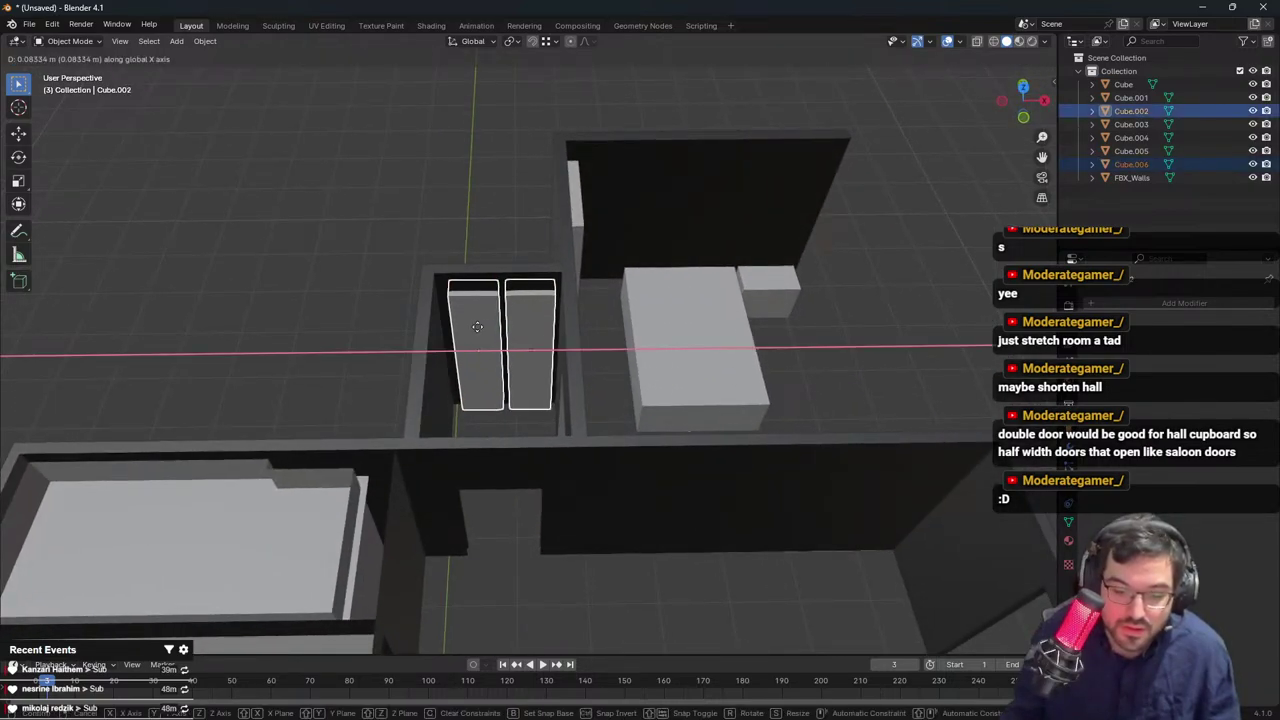
left_click(477, 327)
left_click(803, 321)
Select the second cupboard door and open its mesh for editing
middle_click_drag(803, 321, 784, 331)
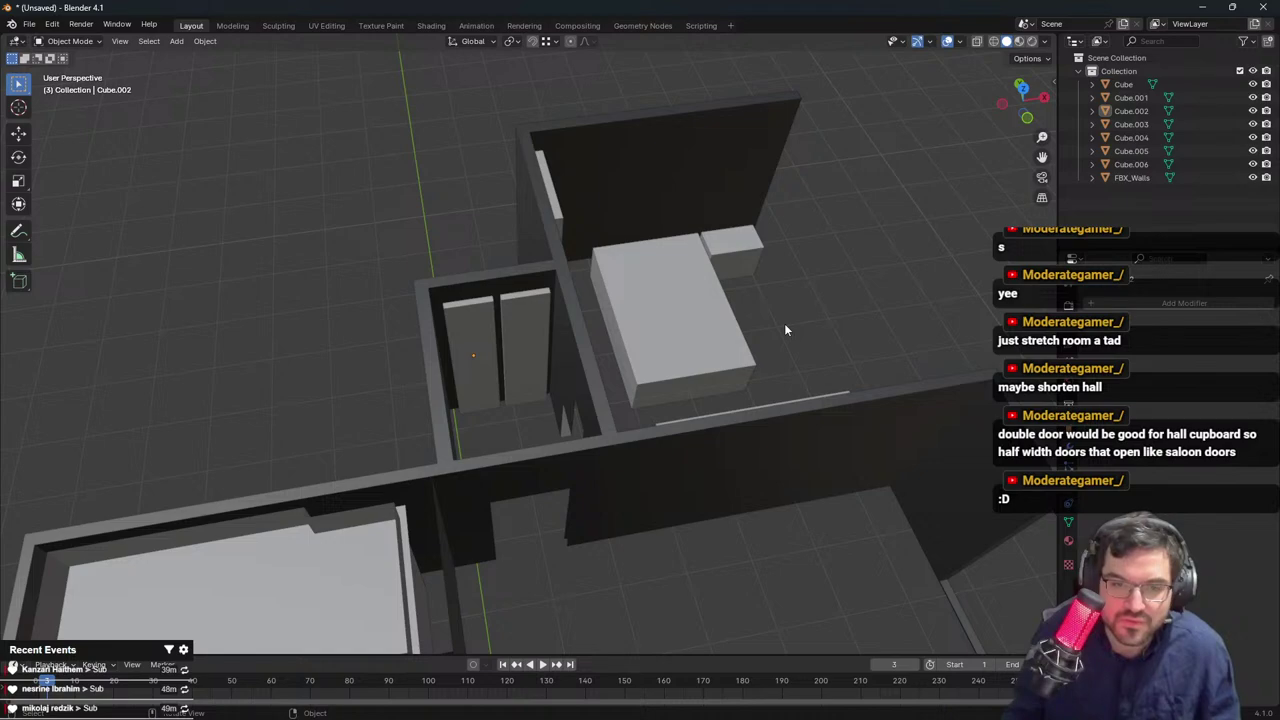
scroll(784, 330, "up", 3)
scroll(580, 325, "up", 1)
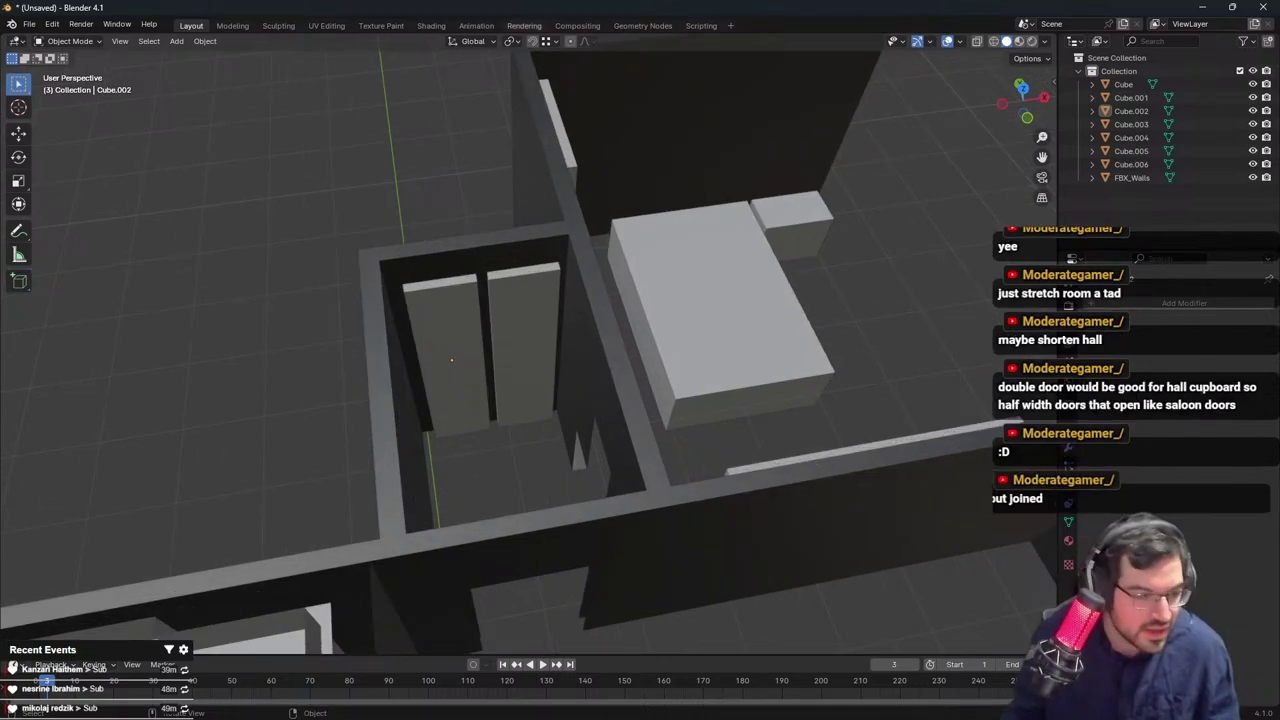
key("Tab")
key("Tab")
left_click(523, 280)
key("Tab")
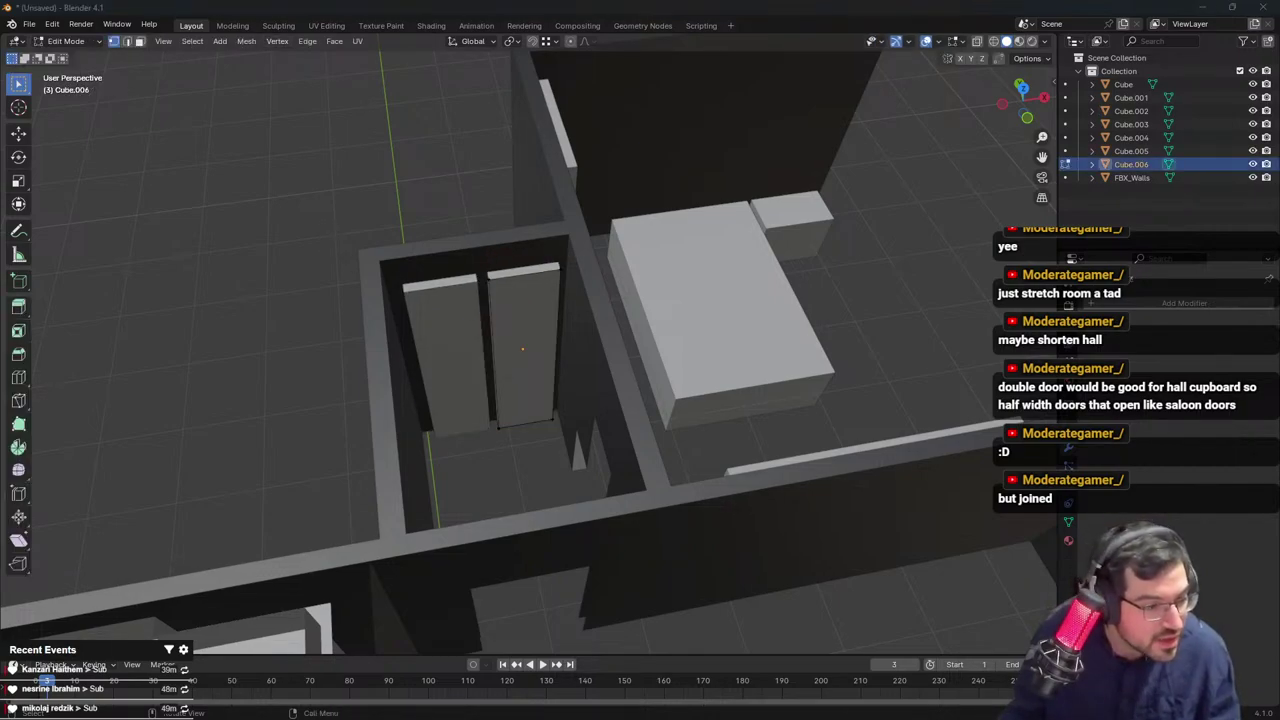
Switch to the Unreal Engine level, select the living room's cupboard doors to examine their layout, and leave the fullscreen viewport
key("alt+Tab")
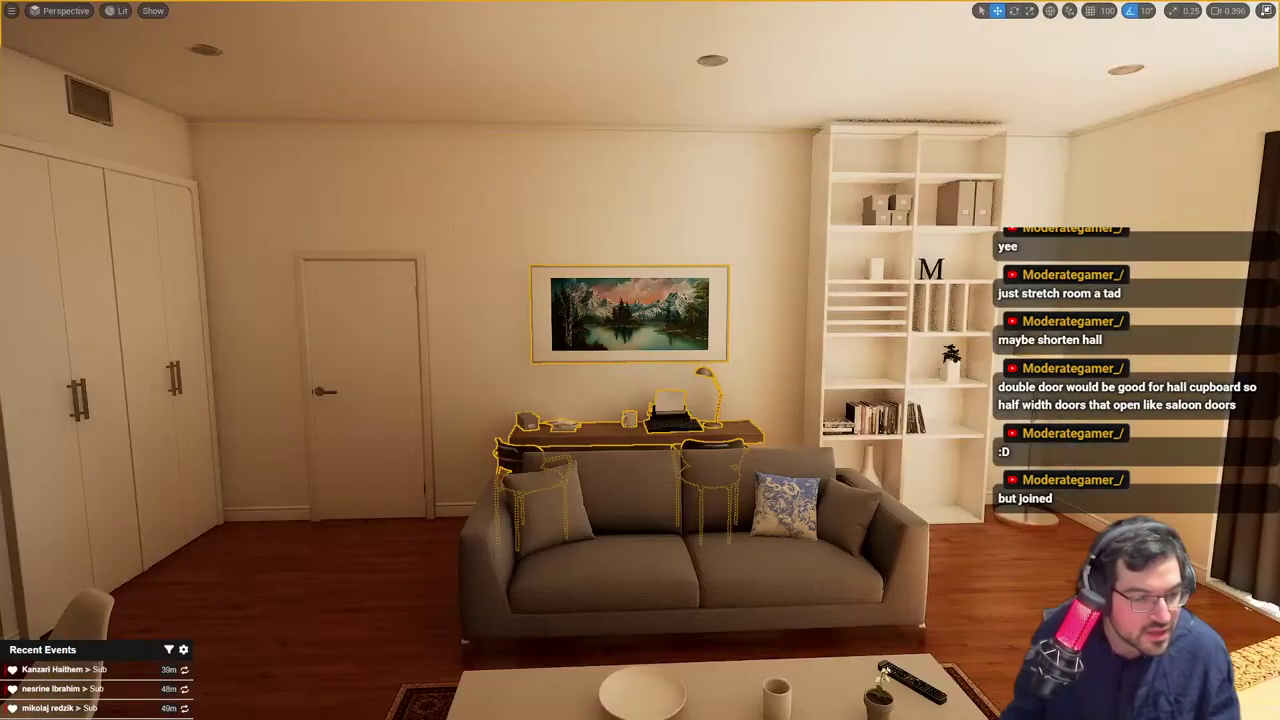
key("w")
right_click_drag(408, 365, 215, 365)
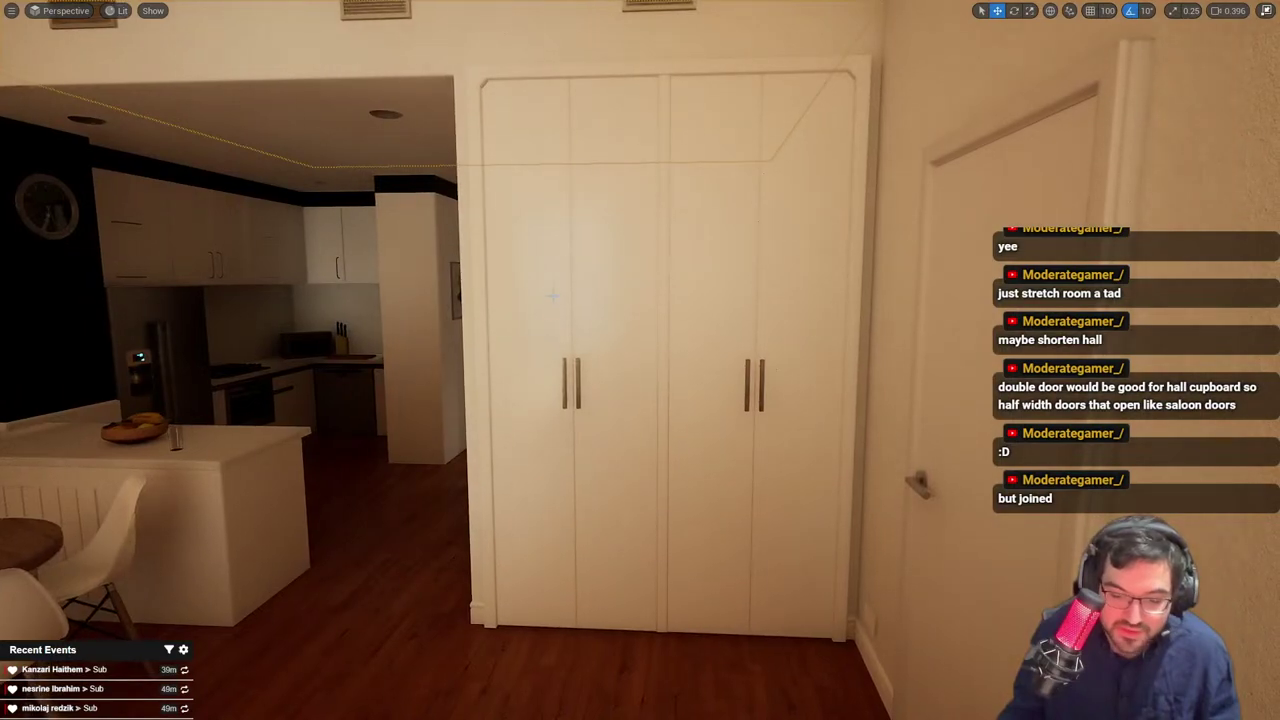
right_click_drag(408, 365, 417, 365)
left_click(495, 203)
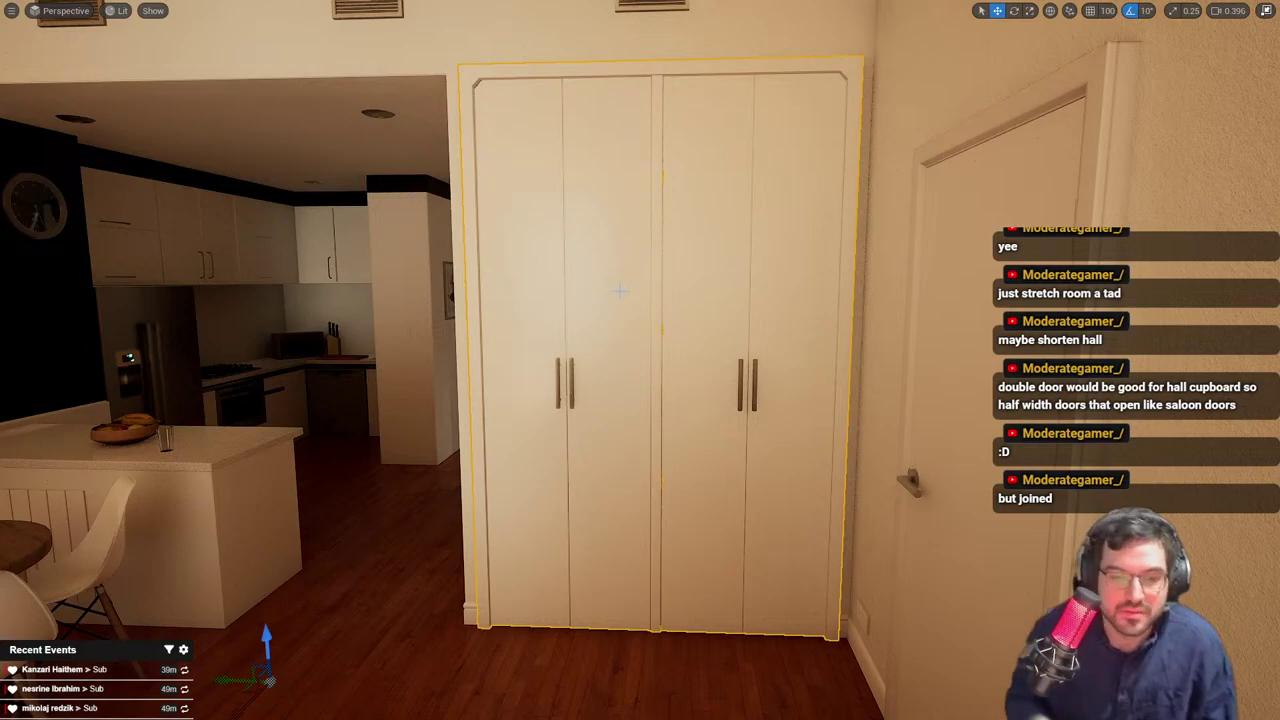
right_click_drag(620, 291, 845, 291)
key("F11")
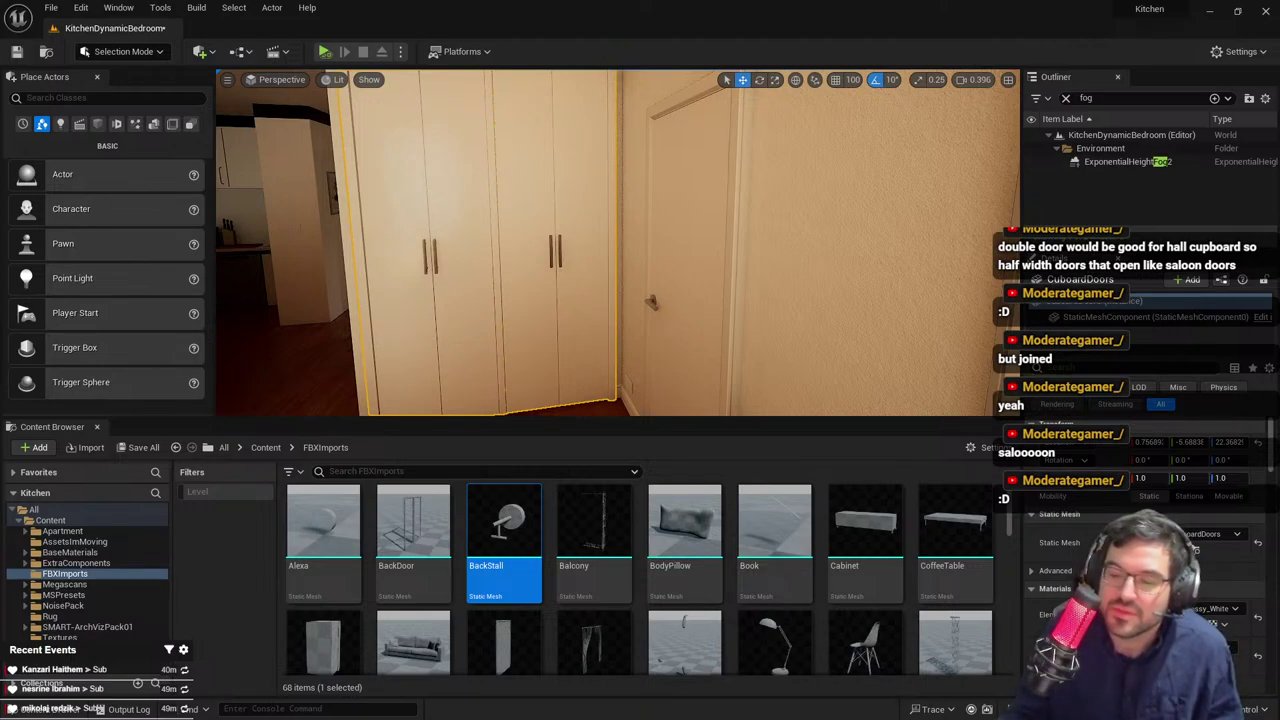
Examine the living room's desk wall, seating area and bookshelf corner from several viewpoints with the cupboard doors deselected
key("s")
mouse_move(520, 290)
right_mouse_down()
mouse_move(745, 275)
mouse_move(660, 286)
right_mouse_up()
key("s")
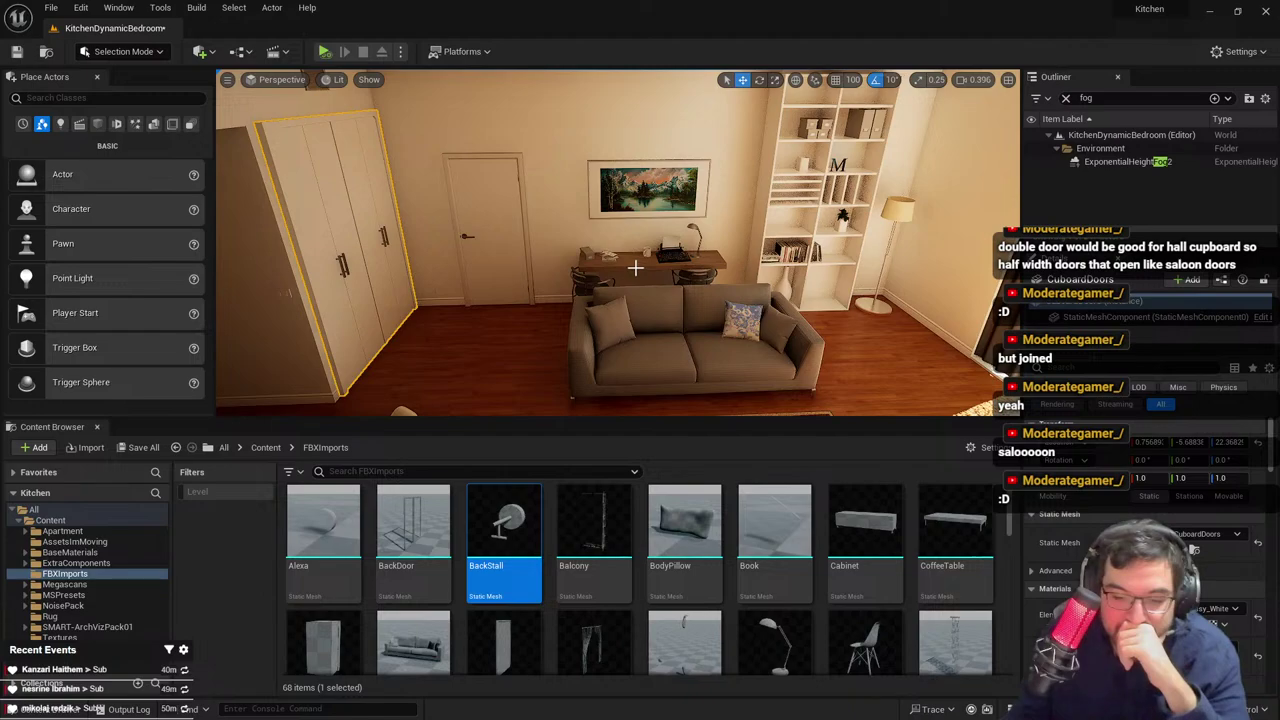
mouse_move(636, 268)
right_mouse_down()
mouse_move(790, 268)
mouse_move(650, 268)
right_mouse_up()
left_click(659, 268)
key("Escape")
key("d")
right_click_drag(526, 114, 506, 119)
right_click_drag(734, 197, 720, 276)
key("s")
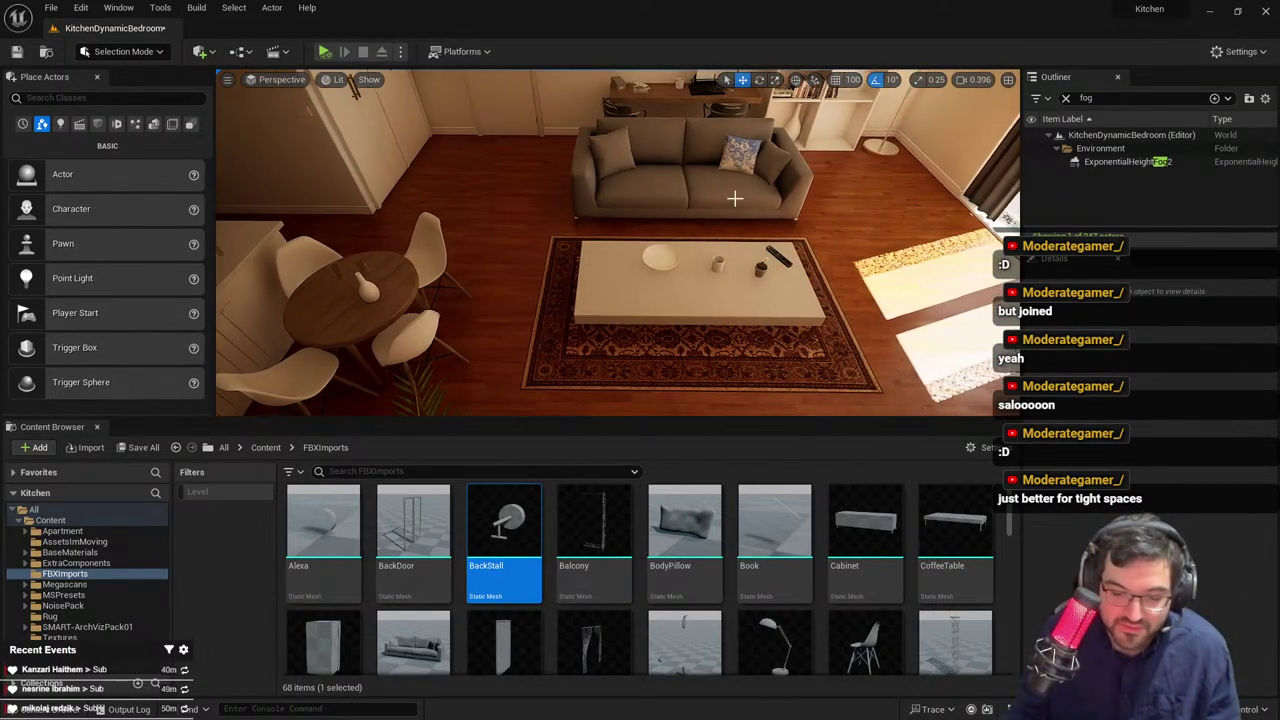
right_click_drag(813, 204, 1078, 160)
key("s")
mouse_move(800, 240)
right_mouse_down()
mouse_move(792, 226)
mouse_move(520, 234)
mouse_move(532, 236)
right_mouse_up()
key("s")
Delete the floor lamp beside the bookshelf, examine the empty corner, and undo the deletion
left_click(763, 226)
right_click_drag(763, 226, 765, 225)
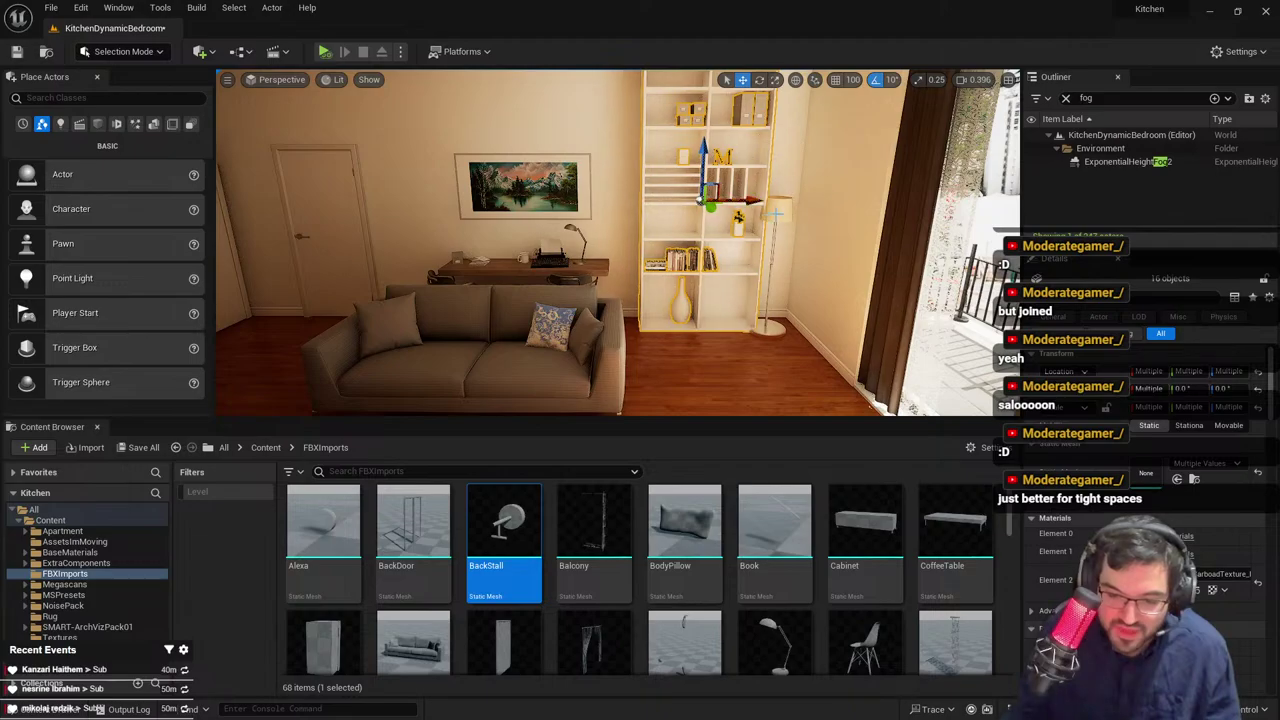
left_click(776, 213)
key("Delete")
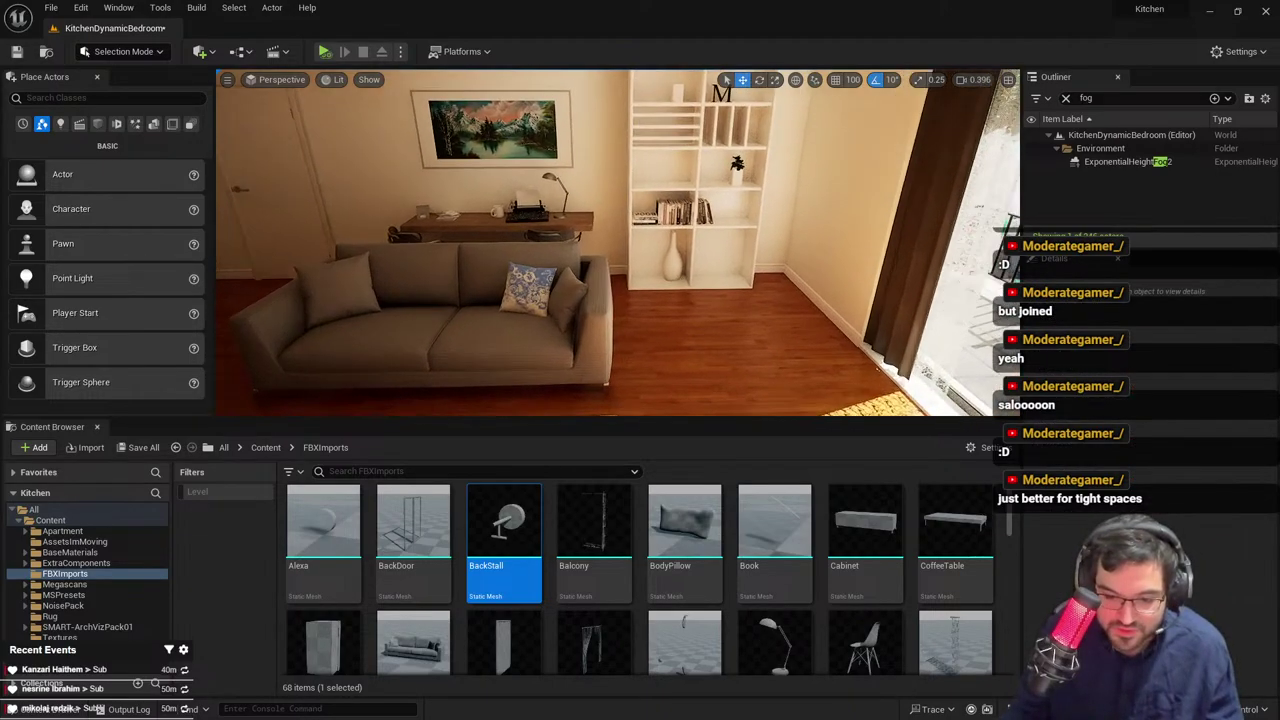
key("w")
mouse_move(617, 306)
right_mouse_down()
mouse_move(1000, 322)
mouse_move(735, 330)
right_mouse_up()
key("s")
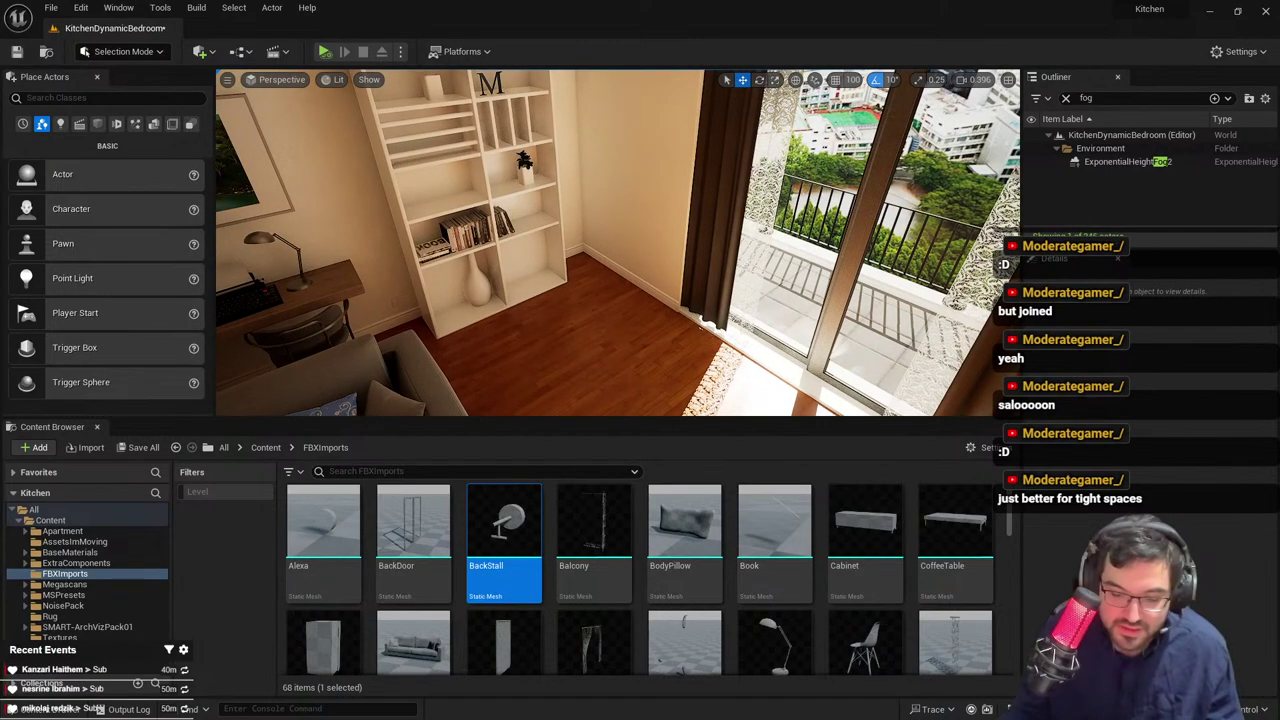
key("ctrl+z")
Reposition the floor lamp in the corner between the bookshelf and the balcony door
left_click_drag(597, 286, 631, 290)
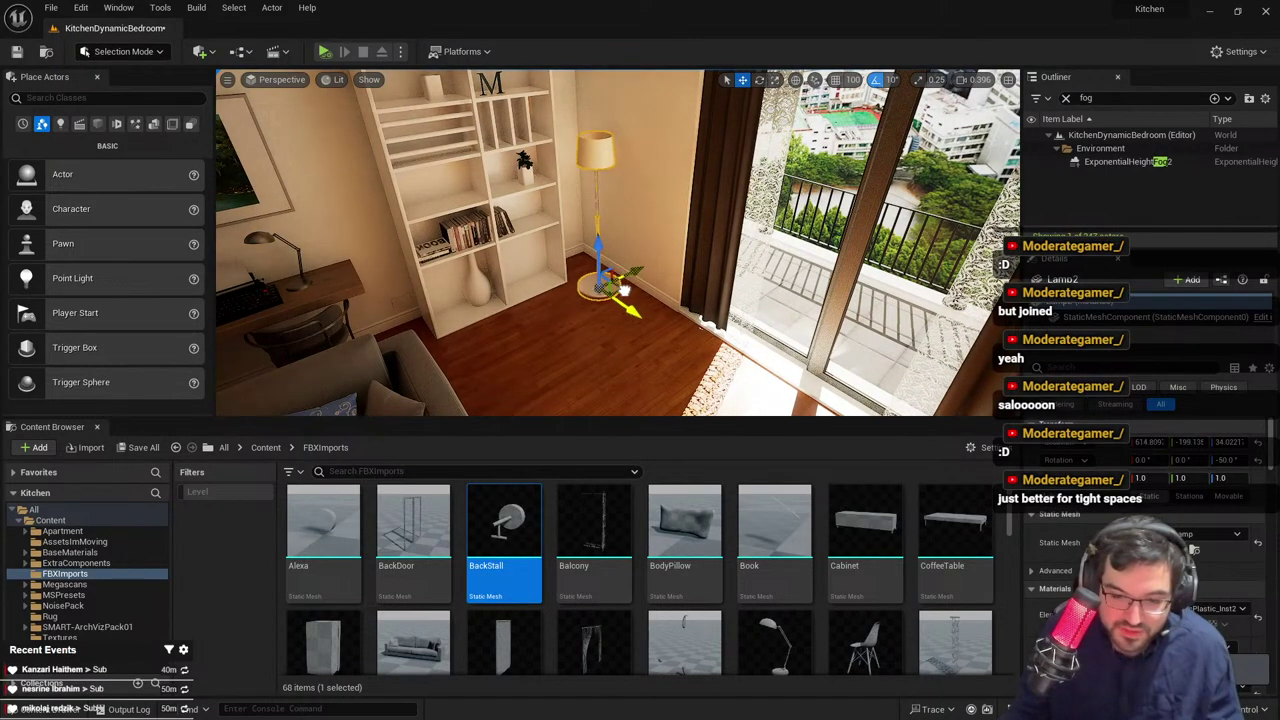
mouse_move(623, 289)
right_mouse_down()
mouse_move(530, 290)
mouse_move(600, 290)
mouse_move(545, 292)
right_mouse_up()
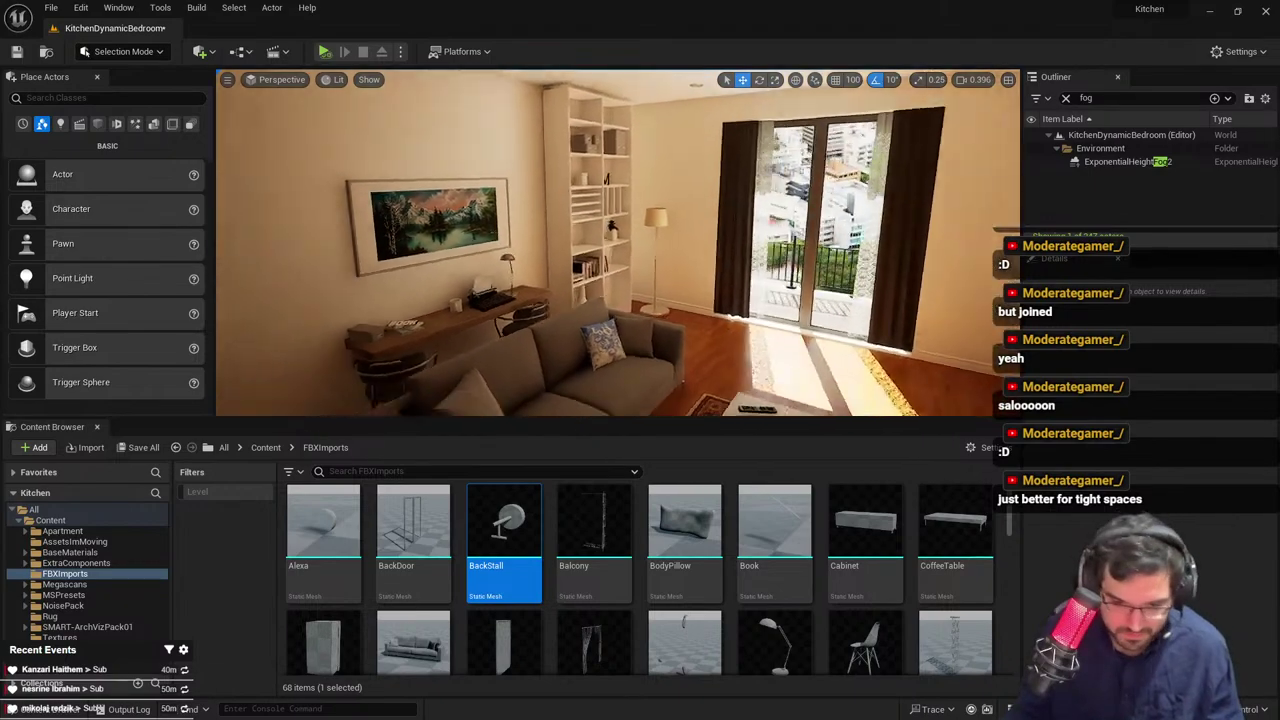
Examine the bookshelf wall, the bathroom doorway and the view toward the kitchen, selecting and deselecting the bookshelf along the way
right_click_drag(710, 227, 620, 225)
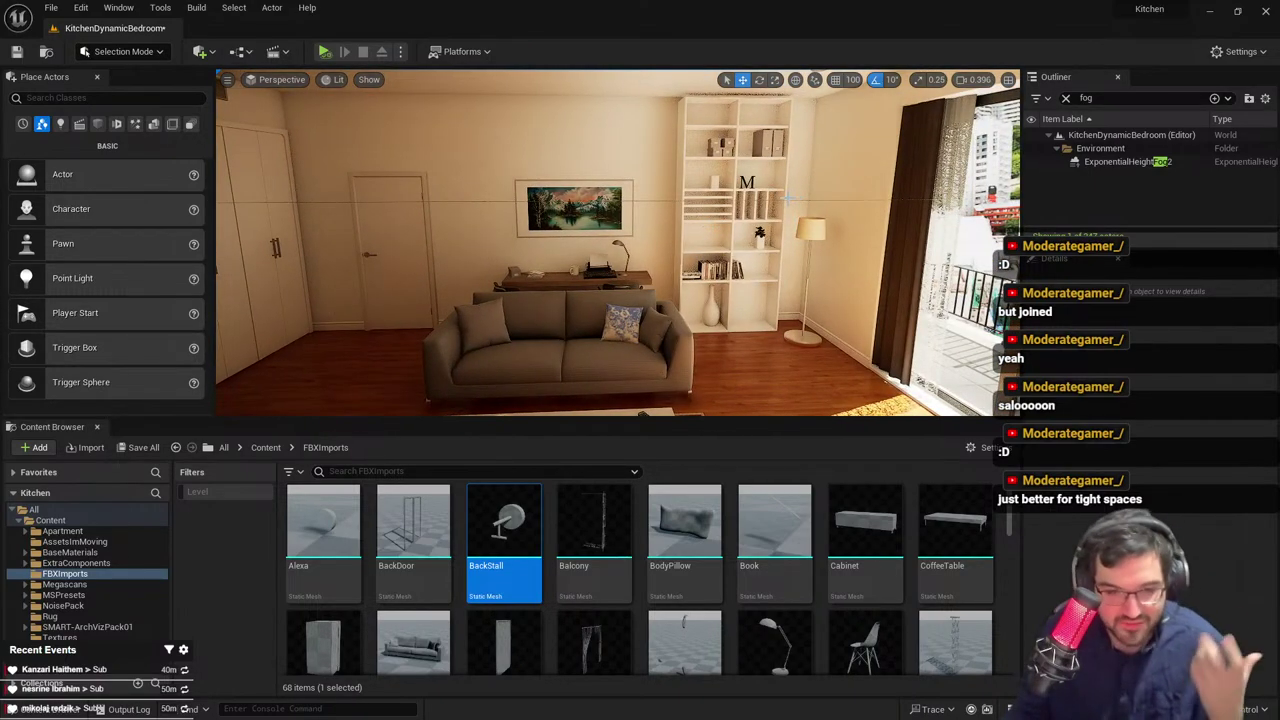
left_click(728, 222)
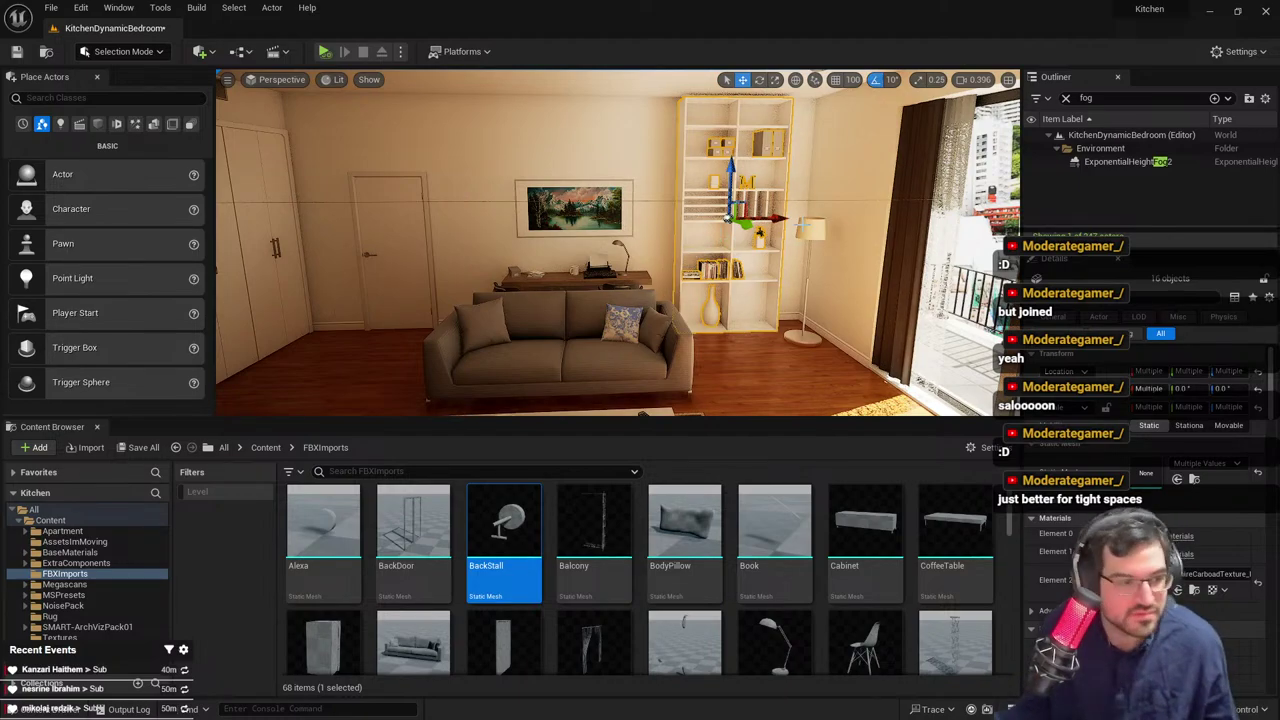
key("Escape")
right_click_drag(802, 226, 497, 172)
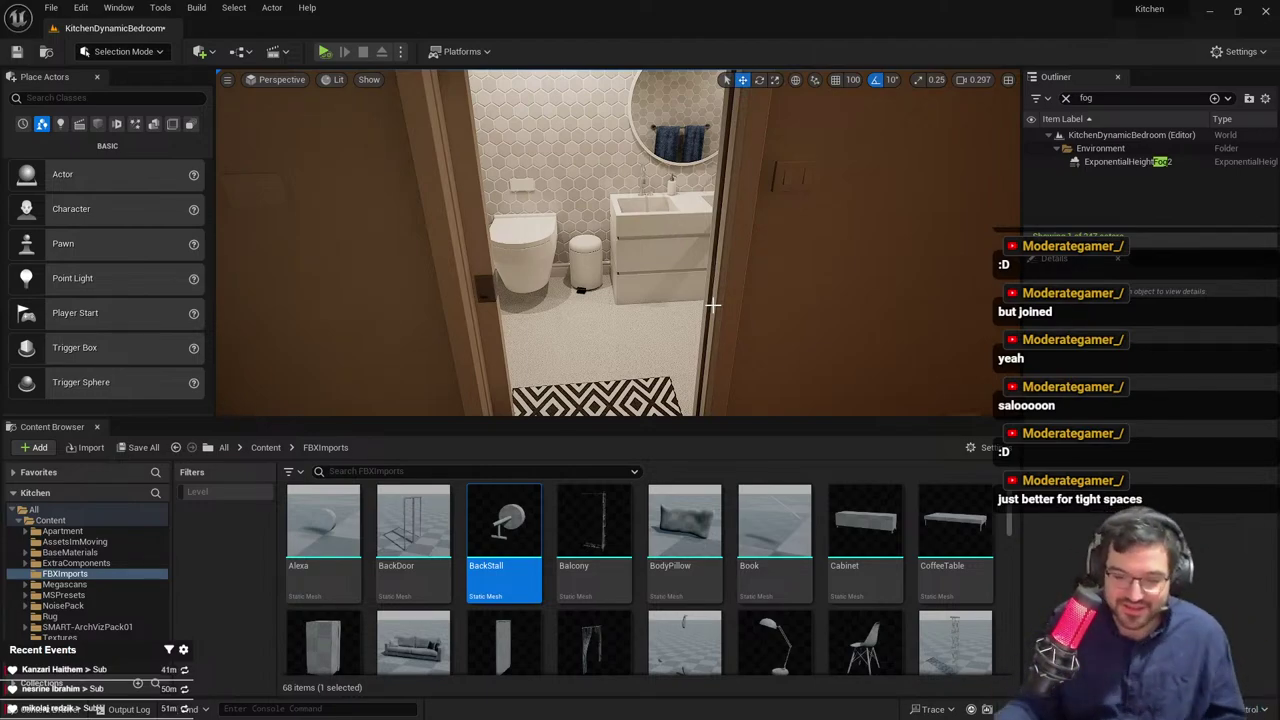
right_click_drag(654, 248, 671, 242)
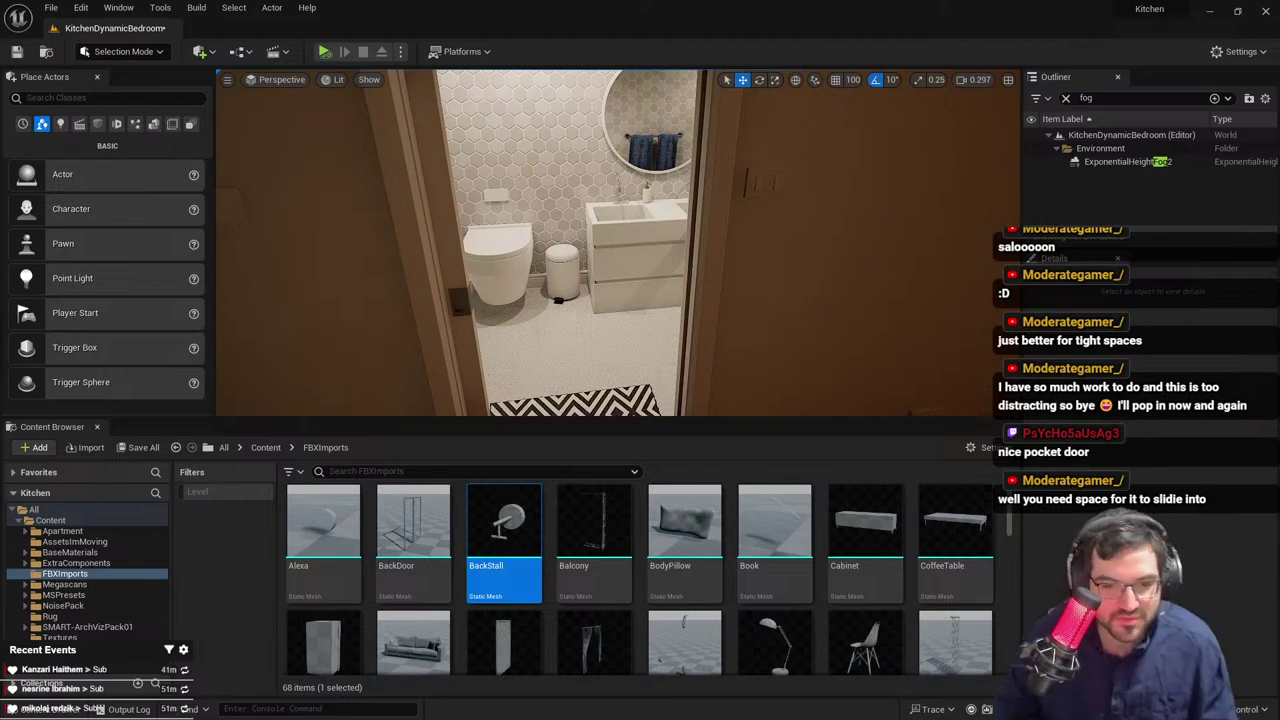
right_click_drag(519, 191, 652, 147)
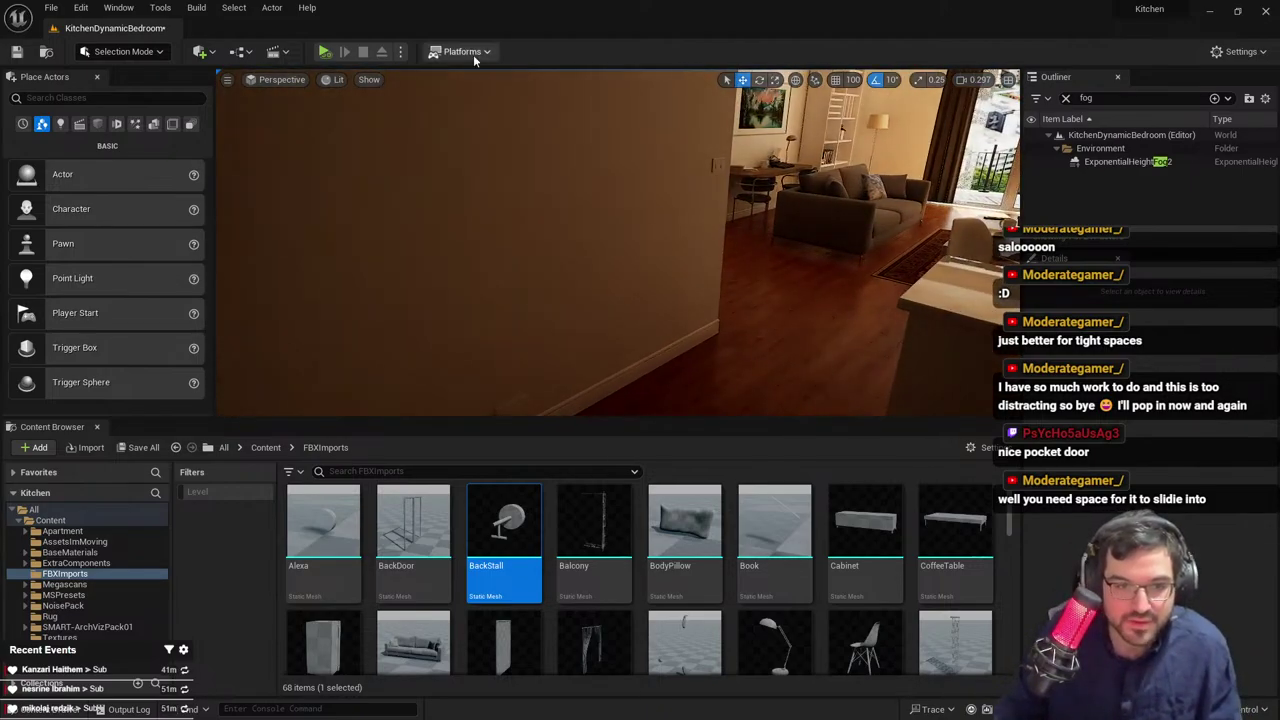
right_click_drag(530, 150, 600, 110)
right_click_drag(700, 200, 460, 202)
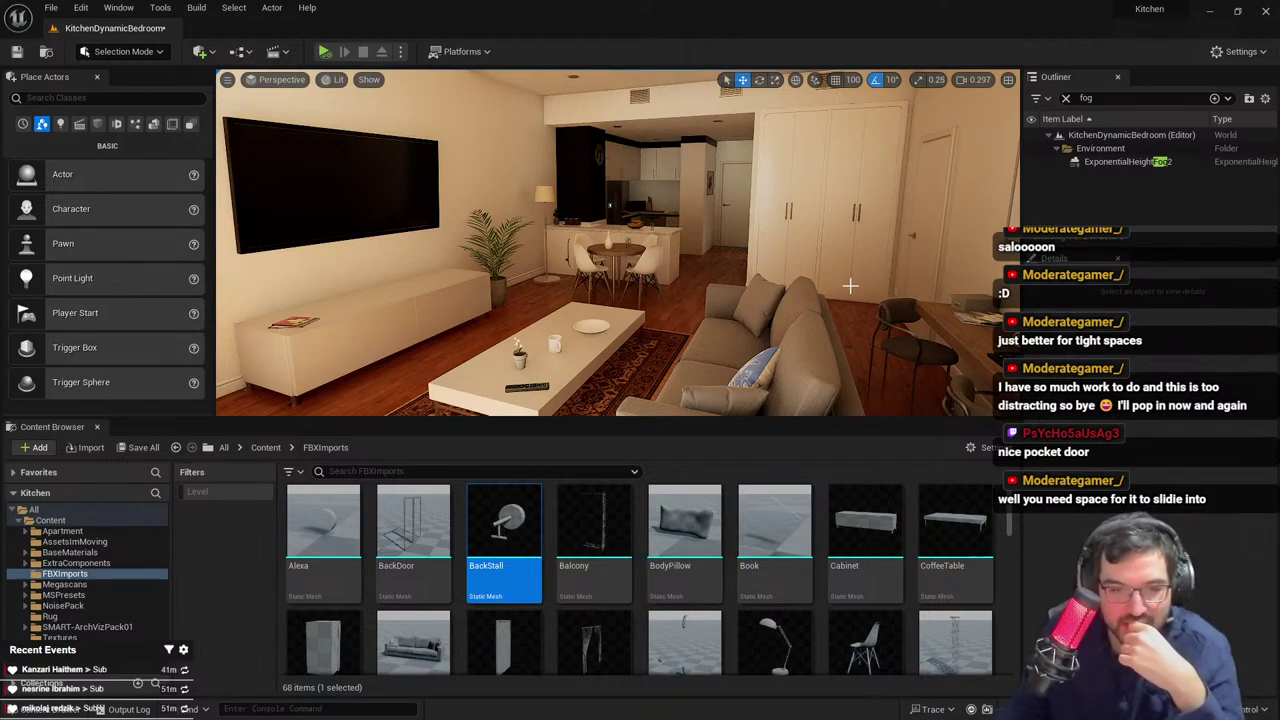
right_click_drag(842, 286, 1040, 280)
Enlarge the viewport to fullscreen and examine the balcony wall, desk wall, TV wall and dining corner for shelf placement
key("F11")
key("s")
right_click_drag(790, 343, 820, 352)
key("s")
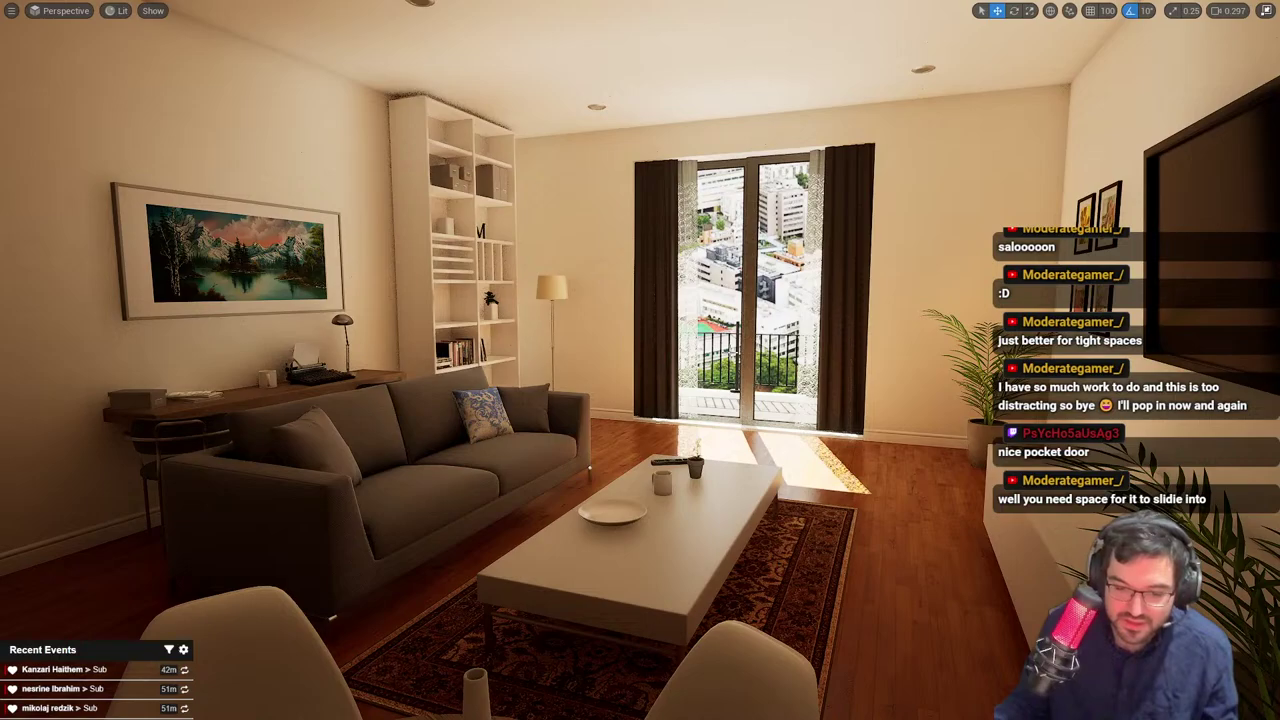
mouse_move(715, 434)
right_mouse_down()
mouse_move(868, 446)
mouse_move(715, 433)
right_mouse_up()
key("s")
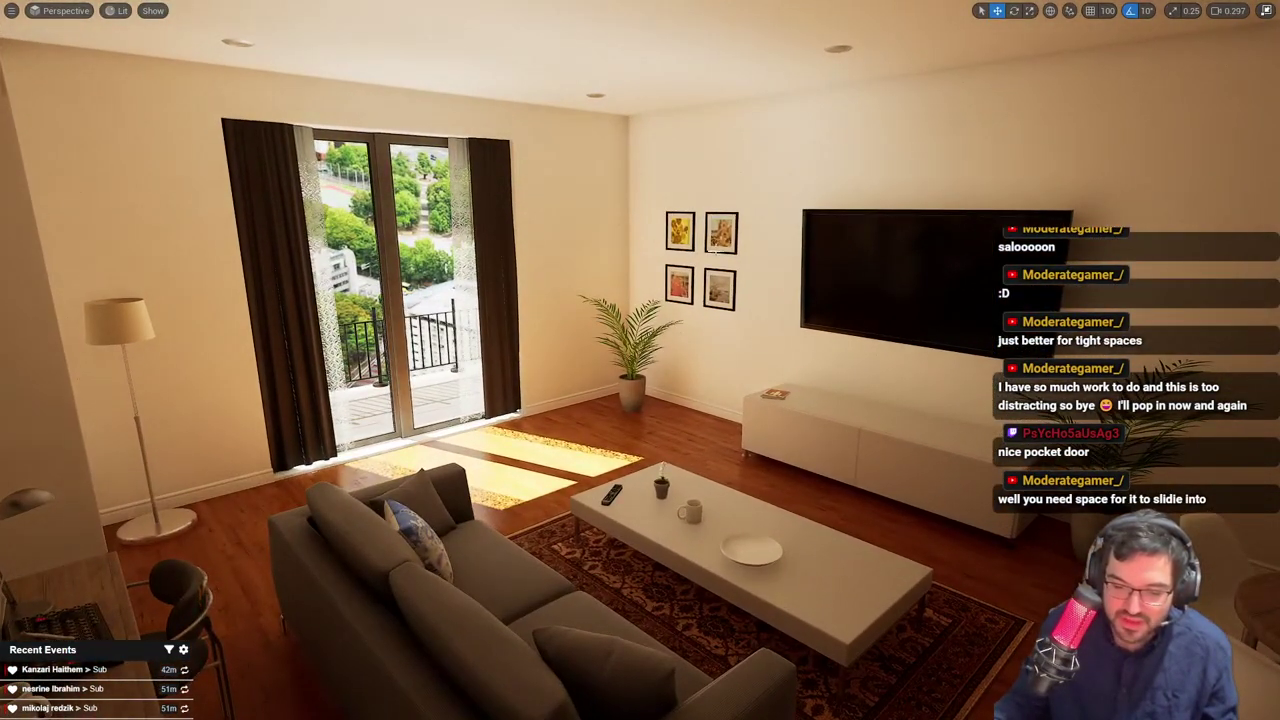
key("w")
mouse_move(693, 240)
right_mouse_down()
mouse_move(705, 229)
mouse_move(686, 245)
mouse_move(540, 245)
right_mouse_up()
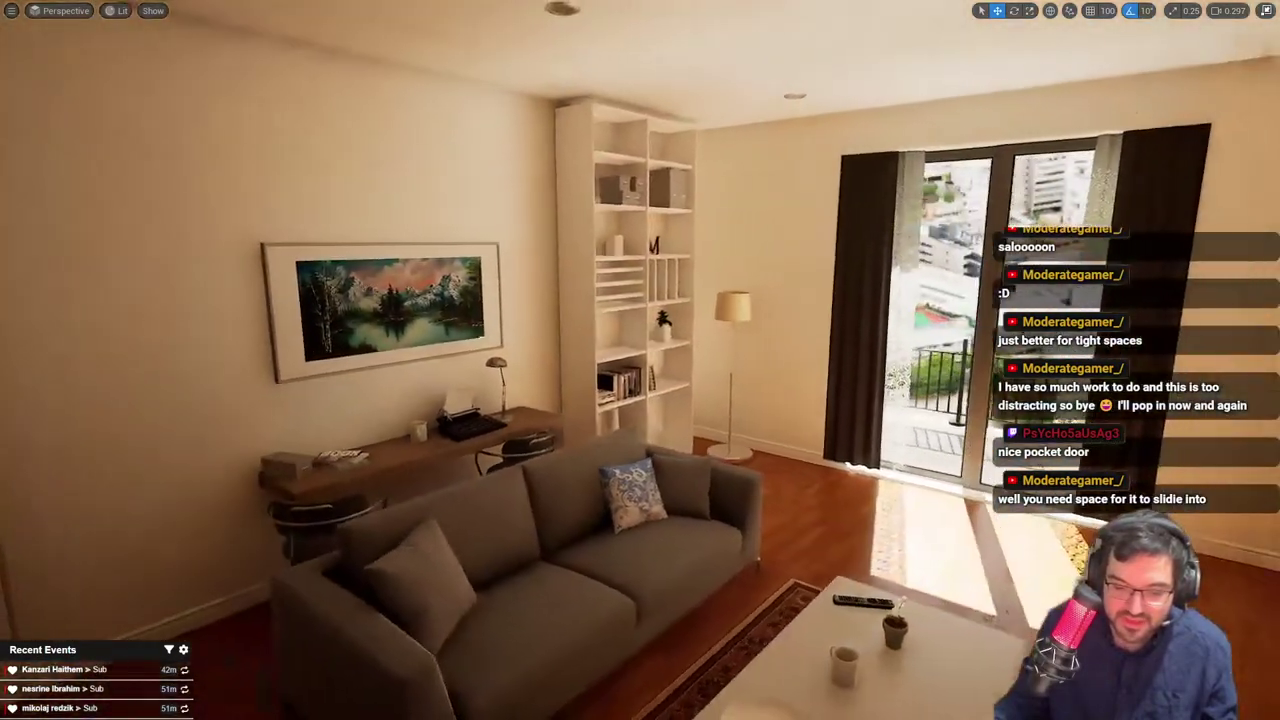
right_click_drag(630, 433, 615, 433)
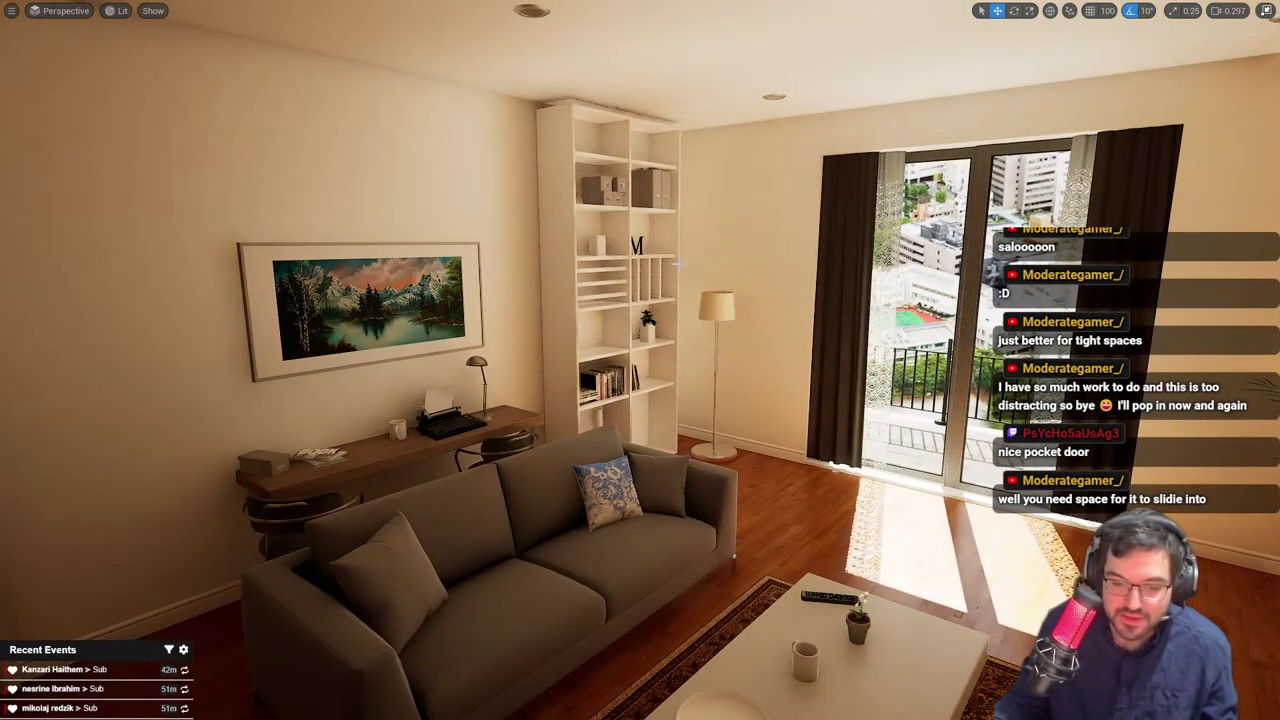
right_click_drag(654, 374, 764, 377)
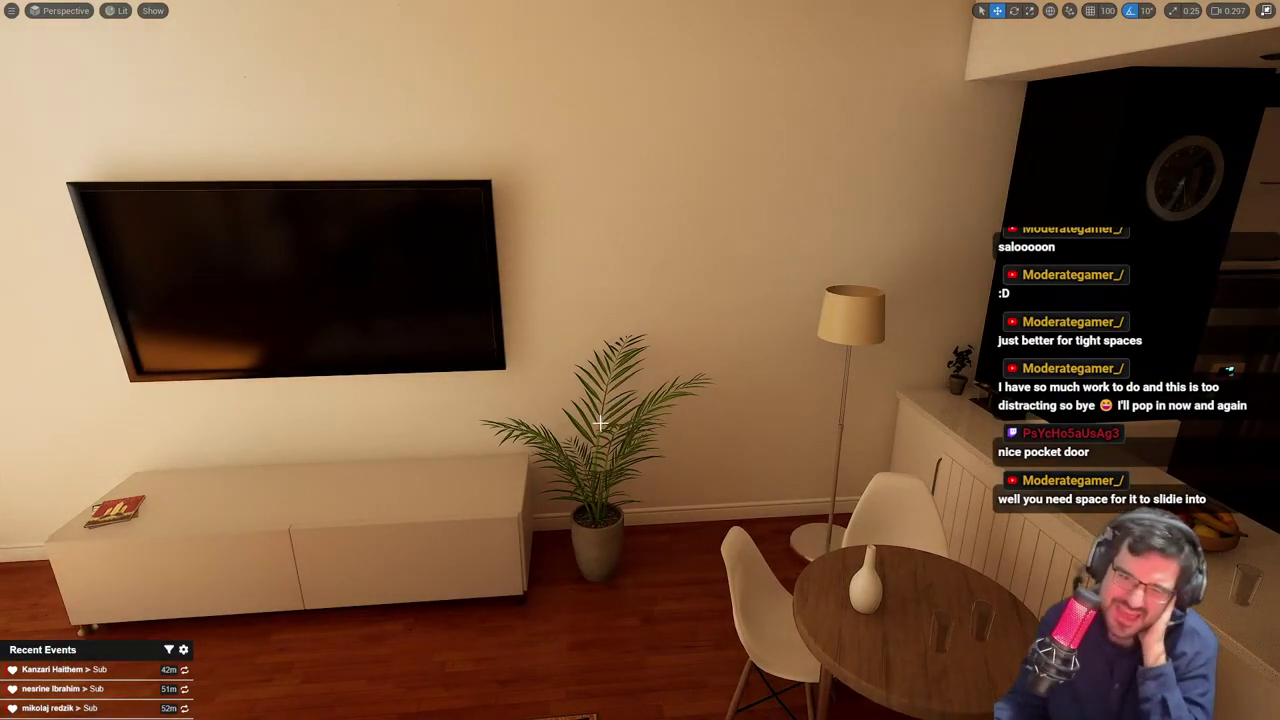
right_click_drag(621, 243, 499, 248)
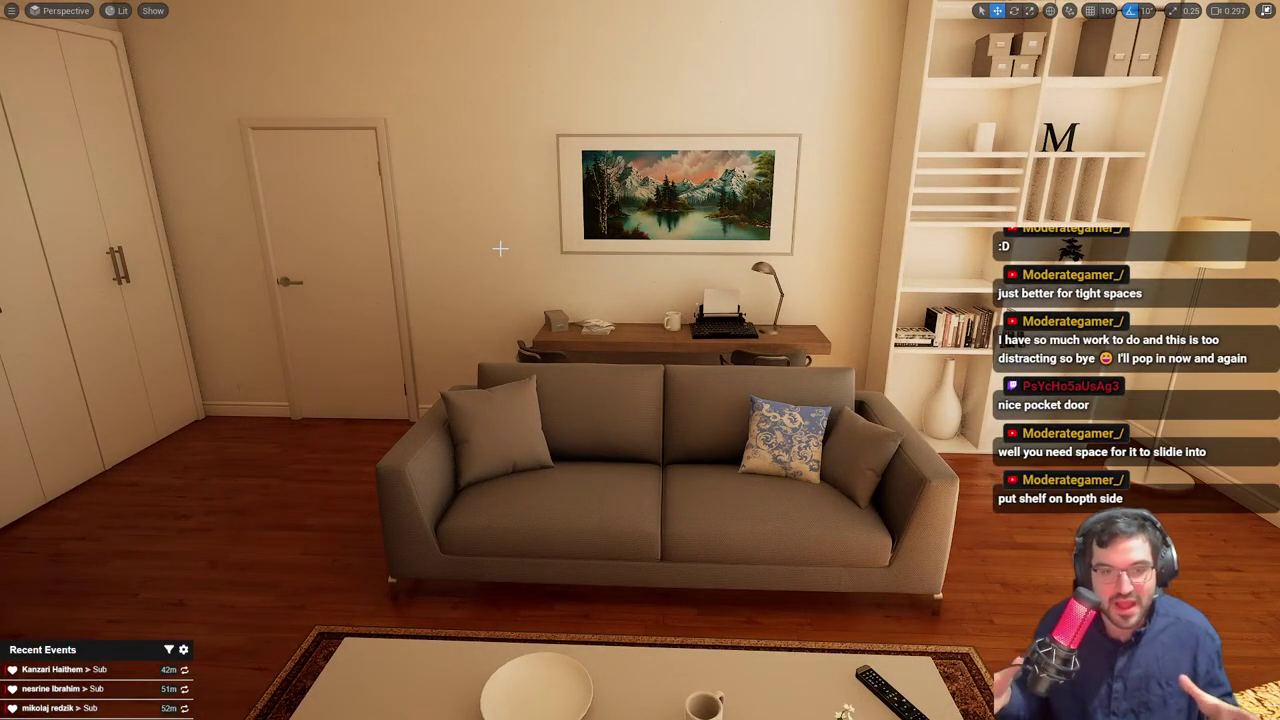
Place a copy of the bookshelf against the TV wall near the dining area, rotating it to face the room
right_click_drag(549, 276, 429, 302)
key("s")
scroll(430, 300, "up", 1)
right_click_drag(522, 314, 513, 317)
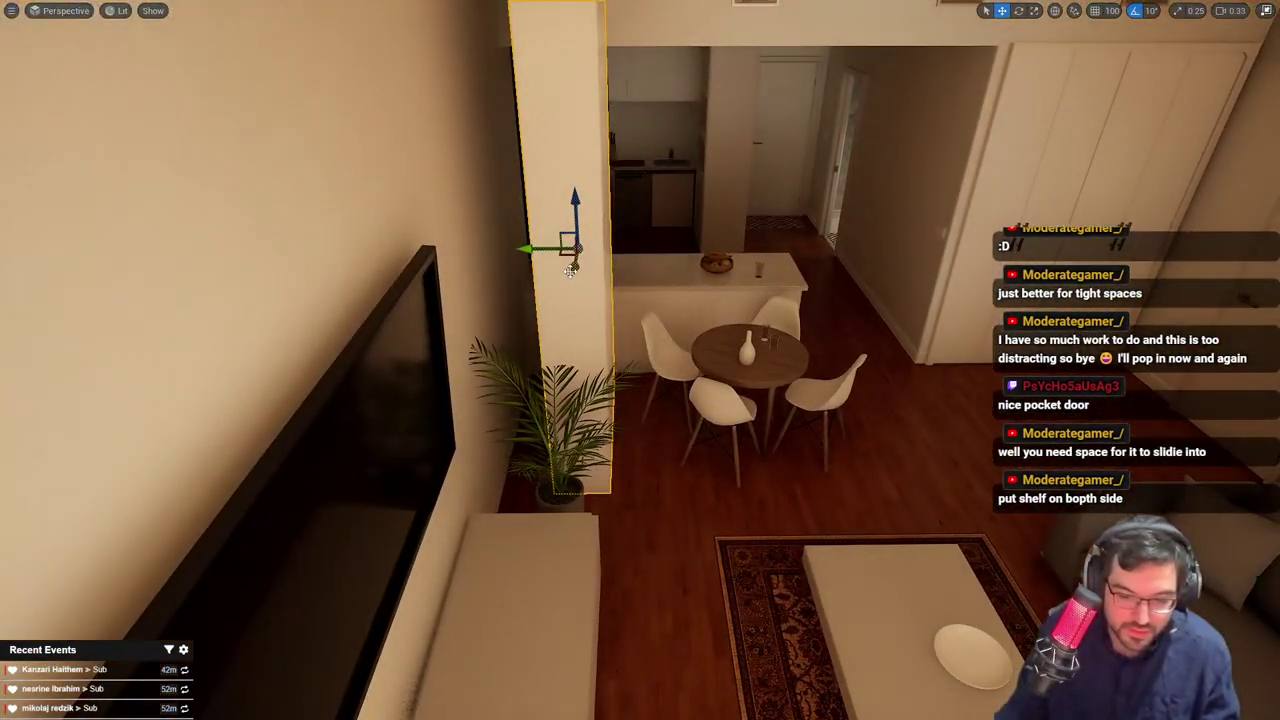
key("e")
left_click_drag(630, 276, 612, 272)
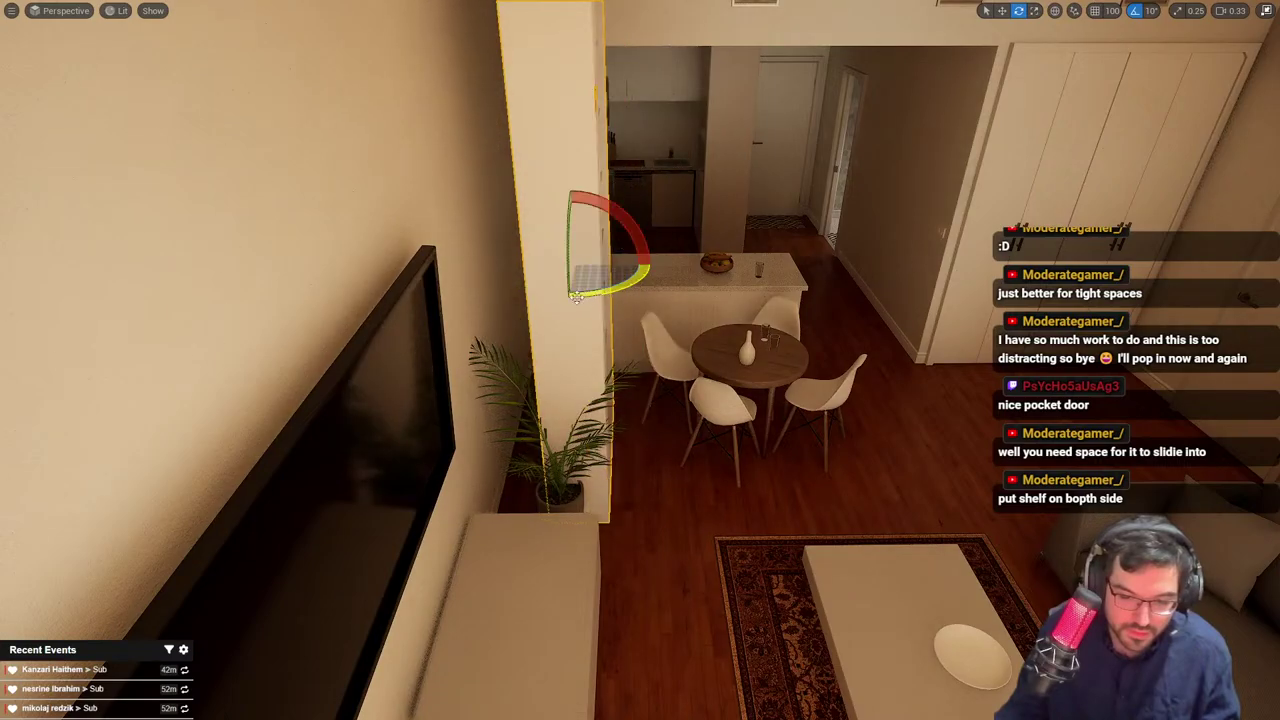
key("w")
left_click_drag(536, 264, 486, 265)
right_click_drag(486, 265, 556, 267)
Delete the floor lamp and the potted palm standing in front of the bookshelf copy
left_click(733, 257)
left_click(480, 500, "ctrl")
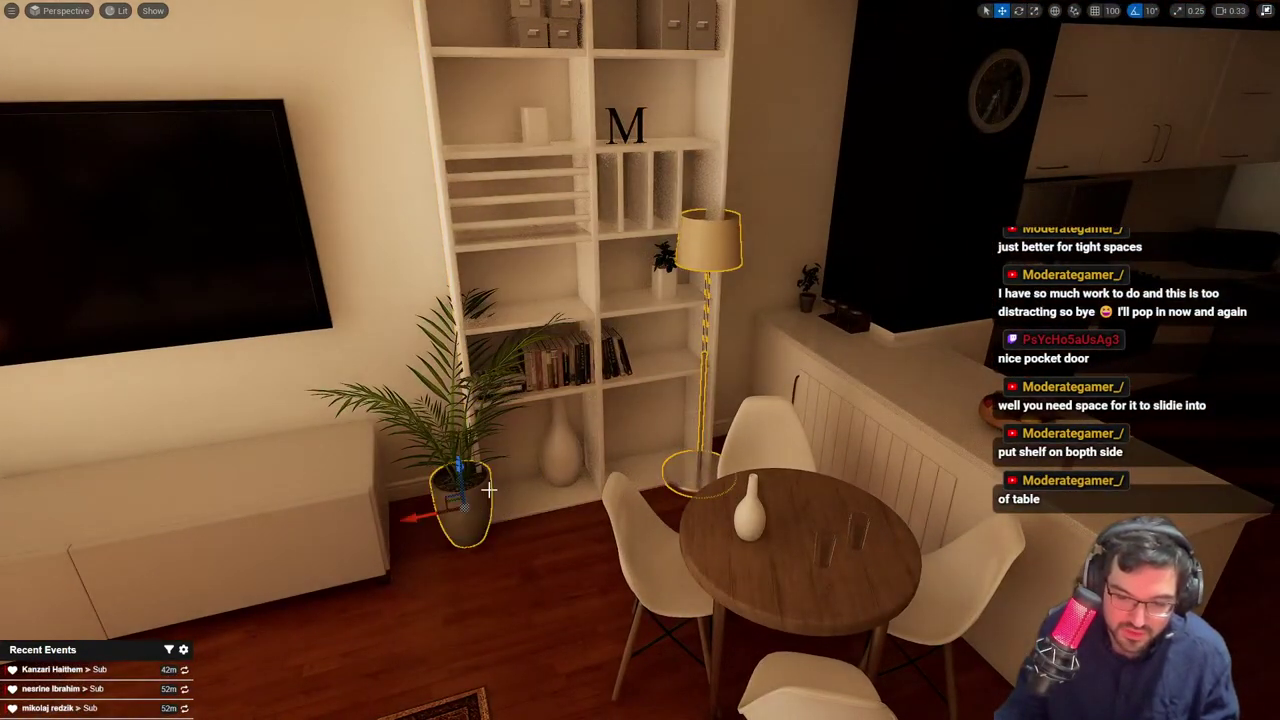
key("Delete")
left_click(449, 428)
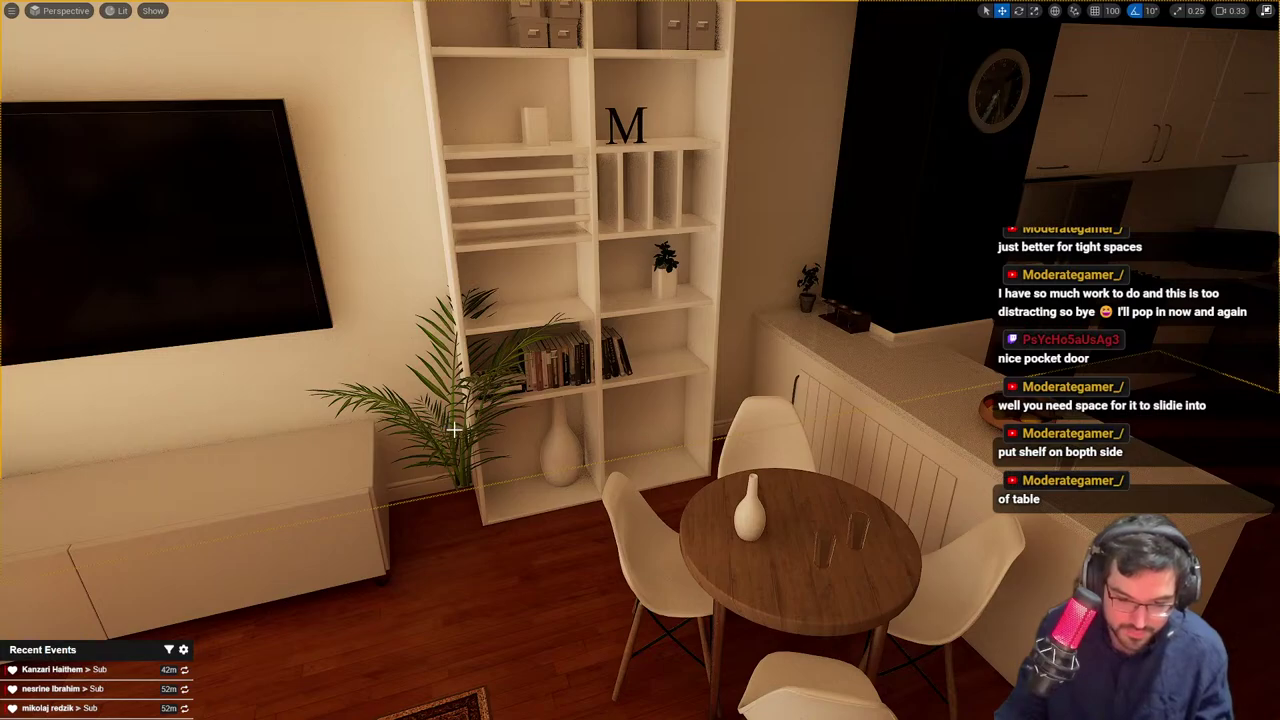
left_click(454, 430)
key("Delete")
Shift the bookshelf copy along the TV wall and examine it from across the room with editor overlays hidden
right_click(559, 373)
mouse_move(559, 373)
right_mouse_down()
mouse_move(535, 373)
mouse_move(559, 373)
right_mouse_up()
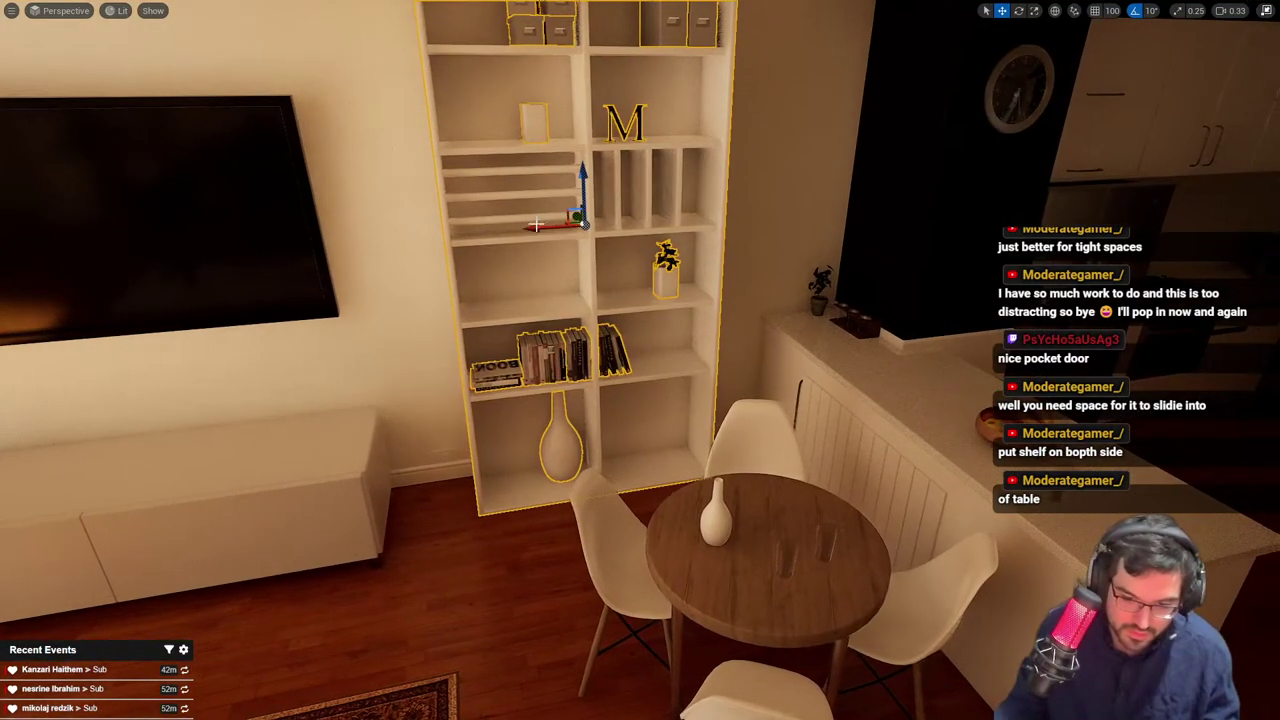
left_click_drag(536, 225, 523, 226)
key("g")
key("s")
right_click_drag(523, 226, 571, 238)
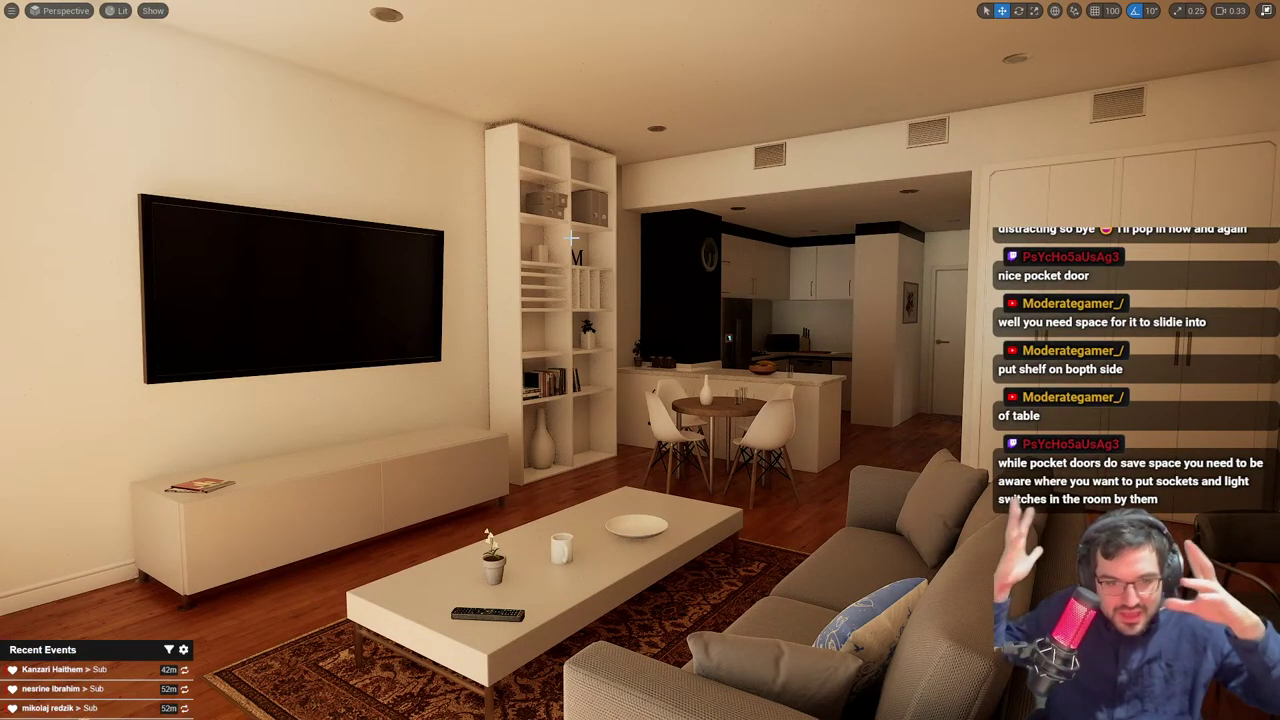
Undo the lamp and palm deletions, and delete the bookshelf copy with all its contents
key("ctrl+z")
key("ctrl+z")
key("ctrl+z")
key("ctrl+z")
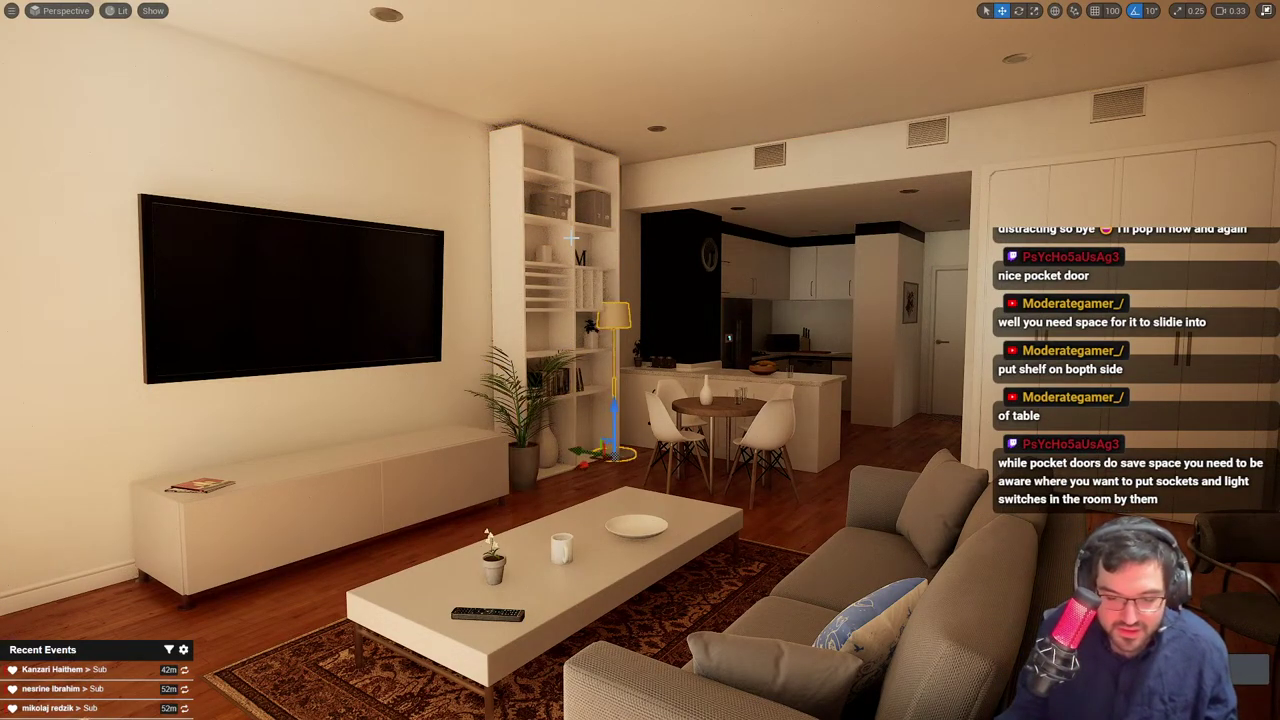
key("Delete")
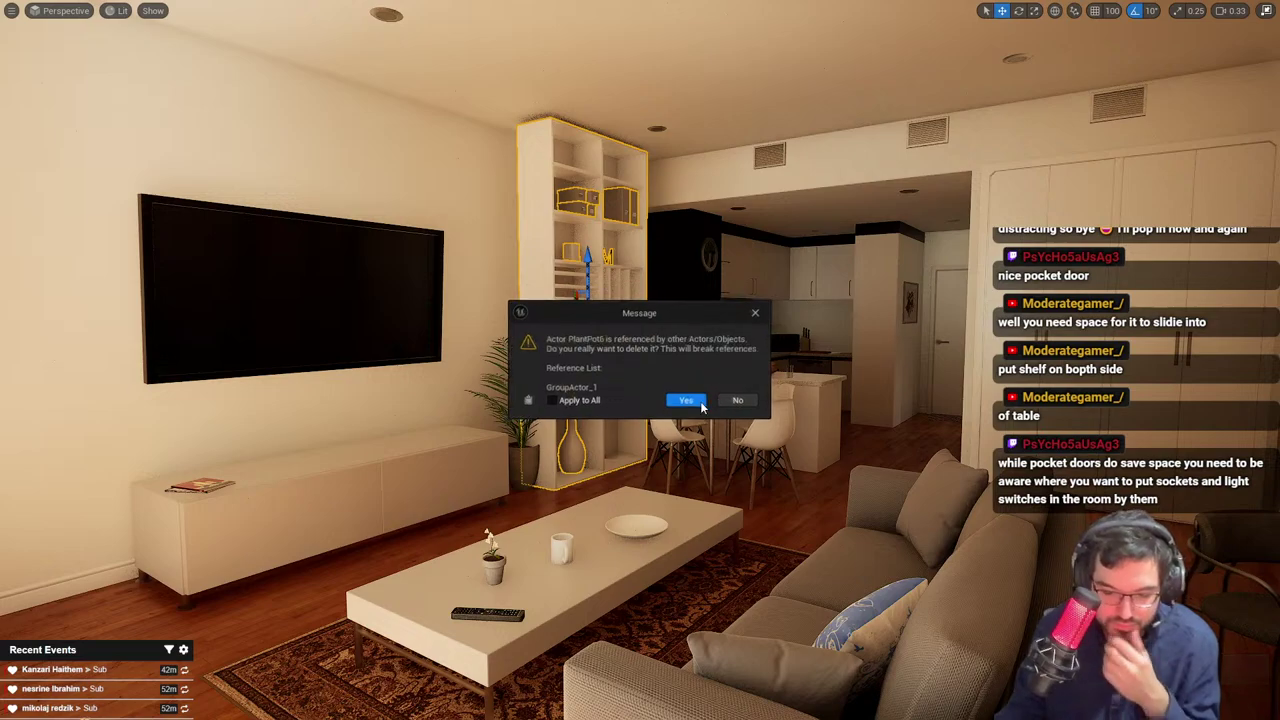
left_click(687, 401)
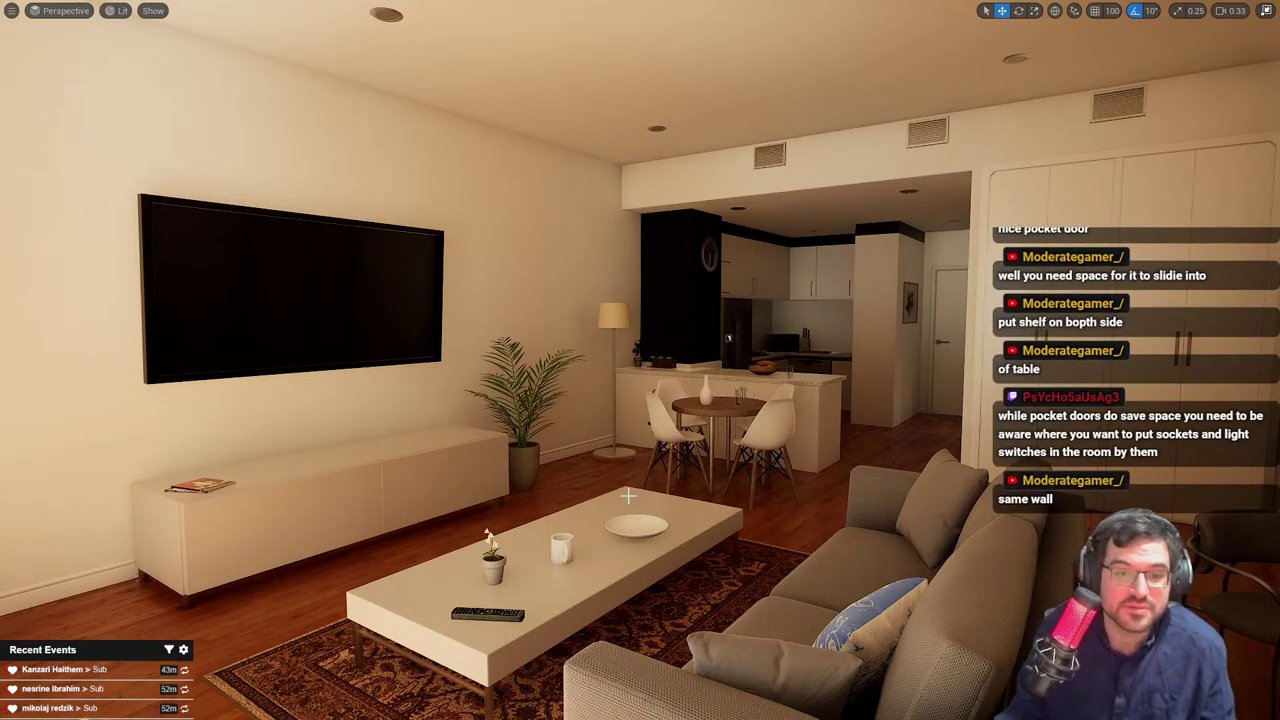
Move the original bookshelf along the desk wall to the side near the cupboards, in front of the door
right_click_drag(643, 534, 1055, 530)
right_click(632, 517)
left_click(885, 225)
key("s")
right_click_drag(885, 225, 850, 244)
left_click_drag(925, 311, 294, 338)
right_click_drag(294, 338, 242, 339)
key("w")
left_click_drag(242, 339, 354, 349, "ctrl")
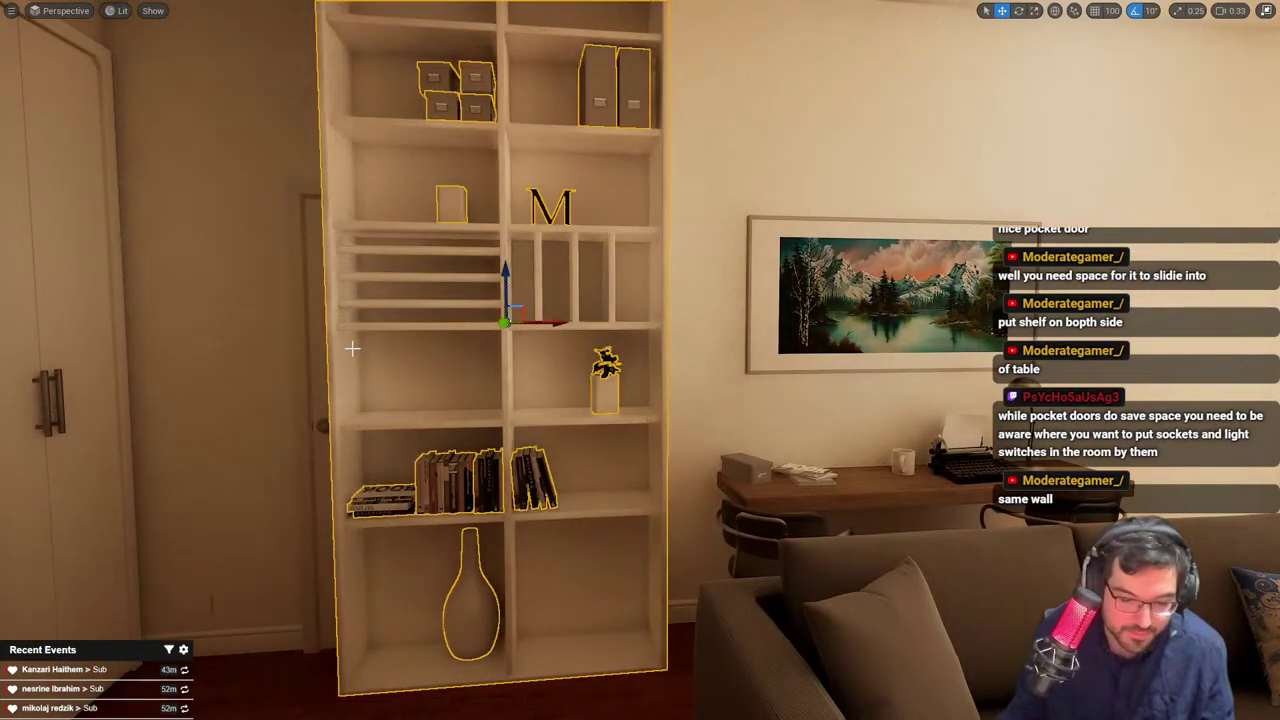
Move the desk wall's door past the desk toward the balcony end of the wall
left_click(300, 330)
key("s")
right_click_drag(300, 330, 335, 332)
left_click_drag(351, 491, 731, 490)
right_click_drag(731, 490, 757, 490)
key("w")
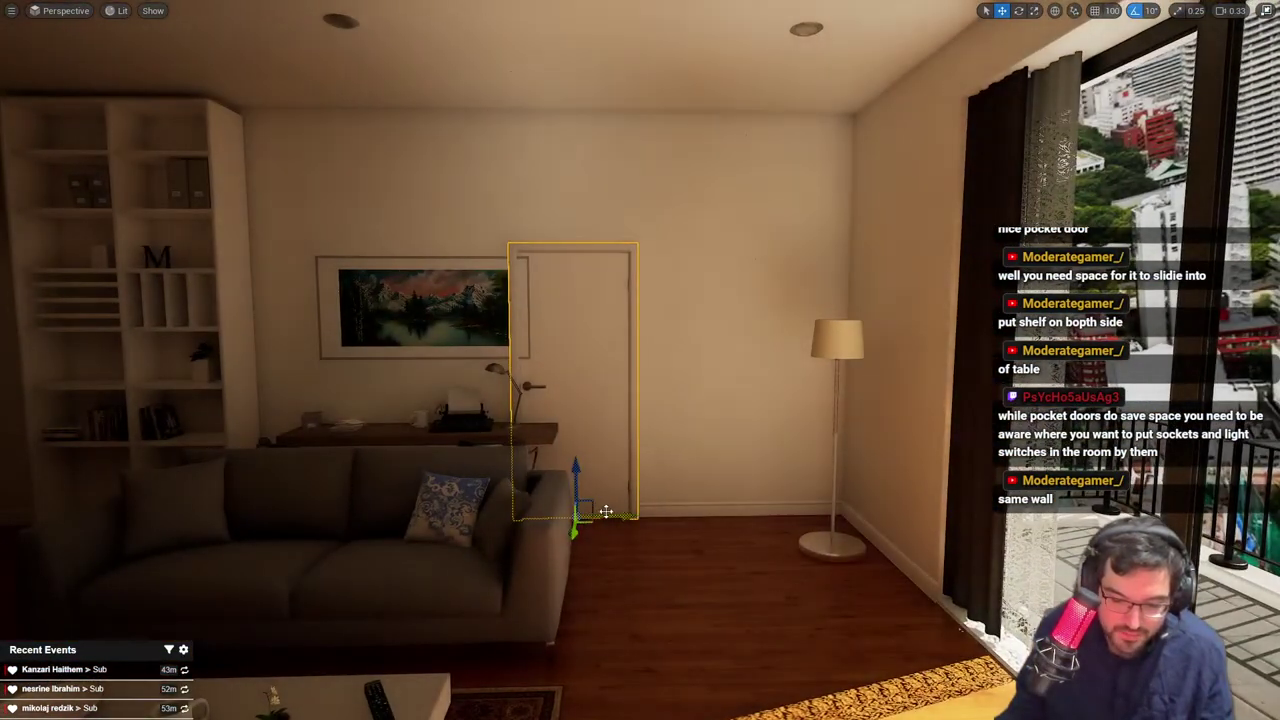
left_click_drag(603, 511, 754, 514)
right_click_drag(754, 514, 690, 490)
key("w")
Fine-tune the position of the bookshelf beside the cupboards and deselect it
left_click(432, 340)
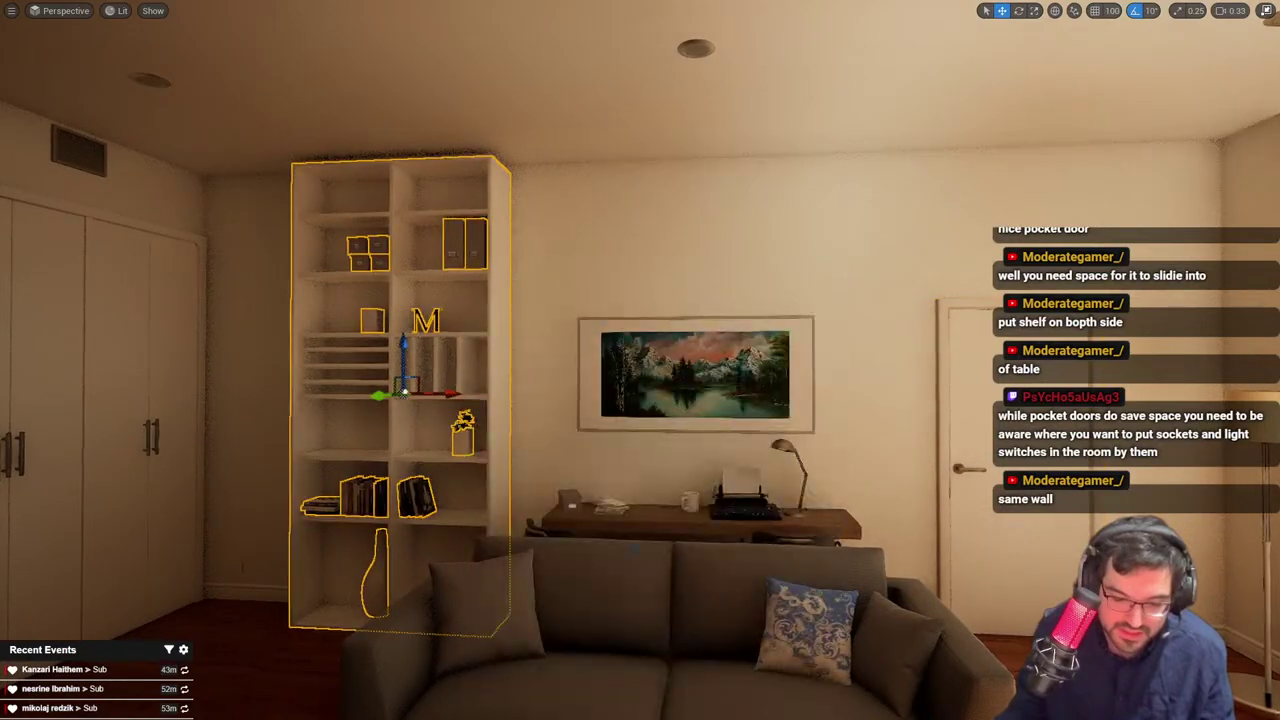
right_click_drag(432, 340, 450, 358)
left_click_drag(416, 335, 382, 335)
key("Escape")
Examine the rearranged bookshelf and door from the kitchen counter
mouse_move(423, 337)
right_mouse_down()
mouse_move(510, 325)
mouse_move(400, 335)
mouse_move(423, 337)
right_mouse_up()
key("d")
key("s")
key("a")
right_click_drag(398, 416, 632, 420)
key("s")
right_click_drag(441, 408, 466, 416)
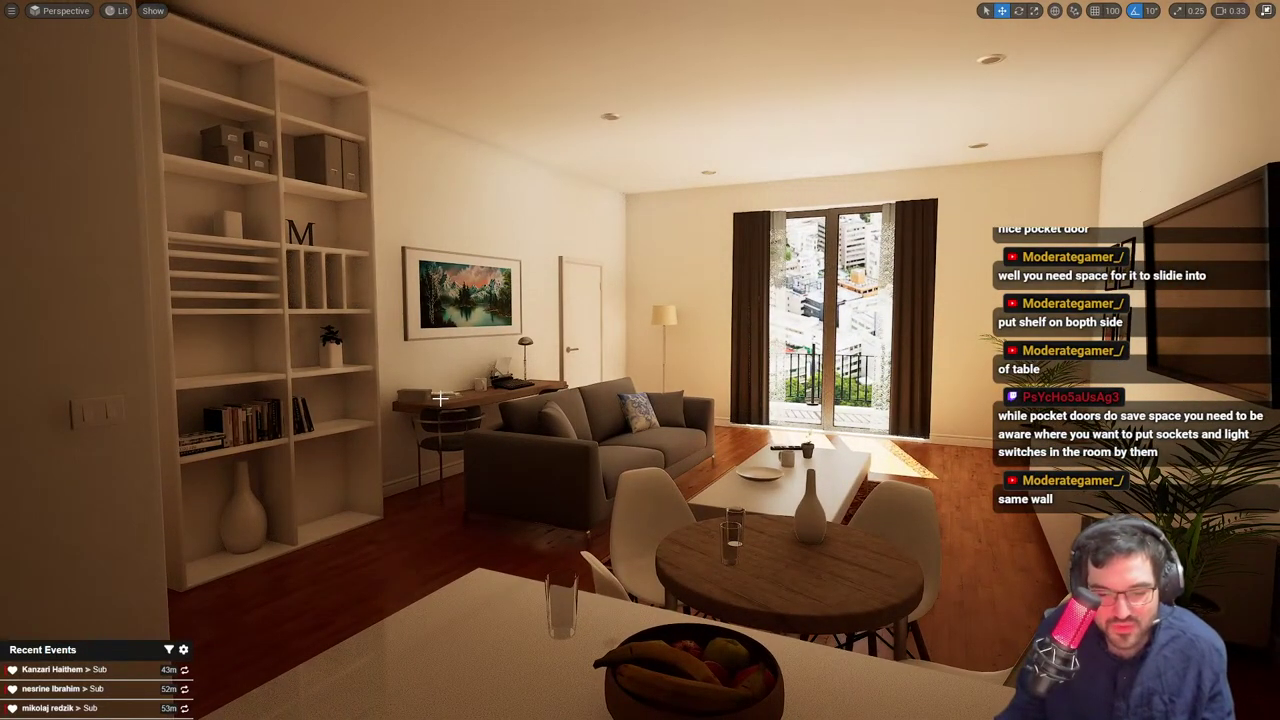
Inspect the relocated door up close, and undo the door and bookshelf moves
right_click_drag(434, 394, 292, 386)
key("w")
scroll(434, 394, "down", 3)
key("w")
scroll(292, 386, "up", 1)
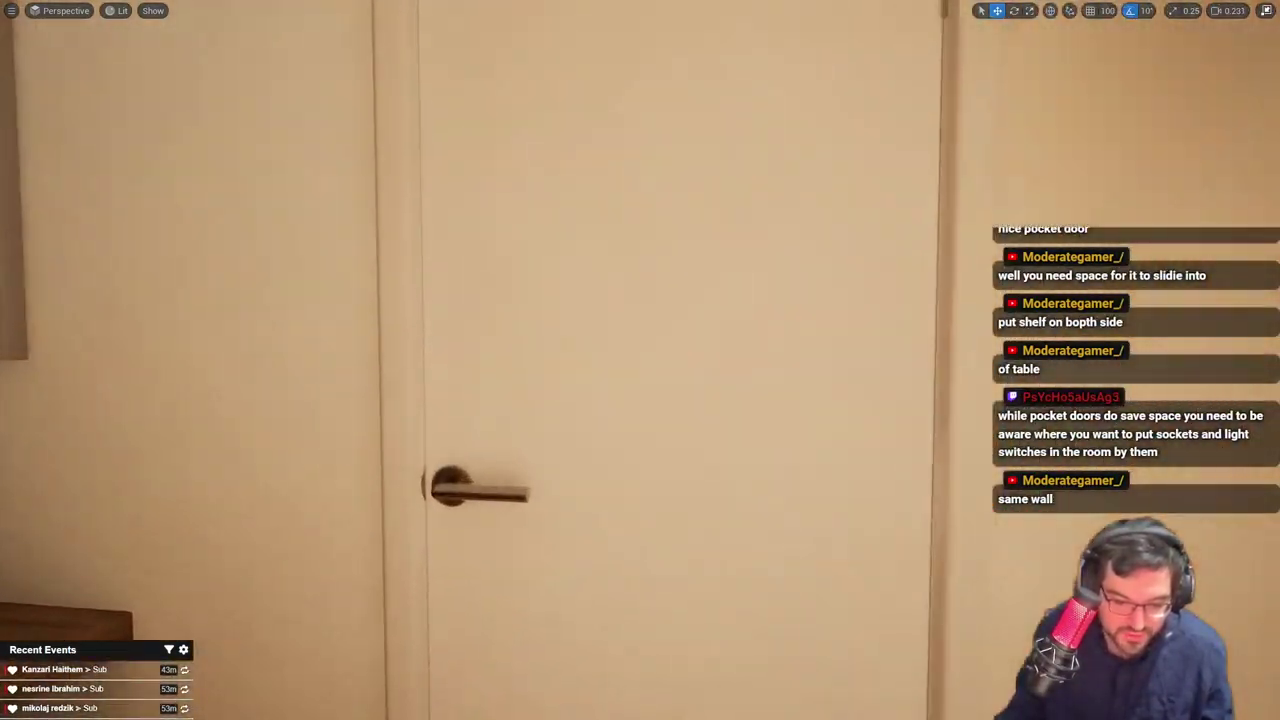
key("w")
right_click_drag(640, 360, 480, 370)
key("w")
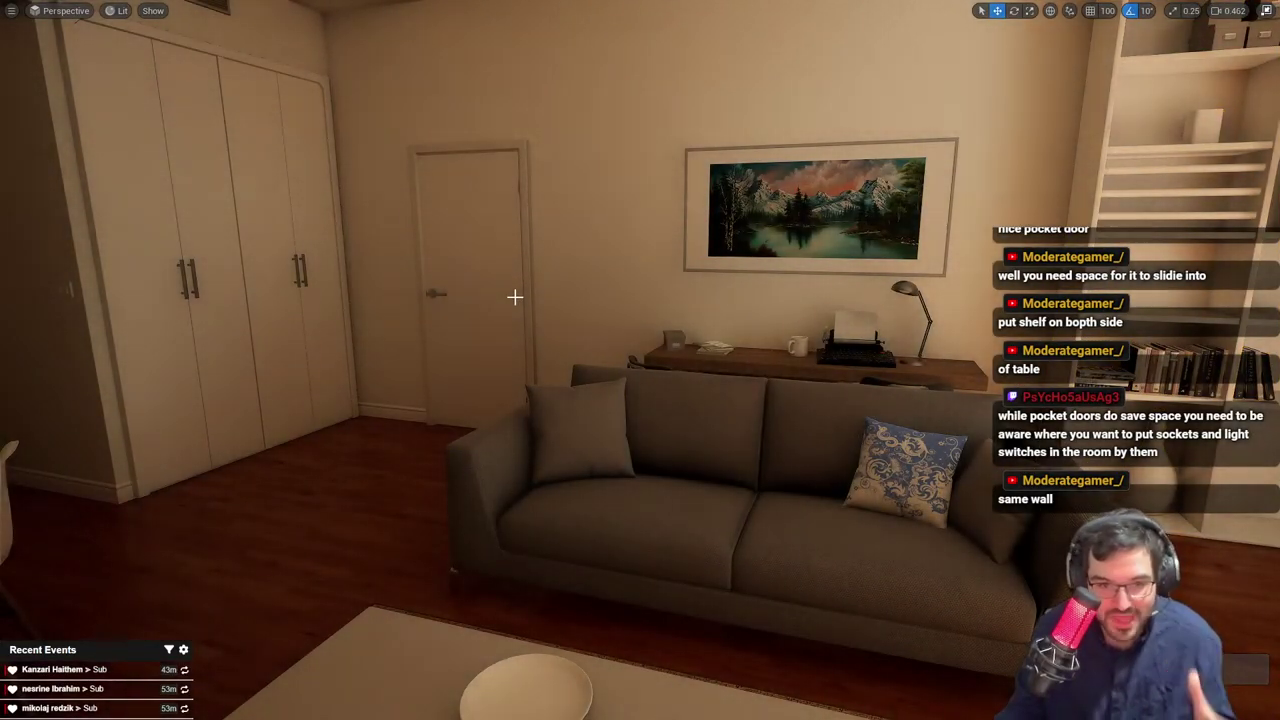
Examine the bookshelf and floor lamp in the balcony corner, both up close and from the kitchen counter
key("s")
right_click_drag(515, 297, 610, 330)
scroll(515, 297, "down", 2)
key("w")
key("d")
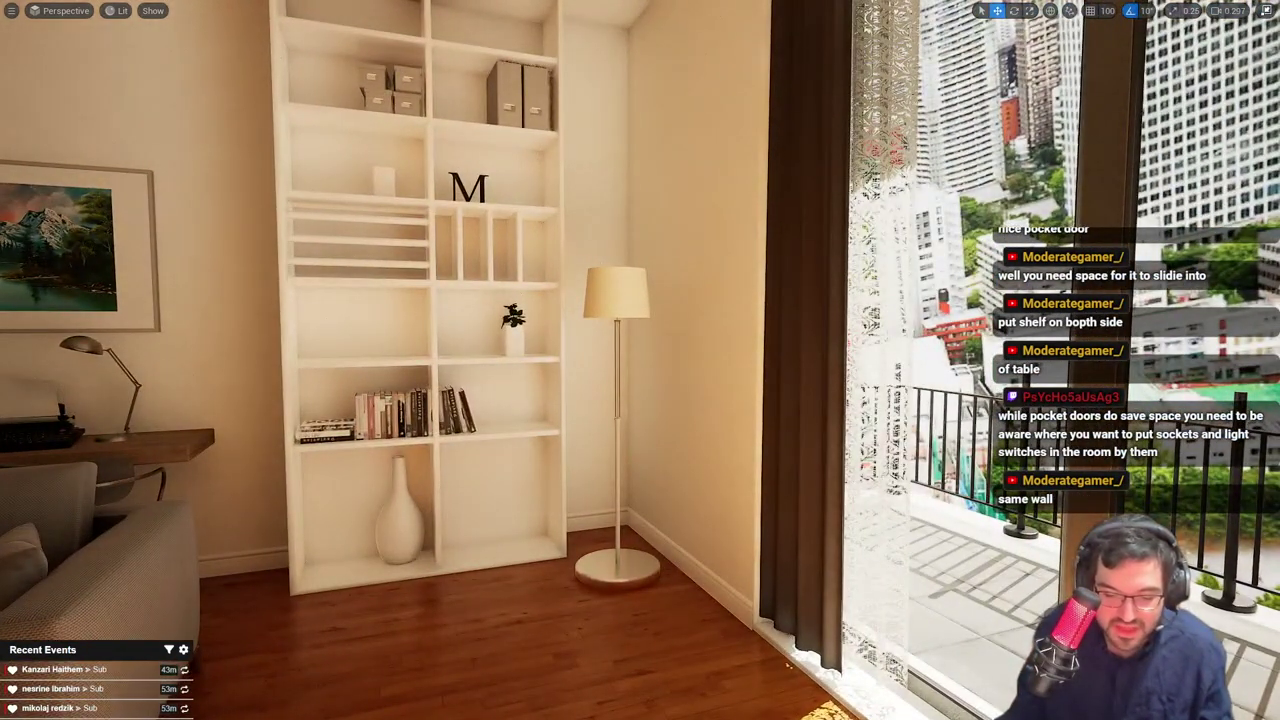
key("w")
right_click_drag(643, 371, 690, 410)
scroll(643, 371, "up", 2)
key("s")
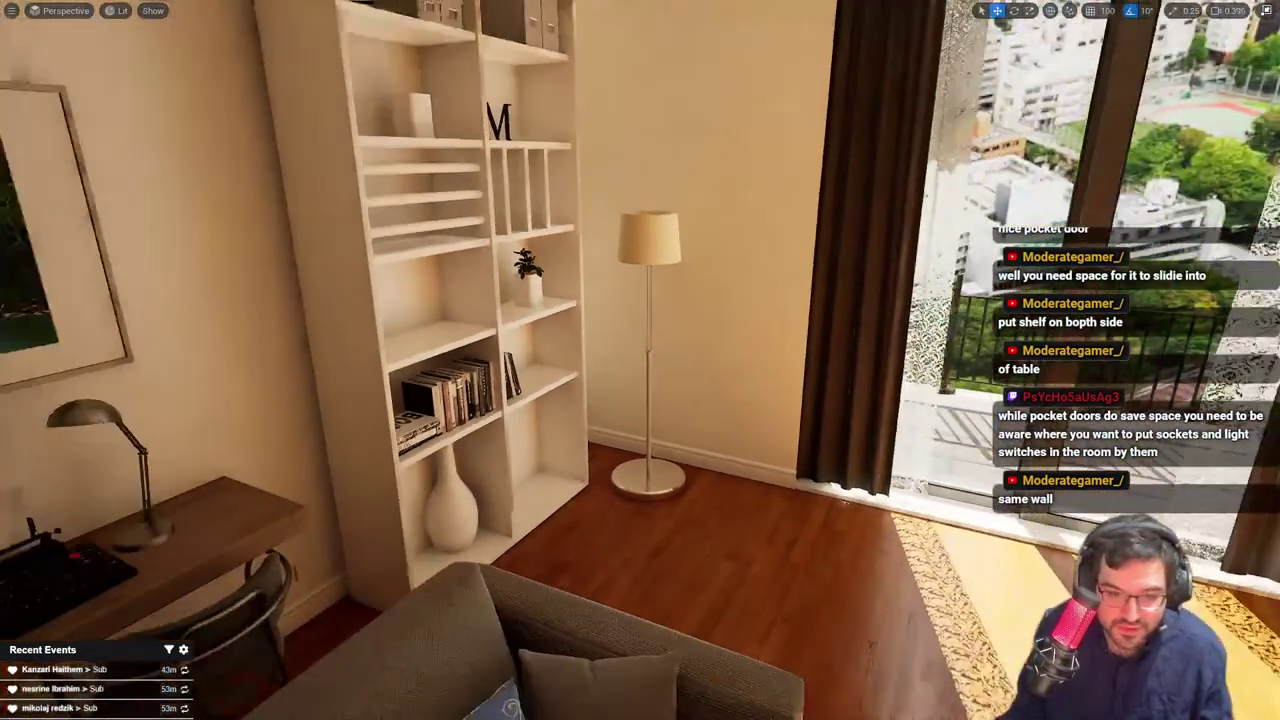
right_click_drag(609, 210, 606, 148)
key("s")
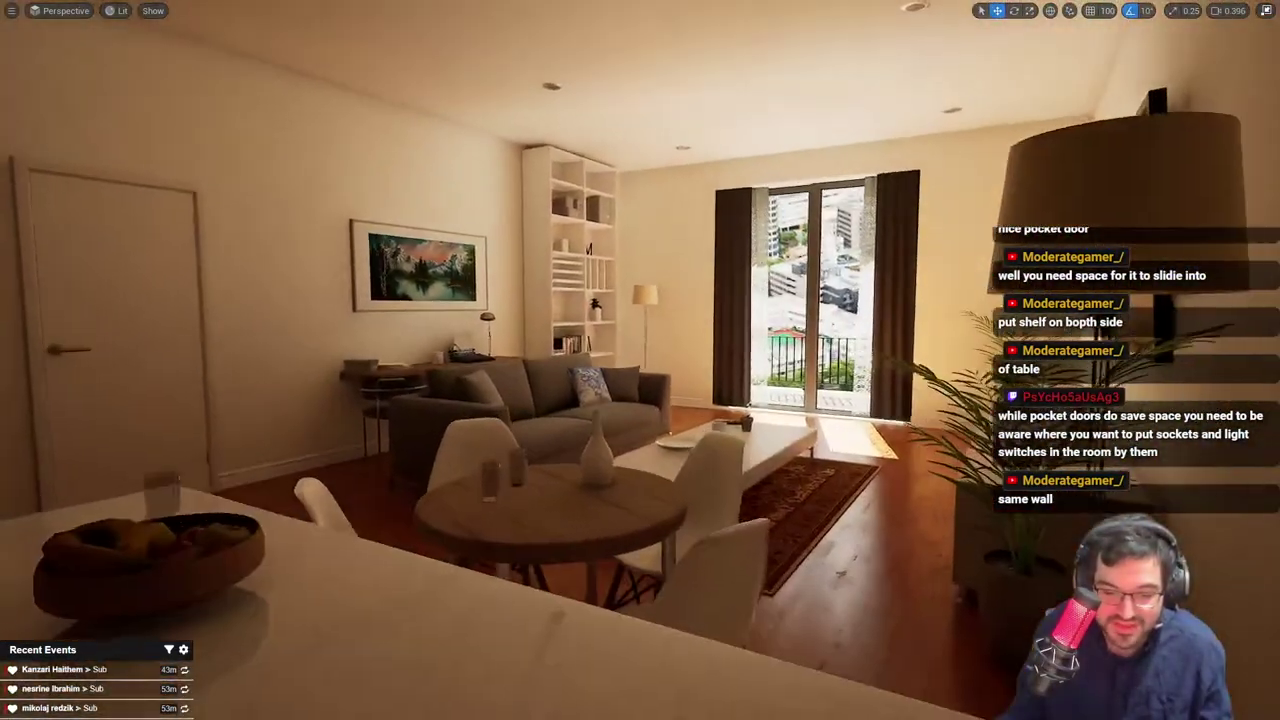
right_click_drag(556, 310, 554, 310)
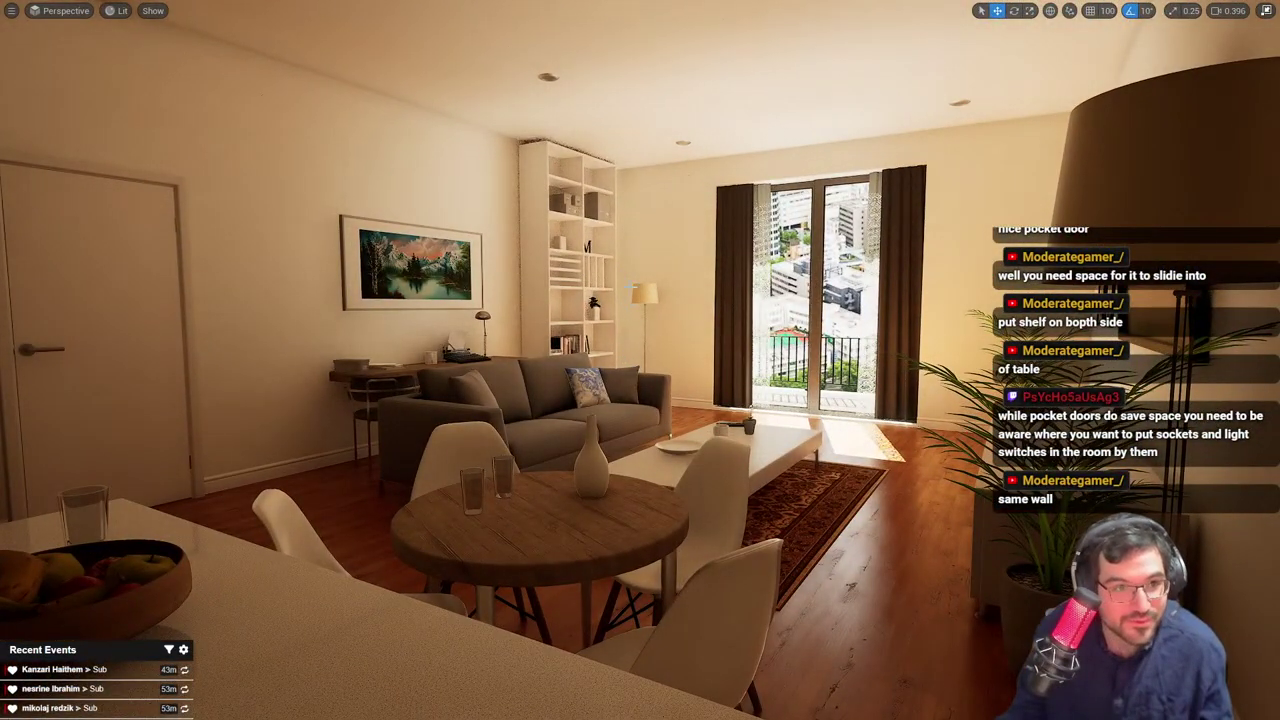
Review the whole living room from the kitchen, the TV side and the balcony end, including the cupboards and hall opening
right_click_drag(612, 409, 621, 348)
key("s")
scroll(612, 370, "down", 2)
key("w")
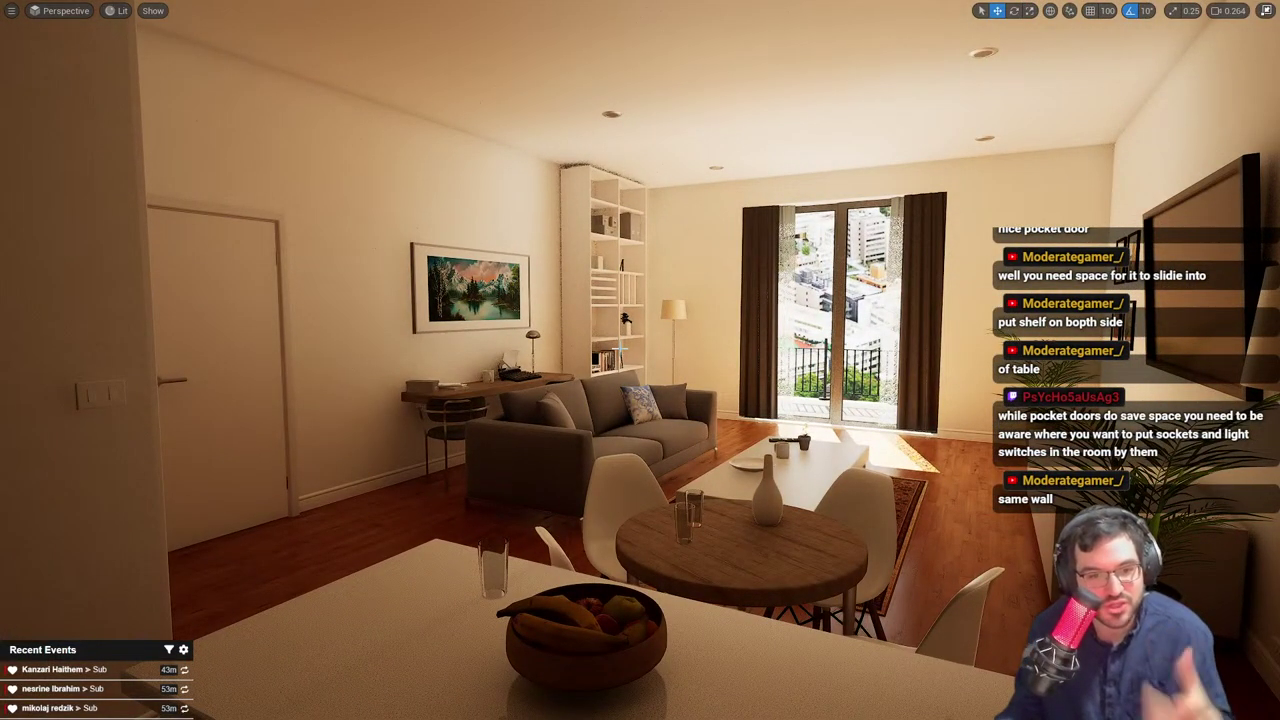
right_click_drag(612, 409, 643, 420)
scroll(643, 420, "down", 1)
right_click_drag(546, 513, 546, 513)
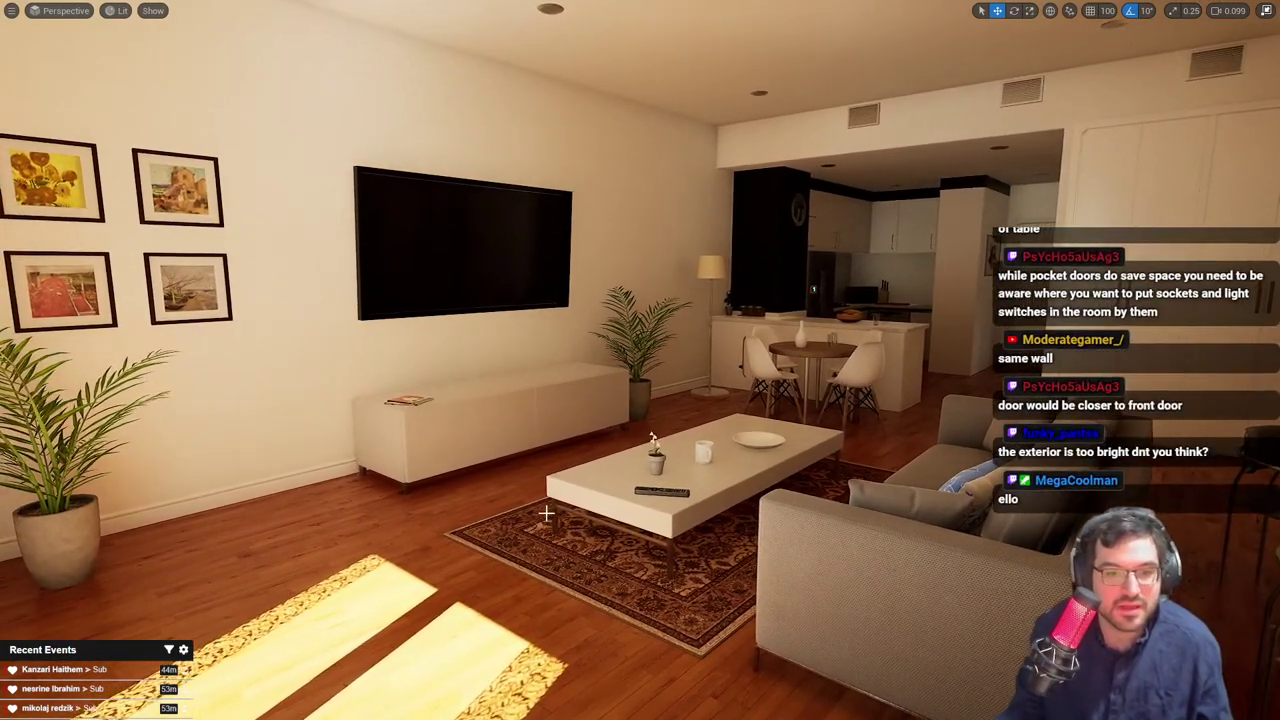
right_click_drag(615, 581, 665, 573)
scroll(615, 581, "up", 2)
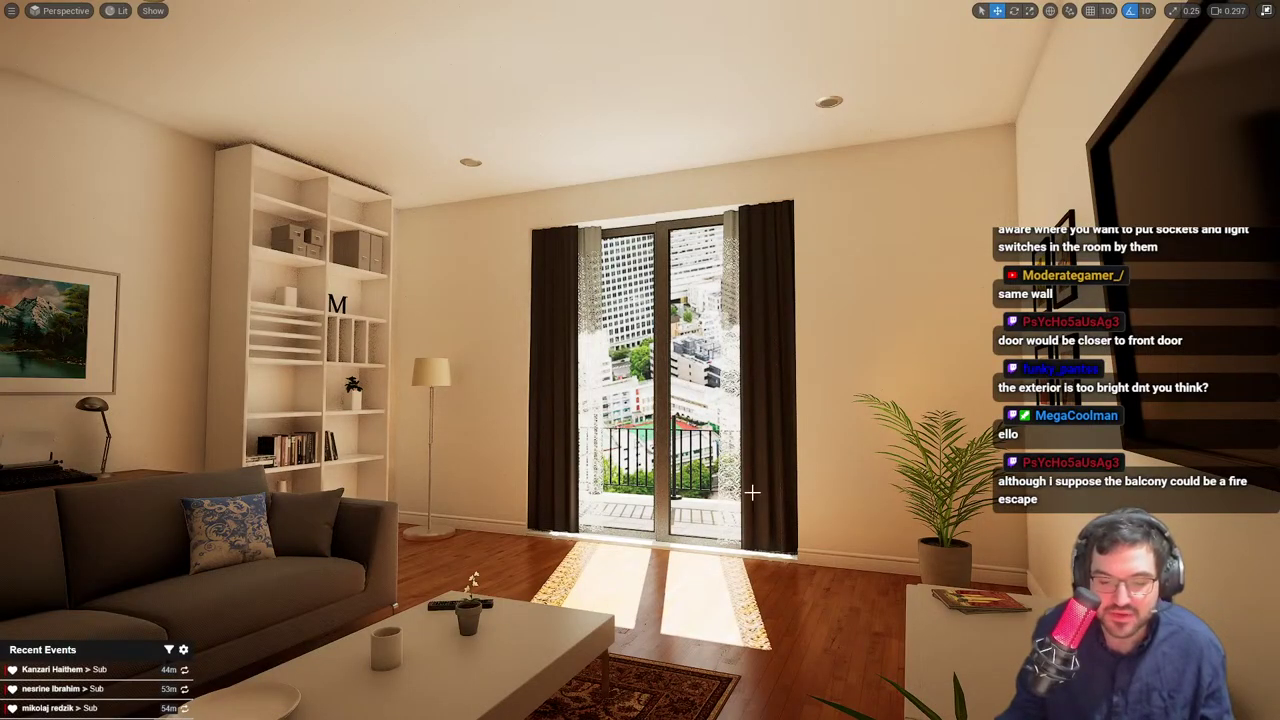
key("w")
right_click_drag(752, 492, 602, 501)
scroll(752, 492, "up", 2)
key("s")
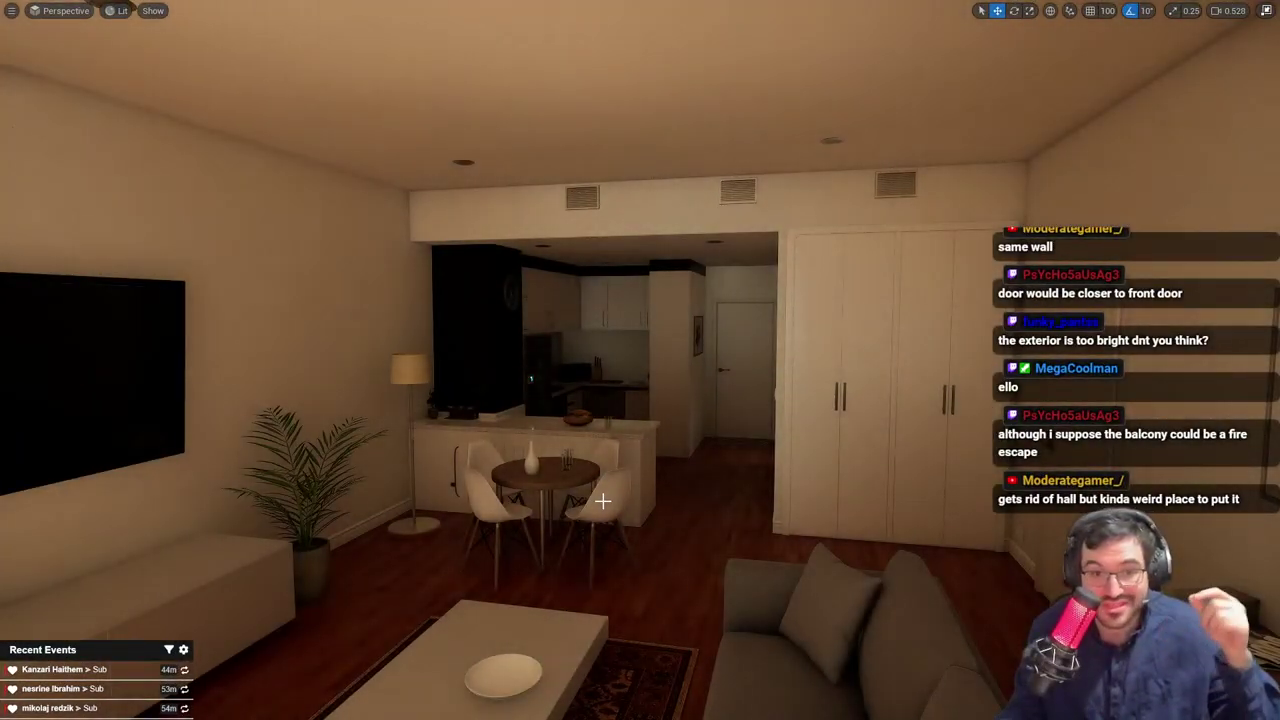
Try turning the bookshelf in the balcony corner so it stands against the window wall and faces the kitchen
right_click_drag(607, 500, 527, 476)
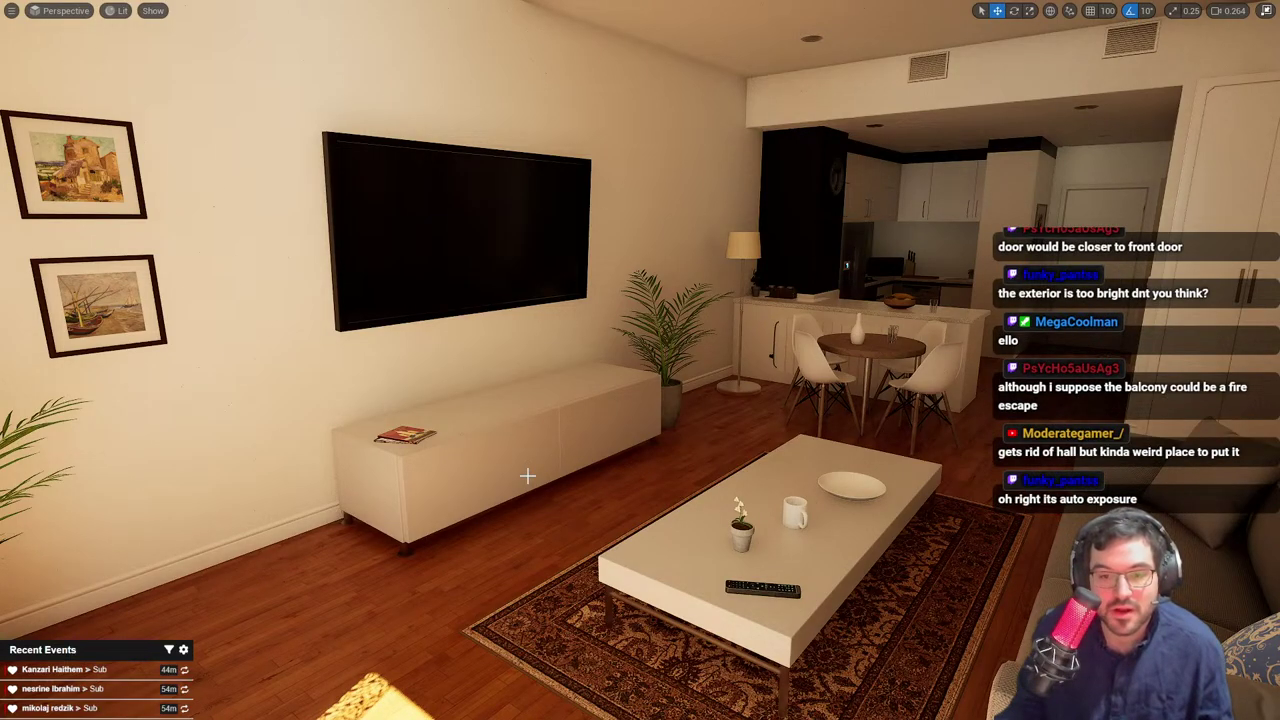
mouse_move(527, 476)
right_mouse_down()
mouse_move(410, 477)
mouse_move(570, 469)
mouse_move(470, 470)
right_mouse_up()
key("s")
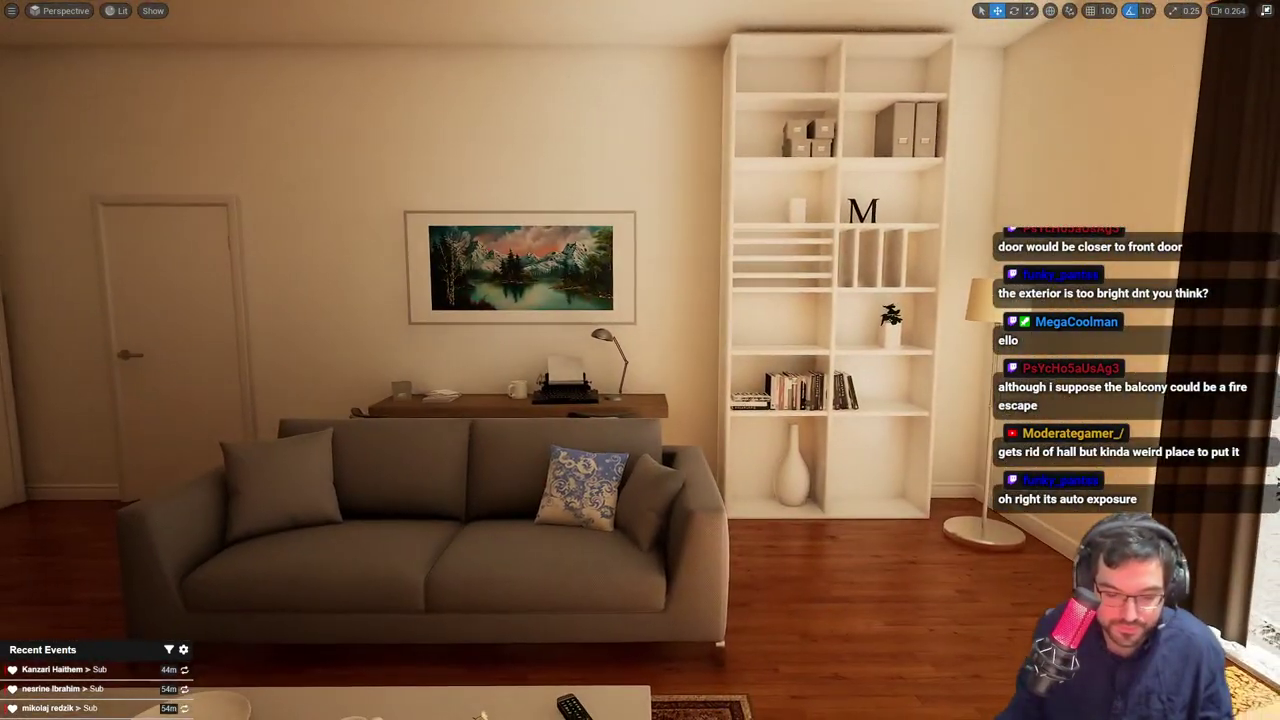
key("a")
right_click_drag(606, 427, 663, 436)
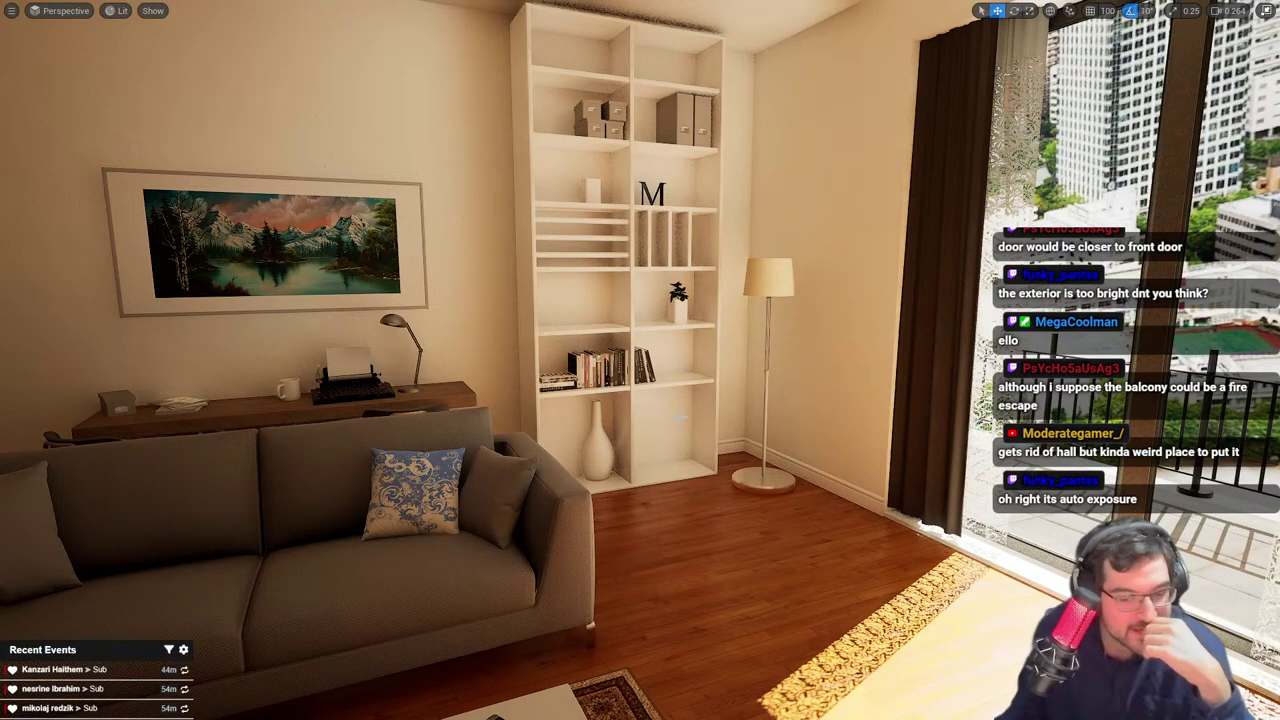
left_click(550, 255)
right_click_drag(560, 260, 490, 290)
key("e")
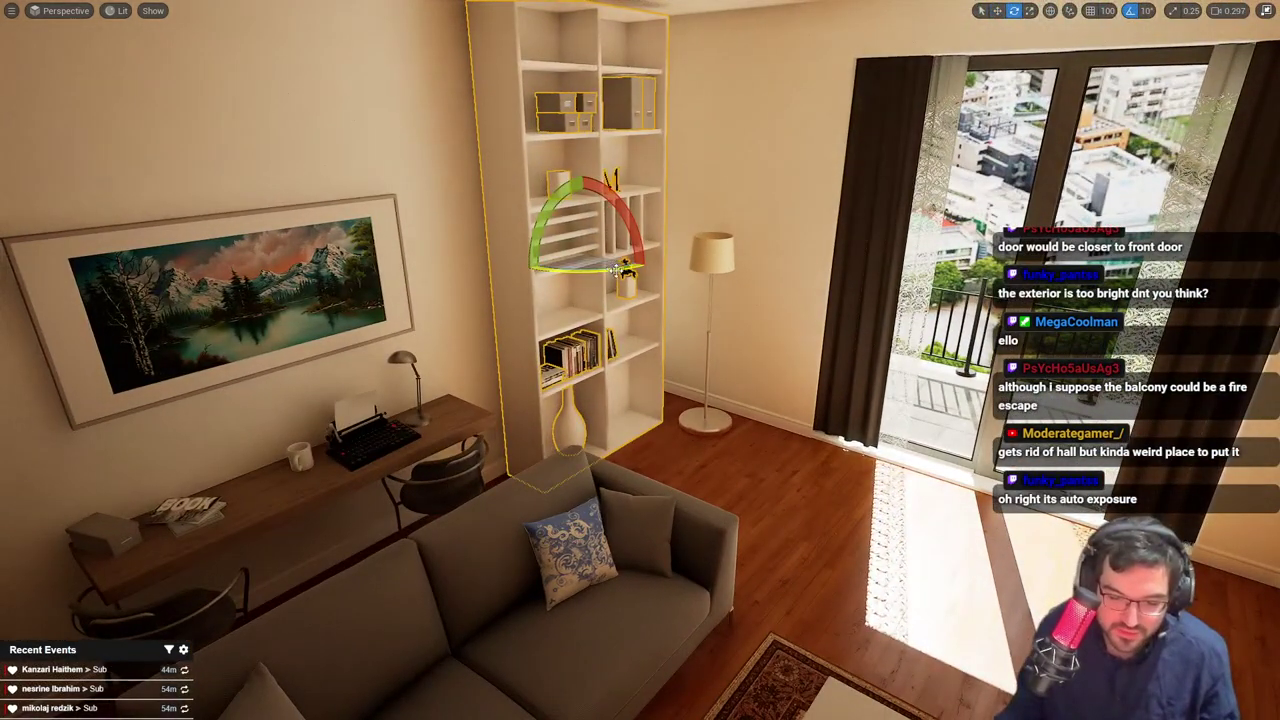
left_click_drag(614, 268, 746, 238)
Move the floor lamp away from the front of the bookshelf toward the desk, and examine the arrangement from the kitchen
key("w")
left_click(712, 425)
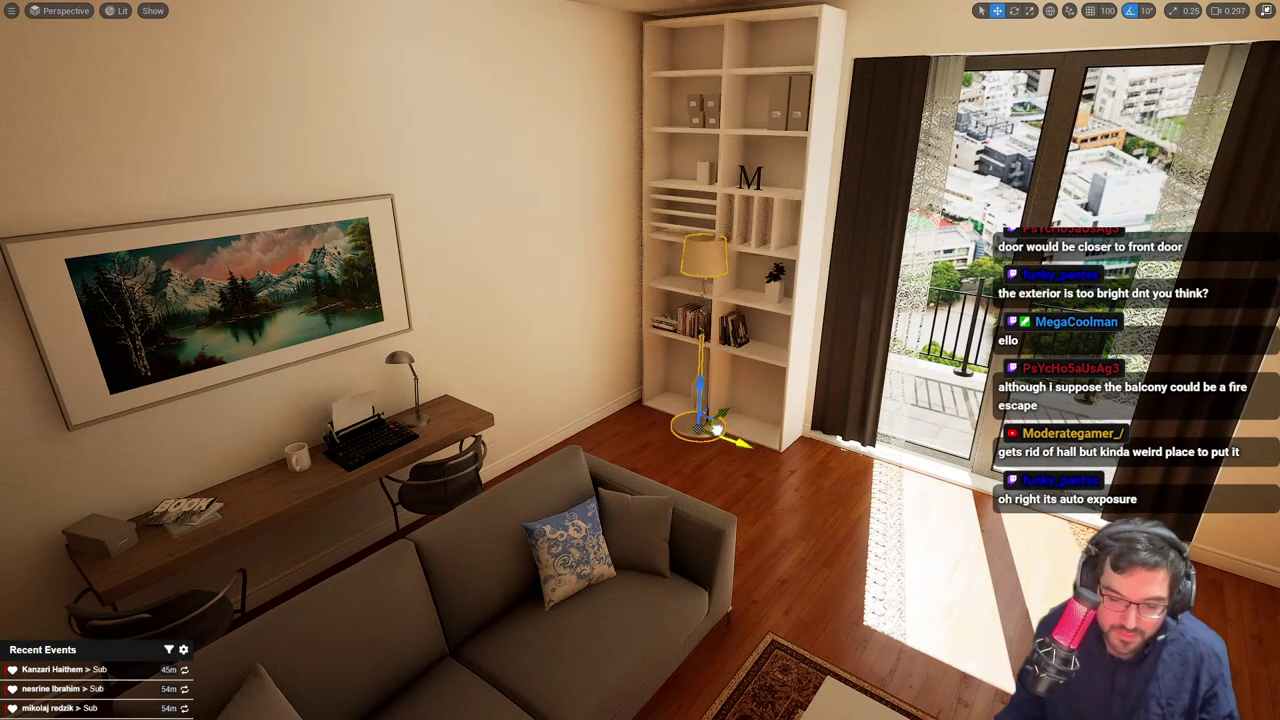
left_click_drag(716, 430, 602, 440)
key("Escape")
key("s")
right_click_drag(602, 440, 710, 350)
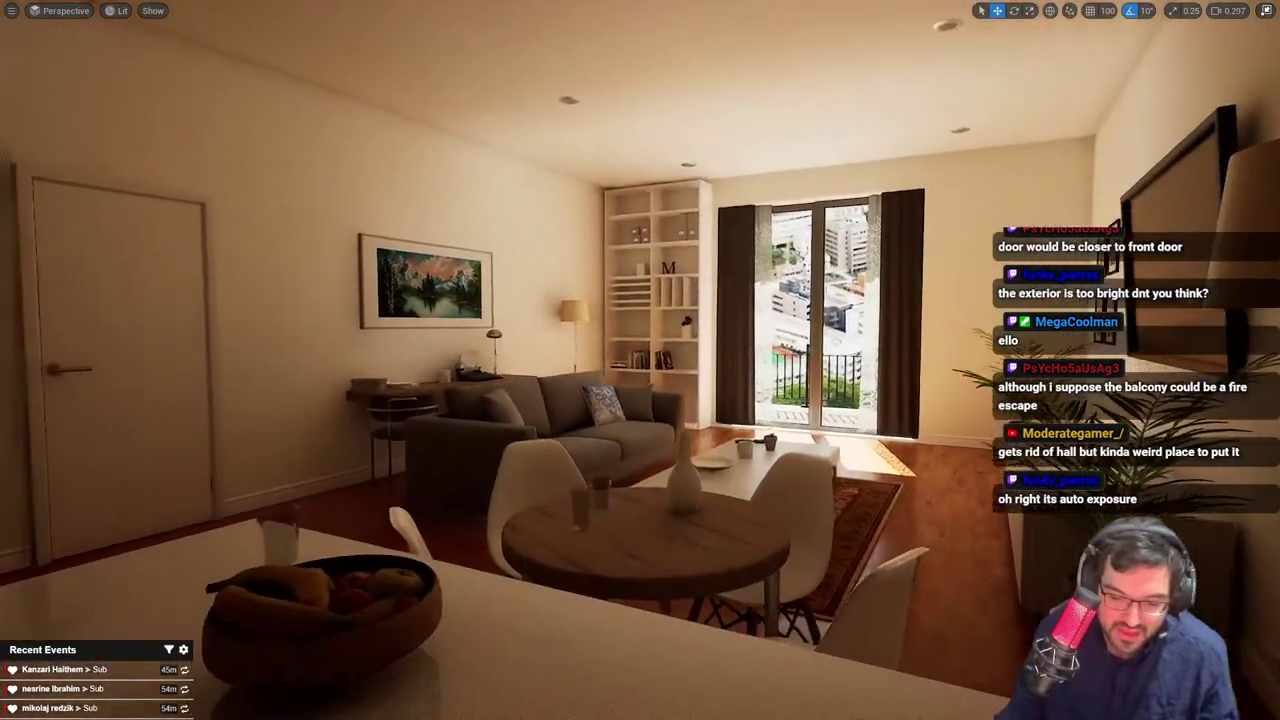
right_click_drag(588, 378, 675, 445)
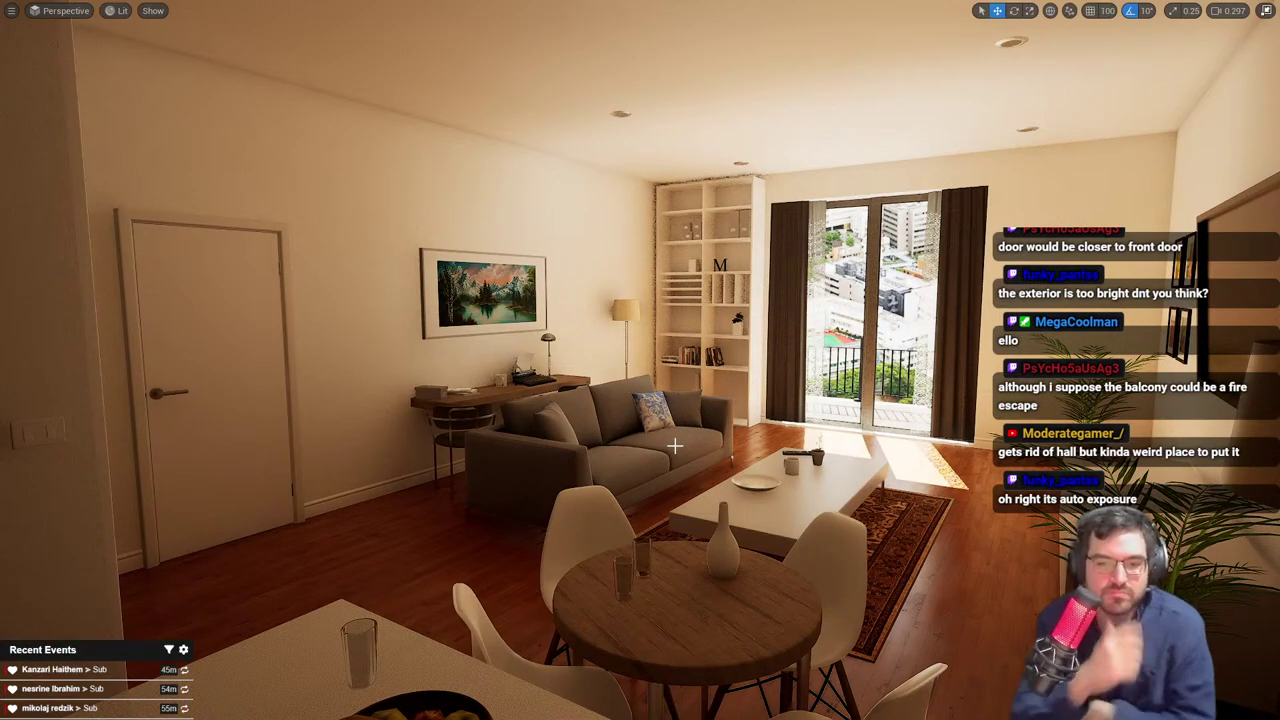
Undo the bookshelf rotation and the floor lamp move
key("ctrl+z")
key("ctrl+z")
key("ctrl+z")
key("ctrl+z")
key("Escape")
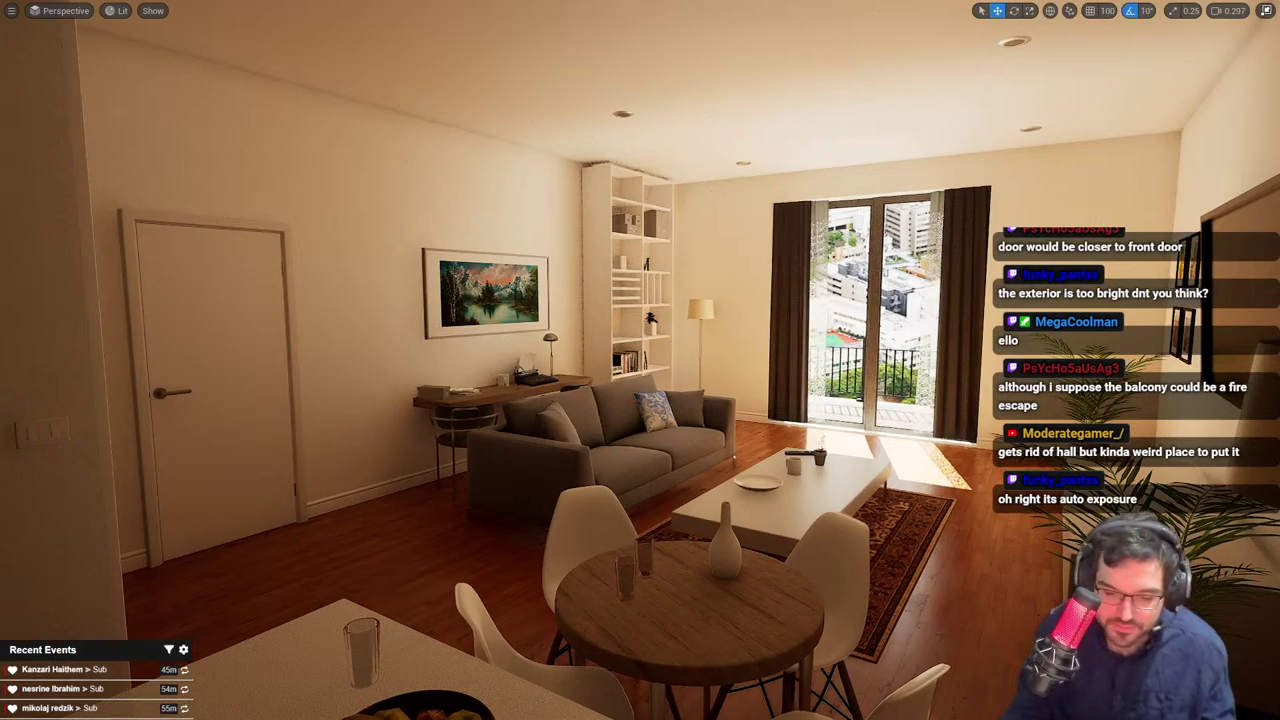
Restore the full editor layout, then examine the outside of the apartment and the living room's cupboards and door
key("F11")
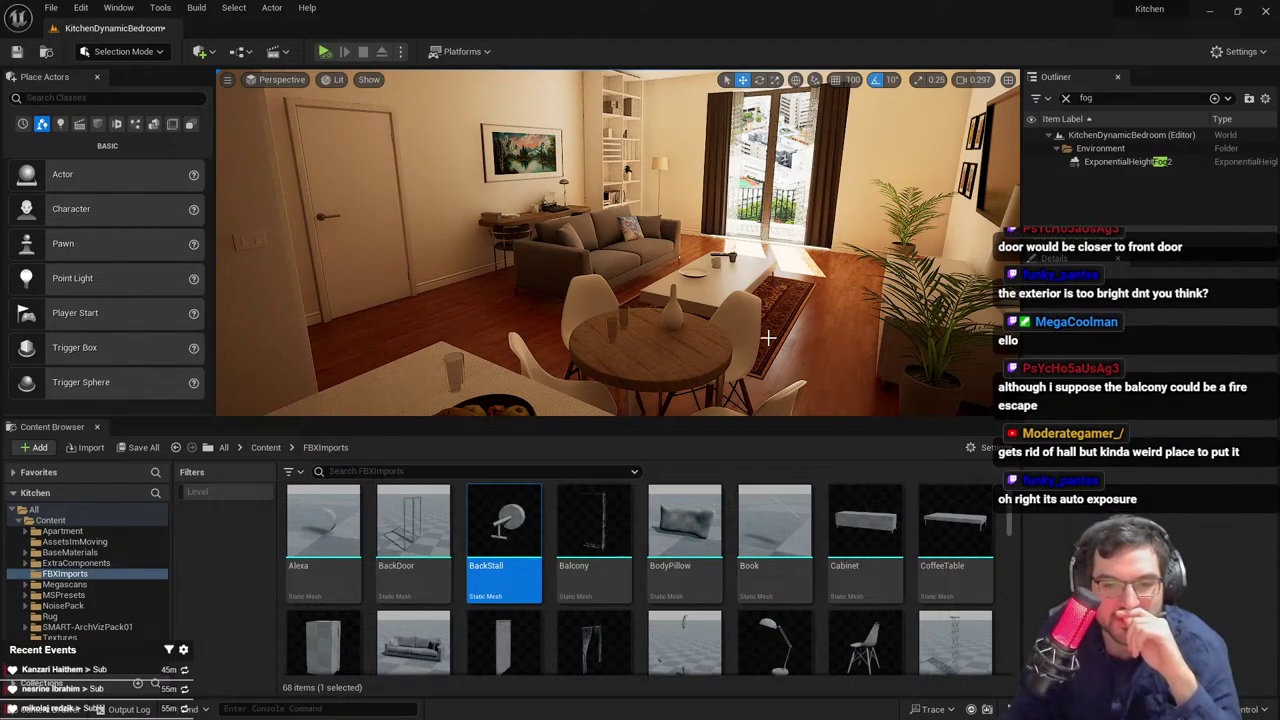
key("w")
right_click_drag(768, 338, 811, 271)
scroll(768, 338, "up", 2)
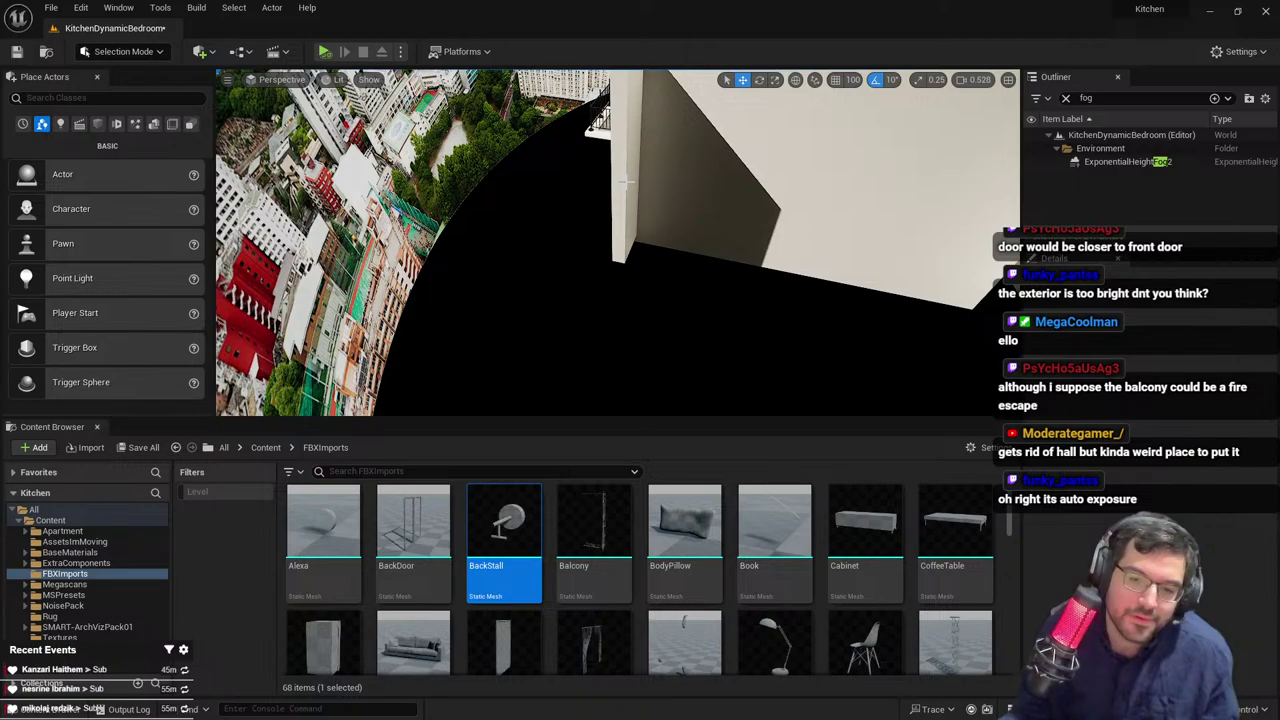
key("w")
right_click_drag(618, 243, 765, 200)
scroll(618, 243, "down", 1)
right_click_drag(635, 183, 540, 190)
key("w")
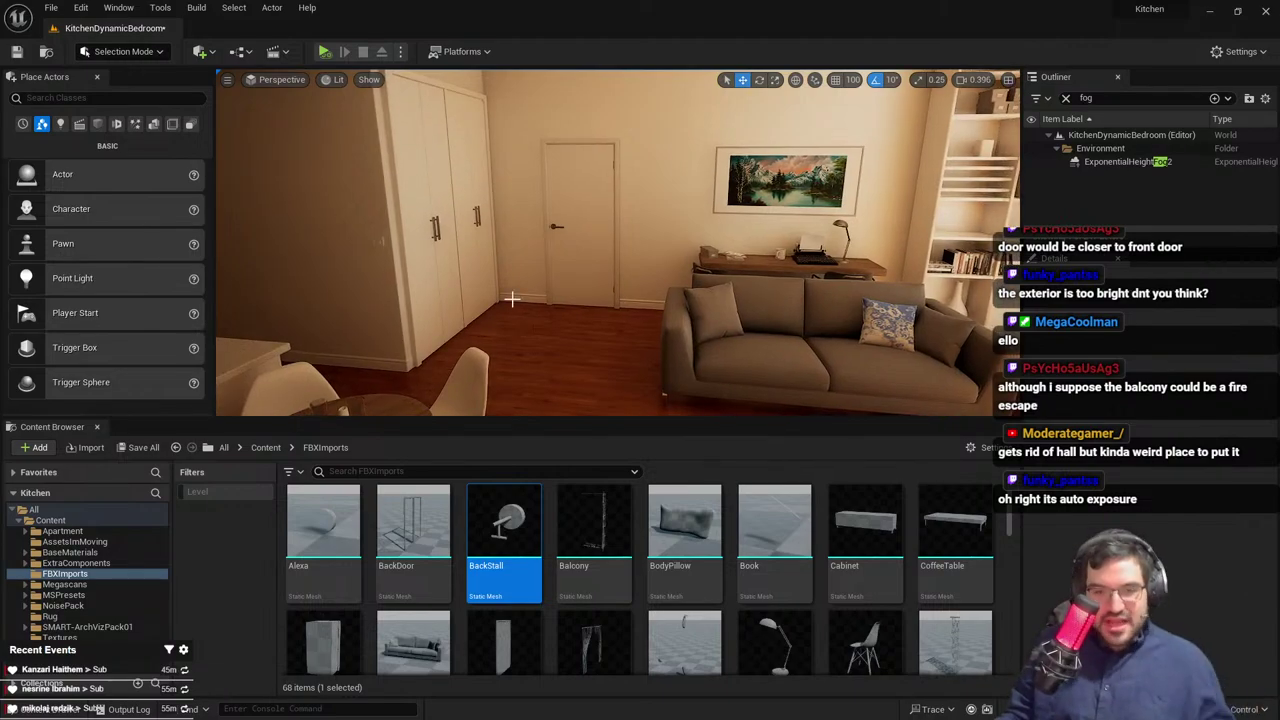
right_click_drag(514, 300, 538, 293)
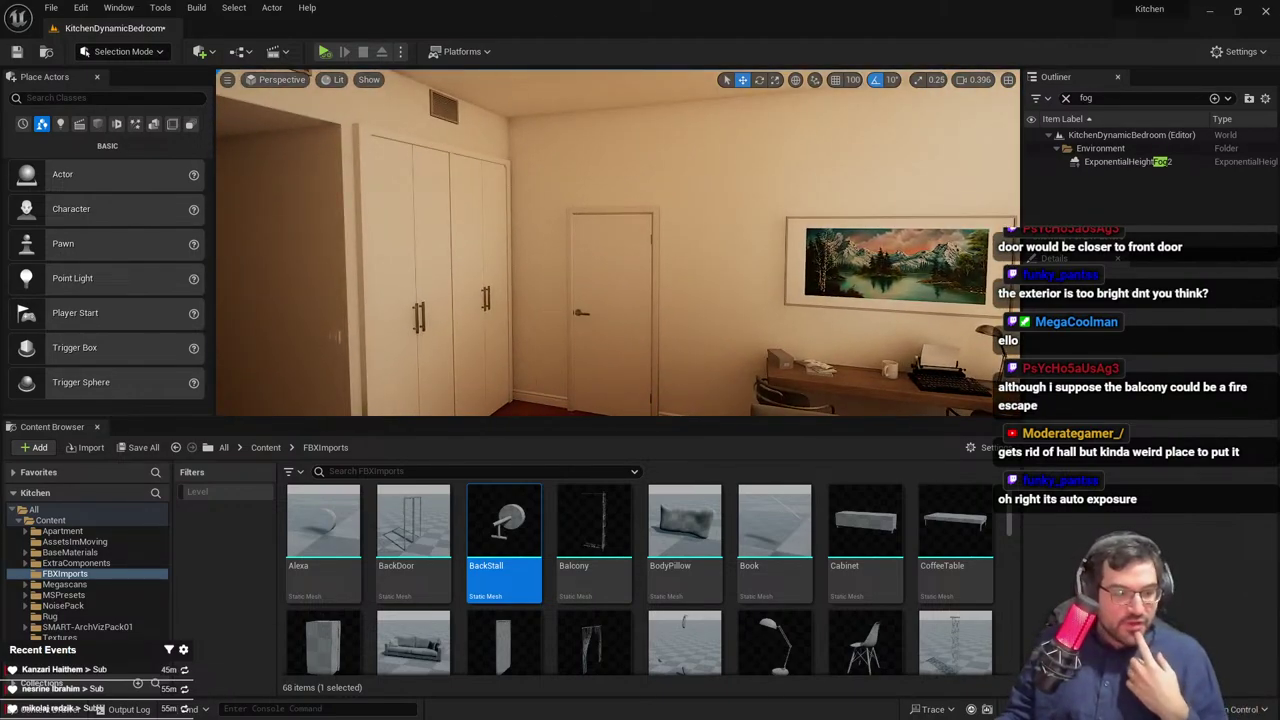
Switch to Blender, leave Edit Mode, and bring the new bedroom's furniture blocks into close view
key("alt+Tab")
scroll(722, 250, "down", 2)
middle_click_drag(722, 250, 710, 302)
scroll(580, 296, "up", 2)
key("Tab")
left_click(672, 313)
scroll(710, 302, "up", 2)
middle_click_drag(591, 406, 608, 412, "shift")
middle_click_drag(625, 277, 553, 393, "shift")
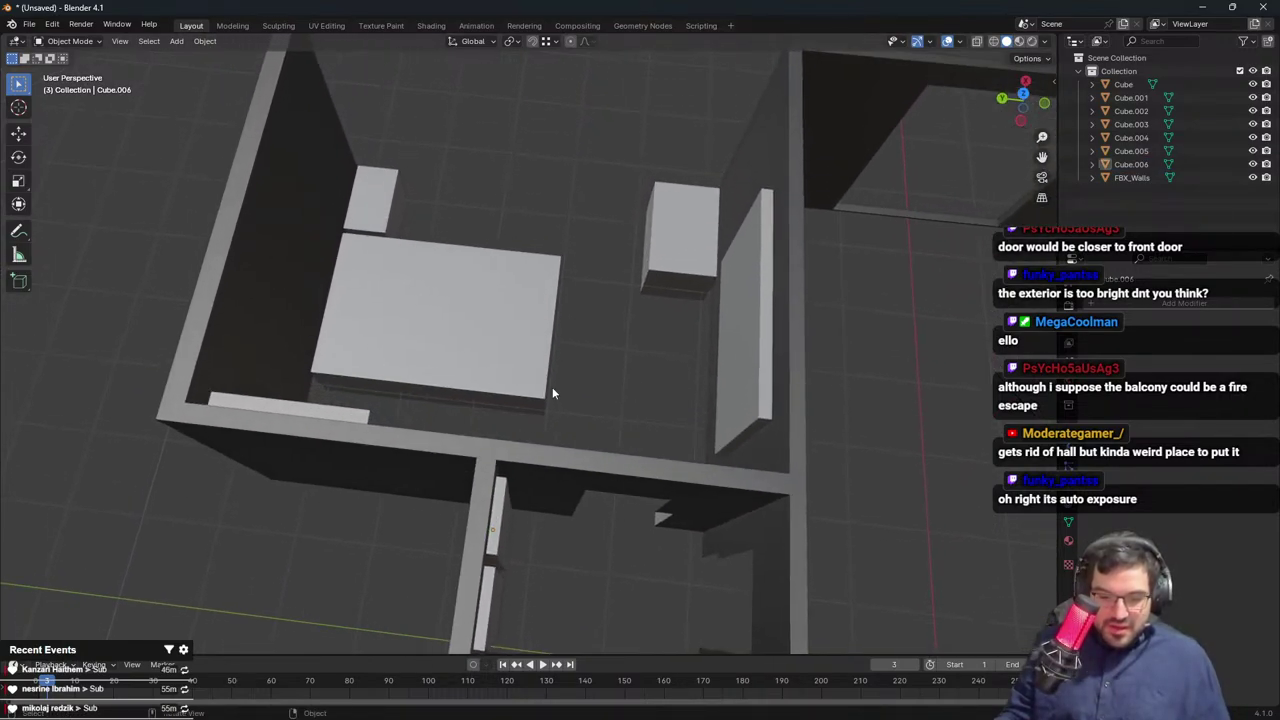
middle_click_drag(545, 297, 577, 209)
left_click(577, 209)
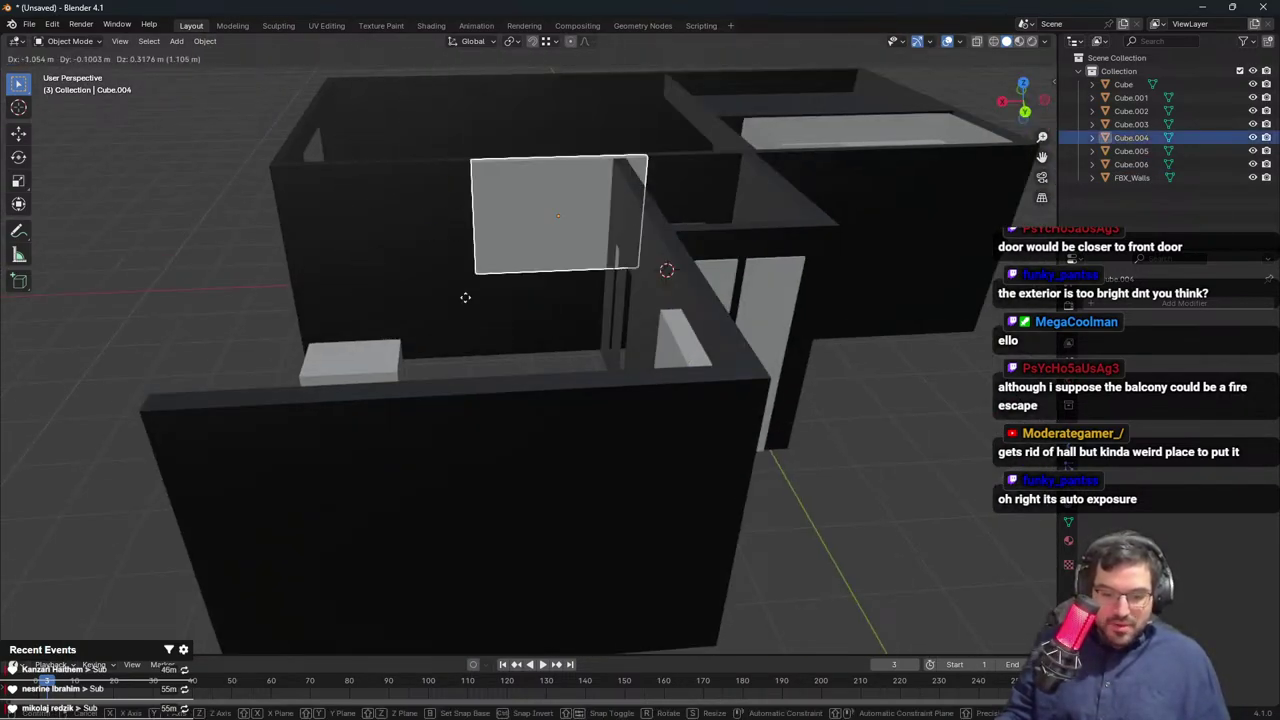
scroll(674, 286, "up", 2)
middle_click_drag(674, 286, 684, 286)
left_click_drag(464, 366, 448, 377)
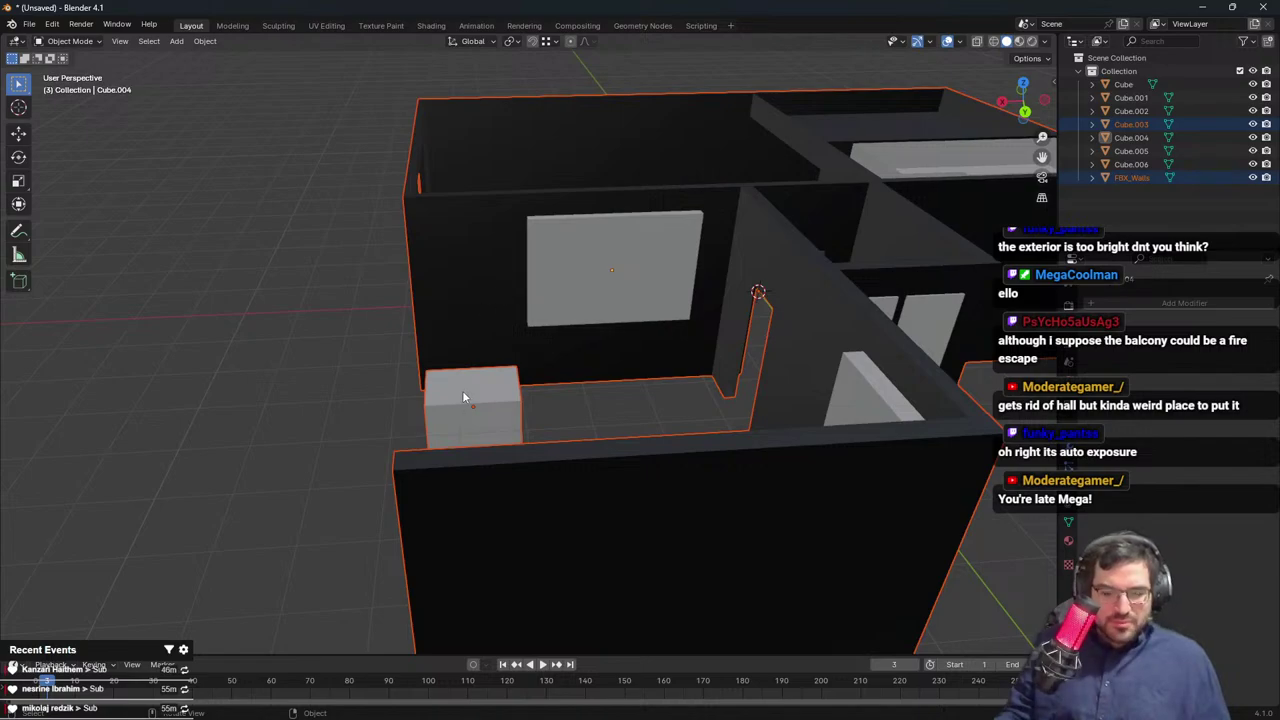
left_click(463, 397)
middle_click_drag(443, 347, 410, 364)
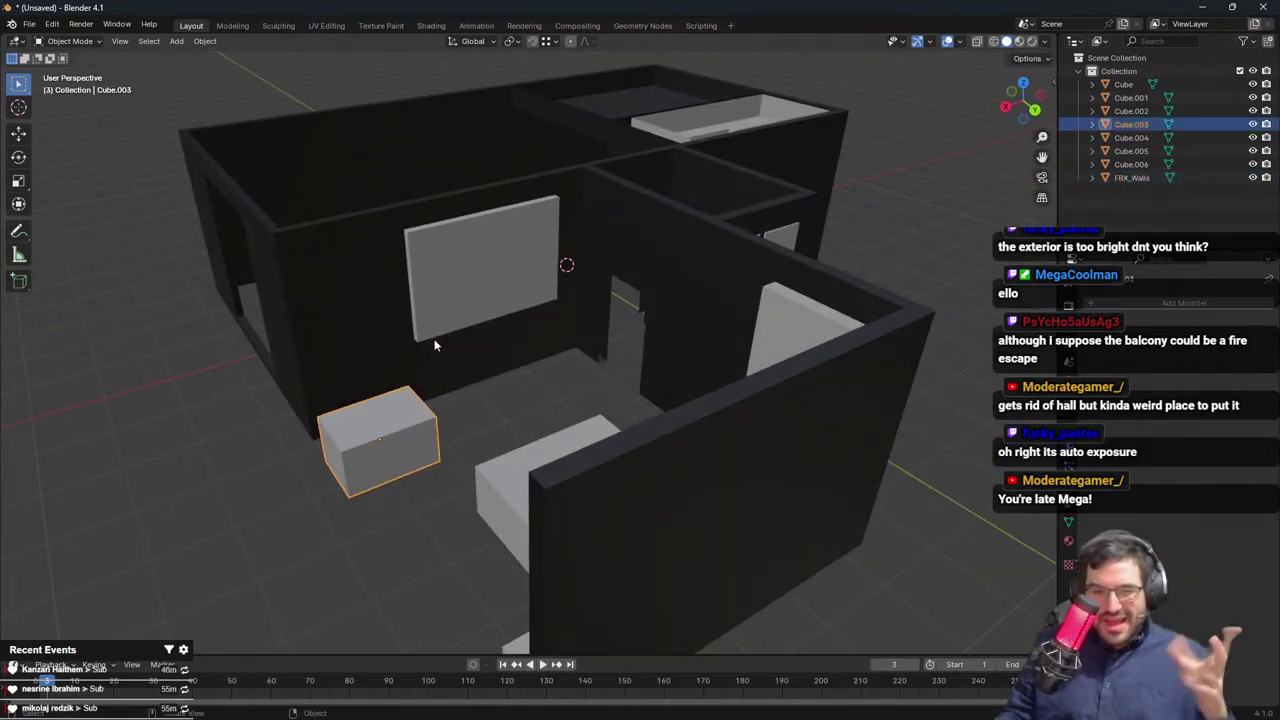
middle_click_drag(482, 330, 618, 402)
left_click_drag(590, 430, 576, 446)
key("g")
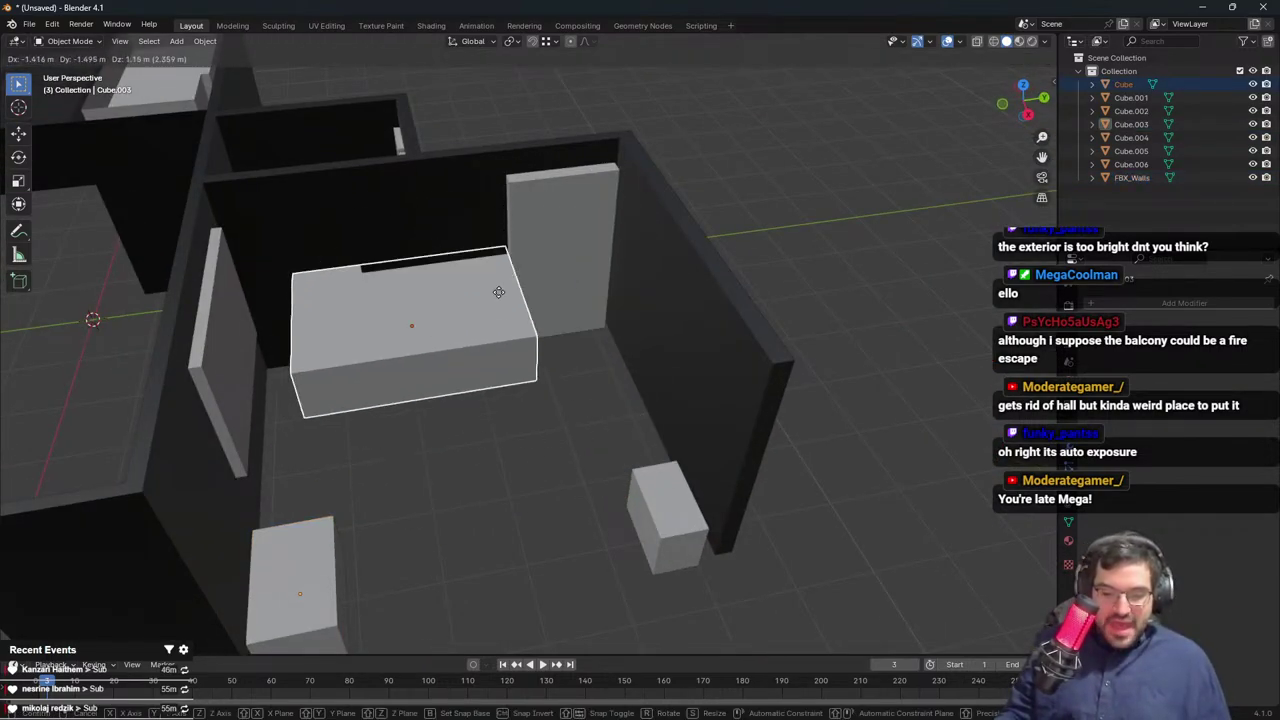
right_click(499, 288)
left_click(505, 250)
key("g")
right_click(543, 243)
left_click_drag(544, 242, 555, 236)
key("g")
right_click(505, 245)
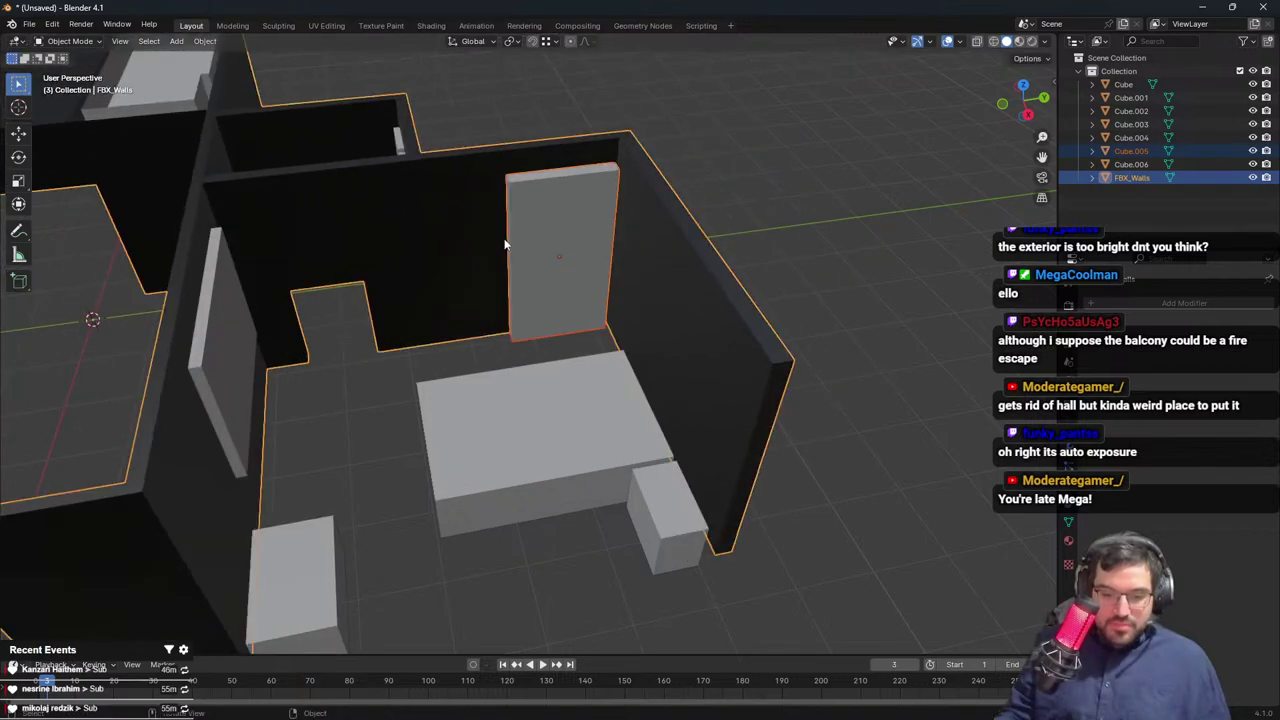
Examine the tall block in the bedroom corner and the empty area outside its wall, in plan and perspective
left_click(510, 215)
middle_click_drag(435, 167, 514, 264)
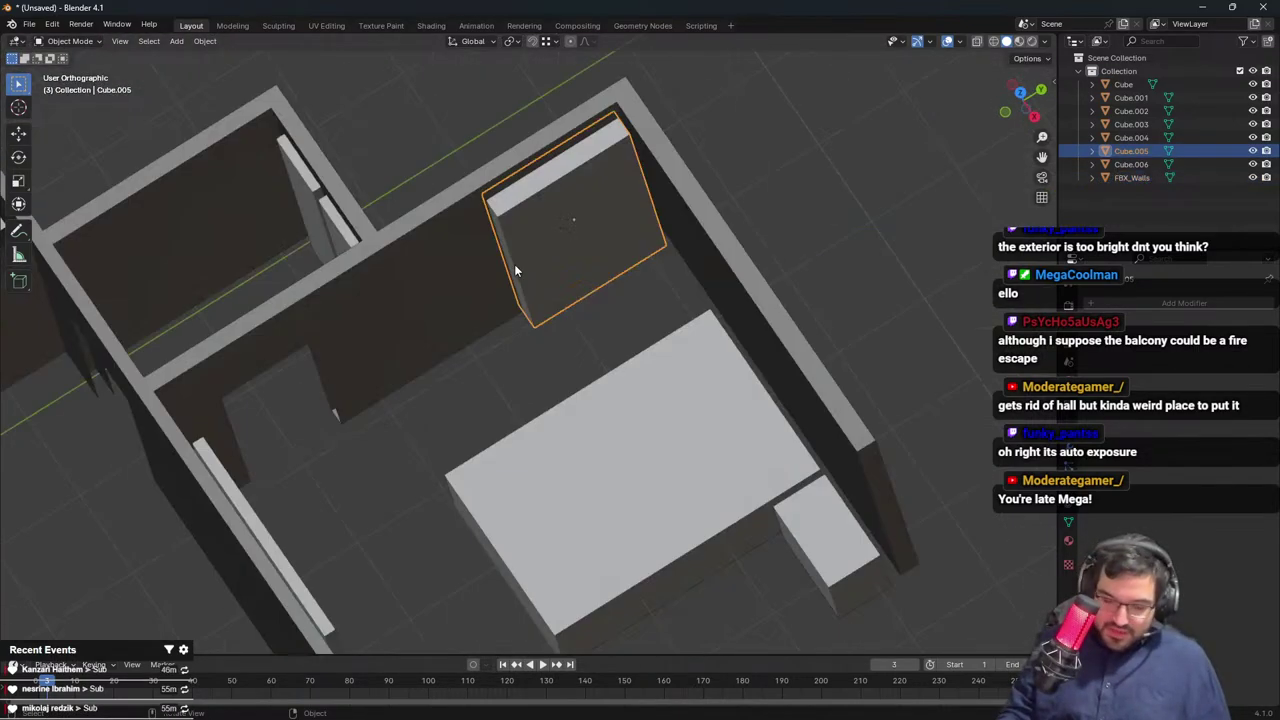
key("KP_7")
left_click_drag(127, 313, 322, 396)
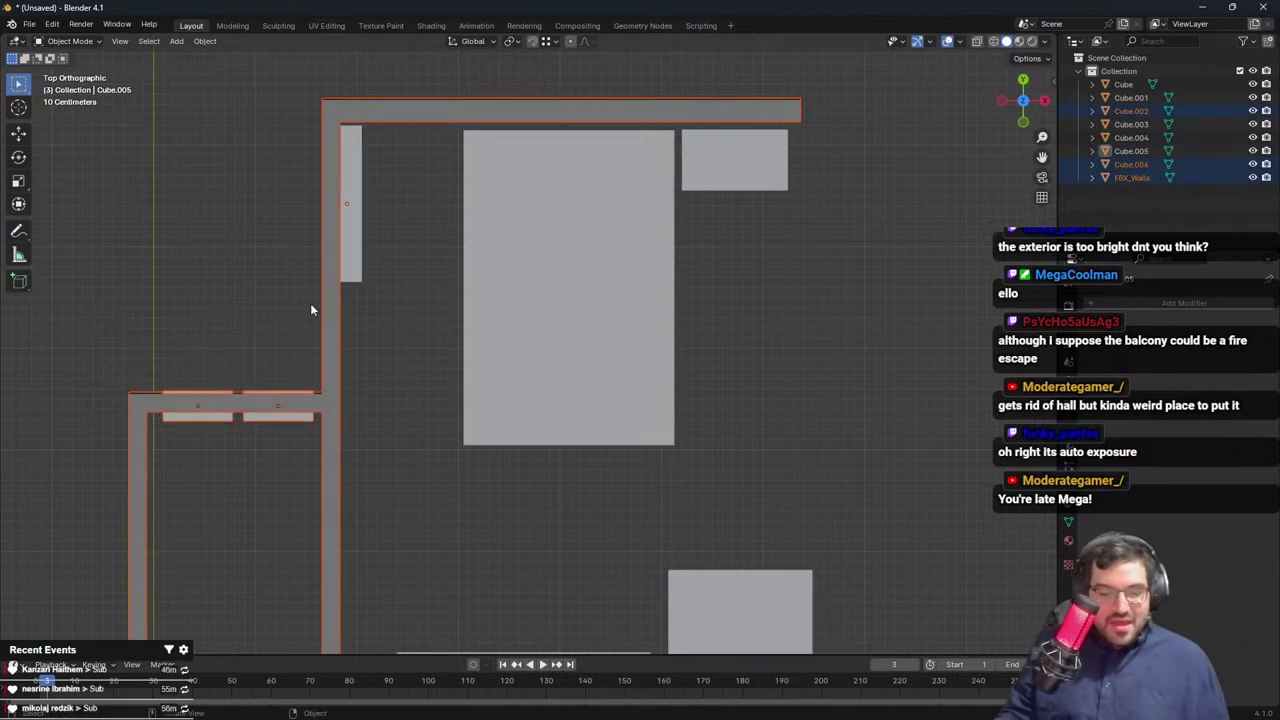
left_click_drag(319, 299, 122, 108)
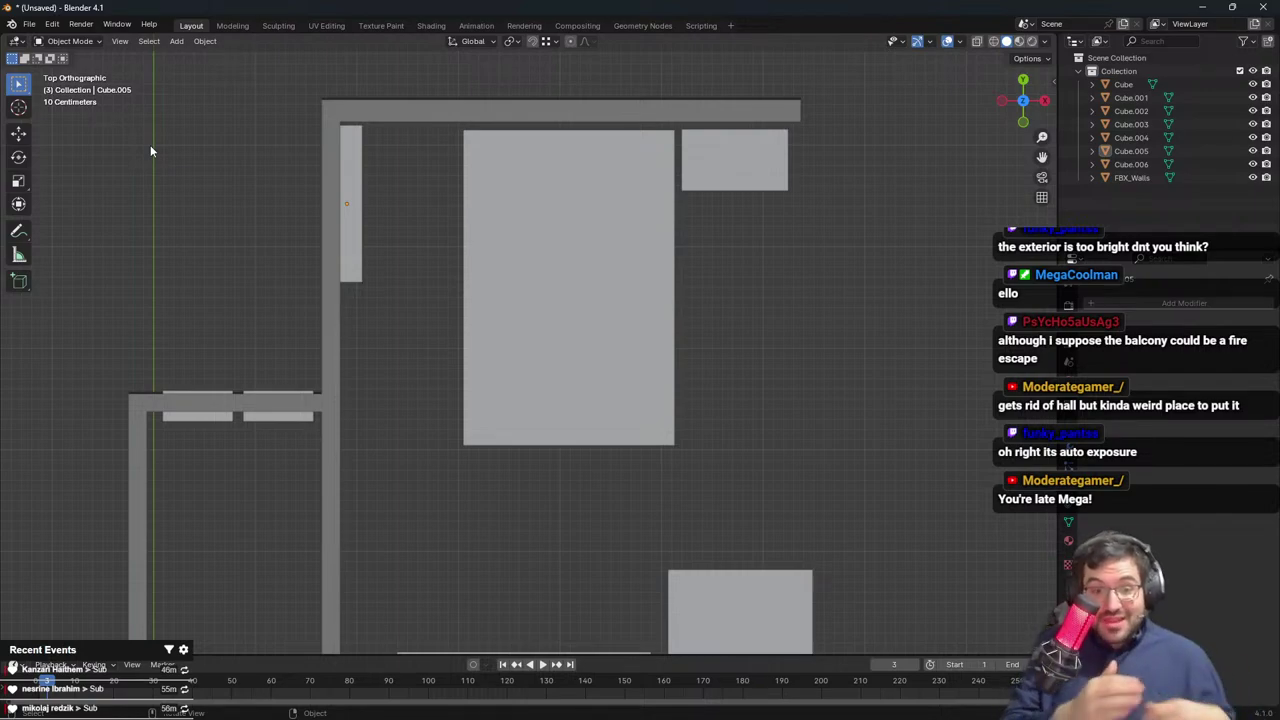
middle_click_drag(150, 145, 489, 355)
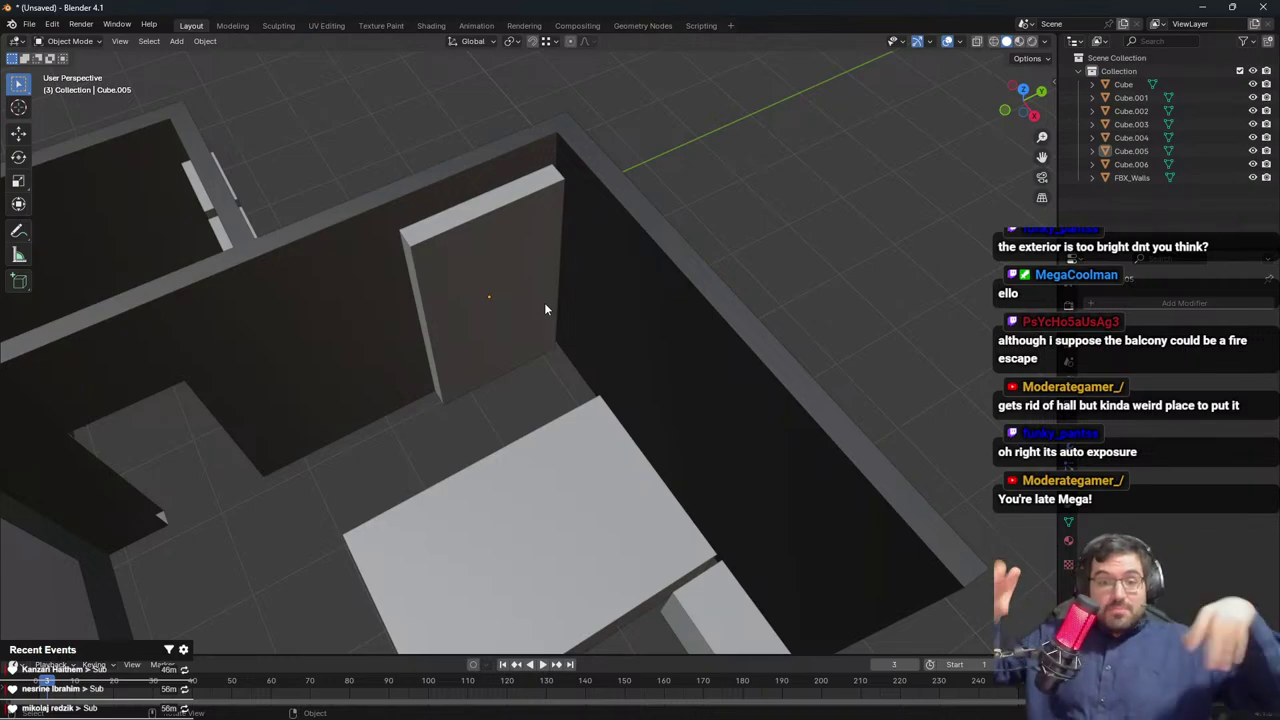
middle_click_drag(571, 251, 611, 232)
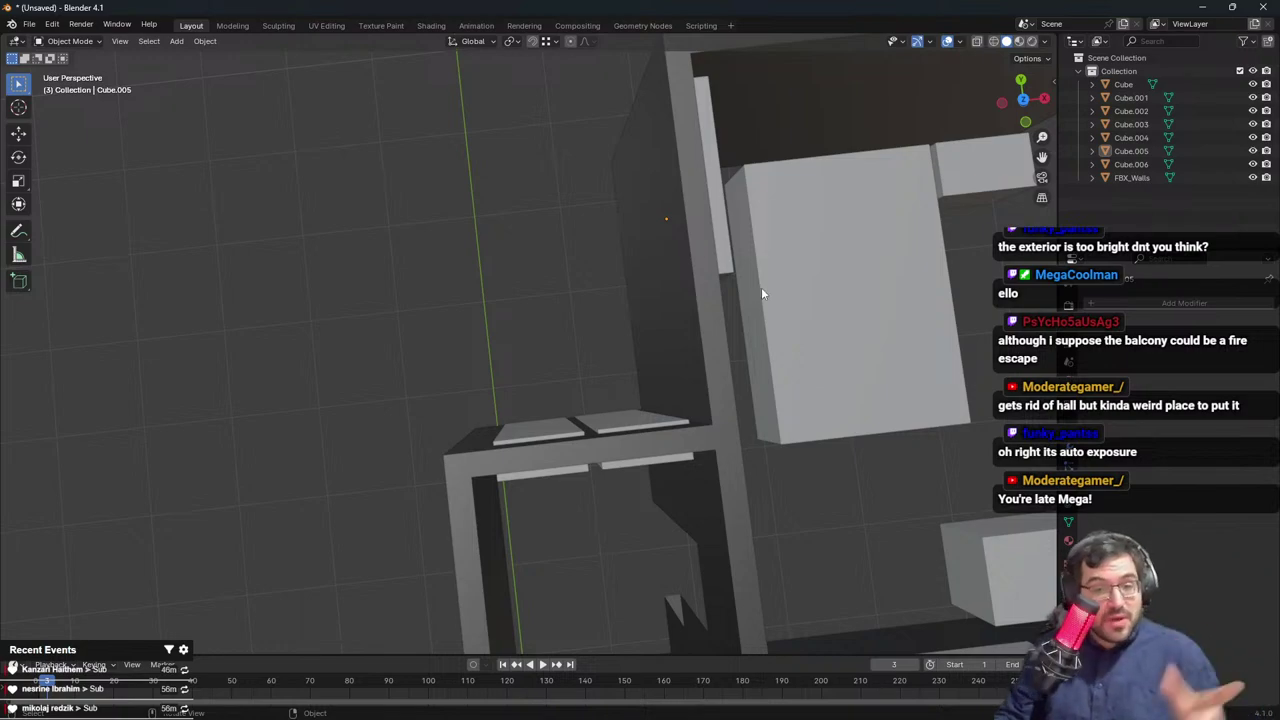
middle_click_drag(763, 294, 613, 292)
Move the bedside block along X to the tall block's side of the bed, and slide the bed away from it
left_click(611, 288)
left_click(706, 214)
key("g")
key("shift+z")
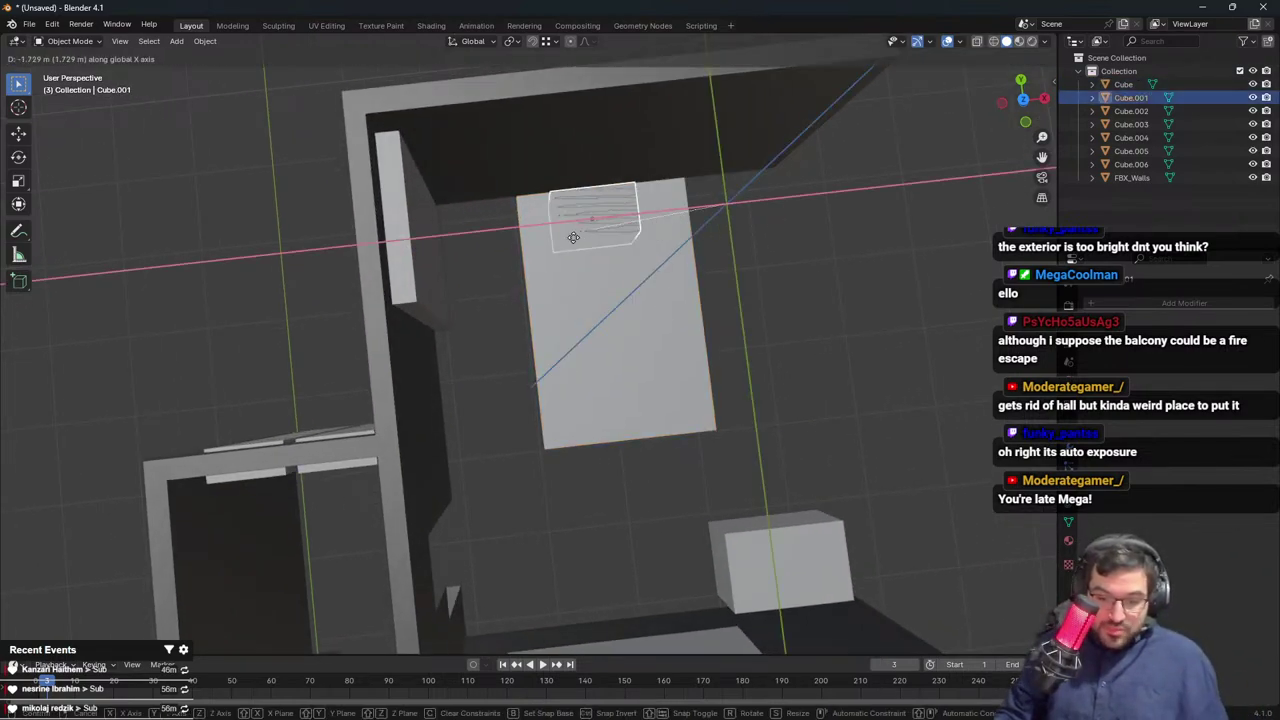
left_click(537, 242)
left_click(572, 314, "shift")
left_click(571, 325)
key("g")
key("x")
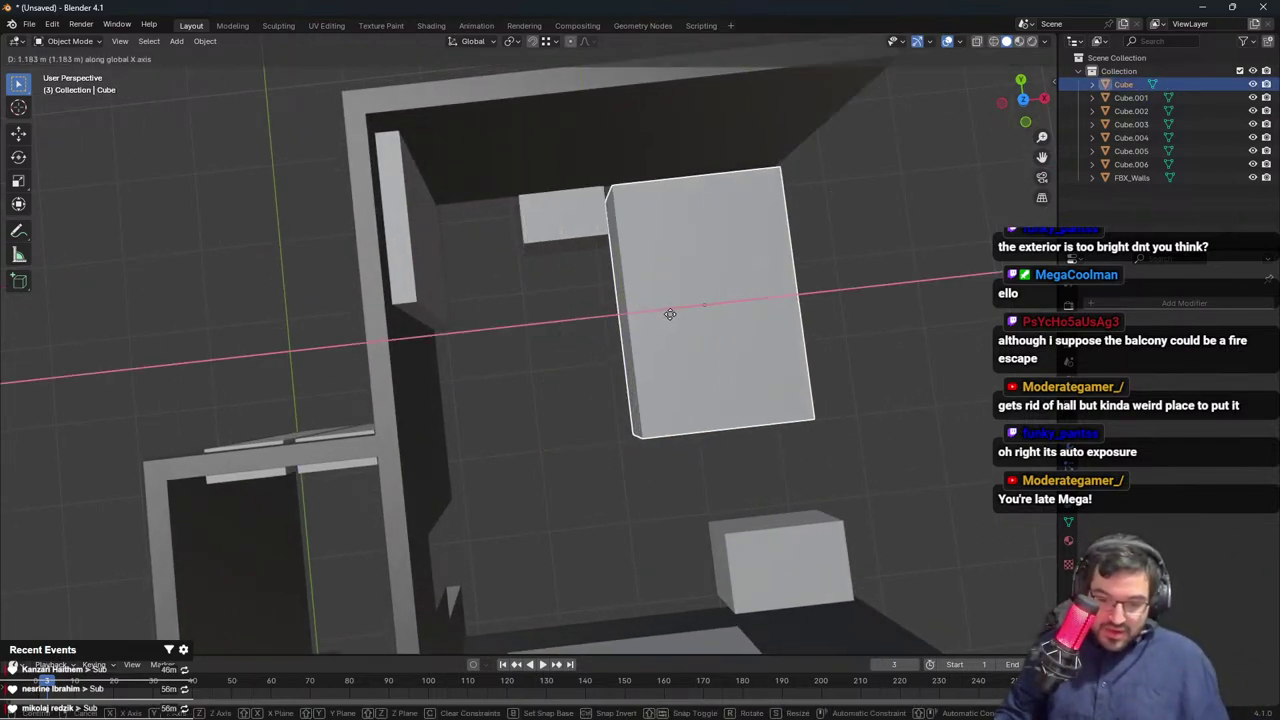
left_click(668, 312)
Slide the bed and bedside block together along X toward the tall block, and examine the resulting layout
left_click(595, 243, "shift")
key("g")
key("x")
left_click(550, 248)
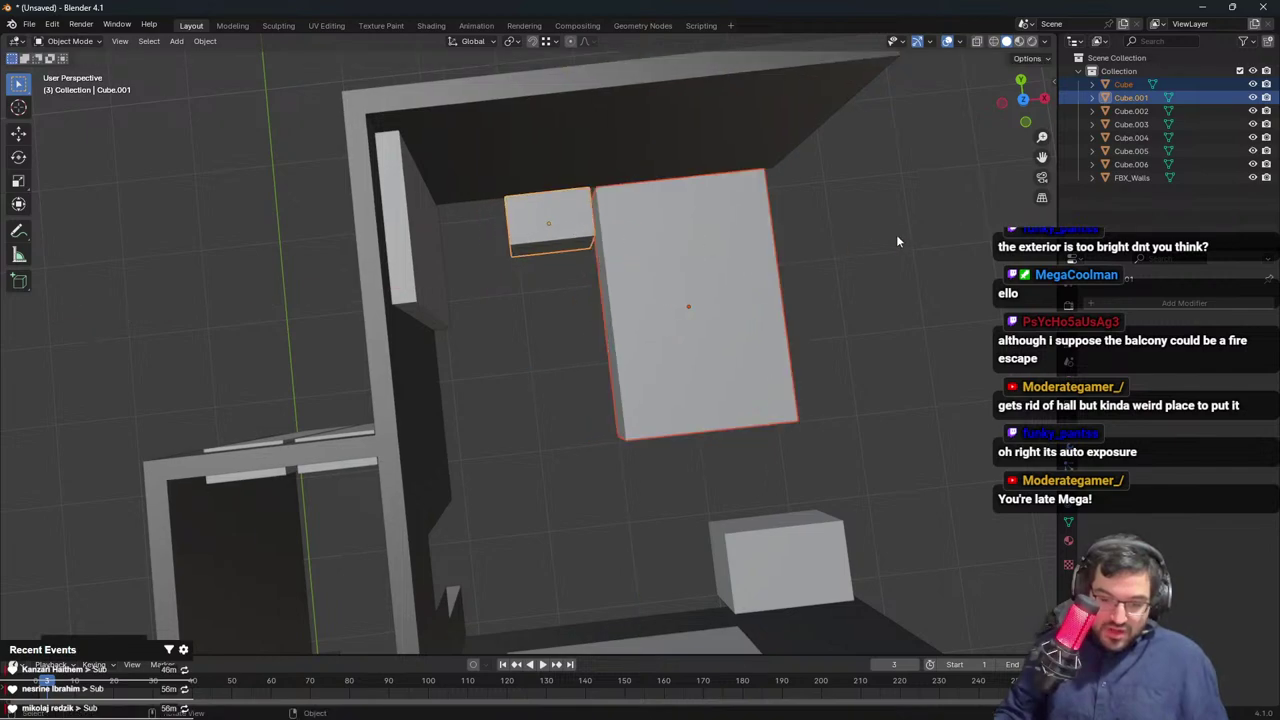
left_click(896, 234)
middle_click_drag(896, 234, 683, 237)
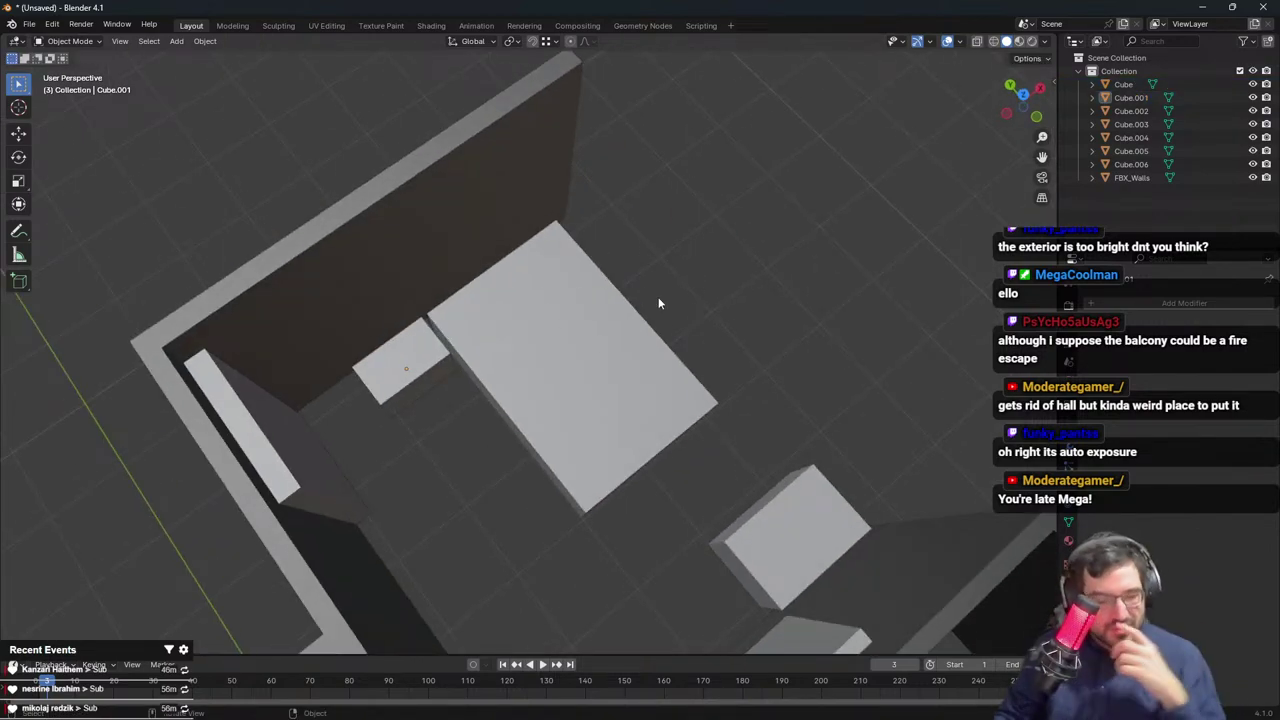
left_click_drag(553, 214, 762, 328)
left_click(774, 310)
scroll(768, 296, "down", 3)
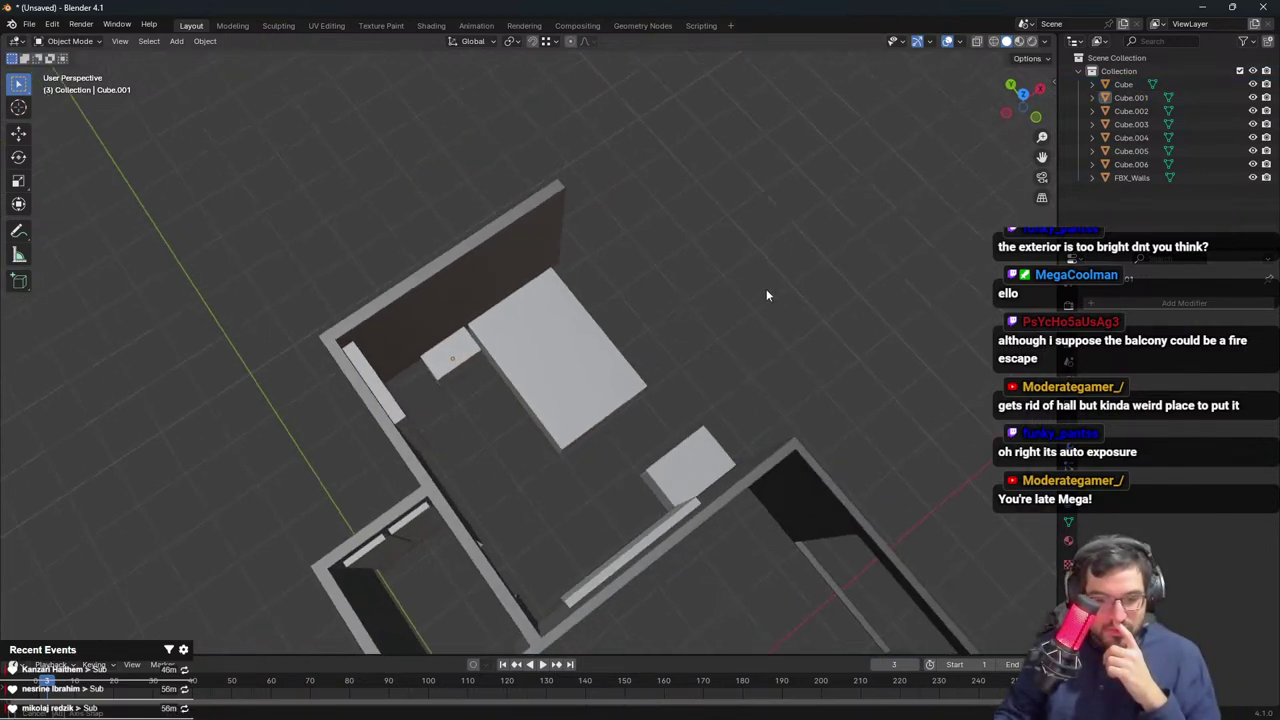
middle_click_drag(766, 291, 754, 301)
Undo the moves of the bed and the bedside block
key("ctrl+z")
key("ctrl+z")
key("ctrl+z")
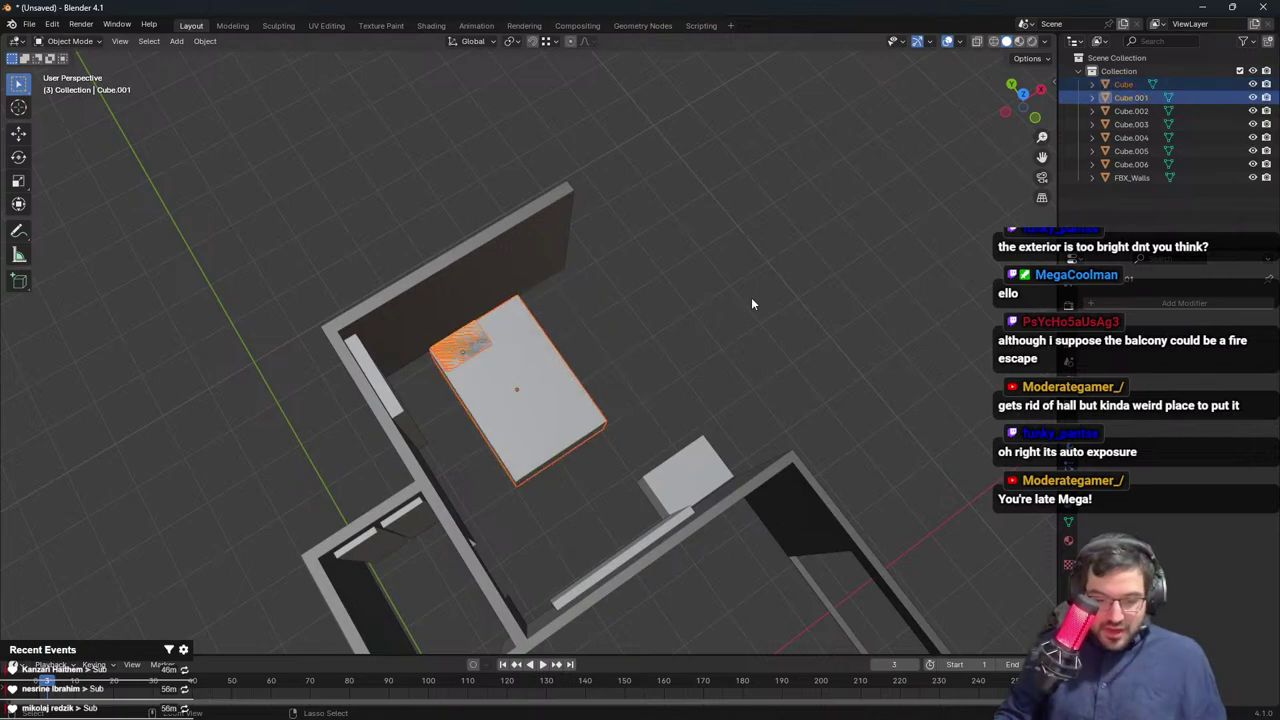
key("ctrl+z")
key("ctrl+z")
middle_click_drag(749, 300, 731, 239)
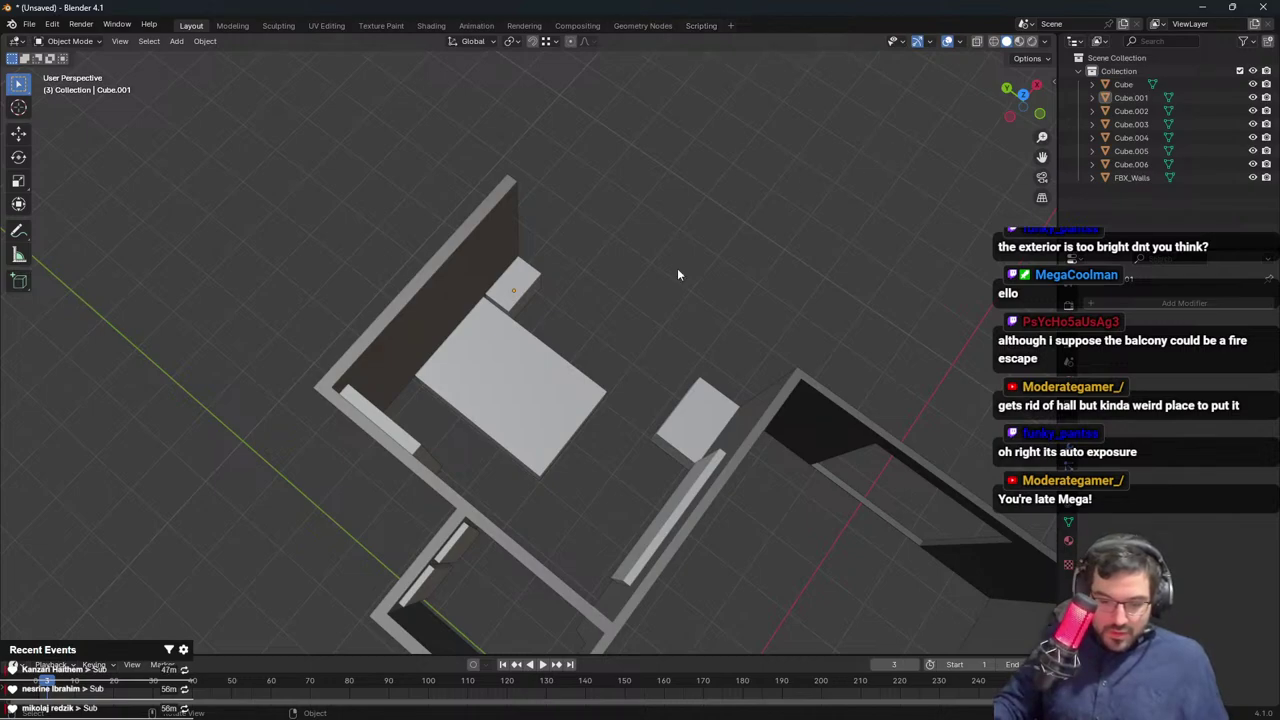
Open the apartment walls for mesh editing in top view and reveal their hidden geometry
middle_click_drag(677, 270, 710, 322)
key("KP_7")
middle_click_drag(717, 606, 571, 579, "shift")
left_click(551, 409)
key("Tab")
key("alt+h")
middle_click_drag(520, 406, 559, 323, "shift")
Extrude the open end of the bedroom wall behind the bed by about one wall thickness along X
left_click_drag(583, 77, 646, 168)
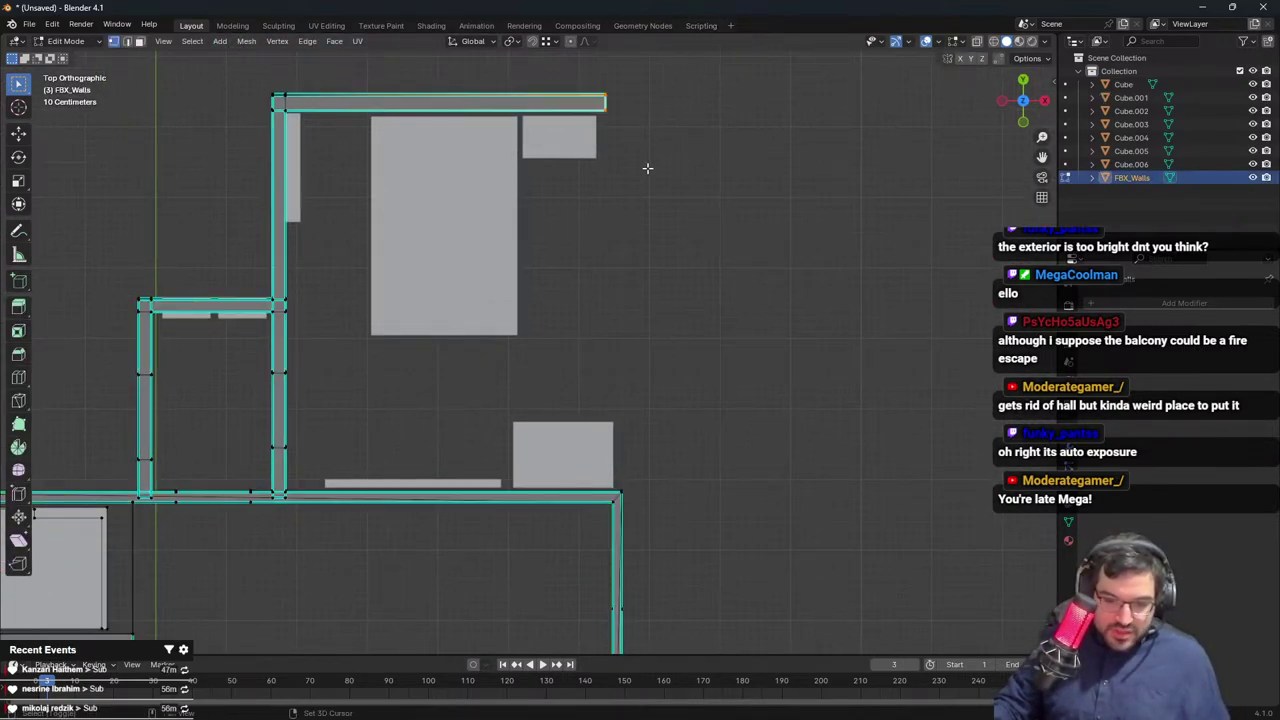
middle_click_drag(646, 168, 616, 307, "shift")
key("e")
key("x")
left_click(634, 172)
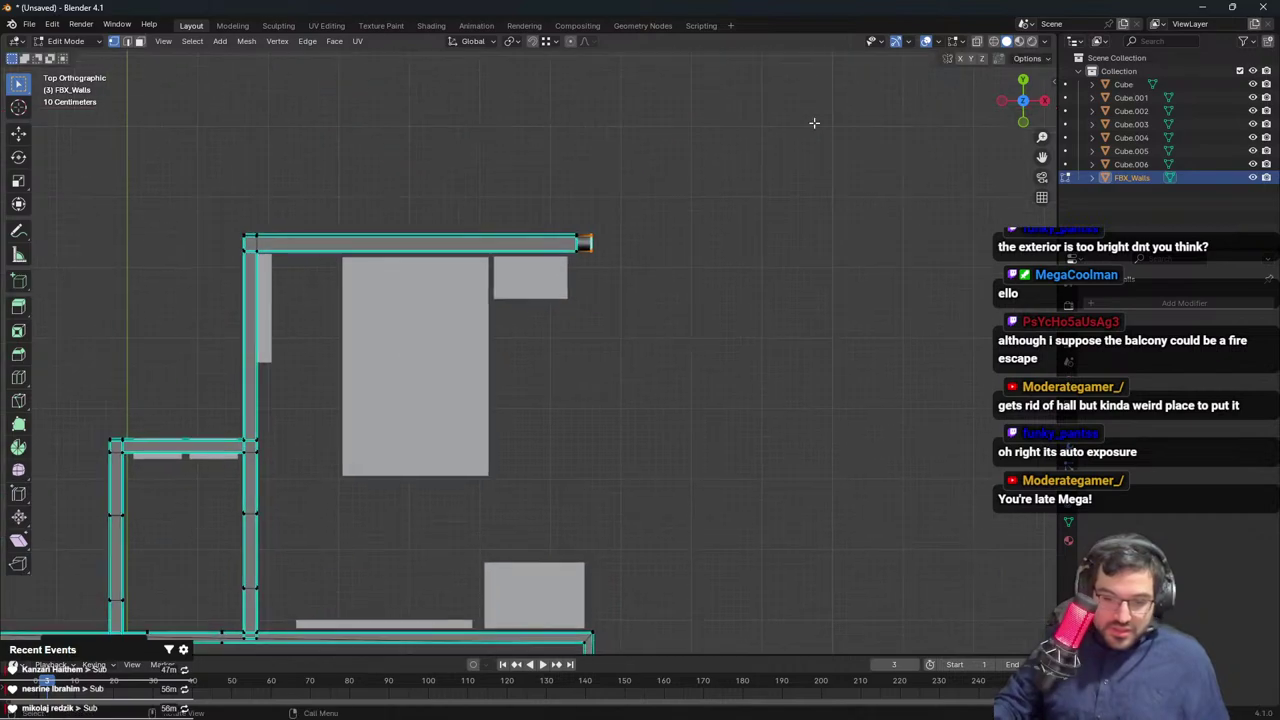
With X-ray on, extend the inner side of the new wall end along Y to the living room wall, closing the bedroom
left_click(977, 42)
scroll(660, 323, "up", 2)
key("alt+a")
key("b")
left_click_drag(574, 197, 655, 260)
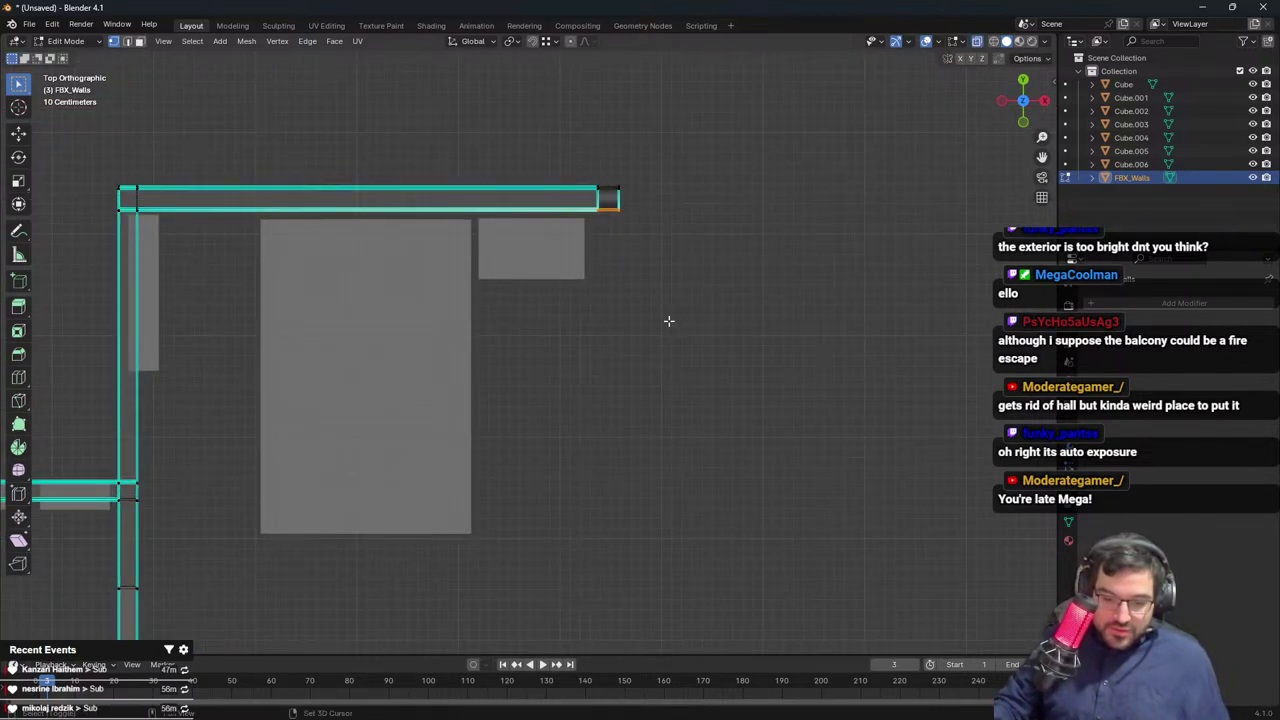
middle_click_drag(669, 320, 641, 163, "shift")
scroll(603, 269, "down", 4)
key("g")
key("y")
left_click(615, 539)
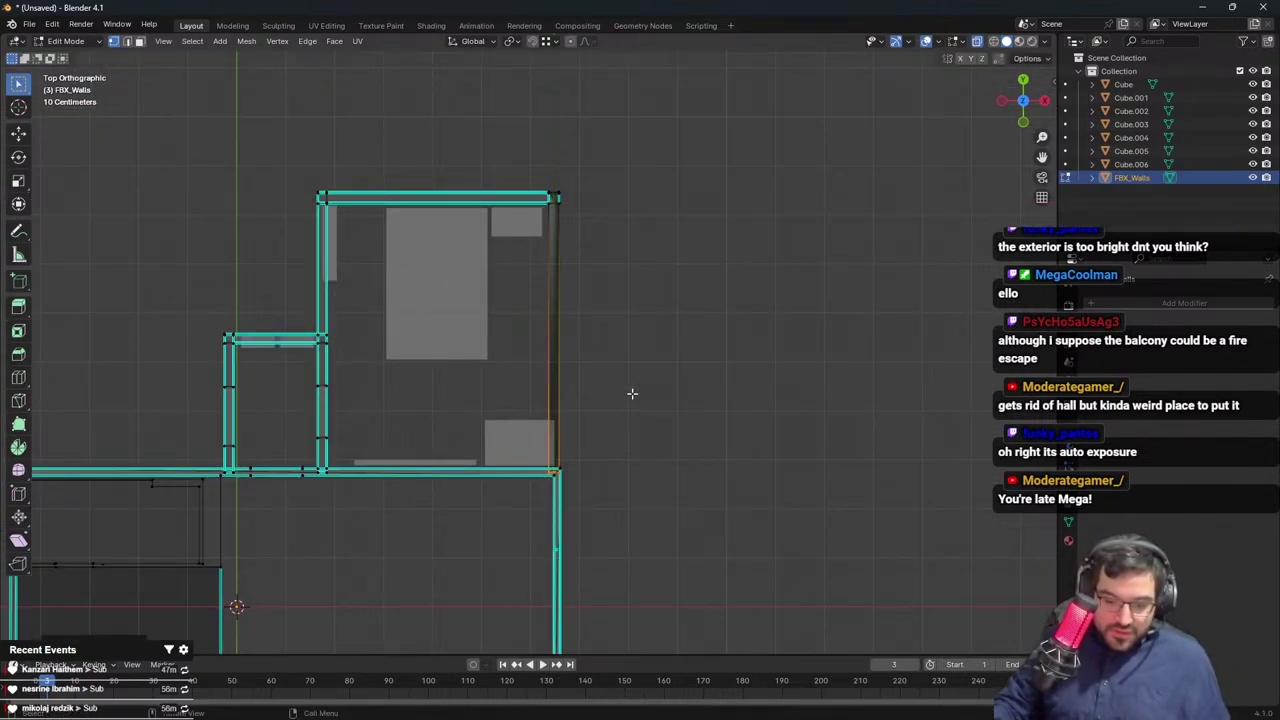
Shift the new bedroom wall slightly along X so its outer face lines up with the living room wall
scroll(571, 250, "up", 3)
key("b")
left_click_drag(502, 135, 608, 262)
middle_click_drag(622, 283, 609, 229, "shift")
key("g")
key("x")
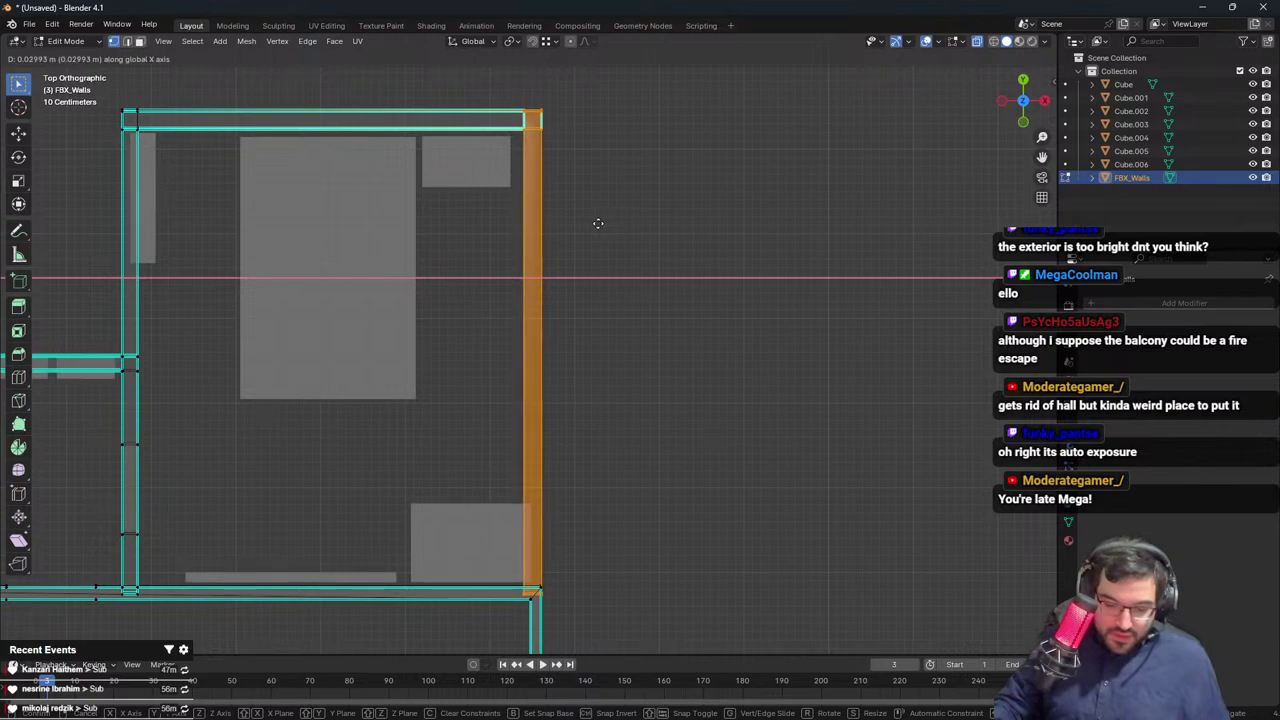
left_click(591, 220)
key("Tab")
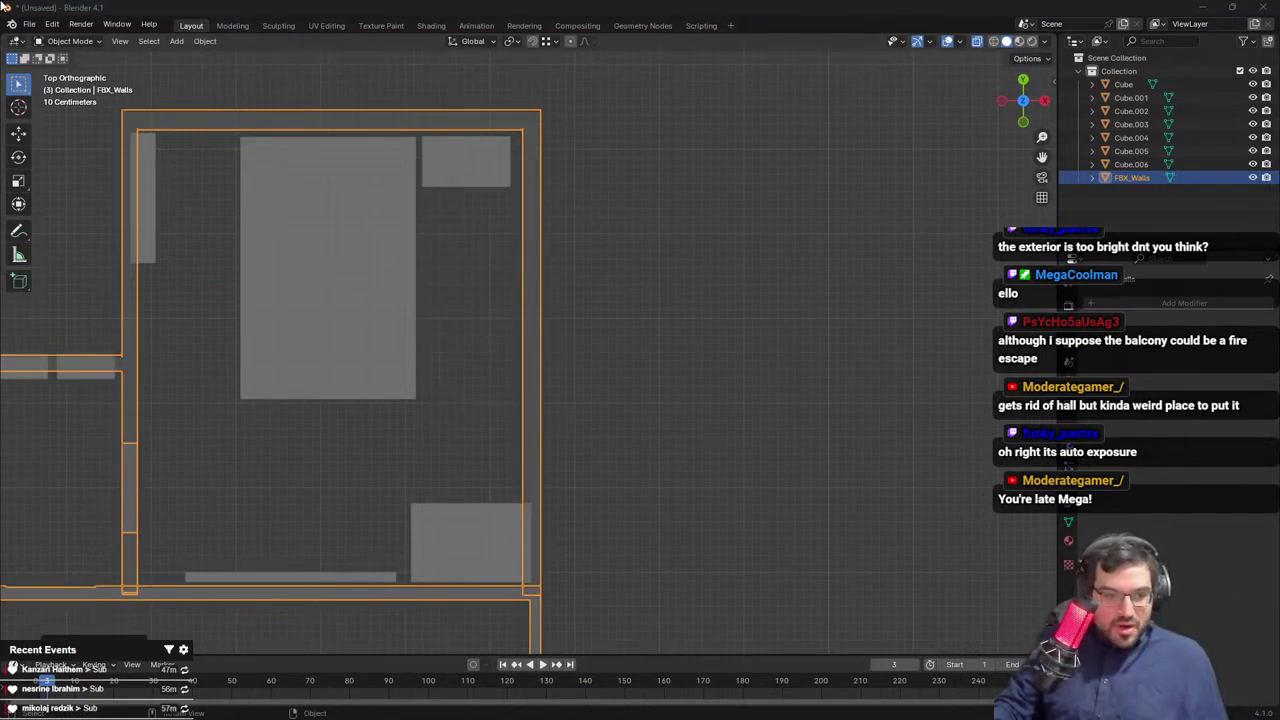
Switch to Unreal, examine the apartment building's exterior and balcony from outside, and return to Blender
key("alt+Tab")
key("s")
right_click_drag(266, 146, 266, 176)
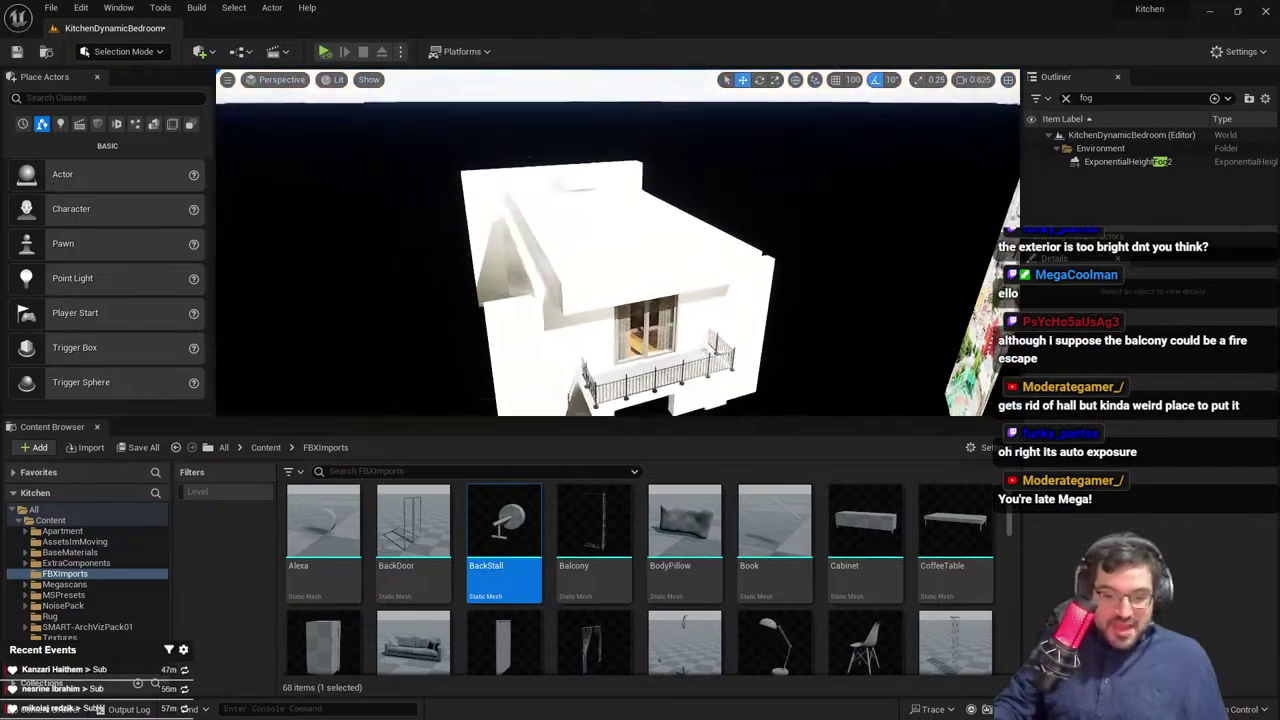
right_click_drag(767, 350, 762, 354)
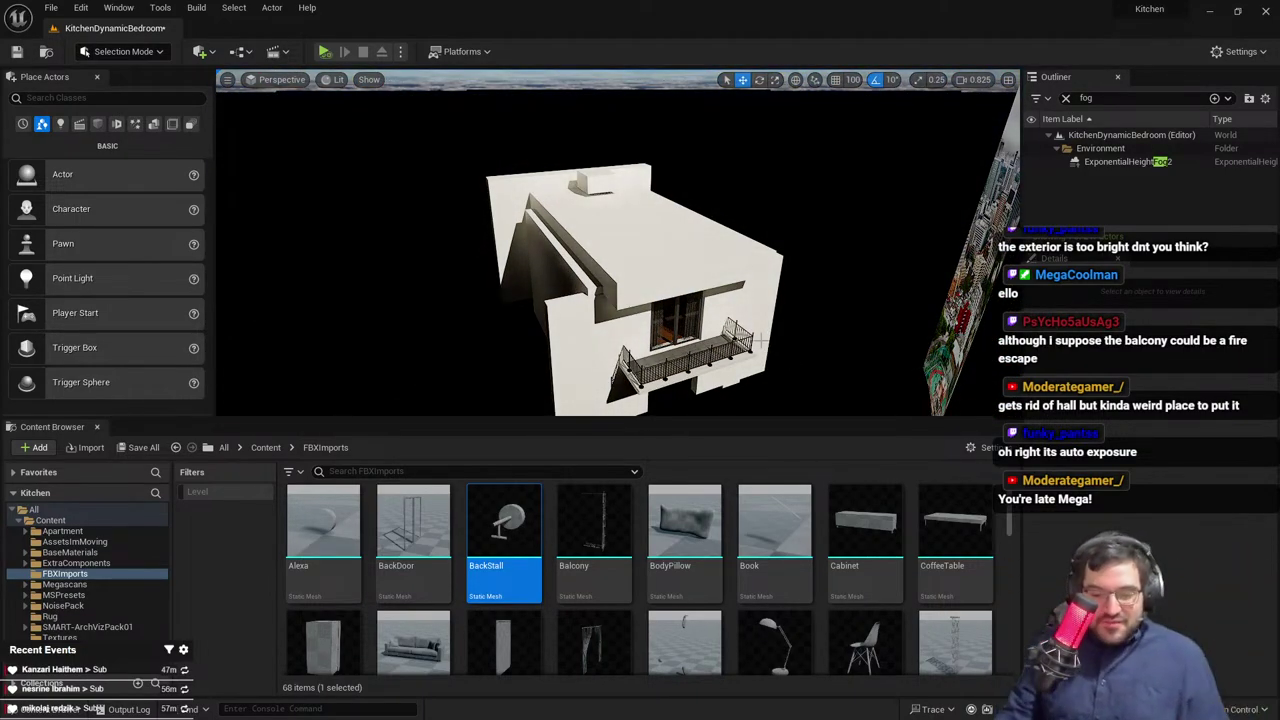
key("w")
right_click_drag(767, 311, 830, 280)
scroll(767, 311, "down", 2)
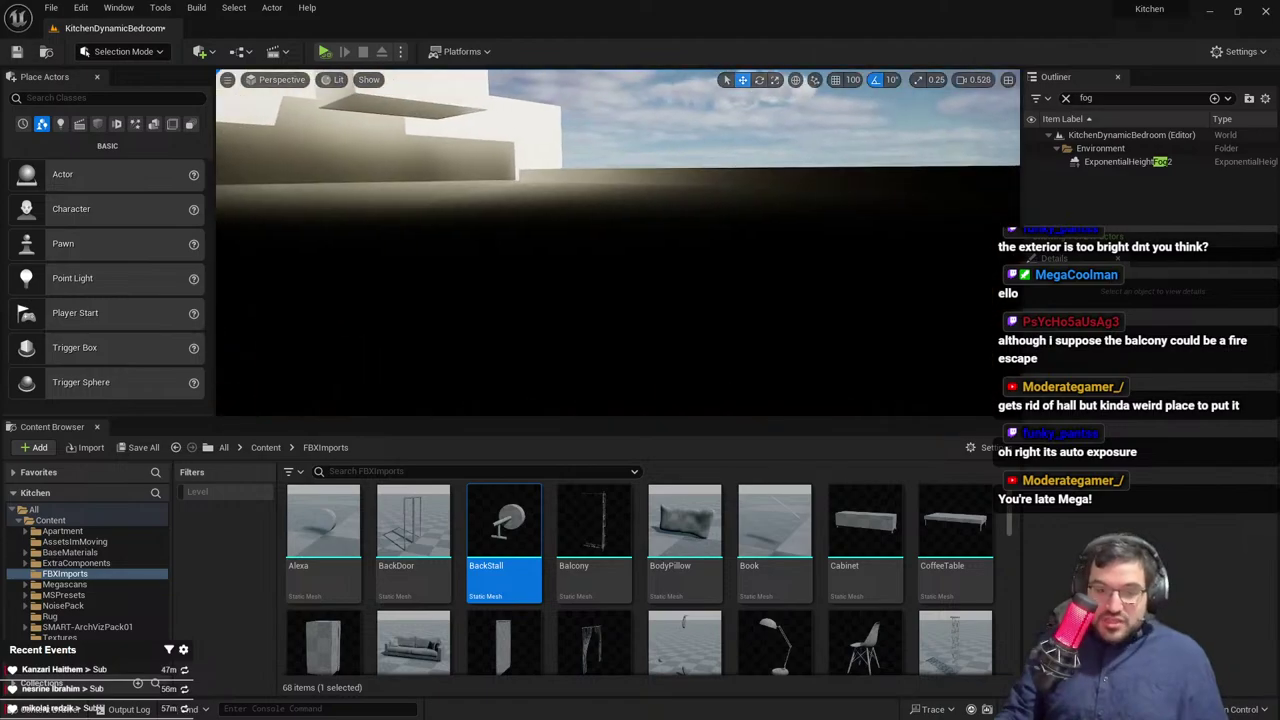
mouse_move(577, 257)
right_mouse_down()
mouse_move(590, 260)
mouse_move(577, 257)
right_mouse_up()
key("alt+Tab")
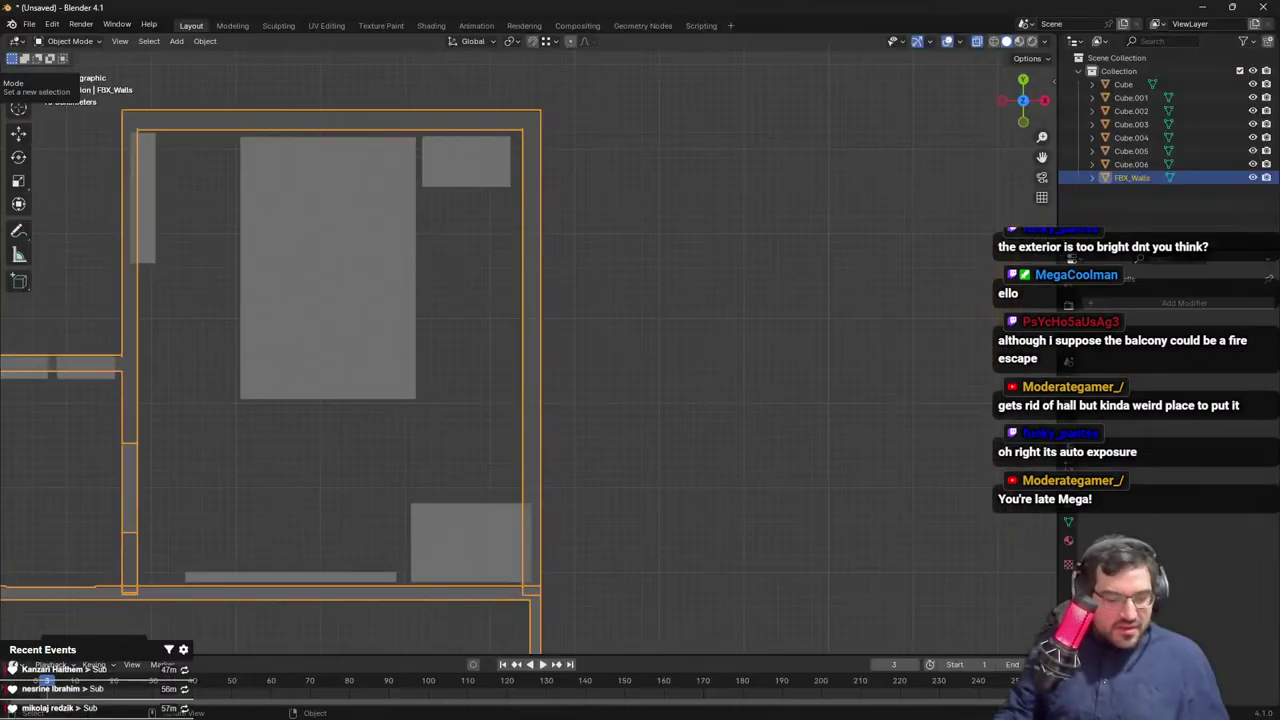
Thin the new outer bedroom wall by moving its inner face about 0.08 m along X
left_click(604, 290)
left_click(532, 308)
key("Tab")
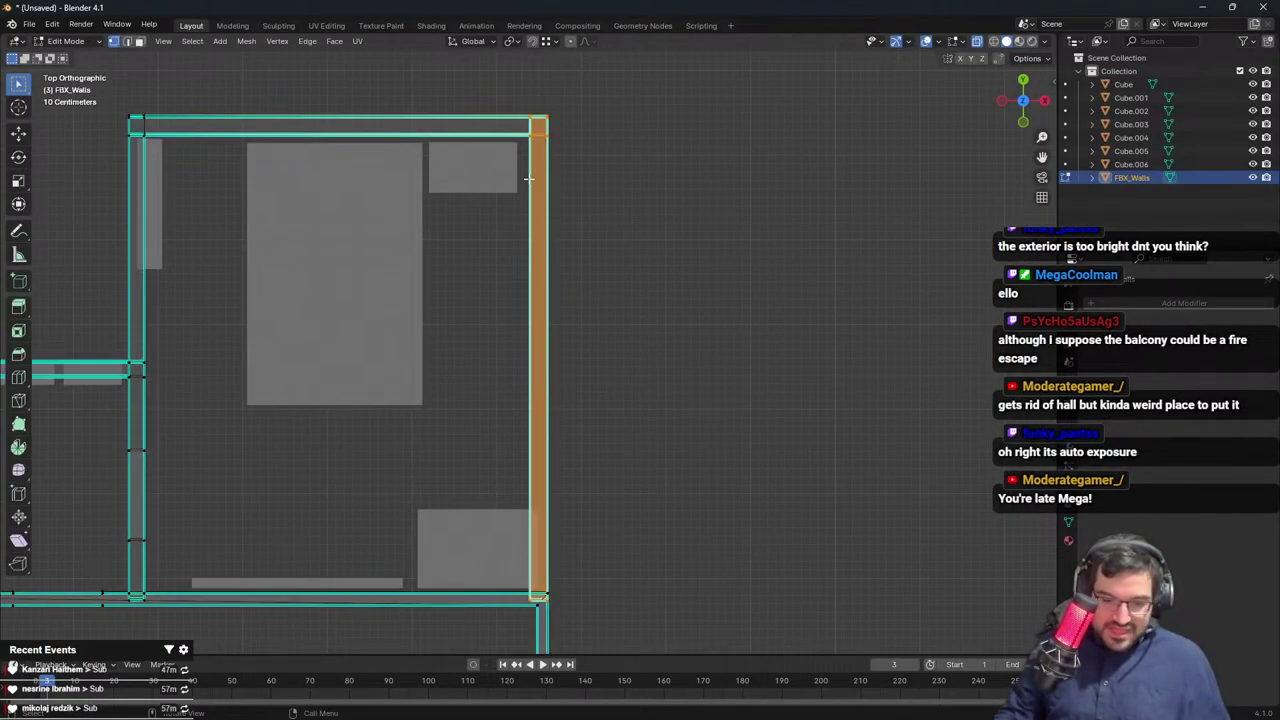
left_click_drag(512, 108, 537, 600)
key("g")
key("x")
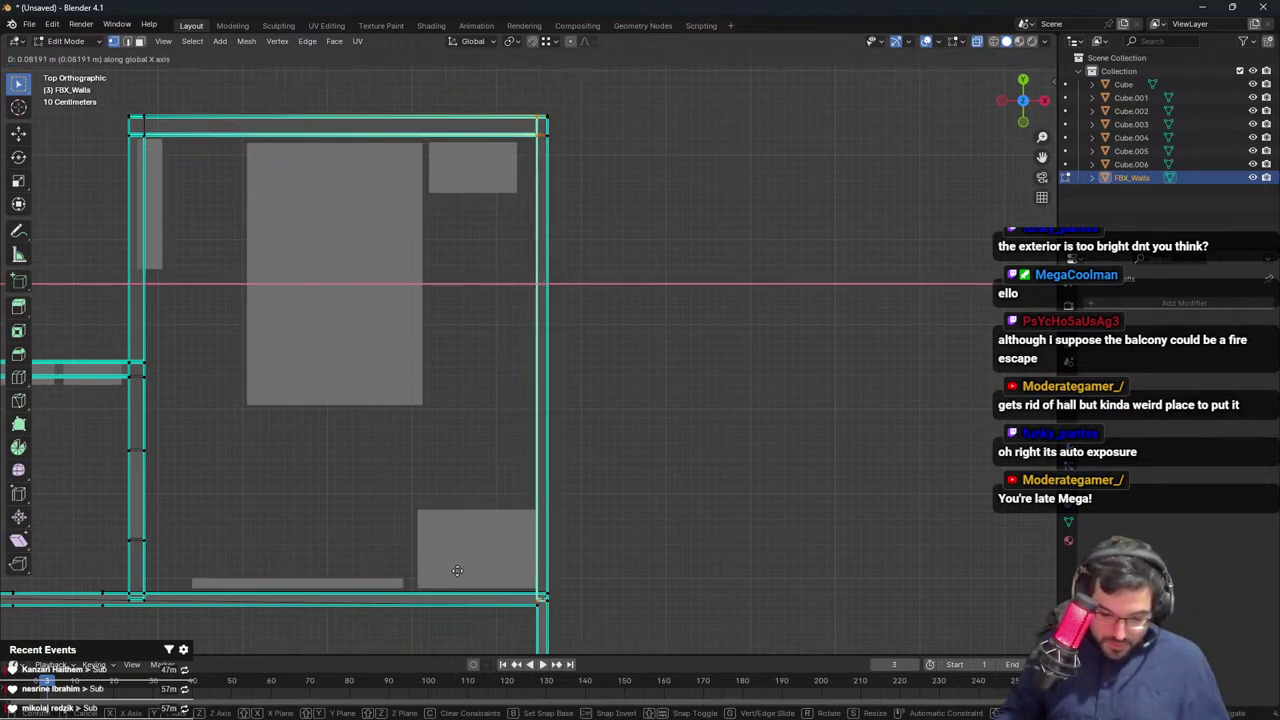
left_click(457, 570)
key("Tab")
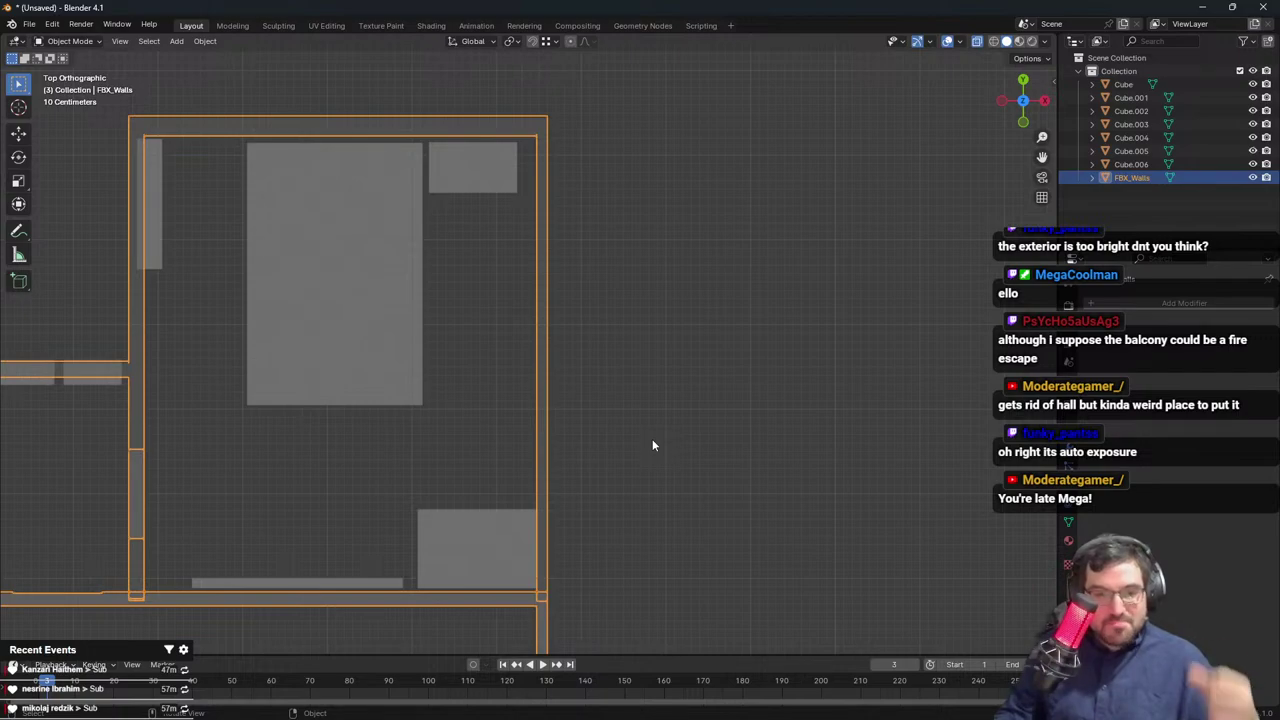
Thin the wall behind the bed by moving its inner face about 0.07 m along Y in top view
key("Tab")
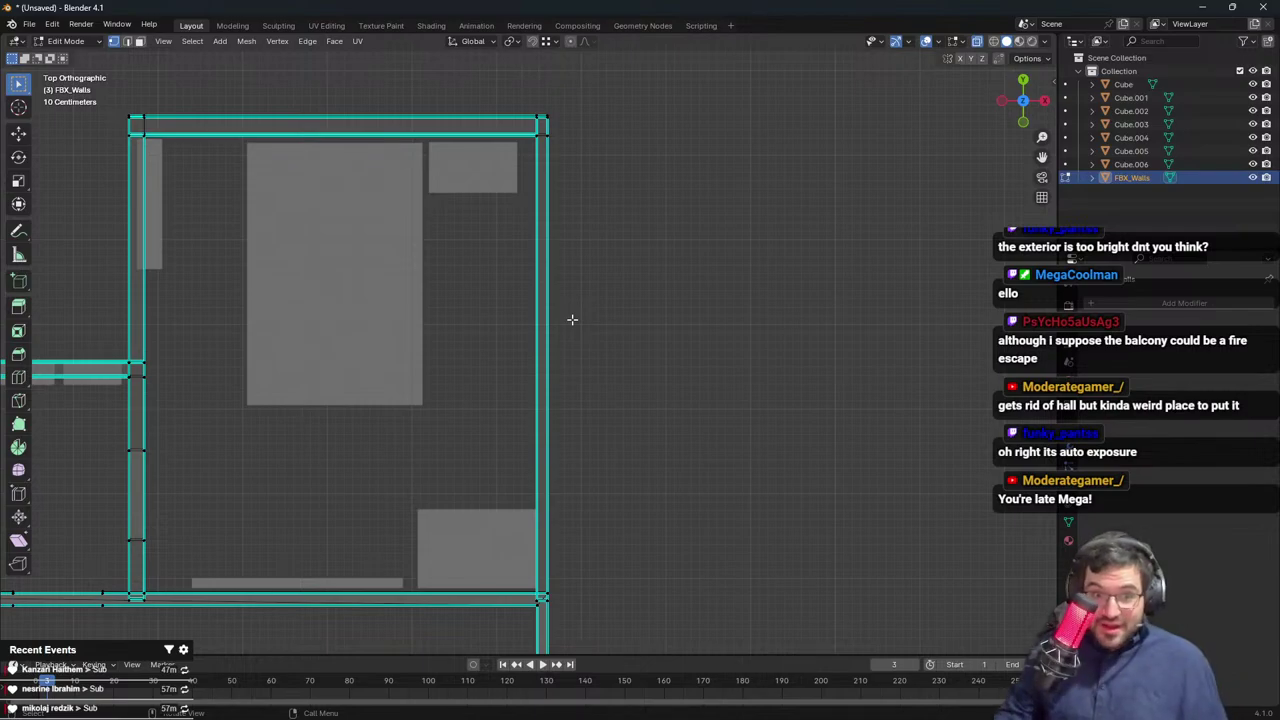
middle_click_drag(571, 317, 523, 300)
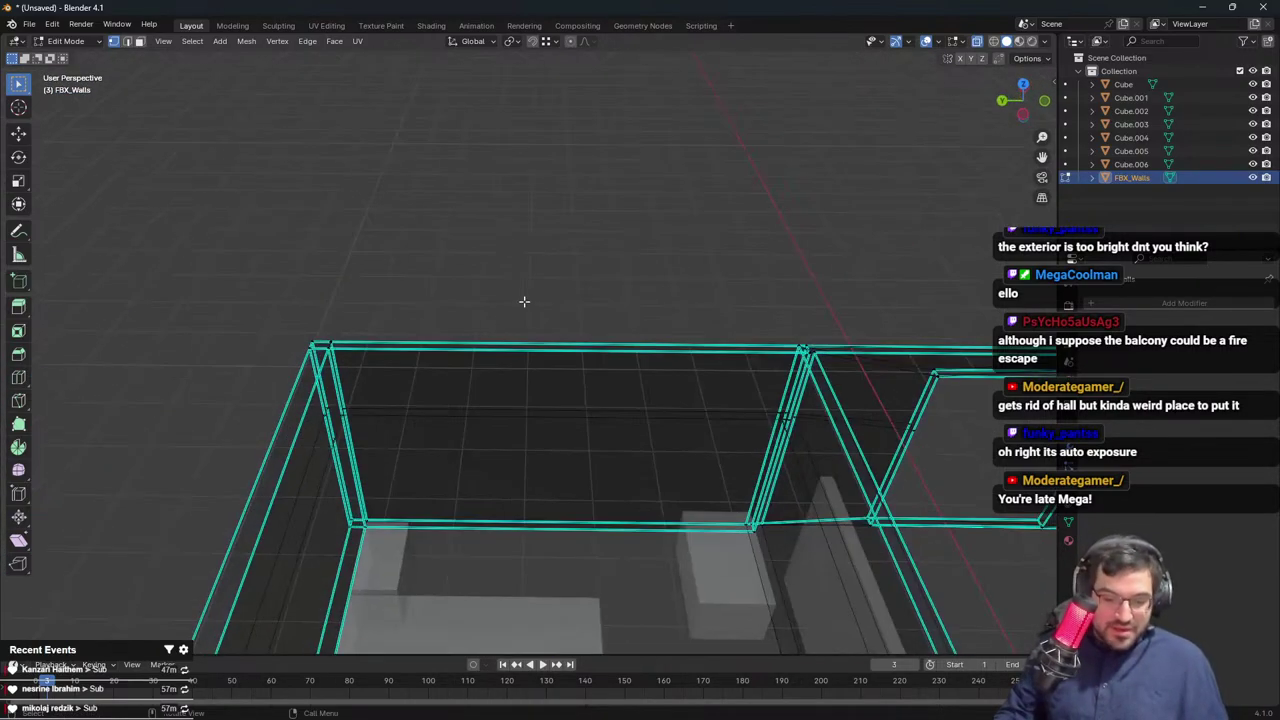
middle_click_drag(407, 414, 508, 366)
scroll(493, 333, "down", 5)
key("KP_7")
scroll(440, 344, "up", 6)
middle_click_drag(334, 314, 354, 318, "shift")
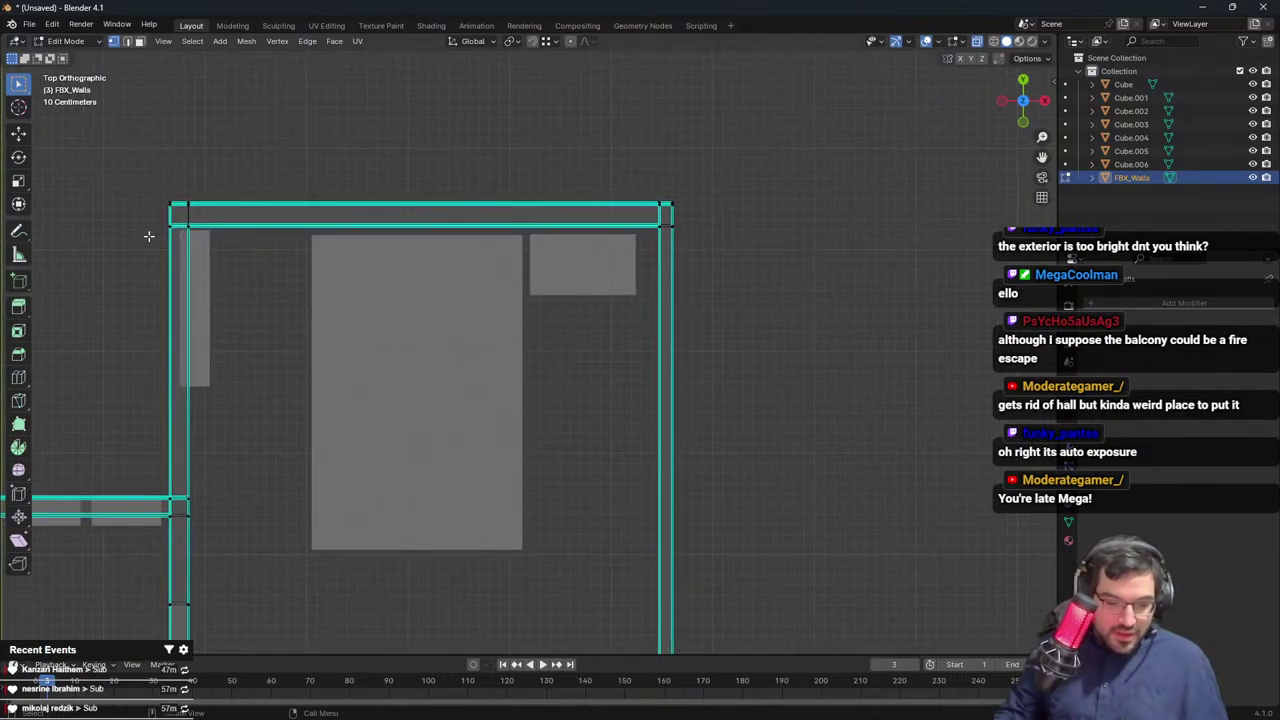
key("b")
left_click_drag(159, 222, 738, 357)
key("g")
key("y")
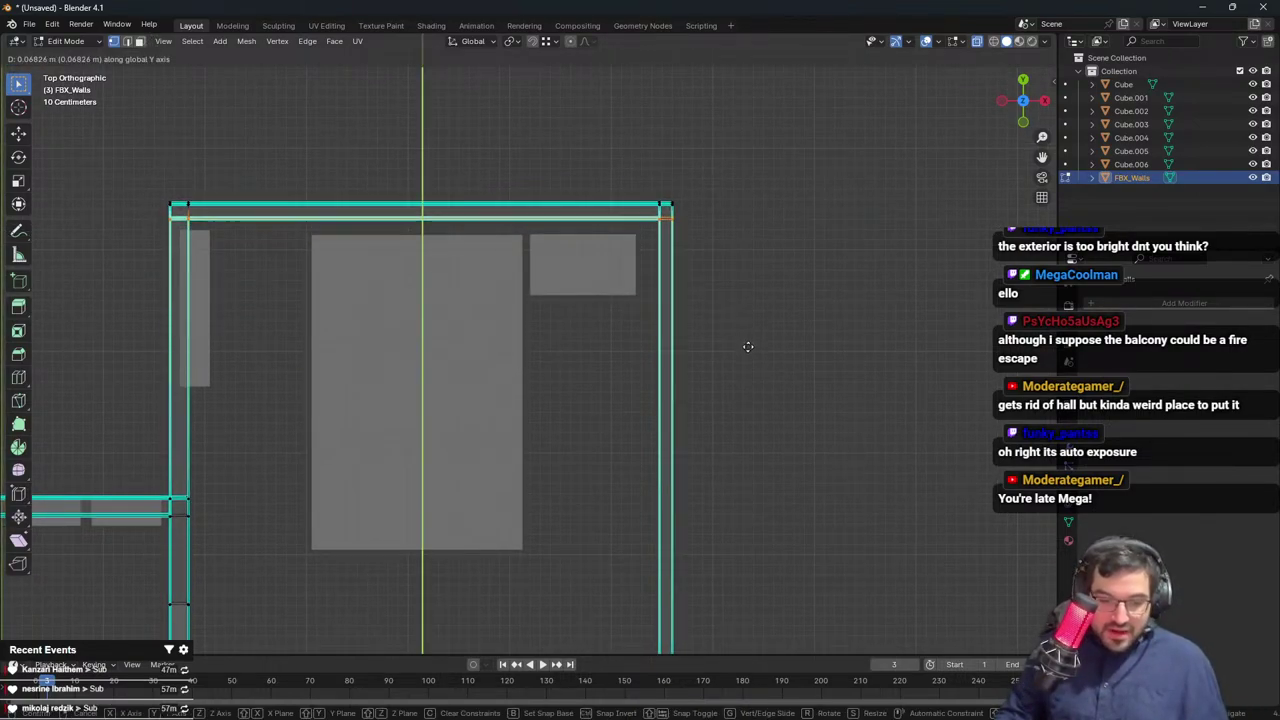
left_click(749, 349)
Thin the wall between the bedroom and the small adjoining room by moving its bedroom-side face along X
scroll(243, 229, "down", 1)
middle_click_drag(243, 229, 343, 116, "shift")
left_click_drag(338, 99, 470, 630)
key("g")
key("x")
left_click(463, 519)
key("Tab")
left_click(414, 334)
Thin the small room's outer side wall by moving its outer face about 0.04 m along X
key("Tab")
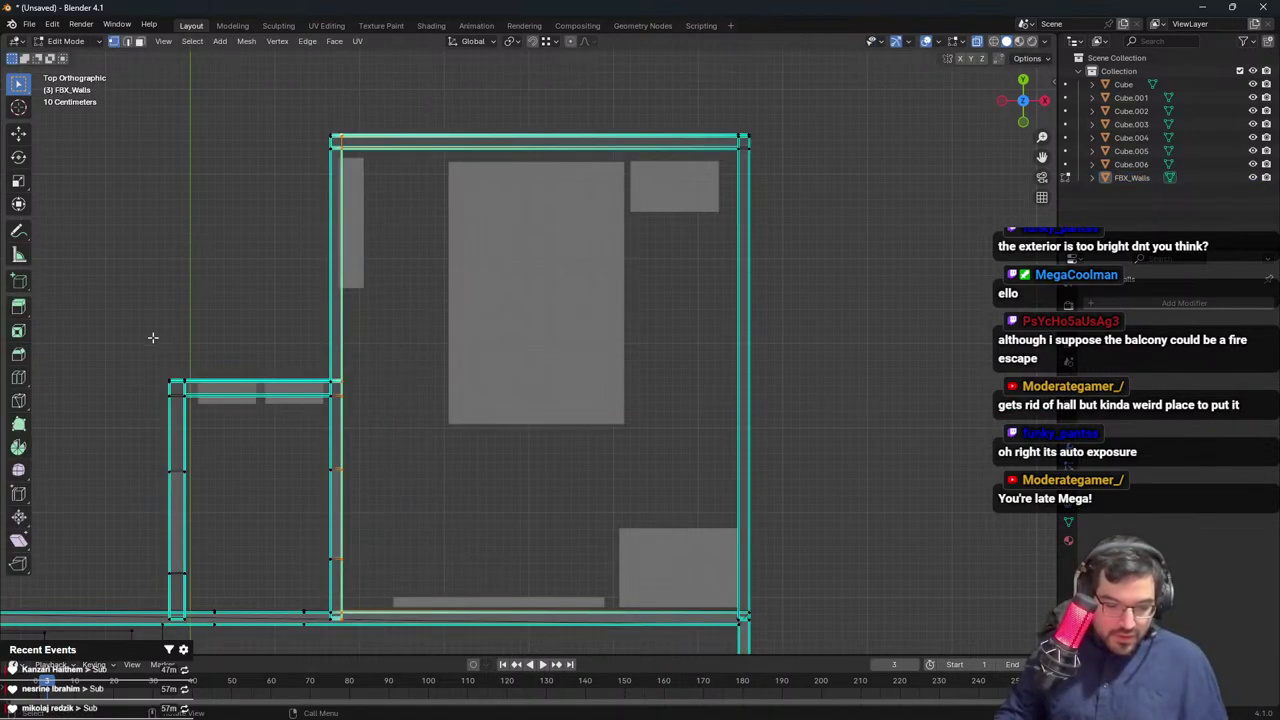
left_click_drag(146, 337, 178, 634)
key("g")
key("y")
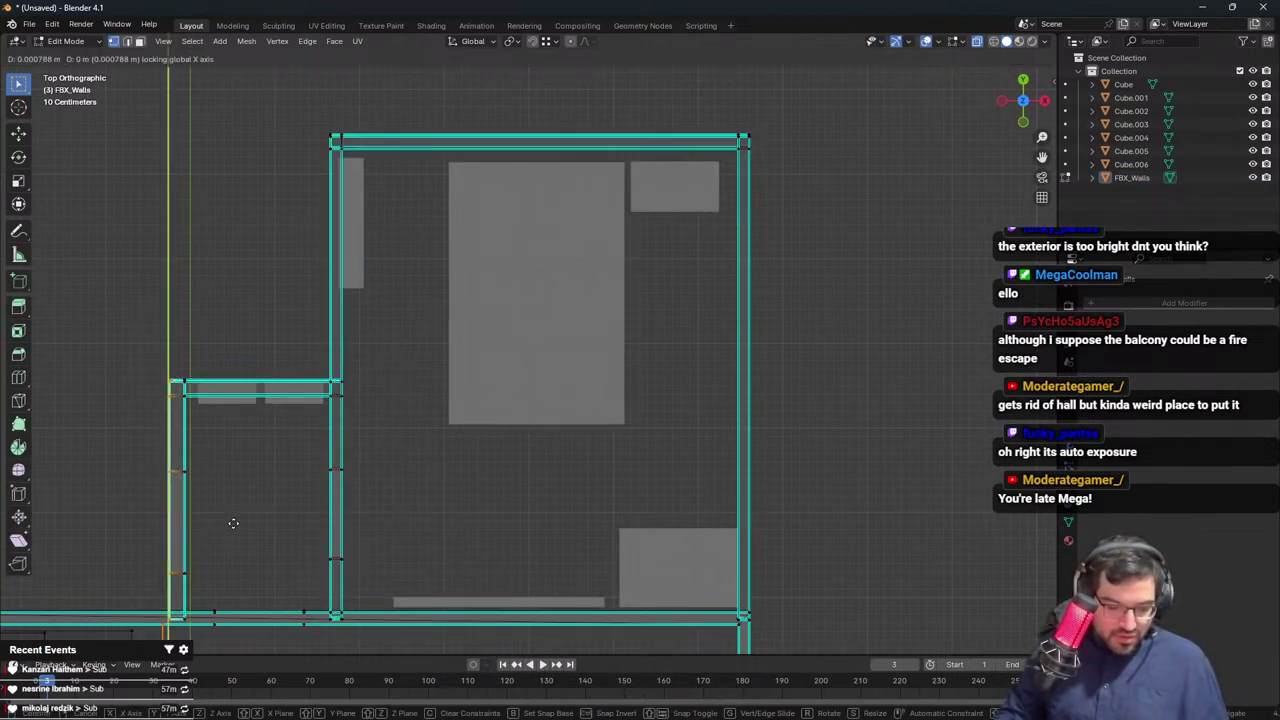
right_click(234, 523)
key("b")
middle_click_drag(146, 585, 167, 640)
key("g")
key("x")
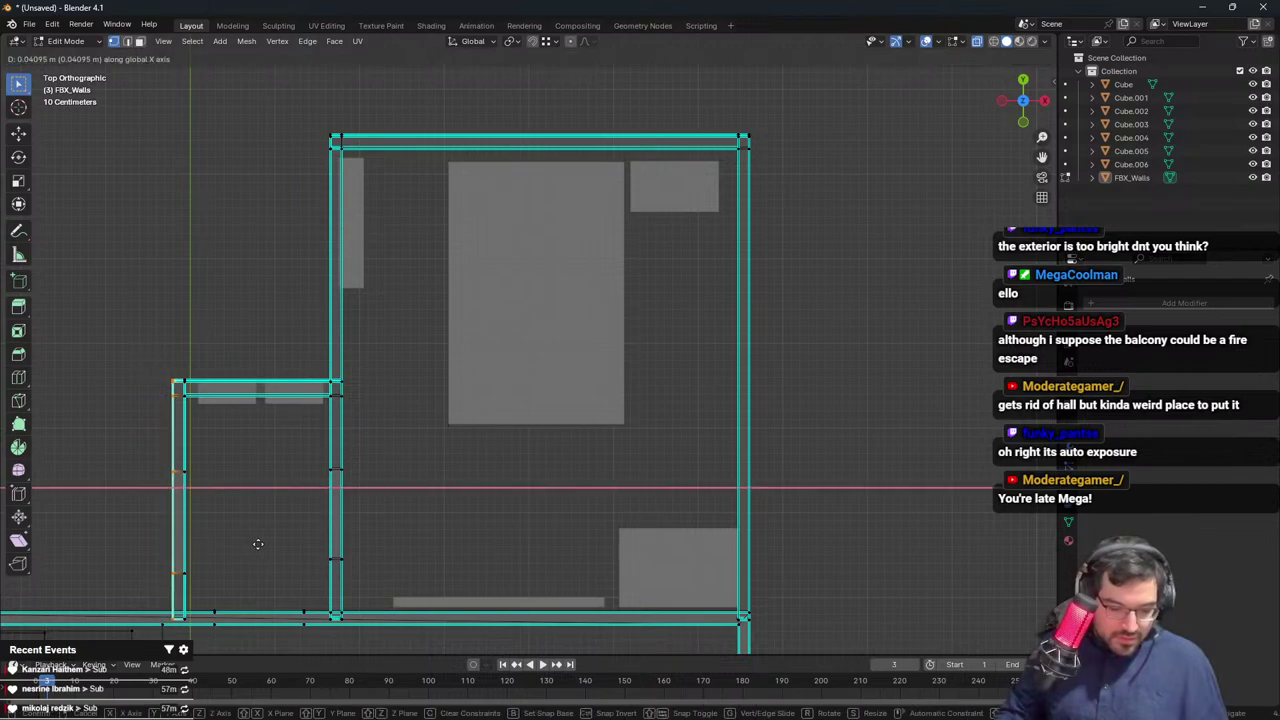
left_click(257, 531)
Thin the small room's end wall by moving its inner face along Y
key("alt+a")
key("b")
left_click_drag(149, 385, 337, 414)
key("g")
key("x")
key("y")
left_click(330, 404)
key("Tab")
left_click(405, 398)
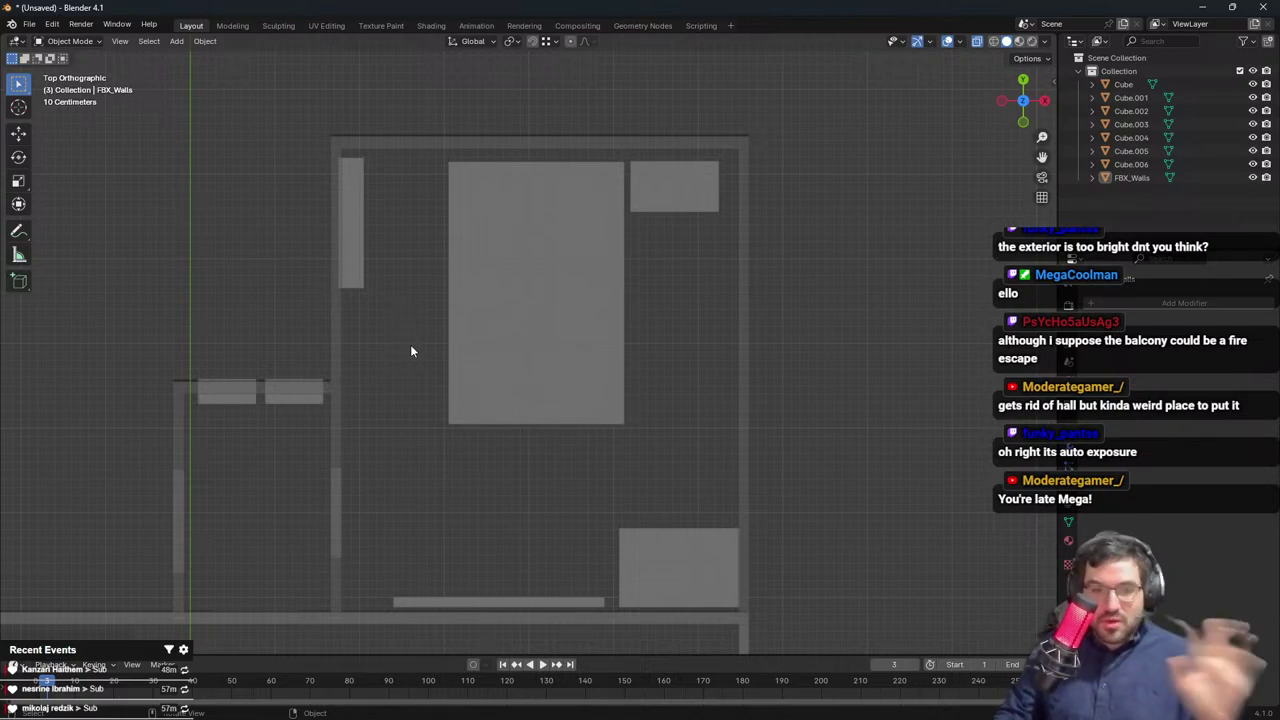
left_click(736, 251)
middle_click_drag(731, 251, 680, 190)
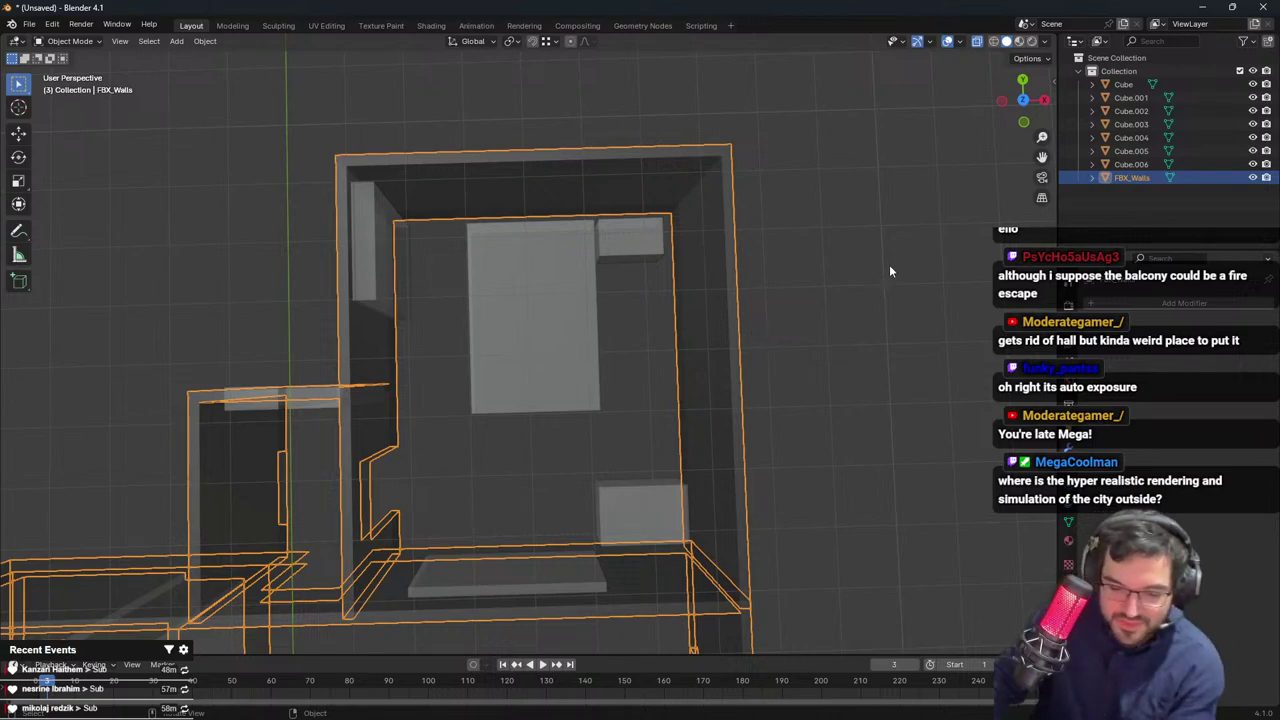
left_click(769, 243)
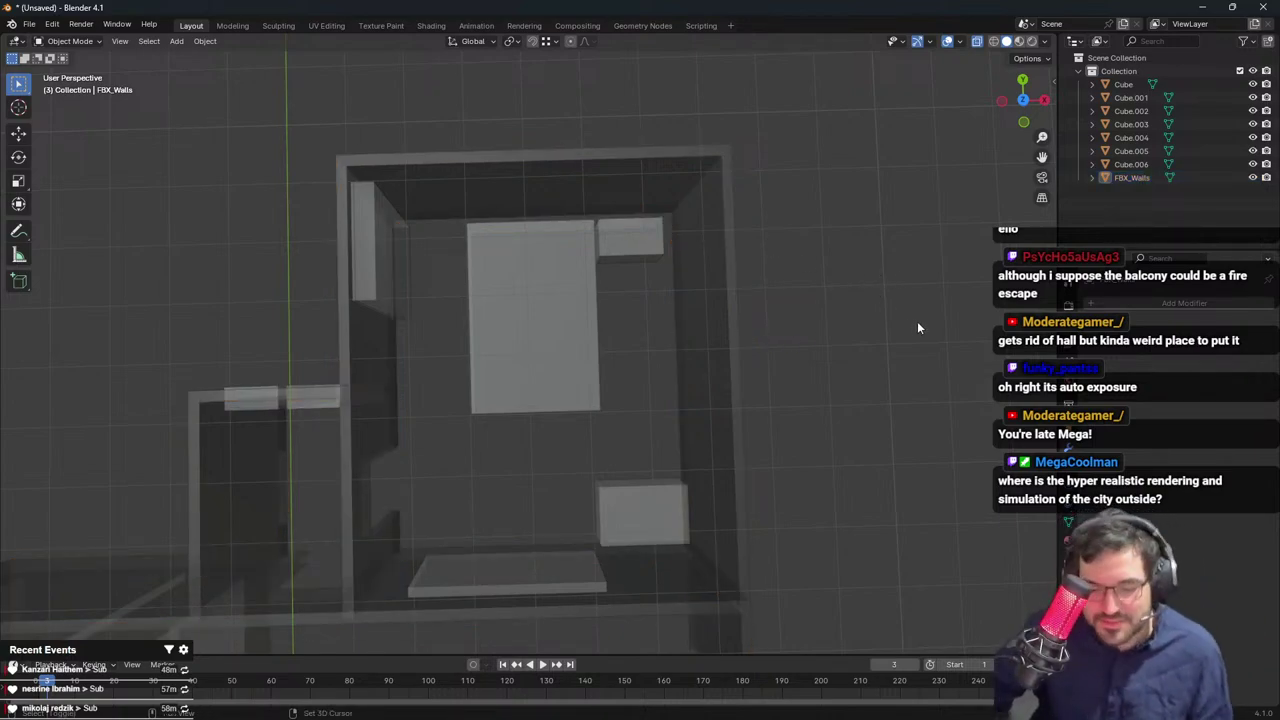
Add two vertical loop cuts to the new outer bedroom wall and scale them apart about 1.6 times along Y
middle_click_drag(917, 321, 652, 314, "shift")
left_click(602, 238)
middle_click_drag(604, 237, 664, 254)
key("Tab")
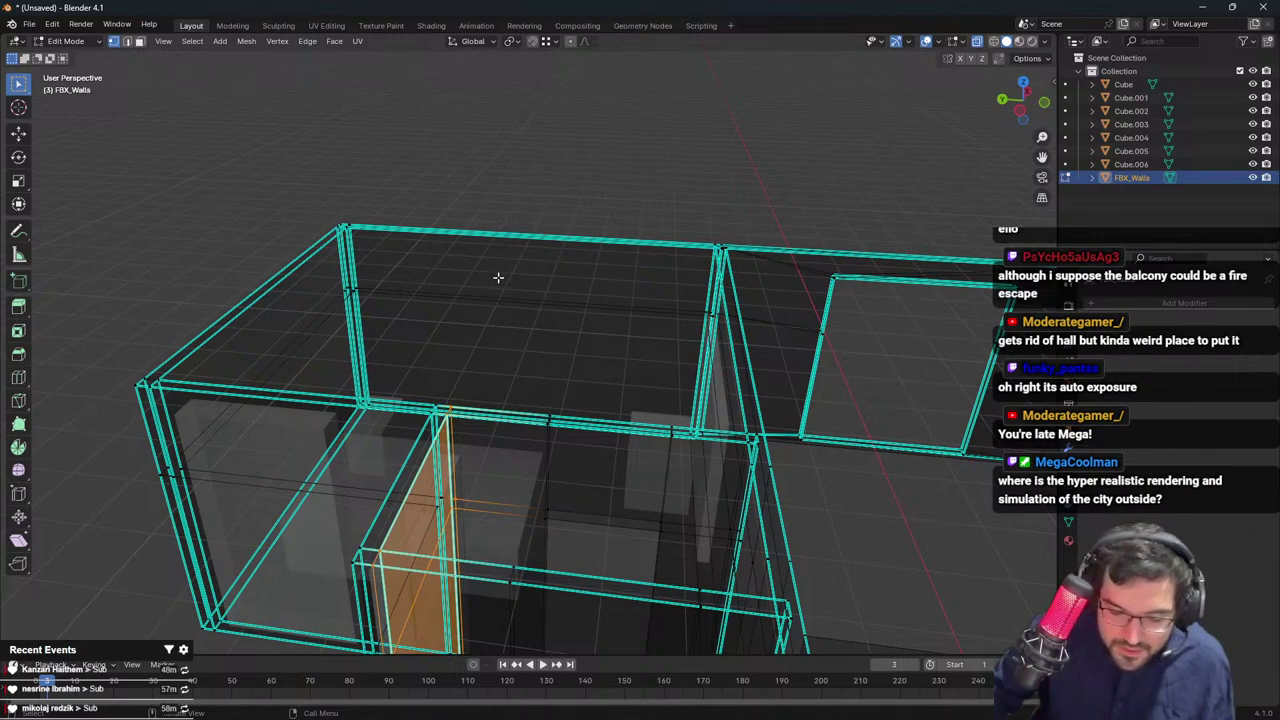
key("ctrl+r")
scroll(531, 255, "up", 1)
left_click(531, 249)
right_click(531, 249)
key("s")
key("y")
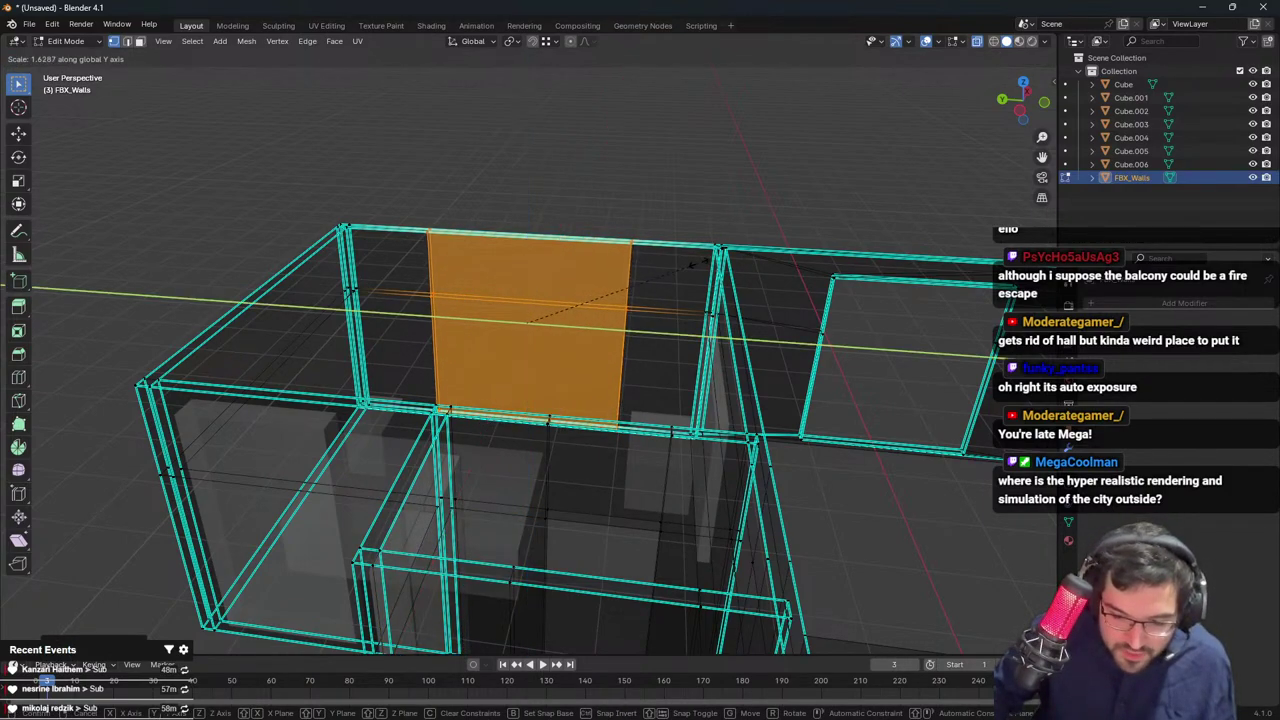
left_click(508, 284)
left_click(508, 284)
Raise the horizontal middle edges of the bedroom's outer wall along Z, snapping them to the top of the living room opening
left_click_drag(413, 267, 638, 338)
middle_click_drag(607, 311, 610, 304)
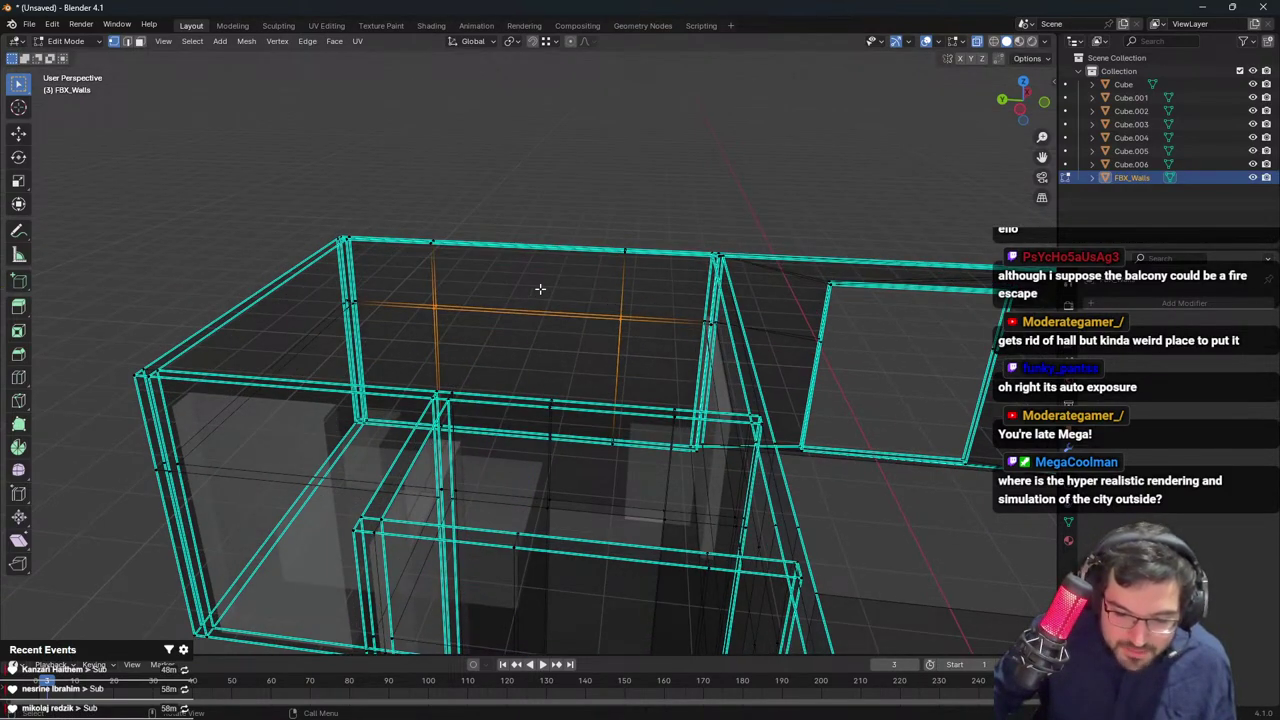
left_click(428, 306, "alt")
left_click_drag(413, 273, 649, 360)
key("g")
key("z")
right_click(645, 278)
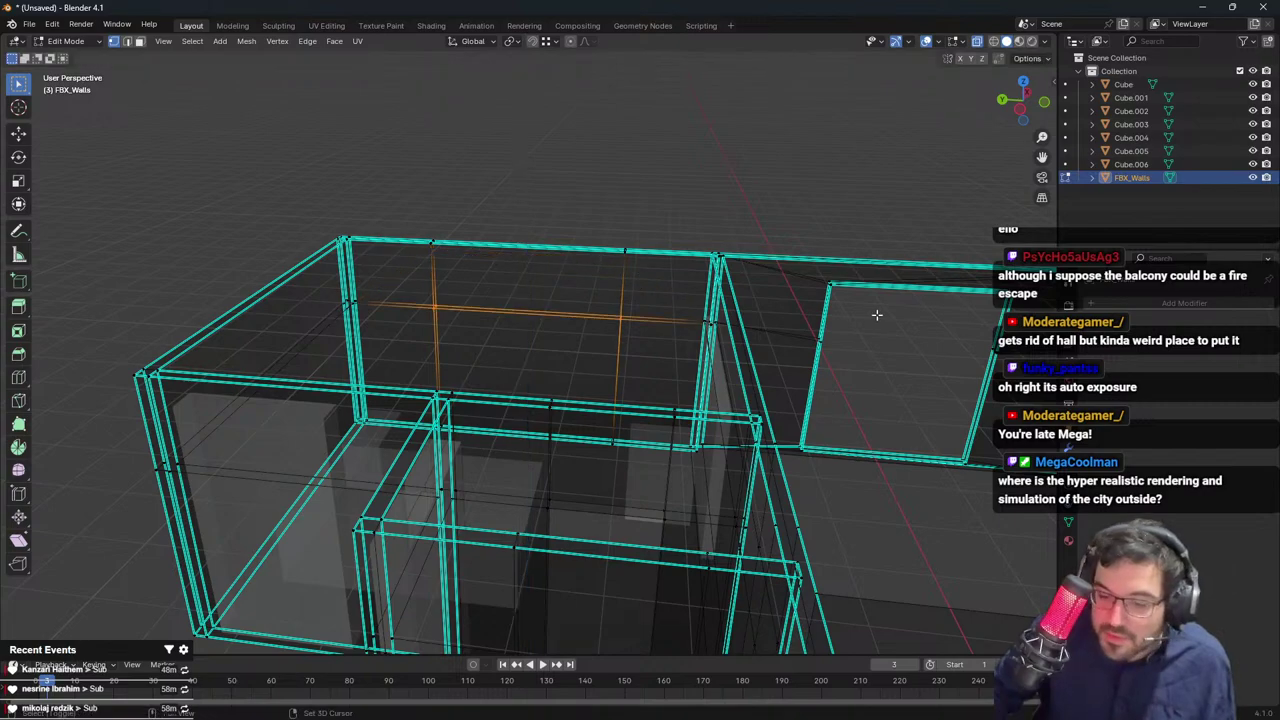
middle_click_drag(876, 315, 672, 270)
middle_click_drag(768, 296, 728, 311)
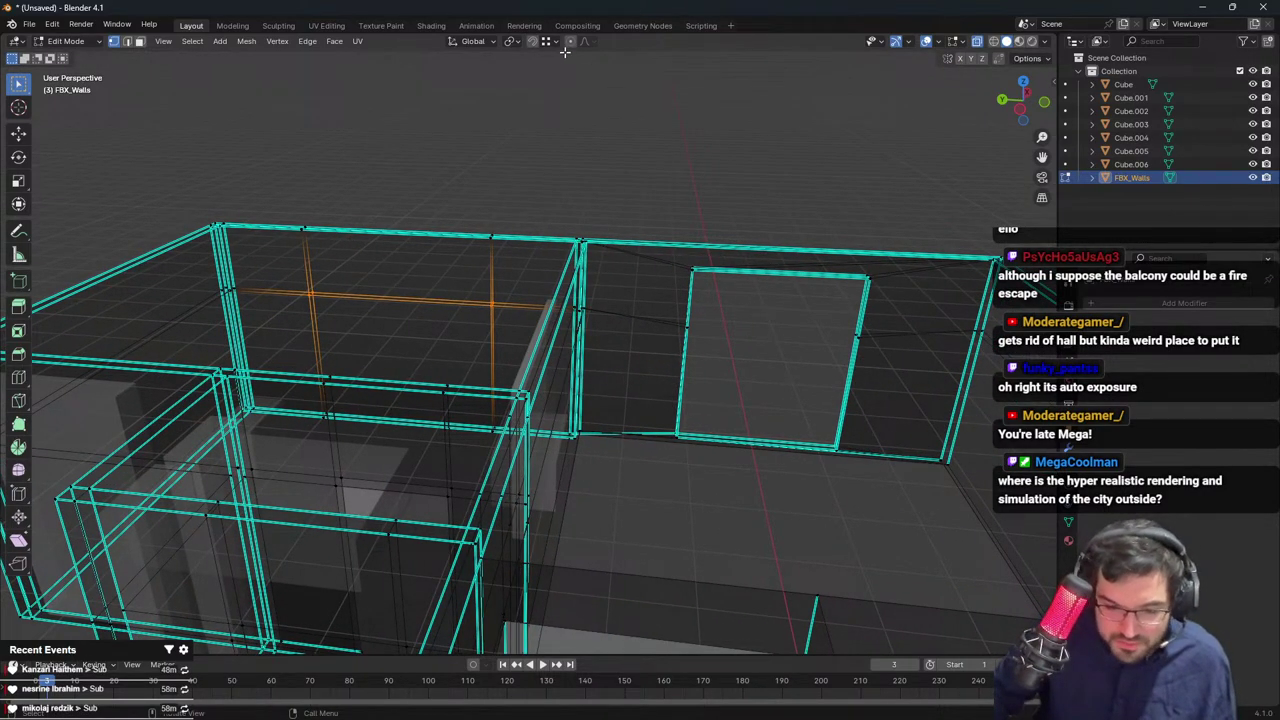
key("g")
key("z")
left_click(691, 271)
key("Tab")
key("Tab")
Delete the inner and outer faces between the two vertical cuts, leaving a window opening in the bedroom's outer wall
middle_click_drag(300, 235, 375, 262)
left_click(140, 42)
left_click_drag(303, 277, 433, 402)
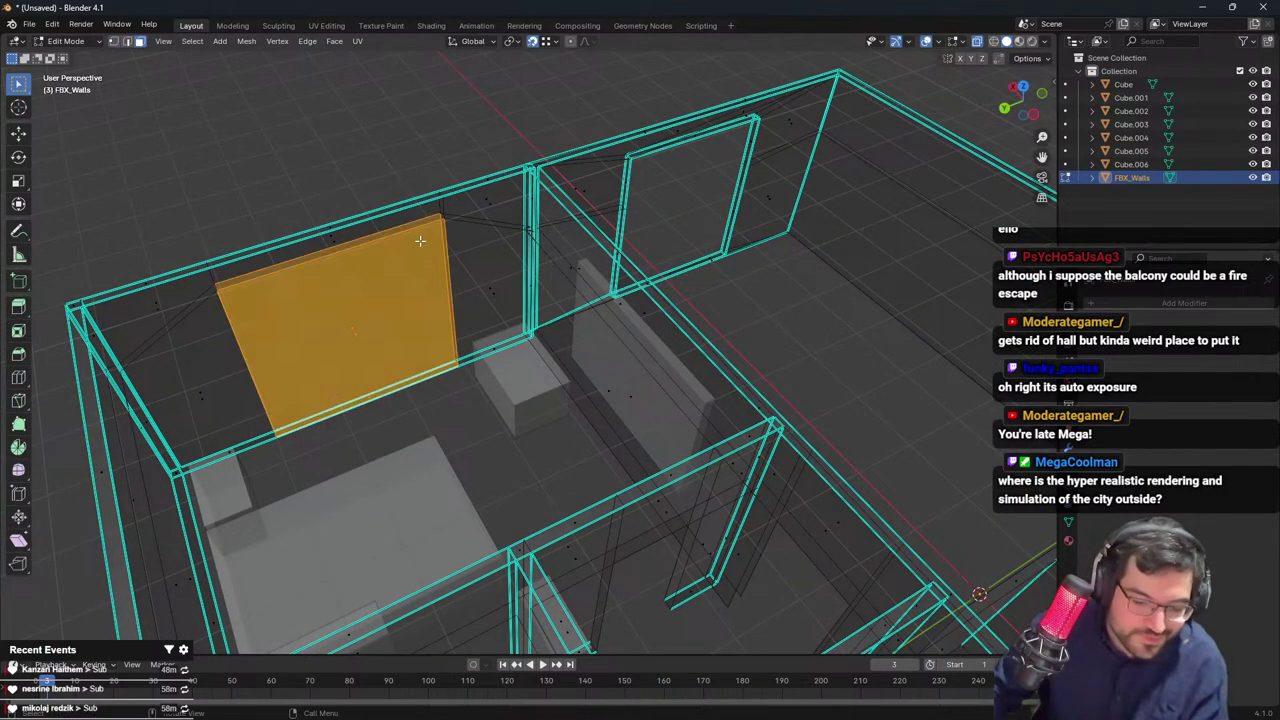
key("x")
left_click(408, 241)
key("Tab")
key("Tab")
key("Tab")
key("Tab")
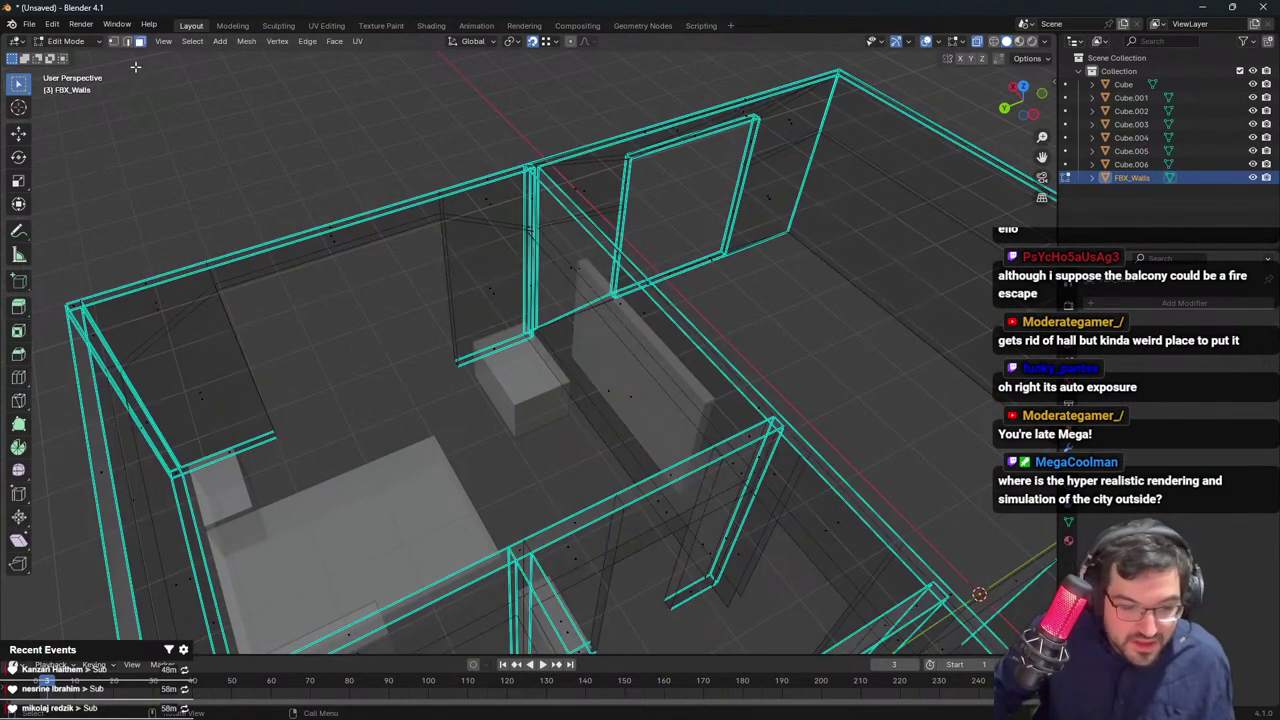
Fill the wall thickness around the new window opening between its paired inner and outer edges
left_click(127, 42)
left_click(462, 292)
left_click(375, 240)
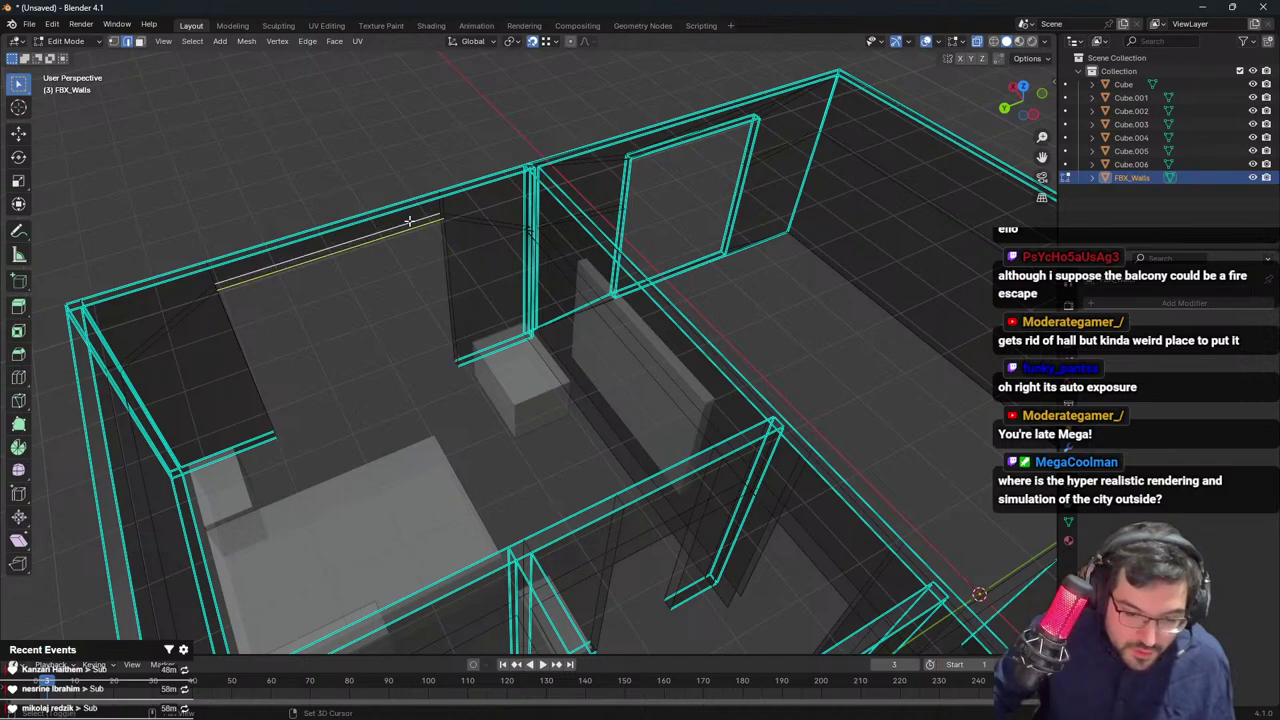
left_click(242, 348)
key("Tab")
left_click(383, 154)
Try to move the connected bedroom and small-room walls away from the living room as one linked piece
scroll(383, 154, "down", 6)
middle_click_drag(386, 156, 643, 184)
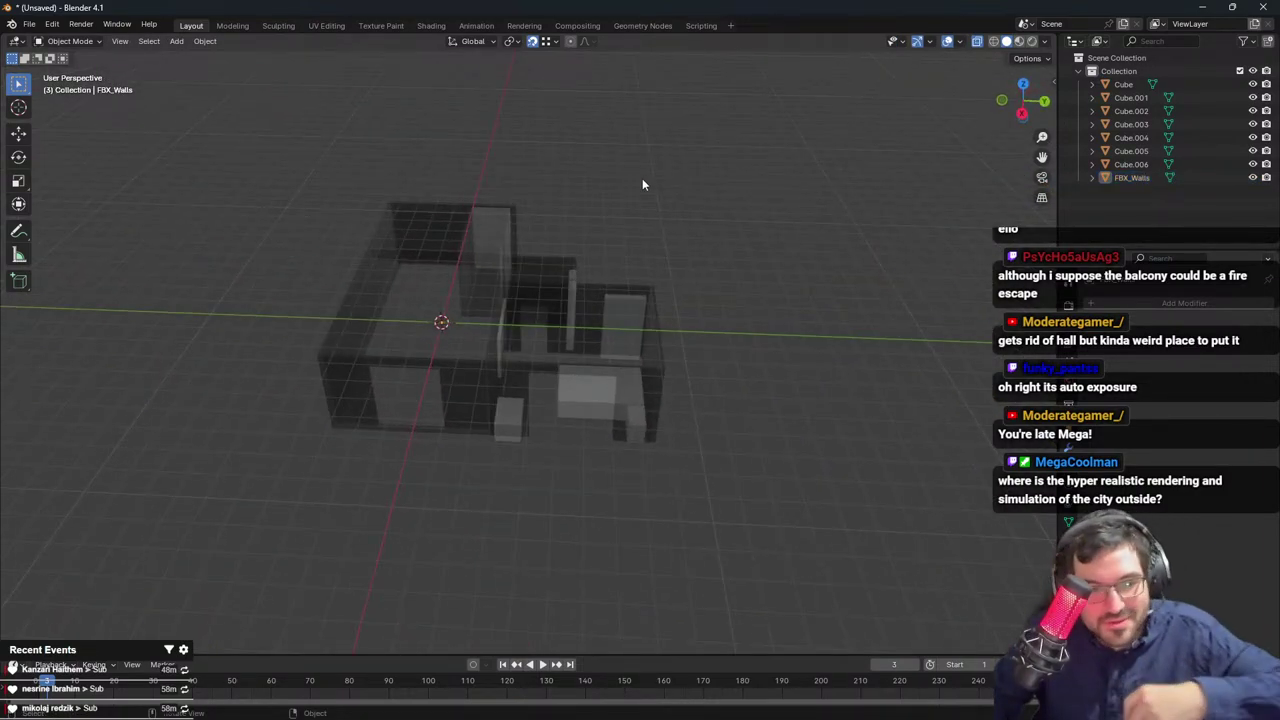
scroll(509, 377, "up", 5)
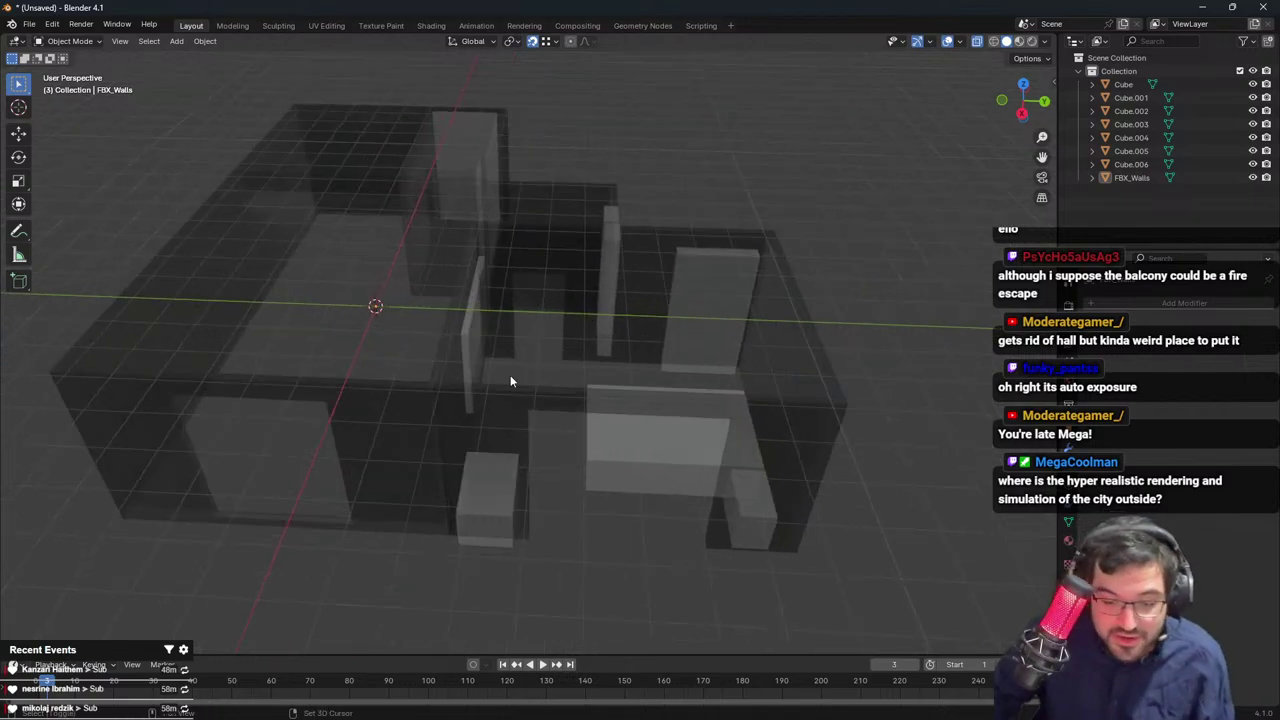
middle_click_drag(509, 377, 557, 414)
left_click(564, 318)
key("Tab")
middle_click_drag(564, 318, 511, 384)
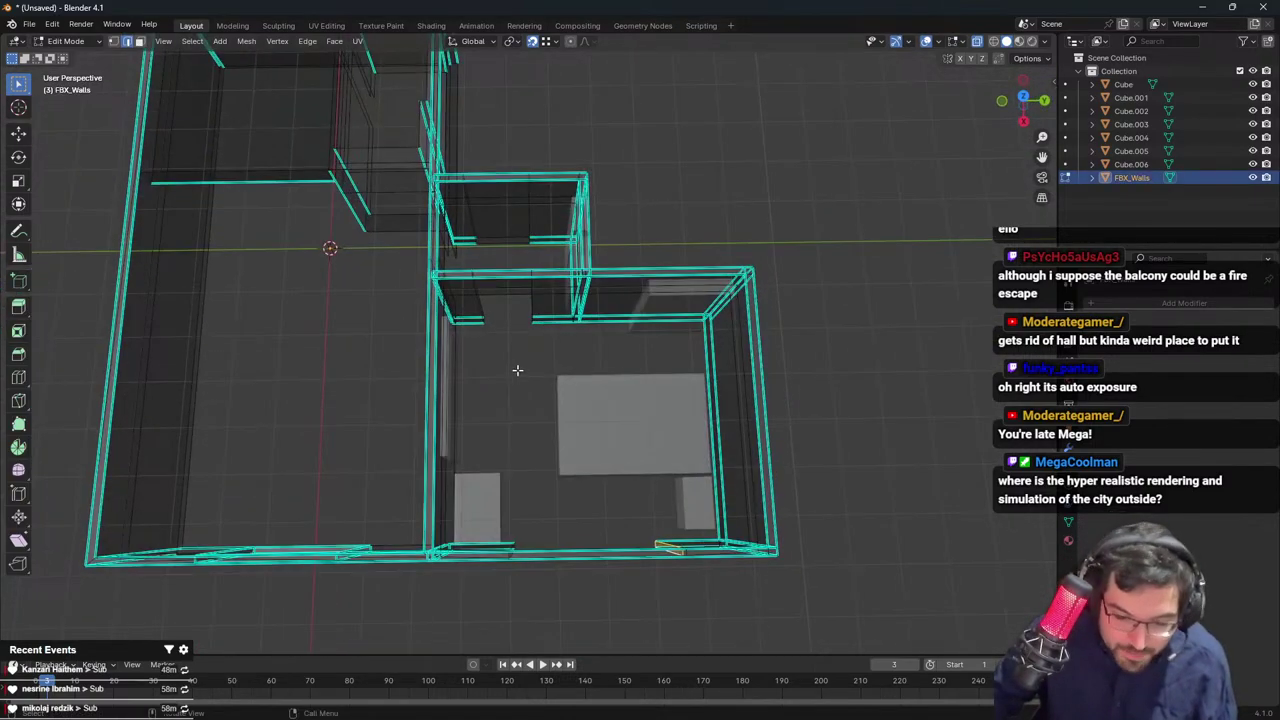
key("l")
key("g")
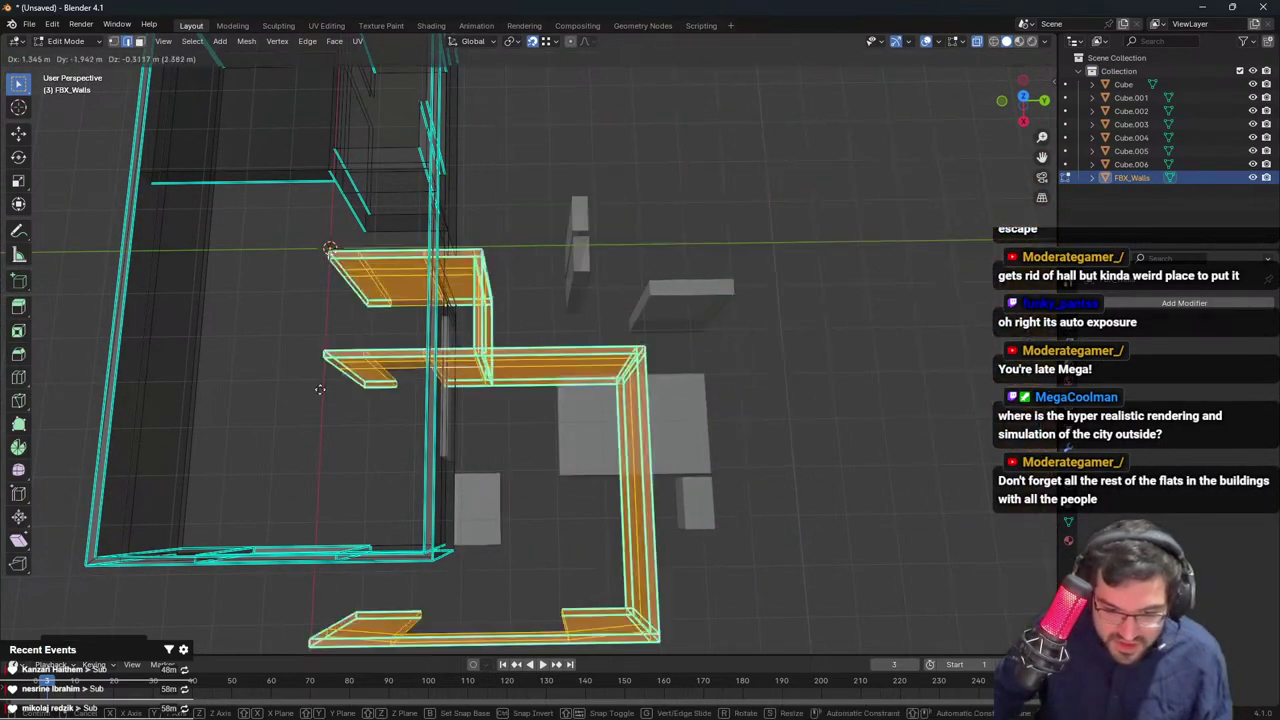
left_click(571, 363)
key("Tab")
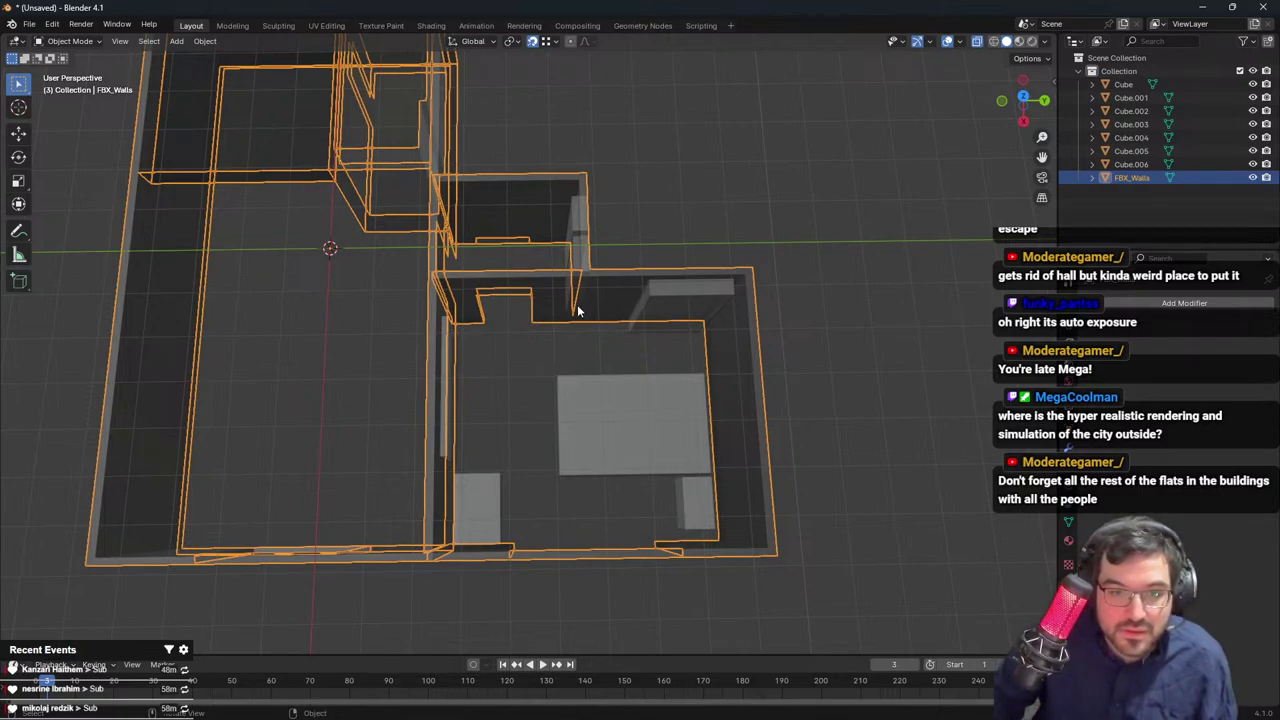
left_click(742, 177)
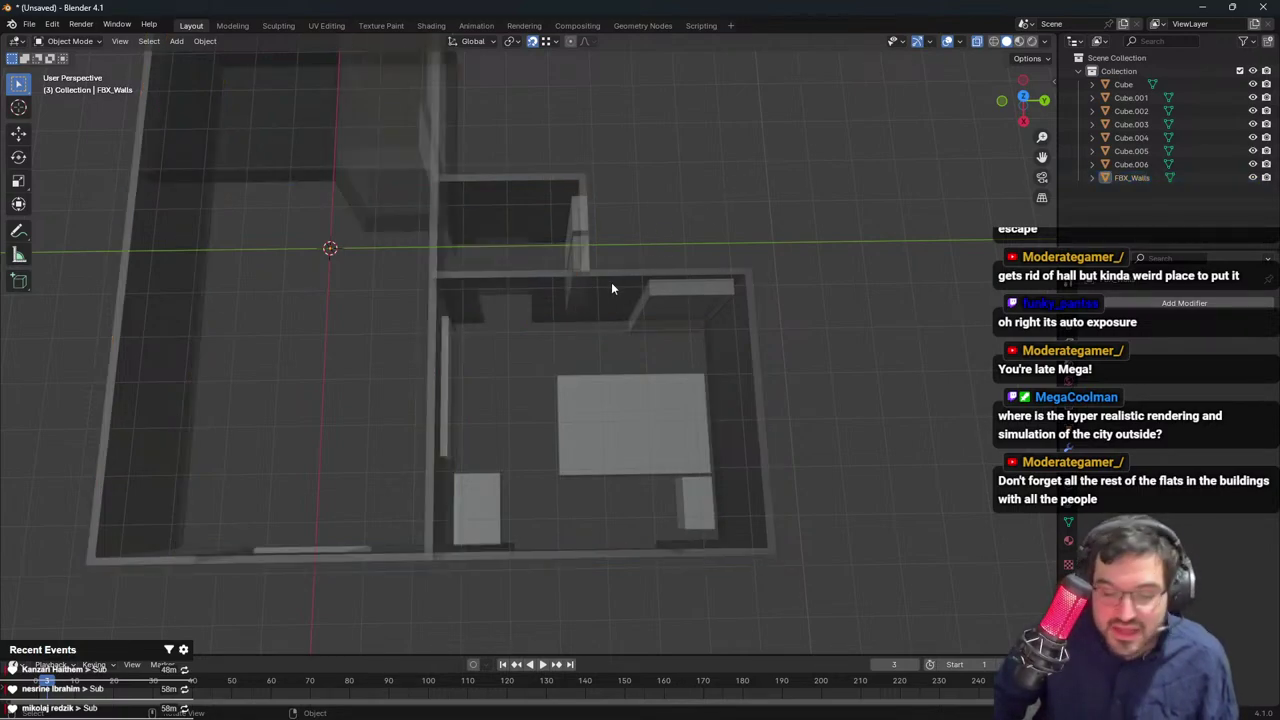
Select all seven furniture placeholder blocks in and around the bedroom and hide them, leaving only the walls
left_click(574, 255)
left_click(575, 236, "shift")
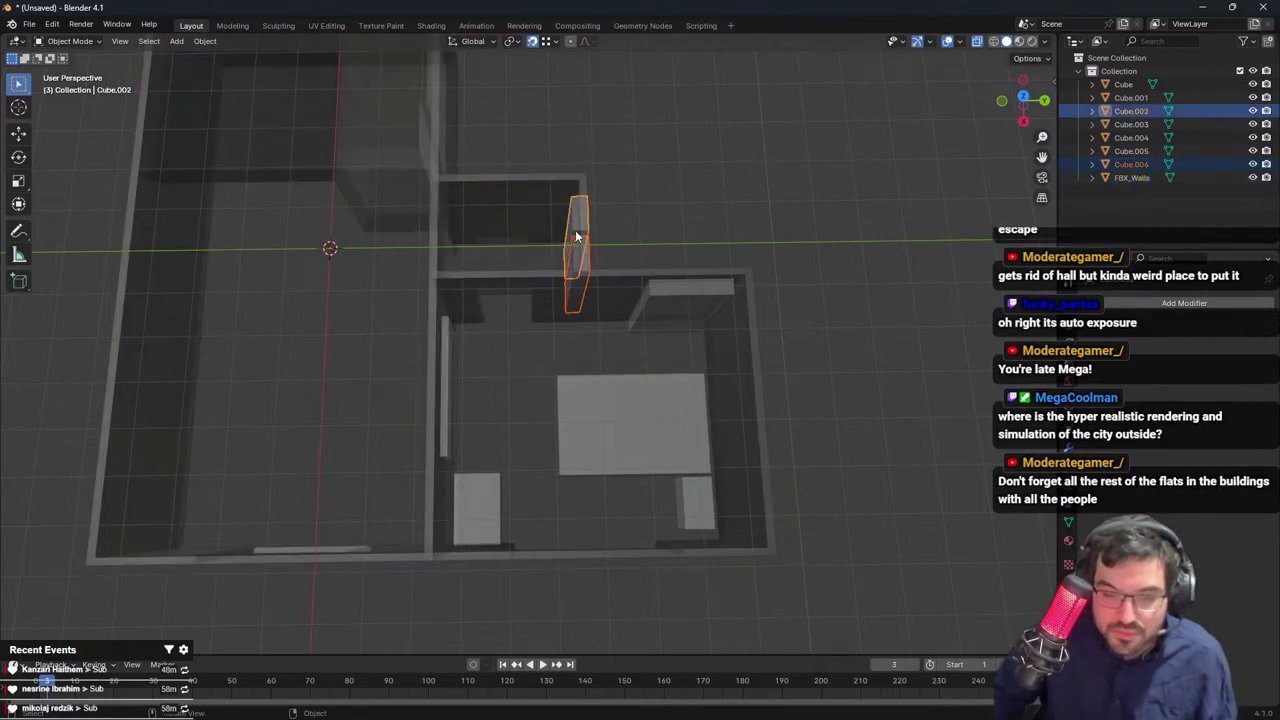
left_click(654, 314, "shift")
left_click(610, 430, "shift")
left_click(448, 380, "shift")
left_click(477, 506, "shift")
left_click(676, 502, "shift")
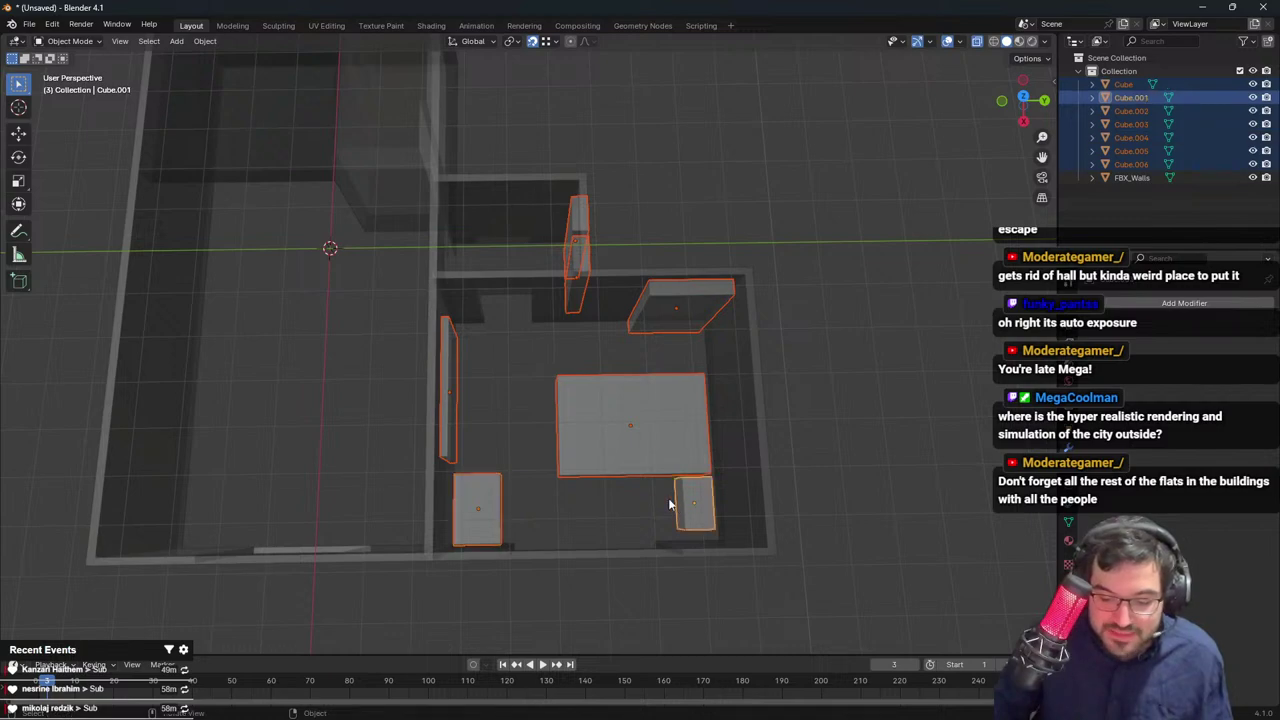
middle_click_drag(662, 476, 622, 486)
key("h")
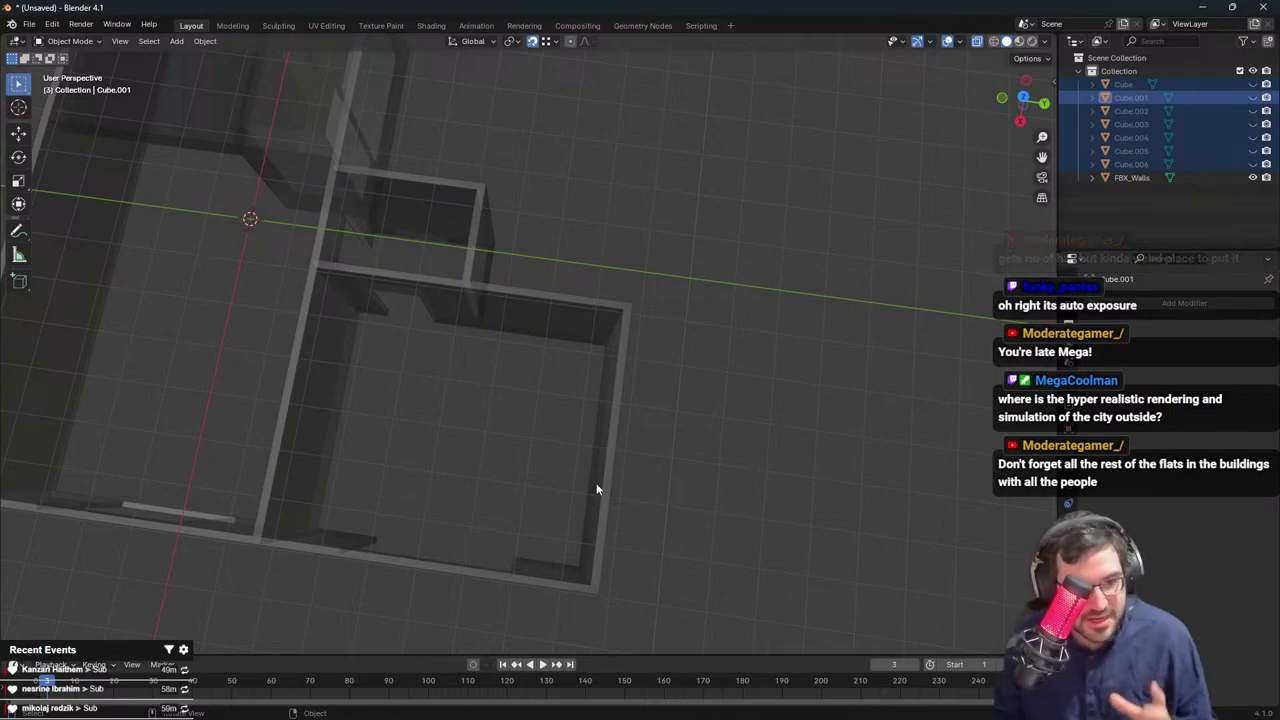
scroll(698, 424, "down", 2)
middle_click_drag(698, 424, 478, 405)
scroll(494, 290, "up", 3)
left_click(492, 350)
key("Tab")
left_click(534, 177)
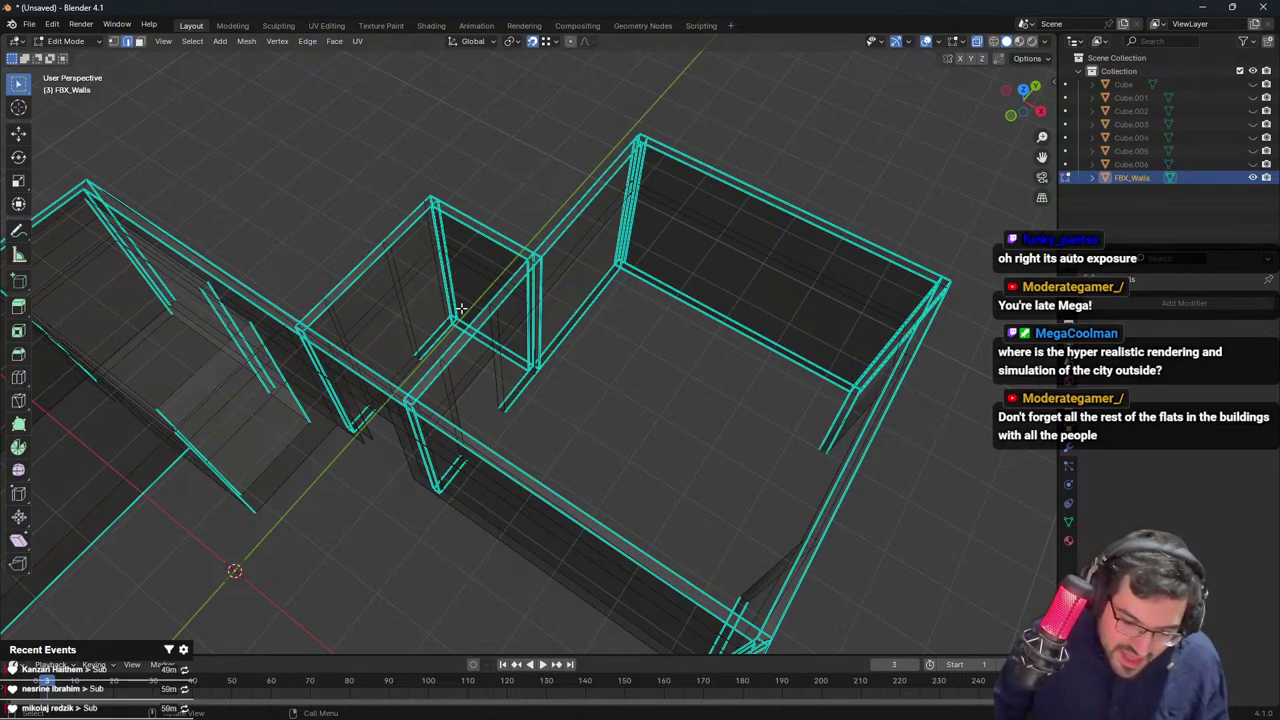
key("Tab")
middle_click_drag(492, 356, 467, 349)
key("Tab")
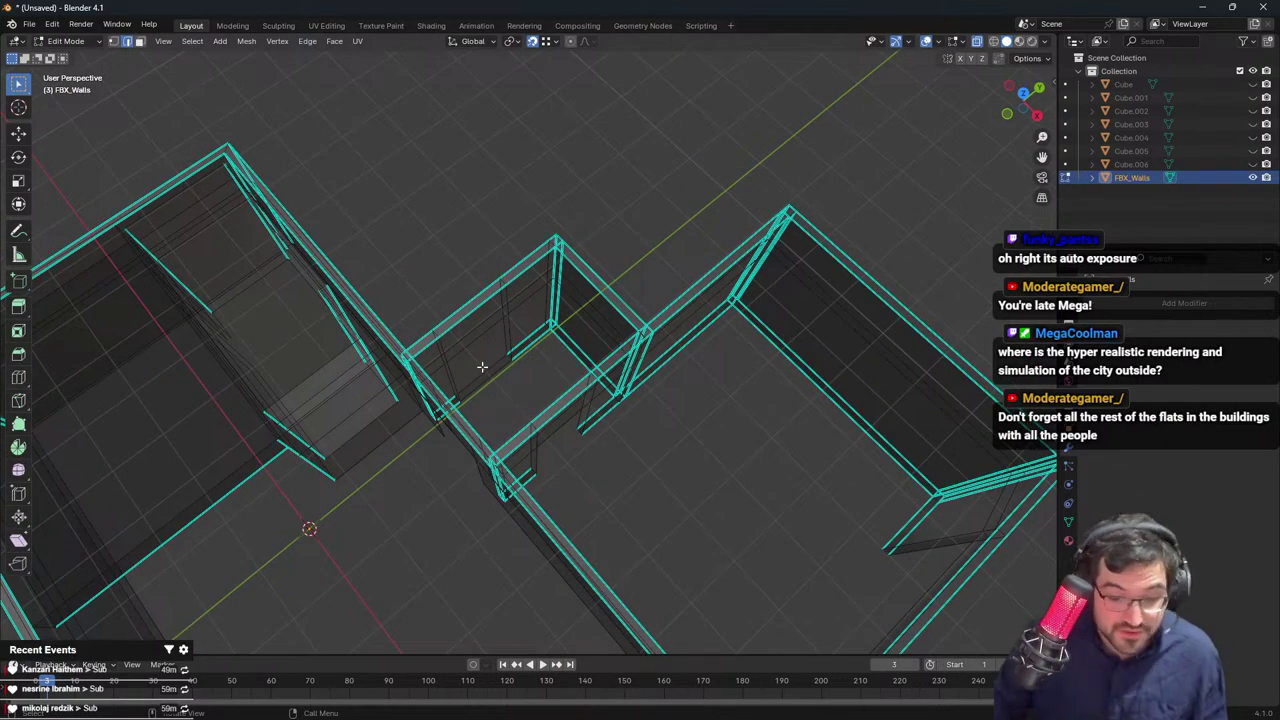
middle_click_drag(597, 189, 587, 322)
key("a")
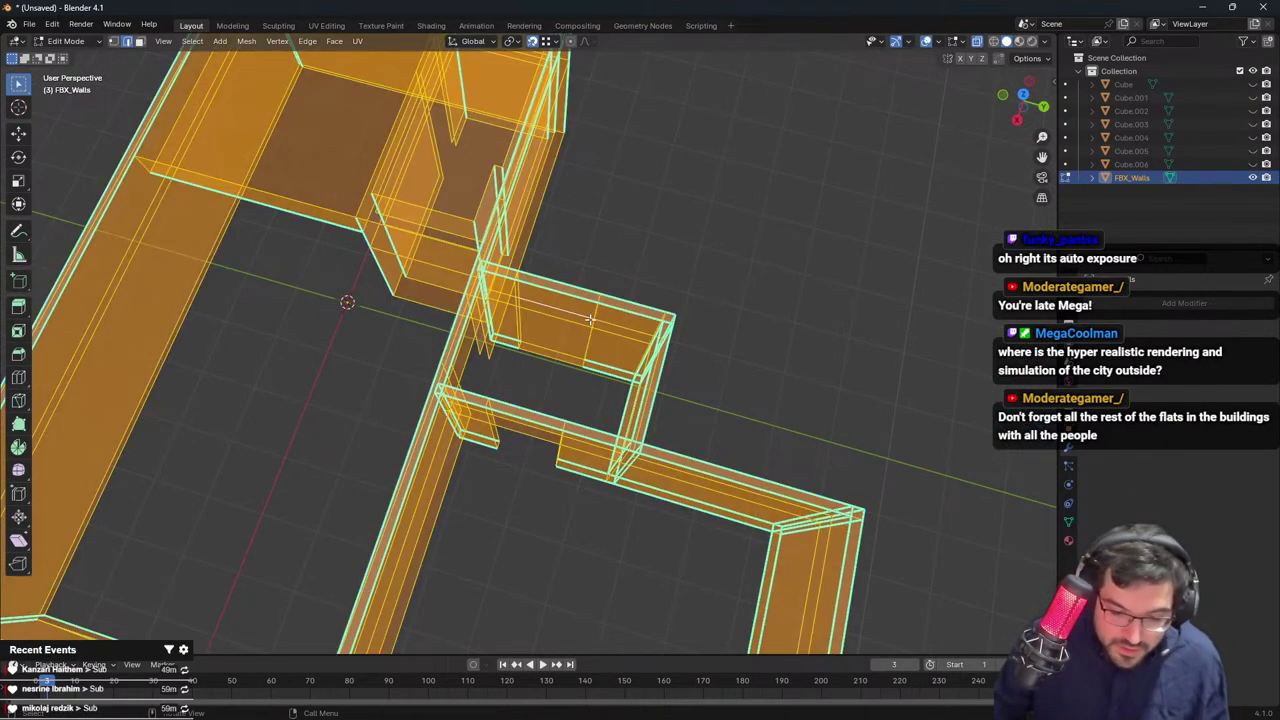
key("Tab")
key("Tab")
key("Tab")
right_click(590, 319)
left_click(590, 319)
left_click(690, 345)
scroll(690, 345, "down", 2)
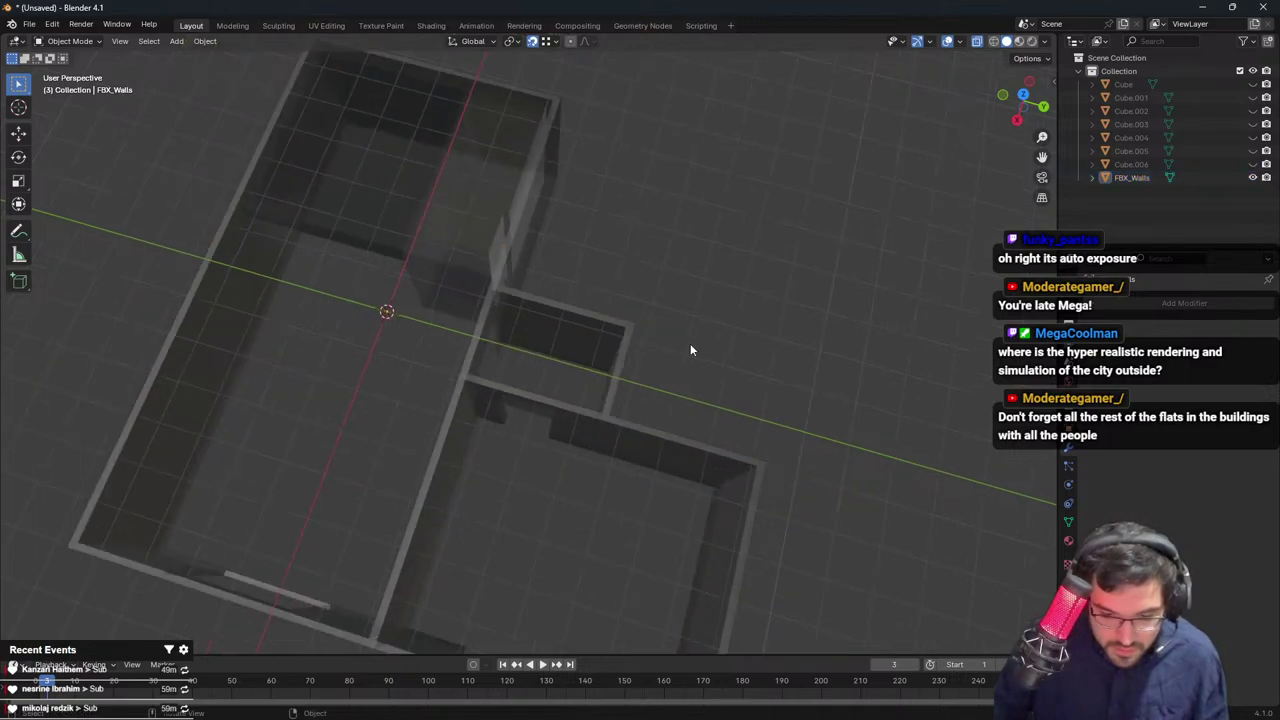
Unwrap the linked bedroom and small-room walls with Smart UV Project
scroll(690, 345, "down", 1)
key("Tab")
key("alt+a")
key("l")
key("l")
key("alt+a")
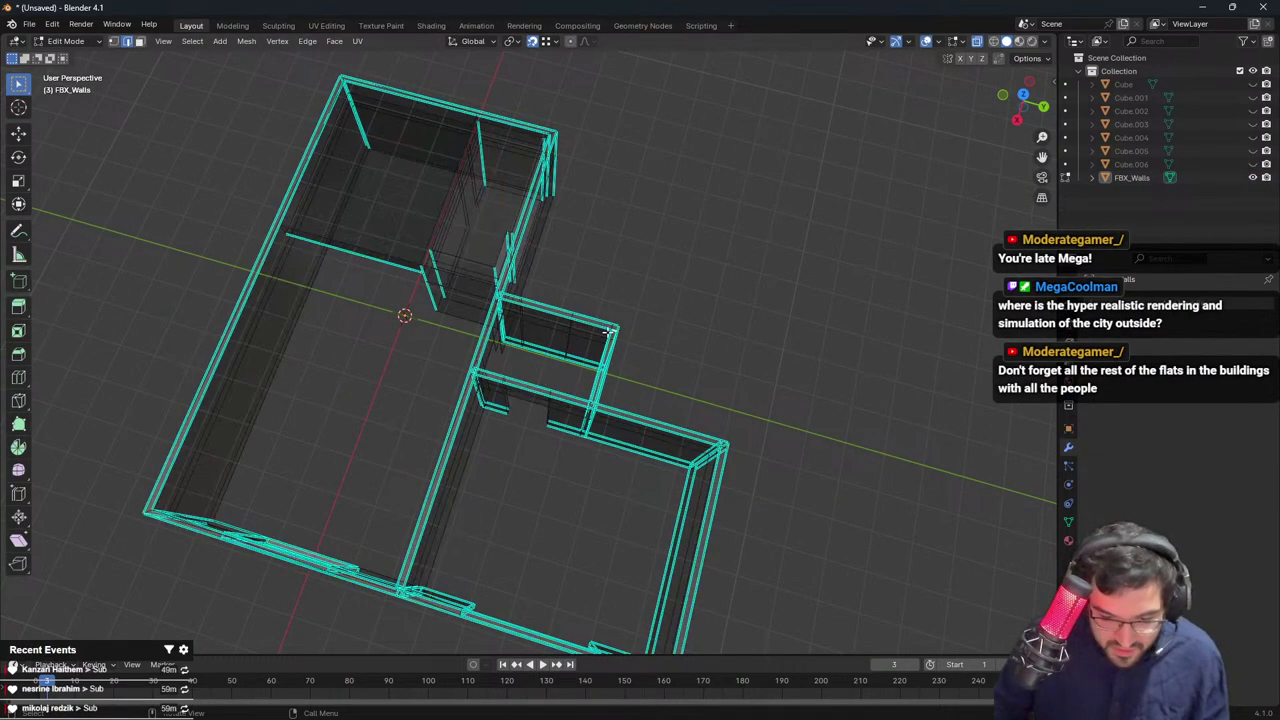
key("l")
key("a")
key("ctrl+z")
key("u")
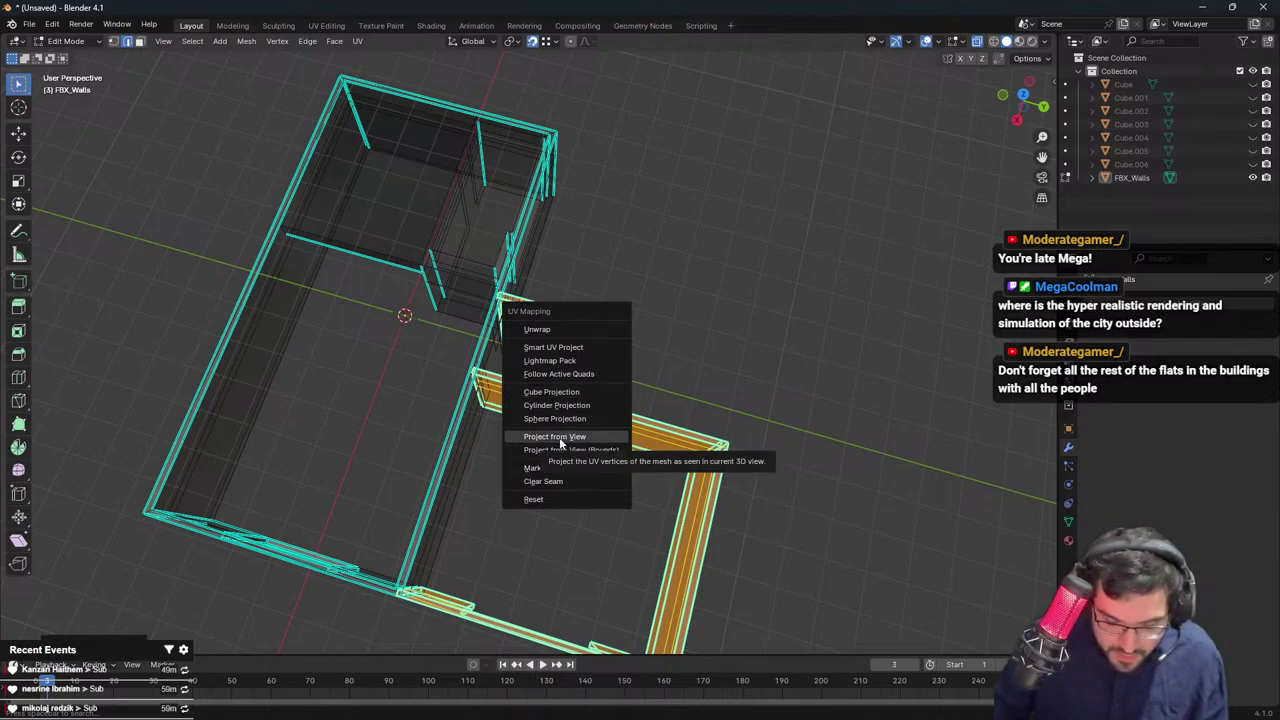
left_click(556, 348)
left_click(559, 465)
Fill the wall thickness around the doorway between the living room and the small room, bridging its paired edges
middle_click_drag(557, 452, 430, 418)
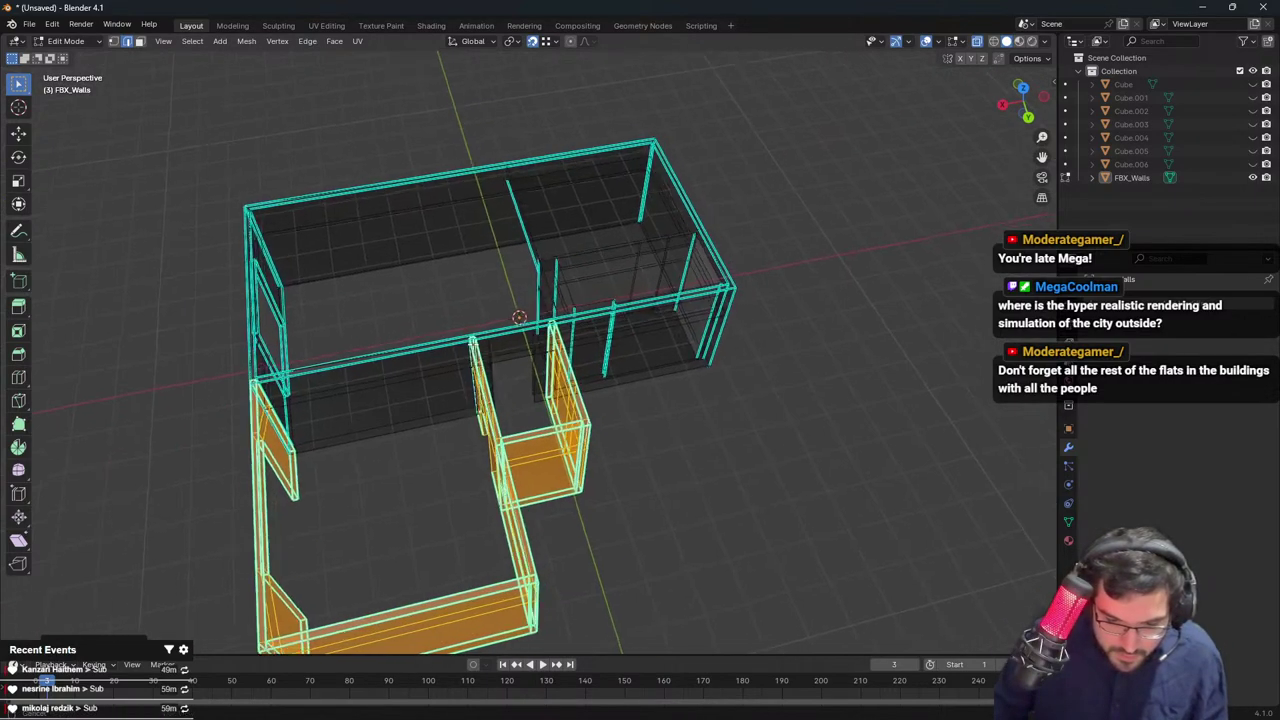
scroll(430, 418, "up", 5)
left_click(359, 428)
left_click(363, 391, "shift")
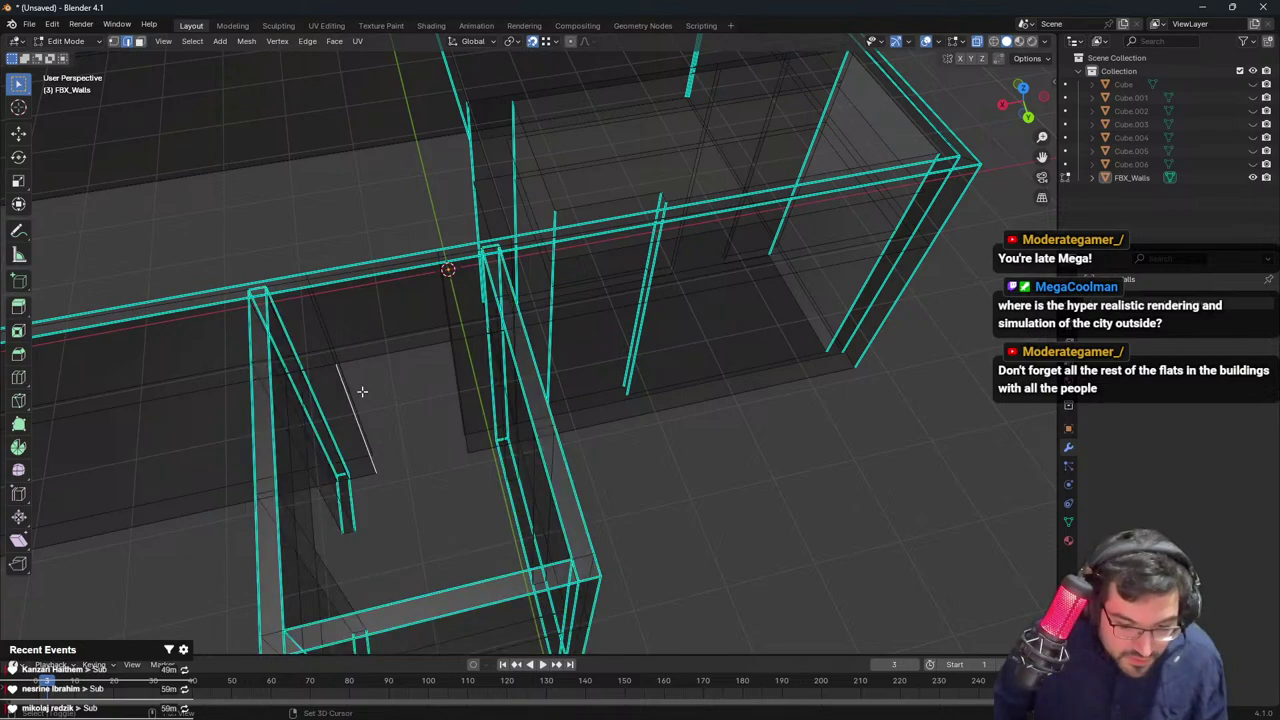
key("f")
left_click(388, 343)
left_click(422, 357, "shift")
key("f")
left_click(453, 362)
left_click(462, 370, "shift")
key("f")
Remove the diagonal lengthwise edges from the long living-room wall that adjoins the new rooms, using Delete Edge Loops
middle_click_drag(462, 370, 631, 331)
key("KP_7")
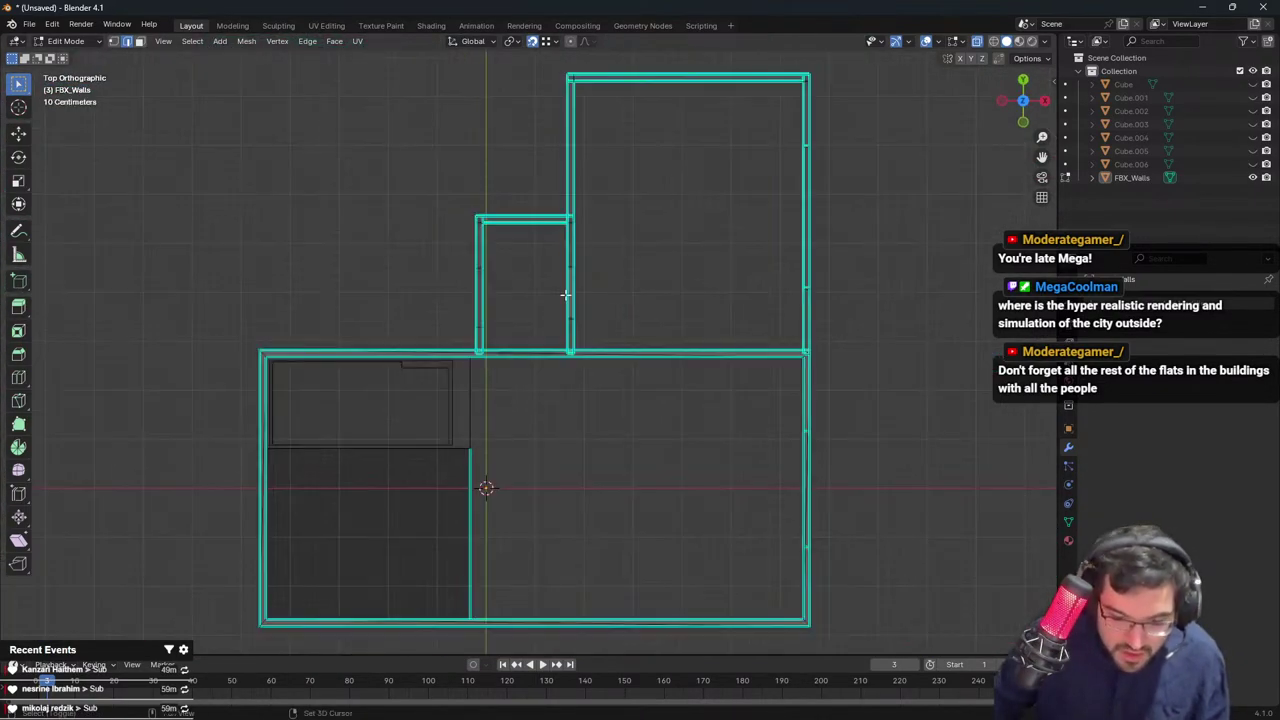
scroll(704, 274, "down", 4)
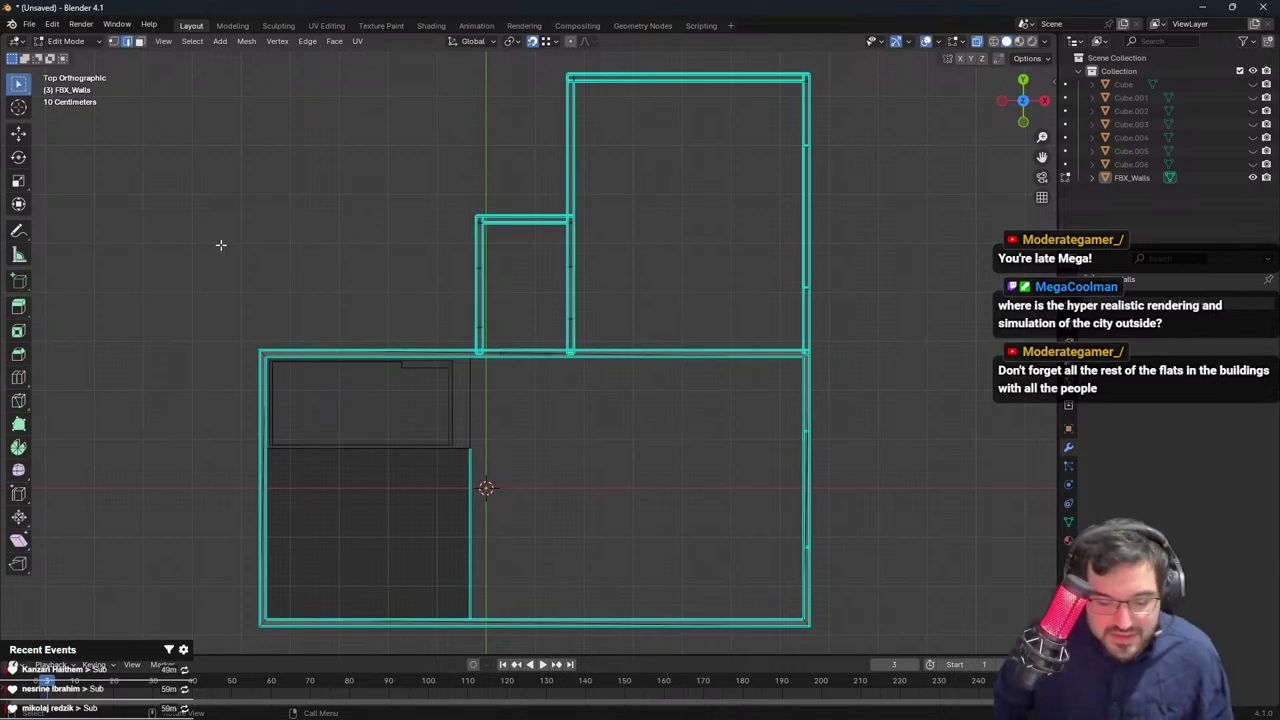
left_click_drag(236, 333, 356, 350)
scroll(360, 340, "up", 3)
key("c")
left_click(369, 342)
right_click(369, 342)
middle_click_drag(478, 342, 440, 352, "shift")
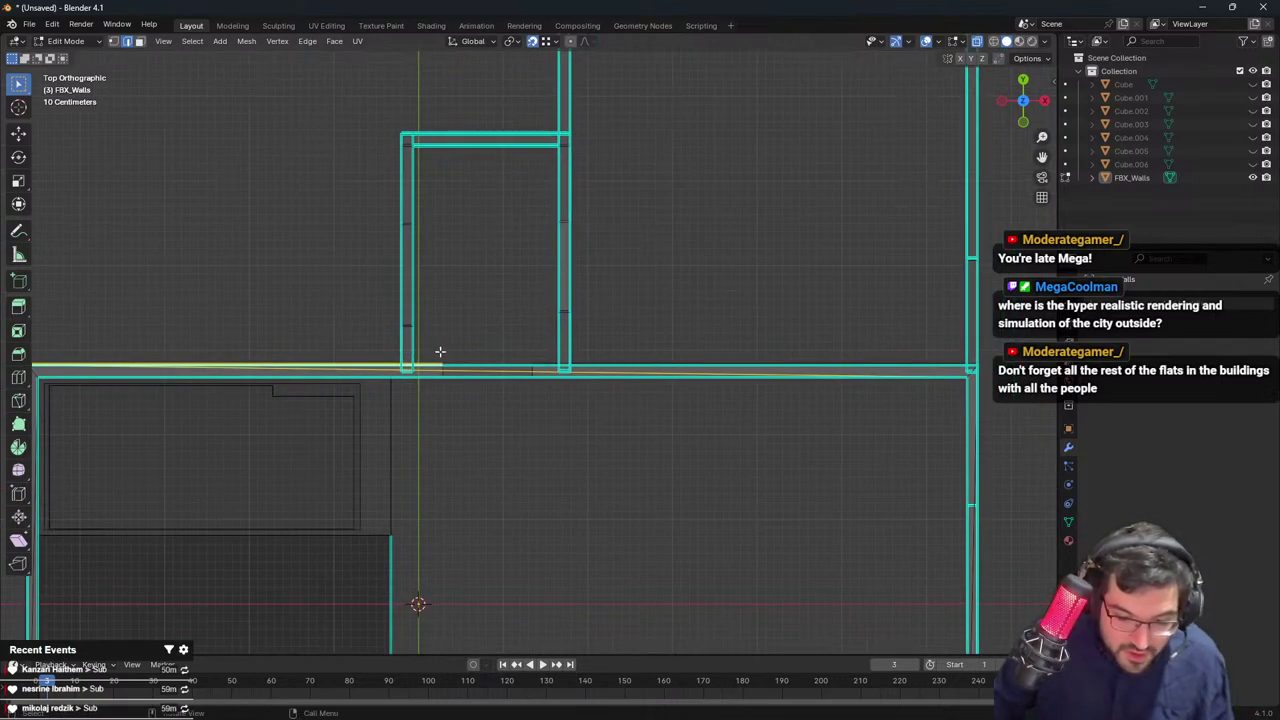
key("c")
middle_click(528, 374)
right_click(528, 374)
middle_click_drag(530, 374, 910, 104)
left_click(977, 42)
middle_click_drag(636, 256, 660, 266)
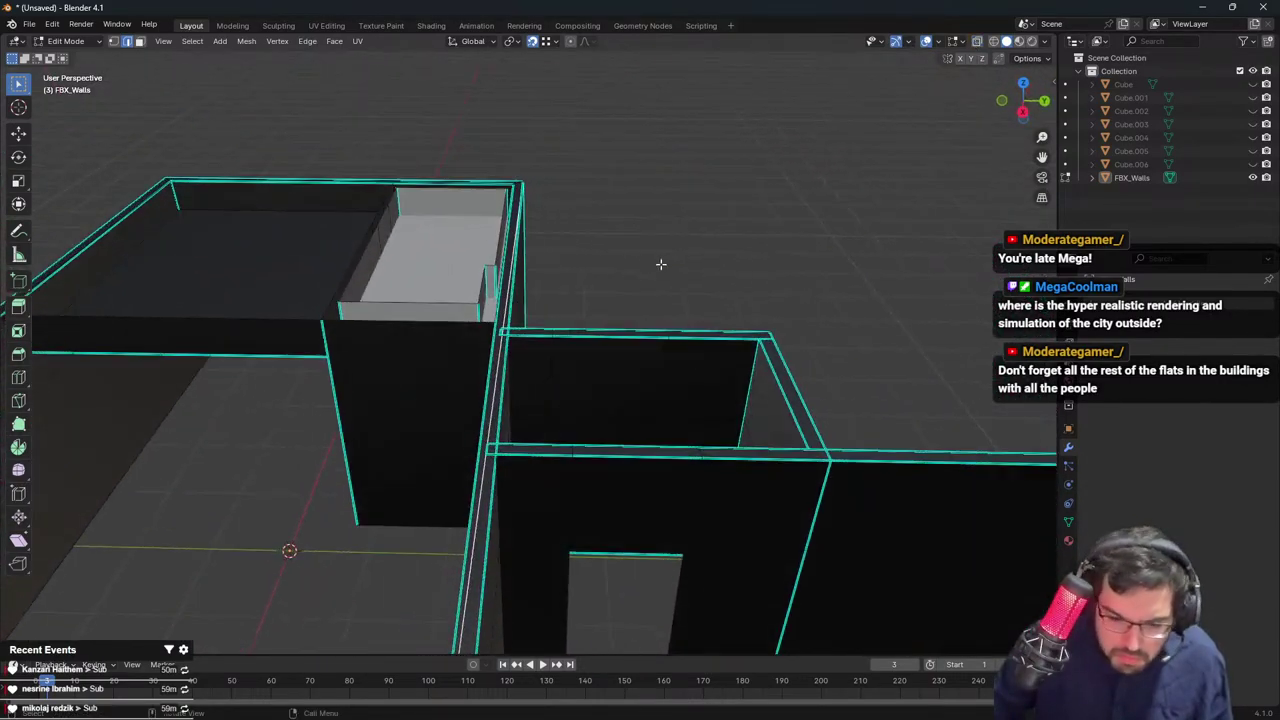
scroll(600, 276, "up", 3)
middle_click_drag(583, 294, 589, 306)
scroll(589, 306, "down", 3)
scroll(589, 306, "down", 1)
middle_click_drag(607, 384, 592, 312, "shift")
key("F3")
type("delete edge lo")
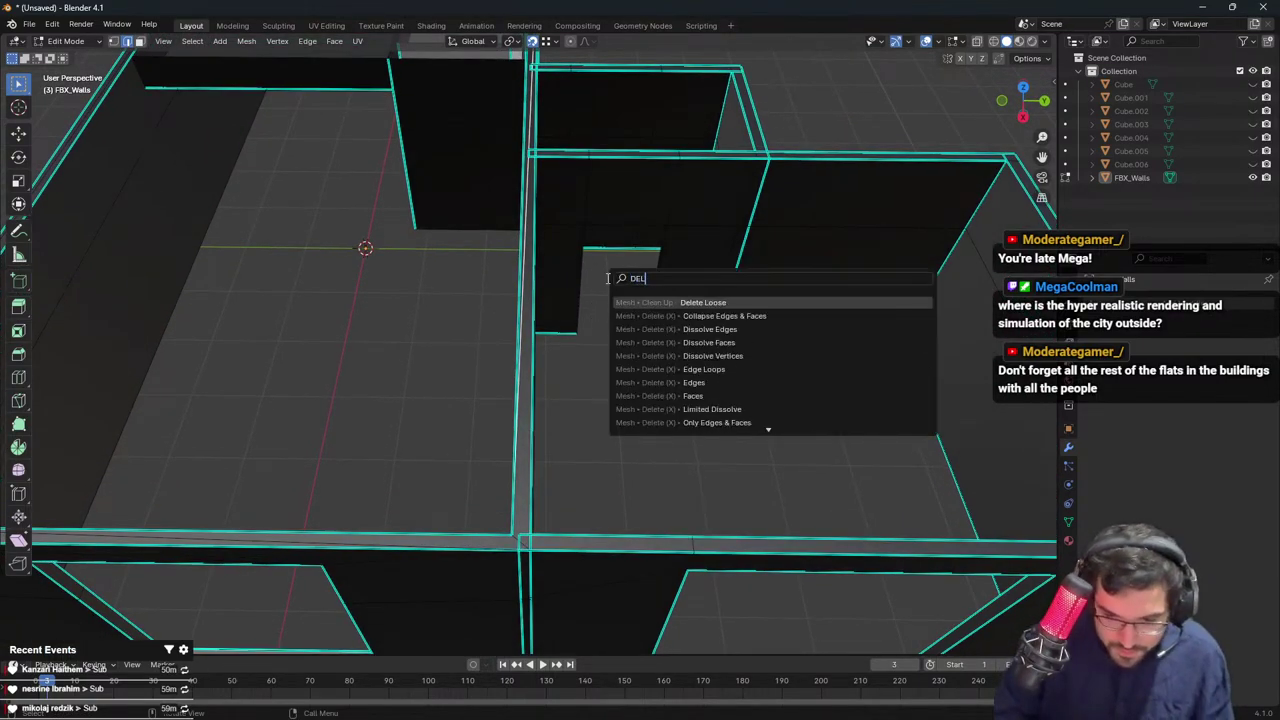
key("Return")
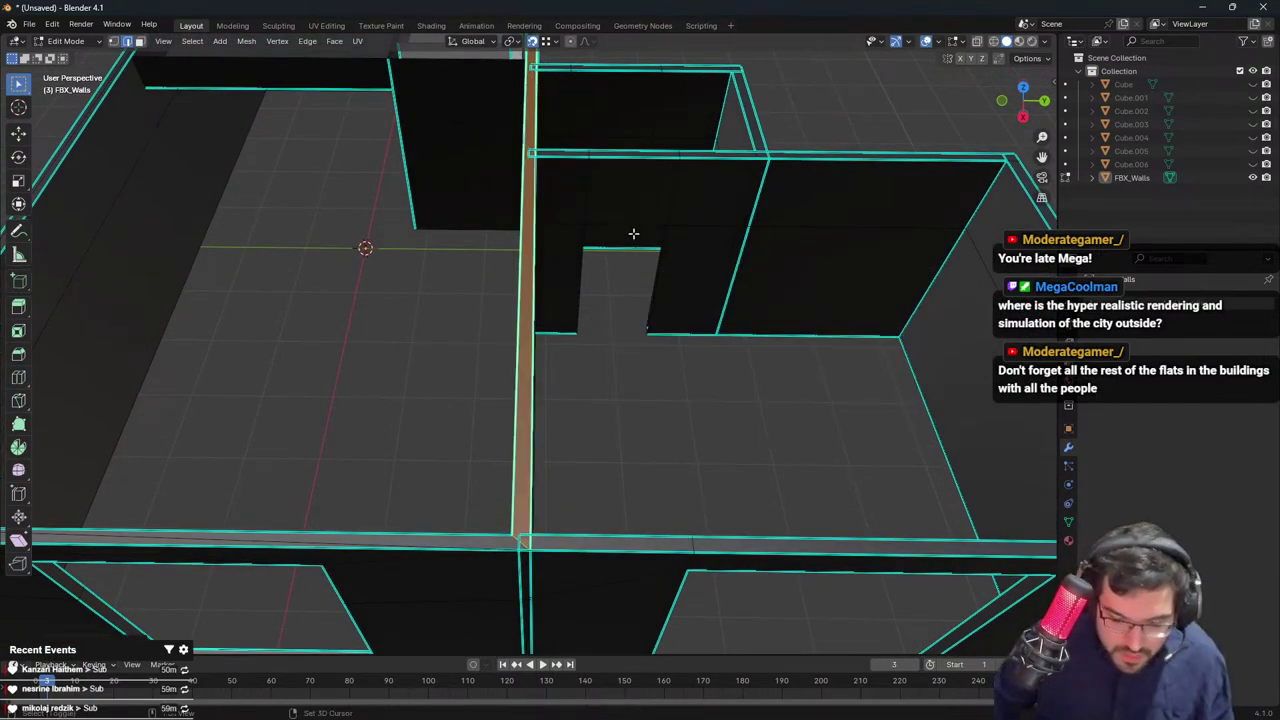
Move the vertices on the outer side of the long wall between the living room and the new rooms along Y
middle_click_drag(634, 234, 600, 267, "shift")
key("KP_7")
scroll(638, 315, "down", 3)
key("KP_7")
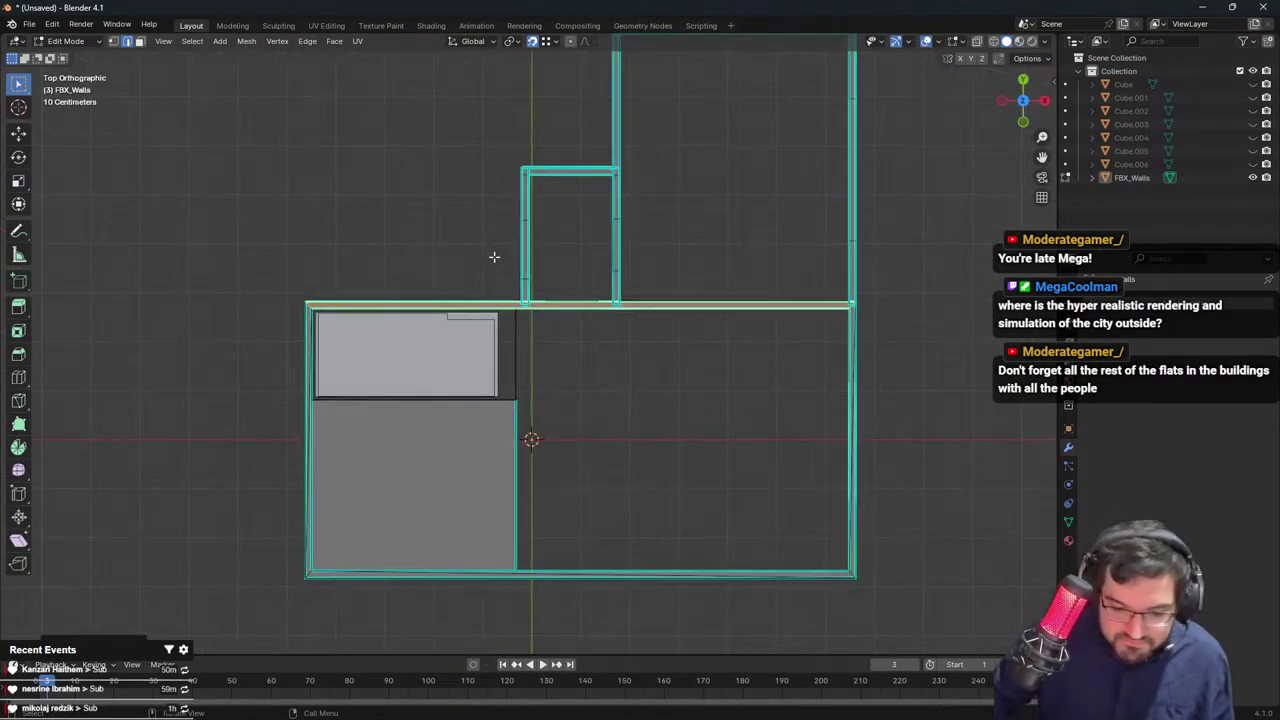
left_click(977, 41)
scroll(250, 179, "up", 2)
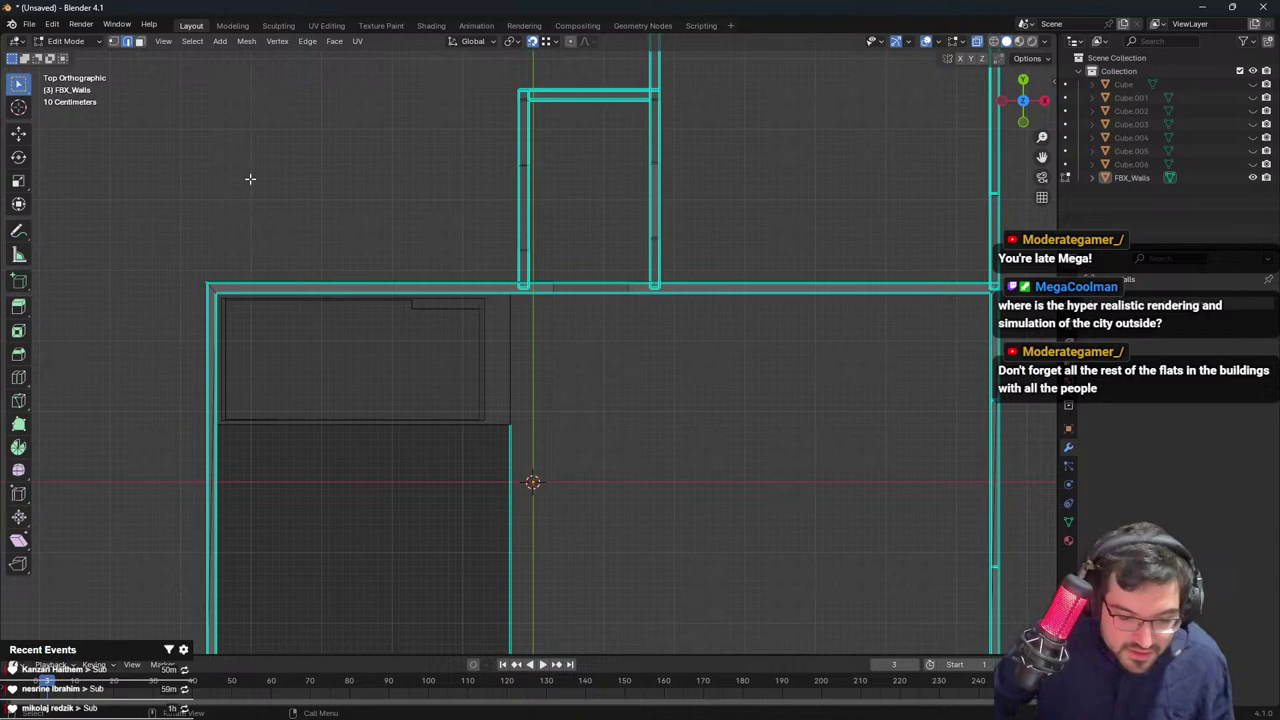
left_click(118, 41)
middle_click_drag(415, 177, 323, 194, "shift")
left_click_drag(84, 284, 938, 300)
key("g")
key("y")
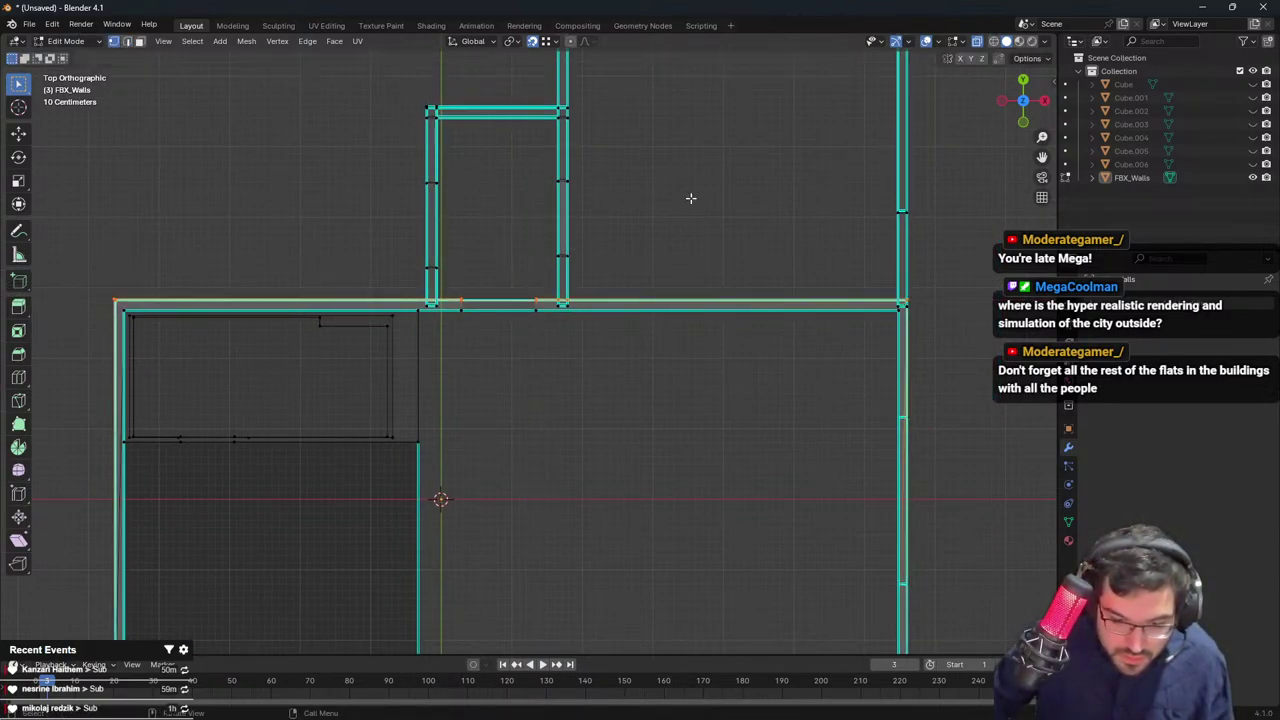
left_click(689, 203)
key("Tab")
Select the bedroom and small-room walls as one linked piece and unwrap them with Smart UV Project at default settings
middle_click_drag(689, 440, 491, 376)
left_click(551, 339)
scroll(551, 339, "down", 4)
key("Tab")
key("alt+a")
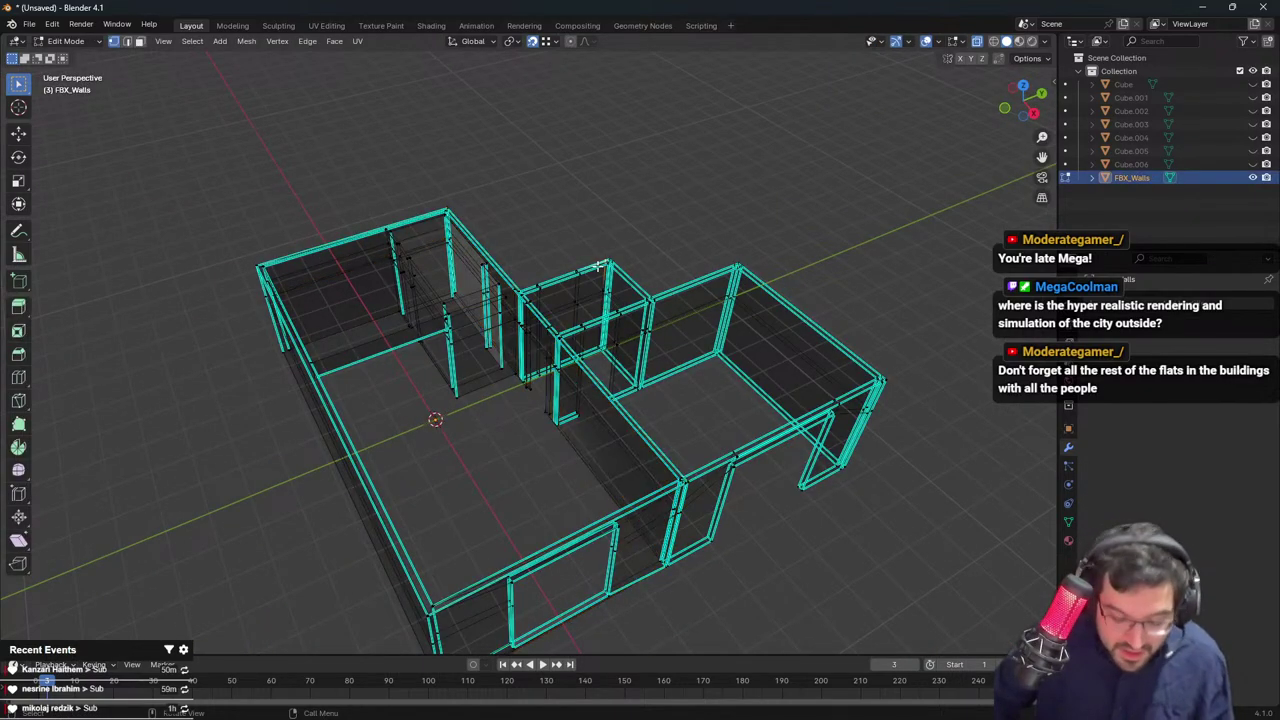
key("l")
key("u")
key("s")
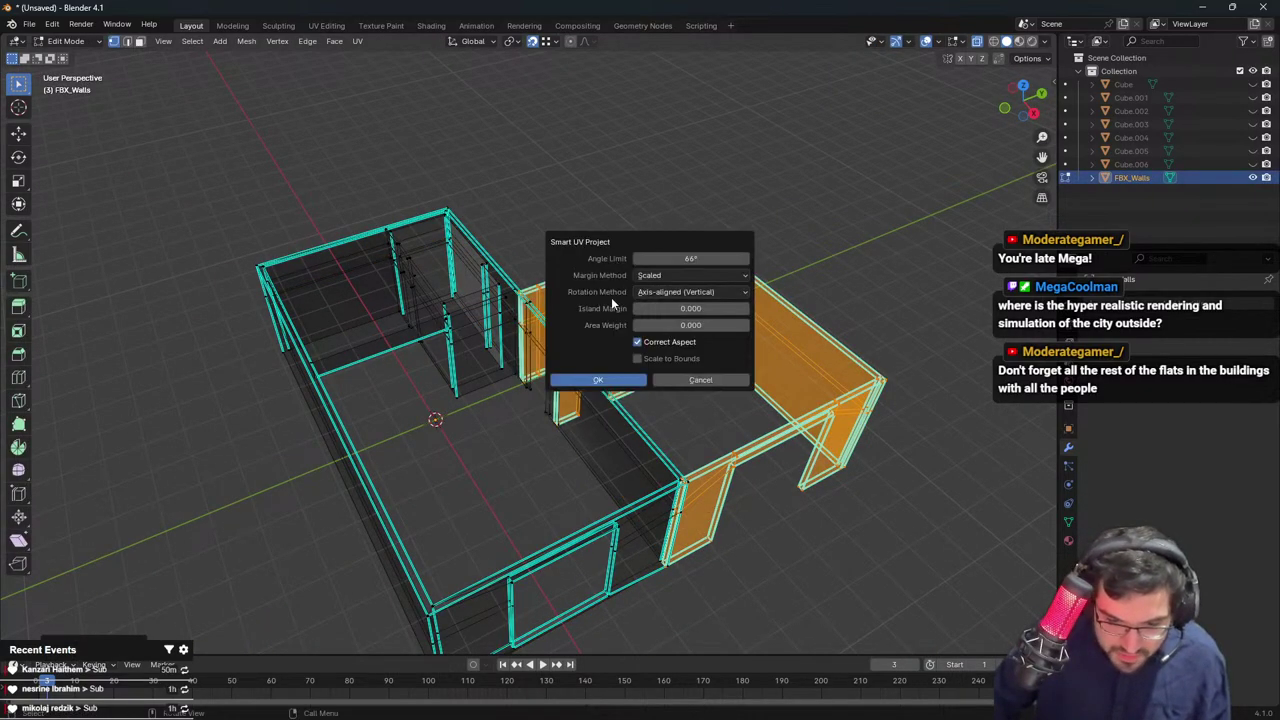
left_click(630, 379)
Open the unwrapped walls in the UV Editing workspace and enable UV sync selection
left_click(326, 25)
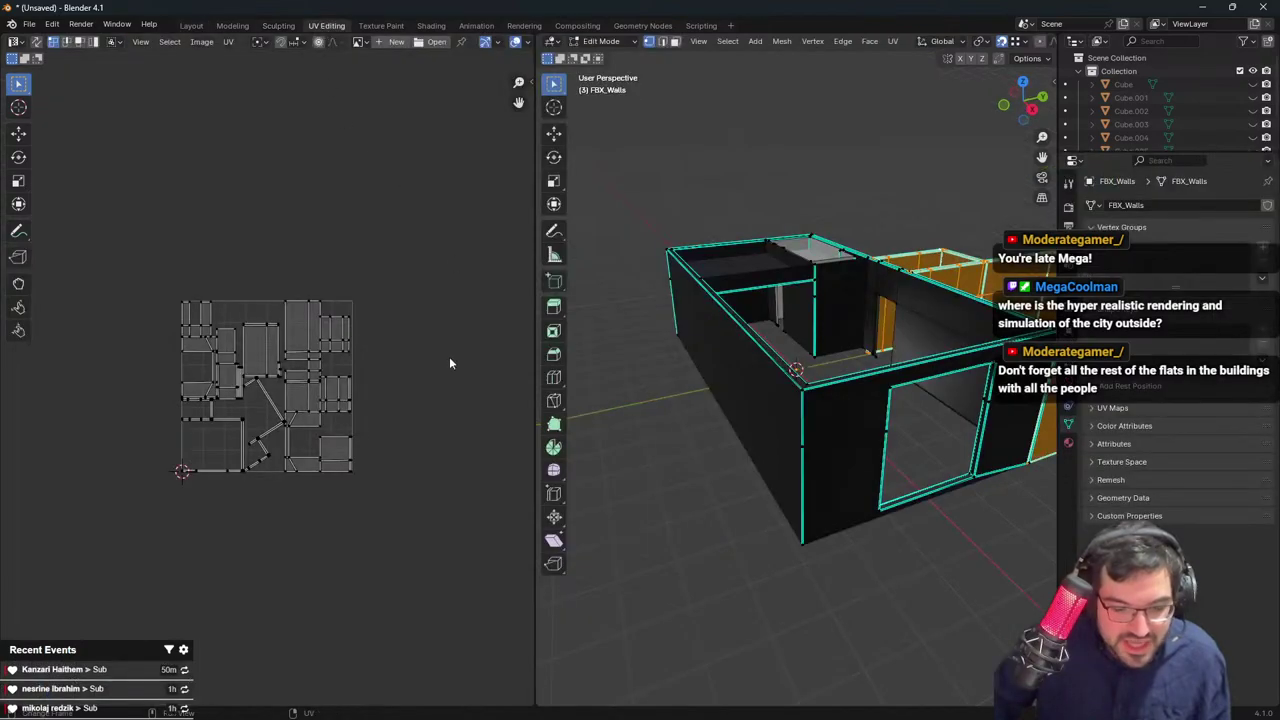
scroll(404, 320, "up", 4)
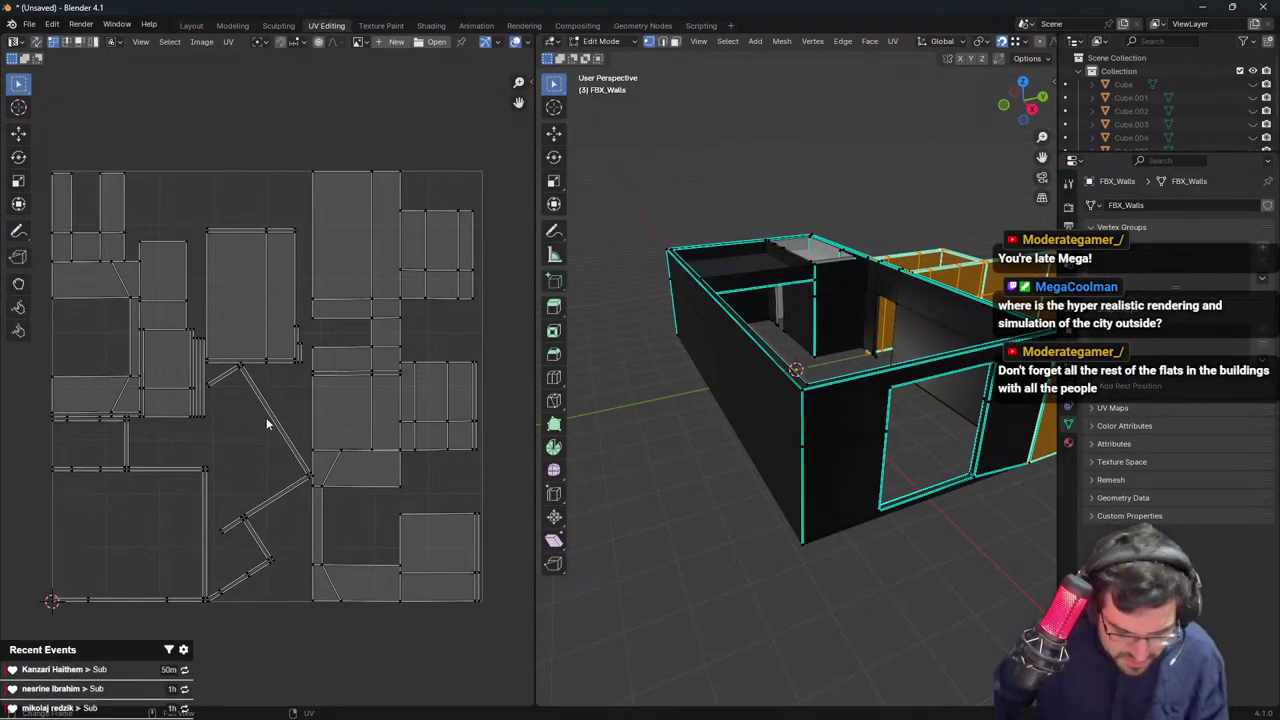
key("l")
middle_click_drag(785, 310, 600, 420, "shift")
left_click(37, 42)
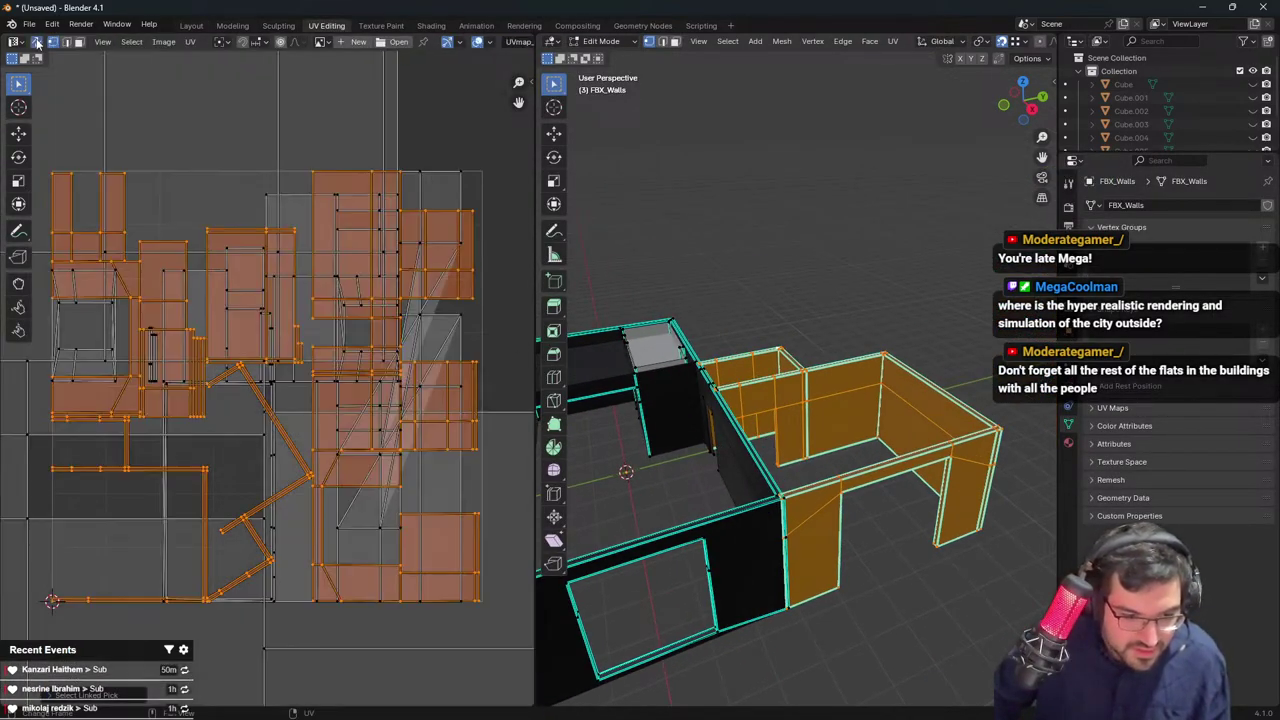
Delete the underside faces of the bedroom and small-room walls, including the pieces near the living room corner and doorway
left_click(308, 475)
key("l")
scroll(857, 386, "up", 3)
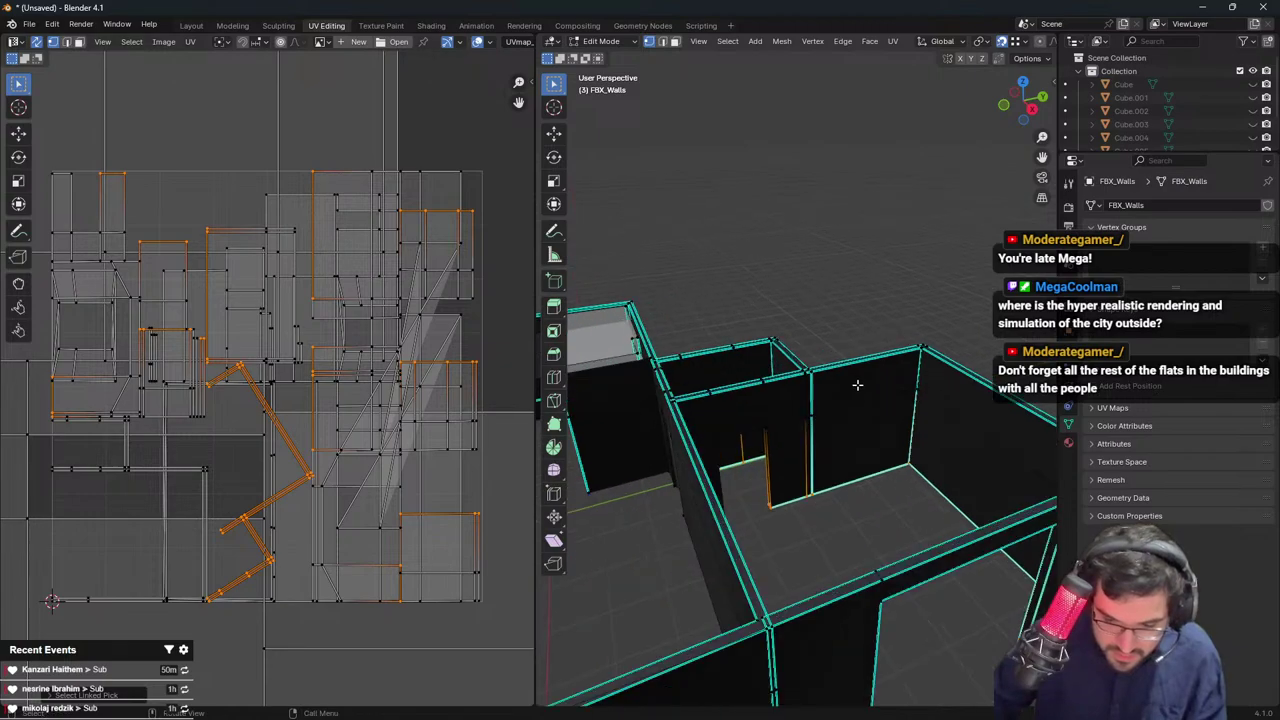
middle_click_drag(857, 386, 840, 377)
middle_click_drag(900, 600, 819, 310, "shift")
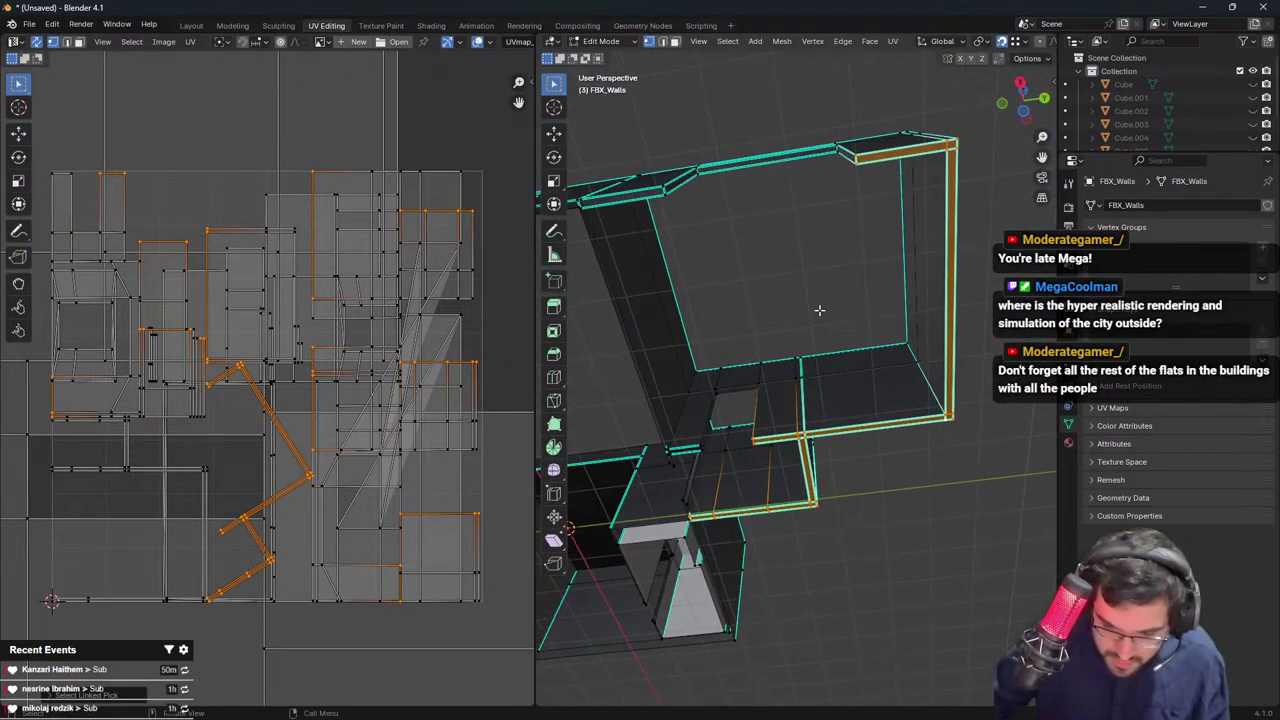
scroll(792, 337, "down", 1)
middle_click_drag(682, 320, 821, 366, "shift")
scroll(780, 345, "up", 2)
middle_click_drag(748, 336, 727, 300)
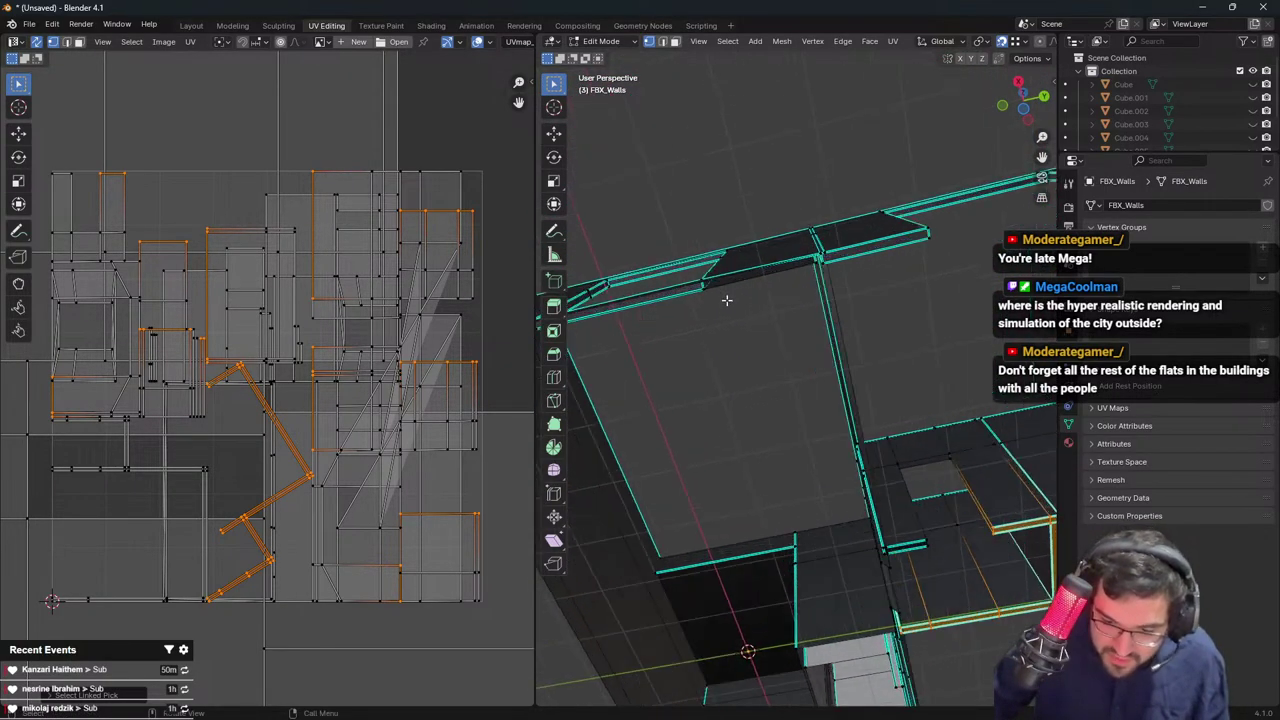
left_click(866, 252, "shift")
key("x")
left_click(907, 277)
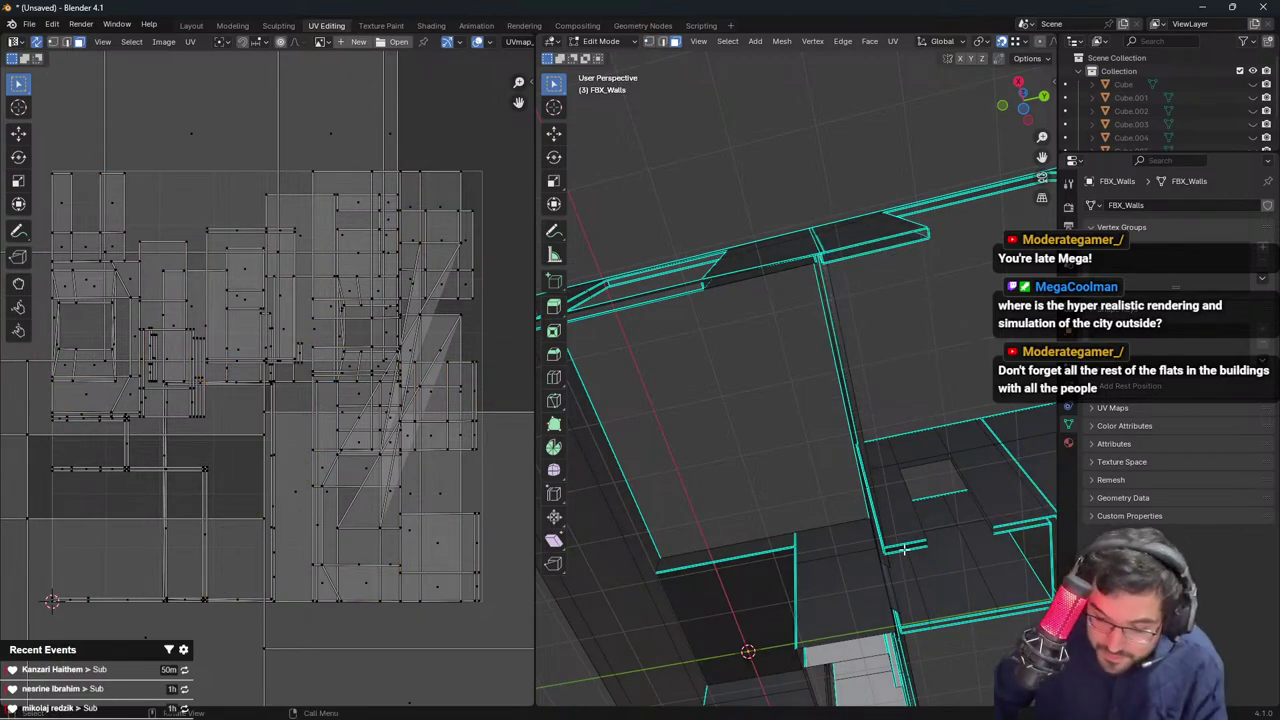
left_click(904, 549)
key("x")
left_click(905, 551)
Unwrap the remaining faces of the linked bedroom and small-room walls again with Smart UV Project
middle_click_drag(850, 490, 837, 623)
scroll(837, 623, "down", 5)
middle_click_drag(800, 575, 688, 497, "shift")
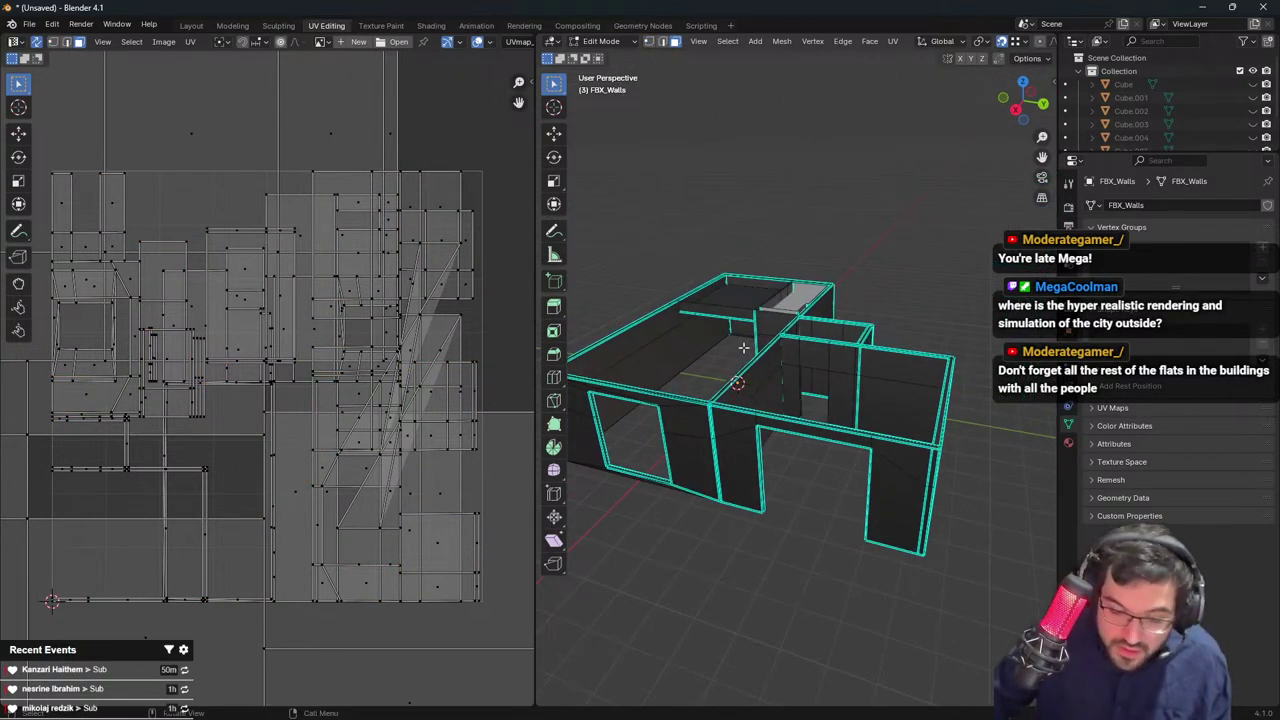
scroll(853, 344, "down", 4)
key("l")
key("u")
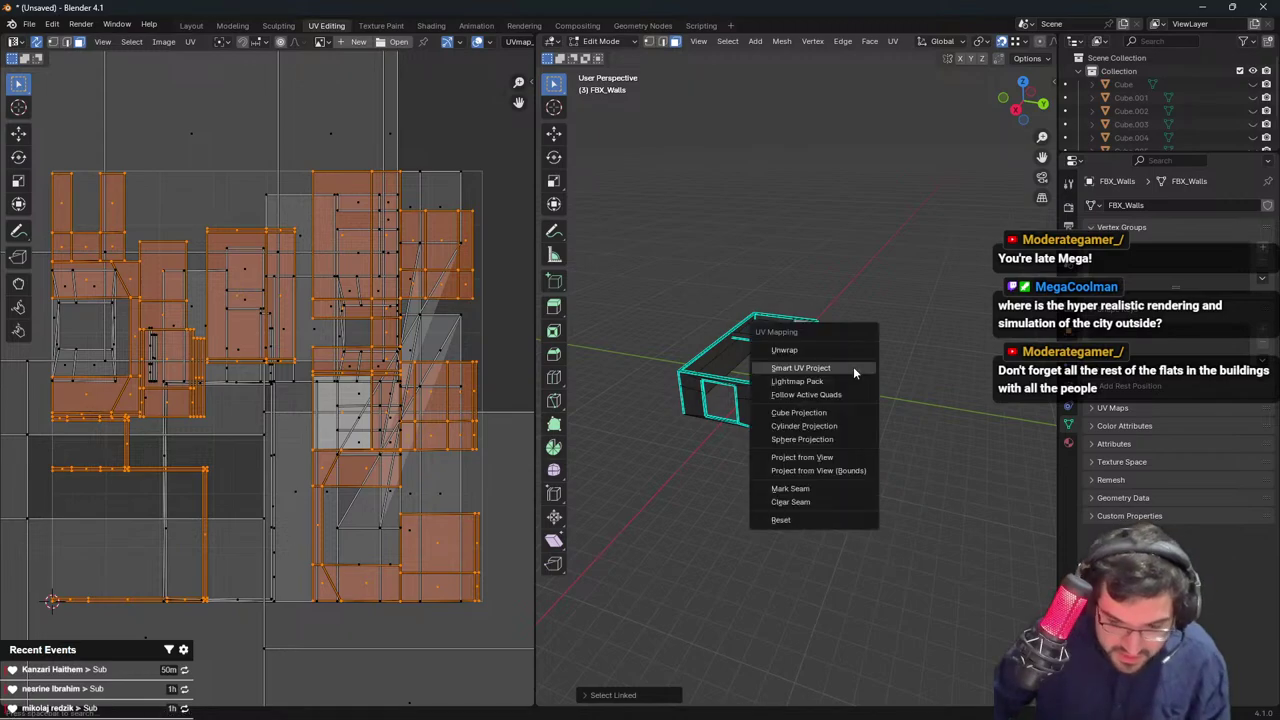
left_click(853, 368)
left_click(851, 483)
Scale up the new walls' UV islands to about 1.9 times their size and return to Object Mode
scroll(341, 351, "down", 3)
key("s")
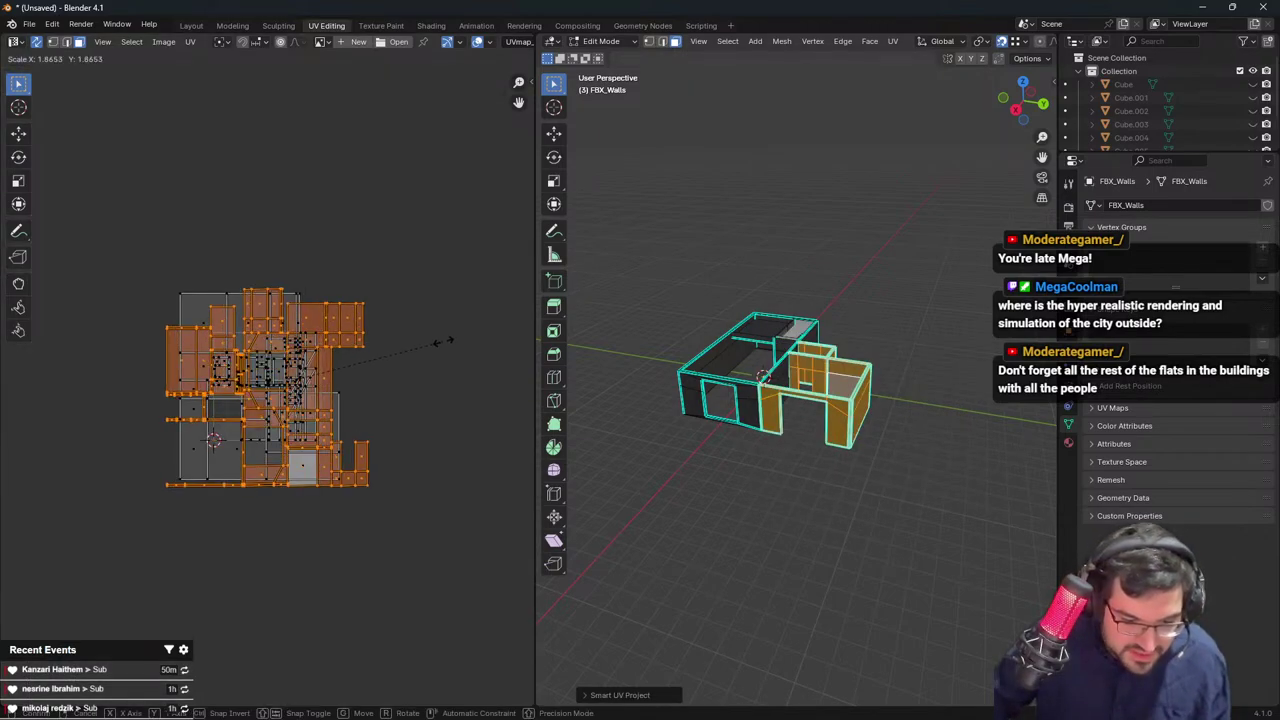
left_click(437, 341)
key("Tab")
middle_click_drag(768, 297, 836, 290)
left_click_drag(697, 266, 1000, 494)
left_click(797, 290)
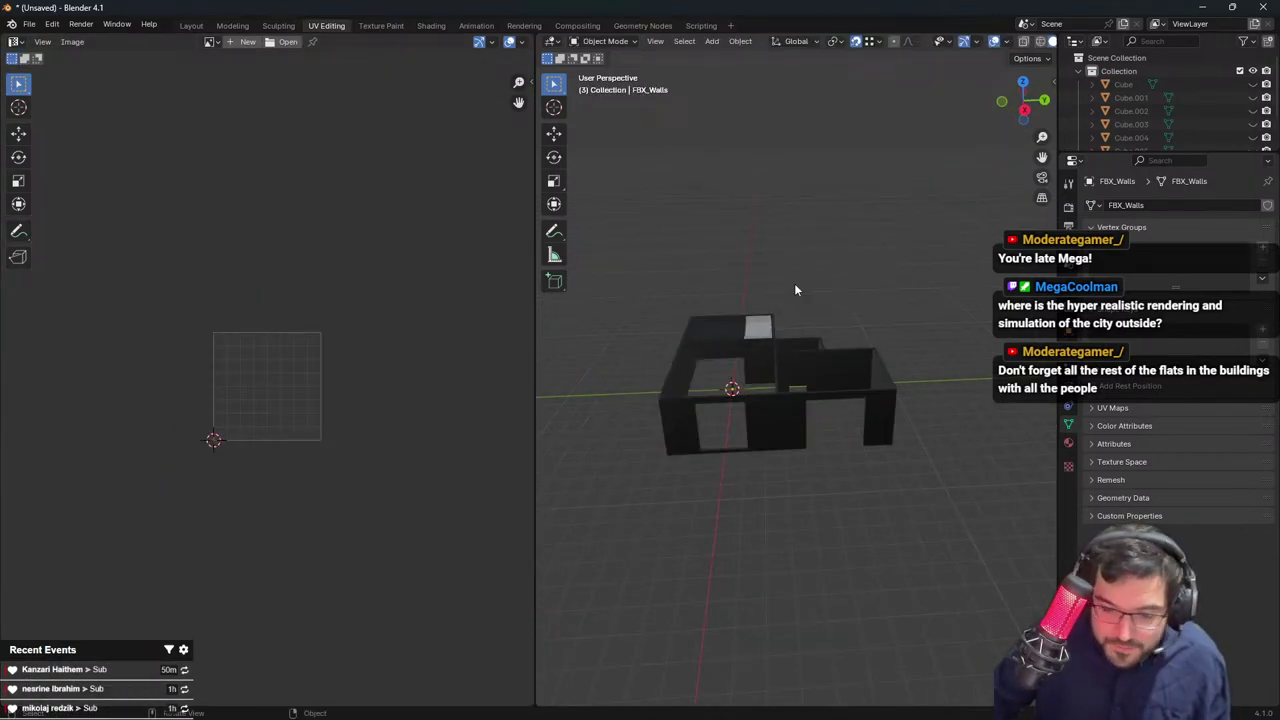
left_click(831, 356)
middle_click_drag(831, 356, 885, 376)
key("g")
right_click(820, 366)
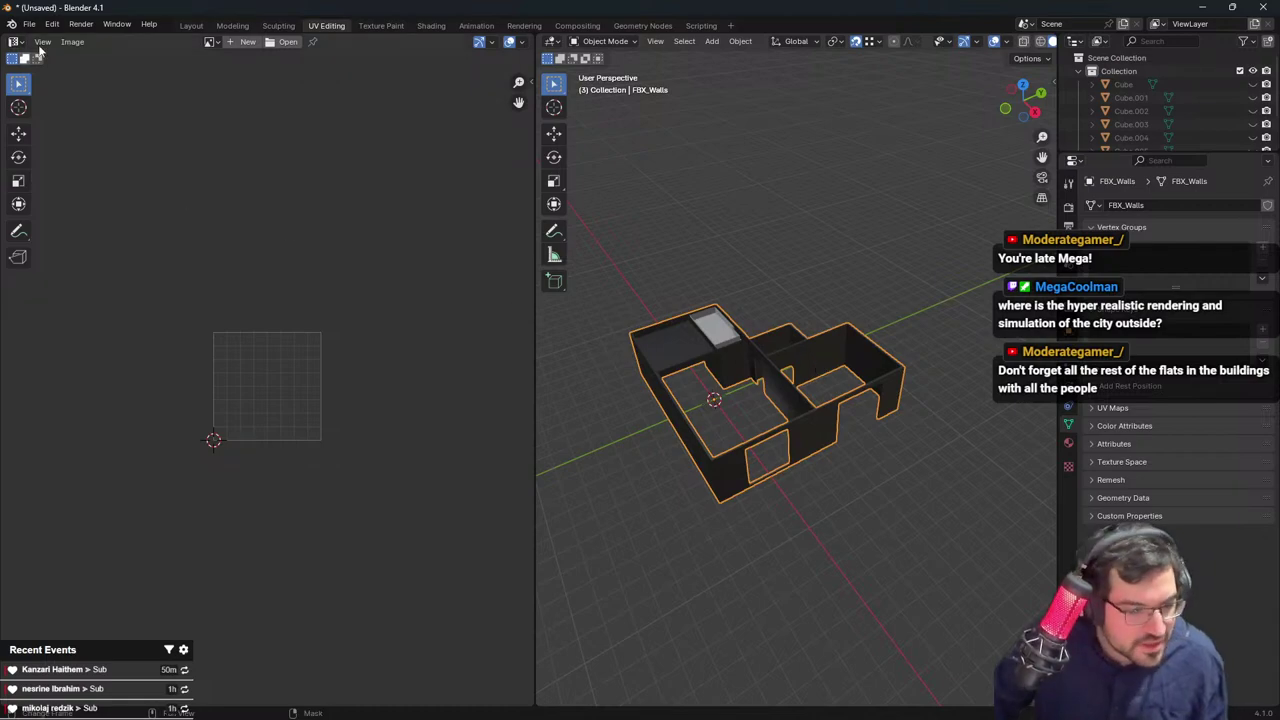
Save the Blender file as Walls.blend in the BlenderMaya folder
key("ctrl+s")
left_click(518, 553)
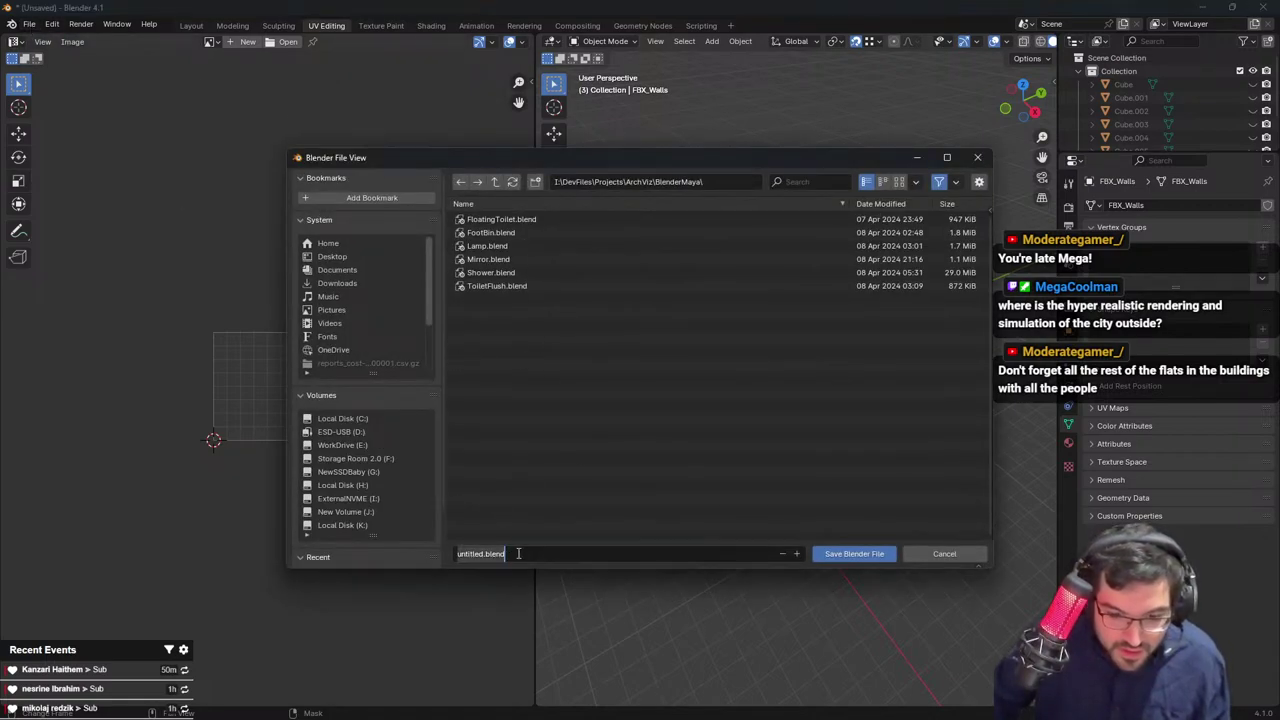
type("wLAL")
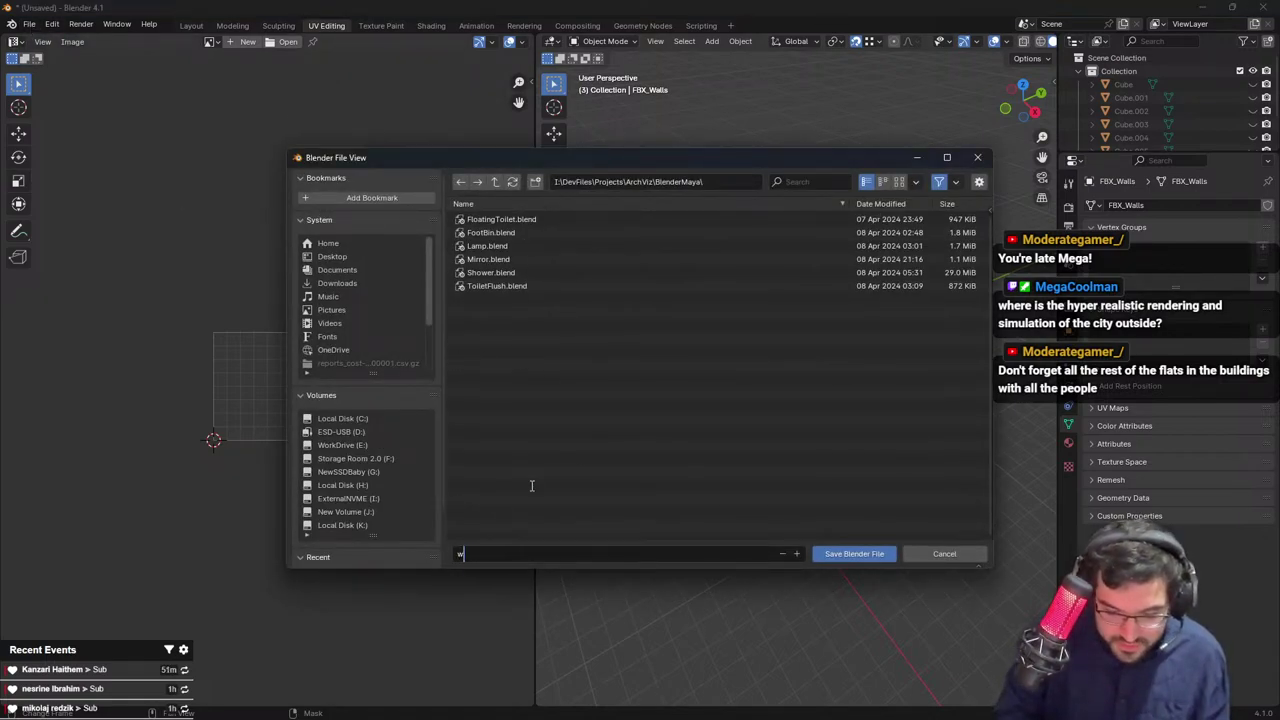
type("s.blend")
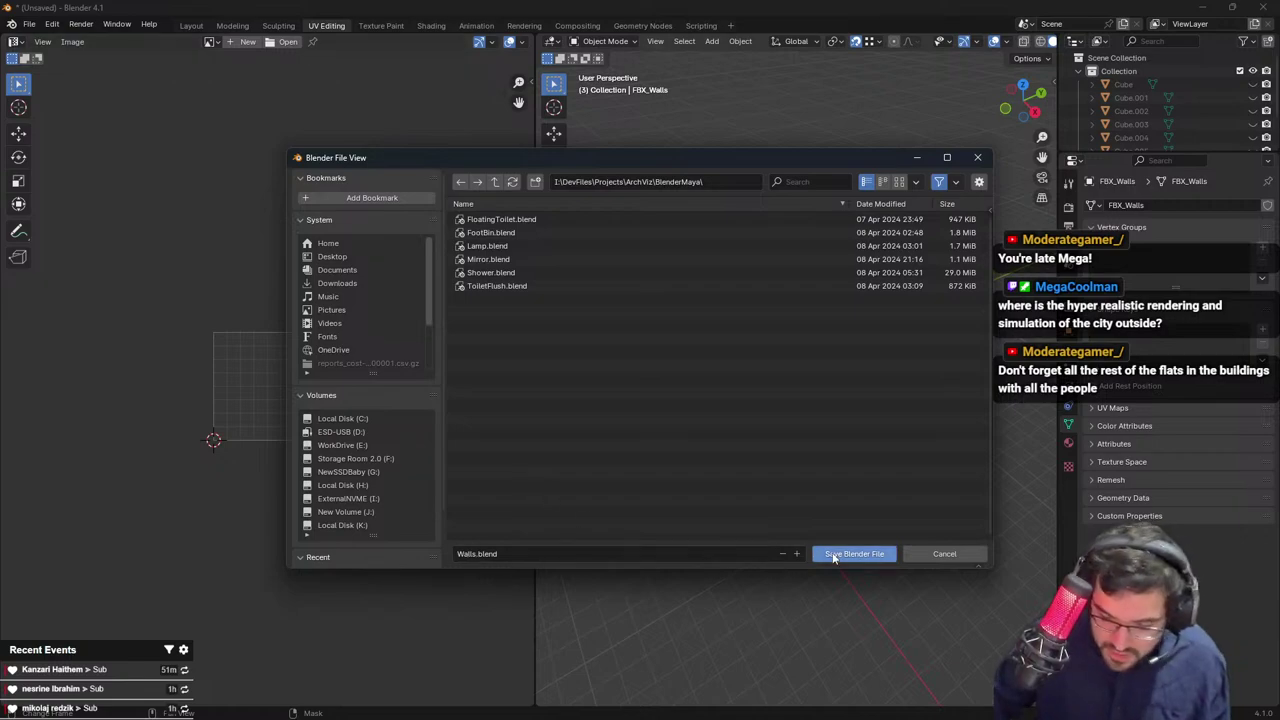
left_click(829, 553)
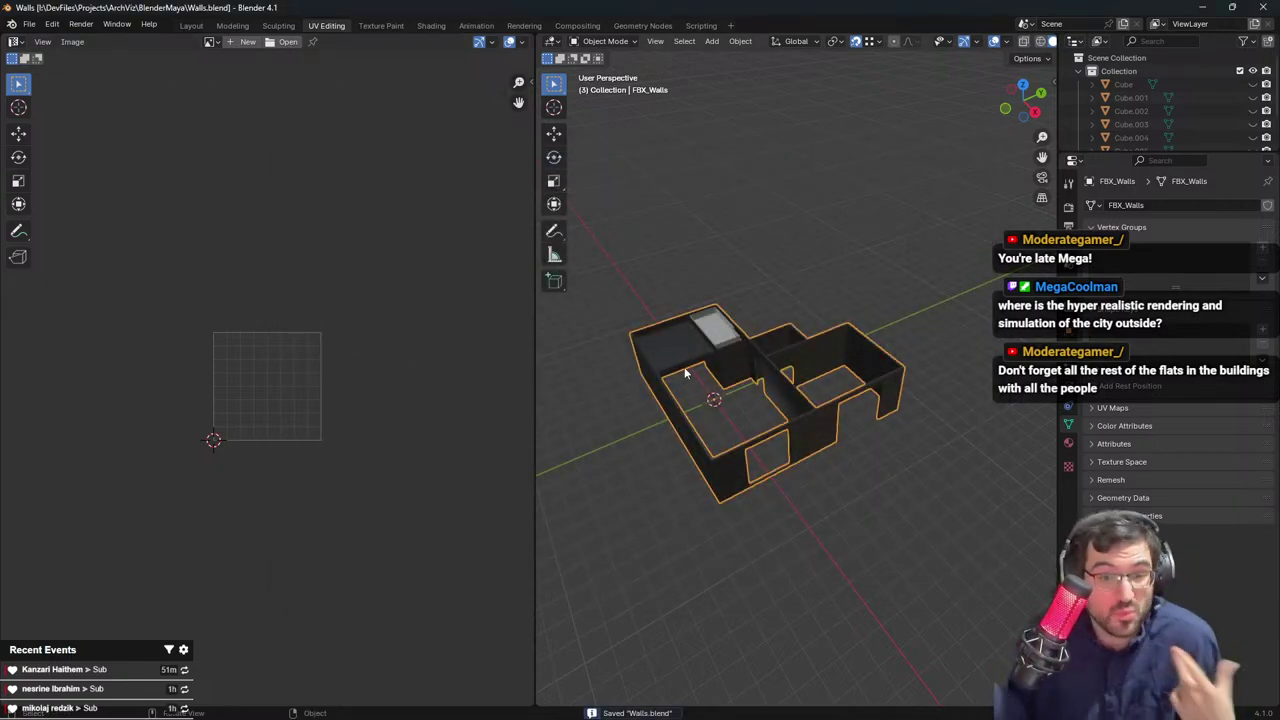
Start an FBX export of the walls and name the file SM_WallsWithBedroom.fbx
left_click(29, 24)
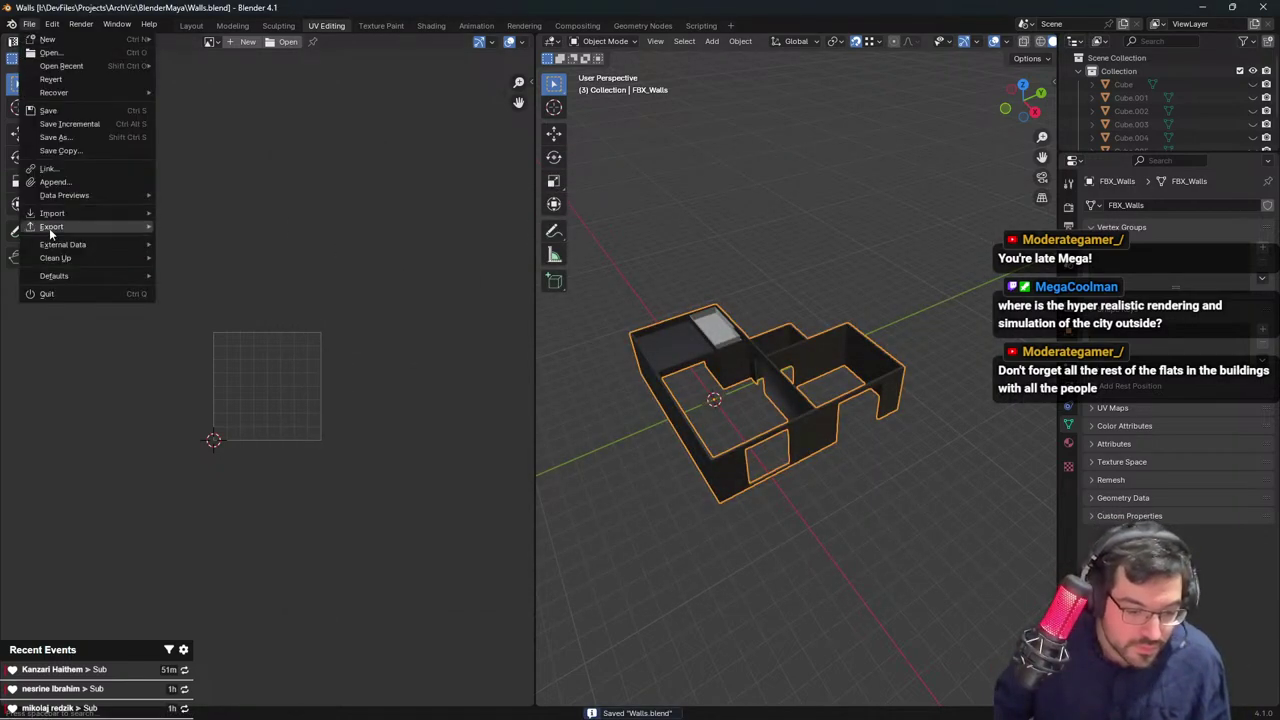
mouse_move(60, 231)
left_click(190, 361)
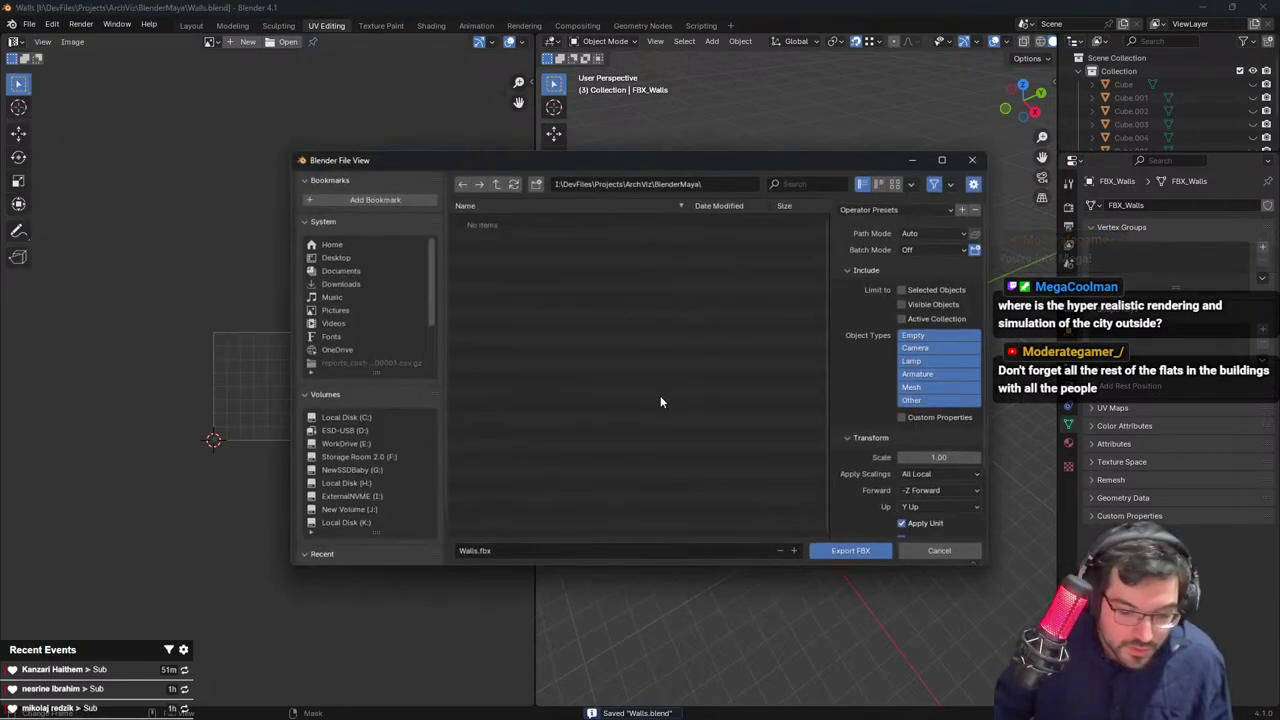
left_click(541, 555)
key("Home")
type("SM")
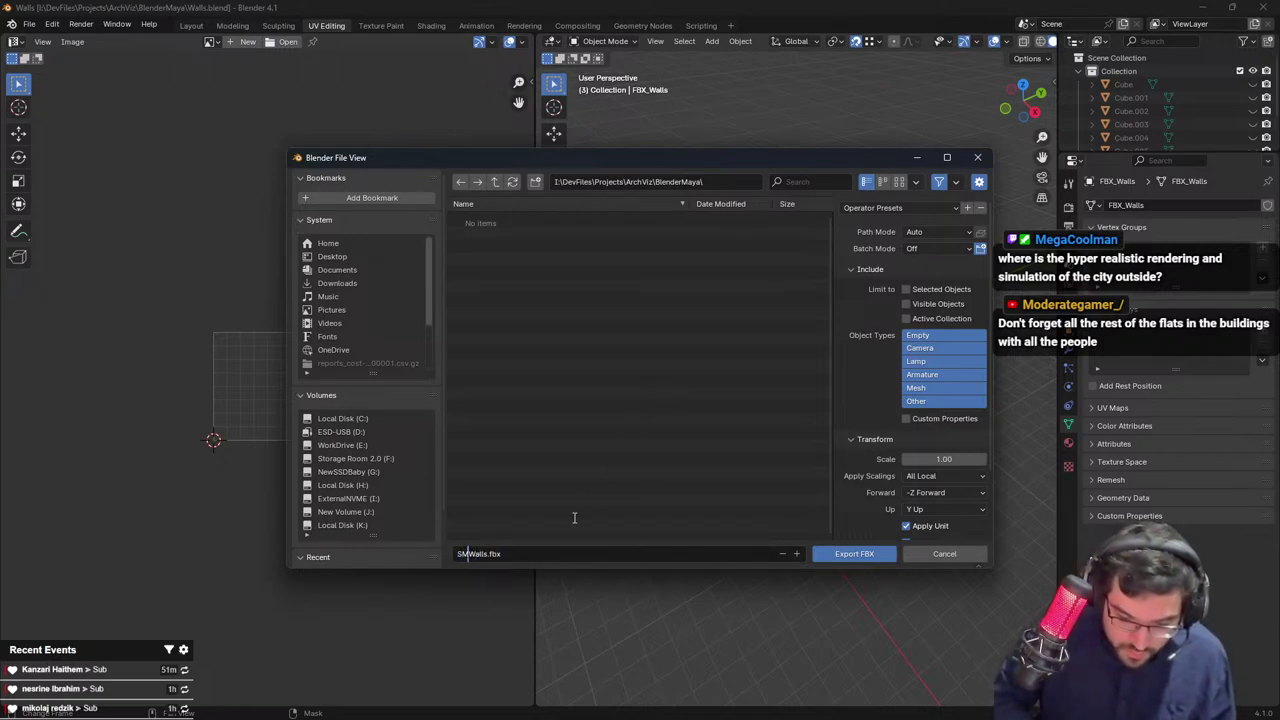
type("_W")
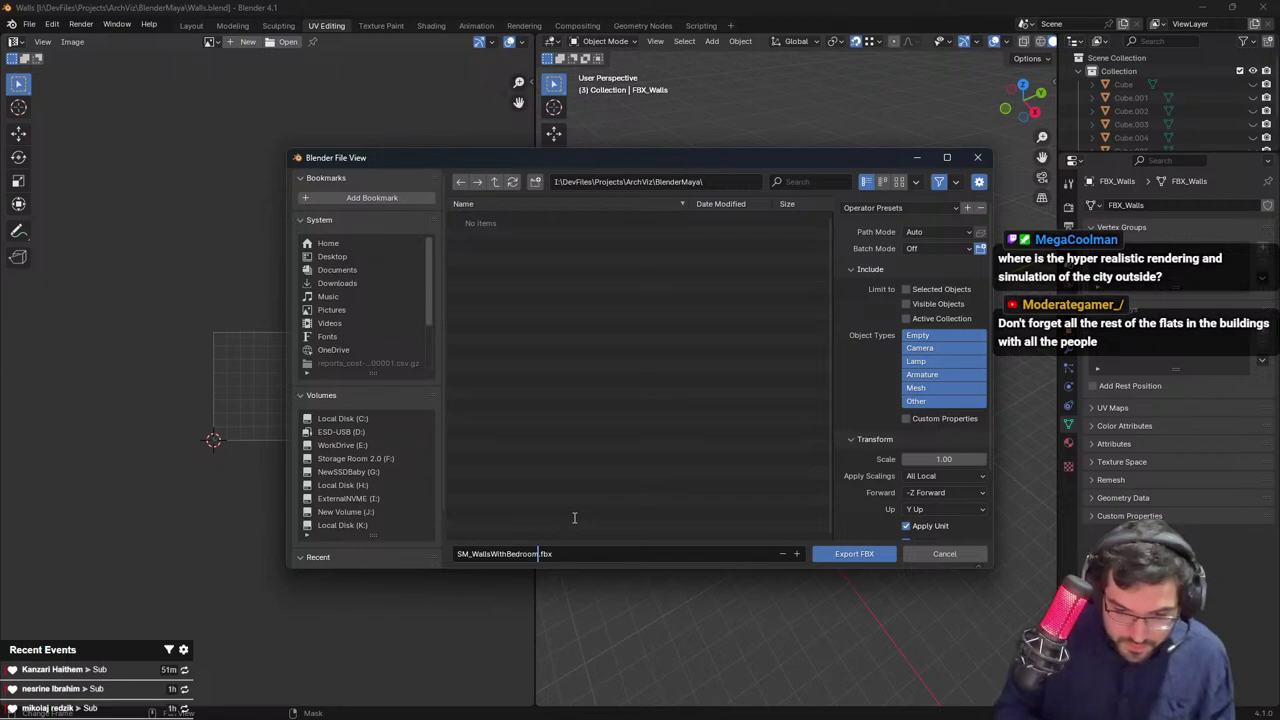
type("ithBedroom")
Set the export location to the ArchViz project's ModelFbxOBJ folder and export the FBX there
left_click_drag(743, 157, 643, 231)
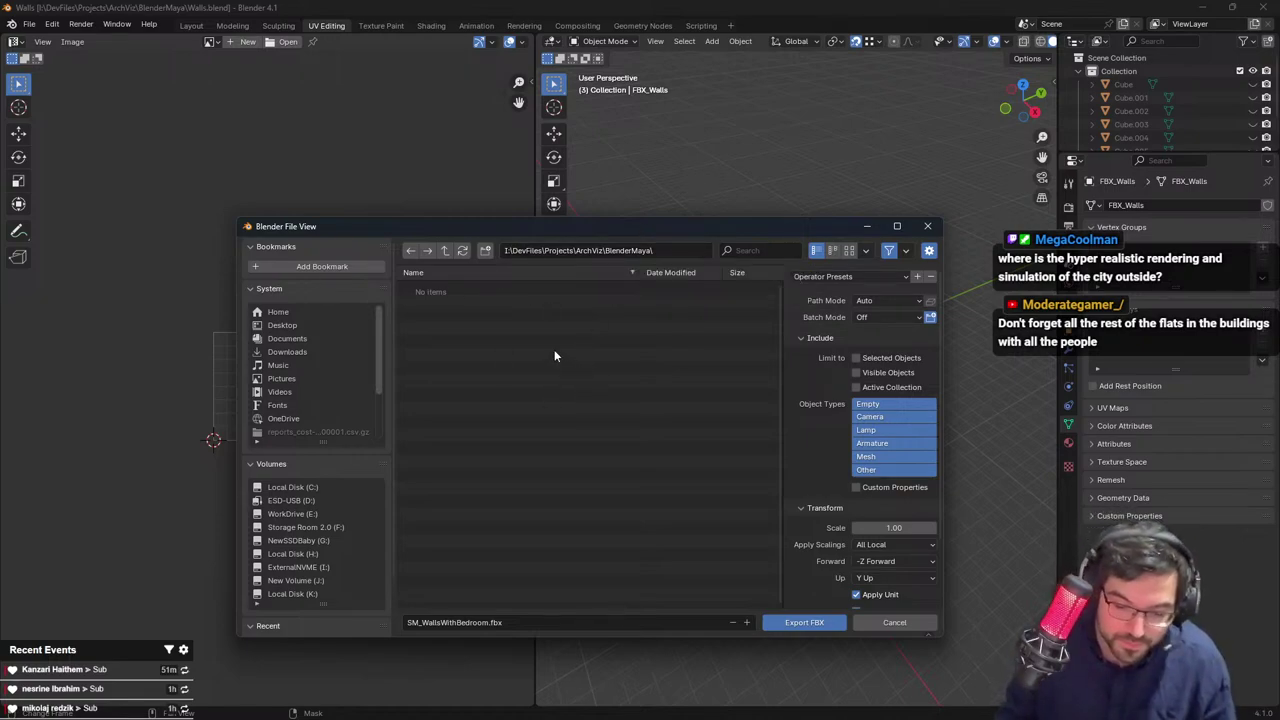
left_click(449, 251)
left_click(445, 302)
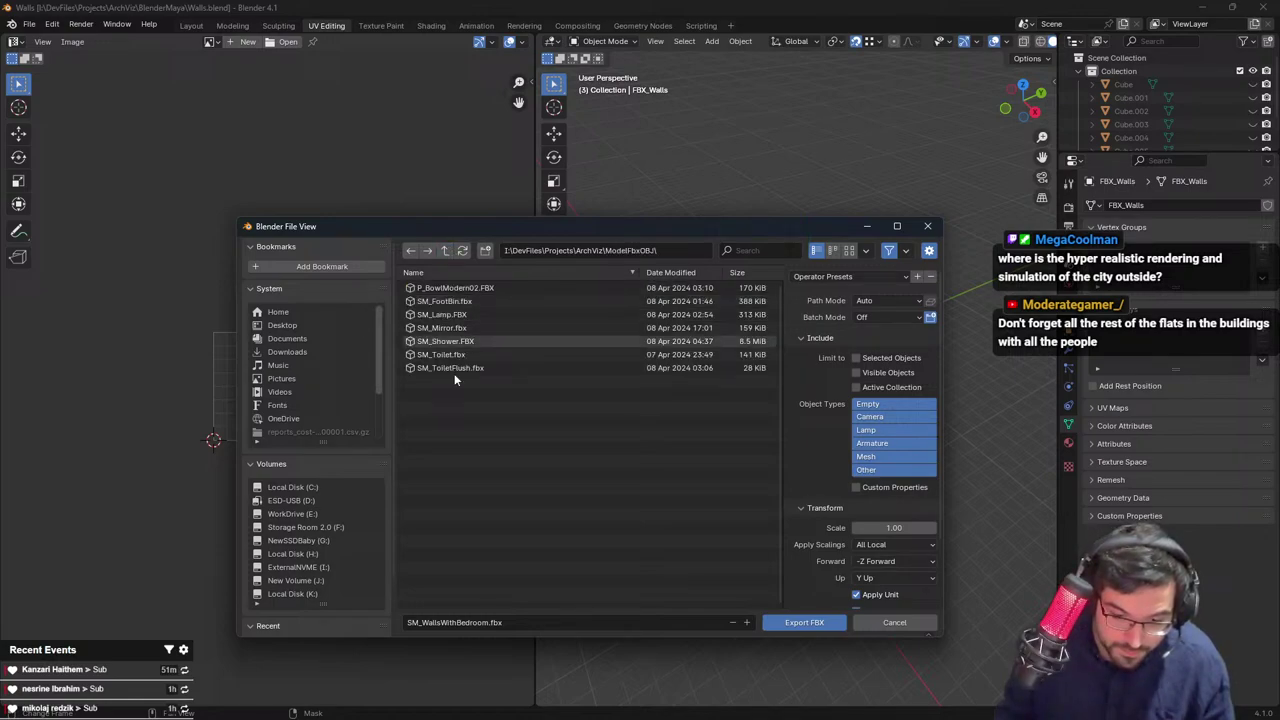
left_click(502, 622)
key("Home")
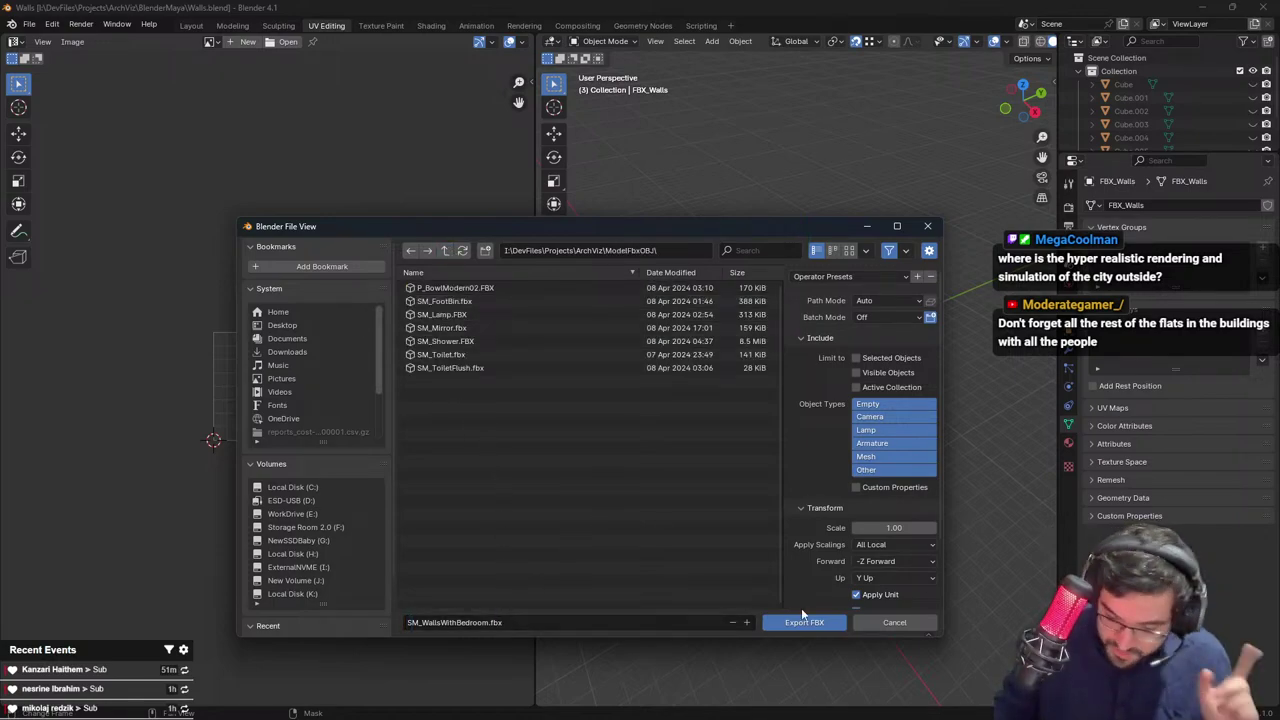
left_click(812, 620)
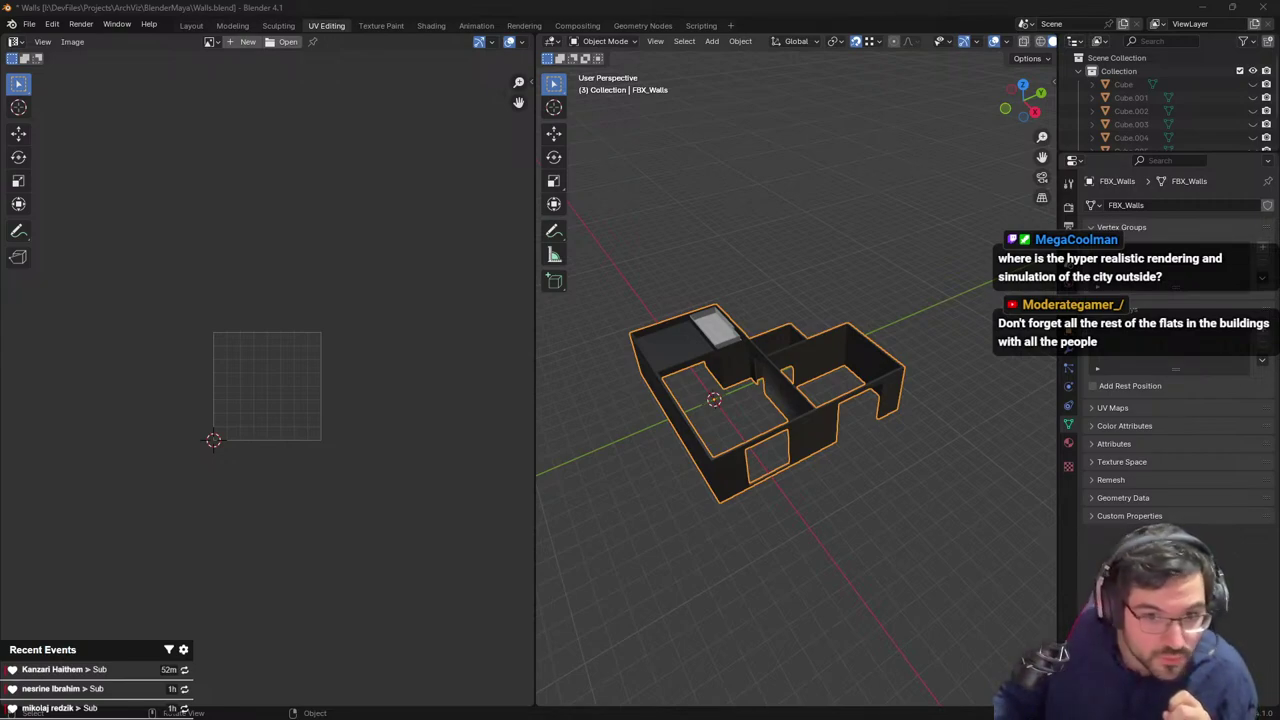
Switch to Unreal Engine and try to import SM_WallsWithBedroom into the FBXImports folder
key("alt+Tab")
left_click(634, 138)
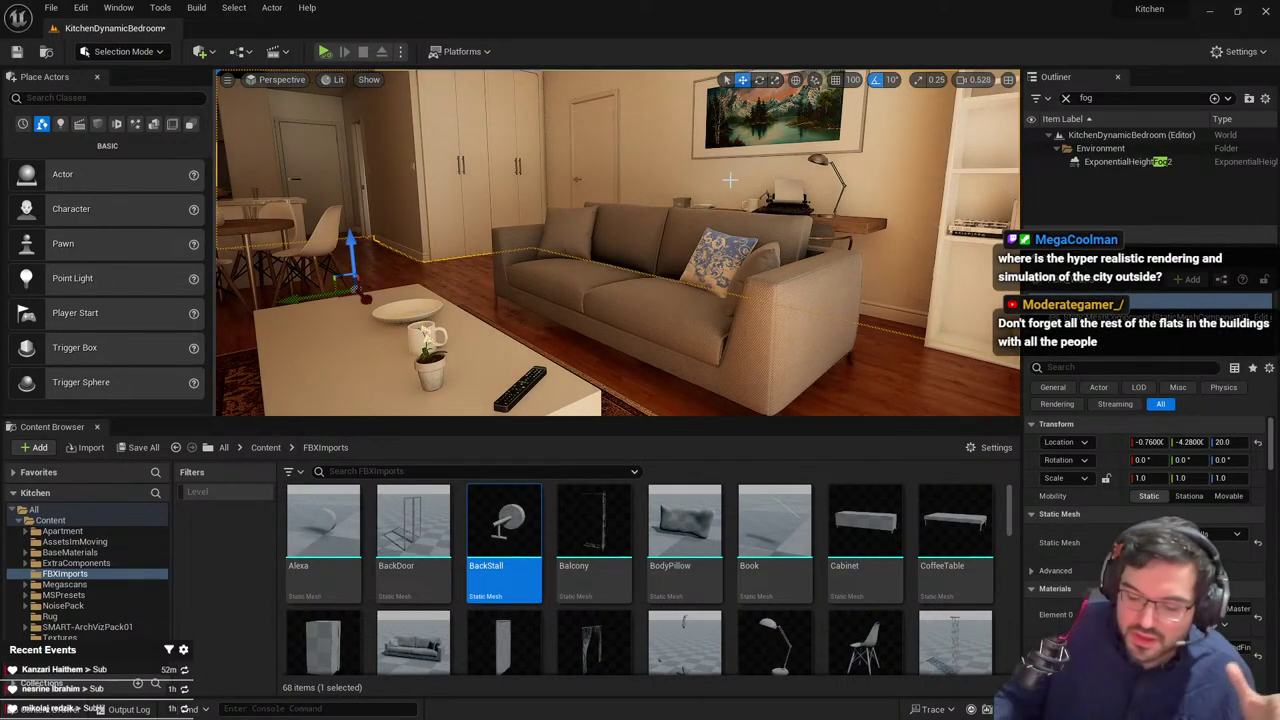
left_click(1197, 551)
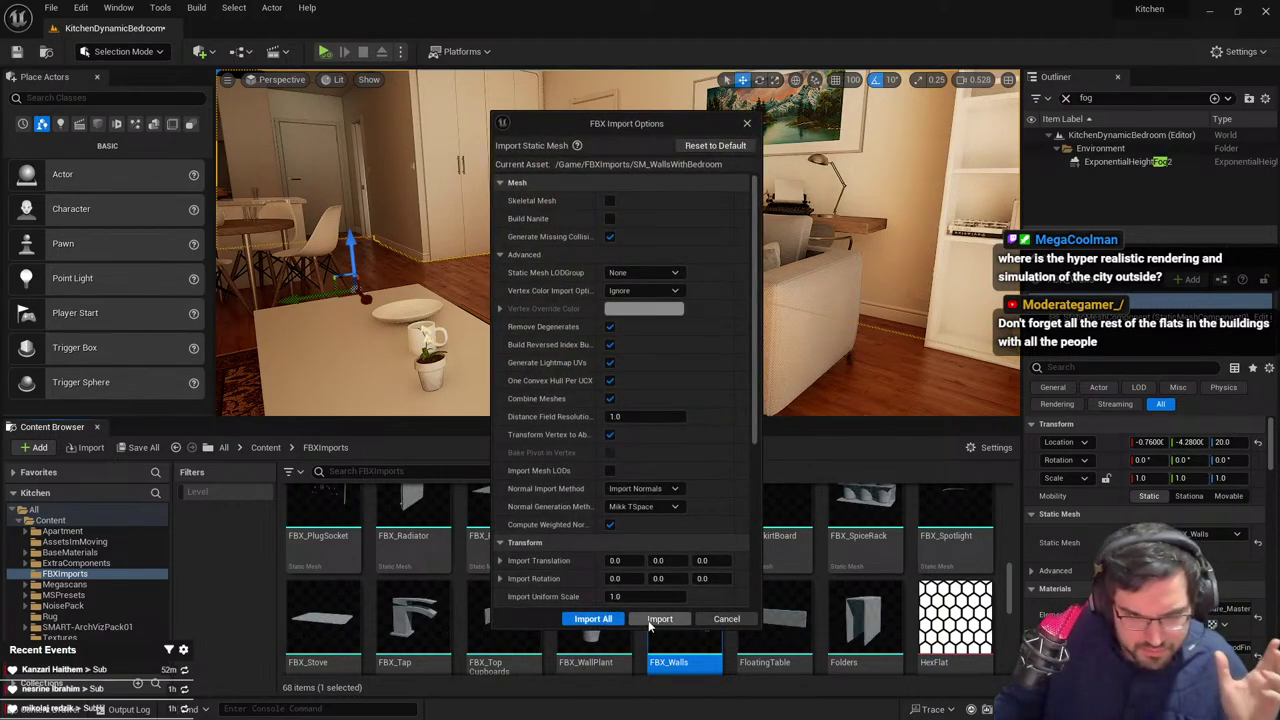
left_click(706, 619)
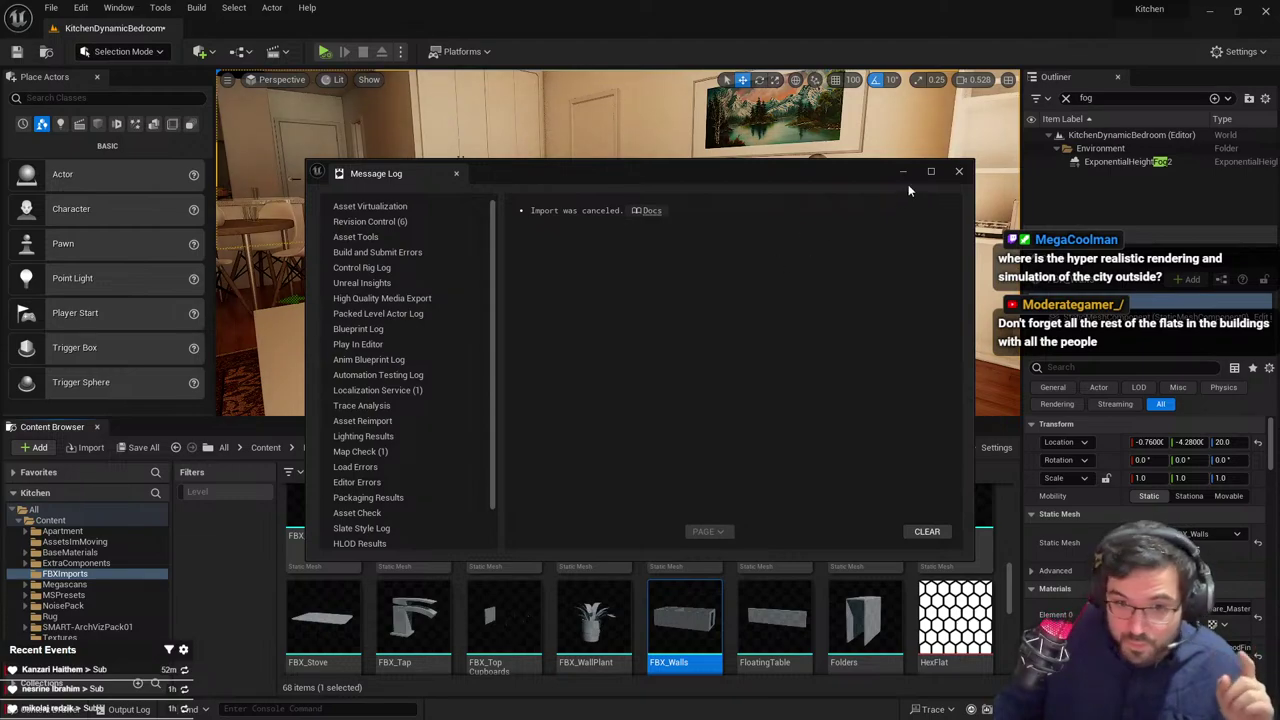
left_click(959, 171)
left_click(880, 325)
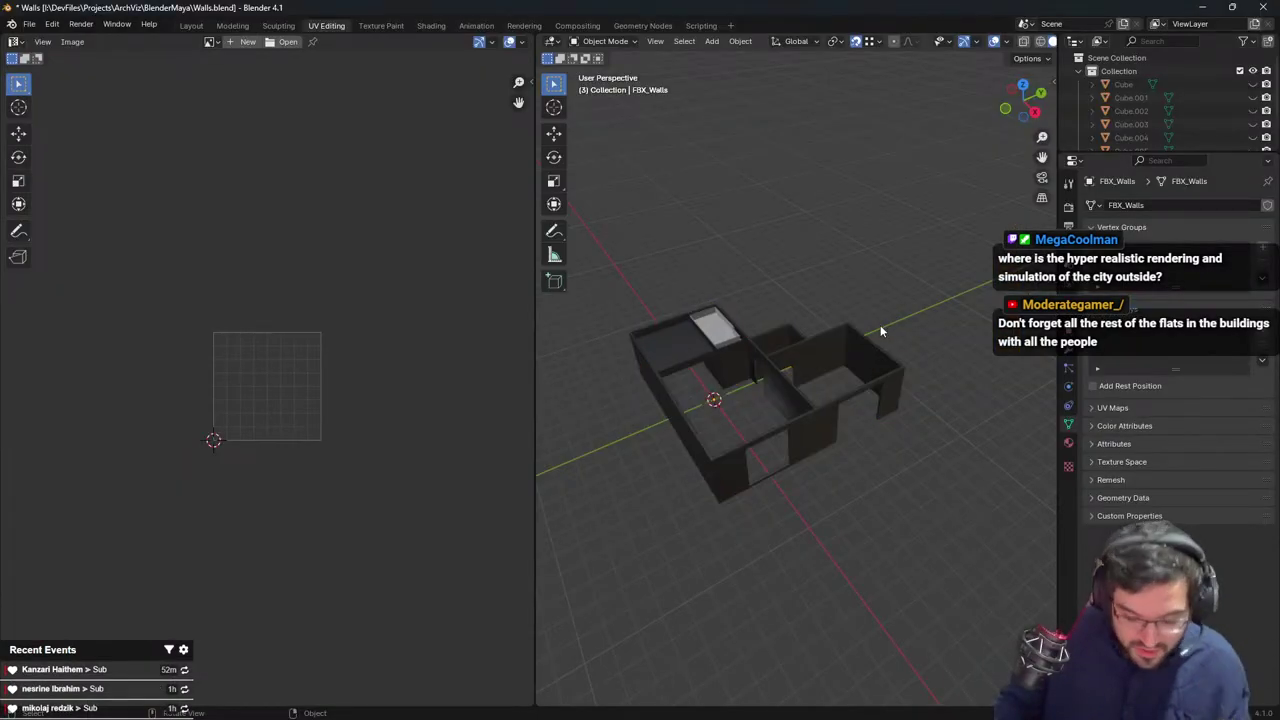
key("alt+h")
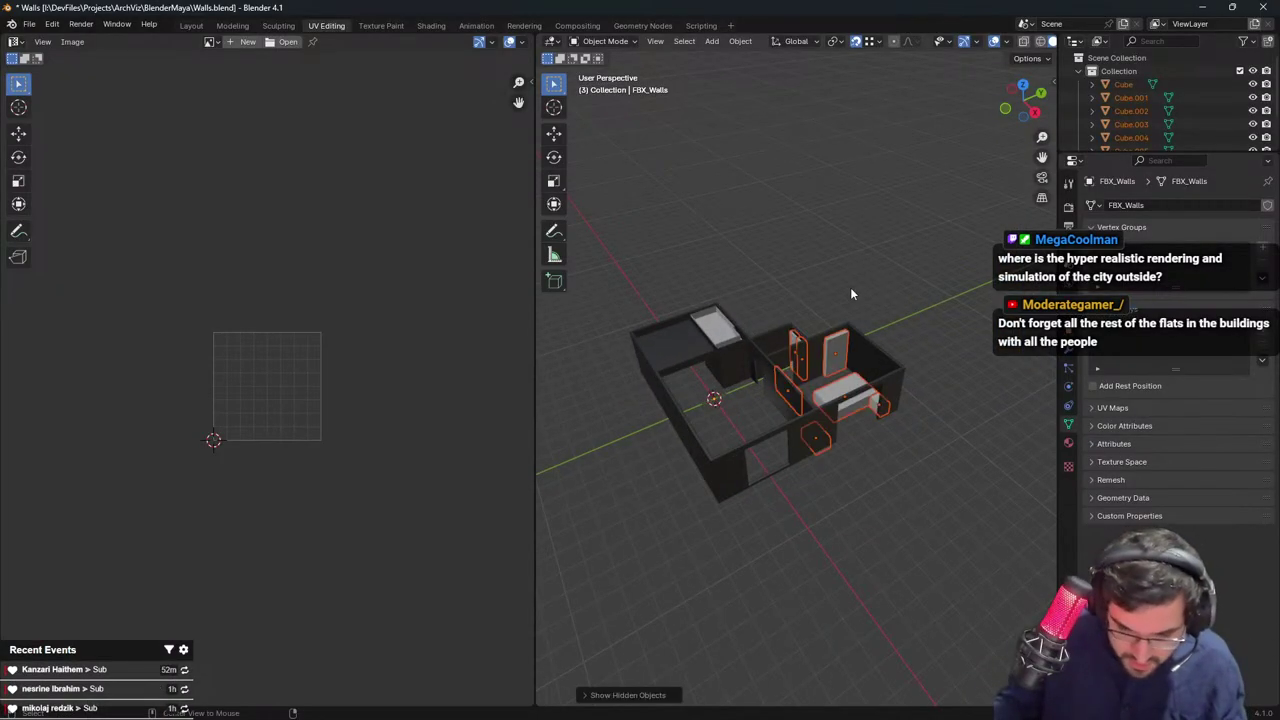
key("ctrl+z")
Save Walls.blend with the walls selected and export only the selected object over SM_WallsWithBedroom.fbx
left_click_drag(898, 240, 738, 374)
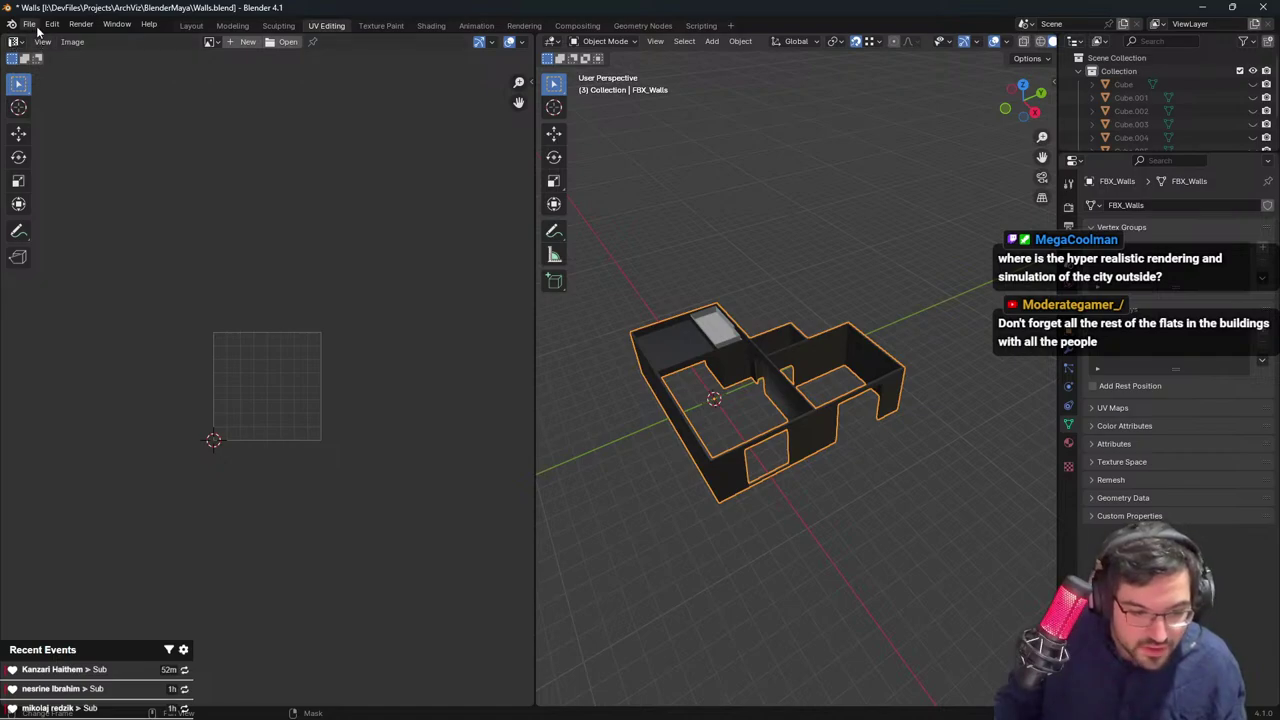
key("ctrl+s")
left_click(29, 24)
mouse_move(70, 213)
left_click(200, 350)
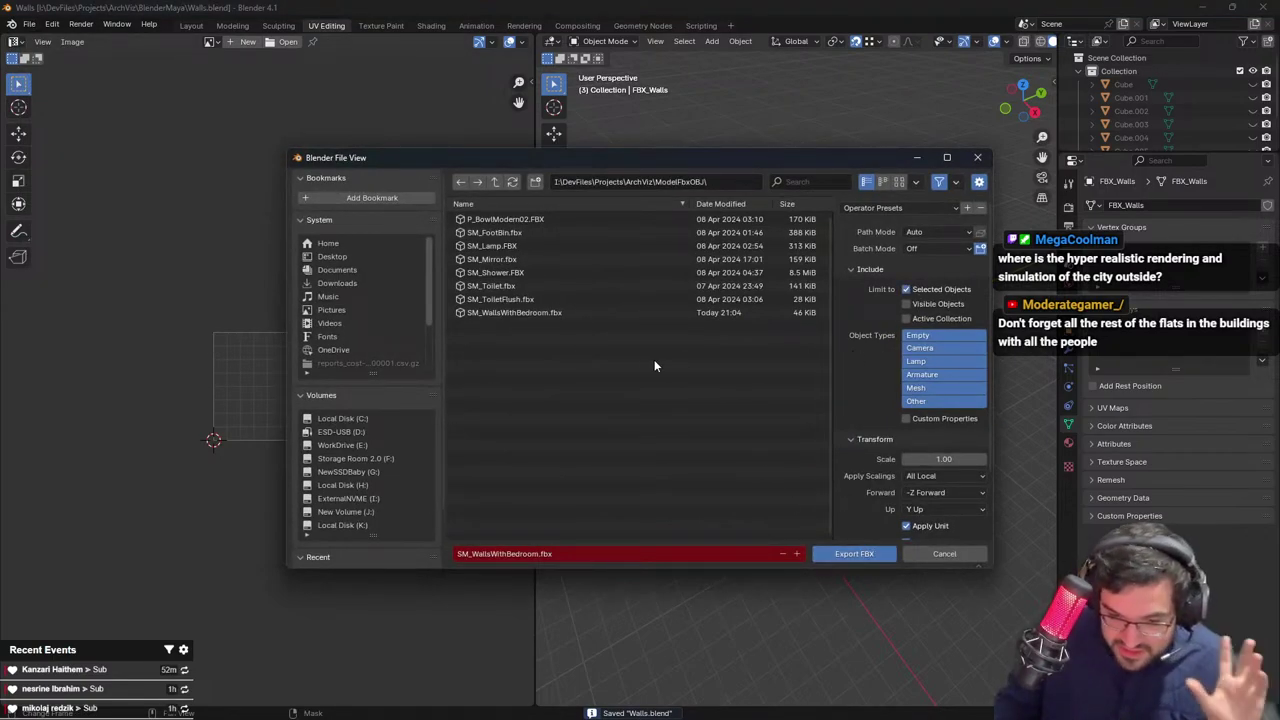
left_click(886, 553)
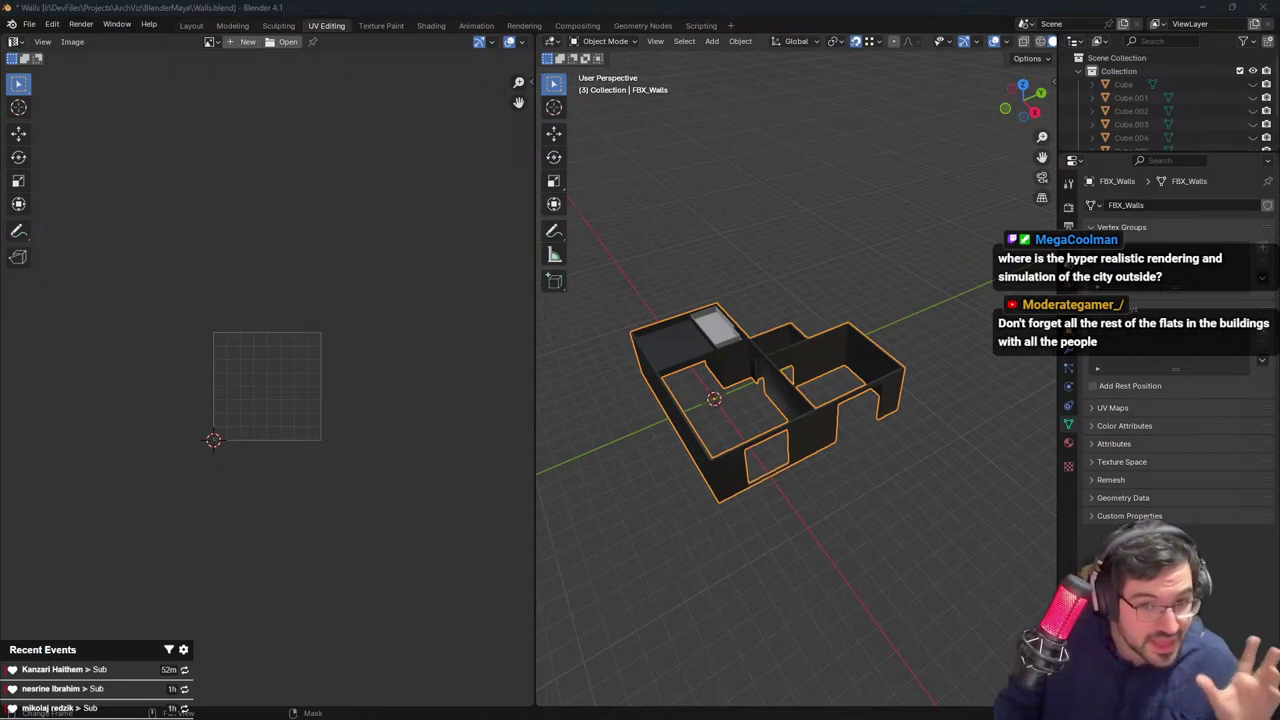
Switch to Unreal Engine and import SM_WallsWithBedroom as a static mesh into FBXImports, closing the message log
key("alt+Tab")
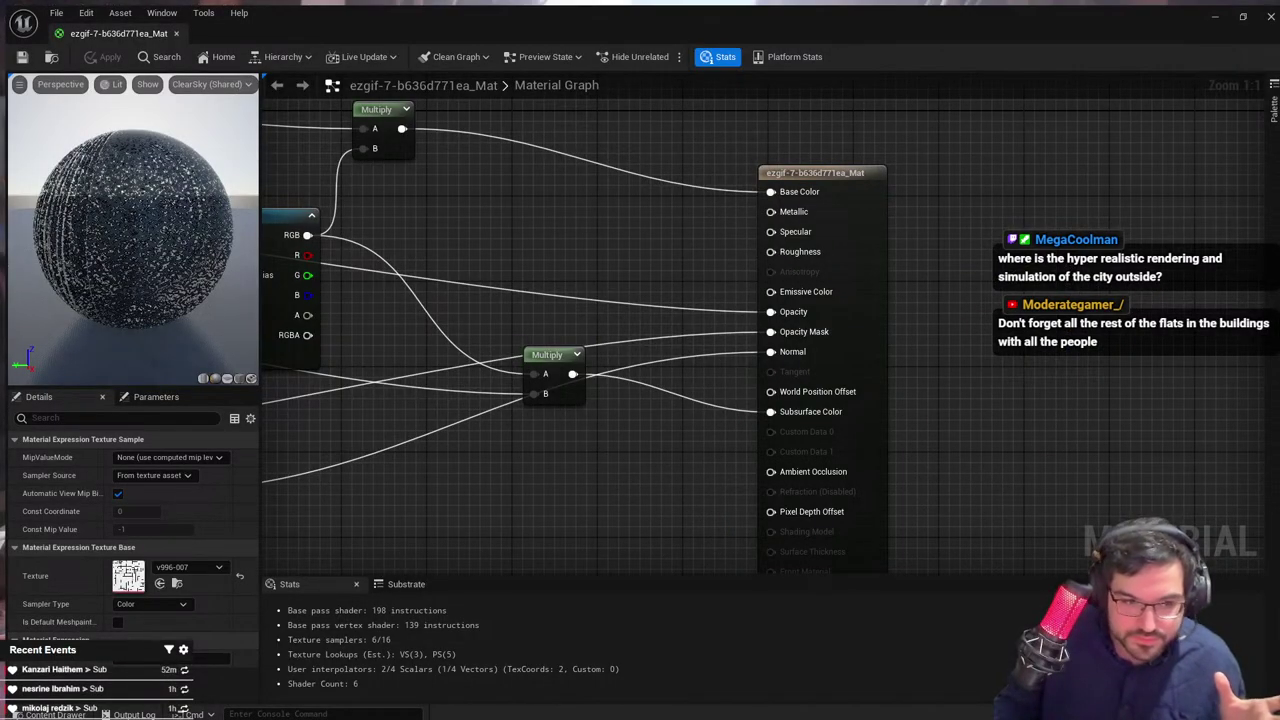
left_click(1209, 12)
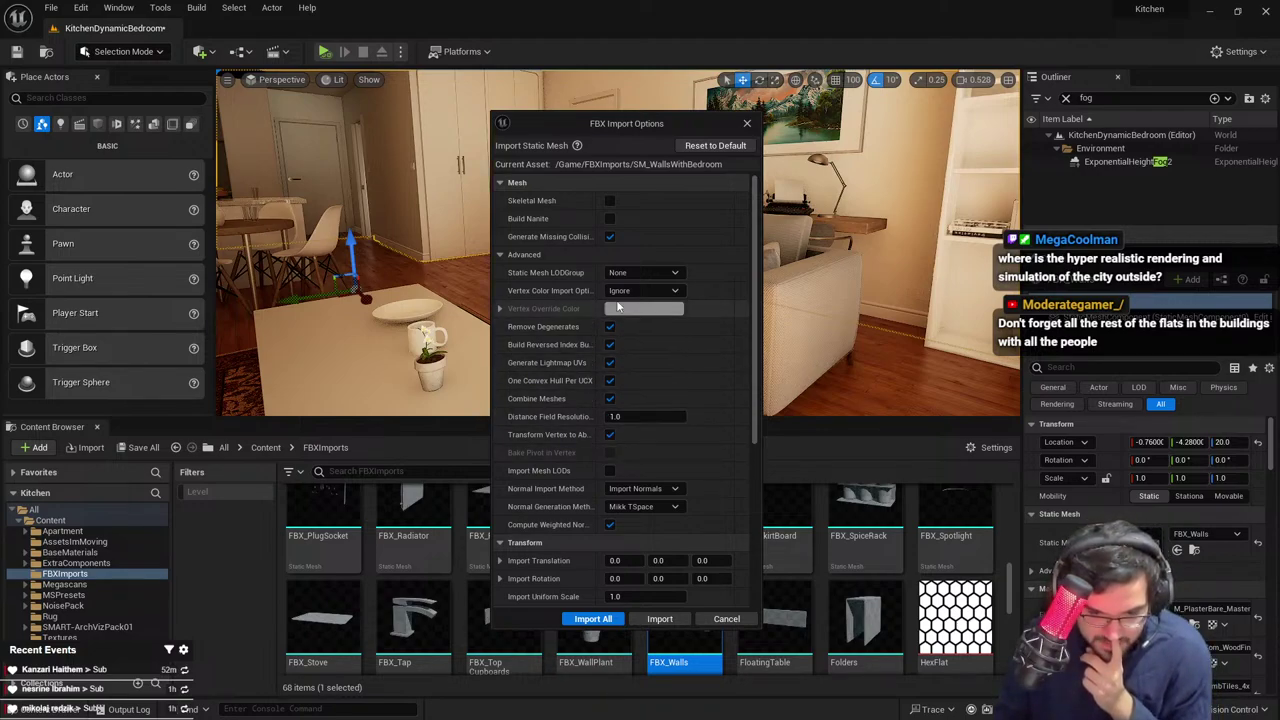
left_click(643, 619)
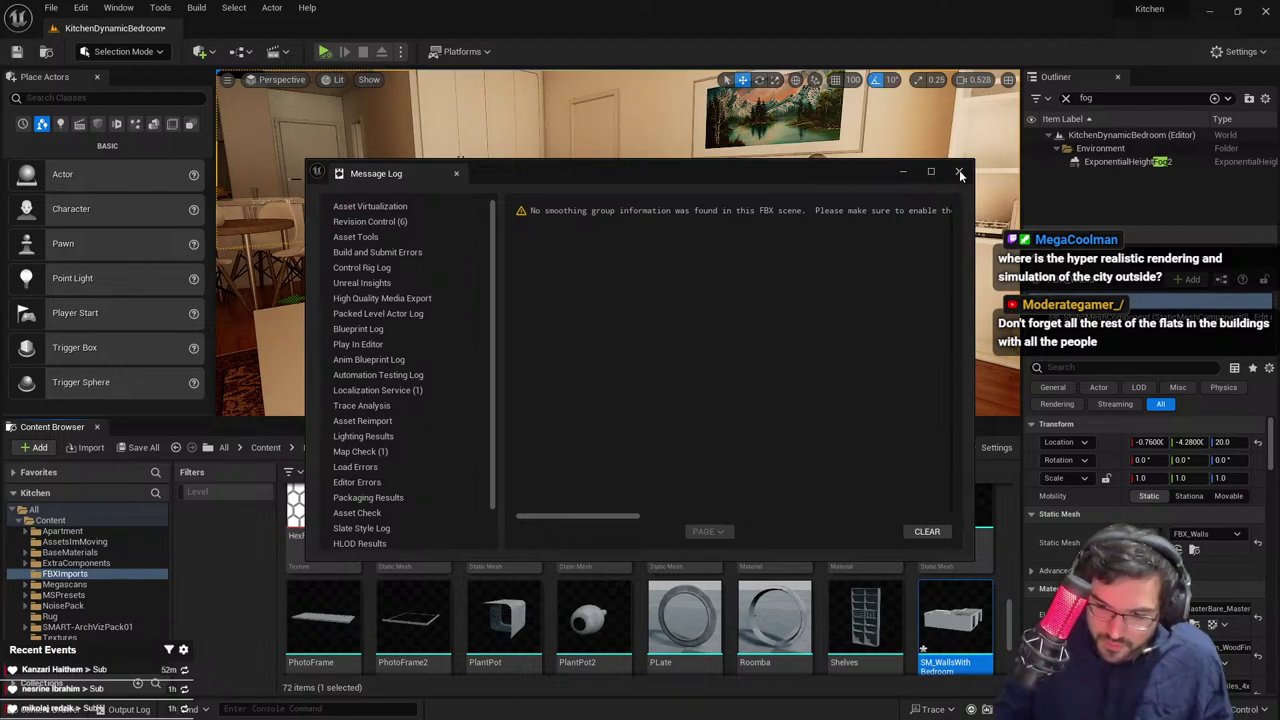
left_click(960, 174)
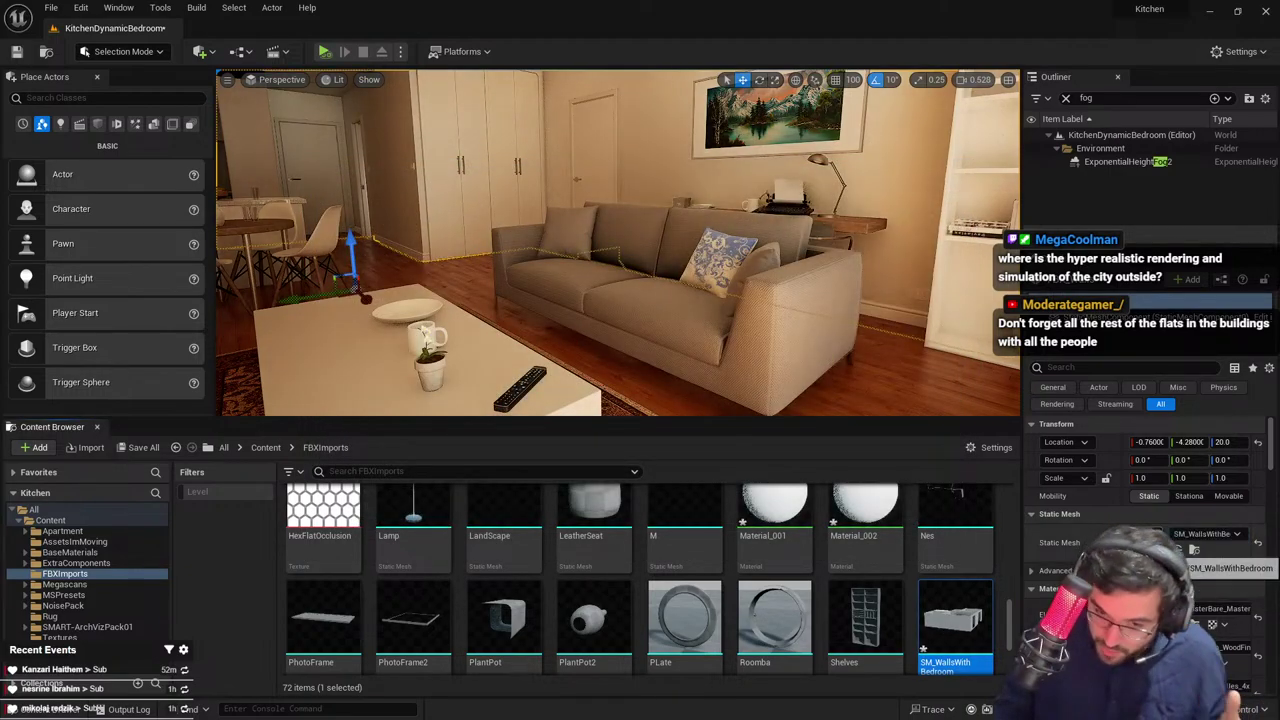
right_click_drag(775, 276, 773, 274)
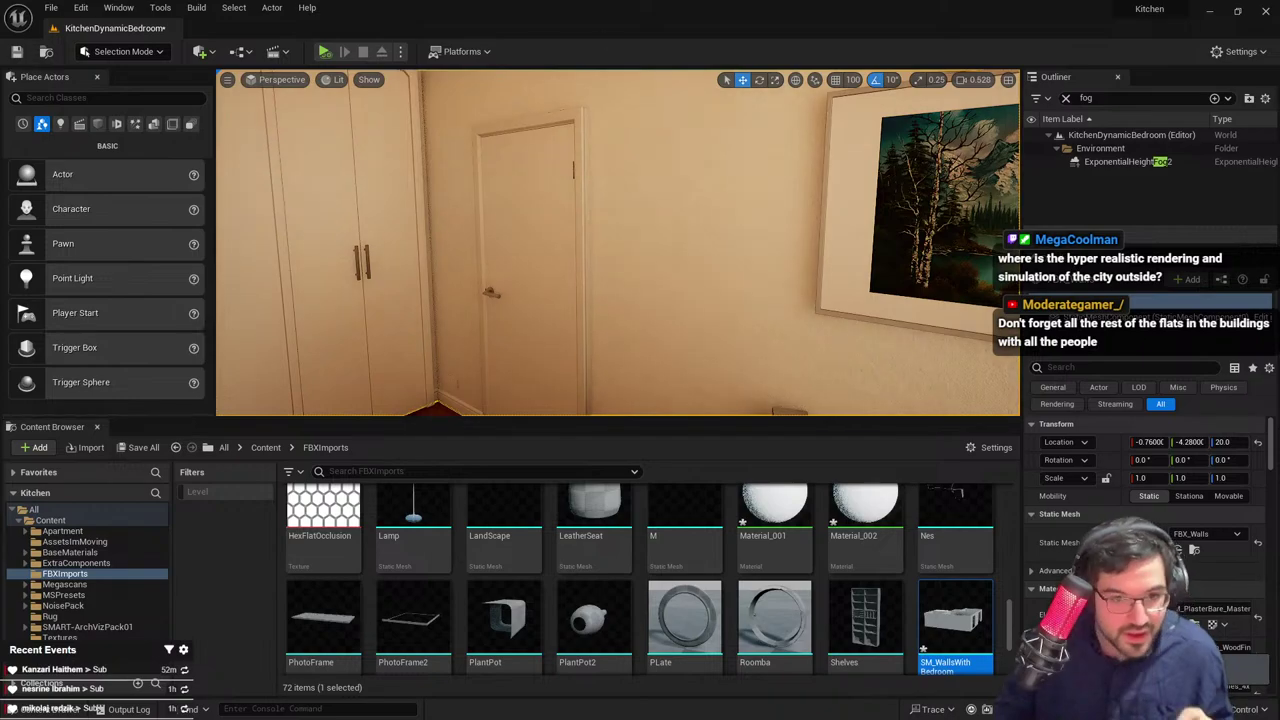
Switch to Blender and apply Shade Smooth by Angle to the FBX_Walls object
key("alt+Tab")
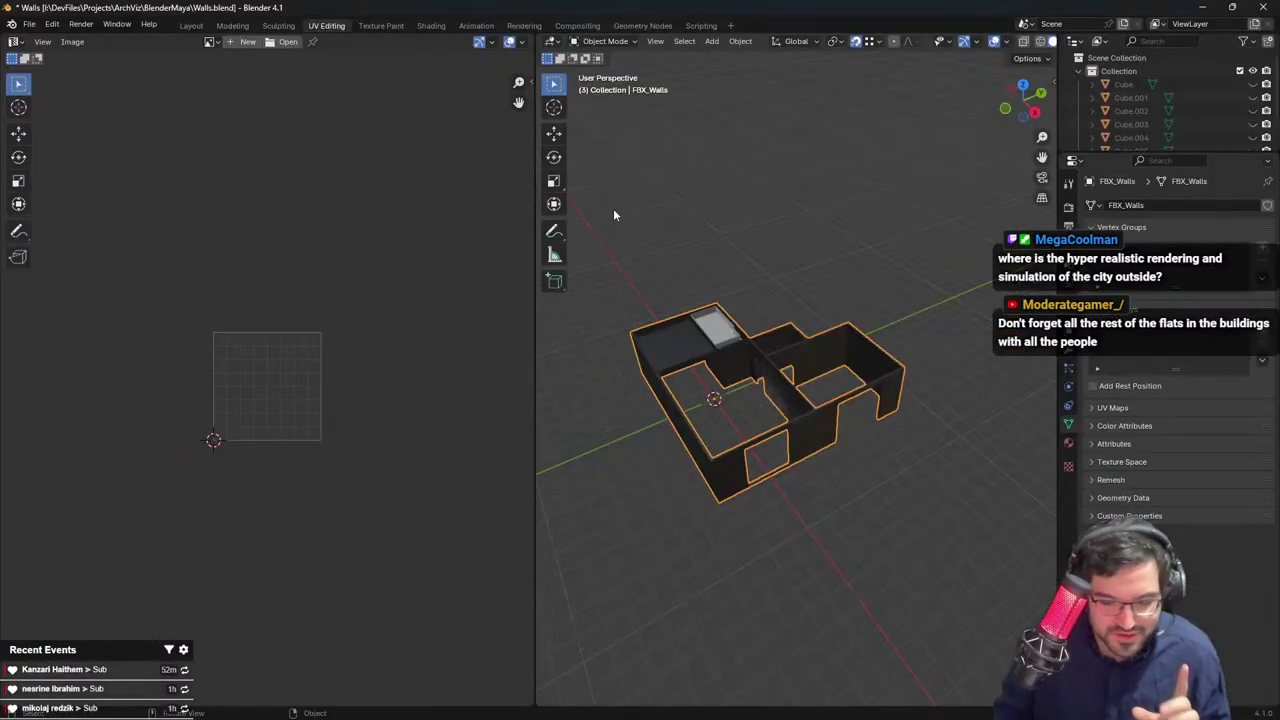
scroll(821, 314, "up", 4)
middle_click_drag(821, 314, 731, 367)
right_click(771, 406)
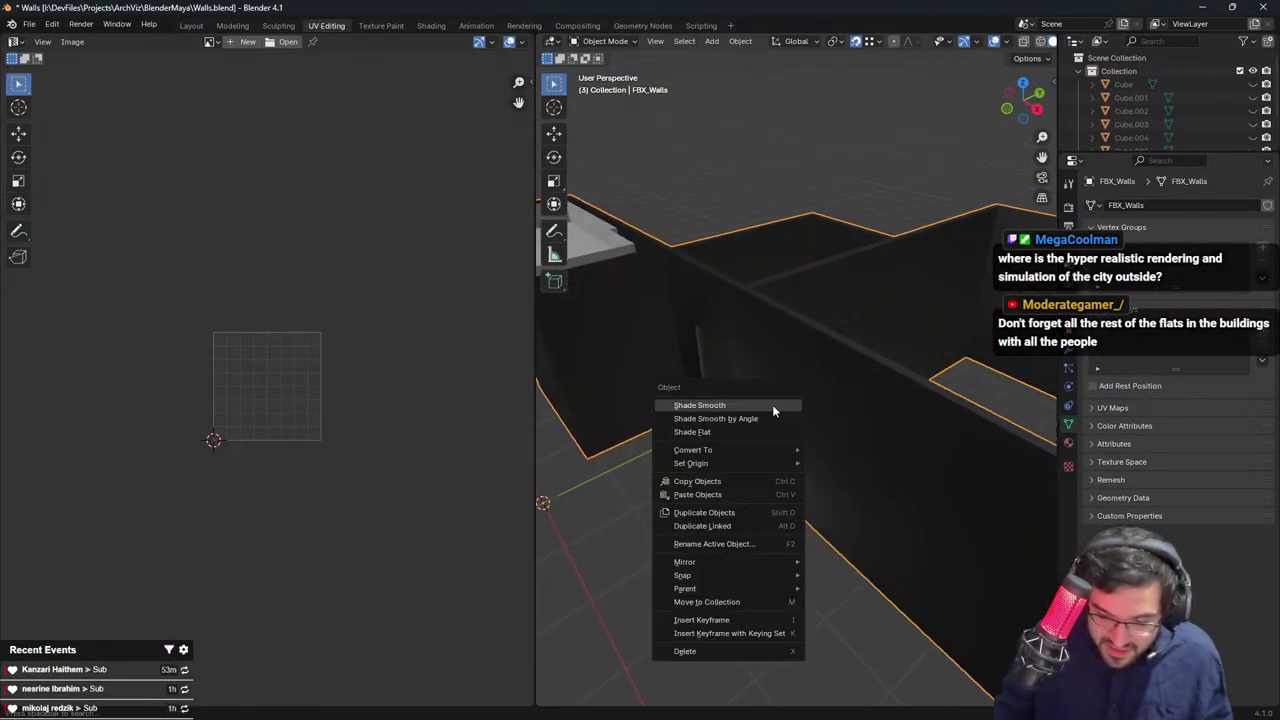
left_click(770, 419)
scroll(777, 488, "down", 3)
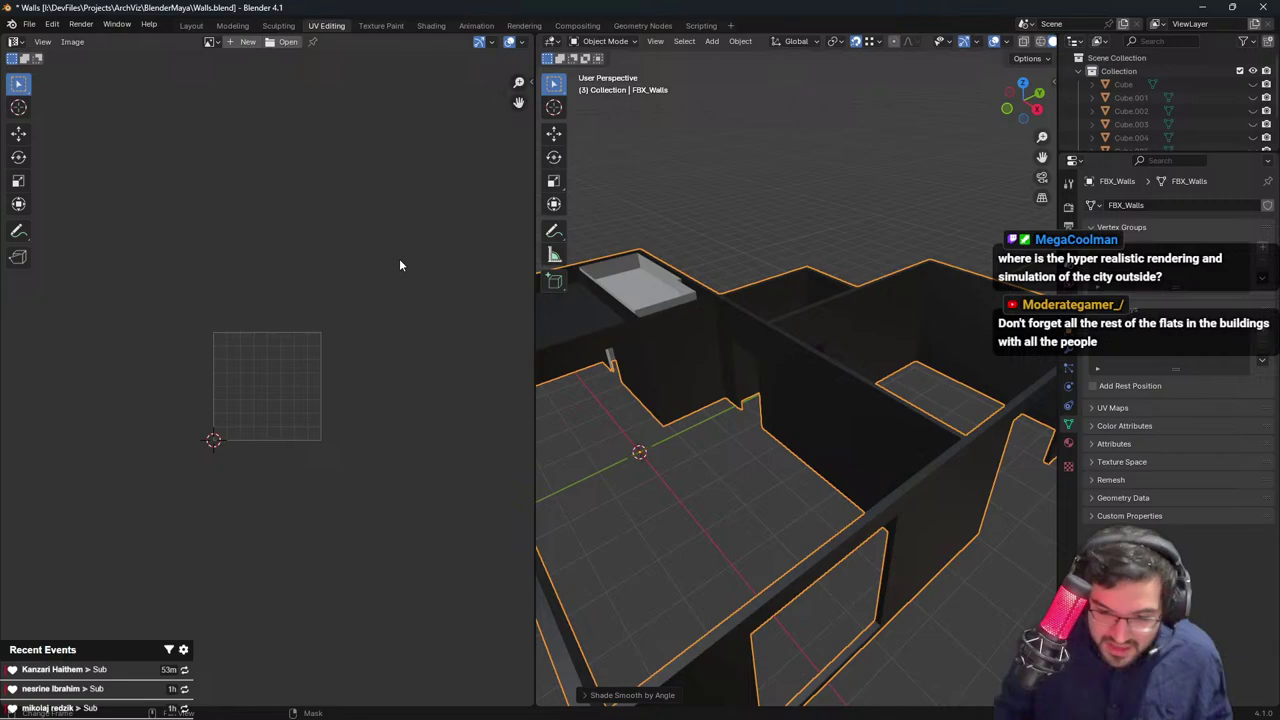
Export the smoothed walls as FBX again, overwriting SM_WallsWithBedroom.fbx
left_click(29, 23)
mouse_move(100, 226)
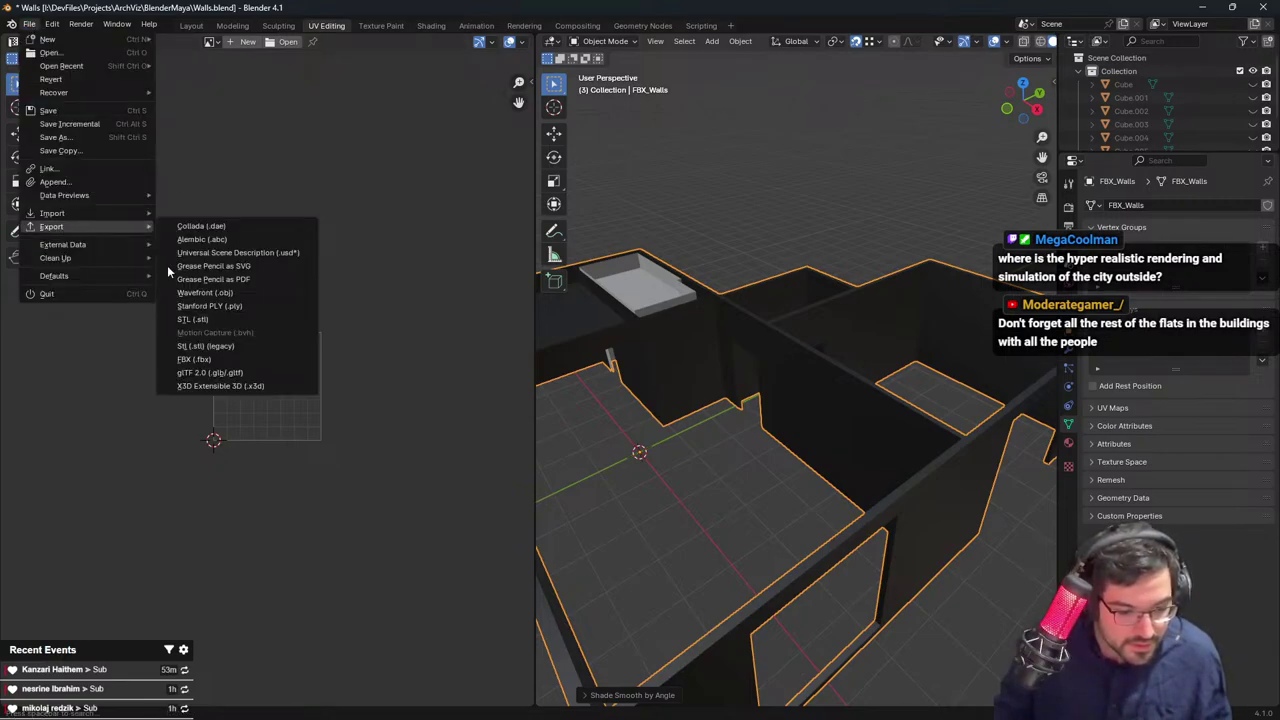
left_click(200, 357)
left_click(854, 553)
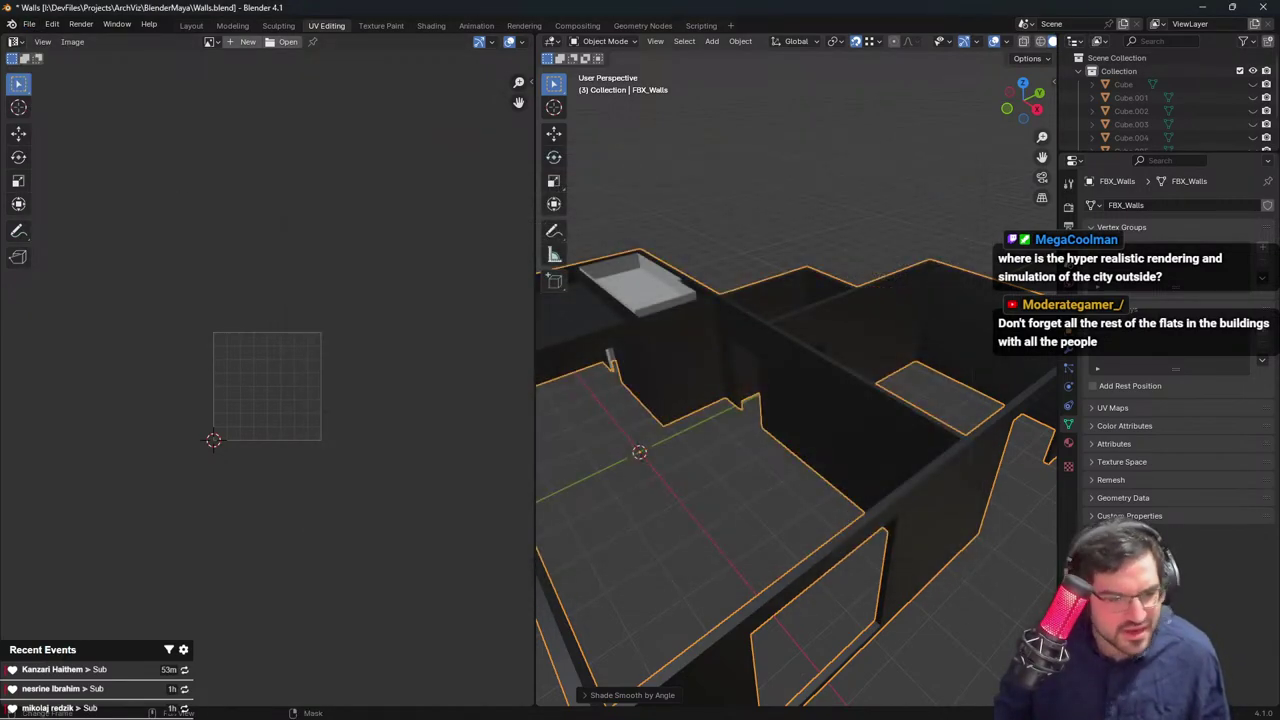
Switch to Unreal Engine, reimport SM_WallsWithBedroom, and assign it as the static mesh of the FBX_Walls actor
key("alt+Tab")
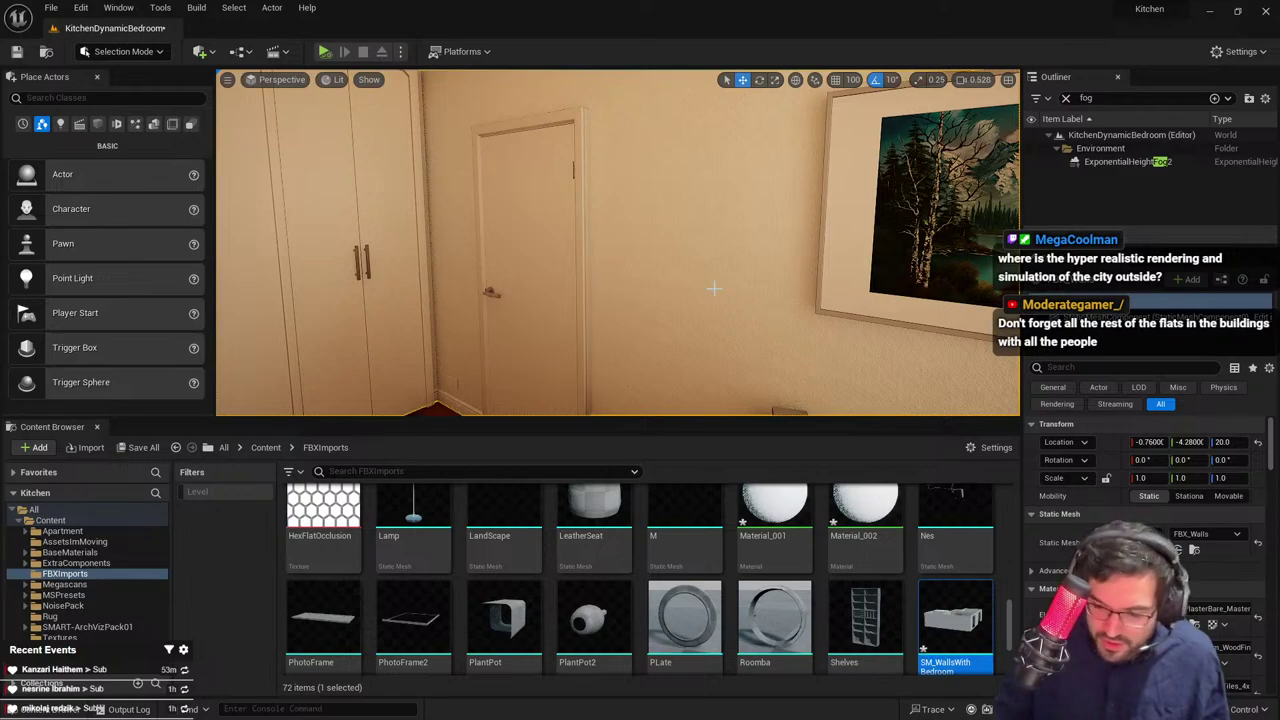
right_click(945, 618)
left_click(970, 276)
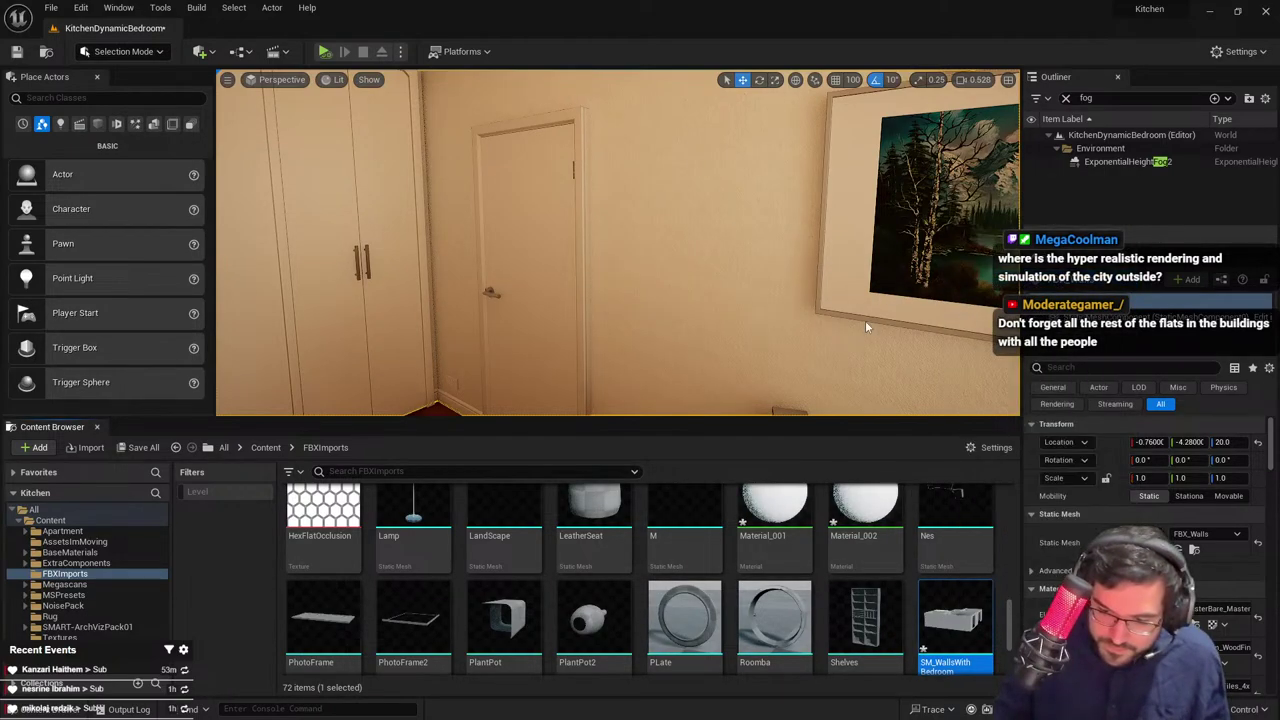
left_click_drag(938, 616, 1198, 536)
scroll(655, 276, "down", 8)
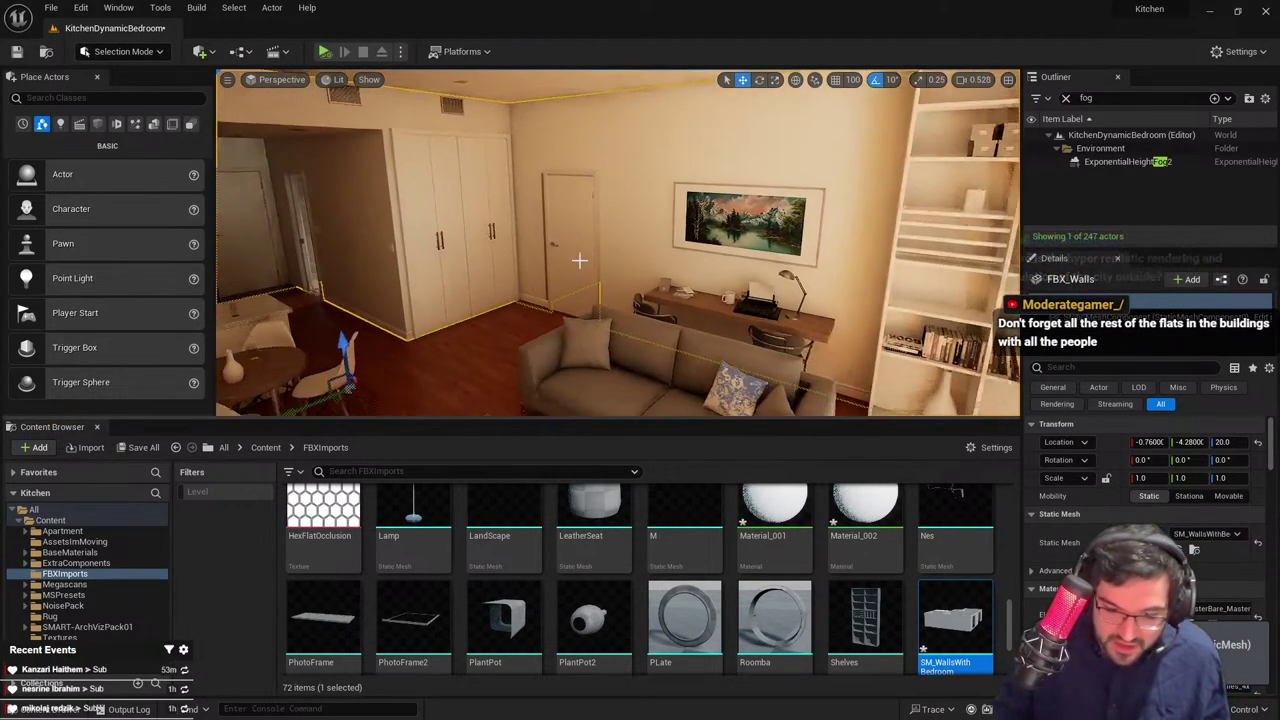
Move the door beside the living room wardrobe along X to about 81.19 to fit the wall opening
right_click_drag(580, 260, 450, 216)
left_click(500, 211)
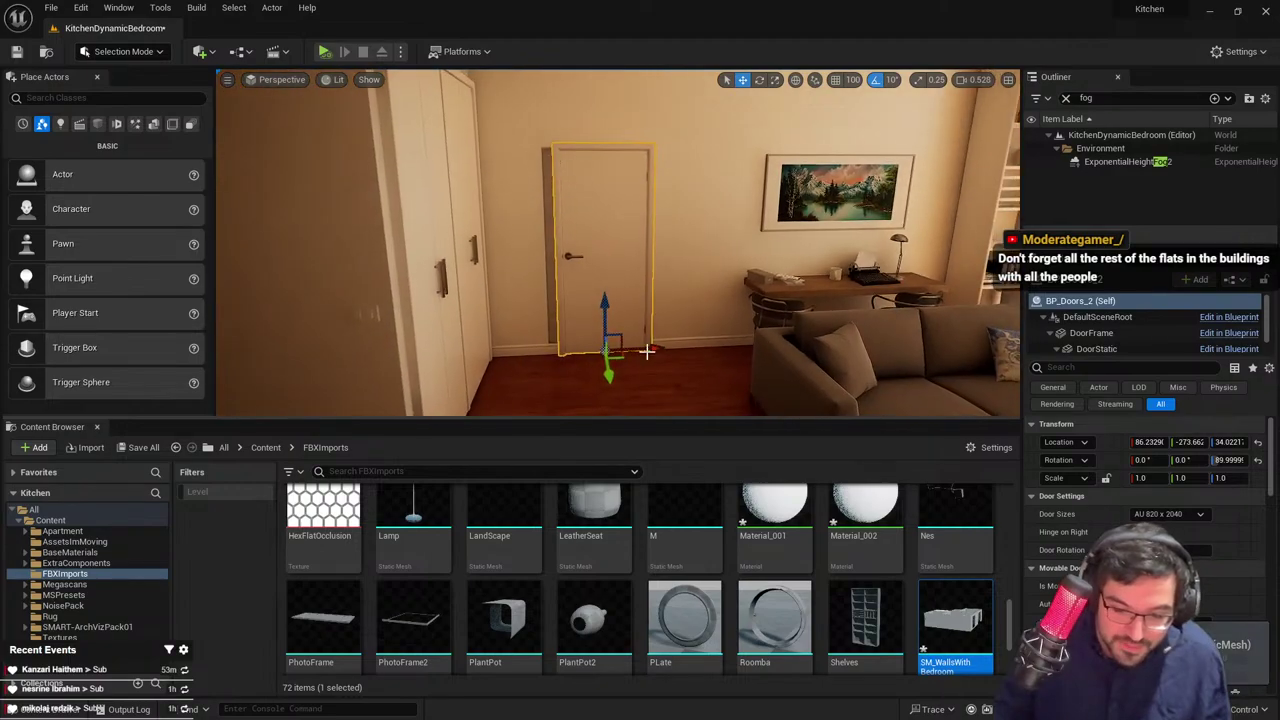
left_click_drag(647, 352, 651, 350)
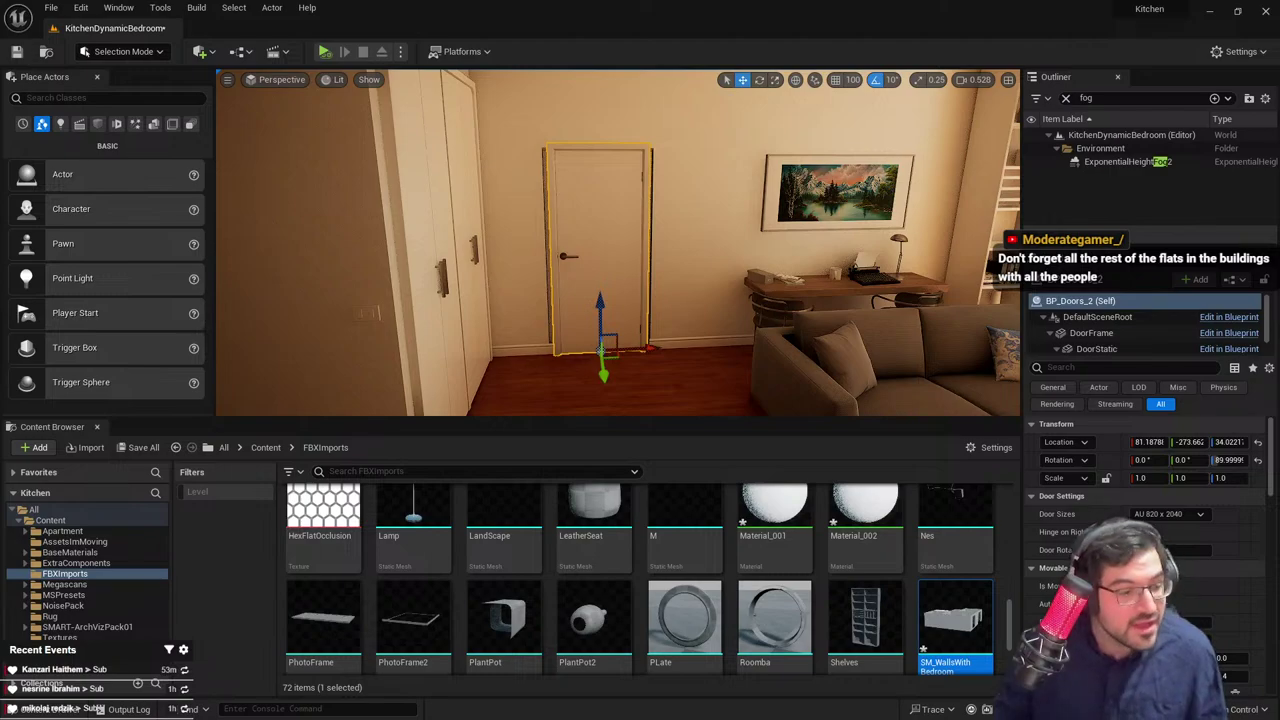
Switch to Blender and try to scale selected wall faces along X in Edit Mode
key("alt+Tab")
middle_click_drag(632, 384, 906, 427)
key("Tab")
key("alt+a")
left_click(785, 373)
key("ctrl+z")
left_click(791, 375, "shift")
key("s")
key("x")
right_click(856, 396)
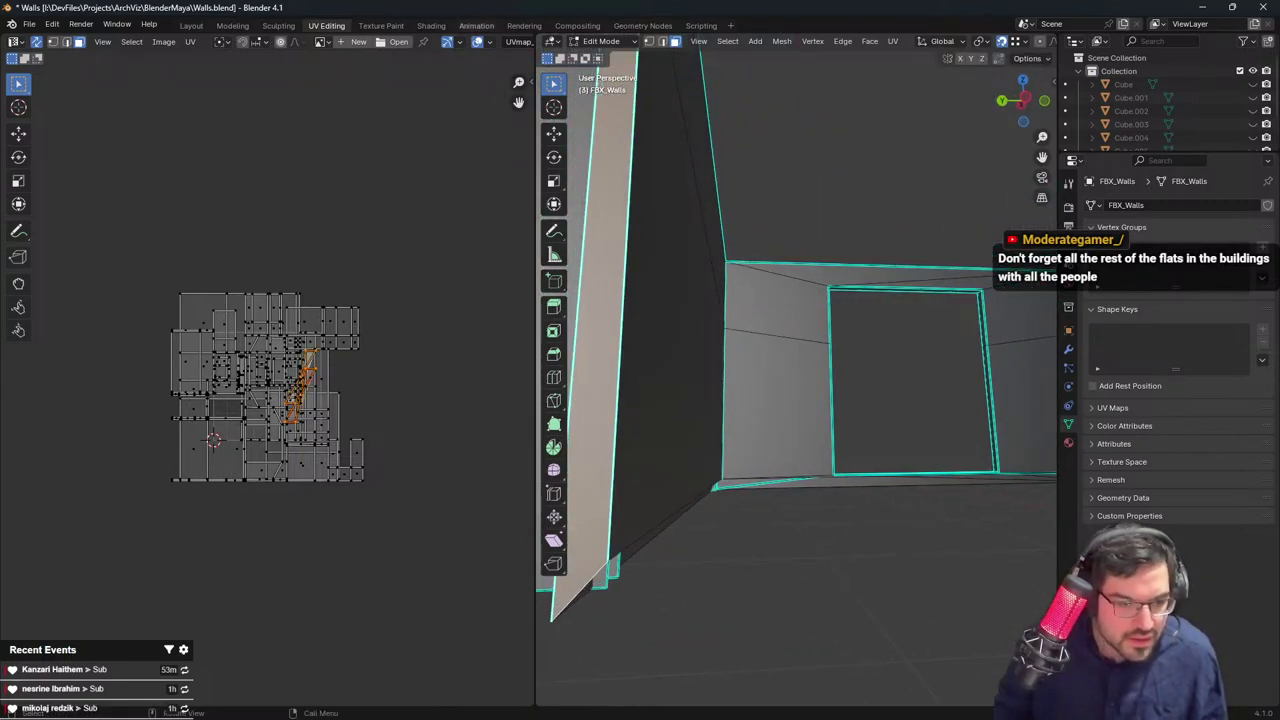
Switch to Unreal Engine and delete the object at the wall between the floor lamp and the curtain
key("alt+Tab")
key("w")
right_click_drag(661, 312, 810, 388)
left_click(754, 351)
key("Delete")
key("d")
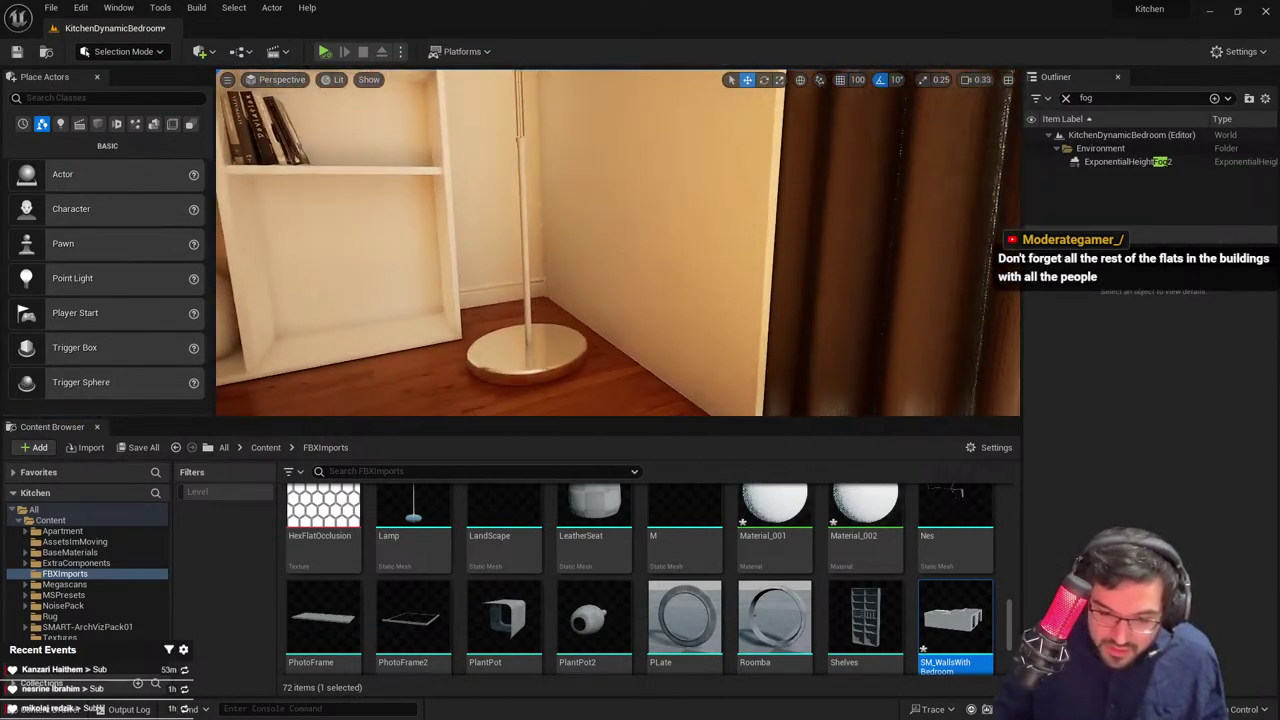
Switch to Blender and examine the lower edges of the FBX_Walls mesh around the doorway
left_click(643, 212)
key("alt+Tab")
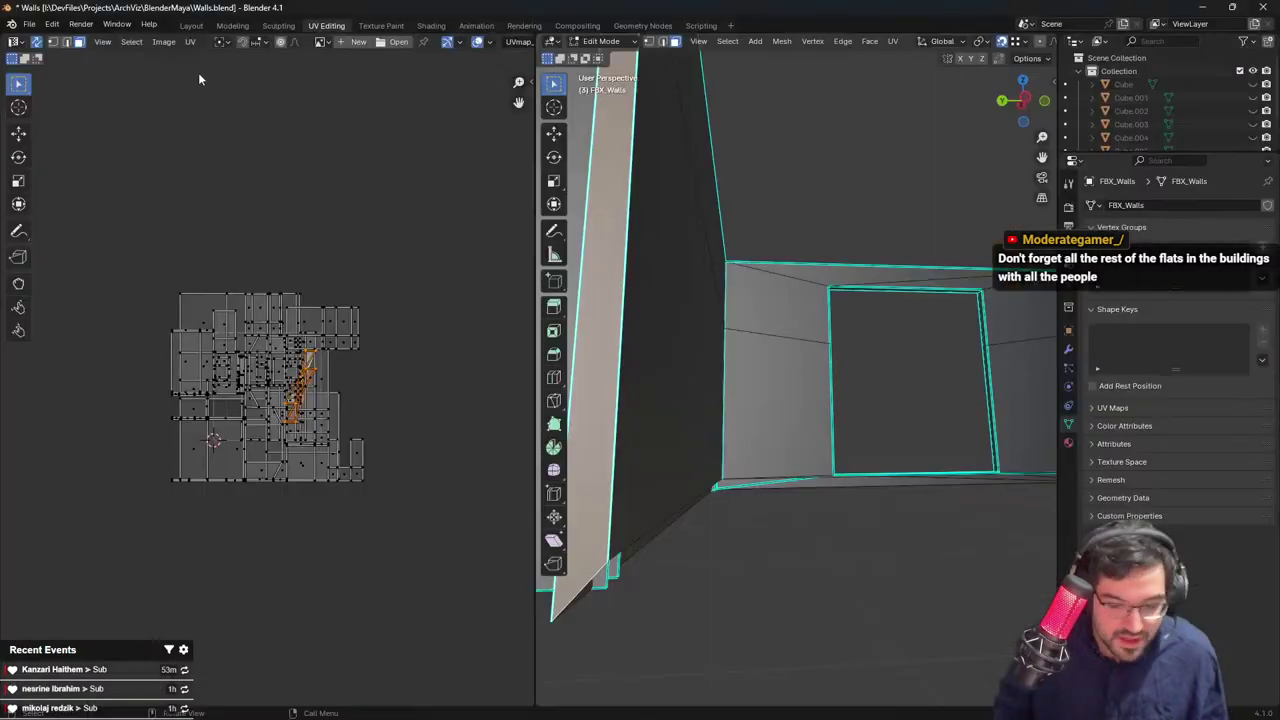
left_click(835, 487)
middle_click_drag(840, 490, 750, 483)
middle_click_drag(799, 432, 819, 289)
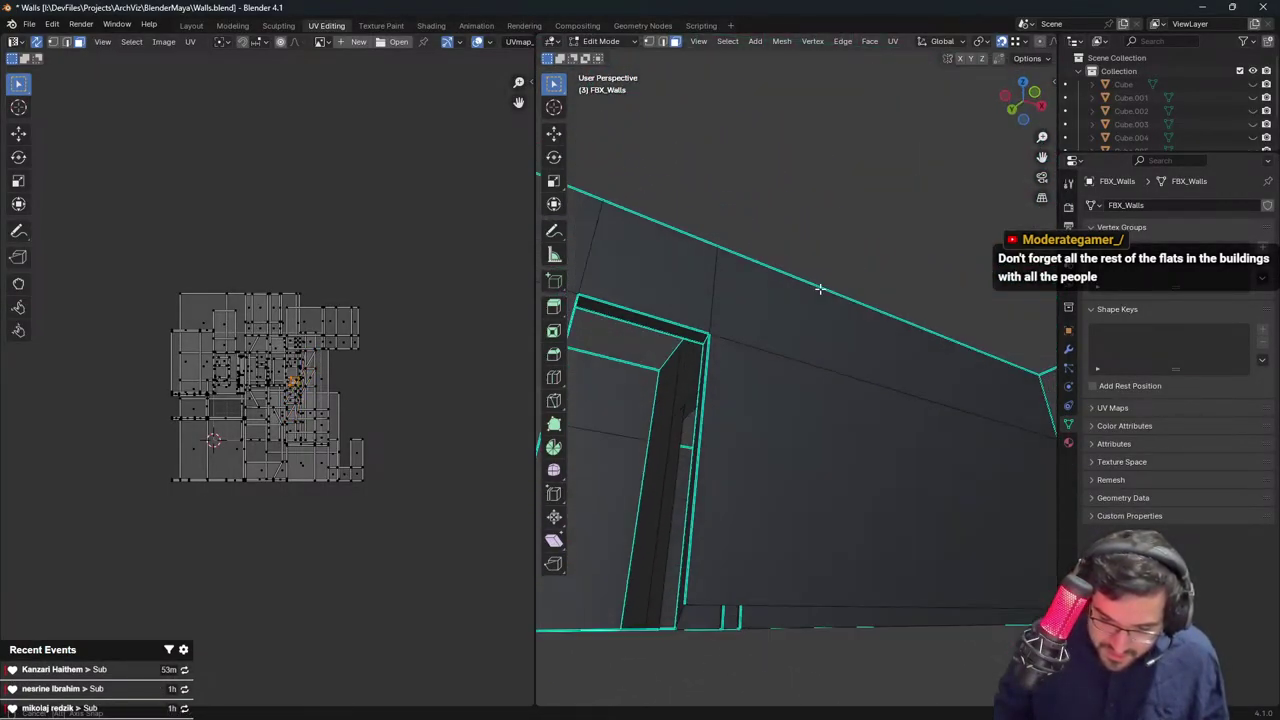
middle_click_drag(793, 469, 777, 358)
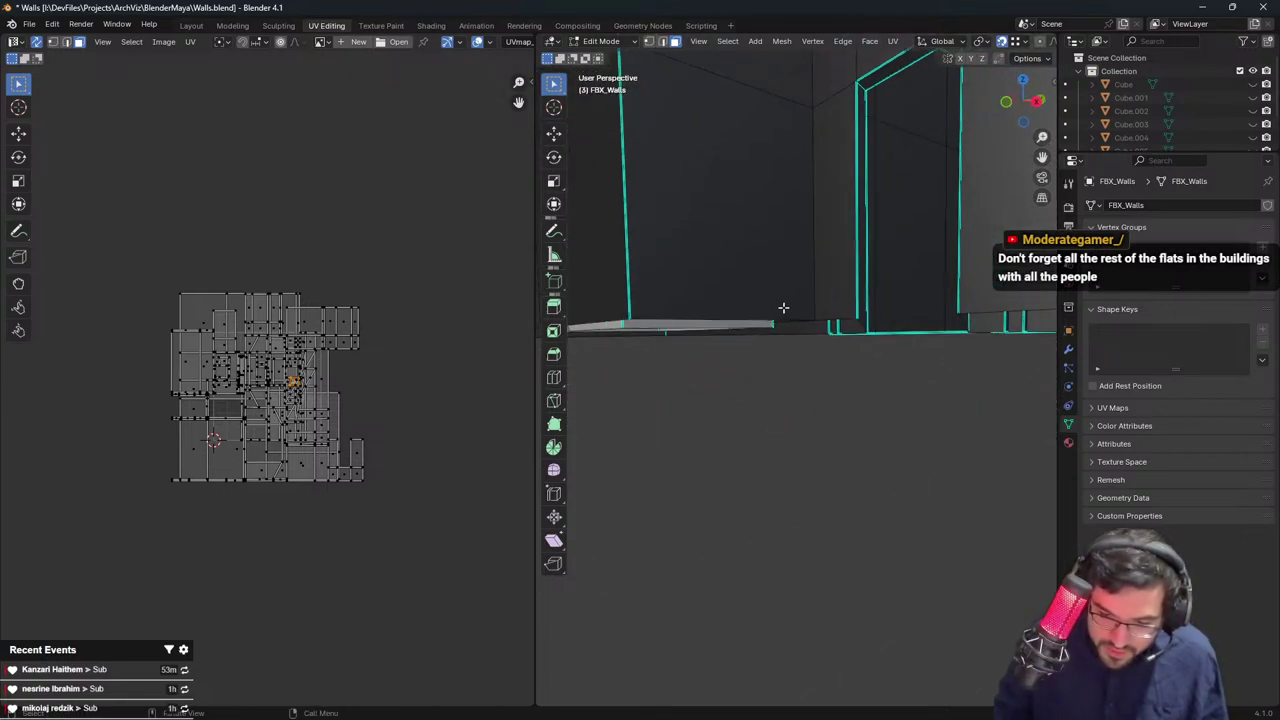
middle_click_drag(783, 308, 728, 364)
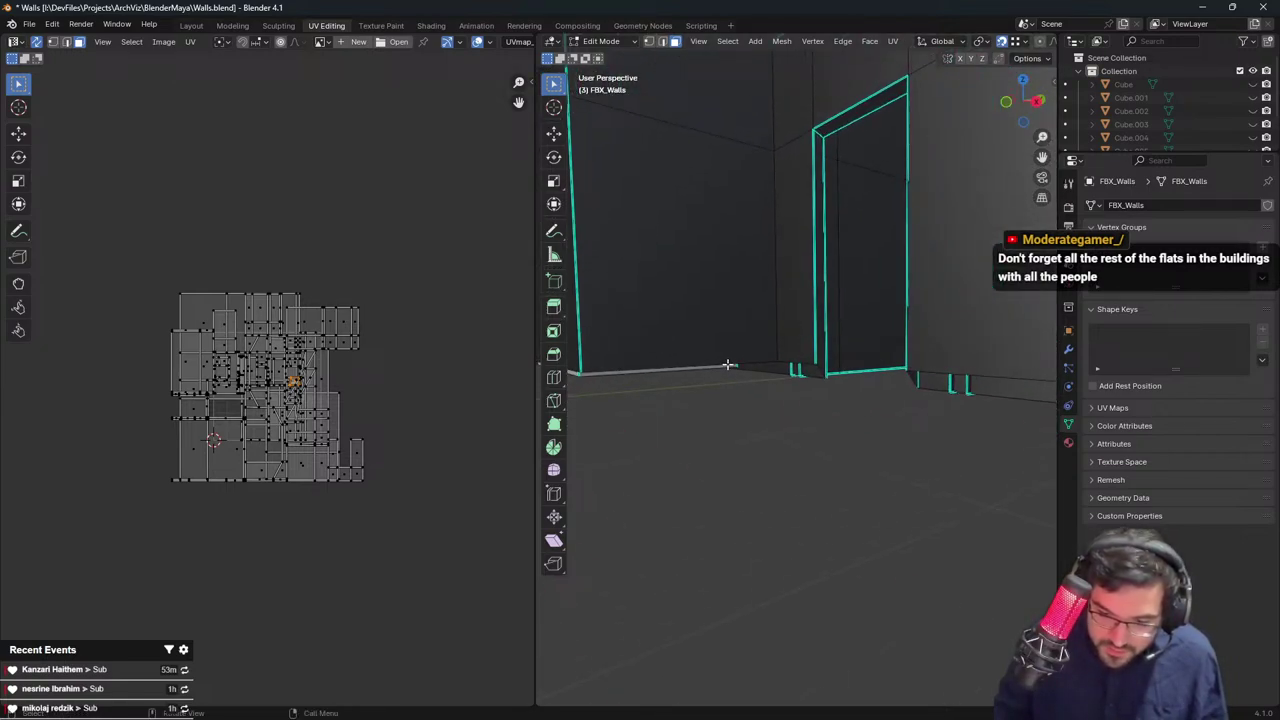
Select the wall's base edge loop in edge mode, flatten it by scaling to 0 along Z, and check the walls in Object Mode
left_click(662, 42)
left_click(822, 379, "alt")
scroll(836, 375, "down", 5)
middle_click_drag(837, 374, 795, 350)
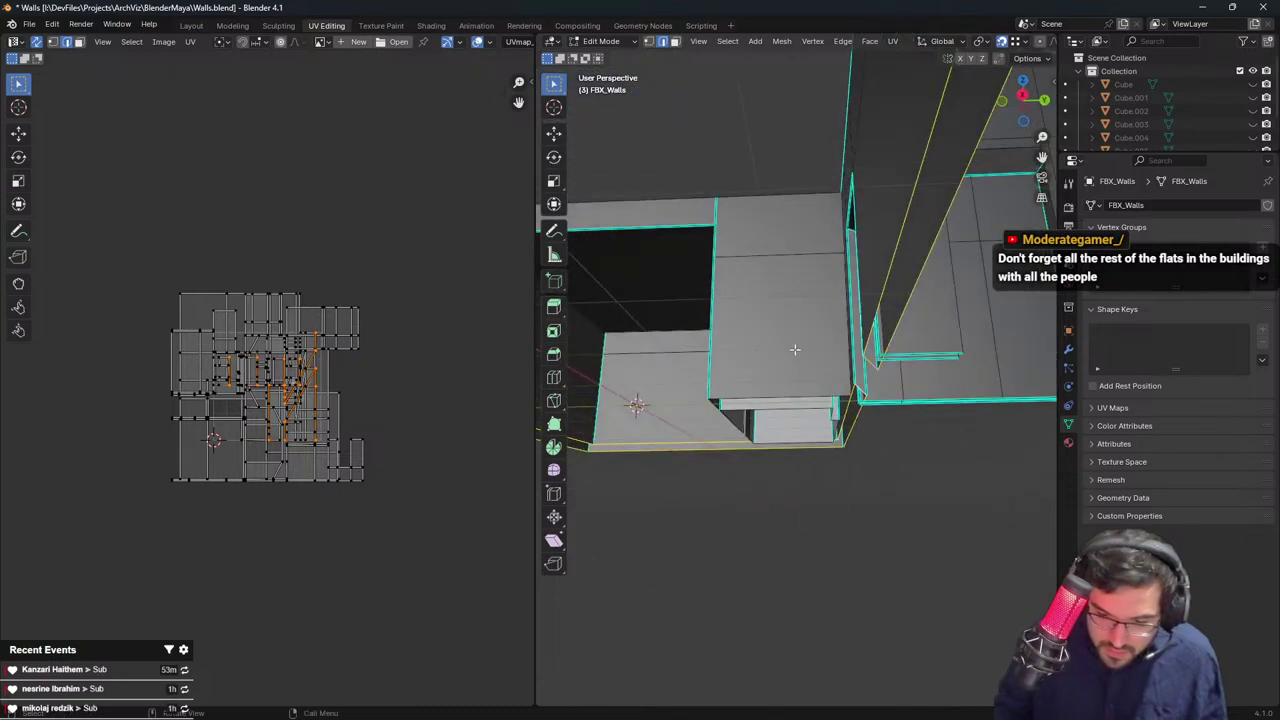
middle_click_drag(896, 314, 780, 386)
key("s")
key("z")
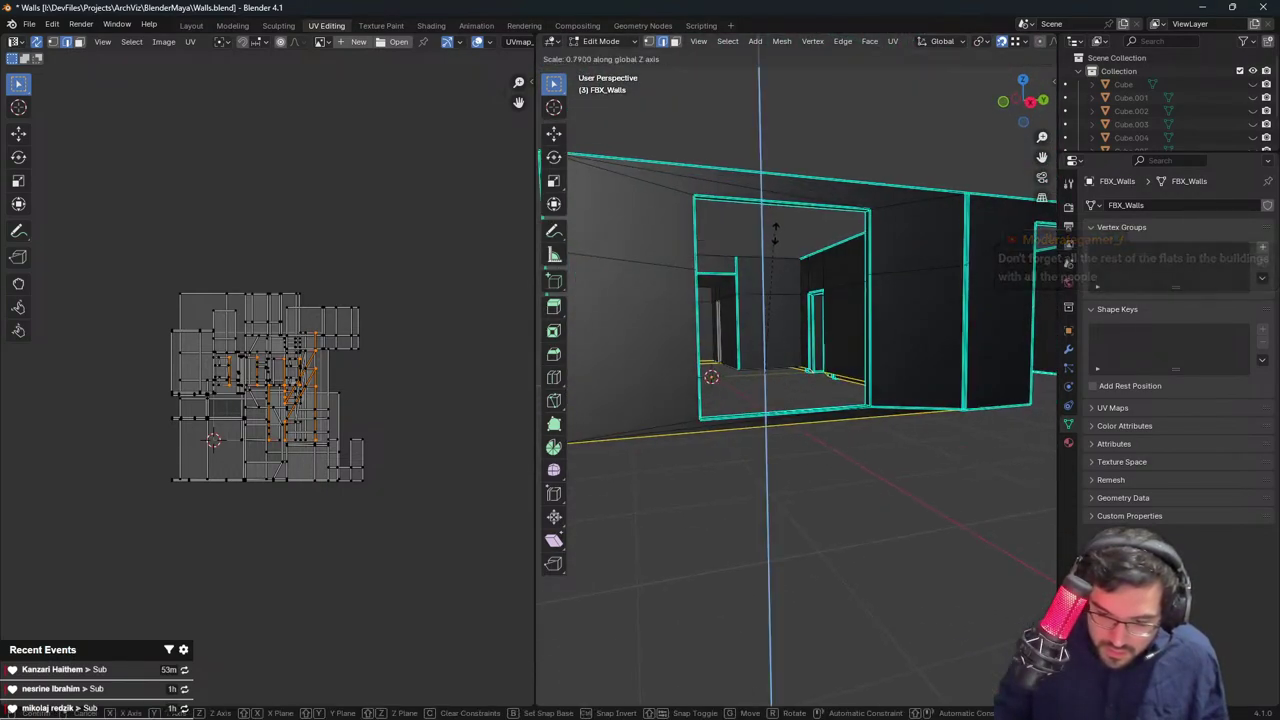
key("0")
key("Return")
middle_click_drag(776, 233, 808, 265)
key("Tab")
scroll(856, 302, "up", 6)
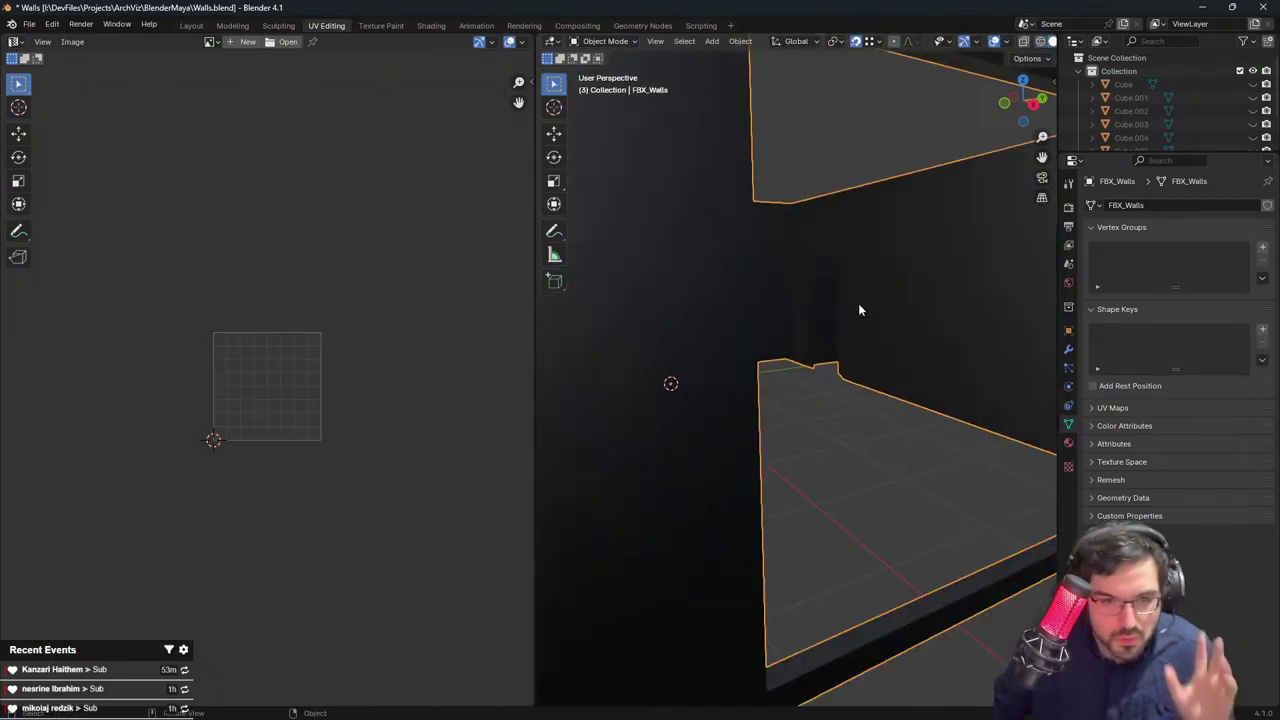
middle_click_drag(858, 305, 772, 221)
Scale the doorway's two side jamb faces to 0 along the X axis in Edit Mode
key("Tab")
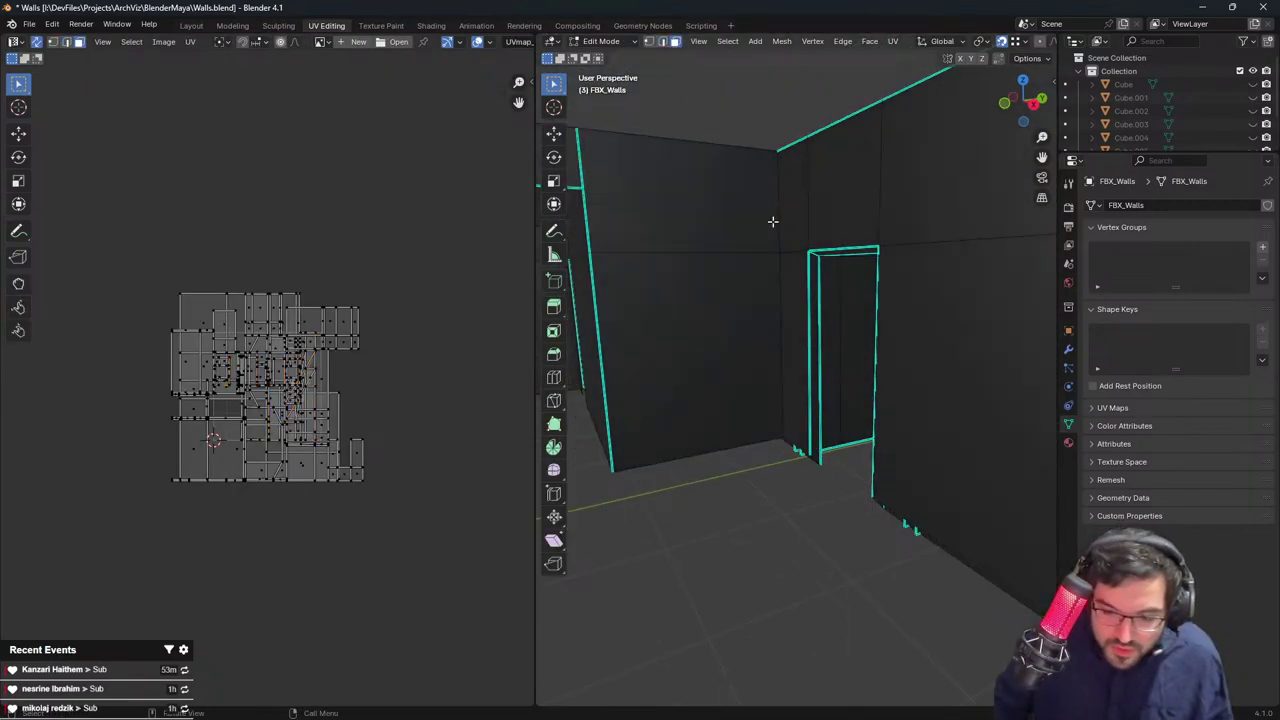
middle_click_drag(815, 300, 935, 300)
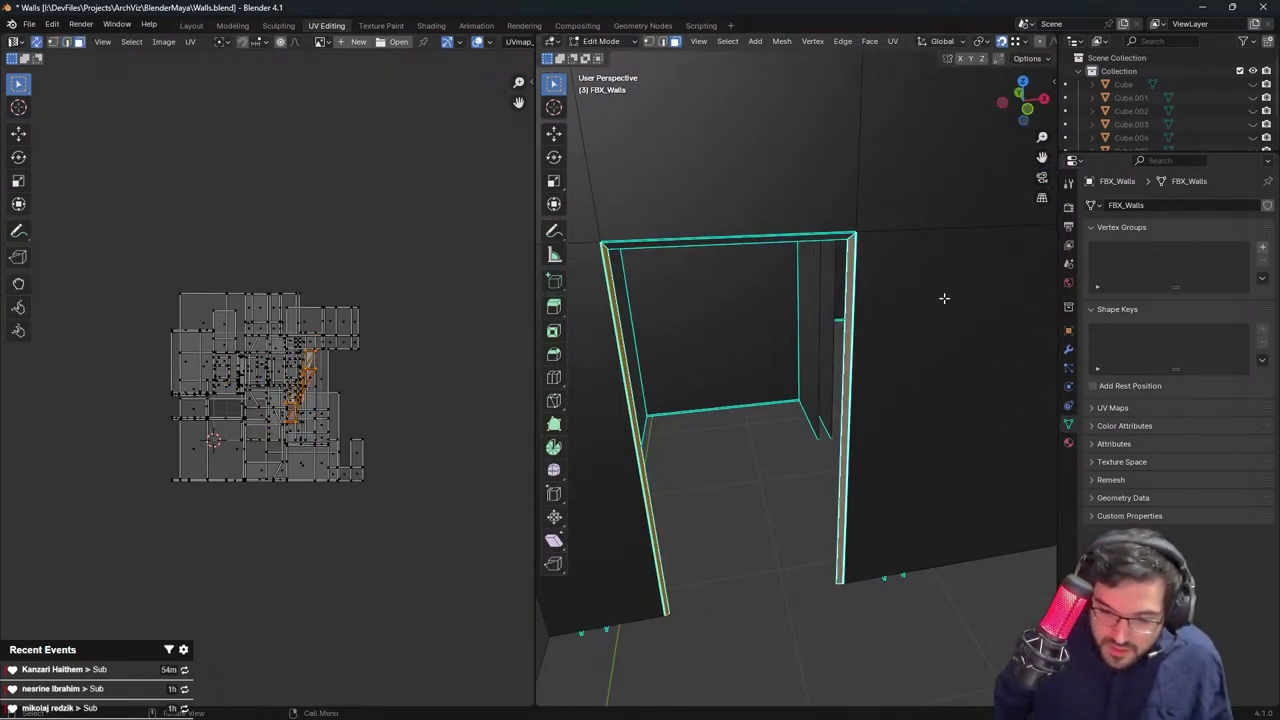
key("s")
key("x")
key("0")
key("Return")
Inspect the doorway's lintel face, its frame edges and the skirting edge loop at the wall's base
middle_click_drag(784, 335, 752, 234)
left_click(750, 247)
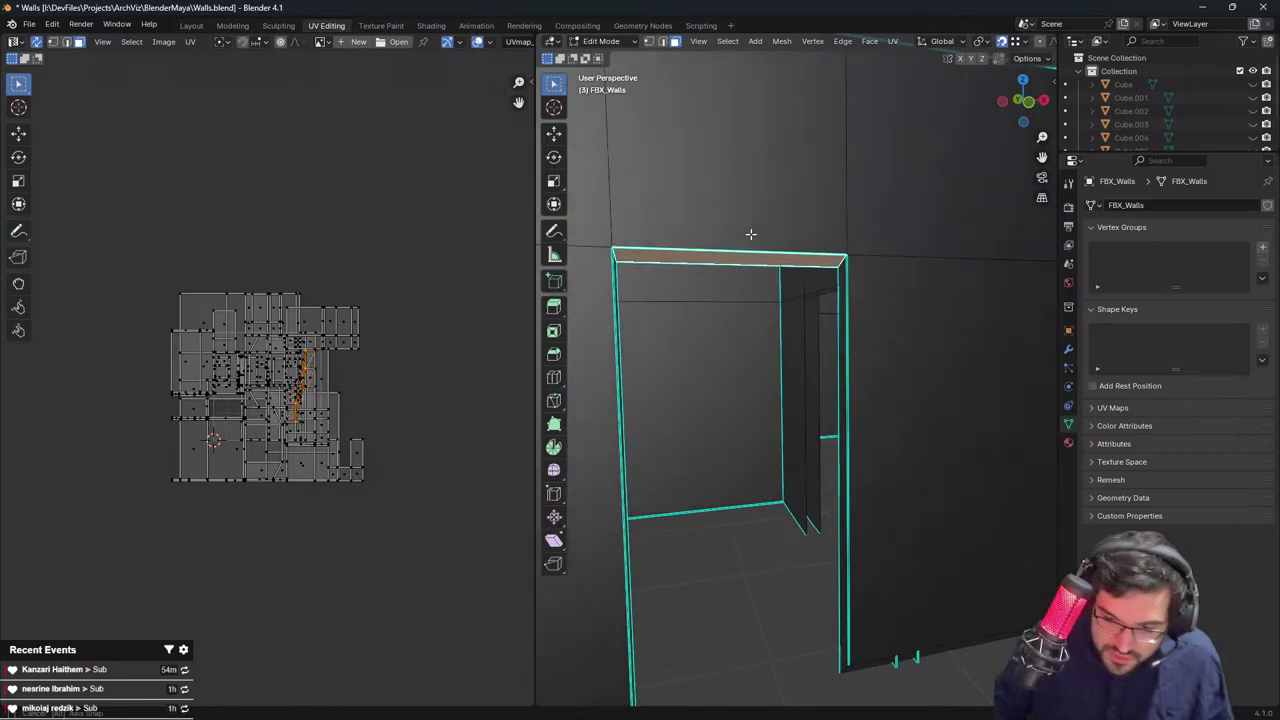
scroll(960, 604, "down", 1)
middle_click_drag(954, 603, 933, 390, "shift")
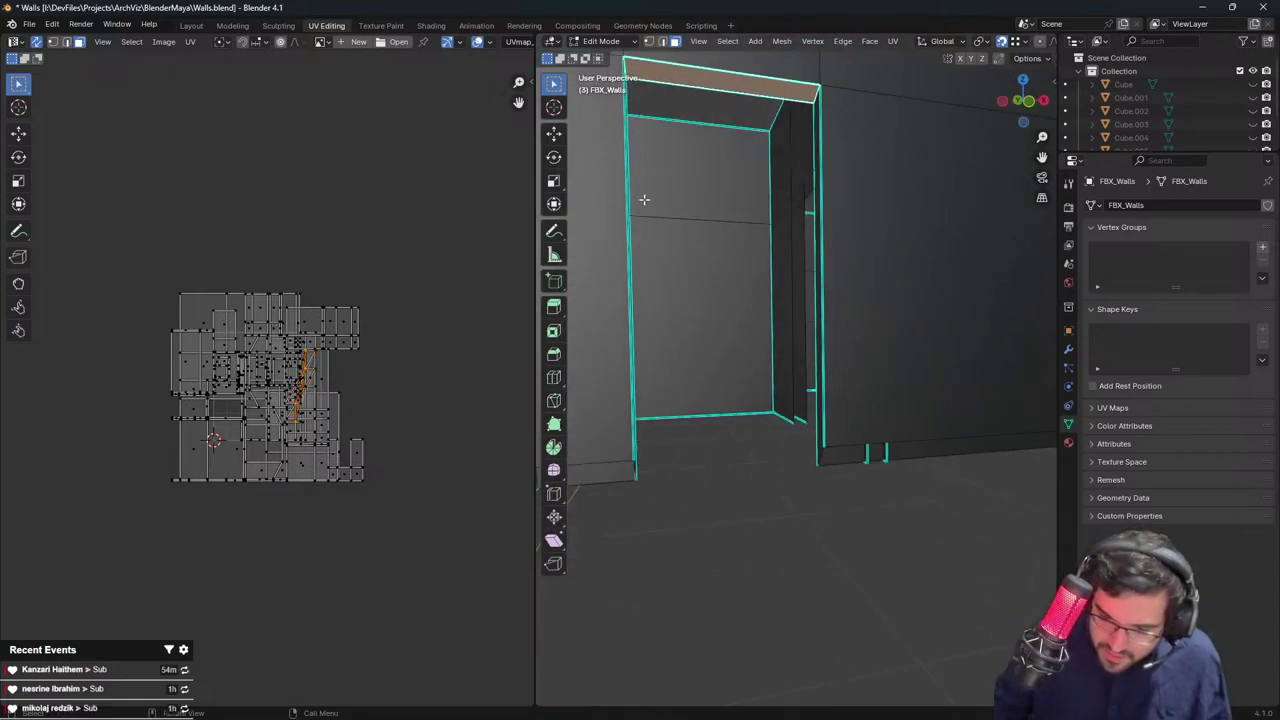
left_click(661, 42)
left_click(844, 375)
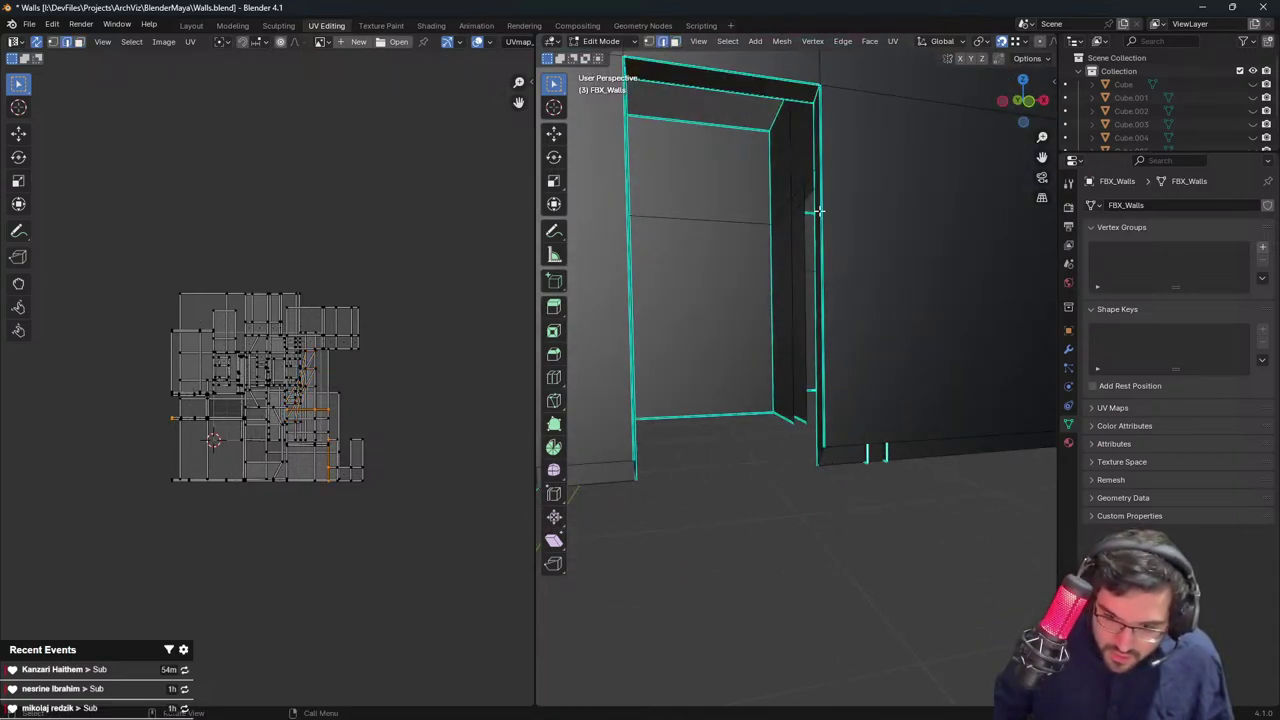
left_click(909, 449, "alt")
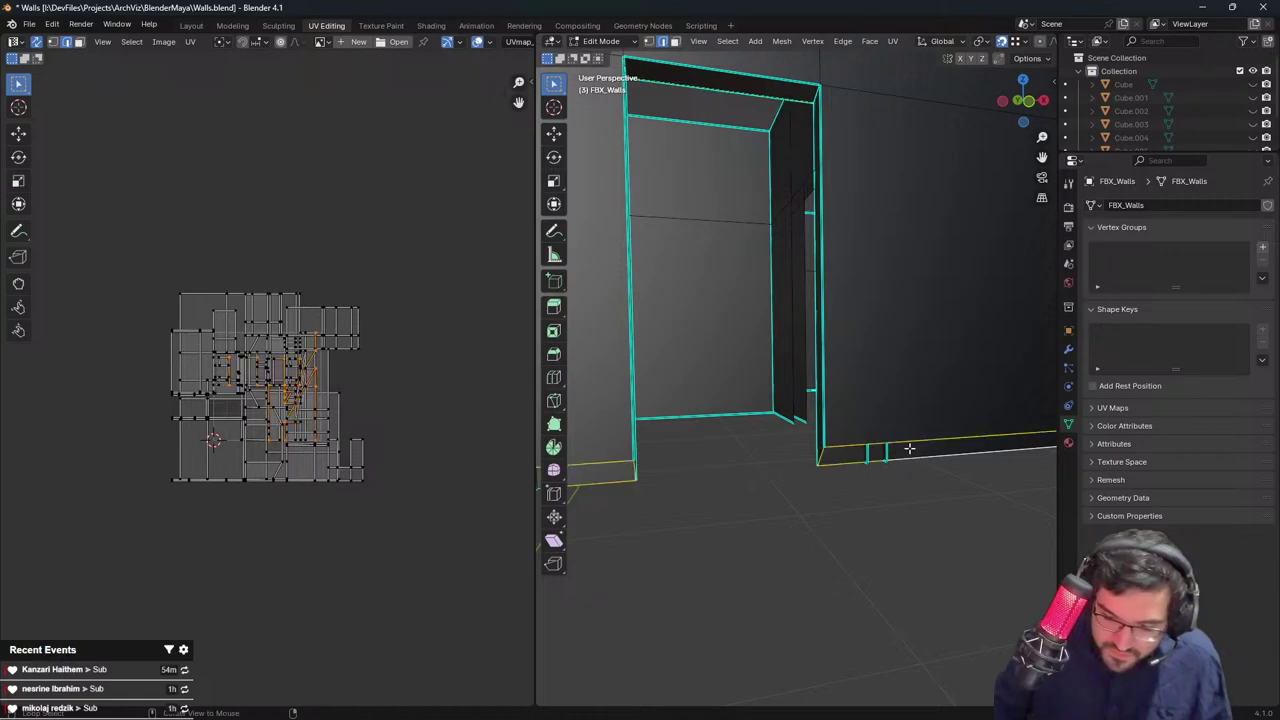
left_click(774, 98)
middle_click_drag(774, 98, 843, 241)
key("KP_1")
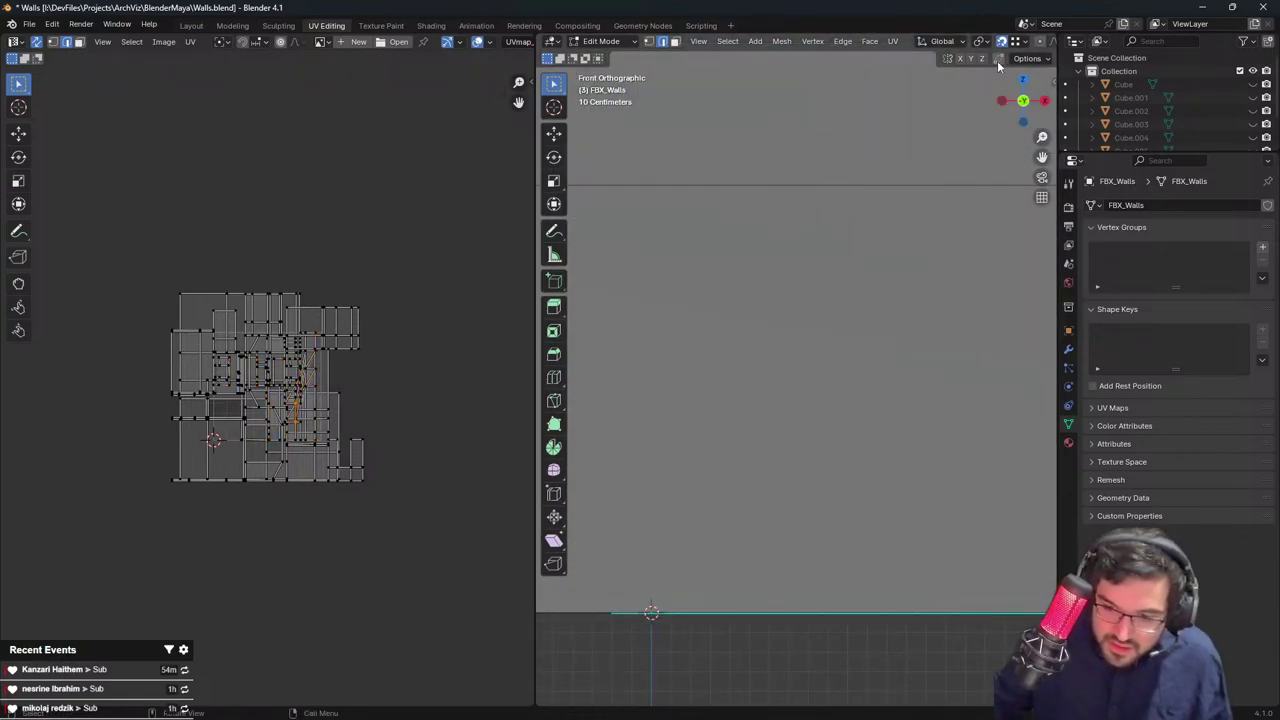
middle_click_drag(886, 372, 874, 402)
scroll(840, 405, "up", 1)
Flatten the two upper edges of the opening seen through the doorway by scaling them to 0 along Z
left_click(752, 347)
middle_click_drag(754, 374, 824, 342)
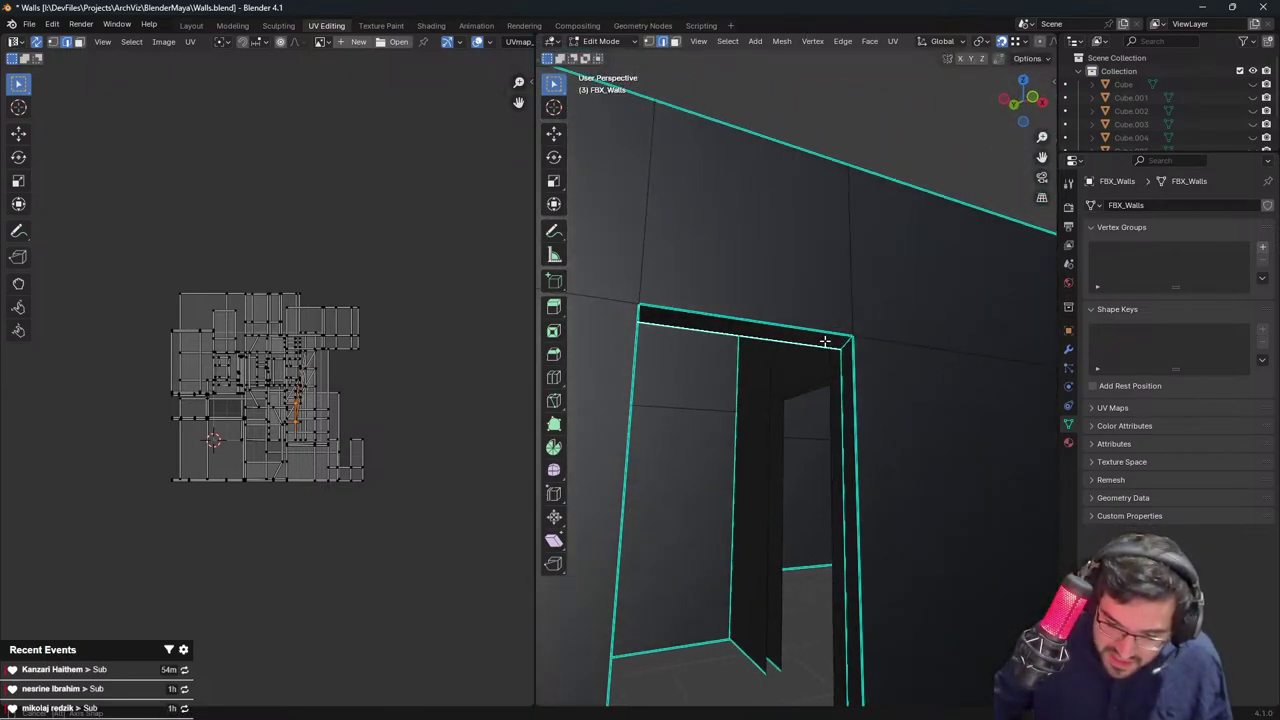
left_click(803, 385)
left_click(803, 399, "shift")
key("s")
key("z")
key("0")
key("Return")
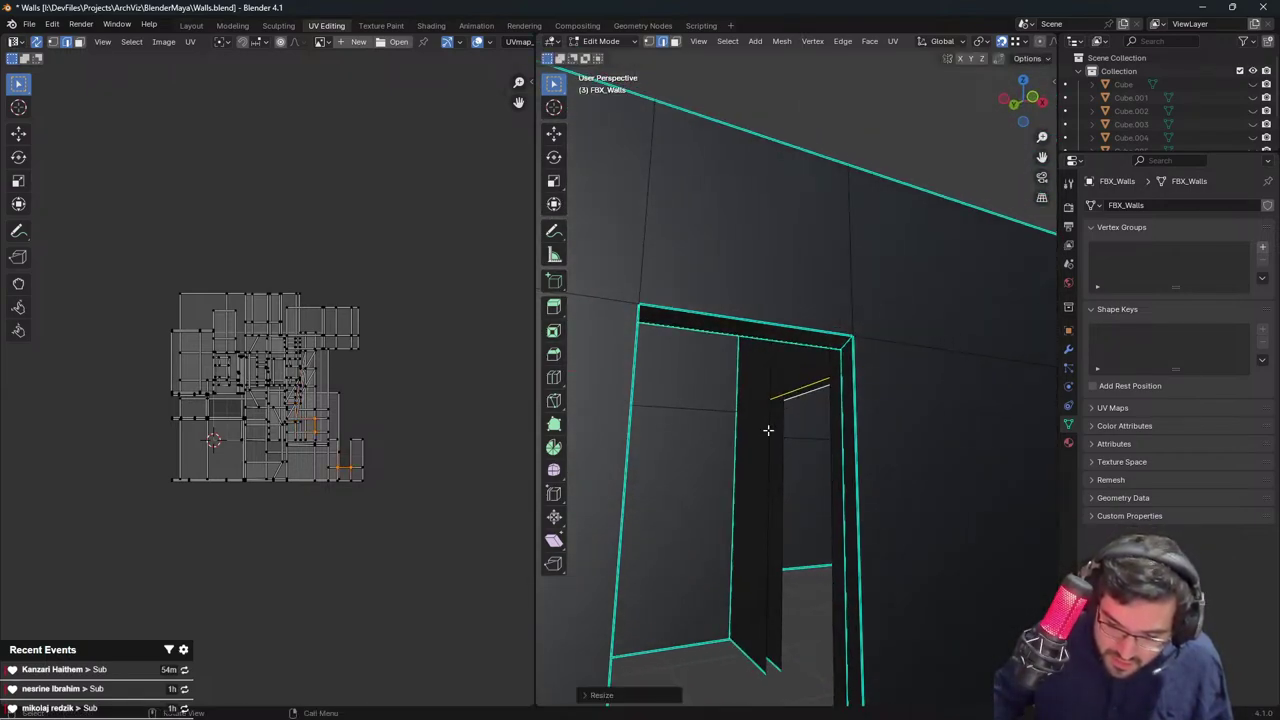
Move the doorway's upper edge along the Z axis, using the frame's corner as the snapping target
left_click(744, 333)
scroll(805, 398, "up", 1)
key("g")
key("z")
left_click(857, 330)
Select the lower skirting edges beside the doorway and show the walls in the right orthographic view
middle_click_drag(885, 420, 909, 464)
middle_click_drag(840, 443, 897, 321)
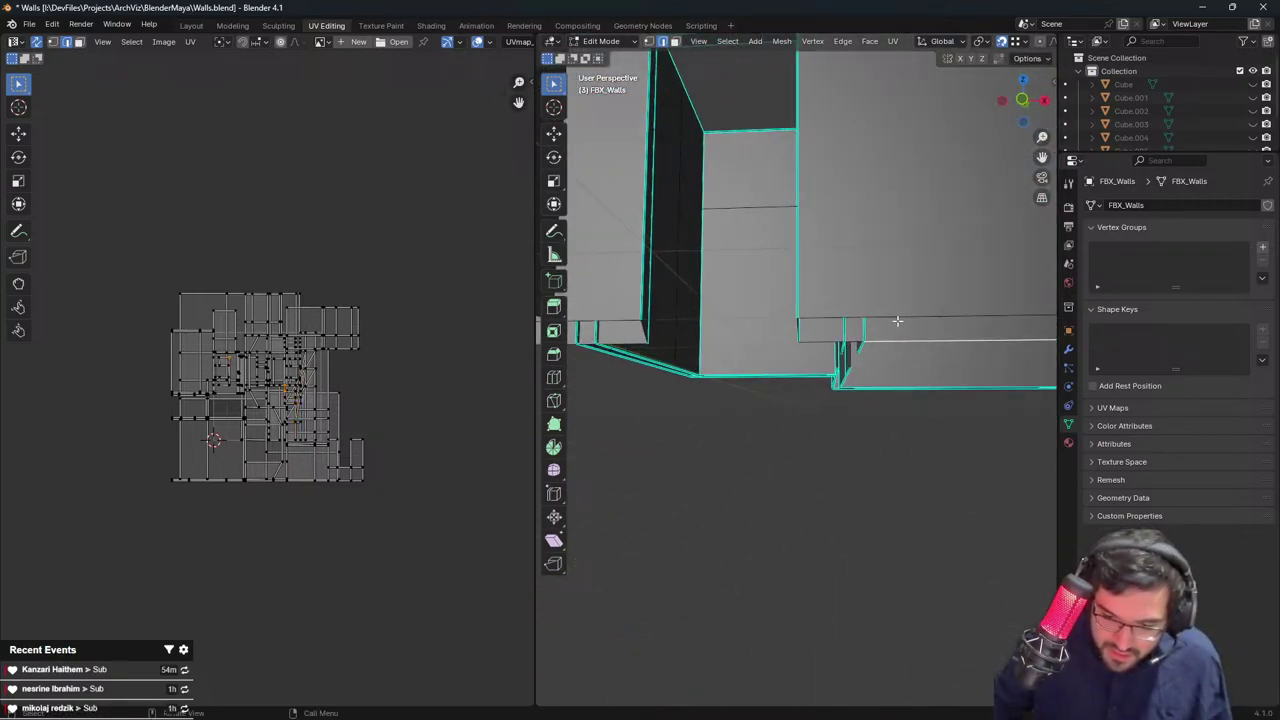
left_click(823, 339, "shift")
middle_click_drag(823, 339, 857, 357)
key("KP_1")
key("KP_3")
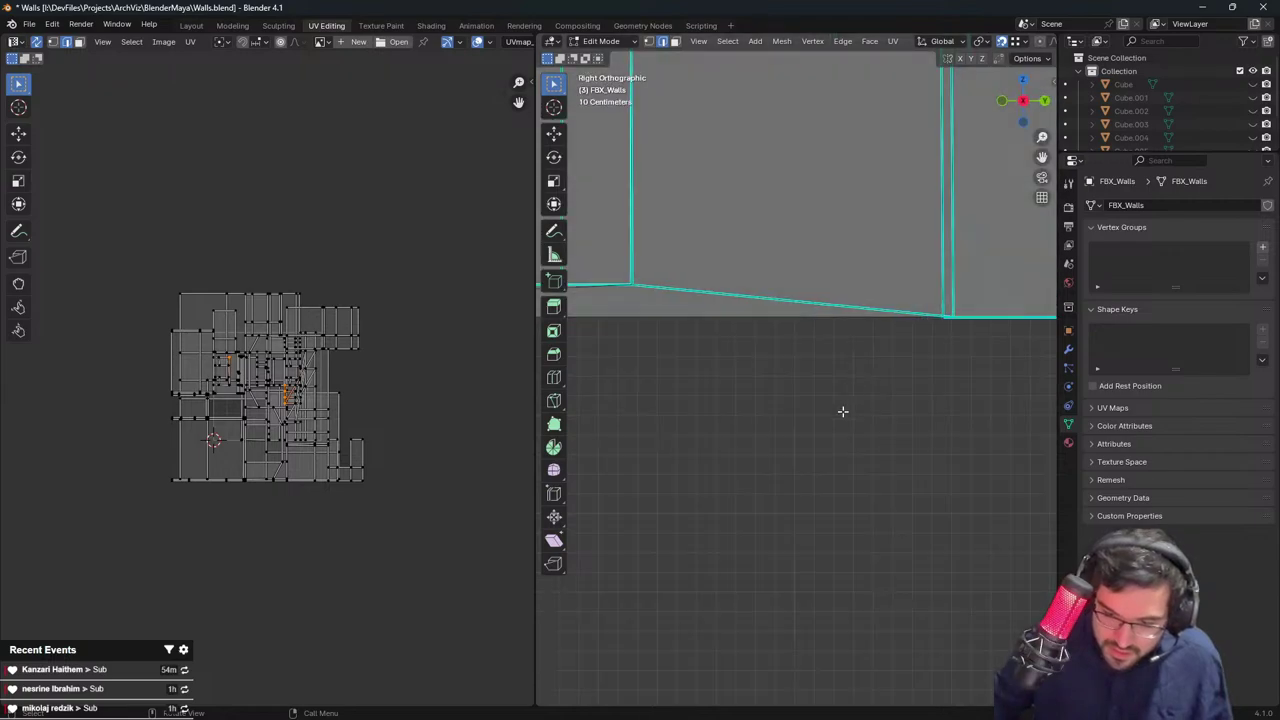
key("ctrl+KP_3")
key("KP_3")
scroll(851, 449, "down", 5)
middle_click_drag(851, 434, 840, 410, "shift")
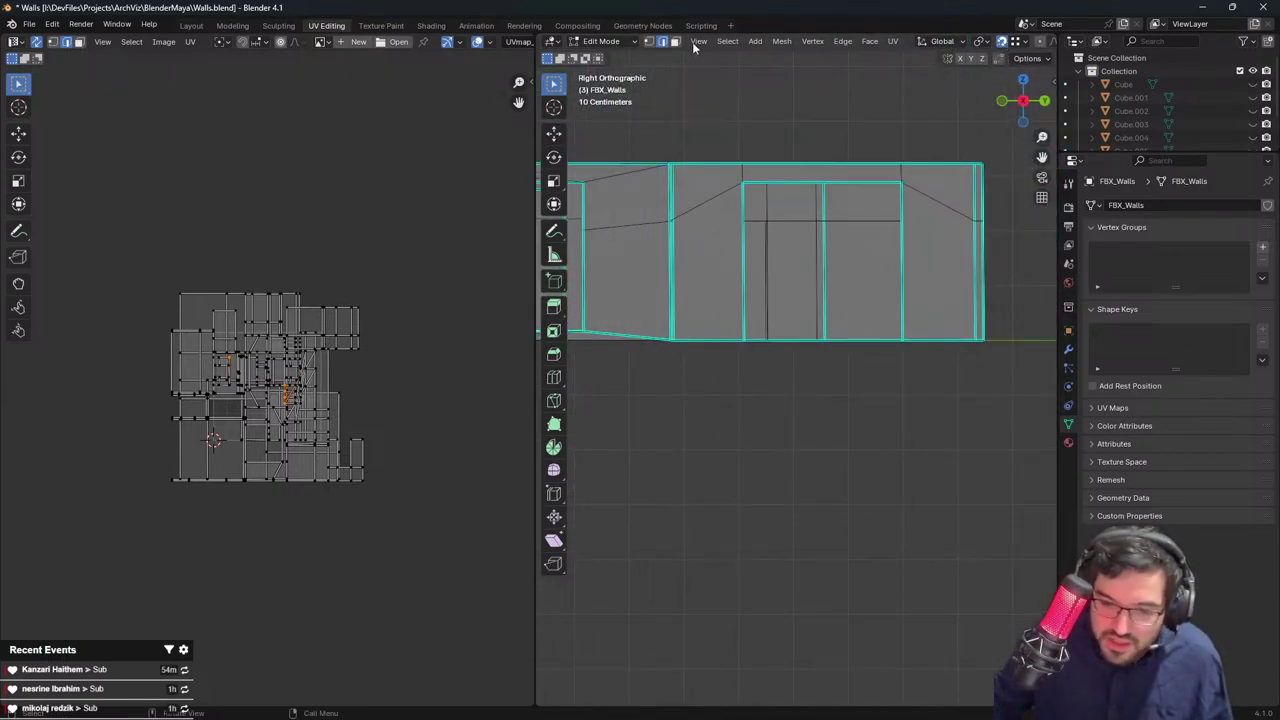
scroll(700, 45, "down", 4)
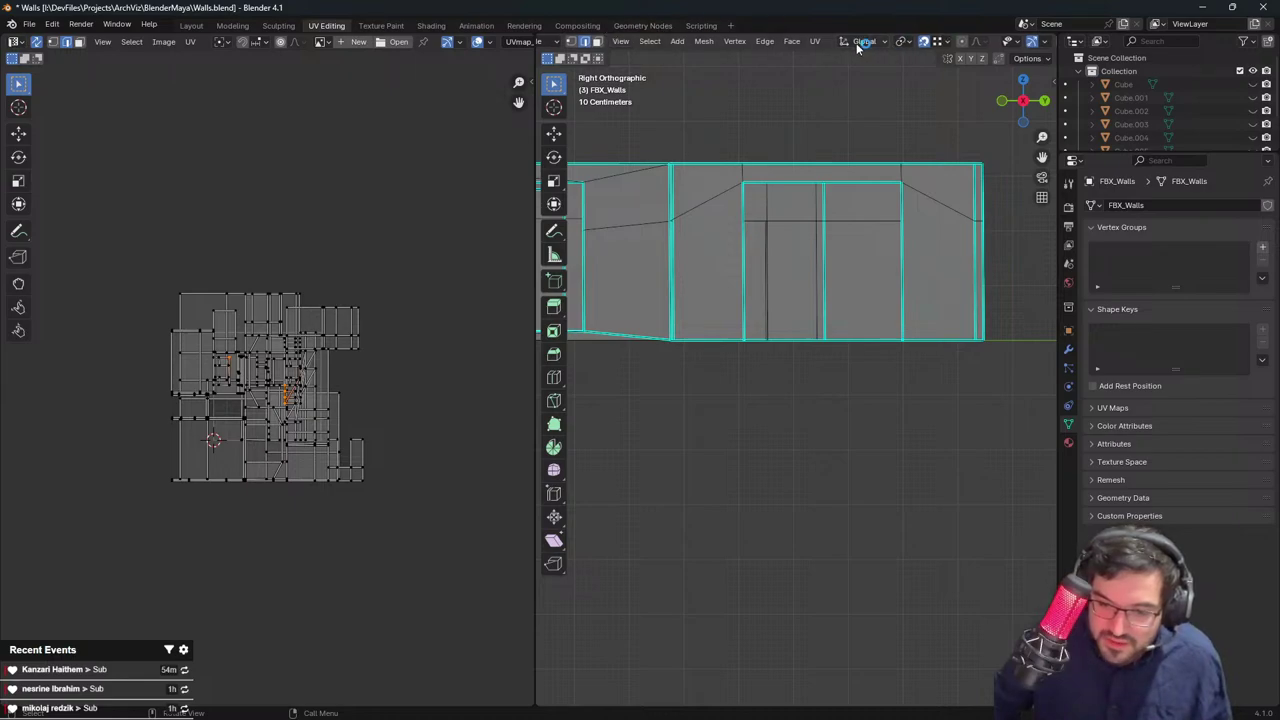
Turn on X-ray display and box-select the edges along the bottom of the walls
left_click(1001, 43)
key("b")
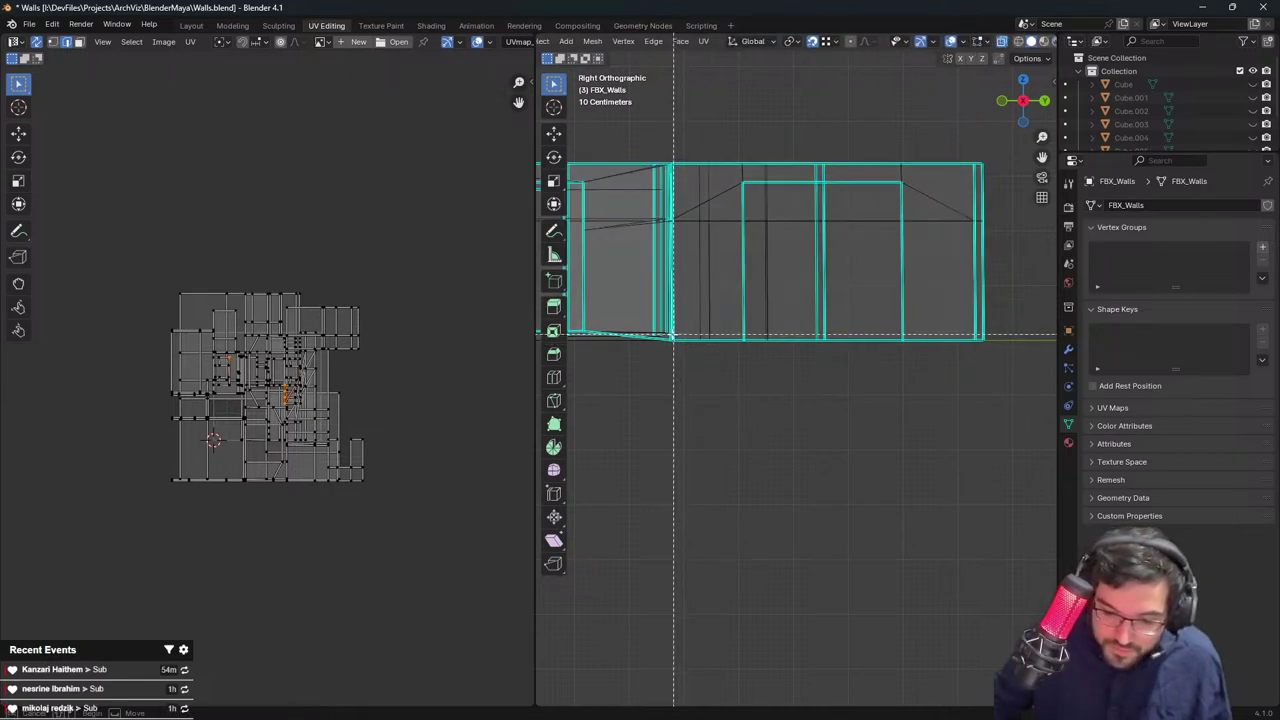
left_click_drag(666, 333, 1000, 358)
Try to raise the selected bottom wall edges along the Z axis, and undo the move
middle_click_drag(863, 375, 996, 394, "shift")
key("g")
key("z")
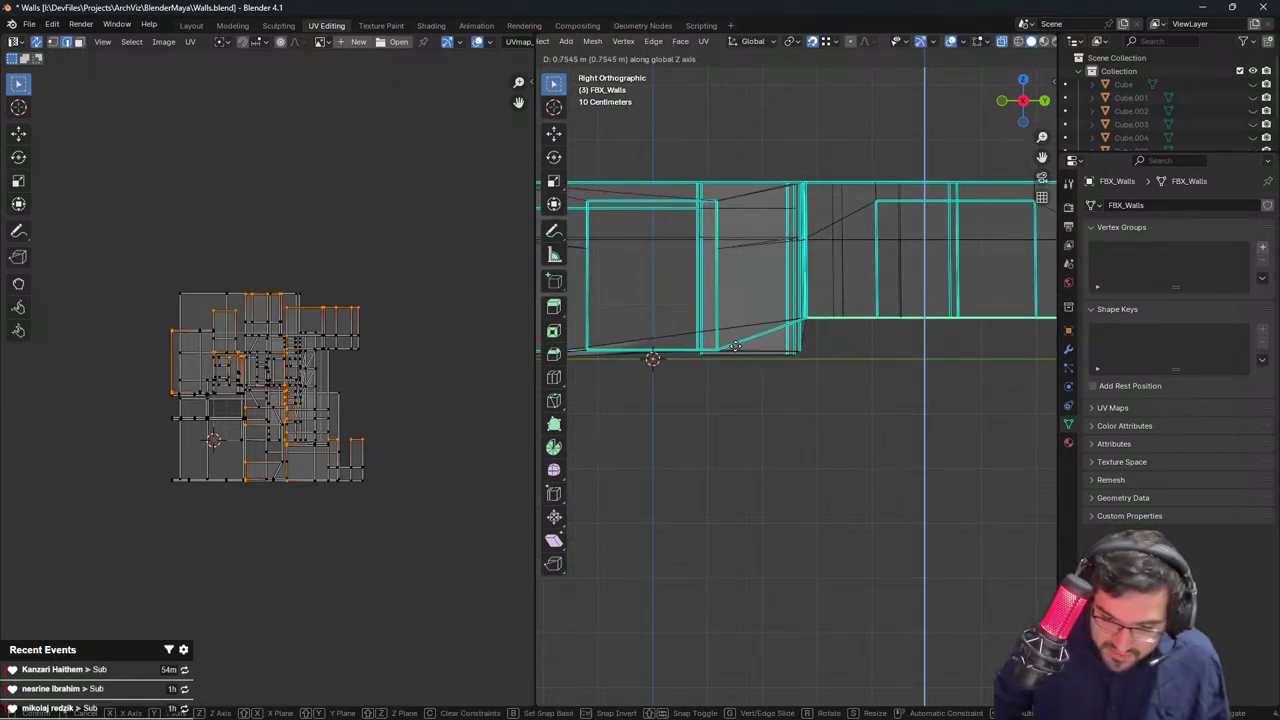
left_click(719, 361)
middle_click_drag(721, 373, 841, 380, "shift")
key("ctrl+z")
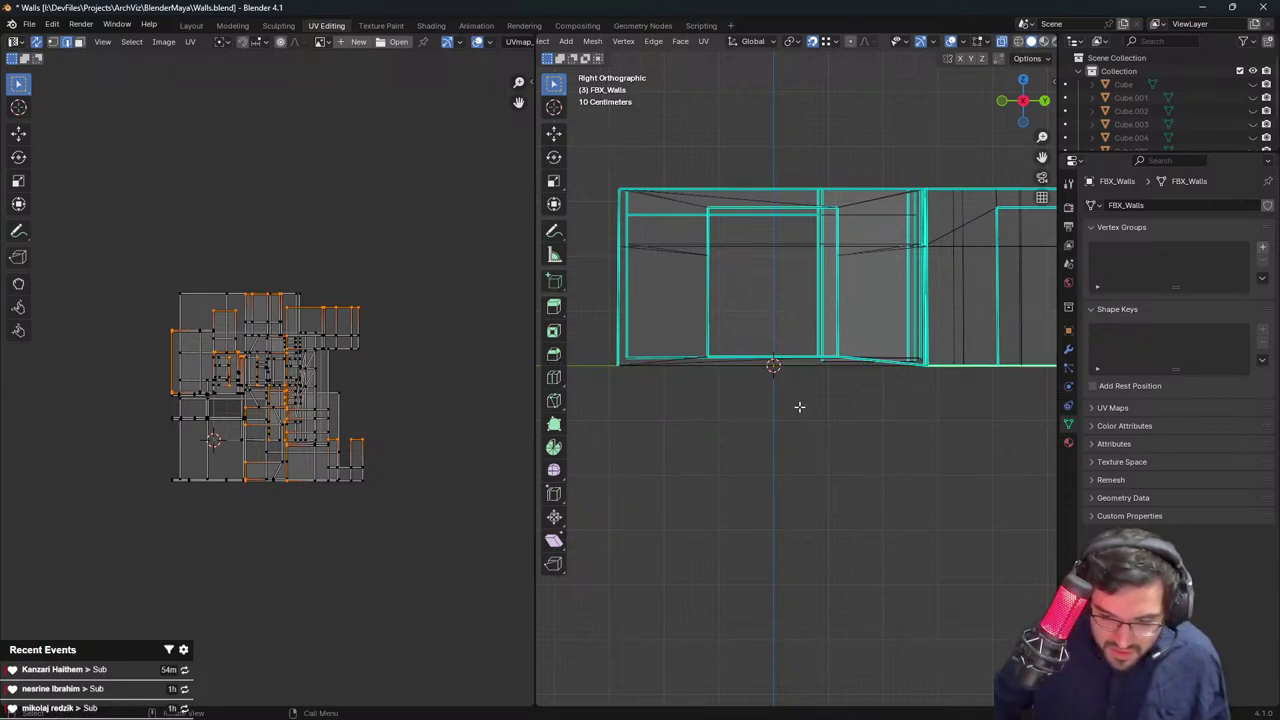
Switch the bottom wall selection to vertex select mode
scroll(740, 44, "left", 5)
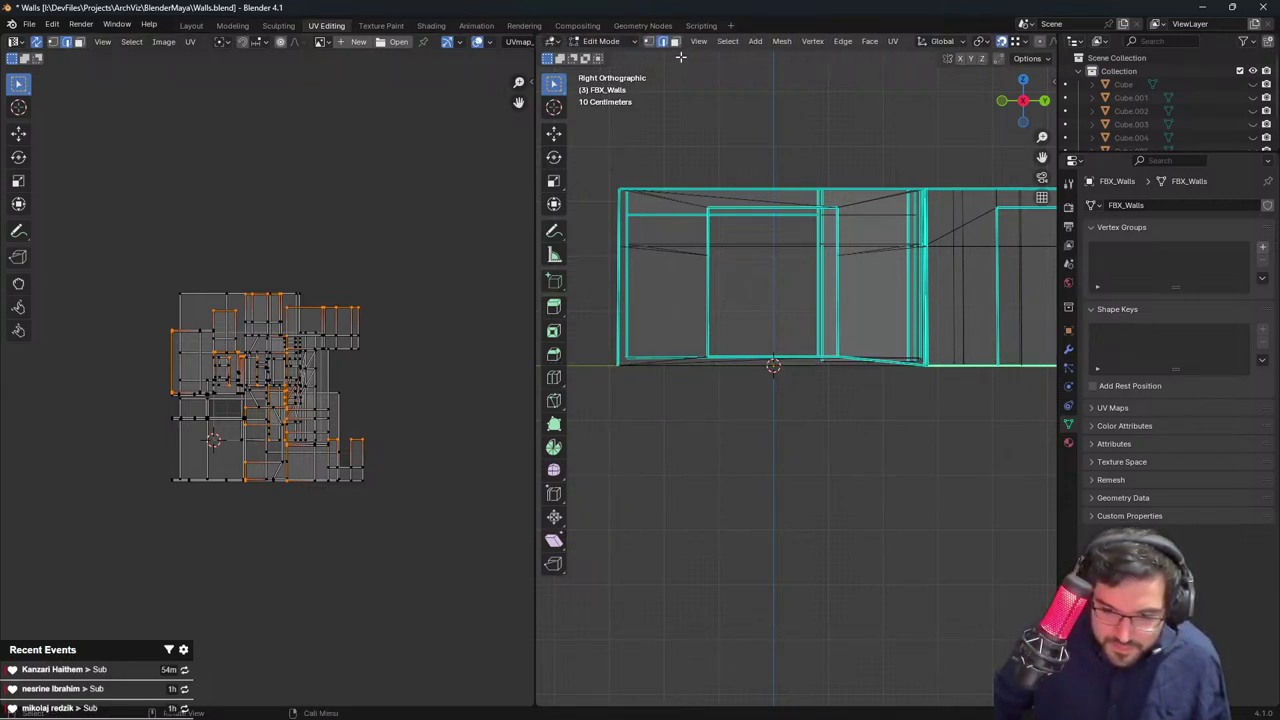
left_click(649, 41)
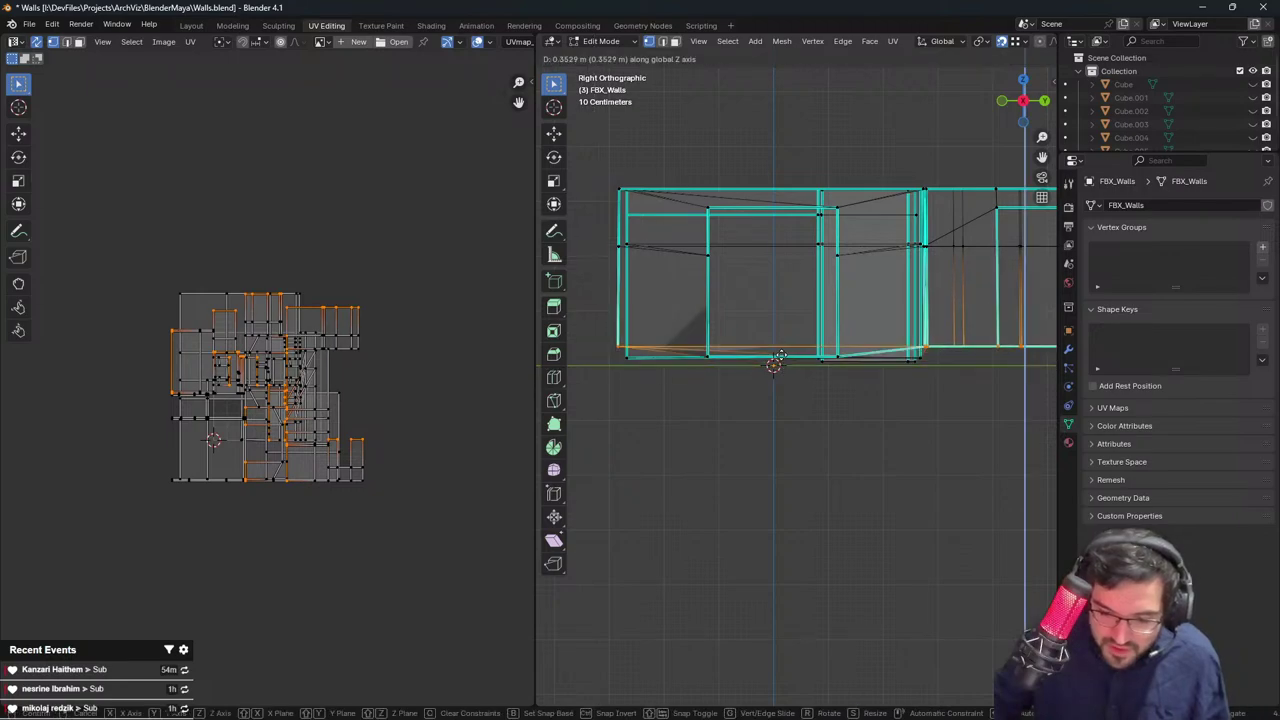
middle_click_drag(918, 366, 878, 381, "shift")
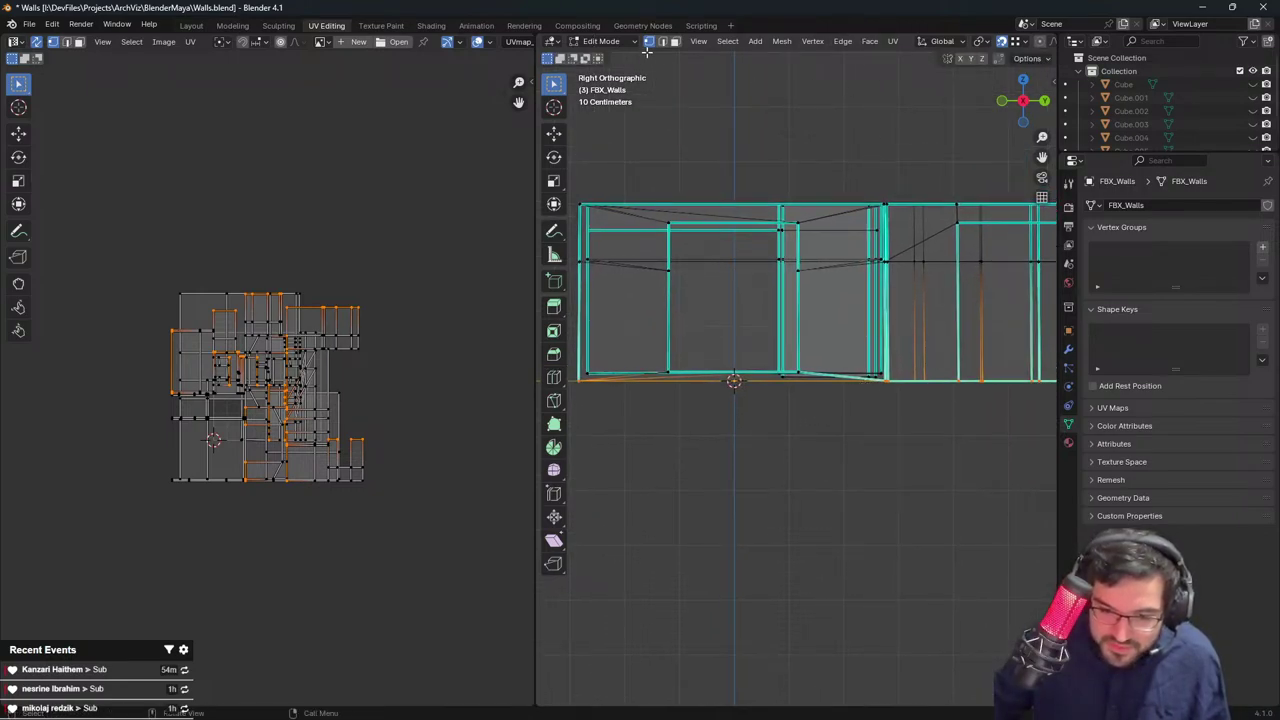
scroll(936, 50, "right", 2)
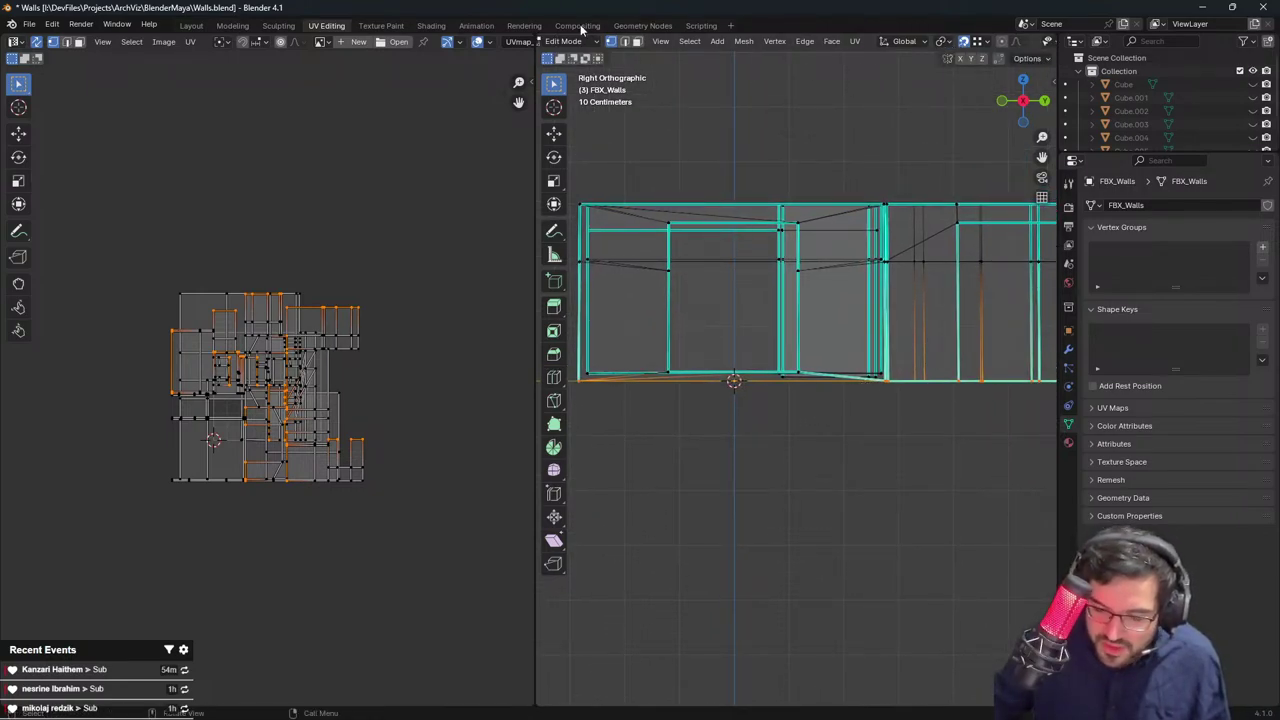
Move the selected bottom wall vertices along the Z axis in the front orthographic view and leave Edit Mode
middle_click_drag(945, 270, 911, 308)
key("KP_1")
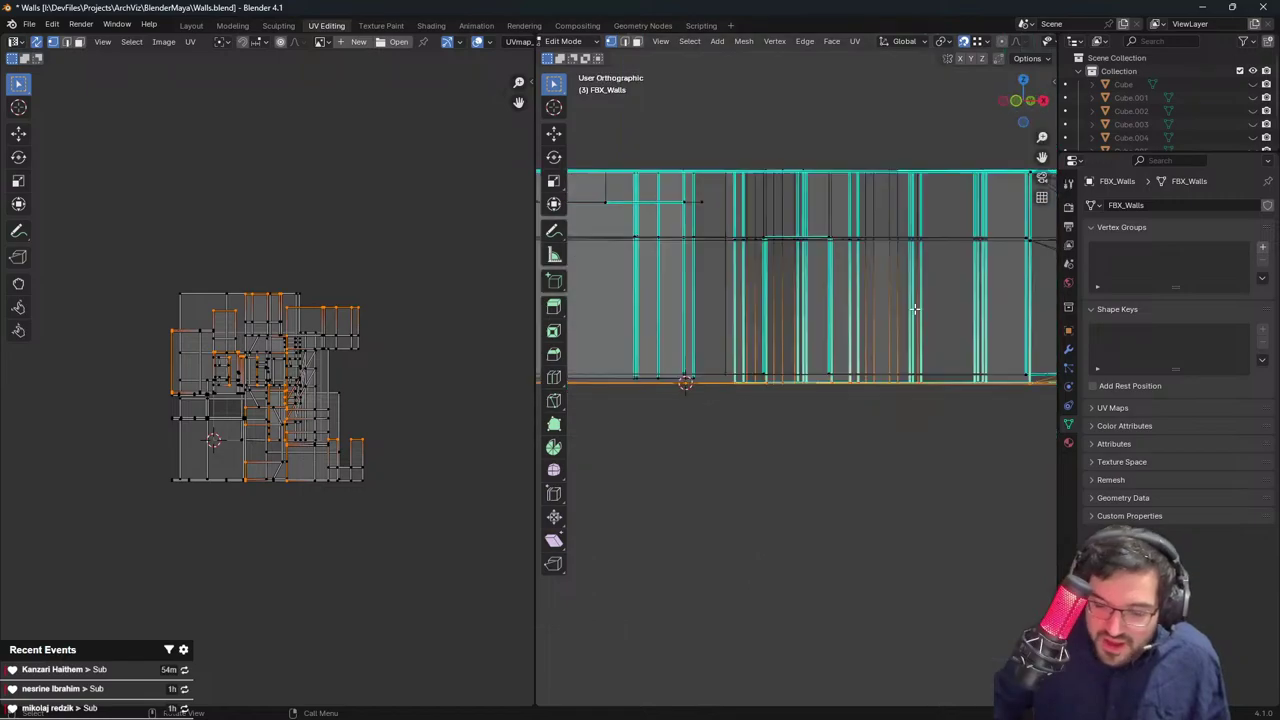
scroll(830, 321, "down", 2)
middle_click_drag(815, 323, 905, 332, "shift")
scroll(904, 332, "up", 3)
key("g")
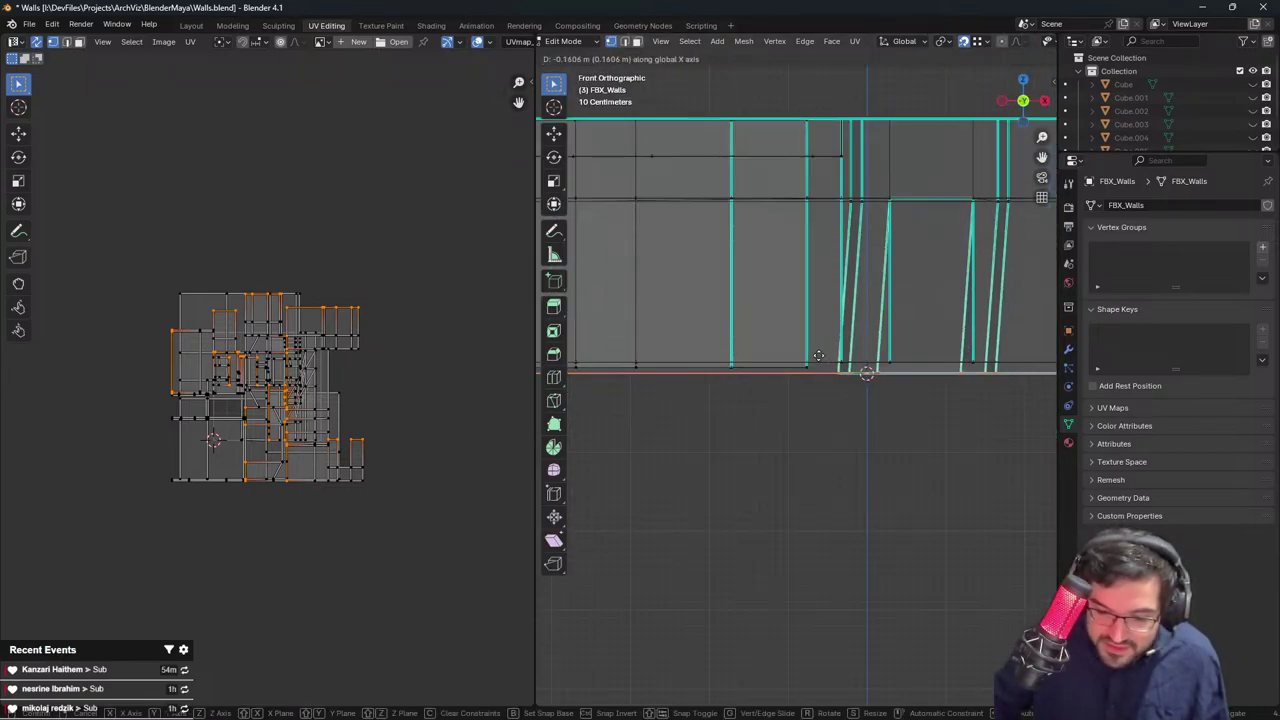
key("z")
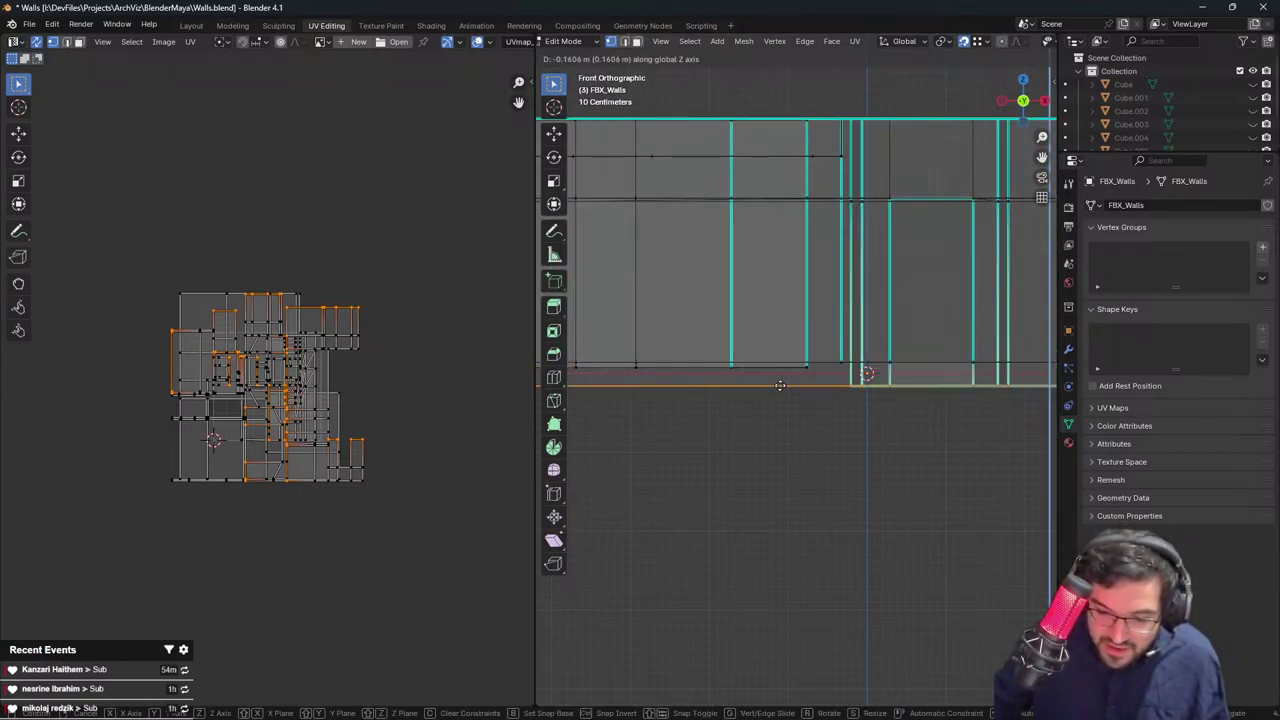
left_click(798, 374)
scroll(800, 391, "down", 3)
key("Tab")
Examine the walls' base and door openings from several angles in X-ray display, in both Object and Edit Mode
middle_click_drag(800, 391, 1005, 63)
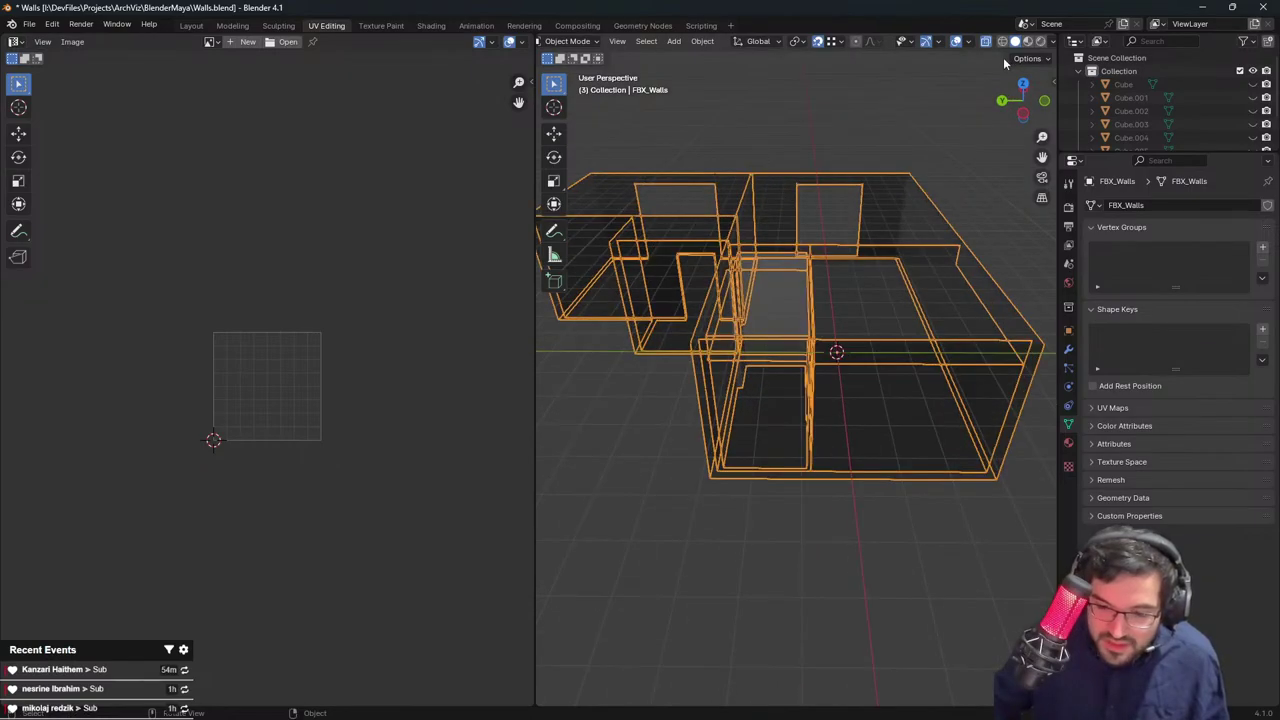
middle_click_drag(937, 127, 996, 82)
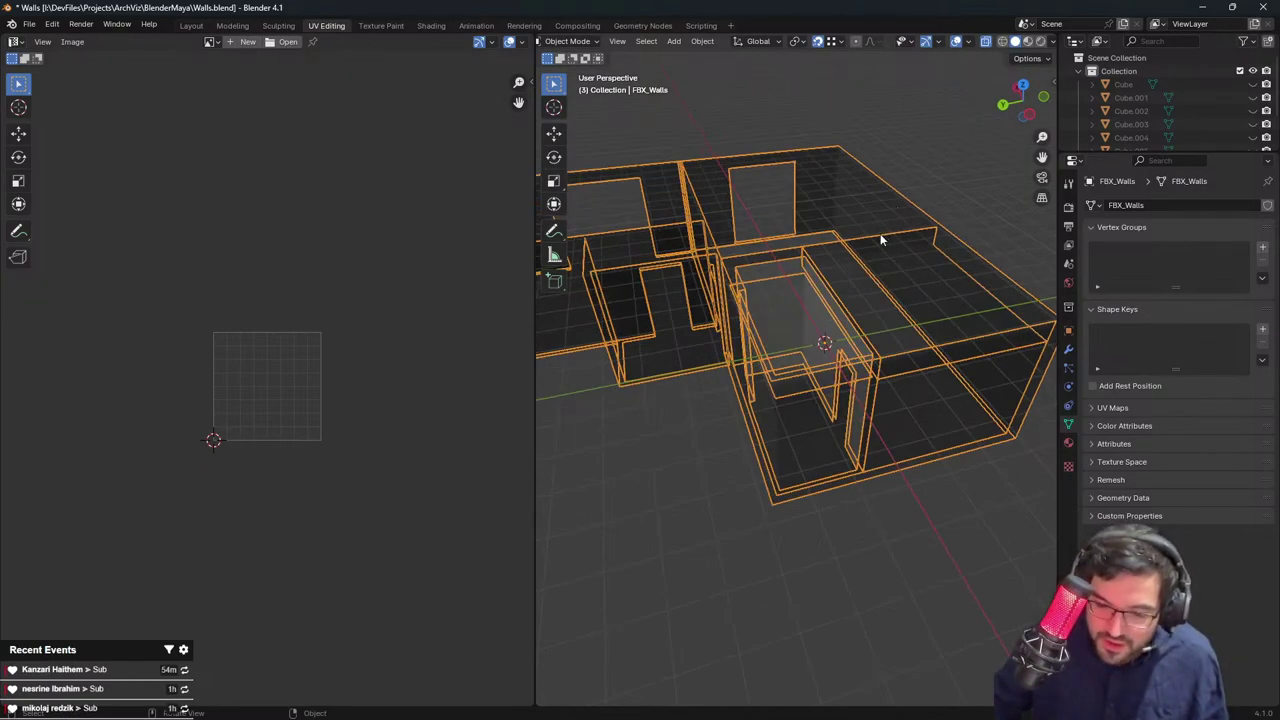
middle_click_drag(880, 240, 814, 460)
key("Tab")
key("Tab")
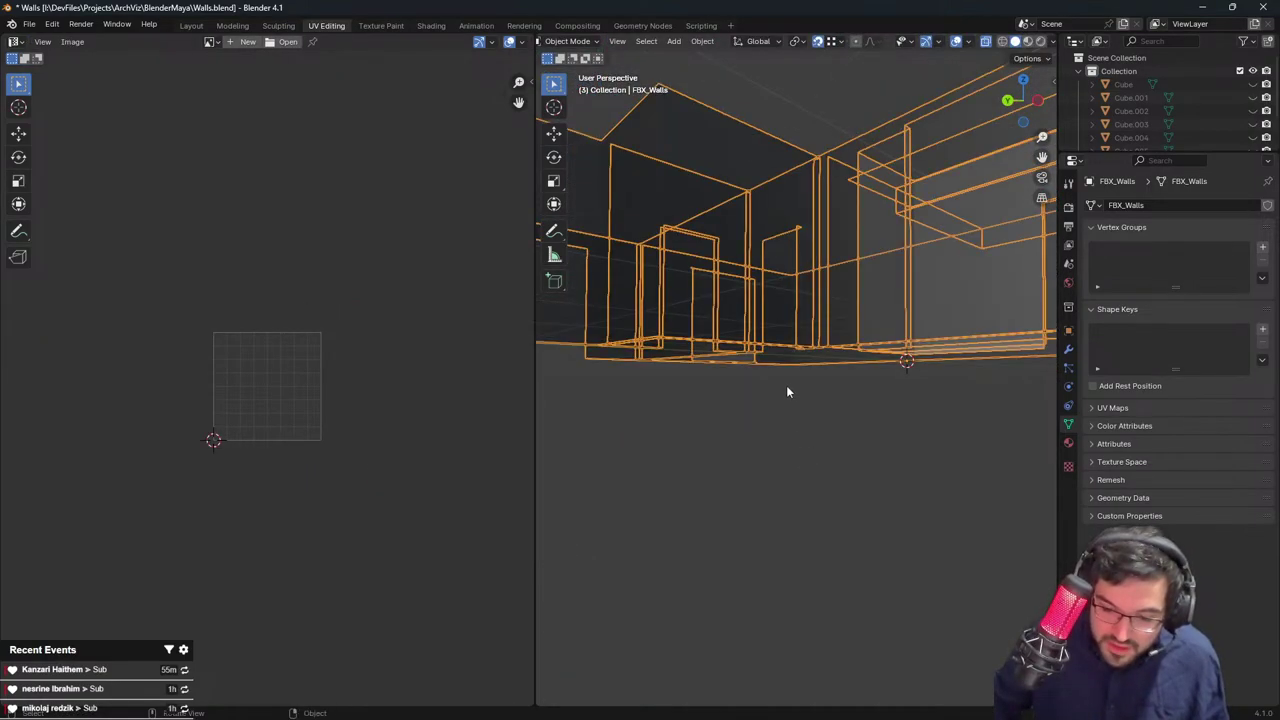
middle_click_drag(786, 391, 810, 258)
key("Tab")
key("Tab")
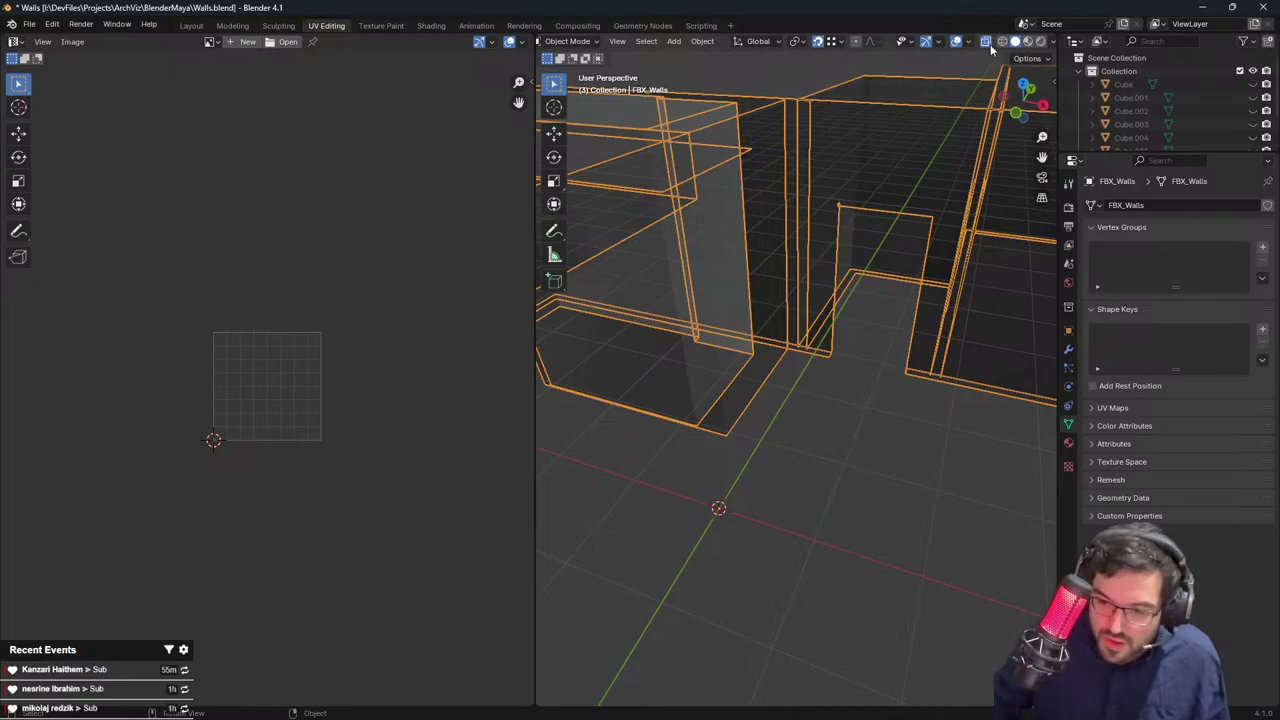
key("Tab")
middle_click_drag(893, 241, 690, 244)
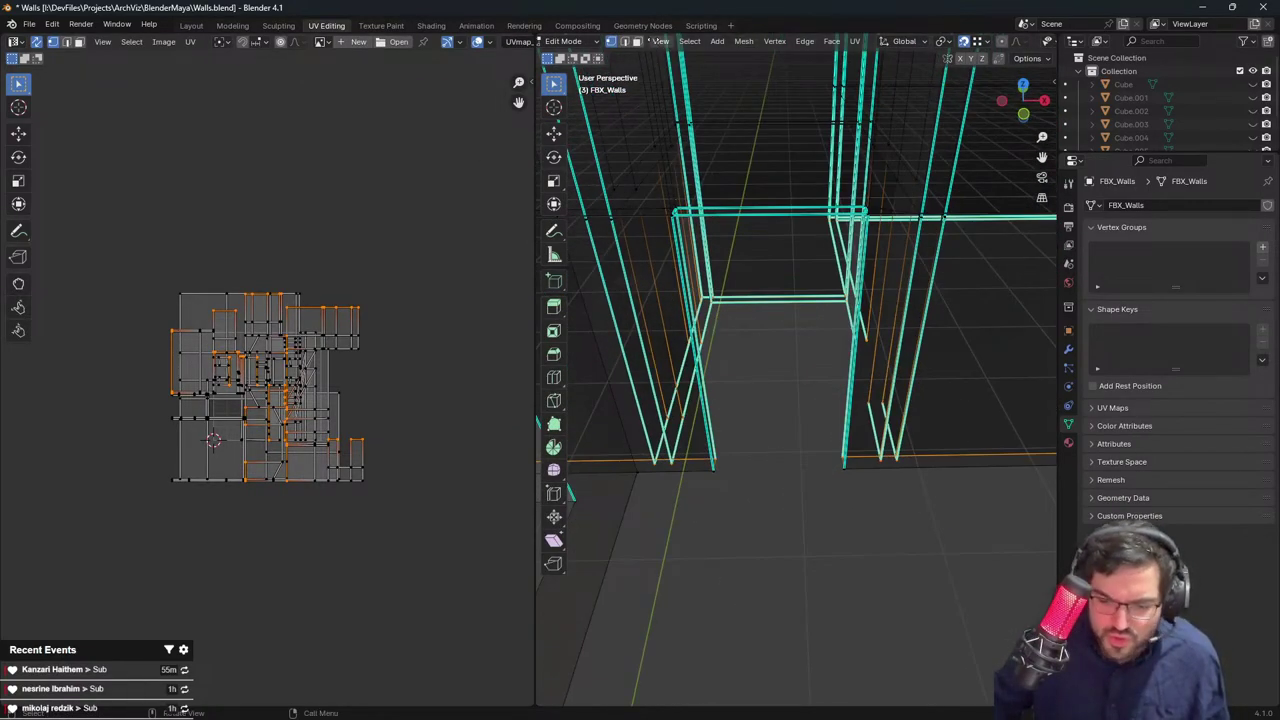
Switch the FBX_Walls mesh to face select mode
middle_click_drag(653, 41, 732, 42)
middle_click_drag(738, 162, 708, 147)
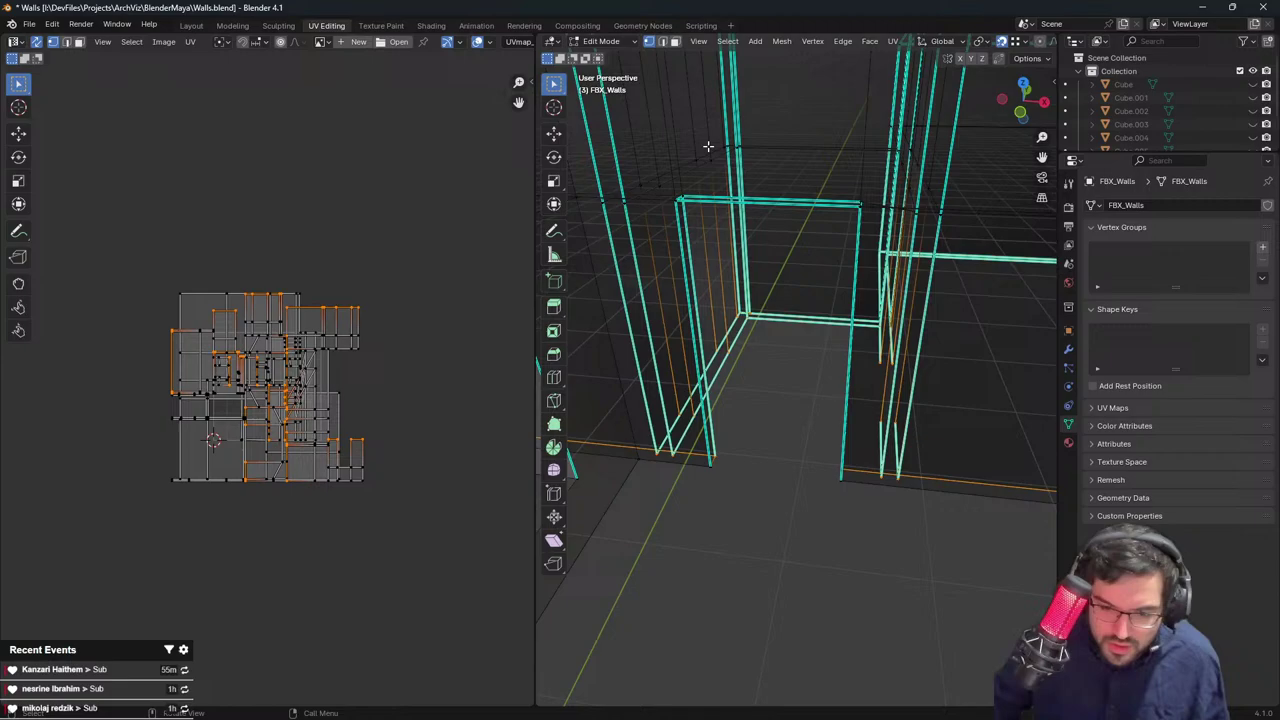
left_click(674, 41)
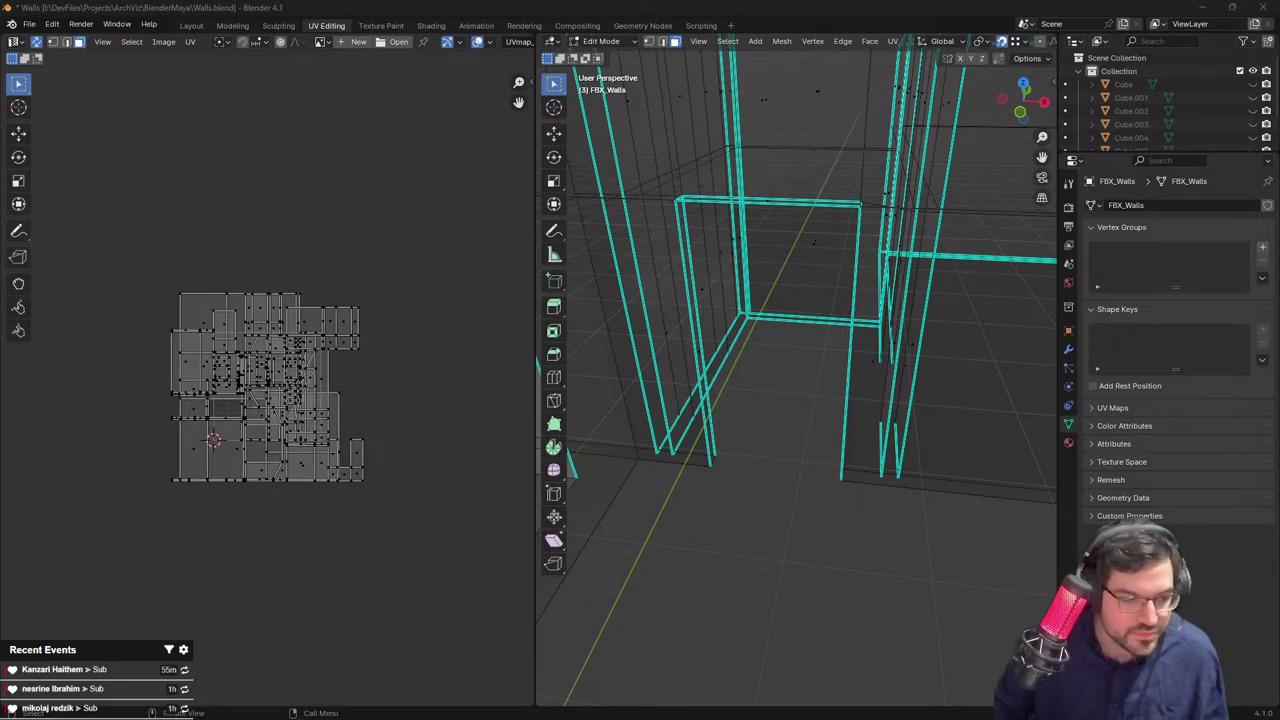
key("alt+Tab")
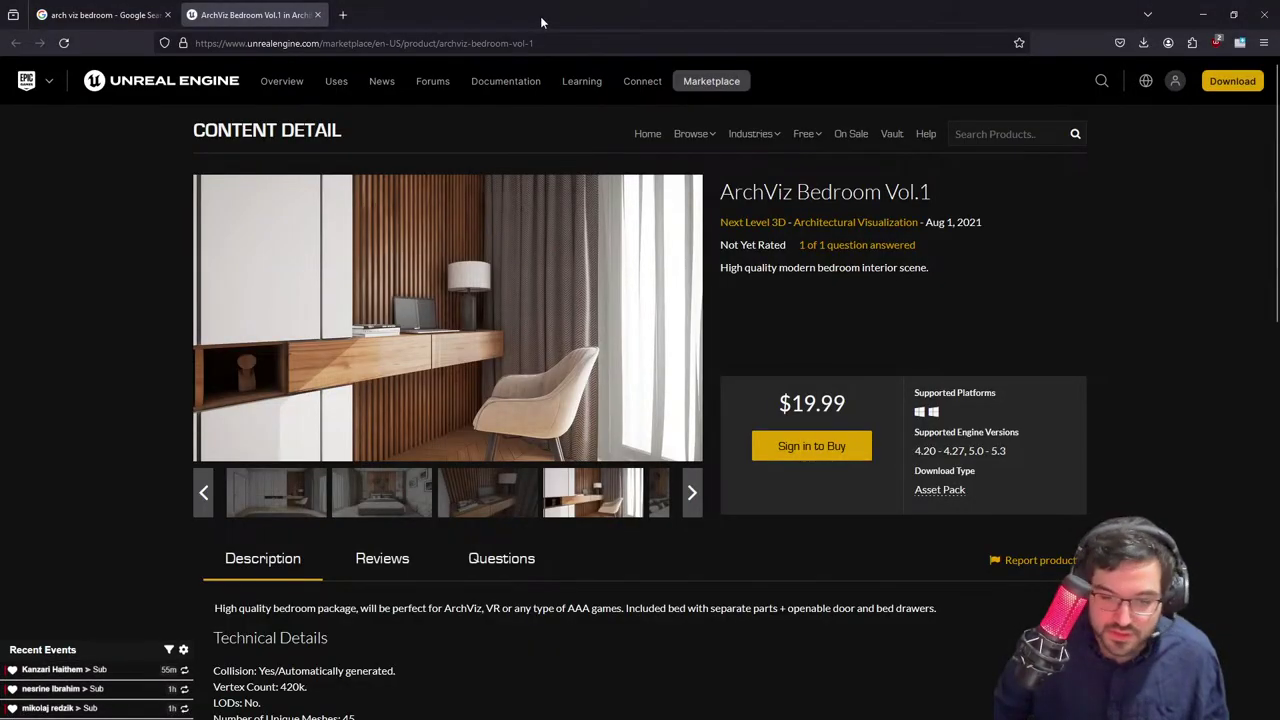
left_click_drag(540, 16, 700, 0)
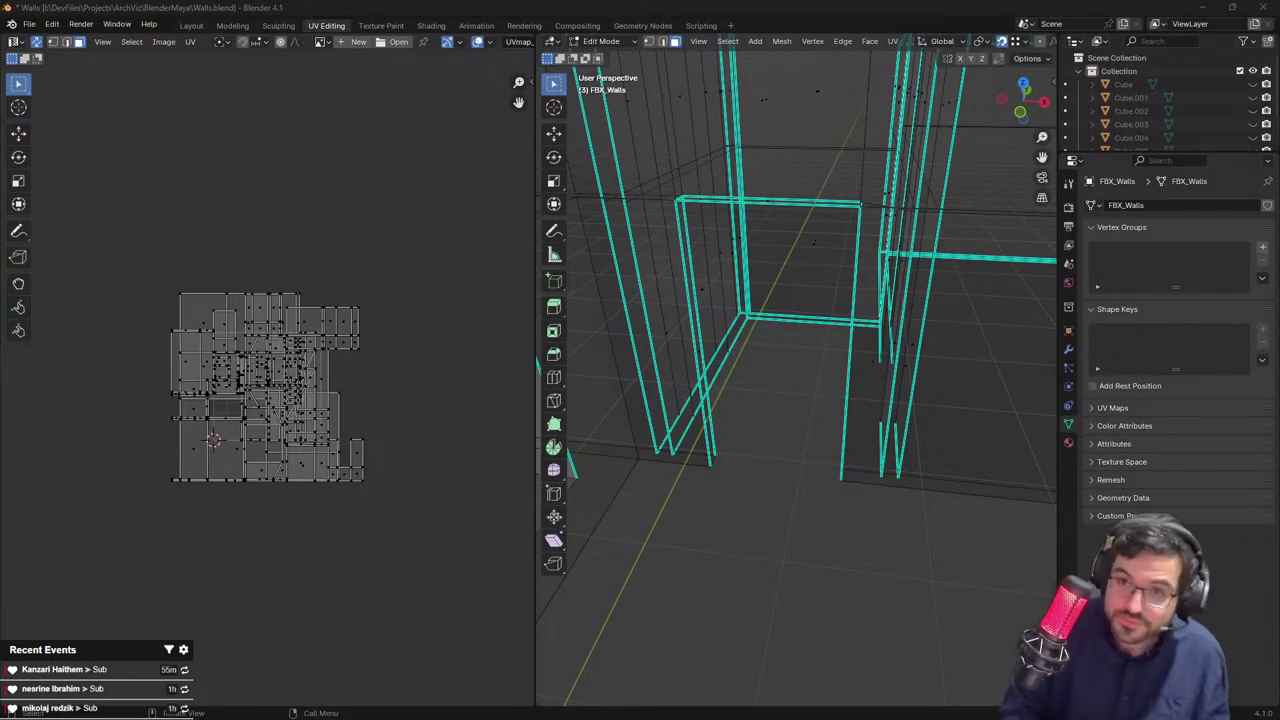
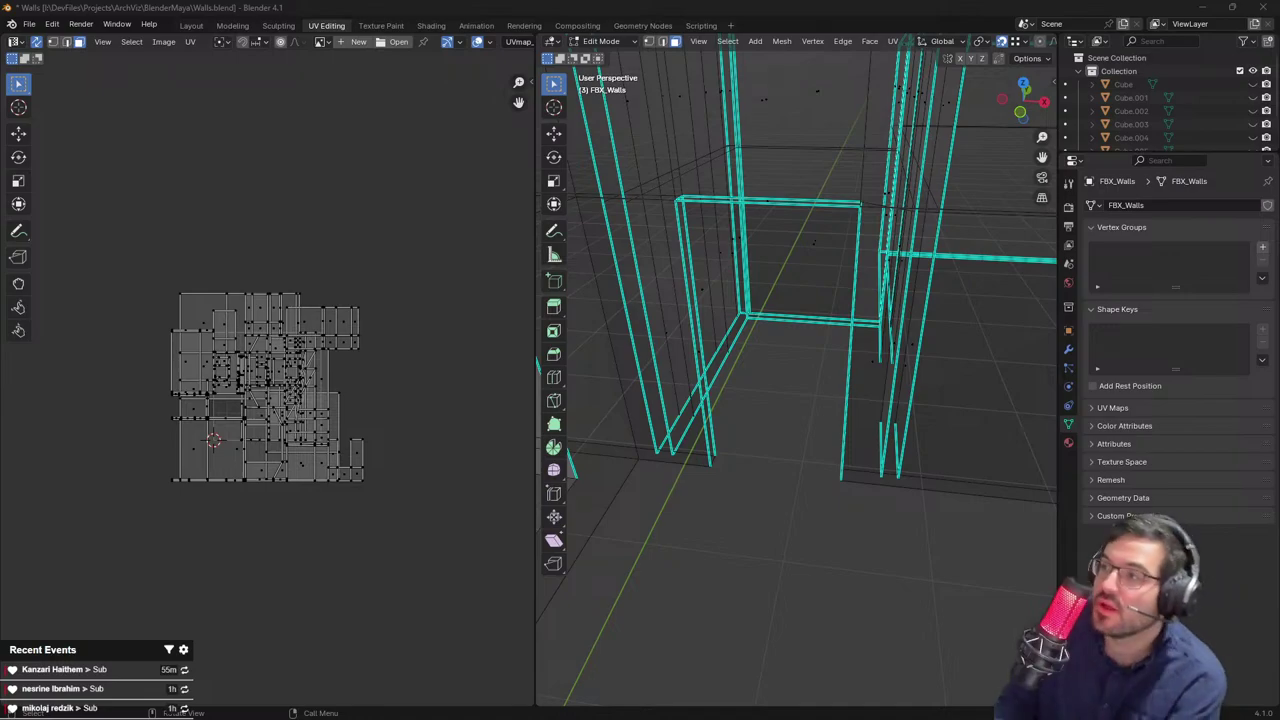
Select the two inner side faces of the doorway and try scaling them along the X axis
middle_click_drag(698, 245, 680, 344)
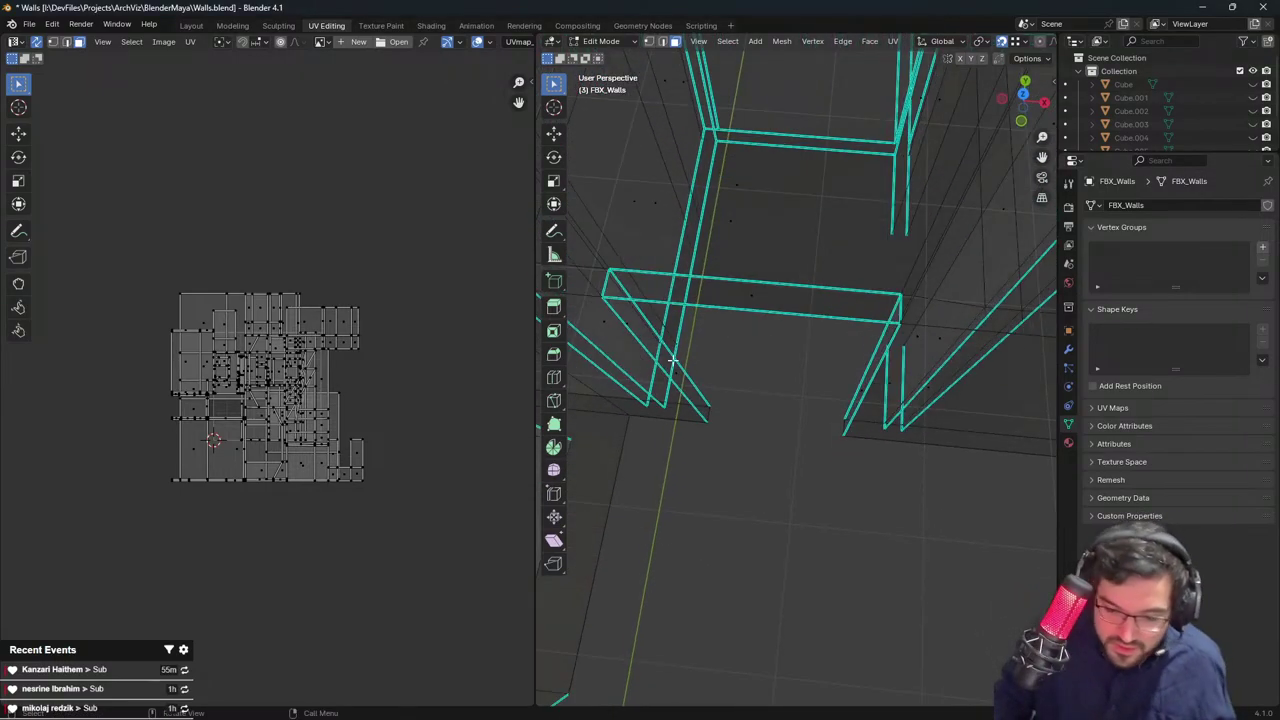
left_click(662, 350)
left_click(879, 377, "shift")
key("s")
key("x")
right_click(915, 350)
scroll(894, 323, "down", 4)
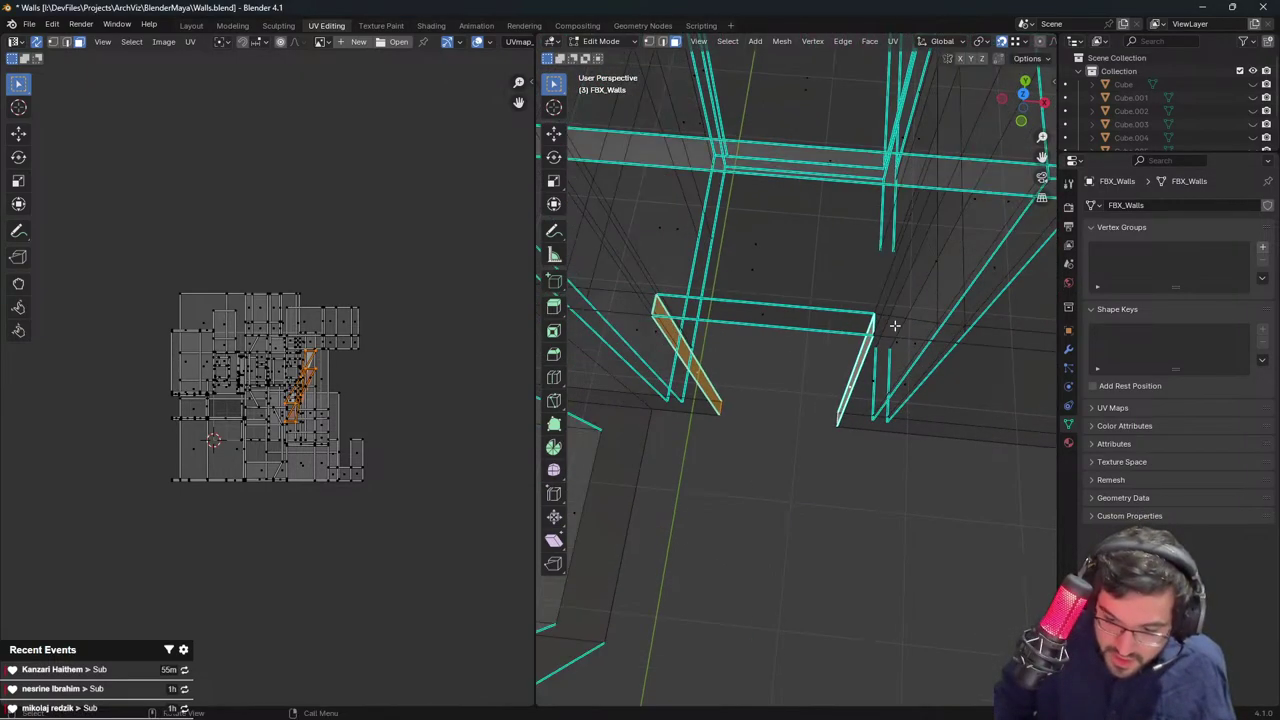
Scale the doorway's side faces along the X axis in the top orthographic view with vertex select mode, and leave Edit Mode
middle_click_drag(776, 282, 778, 210)
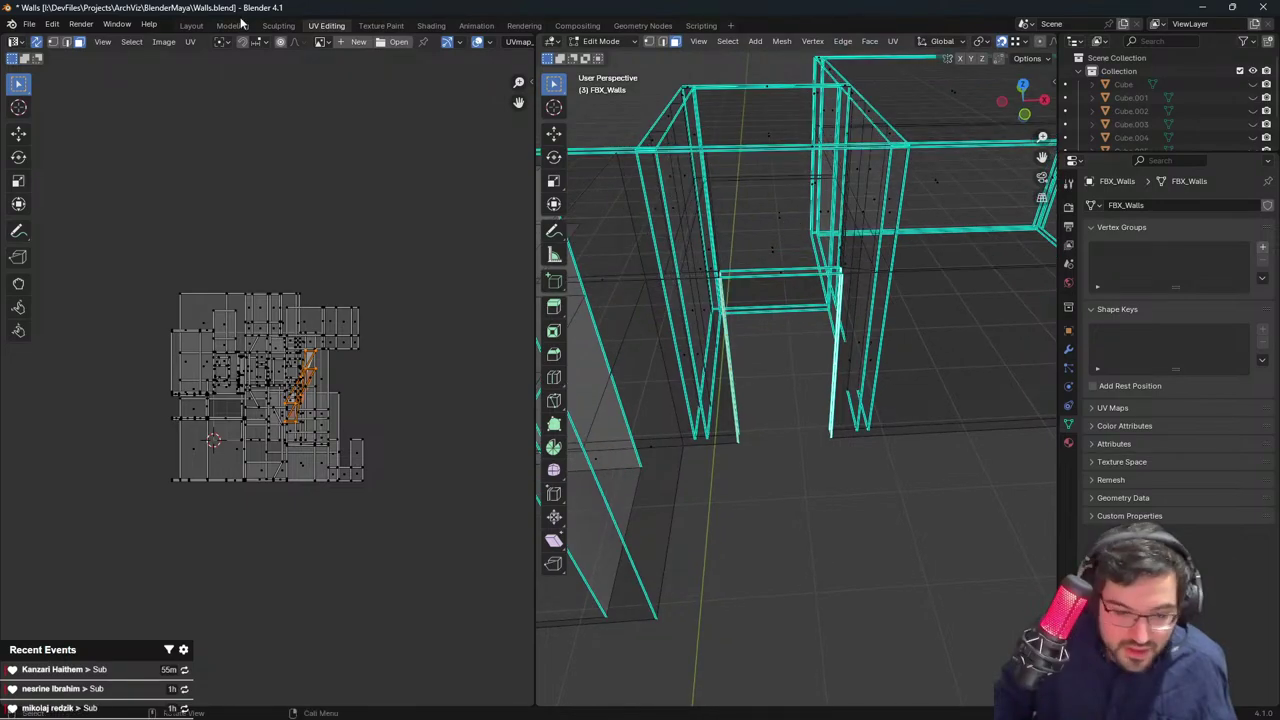
left_click(653, 42)
key("KP_7")
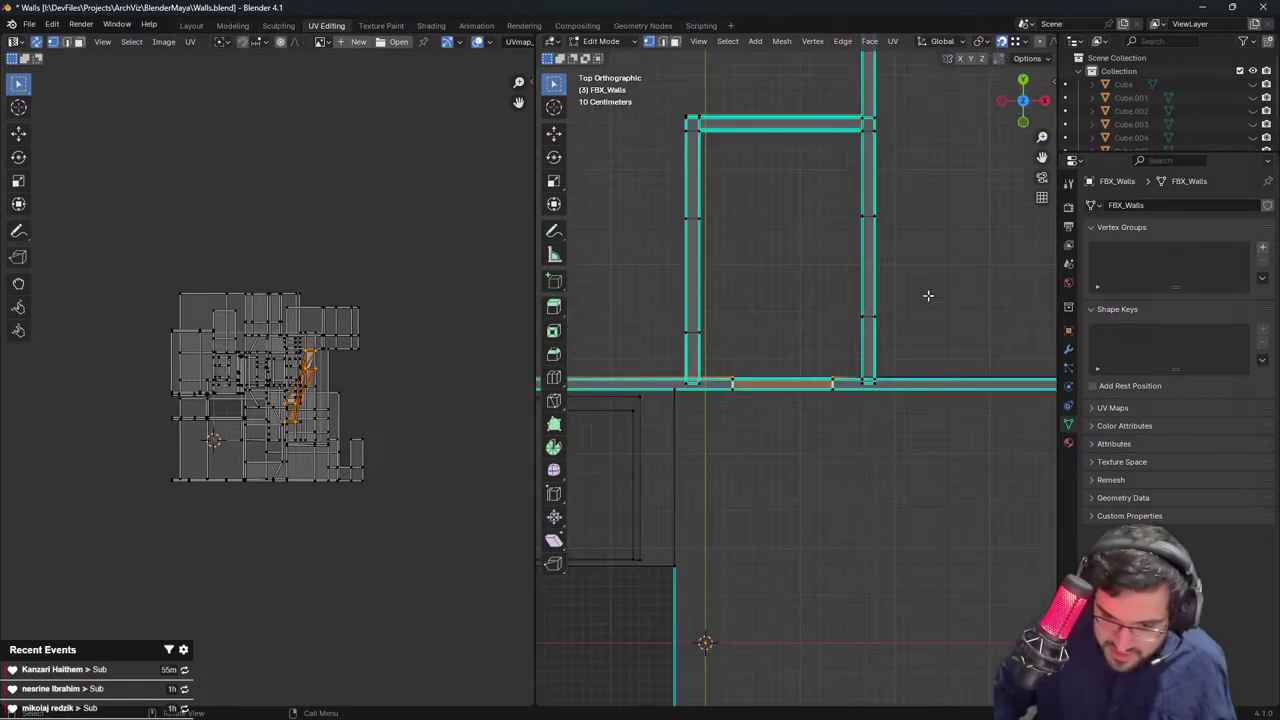
middle_click_drag(846, 437, 810, 350)
key("s")
key("x")
left_click(922, 327)
key("Tab")
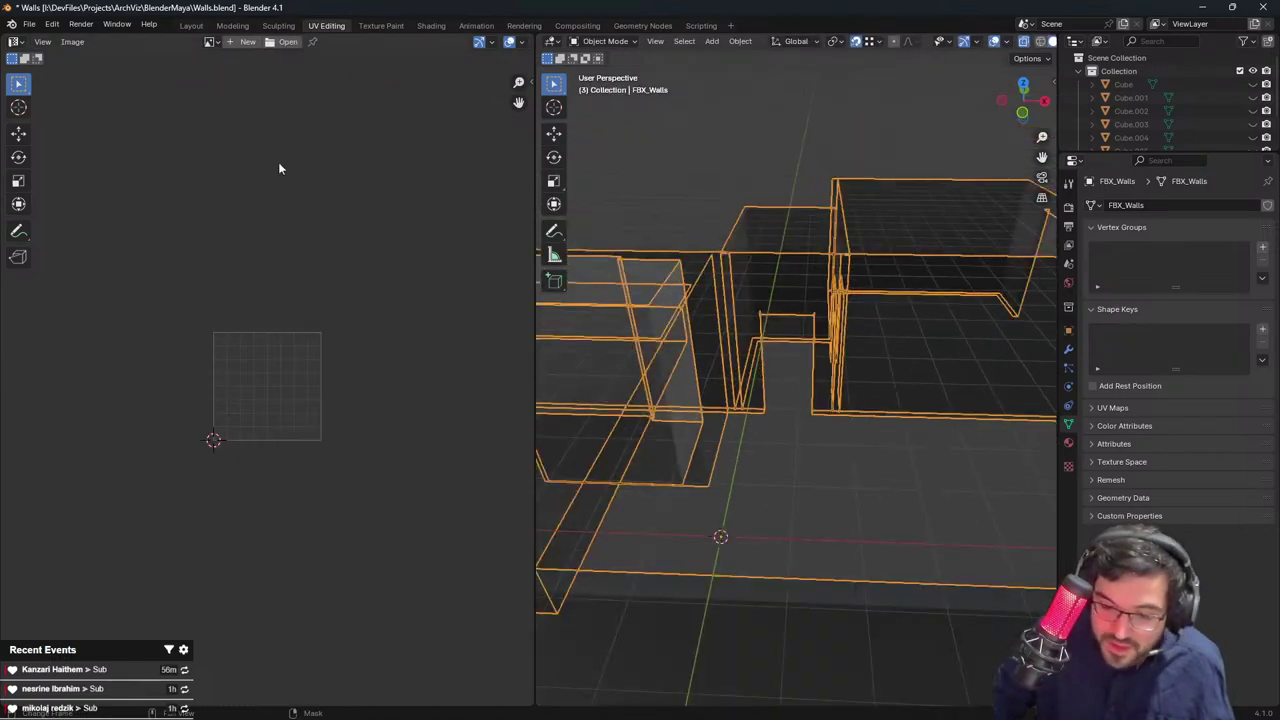
Save Walls.blend and export the selected walls as FBX over SM_WallsWithBedroom.fbx
middle_click_drag(905, 371, 889, 373)
middle_click_drag(855, 326, 907, 270)
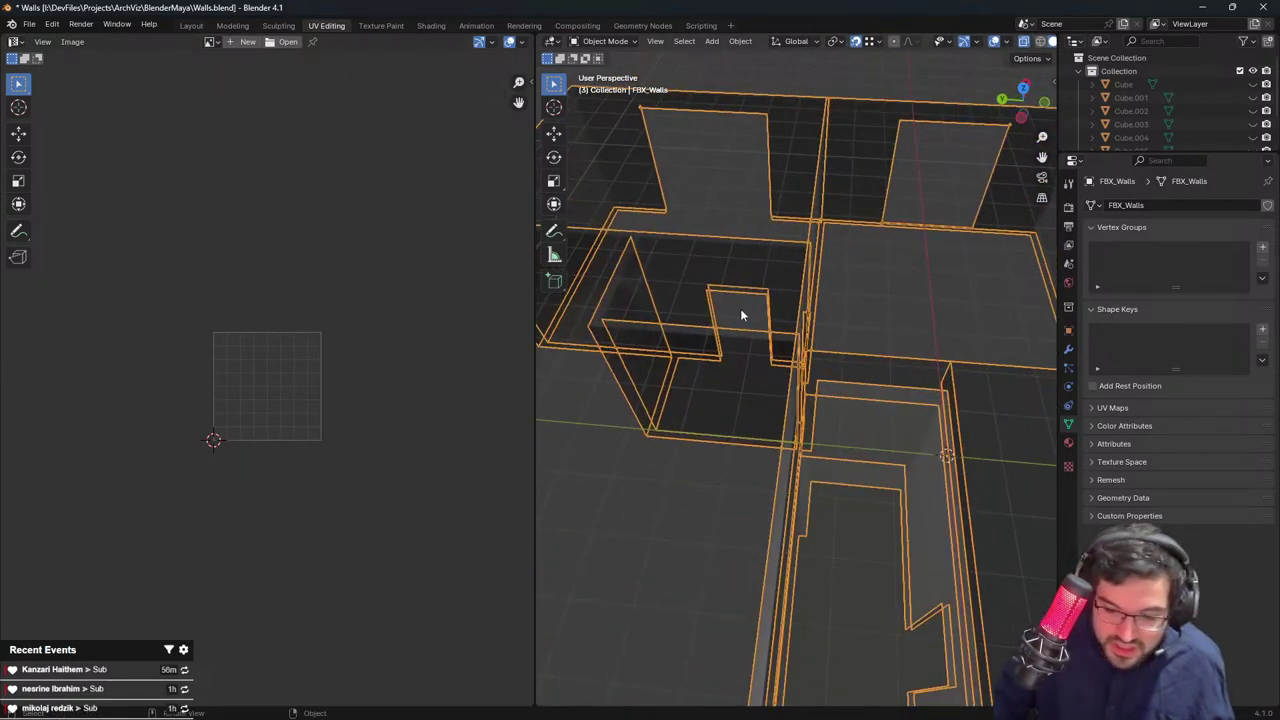
left_click(30, 25)
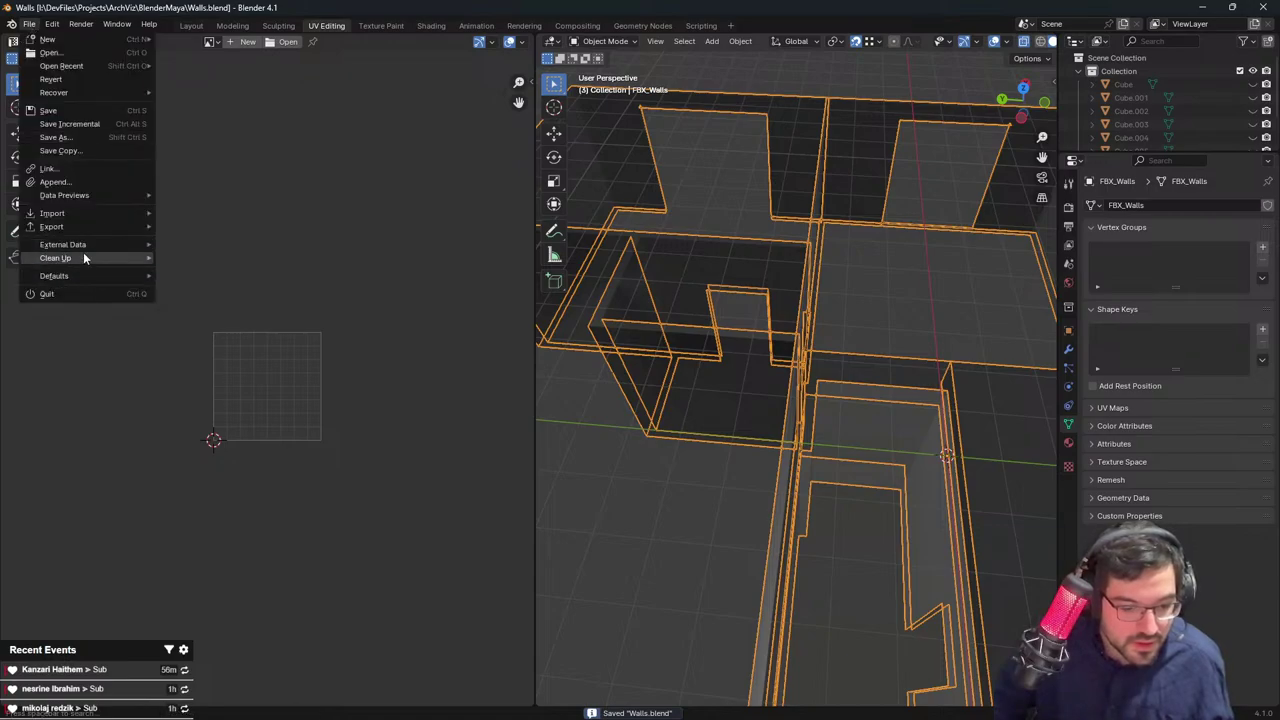
mouse_move(60, 227)
left_click(205, 358)
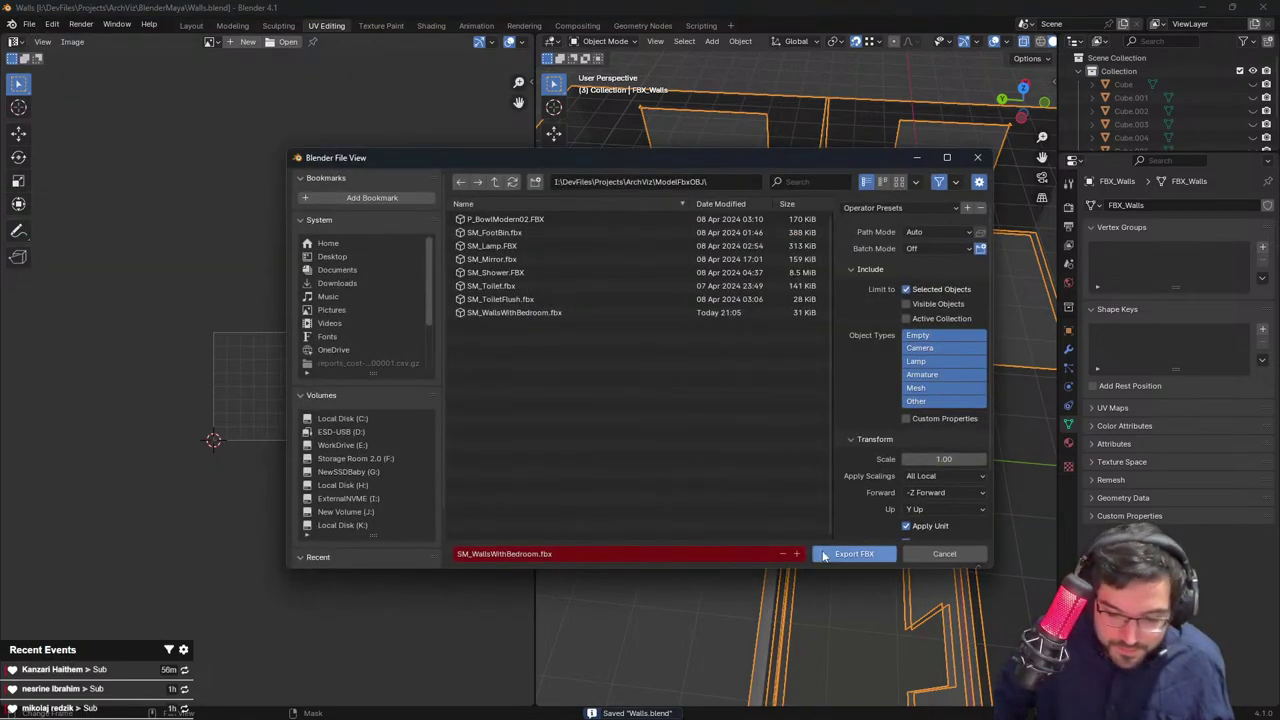
left_click(848, 554)
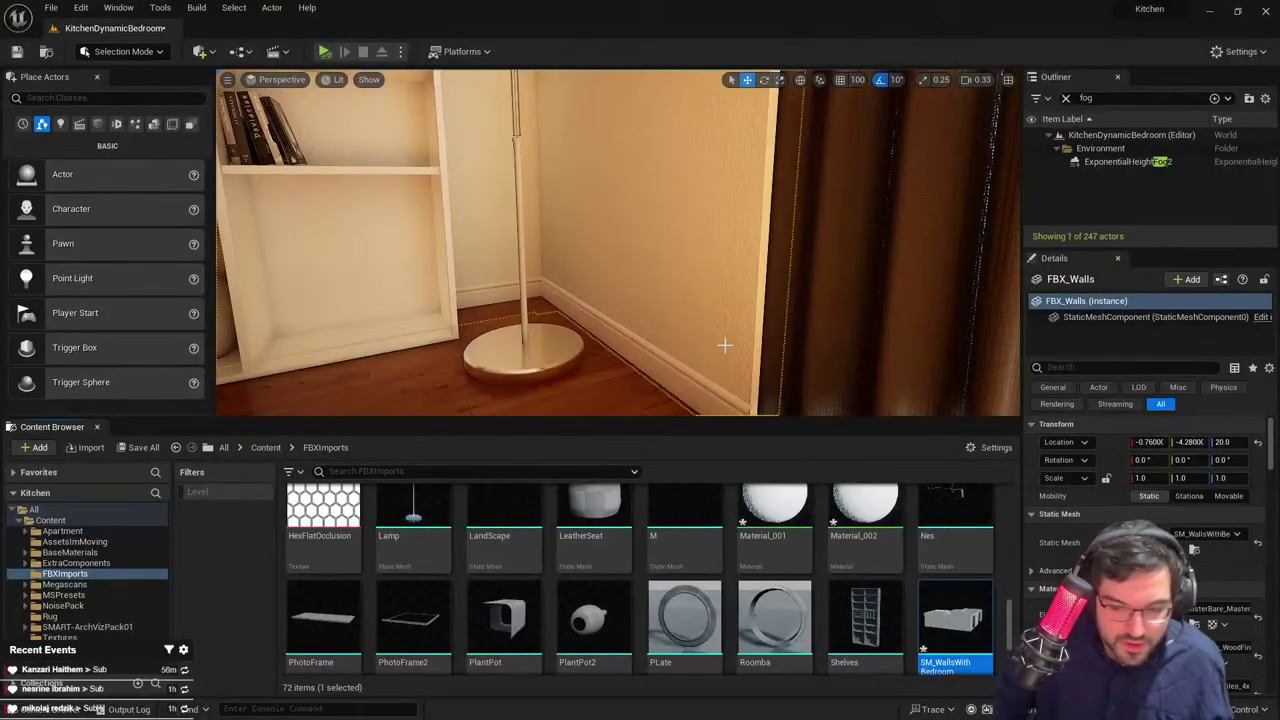
Switch to Unreal Engine and reimport the SM_WallsWithBedroom static mesh from the FBXImports folder
scroll(640, 295, "up", 2)
right_click_drag(680, 290, 610, 305)
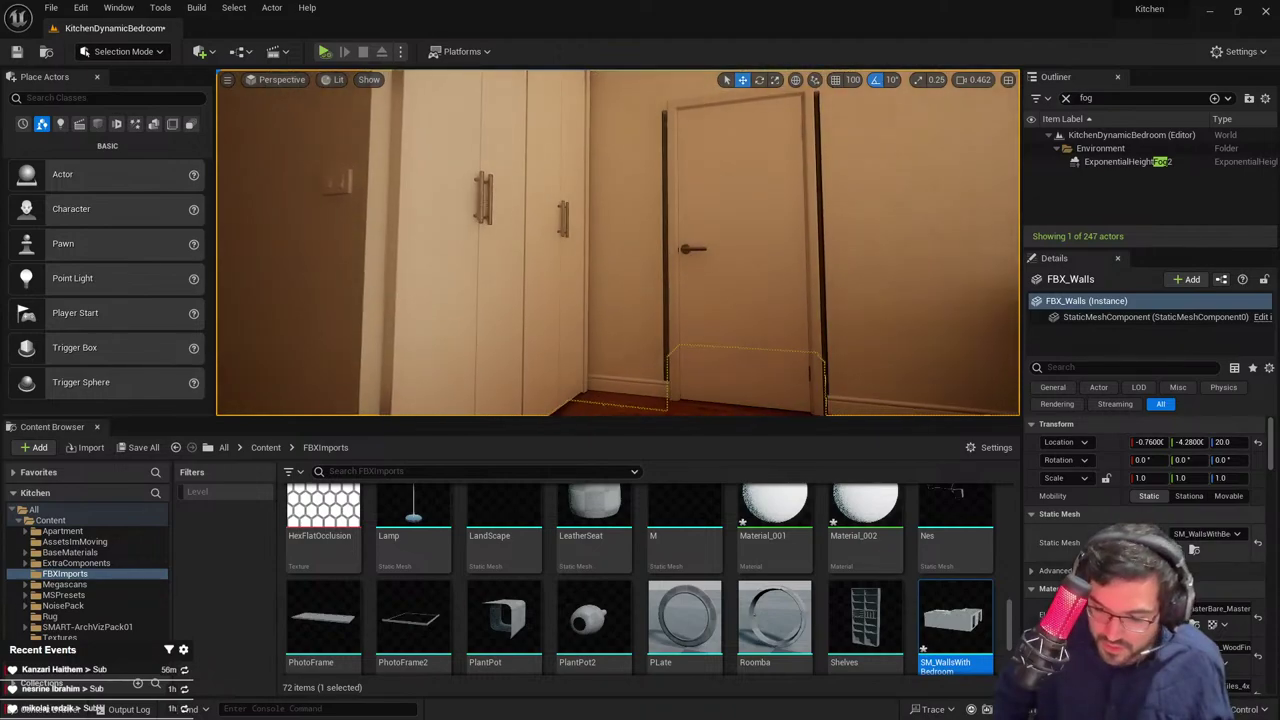
right_click(951, 624)
left_click(990, 277)
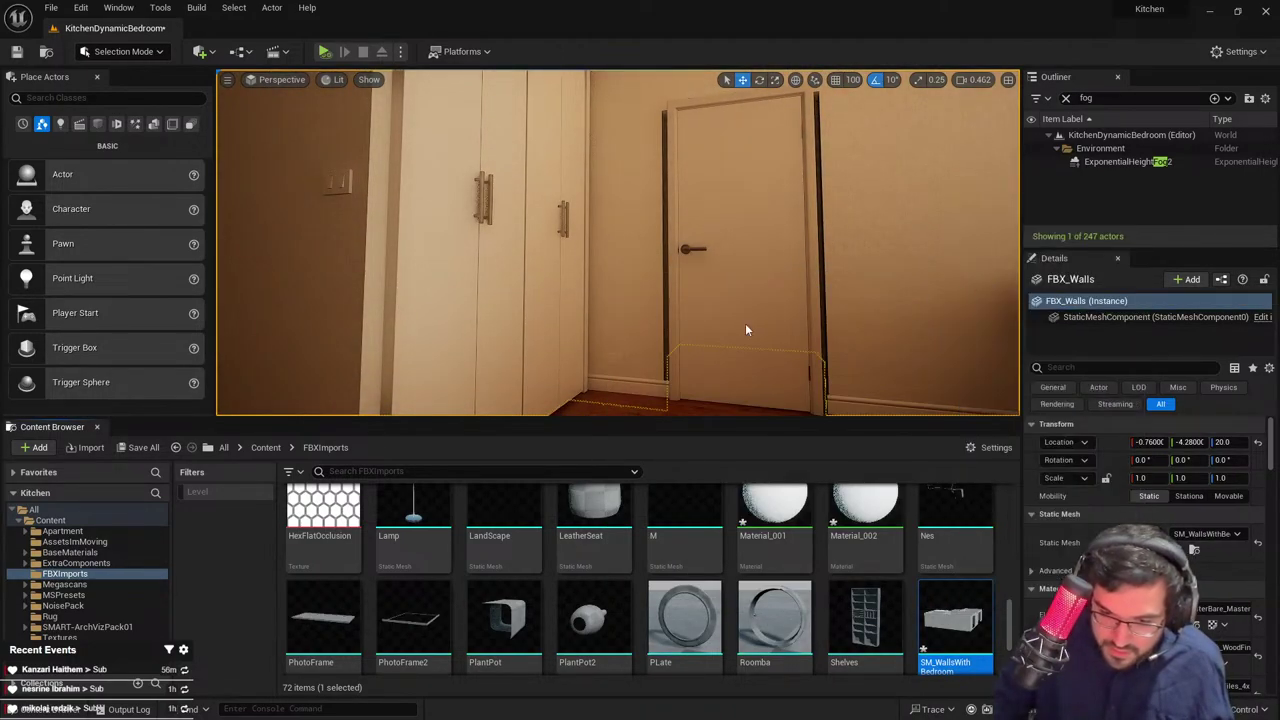
Select the DoorFrame component of the bedroom door BP_Doors_2 and locate its P_FrameA_820 mesh in the project content
right_click_drag(739, 293, 737, 283)
left_click(715, 200)
right_click_drag(715, 200, 720, 205)
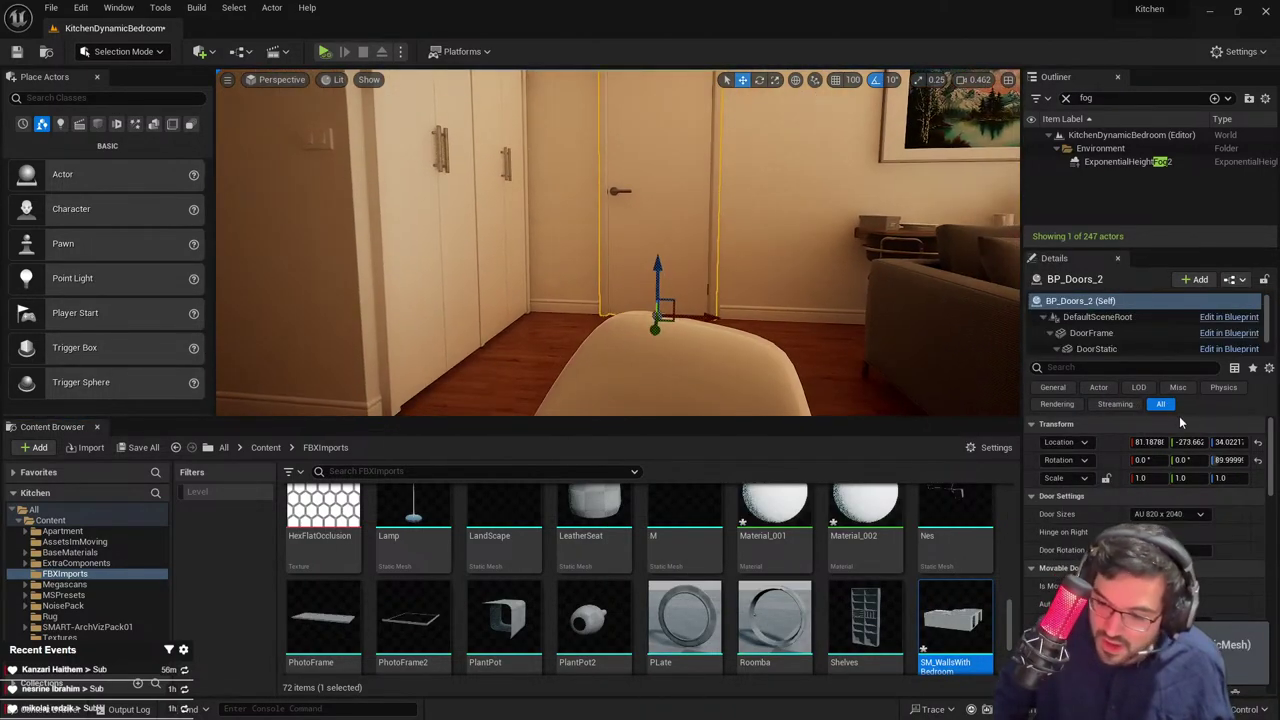
scroll(1182, 503, "down", 2)
scroll(1182, 503, "up", 1)
left_click(1095, 333)
right_click_drag(880, 290, 895, 256)
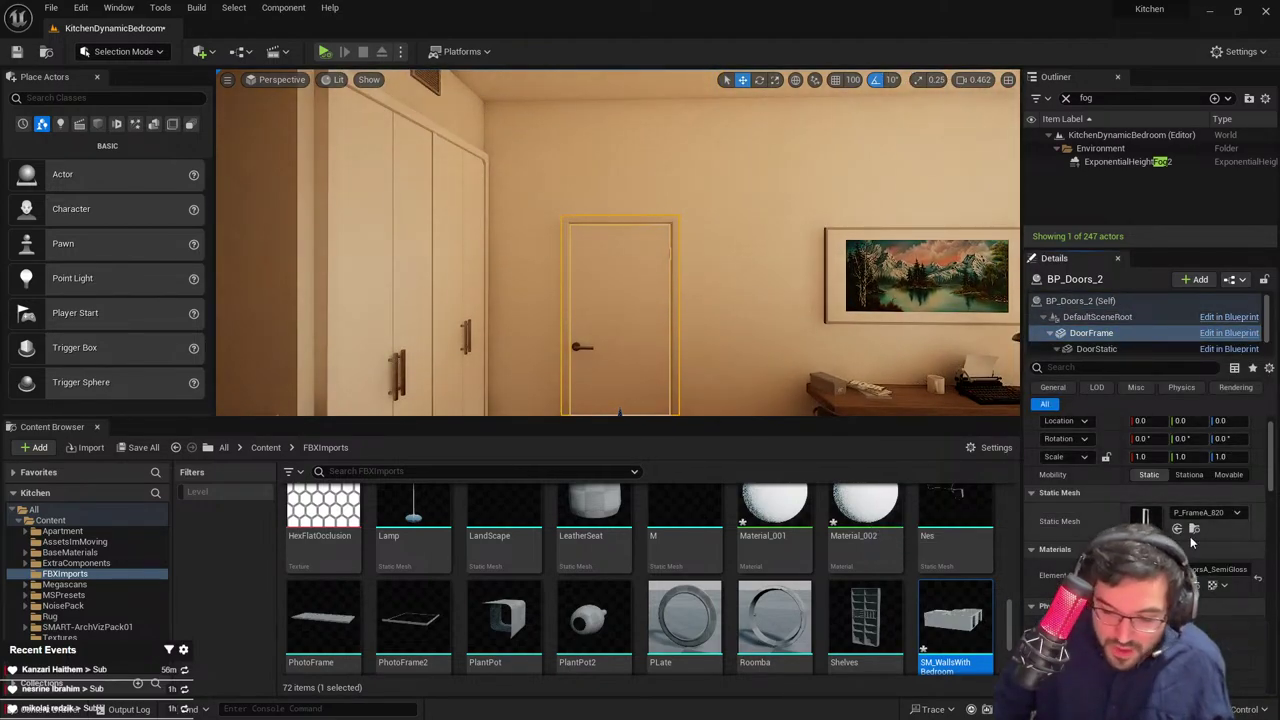
left_click(1195, 529)
Place a P_FrameA_820 door frame on the bedroom floor in front of the existing door
left_click_drag(775, 620, 591, 380)
right_click_drag(591, 380, 580, 350)
left_click(567, 176)
key("Delete")
left_click(545, 196)
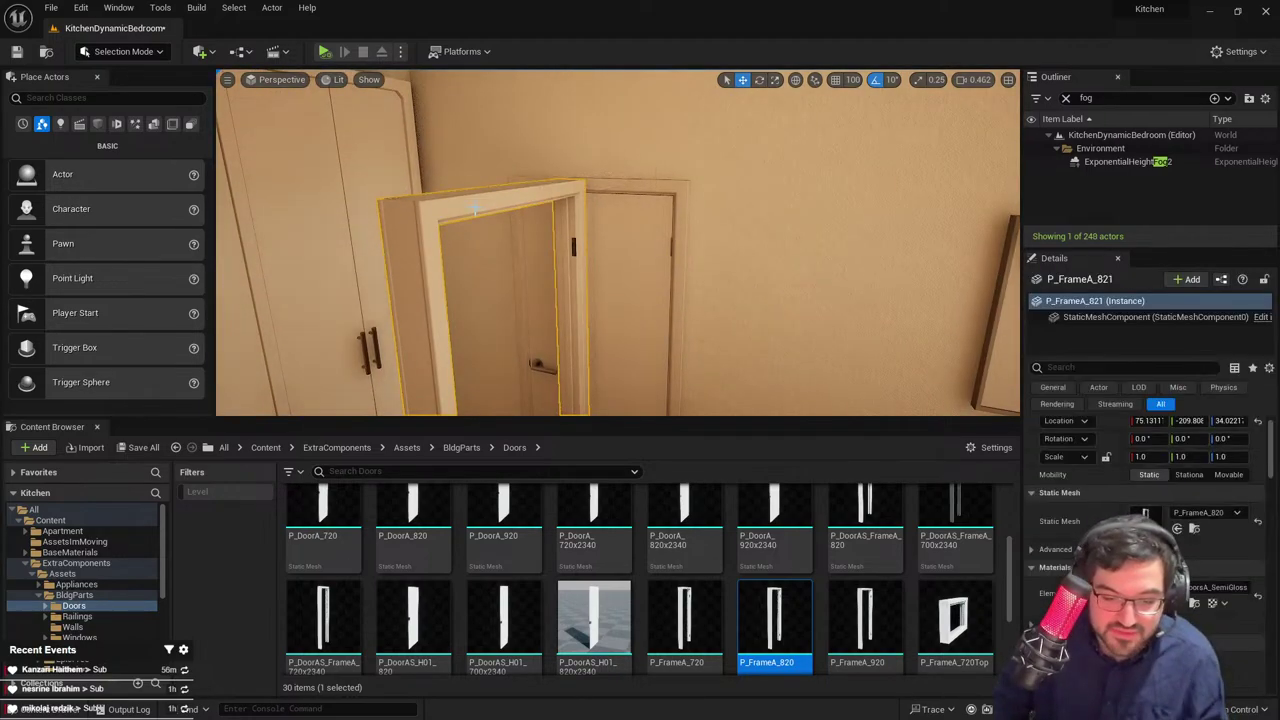
Rotate the placed door frame 90 degrees about its vertical axis so it runs parallel to the doorway
right_click_drag(545, 196, 235, 230)
key("w")
scroll(260, 232, "down", 10)
key("f")
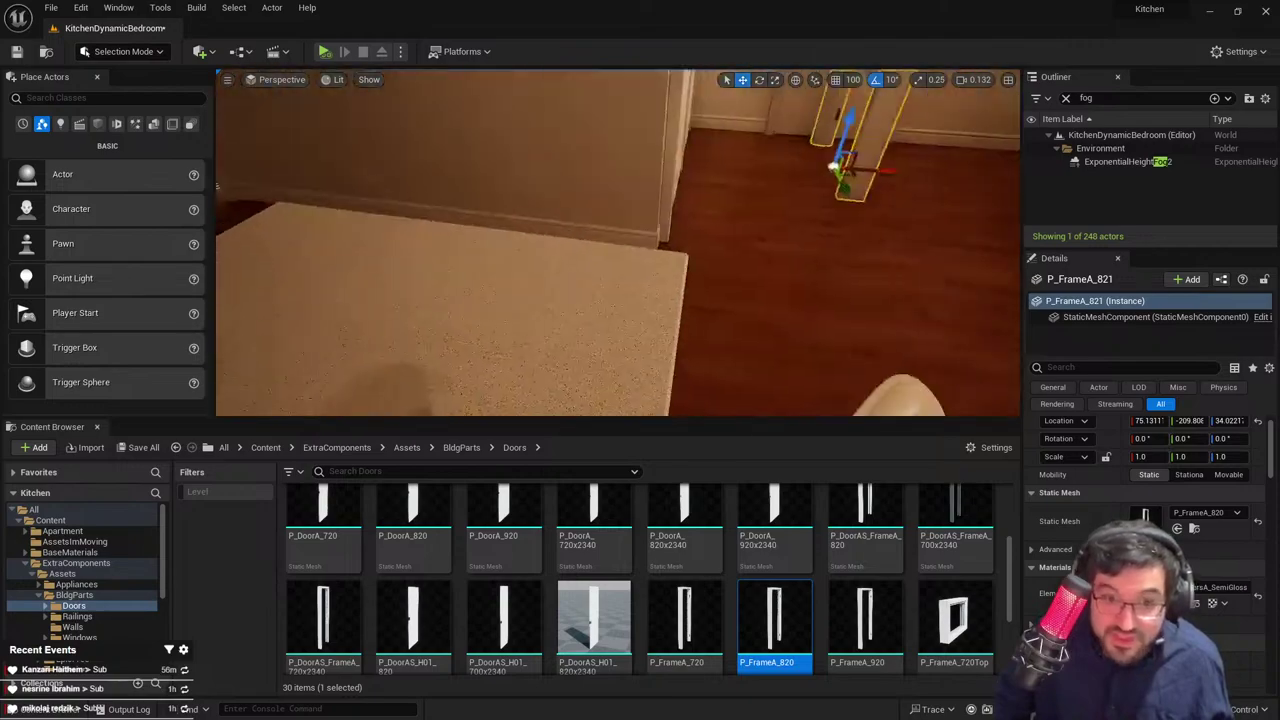
right_click_drag(600, 210, 580, 254)
key("e")
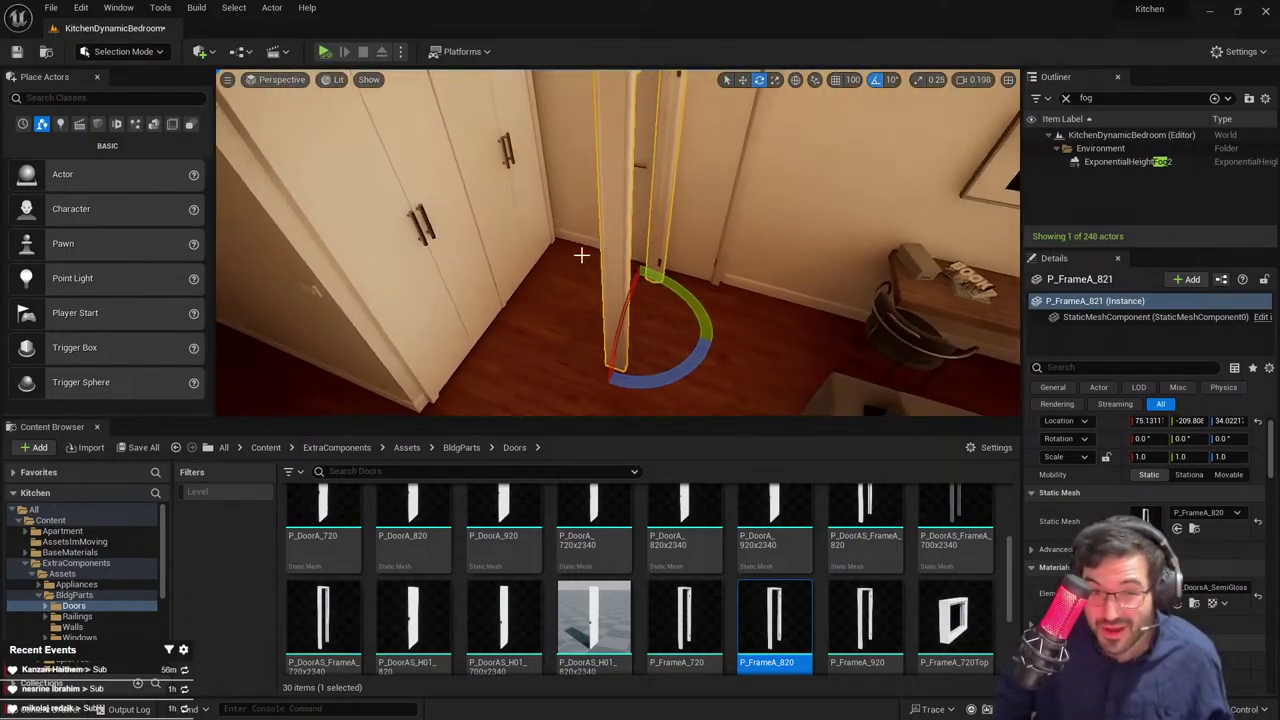
left_click_drag(706, 318, 604, 342)
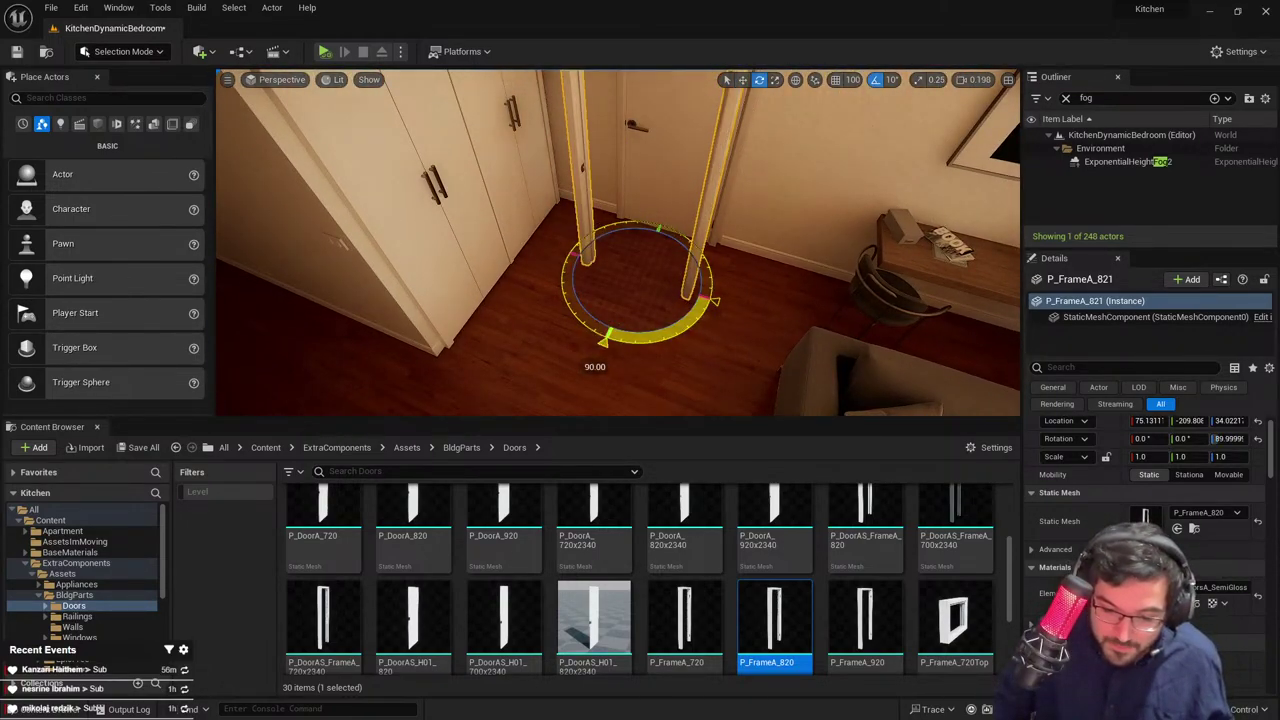
Move the door frame into the doorway at about X 81, Y -272 and delete the original BP_Doors_2 door
left_click(695, 178)
left_click(683, 244)
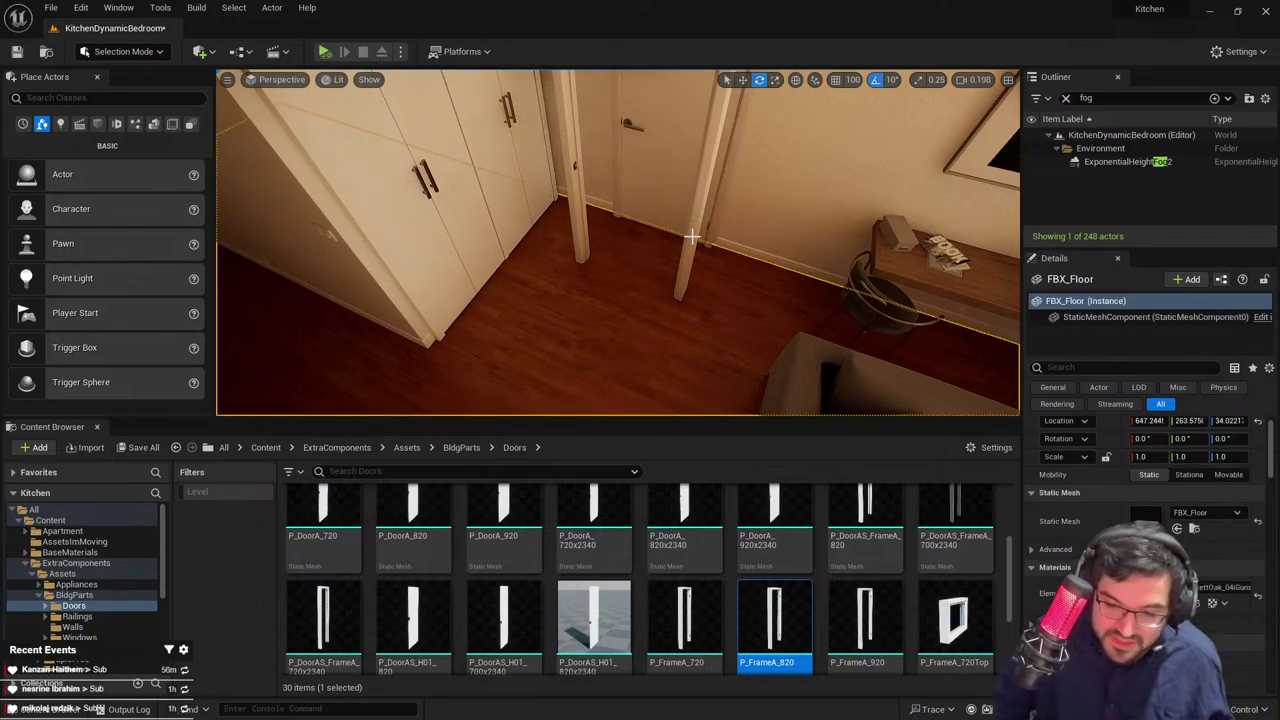
left_click(696, 241)
right_click_drag(690, 250, 661, 288)
key("w")
left_click_drag(624, 324, 664, 312)
left_click(675, 220)
key("Delete")
left_click(719, 217)
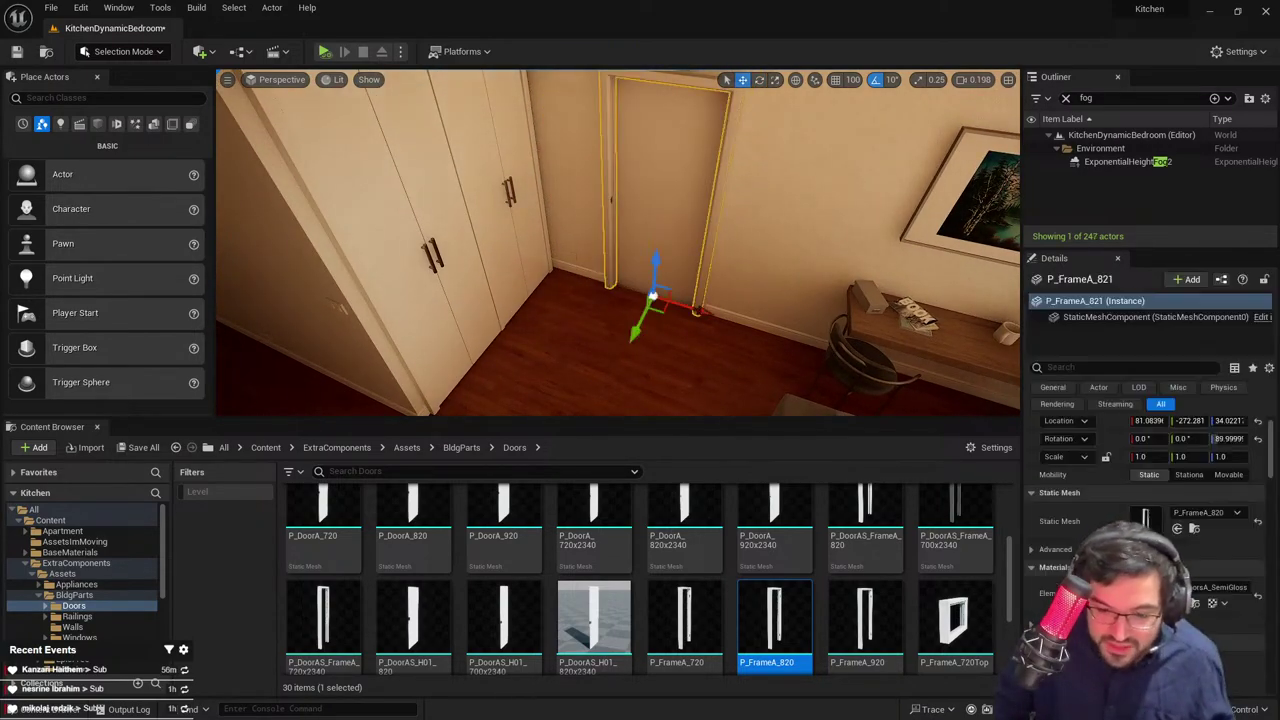
Try deleting the cube behind the open door frame, and undo the deletion
right_click_drag(719, 217, 716, 188)
left_click(680, 234)
key("Delete")
key("ctrl+z")
Move the Cube2 block away from the doorway along the X axis to about -542
right_click_drag(680, 234, 646, 318)
scroll(676, 188, "up", 2)
key("w")
key("w")
scroll(680, 246, "up", 2)
key("s")
key("w")
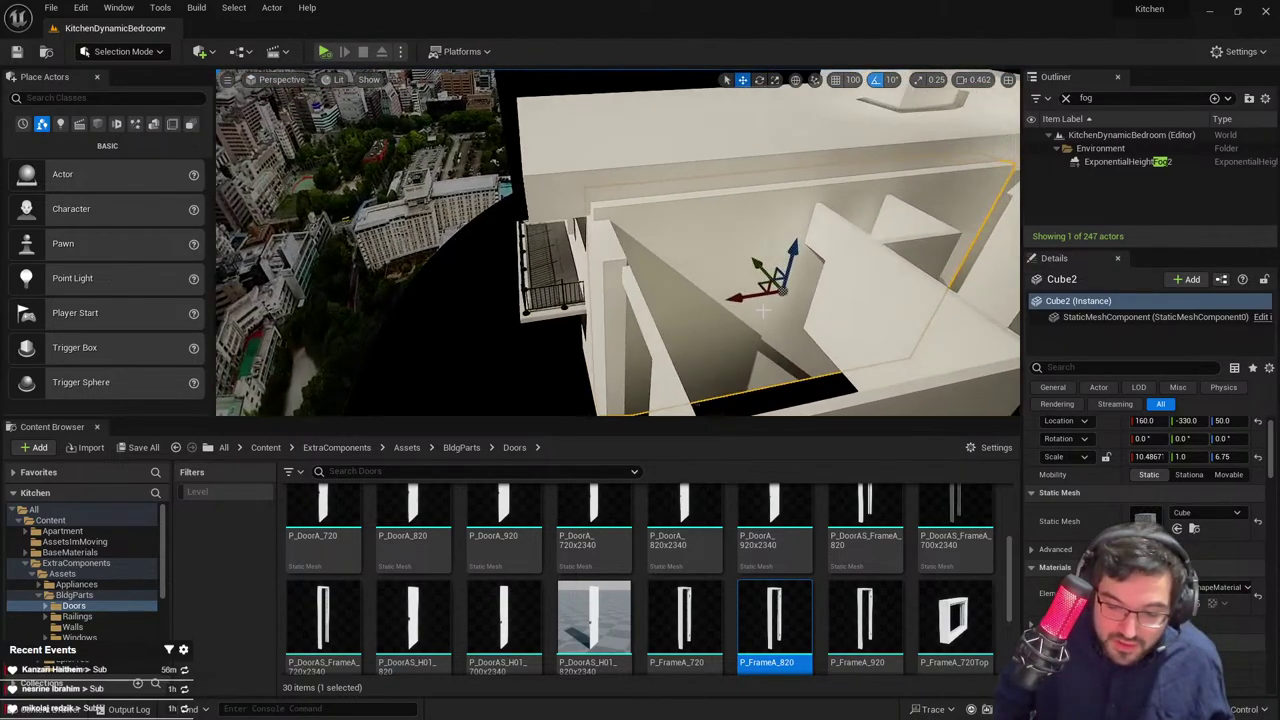
left_click_drag(737, 289, 910, 292)
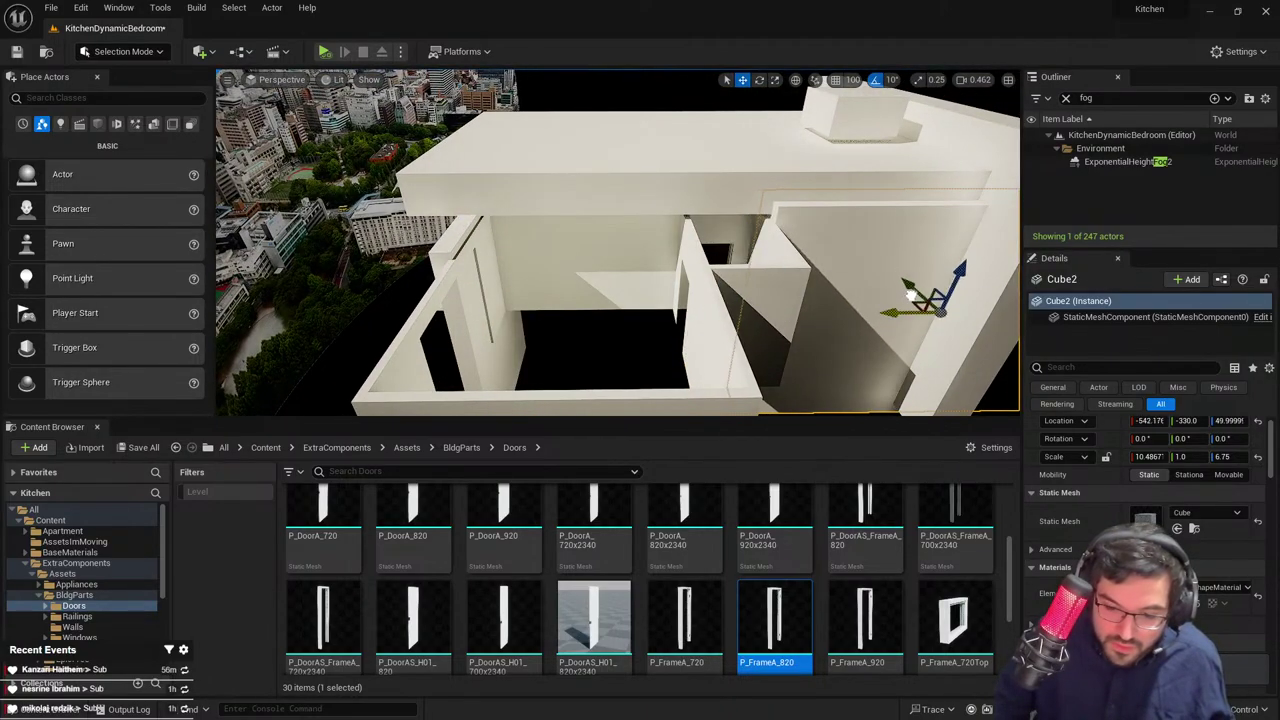
Select the FBX_Floor actor and move it along the Y axis to about -725, towards the bedroom side of the apartment
key("s")
right_click_drag(912, 292, 940, 300)
key("a")
scroll(946, 298, "up", 1)
key("w")
key("w")
key("Escape")
right_click_drag(577, 251, 577, 310)
left_click(572, 298)
key("s")
scroll(577, 251, "up", 1)
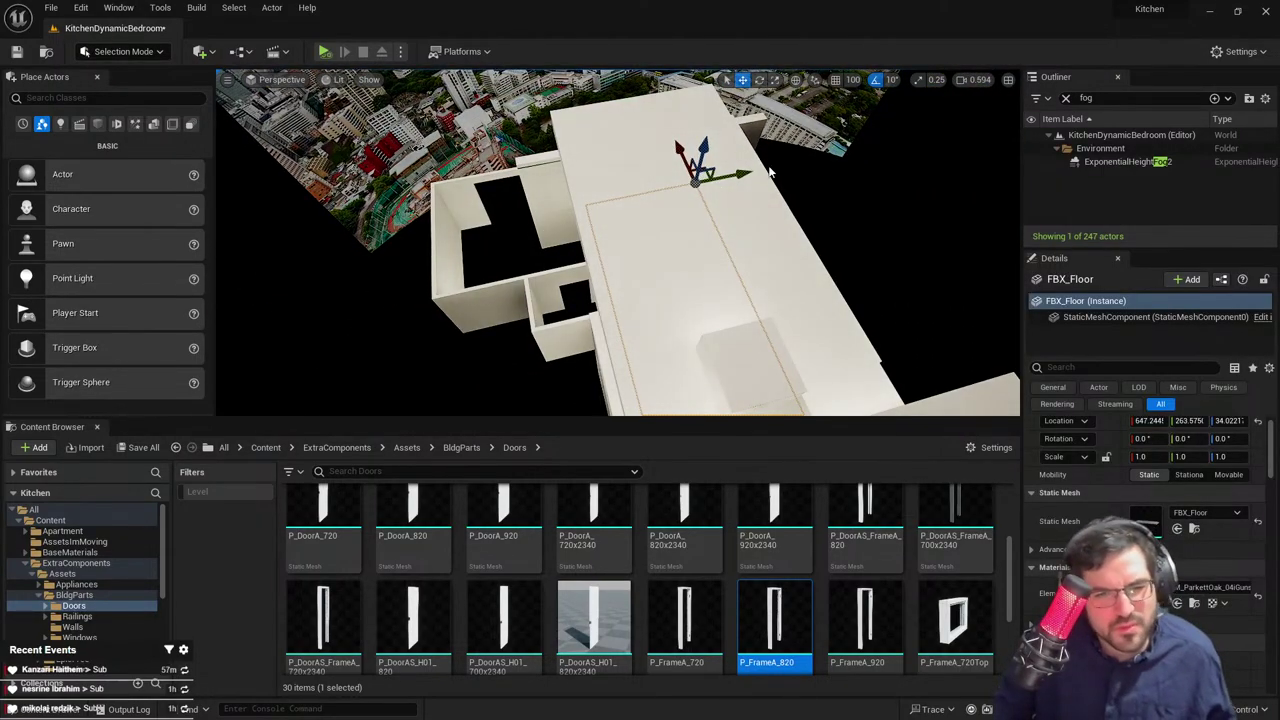
left_click_drag(740, 175, 505, 212)
Scale the floor down to about 0.14 in X and 0.26 in Y and move it to about X 129, Y -355
right_click_drag(505, 212, 560, 250)
key("r")
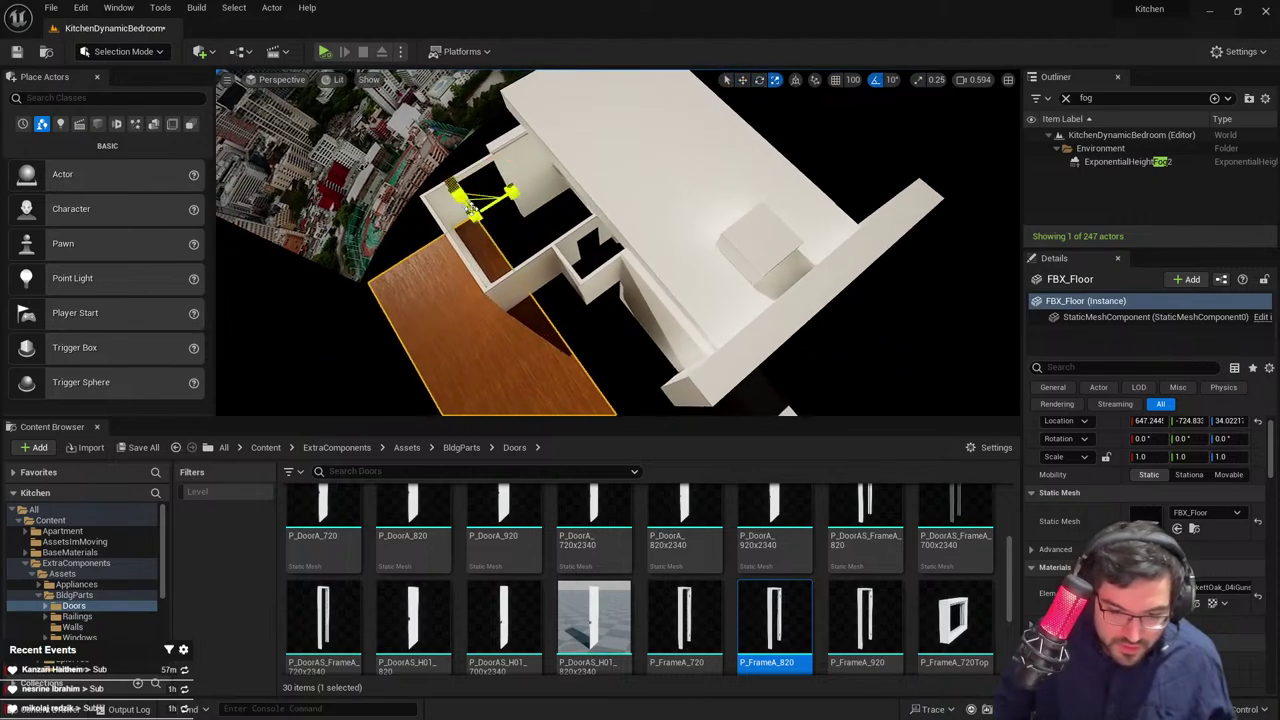
left_click_drag(453, 184, 604, 236)
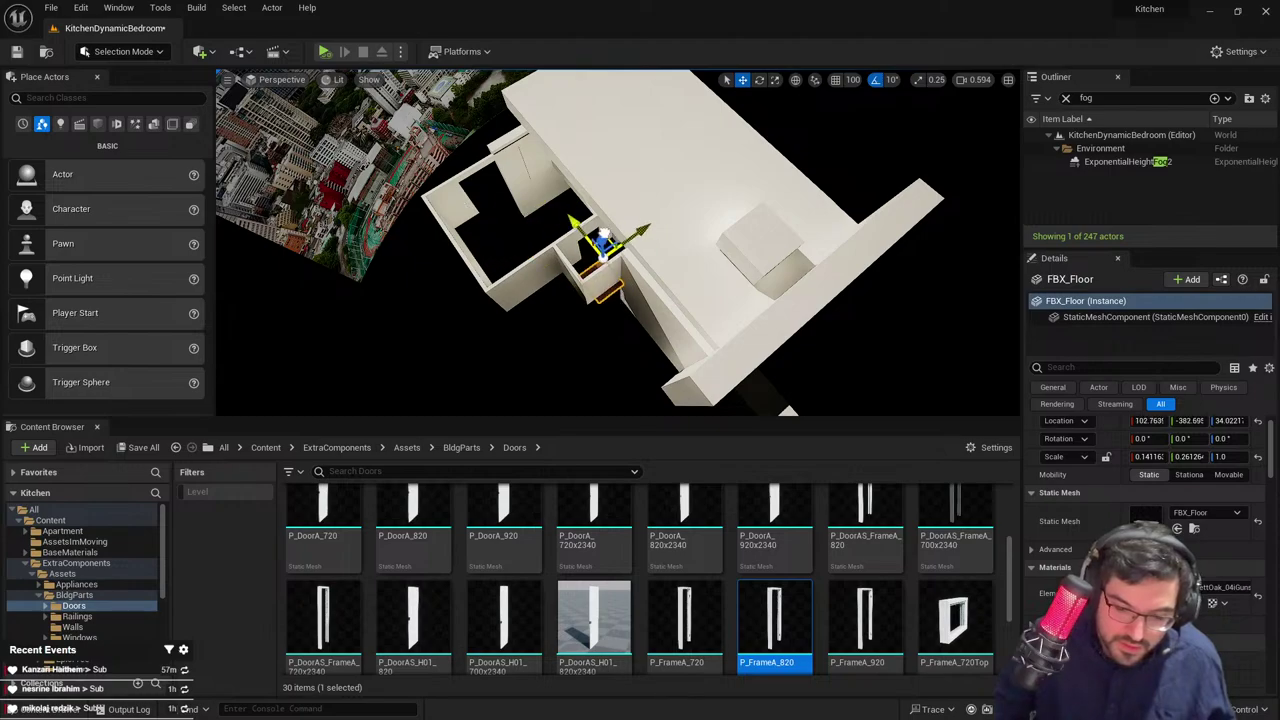
right_click_drag(621, 225, 620, 211)
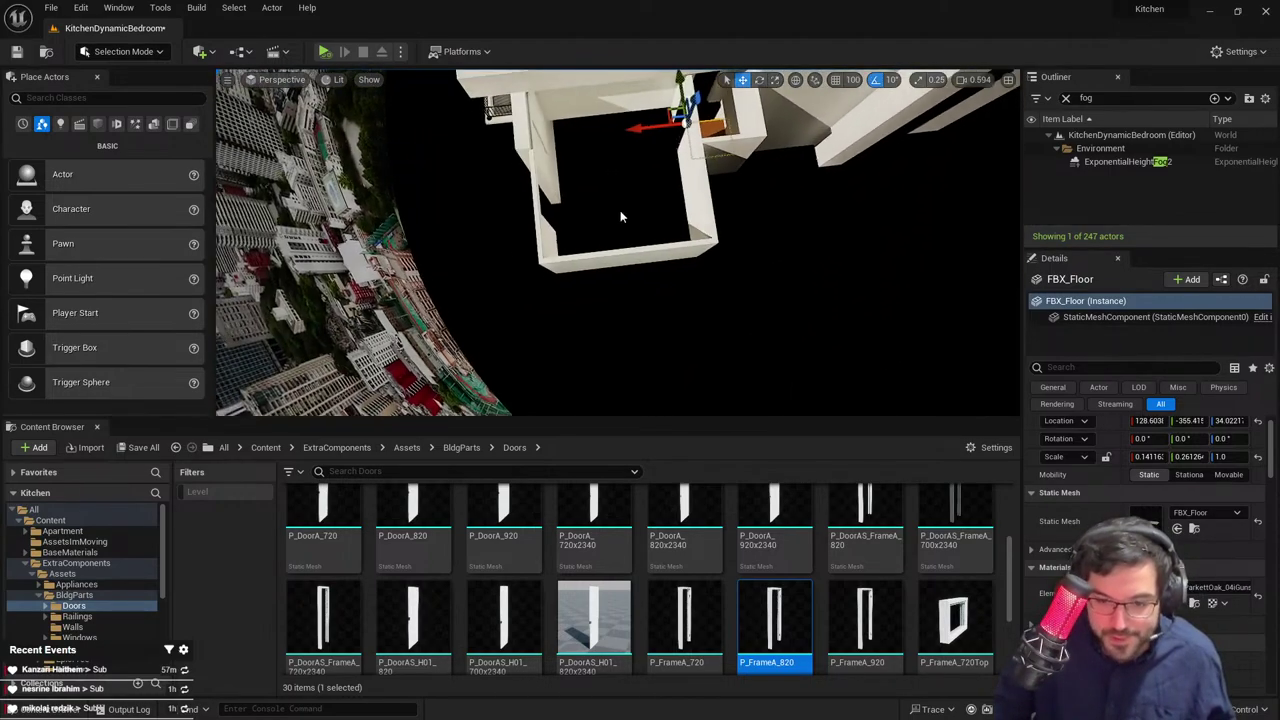
Rescale and reposition the floor so it covers the area inside the bedroom walls
key("r")
left_click_drag(671, 116, 551, 76)
key("w")
key("r")
key("Escape")
key("w")
mouse_move(623, 214)
right_mouse_down()
mouse_move(650, 210)
mouse_move(640, 205)
right_mouse_up()
left_click(623, 214)
key("w")
left_click_drag(440, 192, 428, 195)
right_click_drag(428, 195, 385, 165)
Narrow the exterior block Cube4 beside the balcony to an X scale of about 2.6 and shift it to about Y -269
right_click_drag(640, 240, 612, 233)
scroll(640, 240, "down", 4)
left_click(690, 240)
scroll(690, 240, "up", 6)
right_click_drag(690, 240, 795, 250)
key("r")
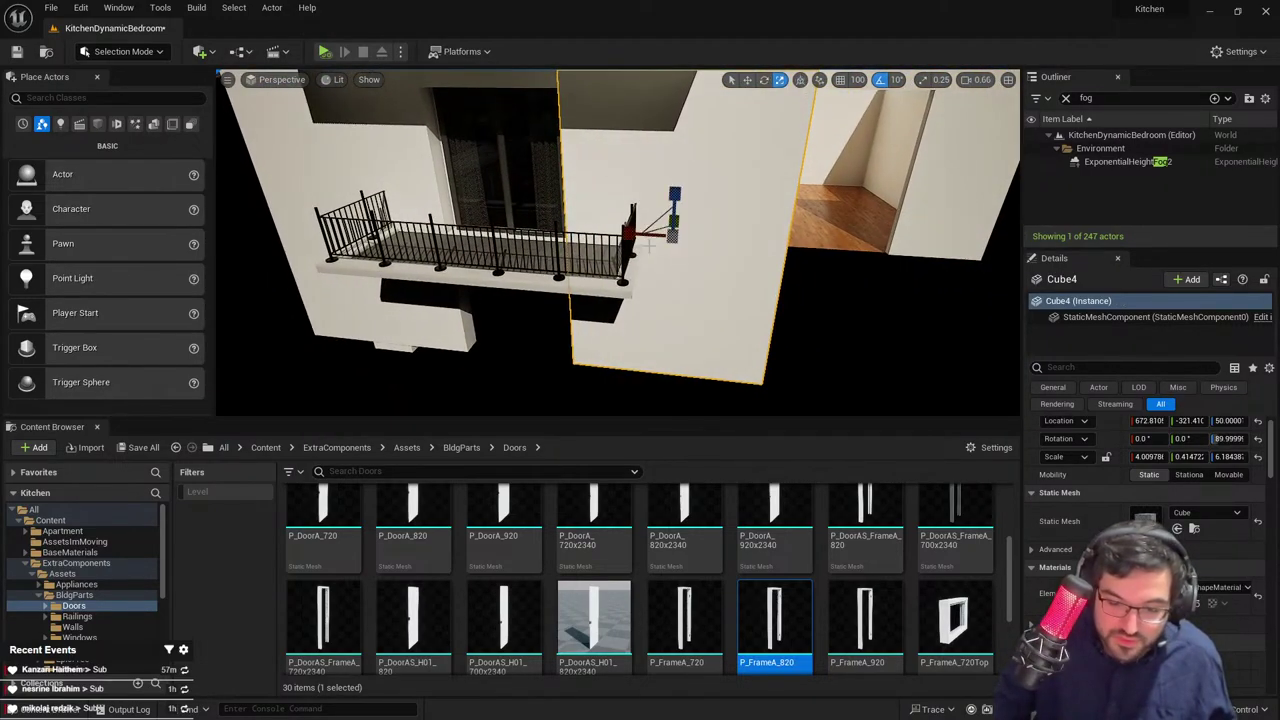
mouse_move(631, 234)
left_mouse_down()
mouse_move(645, 235)
mouse_move(620, 234)
left_mouse_up()
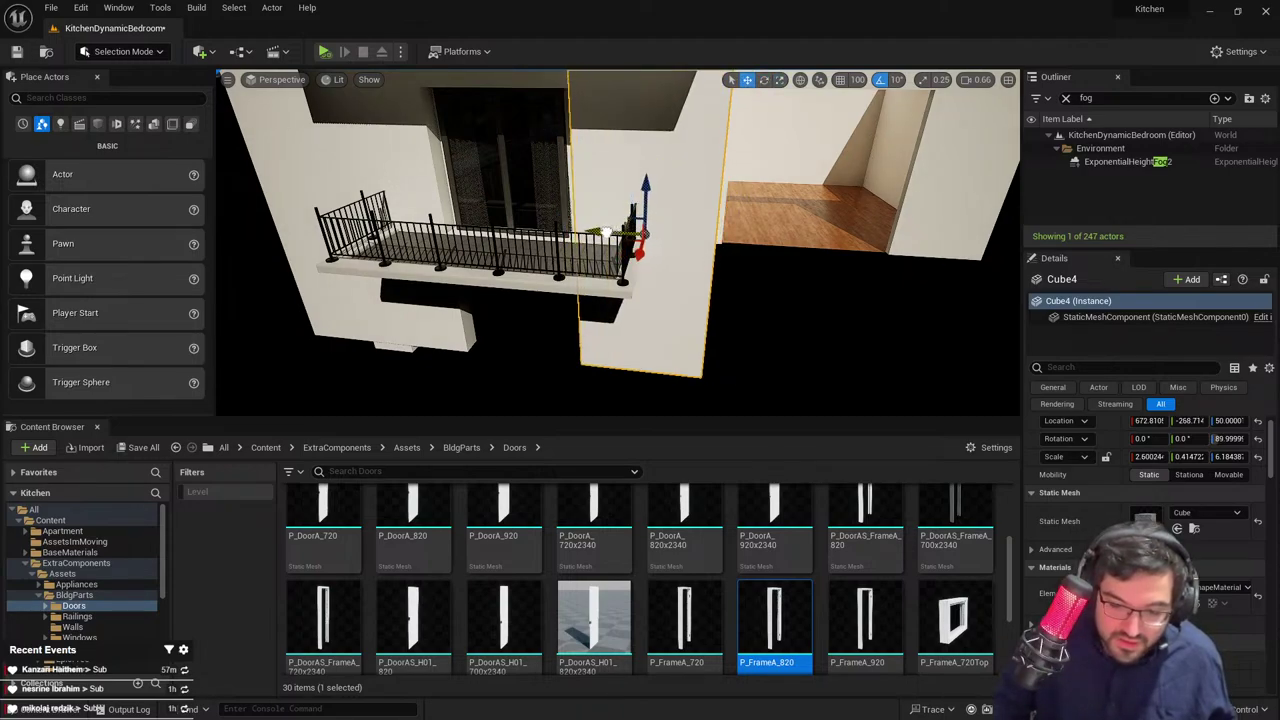
key("Escape")
Duplicate the apartment roof and place the copy above the bedroom at about Y -585
right_click_drag(605, 232, 639, 268)
left_click(605, 135)
right_click_drag(605, 135, 640, 220)
left_click_drag(472, 325, 581, 351, "alt")
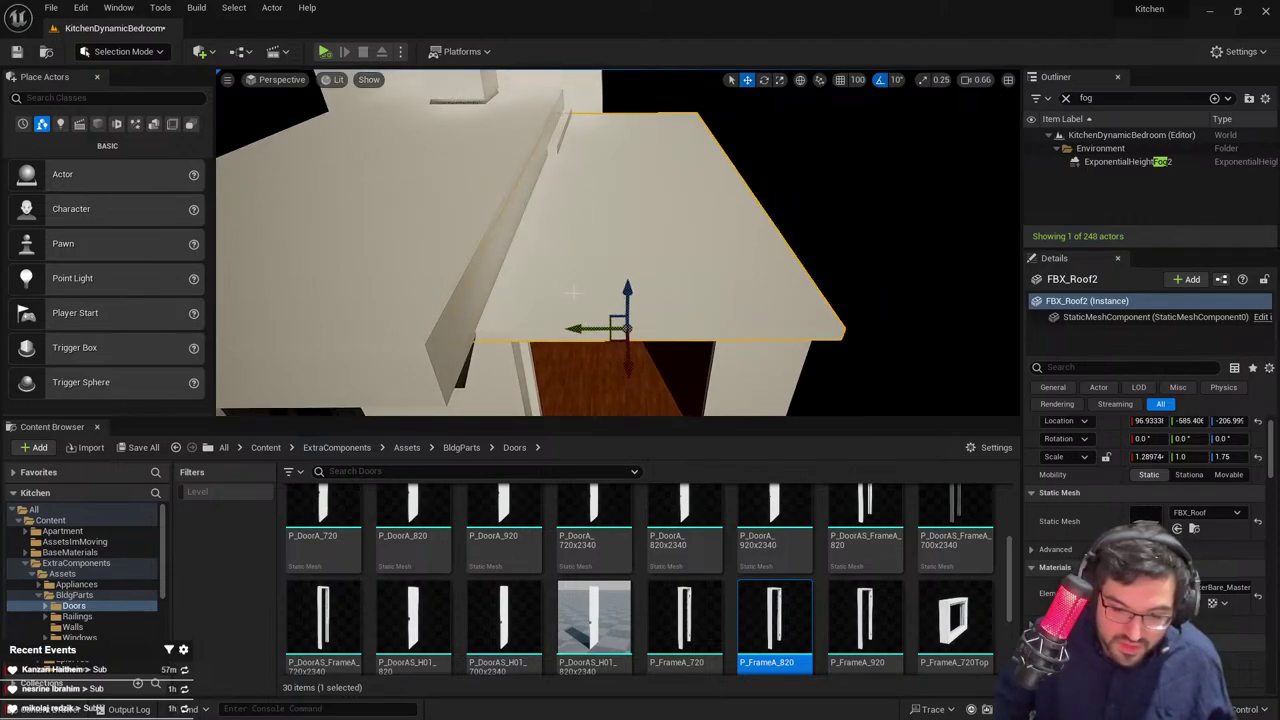
Stretch the roof copy to a Y scale of about 1.29 and move it to about Y -480 over the bedroom
left_click_drag(574, 292, 520, 401, "alt")
key("space")
key("space")
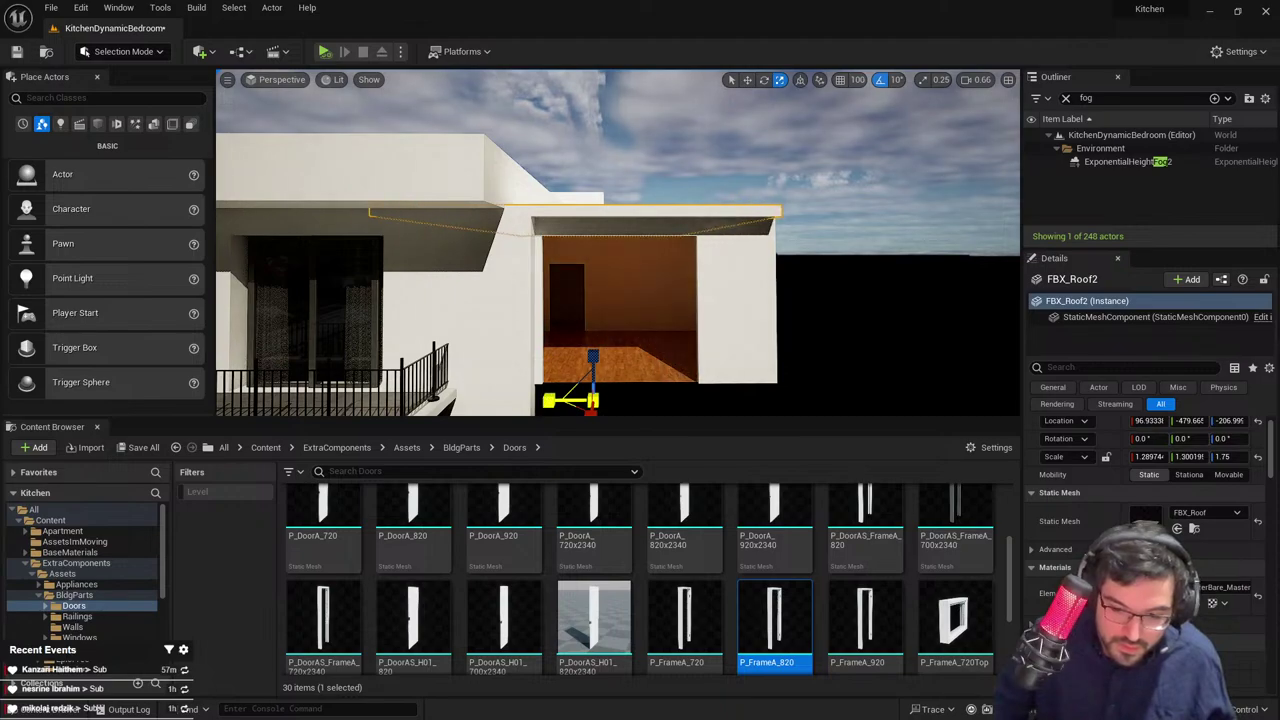
key("w")
right_click_drag(549, 393, 610, 235)
key("s")
key("space")
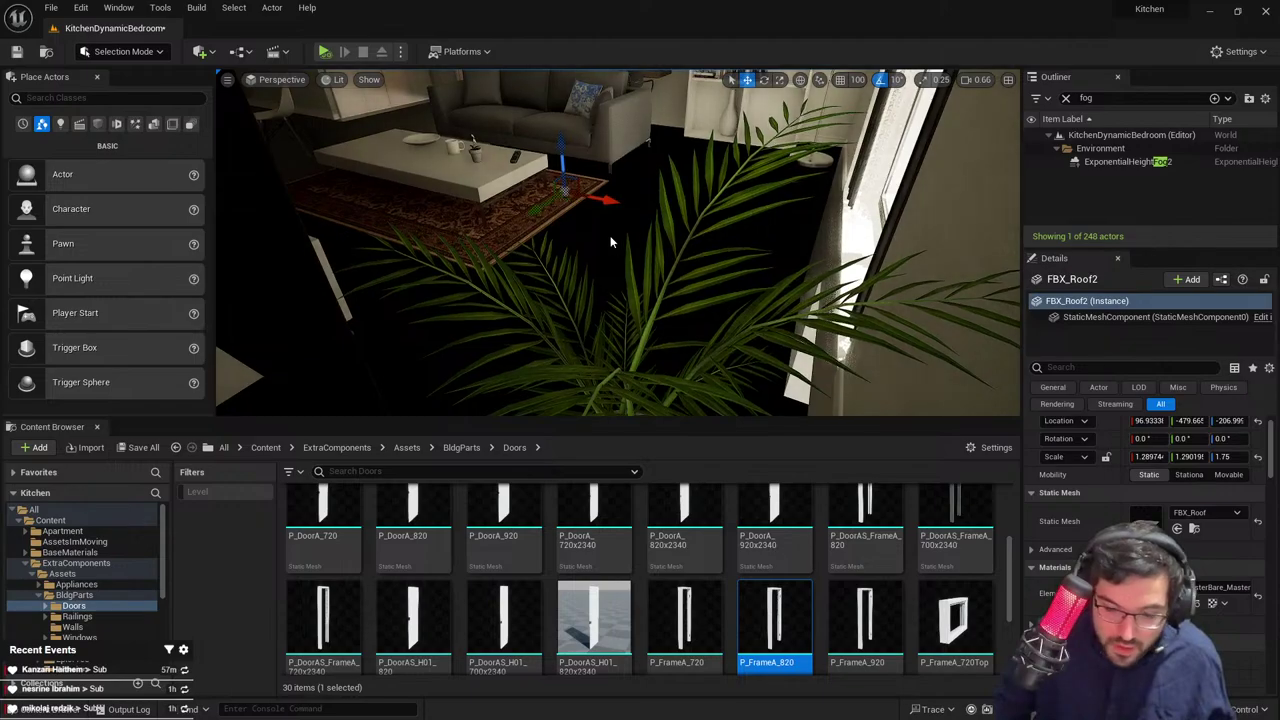
Undo the recent roof, exterior block and floor edits, back to before the apartment floor was moved
key("Delete")
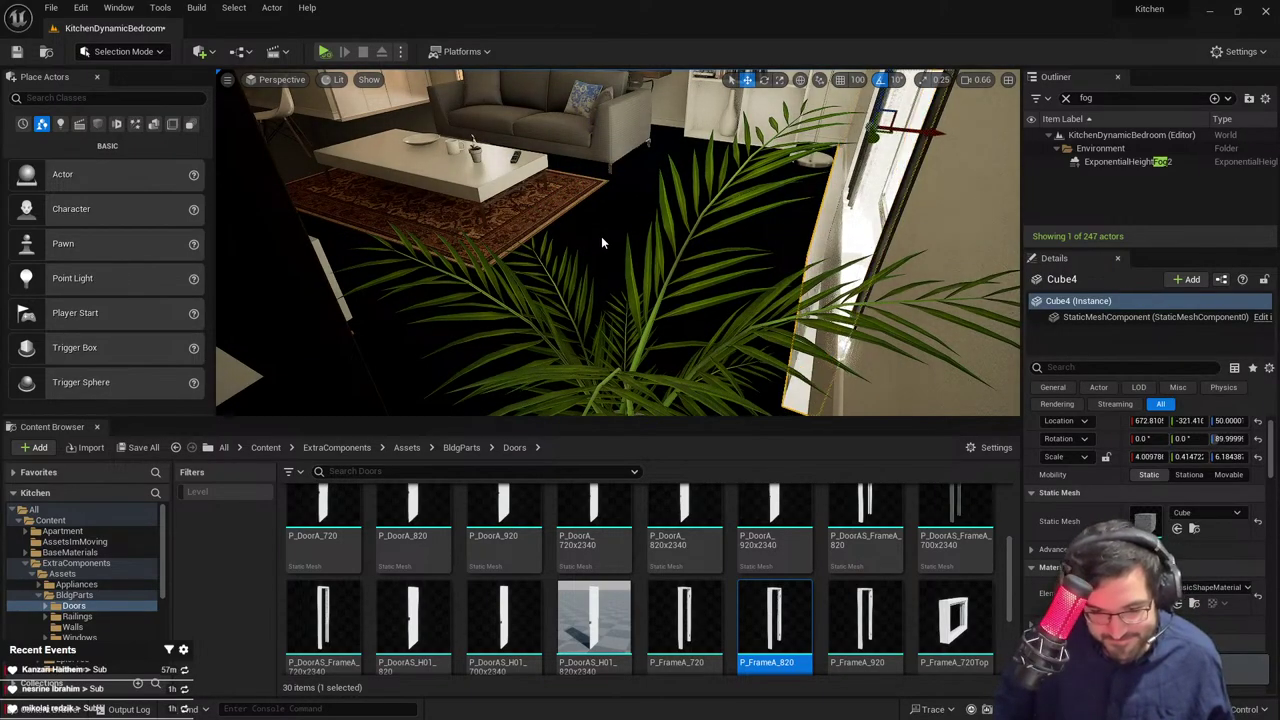
key("ctrl+z")
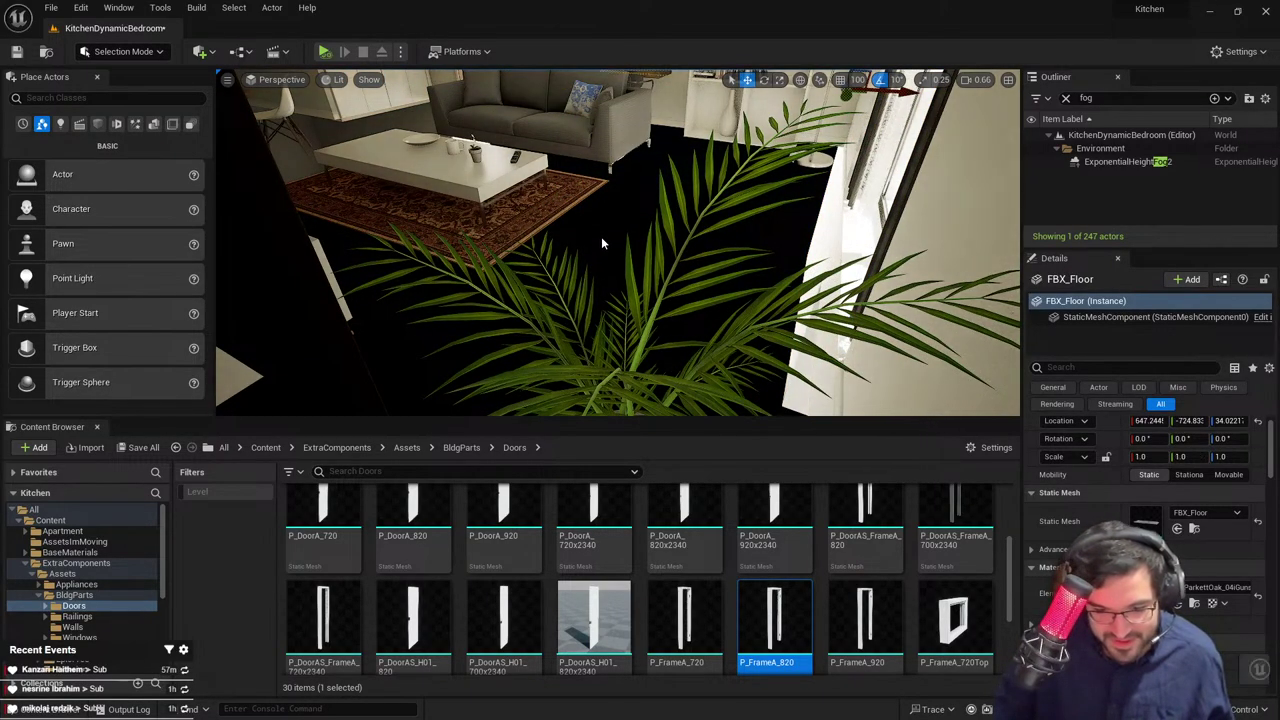
key("ctrl+z")
Duplicate the apartment floor and place the copy inside the bedroom walls at about Y -284
left_click(601, 236)
key("f")
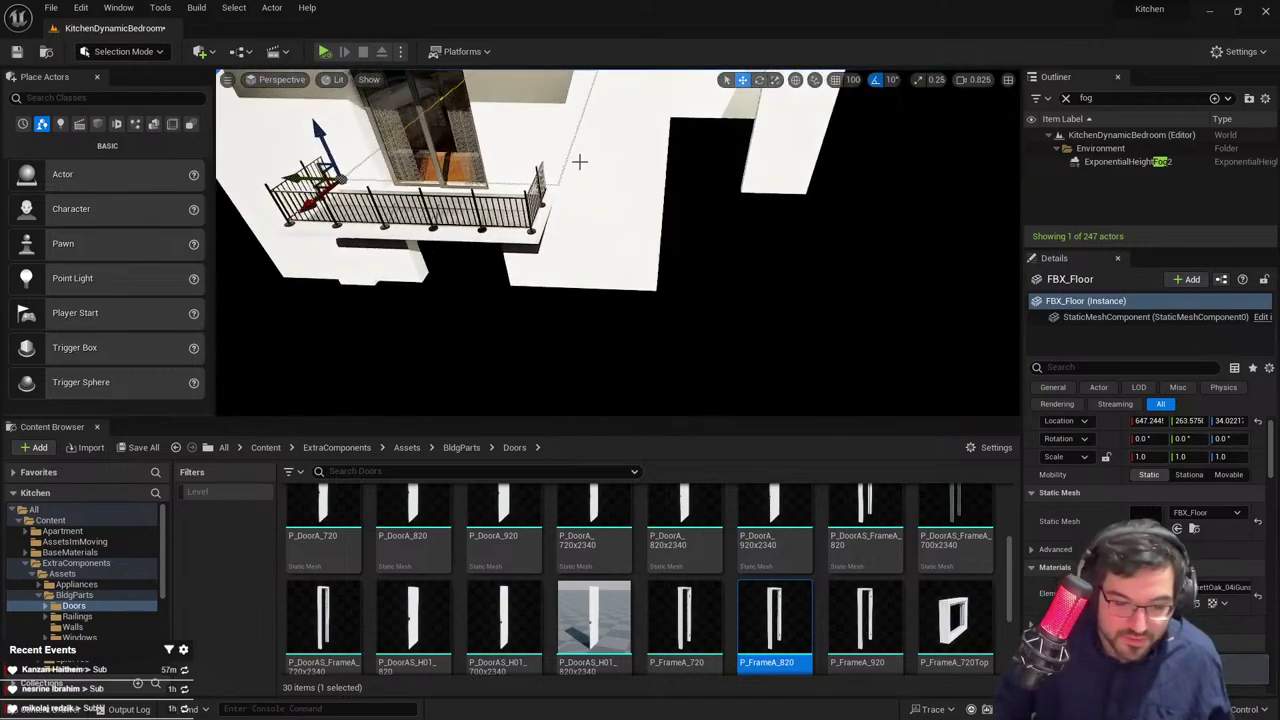
left_click_drag(362, 181, 598, 188, "alt")
right_click_drag(598, 188, 620, 275)
left_click_drag(600, 308, 461, 302)
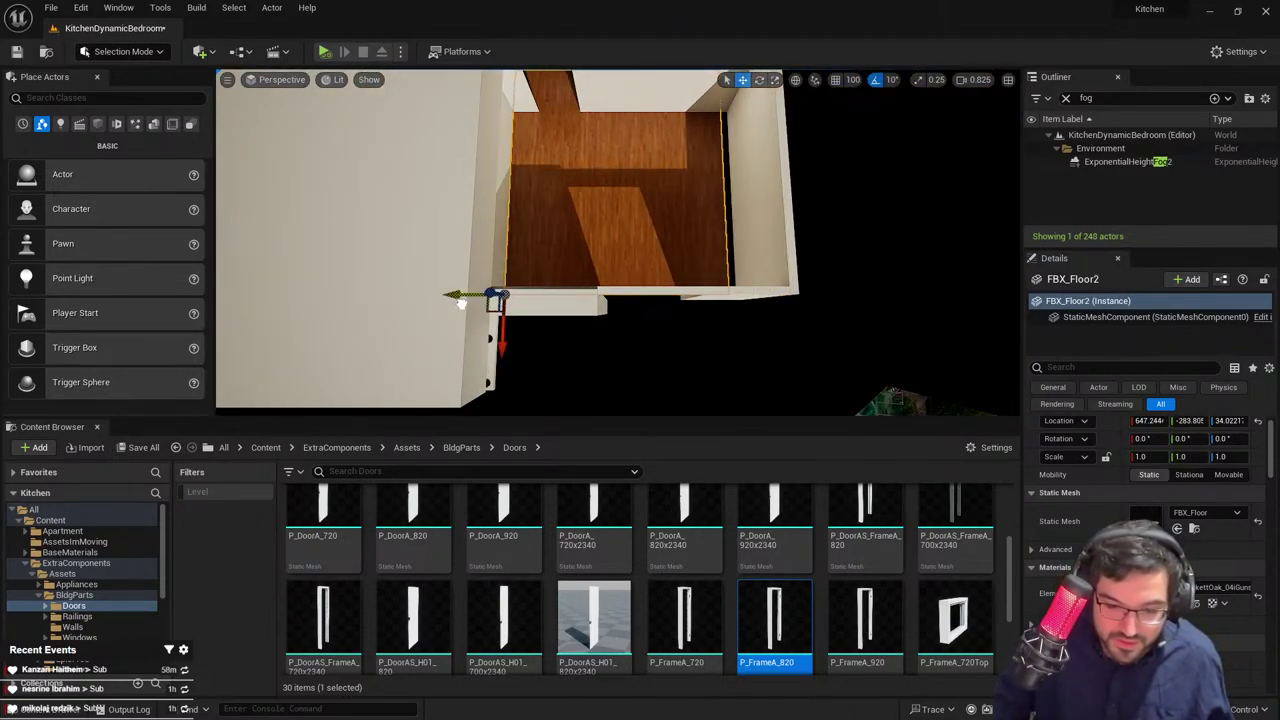
Narrow the exterior block Cube4 beside the balcony to an X scale of about 2.67 and shift it to about Y -272
key("Escape")
right_click_drag(457, 293, 672, 284)
left_click(672, 284)
scroll(672, 284, "down", 2)
mouse_move(617, 229)
left_mouse_down()
mouse_move(655, 229)
mouse_move(571, 241)
mouse_move(598, 230)
left_mouse_up()
key("r")
key("r")
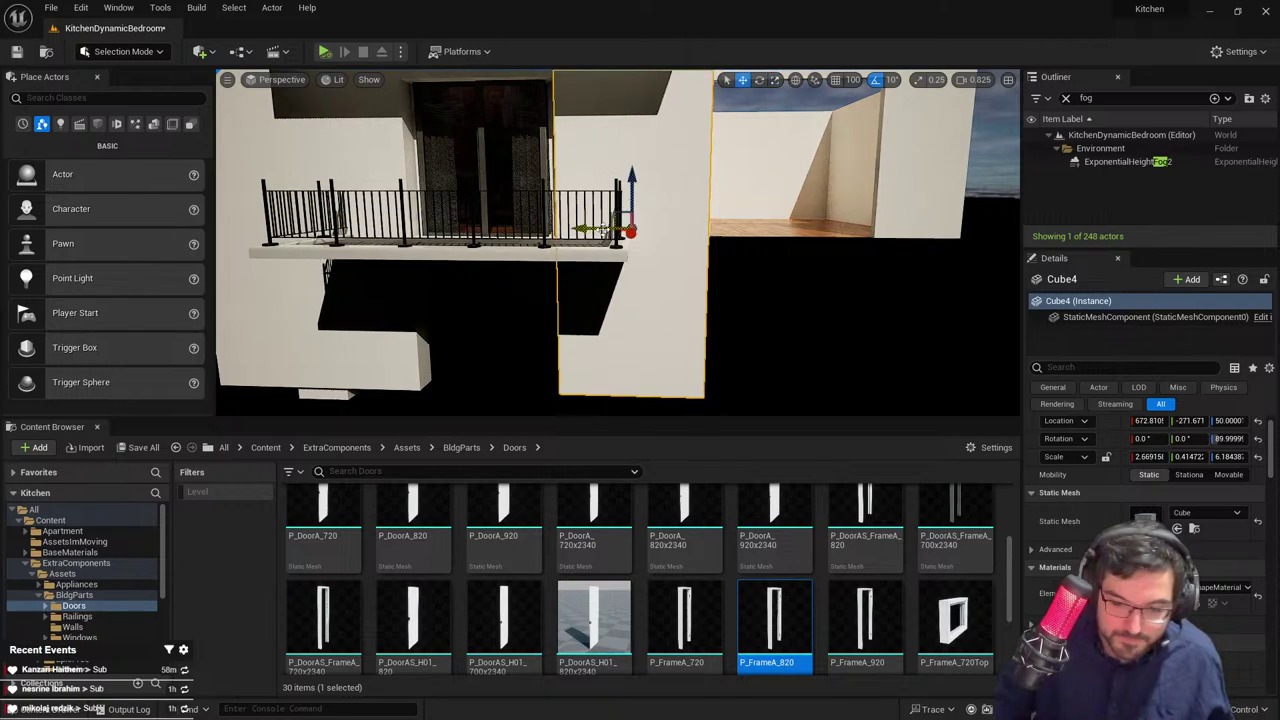
key("Escape")
Duplicate the apartment roof and place the copy over the bedroom at about Y -560
key("w")
right_click_drag(600, 230, 611, 239)
scroll(611, 239, "down", 3)
left_click(594, 126)
key("s")
right_click_drag(594, 126, 594, 126)
scroll(594, 126, "up", 4)
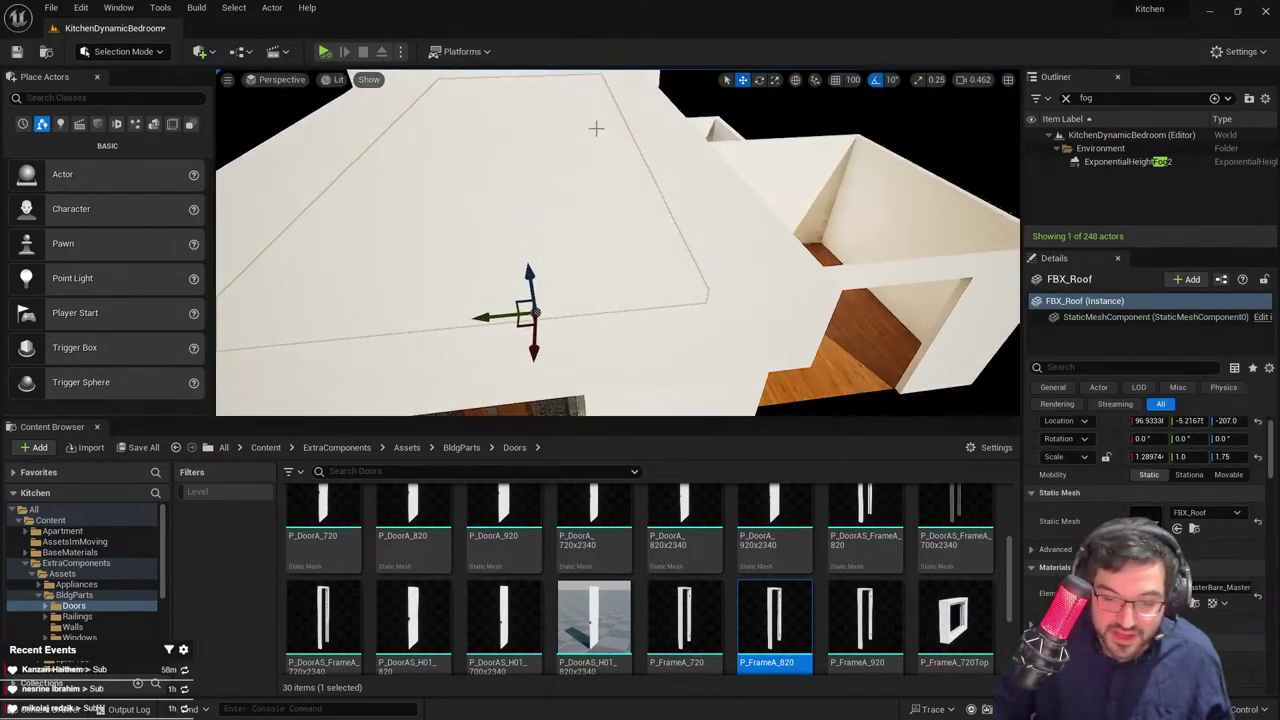
left_click_drag(480, 314, 797, 301, "alt")
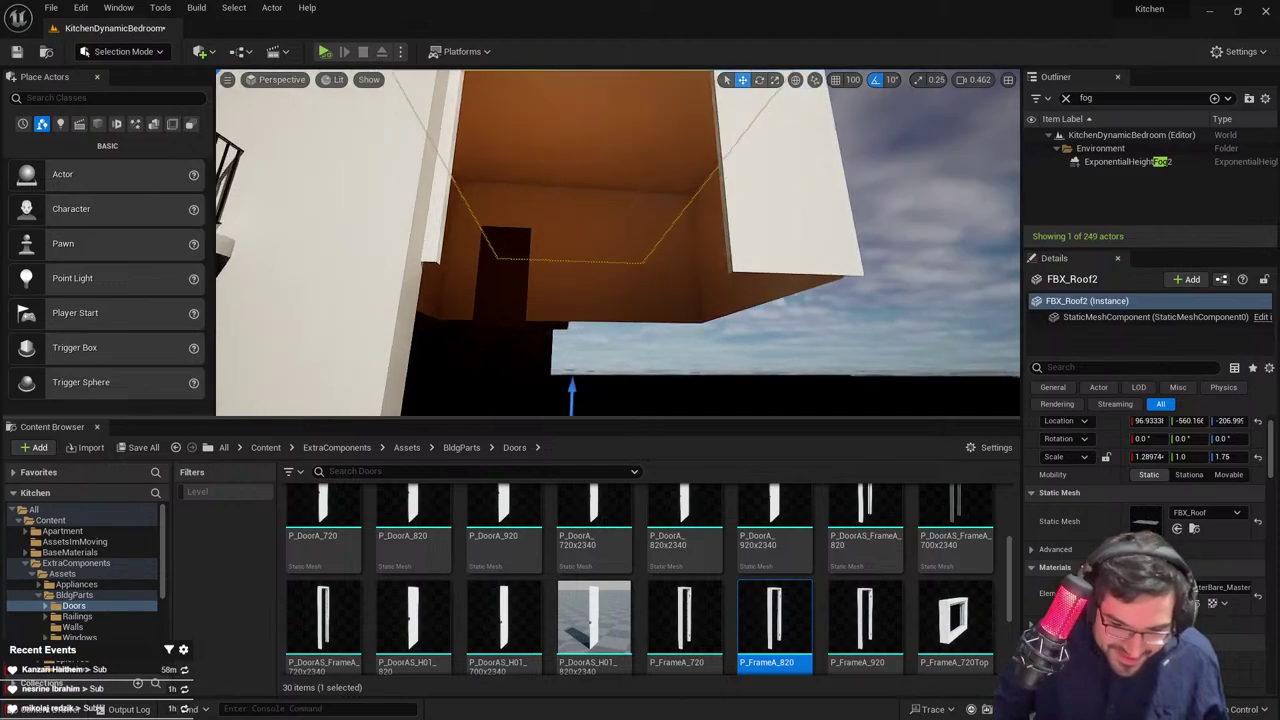
right_click_drag(555, 310, 555, 310)
key("Escape")
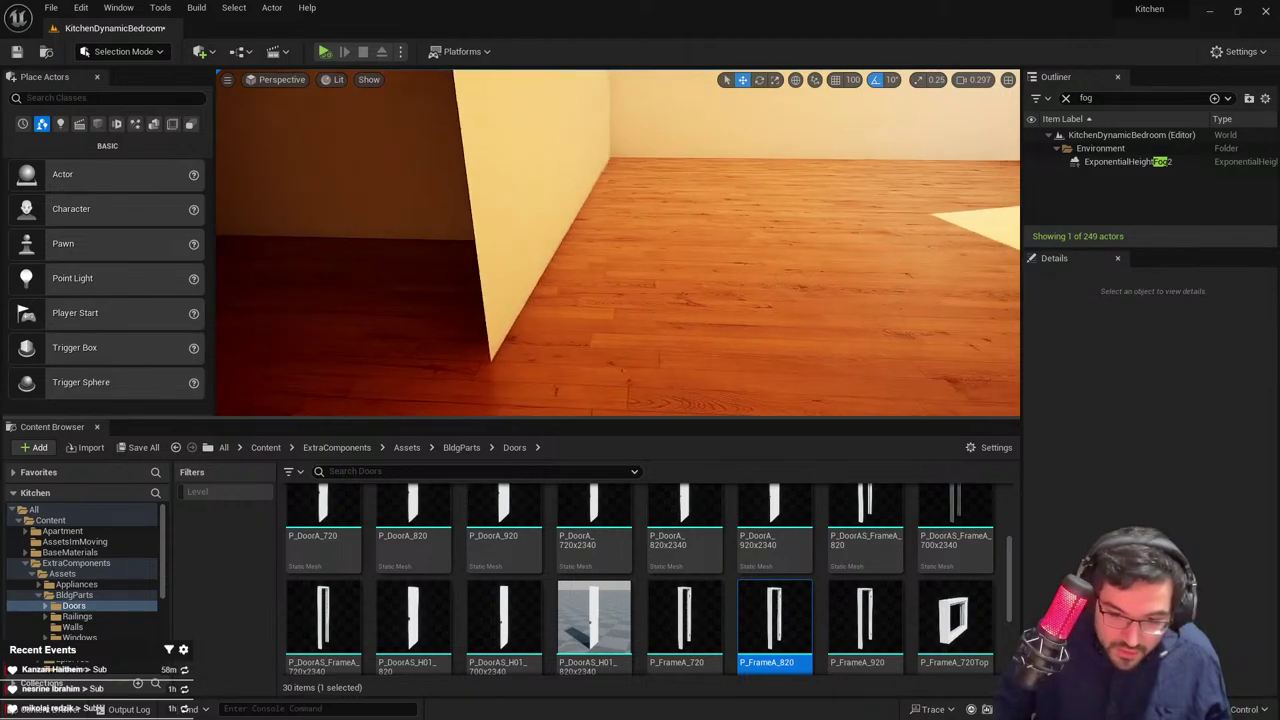
Stretch the original apartment floor to a Y scale of about 2.05 to cover the gap at the bedroom doorway
left_click(560, 251)
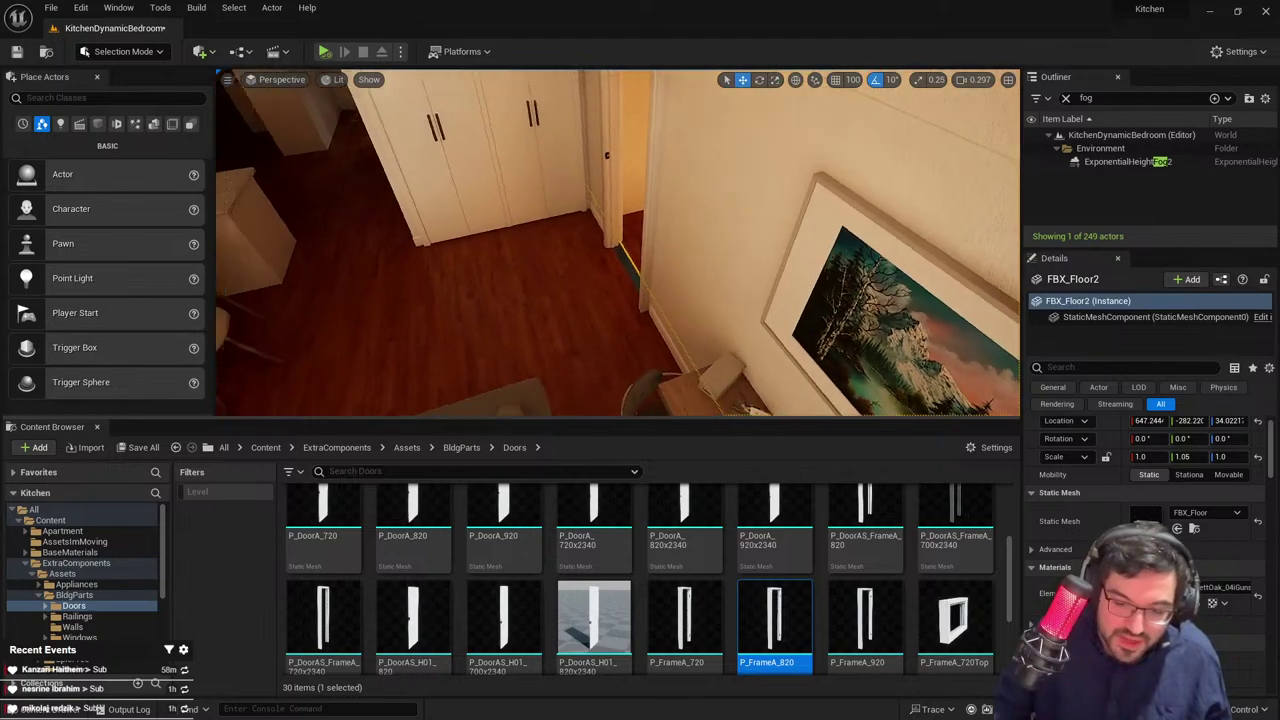
right_click_drag(600, 250, 596, 170)
scroll(600, 246, "up", 2)
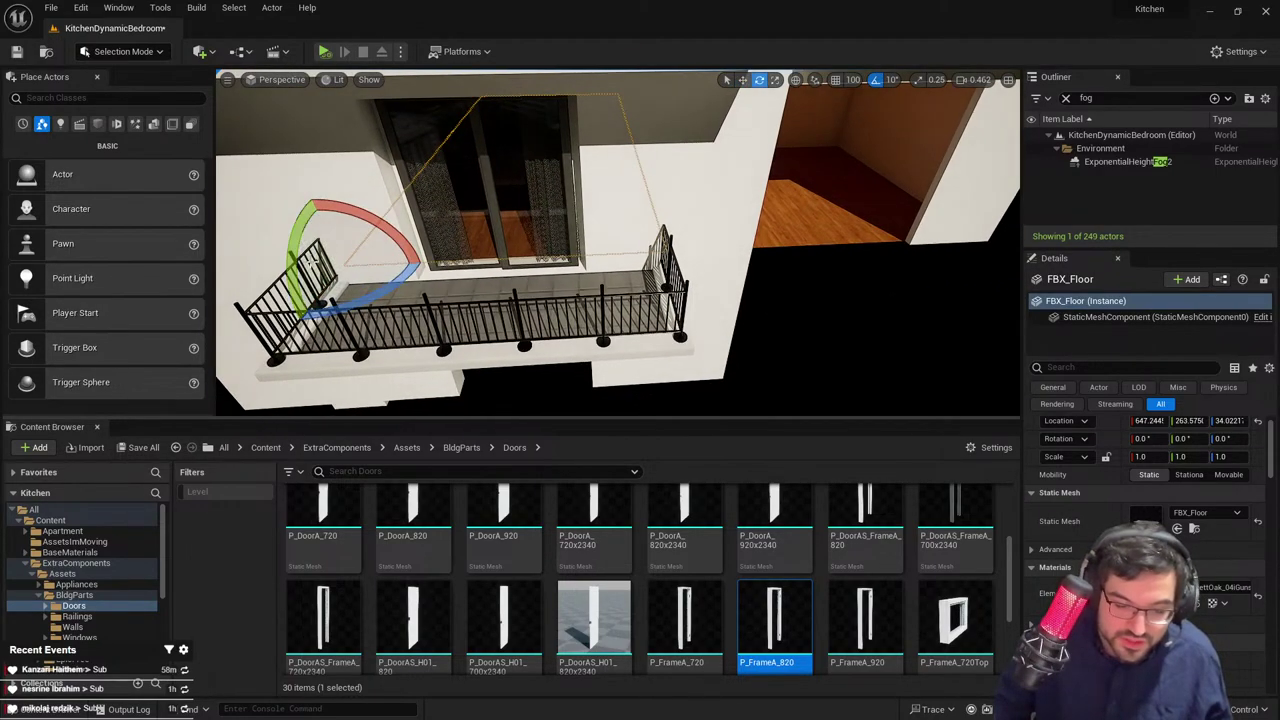
left_click_drag(296, 267, 299, 267)
right_click_drag(600, 250, 566, 259)
key("Escape")
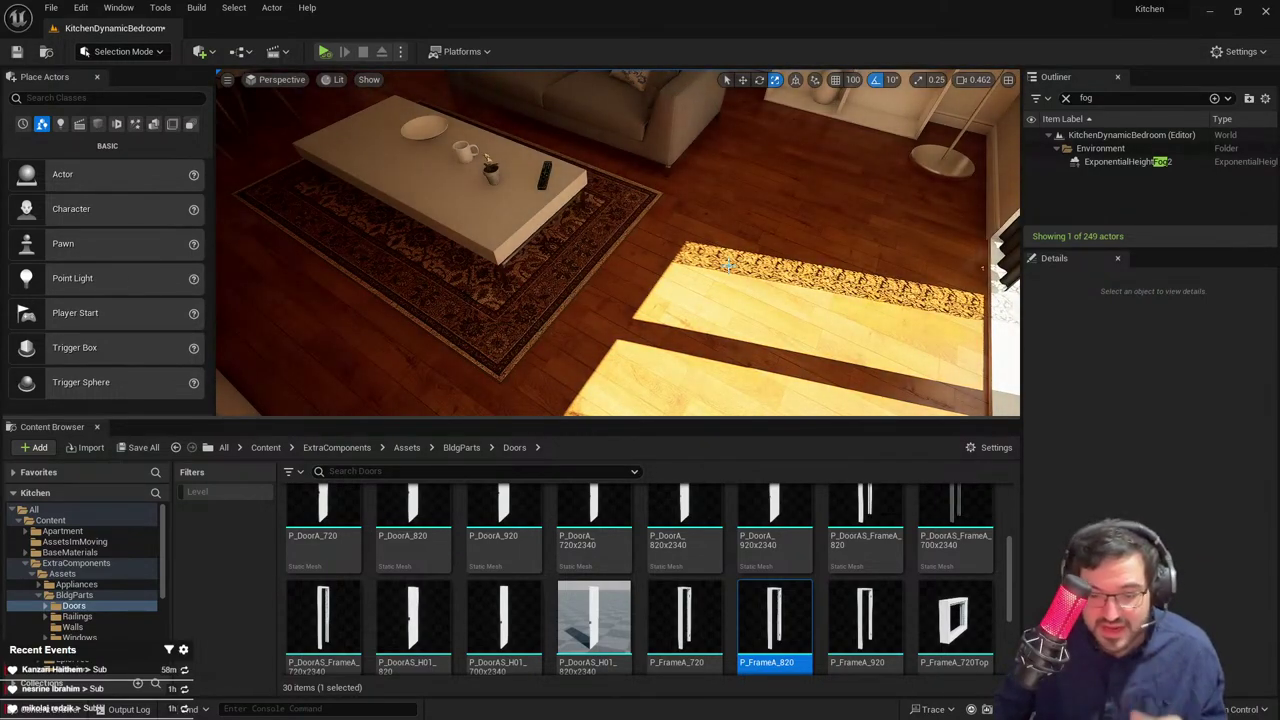
Select the stretched living-room floor and switch the editor to Modeling mode
left_click(729, 263)
left_click(125, 54)
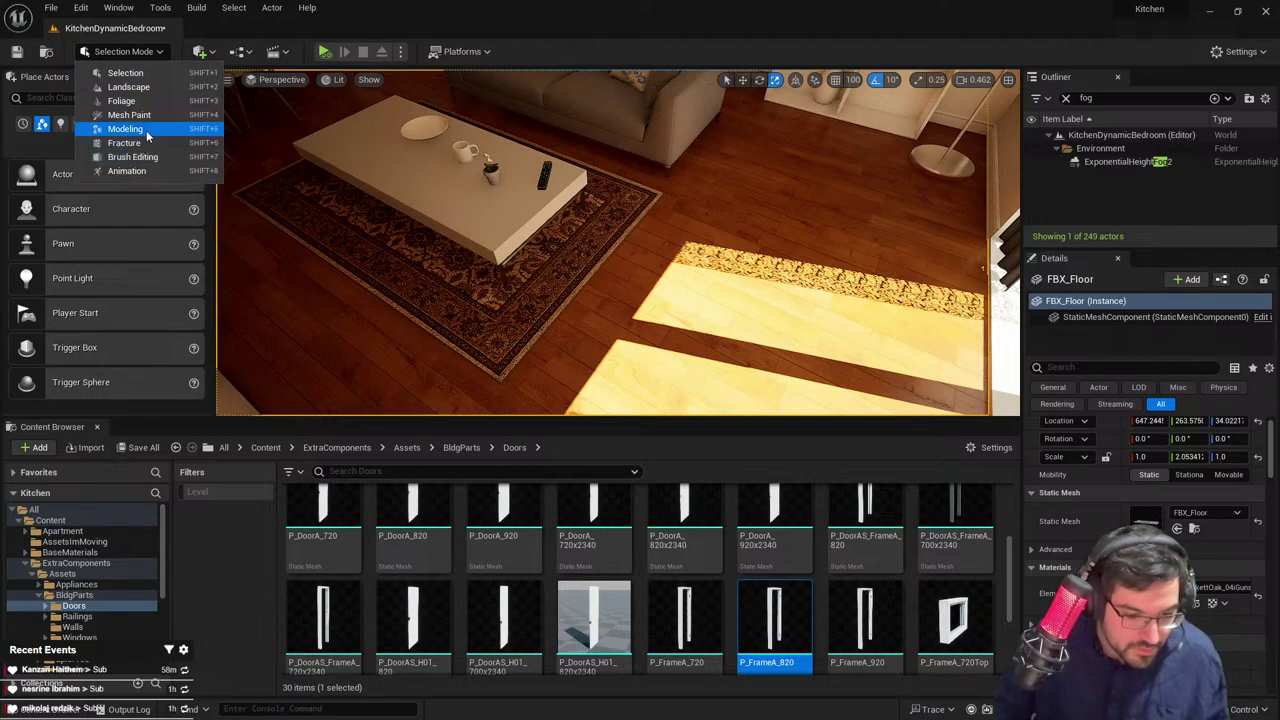
left_click(125, 129)
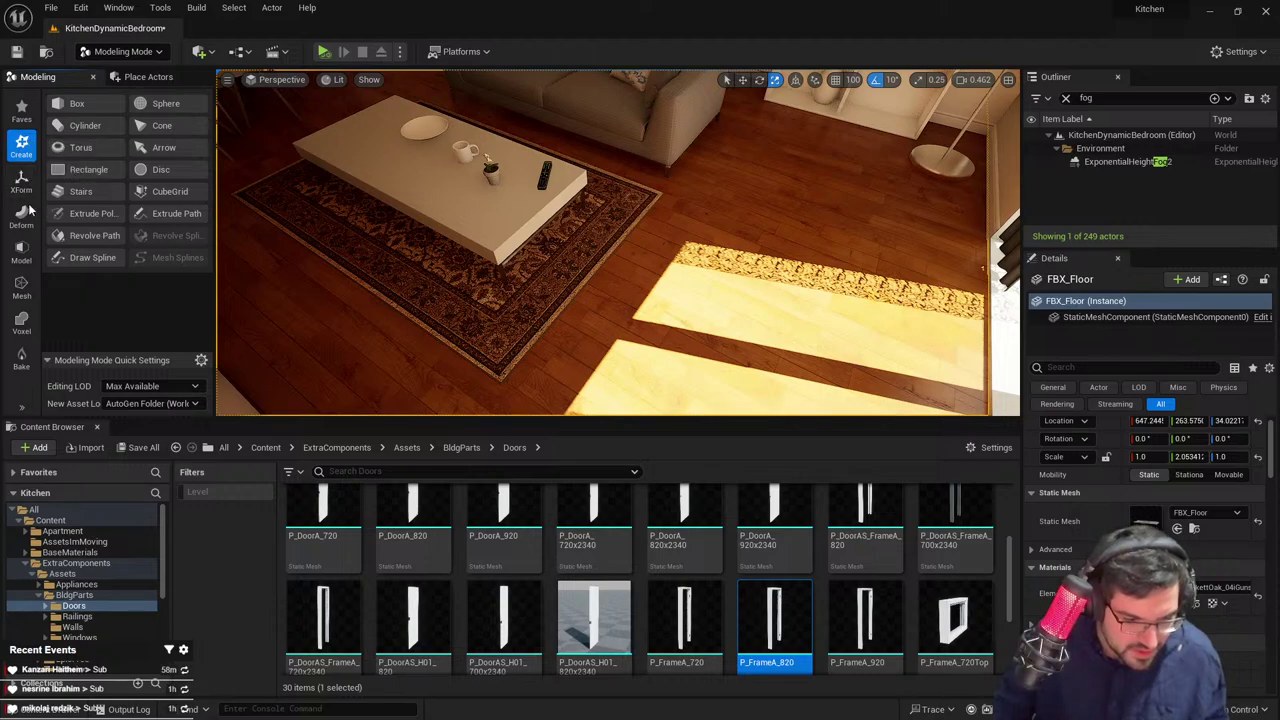
Look through the modeling tool categories for UV tools that can correct the floor's stretched texture
left_click(22, 251)
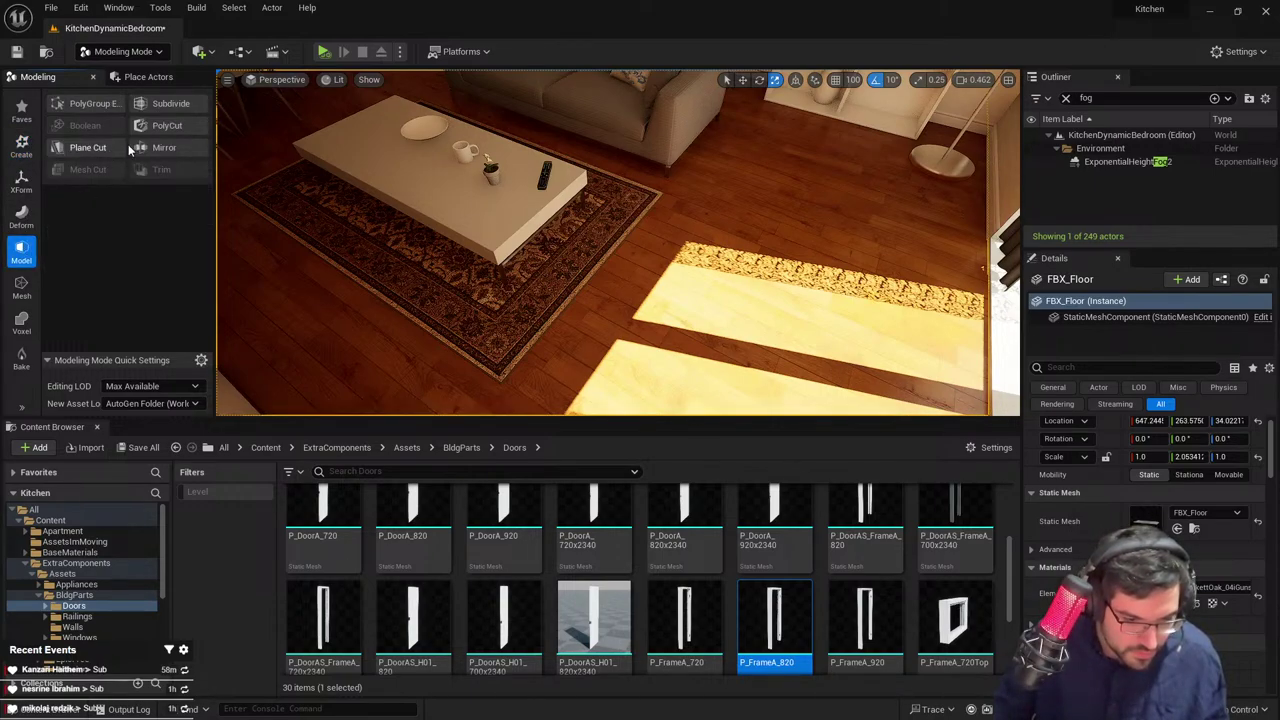
left_click(23, 287)
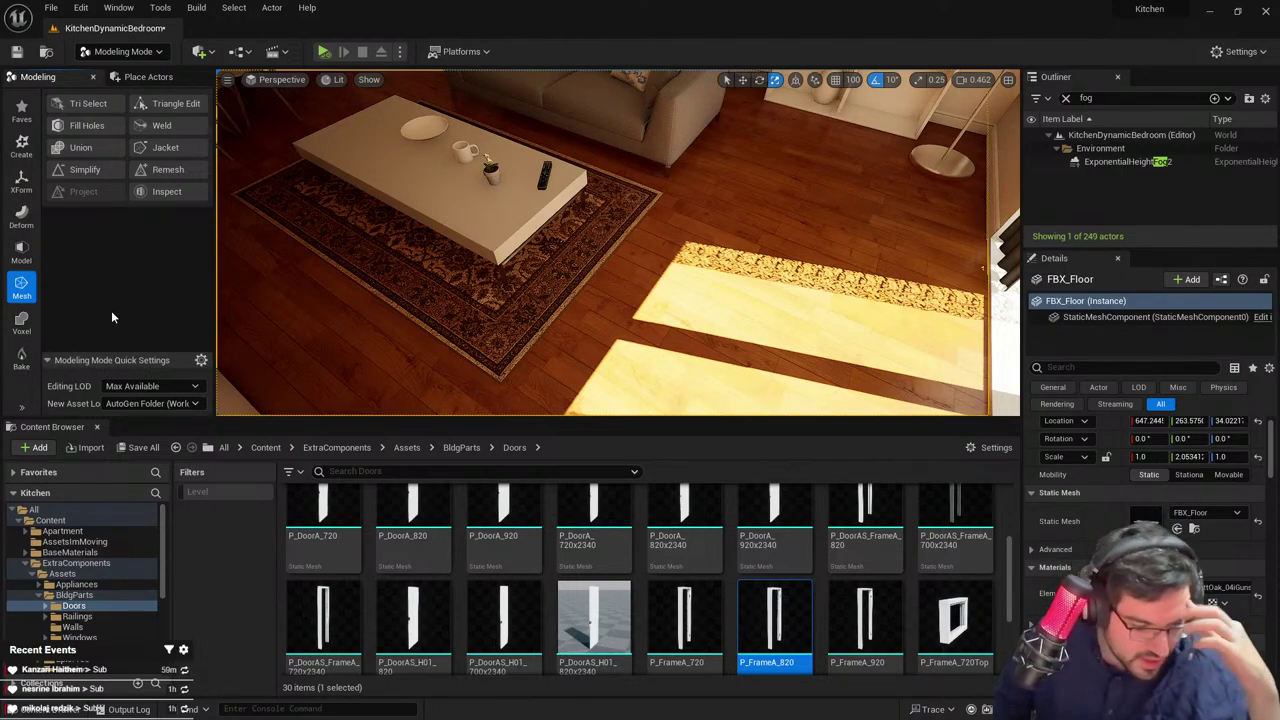
left_click(20, 253)
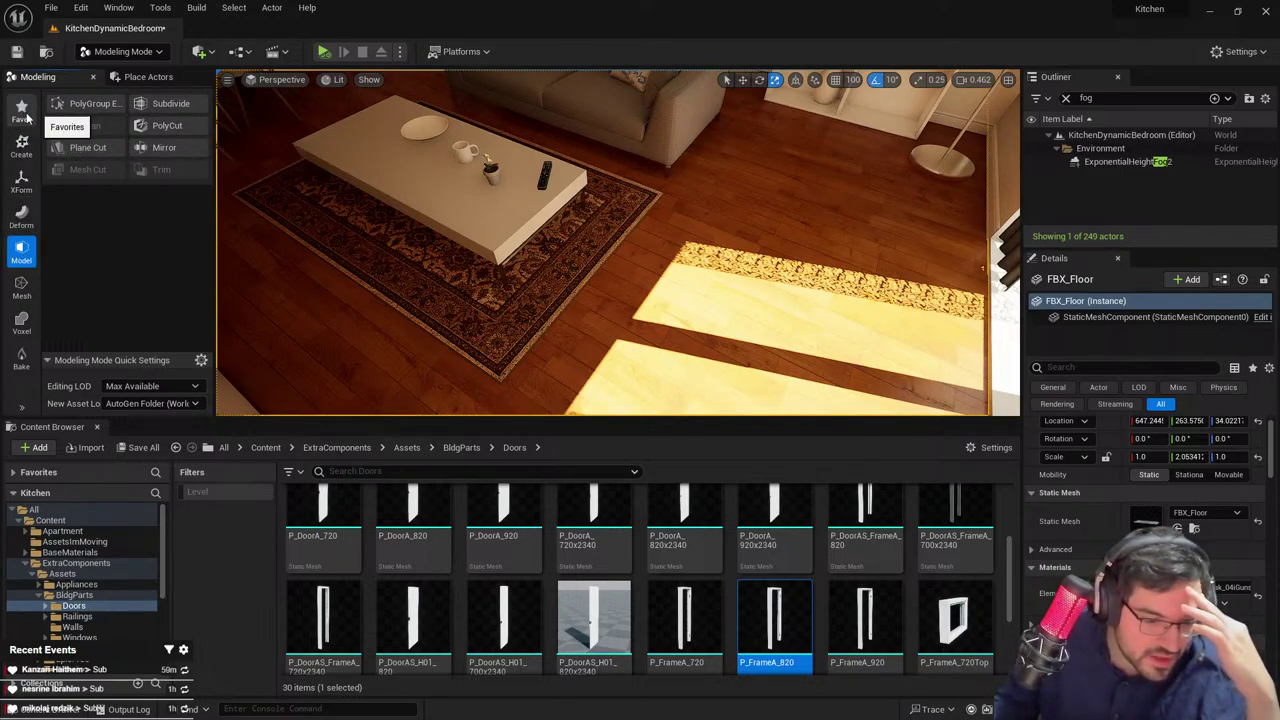
left_click(396, 230)
left_click(702, 289)
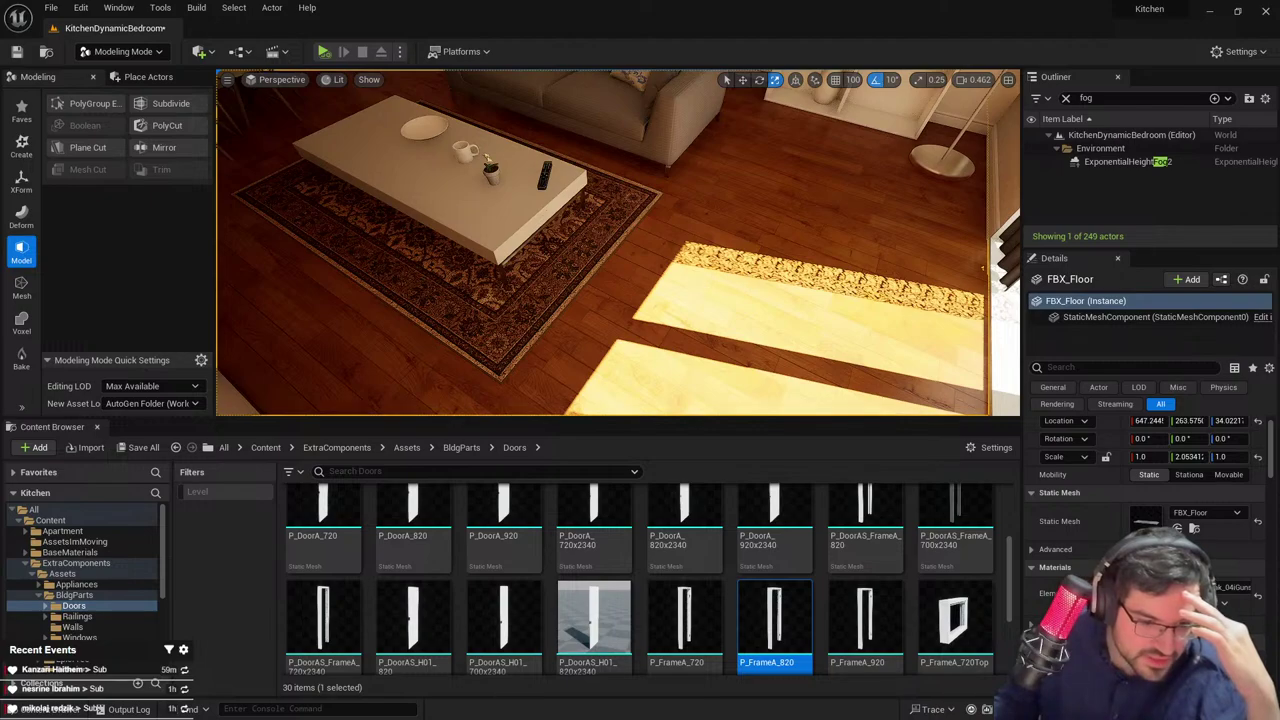
left_click(124, 52)
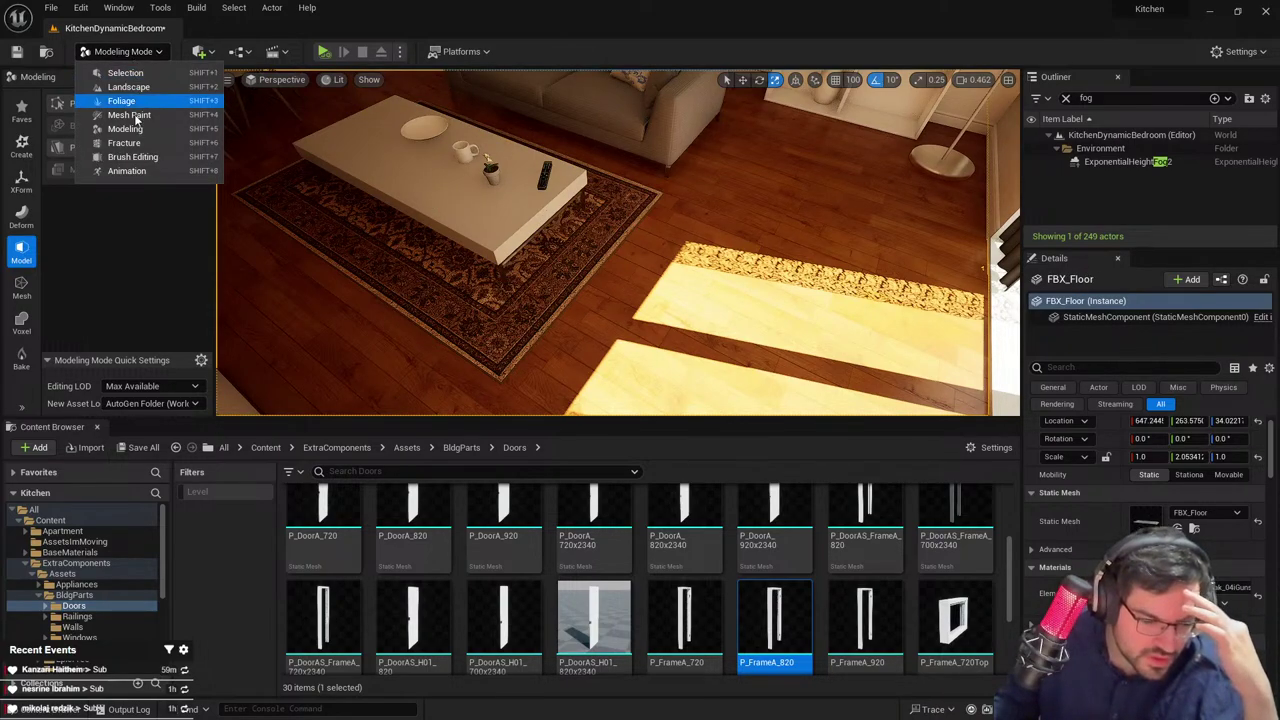
left_click(155, 130)
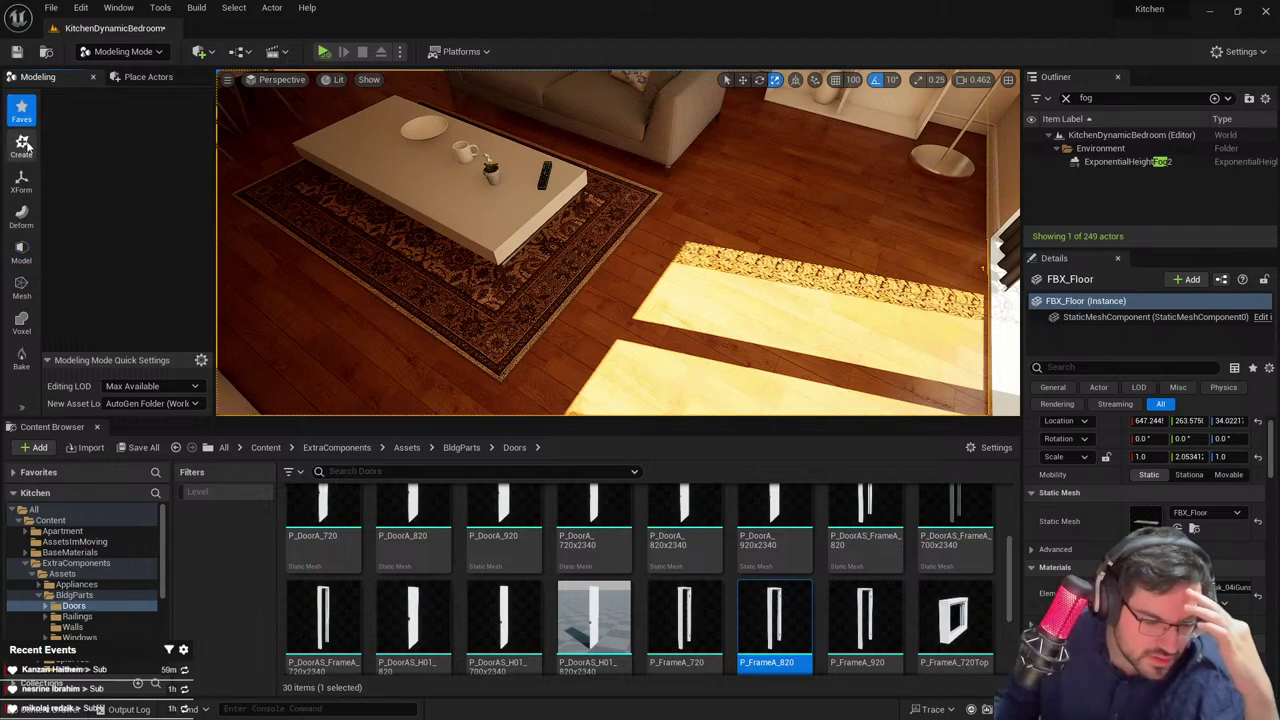
left_click(24, 148)
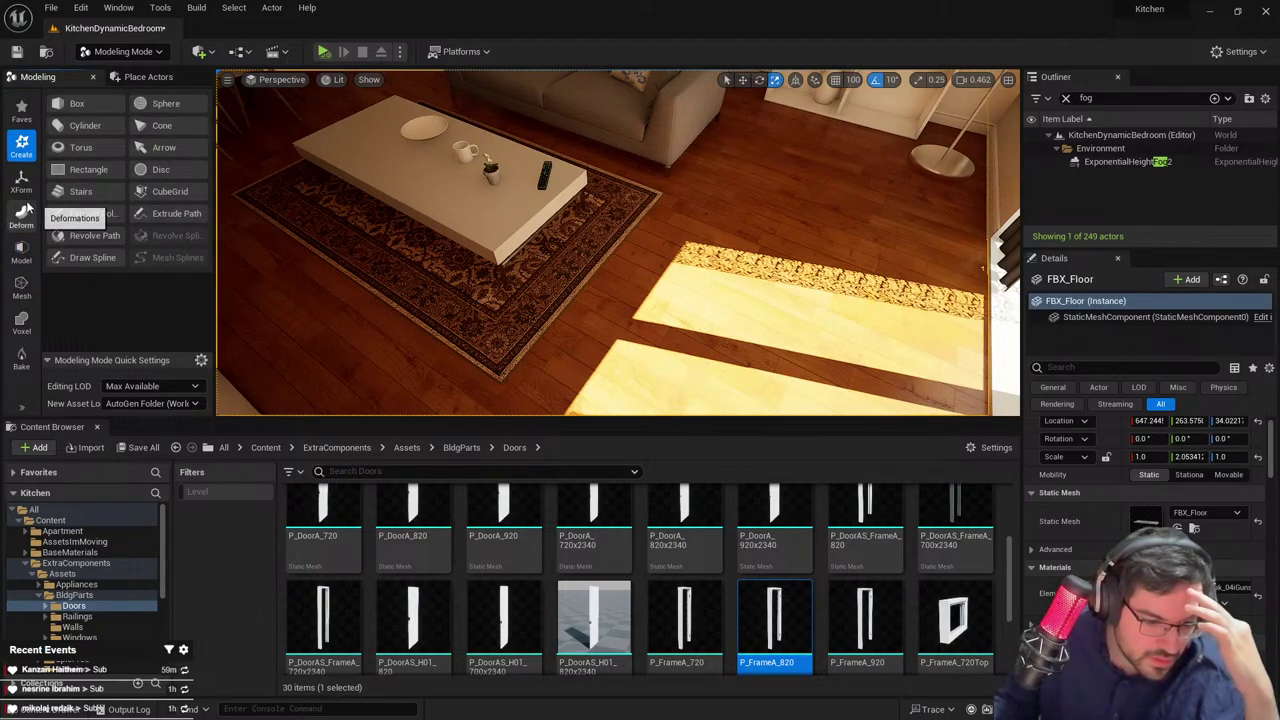
left_click(26, 190)
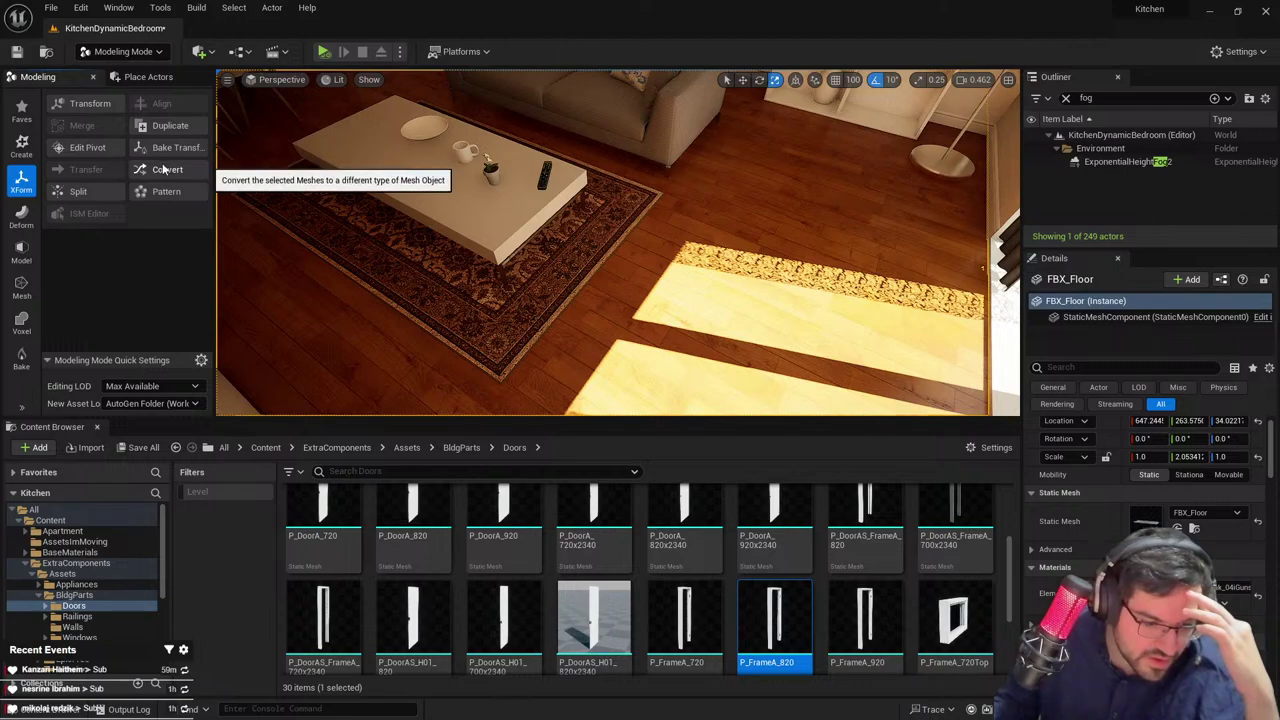
left_click(21, 215)
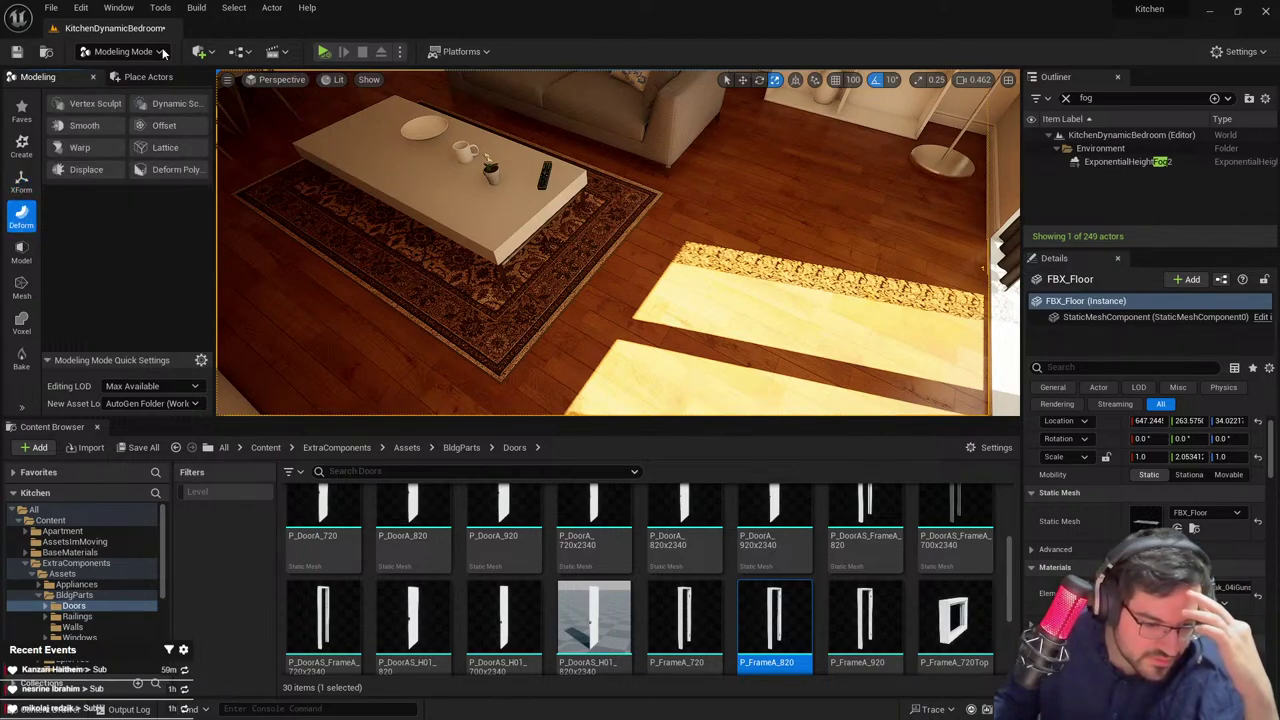
left_click(28, 257)
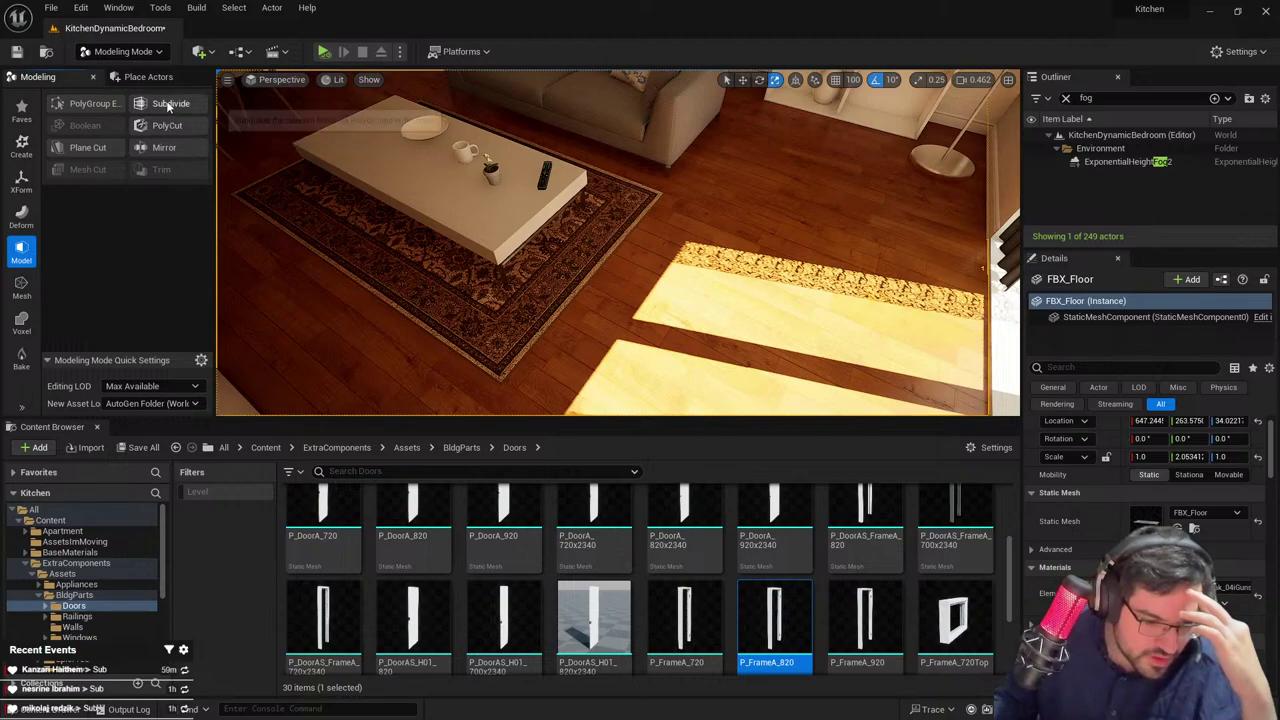
left_click(21, 288)
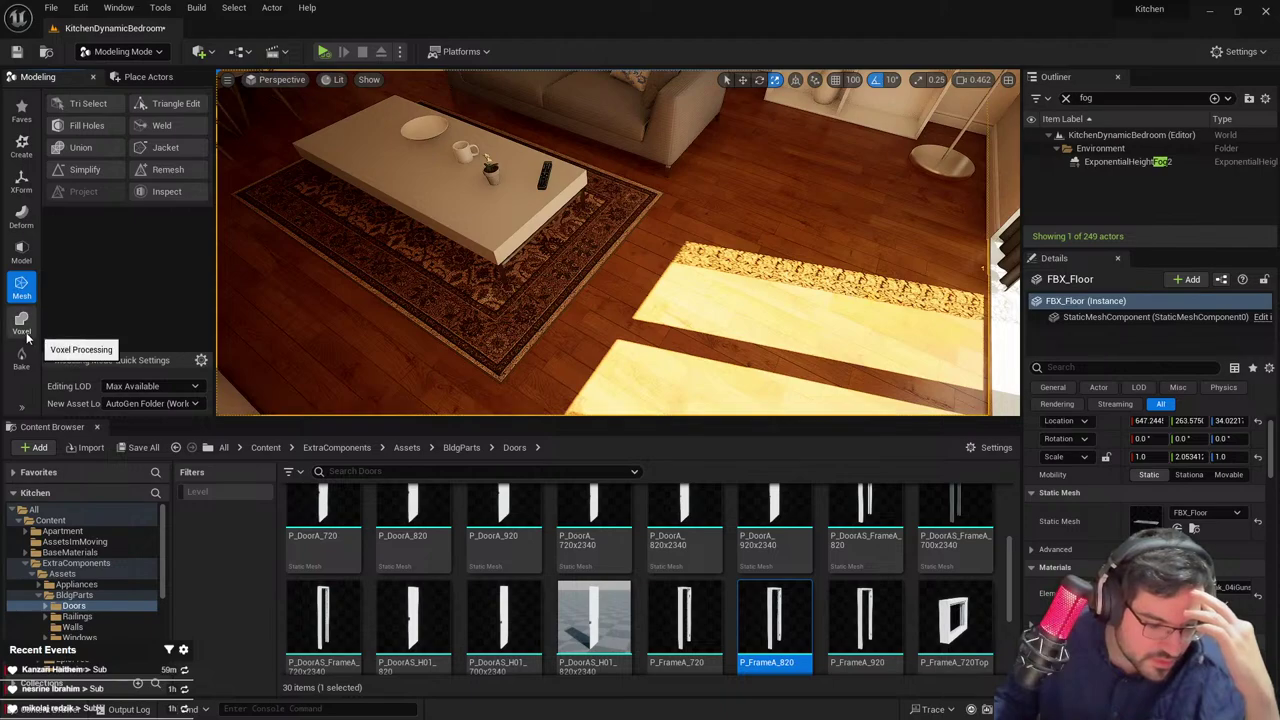
left_click(21, 407)
left_click(48, 428)
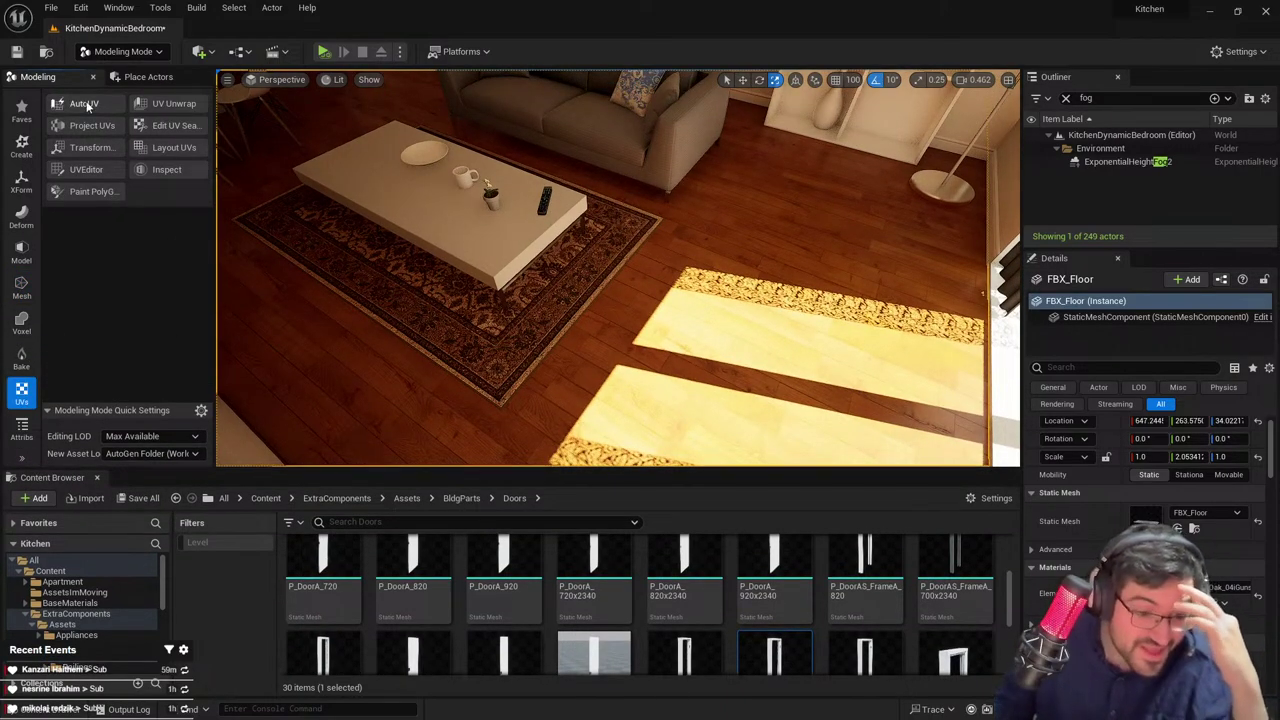
Try a UV Unwrap on the floor using its existing UV islands, and look at the UV seam tool
left_click(168, 103)
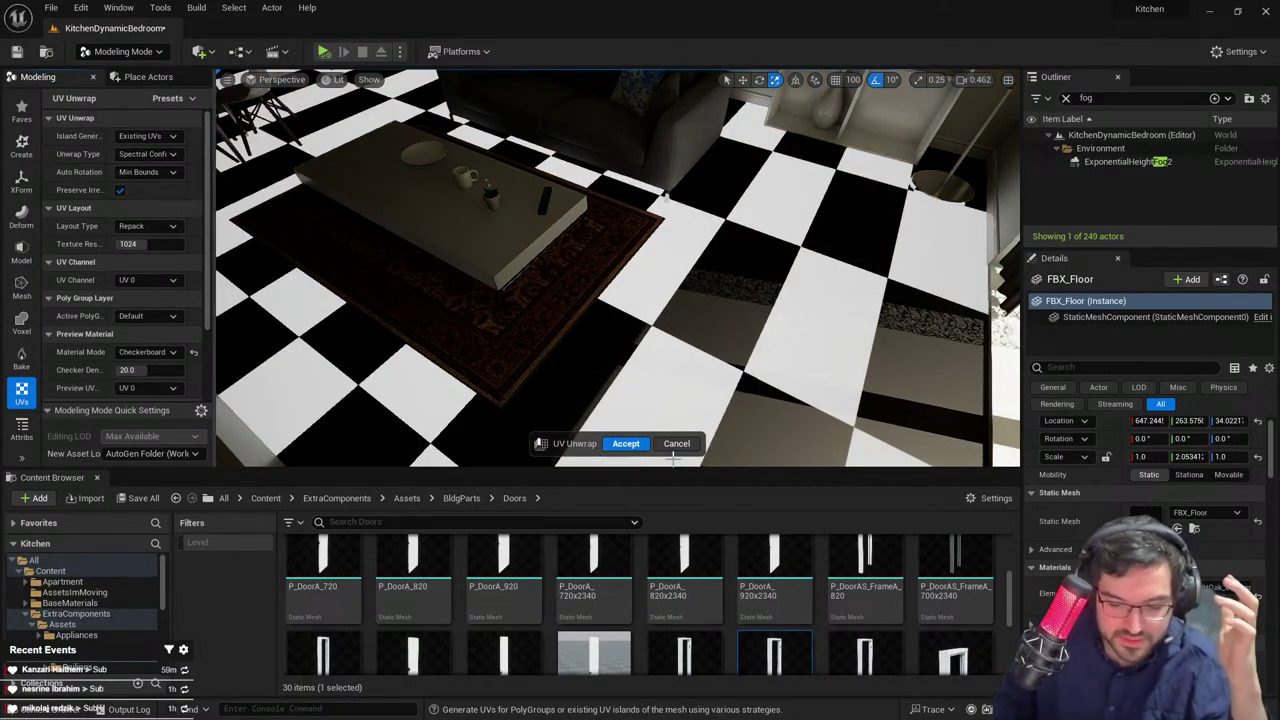
left_click(637, 446)
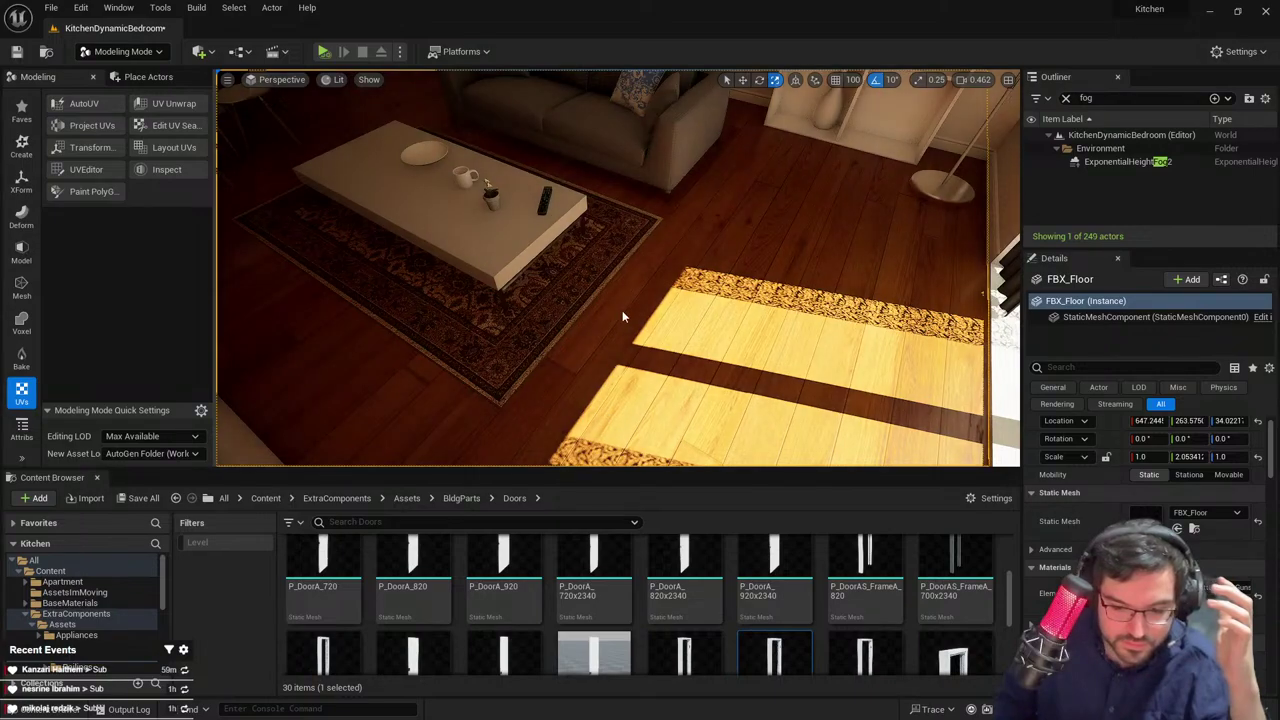
right_click_drag(622, 310, 740, 315)
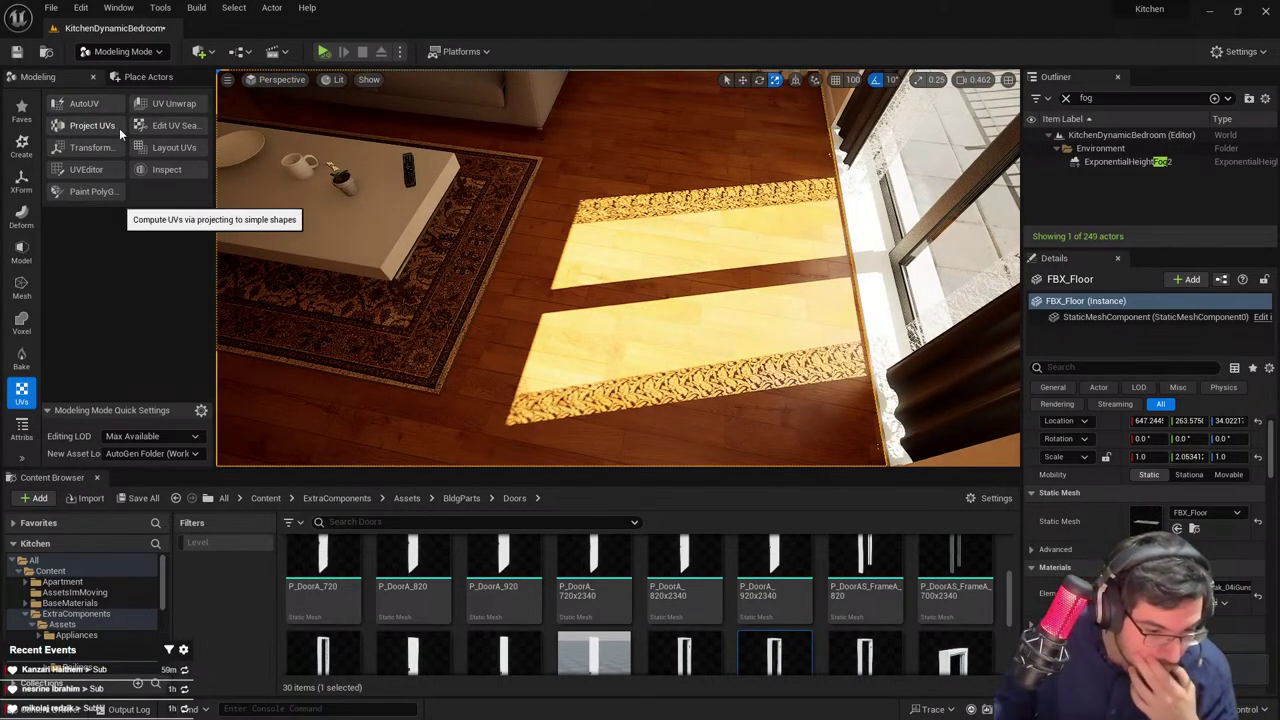
left_click(168, 128)
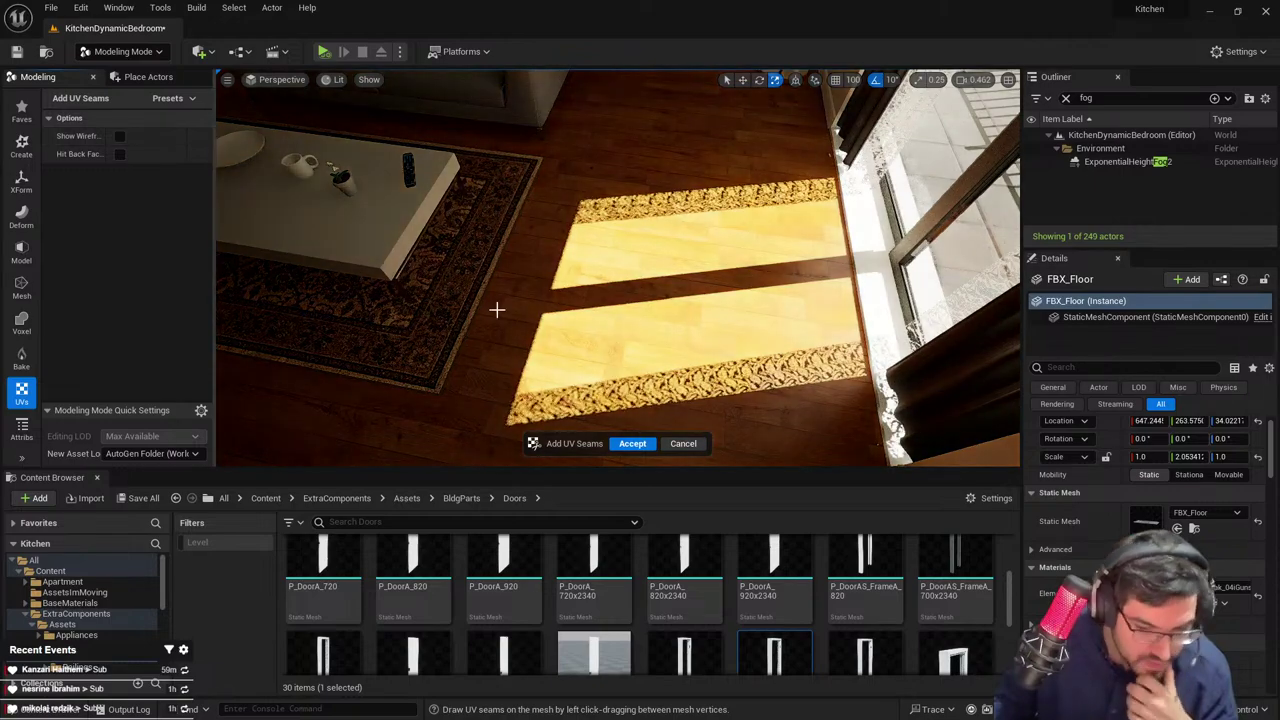
left_click(683, 443)
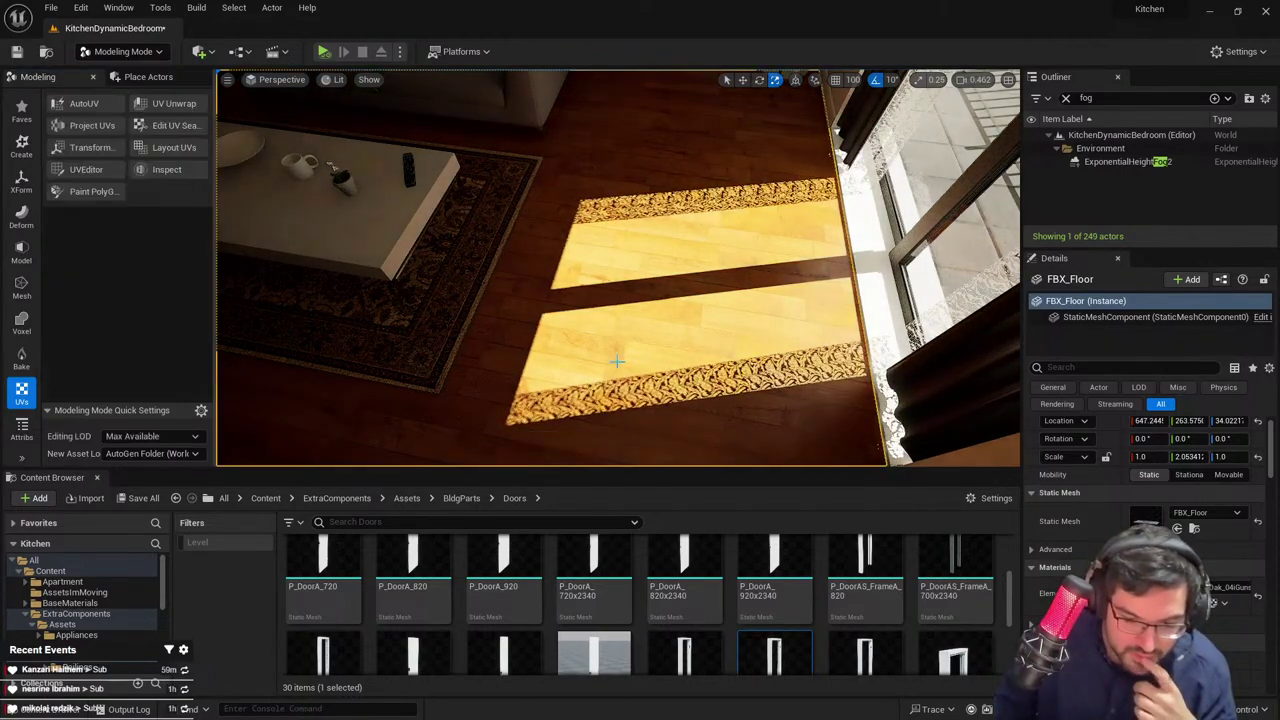
Open the stretched floor in the UV Editor and try a UV Transform with a vertical scale of 1.5
left_click(116, 168)
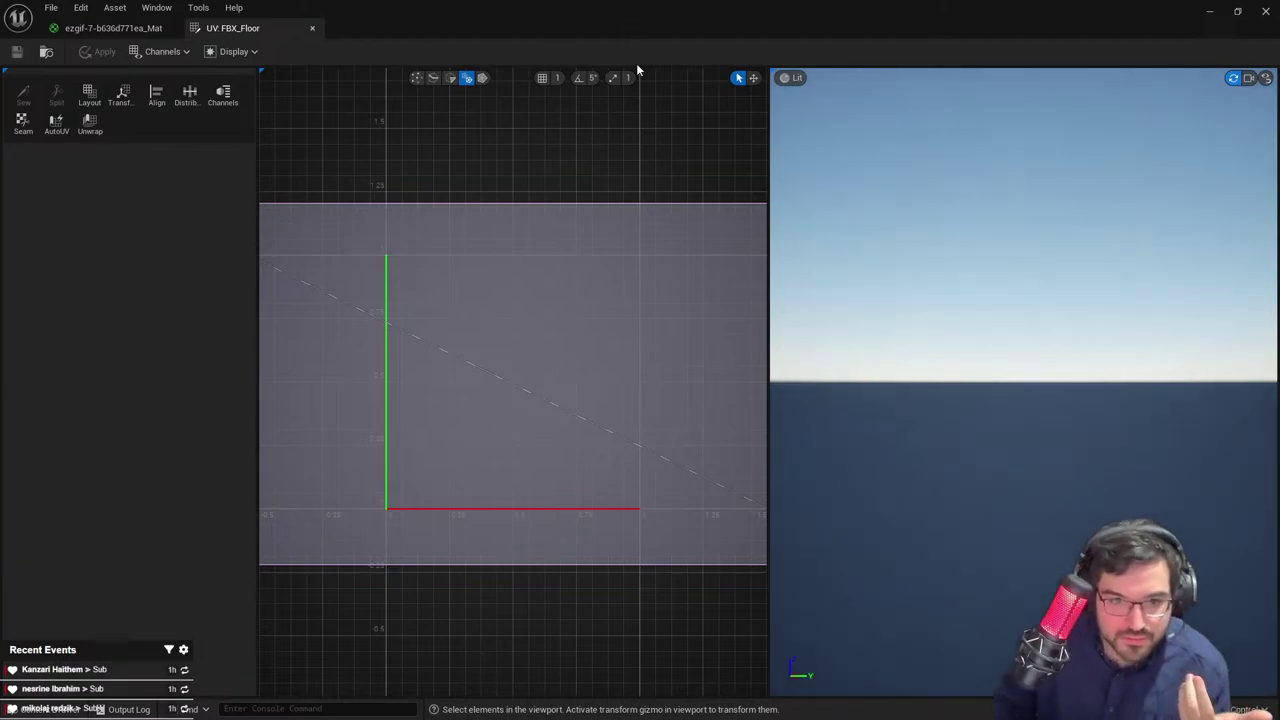
scroll(551, 217, "down", 3)
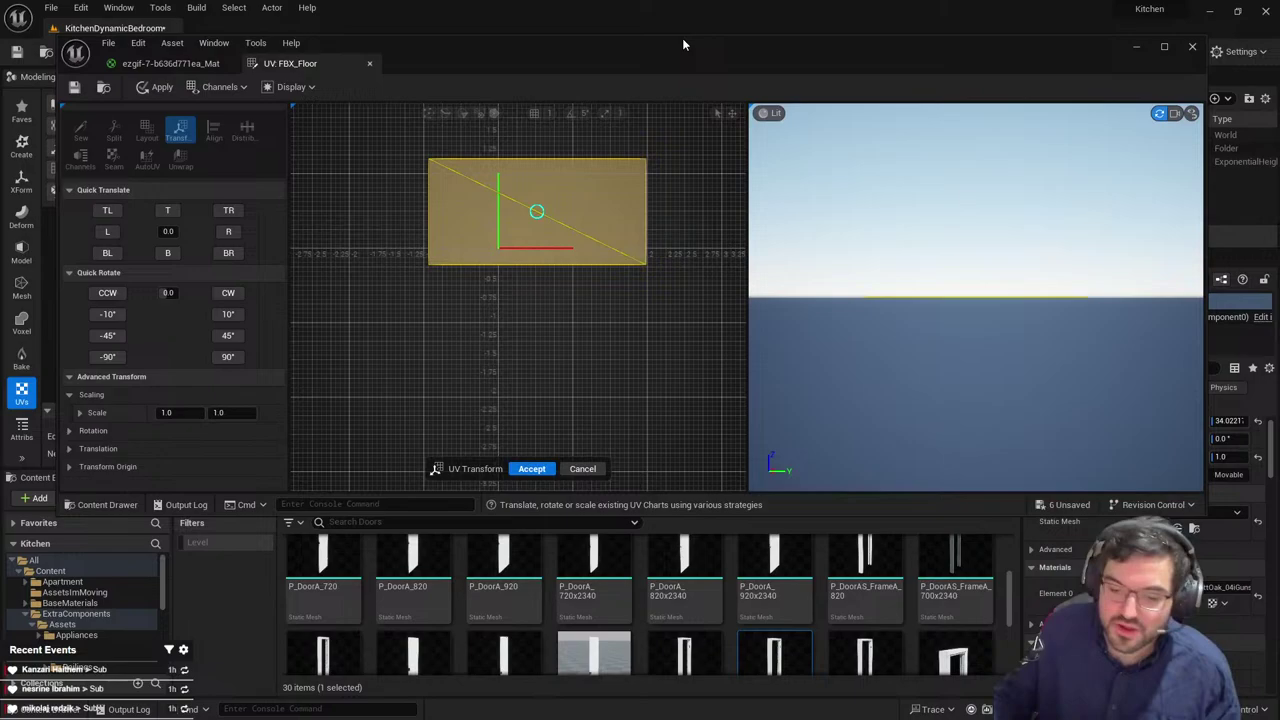
double_click(682, 38)
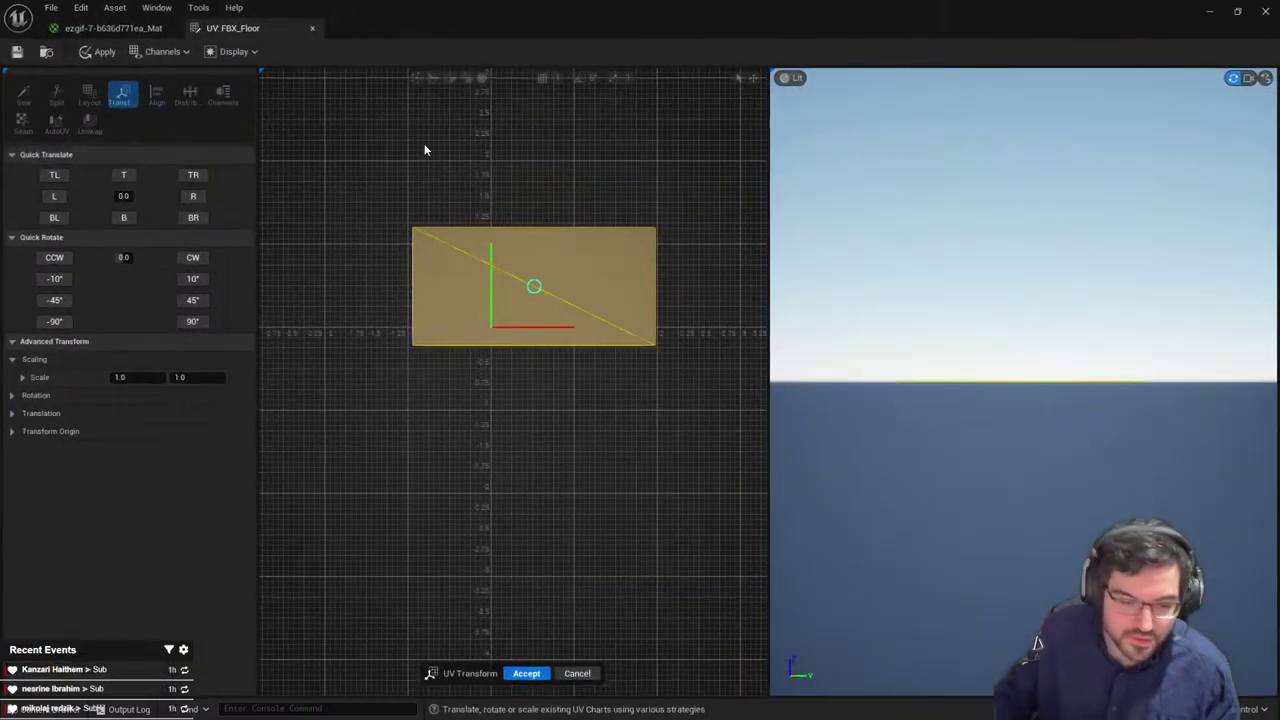
left_click(195, 377)
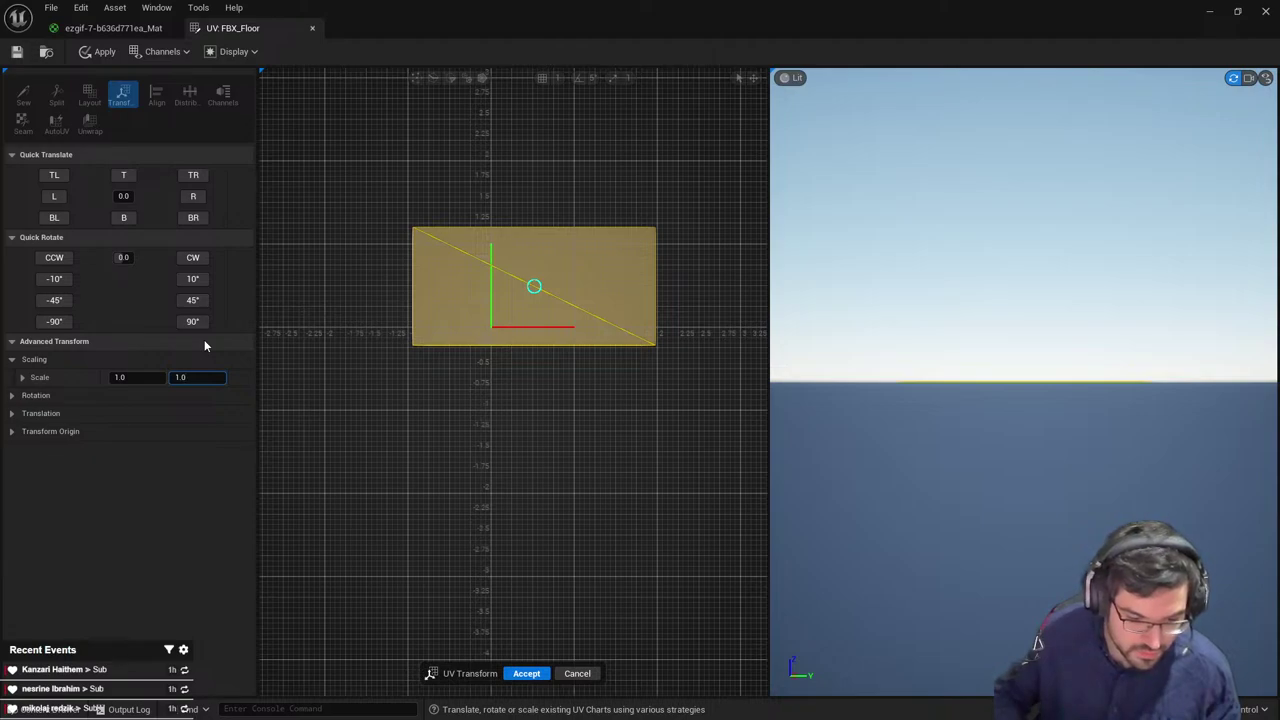
key("BackSpace")
type("5")
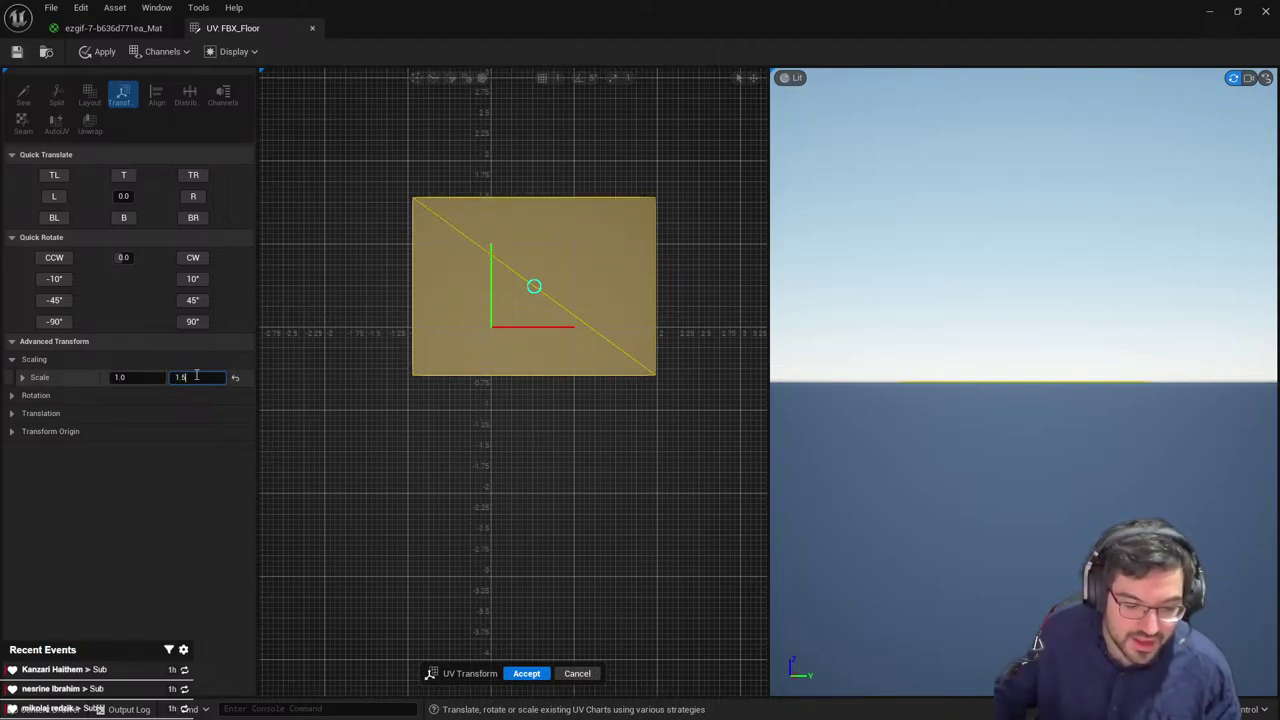
key("Return")
key("ctrl+z")
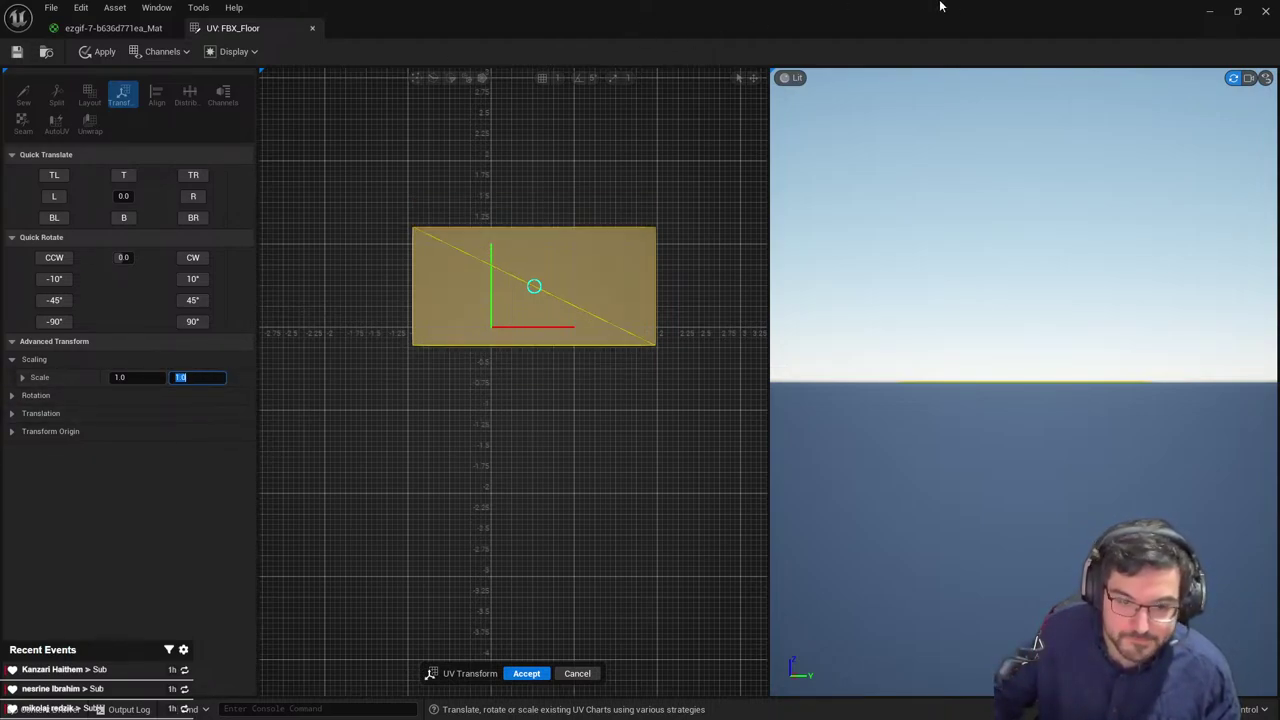
left_click_drag(790, 18, 1060, 0)
Examine the living-room floor's wood texture in the level and deselect the floor
left_click_drag(626, 234, 519, 328, "alt")
key("a")
right_click_drag(519, 328, 490, 290)
key("w")
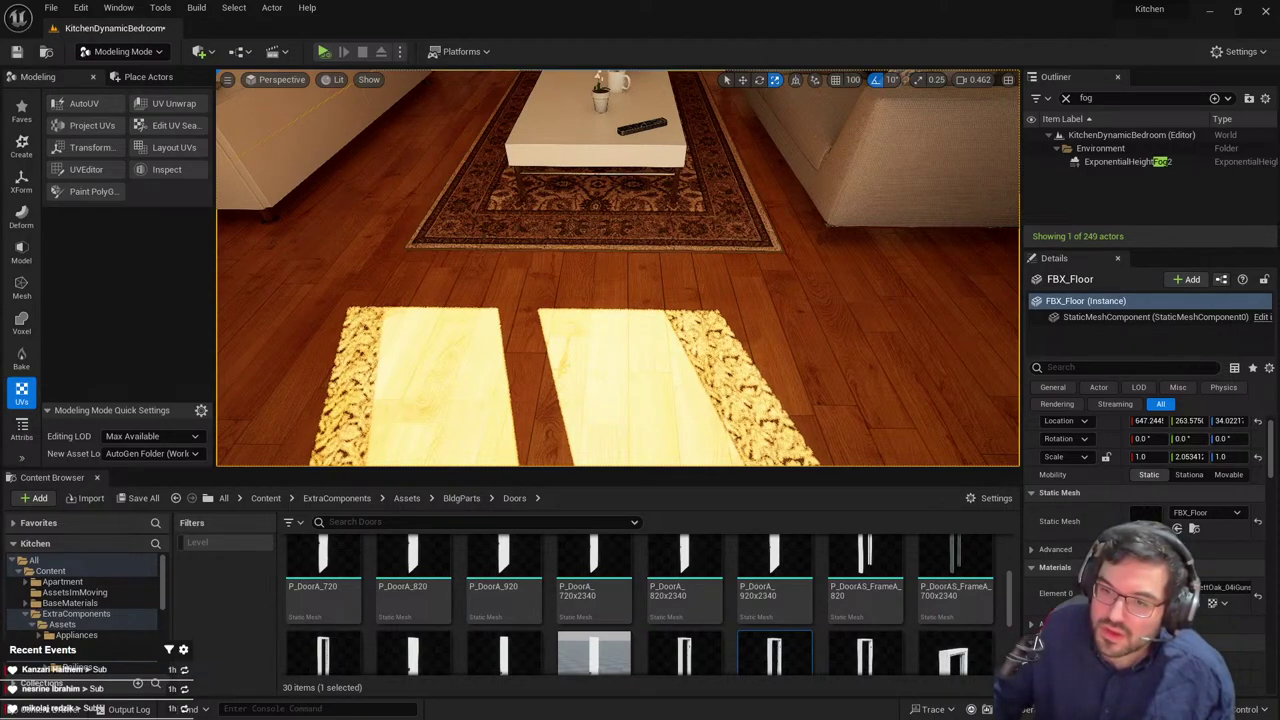
right_click_drag(650, 386, 810, 265)
key("Escape")
Duplicate the living-room window's four curtains and two sliding panels along the Y axis into the new bedroom's outer wall
scroll(650, 386, "down", 5)
key("w")
scroll(625, 348, "up", 3)
key("w")
key("w")
right_click_drag(240, 244, 298, 234)
scroll(298, 234, "up", 3)
key("w")
left_click(298, 234)
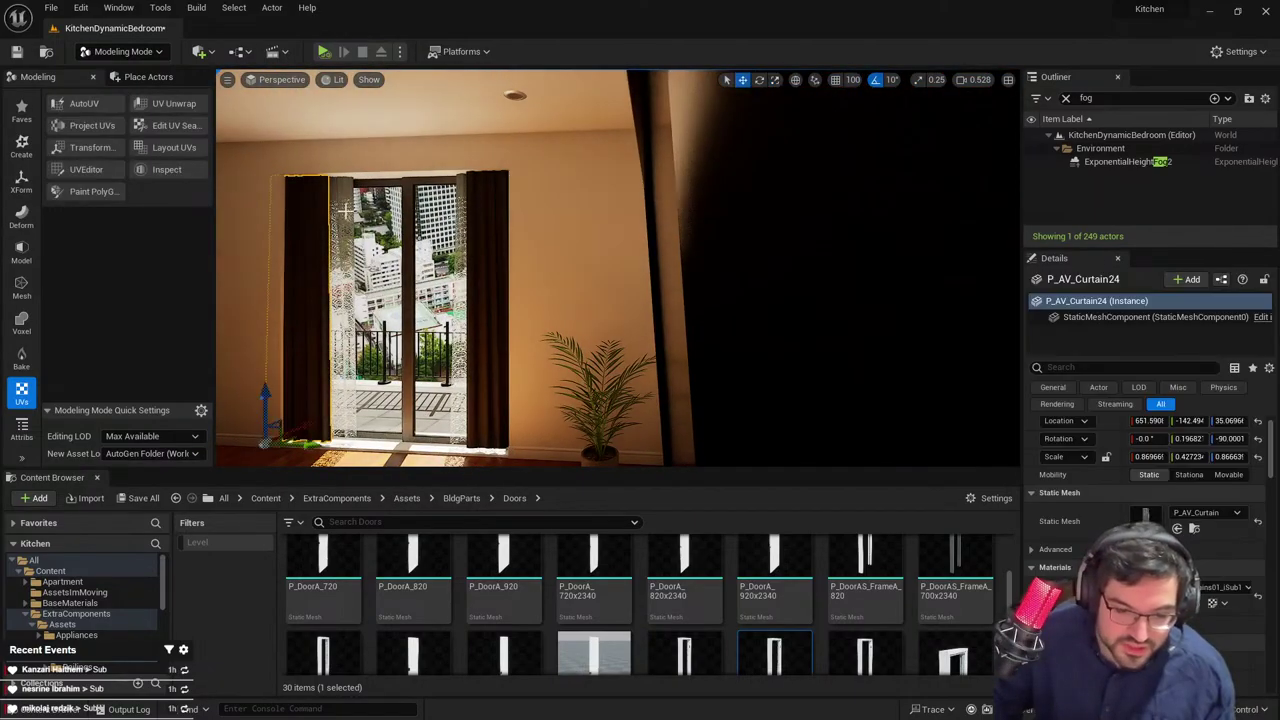
left_click(345, 212, "shift")
left_click(462, 198, "shift")
key("s")
right_click_drag(462, 198, 496, 196)
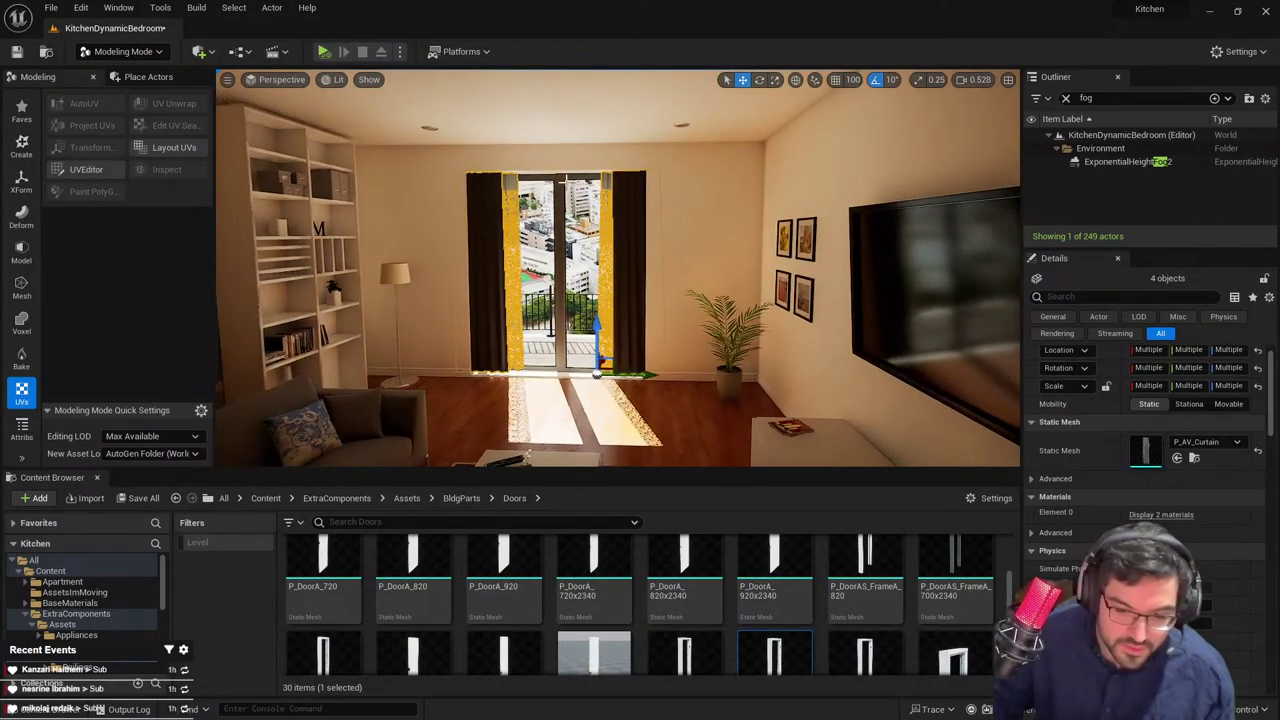
left_click(553, 181, "shift")
left_click_drag(566, 375, 372, 378, "alt")
key("a")
right_click_drag(372, 378, 392, 359)
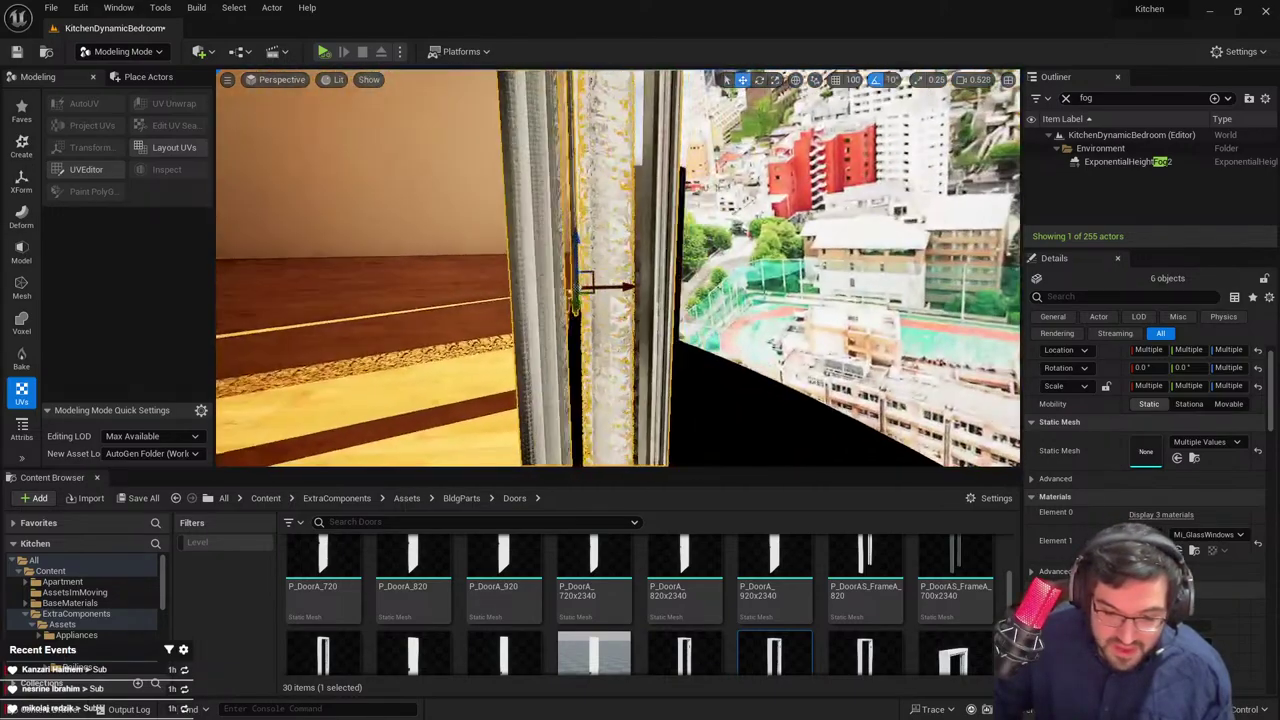
key("s")
right_click_drag(600, 270, 410, 300)
key("d")
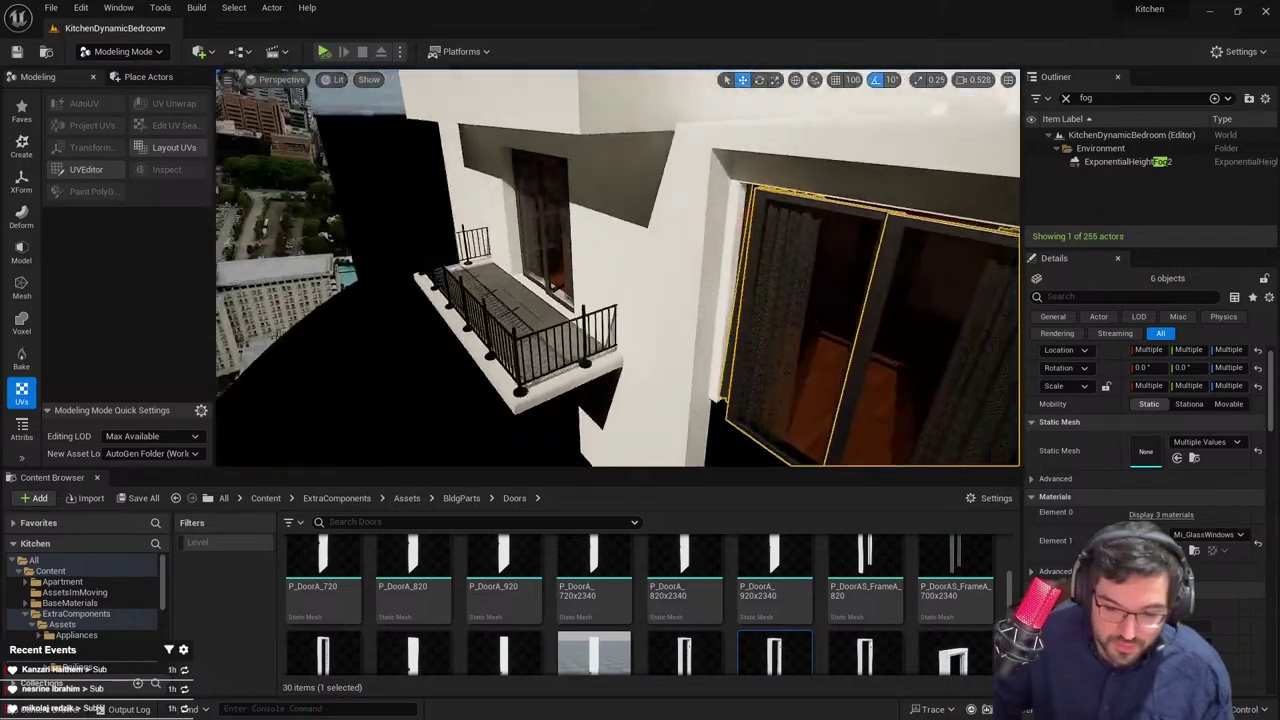
Widen the wall block between the balcony window and the bedroom window to an X scale of about 2.93
right_click_drag(540, 316, 565, 253)
key("Delete")
left_click(599, 292)
key("a")
key("Escape")
left_click(565, 253)
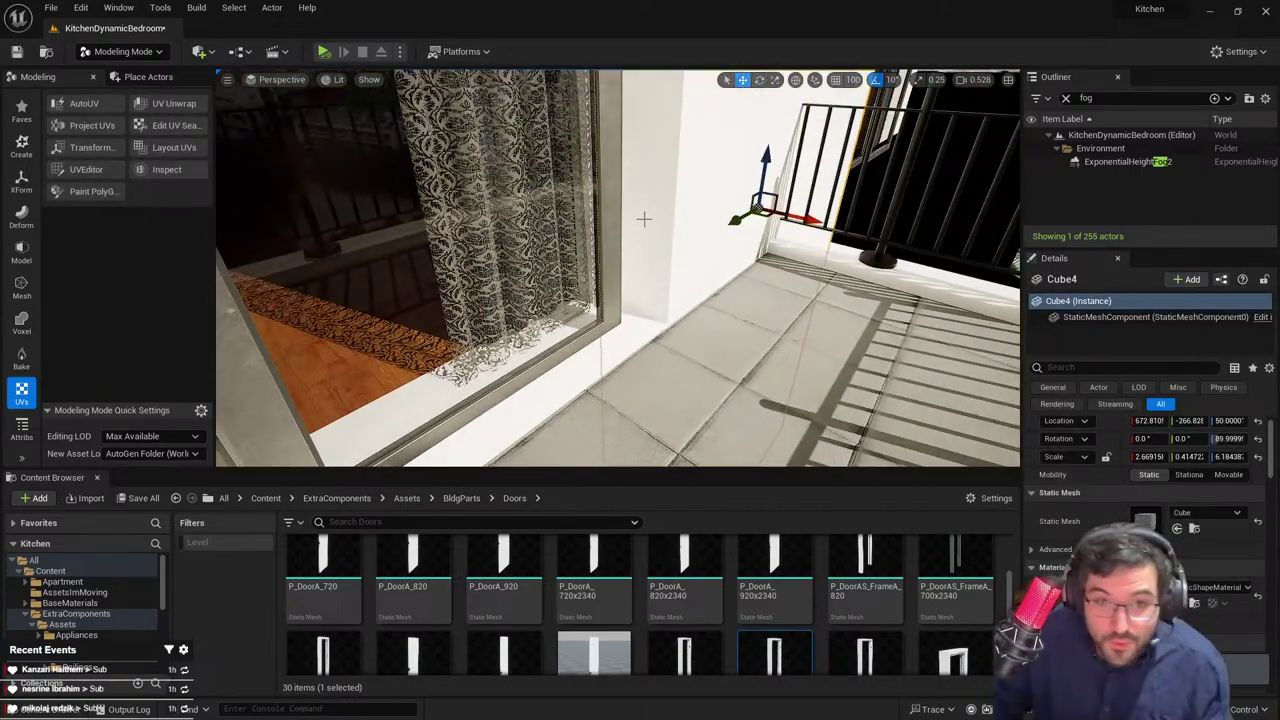
key("f")
right_click_drag(640, 217, 657, 260)
right_click_drag(578, 377, 600, 377)
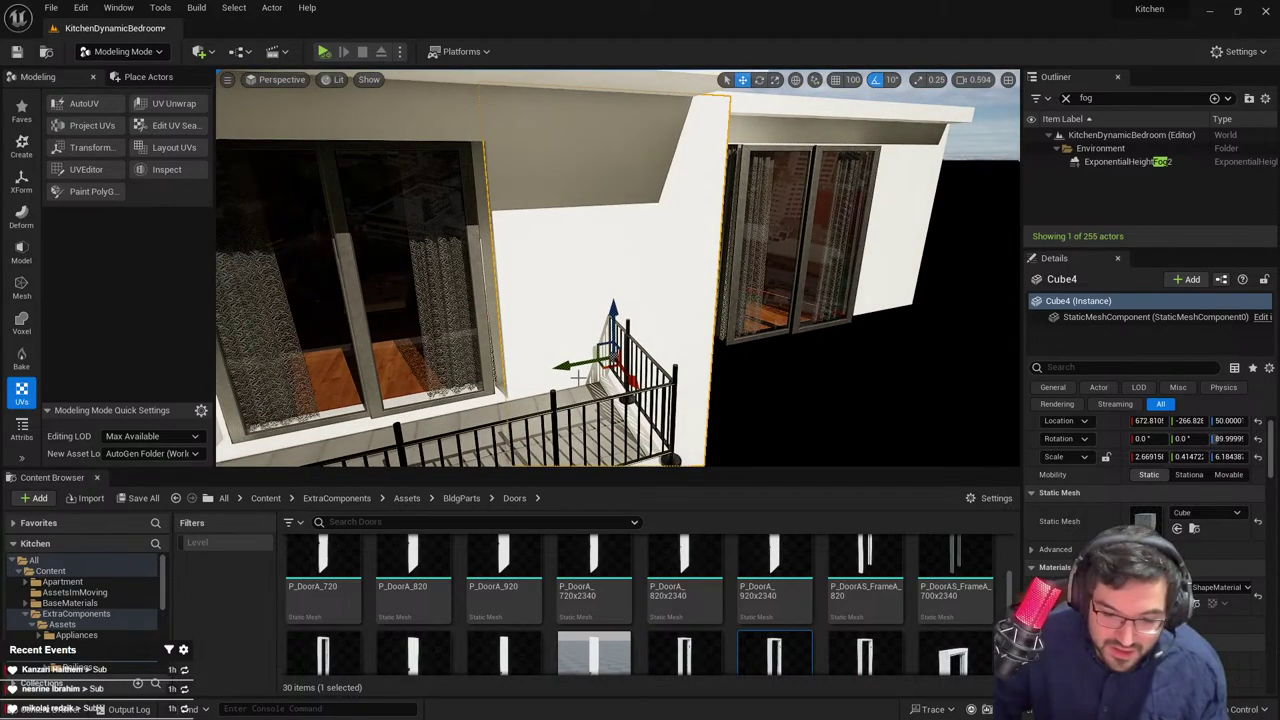
left_click_drag(576, 361, 570, 362)
right_click_drag(543, 286, 505, 286)
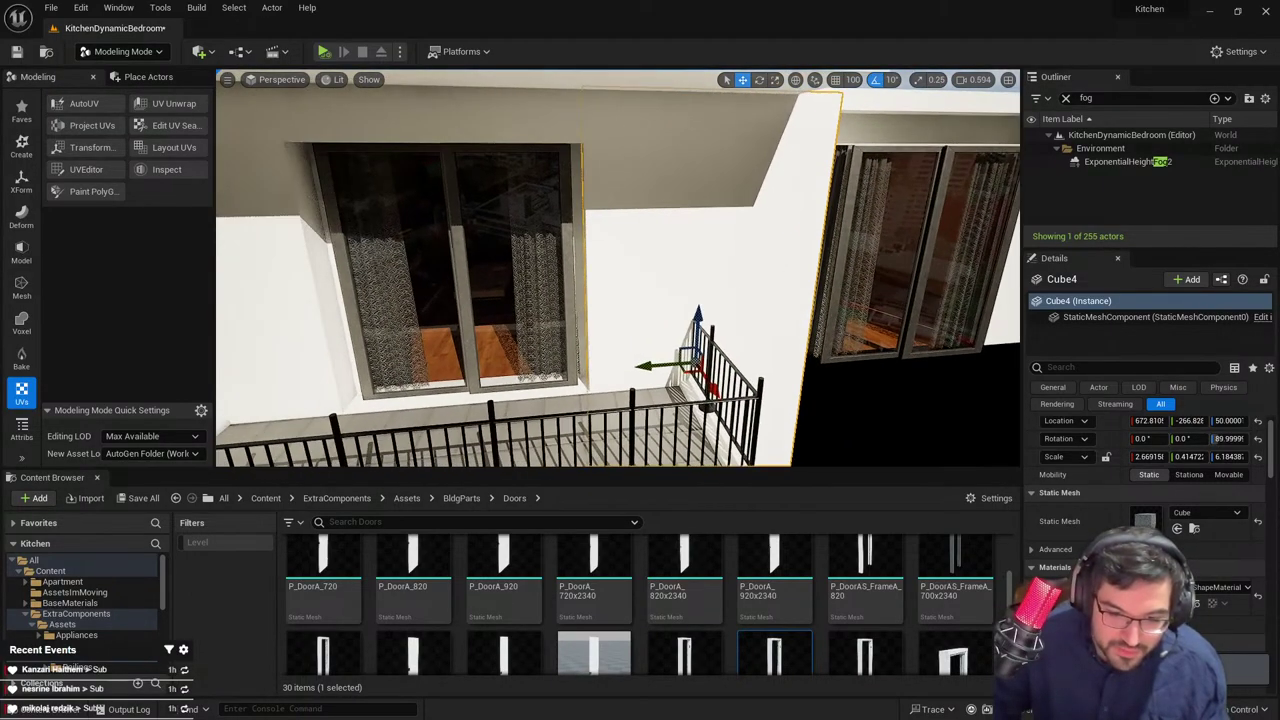
key("r")
left_click_drag(654, 361, 642, 361)
right_click_drag(642, 361, 675, 345)
key("w")
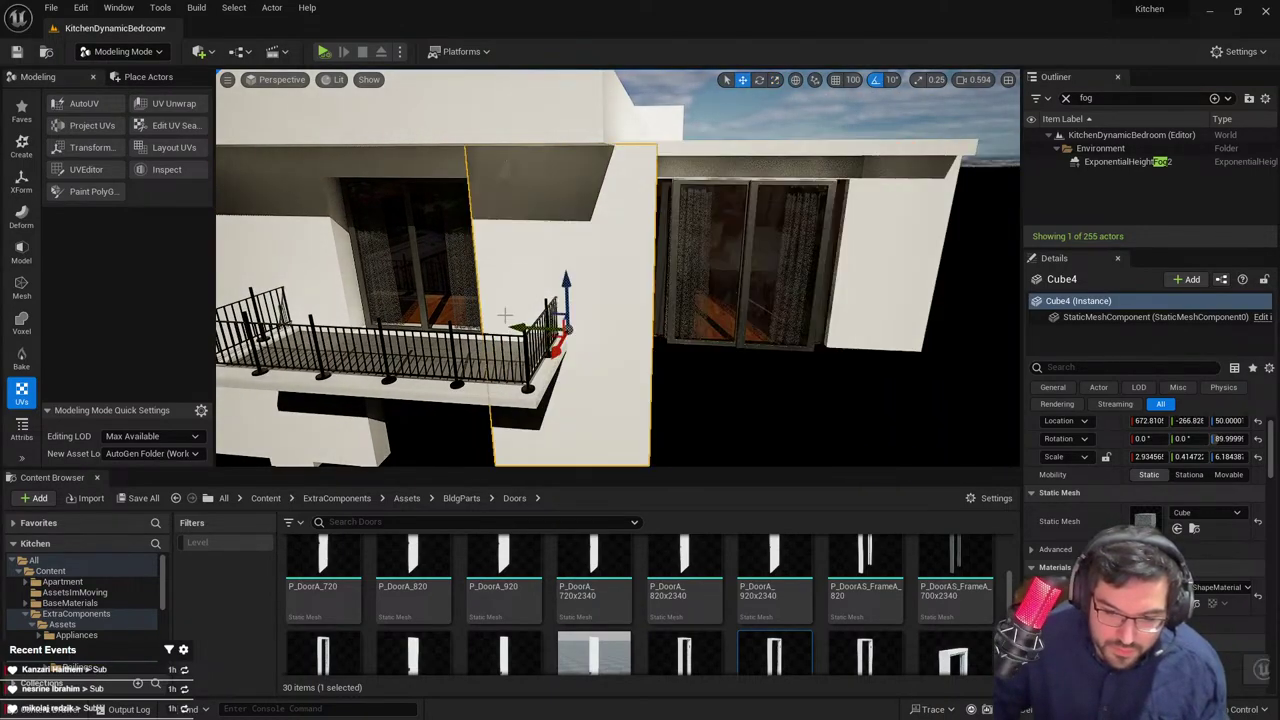
Widen the bedroom's two sliding window panels together to a Y scale of about 1.87
left_click(676, 206)
right_click_drag(677, 206, 624, 200)
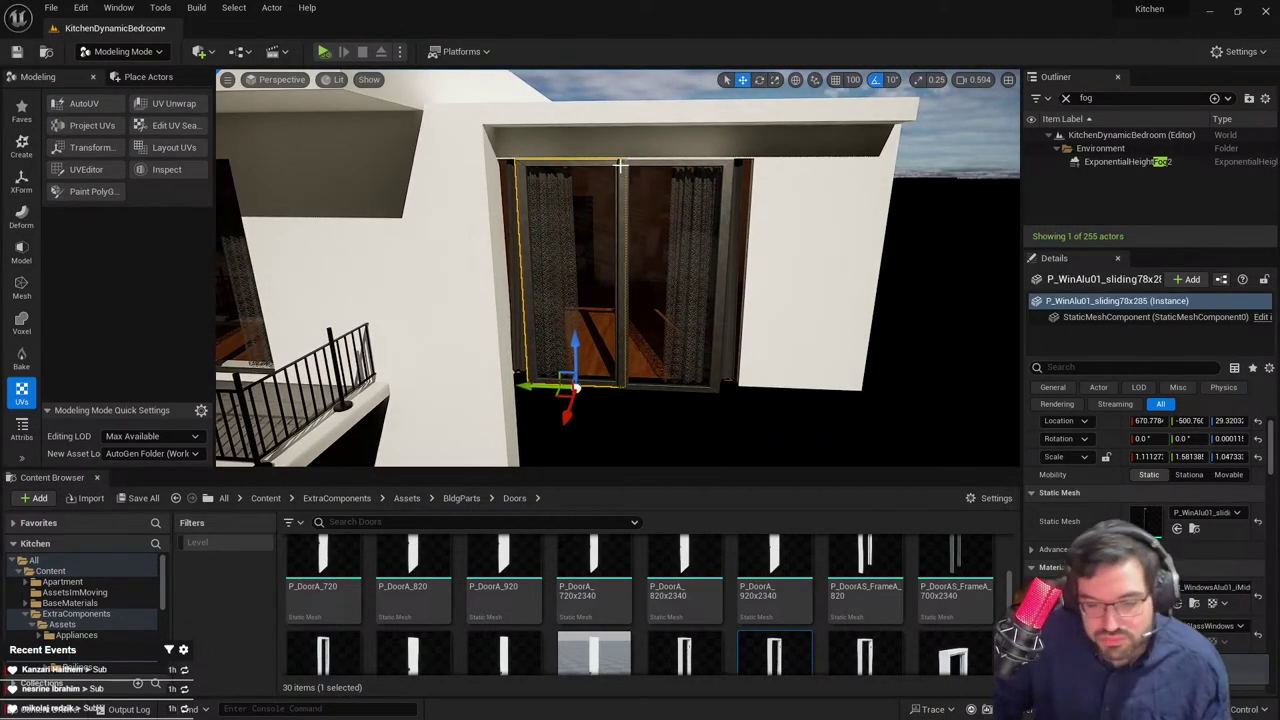
left_click(622, 312, "shift")
key("e")
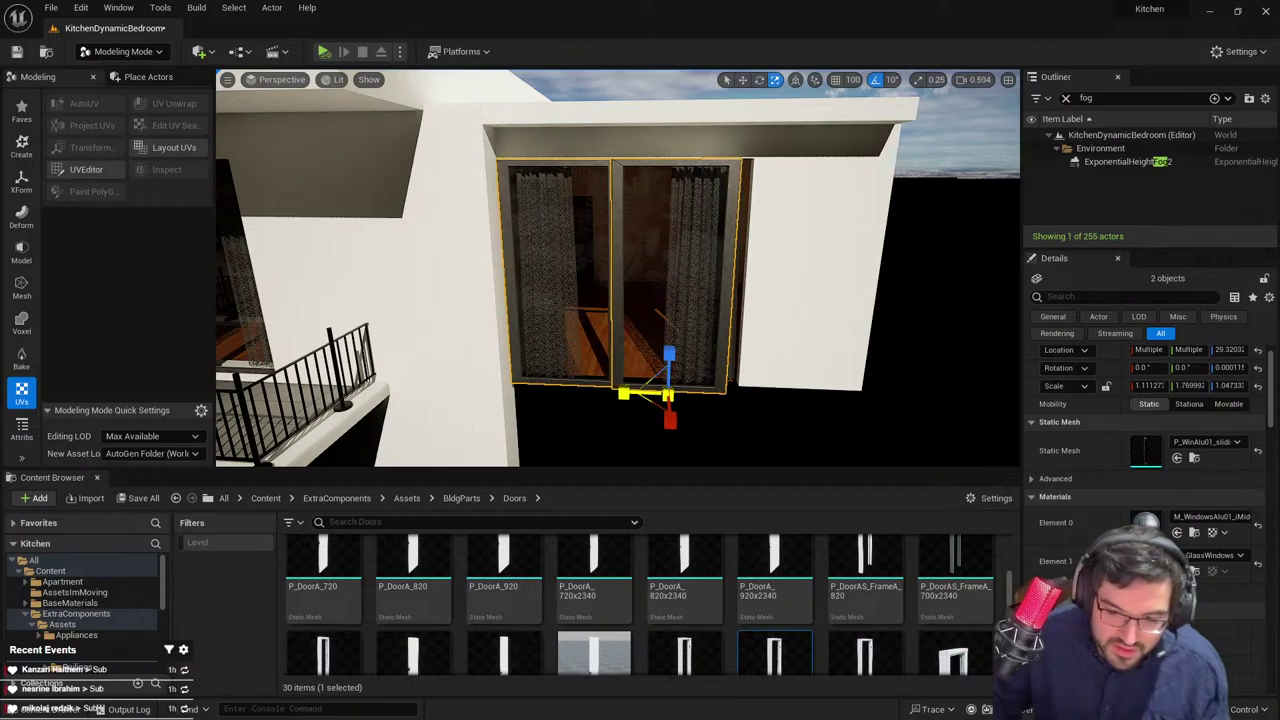
left_click_drag(632, 393, 627, 389)
key("r")
key("w")
key("r")
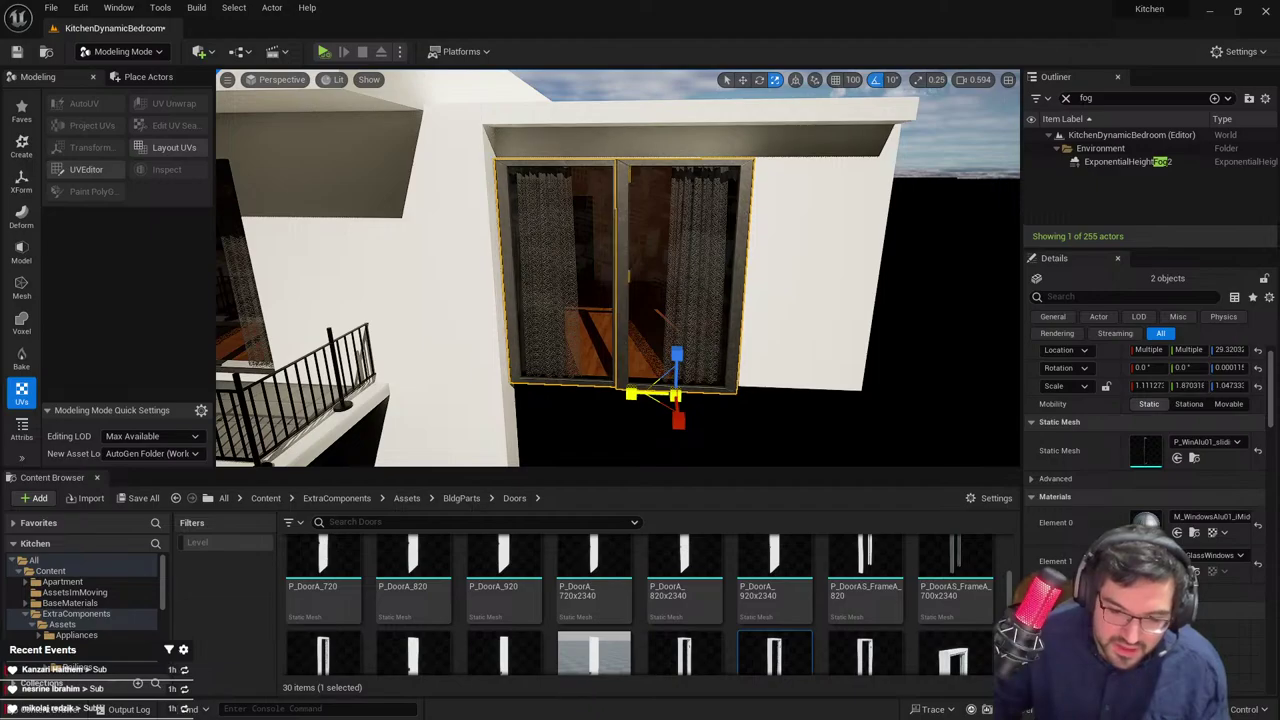
left_click(627, 384)
Move the wall block between the two windows along the Y axis to about -270.4
left_click(455, 320)
right_click_drag(455, 320, 430, 325)
key("w")
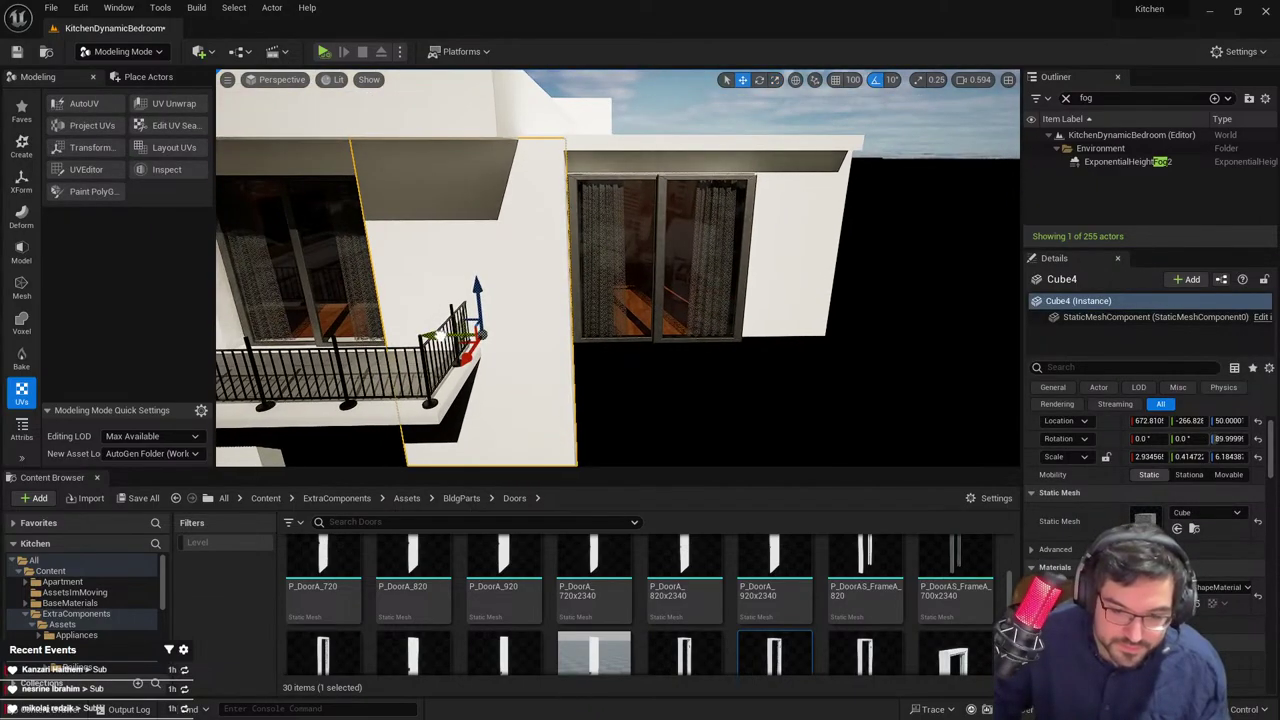
left_click_drag(434, 338, 446, 338)
mouse_move(446, 338)
right_mouse_down()
mouse_move(410, 345)
mouse_move(440, 329)
right_mouse_up()
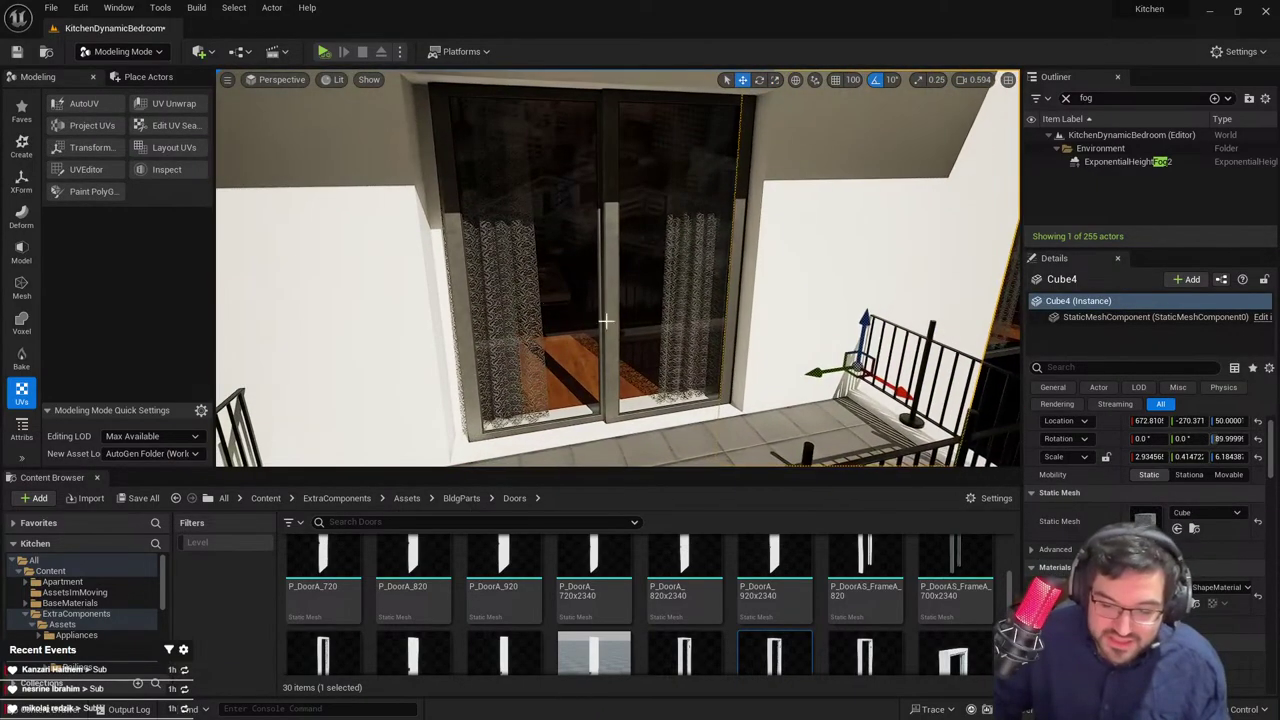
mouse_move(606, 320)
right_mouse_down()
mouse_move(630, 325)
mouse_move(606, 322)
right_mouse_up()
Duplicate the wall block to the far side of the bedroom window and add a low wall piece beneath the window
left_click_drag(579, 328, 880, 290, "alt")
right_click_drag(868, 286, 594, 325)
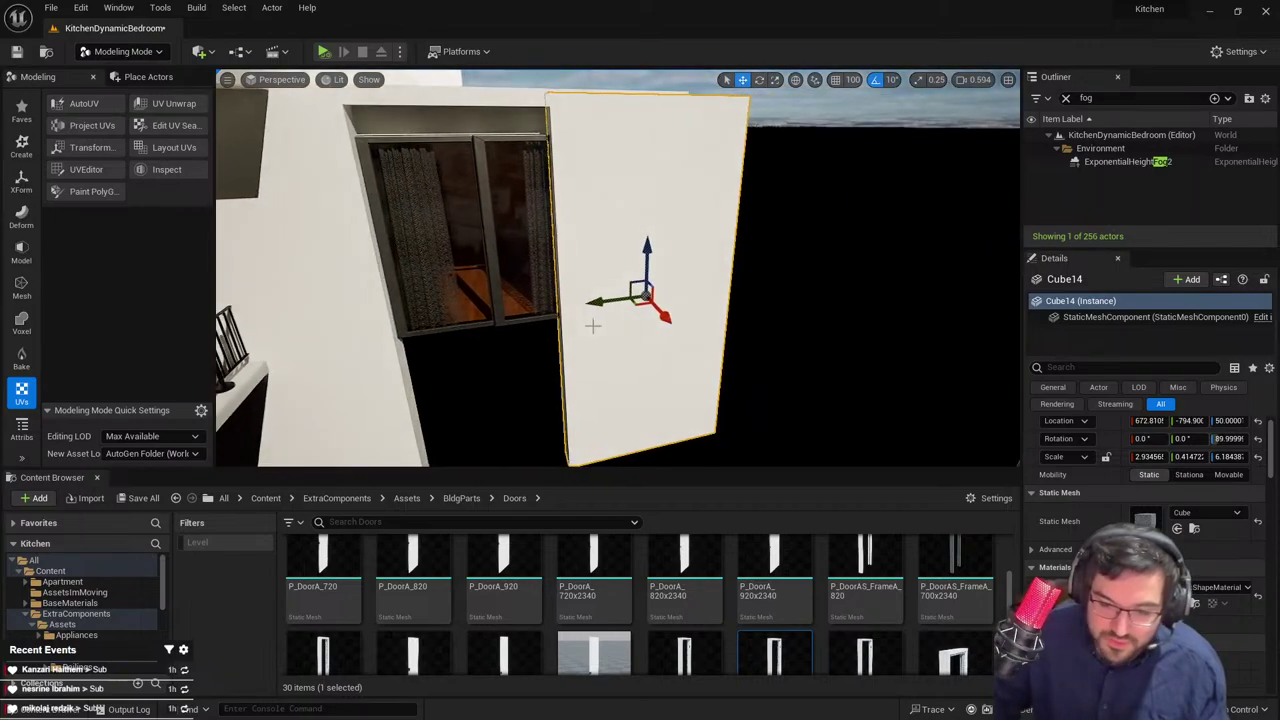
left_click_drag(606, 297, 402, 114)
key("e")
key("r")
key("w")
key("w")
left_click_drag(463, 80, 514, 309)
key("Escape")
Select the bedroom window's two sliding panels and four curtains from inside and nudge them slightly along the X axis
right_click_drag(514, 309, 586, 143)
key("s")
left_click(570, 152)
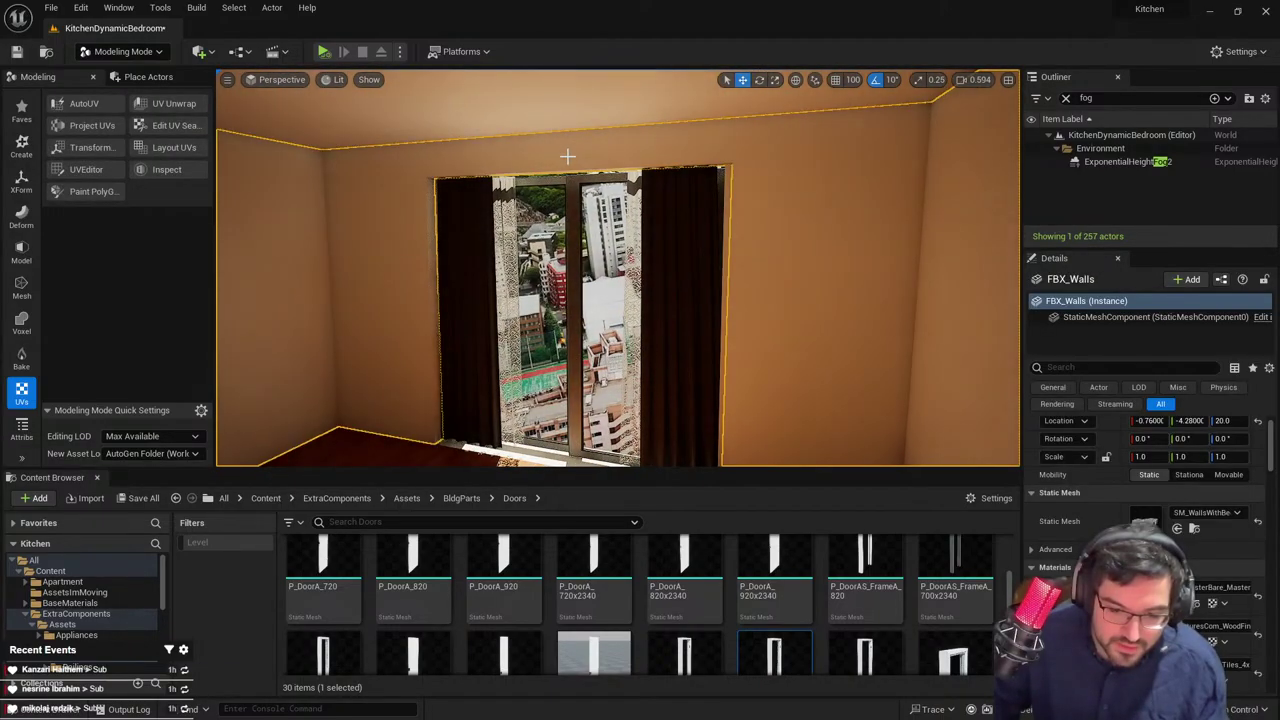
left_click(542, 190)
left_click(565, 203)
left_click(592, 206, "ctrl")
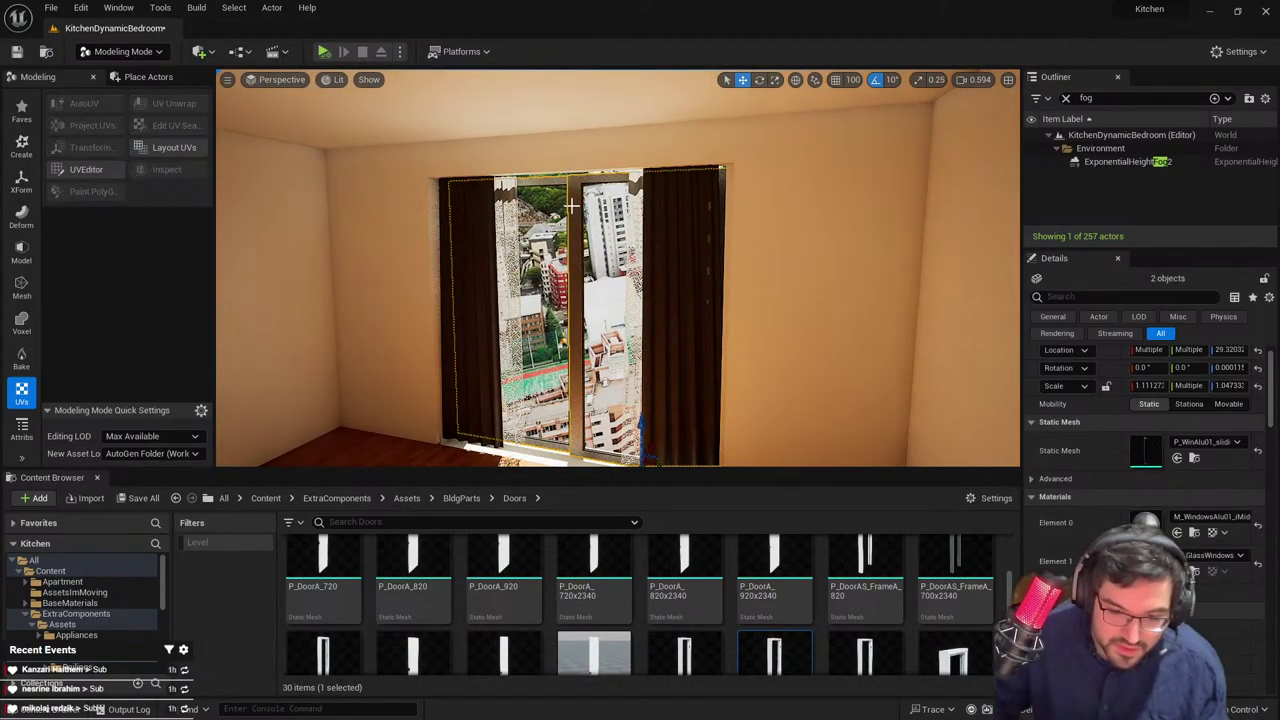
left_click(485, 211, "ctrl")
left_click(507, 216, "ctrl")
left_click(671, 226, "ctrl")
key("w")
right_click_drag(671, 226, 720, 262)
key("a")
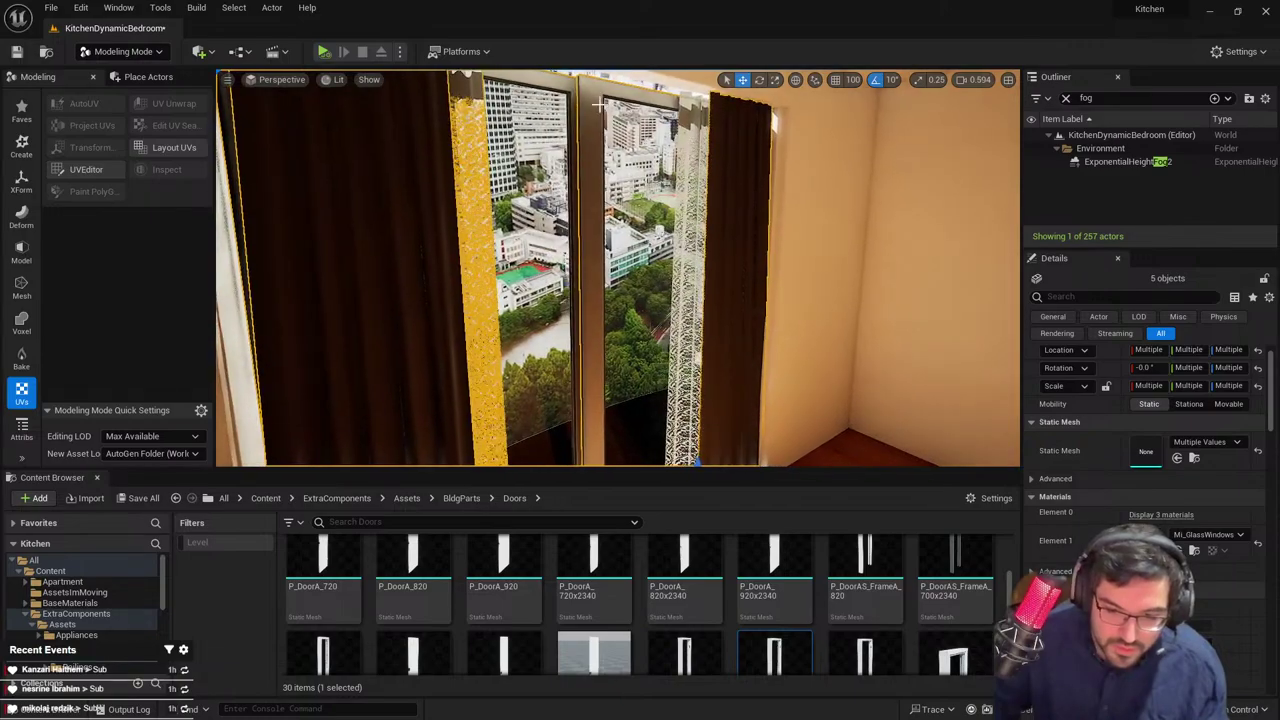
left_click(687, 360, "ctrl")
right_click_drag(687, 360, 765, 480)
key("s")
right_click_drag(508, 310, 508, 254)
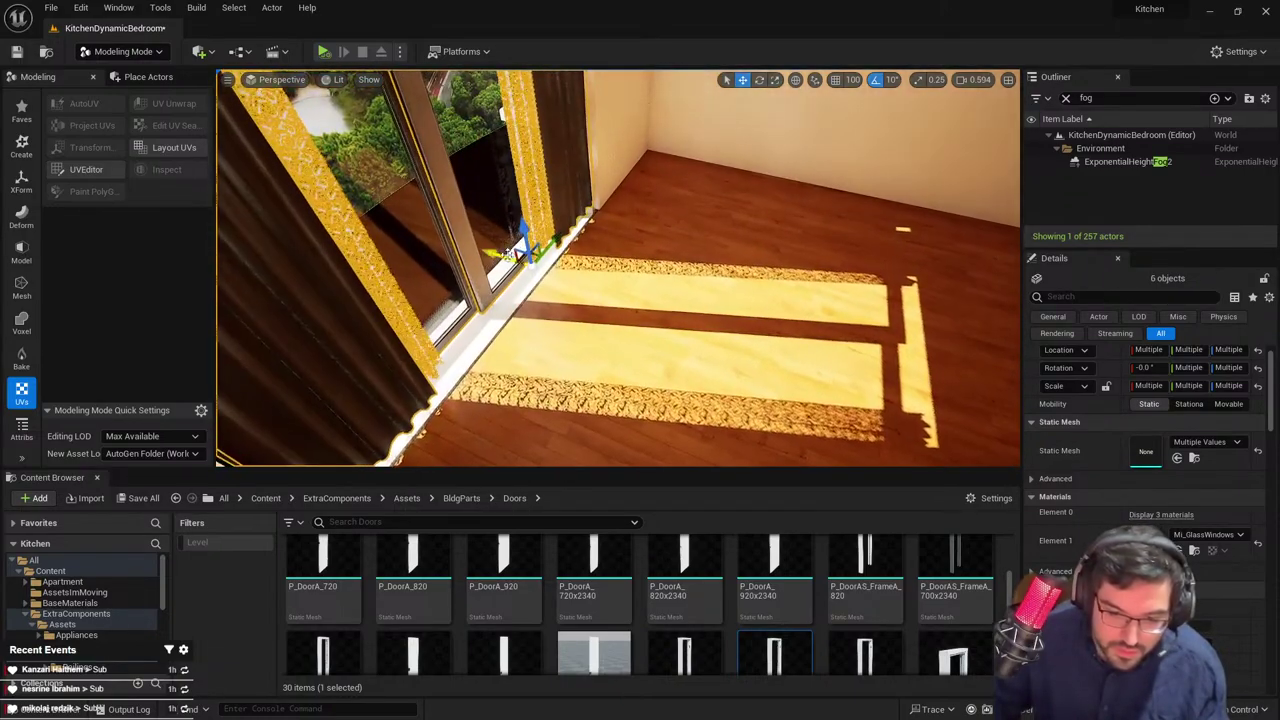
Add a low wall strip with a Z scale of about 0.48 above the bedroom window to close the facade
right_click_drag(640, 290, 719, 300)
left_click(632, 219)
left_click(714, 298)
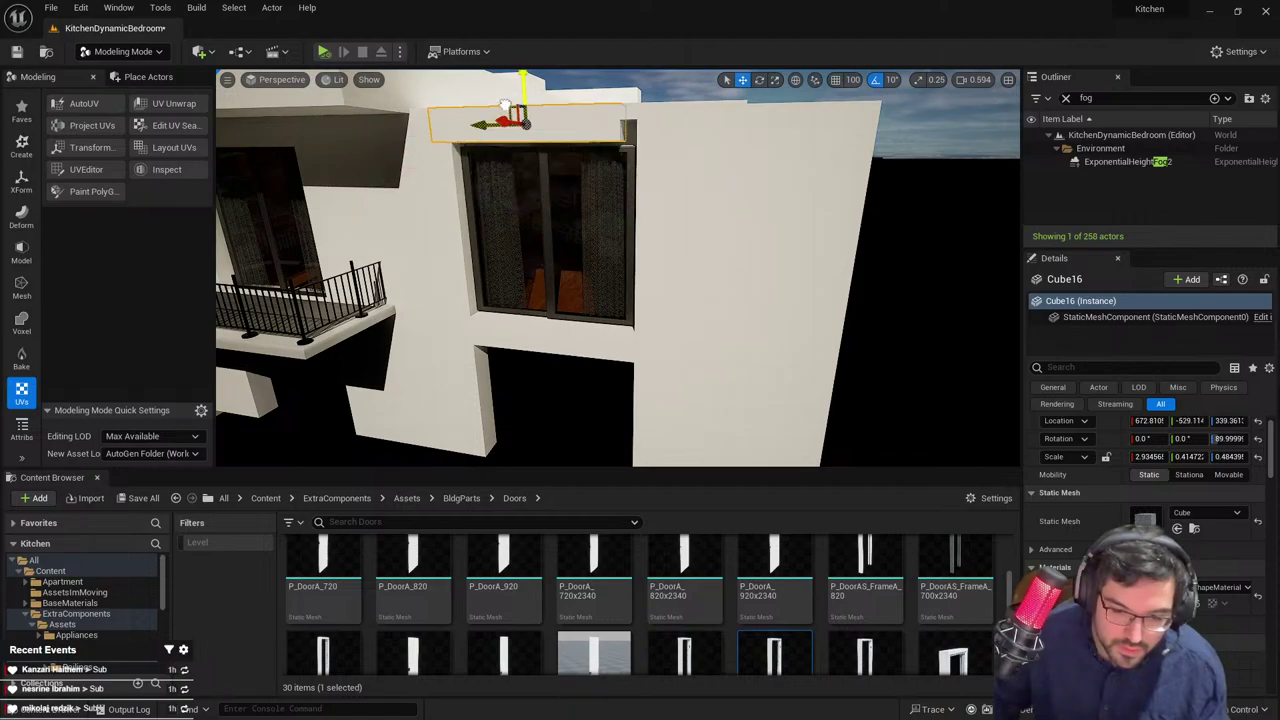
right_click_drag(719, 300, 545, 250)
key("w")
key("Escape")
Adjust a dark curtain and the two sliding panels along the Y axis to fit the bedroom window opening
left_click(487, 228)
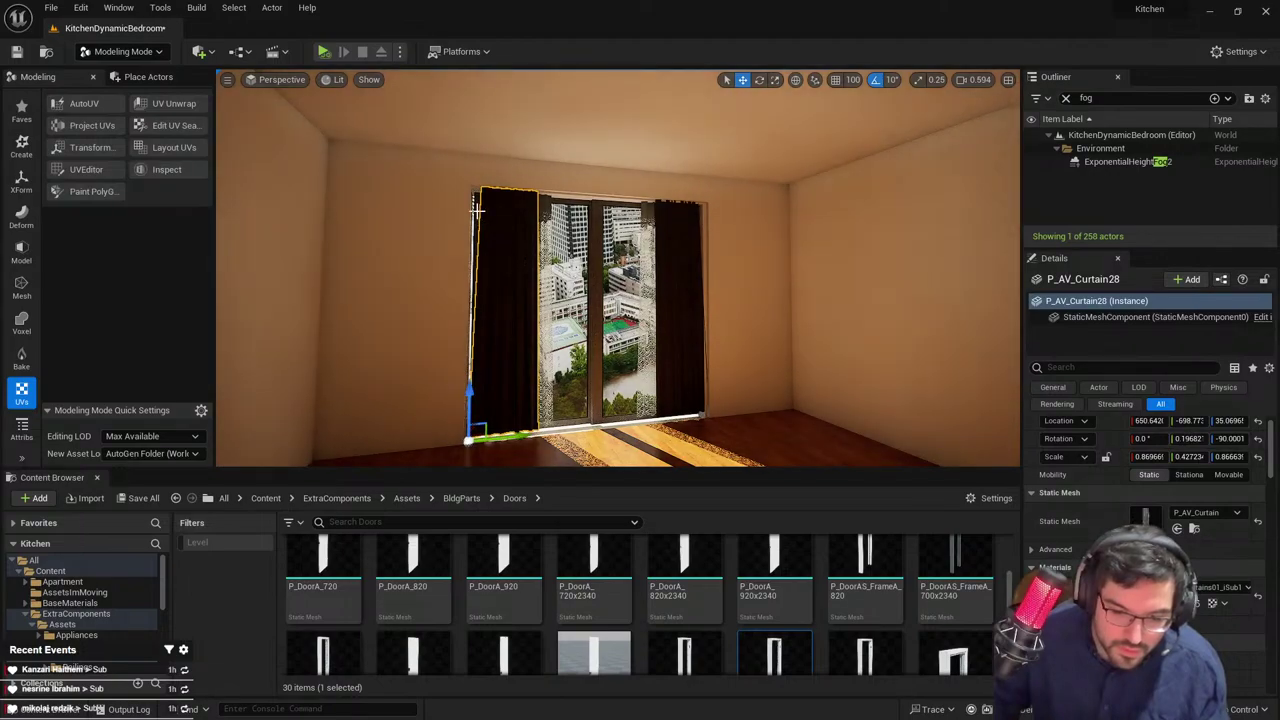
left_click(580, 290)
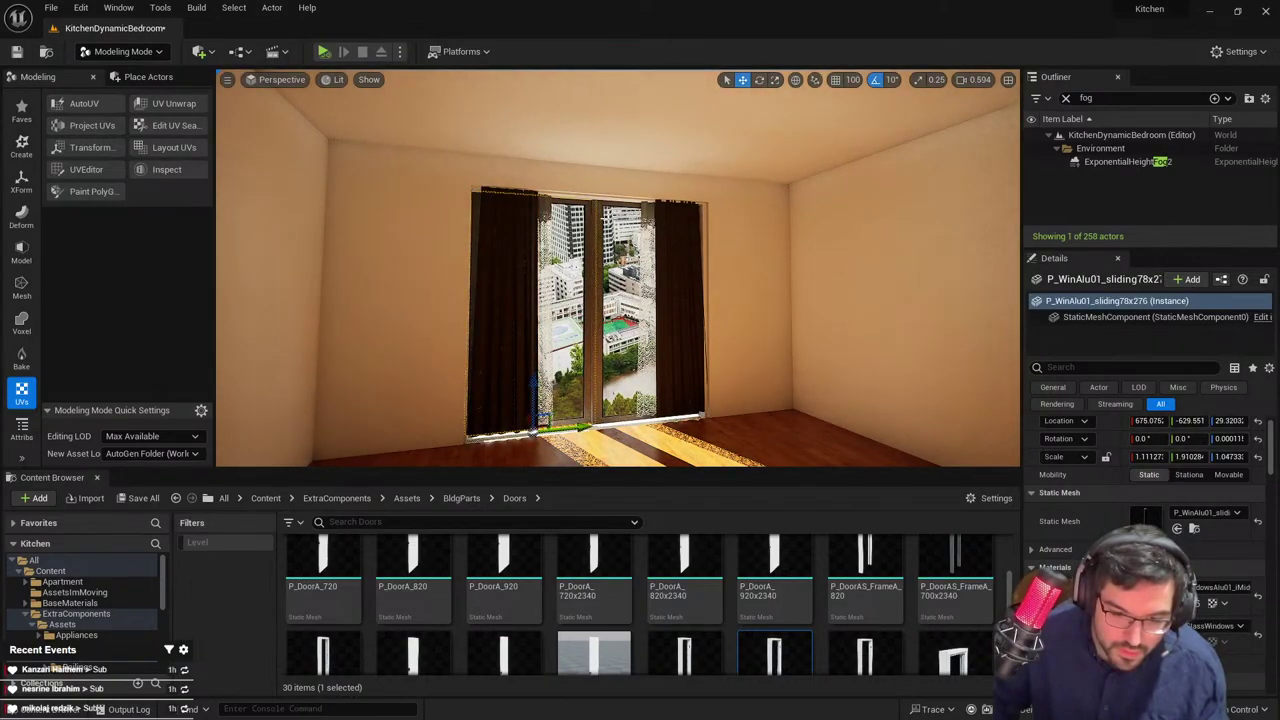
left_click(628, 338)
right_click_drag(628, 338, 680, 345)
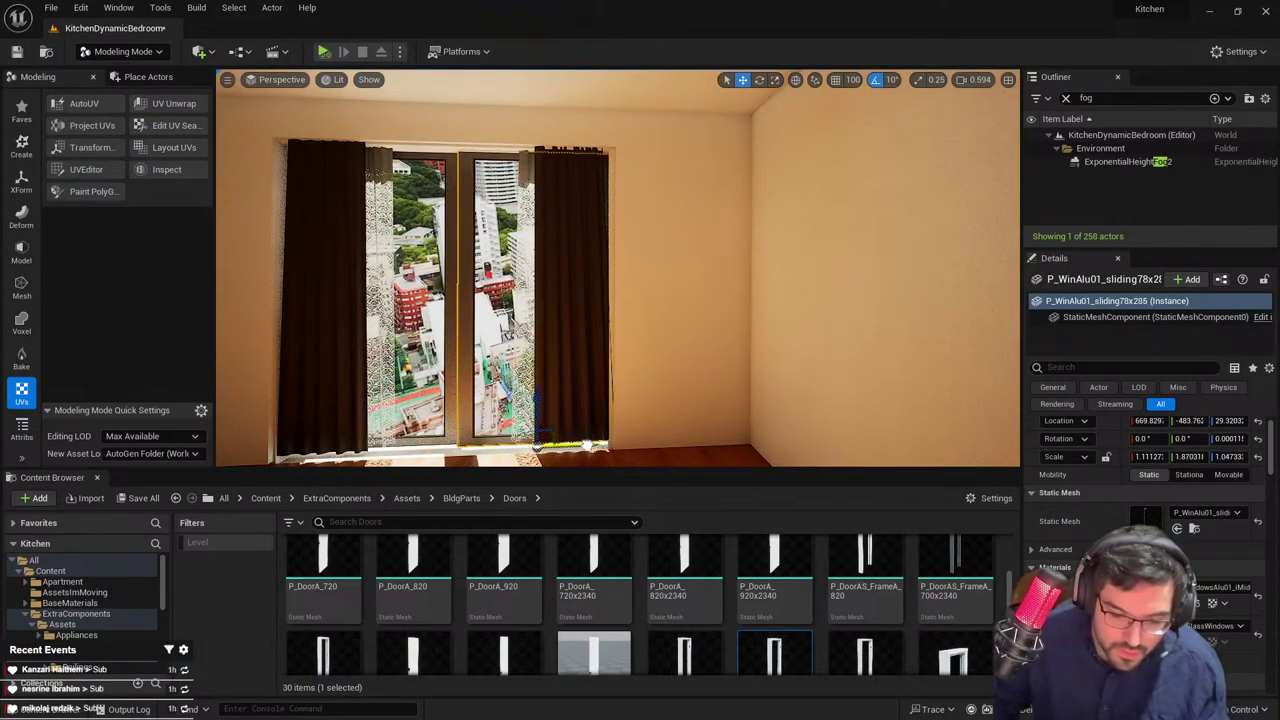
Nudge the wall block beside the bedroom window along the Y axis from inside the room
left_click(628, 265)
right_click_drag(628, 265, 628, 275)
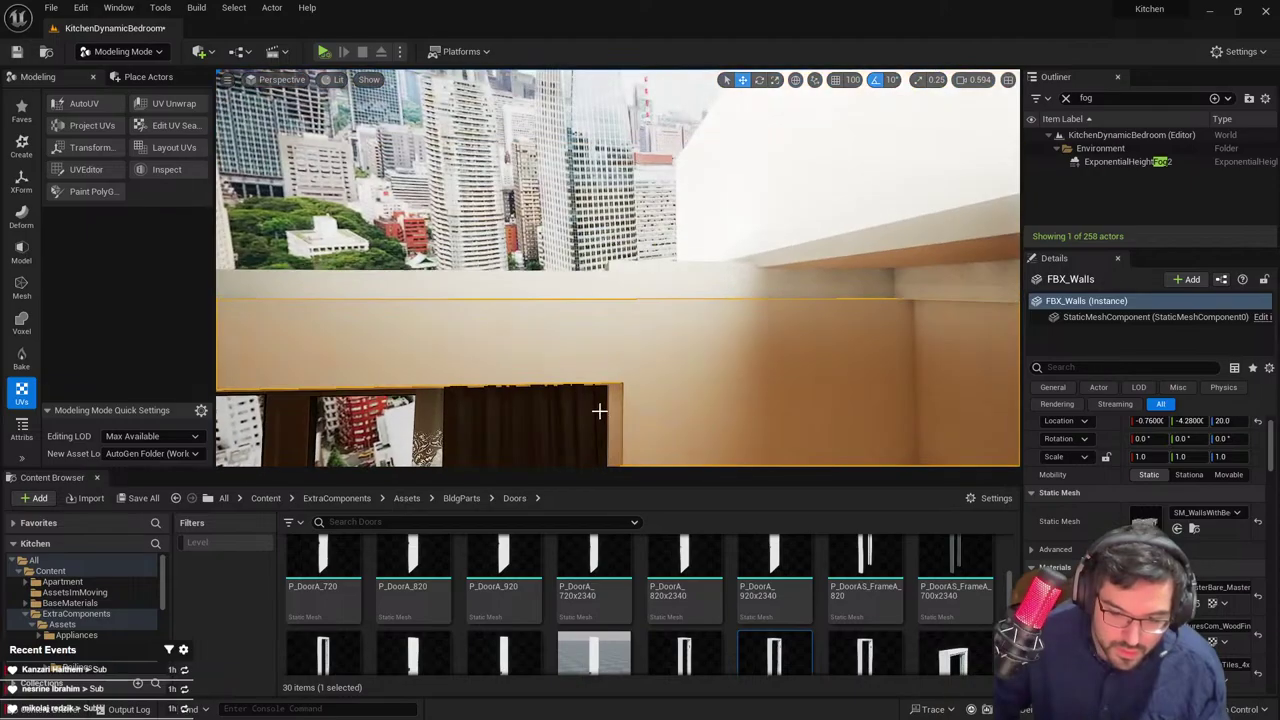
left_click(601, 411)
right_click_drag(601, 411, 585, 415)
scroll(601, 411, "down", 1)
right_click_drag(787, 410, 782, 422)
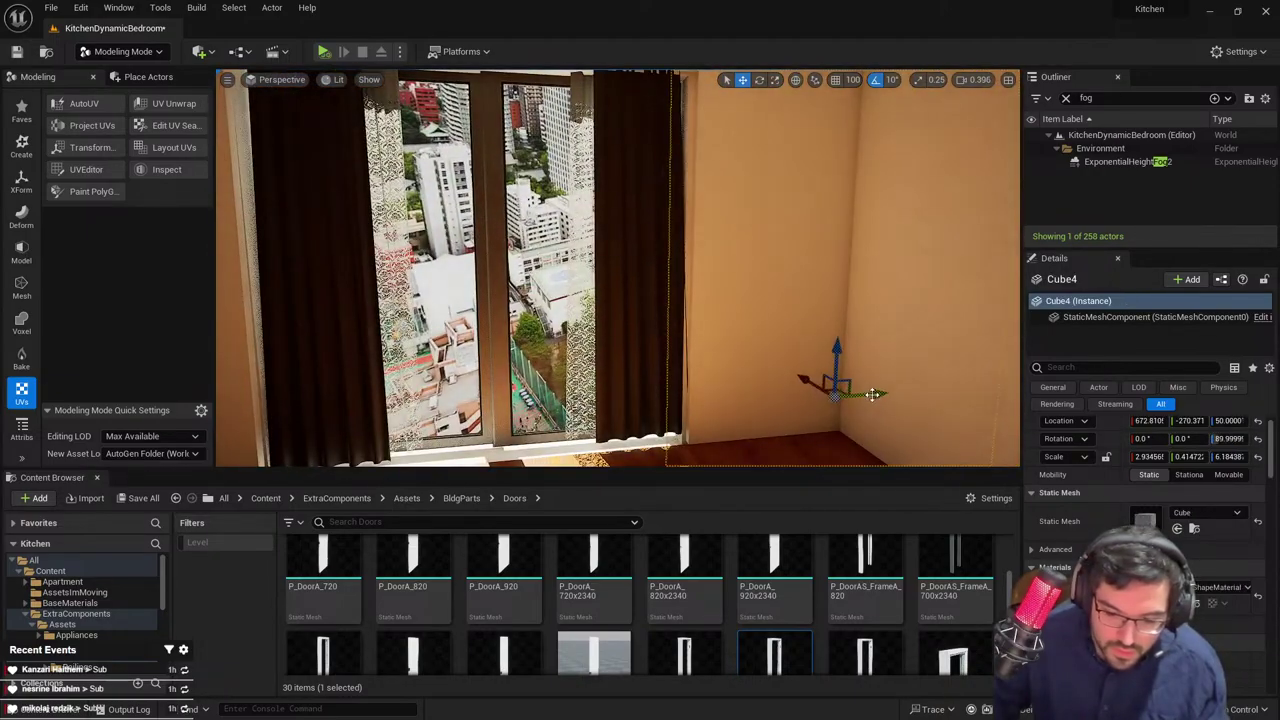
key("Escape")
right_click_drag(850, 386, 840, 372)
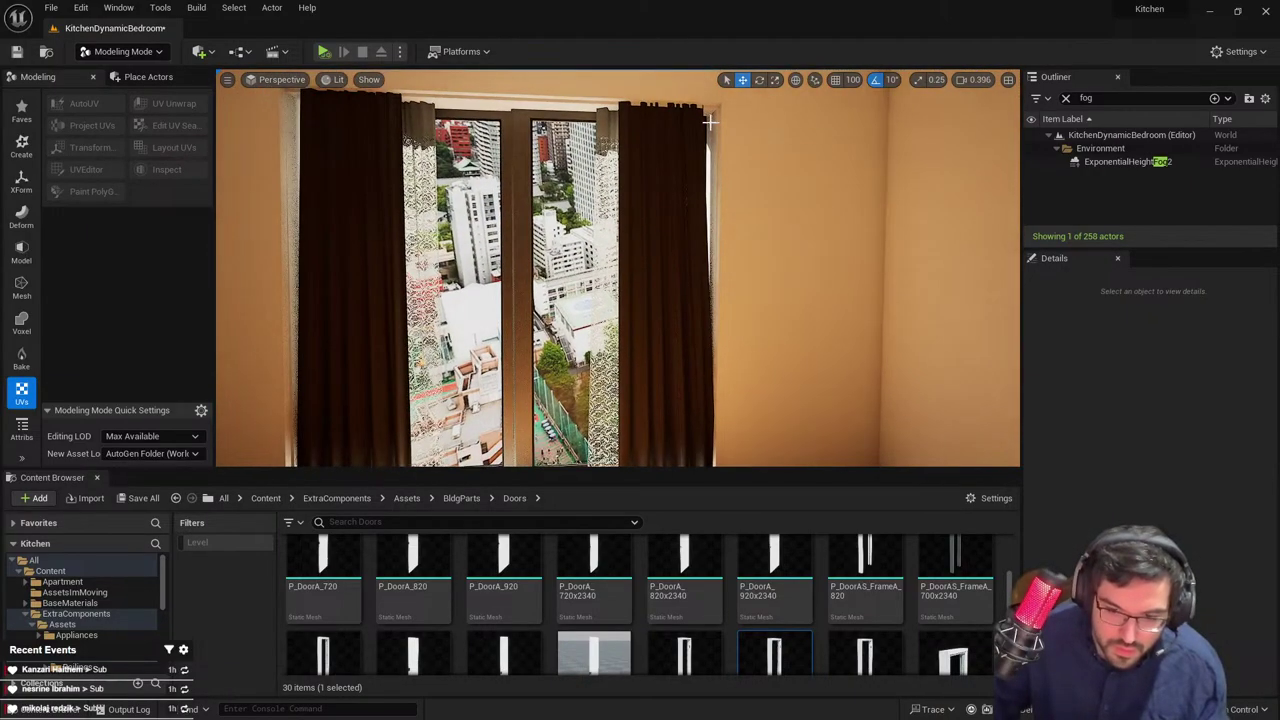
Lower the wall strip above the bedroom window to a Z location of about 333
left_click(710, 122)
right_click_drag(710, 122, 716, 120)
left_click(522, 88)
right_click_drag(522, 88, 524, 78)
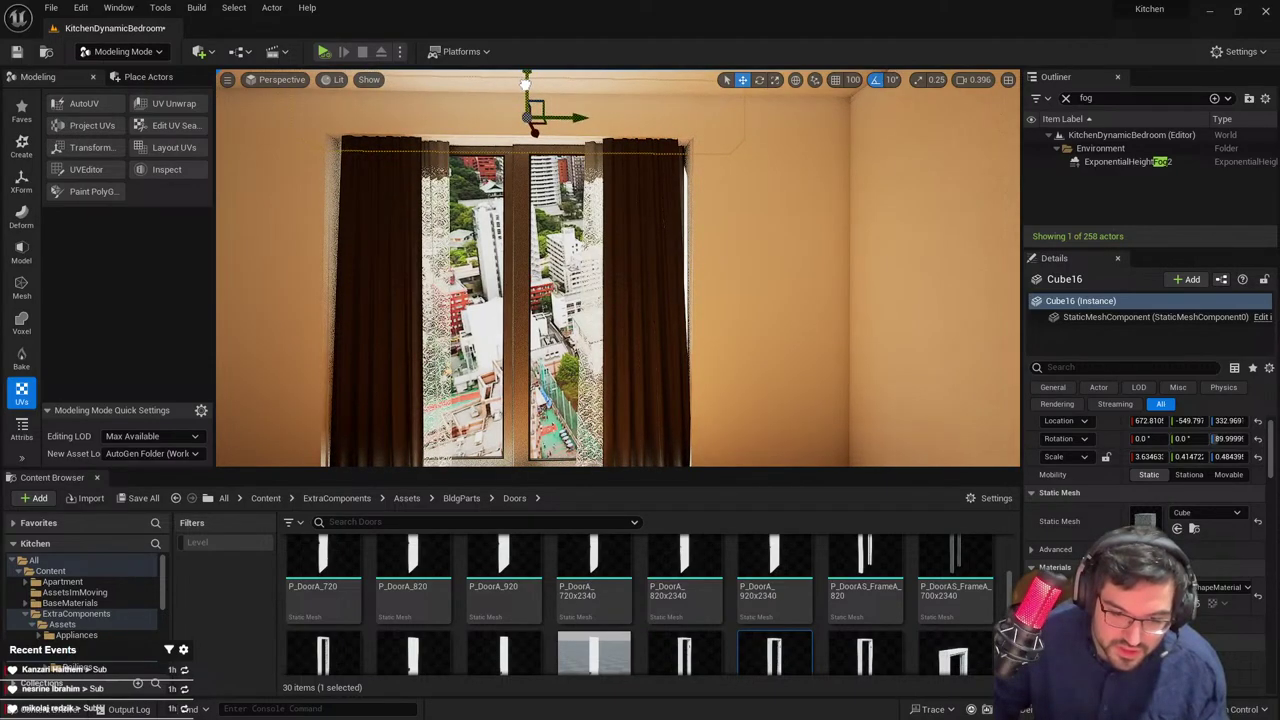
Shift the dark and sheer curtains on the right side of the bedroom window outward along the Y axis
left_click(830, 352)
right_click_drag(830, 352, 832, 354)
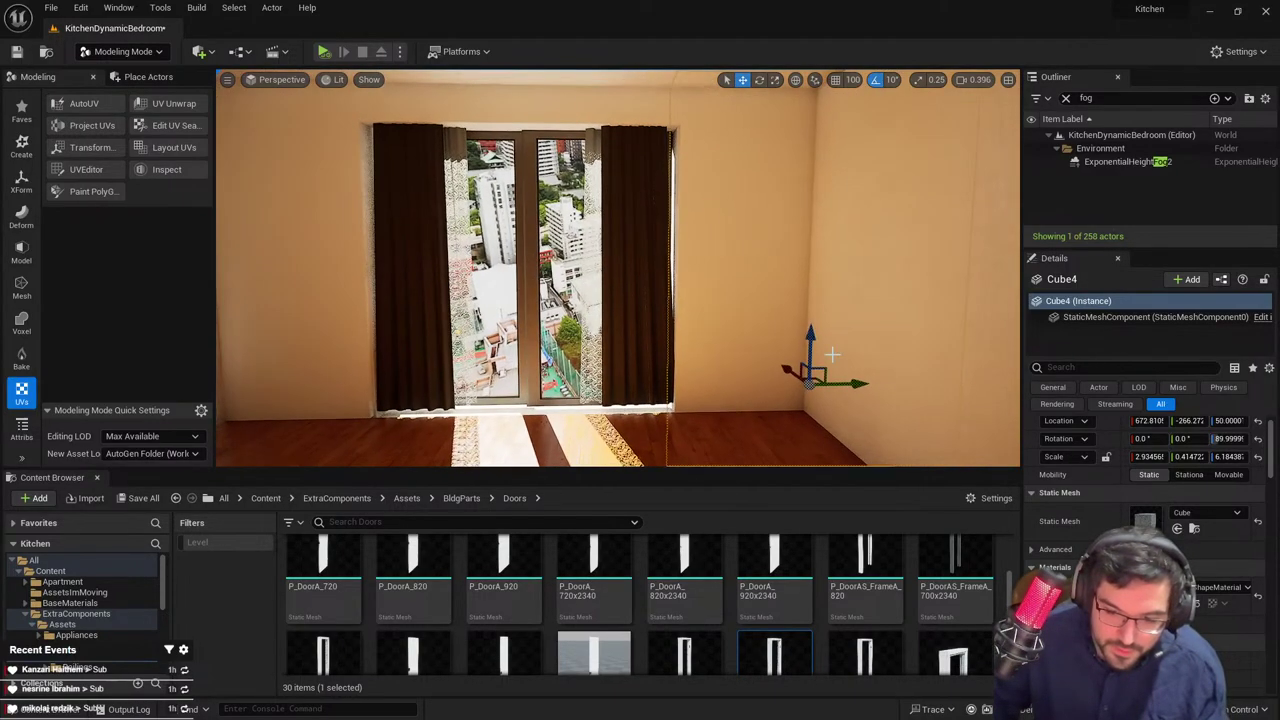
key("Escape")
left_click(640, 211)
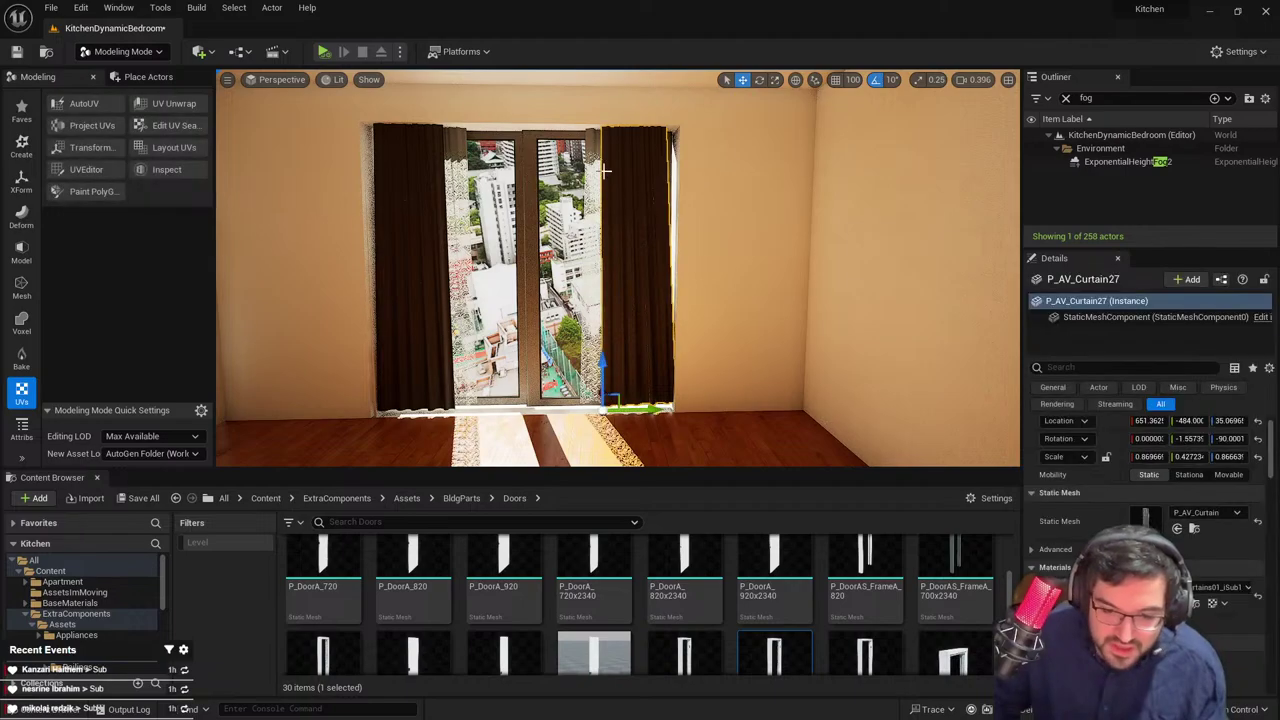
left_click(593, 285, "ctrl")
left_click_drag(625, 402, 650, 405)
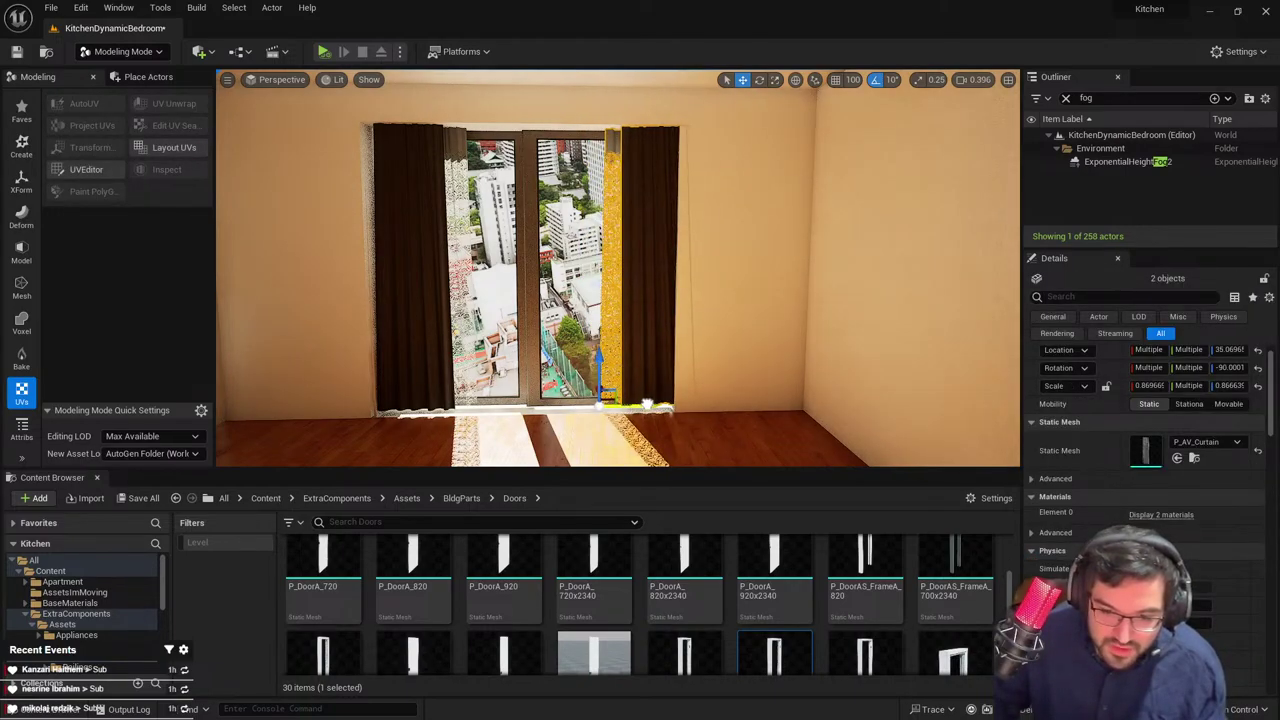
Shift the dark and sheer curtains on the left side of the bedroom window outward along the Y axis
left_click(418, 300)
left_click(457, 315, "ctrl")
right_click_drag(457, 315, 445, 322)
left_click_drag(490, 379, 475, 379)
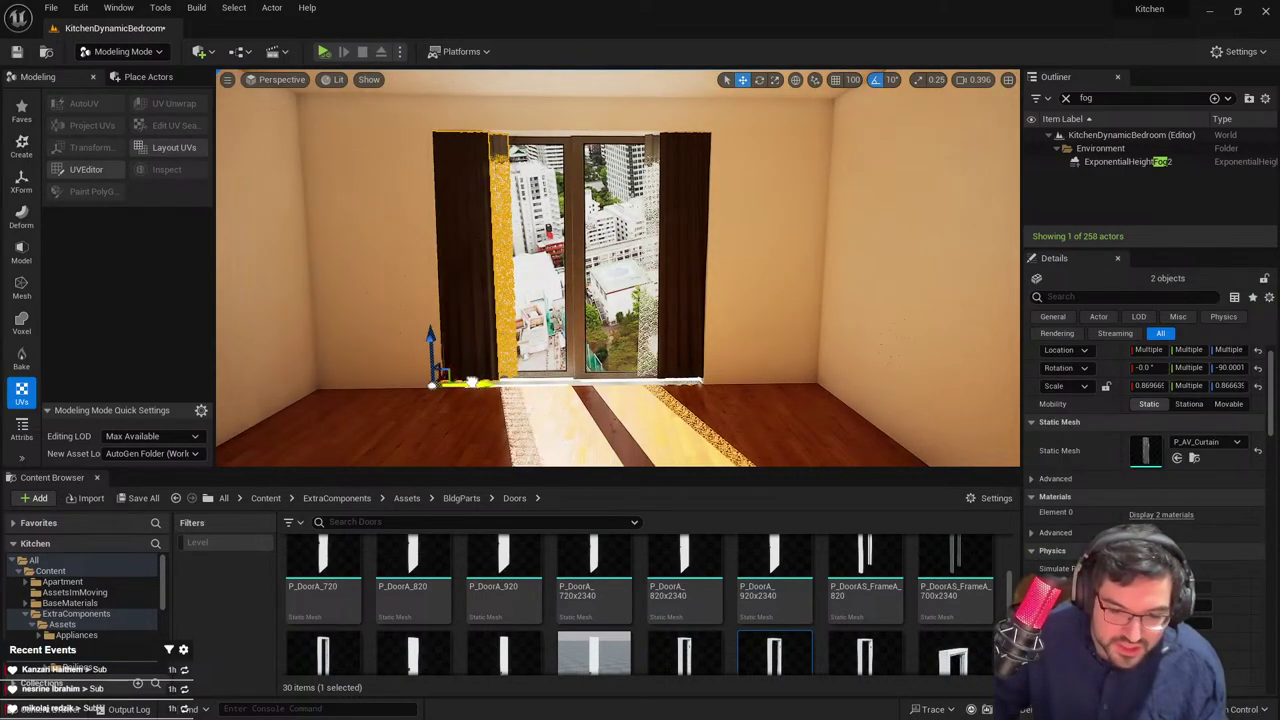
key("Escape")
Nudge the left sheer curtain along the Y axis toward the middle of the bedroom window
right_click_drag(623, 275, 602, 280)
left_click(525, 330)
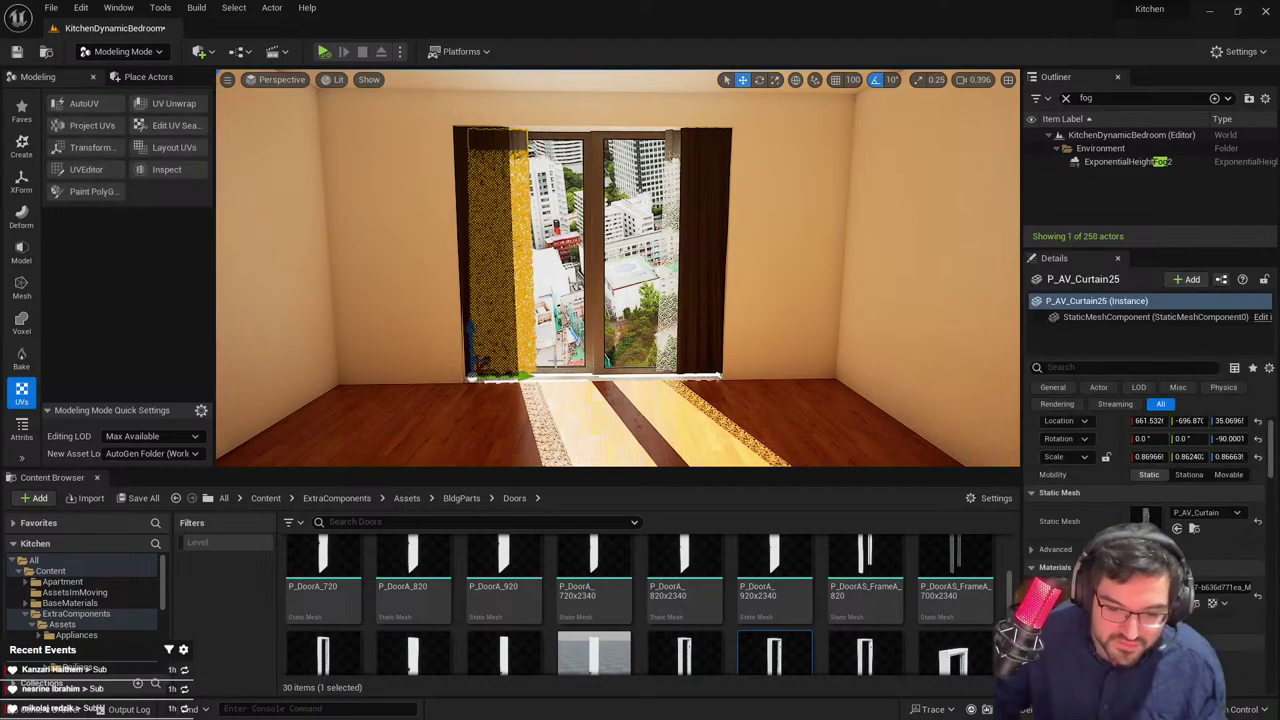
left_click_drag(526, 377, 538, 377)
left_click(667, 236)
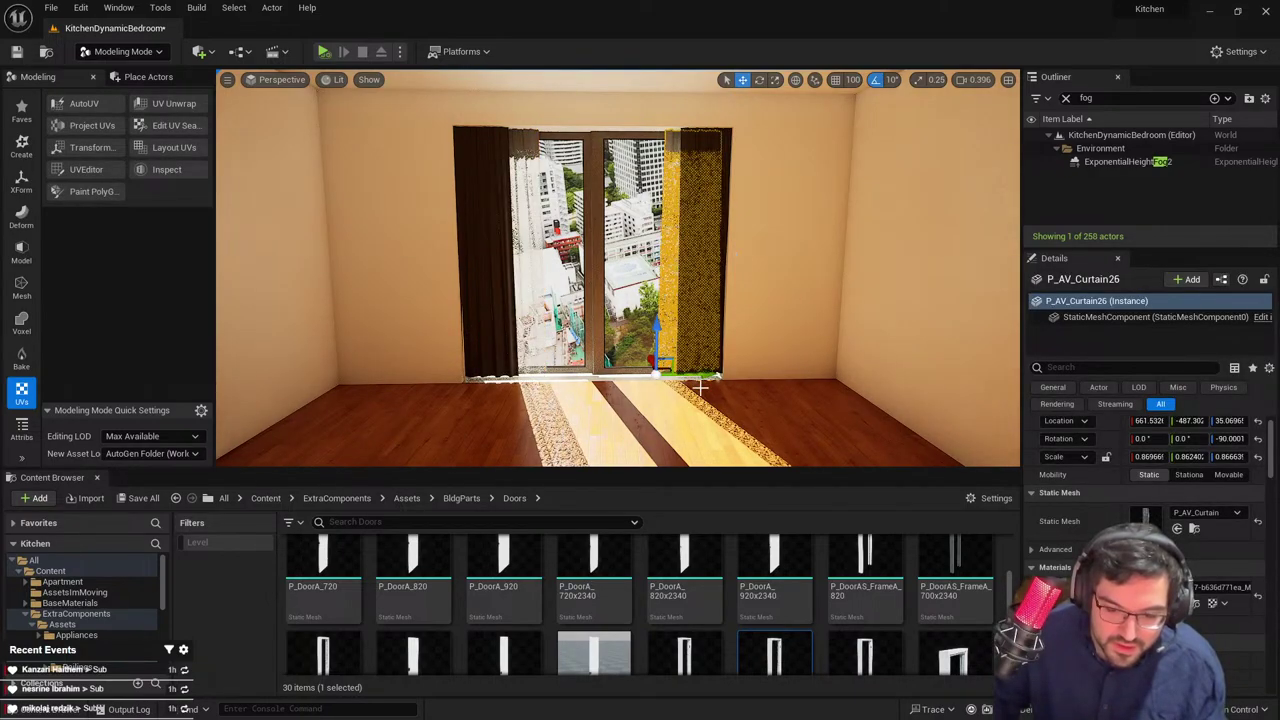
key("Escape")
Examine the bedroom, living room and hallway at eye level in a full-screen viewport
right_click_drag(696, 375, 718, 318)
key("w")
right_click_drag(747, 263, 771, 269)
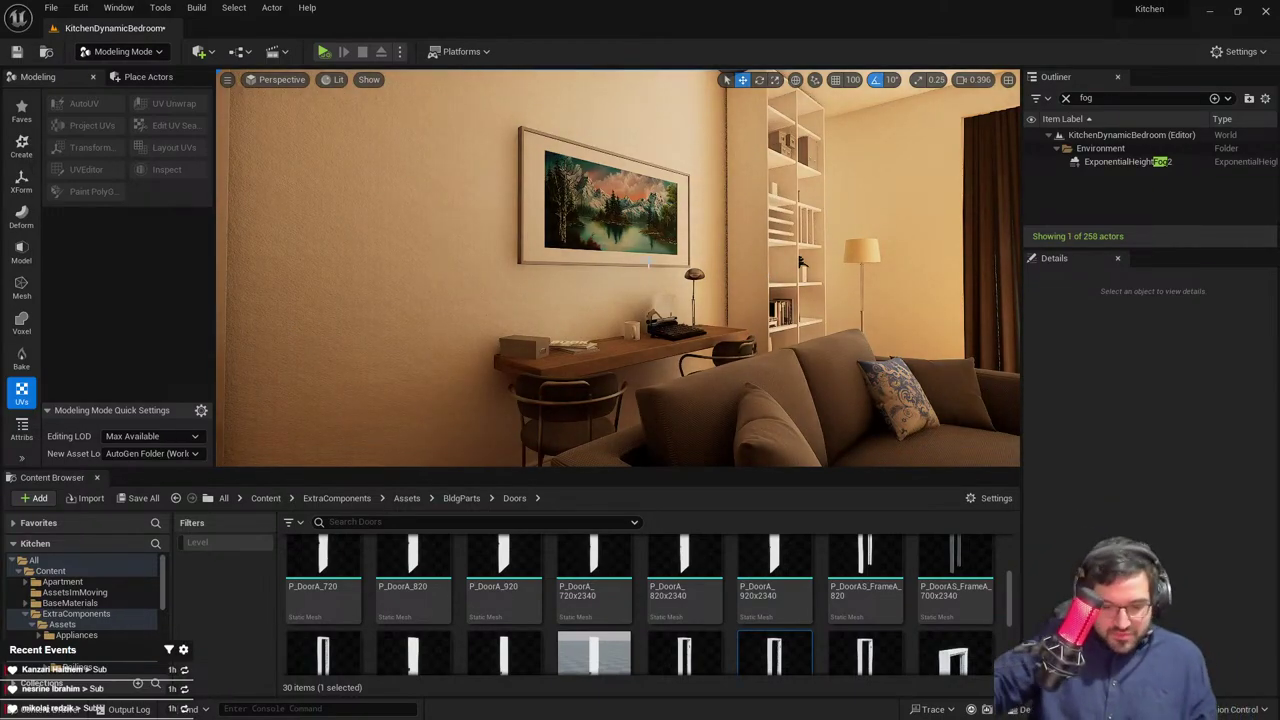
key("w")
mouse_move(648, 263)
right_mouse_down()
mouse_move(675, 272)
mouse_move(650, 254)
mouse_move(552, 276)
mouse_move(640, 277)
mouse_move(608, 272)
mouse_move(670, 260)
mouse_move(645, 233)
right_mouse_up()
key("F11")
scroll(655, 249, "down", 5)
key("s")
scroll(618, 275, "up", 2)
key("w")
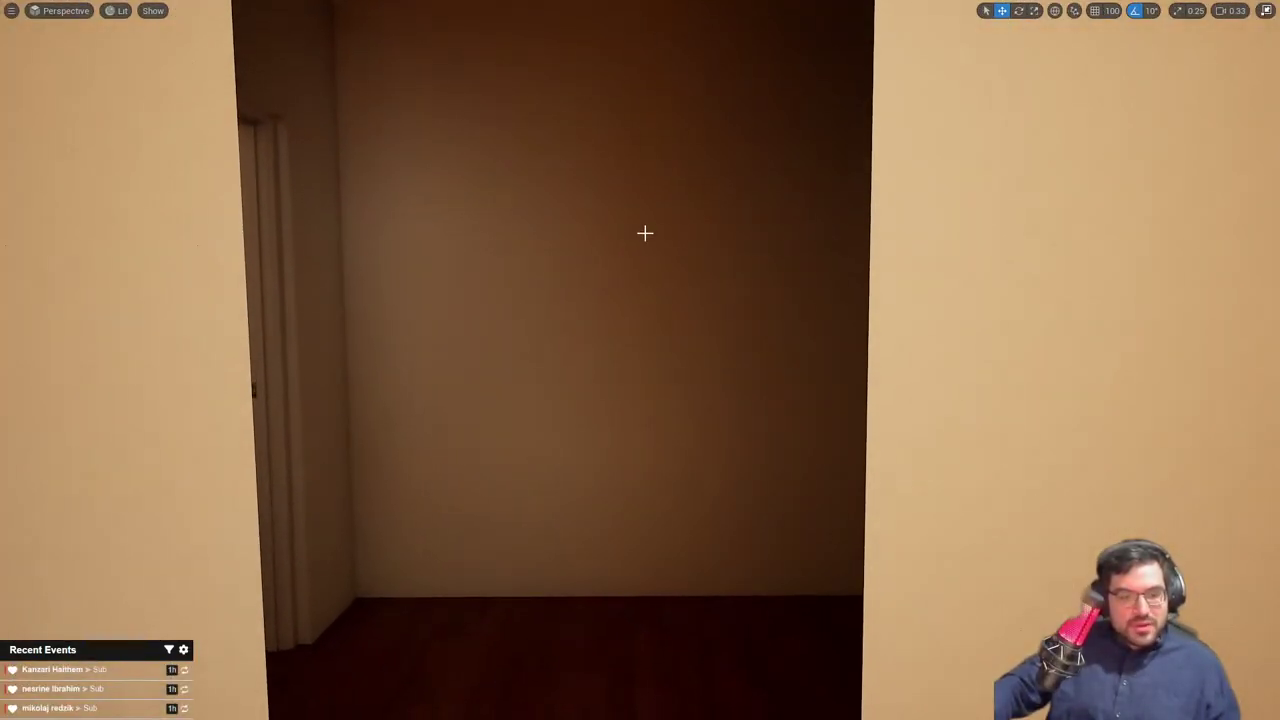
Hide the roof temporarily to examine the apartment layout from above, and undo the hiding
key("w")
right_click_drag(522, 263, 482, 330)
key("s")
scroll(482, 325, "up", 7)
right_click_drag(668, 308, 668, 312)
key("w")
left_click(685, 332)
key("h")
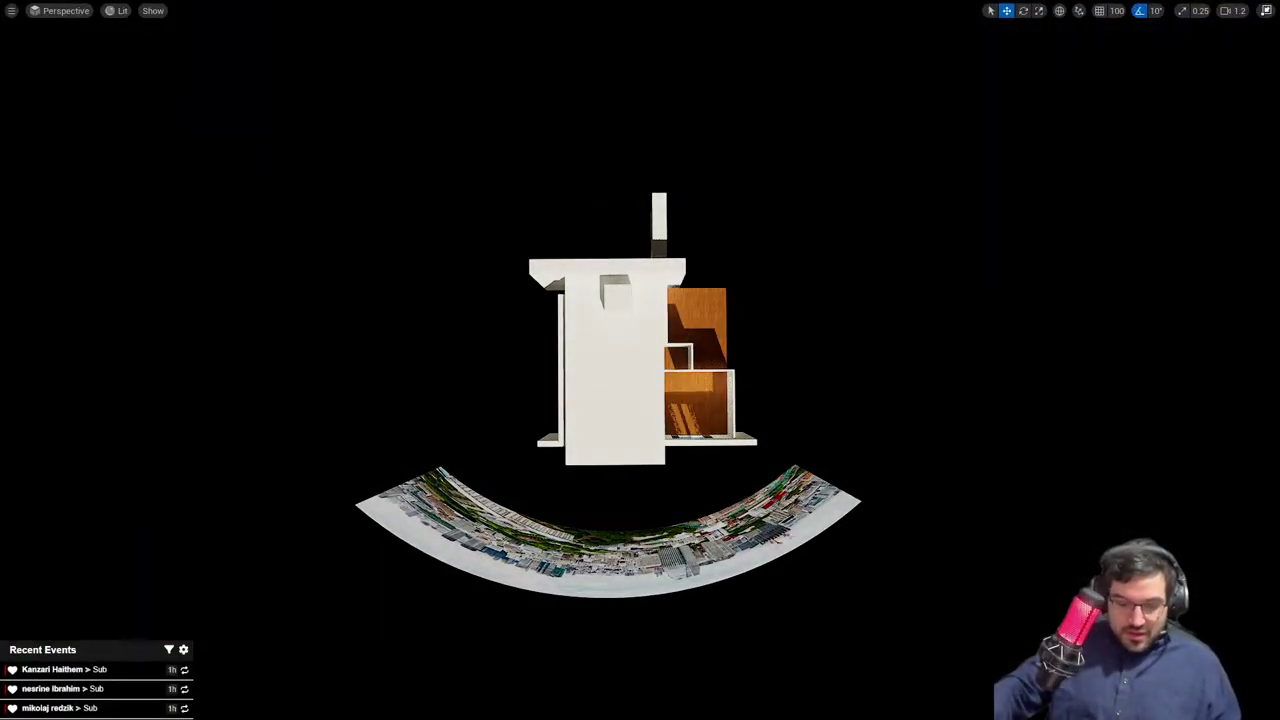
key("ctrl+z")
Switch to Blender to examine the FBX_Walls floor plan and the empty area beside the bedroom, and return to Unreal Engine
key("alt+Tab")
middle_click_drag(662, 249, 786, 212)
left_click(917, 242)
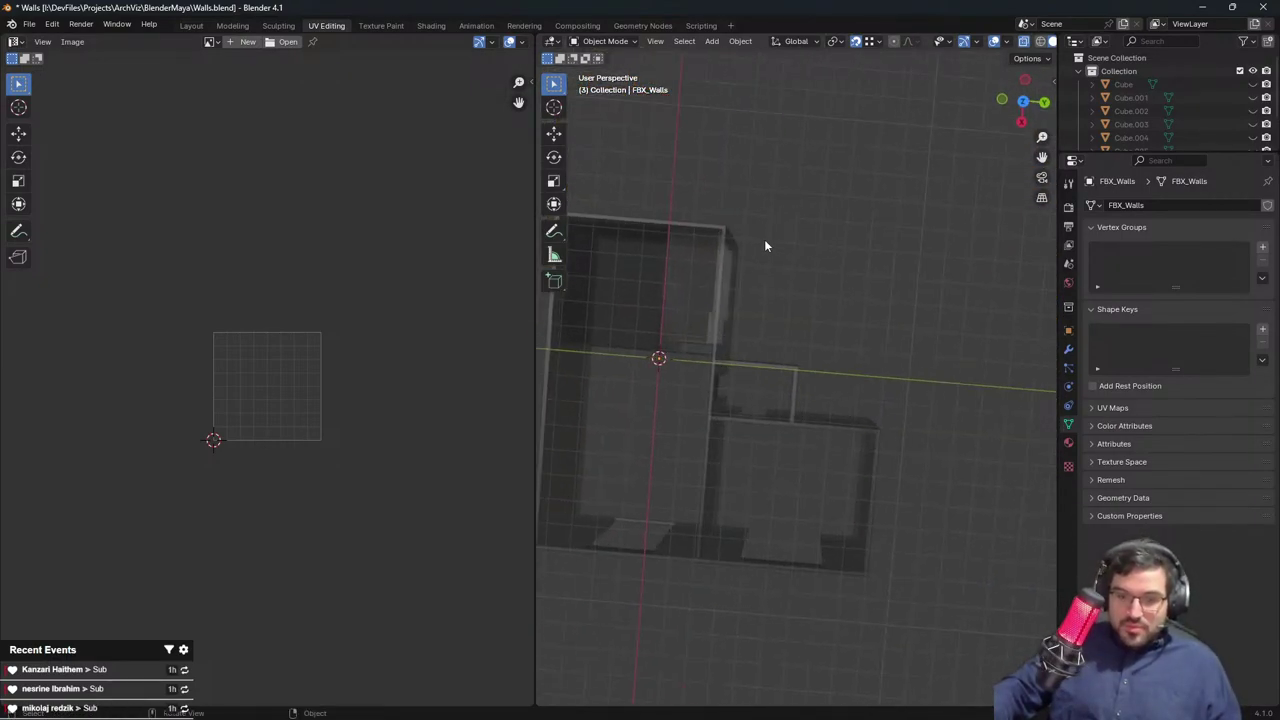
left_click_drag(815, 267, 812, 271)
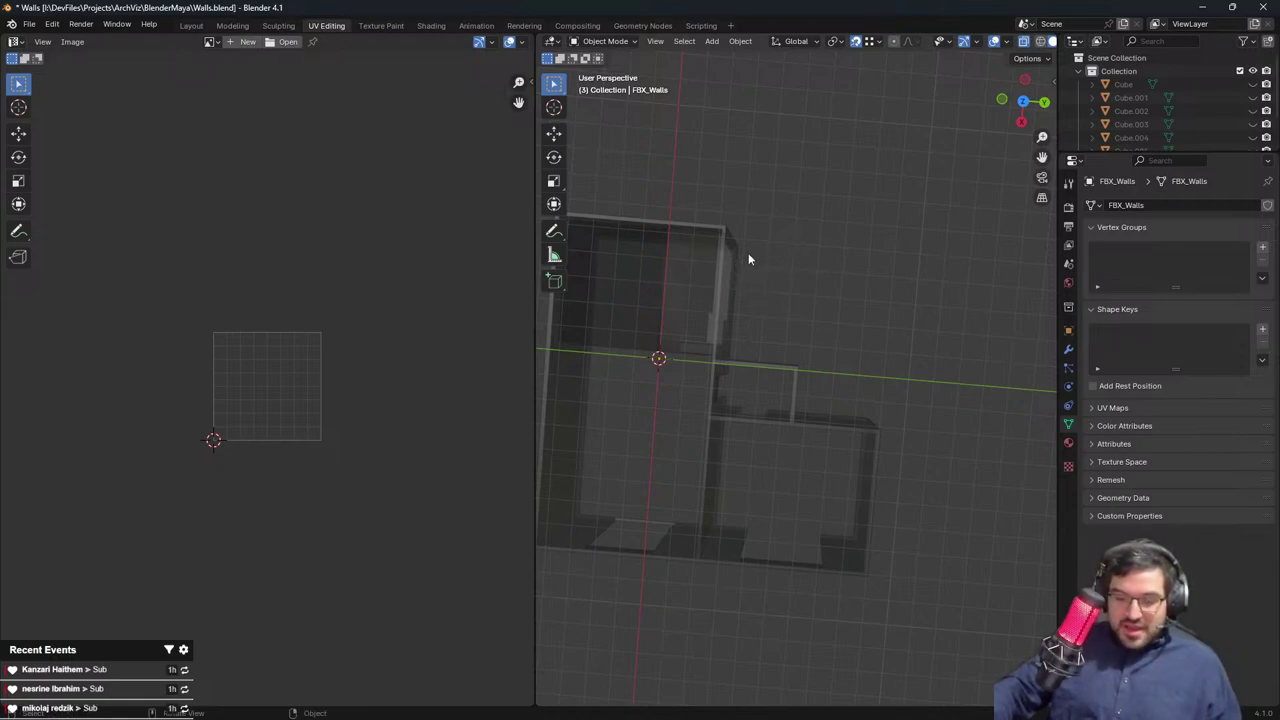
left_click_drag(864, 348, 862, 343)
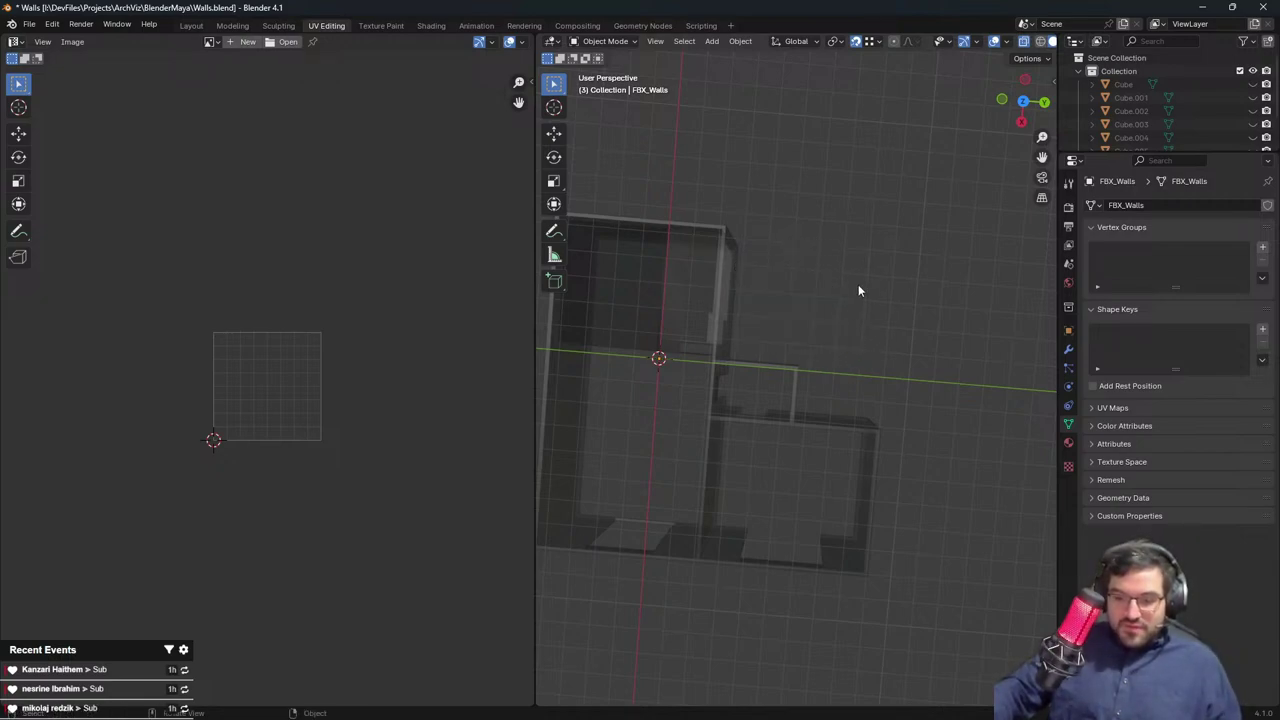
middle_click_drag(921, 363, 782, 299)
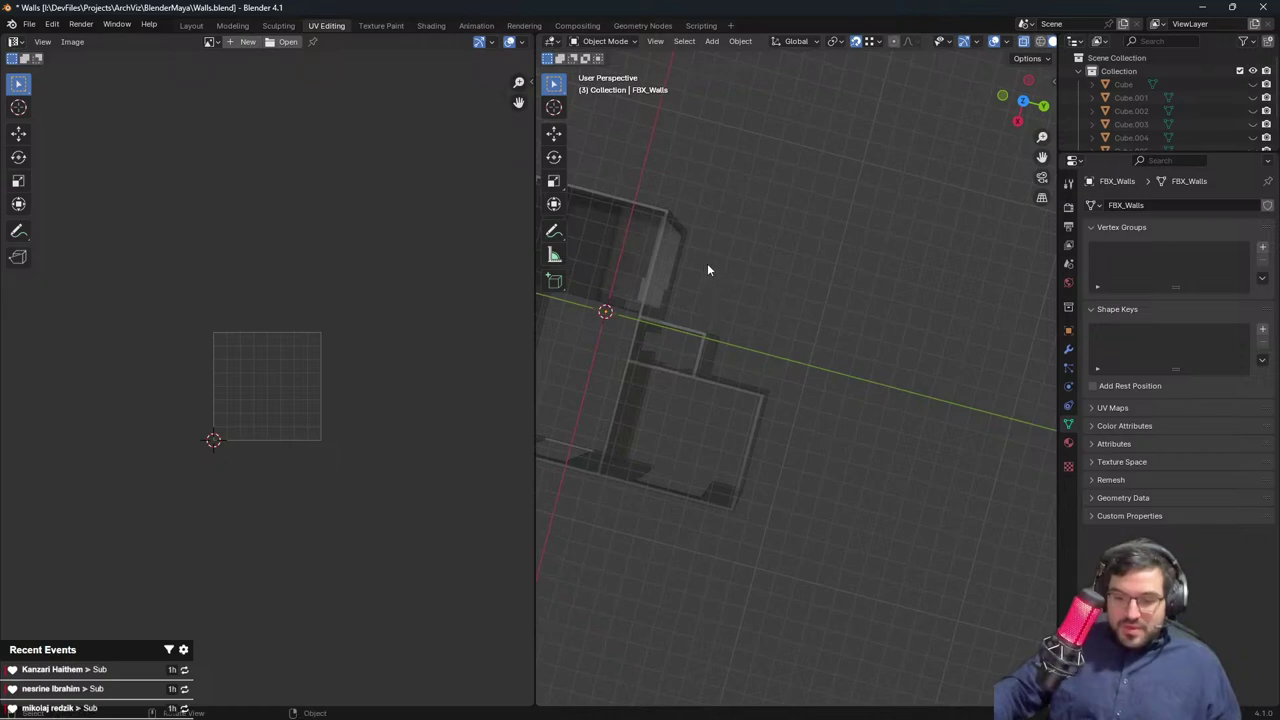
middle_click_drag(852, 318, 755, 300)
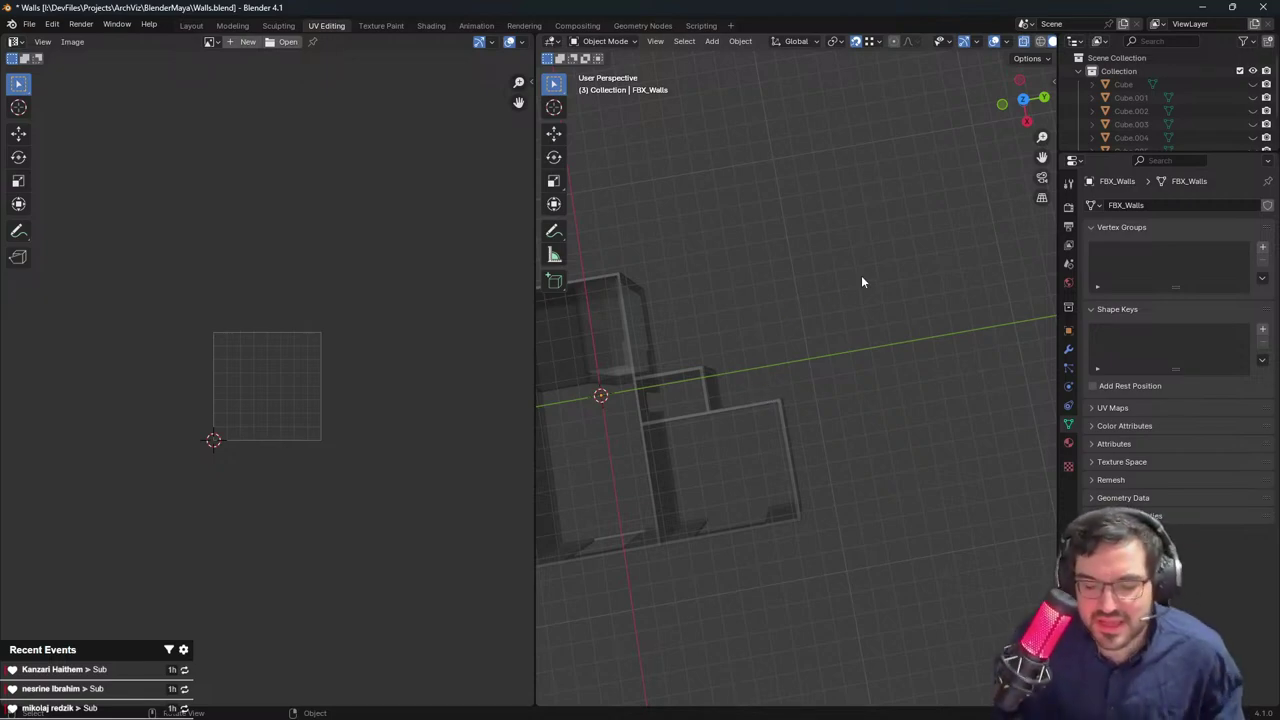
middle_click_drag(766, 294, 604, 279)
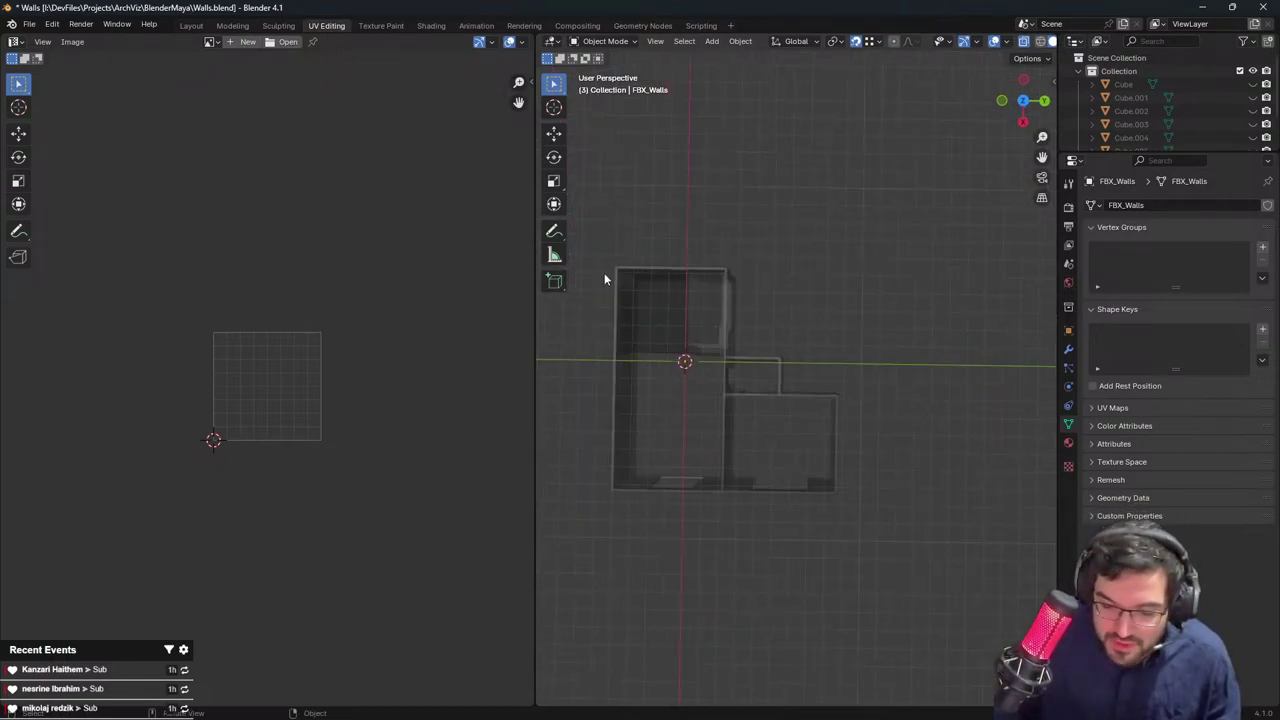
left_click_drag(605, 266, 1002, 496)
left_click_drag(770, 284, 823, 331)
key("a")
left_click_drag(937, 289, 930, 396)
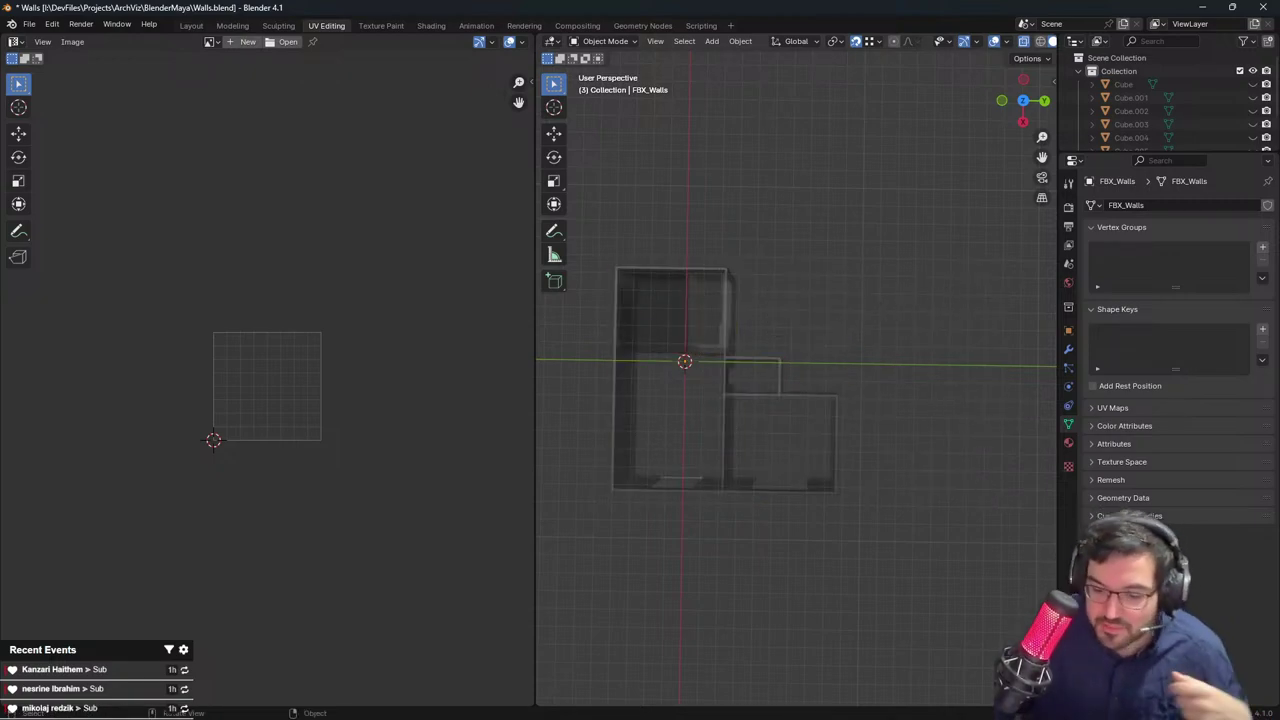
left_click(1199, 8)
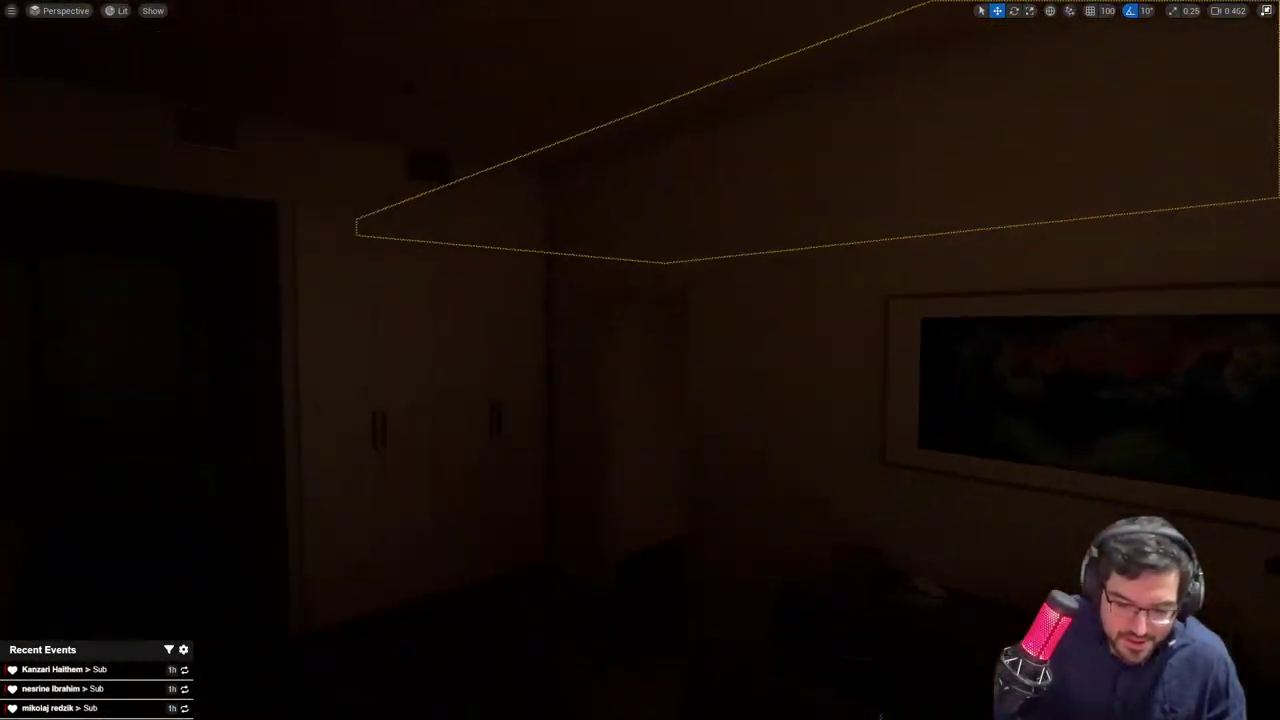
Duplicate the existing hallway door frame along the Y axis
key("w")
right_click_drag(640, 340, 800, 335)
scroll(640, 340, "down", 2)
key("w")
key("w")
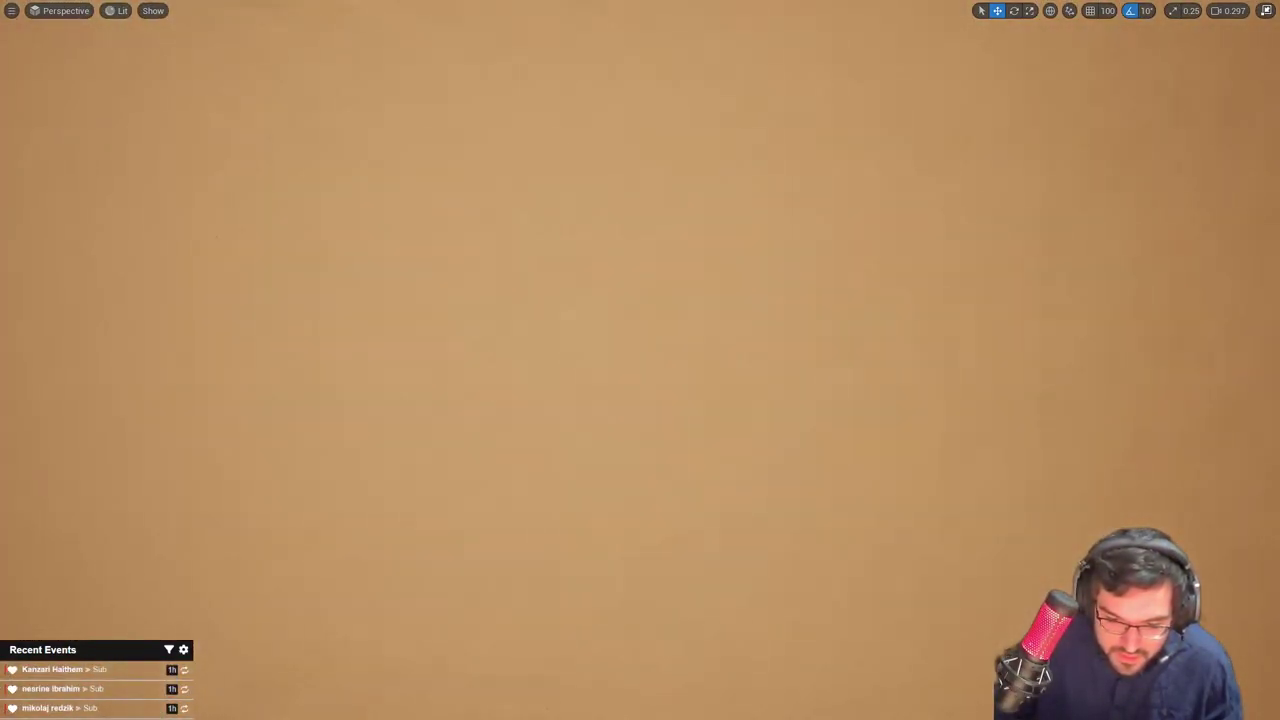
right_click_drag(617, 340, 520, 340)
left_click(674, 283)
right_click_drag(674, 283, 674, 370)
key("w")
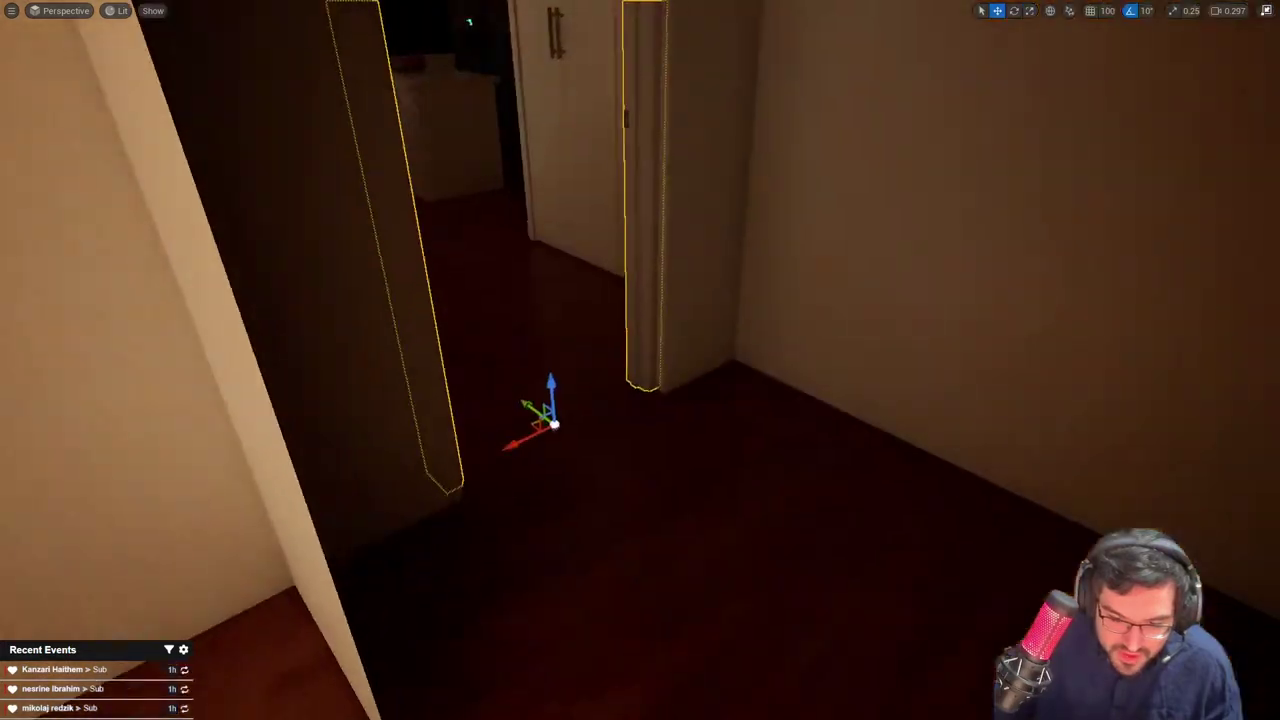
key("a")
right_click_drag(714, 431, 920, 431)
key("a")
right_click_drag(695, 431, 678, 376)
left_click_drag(671, 377, 665, 375)
key("a")
right_click_drag(665, 375, 804, 377)
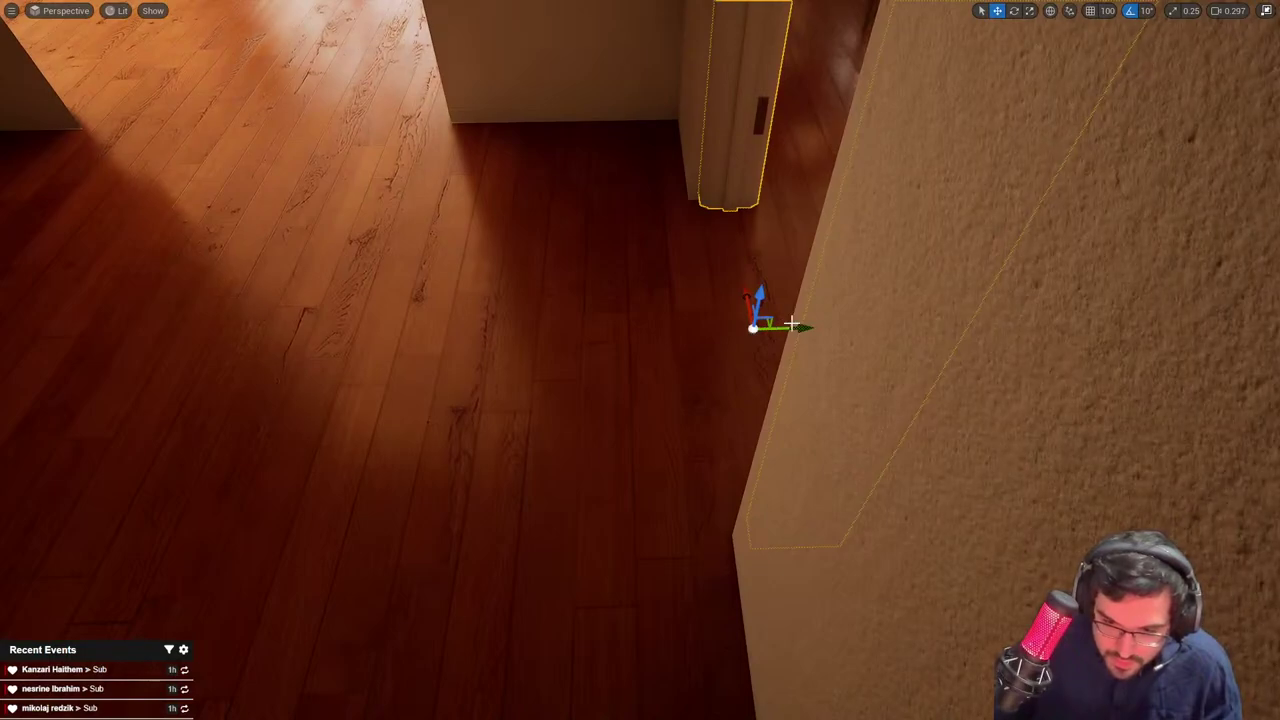
left_click_drag(790, 323, 823, 337, "alt")
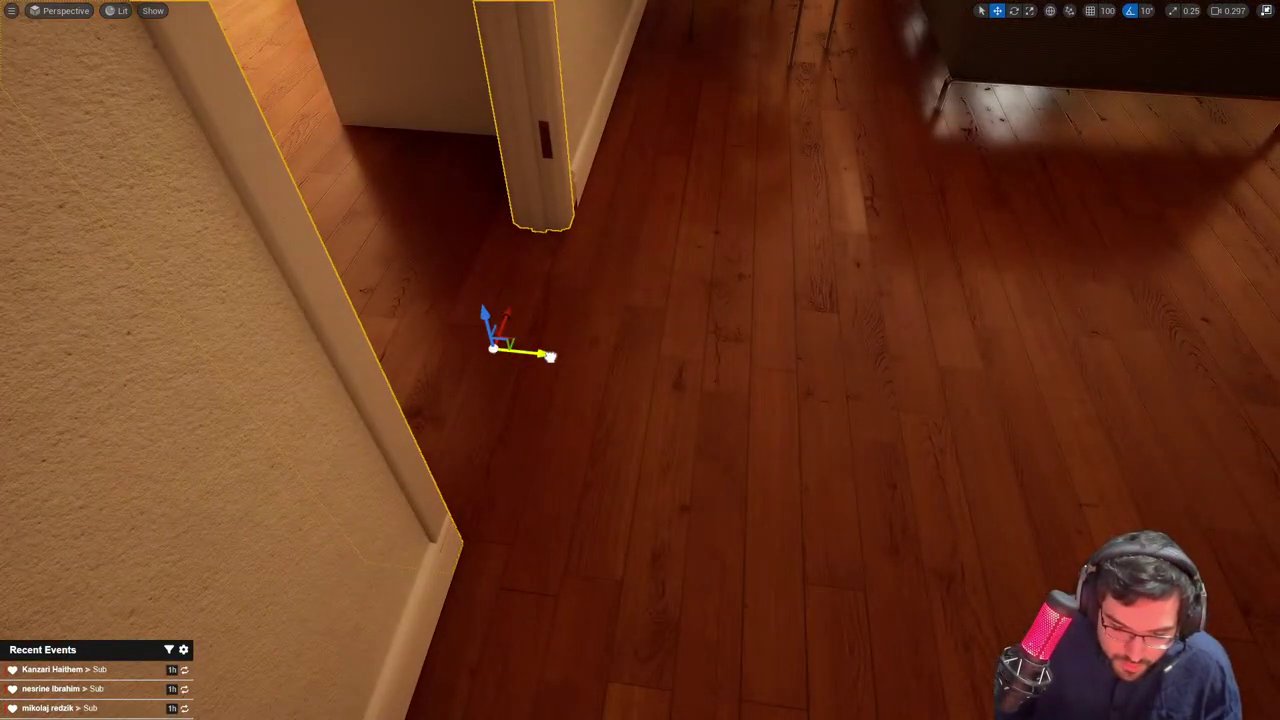
Scale the door frame to about 1.13 along its X axis to match the wall thickness
key("w")
key("r")
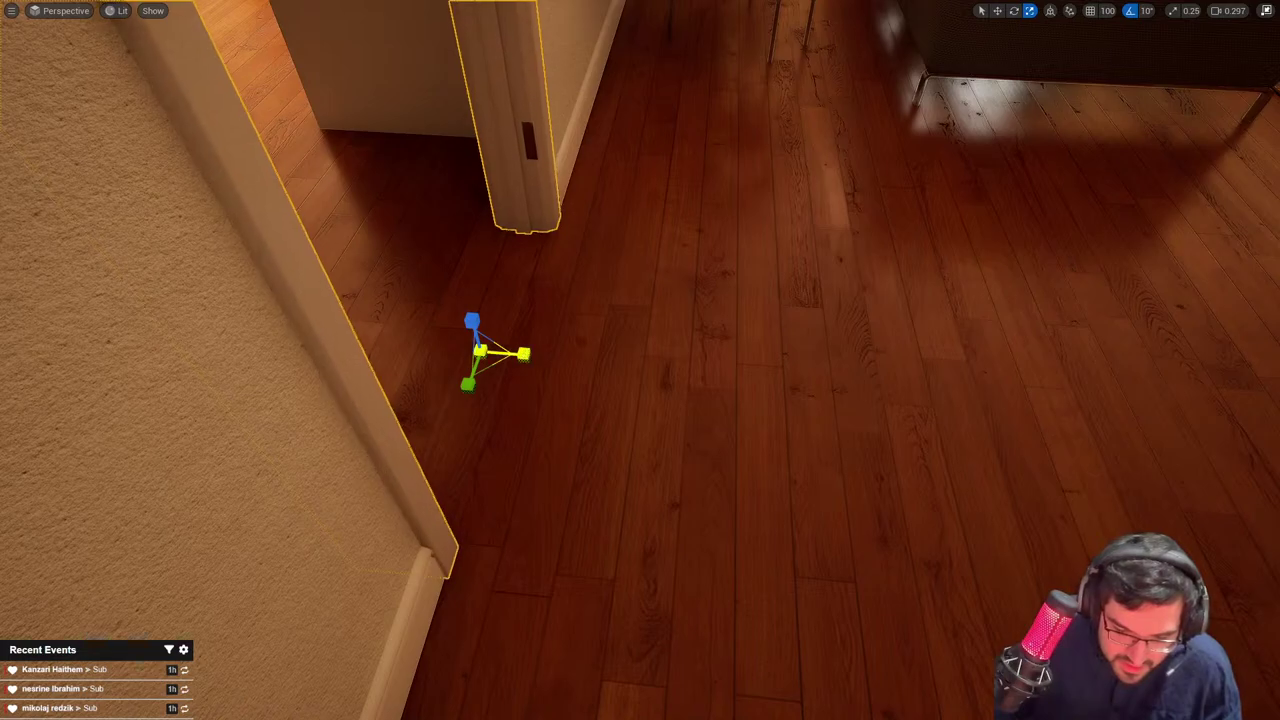
key("g")
right_click_drag(523, 354, 600, 340)
left_click(745, 152)
Move the door frame into the bedroom doorway with a Z rotation of about 180° and center it in the opening
right_click_drag(745, 152, 720, 200)
right_click_drag(640, 270, 625, 281)
key("w")
left_click_drag(602, 273, 600, 421)
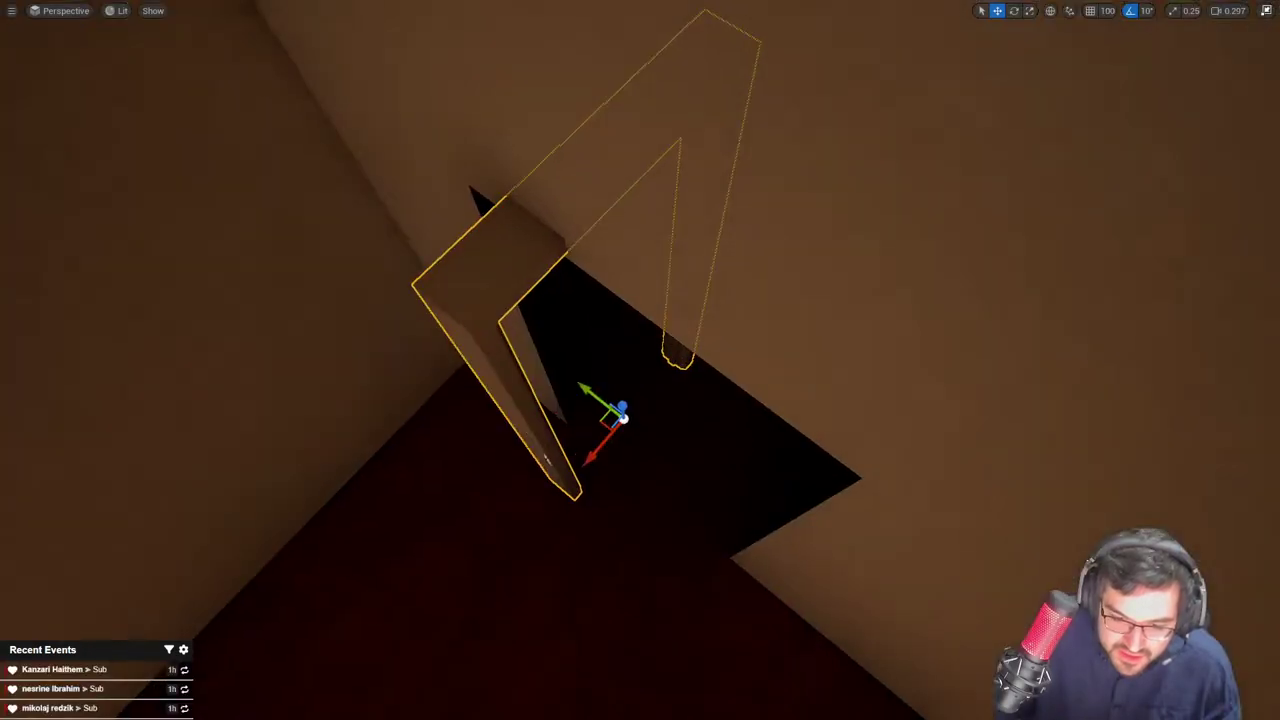
scroll(605, 425, "up", 1)
key("e")
mouse_move(623, 513)
left_mouse_down()
mouse_move(565, 490)
mouse_move(548, 440)
mouse_move(625, 526)
left_mouse_up()
key("w")
right_click_drag(625, 526, 625, 440)
left_click_drag(614, 599, 608, 599)
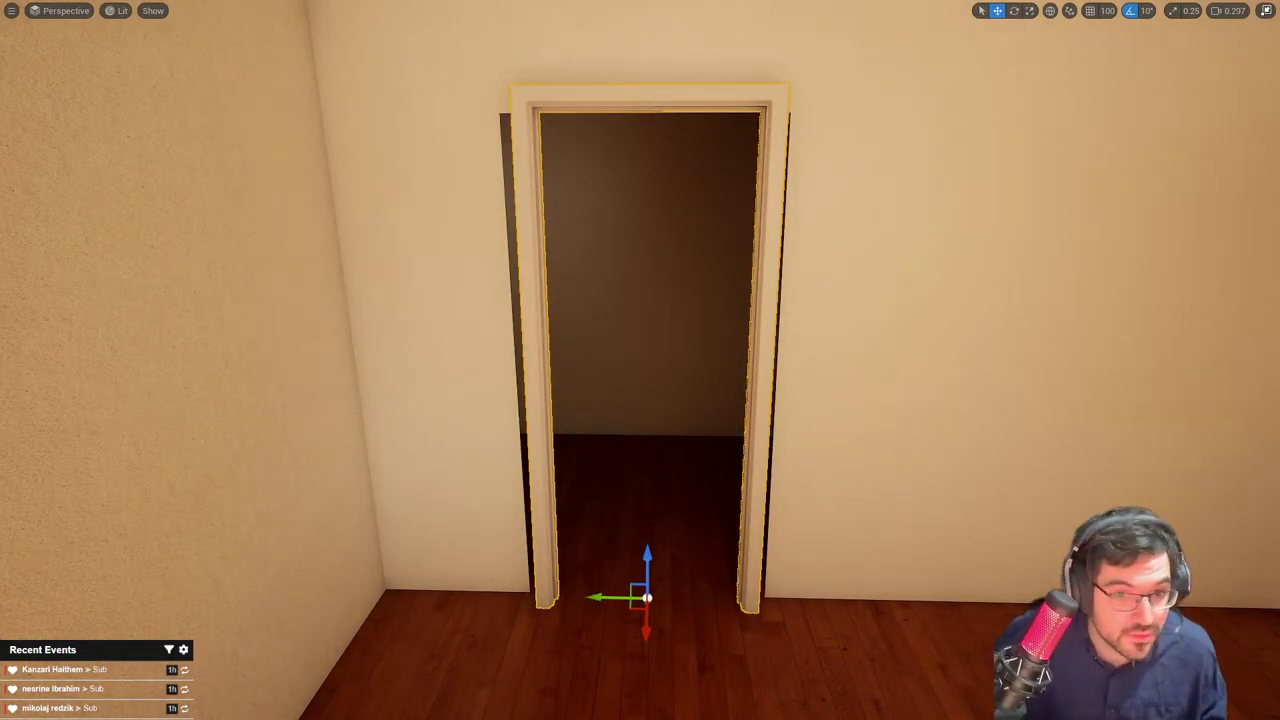
Switch to Blender and narrow the bedroom doorway in the FBX_Walls mesh by scaling its vertices to about 0.91 along Y
key("alt+Tab")
left_click(767, 396)
scroll(767, 396, "up", 3)
middle_click_drag(767, 396, 852, 384, "shift")
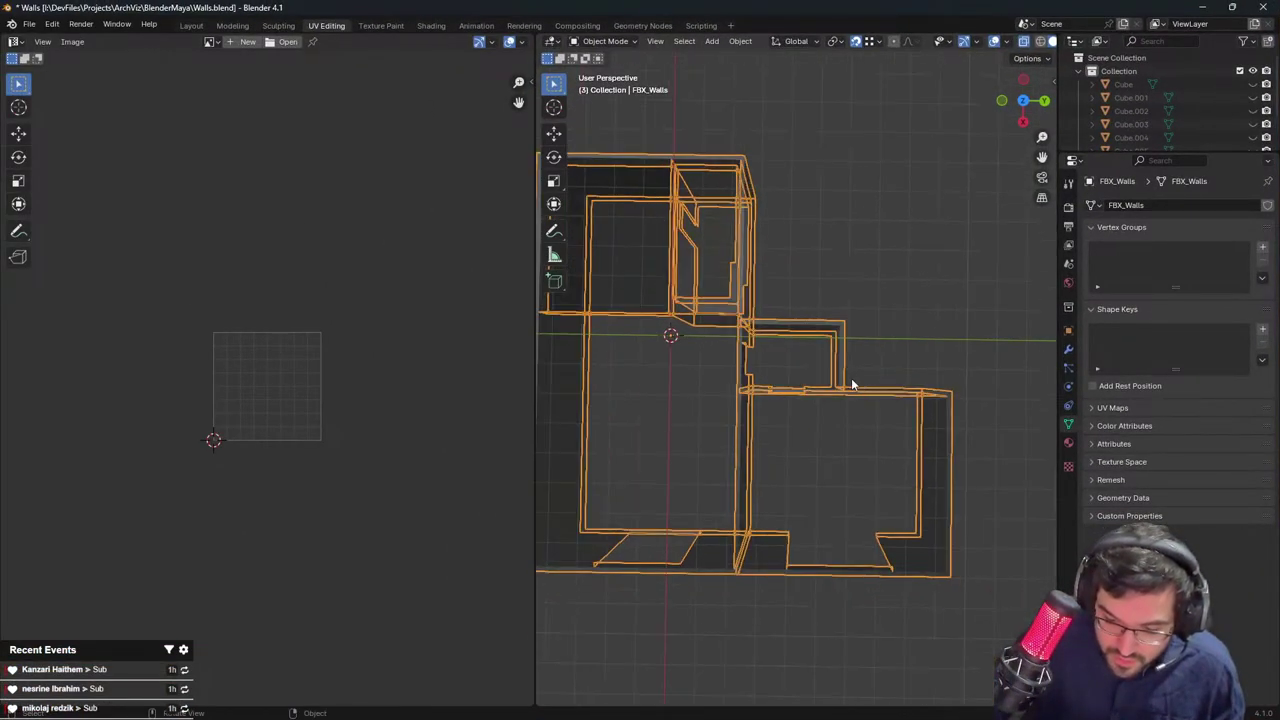
key("Tab")
scroll(774, 371, "up", 4)
middle_click_drag(706, 371, 735, 361)
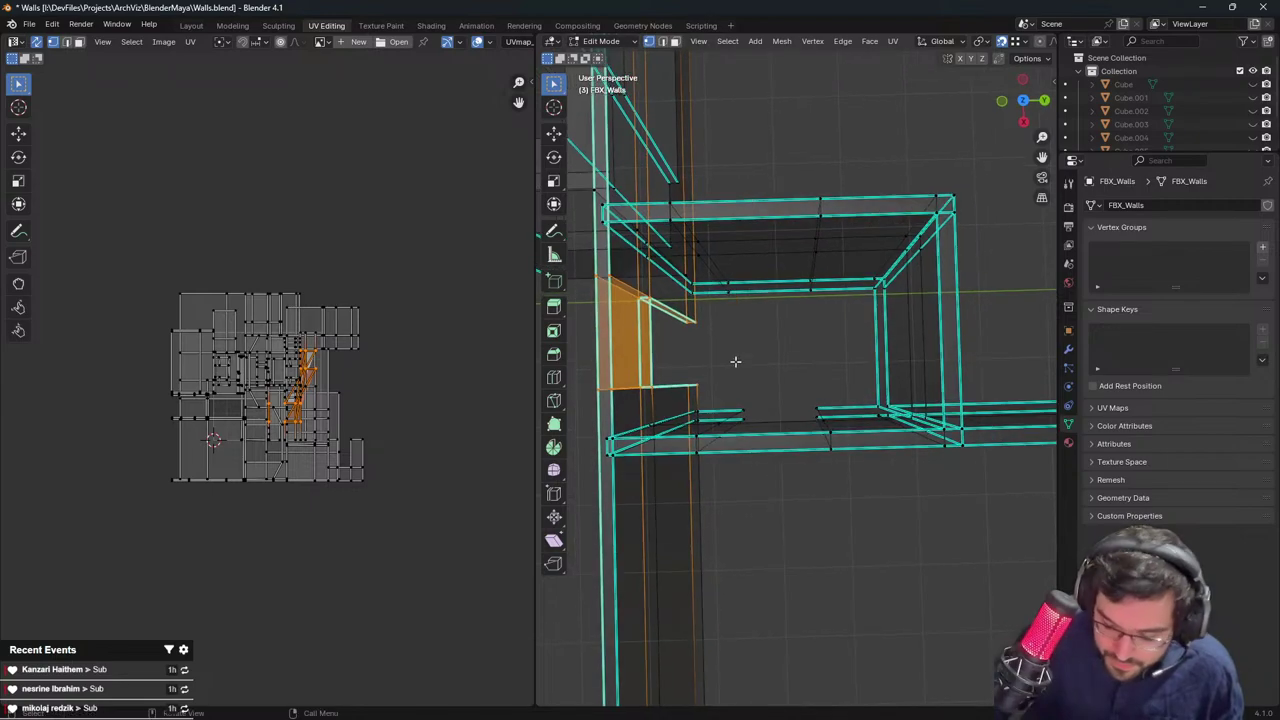
key("KP_7")
key("alt+a")
key("b")
left_click_drag(808, 334, 906, 445)
key("s")
key("y")
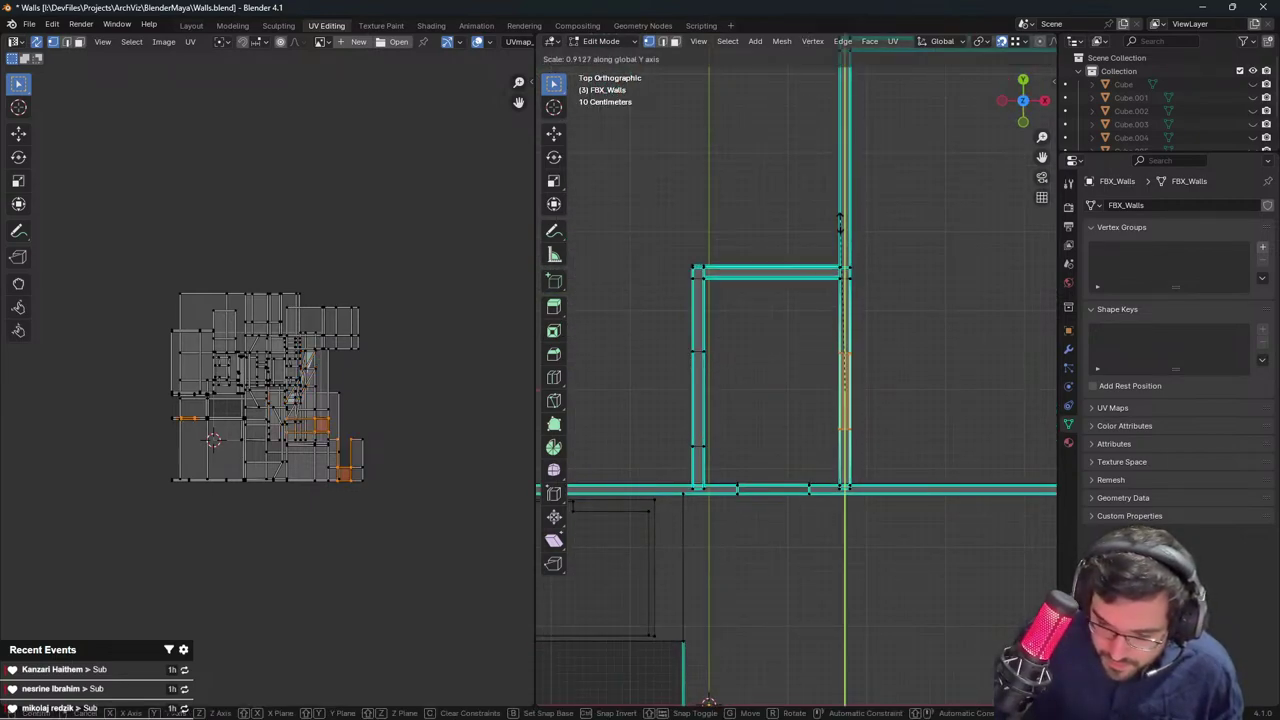
key("Return")
key("Tab")
Export the edited walls as FBX and save the Walls.blend file
scroll(842, 236, "down", 6)
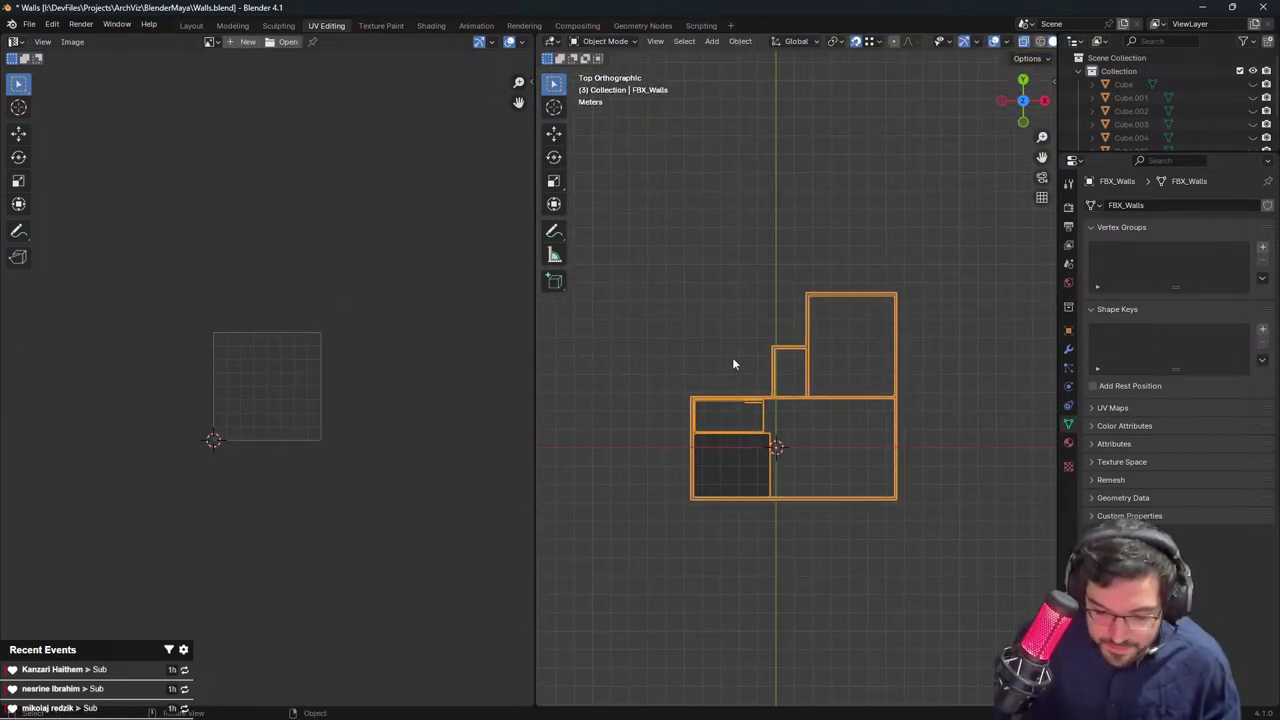
left_click(29, 24)
mouse_move(54, 237)
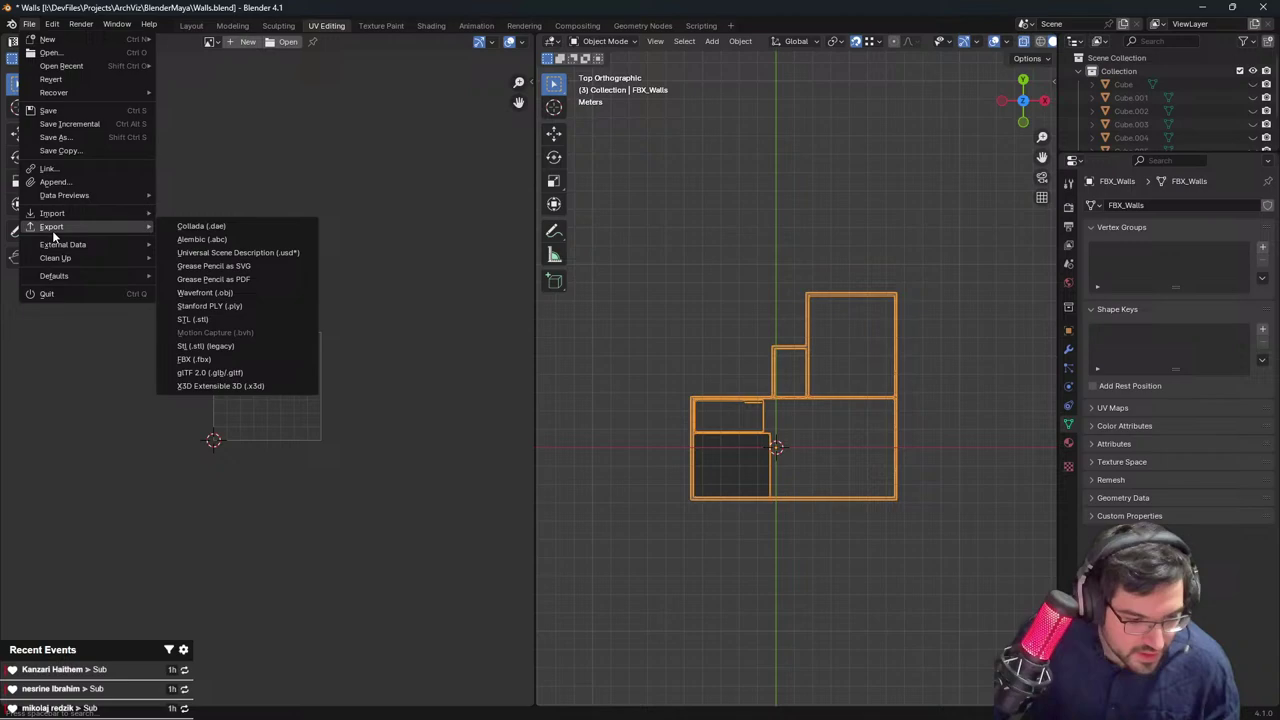
left_click(190, 359)
left_click(856, 554)
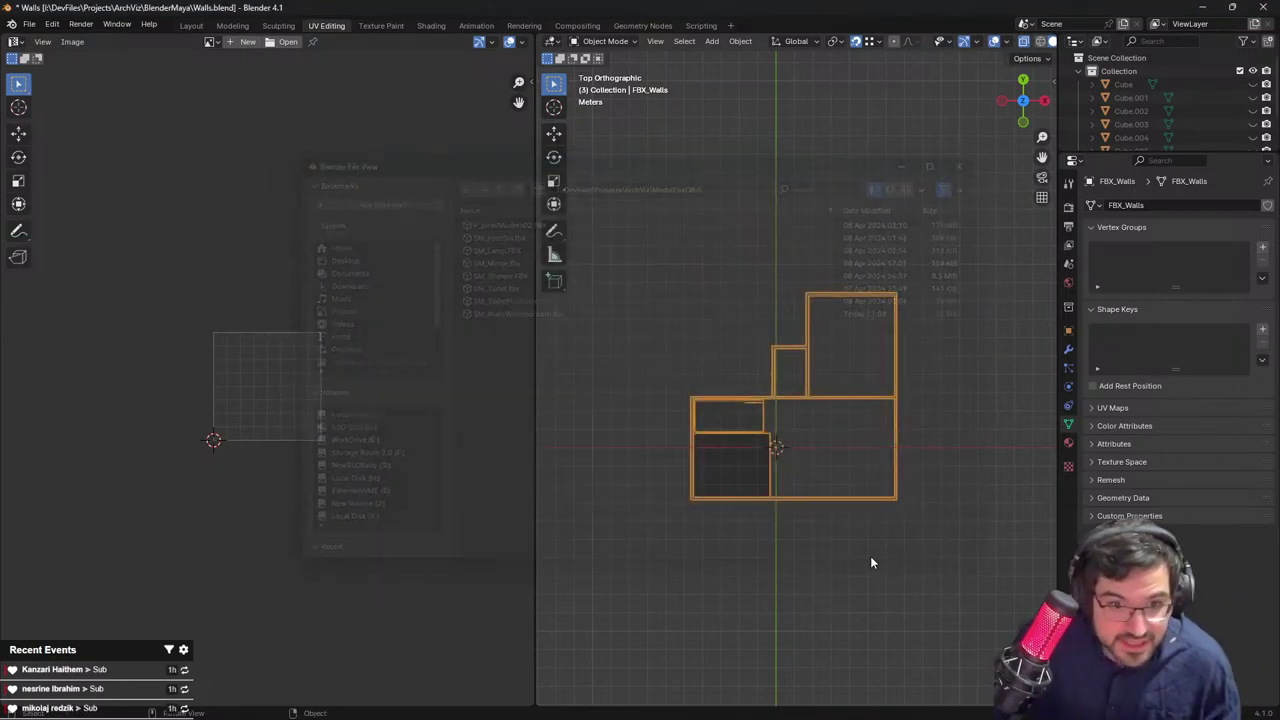
key("ctrl+s")
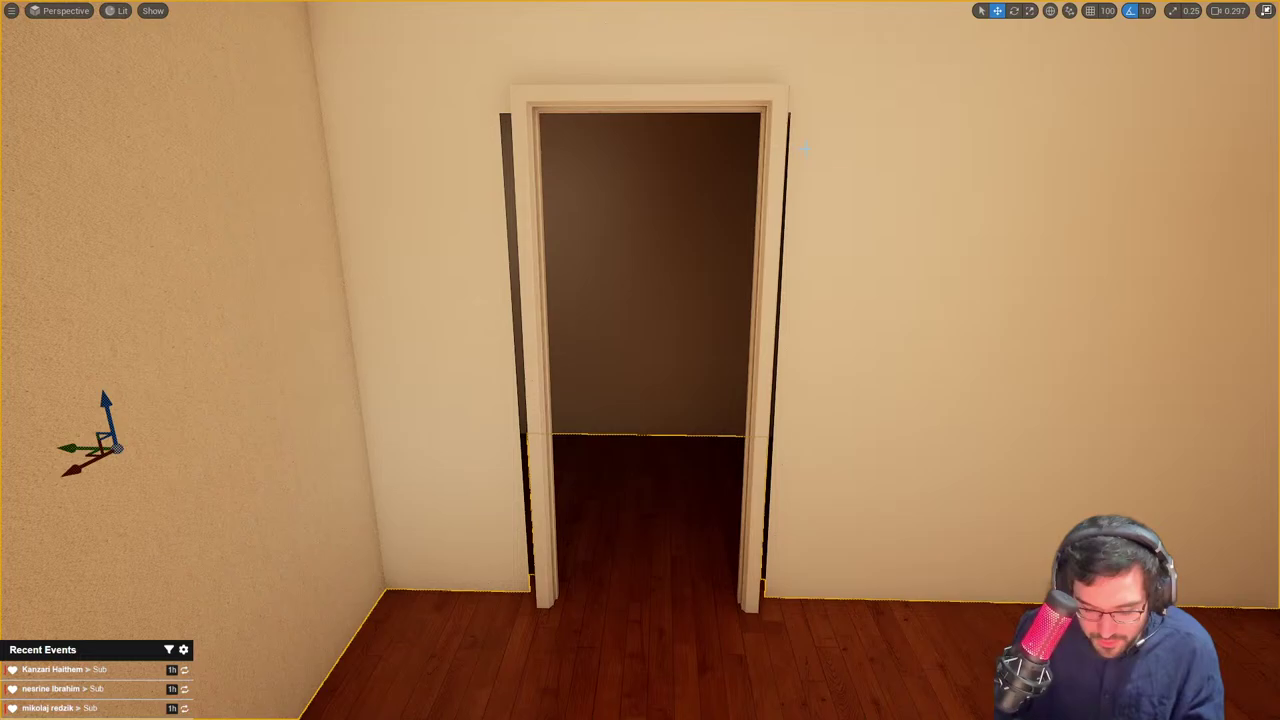
Locate the walls static mesh in the FBXImports folder in Unreal Engine and reimport it
key("F11")
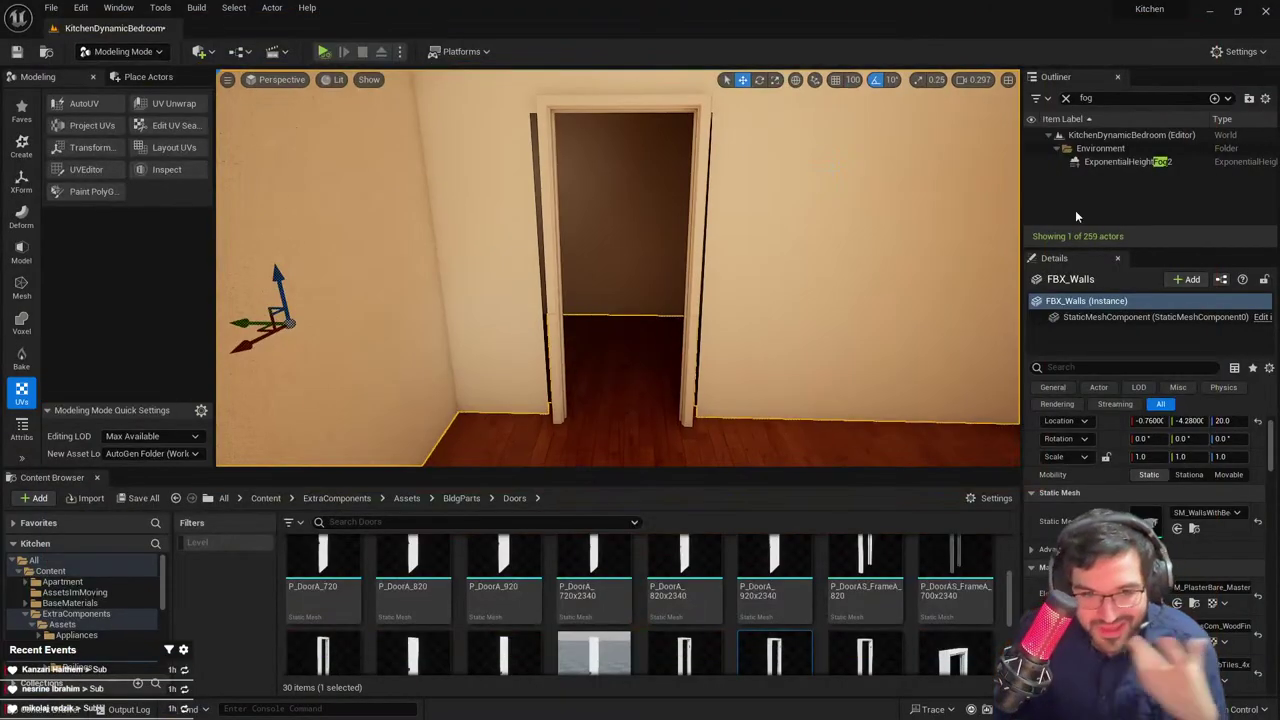
left_click(1196, 528)
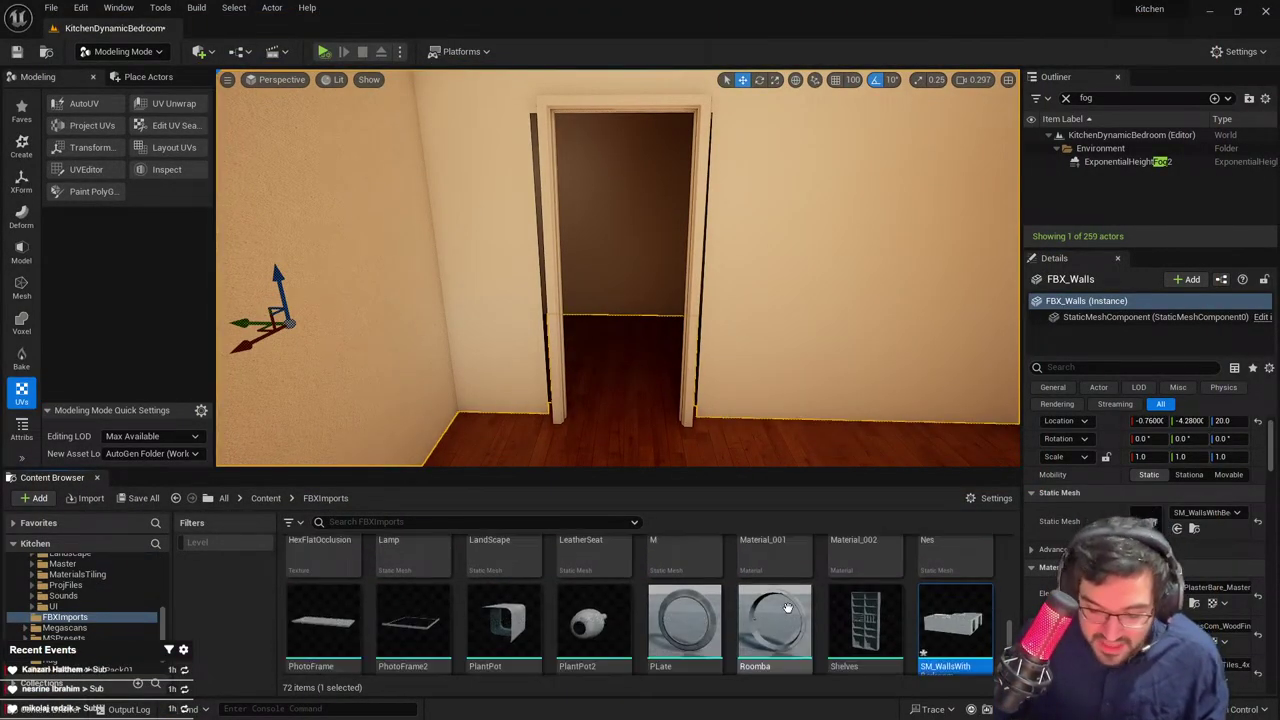
right_click(952, 622)
left_click(1060, 272)
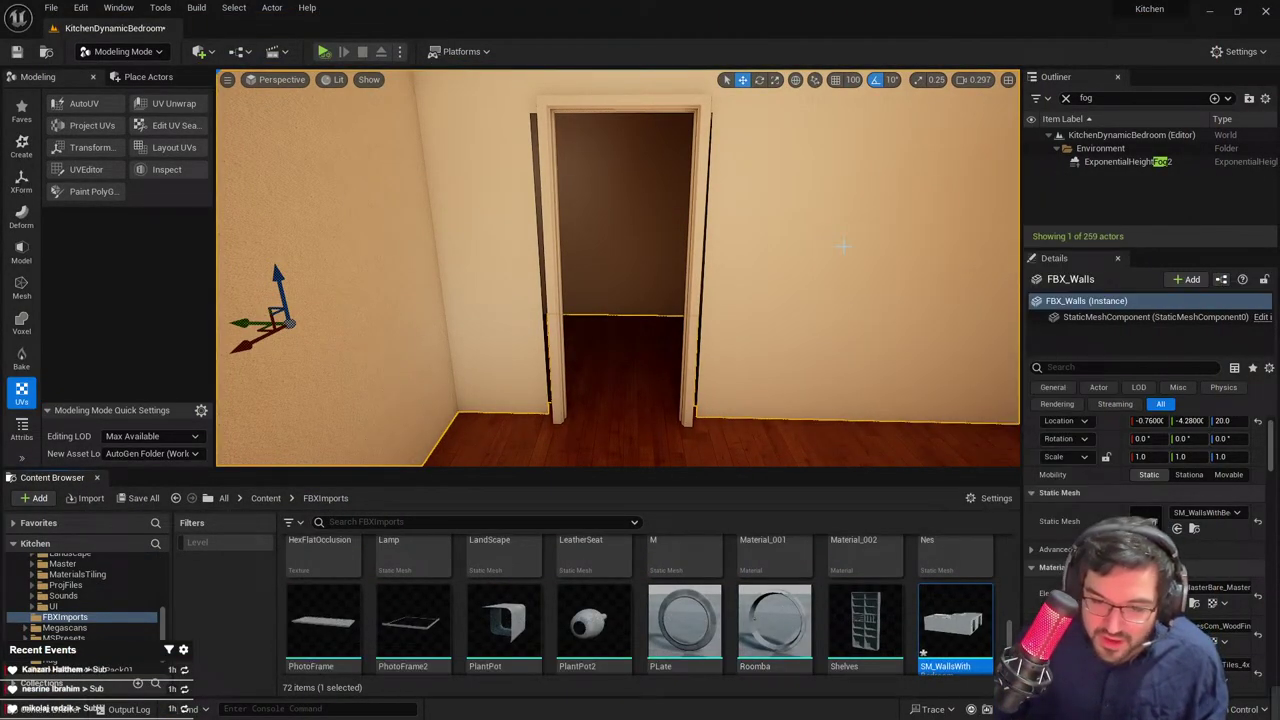
Try to scale the bedroom door frame vertically to fit the opening, then undo the change
left_click(697, 138)
right_click_drag(697, 138, 697, 90)
key("e")
right_click_drag(635, 385, 635, 398)
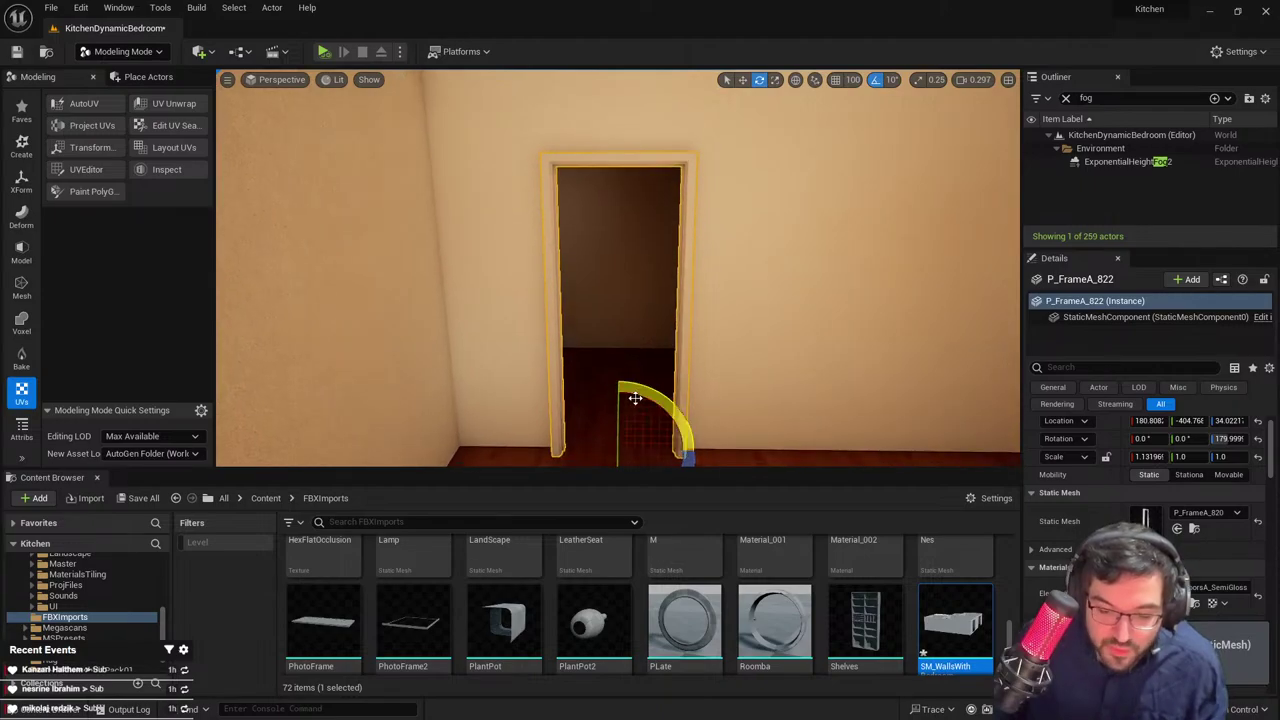
key("r")
left_click_drag(622, 408, 622, 402)
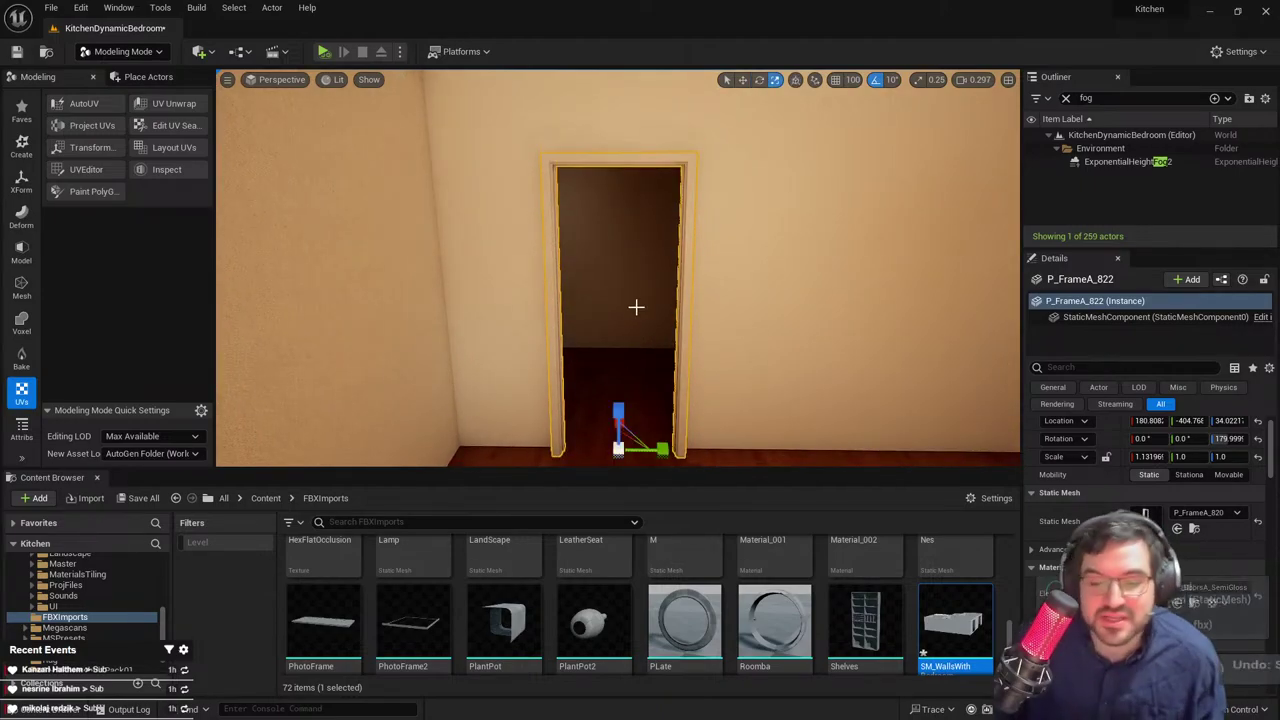
key("Escape")
right_click_drag(637, 306, 615, 275)
key("w")
right_click(755, 224)
key("w")
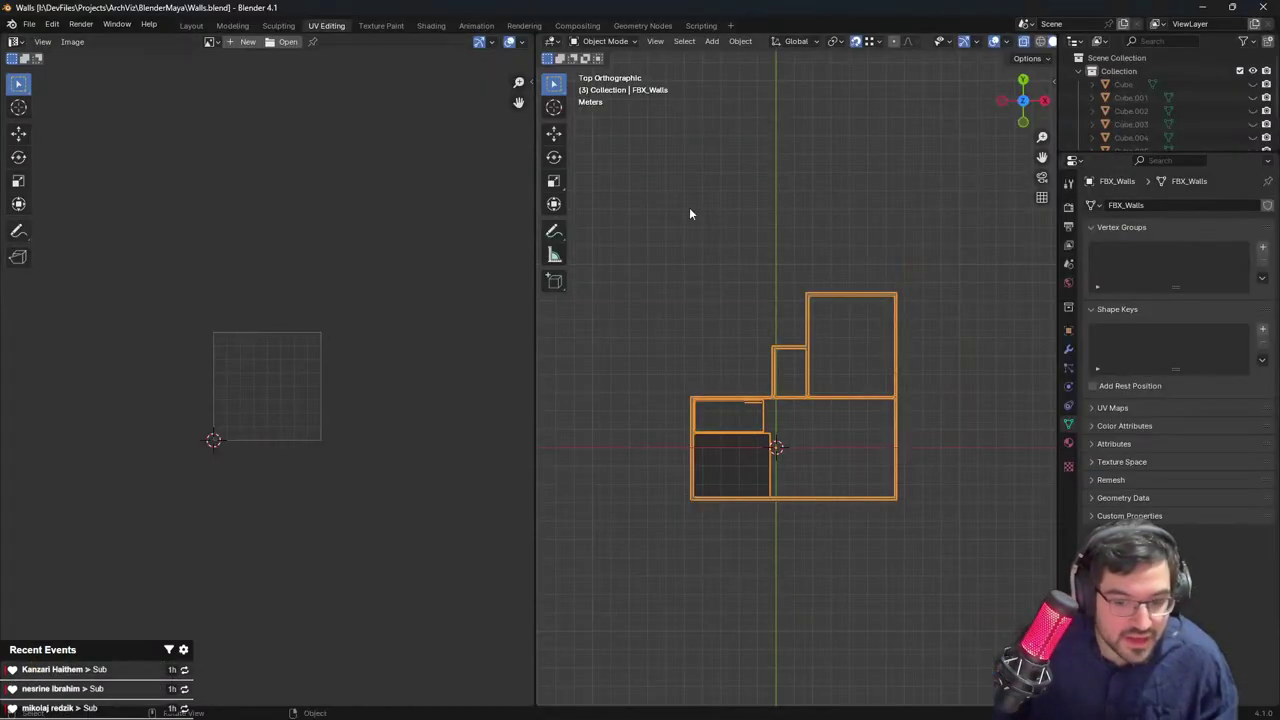
Switch to Blender and select the horizontal edge loop at the head of the bedroom doorway in the FBX_Walls mesh
scroll(793, 431, "up", 3)
middle_click_drag(793, 431, 851, 311)
key("Tab")
scroll(865, 352, "up", 3)
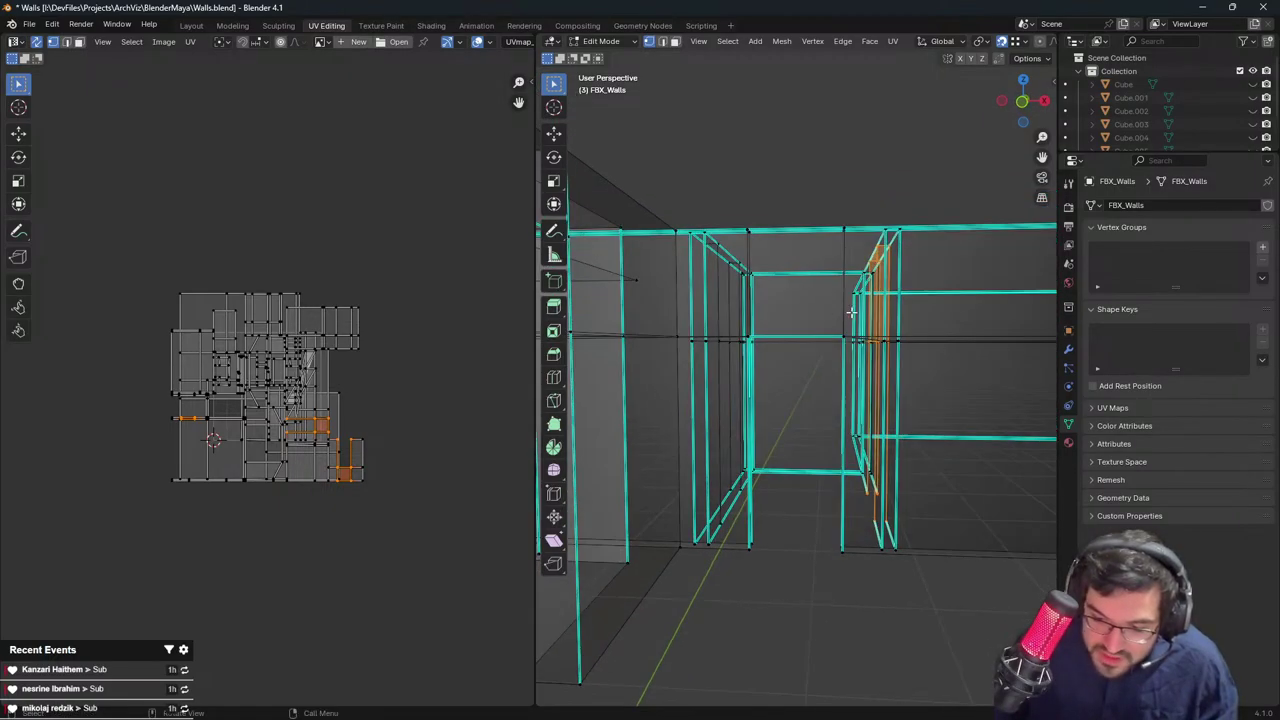
left_click(890, 341)
middle_click_drag(926, 366, 844, 312)
left_click(853, 312)
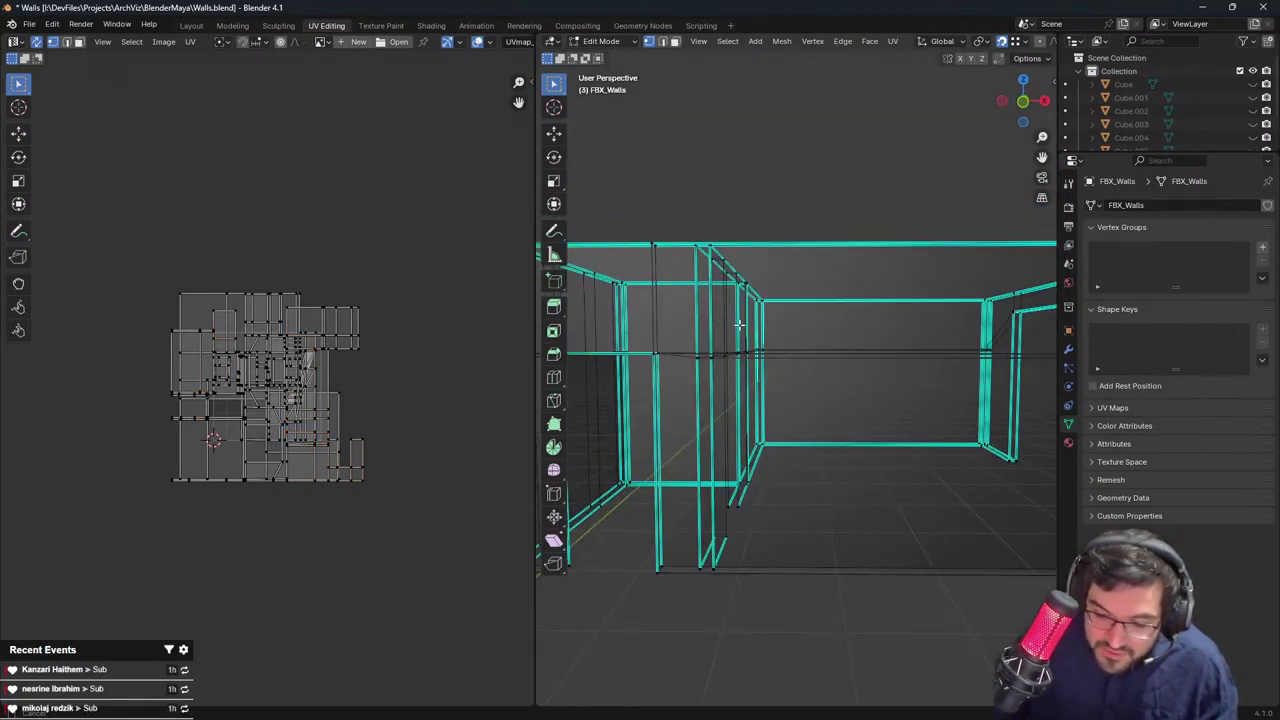
middle_click_drag(739, 325, 763, 323)
left_click(783, 370, "alt")
key("g")
key("z")
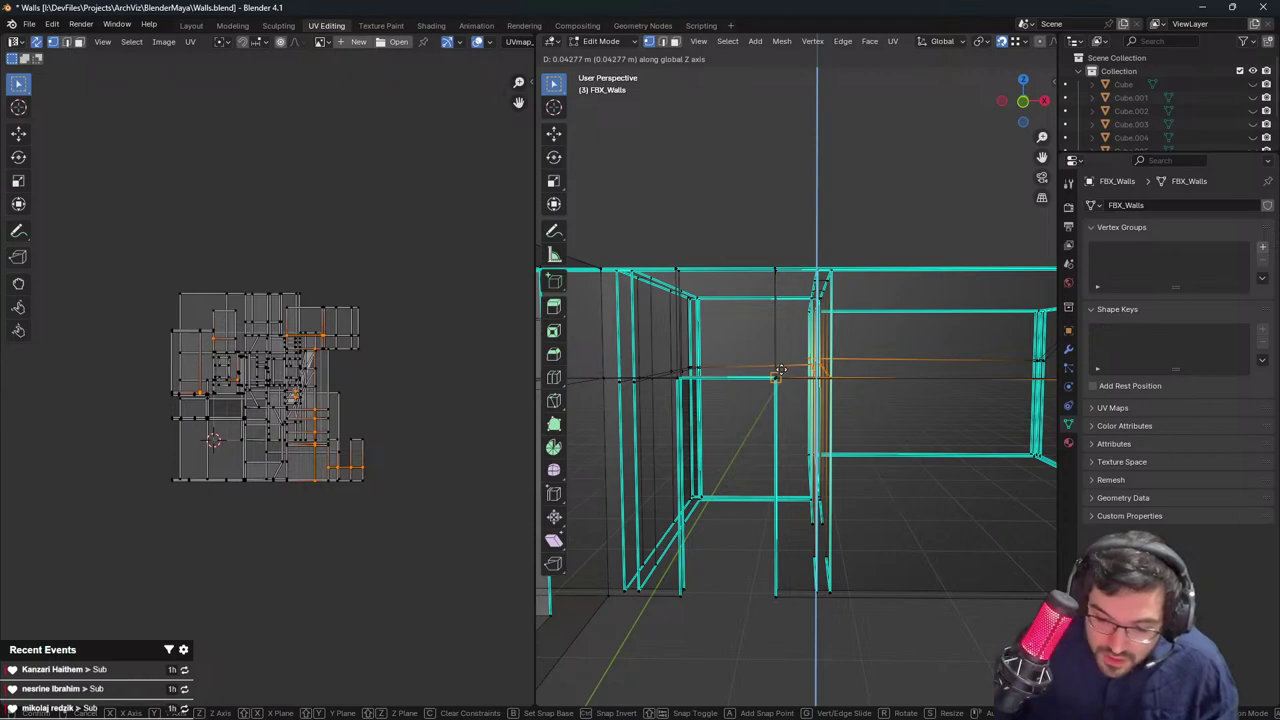
right_click(780, 377)
Add the adjoining wall's vertices at the same height and move the selection along Z to line up with the neighbouring doorway's top
middle_click_drag(652, 354, 716, 357, "shift")
key("b")
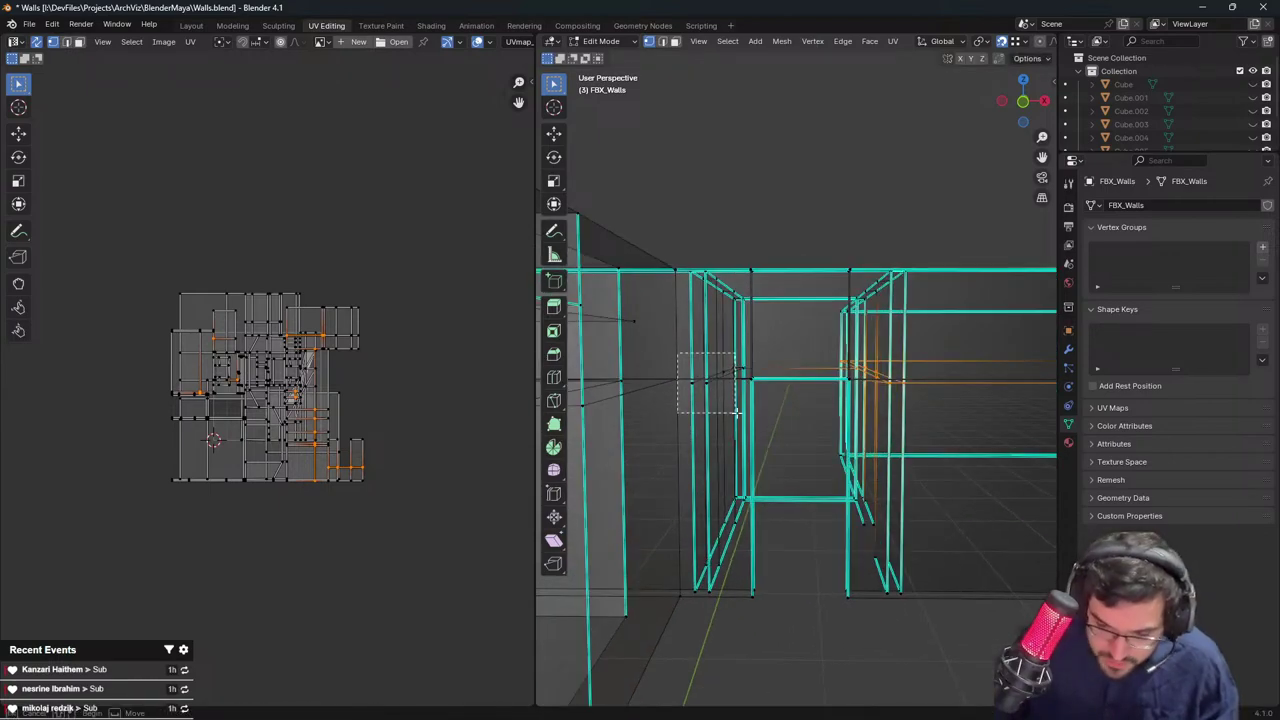
left_click_drag(735, 410, 737, 411)
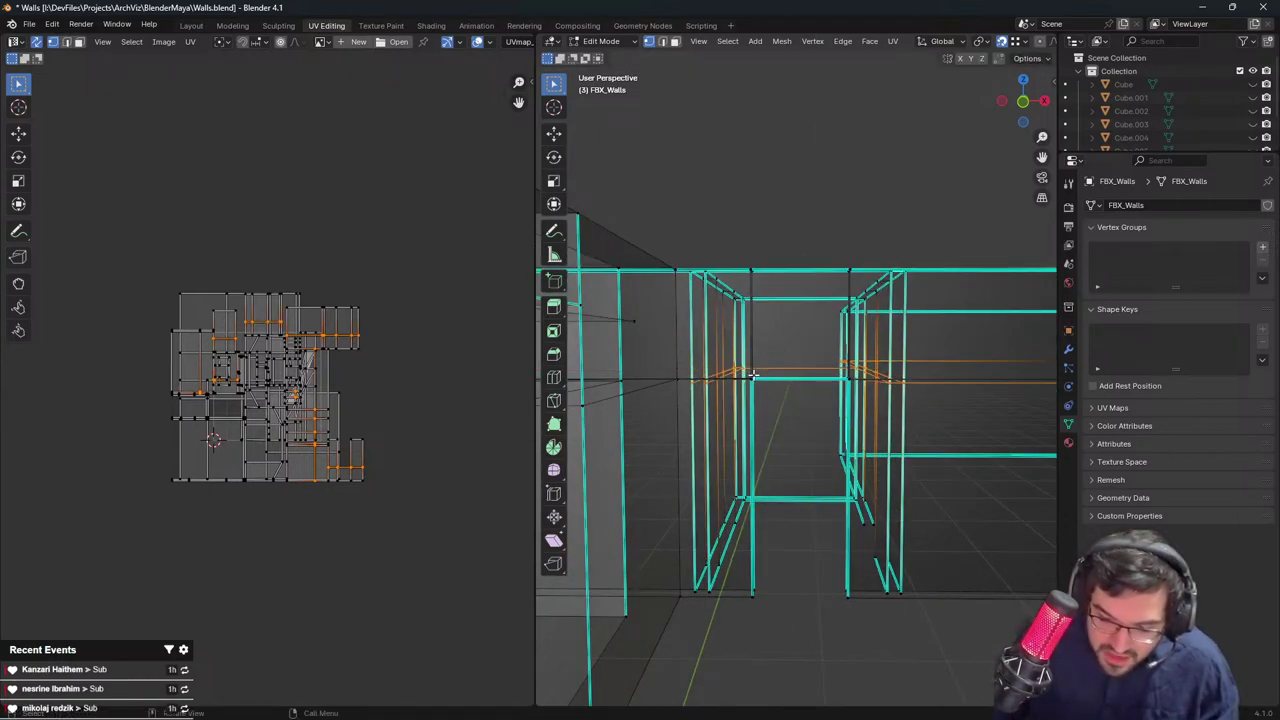
middle_click_drag(749, 406, 752, 393)
key("g")
key("z")
left_click(750, 369)
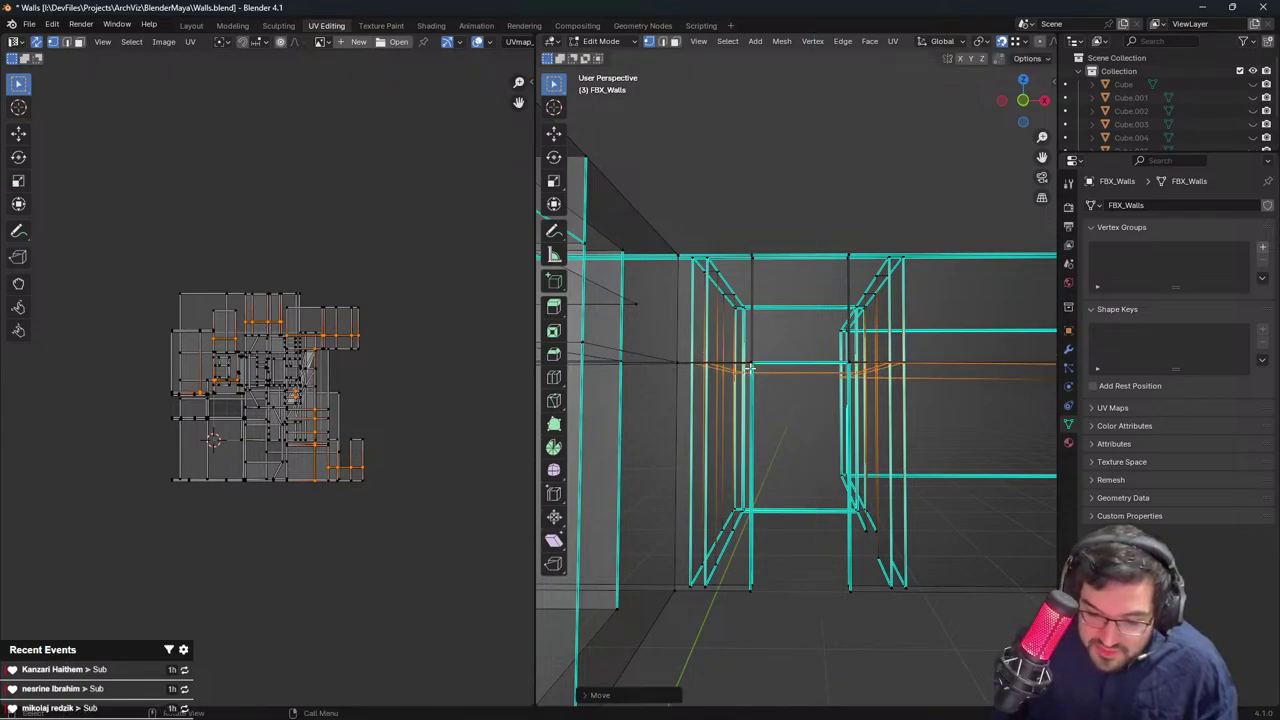
middle_click_drag(844, 408, 845, 424)
key("Tab")
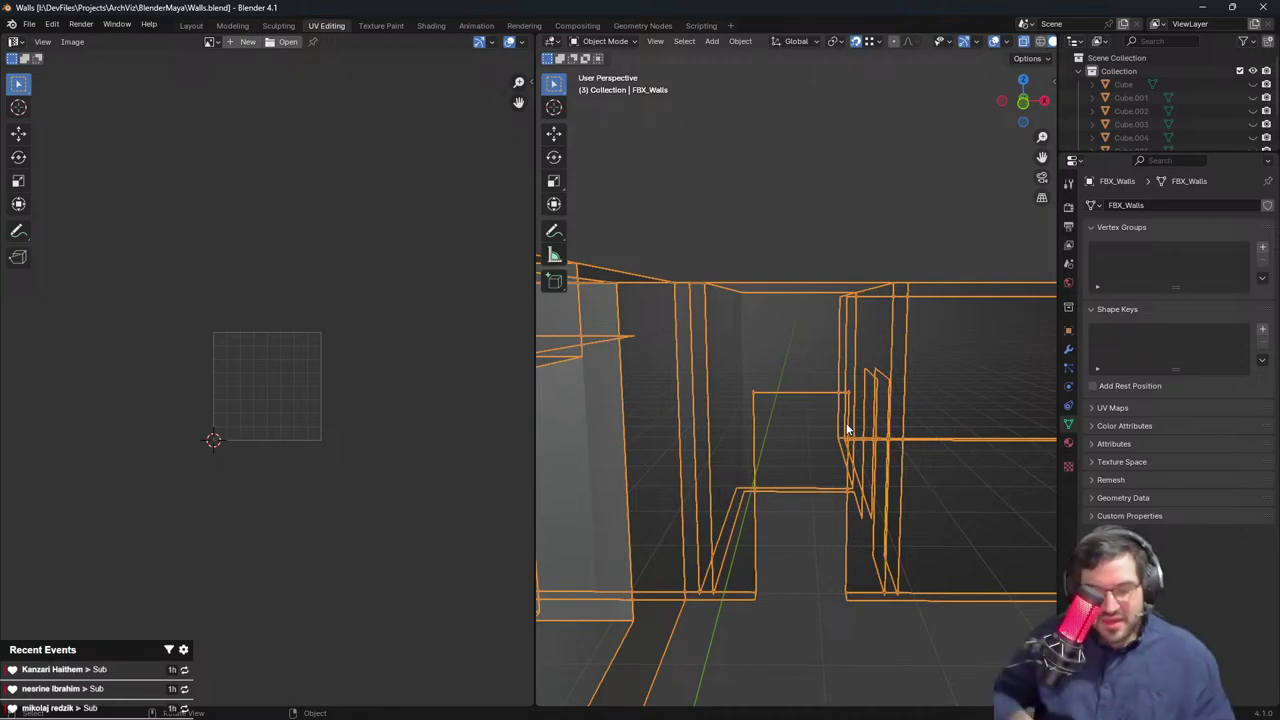
key("Tab")
key("Tab")
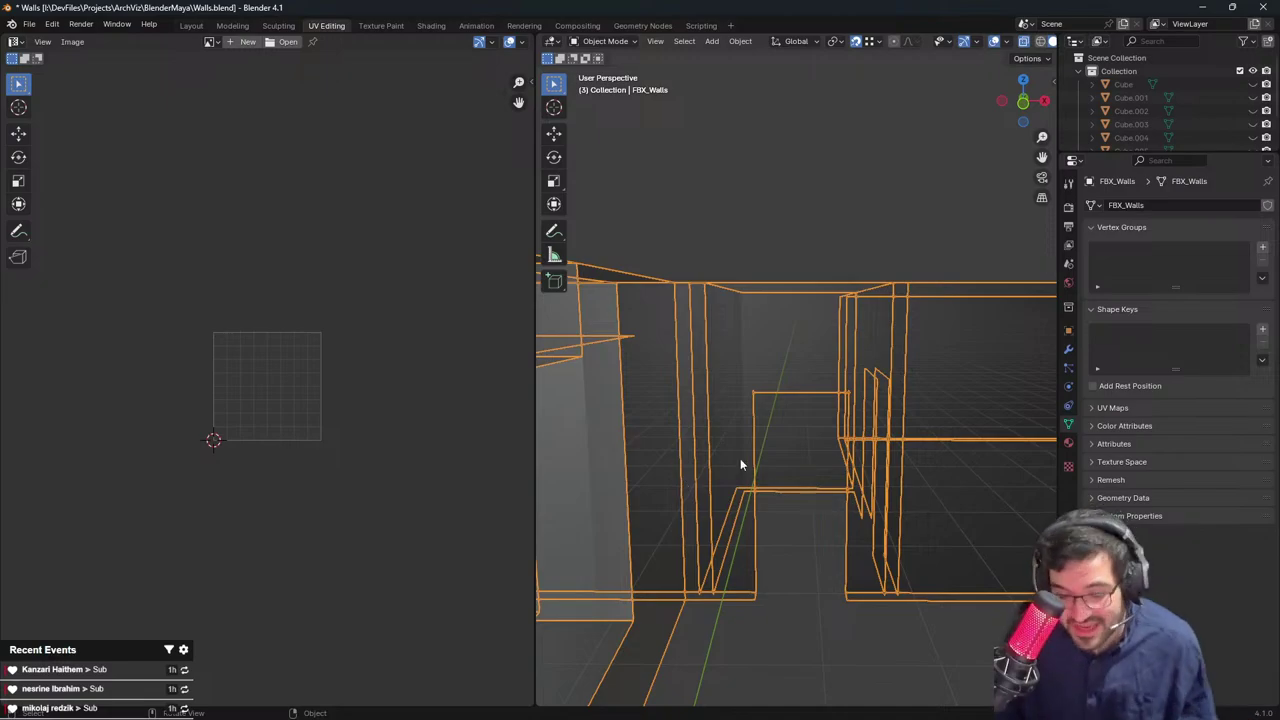
Select only the vertices around the small room's doorway in FBX_Walls and scale them slightly to resize the opening
key("Tab")
middle_click_drag(740, 460, 780, 436)
key("alt+a")
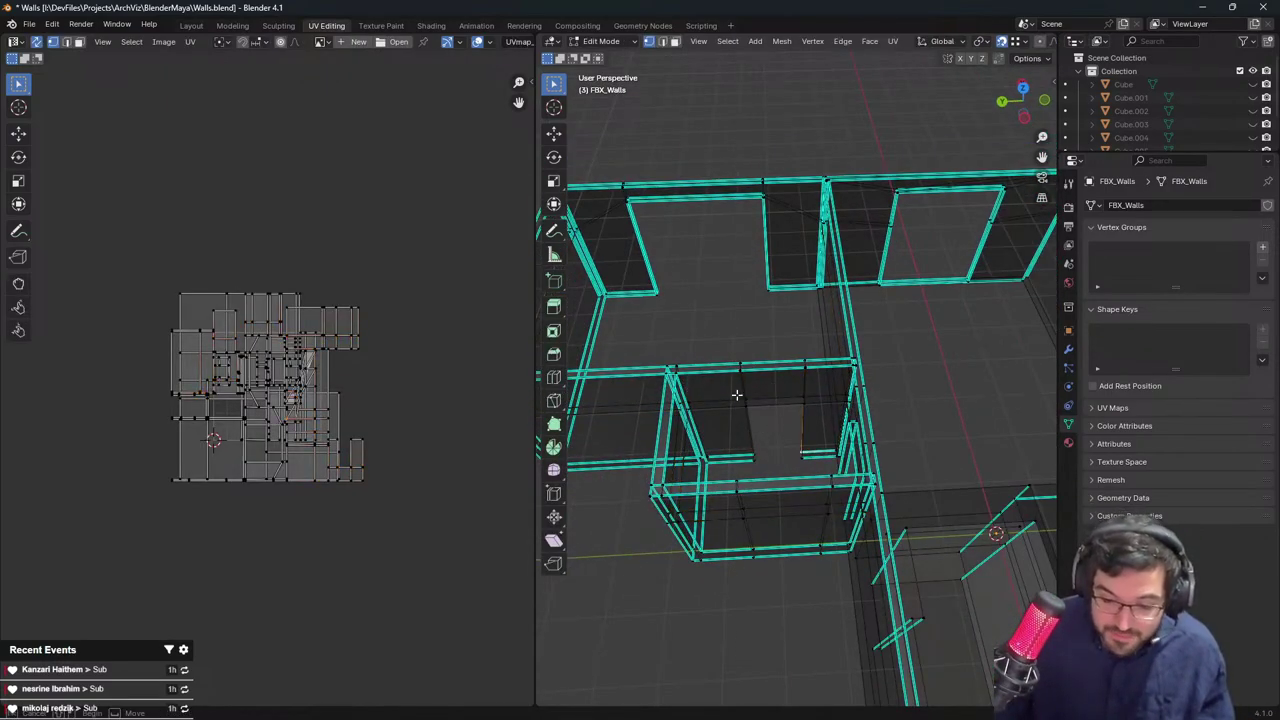
left_click_drag(736, 392, 811, 474)
left_click_drag(739, 348, 814, 405, "shift")
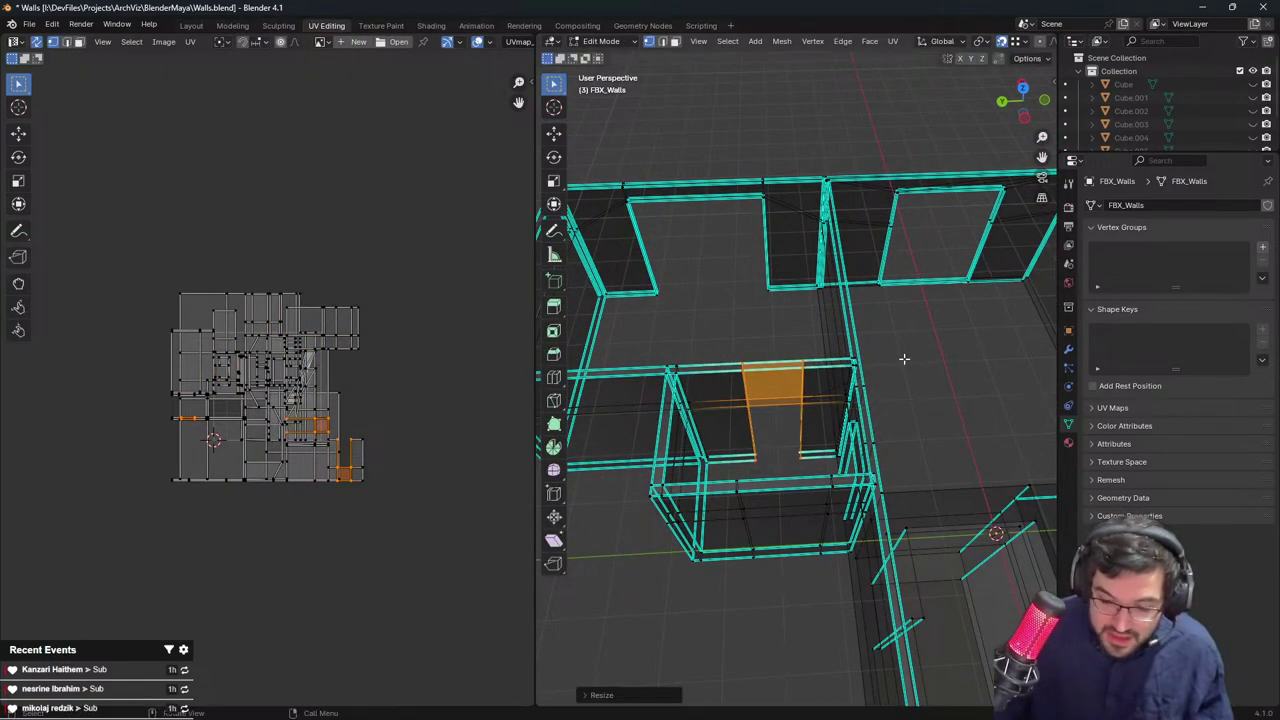
key("Tab")
Save Walls.blend and export the selected walls over SM_WallsWithBedroom.fbx
key("ctrl+s")
left_click(24, 25)
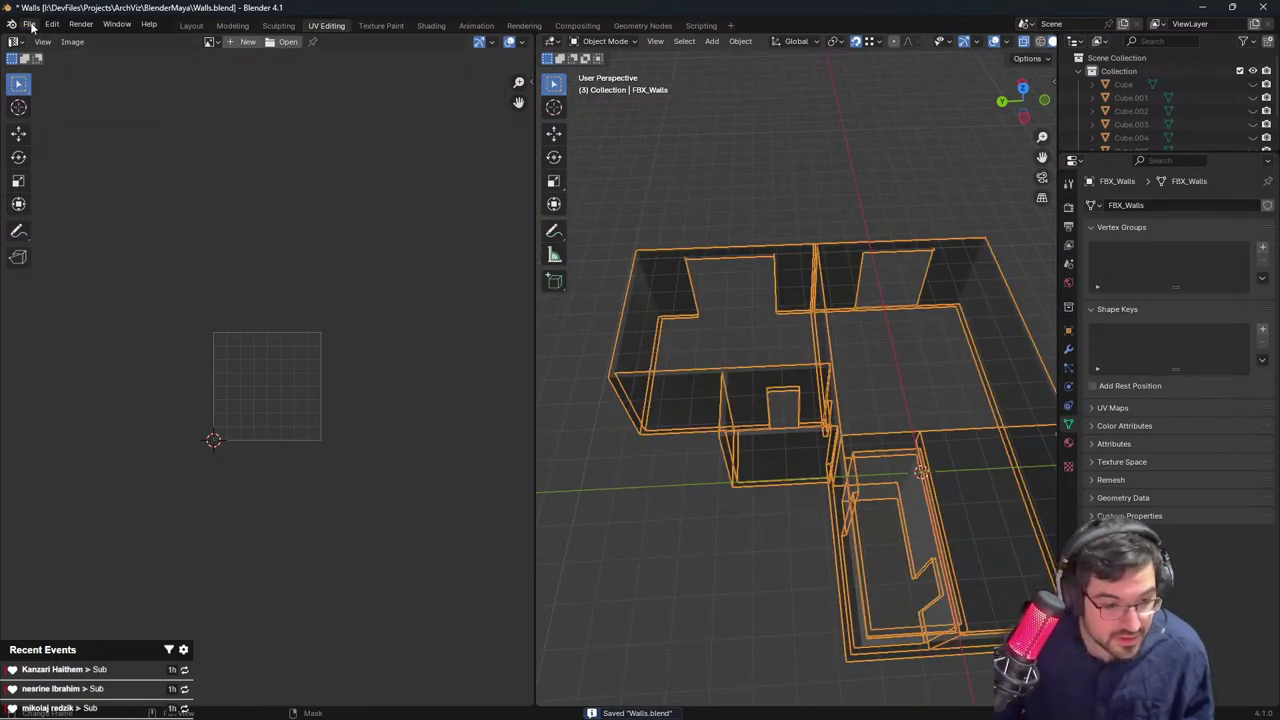
left_click(29, 24)
left_click(29, 24)
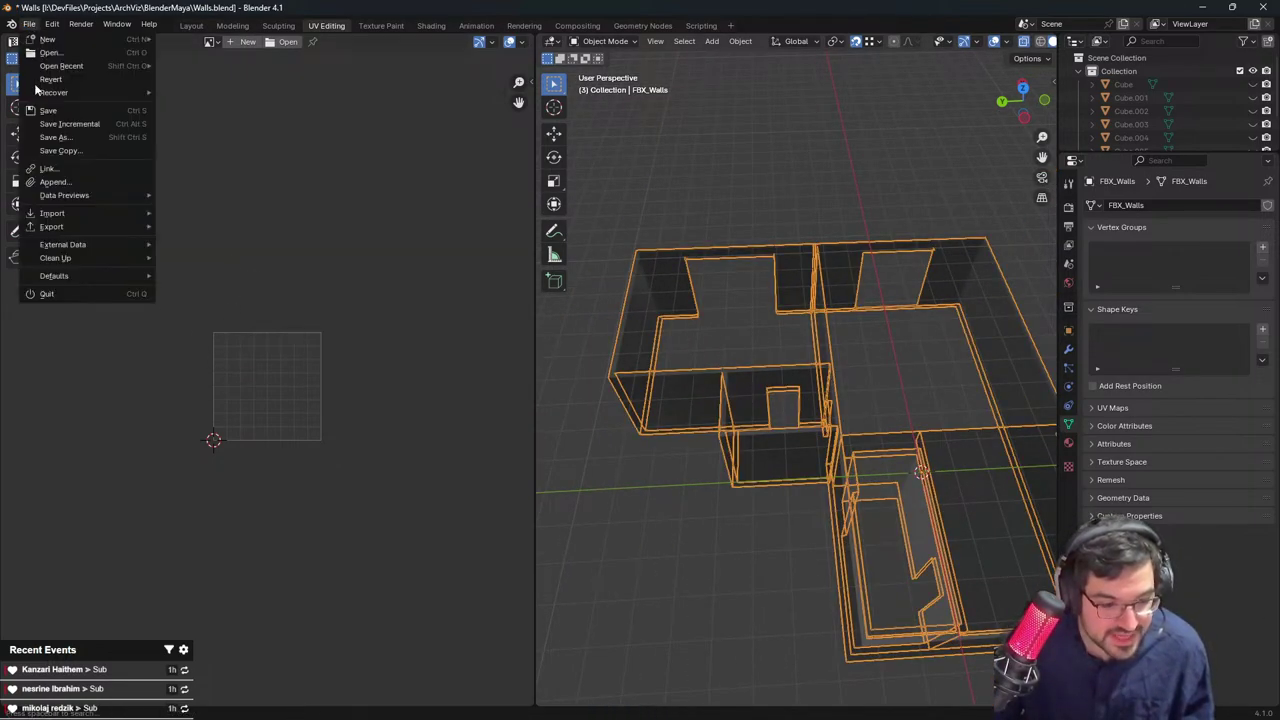
mouse_move(78, 225)
left_click(226, 354)
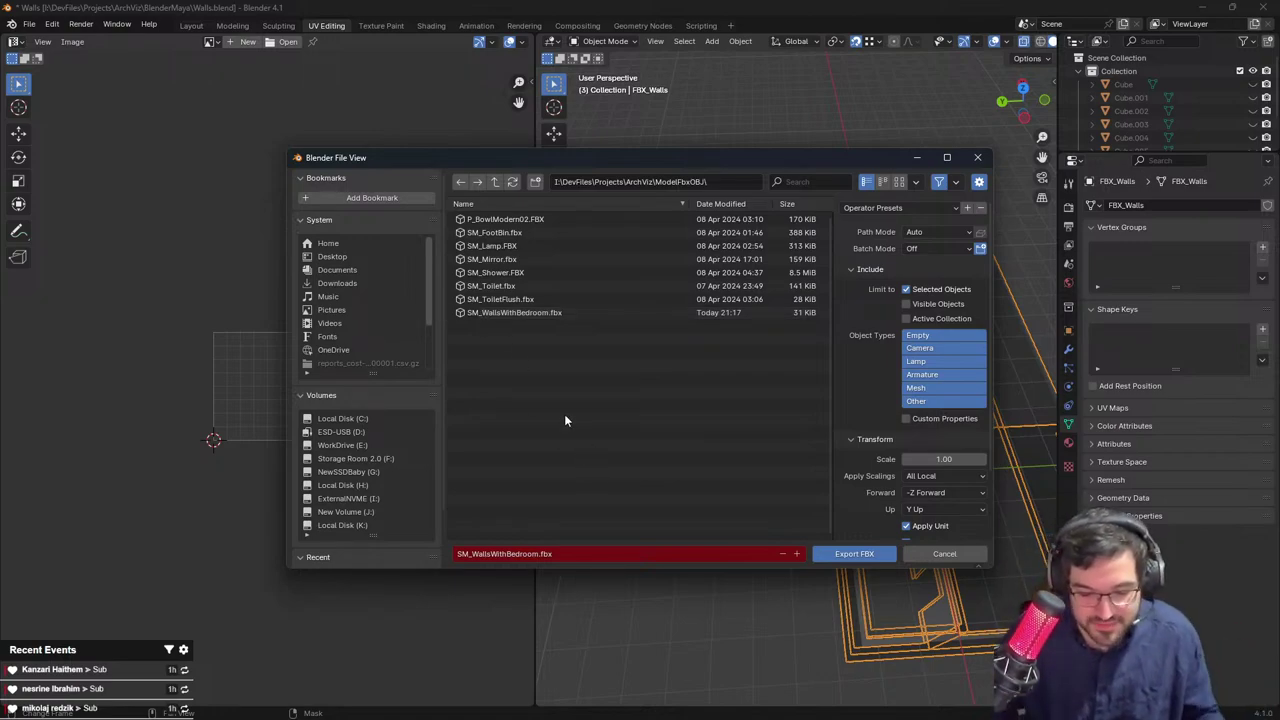
left_click(836, 553)
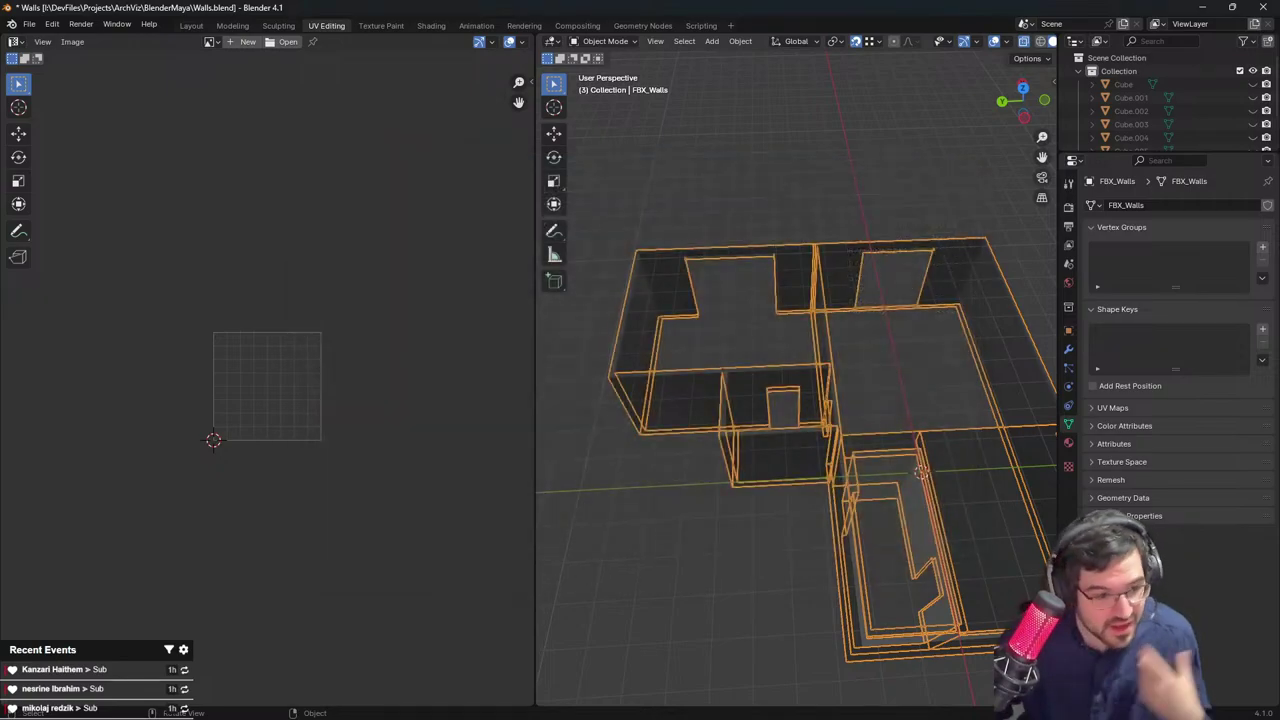
Switch to Unreal Engine and reimport the SM_WallsWithBedroom static mesh from the FBXImports folder
key("alt+Tab")
left_click(651, 261)
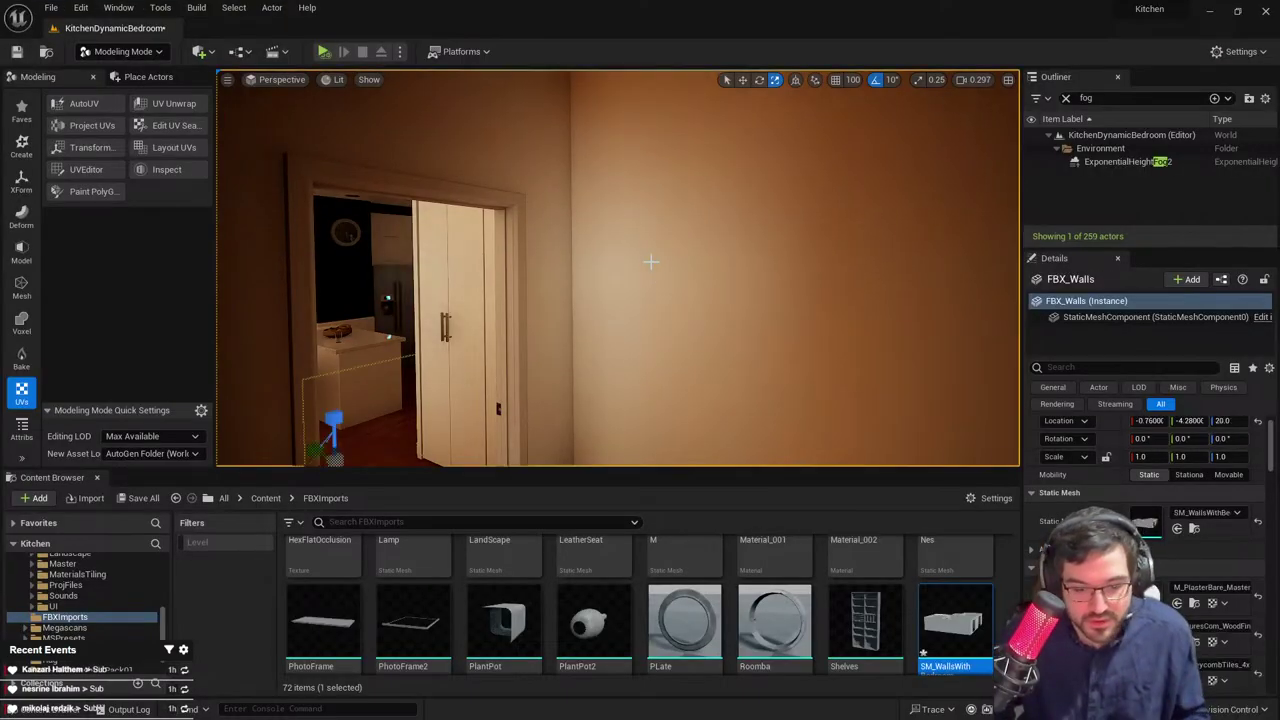
key("F11")
right_click_drag(875, 465, 915, 500)
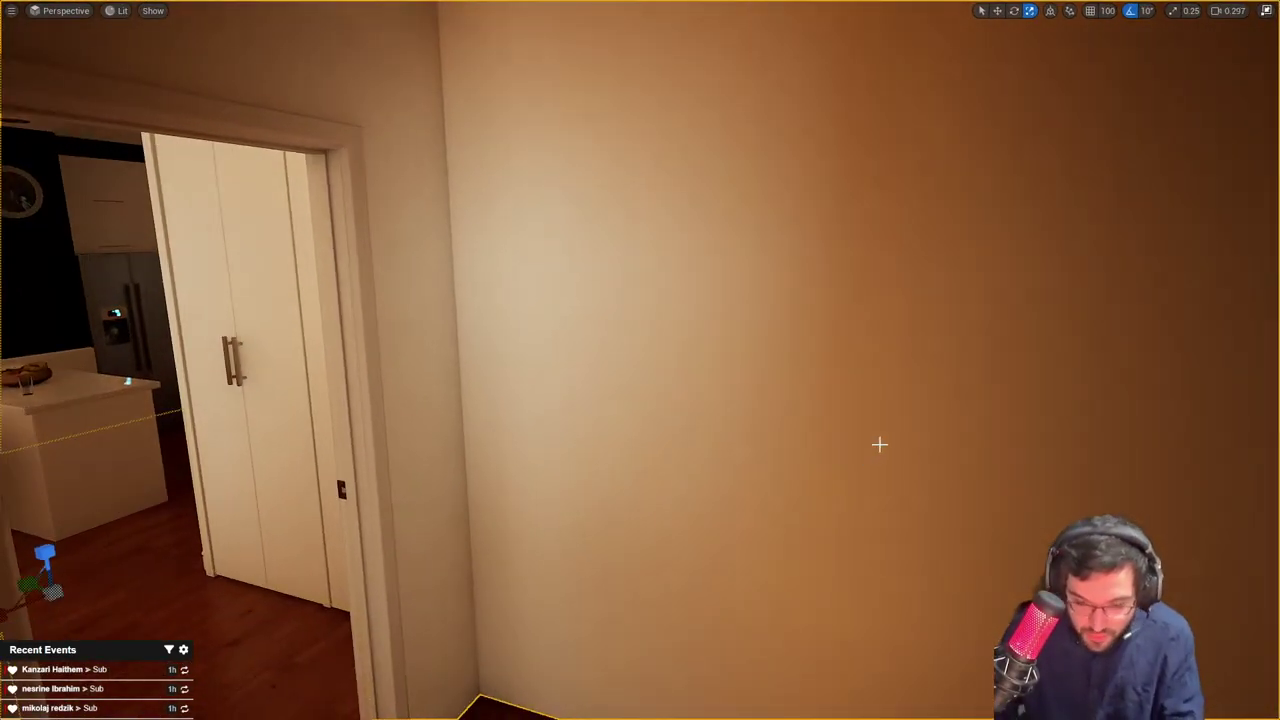
key("F11")
left_click(1195, 528)
right_click(960, 630)
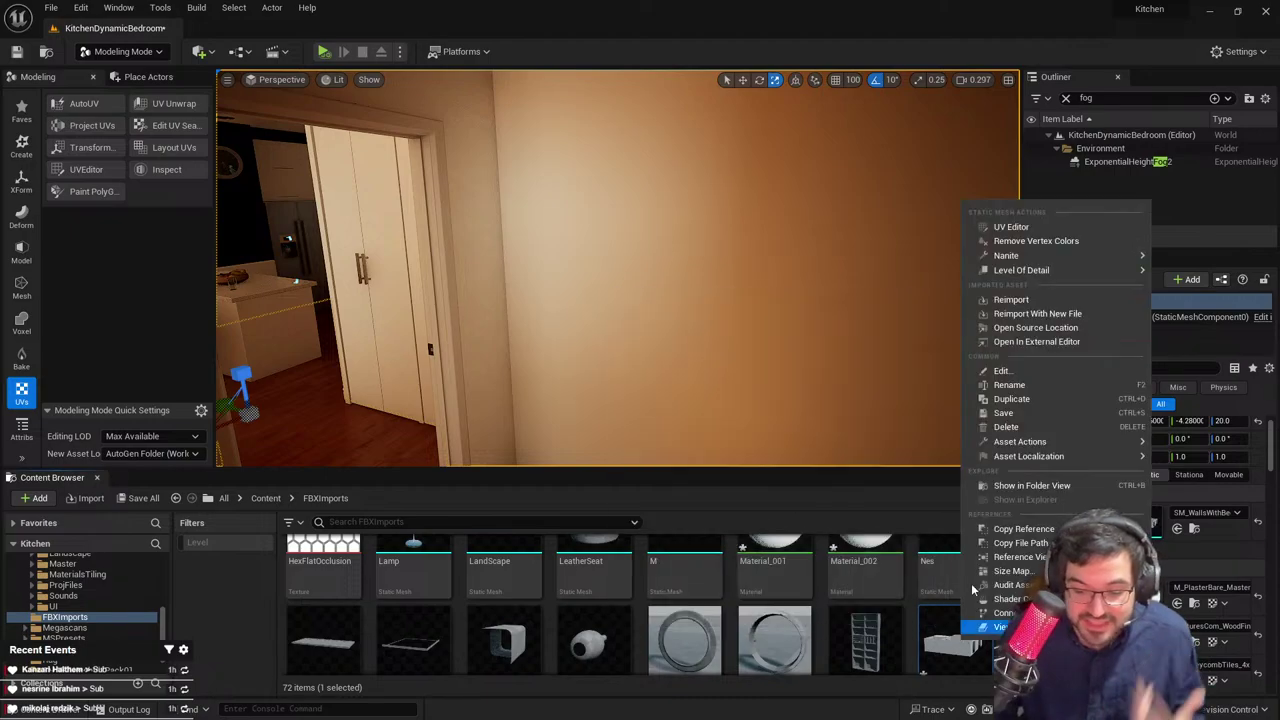
left_click(1010, 297)
Shift the bedroom door frame along X so it sits properly in the wall opening
right_click_drag(631, 279, 830, 355)
key("Escape")
left_click(612, 300)
right_click_drag(612, 300, 650, 380)
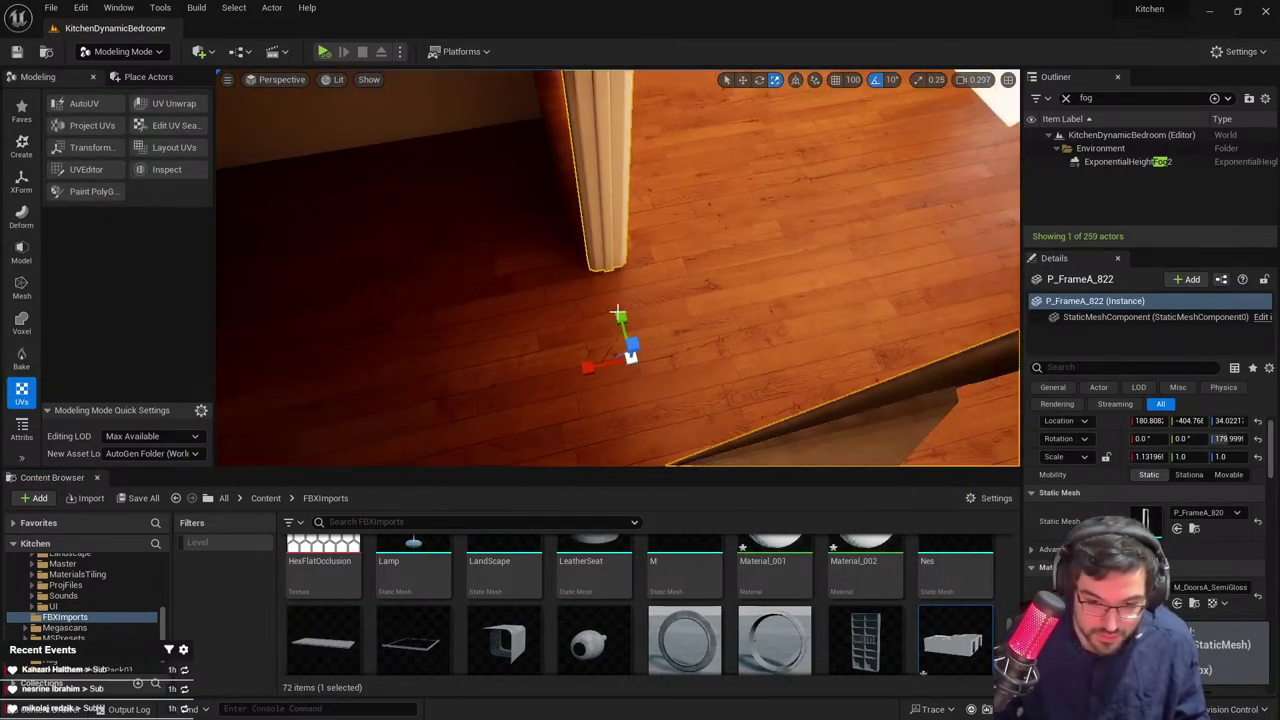
key("w")
left_click_drag(672, 346, 647, 351)
right_click_drag(647, 351, 657, 191)
key("Escape")
scroll(560, 260, "down", 4)
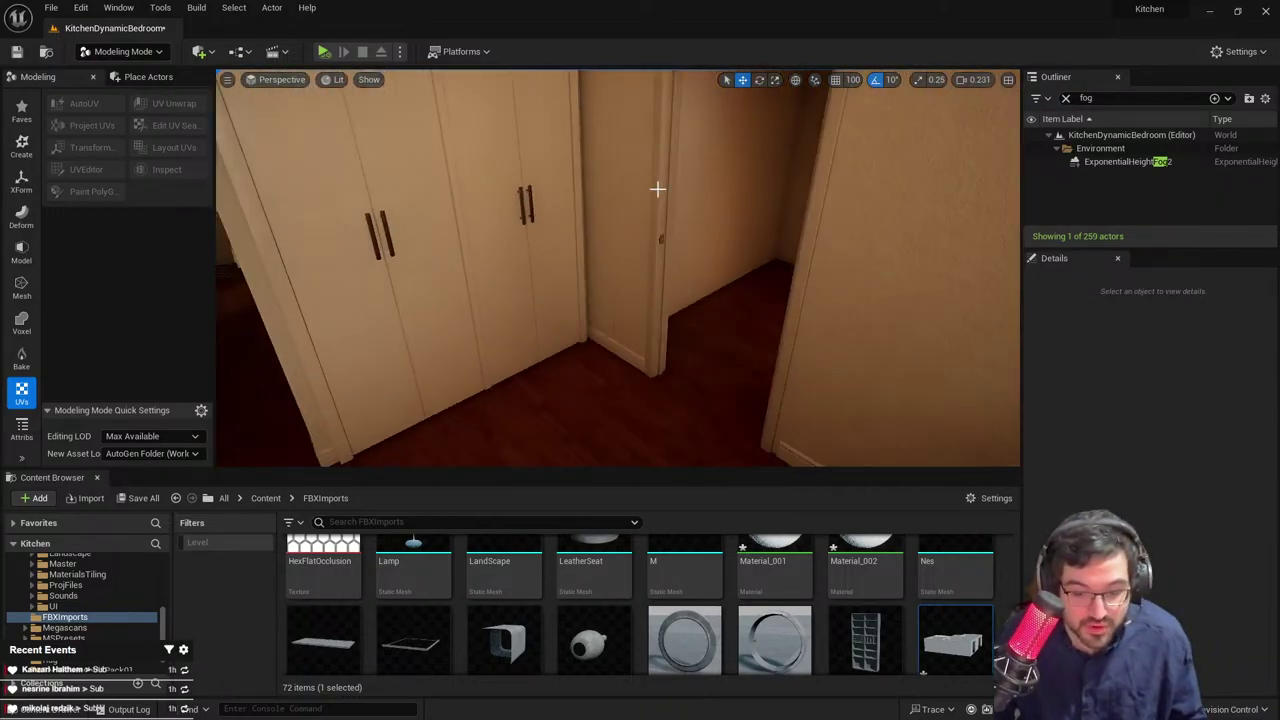
Duplicate the door frame beside the wardrobe and swap the copy's static mesh for a P_DoorAS_H01 door from the Doors folder
left_click(657, 191)
left_click(1193, 530)
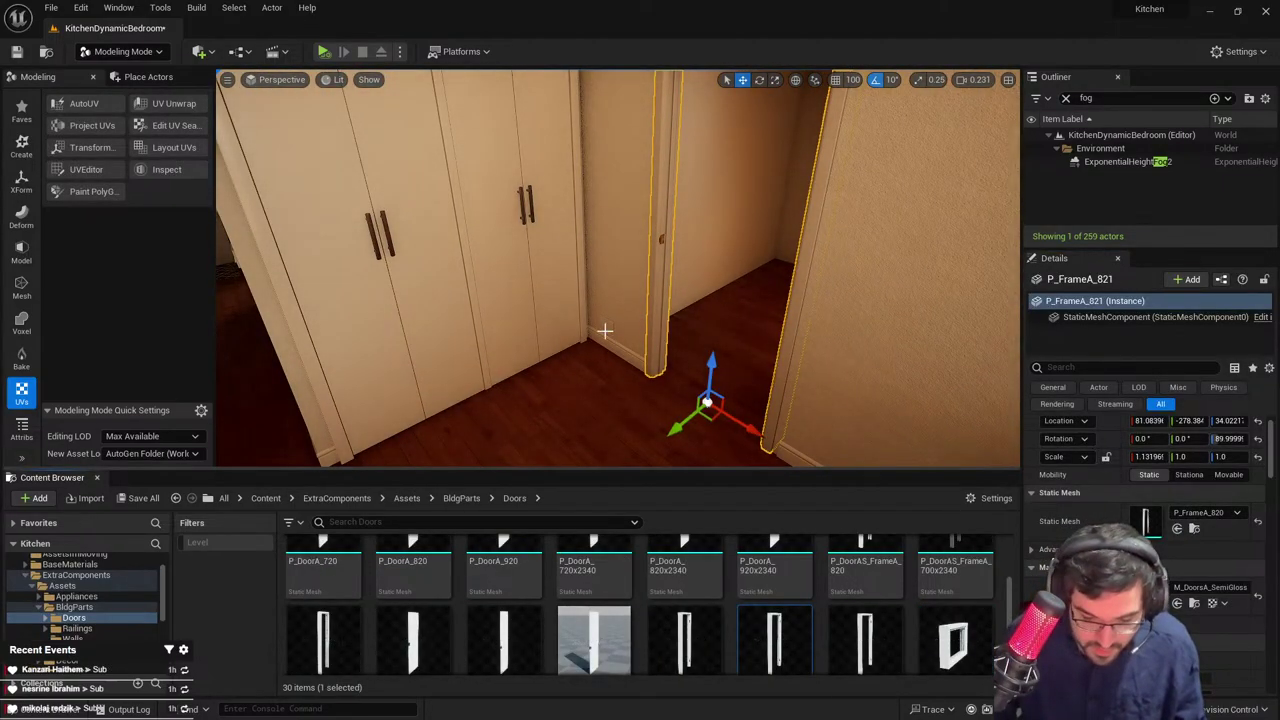
right_click_drag(603, 334, 603, 334)
right_click_drag(667, 401, 648, 334)
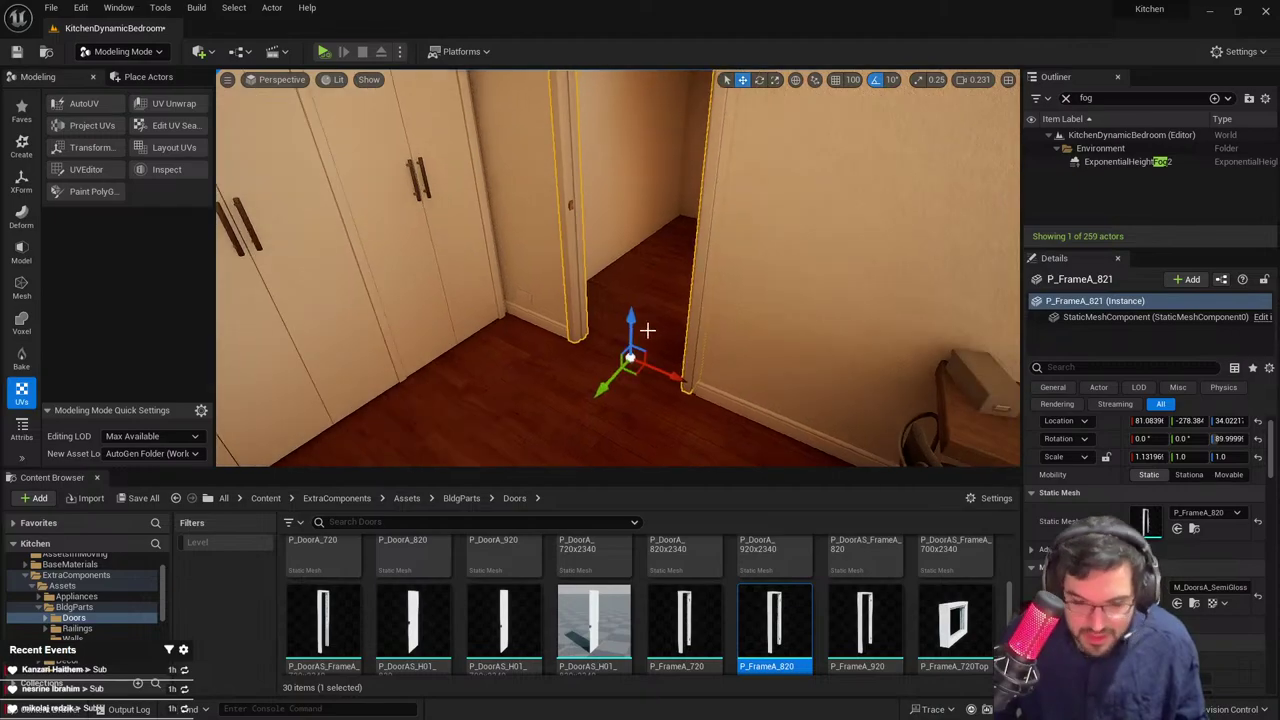
key("ctrl+d")
left_click_drag(584, 637, 1203, 526)
Change the duplicate's static mesh to P_DoorAS_H01_820 and set its pivot at the door's hinge-side bottom corner
key("e")
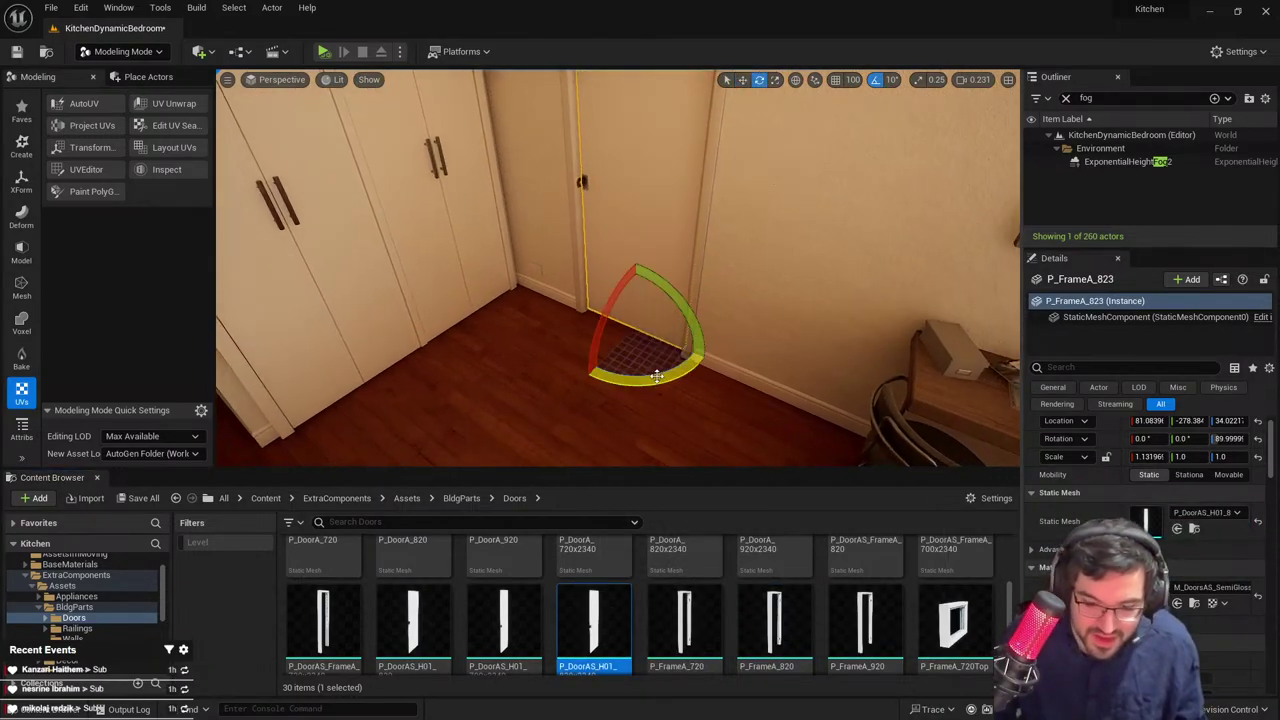
left_click_drag(650, 378, 727, 362)
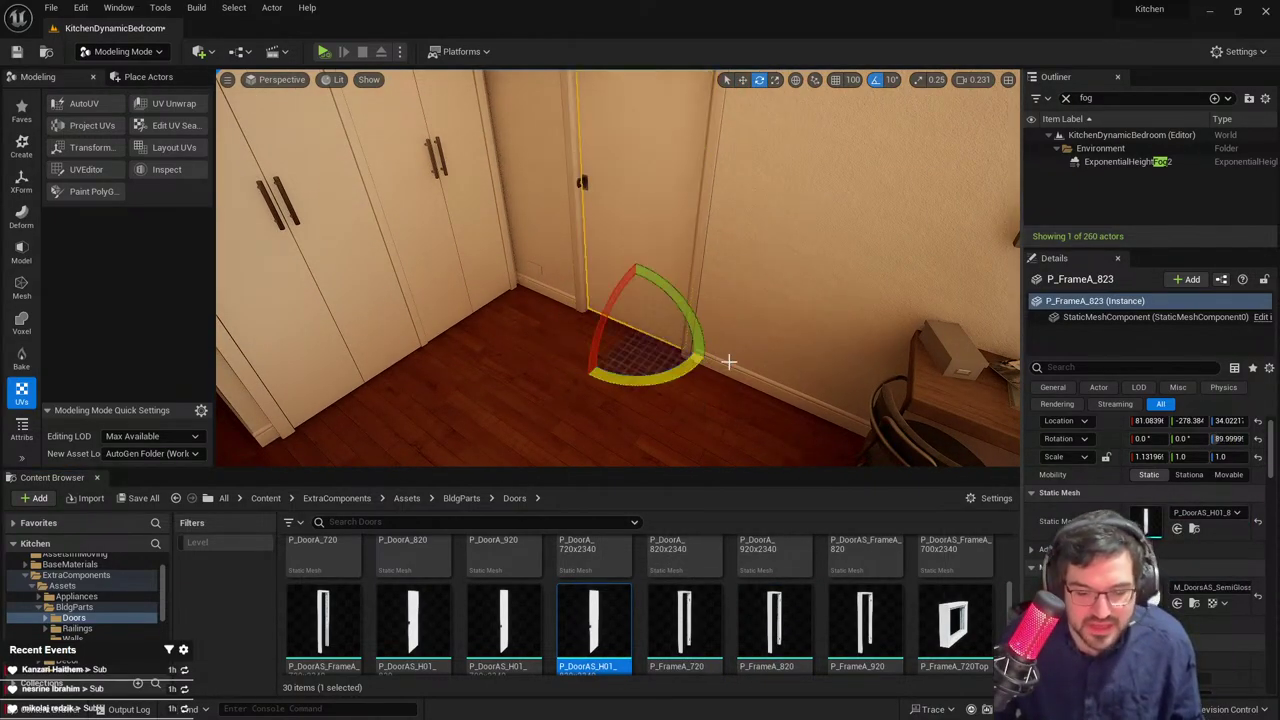
right_click_drag(729, 363, 765, 350)
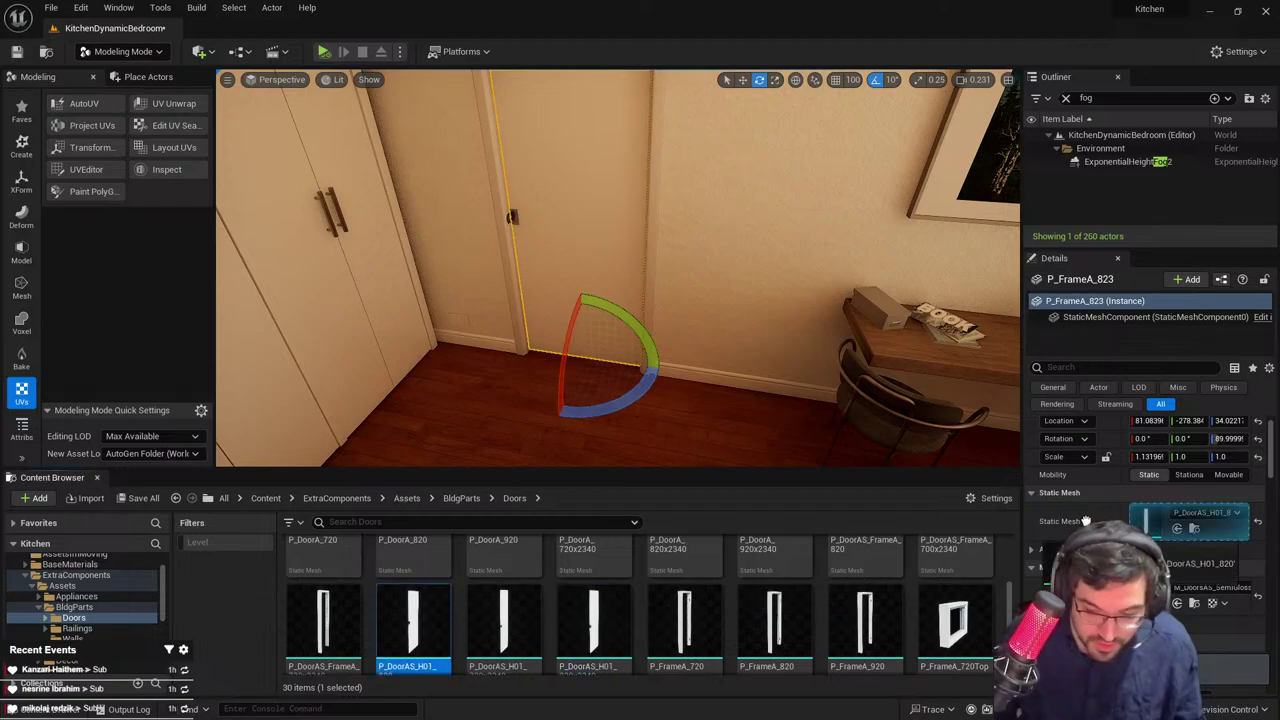
key("f")
key("w")
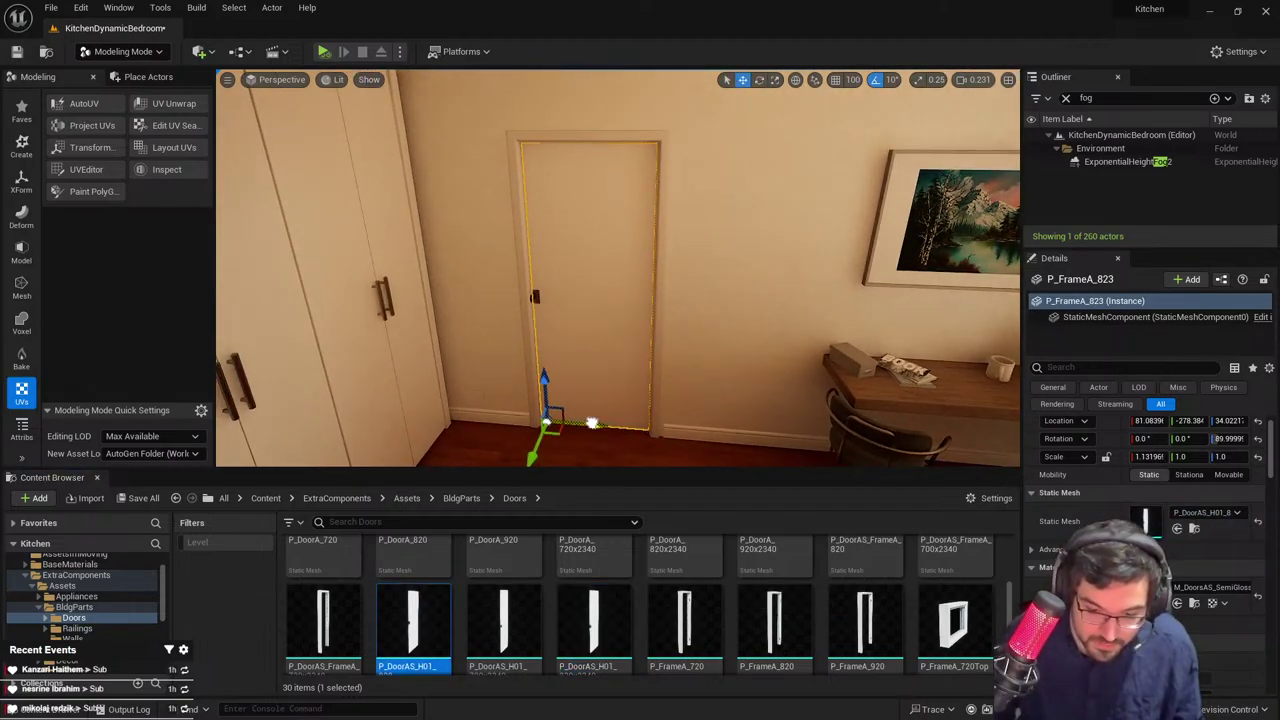
right_click(584, 404)
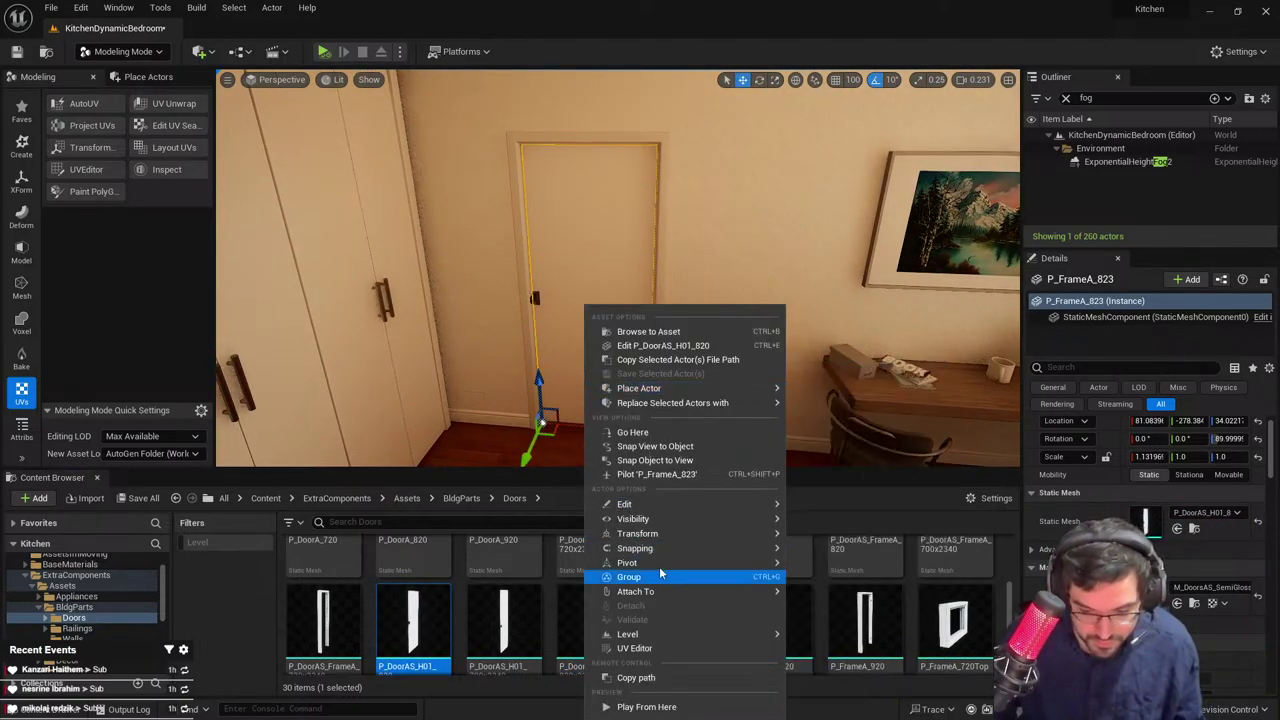
mouse_move(666, 563)
left_click(854, 568)
Swing the door open about its hinge pivot to a Z rotation of 0°
key("e")
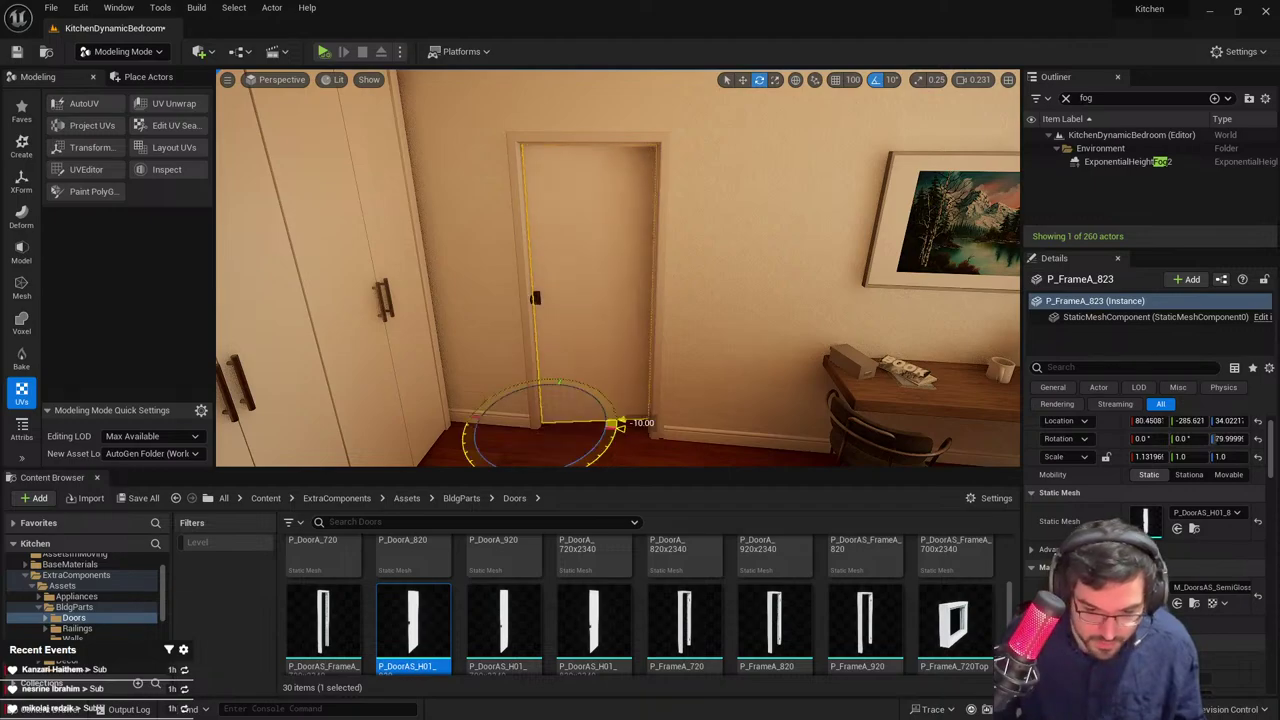
left_click_drag(620, 425, 620, 428)
key("Escape")
key("w")
right_click_drag(620, 428, 550, 416)
key("s")
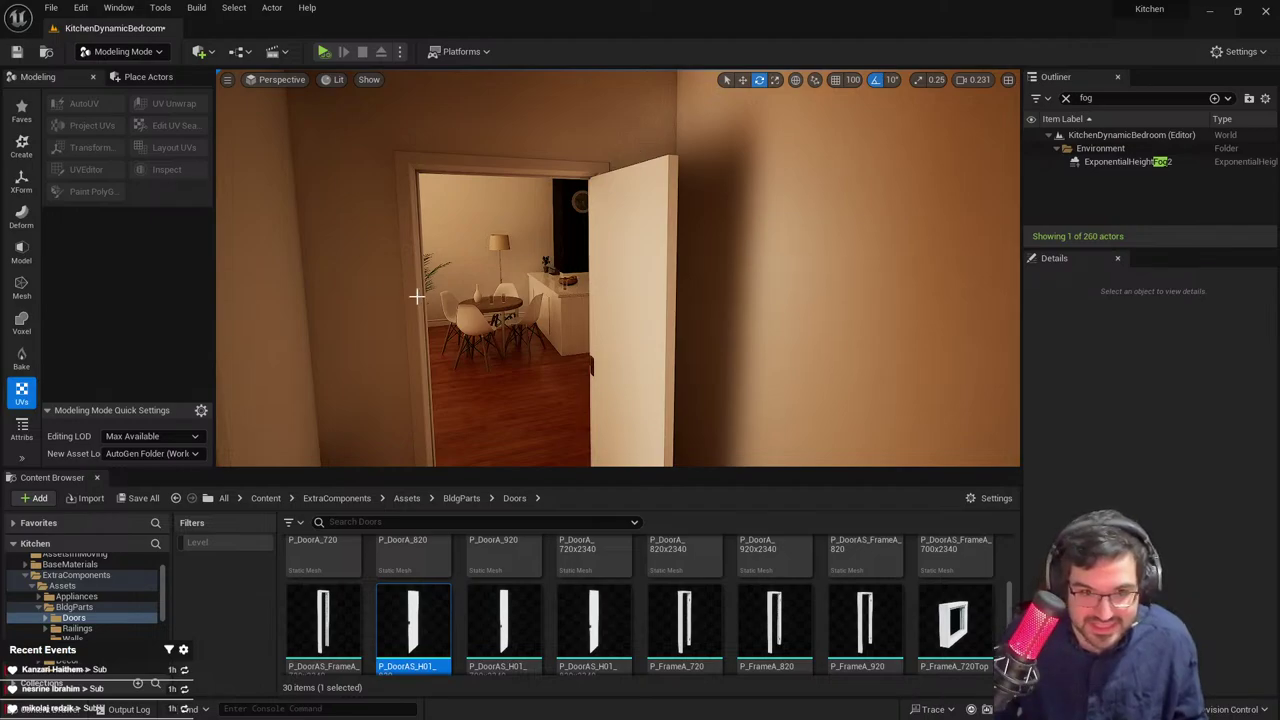
key("w")
right_click_drag(417, 297, 641, 298)
left_click(715, 288)
key("s")
key("Delete")
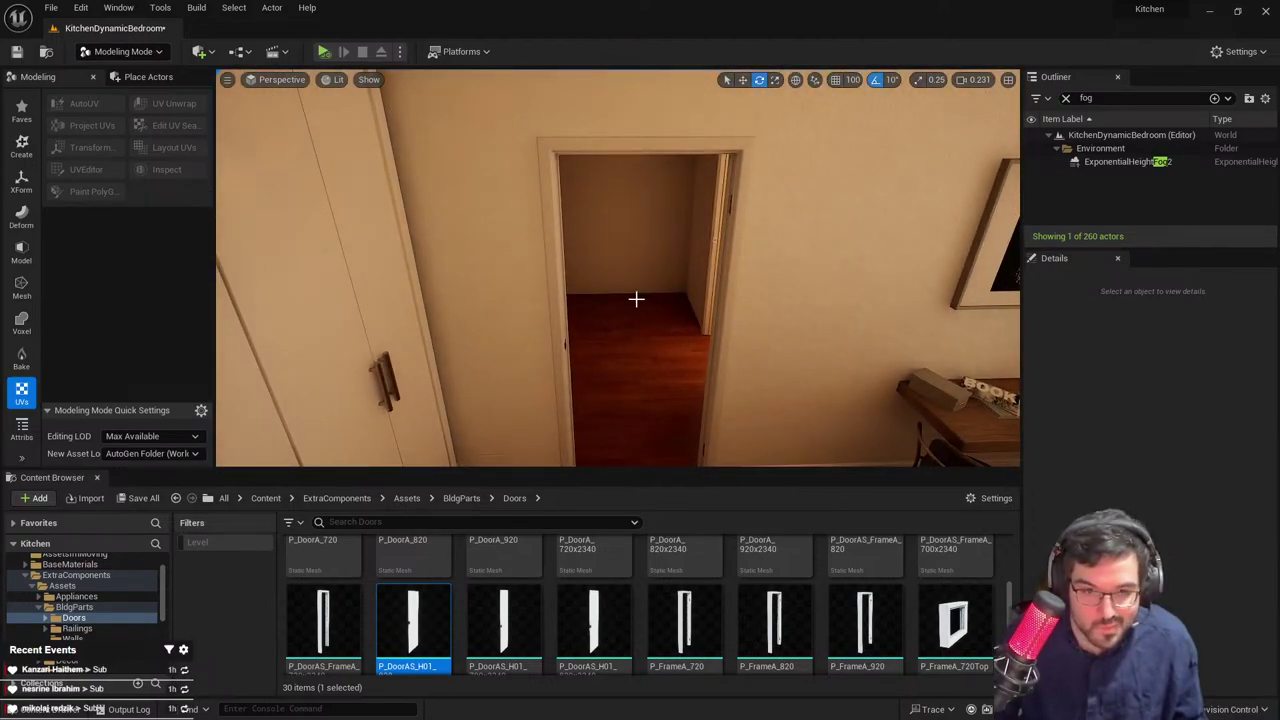
right_click_drag(634, 286, 640, 290)
left_click(640, 290)
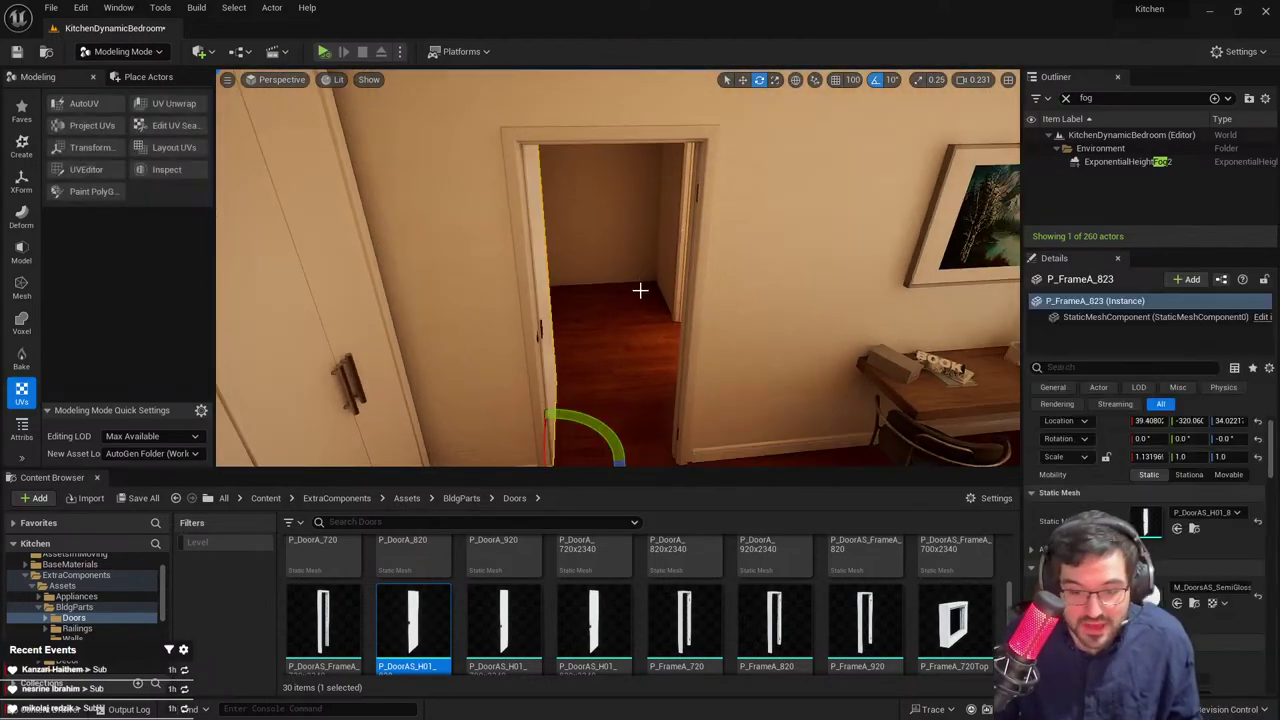
key("ctrl+z")
right_click_drag(624, 389, 634, 385)
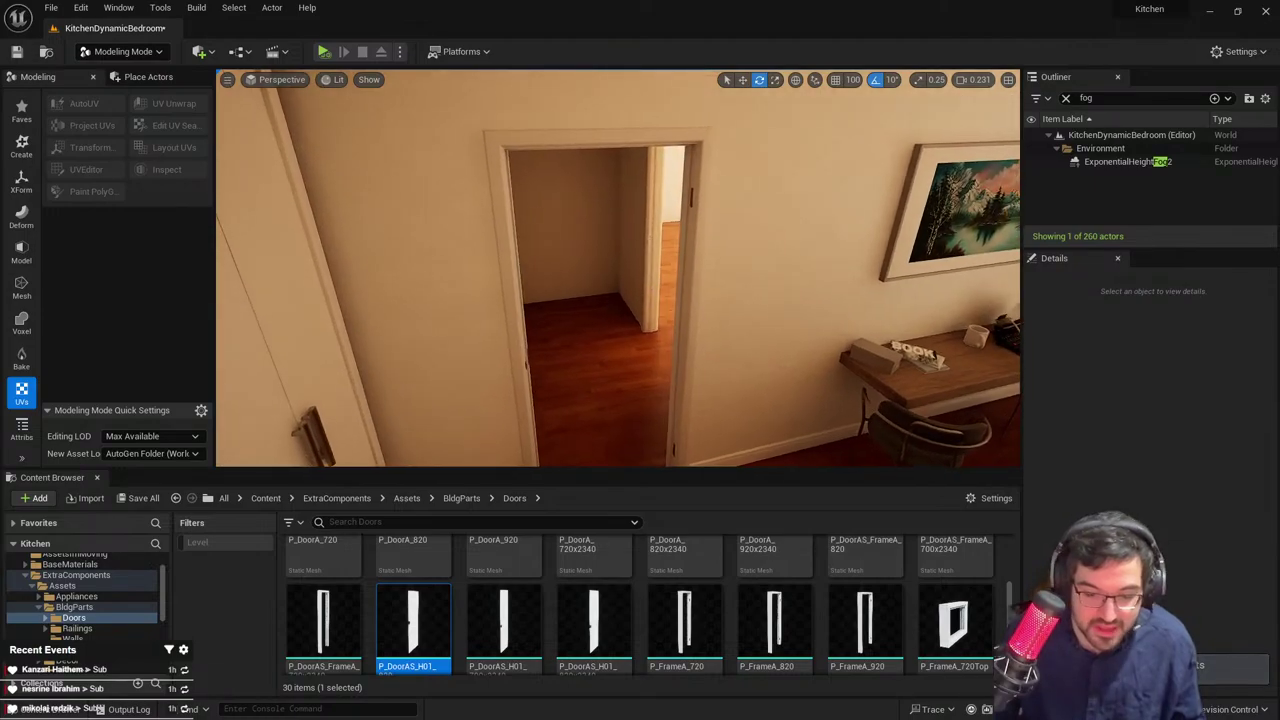
key("ctrl+z")
key("ctrl+z")
Duplicate the bedroom door frame and set the copy's static mesh to the P_DoorAS_H01_820 door
right_click_drag(677, 260, 680, 262)
left_click(680, 262)
key("w")
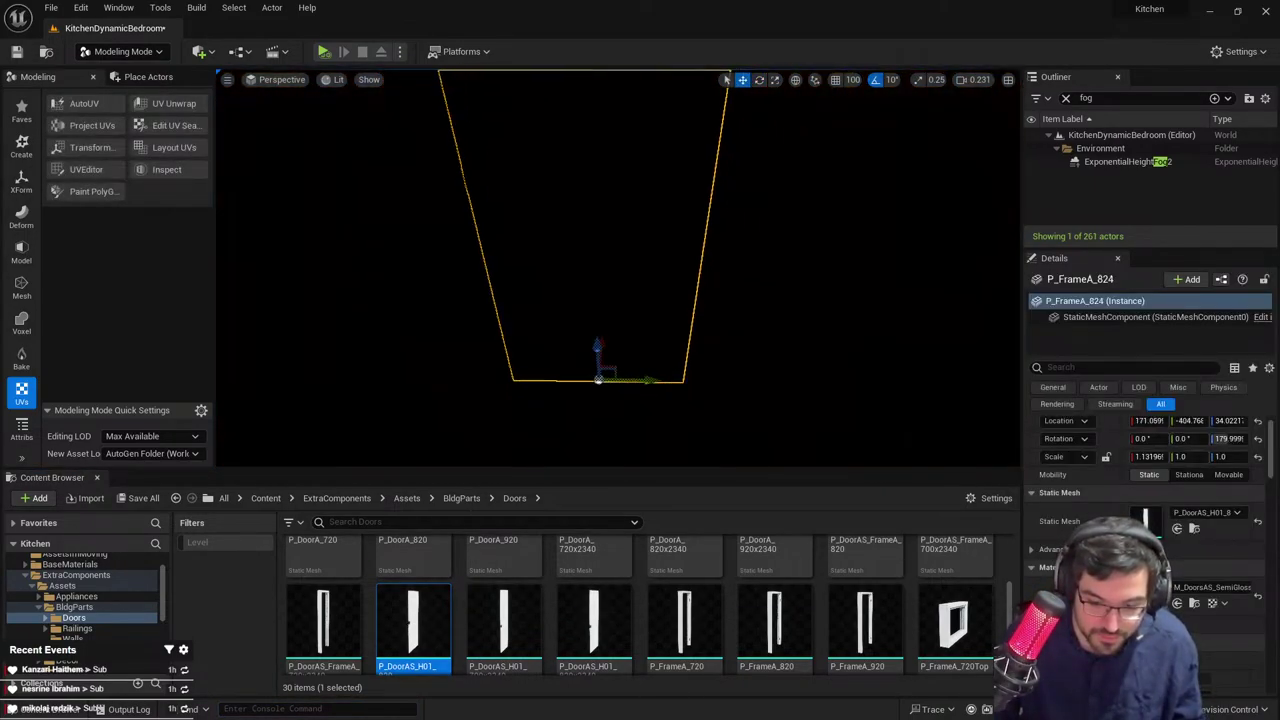
Swing the open door facing the living room about its vertical hinge axis, and delete it from the doorway
right_click_drag(552, 358, 562, 354)
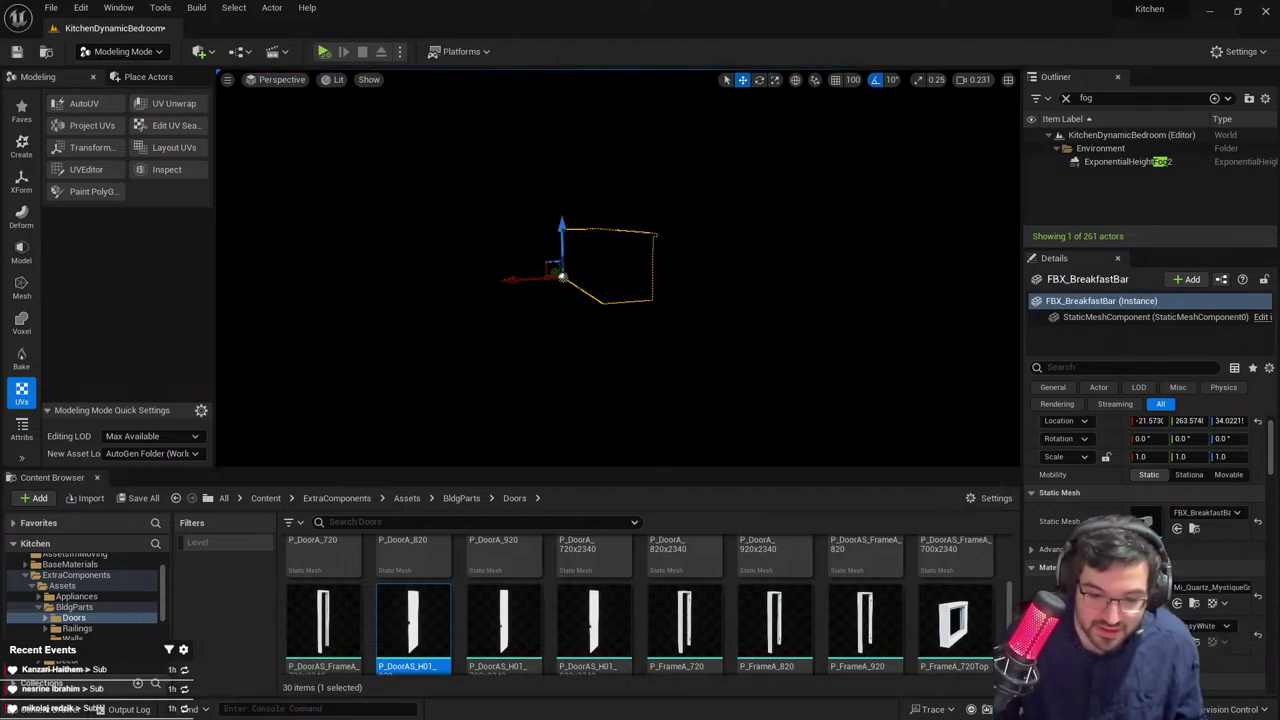
right_click_drag(618, 268, 562, 288)
key("Escape")
key("F11")
mouse_move(608, 226)
right_mouse_down()
mouse_move(630, 208)
mouse_move(612, 226)
right_mouse_up()
left_click_drag(808, 562, 740, 530)
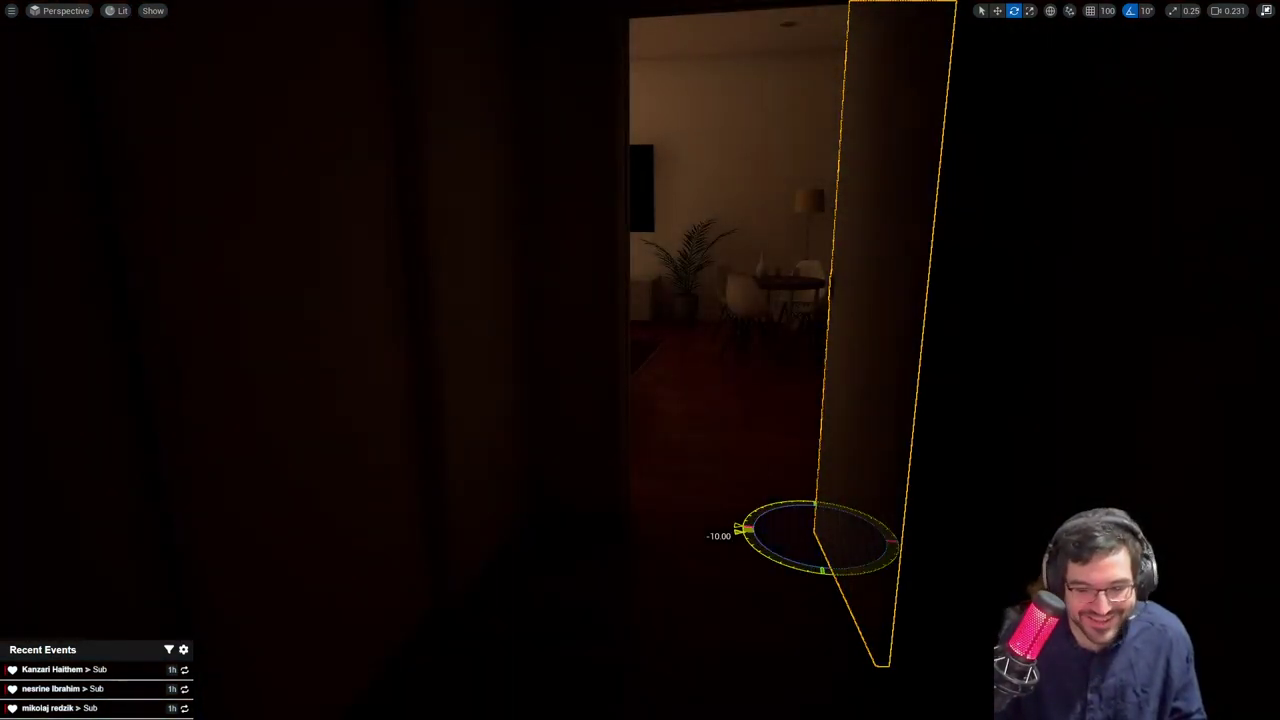
mouse_move(740, 530)
left_mouse_down()
mouse_move(757, 511)
mouse_move(798, 562)
mouse_move(740, 527)
left_mouse_up()
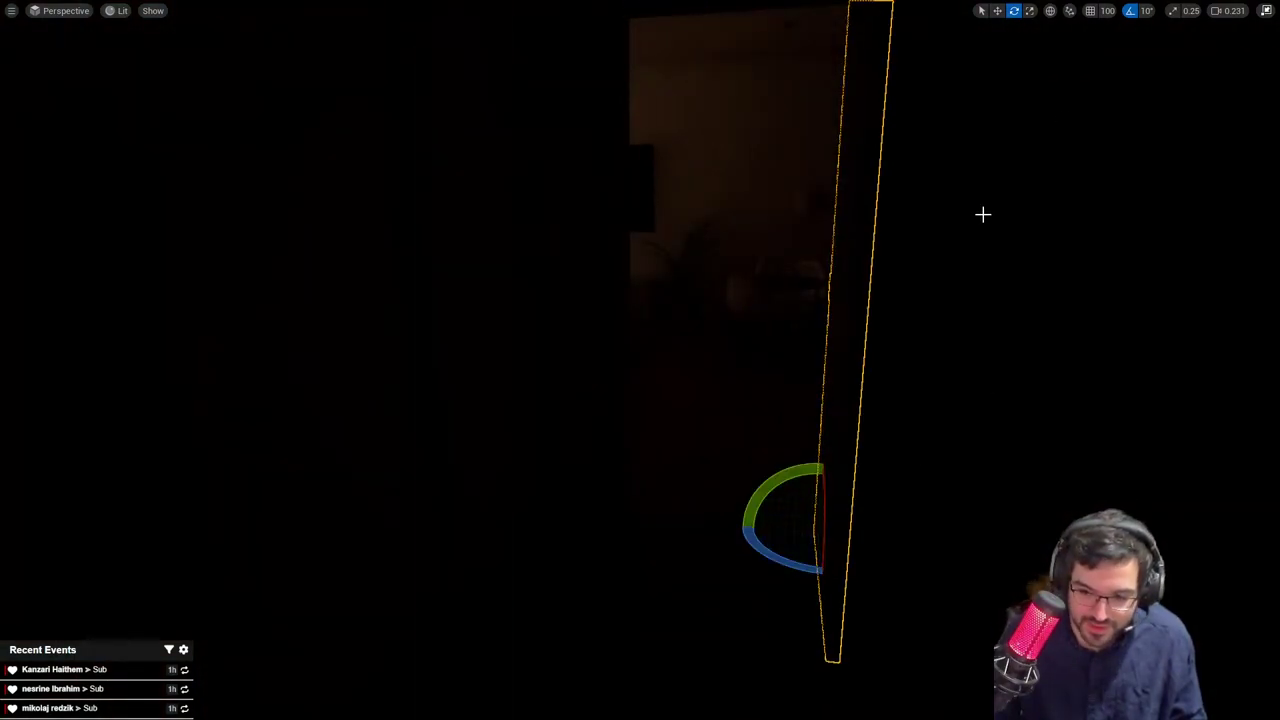
key("Delete")
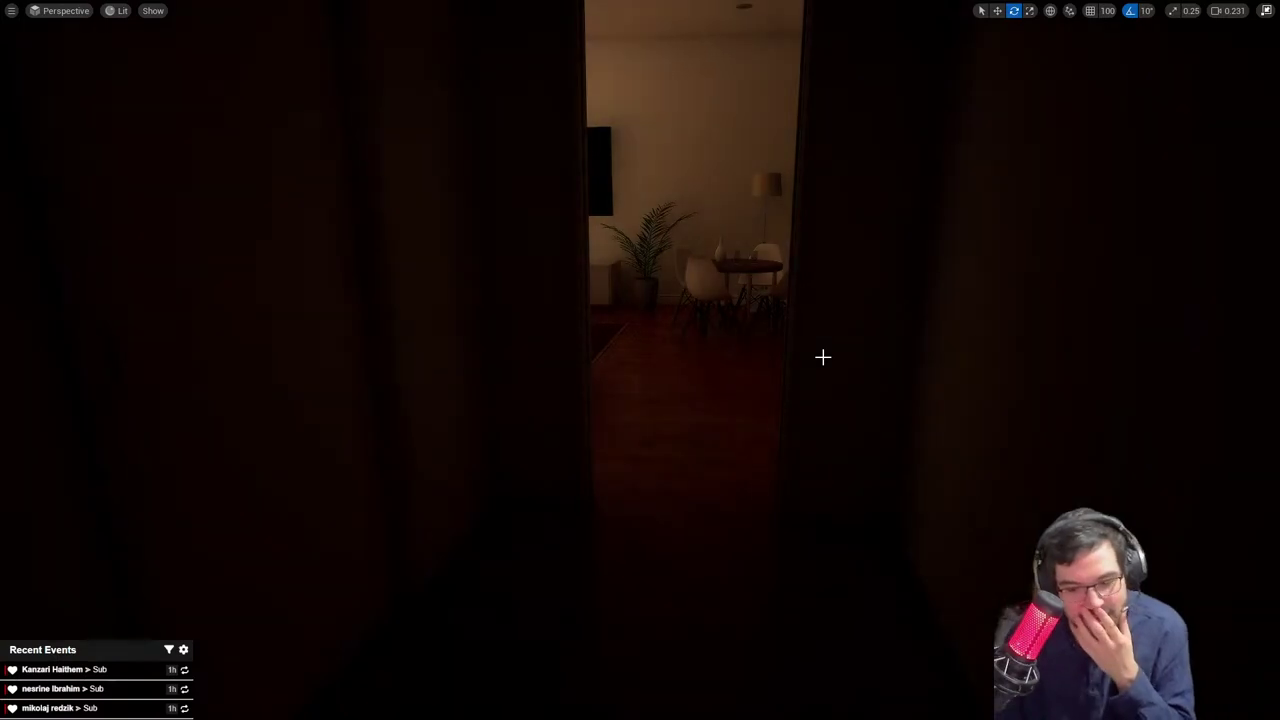
Try deleting the remaining closed bedroom door and undo the deletion
left_click(260, 445)
key("w")
right_click_drag(260, 445, 90, 480)
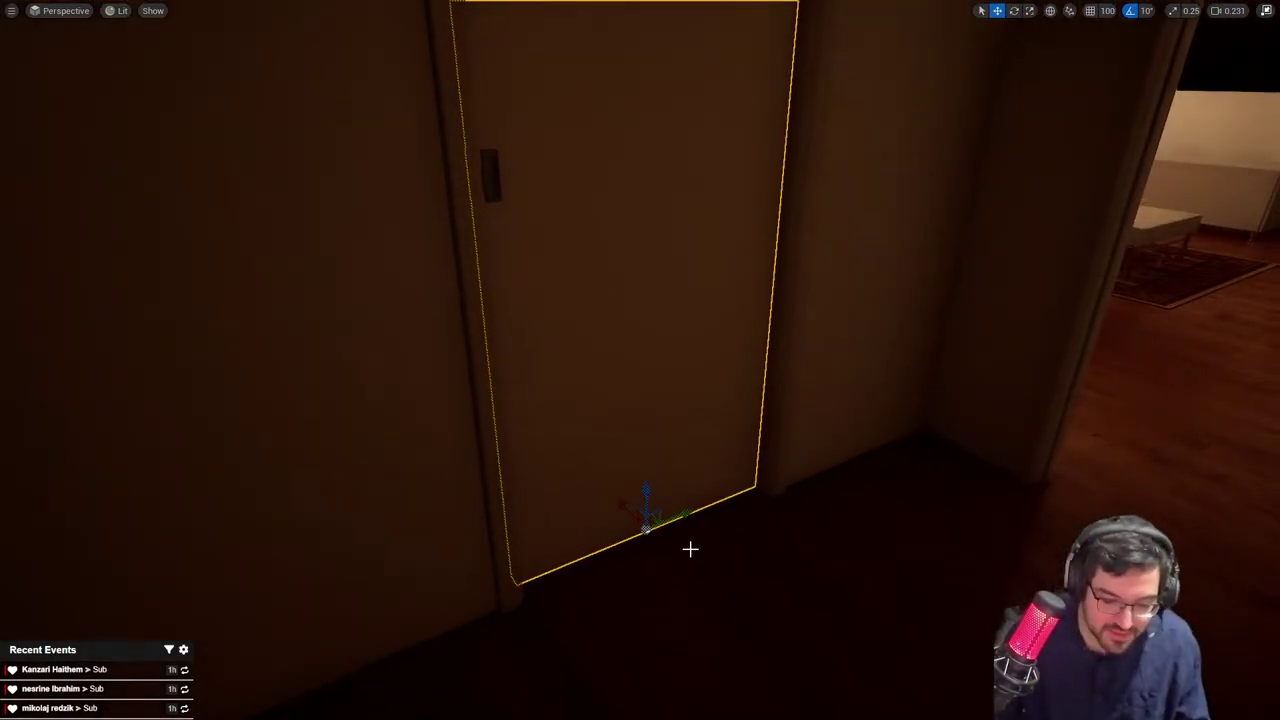
right_click_drag(587, 559, 677, 589)
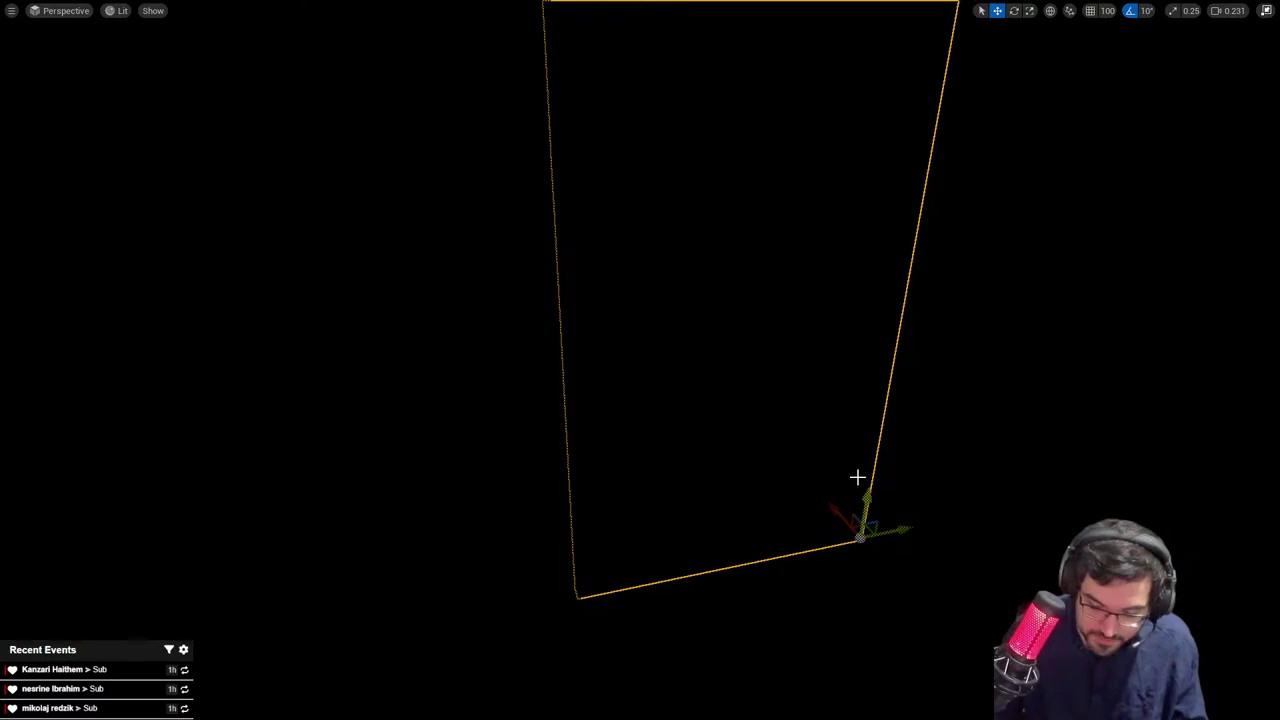
right_click_drag(858, 477, 640, 472)
key("Delete")
key("ctrl+z")
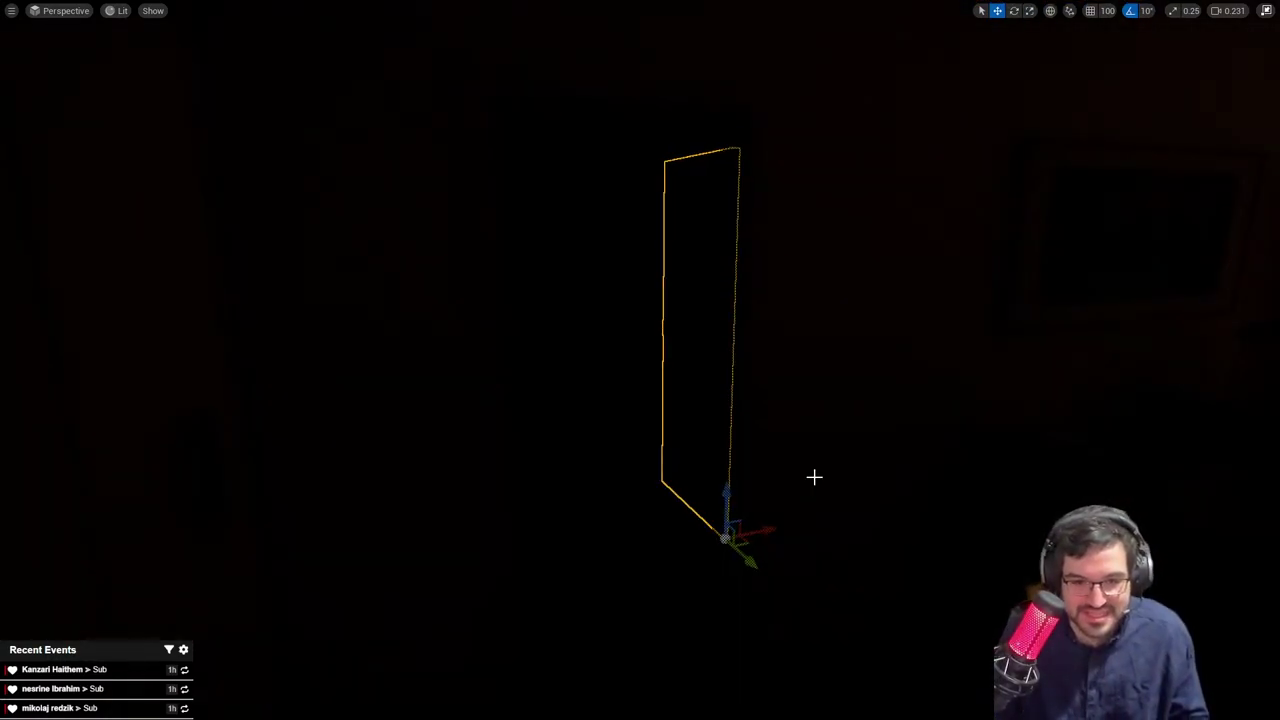
right_click_drag(814, 477, 779, 457)
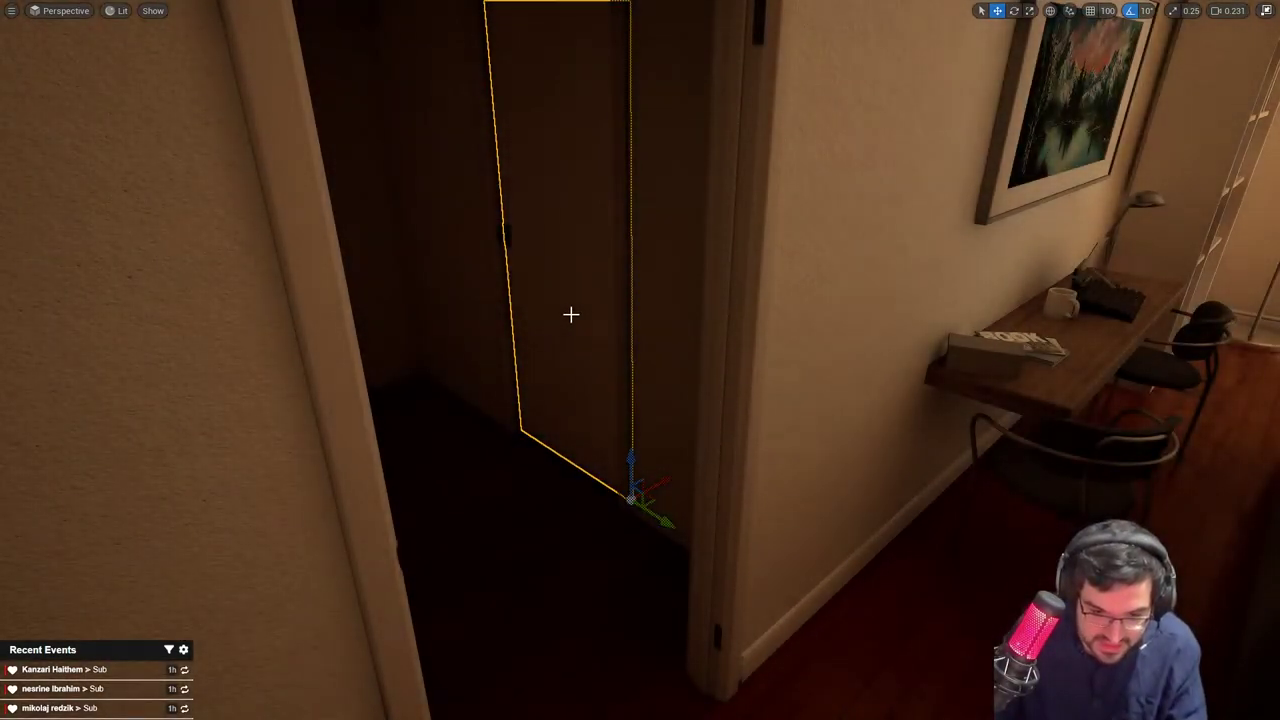
mouse_move(571, 314)
right_mouse_down()
mouse_move(518, 290)
mouse_move(552, 282)
mouse_move(591, 320)
mouse_move(540, 296)
mouse_move(600, 332)
right_mouse_up()
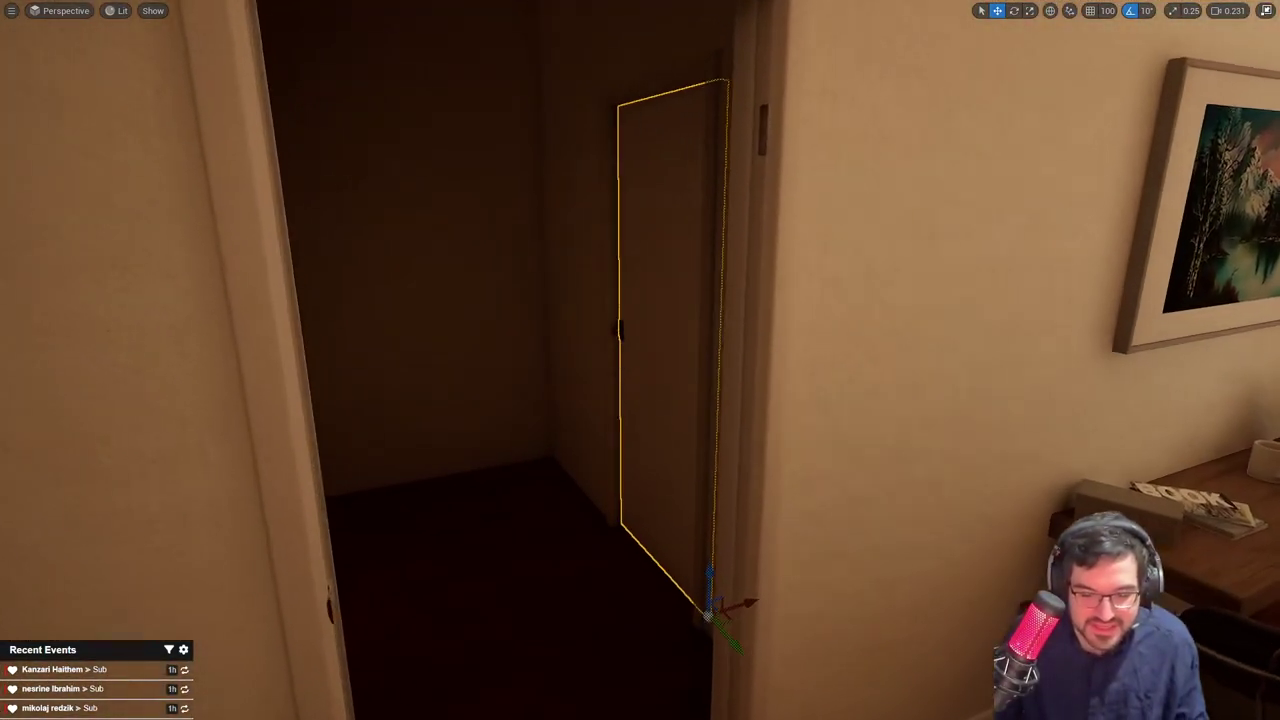
Try P_DoorA_920x2340 as the bedroom door's static mesh
key("F11")
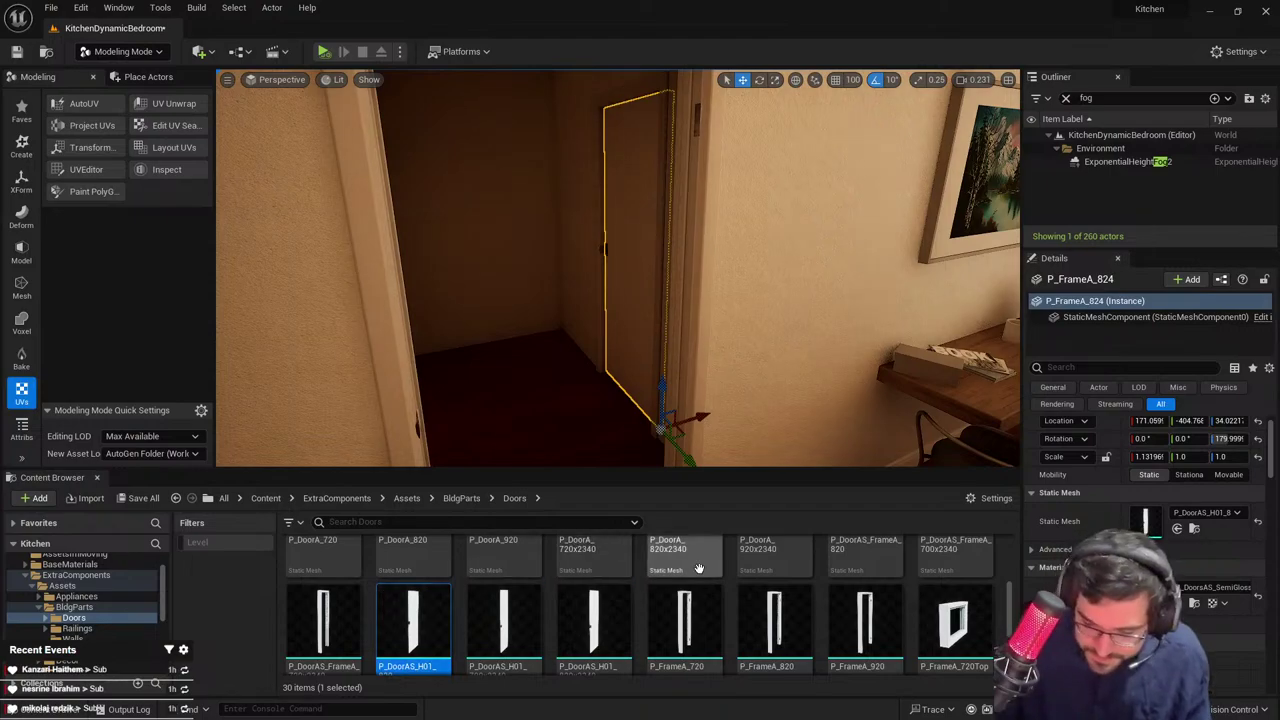
scroll(699, 568, "up", 3)
left_click_drag(794, 603, 1144, 521)
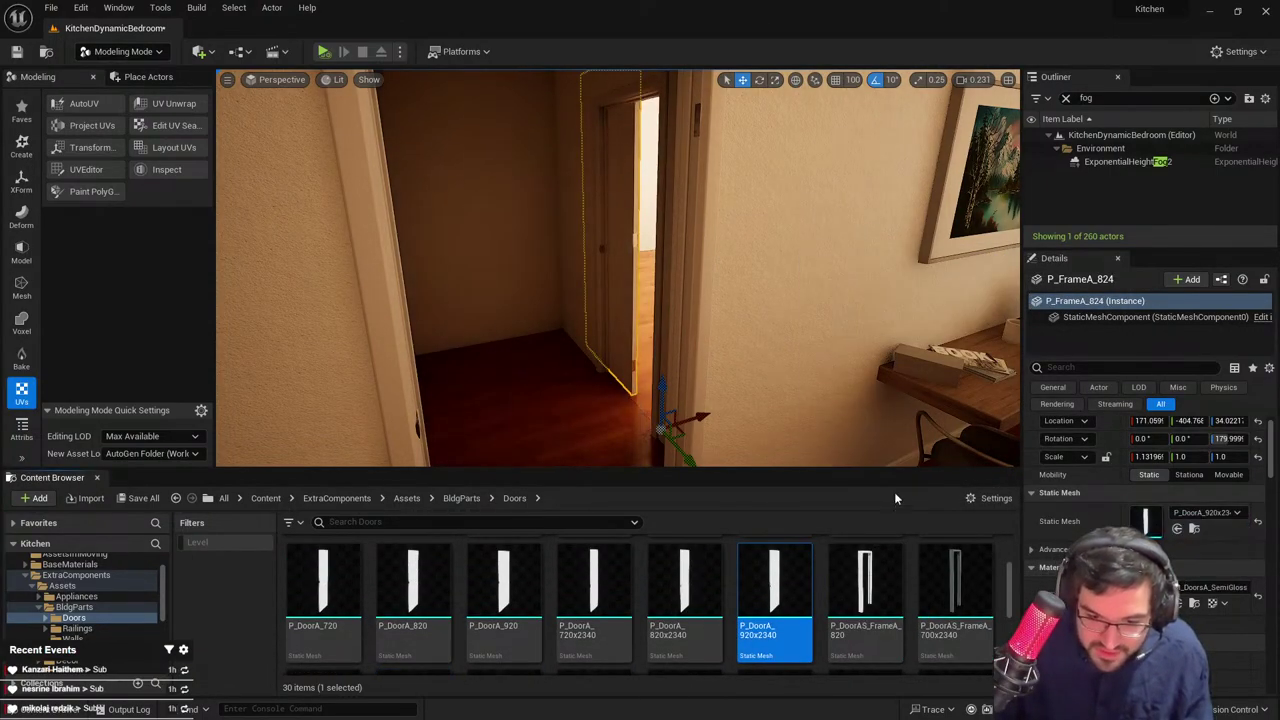
right_click_drag(662, 358, 674, 402)
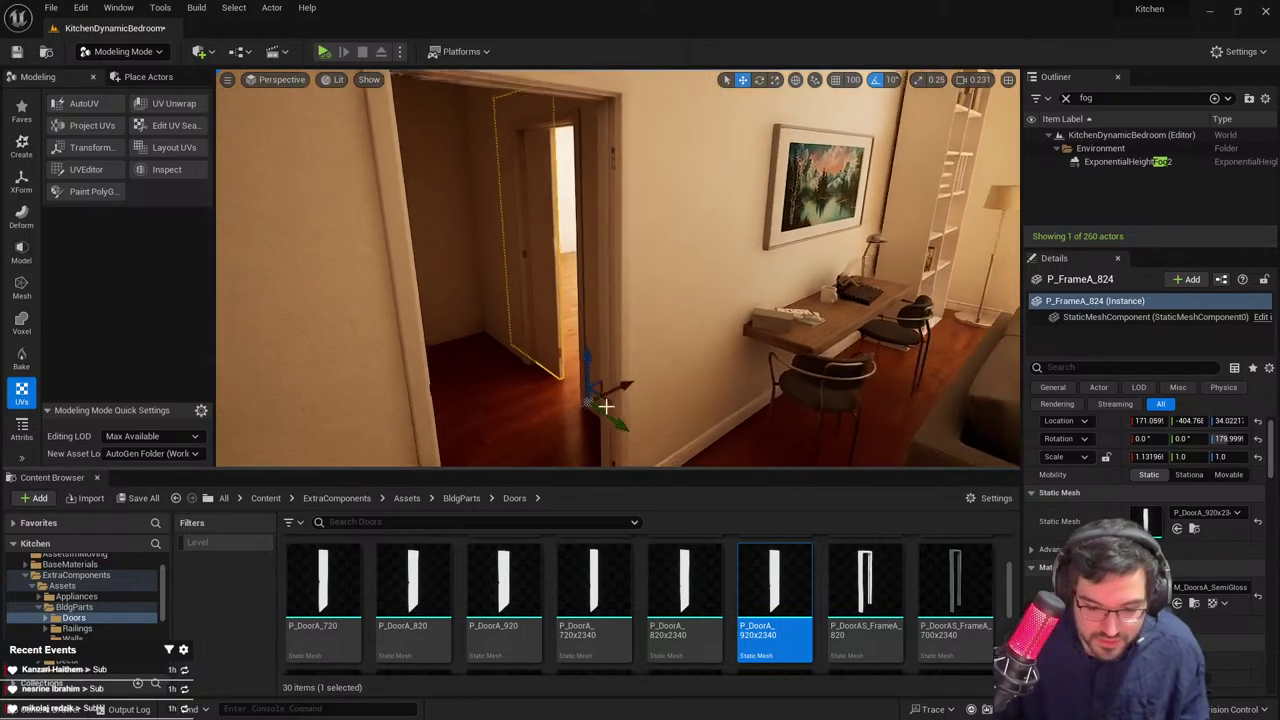
Try moving the door along Y out of the doorway into the living room, and undo the moves
left_click_drag(608, 412, 672, 424)
right_click_drag(674, 420, 684, 424)
left_click_drag(739, 449, 806, 481)
key("ctrl+z")
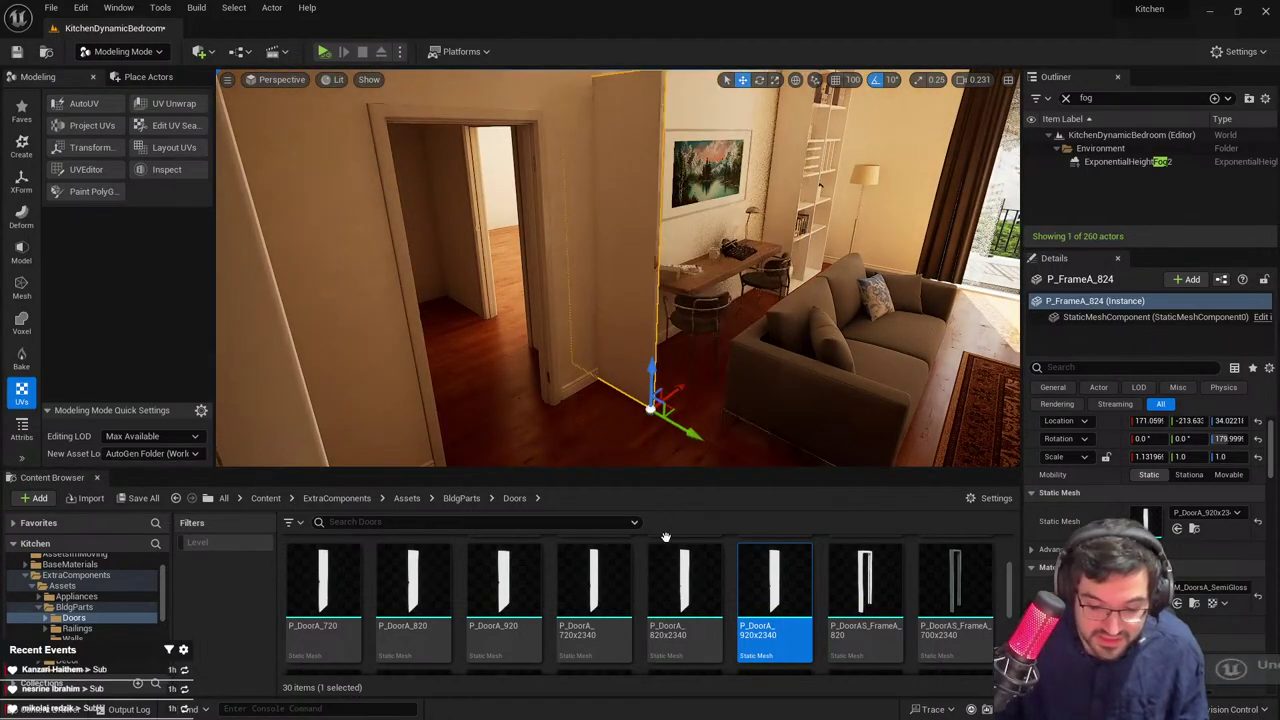
key("ctrl+z")
Try P_DoorA_920x2340, P_DoorA_820x2340 and P_DoorAS_H01_700x2340 in turn as the bedroom door's static mesh
left_click_drag(774, 590, 1155, 527)
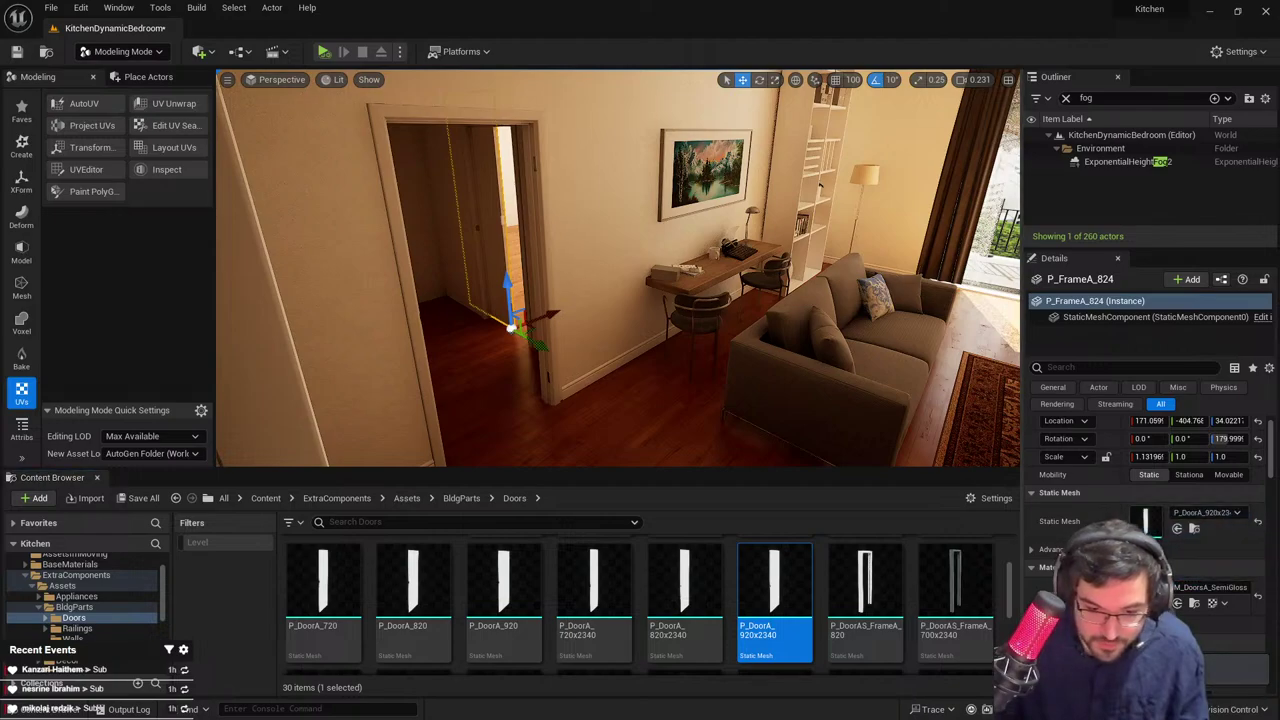
left_click_drag(684, 590, 1160, 527)
scroll(600, 600, "down", 2)
scroll(494, 446, "up", 3)
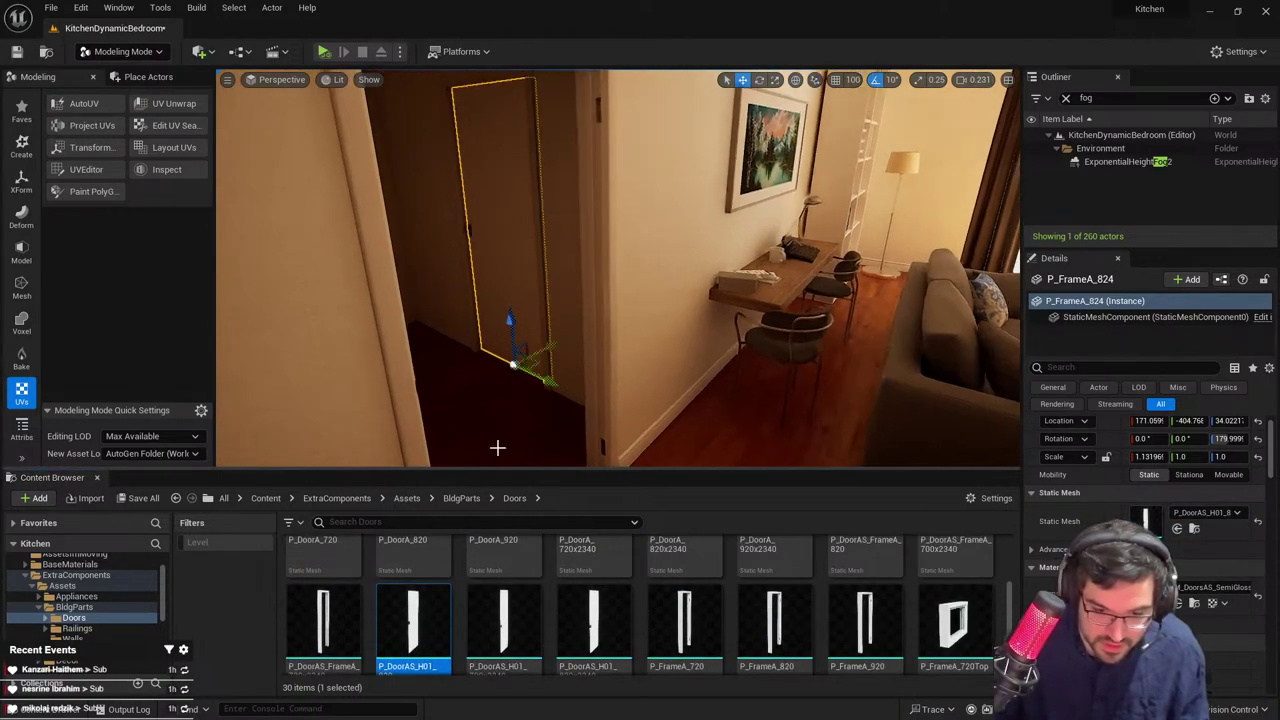
right_click_drag(494, 446, 462, 446)
left_click_drag(504, 620, 1165, 526)
Try P_DoorAS_H01_820x2340 as the static mesh, checking its fit from inside the bedroom
right_click(646, 312)
type("w")
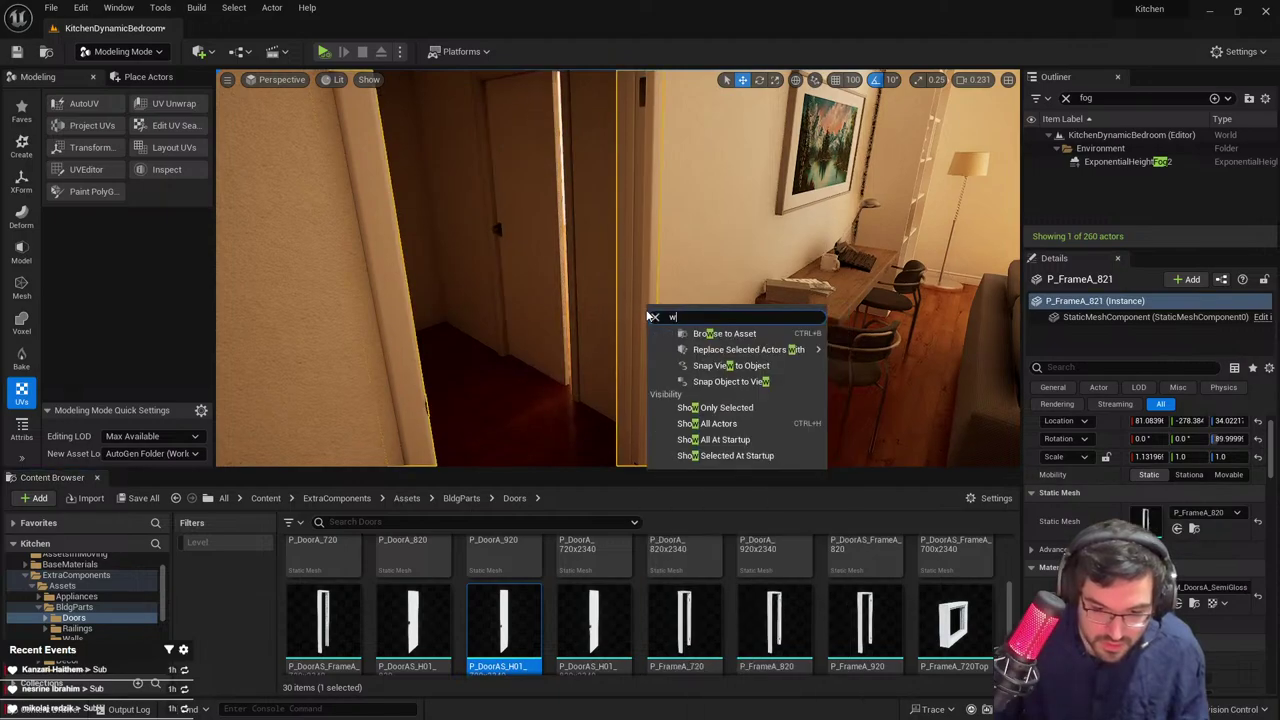
right_click_drag(572, 292, 560, 255)
key("w")
scroll(581, 345, "up", 1)
mouse_move(581, 345)
right_mouse_down()
mouse_move(612, 356)
mouse_move(581, 345)
right_mouse_up()
left_click_drag(594, 620, 1160, 526)
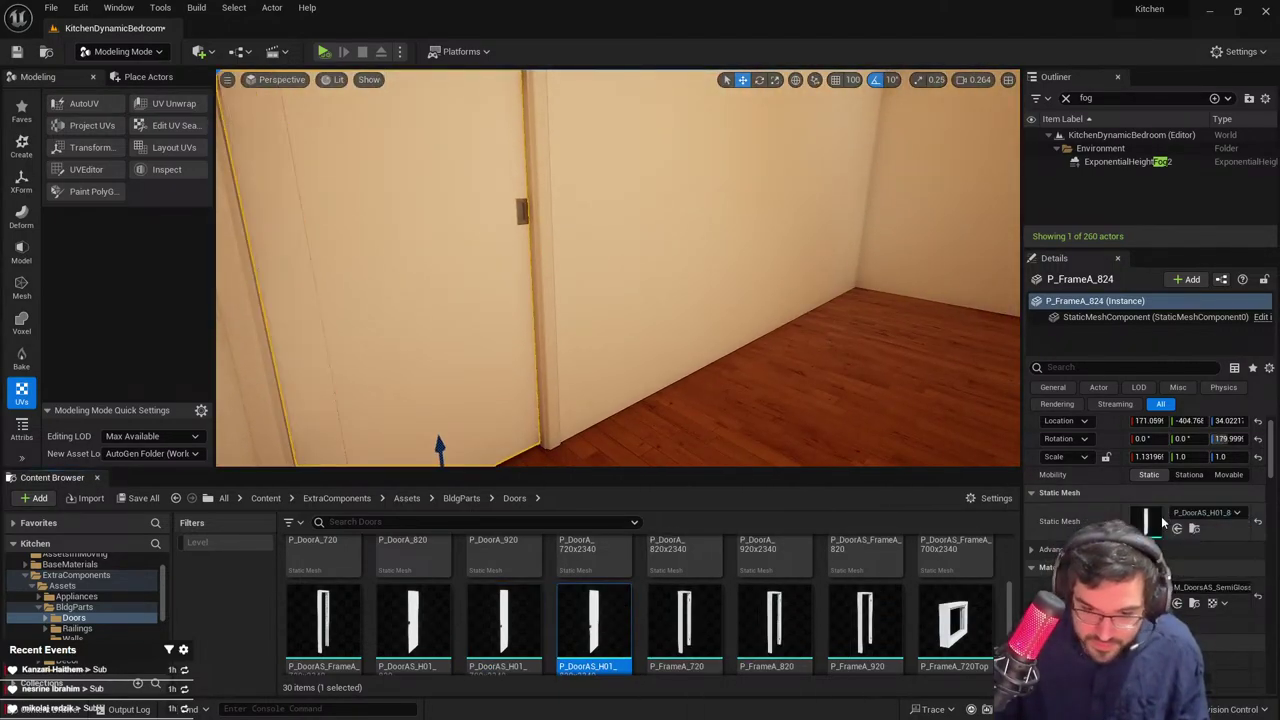
Compare P_DoorAS_H01_820, P_DoorA_920x2340 and P_DoorA_820x2340 as the static mesh of the door in the bedroom doorway
right_click_drag(664, 367, 589, 463)
key("s")
left_click_drag(413, 625, 860, 640)
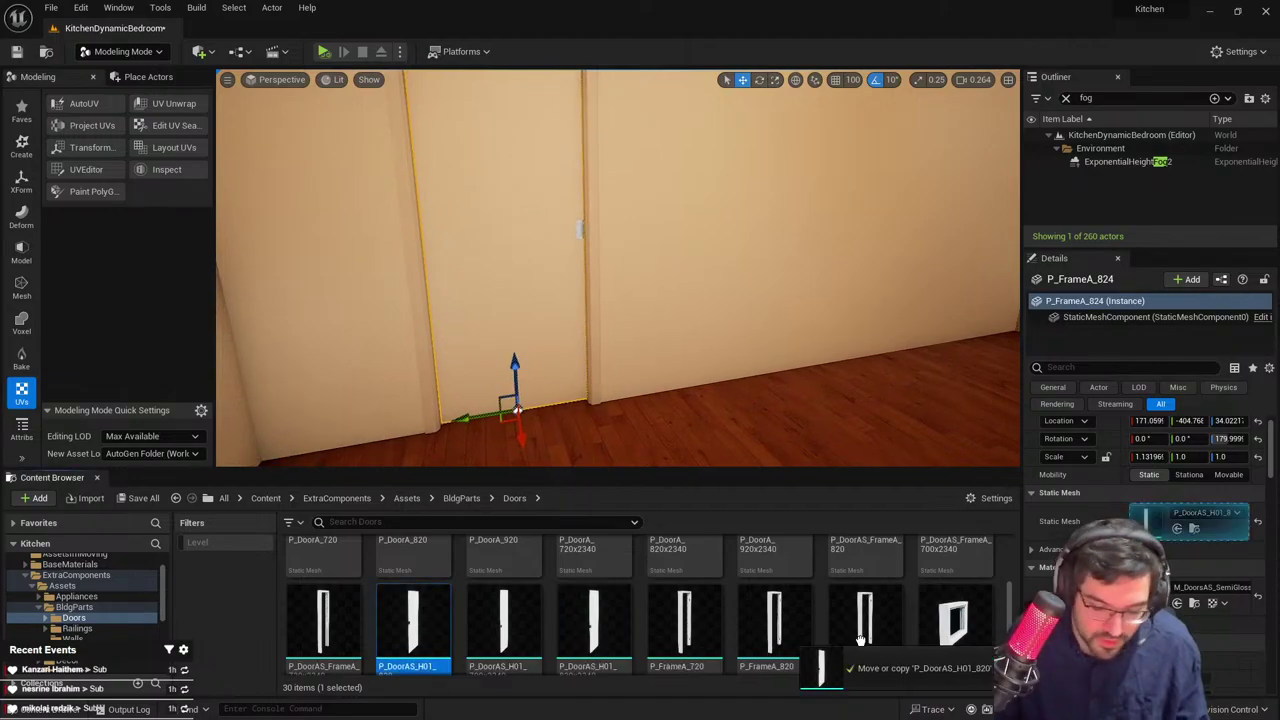
scroll(900, 580, "up", 1)
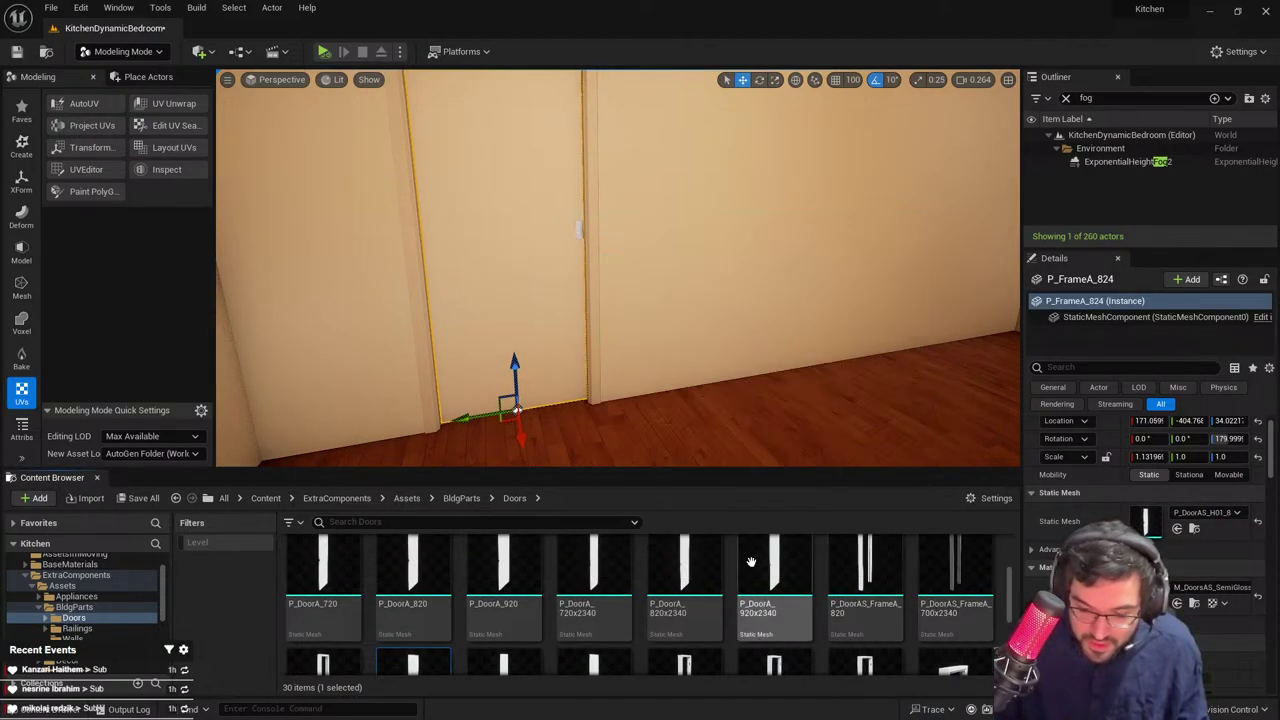
left_click_drag(751, 562, 1157, 520)
left_click_drag(679, 582, 1160, 525)
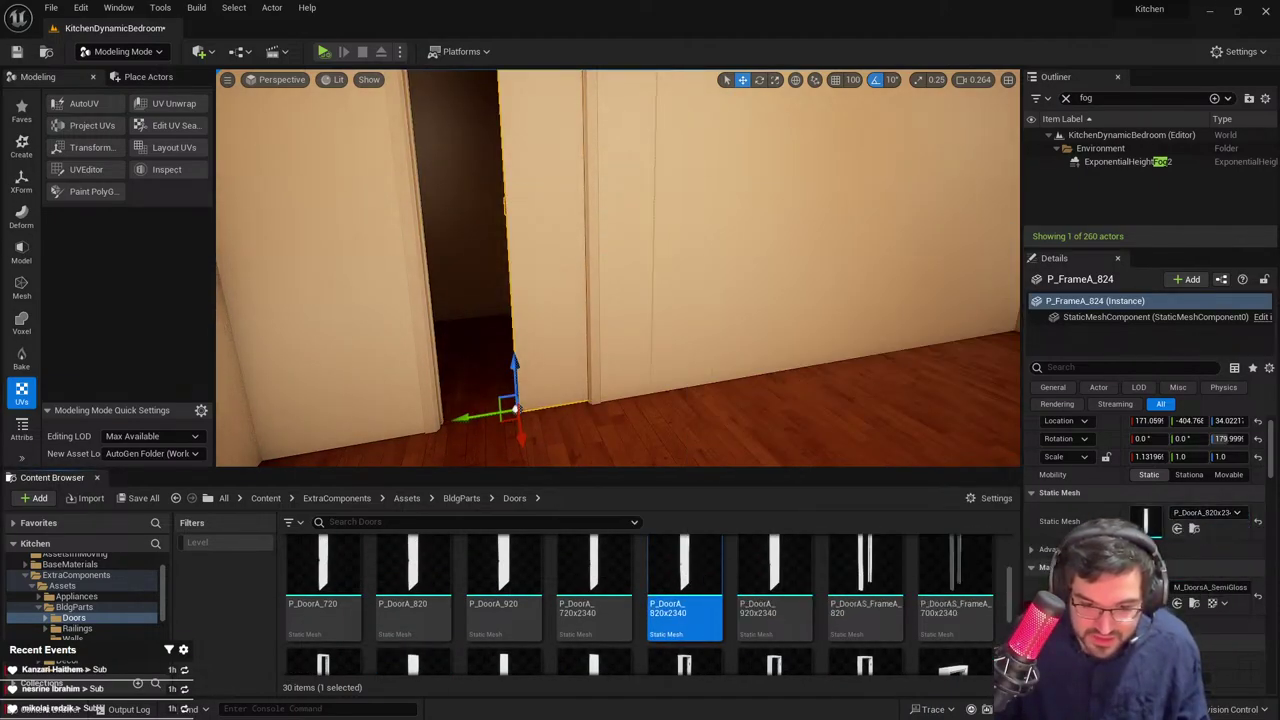
Place a P_FrameA_820Top mesh on the bedroom floor by the window to inspect it, and delete it
right_click_drag(688, 400, 622, 378)
scroll(706, 575, "down", 4)
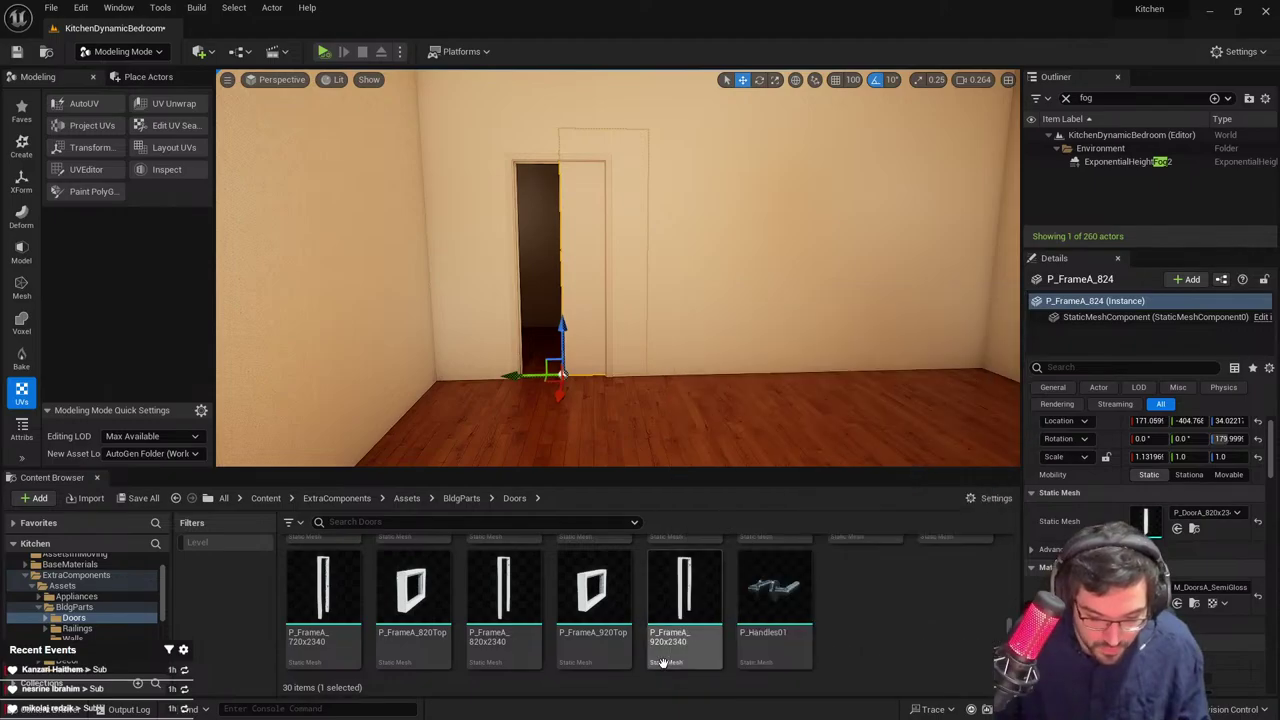
scroll(662, 662, "up", 2)
scroll(662, 660, "down", 2)
right_click_drag(640, 420, 800, 415)
left_click_drag(407, 616, 642, 420)
right_click_drag(642, 420, 645, 408)
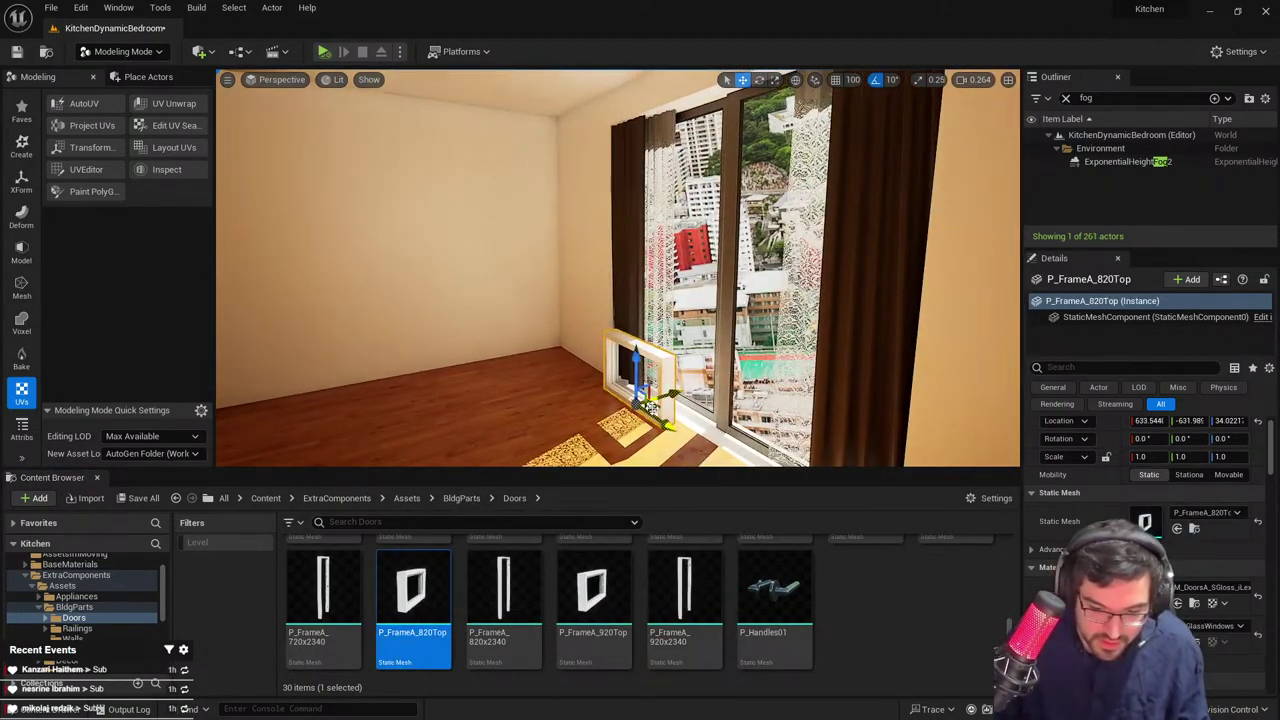
key("Delete")
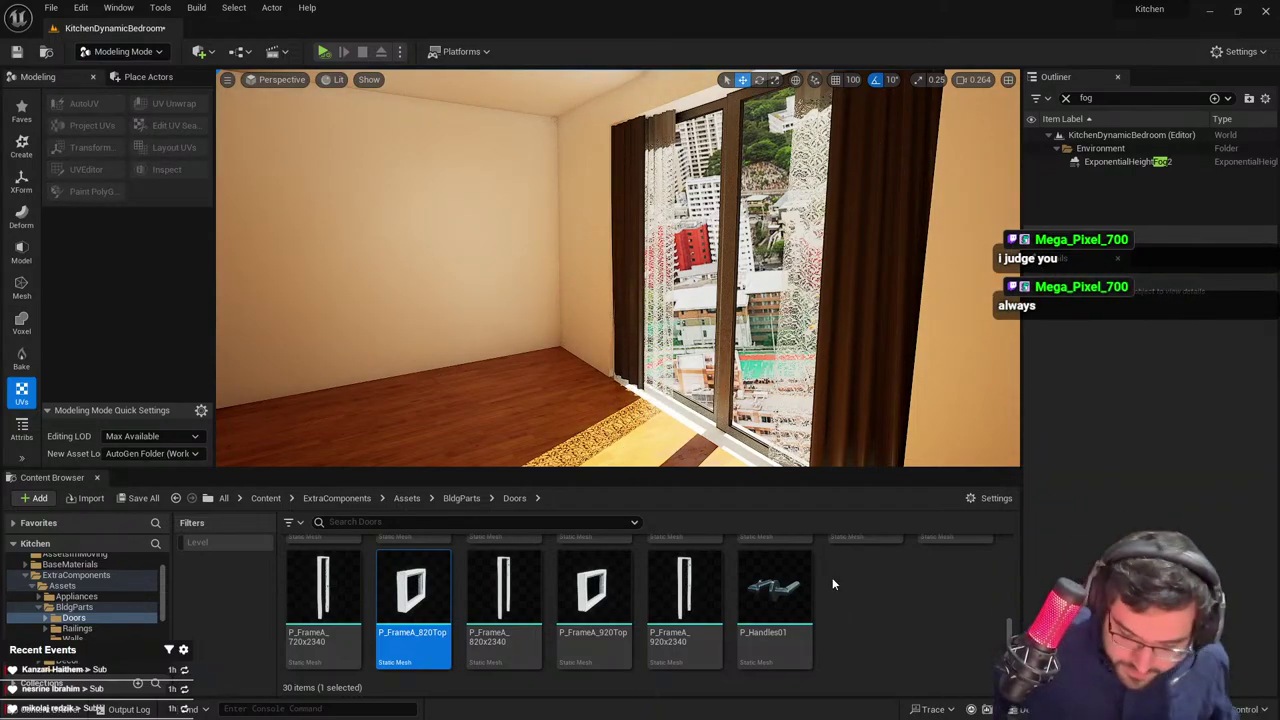
Place a P_FrameA_920x2340 frame in the bedroom, delete it, and browse the Doors folder further
left_click_drag(684, 595, 508, 430)
key("Delete")
scroll(889, 641, "up", 1)
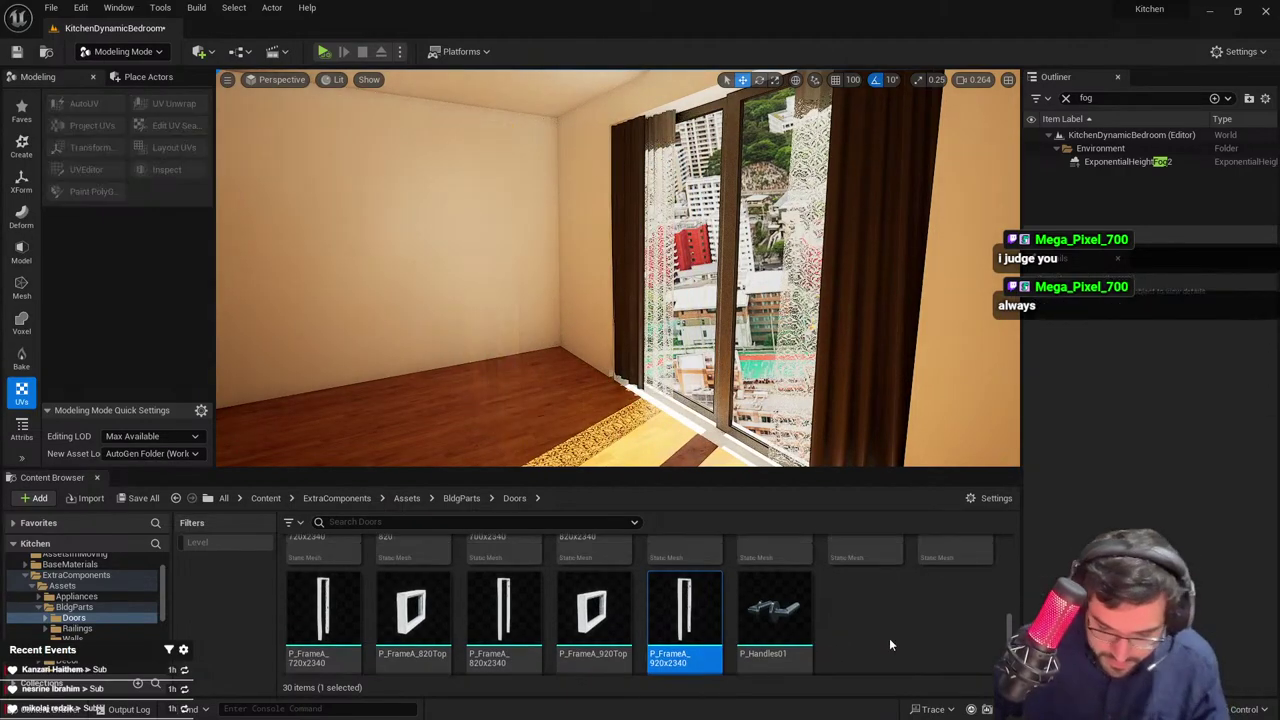
scroll(886, 630, "up", 1)
scroll(879, 590, "down", 1)
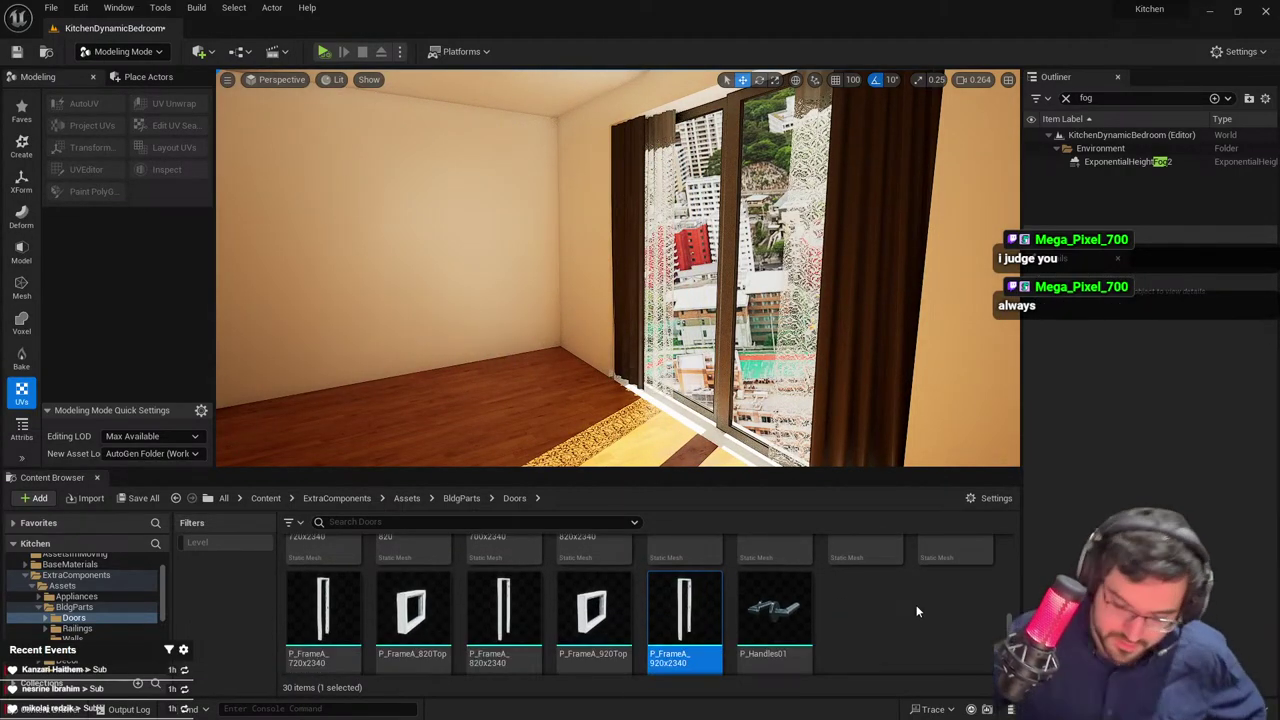
scroll(774, 549, "up", 1)
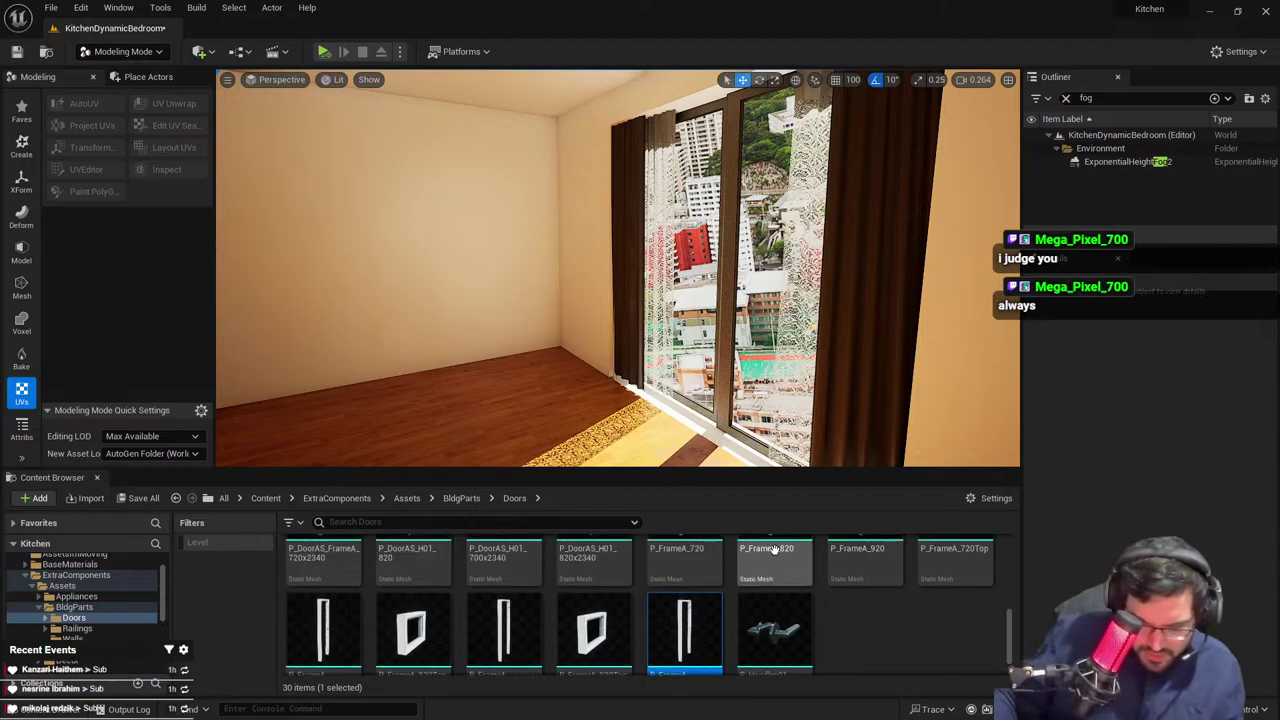
Place the P_Handles01 mesh in the bedroom to inspect the handles up close, and delete it
left_click_drag(766, 631, 549, 422)
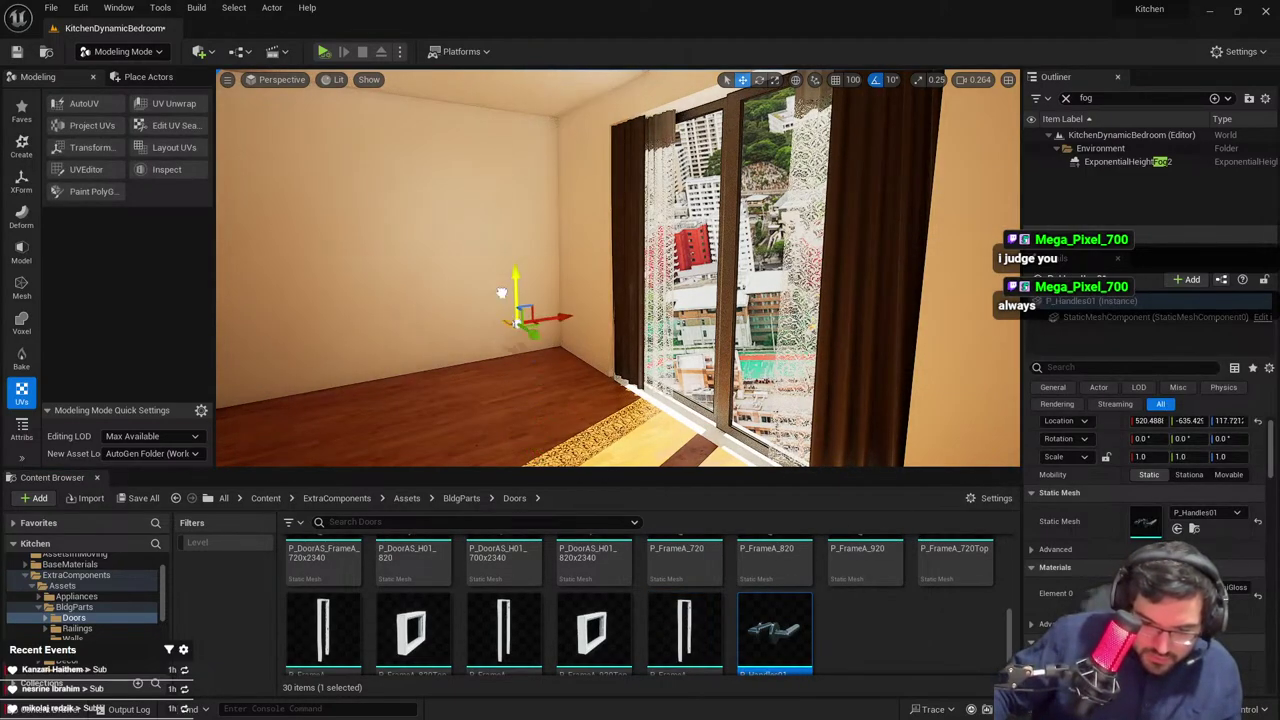
key("Escape")
right_click_drag(525, 295, 418, 300)
key("w")
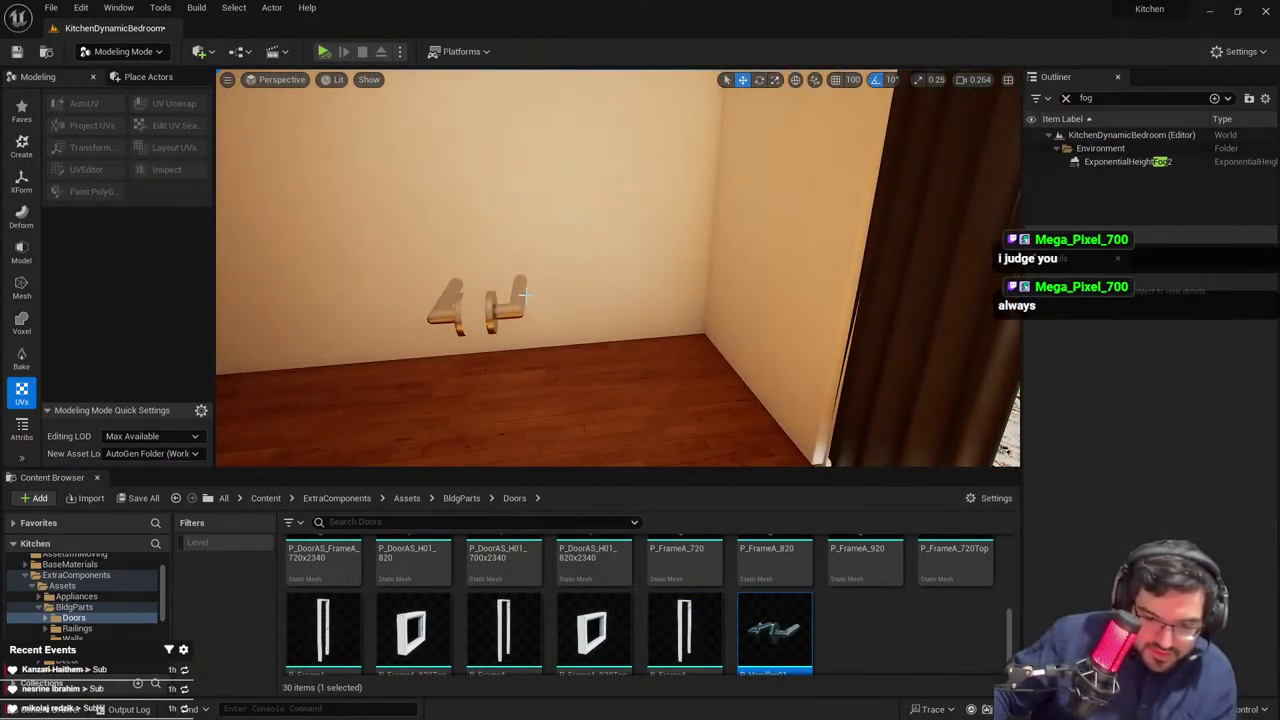
left_click(490, 308)
key("Delete")
Try P_DoorA_920x2340 on the bedroom door once more, and set its static mesh to P_DoorAS_H01_820
scroll(549, 289, "up", 1)
right_click_drag(549, 289, 255, 285)
left_click(665, 302)
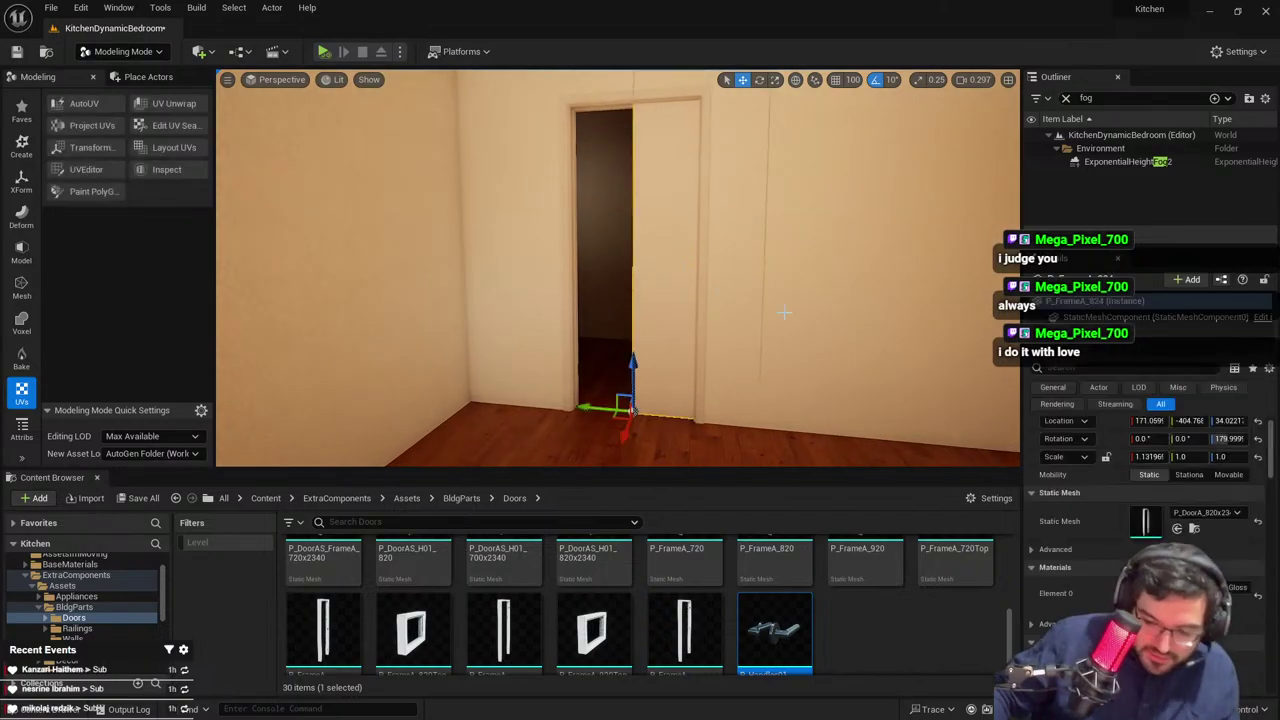
left_click(1193, 531)
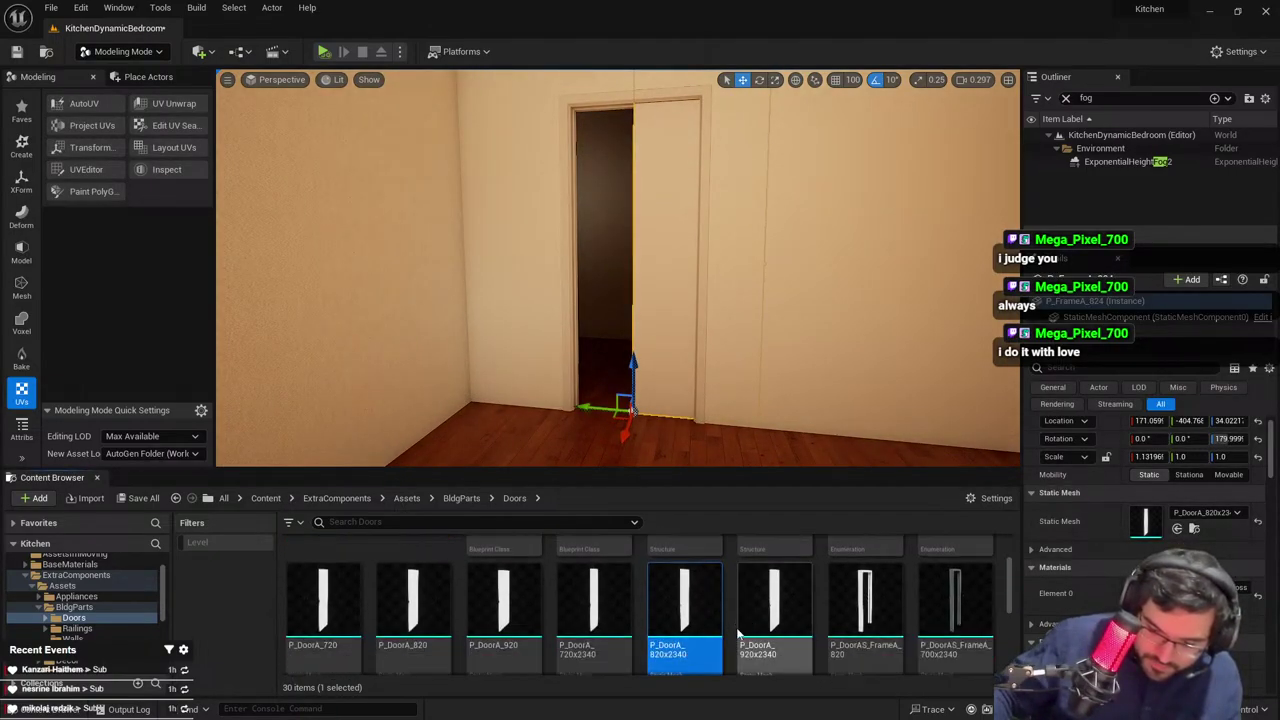
left_click_drag(775, 615, 1113, 523)
scroll(637, 654, "down", 2)
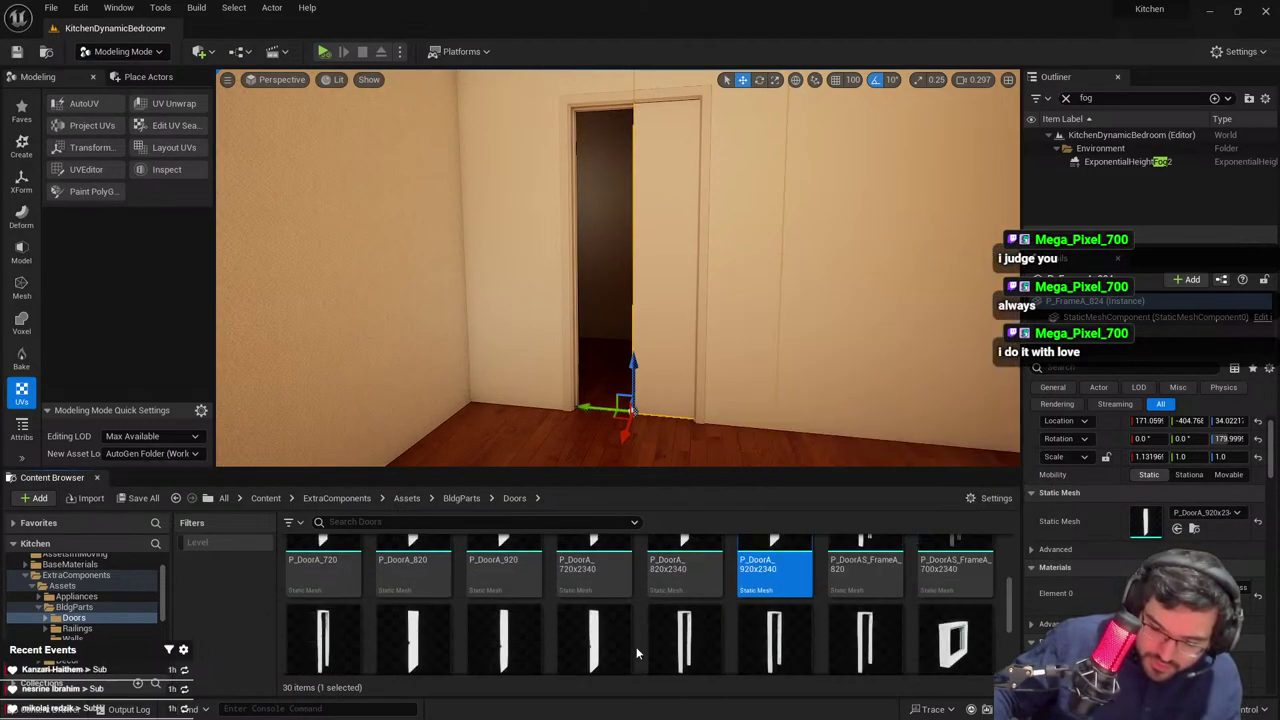
left_click_drag(1145, 513, 1146, 516)
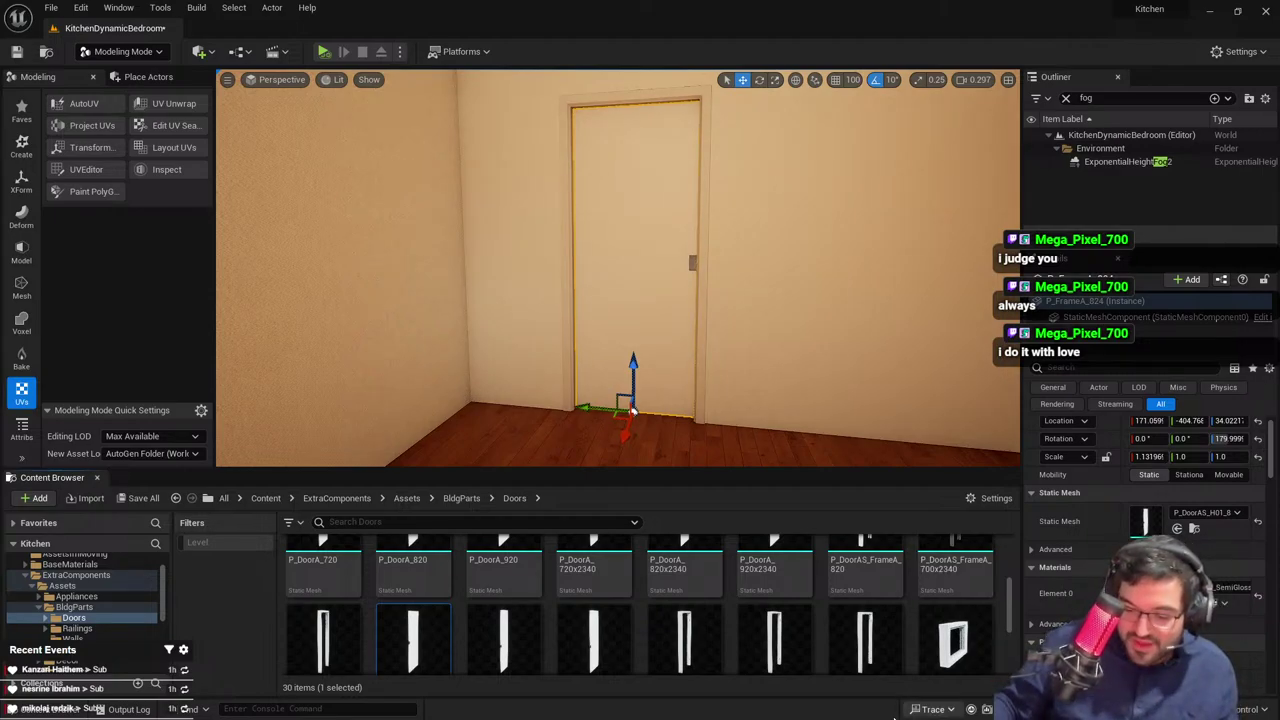
Try P_Handles01 as the static mesh of a duplicate of the bedroom door, and delete that duplicate
scroll(905, 630, "down", 3)
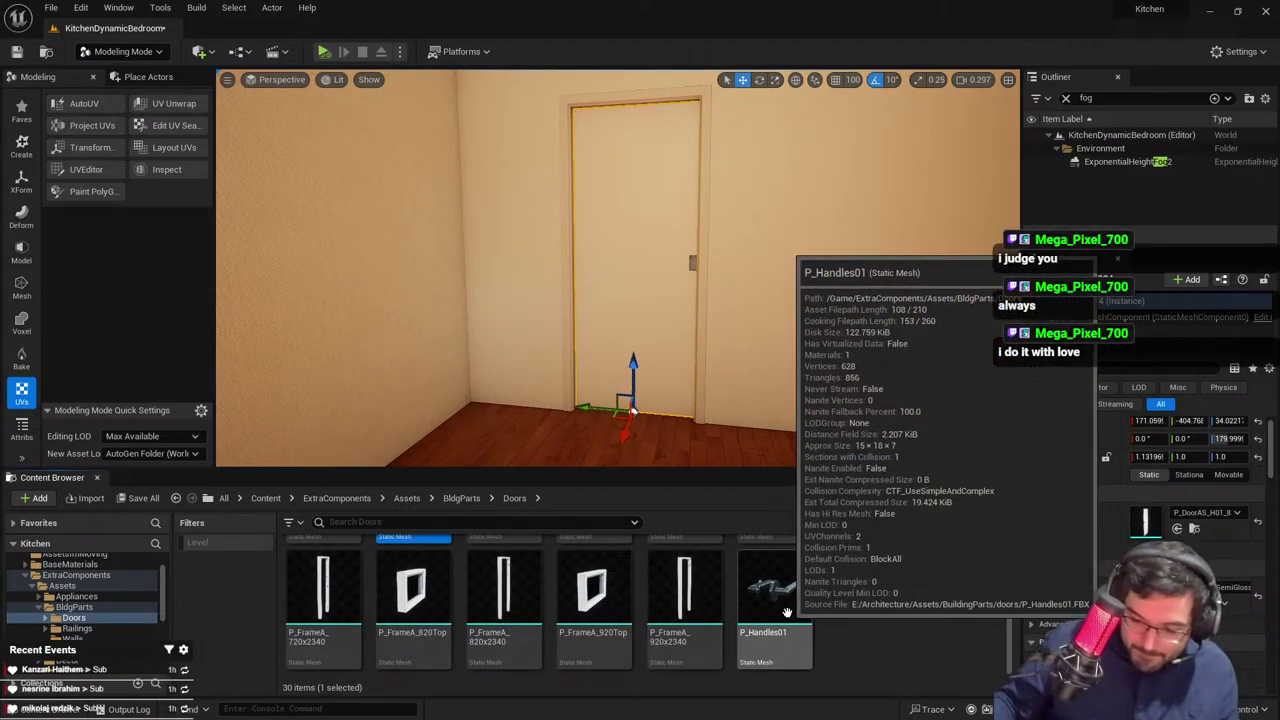
left_click(787, 612)
left_click_drag(775, 590, 1162, 511)
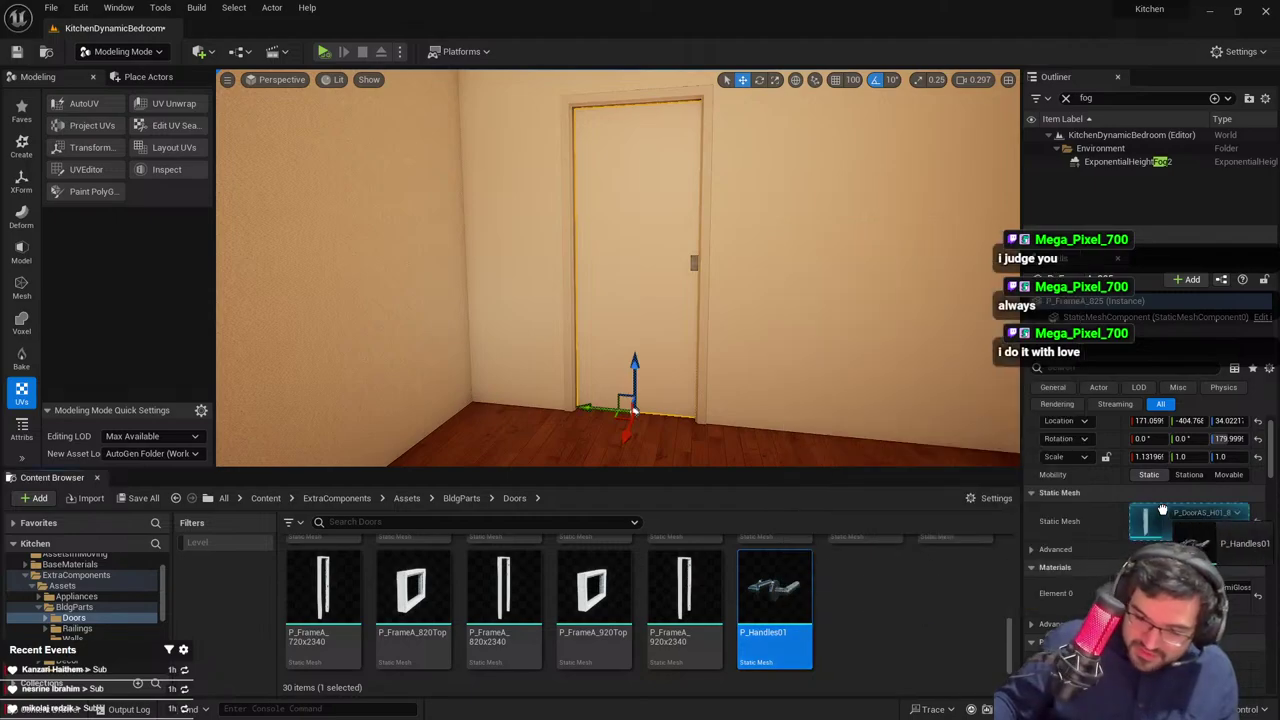
key("Delete")
Select the existing BP_Doors_01 door with the lever handle in the apartment
scroll(657, 243, "up", 3)
key("w")
mouse_move(657, 243)
right_mouse_down()
mouse_move(640, 246)
mouse_move(662, 245)
right_mouse_up()
key("w")
left_click(657, 246)
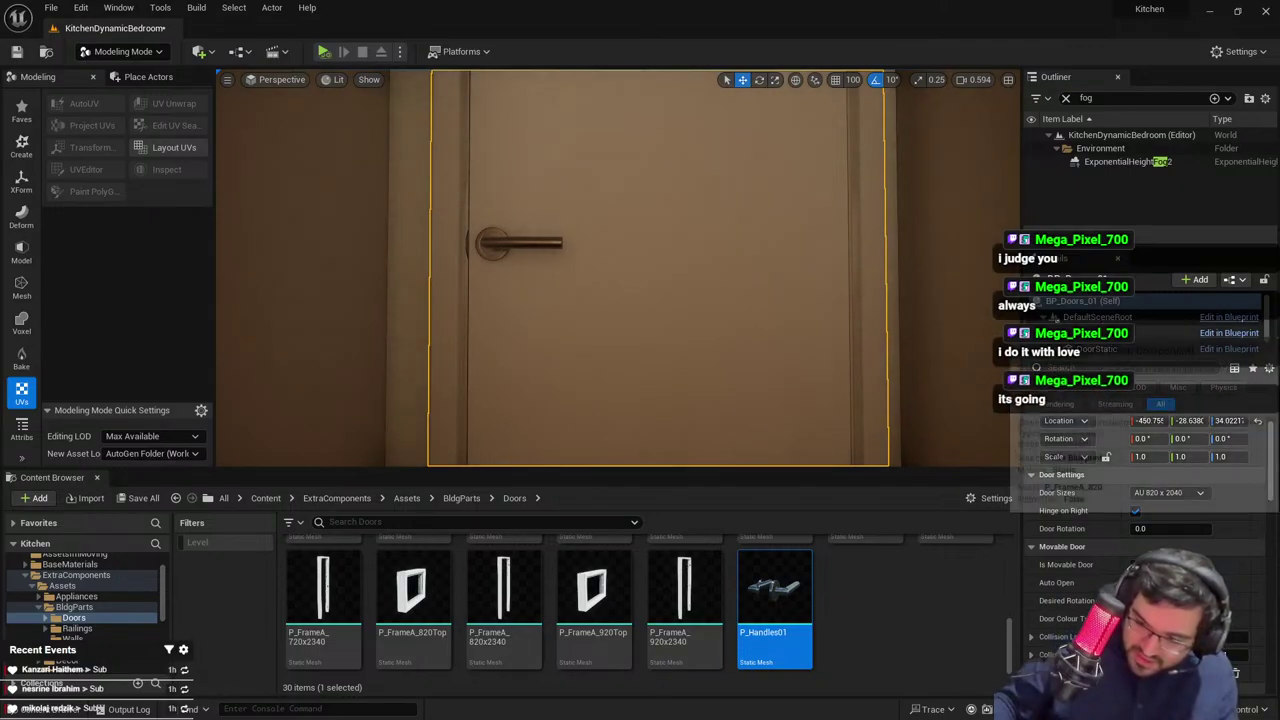
Lower the handle component of the existing door to inspect the door face behind it, and undo the move
double_click(1092, 331)
scroll(1092, 331, "down", 1)
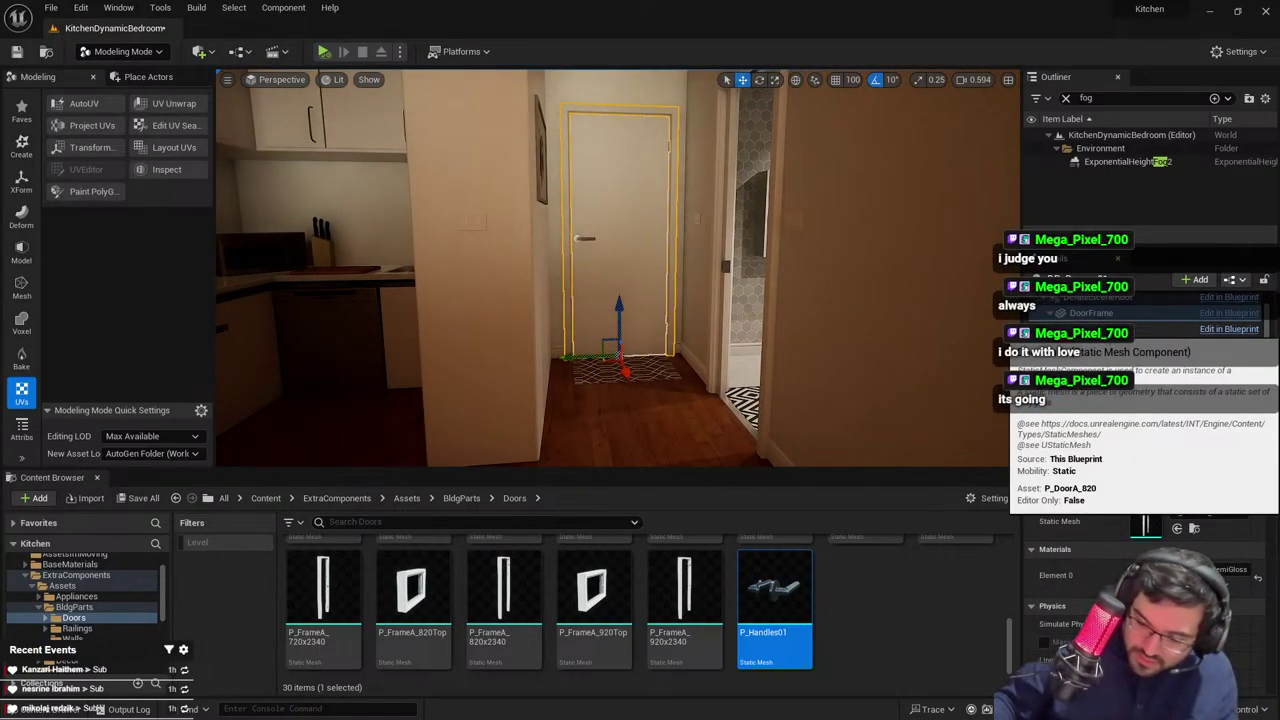
left_click(1178, 330)
left_click(1128, 346, "ctrl")
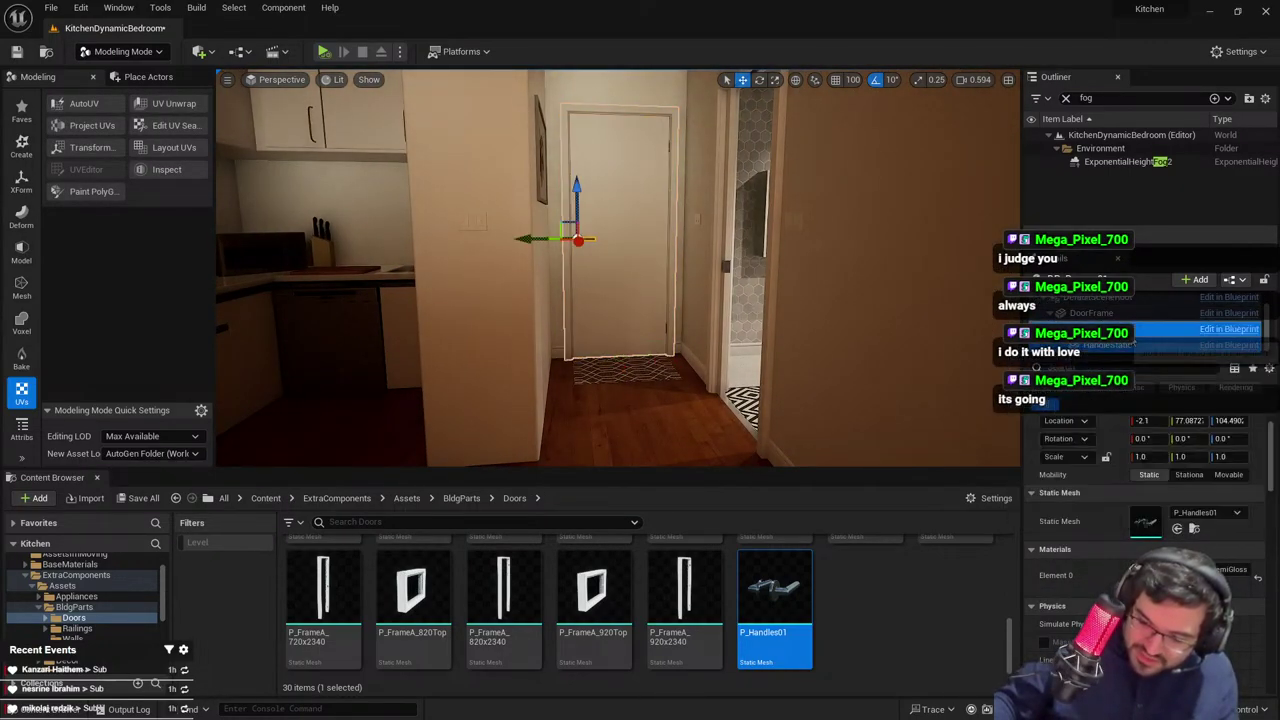
left_click(597, 246)
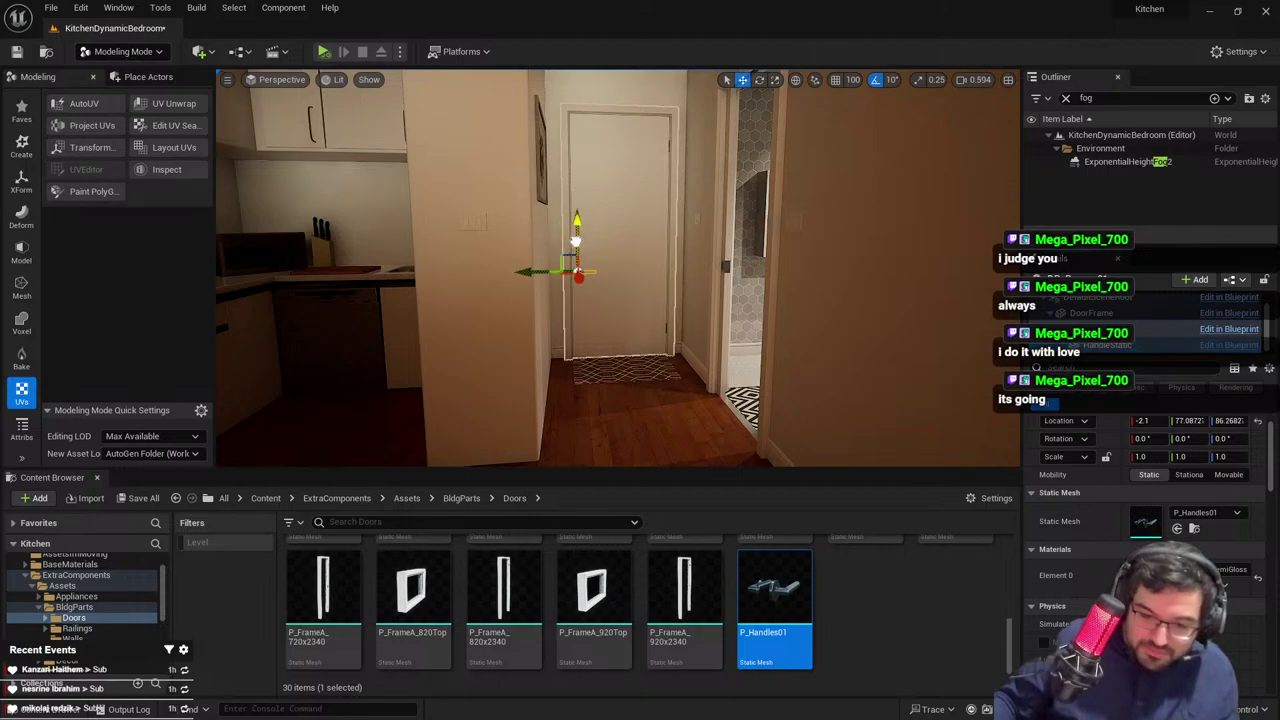
left_click_drag(576, 241, 576, 294)
key("w")
right_click_drag(576, 294, 590, 322)
scroll(585, 320, "down", 2)
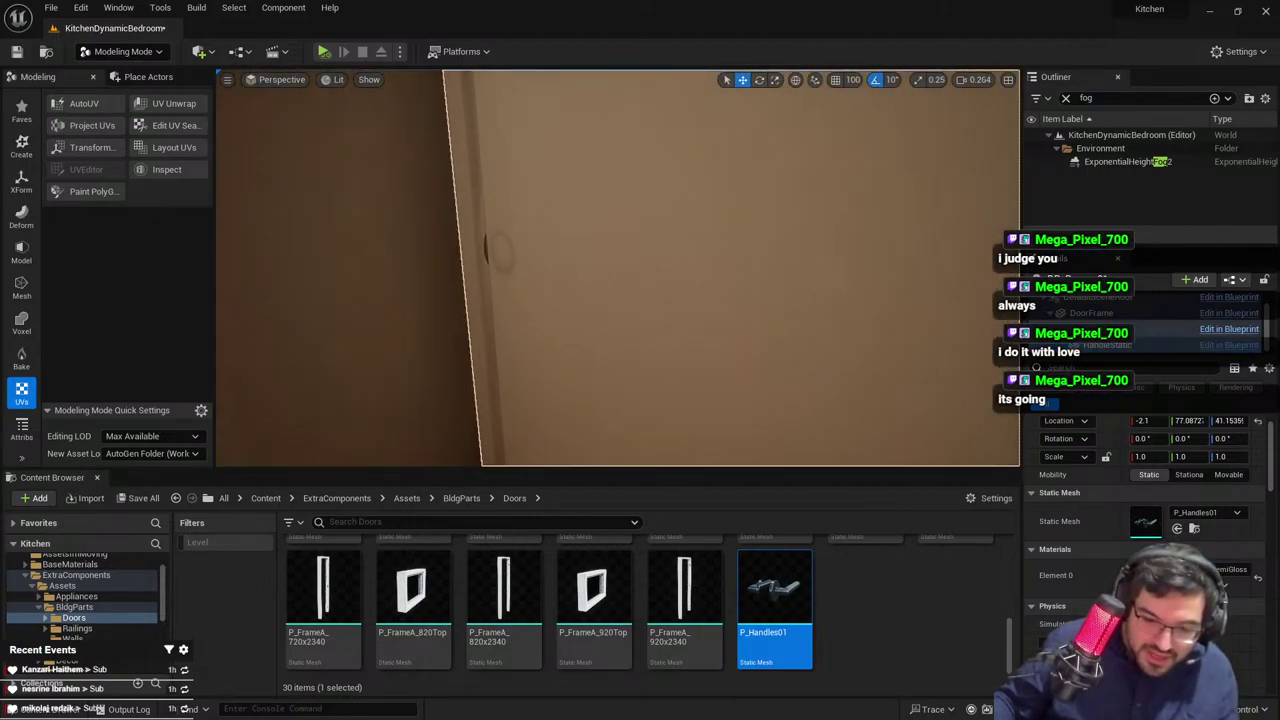
right_click_drag(590, 271, 618, 240)
key("ctrl+z")
Locate the P_DoorA_820 mesh used by the existing door's panel and set it as the bedroom door's static mesh
key("s")
key("s")
left_click(1134, 331)
left_click(1194, 528)
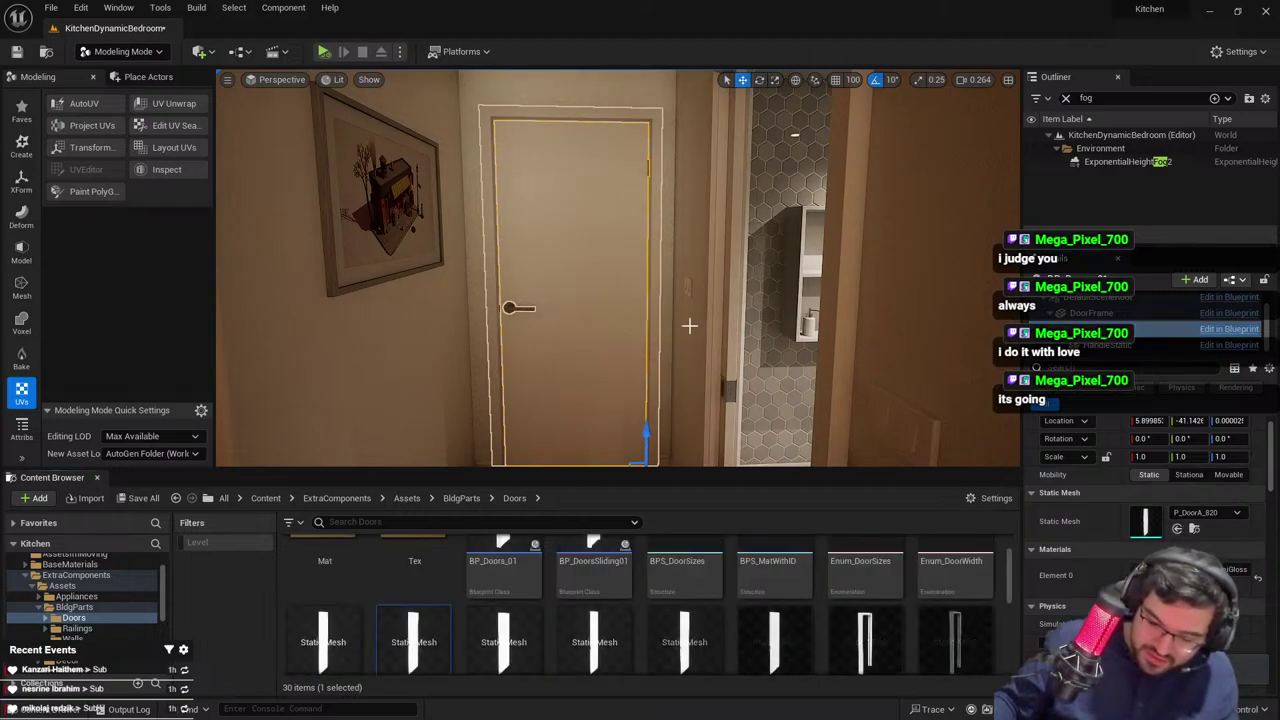
key("w")
right_click_drag(690, 326, 604, 342)
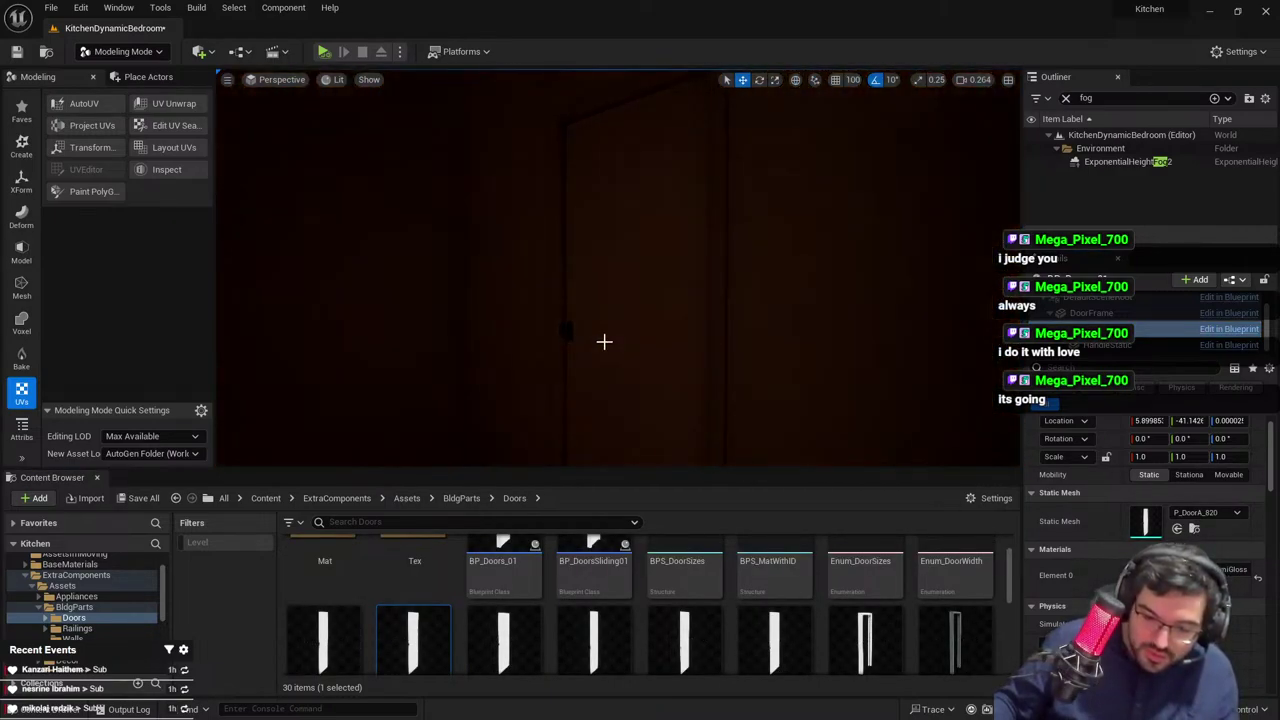
left_click(604, 342)
left_click_drag(417, 630, 1040, 500)
left_click_drag(1154, 512, 1154, 512)
Nudge the bedroom door along its doorway so that it fits inside the frame
right_click_drag(640, 340, 512, 380)
key("s")
left_click_drag(511, 378, 399, 381)
key("w")
right_click_drag(399, 381, 366, 327)
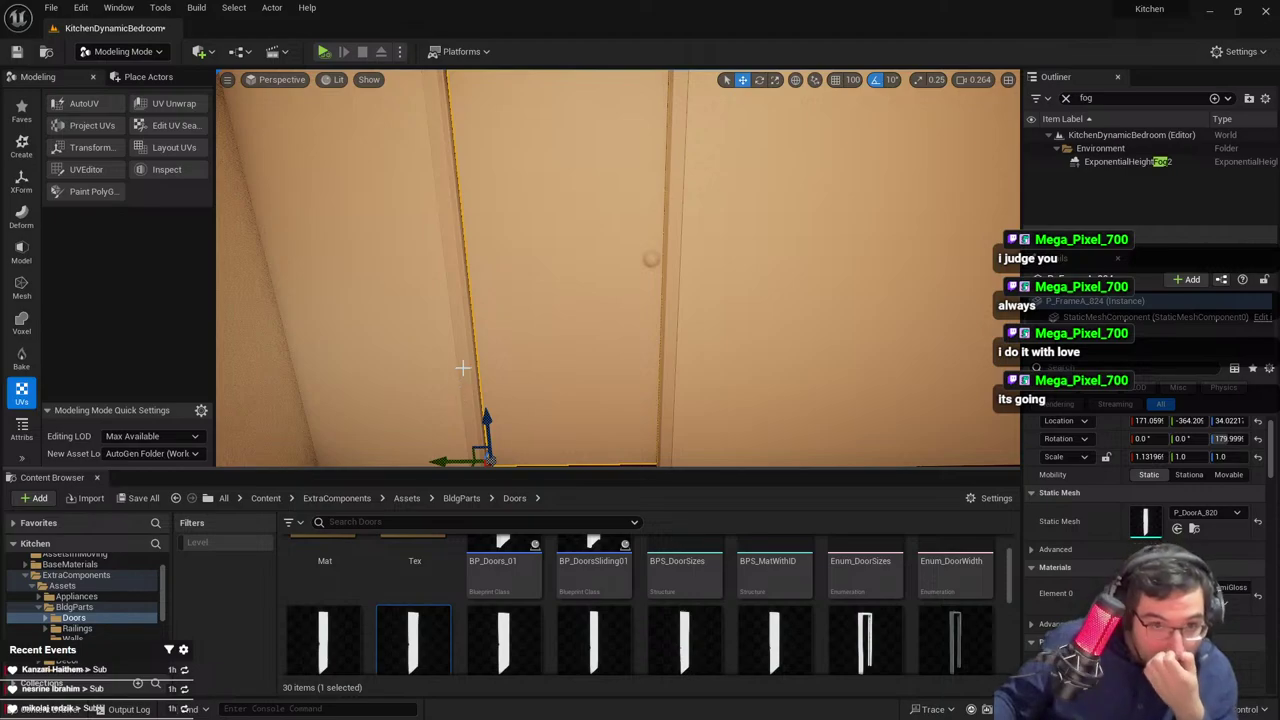
right_click_drag(520, 319, 536, 427)
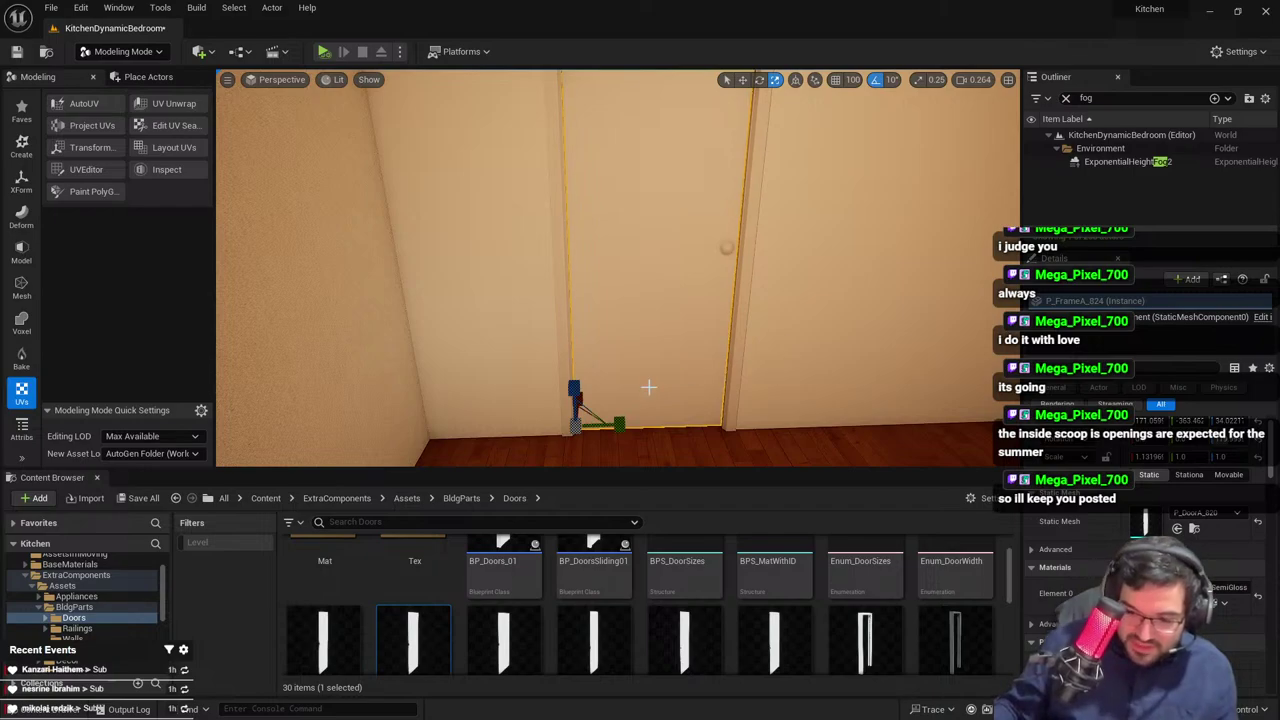
right_click_drag(543, 433, 620, 465)
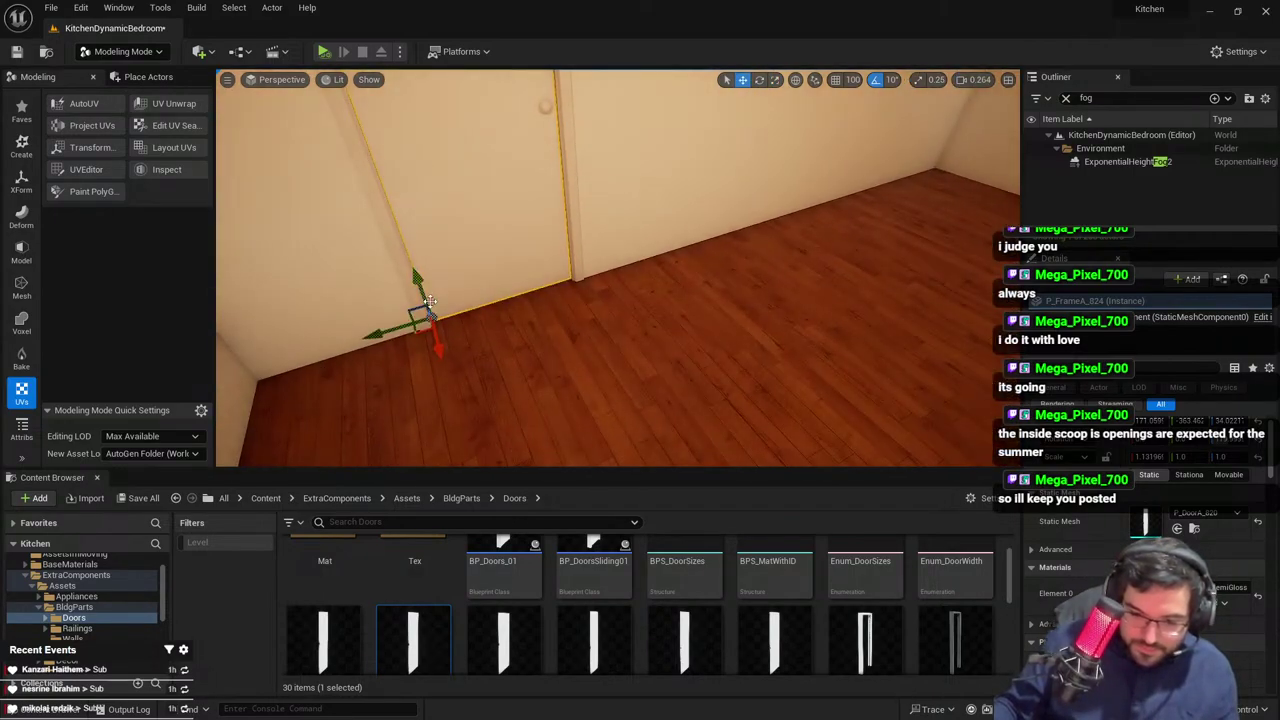
Duplicate the bedroom door and set the duplicate's static mesh to P_Handles01
left_click_drag(382, 322, 492, 291)
key("ctrl+z")
scroll(631, 334, "down", 5)
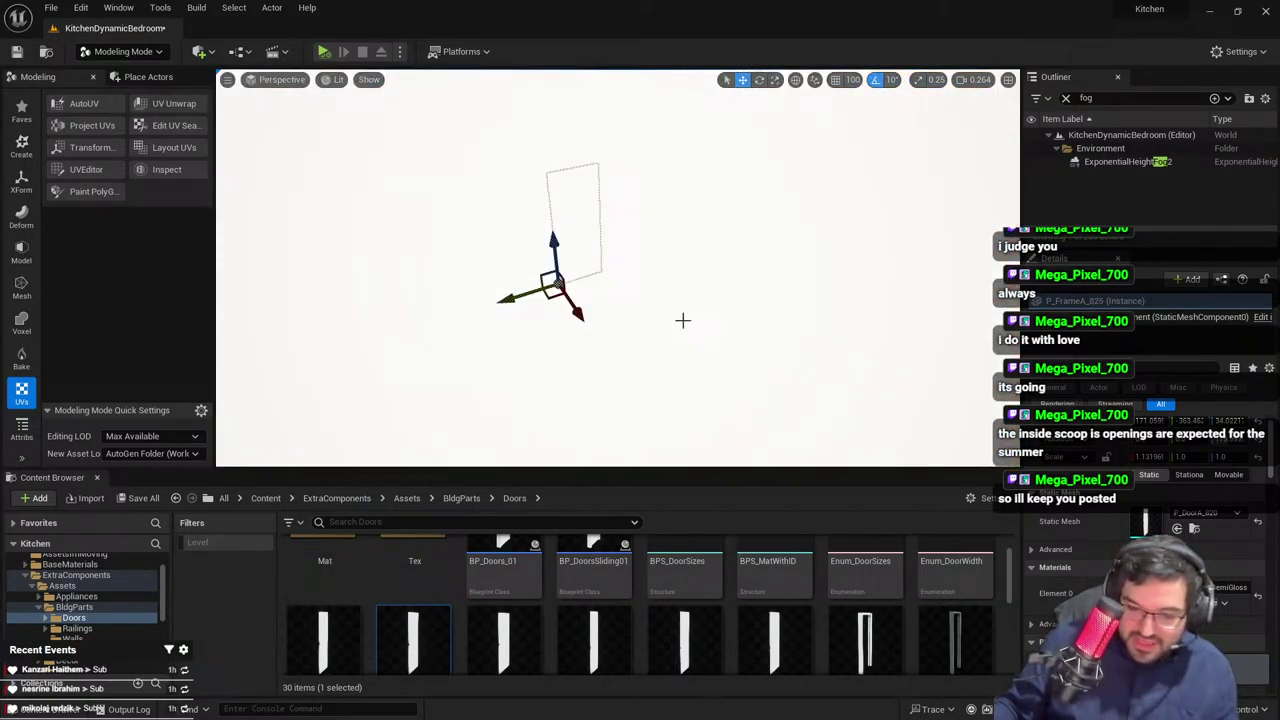
scroll(683, 320, "up", 5)
scroll(834, 616, "down", 5)
left_click_drag(780, 602, 906, 559)
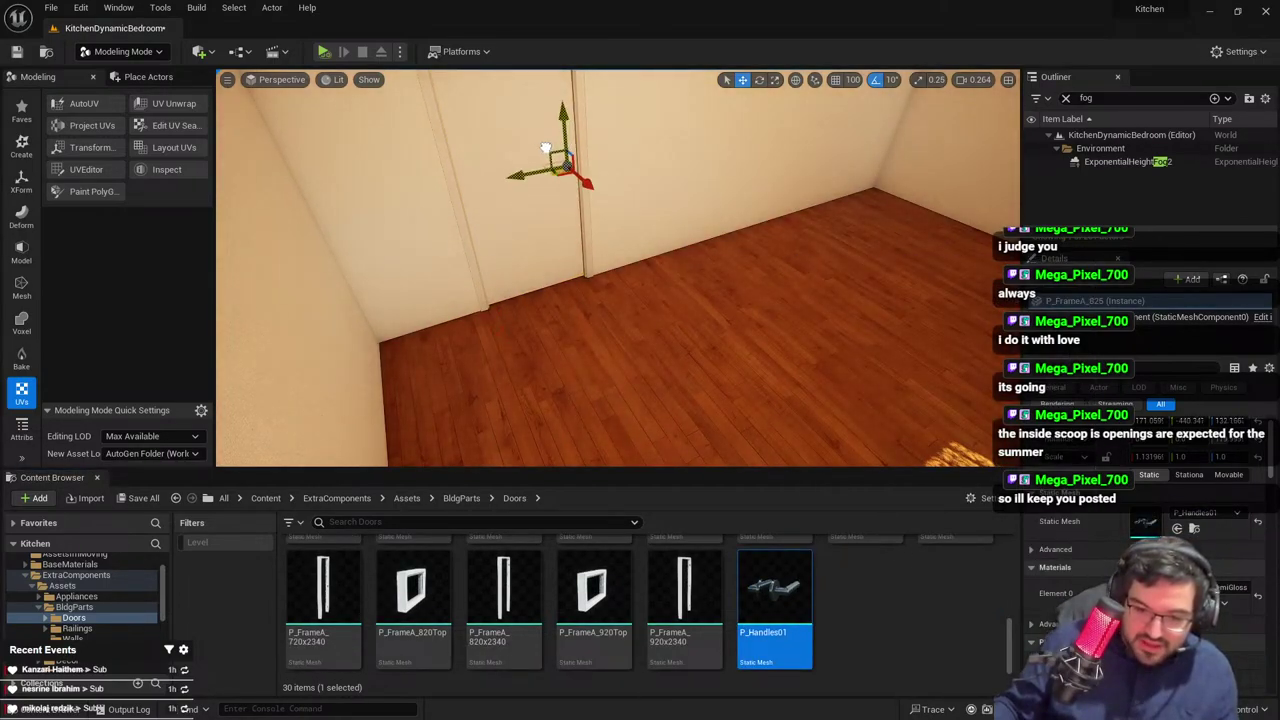
Switch the viewport to Unlit and position the handle mesh through the door near its latch edge
key("f")
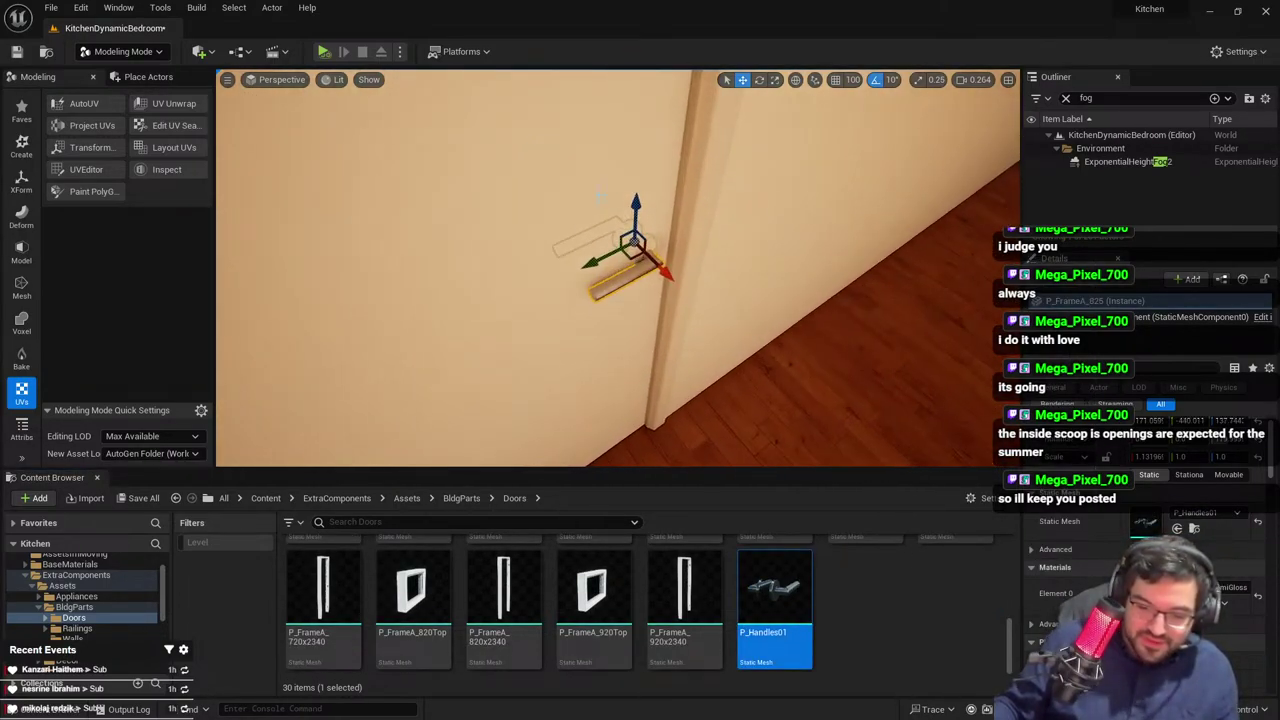
right_click_drag(627, 267, 760, 225)
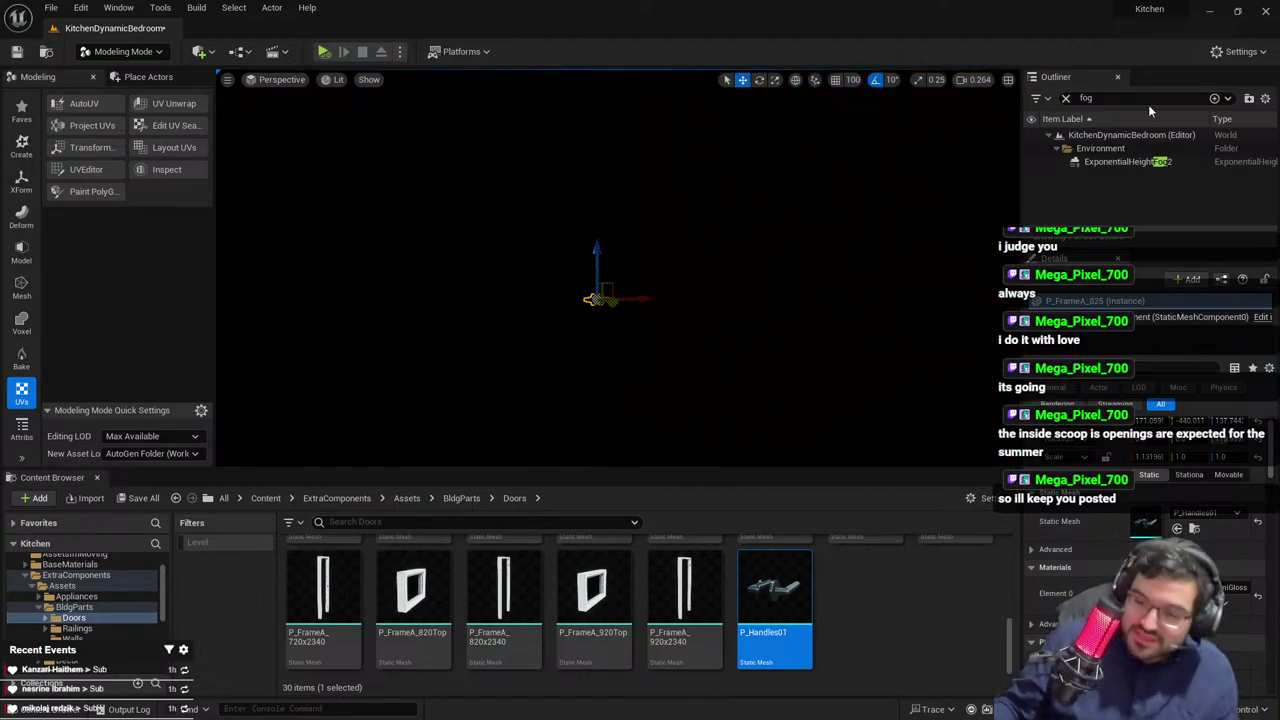
left_click(327, 84)
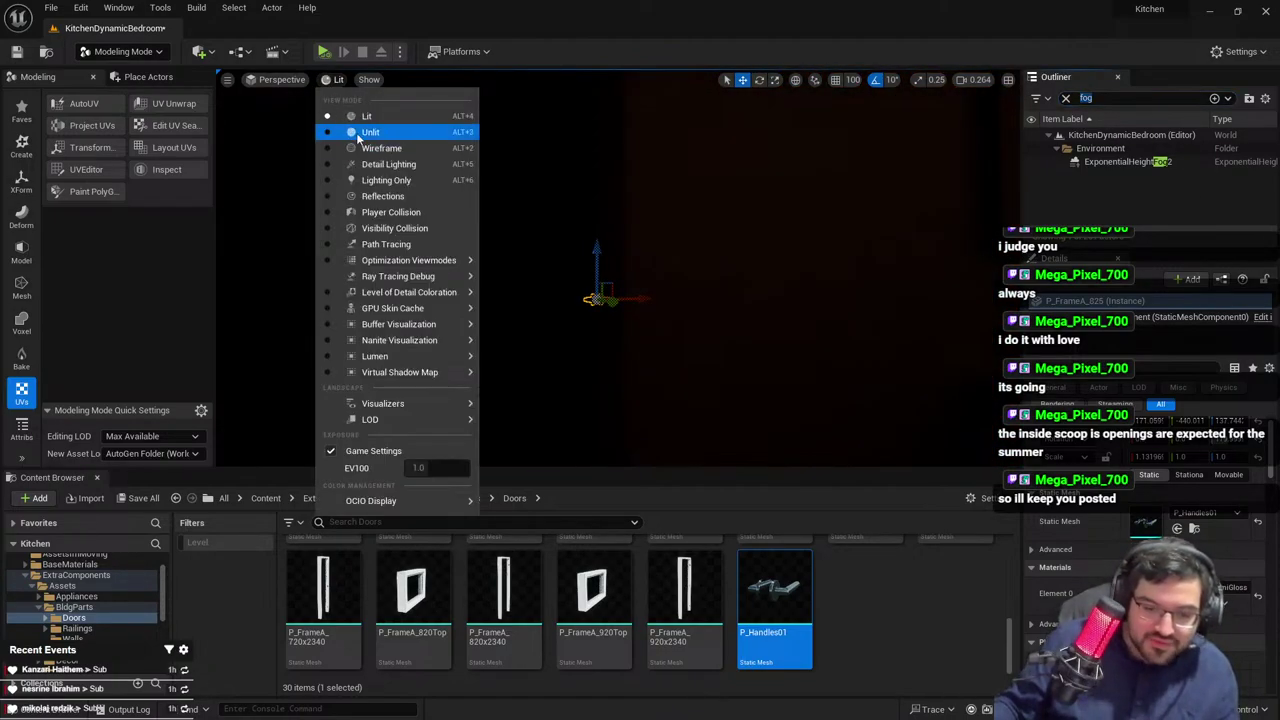
left_click(358, 132)
right_click_drag(440, 200, 630, 240)
left_click(740, 262, "ctrl")
right_click_drag(790, 318, 862, 303)
left_click(700, 300)
scroll(710, 315, "down", 5)
left_click_drag(759, 298, 762, 300, "alt")
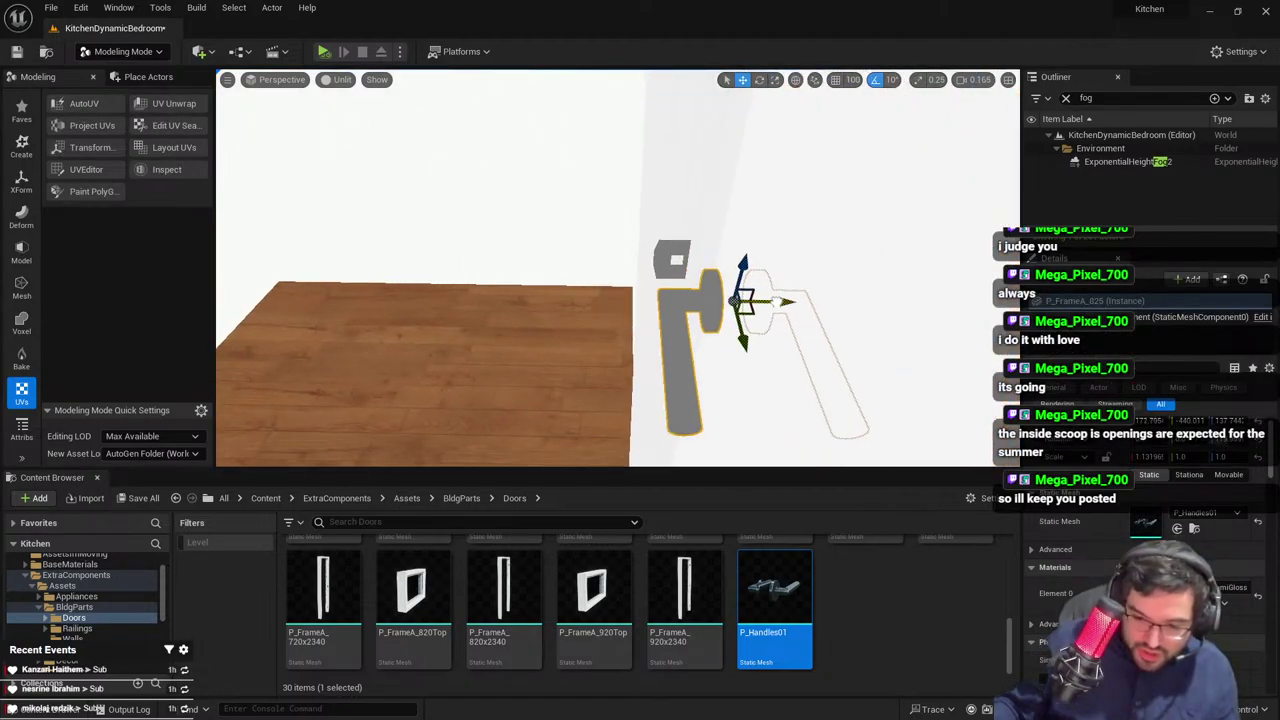
Select the bedroom door and its handle together, and return the viewport to Lit shading
left_click(774, 238, "ctrl")
right_click_drag(774, 238, 703, 309)
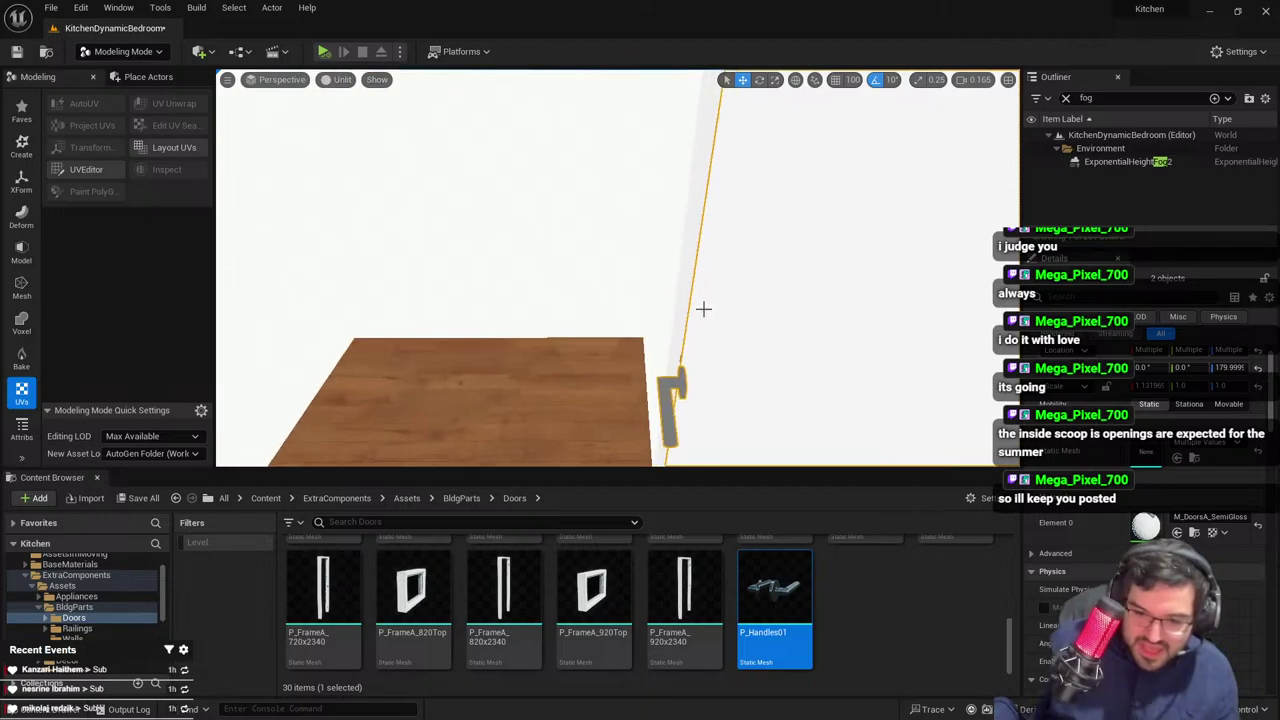
key("Escape")
right_click_drag(694, 369, 778, 274)
scroll(684, 262, "up", 3)
mouse_move(600, 240)
right_mouse_down()
mouse_move(629, 240)
mouse_move(580, 254)
mouse_move(620, 242)
mouse_move(583, 252)
mouse_move(658, 288)
mouse_move(594, 263)
mouse_move(602, 248)
right_mouse_up()
left_click(634, 324)
left_click(690, 330, "ctrl")
right_click_drag(690, 330, 617, 188)
key("Escape")
left_click(342, 80)
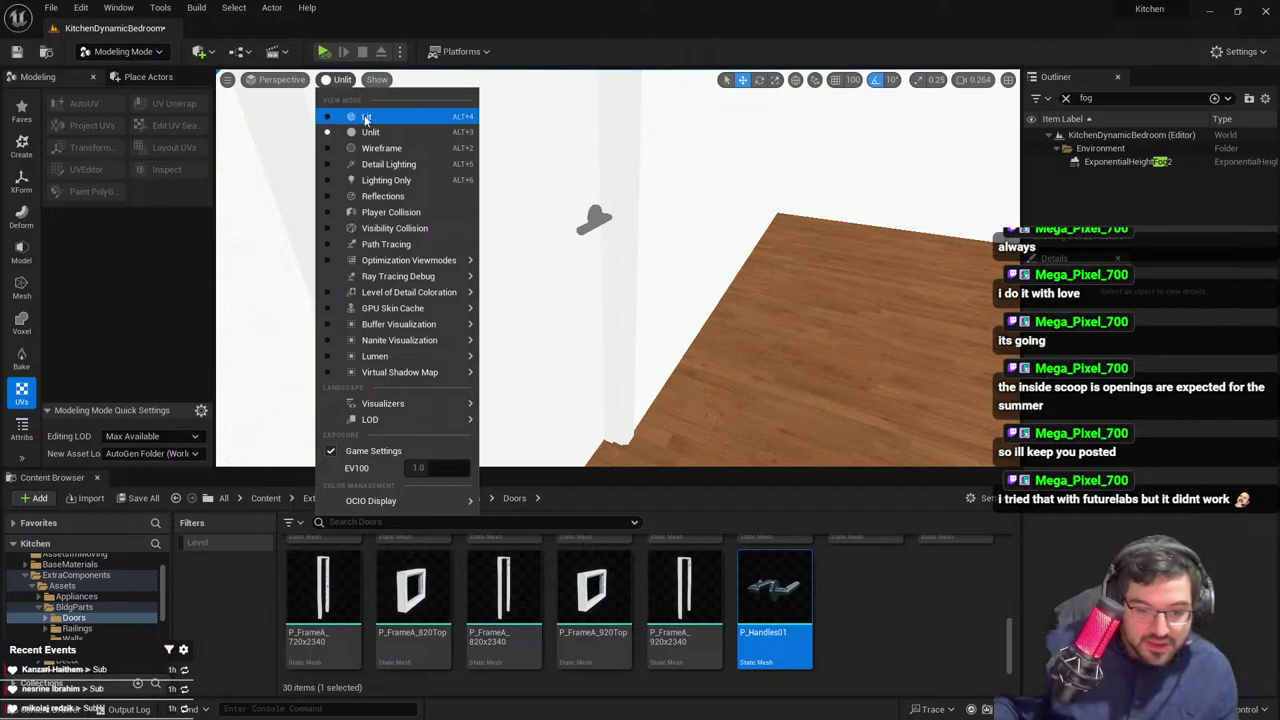
left_click(366, 118)
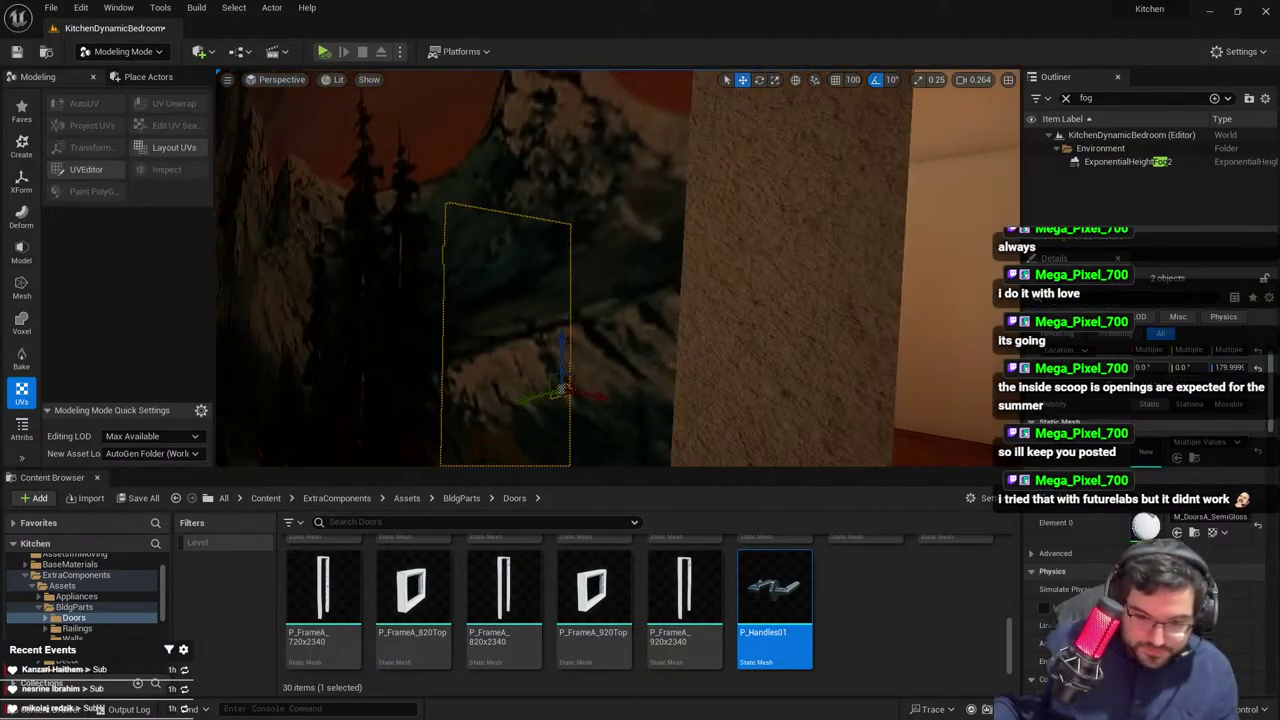
Try moving the pivot of the selected door pieces to the hinge side and storing it with Set as Pivot Offset
right_click_drag(519, 207, 370, 188)
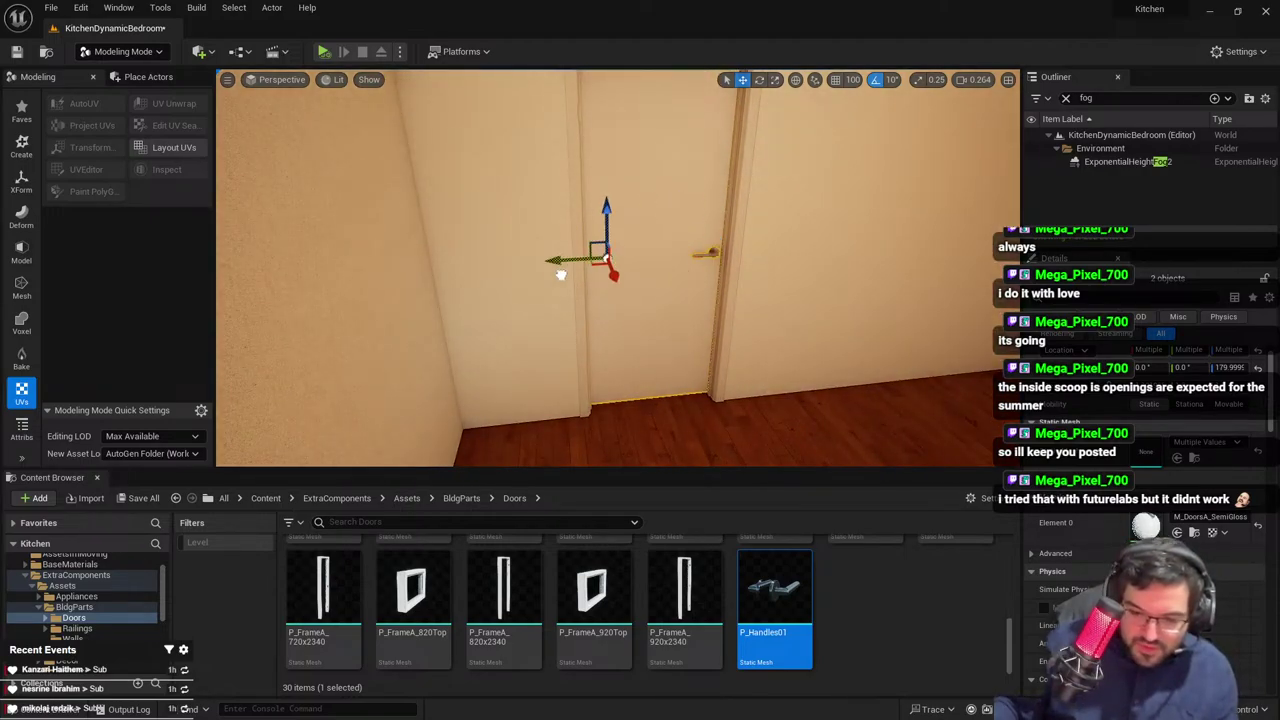
right_click(603, 248)
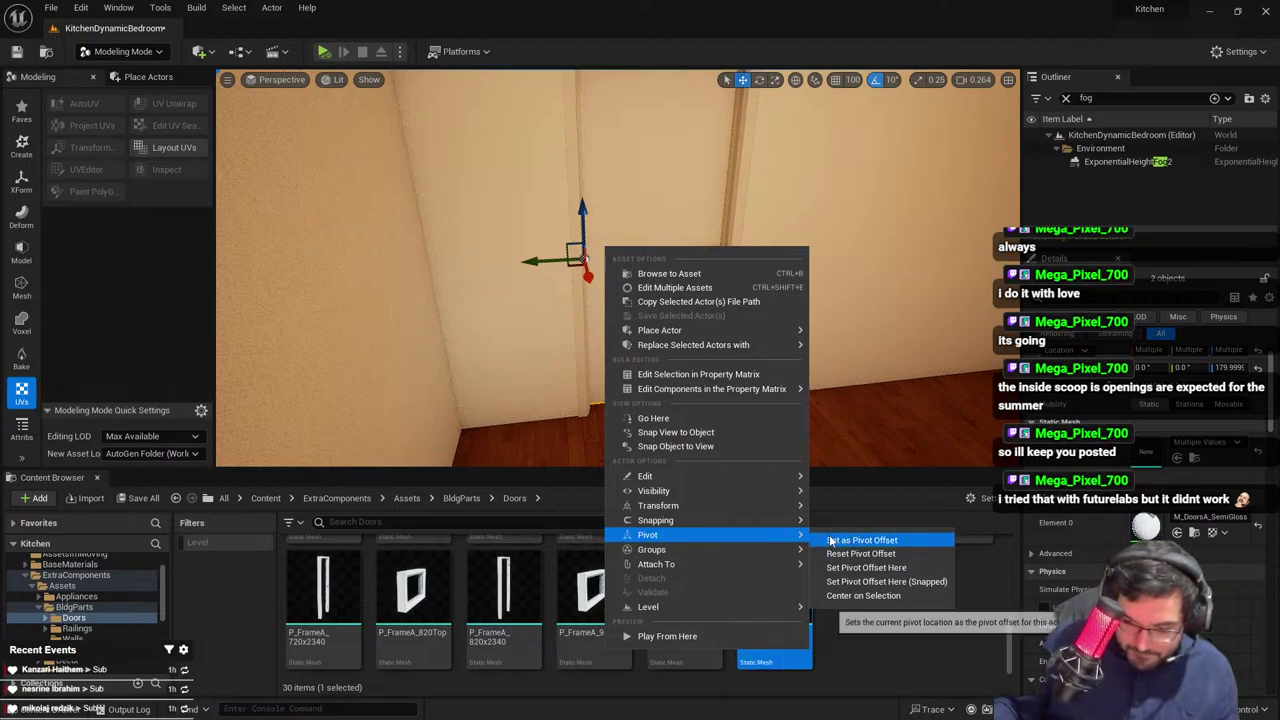
left_click(840, 535)
right_click(685, 241)
left_click_drag(601, 255, 546, 257)
key("ctrl+z")
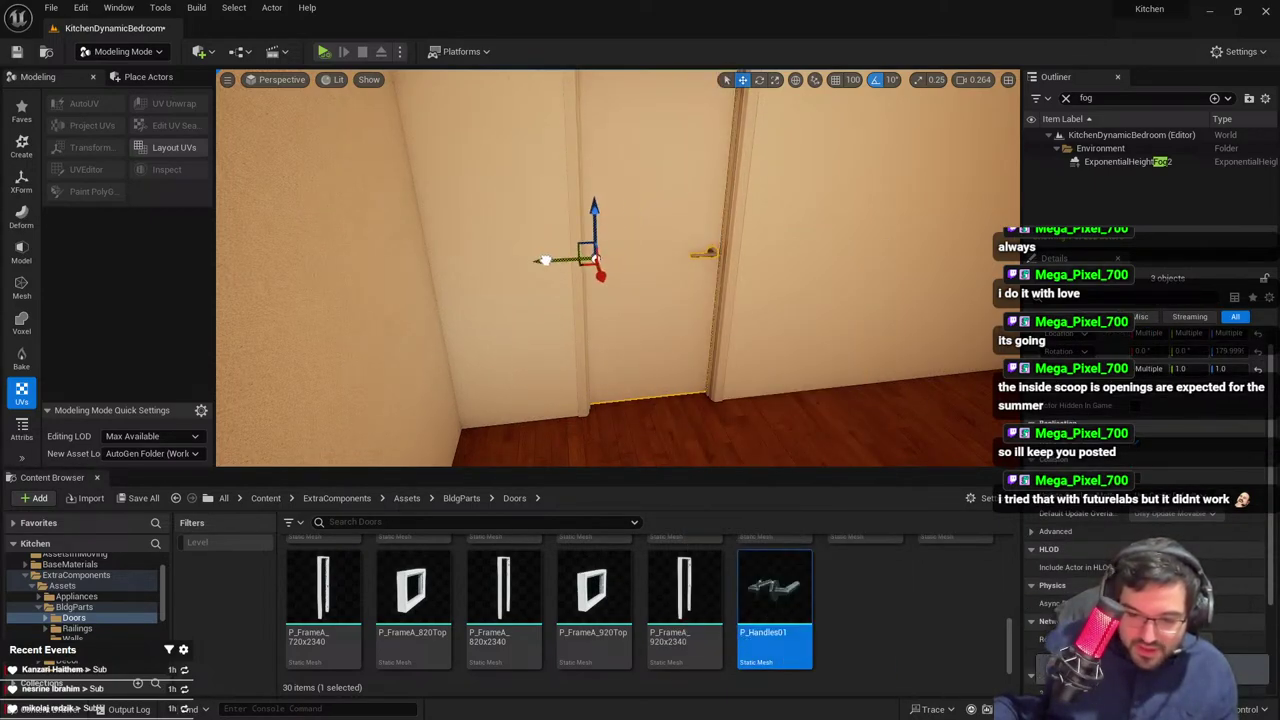
right_click(599, 256)
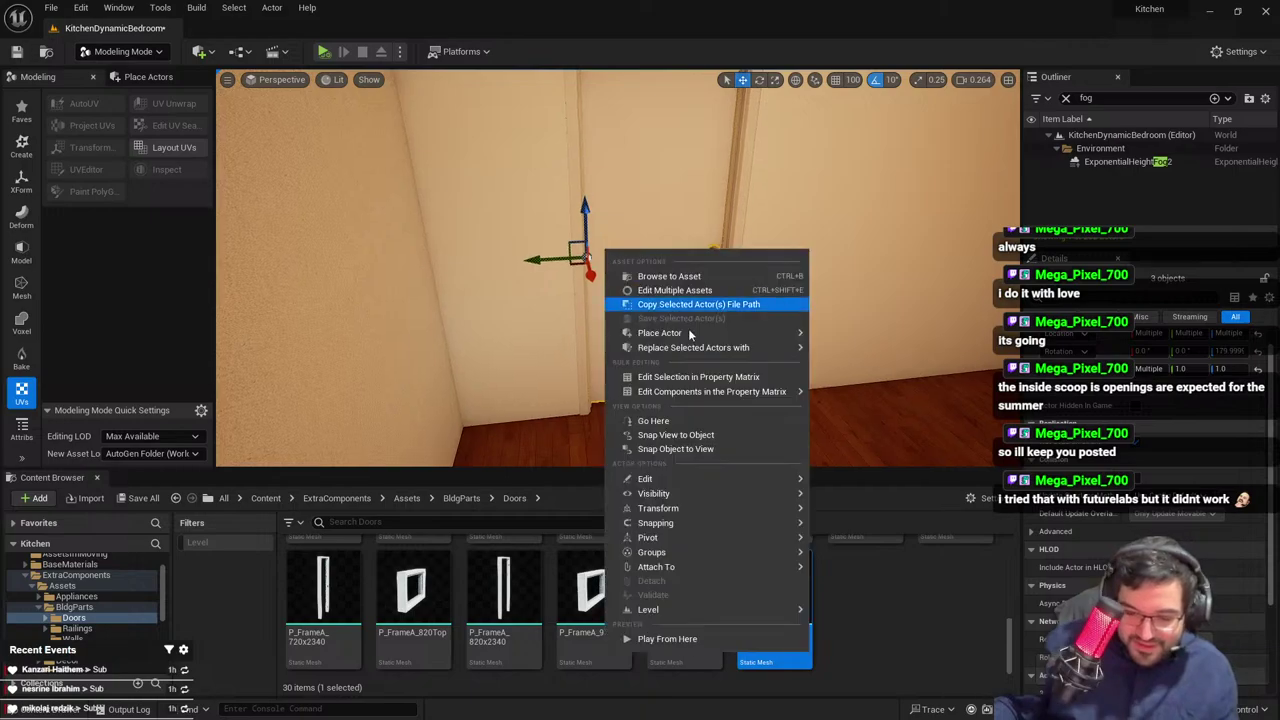
mouse_move(703, 541)
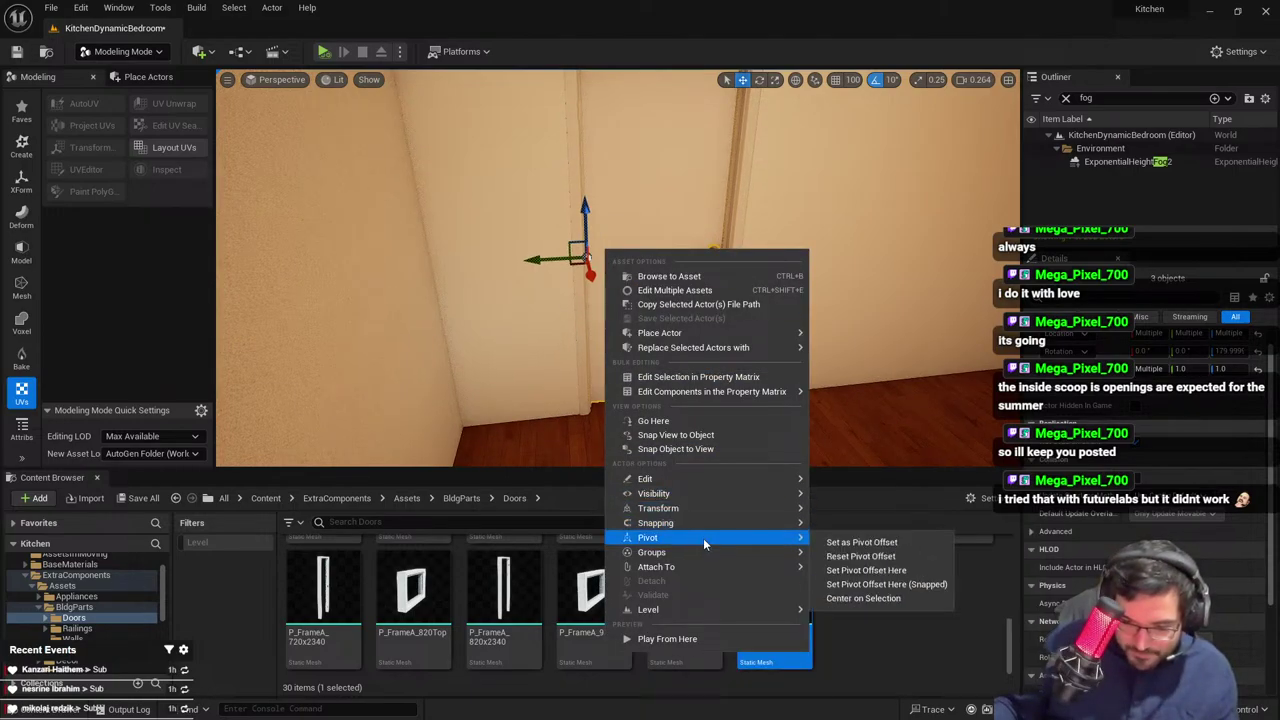
left_click(860, 542)
Reduce the selection to the door and handle, and try rotating them about the vertical axis
right_click_drag(657, 250, 700, 218)
left_click(610, 289, "ctrl")
right_click_drag(541, 357, 544, 372)
key("e")
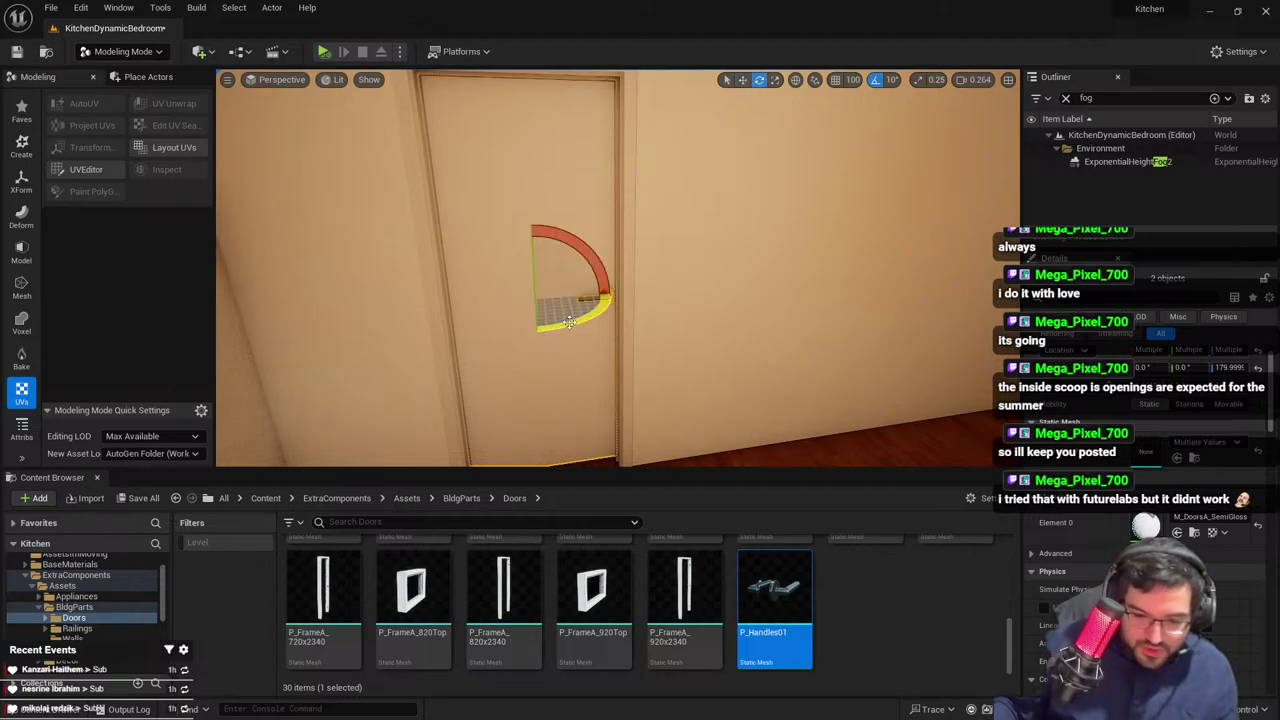
left_click_drag(540, 330, 556, 307)
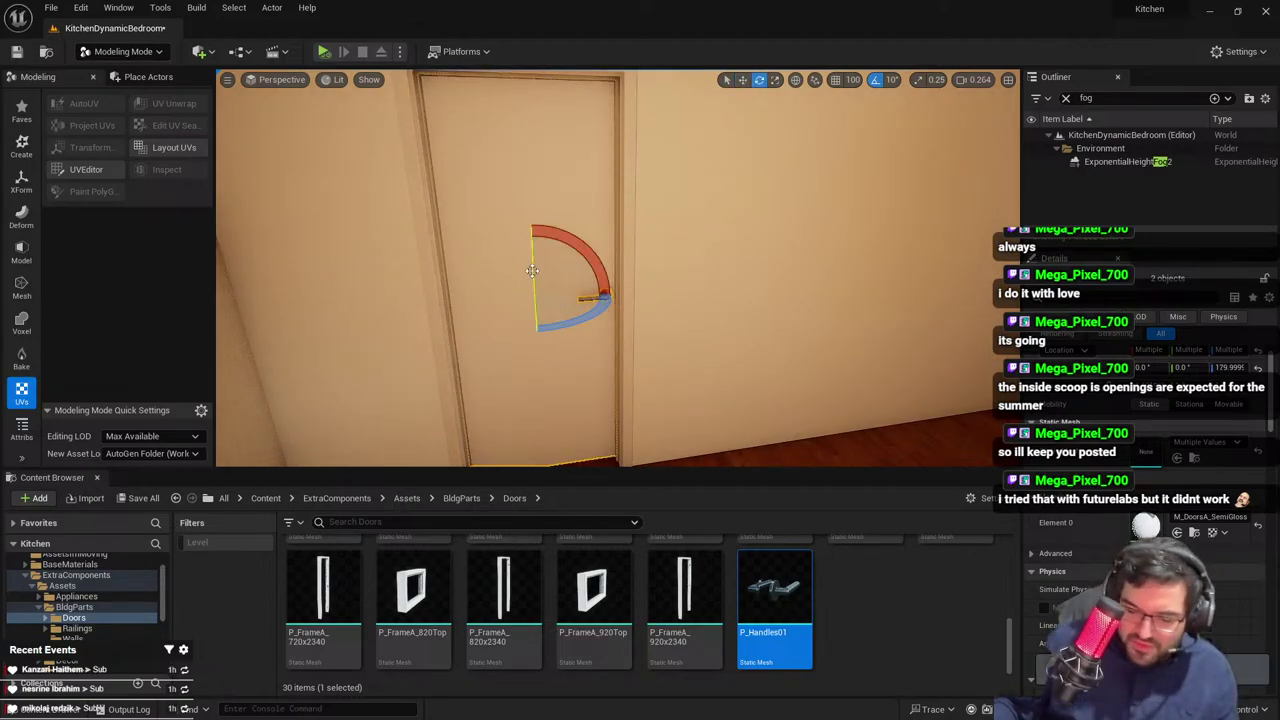
scroll(491, 306, "up", 3)
right_click_drag(491, 306, 430, 314)
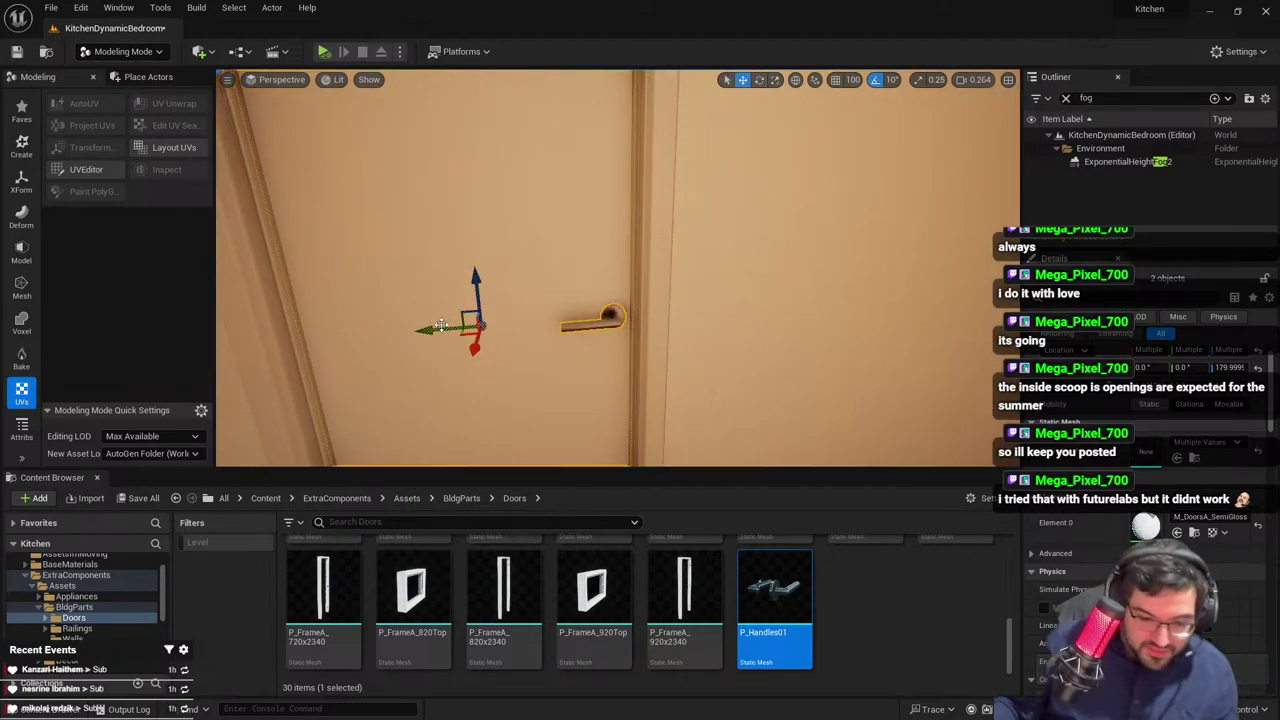
Move the pivot of the door and handle to the door's hinge edge and apply Set Pivot Offset Here
right_click_drag(277, 363, 468, 287)
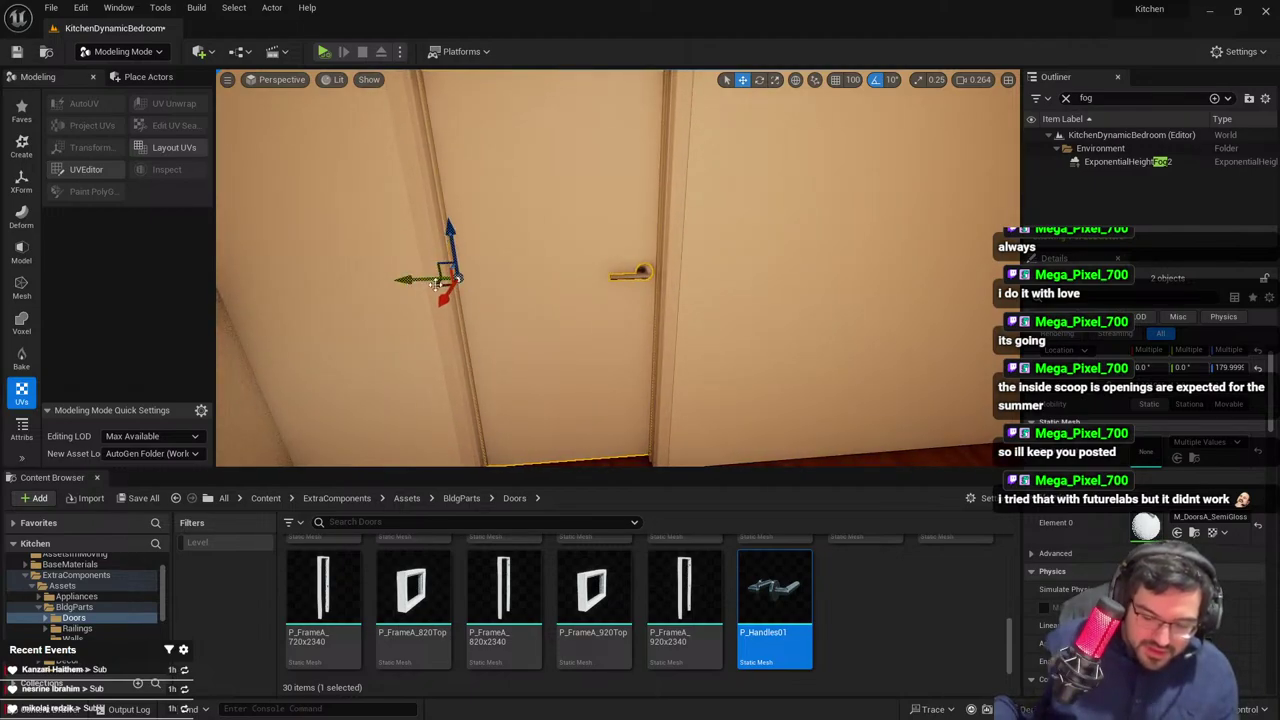
right_click(462, 281)
mouse_move(525, 570)
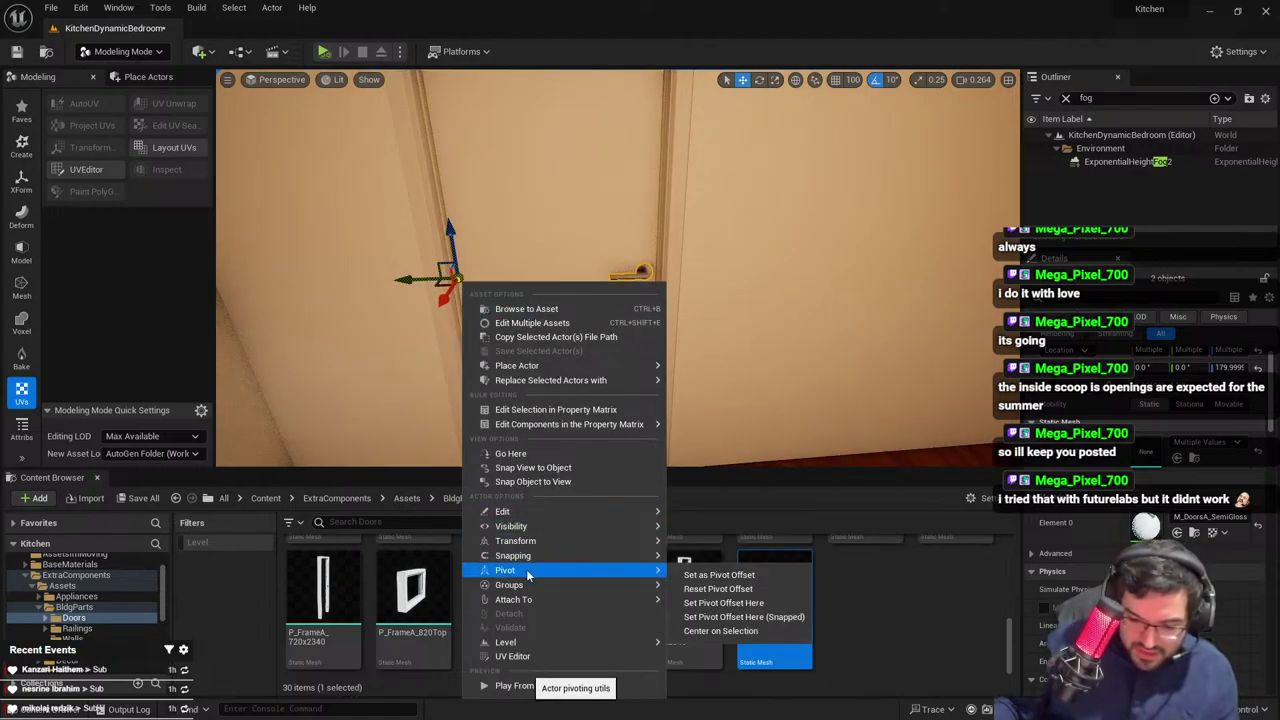
left_click(766, 603)
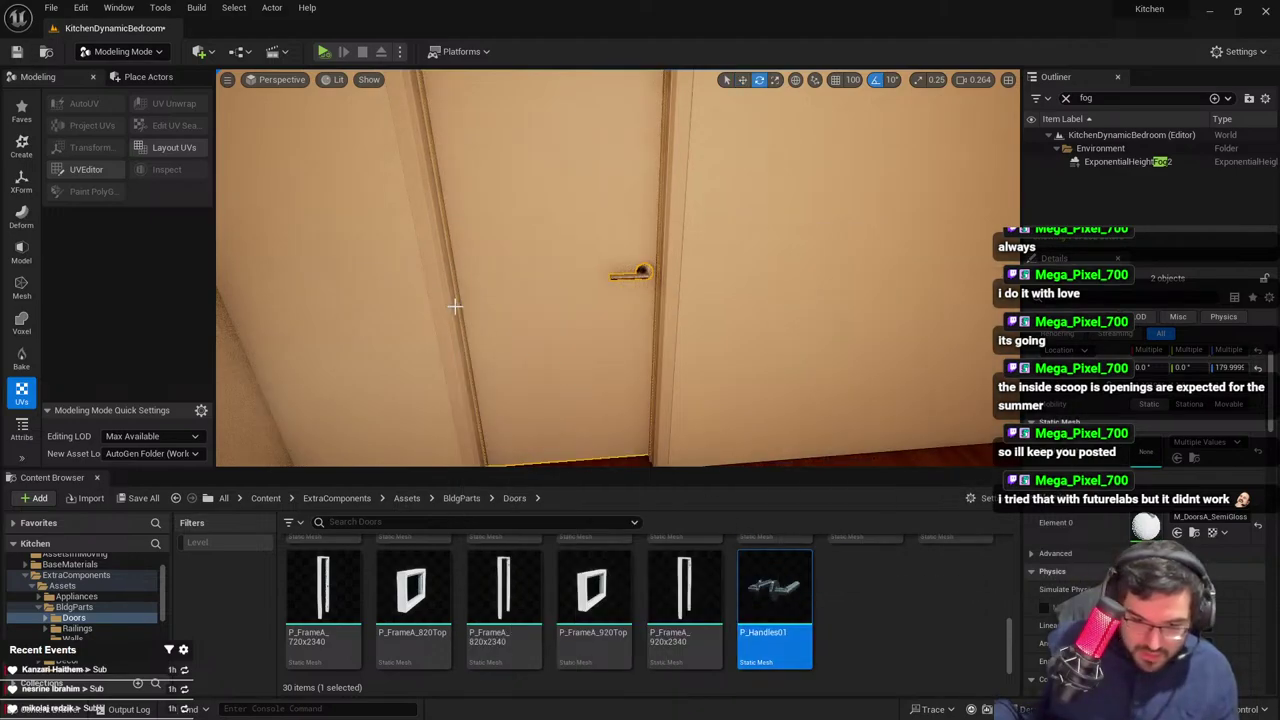
Rotate the door and handle about the vertical axis to about 119.6° so the door stands ajar
right_click_drag(574, 331, 574, 362)
left_click_drag(622, 257, 654, 229)
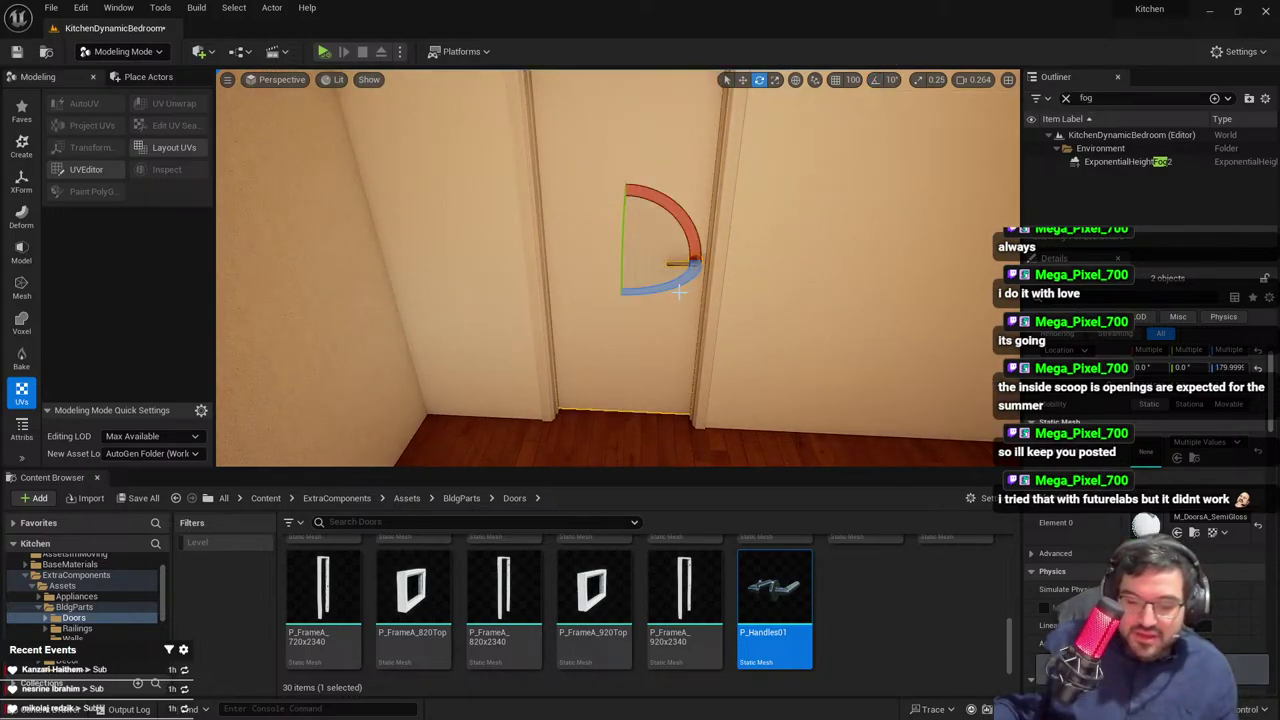
left_click_drag(679, 290, 583, 243)
key("w")
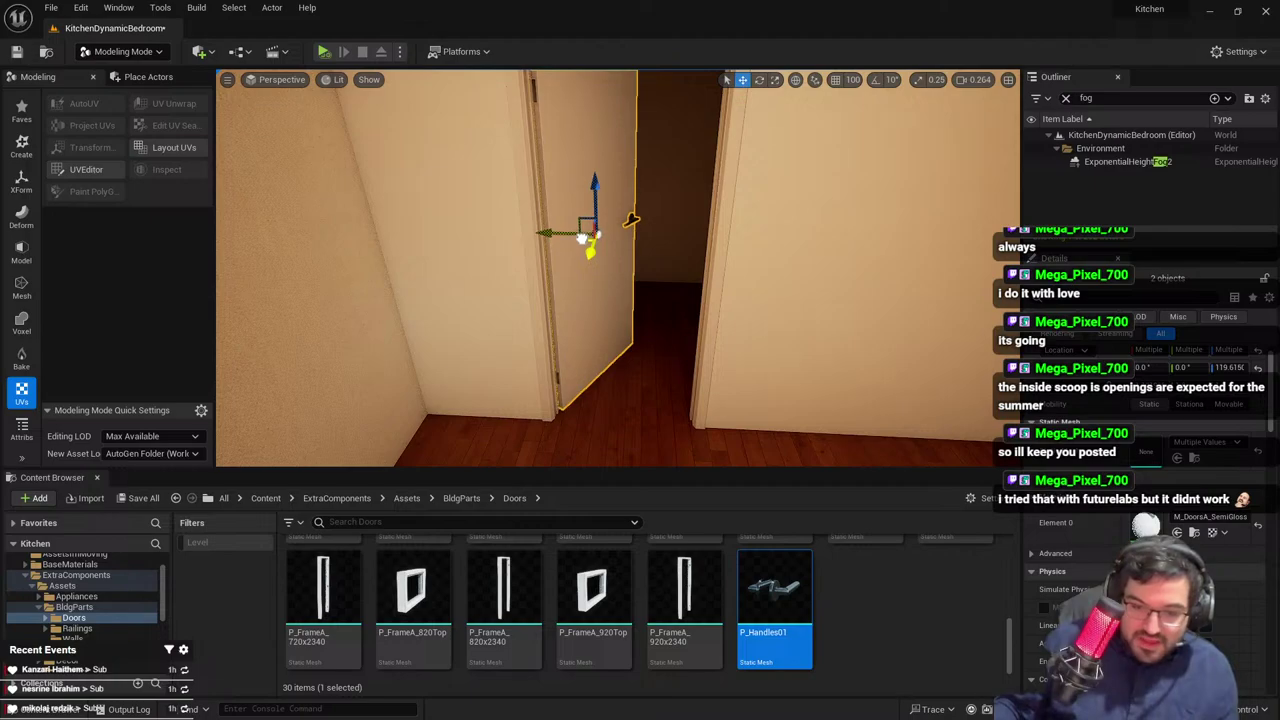
key("Escape")
Adjust the opening angle and position of the bedroom door and handle while checking them from the adjoining room
right_click_drag(581, 242, 525, 238)
key("w")
key("s")
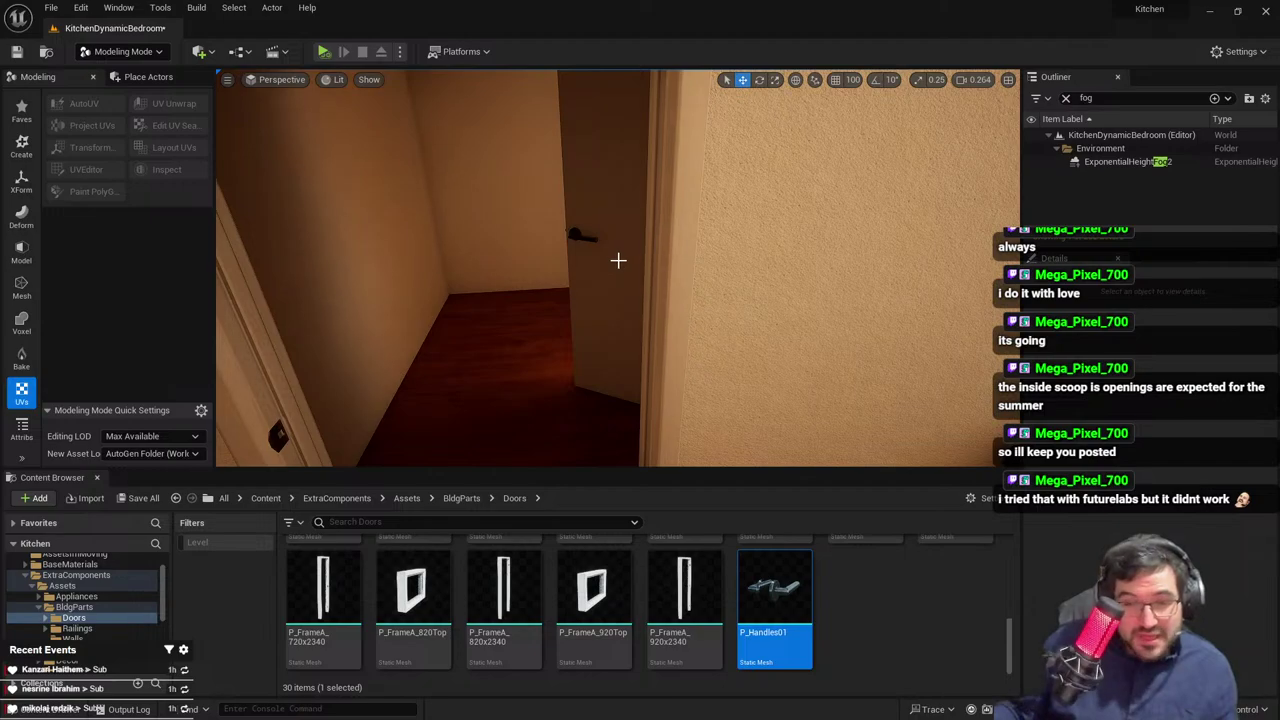
mouse_move(702, 238)
right_mouse_down()
mouse_move(674, 251)
mouse_move(682, 262)
right_mouse_up()
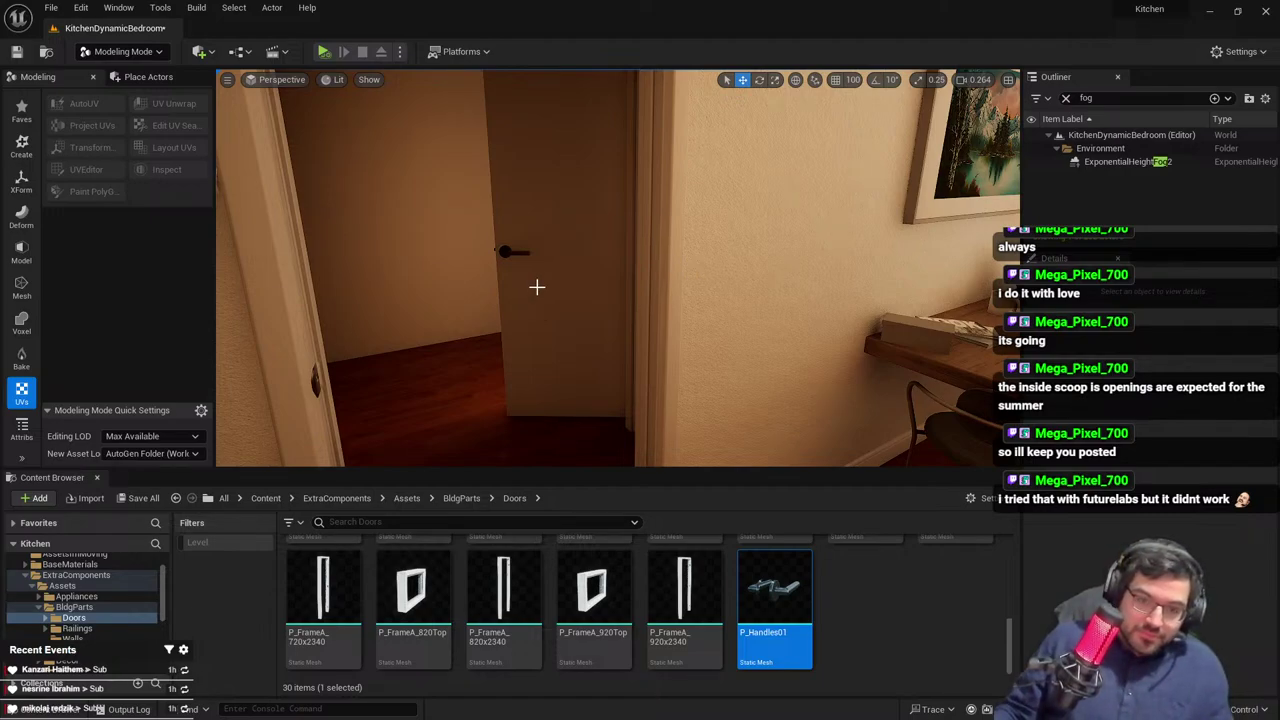
left_click(539, 286)
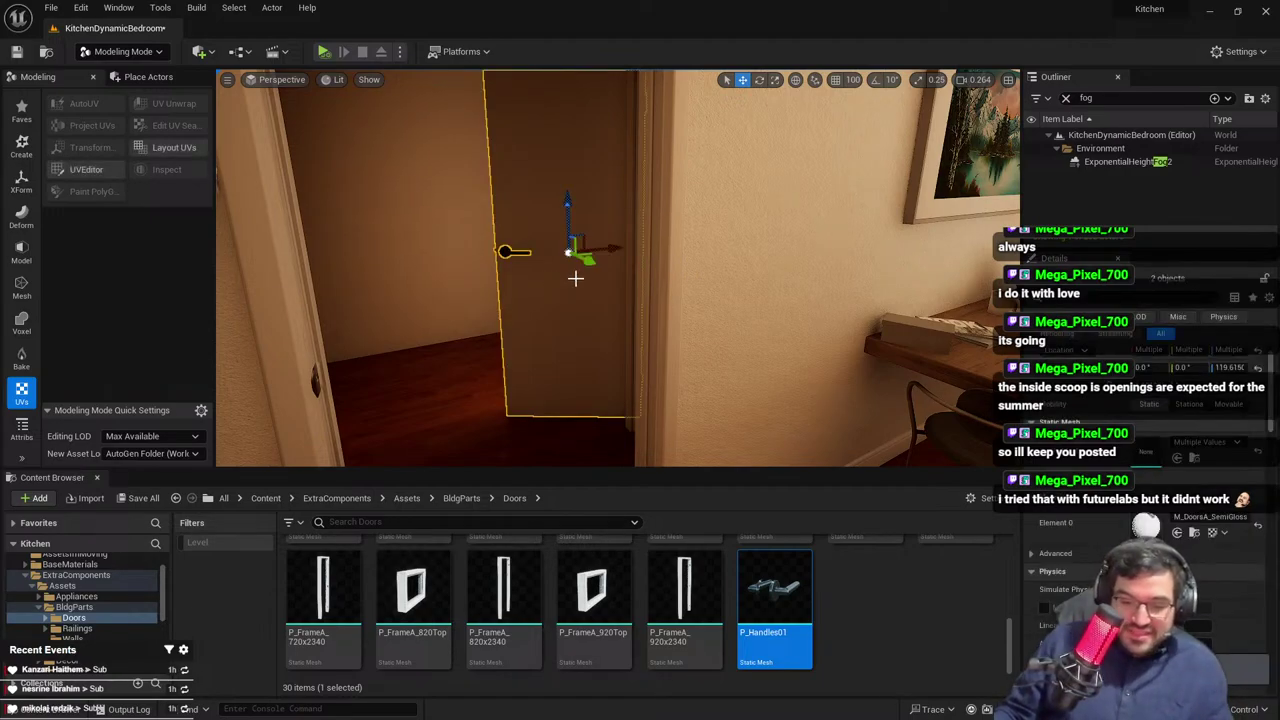
key("e")
left_click_drag(591, 266, 540, 268)
key("g")
right_click_drag(540, 268, 560, 345)
key("g")
key("w")
left_click_drag(583, 243, 531, 222)
key("Escape")
right_click_drag(535, 226, 560, 200)
right_click_drag(604, 450, 695, 356)
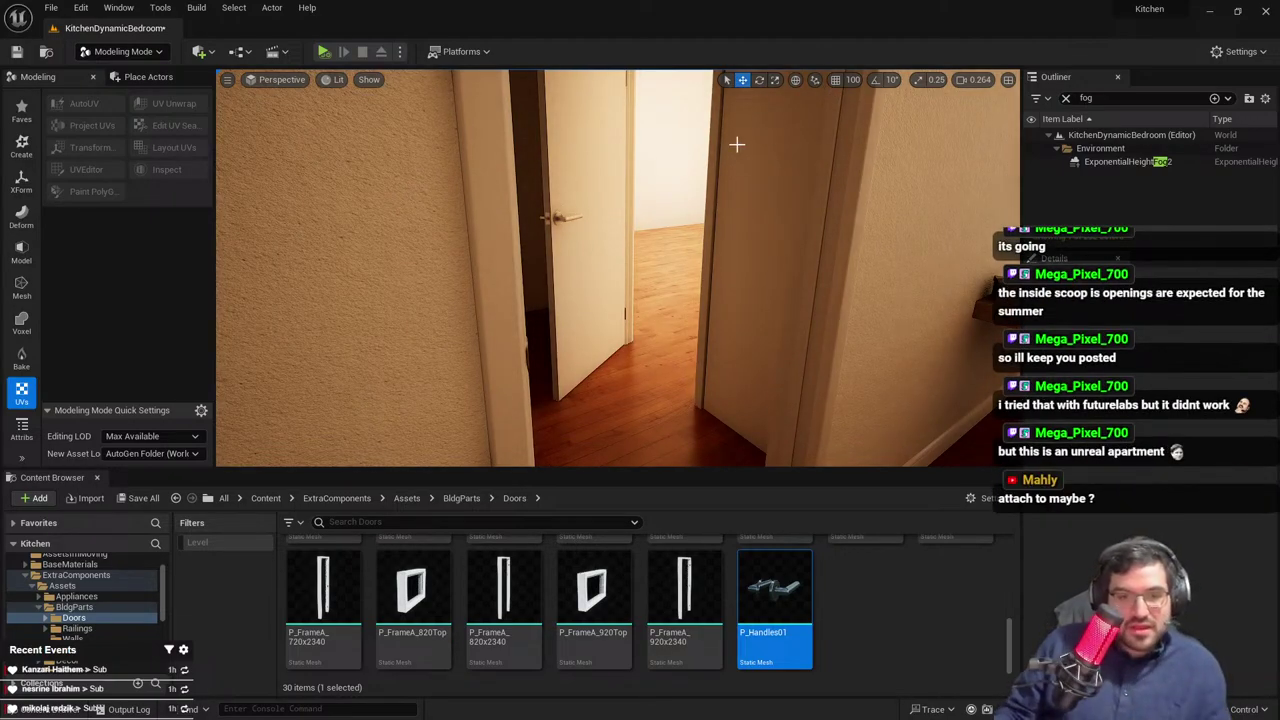
Rotate the bedroom door and its handle about the vertical hinge axis so the door swings wide open into the bedroom
right_click_drag(736, 144, 724, 144)
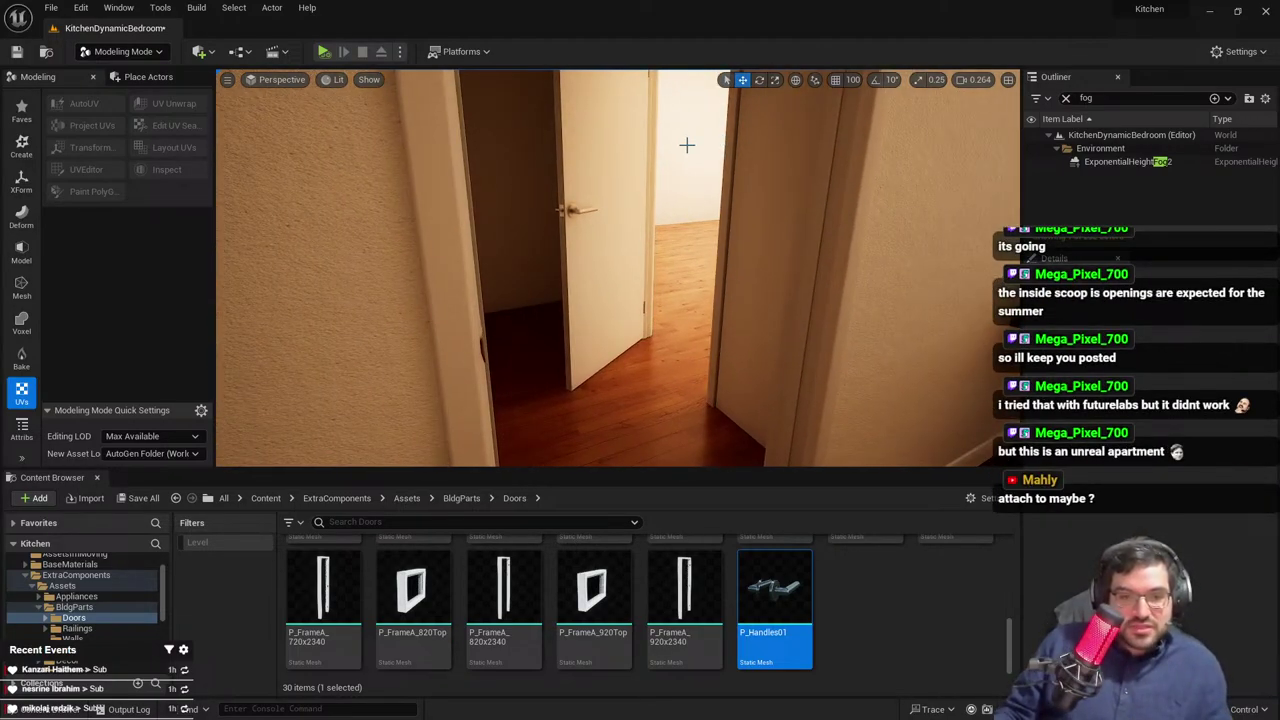
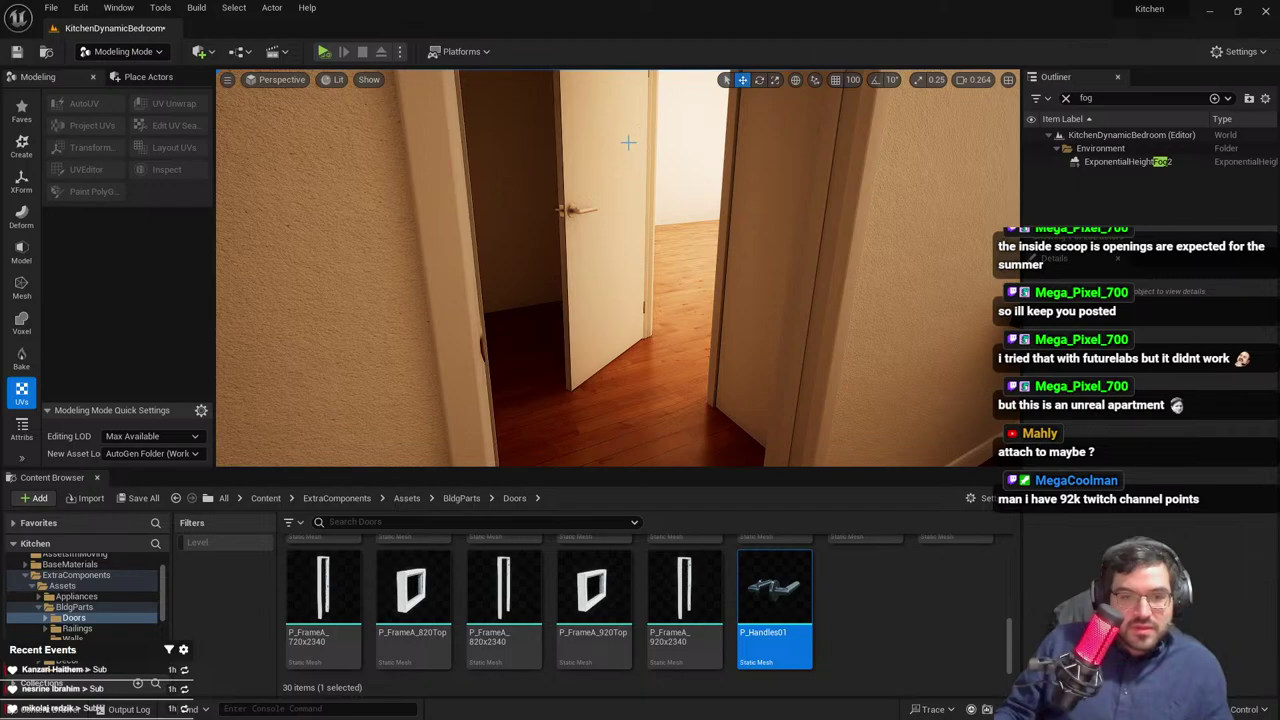
key("w")
right_click_drag(622, 156, 586, 200)
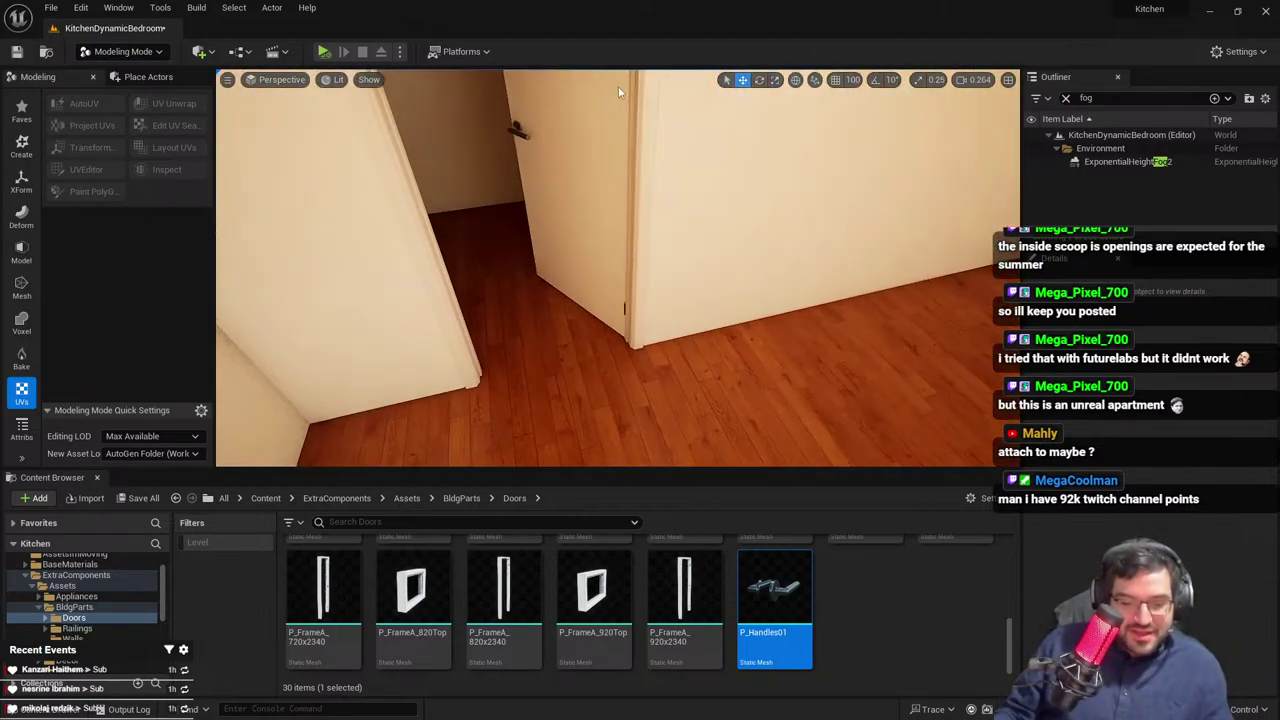
left_click(586, 103)
key("e")
scroll(588, 170, "down", 3)
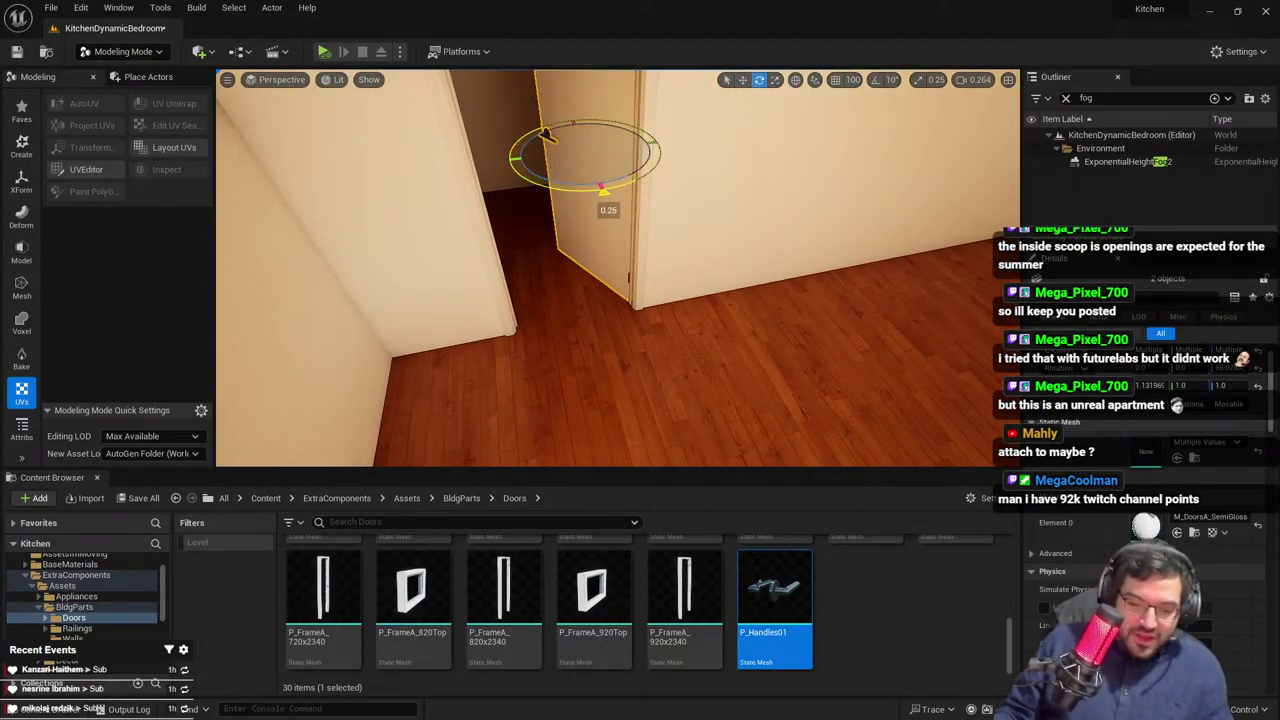
left_click_drag(546, 135, 685, 225)
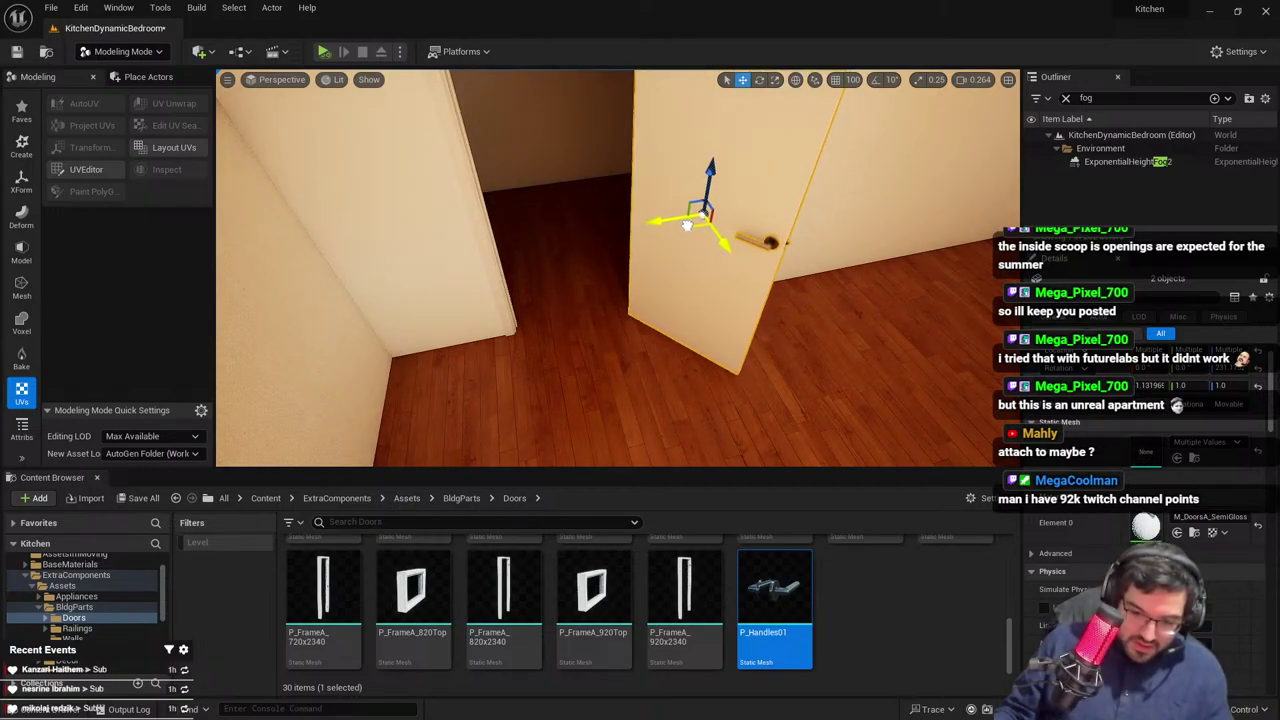
key("Escape")
key("w")
right_click_drag(626, 217, 575, 268)
key("a")
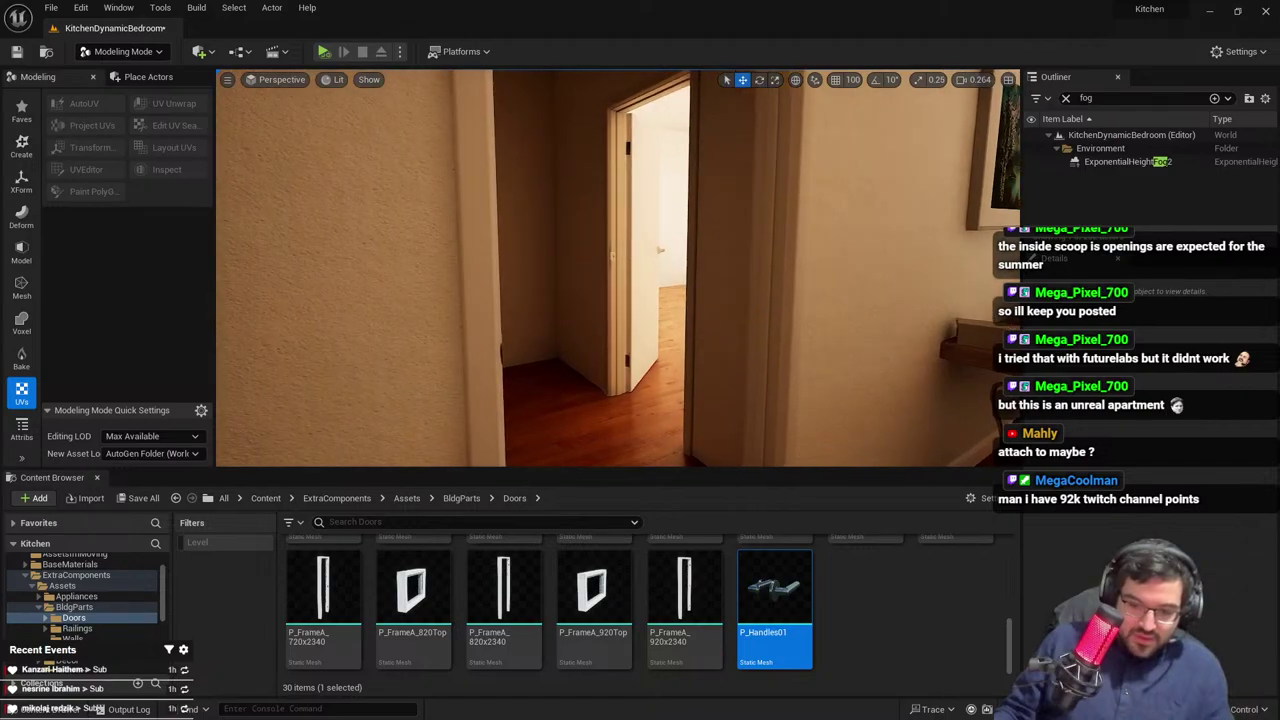
Mirror the bedroom door frame by setting its Y scale to -1.0
left_click(617, 290)
key("e")
key("r")
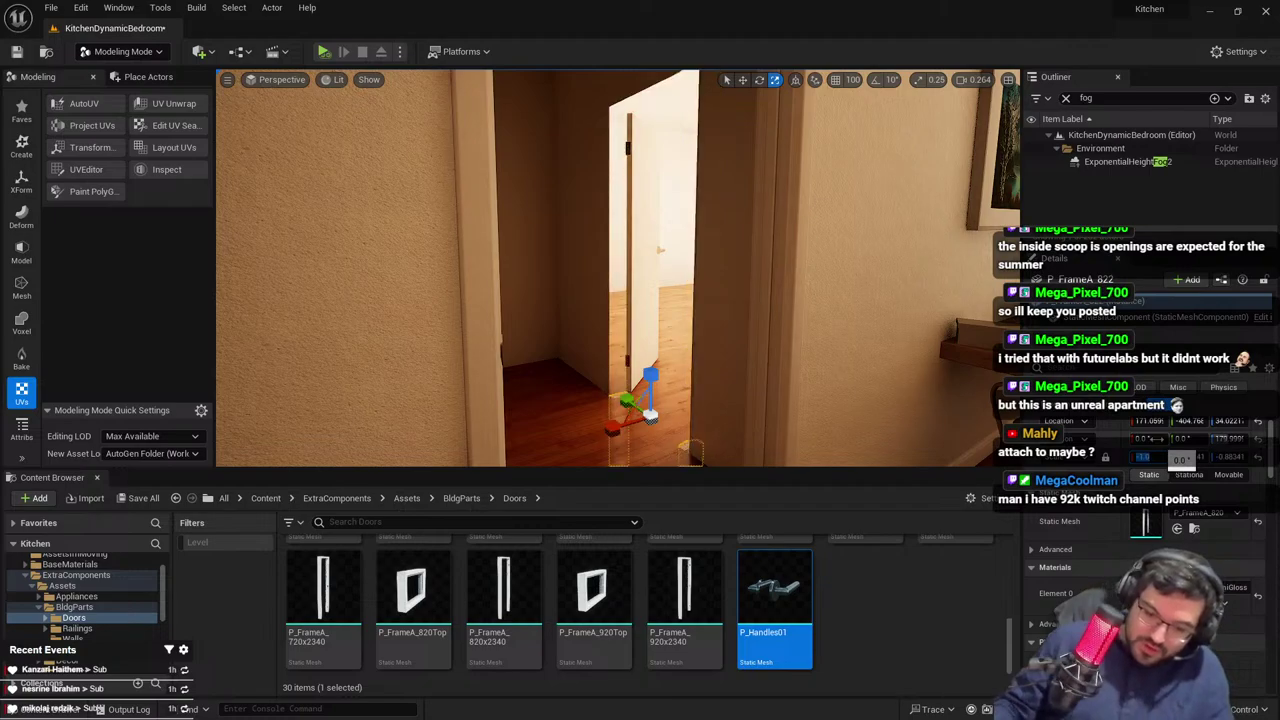
right_click_drag(869, 449, 893, 464)
key("ctrl+z")
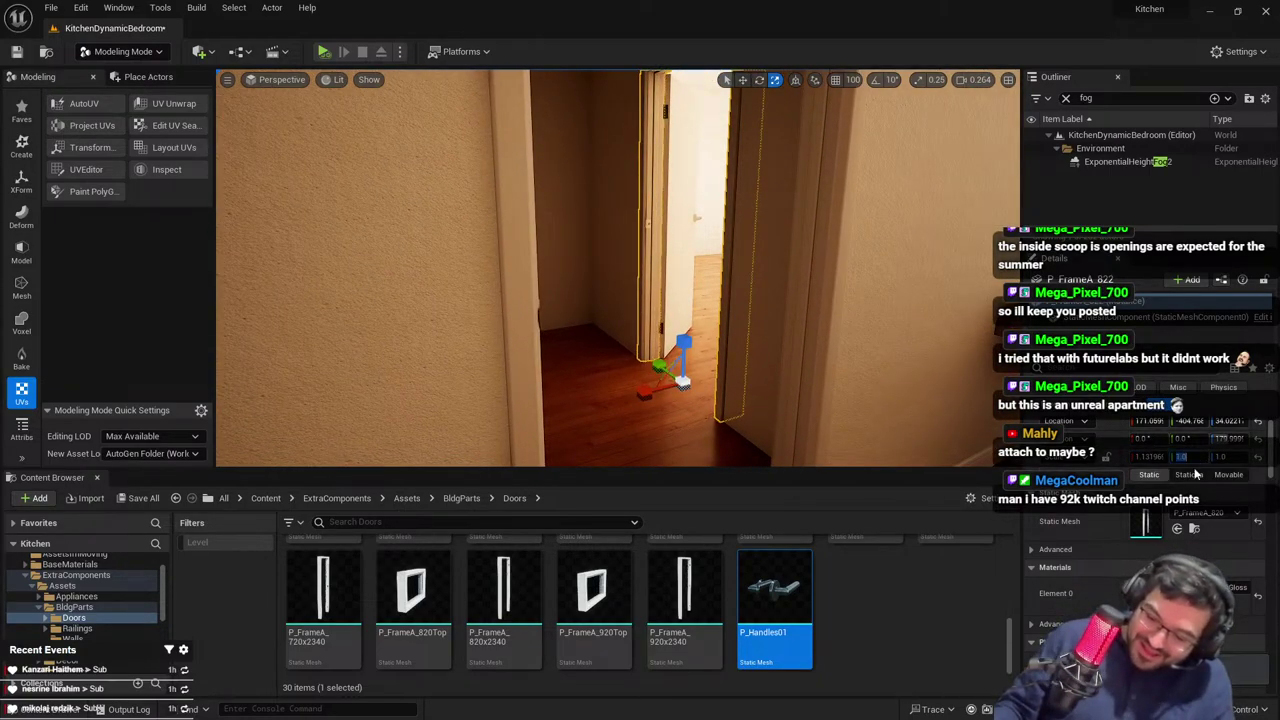
right_click_drag(682, 104, 710, 104)
left_click(682, 104)
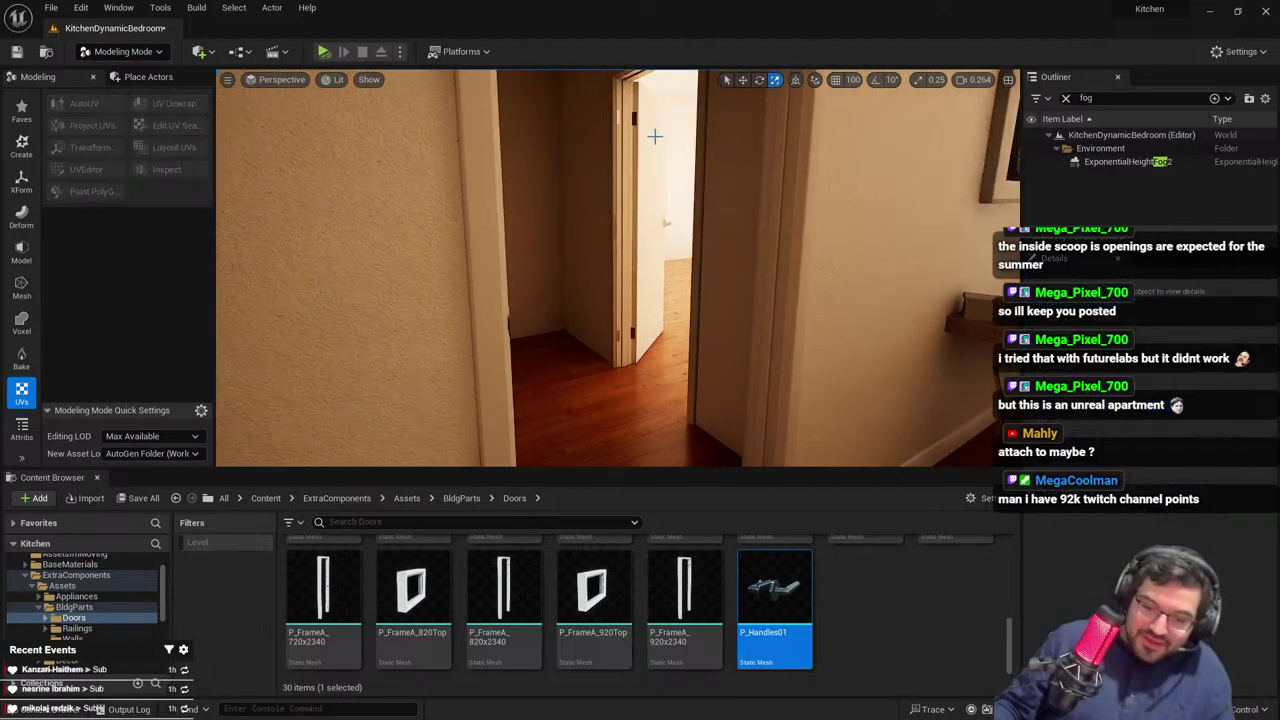
Try to adjust the X scale of the mirrored door frame, undo it, and inspect the hinge up close
left_click(654, 134)
key("w")
right_click_drag(654, 134, 715, 95)
left_click(708, 420)
key("e")
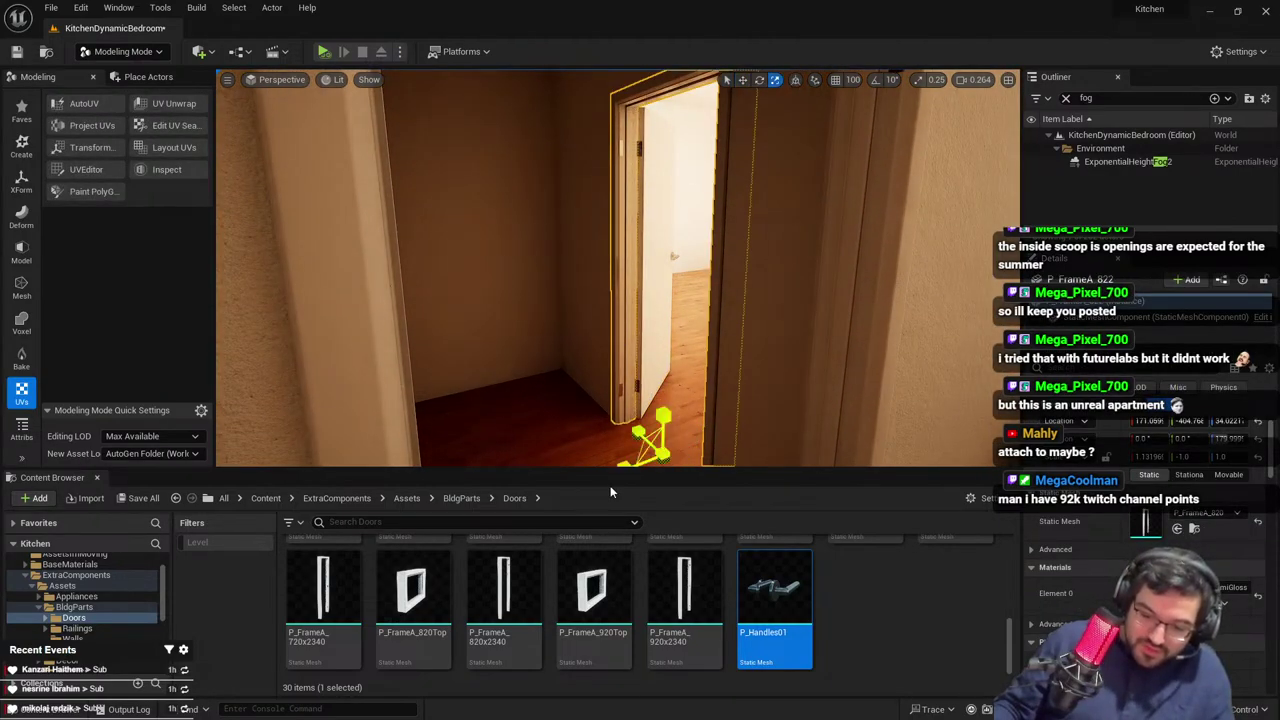
right_click_drag(632, 438, 634, 458)
left_click_drag(634, 434, 620, 442)
key("ctrl+z")
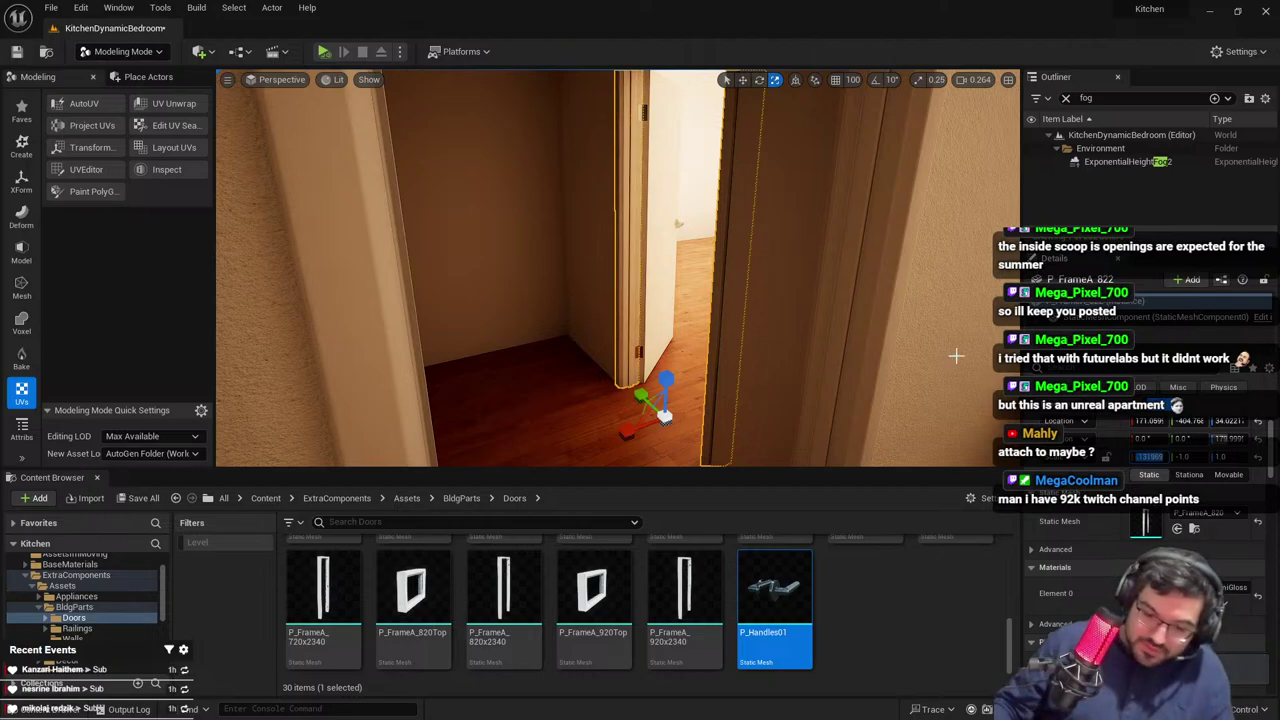
key("Escape")
key("w")
right_click_drag(956, 356, 980, 386)
key("w")
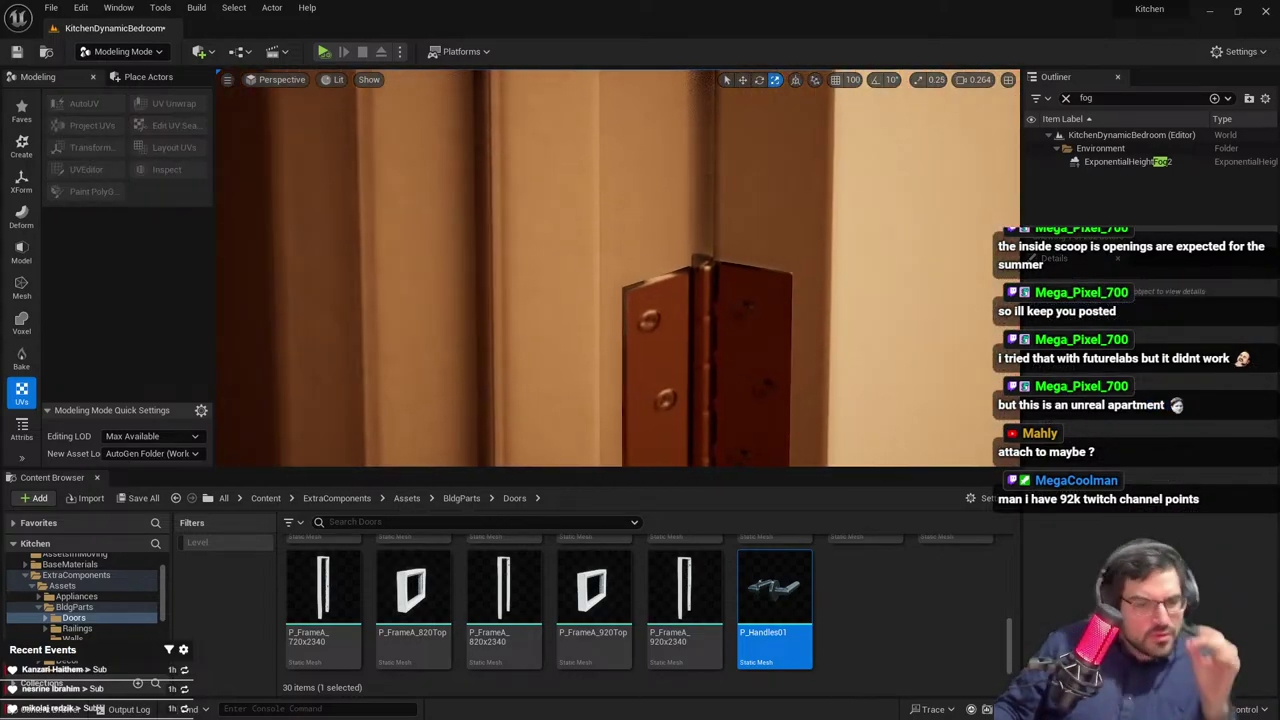
Search the Content folder for "Bed" and look through the results for bed meshes
right_click_drag(641, 335, 600, 340)
left_click(267, 498)
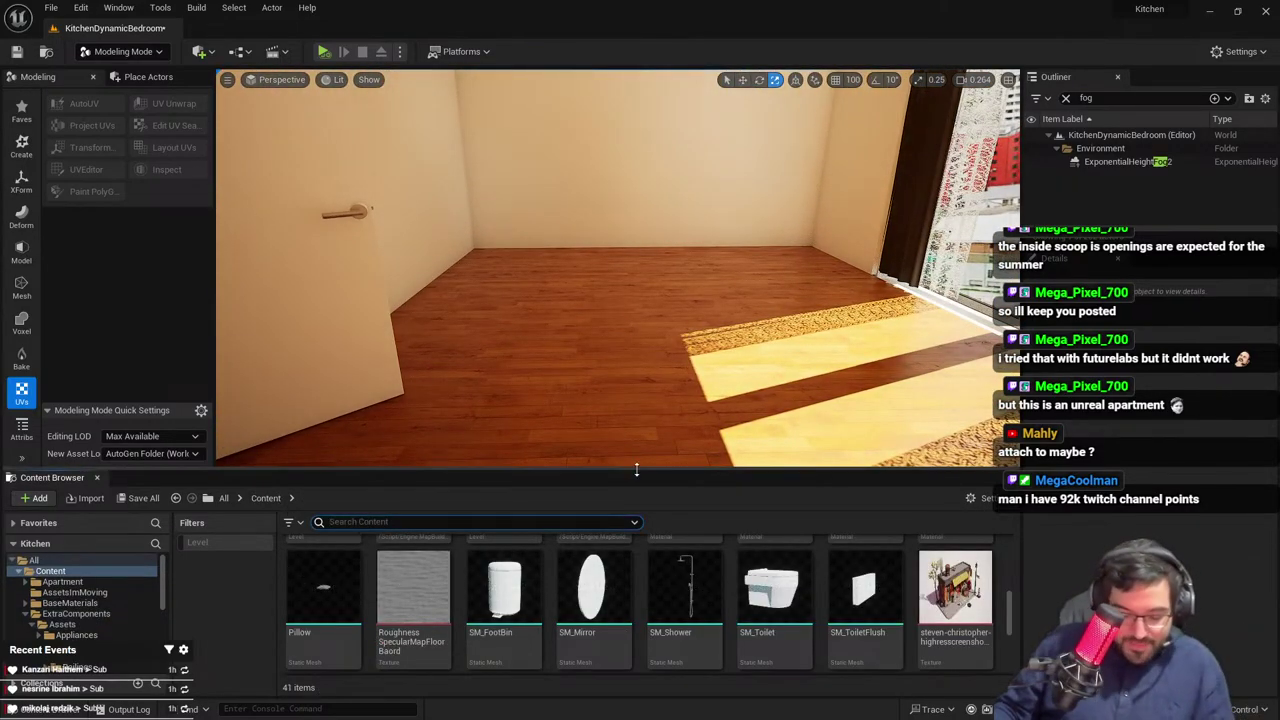
type("Bed")
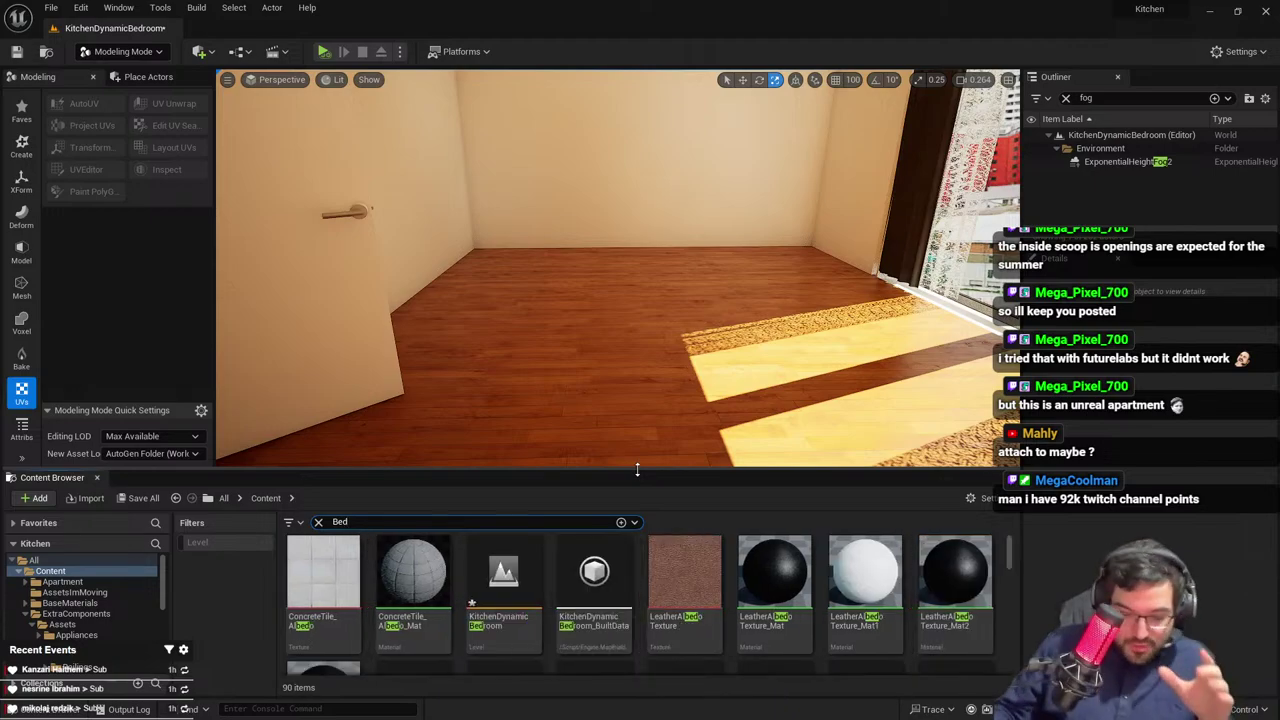
scroll(779, 618, "down", 5)
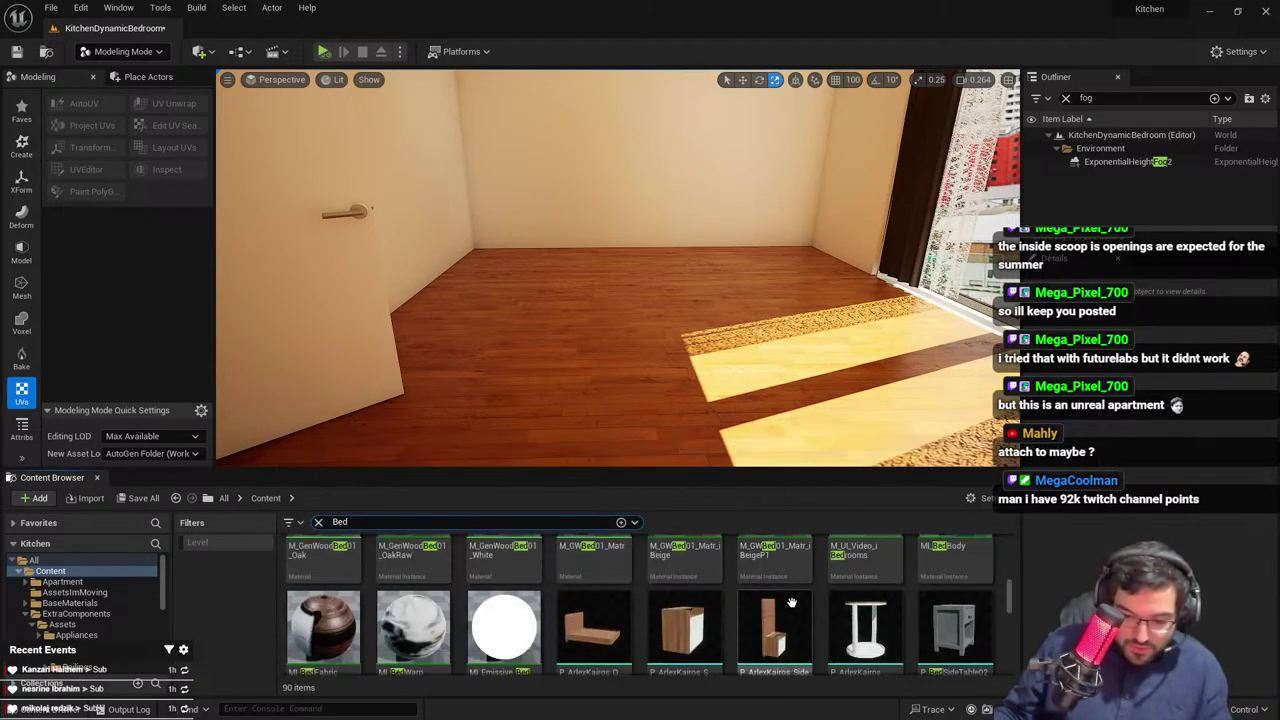
scroll(791, 603, "up", 2)
scroll(840, 600, "down", 3)
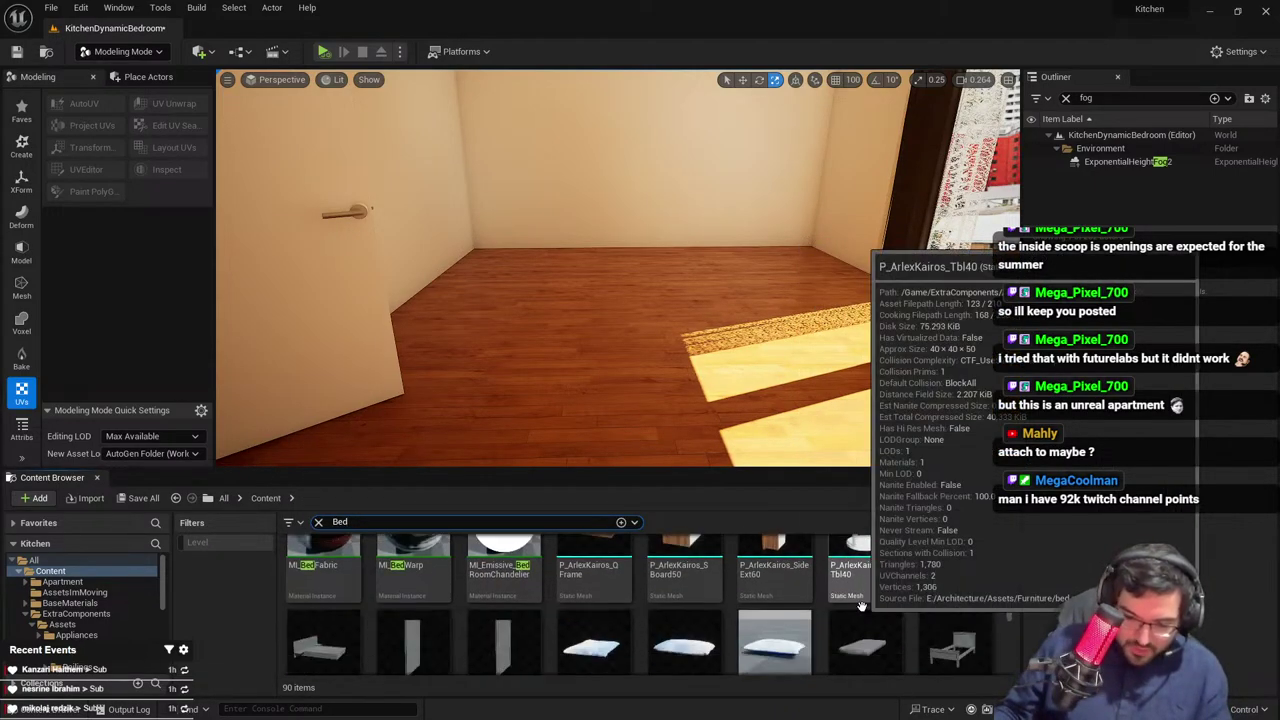
scroll(760, 590, "down", 2)
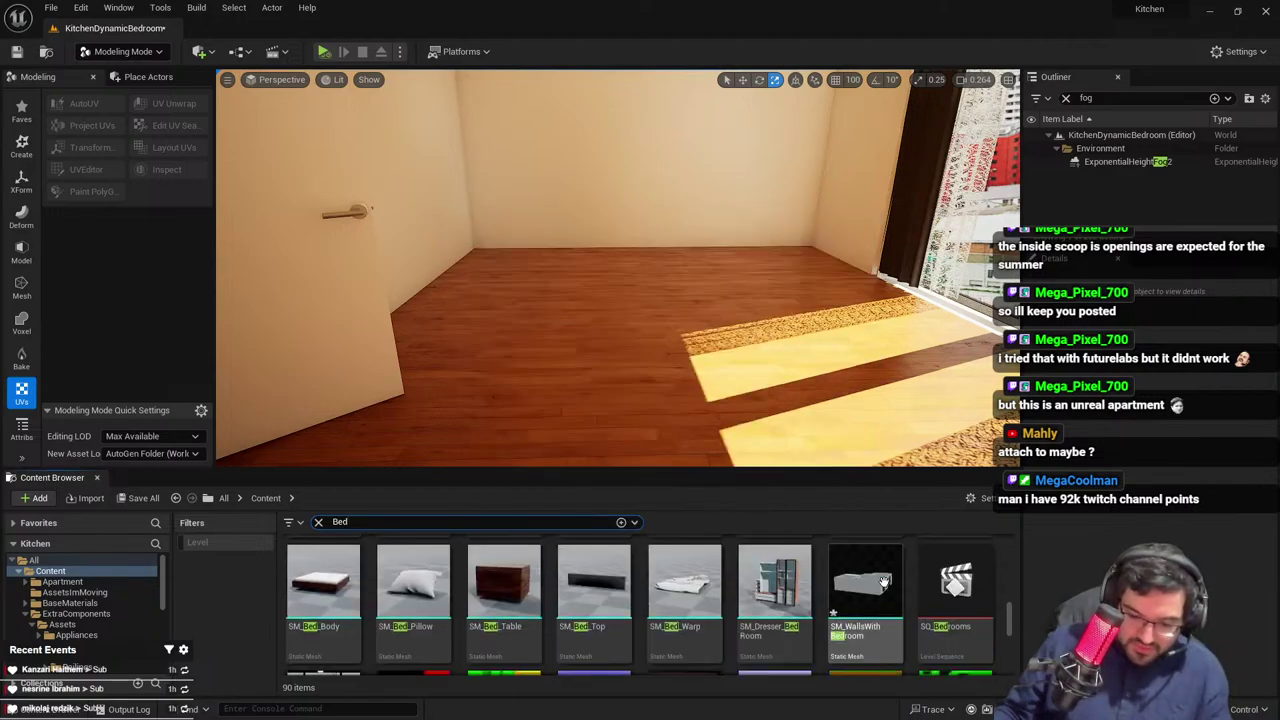
scroll(738, 576, "down", 5)
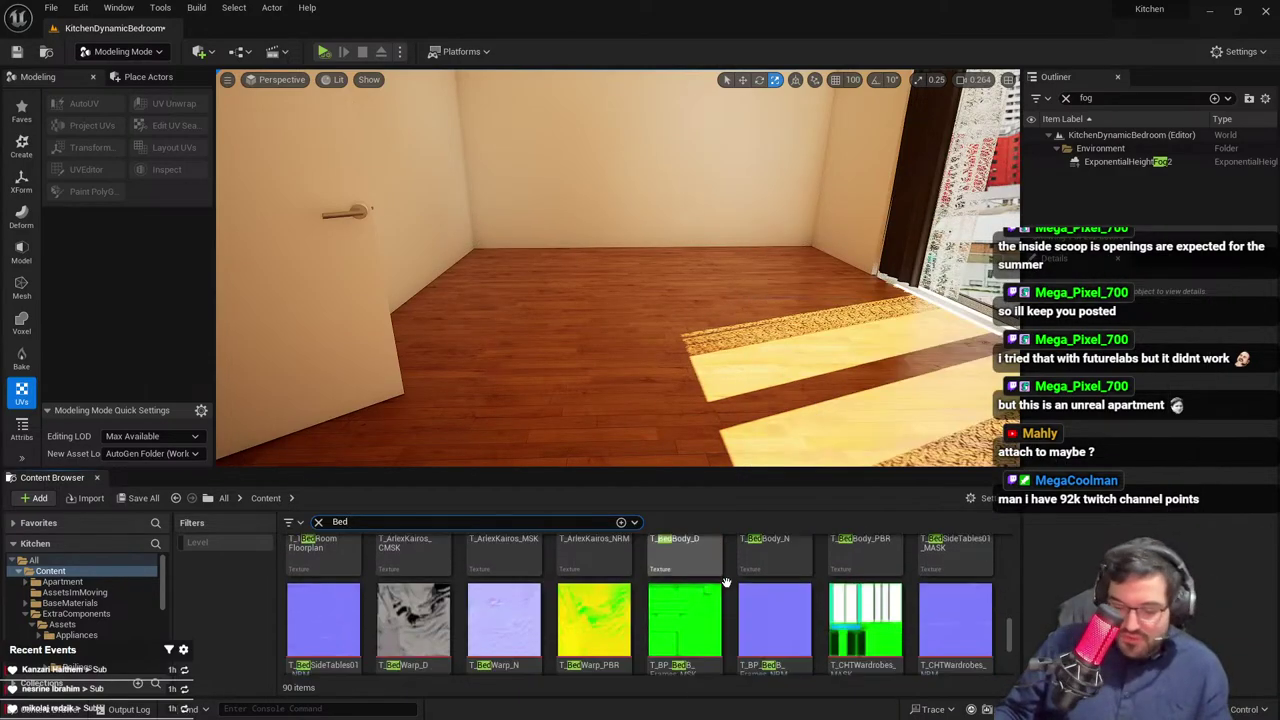
scroll(738, 576, "up", 5)
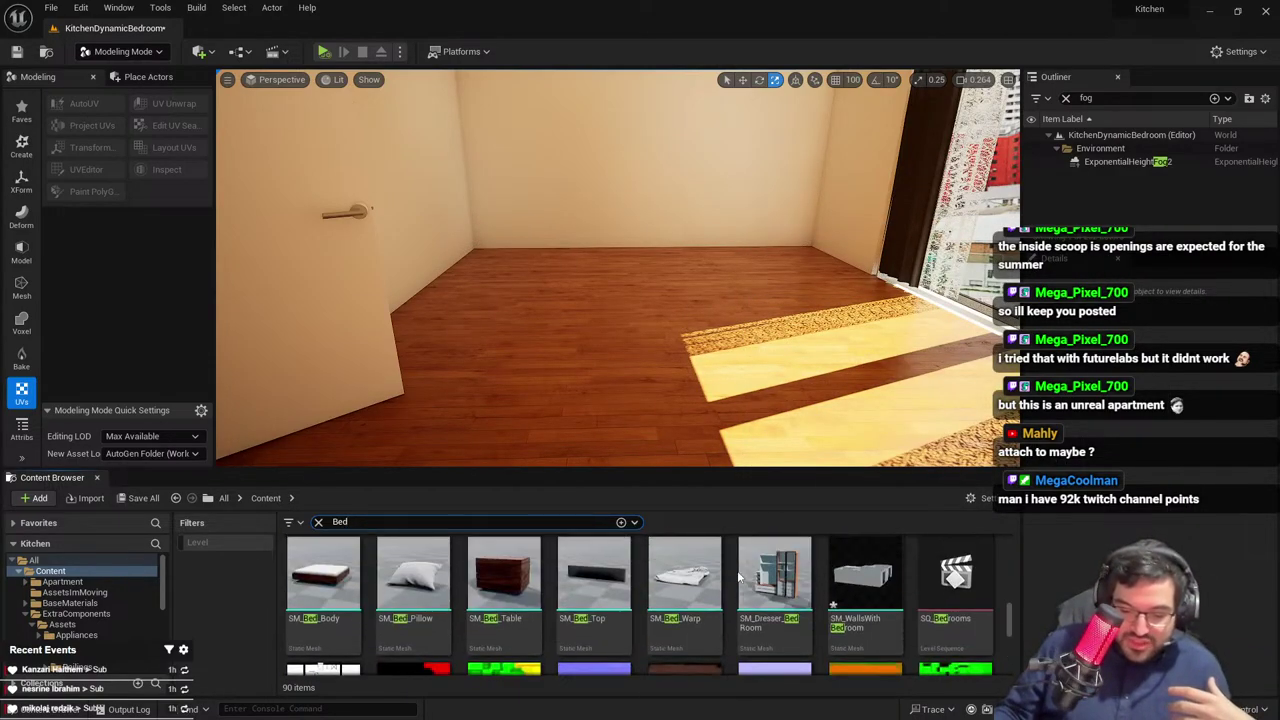
scroll(701, 637, "down", 1)
Try out the SM_Bed_Warp blanket and SM_Bed_Body mesh on the bedroom floor, deleting each trial placement
left_click_drag(698, 622, 660, 290)
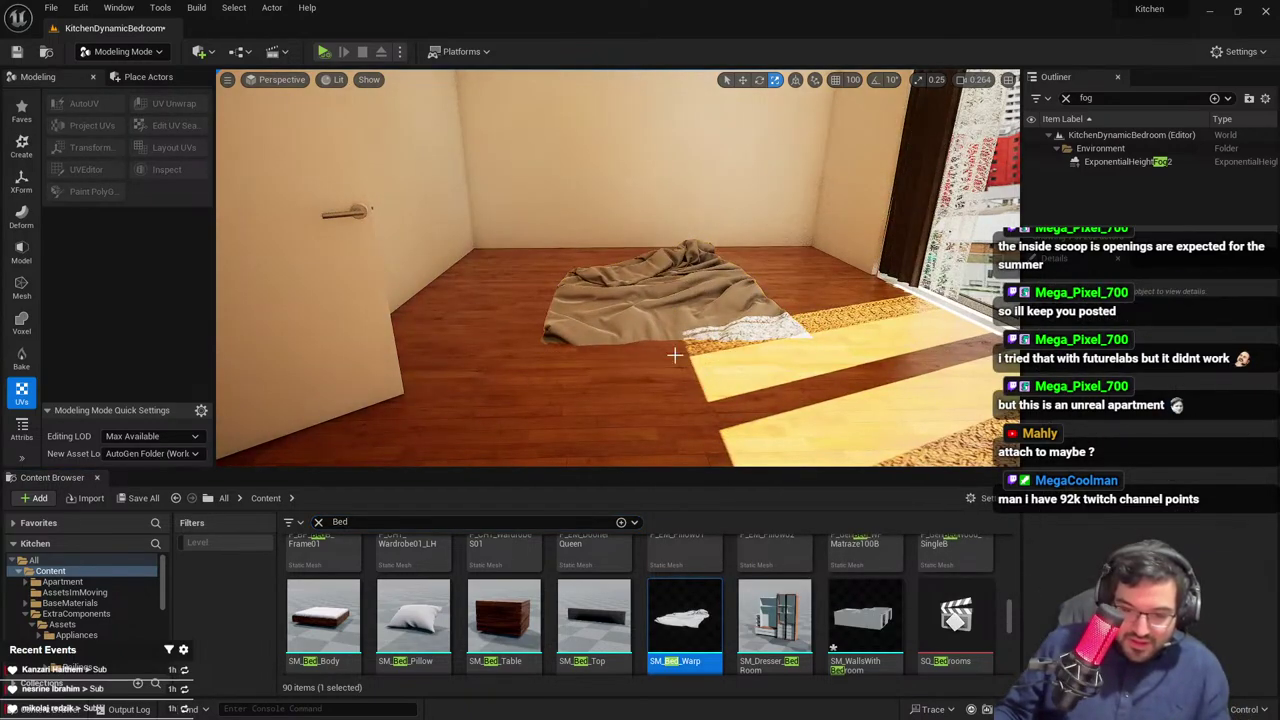
key("Delete")
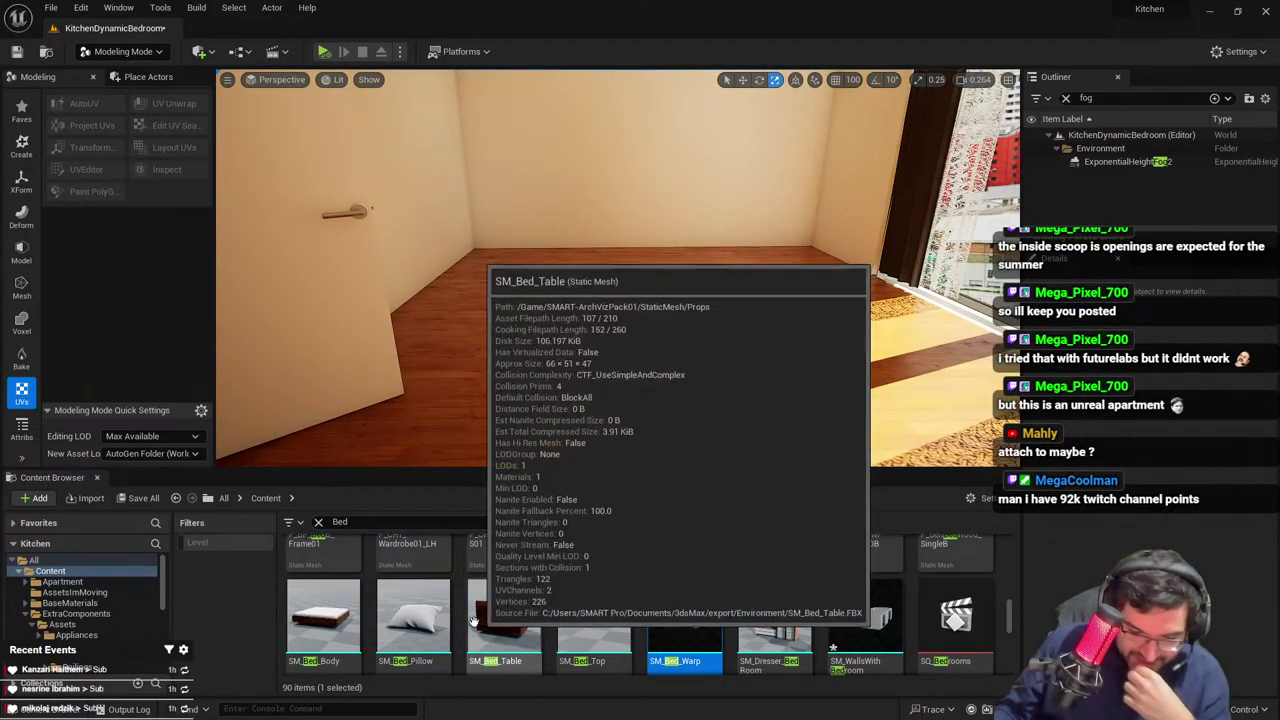
left_click_drag(323, 615, 657, 296)
right_click_drag(657, 296, 630, 290)
key("f")
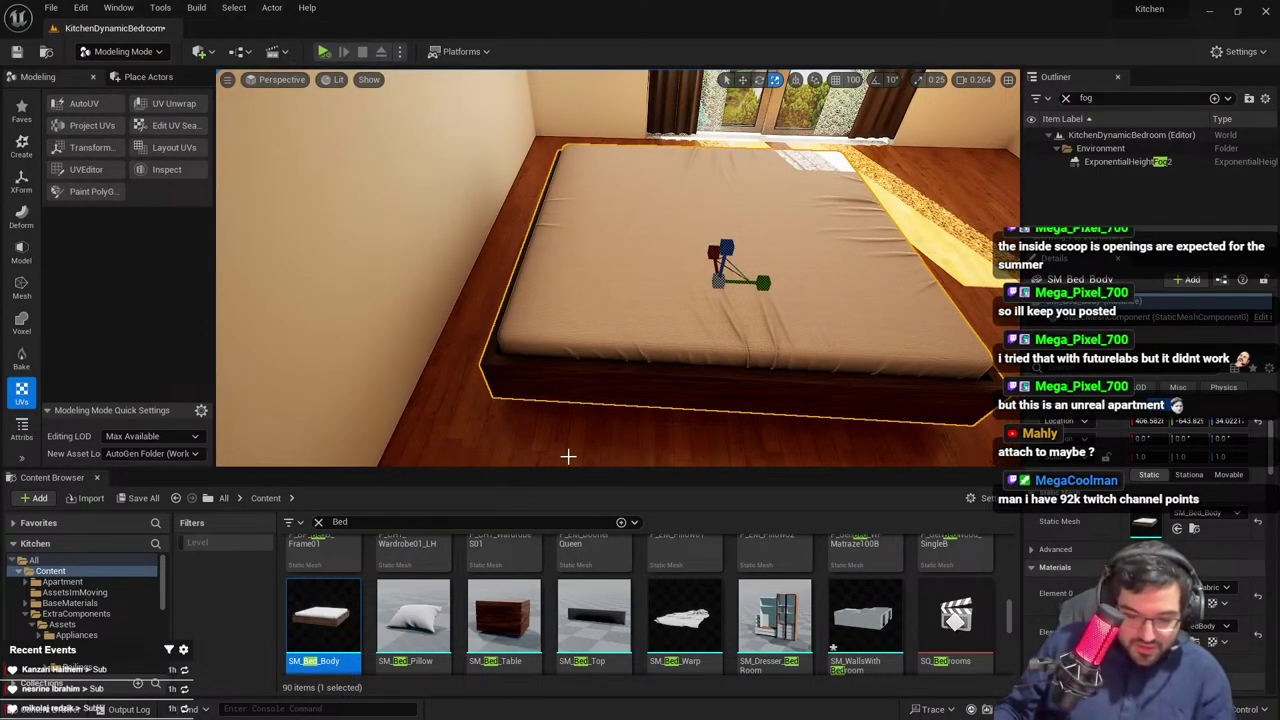
key("Delete")
left_click_drag(428, 621, 664, 602)
key("Delete")
Place SM_Bed_Body and SM_Bed_Warp together on the bedroom floor
left_click(336, 614)
left_click(683, 621, "ctrl")
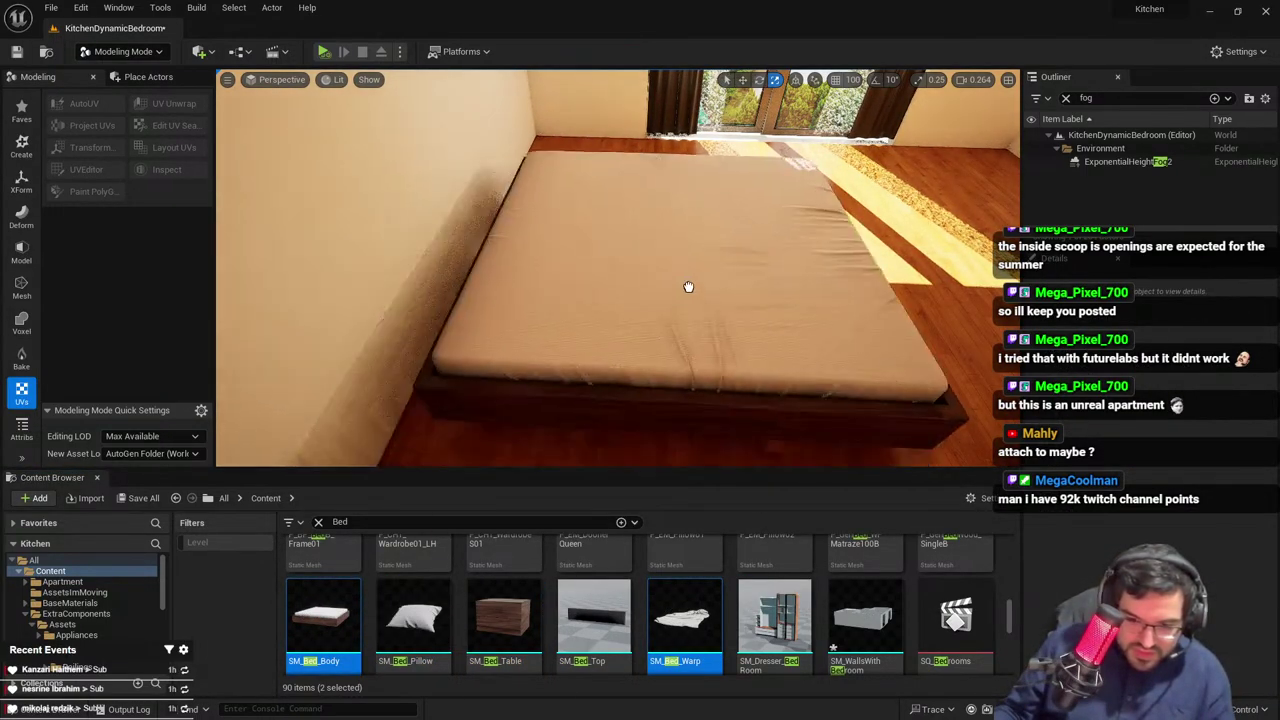
left_click_drag(688, 287, 700, 280)
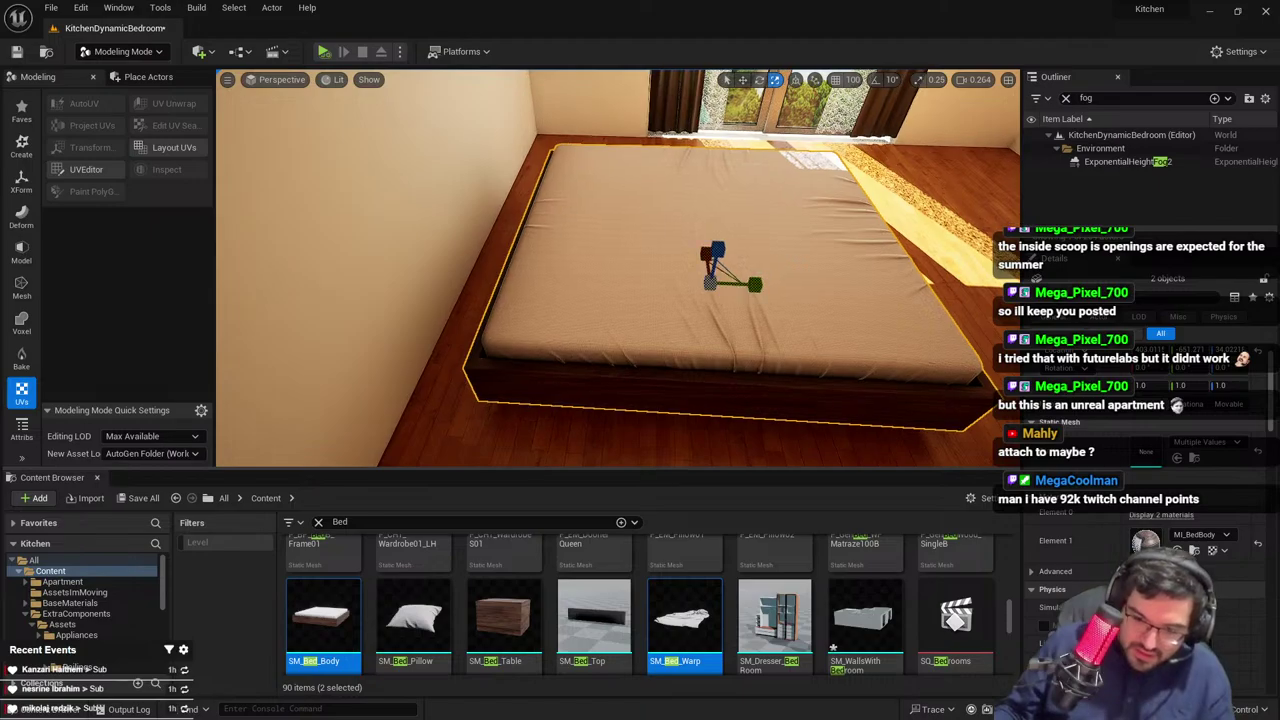
Select the SM_Bed_Warp blanket alone and raise it so that it lies on top of the mattress
right_click_drag(728, 309, 728, 309)
key("w")
left_click(617, 286)
right_click_drag(617, 286, 617, 286)
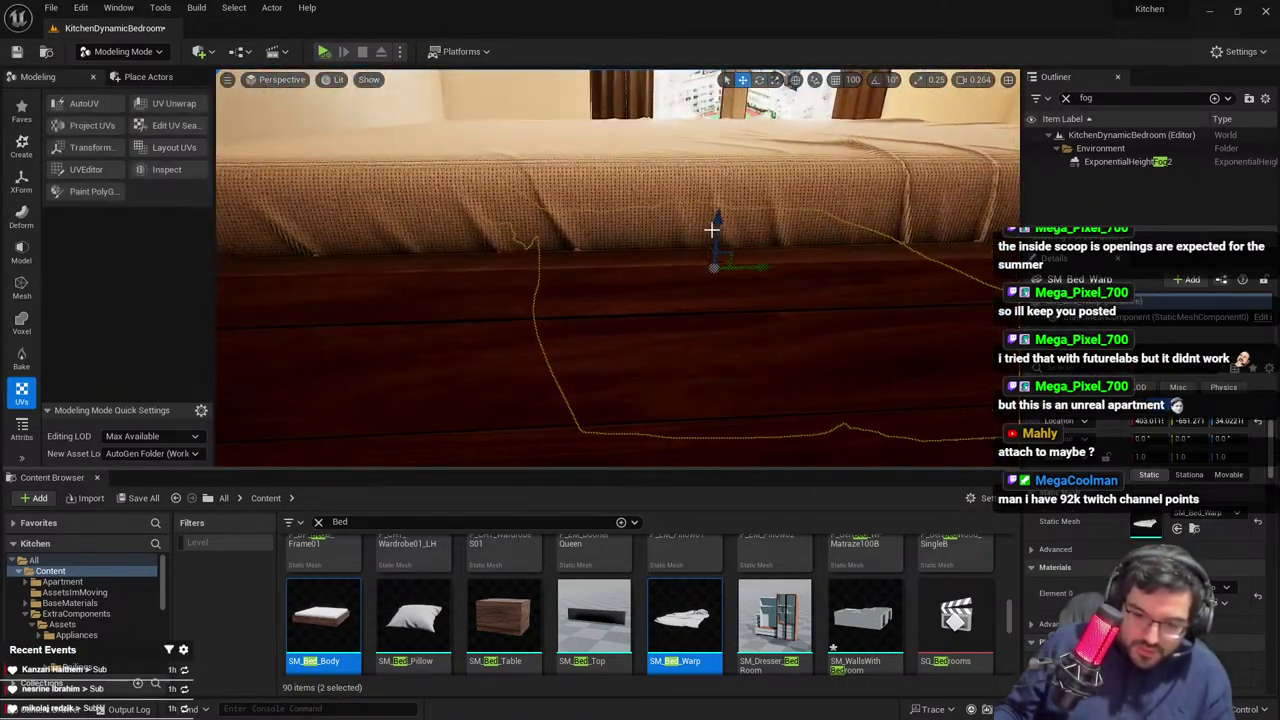
right_click_drag(711, 230, 629, 248)
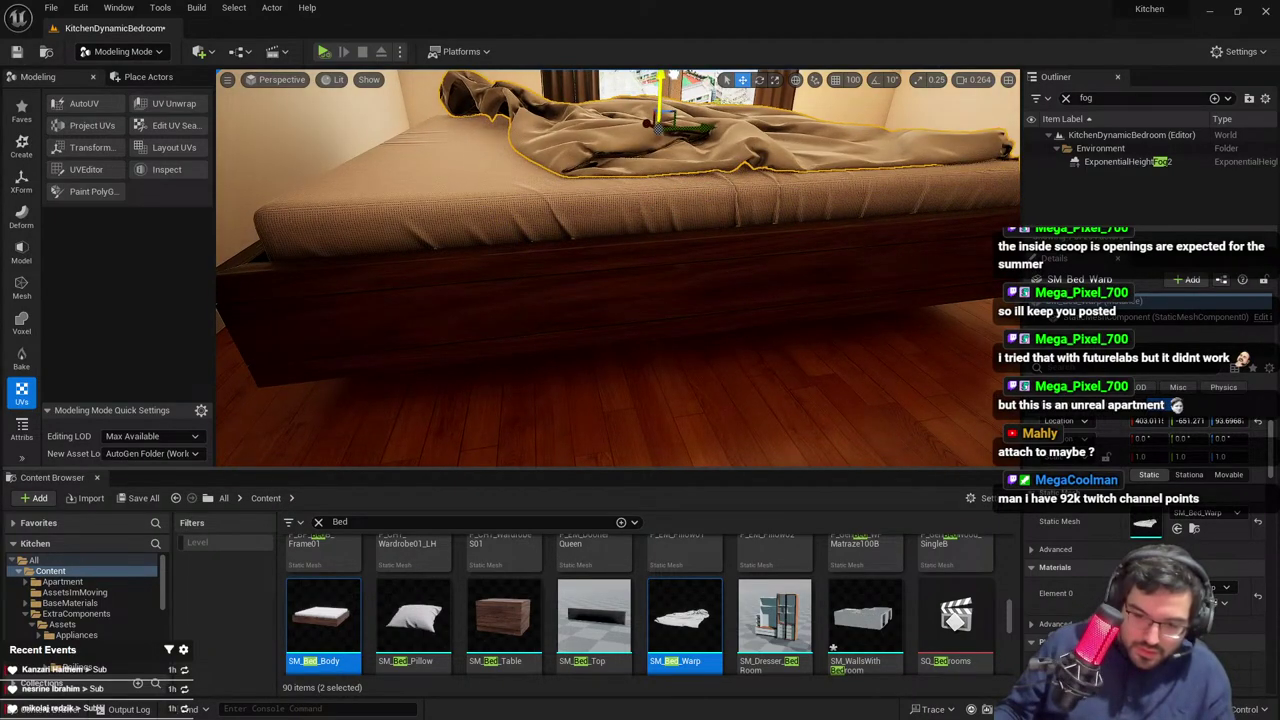
right_click_drag(674, 76, 674, 110)
Select the bed body and blanket together and position the bed with its head end against the wall
right_click_drag(541, 178, 651, 306)
left_click(653, 303, "ctrl")
key("ctrl+z")
left_click(414, 371, "ctrl")
right_click_drag(414, 371, 802, 293)
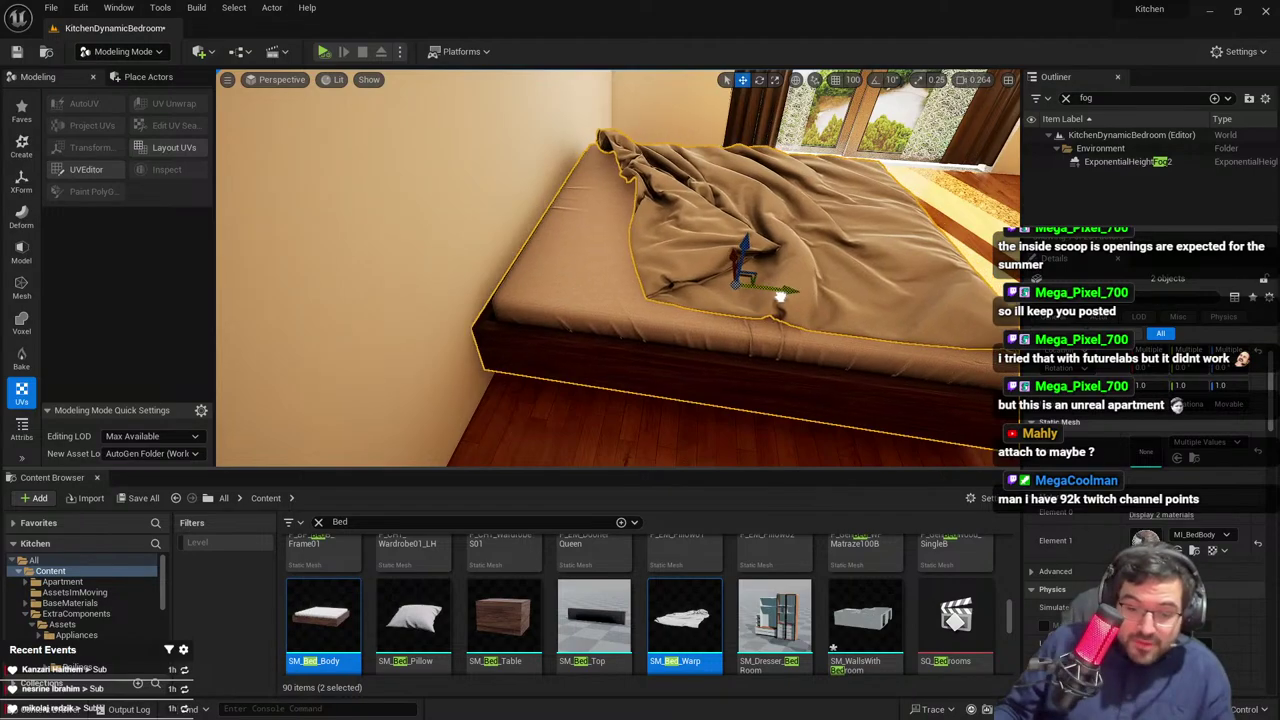
right_click_drag(779, 296, 636, 289)
Place SM_Bed_Pillow on one side of the bed's head end and duplicate it for the other side
left_click(626, 250)
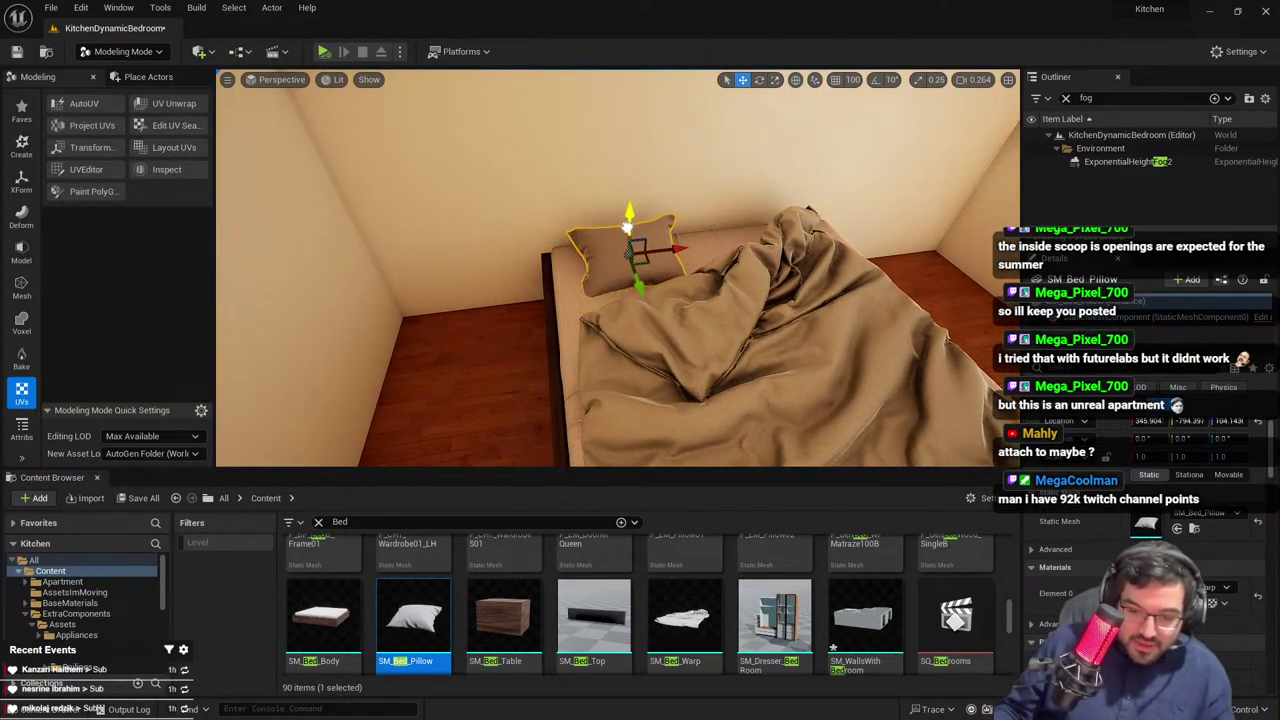
left_click_drag(651, 260, 649, 261)
right_click_drag(649, 261, 457, 311)
scroll(649, 261, "up", 1)
right_click_drag(523, 186, 440, 200)
key("f")
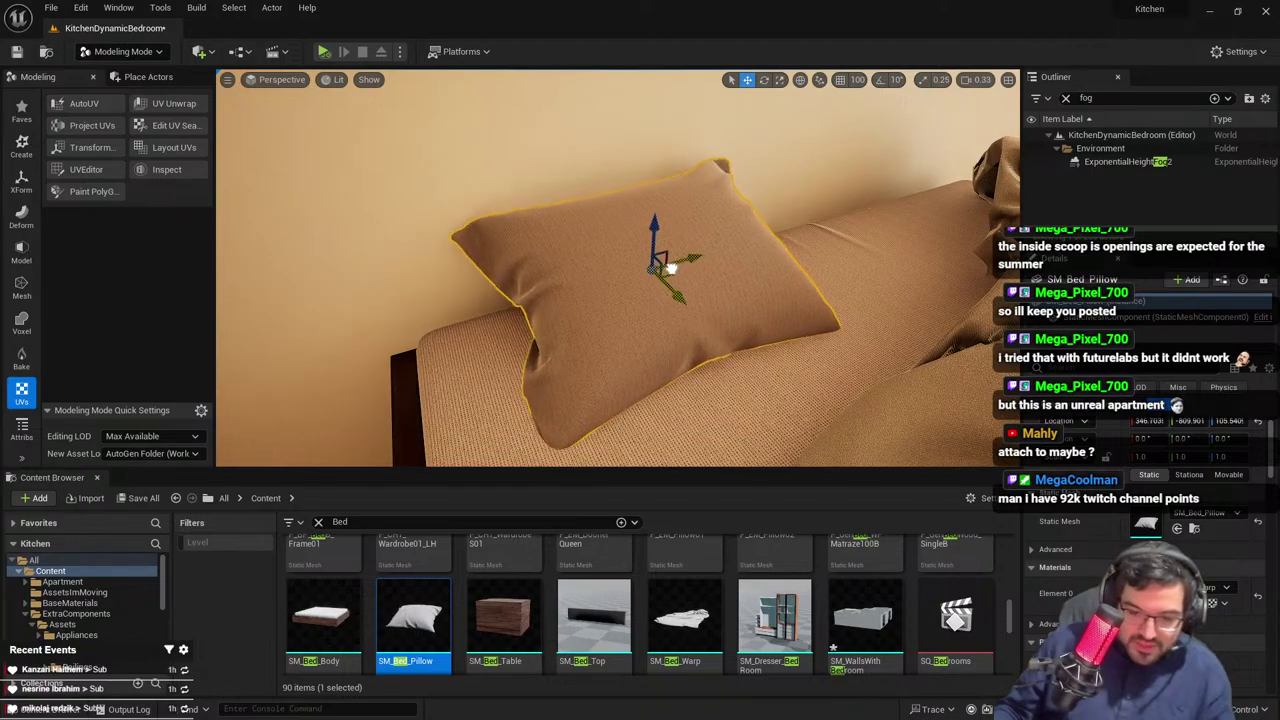
right_click_drag(746, 334, 590, 325)
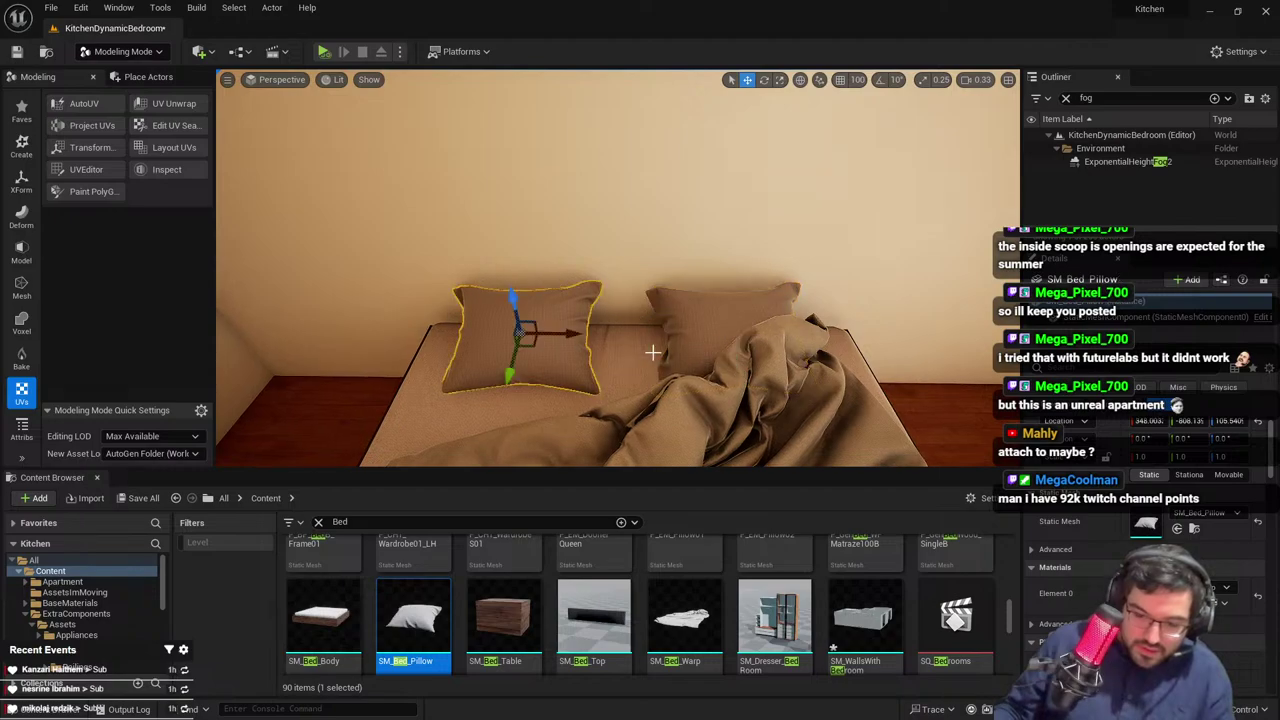
Select both pillows and adjust their height and tilt so they rest on the mattress
right_click_drag(739, 316, 875, 318)
left_click(641, 249, "shift")
right_click_drag(733, 168, 764, 174)
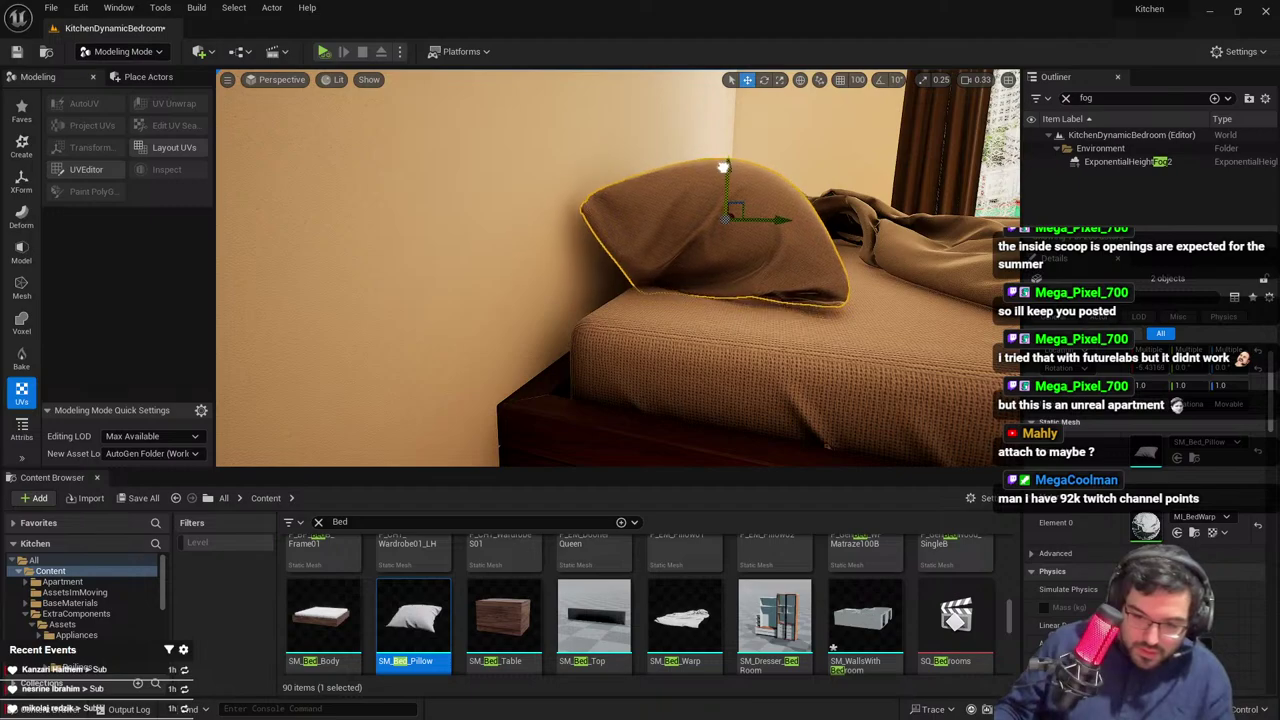
left_click_drag(731, 140, 741, 141)
key("Escape")
Move the pillow beside the blanket fold inward and rotate it to about -11.5° around the vertical axis
right_click_drag(764, 199, 792, 232)
left_click(792, 232)
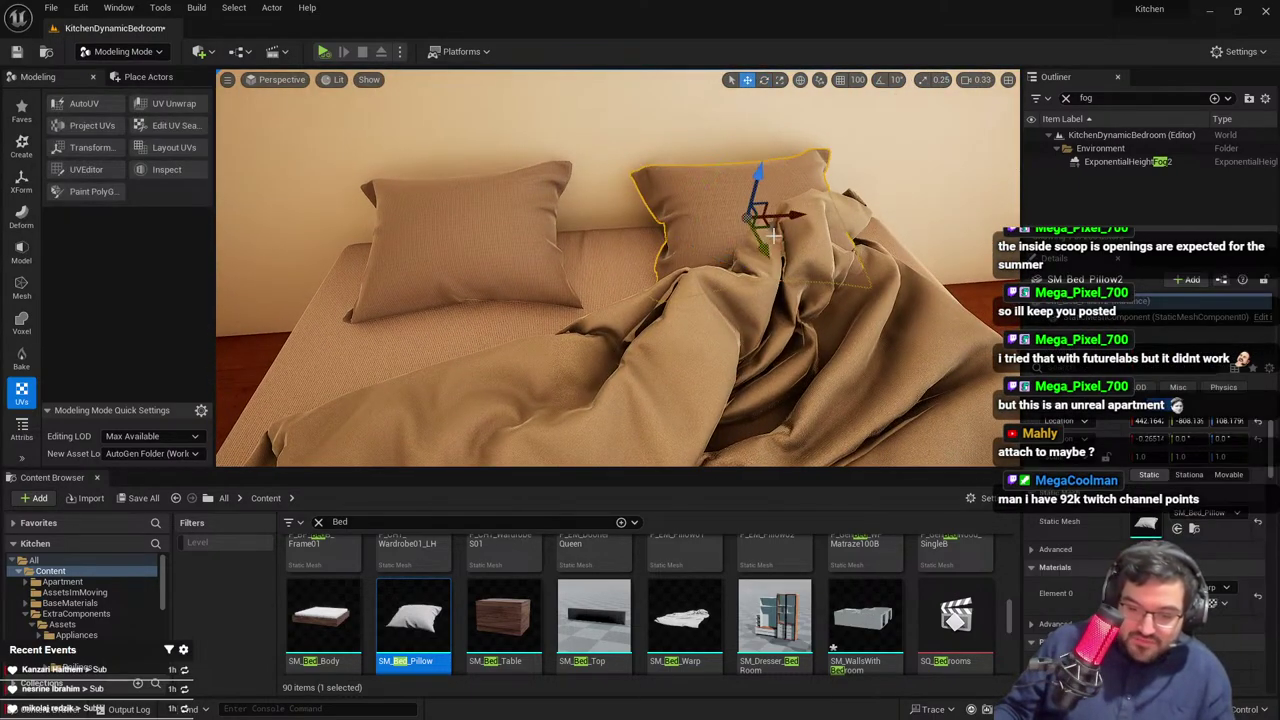
left_click_drag(792, 216, 772, 216)
key("Escape")
right_click_drag(788, 171, 758, 160)
left_click(727, 194)
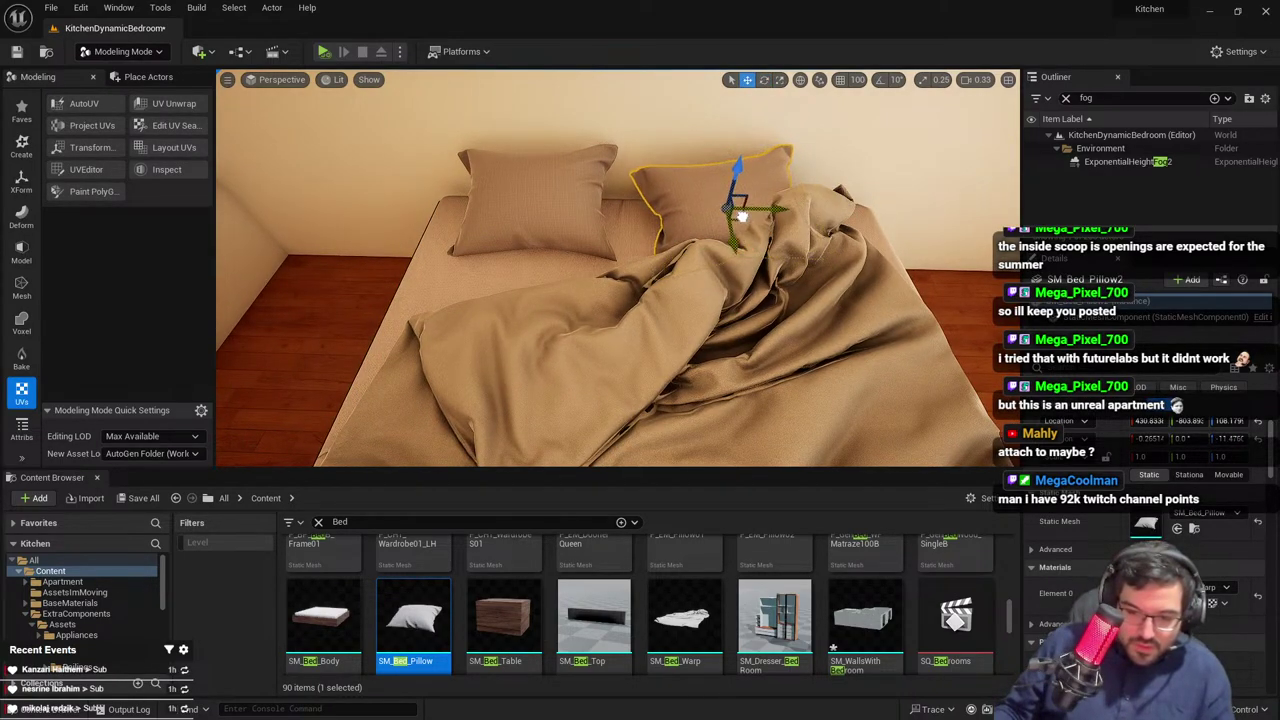
Move the uncovered pillow slightly away from the wall
left_click(556, 234)
left_click_drag(525, 231, 518, 262)
right_click_drag(518, 262, 523, 114)
Try tilting the uncovered pillow back by about 15° and shifting its height on the mattress
key("e")
left_click_drag(527, 136, 503, 133)
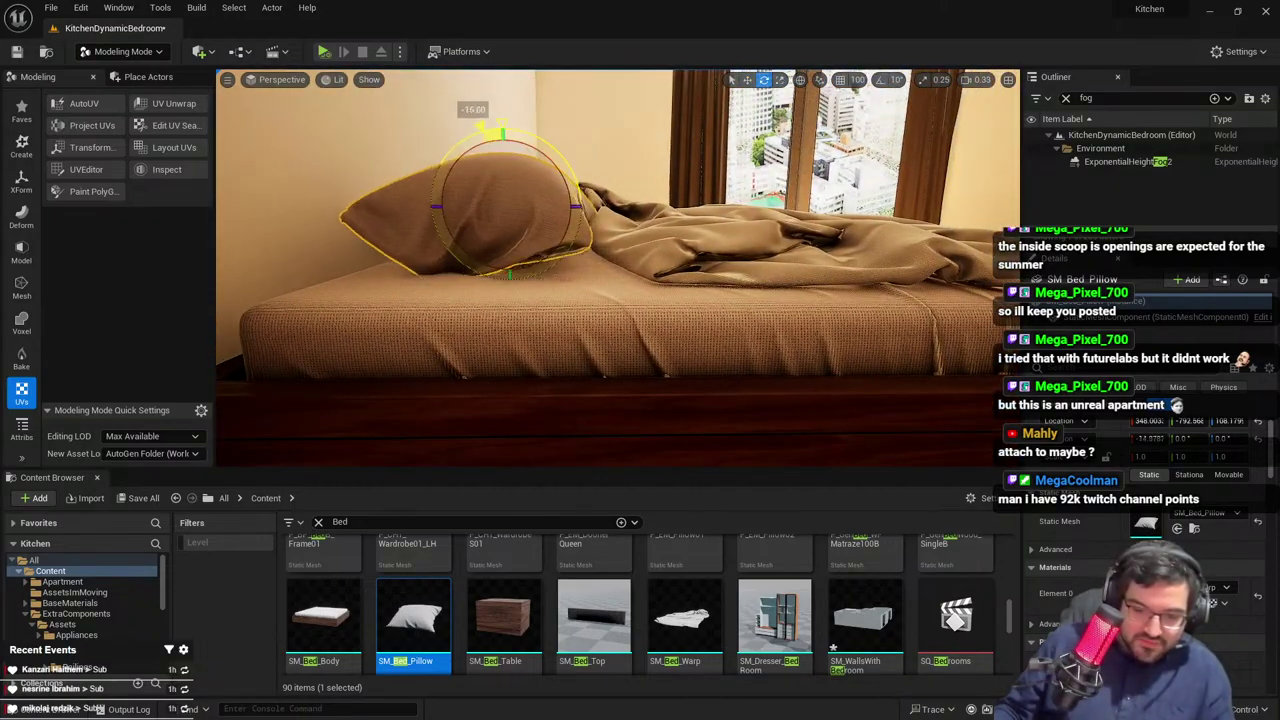
key("End")
key("Escape")
right_click_drag(564, 216, 580, 340)
left_click(591, 380)
left_click_drag(551, 318, 550, 303)
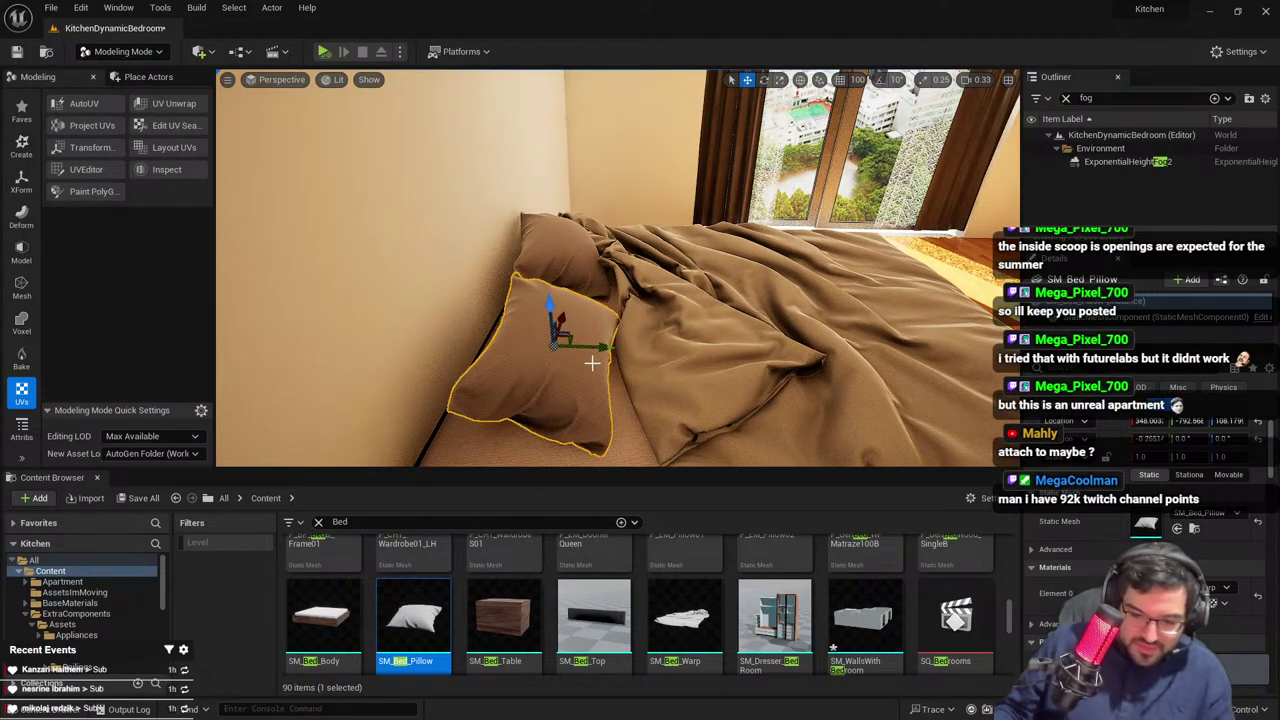
Try placing the P_EM_Dooner Queen duvet and the P_GenBed_WF Matraze100B mattress at the bed, deleting each one
scroll(738, 598, "up", 1)
right_click_drag(665, 410, 740, 412)
left_click(587, 588)
left_click_drag(587, 587, 803, 318)
key("Delete")
left_click_drag(862, 572, 809, 346)
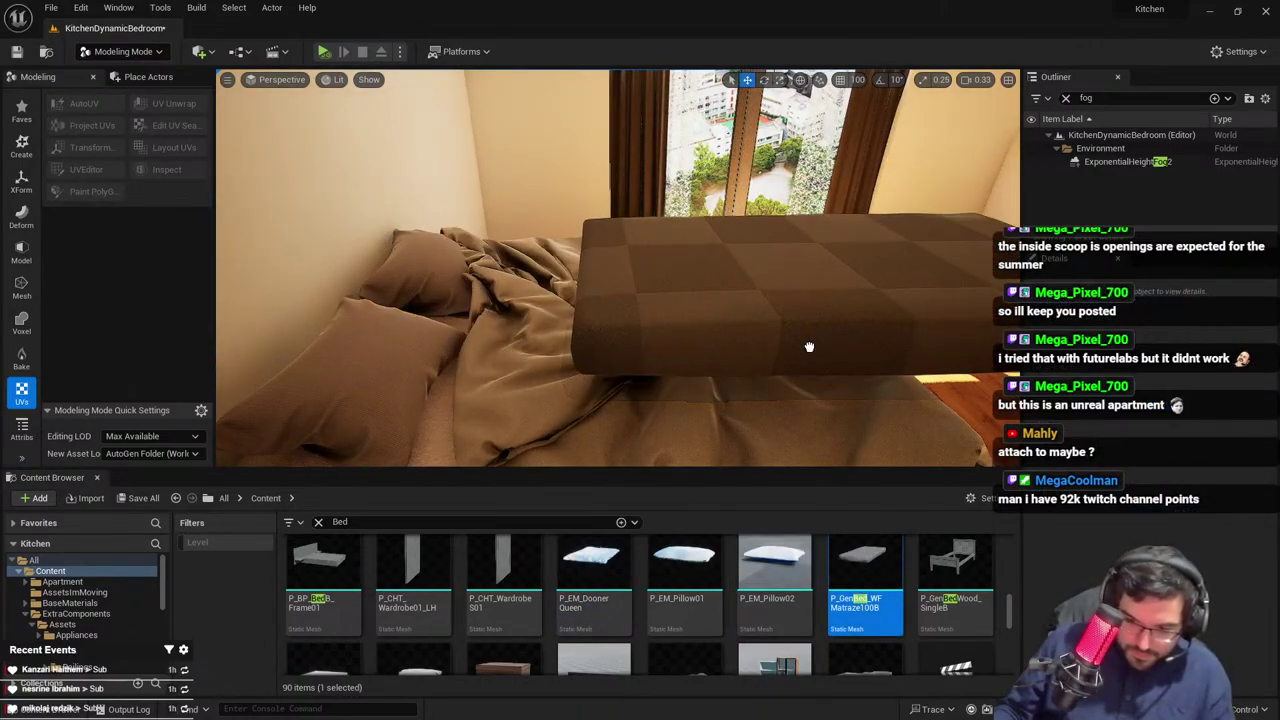
key("Delete")
Try the P_GenBed_WF Matraze100B mattress together with the P_GenBedWood_SingleB frame on the floor beside the bed, and delete both
left_click(952, 572, "ctrl")
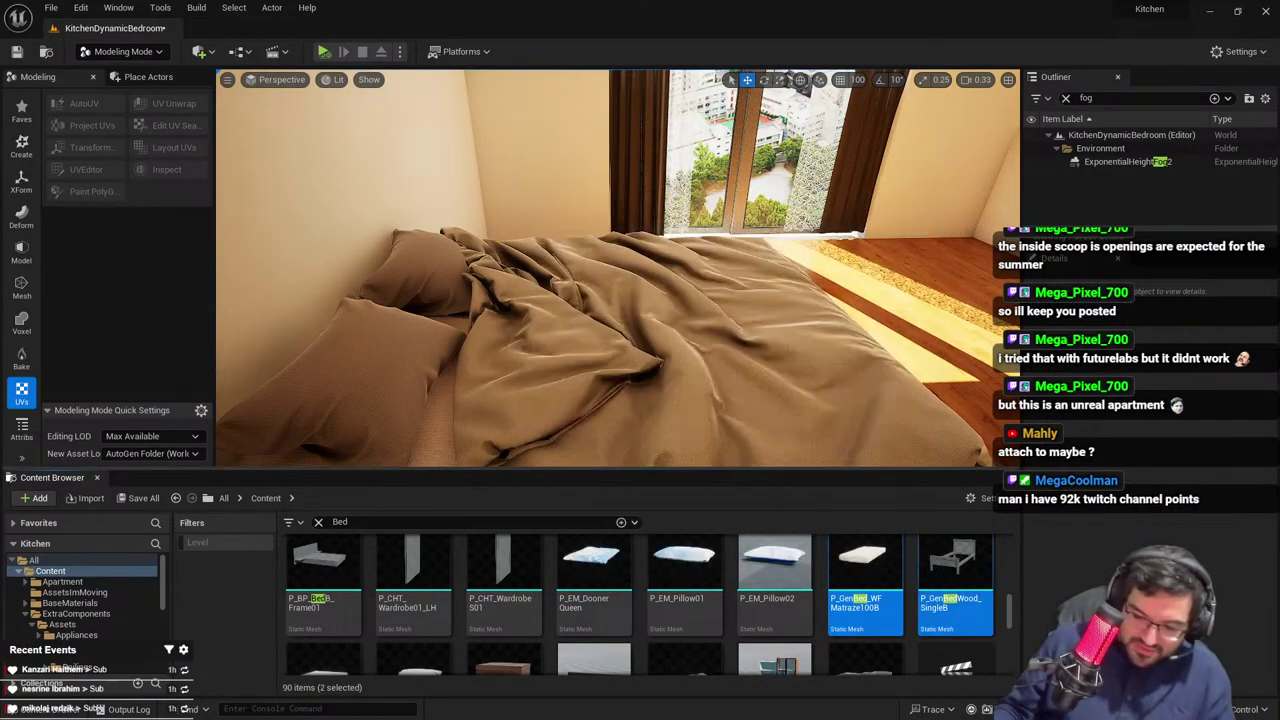
right_click_drag(880, 410, 990, 415)
left_click_drag(950, 570, 731, 338)
key("Escape")
right_click_drag(732, 342, 715, 305)
left_click(732, 342)
left_click(570, 215, "ctrl")
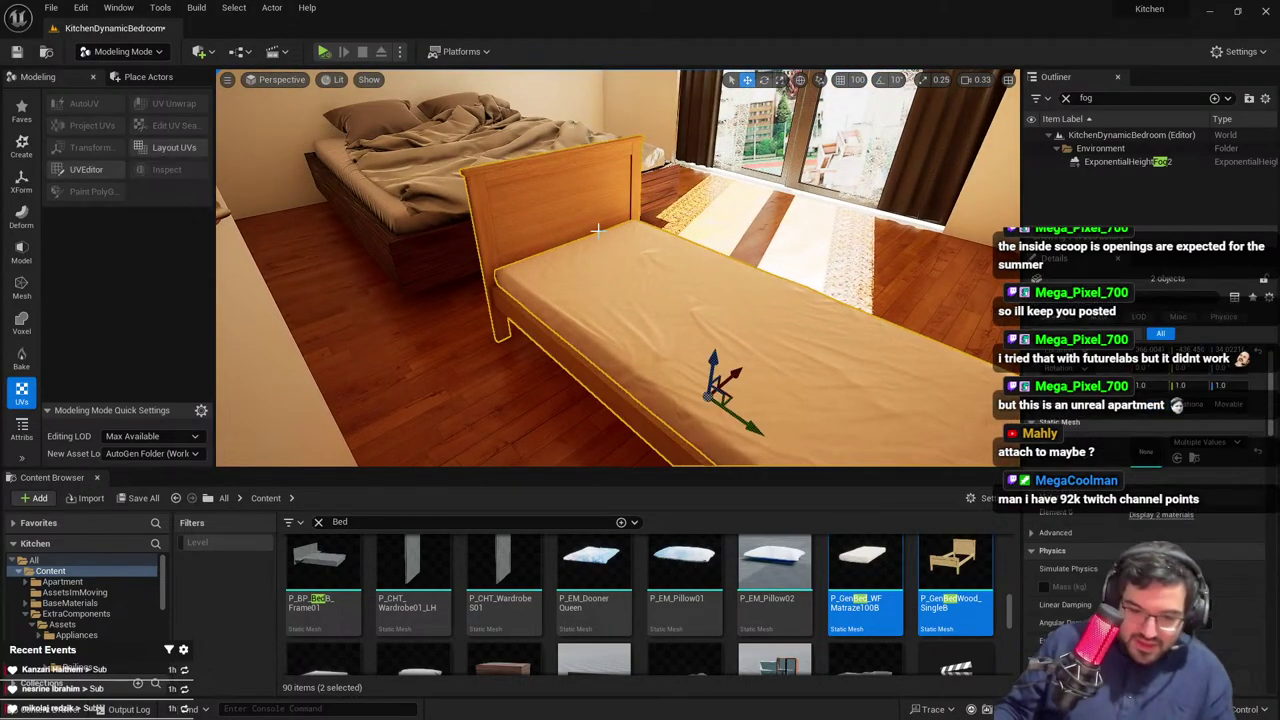
key("Delete")
Select the bed body, blanket and both pillows together and adjust the bed's sideways position along the wall
right_click_drag(600, 300, 750, 293)
left_click(645, 245)
left_click(632, 203, "ctrl")
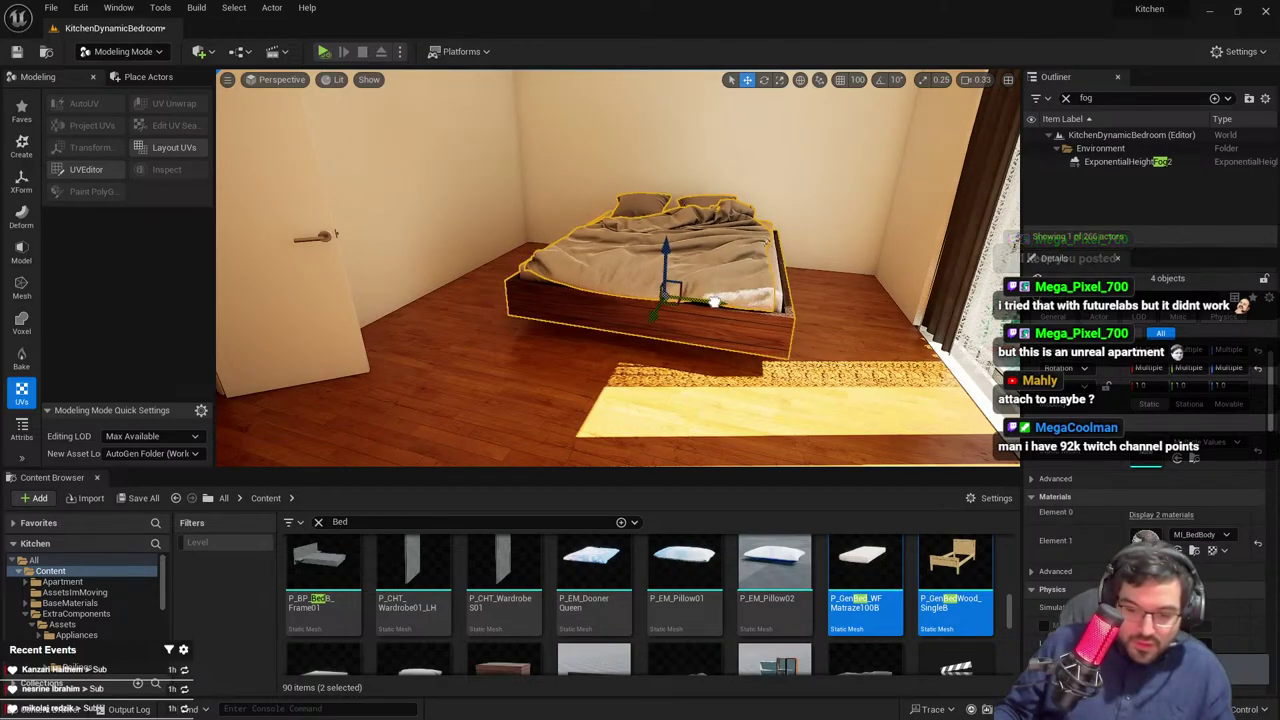
right_click_drag(713, 301, 602, 295)
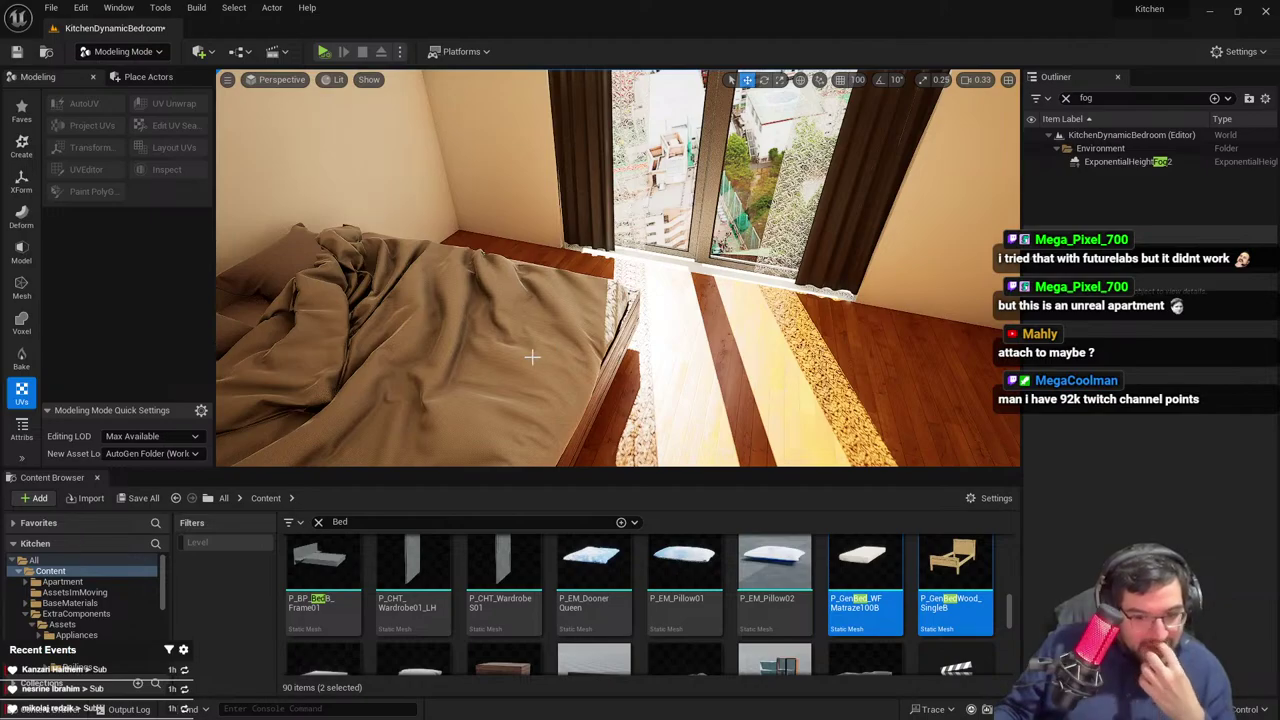
right_click_drag(532, 357, 646, 364)
left_click(594, 340)
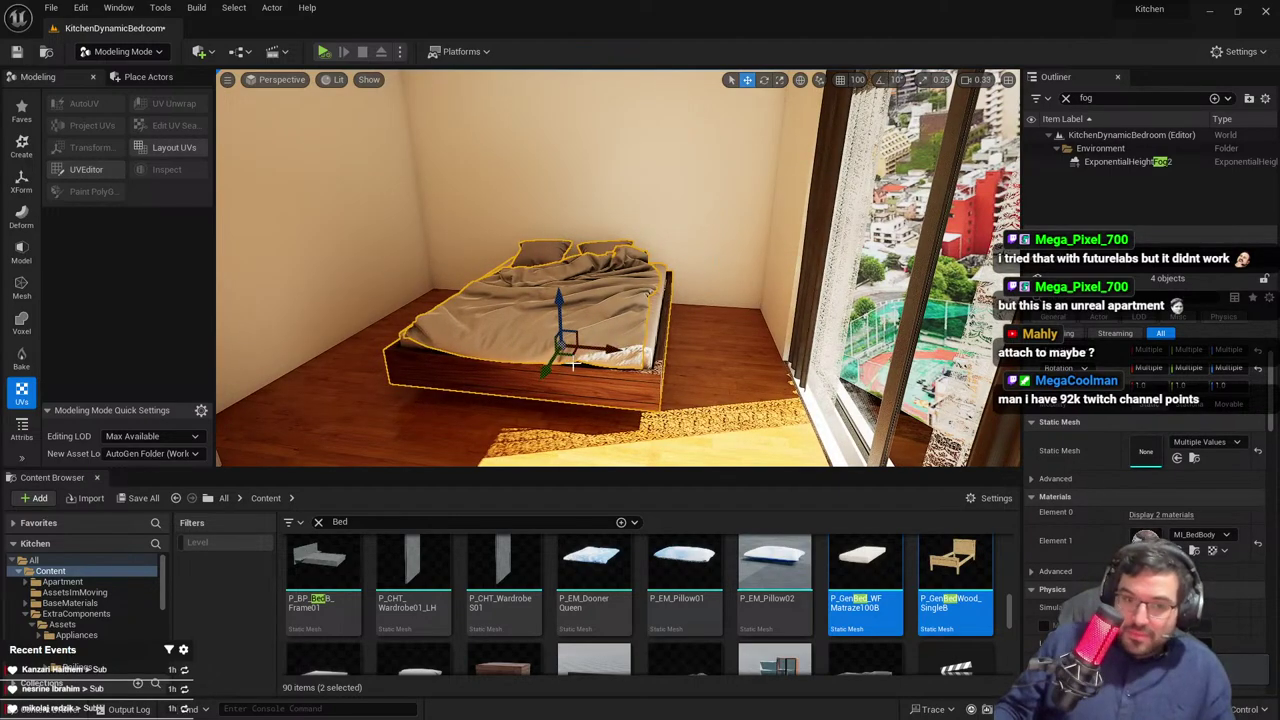
mouse_move(519, 375)
right_mouse_down()
mouse_move(630, 372)
mouse_move(543, 375)
right_mouse_up()
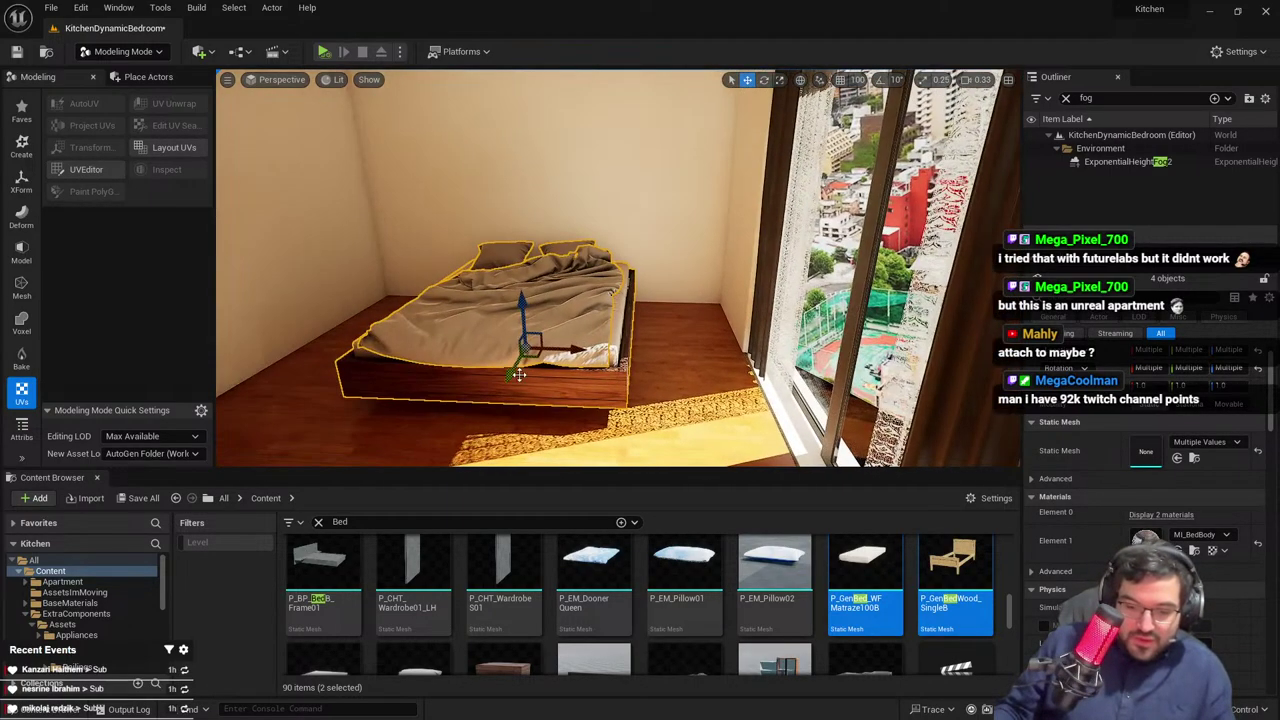
mouse_move(561, 349)
left_mouse_down()
mouse_move(667, 349)
mouse_move(508, 350)
mouse_move(572, 347)
left_mouse_up()
right_click_drag(575, 347, 450, 346)
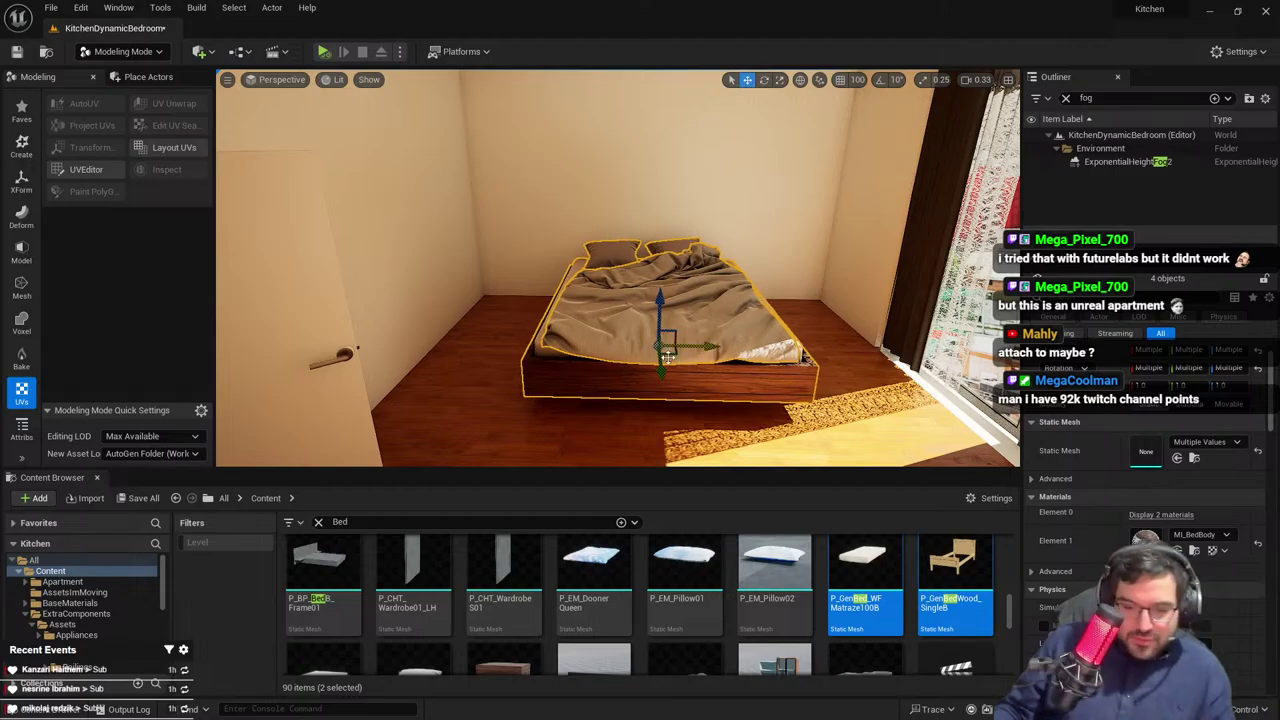
scroll(699, 346, "up", 3)
left_click_drag(699, 347, 623, 352)
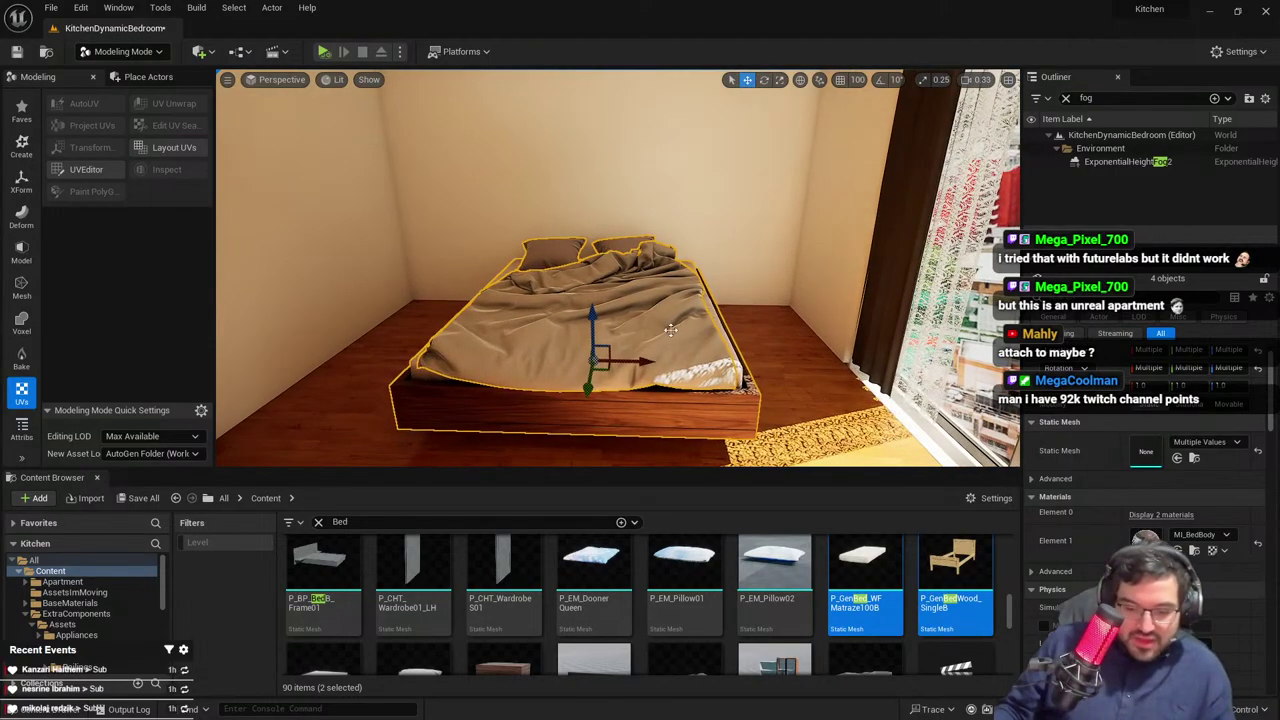
Place the SM_Bed_Table nightstand on the floor between the bed and the window-side wall, close to the back wall
right_click_drag(718, 289, 1012, 305)
scroll(718, 289, "up", 1)
left_click(722, 288)
right_click_drag(900, 400, 1270, 400)
right_click_drag(700, 300, 910, 305)
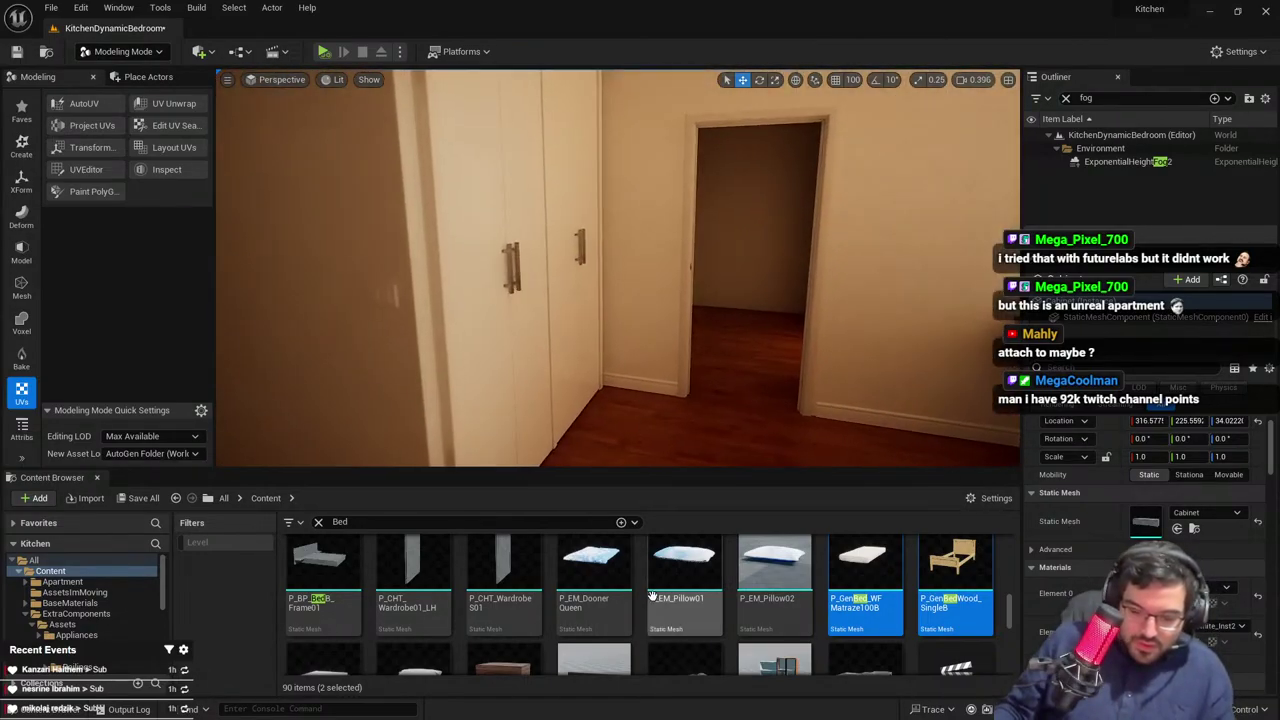
scroll(685, 605, "down", 3)
right_click_drag(690, 350, 930, 360)
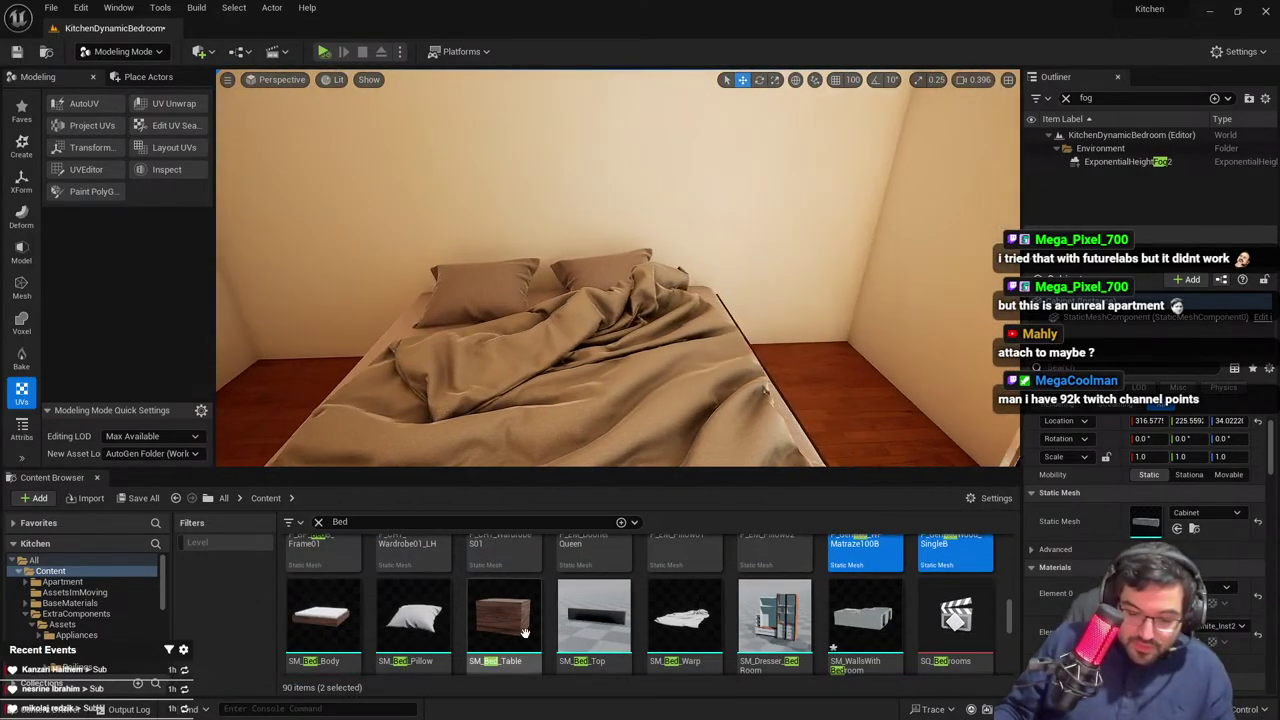
left_click_drag(504, 618, 790, 366)
right_click_drag(790, 366, 930, 372)
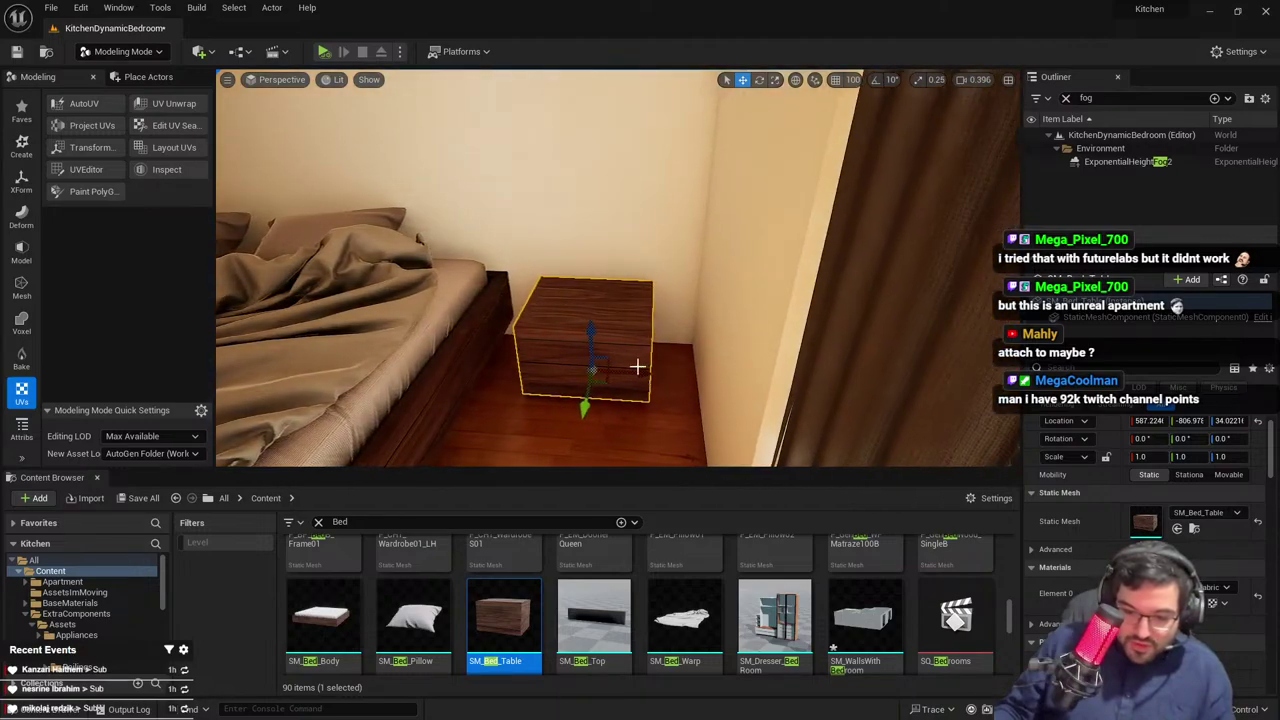
left_click_drag(598, 380, 600, 379)
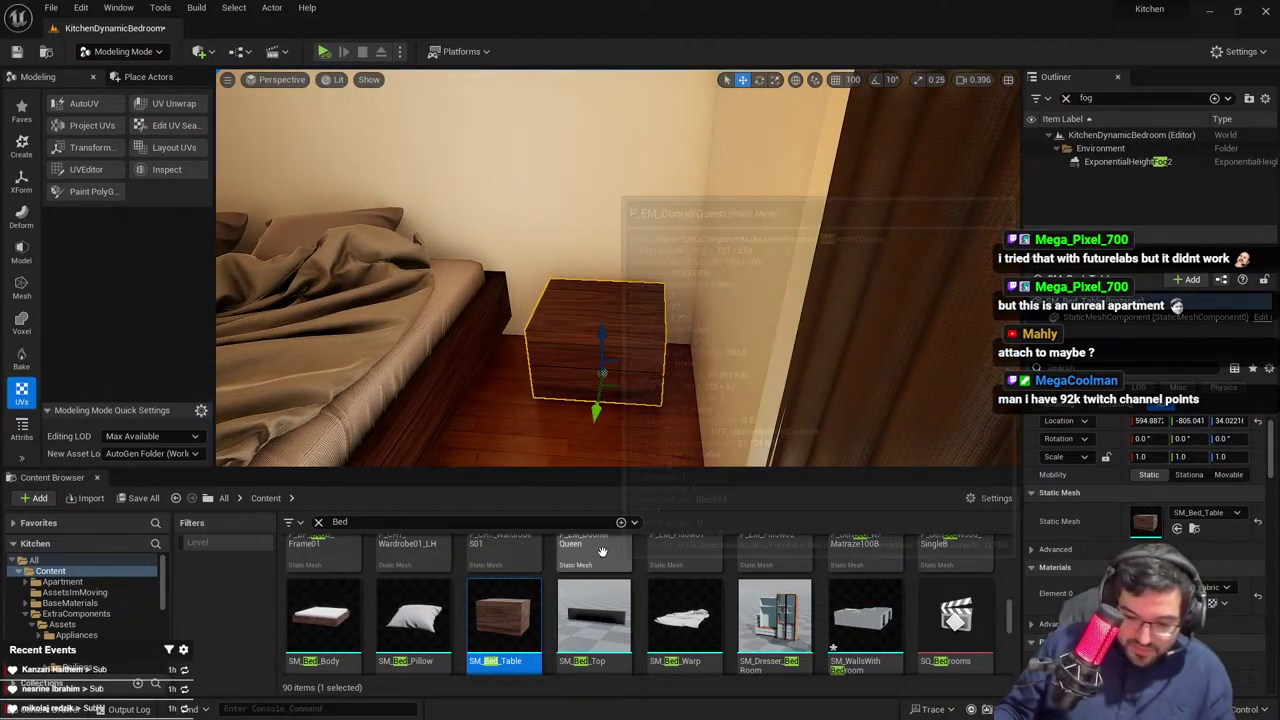
scroll(995, 625, "up", 1)
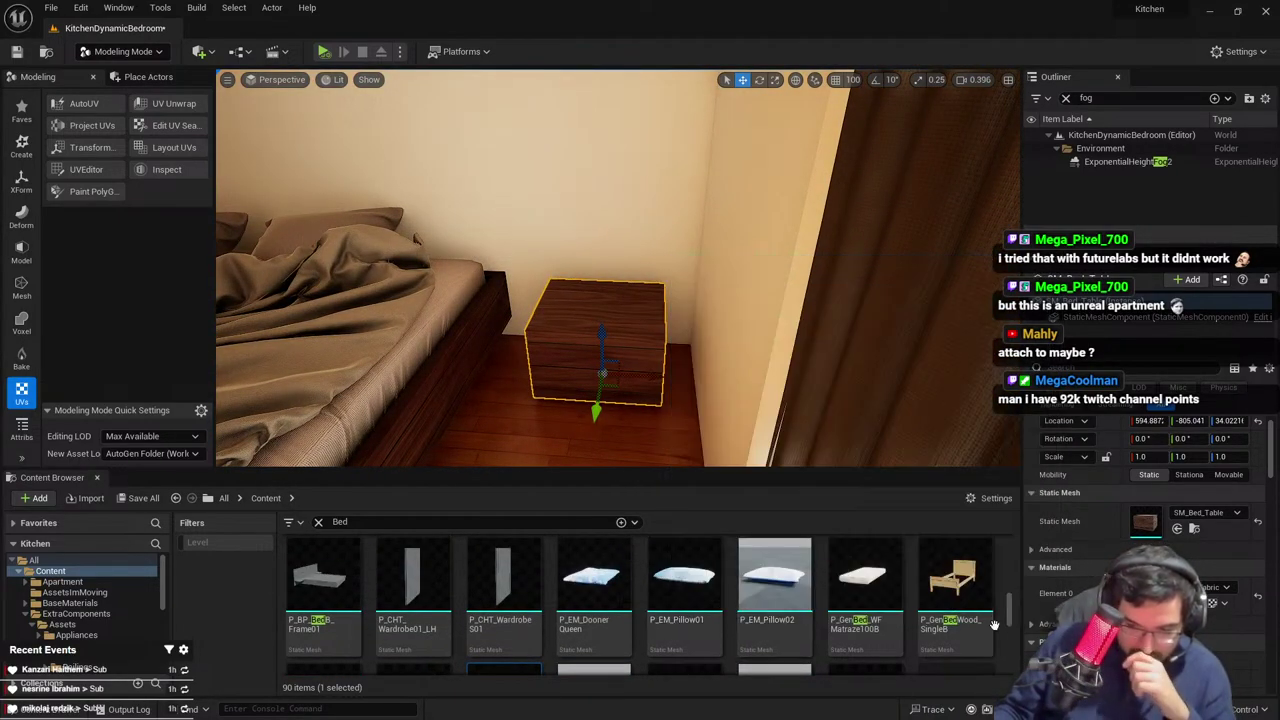
scroll(990, 620, "down", 3)
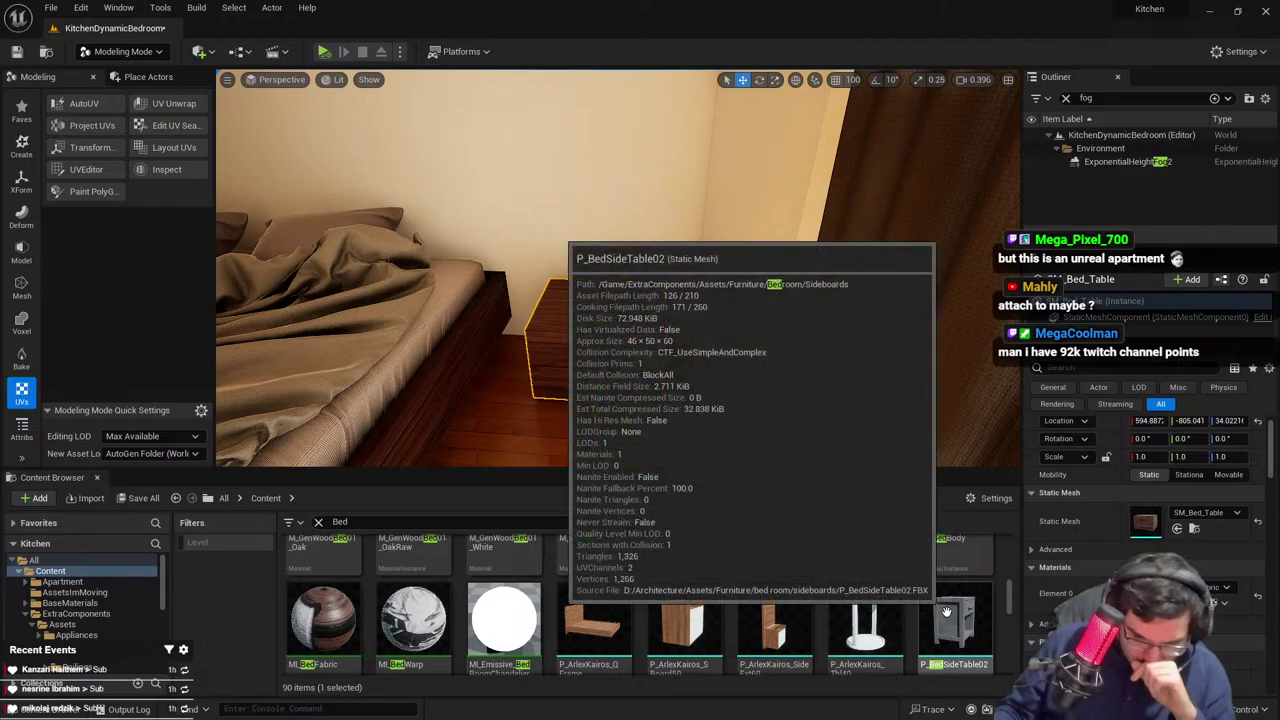
Duplicate the framed landscape painting into the new bedroom and rotate the copy 180° to face the bed
right_click_drag(740, 370, 690, 375)
left_click(757, 195)
right_click_drag(757, 200, 960, 225)
right_click_drag(734, 268, 790, 297)
left_click_drag(645, 297, 448, 285, "alt")
right_click_drag(448, 285, 575, 240)
key("e")
left_click_drag(632, 345, 662, 352)
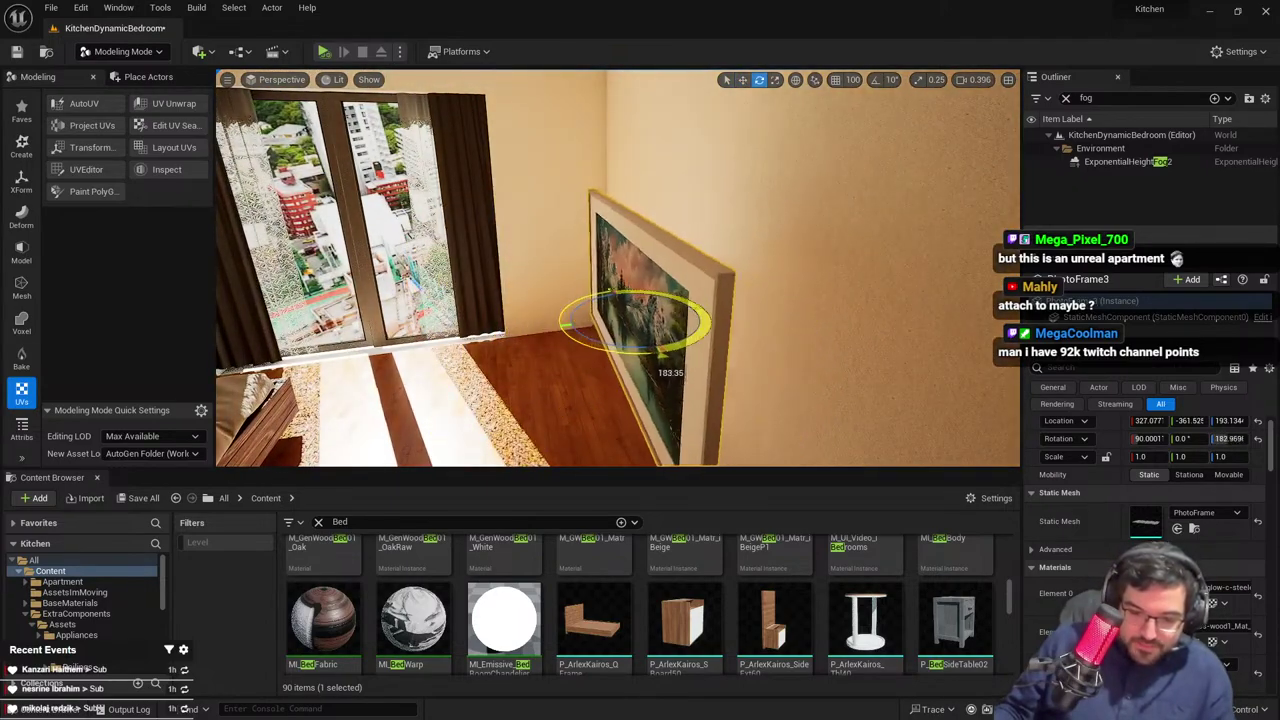
key("ctrl+z")
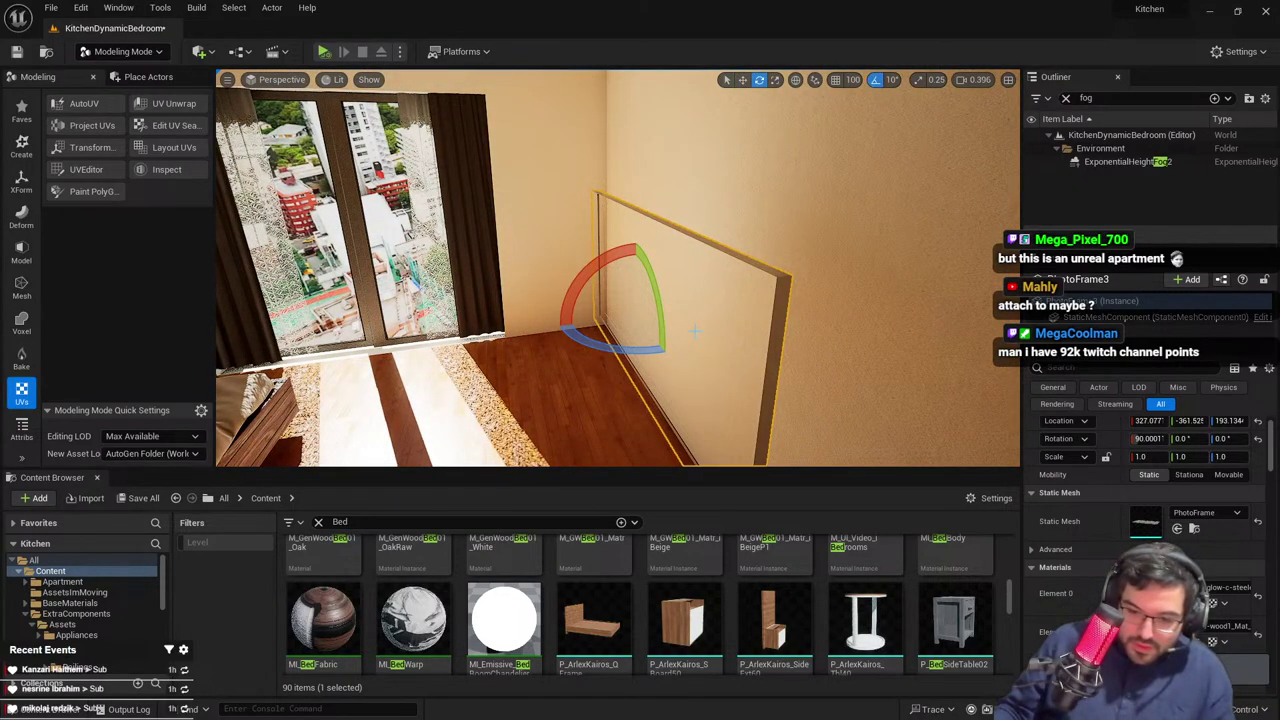
left_click_drag(661, 348, 662, 352)
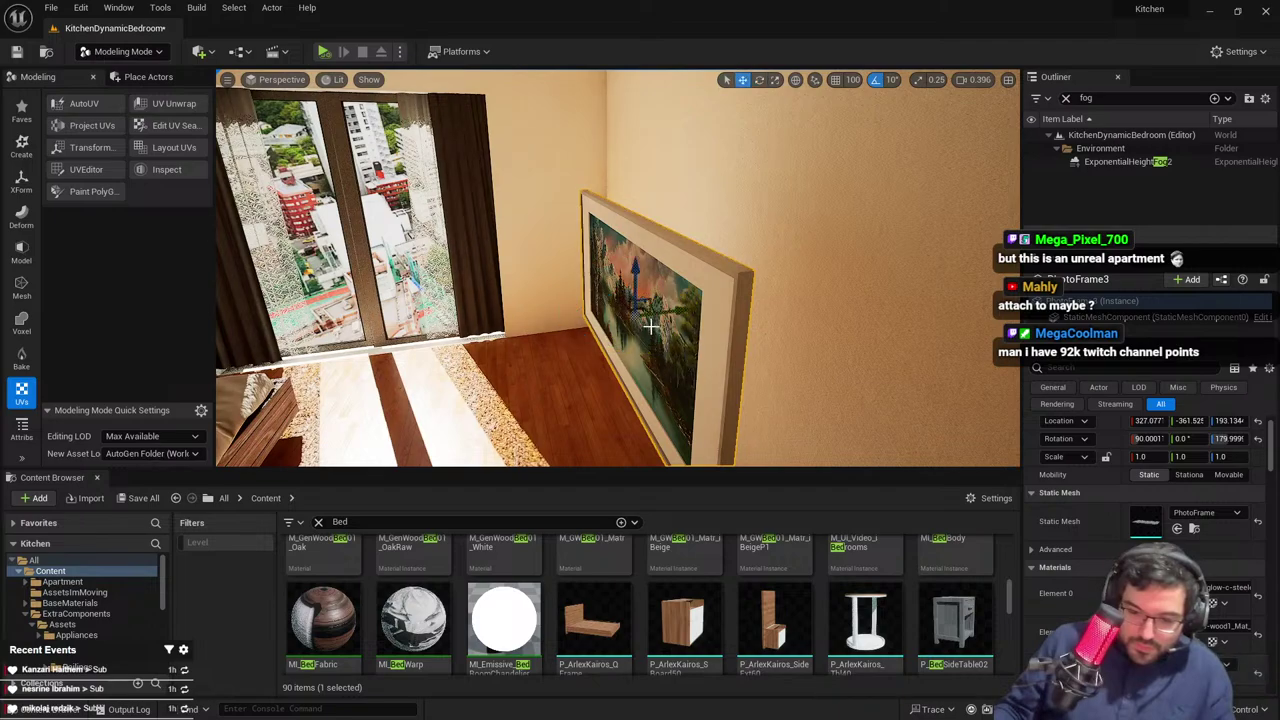
Position the painting on the wall opposite the bed and scale it to about 1.35 by 1.66
right_click_drag(651, 326, 750, 330)
left_click_drag(568, 319, 675, 292)
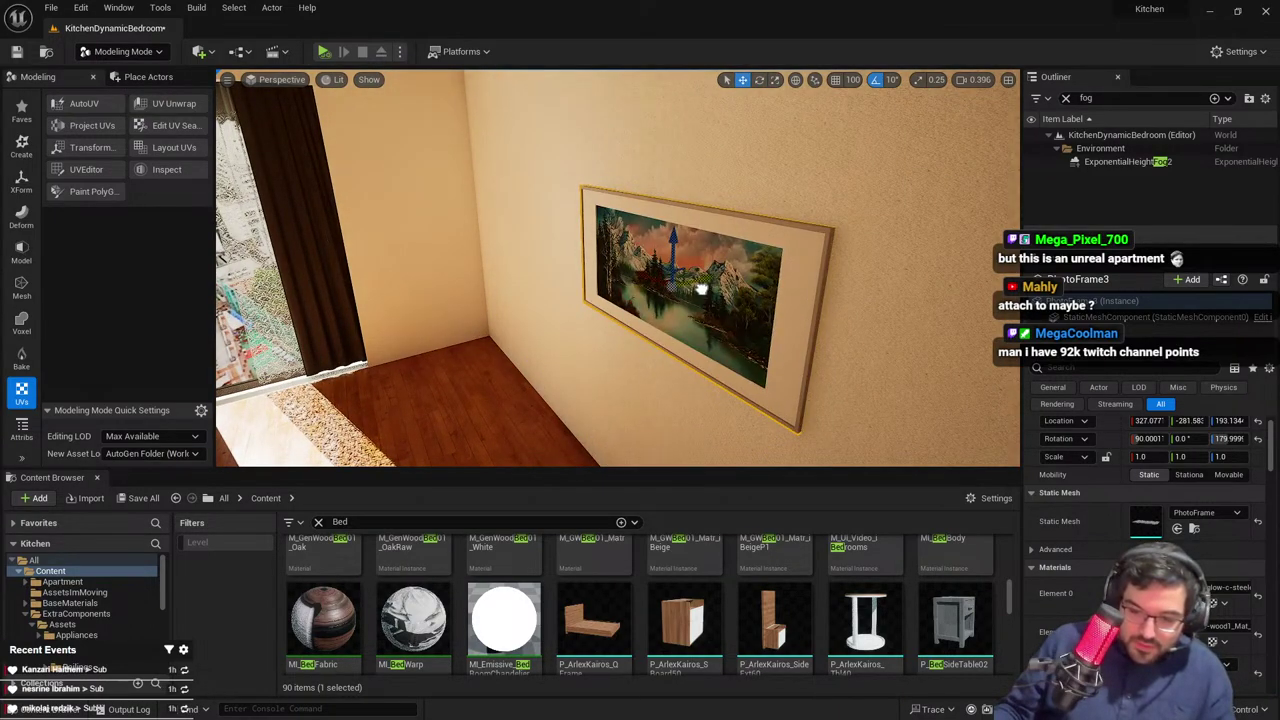
right_click_drag(668, 293, 815, 270)
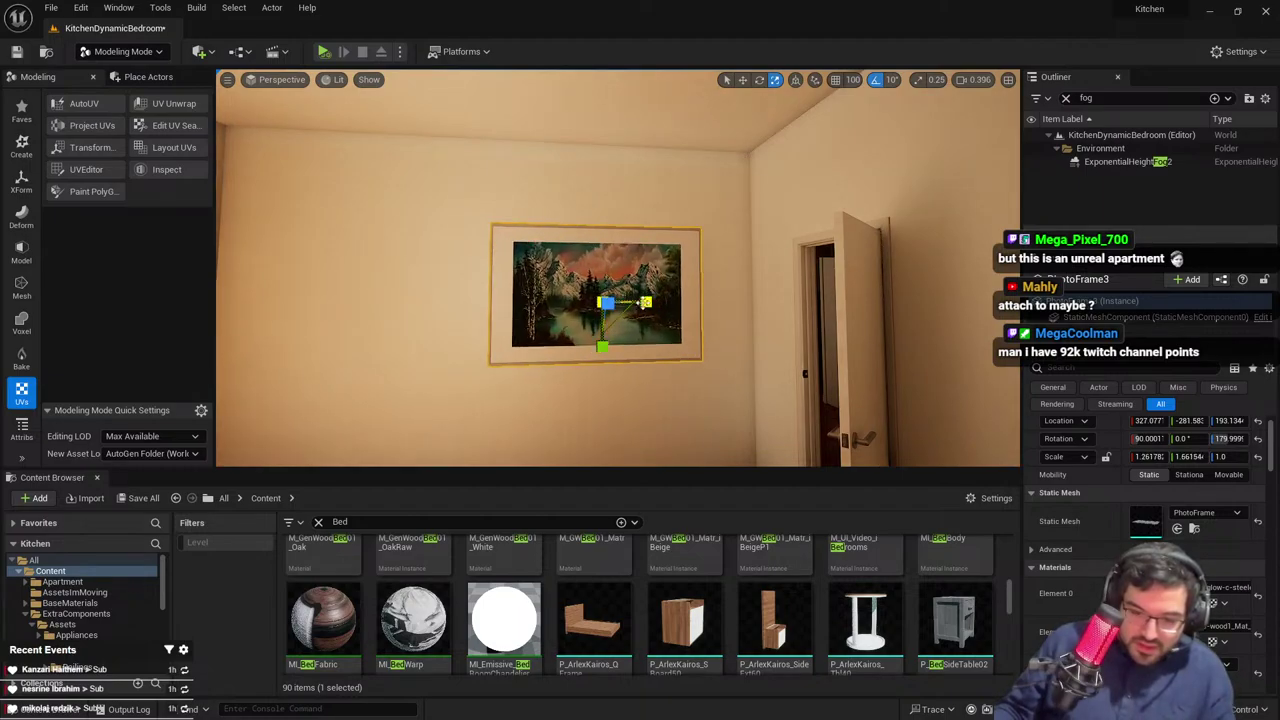
right_click_drag(650, 270, 590, 270)
key("w")
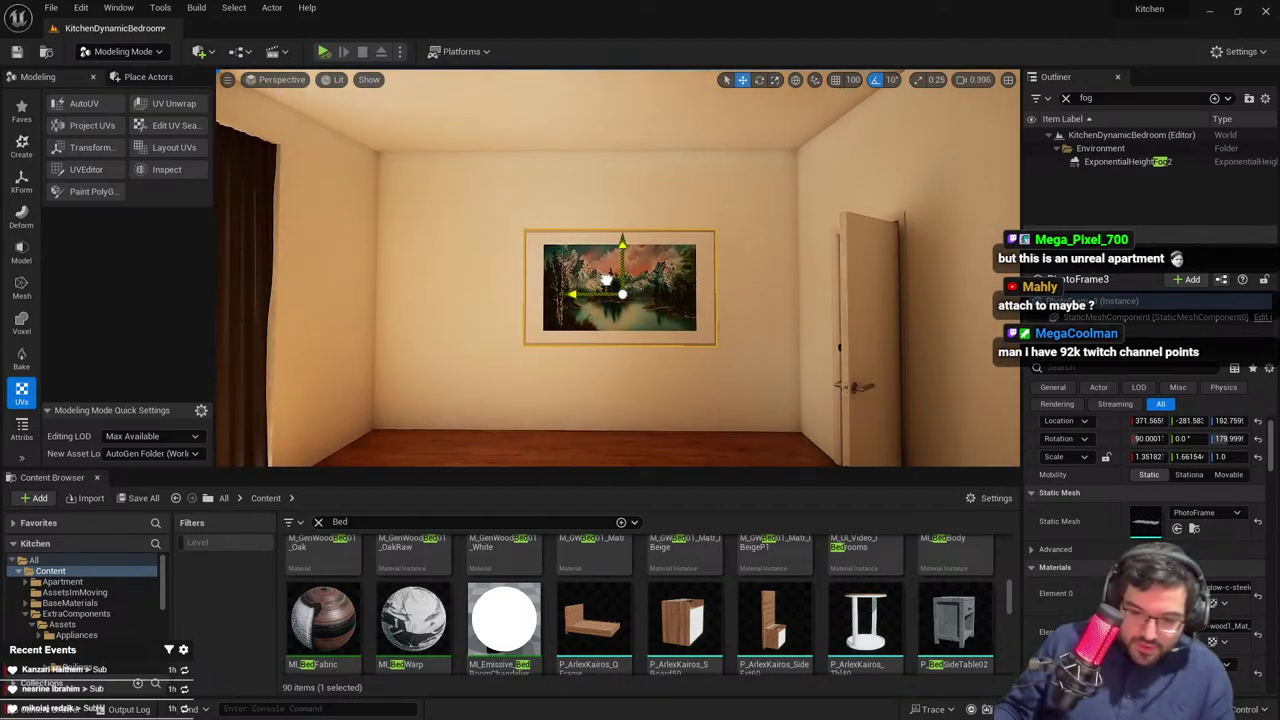
left_click_drag(622, 284, 623, 284)
key("Escape")
Find the bathroom mirror's material in the content and apply M_Base_mirror to the bedroom painting, after trying M_Base_Silver
right_click_drag(623, 284, 826, 246)
scroll(670, 270, "up", 1)
left_click(830, 248)
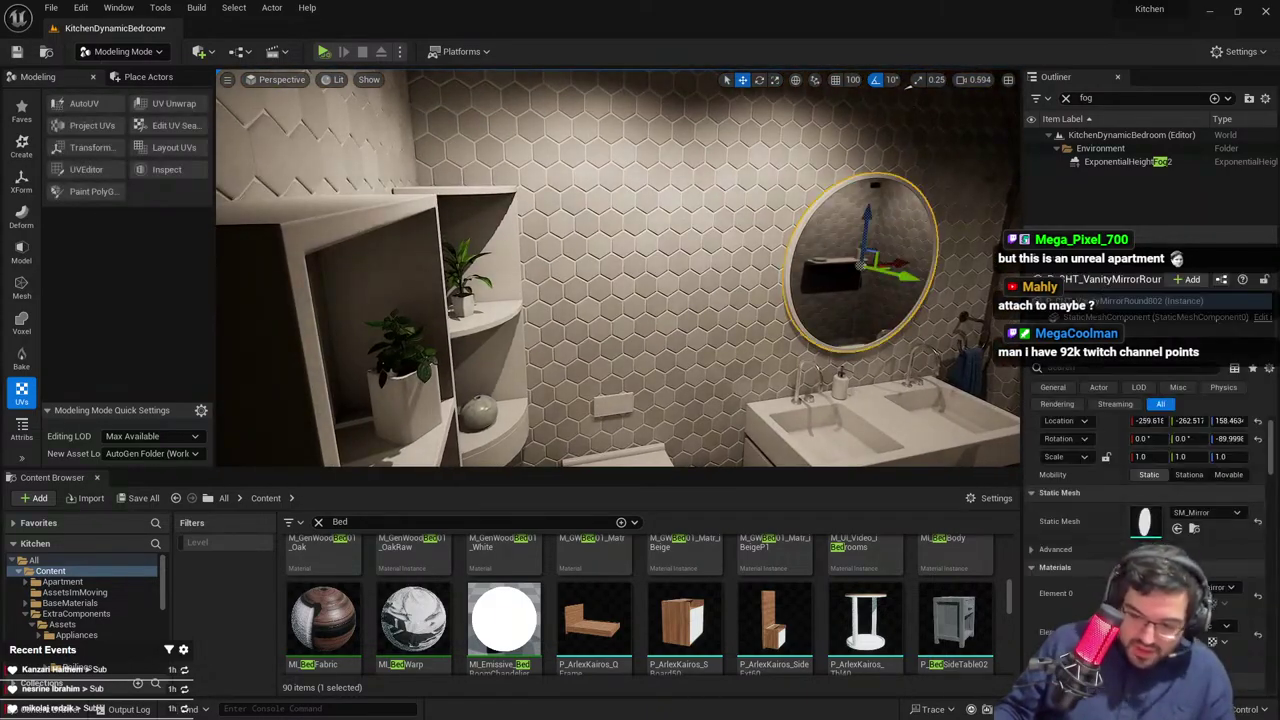
left_click(1194, 603)
mouse_move(816, 463)
right_mouse_down()
mouse_move(1000, 455)
mouse_move(816, 463)
right_mouse_up()
left_click_drag(955, 640, 869, 263)
mouse_move(869, 263)
right_mouse_down()
mouse_move(960, 265)
mouse_move(930, 245)
mouse_move(852, 278)
right_mouse_up()
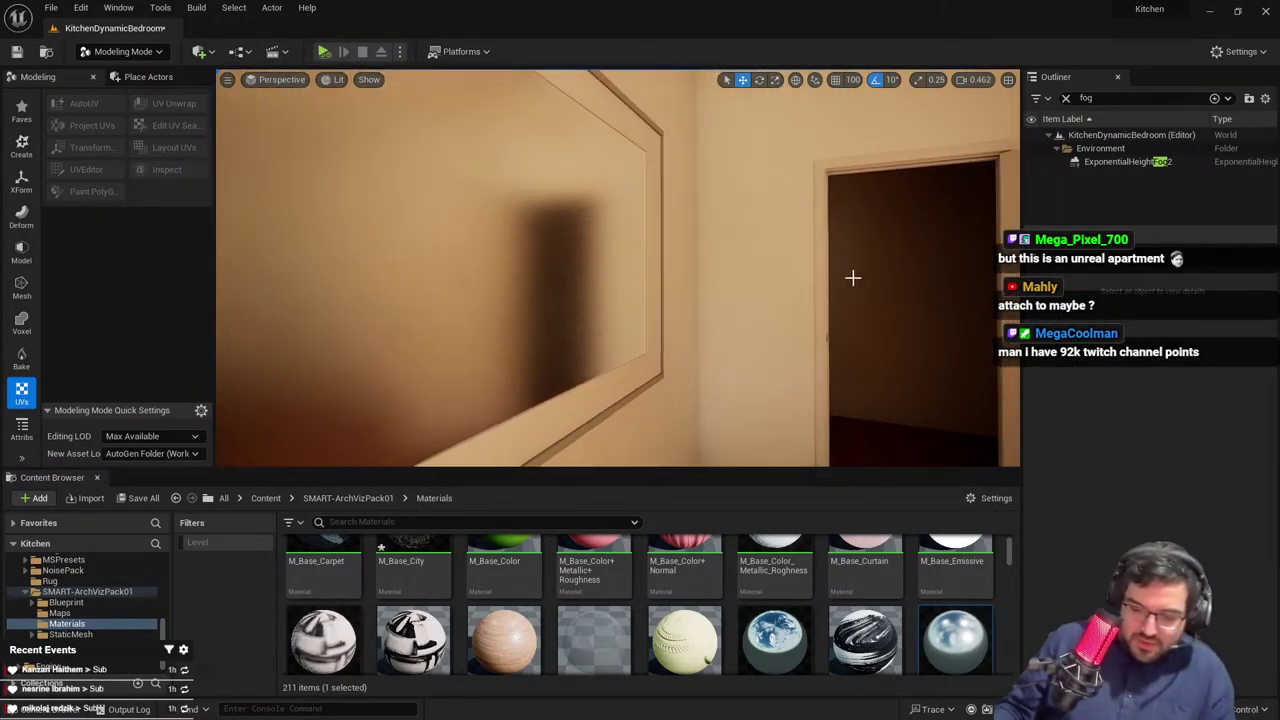
scroll(960, 623, "down", 1)
left_click_drag(775, 624, 590, 300)
mouse_move(590, 300)
right_mouse_down()
mouse_move(460, 300)
mouse_move(585, 292)
right_mouse_up()
scroll(590, 300, "down", 5)
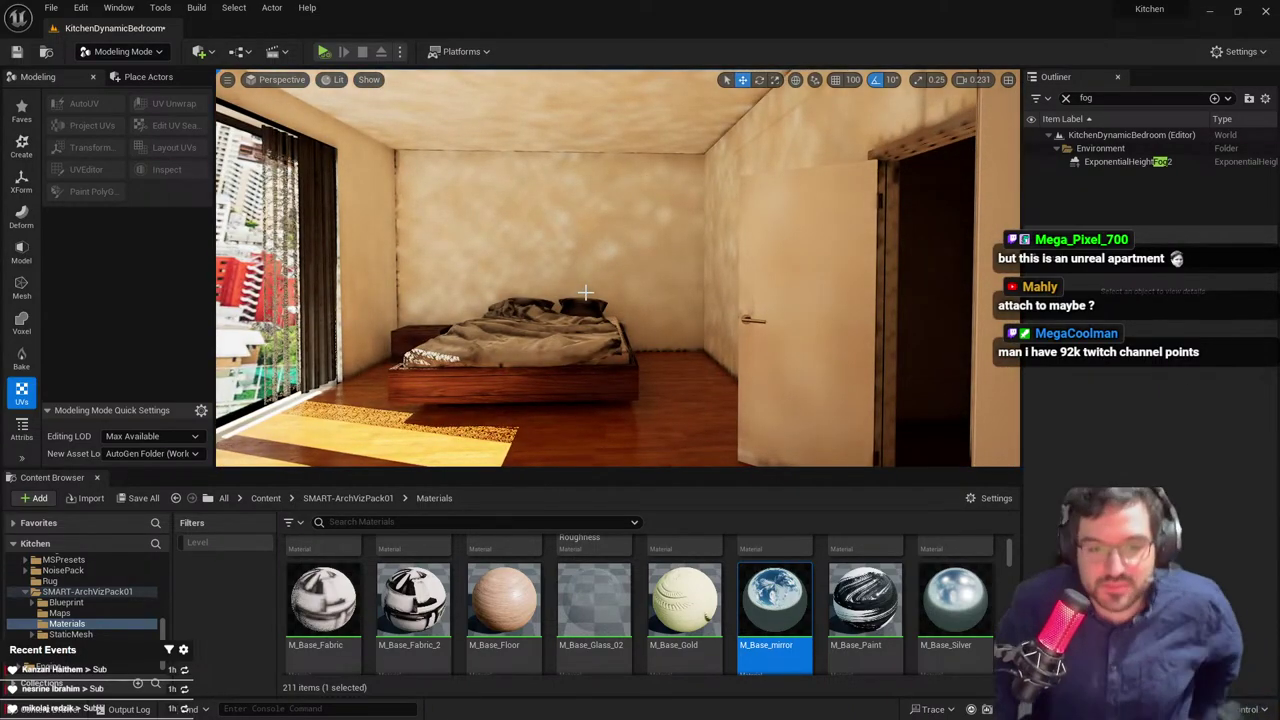
Check the reflections in the framed mirror from several angles and delete it from the bedroom wall
right_click_drag(853, 297, 853, 297)
right_click_drag(804, 348, 804, 348)
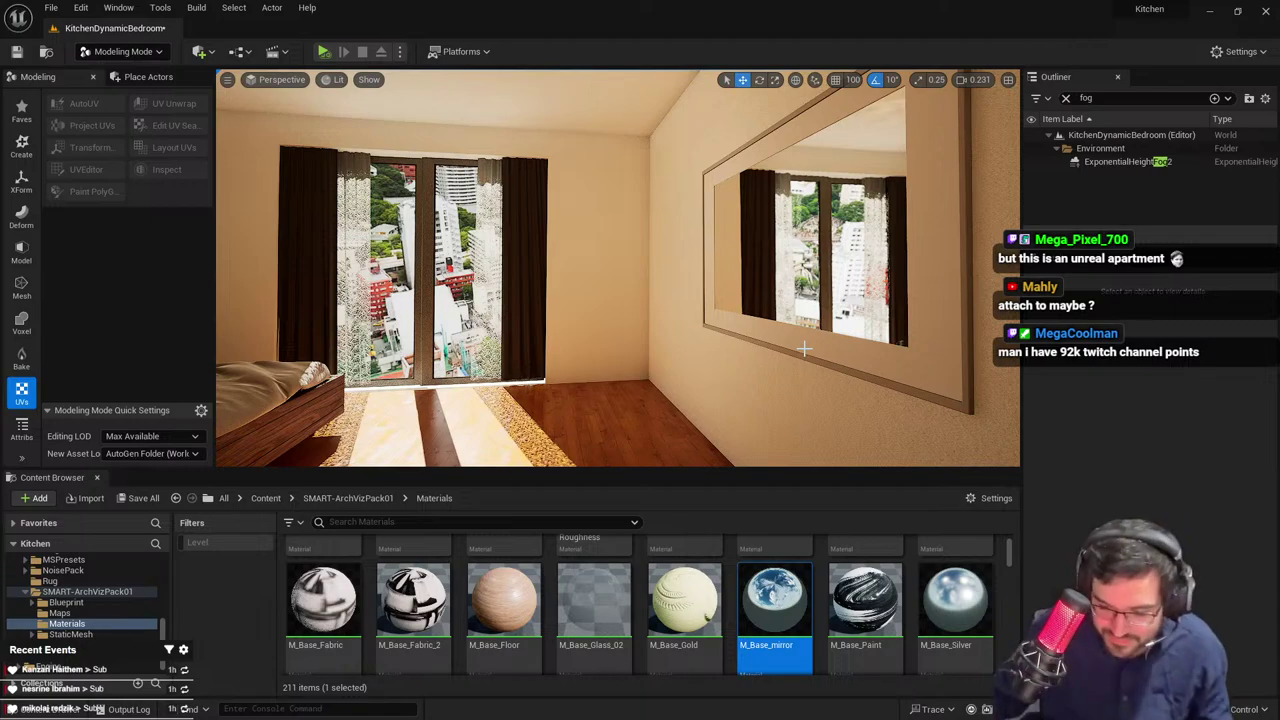
right_click(861, 321)
right_click_drag(616, 268, 616, 268)
key("e")
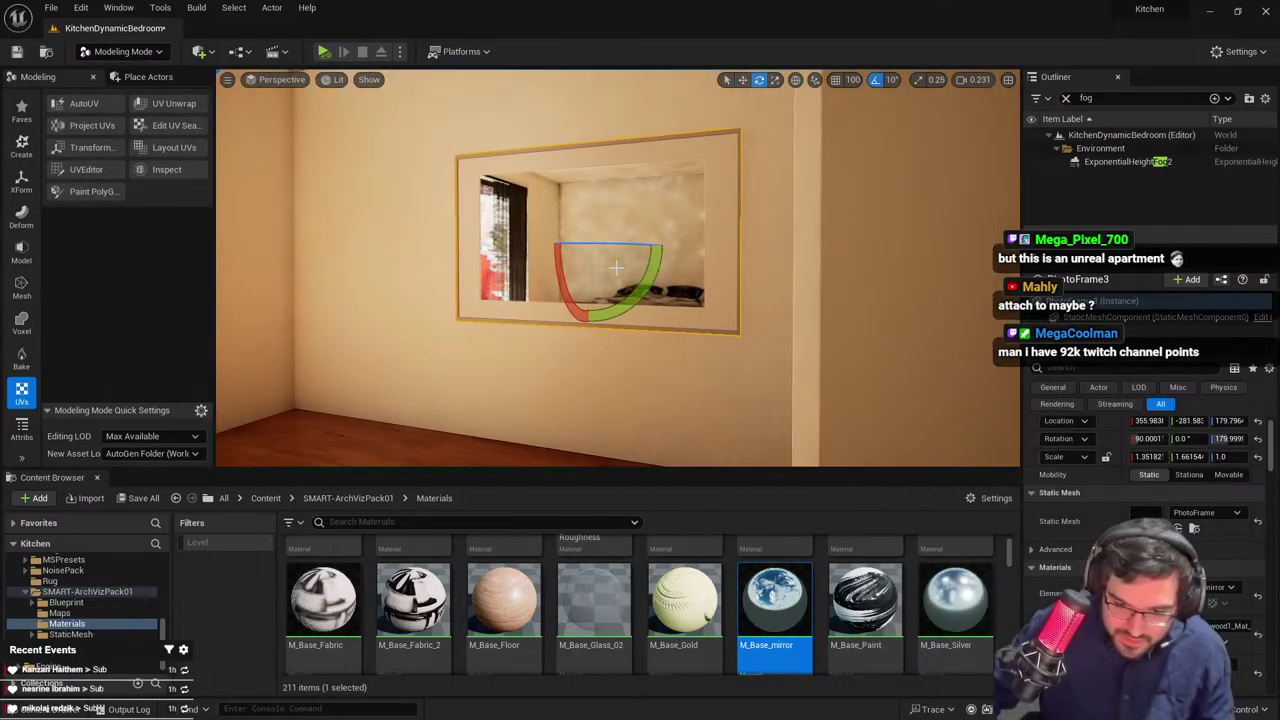
key("Delete")
Search all project content for "mirror", then restore the deleted frame and delete it again
left_click(266, 498)
left_click(357, 519)
type("m")
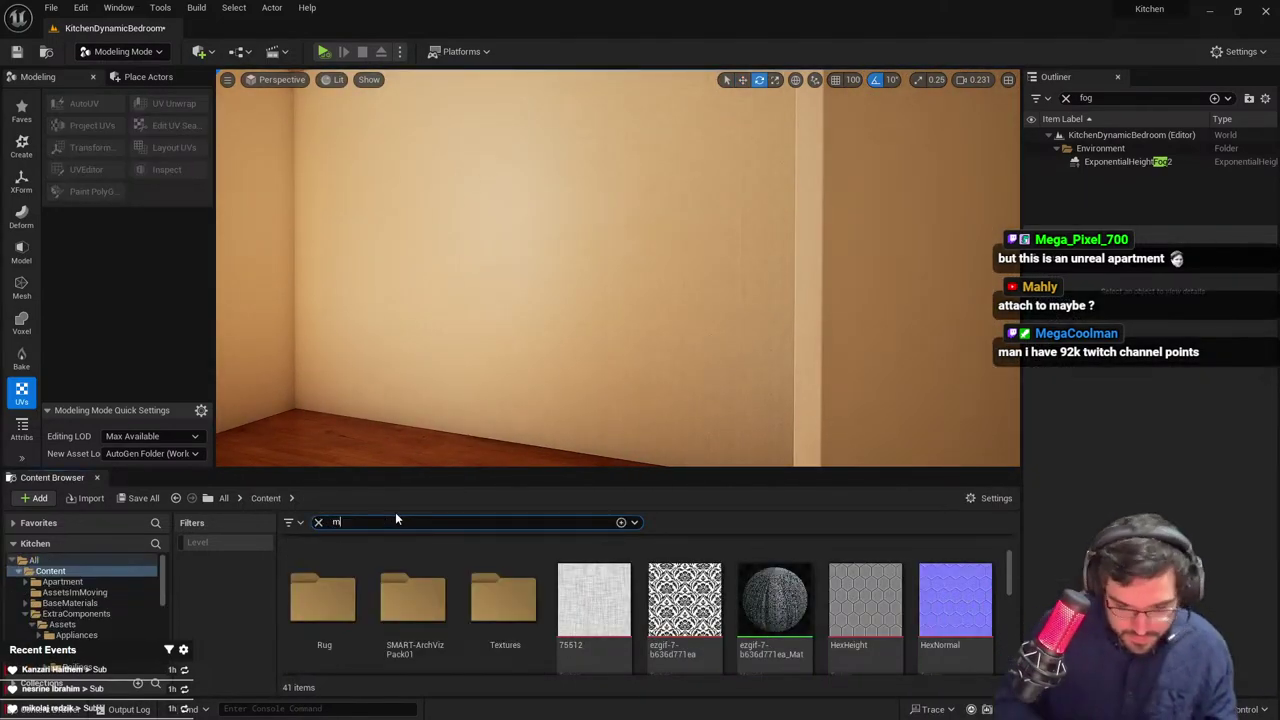
type("irror")
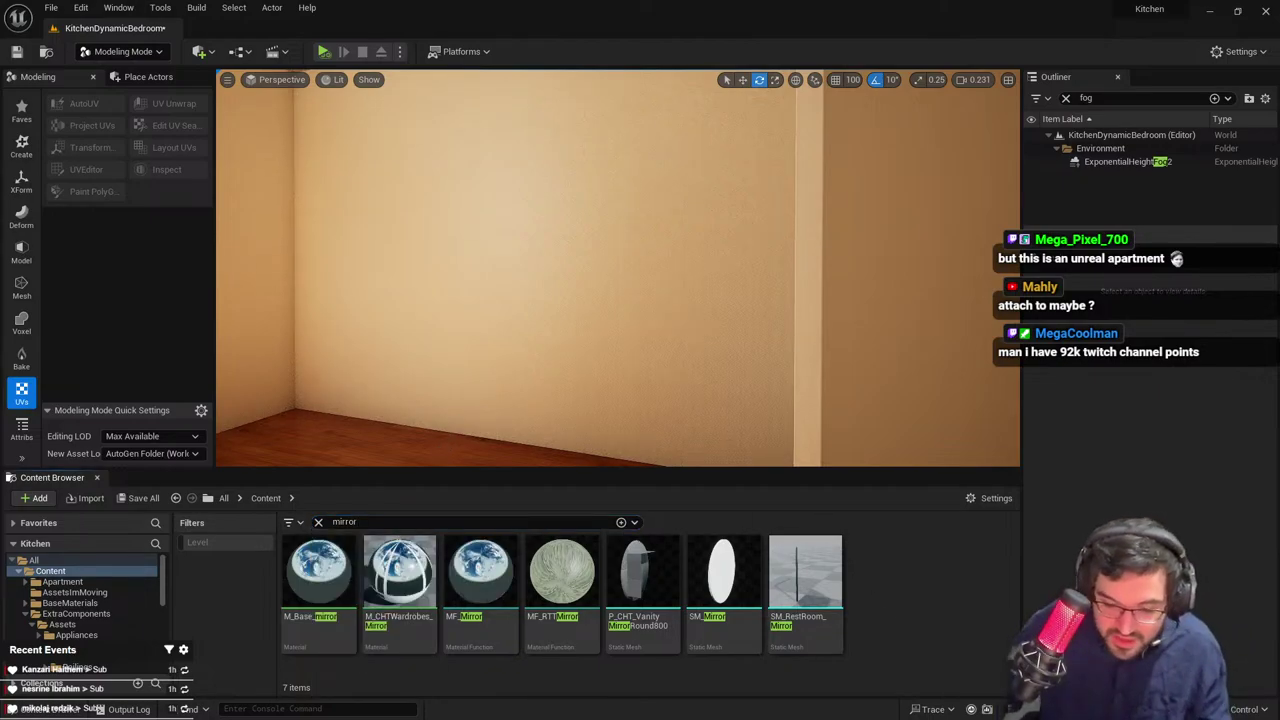
right_click_drag(680, 320, 680, 320)
key("ctrl+z")
key("Delete")
Duplicate the living room's wall-mounted TV and bring the copy into the new bedroom
right_click_drag(700, 256, 701, 255)
scroll(701, 255, "up", 2)
left_click(701, 255)
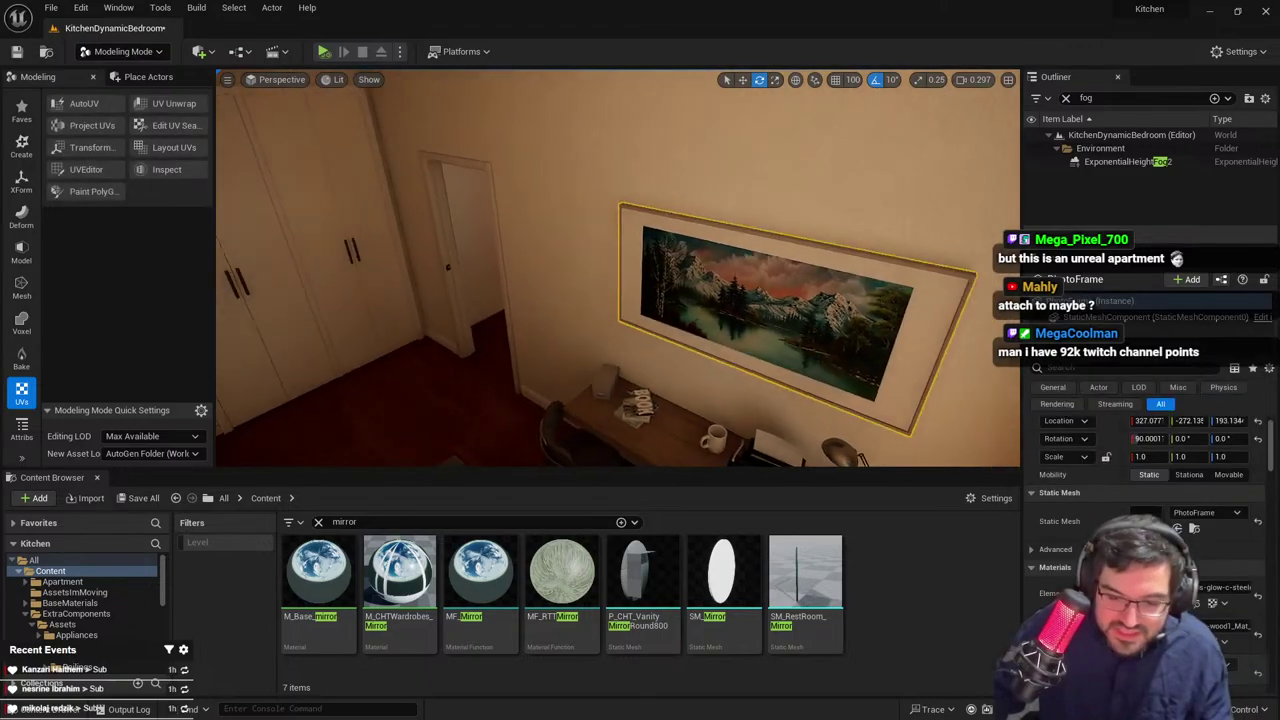
right_click_drag(748, 300, 748, 300)
right_click_drag(526, 254, 526, 254)
left_click(432, 219)
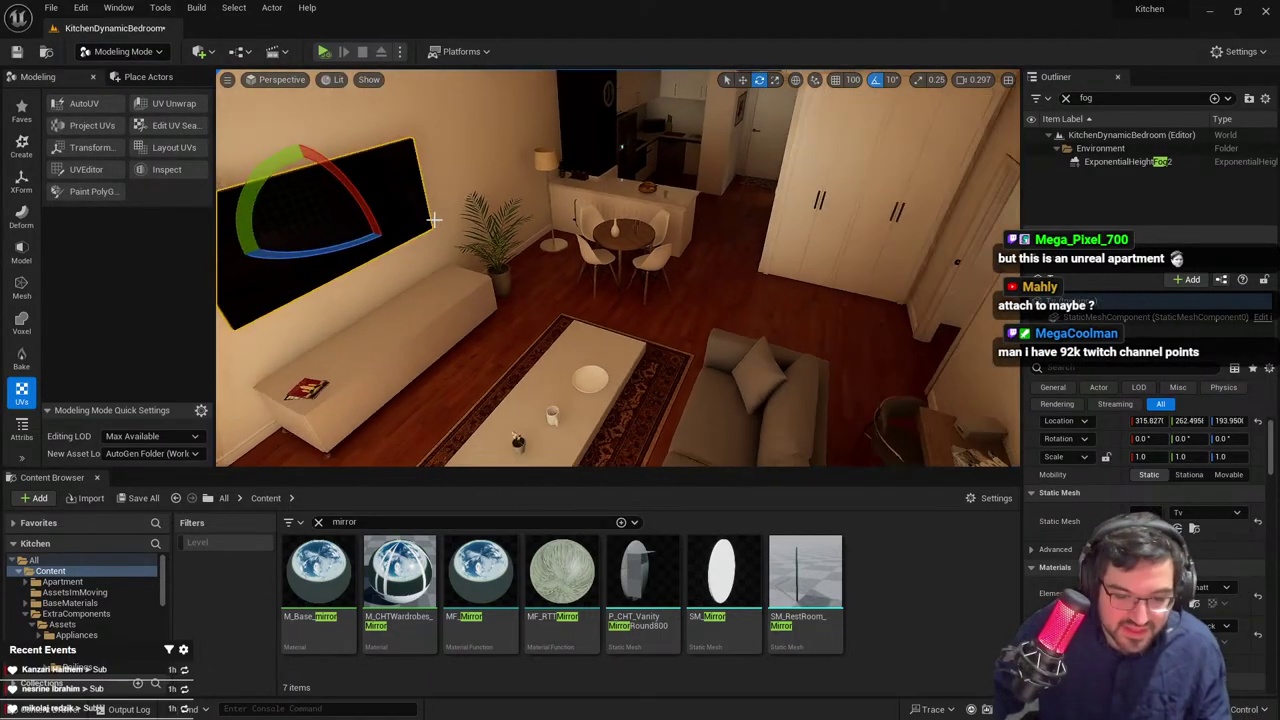
key("w")
left_click_drag(462, 261, 840, 325, "alt")
right_click_drag(840, 325, 840, 325)
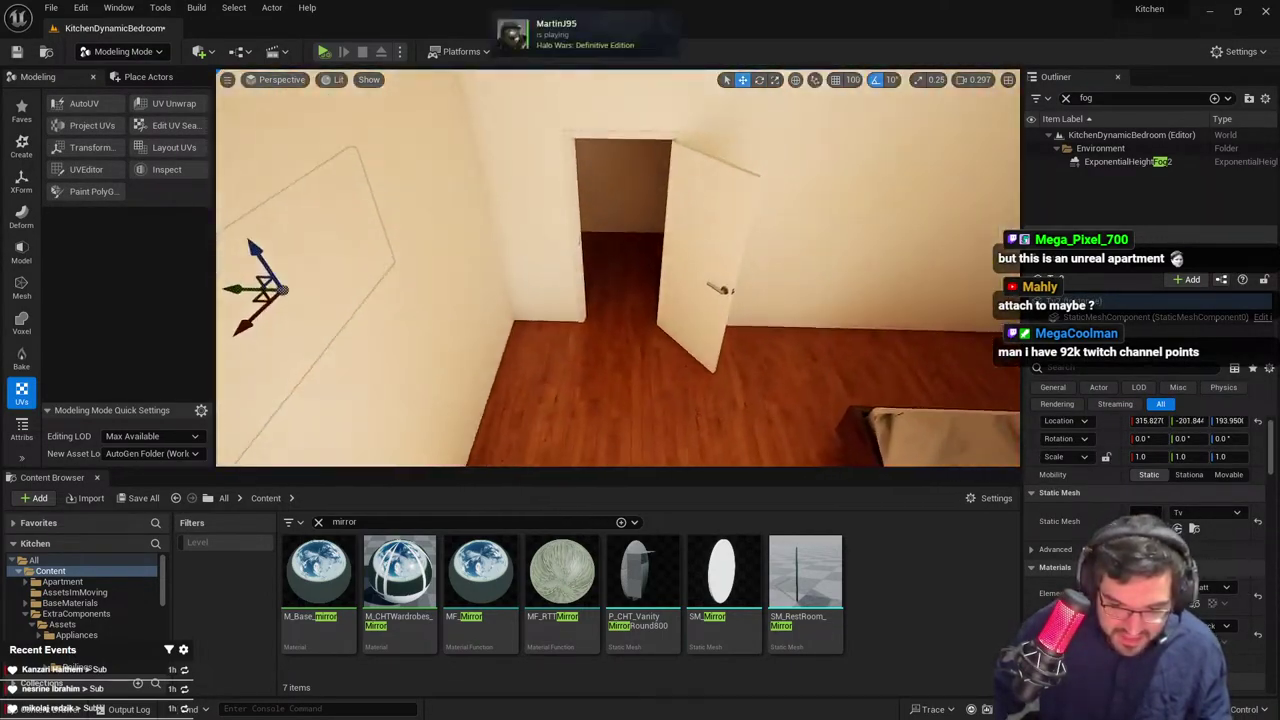
Mount the TV copy flat against the wall opposite the bed, at about X 358 and Y -305
left_click_drag(230, 290, 398, 263)
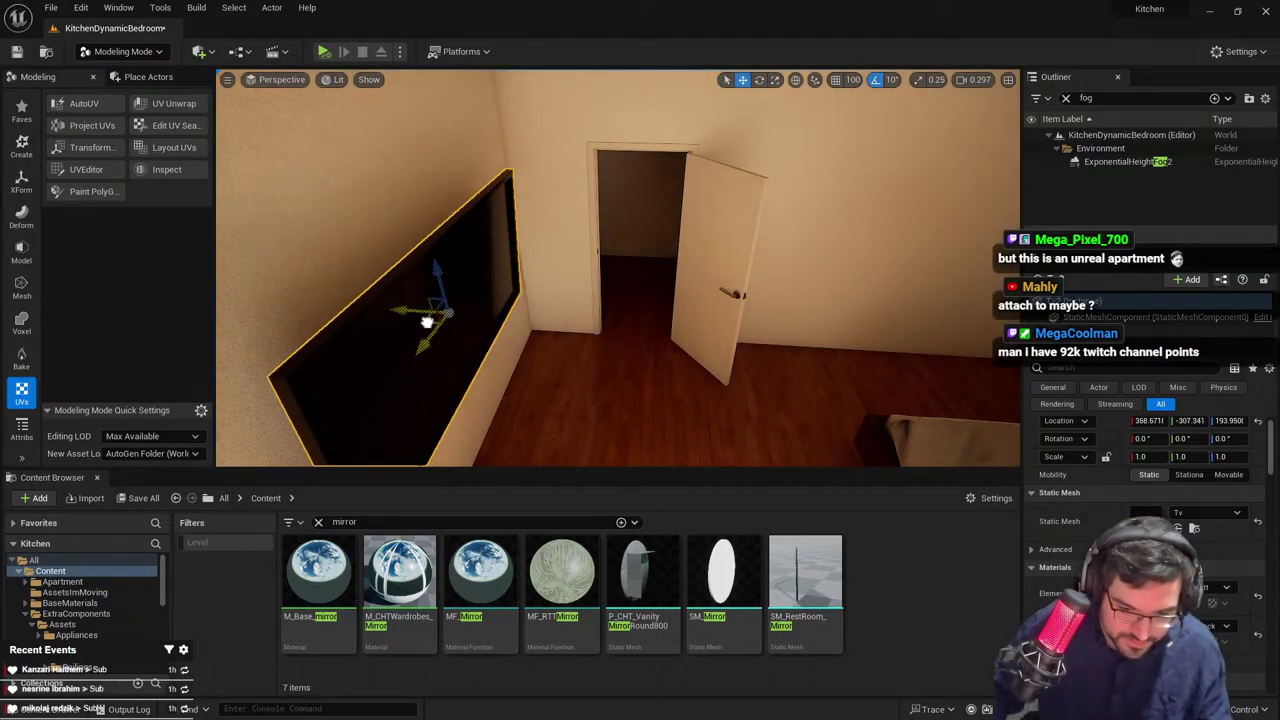
left_click_drag(427, 322, 432, 320)
right_click_drag(489, 311, 489, 311)
key("s")
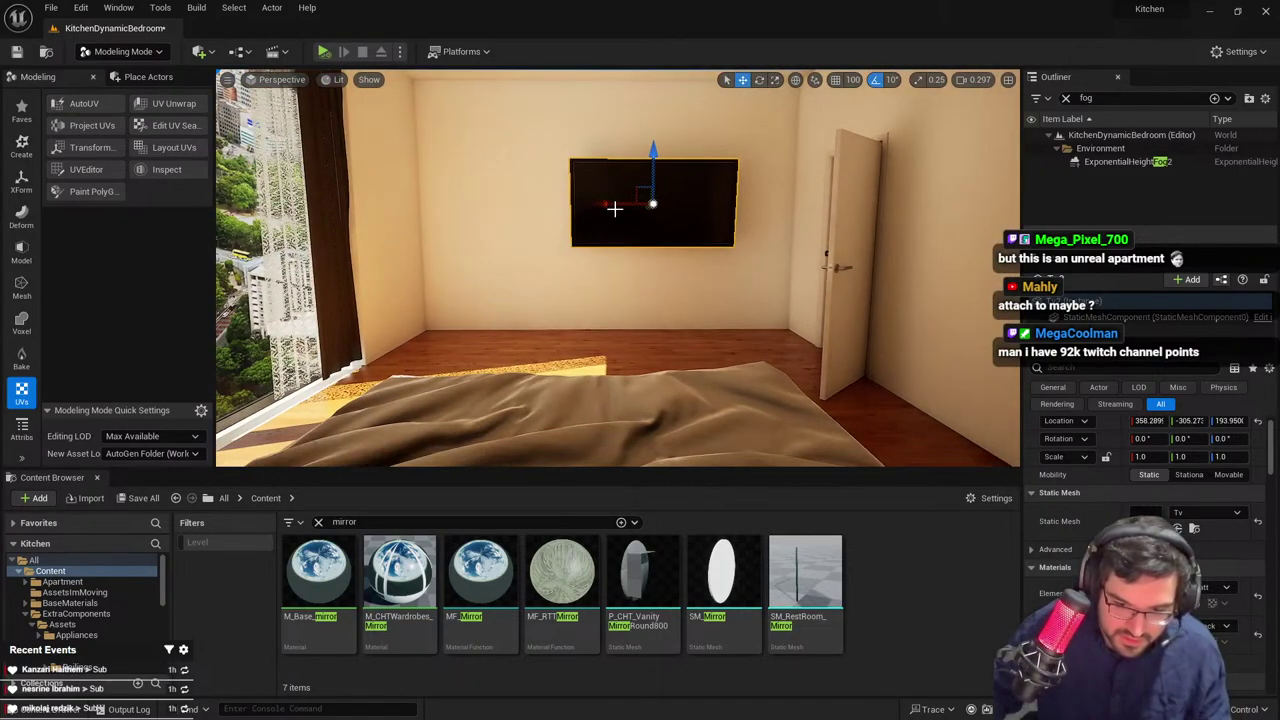
Examine the TV wall from the bed in a full-screen viewport and select the TV
right_click_drag(618, 268, 531, 266)
scroll(618, 268, "down", 1)
key("w")
key("s")
key("F11")
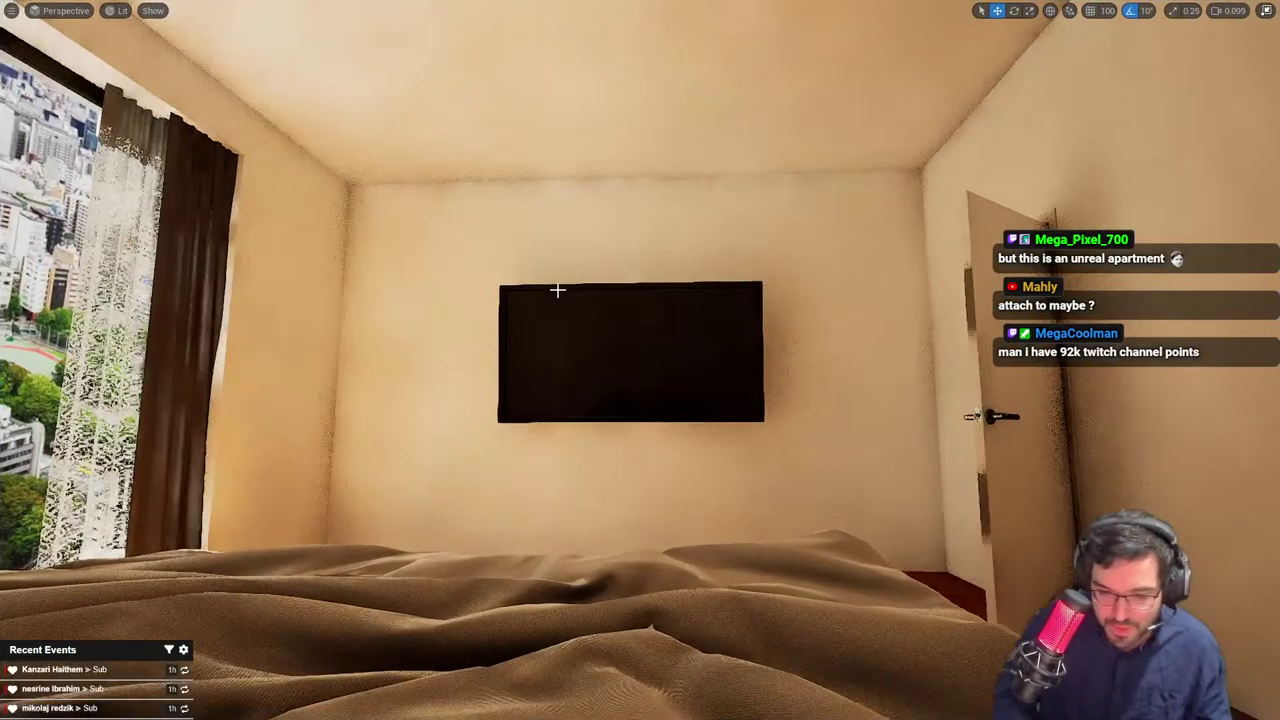
key("w")
right_click_drag(470, 357, 471, 297)
key("s")
key("w")
scroll(486, 357, "up", 1)
left_click(443, 243)
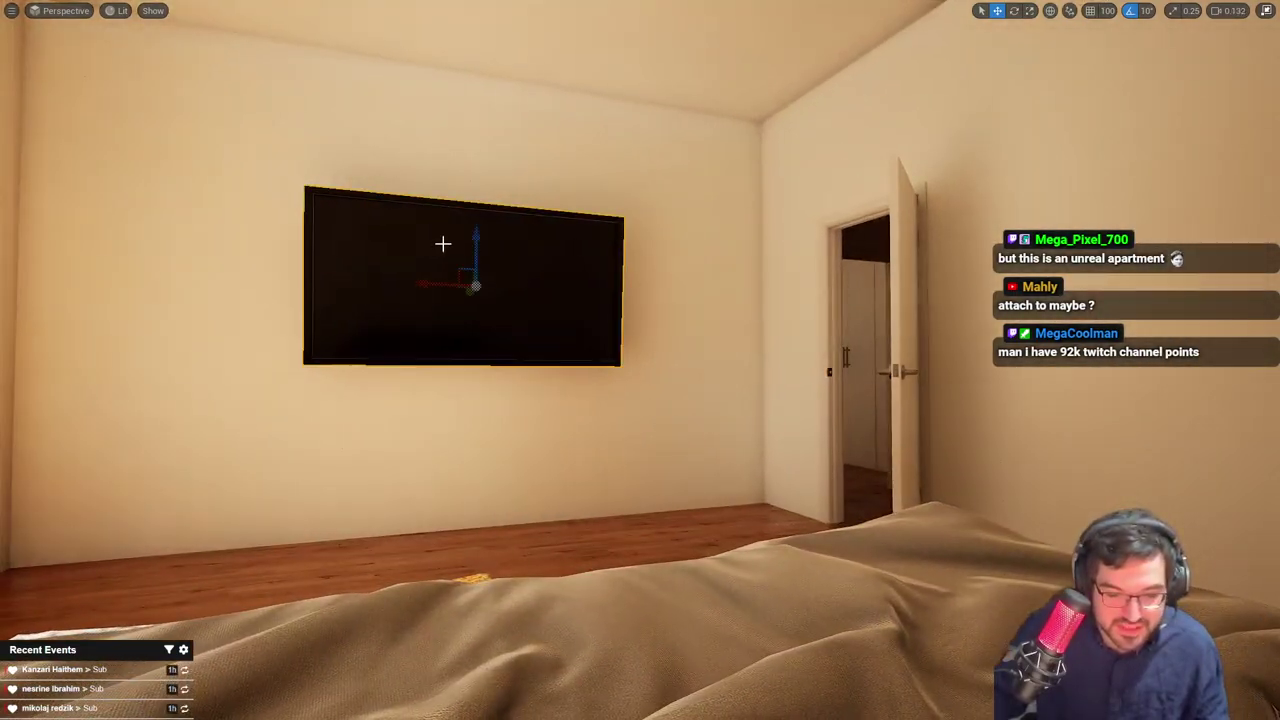
Scale the bedroom TV slightly taller and check its proportions from the bed
key("r")
mouse_move(477, 240)
left_mouse_down()
mouse_move(477, 222)
mouse_move(478, 238)
left_mouse_up()
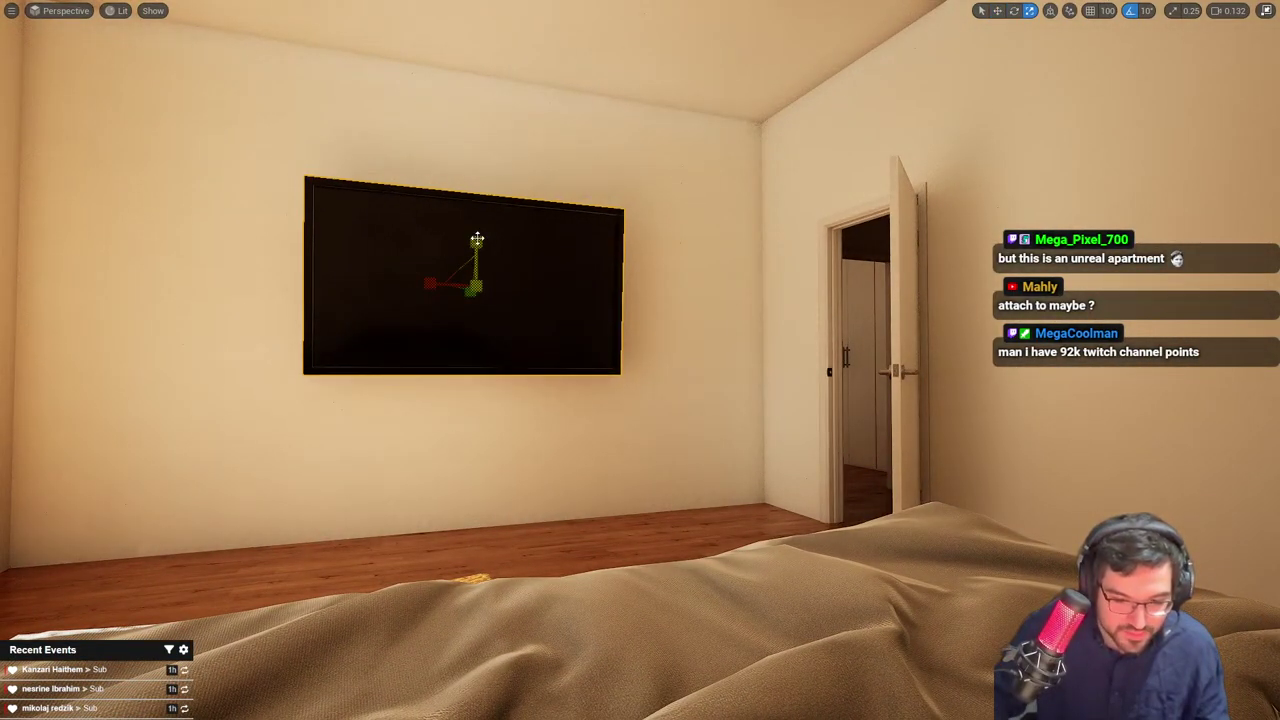
key("g")
key("s")
right_click_drag(478, 238, 400, 241)
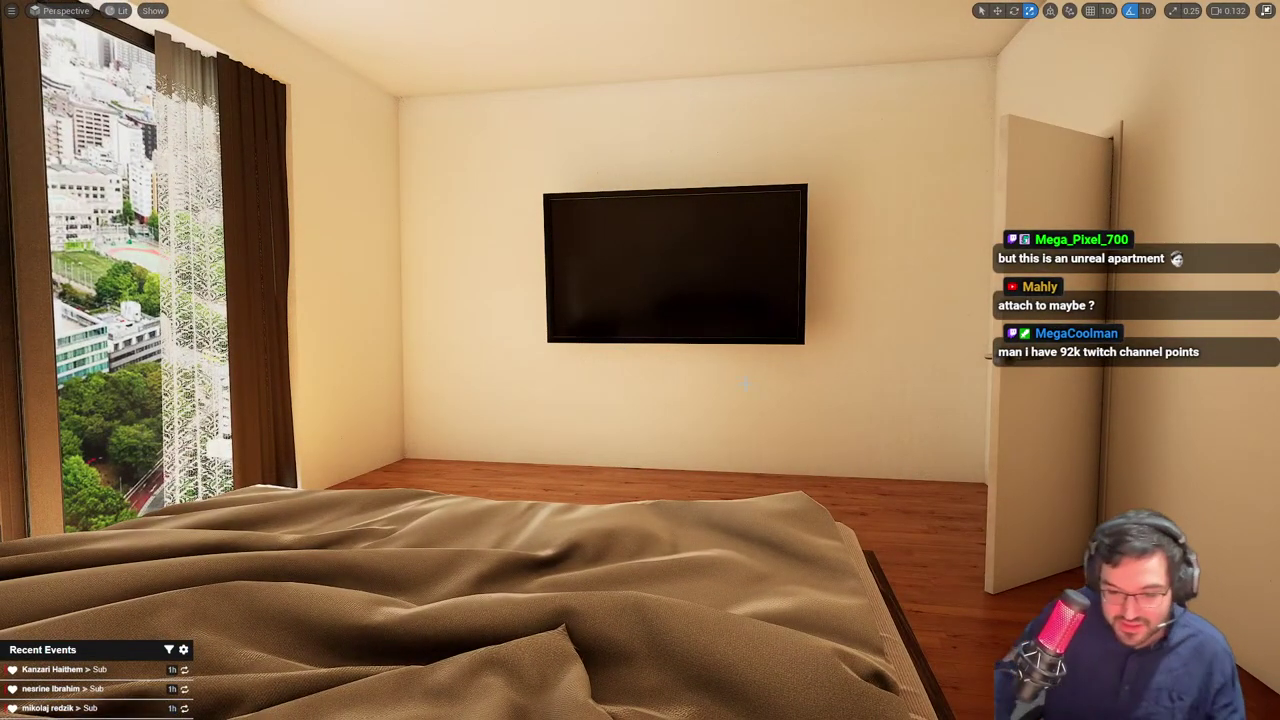
Try another scale adjustment on the bedroom TV, undo it and deselect the TV
left_click(651, 274)
left_click_drag(656, 253, 672, 274)
key("g")
mouse_move(672, 274)
right_mouse_down()
mouse_move(722, 300)
mouse_move(746, 344)
mouse_move(714, 266)
mouse_move(680, 236)
mouse_move(683, 249)
mouse_move(708, 234)
mouse_move(680, 259)
right_mouse_up()
key("ctrl+z")
key("ctrl+z")
key("Escape")
Return from the bedroom to the living room and leave the full-screen viewport
key("w")
scroll(740, 335, "up", 1)
key("w")
key("w")
scroll(700, 240, "up", 2)
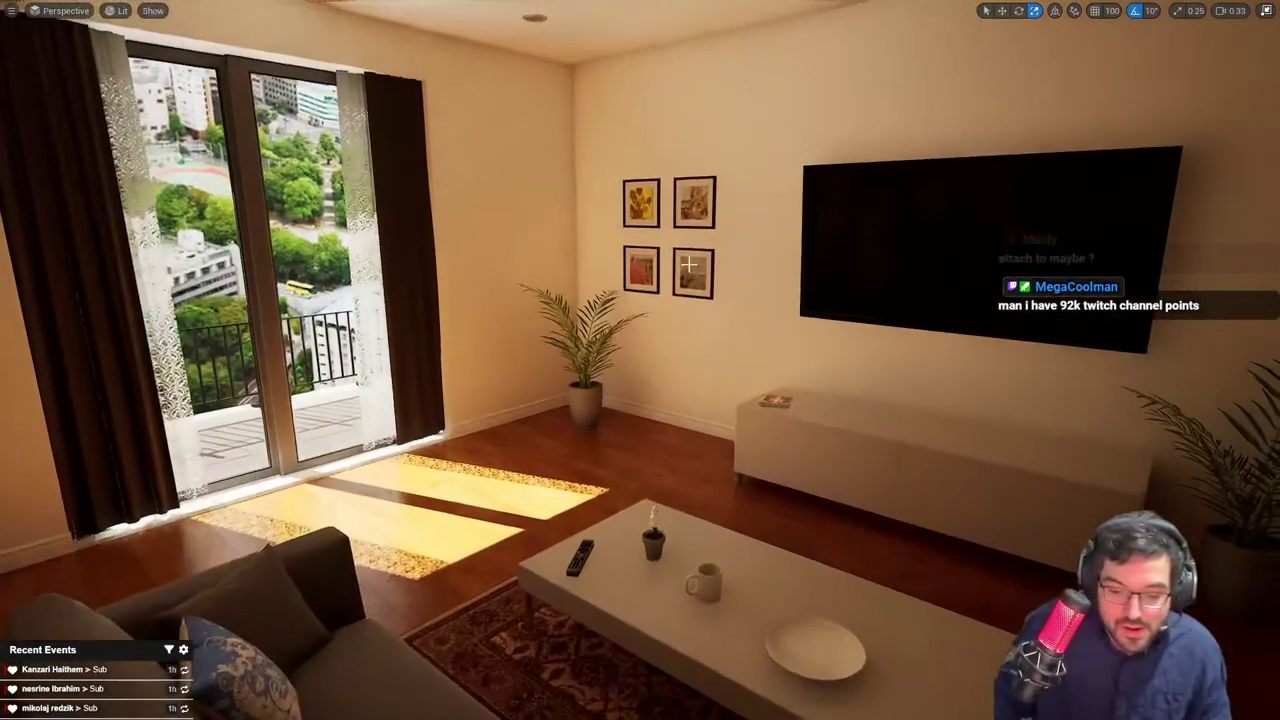
key("F11")
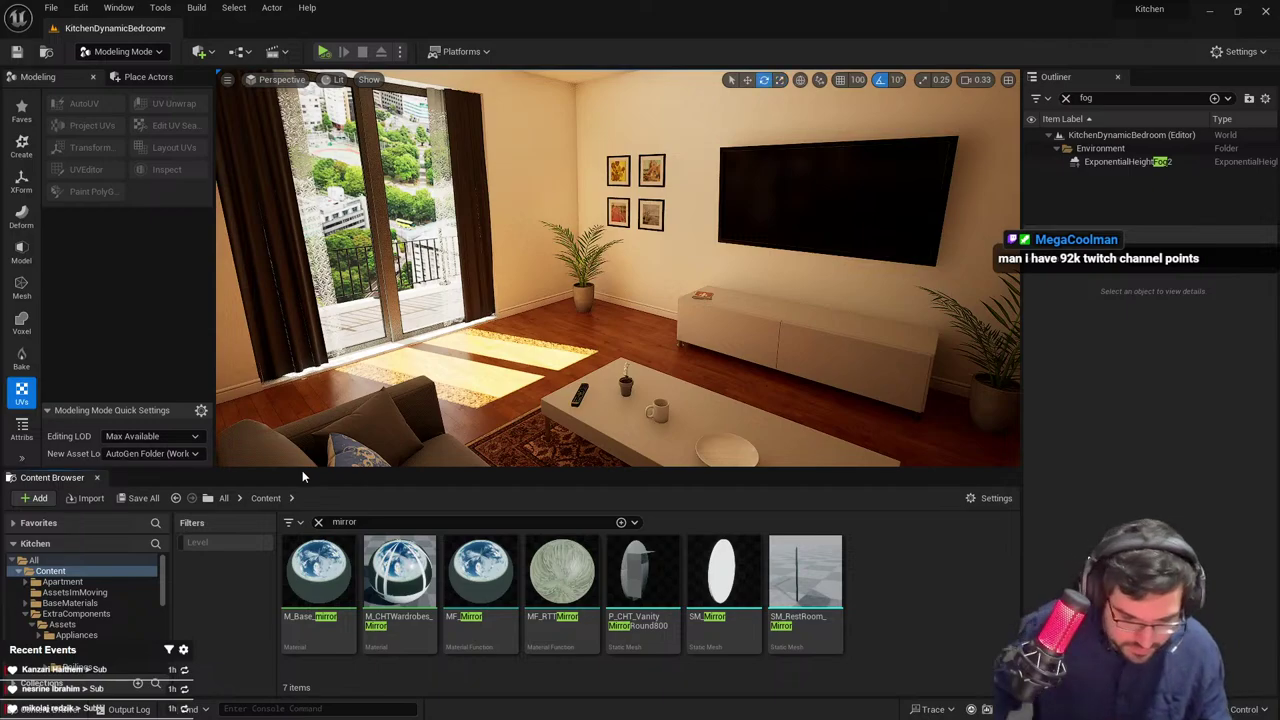
Duplicate the cupboard doors, rotate the copy to 90° about Z, and move it to about X 49, Y -252, Z 58
right_click_drag(655, 339, 655, 339)
left_click(575, 360)
key("f")
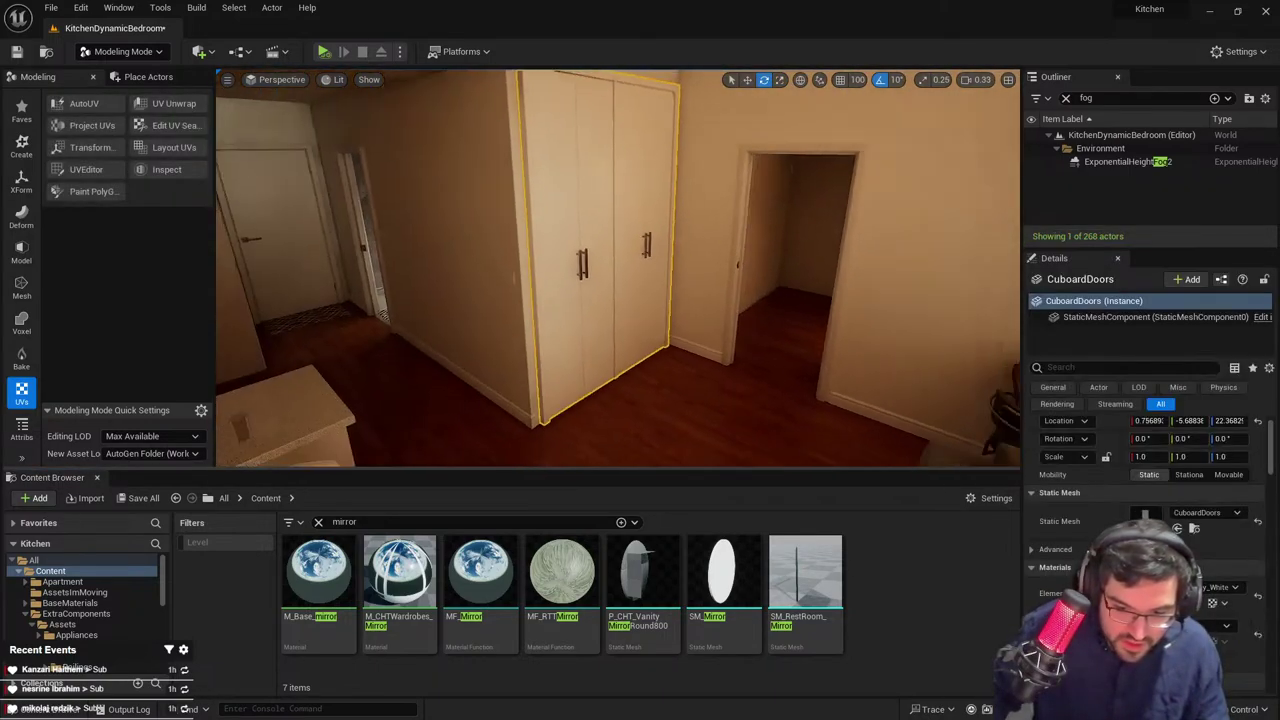
key("w")
right_click_drag(557, 363, 557, 363)
left_click_drag(485, 428, 650, 374, "alt")
key("e")
key("w")
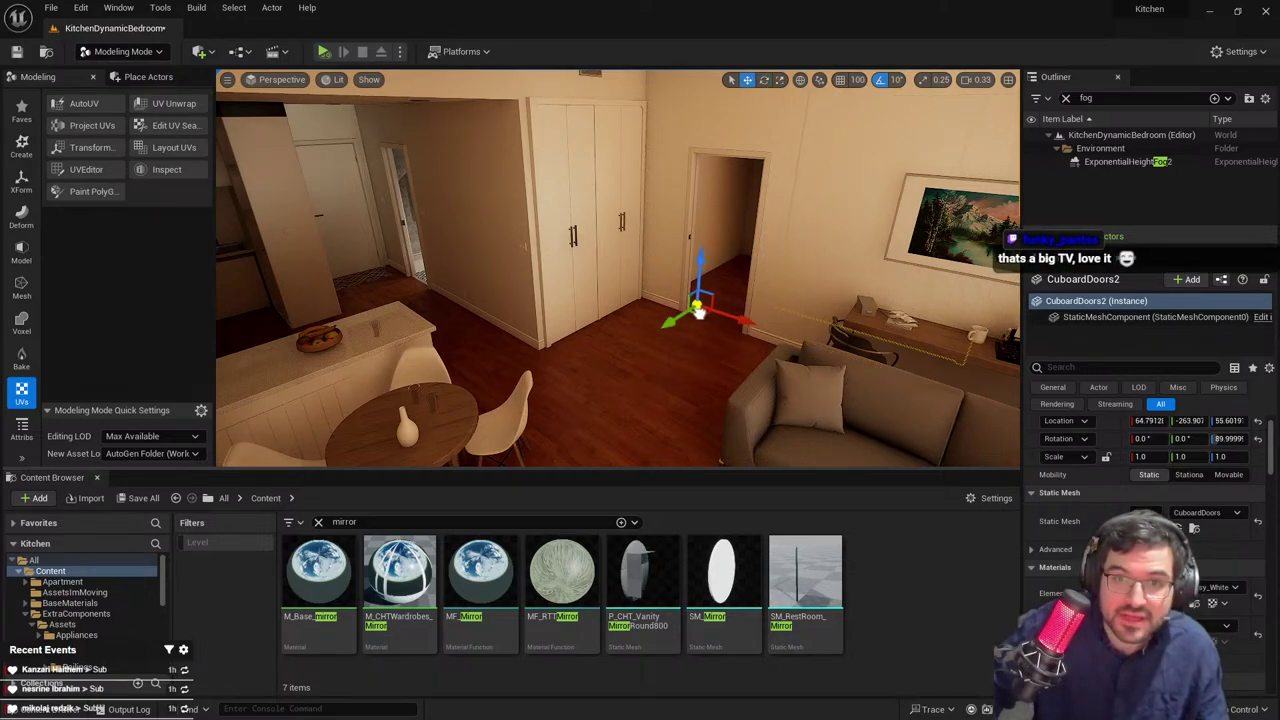
key("w")
right_click_drag(690, 312, 662, 152)
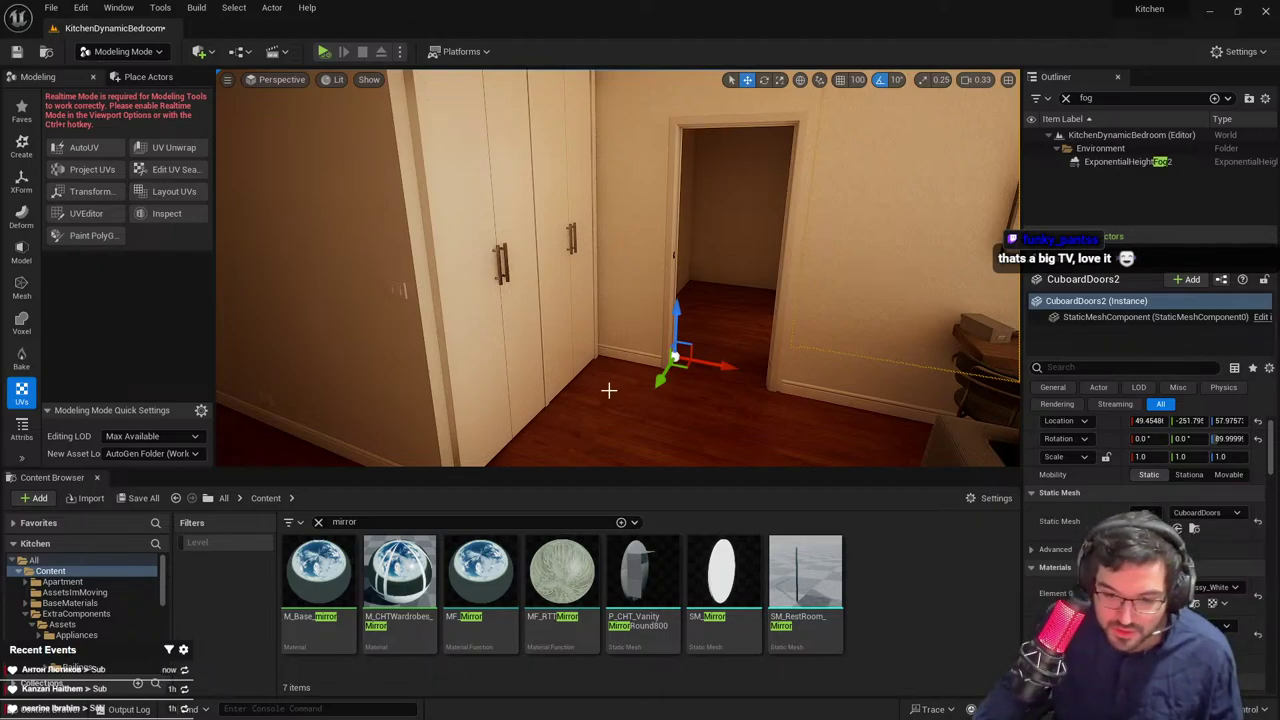
Locate the source mesh of a small framed picture beside the living-room TV in the project content
right_click_drag(744, 287, 1000, 272)
key("Escape")
key("w")
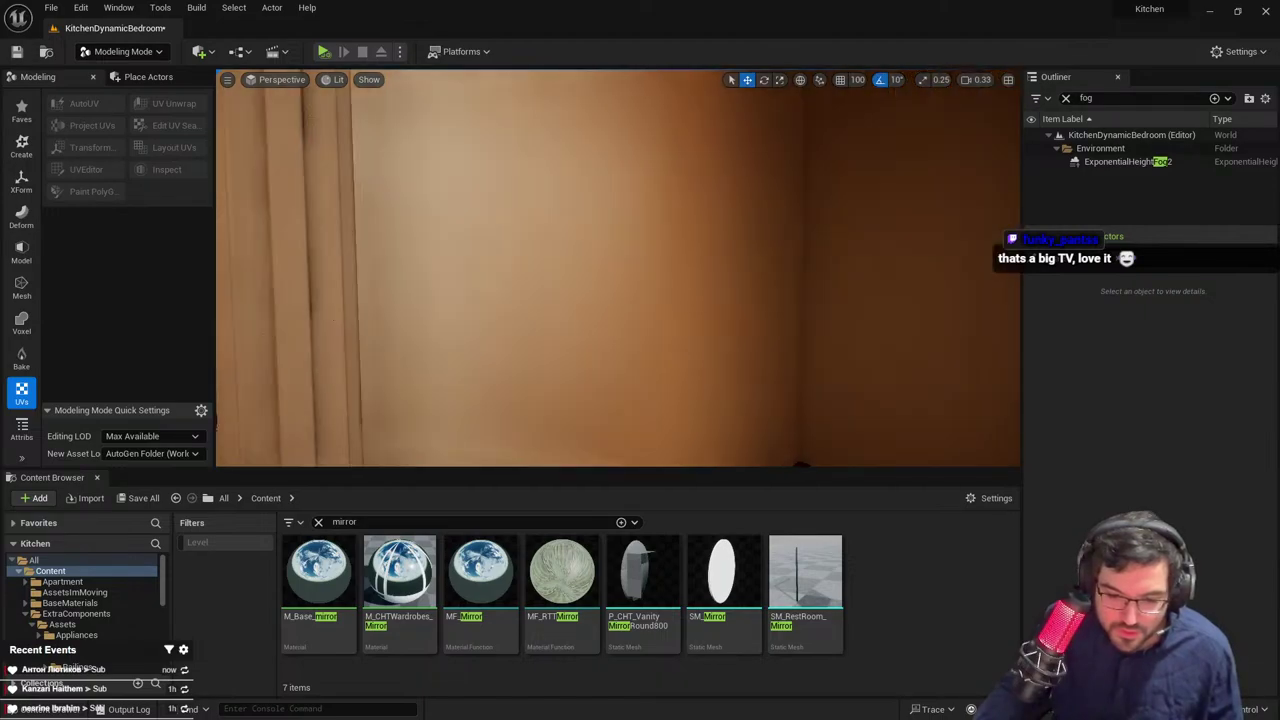
right_click_drag(640, 206, 1257, 234)
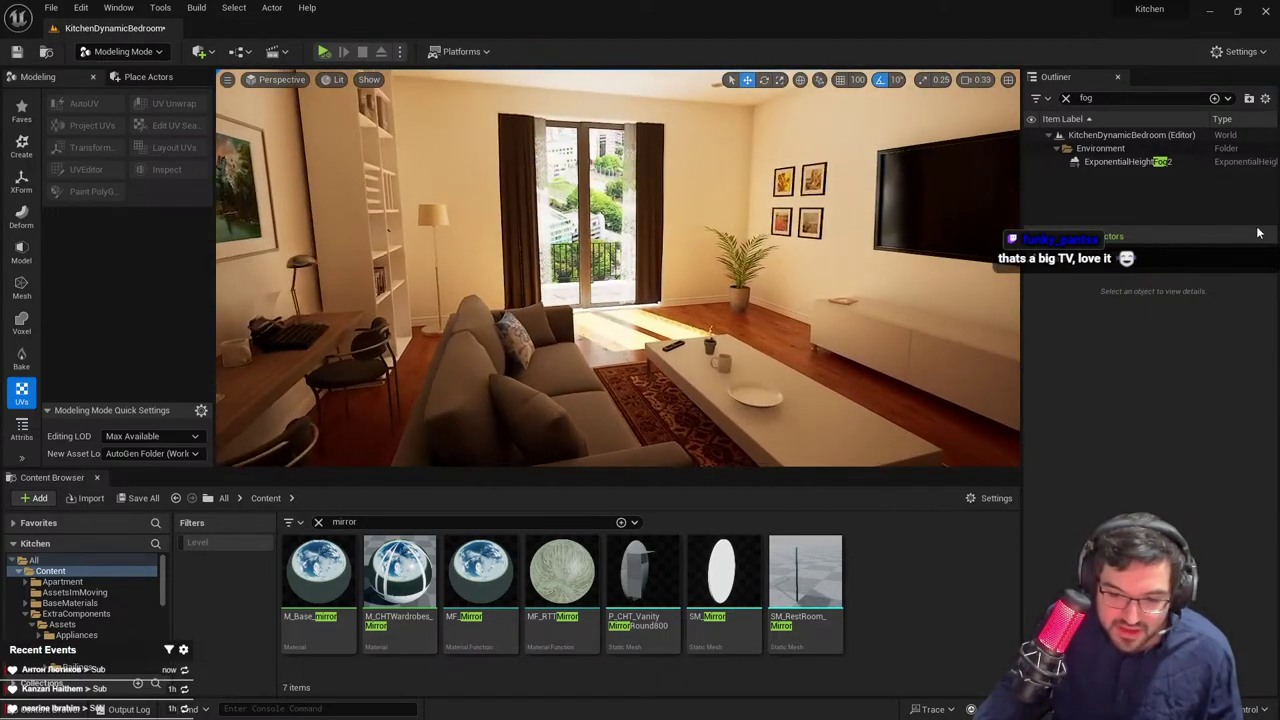
left_click(815, 180)
left_click(1193, 529)
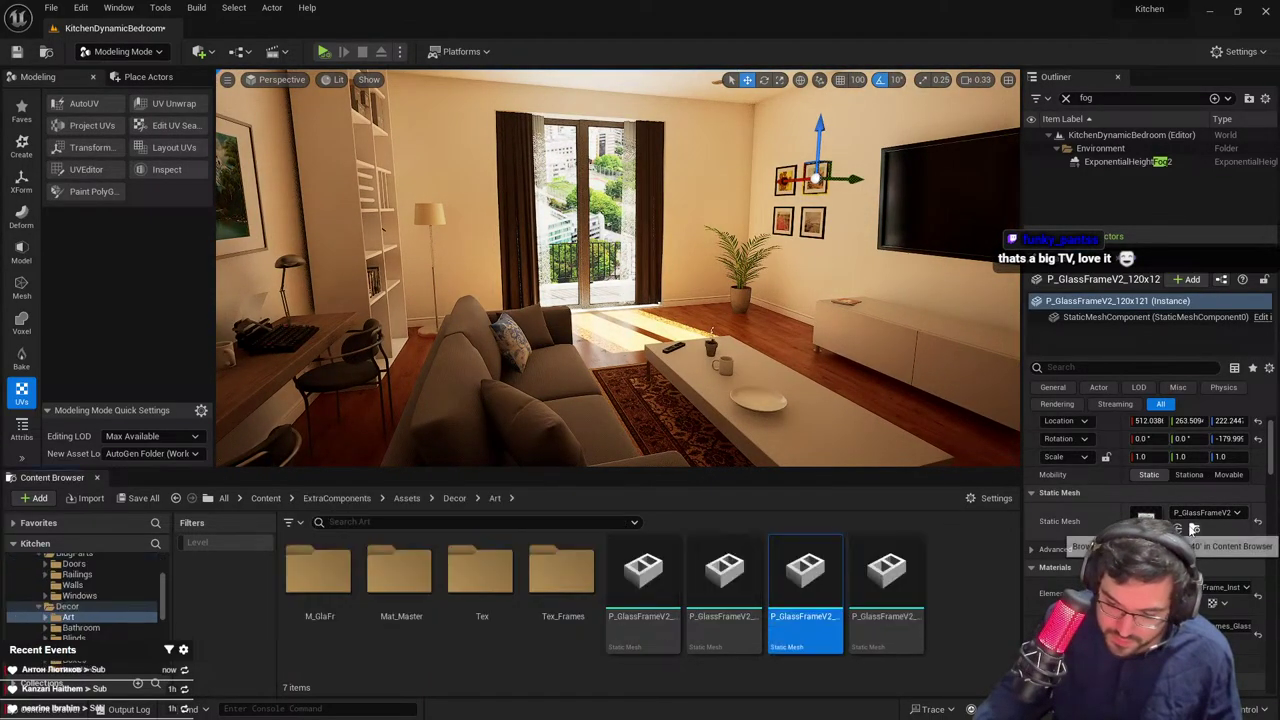
Examine the other framed pictures beside the living-room TV and select the lower one nearest the TV
mouse_move(700, 270)
right_mouse_down()
mouse_move(240, 265)
mouse_move(700, 275)
right_mouse_up()
key("w")
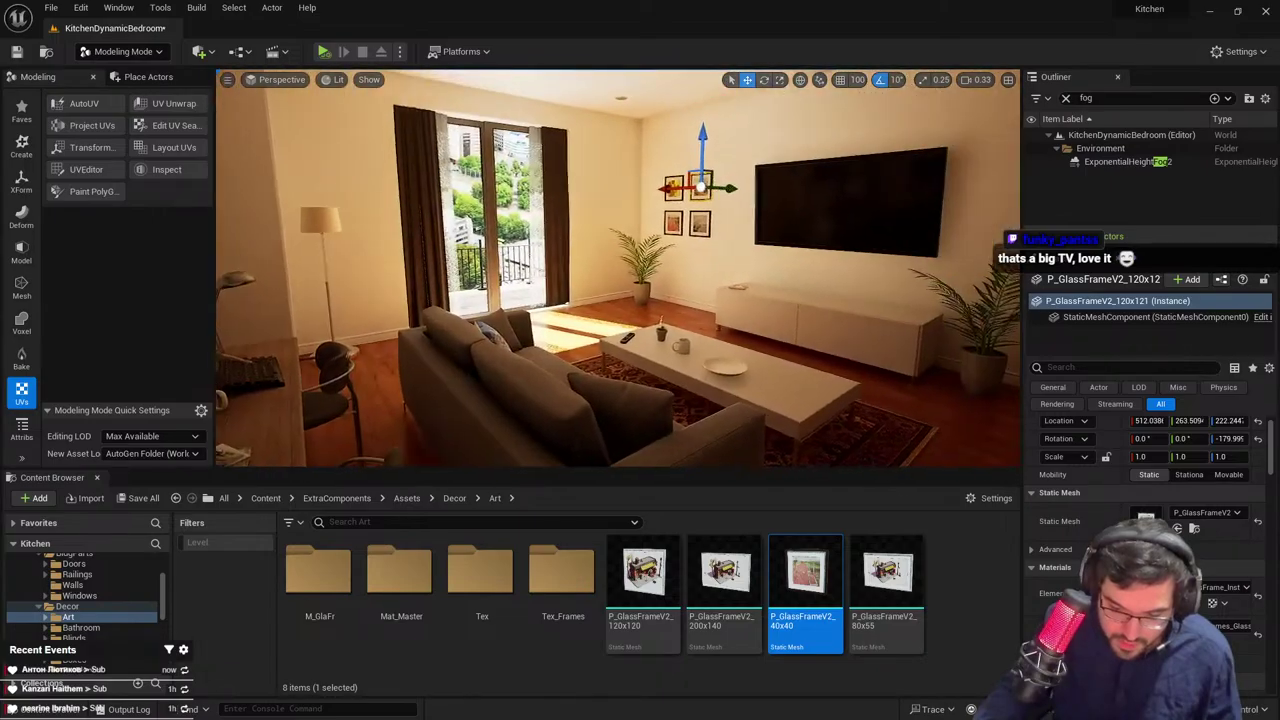
key("w")
right_click_drag(569, 322, 1000, 312)
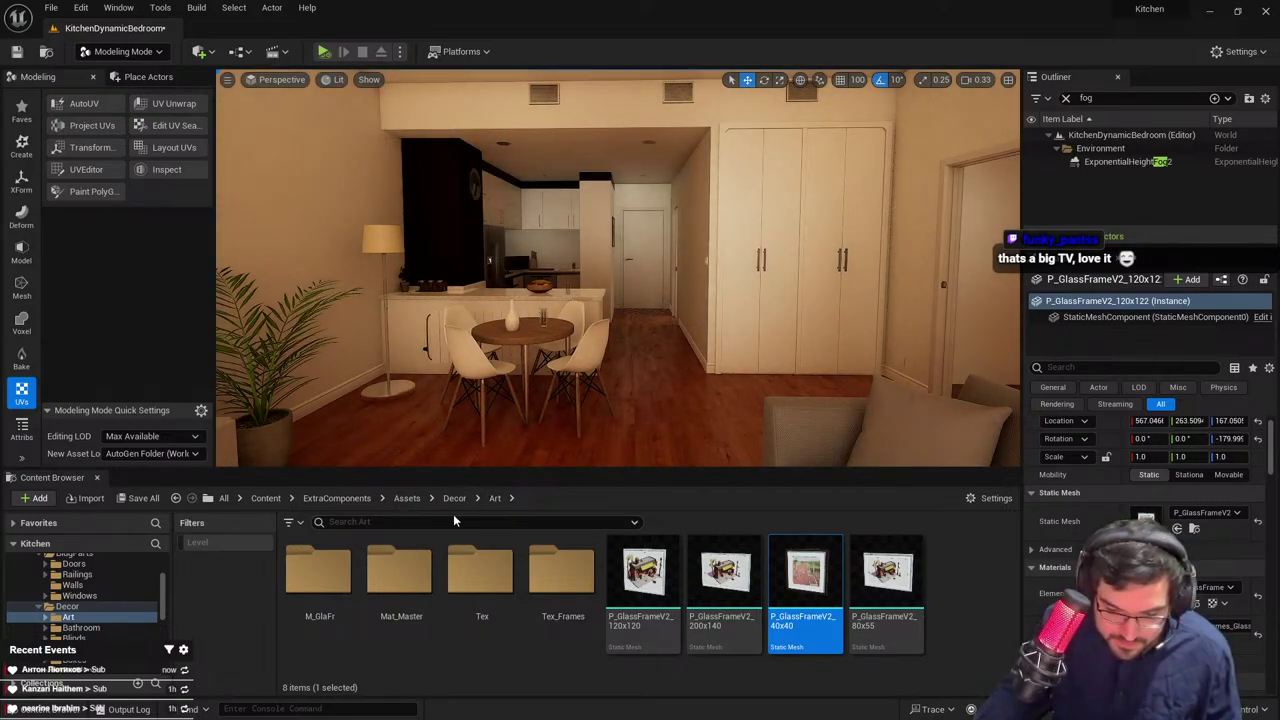
key("f")
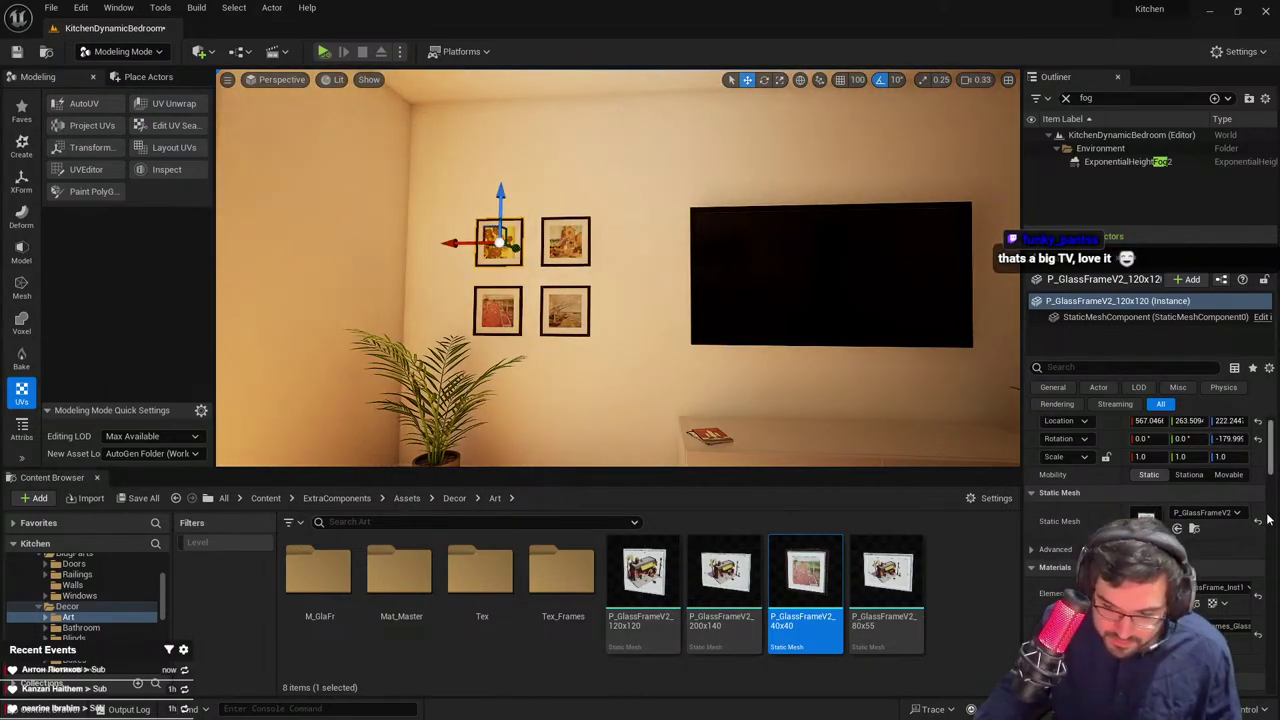
left_click(566, 312)
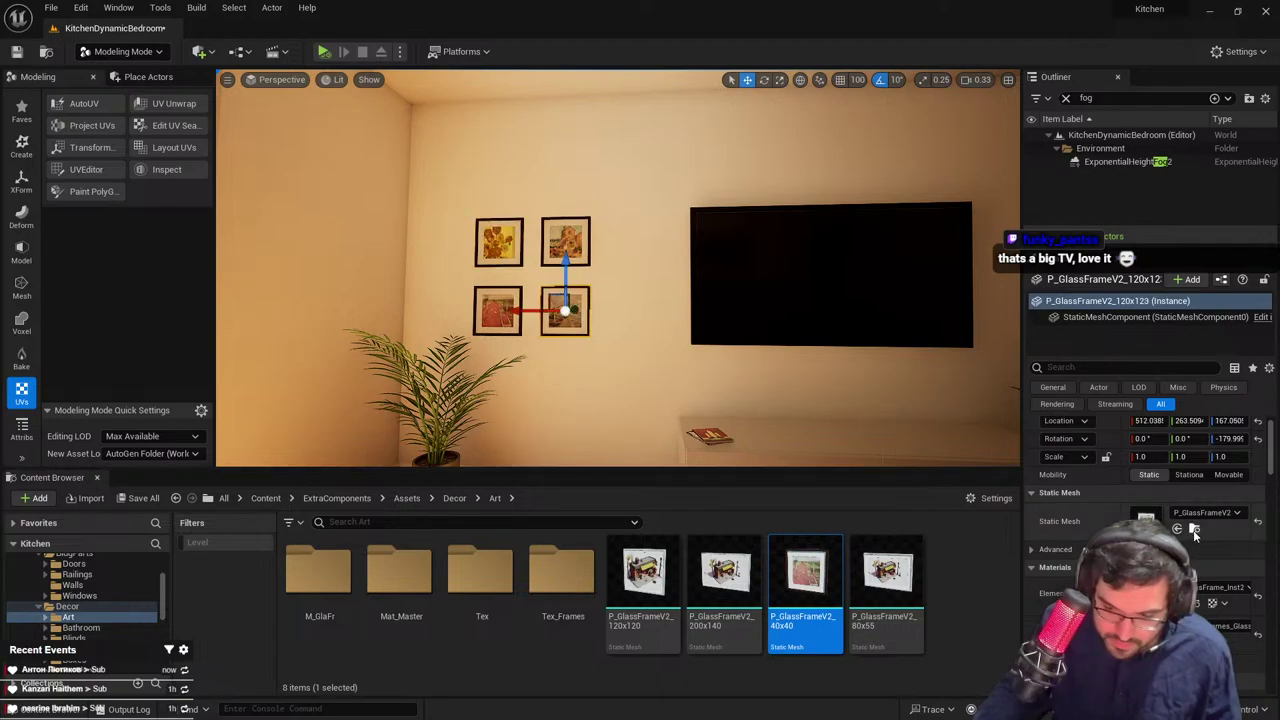
right_click_drag(628, 429, 704, 440)
Search all project content for "paint" and for "frame", and look through the matching assets
left_click(338, 498)
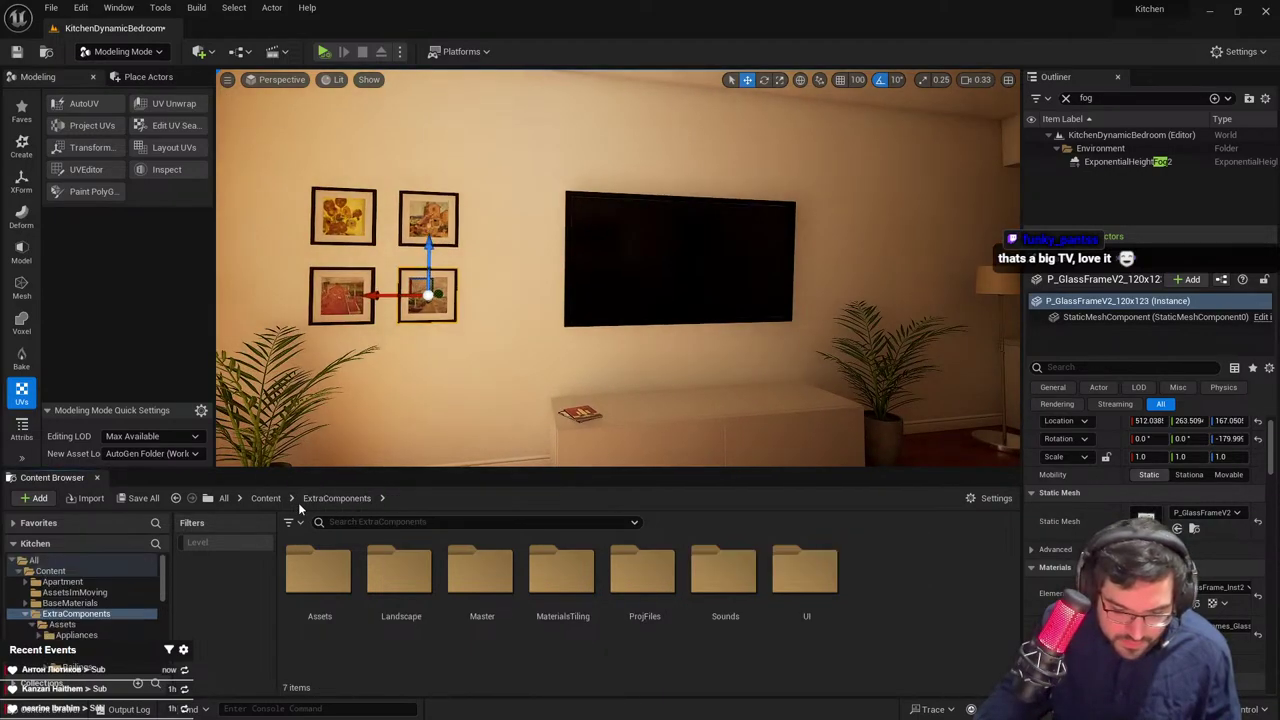
left_click(265, 498)
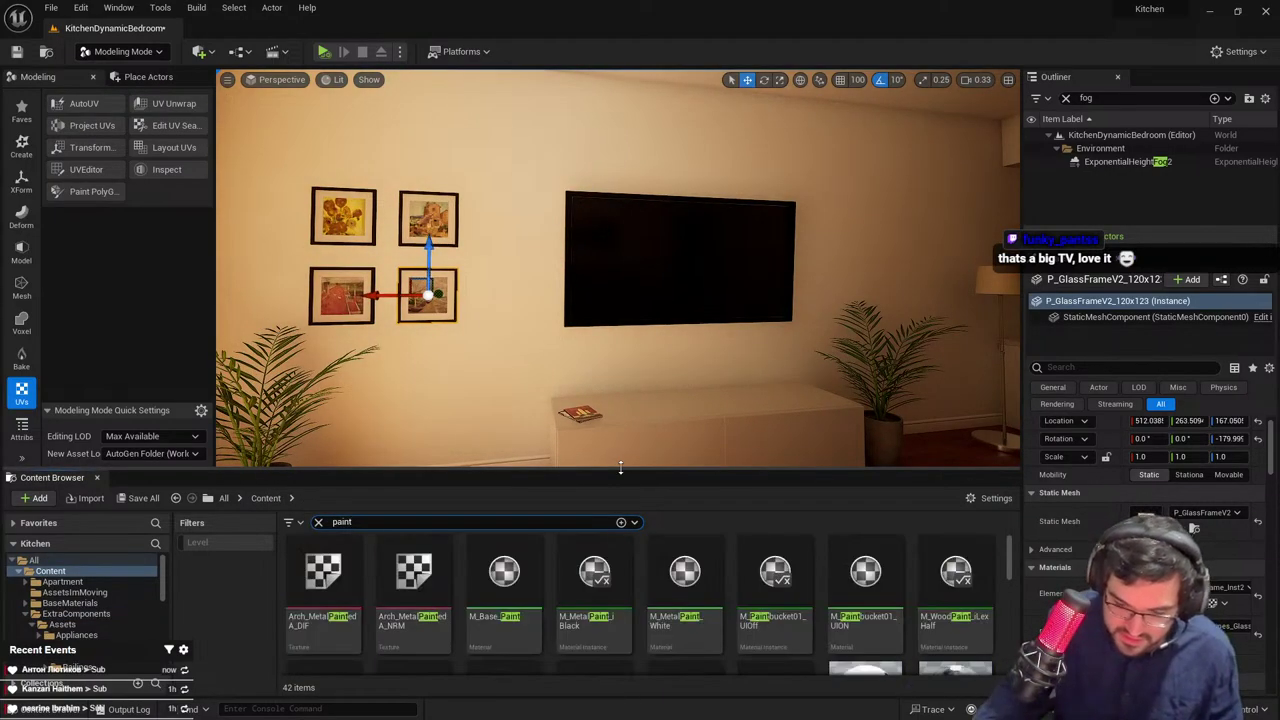
scroll(802, 607, "down", 8)
scroll(802, 607, "down", 5)
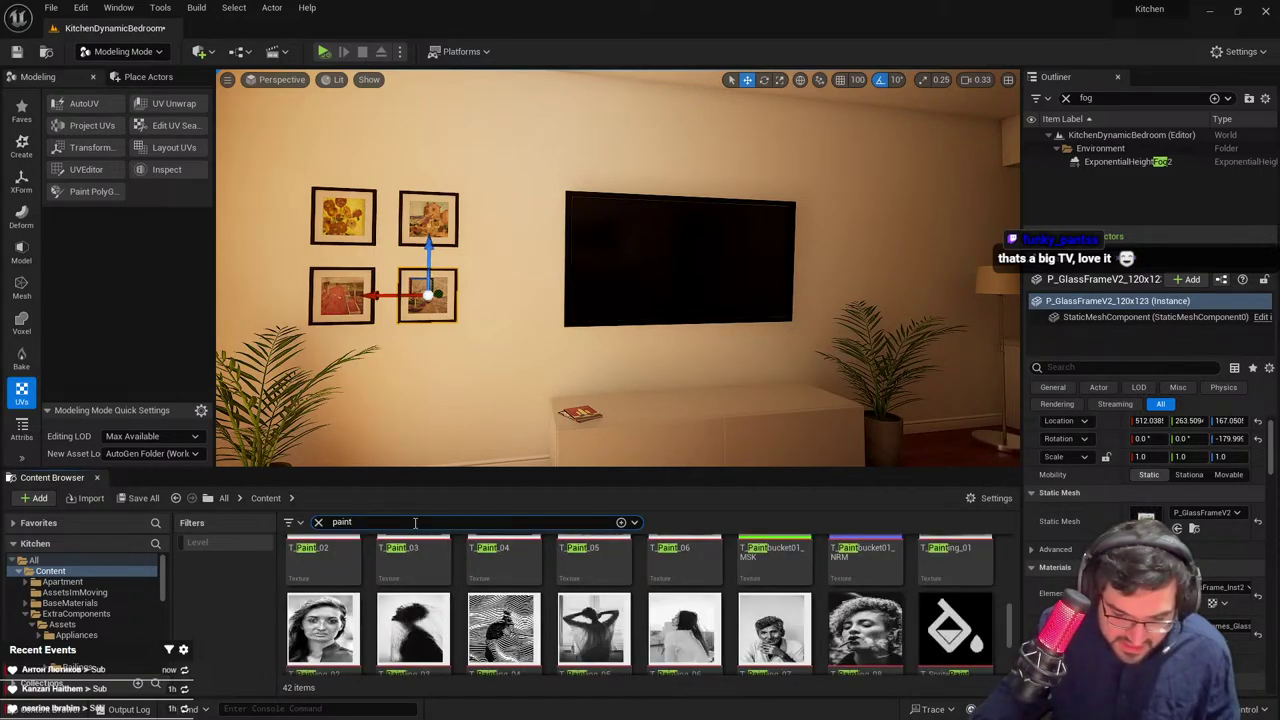
type("frame")
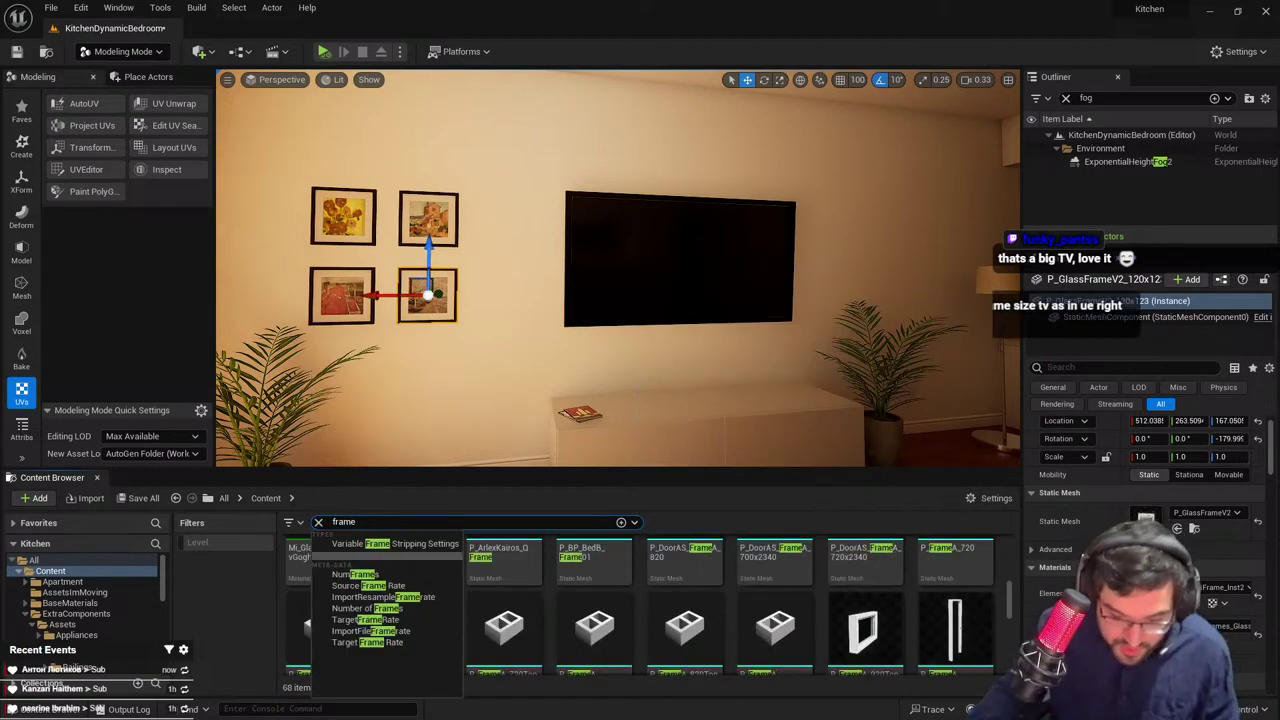
left_click(788, 643)
scroll(788, 643, "down", 6)
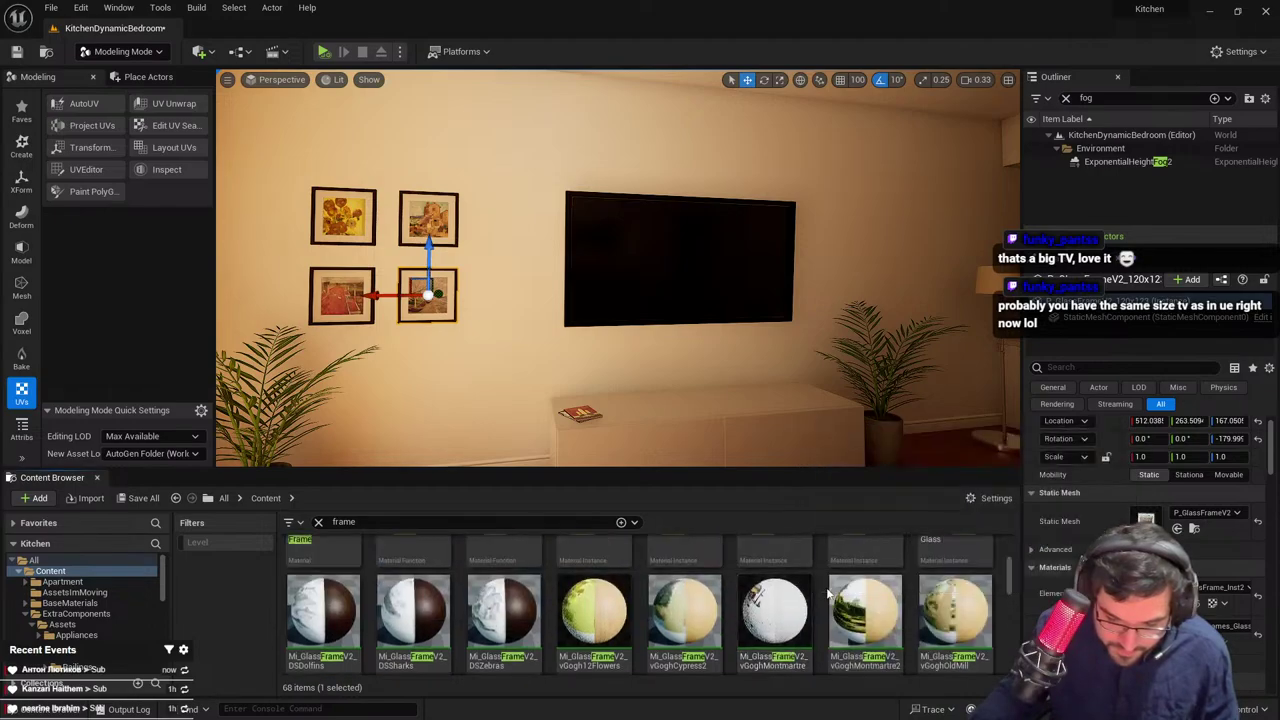
scroll(494, 547, "down", 3)
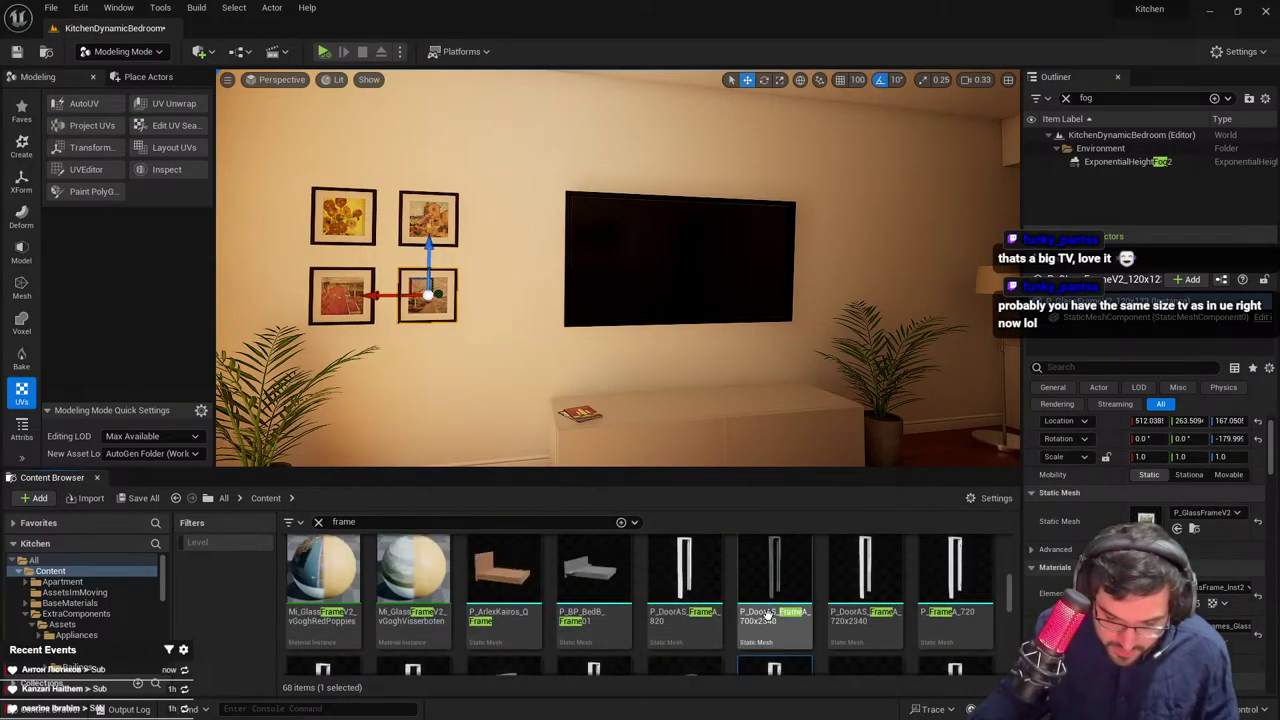
Place a trial P_ArlexKairos_QFrame bed frame in the living room, open its Beds asset folder, and delete the frame
left_click_drag(494, 547, 651, 412)
right_click_drag(651, 412, 760, 440)
left_click_drag(406, 250, 700, 345)
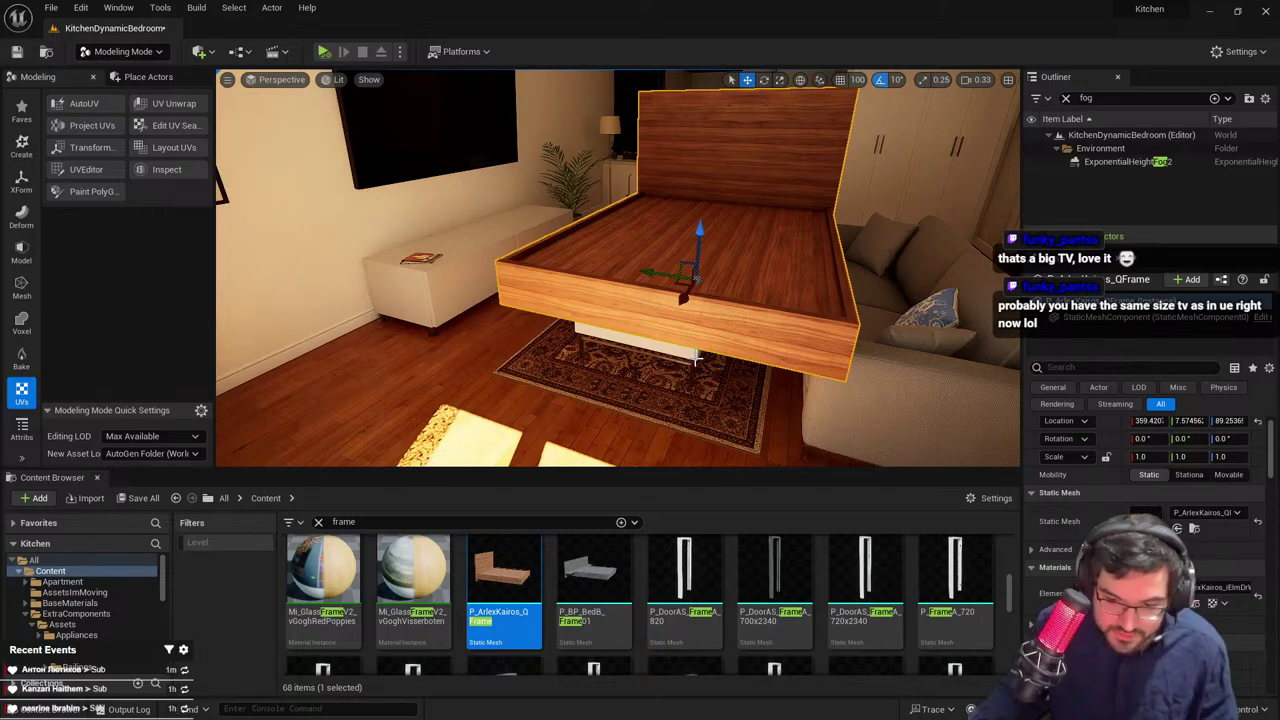
left_click(1195, 529)
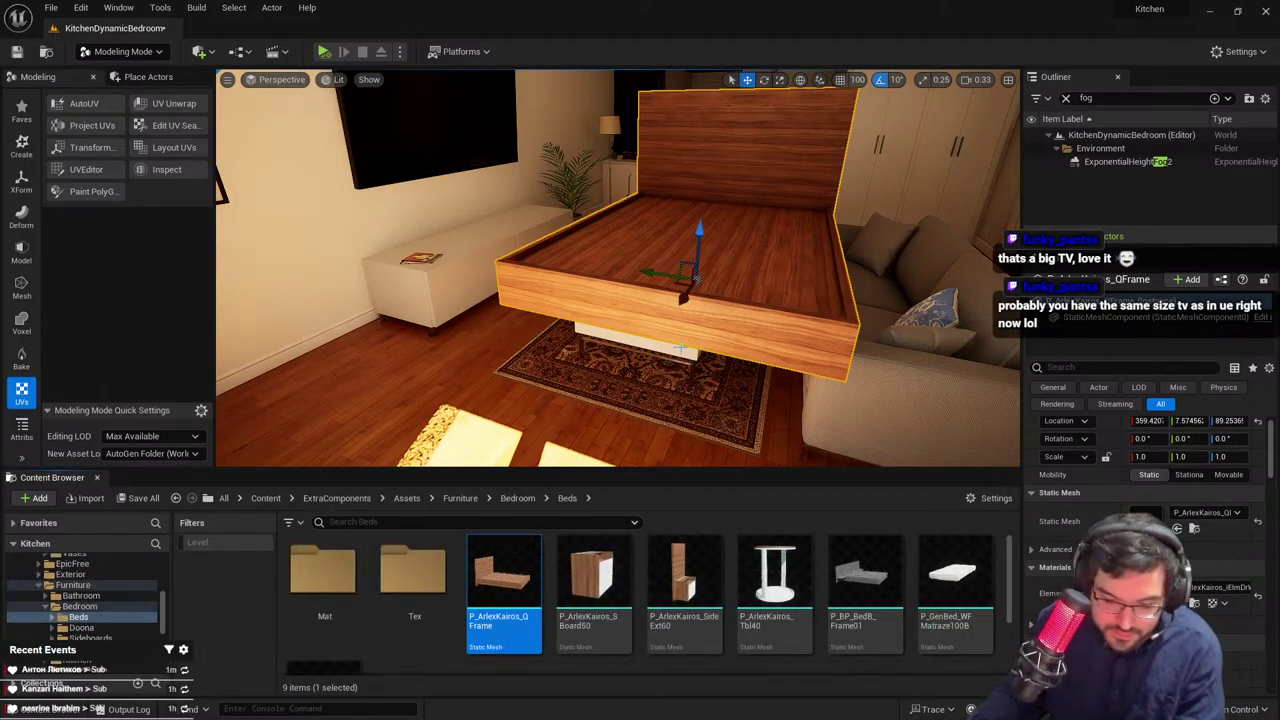
key("Delete")
Place a trial selection of meshes from the Beds folder in the scene, inspect it and delete it
right_click_drag(690, 384, 940, 410)
scroll(797, 423, "up", 1)
right_click_drag(700, 410, 780, 450)
left_click(940, 578, "shift")
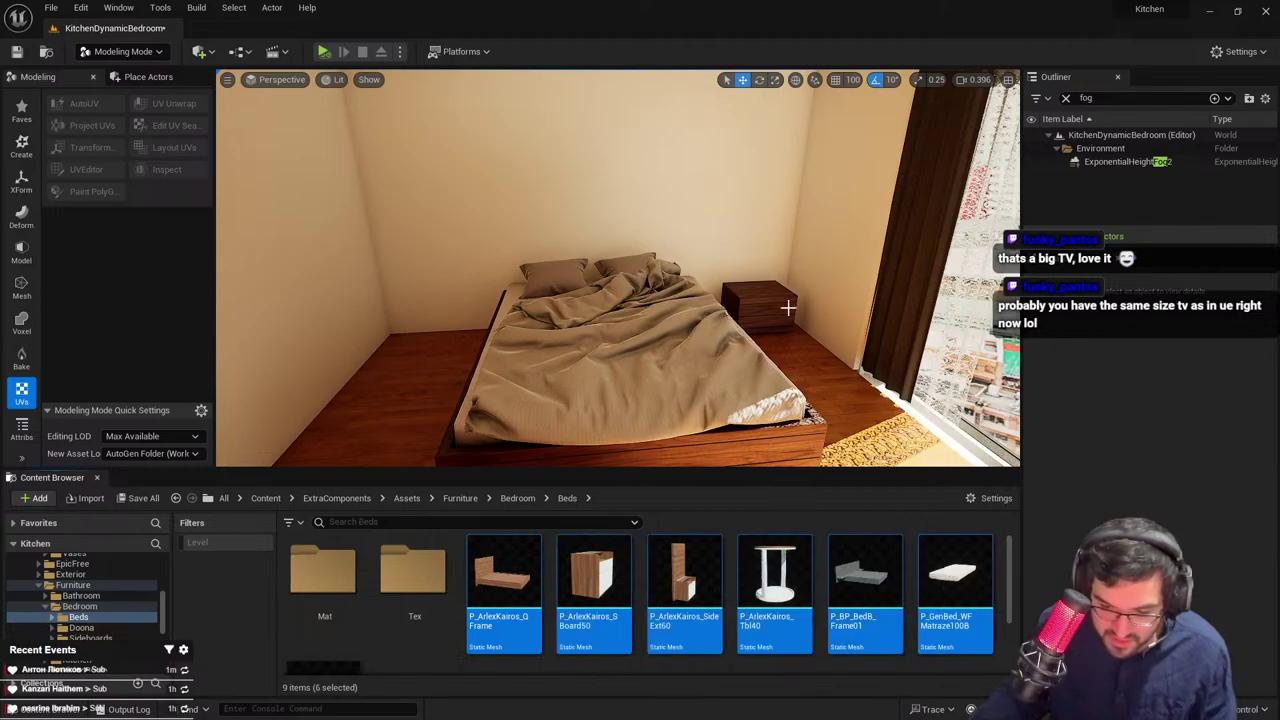
left_click(528, 569)
left_click(950, 580, "ctrl")
right_click_drag(700, 400, 820, 450)
left_click_drag(485, 590, 732, 399)
right_click_drag(732, 399, 590, 350)
key("Delete")
Place a trial P_BP_BedB_Frame01 bed frame in the scene, look at it and delete it
left_click_drag(866, 590, 480, 303)
right_click_drag(480, 303, 340, 250)
right_click_drag(640, 350, 540, 385)
key("Delete")
Examine the original cupboard doors next to the bedroom doorway, then clear the selection
key("w")
key("s")
left_click(557, 323)
scroll(520, 365, "down", 3)
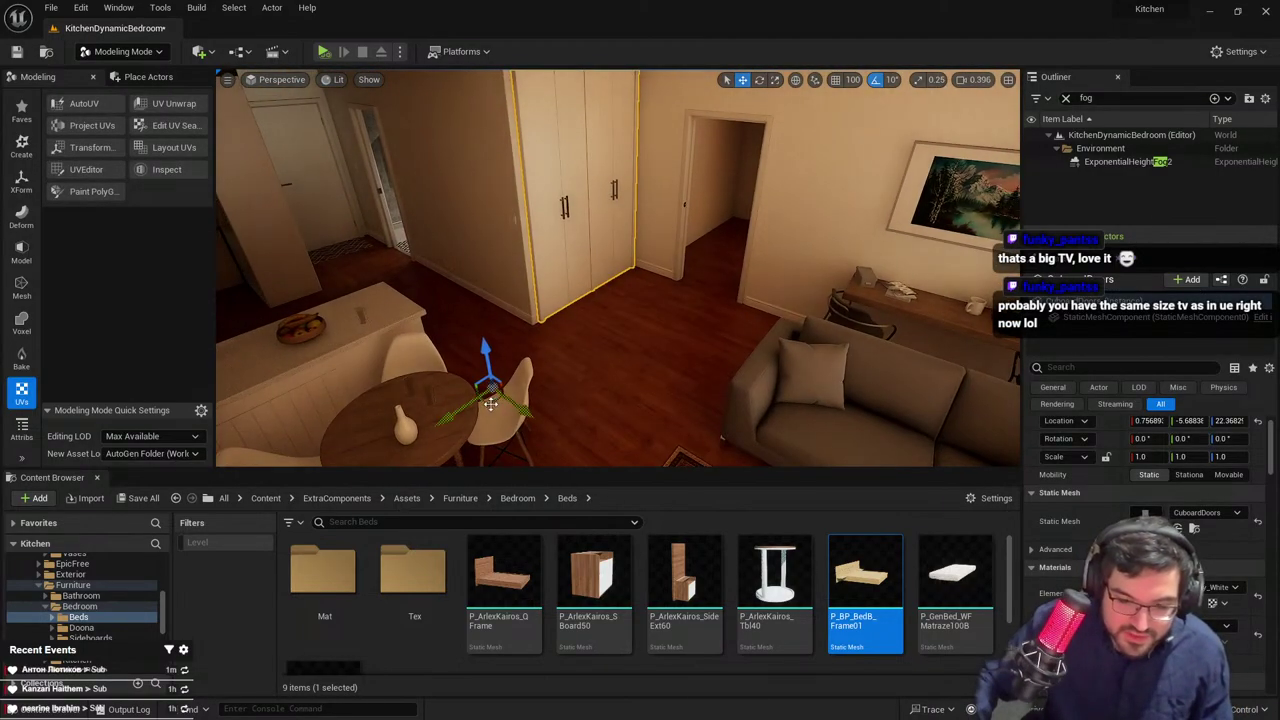
key("f")
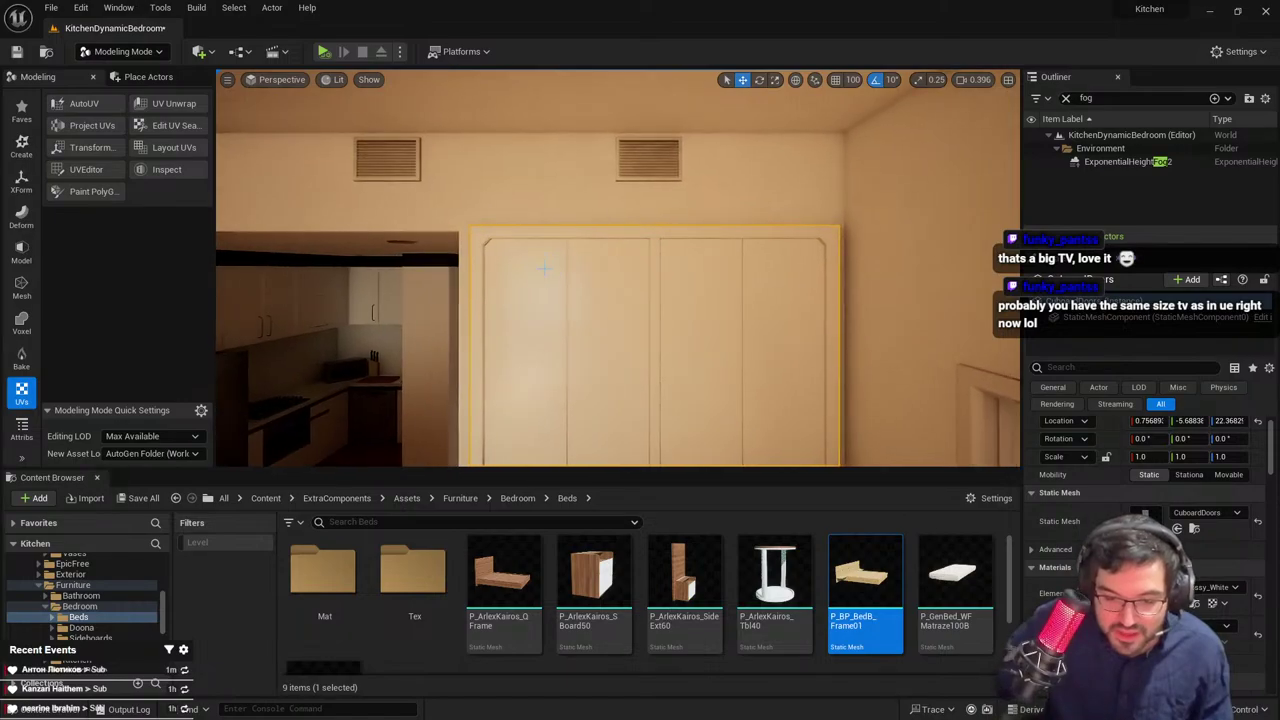
right_click_drag(621, 325, 720, 370)
key("Escape")
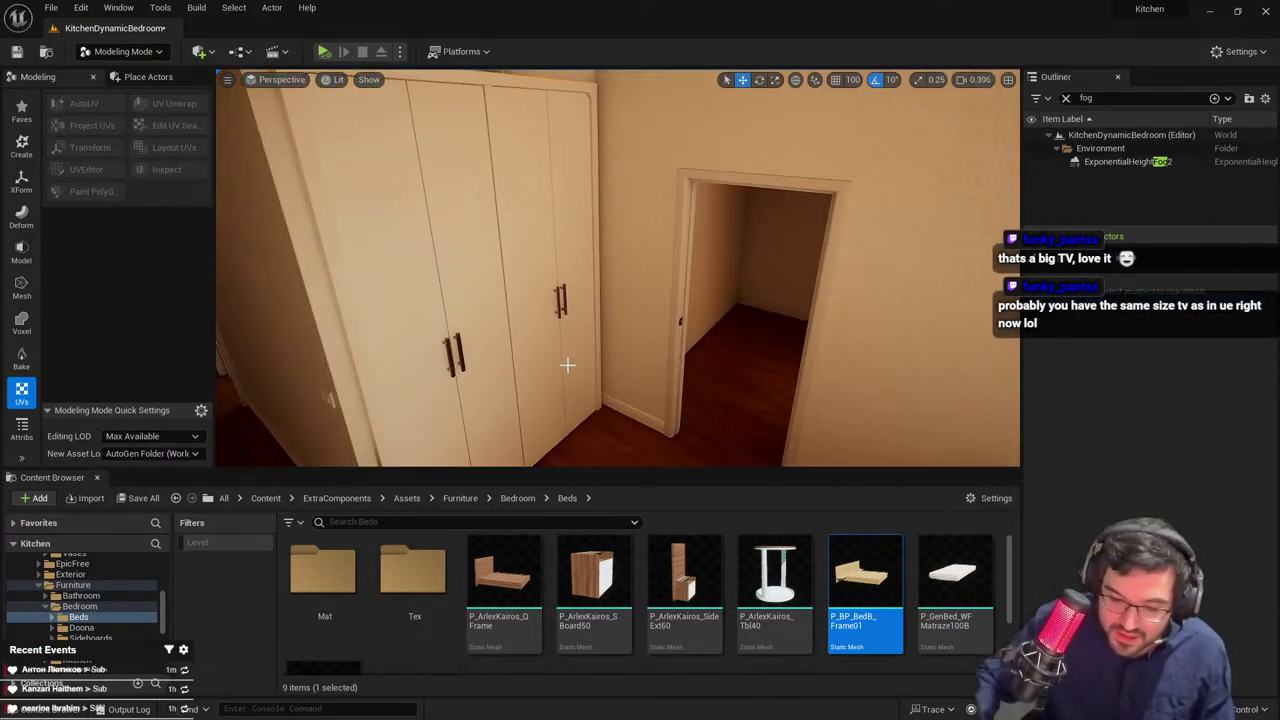
Find the bedroom door frame's mesh in the project content and look through its Doors folder
left_click(768, 357)
key("ctrl+b")
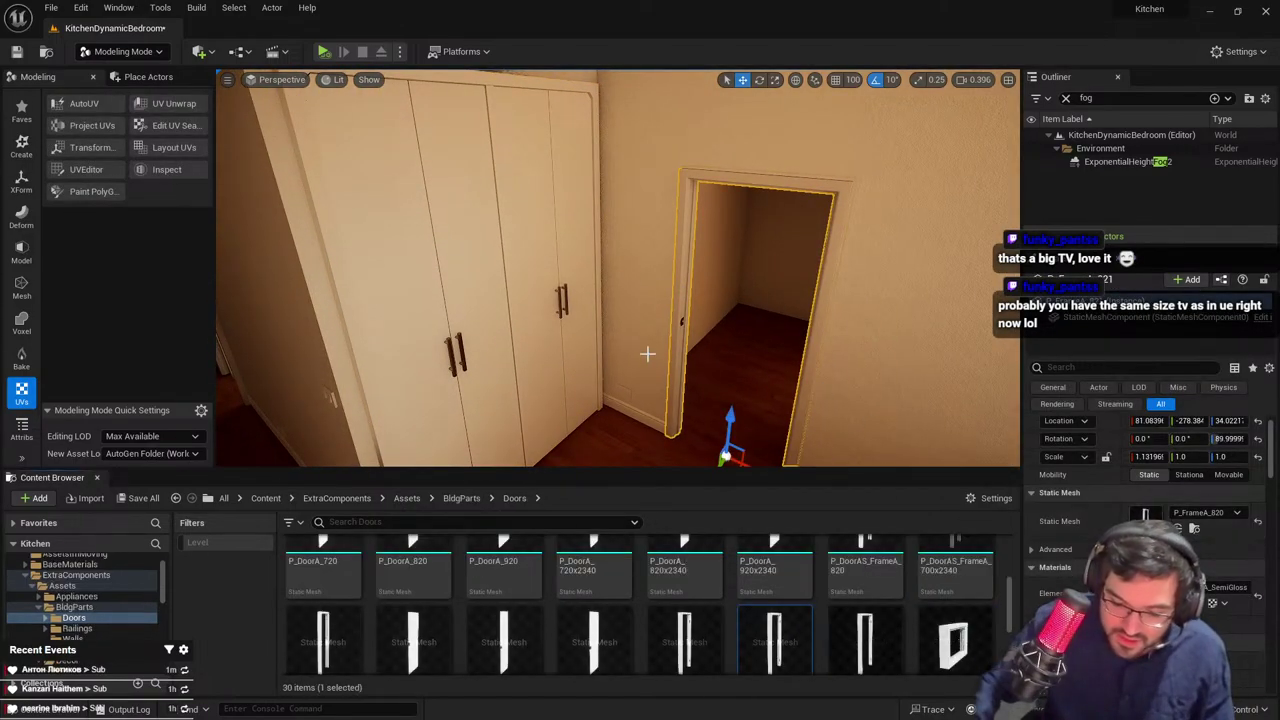
scroll(840, 588, "down", 3)
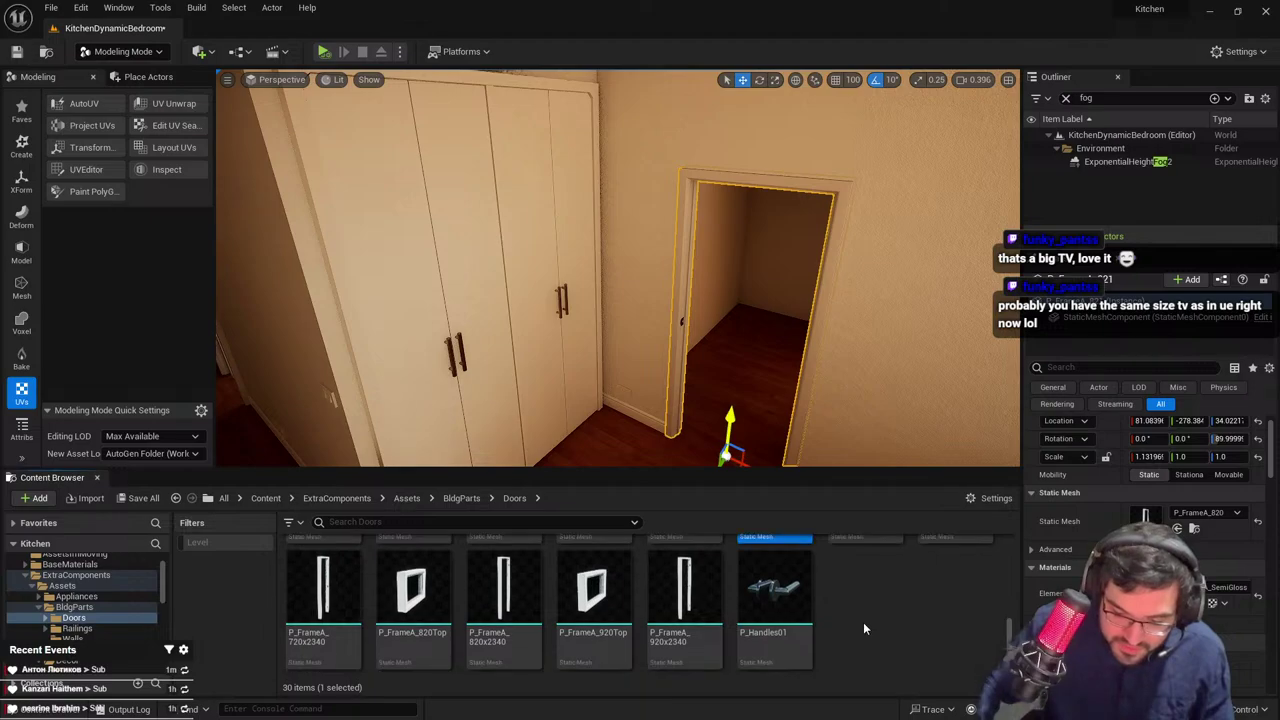
scroll(862, 622, "up", 4)
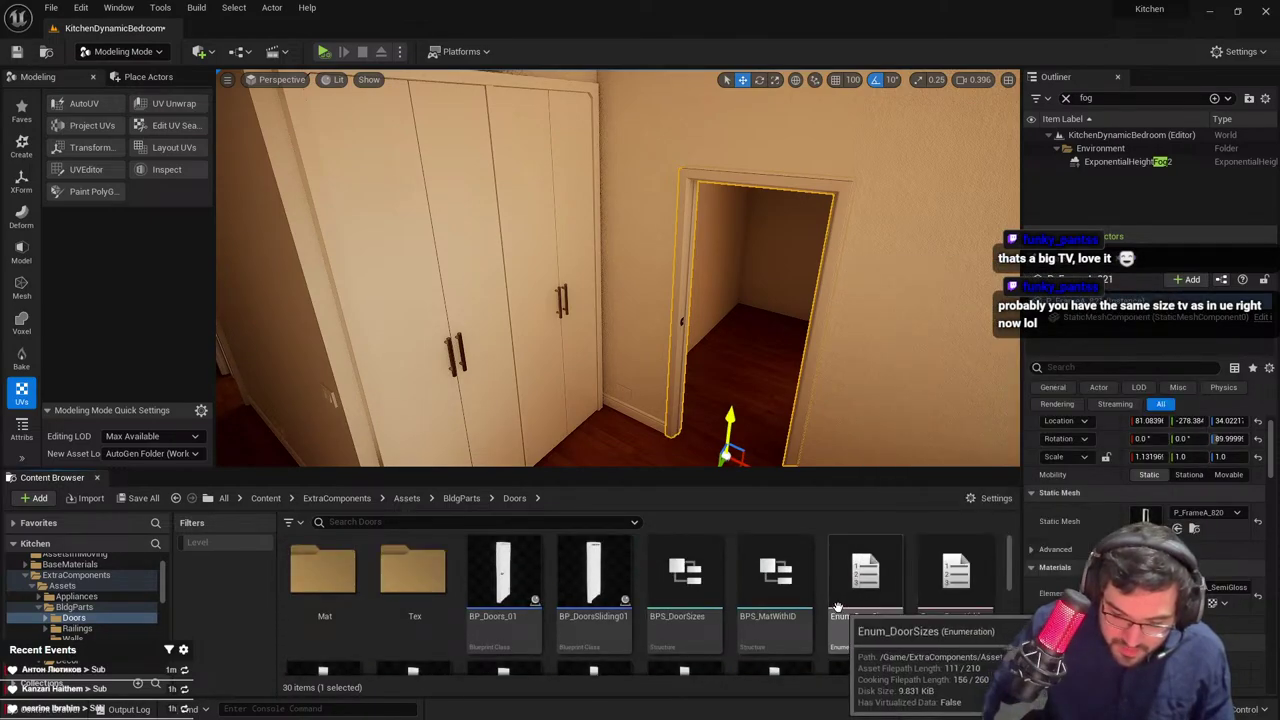
scroll(850, 614, "down", 2)
Place the P_DoorA_920 door inside the bedroom beyond the doorway, rotate it about Z and adjust its position
left_click_drag(539, 577, 778, 370)
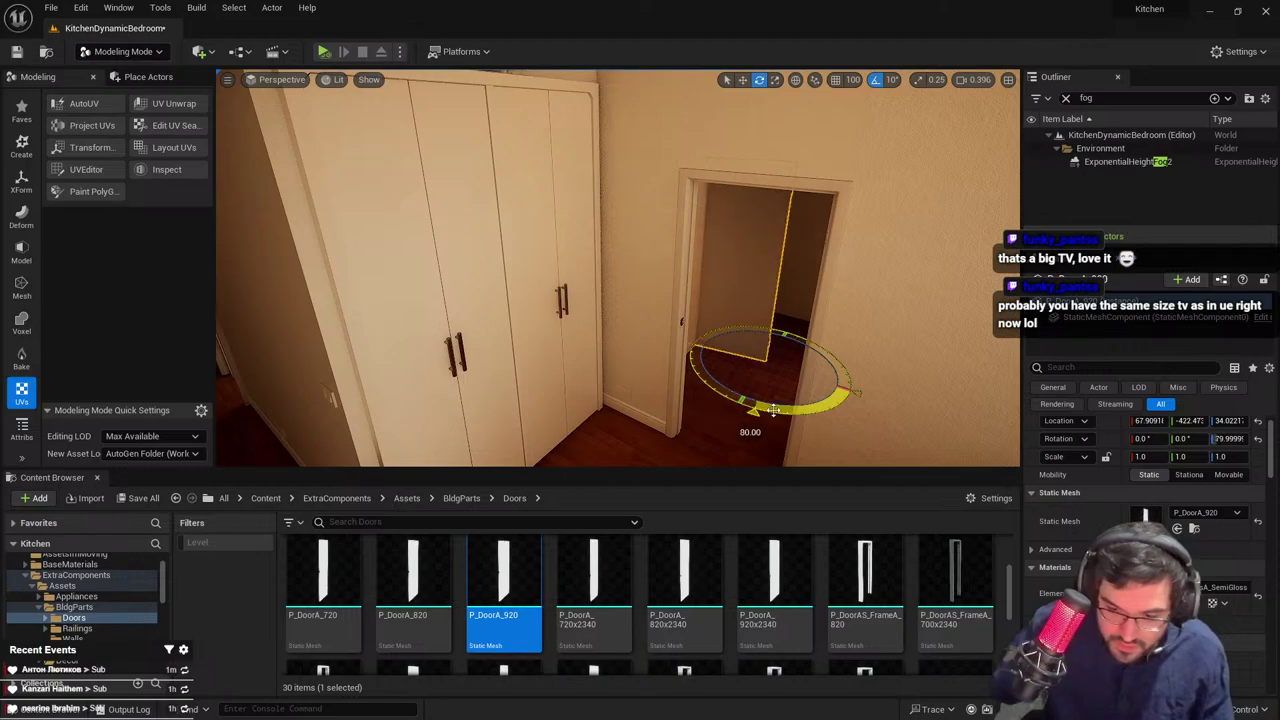
right_click_drag(770, 404, 745, 392)
key("w")
left_click_drag(733, 395, 752, 397)
right_click_drag(752, 397, 600, 260)
Reposition the bedroom's roof piece vertically to about Z -207 and check the ceiling from inside
left_click(660, 211)
right_click_drag(752, 377, 540, 360)
right_click_drag(640, 385, 609, 440)
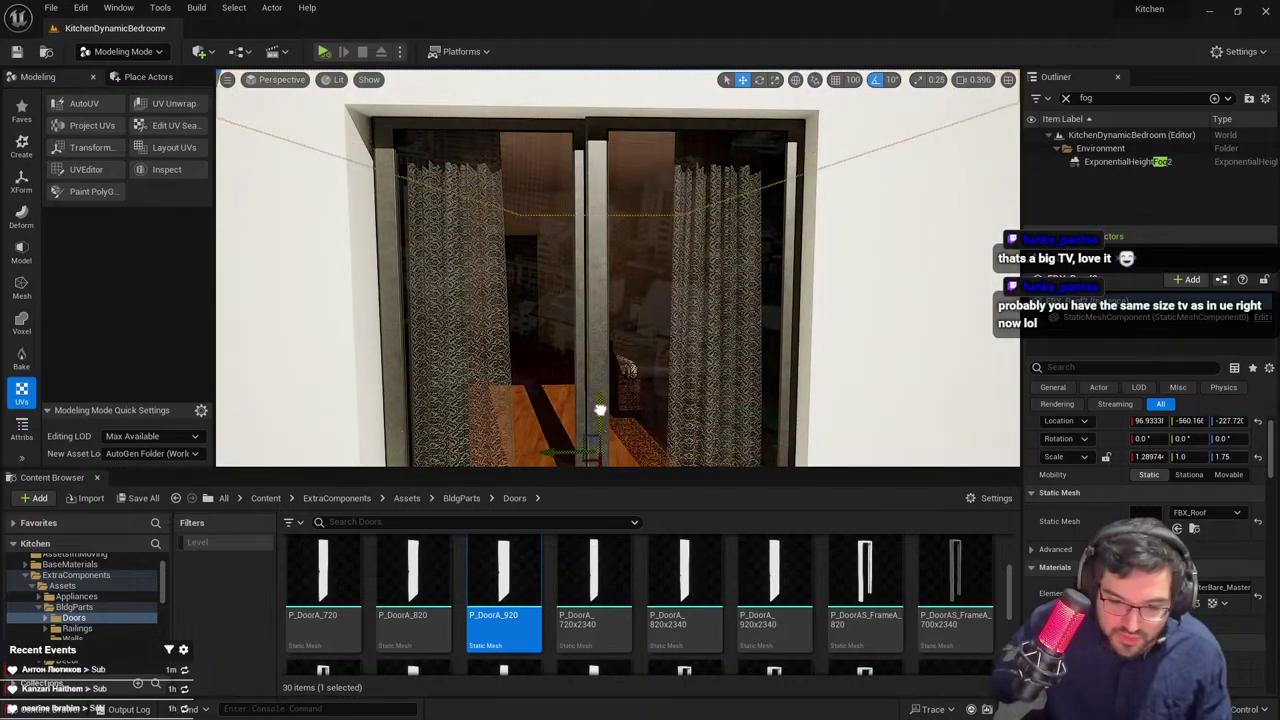
left_click_drag(600, 423, 604, 413)
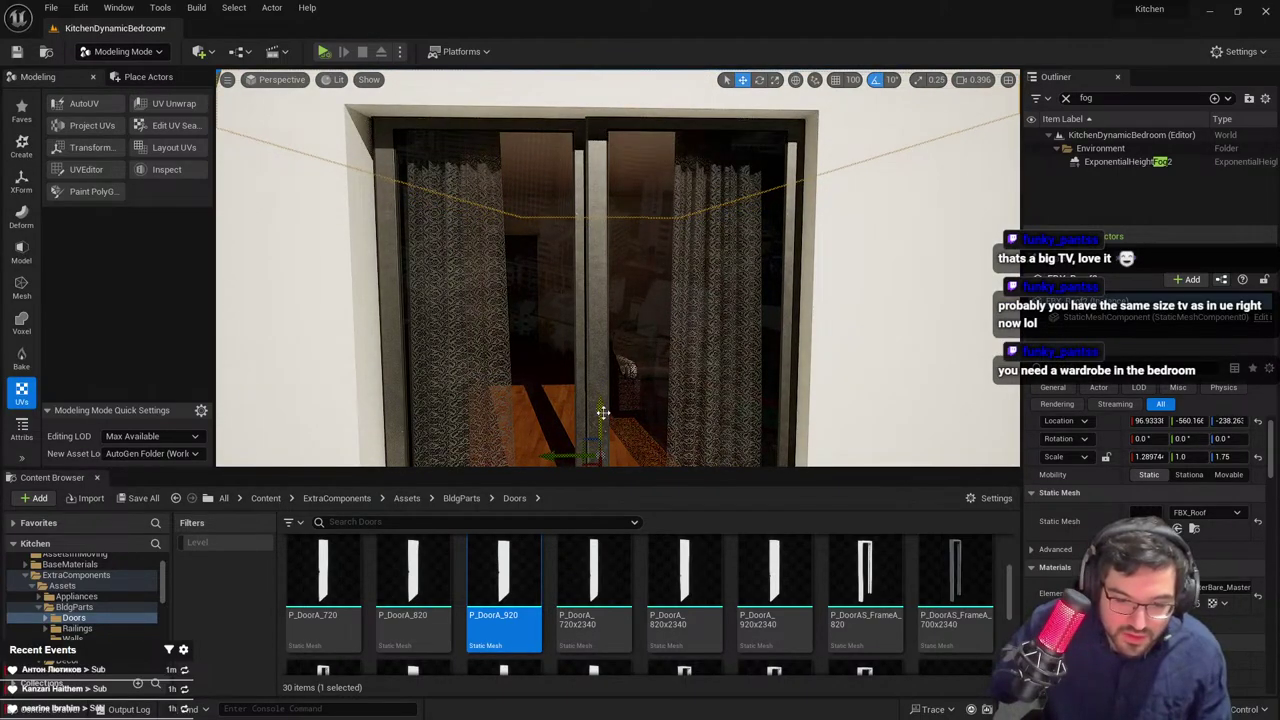
key("Escape")
right_click_drag(603, 413, 745, 208)
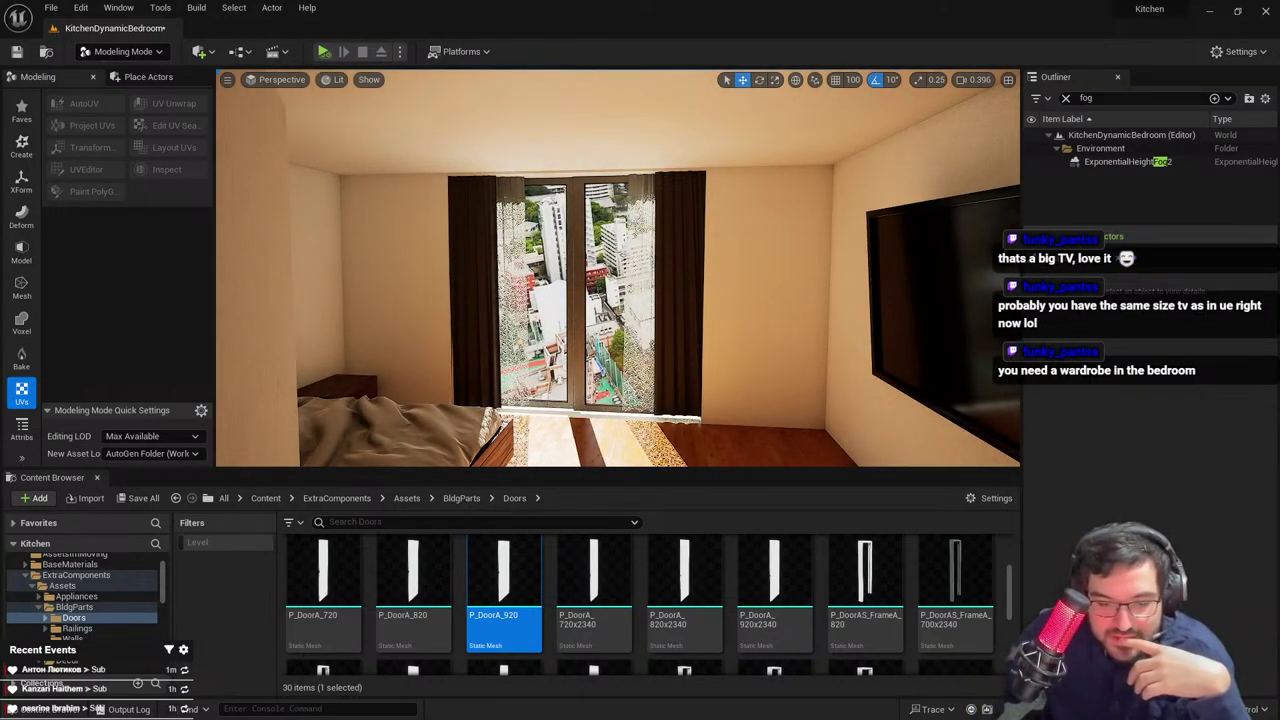
left_click(745, 208)
key("Escape")
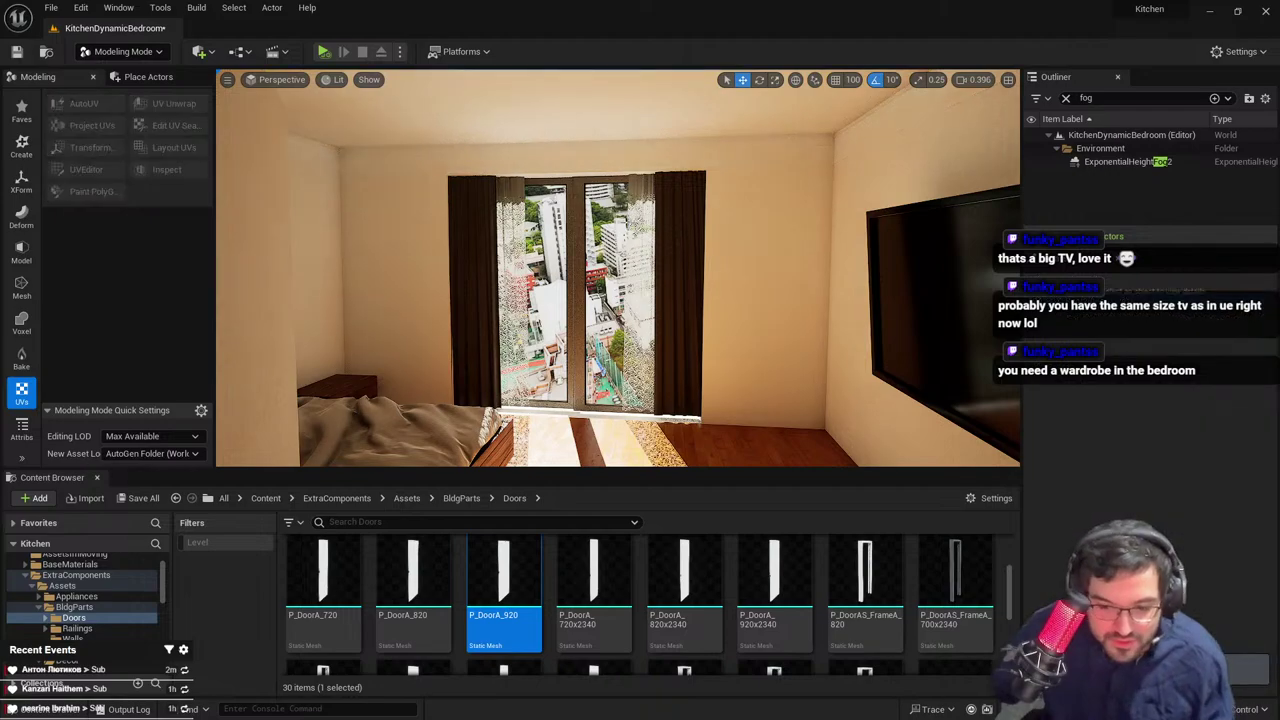
Select the bedroom's roof piece from above and switch the viewport to Unlit shading
right_click_drag(745, 208, 454, 309)
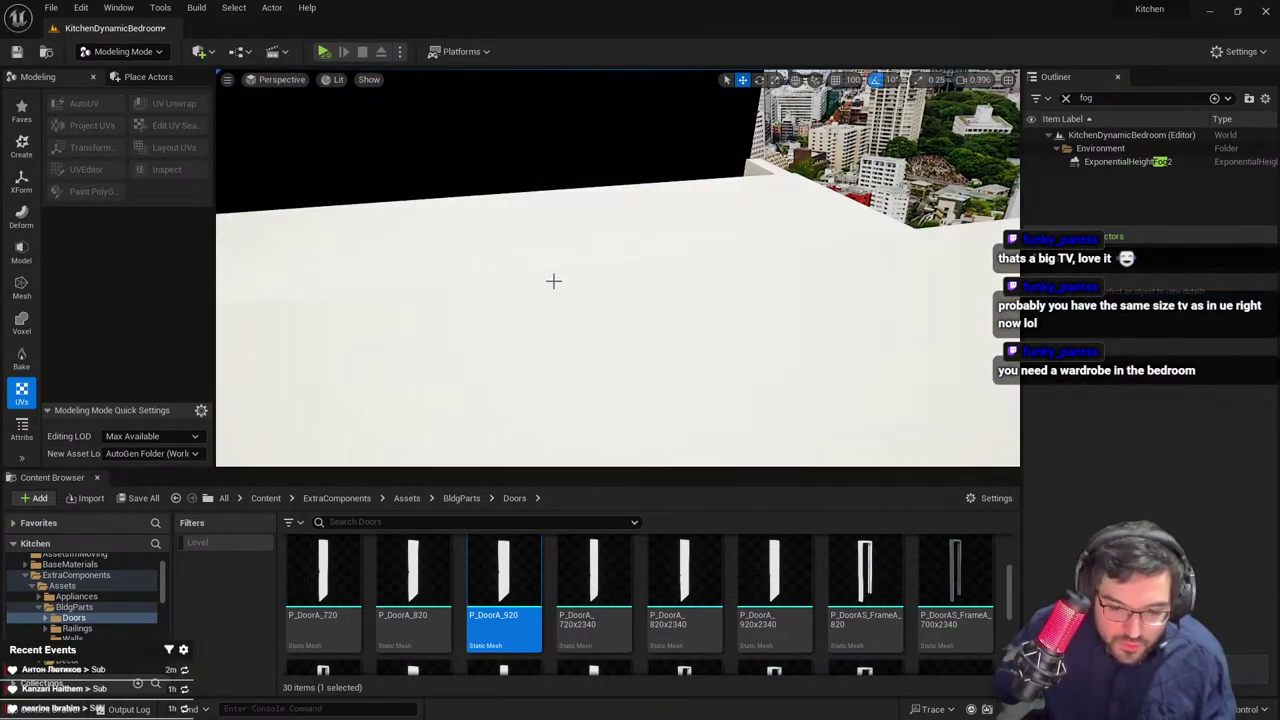
left_click(554, 280)
right_click_drag(554, 280, 575, 305)
left_click(575, 285)
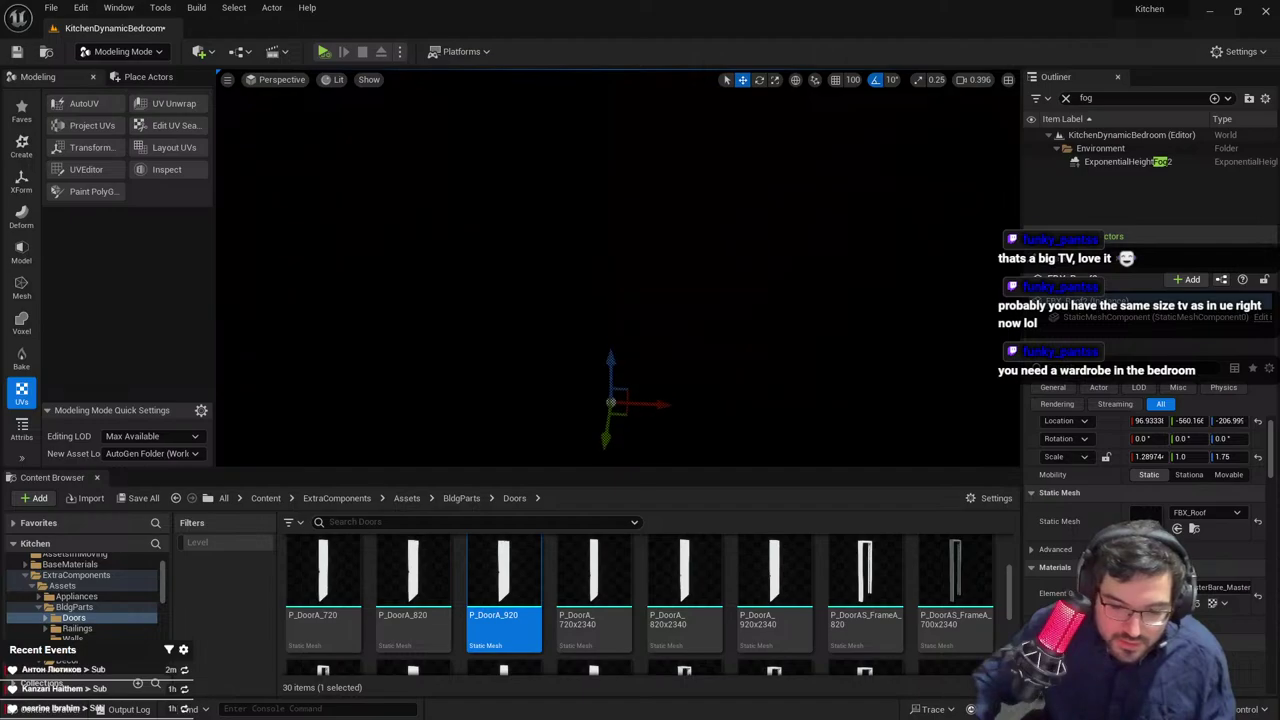
left_click(334, 80)
left_click(364, 131)
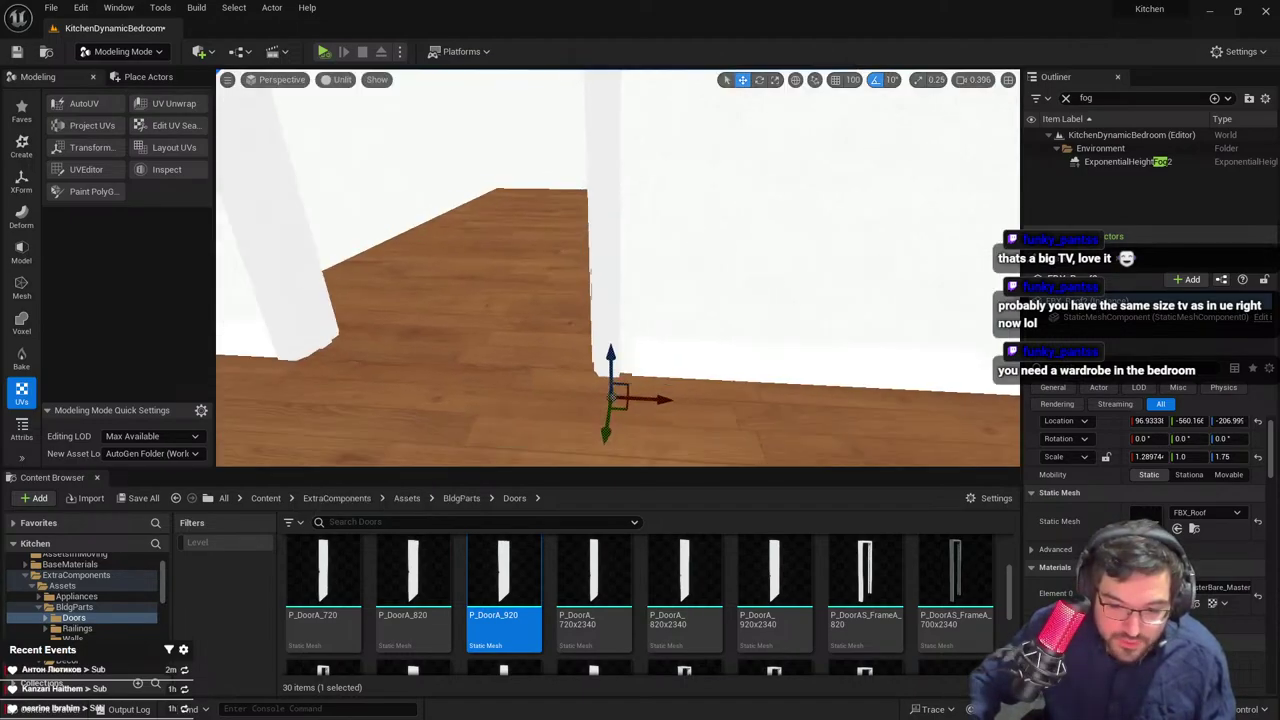
Set the roof piece's pivot on its sloped surface above the bedroom window, working from outside the building
right_click_drag(510, 190, 510, 160)
right_click_drag(606, 322, 570, 370)
scroll(606, 310, "up", 3)
right_click_drag(615, 300, 623, 255)
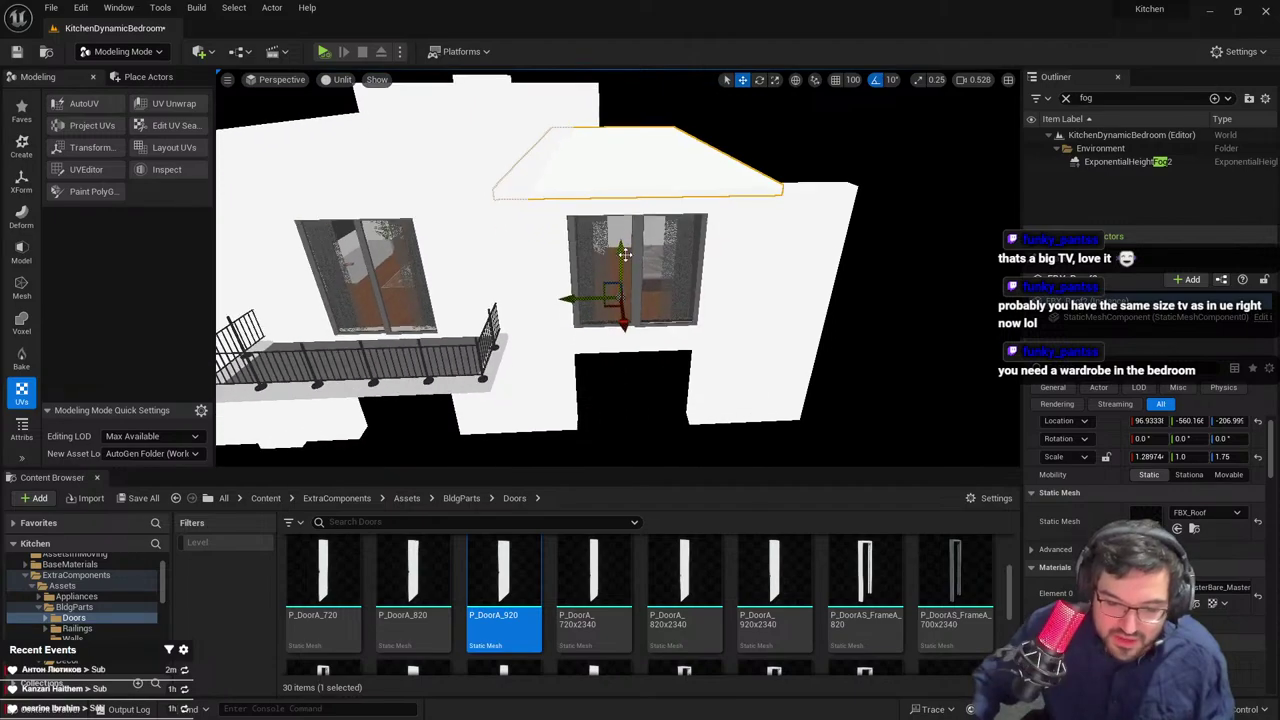
right_click(628, 158)
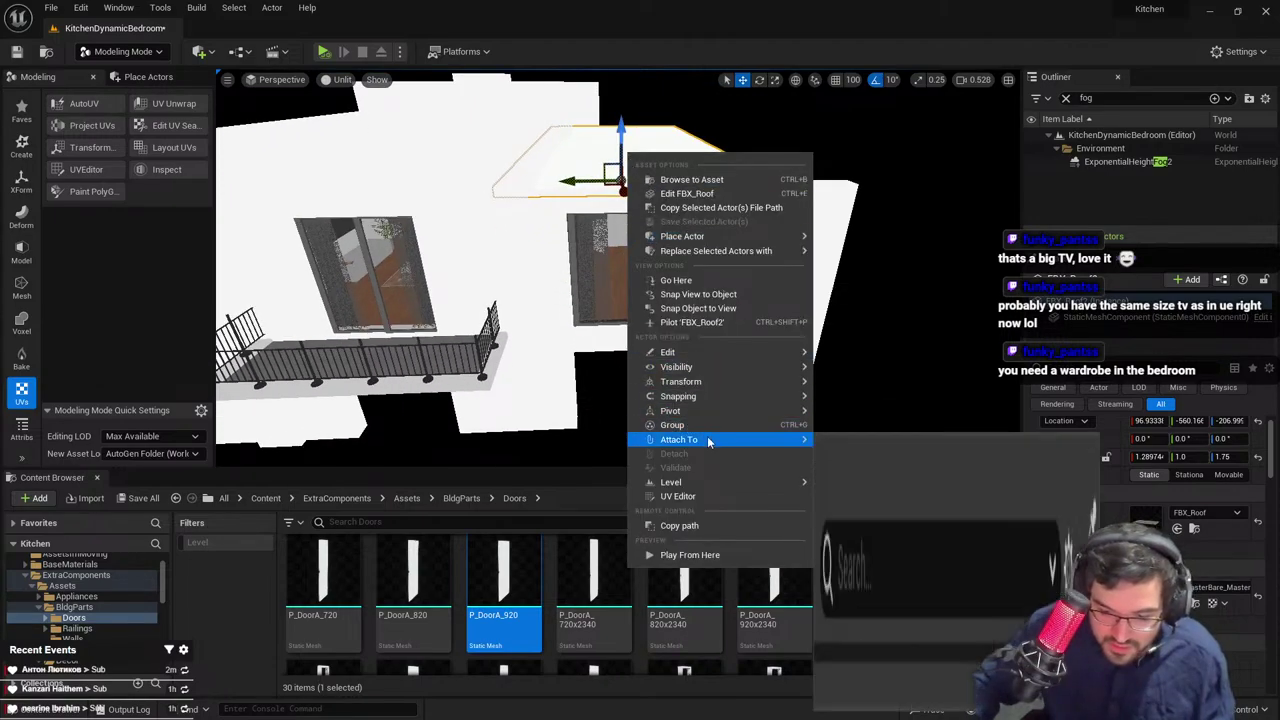
mouse_move(716, 412)
left_click(823, 418)
right_click_drag(823, 418, 822, 388)
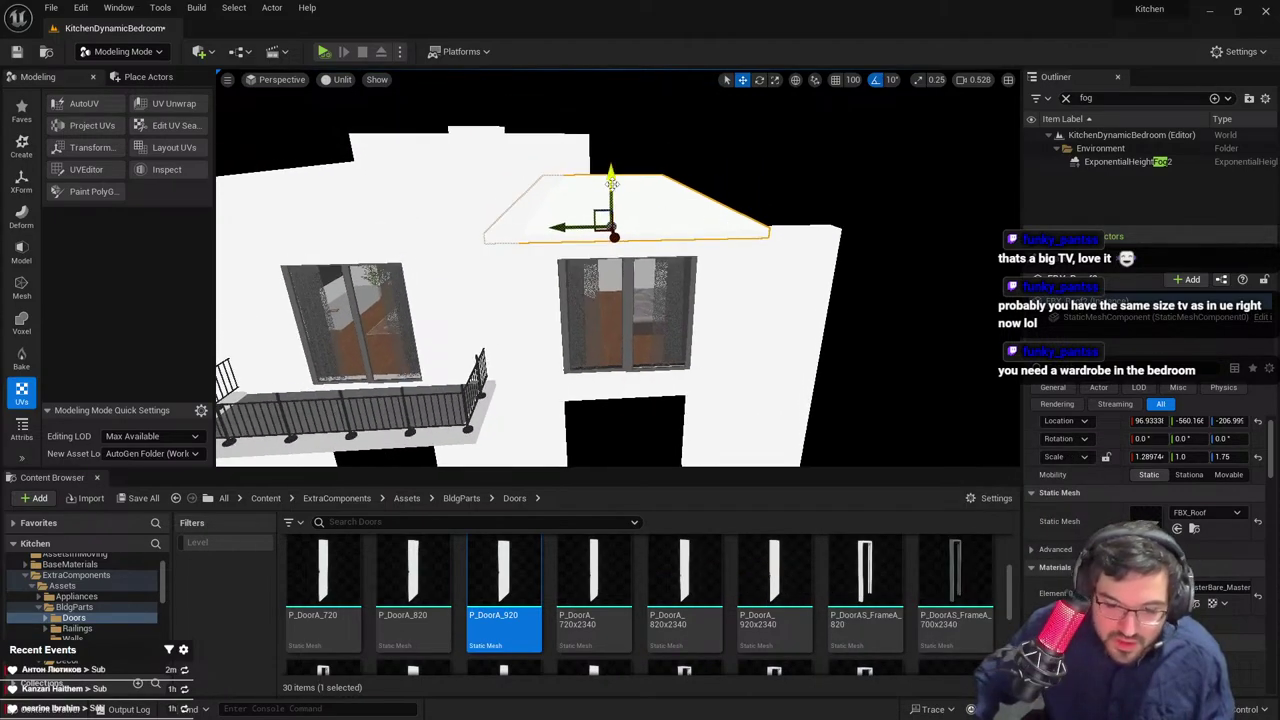
Lower the selected roof piece on the building exterior and narrow its X scale to about 0.39
left_click_drag(611, 182, 611, 200)
right_click_drag(611, 200, 612, 185)
key("r")
left_click_drag(604, 246, 606, 240)
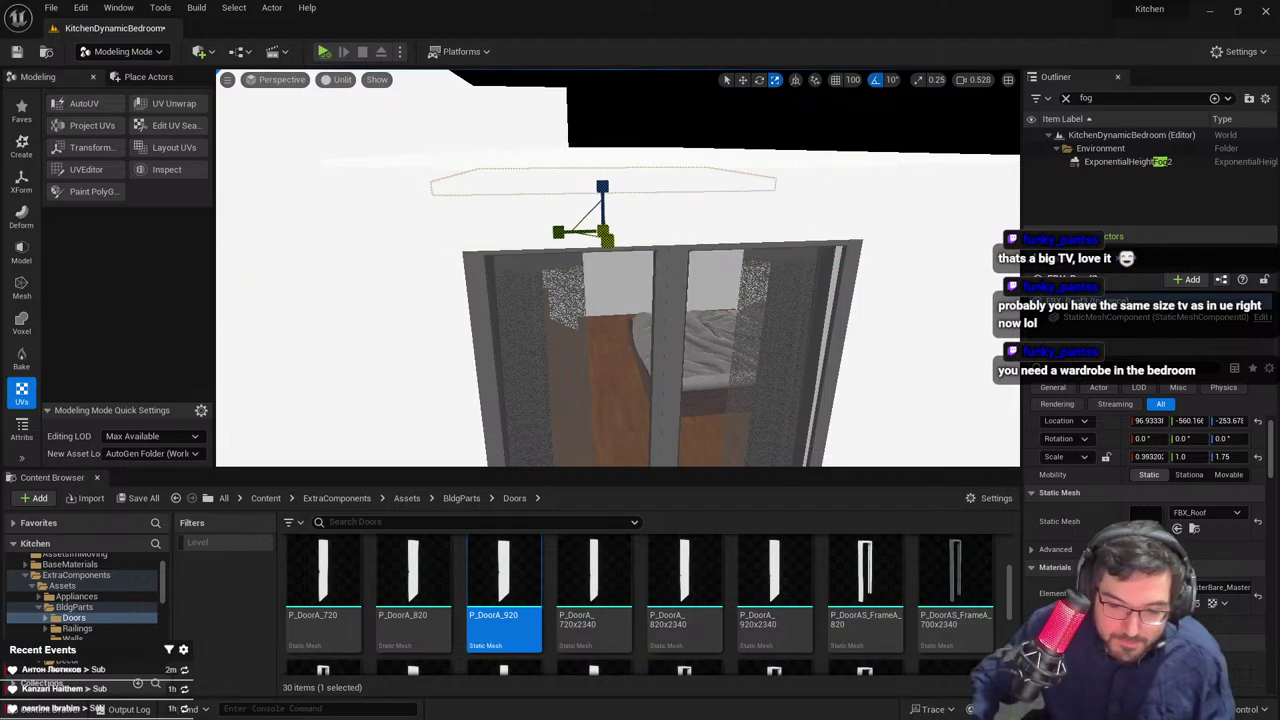
right_click_drag(606, 240, 602, 295)
right_click_drag(640, 268, 691, 366)
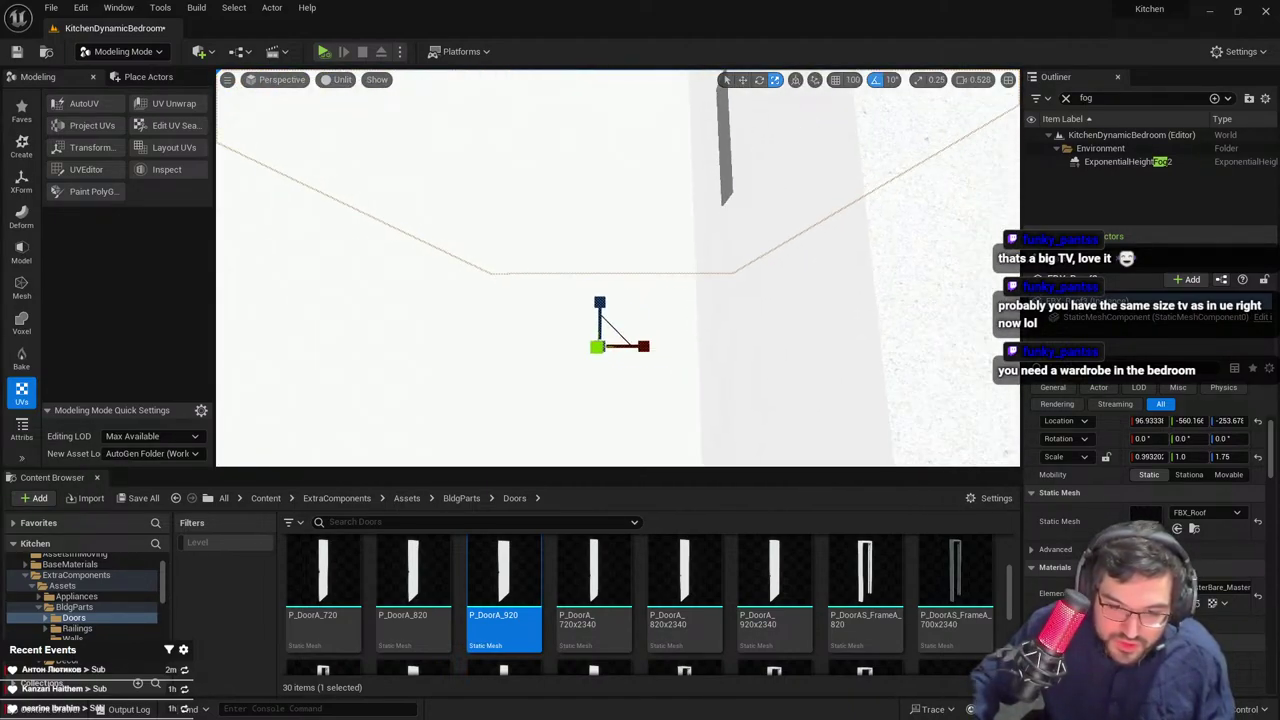
Change the viewport to Lit shading and narrow the roof piece further to an X scale of about 0.22
left_click(344, 82)
left_click(355, 119)
right_click_drag(520, 240, 440, 254)
left_click_drag(798, 312, 766, 312)
scroll(791, 311, "down", 2)
right_click_drag(791, 311, 855, 309)
Shift the roof piece to about X 90 and lower it to about Z -273
key("w")
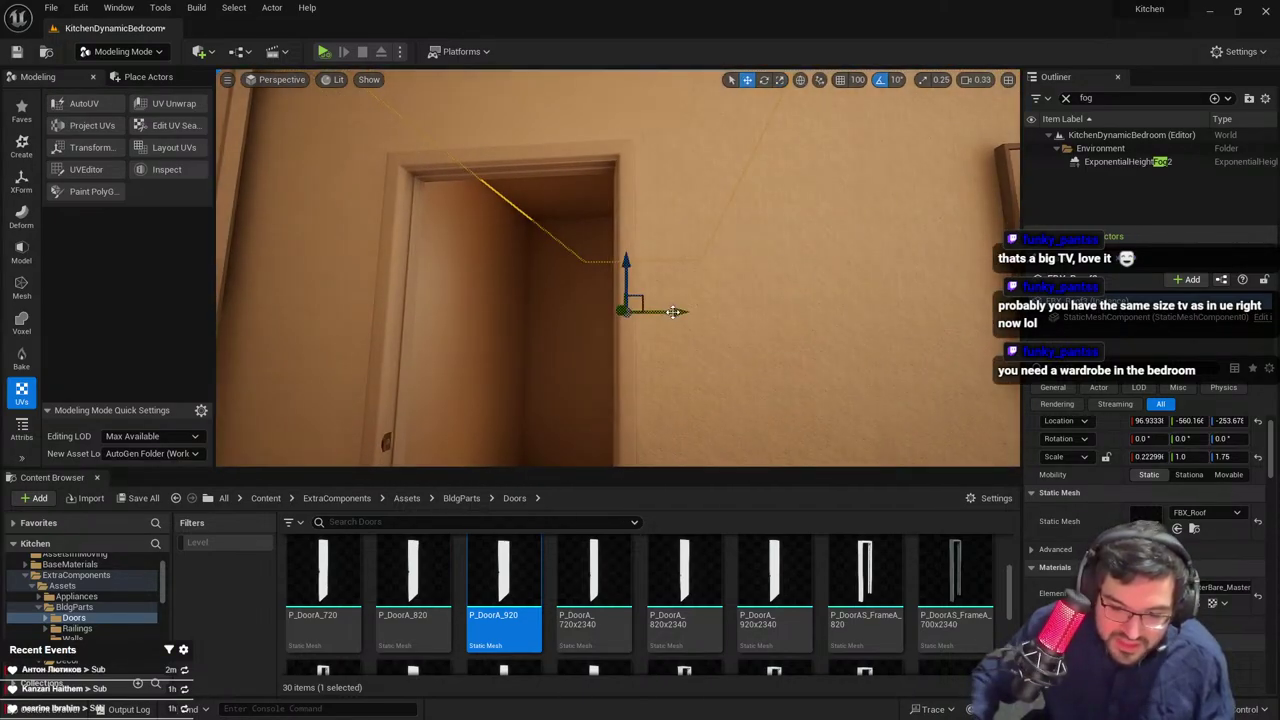
left_click_drag(669, 313, 665, 313)
right_click_drag(665, 313, 889, 247)
key("s")
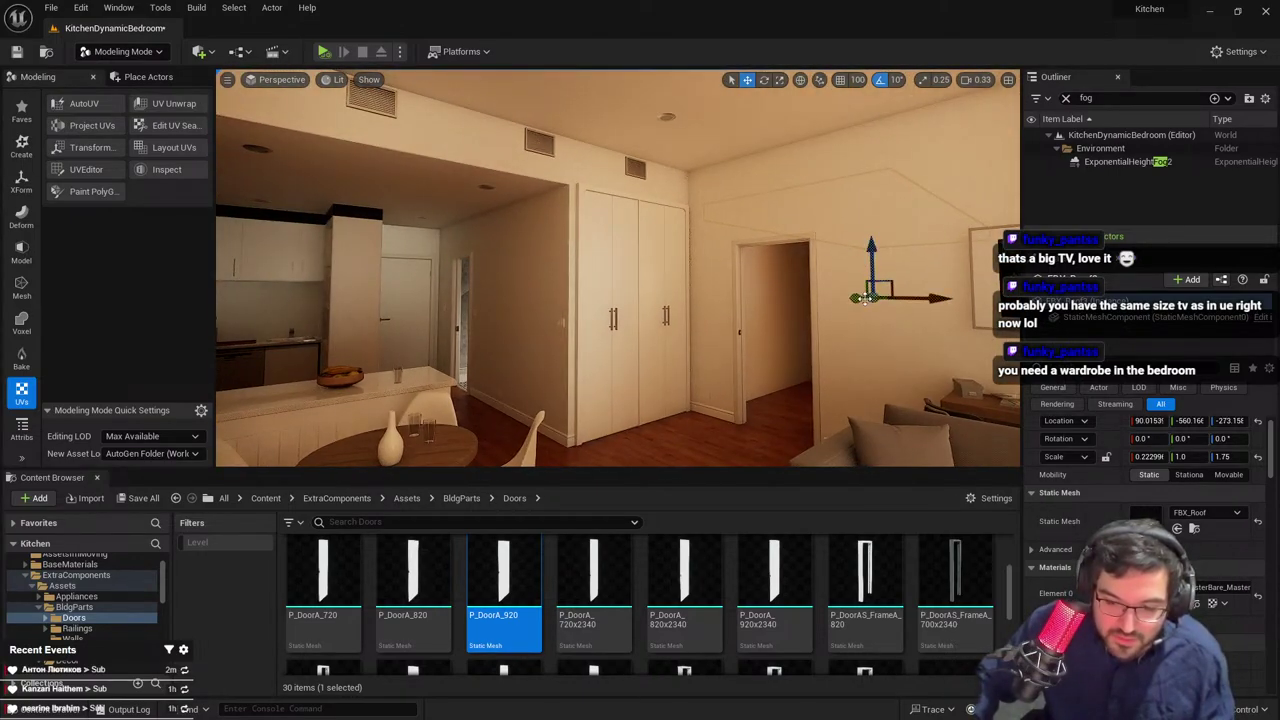
Try sliding the roof piece along Y into the living room and undo each slide
left_click_drag(865, 298, 746, 328)
key("ctrl+z")
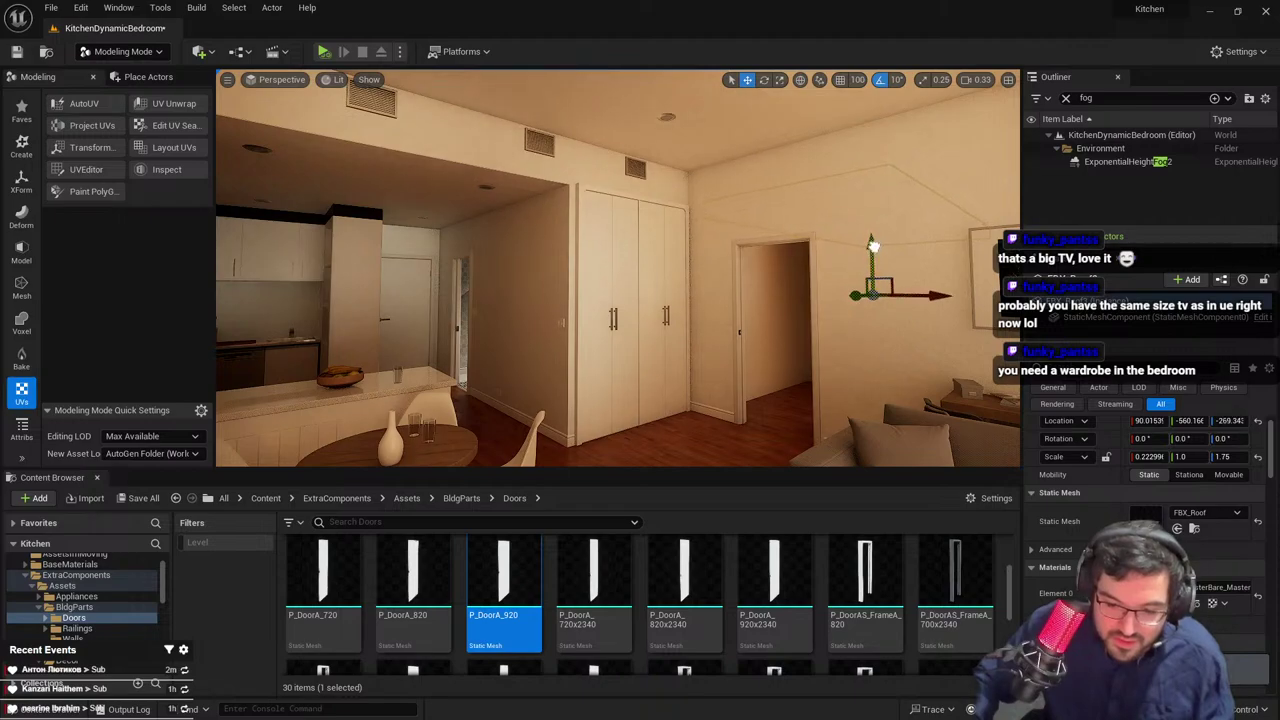
left_click_drag(860, 293, 726, 317)
key("ctrl+z")
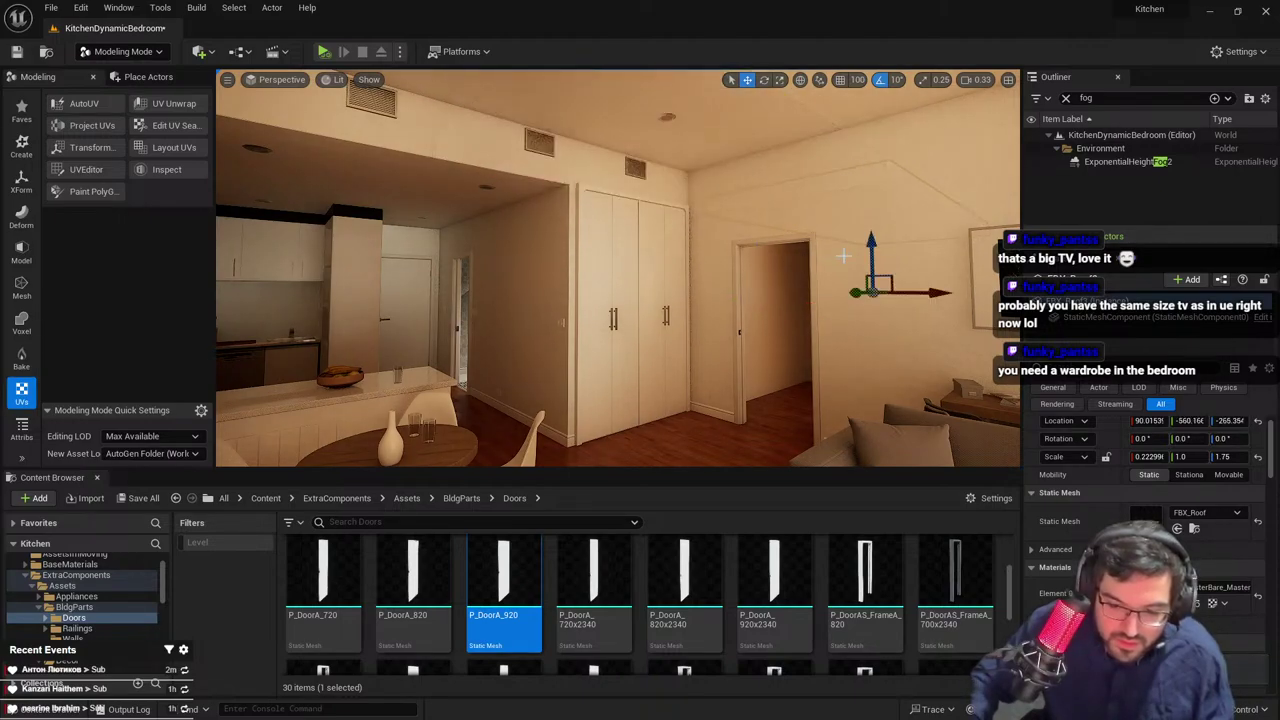
Slide the roof piece to about Y -198 and X 48, and raise it to about Z -258
left_click_drag(831, 296, 690, 298)
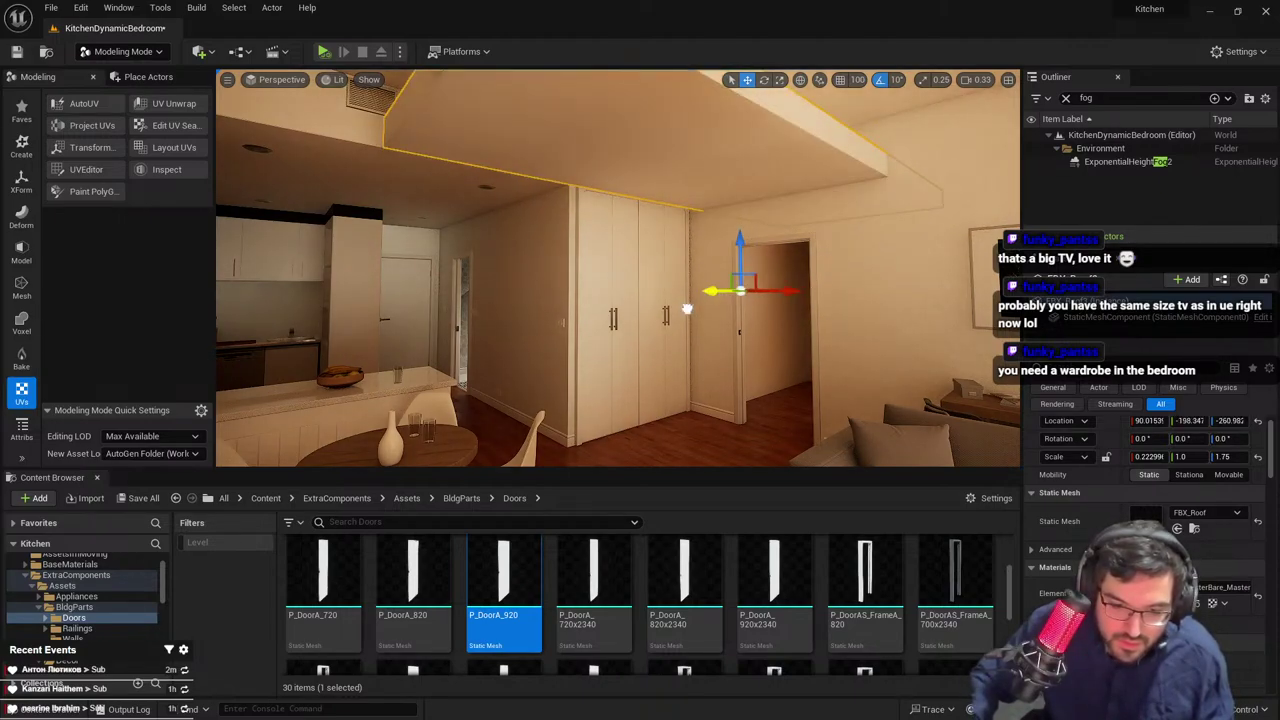
right_click_drag(690, 298, 690, 298)
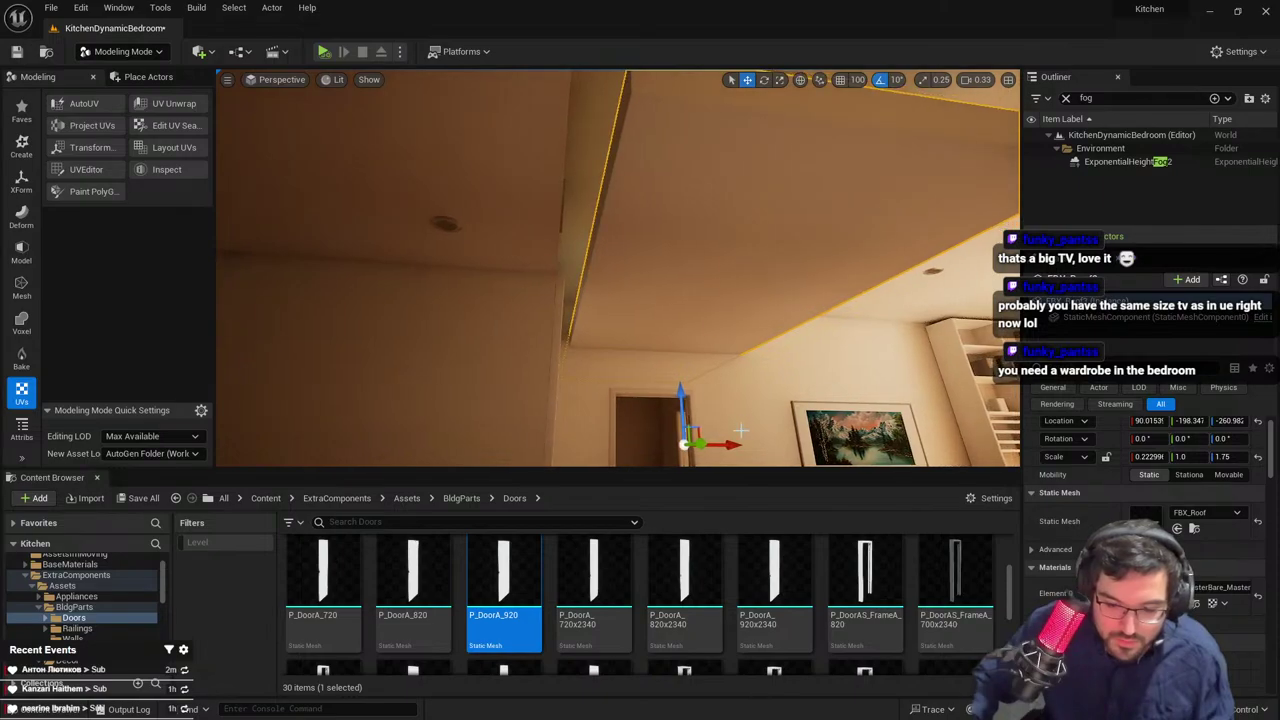
left_click_drag(732, 446, 675, 444)
right_click_drag(644, 376, 644, 376)
key("e")
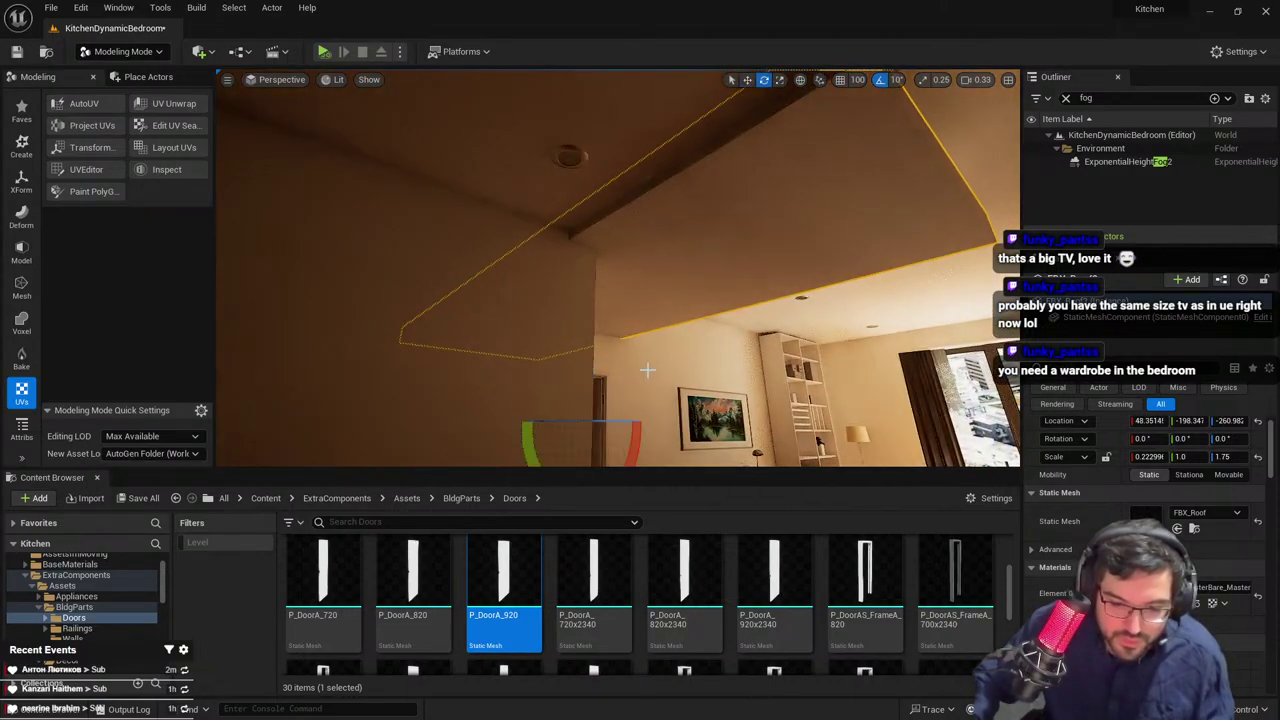
right_click_drag(605, 314, 605, 314)
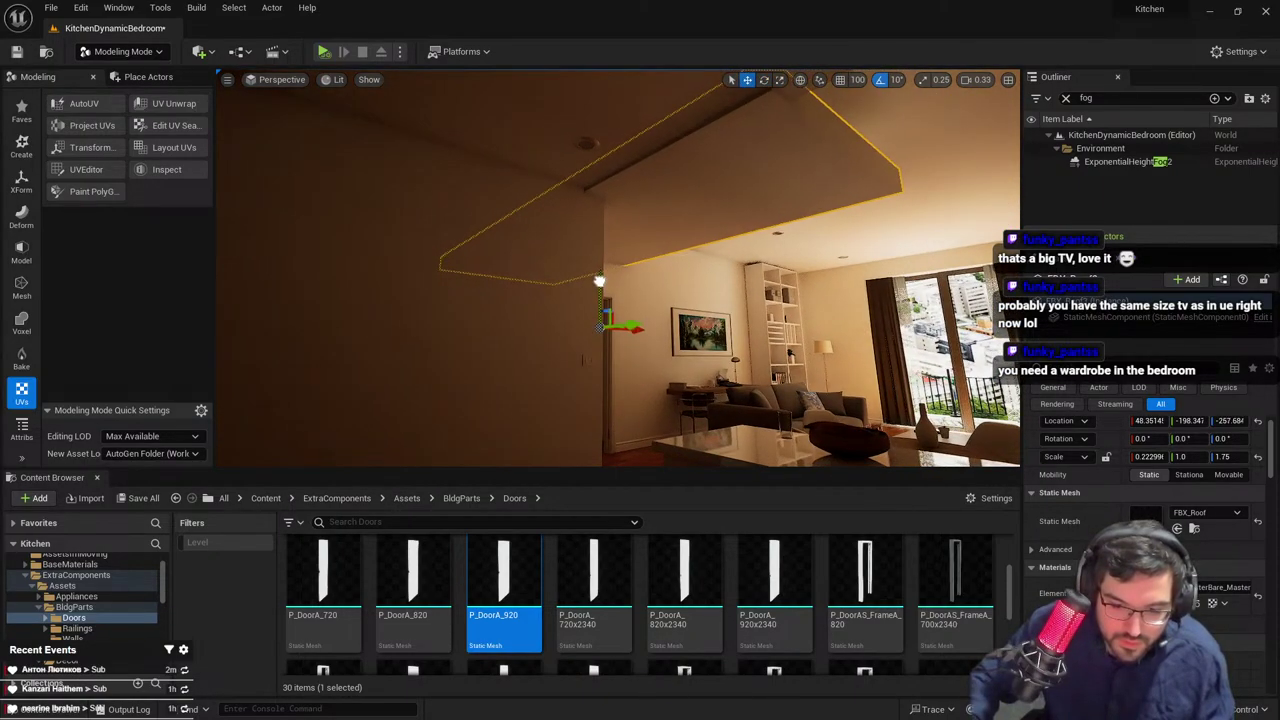
left_click_drag(600, 276, 600, 281)
right_click_drag(600, 281, 600, 281)
Push the roof piece back toward the wall above the doorway, at about X 75.5, Y -518, Z -255, and deselect it
left_click_drag(569, 361, 596, 356)
key("q")
right_click_drag(596, 356, 596, 356)
right_click_drag(681, 383, 681, 383)
key("w")
left_click_drag(681, 383, 878, 363)
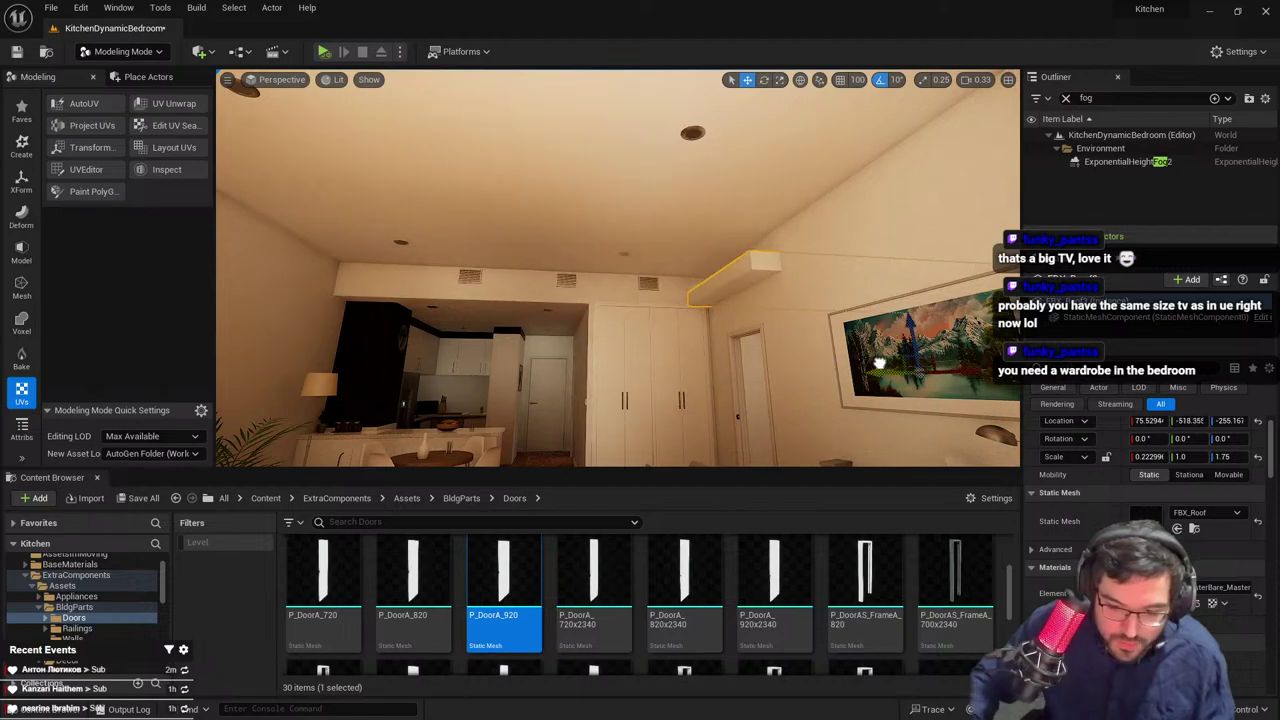
right_click_drag(909, 363, 908, 362)
key("Escape")
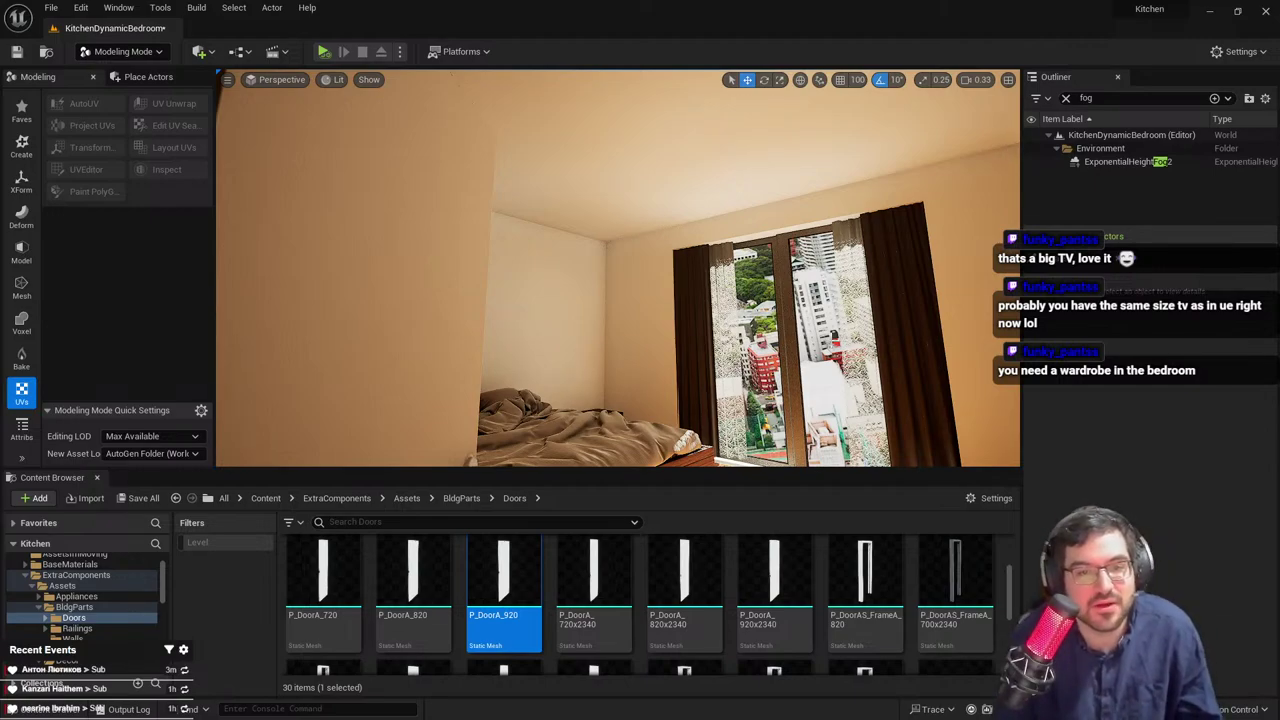
Reset the bedroom TV's Z scale to 1.0, stretch it slightly taller and deselect it
right_click_drag(720, 347, 720, 347)
left_click(615, 312)
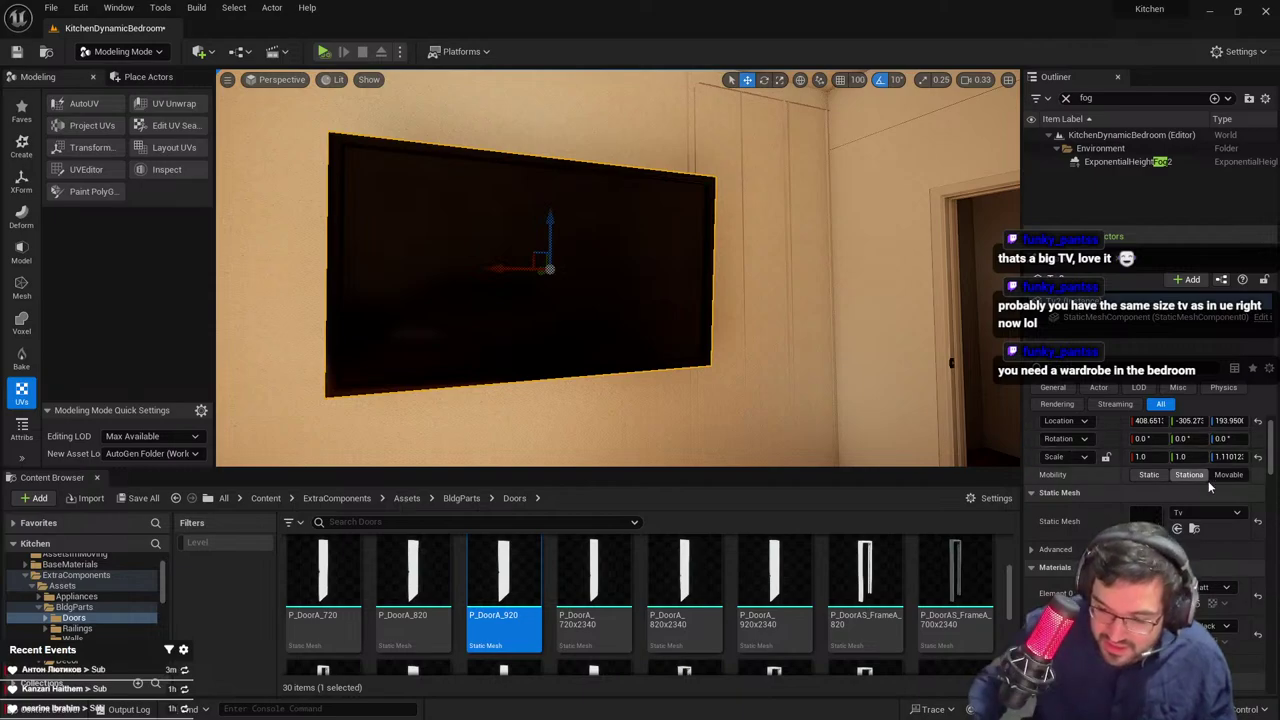
type("1")
key("Return")
right_click_drag(680, 257, 680, 257)
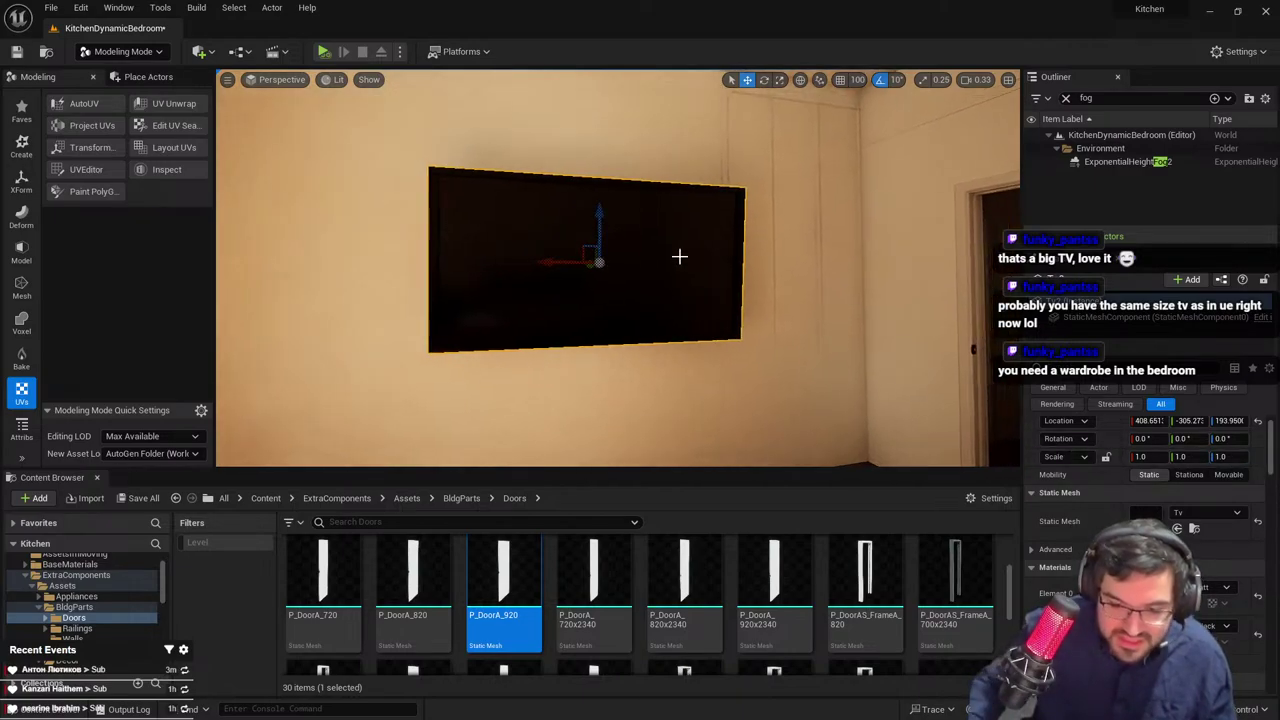
key("r")
left_click_drag(606, 226, 604, 219)
key("Escape")
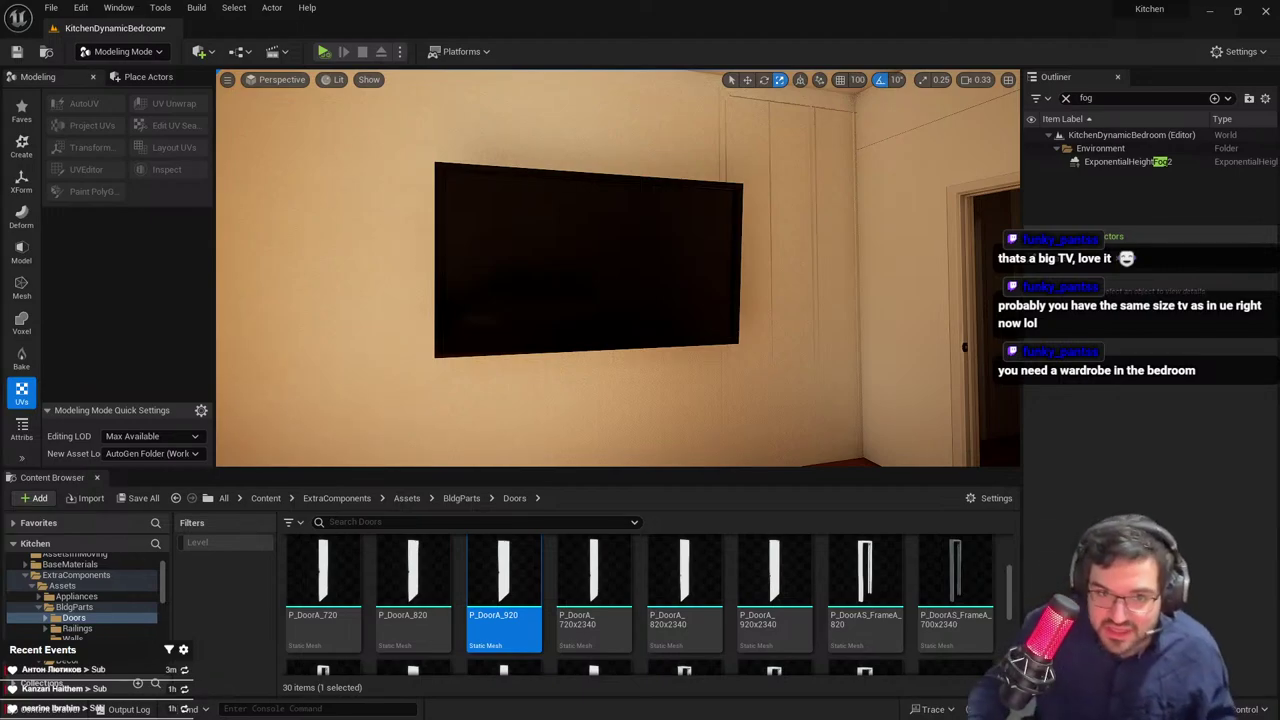
Switch to Blender, deselect the FBX_Walls mesh and examine the apartment's wall layout from above
right_click_drag(571, 209, 571, 209)
scroll(571, 209, "up", 1)
key("alt+Tab")
middle_click_drag(706, 206, 813, 418)
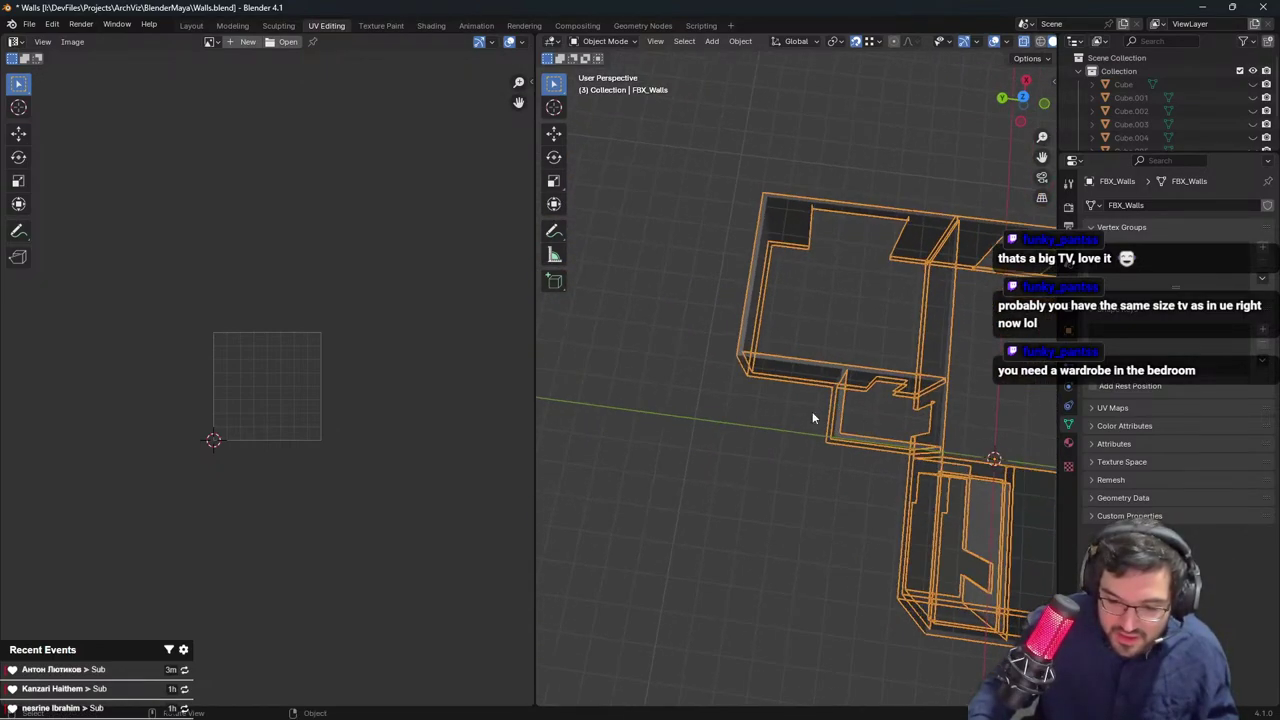
left_click_drag(716, 380, 800, 472)
middle_click_drag(772, 469, 786, 443)
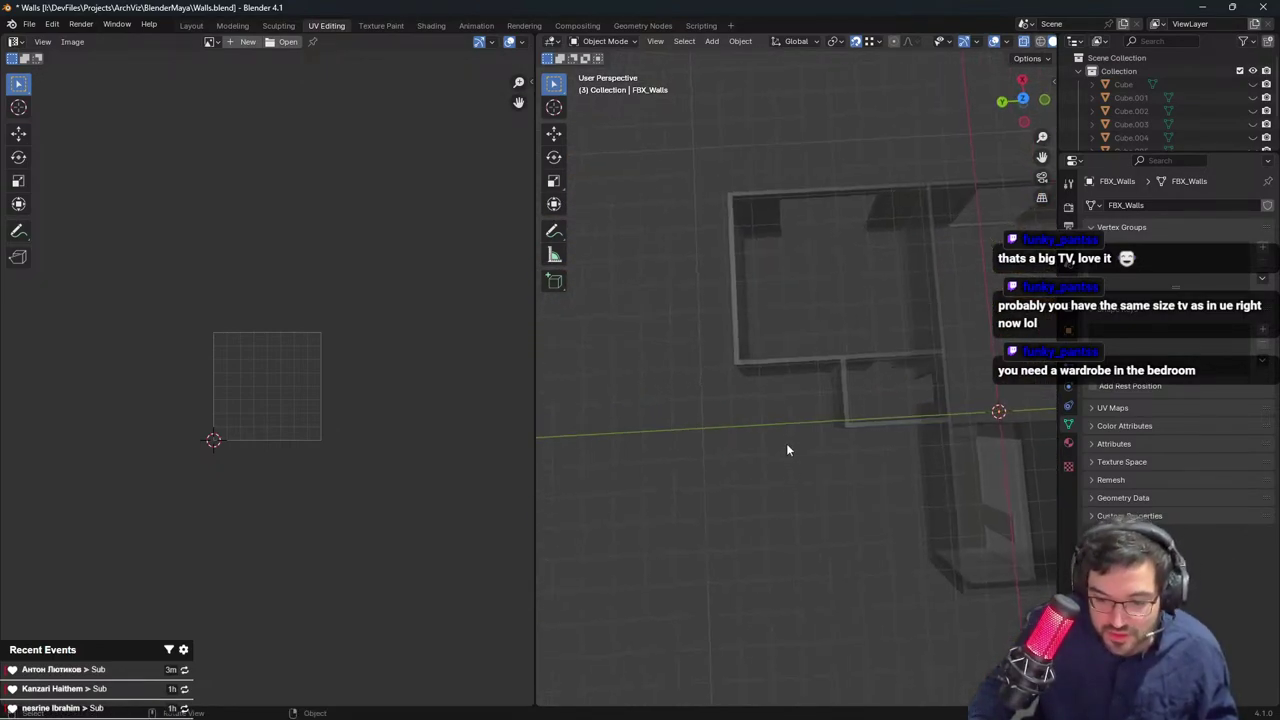
left_click_drag(808, 437, 806, 433)
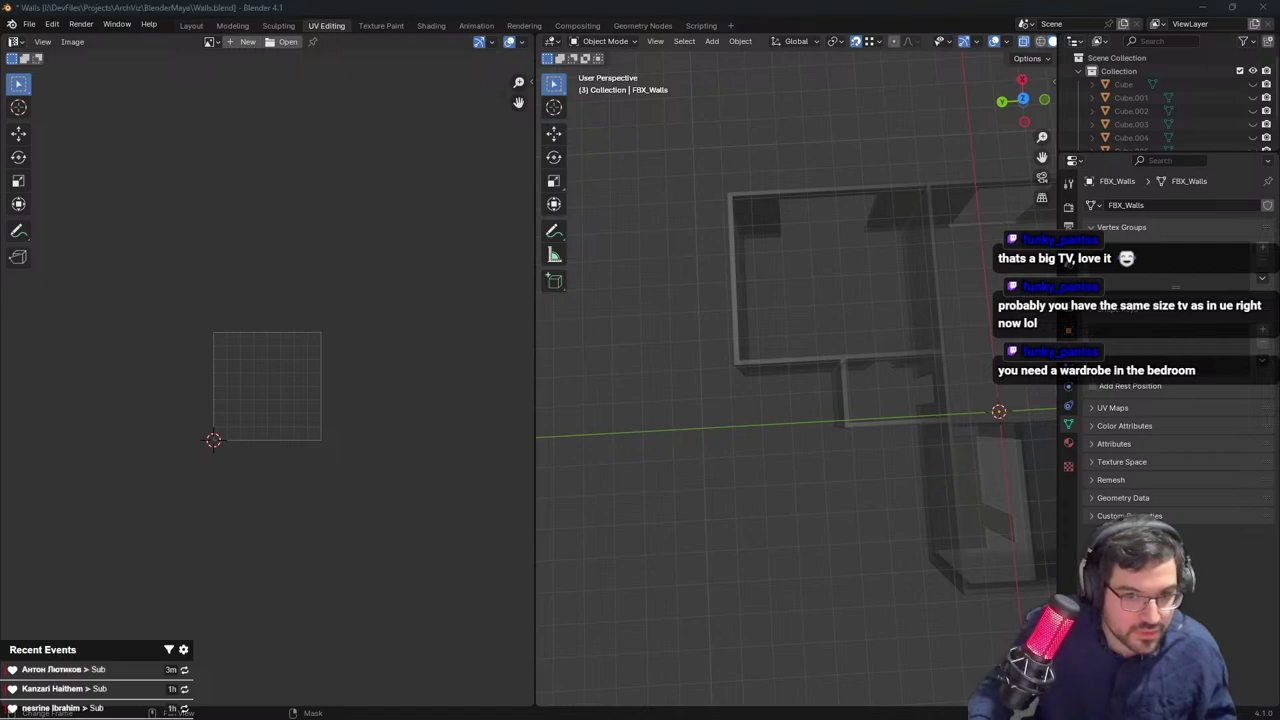
Switch back to Unreal Engine, select the cupboard doors and move them toward the bedroom
key("alt+Tab")
key("w")
right_click_drag(618, 268, 580, 260)
scroll(580, 228, "down", 6)
key("s")
left_click(580, 228)
key("s")
scroll(580, 228, "up", 5)
key("w")
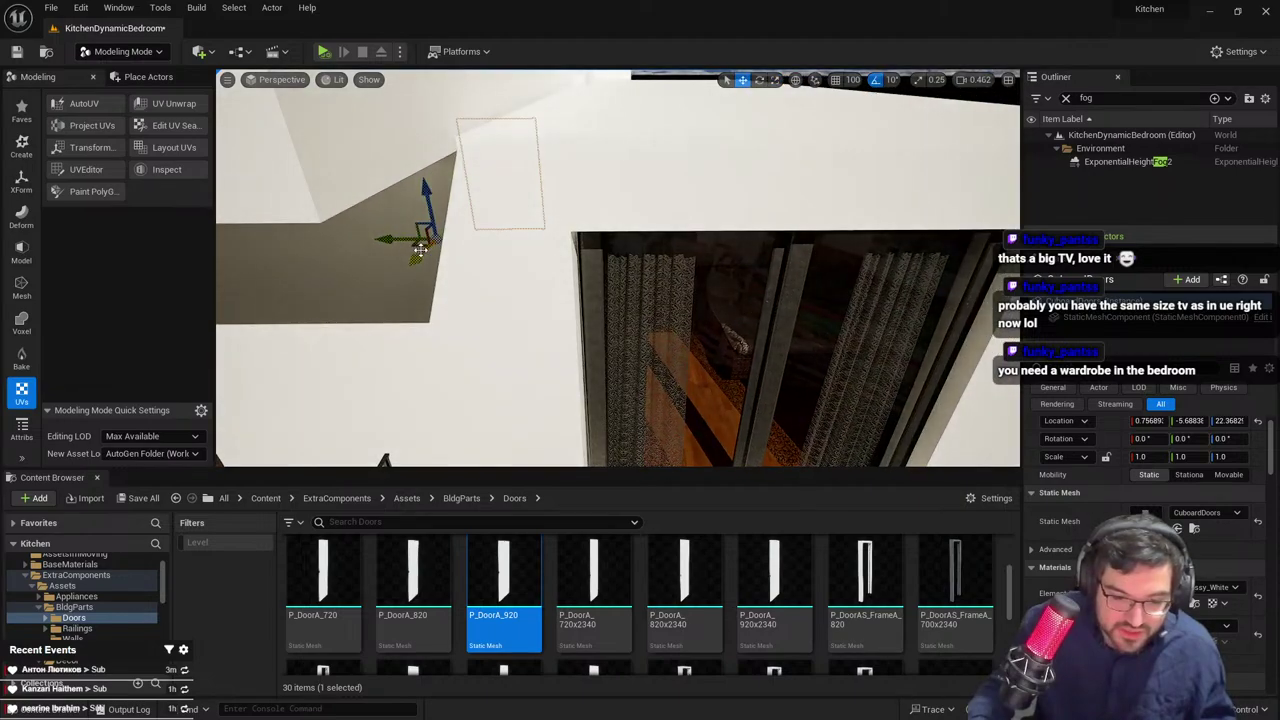
left_click_drag(421, 251, 626, 337)
Position the cupboard doors against the bedroom wall near the bed and deselect them
key("w")
right_click_drag(626, 337, 626, 337)
left_click_drag(618, 341, 592, 363)
right_click_drag(592, 363, 560, 363)
left_click_drag(708, 362, 597, 303)
key("s")
right_click_drag(597, 303, 618, 275)
key("w")
left_click_drag(454, 428, 446, 429)
key("Escape")
Search the Content folder for "wardrobe" assets and clear the search
key("a")
right_click_drag(594, 337, 707, 331)
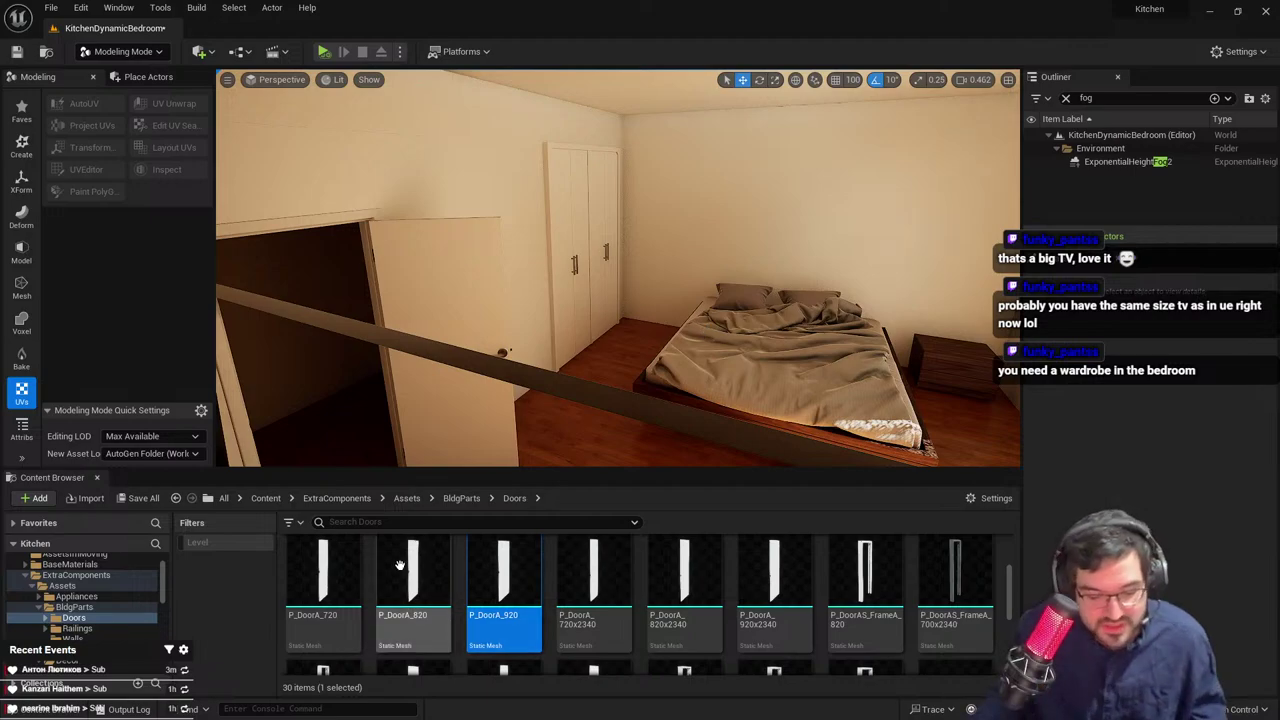
left_click(266, 498)
left_click(395, 522)
type("wardrobe")
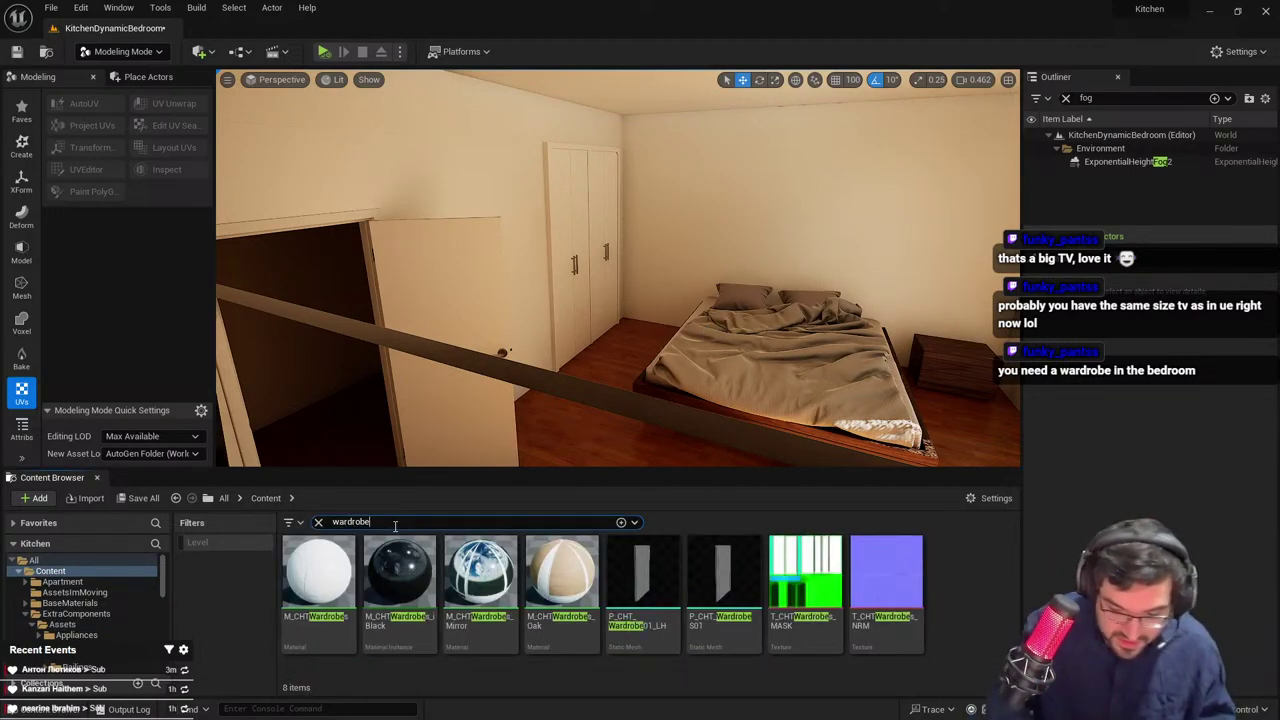
key("BackSpace")
key("BackSpace")
key("BackSpace")
key("BackSpace")
key("BackSpace")
key("BackSpace")
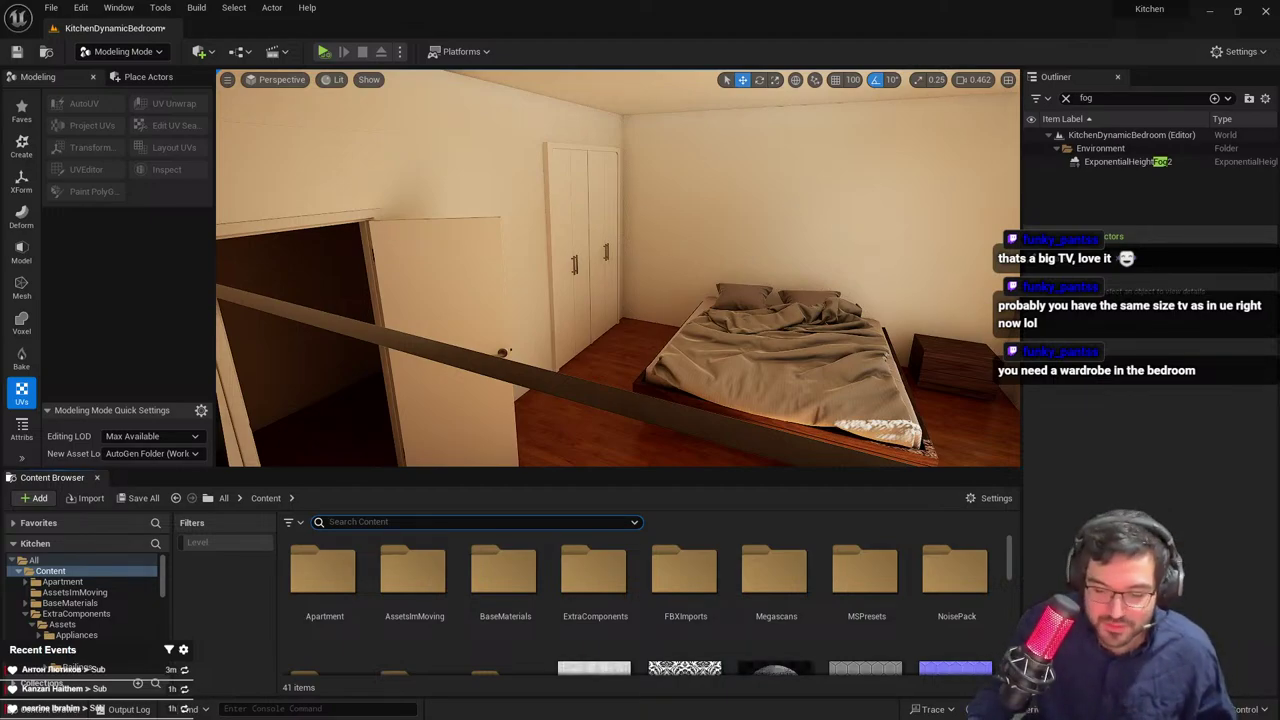
Inspect the bedroom layout around the cupboard doors, bed, nightstand and window
key("d")
right_click_drag(620, 270, 580, 290)
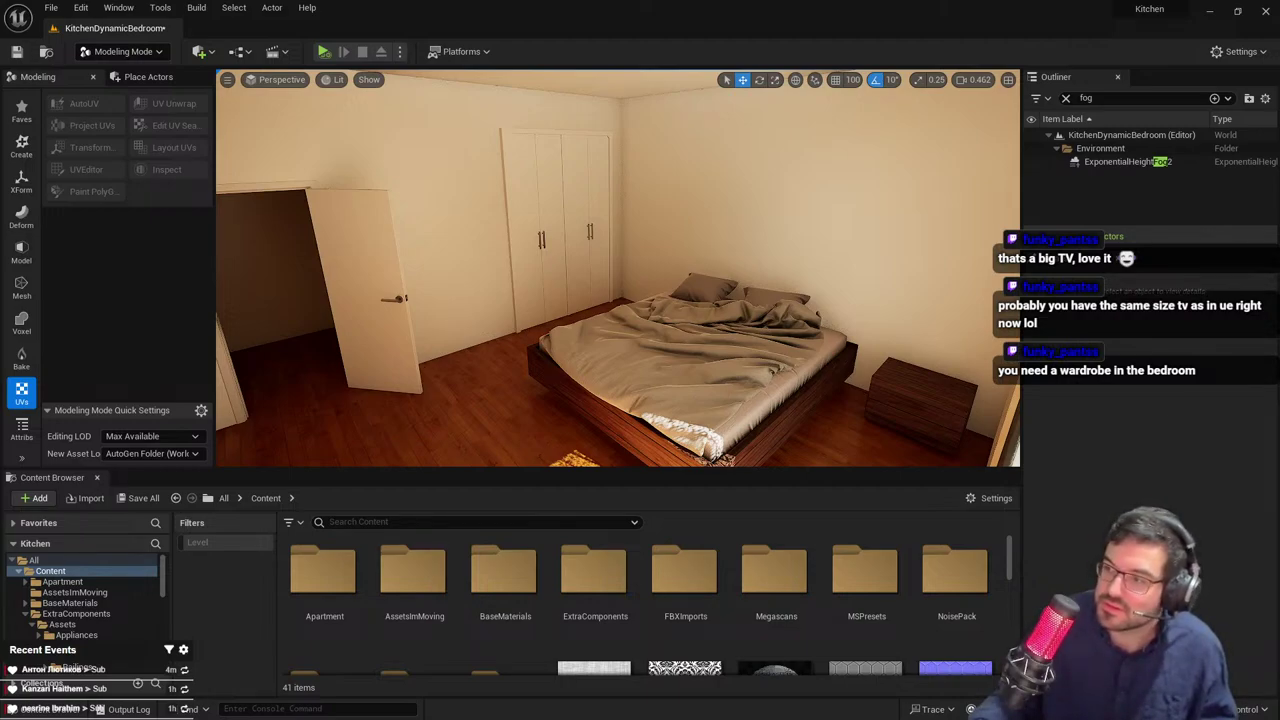
right_click_drag(787, 397, 880, 393)
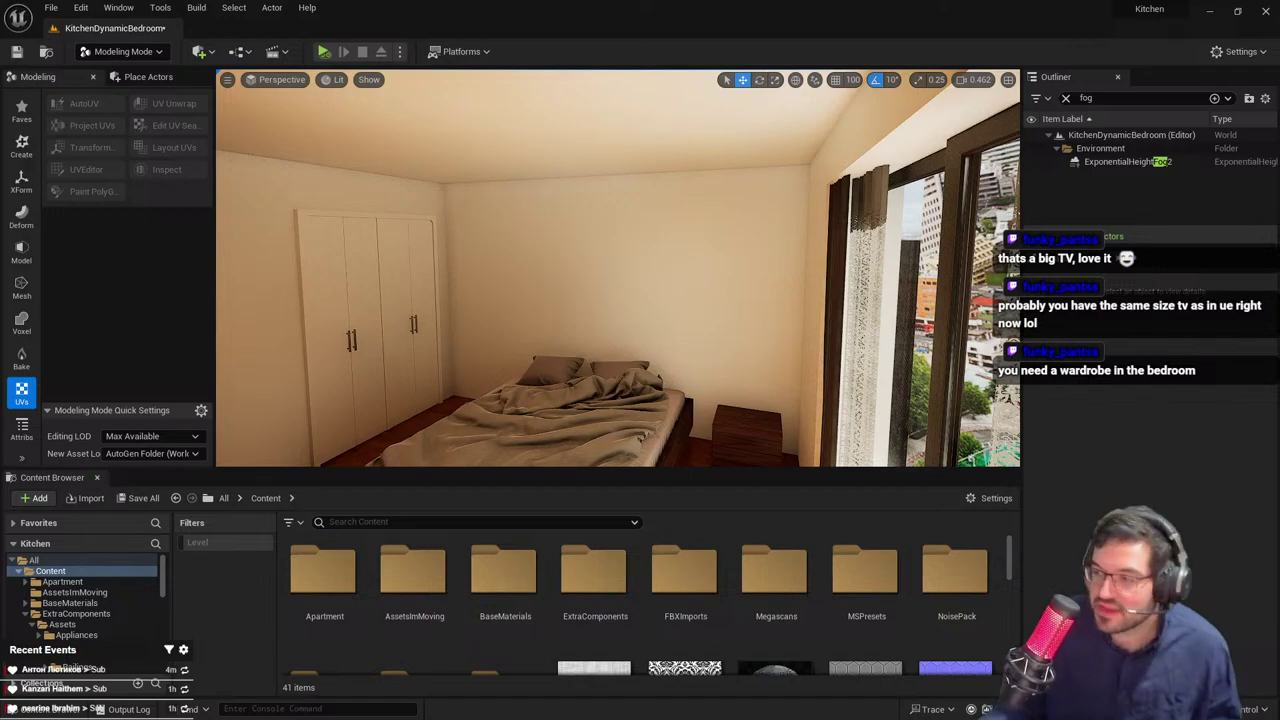
right_click_drag(573, 293, 623, 350)
left_click(642, 347)
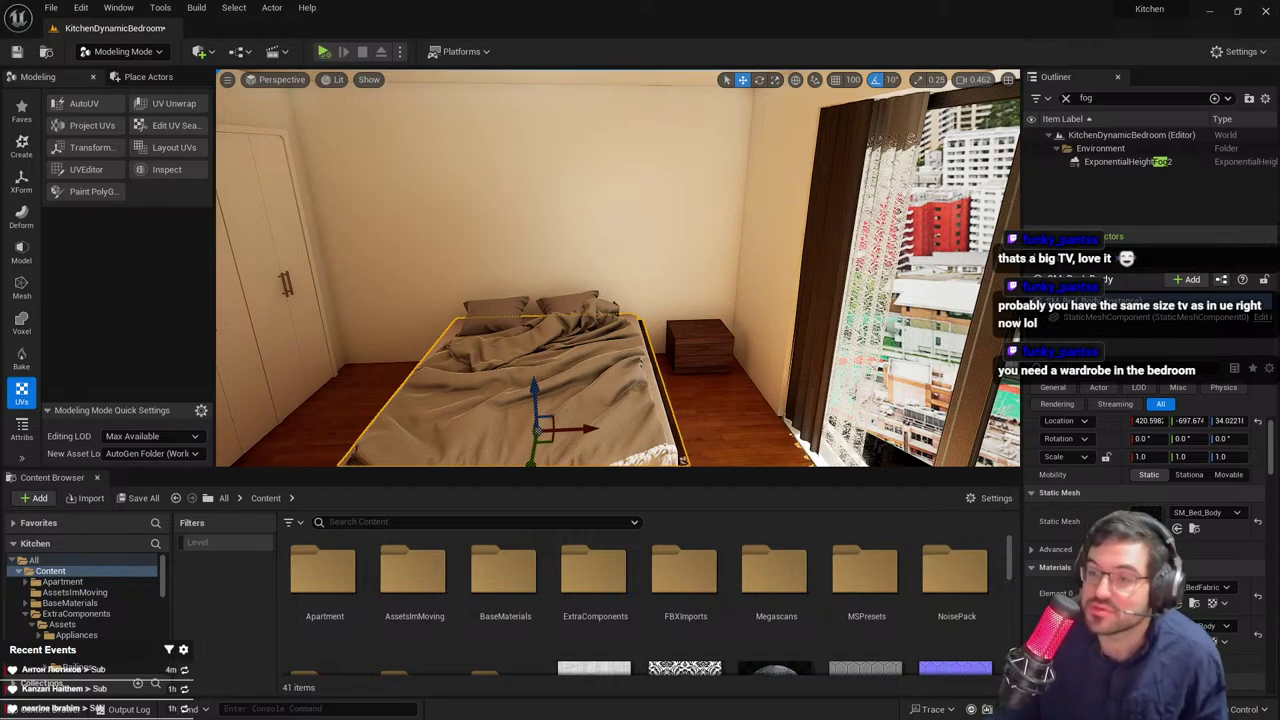
key("w")
right_click_drag(623, 330, 800, 335)
Select the palm and its planter together and place them in the bedroom beside the doorway
left_click(601, 320)
left_click(608, 262, "ctrl")
key("s")
right_click_drag(608, 262, 580, 320)
left_click_drag(870, 235, 648, 382)
key("w")
right_click_drag(648, 382, 830, 390)
key("s")
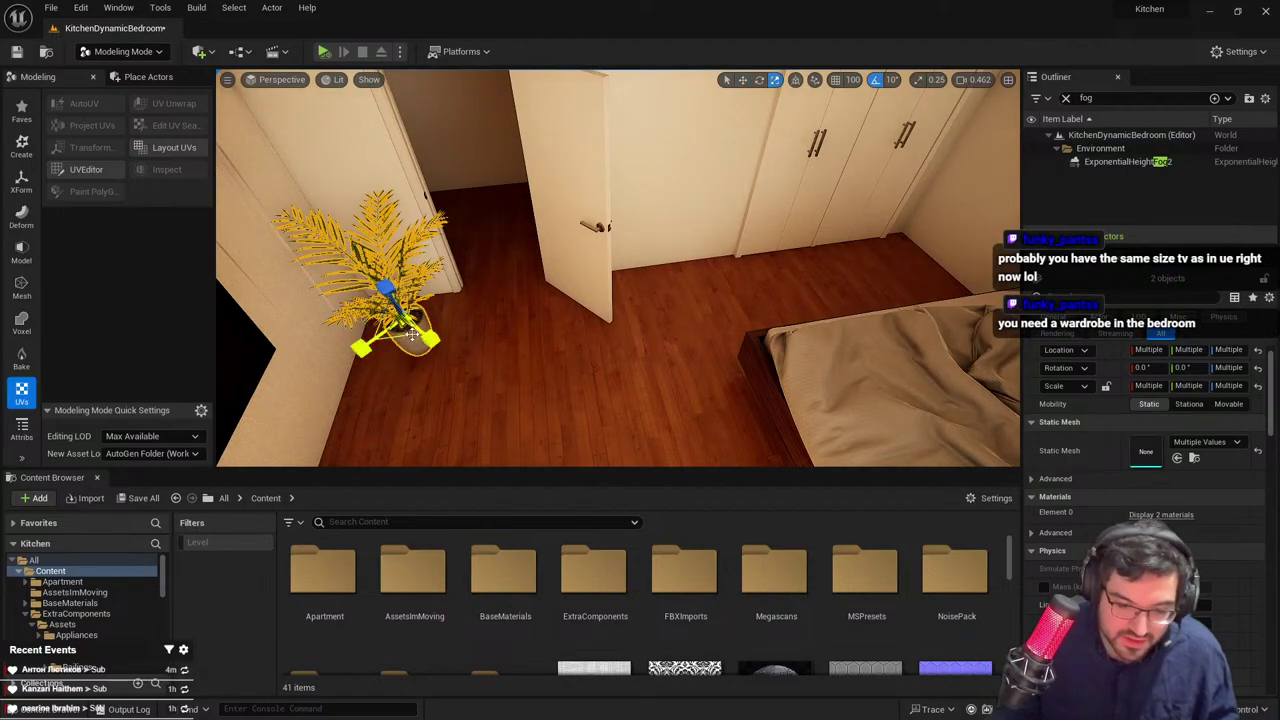
Select the cupboard doors showing through the bedroom wall beside the TV and shift them along Y away from that wall
right_click_drag(488, 327, 425, 325)
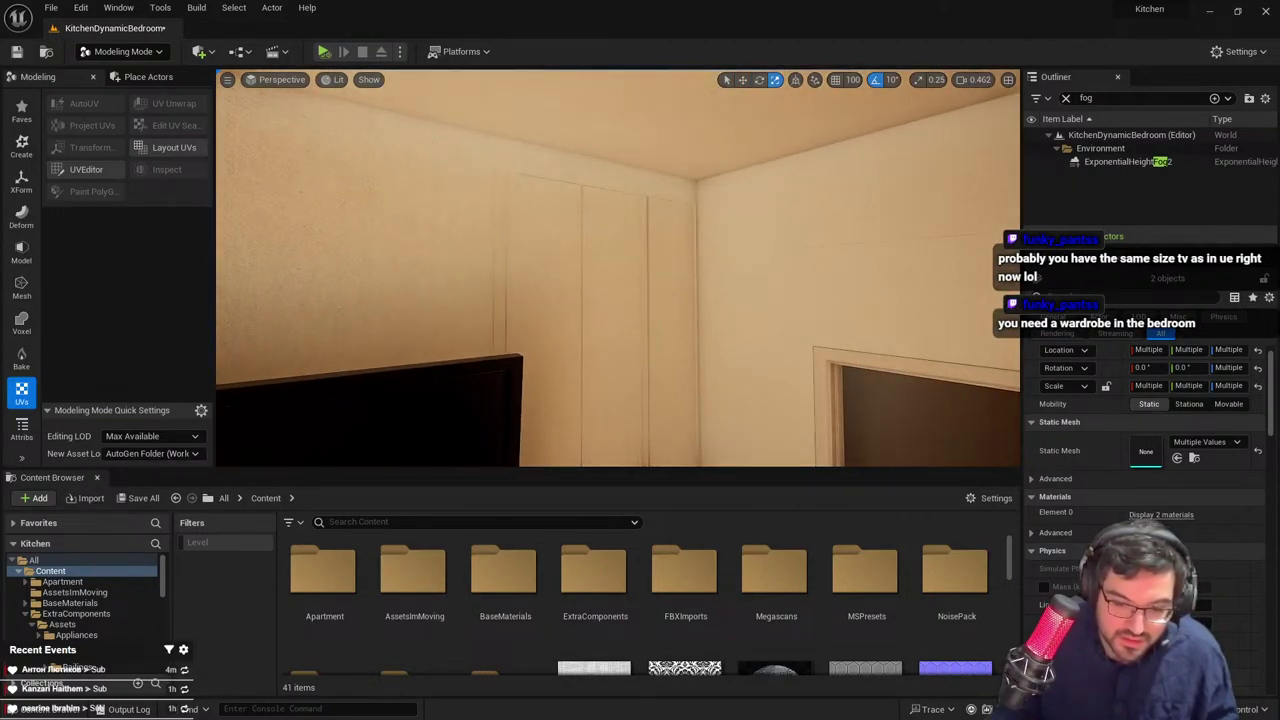
key("a")
mouse_move(618, 268)
right_mouse_down()
mouse_move(730, 285)
mouse_move(610, 275)
right_mouse_up()
key("d")
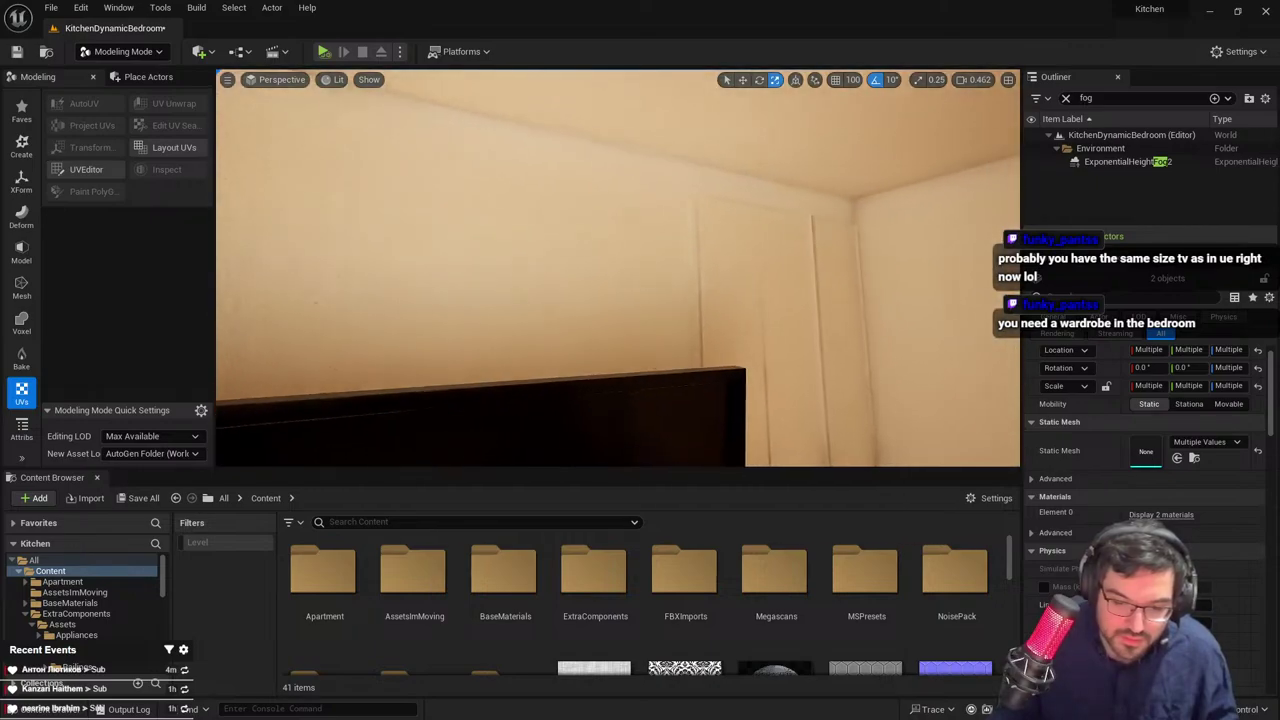
left_click(801, 242)
mouse_move(801, 242)
right_mouse_down()
mouse_move(840, 256)
mouse_move(680, 264)
mouse_move(498, 332)
right_mouse_up()
key("w")
key("s")
key("w")
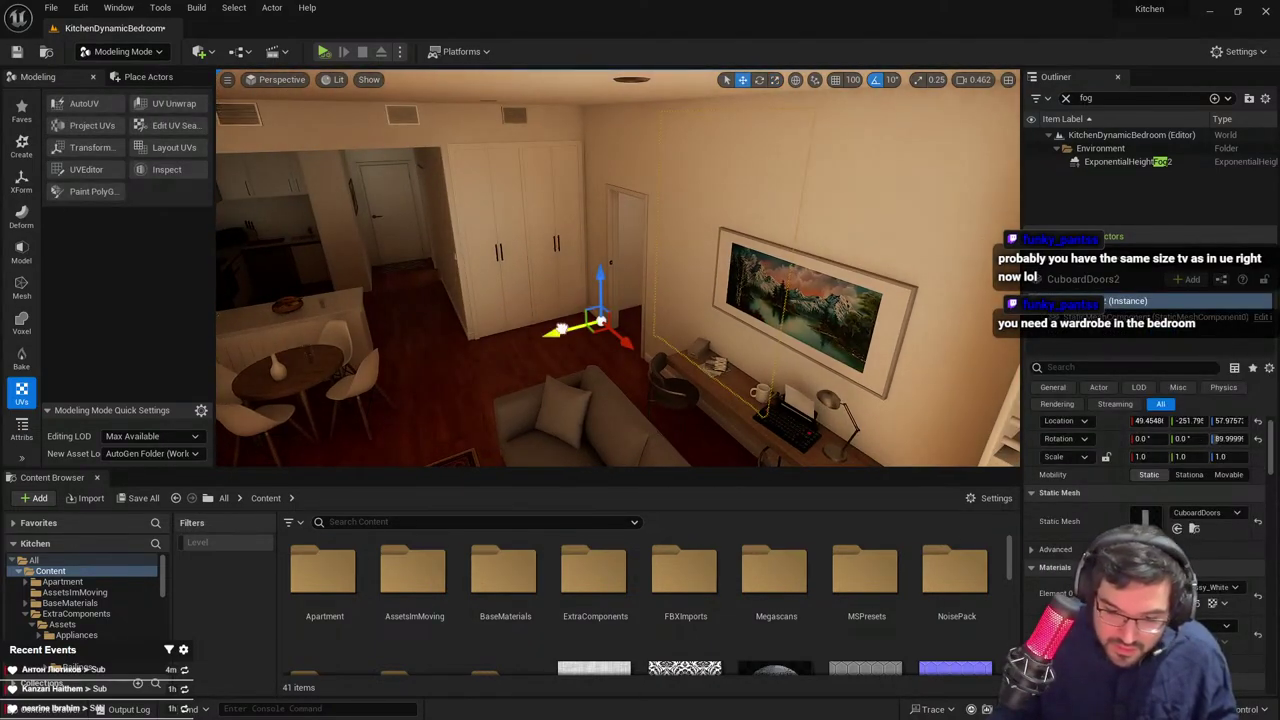
left_click_drag(562, 328, 490, 345)
left_click(520, 348)
Reselect the bedroom palm together with its planter and move them deeper into the corner beside the doorway
key("w")
right_click_drag(595, 324, 526, 404)
key("s")
key("Escape")
left_click(536, 432)
left_click(528, 368, "shift")
key("w")
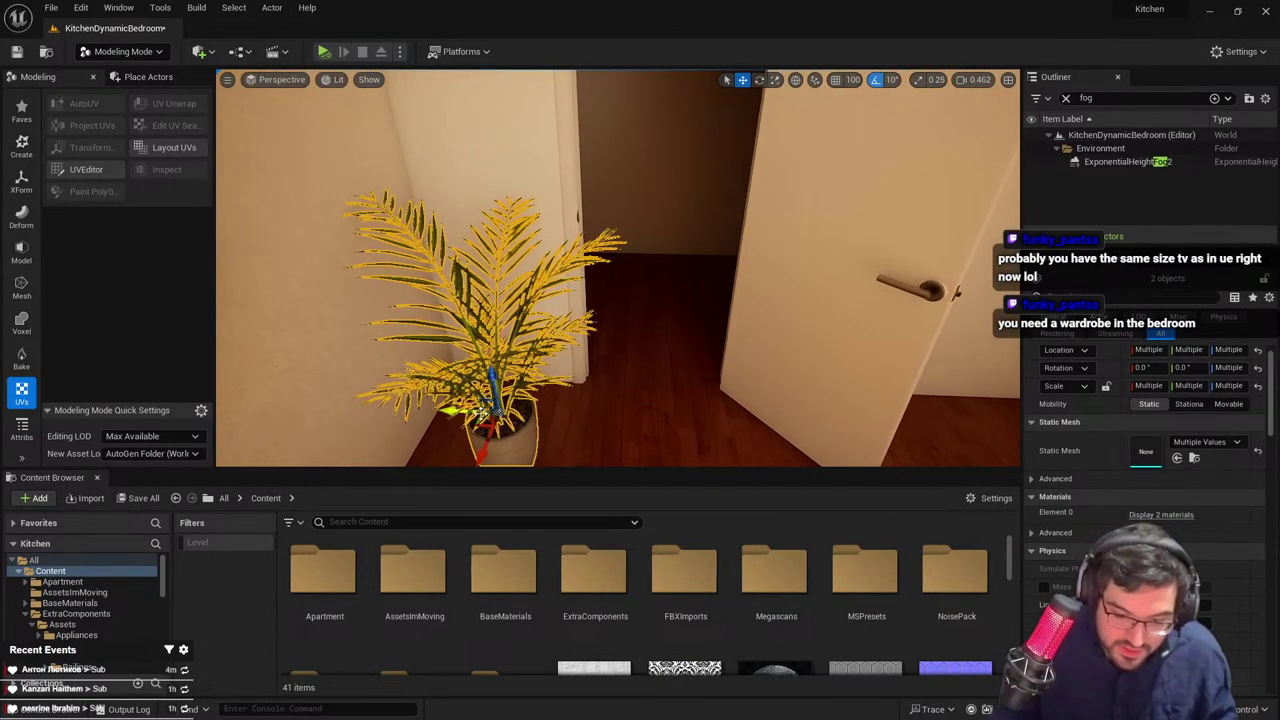
left_click_drag(497, 422, 478, 438)
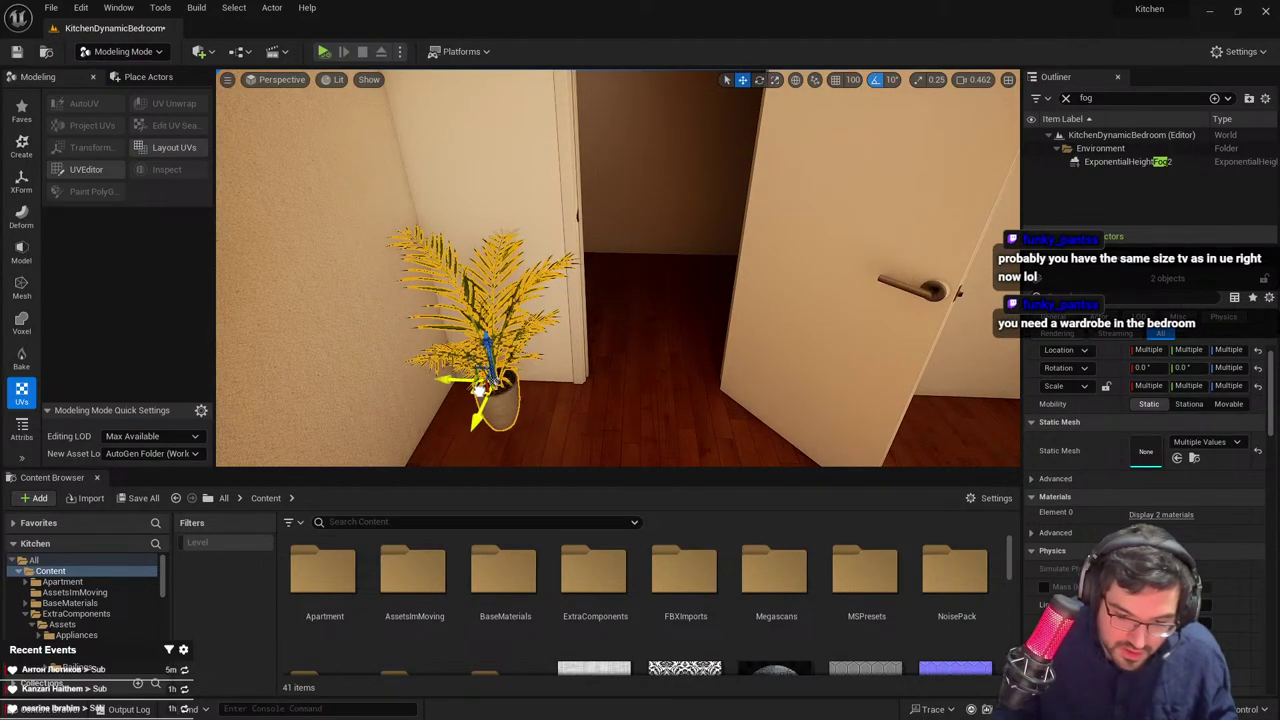
Lower the palm and planter so the pot rests on the bedroom floor
key("d")
right_click_drag(483, 394, 334, 430)
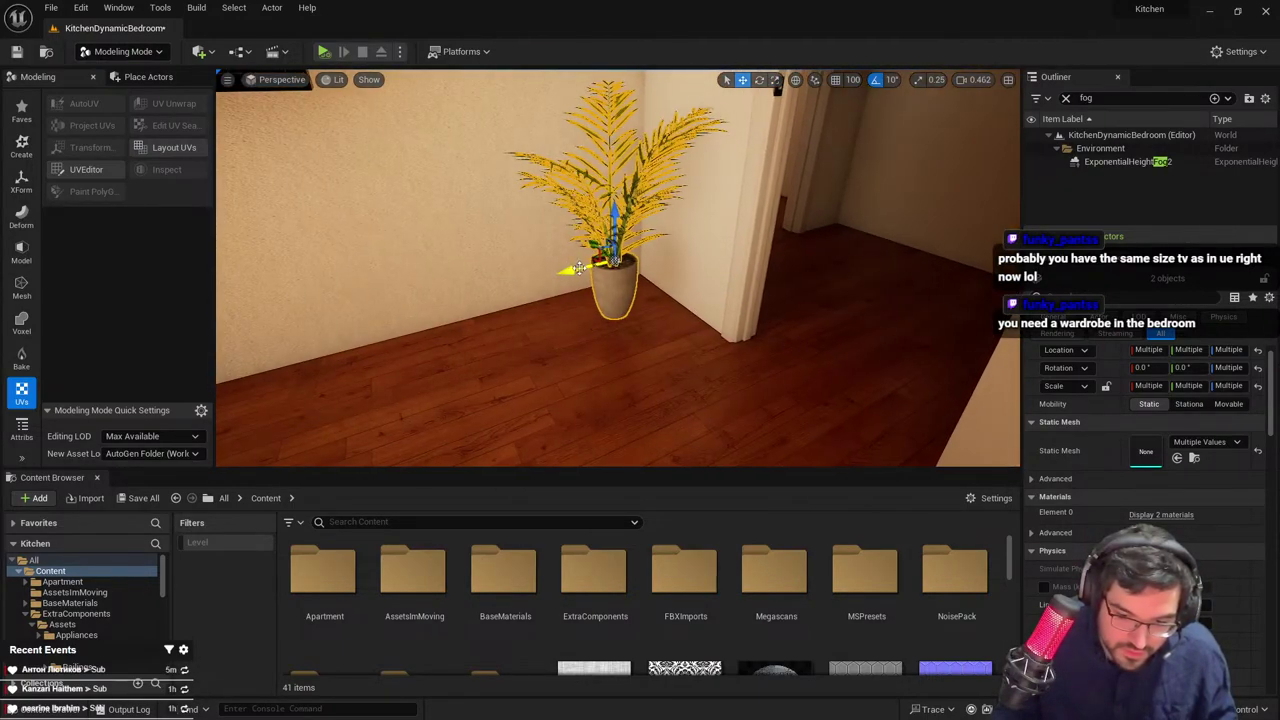
key("q")
right_click_drag(565, 270, 565, 184)
left_click_drag(608, 194, 608, 216)
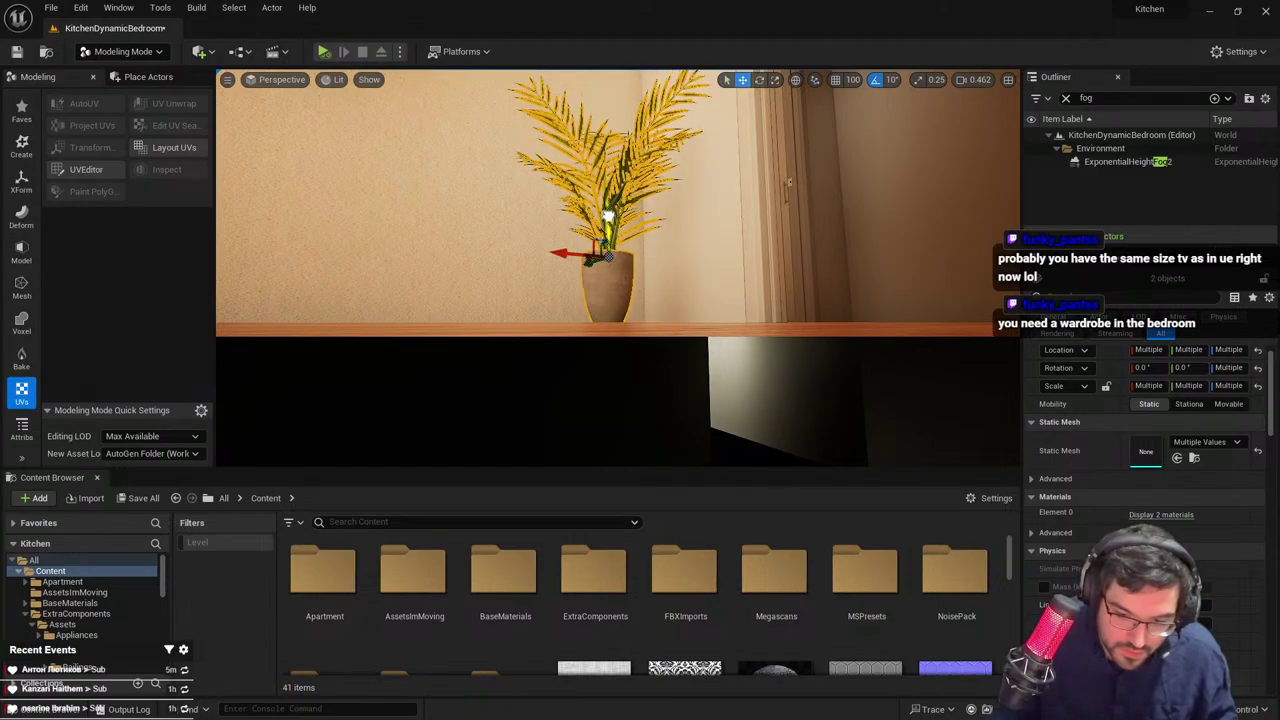
Select only the palm in the planter and rotate it around Z to about -254 degrees
left_click(611, 280)
key("e")
right_click_drag(611, 280, 603, 331)
key("r")
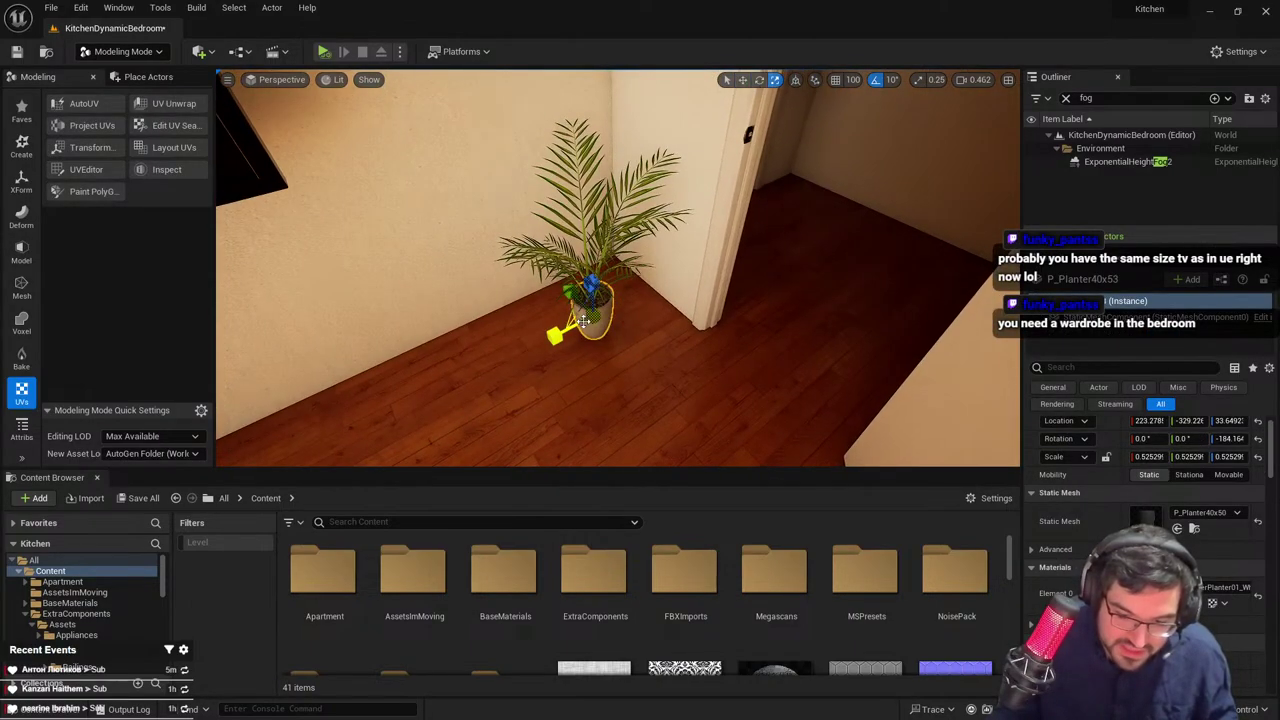
left_click(584, 236)
key("a")
right_click_drag(584, 236, 570, 252)
key("e")
left_click_drag(596, 350, 580, 342)
right_click_drag(580, 342, 600, 365)
scroll(590, 340, "down", 5)
scroll(600, 365, "down", 1)
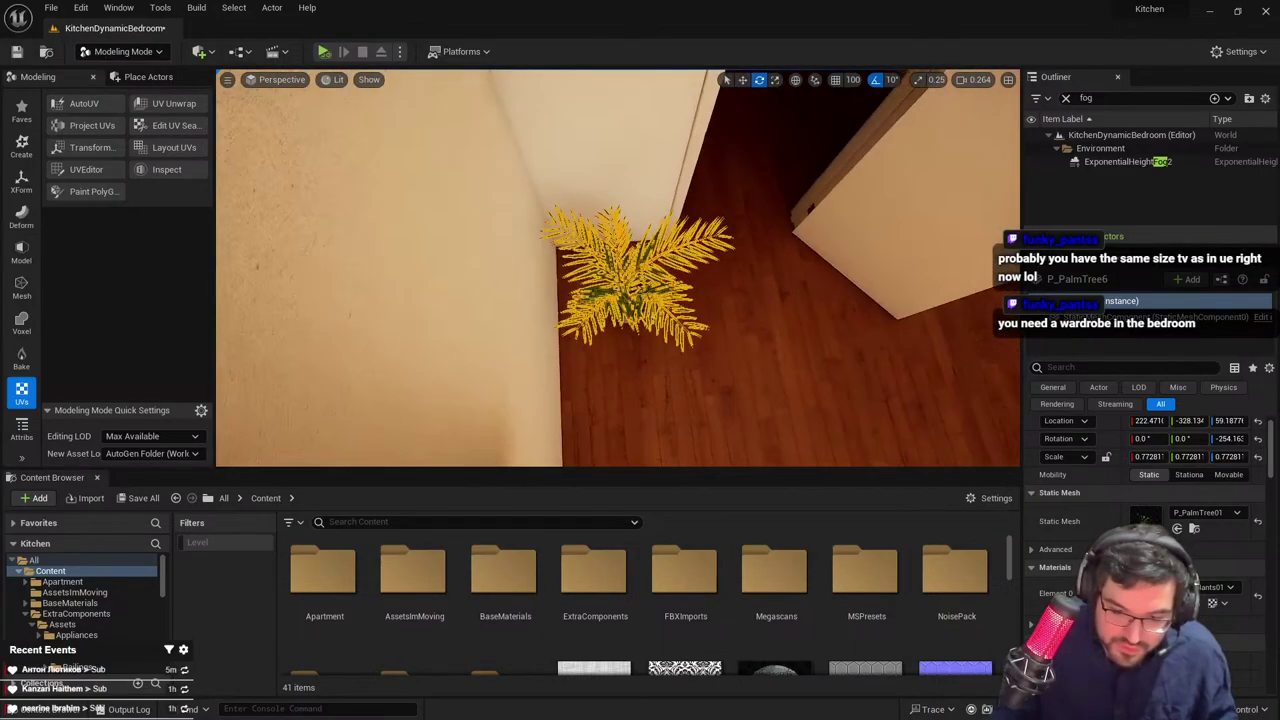
Rotate the palm further around Z, add its planter to the selection and tuck both closer into the corner by the TV wall
left_click_drag(594, 352, 698, 356)
mouse_move(657, 287)
right_mouse_down()
mouse_move(655, 225)
mouse_move(657, 295)
right_mouse_up()
left_click(663, 294, "ctrl")
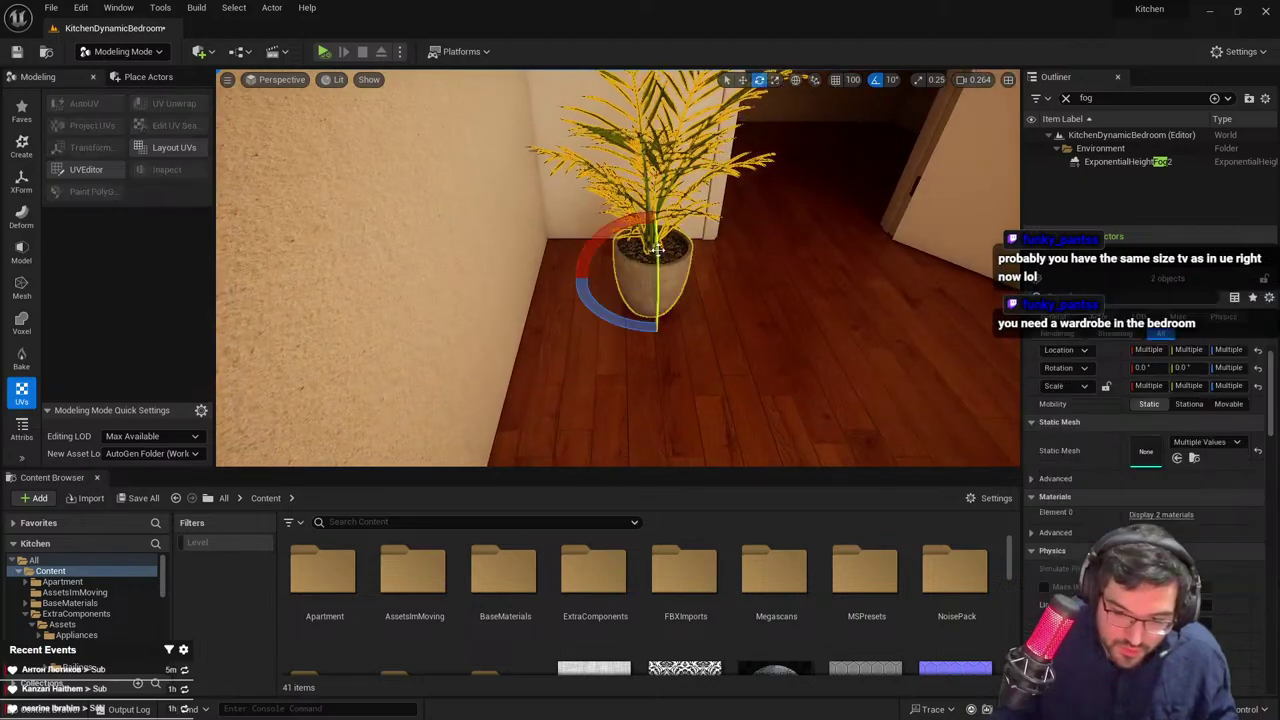
key("w")
left_click_drag(614, 283, 581, 281)
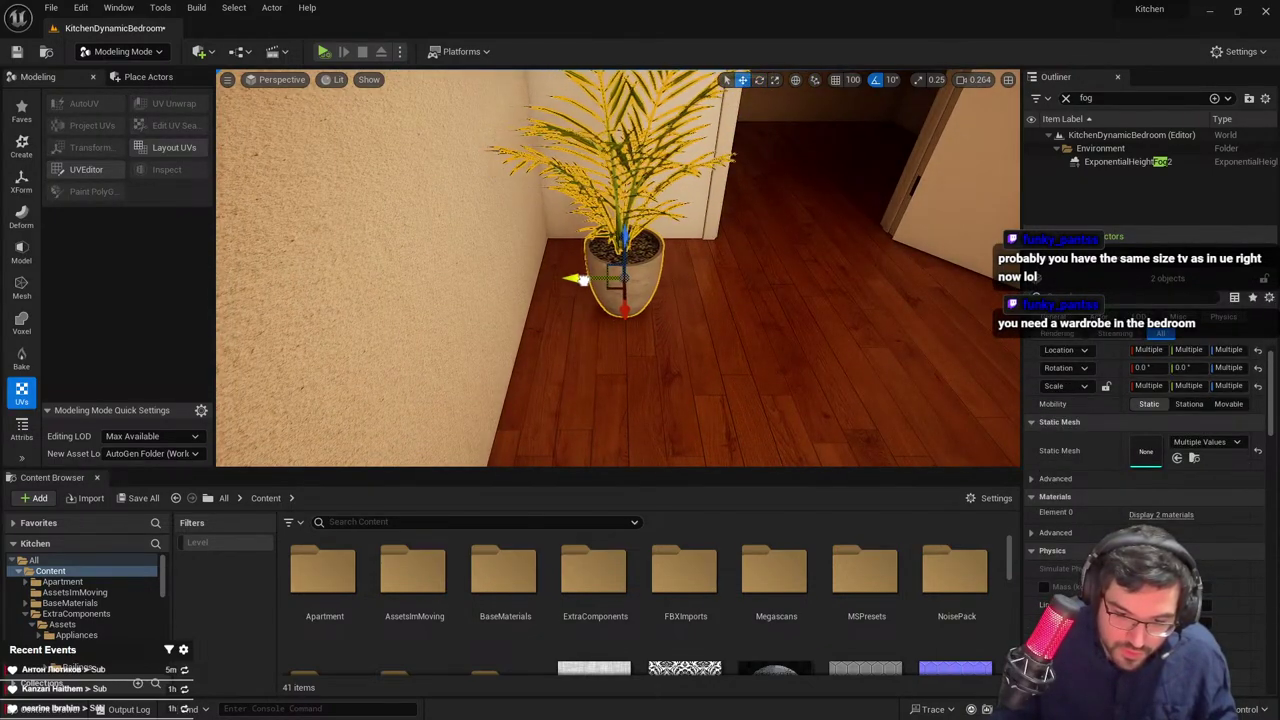
right_click_drag(581, 281, 515, 245)
left_click_drag(600, 420, 608, 418)
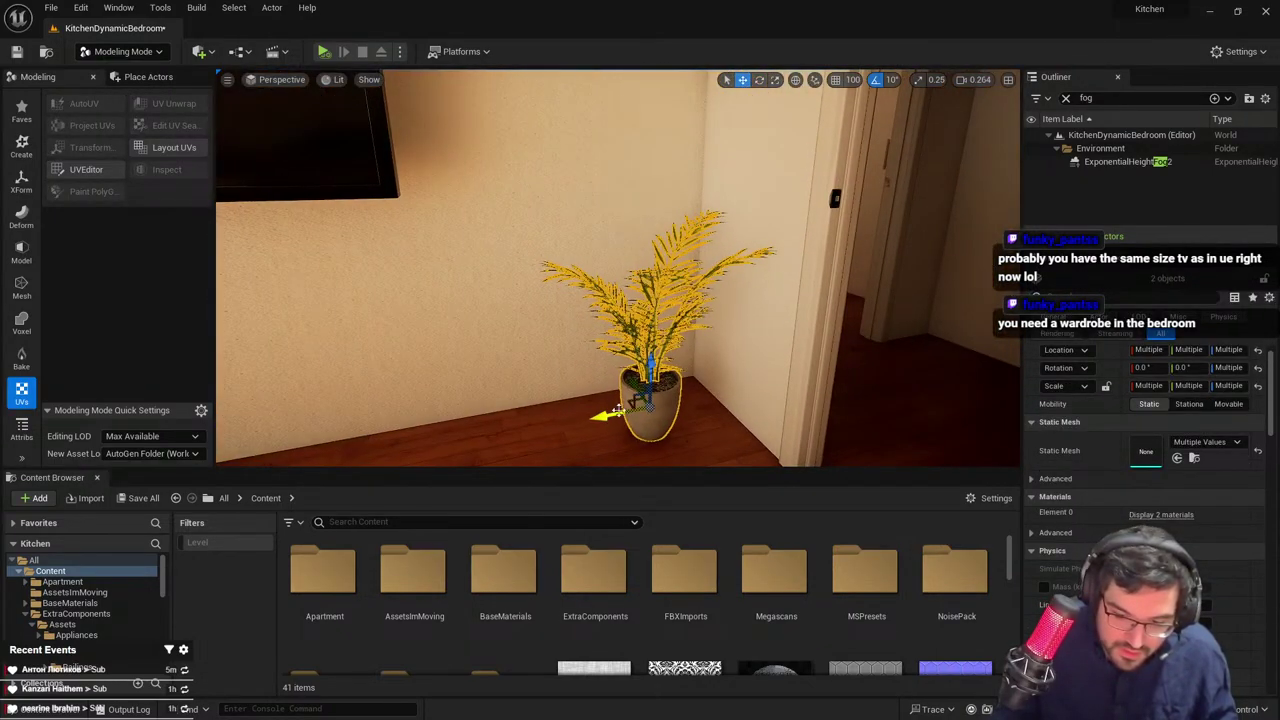
Switch to Blender and open the FBX_Walls mesh in Edit Mode with the bedroom walls in view
right_click_drag(608, 418, 375, 390)
right_click_drag(618, 393, 630, 393)
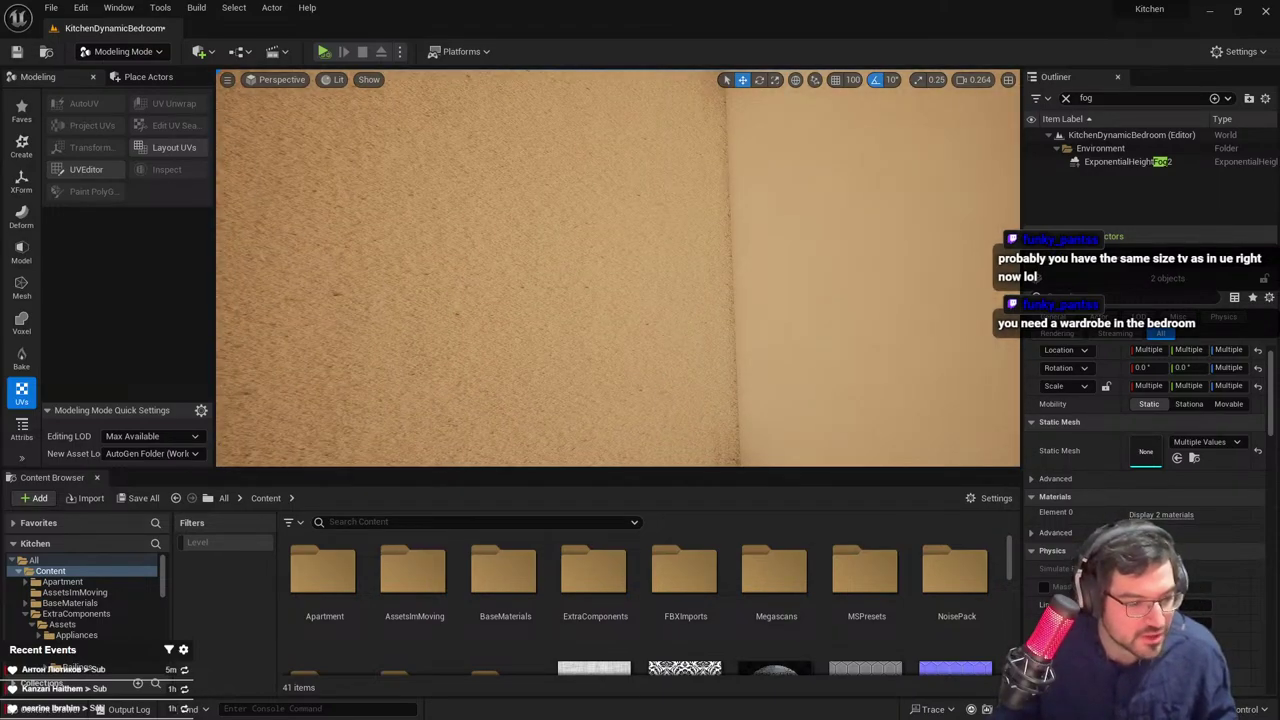
key("alt+Tab")
left_click(1004, 384)
middle_click_drag(1004, 380, 606, 394)
key("Tab")
middle_click_drag(791, 357, 838, 371)
scroll(838, 371, "up", 2)
Try to unwrap the linked bedroom walls with Smart UV Project and scale their UV islands
left_click(760, 411)
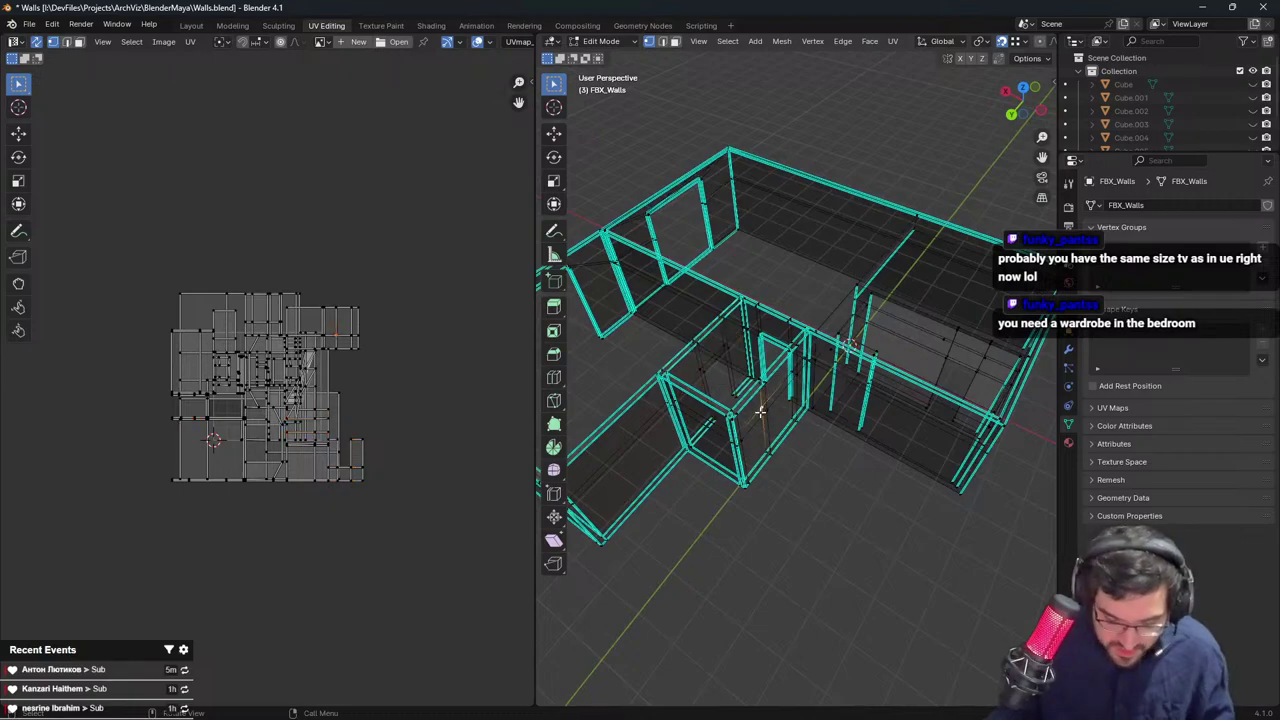
key("l")
key("u")
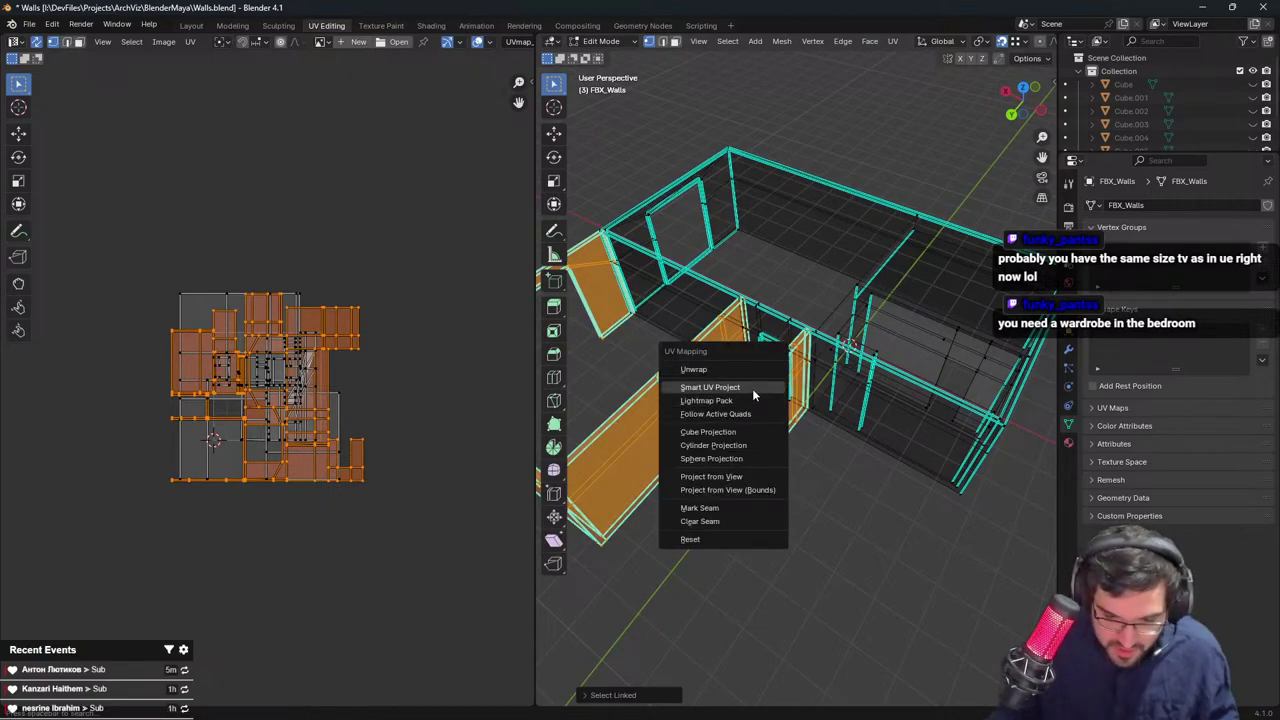
left_click(752, 390)
left_click(750, 505)
key("s")
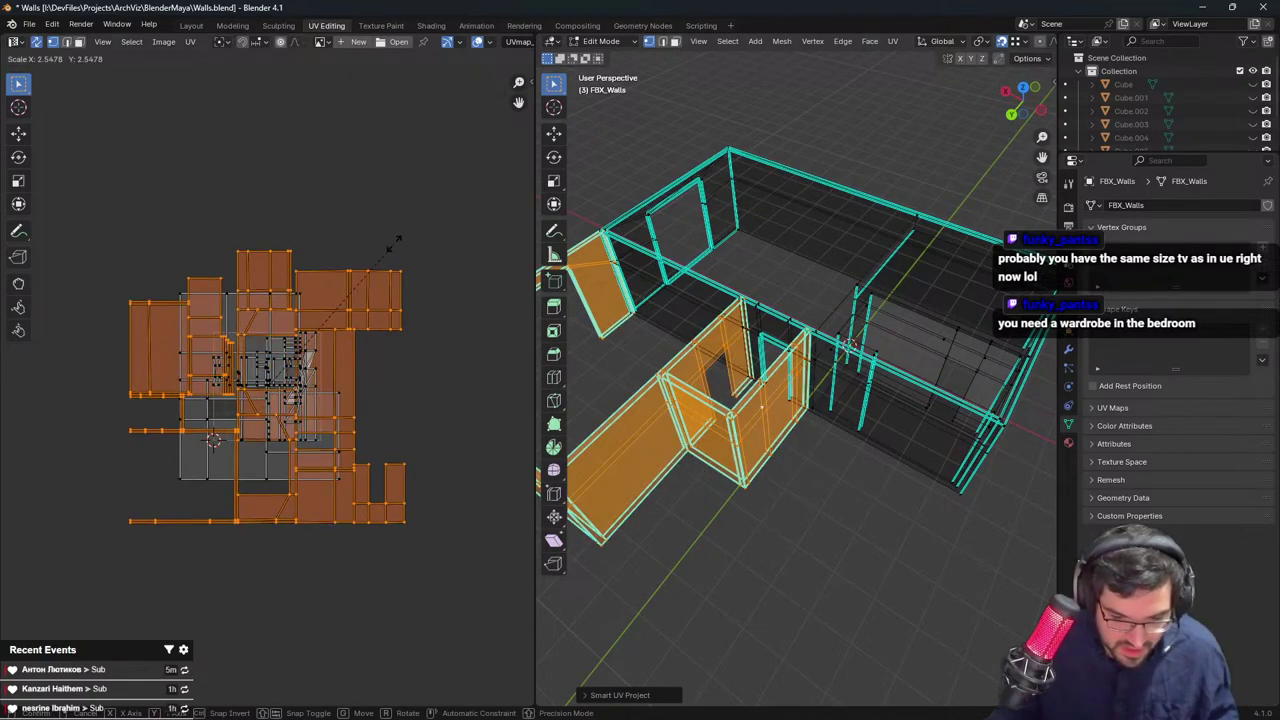
right_click(391, 249)
Change to face selection and select wall faces beside the small room adjoining the bedroom
middle_click_drag(690, 335, 831, 370)
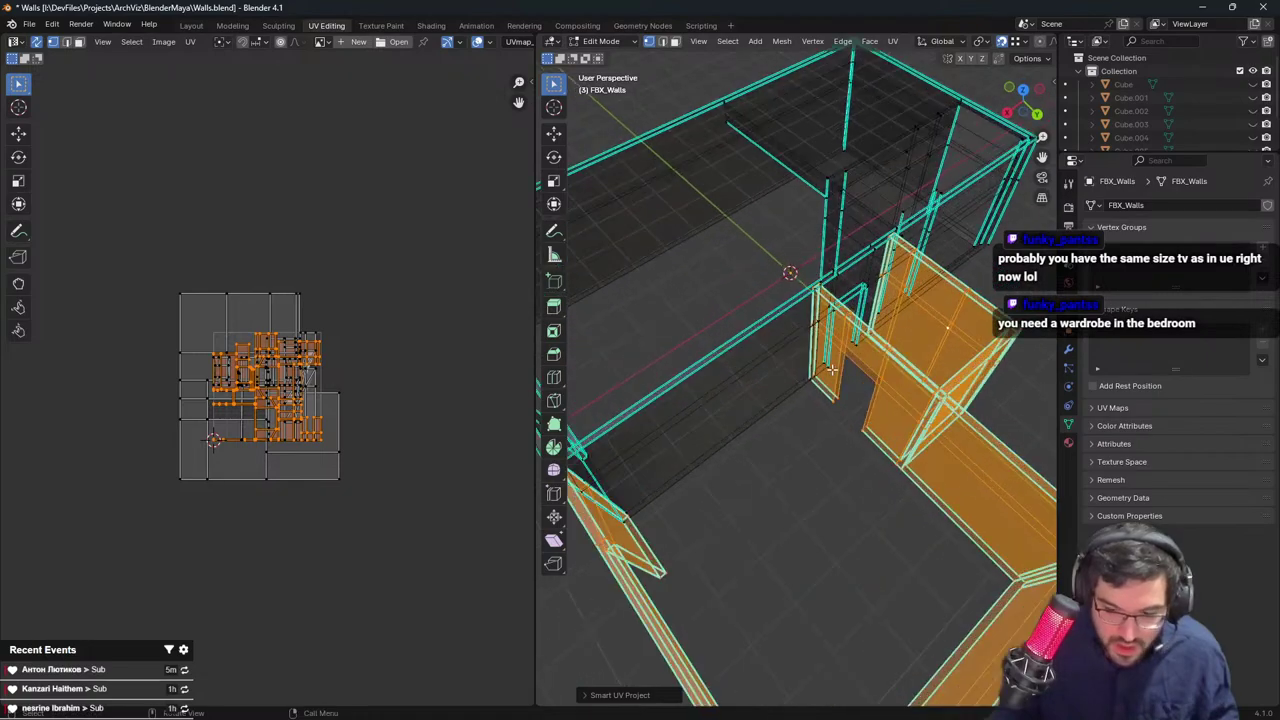
left_click(676, 42)
middle_click_drag(763, 386, 800, 291)
left_click(746, 457)
left_click(769, 494)
middle_click_drag(828, 240, 859, 340)
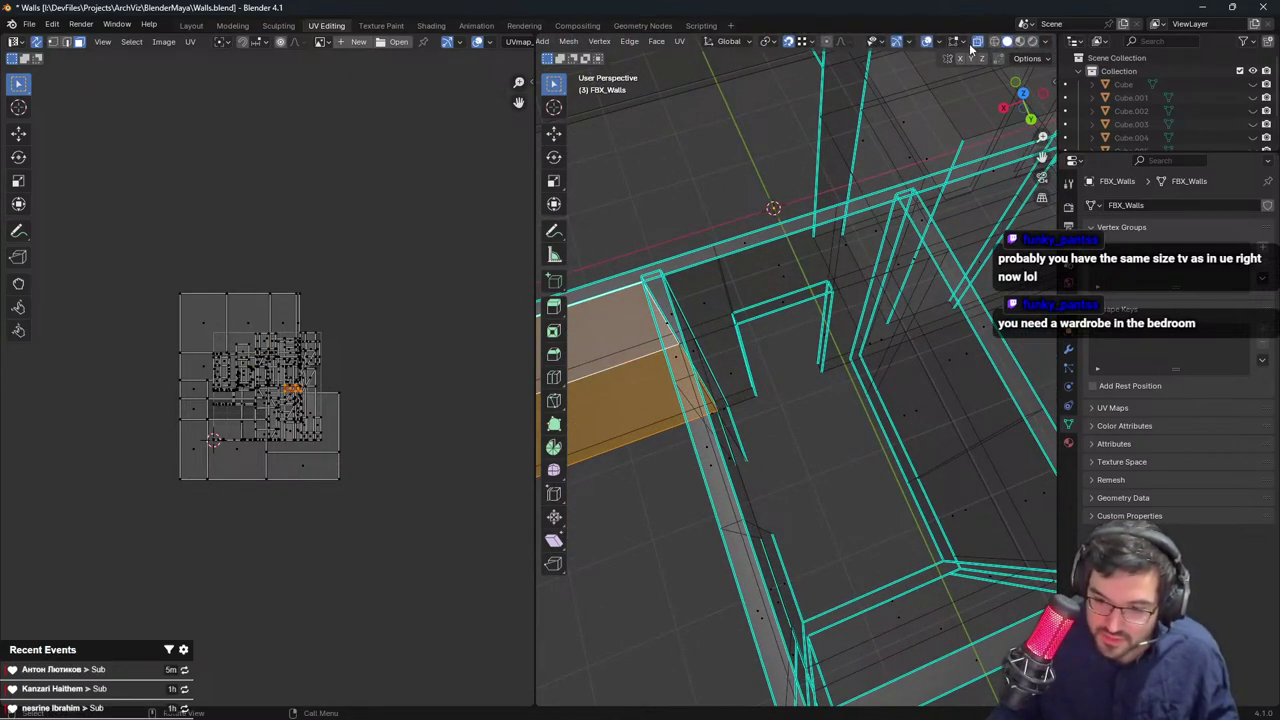
Turn off X-ray, add the wall faces around the small room's doorway and extend the selection to all linked walls
left_click(978, 43)
left_click(858, 315, "shift")
left_click(860, 252, "shift")
left_click(764, 260, "shift")
left_click(714, 292, "shift")
left_click(737, 341, "shift")
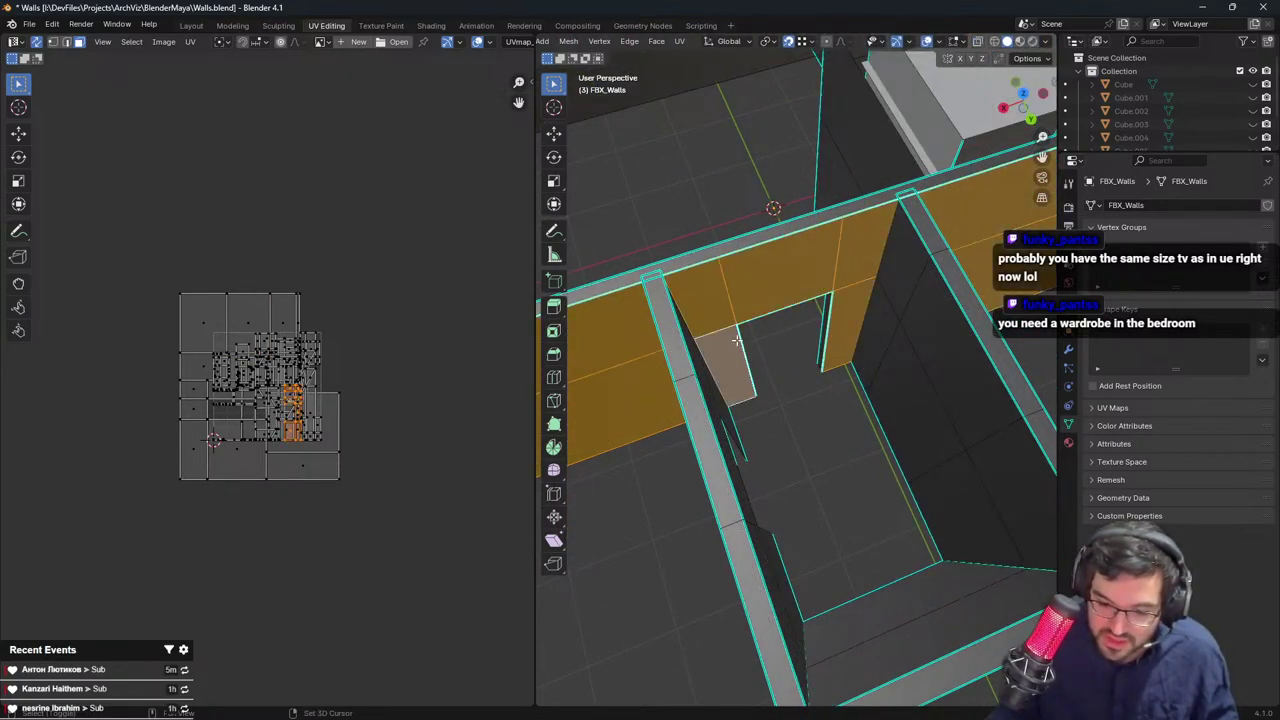
middle_click_drag(737, 340, 758, 372)
key("l")
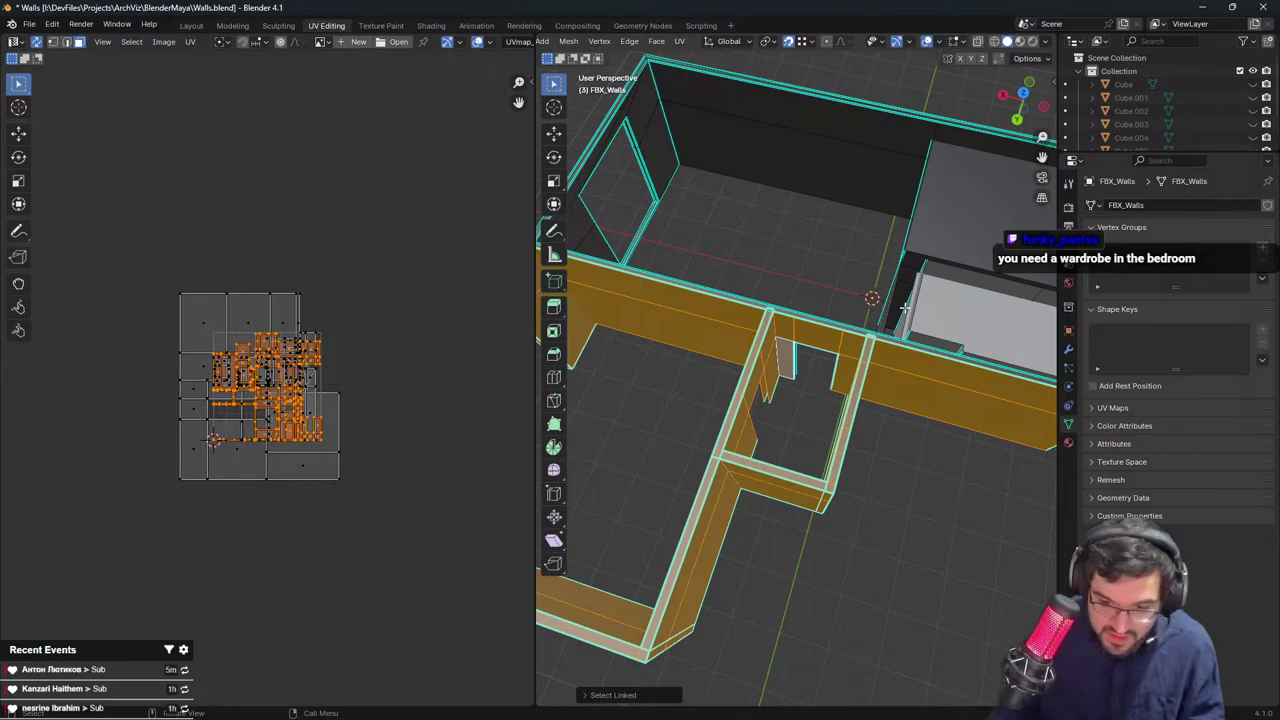
Unwrap the selected walls with Smart UV Project and scale up their UV islands
key("u")
left_click(900, 306)
left_click(885, 427)
key("s")
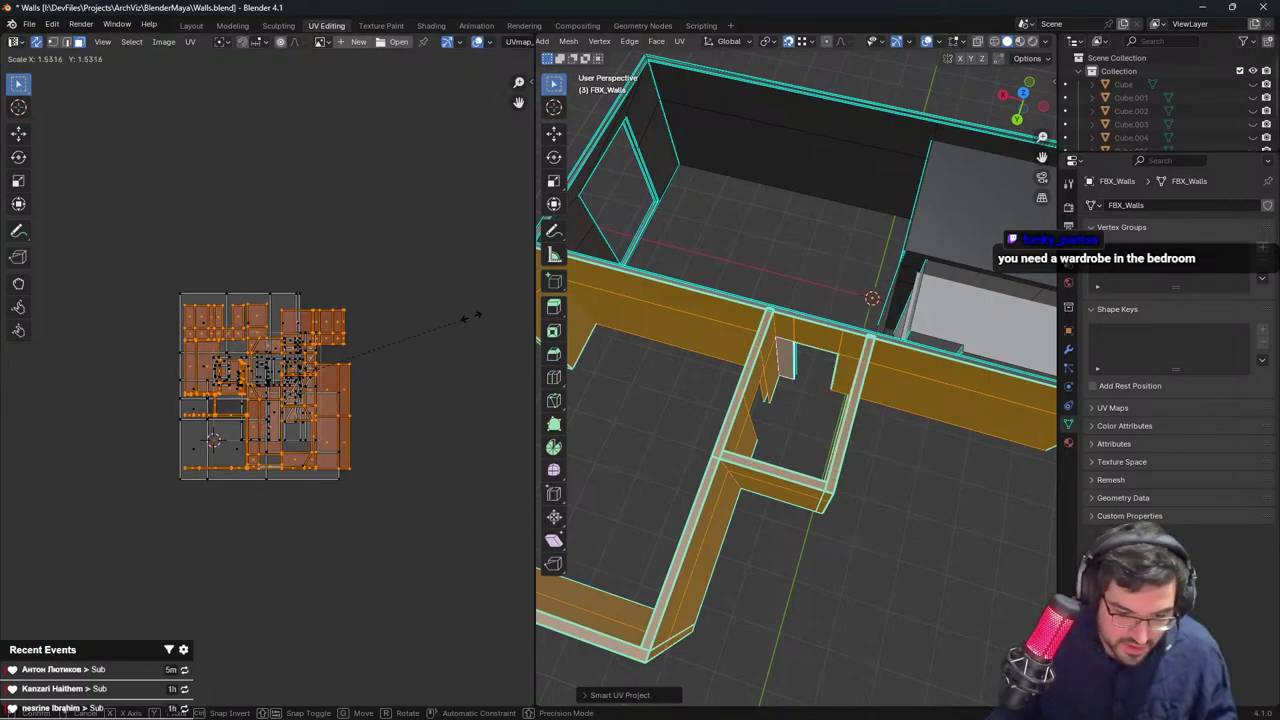
left_click(492, 308)
Leave Edit Mode, save Walls.blend and export the selected walls as FBX over SM_WallsWithBedroom.fbx
key("Tab")
scroll(841, 318, "down", 4)
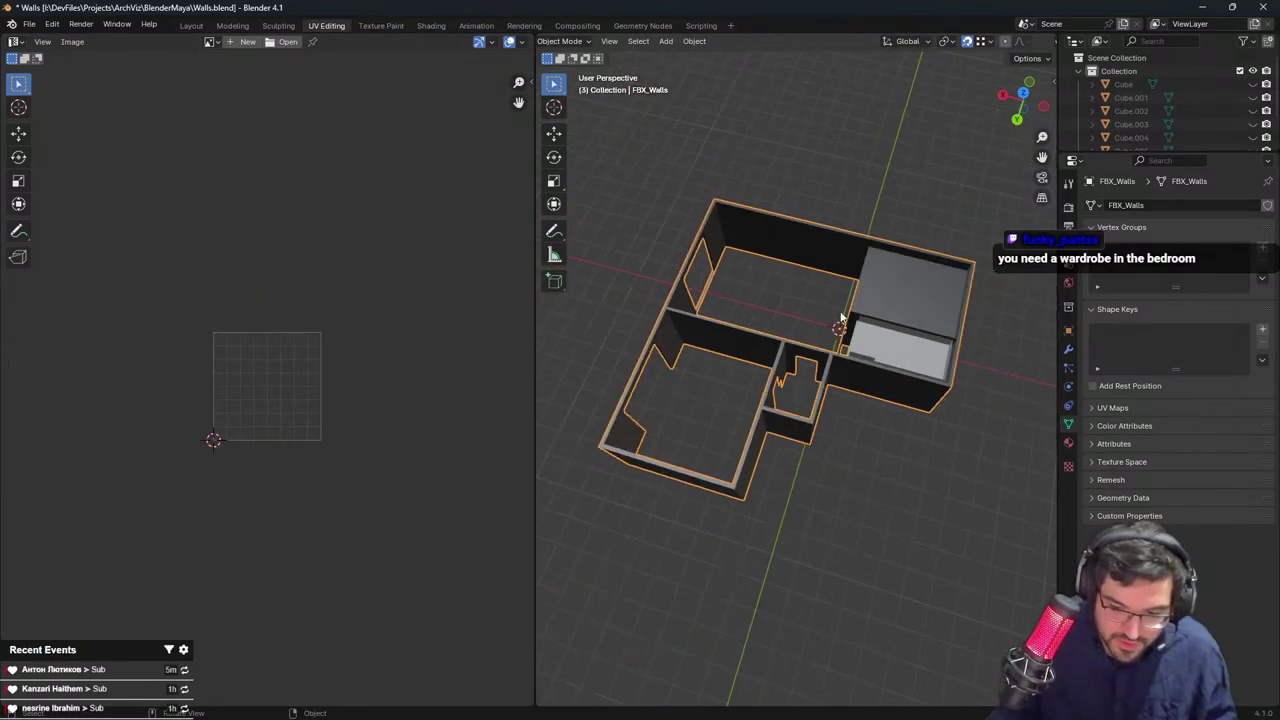
key("ctrl+s")
left_click(28, 24)
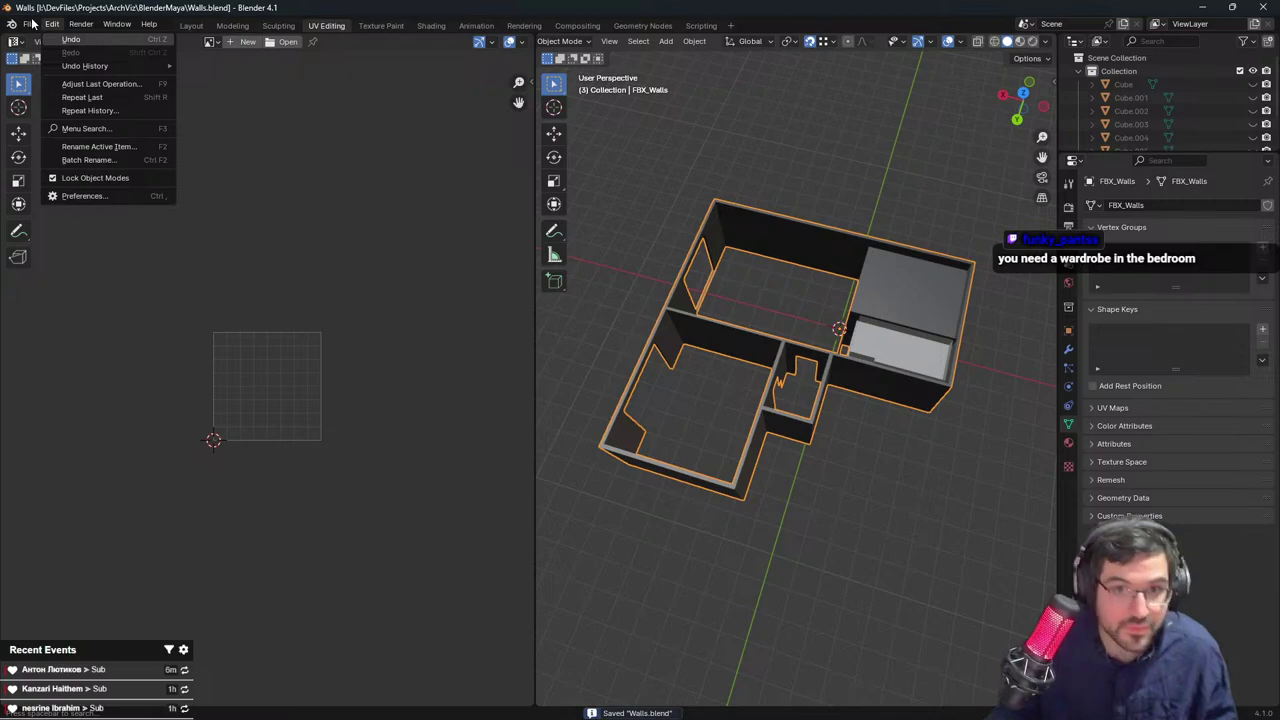
mouse_move(32, 22)
mouse_move(70, 238)
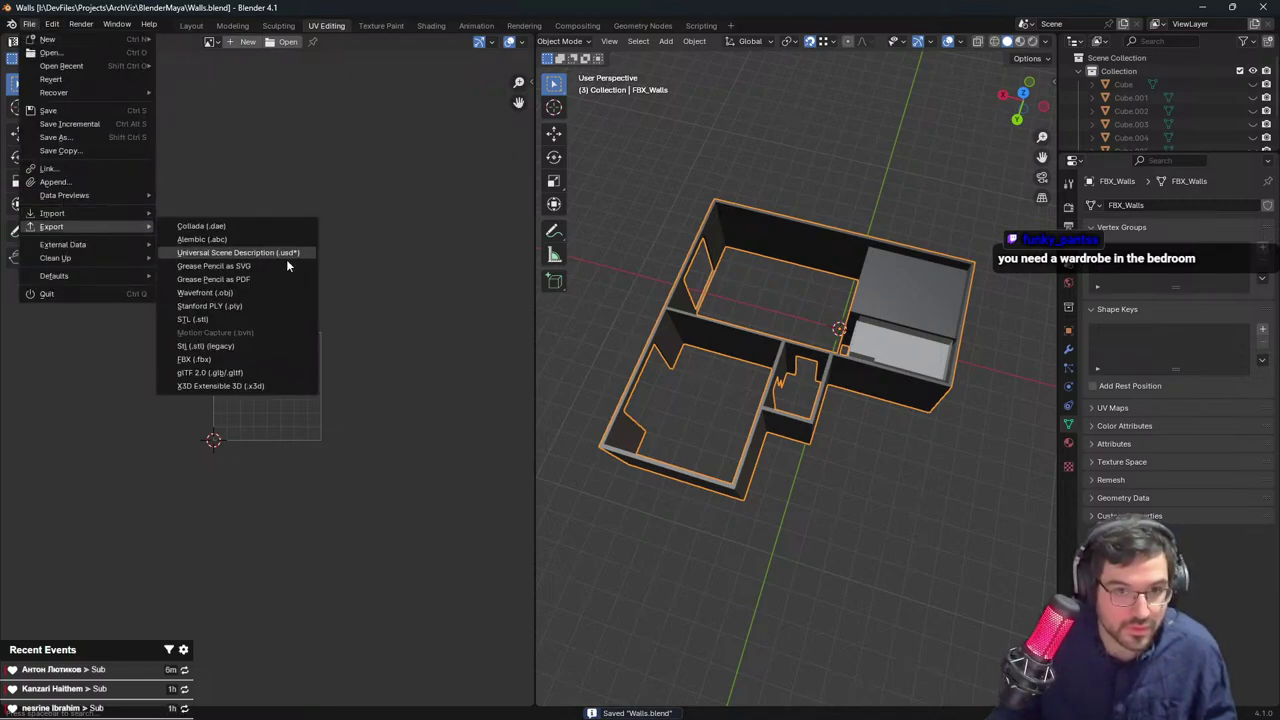
left_click(226, 358)
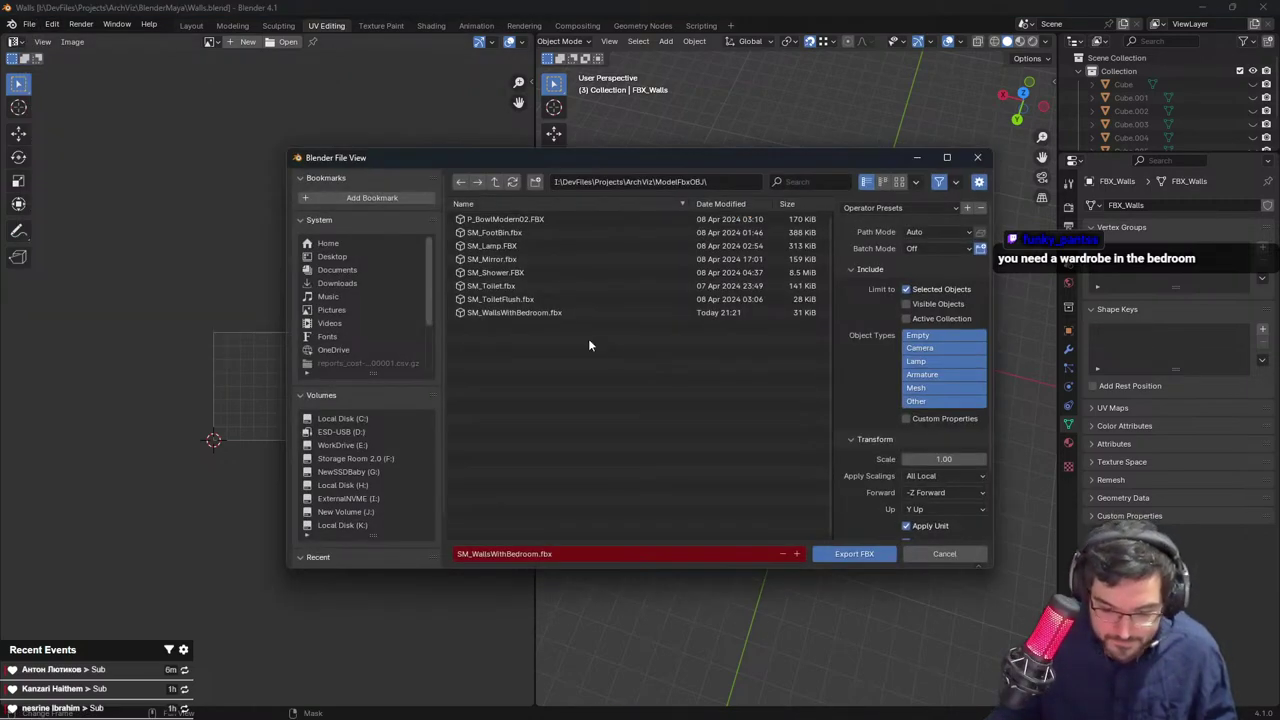
double_click(578, 313)
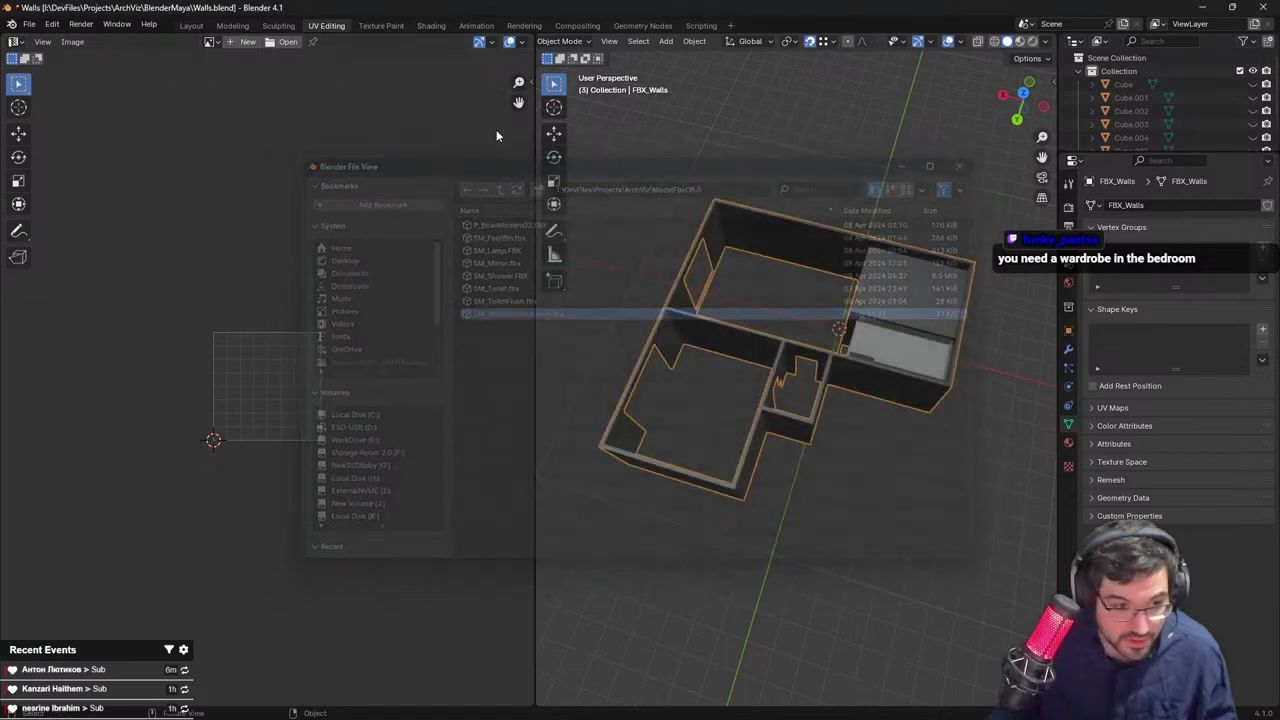
Switch to Unreal Editor, locate the wall's SM_WallsWithBedroom mesh in the content library and reimport it
key("alt+Tab")
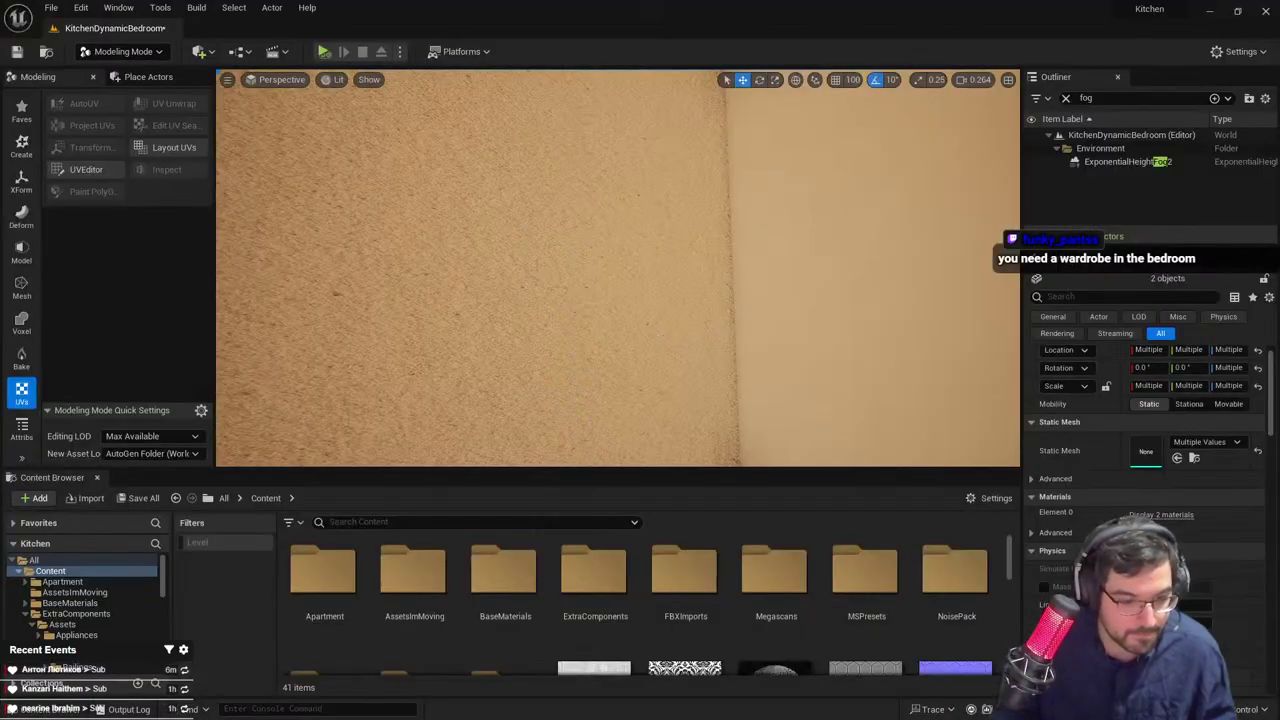
left_click(630, 333)
left_click(1193, 530)
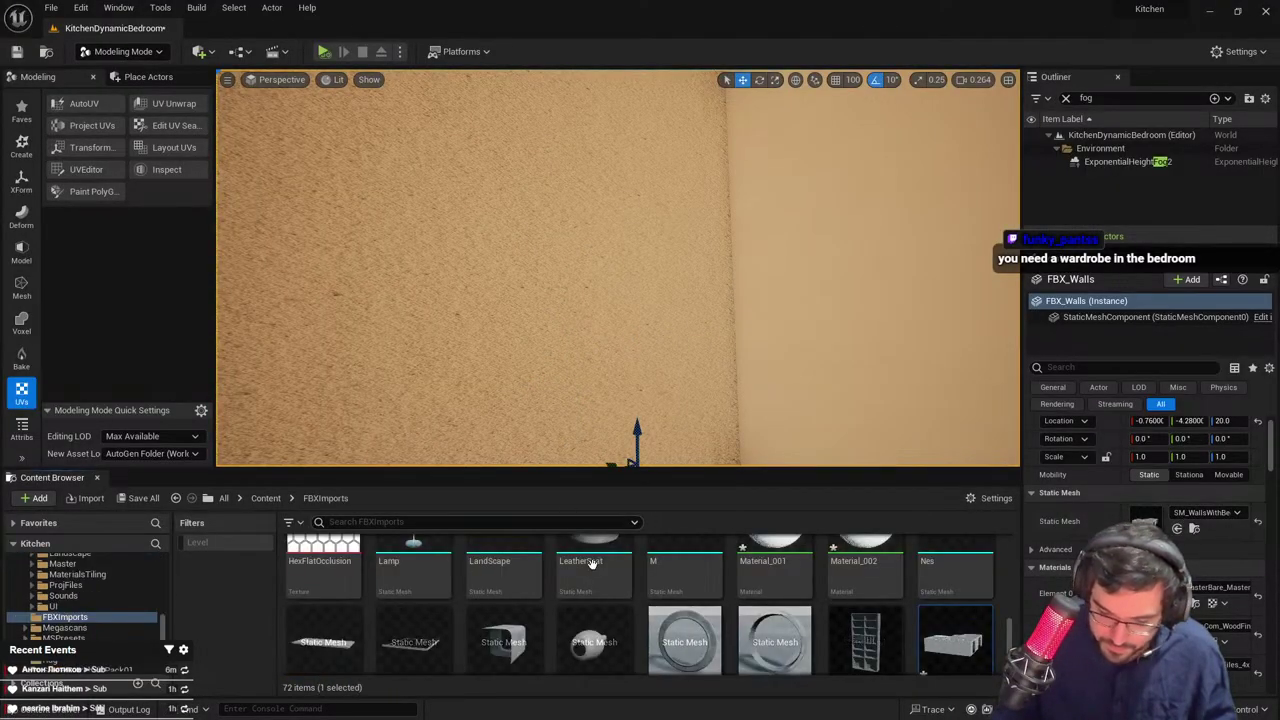
right_click(975, 620)
left_click(719, 248)
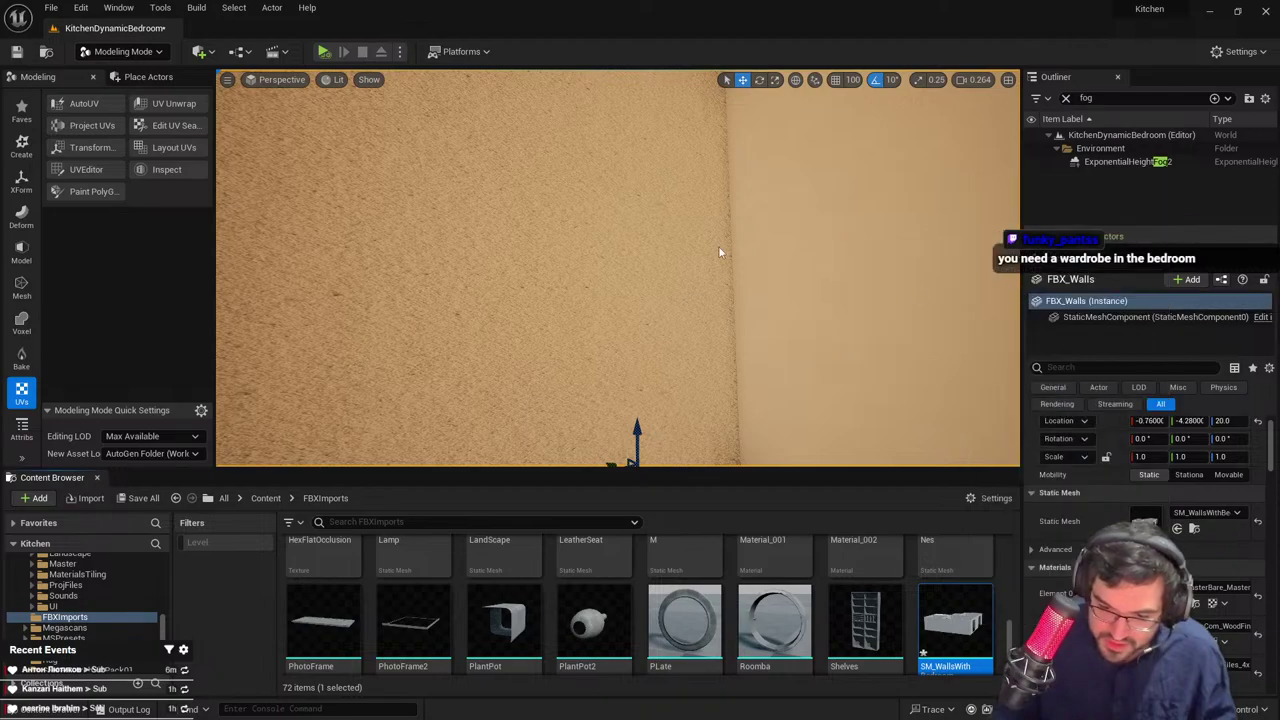
Examine the reimported wall surfaces in the bedroom and around its doorway
key("Escape")
right_click_drag(719, 248, 520, 262)
key("w")
key("s")
right_click_drag(571, 303, 545, 283)
key("w")
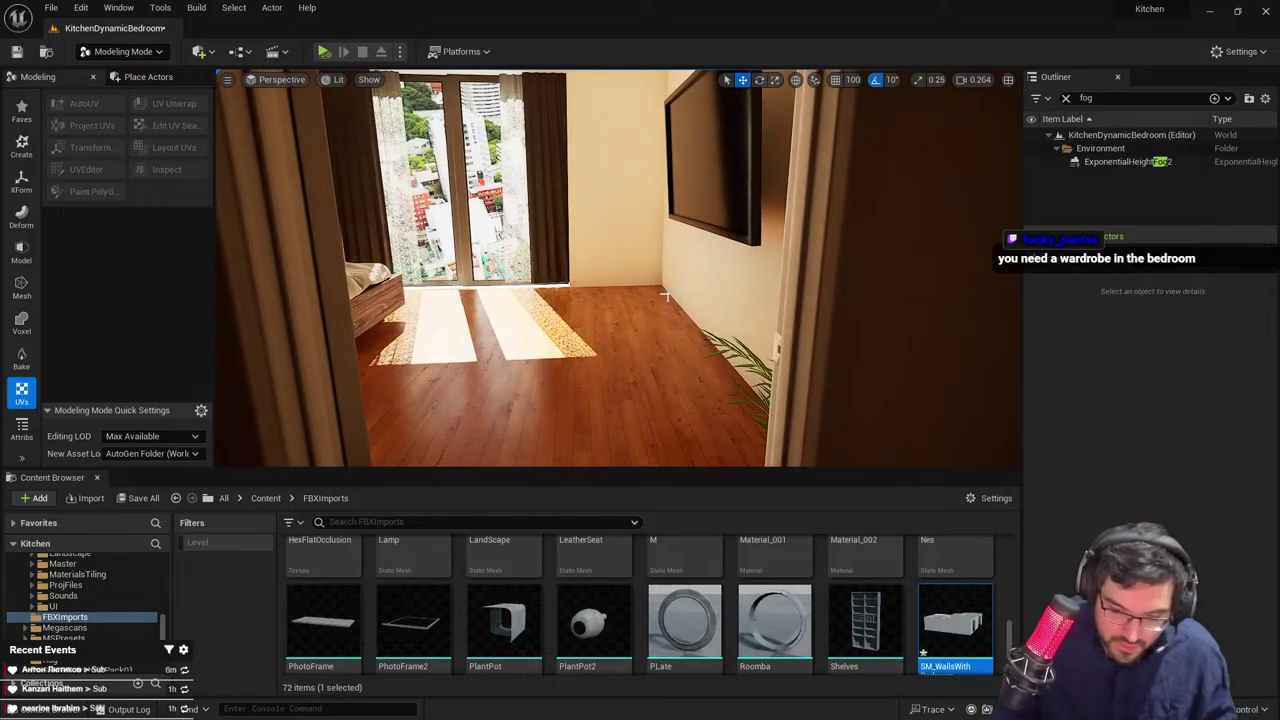
right_click_drag(724, 369, 880, 362)
key("w")
scroll(724, 369, "up", 1)
Place a copy of the white Cabinet beneath the bedroom TV at about X 413, Y -328
left_click(771, 291)
key("s")
right_click_drag(771, 291, 690, 288)
key("w")
right_click_drag(665, 341, 835, 410)
left_click_drag(650, 326, 518, 338)
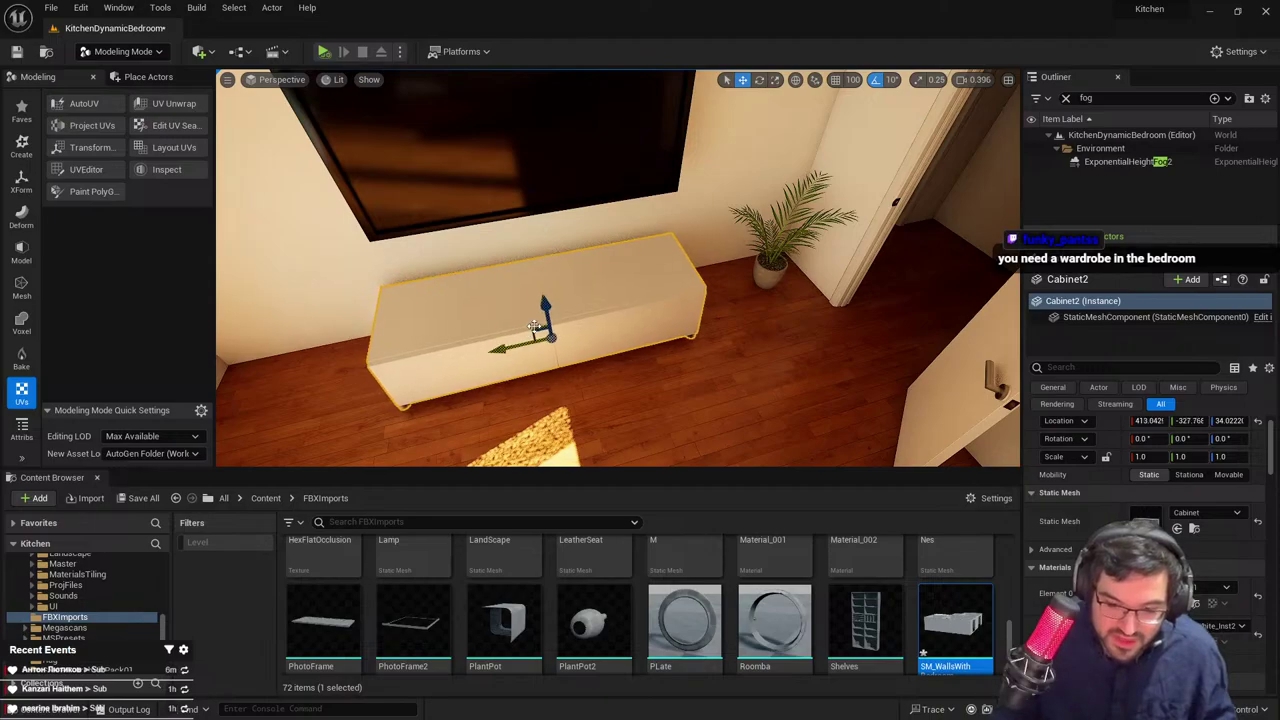
key("Escape")
key("s")
right_click_drag(534, 326, 425, 335)
left_click(608, 304)
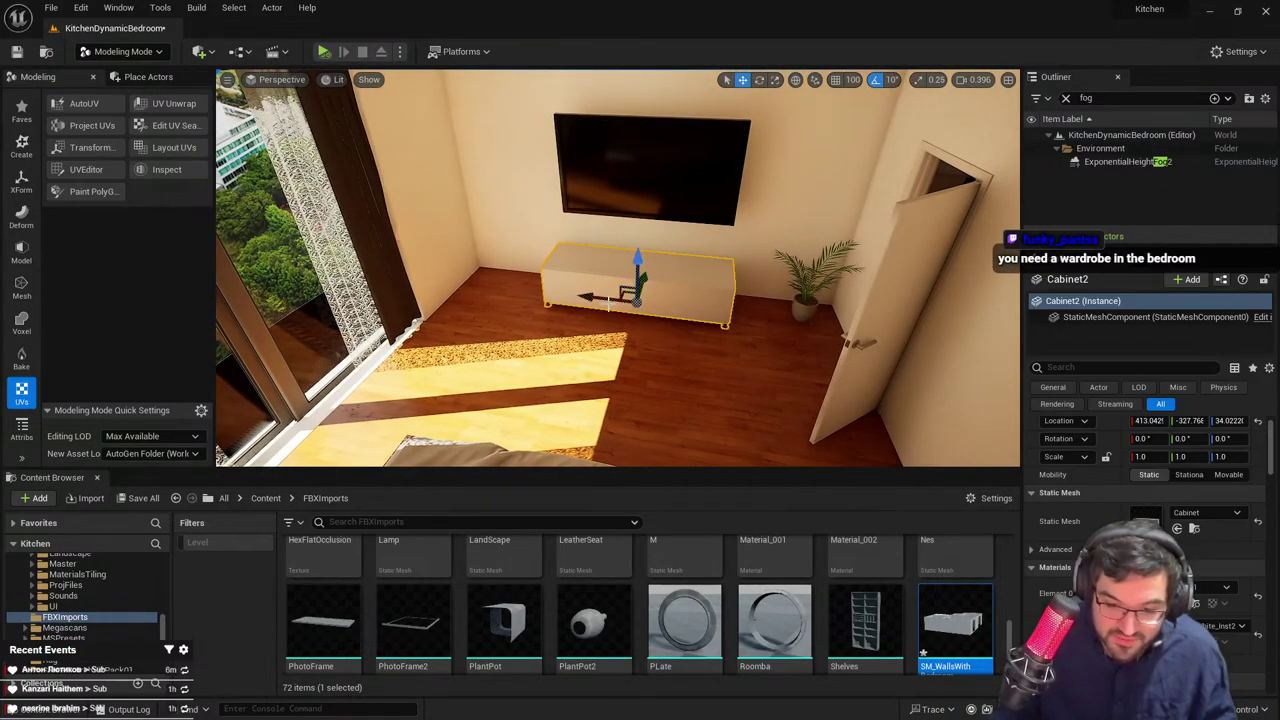
key("Escape")
Select the bedside table, locate its mesh in the Props folder and look there for SM_Curtain_03
right_click_drag(578, 314, 395, 316)
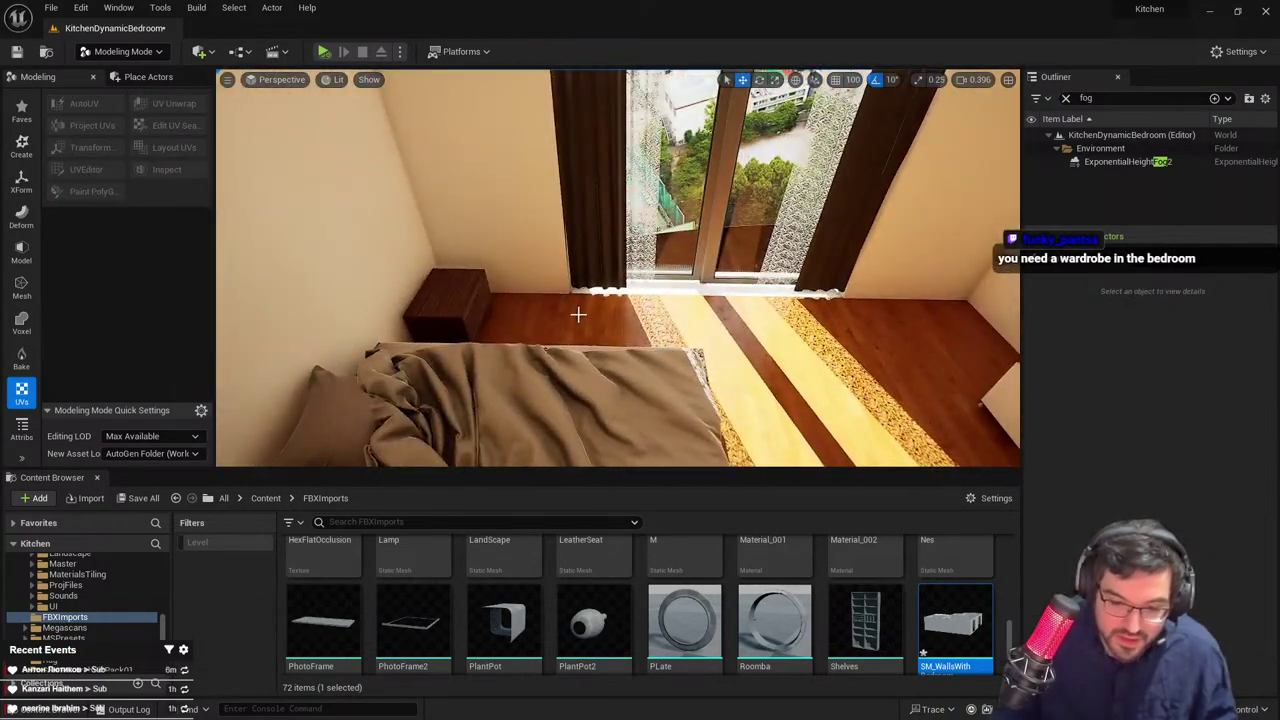
left_click(463, 308)
left_click(1195, 527)
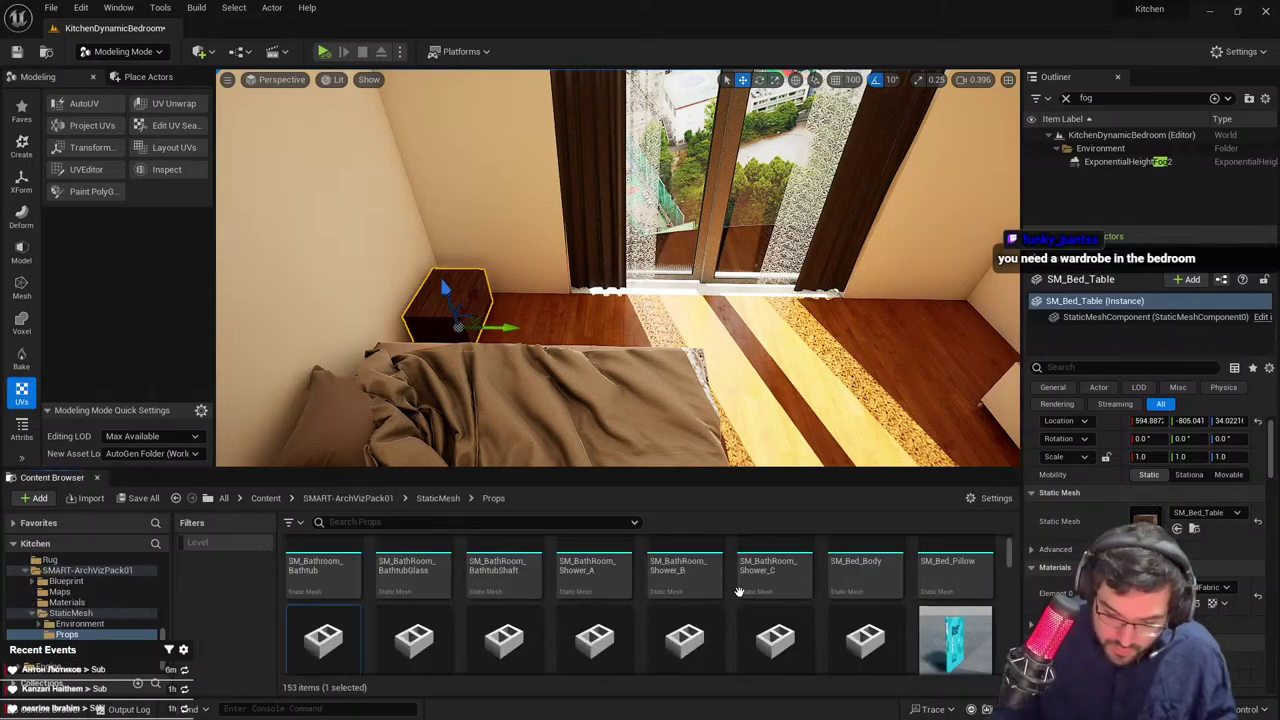
right_click_drag(718, 400, 880, 405)
key("w")
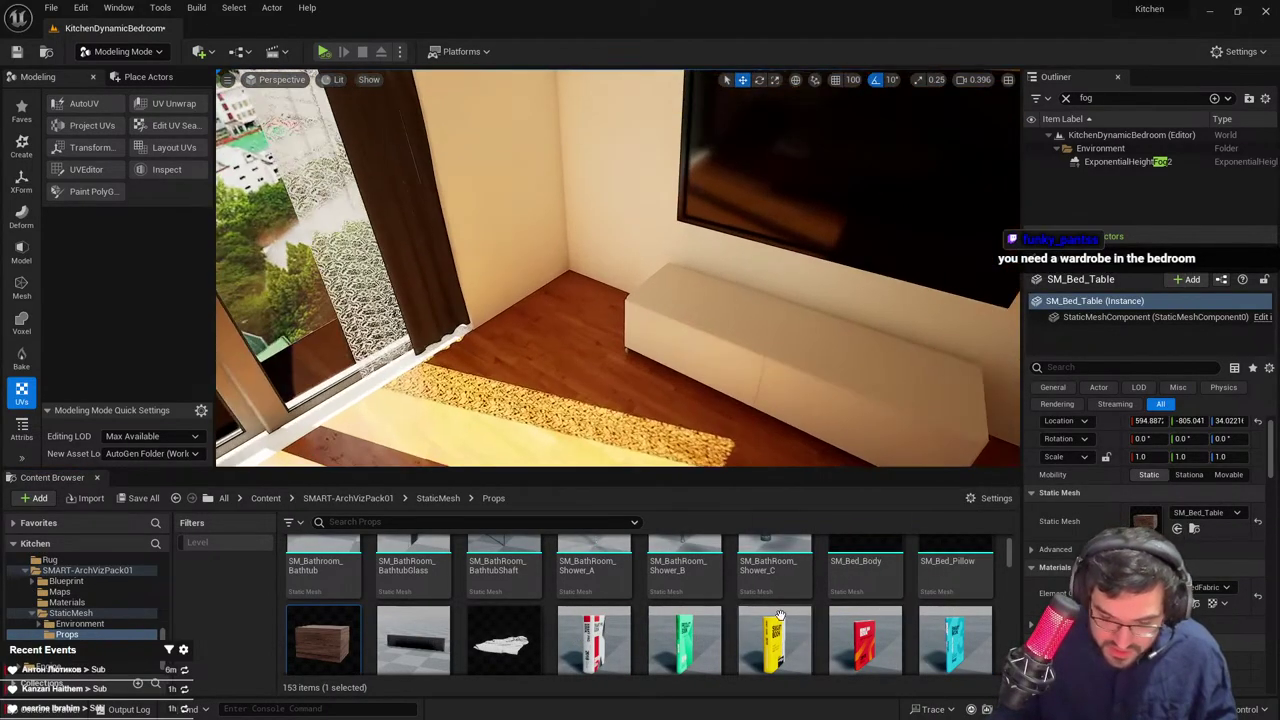
scroll(780, 620, "down", 3)
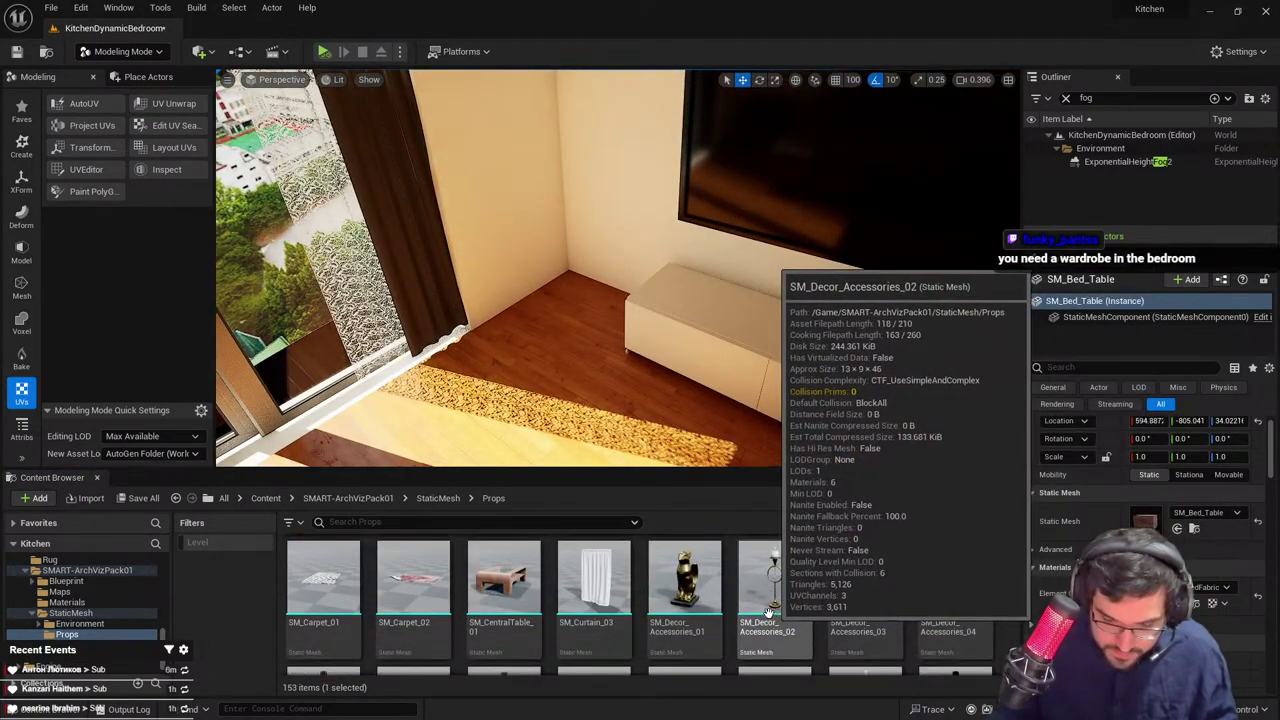
Place an SM_Curtain_03 beside the bedroom window and rotate it around Z to about -90 degrees
left_click_drag(594, 588, 502, 390)
key("s")
right_click_drag(502, 390, 480, 335)
key("e")
left_click_drag(606, 448, 530, 378)
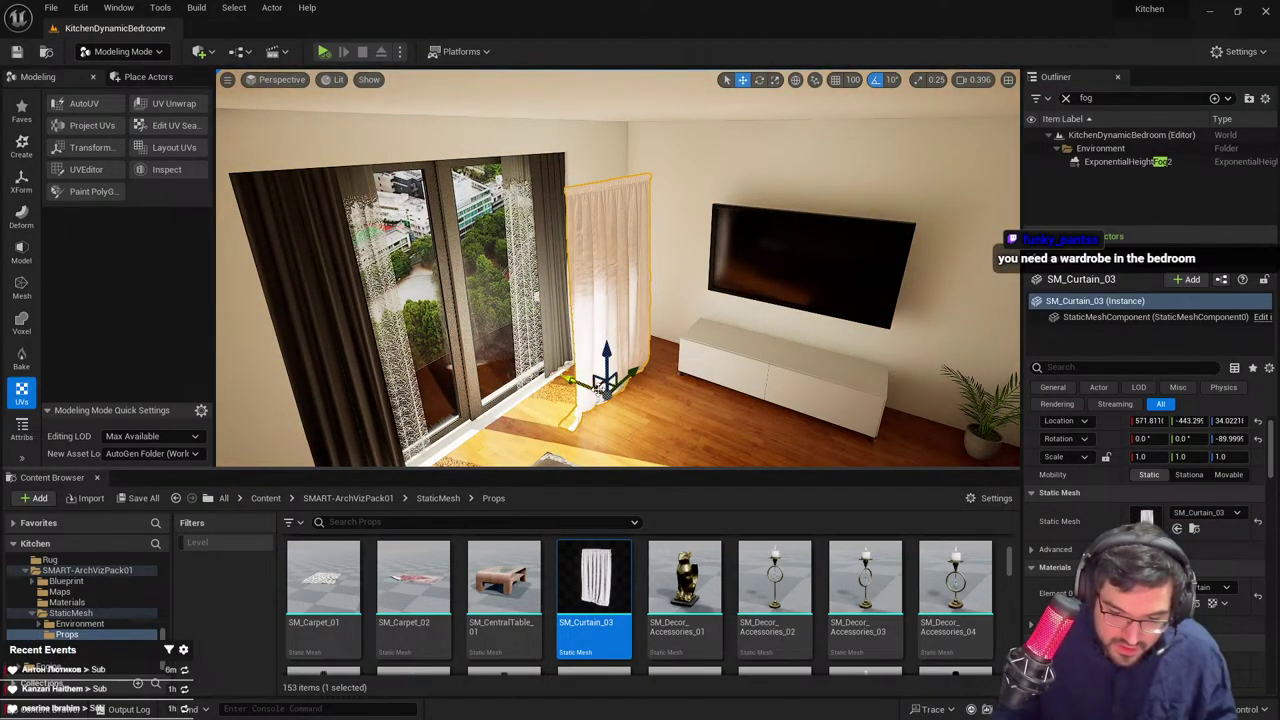
Move the new curtain in front of the window half nearest the TV, to about X 658, Y -490, Z 59
left_click_drag(596, 383, 536, 380)
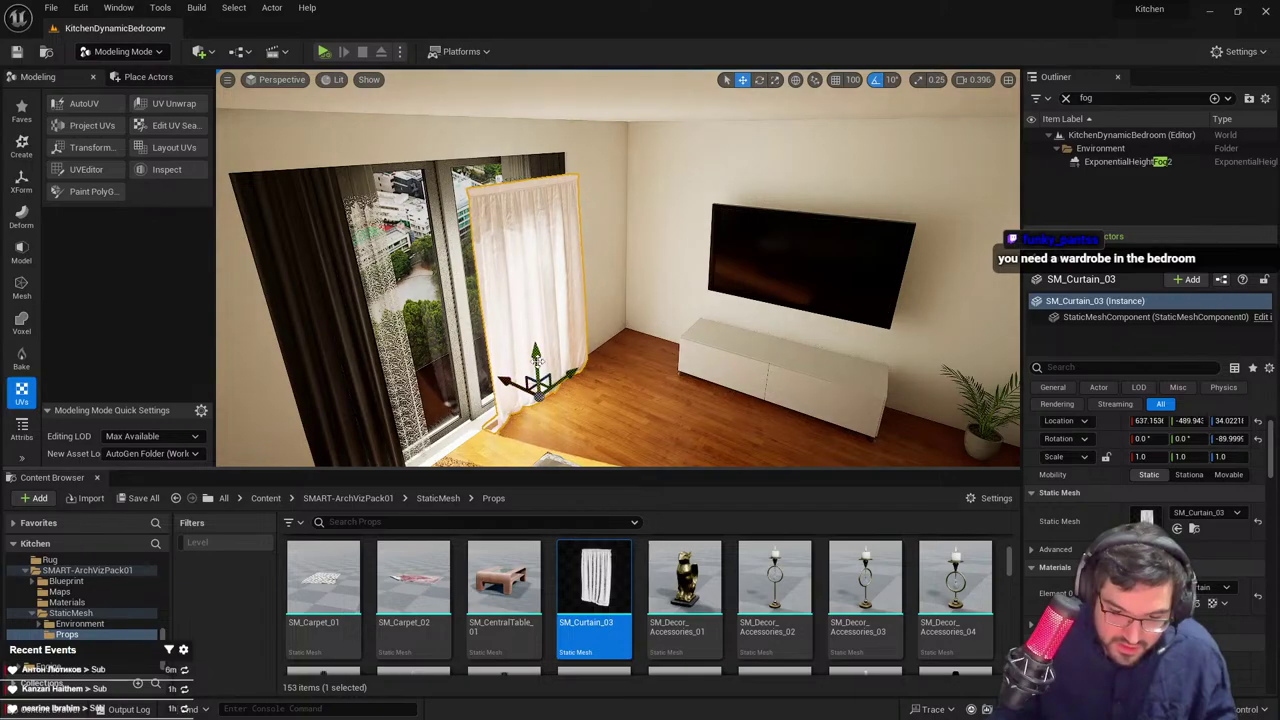
key("w")
right_click_drag(528, 338, 500, 362)
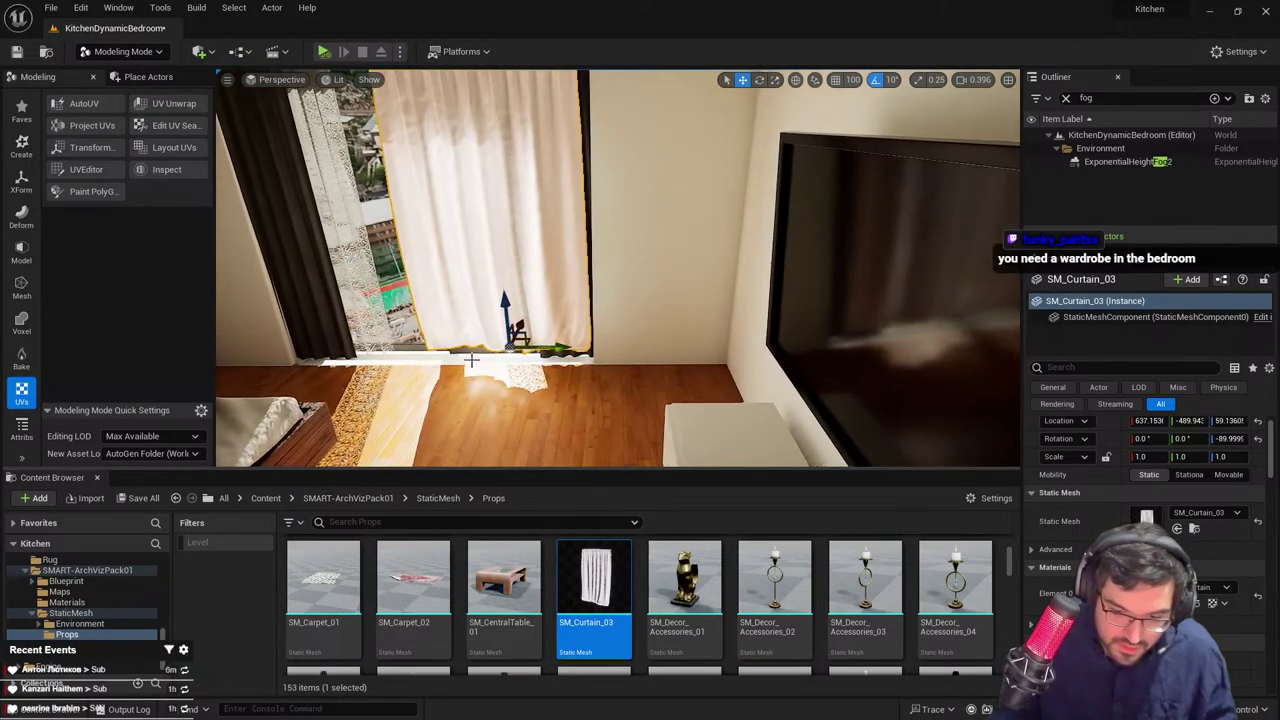
left_click_drag(506, 308, 506, 320)
right_click_drag(506, 320, 590, 295)
key("a")
key("s")
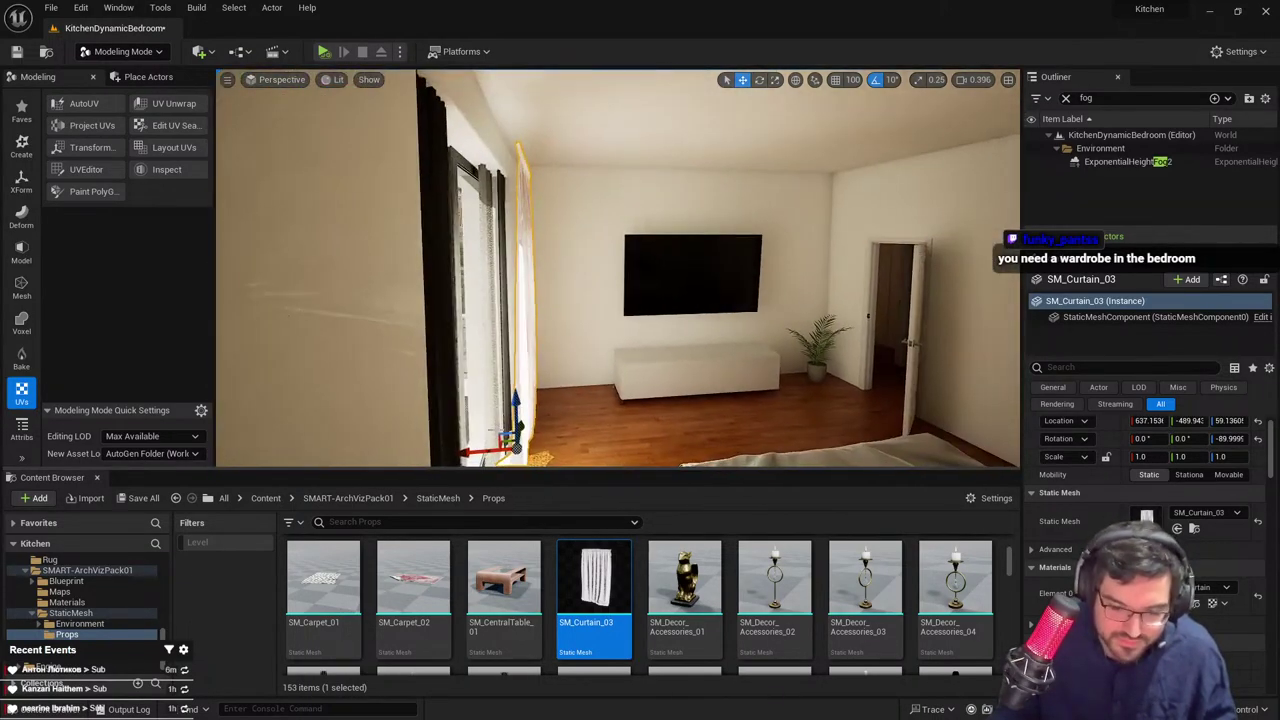
left_click_drag(506, 425, 486, 428)
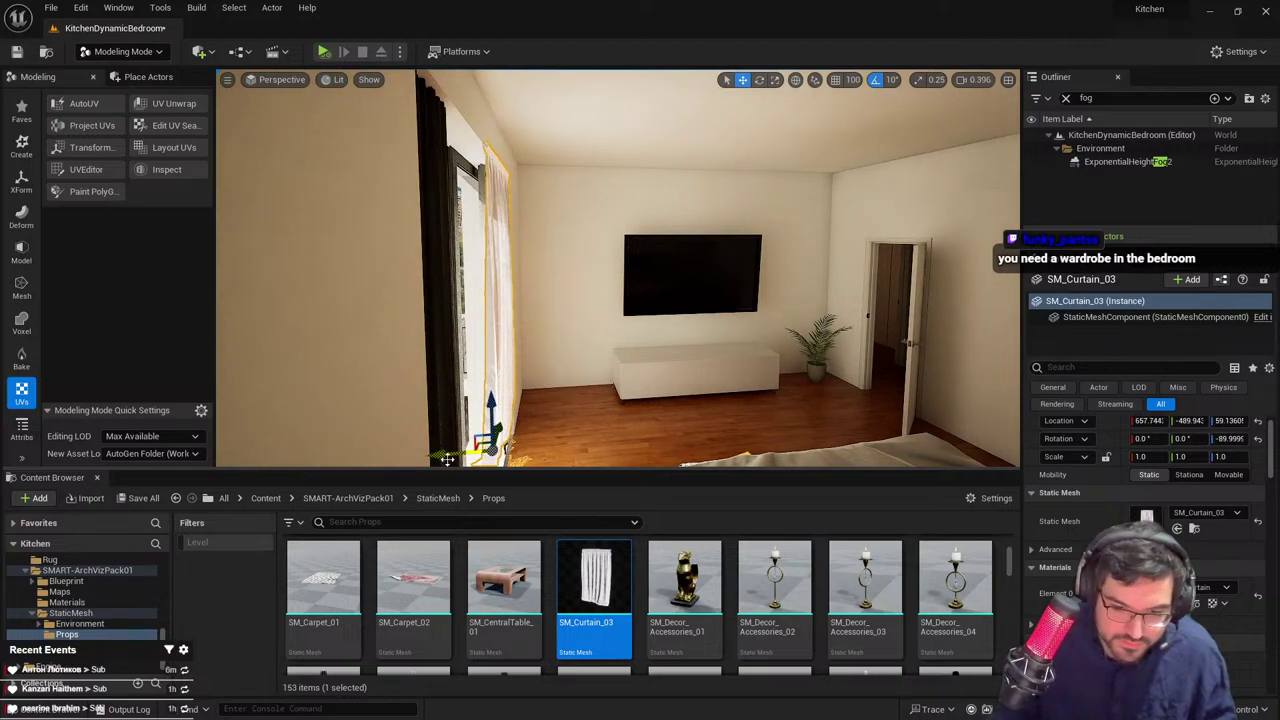
Delete the old dark curtain and the lace curtain P_AV_Curtain26 behind the new curtain
key("f")
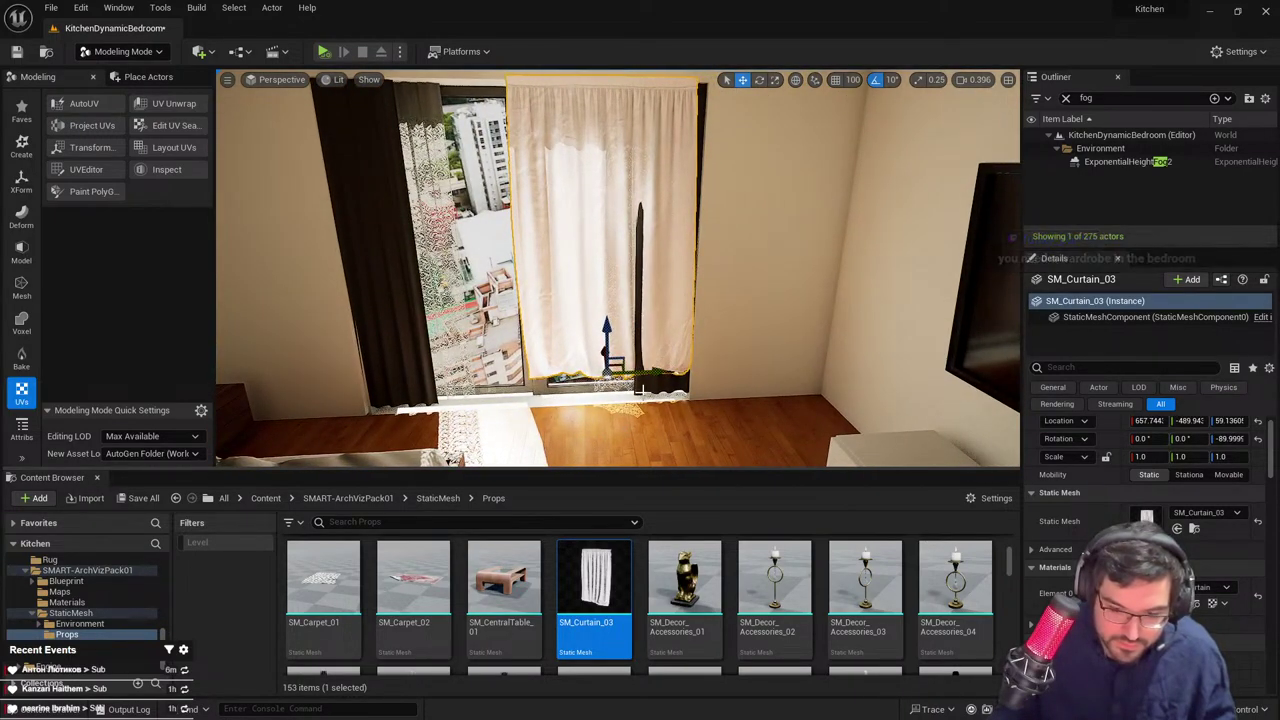
key("Delete")
left_click(637, 384)
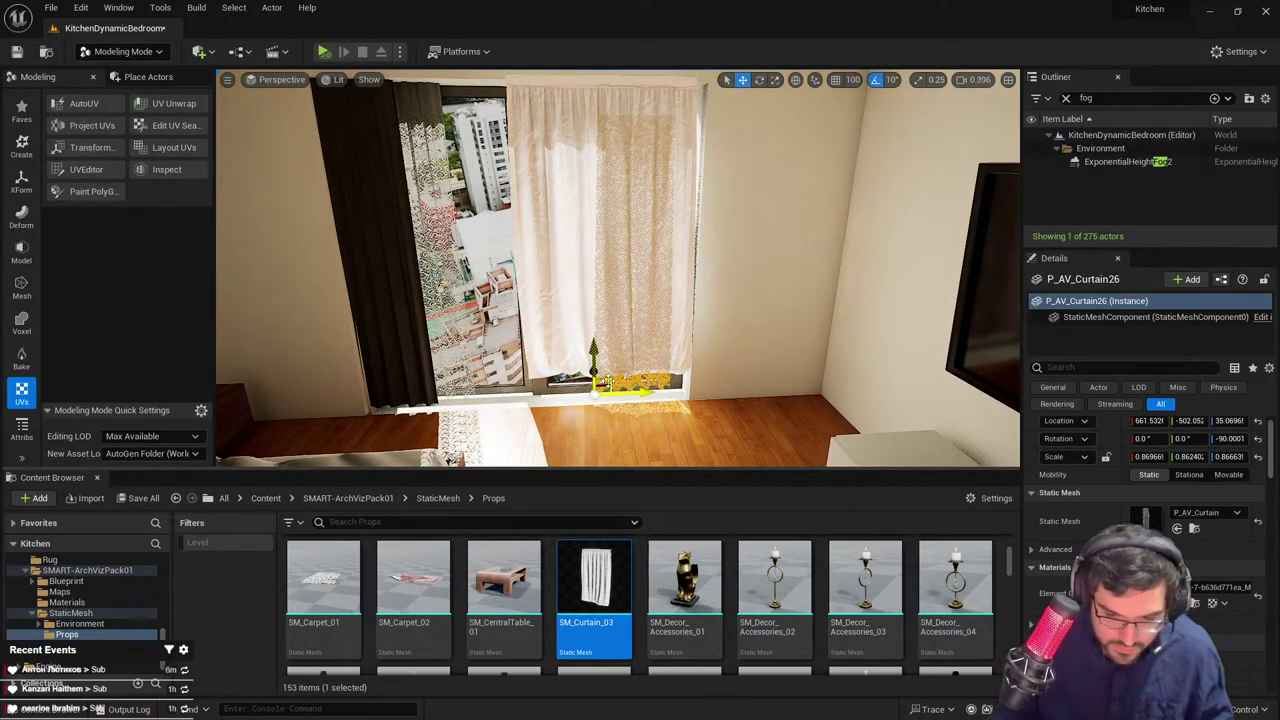
key("Delete")
Select the new SM_Curtain_03, scale it uniformly to about 1.07 and lower it to about Z 36.7
left_click(587, 315)
key("f")
key("e")
key("r")
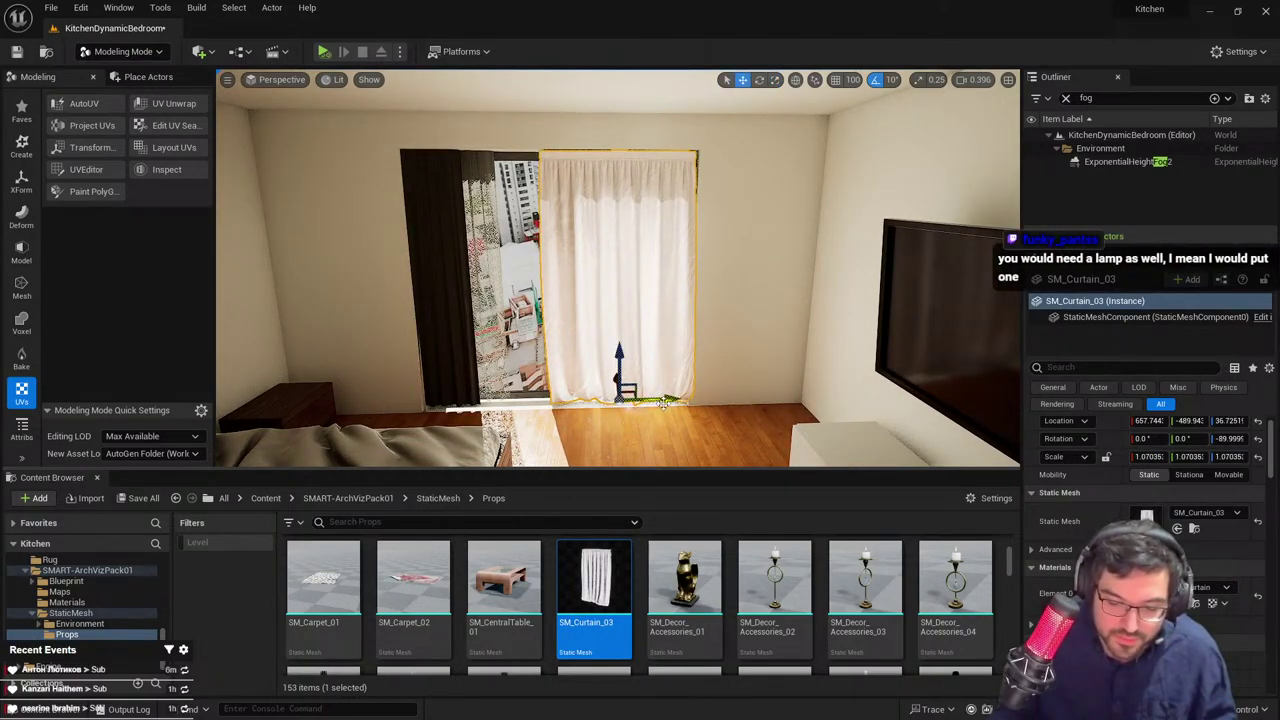
Move the new curtain to the edge of the window nearest the TV, at about X 666, Y -416, Z 27
left_click_drag(663, 402, 724, 401)
right_click_drag(724, 401, 860, 412)
left_click_drag(566, 377, 559, 373)
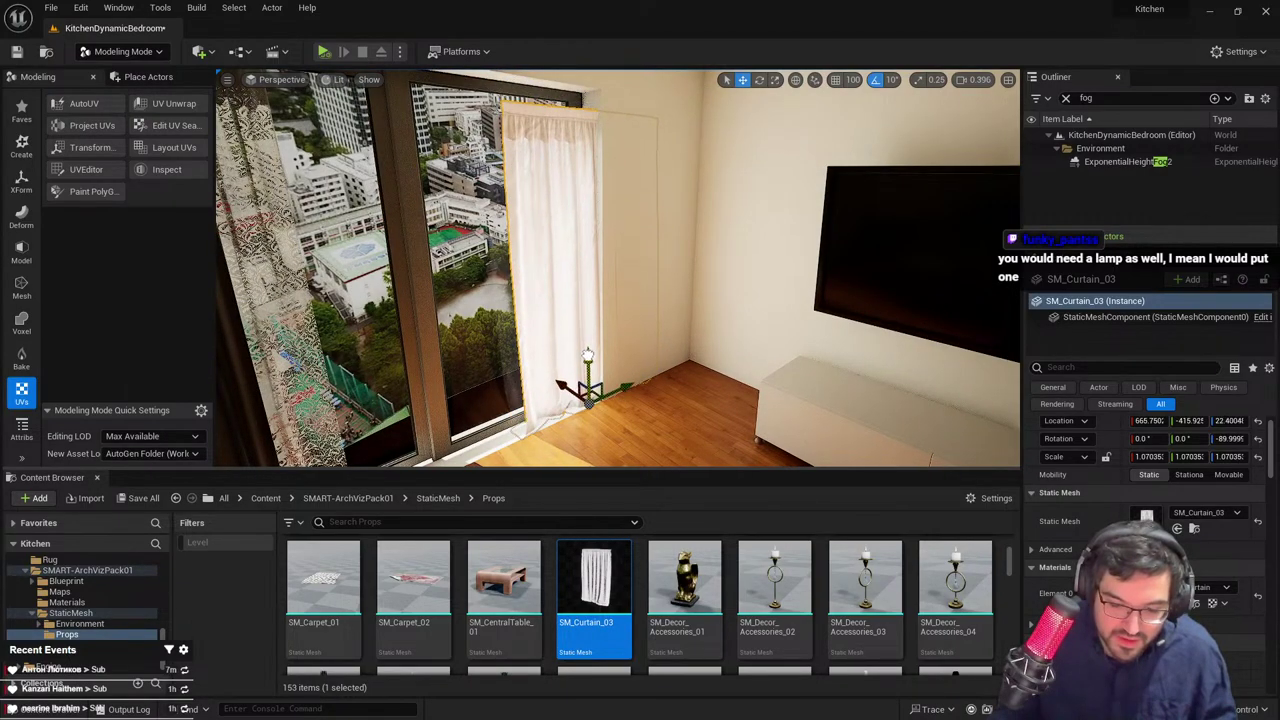
key("Escape")
right_click_drag(588, 350, 684, 306)
Stretch the new SM_Curtain_03 vertically to a Z scale of about 1.11
left_click(562, 340)
key("r")
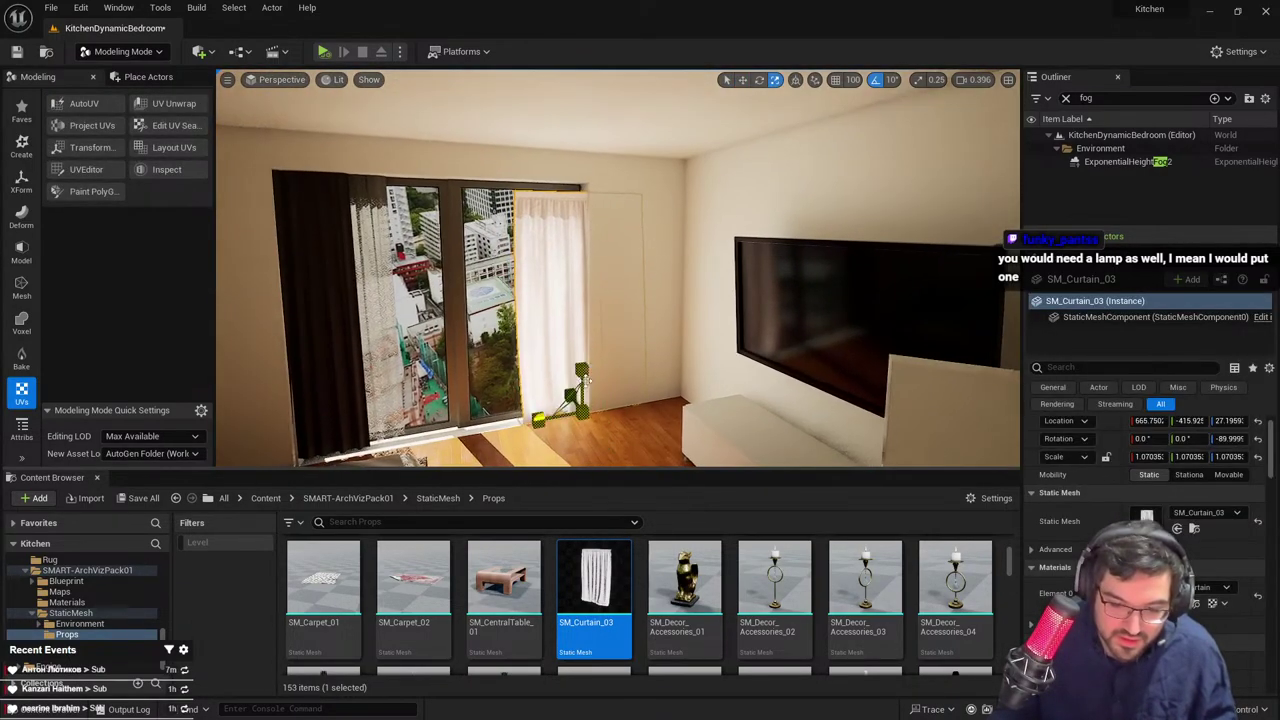
left_click_drag(582, 369, 582, 359)
right_click_drag(586, 365, 488, 376)
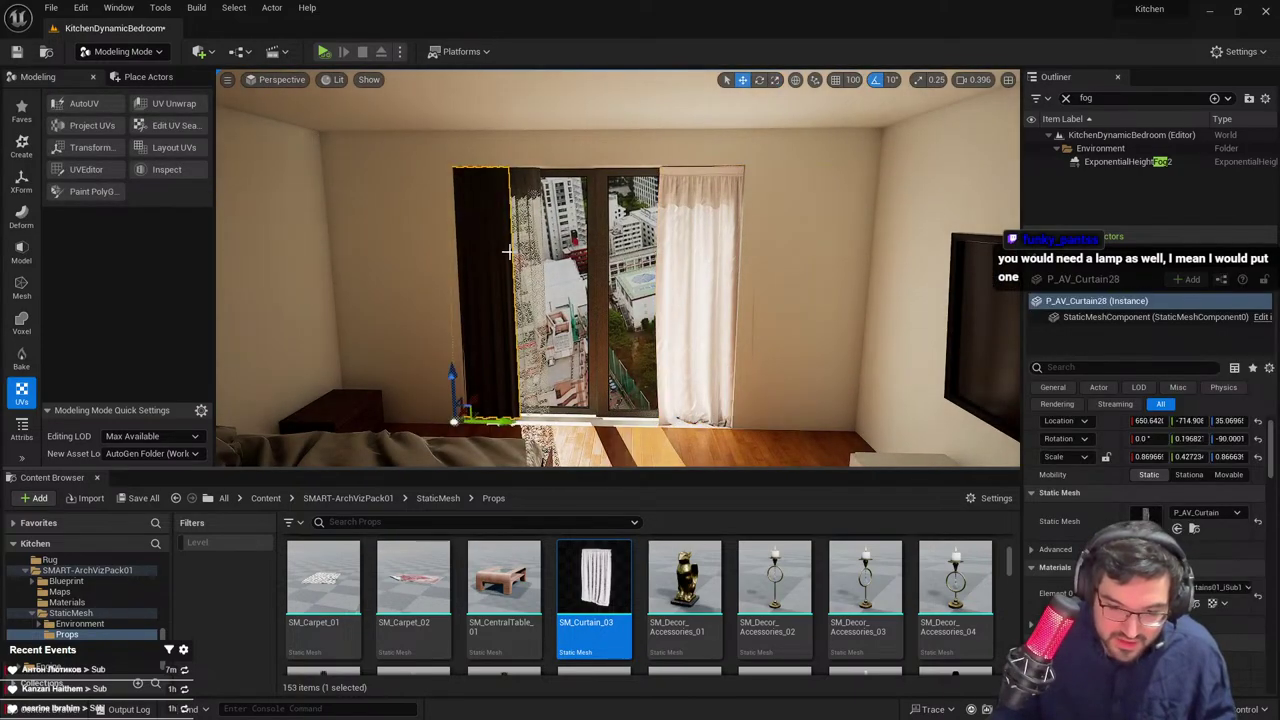
Restore the deleted lace curtain P_AV_Curtain26 behind the new curtain and hide SM_Curtain_03
left_click(537, 180, "ctrl")
key("ctrl+z")
key("ctrl+z")
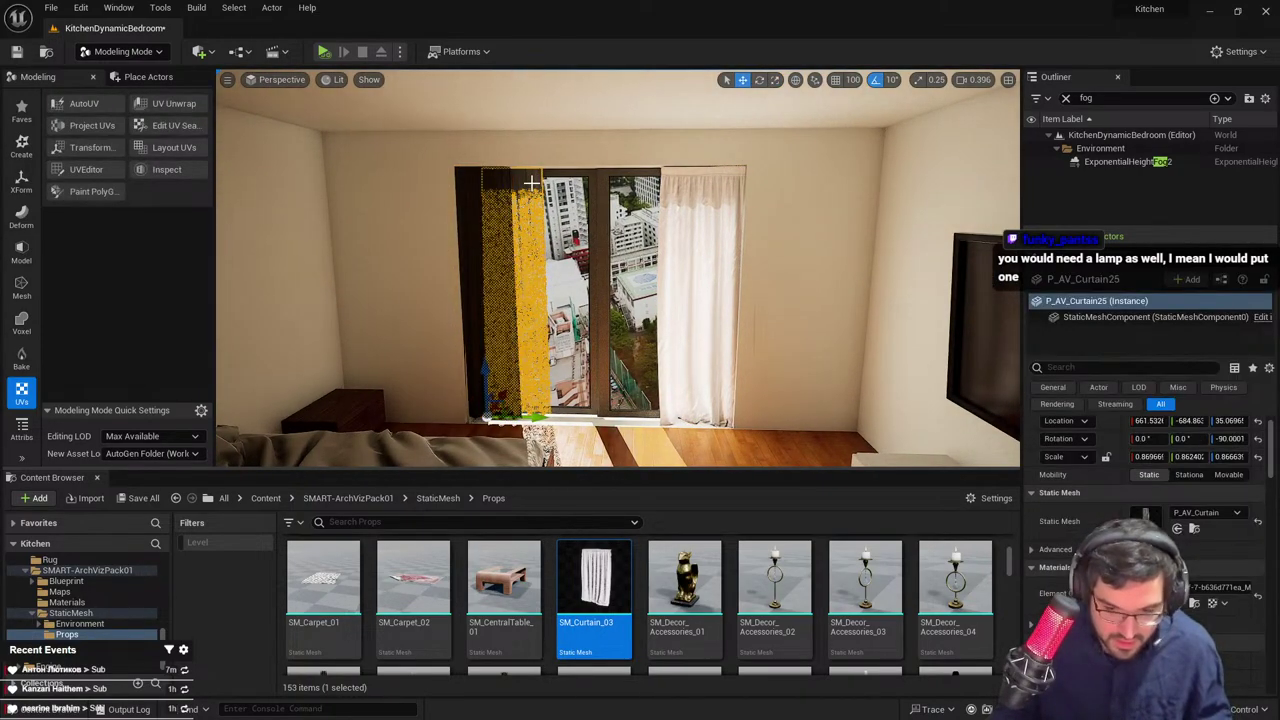
key("Delete")
left_click(704, 198)
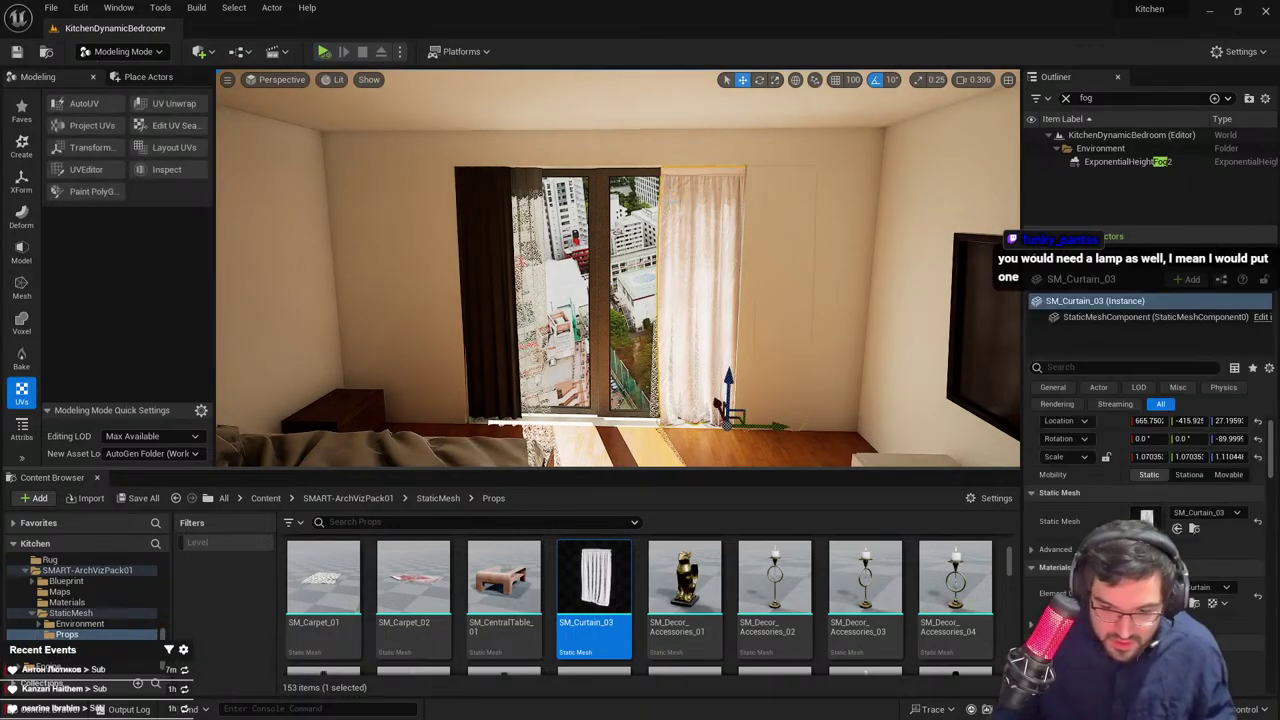
key("Delete")
Shift the lace curtain P_AV_Curtain26 to about X 665 and unhide the new curtain
left_click(704, 198)
right_click_drag(704, 198, 830, 300)
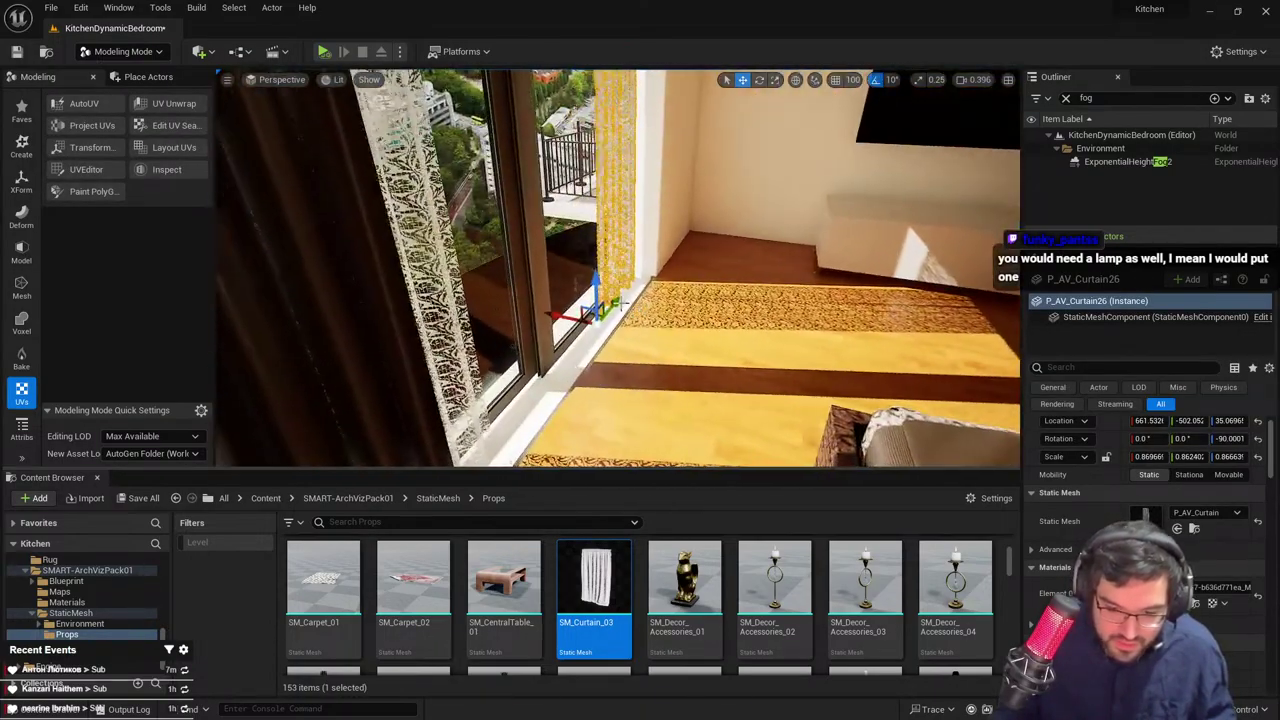
right_click_drag(566, 315, 609, 358)
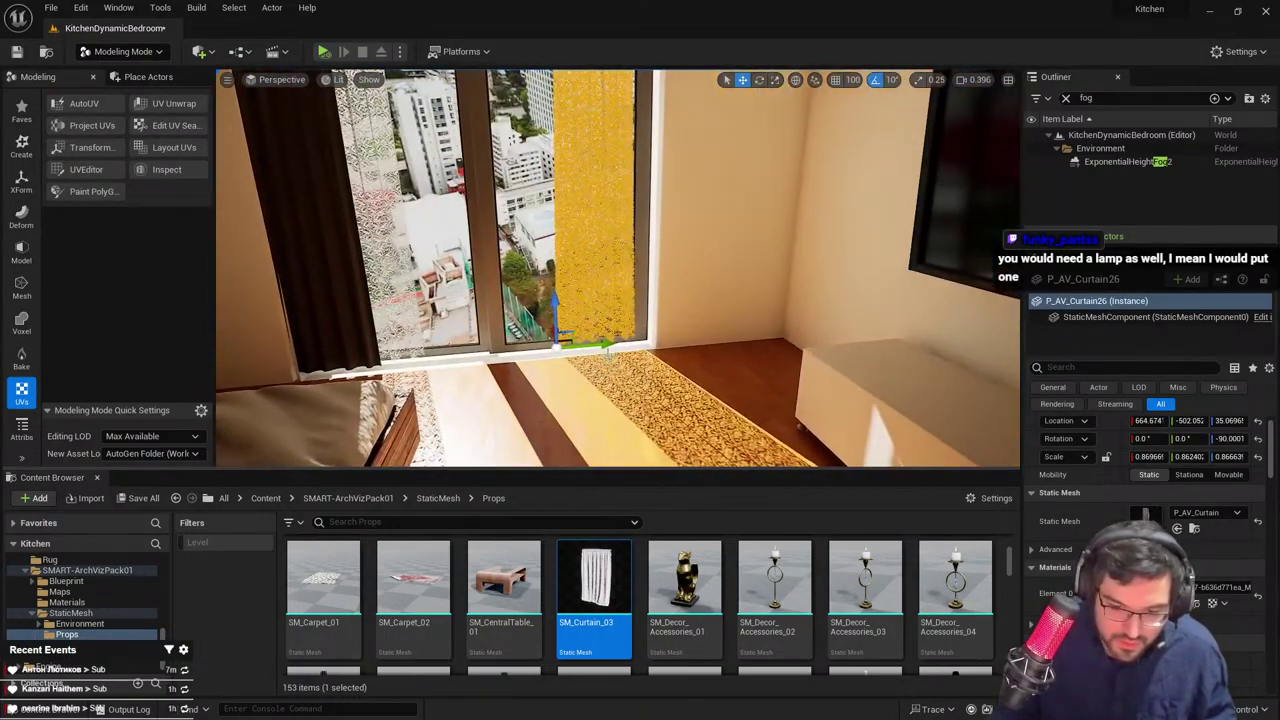
key("r")
right_click_drag(690, 315, 680, 236)
key("Escape")
key("ctrl+h")
key("w")
key("s")
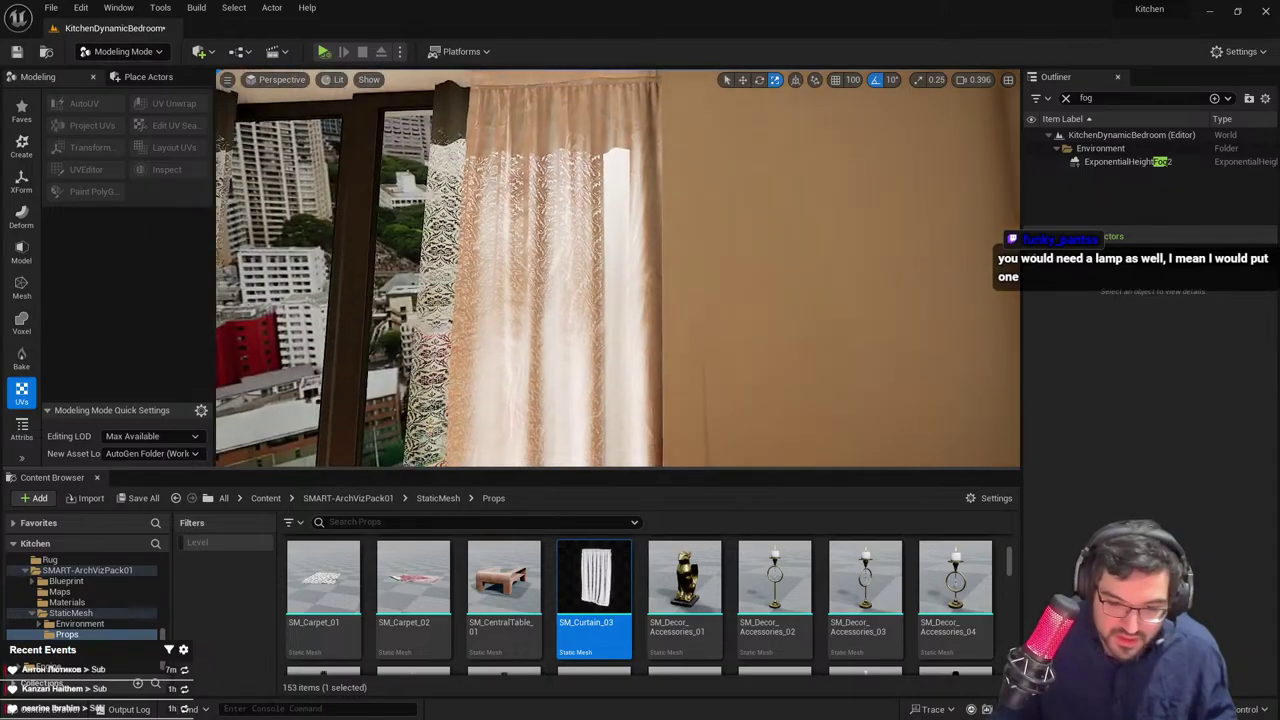
Delete the dark curtain and the lace curtain on the window half nearest the bed
right_click_drag(571, 319, 525, 319)
left_click(430, 96)
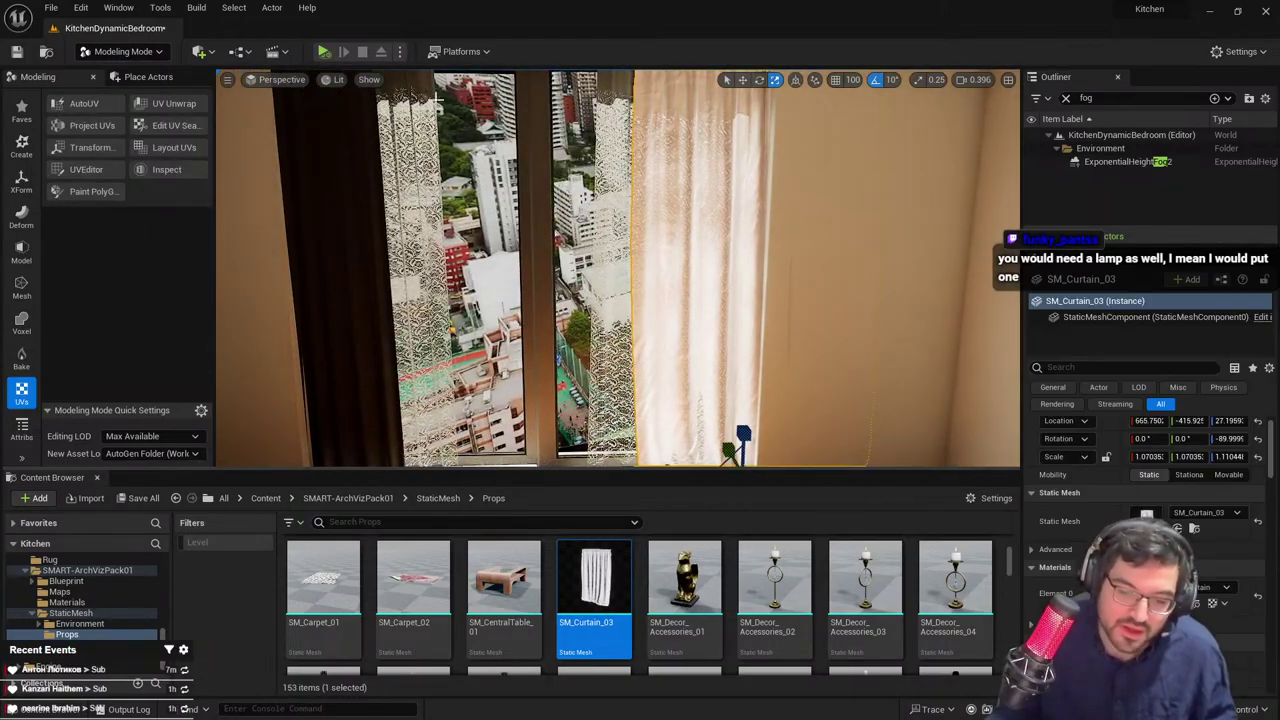
scroll(422, 93, "down", 2)
left_click(387, 110, "ctrl")
key("Delete")
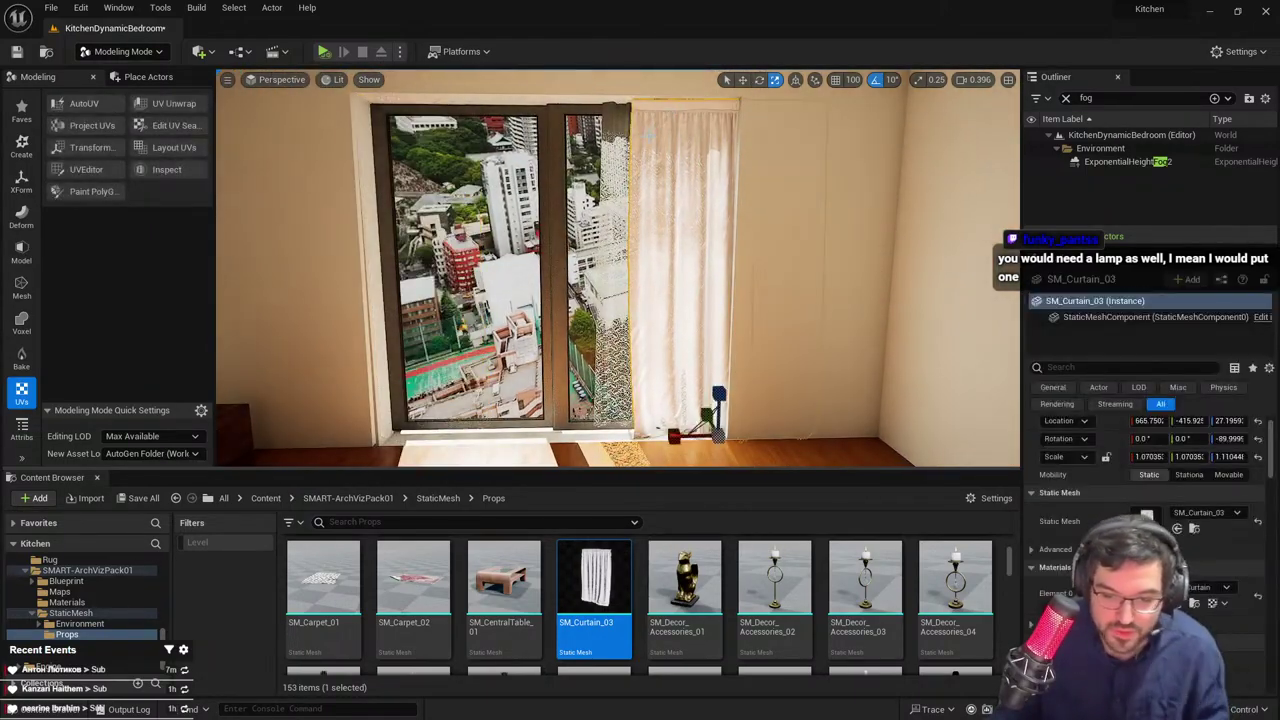
key("Escape")
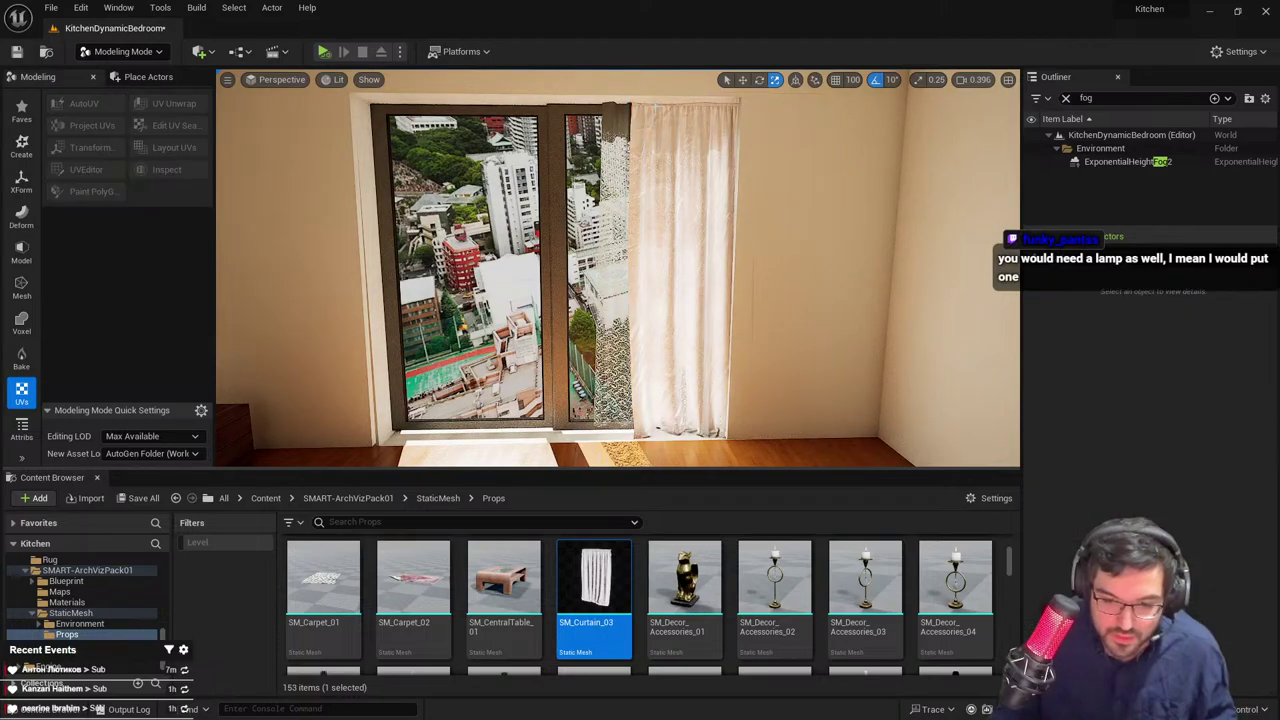
Select SM_Curtain_03 and increase its Z scale to about 1.13
left_click(682, 348)
key("w")
right_click_drag(682, 348, 767, 363)
key("w")
key("s")
right_click_drag(677, 363, 690, 338)
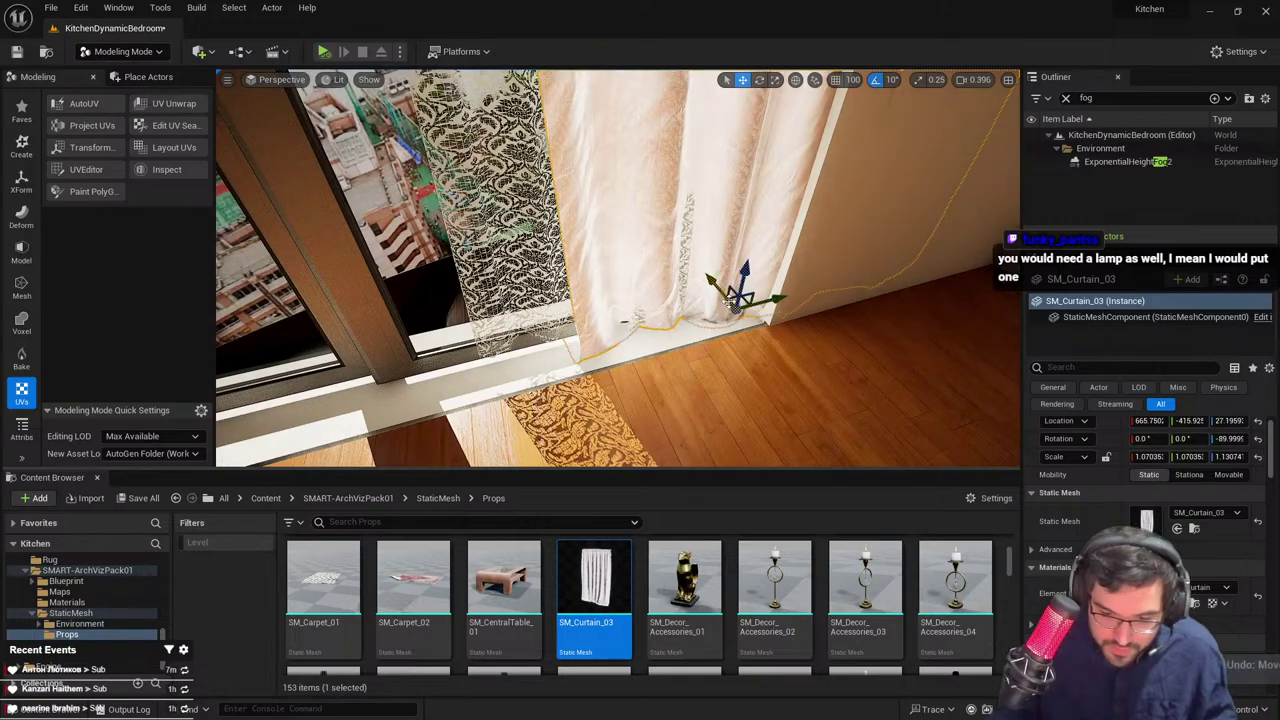
Try to place the new curtain in front of the remaining lace, at about X 651, Y -473
left_click_drag(713, 285, 730, 300)
key("s")
right_click_drag(736, 306, 688, 405)
key("w")
left_click_drag(688, 405, 623, 425)
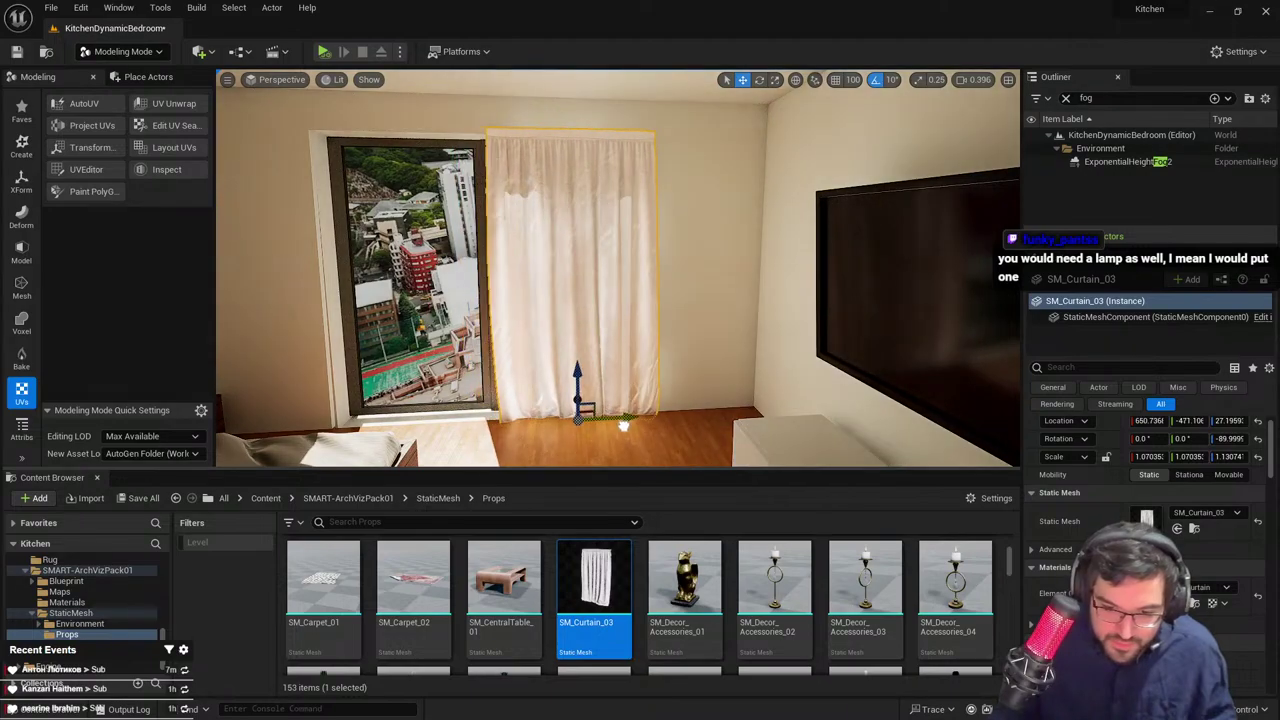
left_click_drag(519, 427, 572, 424)
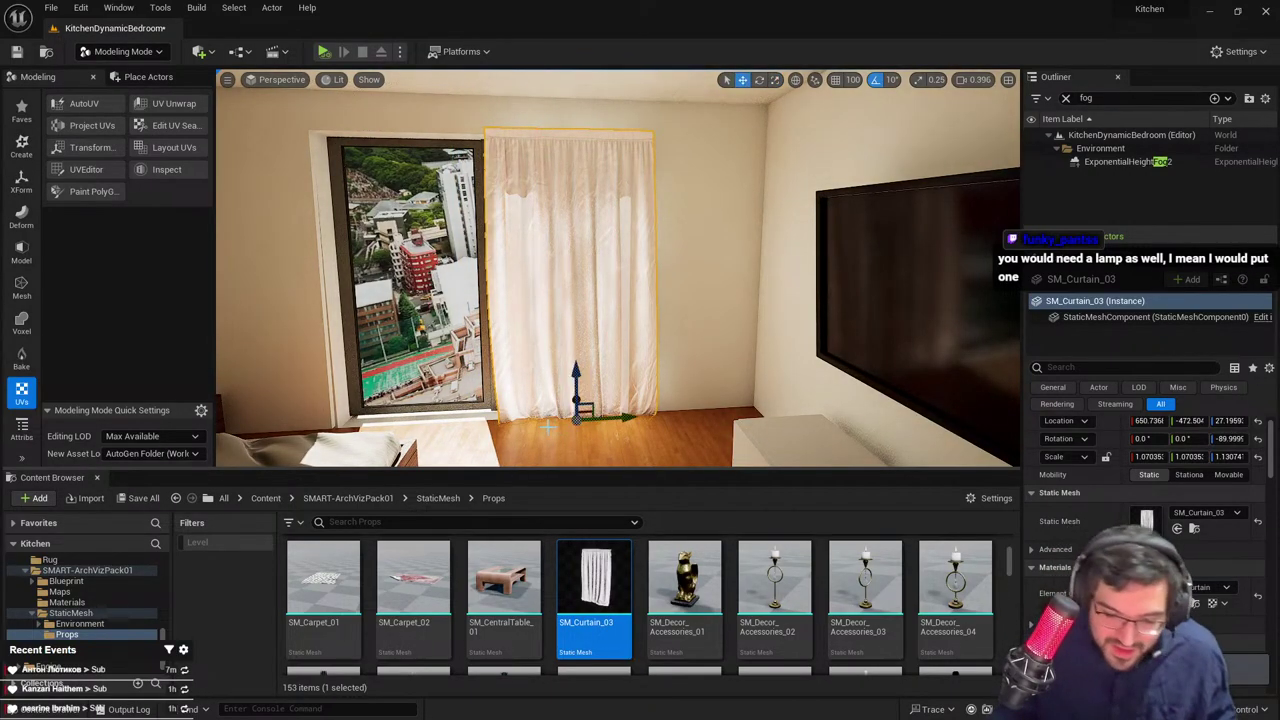
left_click_drag(597, 414, 654, 389)
right_click_drag(631, 381, 665, 331)
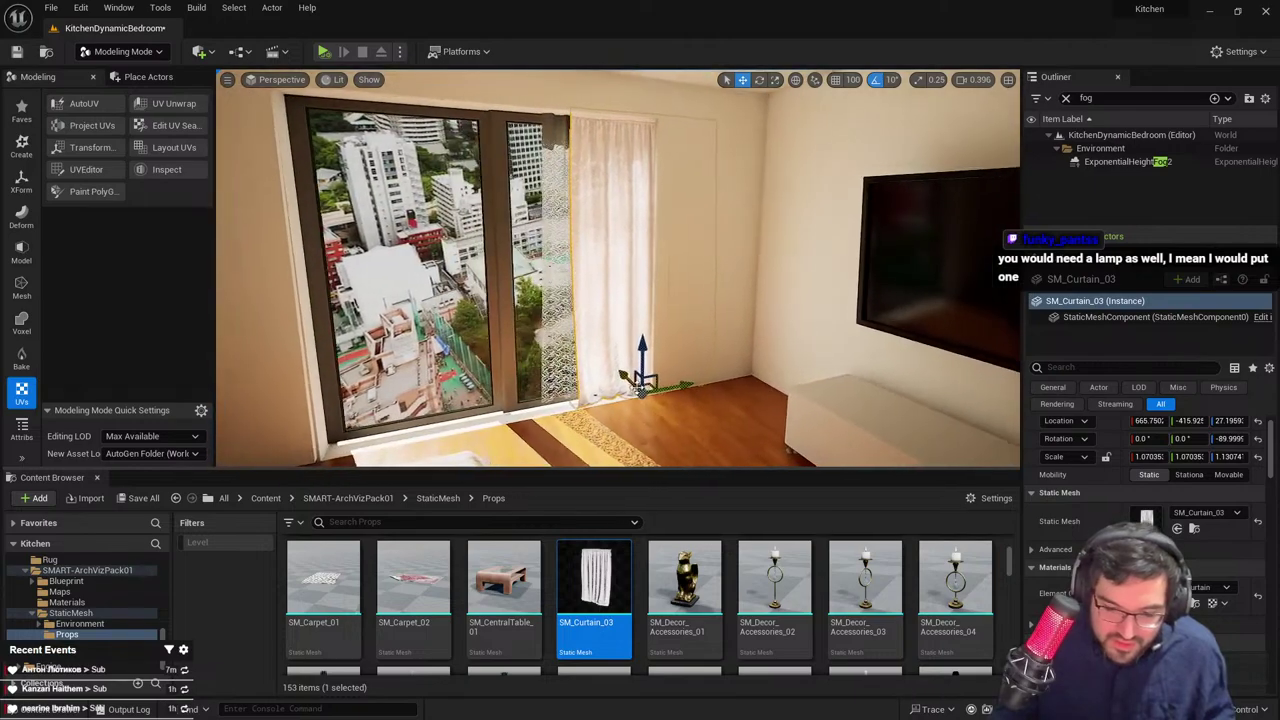
Undo all the curtain edits back to the original dark and lace curtains, without the new SM_Curtain_03
key("ctrl+z")
key("ctrl+z")
key("ctrl+z")
key("ctrl+z")
key("ctrl+z")
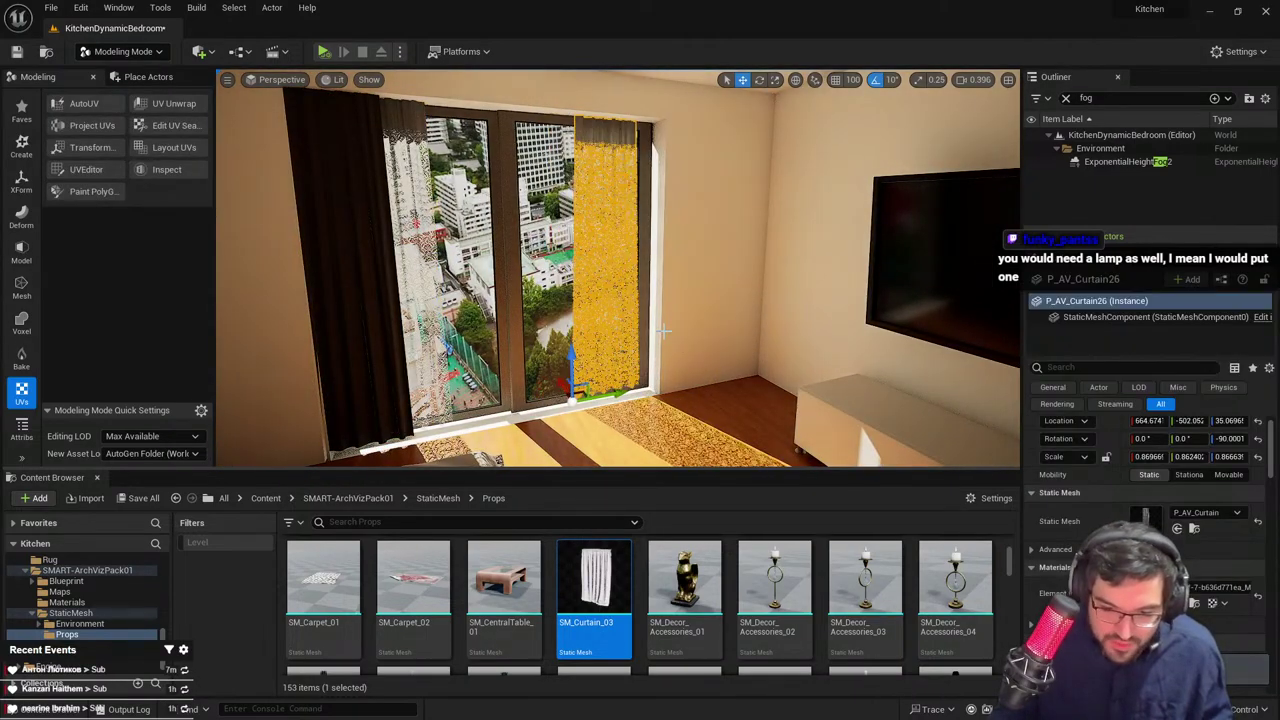
key("ctrl+z")
key("ctrl+z")
key("ctrl+z")
key("ctrl+z")
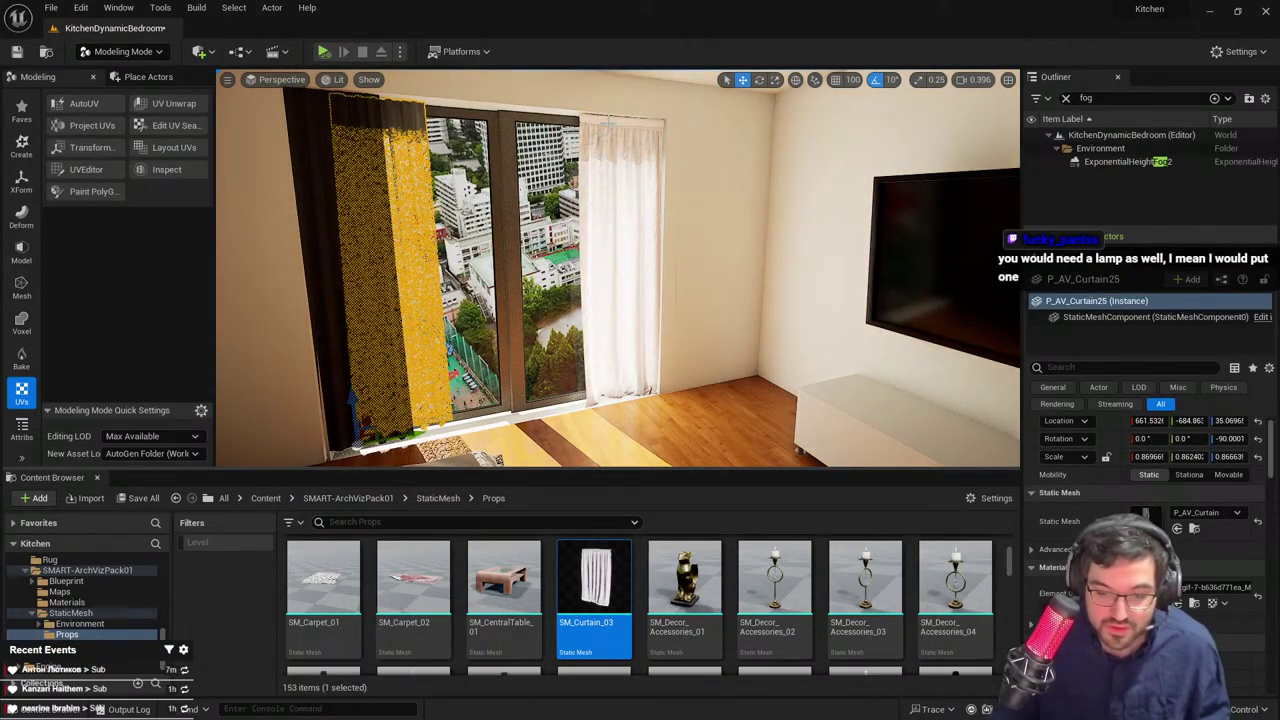
key("ctrl+z")
key("ctrl+z")
key("ctrl+z")
key("ctrl+z")
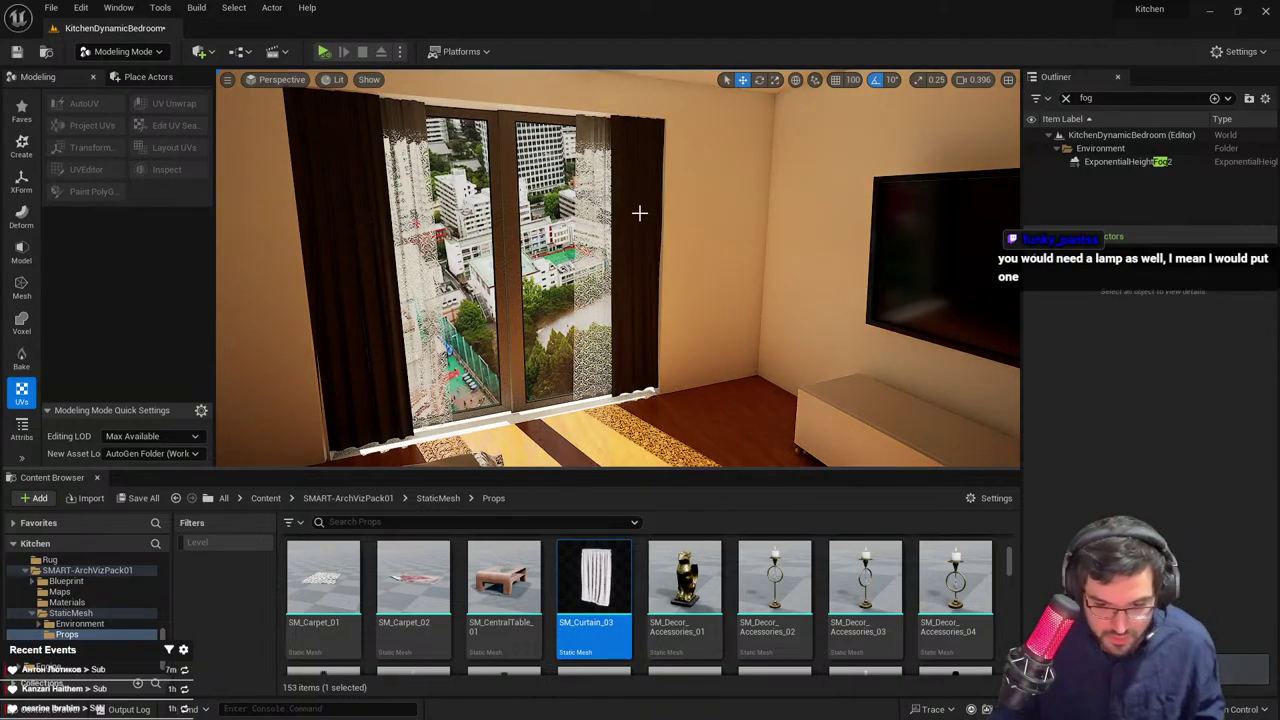
Duplicate the ceiling fixture FBX_Spotlight3 together with its spot light and move the copies into the bedroom to about Y -739
right_click_drag(631, 300, 525, 370)
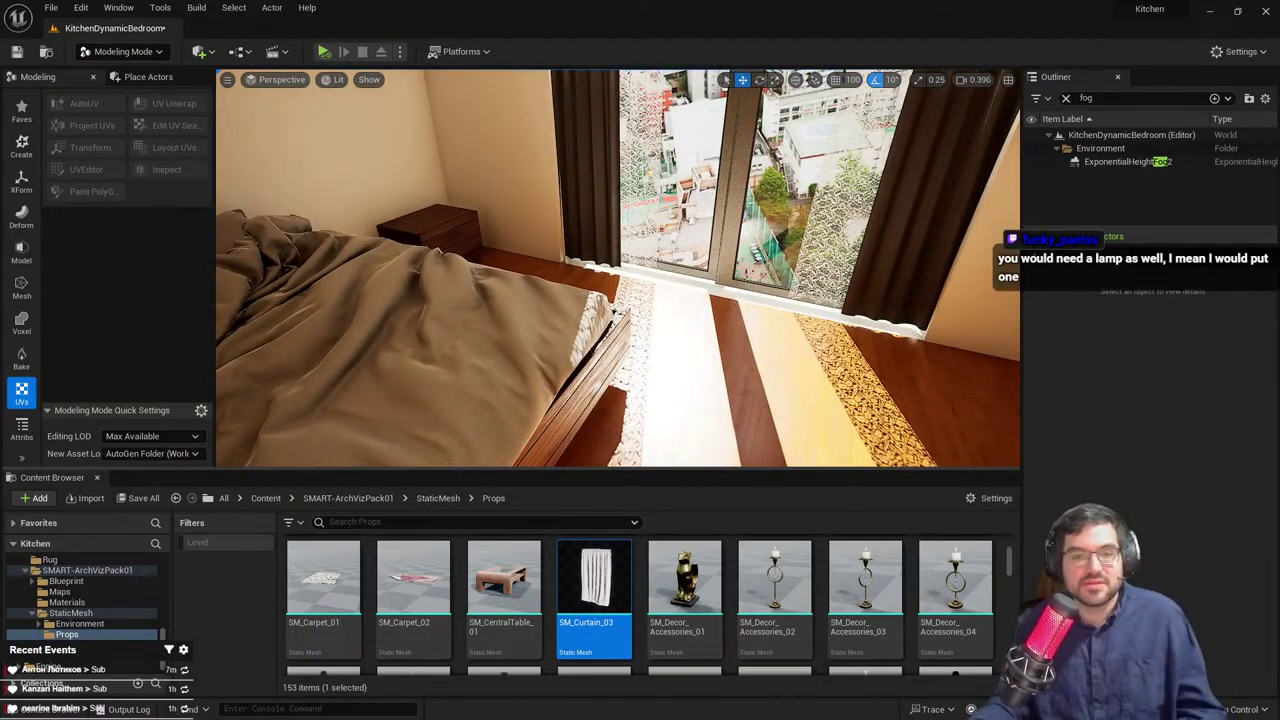
right_click_drag(560, 312, 690, 197)
left_click(540, 208)
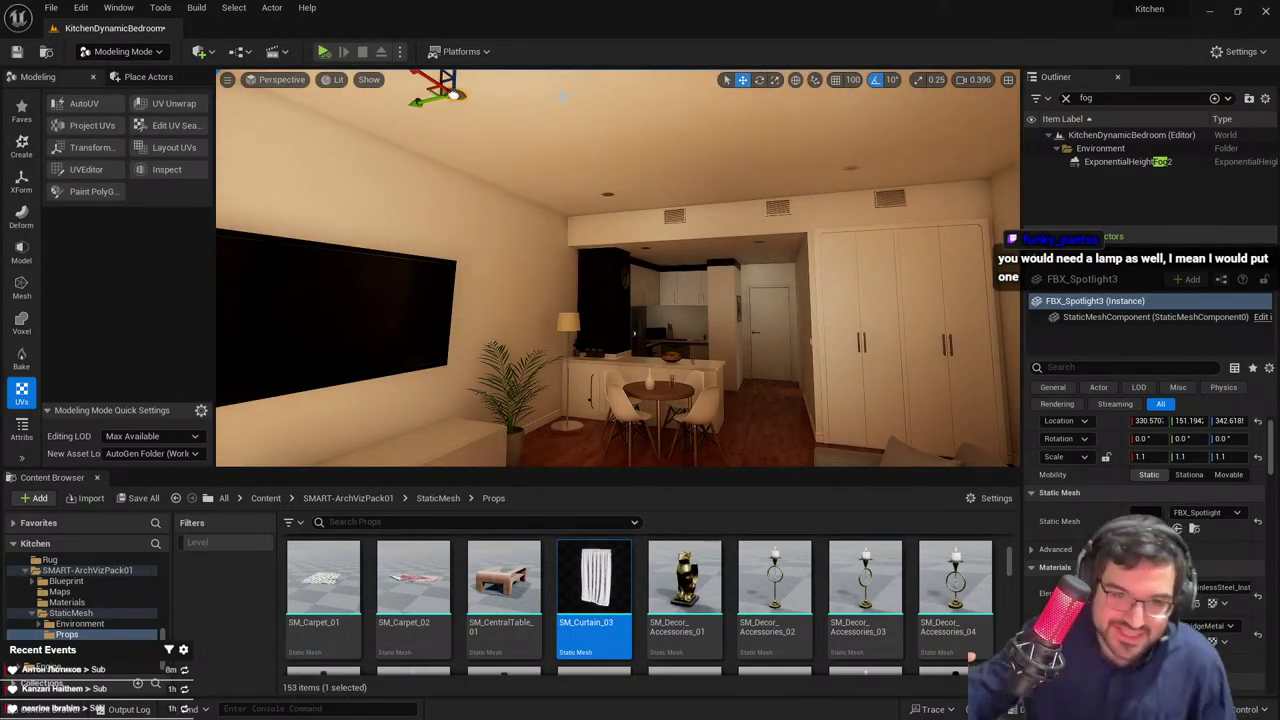
right_click_drag(622, 120, 340, 245)
left_click(378, 218, "ctrl")
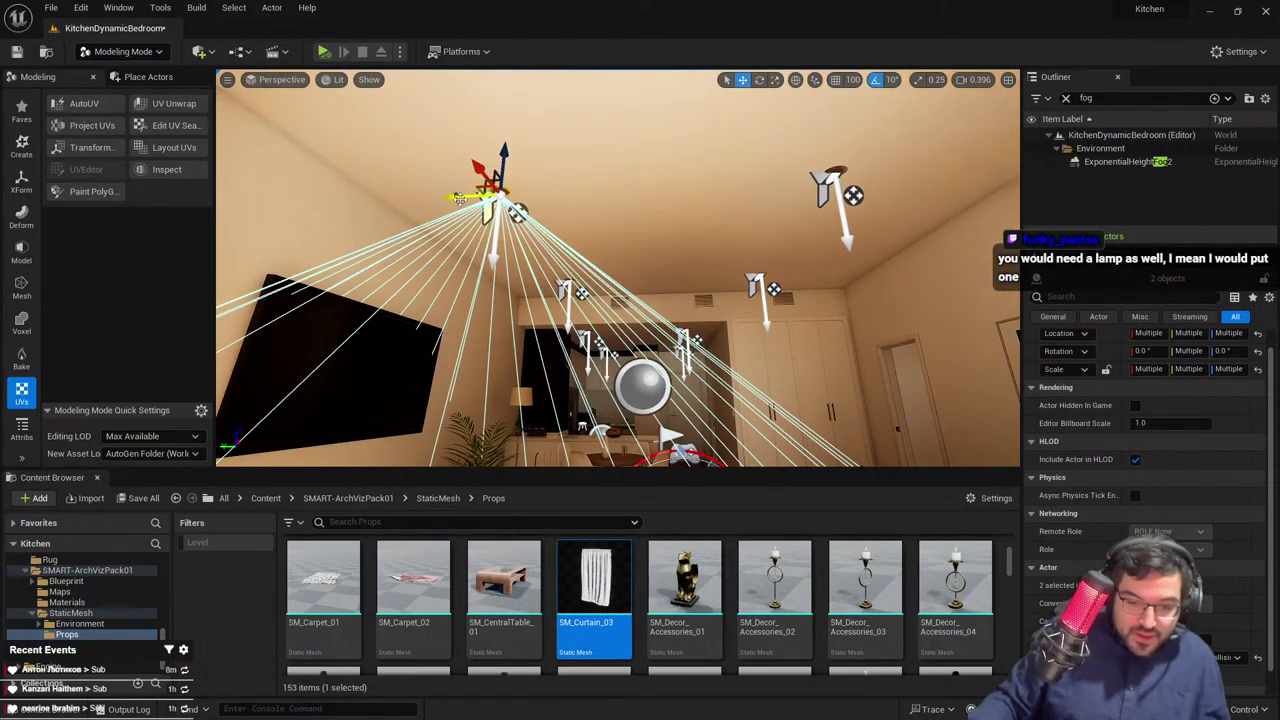
left_click_drag(460, 202, 1000, 190, "alt")
right_click_drag(960, 195, 1180, 185)
right_click_drag(620, 190, 965, 172)
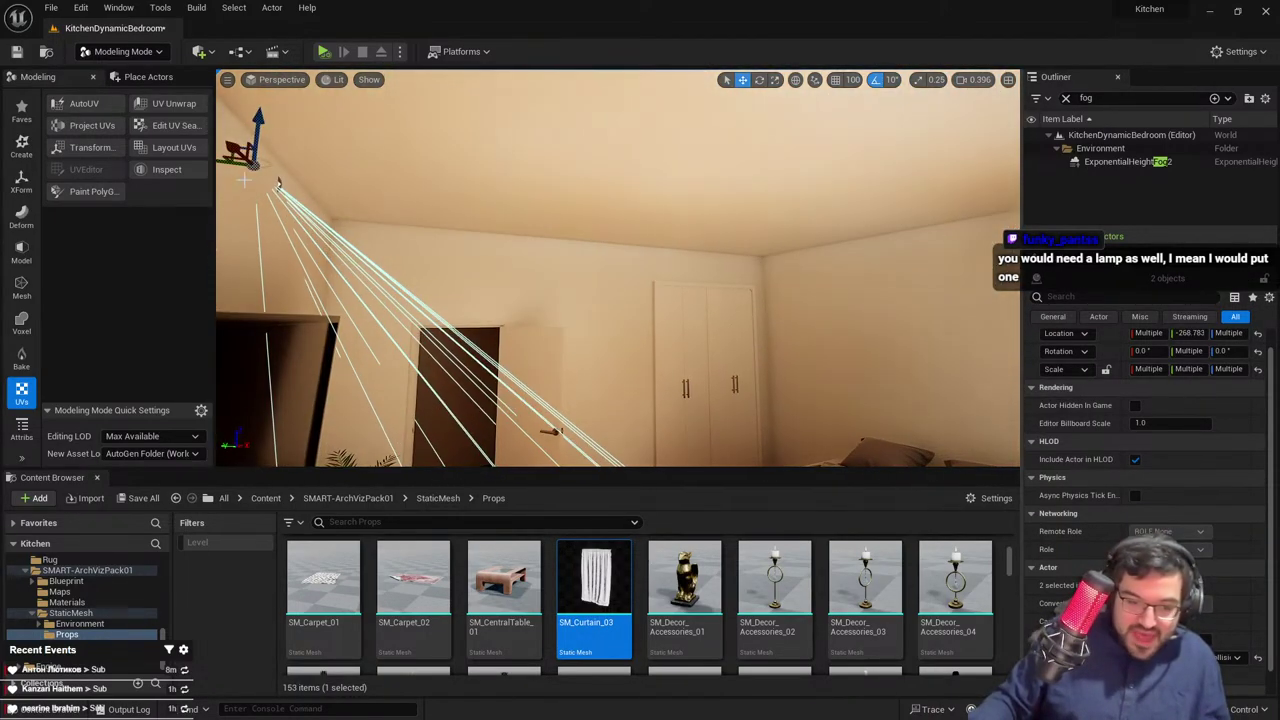
left_click_drag(218, 165, 658, 190)
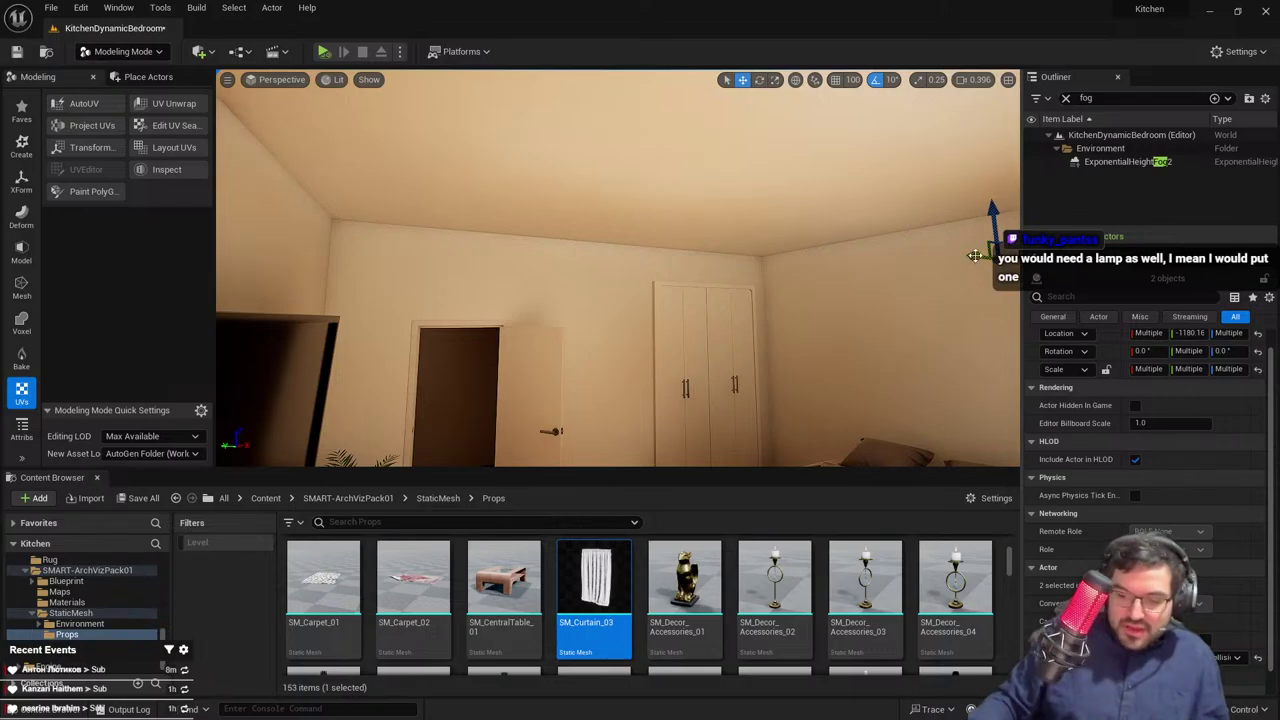
right_click_drag(872, 251, 894, 243)
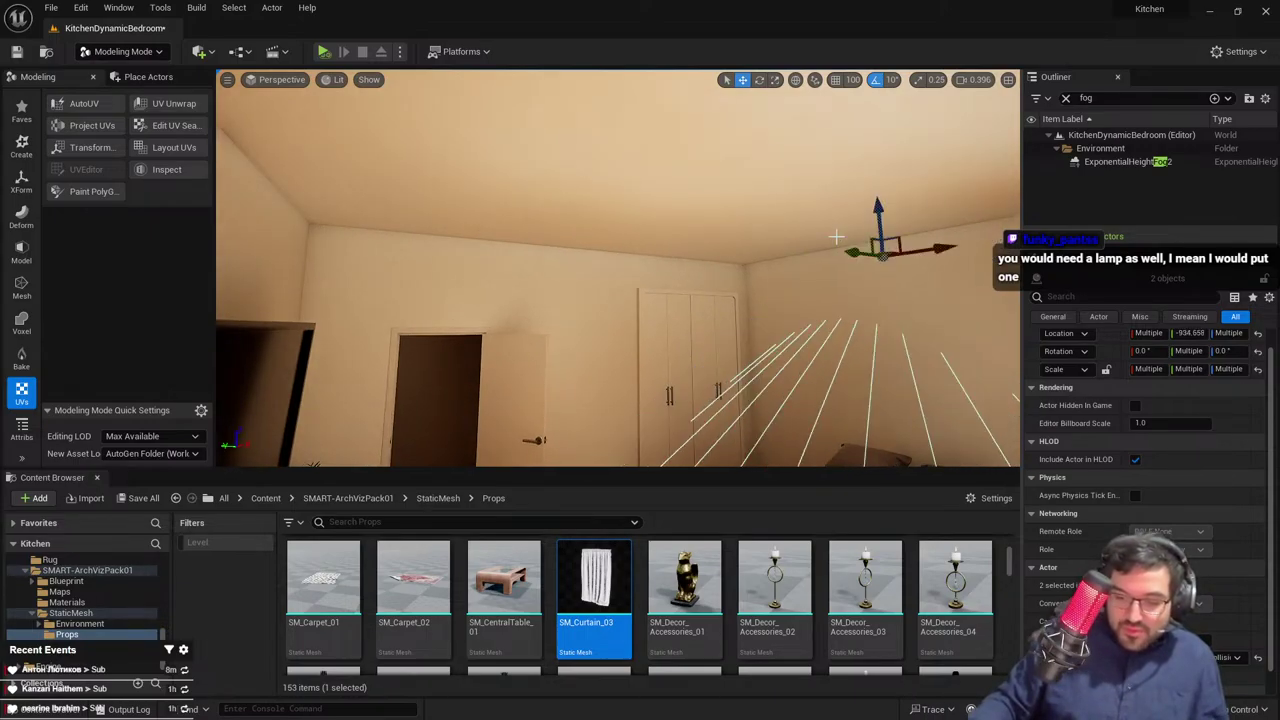
left_click_drag(743, 233, 739, 233)
right_click_drag(739, 233, 900, 228)
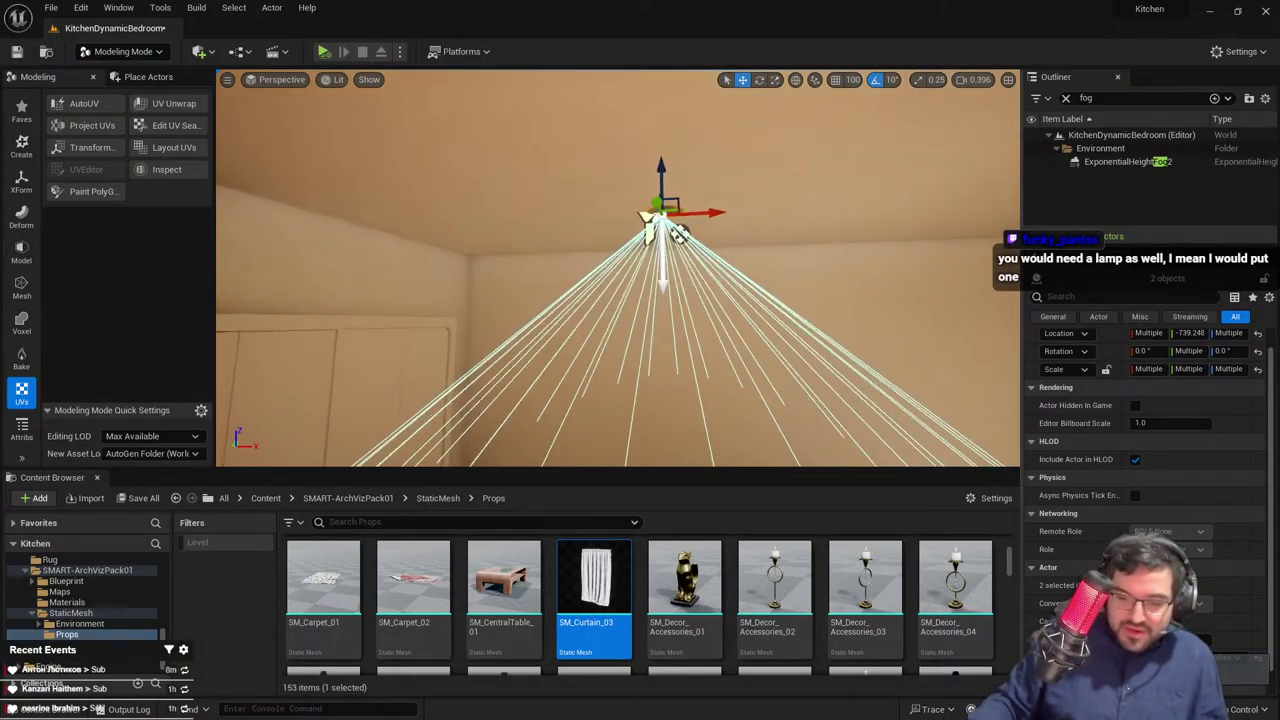
Position the copied fixture and light above the bed, at about X 416, Y -762
right_click_drag(787, 221, 806, 285)
key("s")
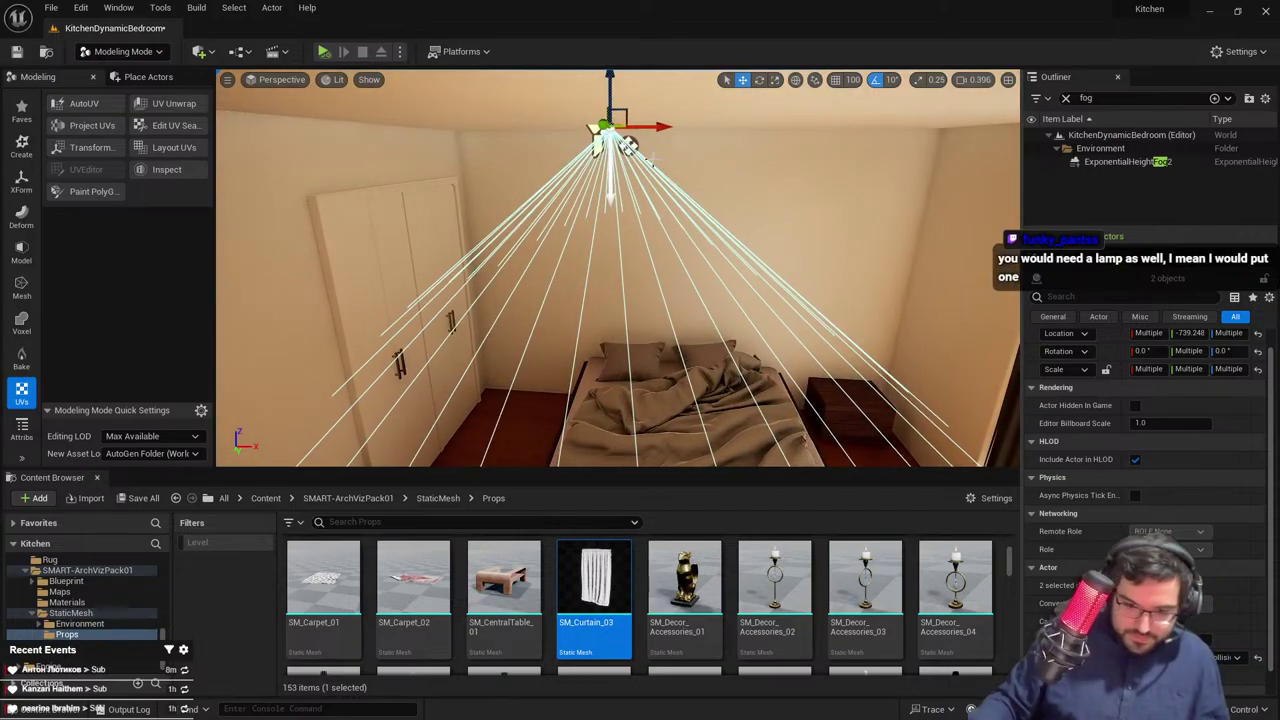
left_click_drag(658, 124, 762, 127)
key("d")
right_click_drag(707, 162, 565, 145)
key("w")
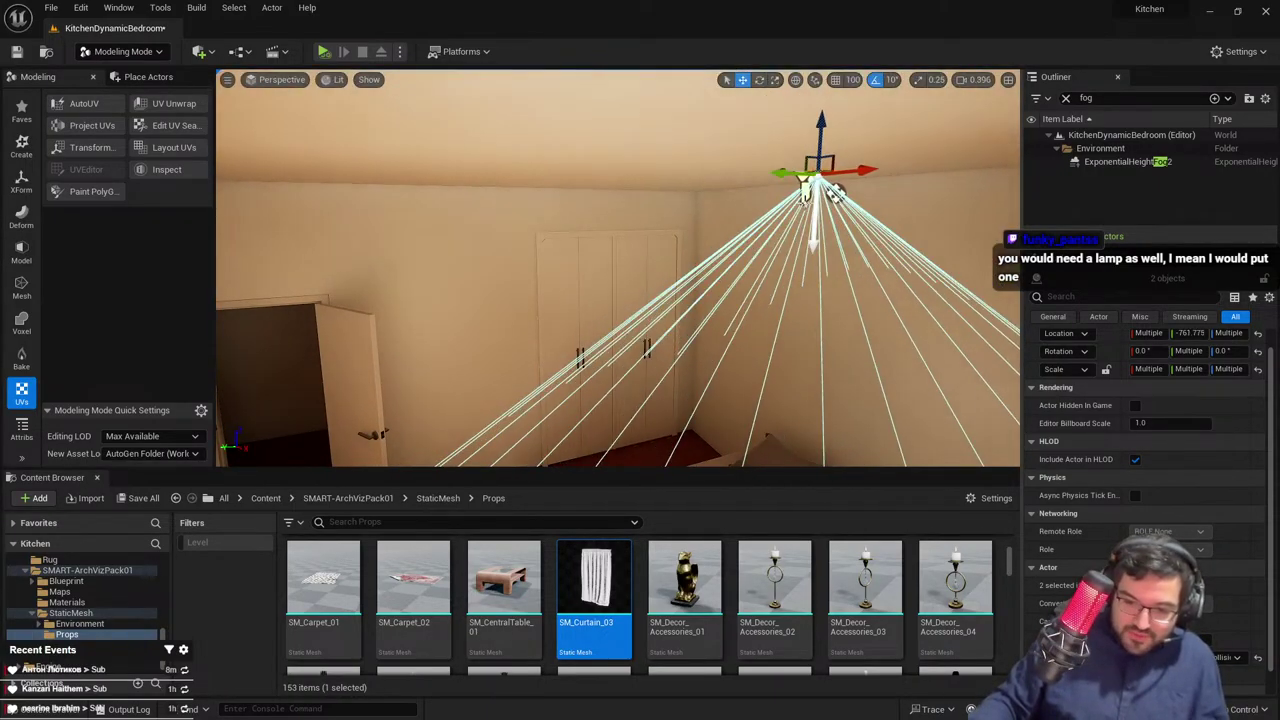
key("Escape")
right_click_drag(794, 214, 845, 220)
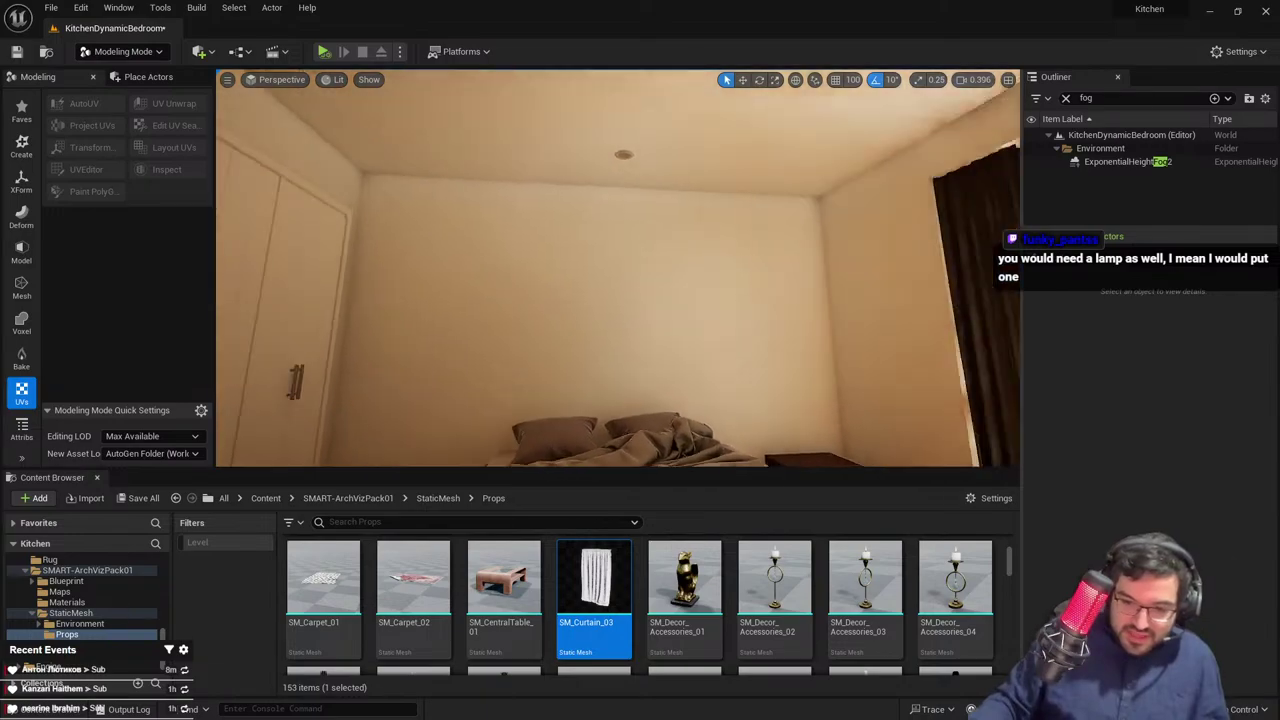
Duplicate the bed's ceiling fixture and spot light toward the TV side of the bedroom, to about Y -370
key("g")
right_click_drag(600, 235, 750, 215)
key("s")
key("w")
left_click(507, 257)
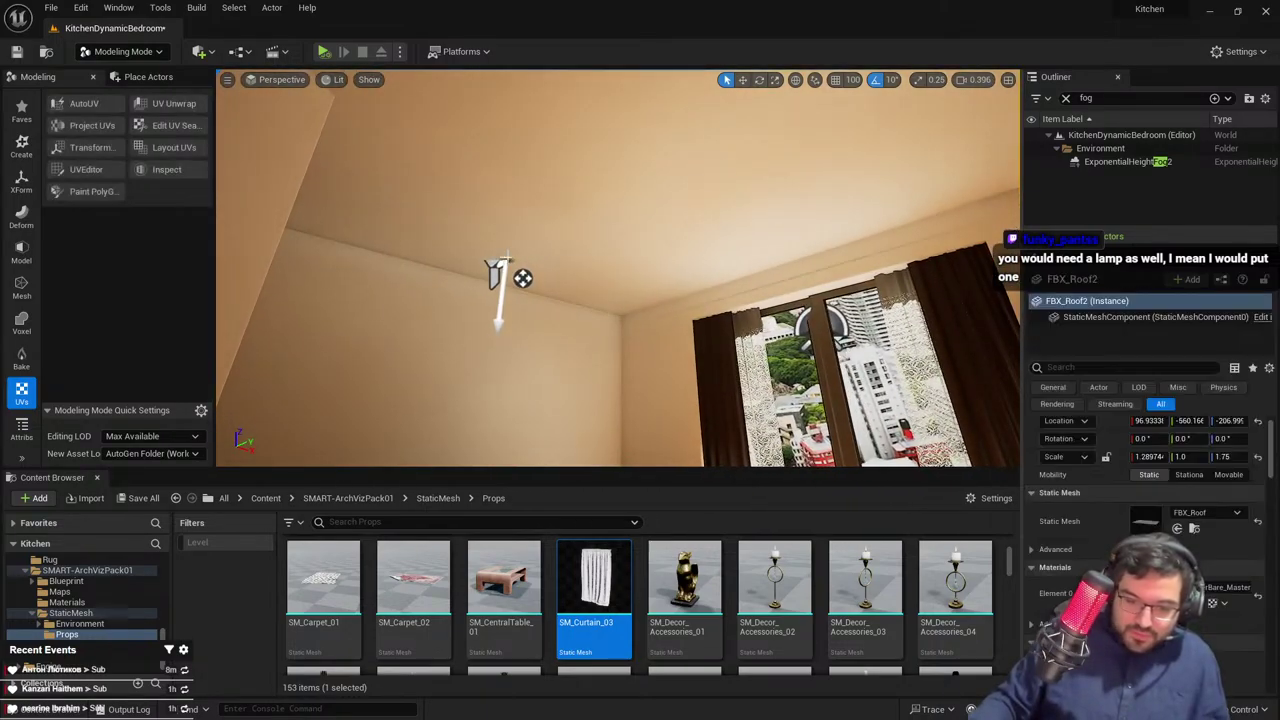
left_click(520, 278, "ctrl")
left_click(507, 261)
left_click(494, 268, "ctrl")
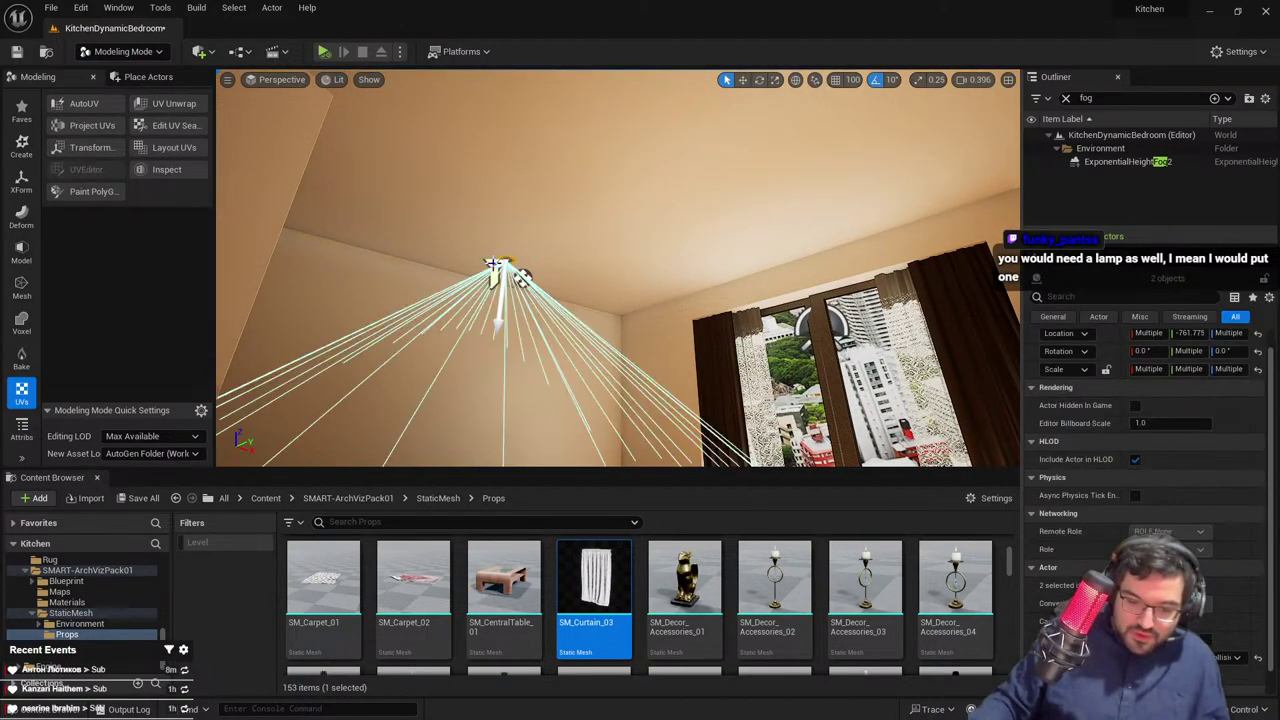
right_click_drag(491, 263, 590, 266)
key("s")
key("w")
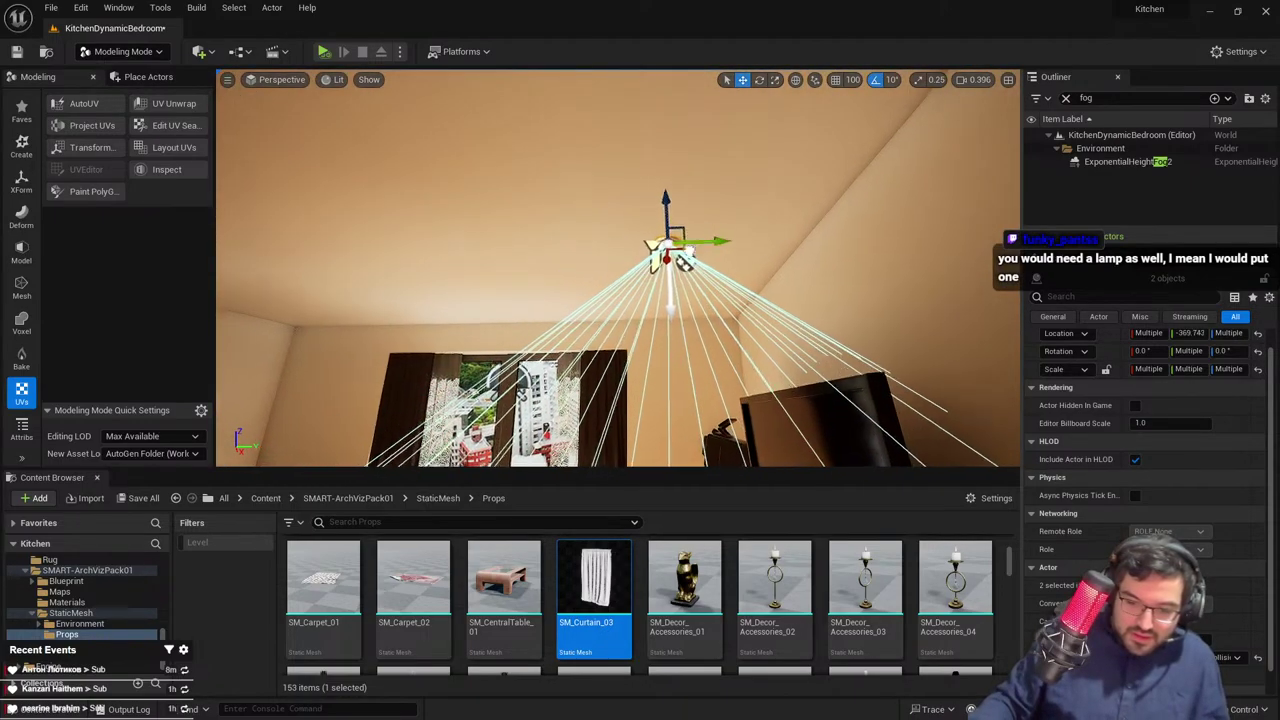
right_click_drag(450, 267, 330, 305)
key("Escape")
Set the intensity of SpotLight12, the spot light on the TV side, to 0.5 cd
key("s")
right_click_drag(524, 288, 514, 325)
key("g")
left_click(780, 151)
right_click_drag(780, 151, 784, 153)
type("d")
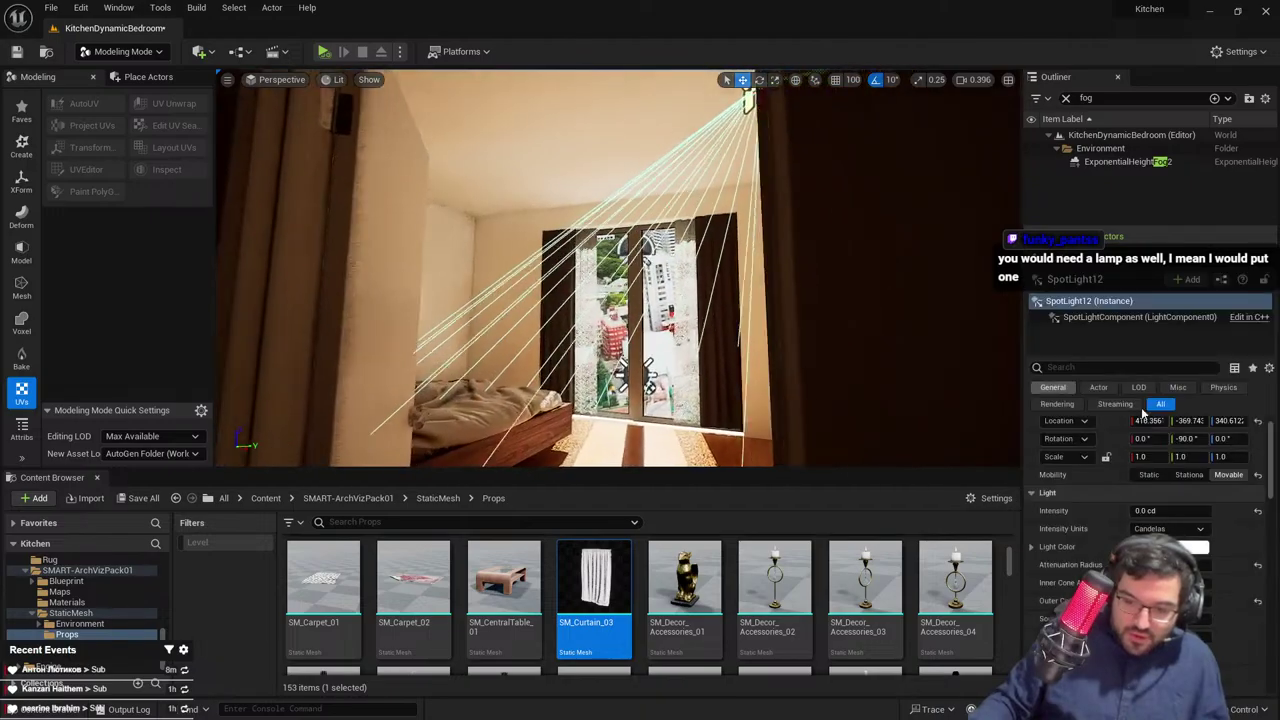
type("1")
key("Return")
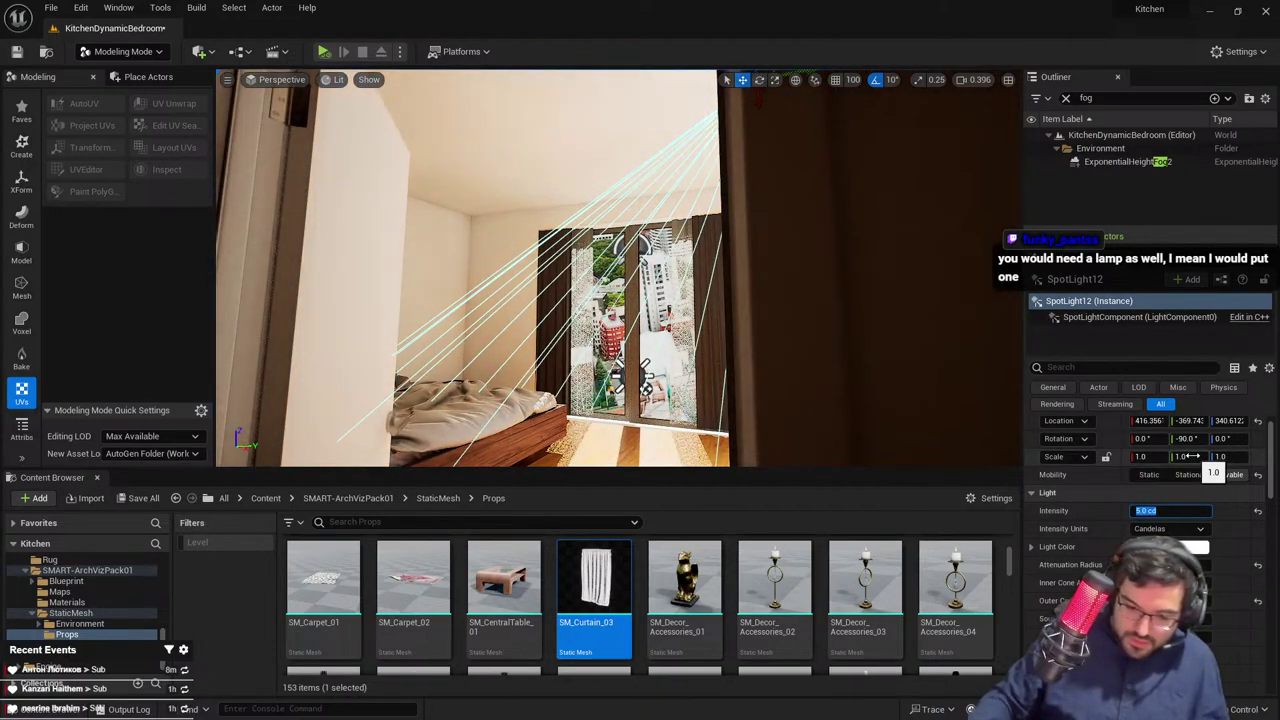
type("0.5")
key("Return")
Set the intensity of SpotLight11, the spot light above the bed, to 0.5 cd
key("w")
right_click_drag(620, 260, 545, 258)
left_click(552, 161)
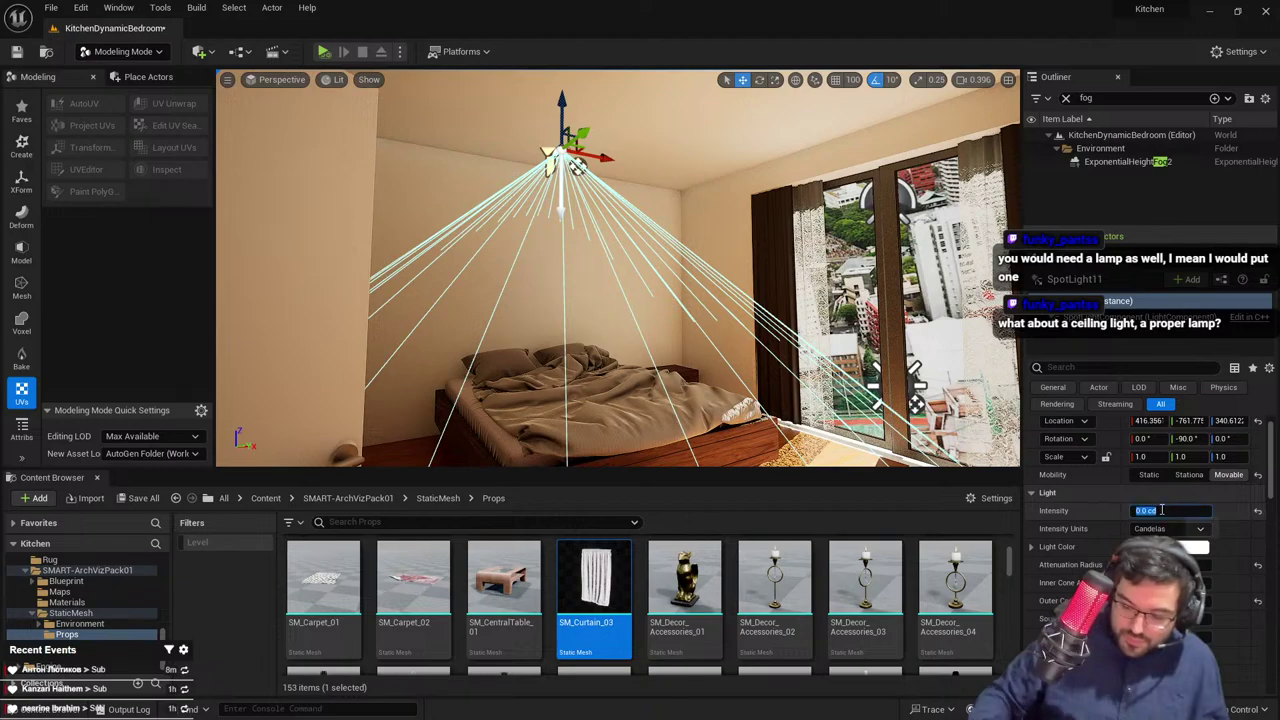
type("0.5")
key("Return")
right_click_drag(471, 275, 471, 275)
key("s")
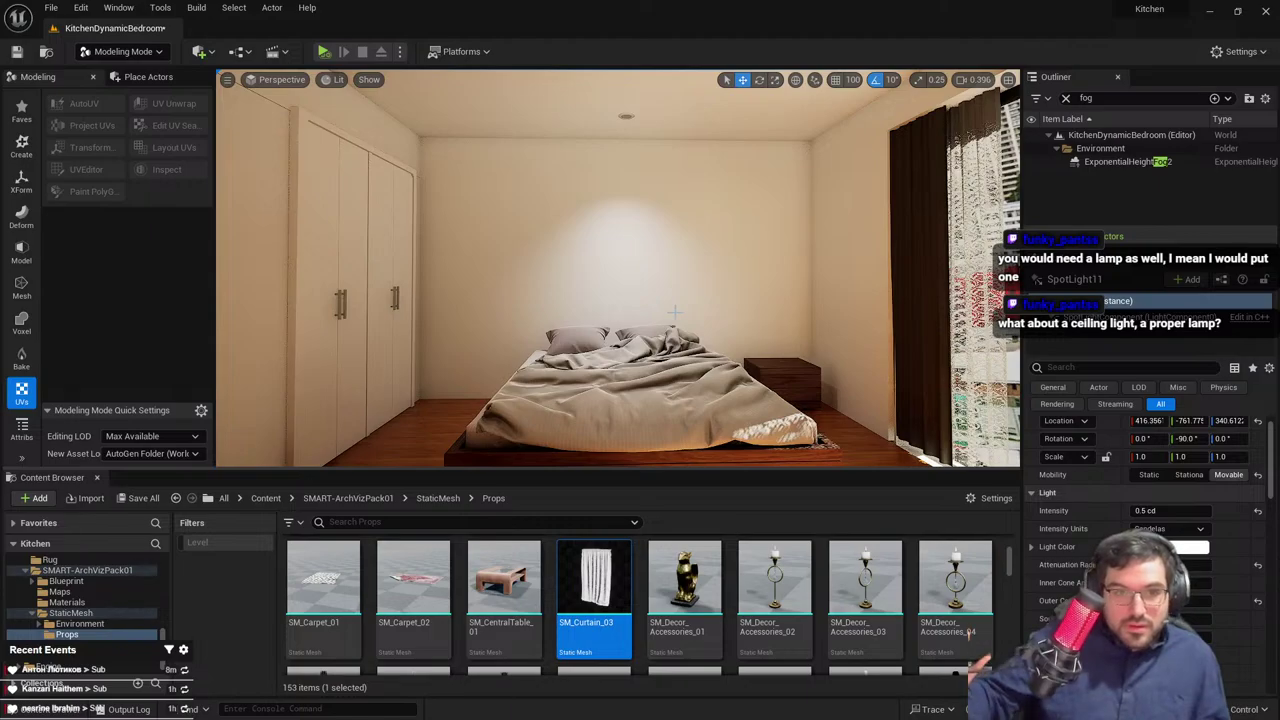
Set the intensity of the bedroom's two ceiling spot lights, above the bed and on the TV side, to 0 cd
right_click_drag(691, 301, 691, 301)
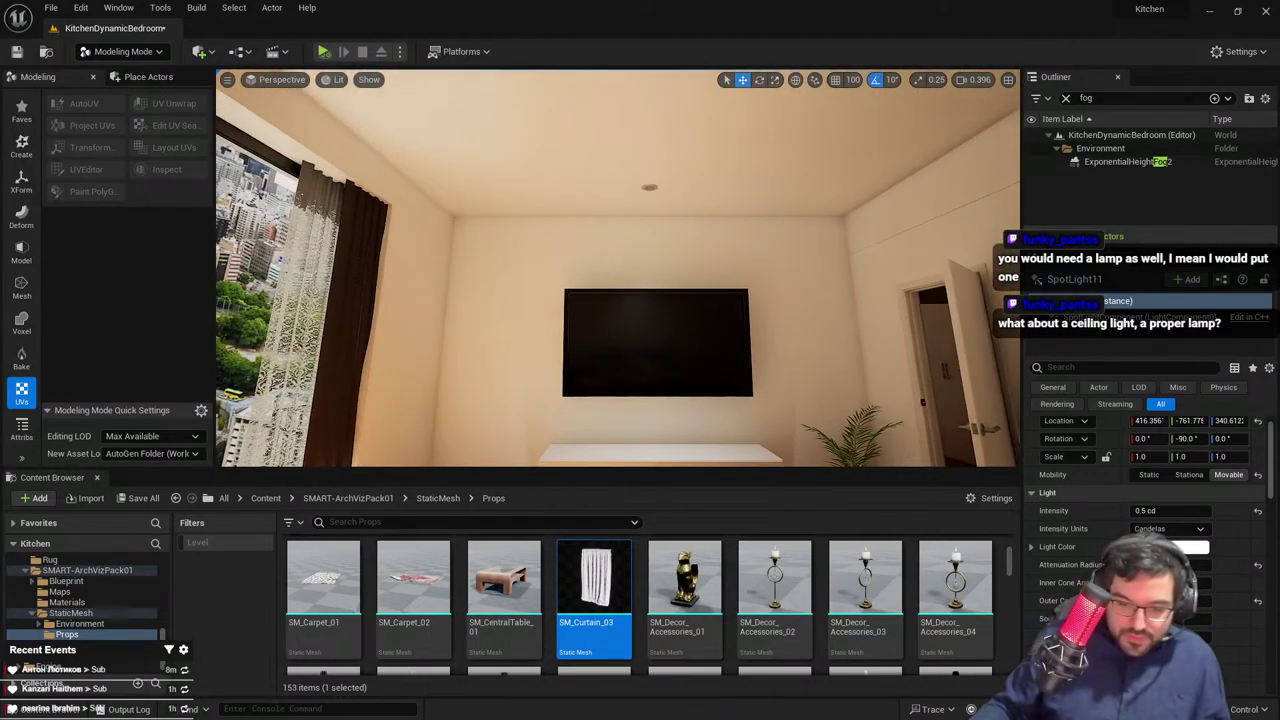
left_click(642, 205)
right_click_drag(642, 205, 642, 205)
left_click(577, 129, "ctrl")
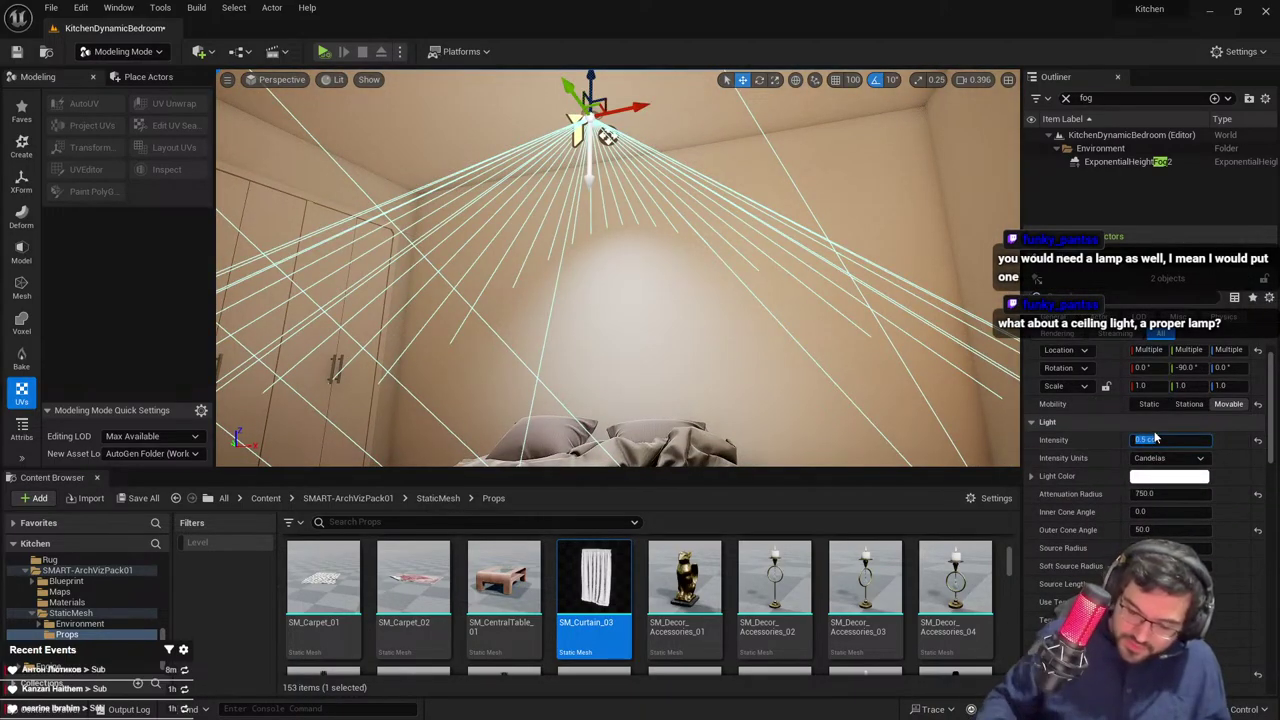
type("5")
key("Return")
type("0")
key("Return")
Search the props for "lamp" and place SM_TableLamp on the bedside table
right_click_drag(393, 356, 393, 356)
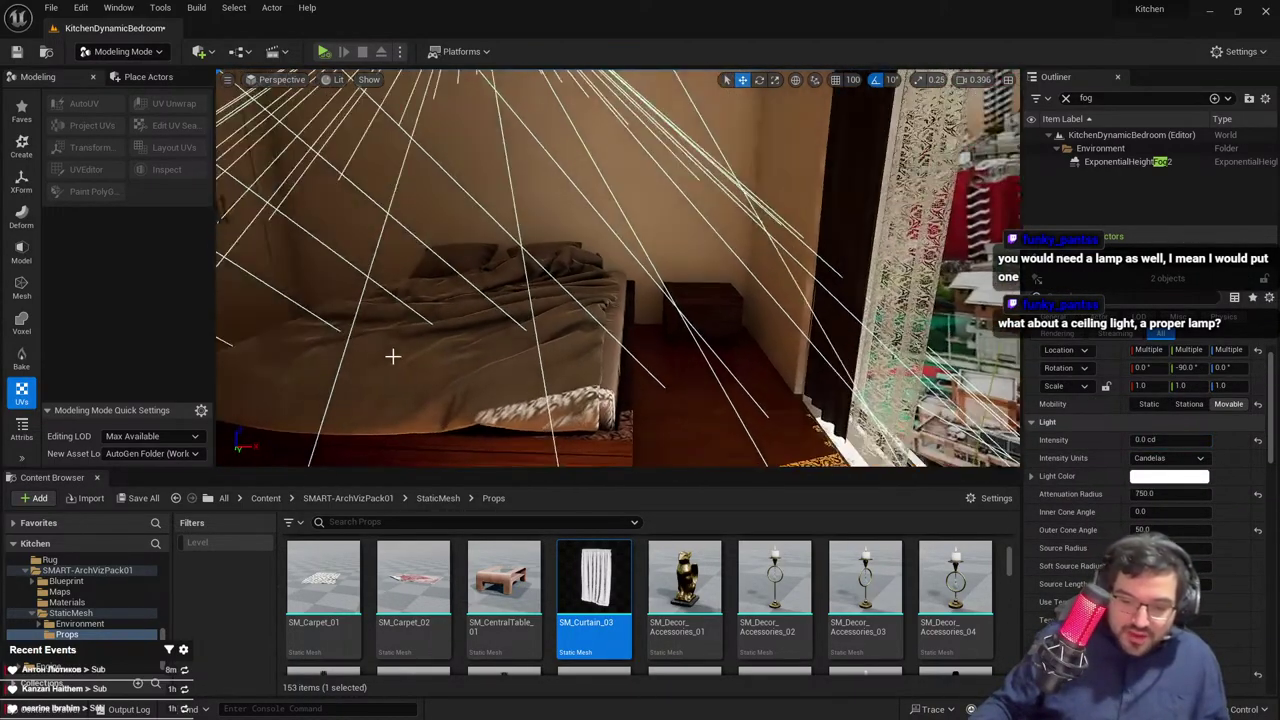
type("lamp")
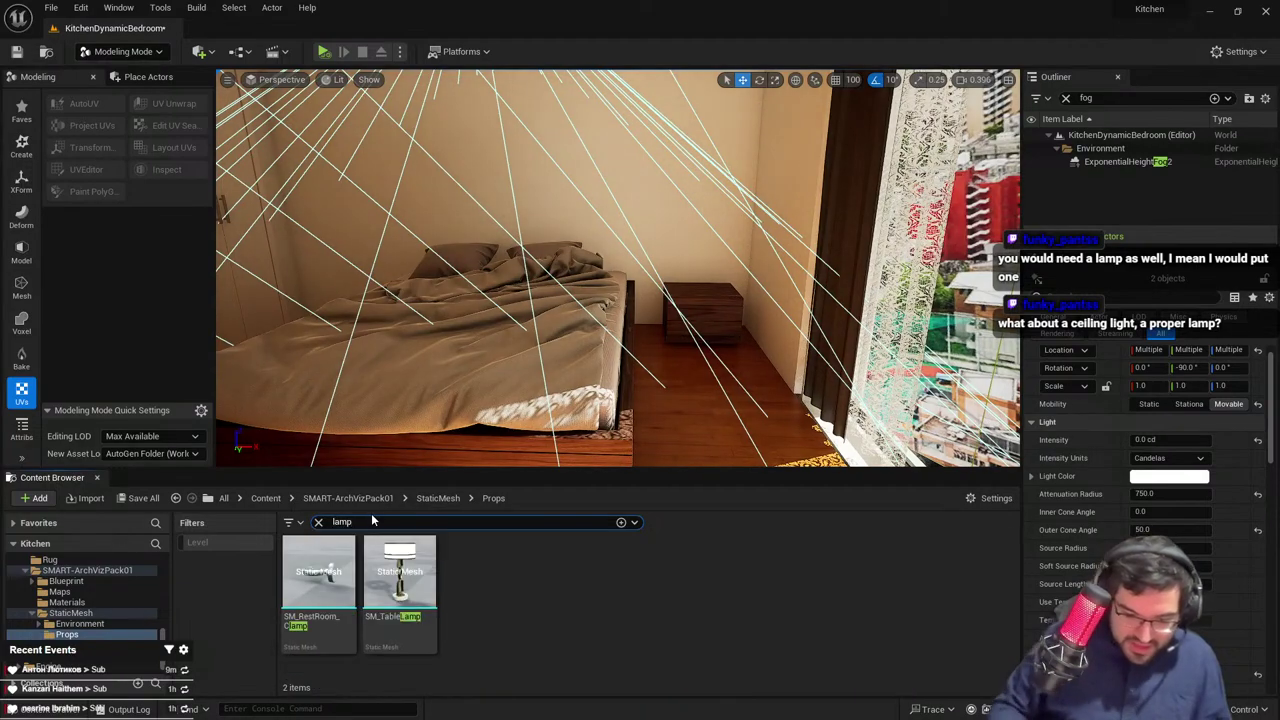
left_click_drag(400, 580, 699, 272)
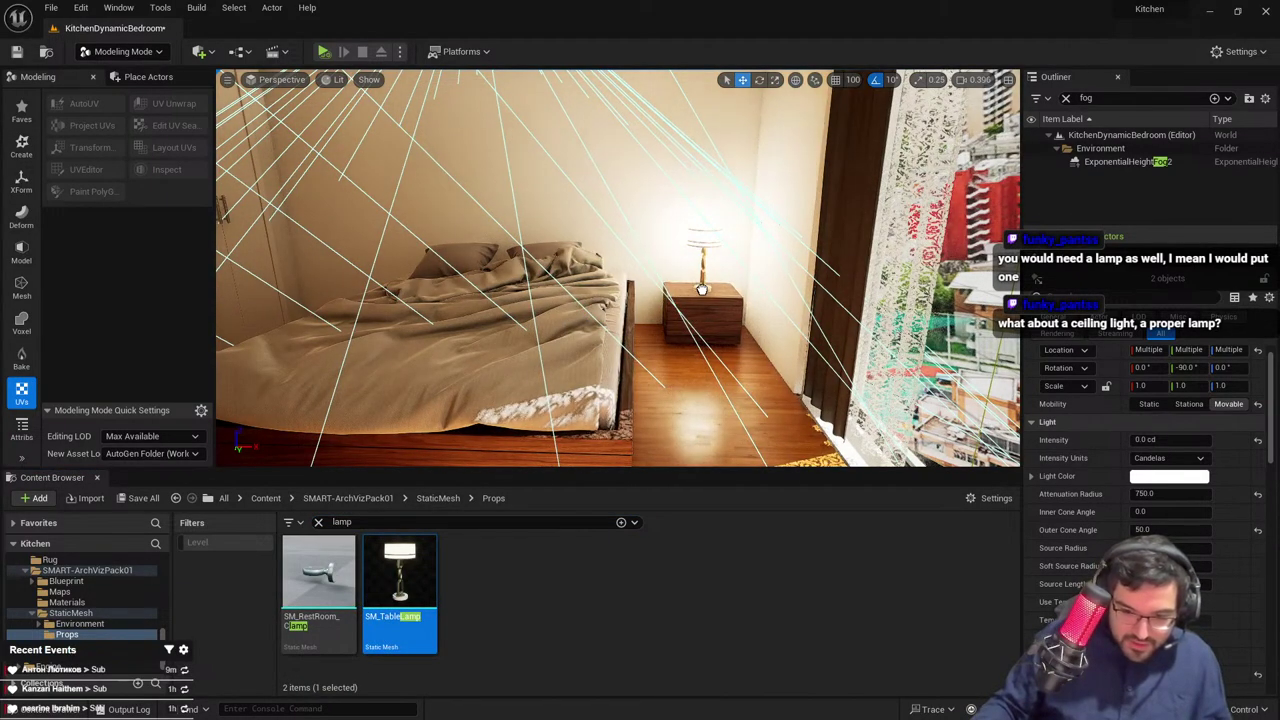
left_click(695, 285)
key("f")
key("e")
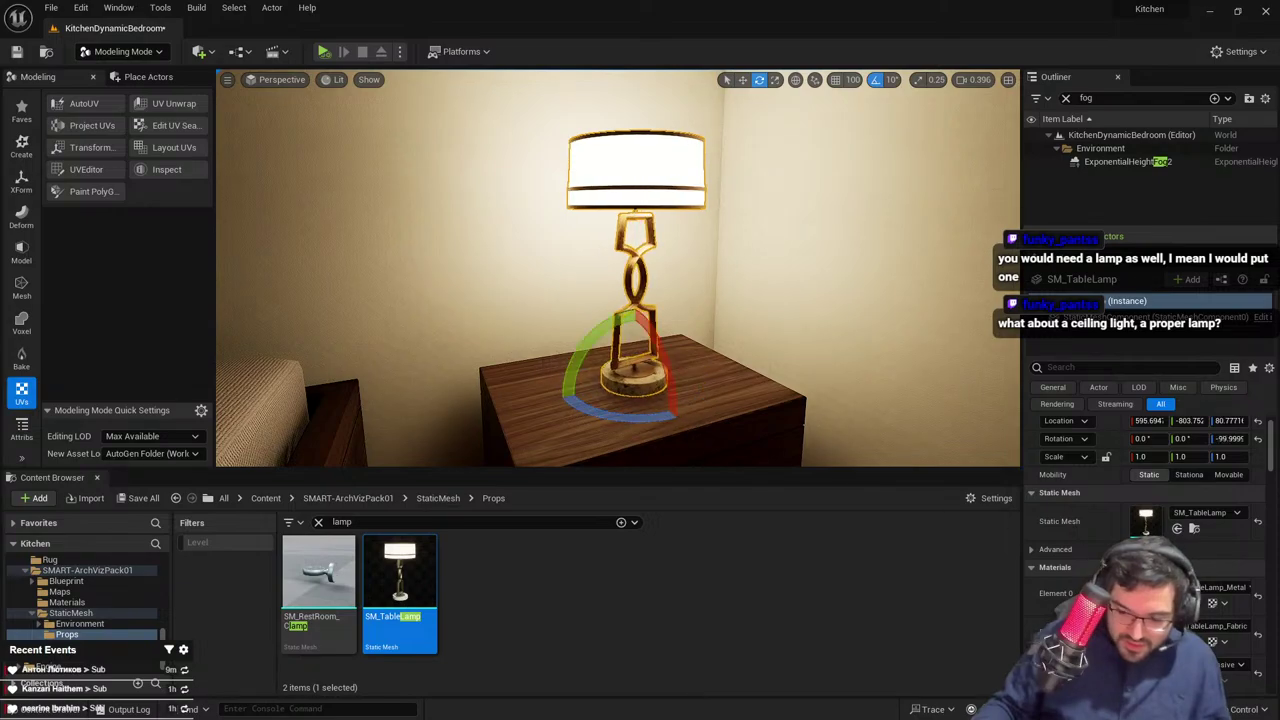
Turn off the glow of the table lamp's shade through its MI_TableLamp_Fabric material
left_click(1194, 642)
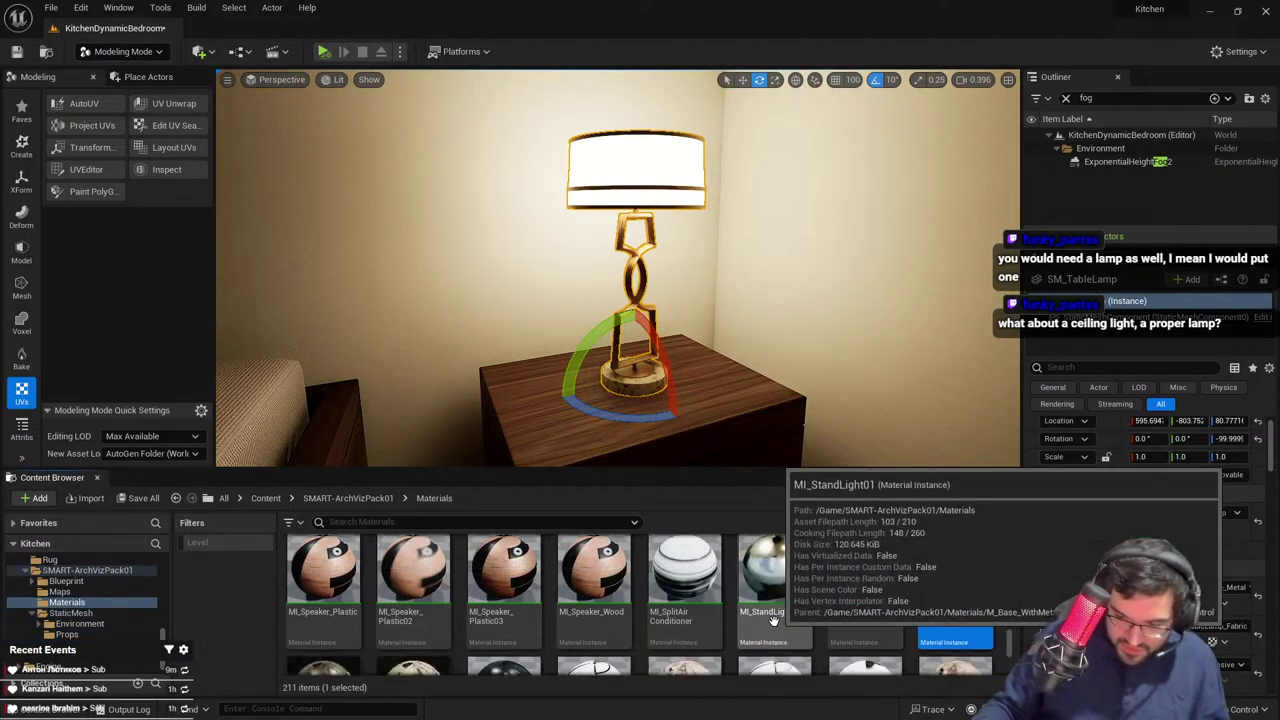
scroll(620, 606, "down", 1)
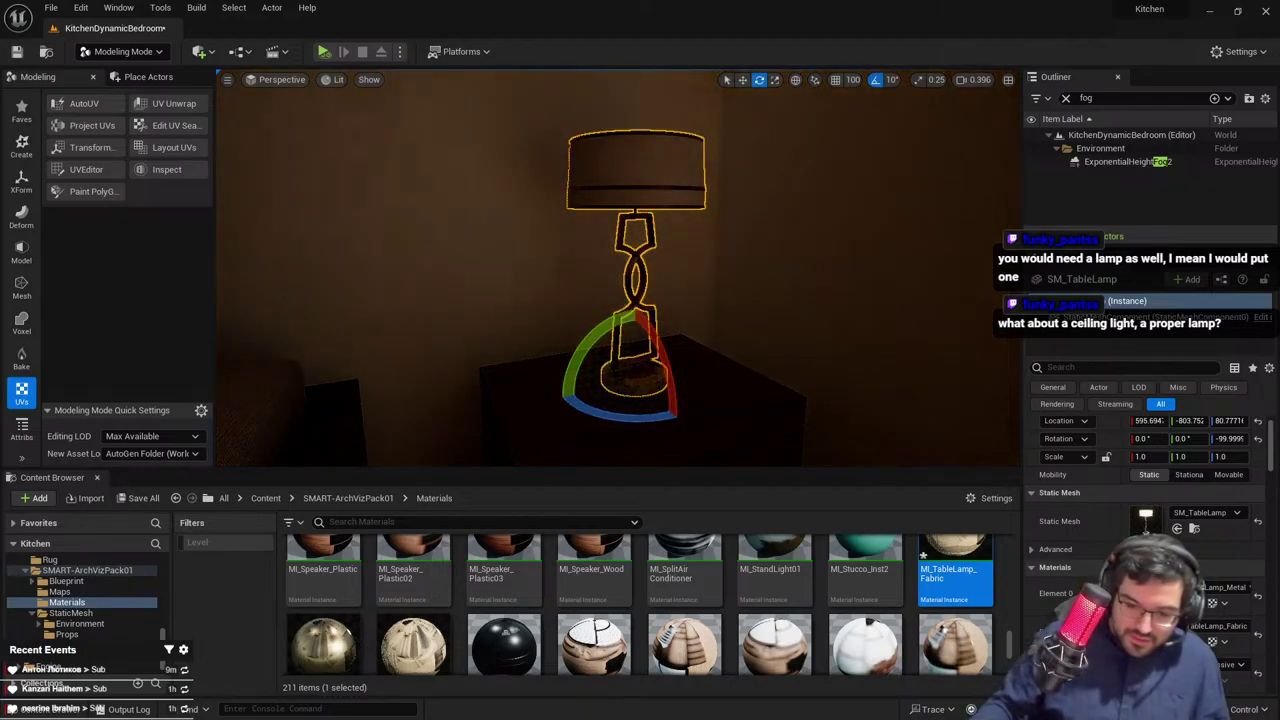
key("Escape")
key("s")
Turn off the glow of the table lamp's bulb, which uses the M_Base_Emissive material
right_click_drag(614, 140, 611, 151)
key("w")
left_click(640, 318)
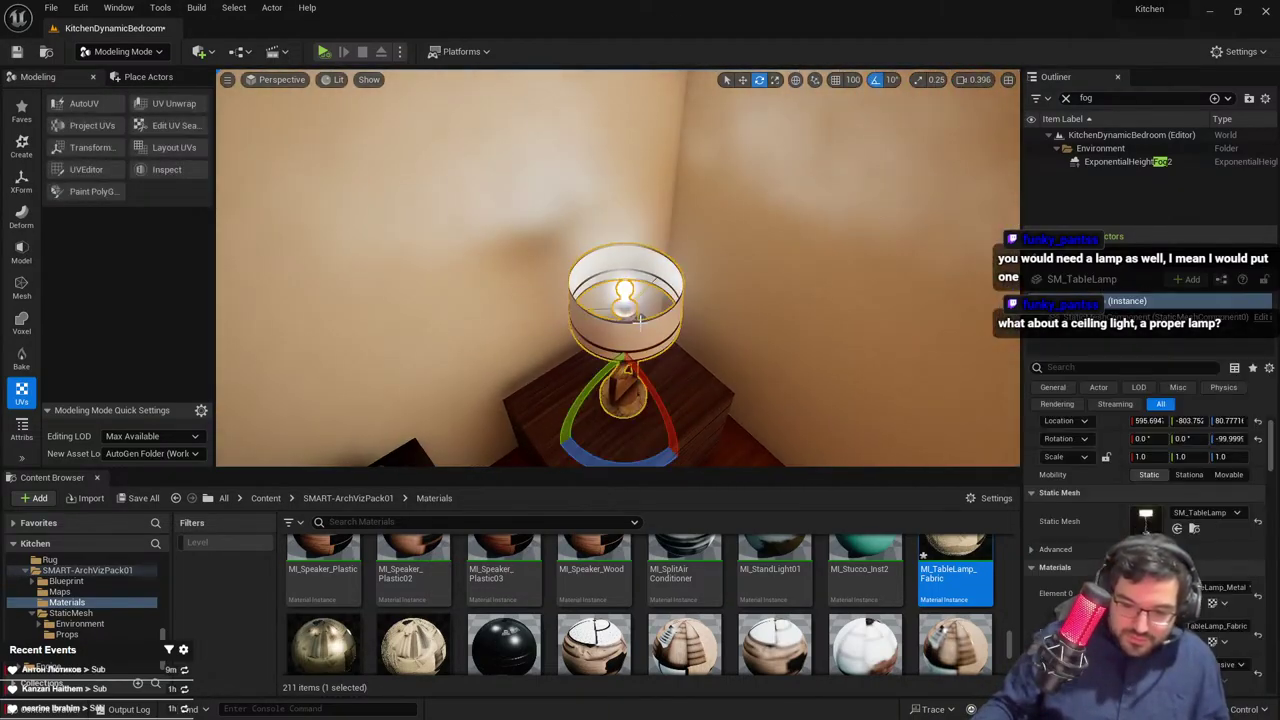
scroll(1211, 646, "down", 2)
left_click(1195, 638)
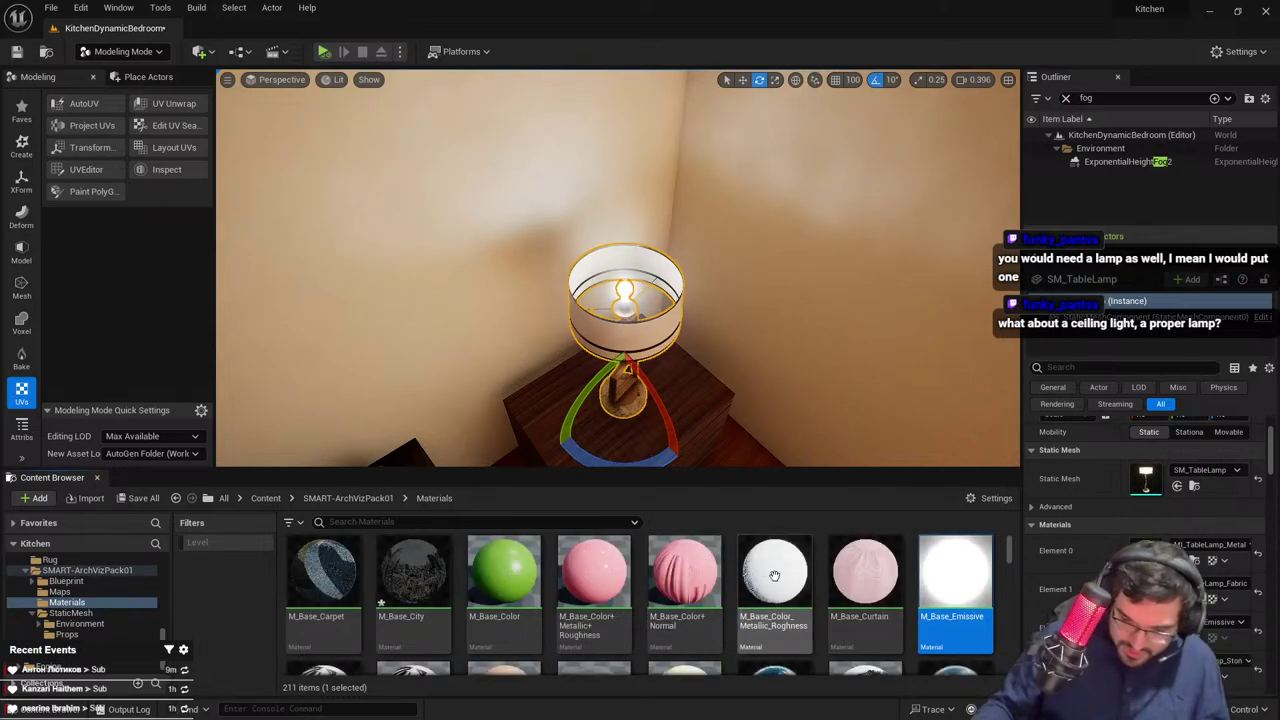
scroll(730, 584, "down", 3)
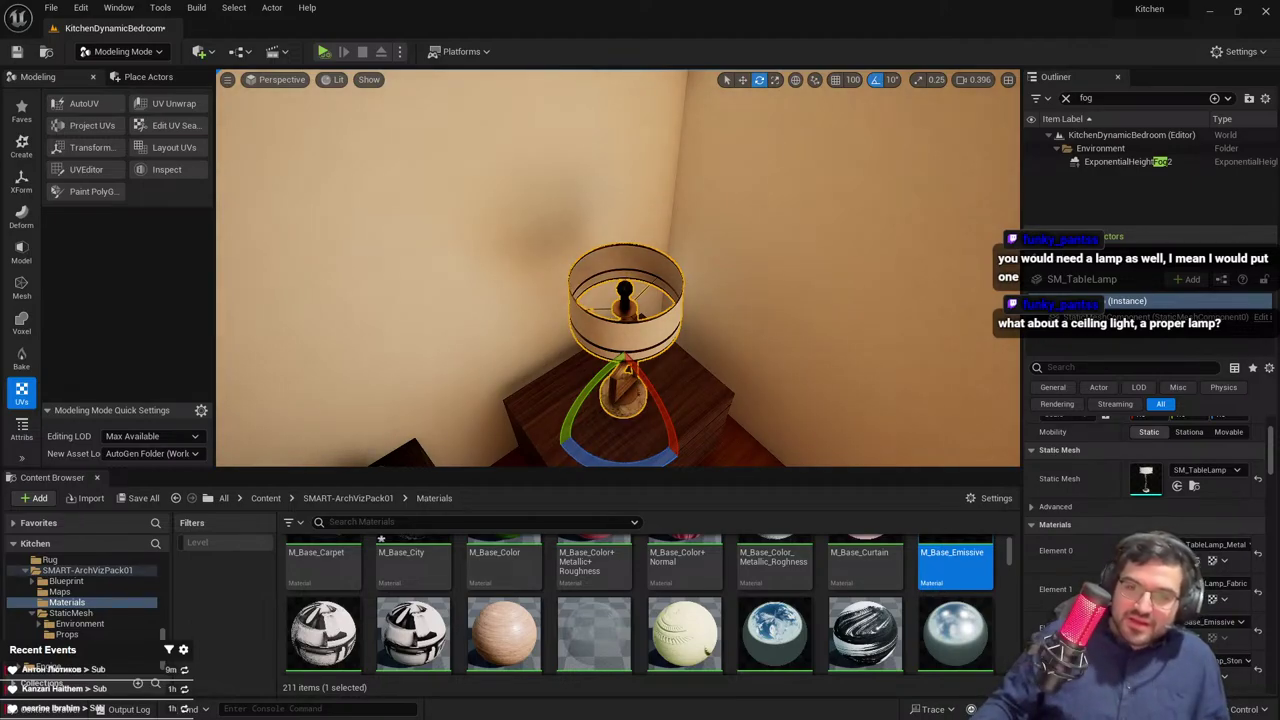
mouse_move(536, 247)
right_mouse_down()
mouse_move(650, 240)
mouse_move(536, 247)
right_mouse_up()
key("Escape")
left_click(572, 235)
key("f")
key("w")
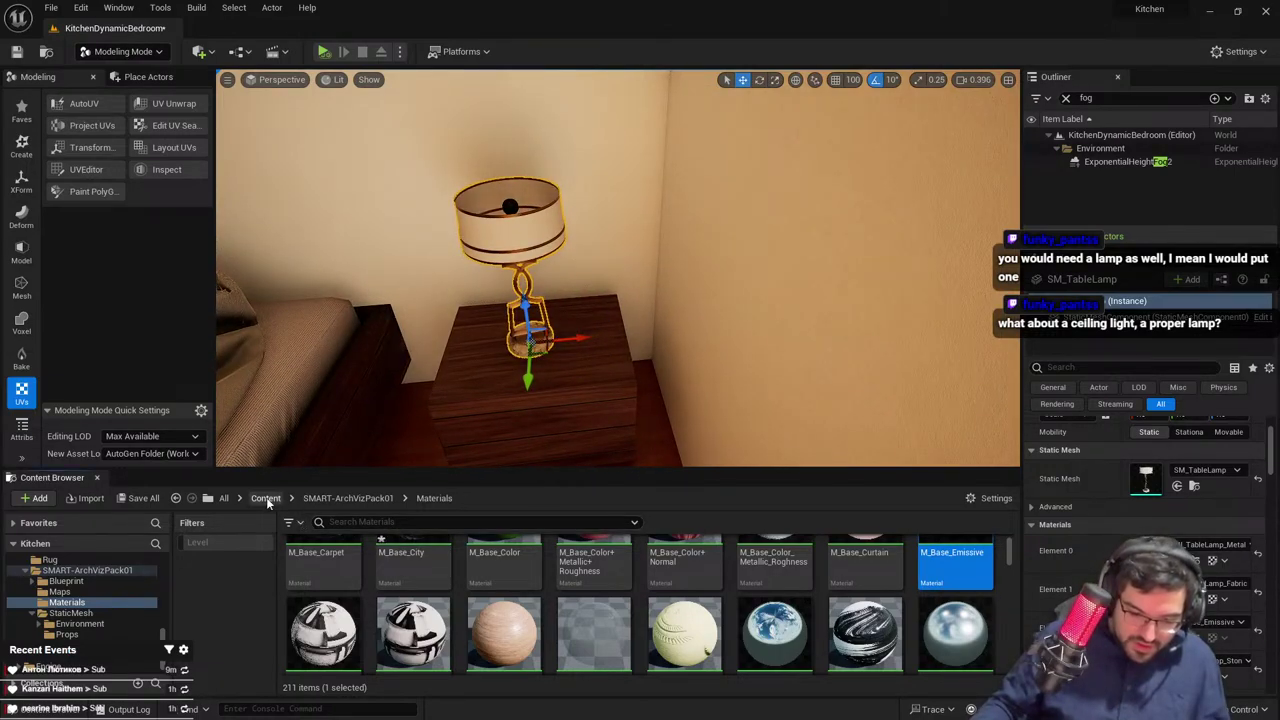
Search the whole project content for "book" and place SM_Book_02 on the bedside table
left_click(266, 498)
type("book")
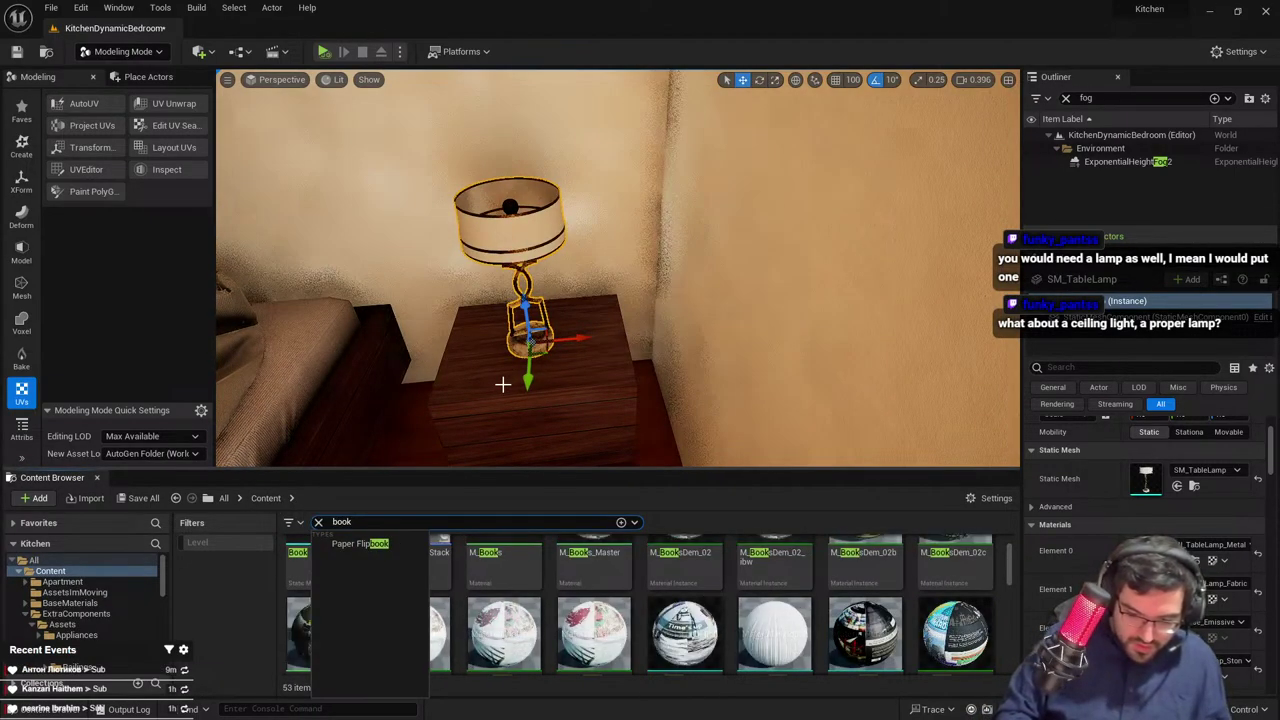
left_click(740, 582)
scroll(738, 584, "up", 1)
scroll(660, 613, "down", 9)
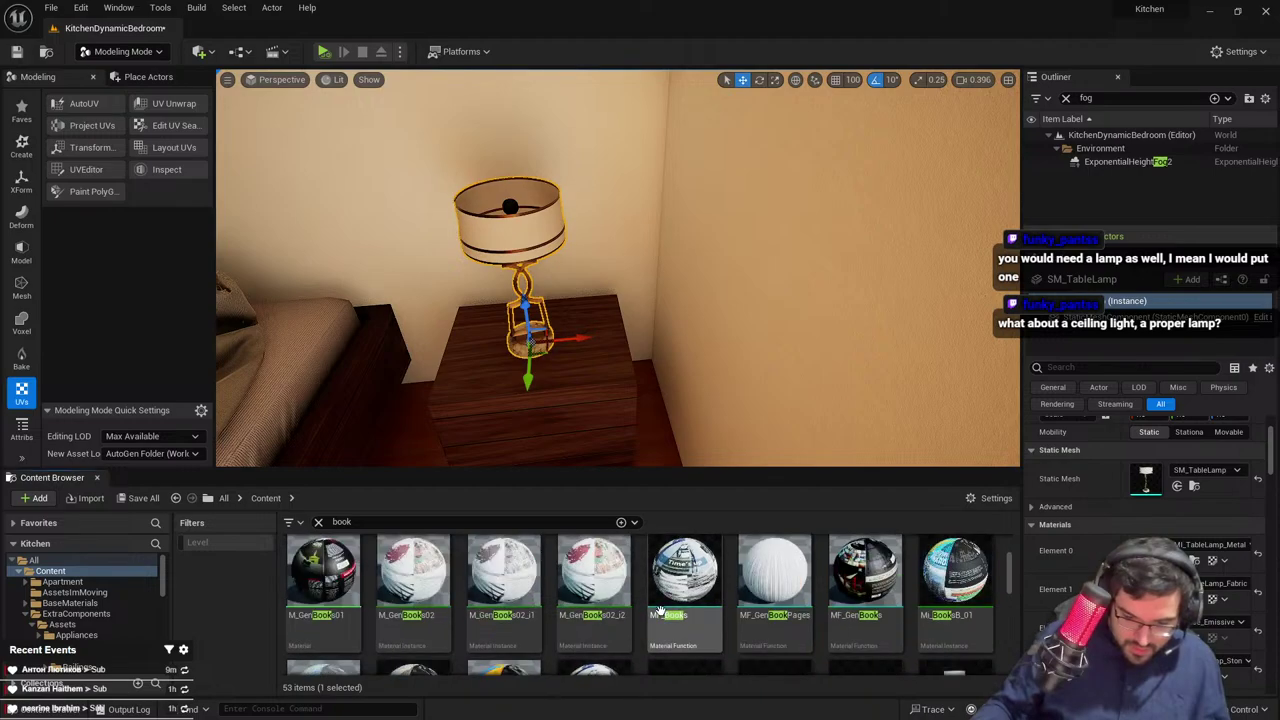
scroll(626, 614, "up", 1)
left_click_drag(323, 610, 500, 377)
Rotate the green book 90° to lie flat on the bedside table and turn it at an angle
key("e")
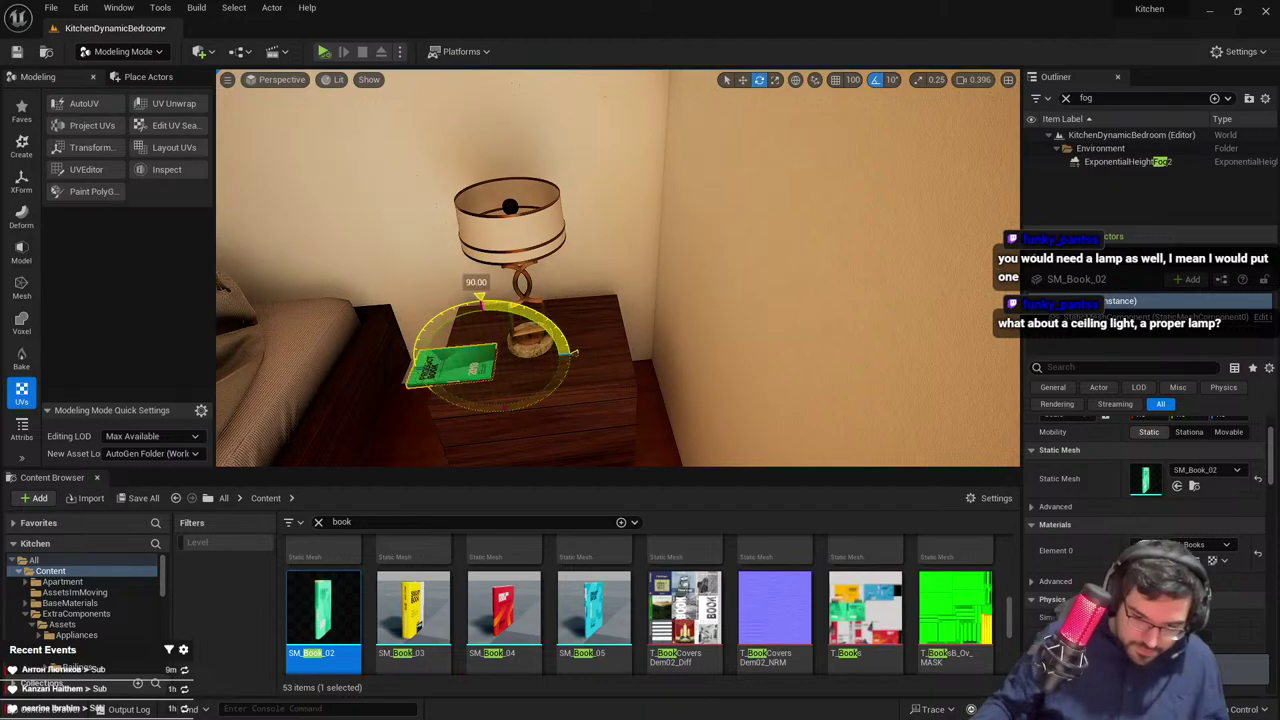
right_click_drag(566, 391, 567, 385)
key("s")
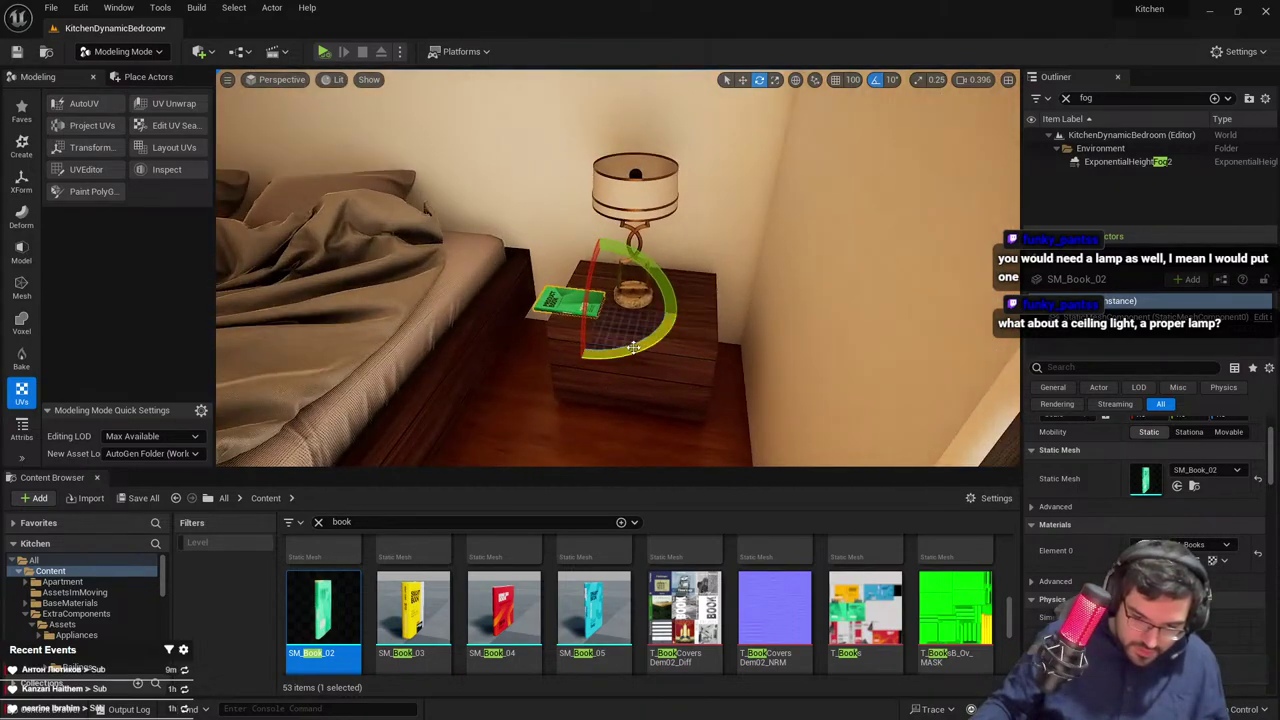
key("w")
right_click_drag(729, 363, 760, 360)
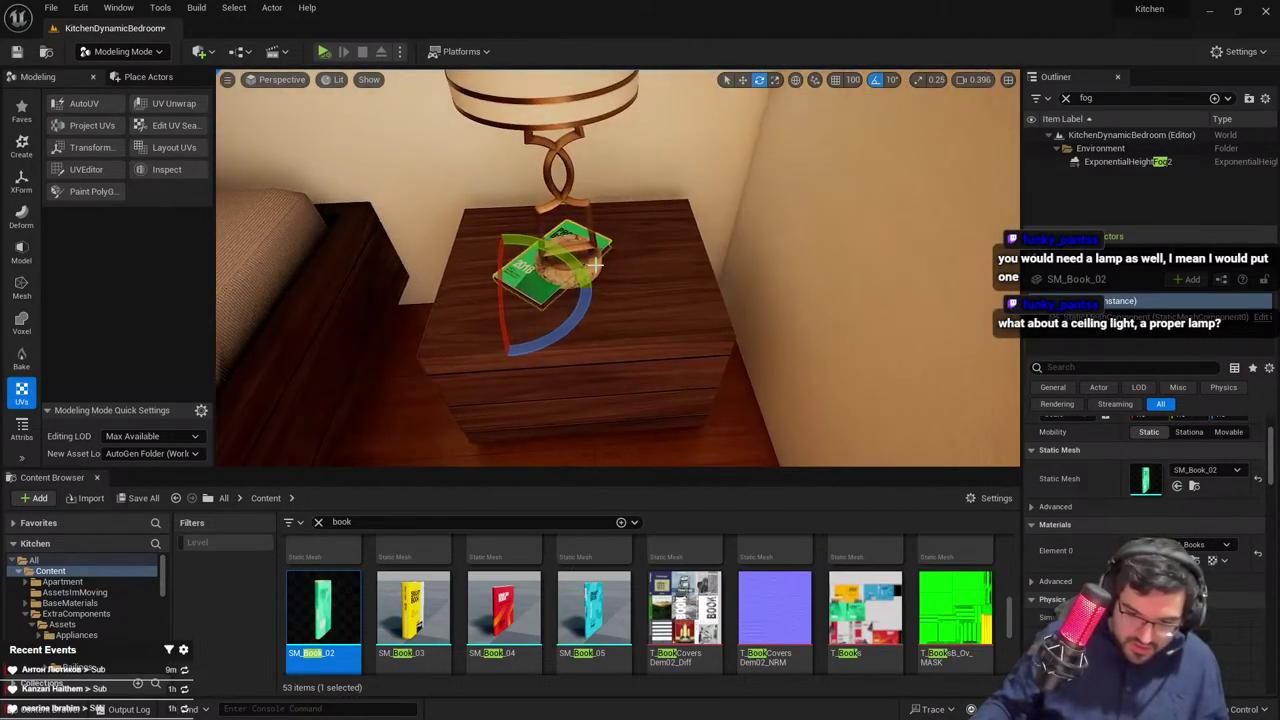
Reposition the table lamp near the middle of the bedside table's rear edge
left_click(583, 275)
key("w")
left_click_drag(583, 272, 657, 237)
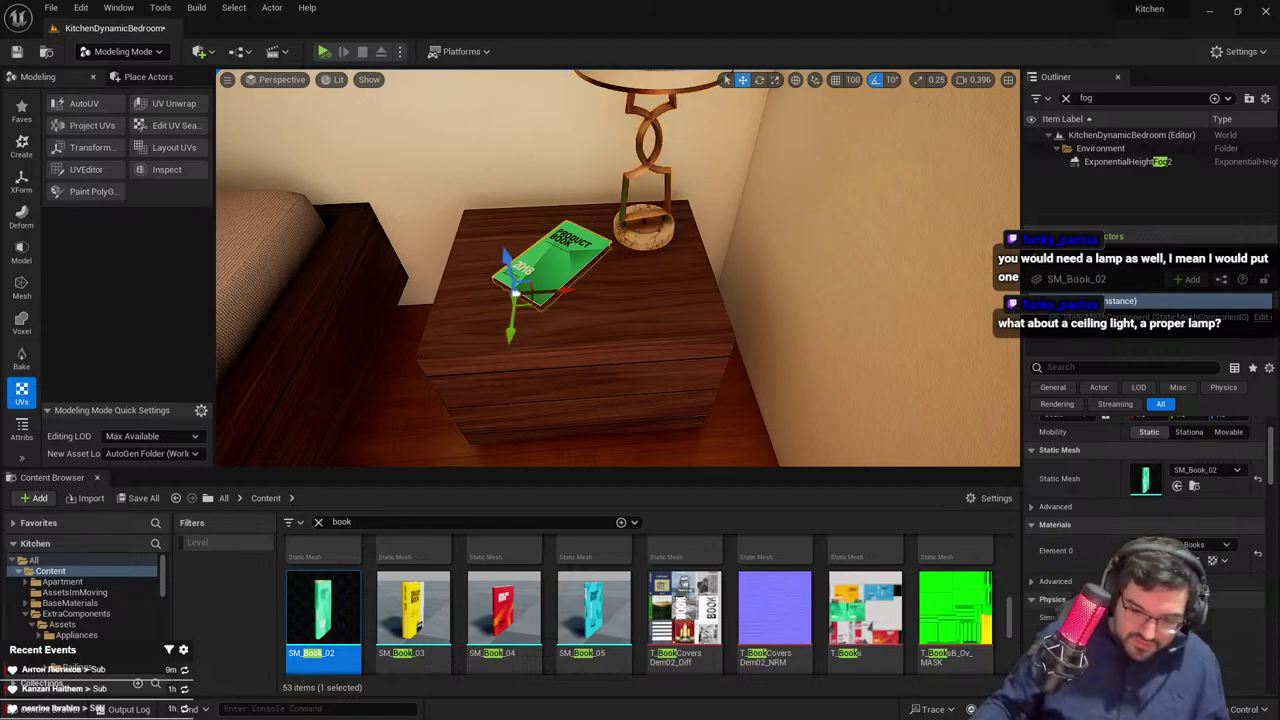
right_click_drag(627, 243, 612, 241)
key("s")
left_click(724, 247)
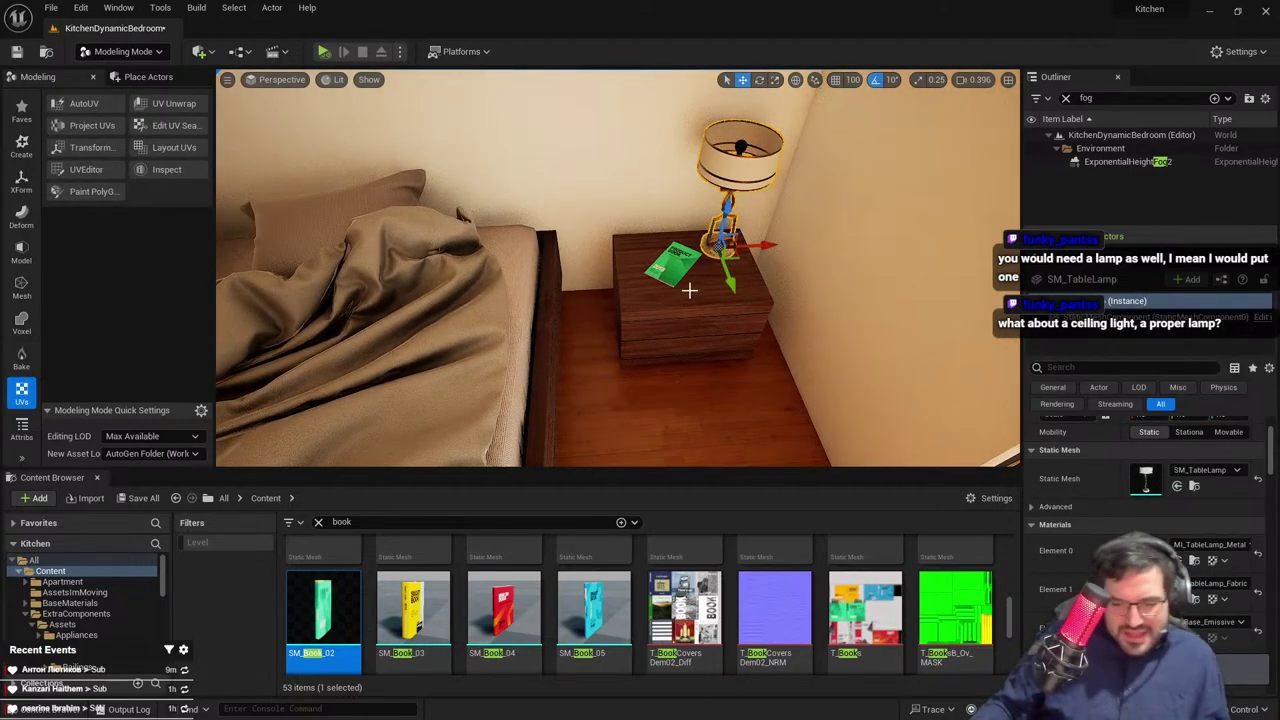
key("Escape")
key("s")
right_click_drag(689, 290, 755, 275)
left_click(655, 303)
left_click_drag(648, 350, 634, 364)
right_click_drag(634, 364, 655, 355)
key("s")
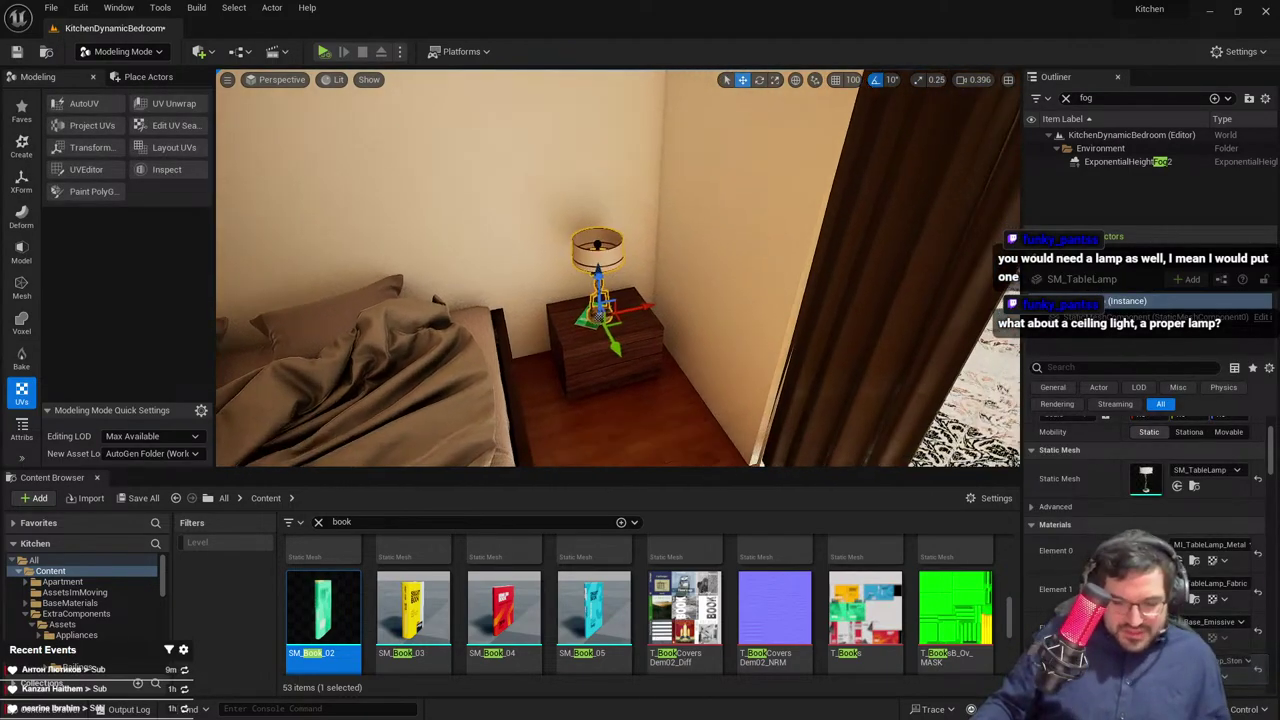
Move the green book in front of the lamp on the bedside table
right_click_drag(577, 351, 592, 364)
key("w")
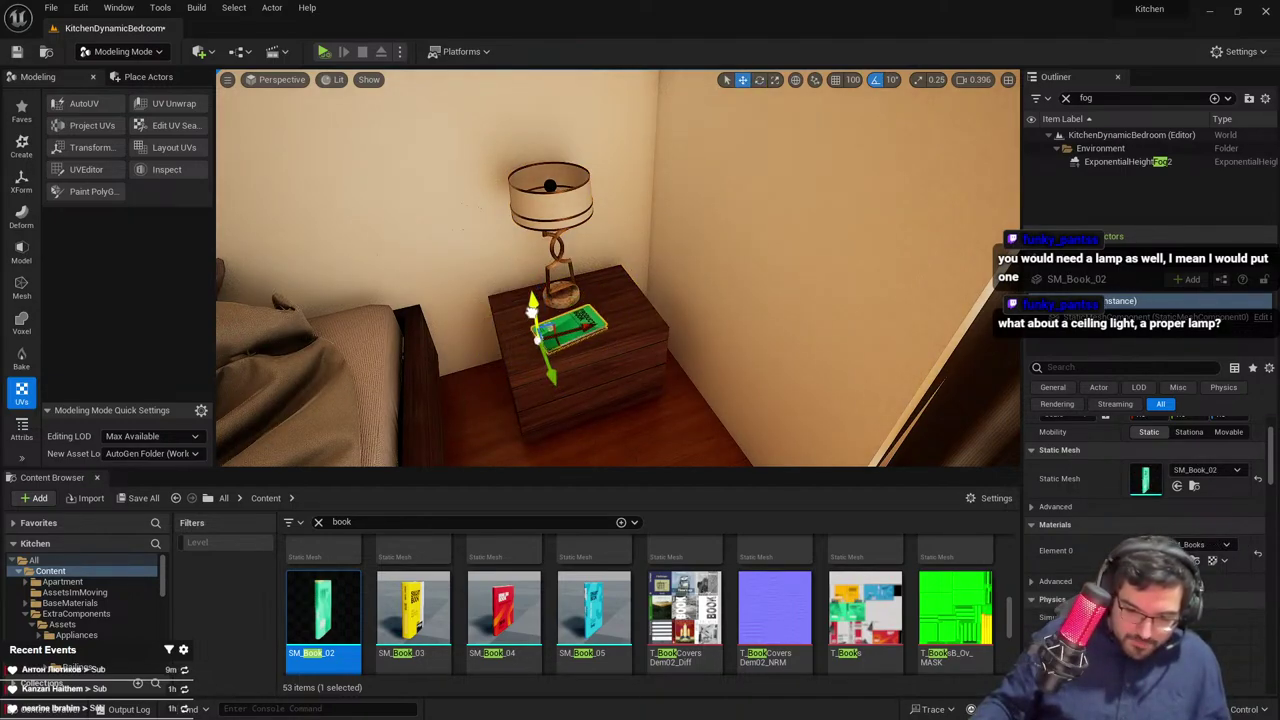
key("Escape")
key("s")
mouse_move(540, 340)
right_mouse_down()
mouse_move(600, 325)
mouse_move(530, 325)
right_mouse_up()
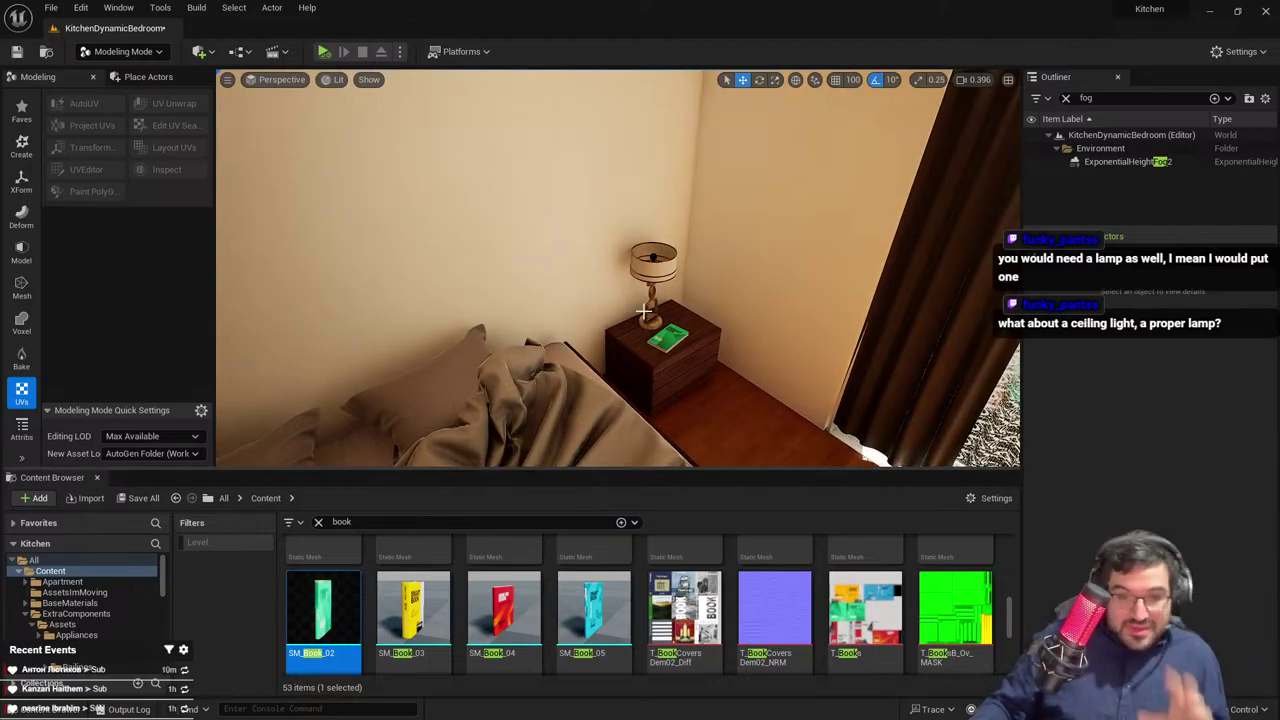
right_click_drag(644, 312, 870, 292)
right_click_drag(624, 290, 632, 400)
key("w")
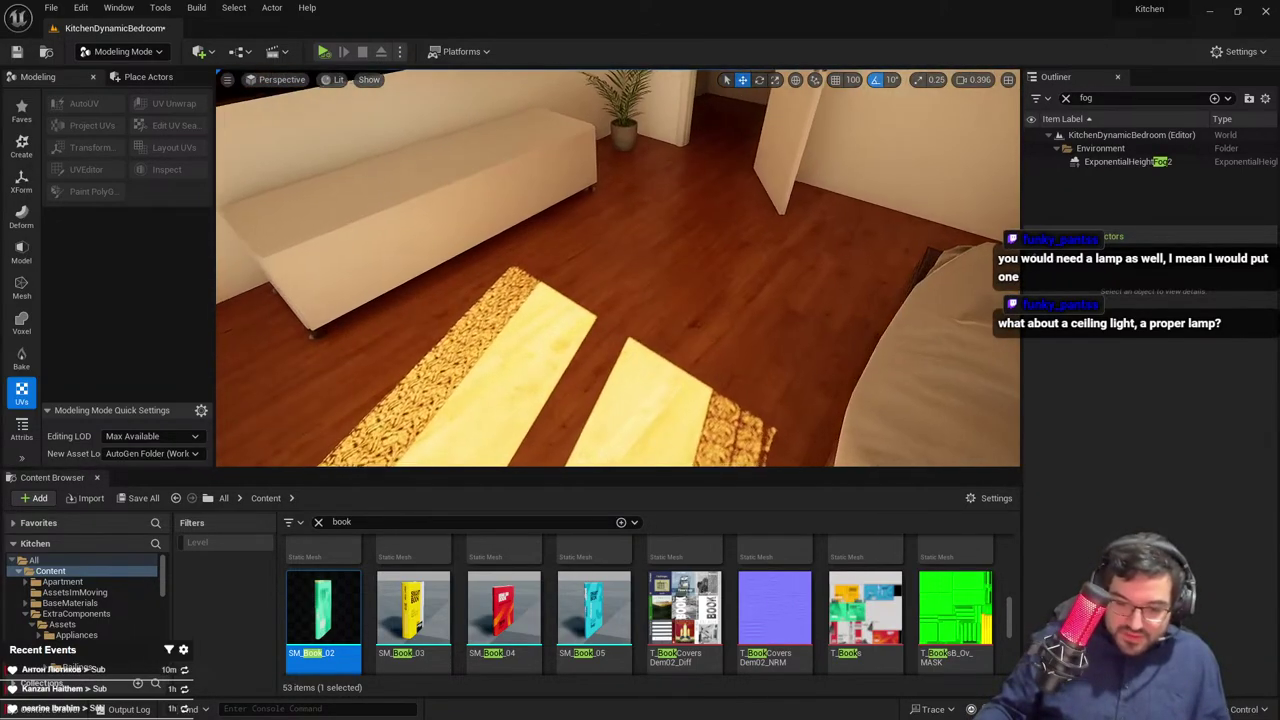
left_click(628, 338)
right_click_drag(628, 338, 800, 340)
key("Escape")
left_click(648, 302)
key("f")
key("w")
key("Escape")
left_click(732, 327)
key("Escape")
left_click(620, 329)
key("Delete")
key("ctrl+z")
key("ctrl+z")
right_click_drag(646, 306, 646, 240)
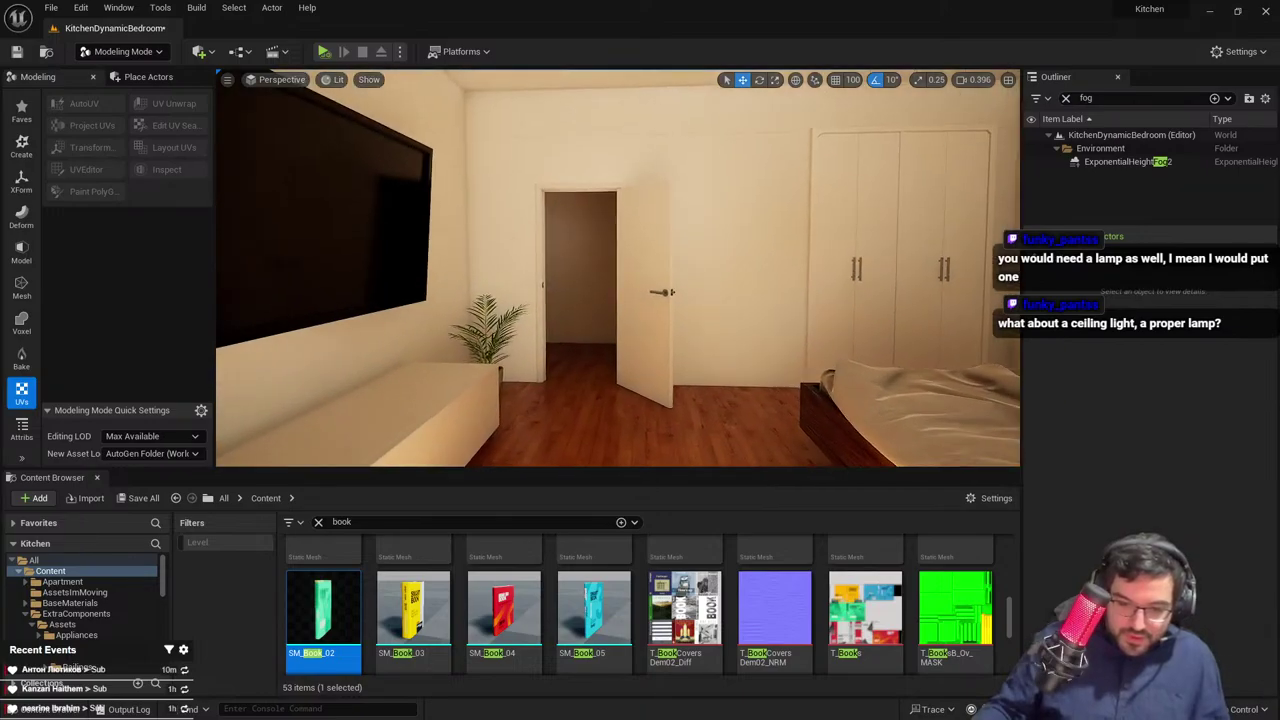
Move the BP_Doors_2 door past the hallway wardrobe into the passage outside the bedroom
key("w")
right_click_drag(494, 268, 494, 268)
right_click_drag(561, 312, 515, 284)
key("s")
left_click(515, 284)
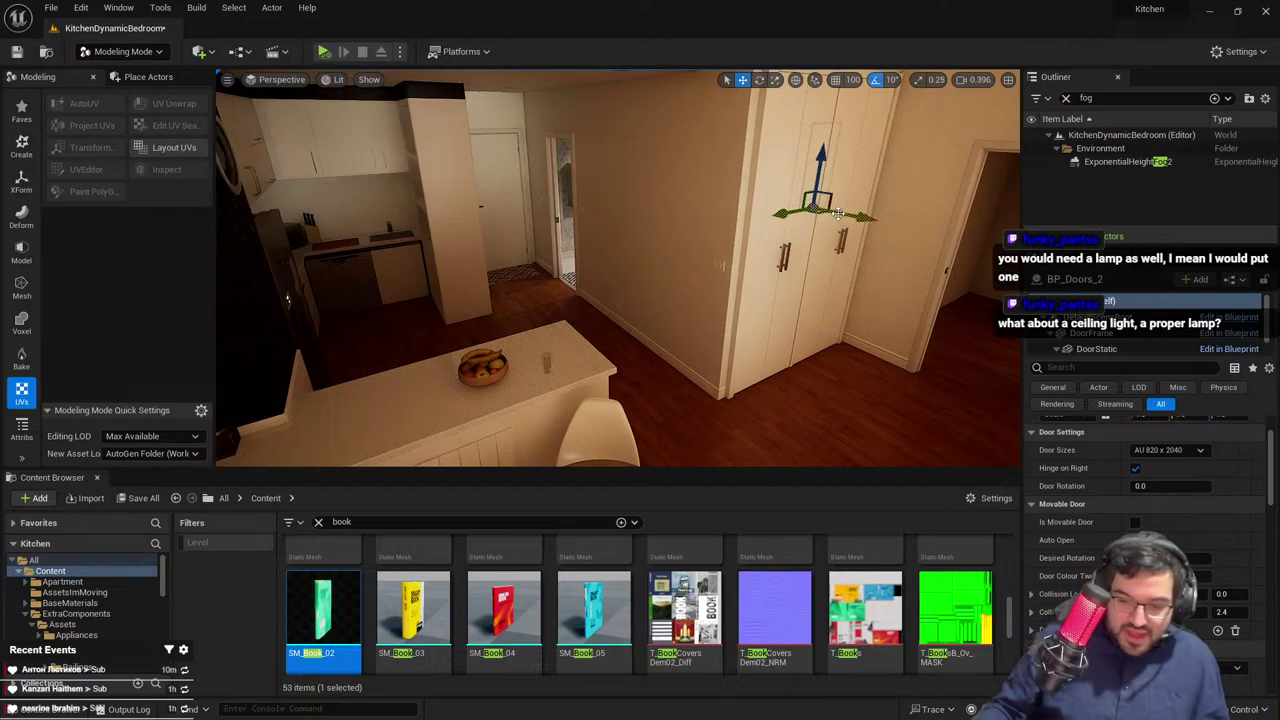
right_click_drag(928, 257, 800, 266)
key("w")
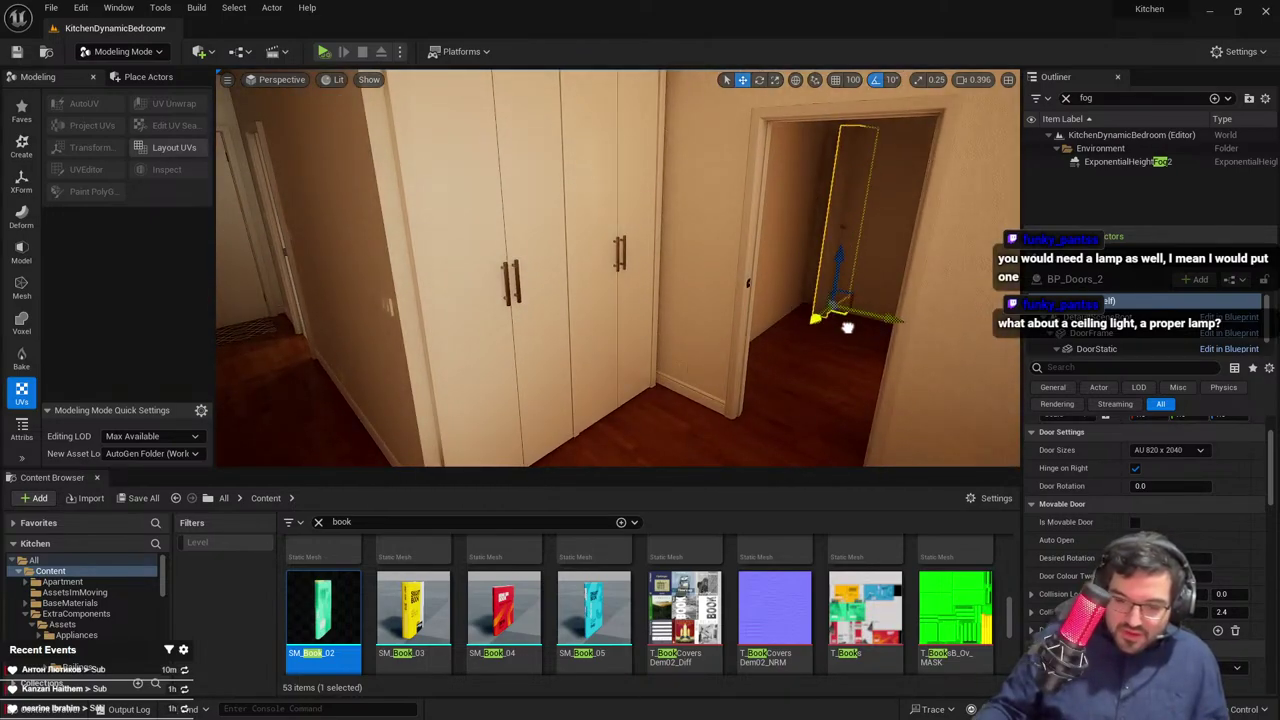
Rotate the BP_Doors_2 door and set it against the end wall of the passage outside the bedroom
right_click_drag(690, 346, 746, 348)
key("w")
key("e")
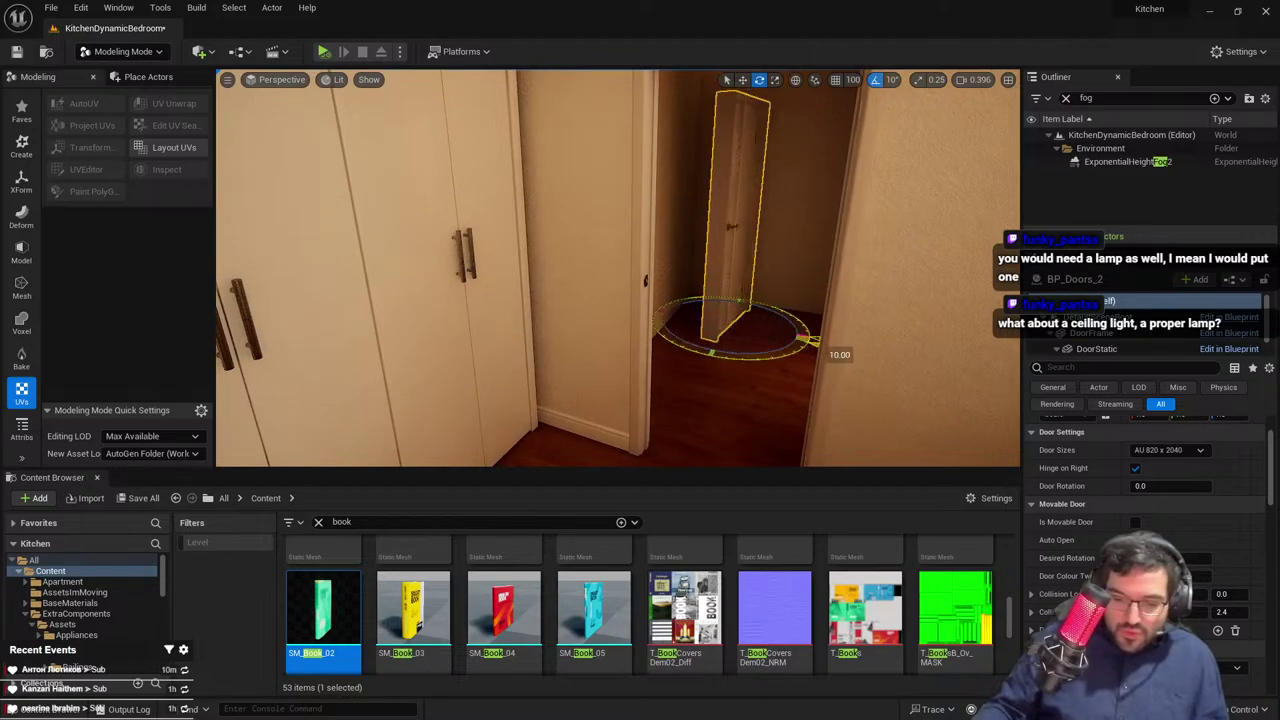
key("w")
right_click_drag(655, 354, 705, 398)
key("w")
left_click_drag(655, 352, 717, 300)
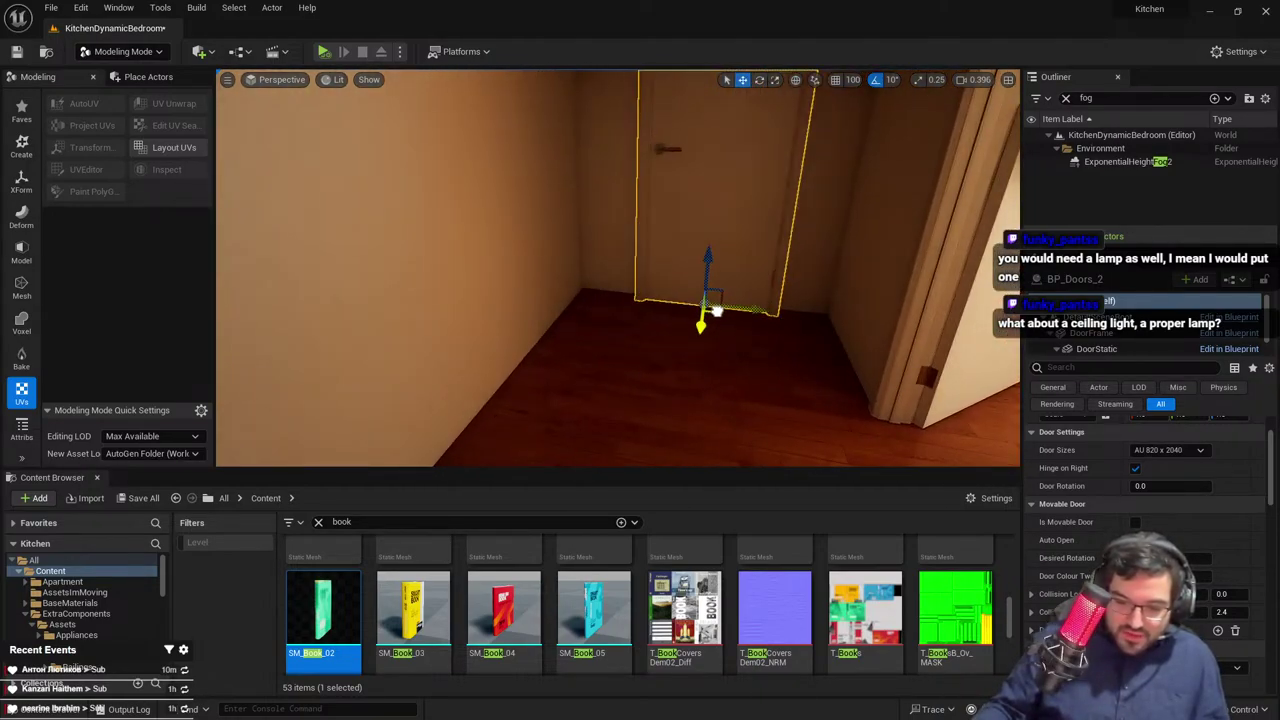
key("Escape")
Locate the bed cover's props folder and place SM_CentralTable_01 beside the bed, near the wardrobe
key("s")
right_click_drag(713, 311, 592, 200)
key("w")
left_click(712, 311)
key("Escape")
right_click_drag(550, 125, 550, 125)
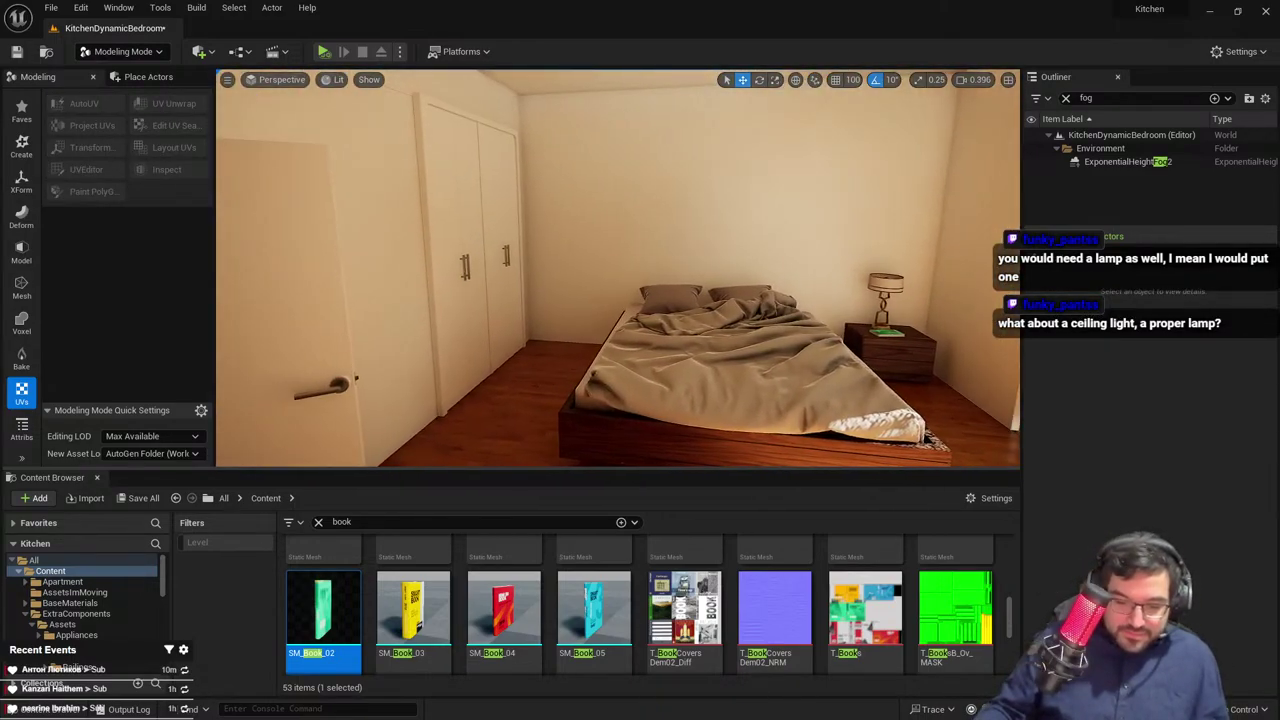
left_click(788, 416)
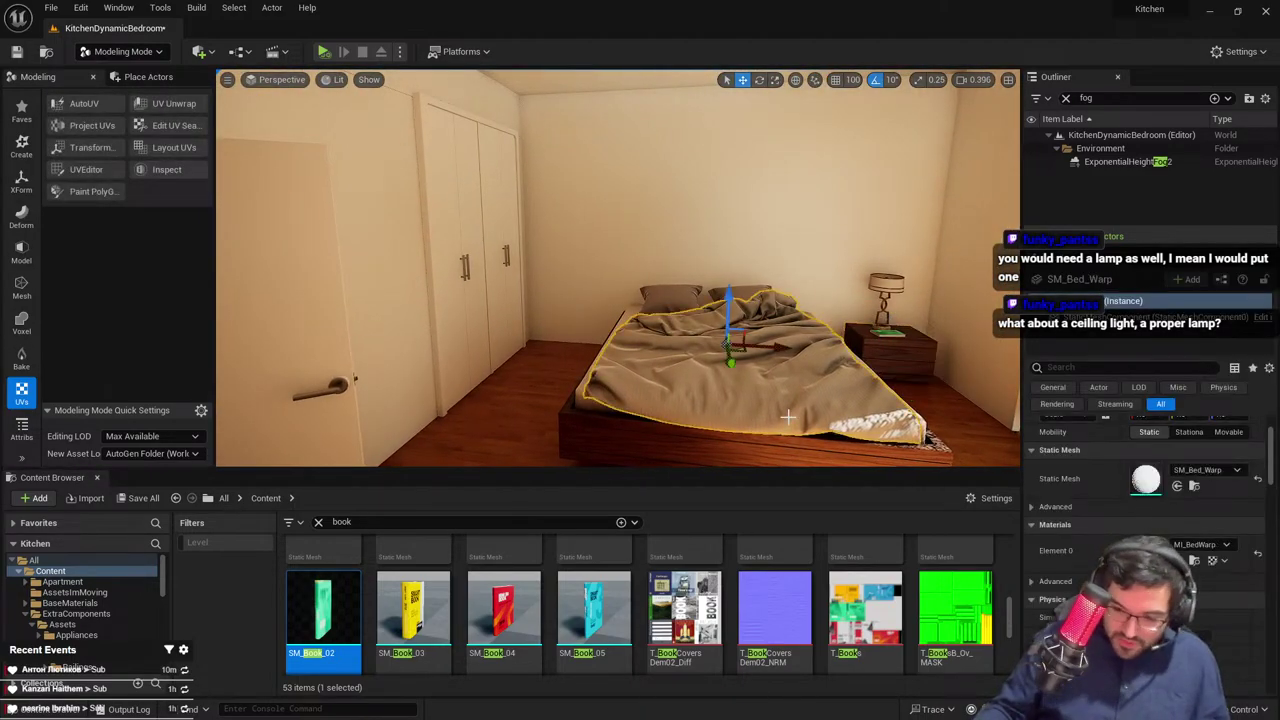
left_click(1193, 486)
scroll(650, 610, "down", 3)
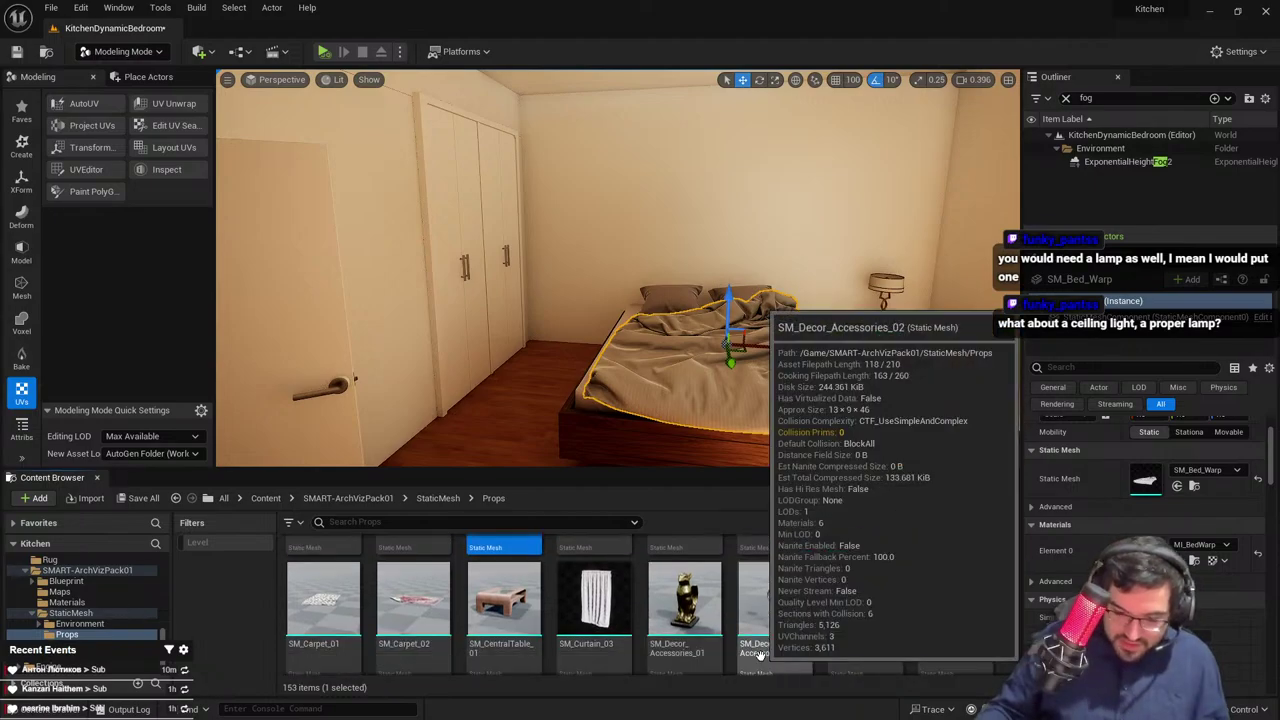
left_click_drag(504, 600, 590, 442)
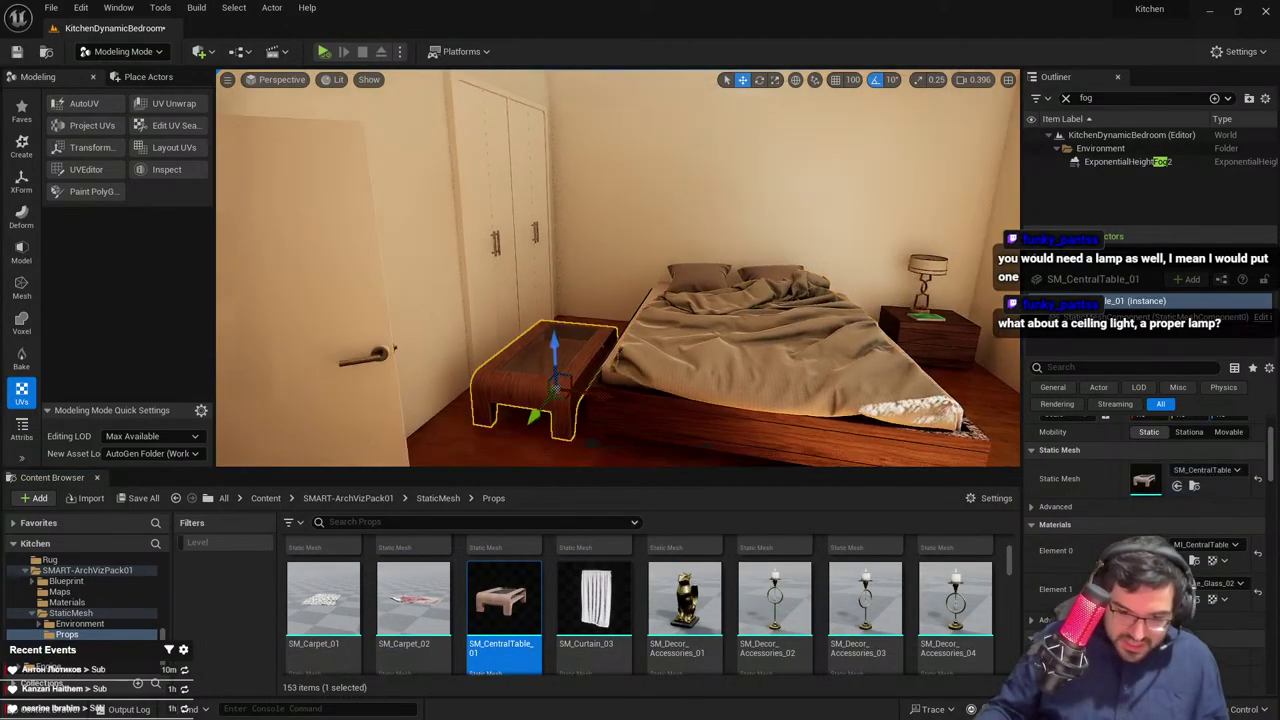
Replace the white bench beneath the TV with an SM_CentralTable_01, turned parallel to the wall and centred under the screen
right_click_drag(590, 442, 340, 394)
left_click(640, 396)
key("Delete")
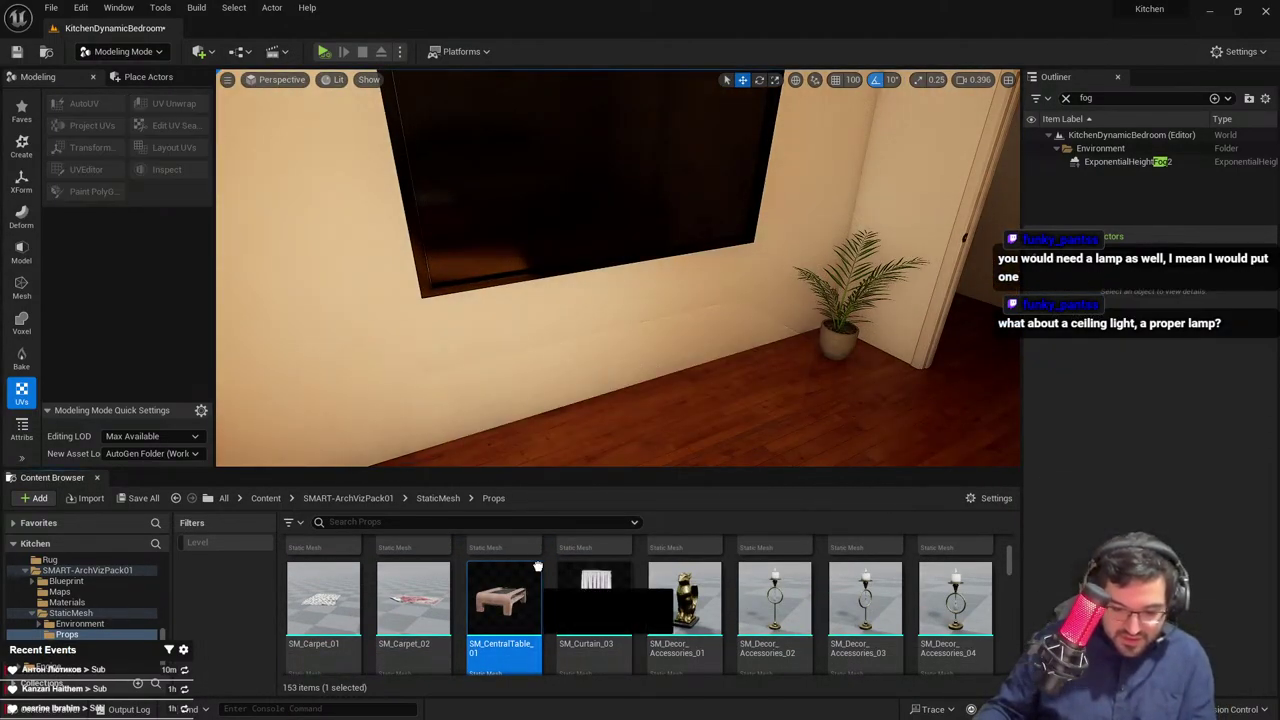
left_click_drag(538, 567, 641, 434)
key("e")
right_click_drag(643, 449, 656, 462)
left_click_drag(571, 437, 669, 315)
key("w")
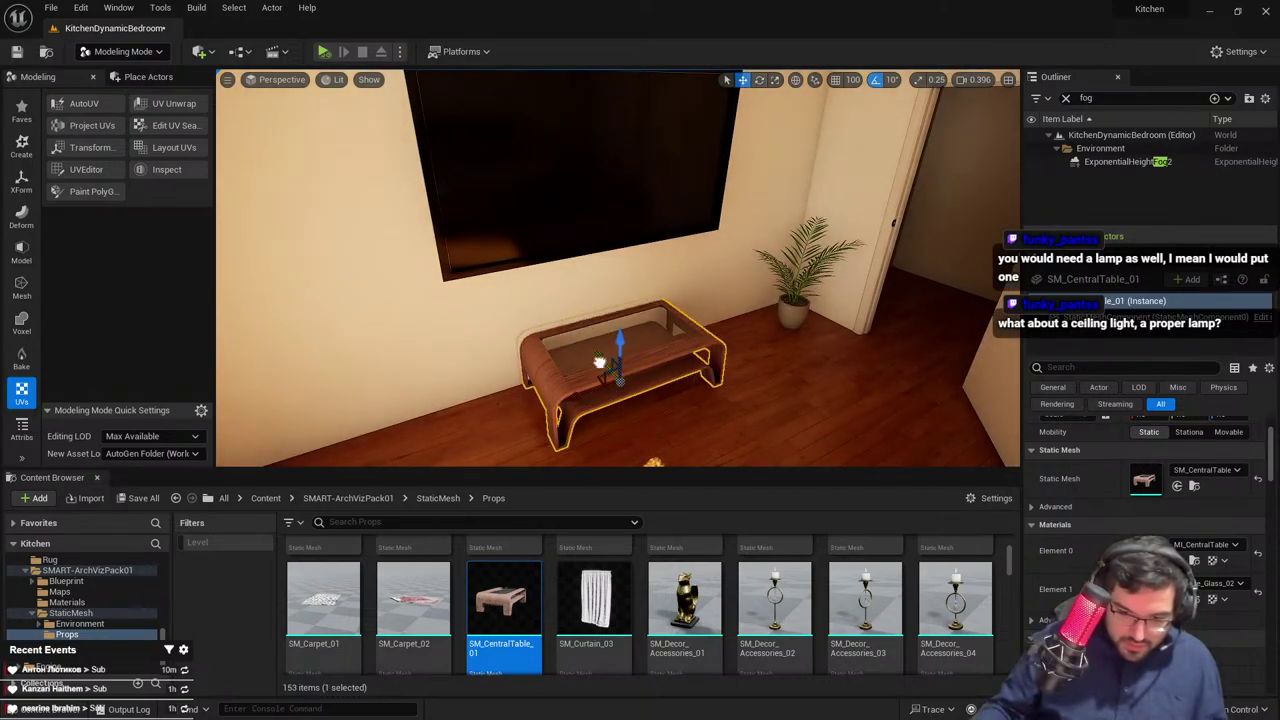
right_click_drag(606, 367, 600, 400)
left_click(606, 408)
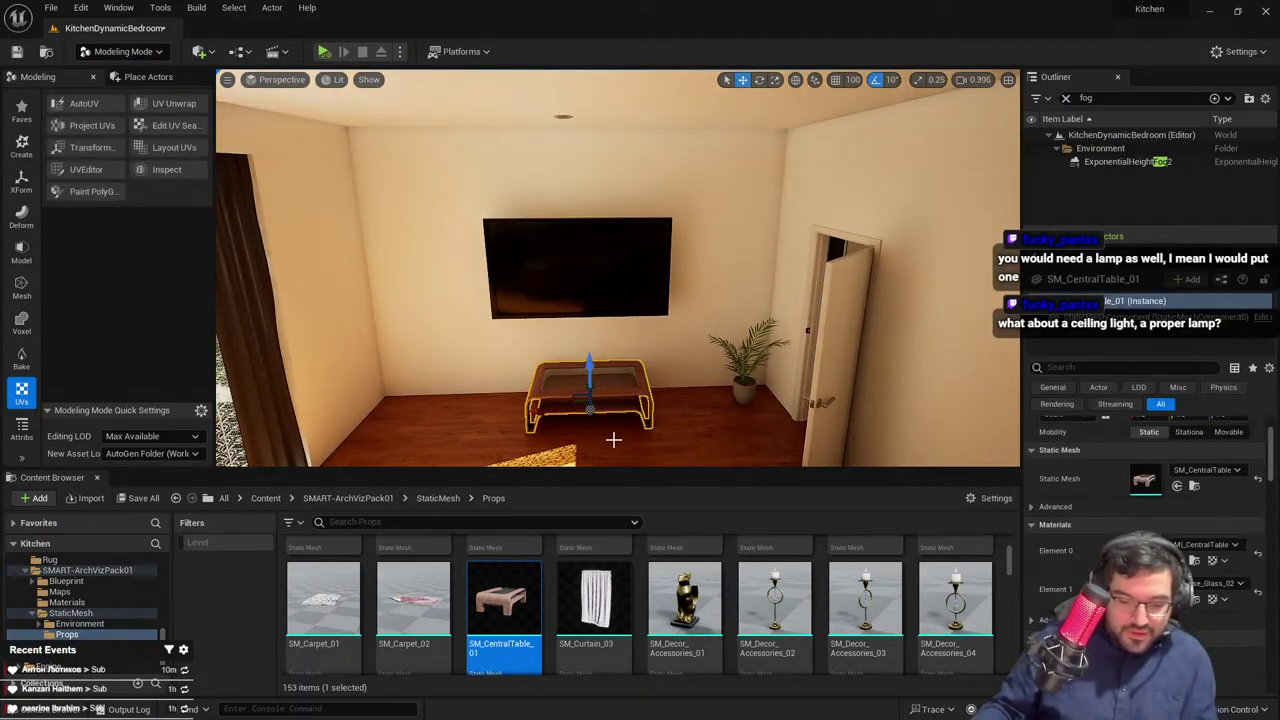
Undo the SM_CentralTable_01 replacement so the white bench is back beneath the TV
key("Delete")
key("ctrl+z")
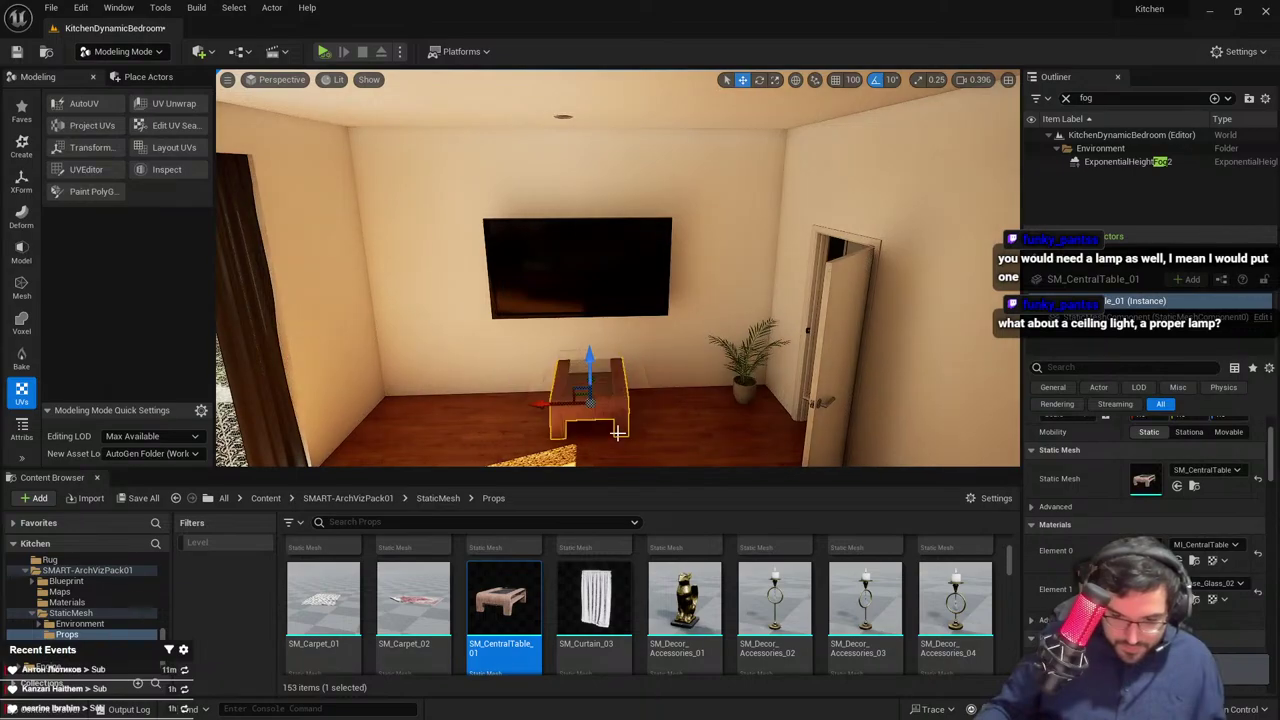
key("ctrl+z")
Try the SM_Decor_Accessories_01 ornament on the white bench beneath the TV, turn it, and delete it
left_click_drag(698, 608, 635, 376)
key("w")
right_click_drag(635, 376, 642, 414)
key("e")
left_click_drag(656, 440, 750, 447)
key("Escape")
right_click_drag(750, 447, 765, 445)
key("w")
scroll(641, 410, "down", 7)
mouse_move(641, 410)
right_mouse_down()
mouse_move(646, 400)
mouse_move(641, 410)
right_mouse_up()
left_click(617, 409)
key("Delete")
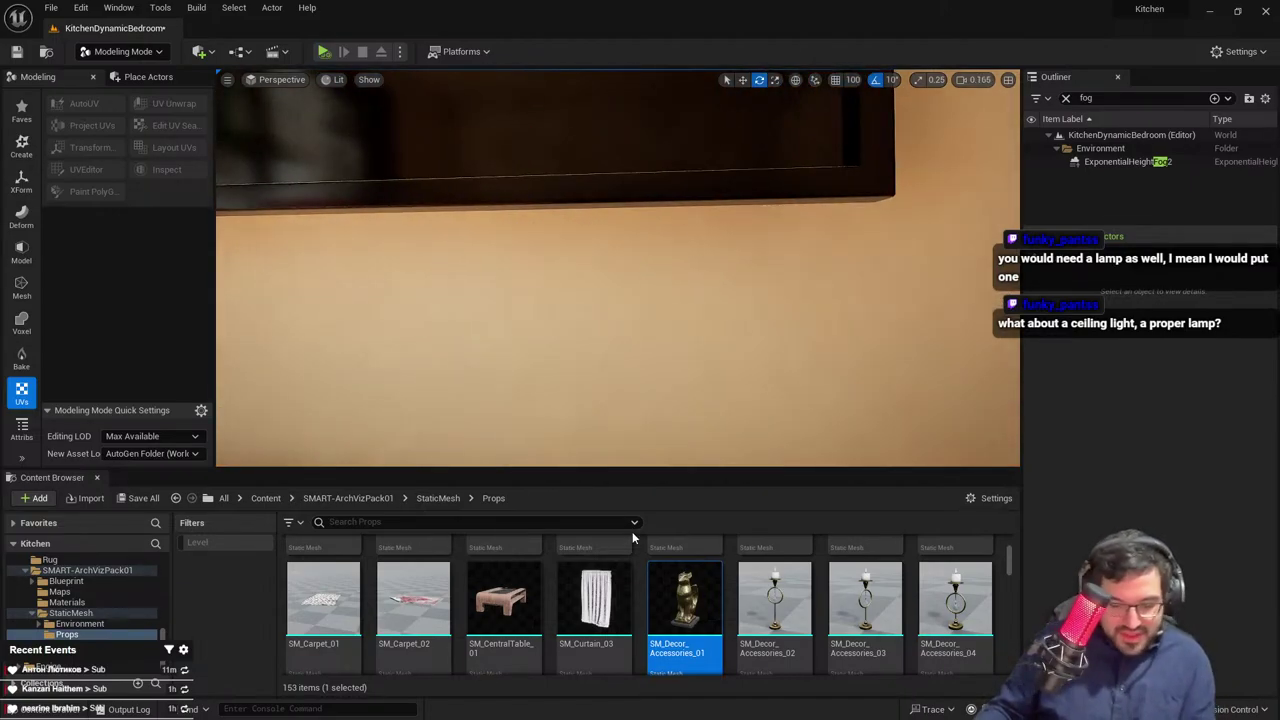
Try SM_Carpet_02 on the floor between the white bench and the bed, and delete it
right_click_drag(430, 416, 430, 440)
left_click_drag(413, 600, 446, 388)
mouse_move(446, 388)
right_mouse_down()
mouse_move(430, 400)
mouse_move(446, 388)
right_mouse_up()
key("Delete")
key("s")
right_click_drag(520, 300, 446, 308)
scroll(520, 300, "up", 1)
left_click_drag(460, 477, 598, 285)
right_click_drag(598, 285, 553, 351)
key("s")
scroll(545, 346, "up", 2)
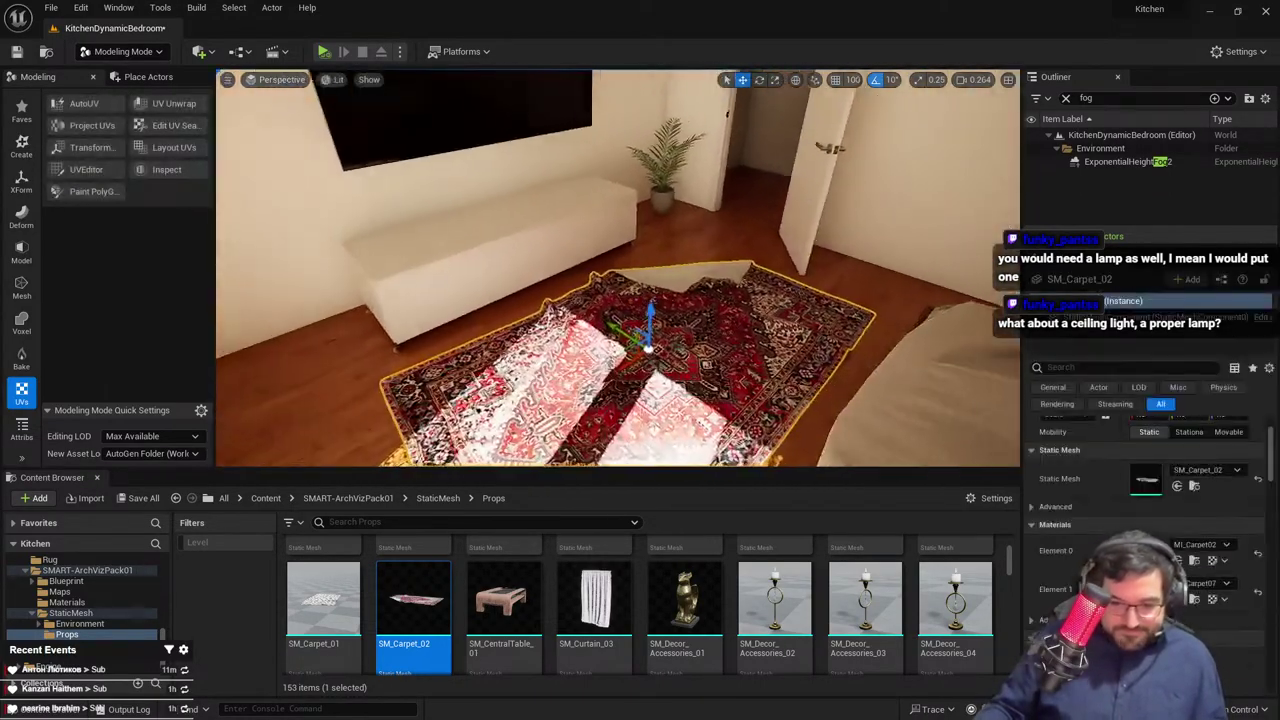
key("Delete")
Place SM_Carpet_01 on the bedroom floor between the white bench and the foot of the bed
left_click_drag(323, 600, 686, 343)
key("f")
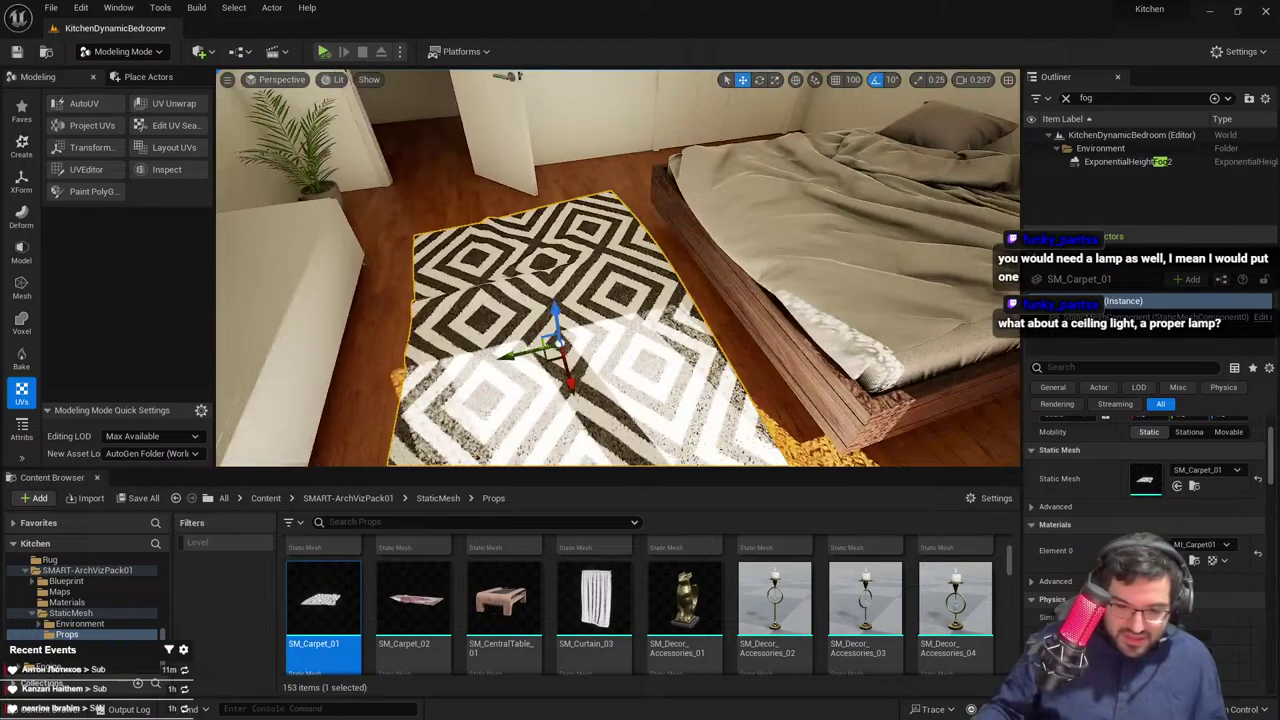
right_click_drag(560, 262, 585, 270)
key("Escape")
Locate the carpet's material among the assets, try MI_Carpet02 on SM_Carpet_01, and undo it
left_click(600, 290)
left_click(1195, 561)
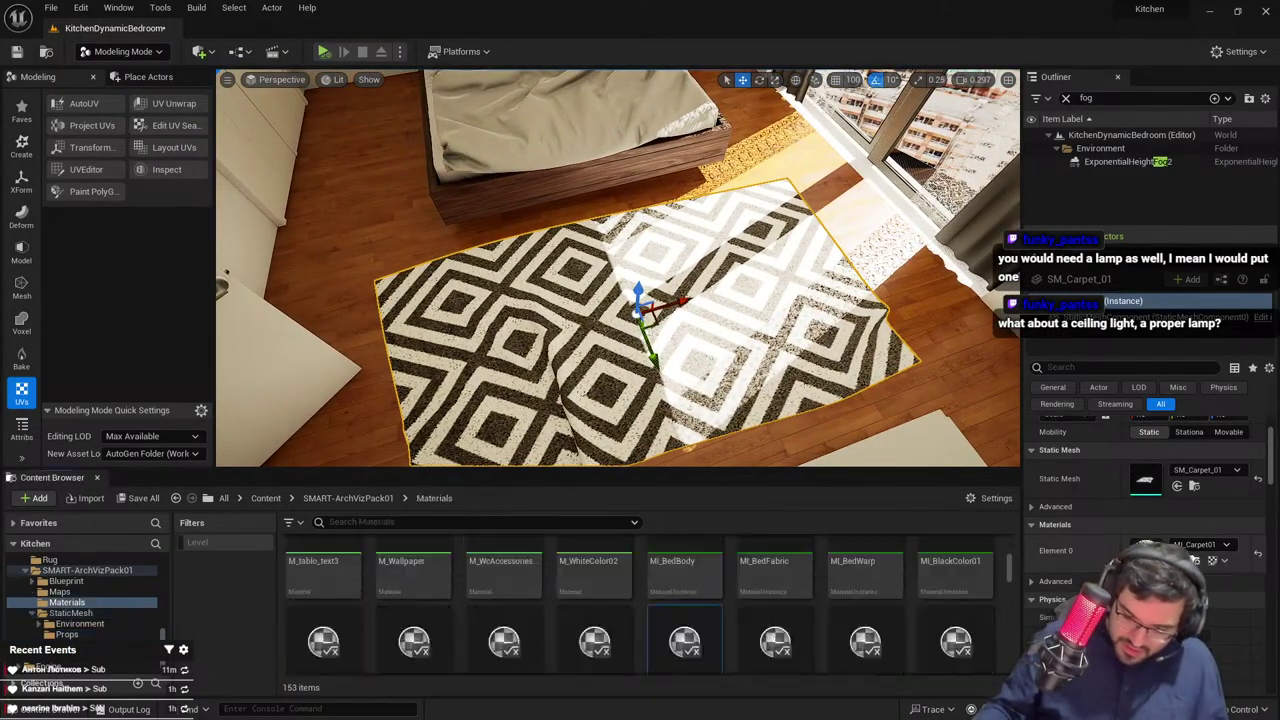
right_click_drag(750, 300, 848, 280)
left_click_drag(757, 640, 563, 334)
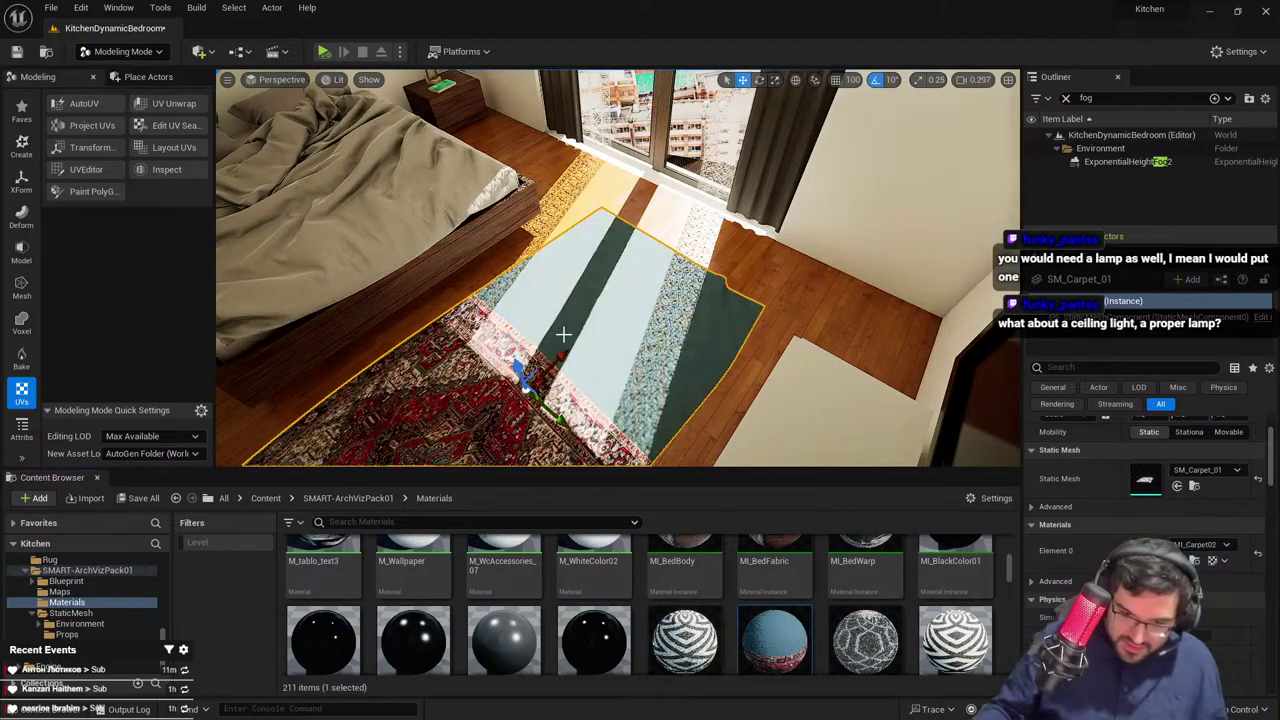
right_click_drag(563, 334, 705, 340)
key("ctrl+z")
Locate the P_GenRug_330x240 rug's material and try M_Rug_Inst on SM_Carpet_01
scroll(644, 304, "up", 2)
left_click(1195, 561)
left_click_drag(519, 563, 585, 328)
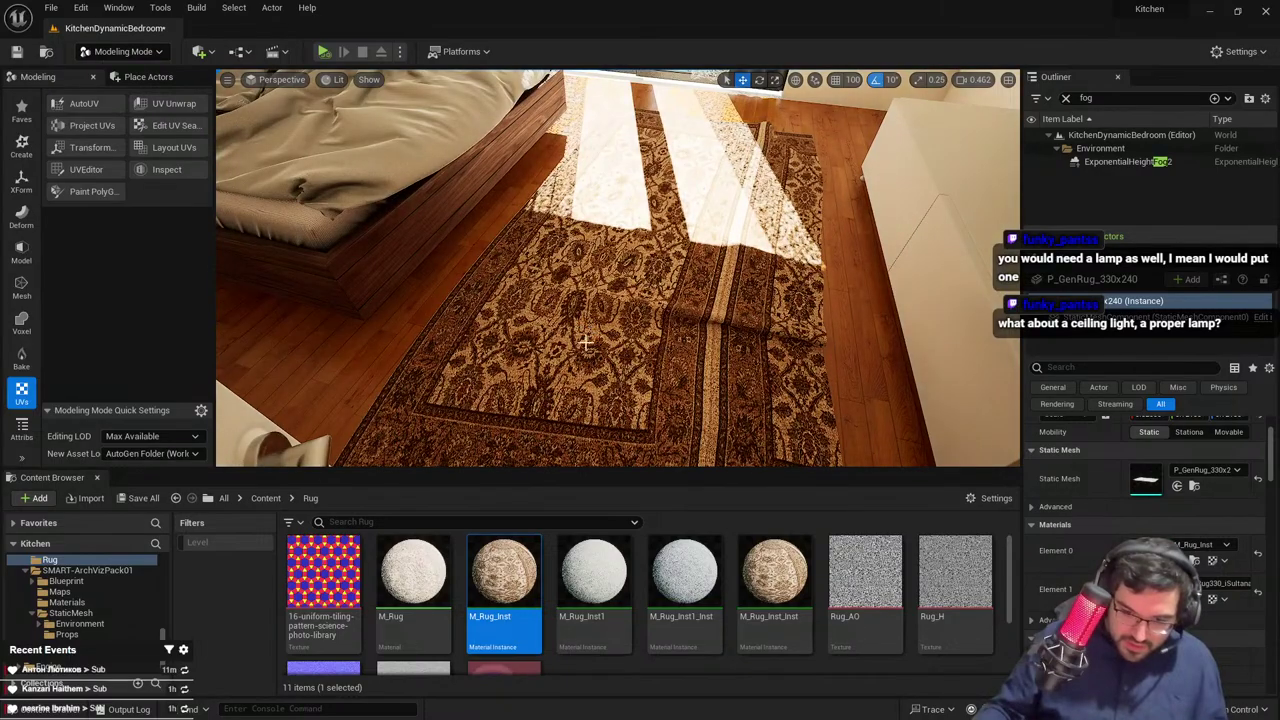
right_click_drag(585, 343, 563, 249)
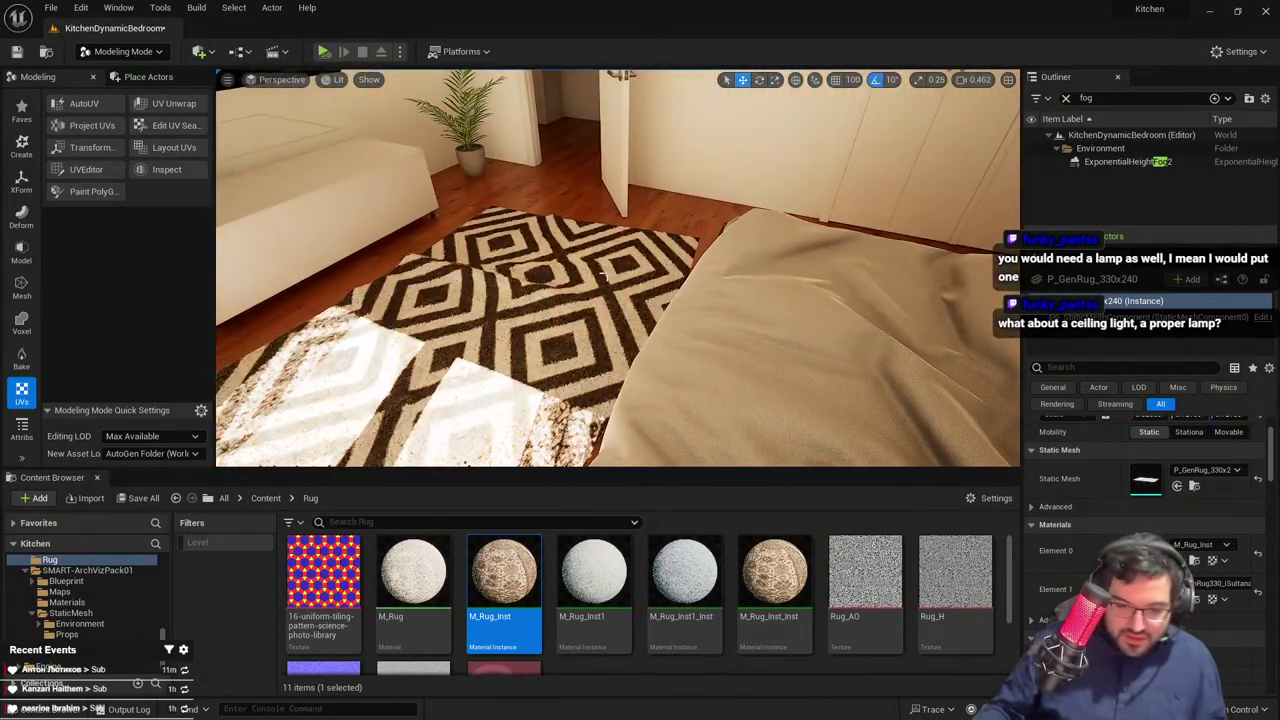
Try the MI_Carpet03 and MI_Carpet04 materials on SM_Carpet_01
left_click(545, 315)
left_click(1195, 561)
scroll(868, 588, "down", 3)
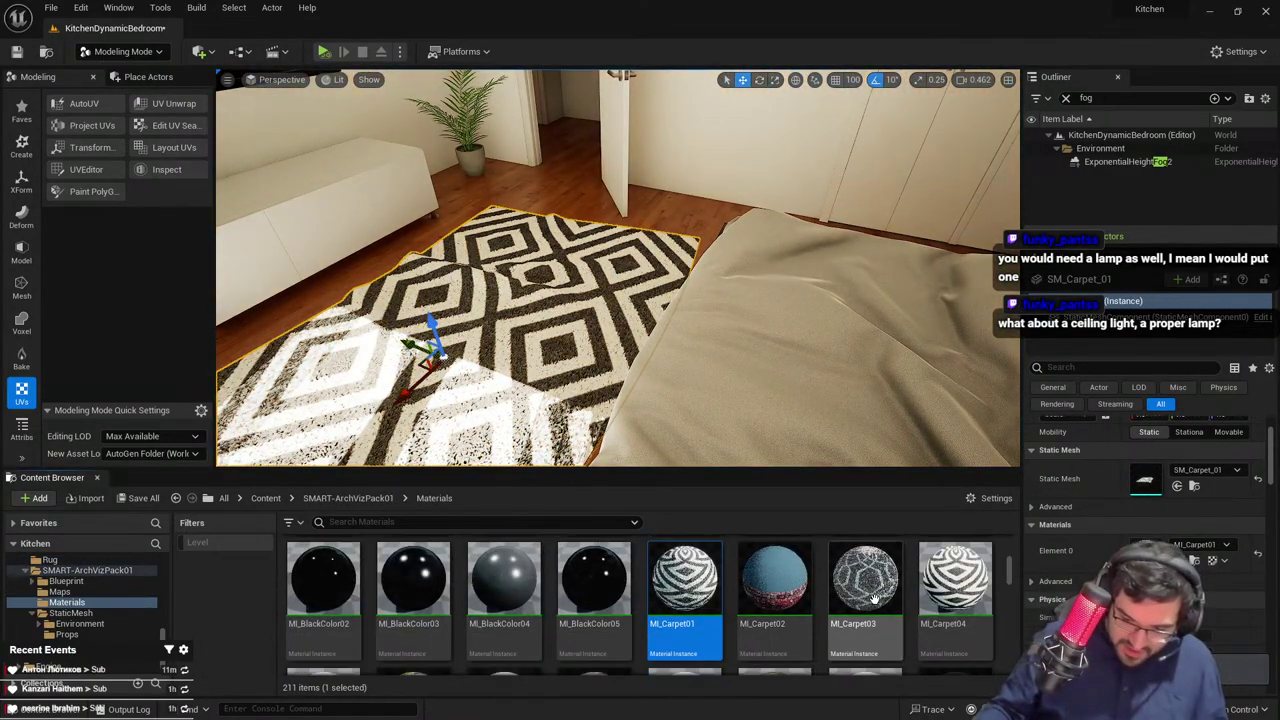
left_click_drag(871, 592, 640, 385)
right_click_drag(660, 380, 620, 400)
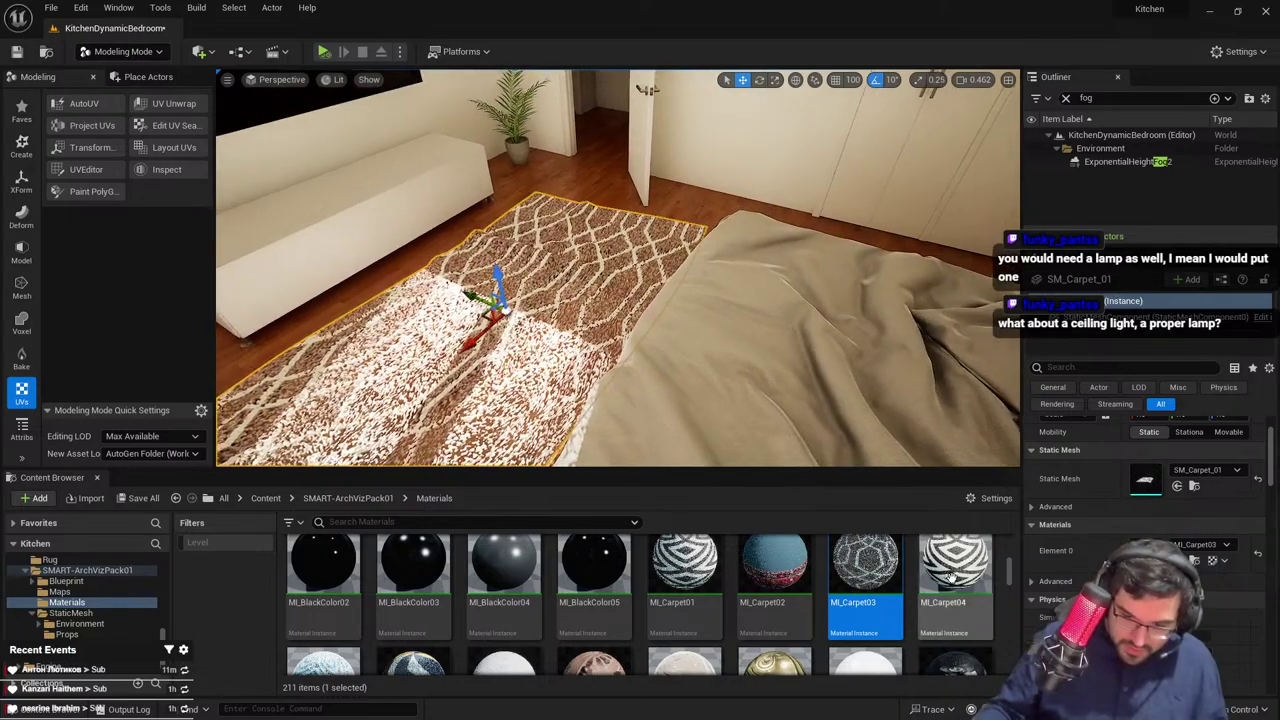
left_click_drag(950, 592, 640, 370)
right_click_drag(640, 370, 565, 395)
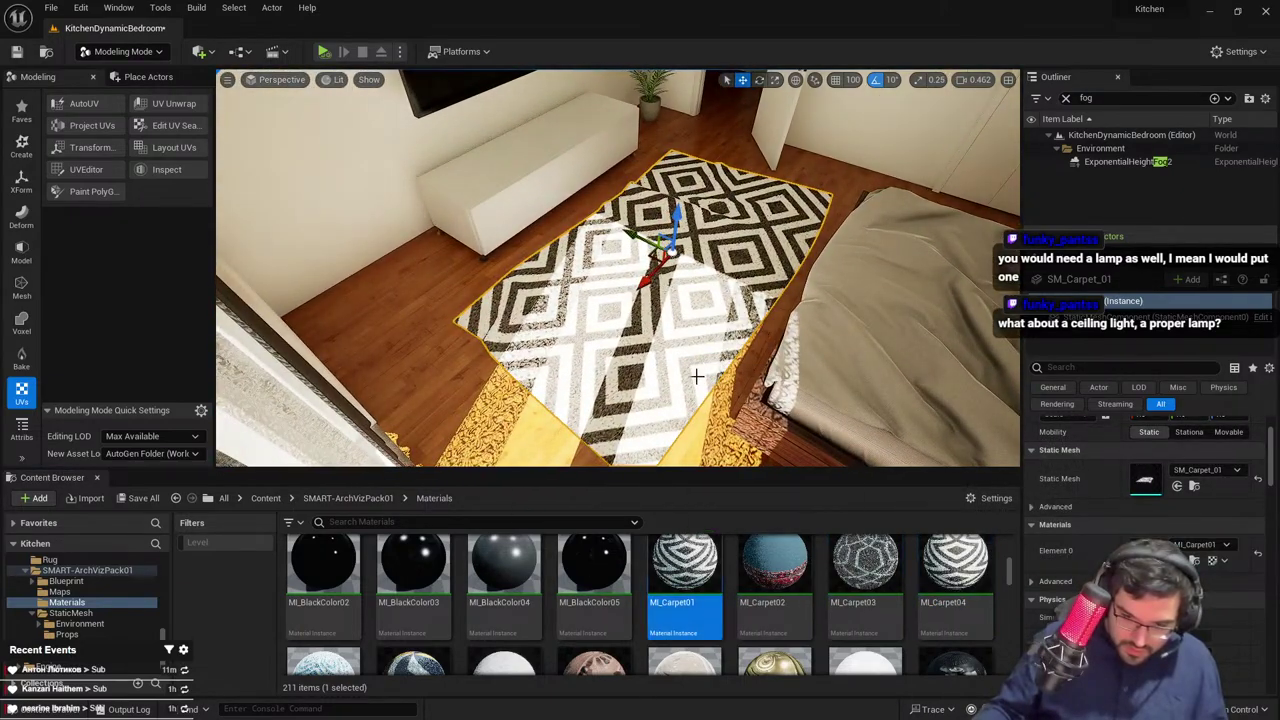
Try the MI_Carpet05 and MI_Carpet06 materials on SM_Carpet_01
scroll(405, 625, "down", 1)
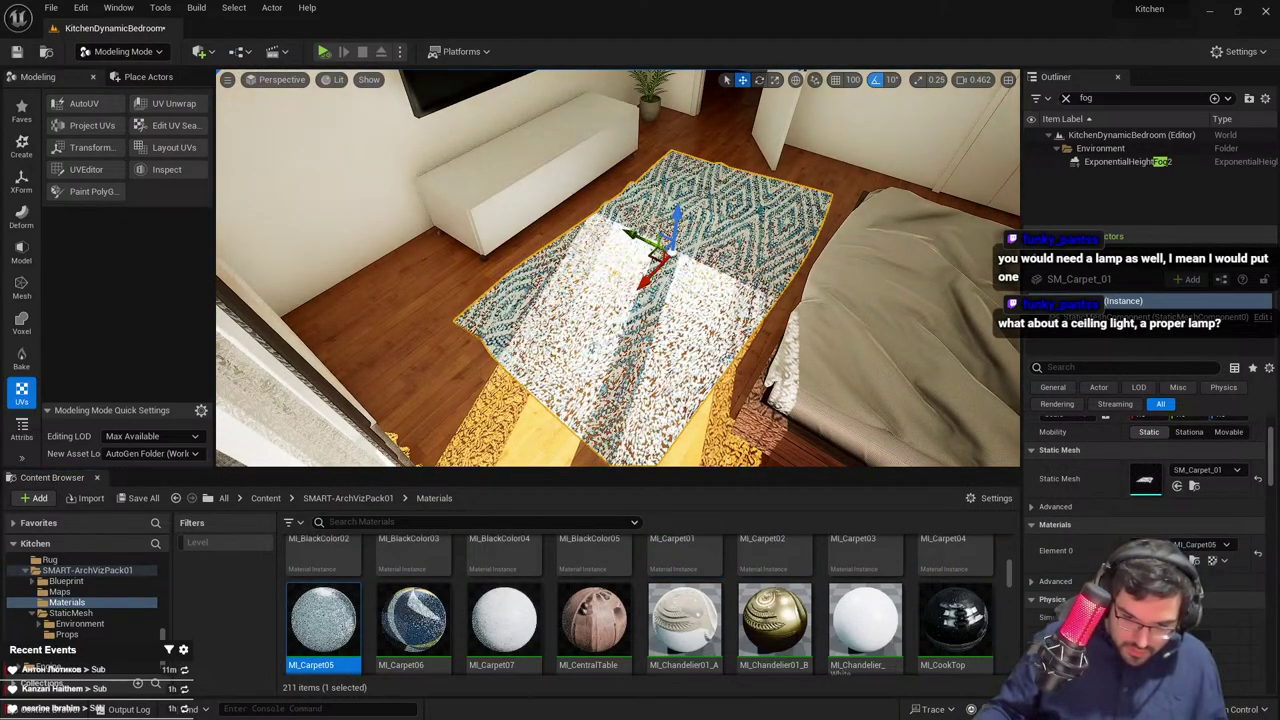
key("w")
right_click_drag(620, 360, 620, 382)
key("s")
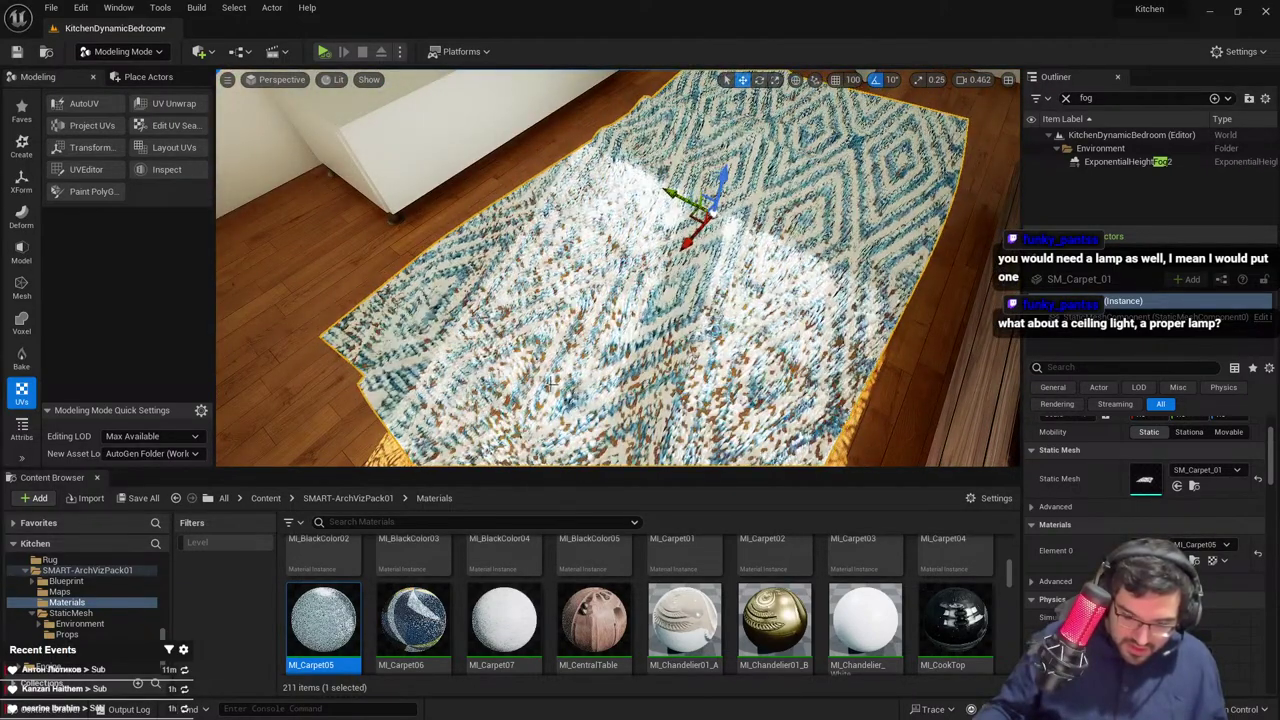
left_click_drag(414, 620, 560, 375)
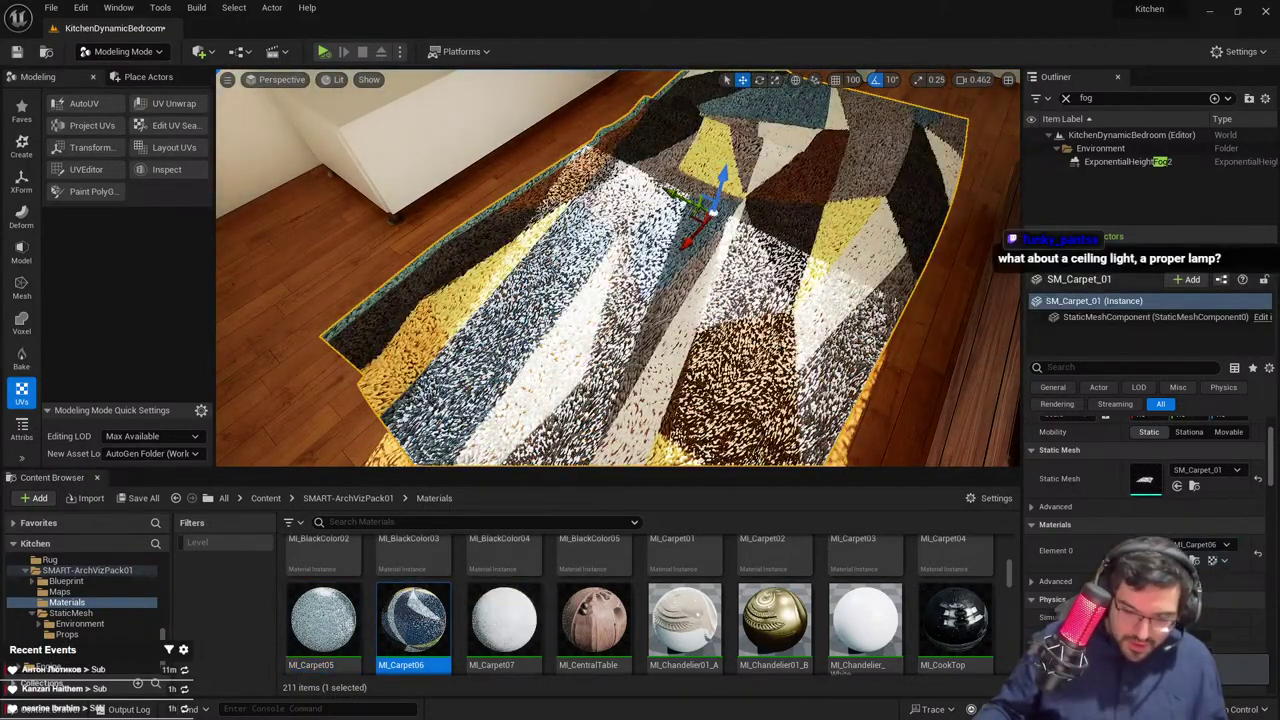
Try the MI_Carpet07 material on SM_Carpet_01 and inspect its surface up close
left_click_drag(548, 522, 653, 280)
right_click_drag(590, 400, 530, 425)
key("w")
scroll(520, 415, "down", 1)
key("Escape")
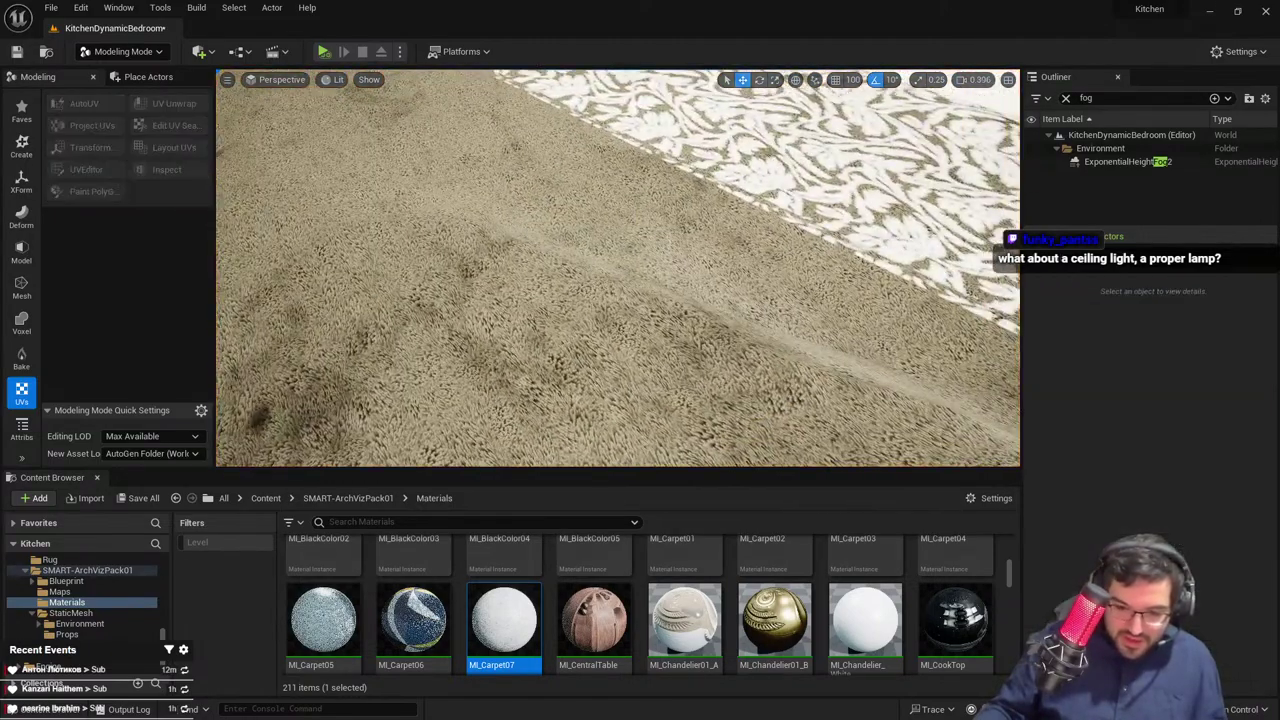
key("s")
right_click_drag(602, 278, 534, 259)
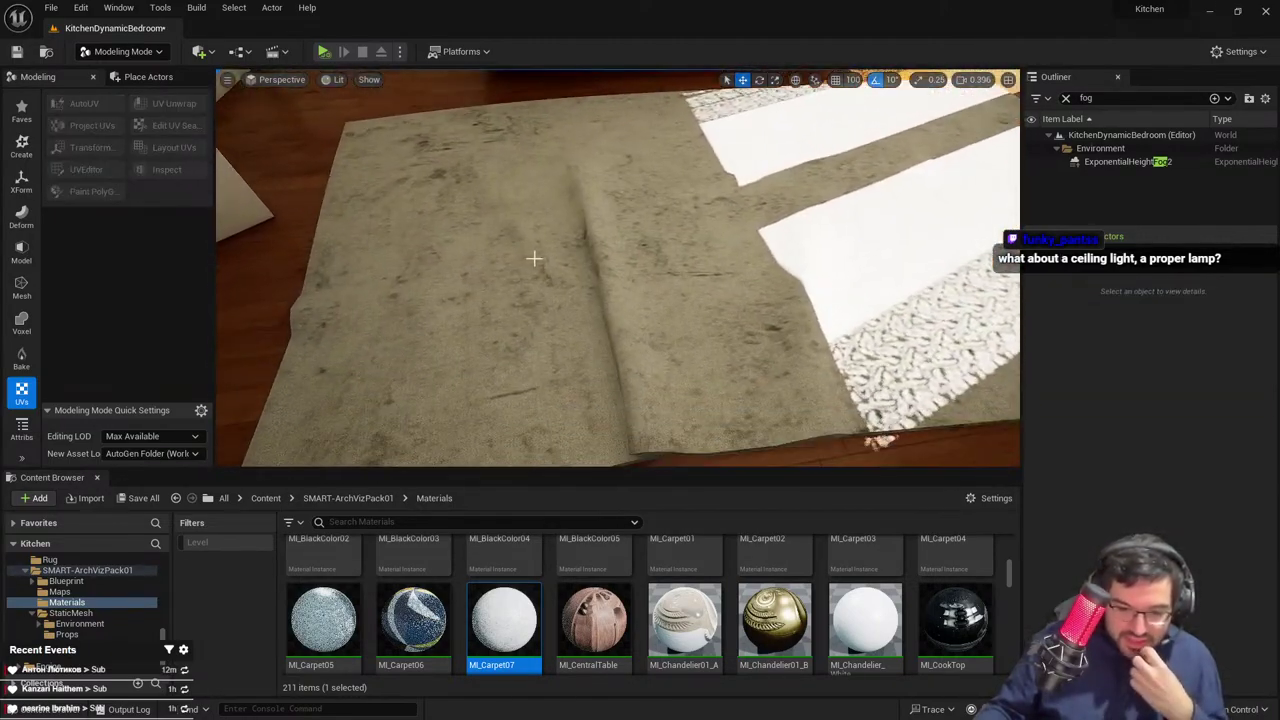
Reapply the MI_Carpet01 material to SM_Carpet_01 and deselect the carpet
left_click(620, 388)
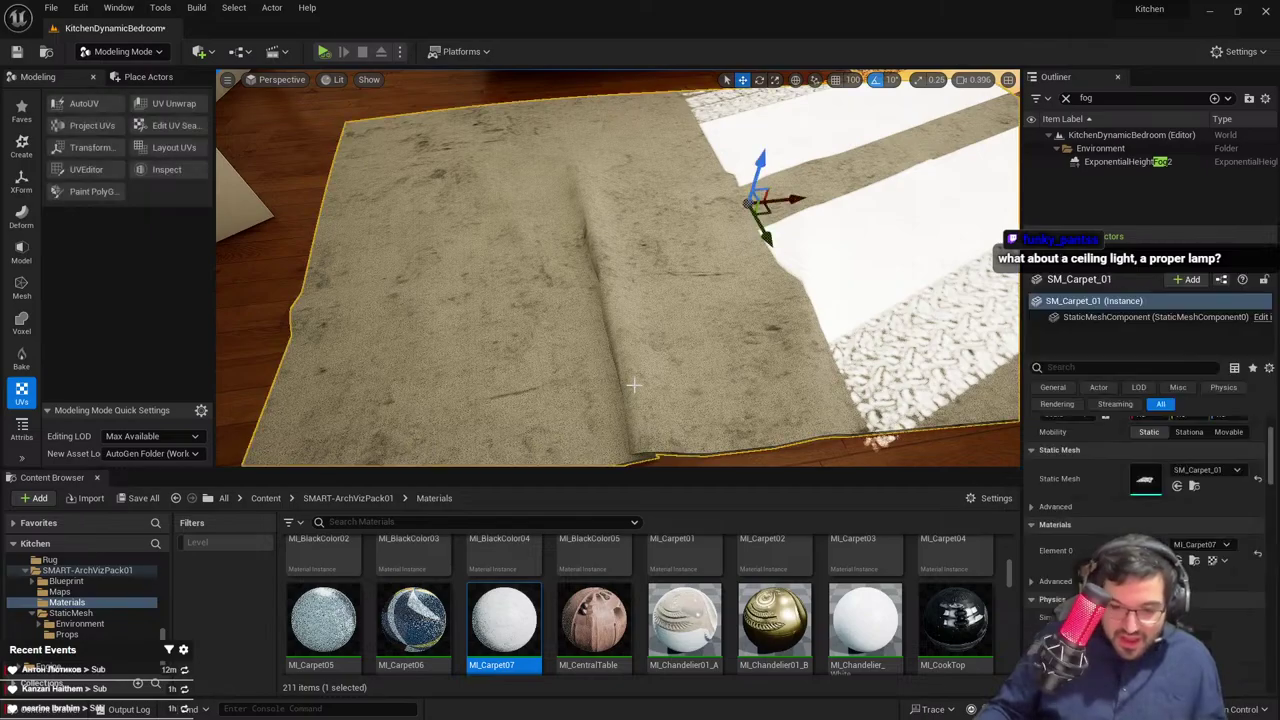
scroll(692, 616, "up", 1)
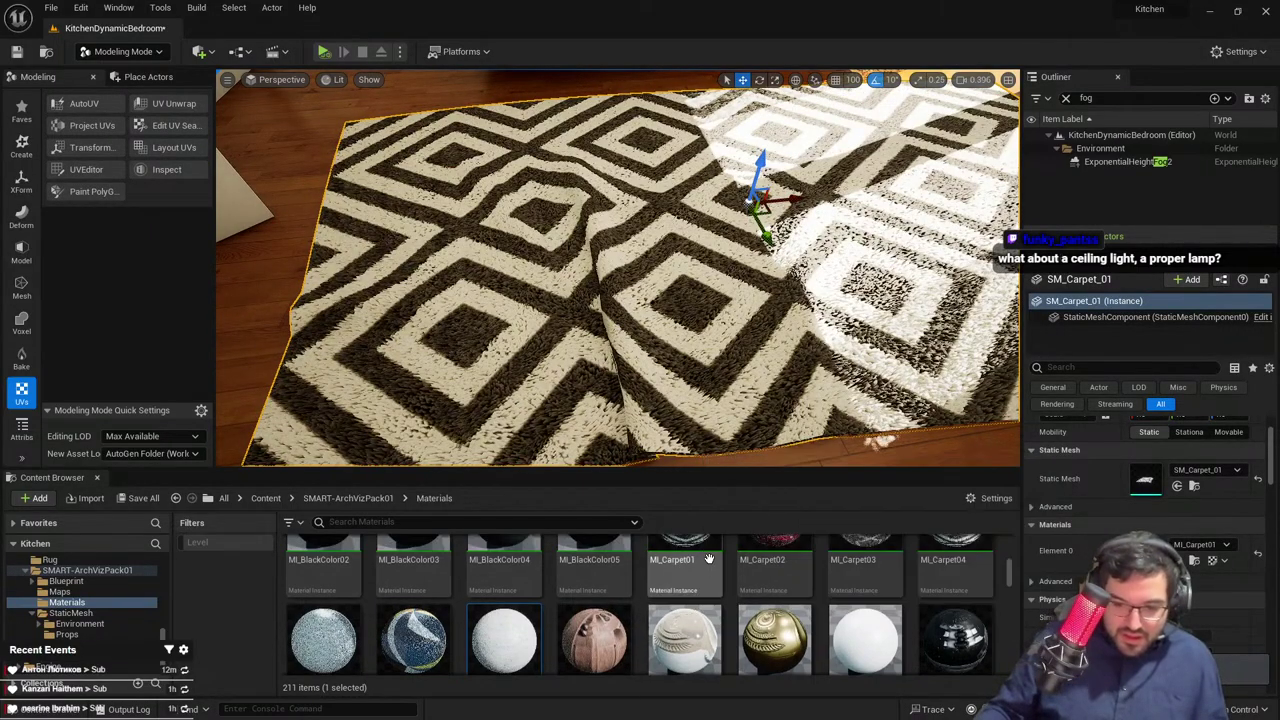
key("Escape")
key("s")
right_click_drag(640, 320, 632, 258)
Locate the source meshes of the nightstand and the bed body in the project's assets
key("w")
right_click_drag(718, 340, 625, 400)
right_click_drag(716, 340, 605, 225)
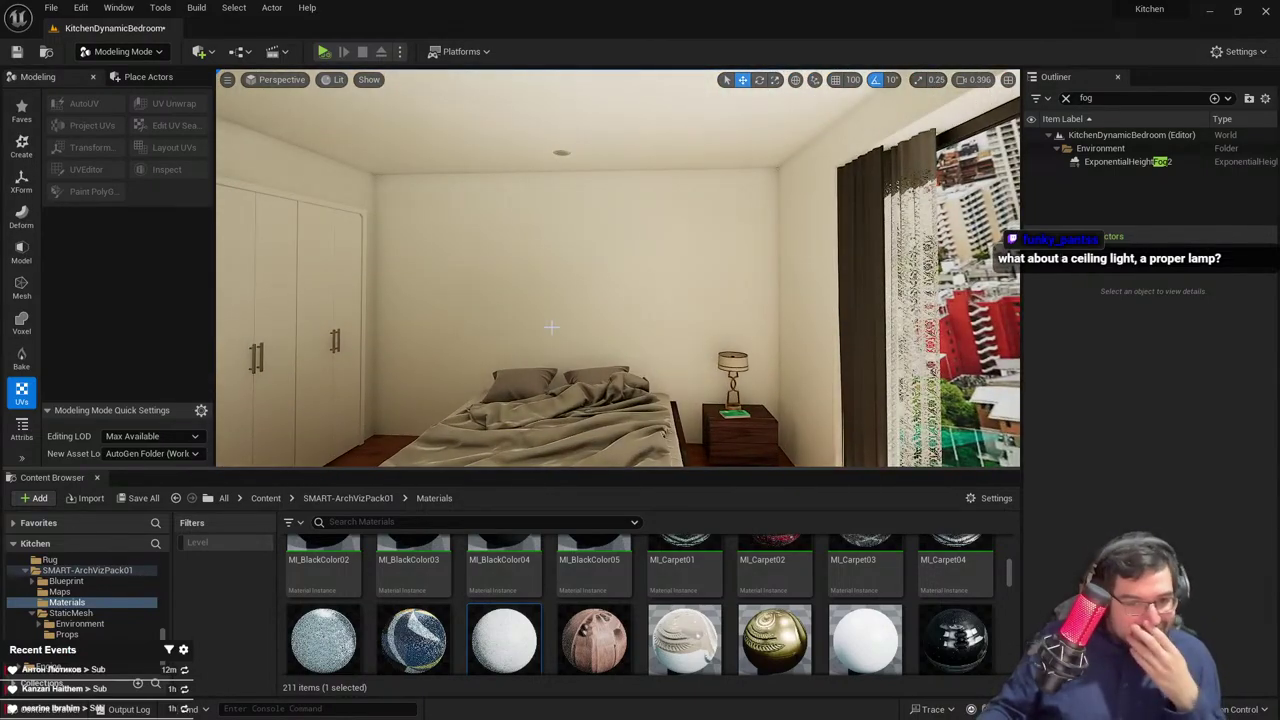
right_click_drag(231, 316, 480, 270)
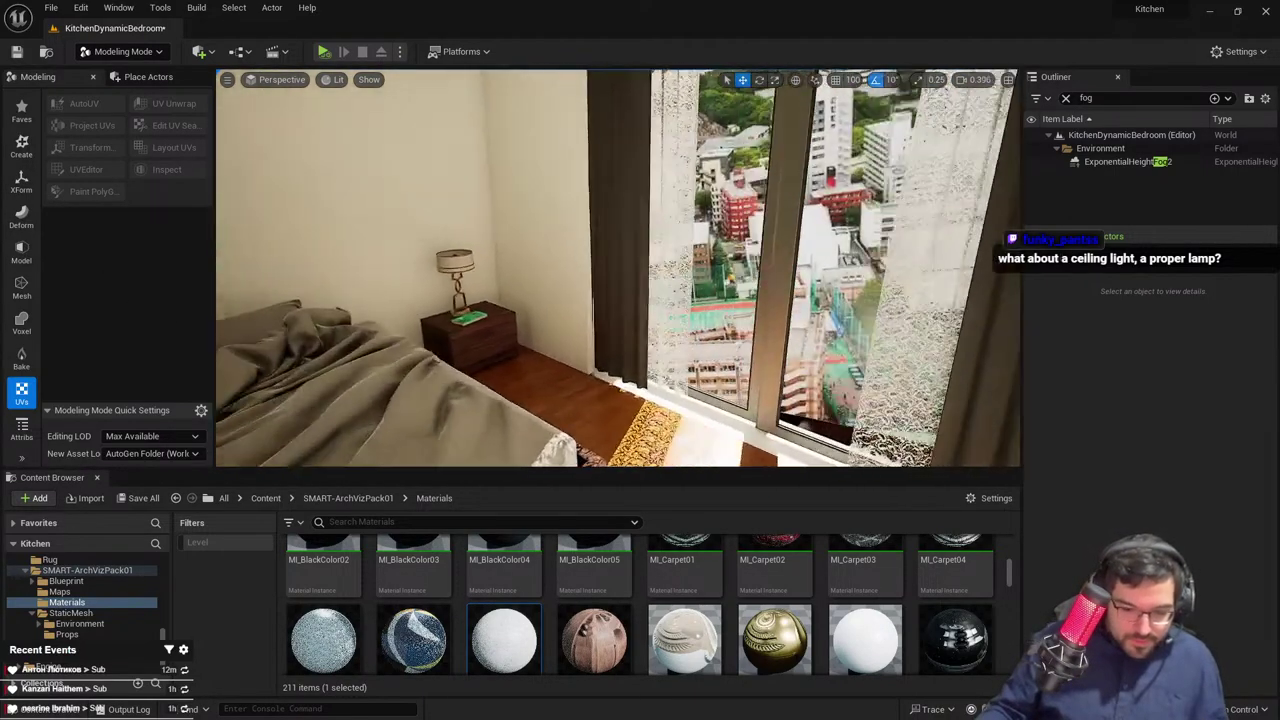
left_click(497, 328)
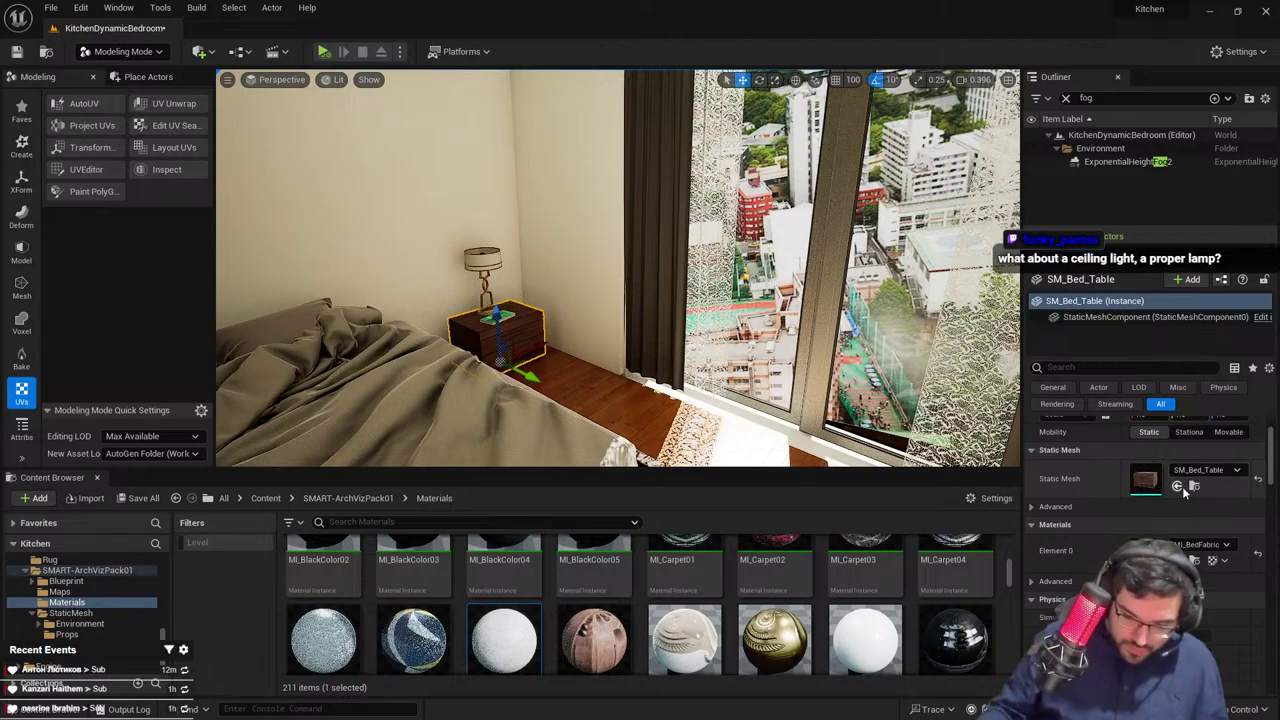
left_click(1193, 486)
right_click_drag(680, 380, 635, 402)
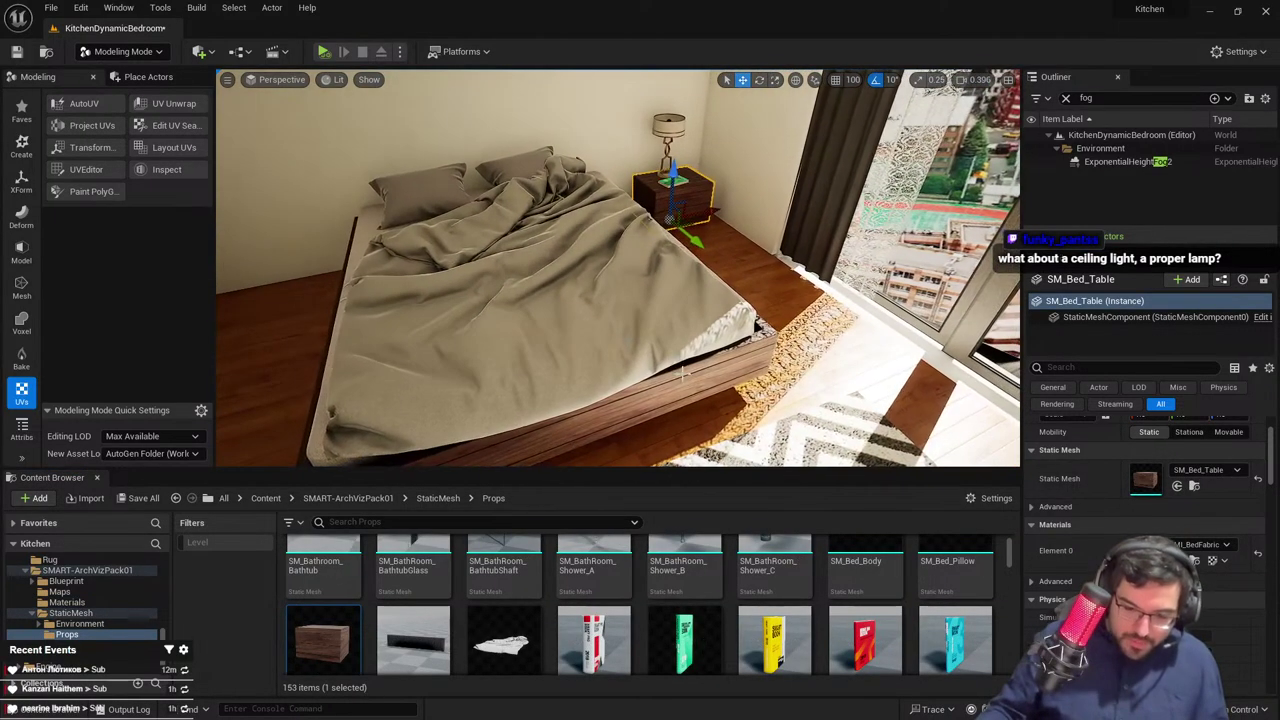
left_click(685, 380)
left_click(1195, 486)
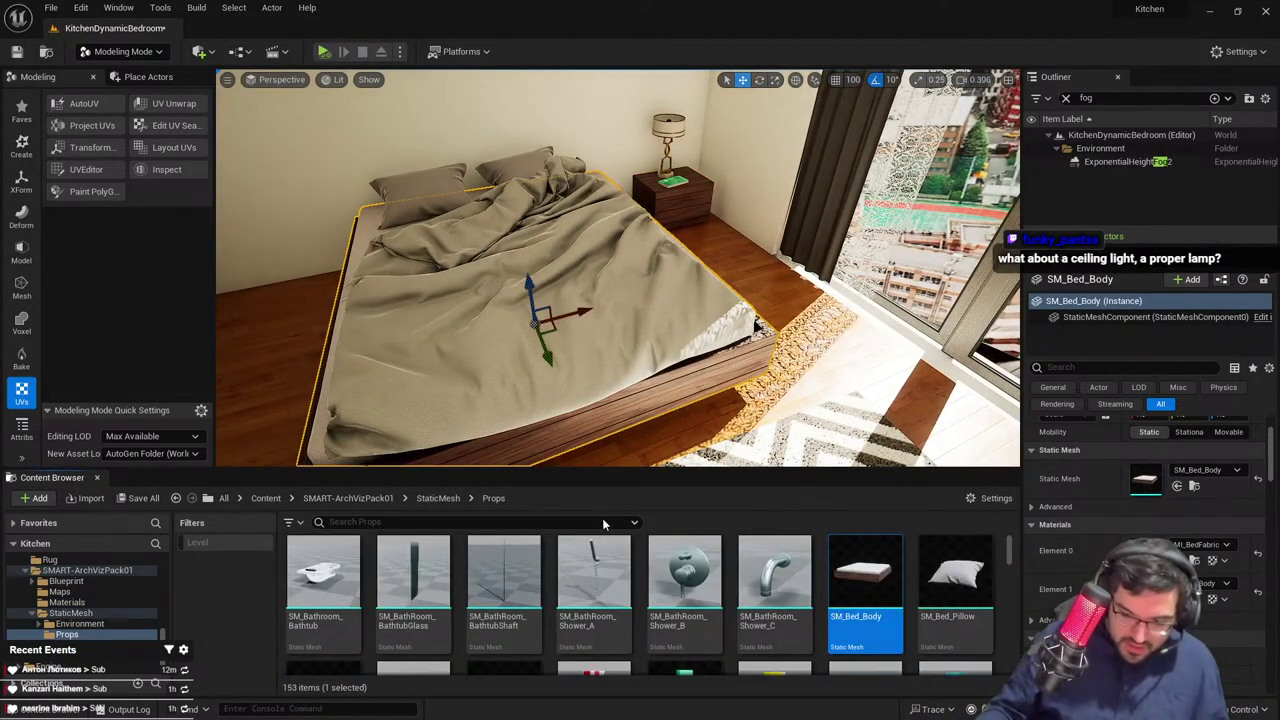
Search all of the project's content for "bed" and look through the bed furniture meshes
left_click(348, 521)
type("be")
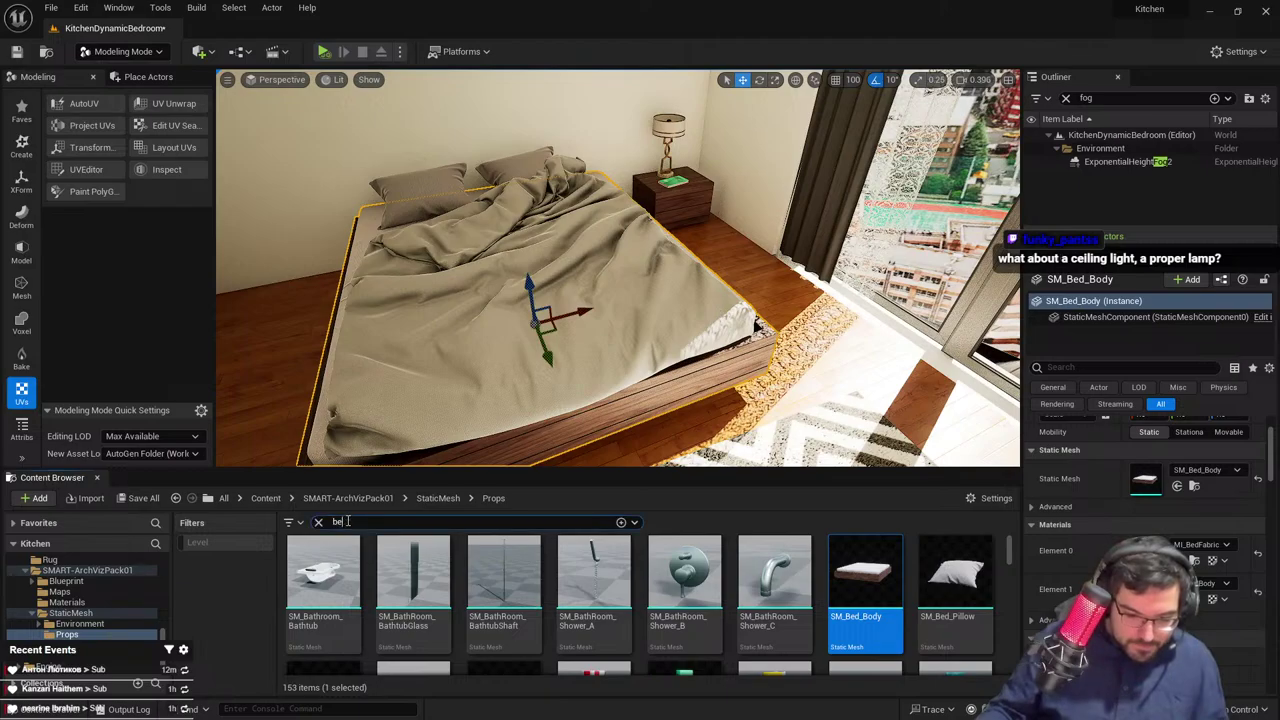
type("d")
left_click(266, 498)
scroll(797, 598, "down", 8)
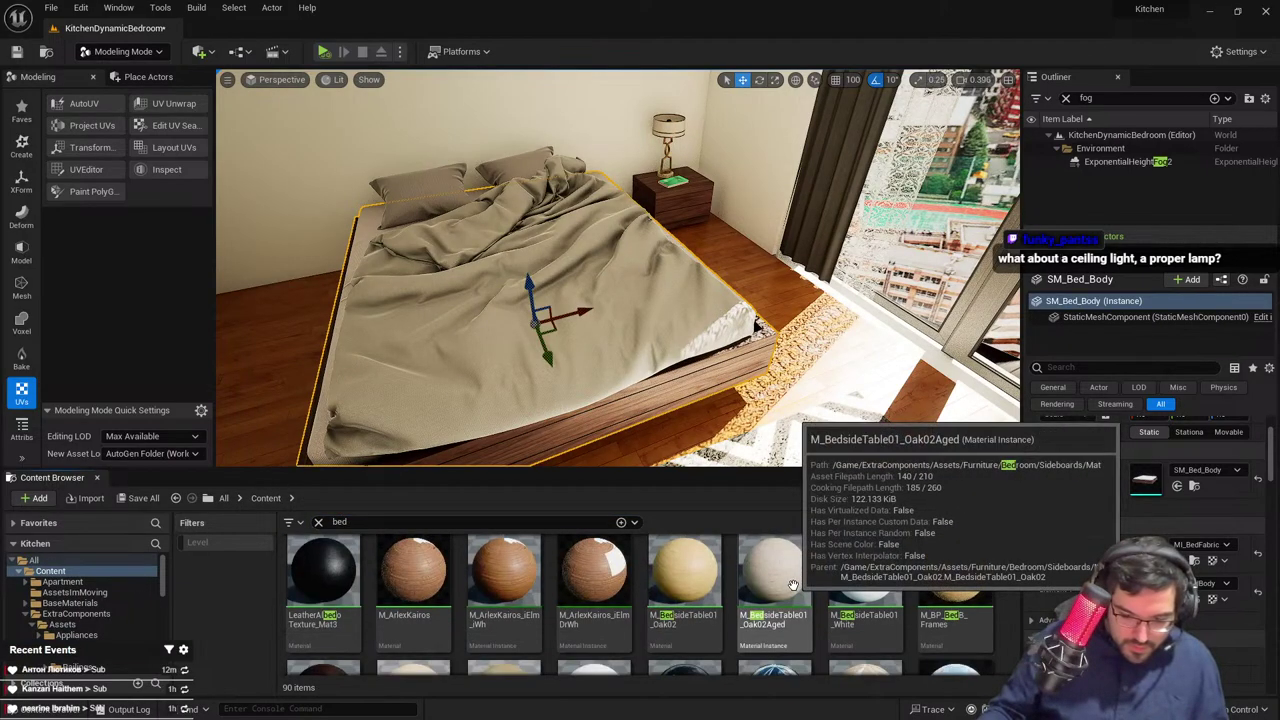
scroll(768, 586, "up", 1)
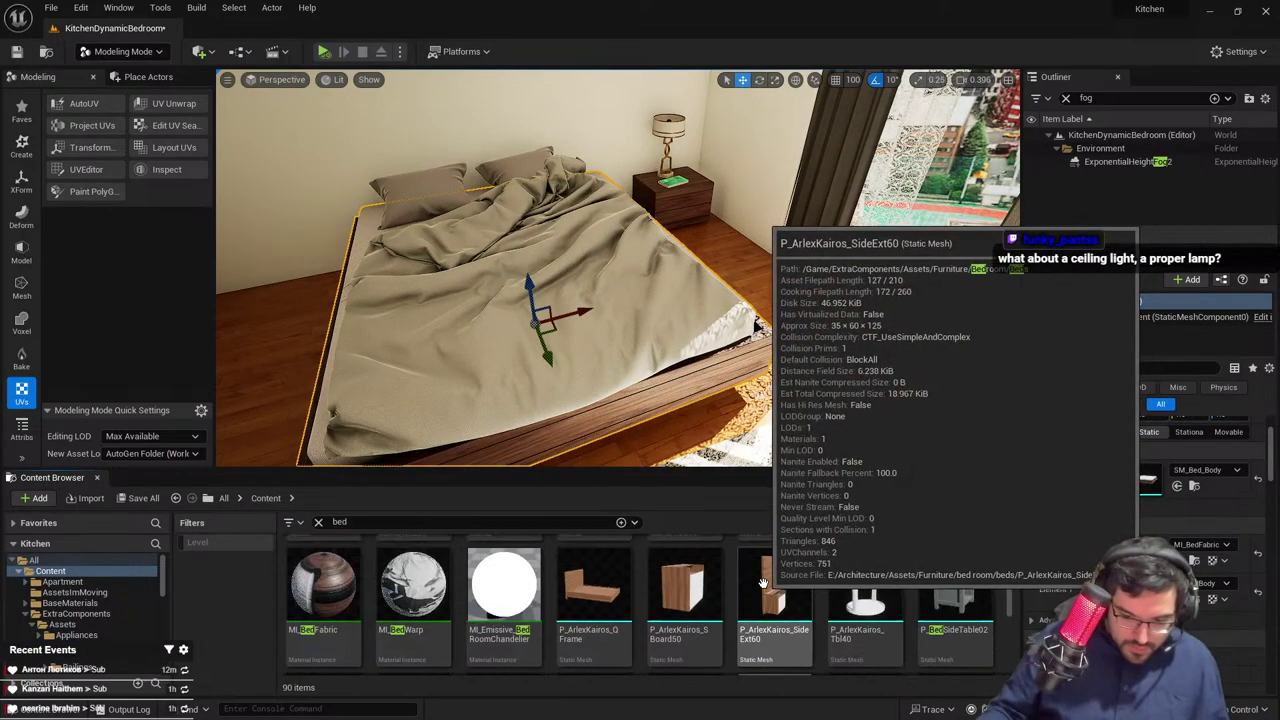
Place P_ArlexKairos_QFrame in the bedroom, turn its headboard to the wall, and move it over the existing bed
key("s")
right_click_drag(690, 375, 675, 390)
left_click_drag(594, 600, 656, 392)
key("s")
right_click_drag(656, 392, 648, 392)
key("e")
left_click_drag(648, 380, 580, 368)
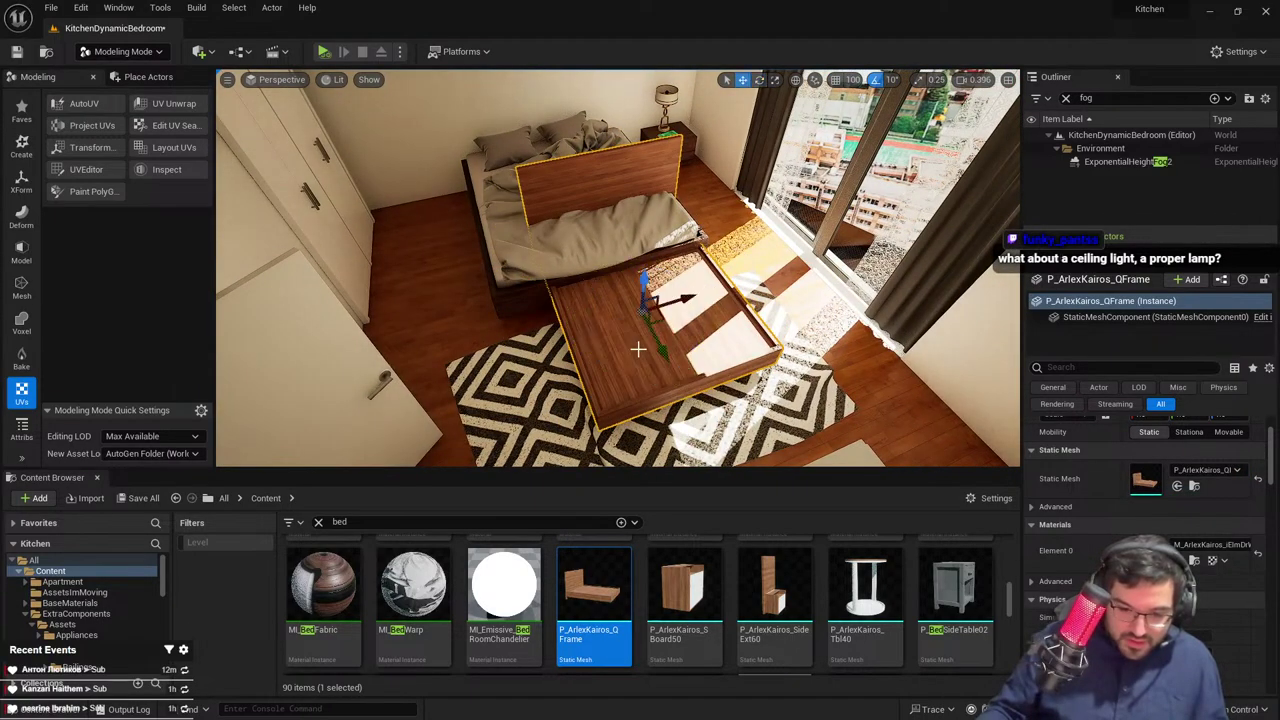
left_click_drag(657, 318, 592, 236)
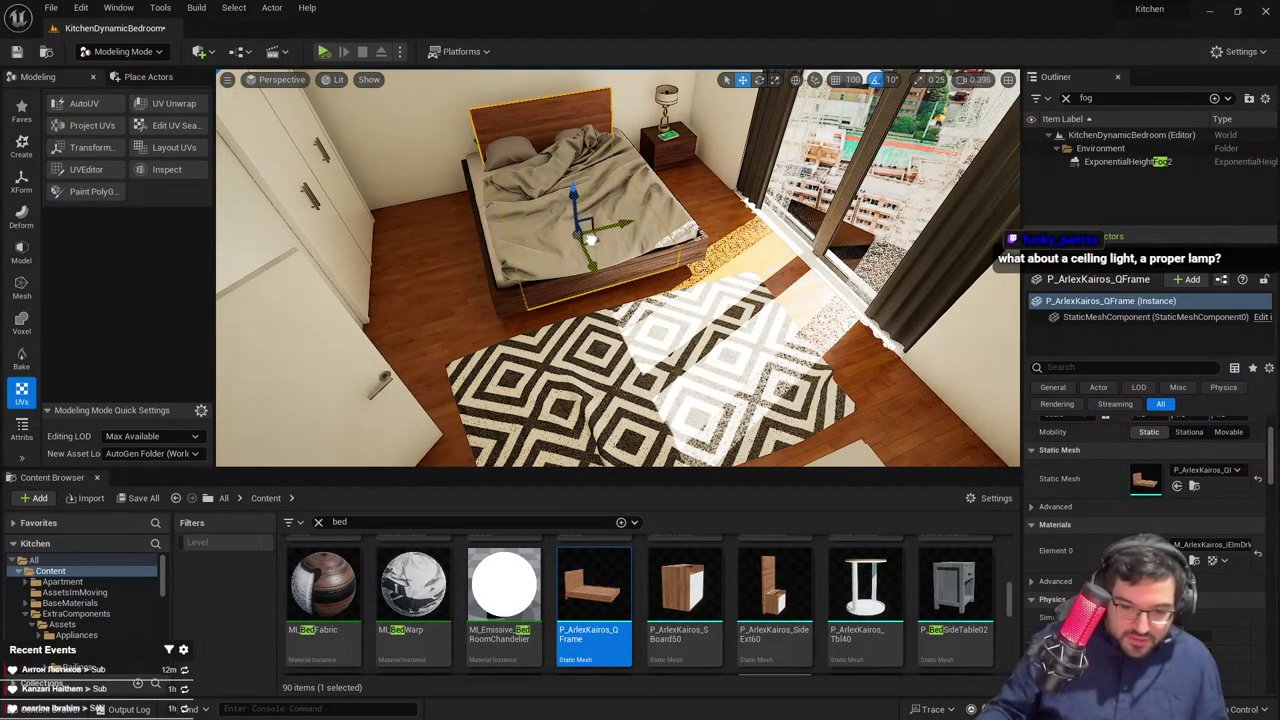
Scale P_ArlexKairos_QFrame up around the existing bed and align its headboard with the wall
key("r")
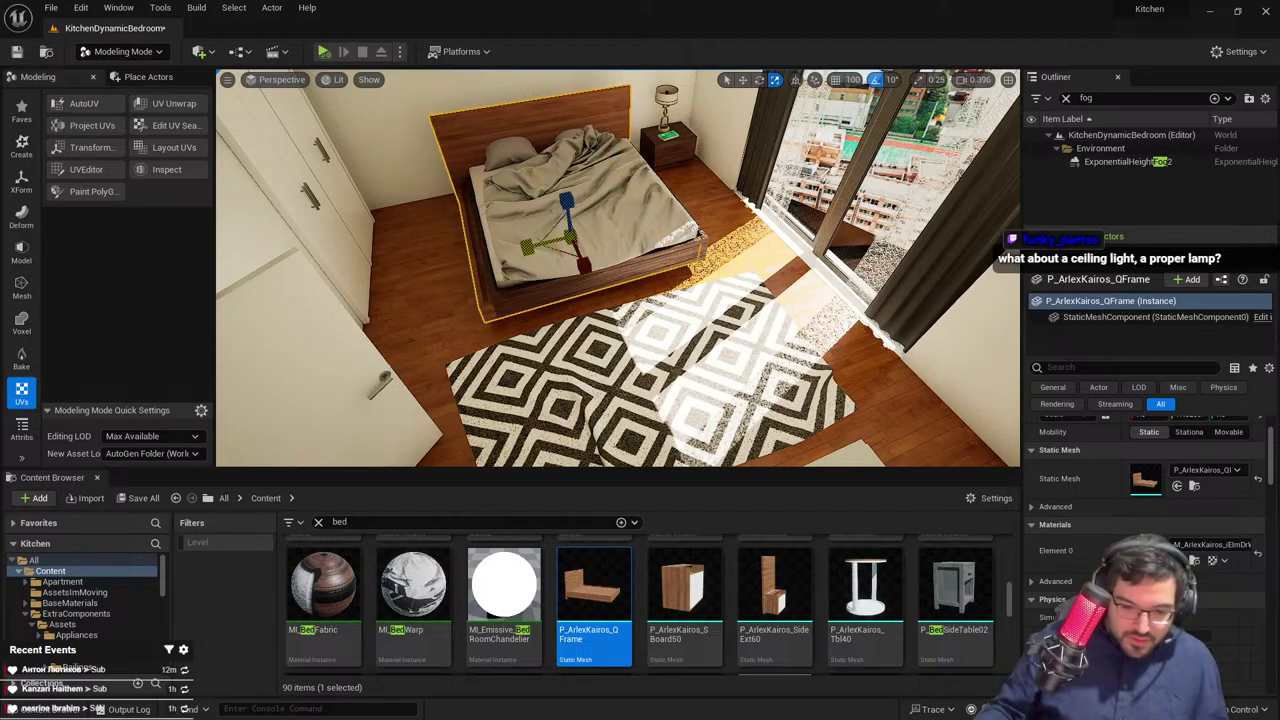
right_click_drag(581, 228, 591, 229)
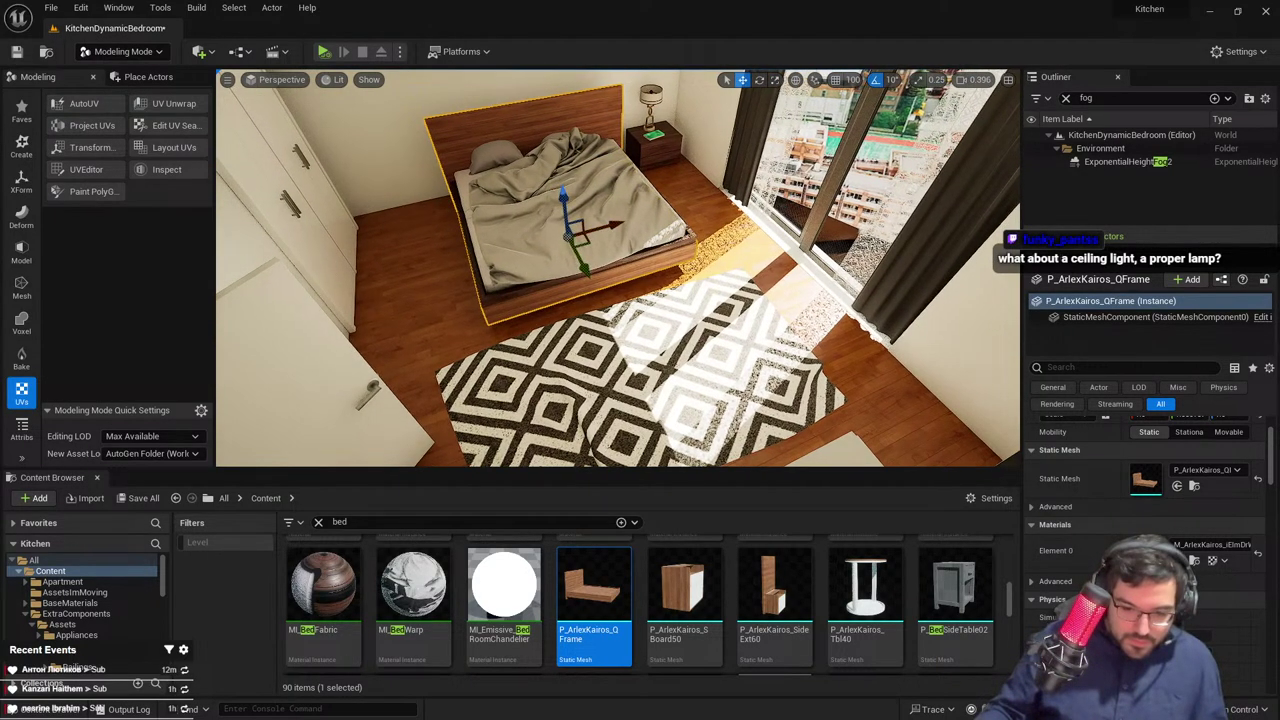
key("Escape")
key("w")
right_click_drag(500, 289, 537, 292)
left_click(540, 388)
key("a")
right_click_drag(540, 388, 625, 390)
left_click_drag(725, 263, 694, 268)
key("r")
Try hiding SM_Bed_Body inside the new wooden frame, and undo it
left_click(597, 355)
key("h")
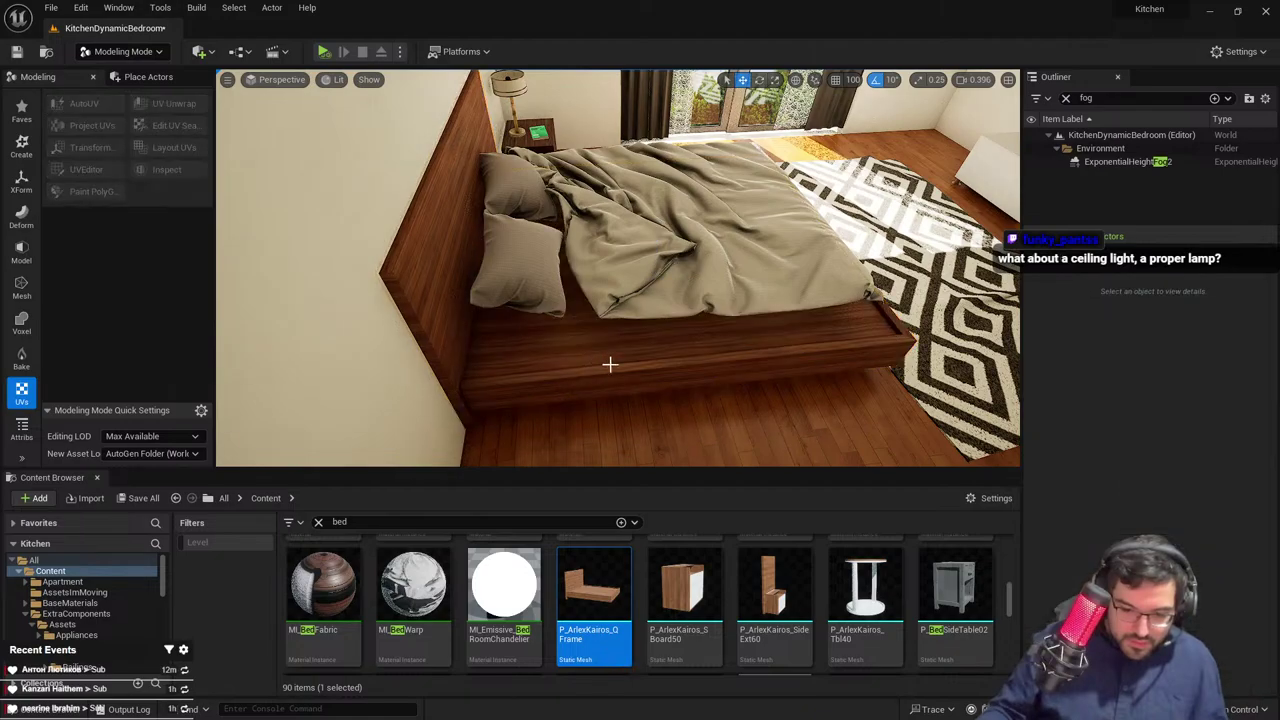
key("d")
right_click_drag(609, 363, 626, 363)
key("ctrl+z")
Shift SM_Bed_Body inside the wooden frame and fine-tune P_ArlexKairos_QFrame's scale and position around the mattress
left_click_drag(547, 350, 645, 336, "alt")
double_click(466, 274)
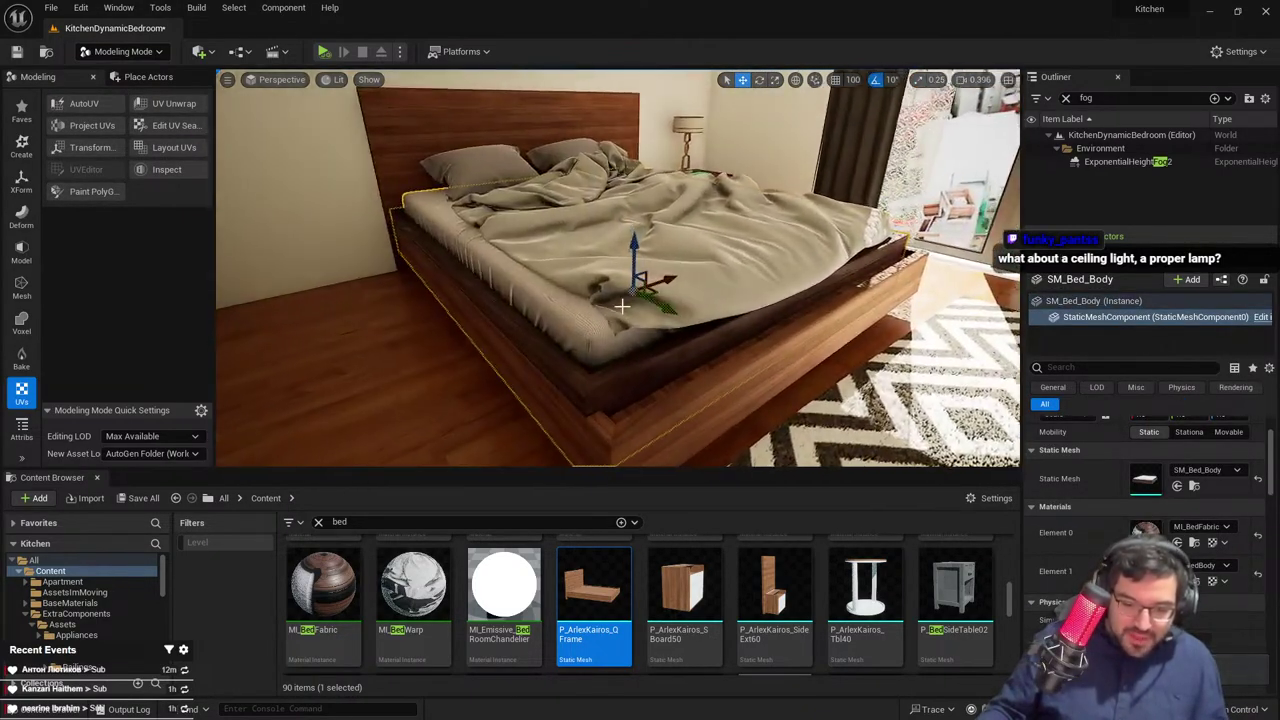
left_click(650, 388)
left_click_drag(650, 388, 643, 323, "alt")
key("e")
key("r")
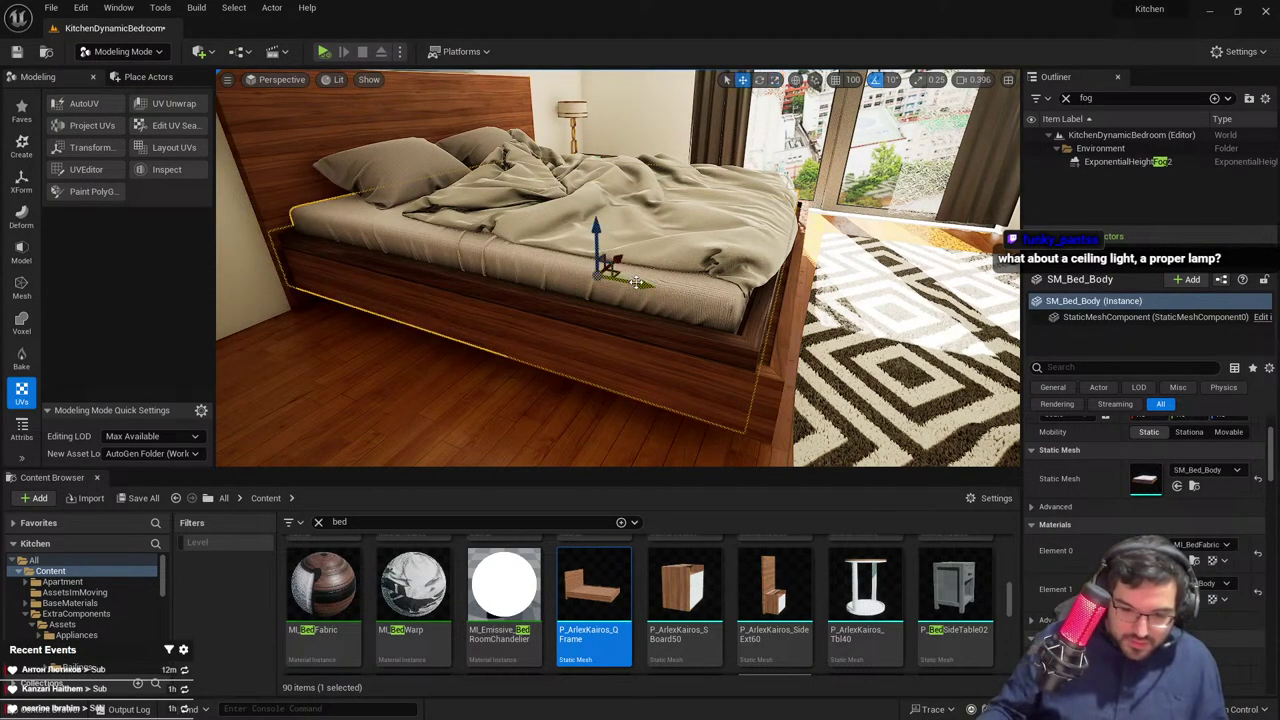
left_click_drag(632, 282, 642, 284, "alt")
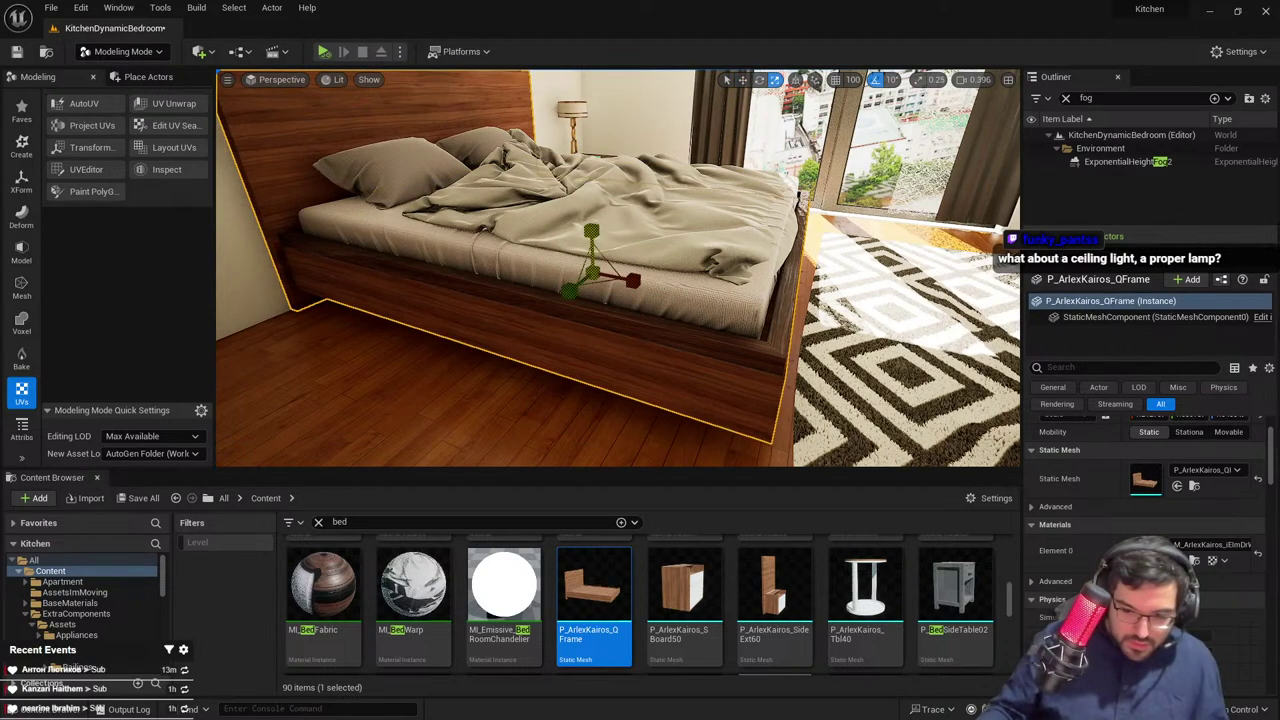
left_click_drag(580, 262, 584, 267)
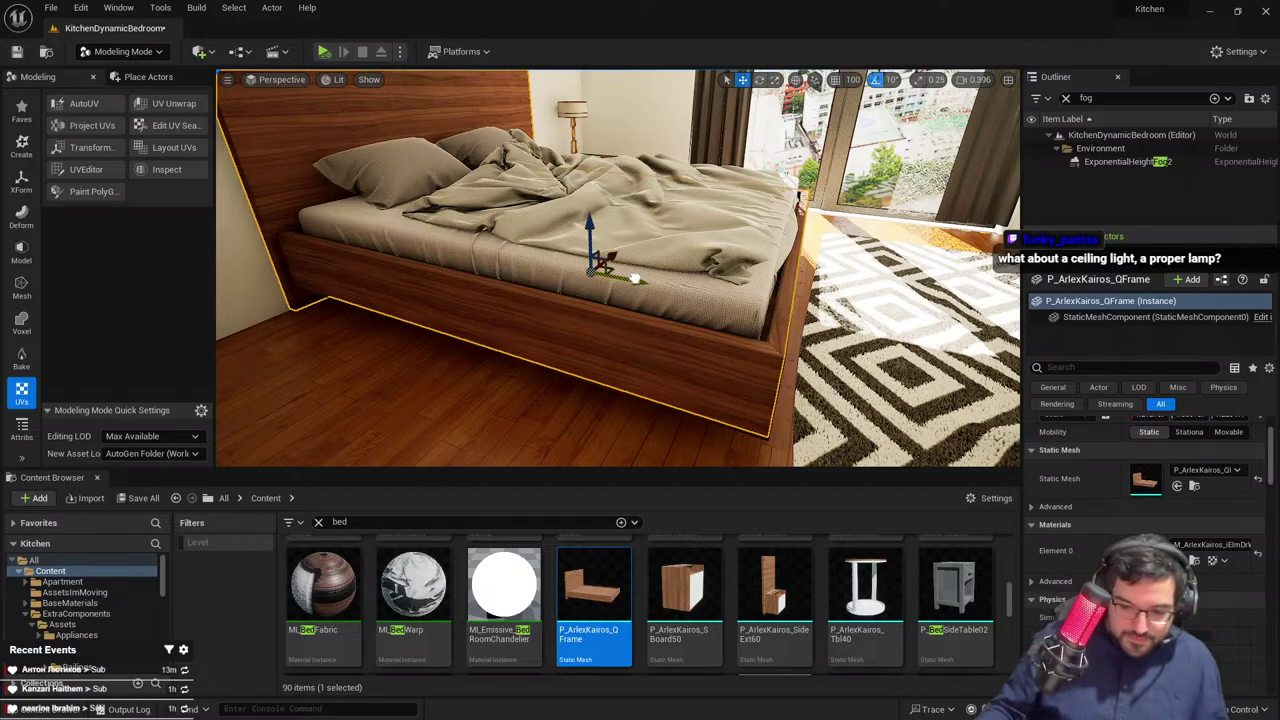
key("Escape")
right_click_drag(636, 278, 565, 285)
key("w")
mouse_move(597, 228)
right_mouse_down()
mouse_move(590, 236)
mouse_move(625, 240)
mouse_move(610, 245)
mouse_move(597, 228)
right_mouse_up()
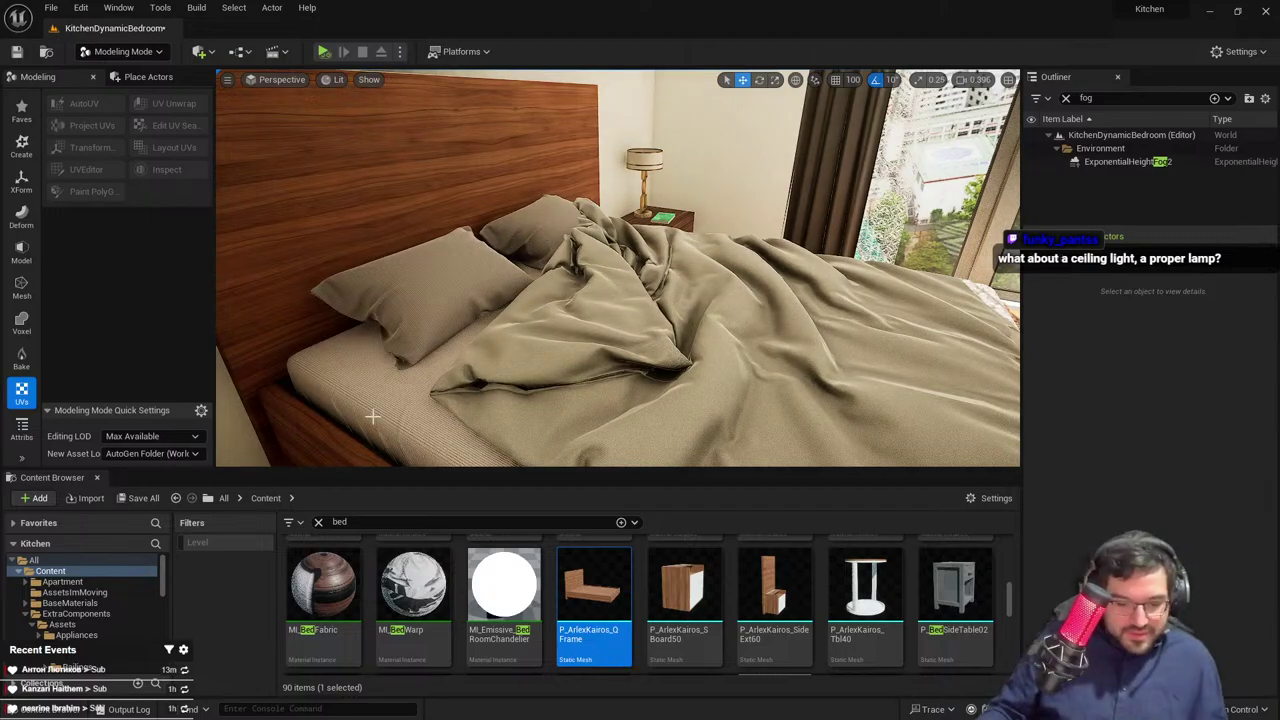
Locate the floating desk's wood material and try FancyWood_Inst1_Inst on the bedroom's bed frame
left_click(308, 400)
mouse_move(711, 269)
right_mouse_down()
mouse_move(800, 272)
mouse_move(600, 275)
mouse_move(485, 367)
right_mouse_up()
key("w")
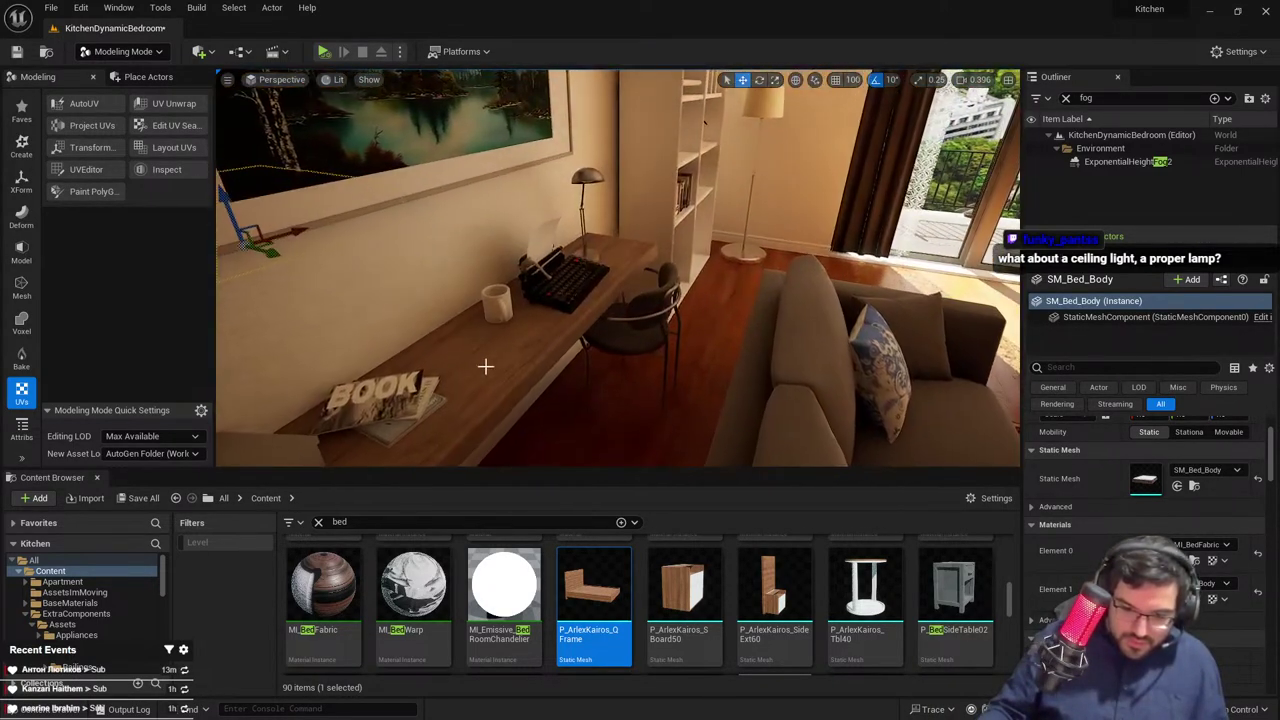
left_click(535, 364)
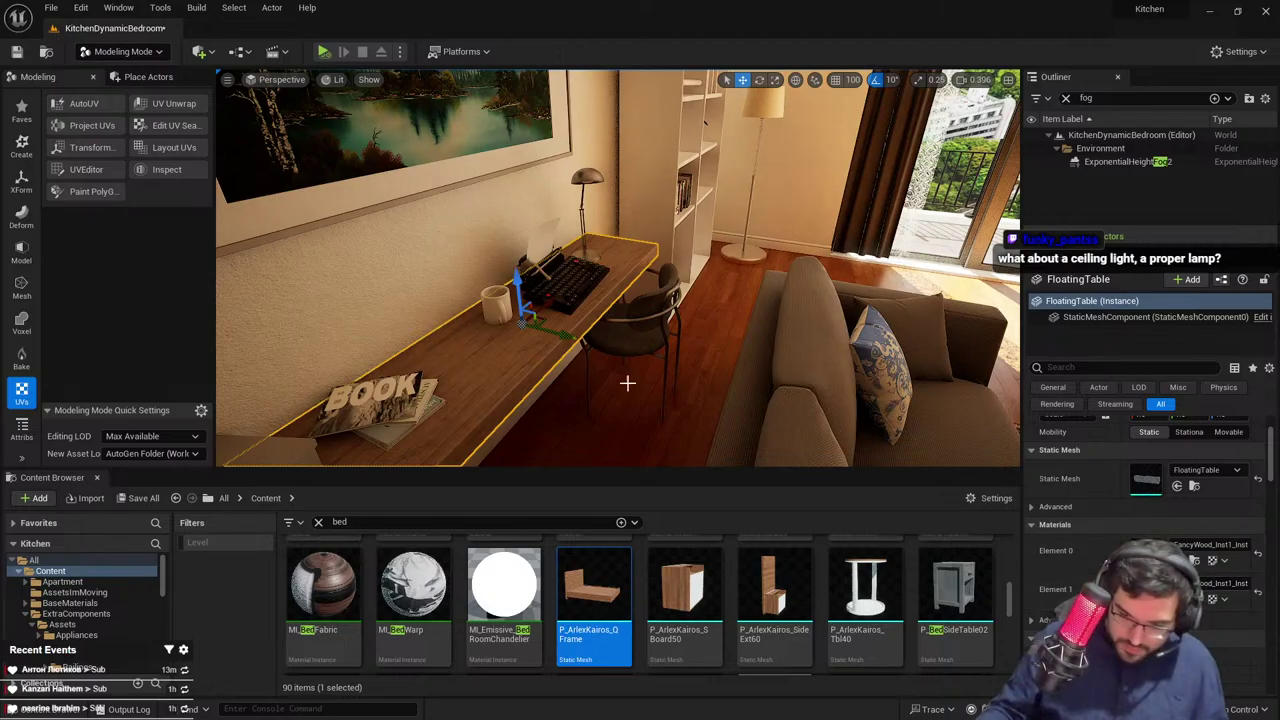
left_click(1193, 560)
mouse_move(638, 405)
right_mouse_down()
mouse_move(610, 400)
mouse_move(660, 405)
mouse_move(625, 402)
mouse_move(638, 405)
right_mouse_up()
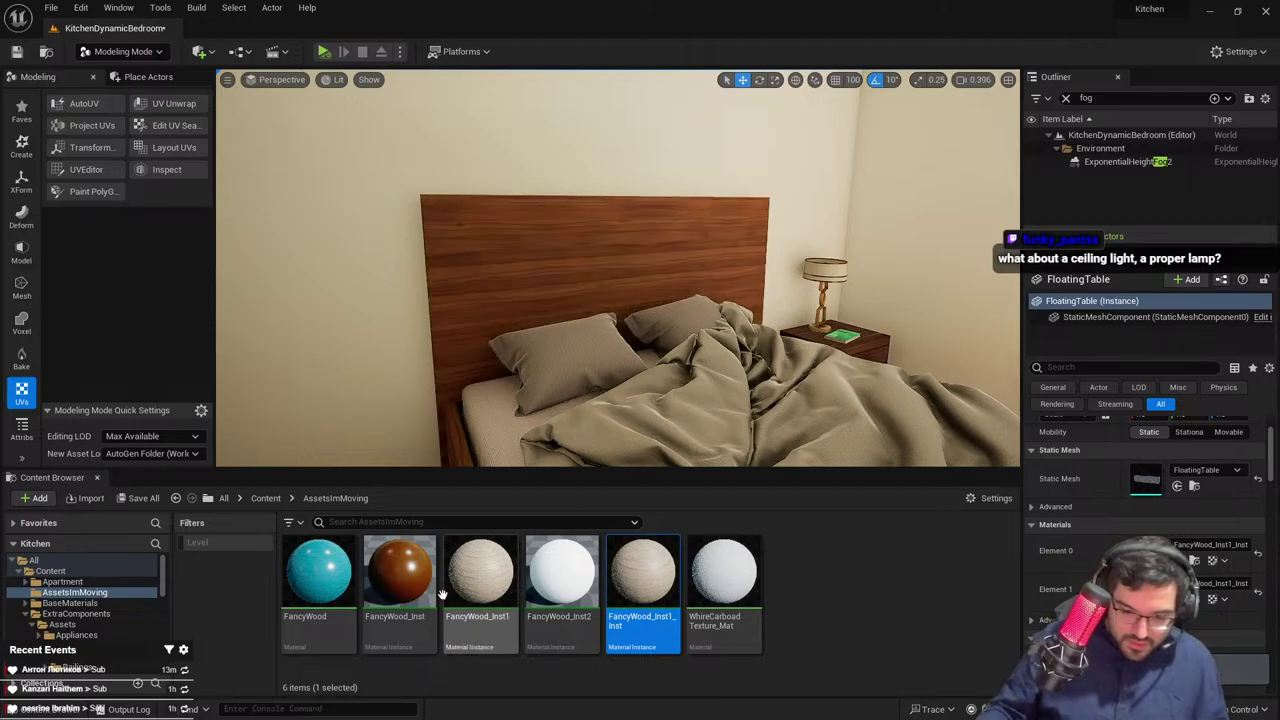
left_click_drag(430, 590, 554, 273)
left_click_drag(645, 570, 548, 265)
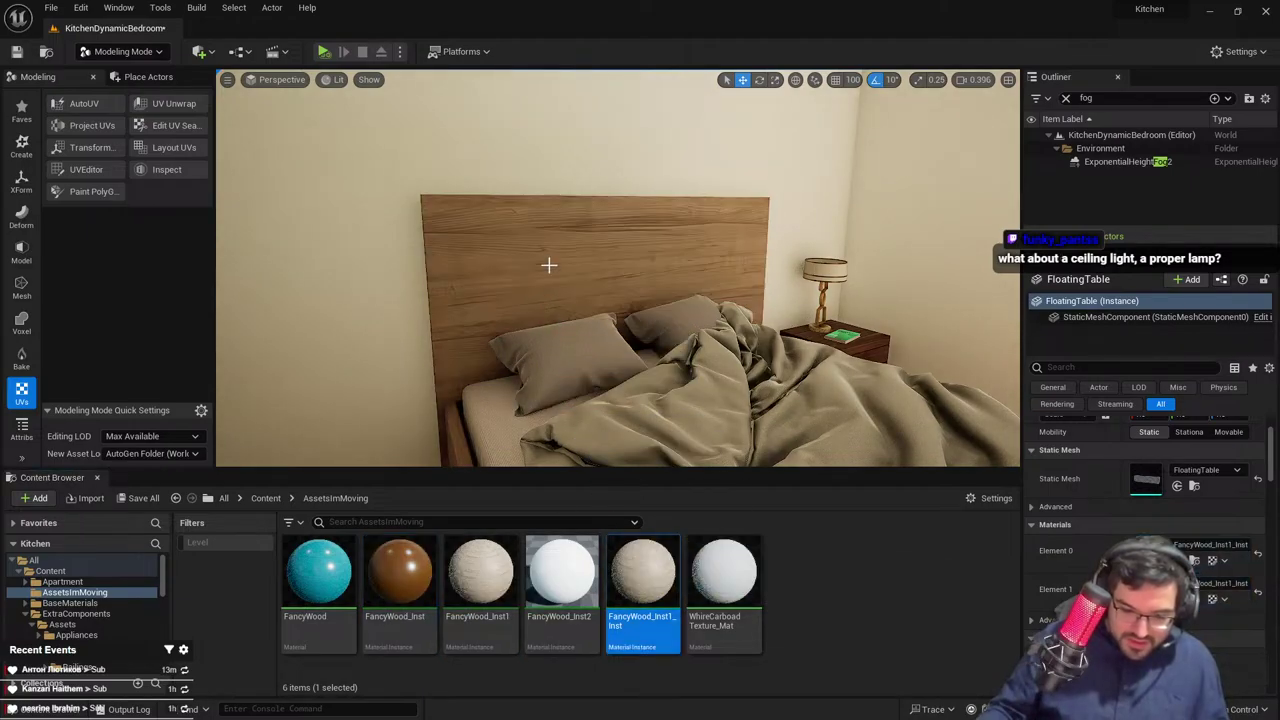
Locate the bathroom vanity's material and try M_Ceramic on the bedroom's bed frame
right_click_drag(601, 395, 780, 412)
right_click_drag(626, 440, 850, 425)
right_click_drag(600, 390, 775, 420)
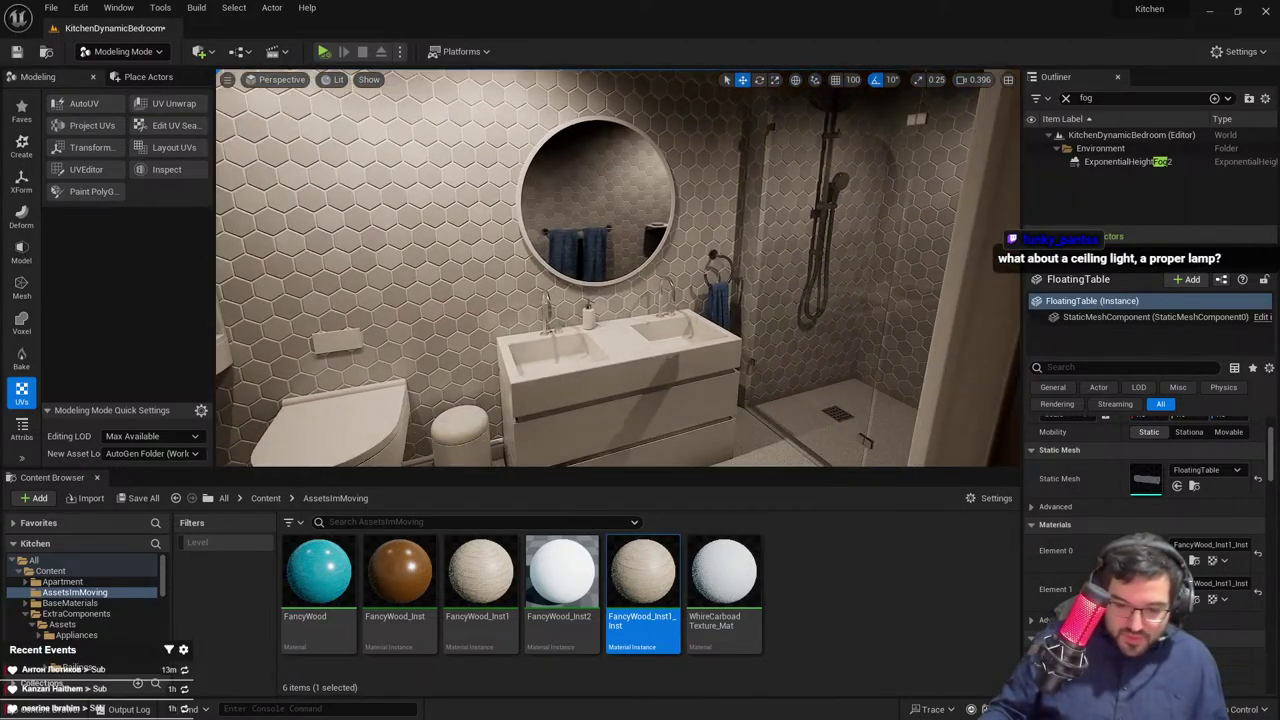
left_click(598, 380)
left_click(1194, 560)
right_click_drag(792, 360, 792, 360)
left_click_drag(686, 574, 640, 365)
right_click_drag(402, 266, 402, 266)
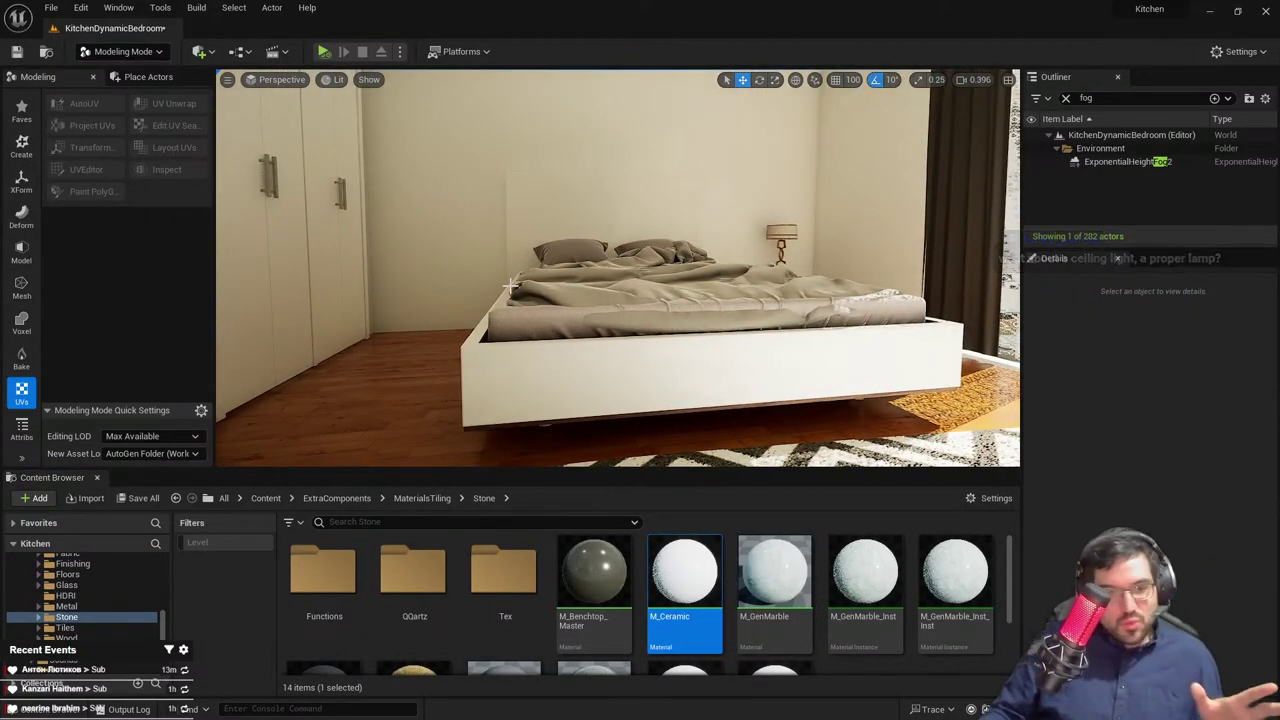
Undo both material changes on the bed frame and deselect it
key("ctrl+z")
key("ctrl+z")
key("Escape")
right_click_drag(509, 262, 601, 301)
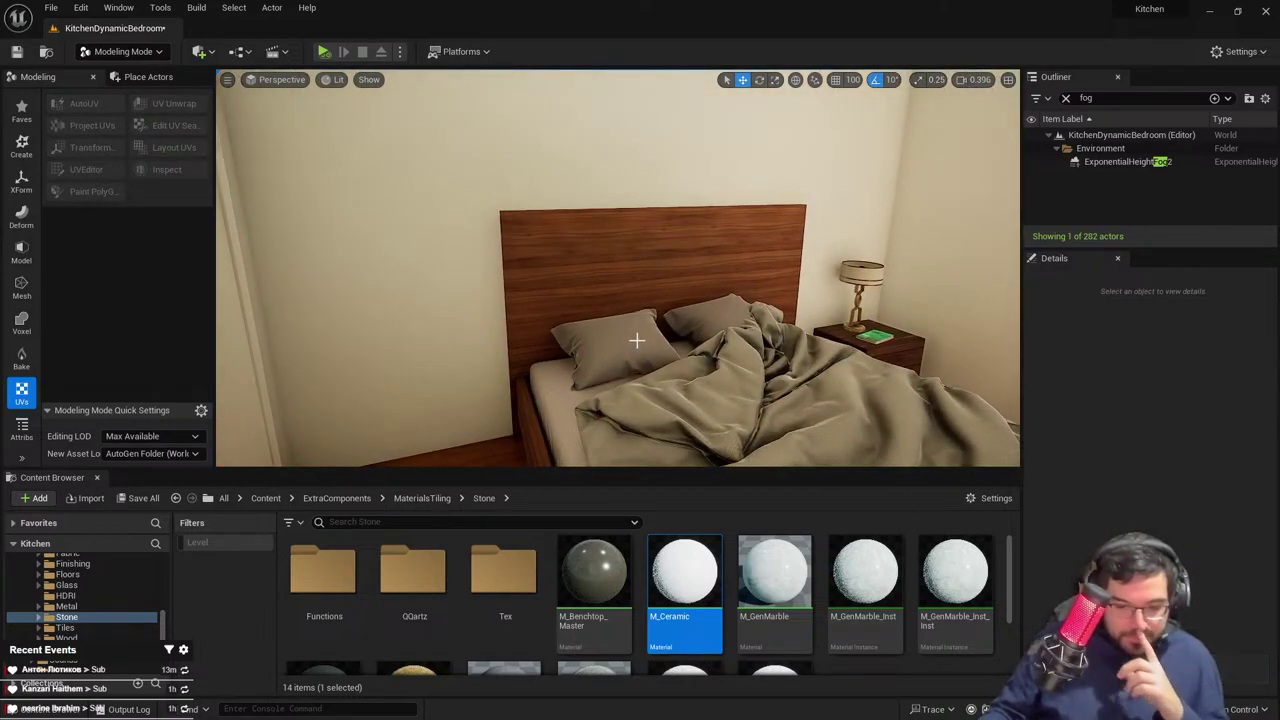
right_click_drag(636, 341, 614, 345)
Locate the SM_Bed_Pillow mesh in the project content and look through the props stored with it
left_click(552, 337)
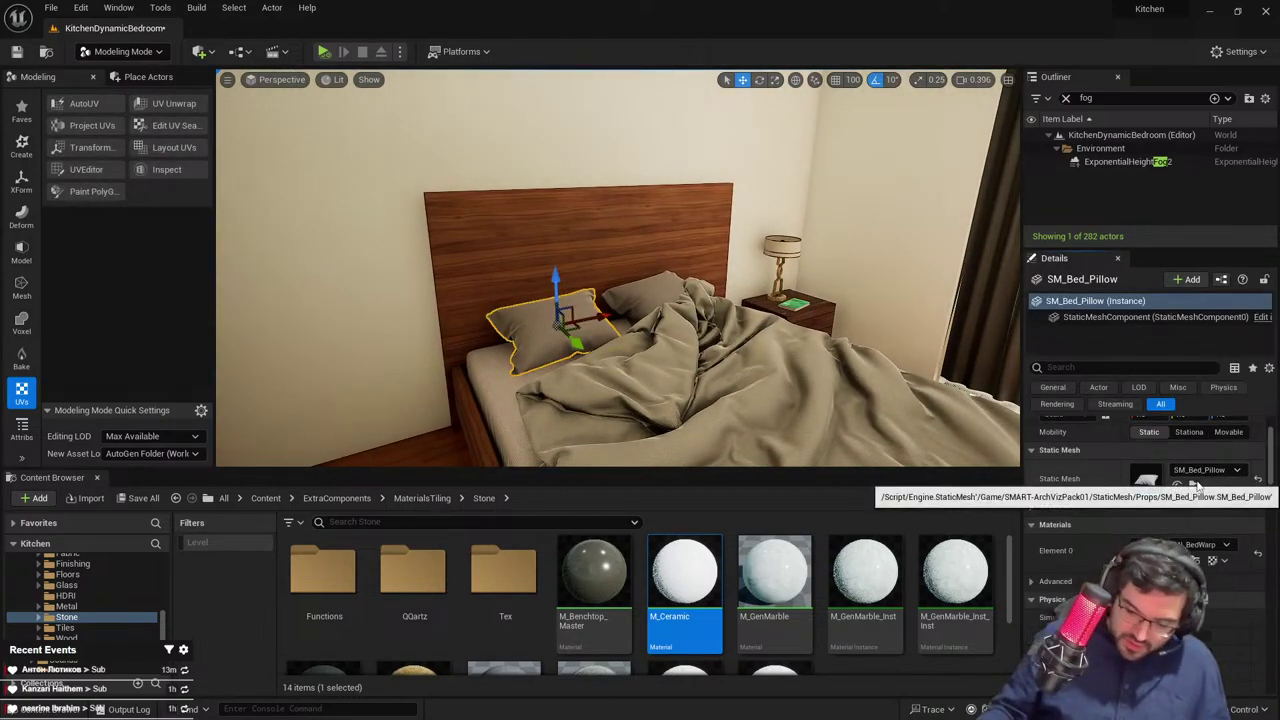
left_click(1194, 487)
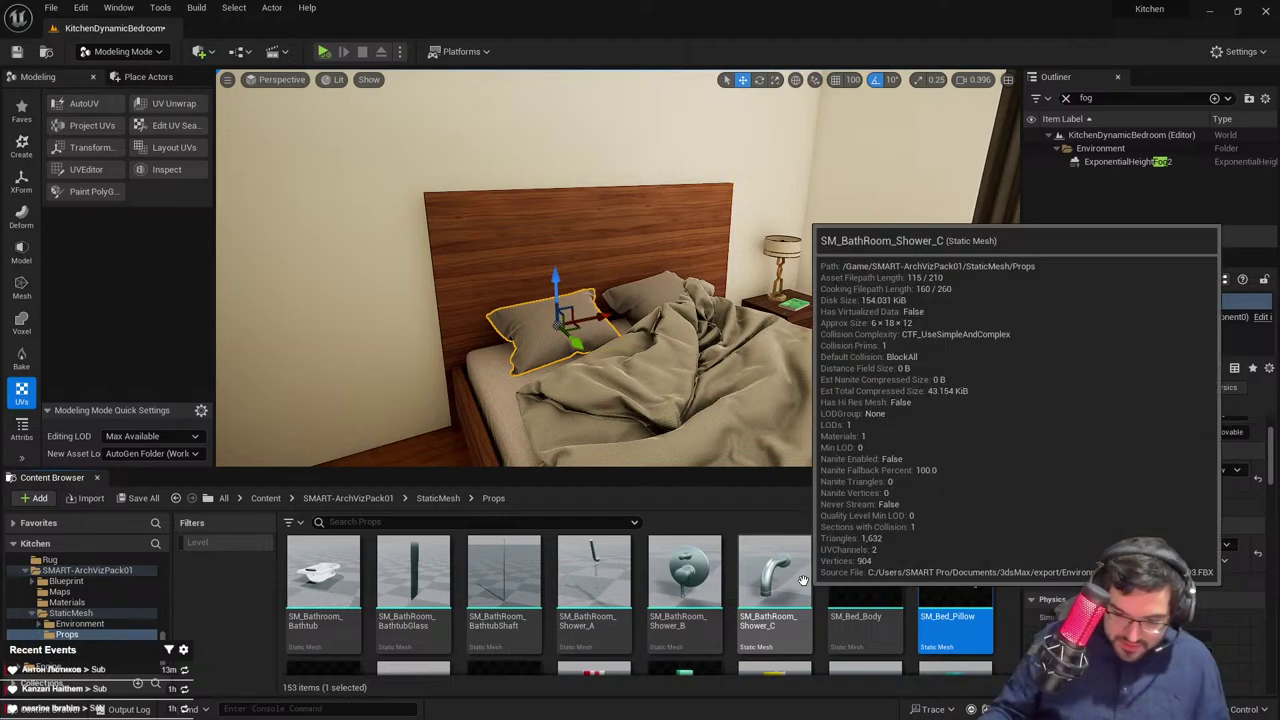
scroll(790, 600, "down", 1)
scroll(808, 607, "down", 4)
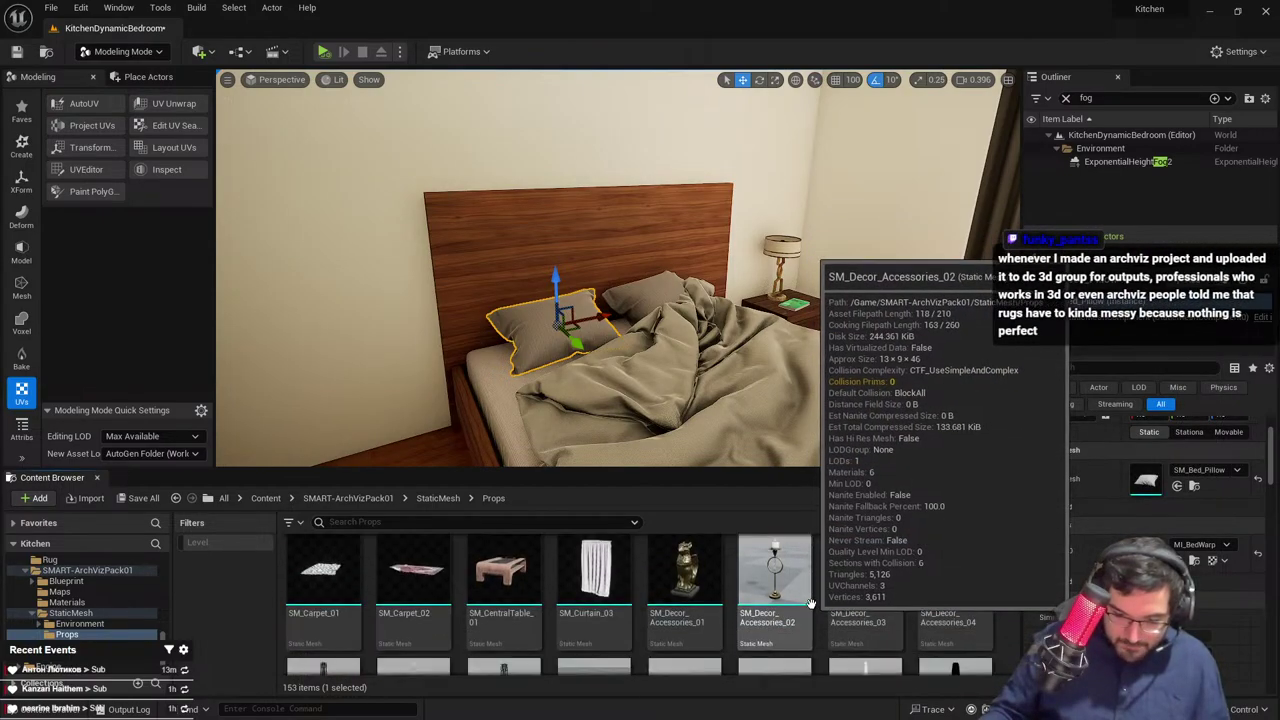
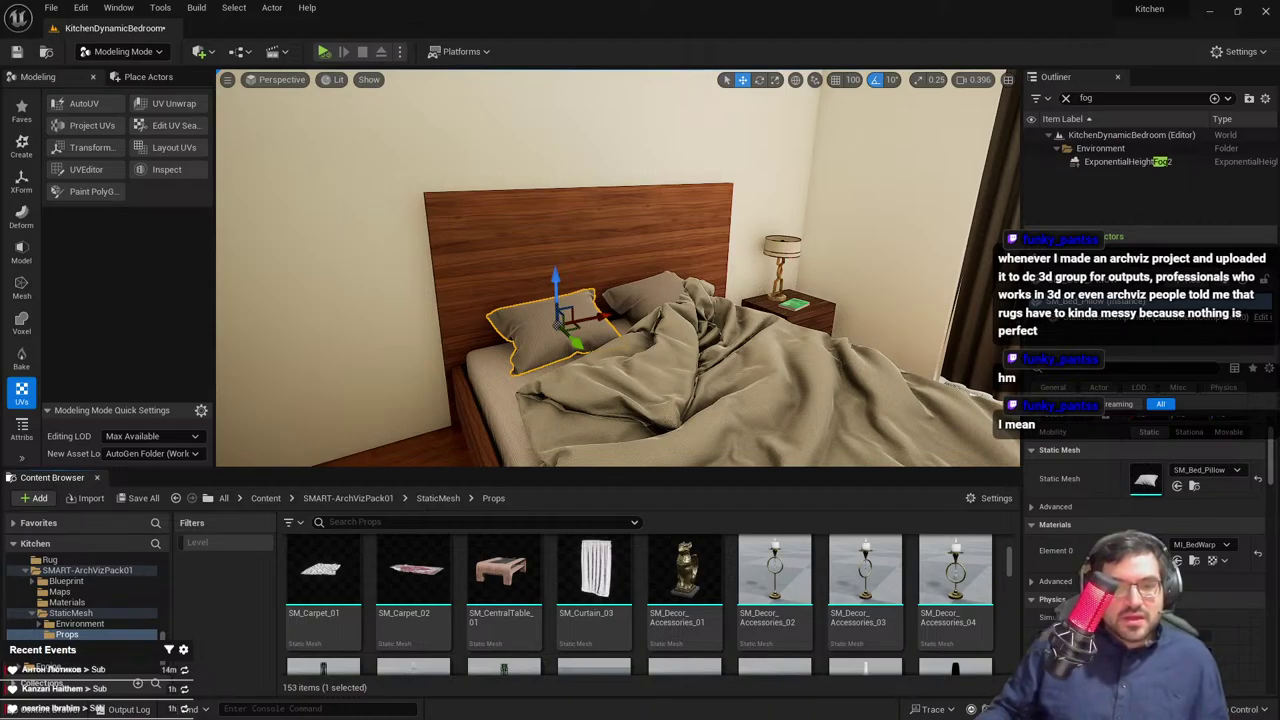
Try replacing the bedroom carpet's SM_Carpet_01 mesh with the folded SM_Carpet_02 from the same props folder
right_click_drag(746, 315, 610, 430)
key("w")
scroll(746, 315, "down", 4)
key("d")
scroll(740, 375, "down", 4)
right_click_drag(600, 330, 605, 300)
key("Escape")
right_click_drag(583, 229, 700, 265)
key("s")
left_click(610, 275)
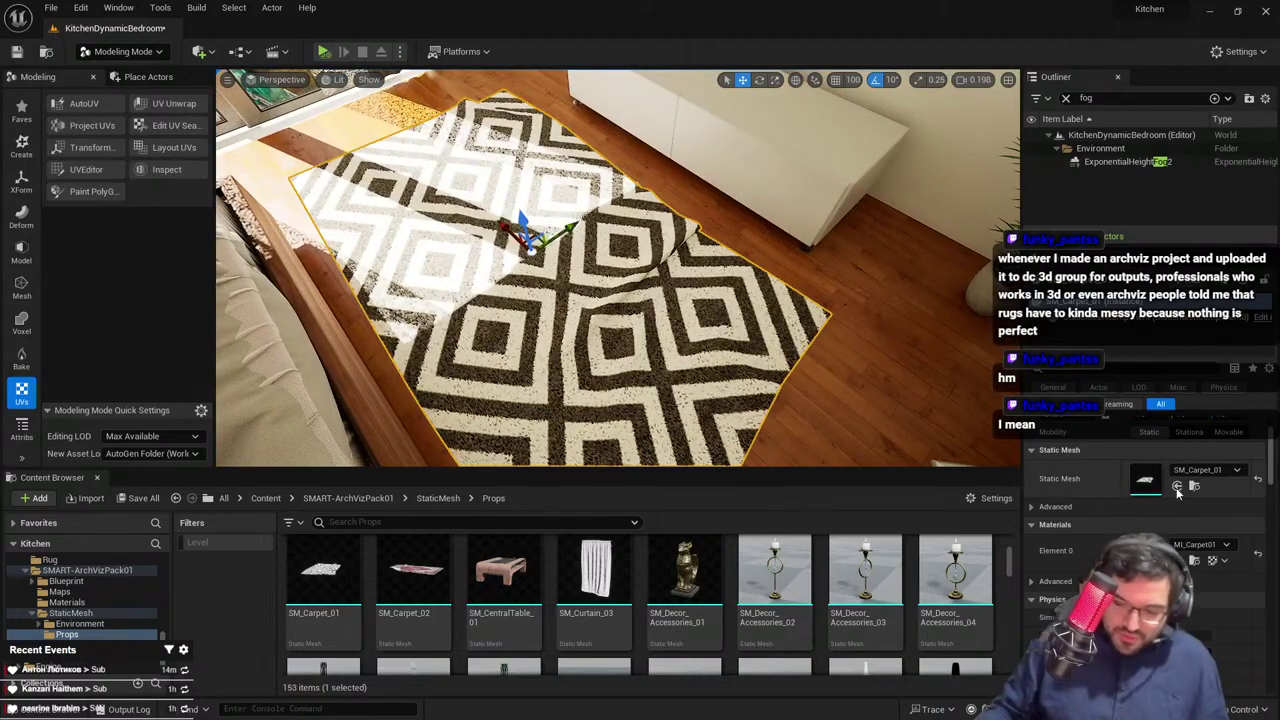
left_click(1194, 486)
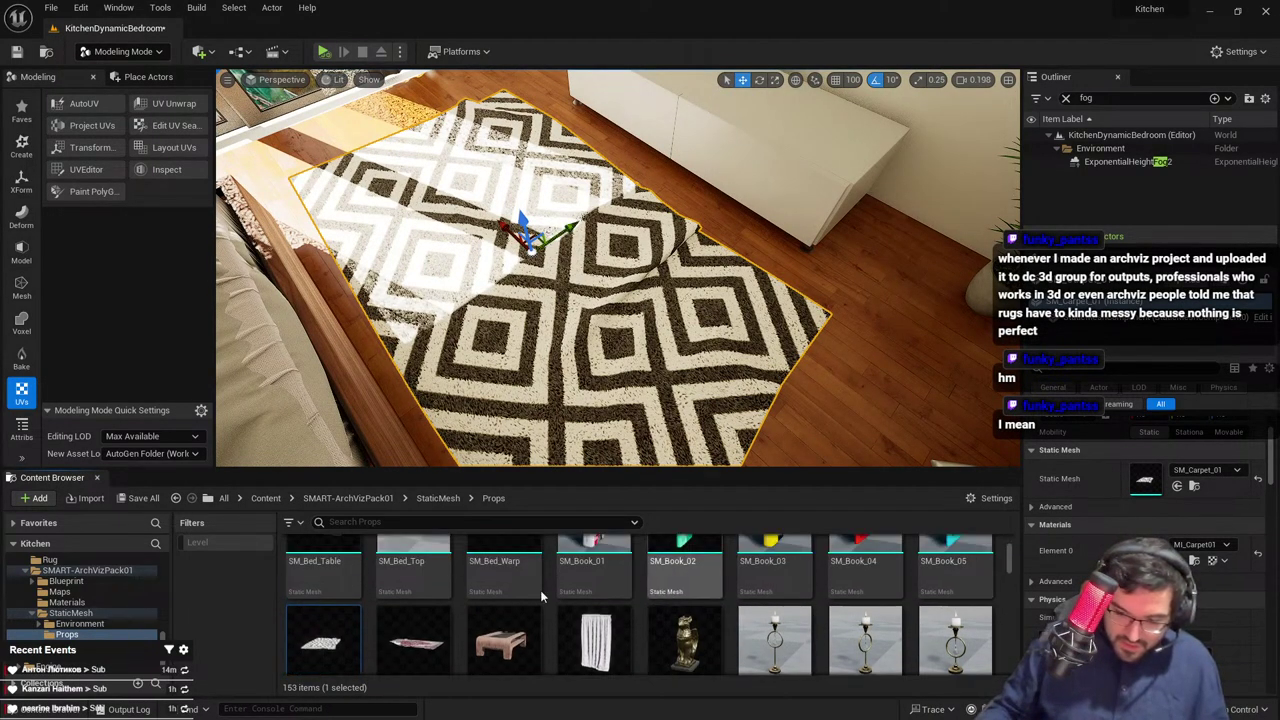
scroll(541, 597, "down", 1)
left_click_drag(413, 602, 1146, 480)
key("d")
right_click_drag(840, 365, 680, 320)
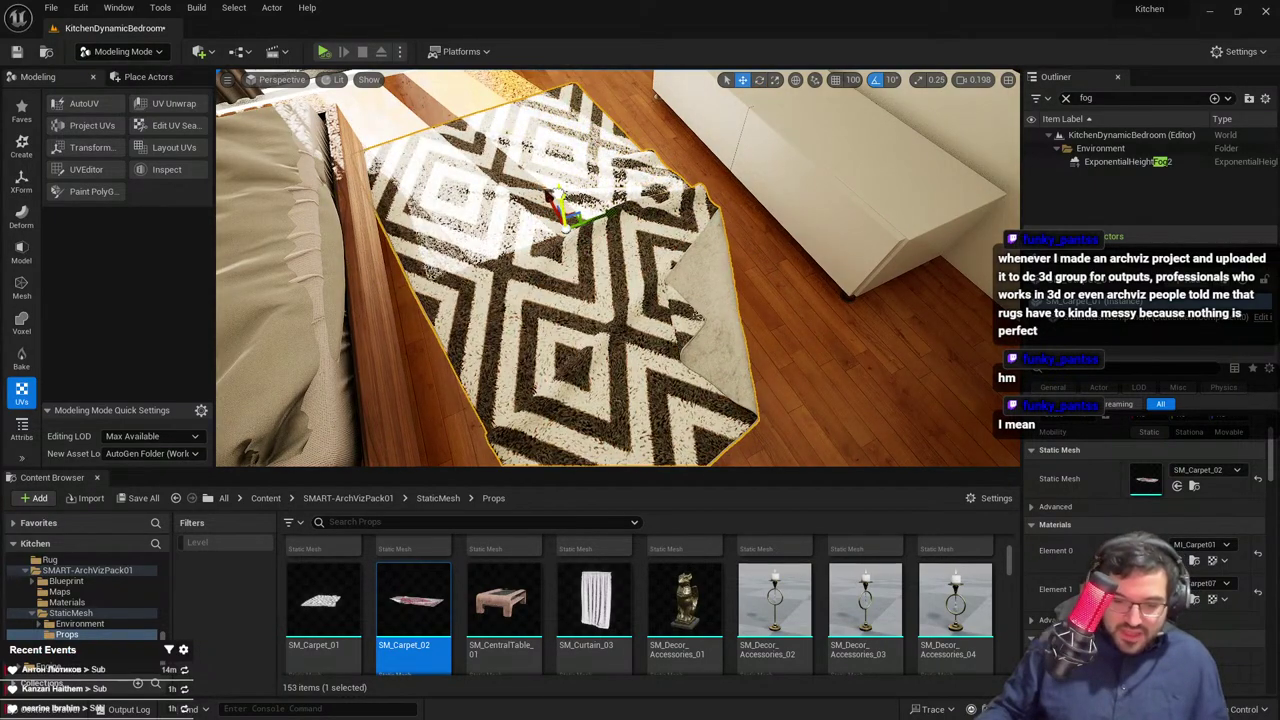
key("Escape")
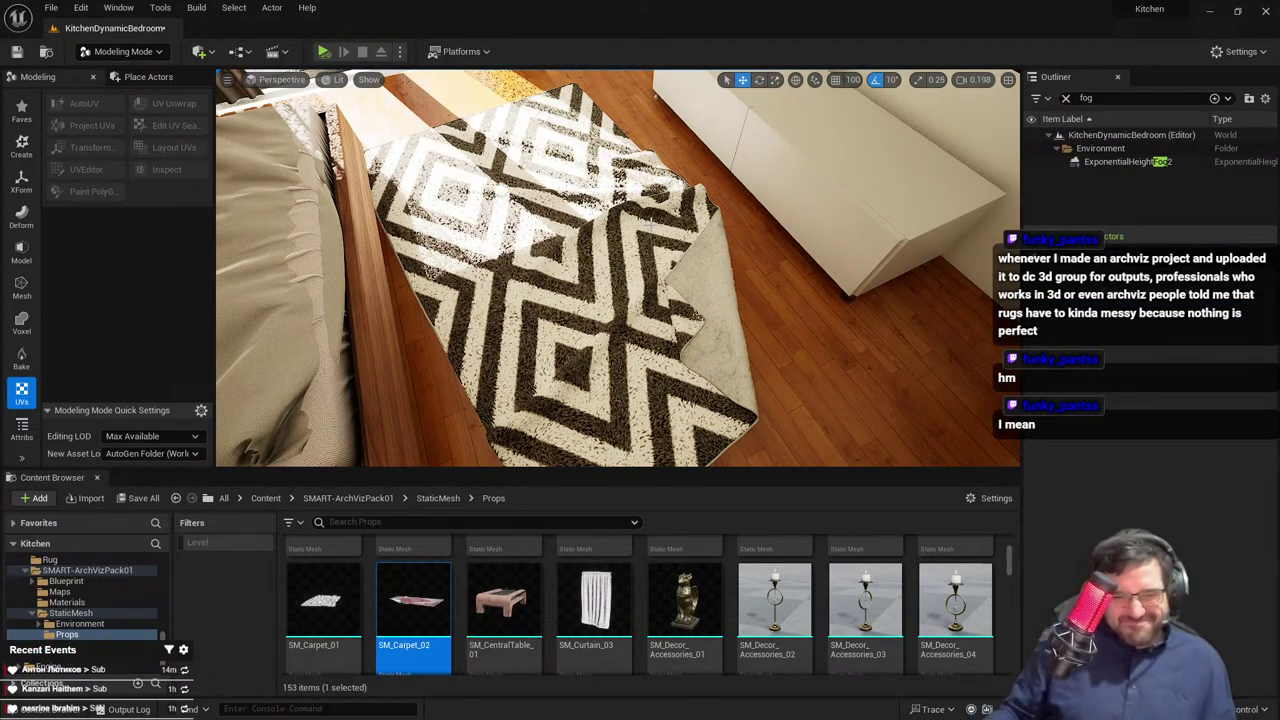
Undo the carpet mesh swap and deselect the carpet
key("ctrl+z")
key("ctrl+z")
key("ctrl+z")
key("Escape")
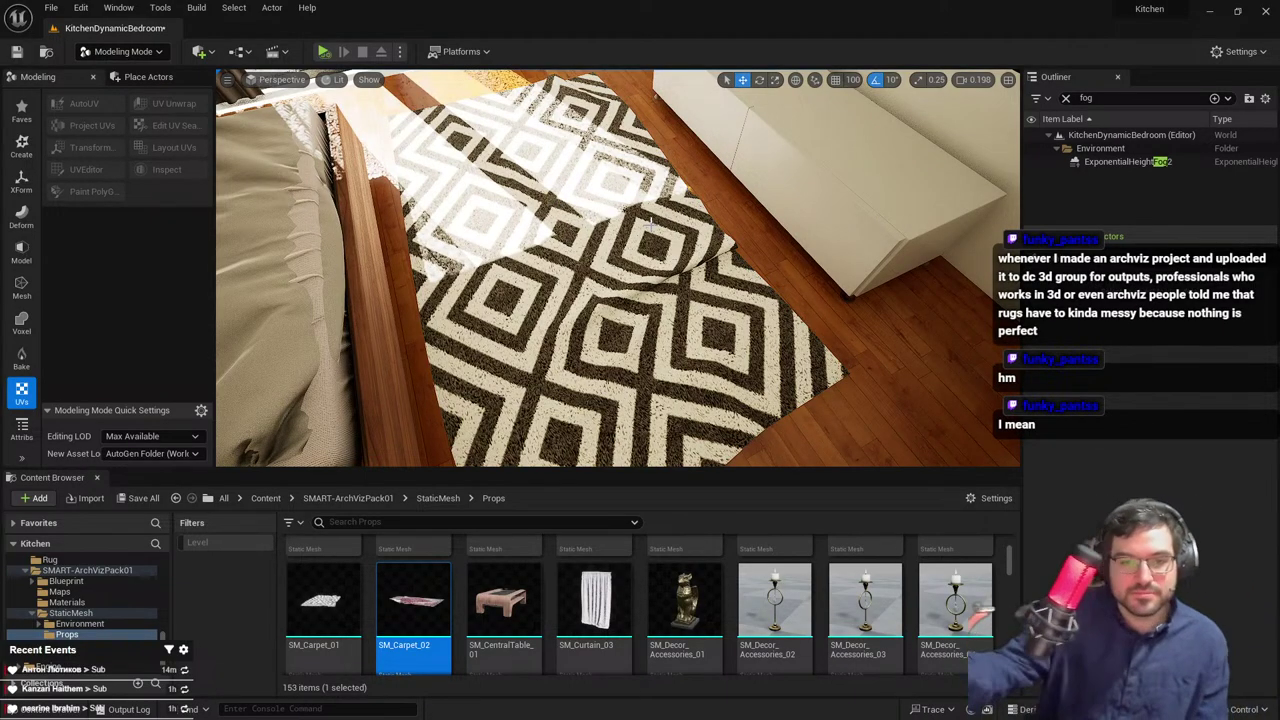
Try placing the SM_Decor_Accessories_02 candle holder on the white cabinet below the TV, and undo it
scroll(650, 225, "down", 5)
right_click_drag(630, 250, 775, 185)
scroll(685, 595, "down", 6)
scroll(785, 605, "up", 5)
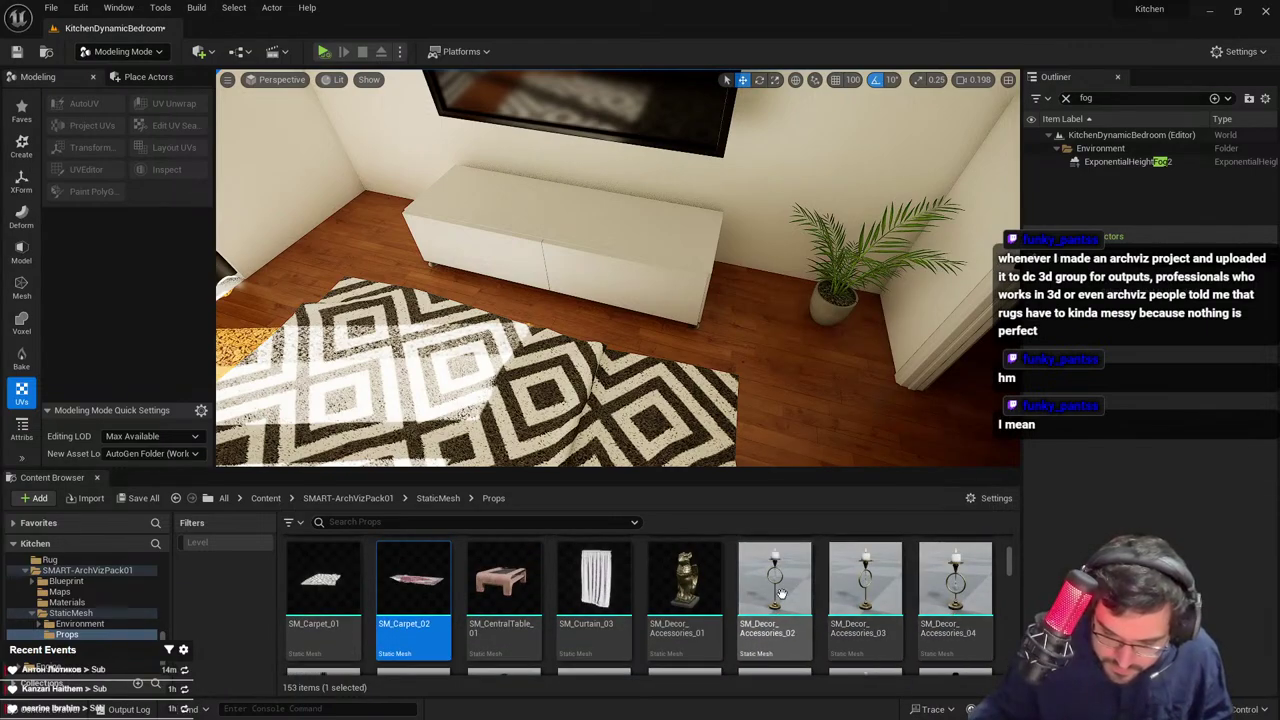
left_click_drag(775, 590, 650, 210)
key("ctrl+z")
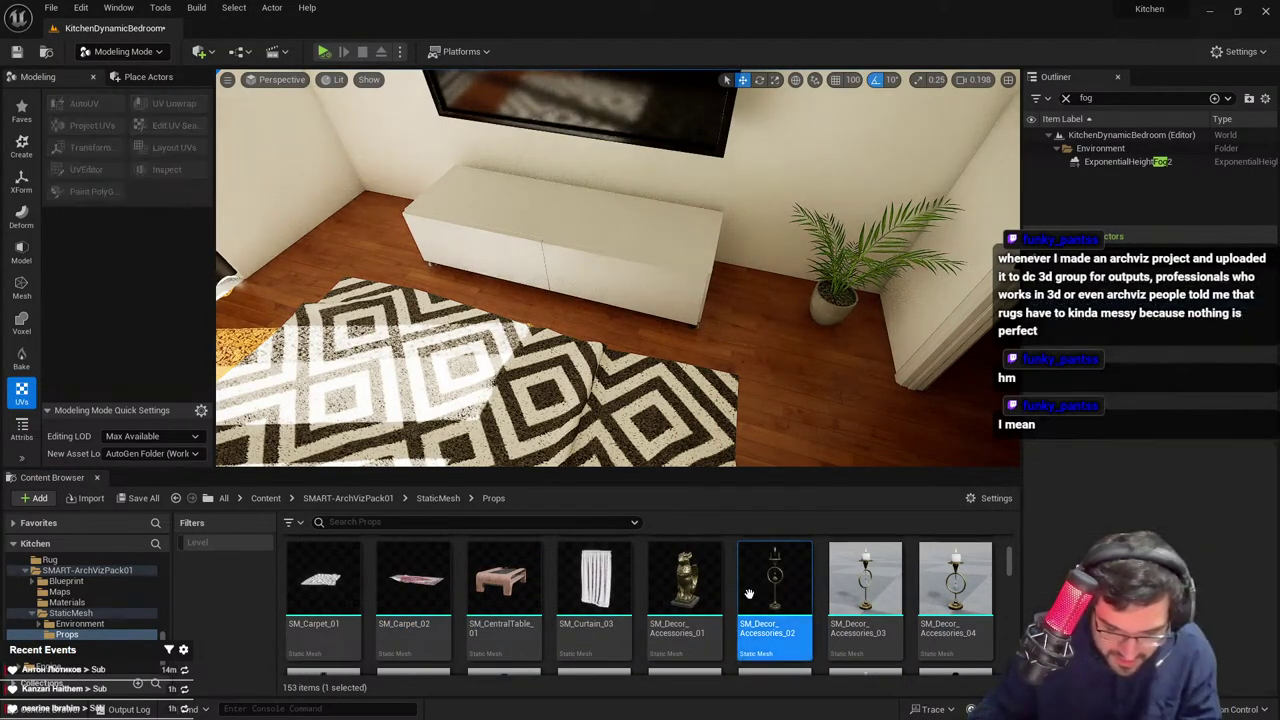
Try SM_Decor_Candle and the burning SM_Decor_Candle_On on the TV cabinet, inspect them up close, and delete them
scroll(659, 625, "down", 2)
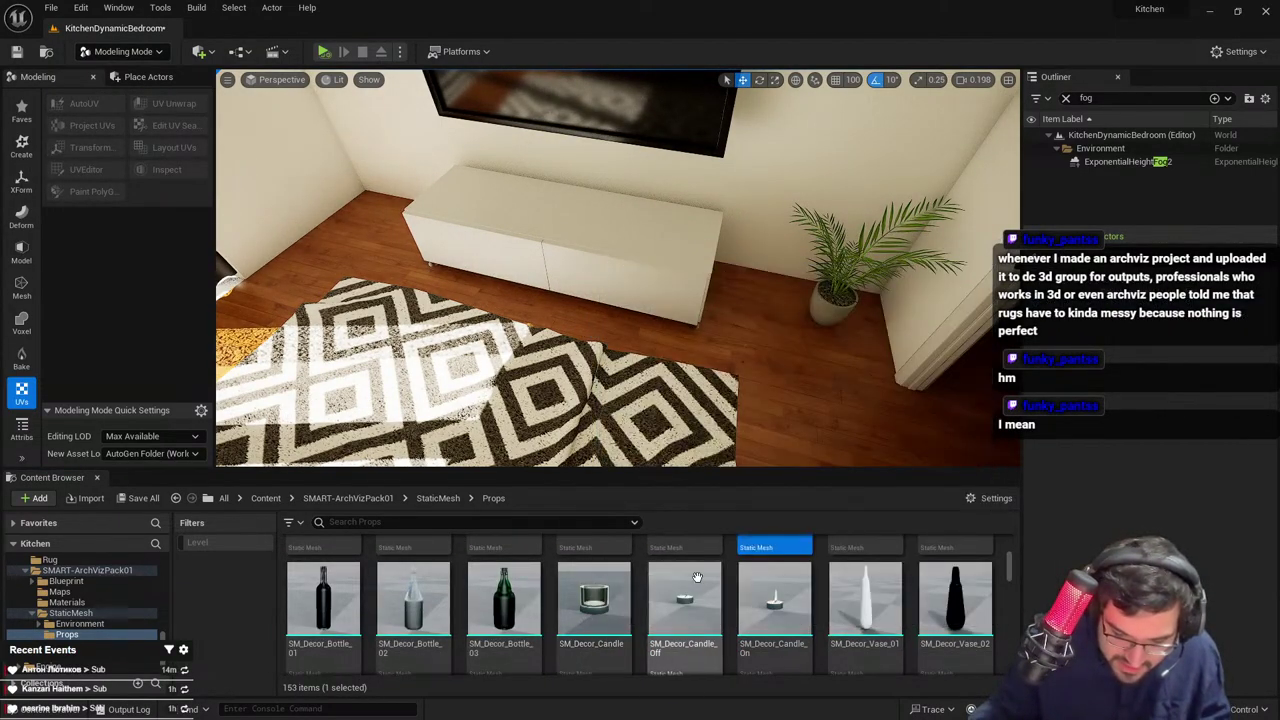
mouse_move(680, 601)
left_click_drag(594, 600, 651, 206)
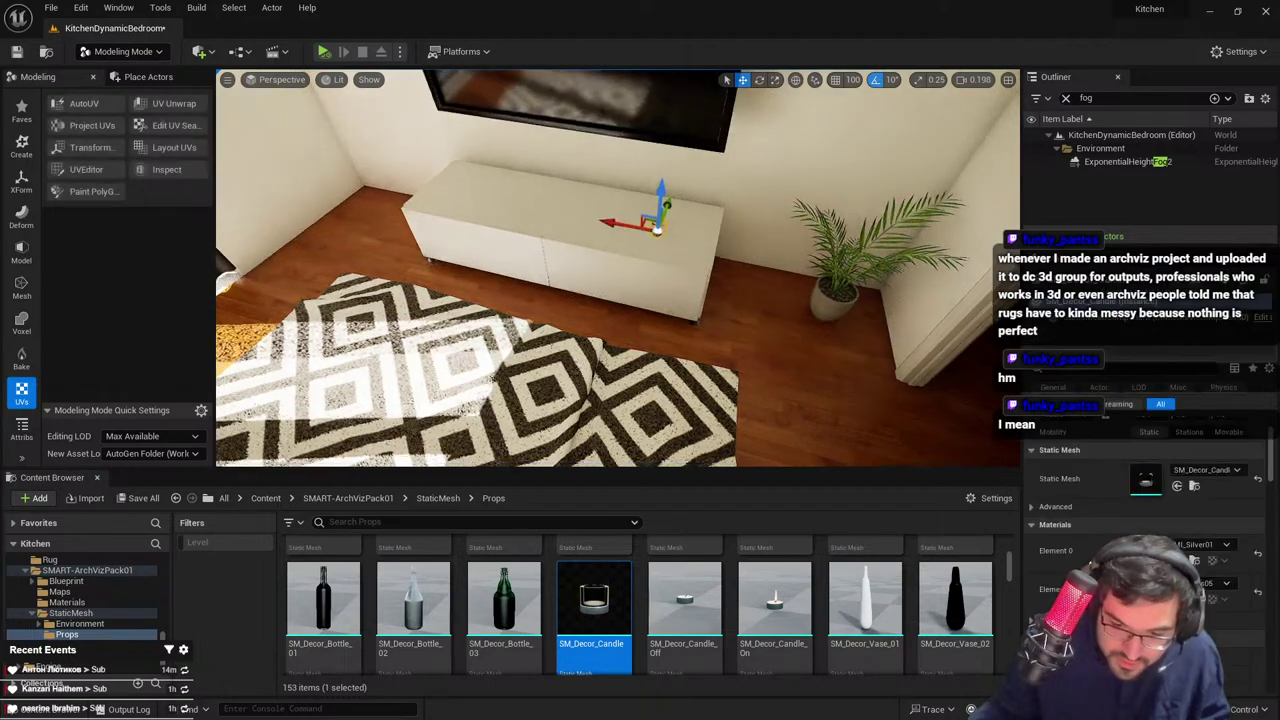
key("f")
left_click_drag(774, 600, 665, 261)
key("f")
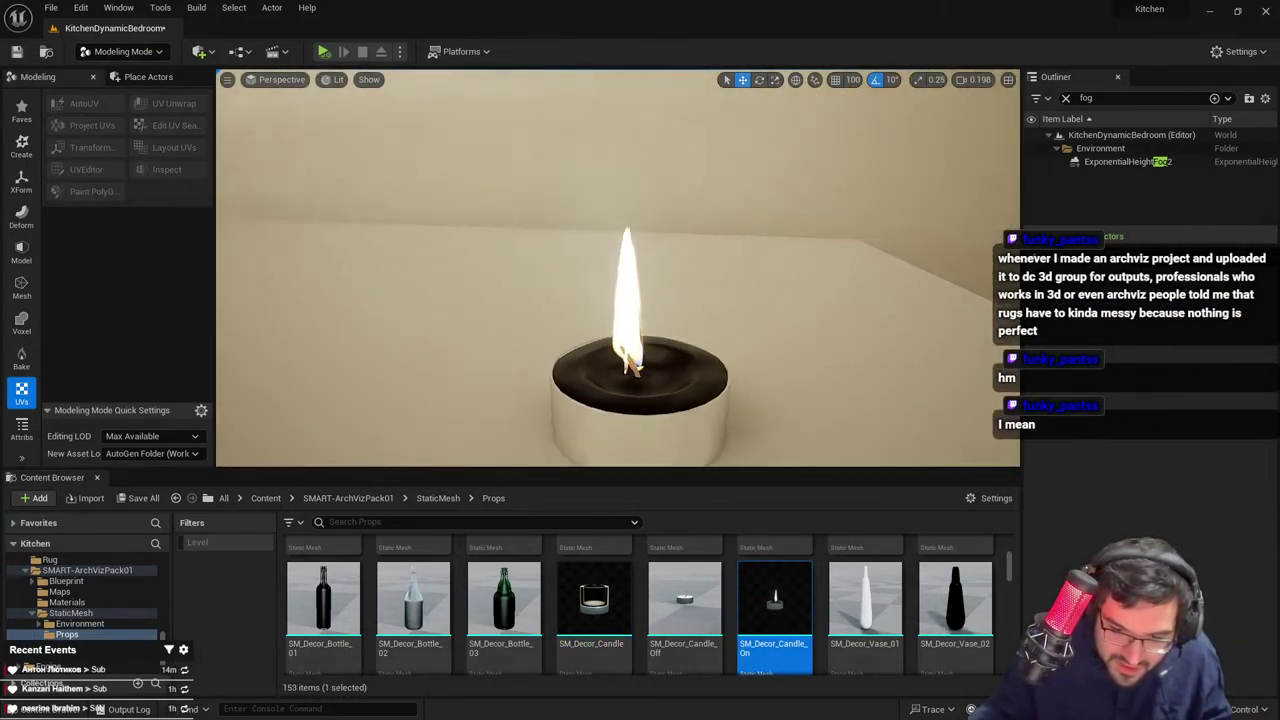
right_click_drag(665, 261, 728, 262)
left_click(504, 300)
key("Delete")
Try SM_Decor_Candle_Off and SM_Decor_Candle separately on the TV cabinet, deleting each one
left_click_drag(684, 600, 687, 370)
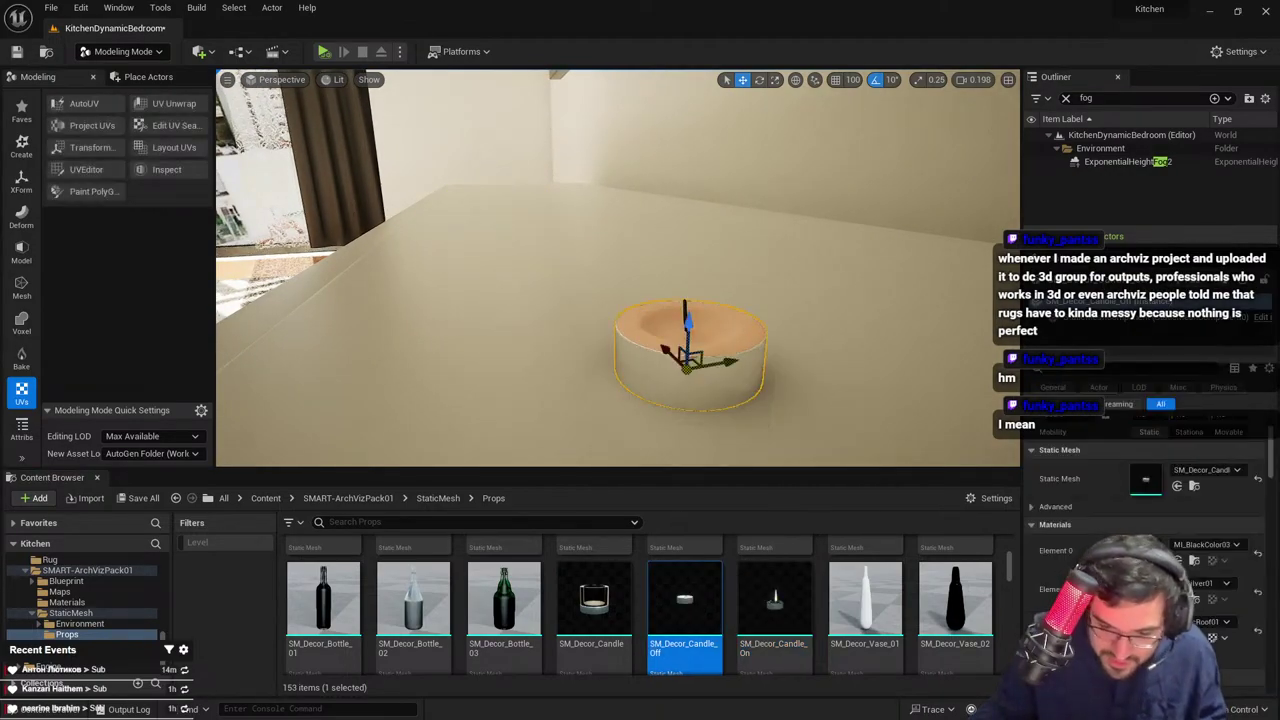
right_click_drag(687, 370, 725, 390)
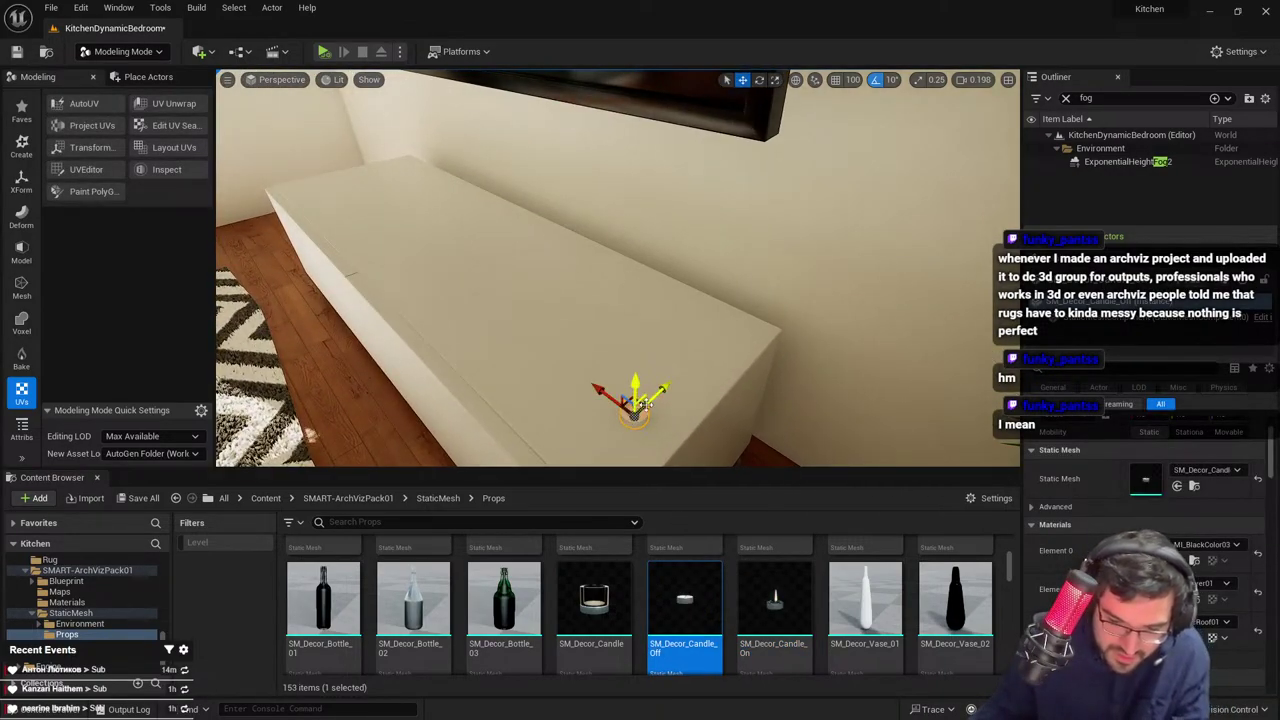
key("Delete")
left_click_drag(618, 616, 606, 392)
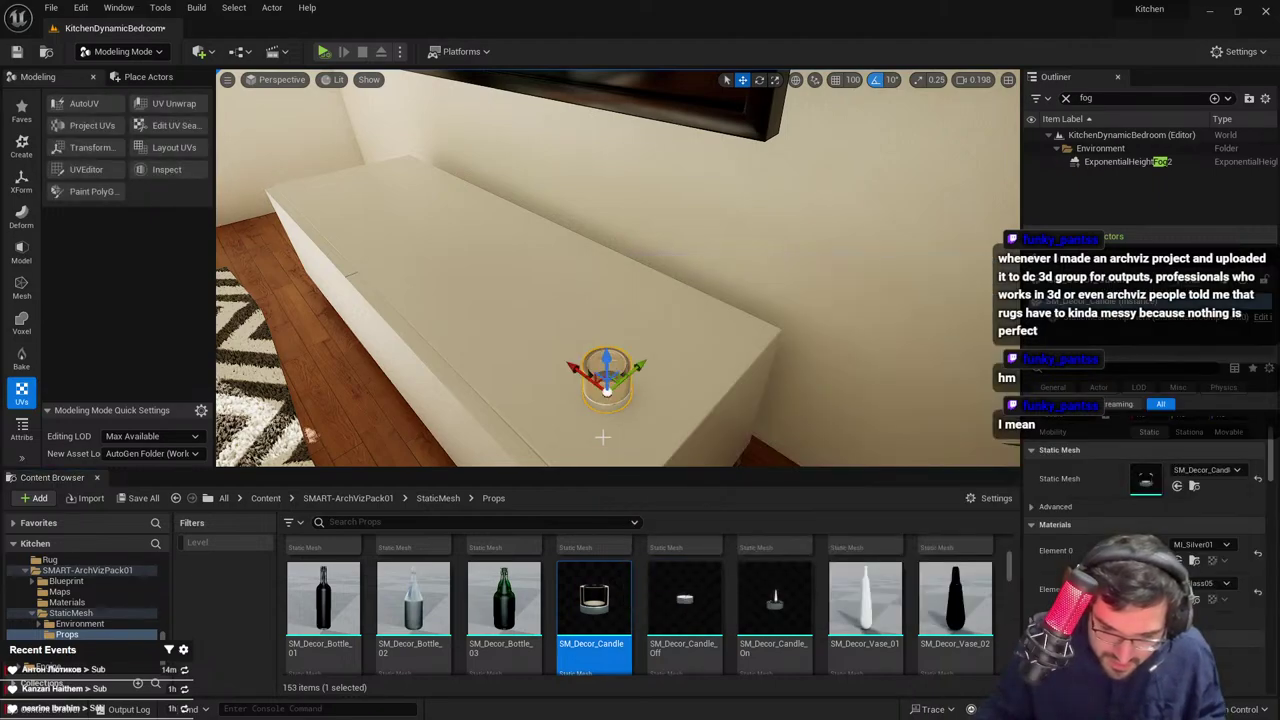
key("Delete")
Place SM_Decor_Candle and SM_Decor_Candle_Off together on the TV cabinet and raise the unlit candle inside its glass holder
left_click_drag(663, 609, 621, 405, "ctrl")
mouse_move(621, 405)
right_mouse_down()
mouse_move(621, 425)
mouse_move(621, 405)
right_mouse_up()
left_click_drag(621, 405, 410, 366)
right_click_drag(580, 337, 600, 355)
left_click(580, 337)
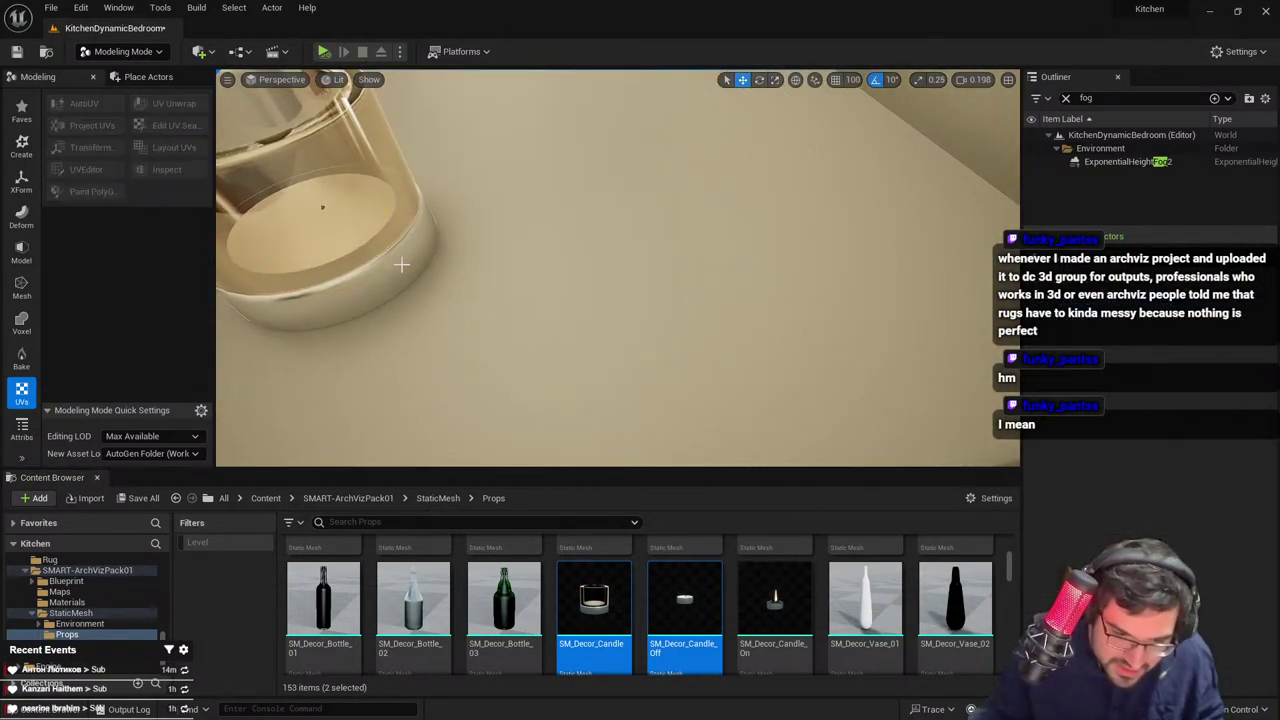
left_click(354, 262)
left_click_drag(317, 212, 308, 162)
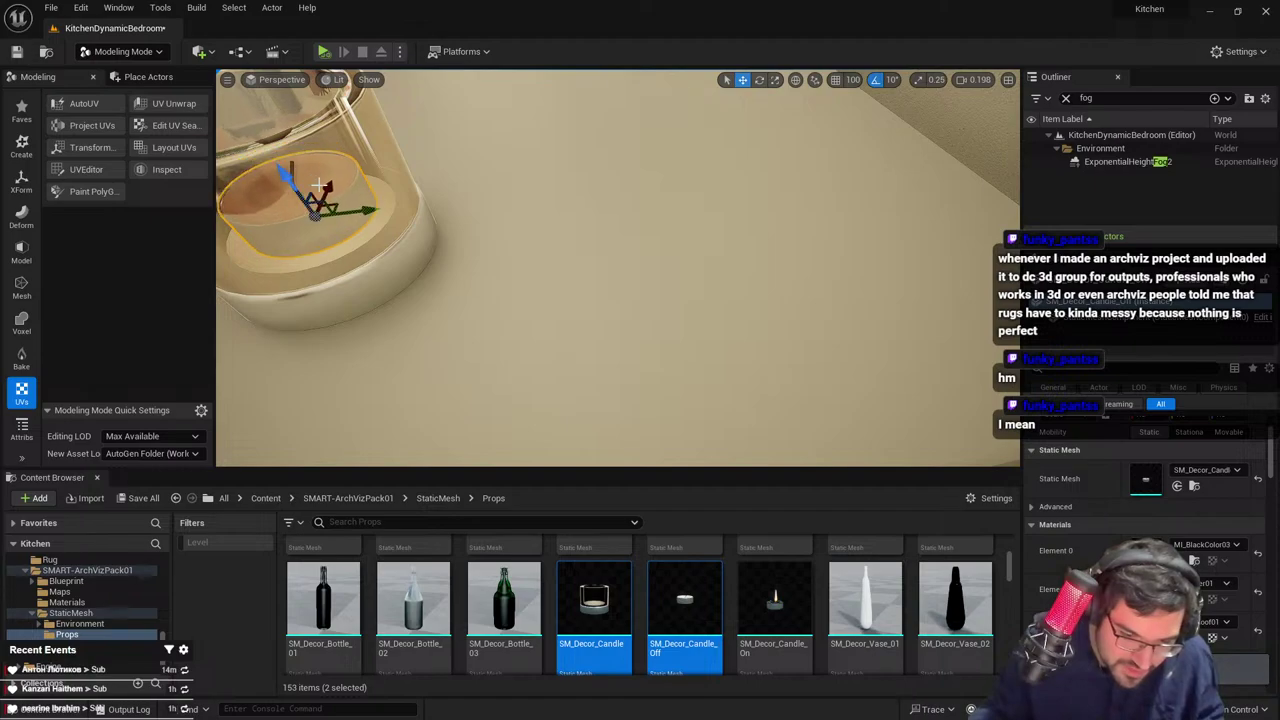
Select the candle and its glass holder together and move them near the plant-side end of the TV cabinet
key("Escape")
right_click_drag(318, 185, 331, 191)
left_click(724, 312)
left_click(520, 299, "ctrl")
right_click_drag(748, 354, 526, 299)
left_click(607, 331)
left_click(593, 313, "ctrl")
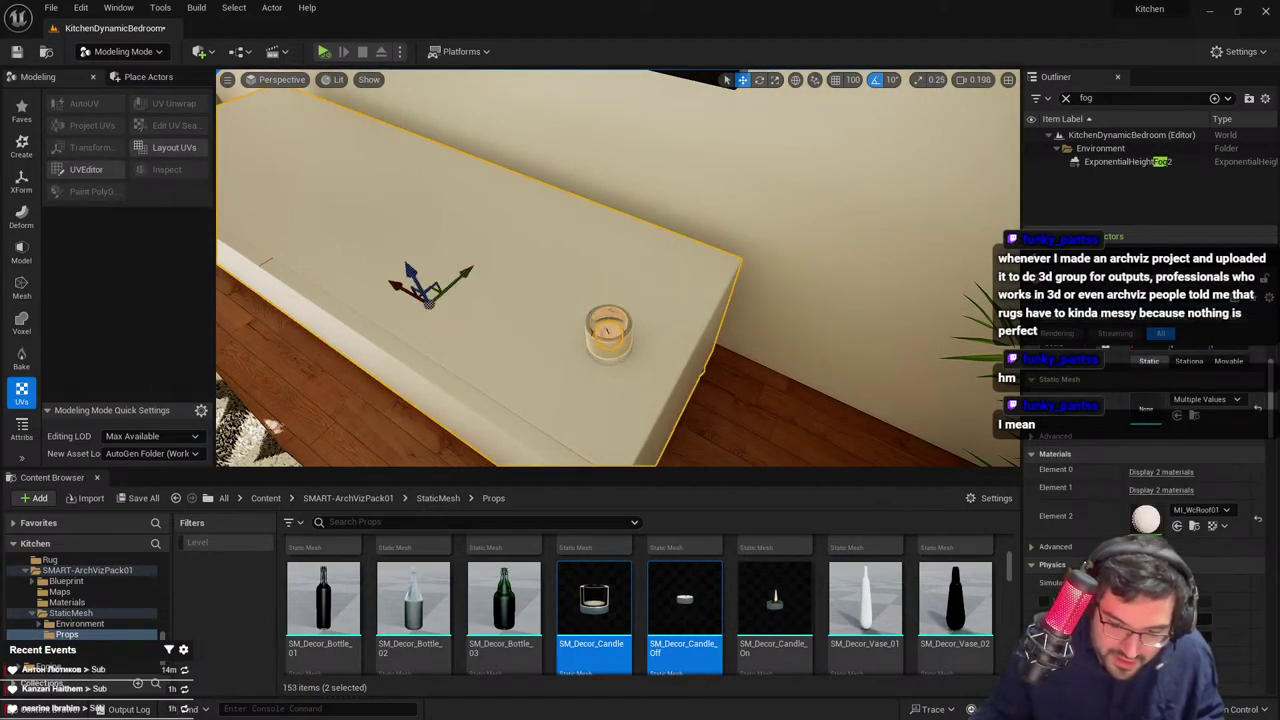
left_click(606, 330)
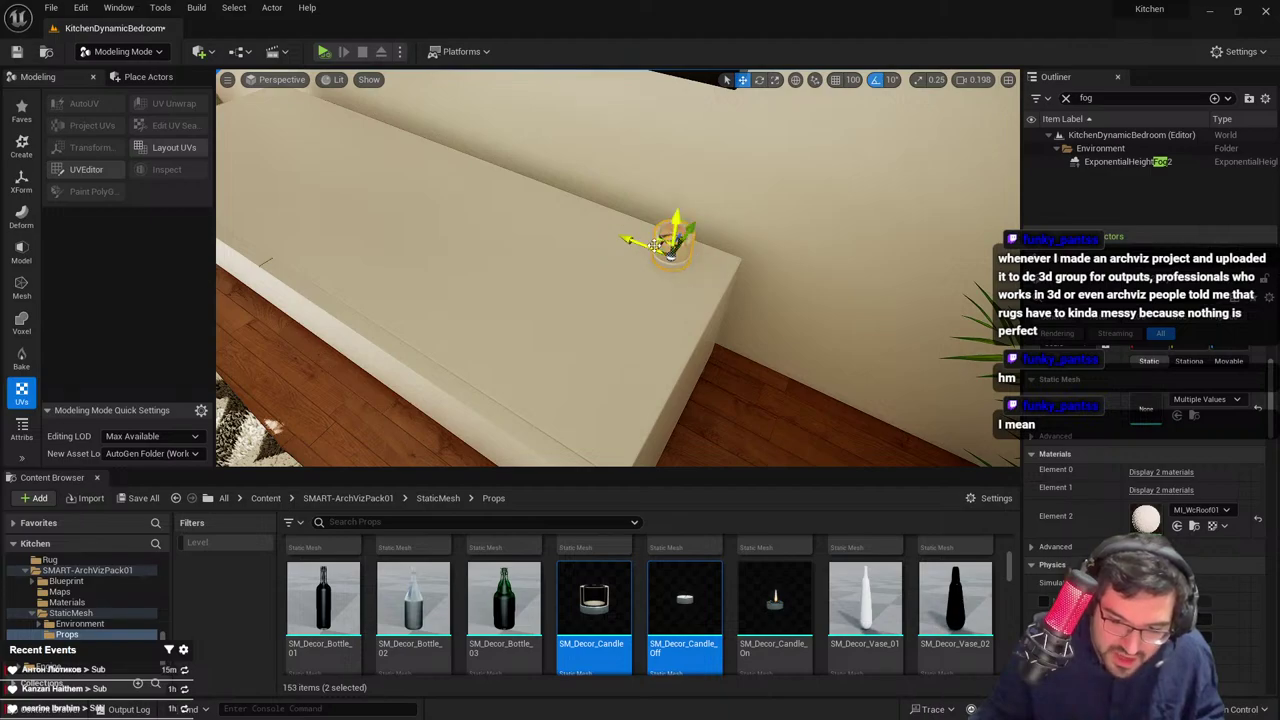
scroll(671, 247, "down", 5)
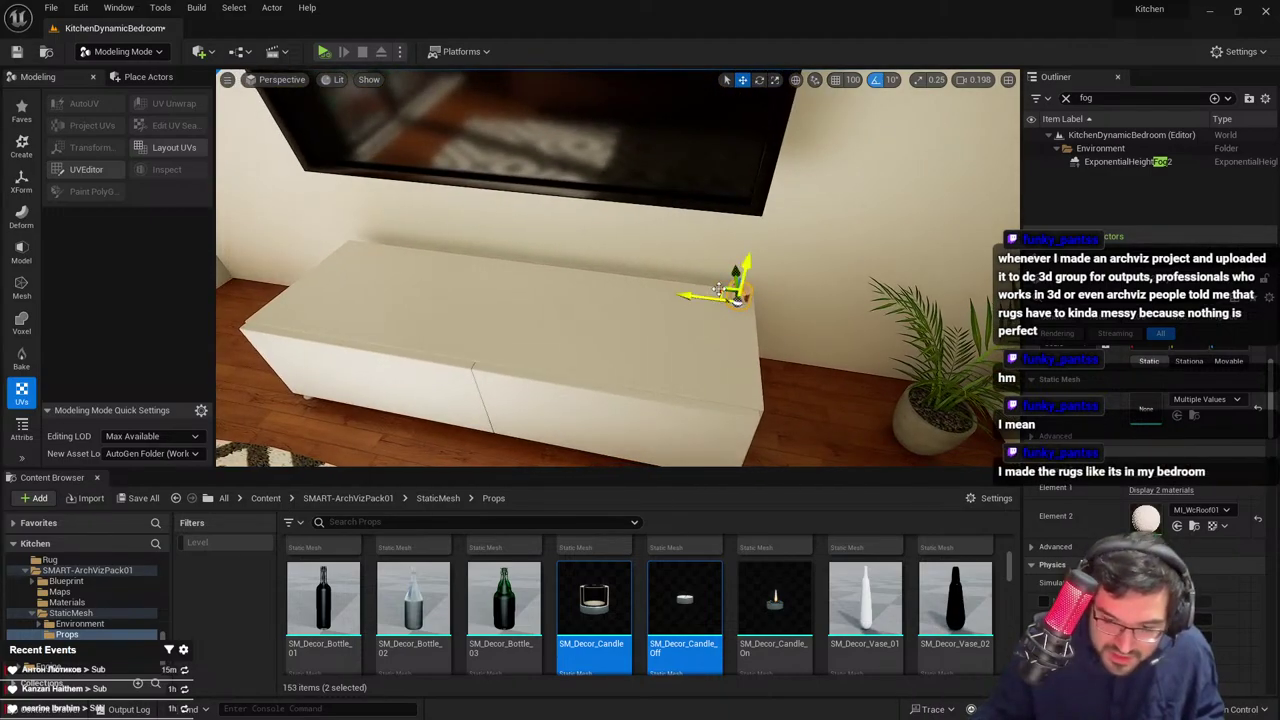
right_click_drag(691, 293, 550, 335)
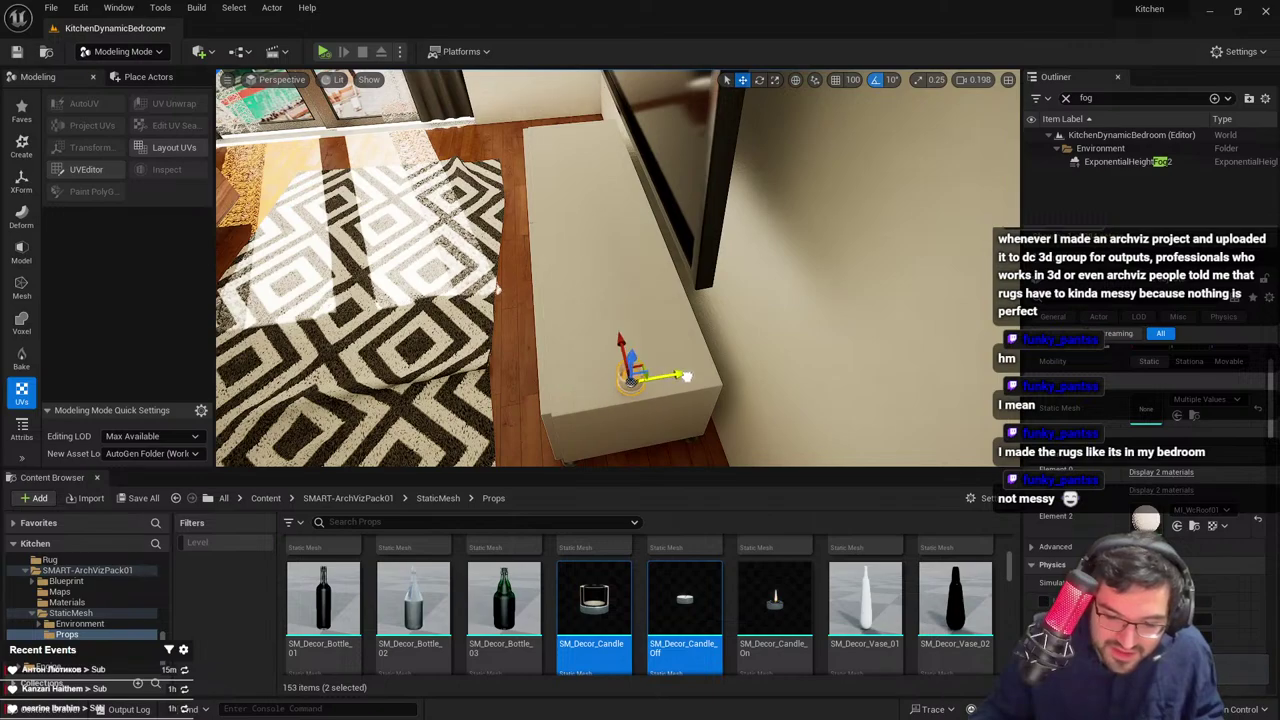
Duplicate the candle and its glass holder to the opposite end of the TV cabinet, and review the pair from farther back
left_click_drag(678, 377, 537, 359, "alt")
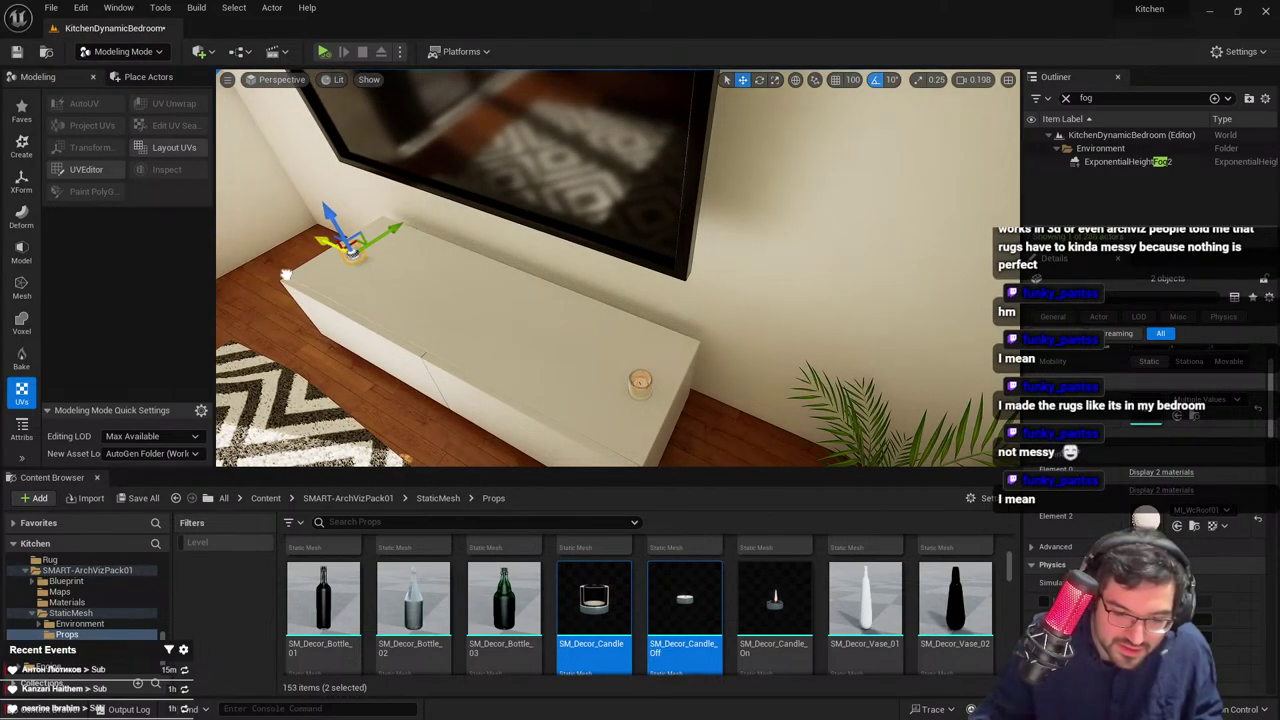
key("Escape")
right_click_drag(305, 281, 657, 328)
key("s")
scroll(560, 315, "up", 2)
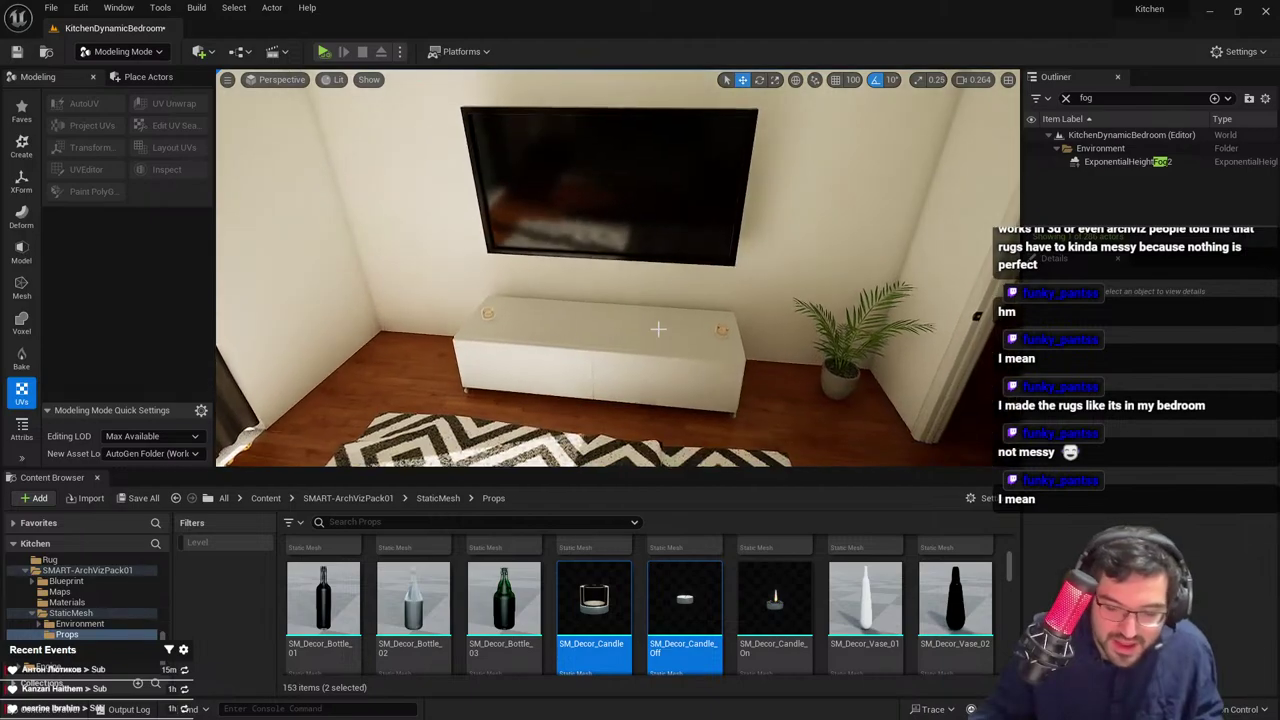
Try SM_Decor_Vase_05 on the TV cabinet between the candles, and delete it
scroll(640, 600, "down", 2)
left_click_drag(504, 600, 647, 338)
key("Delete")
scroll(822, 640, "down", 3)
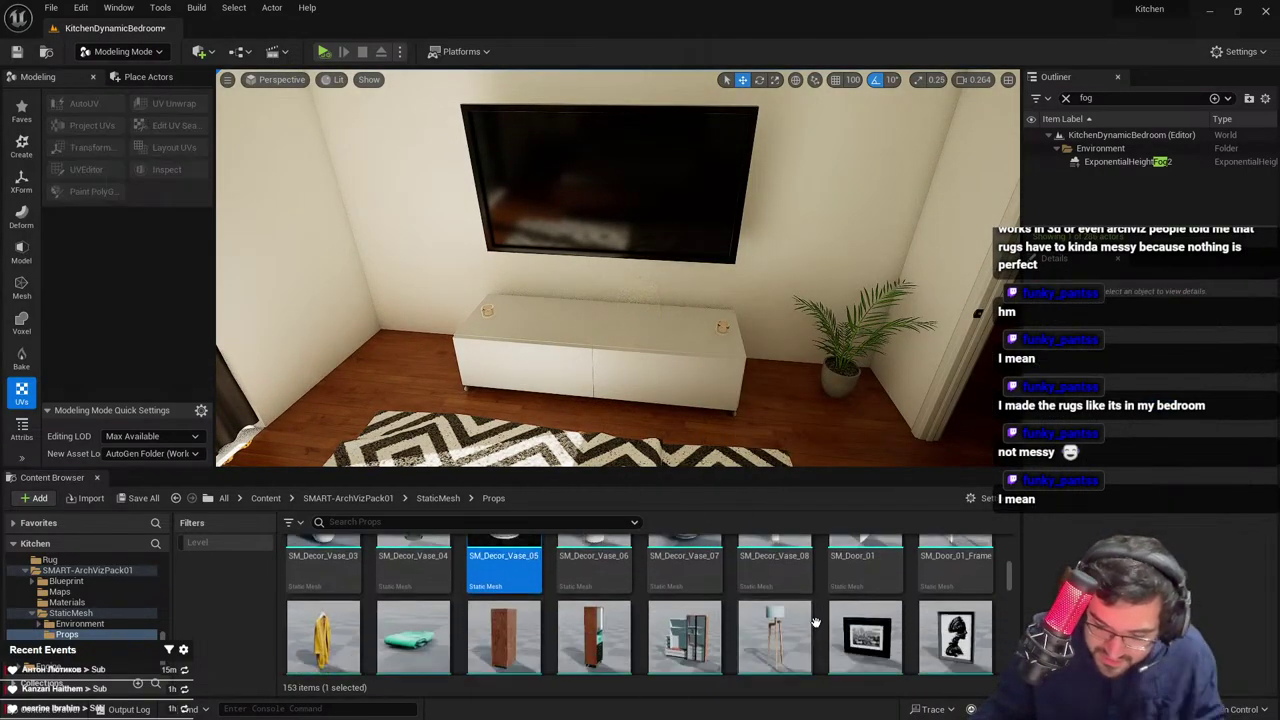
Try SM_Dresser_01 and SM_Dress_02 in the corner beside the TV cabinet, deleting each one
right_click_drag(640, 380, 560, 365)
key("s")
left_click_drag(504, 575, 514, 382)
key("e")
mouse_move(541, 433)
right_mouse_down()
mouse_move(450, 432)
mouse_move(520, 432)
right_mouse_up()
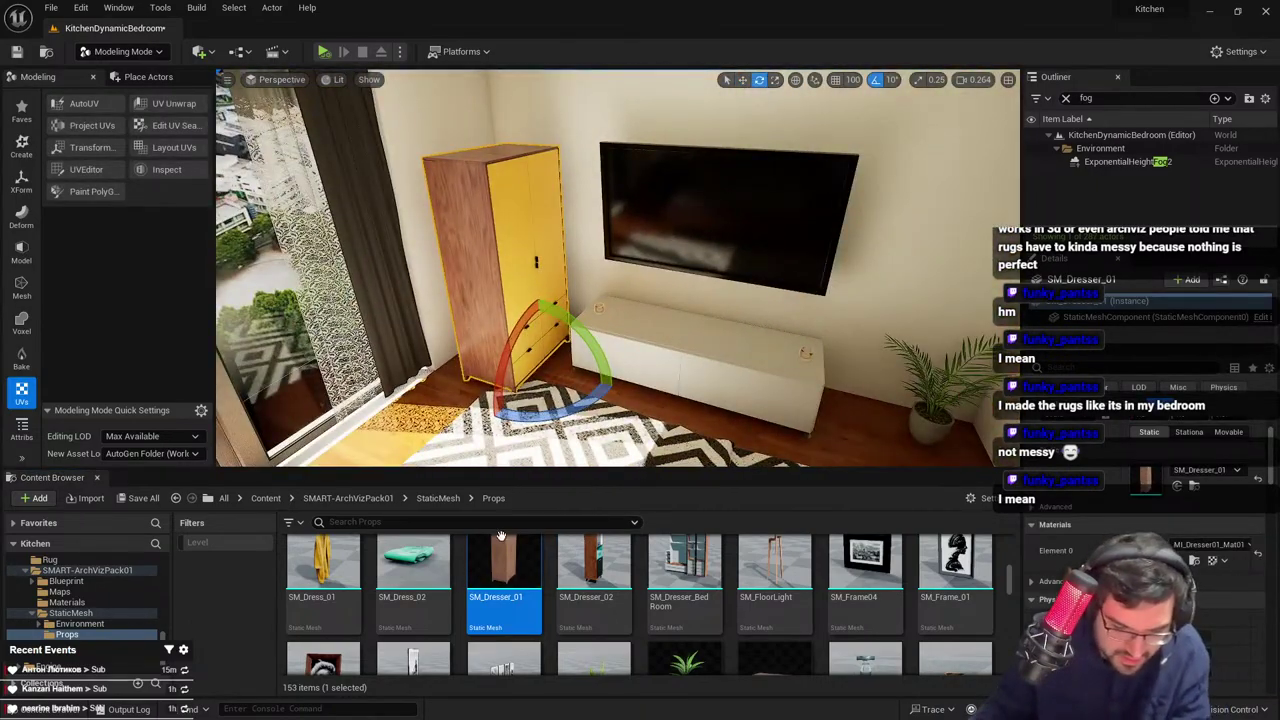
key("Delete")
left_click_drag(420, 567, 500, 384)
key("Delete")
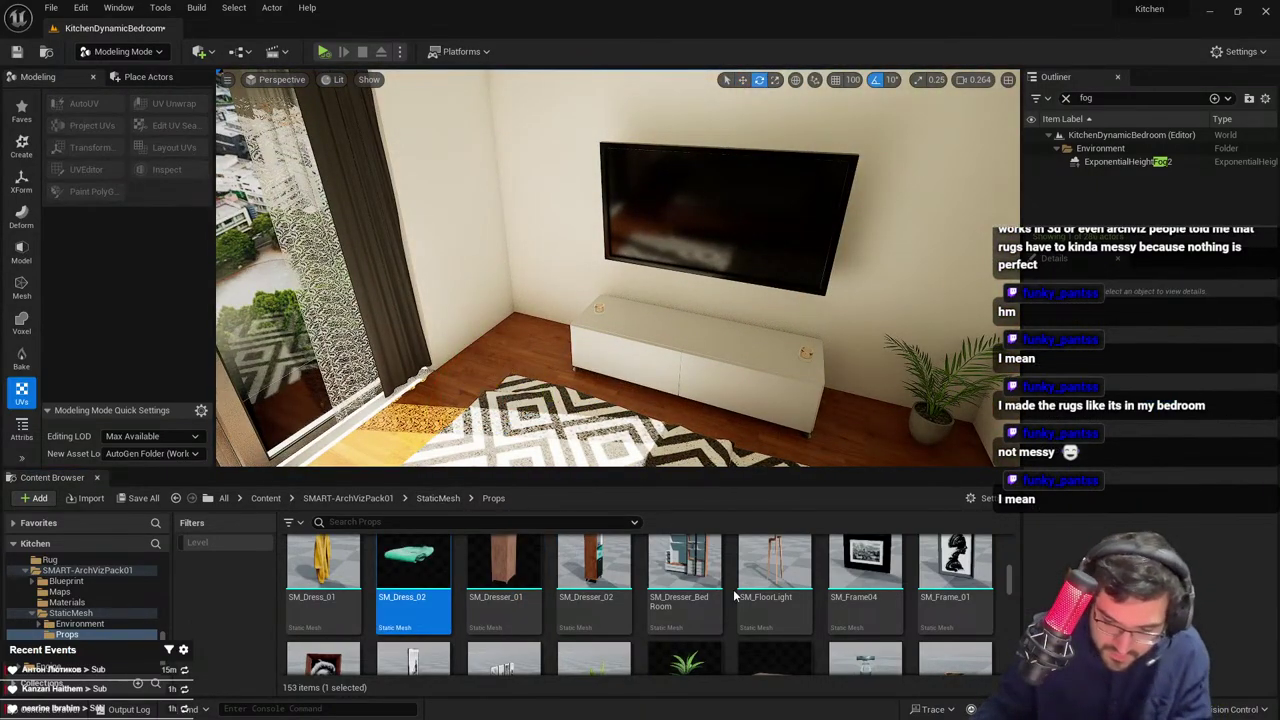
Try SM_Dresser_BedRoom beside the TV cabinet, adjust its orientation and placement, and delete it
left_click_drag(690, 577, 576, 405)
left_click_drag(590, 450, 755, 450)
right_click_drag(640, 400, 700, 360)
key("r")
left_click_drag(543, 367, 611, 349)
key("Delete")
Place SM_Frame04, SM_Frame_01 and SM_Frame_02_B on the wall above the headboard, turning SM_Frame_02_B to face the room
right_click_drag(706, 349, 651, 377)
key("s")
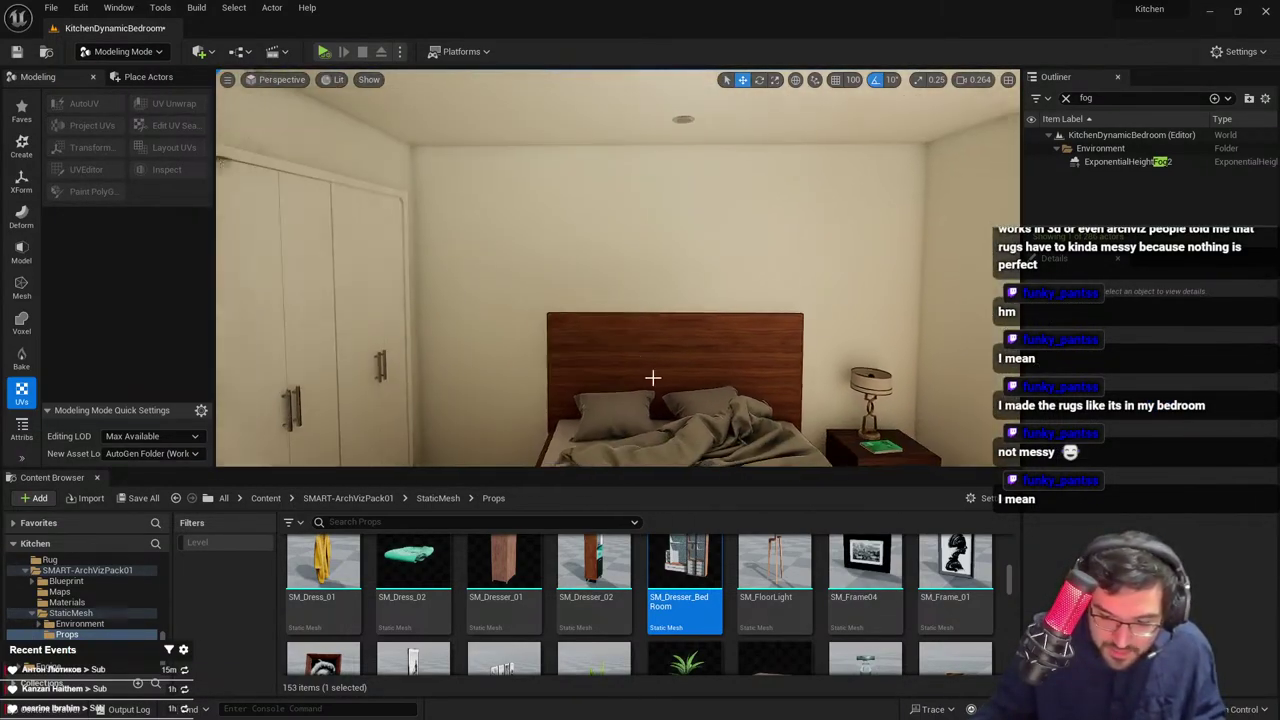
left_click_drag(865, 560, 695, 329)
left_click_drag(955, 565, 691, 246)
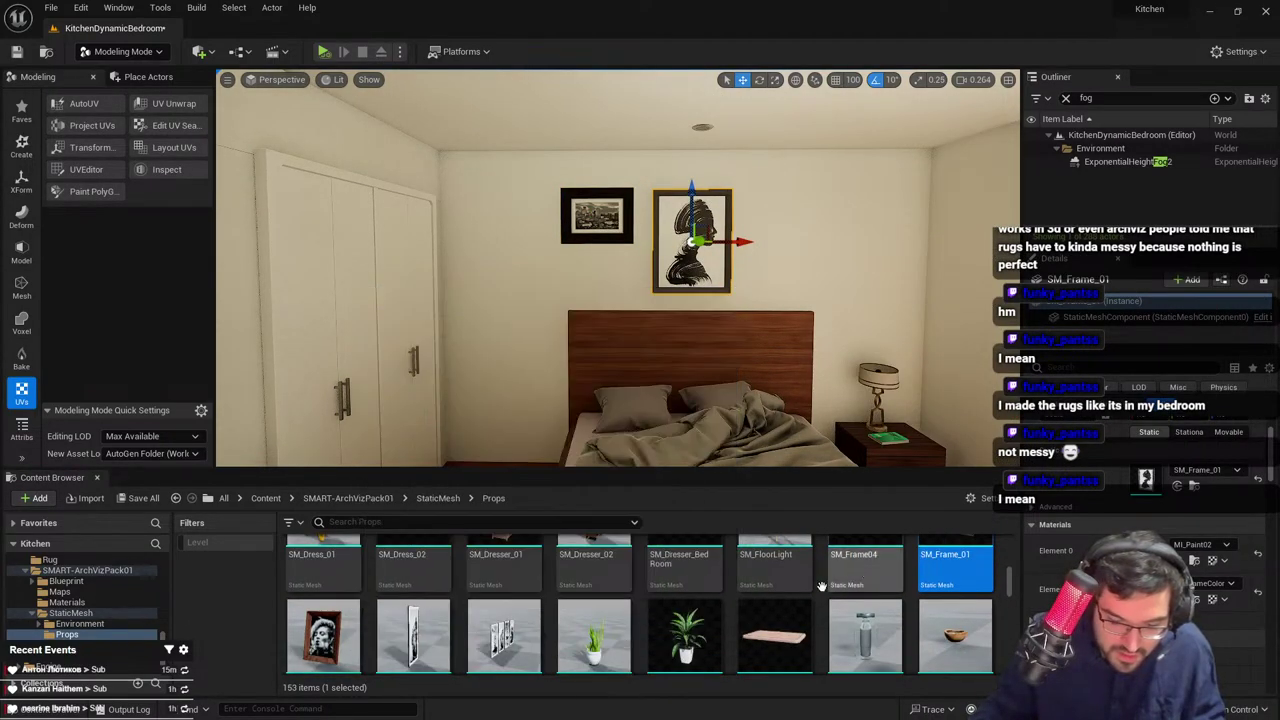
left_click_drag(504, 632, 767, 245)
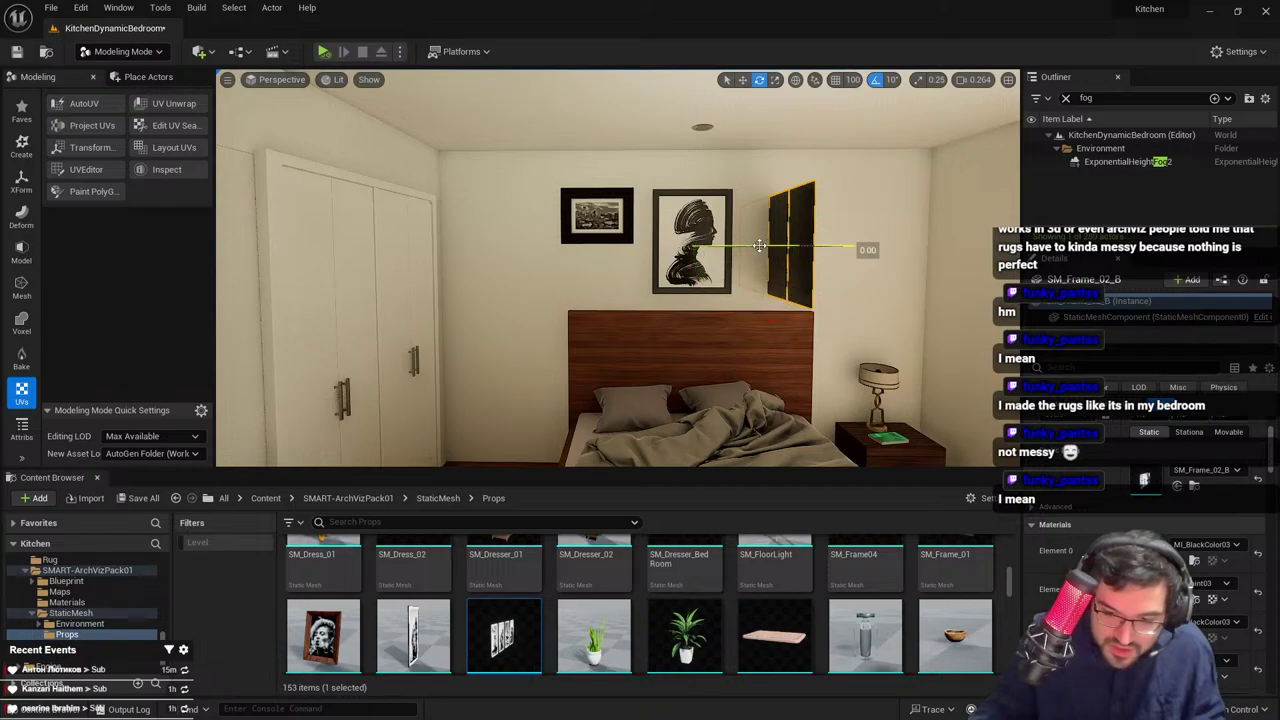
Delete the SM_Frame_01 and SM_Frame04 pictures above the bed, keeping only the four-panel ship pictures
left_click(714, 224)
key("Delete")
left_click(615, 214)
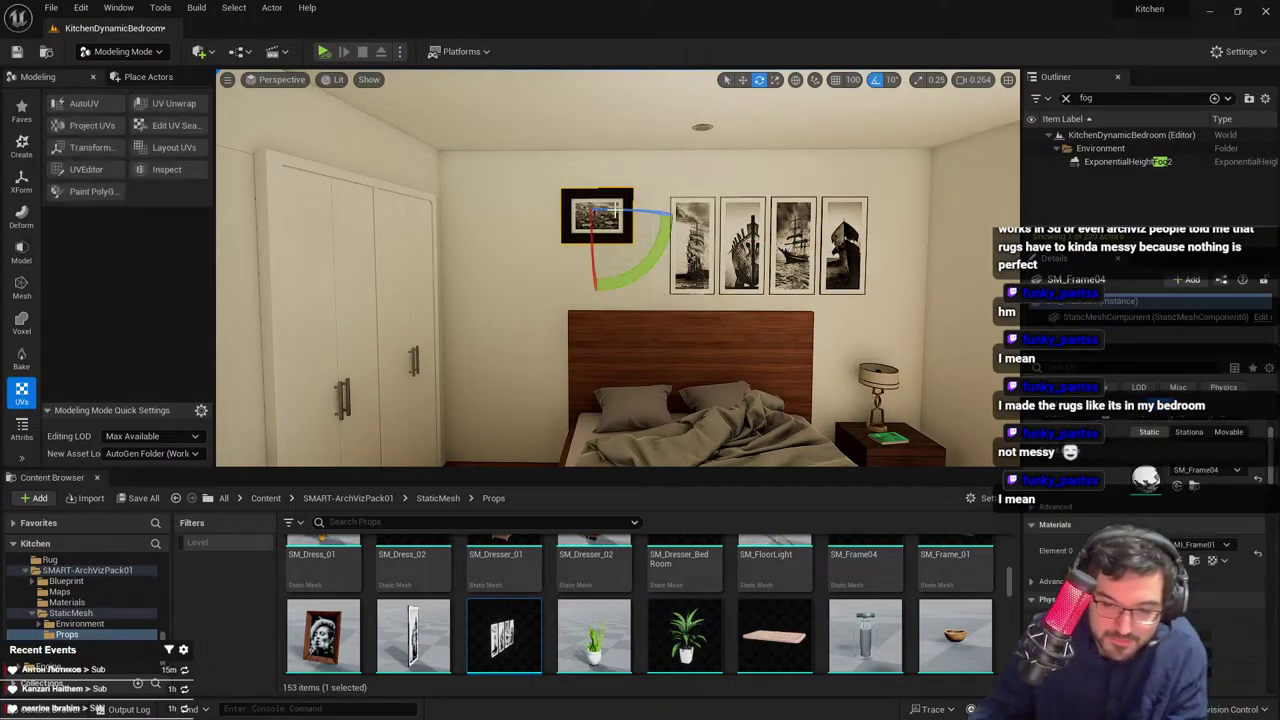
key("Delete")
Center the four-panel SM_Frame_02_B ship pictures on the wall above the headboard
left_click(785, 242)
left_click_drag(772, 246, 689, 208)
key("r")
key("Escape")
key("s")
right_click_drag(689, 208, 780, 218)
key("w")
left_click(543, 178)
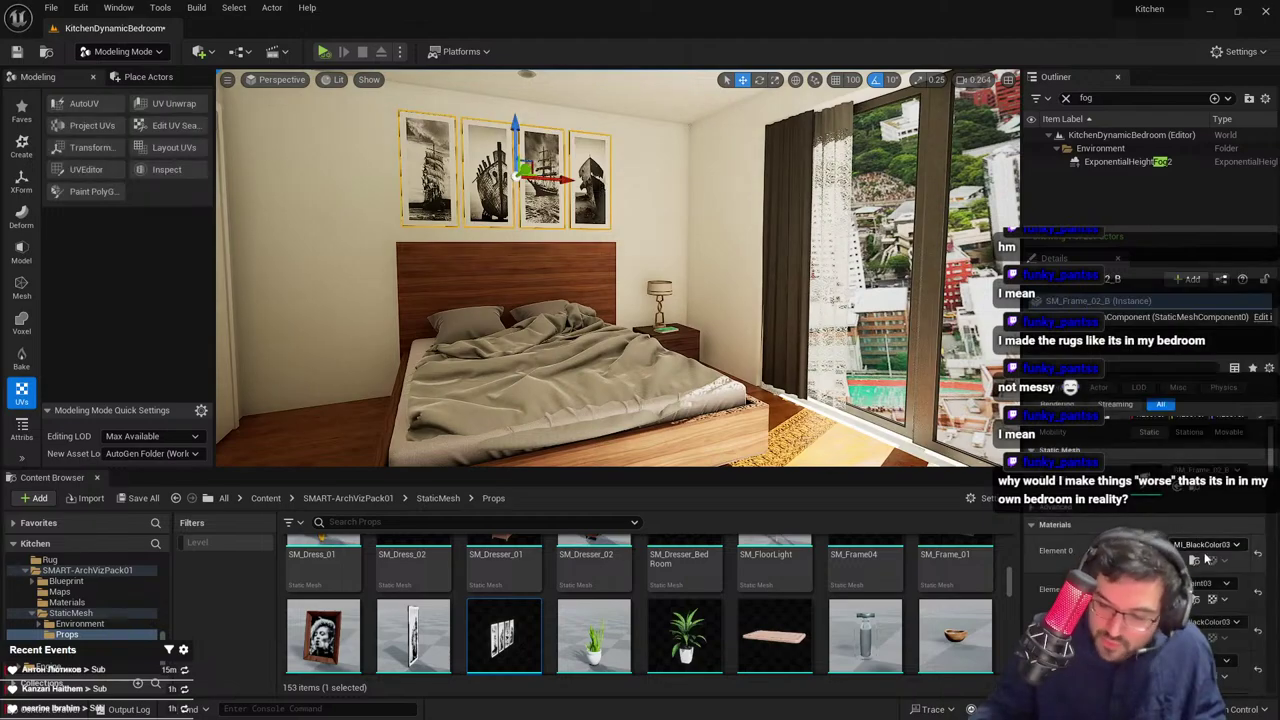
Locate the ship pictures' border material, and search the entire project content for "wood"
left_click(560, 282)
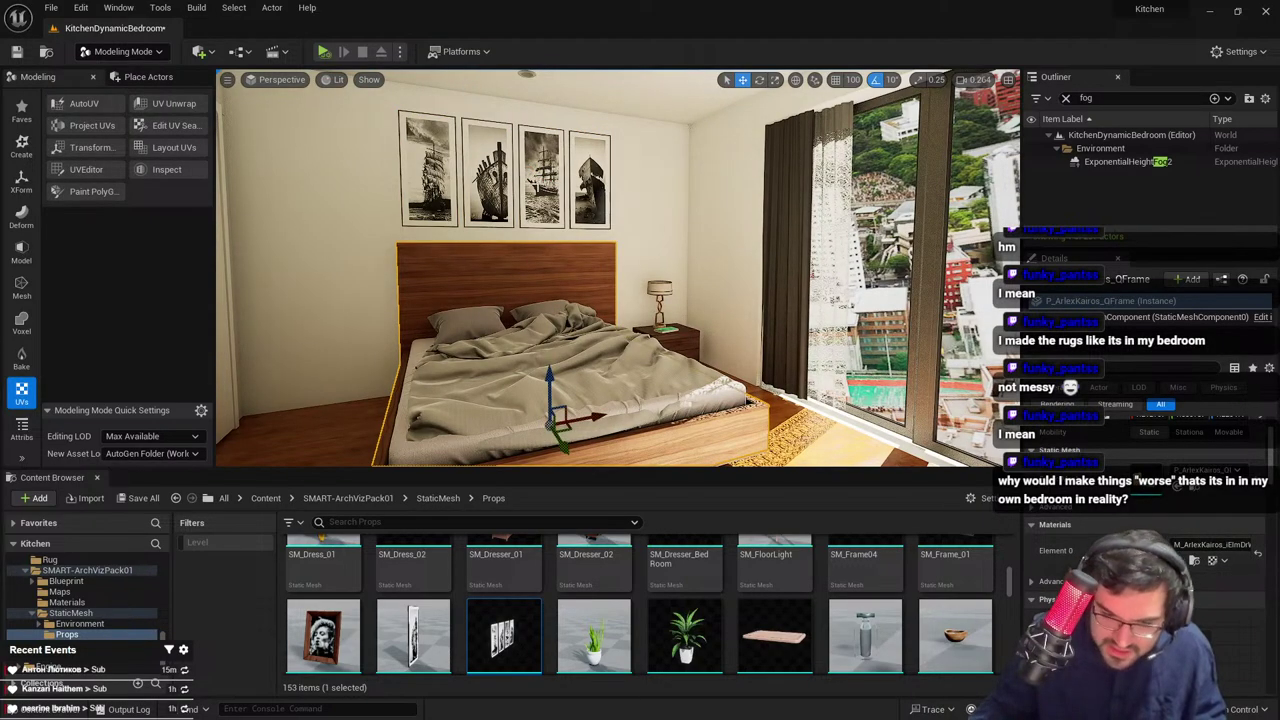
left_click(558, 144)
left_click(1195, 560)
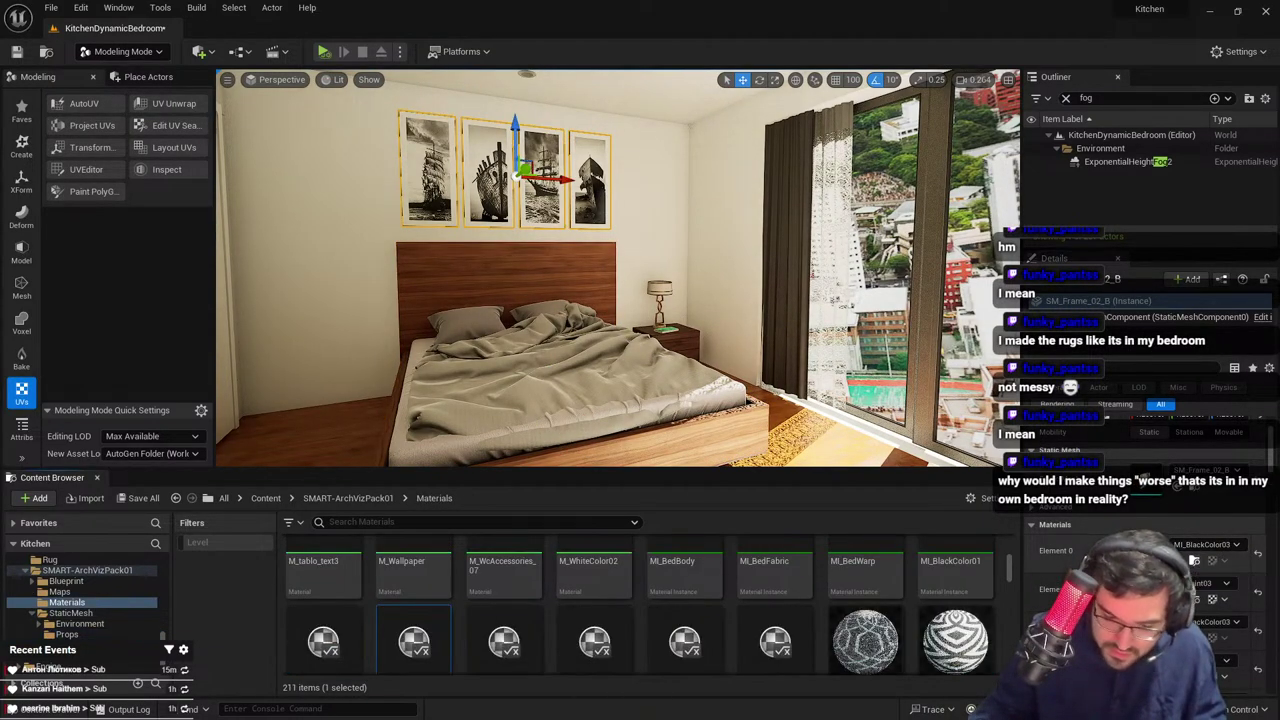
left_click(266, 498)
type("wood")
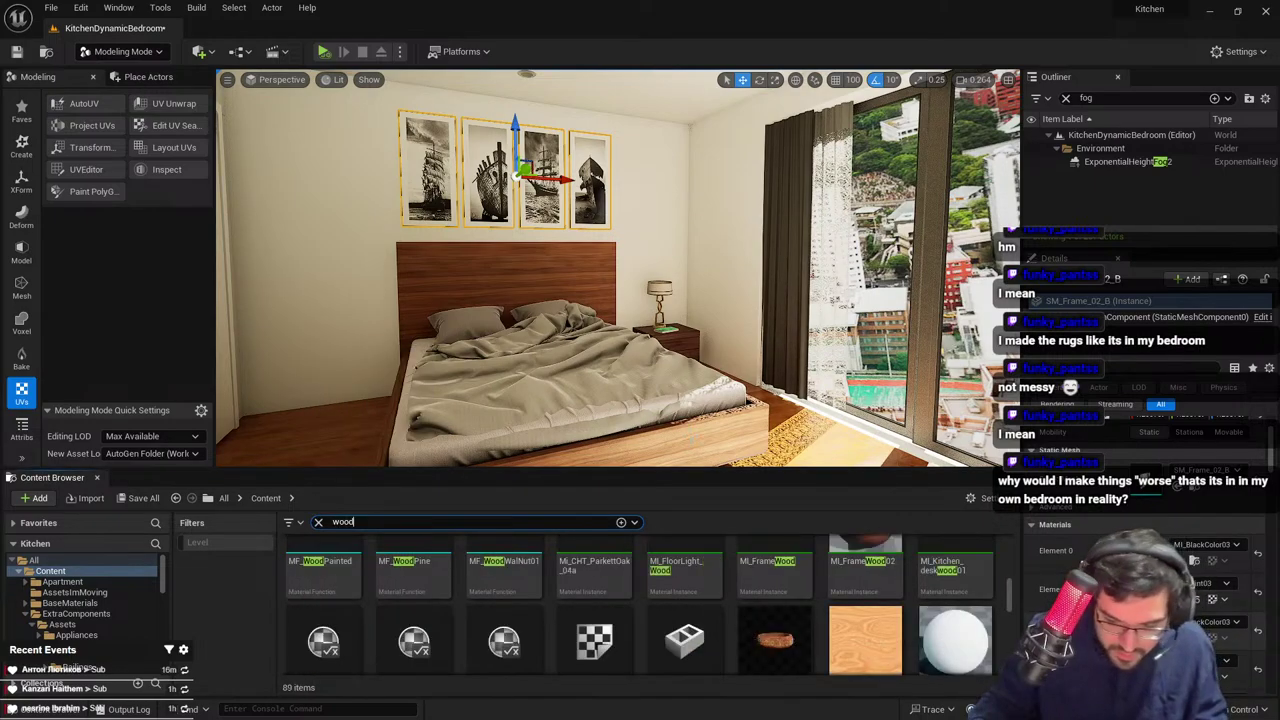
scroll(813, 622, "down", 1)
scroll(813, 622, "down", 3)
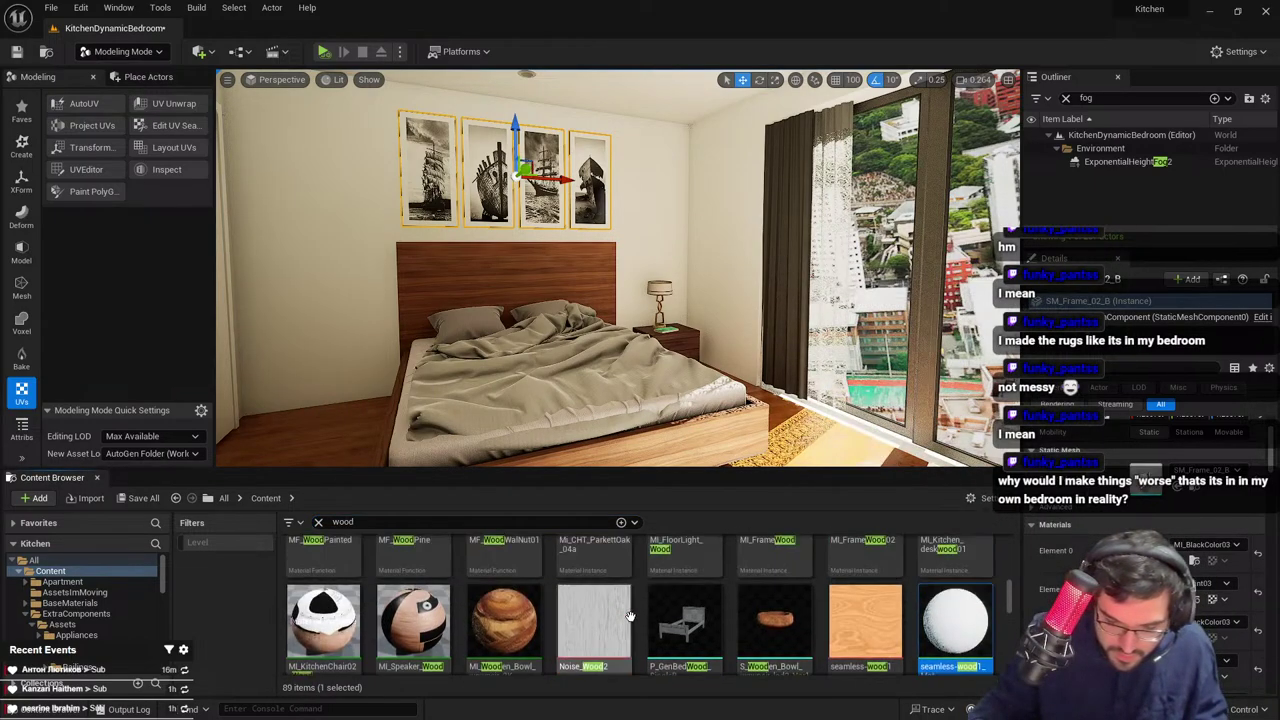
Try the MF_Oak03 and MF_PF_AshOak wood assets on the ship pictures' material slots
left_click(412, 605)
left_click_drag(625, 574, 632, 573)
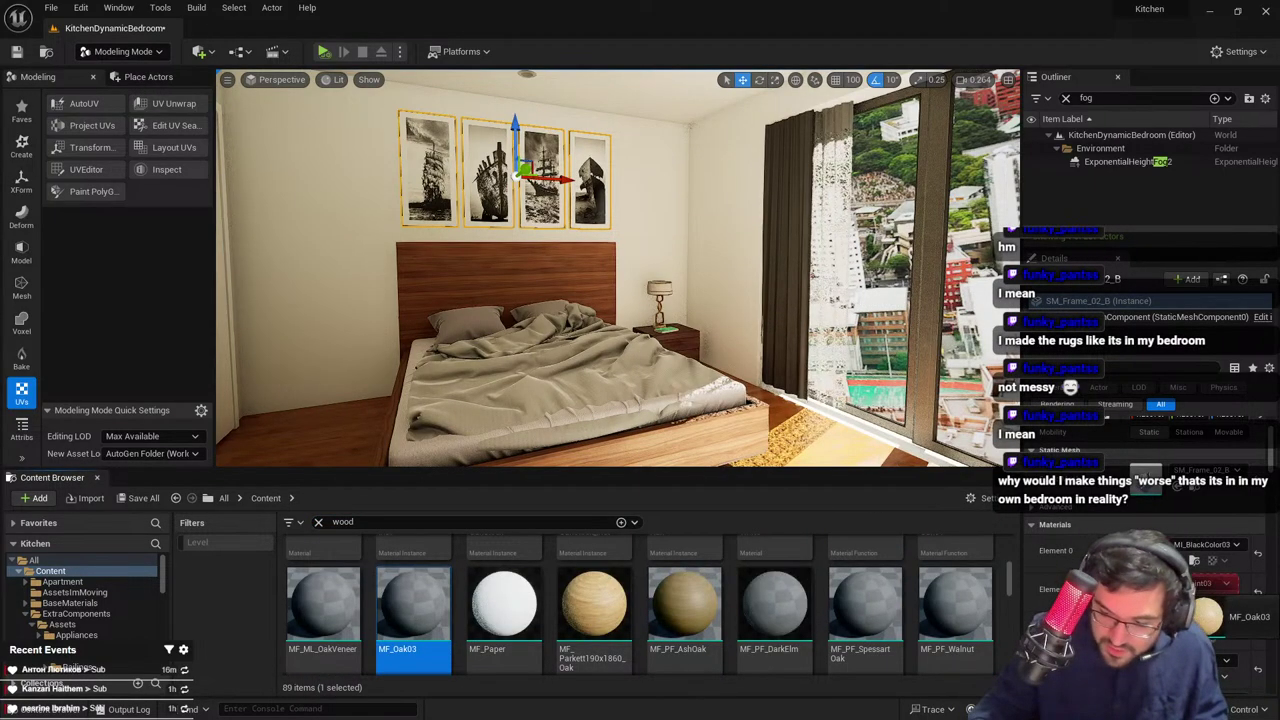
mouse_move(413, 605)
left_mouse_down()
mouse_move(541, 632)
mouse_move(390, 604)
left_mouse_up()
left_click_drag(685, 612, 752, 636)
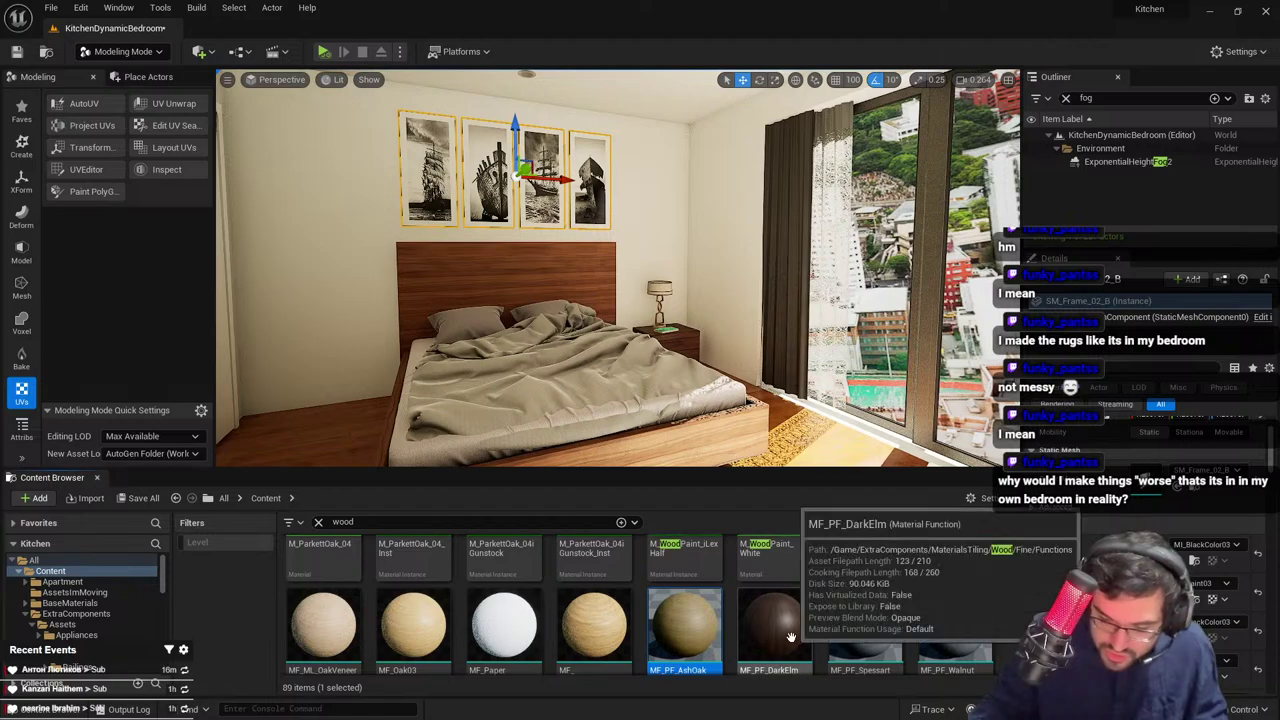
Try M_ParkettOak_04iGunstock_Inst on a material slot of the ship pictures, and undo it
scroll(751, 635, "up", 1)
left_click(602, 586)
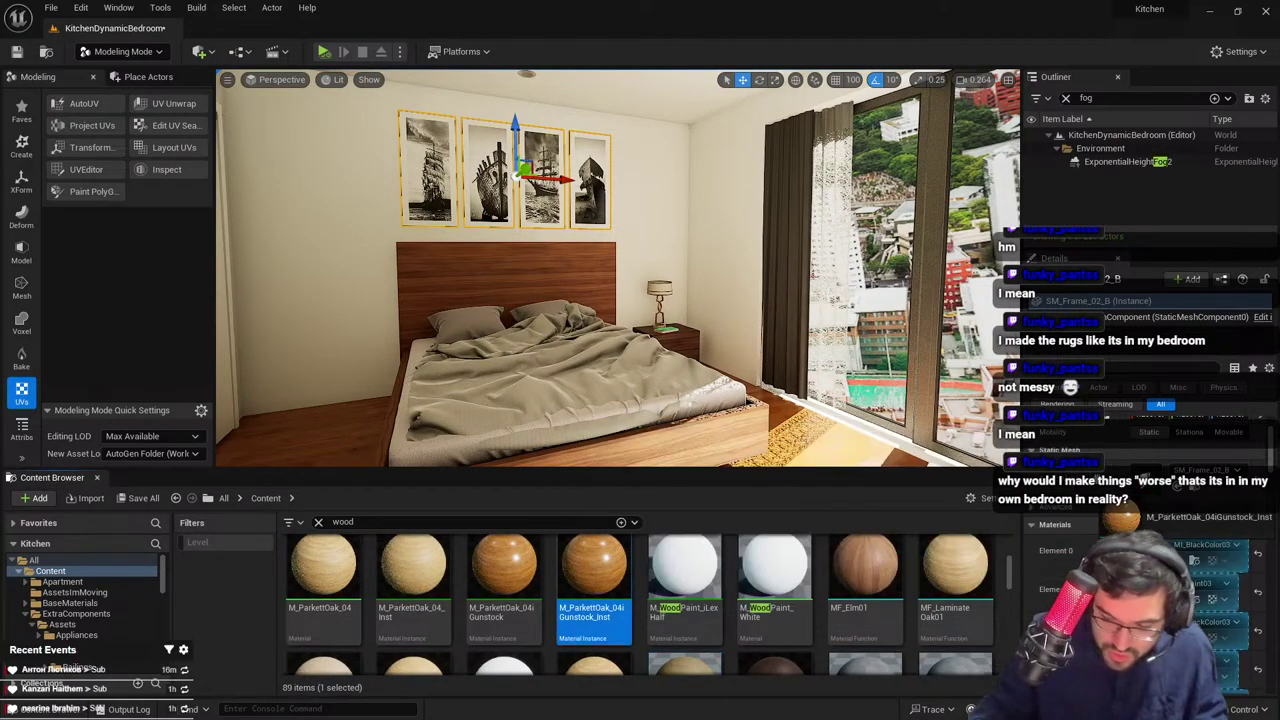
key("w")
right_click_drag(803, 342, 752, 278)
key("ctrl+z")
Assign M_ParkettOak_04iGunstock_Inst to the black border material slots of all four ship pictures, and review them above the bed
left_click_drag(594, 572, 1190, 567)
mouse_move(687, 349)
right_mouse_down()
mouse_move(668, 348)
mouse_move(687, 349)
right_mouse_up()
key("s")
key("w")
left_click_drag(594, 580, 1182, 488)
key("s")
mouse_move(800, 340)
right_mouse_down()
mouse_move(765, 330)
mouse_move(812, 338)
right_mouse_up()
left_click_drag(594, 575, 1185, 643)
key("s")
right_click_drag(800, 340, 797, 343)
scroll(1180, 590, "down", 2)
left_click_drag(598, 582, 1184, 634)
right_click_drag(800, 340, 799, 342)
key("s")
key("Escape")
key("s")
mouse_move(649, 324)
right_mouse_down()
mouse_move(654, 336)
mouse_move(640, 324)
right_mouse_up()
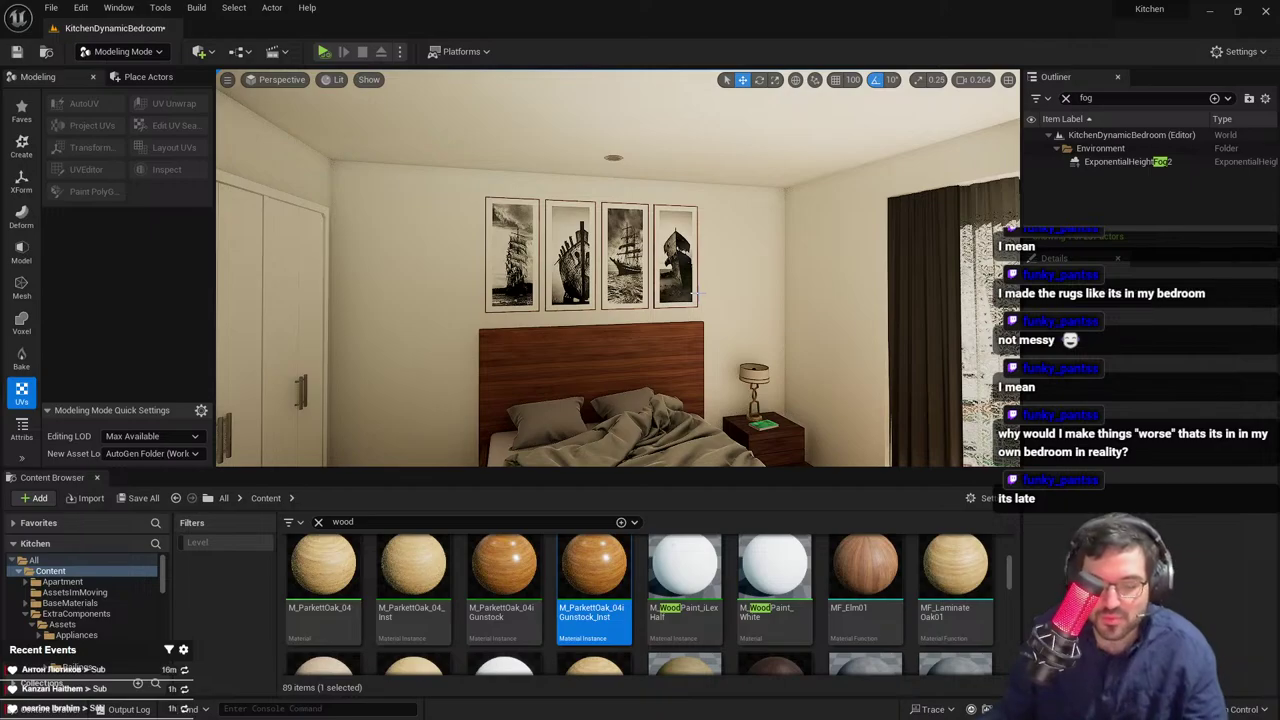
Scale the wooden bed frame down slightly in height
left_click(590, 356)
right_click_drag(590, 356, 610, 440)
key("r")
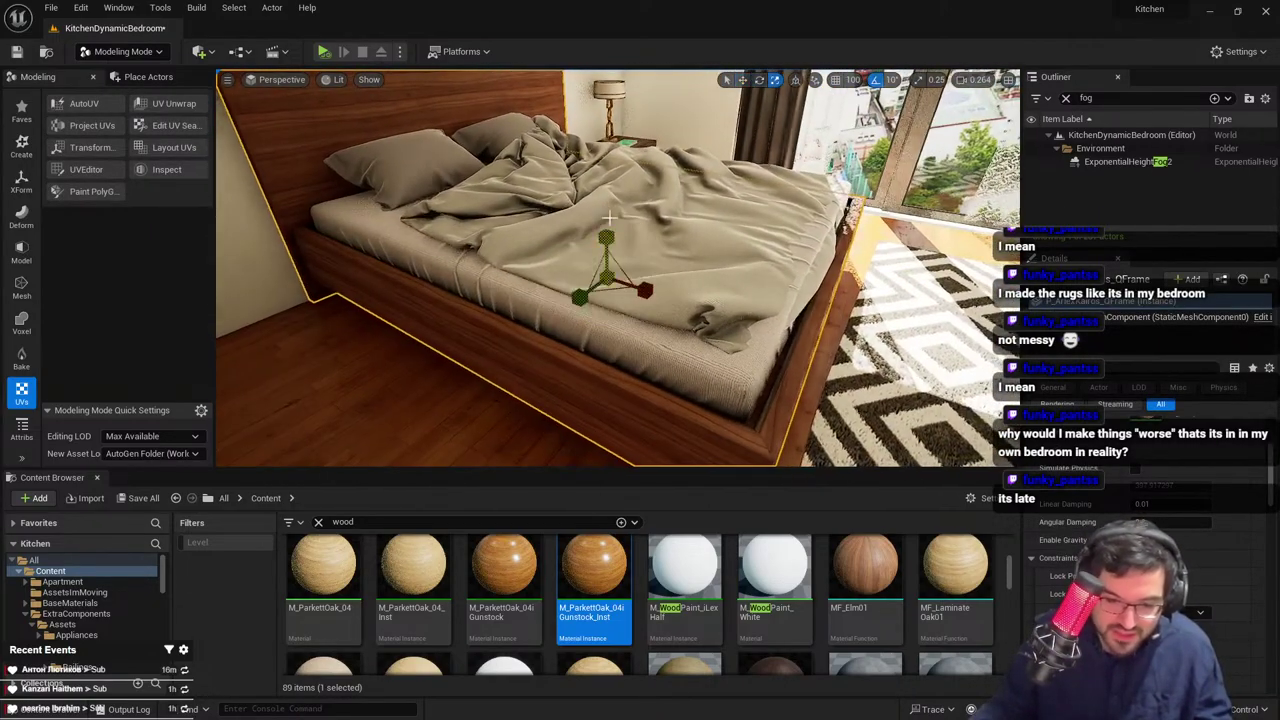
left_click_drag(608, 238, 608, 248)
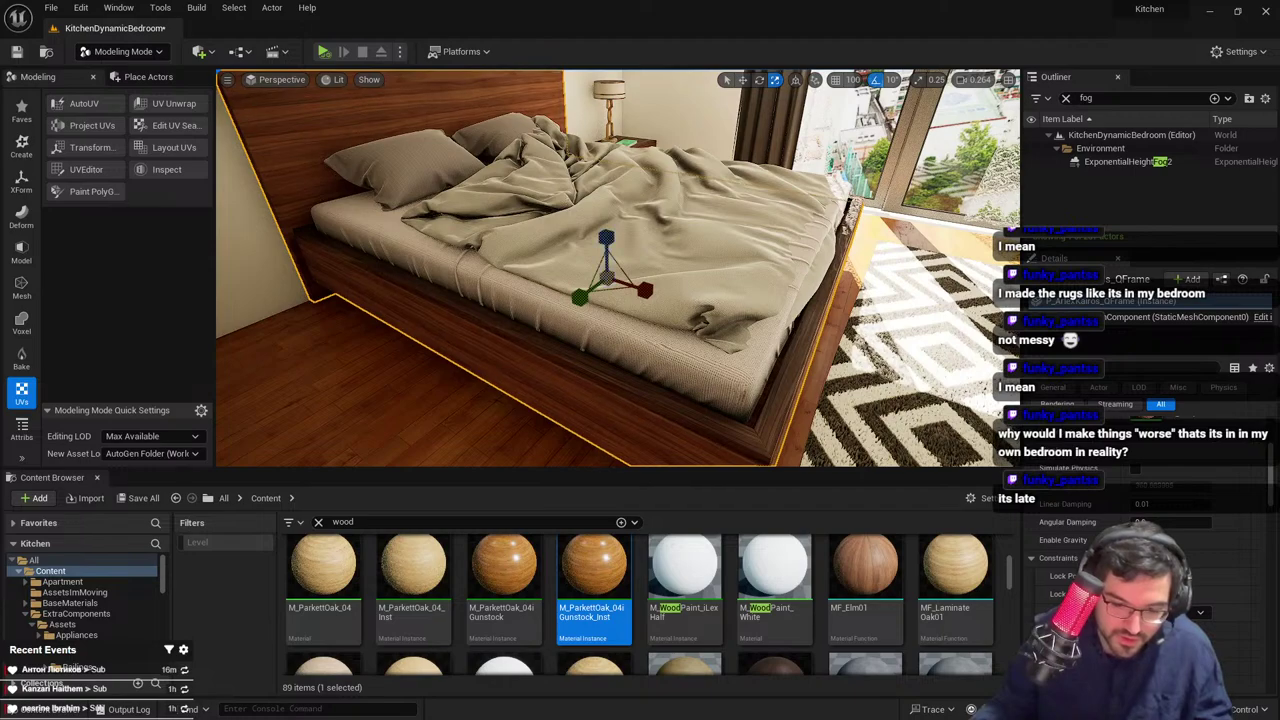
Select the blanket, pillows and mattress body together and lower them slightly into the bed frame
left_click(608, 172)
key("w")
left_click(385, 186, "ctrl")
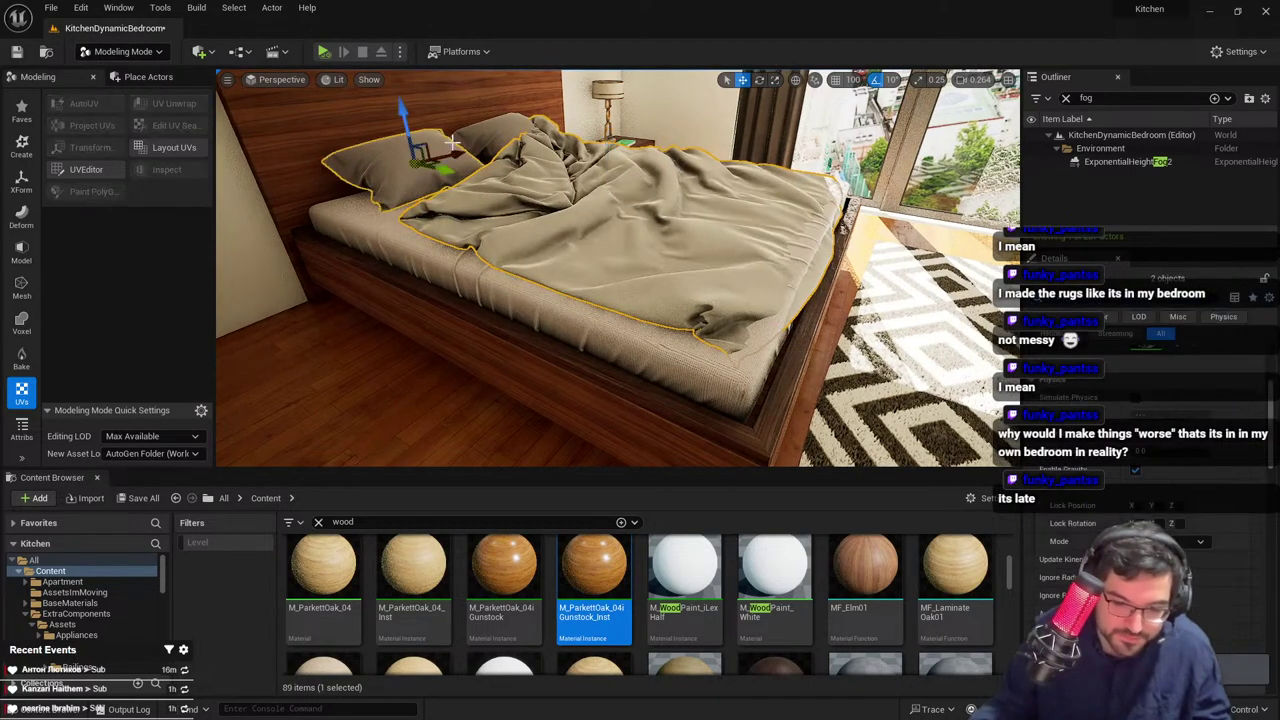
left_click(370, 203, "ctrl")
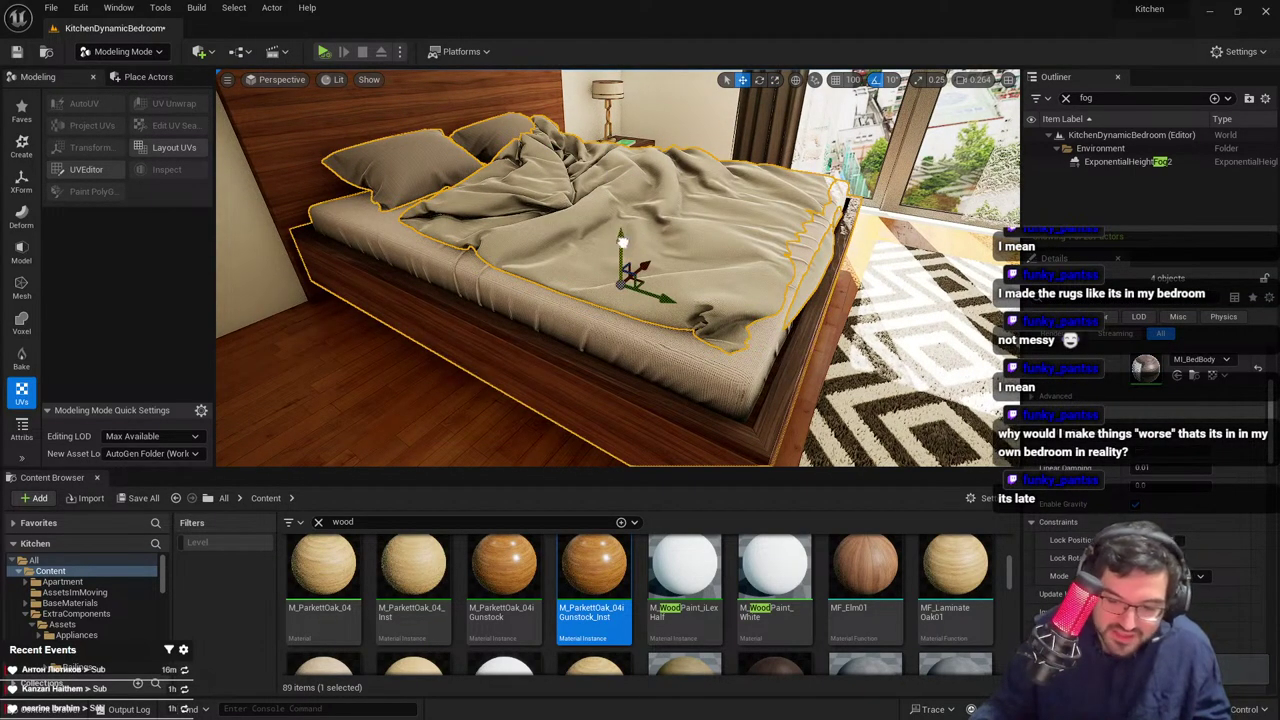
left_click_drag(622, 242, 625, 250)
right_click_drag(588, 275, 634, 281)
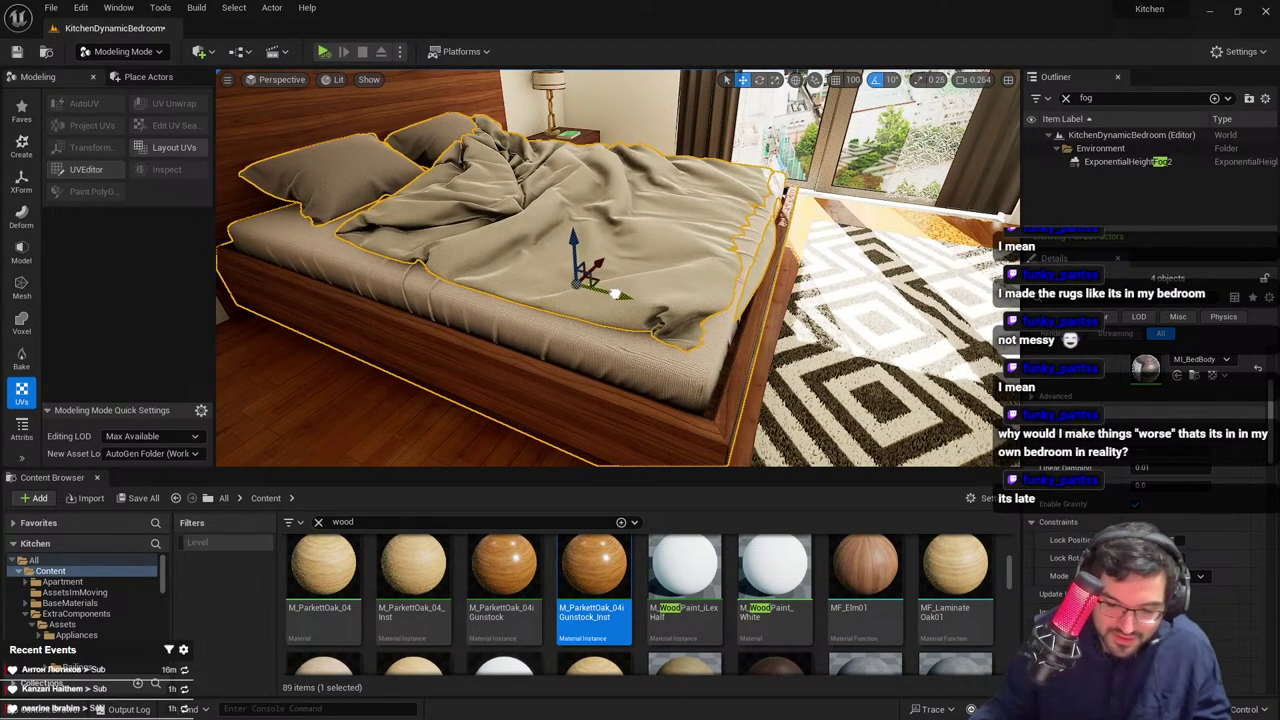
Inspect the bed's underside and legs from floor level, selecting the blanket and bed body in turn
mouse_move(612, 294)
right_mouse_down()
mouse_move(655, 313)
mouse_move(606, 297)
right_mouse_up()
key("Escape")
left_click(607, 296)
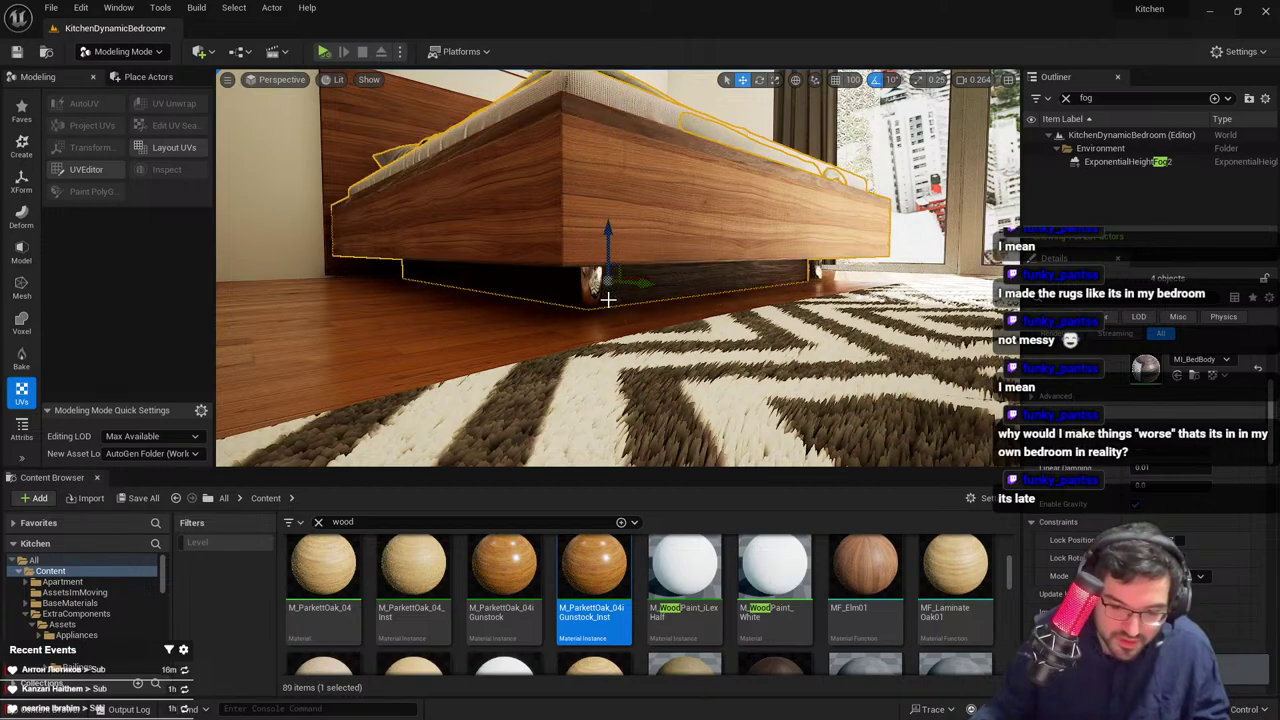
left_click(605, 238)
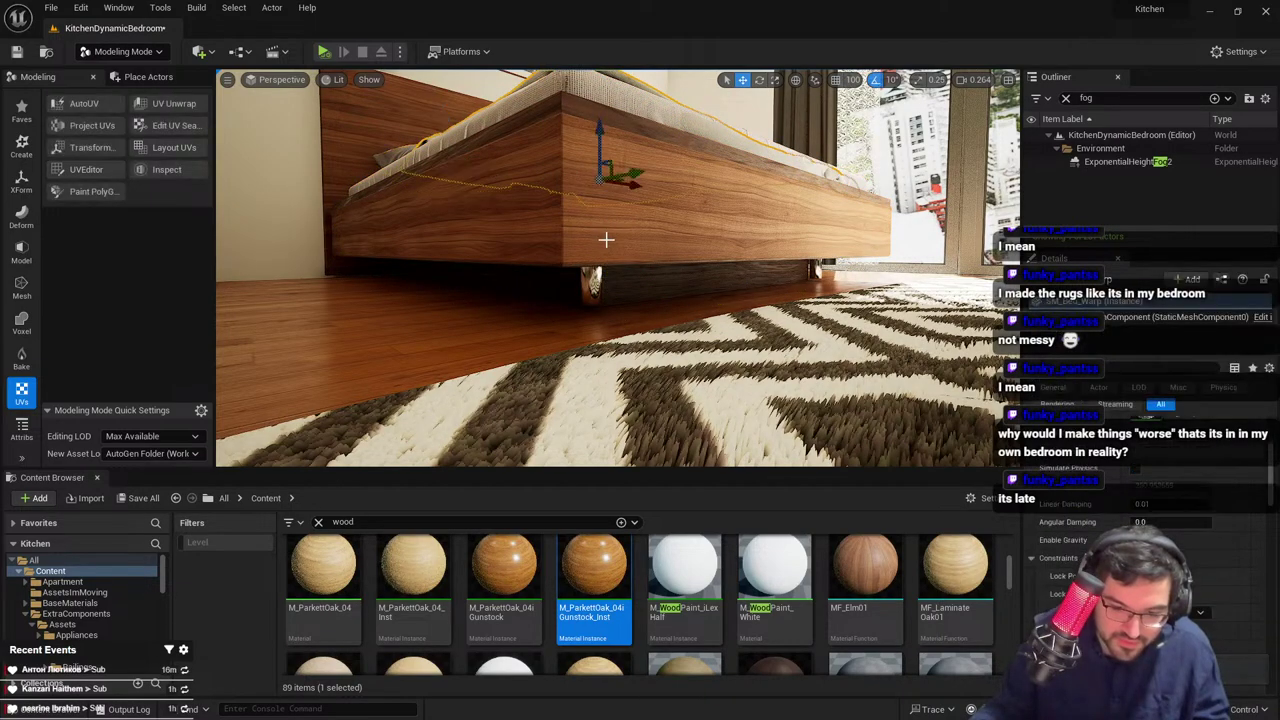
left_click(605, 238)
left_click(575, 270)
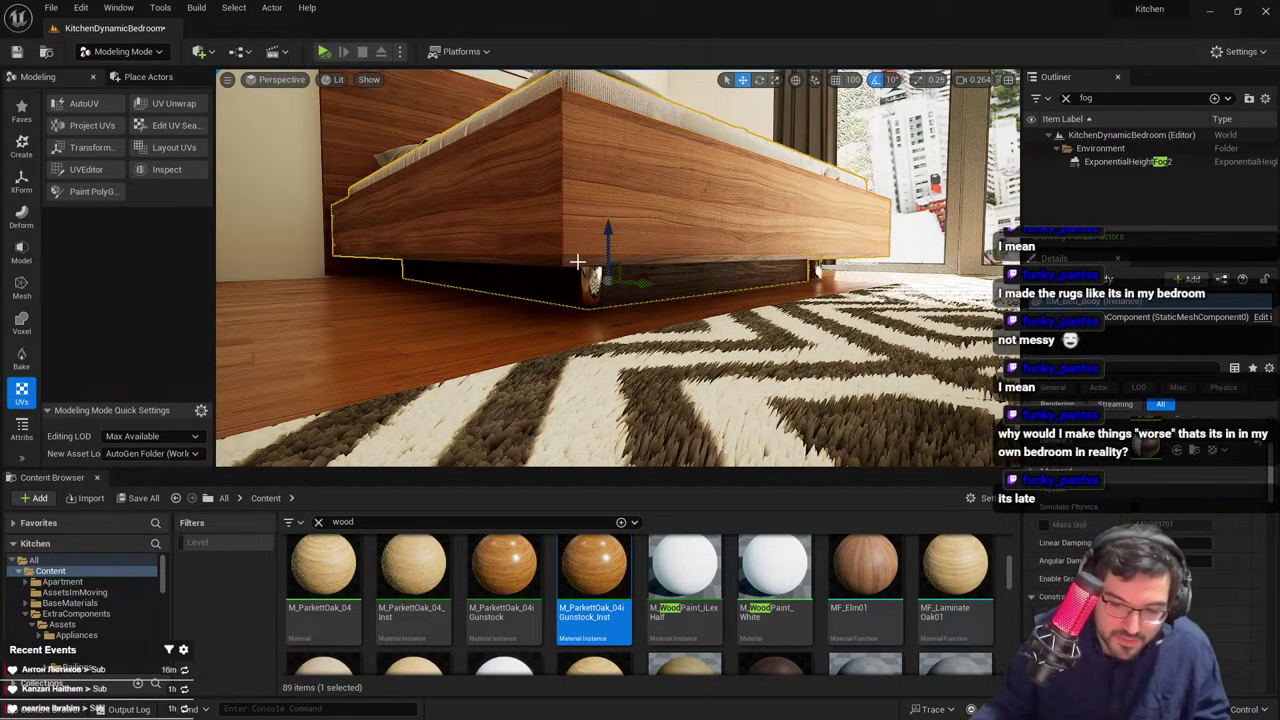
key("Escape")
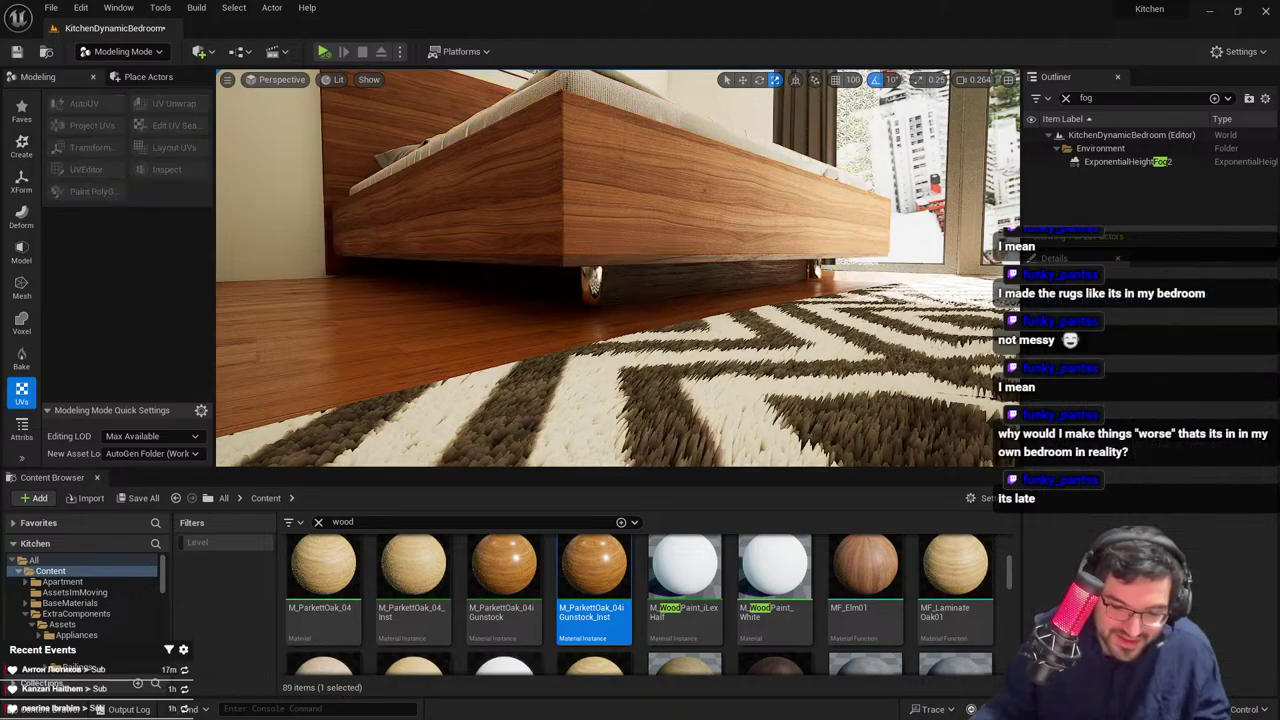
Try M_ParkettOak_04iGunstock_Inst and M_ParkettOak_04iGunstock on the bed's headboard
mouse_move(610, 270)
right_mouse_down()
mouse_move(628, 285)
mouse_move(642, 267)
mouse_move(650, 305)
mouse_move(615, 290)
right_mouse_up()
left_click(490, 405)
right_click_drag(490, 405, 495, 435)
left_click_drag(605, 568, 532, 382)
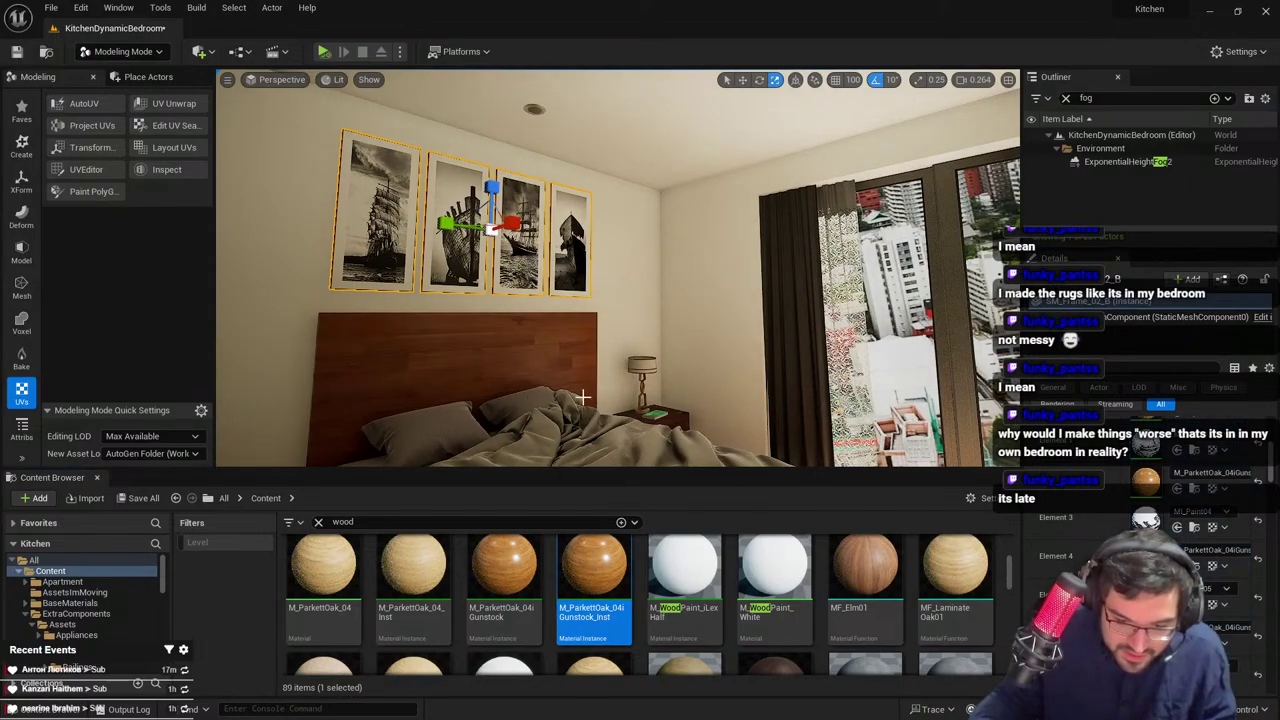
right_click_drag(583, 397, 548, 432)
left_click_drag(505, 568, 538, 272)
right_click_drag(585, 290, 622, 292)
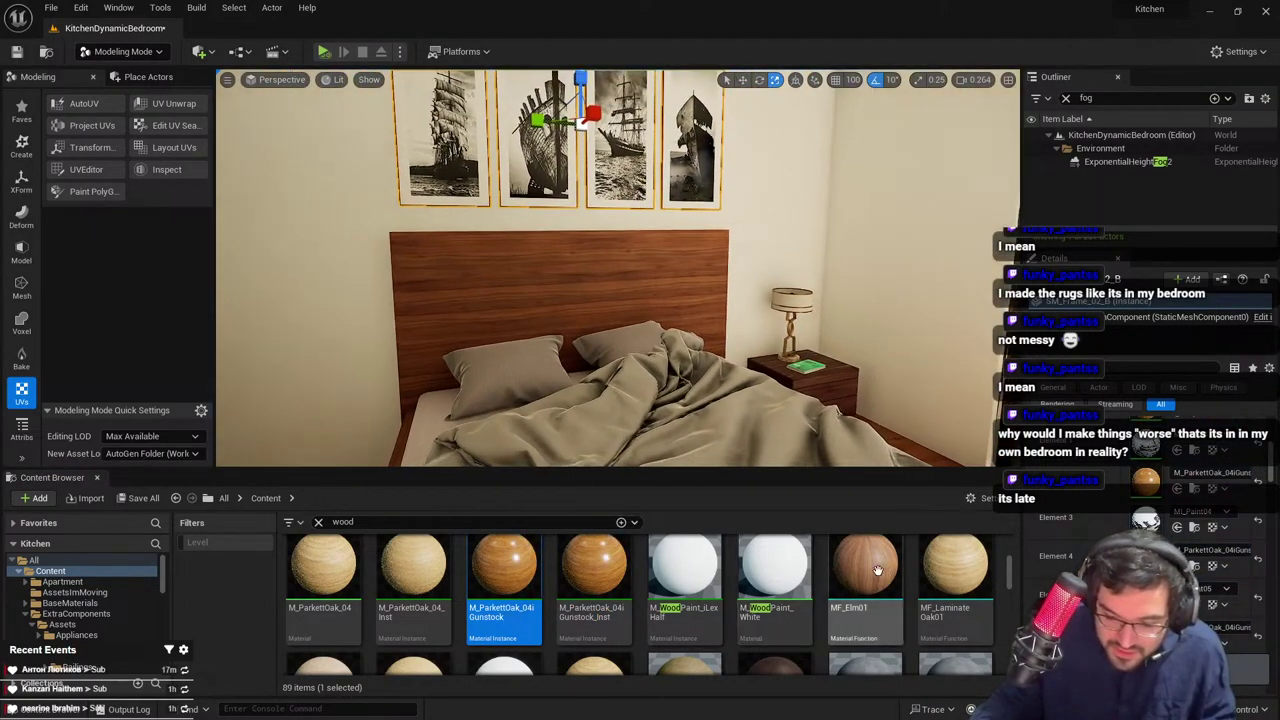
Try the M_ParkettOak_04 material on the bed frame, undo it, and browse the other wood materials
left_click_drag(877, 571, 848, 570)
left_click(592, 566)
left_click_drag(332, 568, 496, 325)
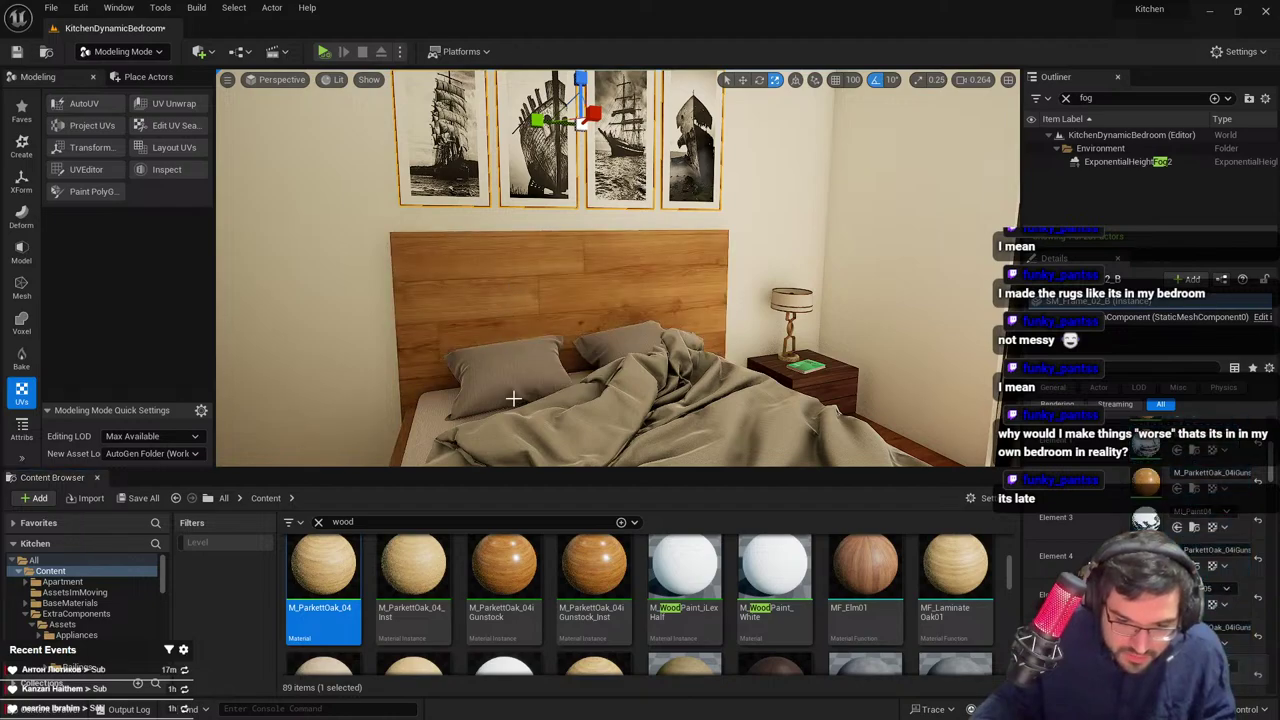
key("ctrl+z")
scroll(862, 572, "up", 3)
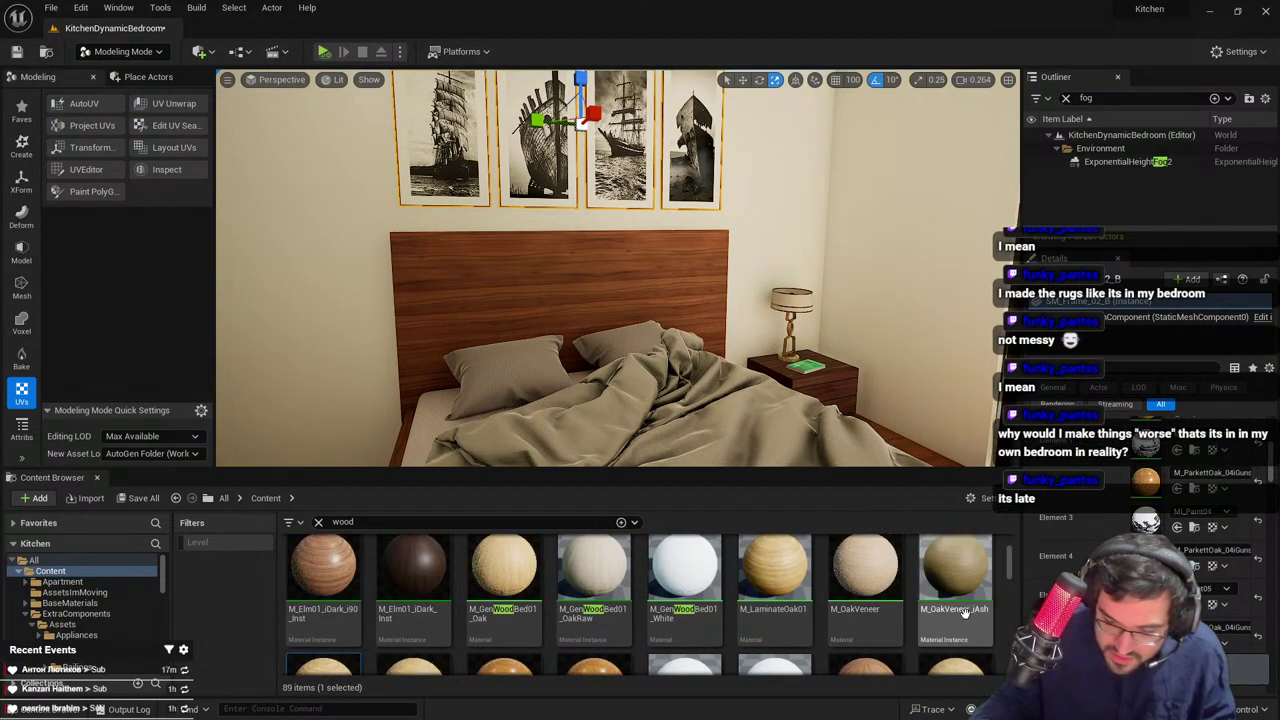
Try M_OakVeneer_iAsh on the headboard, and apply M_Elm01_iDark_i90_Inst to the headboard and the rest of the bed frame
left_click_drag(955, 600, 655, 407)
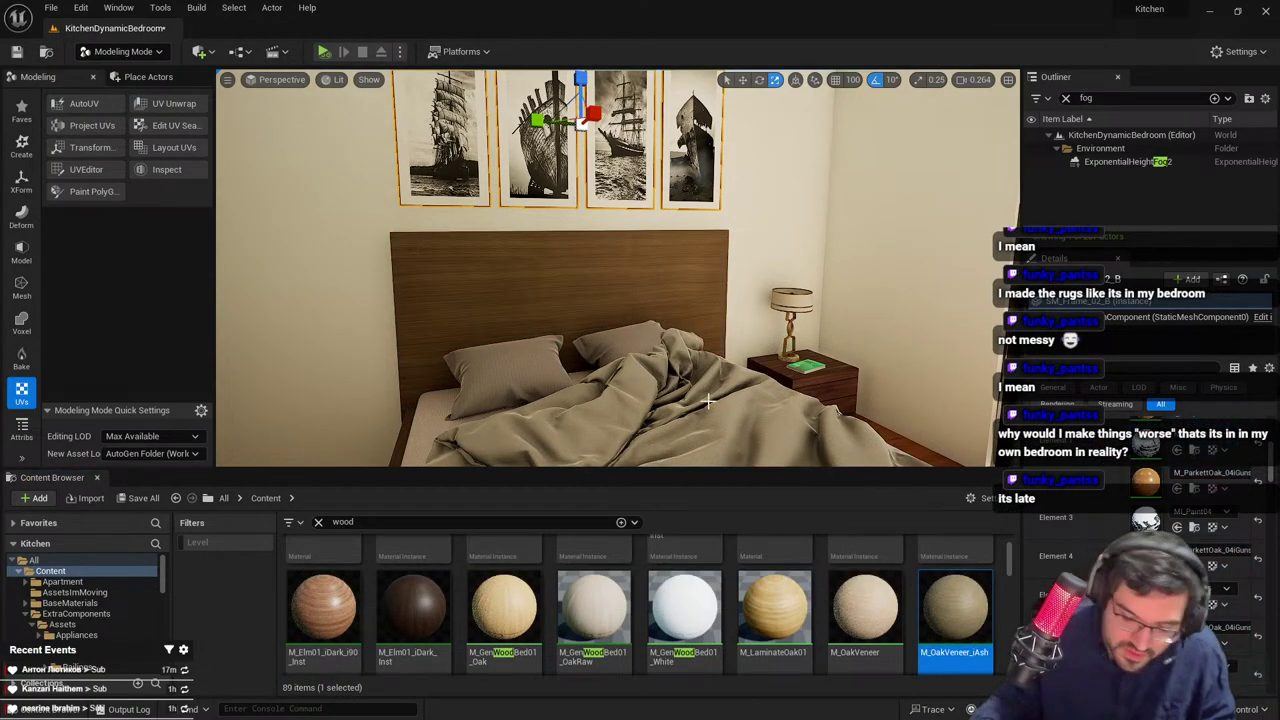
left_click_drag(322, 605, 587, 377)
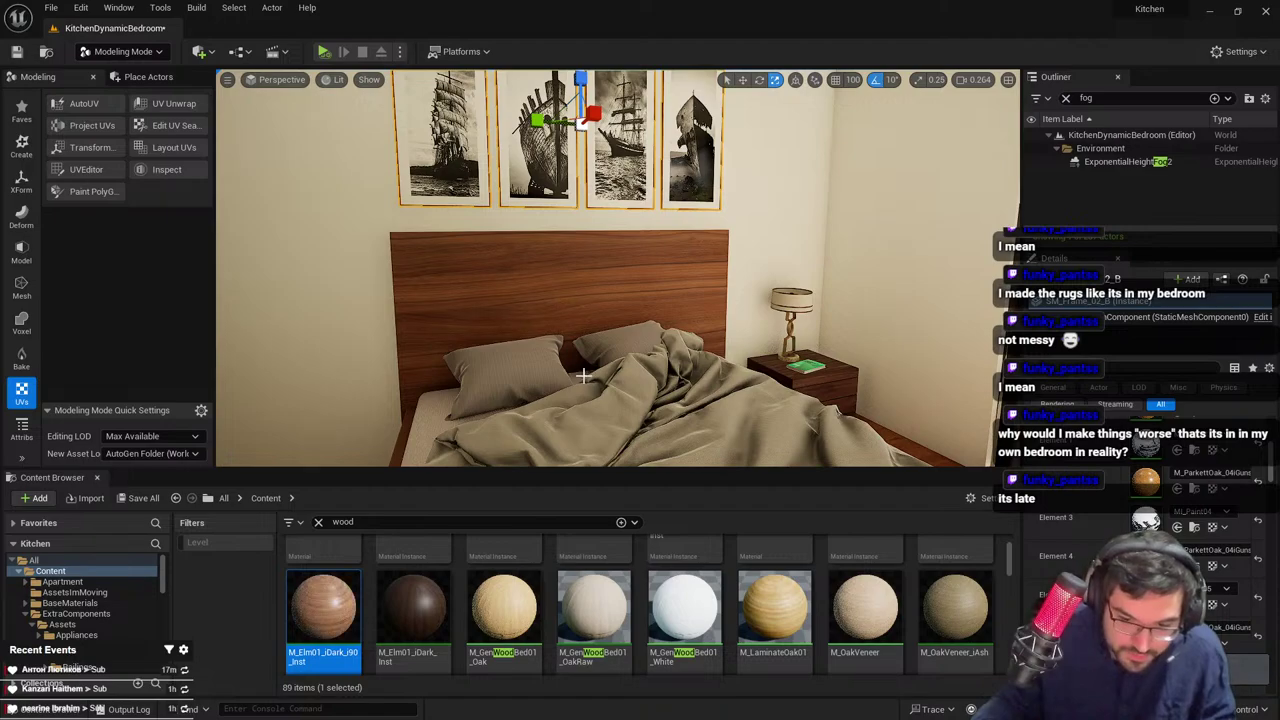
left_click_drag(322, 605, 514, 310)
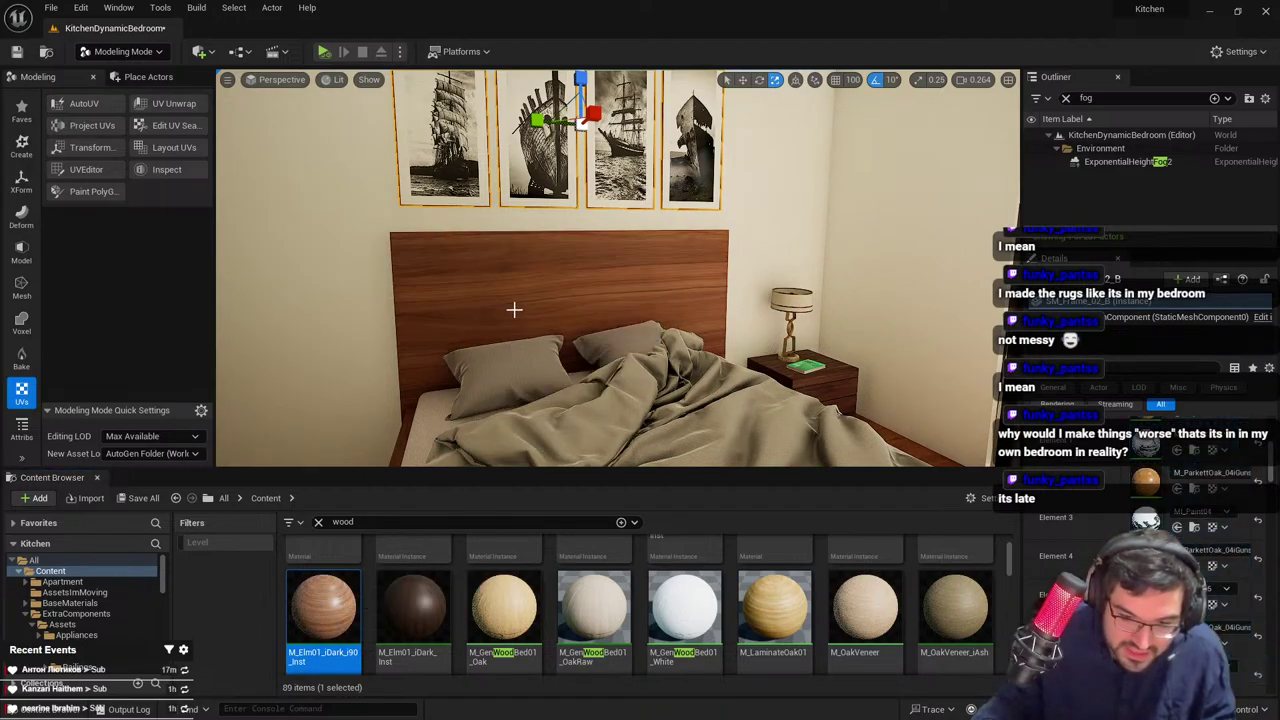
right_click_drag(508, 323, 523, 351)
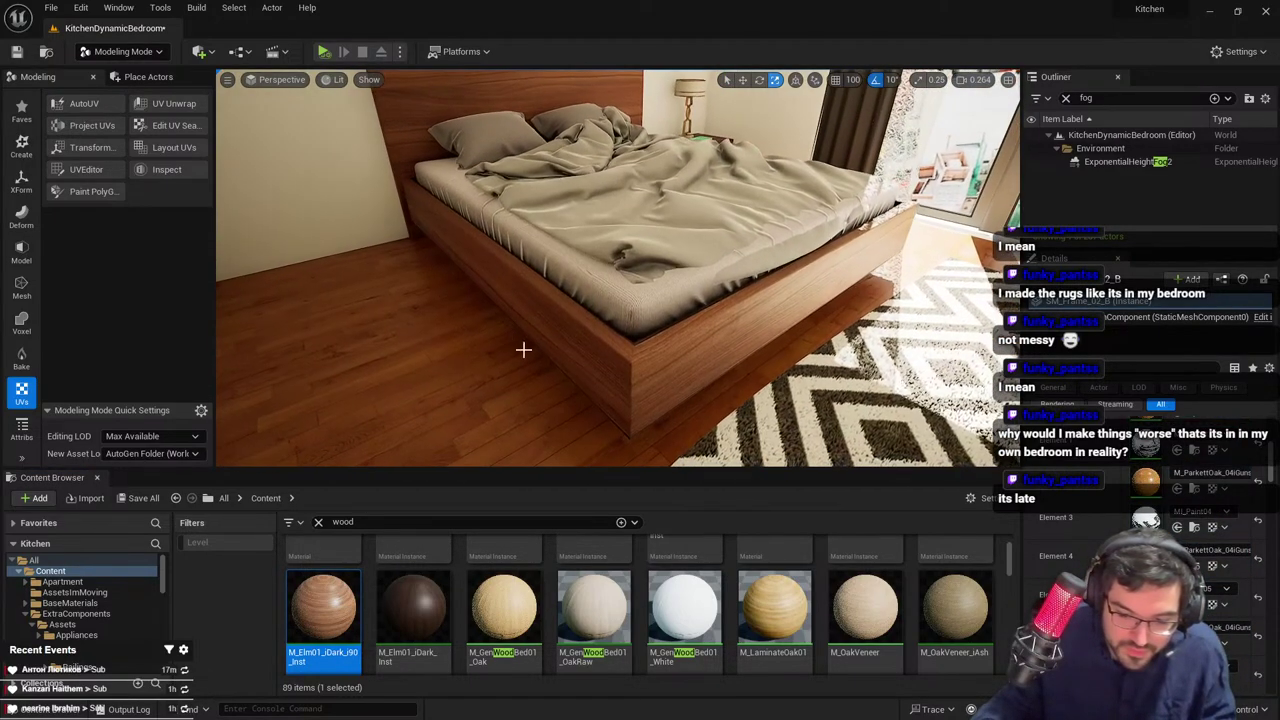
left_click_drag(335, 602, 625, 376)
right_click_drag(625, 376, 598, 335)
Assign M_Elm01_iDark_i90_Inst to the Element 2 material slot of the selected ship picture frames and deselect them
left_click_drag(322, 605, 1042, 510)
left_click_drag(1146, 480, 1146, 478)
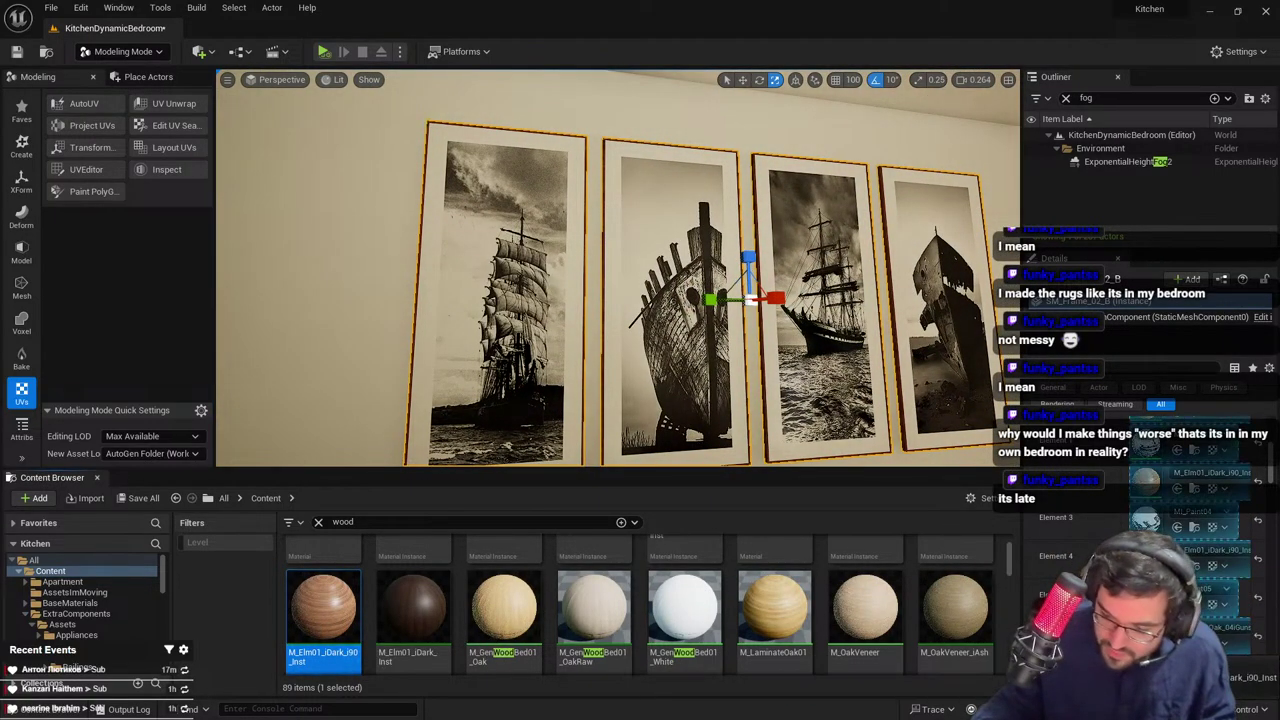
scroll(1146, 500, "down", 2)
scroll(1208, 550, "up", 3)
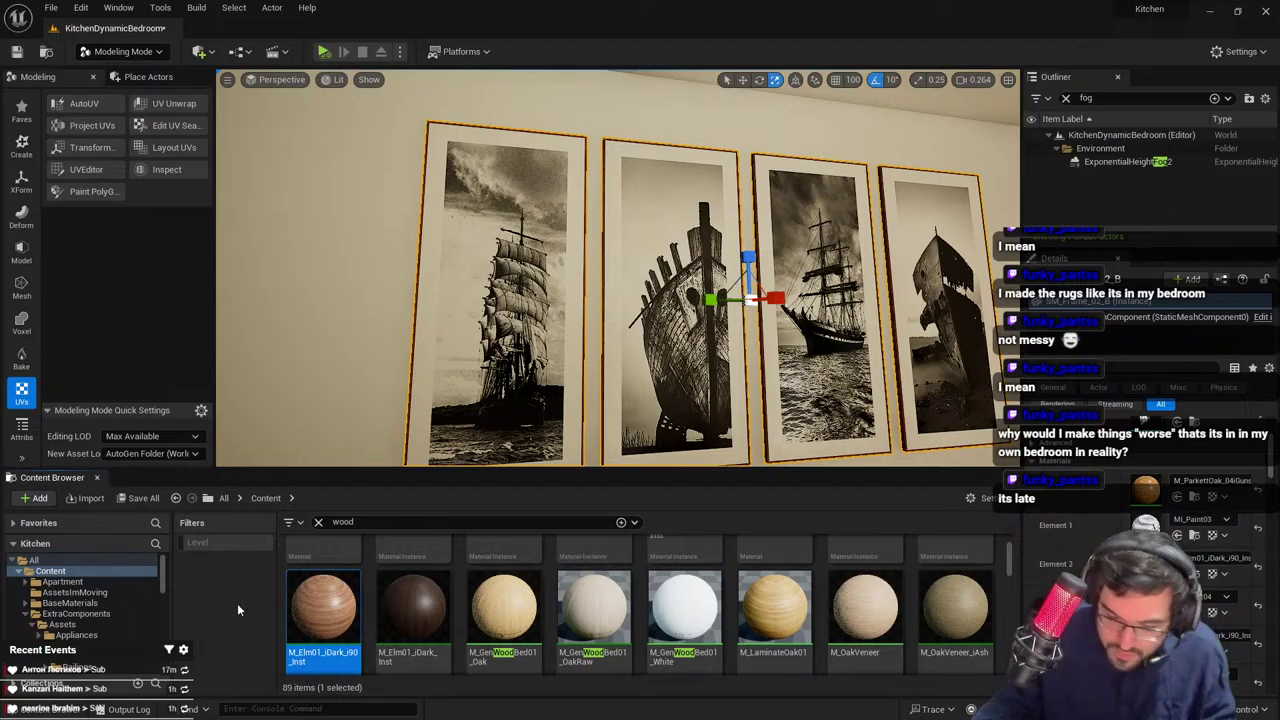
key("Escape")
Review the whole bedroom full-screen from the TV side, checking how the bed, pictures and carpet look together
right_click_drag(764, 401, 930, 380)
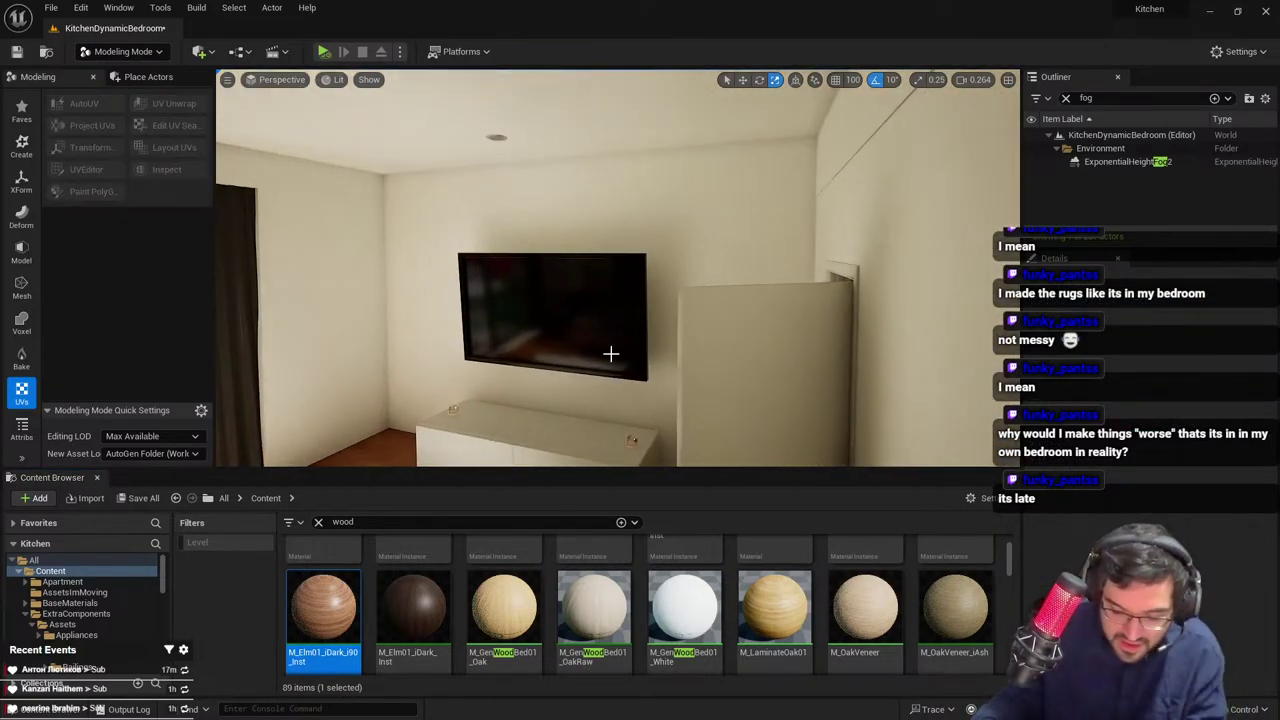
key("F11")
right_click_drag(609, 354, 160, 410)
key("s")
right_click_drag(631, 326, 592, 368)
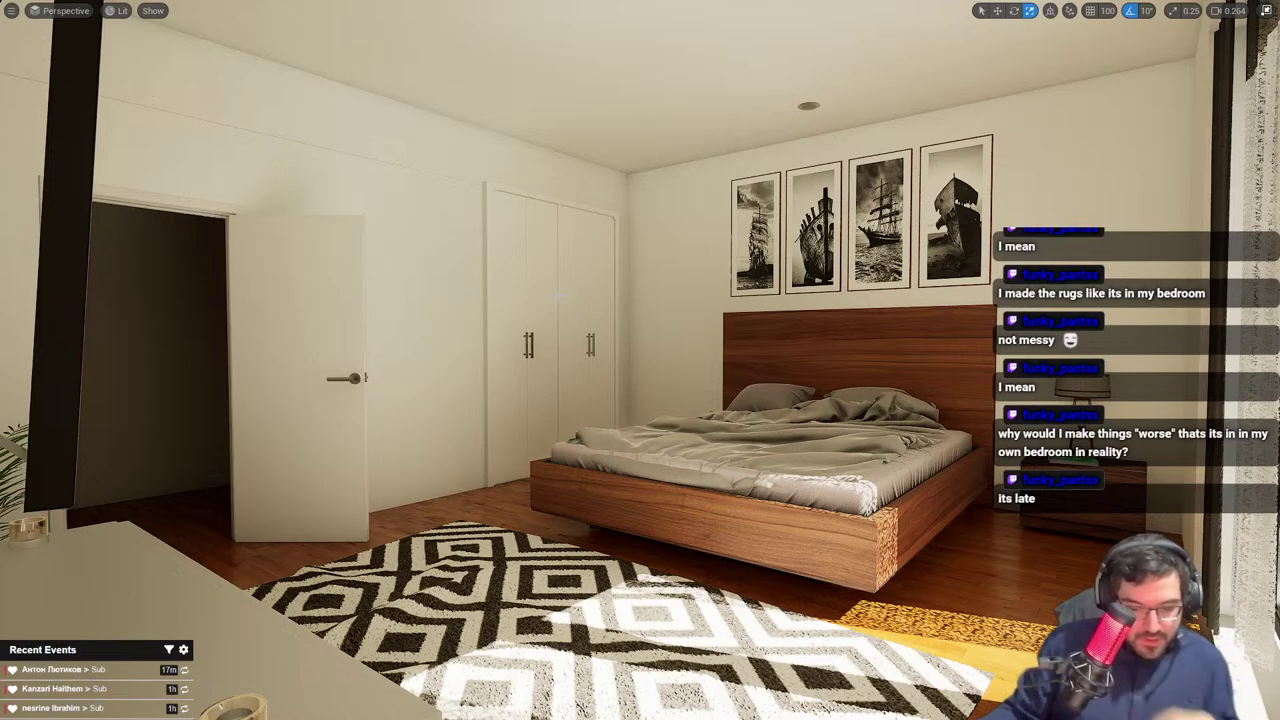
mouse_move(591, 342)
right_mouse_down()
mouse_move(505, 316)
mouse_move(530, 298)
mouse_move(588, 316)
mouse_move(474, 337)
mouse_move(596, 332)
mouse_move(386, 384)
mouse_move(400, 382)
right_mouse_up()
key("w")
key("w")
key("s")
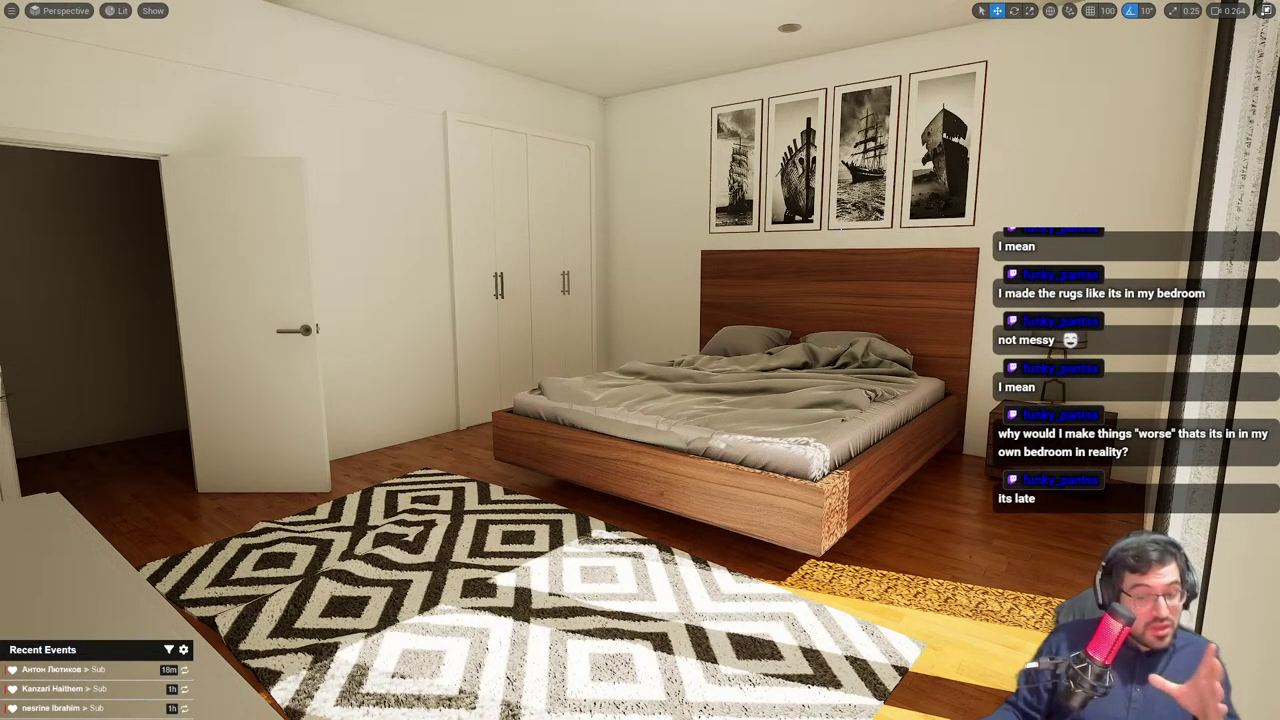
right_click_drag(400, 382, 400, 382)
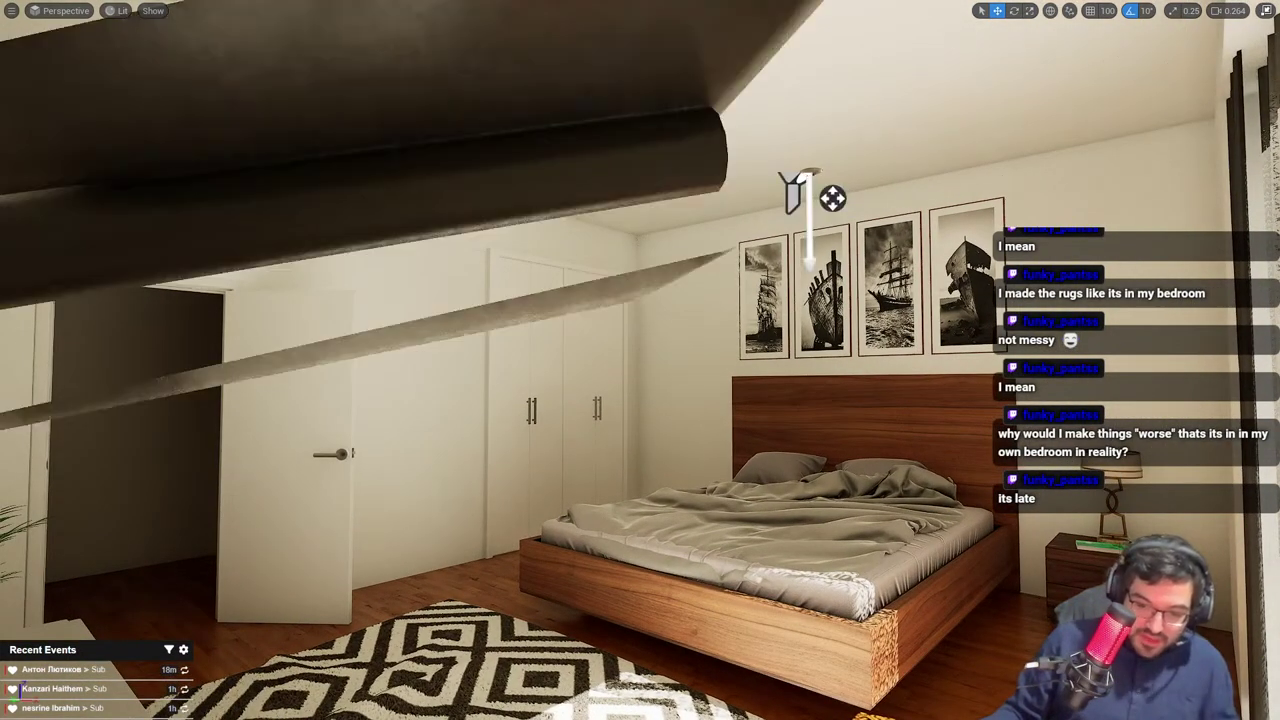
Select the ceiling spotlight by the bed, test an intensity of 1 cd, and reduce it to 0.5 cd
left_click(793, 193)
right_click_drag(793, 193, 793, 193)
key("F11")
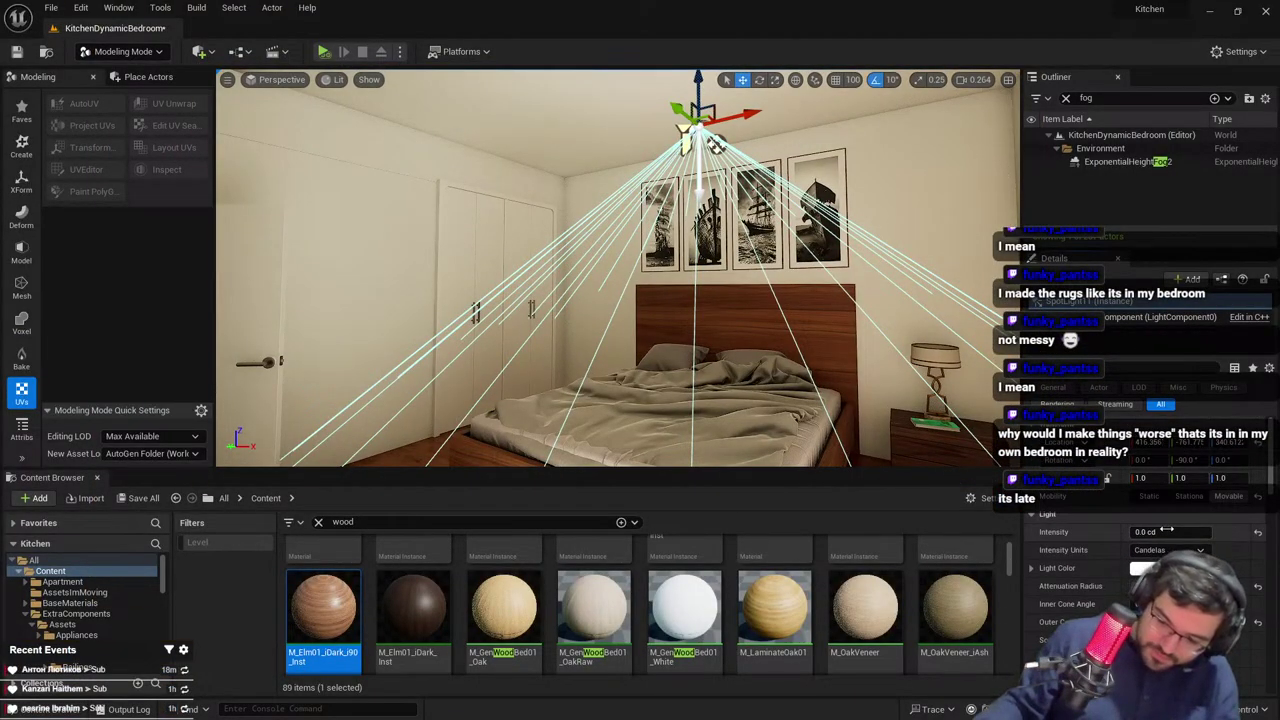
type("1")
key("Return")
right_click_drag(594, 267, 594, 267)
left_click(594, 267)
left_click_drag(616, 273, 616, 266)
key("Escape")
right_click_drag(616, 266, 616, 266)
left_click(576, 132)
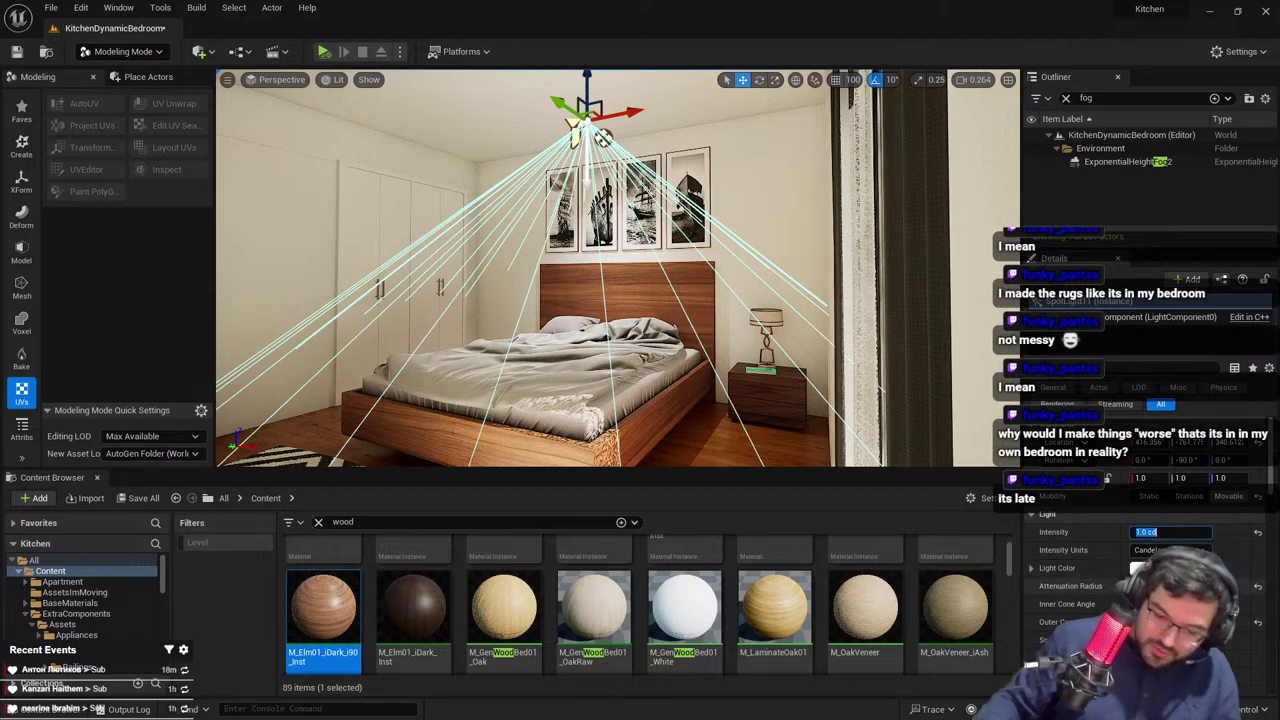
key("Return")
Tilt the ceiling spotlight by the bed 10 degrees toward the headboard wall and check its effect
right_click_drag(616, 266, 616, 280)
key("e")
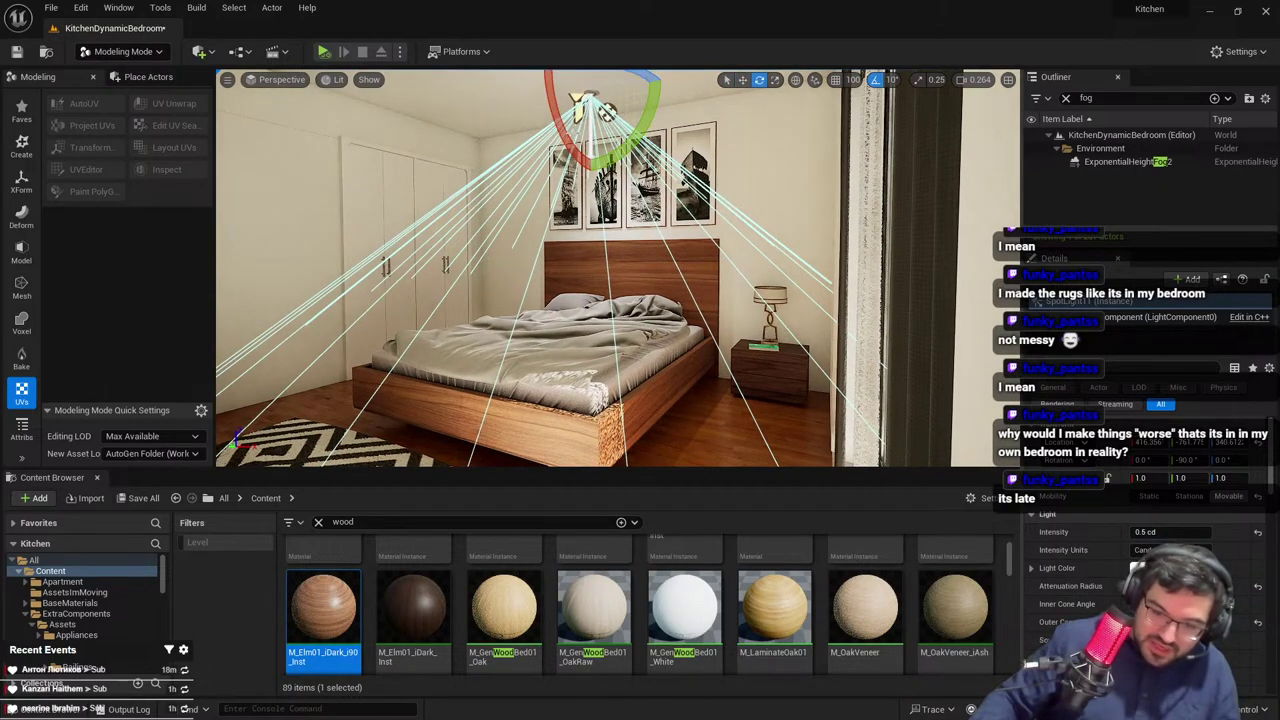
left_click_drag(590, 200, 525, 80)
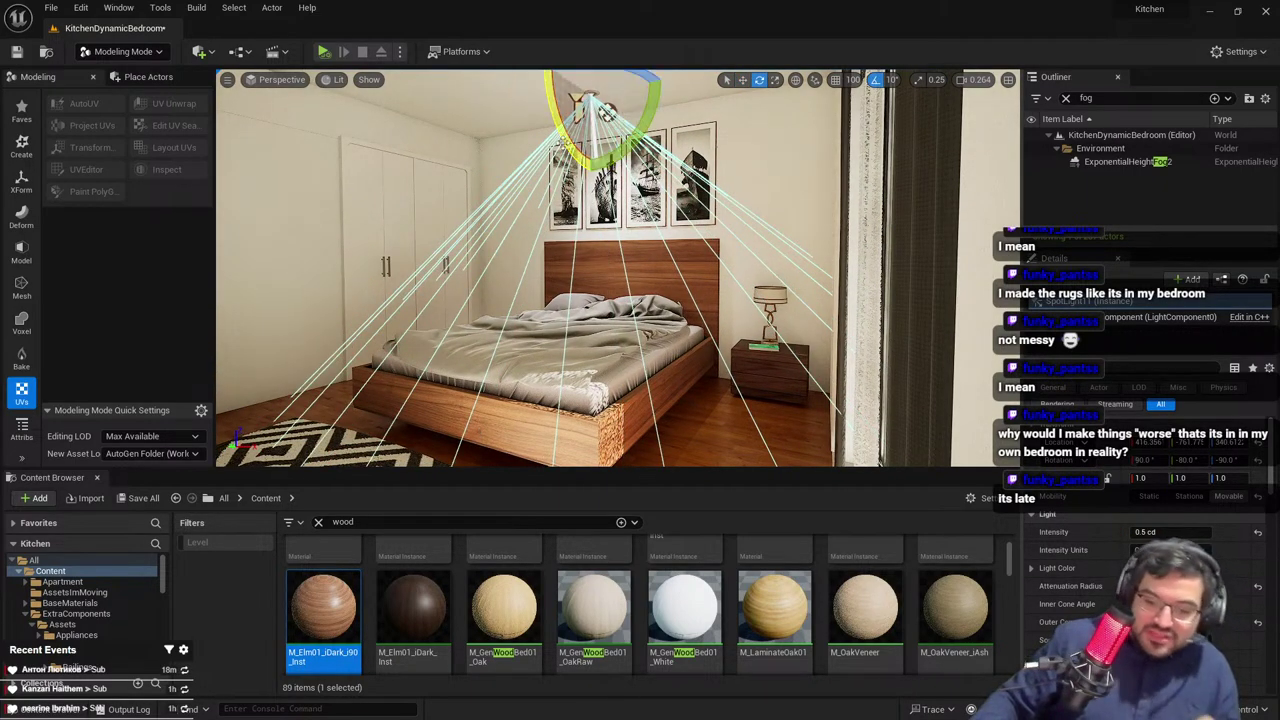
right_click_drag(685, 268, 697, 243)
right_click(685, 268)
key("g")
Narrow the outer and inner cone angles of the bed's spotlight so its beam focuses on the pictures and headboard
left_click(640, 158)
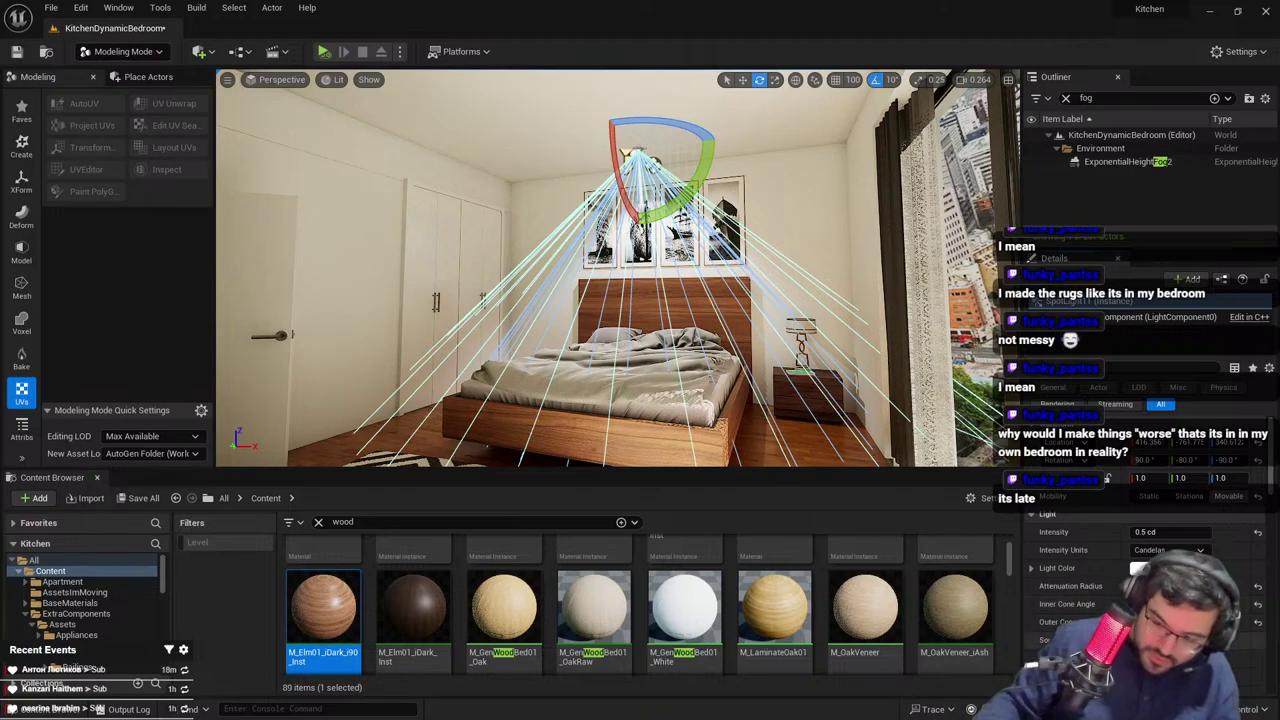
left_click_drag(1170, 622, 1150, 622)
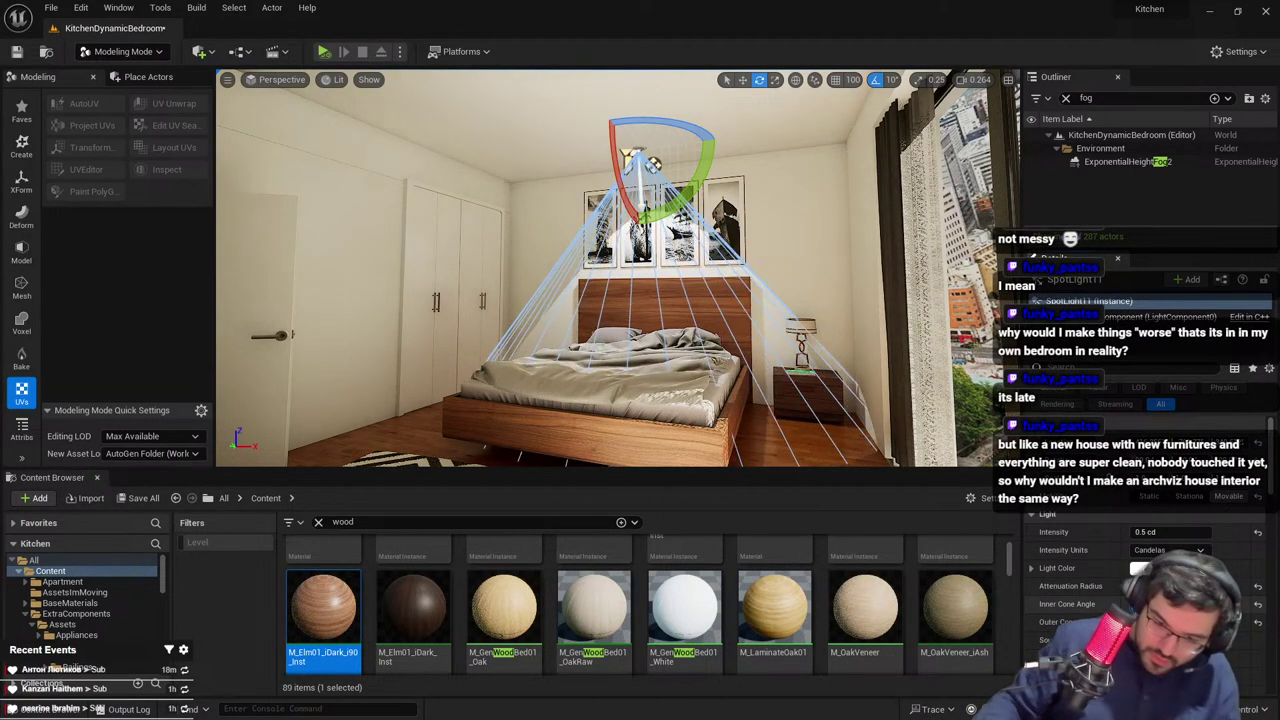
mouse_move(1170, 604)
left_mouse_down()
mouse_move(1200, 604)
mouse_move(1154, 622)
left_mouse_up()
right_click_drag(737, 283, 737, 284)
key("g")
key("g")
Find the emissive materials and assign MI_Emissive_RestRoomLight to the ceiling light fixture by the bed
left_click(571, 87)
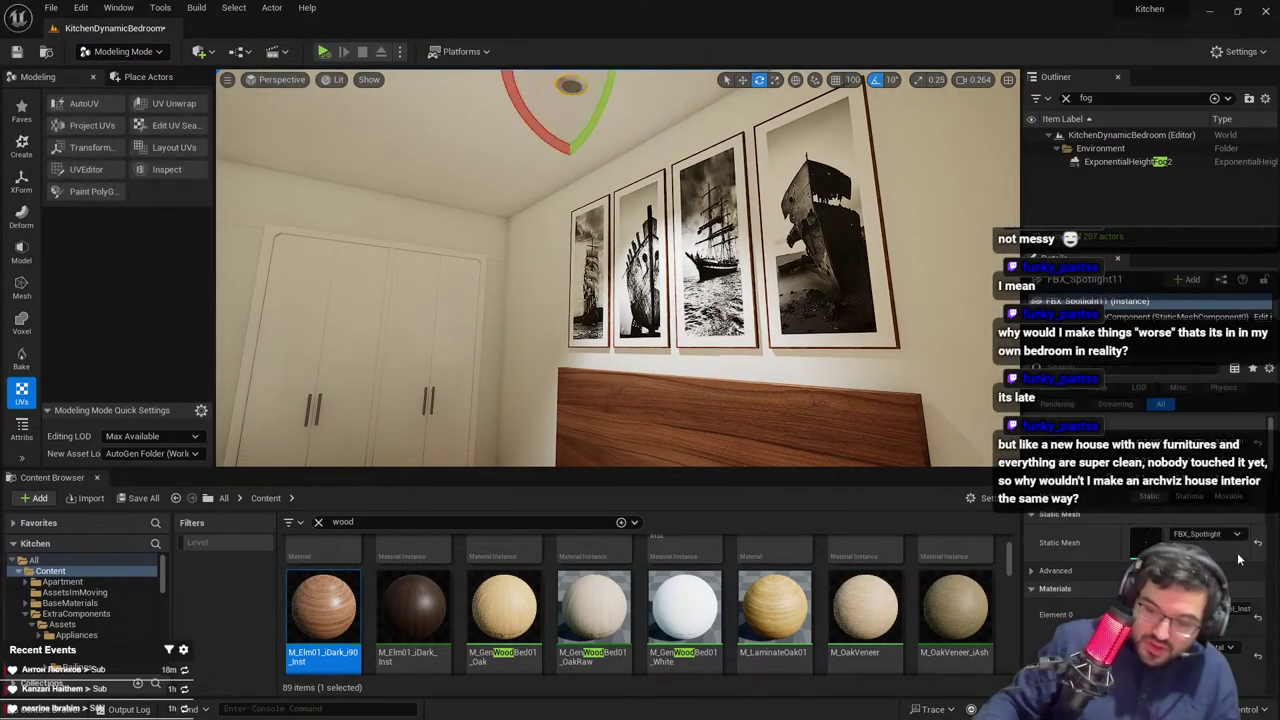
type("emiss")
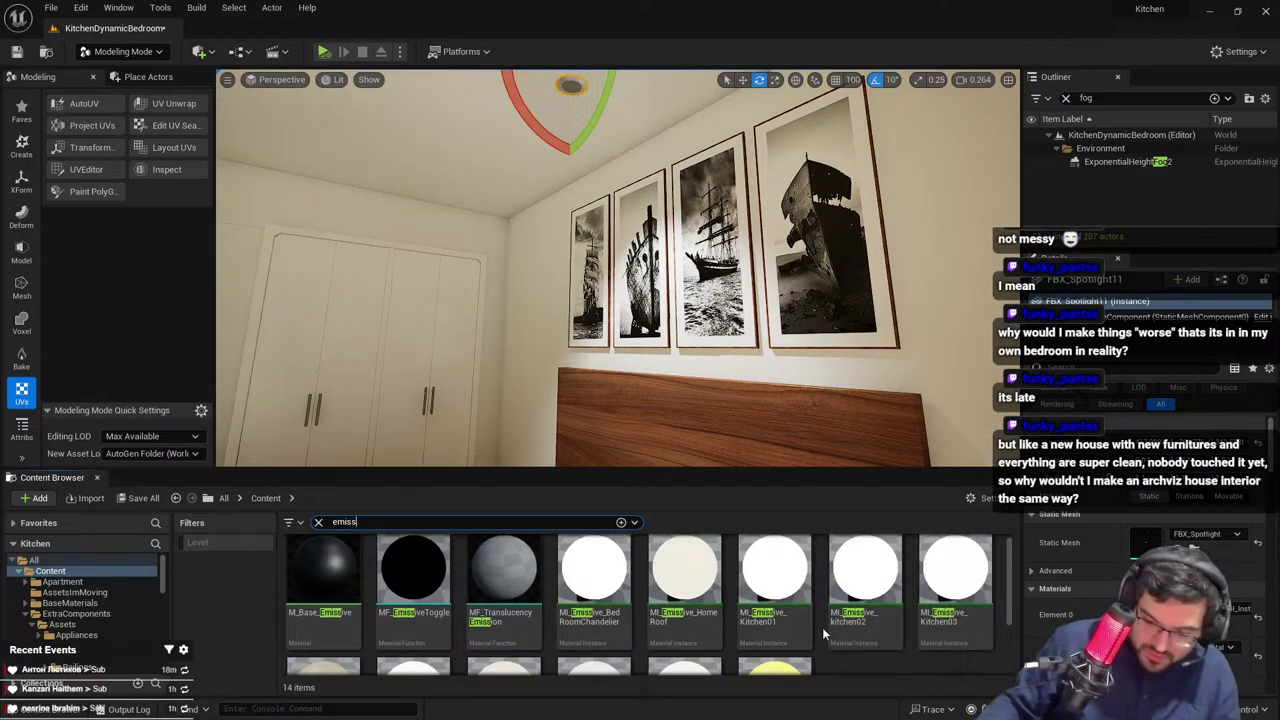
scroll(824, 632, "down", 2)
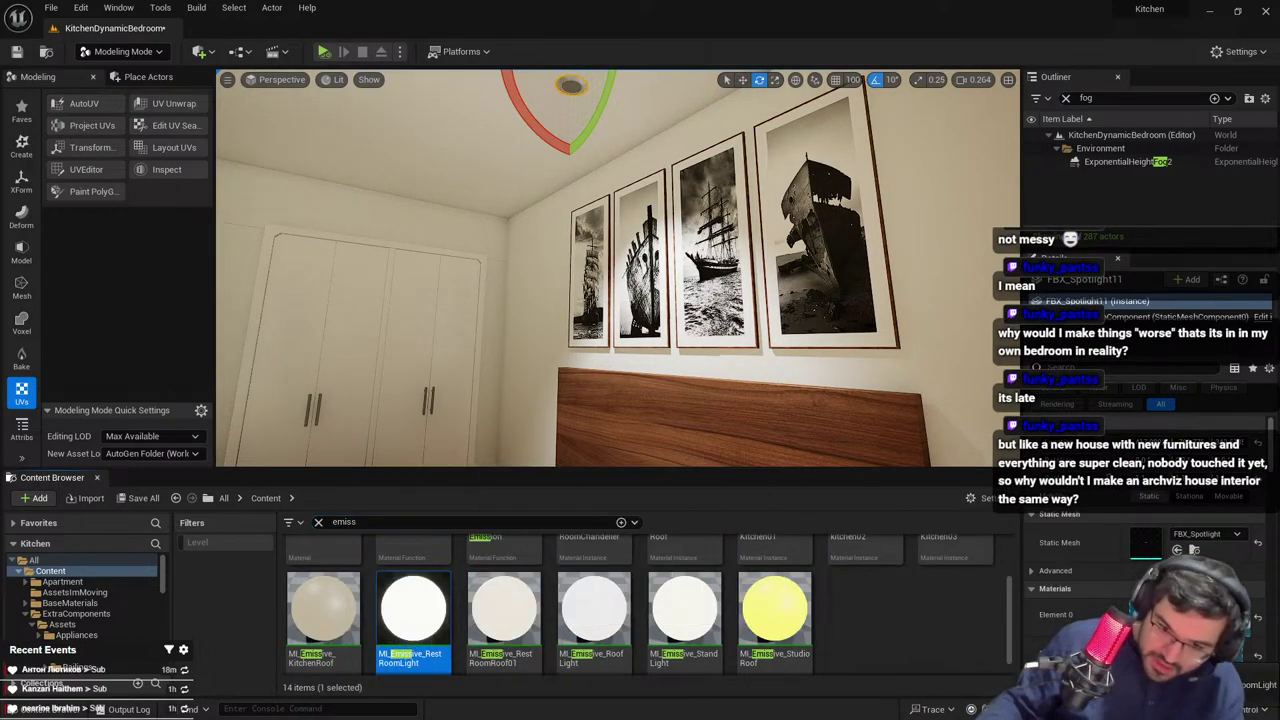
key("Escape")
Assign MI_Emissive_RestRoomLight to the Element 0 slot of the ceiling light fixture in front of the TV
right_click_drag(628, 275, 628, 275)
right_click_drag(634, 417, 634, 417)
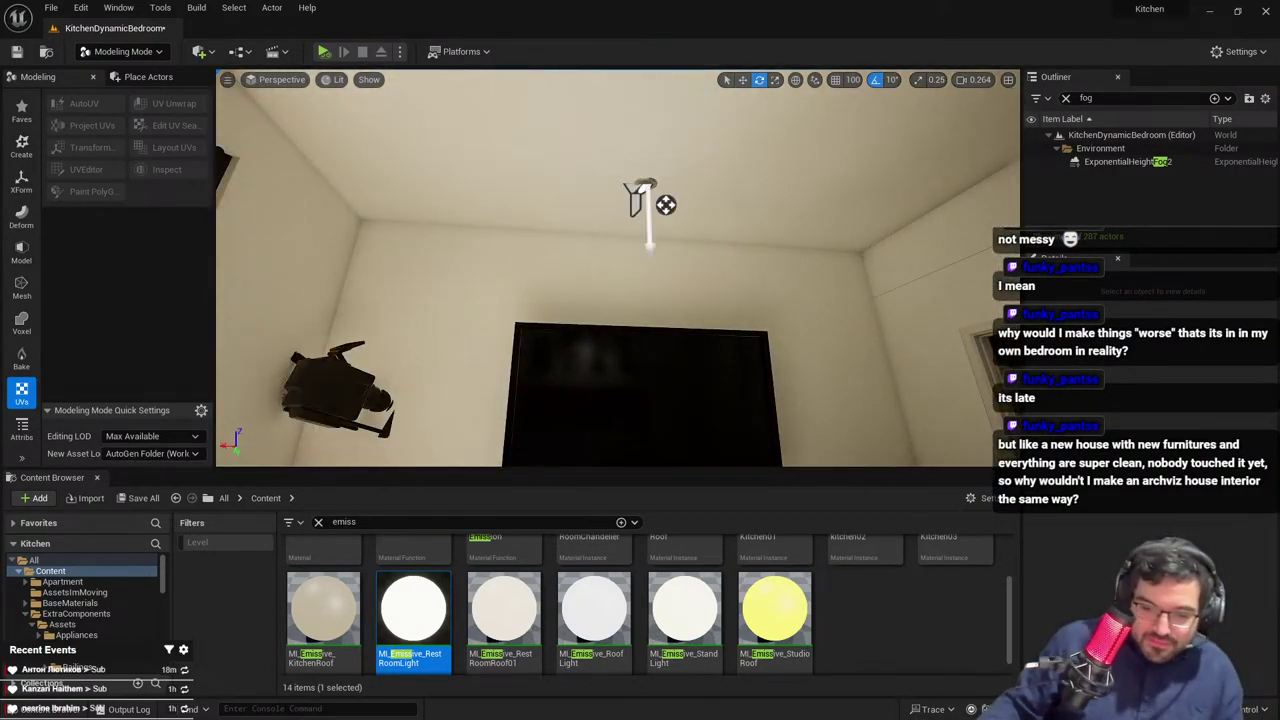
left_click(664, 205)
left_click_drag(428, 572, 1230, 612)
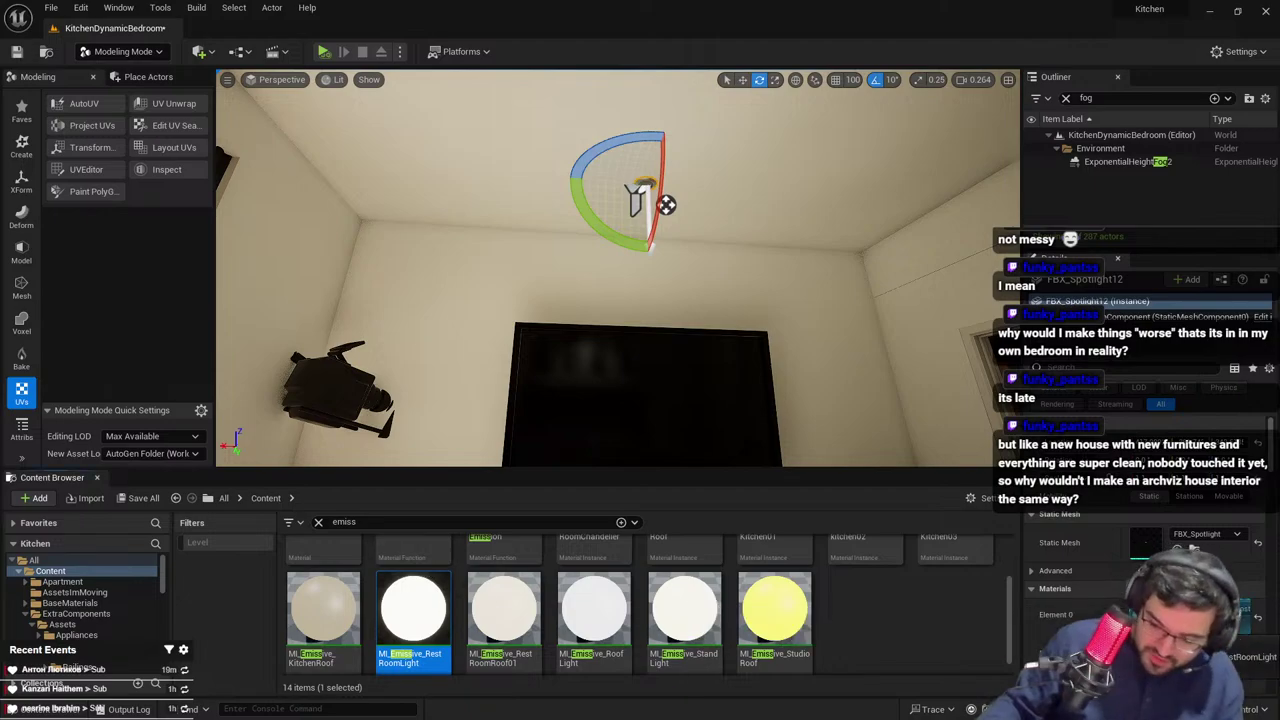
Set the intensity of the spotlight in front of the TV to 10 cd and adjust its position near the fixture
left_click(666, 204)
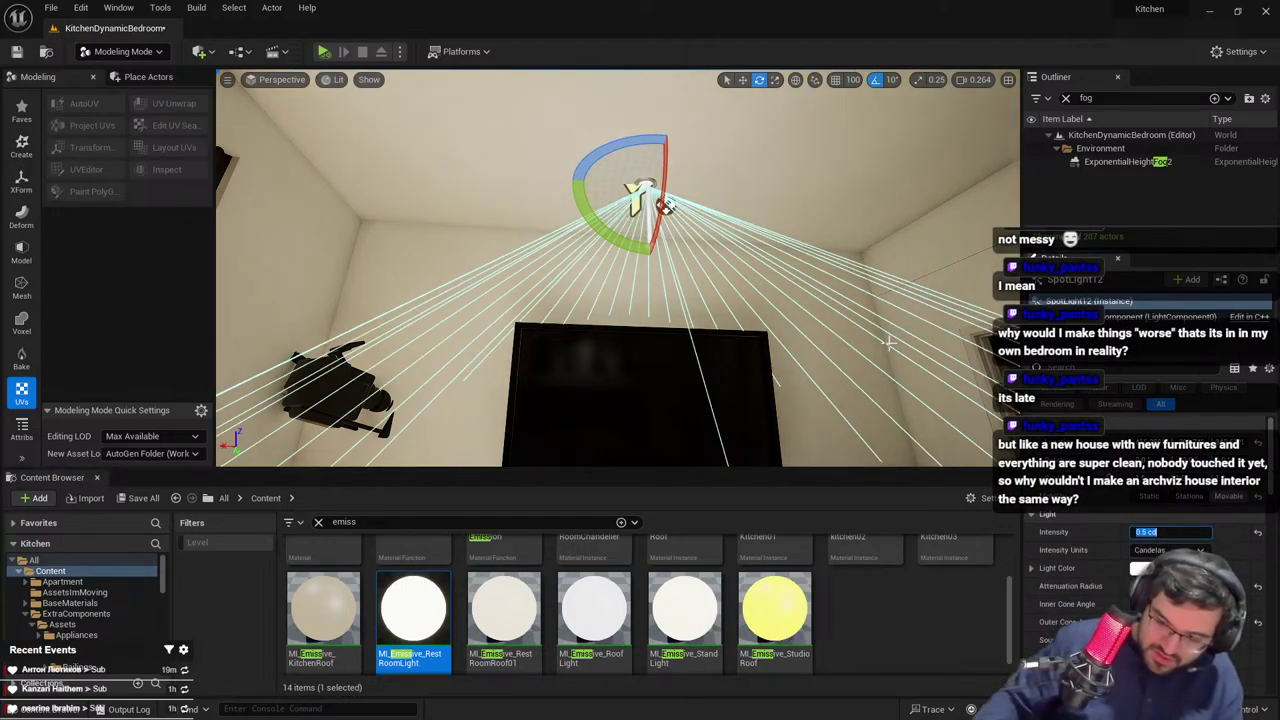
type("10")
key("Return")
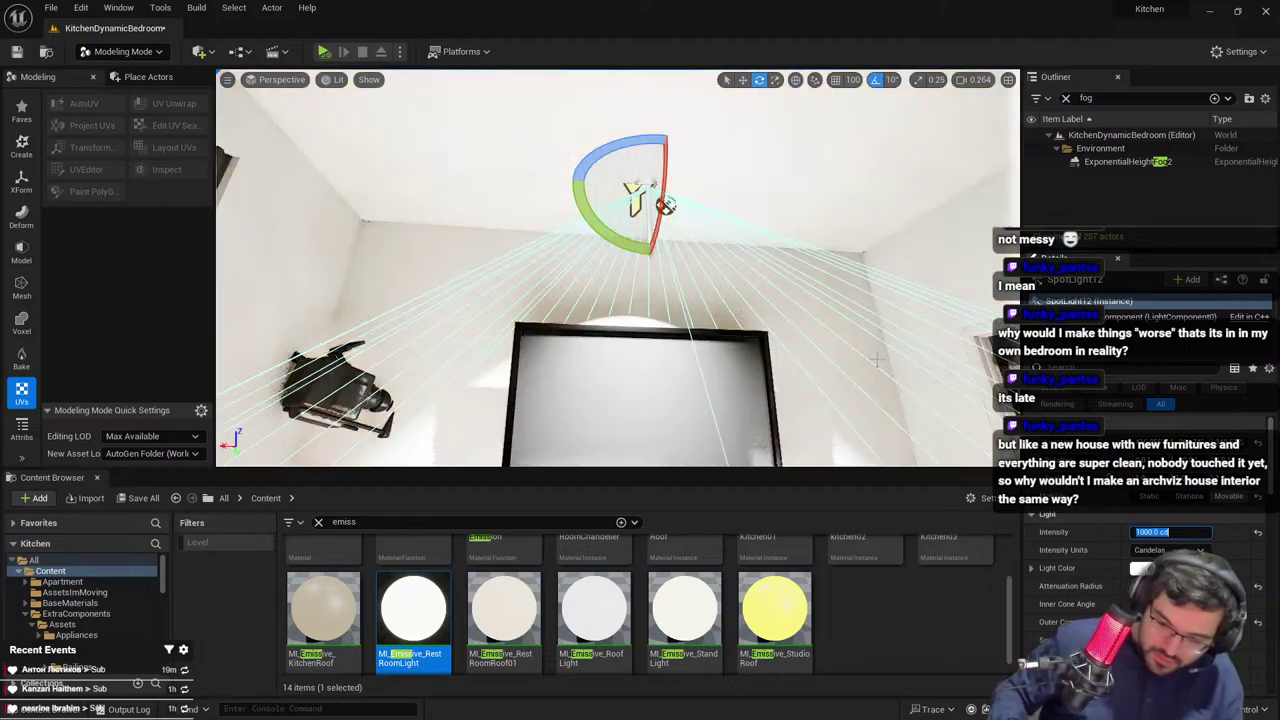
key("w")
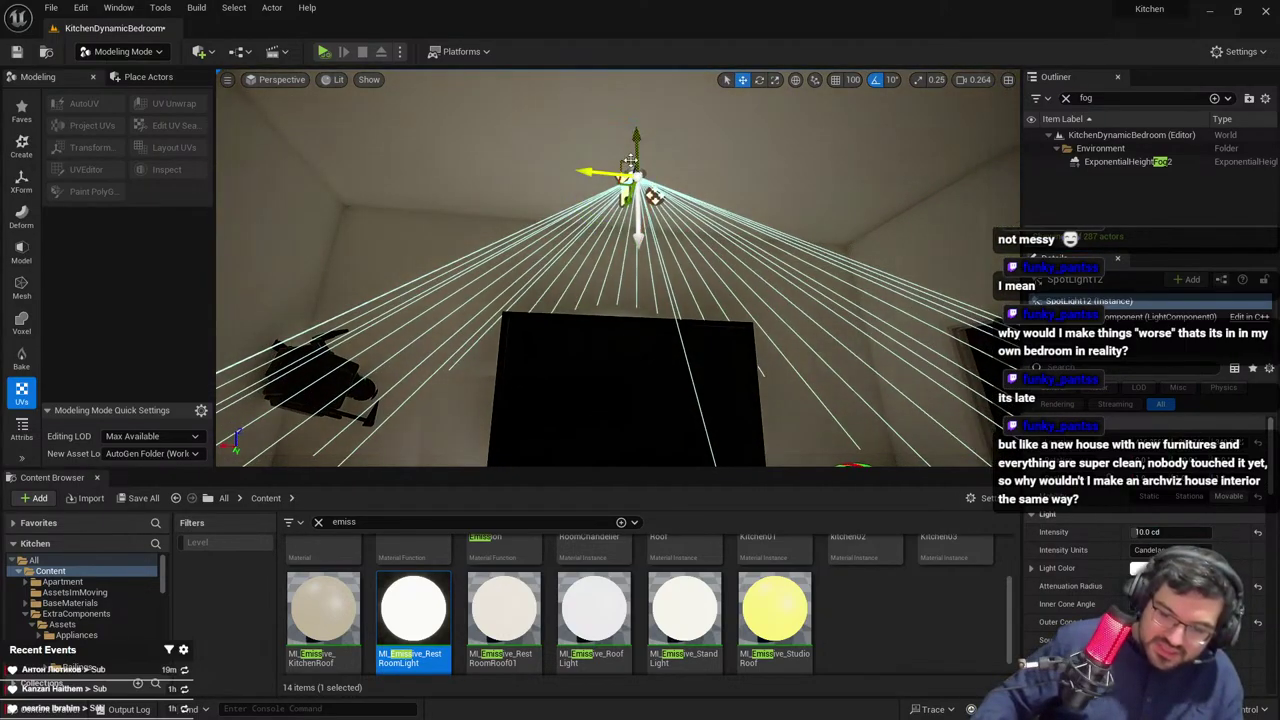
mouse_move(636, 154)
left_mouse_down()
mouse_move(639, 250)
mouse_move(635, 138)
left_mouse_up()
right_click_drag(635, 138, 560, 170)
right_click_drag(568, 280, 564, 278)
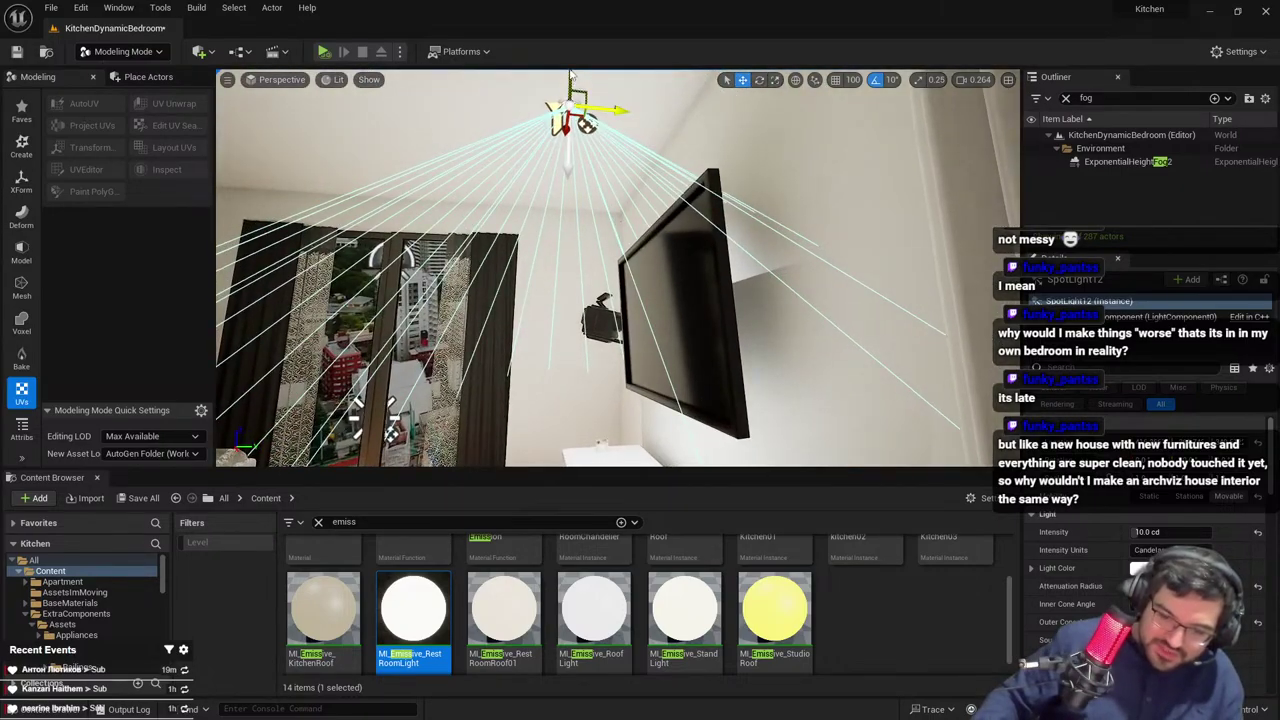
Position the TV-side spotlight beneath its ceiling fixture and set its intensity to 0.5 cd
scroll(578, 180, "down", 4)
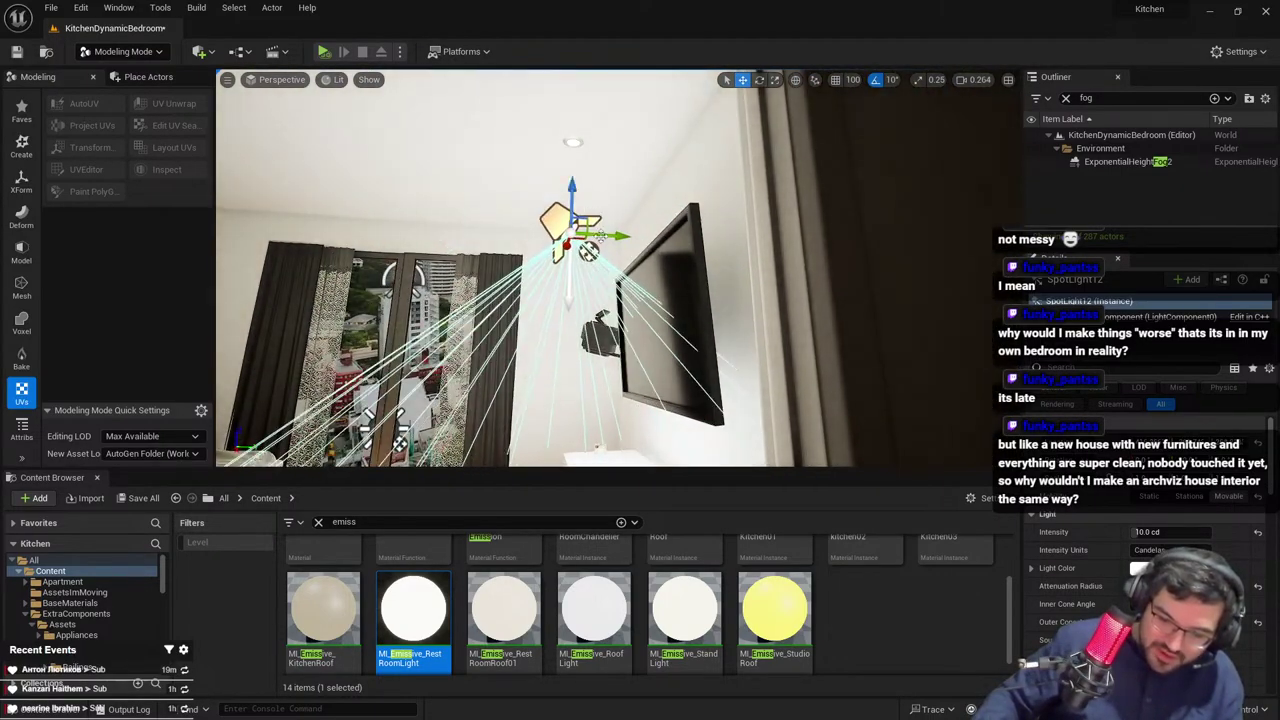
right_click_drag(555, 285, 544, 283)
left_click_drag(545, 293, 594, 305)
key("w")
right_click_drag(594, 305, 690, 285)
right_click_drag(568, 283, 585, 332)
key("s")
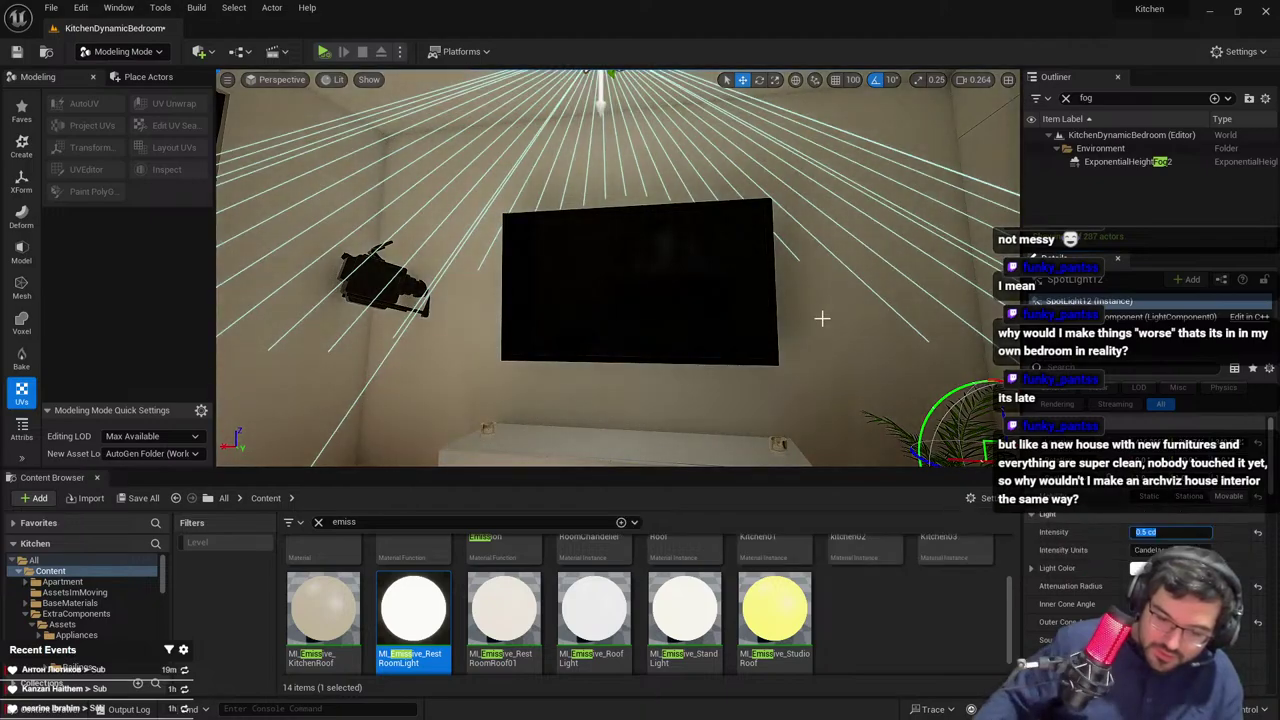
key("s")
Review the bedroom's overall lighting from the TV side with the light overlays hidden
right_click_drag(807, 311, 870, 350)
key("Escape")
key("ctrl+z")
key("g")
key("s")
right_click_drag(846, 245, 846, 245)
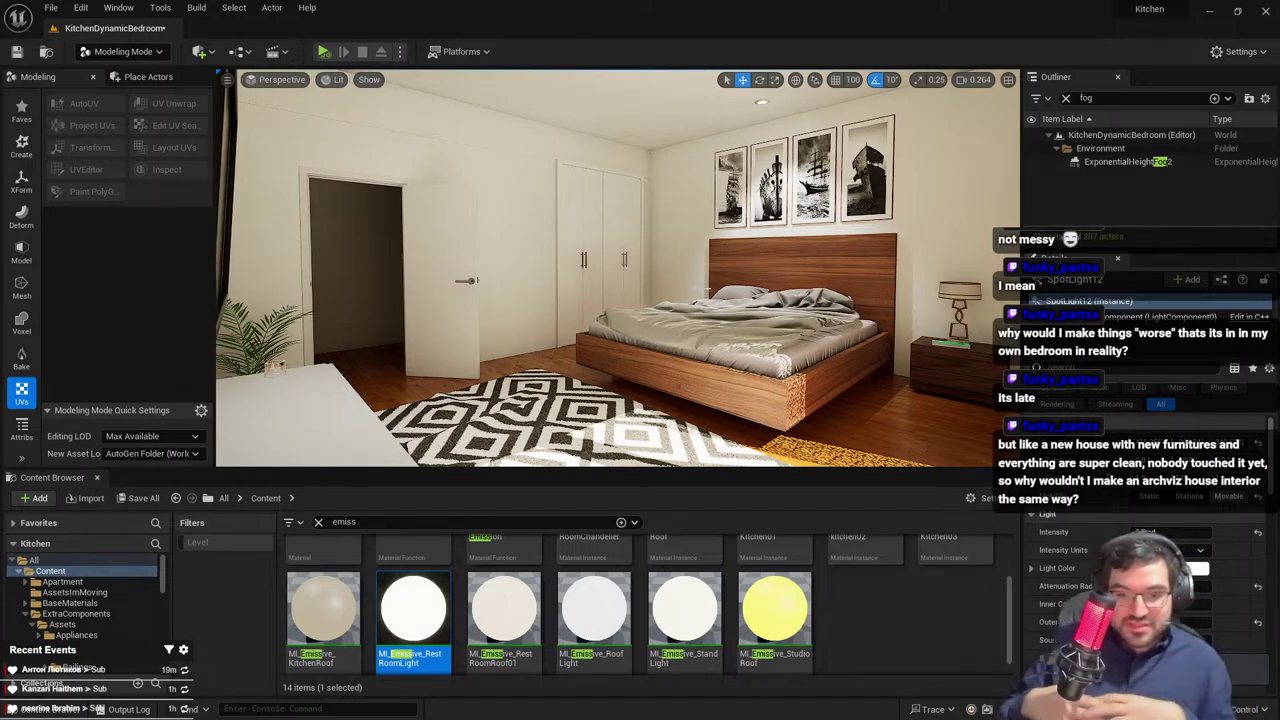
Examine the wall above the open bedroom door and the surrounding area for an existing vent to reuse
right_click_drag(524, 345, 440, 265)
key("w")
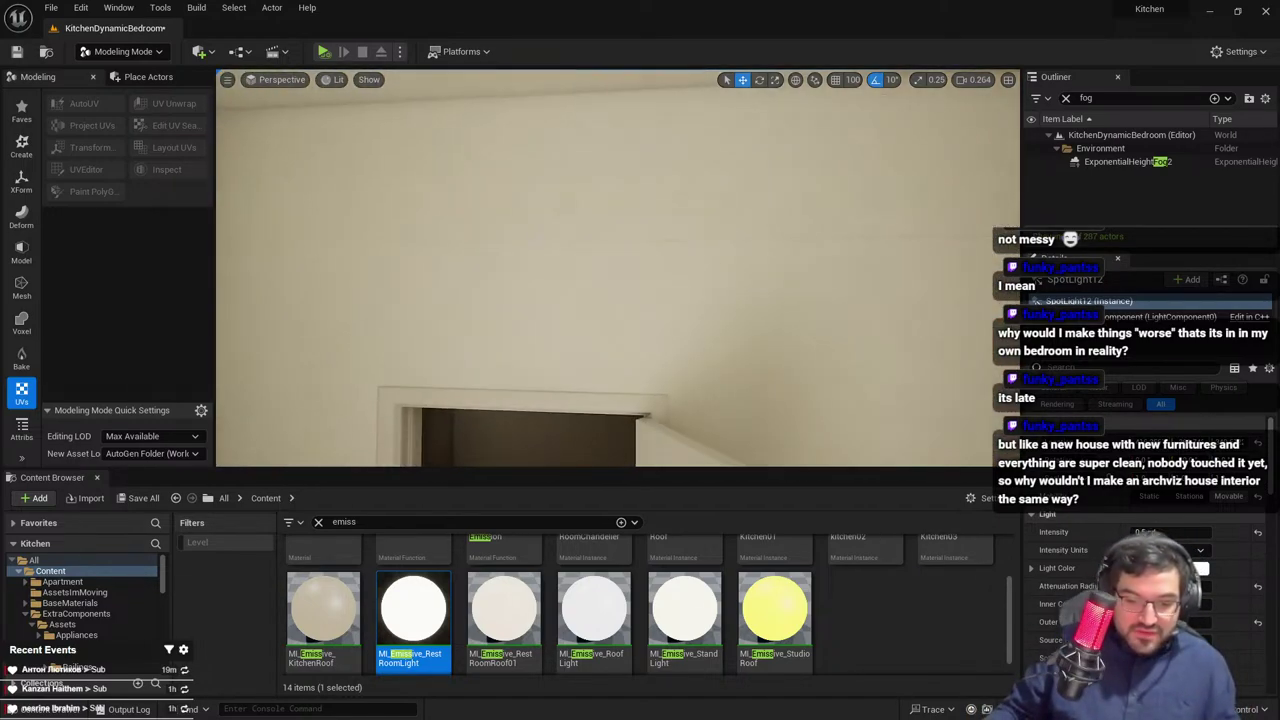
left_click(521, 244)
right_click_drag(521, 244, 566, 237)
key("w")
left_click(562, 225)
key("s")
key("r")
left_click_drag(621, 387, 638, 388)
key("Escape")
key("s")
mouse_move(620, 370)
right_mouse_down()
mouse_move(630, 366)
mouse_move(600, 378)
right_mouse_up()
right_click_drag(765, 280, 792, 305)
right_click_drag(786, 214, 785, 194)
key("s")
right_click_drag(557, 340, 660, 250)
Bring the Vent mesh into the bedroom and move it against the wall above the door, just below the ceiling
left_click(657, 165)
scroll(658, 200, "up", 3)
key("w")
left_click_drag(484, 276, 529, 338)
key("q")
key("w")
right_click_drag(529, 338, 560, 185)
key("w")
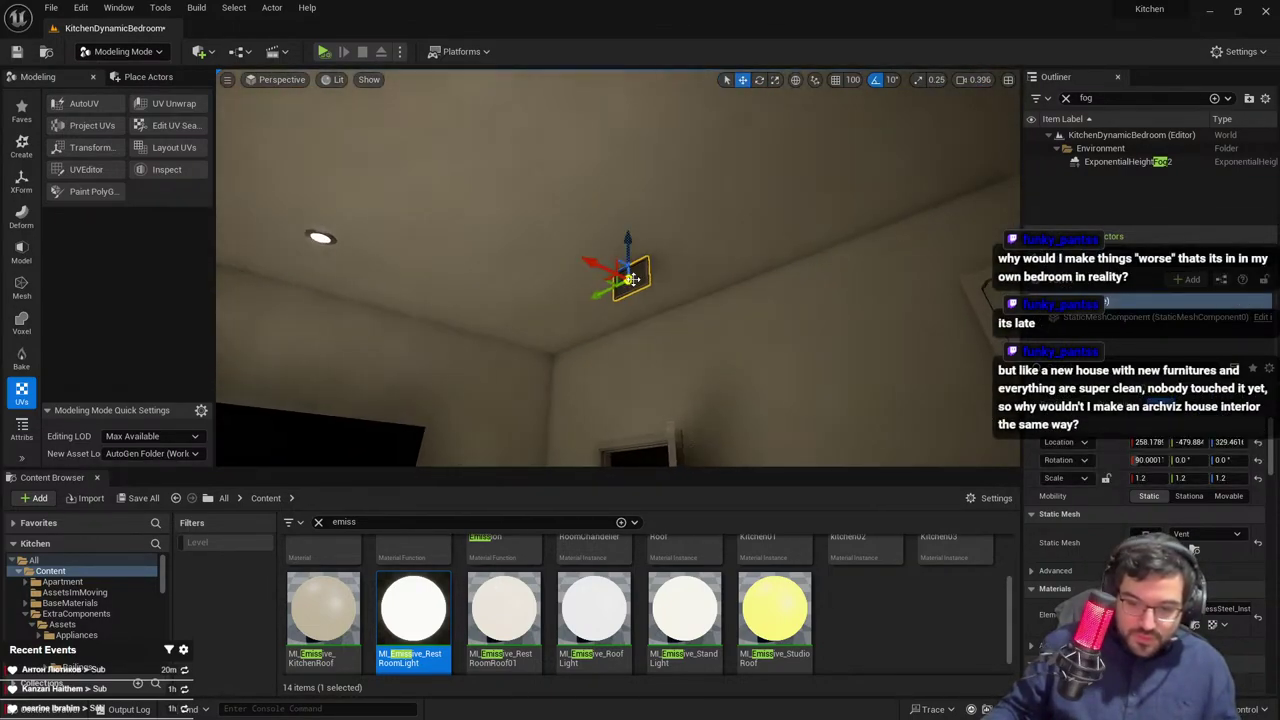
left_click_drag(610, 278, 677, 293)
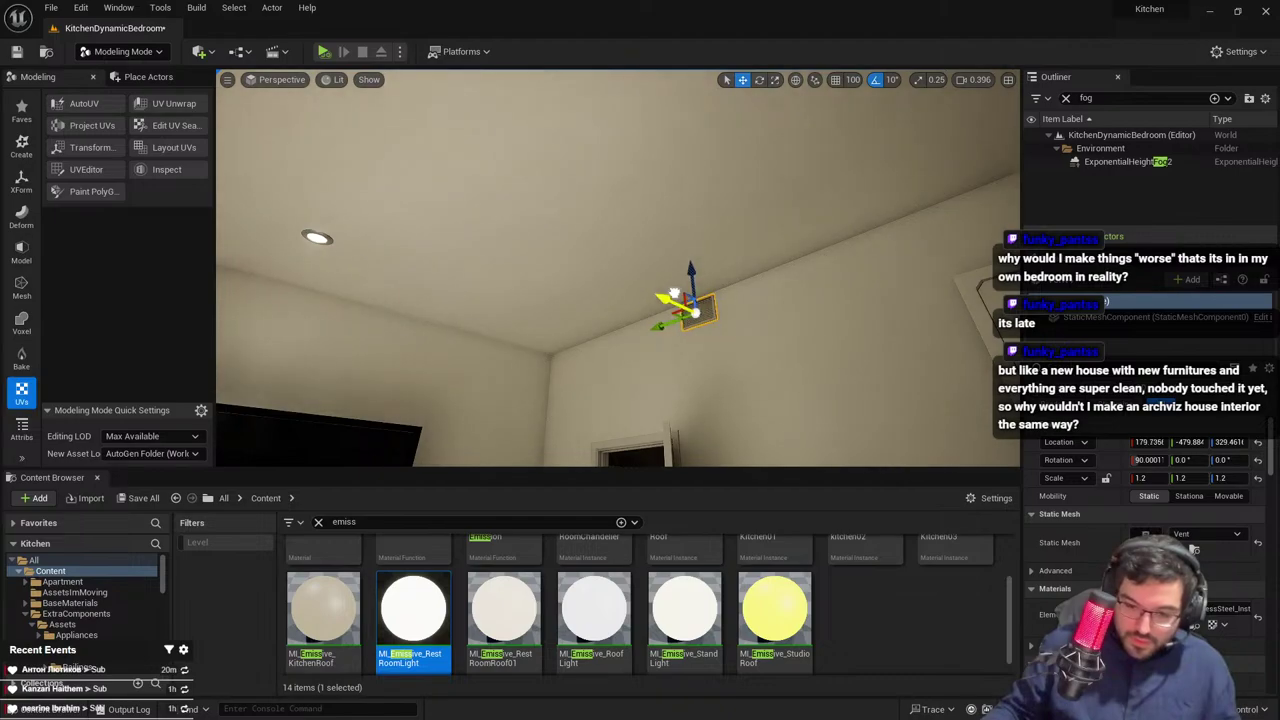
right_click_drag(650, 285, 735, 375)
Add a second vent beside the first above the door, and shift both vents together along the wall
key("Escape")
right_click_drag(555, 220, 555, 193)
left_click(503, 206)
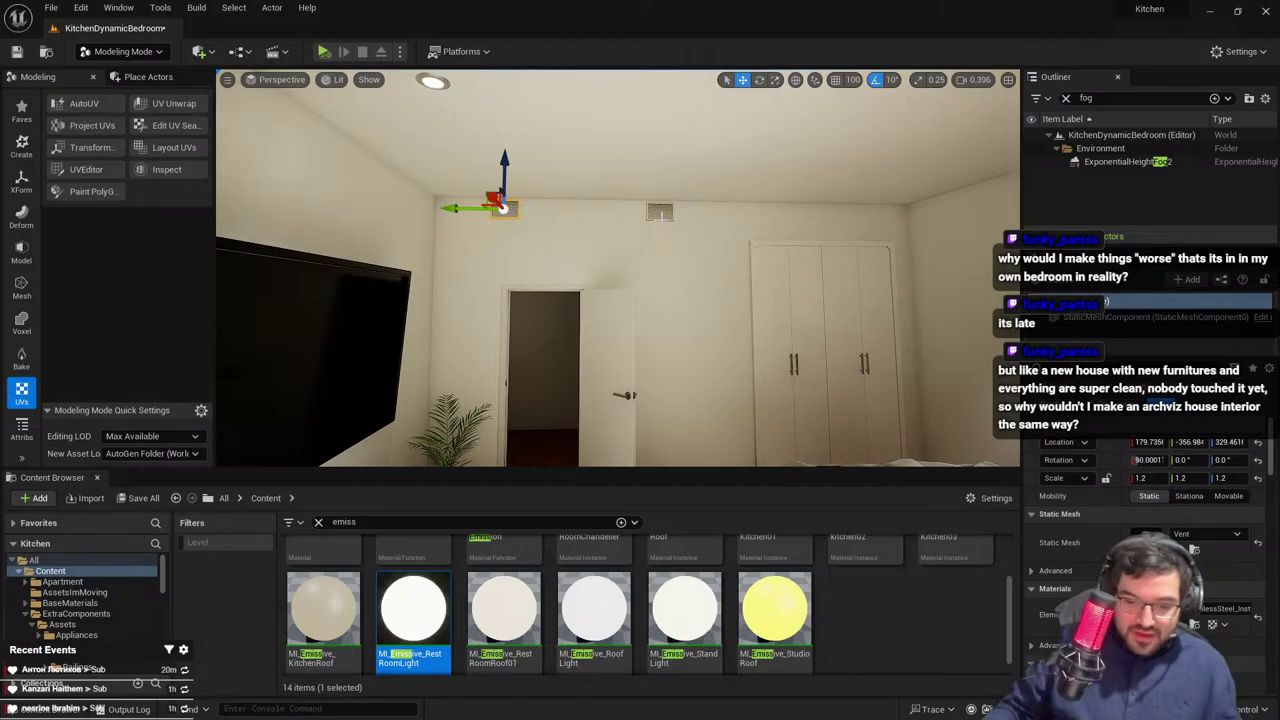
left_click(659, 211, "ctrl")
left_click_drag(615, 213, 640, 212)
key("Escape")
Examine the two vents above the door and the open floor between the door, rug and bed
right_click_drag(640, 212, 675, 250)
key("s")
key("w")
right_click_drag(592, 145, 600, 154)
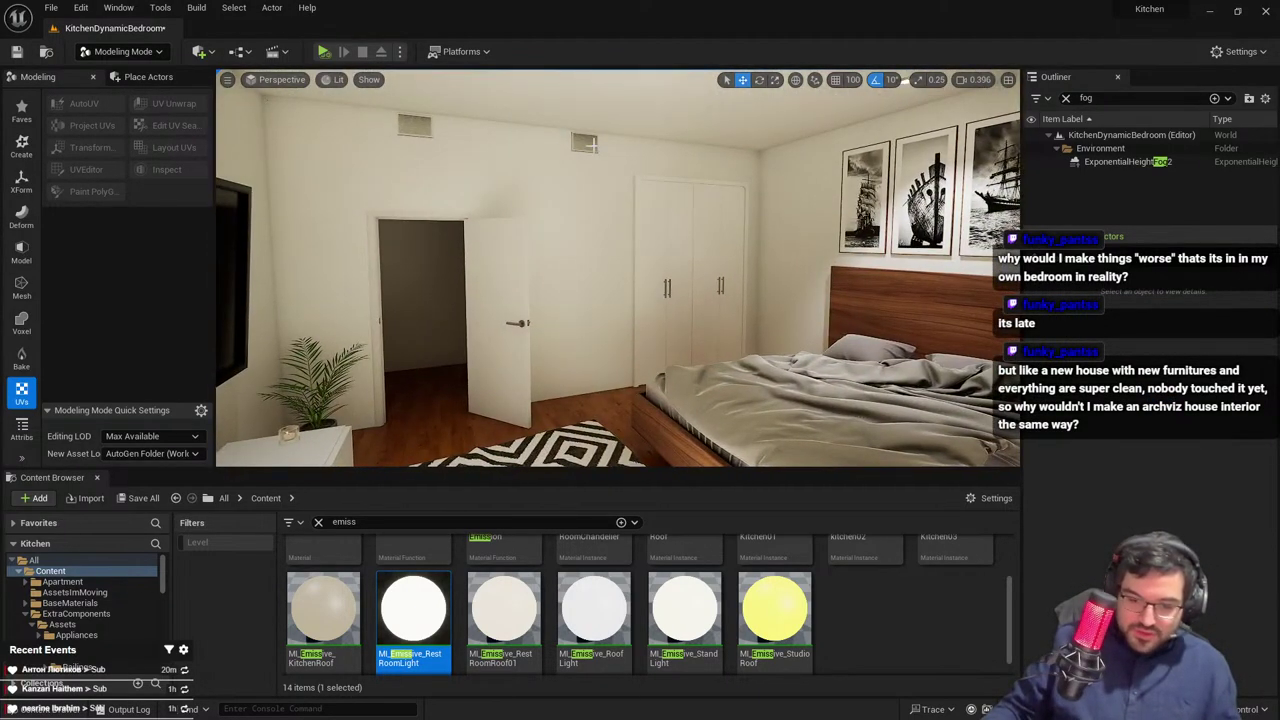
key("w")
right_click_drag(613, 394, 611, 328)
right_click_drag(618, 268, 590, 320)
key("w")
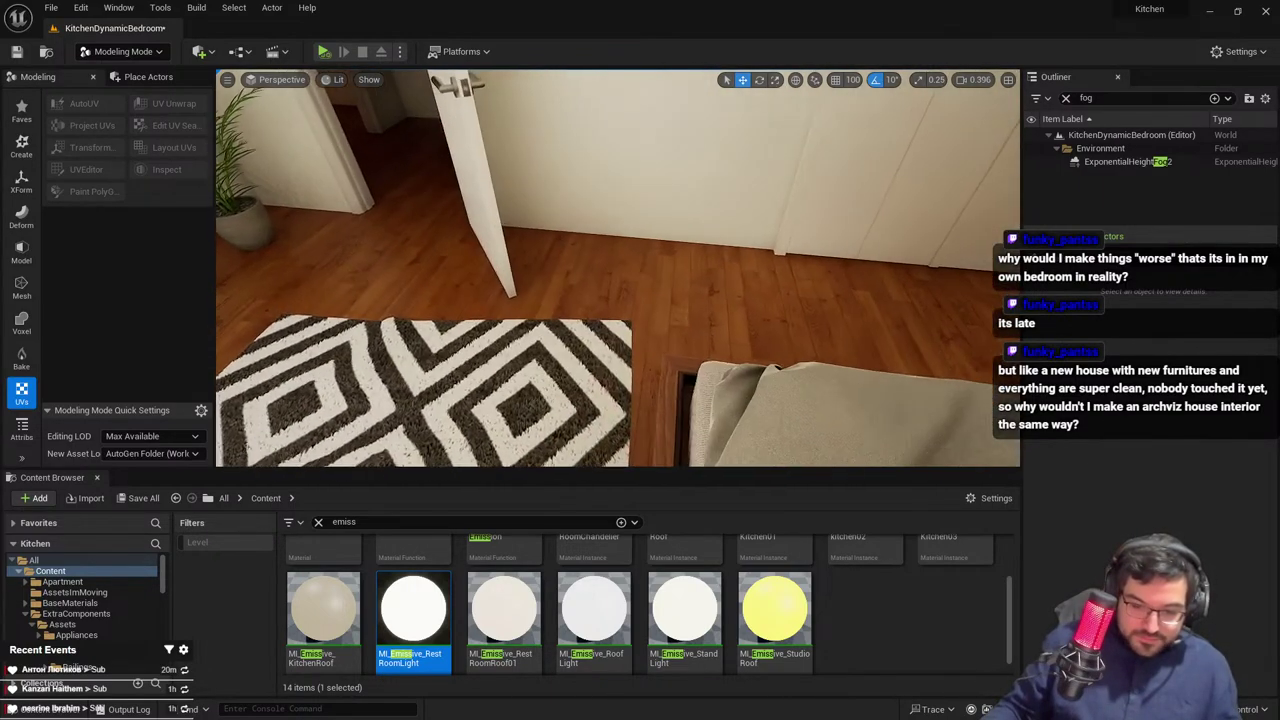
Search the assets for "dress", try placing SM_Dresser_01 on the floor near the door, and undo the placement
type("dress")
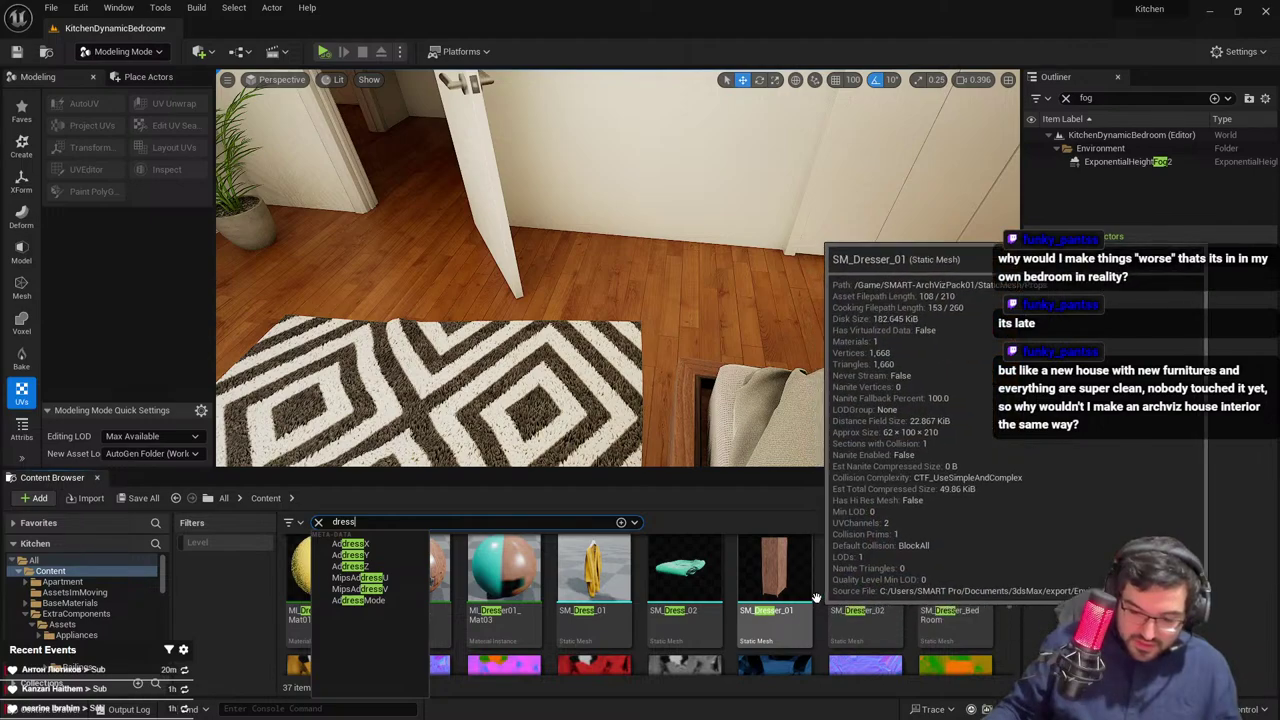
left_click_drag(800, 626, 674, 305)
key("ctrl+z")
scroll(800, 610, "down", 5)
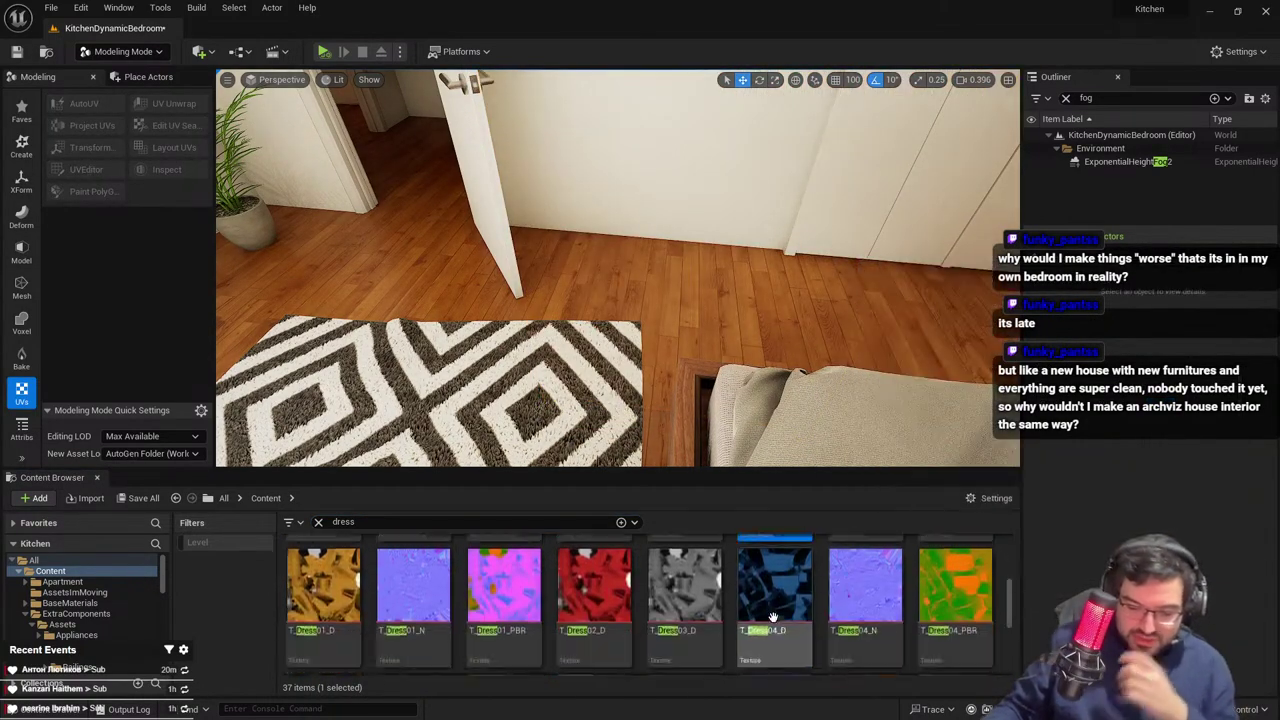
scroll(737, 602, "up", 3)
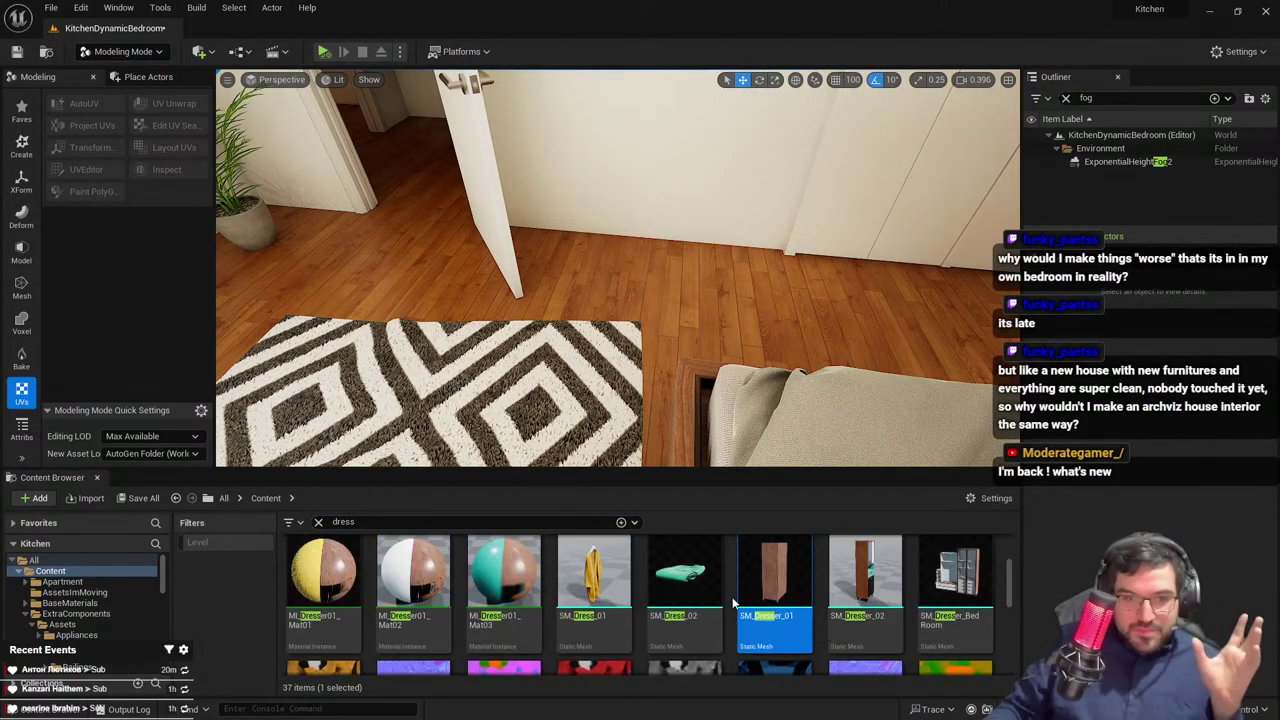
Review the bedroom from the TV side at full-screen size, comparing the nightstand's wood with the bed's
right_click_drag(626, 146, 720, 115)
key("s")
right_click_drag(720, 335, 688, 335)
scroll(700, 335, "down", 1)
key("w")
key("F11")
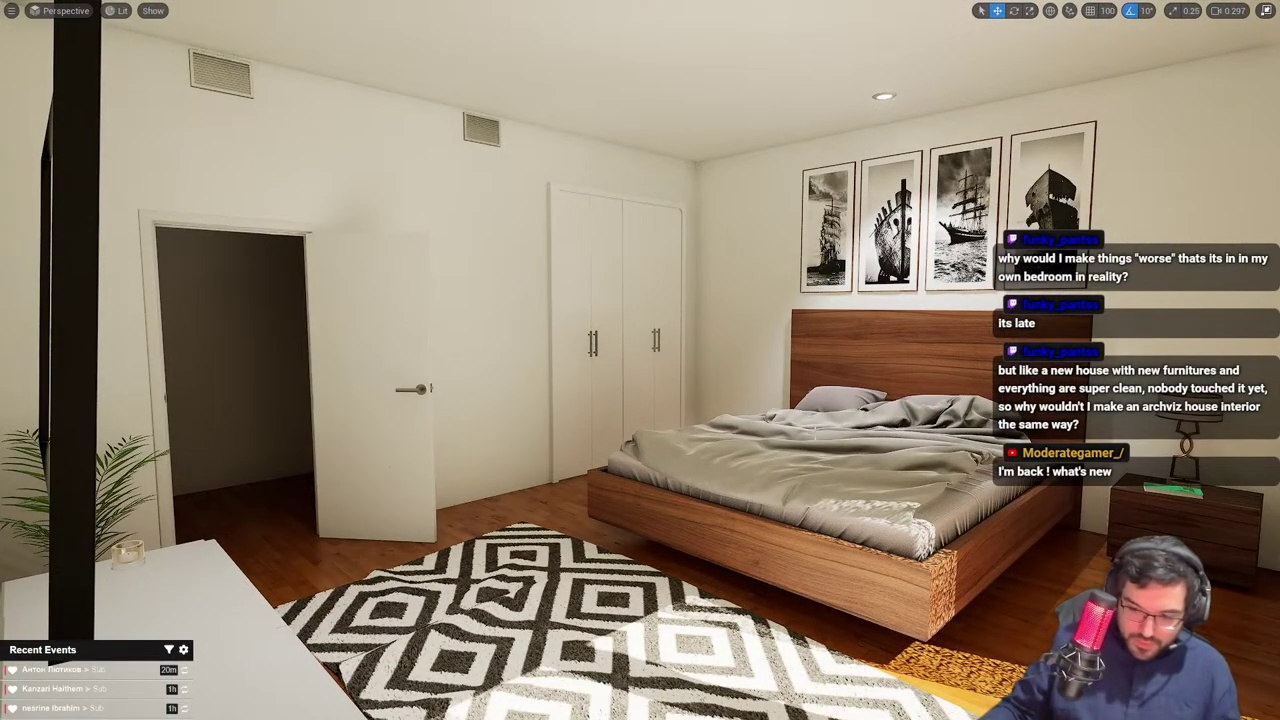
right_click_drag(899, 374, 940, 390)
Apply the bed frame's wood material M_Elm01_iDark_i90_Inst to the nightstand and check the match
left_click(899, 374)
key("F11")
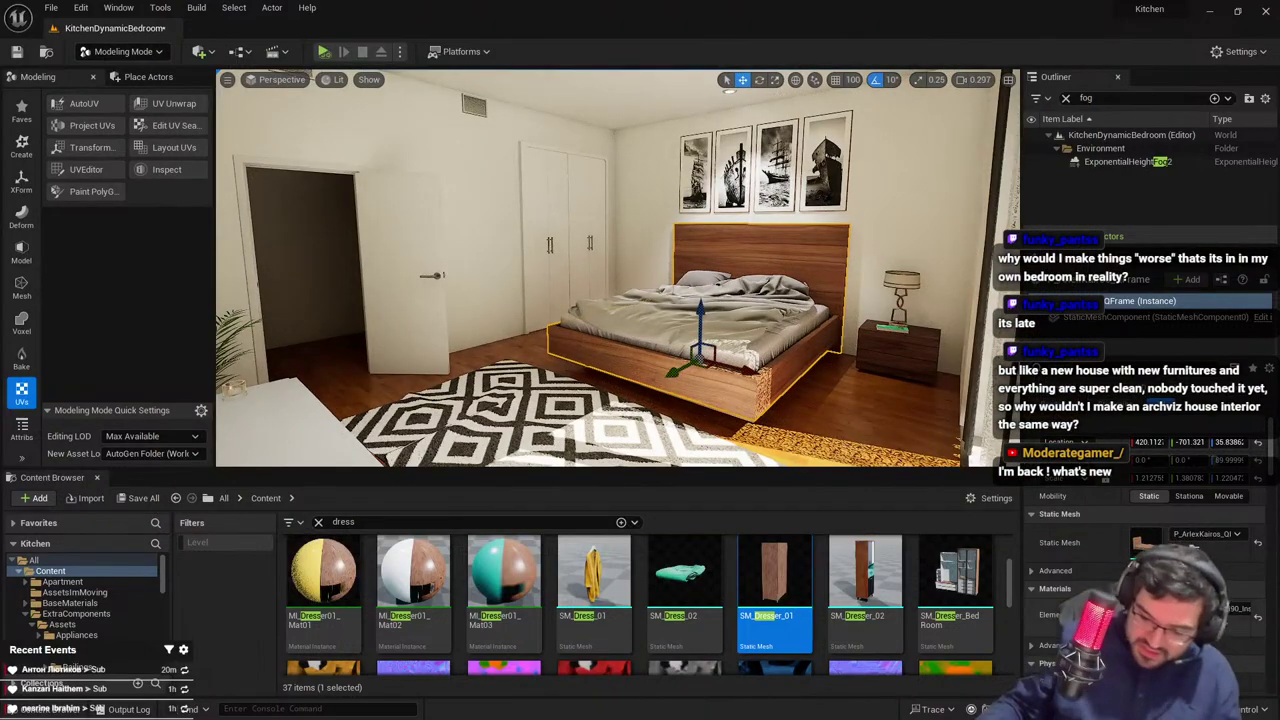
left_click(1193, 627)
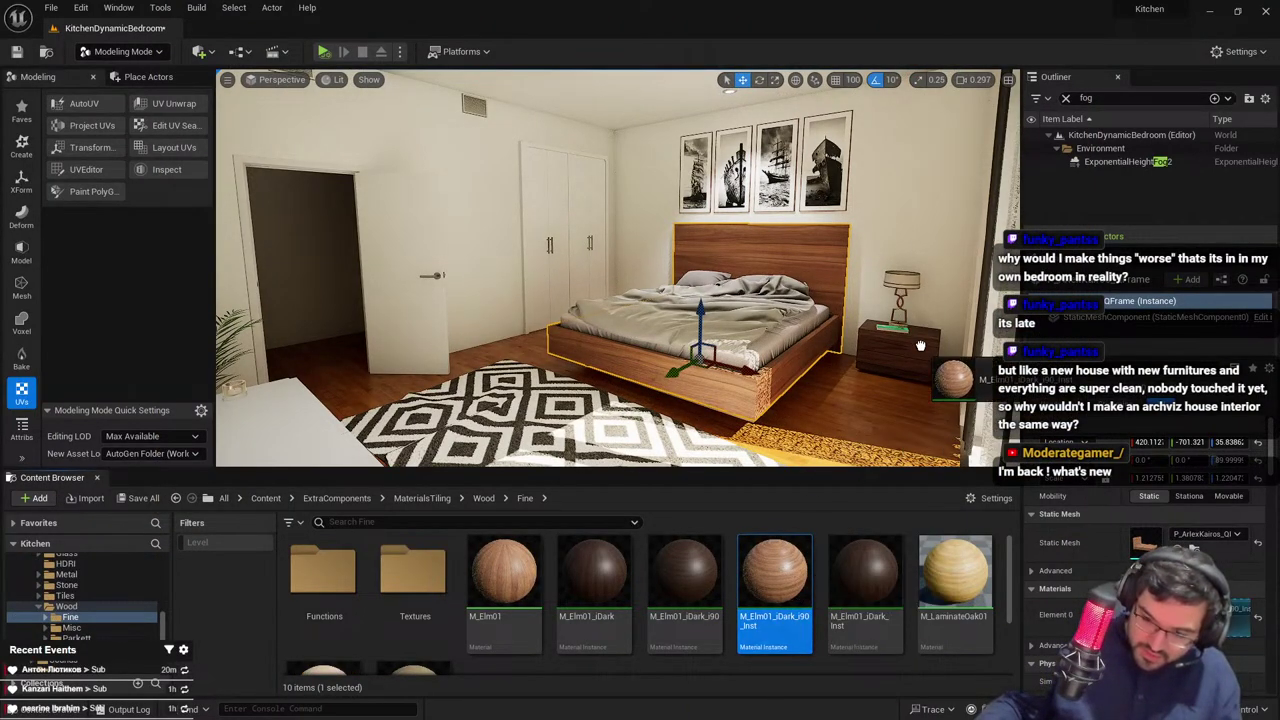
key("Escape")
right_click_drag(915, 437, 893, 425)
key("F11")
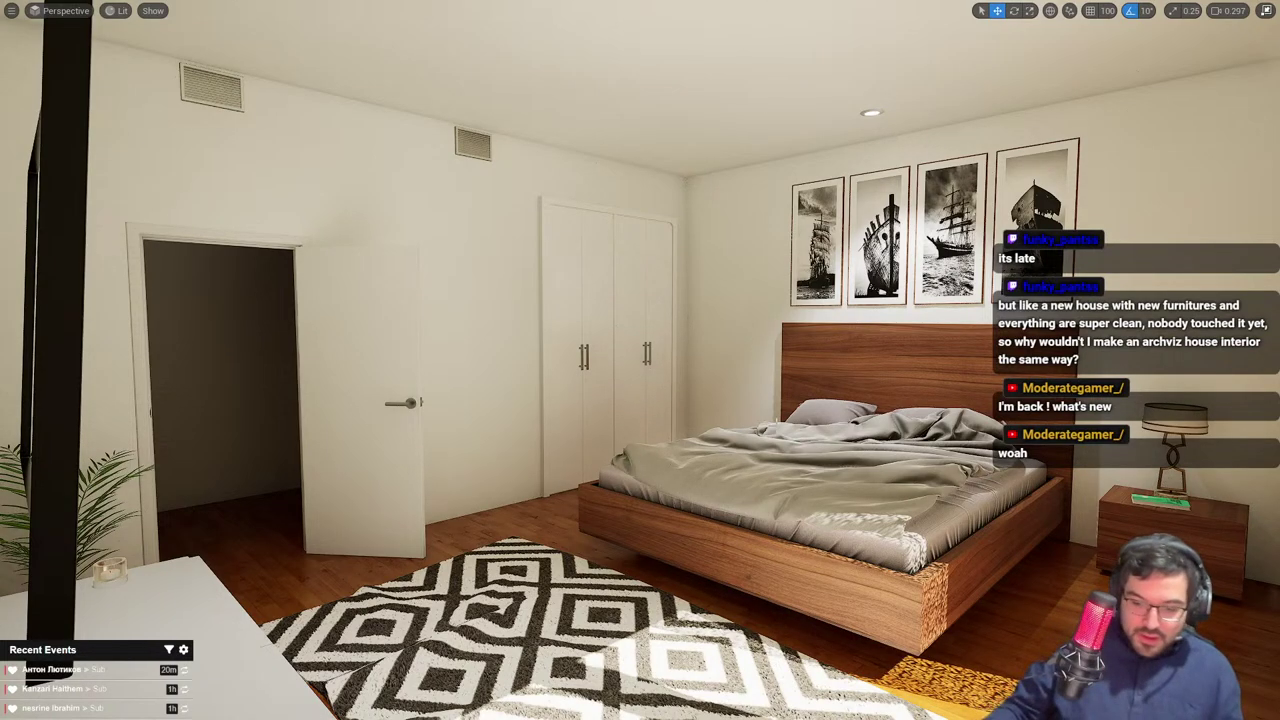
right_click_drag(596, 356, 597, 394)
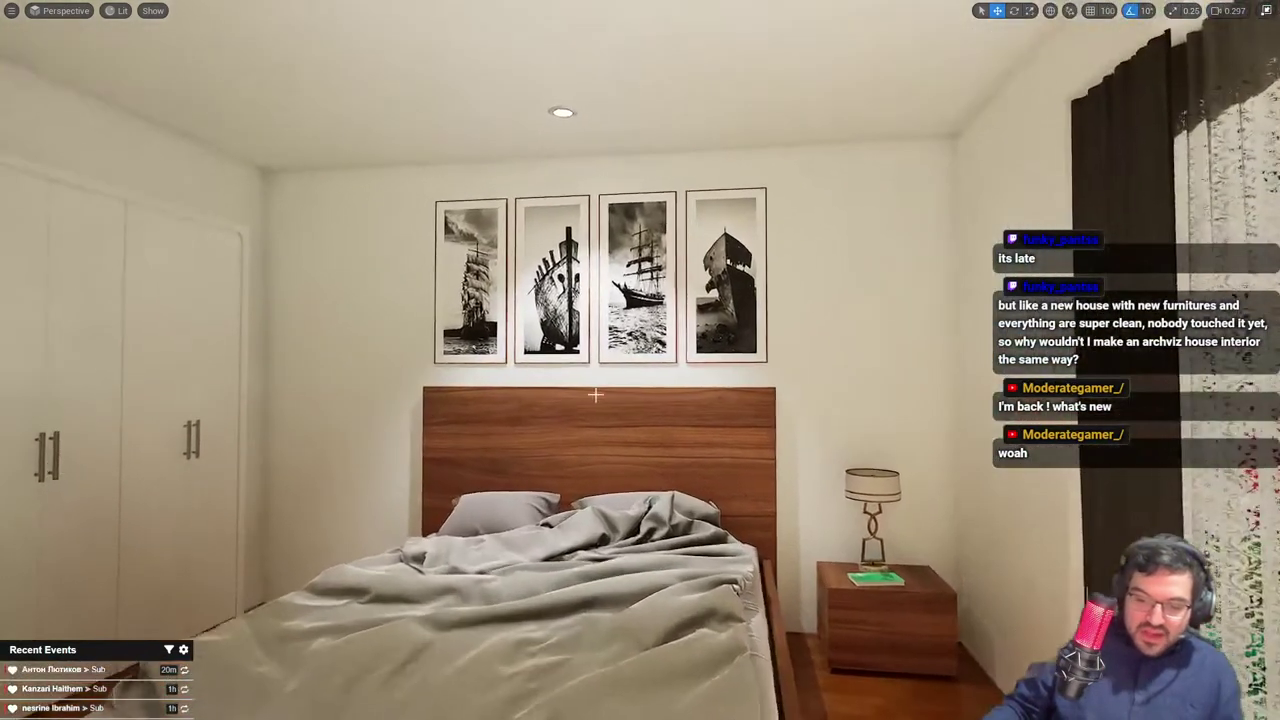
key("F11")
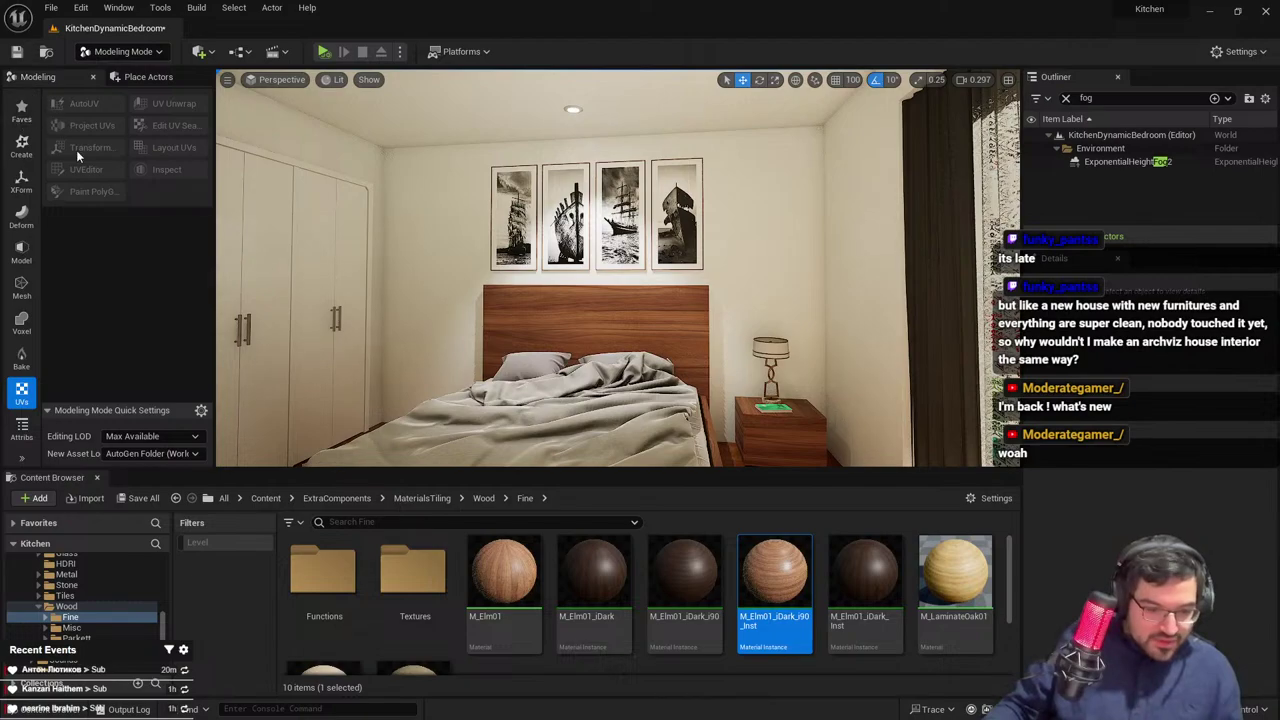
Switch to Selection Mode and place a basic cube on the bed
left_click(120, 51)
left_click(106, 70)
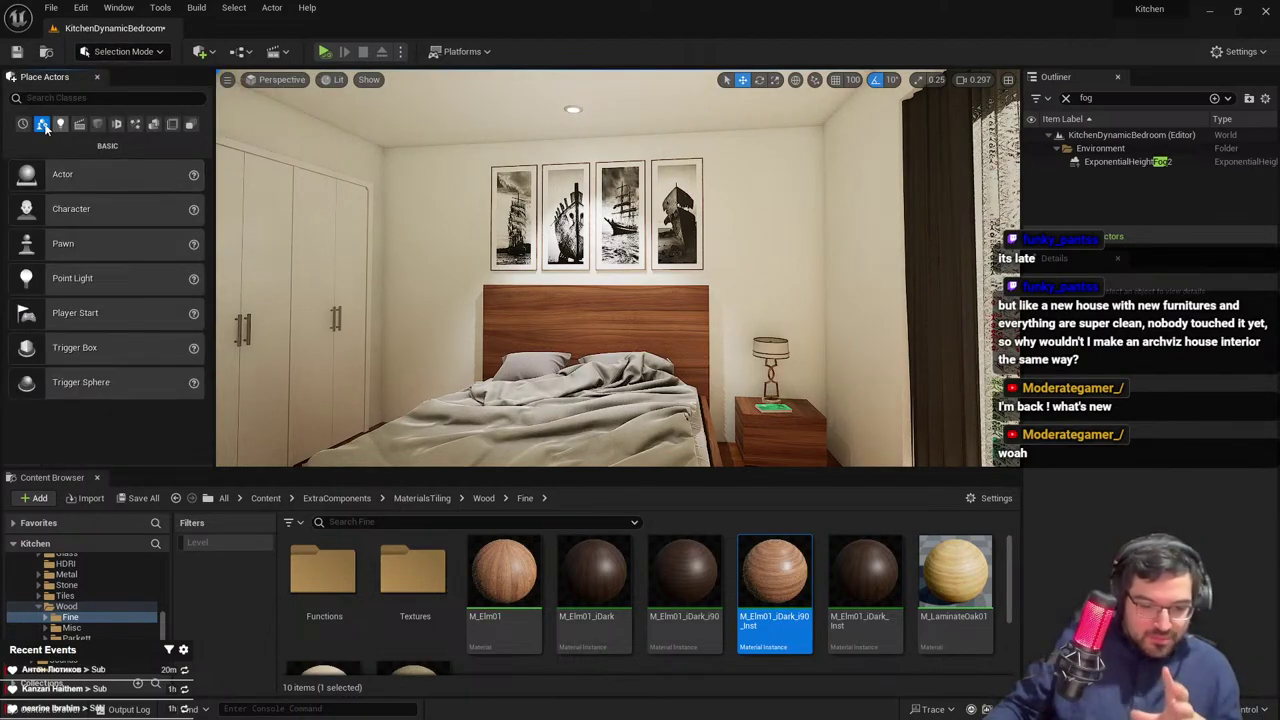
left_click(97, 125)
left_click_drag(126, 183, 535, 425)
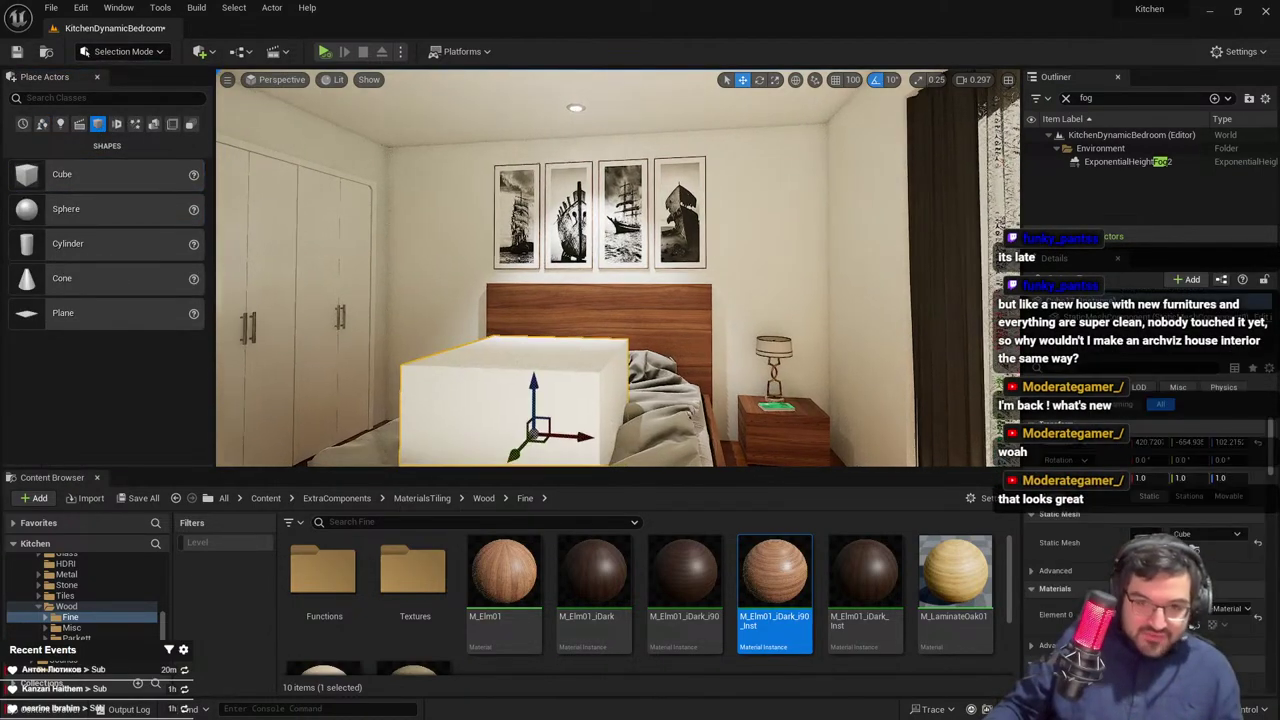
Scale the cube into a thin vertical slat, about 0.062 in X and Y and 2.8 in Z
key("r")
right_click_drag(535, 425, 514, 496)
right_click_drag(592, 430, 560, 432)
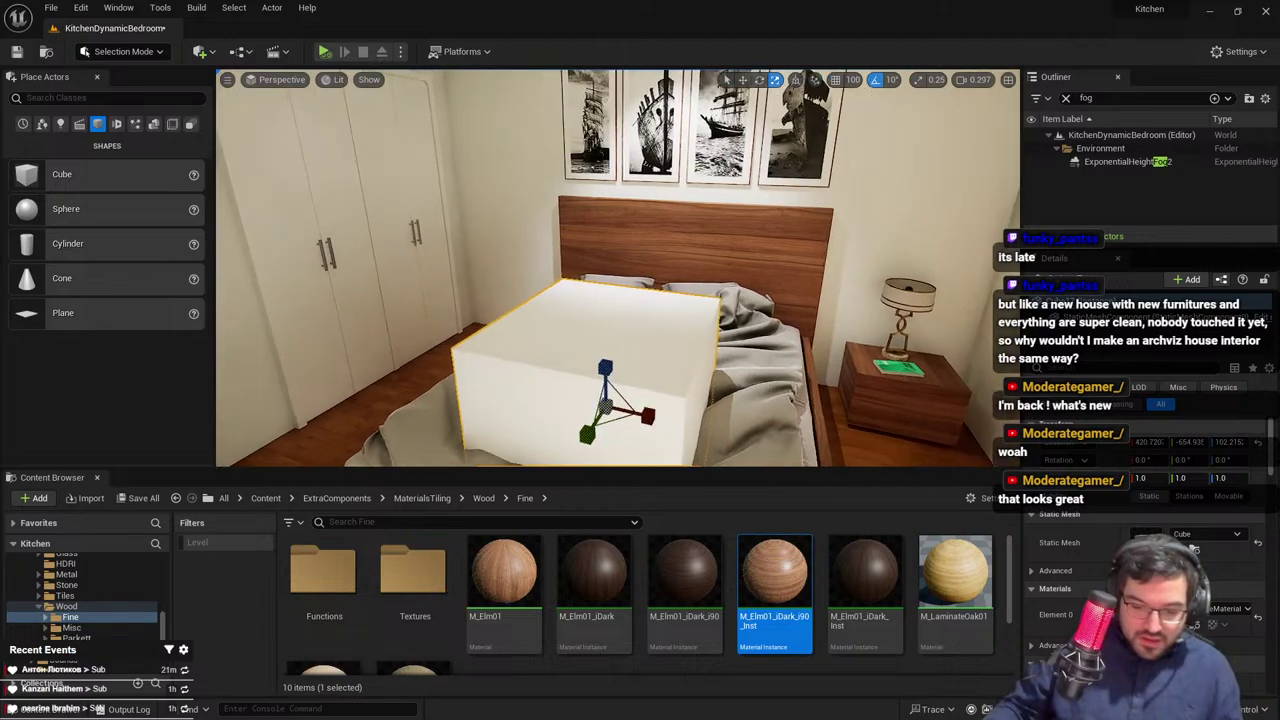
left_click_drag(618, 426, 540, 424)
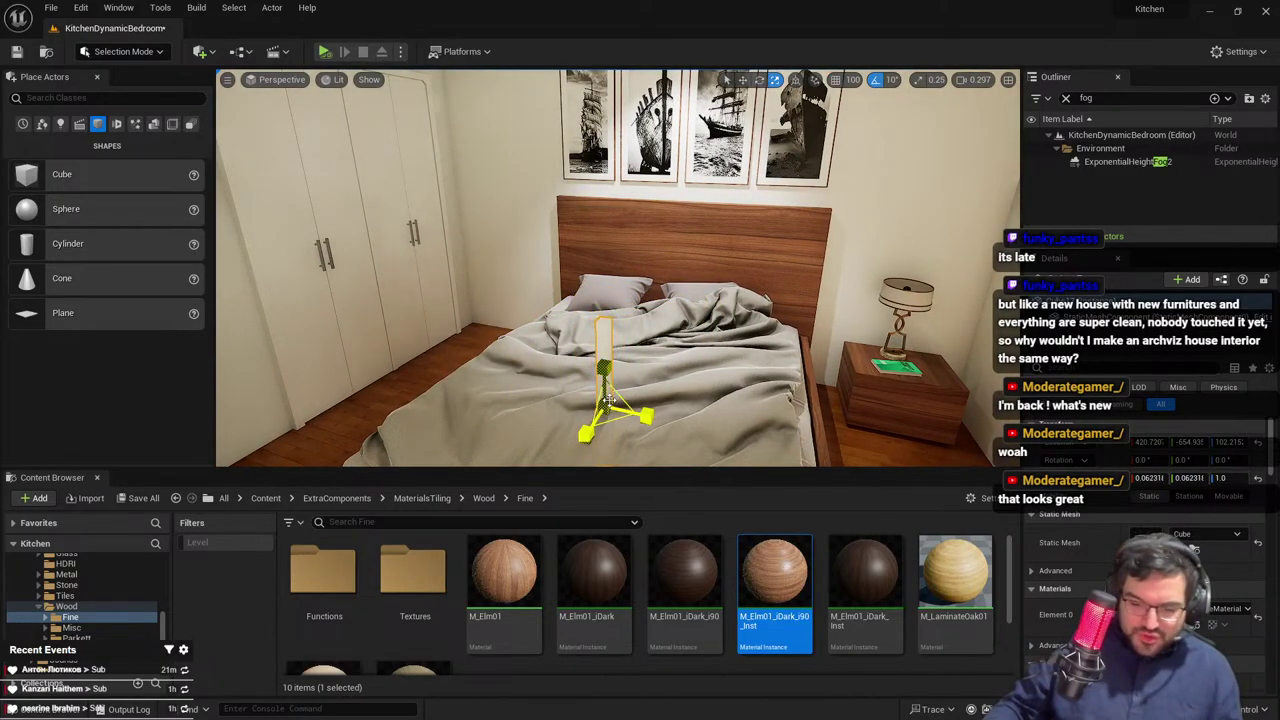
left_click_drag(603, 225, 603, 195)
Move the slat back against the wall behind the headboard, between the two middle picture frames
right_click_drag(603, 195, 605, 165)
key("w")
left_click_drag(488, 340, 638, 313)
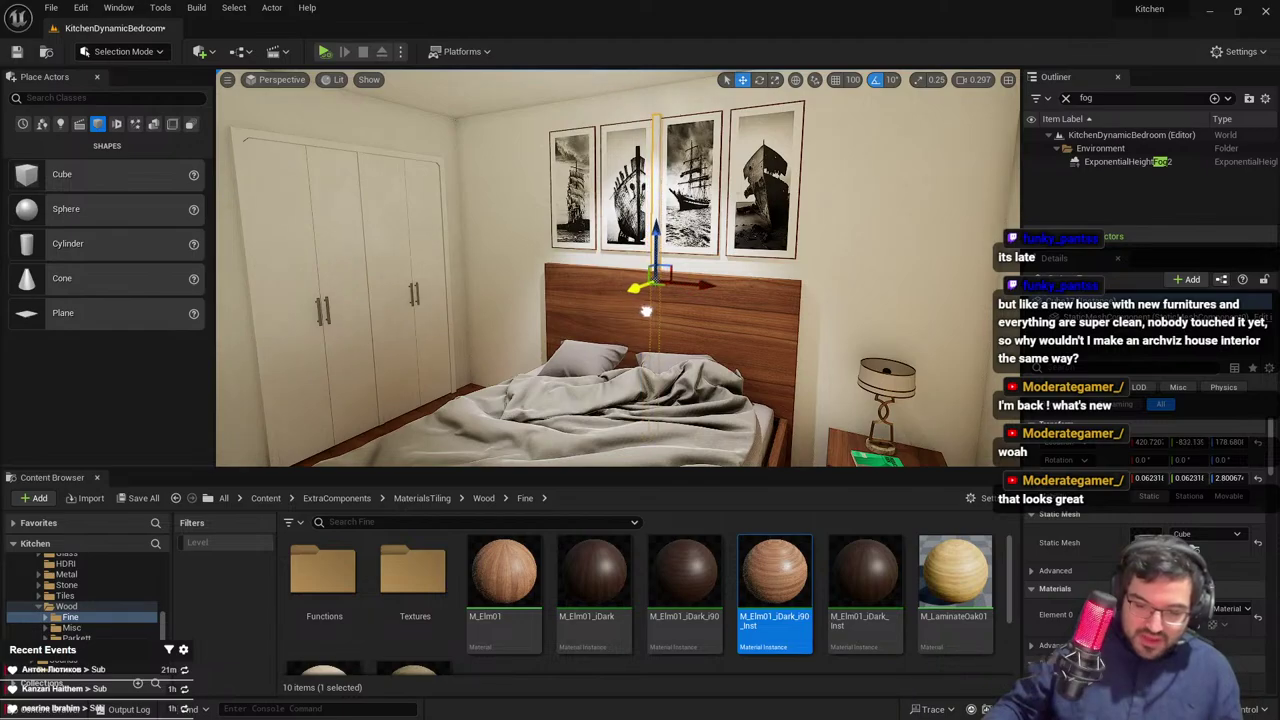
right_click_drag(649, 311, 632, 290)
key("w")
Pull the four picture frames forward from the wall to make room for the slat behind them
left_click(622, 165)
left_click_drag(638, 129, 612, 133)
mouse_move(574, 208)
right_mouse_down()
mouse_move(600, 208)
mouse_move(574, 208)
right_mouse_up()
scroll(574, 208, "down", 4)
Raise the slat to a Z location of about 213.9 and shift it to the wardrobe-side edge of the headboard
left_click(602, 244)
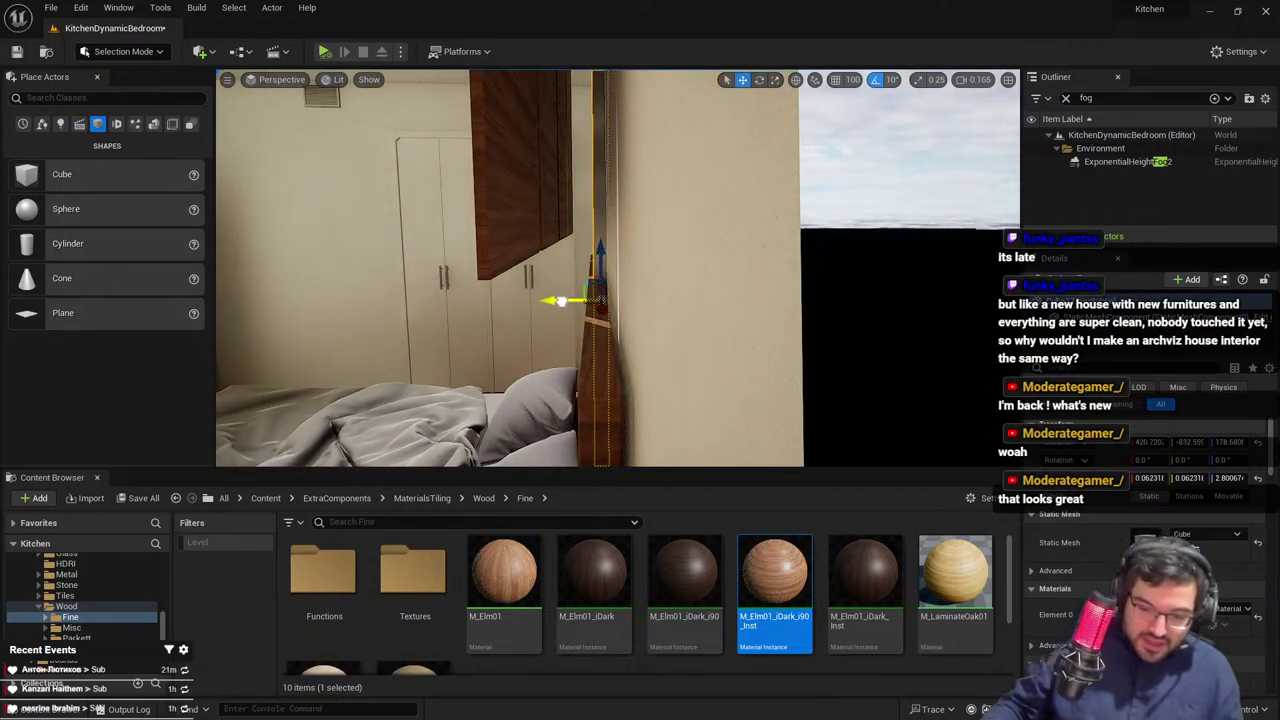
right_click_drag(561, 300, 608, 304)
left_click_drag(658, 290, 656, 243)
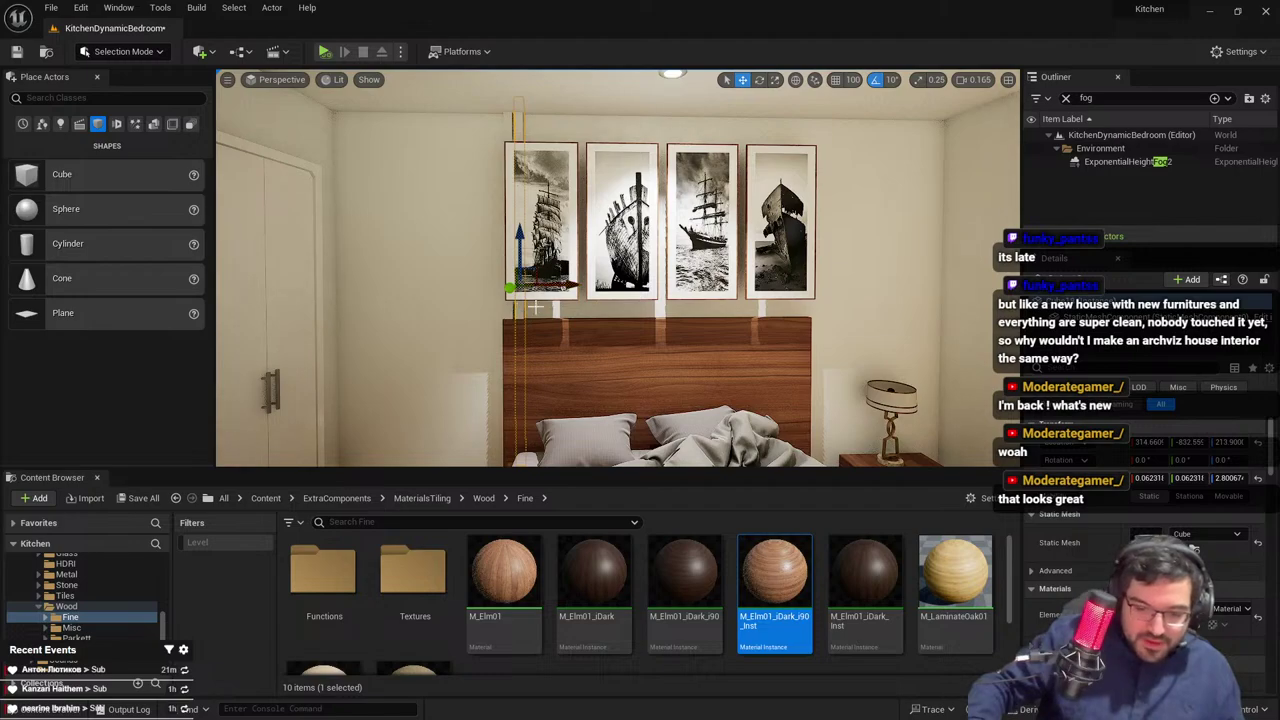
Duplicate the slat into a row of evenly spaced copies along the wardrobe-side part of the headboard
right_click_drag(536, 307, 539, 307)
key("ctrl+z")
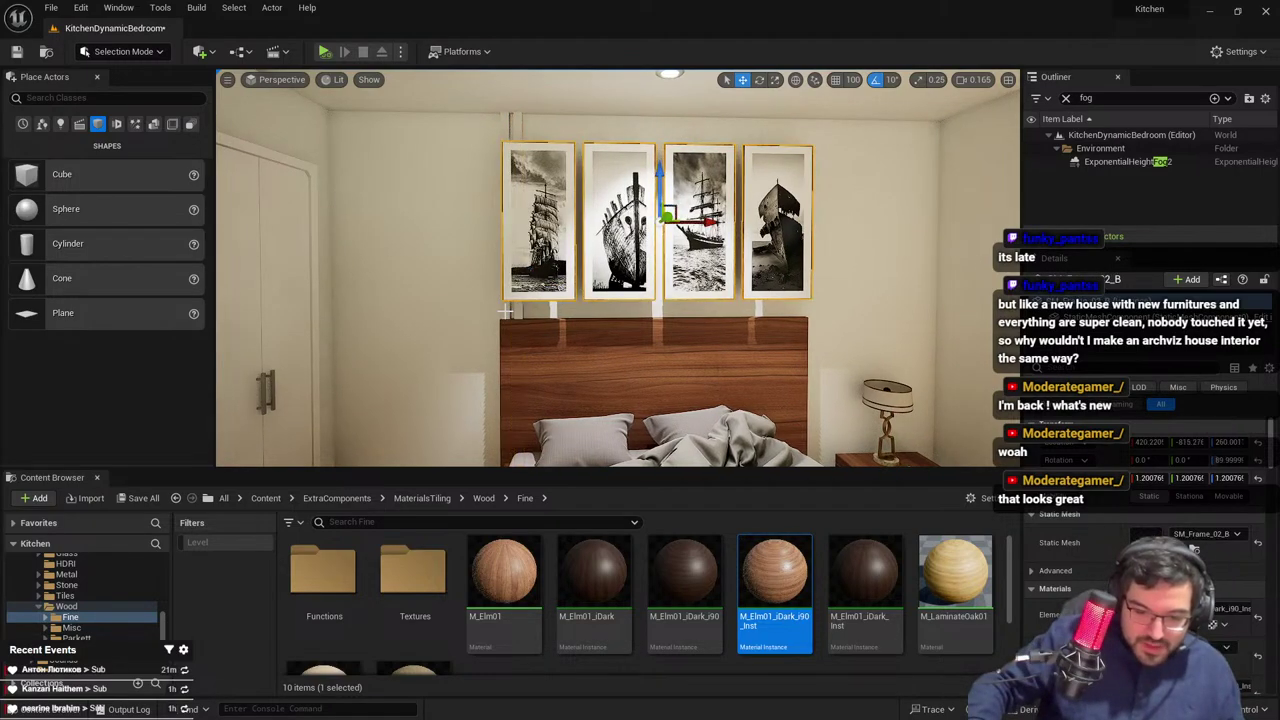
key("ctrl+z")
left_click_drag(572, 280, 609, 288)
right_click_drag(609, 288, 602, 288)
key("w")
scroll(604, 292, "down", 1)
Check the slats' spacing in Unlit view, and return the viewport to Lit
left_click(338, 80)
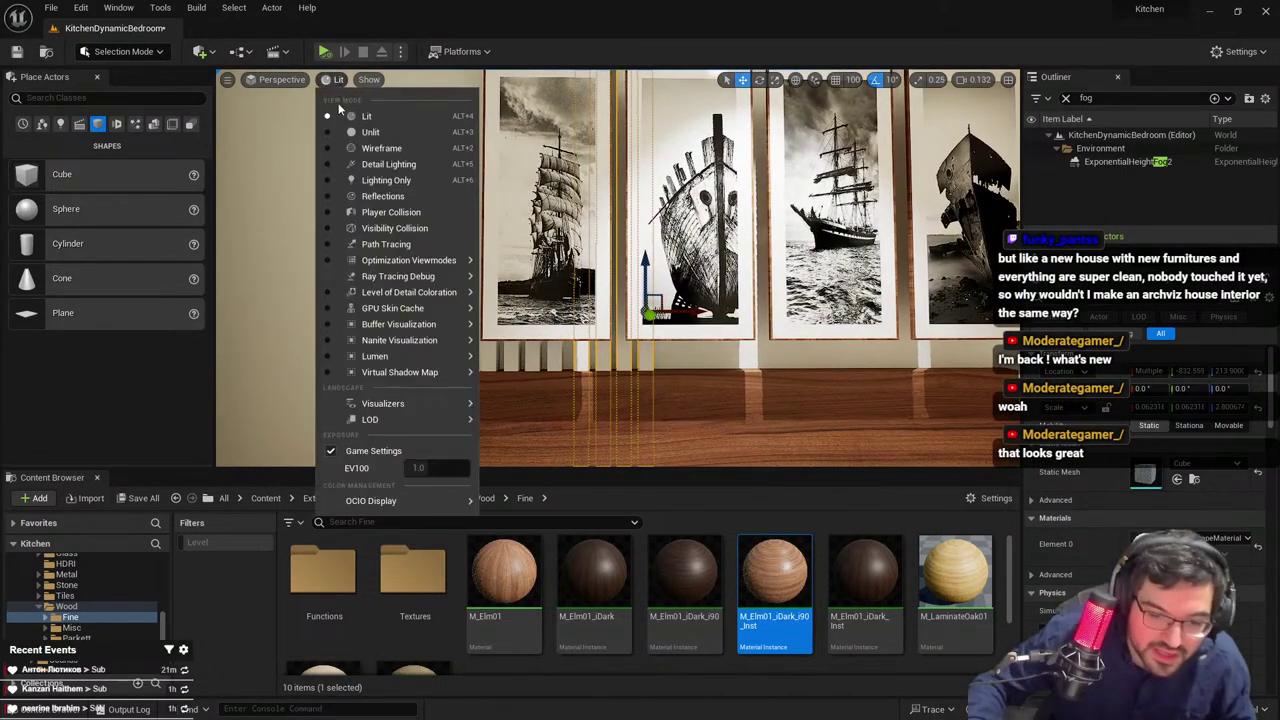
left_click(370, 132)
right_click_drag(414, 194, 384, 196)
left_click(340, 79)
left_click(366, 116)
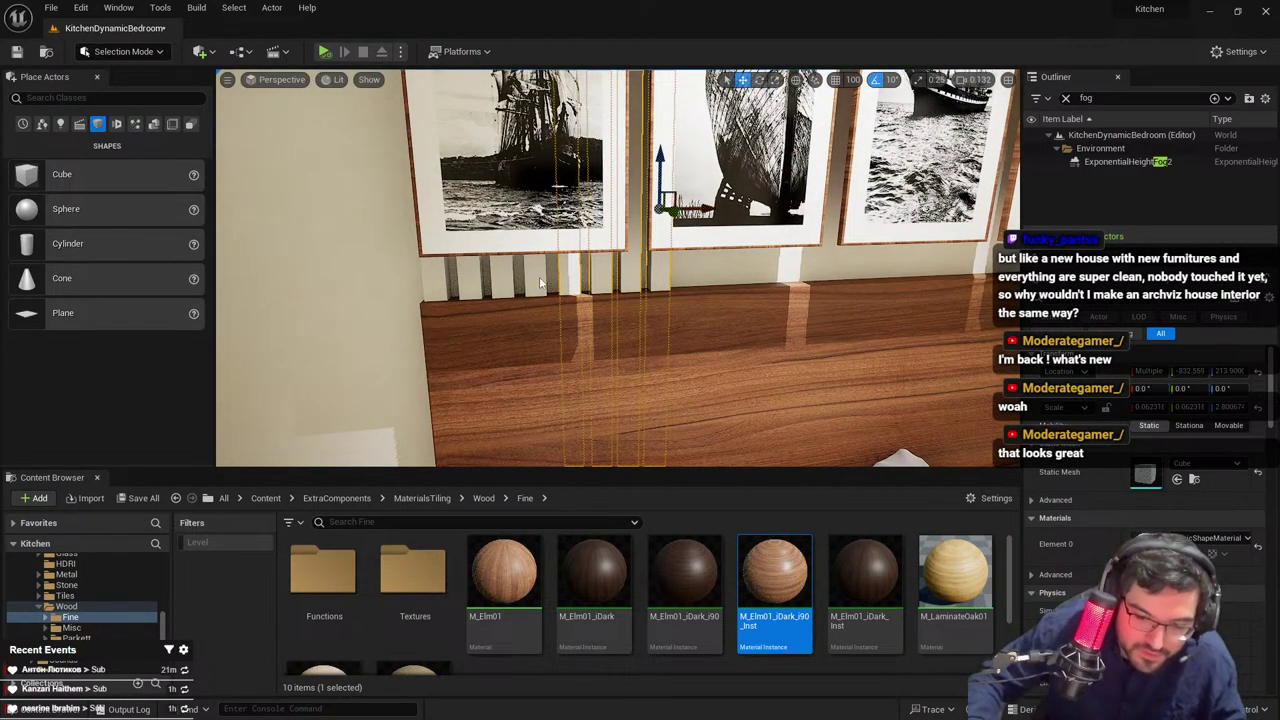
Select the whole row of slats and duplicate it along the wall towards the nightstand
left_click(470, 274, "ctrl")
left_click(438, 278, "ctrl")
key("ctrl+g")
key("s")
right_click_drag(598, 286, 610, 287)
scroll(608, 287, "up", 3)
left_click_drag(582, 278, 722, 280, "alt")
right_click_drag(722, 280, 732, 280)
Duplicate the set of slats once more to reach the nightstand-side end of the headboard
key("s")
left_click_drag(668, 274, 801, 267, "alt")
right_click_drag(801, 267, 838, 266)
key("w")
key("s")
key("w")
key("d")
right_click_drag(705, 298, 696, 300)
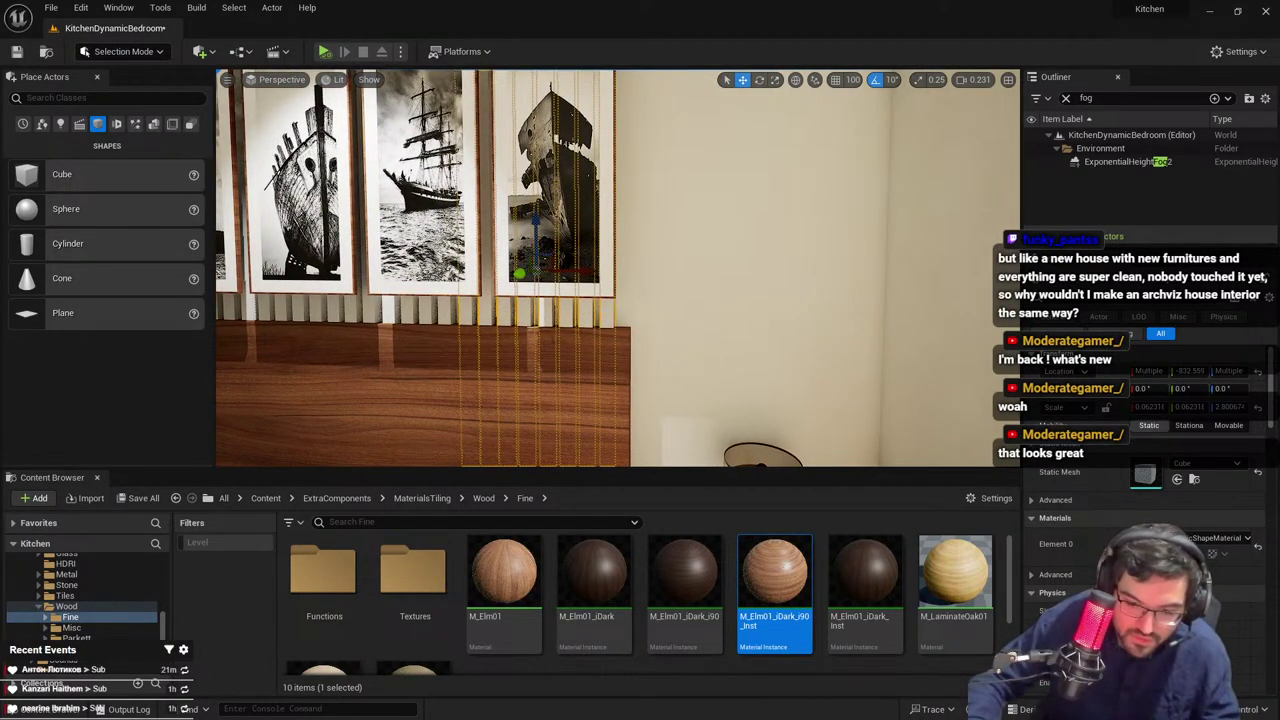
Add a last slat at the headboard's nightstand-side edge and group all the slats together
left_click(607, 313)
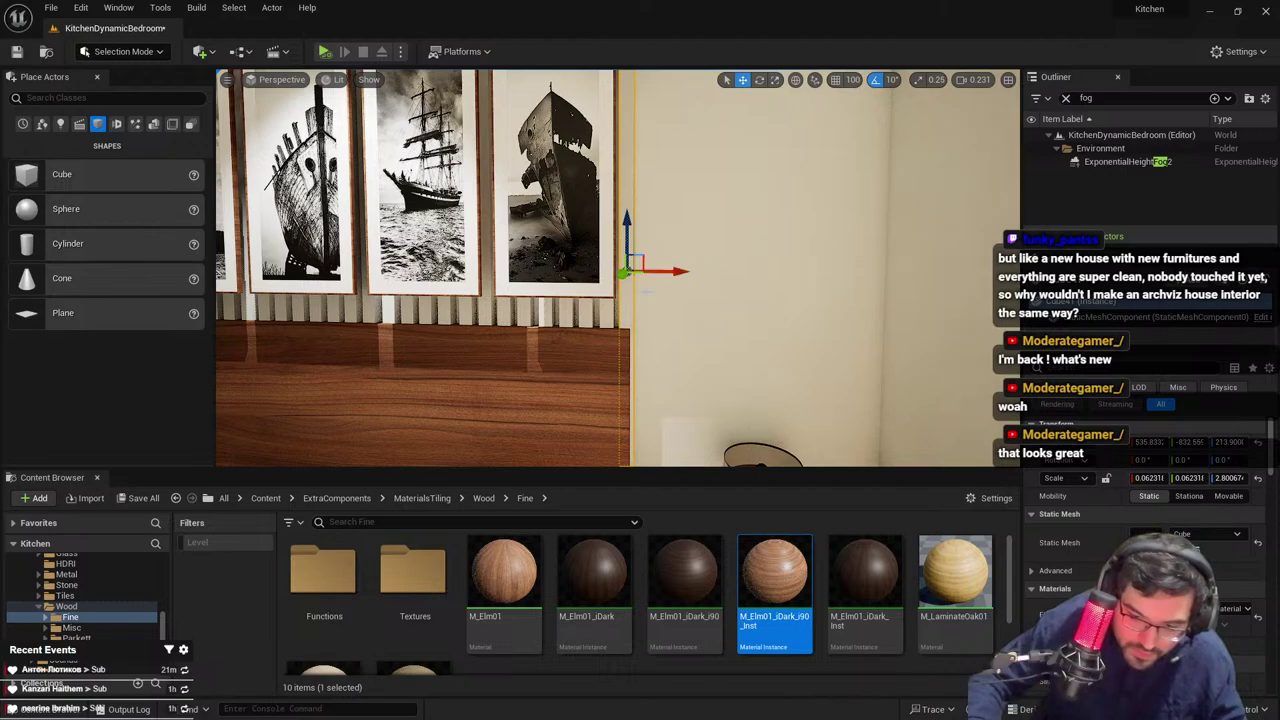
left_click(612, 309, "ctrl")
key("s")
key("a")
right_click_drag(612, 307, 611, 303)
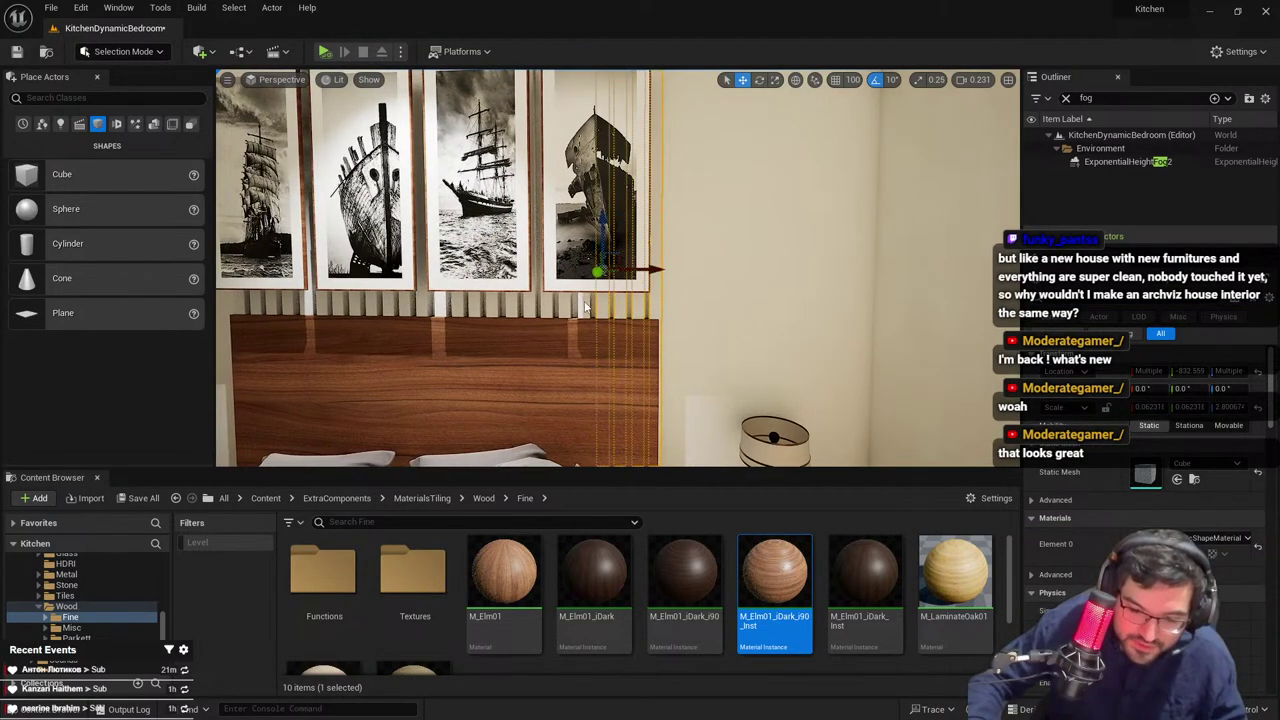
left_click(521, 300, "ctrl")
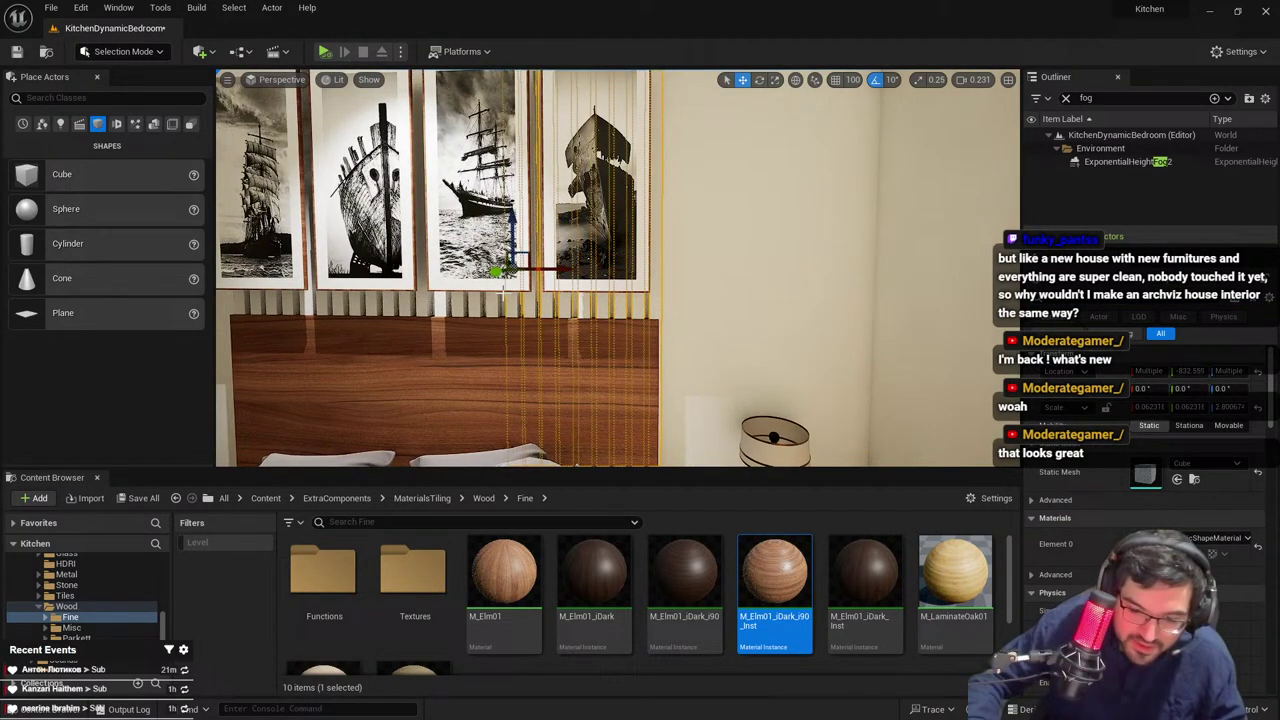
left_click(498, 298, "ctrl")
left_click(475, 298, "ctrl")
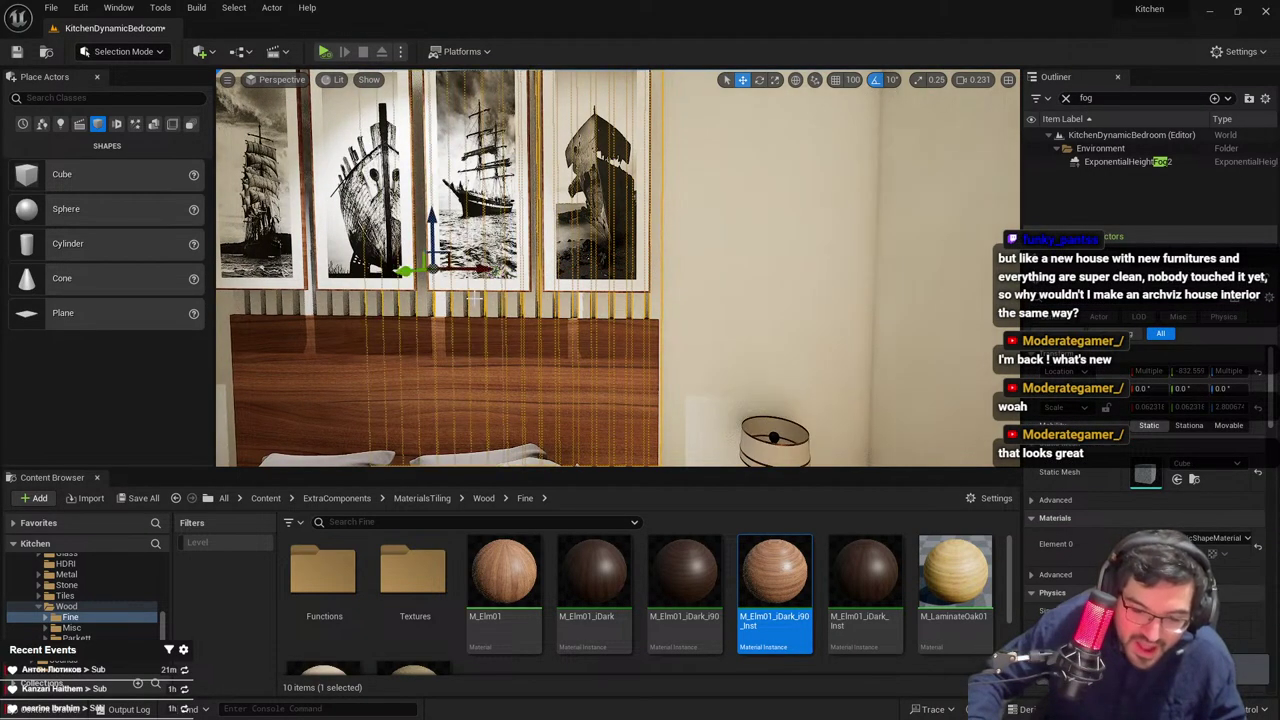
left_click(362, 299, "ctrl")
key("ctrl+g")
Line up the slat group with the full width of the headboard, behind the picture frames
key("s")
right_click_drag(871, 251, 871, 251)
key("w")
key("a")
key("r")
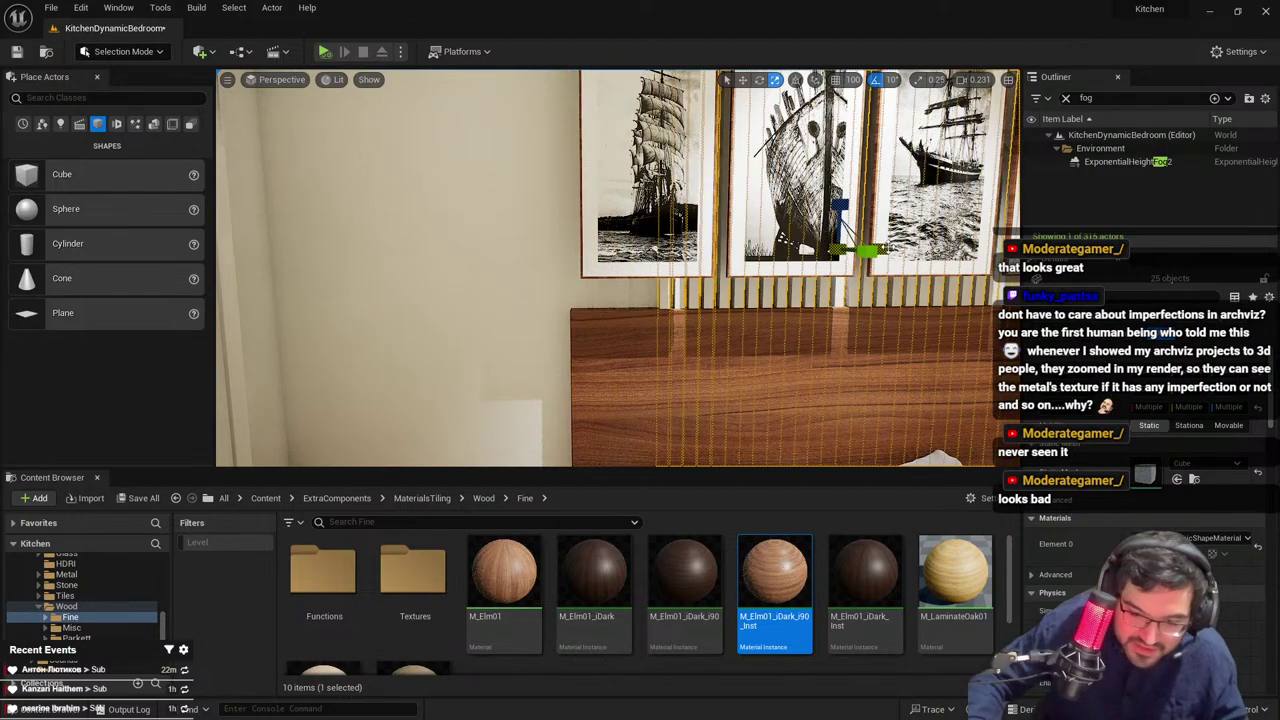
left_click(655, 248)
left_click(690, 293)
key("w")
right_click_drag(690, 293, 690, 293)
key("s")
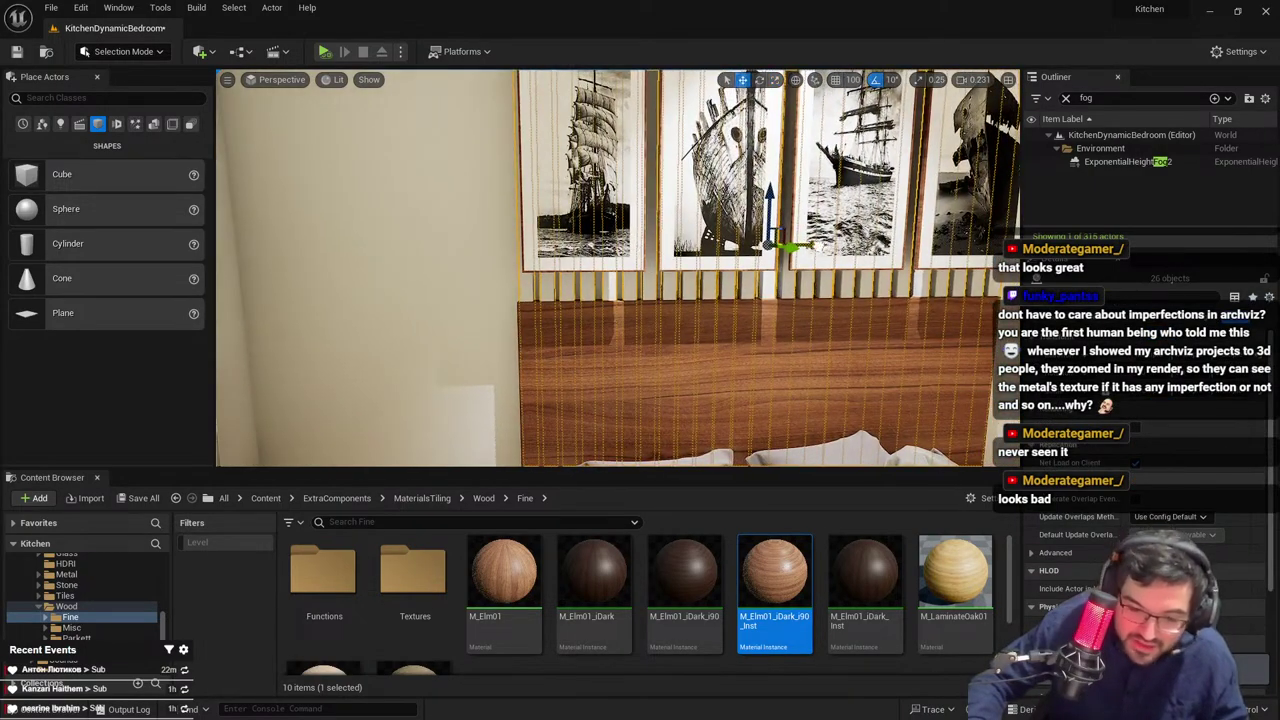
left_click_drag(790, 247, 790, 247)
left_click(835, 215)
right_click_drag(835, 215, 926, 225)
key("s")
Apply the M_Elm01_iDark_i90_Inst wood material to all slats and view the result from farther back
left_click(698, 327)
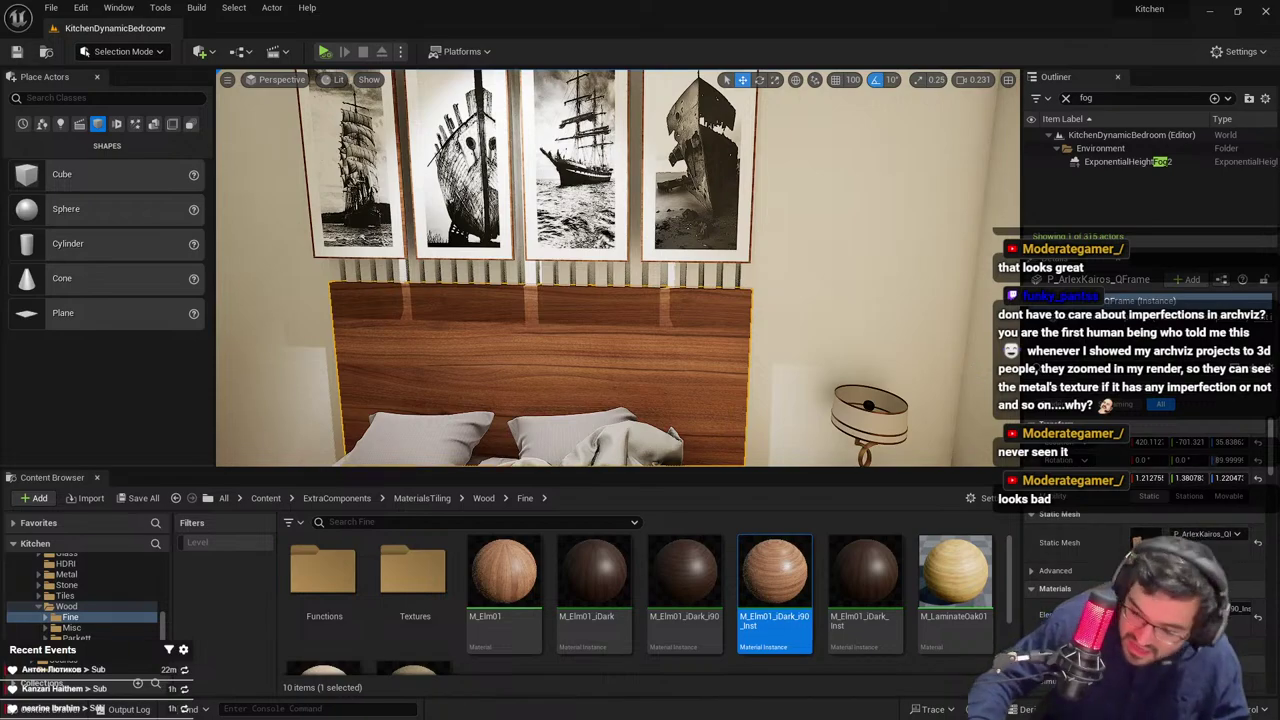
left_click_drag(774, 575, 723, 280)
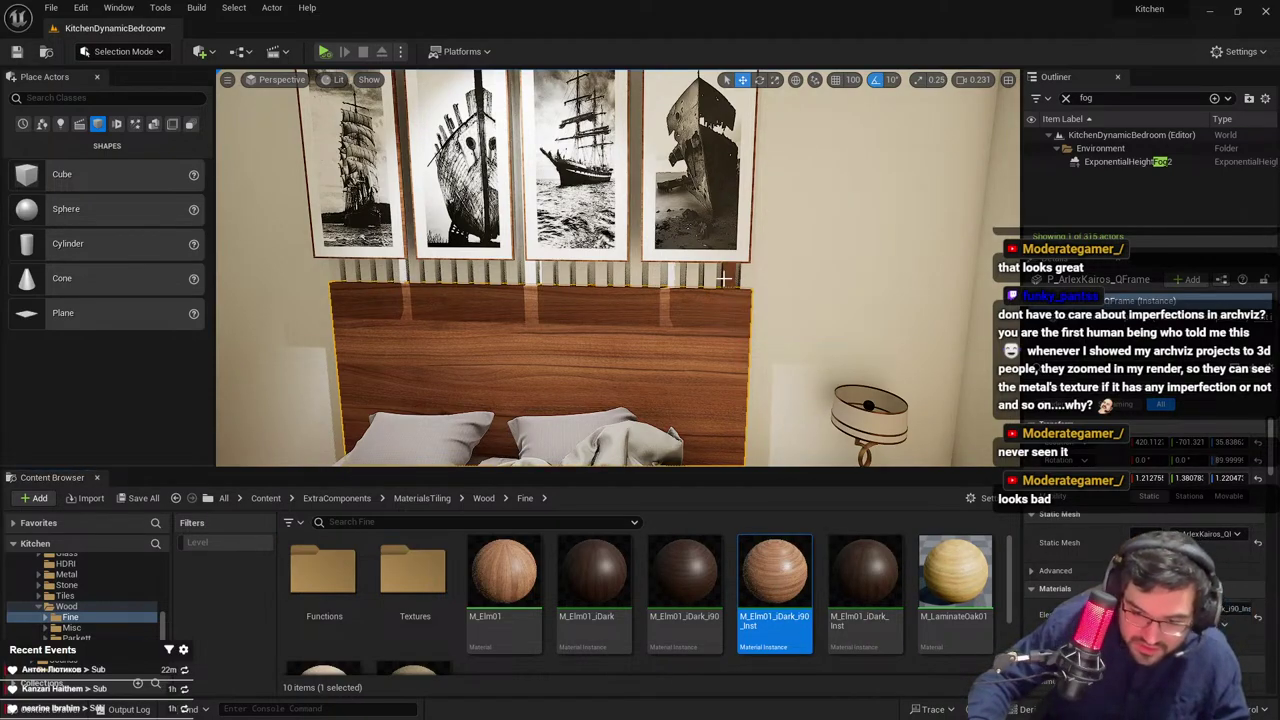
left_click(724, 282)
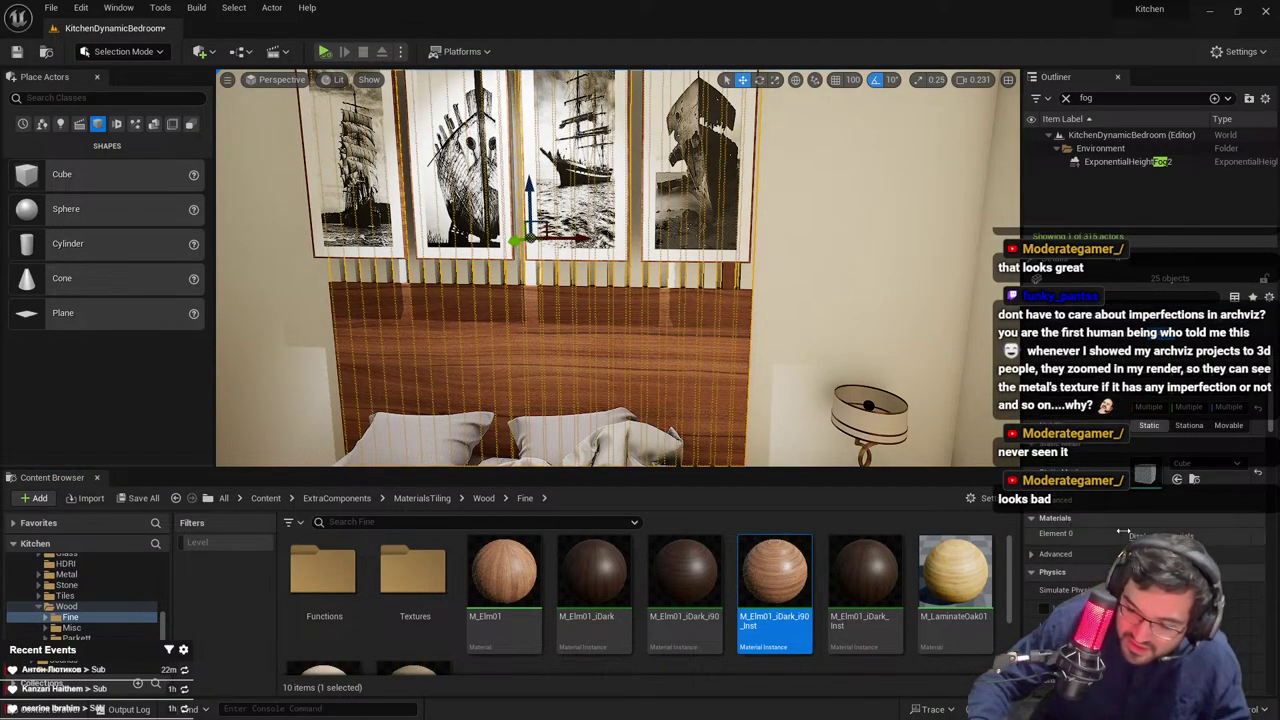
left_click(1160, 536)
left_click_drag(778, 582, 1145, 604)
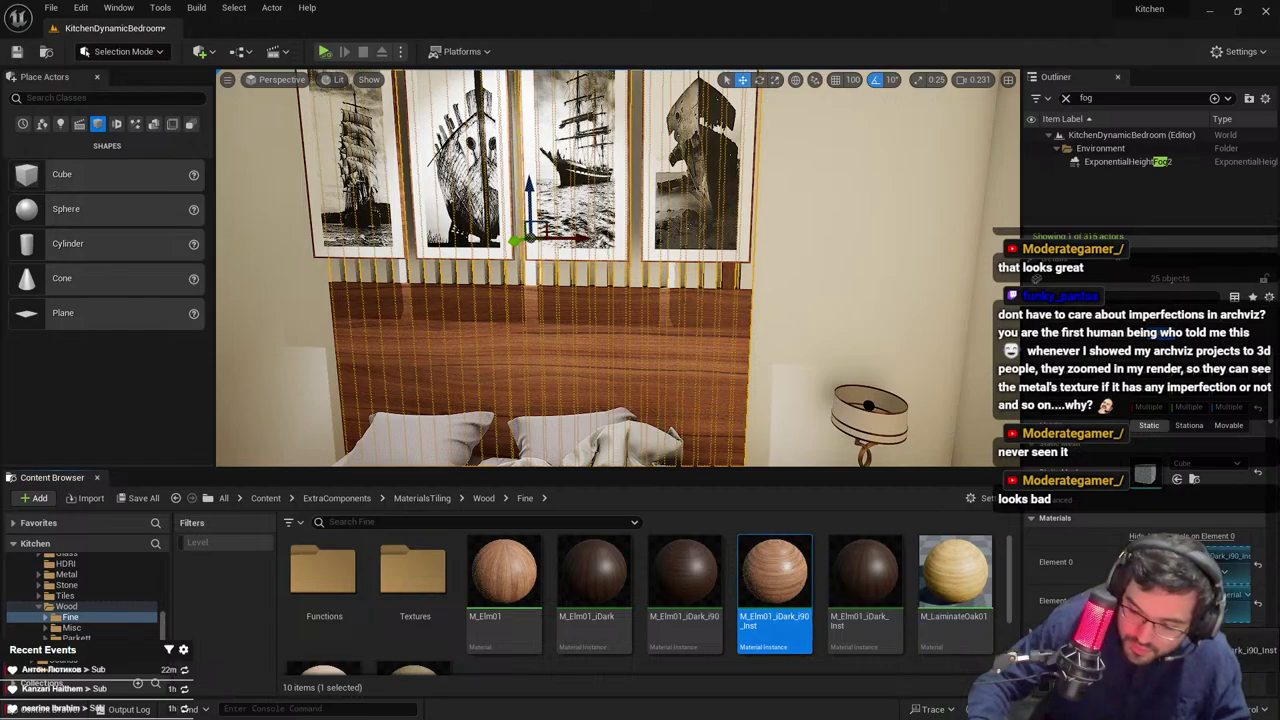
key("Escape")
right_click_drag(620, 300, 590, 298)
key("s")
key("s")
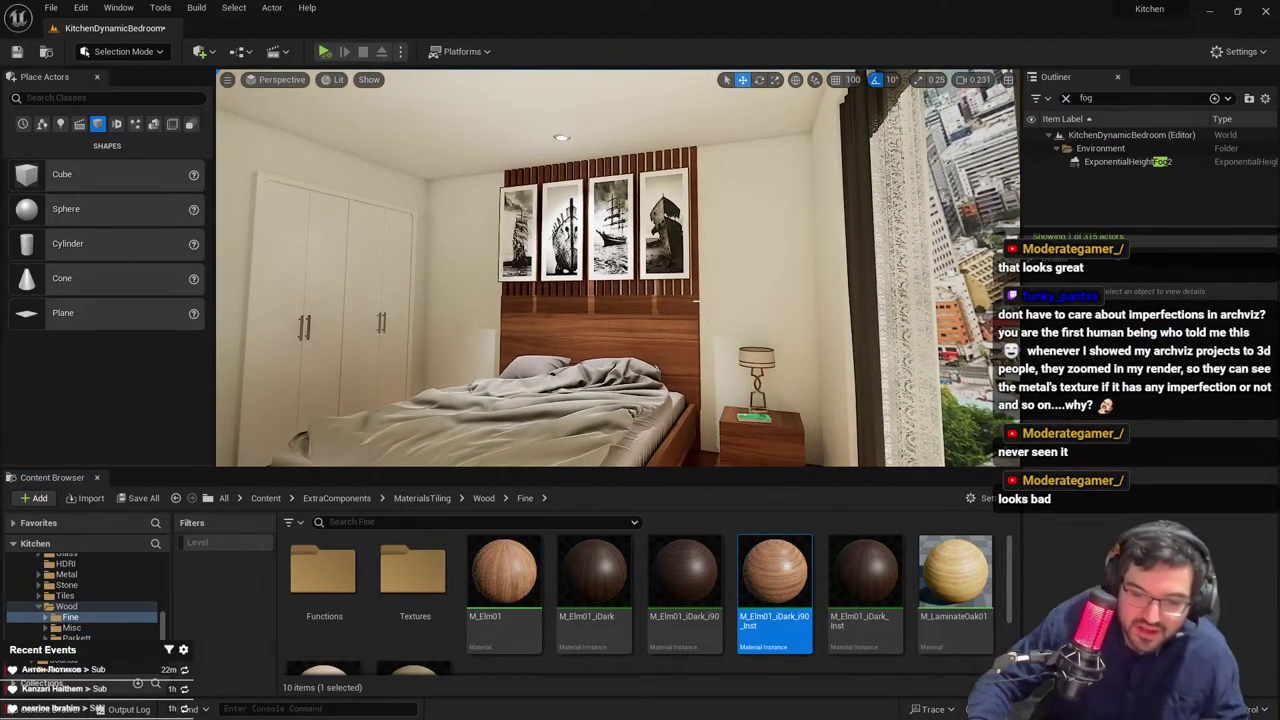
Adjust the bed frame's depth relative to the slats so the slats run in front of the headboard
left_click(667, 334)
key("w")
right_click_drag(667, 334, 631, 277)
key("Delete")
key("s")
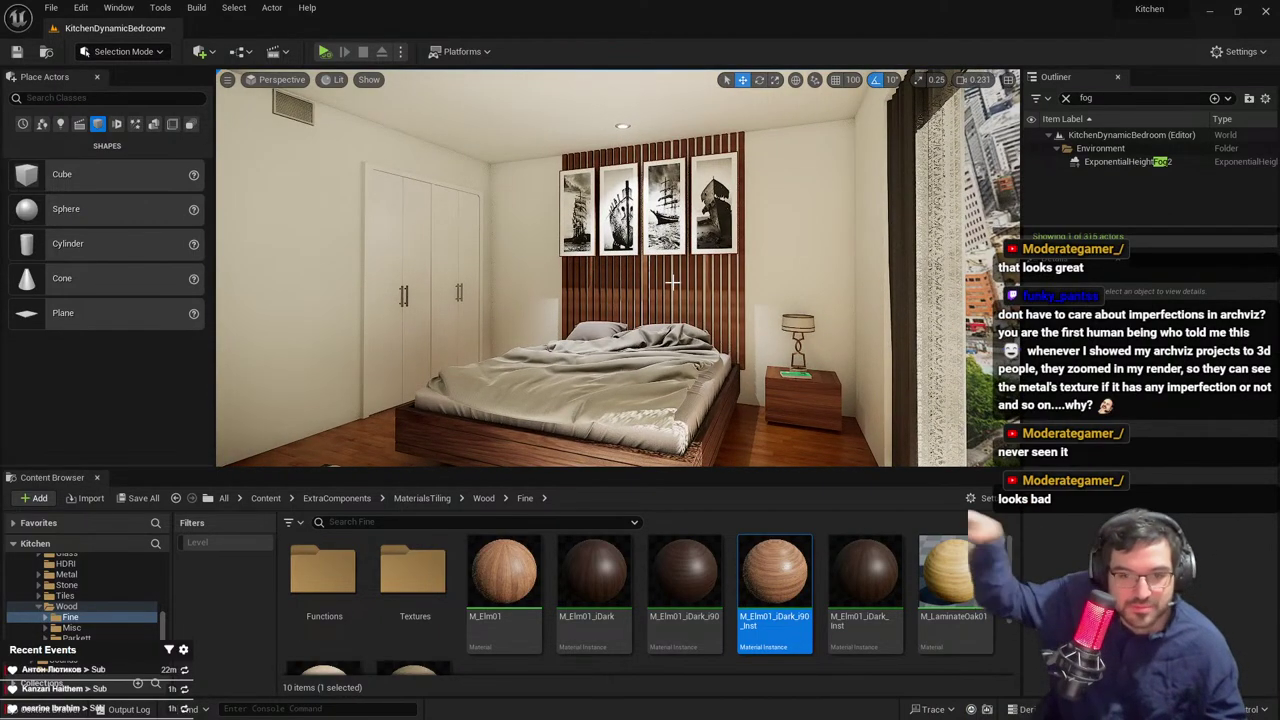
Delete the whole slat group behind the bed, confirming the removal of each referenced slat
left_click(718, 231)
key("Delete")
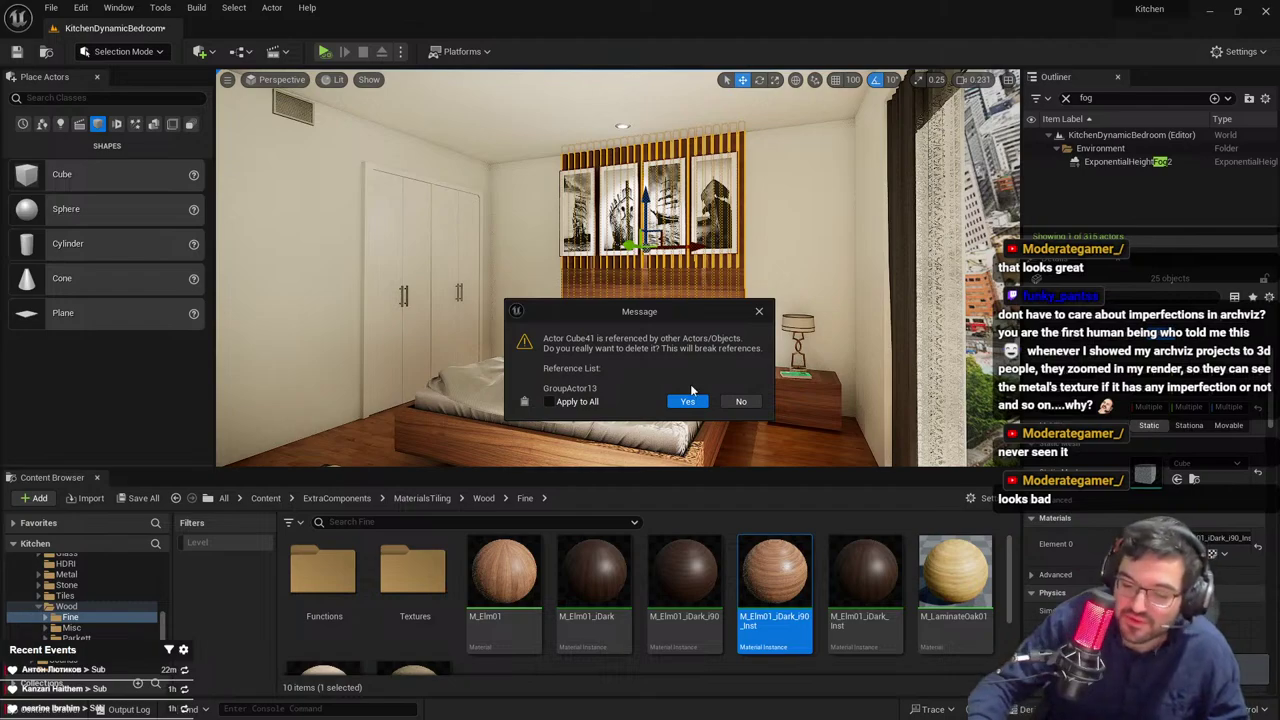
left_click(688, 401)
left_click(688, 401)
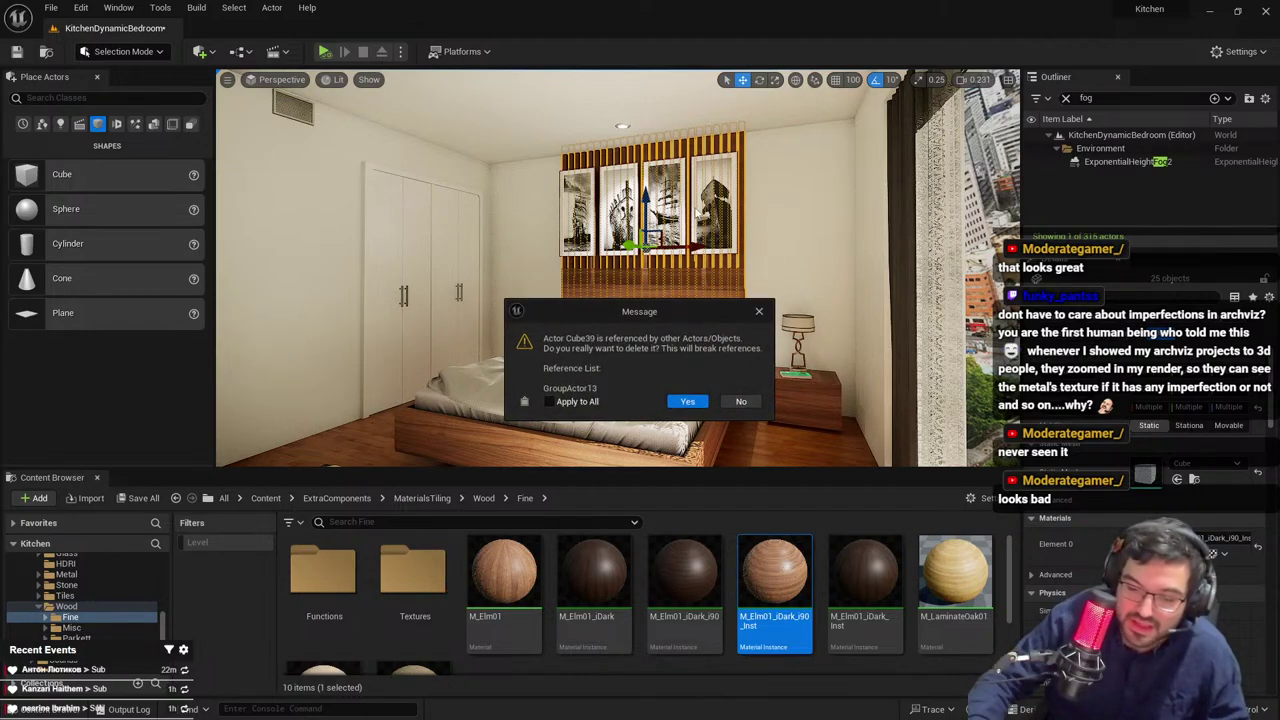
left_click(688, 401)
left_click(688, 401)
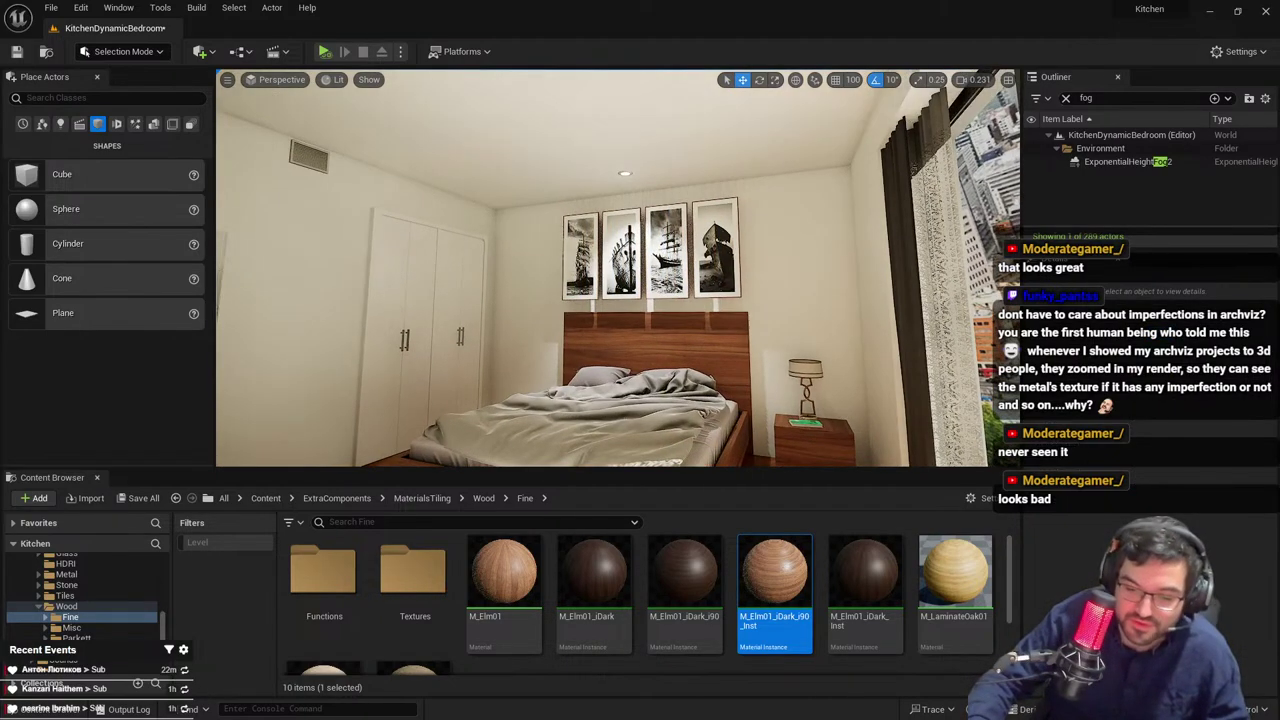
Move the picture frames above the headboard back against the bedroom wall and deselect them
left_click(640, 250)
right_click_drag(640, 250, 475, 246)
left_click_drag(578, 244, 609, 248)
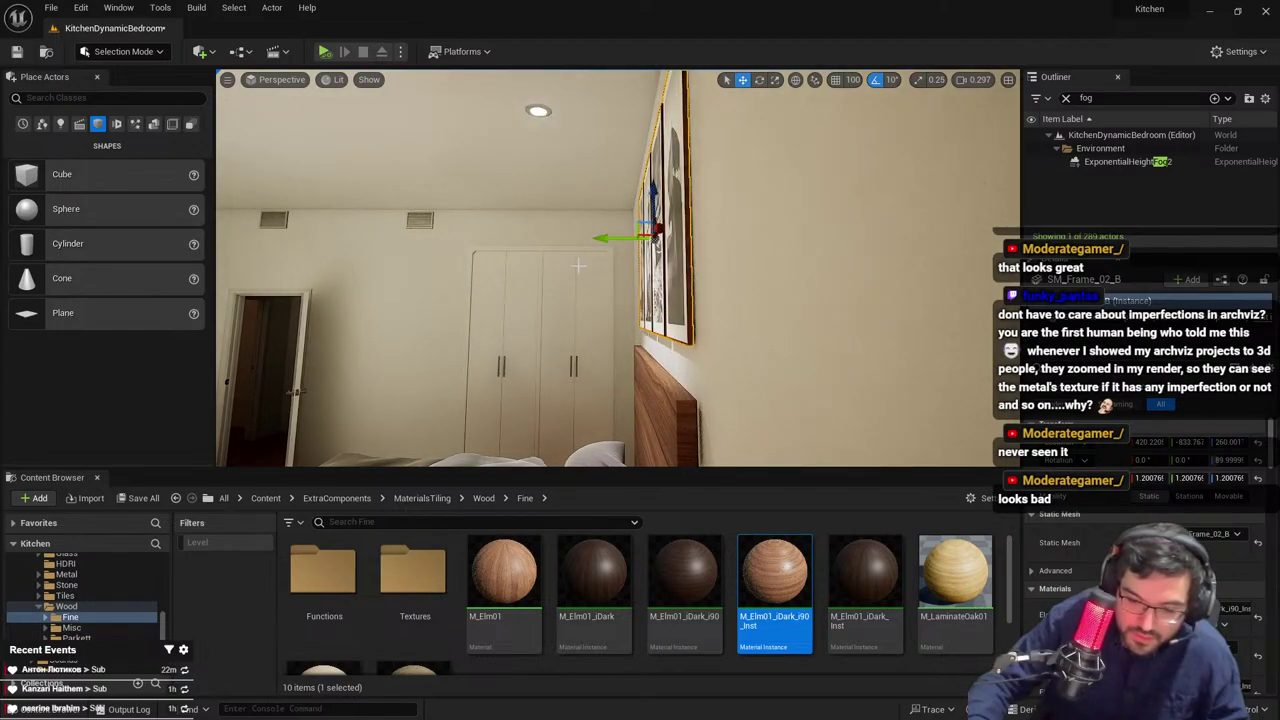
key("Escape")
right_click_drag(582, 262, 328, 262)
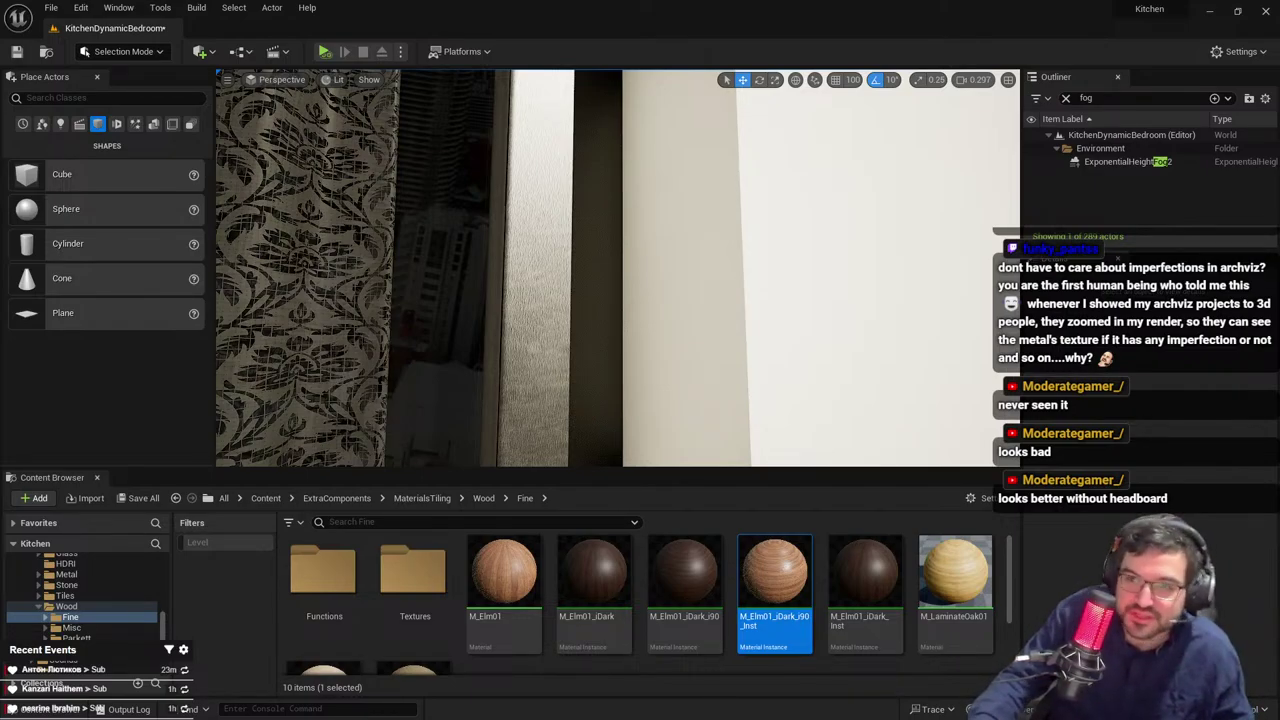
Switch to the browser and examine the slatted wall in the full-size ArchViz Bedroom Vol.1 image, closing its page when done
left_click_drag(565, 4, 600, 170)
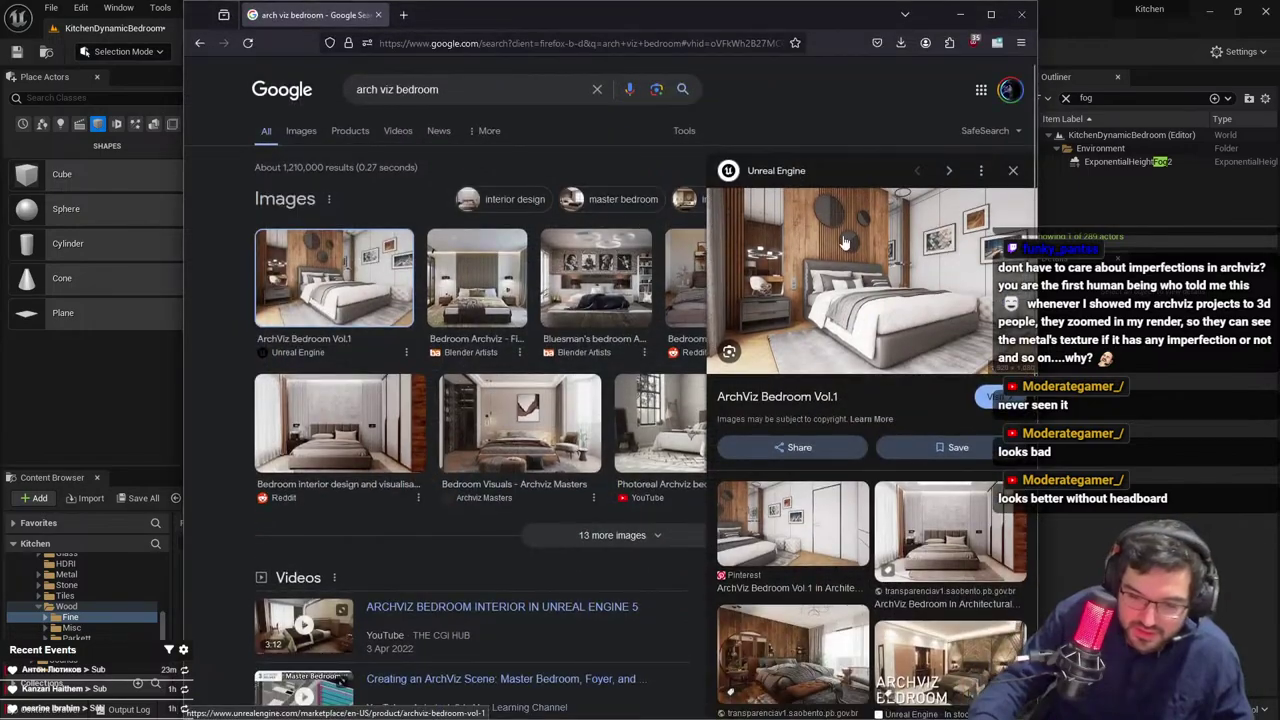
left_click(884, 240)
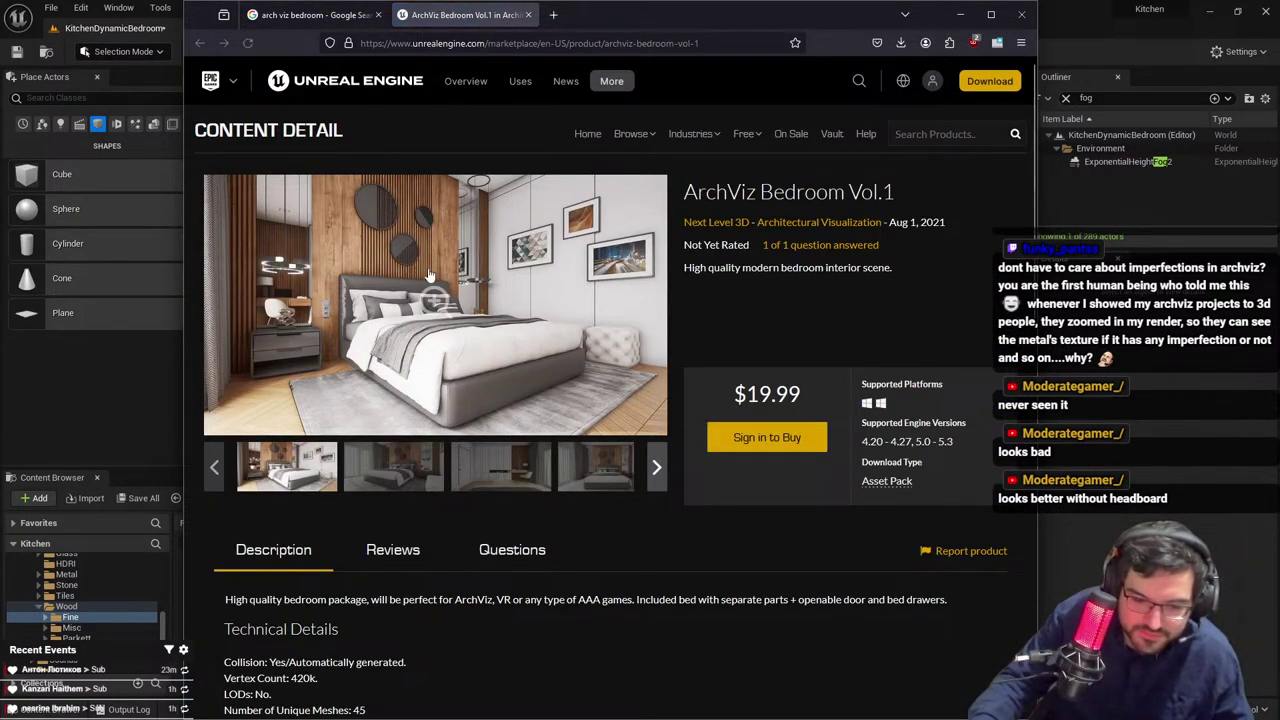
left_click(425, 277)
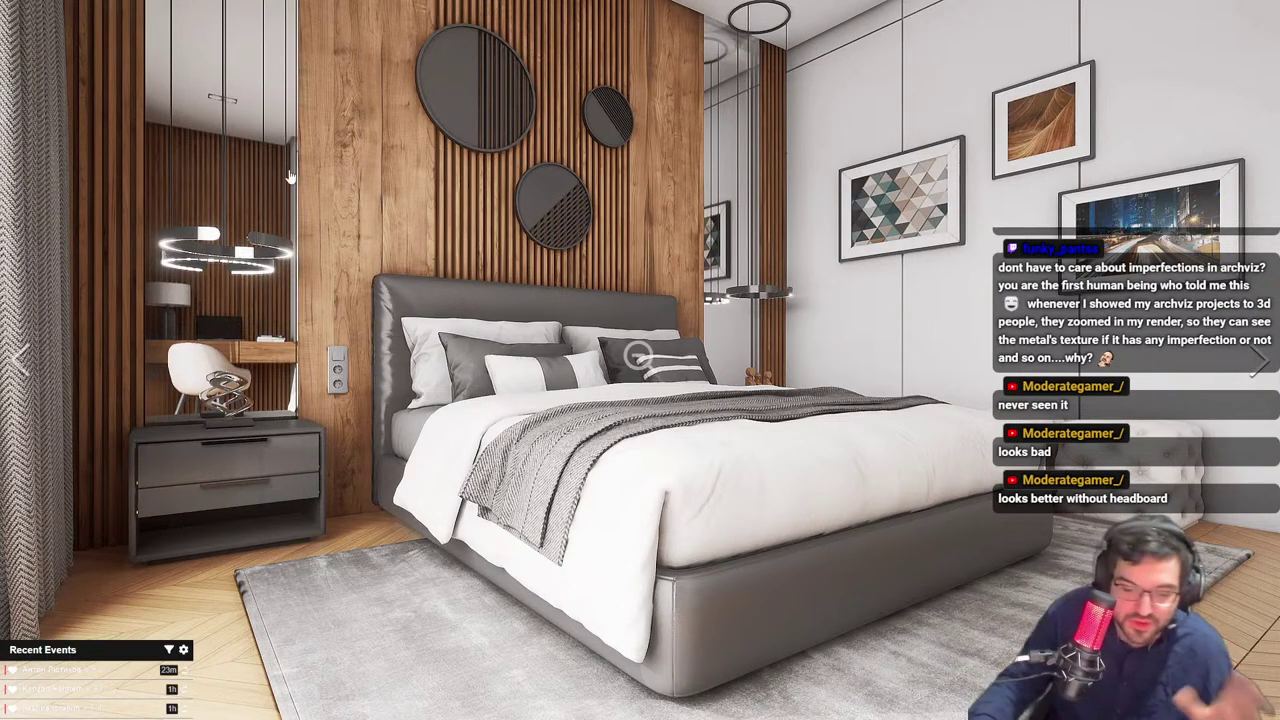
key("Escape")
left_click(297, 18)
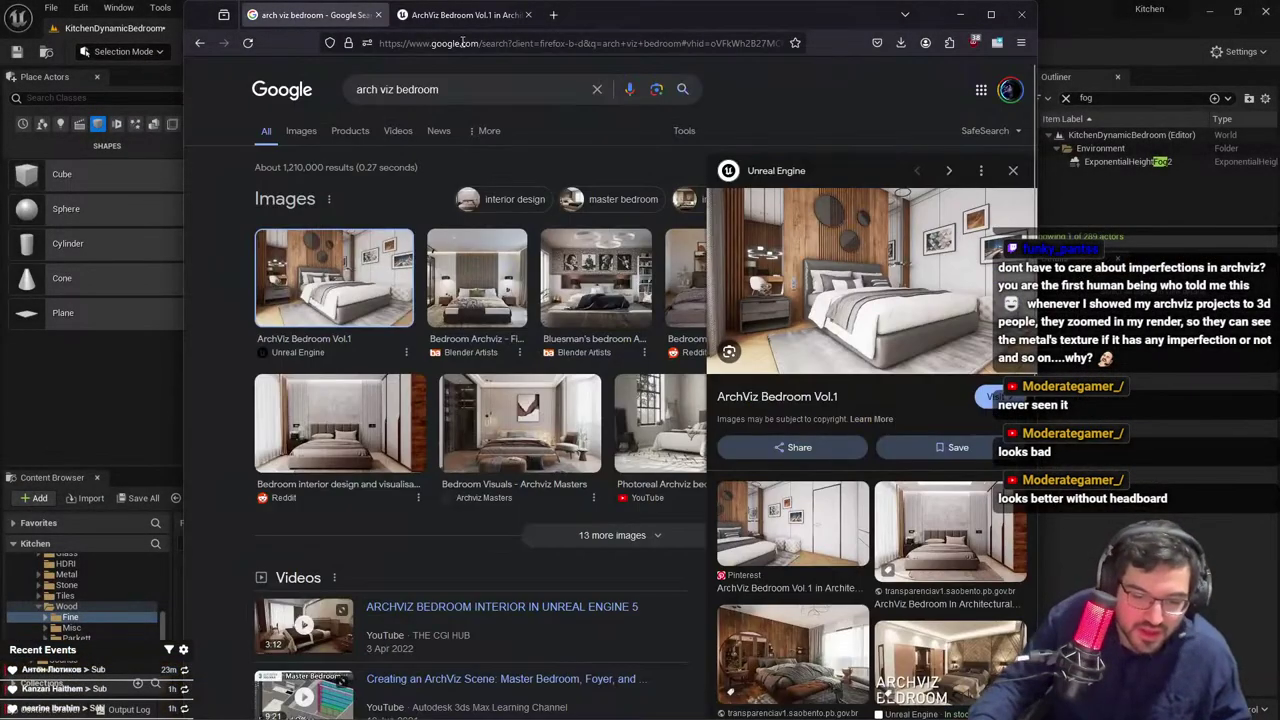
left_click(525, 15)
double_click(621, 28)
Open the Bedroom Archviz post on Blender Artists, examine its slatted headboard wall up close and close the page
left_click(375, 284)
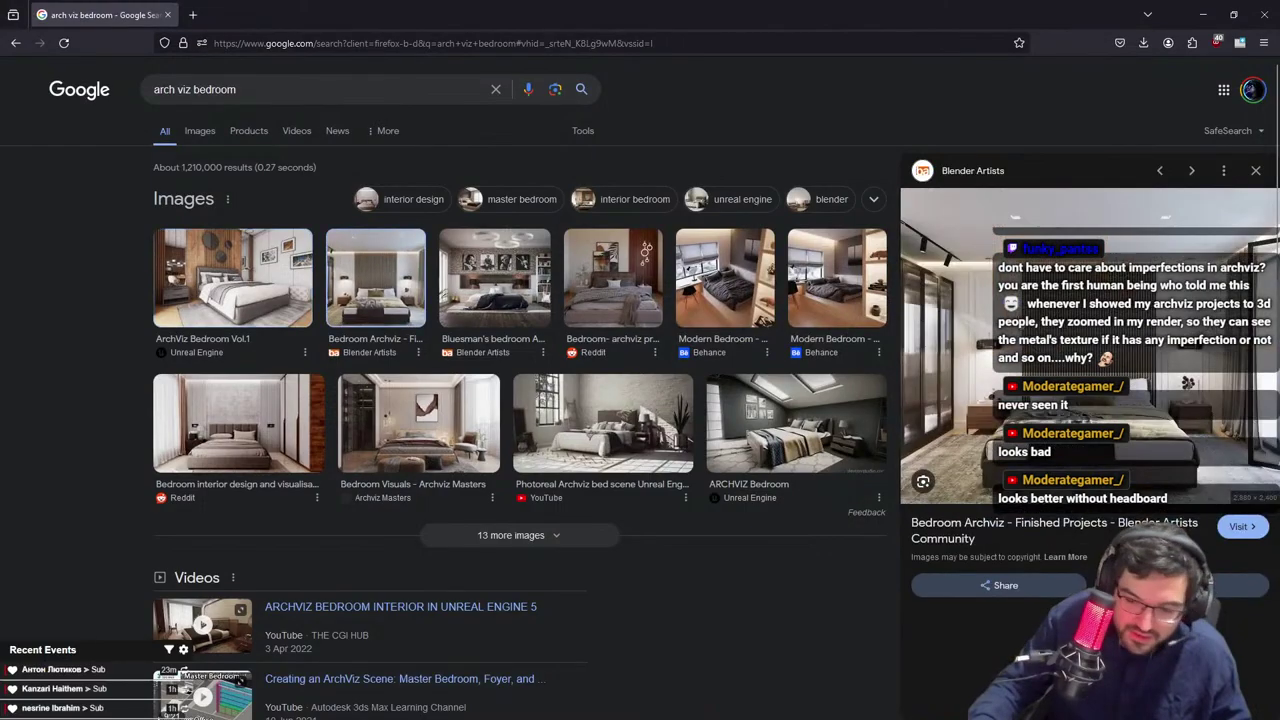
left_click(975, 360)
scroll(600, 400, "down", 2)
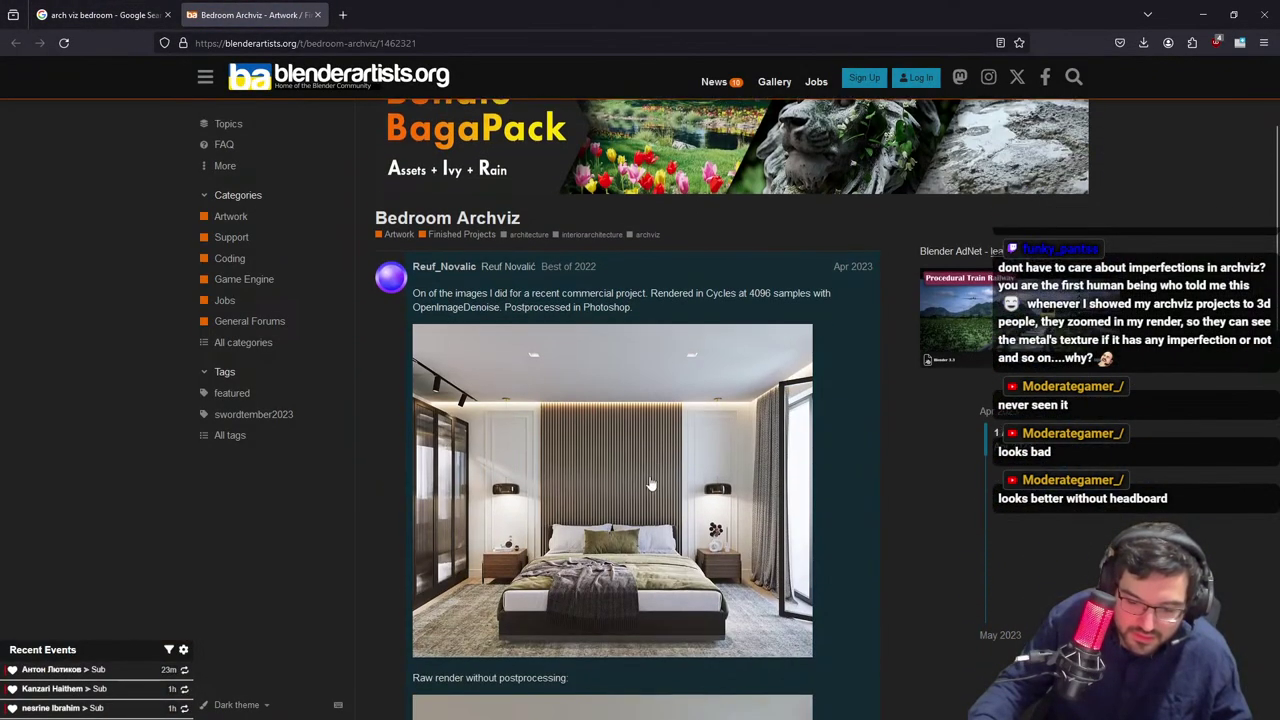
left_click(570, 415)
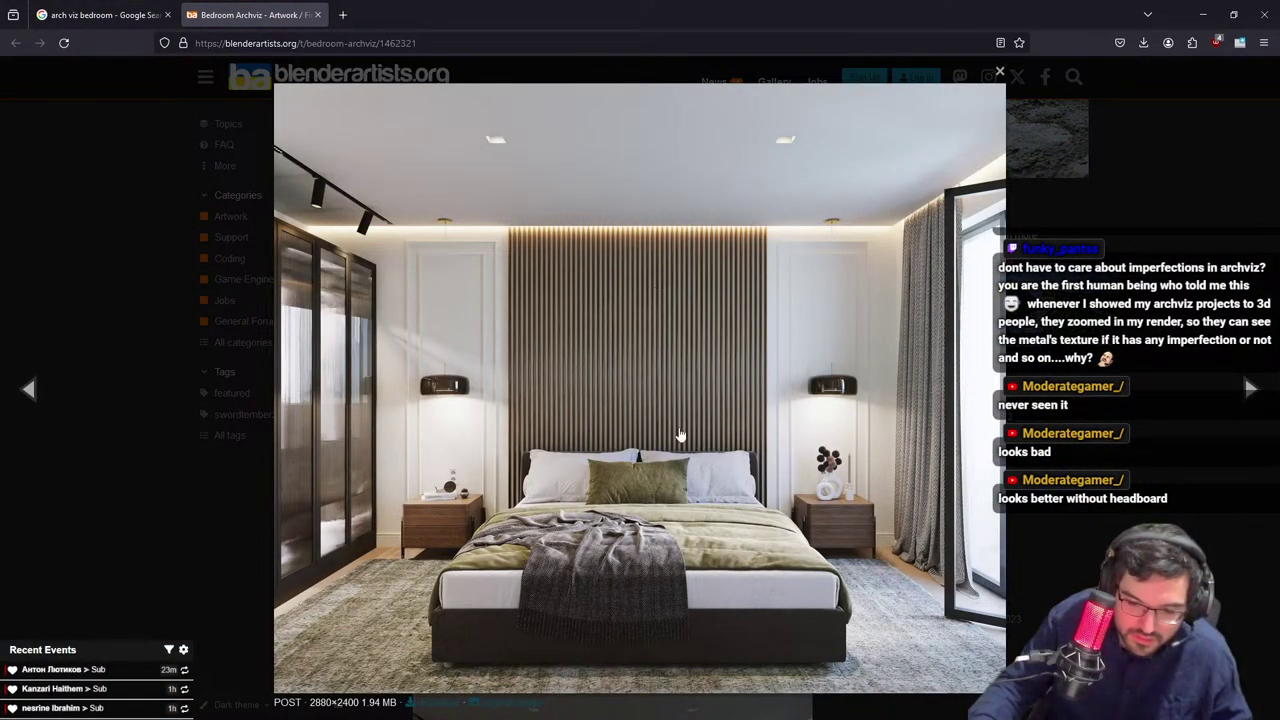
left_click(998, 372)
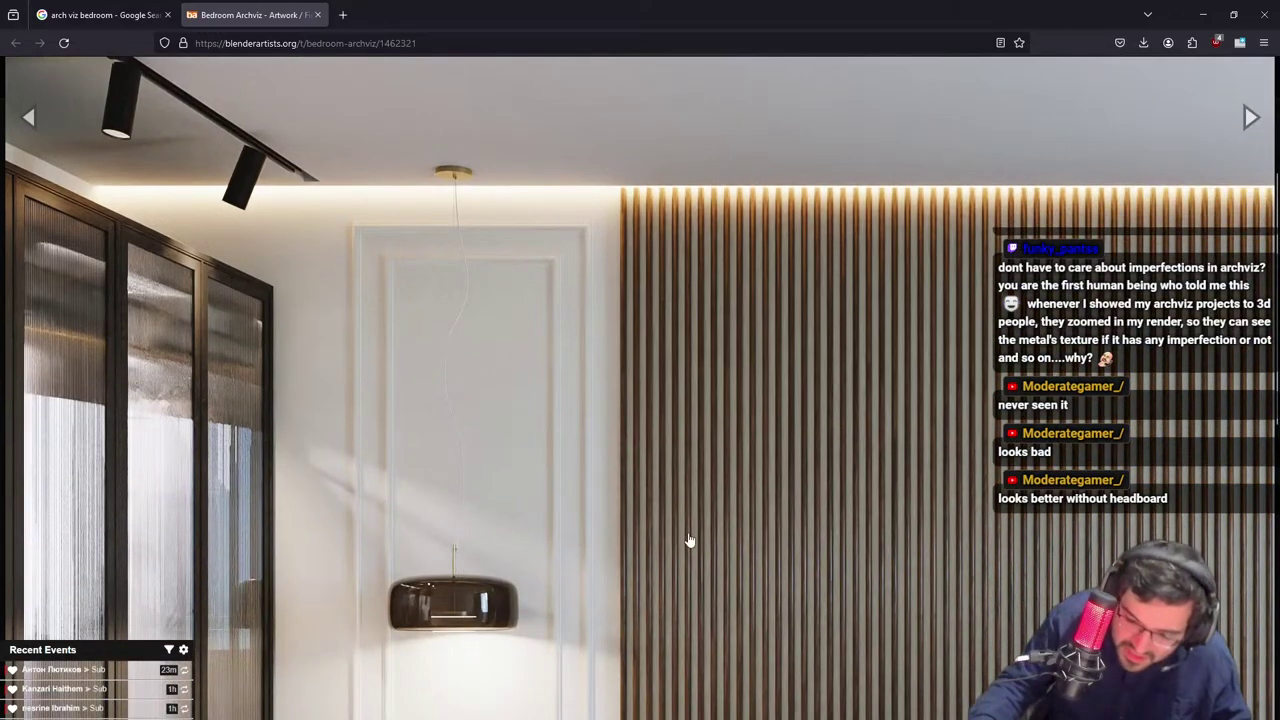
left_click(689, 540)
key("Escape")
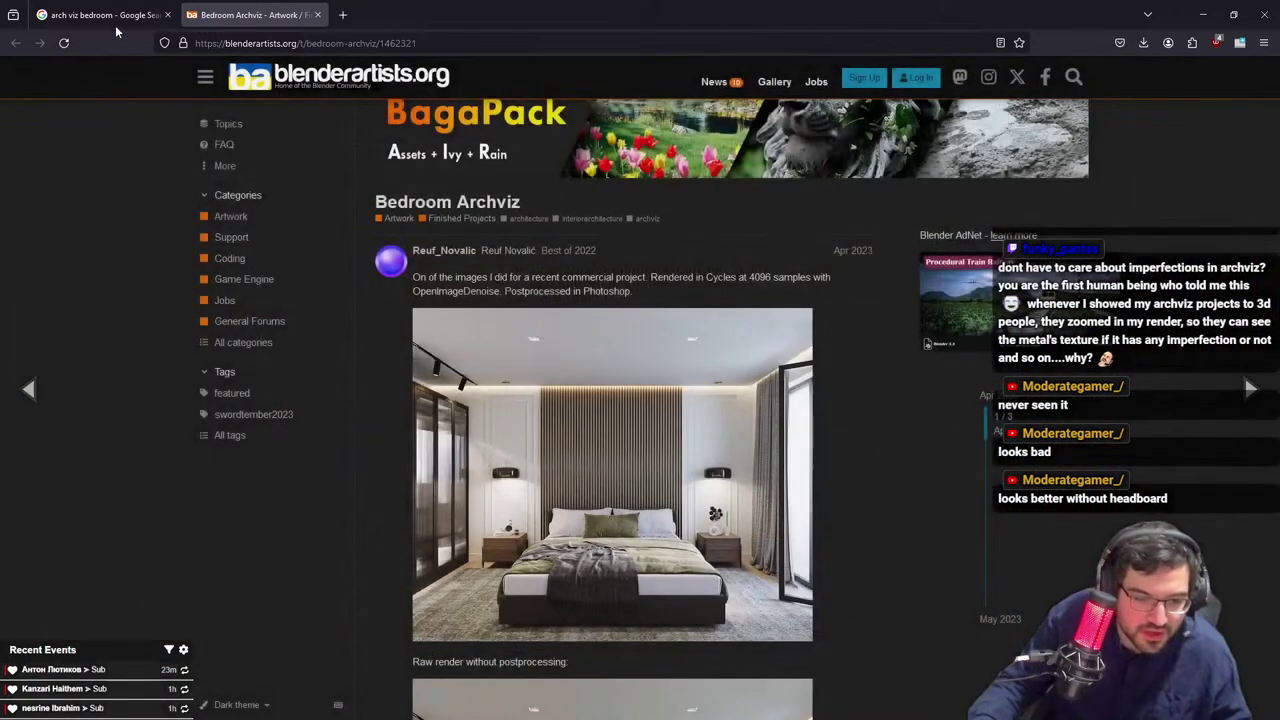
left_click(115, 22)
middle_click(264, 21)
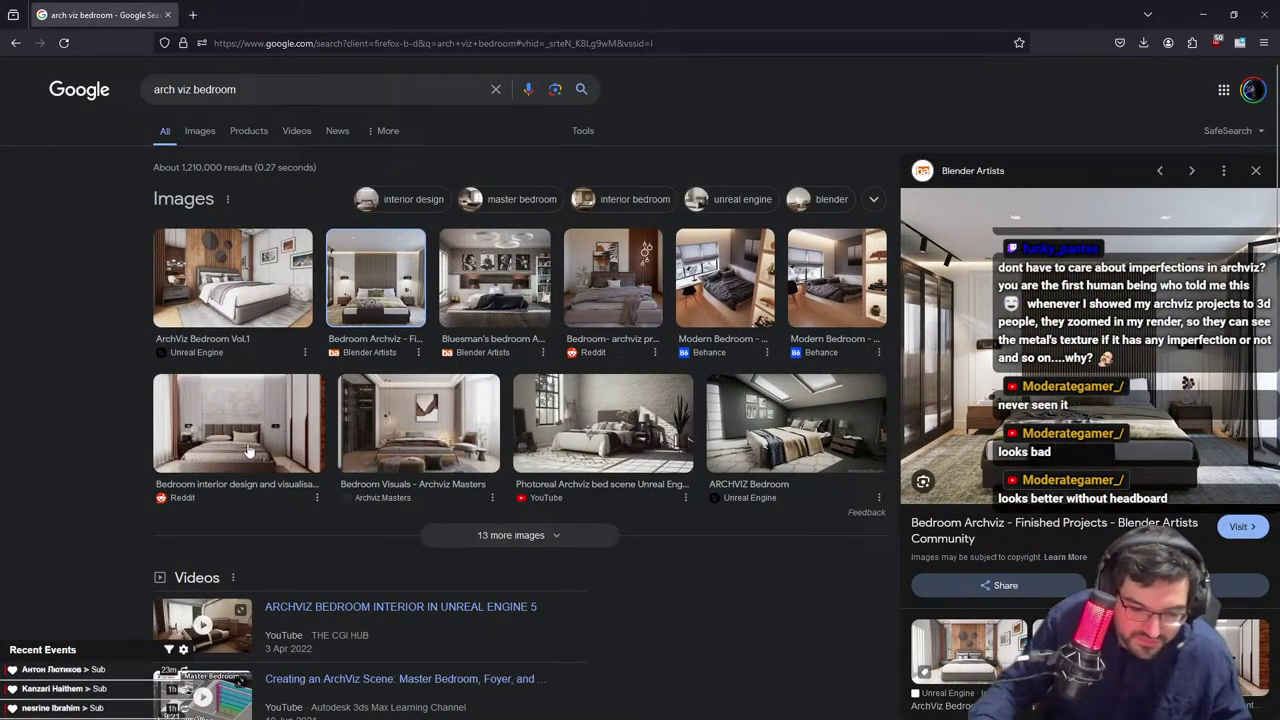
Browse the image results for "arch viz bedroom" and preview the Reddit and Behance bedrooms as wall design references
left_click(255, 448)
scroll(743, 440, "down", 1)
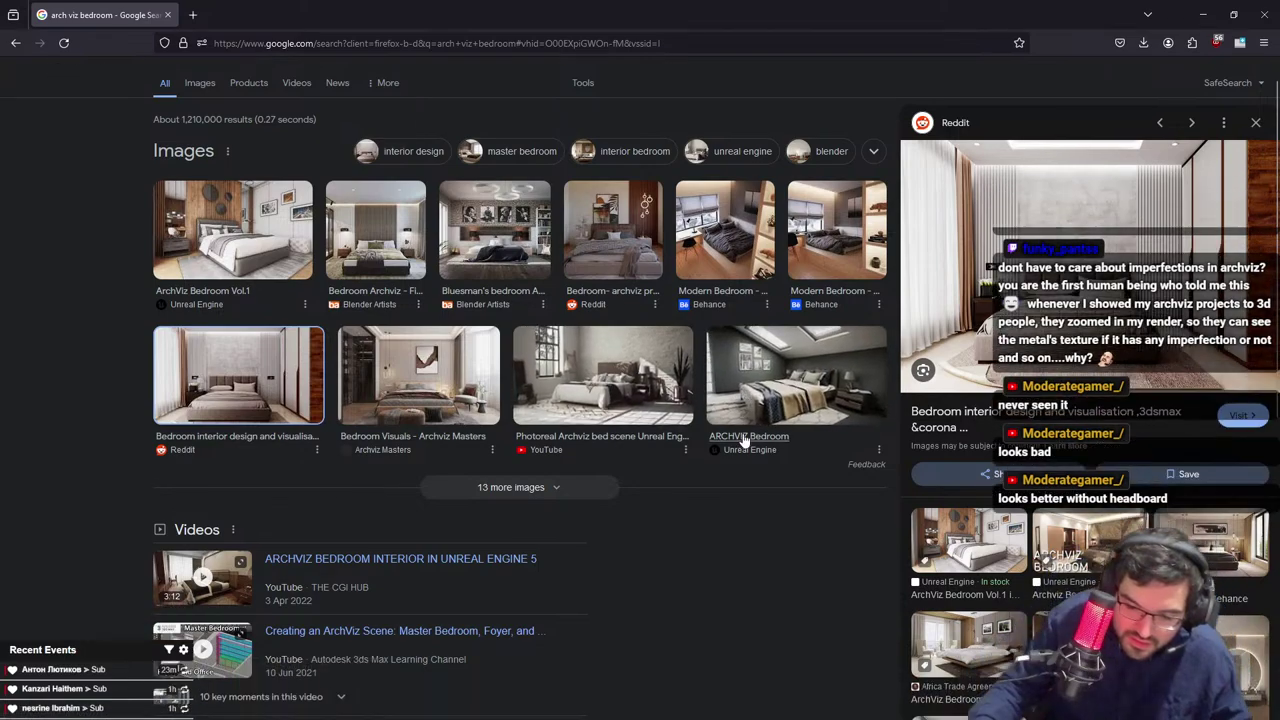
scroll(740, 438, "up", 2)
left_click(206, 132)
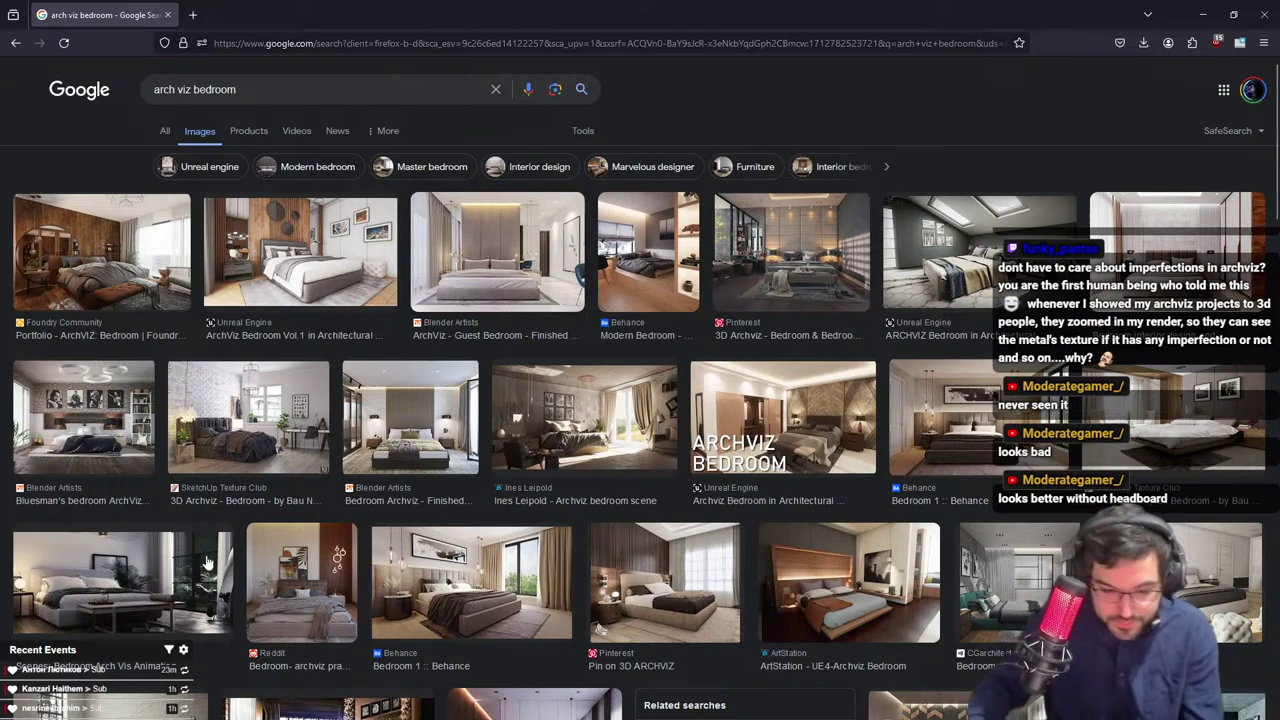
left_click(340, 562)
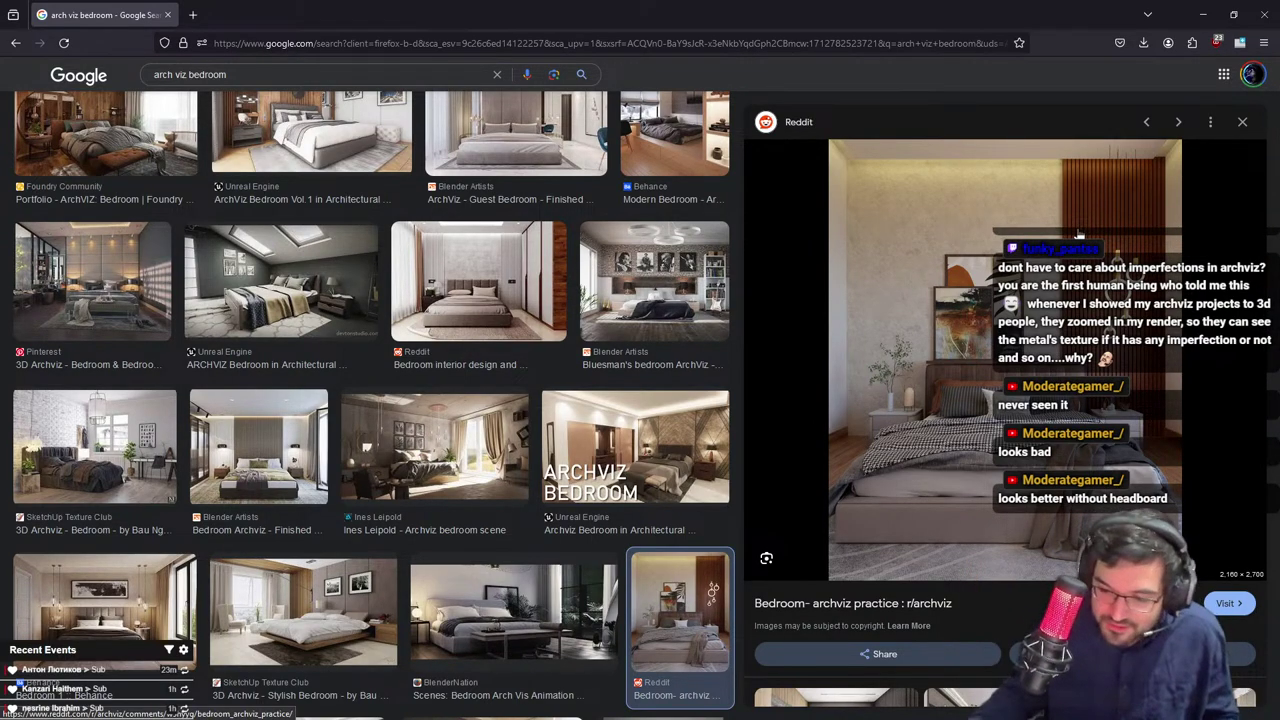
scroll(1079, 234, "down", 1)
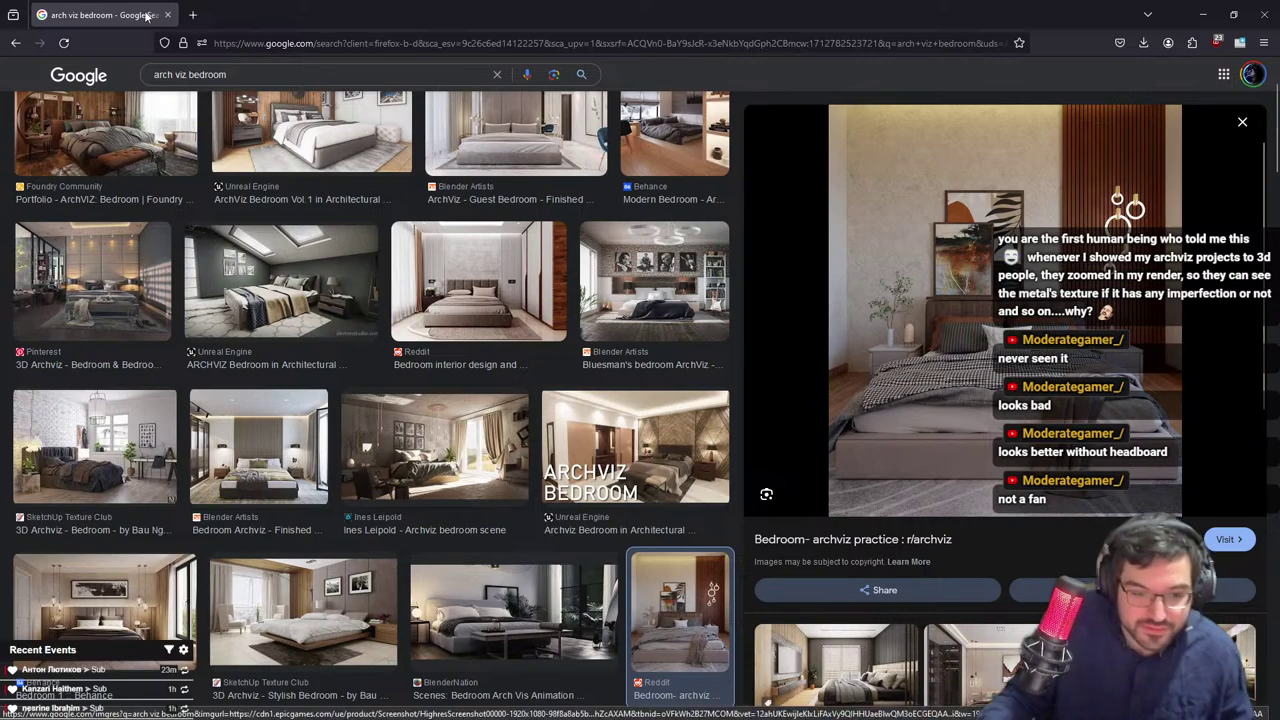
scroll(418, 284, "down", 4)
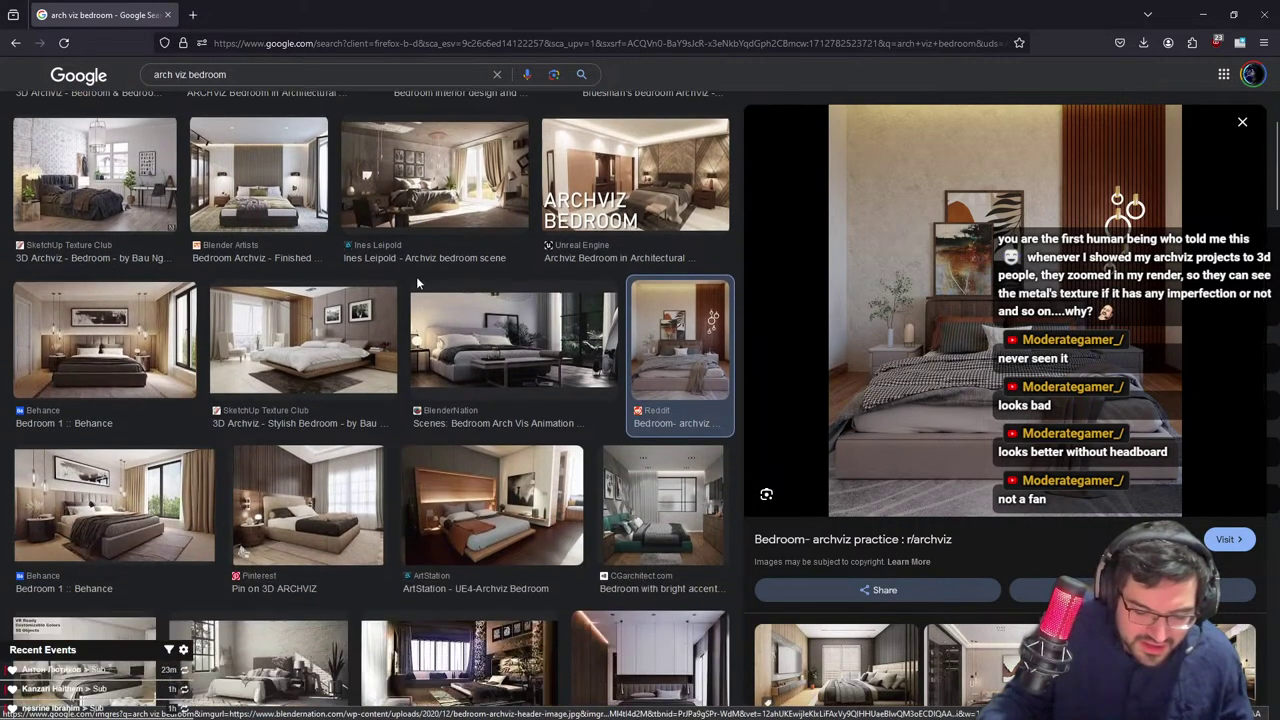
left_click(205, 495)
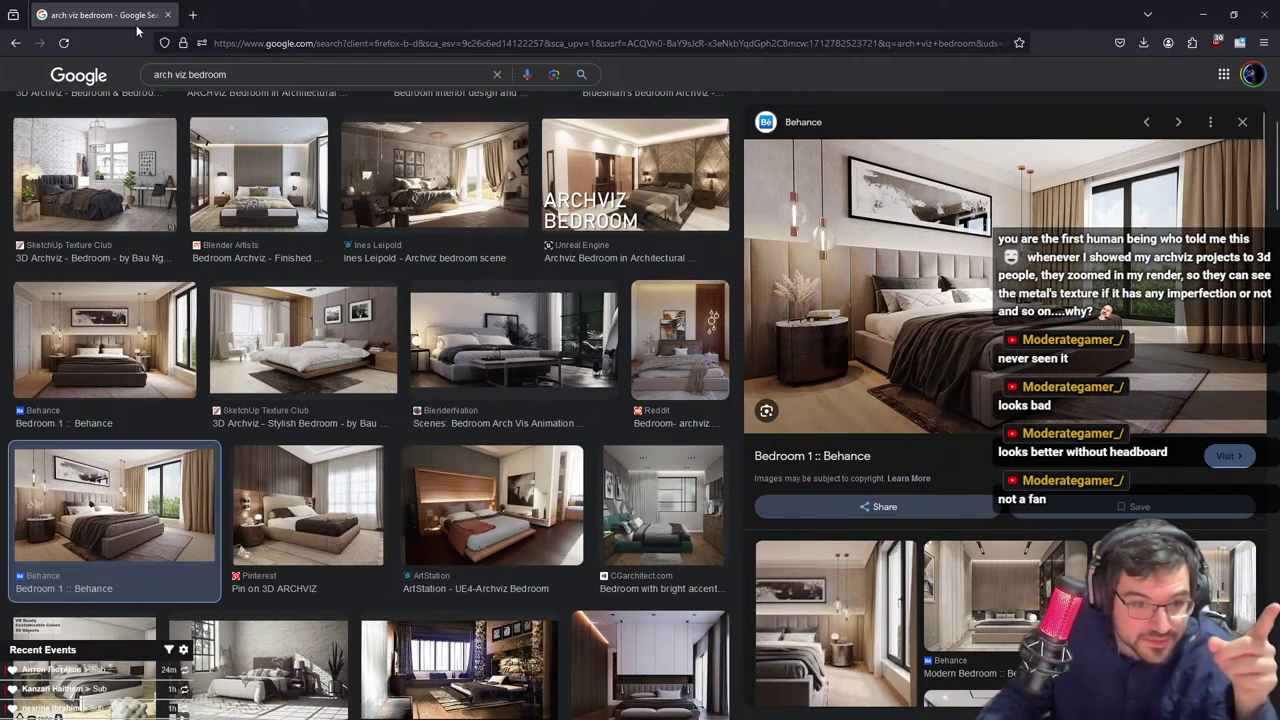
Switch back to Unreal Editor and examine the existing skirting boards and their corner piece beside the shelves in the other room
key("alt+Tab")
right_click_drag(809, 297, 630, 330)
key("w")
scroll(618, 268, "up", 6)
right_click_drag(546, 246, 640, 310)
key("w")
key("s")
left_click(546, 246)
key("a")
key("d")
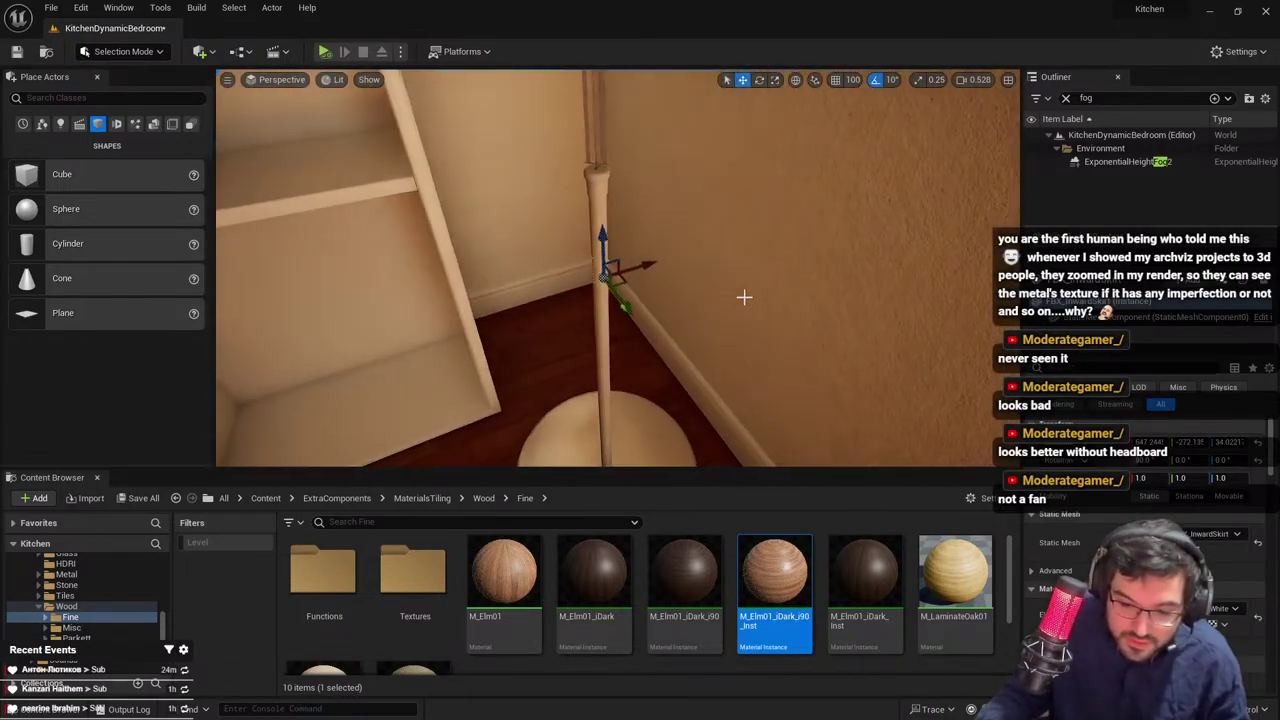
key("w")
right_click_drag(740, 221, 670, 232)
scroll(740, 221, "down", 10)
key("Escape")
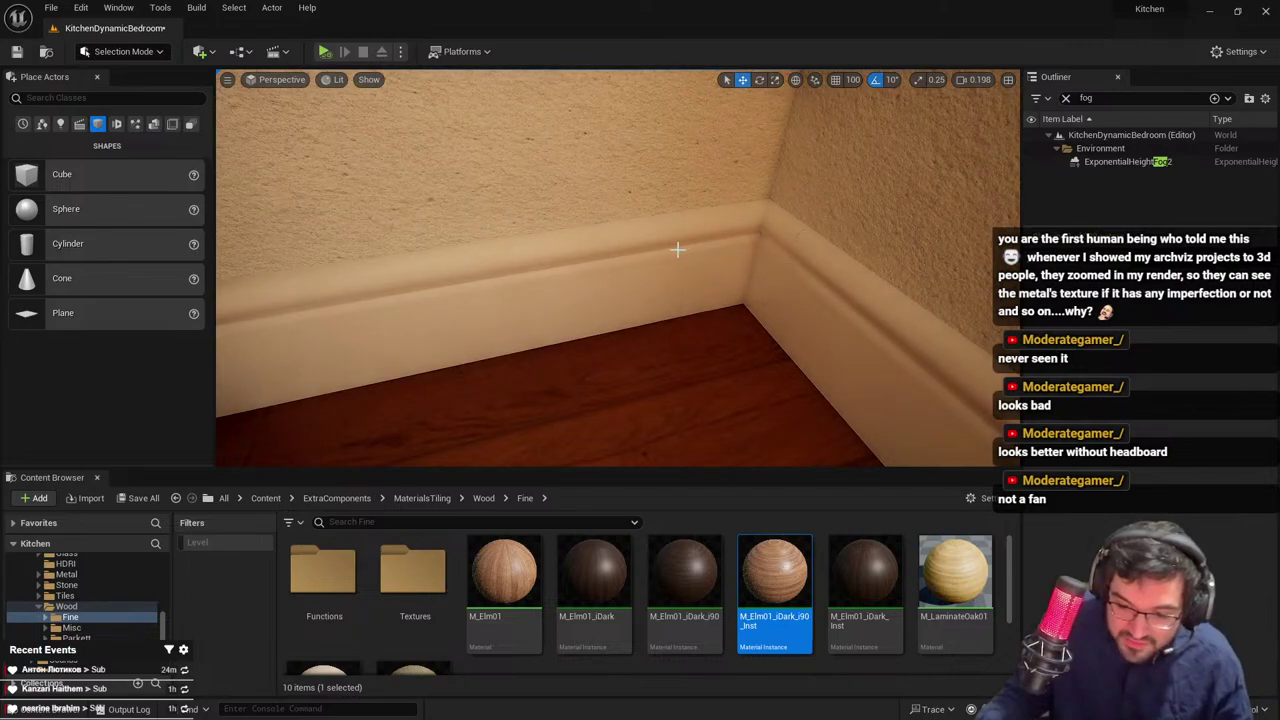
Copy an existing straight skirting board onto the bedroom floor and rotate it parallel to the TV wall
left_click(704, 300)
key("s")
right_click_drag(706, 303, 690, 350)
left_click_drag(795, 342, 590, 346)
right_click_drag(590, 346, 603, 340)
key("e")
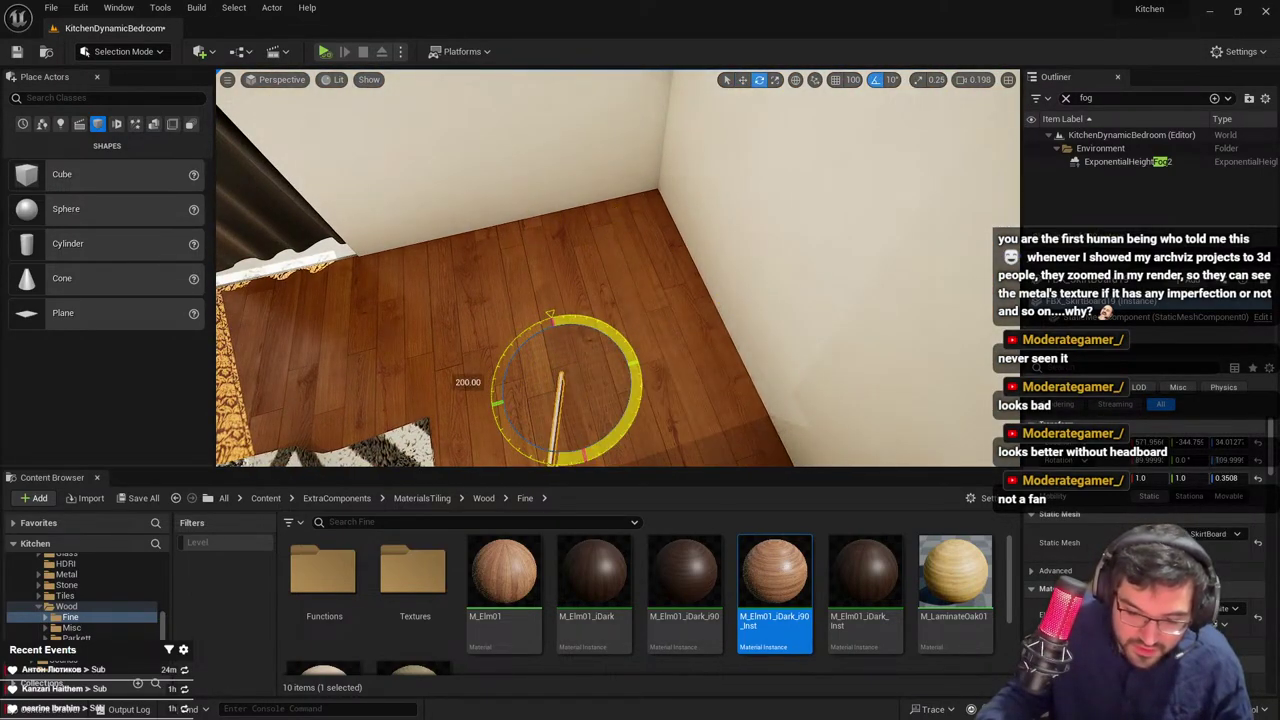
right_click_drag(669, 408, 650, 418)
key("w")
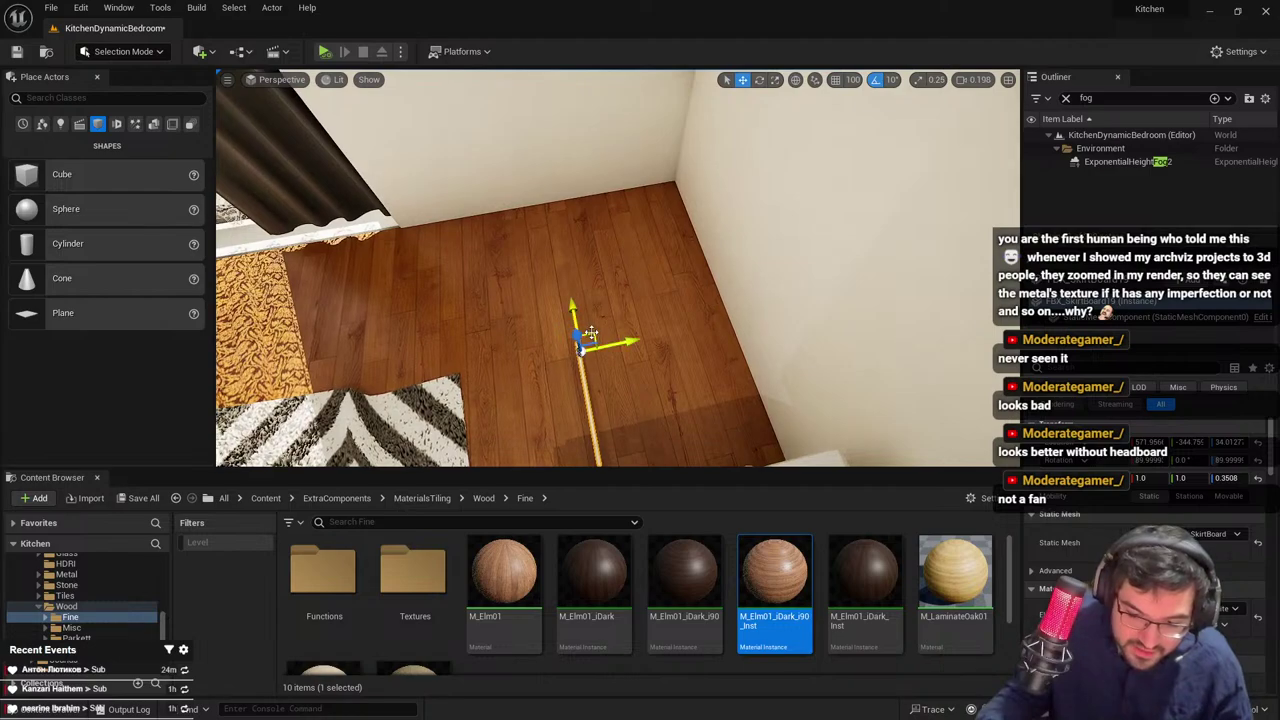
Move the copied skirting board against the TV wall, starting at the corner beside the window wall
left_click_drag(683, 165, 682, 168)
right_click_drag(682, 168, 540, 254)
key("e")
key("w")
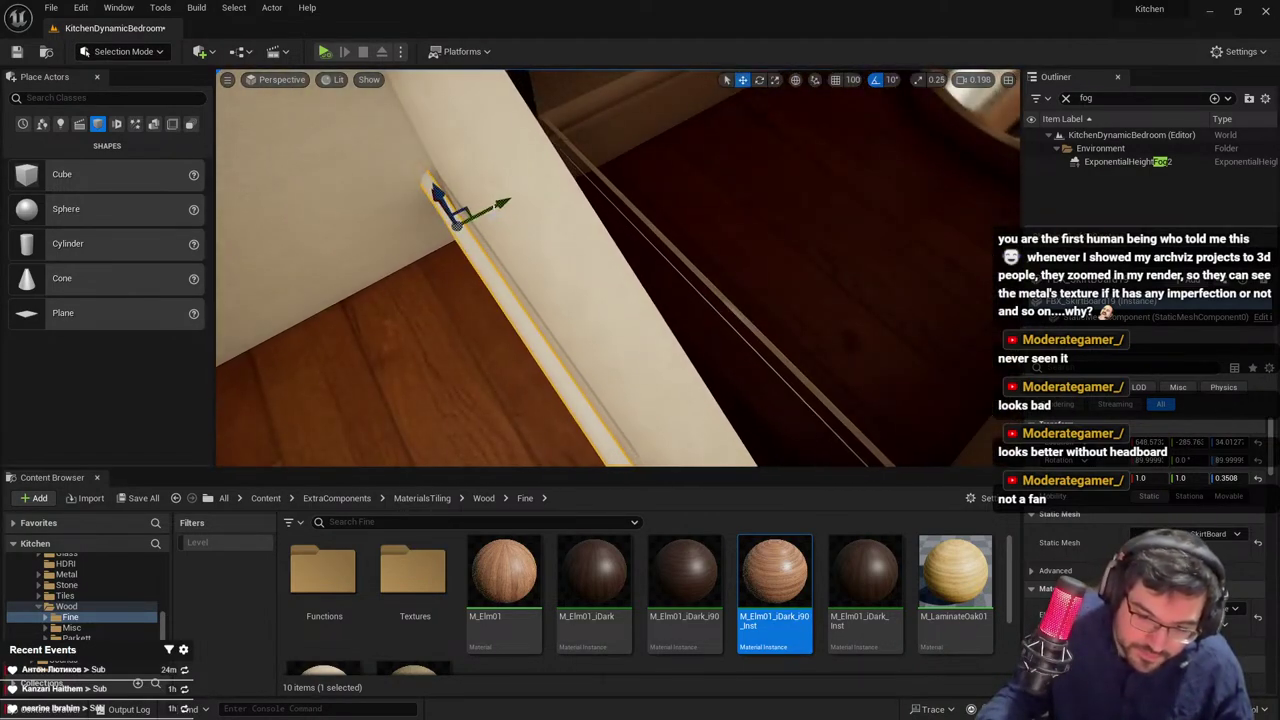
left_click_drag(493, 206, 507, 207)
Scale the TV-wall skirting board to about 1.476 on X and 2.388 on Z so it runs along the wall
key("e")
key("r")
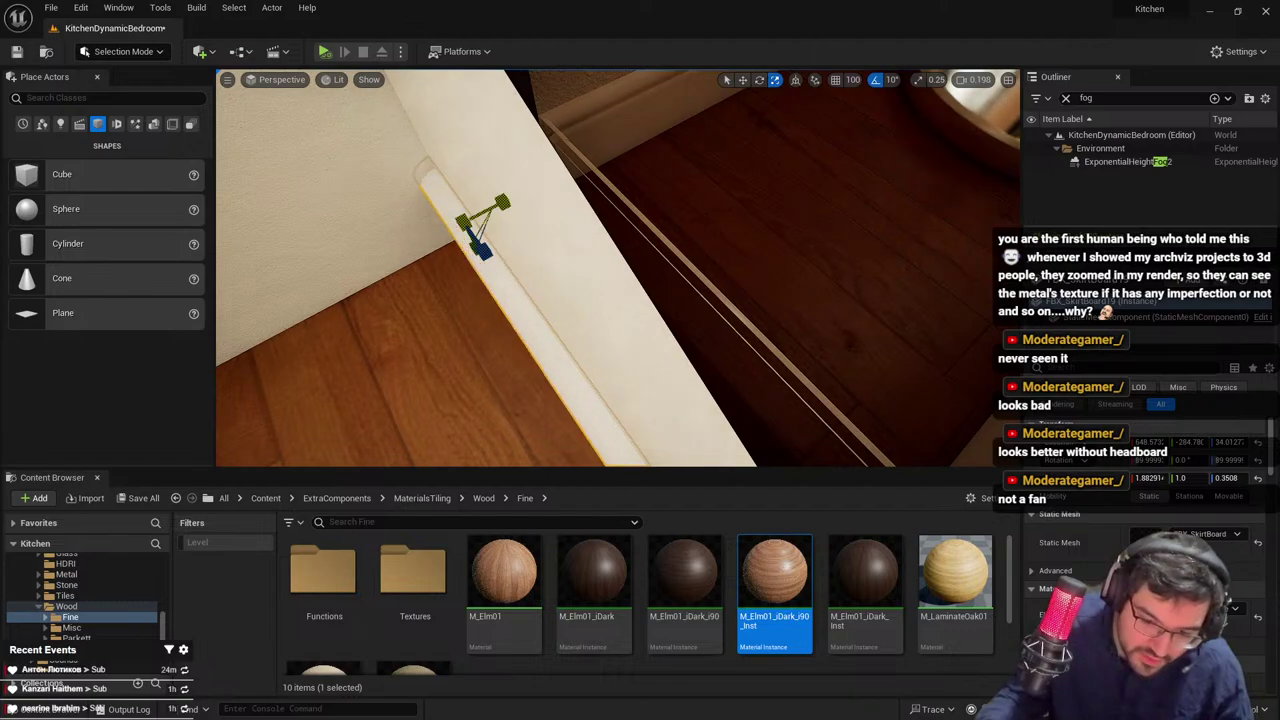
right_click_drag(503, 204, 640, 180)
scroll(640, 180, "up", 3)
left_click_drag(444, 332, 545, 316)
right_click_drag(545, 316, 562, 292)
mouse_move(285, 283)
right_mouse_down()
mouse_move(350, 278)
mouse_move(285, 283)
right_mouse_up()
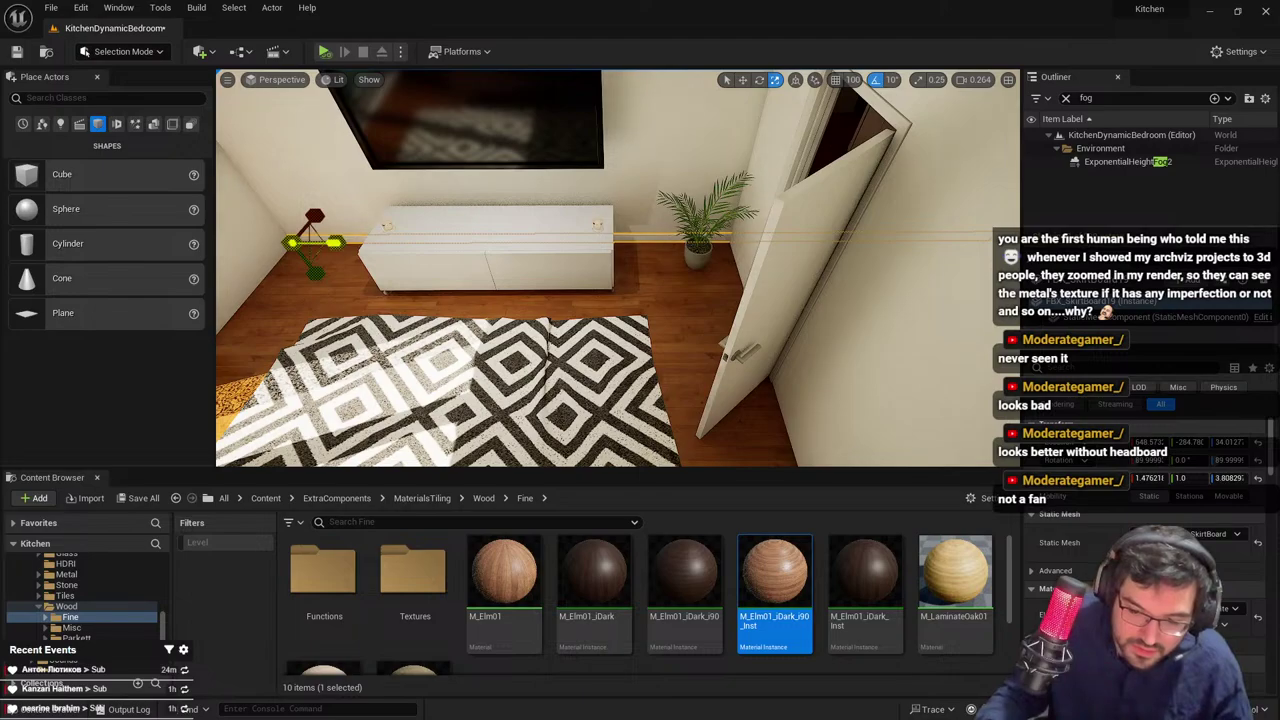
left_click_drag(334, 243, 310, 243)
mouse_move(310, 243)
right_mouse_down()
mouse_move(230, 232)
mouse_move(310, 255)
right_mouse_up()
Duplicate the TV-wall skirting board, rotate the copy 90 degrees and set it against the window wall
key("w")
left_click_drag(666, 236, 572, 285, "alt")
key("e")
right_click_drag(572, 285, 640, 262)
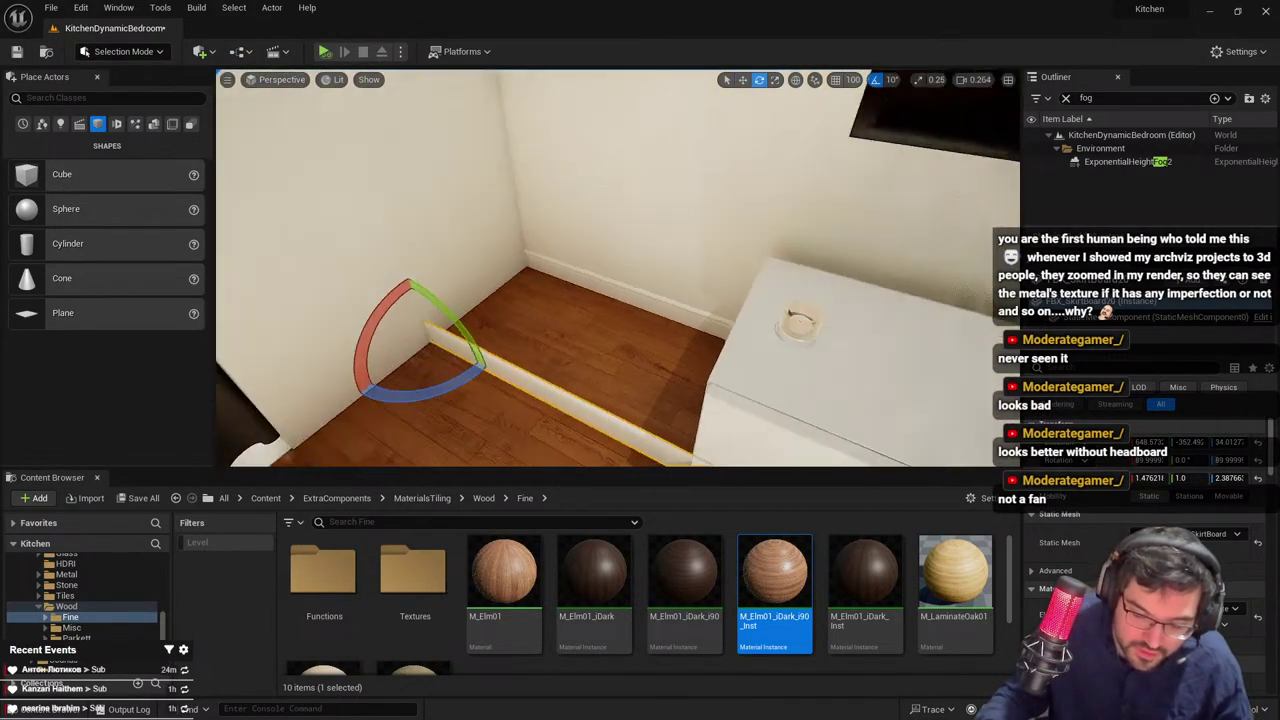
right_click_drag(600, 366, 470, 370)
left_click_drag(690, 352, 782, 353)
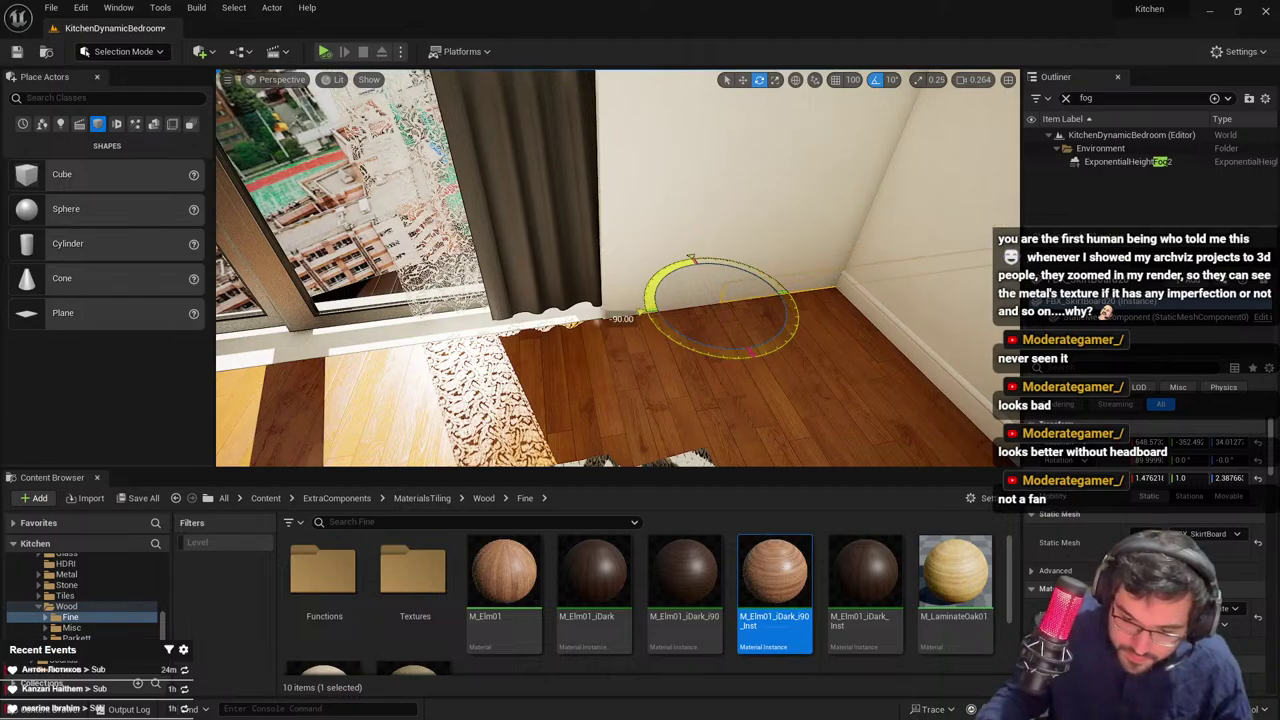
right_click_drag(703, 343, 698, 336)
key("w")
left_click_drag(555, 336, 564, 339)
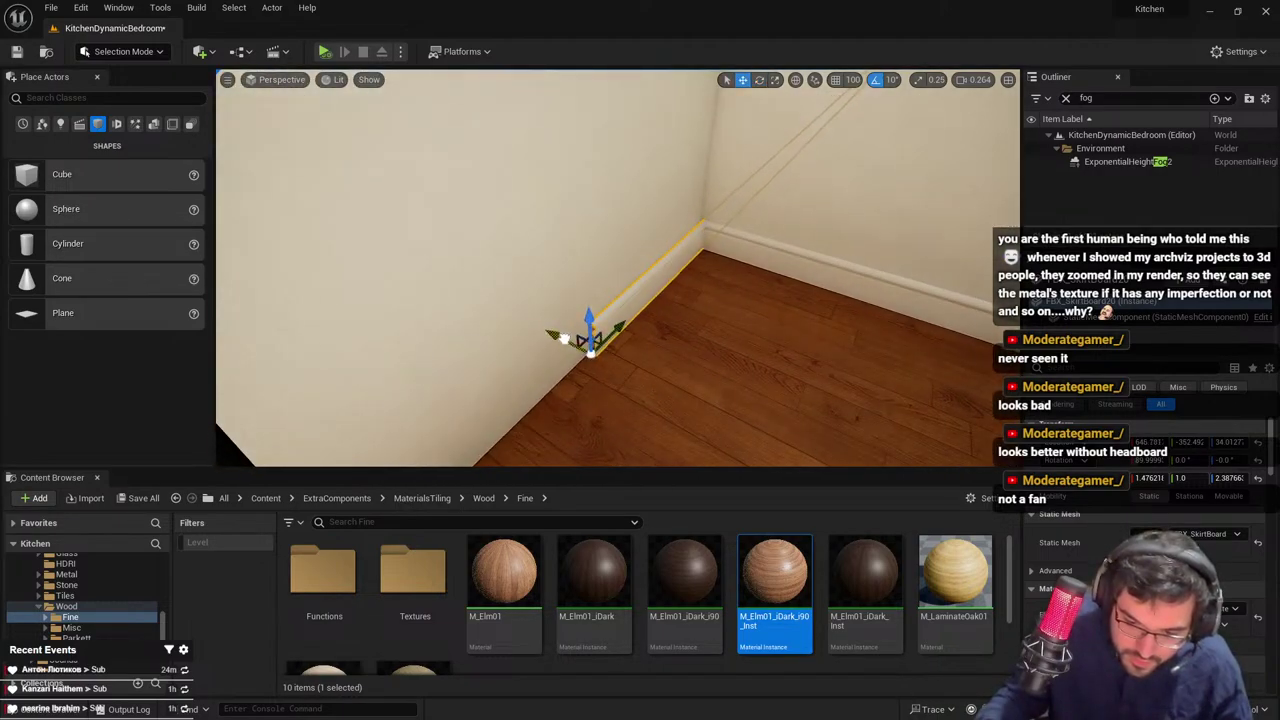
Slide the window-wall skirting board toward the curtain and scale its length to fit between the curtain and the corner
right_click_drag(563, 339, 415, 358)
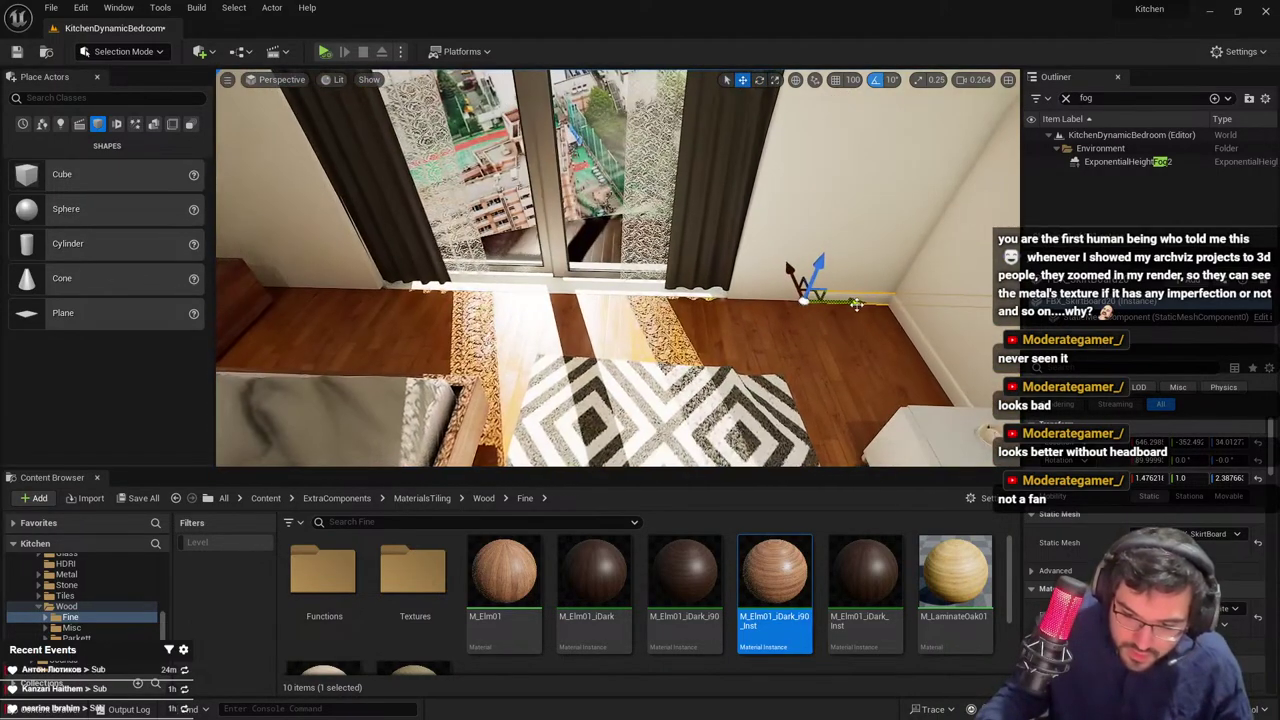
left_click_drag(848, 300, 772, 309)
right_click_drag(772, 309, 854, 314)
key("e")
right_click_drag(690, 256, 735, 278)
key("r")
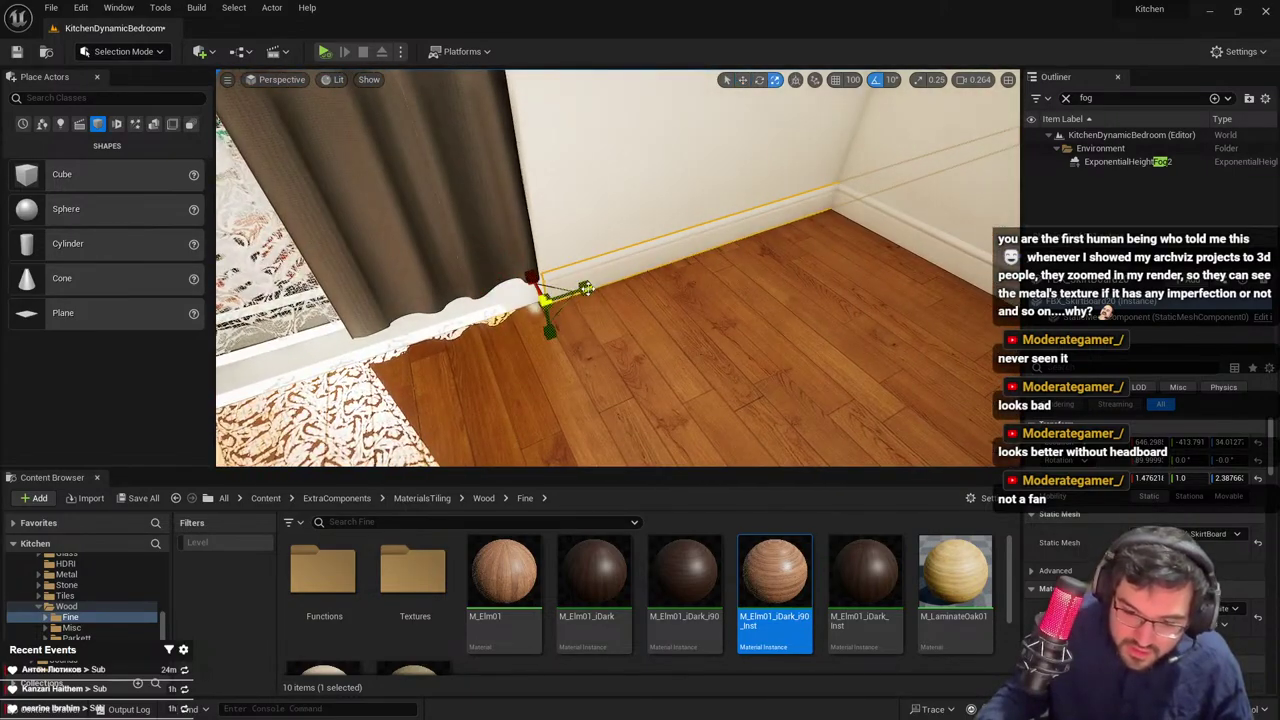
left_click_drag(585, 288, 540, 302)
key("Escape")
Align the inward corner skirting piece with the two boards where the TV wall meets the window wall
right_click_drag(540, 302, 640, 318)
right_click_drag(716, 304, 683, 320)
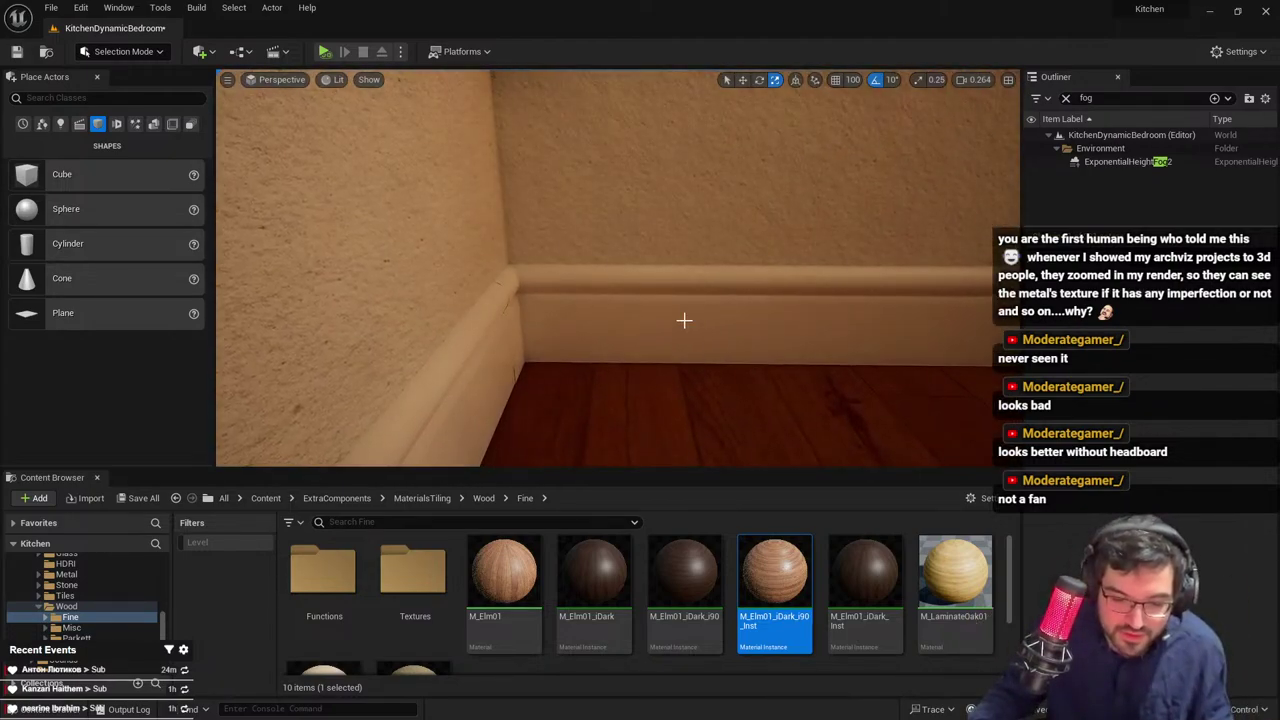
left_click(522, 330)
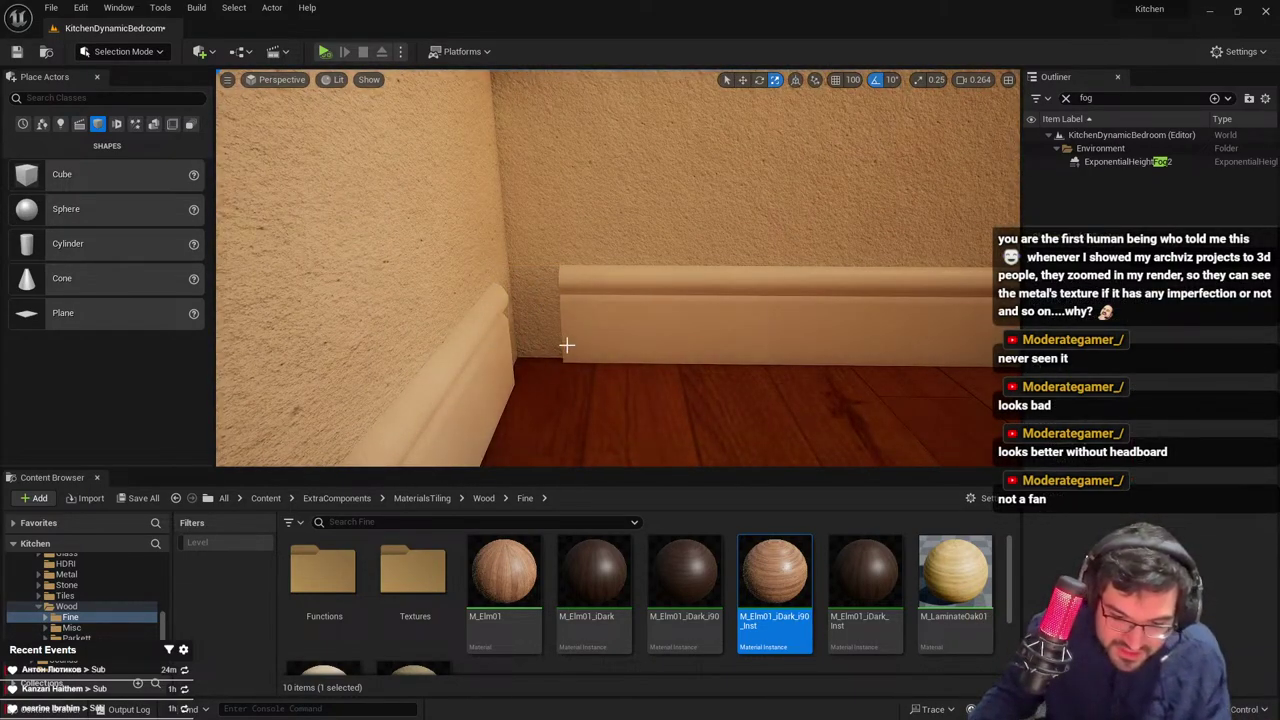
right_click_drag(566, 346, 560, 388)
key("w")
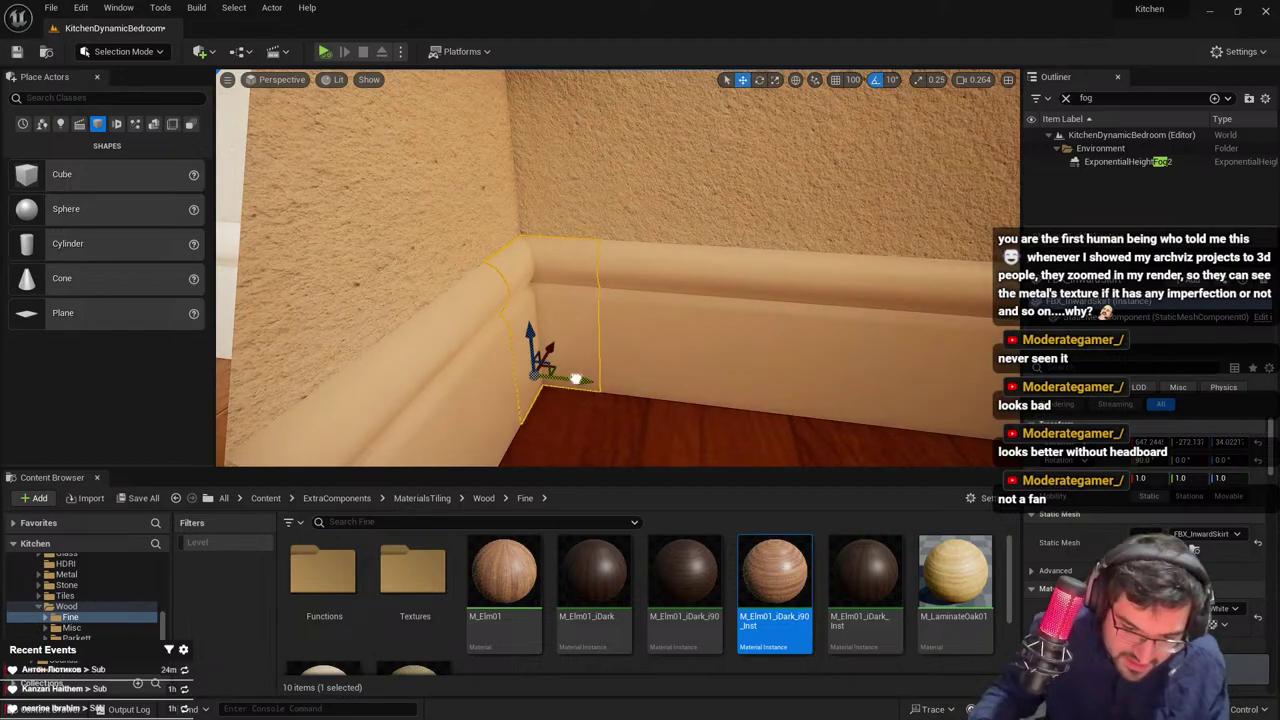
key("Escape")
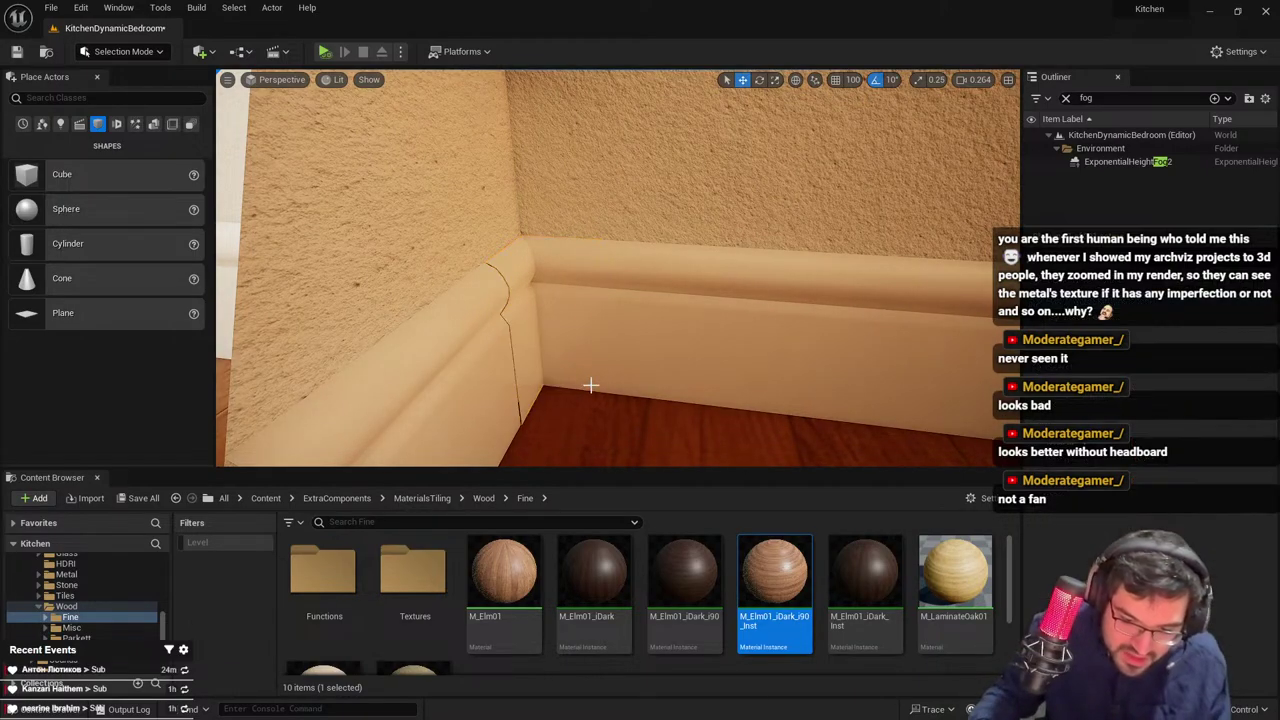
Duplicate the window-wall skirting board onto the wall section between the nightstand corner and the other curtain
left_click(577, 326)
key("Escape")
key("s")
right_click_drag(565, 318, 455, 362)
scroll(565, 318, "up", 4)
key("ctrl+z")
key("s")
left_click_drag(801, 319, 451, 338, "alt")
key("w")
right_click_drag(451, 338, 420, 364)
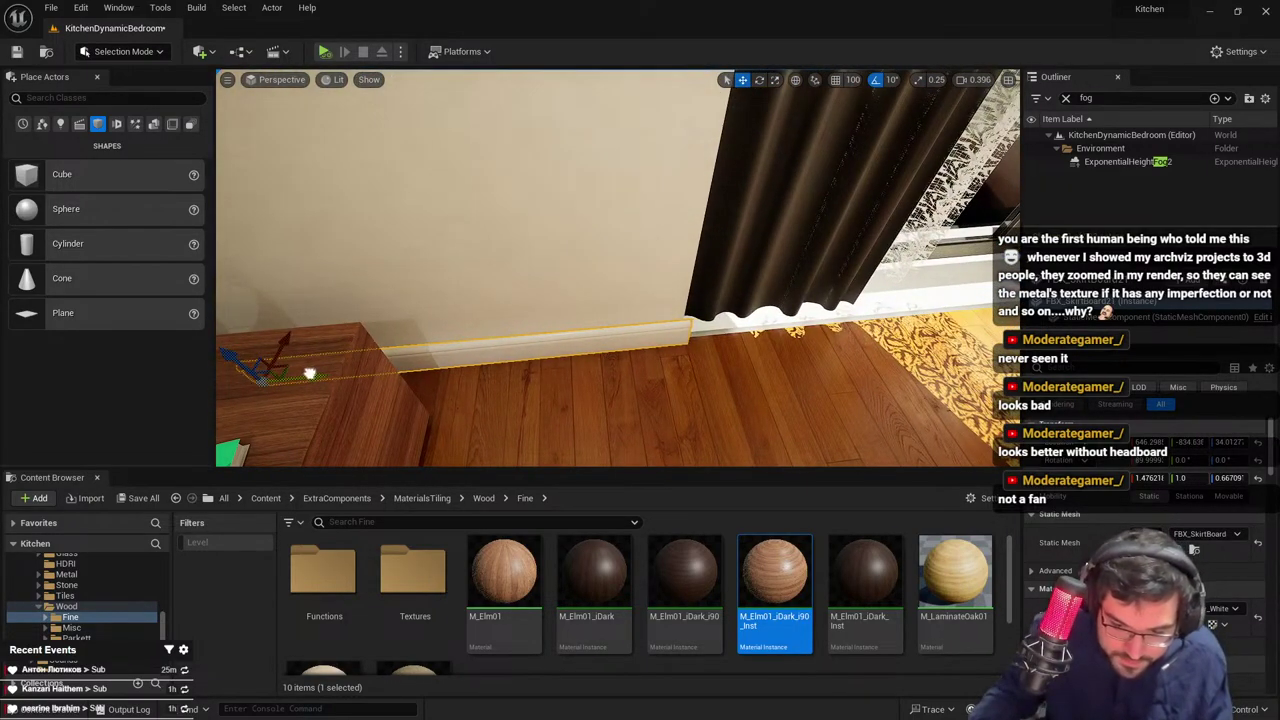
right_click_drag(303, 376, 390, 361)
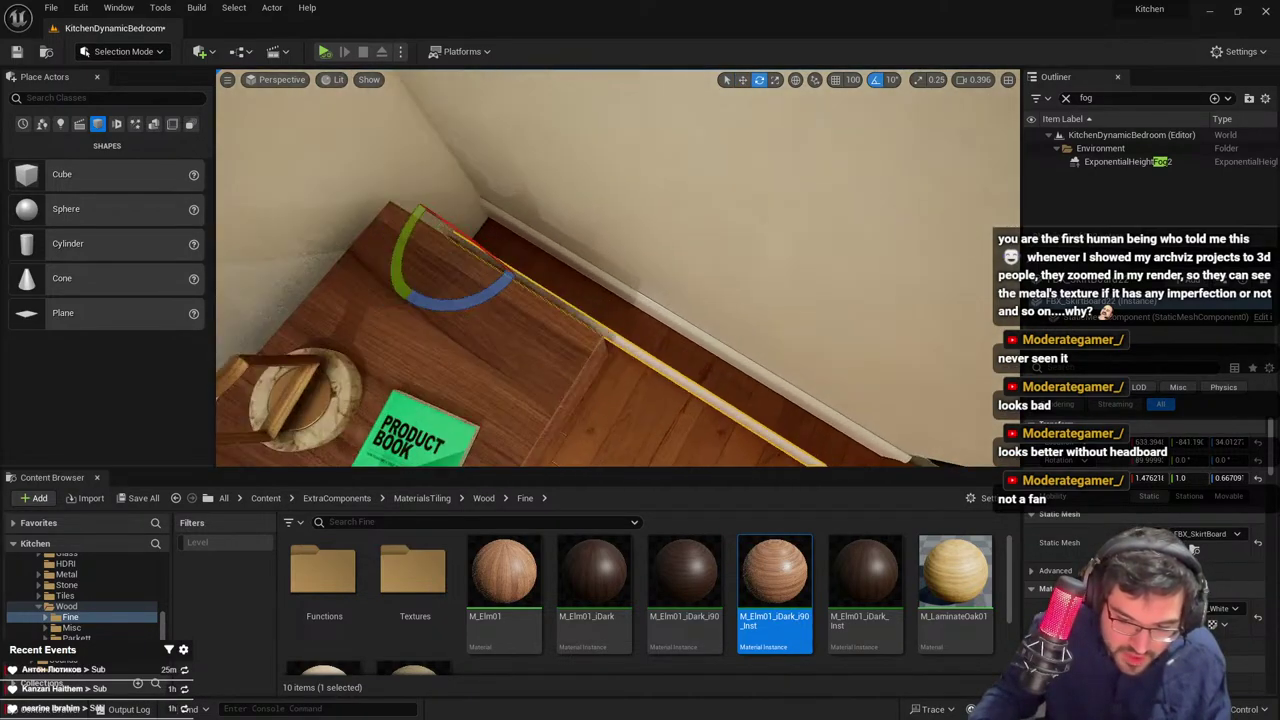
right_click_drag(600, 300, 560, 325)
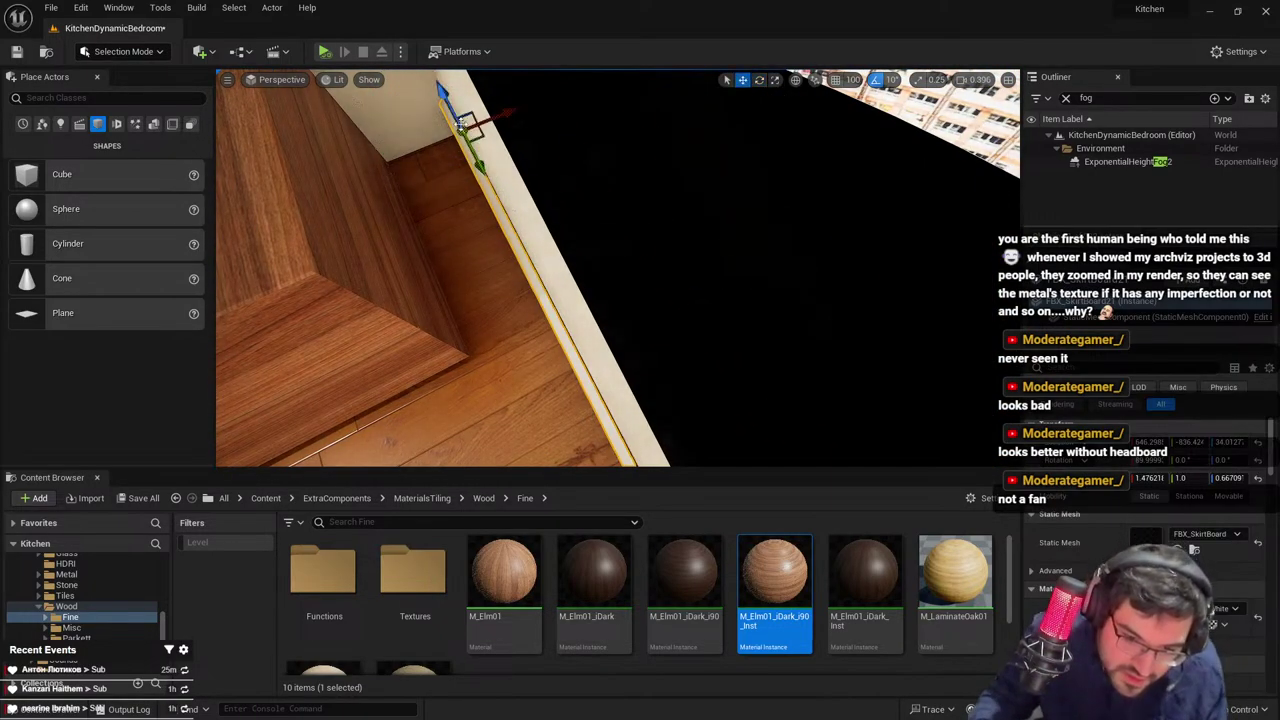
Select both window-wall skirting boards and shift them together slightly into the wall, to about 647.2 on X
left_click(637, 225)
right_click_drag(637, 225, 560, 230)
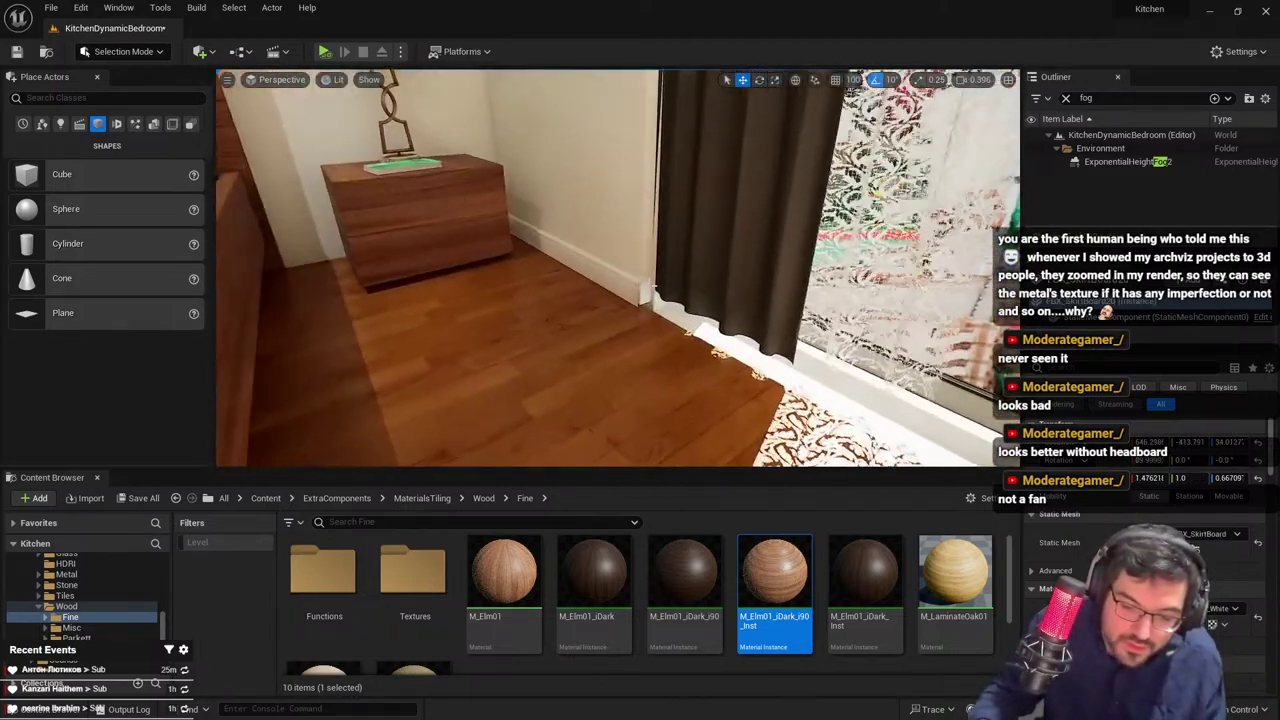
right_click_drag(632, 258, 632, 268)
left_click(622, 262, "ctrl")
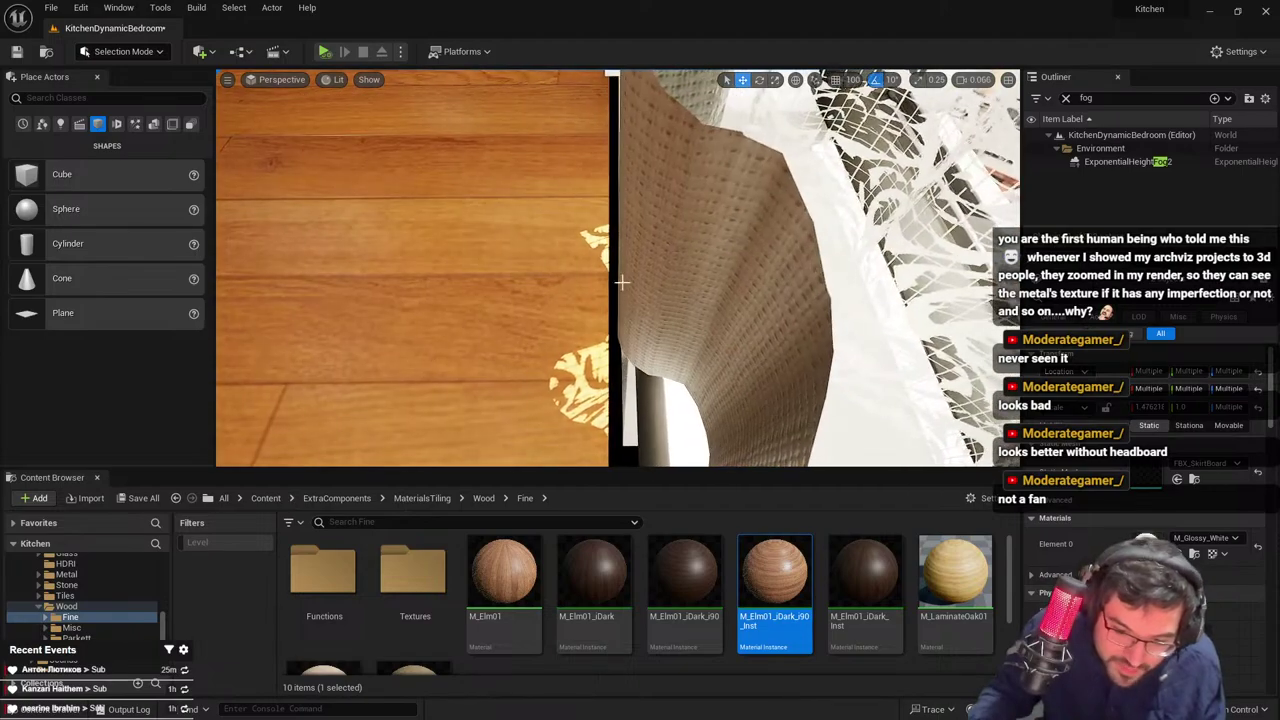
Move the wooden floor toward the window wall to close the gap beside the sill
left_click(607, 283)
right_click_drag(607, 283, 600, 340)
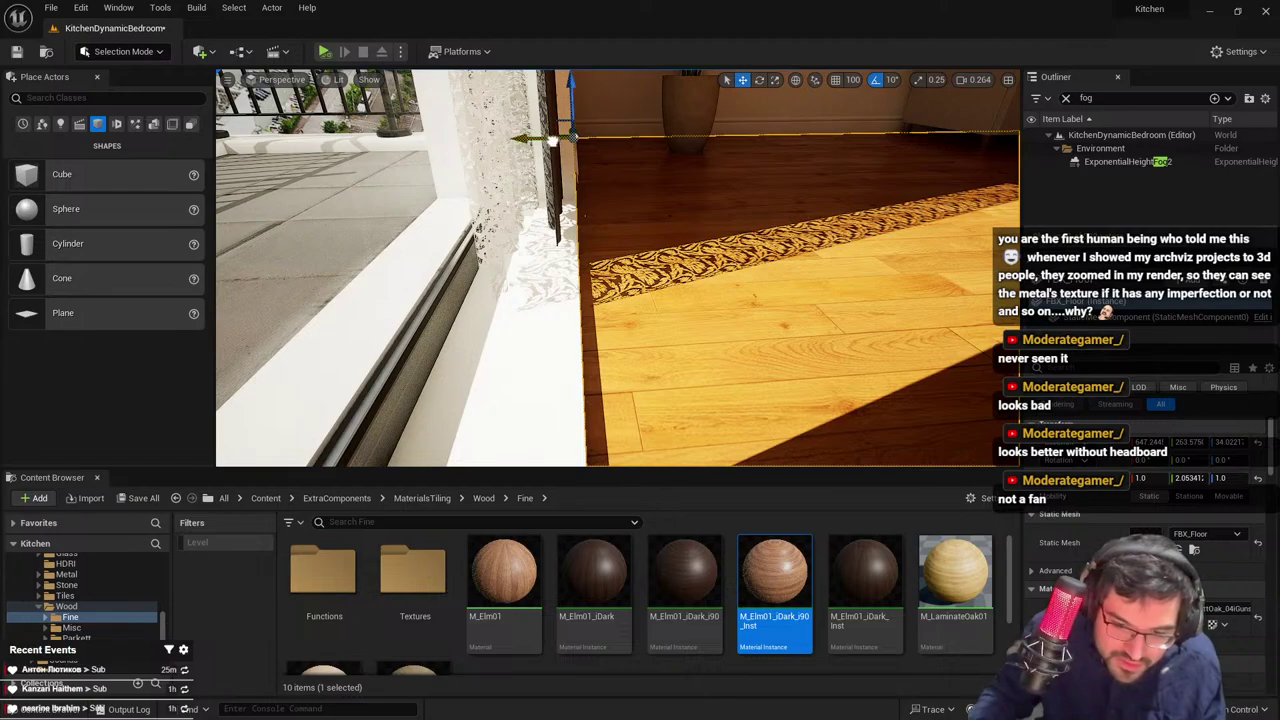
left_click(568, 284)
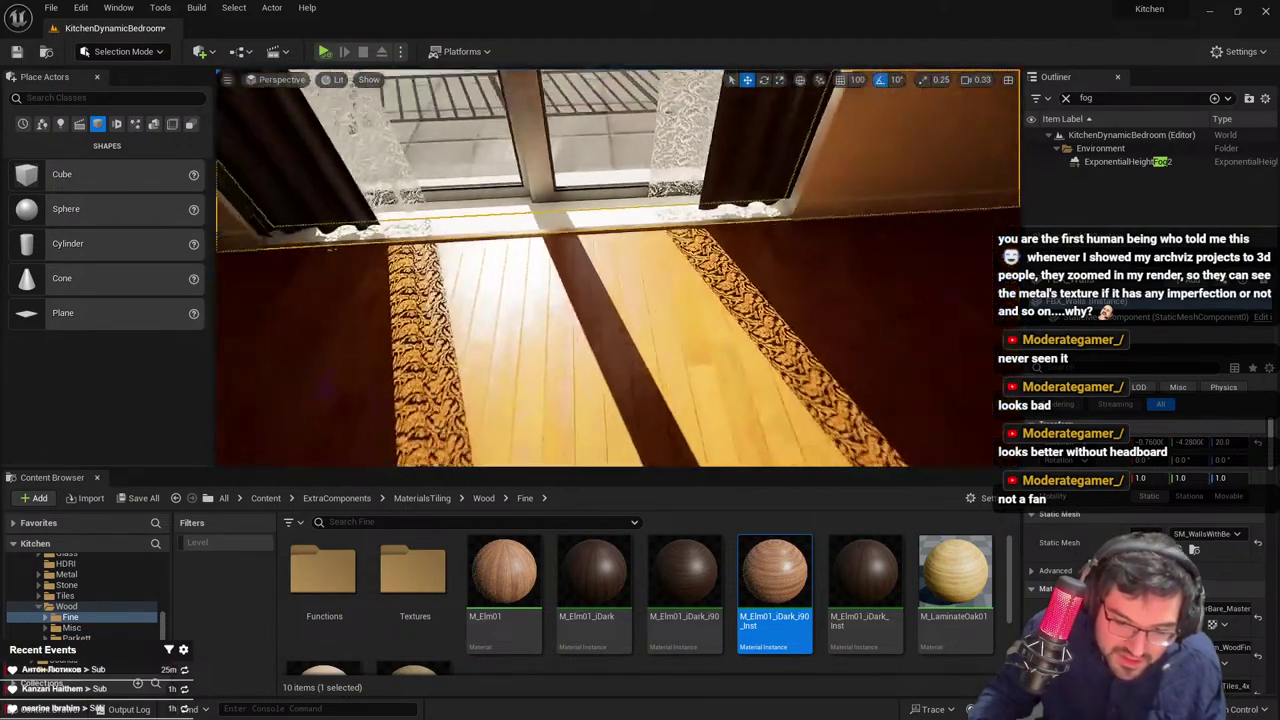
right_click_drag(568, 284, 760, 284)
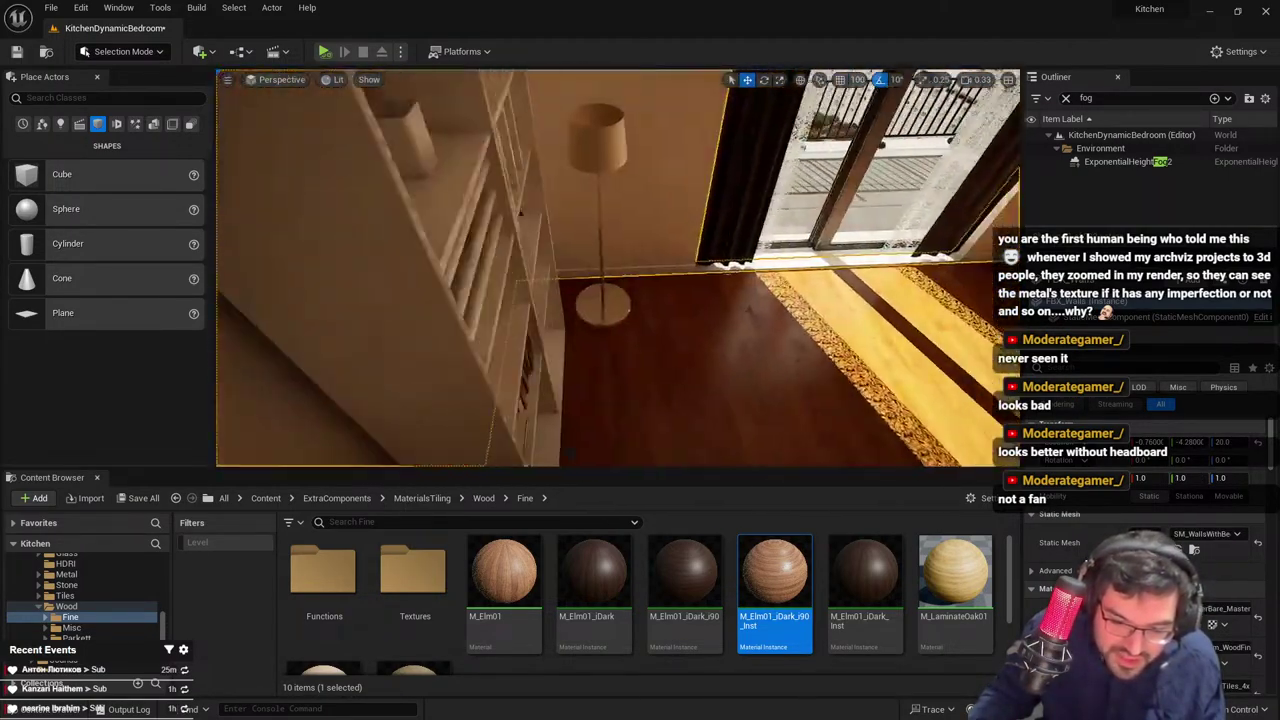
right_click_drag(600, 290, 754, 298)
key("ctrl+z")
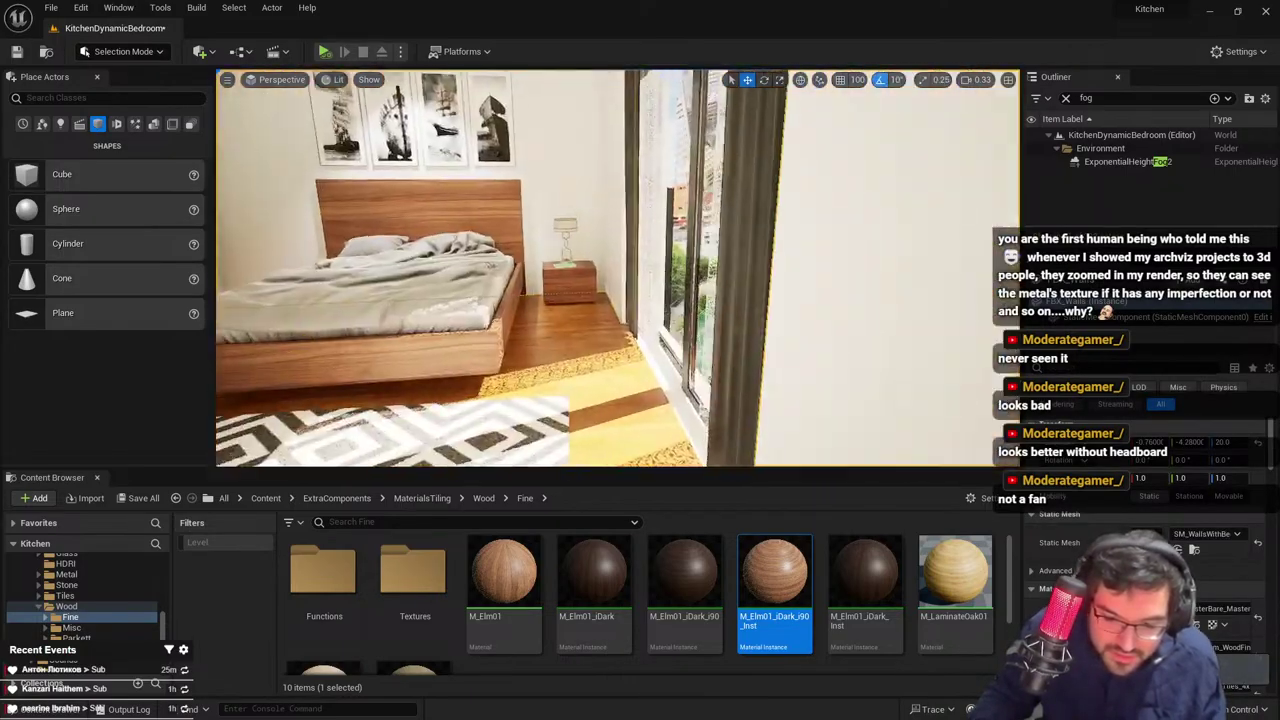
Raise the white sill cube under the windows until it stands slightly above the wooden floor
right_click_drag(735, 307, 765, 345)
key("Escape")
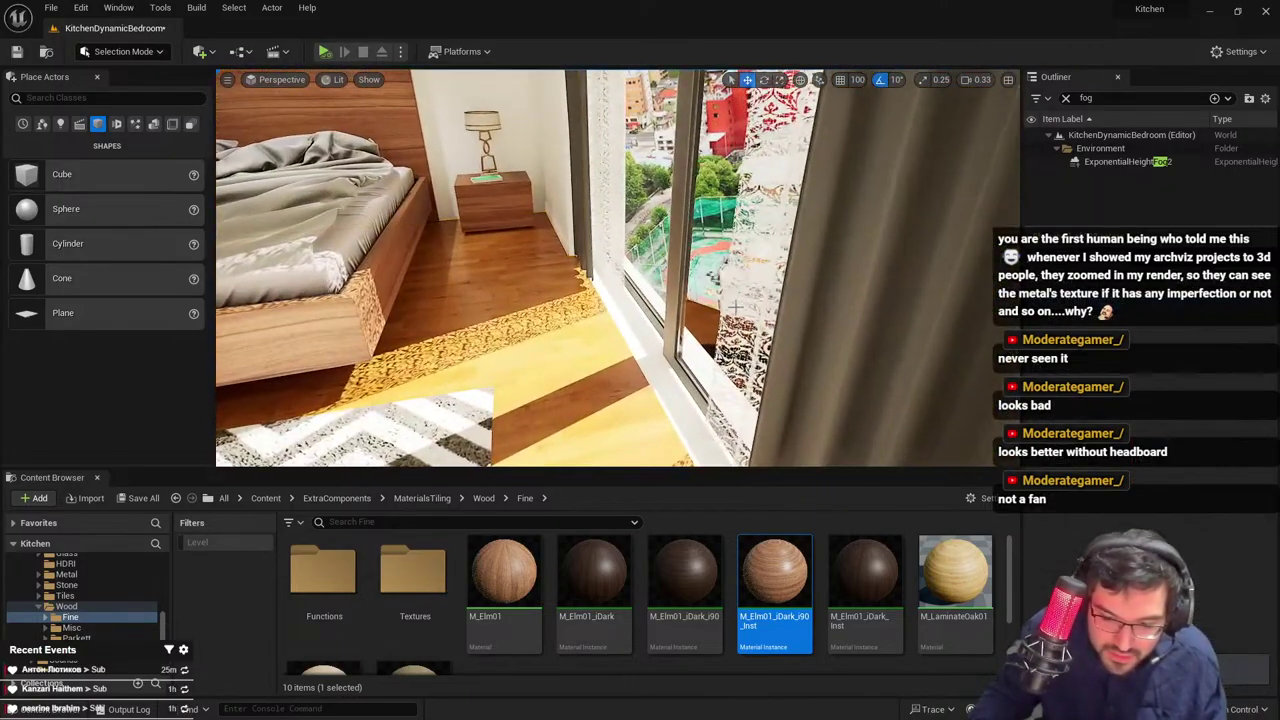
left_click_drag(691, 341, 676, 343)
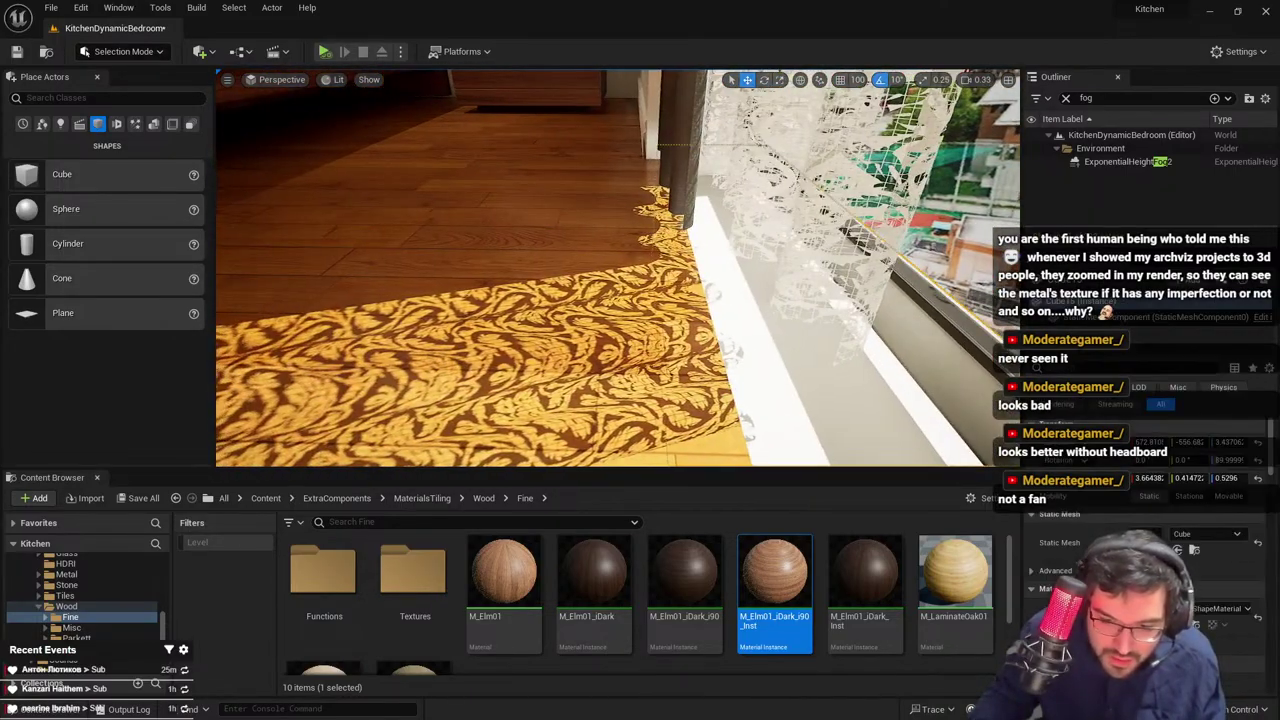
right_click_drag(676, 343, 606, 341)
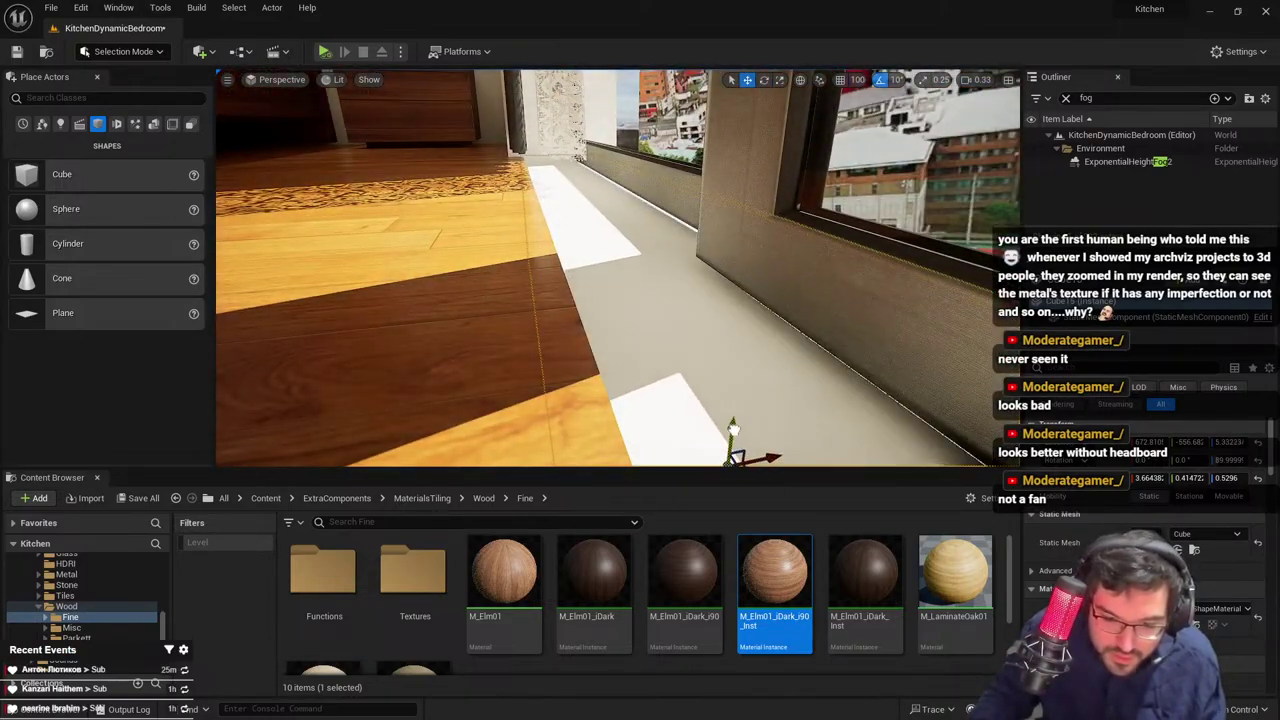
left_click_drag(737, 400, 737, 394)
key("Escape")
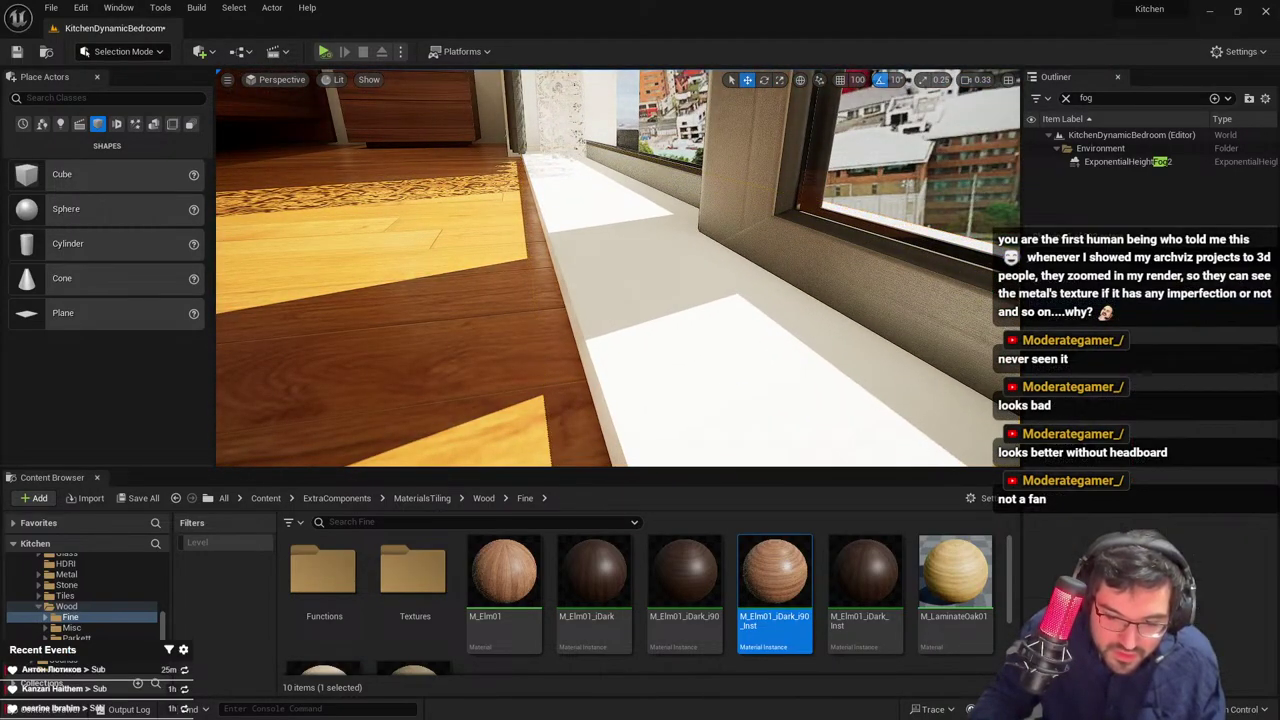
Duplicate the skirting board beside the nightstand and rotate the copy 90 degrees to match the headboard wall
key("s")
right_click_drag(737, 394, 835, 396)
key("d")
right_click_drag(657, 351, 740, 332)
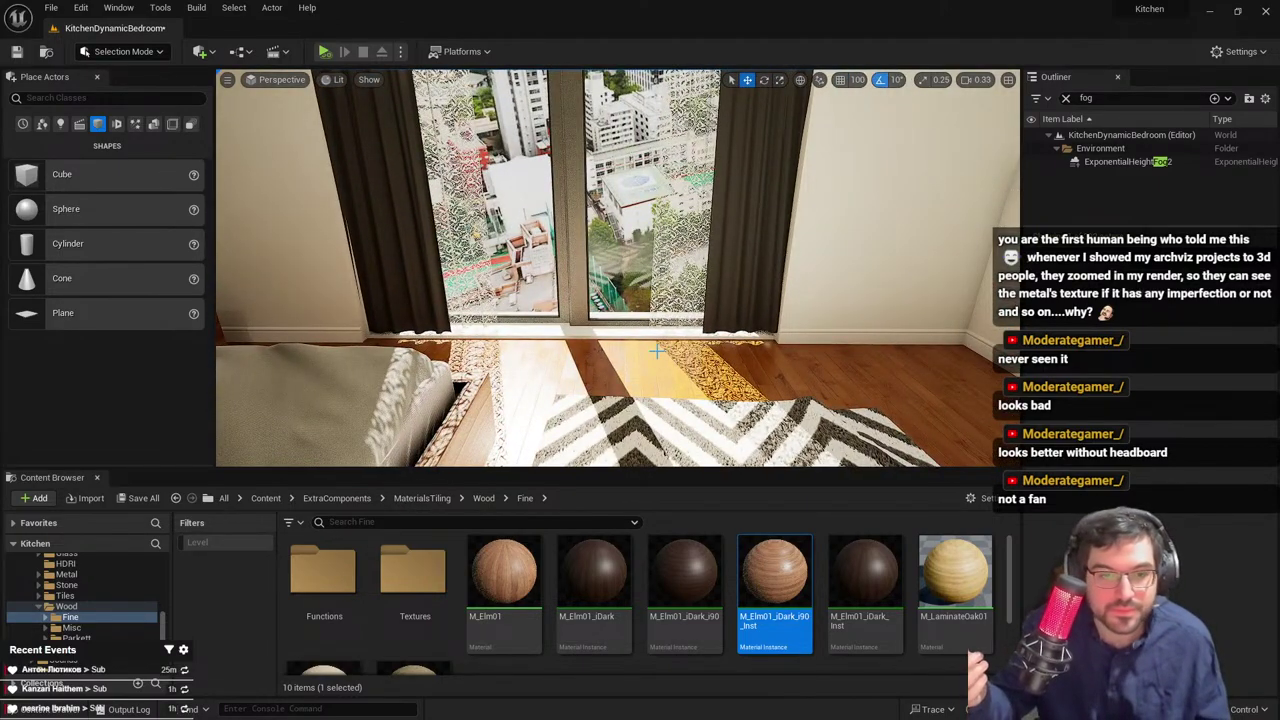
right_click_drag(657, 351, 626, 325)
key("w")
left_click(598, 350)
key("s")
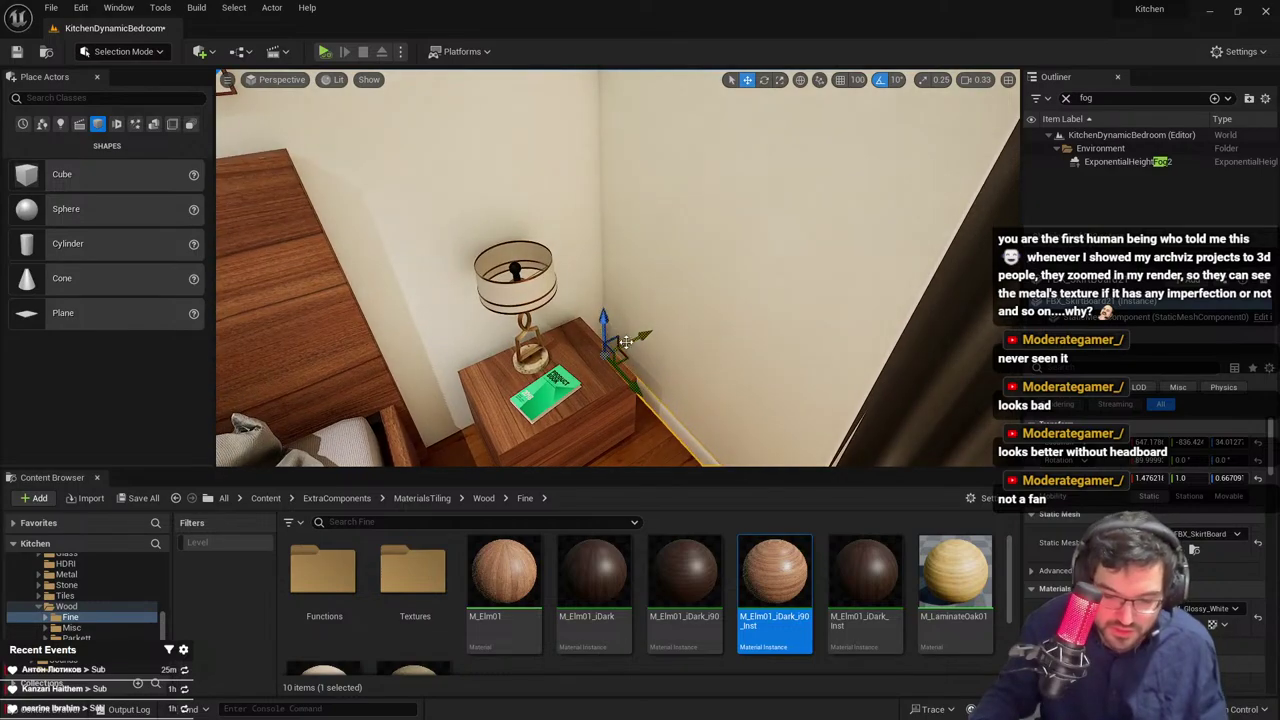
left_click_drag(617, 359, 452, 386)
key("e")
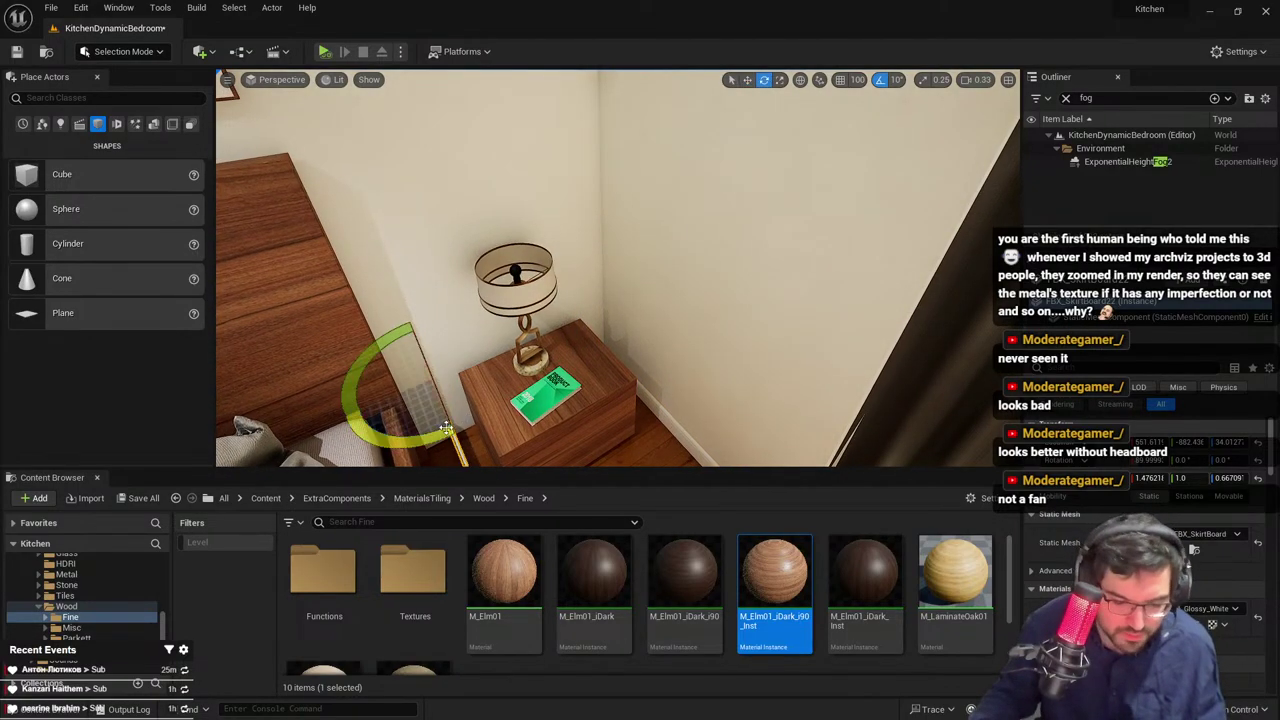
left_click_drag(385, 355, 415, 338)
Move the rotated skirting board against the headboard wall, starting at the wardrobe corner at about X 174, Y -836.2
right_click_drag(500, 340, 420, 340)
key("w")
left_click_drag(525, 325, 468, 372)
right_click_drag(468, 372, 300, 362)
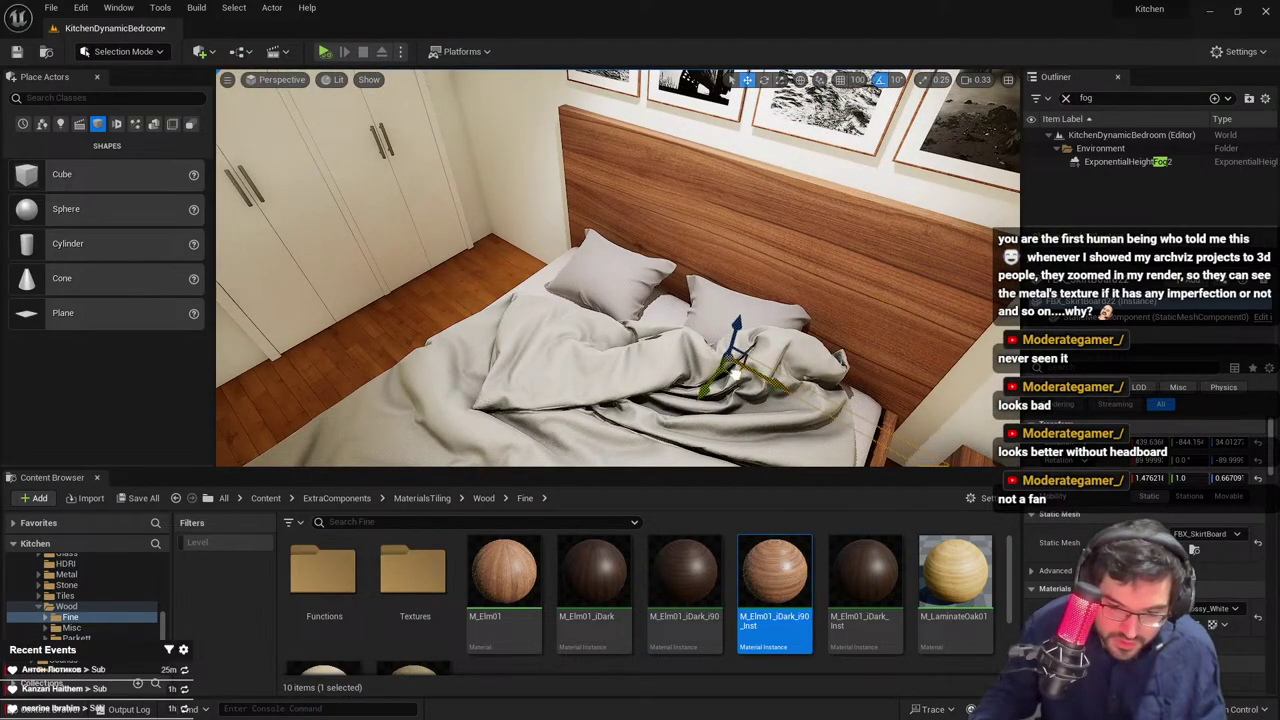
left_click_drag(736, 372, 489, 249)
right_click_drag(489, 249, 489, 200)
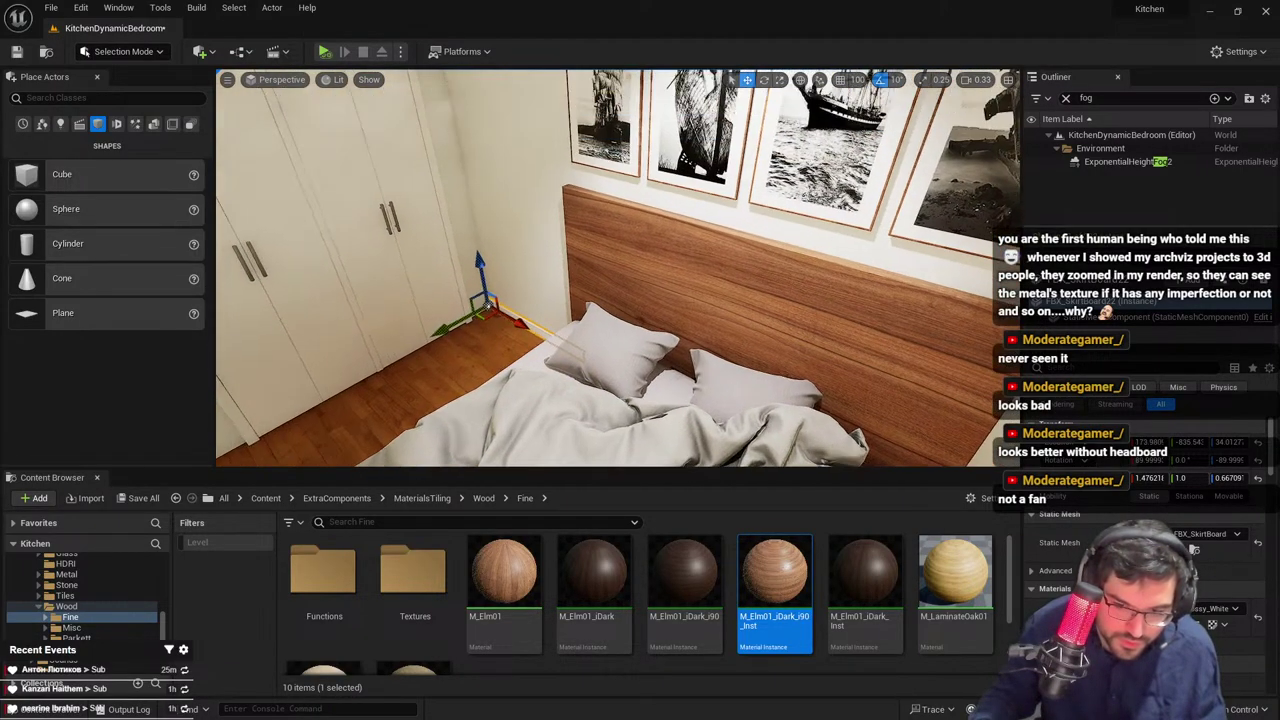
right_click_drag(489, 305, 420, 380)
left_click_drag(472, 390, 471, 394)
Scale the headboard-wall skirting board to about 2.359 on Z so it spans behind the bed and nightstand
right_click_drag(451, 374, 500, 390)
key("r")
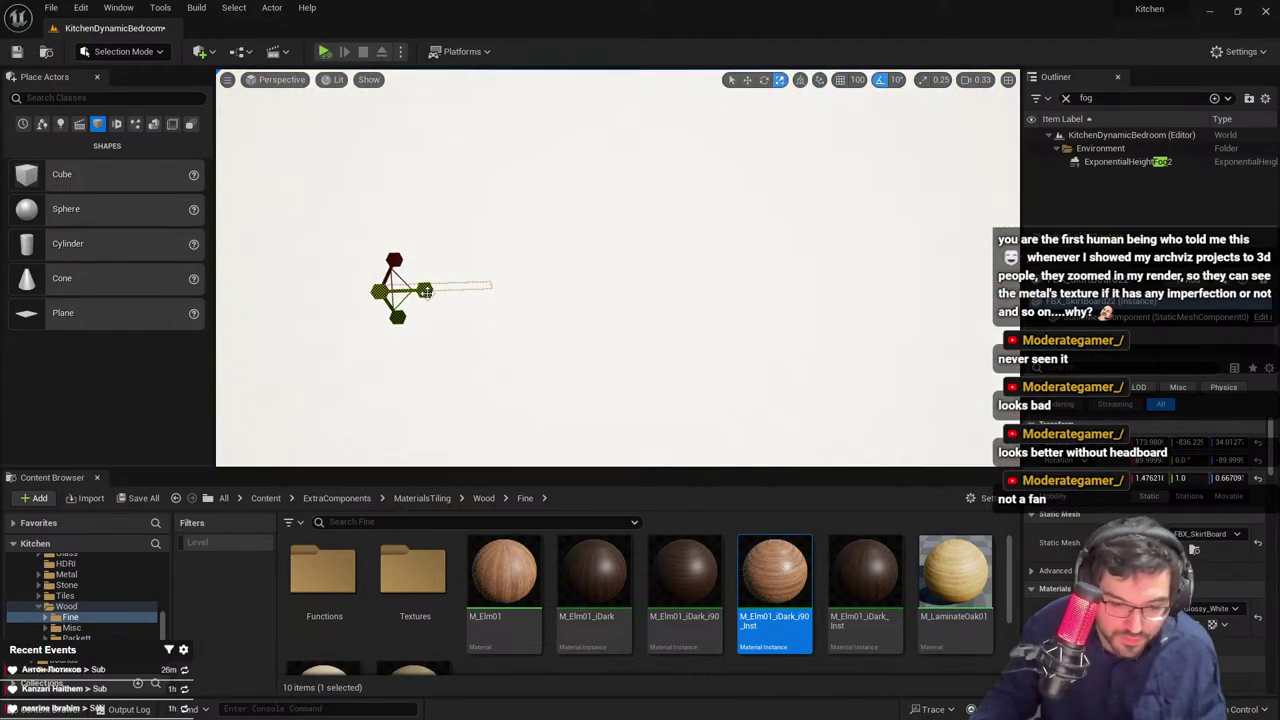
left_click_drag(427, 292, 480, 290)
right_click_drag(480, 290, 522, 294)
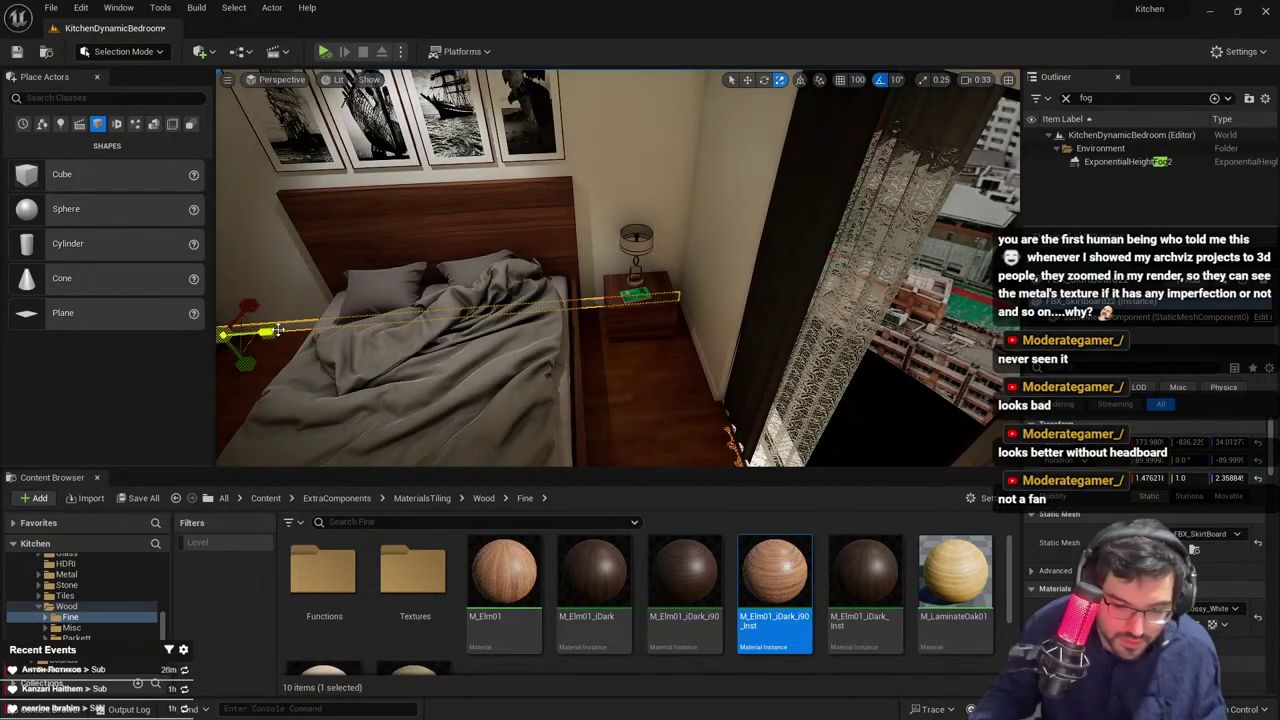
Hide the wooden bed frame with the headboard to preview the bed without it
left_click(474, 197)
key("Delete")
right_click_drag(474, 197, 464, 165)
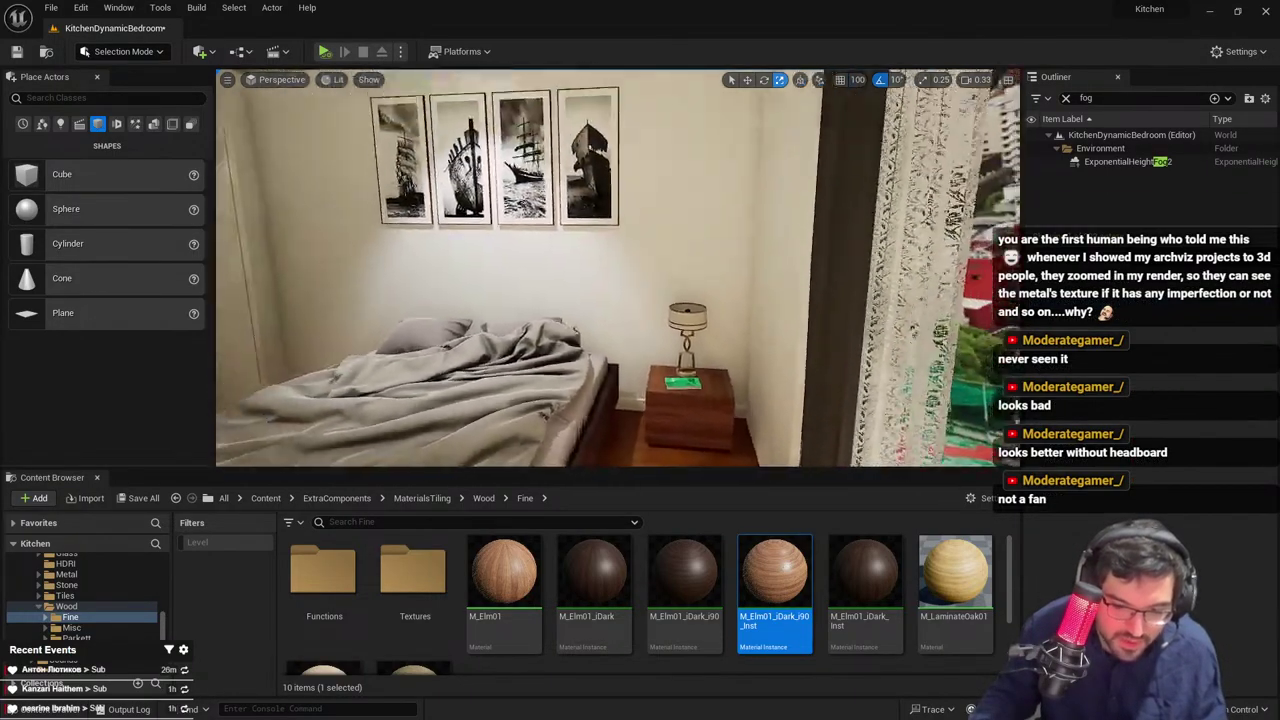
mouse_move(685, 372)
right_mouse_down()
mouse_move(650, 378)
mouse_move(660, 392)
mouse_move(685, 372)
right_mouse_up()
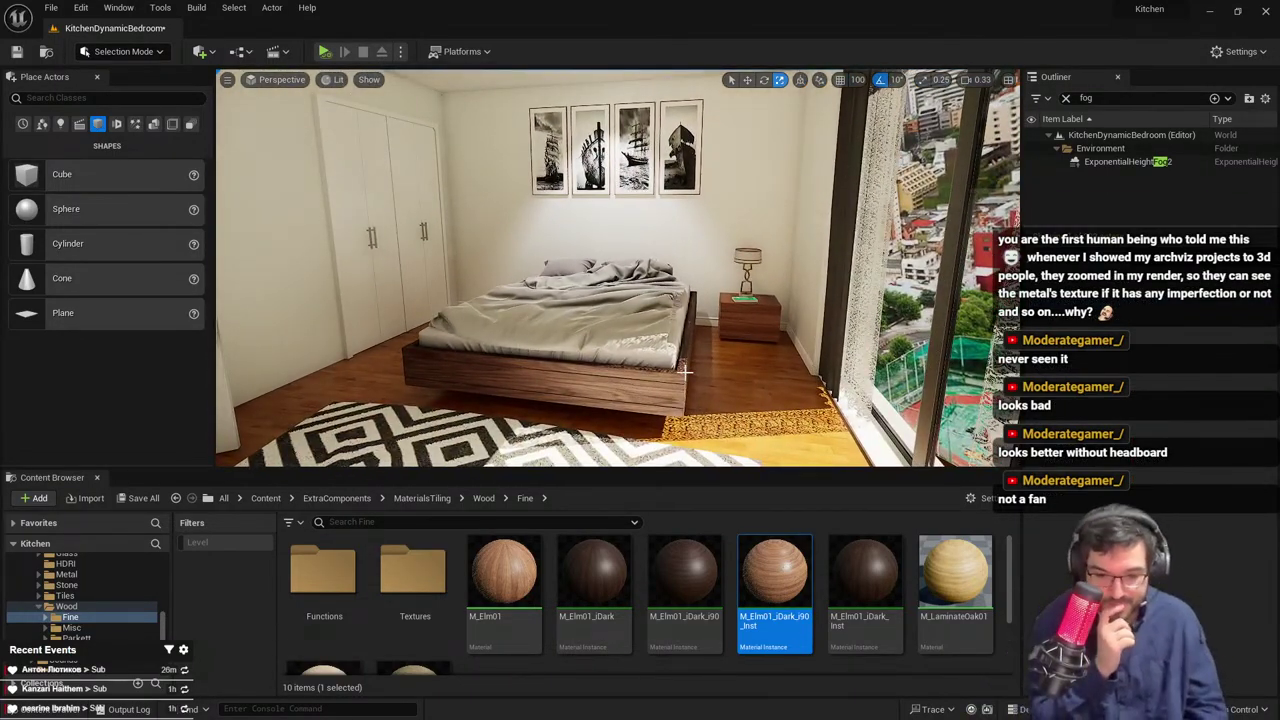
key("ctrl+z")
key("ctrl+y")
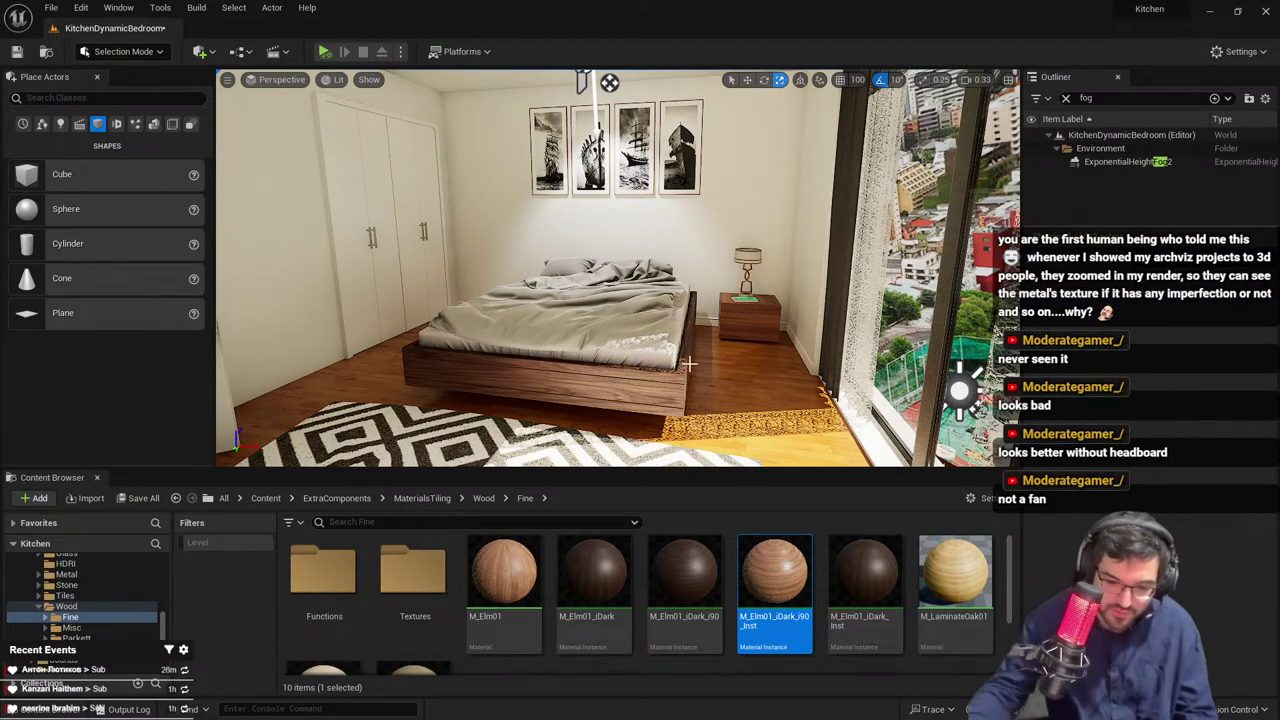
Apply the M_Elm01_iDark_i90_Inst wood material to the SM_Bed_Body bed base
left_click_drag(774, 575, 652, 383)
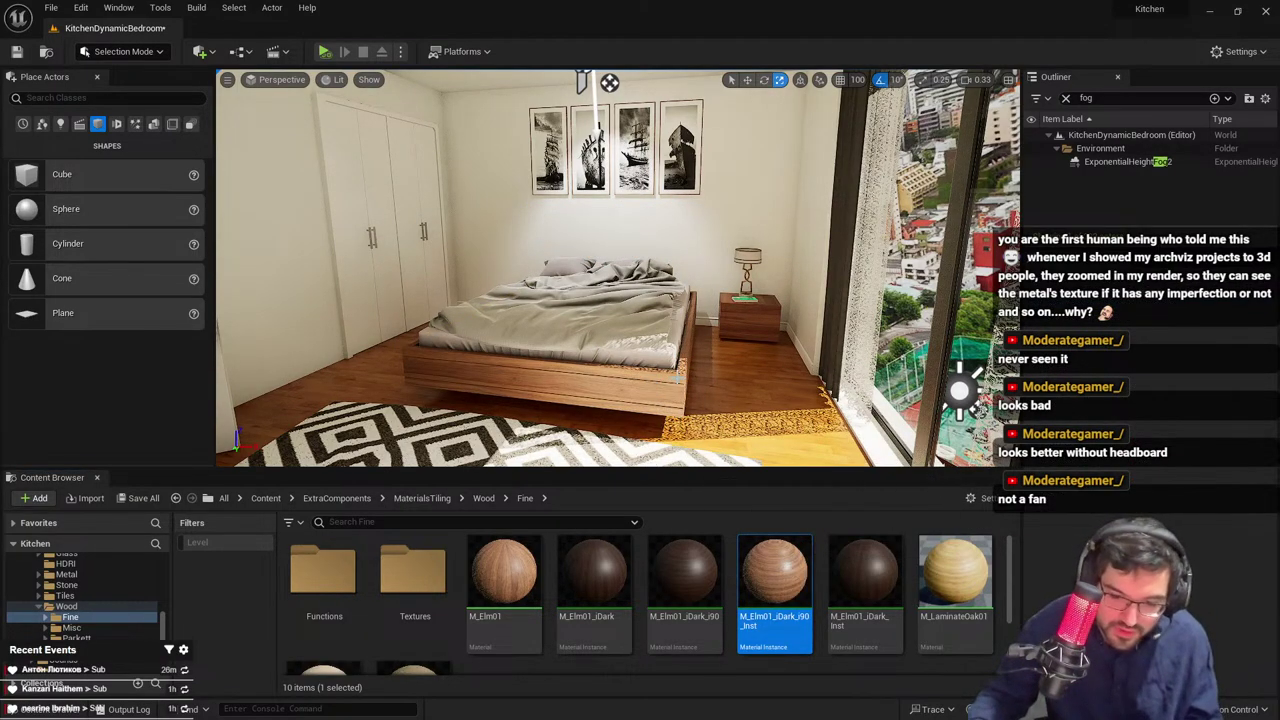
left_click(657, 381)
Toggle the headboard's visibility on and off to compare both versions of the bed
key("ctrl+h")
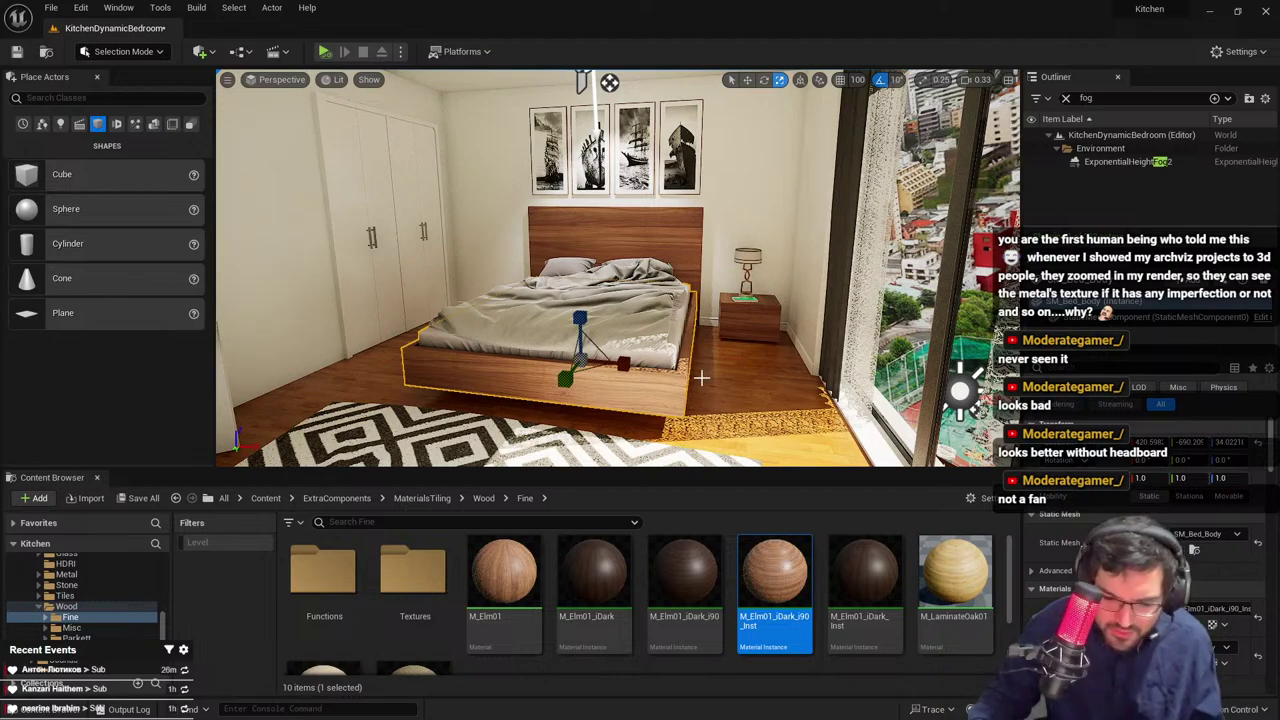
key("ctrl+y")
key("ctrl+z")
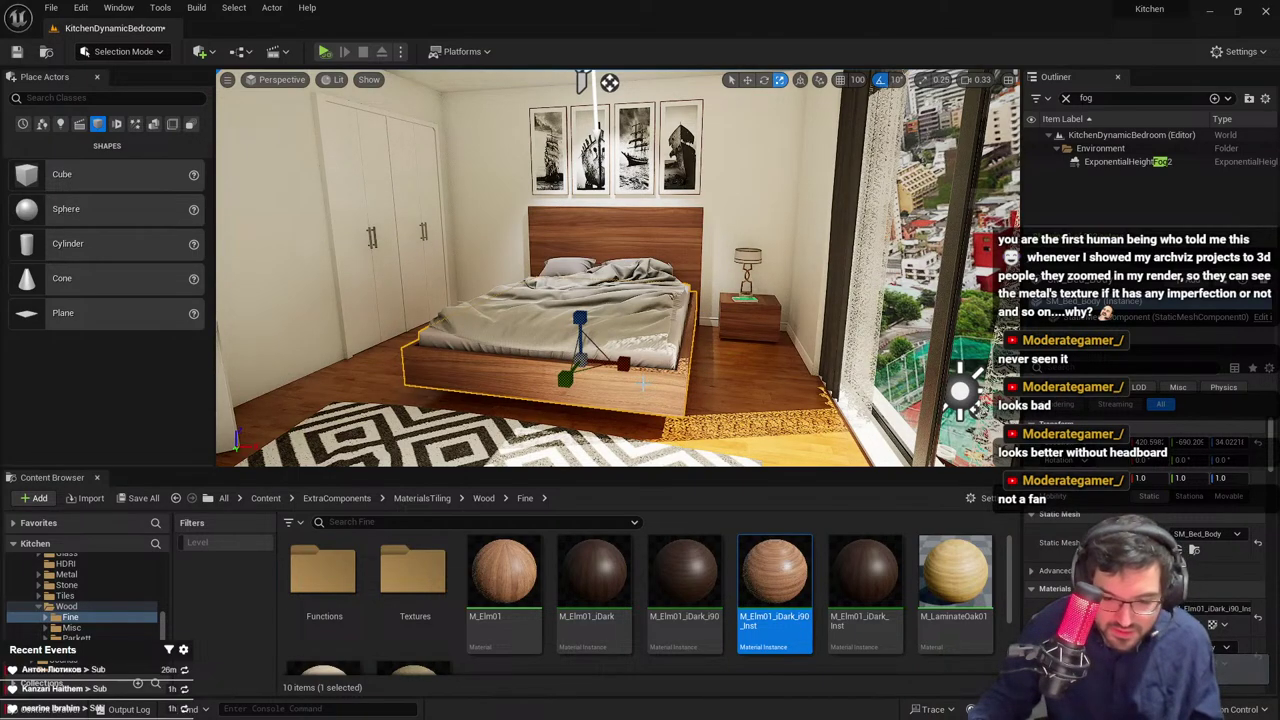
key("ctrl+y")
key("ctrl+z")
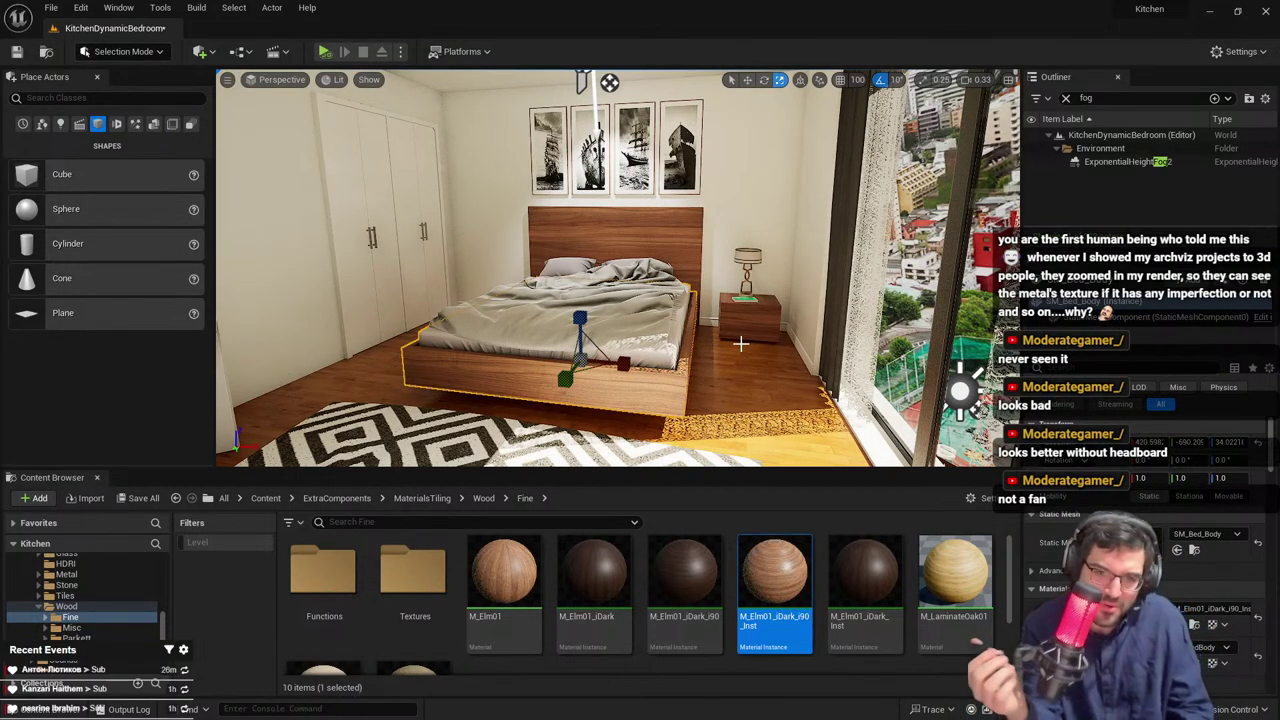
key("ctrl+z")
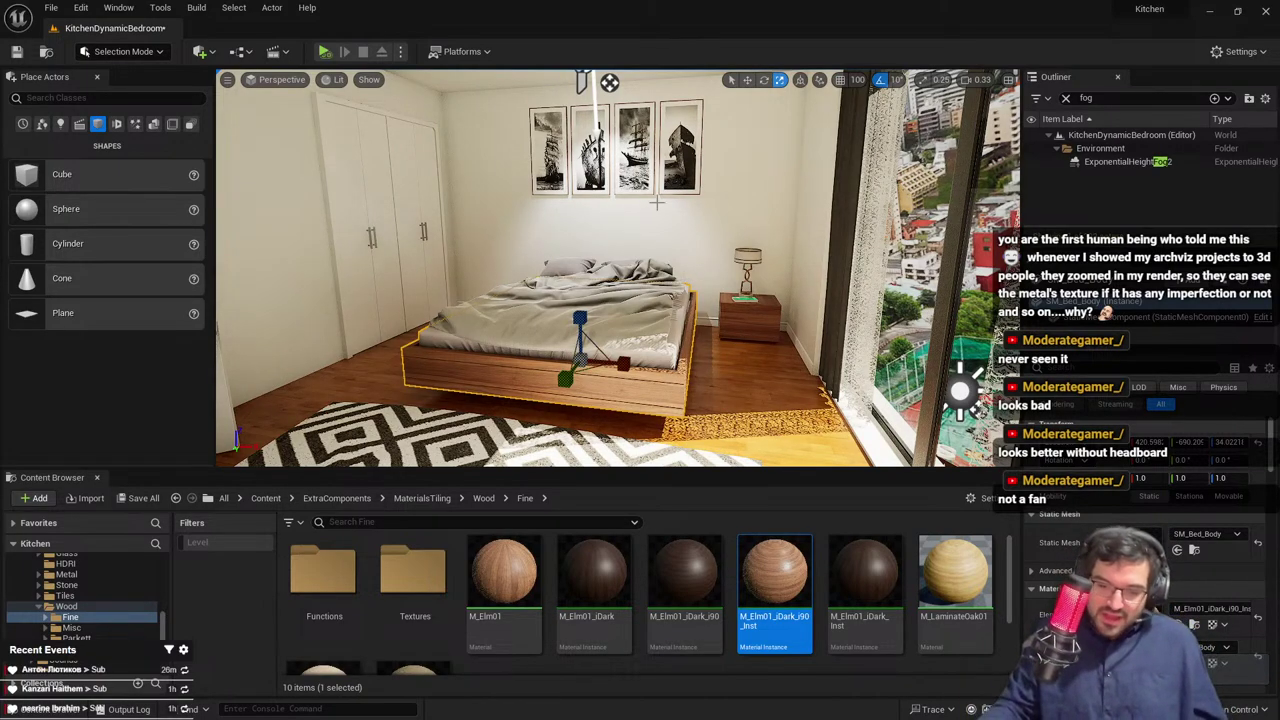
Lower the row of four framed ship pictures on the wall above the bed
left_click(622, 117)
key("w")
left_click_drag(609, 106, 605, 131)
key("Escape")
right_click_drag(624, 205, 606, 197)
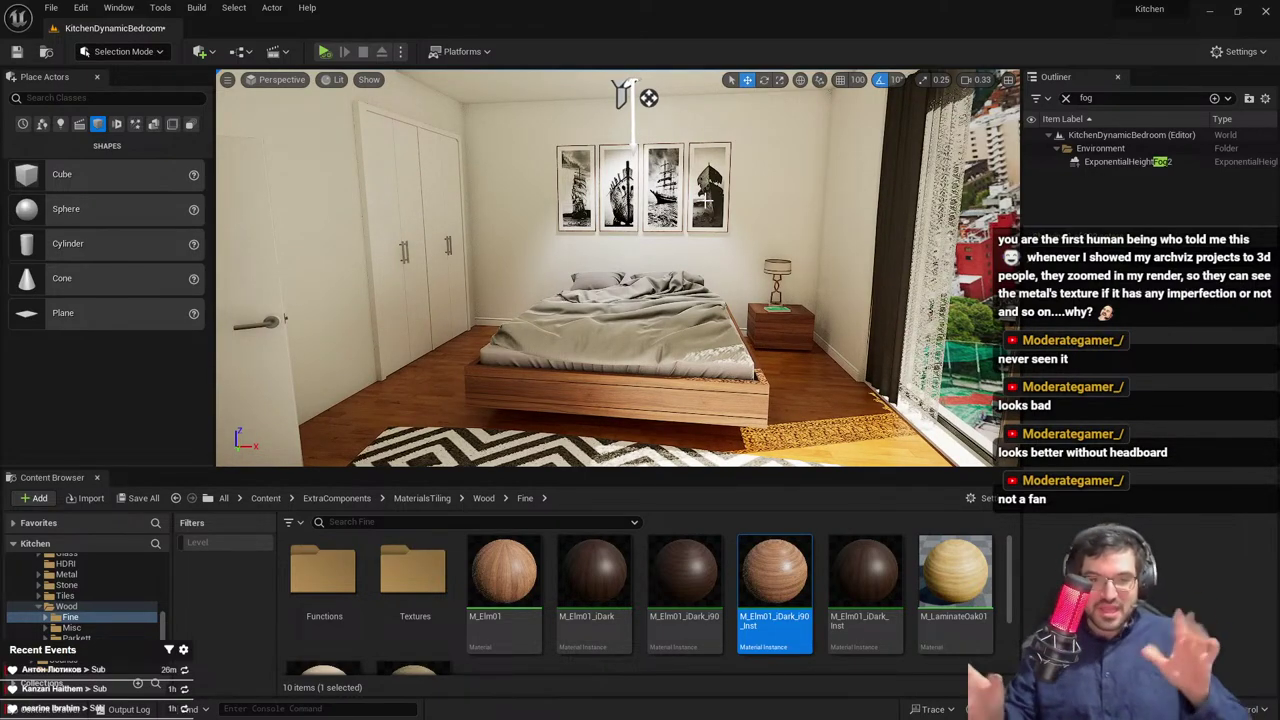
Show the hidden headboard again and select the bed frame it belongs to
right_click_drag(598, 143, 598, 160)
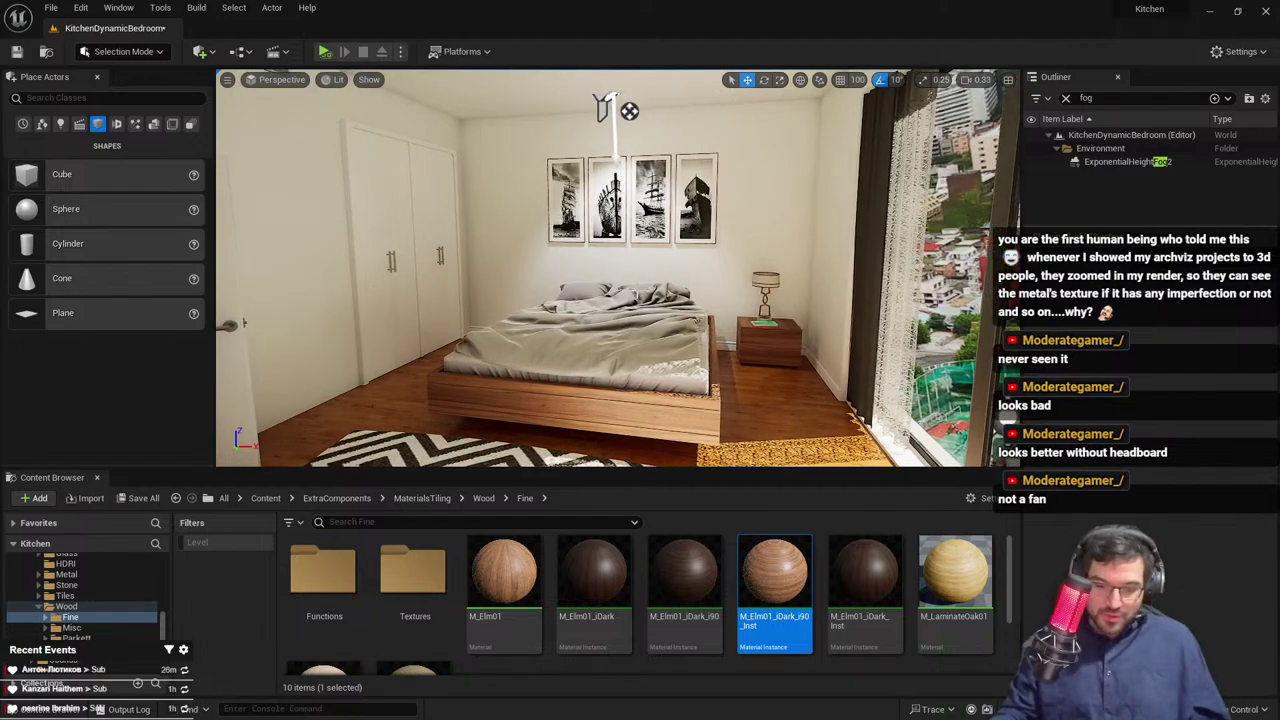
mouse_move(606, 250)
right_mouse_down()
mouse_move(622, 262)
mouse_move(606, 269)
right_mouse_up()
key("ctrl+h")
left_click(651, 257)
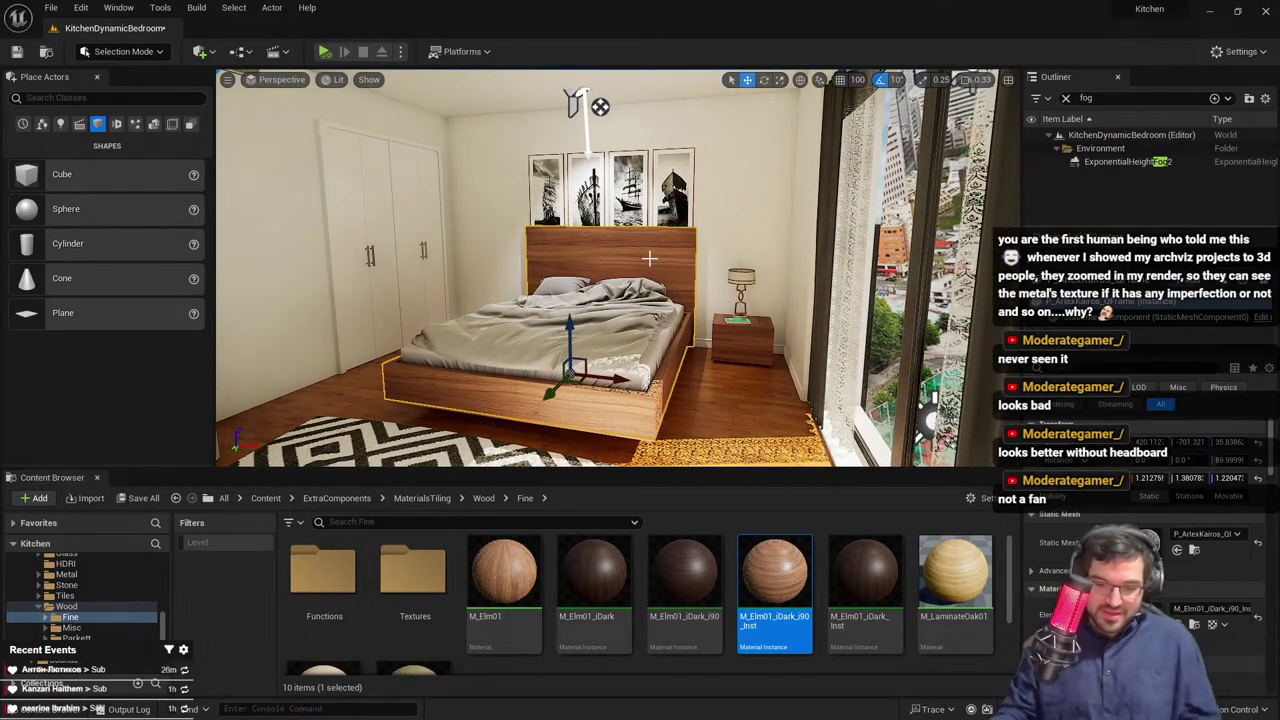
Hide the headboard to view the bed and picture wall without it, and undo the hiding
key("h")
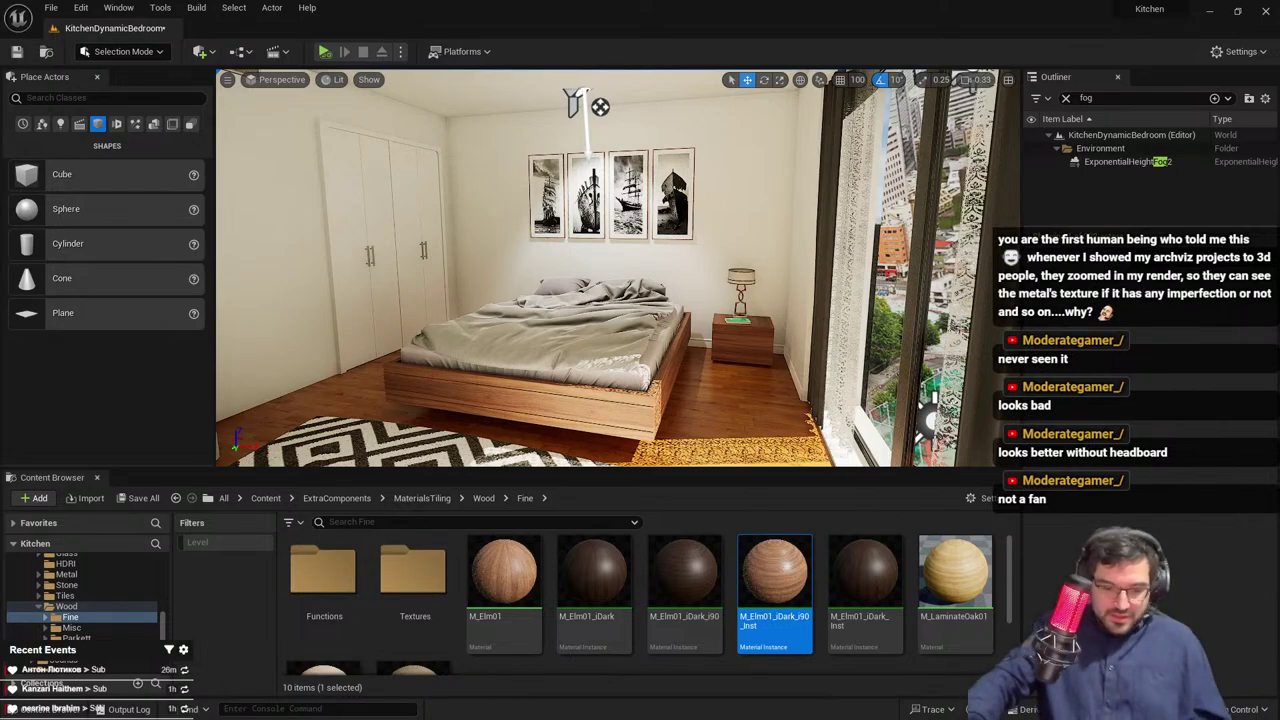
right_click_drag(651, 257, 586, 309)
left_click(606, 337)
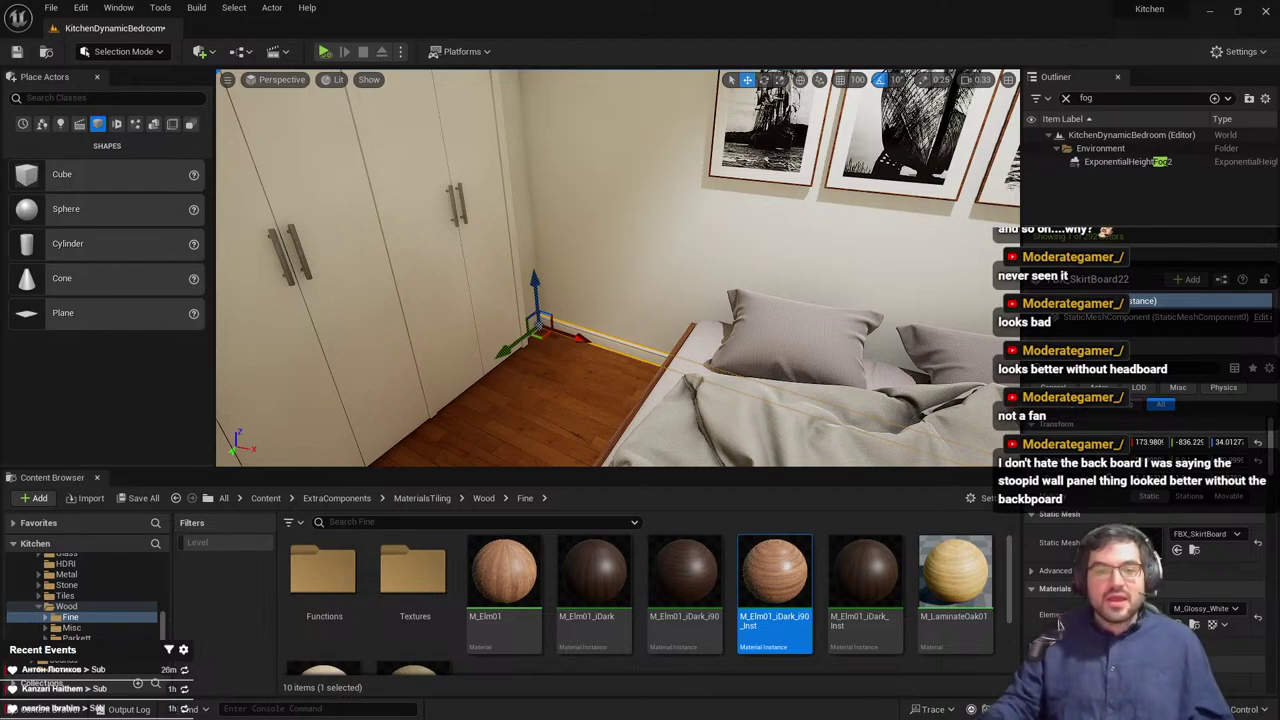
key("s")
right_click_drag(689, 289, 800, 295)
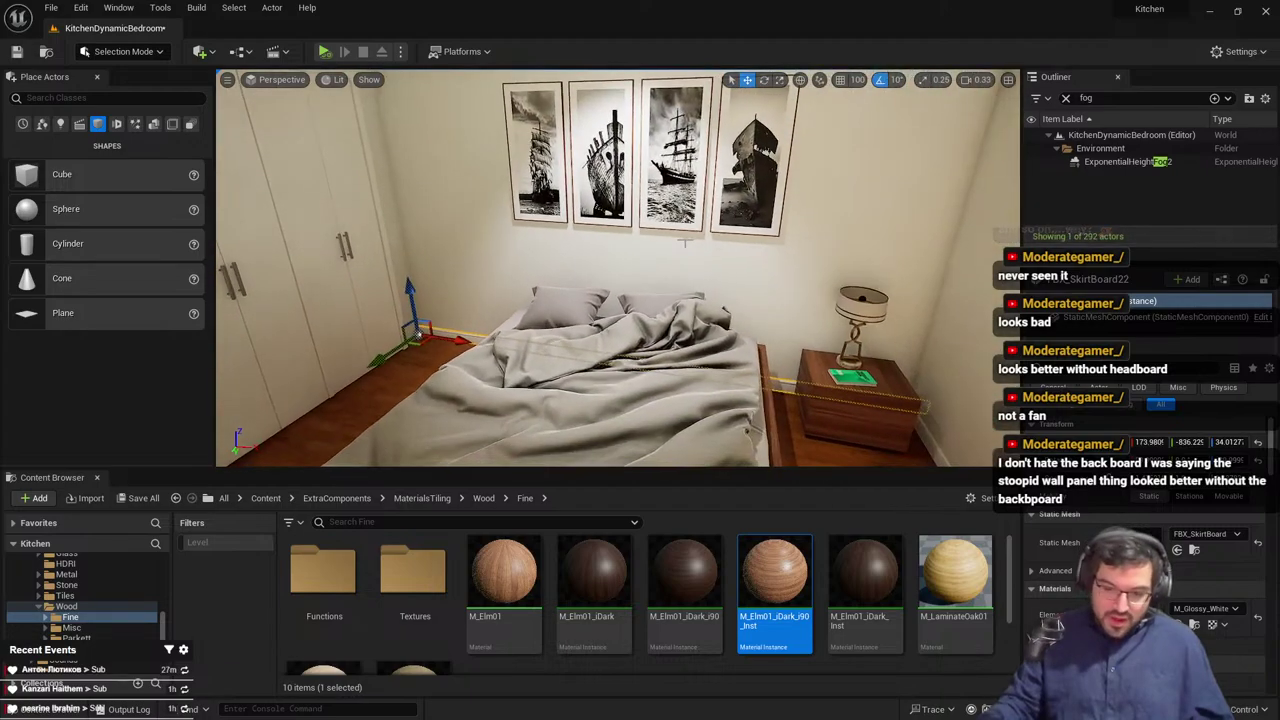
key("ctrl+z")
key("ctrl+z")
Shift the two bed pillows slightly forward, away from the wooden headboard
right_click_drag(689, 289, 697, 248)
right_click_drag(631, 285, 694, 220)
key("w")
key("s")
right_click_drag(619, 141, 490, 162)
right_click_drag(580, 154, 688, 160)
left_click(467, 255)
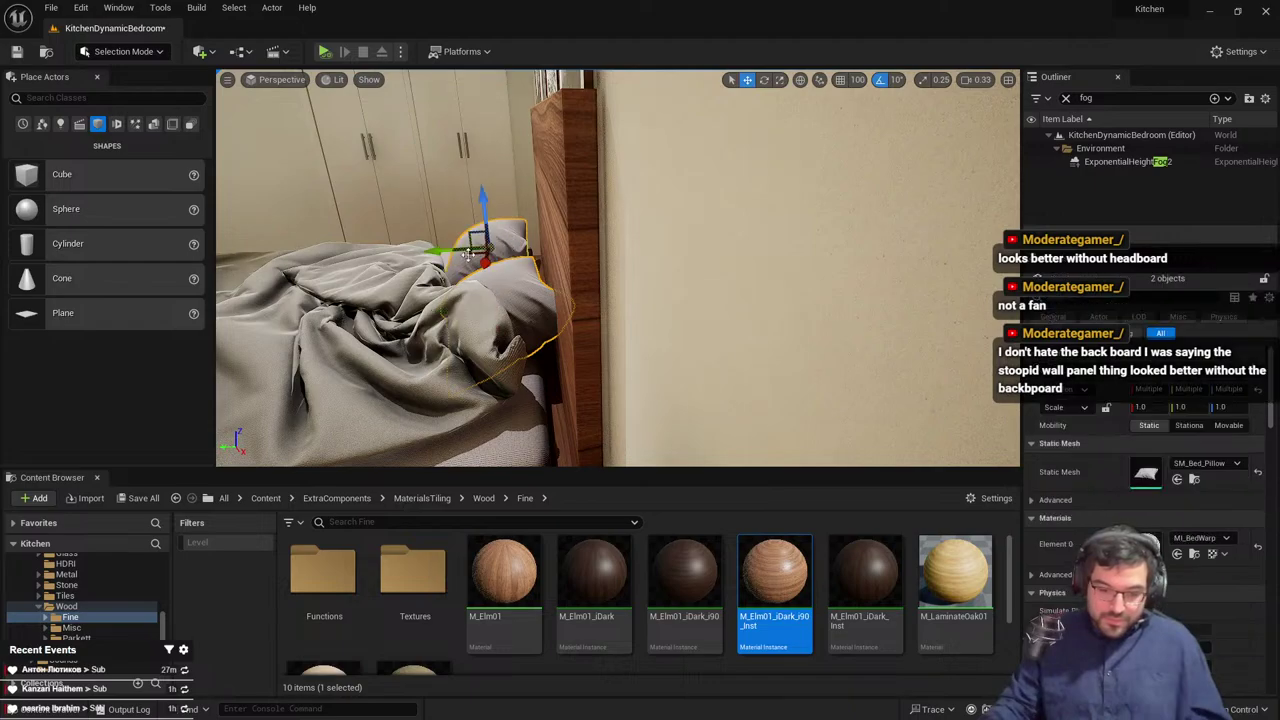
left_click(447, 247)
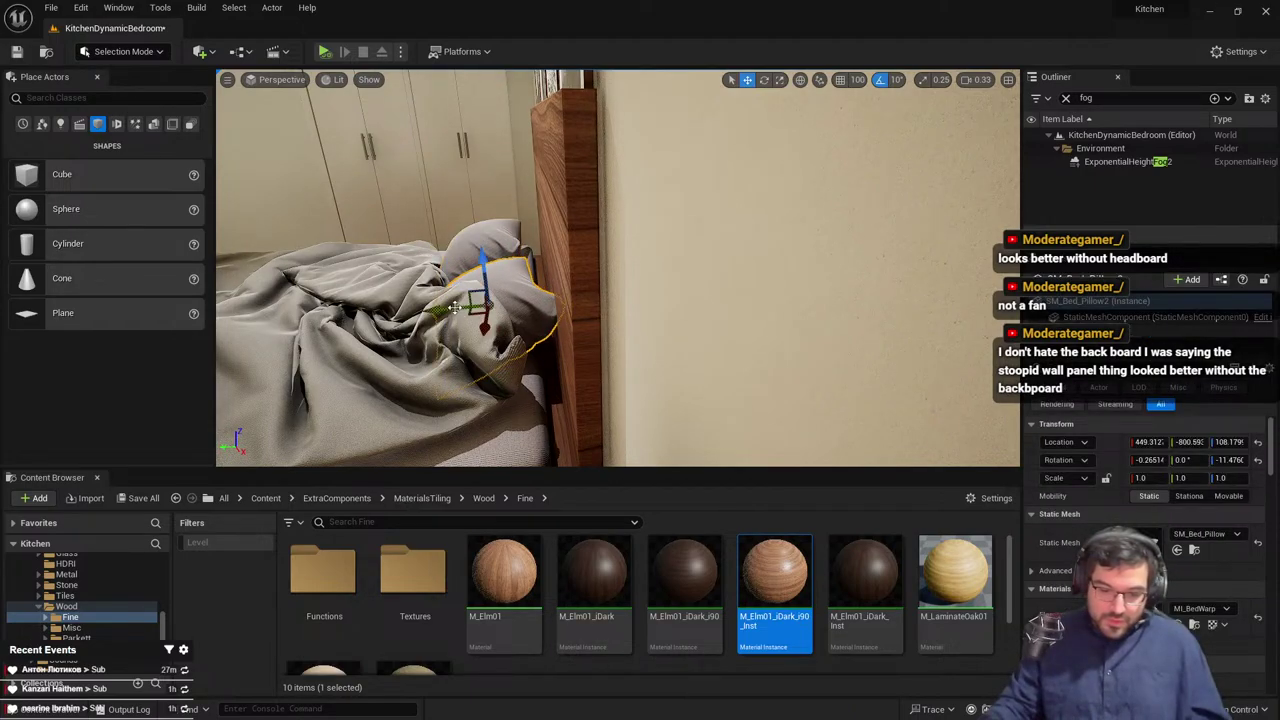
key("Escape")
Duplicate the skirting board behind the bed, rotate the copy by -90 degrees and place it on the short wall stretch beside the wardrobe
right_click_drag(482, 306, 587, 288)
left_click(587, 288)
left_click_drag(538, 322, 416, 343, "alt")
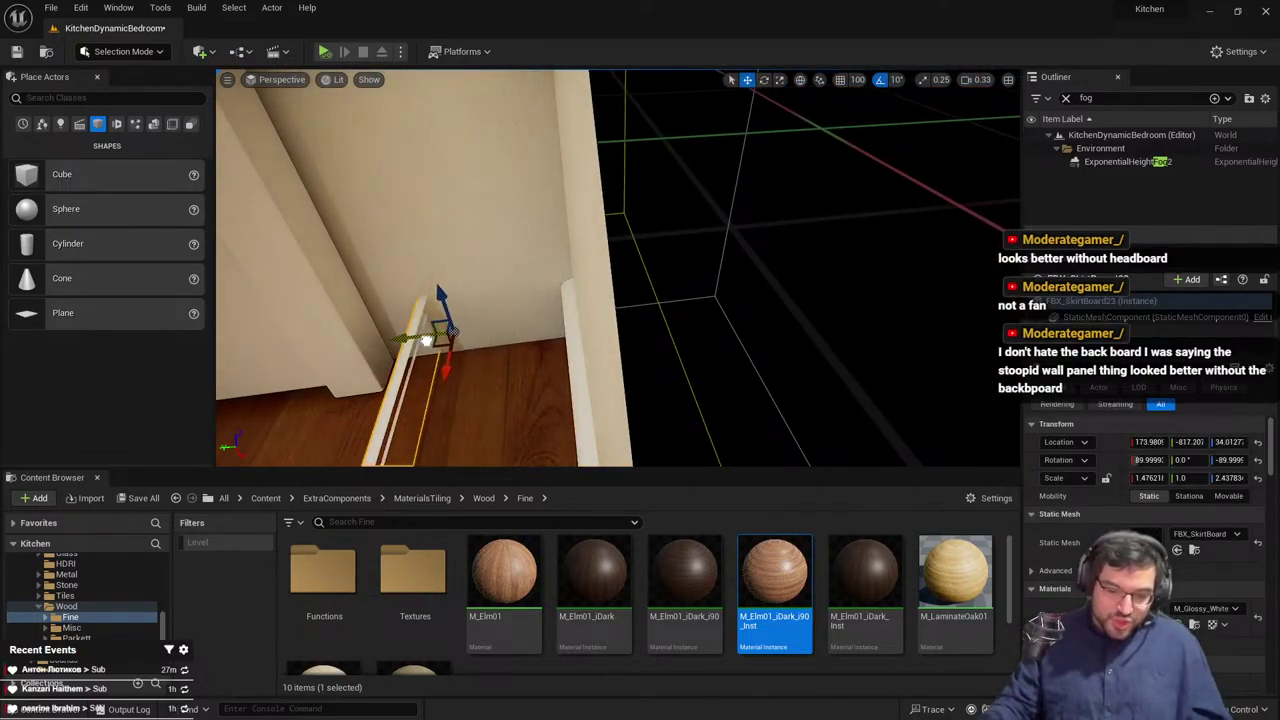
key("e")
left_click_drag(490, 378, 530, 326)
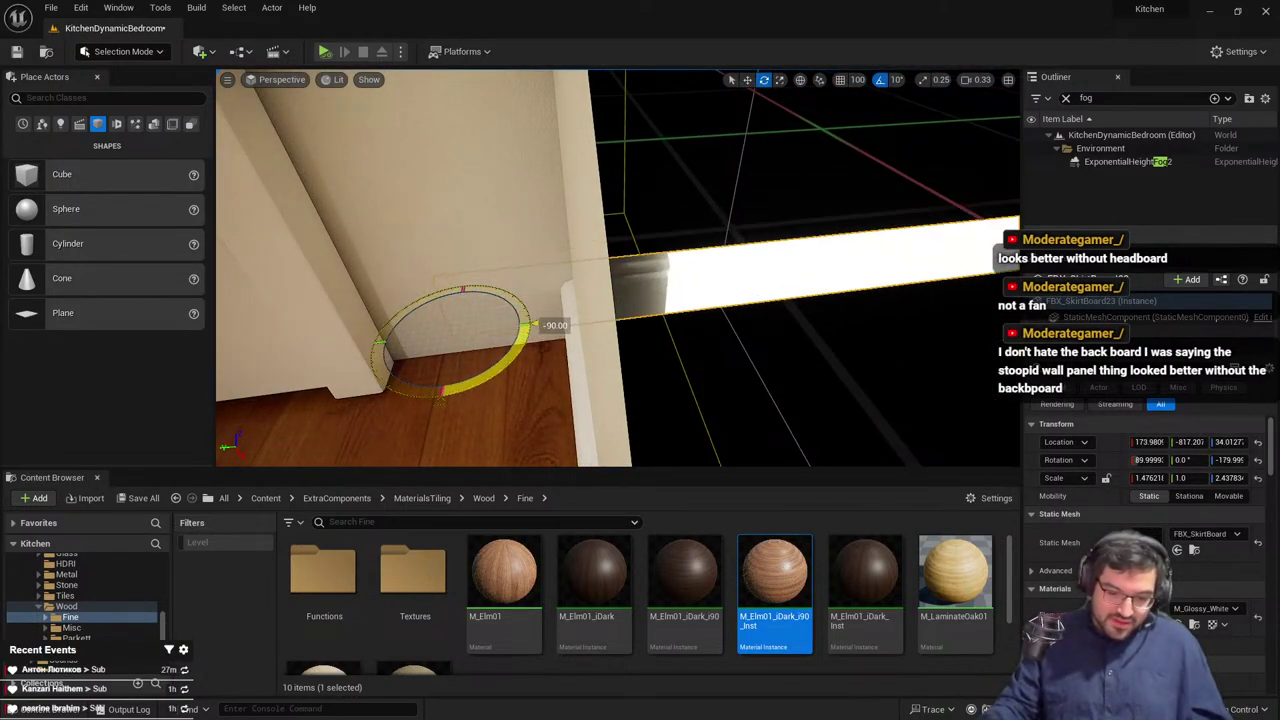
left_click_drag(433, 343, 367, 373)
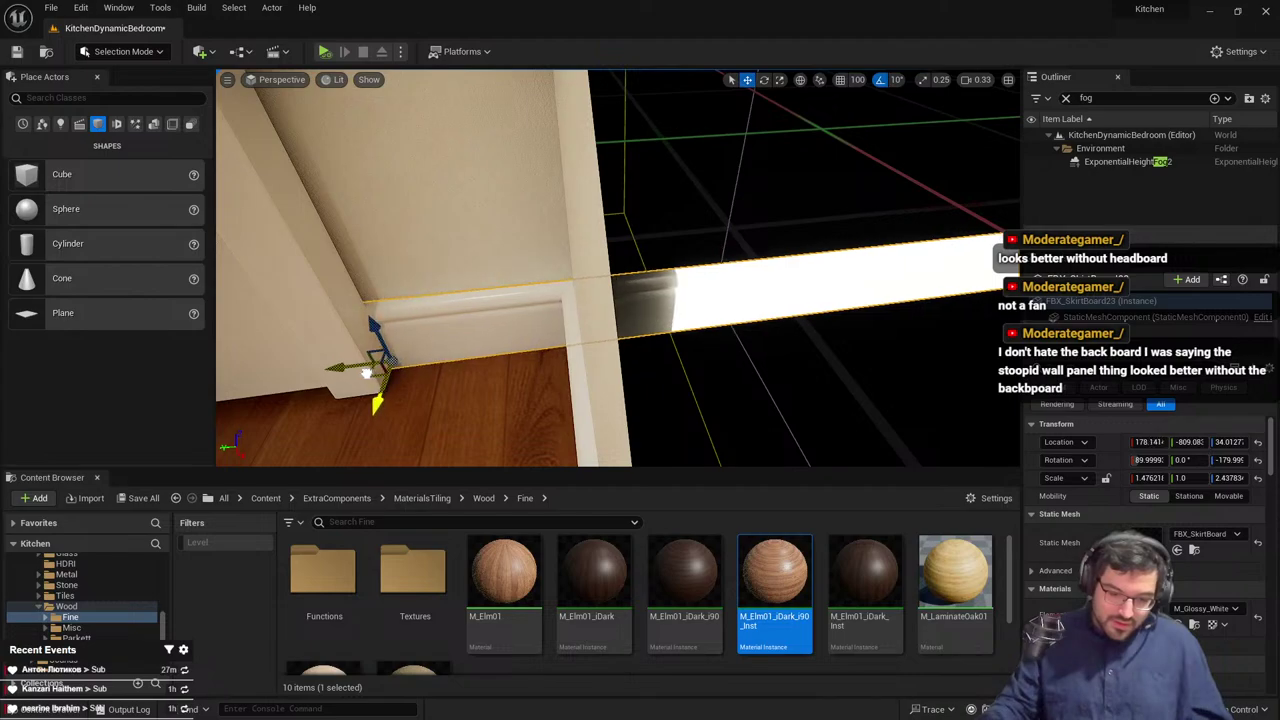
Duplicate the rotated skirting board along the wardrobe wall to the stretch beside the open door and scale down its length
right_click_drag(367, 373, 367, 373)
right_click_drag(673, 306, 673, 306)
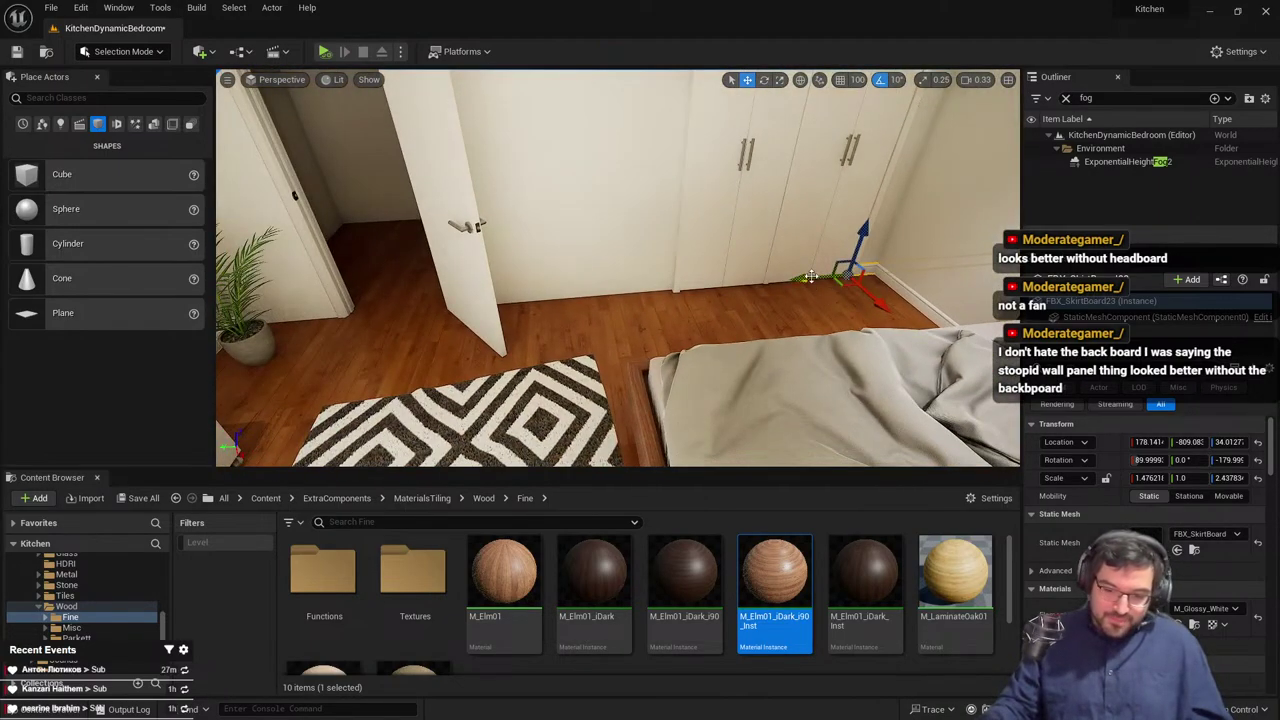
left_click_drag(810, 277, 432, 314)
key("r")
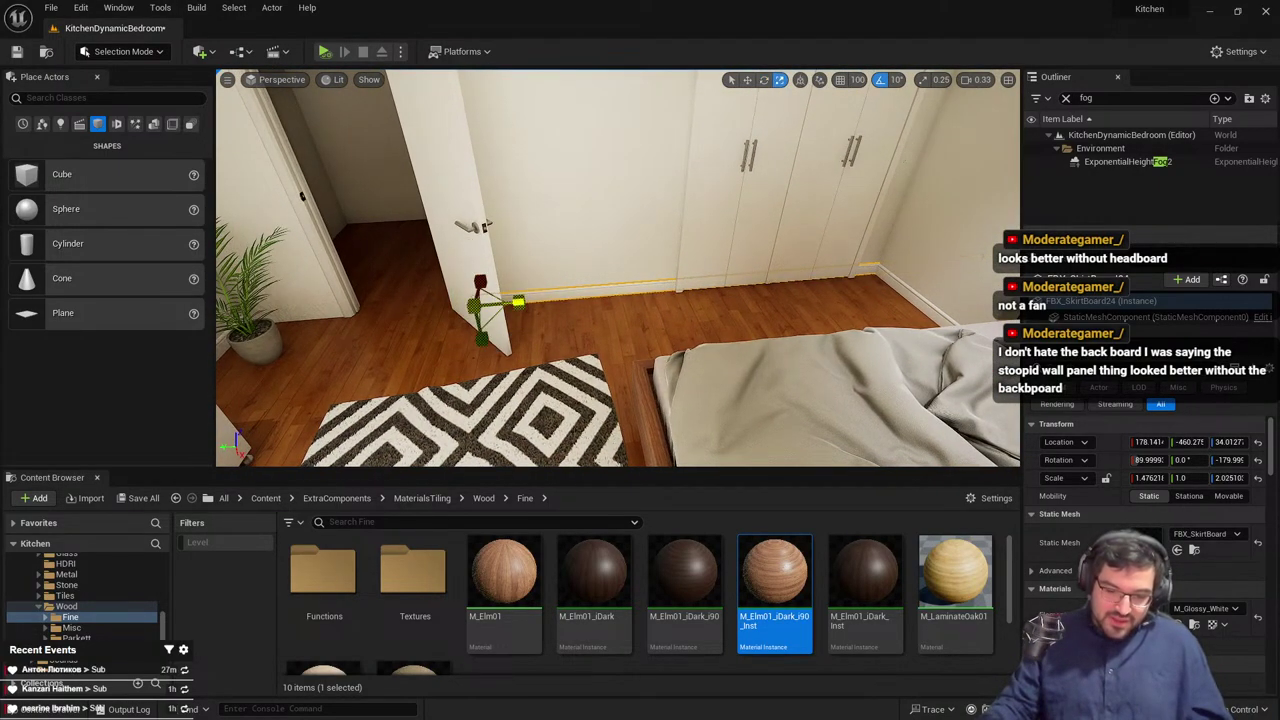
Shorten the skirting board on the wardrobe wall to a Z scale of about 0.84
right_click_drag(518, 302, 518, 302)
key("w")
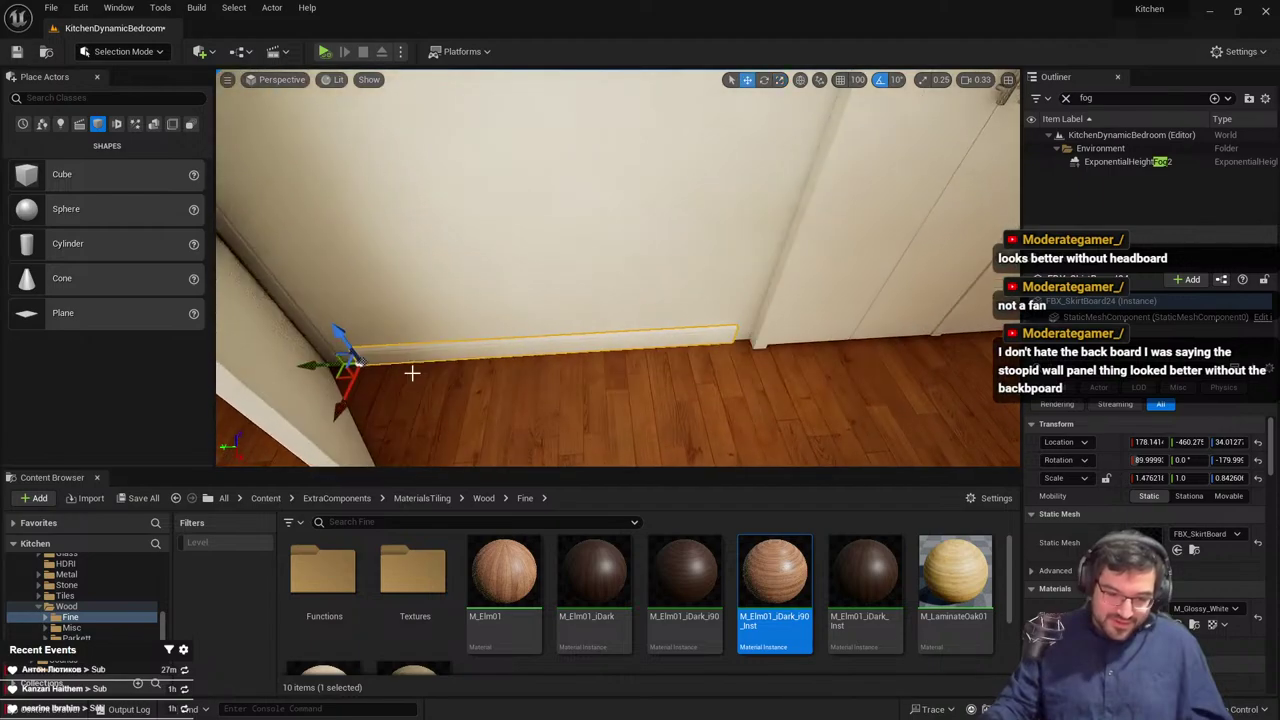
Select the bedroom door frame and stretch it along the wall to an X scale of about -1.35
right_click_drag(477, 204, 477, 204)
left_click(525, 163)
right_click_drag(525, 163, 525, 163)
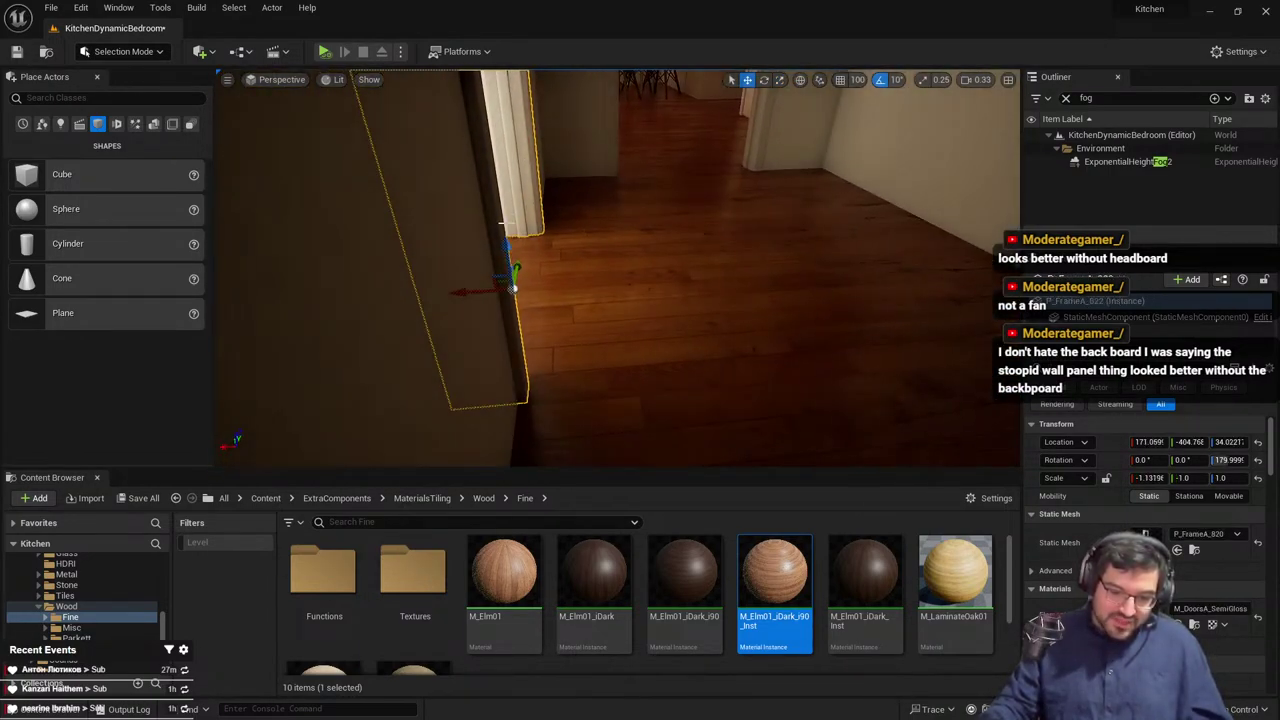
key("r")
left_click_drag(548, 287, 560, 285)
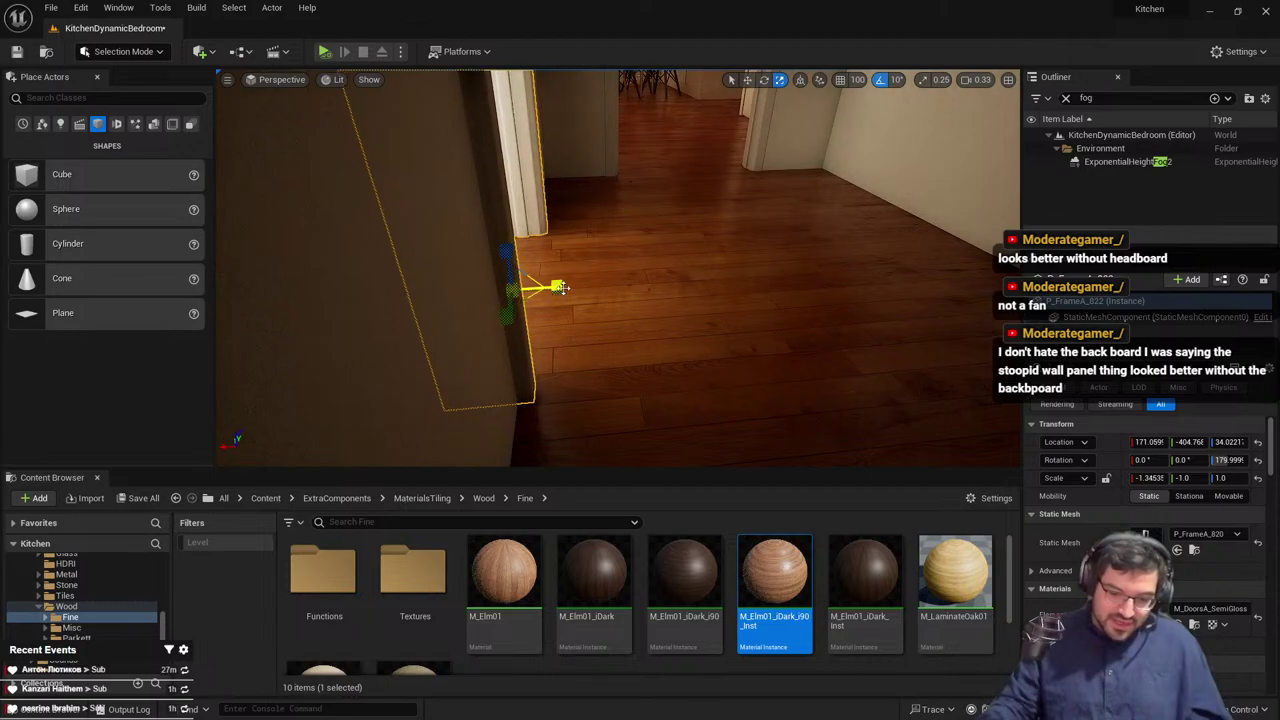
Reposition the skirting board behind the door to about Y -450.6 and lengthen it to a Z scale of about 0.94
right_click_drag(725, 390, 725, 390)
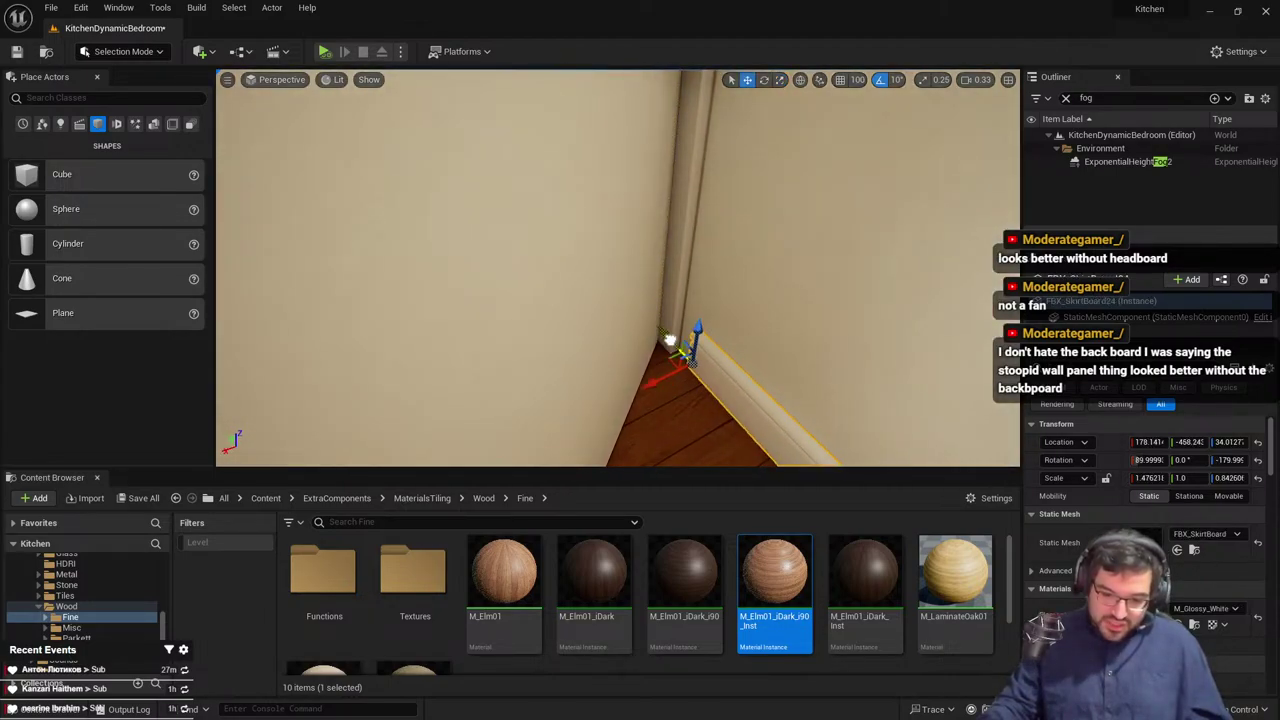
left_click(662, 332)
right_click_drag(653, 321, 653, 321)
key("e")
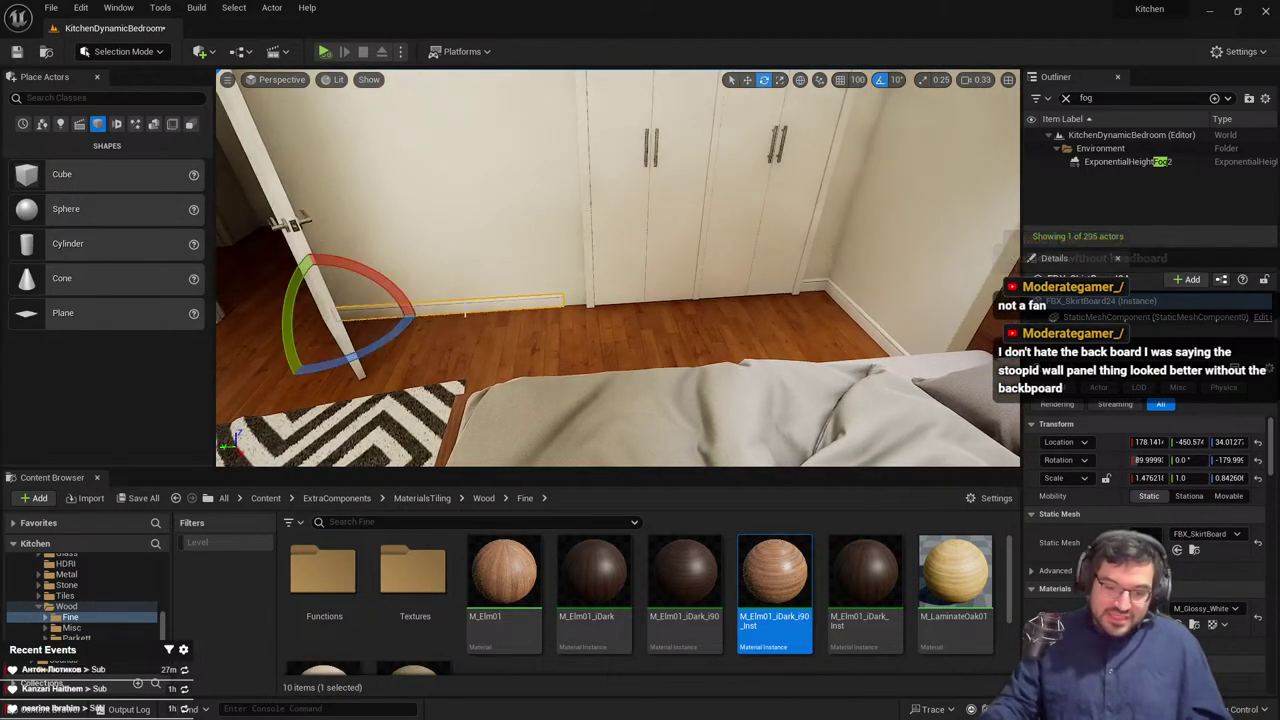
key("r")
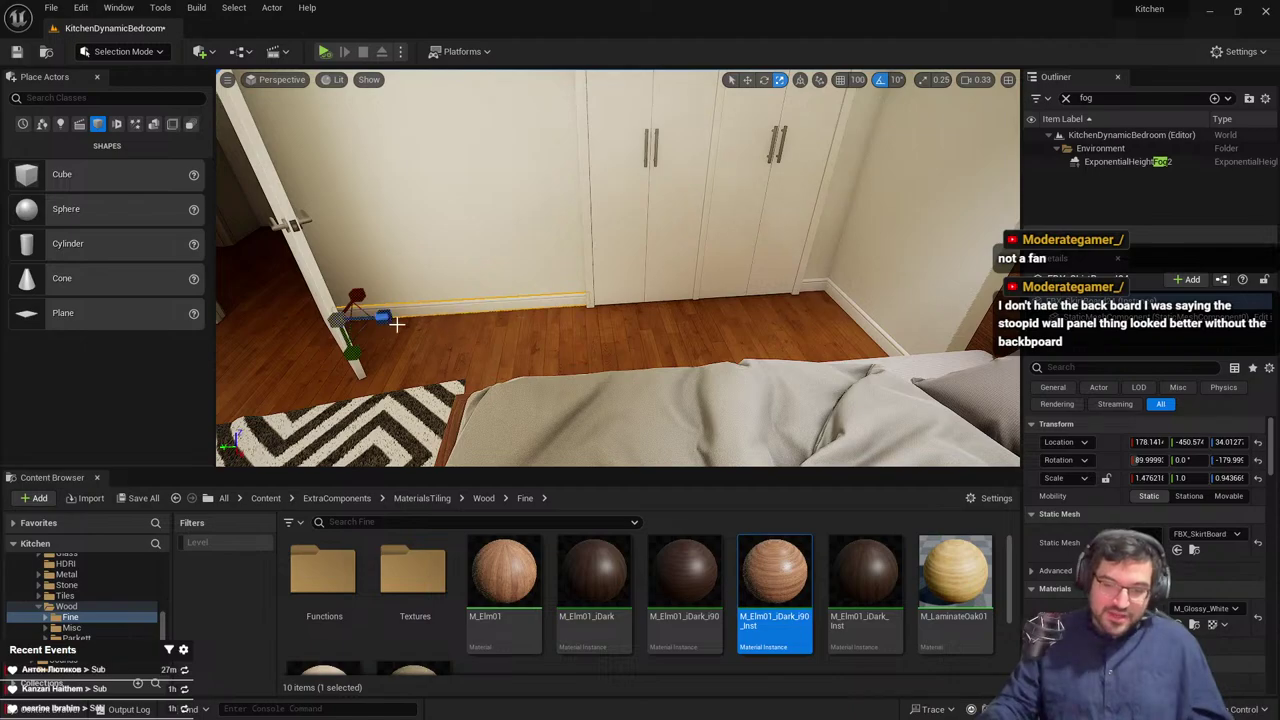
key("Escape")
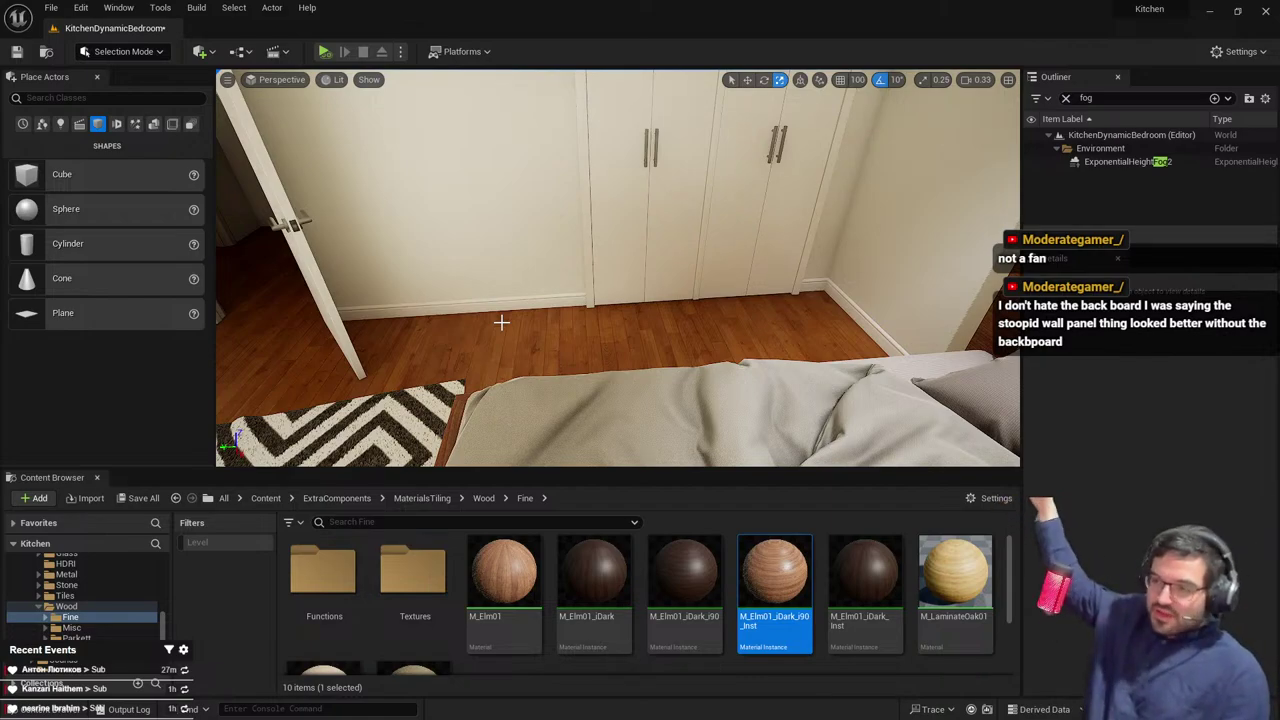
Inspect the bedroom's doorway, open door, window corner and TV wall from several viewpoints
right_click_drag(329, 383, 520, 122)
key("w")
right_click_drag(843, 368, 690, 226)
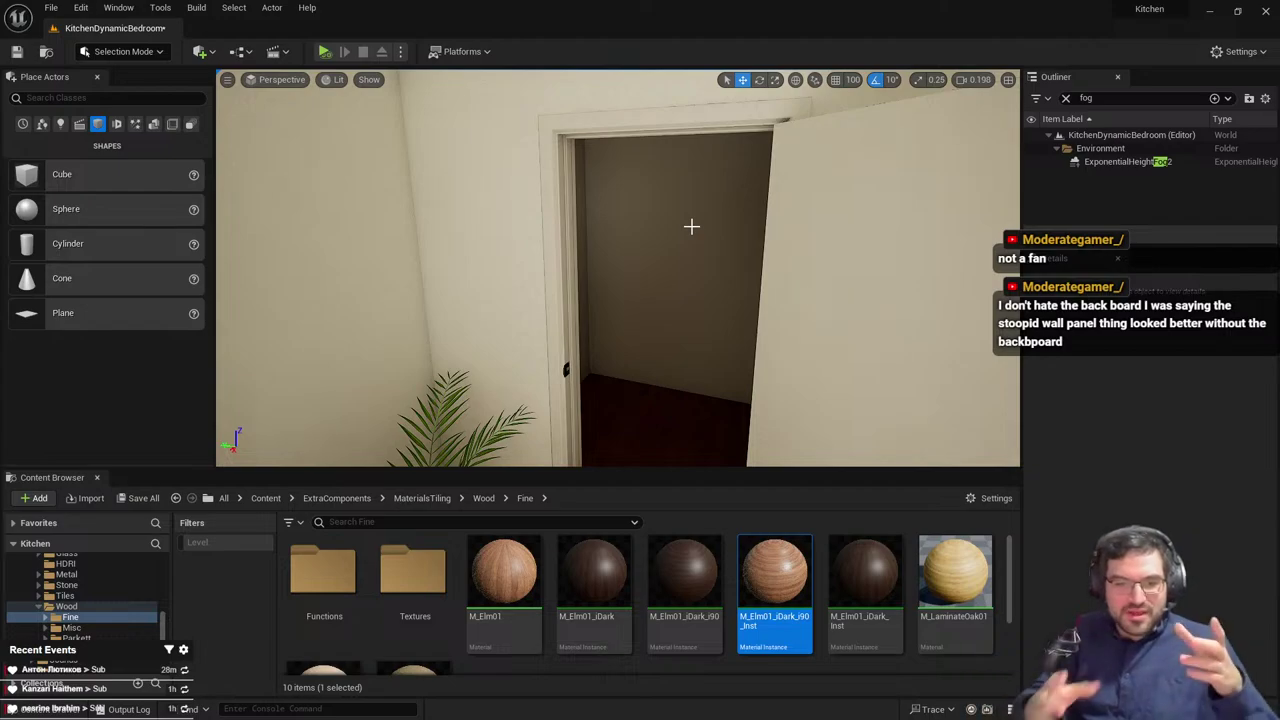
right_click_drag(843, 121, 847, 127)
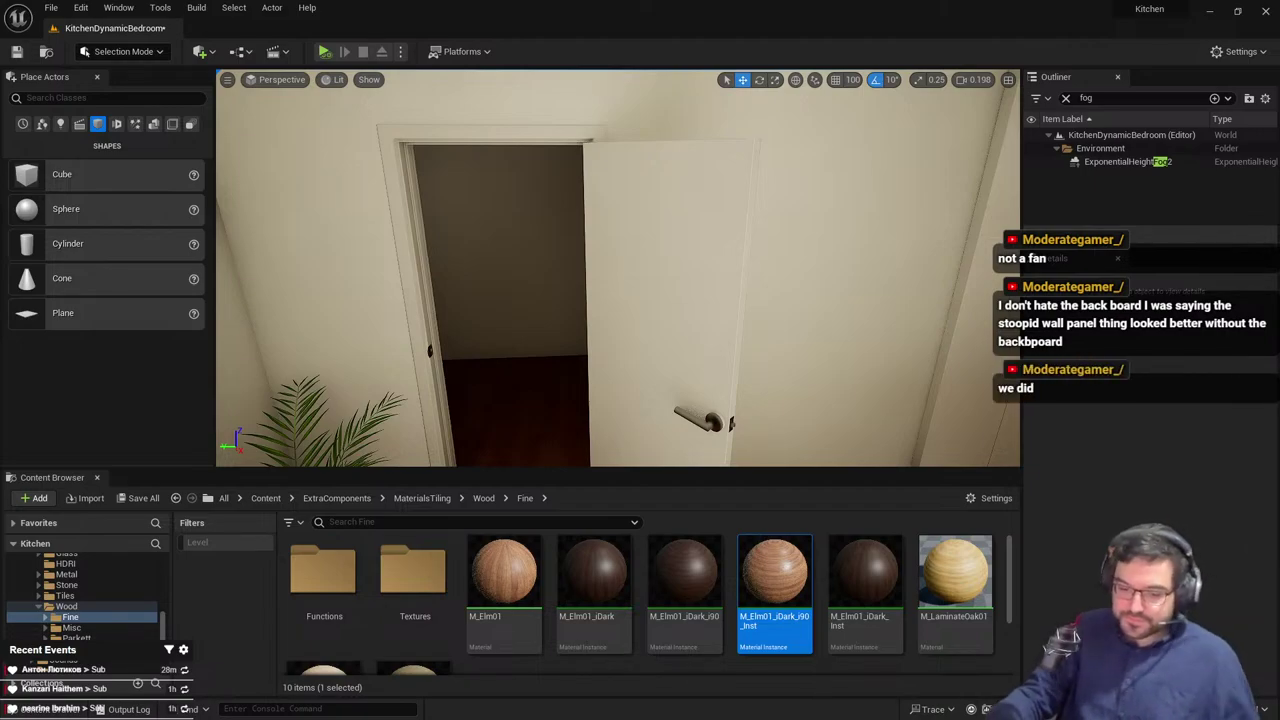
mouse_move(531, 168)
right_mouse_down()
mouse_move(525, 270)
mouse_move(370, 335)
mouse_move(222, 352)
mouse_move(515, 160)
right_mouse_up()
scroll(528, 162, "up", 1)
right_click_drag(480, 296, 555, 220)
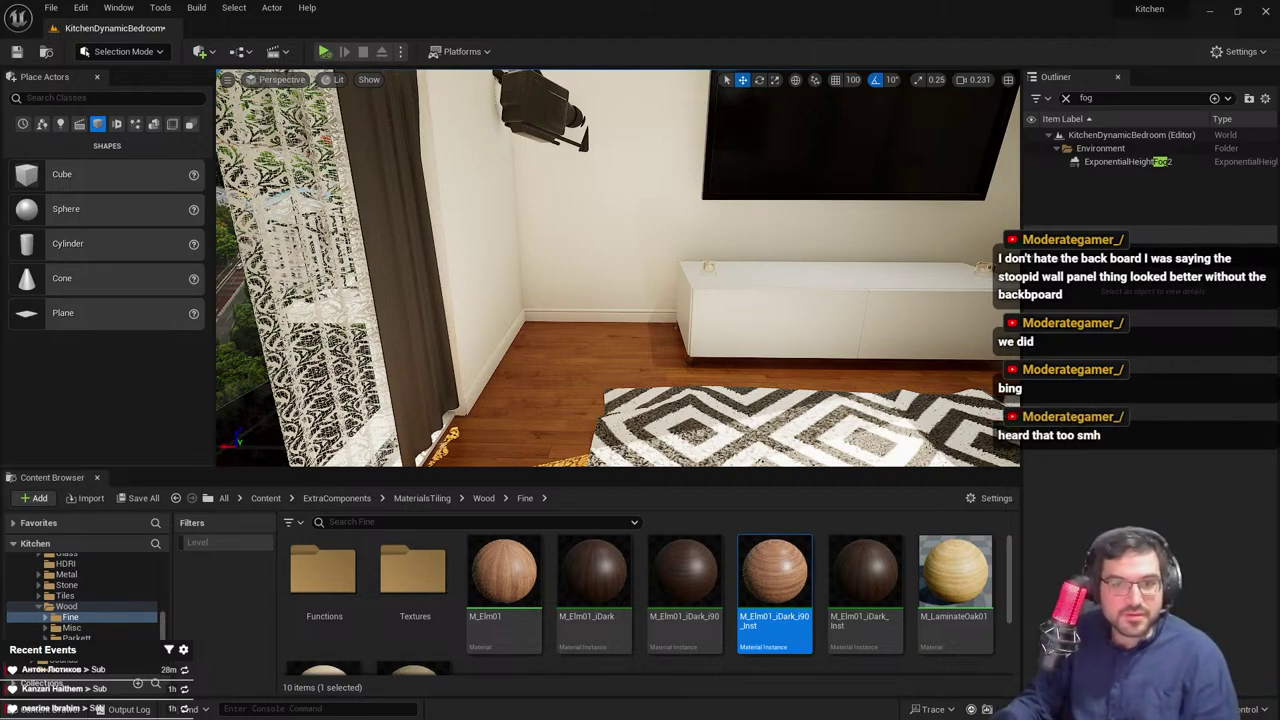
right_click_drag(678, 295, 768, 250)
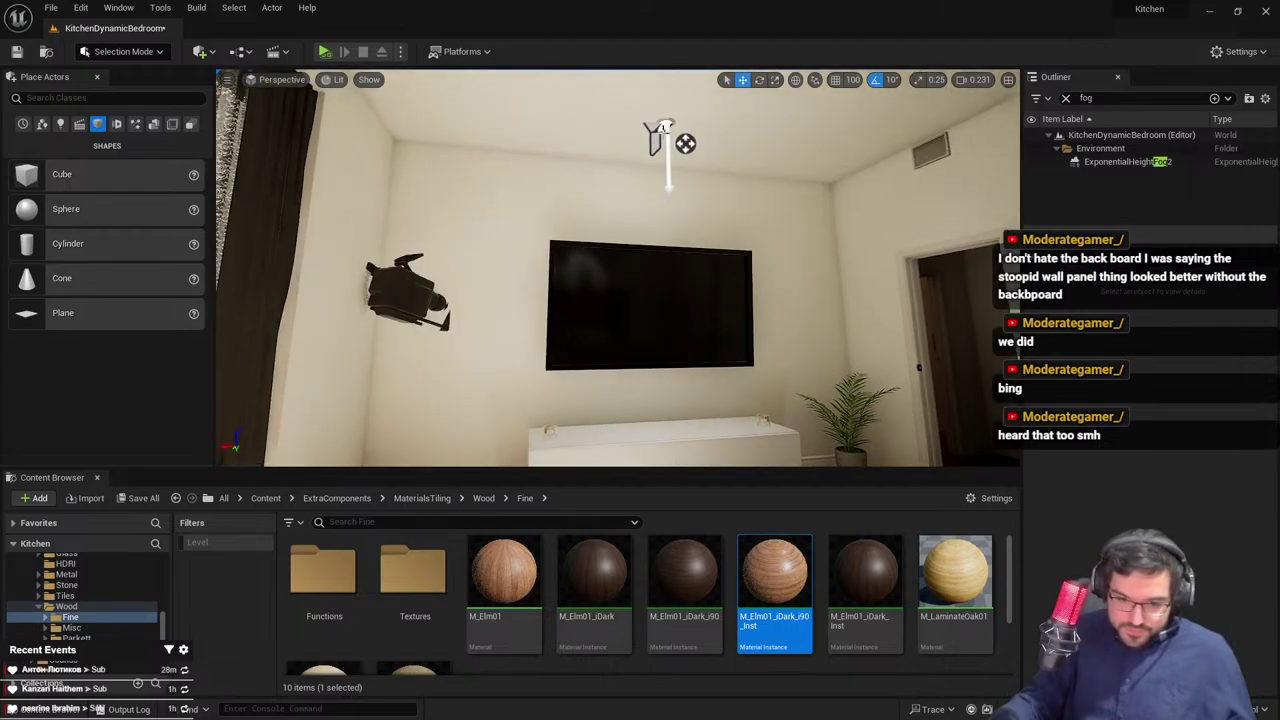
Try removing the ceiling spotlight near the TV wall, compare the room with and without it, and restore the light
left_click(664, 135)
key("Delete")
right_click_drag(664, 135, 900, 235)
key("ctrl+z")
key("ctrl+y")
key("ctrl+z")
right_click_drag(613, 252, 625, 236)
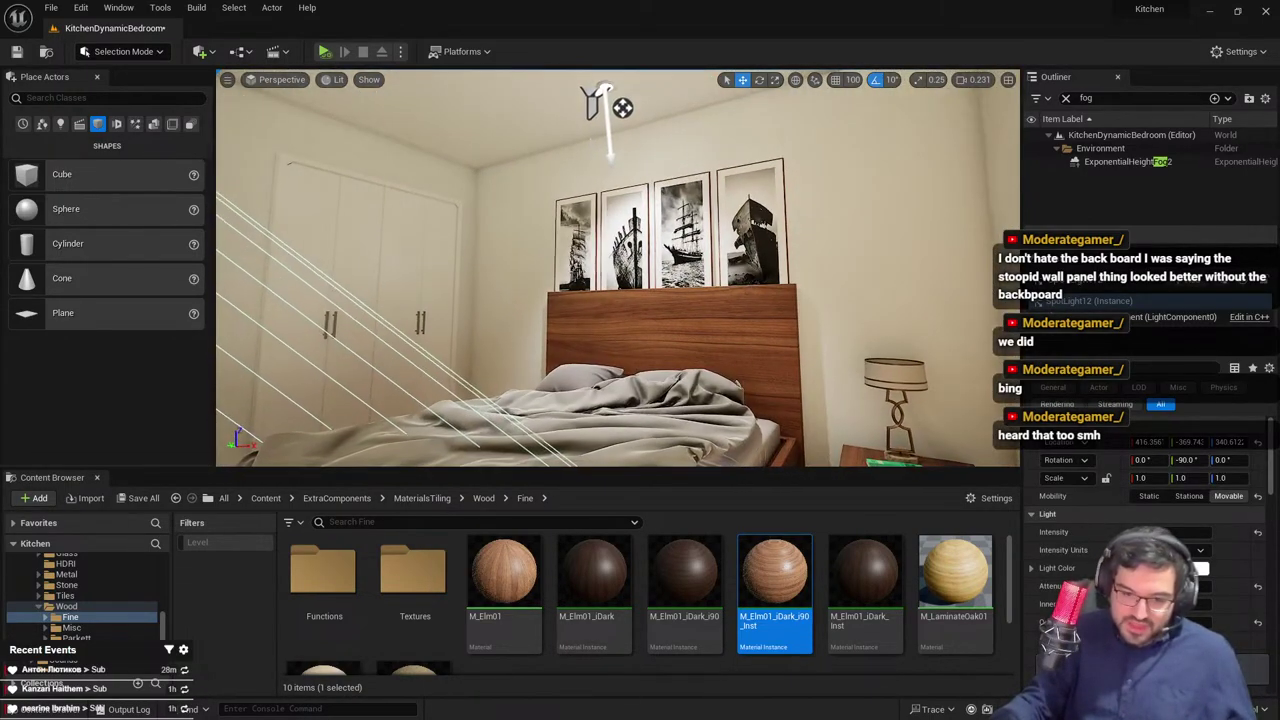
Check the room without editor overlays and delete the downward-facing ceiling spotlight
left_click(604, 97)
key("g")
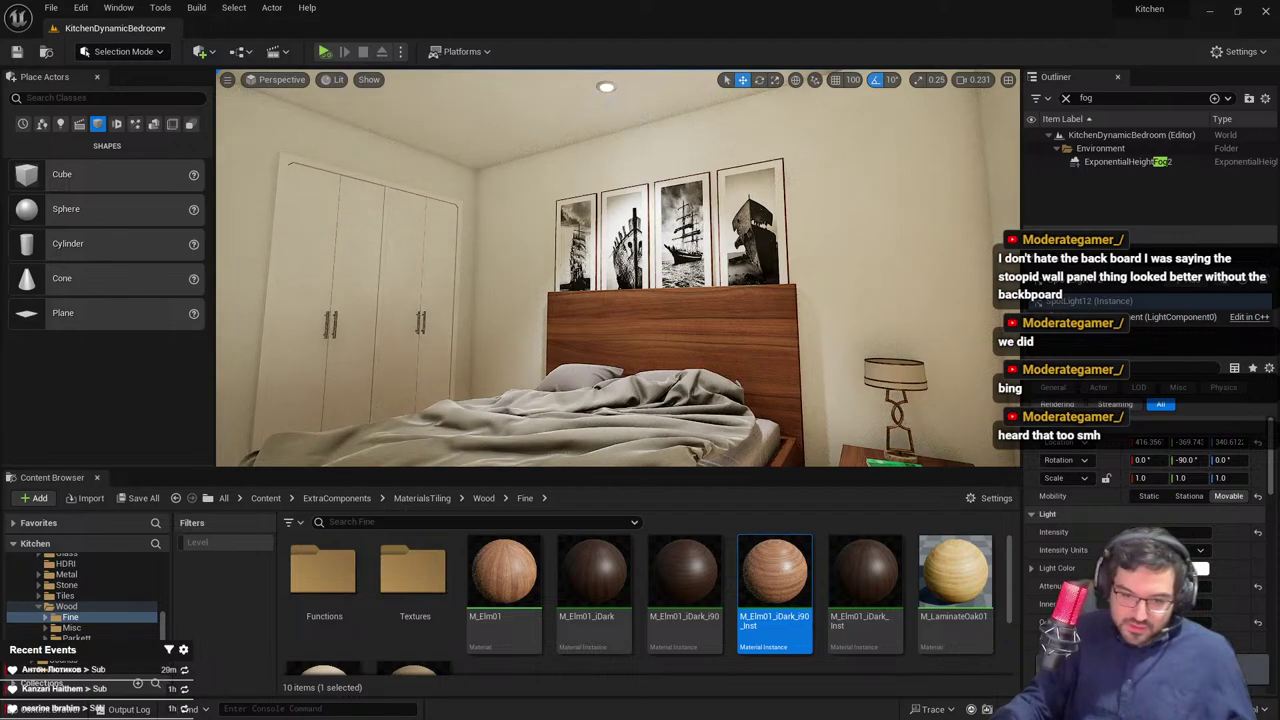
key("g")
mouse_move(598, 178)
right_mouse_down()
mouse_move(598, 138)
mouse_move(606, 268)
mouse_move(616, 165)
right_mouse_up()
left_click(598, 138)
key("Delete")
Select the spotlight above the bed and review the bedroom's lighting with the editor overlays hidden
key("s")
left_click(660, 139)
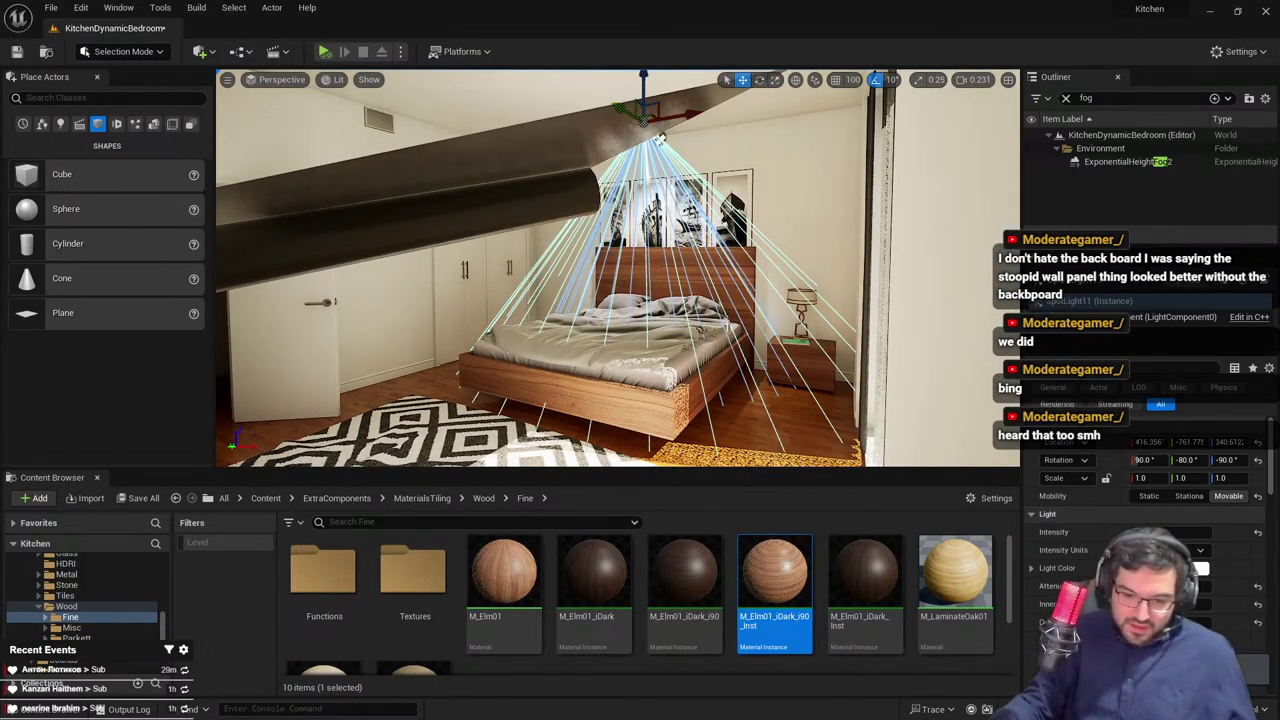
key("g")
right_click_drag(583, 241, 585, 241)
key("w")
key("d")
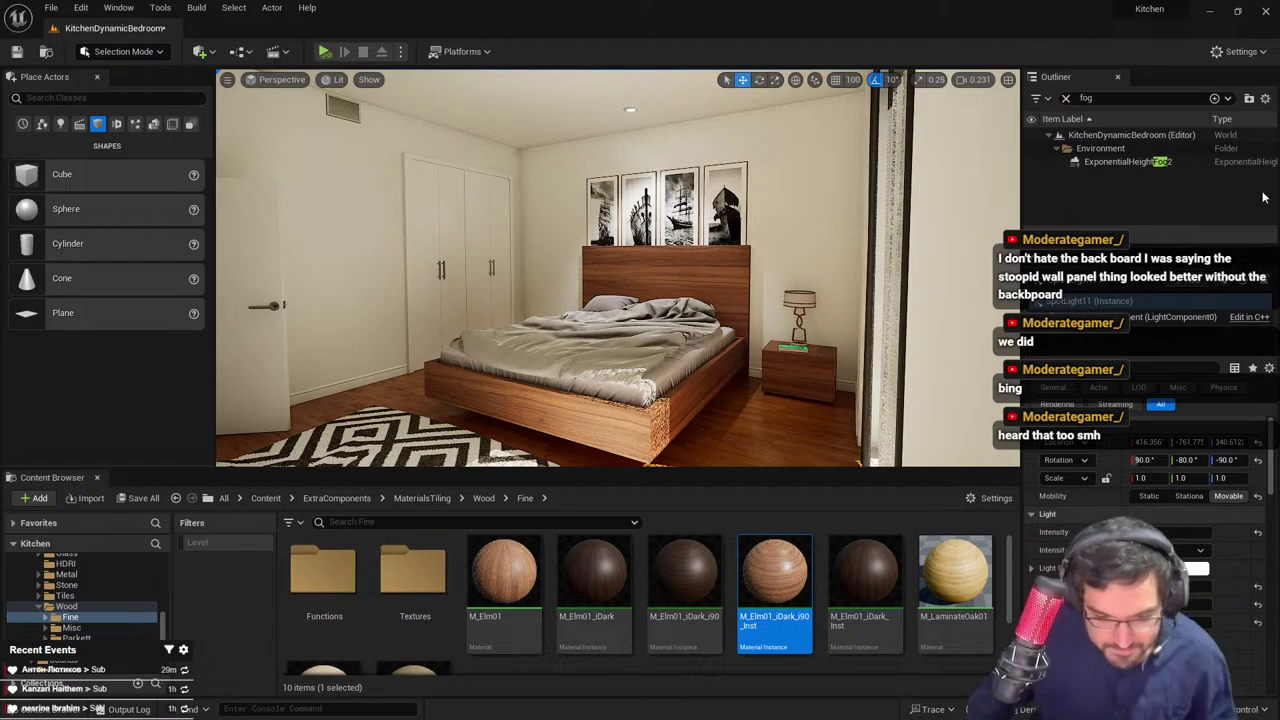
right_click_drag(630, 312, 520, 312)
right_click_drag(590, 224, 594, 224)
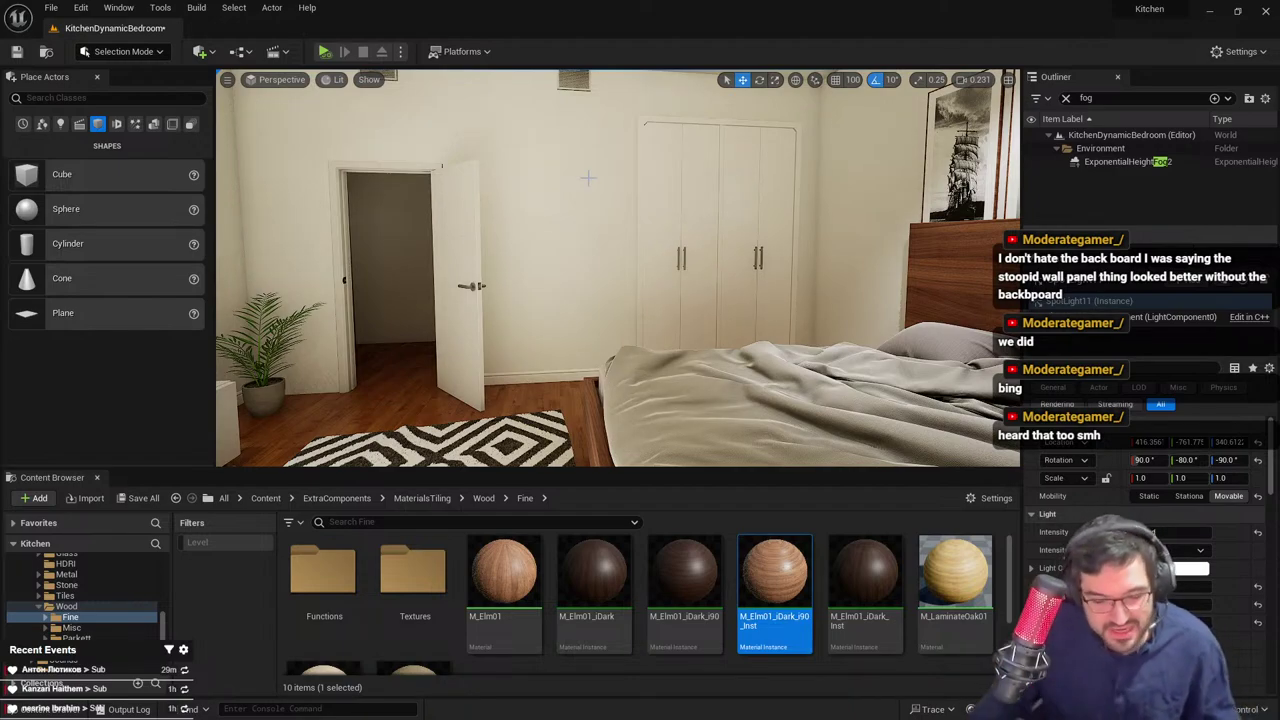
Search the whole Content folder for "standing" assets
left_click(265, 498)
left_click(346, 521)
type("st")
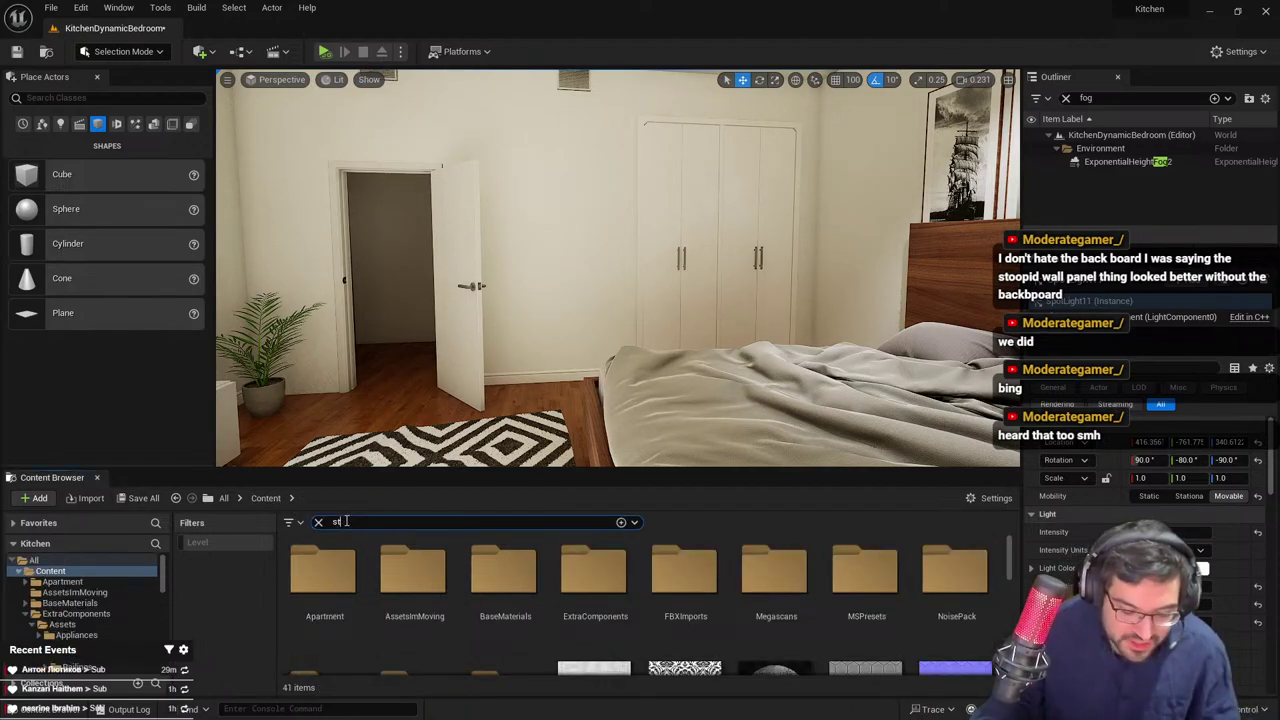
type("anding")
right_click_drag(408, 397, 375, 391)
key("Escape")
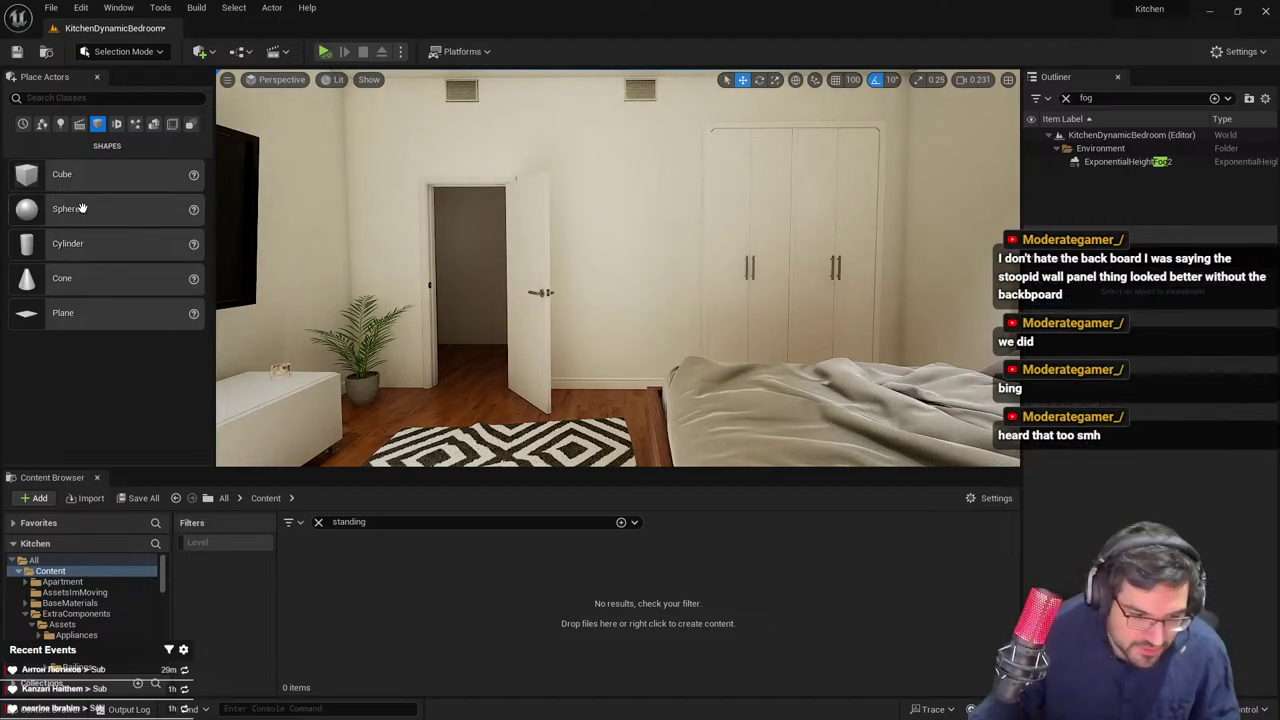
Place an upright plane in front of the wall beside the open door, at about X 265, Y -541, Z 168
left_click_drag(73, 304, 606, 418)
key("e")
key("w")
left_click_drag(605, 350, 605, 214)
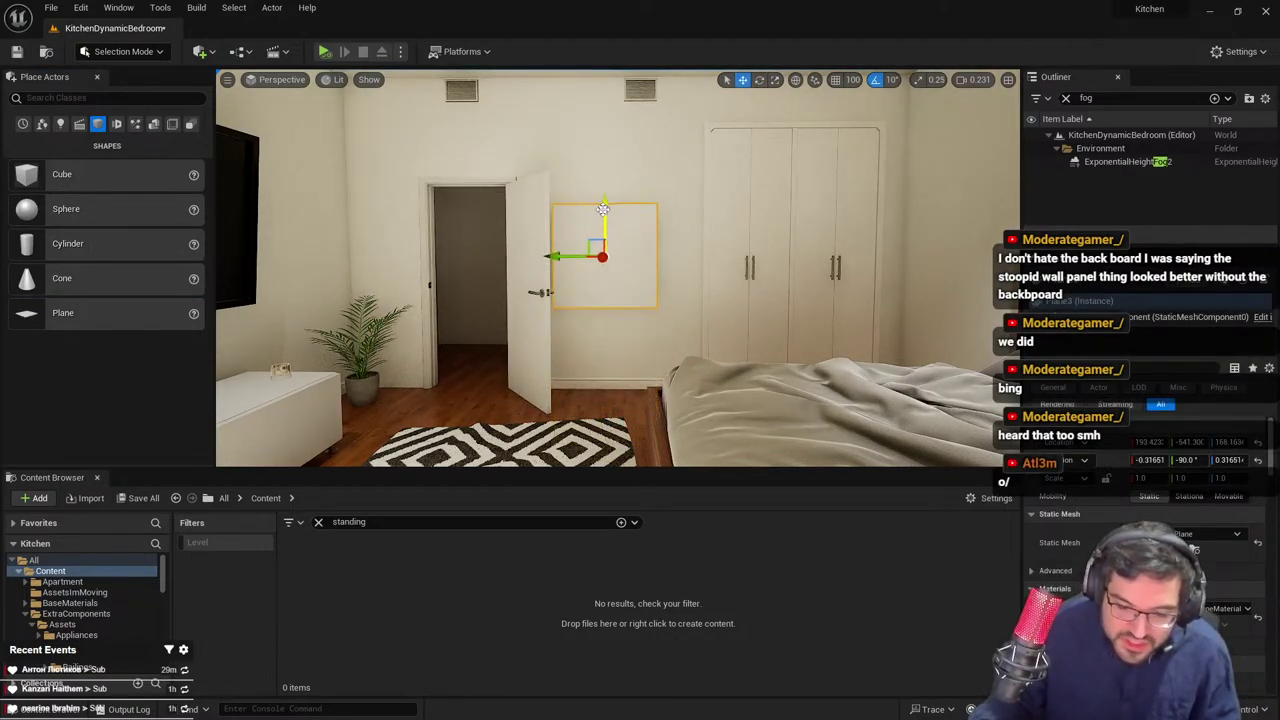
right_click_drag(605, 214, 512, 220)
left_click_drag(711, 234, 665, 247)
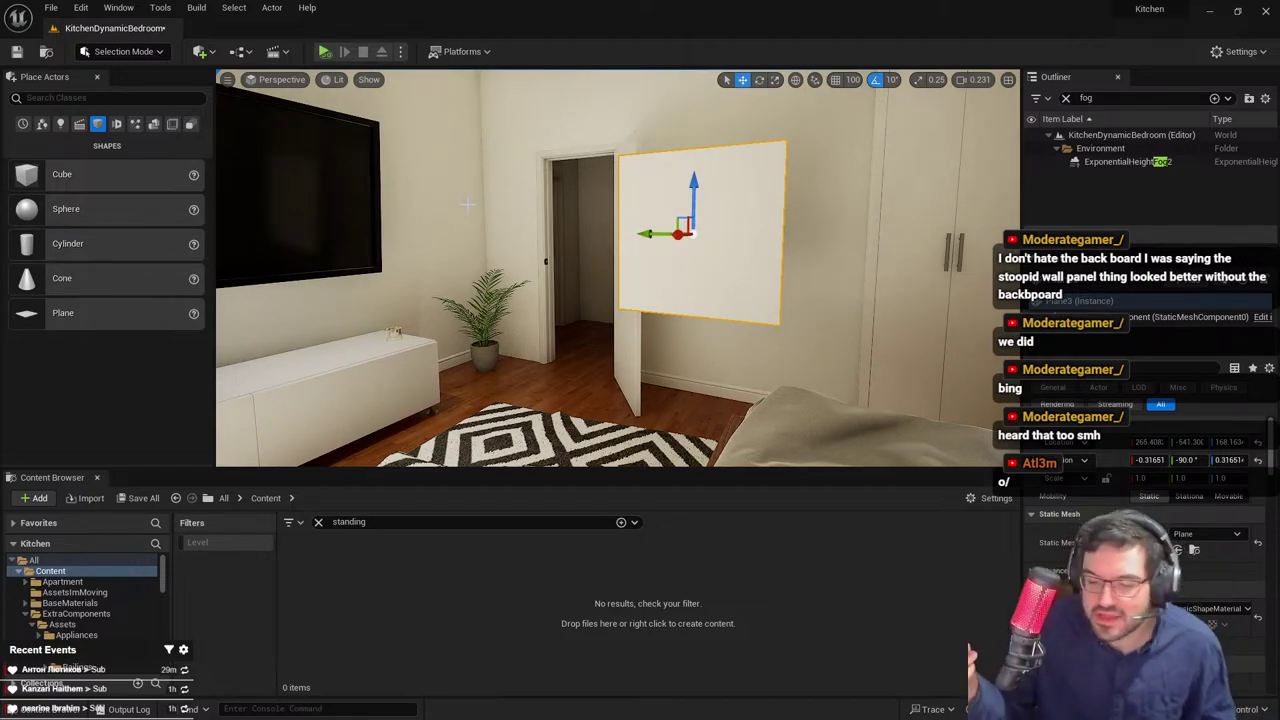
Search the assets for "mirror" and apply the M_Base_mirror material to the plane
right_click_drag(419, 462, 412, 434)
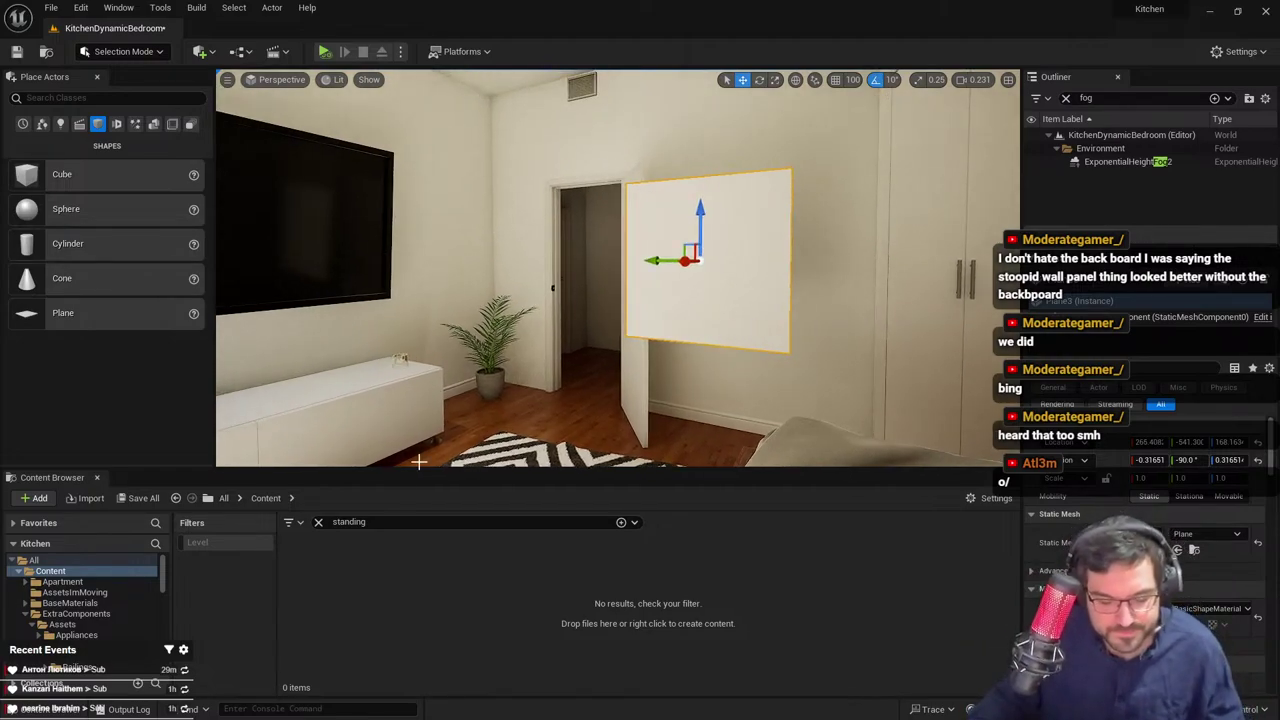
type("mirror")
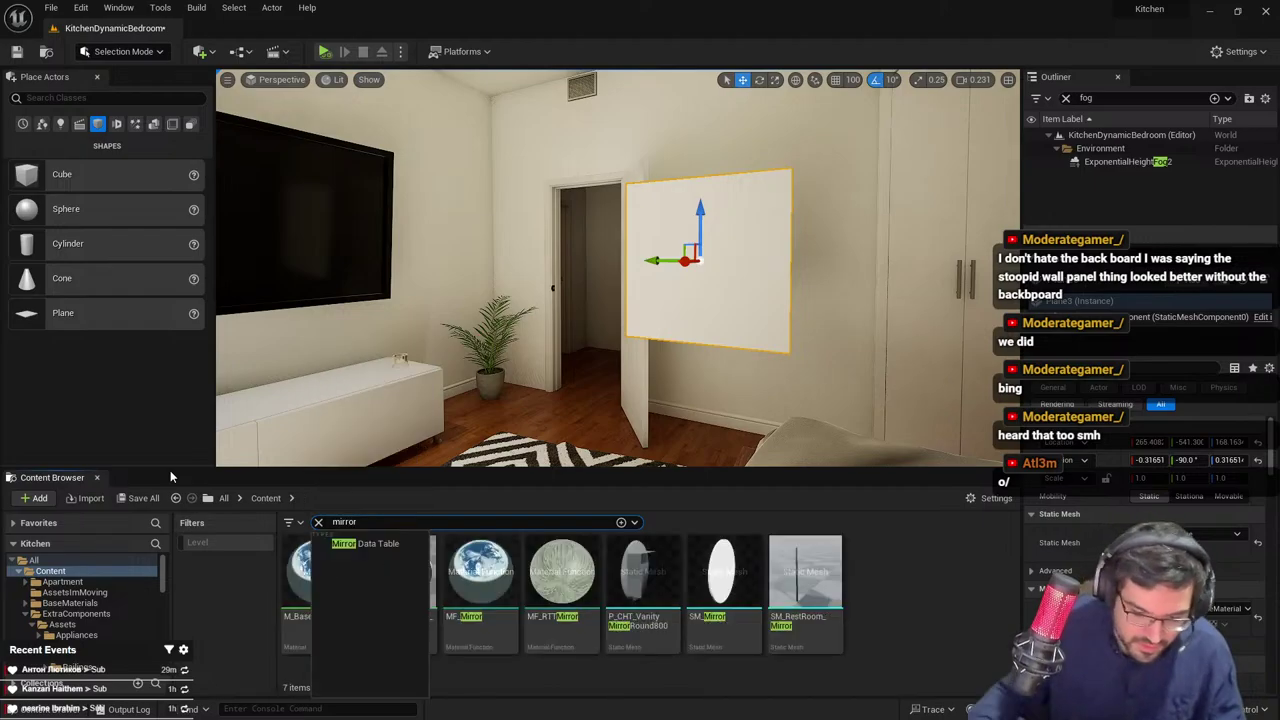
left_click_drag(480, 575, 703, 298)
left_click_drag(320, 575, 703, 266)
Examine the mirror plane's reflections of the bed, pictures and window in the full-screen view
right_click_drag(703, 266, 640, 266)
key("w")
key("F11")
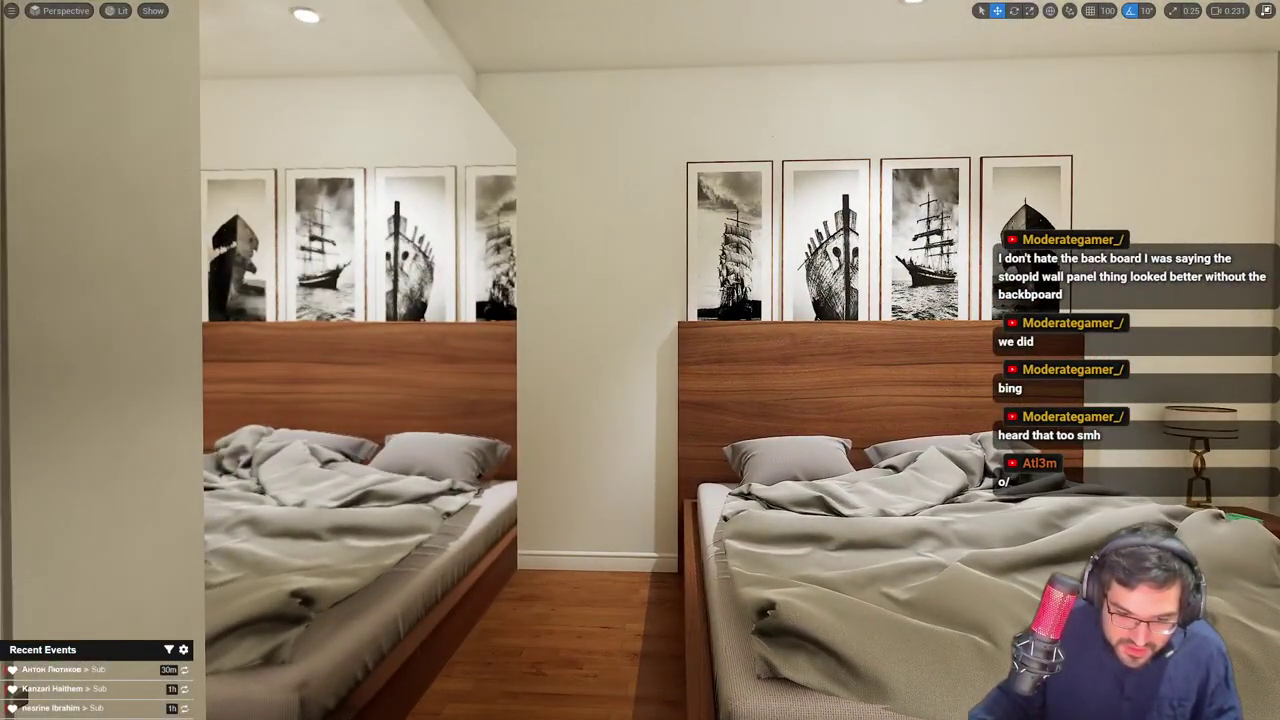
right_click_drag(559, 519, 342, 519)
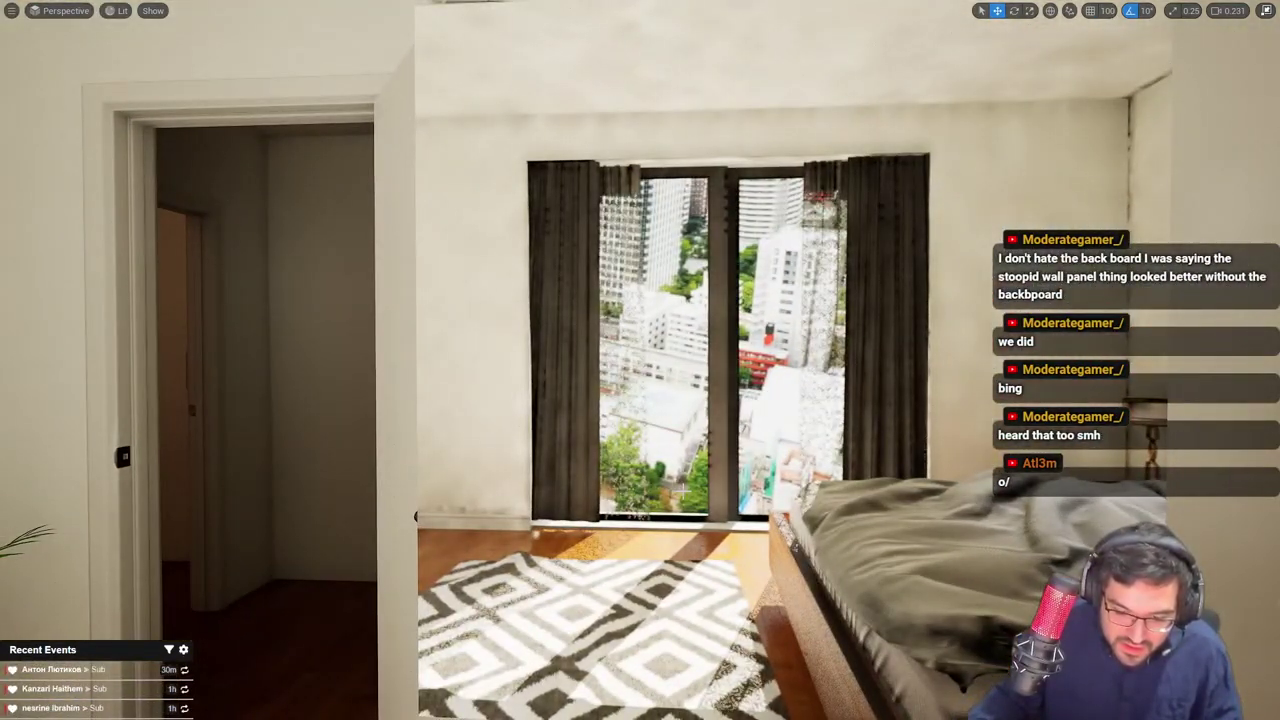
mouse_move(543, 500)
right_mouse_down()
mouse_move(430, 500)
mouse_move(585, 500)
mouse_move(560, 500)
right_mouse_up()
key("s")
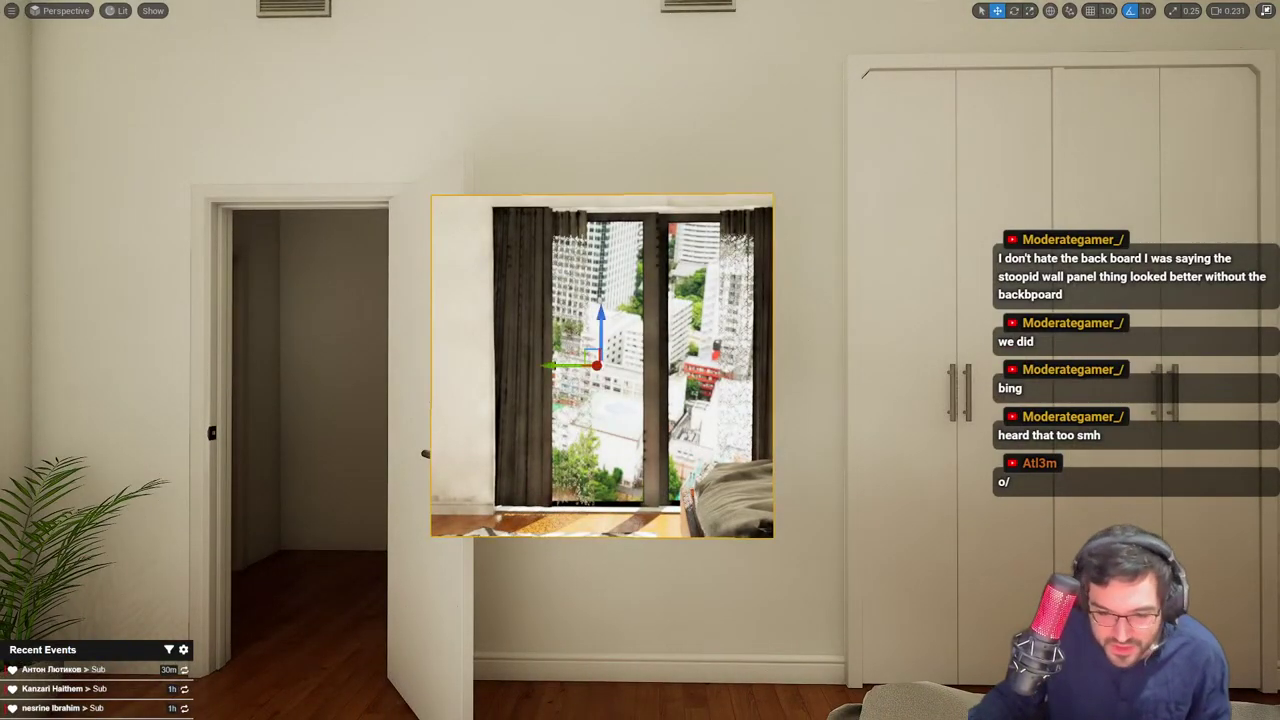
right_click_drag(515, 518, 700, 320)
key("F11")
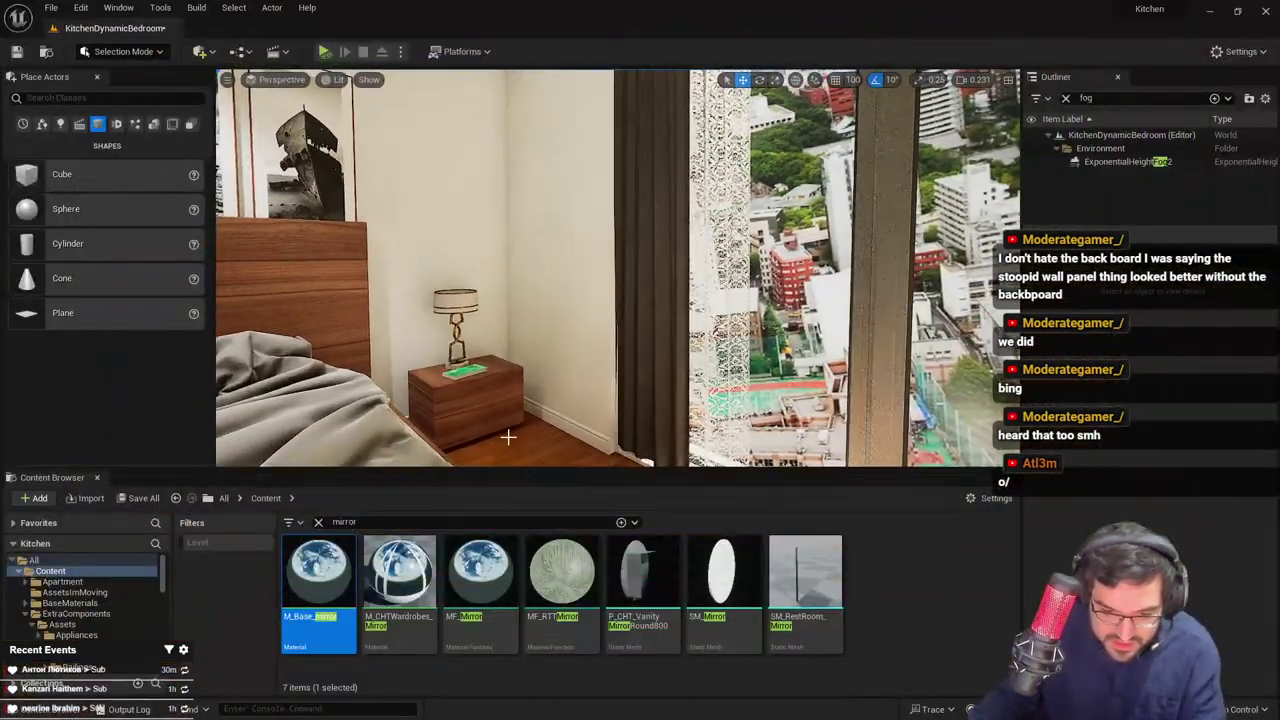
Search the Content folder for "curtain" assets
left_click(359, 522)
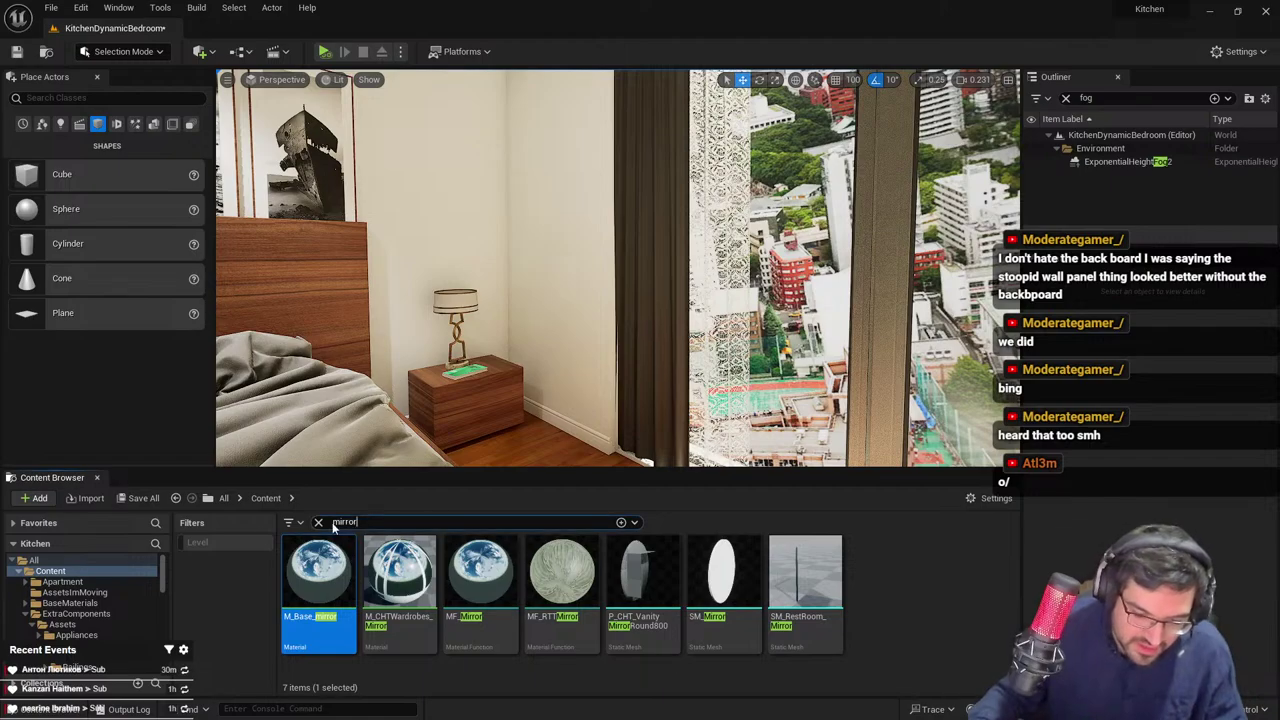
type("curtain")
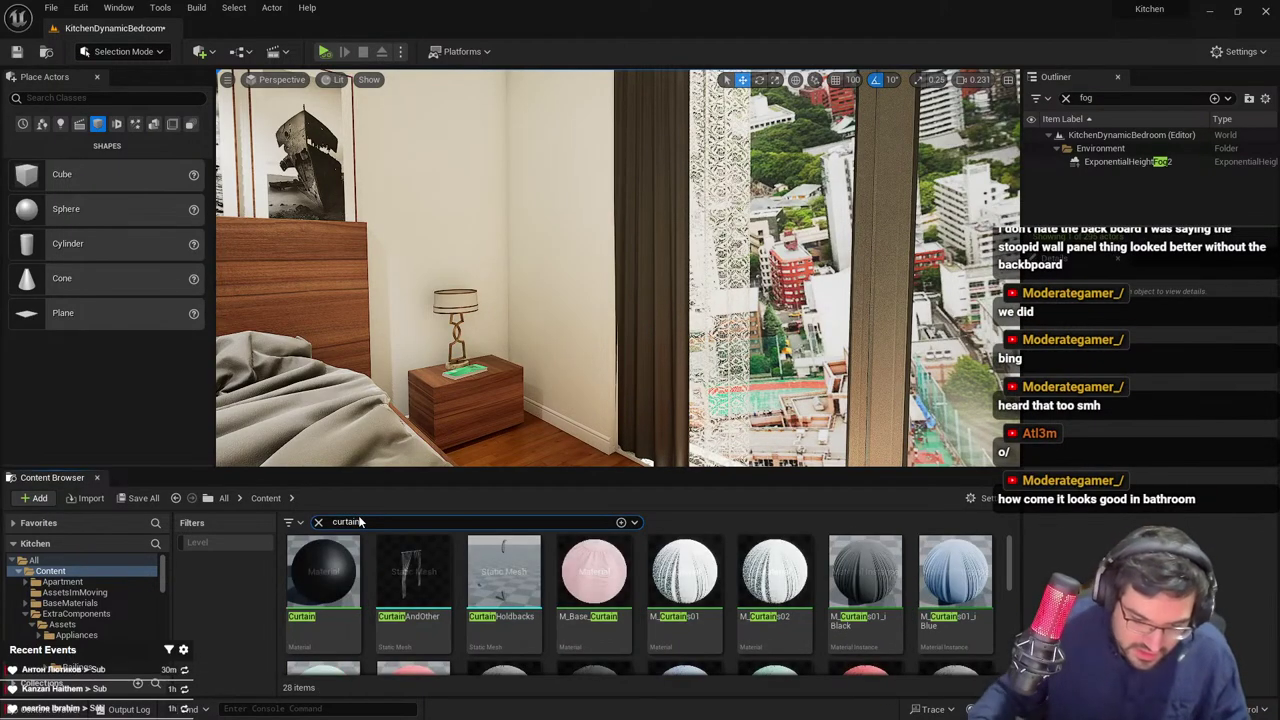
View the bathroom full screen and examine the round mirror above the double sink
key("s")
mouse_move(463, 171)
right_mouse_down()
mouse_move(494, 216)
mouse_move(290, 214)
mouse_move(390, 220)
mouse_move(420, 172)
mouse_move(400, 174)
mouse_move(458, 170)
right_mouse_up()
key("w")
scroll(494, 216, "up", 1)
key("s")
scroll(468, 170, "down", 1)
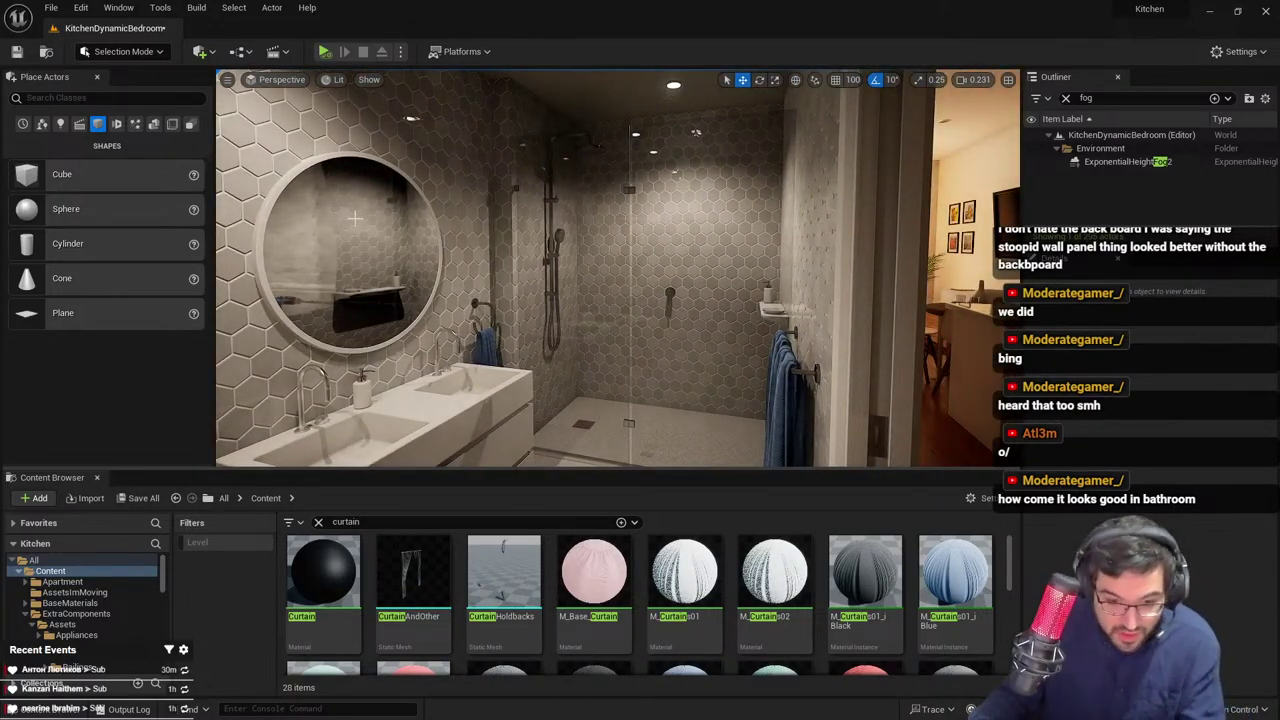
key("F11")
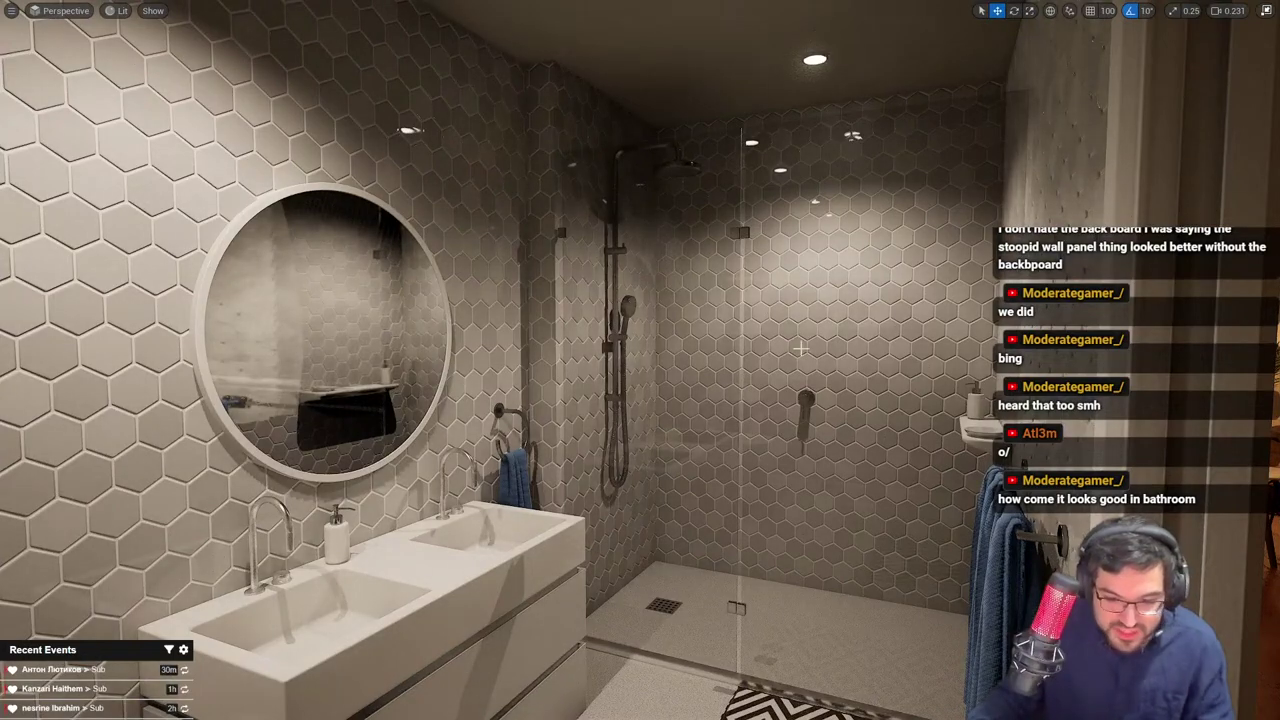
right_click_drag(693, 349, 675, 370)
key("a")
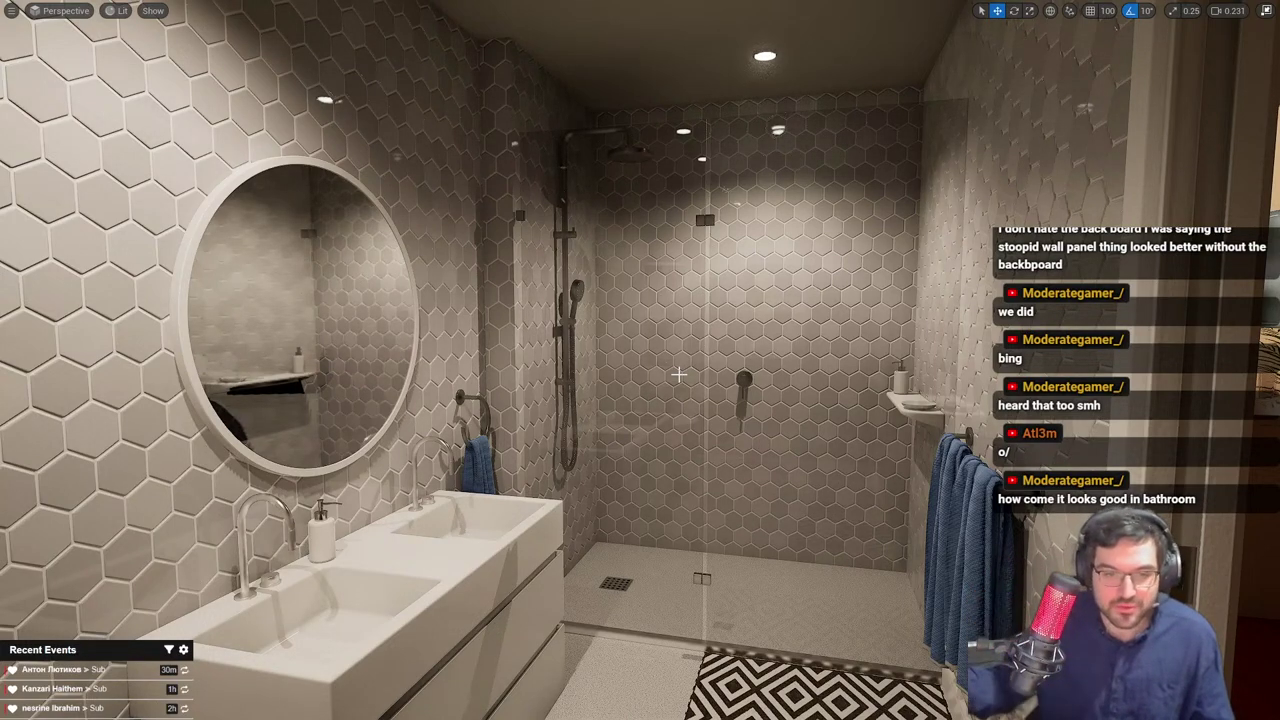
Examine the bathroom mirror's reflections up close from several angles and clear the selection
right_click_drag(703, 199, 531, 231)
key("a")
key("d")
key("s")
key("w")
scroll(515, 203, "down", 1)
key("w")
right_click_drag(614, 303, 425, 306)
key("w")
key("s")
key("w")
right_click_drag(670, 298, 730, 300)
key("F11")
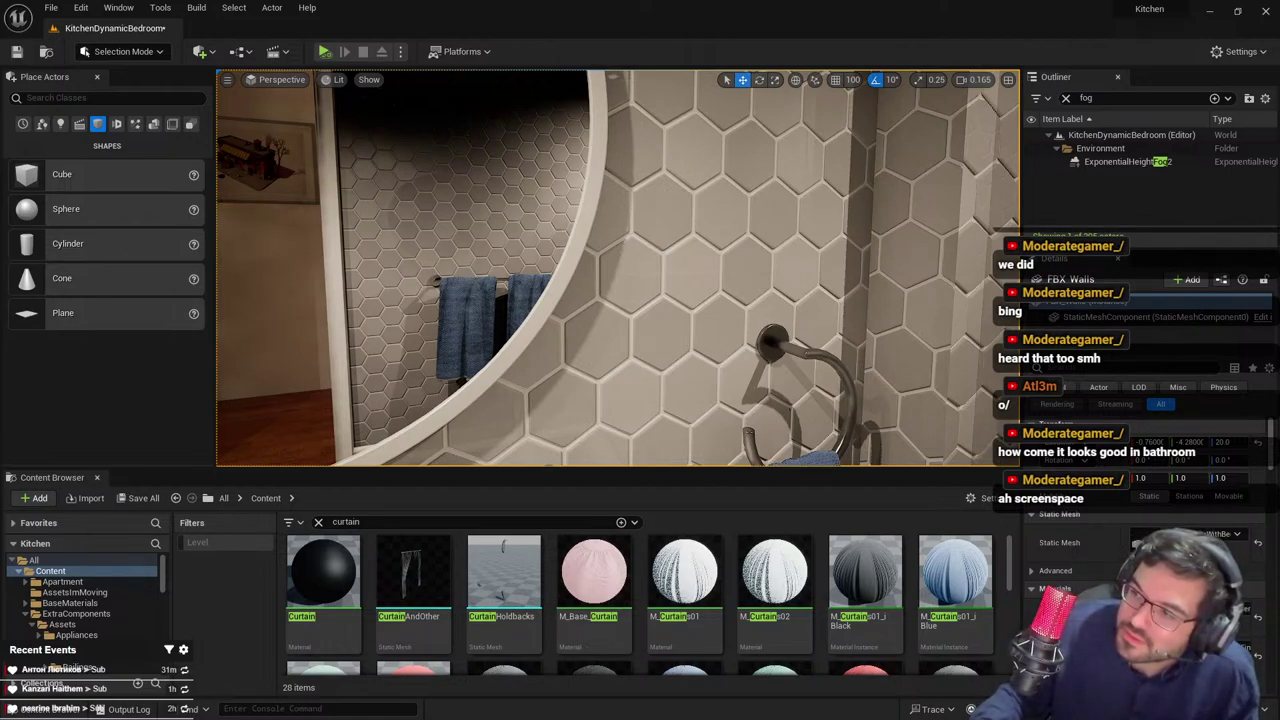
right_click_drag(457, 162, 310, 100)
key("Escape")
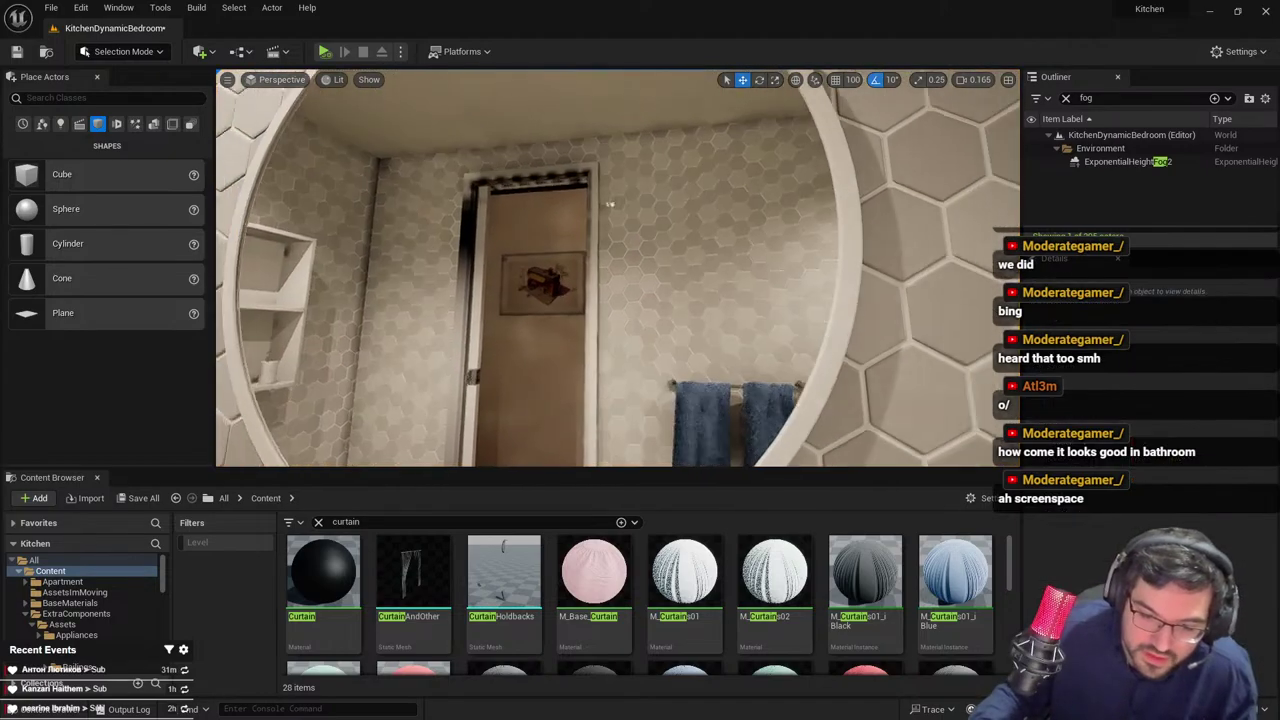
Place a new plane beside the open bedroom door, raise it to about Z 140, and turn it to face the room
key("w")
right_click_drag(457, 162, 420, 166)
scroll(457, 162, "up", 7)
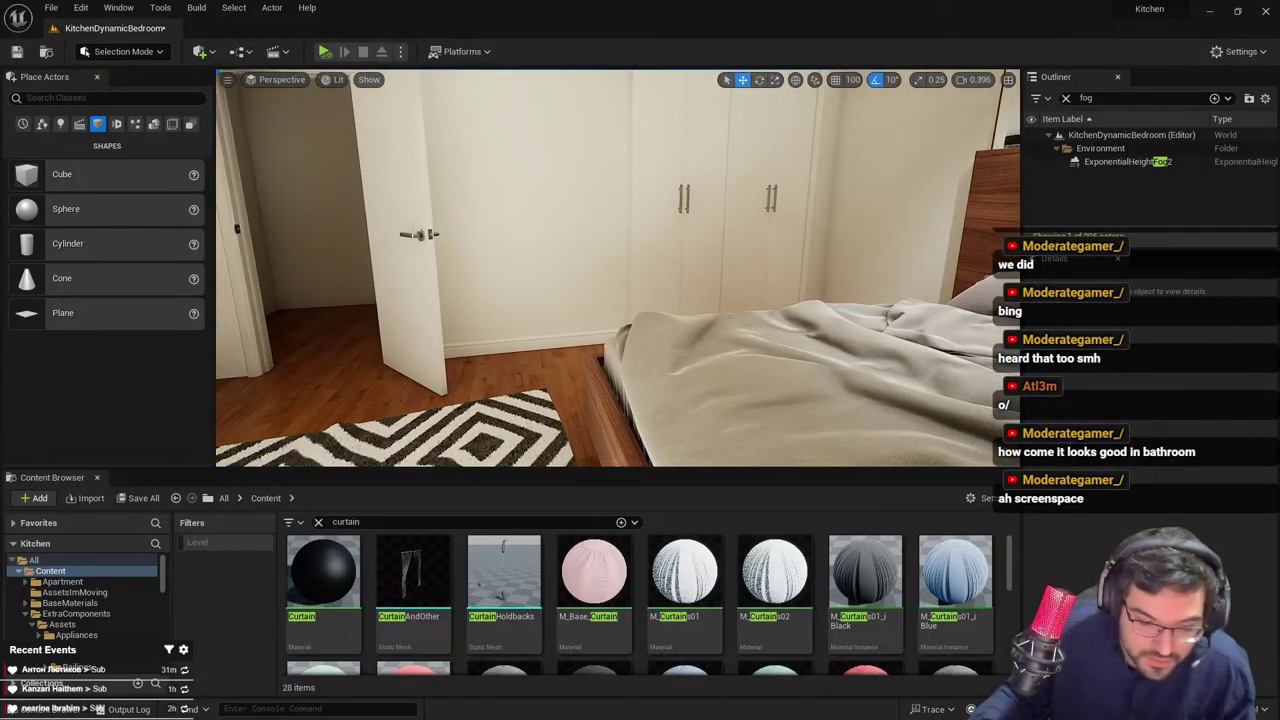
left_click_drag(61, 309, 534, 386)
left_click_drag(537, 342, 533, 194)
key("e")
left_click_drag(537, 243, 500, 300)
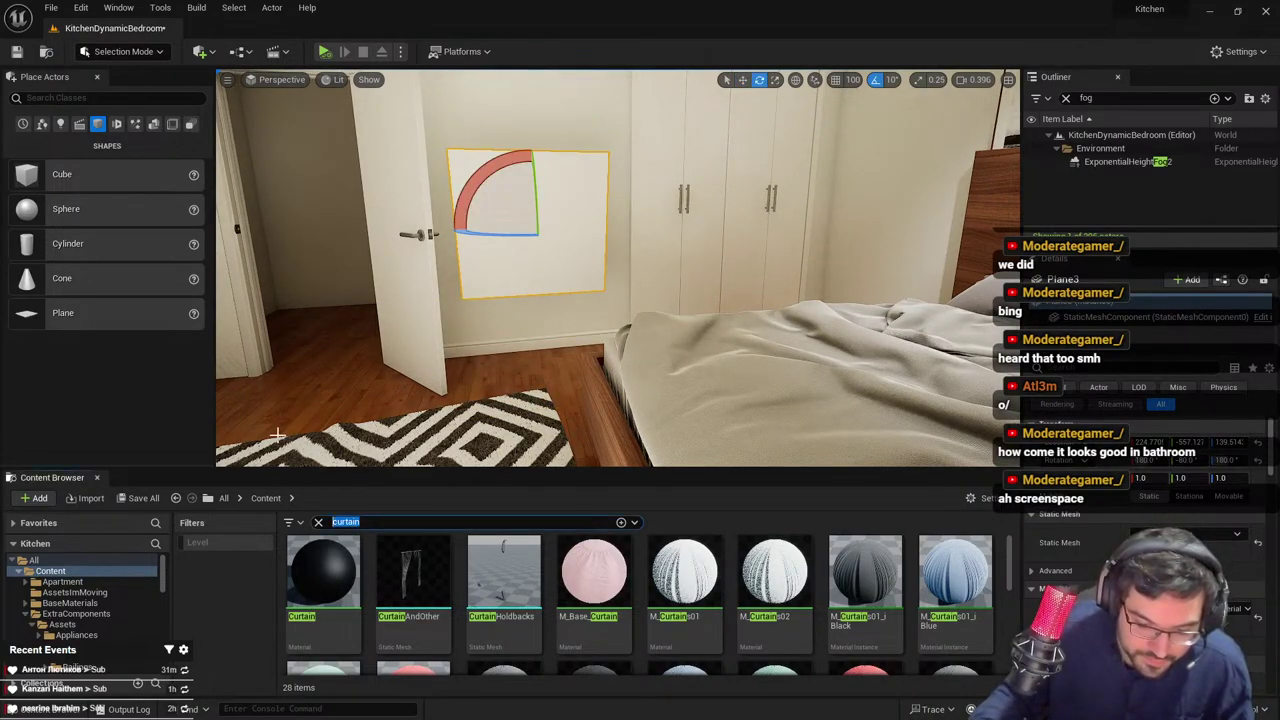
Find the M_Base_mirror material, apply it to the plane beside the door, and rotate the plane 10° to align with the wall
left_click_drag(479, 572, 488, 639)
left_click_drag(325, 590, 508, 232)
key("w")
mouse_move(508, 232)
right_mouse_down()
mouse_move(535, 240)
mouse_move(505, 245)
right_mouse_up()
key("s")
mouse_move(468, 264)
left_mouse_down()
mouse_move(474, 300)
mouse_move(470, 268)
left_mouse_up()
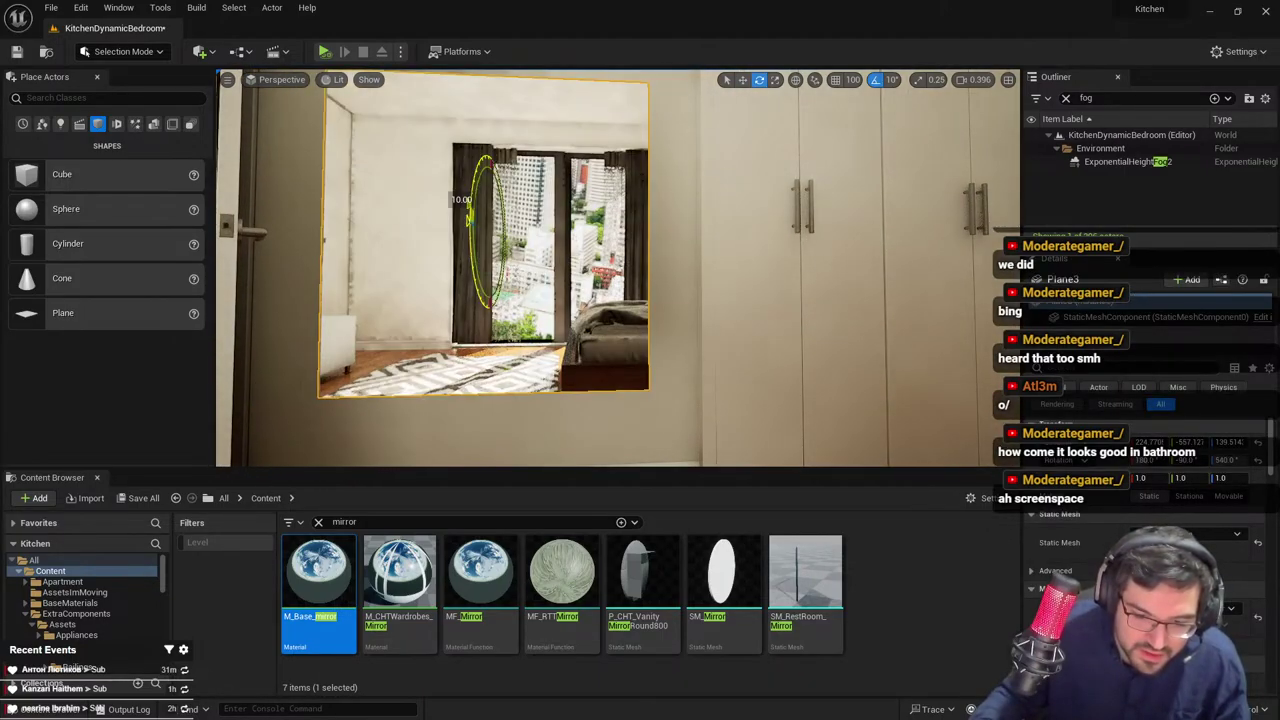
View the room full screen and examine the bed's reflection in the wall mirror from beside the door
right_click_drag(470, 268, 720, 296)
key("w")
scroll(470, 262, "down", 4)
key("Escape")
key("F11")
key("w")
scroll(622, 250, "down", 3)
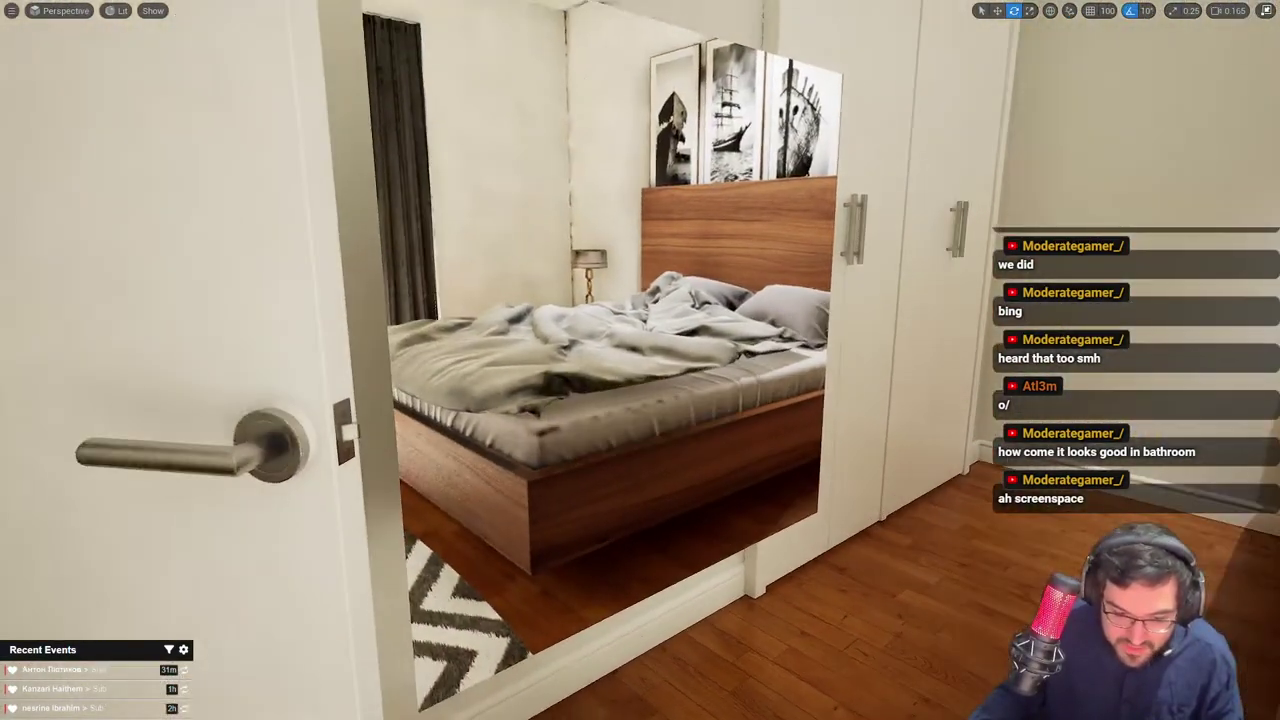
key("F11")
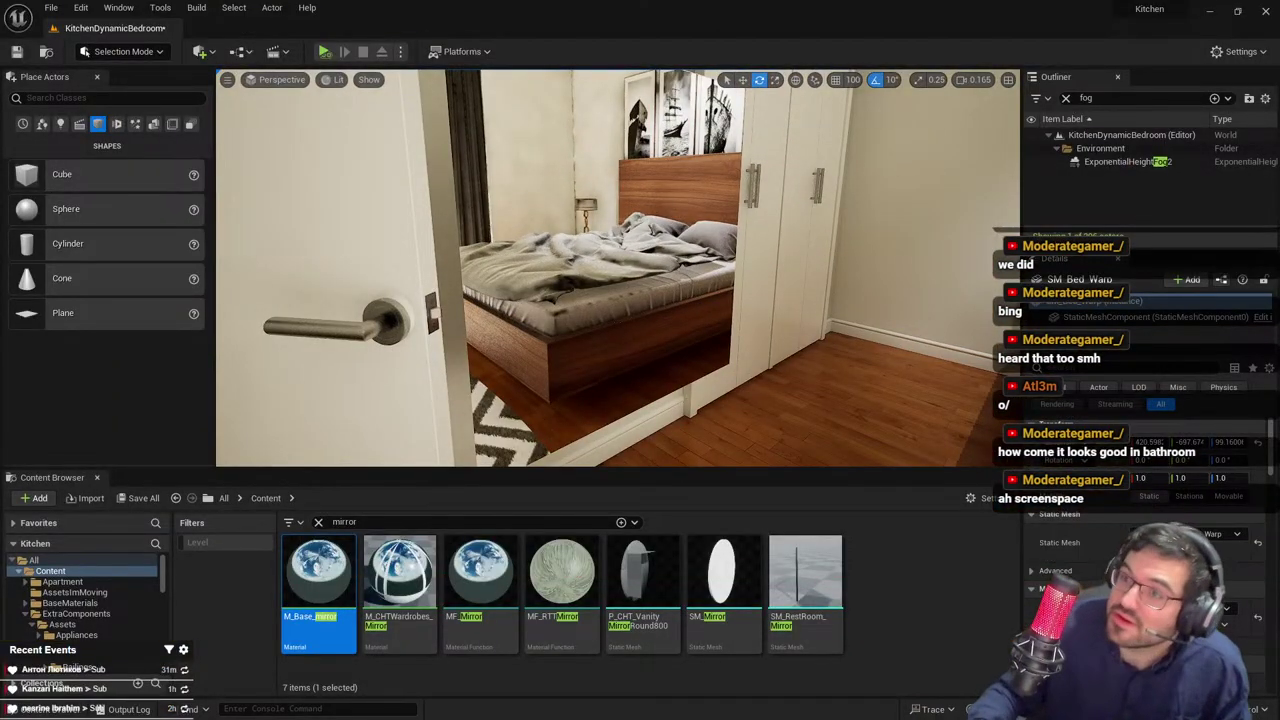
Set Max Lumen Mesh Cards to 32 on the SM_Bed_Warp mesh, apply the change, and return to the level
key("ctrl+e")
double_click(963, 259)
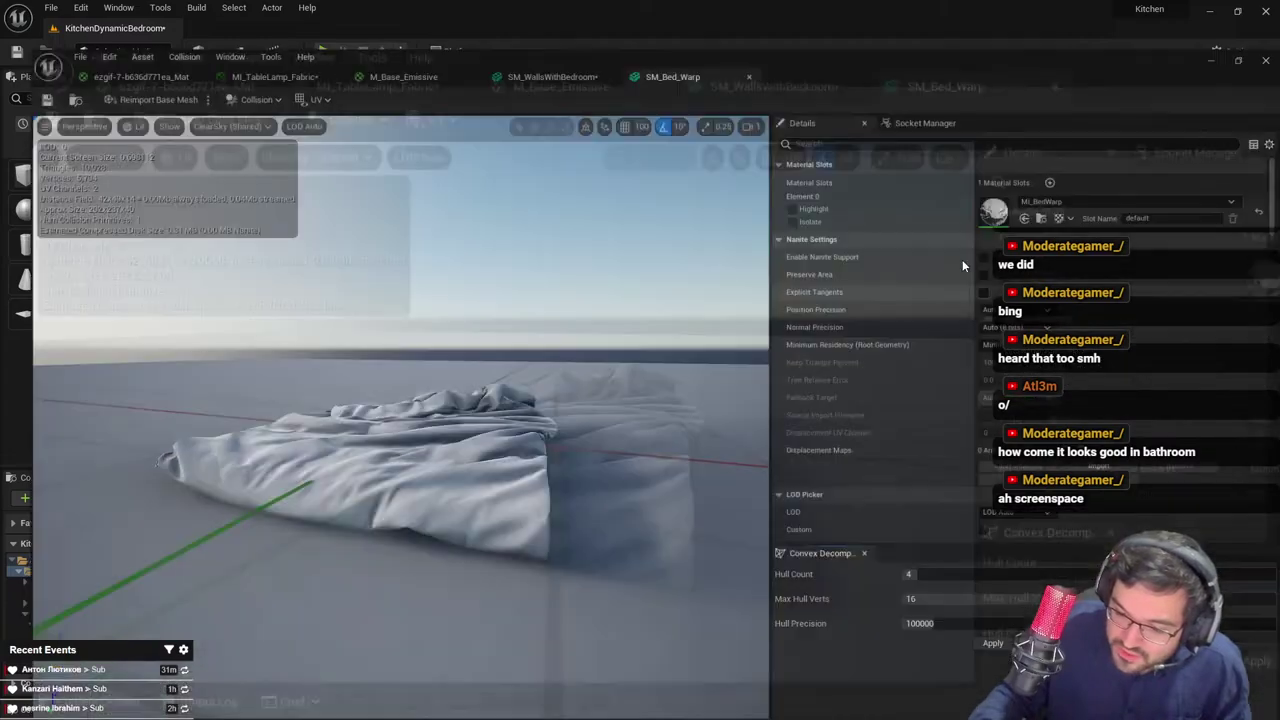
left_click(830, 97)
type("card")
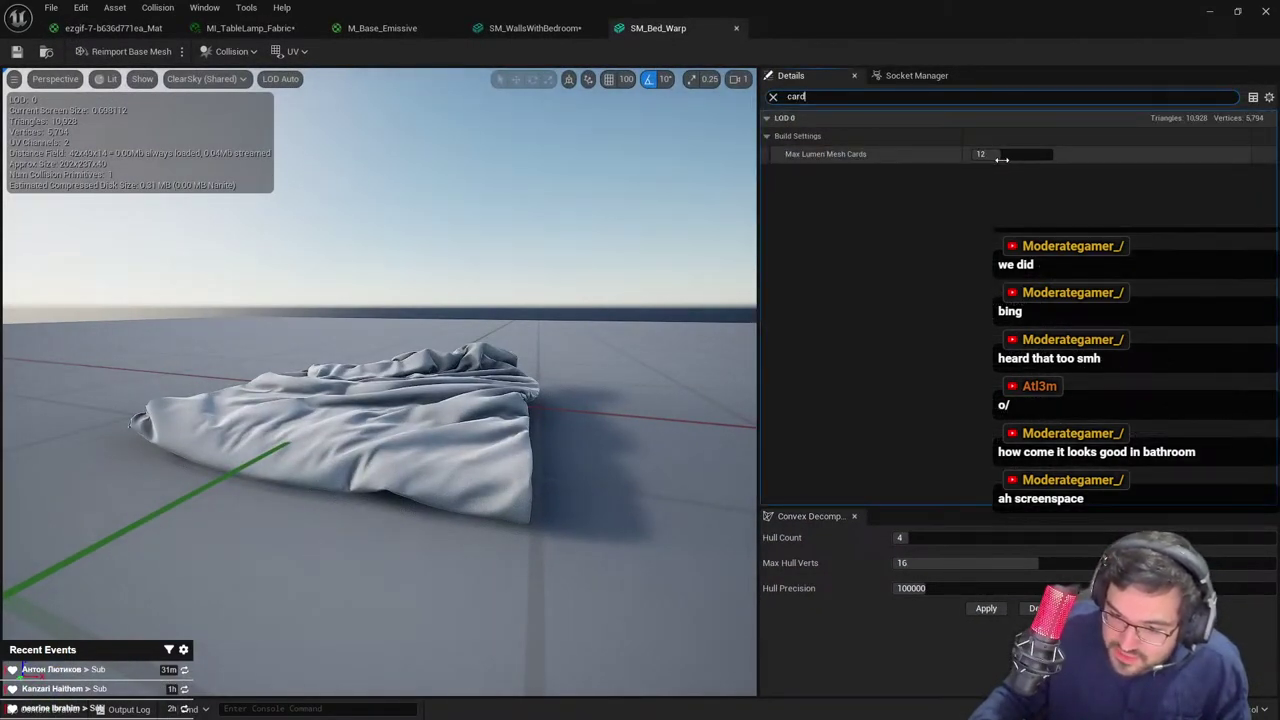
left_click_drag(1002, 159, 1054, 158)
left_click(774, 97)
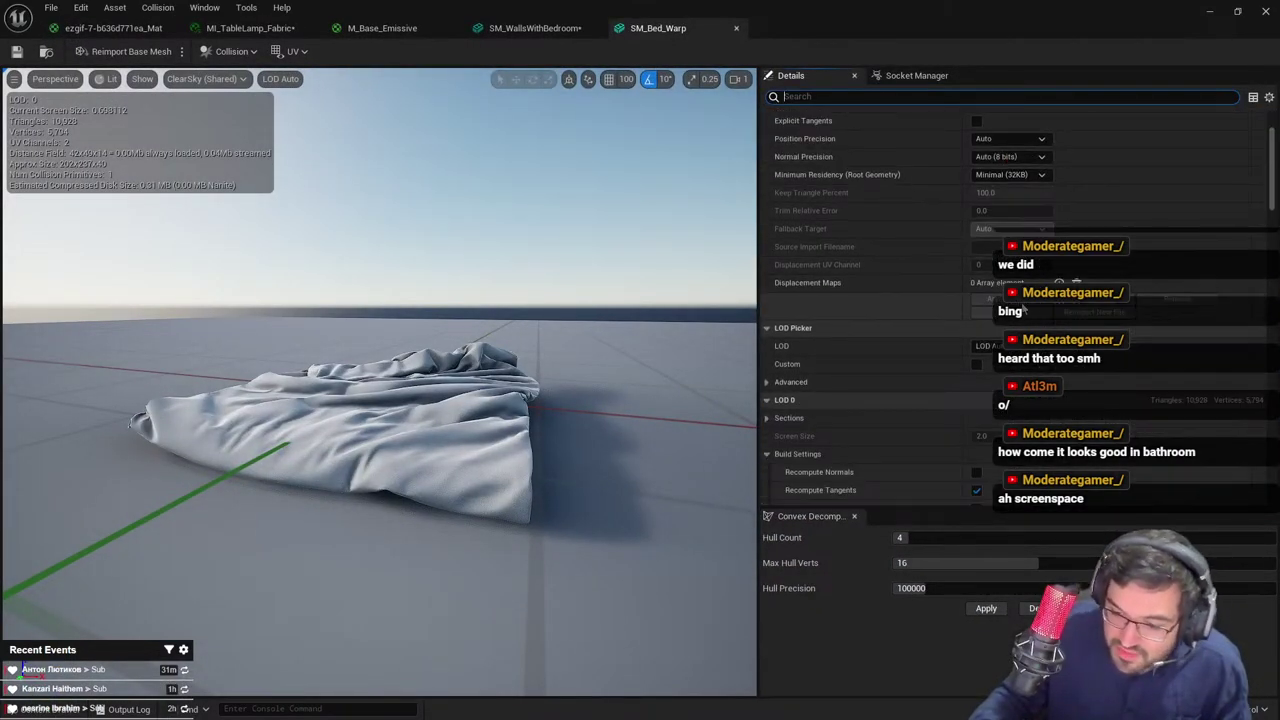
left_click(1003, 370)
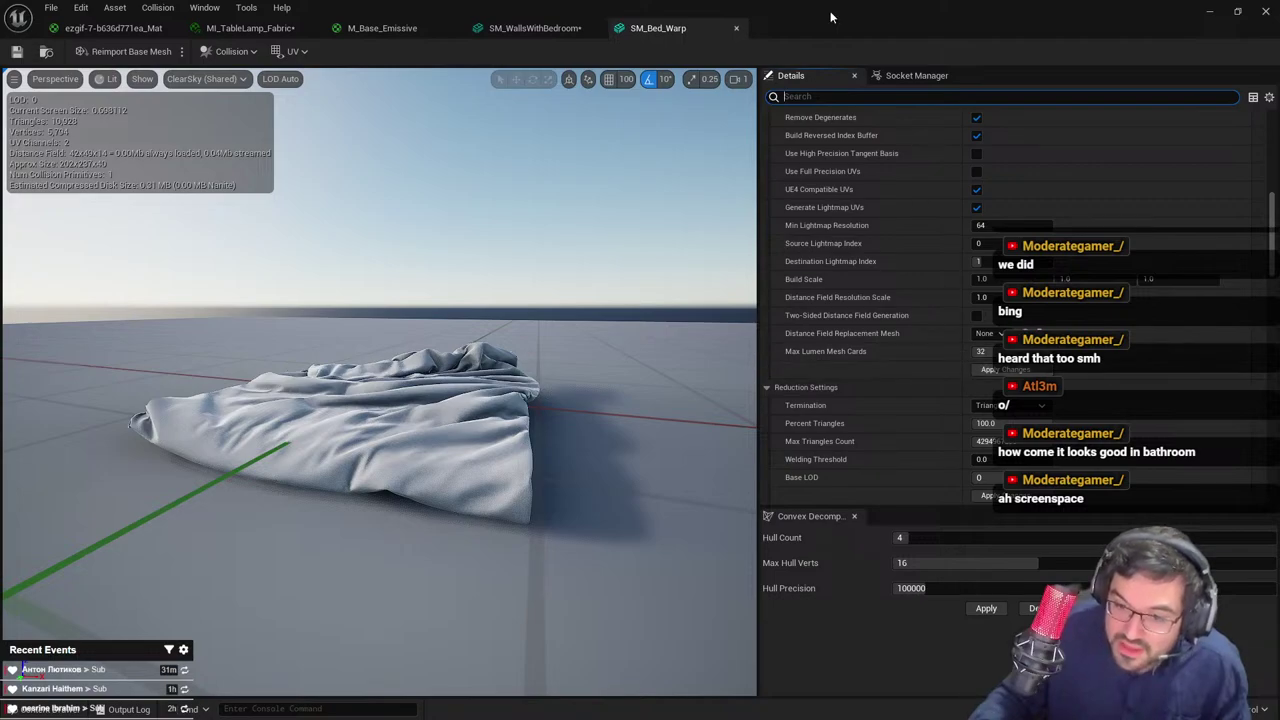
left_click(1210, 12)
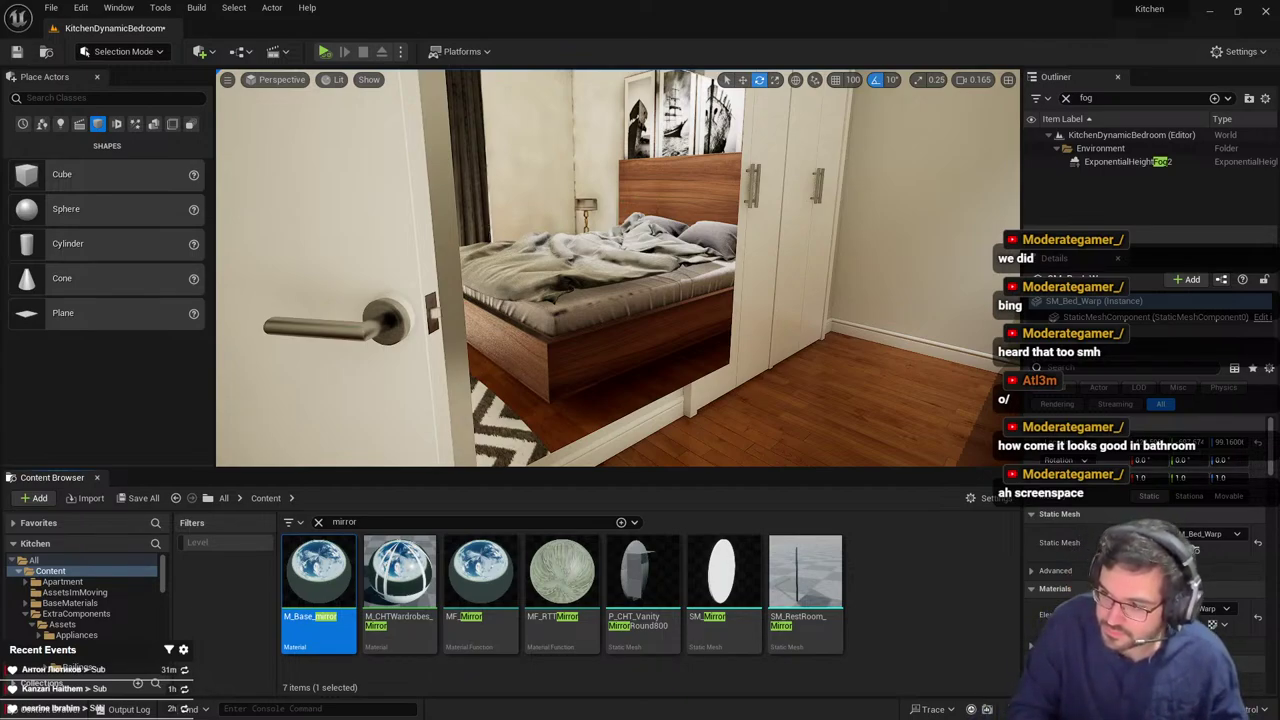
Open the M_Base_mirror material and maximise its editor to show the full node graph
right_click_drag(424, 295, 270, 360)
right_click_drag(450, 352, 425, 311)
right_click_drag(661, 285, 775, 258)
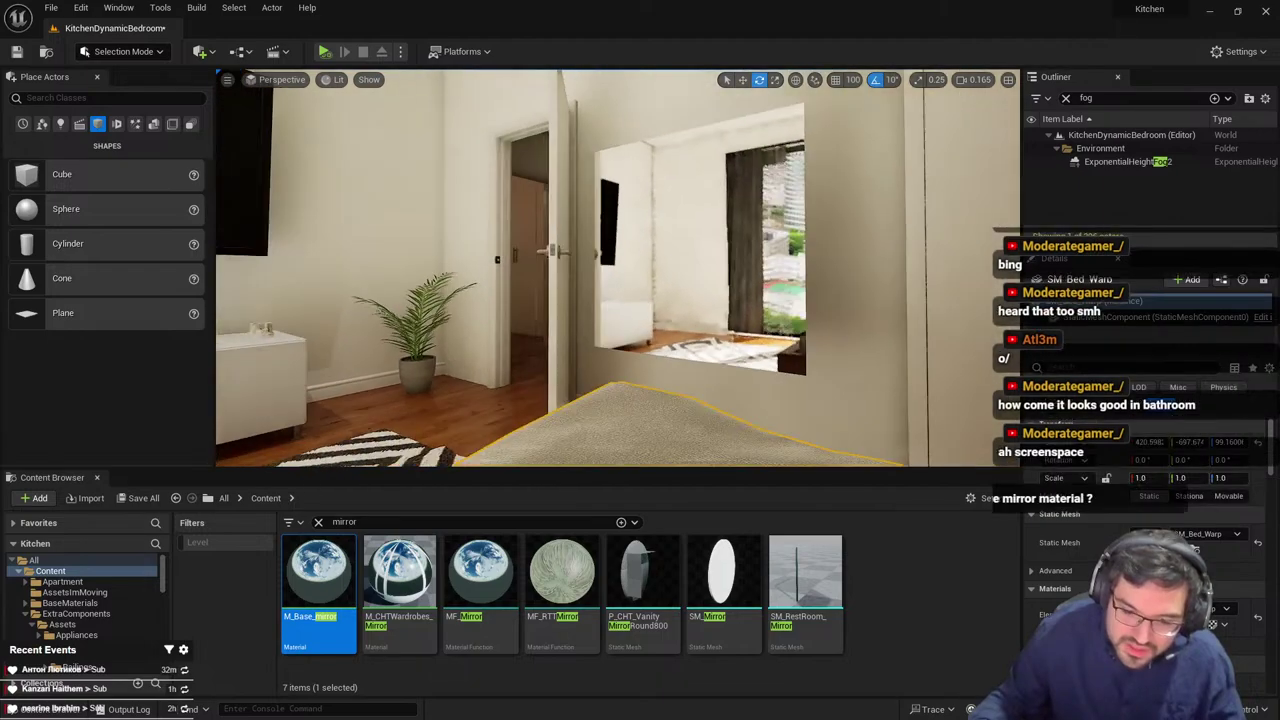
right_click_drag(848, 242, 853, 240)
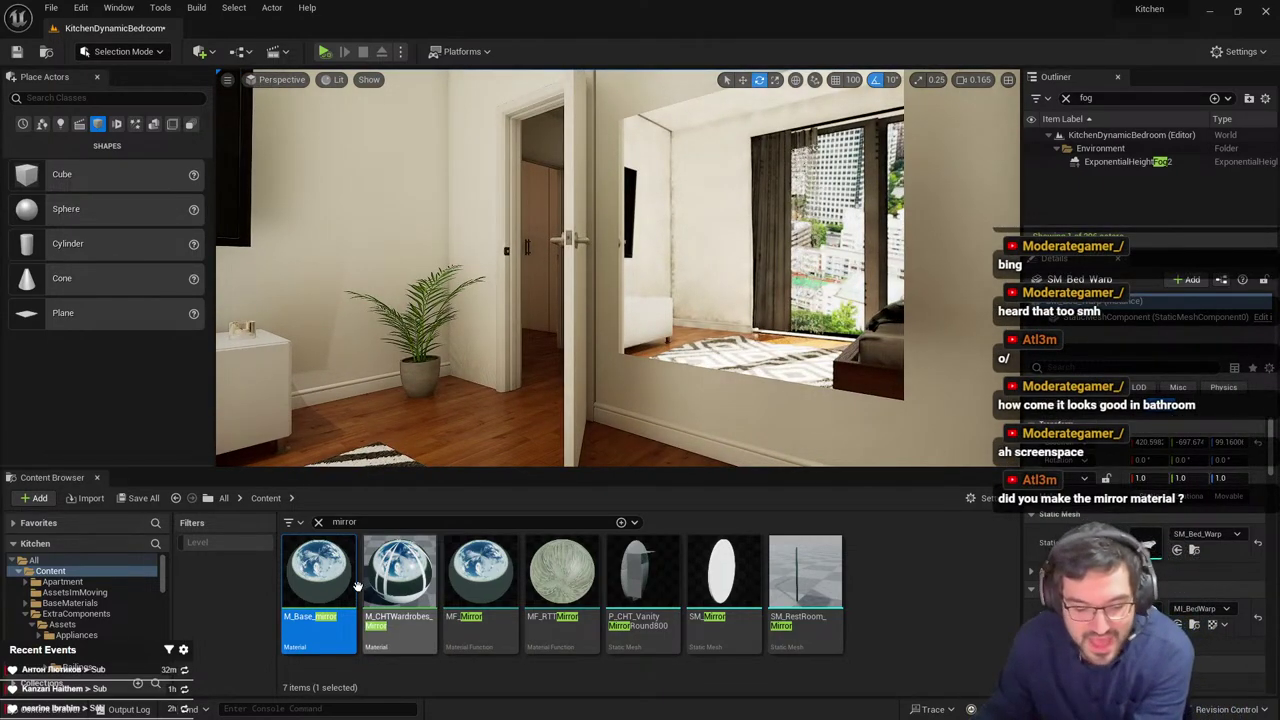
left_click_drag(599, 718, 593, 256)
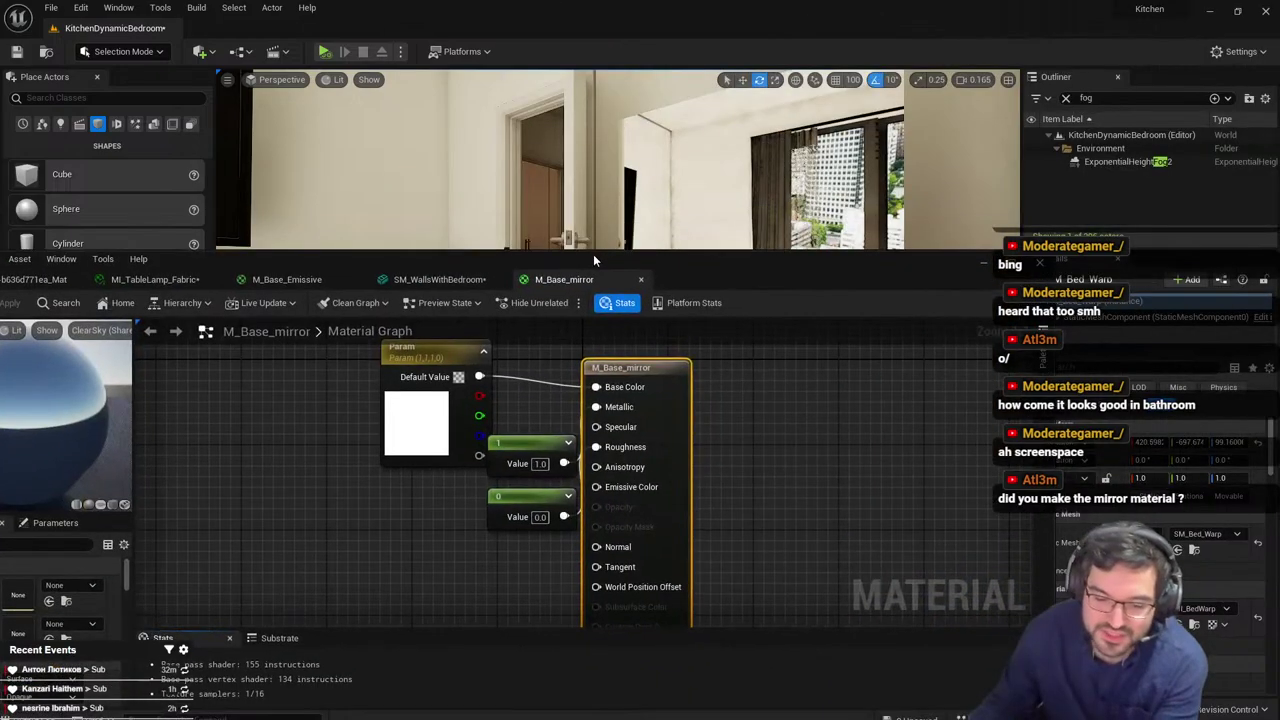
double_click(593, 256)
right_click_drag(511, 435, 696, 426)
left_click(972, 313)
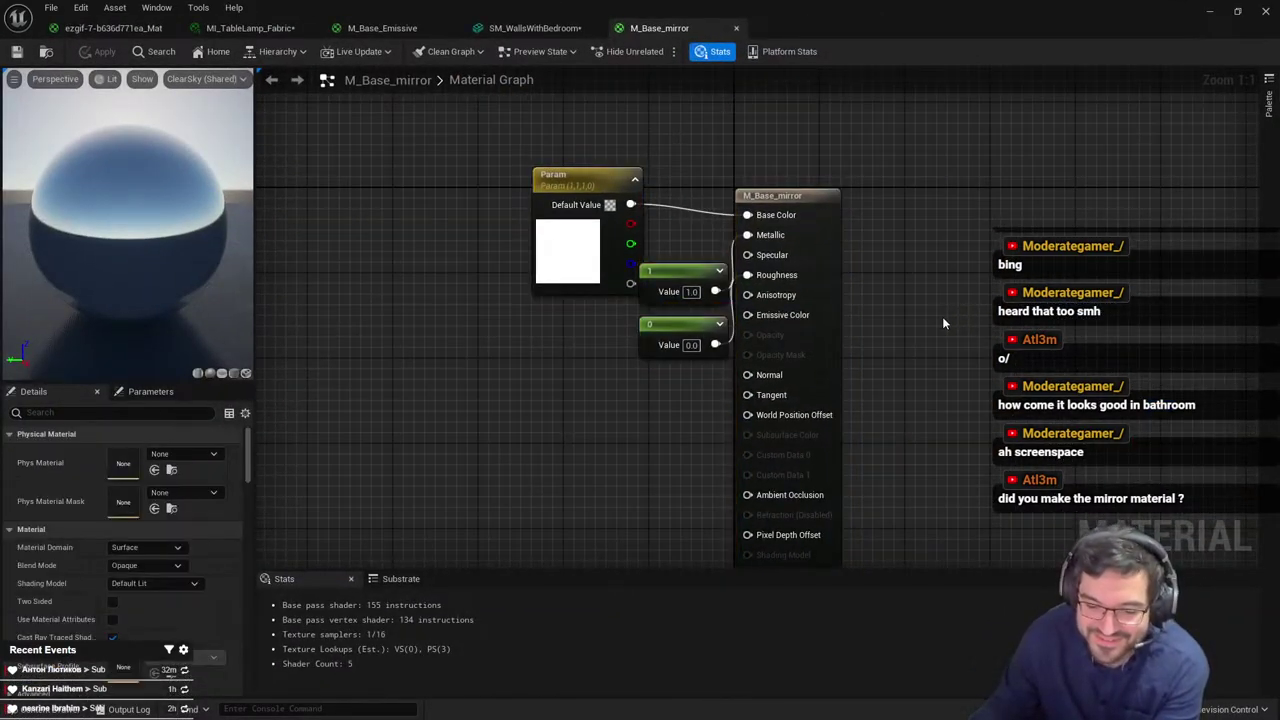
Set the material's roughness constant to 0.1 and apply the change
double_click(672, 338)
type("0.1")
key("Return")
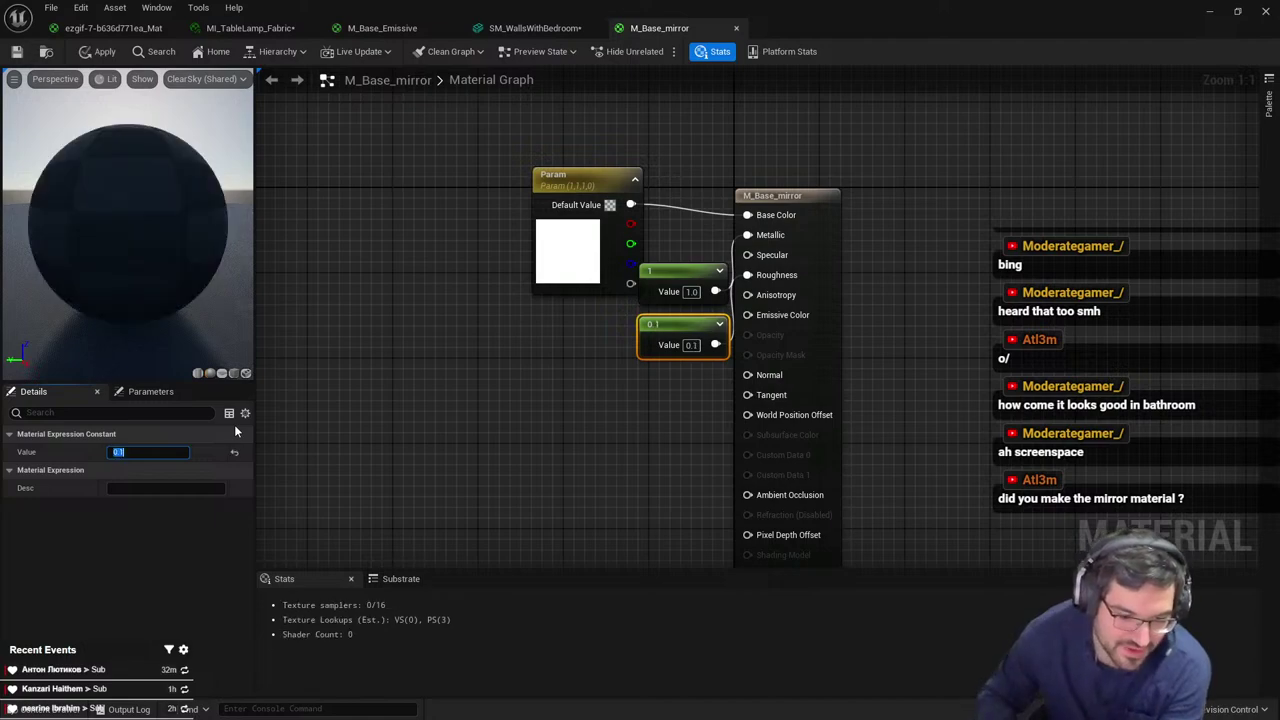
left_click(104, 54)
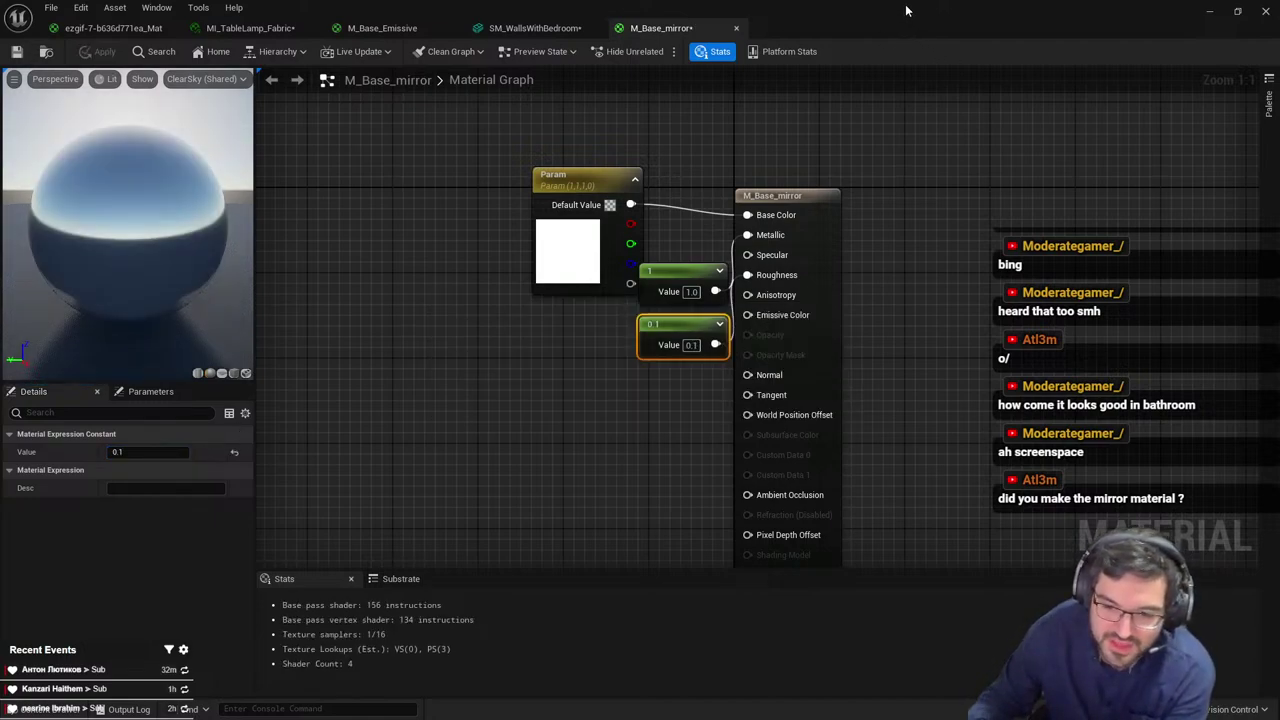
Set the mirror material's roughness constant to 0.05, apply it, and return to the bedroom level
left_click_drag(906, 9, 809, 195)
left_click(154, 518)
type("0.")
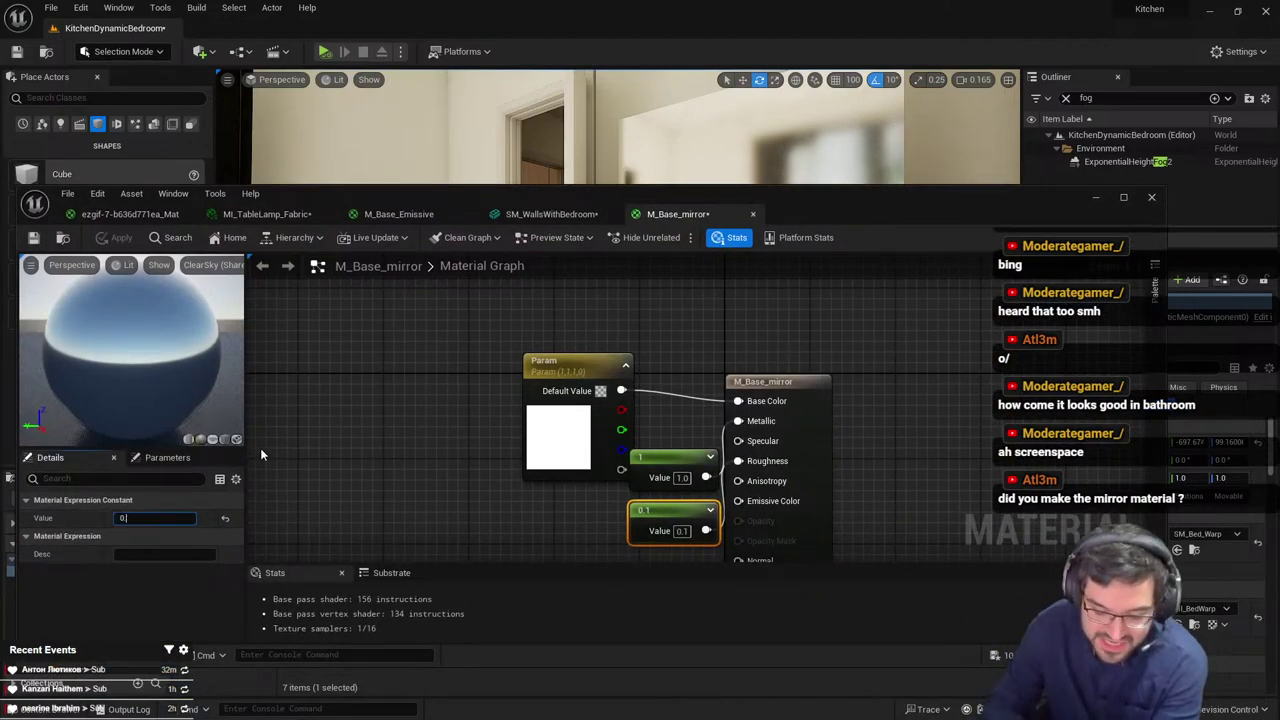
type(".05")
key("Return")
left_click(114, 237)
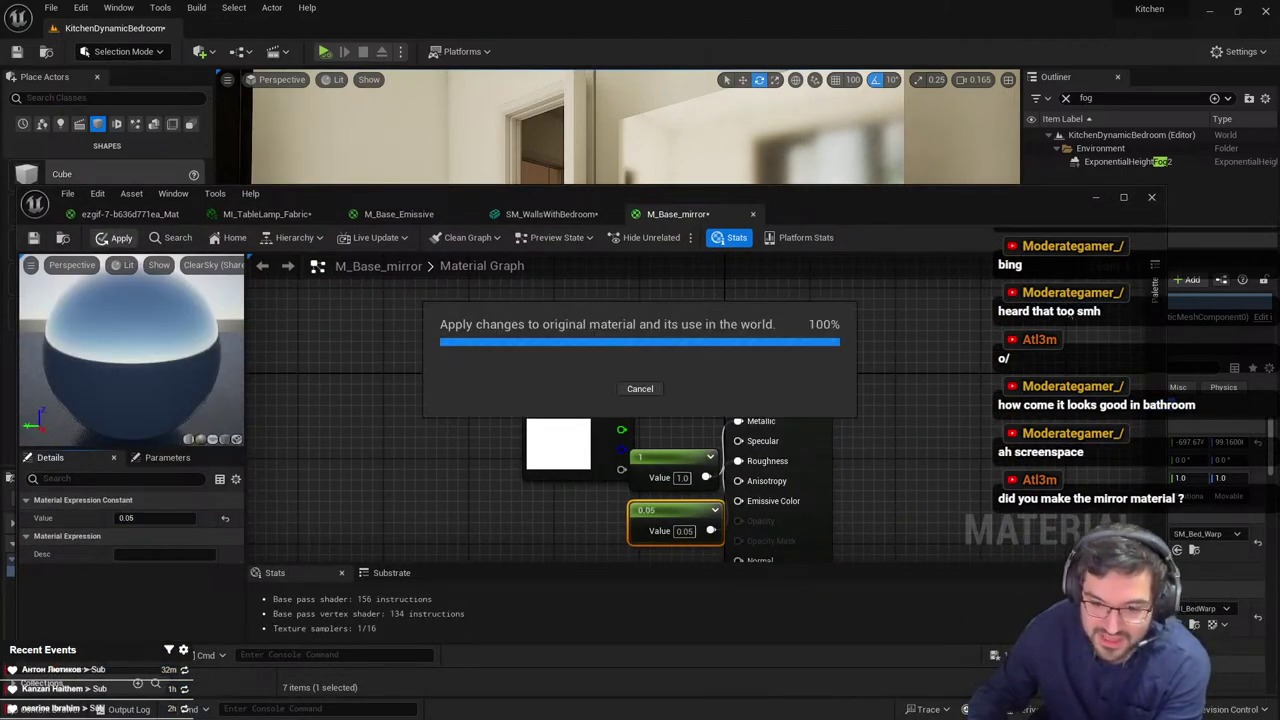
left_click(1096, 197)
Examine the wall mirror's reflections full screen from several angles and delete the mirror plane
right_click_drag(857, 361, 990, 361)
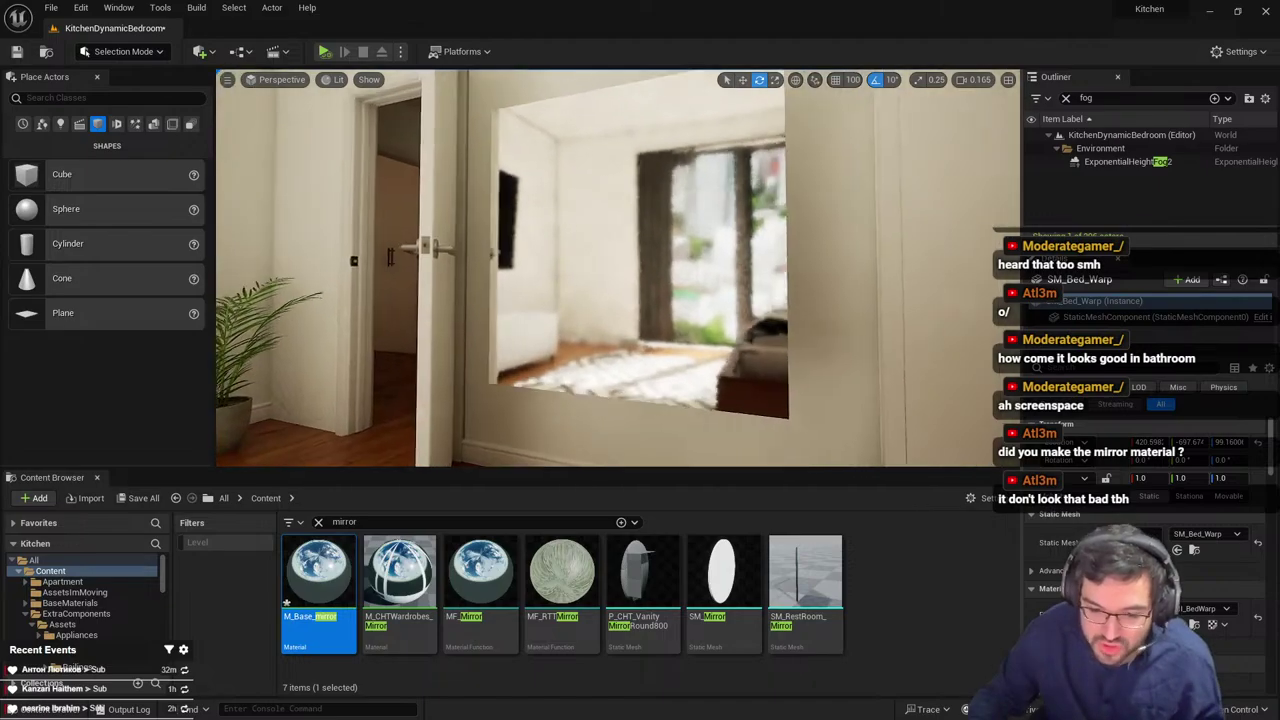
right_click_drag(800, 350, 850, 305)
key("F11")
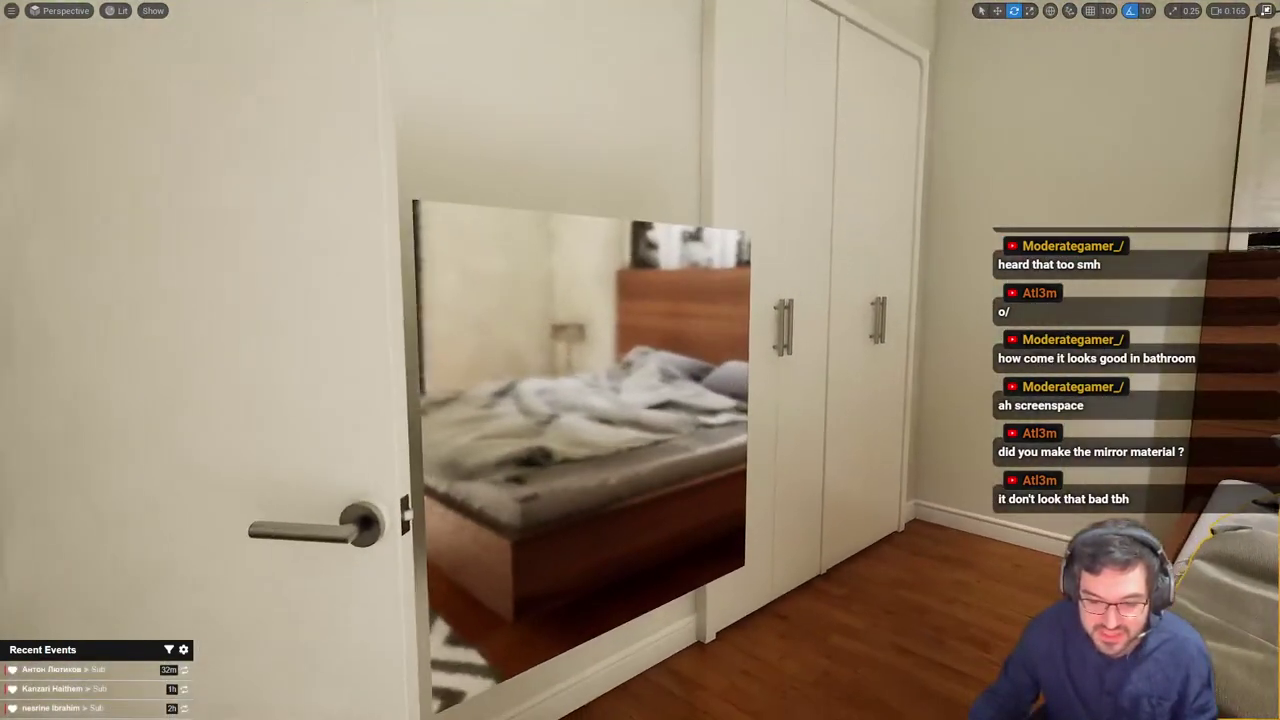
right_click_drag(735, 303, 560, 316)
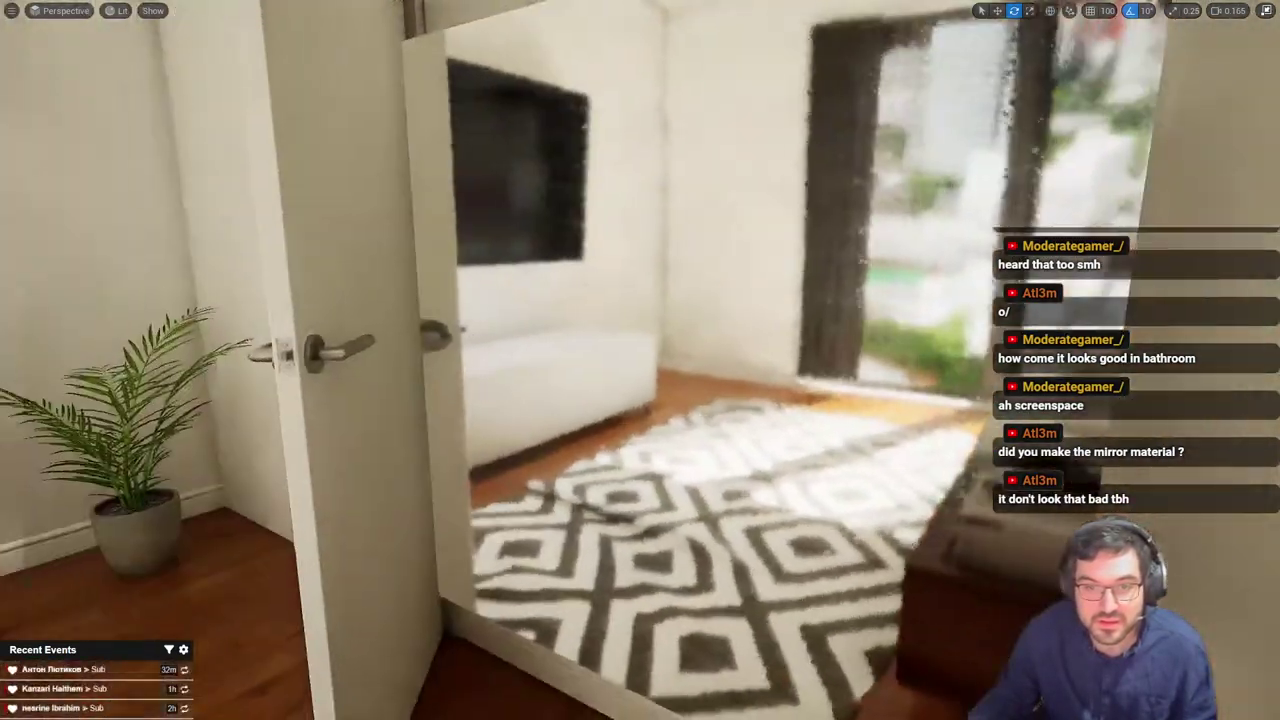
right_click_drag(740, 345, 618, 348)
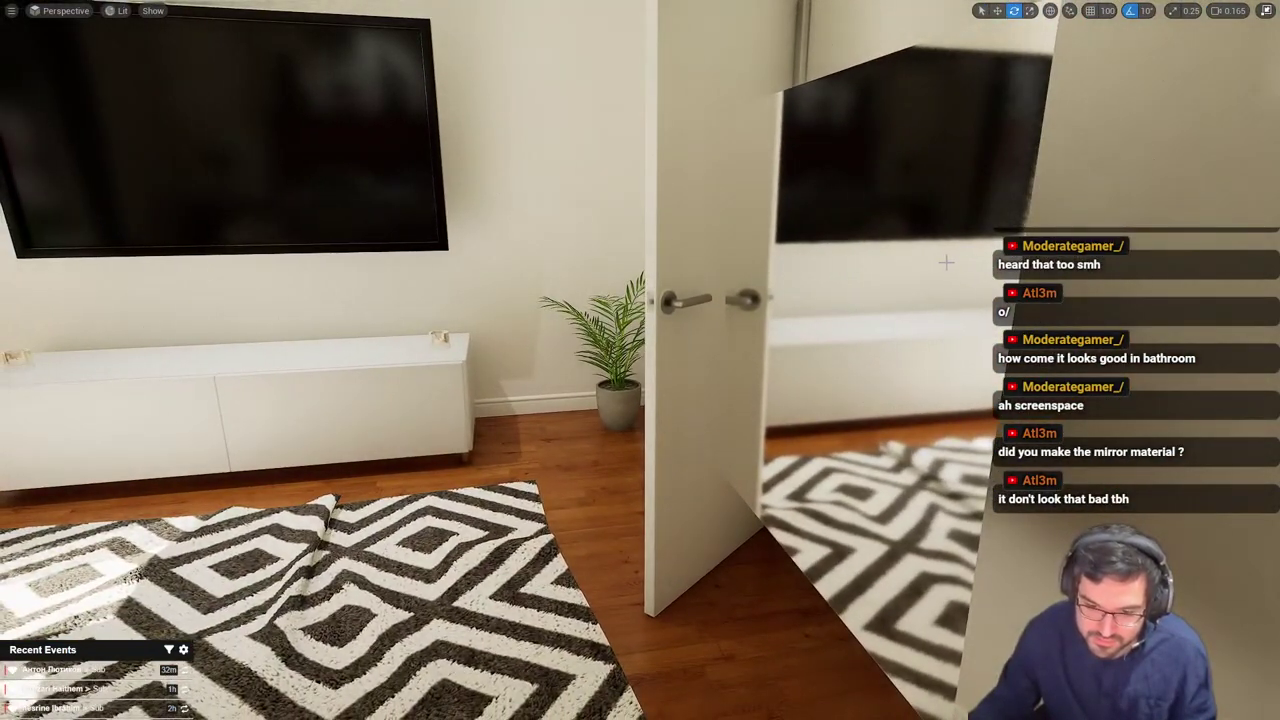
left_click(811, 328)
key("Delete")
Examine the TV wall, the low white cabinet, and the overall bedroom from the far corner
right_click_drag(811, 328, 590, 358)
key("w")
scroll(599, 360, "up", 1)
mouse_move(460, 488)
right_mouse_down()
mouse_move(425, 520)
mouse_move(440, 522)
mouse_move(460, 488)
right_mouse_up()
key("w")
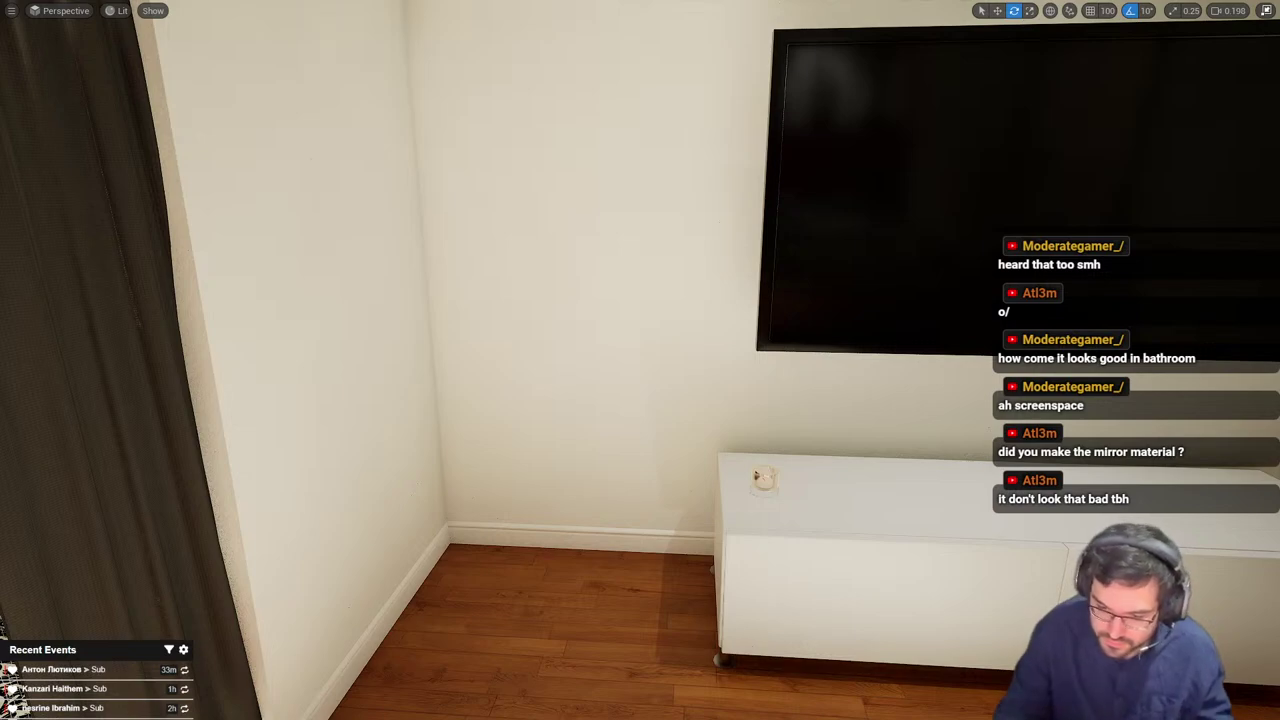
right_click_drag(940, 395, 1022, 390)
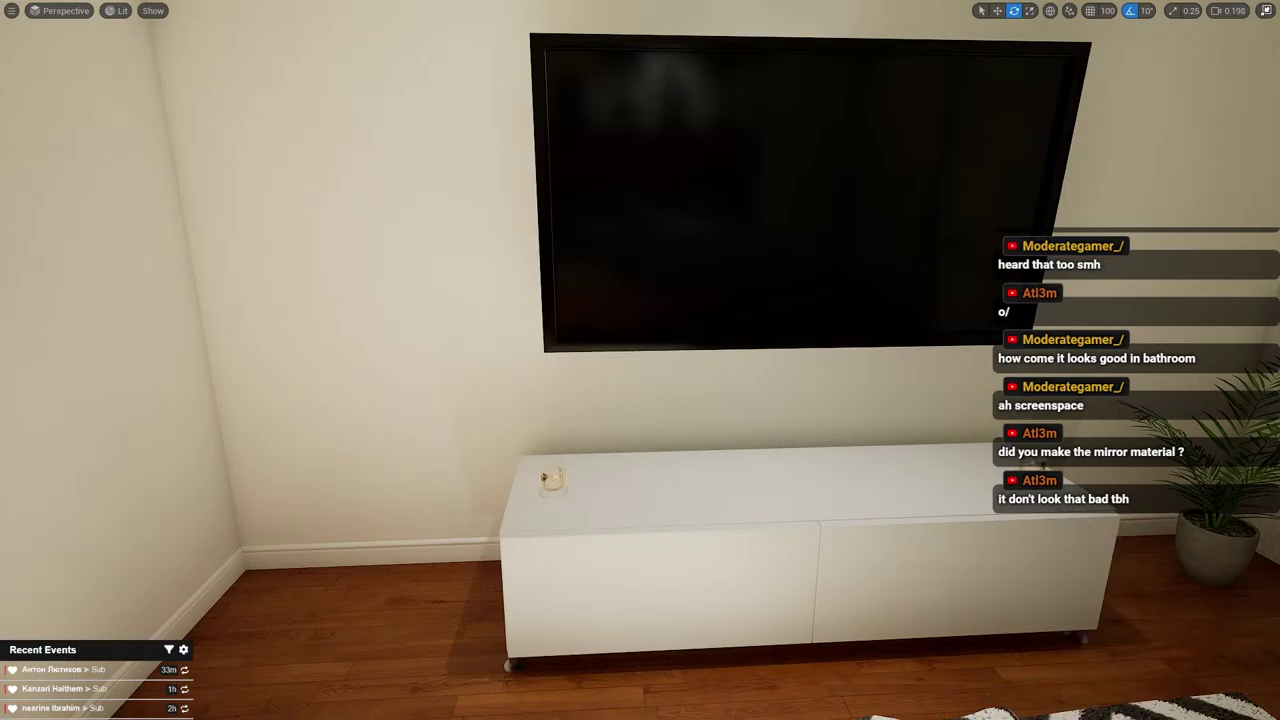
right_click_drag(640, 360, 988, 325)
key("s")
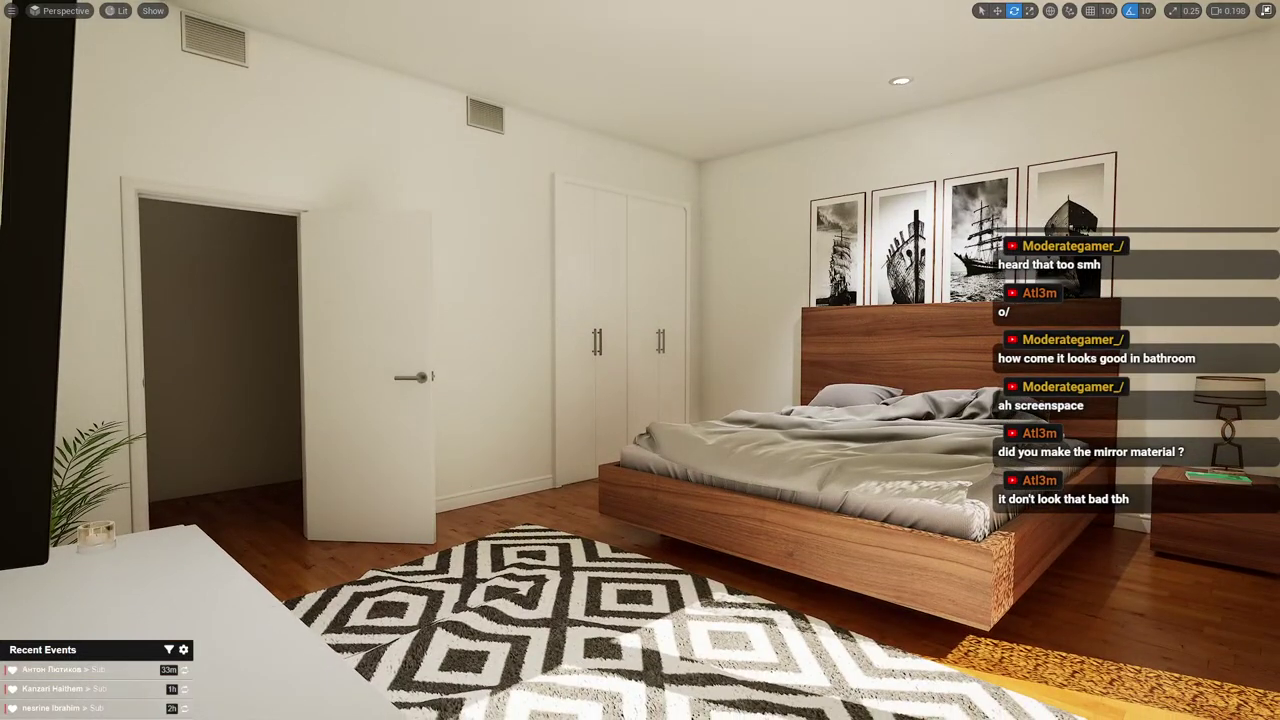
right_click_drag(521, 402, 523, 408)
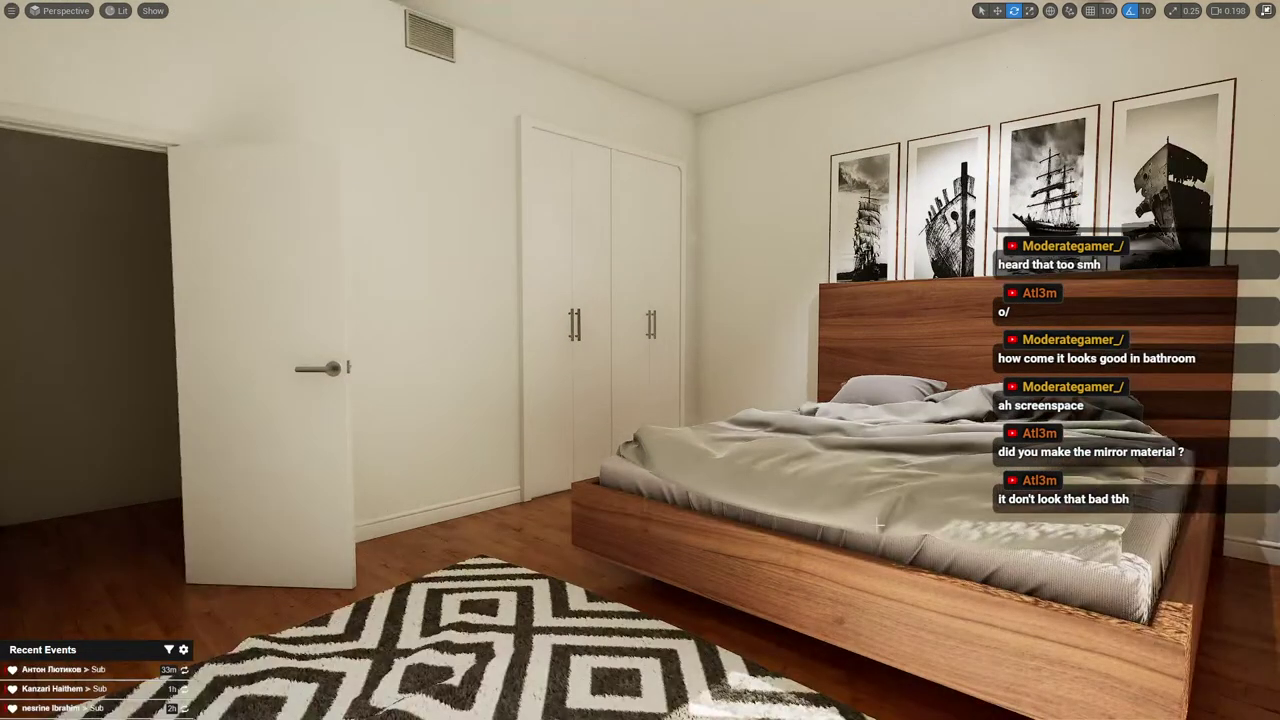
Lower the duvet mesh slightly onto the bed and clear the selection
left_click(852, 400)
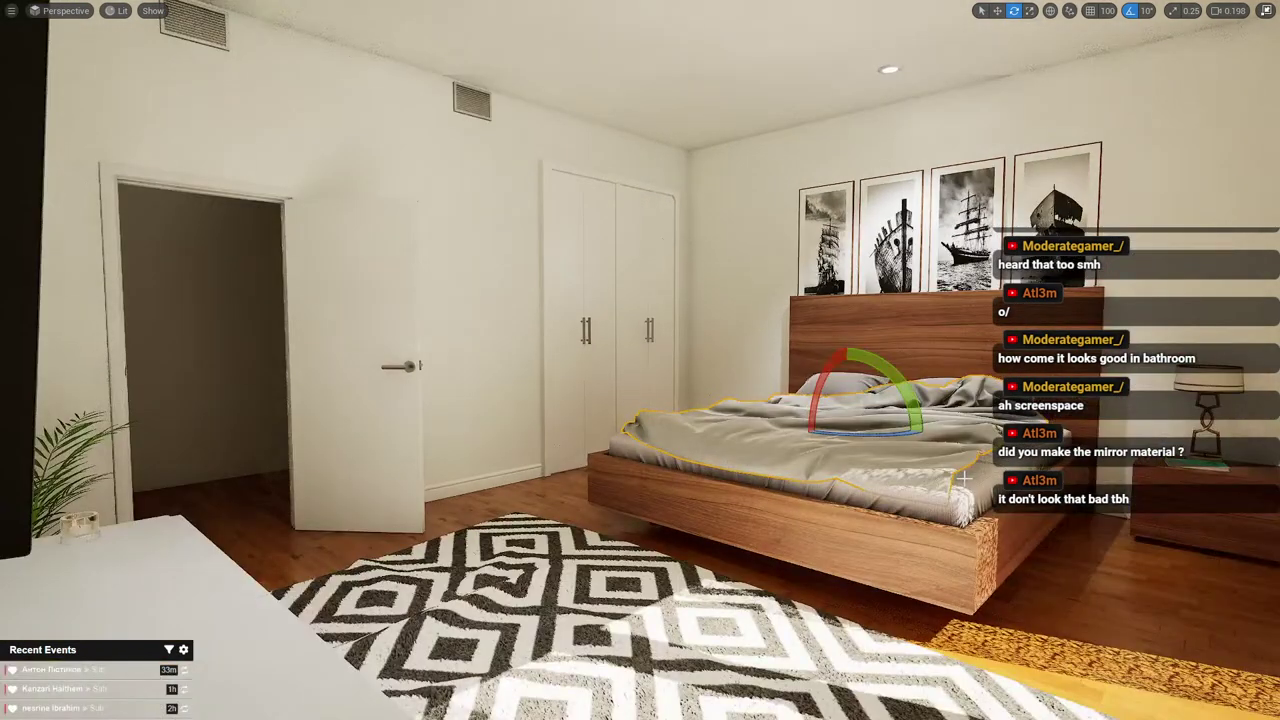
key("w")
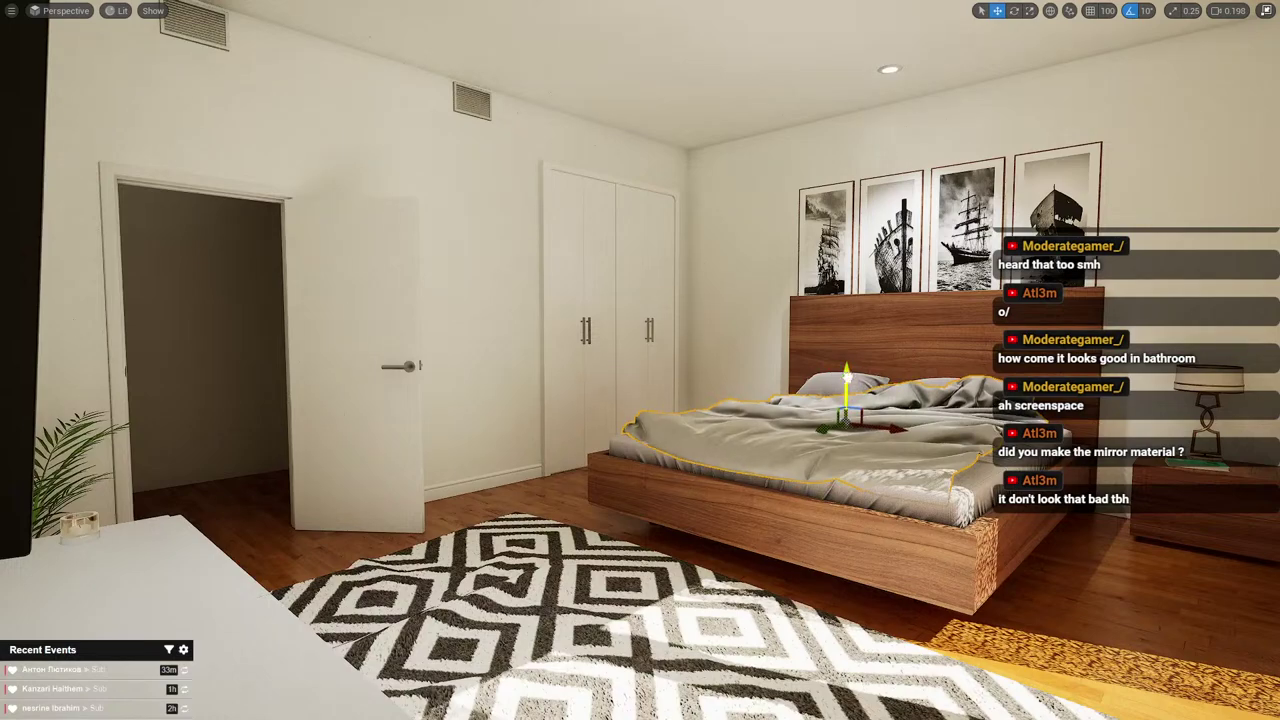
left_click_drag(829, 426, 843, 396)
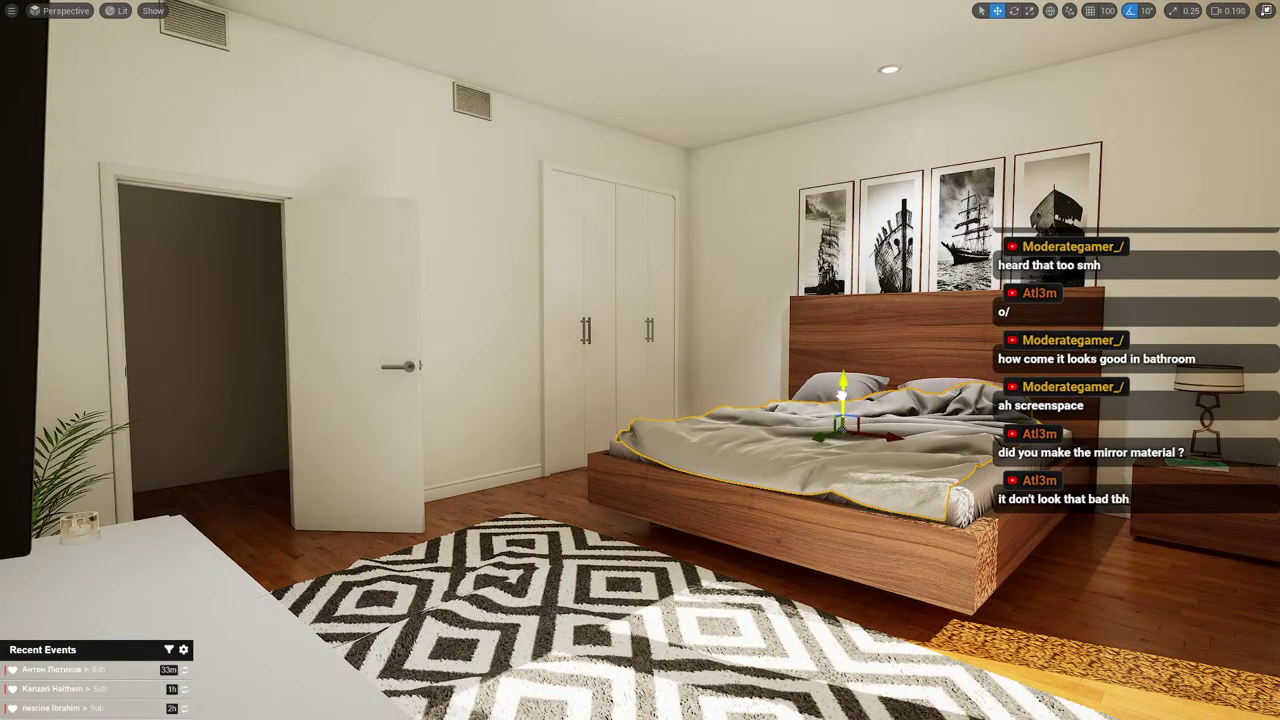
key("Escape")
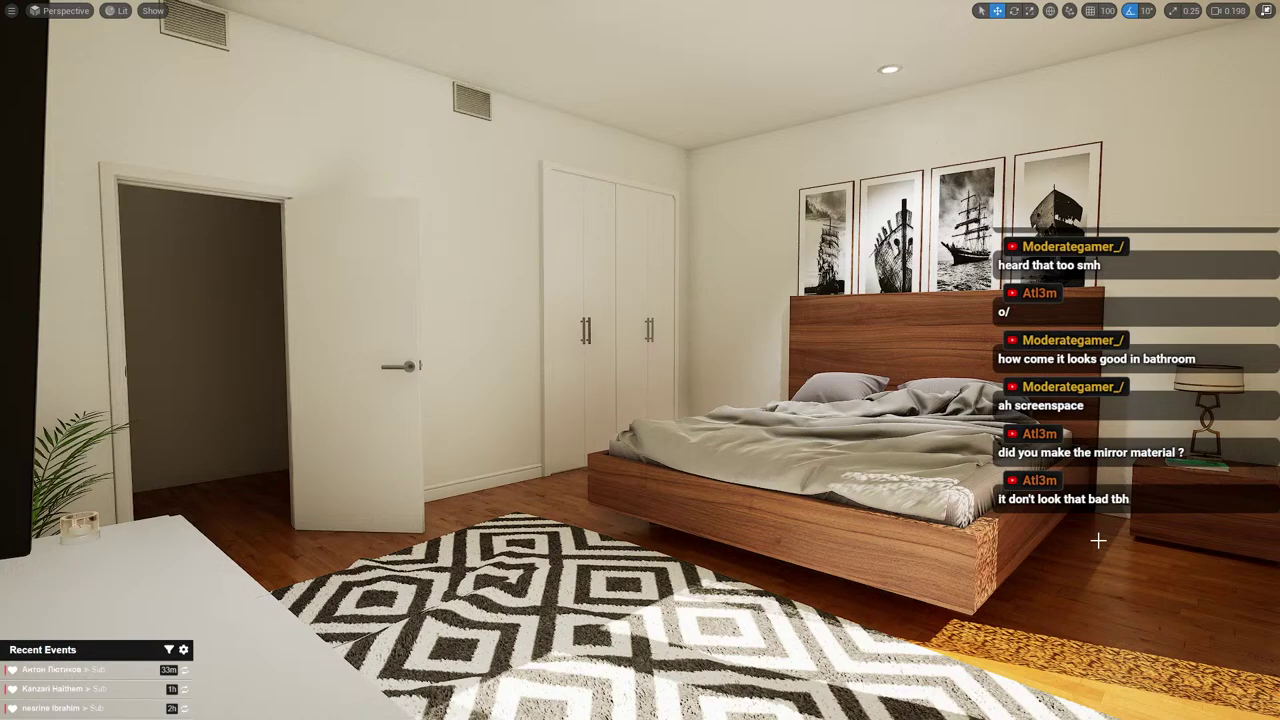
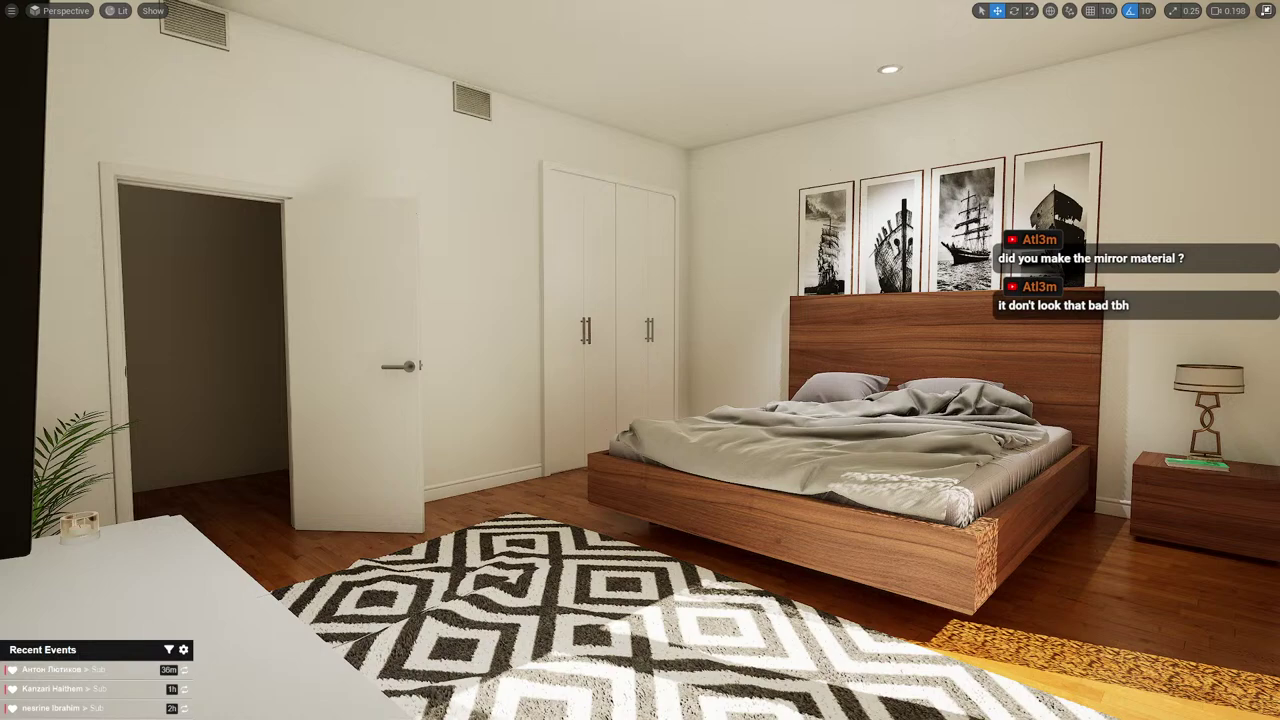
Undo hiding the ceiling spotlight above the bed and set its intensity to 0.2 cd
right_click_drag(640, 360, 717, 360)
key("g")
left_click(773, 153)
key("Escape")
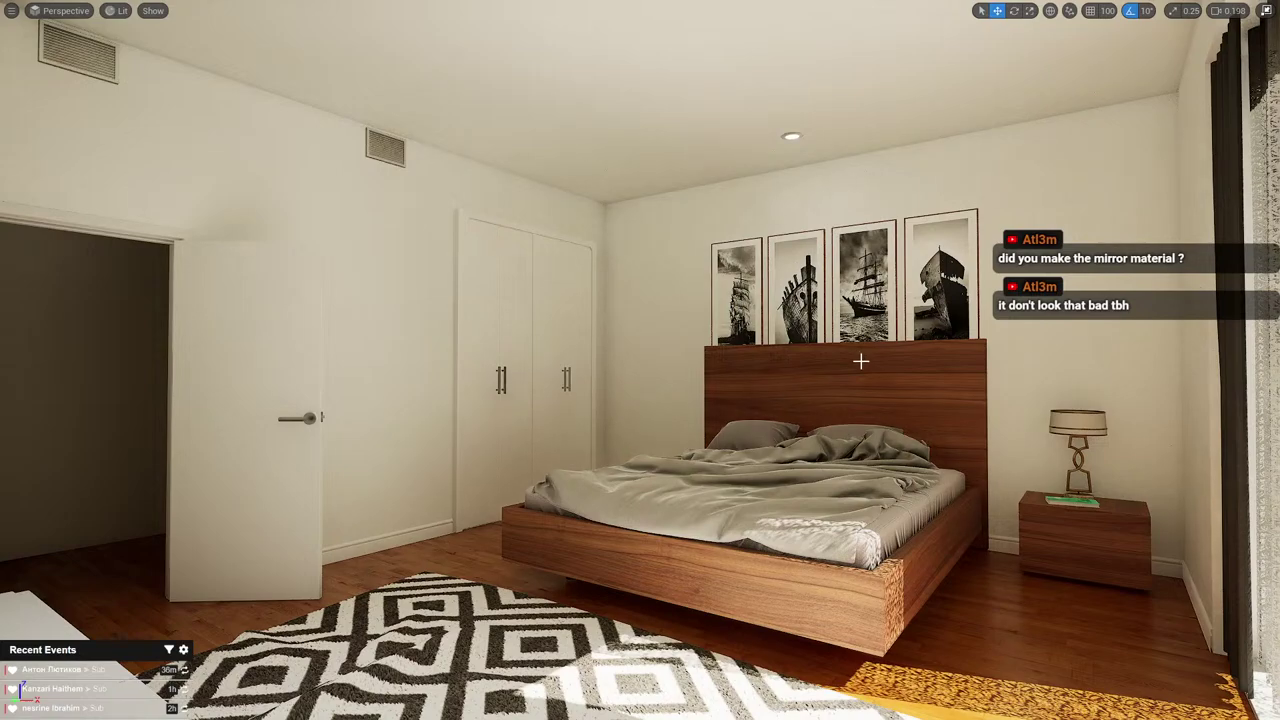
key("ctrl+z")
key("F11")
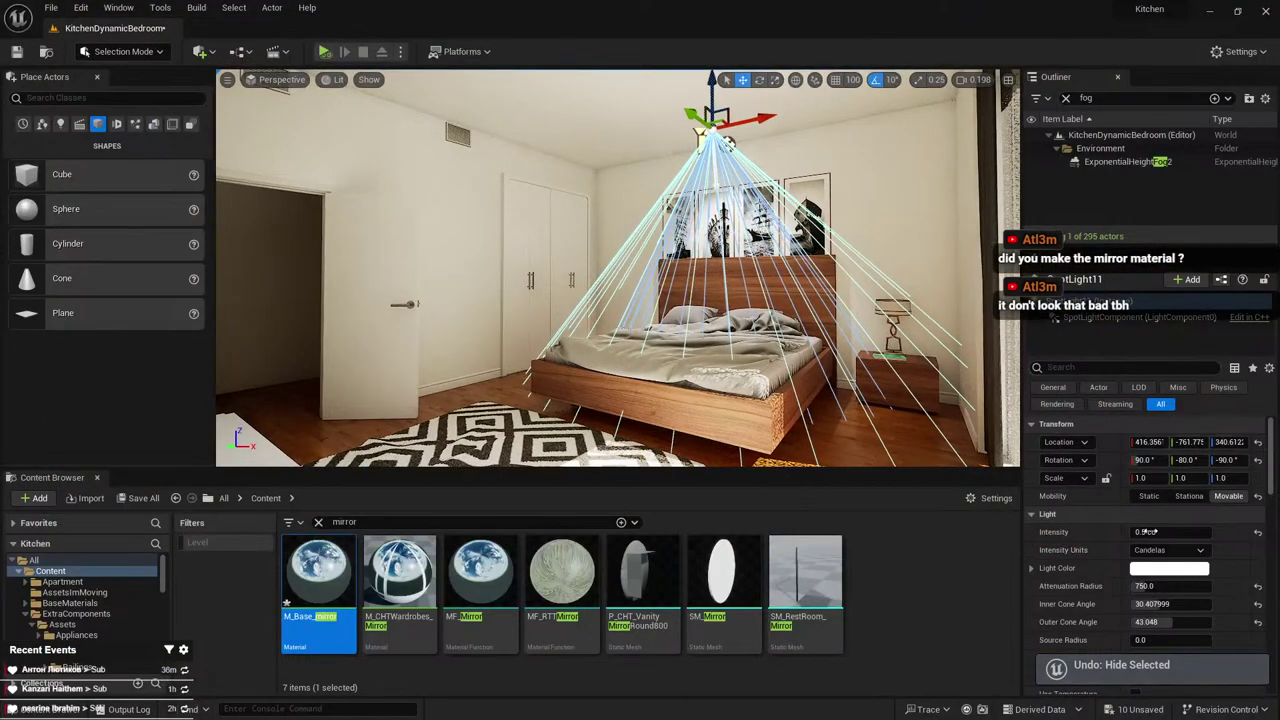
left_click(1152, 532)
type("0.2")
key("Return")
Set the intensity of the ceiling spotlight near the TV wall to 0.2 cd
mouse_move(800, 350)
right_mouse_down()
mouse_move(830, 348)
mouse_move(795, 368)
right_mouse_up()
key("g")
right_click_drag(711, 361, 610, 265)
key("g")
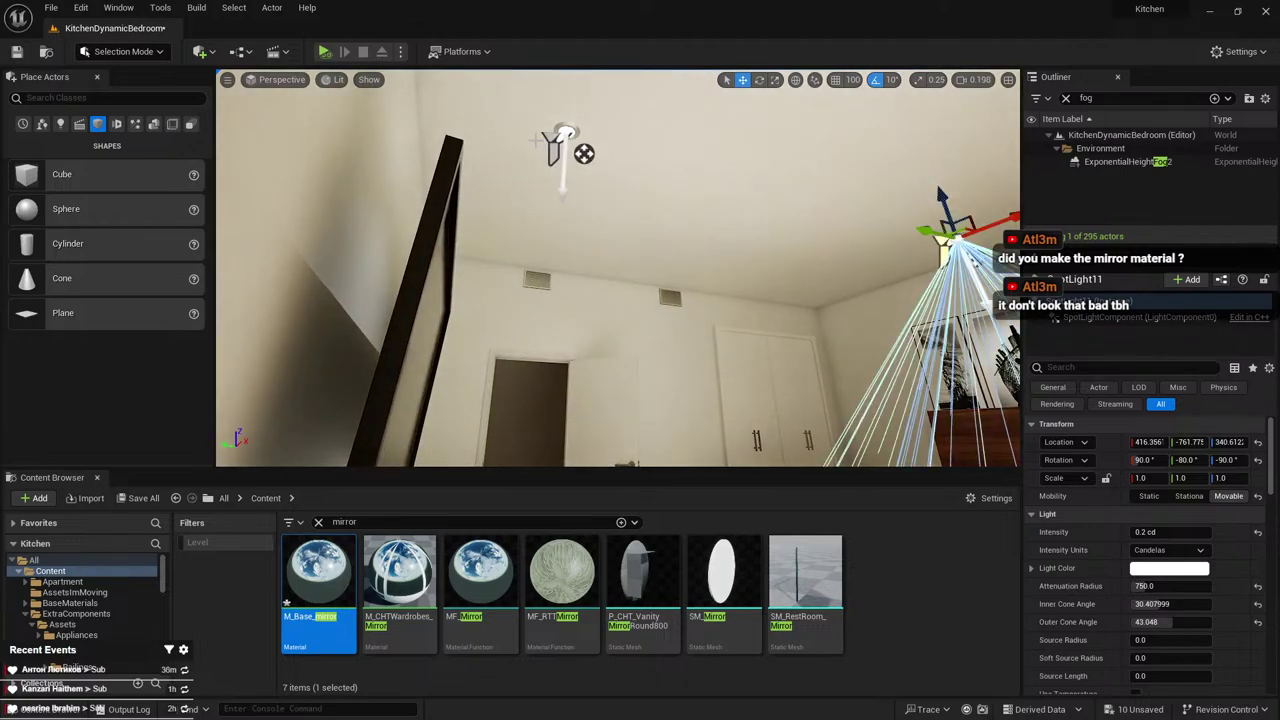
left_click(560, 140)
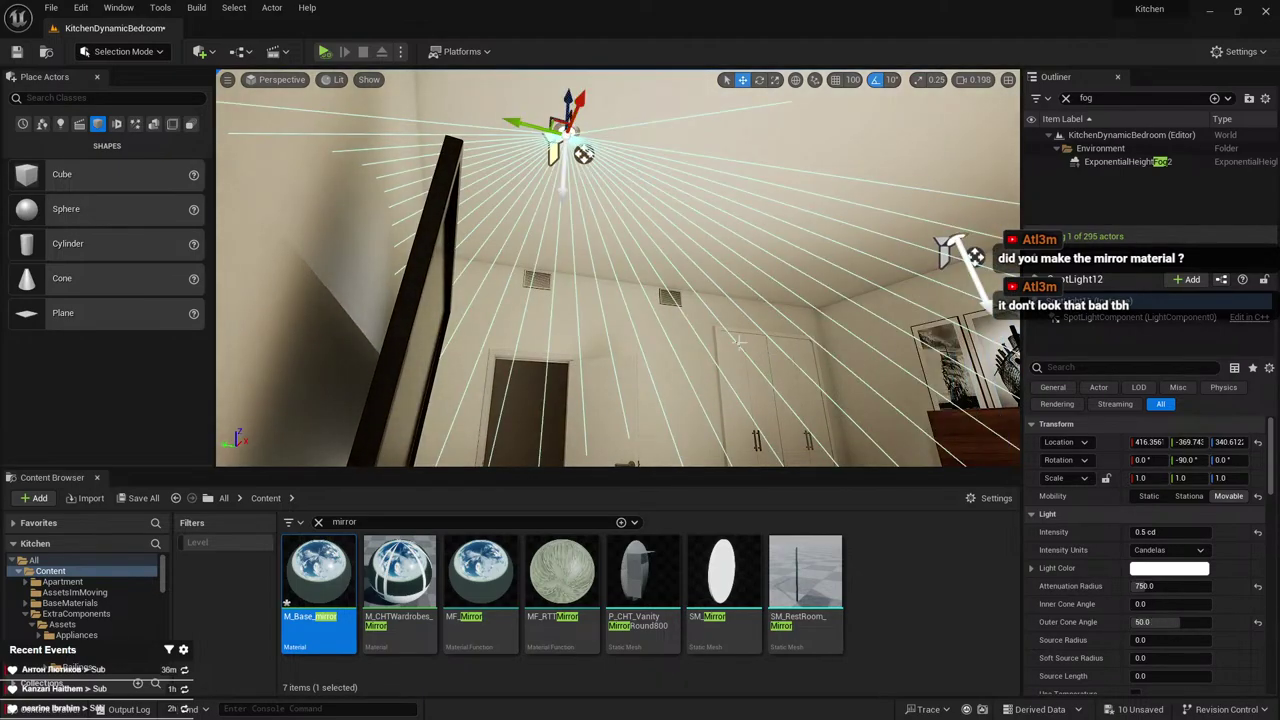
key("Escape")
right_click_drag(609, 262, 605, 254)
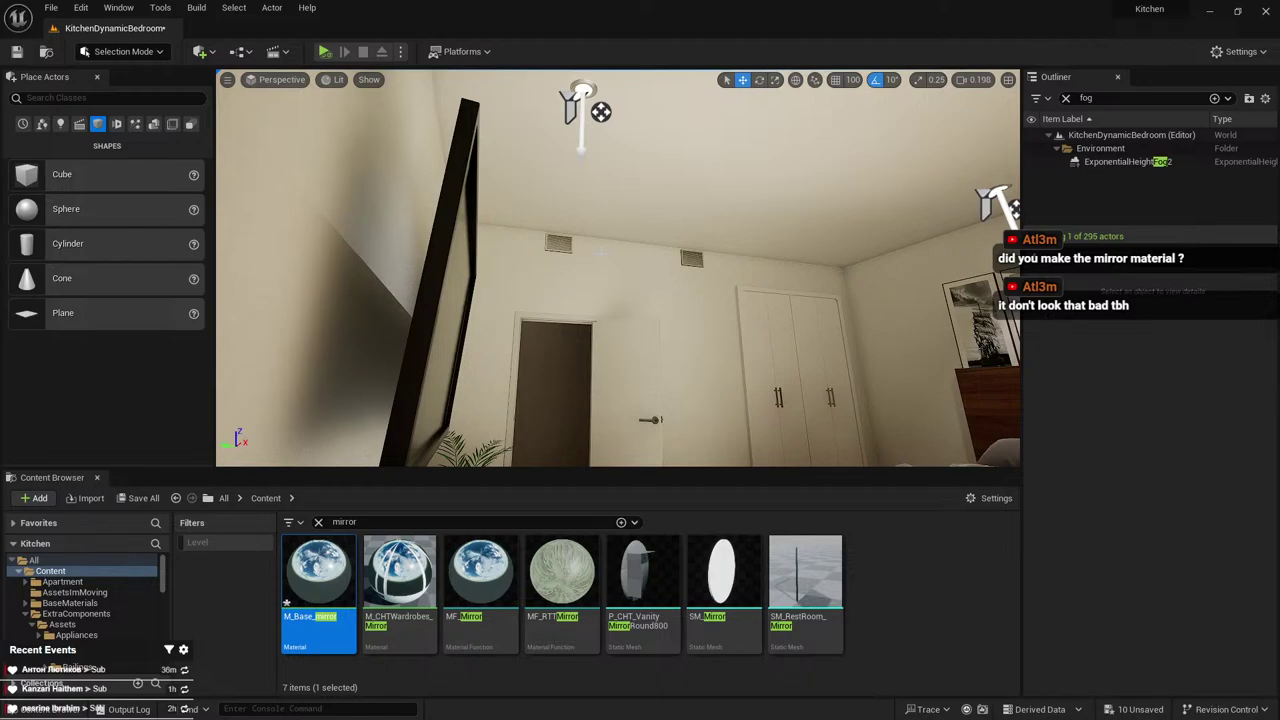
left_click(575, 108)
left_click(1167, 530)
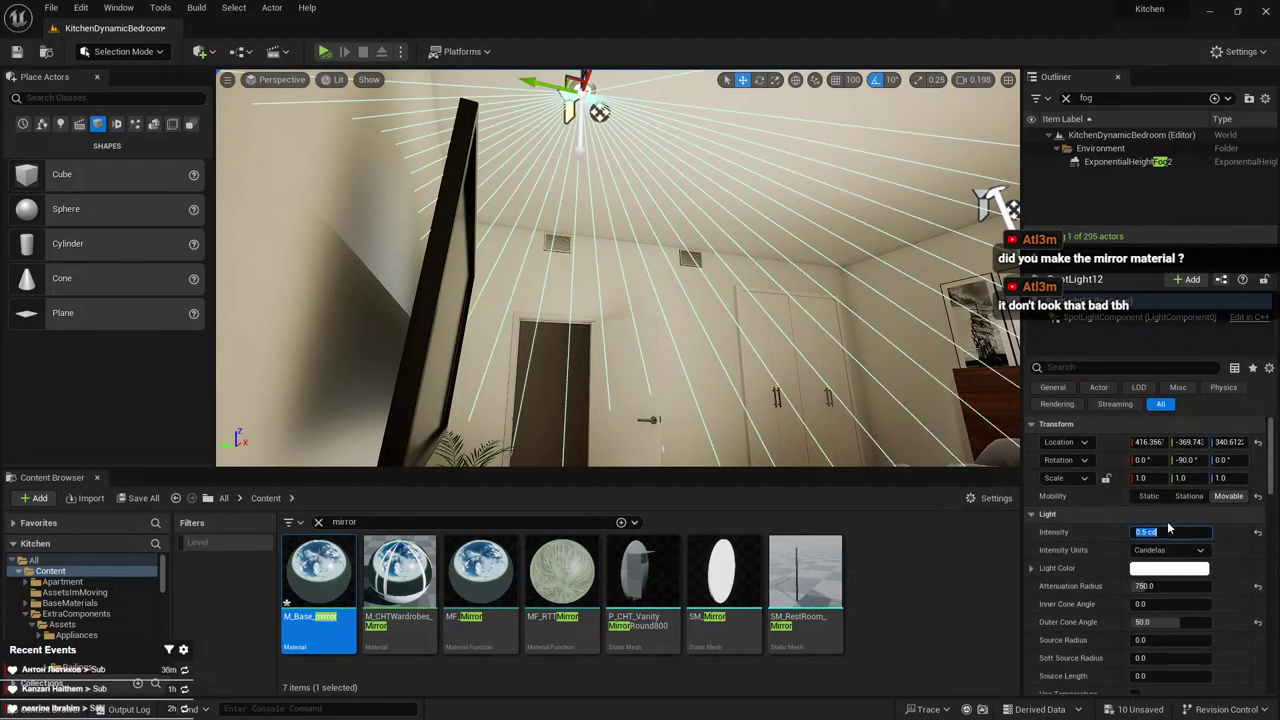
mouse_move(732, 357)
right_mouse_down()
mouse_move(820, 350)
mouse_move(732, 357)
right_mouse_up()
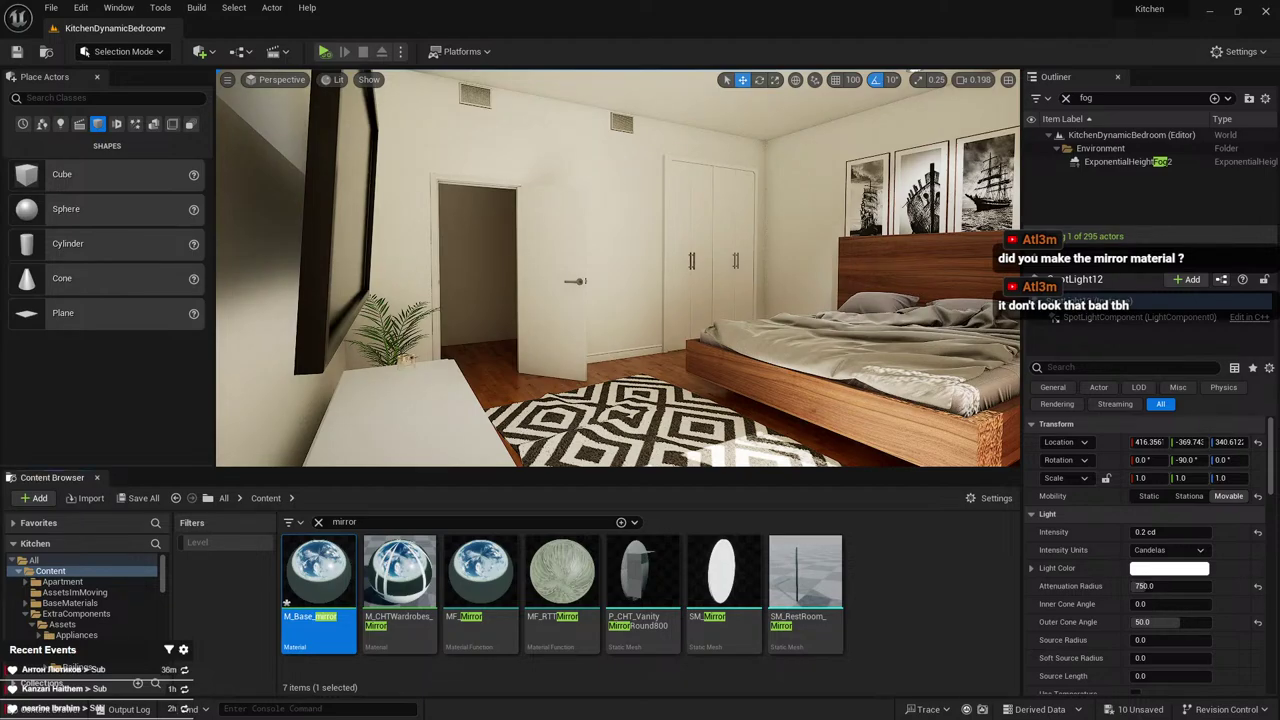
Examine the bedroom wardrobe doors and the small hallway outside the bedroom, including its walls and floor
key("w")
scroll(463, 285, "up", 3)
right_click_drag(463, 285, 525, 290)
key("w")
key("s")
left_click(582, 244)
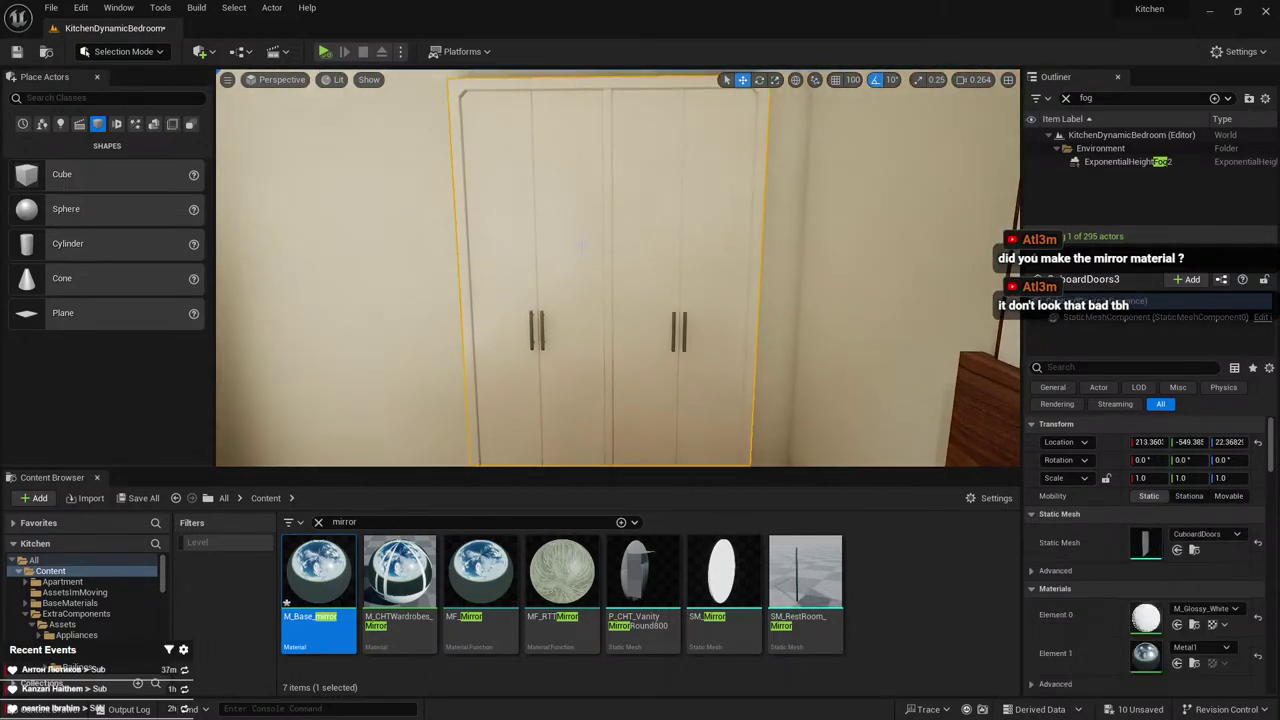
scroll(583, 244, "down", 3)
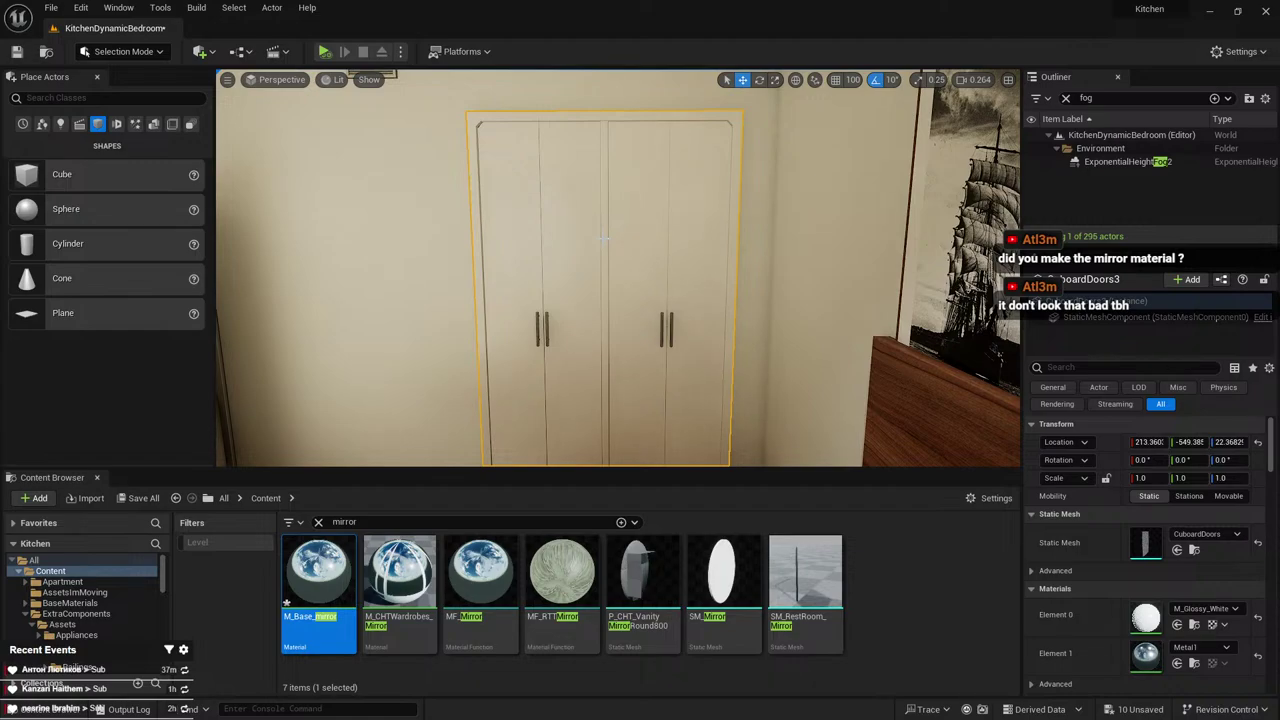
right_click_drag(604, 240, 578, 270)
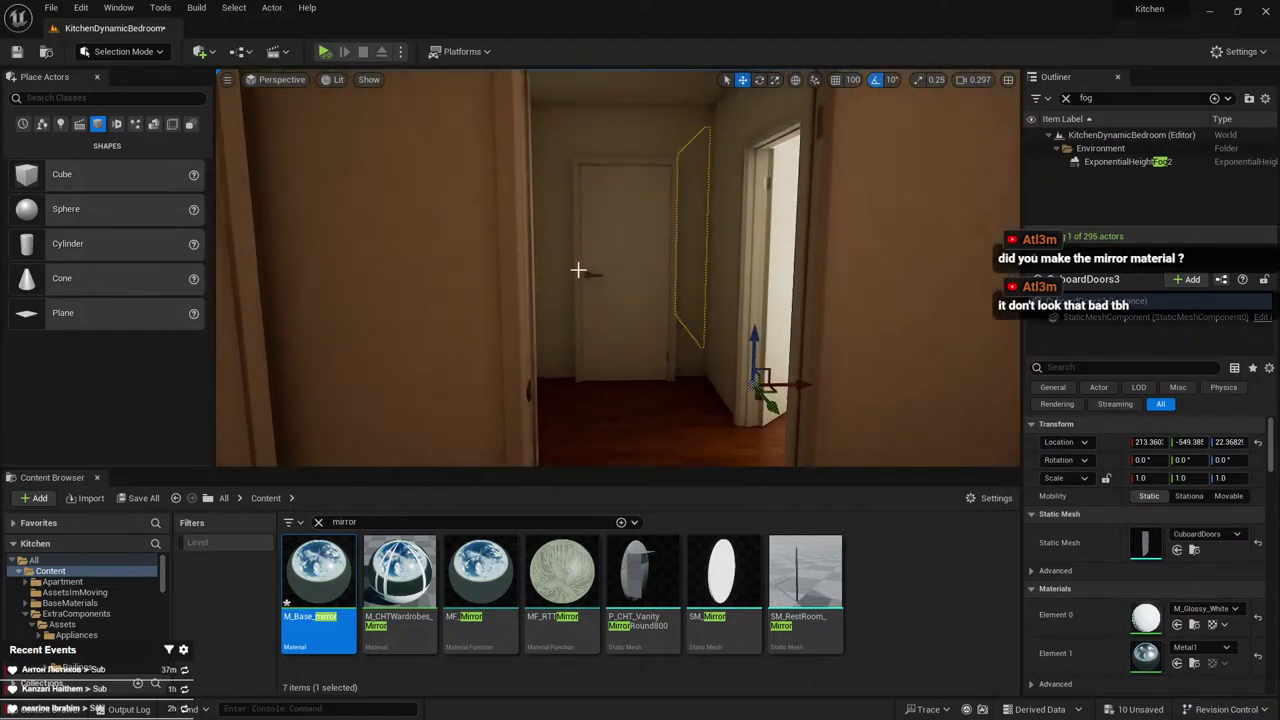
key("Escape")
key("w")
right_click_drag(643, 306, 520, 390)
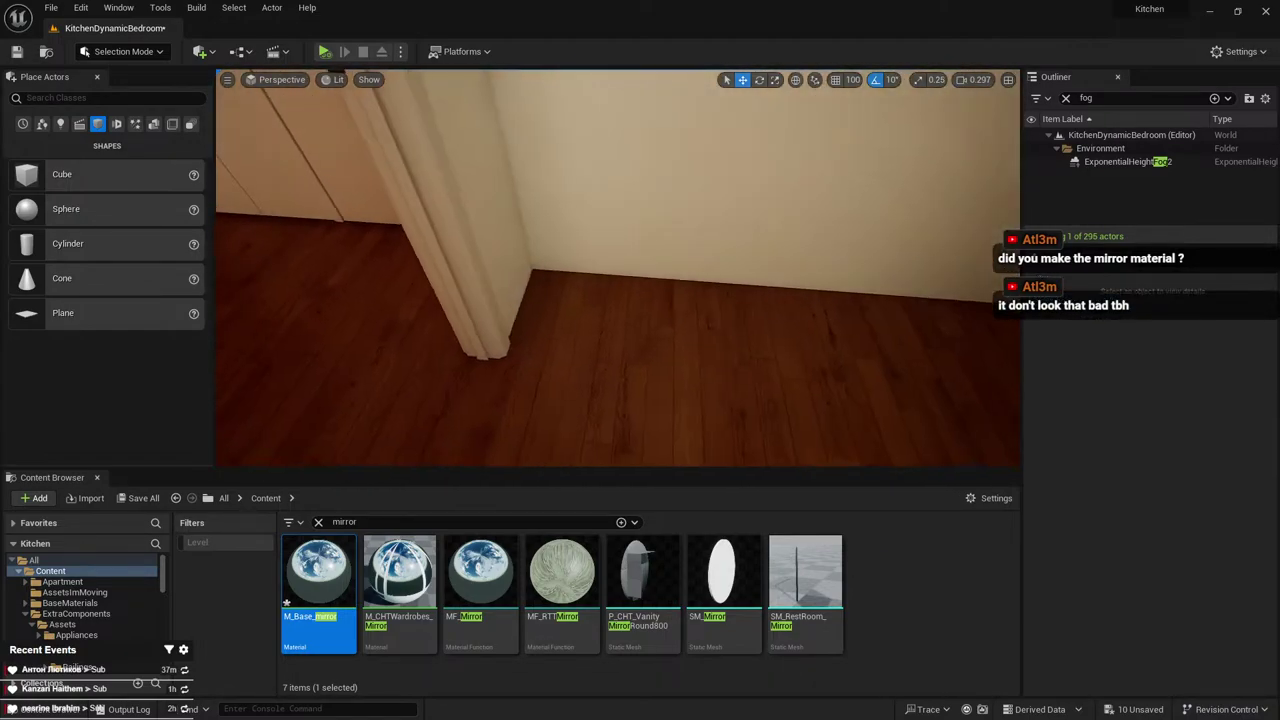
right_click_drag(700, 345, 547, 262)
right_click_drag(630, 381, 561, 372)
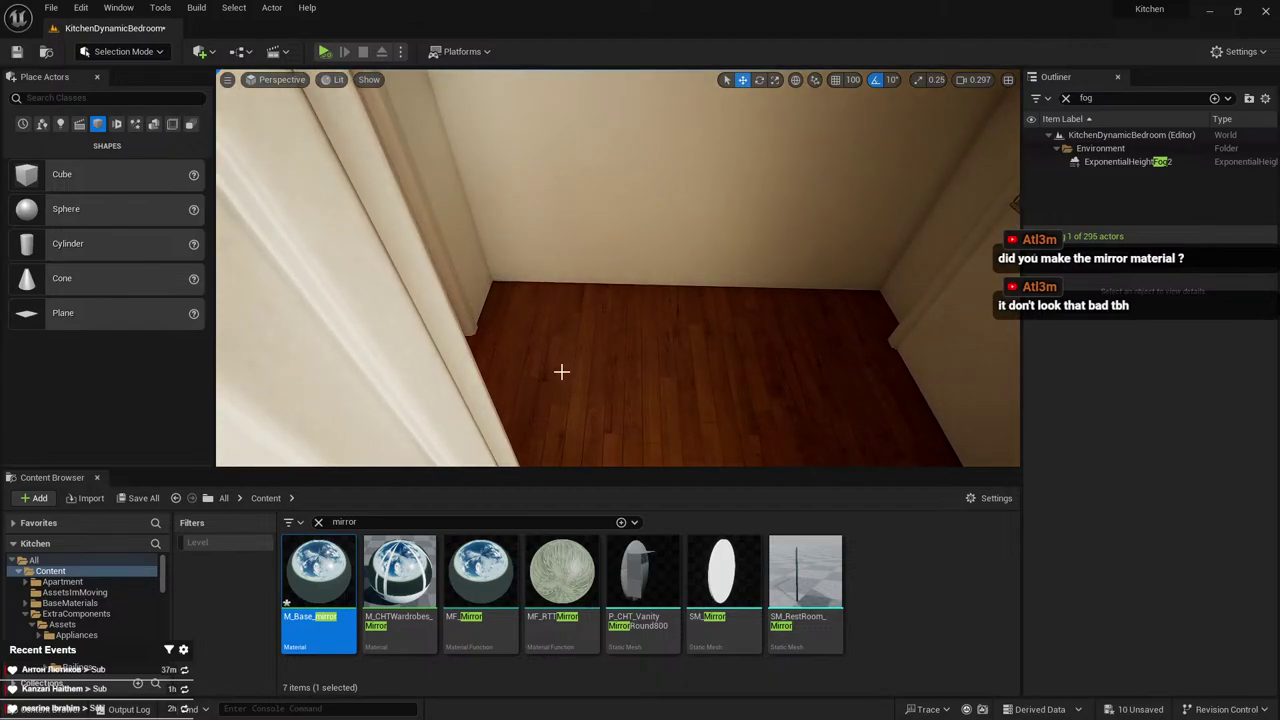
right_click_drag(754, 126, 760, 88)
key("s")
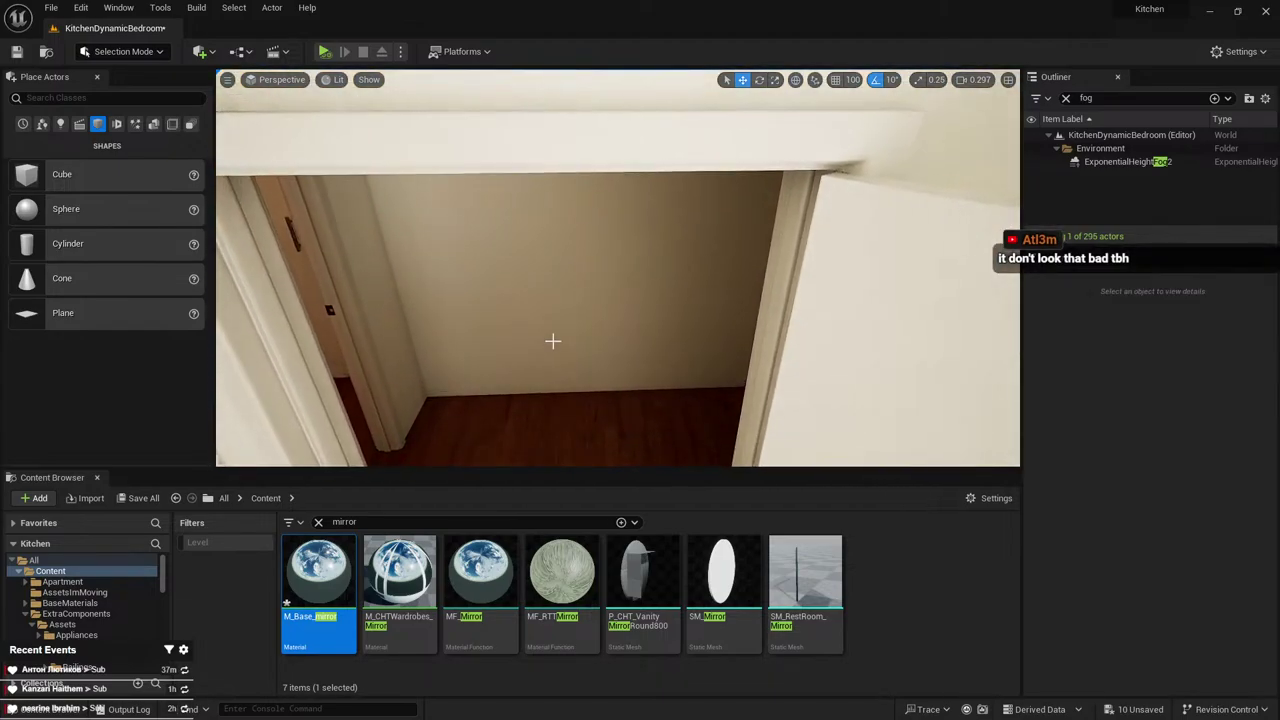
right_click_drag(551, 340, 549, 352)
key("w")
key("w")
Duplicate the round vanity mirror towards the hallway door and rotate the copy to about -180° around Z
right_click_drag(851, 262, 580, 238)
left_click(851, 262)
key("s")
scroll(583, 240, "up", 3)
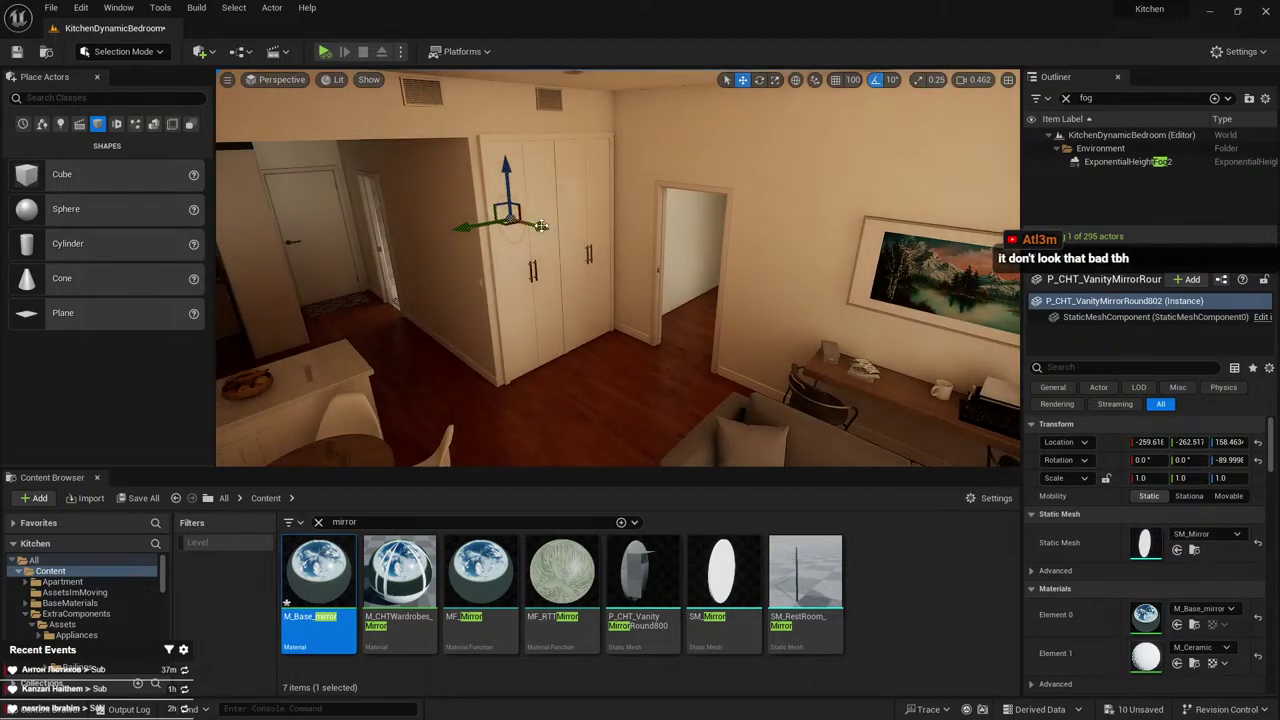
left_click_drag(553, 219, 748, 287, "alt")
key("e")
key("w")
right_click_drag(748, 287, 850, 285)
Narrow the copied mirror into an oval with a Y scale of about 0.71
key("r")
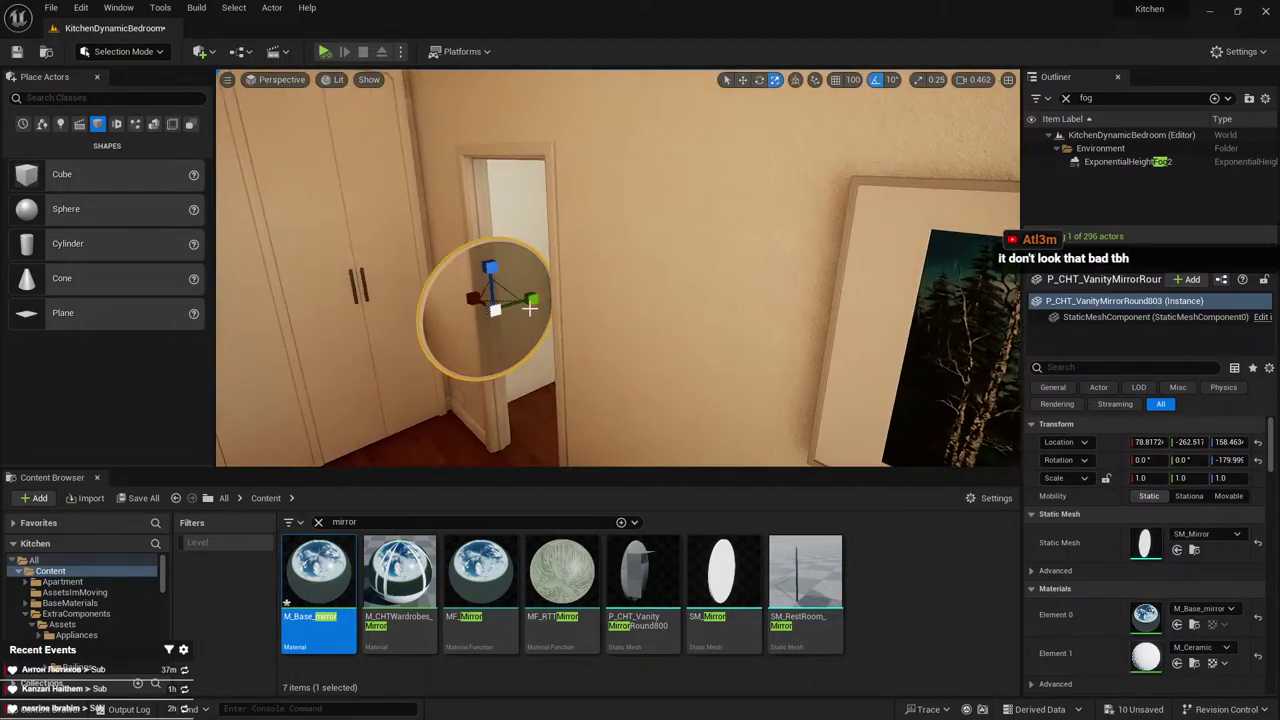
left_click_drag(537, 296, 508, 305)
key("w")
right_click_drag(508, 305, 540, 318)
key("s")
key("w")
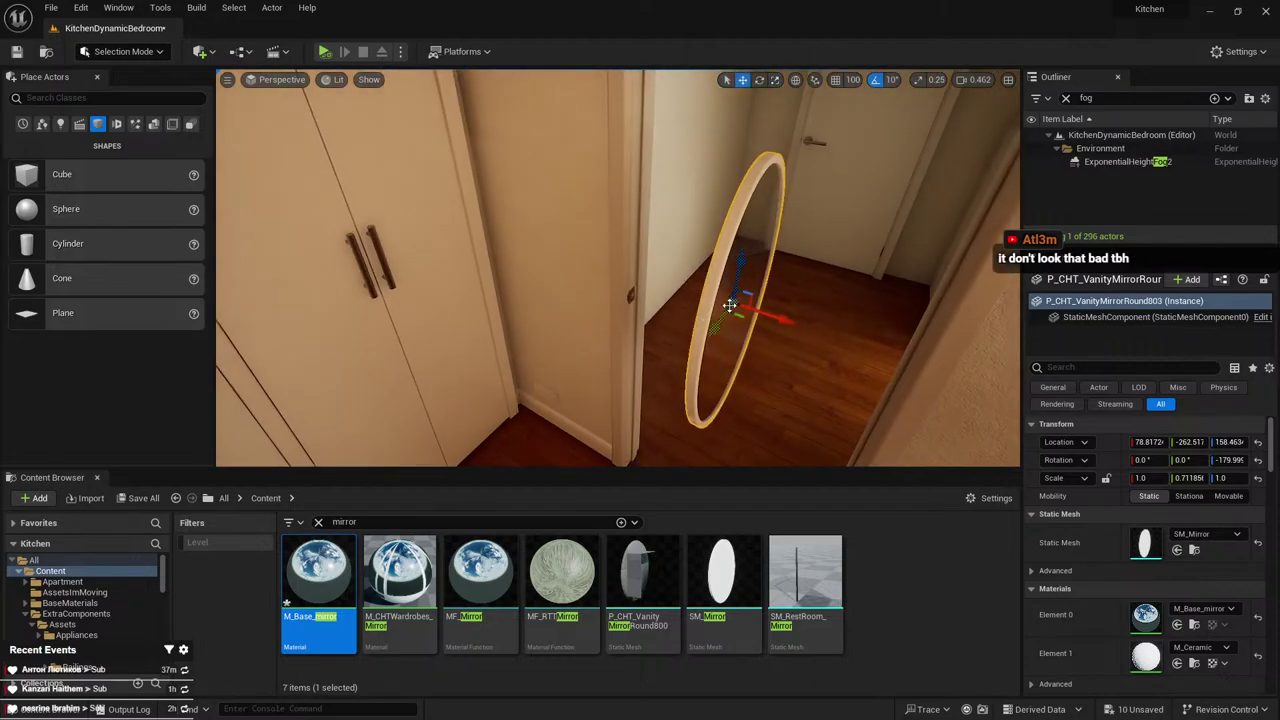
Move the oval mirror onto the hallway wall so that it faces the bedroom doorway
left_click_drag(738, 314, 664, 165)
right_click_drag(664, 165, 497, 157)
left_click_drag(555, 231, 635, 187)
key("w")
mouse_move(658, 218)
right_mouse_down()
mouse_move(640, 190)
mouse_move(664, 200)
right_mouse_up()
scroll(658, 218, "down", 5)
key("d")
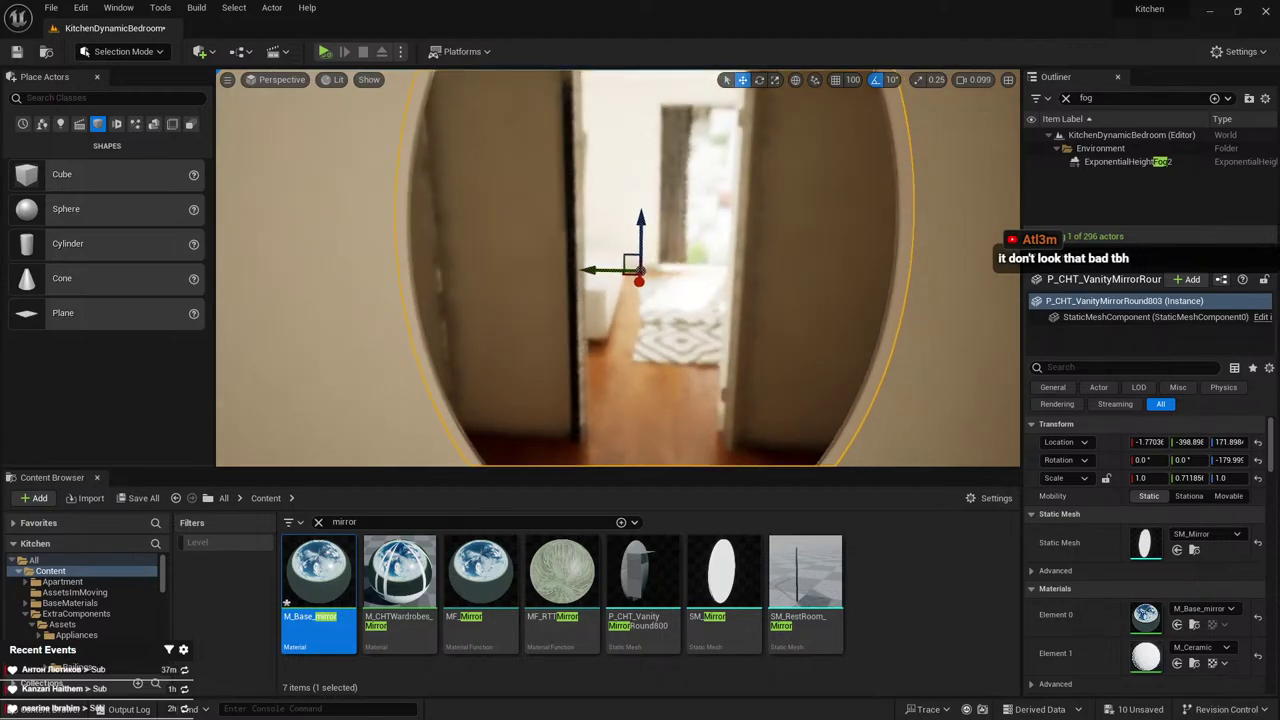
Set the roughness constant in the M_Base_mirror material to 0 and apply the change
double_click(1145, 614)
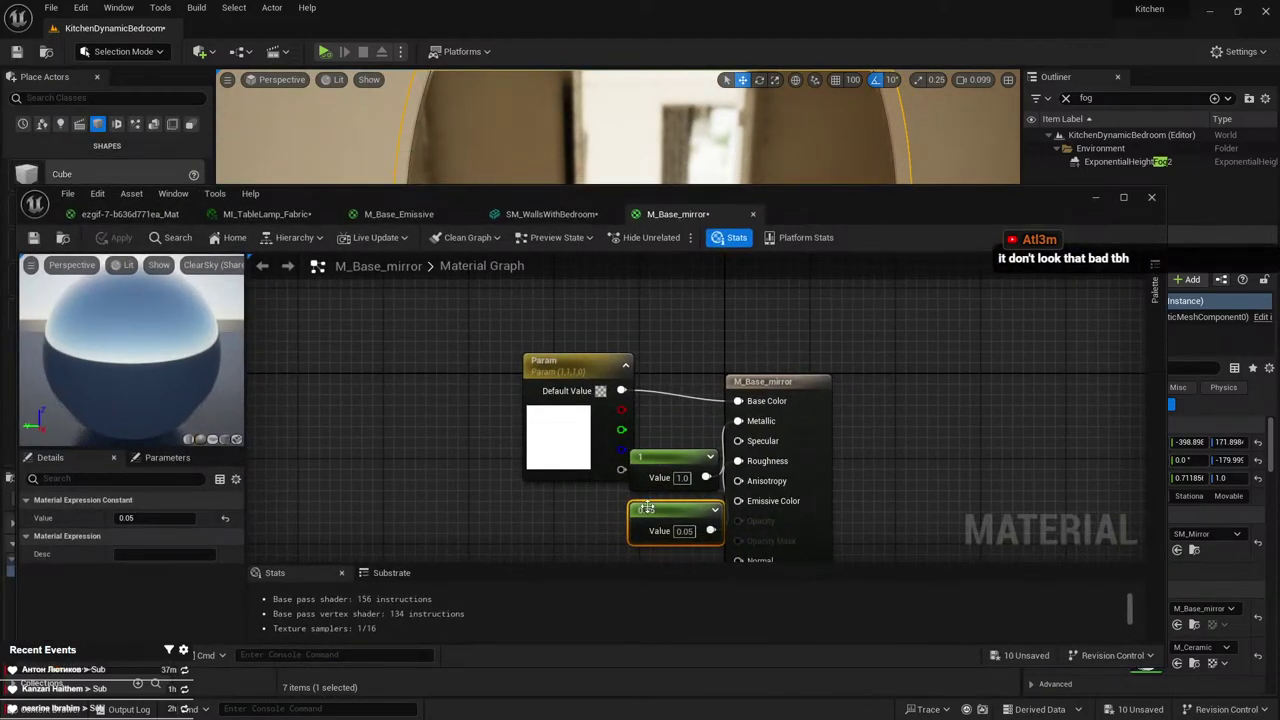
left_click(147, 521)
type("0")
key("Return")
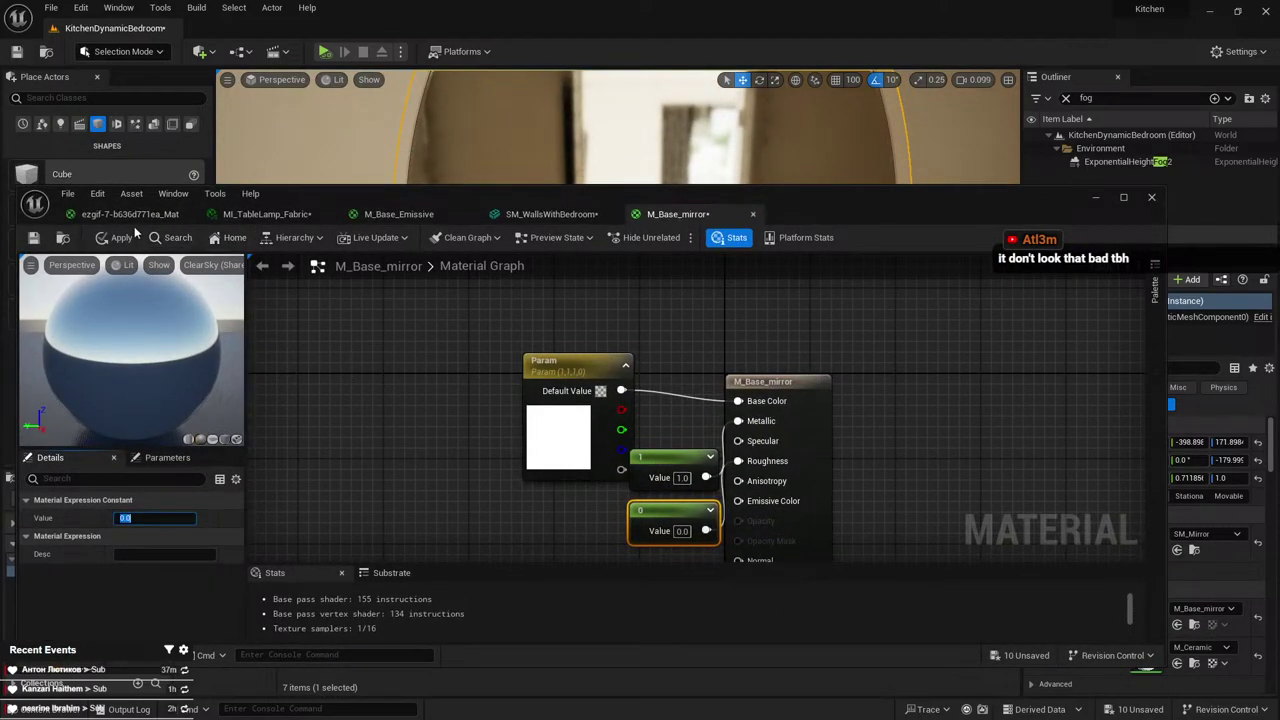
left_click(118, 240)
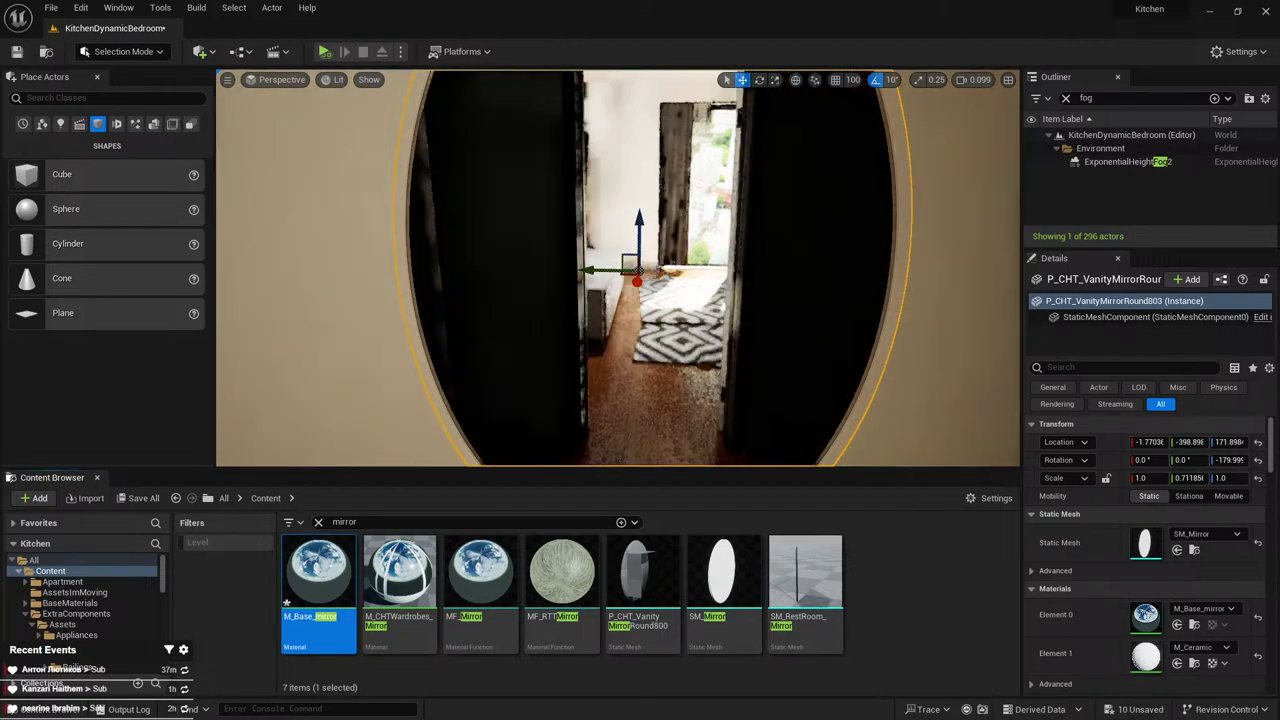
Push the oval mirror against the hallway wall, centre it and raise it to a Z location of about 190
right_click_drag(694, 250, 952, 278)
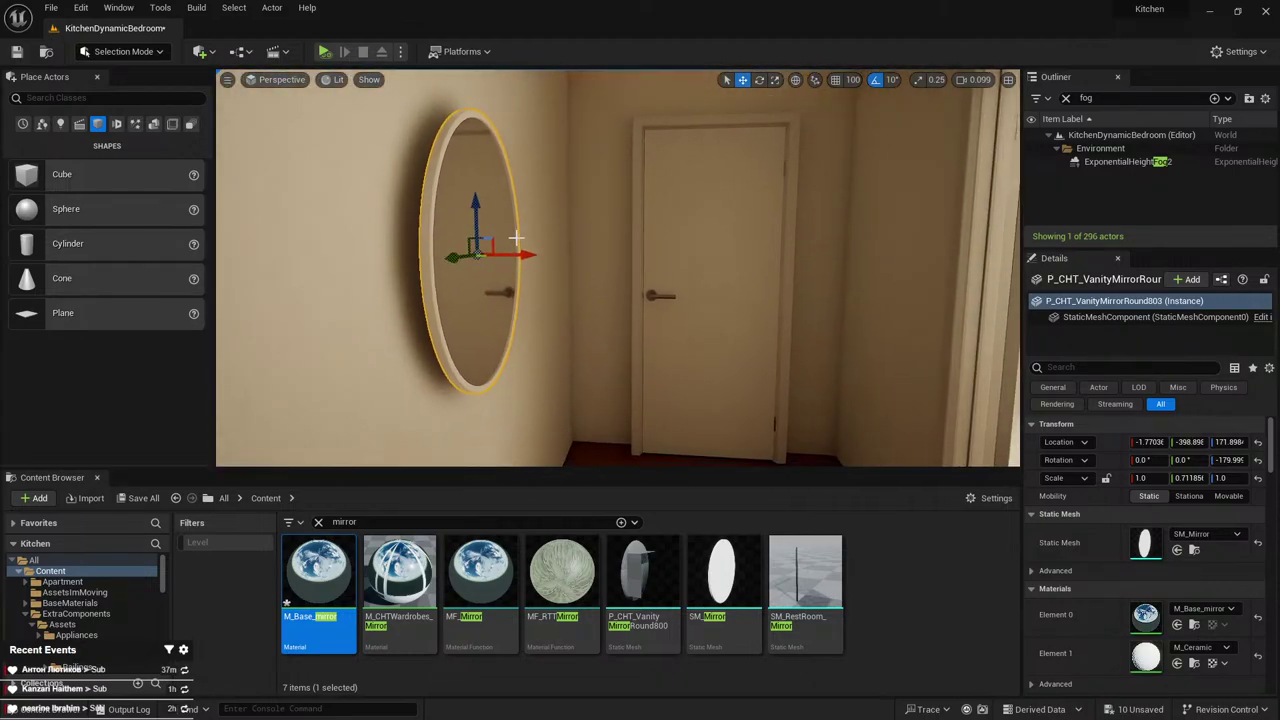
left_click_drag(532, 254, 512, 256)
right_click_drag(512, 256, 510, 276)
left_click_drag(461, 190, 461, 140)
right_click_drag(461, 140, 288, 146)
scroll(288, 144, "up", 4)
left_click_drag(556, 237, 569, 238)
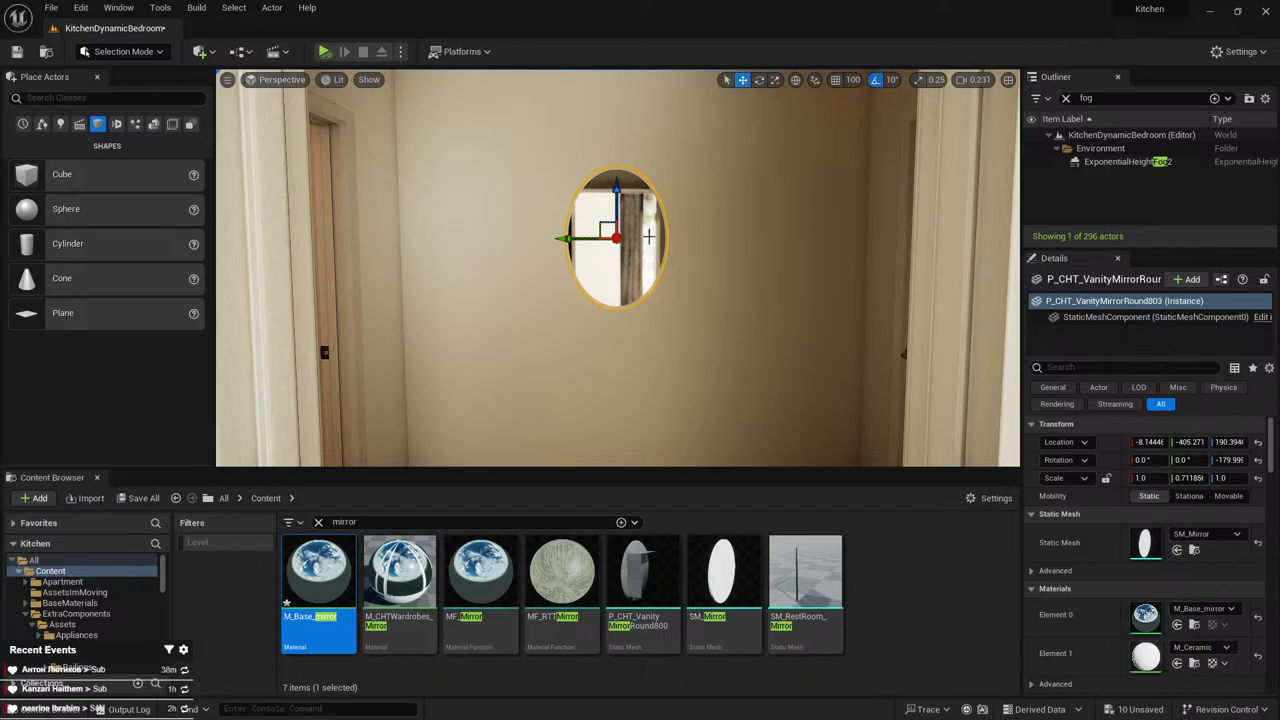
Enlarge the oval mirror in height and width on the hallway wall and clear the selection
right_click_drag(649, 237, 637, 236)
mouse_move(590, 199)
right_mouse_down()
mouse_move(612, 219)
mouse_move(570, 185)
right_mouse_up()
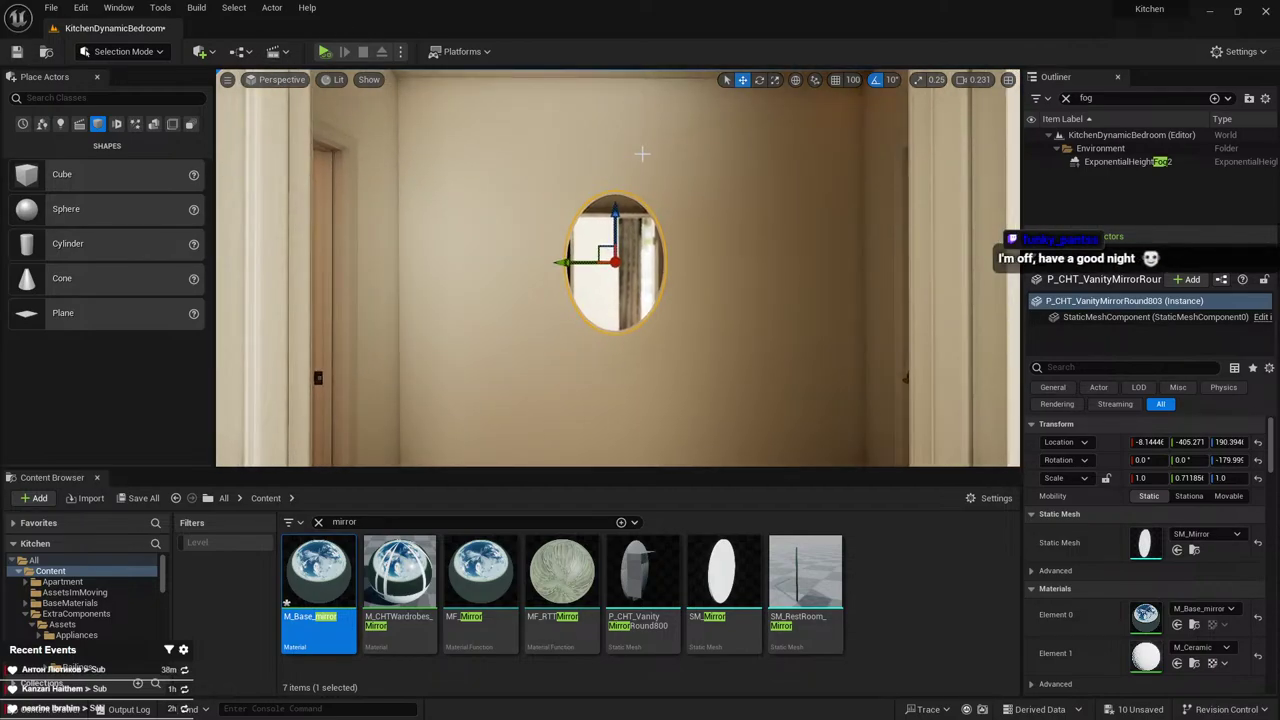
right_click_drag(717, 299, 732, 307)
key("e")
key("r")
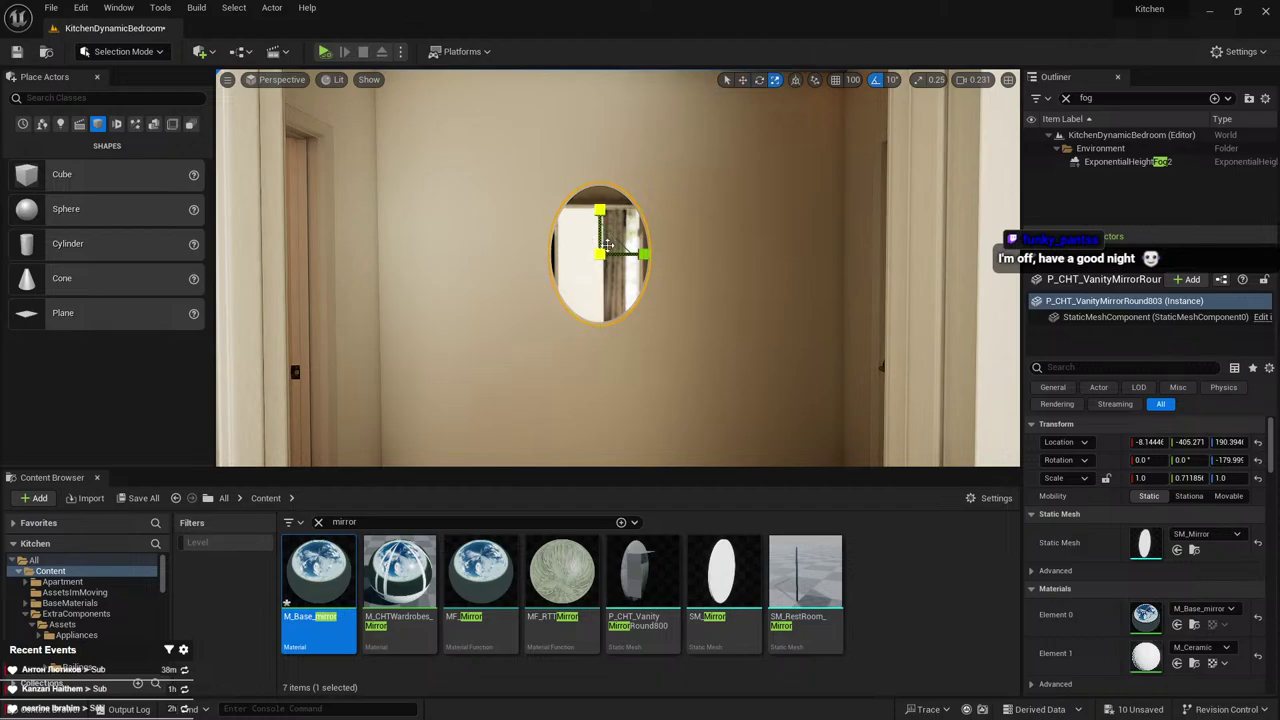
left_click_drag(613, 242, 633, 222)
key("Escape")
Examine the hallway mirror from the doorway and inspect the materials of a glass picture frame on the living room wall
key("s")
right_click_drag(633, 222, 690, 252)
key("w")
key("s")
scroll(626, 286, "down", 5)
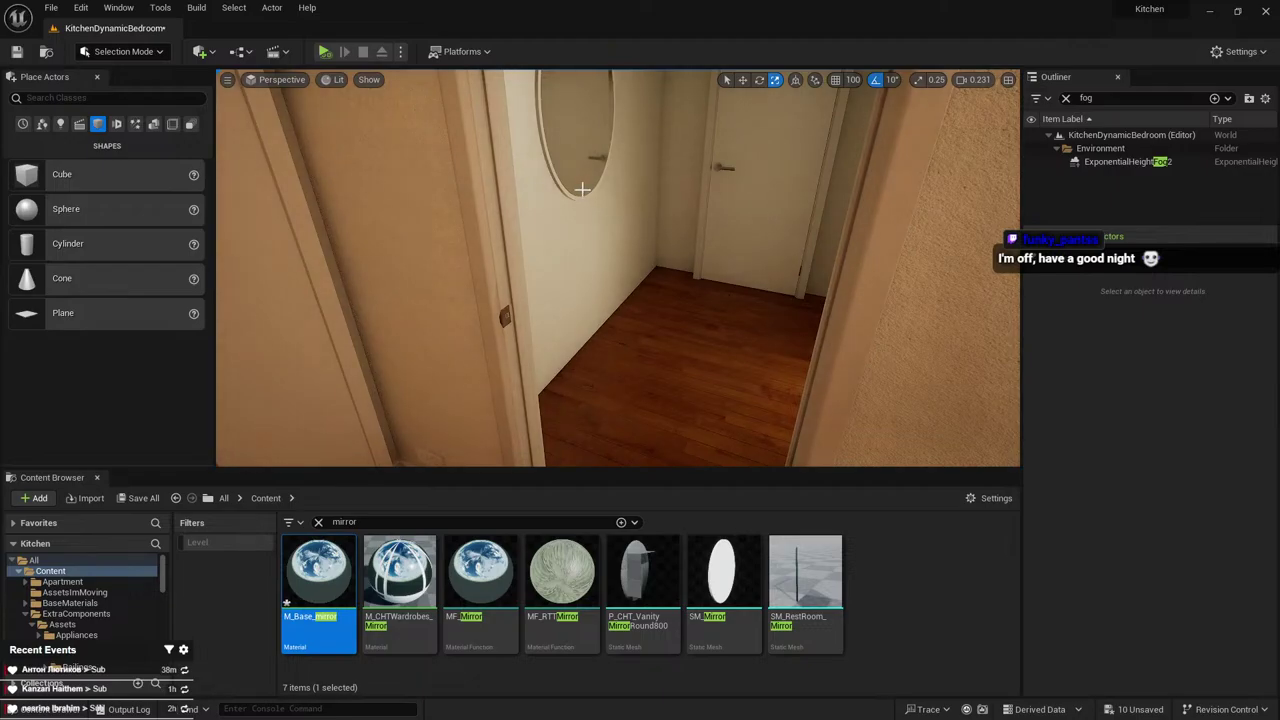
mouse_move(626, 286)
right_mouse_down()
mouse_move(760, 280)
mouse_move(722, 252)
mouse_move(830, 272)
mouse_move(590, 284)
mouse_move(690, 274)
right_mouse_up()
key("w")
key("w")
scroll(590, 284, "up", 3)
left_click(592, 269)
key("s")
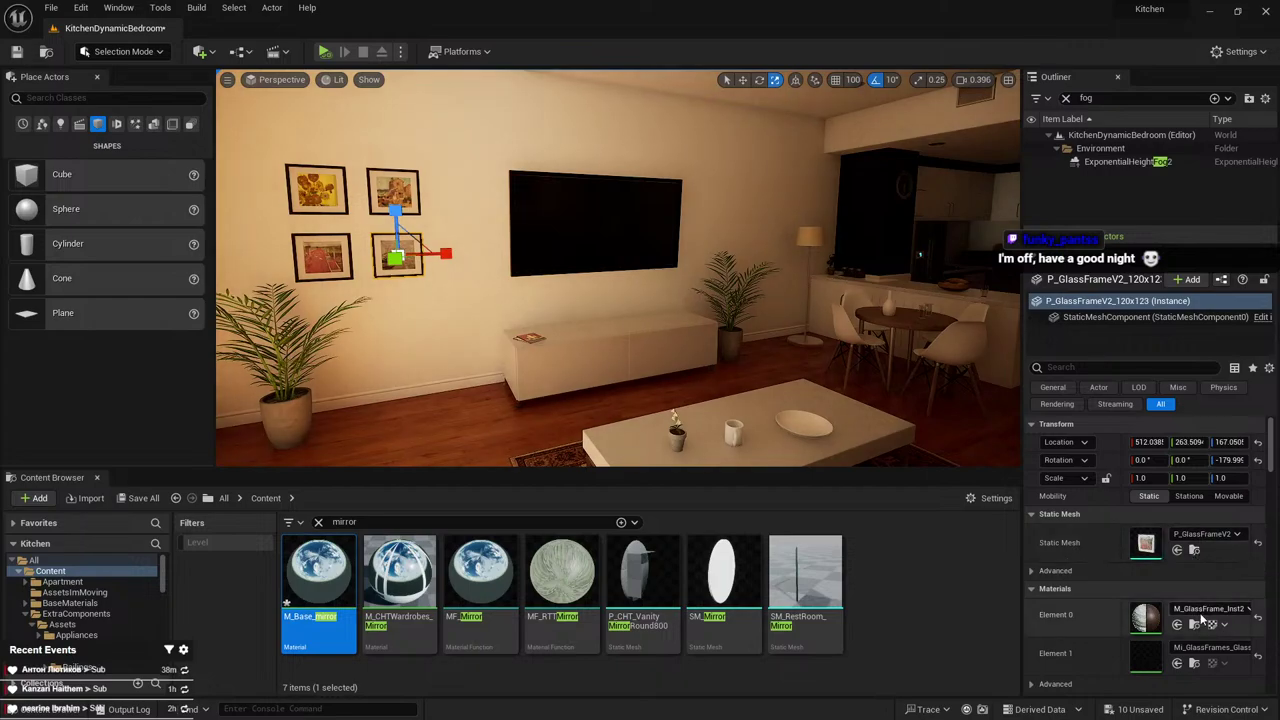
scroll(1174, 563, "down", 3)
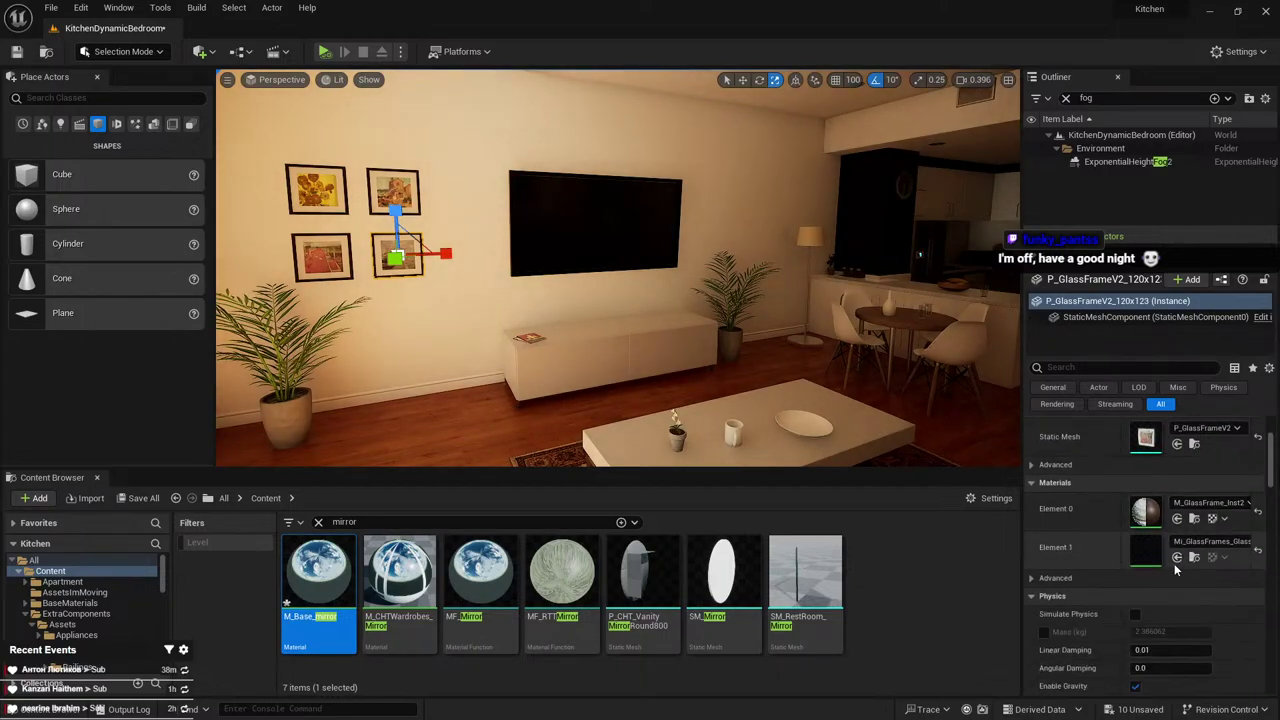
right_click_drag(454, 235, 654, 237)
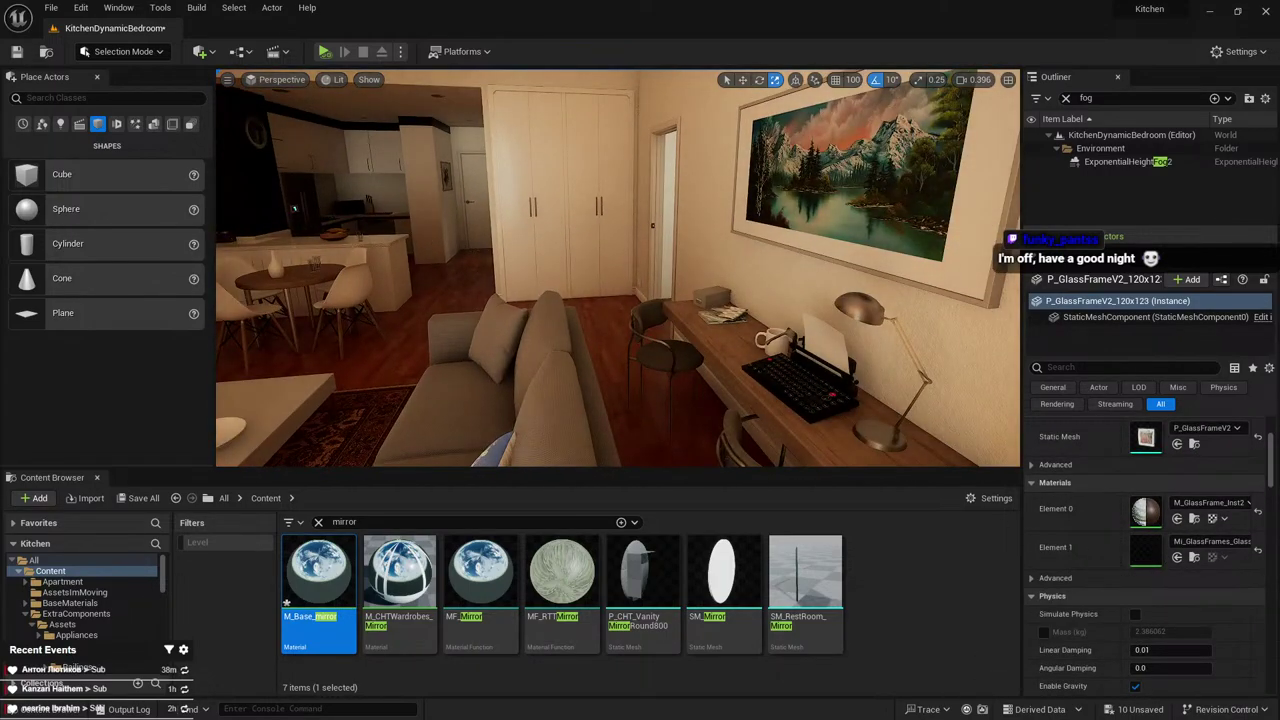
Switch to Blender, save the walls file and create a new General file
key("alt+Tab")
key("ctrl+s")
left_click(29, 24)
mouse_move(41, 43)
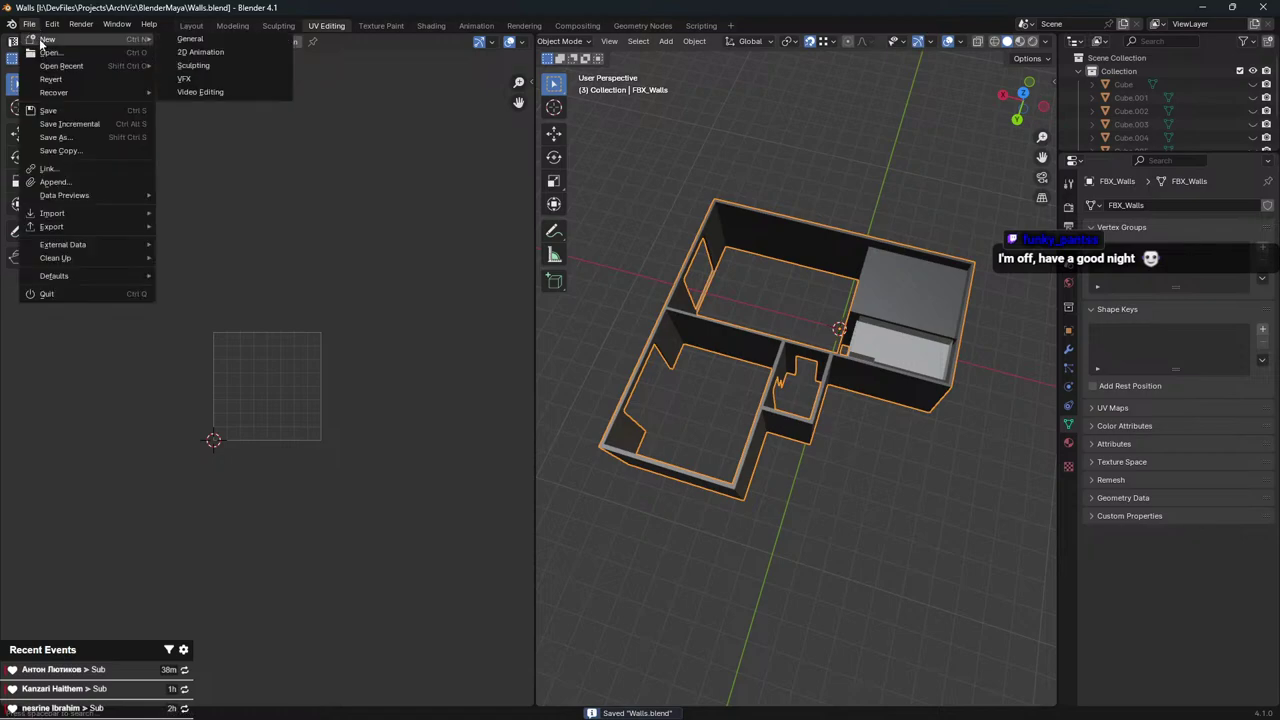
left_click(200, 42)
Flatten the default cube into a slab by scaling it to about 0.102 along X
left_click(687, 355)
left_click(506, 302)
middle_click_drag(620, 340, 752, 394)
key("s")
key("x")
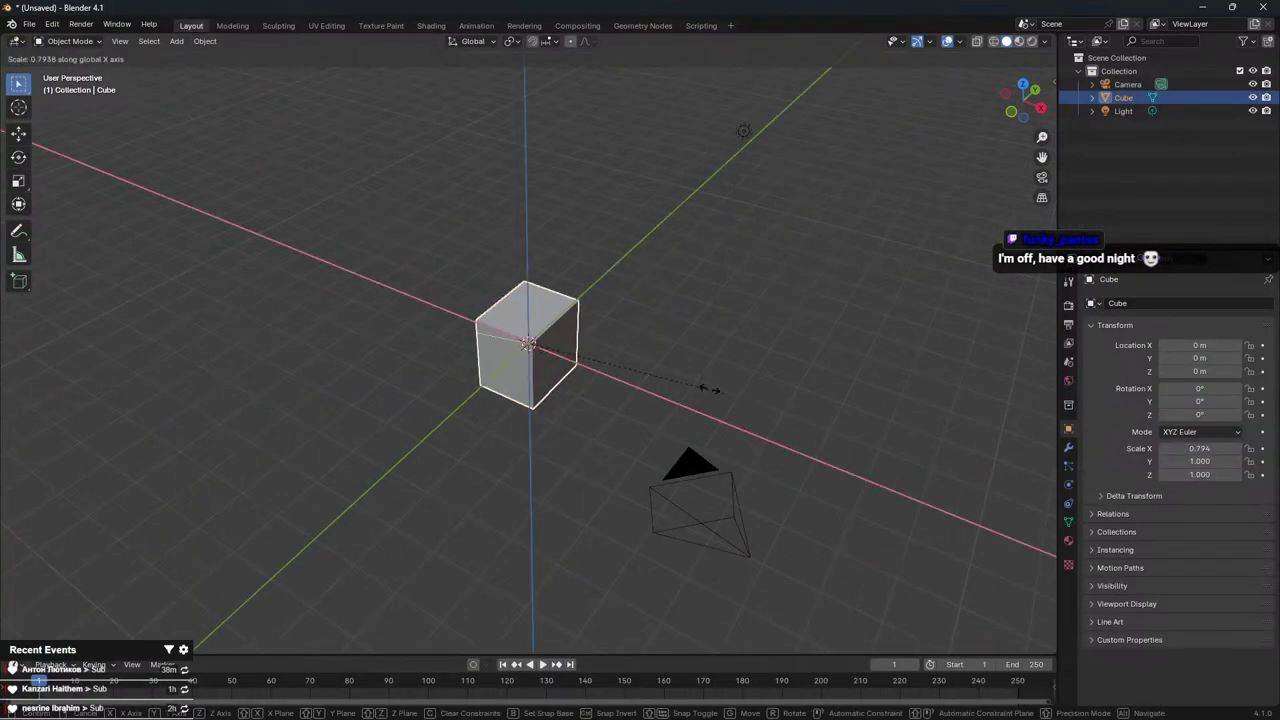
left_click(553, 346)
Scale the slab's mesh further along X in Edit Mode to make it thinner
key("KP_3")
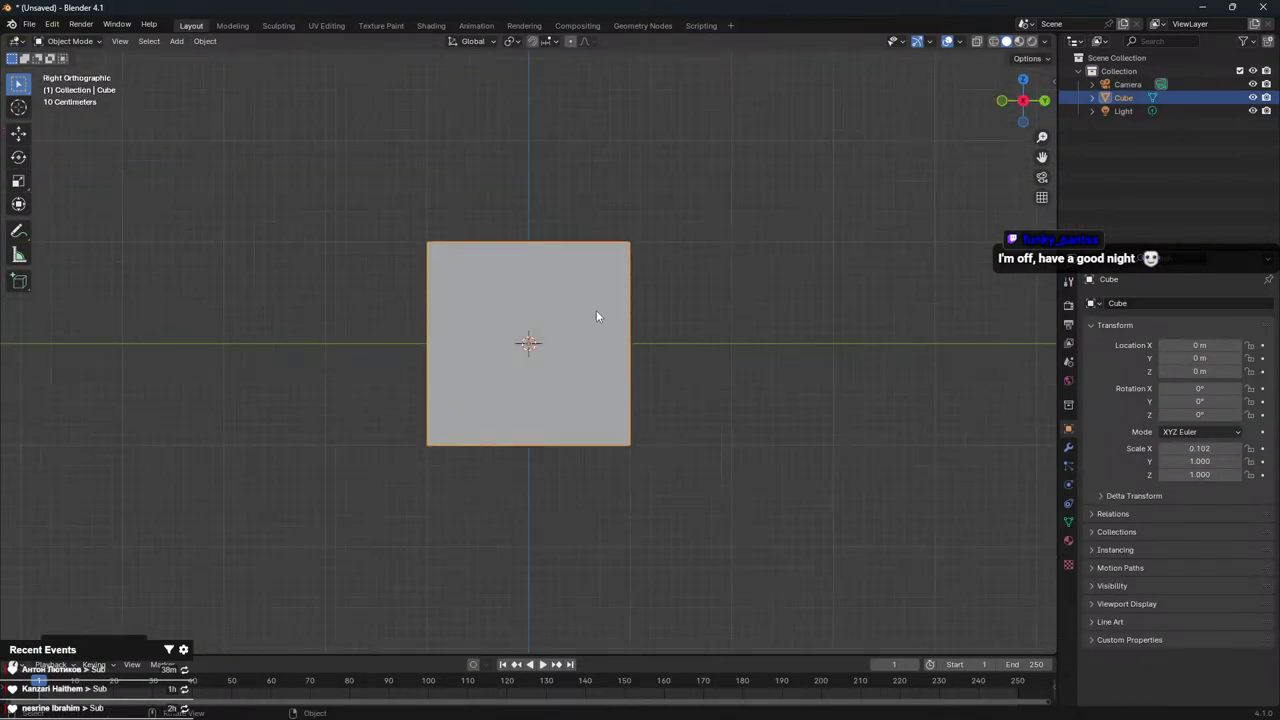
key("Tab")
middle_click_drag(596, 316, 286, 257)
key("s")
key("x")
left_click(590, 323)
middle_click_drag(395, 248, 290, 190)
key("s")
key("x")
left_click(612, 270)
Select the slab's large front face in face mode and try to extrude it along its normals
left_click(141, 42)
left_click(580, 265)
key("alt+e")
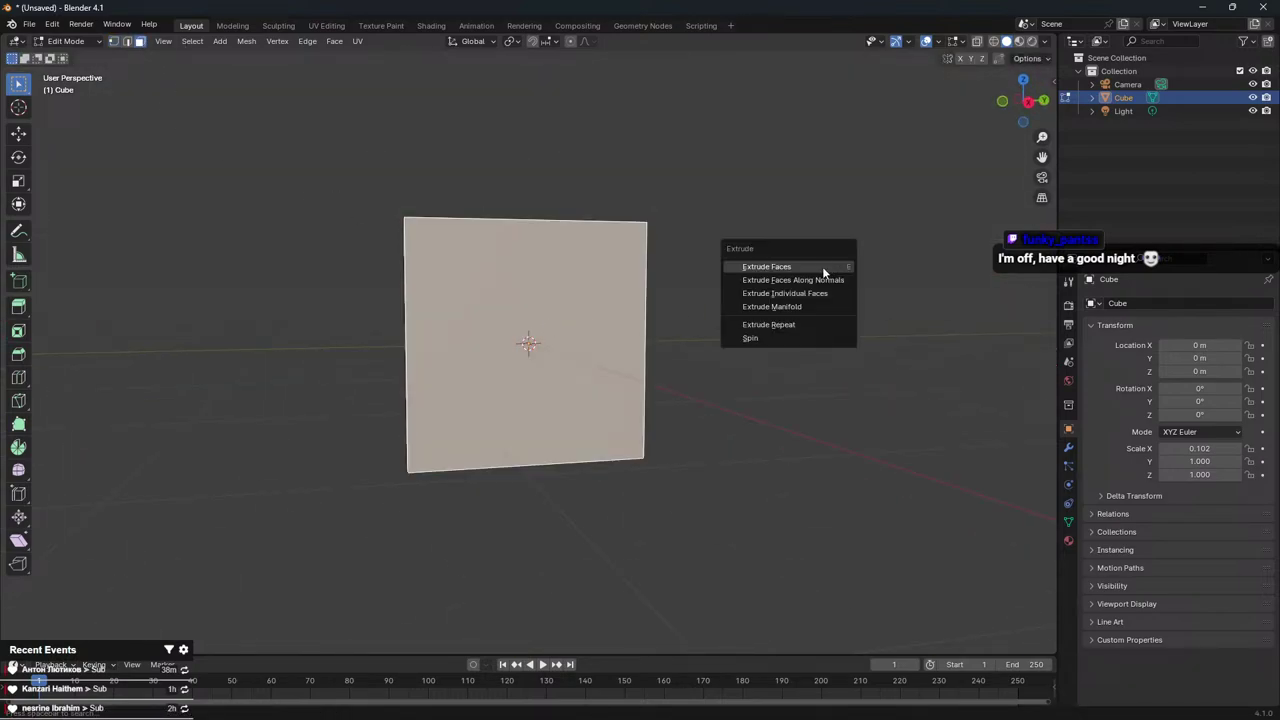
left_click(811, 279)
right_click(636, 450)
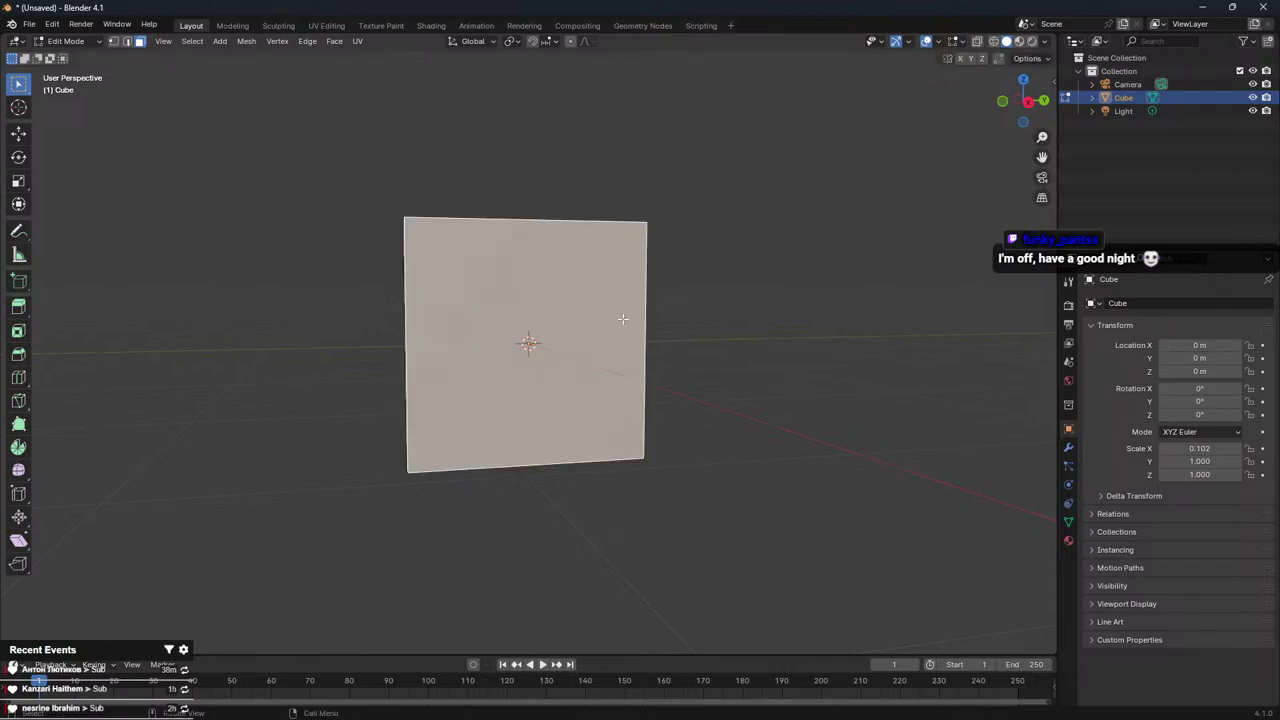
middle_click_drag(623, 319, 780, 277)
key("i")
right_click(757, 287)
key("i")
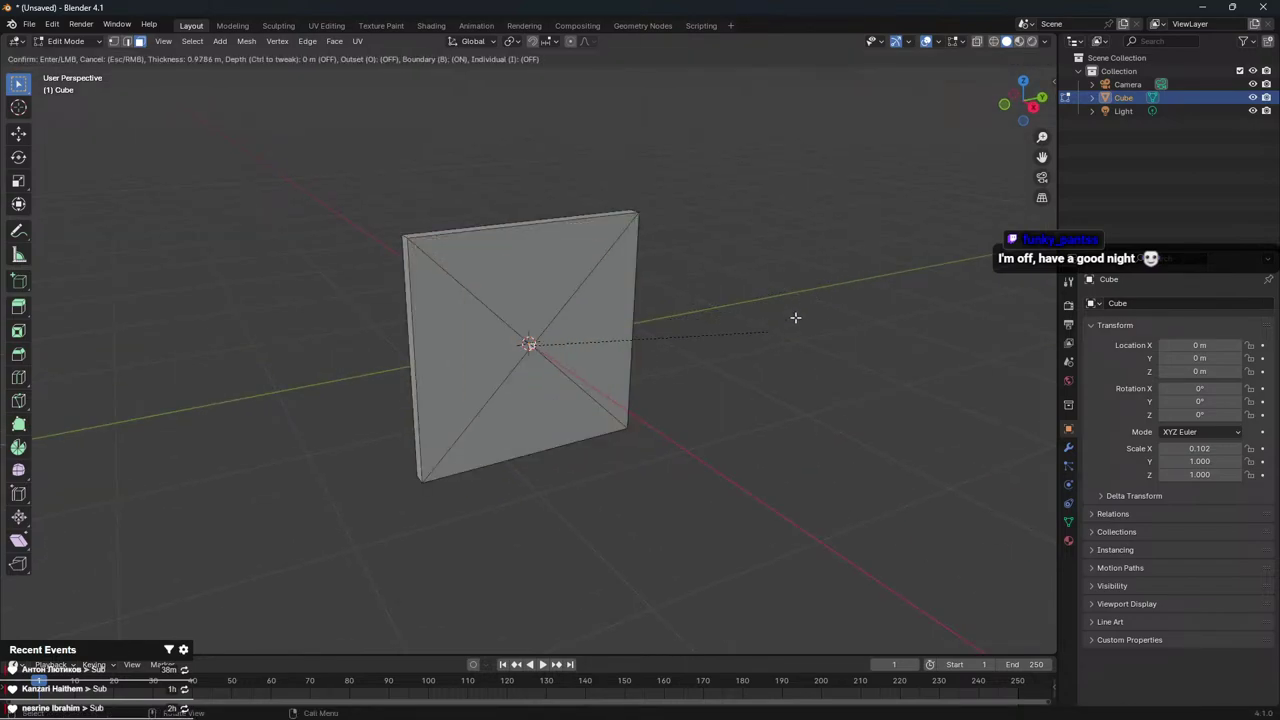
right_click(782, 352)
key("s")
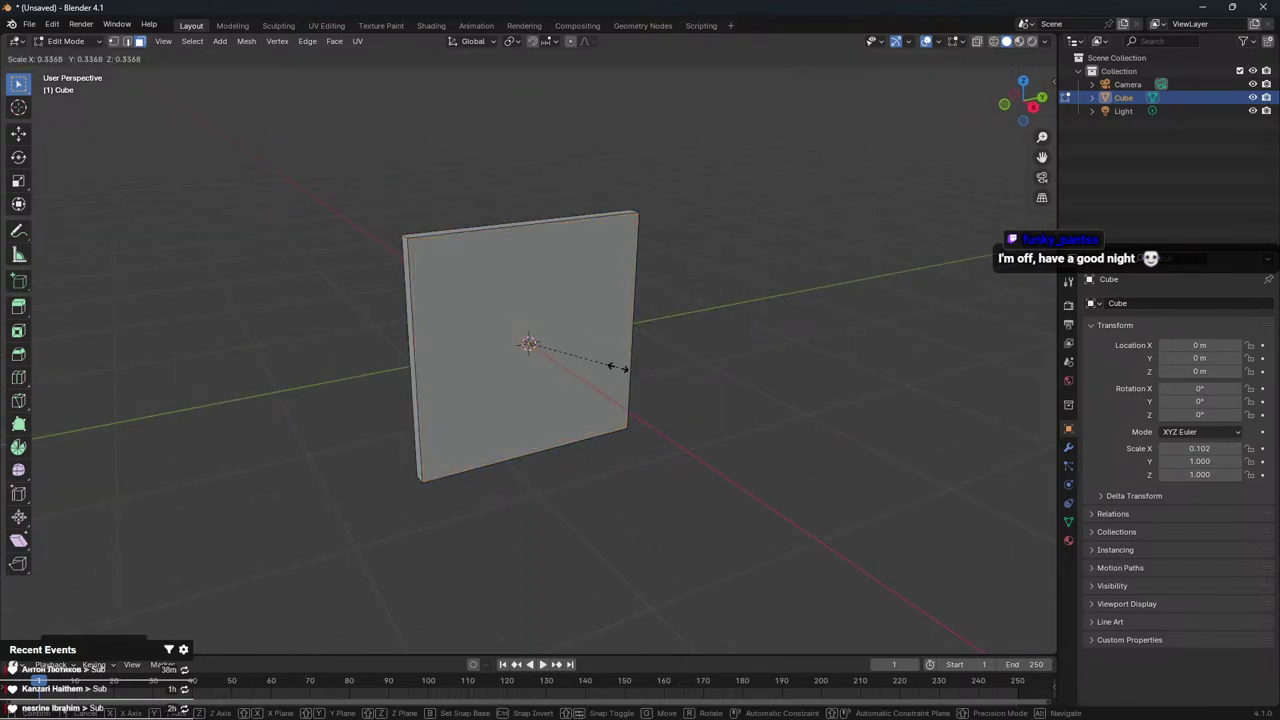
right_click(612, 362)
left_click(592, 340)
key("s")
right_click(732, 299)
key("e")
right_click(724, 304)
key("s")
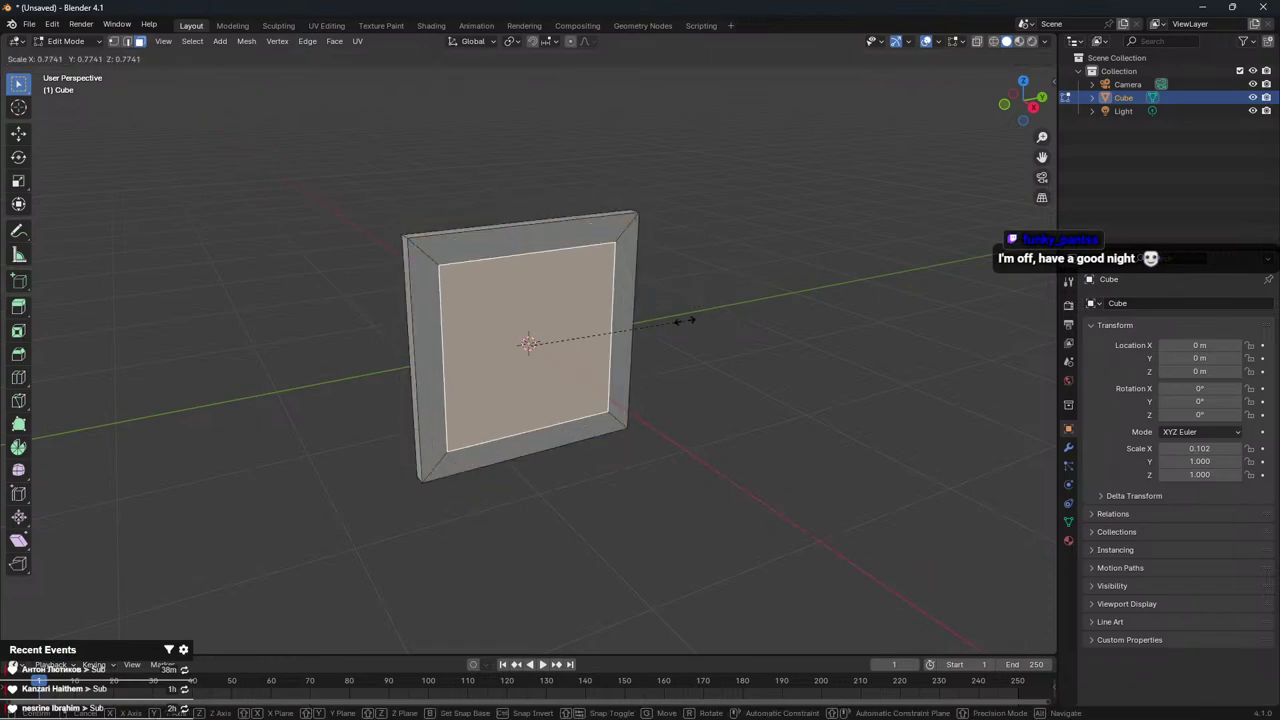
right_click(662, 346)
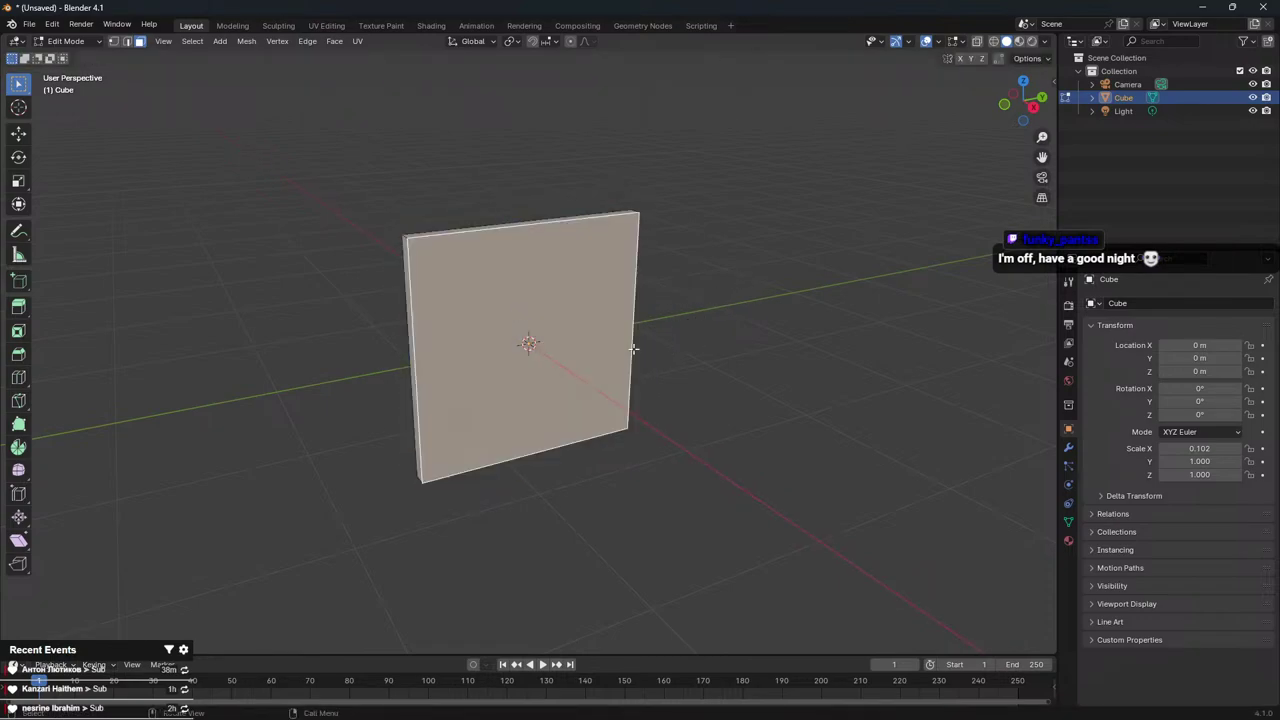
Inset the slab's large front face by about 0.072 m and extrude it inward to form a recessed, framed panel
key("i")
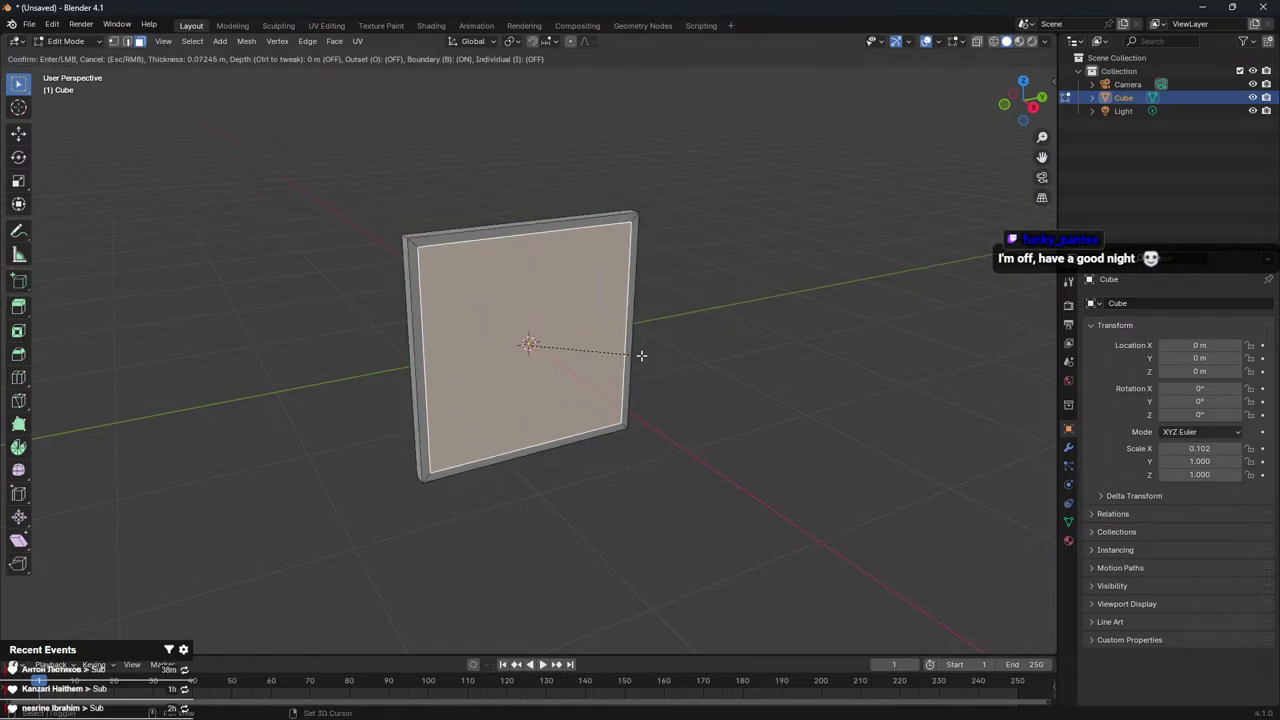
left_click(640, 355)
key("e")
mouse_move(640, 355)
middle_mouse_down()
mouse_move(671, 366)
mouse_move(620, 368)
middle_mouse_up()
left_click(655, 367)
scroll(620, 368, "up", 4)
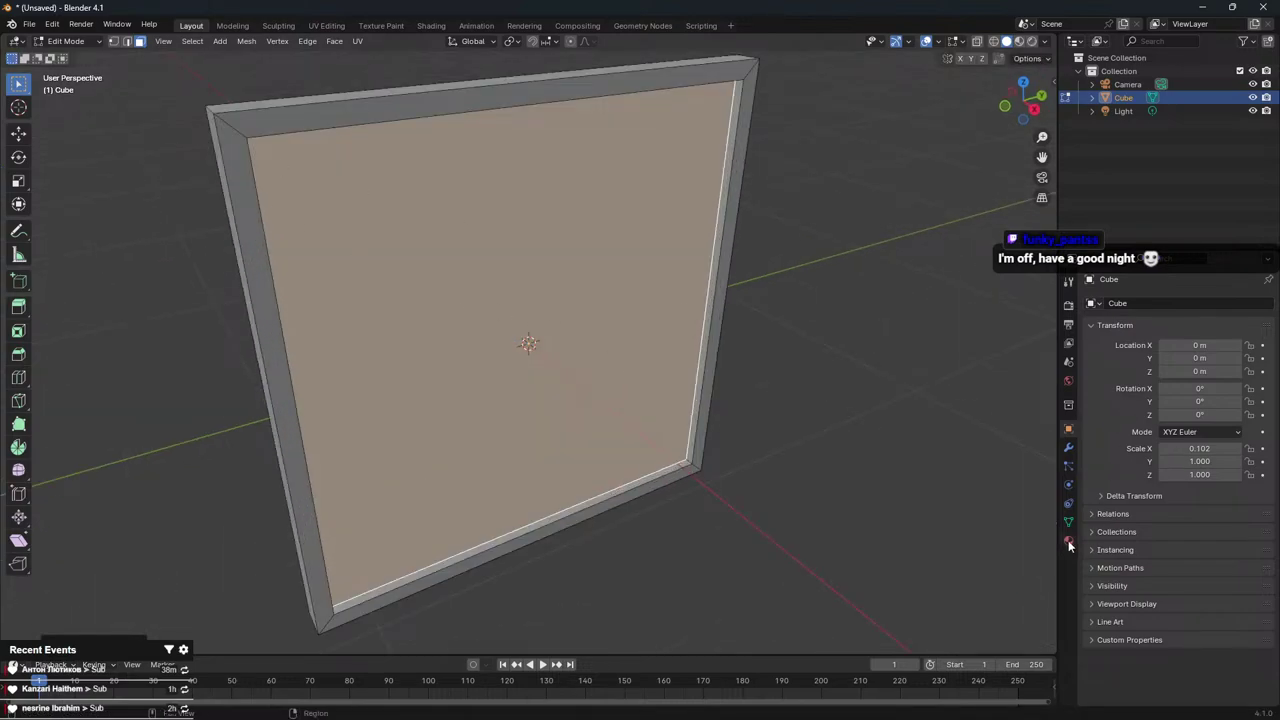
Apply the panel's scale in Object Mode and add a Bevel modifier to it
key("Tab")
key("ctrl+a")
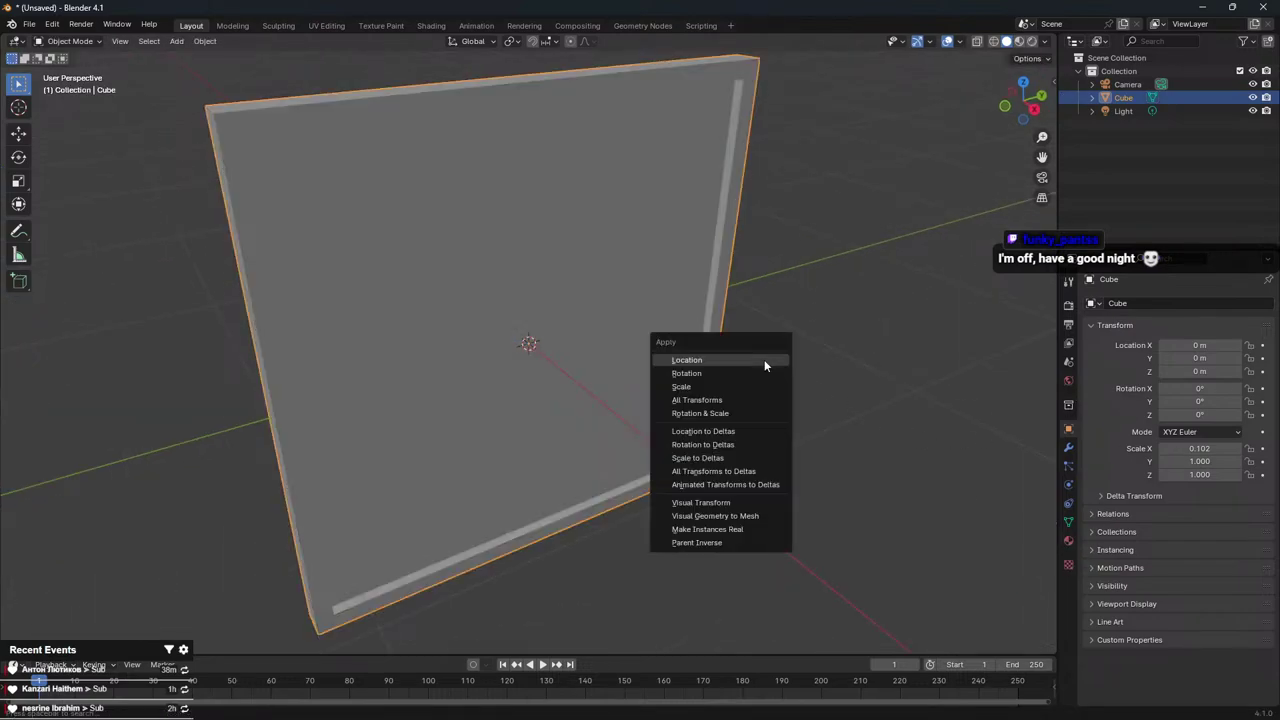
left_click(756, 391)
left_click(1068, 447)
left_click(1134, 303)
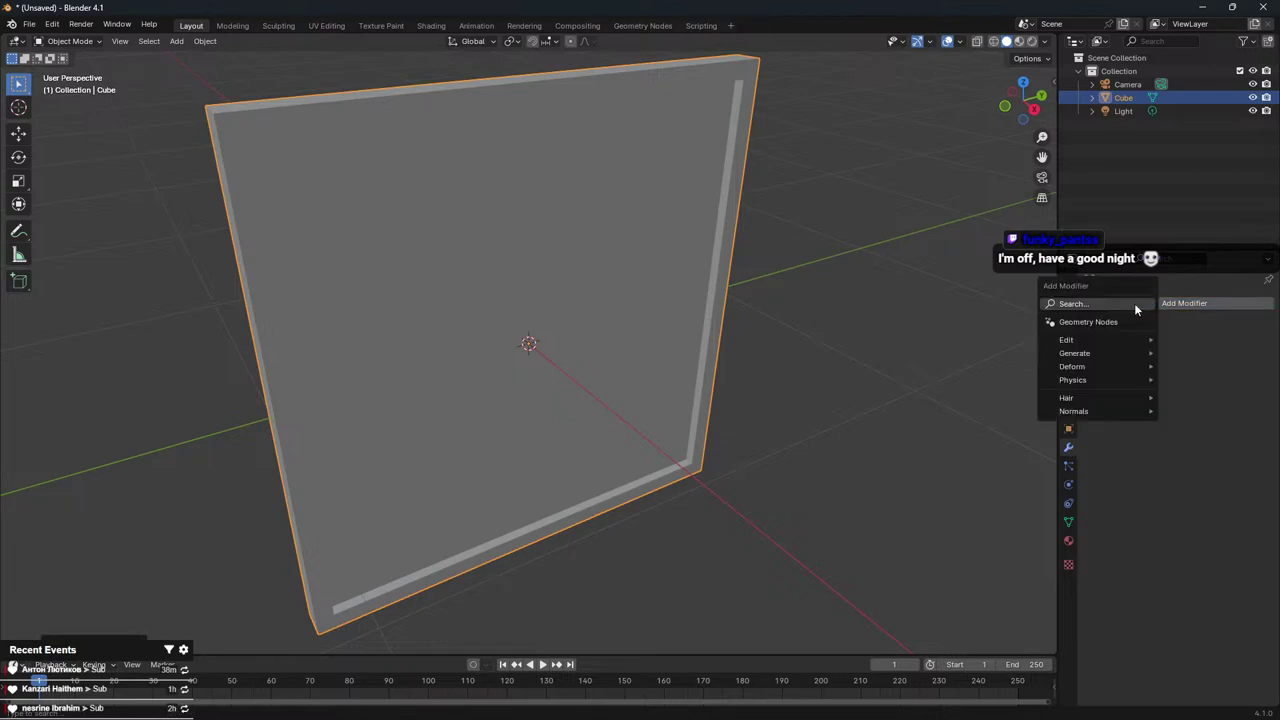
type("bev")
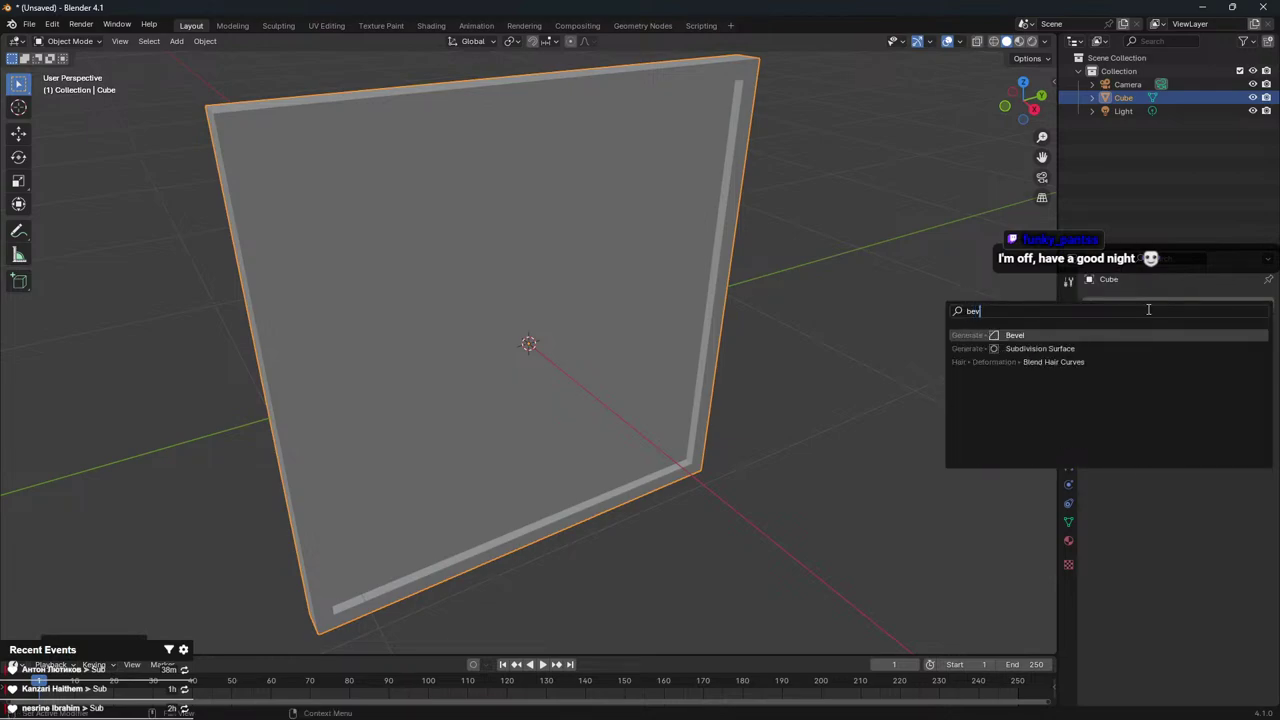
key("Return")
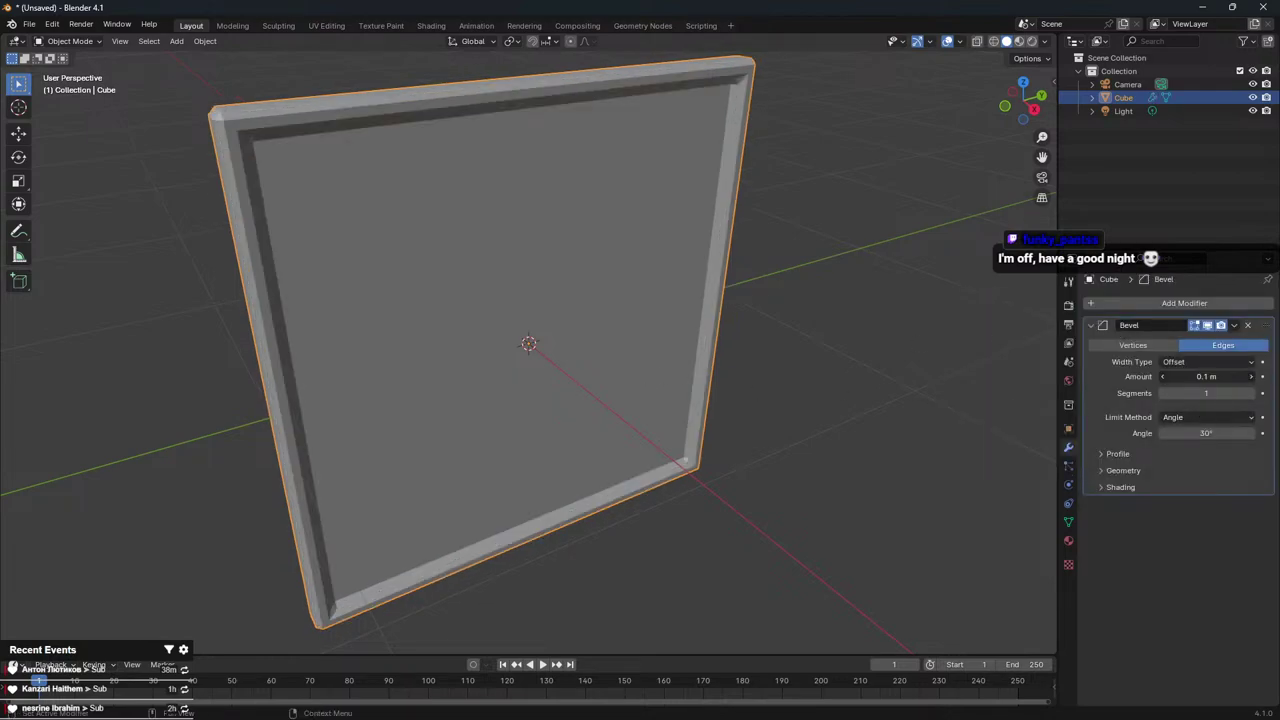
Try Bevel amounts of 0.005 m and 0.01 m, and settle on 0.0075 m
left_click_drag(1206, 376, 1180, 376)
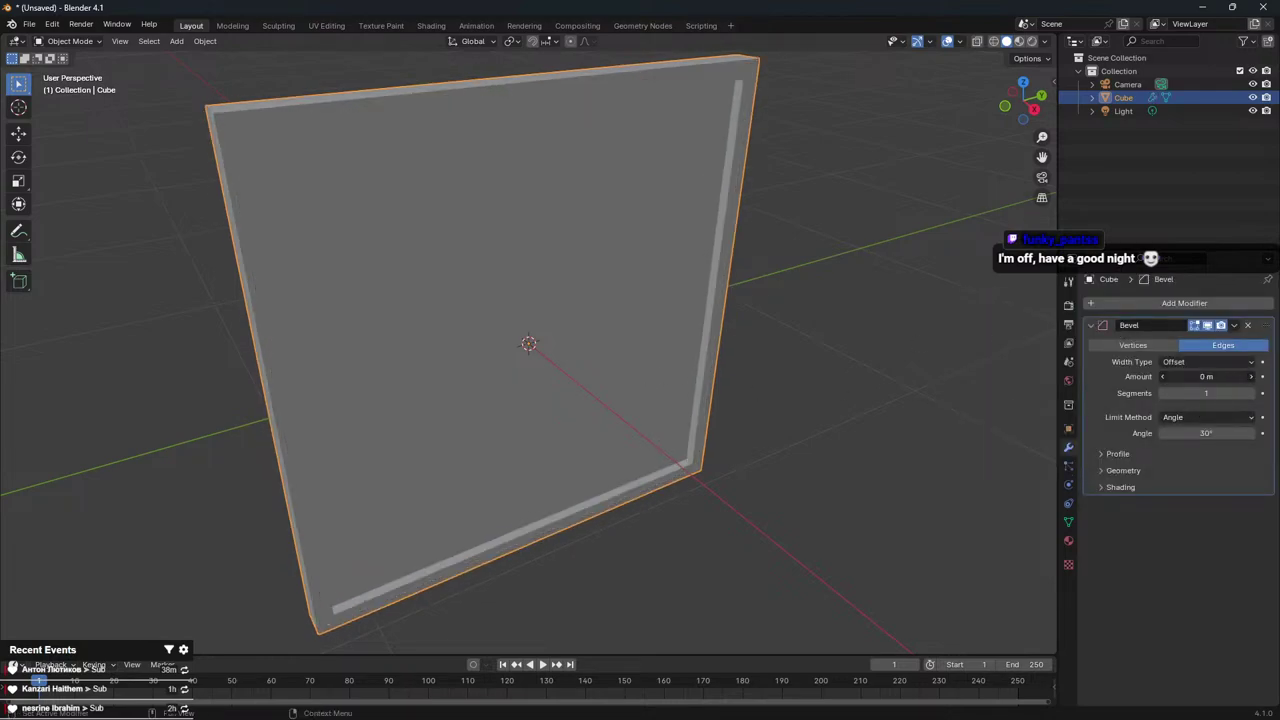
left_click(1217, 379)
key("Return")
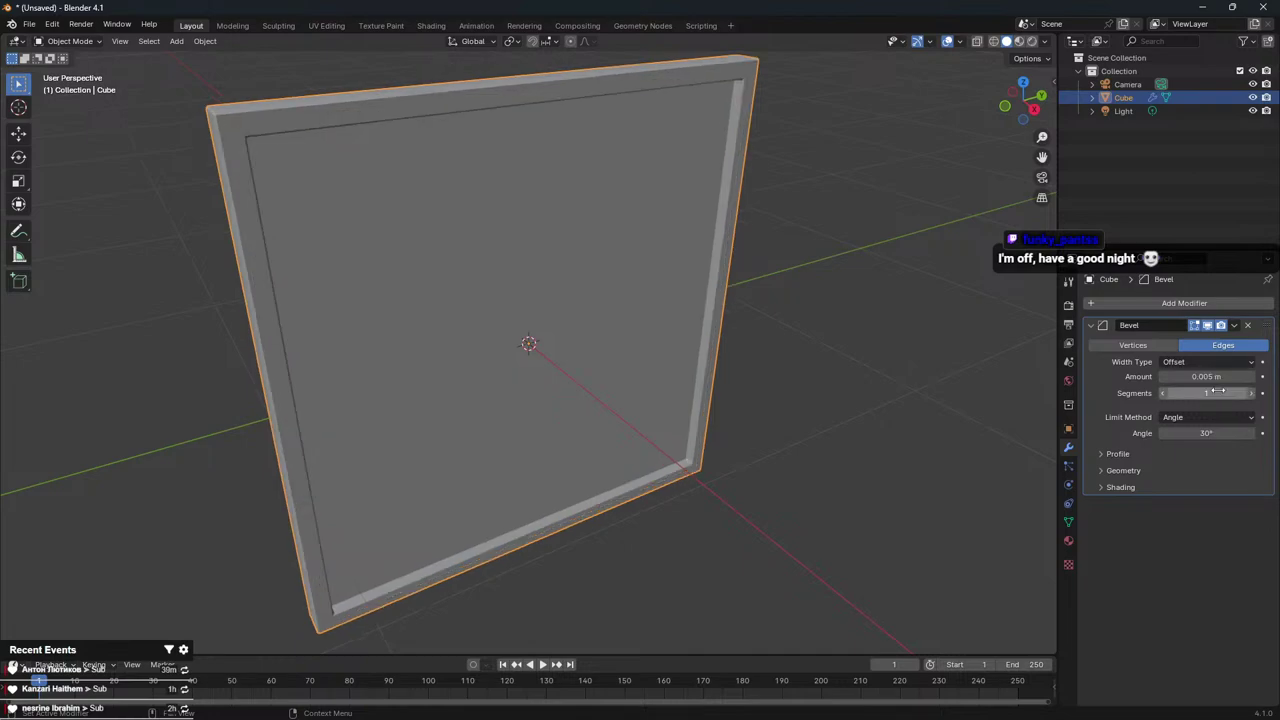
left_click(1177, 377)
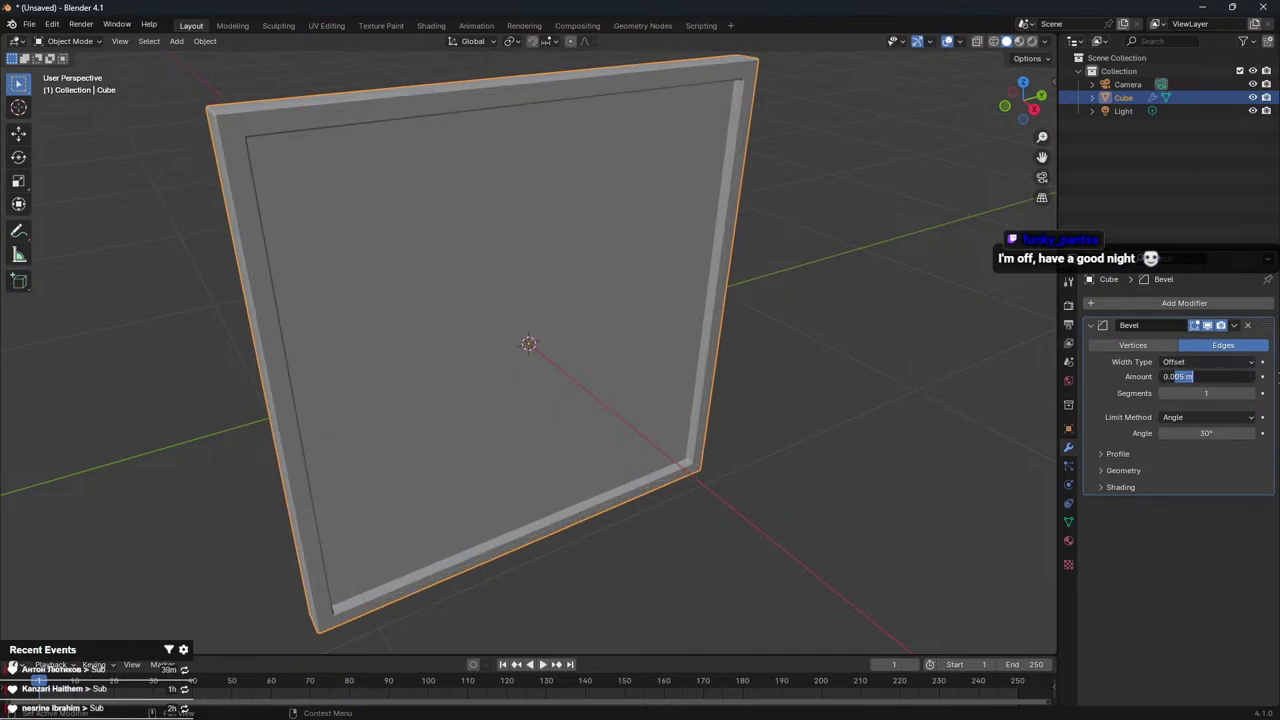
type(".01")
key("Return")
left_click(1184, 376)
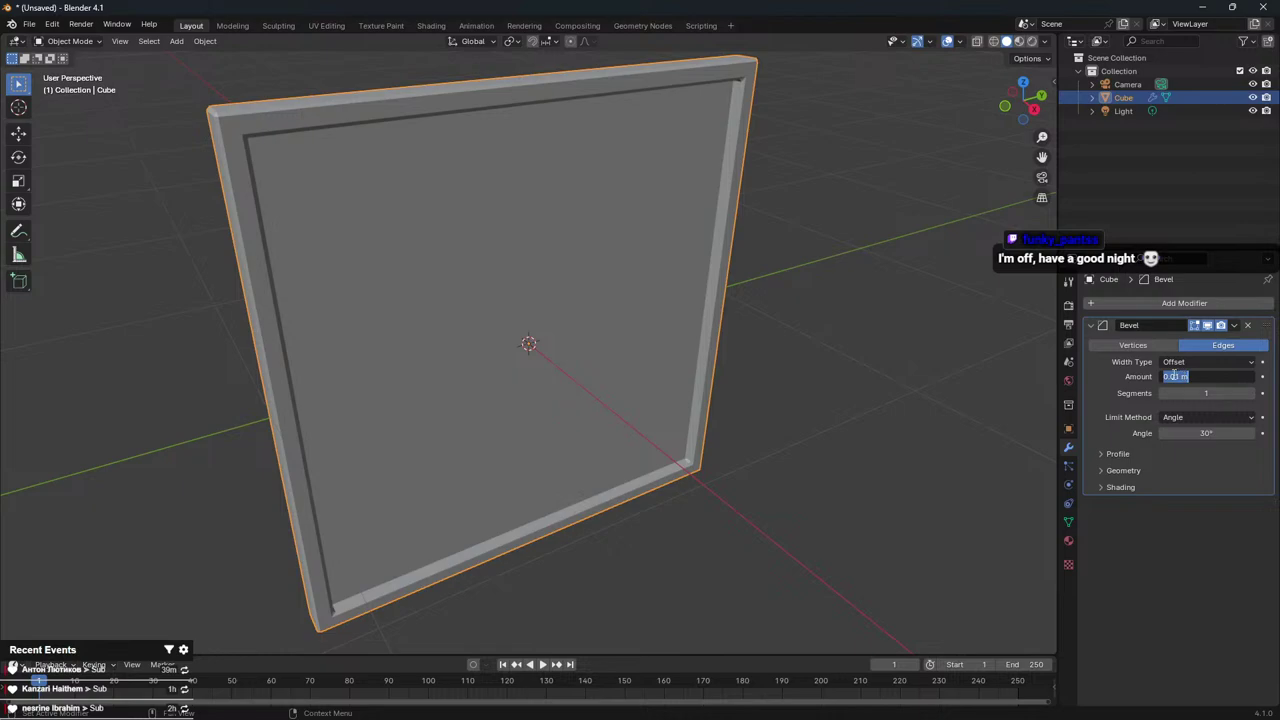
type("0.0075")
key("Return")
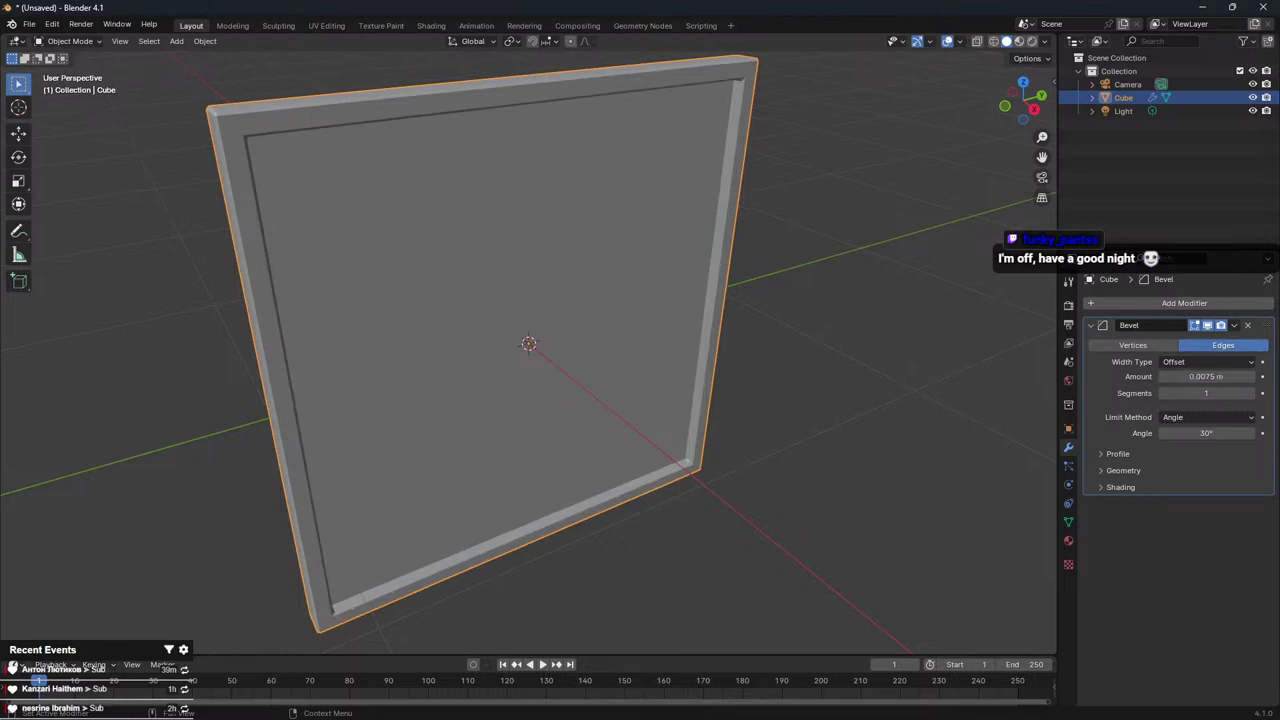
Add a Weighted Normal modifier to the panel after the Bevel
left_click(1132, 304)
type("we")
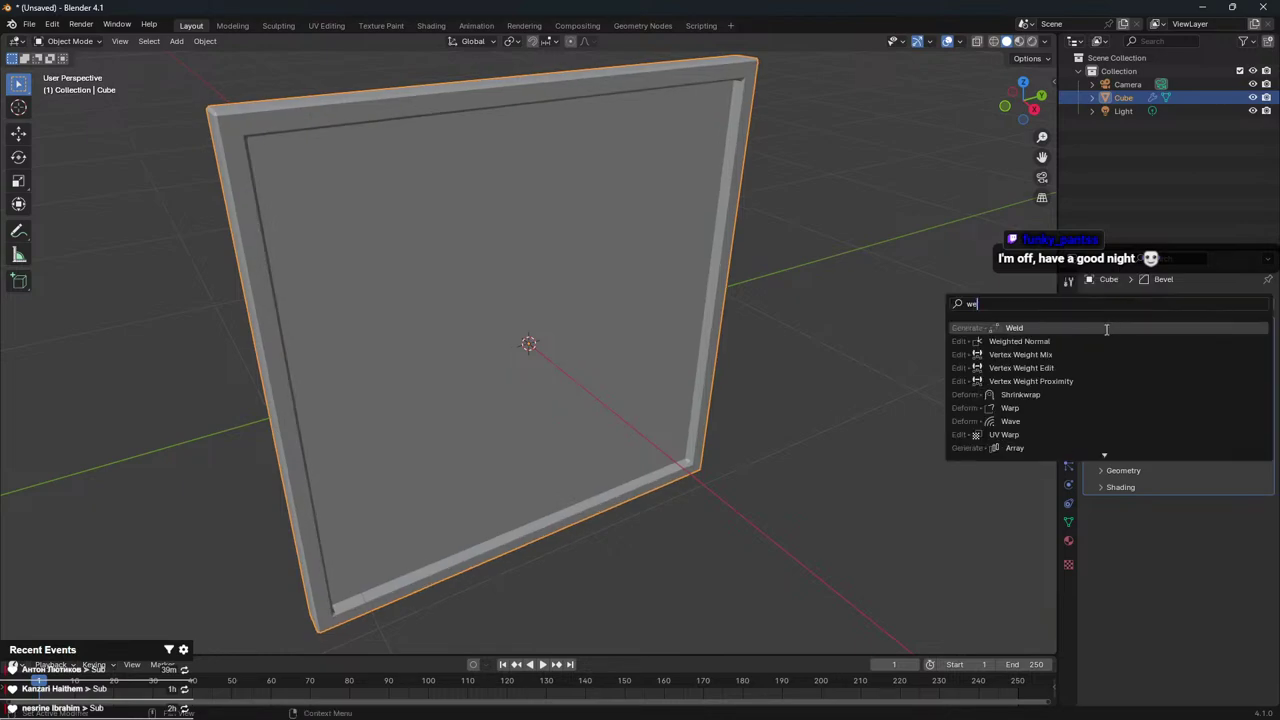
left_click(1083, 342)
middle_click_drag(585, 278, 505, 258)
key("alt+a")
left_click(640, 268)
scroll(616, 267, "down", 3)
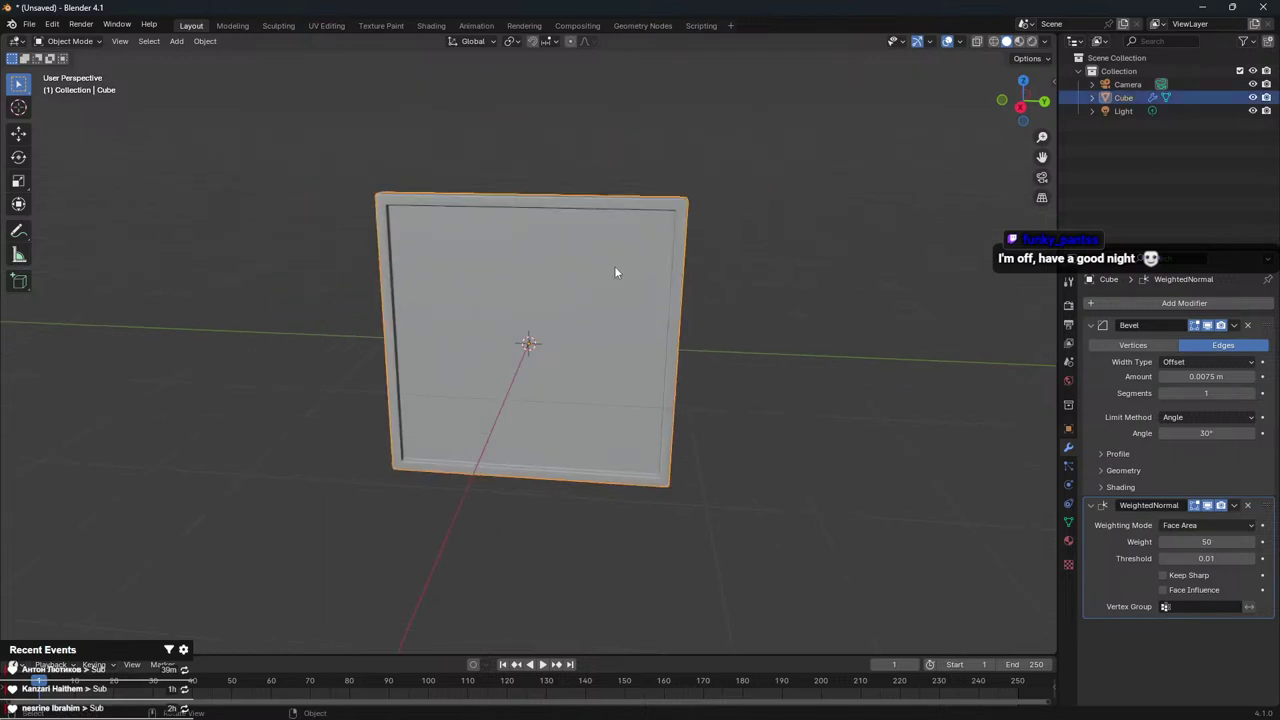
middle_click_drag(614, 266, 692, 190)
scroll(660, 260, "up", 1)
left_click(749, 249)
Scale the recessed inner face down in Y and Z only, excluding X, to widen the frame's border
key("Tab")
key("Tab")
key("Tab")
scroll(695, 186, "up", 1)
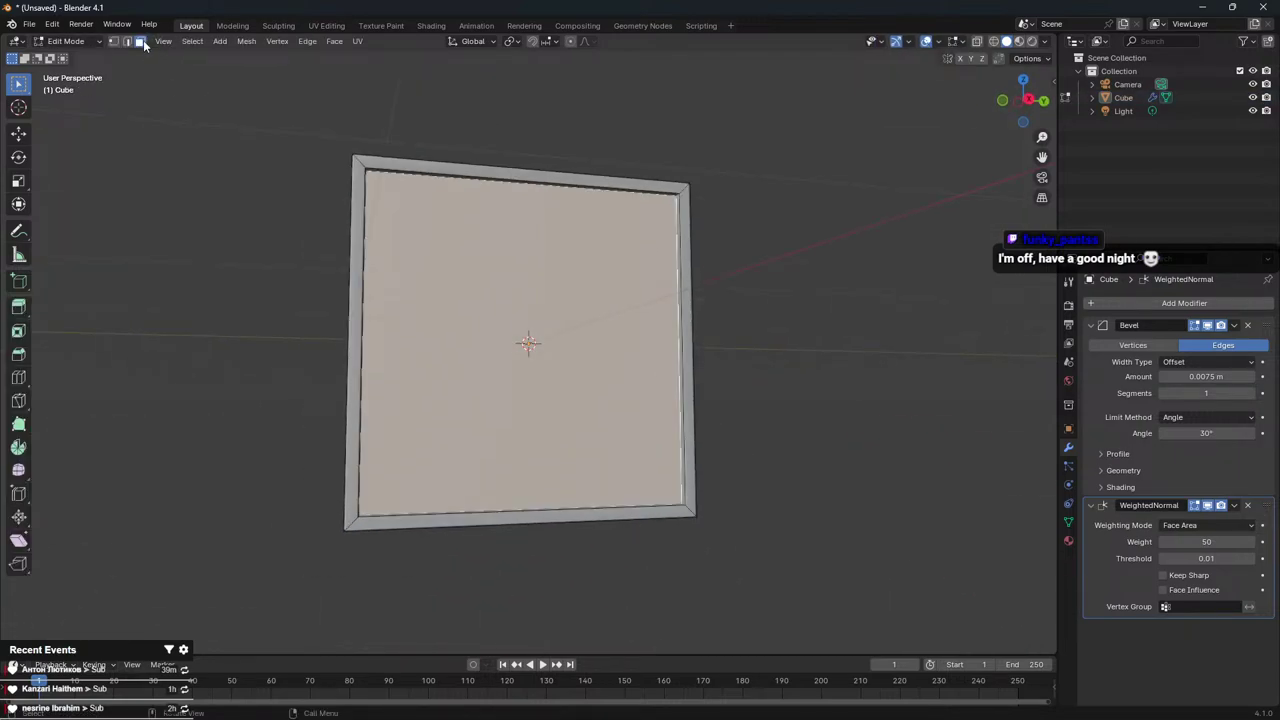
middle_click_drag(536, 207, 576, 226)
scroll(588, 237, "up", 1)
key("l")
middle_click_drag(922, 237, 884, 242)
key("i")
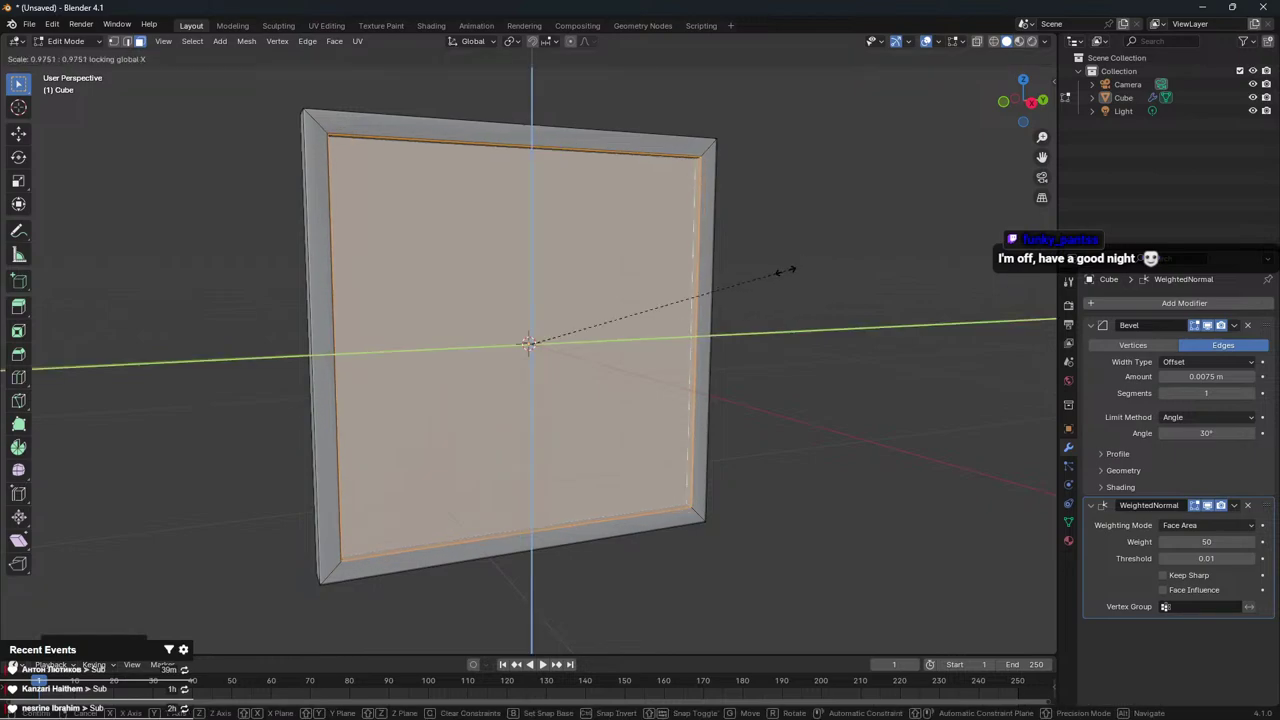
left_click(681, 305)
key("Tab")
Duplicate the framed panel twice upward along Z to form a vertical stack of three
middle_click_drag(792, 284, 750, 292)
scroll(750, 292, "down", 3)
left_click(630, 336)
scroll(630, 336, "down", 5)
key("shift+d")
key("z")
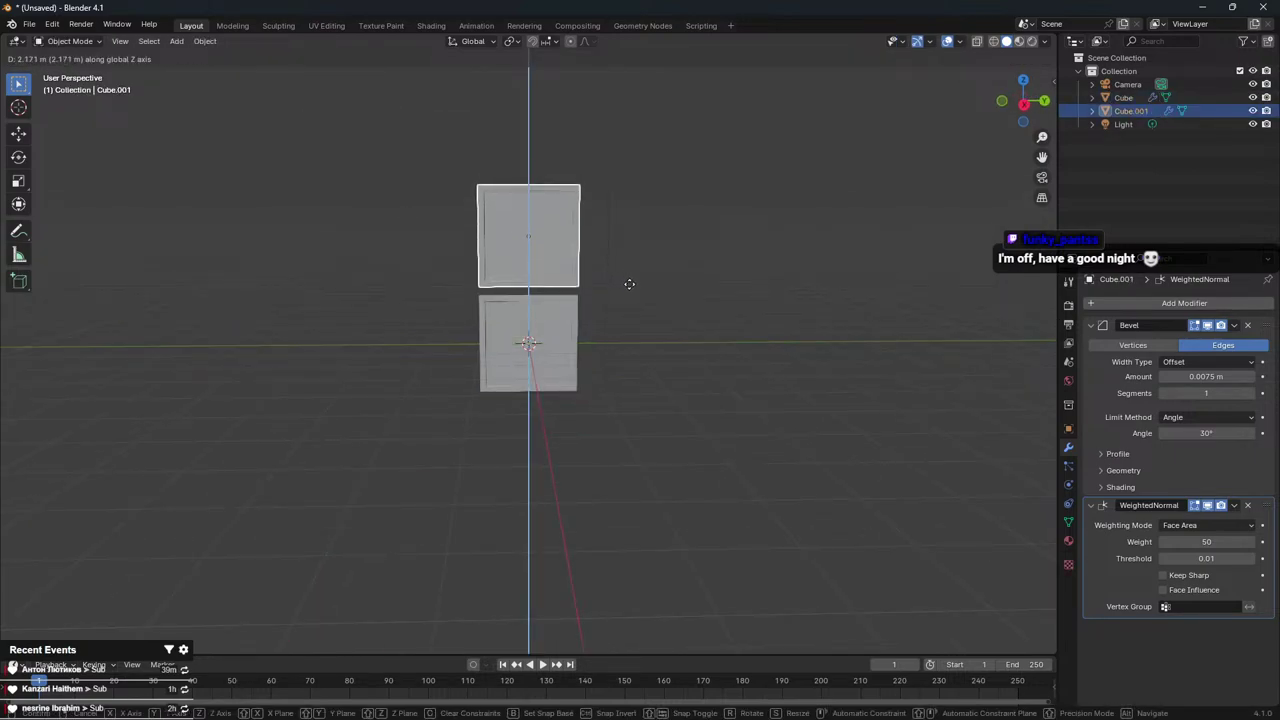
left_click(629, 283)
key("shift+d")
key("z")
left_click(657, 209)
scroll(656, 289, "down", 3)
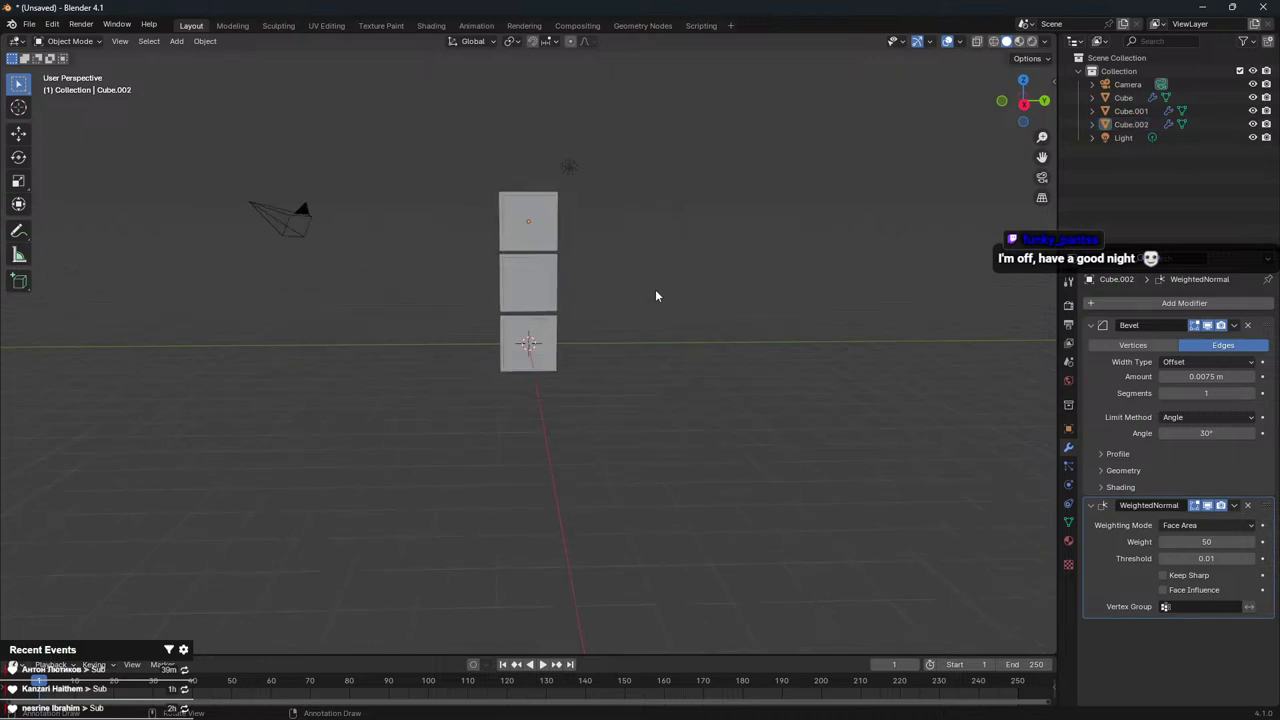
left_click(538, 277)
key("shift+d")
key("y")
left_click(488, 313)
left_click(541, 347)
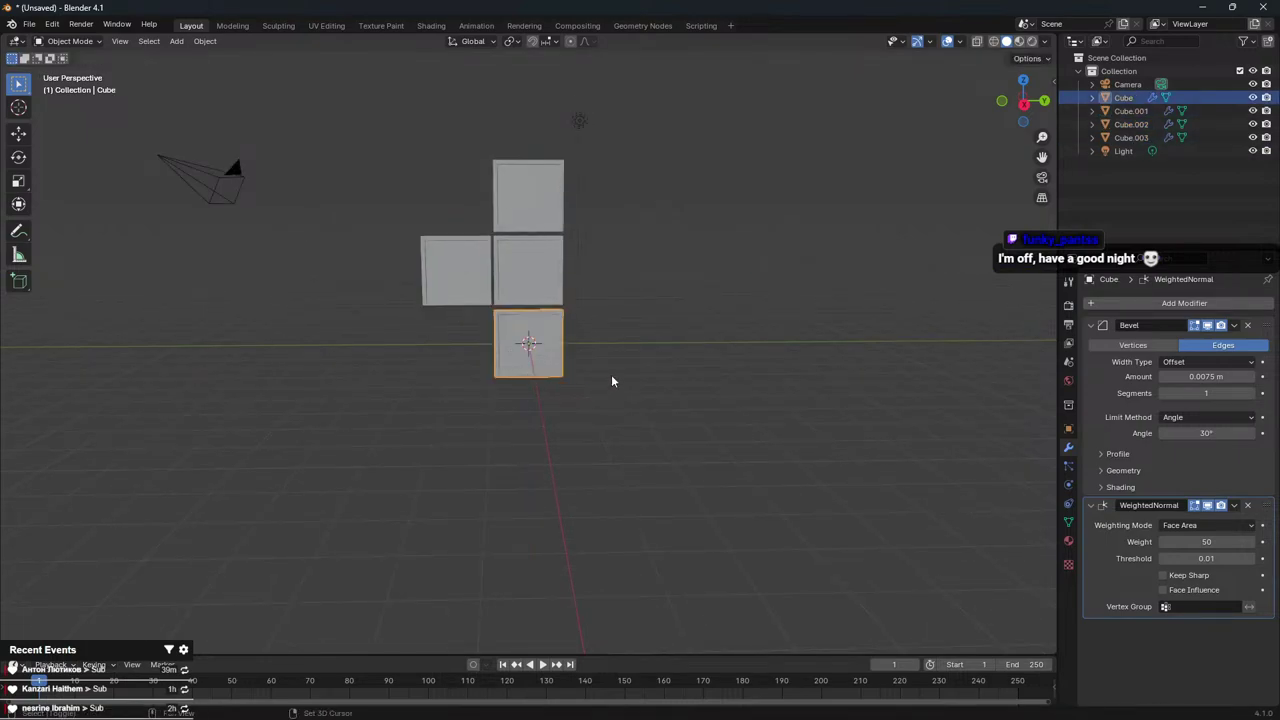
key("shift+d")
middle_click_drag(609, 380, 552, 372)
right_click(535, 370)
key("ctrl+z")
key("ctrl+z")
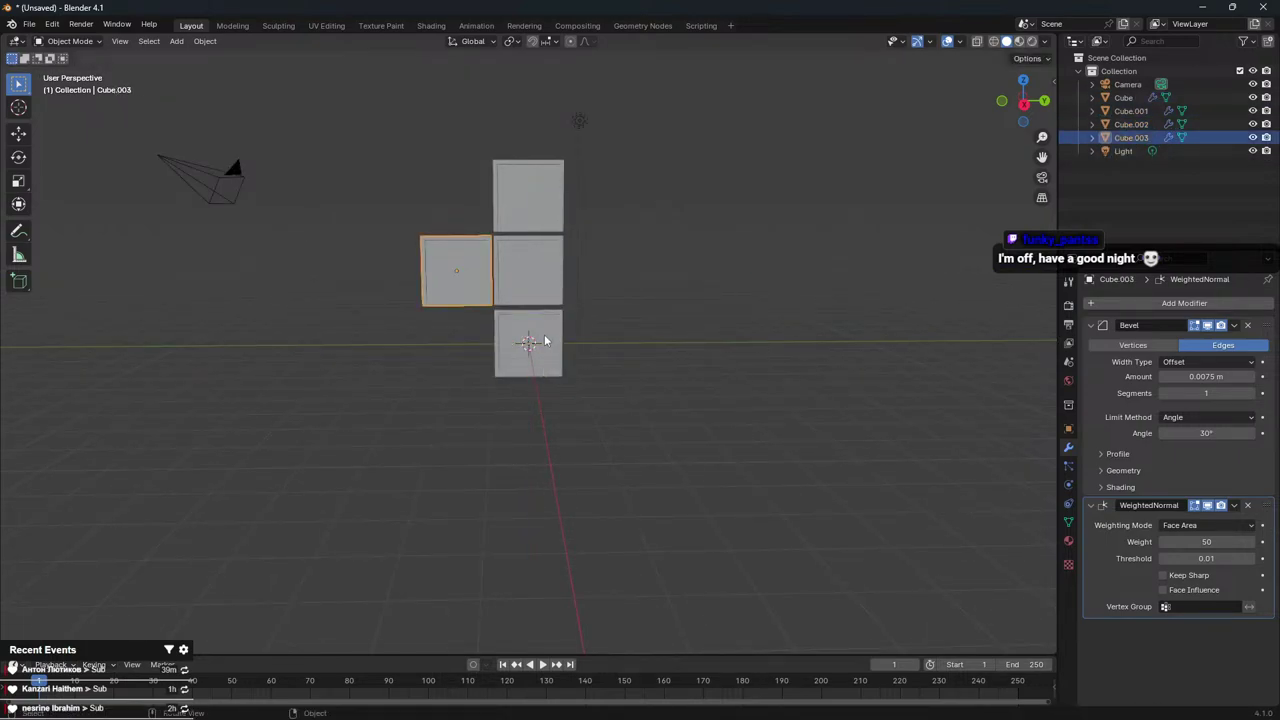
key("ctrl+z")
key("ctrl+z")
Duplicate the two lower panels sideways along Y, and copy the outer bottom panel once more to form a stepped arrangement
left_click_drag(521, 287, 586, 349)
key("shift+d")
key("y")
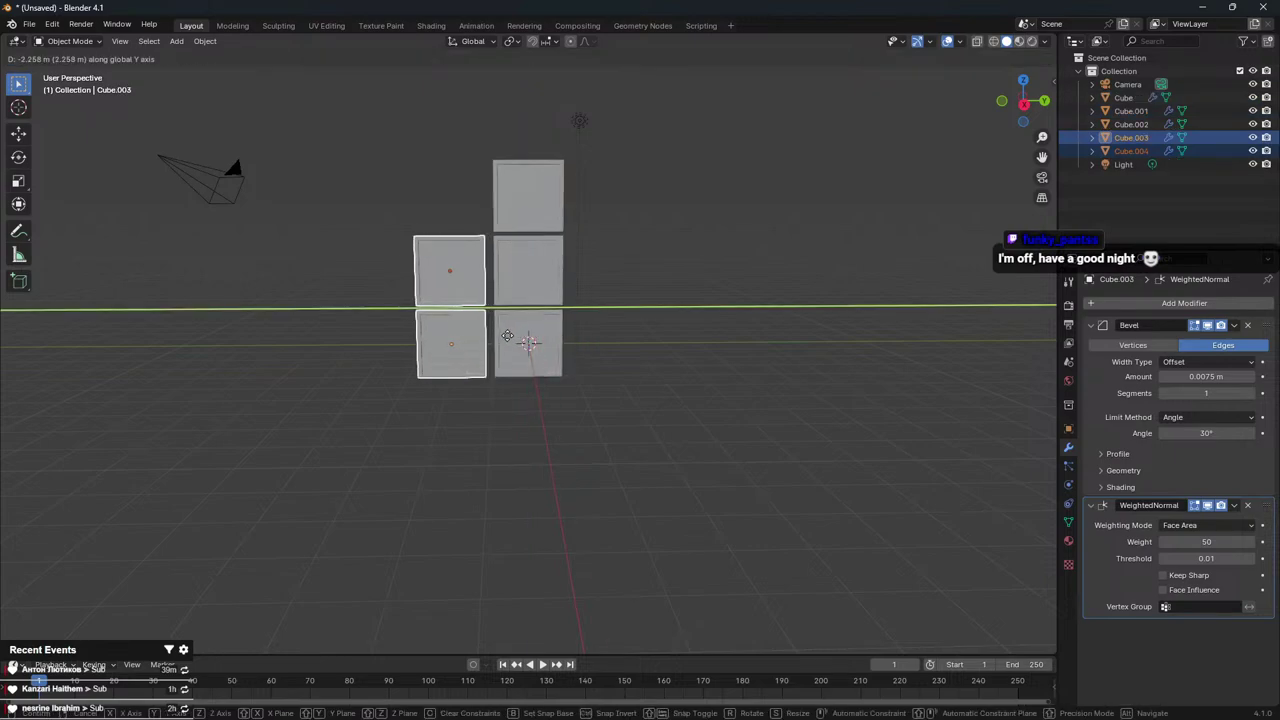
left_click(556, 343)
left_click(470, 350)
key("shift+d")
key("y")
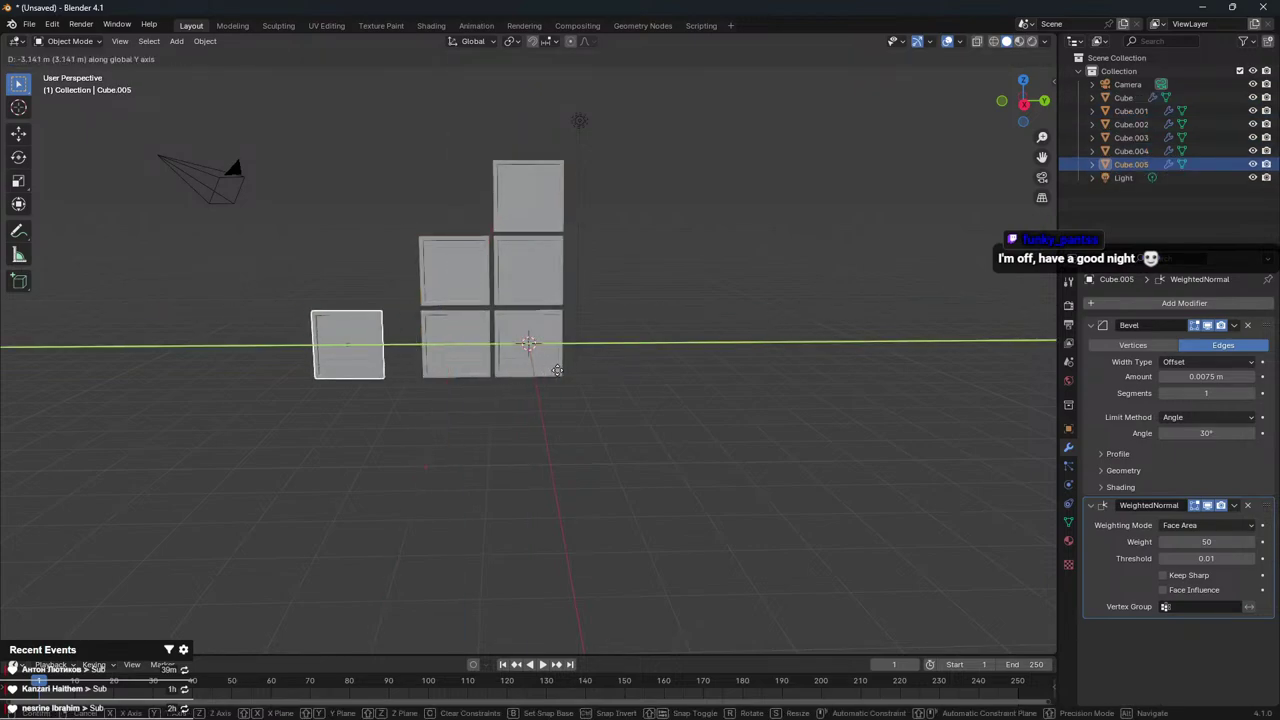
left_click(900, 368)
Delete all the duplicated panels and select the original one at the origin
middle_click_drag(549, 351, 414, 252)
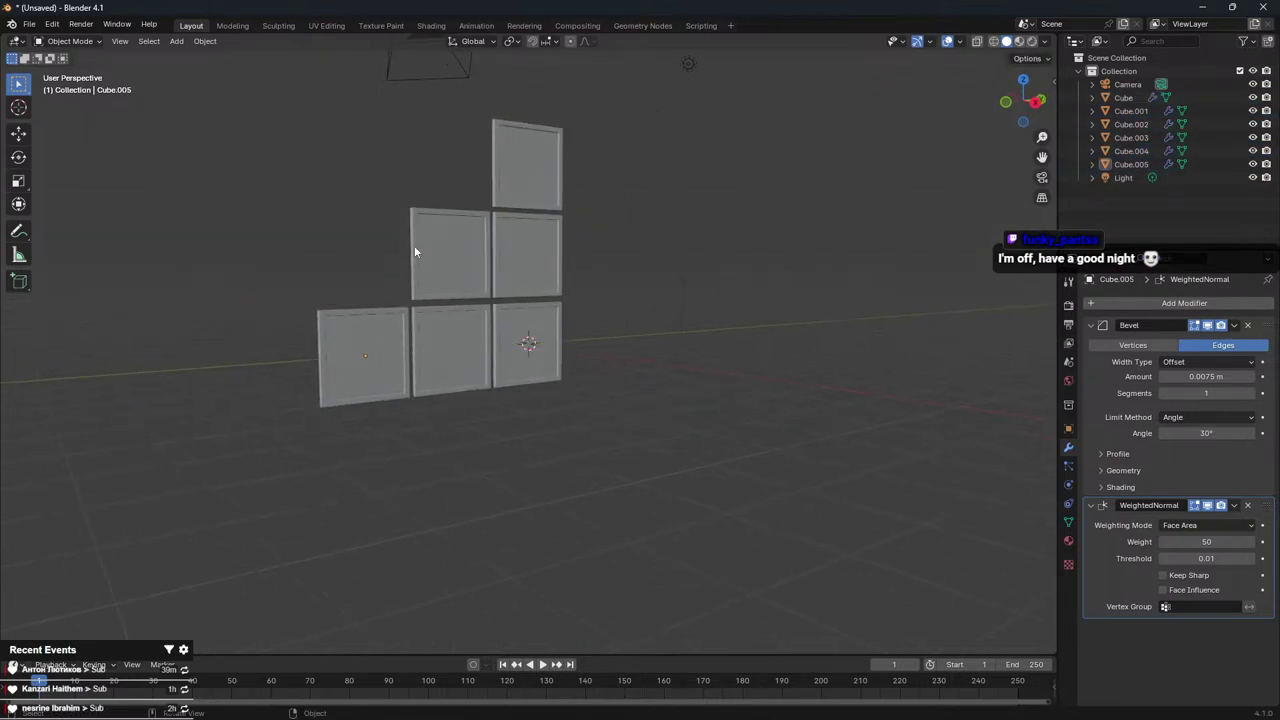
left_click_drag(310, 94, 445, 385)
key("Delete")
key("Delete")
left_click_drag(464, 150, 608, 223)
key("Delete")
left_click(552, 331)
Examine the panel's frame and recess from several angles, in both Object Mode and Edit Mode
scroll(554, 330, "up", 3)
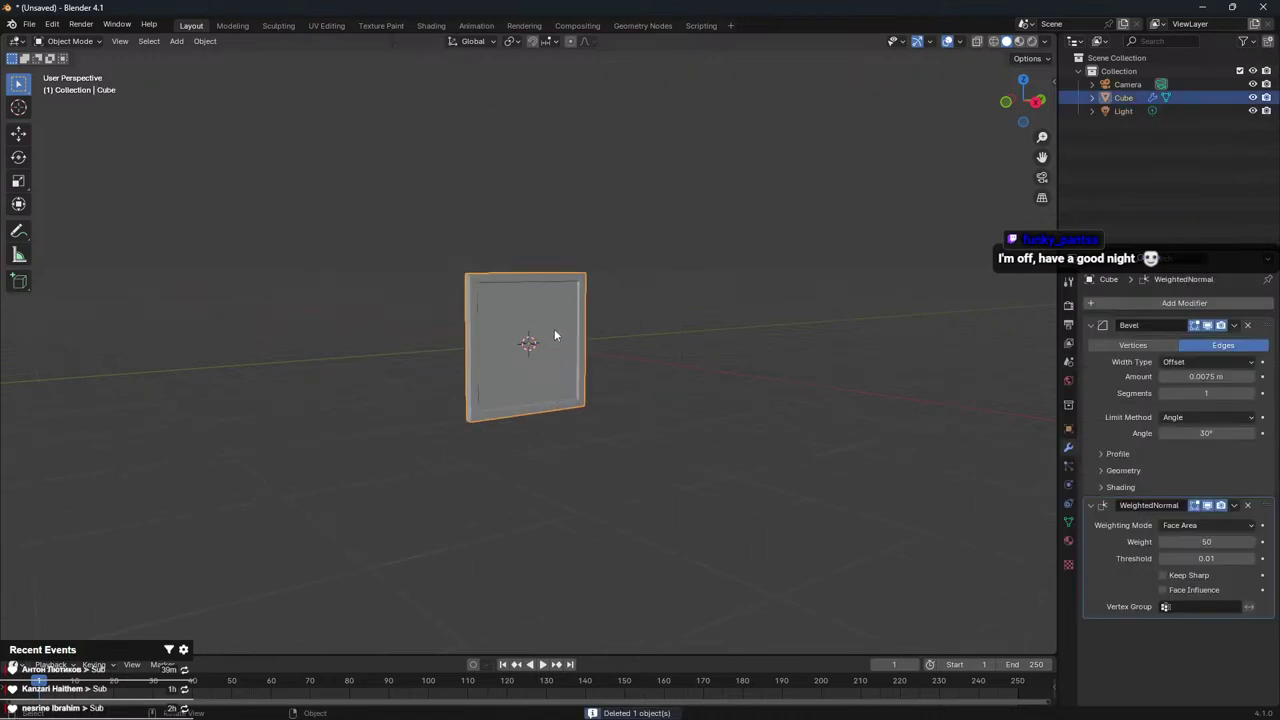
key("Tab")
scroll(543, 303, "up", 4)
key("Tab")
middle_click_drag(503, 278, 523, 309)
key("Tab")
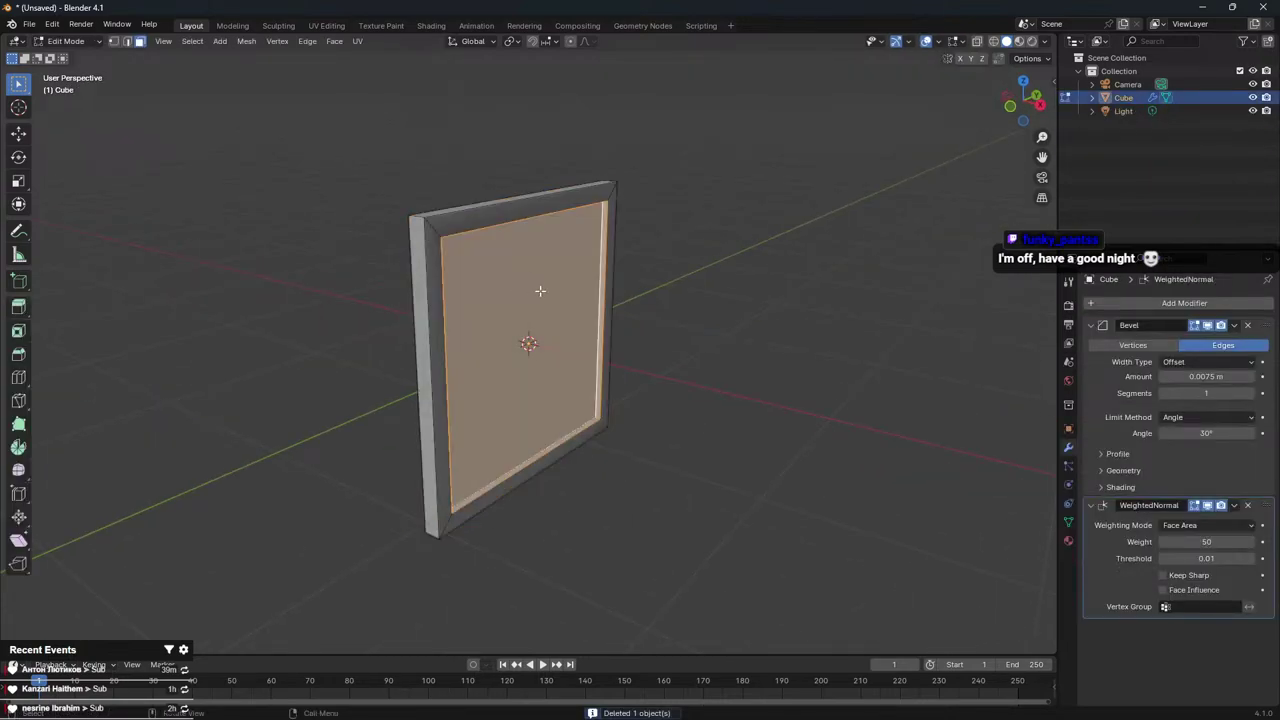
key("Tab")
scroll(450, 260, "up", 2)
key("Tab")
middle_click_drag(462, 241, 531, 239)
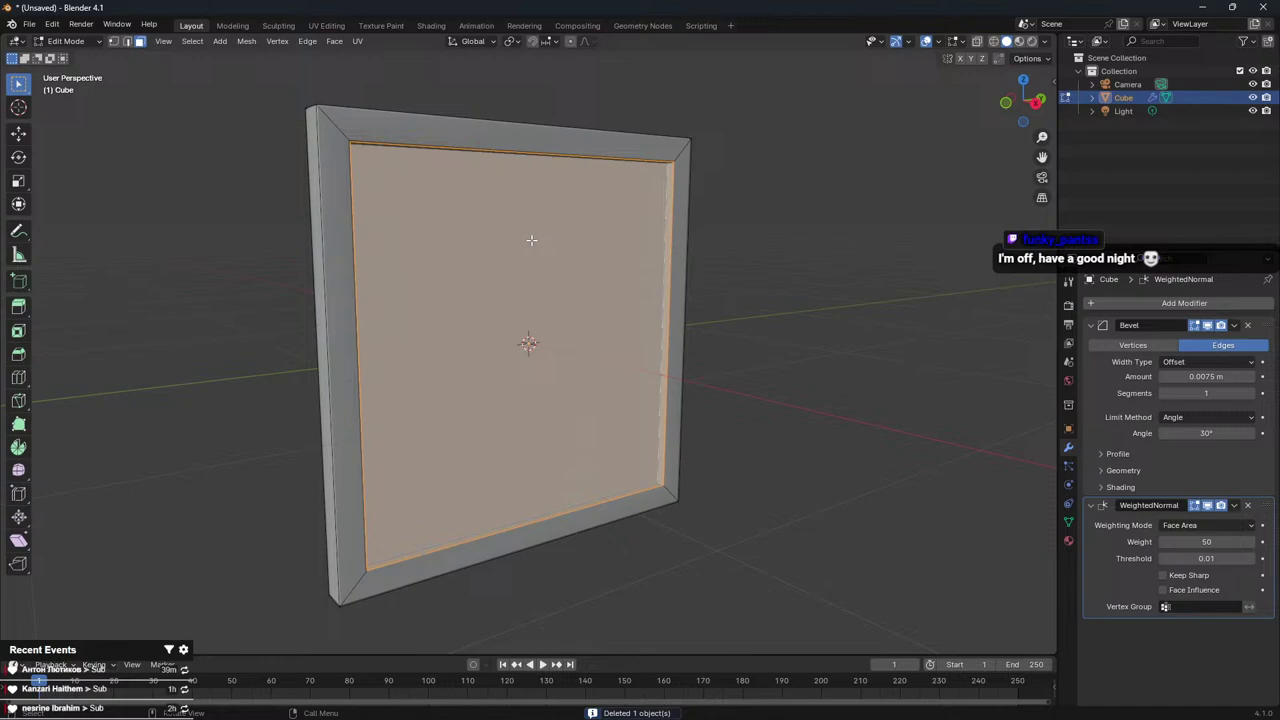
Select the frame's diagonal corner edges and the recess edges in edge mode and mark them as seams
left_click(124, 41)
key("alt+a")
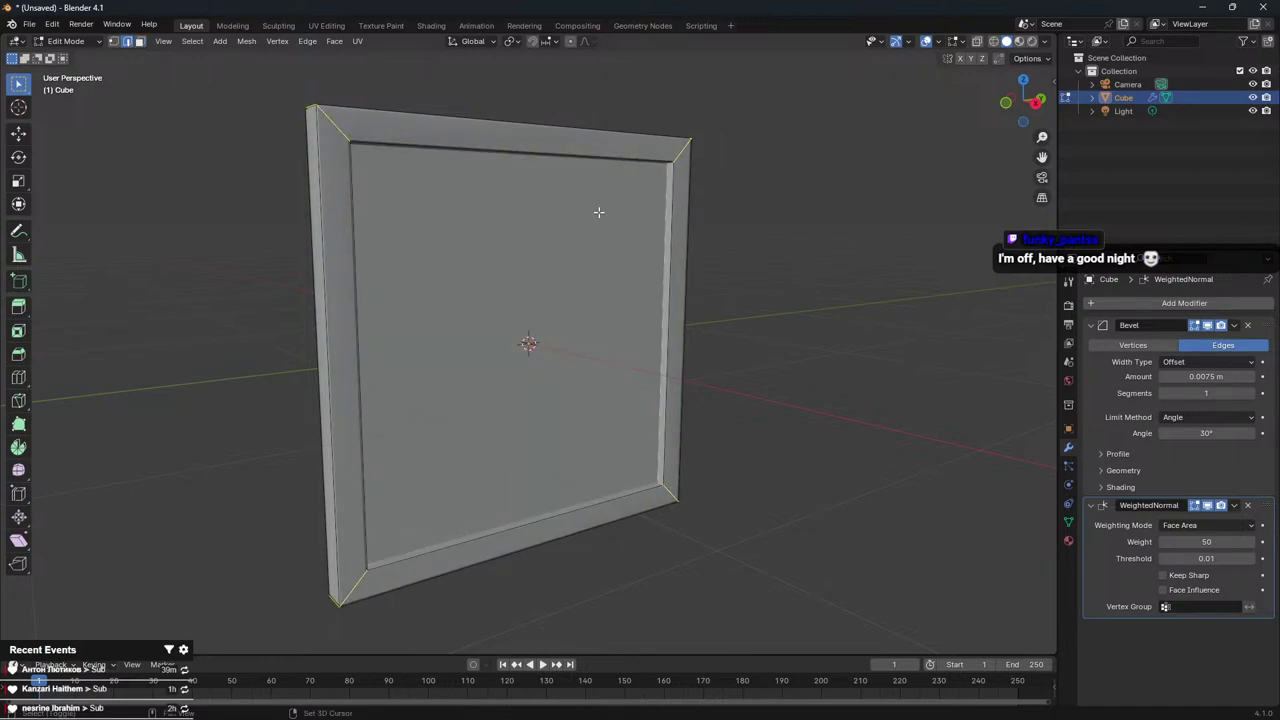
middle_click_drag(597, 211, 523, 166)
middle_click_drag(429, 269, 541, 290)
left_click(454, 310)
key("F3")
type("mark seam")
key("Return")
Select the panel's whole mesh and unwrap it along the marked seams
key("Tab")
key("Tab")
key("a")
key("u")
left_click(542, 289)
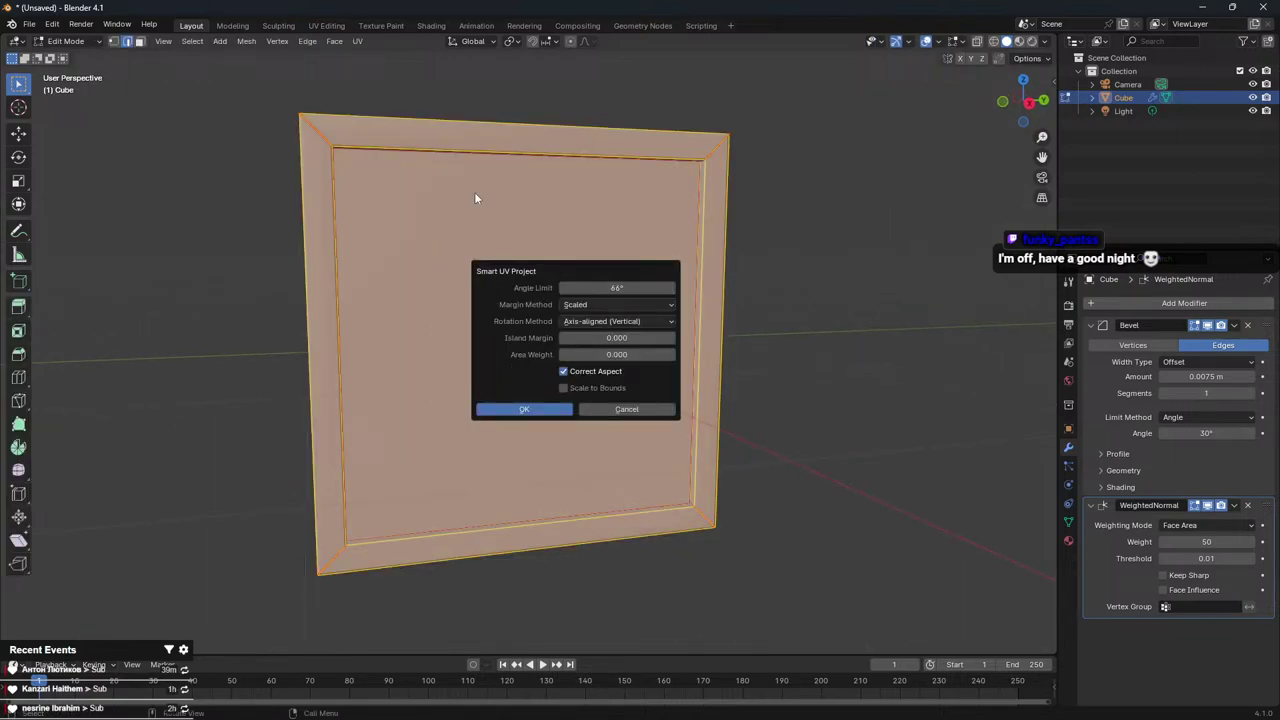
key("u")
left_click(791, 232)
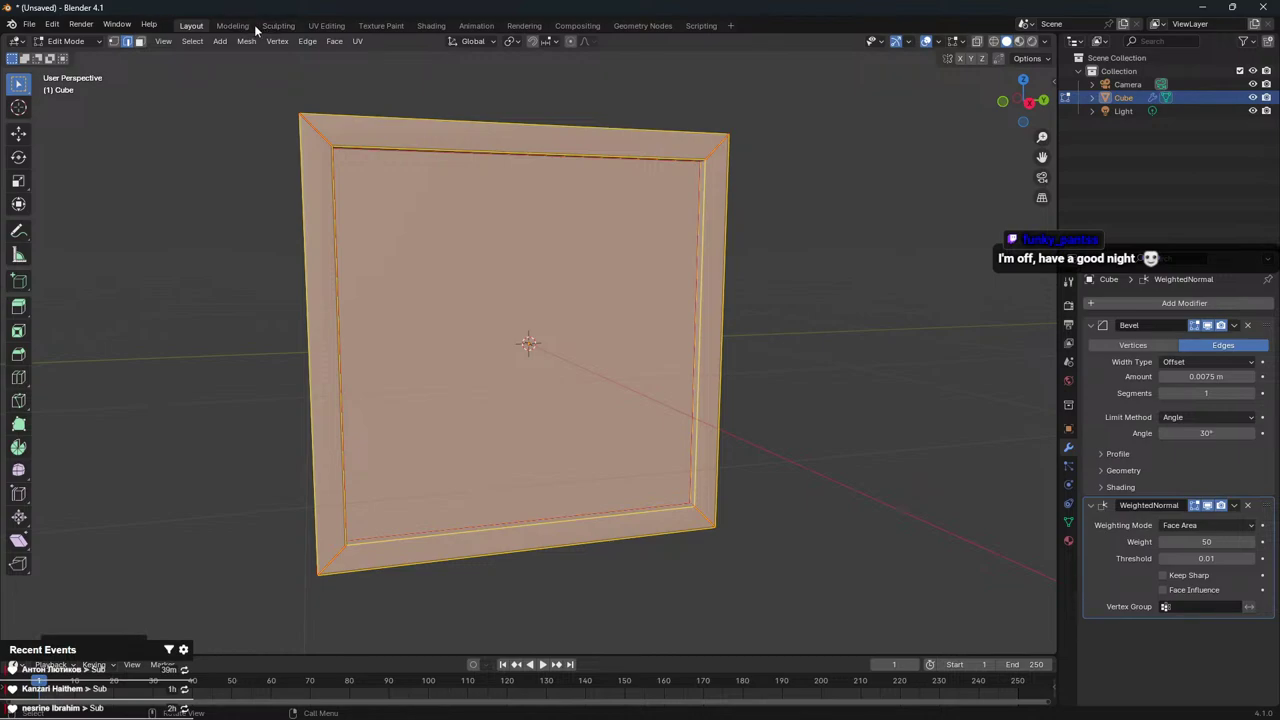
Inspect the panel's UV islands in the UV Editing workspace and repeat the Angle Based unwrap
left_click(326, 25)
scroll(779, 329, "up", 3)
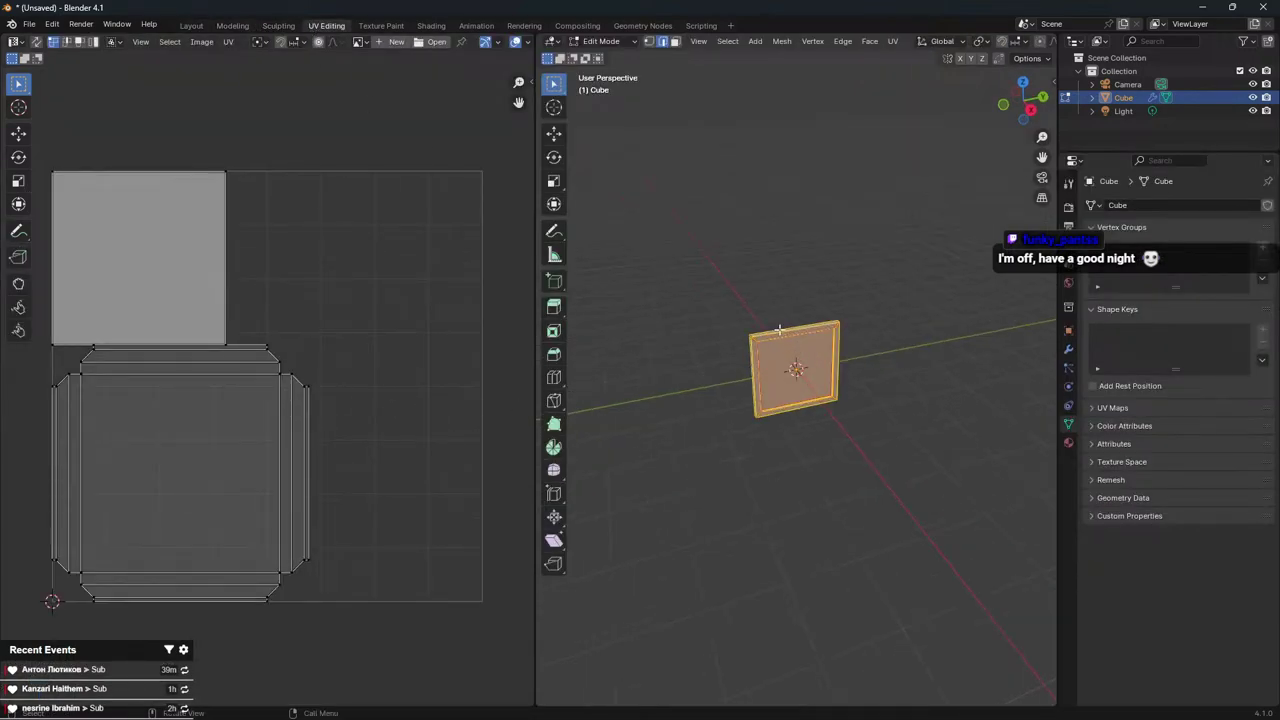
scroll(779, 329, "up", 2)
scroll(223, 323, "up", 5)
key("u")
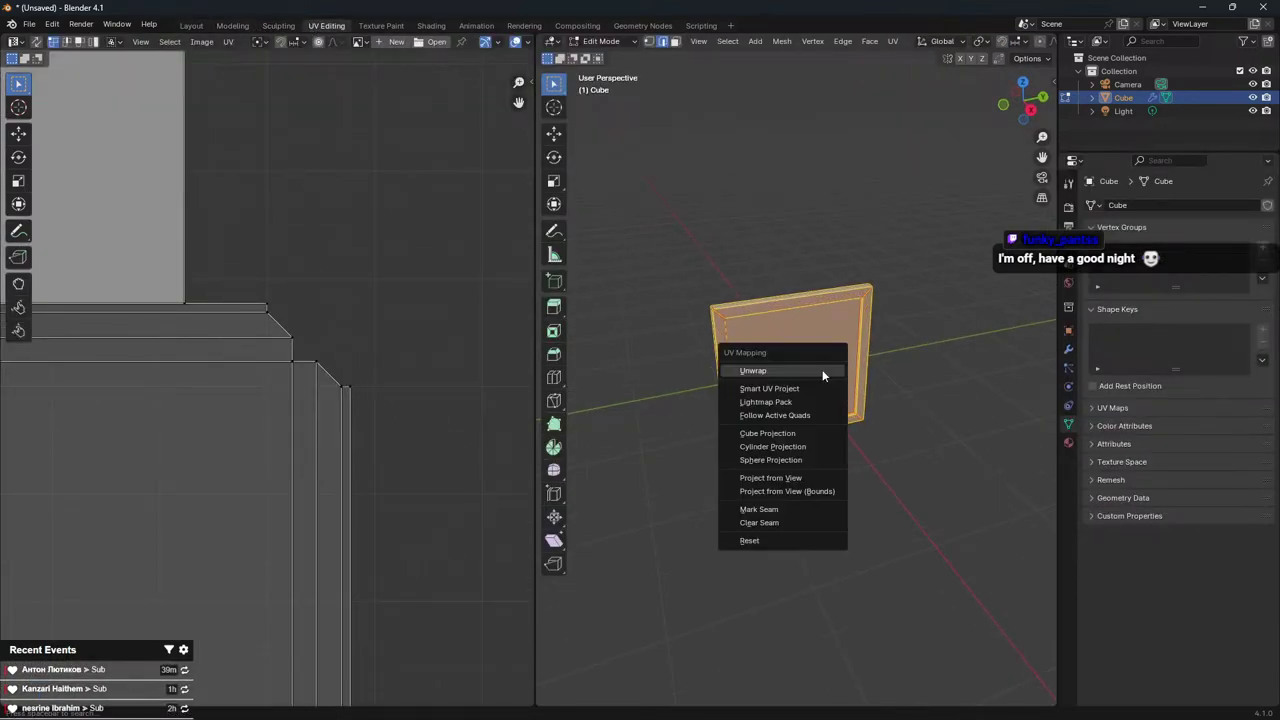
left_click(822, 369)
left_click(600, 696)
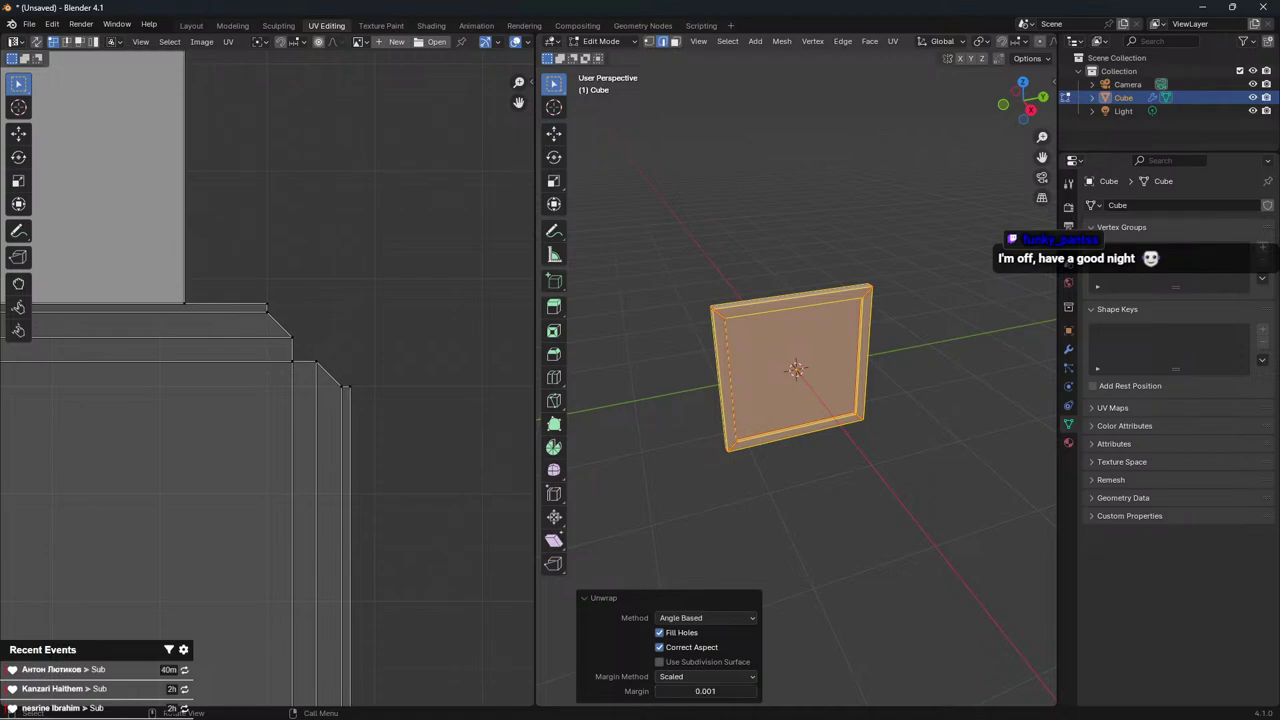
key("Tab")
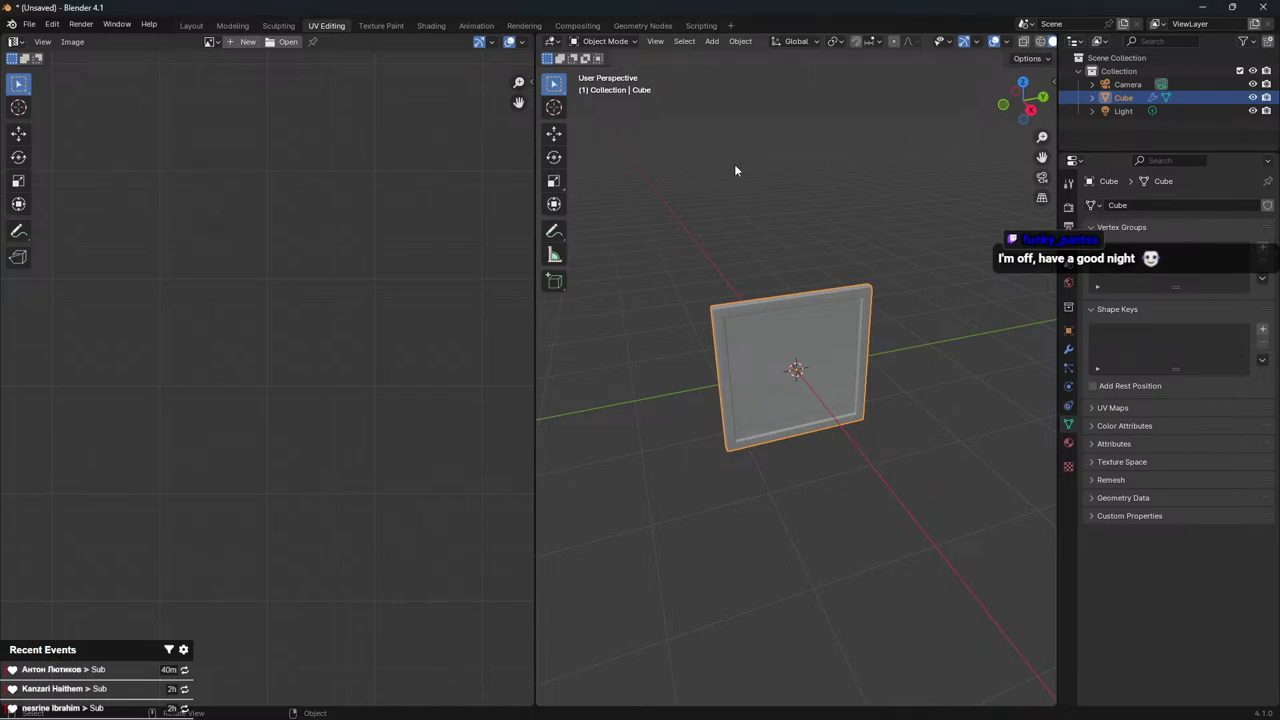
key("Tab")
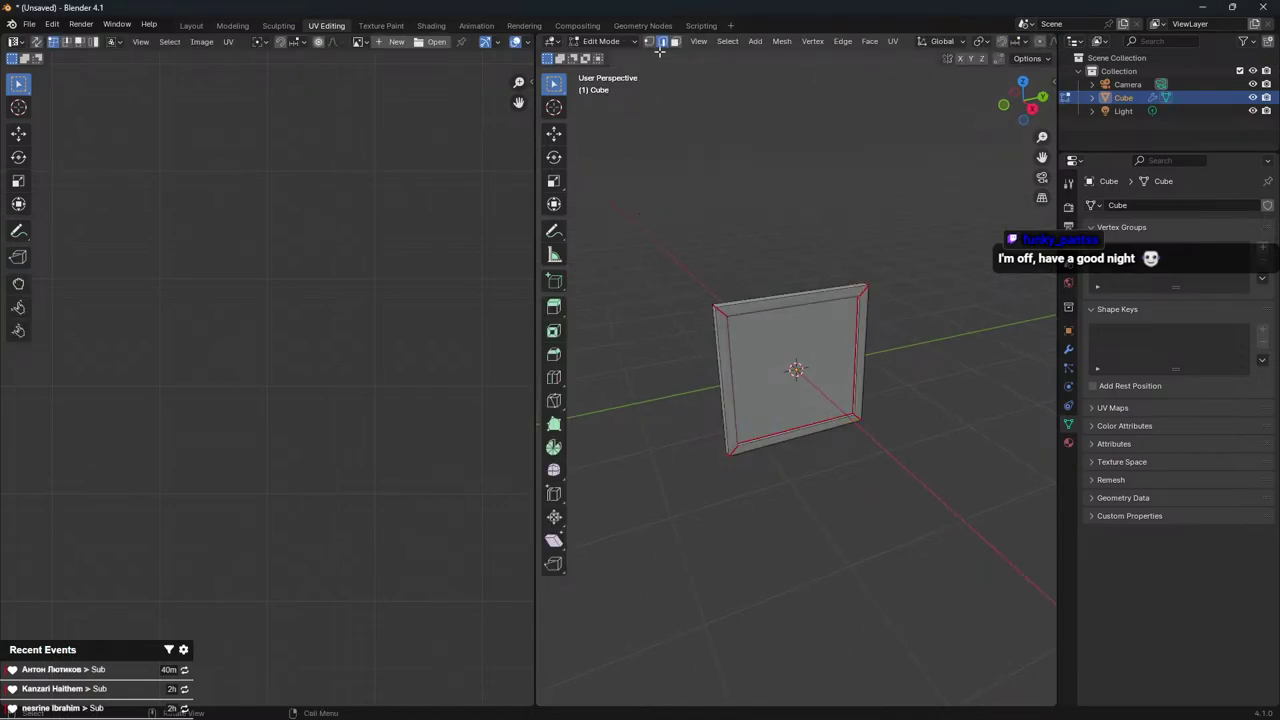
Select the panel's recessed face, add a second material slot with a new material, and assign it to that face
middle_click_drag(802, 308, 816, 267)
scroll(850, 383, "up", 3)
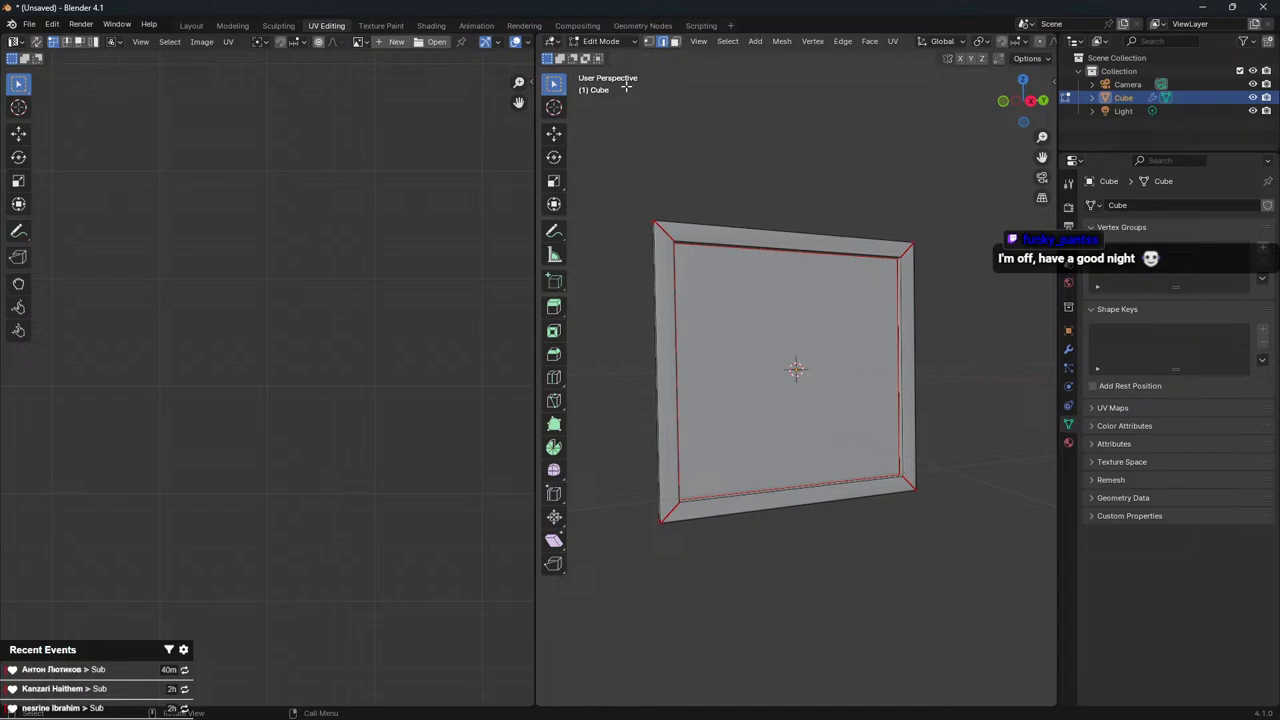
left_click(675, 44)
left_click(1068, 442)
left_click(1268, 205)
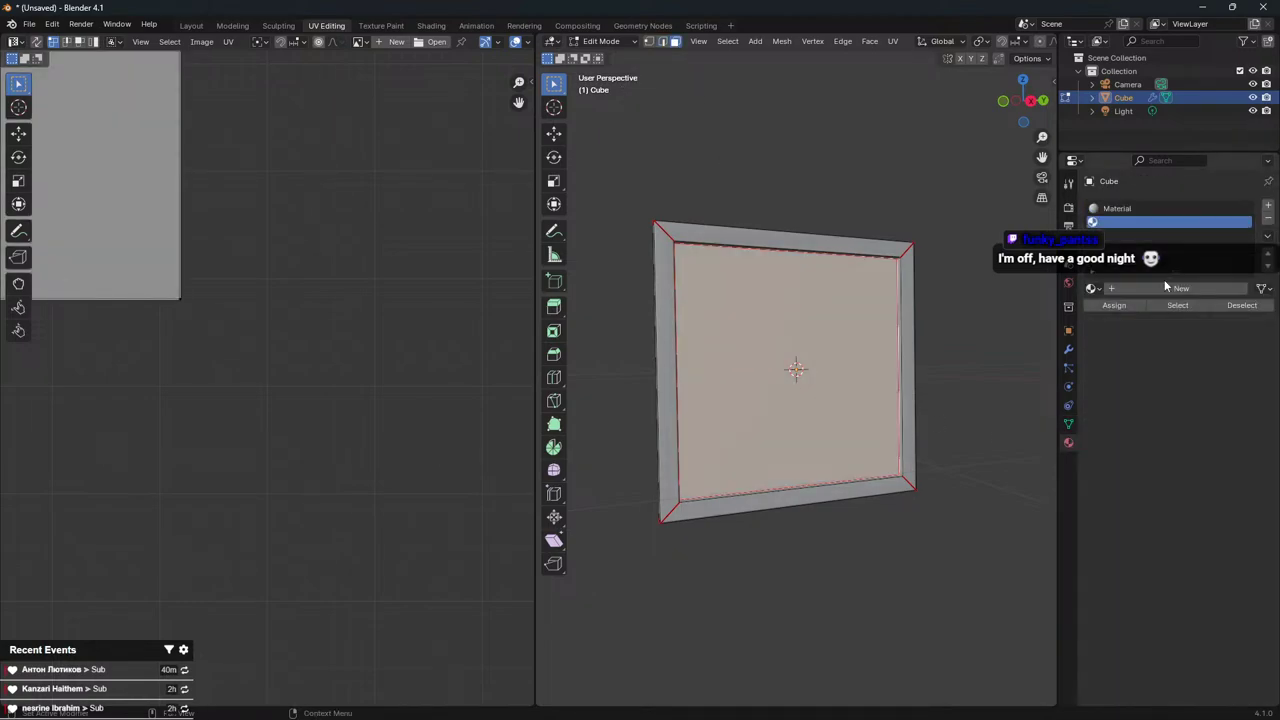
left_click(1165, 287)
left_click(1124, 307)
key("Tab")
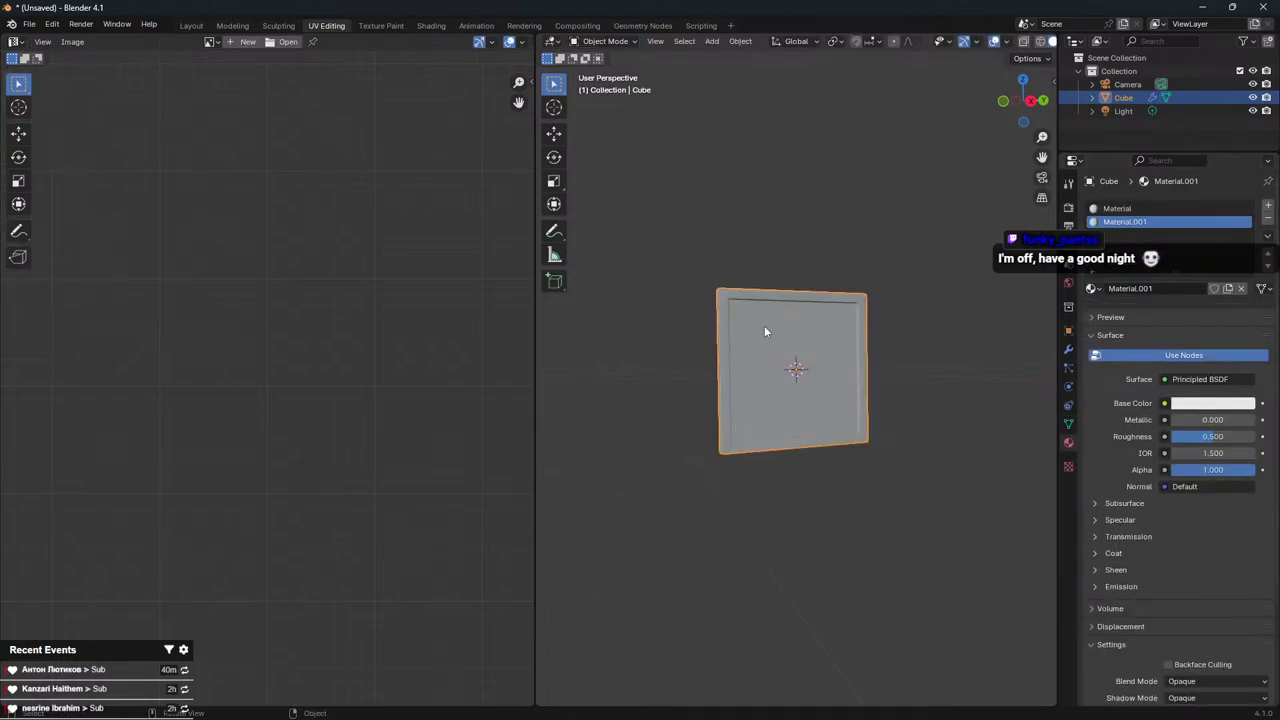
Save the Blender file as SM_SquareFrameMirror.blend in the BlenderMaya project folder
key("ctrl+s")
type("SM_SquareFrameMirror.blend")
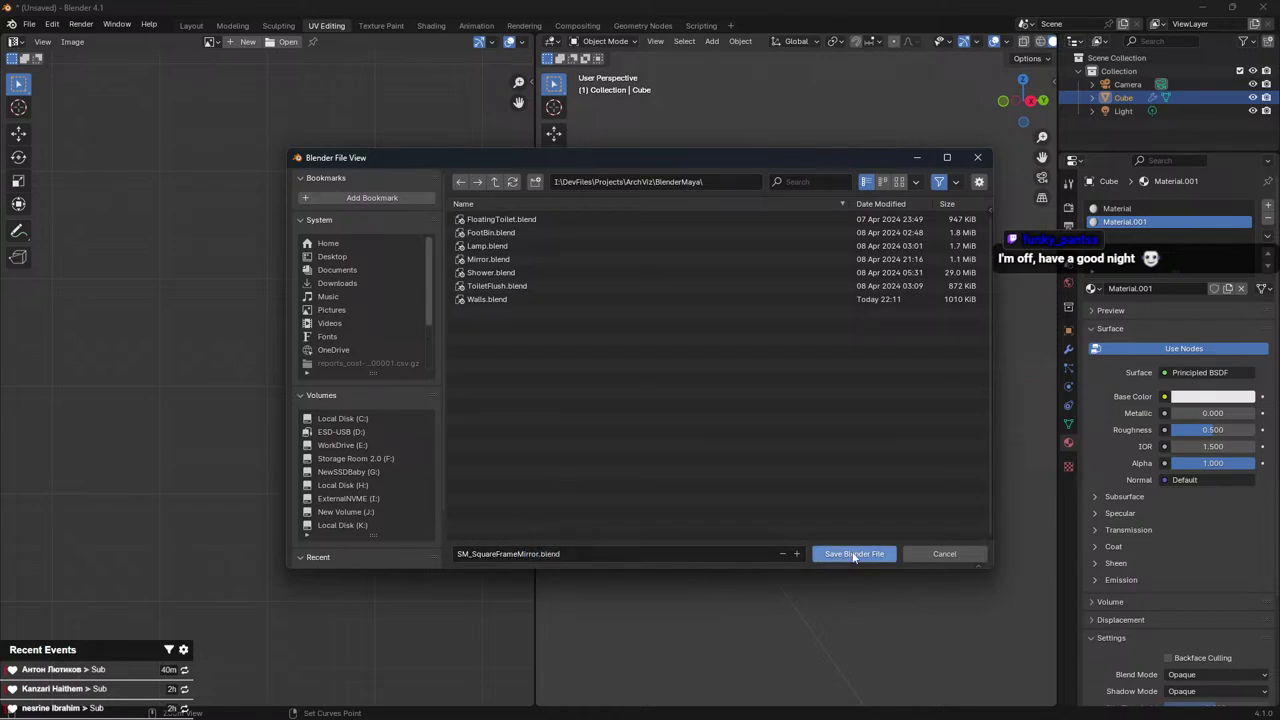
left_click(853, 555)
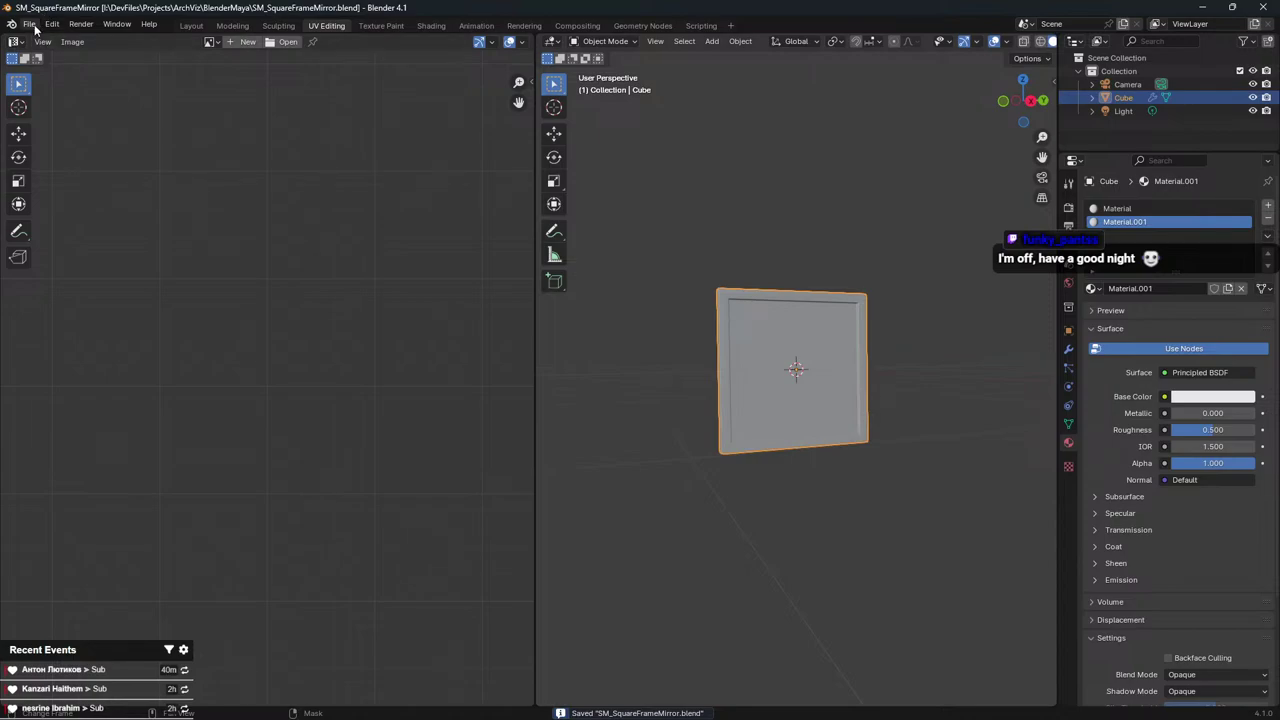
left_click(886, 306)
left_click(29, 26)
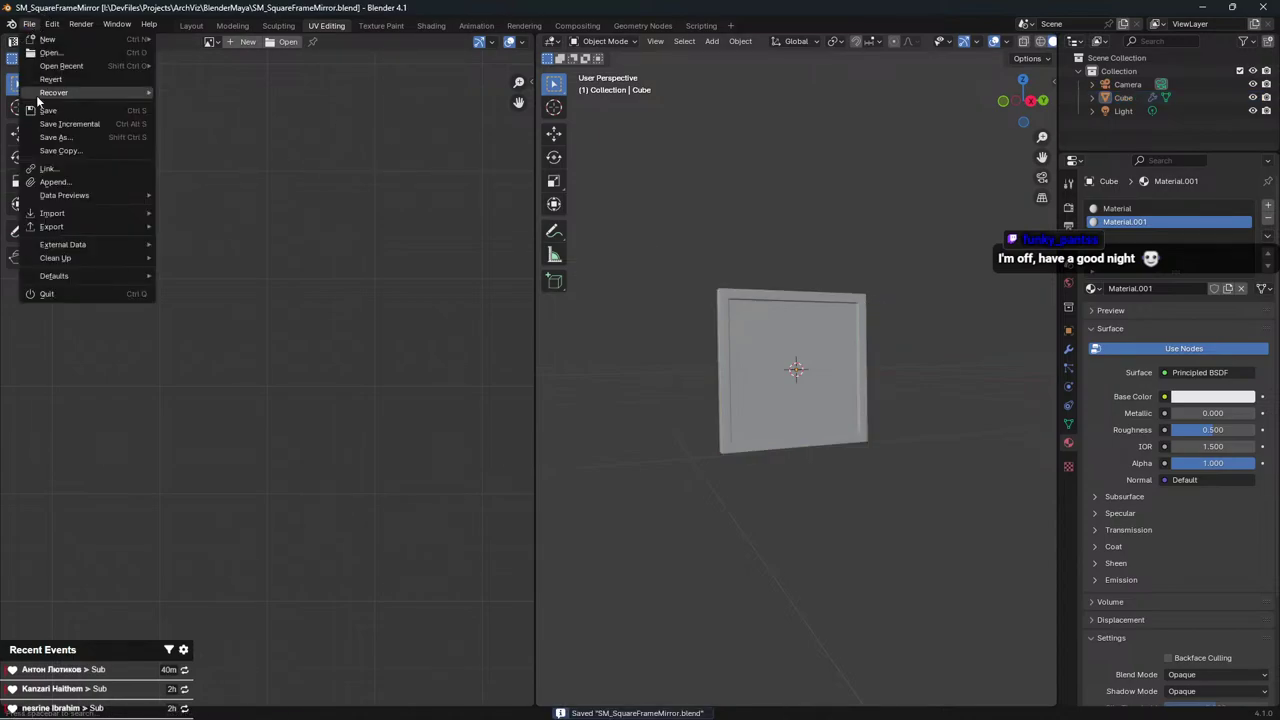
left_click(55, 137)
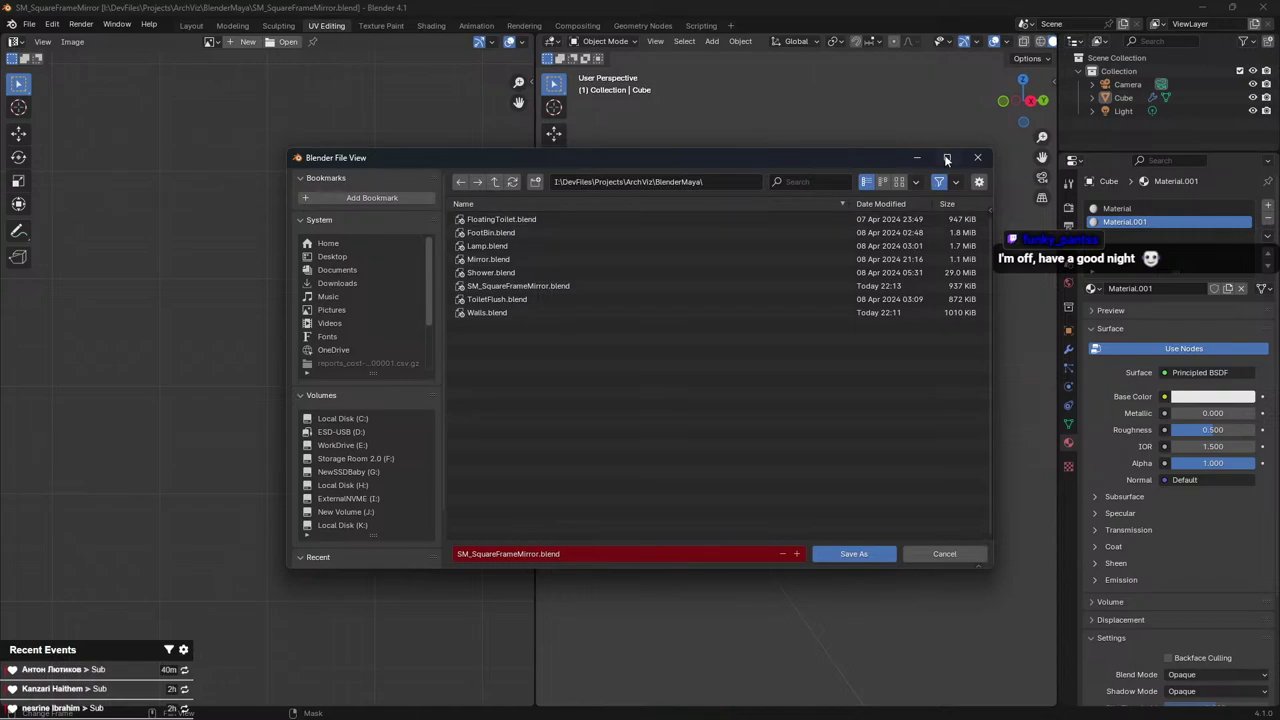
left_click(977, 157)
Export the model in FBX format as SM_SquareFrameMirror.fbx into the ModelFbxOBJ folder
left_click(29, 24)
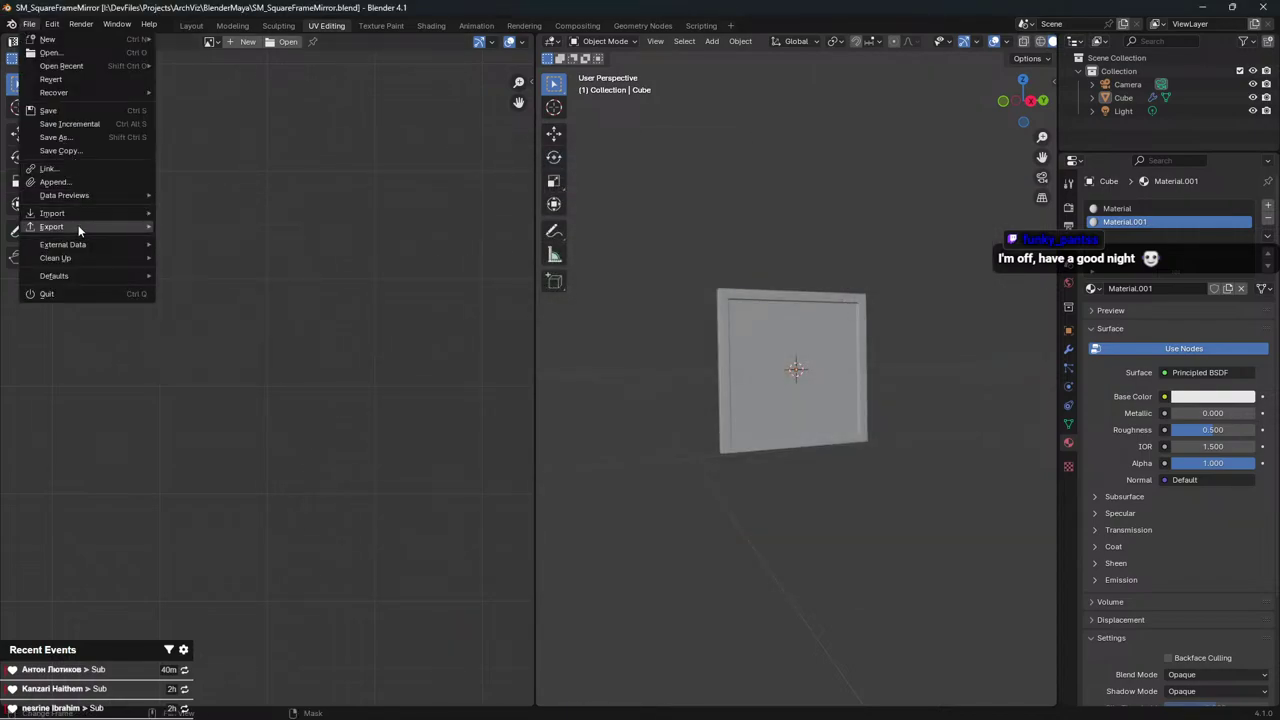
mouse_move(65, 226)
left_click(193, 359)
left_click(495, 181)
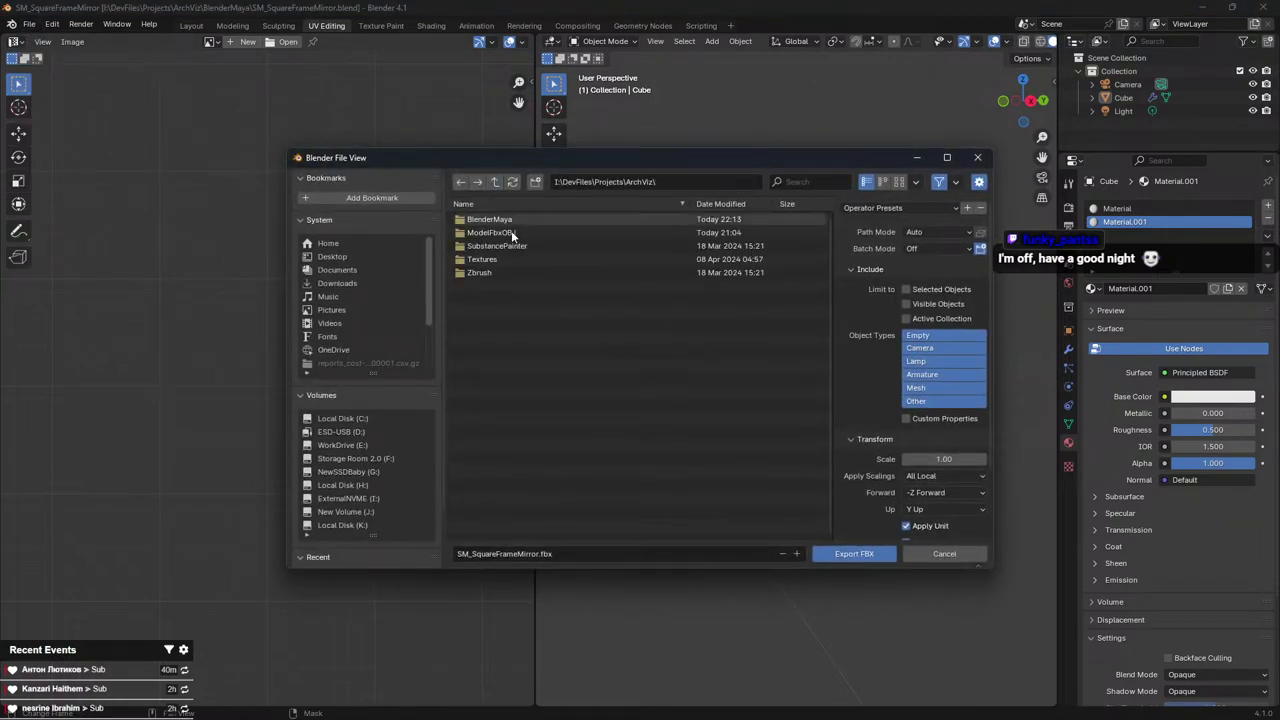
double_click(517, 230)
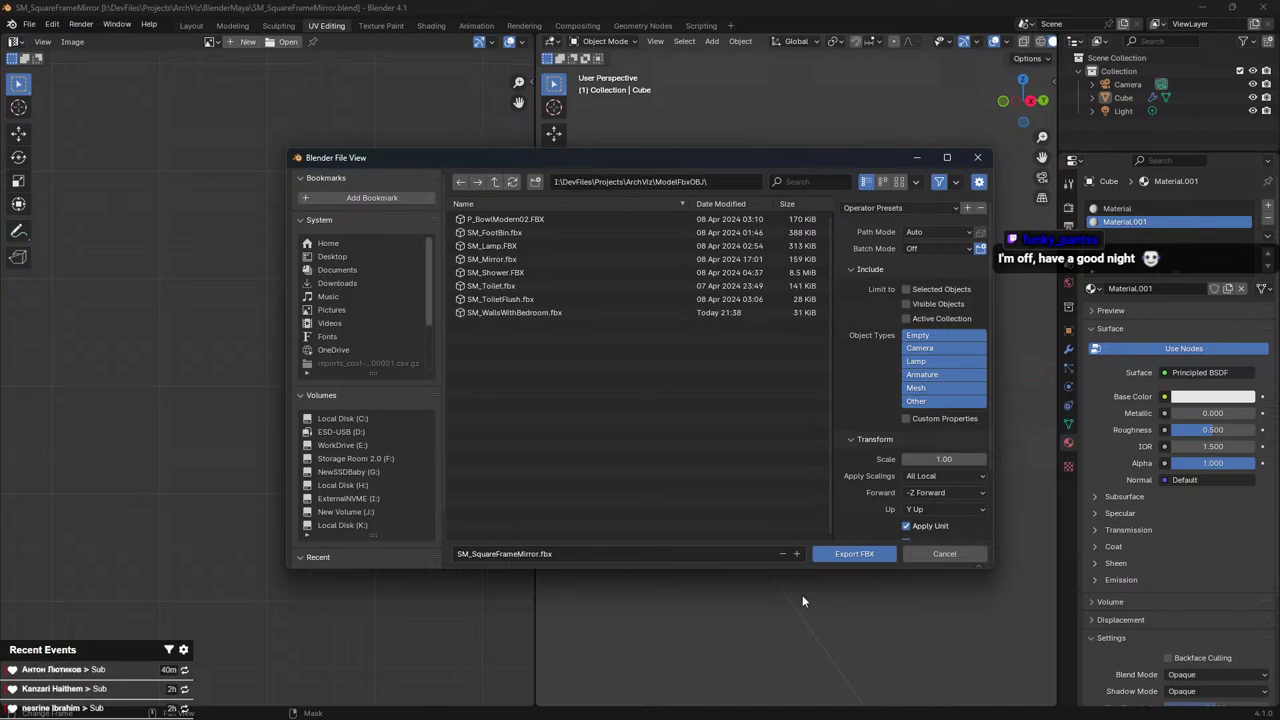
left_click(848, 556)
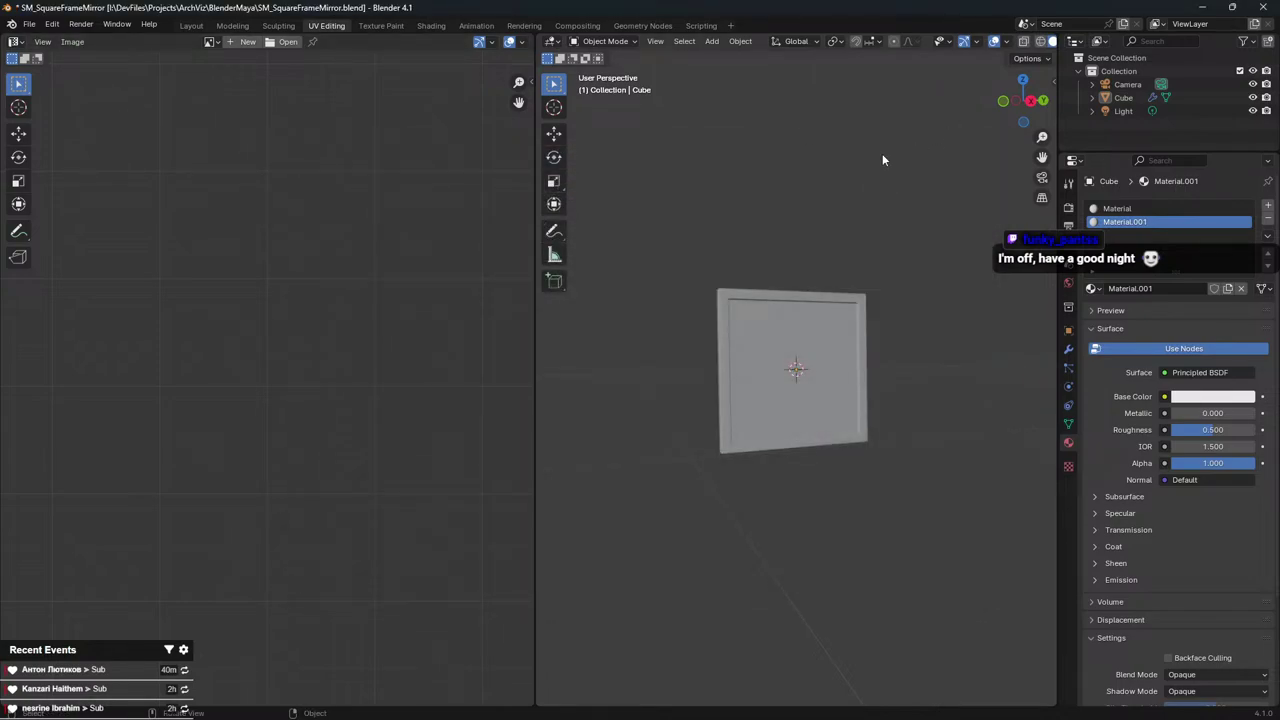
Save the Blender file again and switch to the Unreal Editor
key("ctrl+s")
left_click(1202, 8)
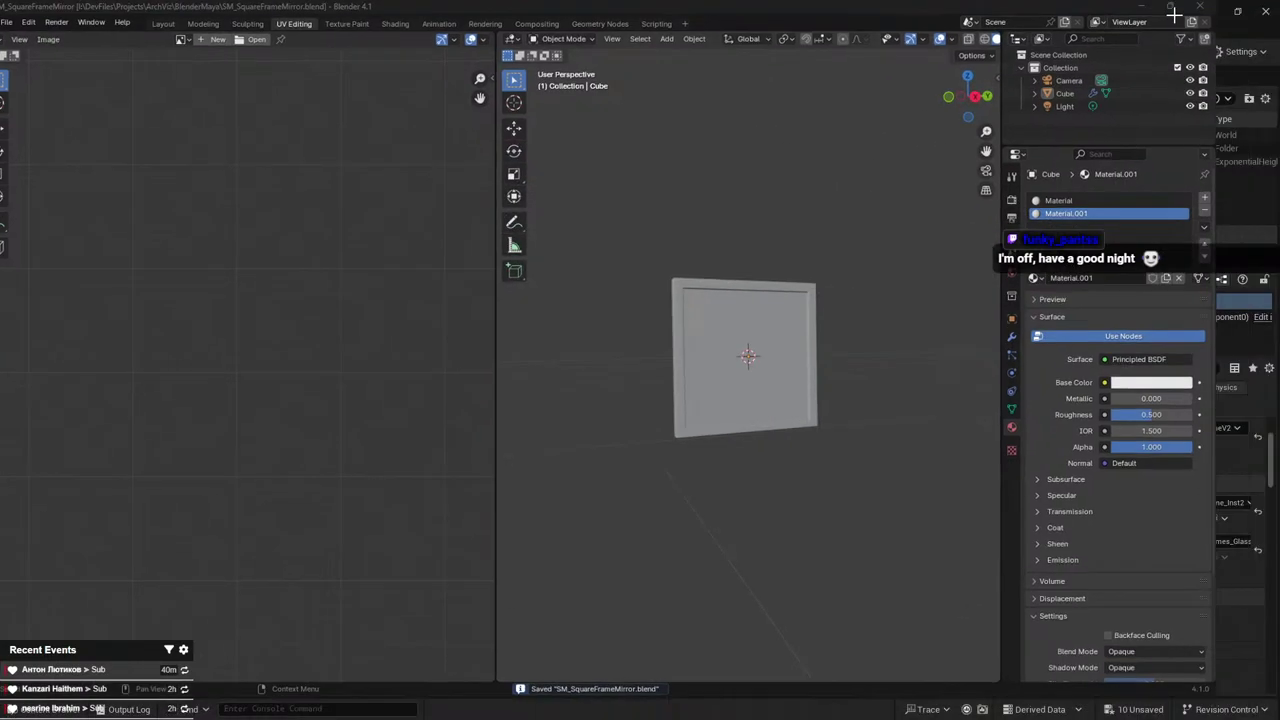
left_click(1174, 12)
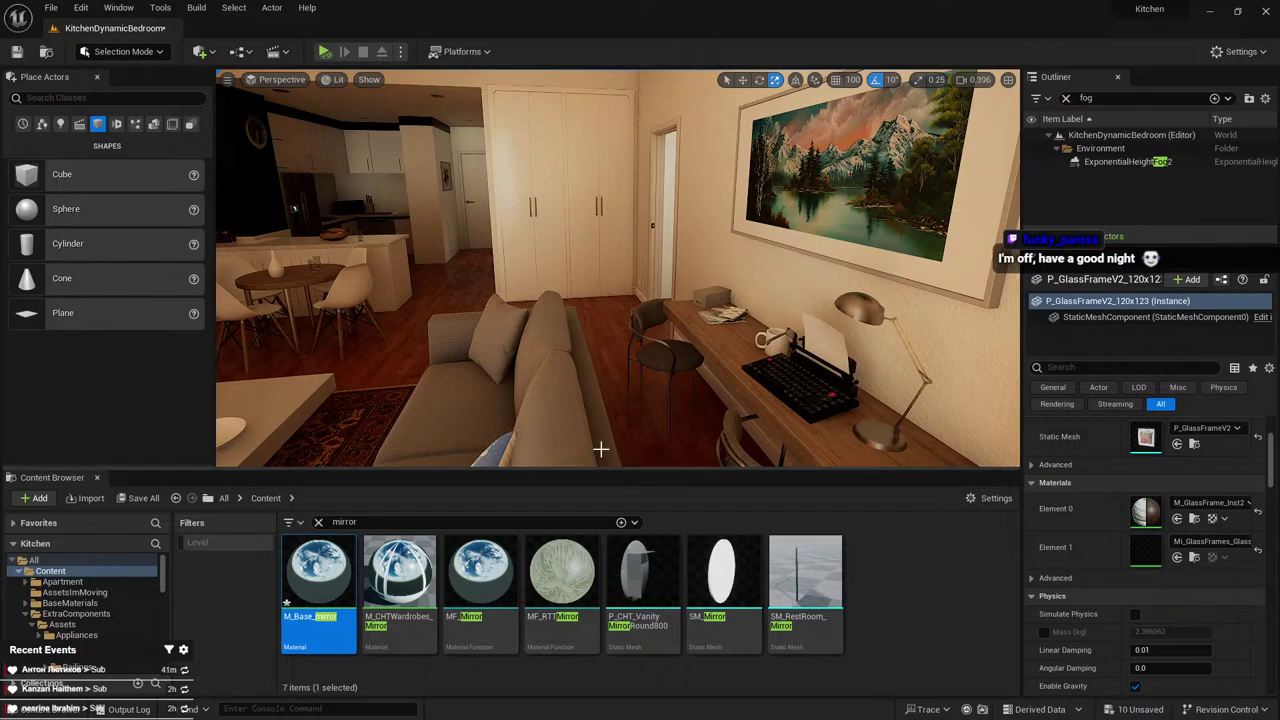
Select the wardrobe doors, locate their mesh asset in the Content Browser, and select the living-room cabinet
left_click(633, 217)
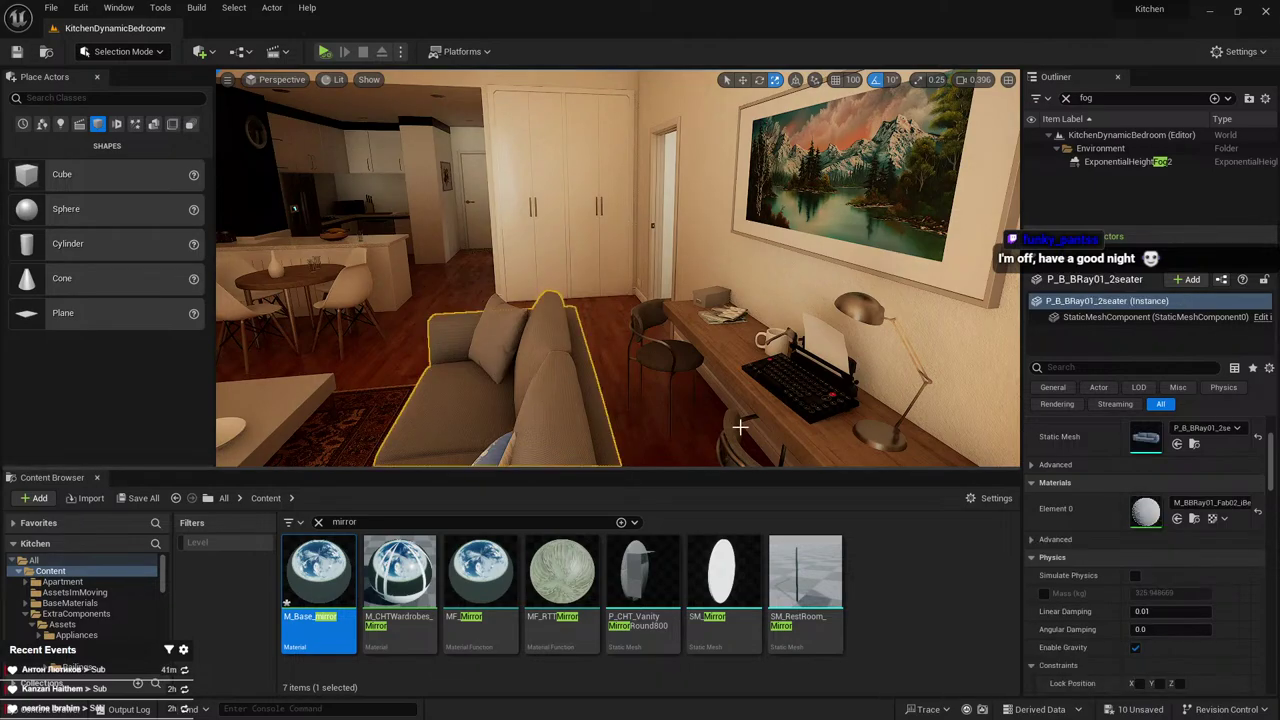
left_click(1195, 446)
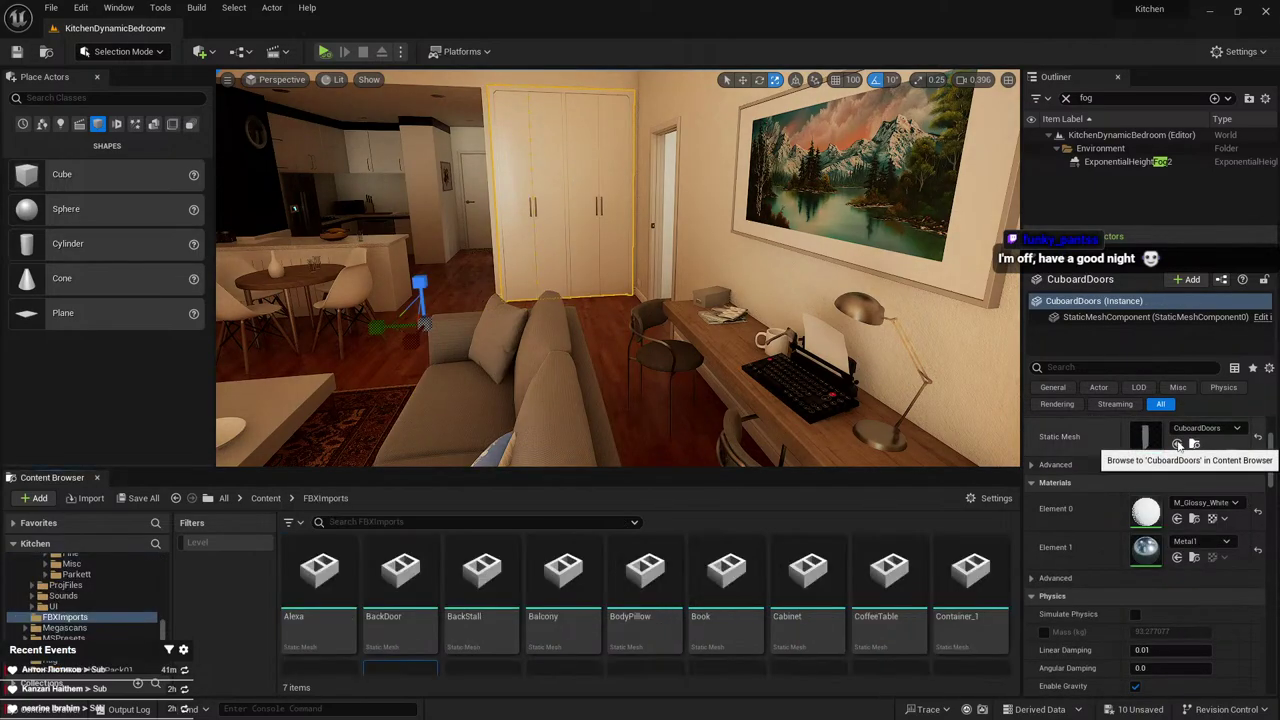
right_click_drag(495, 321, 445, 333)
left_click(355, 304)
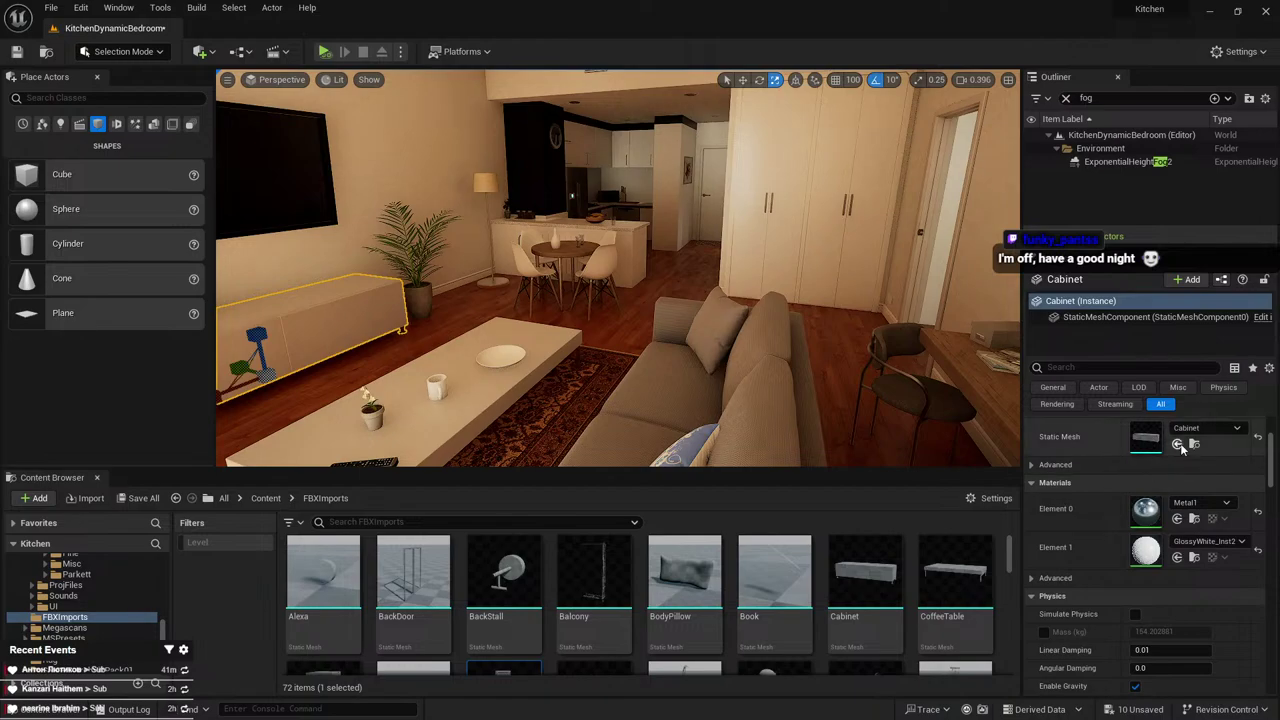
Import SM_SquareFrameMirror.fbx into the Content folder as a static mesh and place it at the hallway wall by the round mirror
left_click(265, 498)
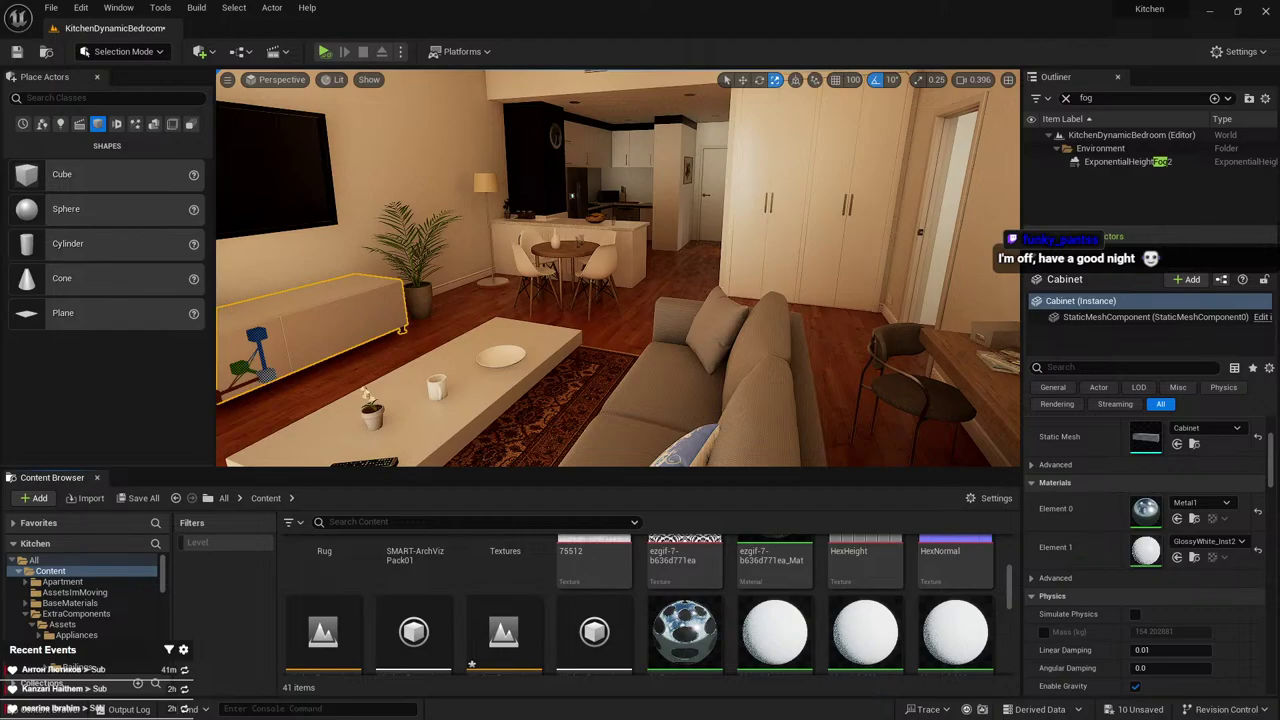
left_click_drag(757, 656, 769, 643)
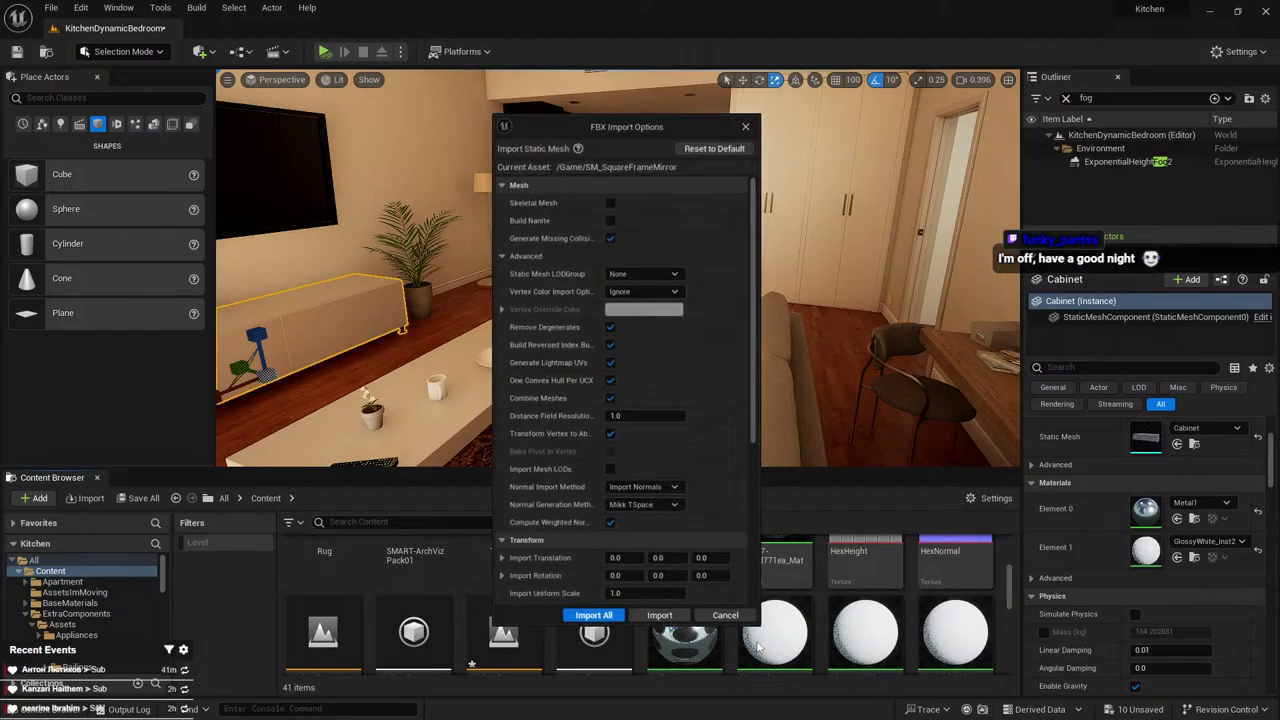
left_click(660, 618)
left_click(959, 173)
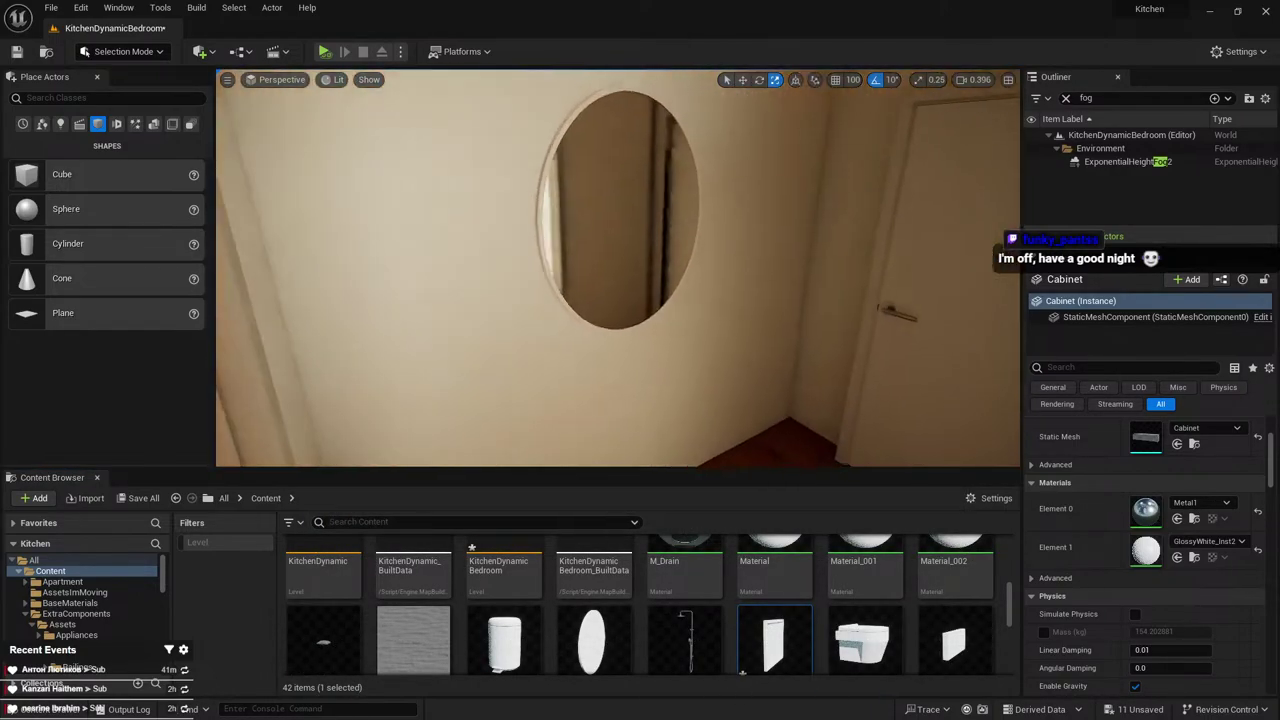
left_click_drag(773, 640, 677, 340)
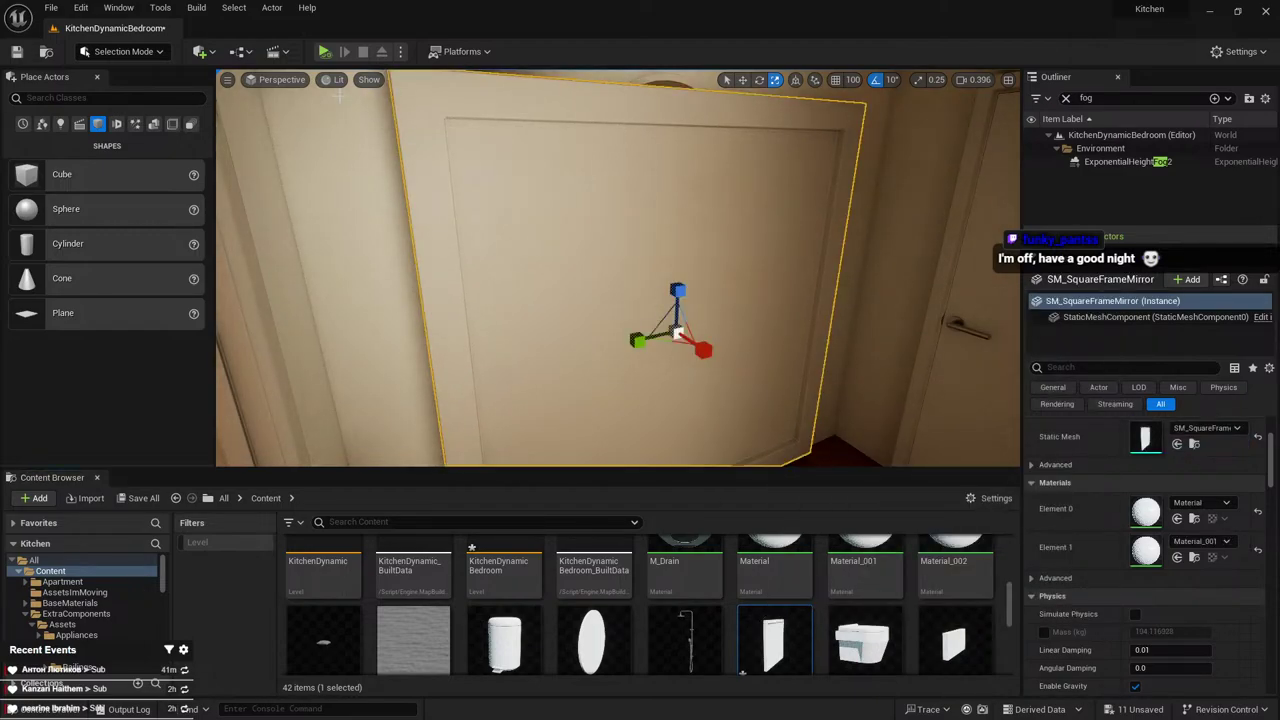
Switch to Blender, scale the framed mirror uniformly to about 0.138, and frame it in the view
key("alt+Tab")
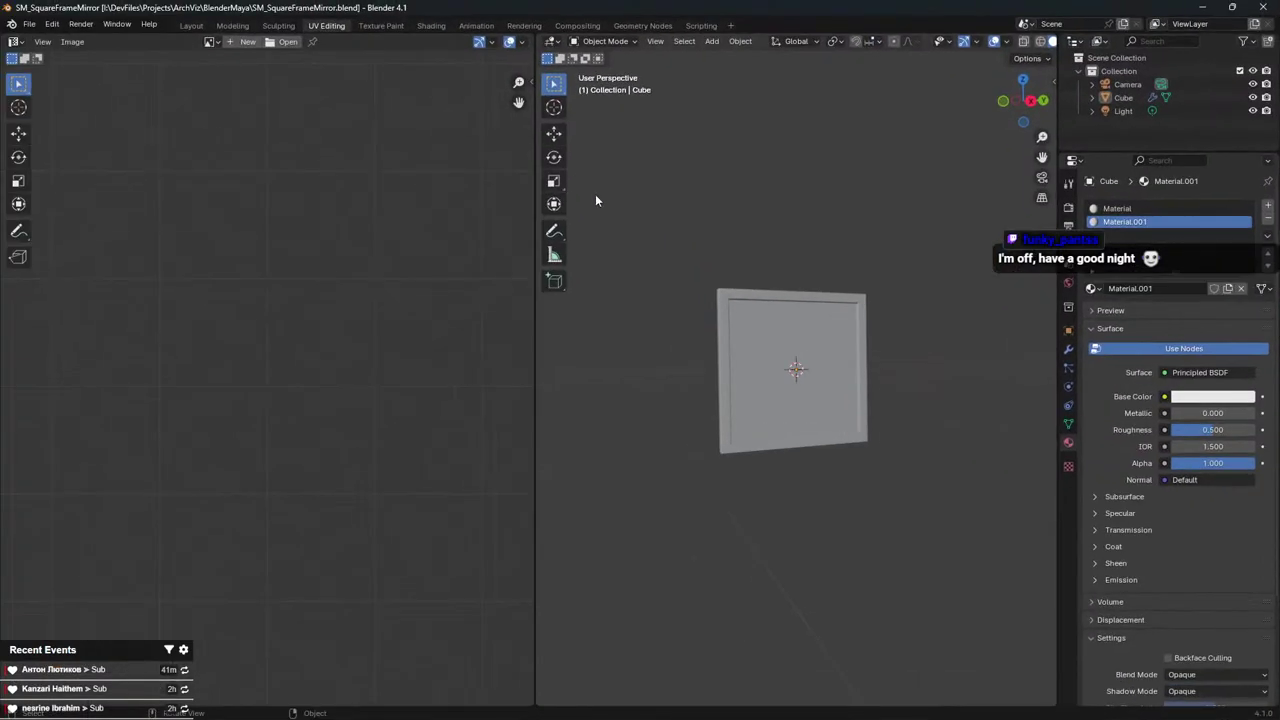
scroll(820, 310, "up", 3)
left_click(910, 344)
scroll(917, 345, "down", 8)
middle_click_drag(917, 345, 978, 497)
key("s")
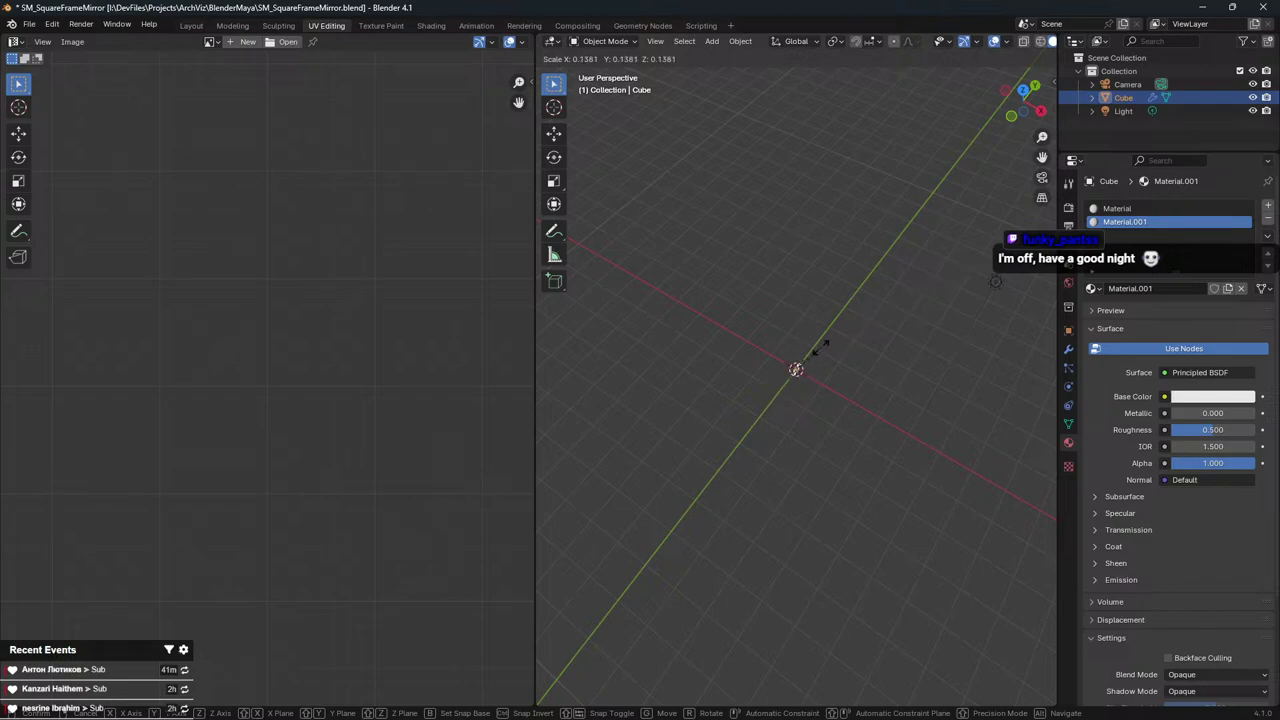
left_click(821, 347)
key("KP_Decimal")
left_click_drag(1020, 115, 945, 45)
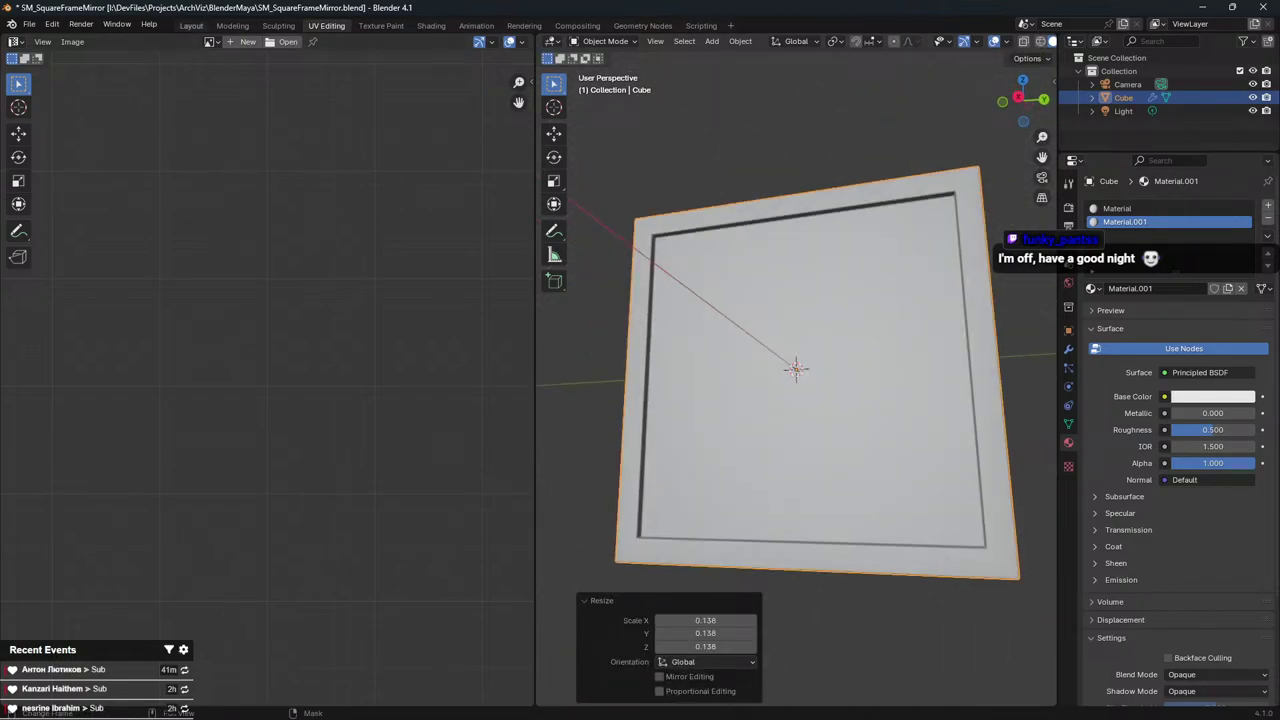
Export the scaled mirror as FBX again, overwriting SM_SquareFrameMirror.fbx
left_click(29, 23)
mouse_move(50, 227)
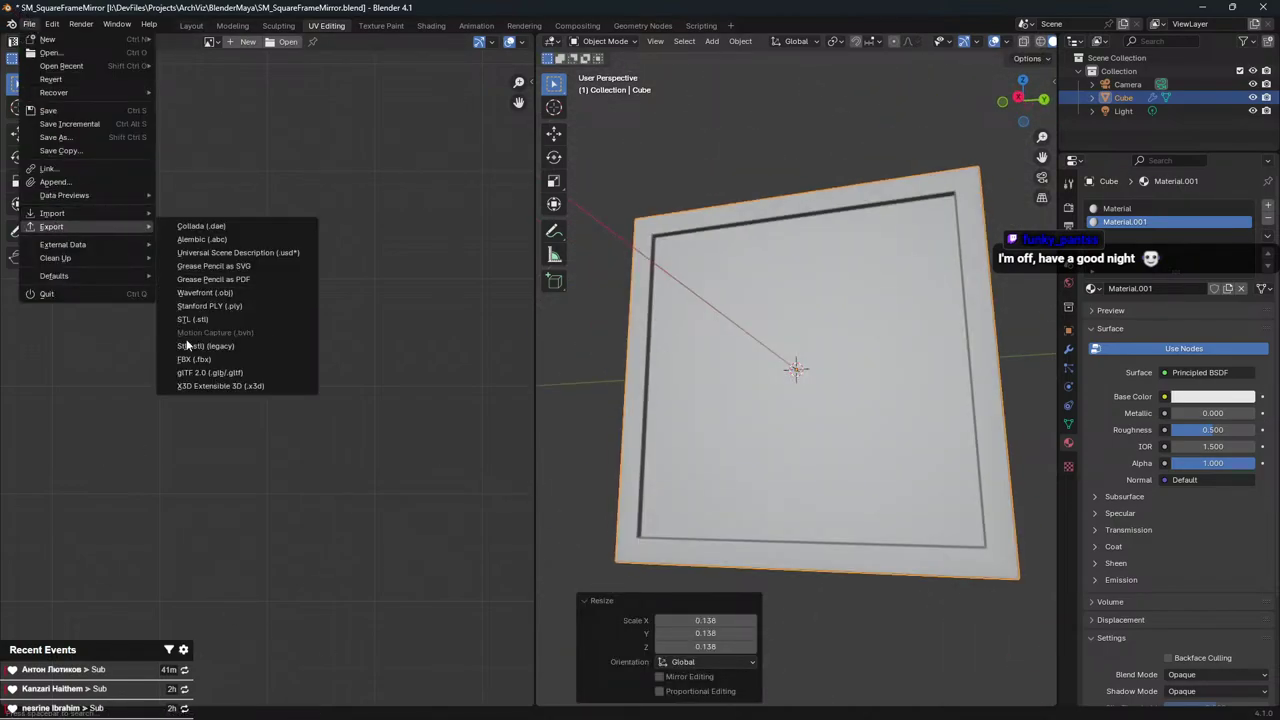
left_click(200, 352)
left_click(832, 543)
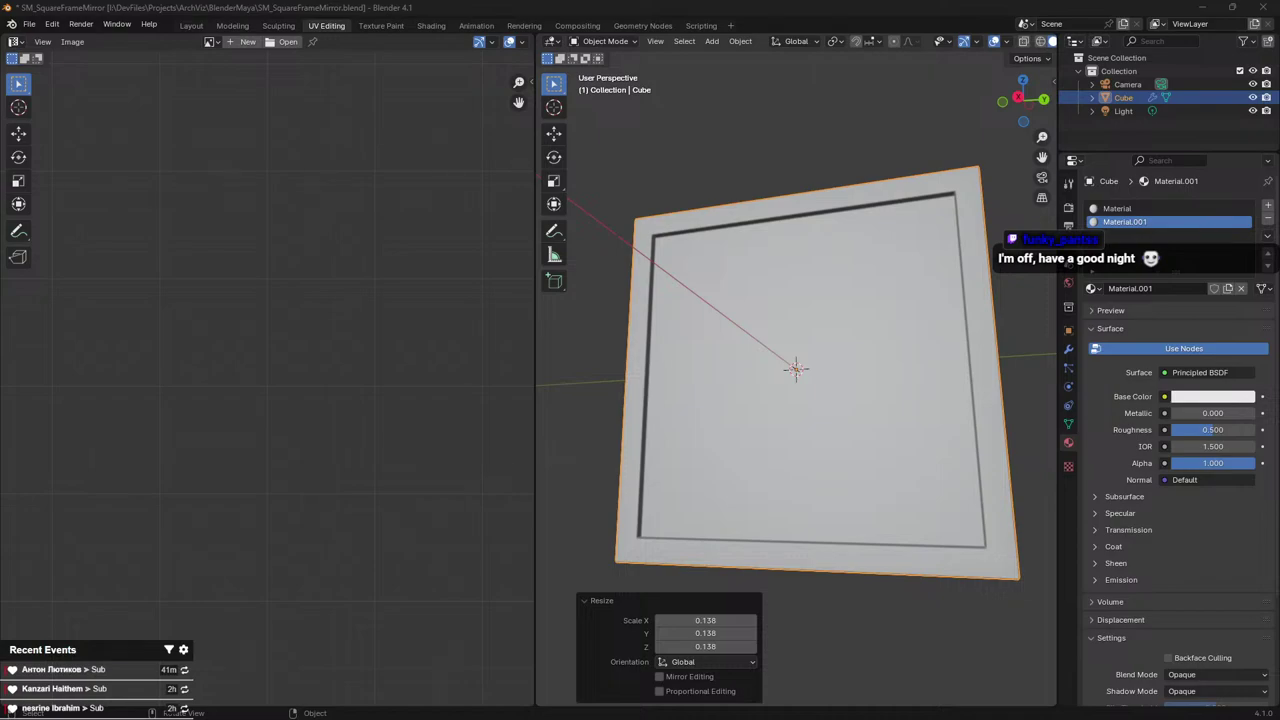
Switch to the Unreal Editor and reimport the SM_SquareFrameMirror static mesh
key("alt+Tab")
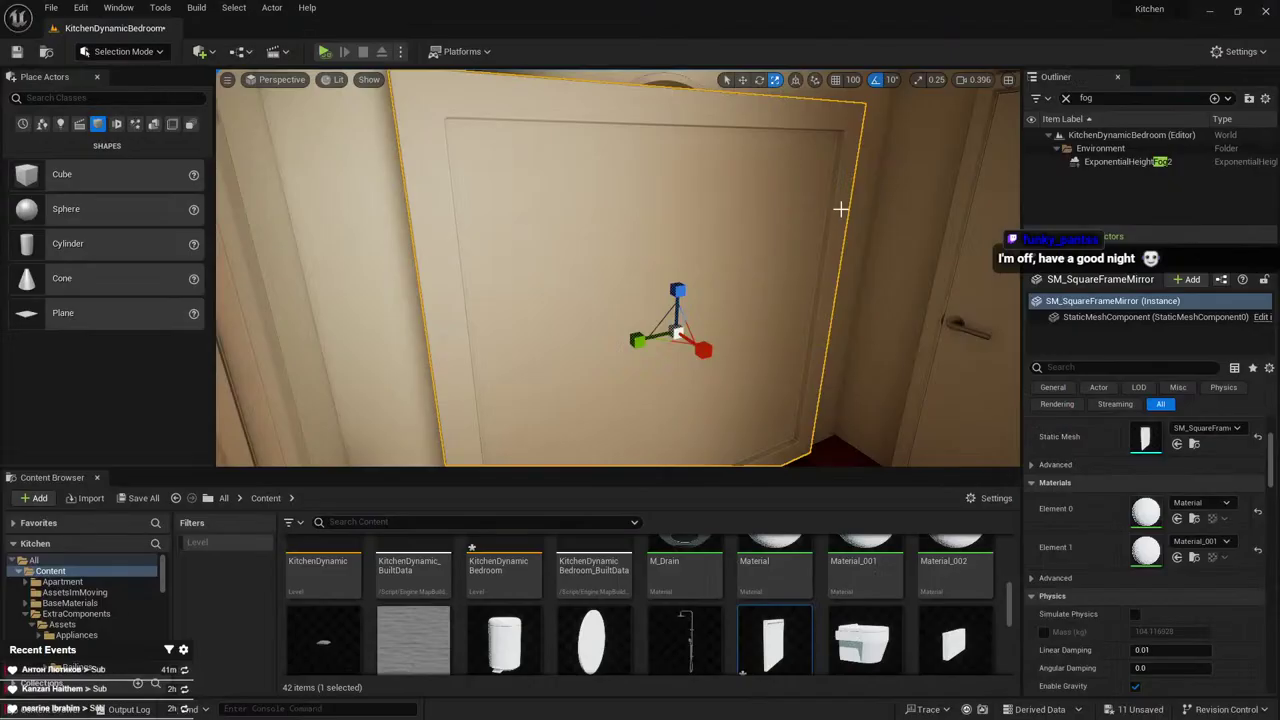
right_click(767, 623)
left_click(820, 284)
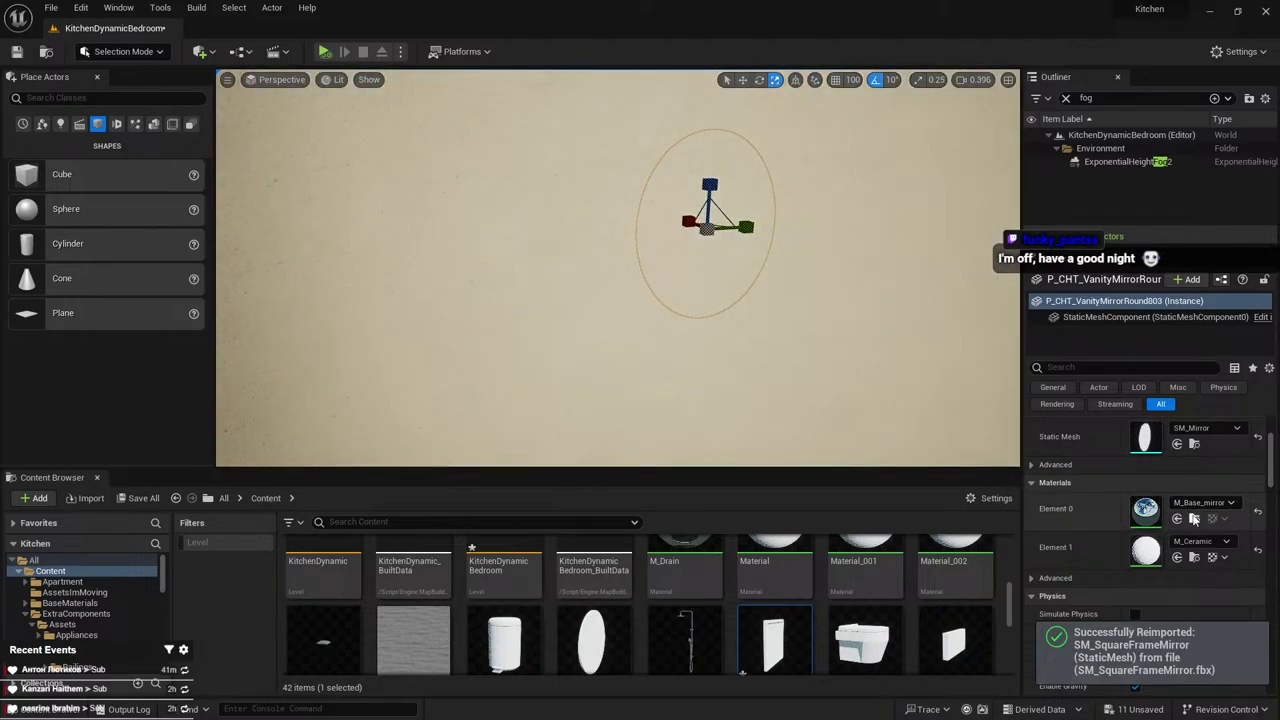
Apply the M_Base_mirror material to the square mirror's recessed panel and delete the round mirror
left_click(1194, 518)
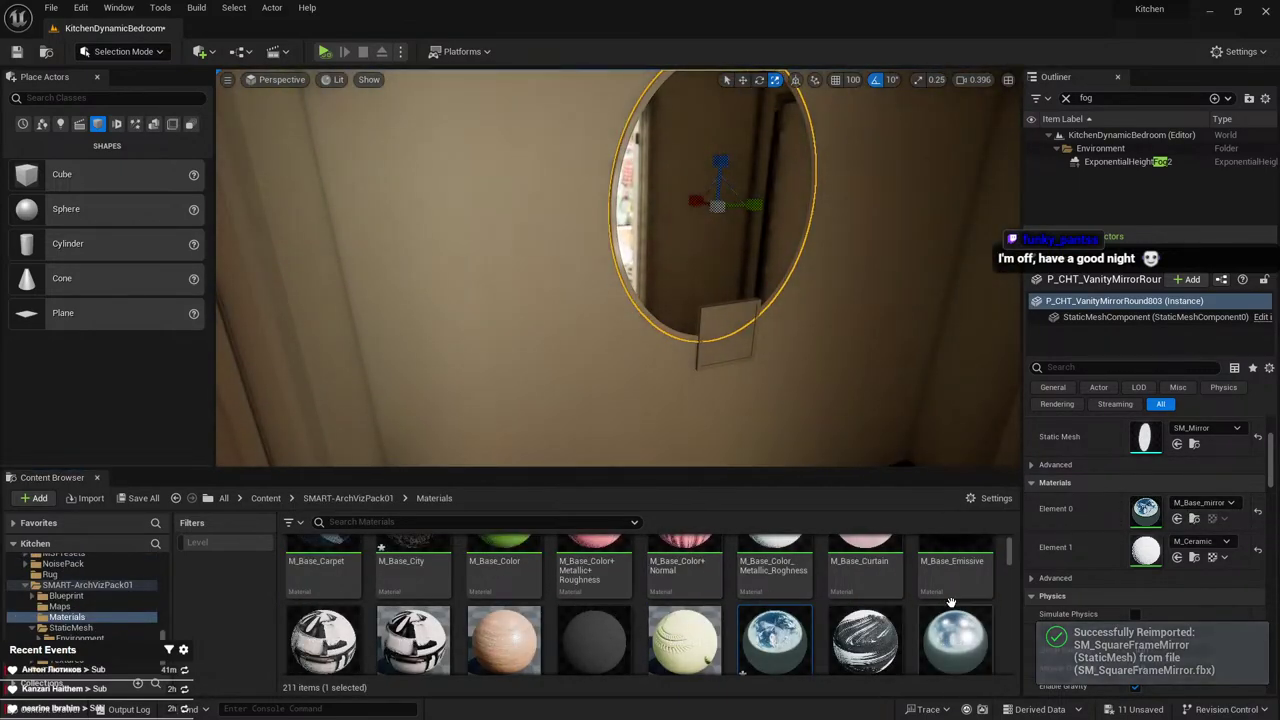
right_click_drag(691, 621, 691, 599)
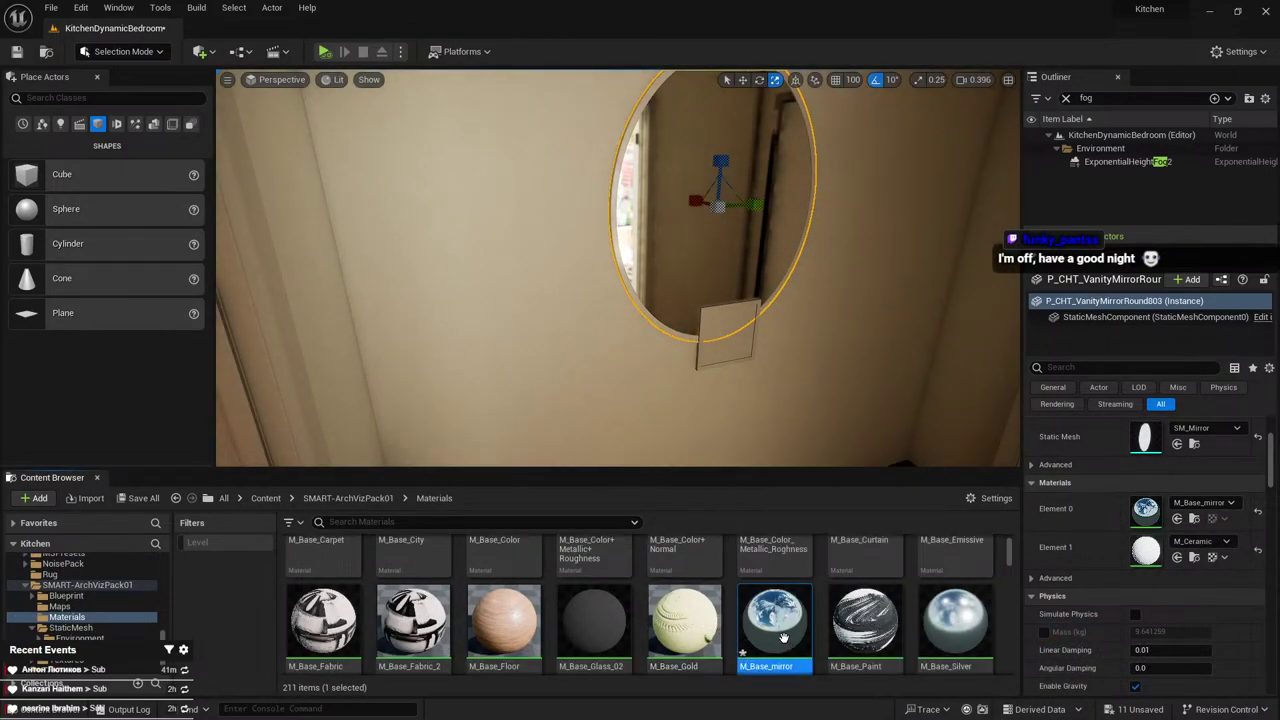
left_click_drag(777, 637, 744, 343)
key("Delete")
Select the square mirror and move it higher on the hallway wall
left_click(741, 313)
right_click_drag(741, 313, 702, 272)
key("w")
left_click_drag(781, 326, 796, 162)
key("s")
mouse_move(808, 220)
right_mouse_down()
mouse_move(780, 220)
mouse_move(765, 202)
mouse_move(808, 220)
right_mouse_up()
scroll(808, 220, "down", 4)
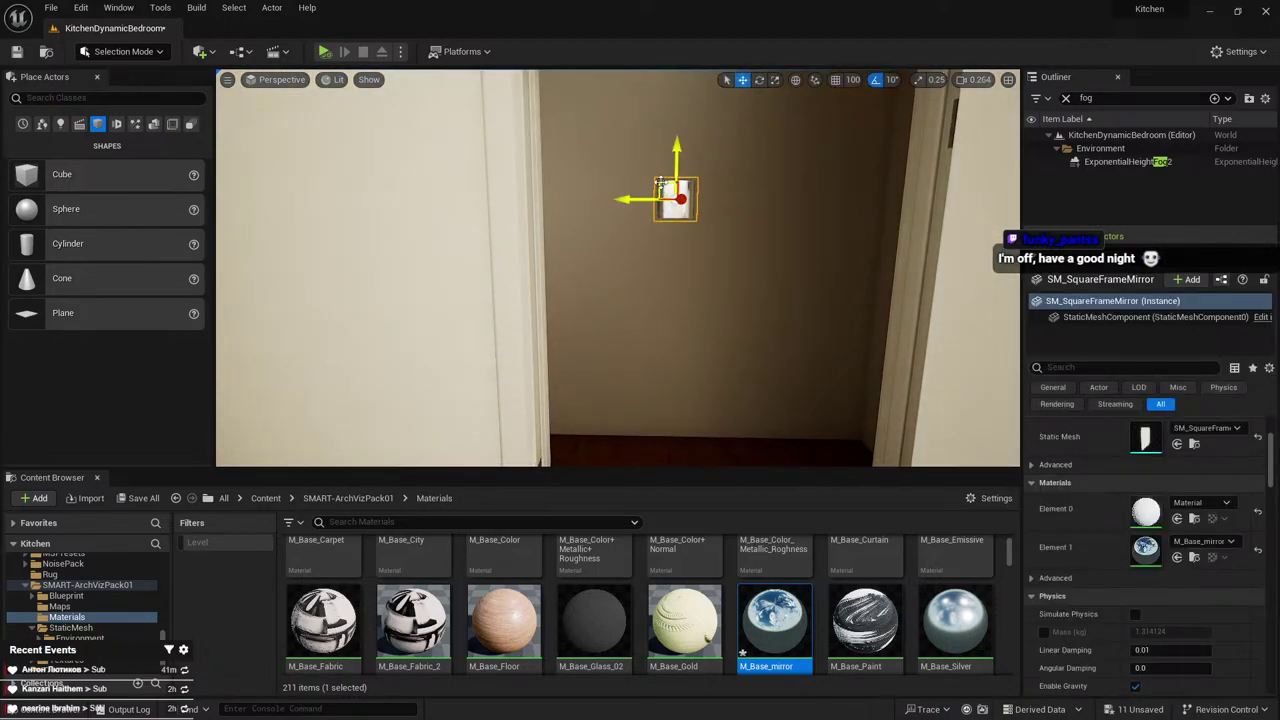
Duplicate the square mirror sideways and downward to form a two-by-two grid on the wall
left_click_drag(630, 200, 555, 200)
key("ctrl+z")
left_click_drag(649, 202, 604, 202, "alt")
left_click_drag(674, 152, 679, 203, "alt")
key("Escape")
right_click_drag(696, 245, 800, 264)
key("w")
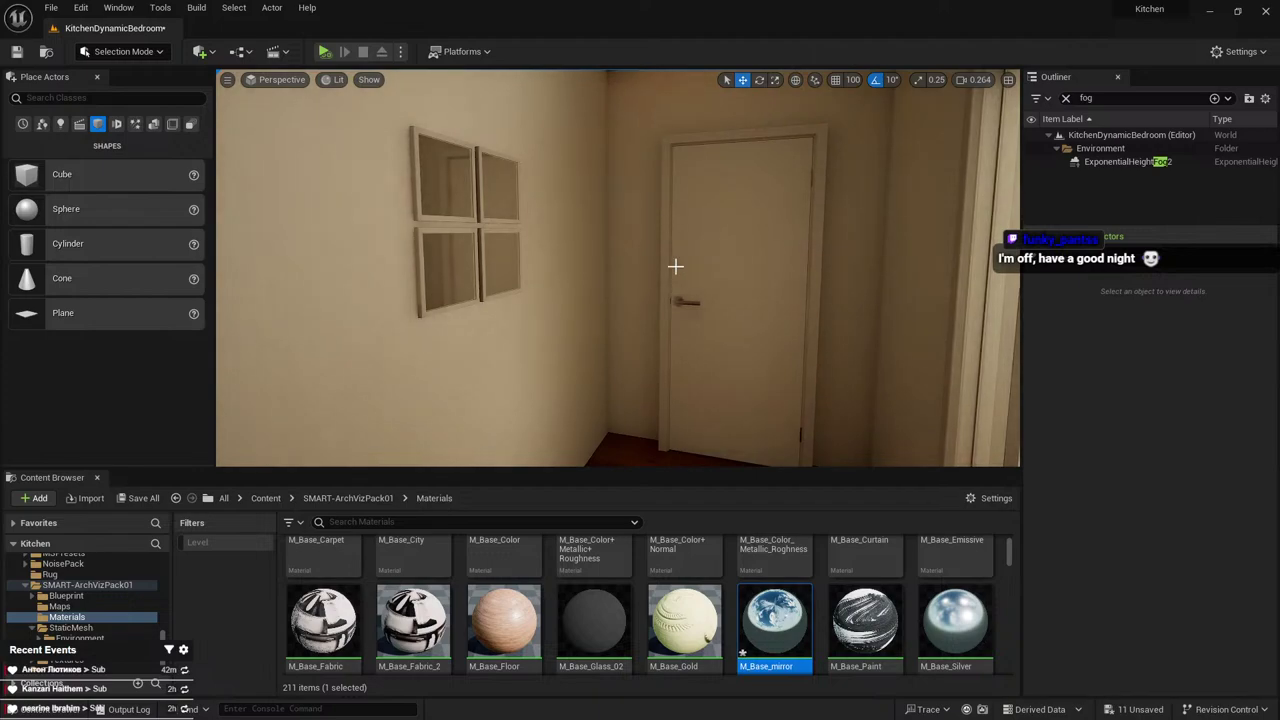
Delete the upper and lower mirrors of the grid column farther from the door
left_click(446, 172)
key("Delete")
left_click(450, 268)
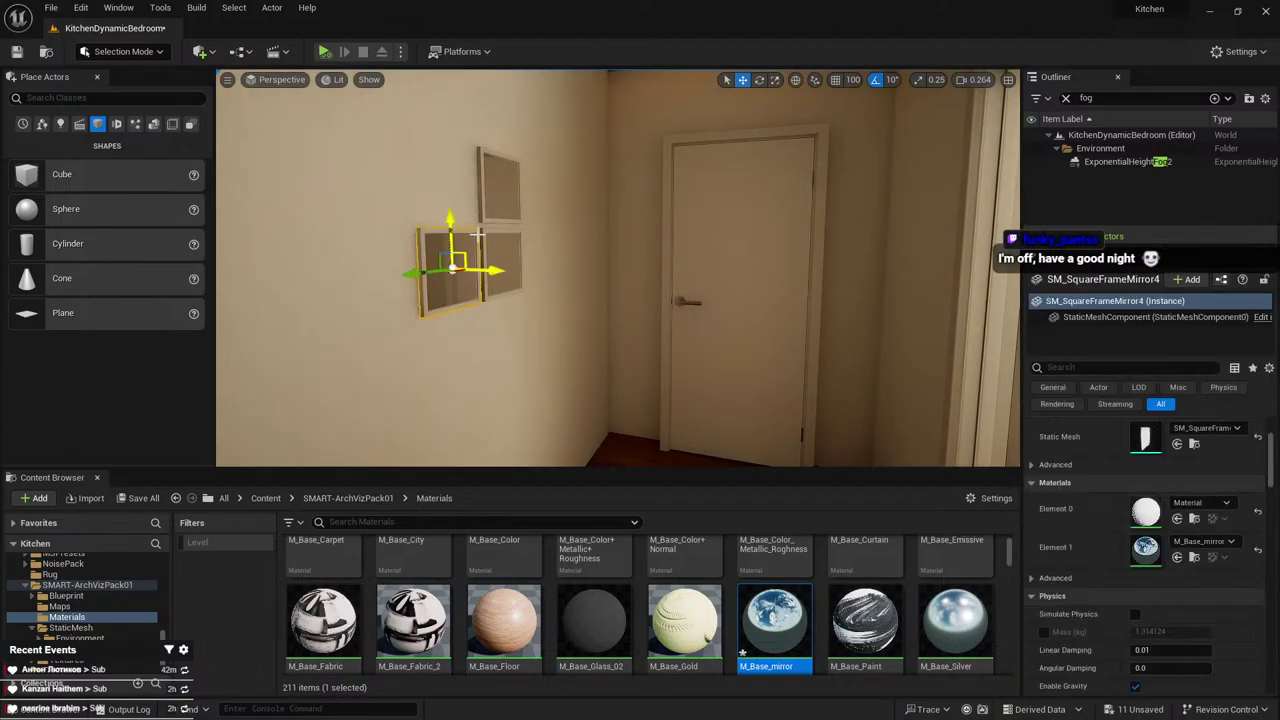
key("Delete")
Duplicate the lower remaining mirror downward to make a vertical row of three
left_click(515, 243)
left_click_drag(500, 225, 510, 290)
right_click_drag(510, 290, 420, 295)
key("d")
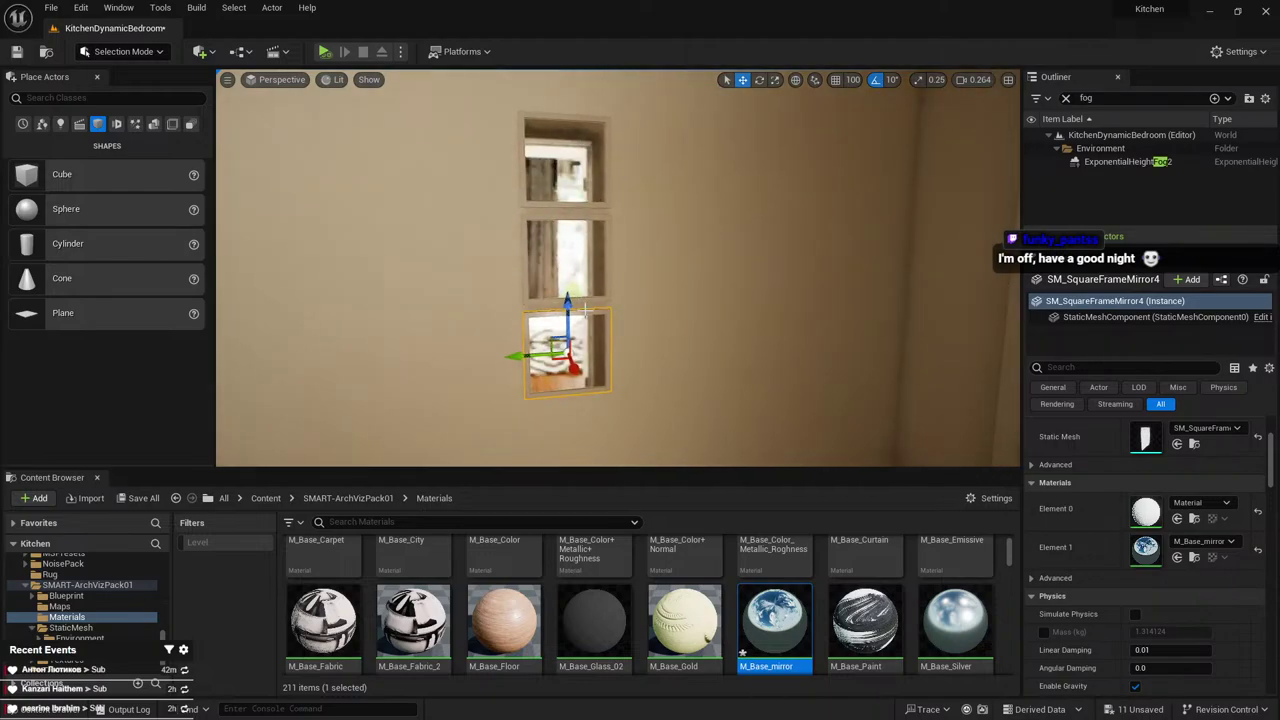
Select all three stacked mirrors and scale them up slightly together
left_click(568, 210)
left_click(566, 258, "shift")
left_click(565, 170)
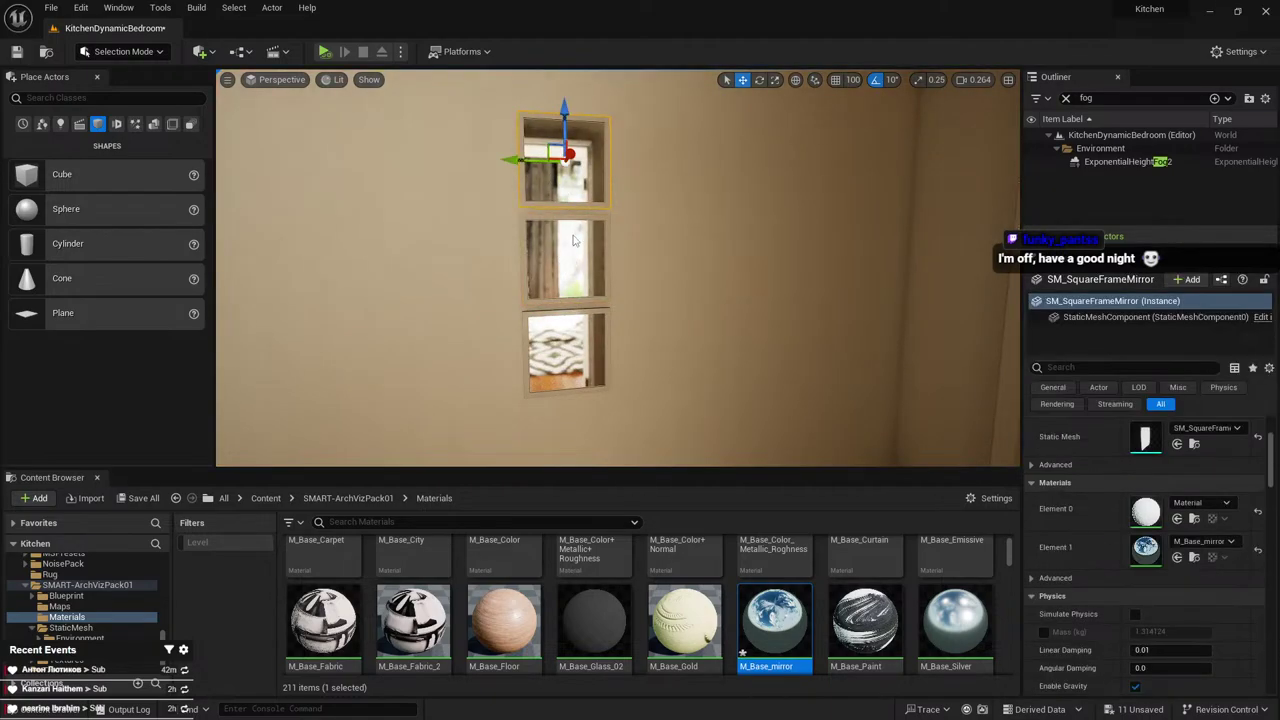
left_click(566, 258, "shift")
left_click(566, 345, "shift")
right_click_drag(566, 345, 535, 347)
key("s")
key("r")
left_click_drag(624, 312, 655, 285)
scroll(625, 300, "down", 5)
key("w")
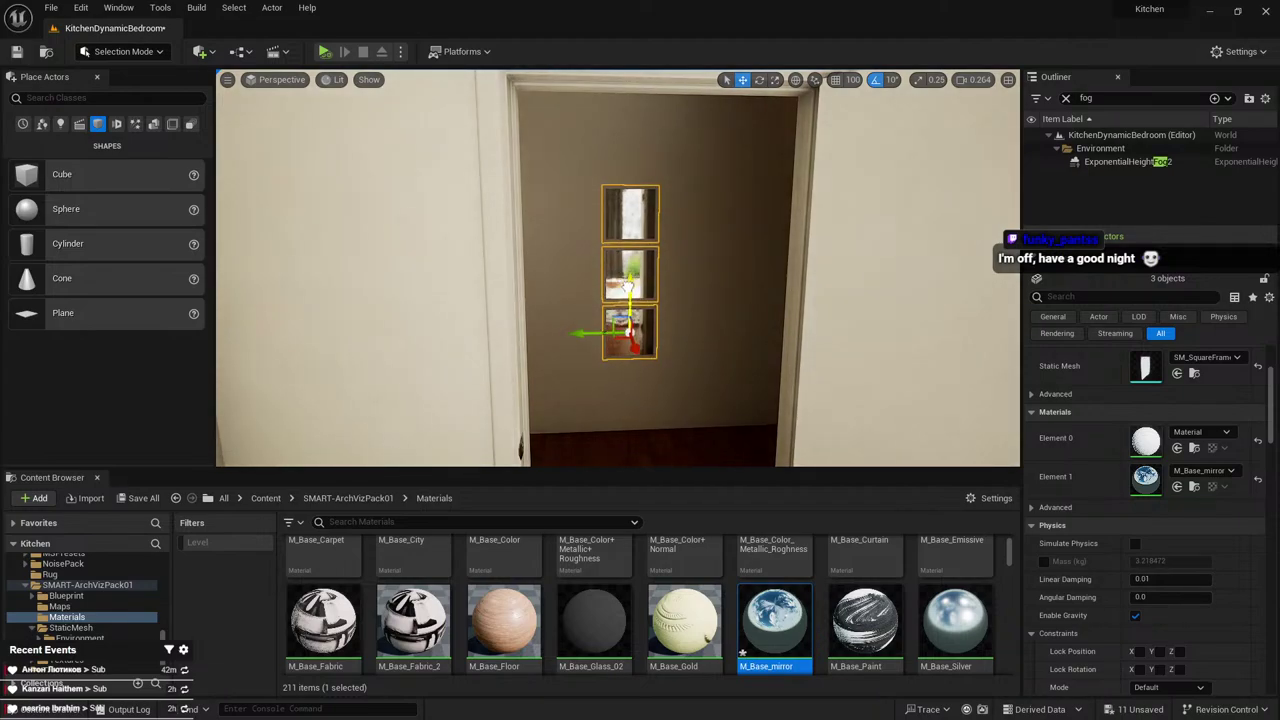
Select the bed and locate its wood material in the content library
right_click_drag(618, 268, 540, 268)
right_click_drag(657, 283, 900, 283)
left_click(655, 282)
left_click(1196, 520)
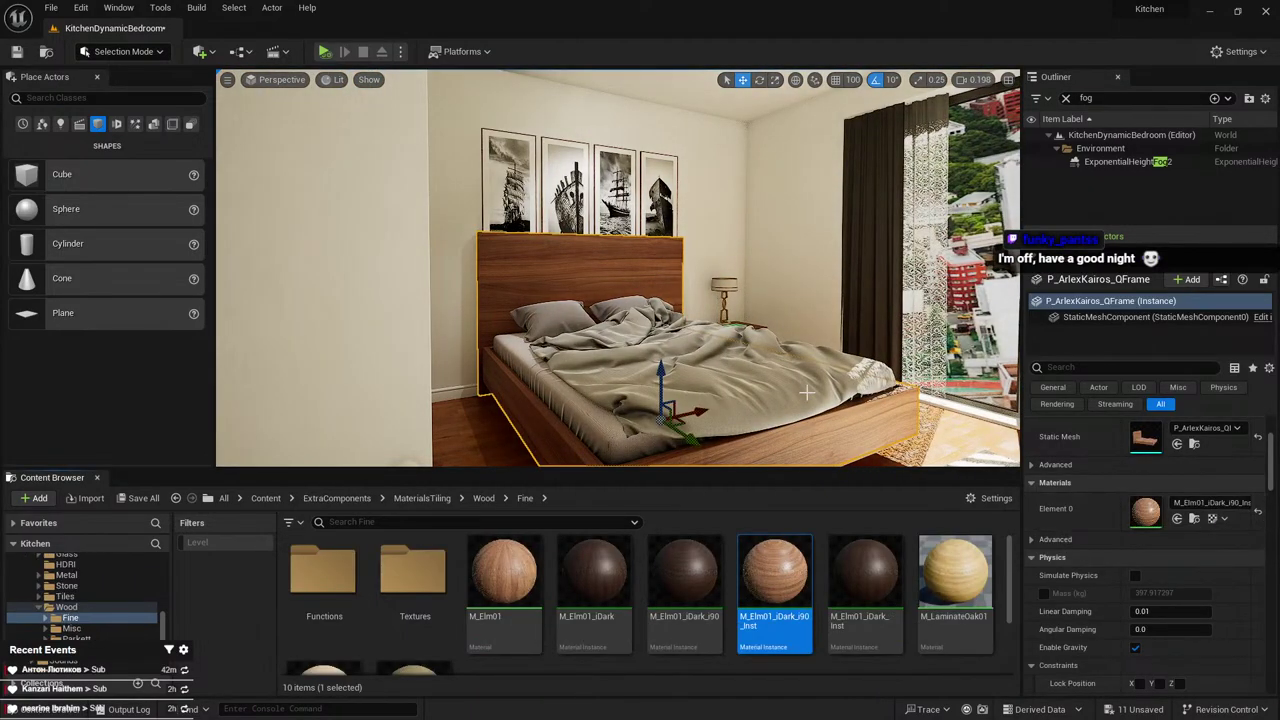
Try the M_Elm01_iDark_r90_Inst wood material on the three mirror frames and undo it
right_click_drag(860, 380, 600, 385)
left_click_drag(778, 572, 640, 146)
key("Escape")
right_click_drag(640, 150, 860, 175)
key("s")
right_click_drag(653, 182, 653, 182)
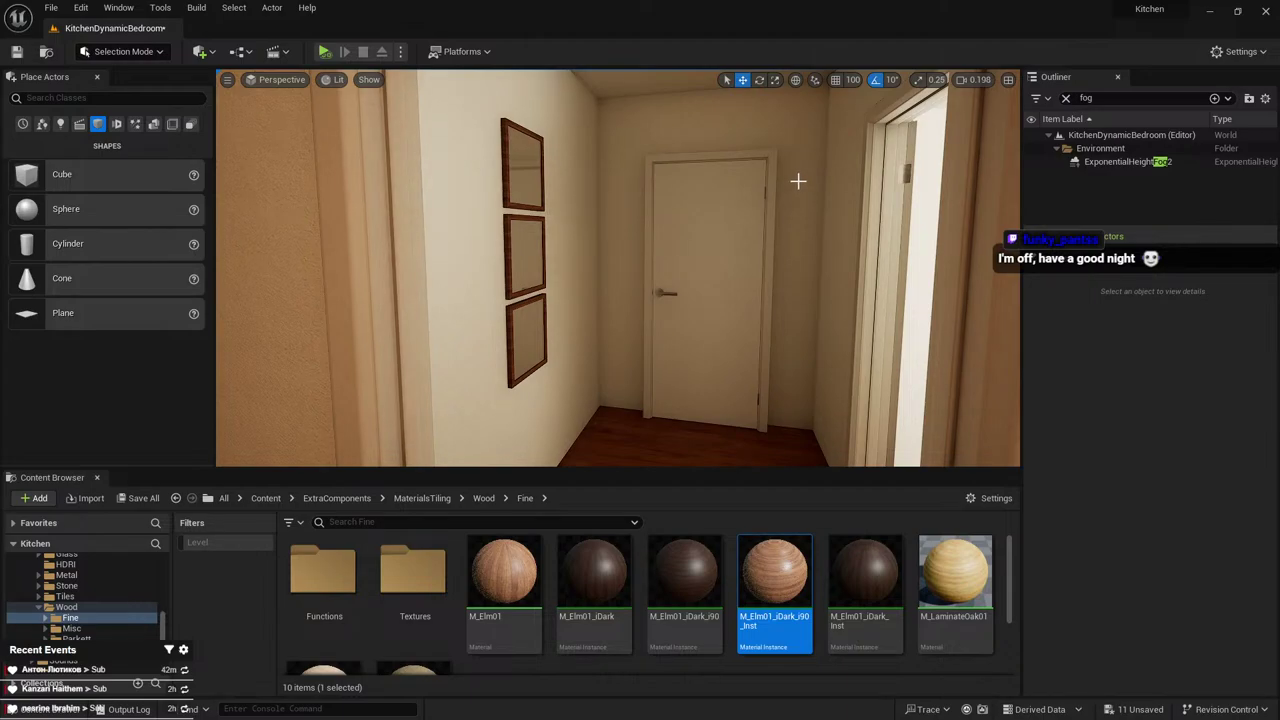
left_click(528, 328)
key("ctrl+z")
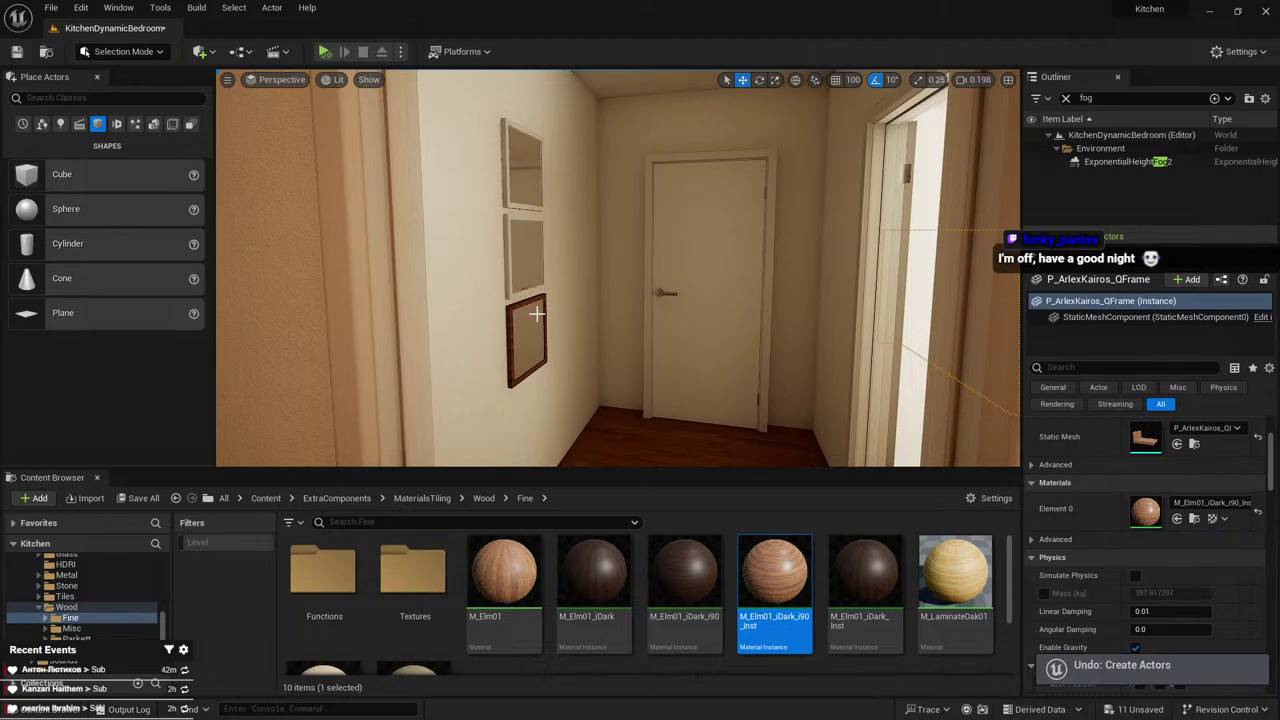
Duplicate the lower two mirrors to both sides to make three columns, and delete the leftover top mirror
left_click(528, 338)
right_click_drag(528, 338, 320, 335)
left_click(600, 288)
right_click_drag(598, 315, 588, 345)
left_click(594, 320, "ctrl")
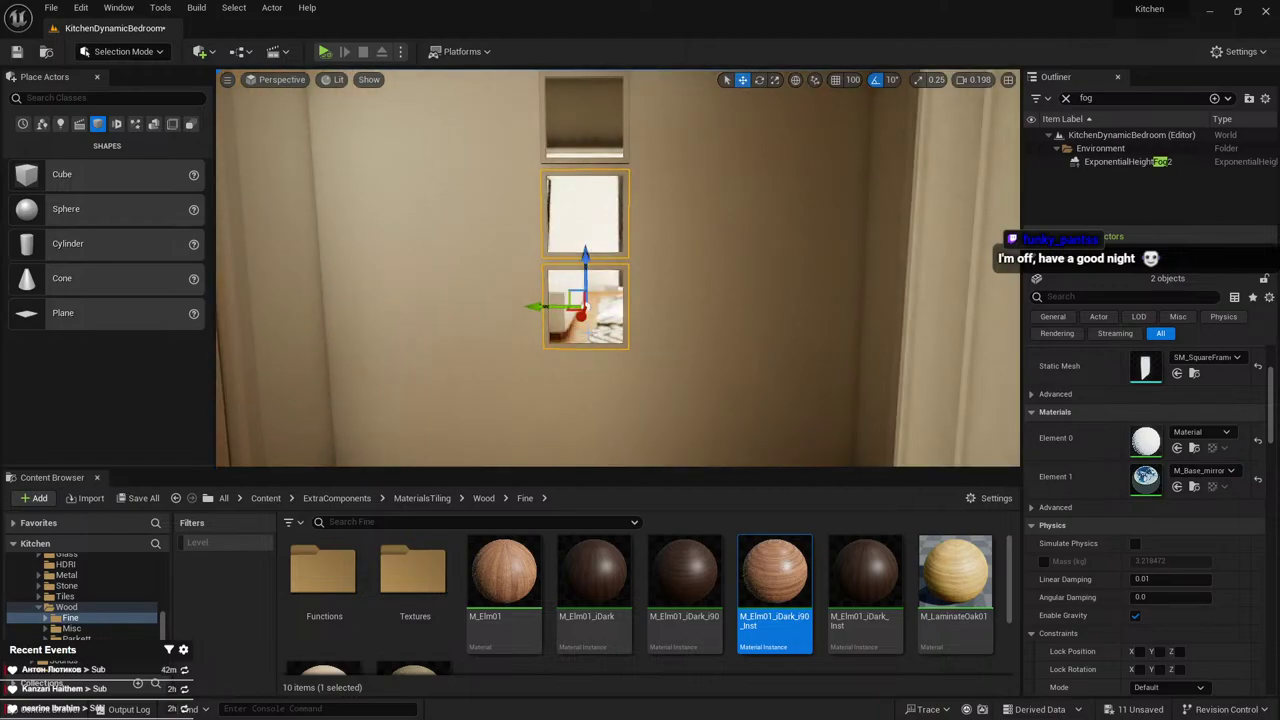
left_click_drag(517, 308, 452, 307)
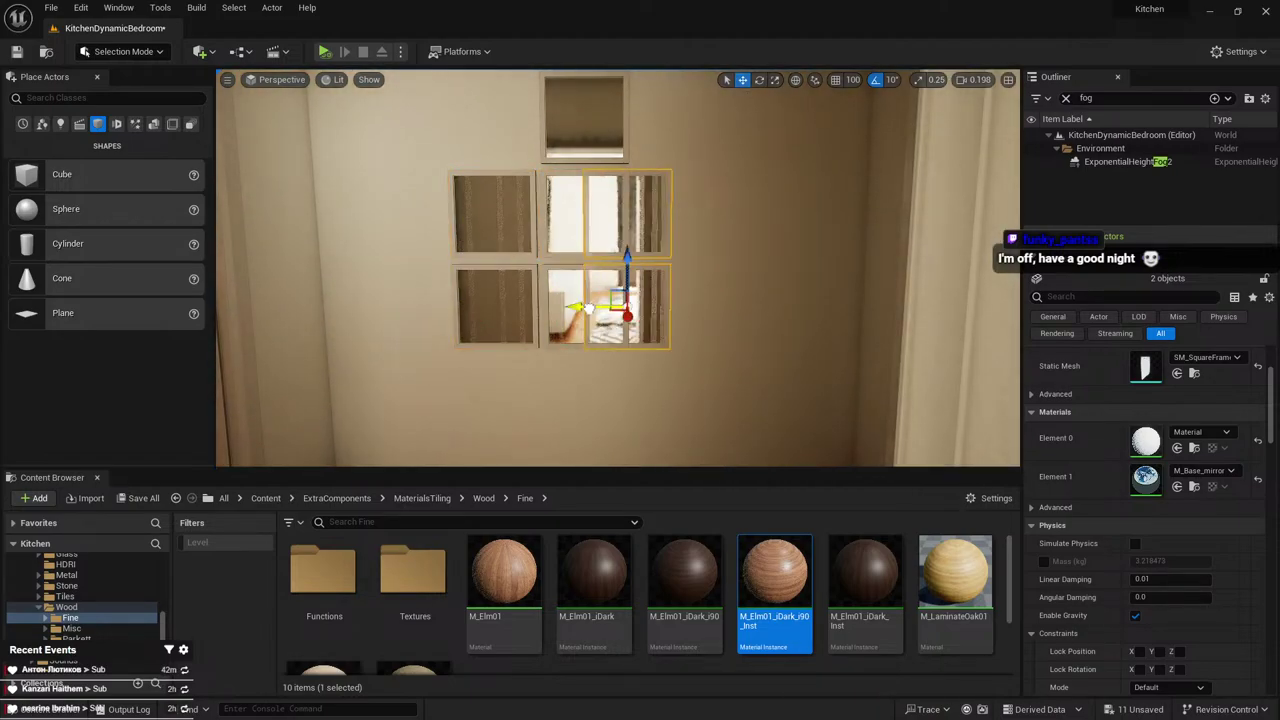
left_click(599, 146)
key("Delete")
Duplicate the upper row of three mirrors upward to add another row
left_click(517, 198)
left_click(594, 210, "ctrl")
left_click(674, 213, "ctrl")
right_click_drag(674, 213, 674, 213)
left_click_drag(684, 212, 695, 121, "alt")
Delete the bottom row of three mirrors, leaving two rows of three on the hallway wall
right_click_drag(627, 233, 600, 294)
key("Escape")
key("s")
left_click(461, 308)
left_click(511, 313, "ctrl")
left_click(541, 300, "ctrl")
key("Delete")
Examine the hallway door and its frame component's assigned material
key("w")
key("s")
right_click_drag(709, 203, 709, 203)
right_click_drag(934, 177, 934, 177)
left_click(934, 177)
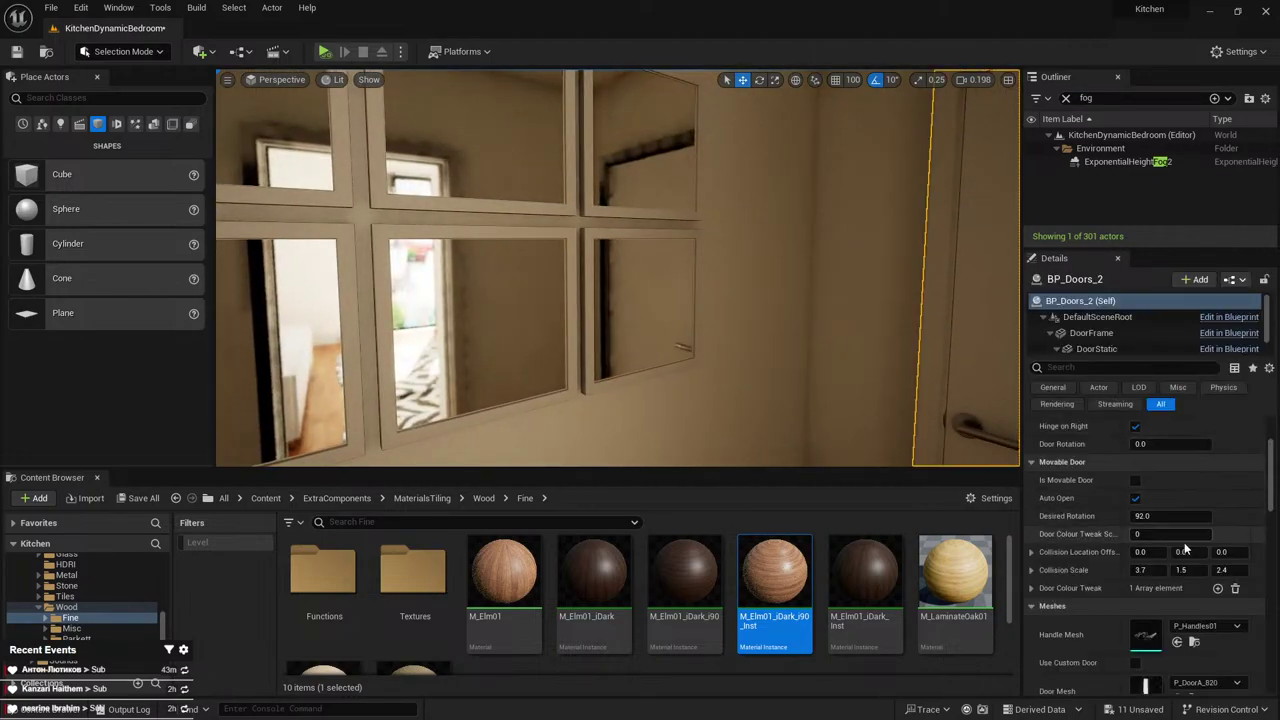
left_click(1106, 336)
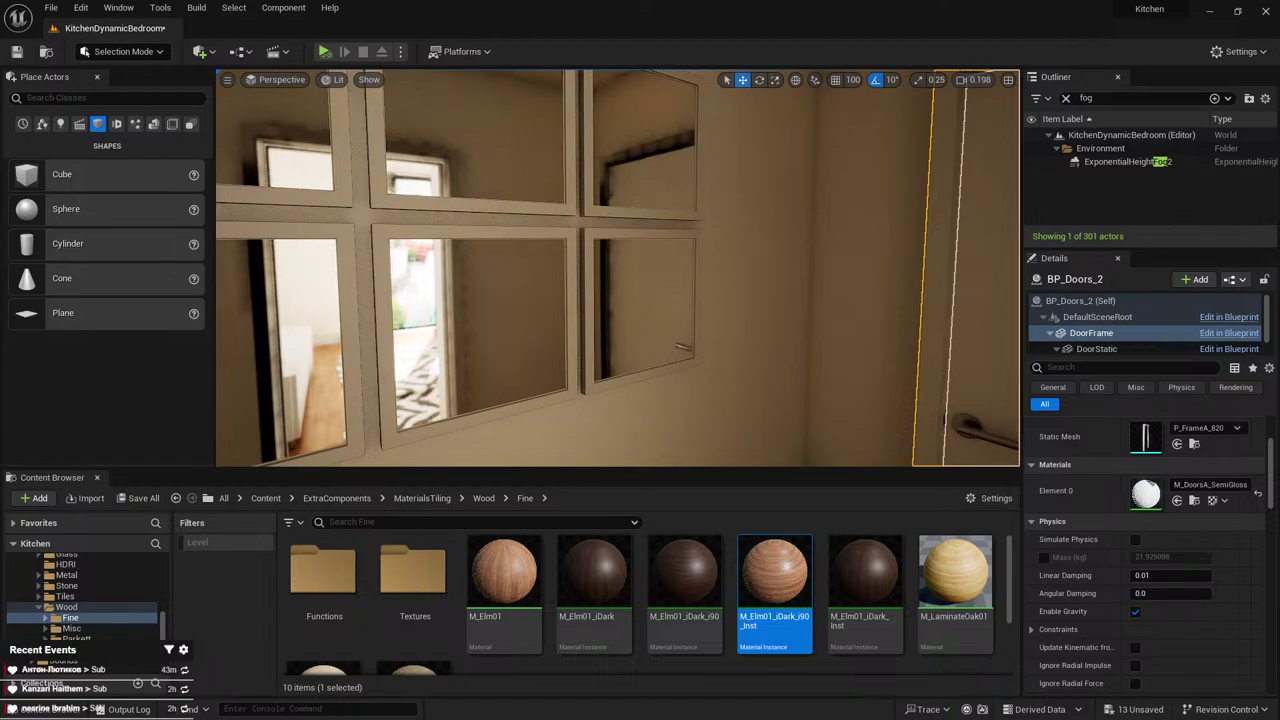
Copy the living room's floating desk into the hallway and rotate the copy by -90 degrees
right_click_drag(618, 268, 835, 272)
key("s")
key("Escape")
key("s")
key("w")
right_click_drag(560, 320, 560, 320)
right_click_drag(798, 277, 720, 290)
left_click(798, 277)
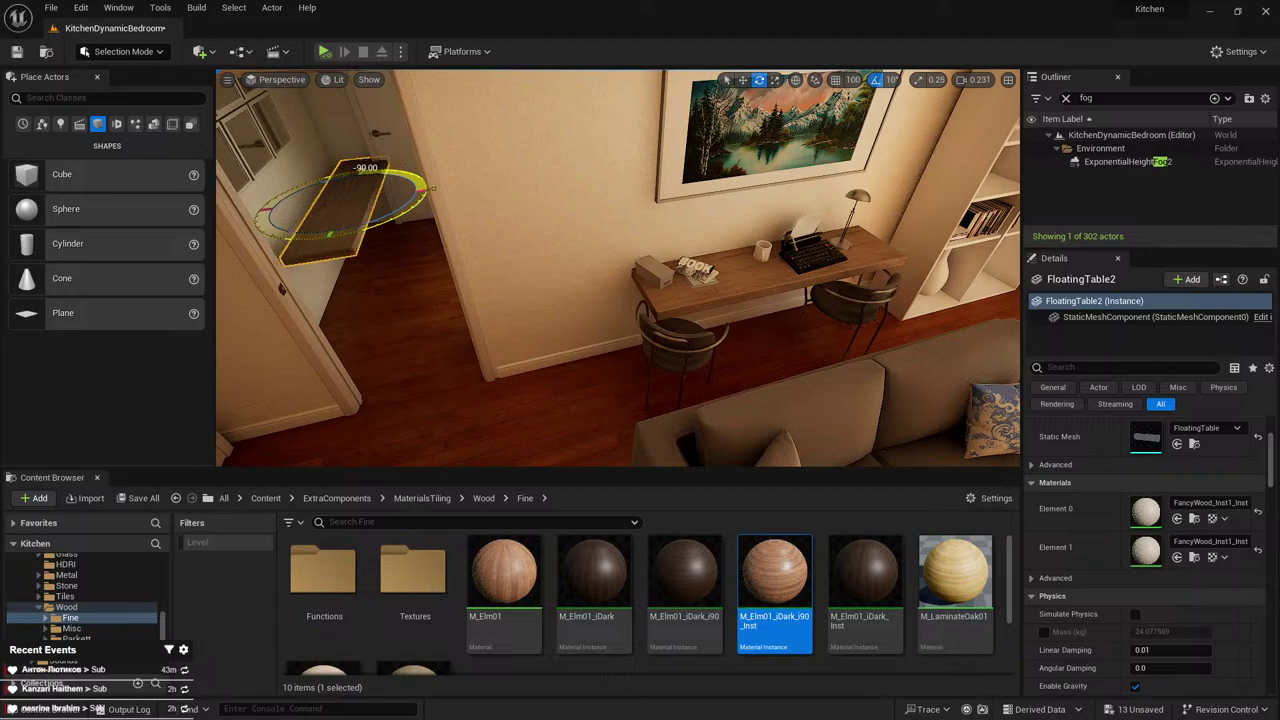
Move the copied floating table against the mirror wall and scale it down into a narrow shelf
key("f")
key("w")
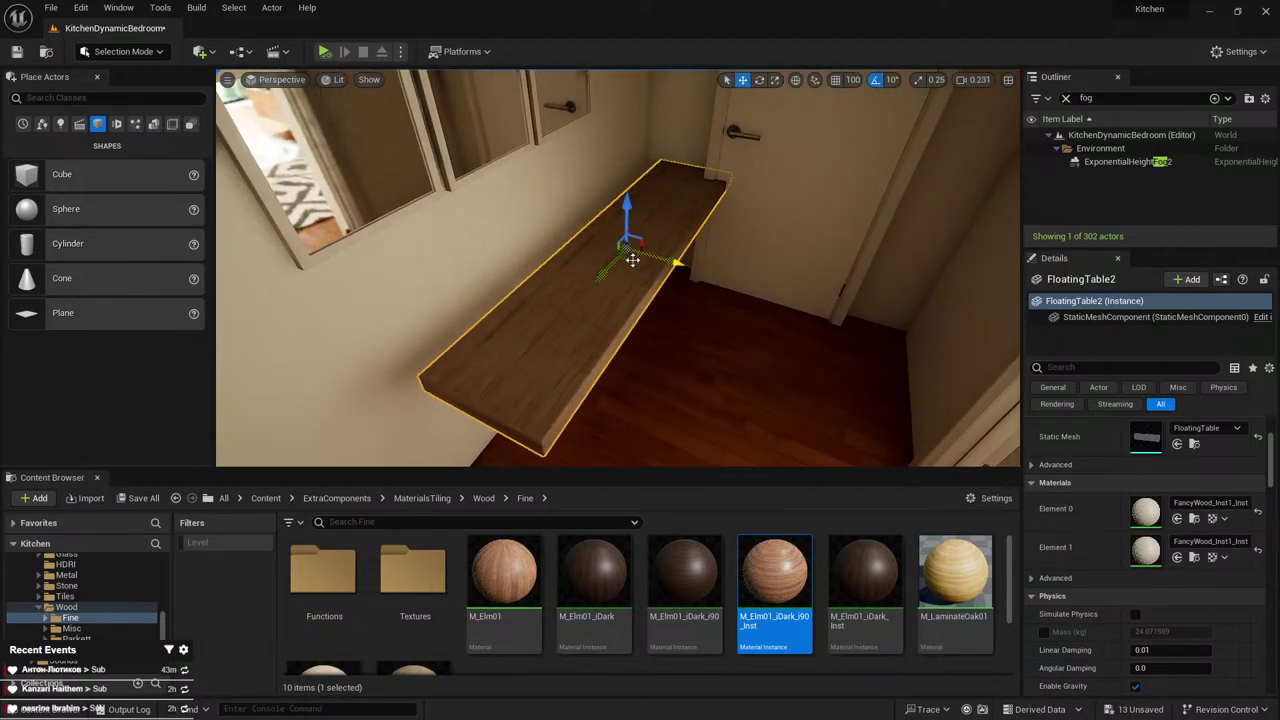
left_click_drag(632, 260, 550, 302)
key("e")
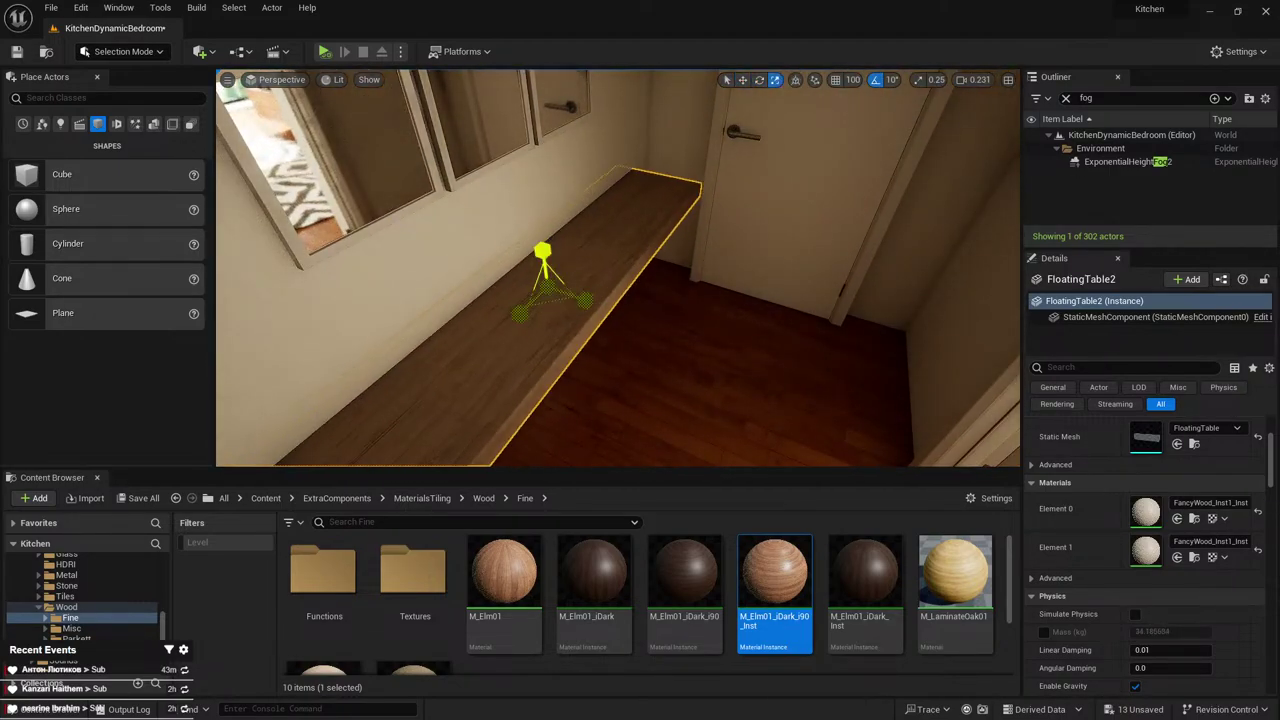
right_click_drag(580, 298, 520, 300)
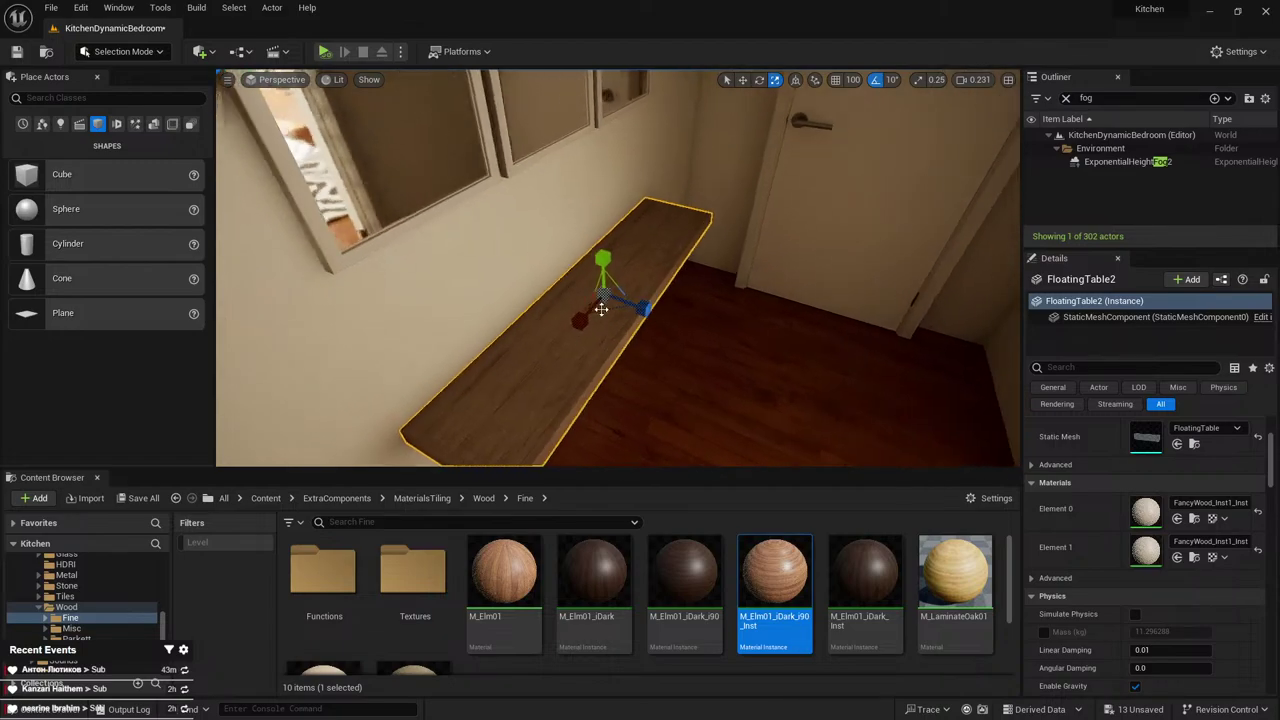
Adjust the shelf's position on the wall beneath the mirrors and shrink it slightly more
key("w")
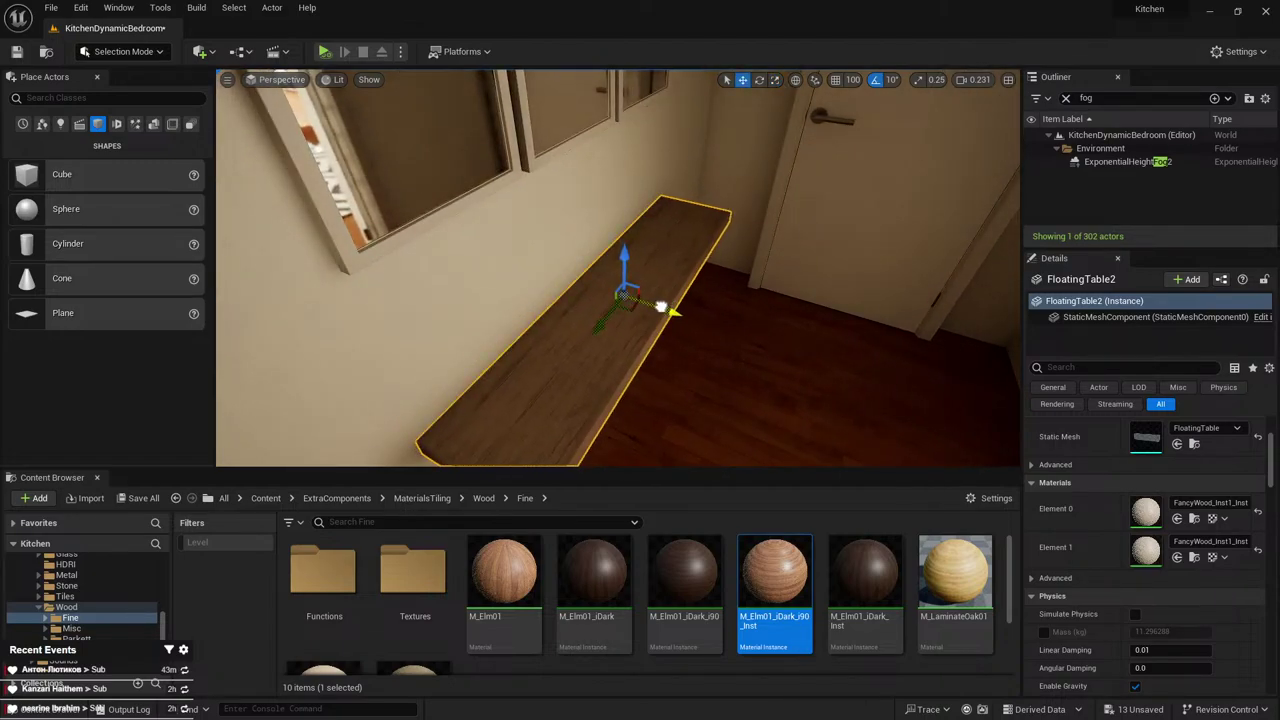
right_click_drag(661, 307, 571, 270)
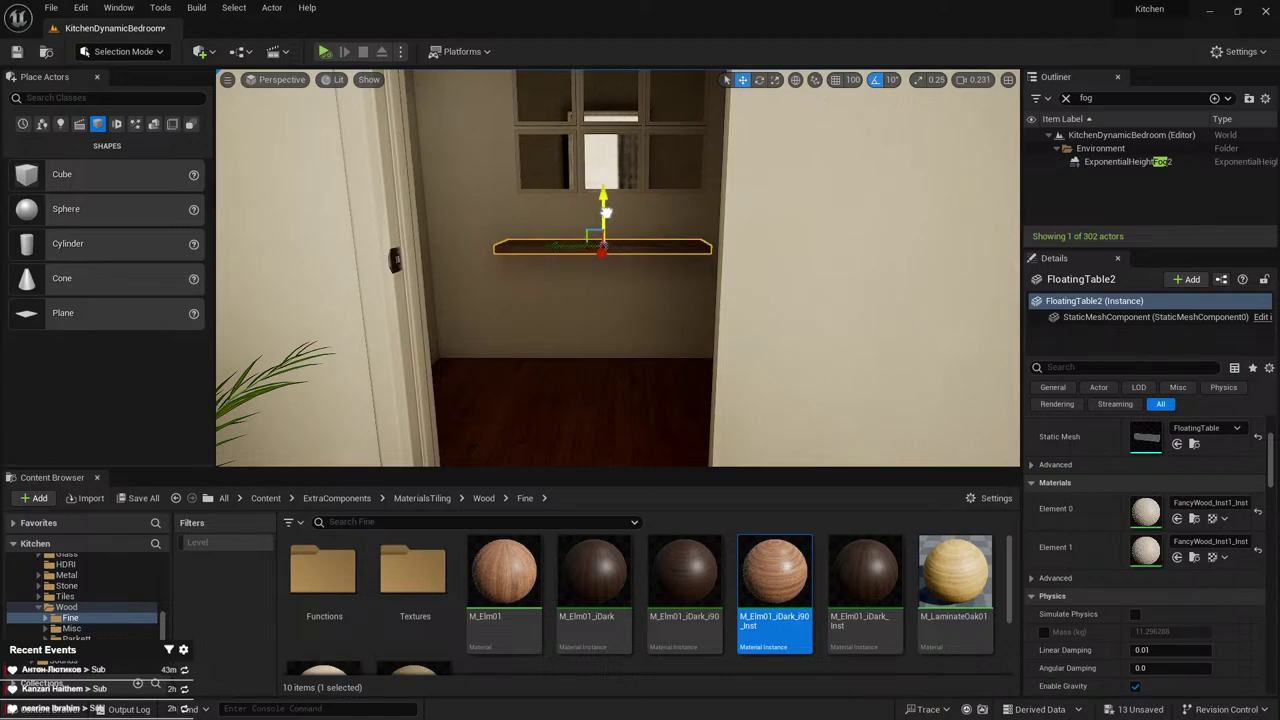
key("Escape")
right_click_drag(606, 212, 546, 246)
left_click(543, 240)
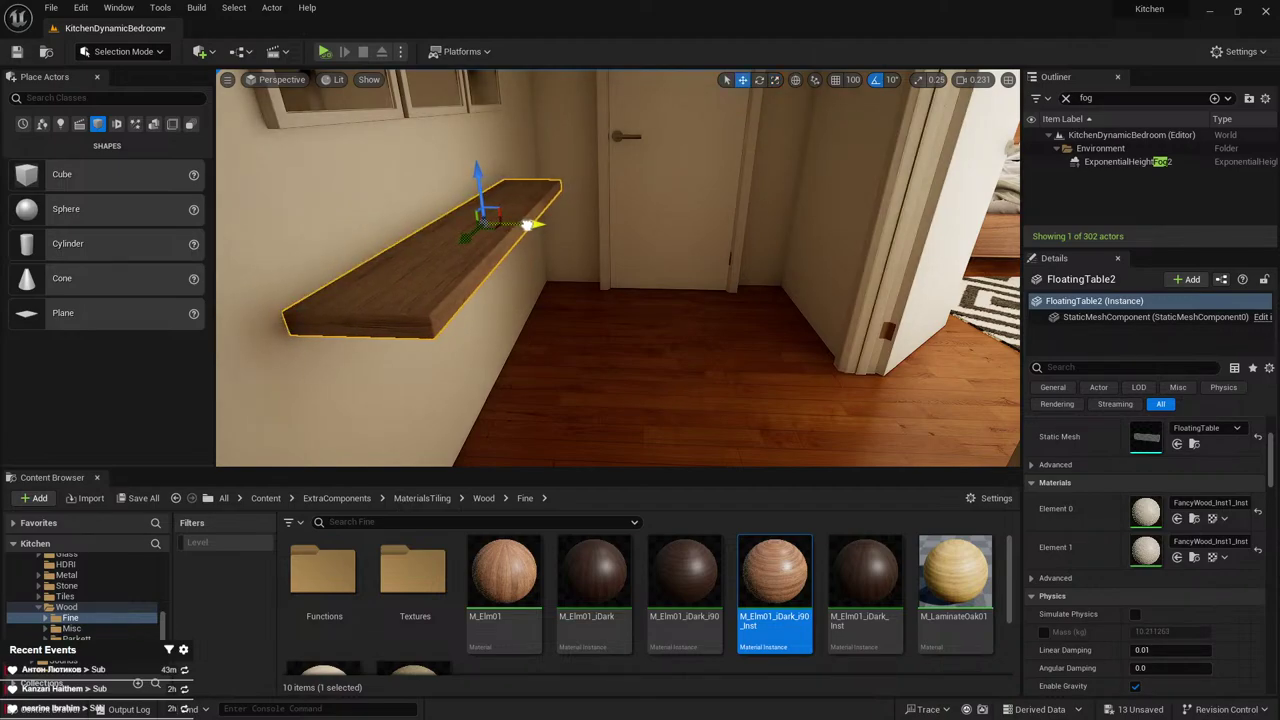
Try the shelf's FancyWood_Inst1_Inst material on the mirror frames and undo it
left_click(1193, 518)
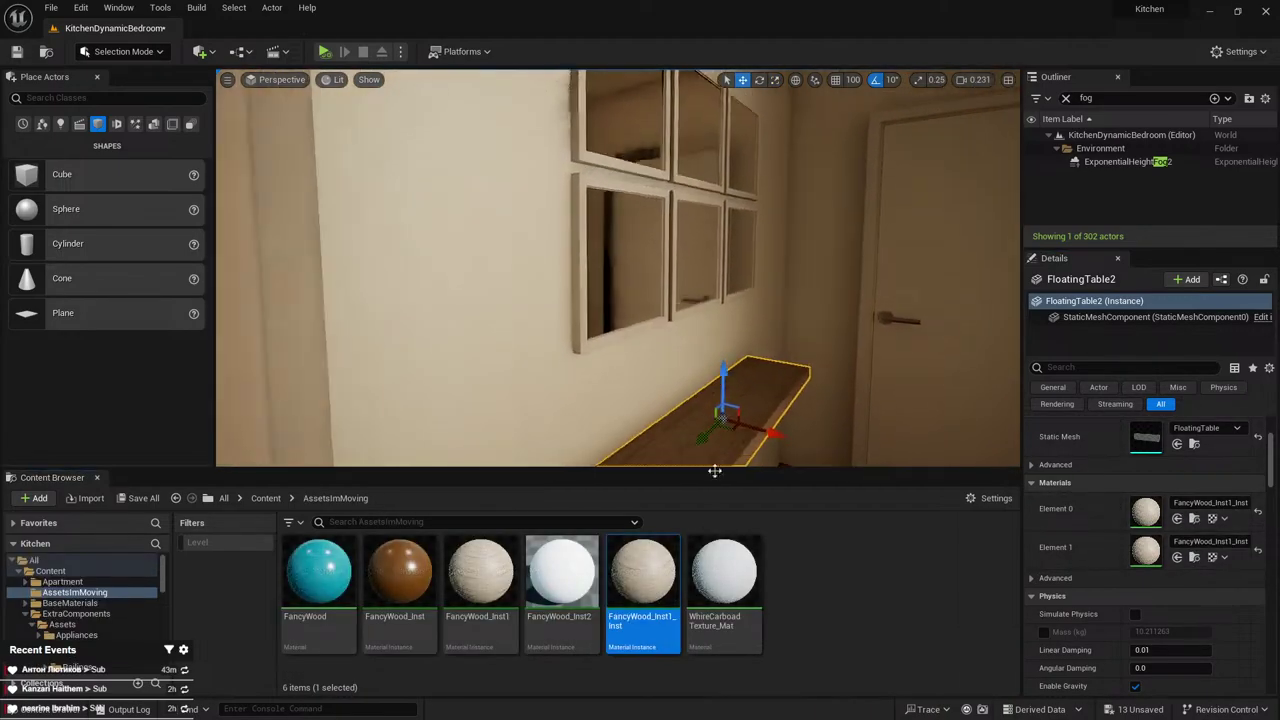
left_click_drag(642, 580, 593, 370)
key("ctrl+z")
left_click_drag(646, 566, 576, 362)
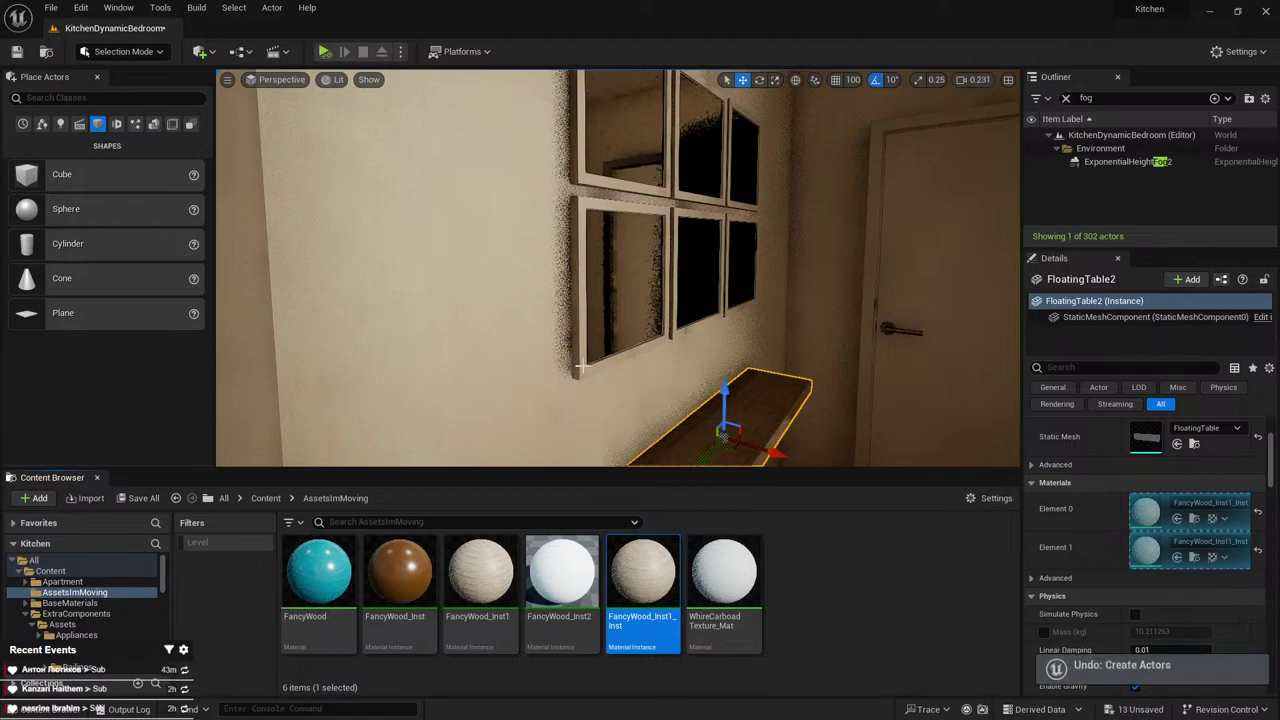
right_click_drag(576, 362, 584, 362)
left_click_drag(668, 573, 628, 207)
key("Escape")
right_click_drag(628, 207, 660, 250)
key("s")
key("s")
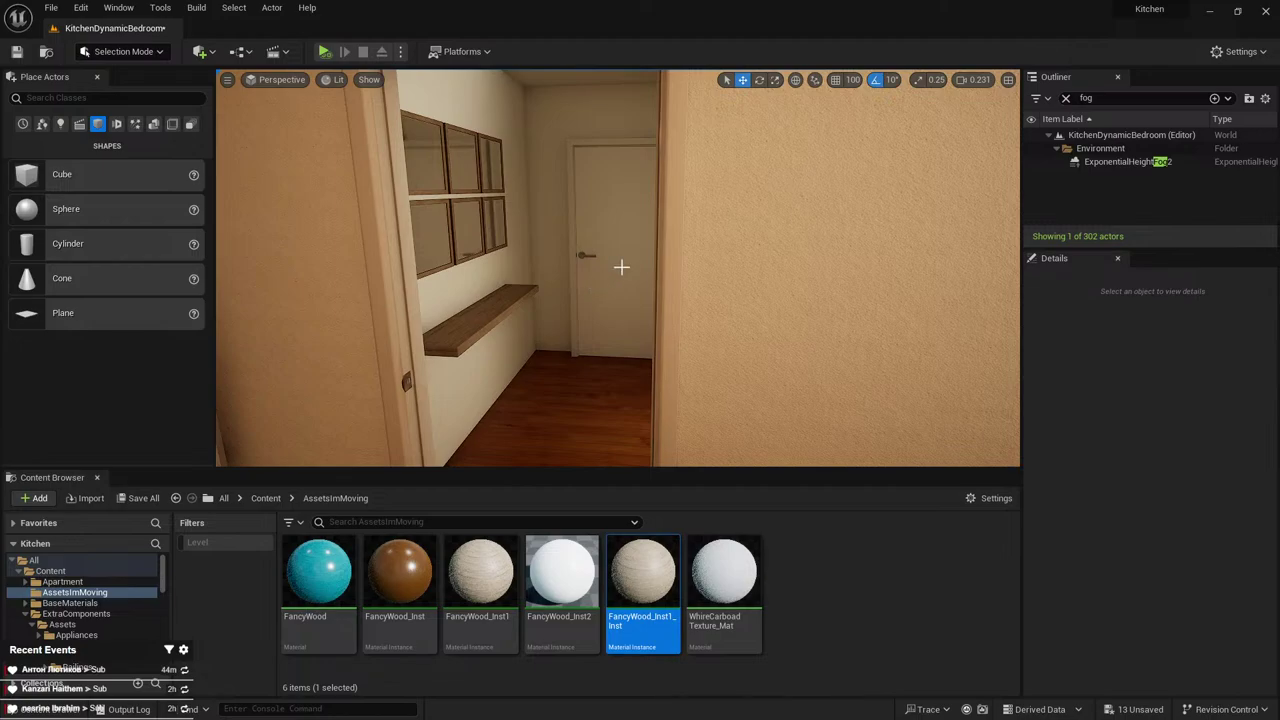
key("ctrl+z")
right_click(698, 265)
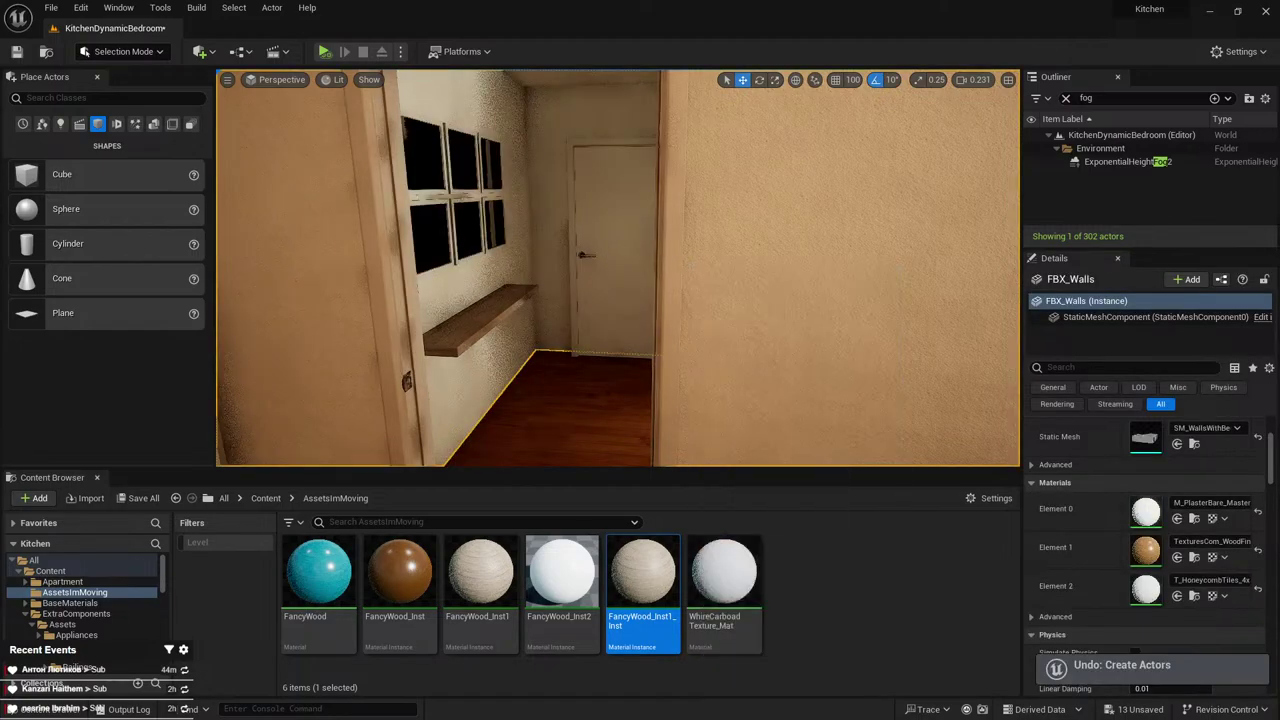
Save the level together with all modified assets
right_click_drag(698, 265, 650, 273)
left_click(52, 9)
left_click(85, 180)
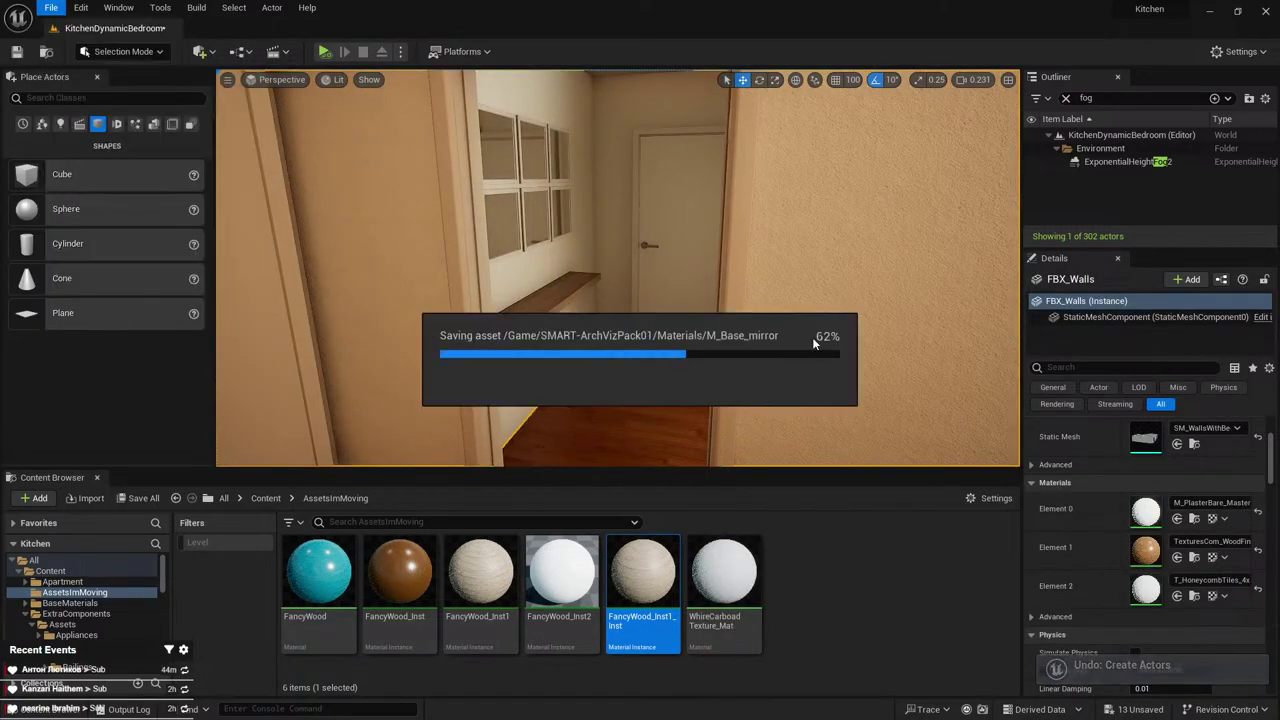
Select the hallway door's frame component and locate its semi-gloss material in the content library
right_click_drag(596, 345, 628, 363)
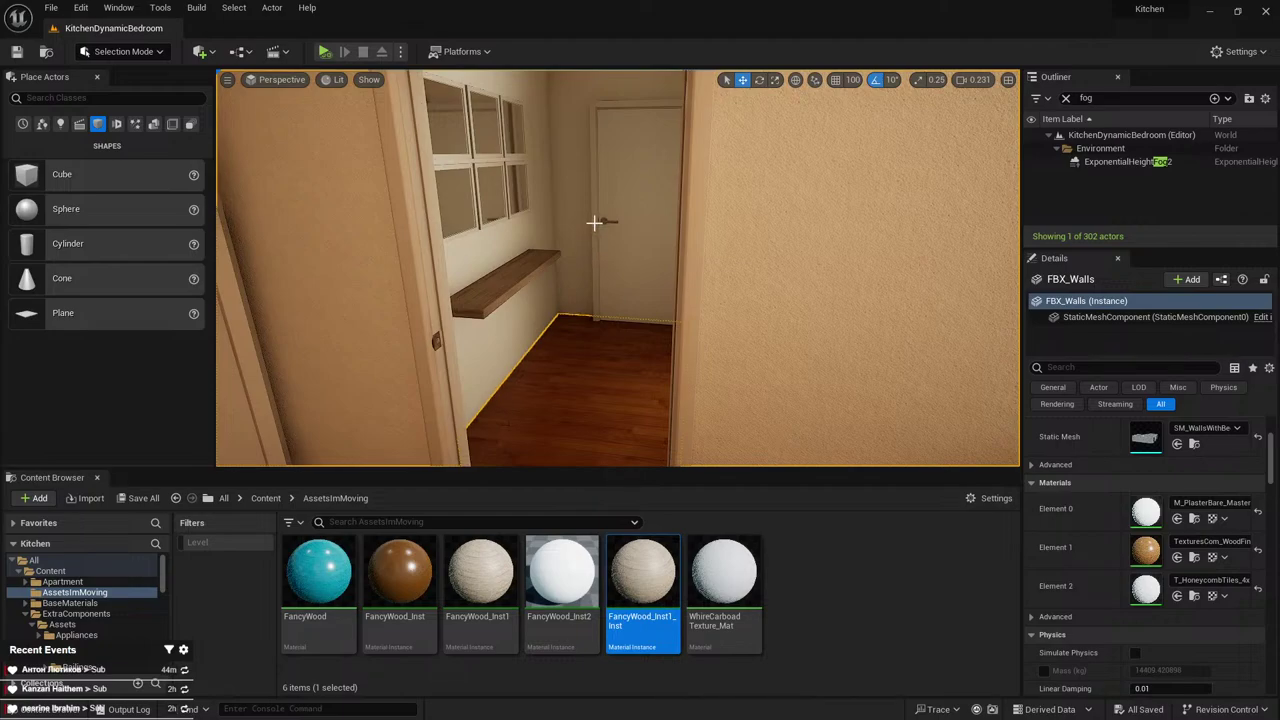
left_click(594, 222)
scroll(1149, 487, "down", 5)
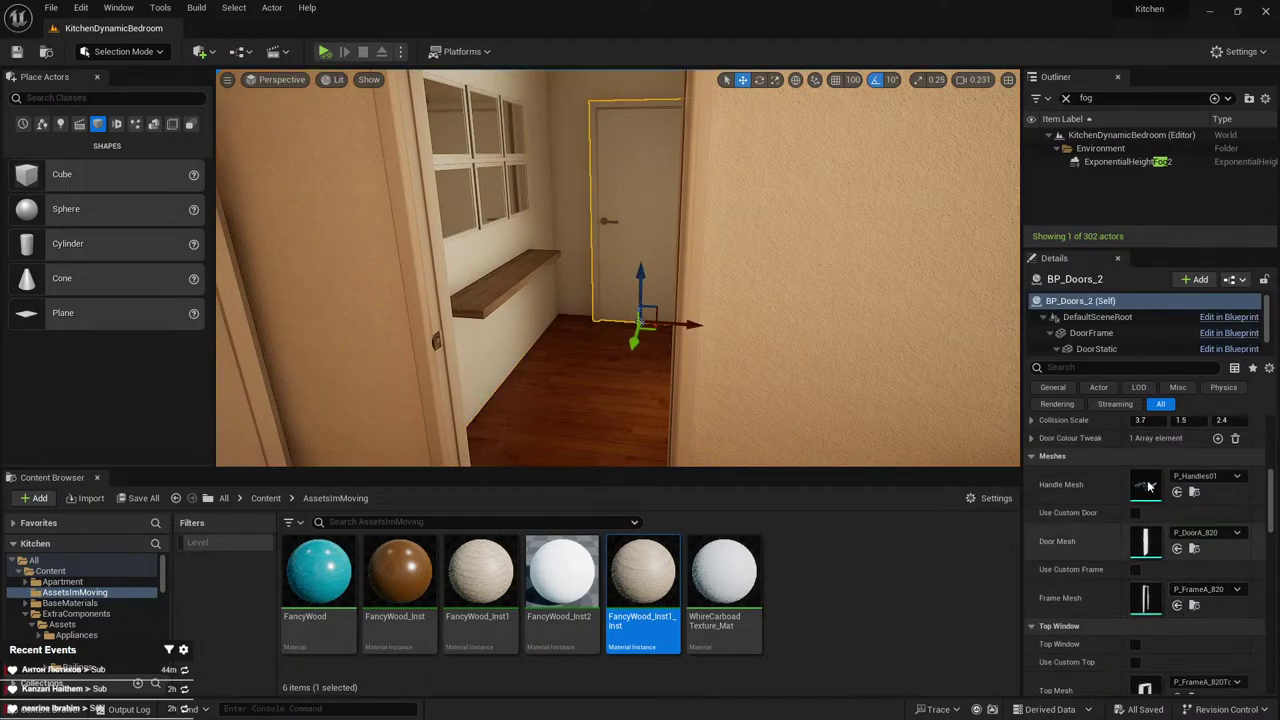
left_click(1120, 334)
scroll(1175, 506, "up", 5)
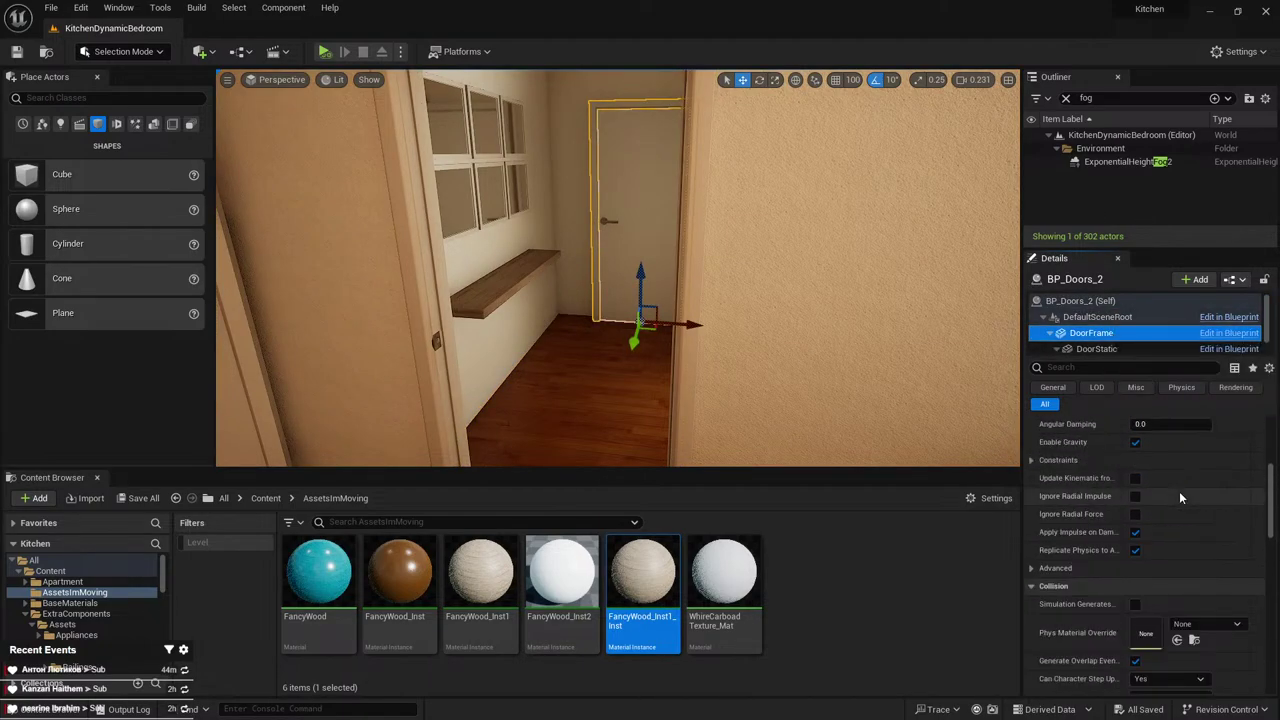
left_click(1193, 543)
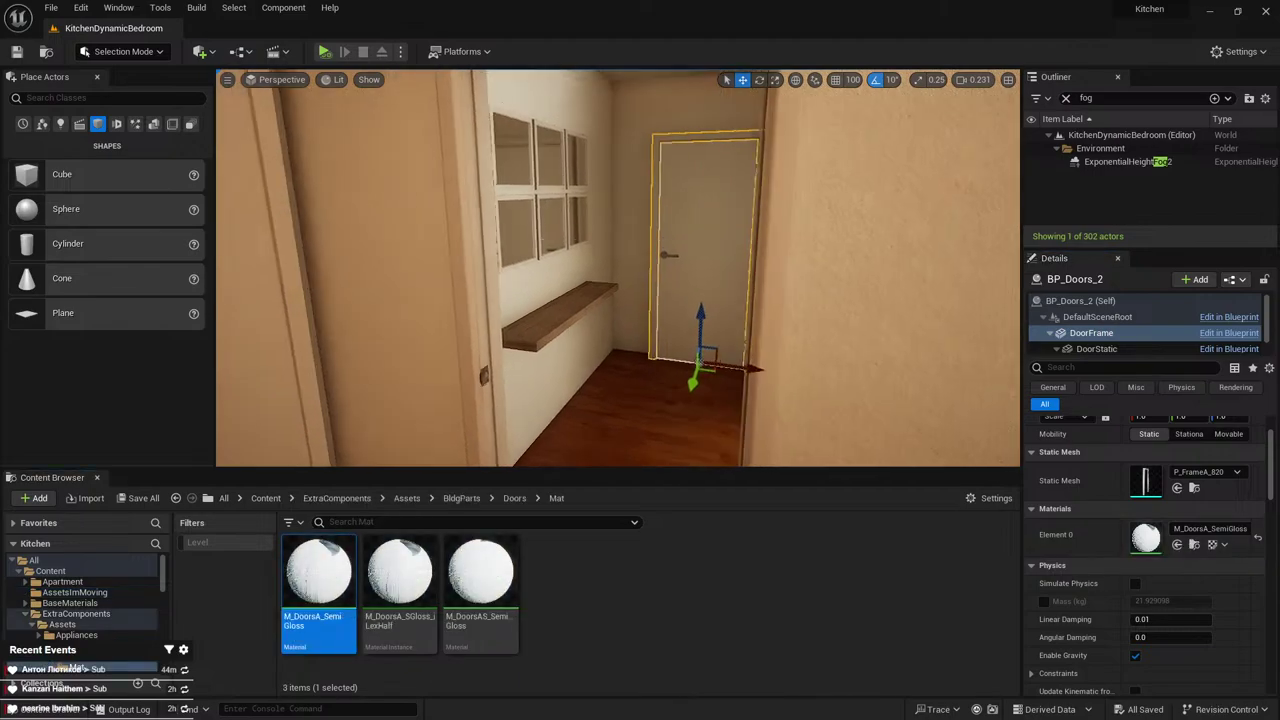
Try the M_DoorsAS_SemiGloss material on the hallway shelf and undo it
left_click_drag(520, 350, 520, 349)
key("w")
right_click_drag(520, 349, 490, 370)
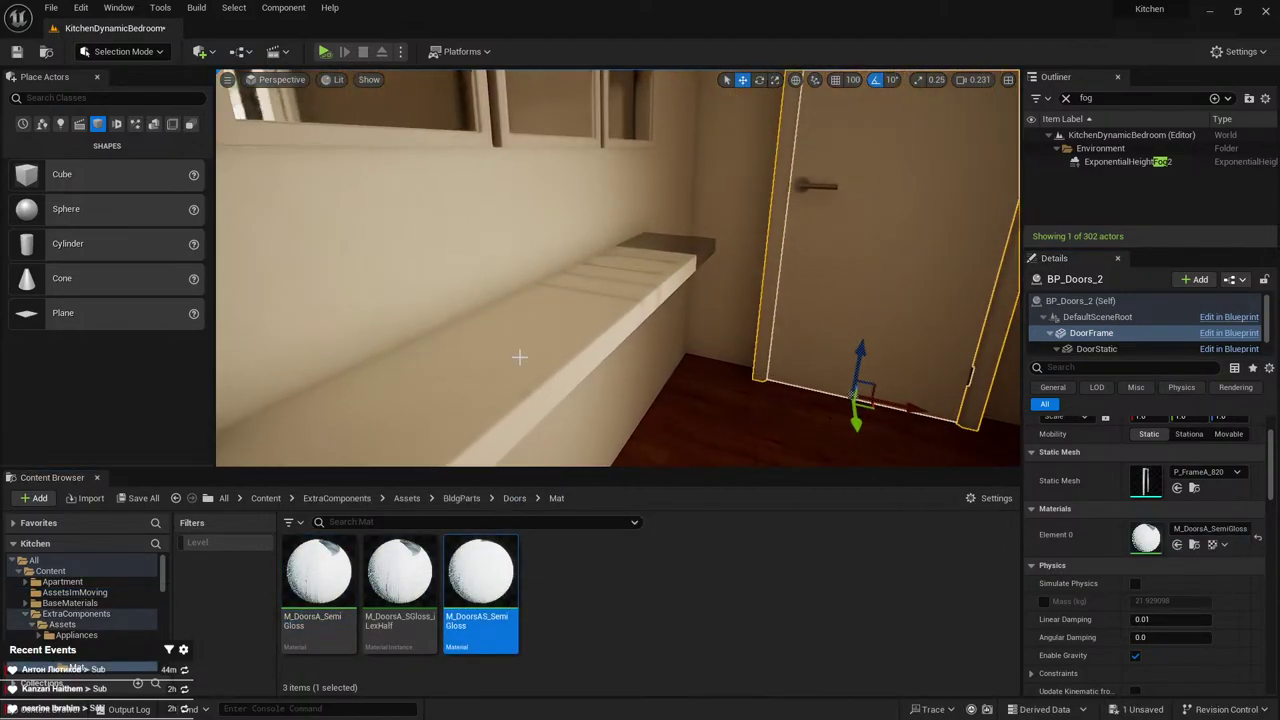
key("ctrl+z")
Search the project content for "gloss" and apply the GlossyWhite material to the hallway shelf
left_click(266, 498)
type("g")
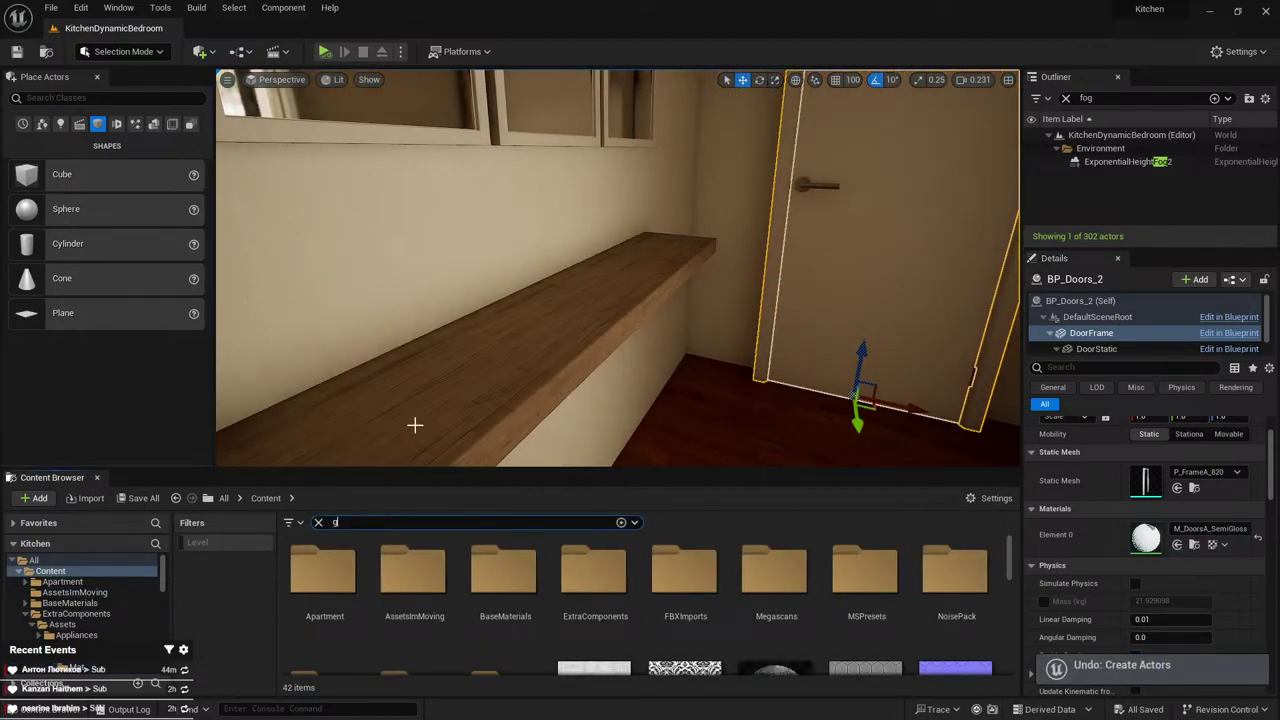
type("oss")
key("BackSpace")
type("loss")
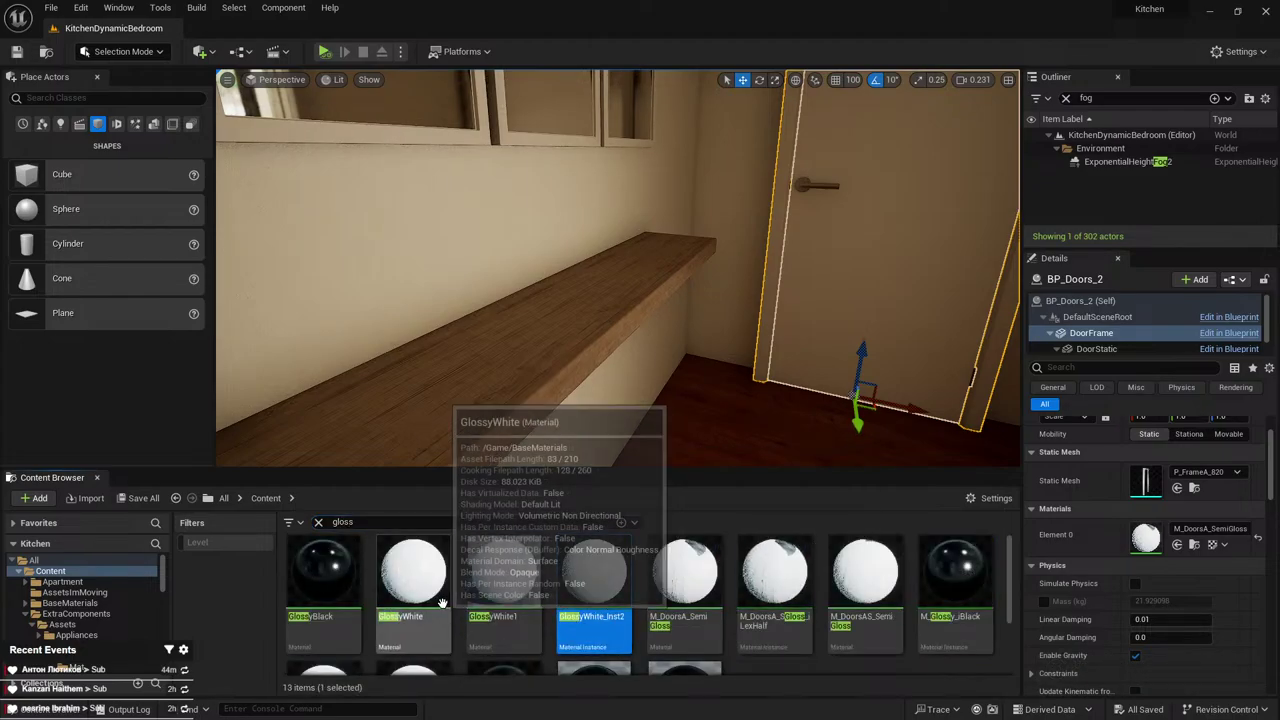
left_click_drag(442, 603, 471, 423)
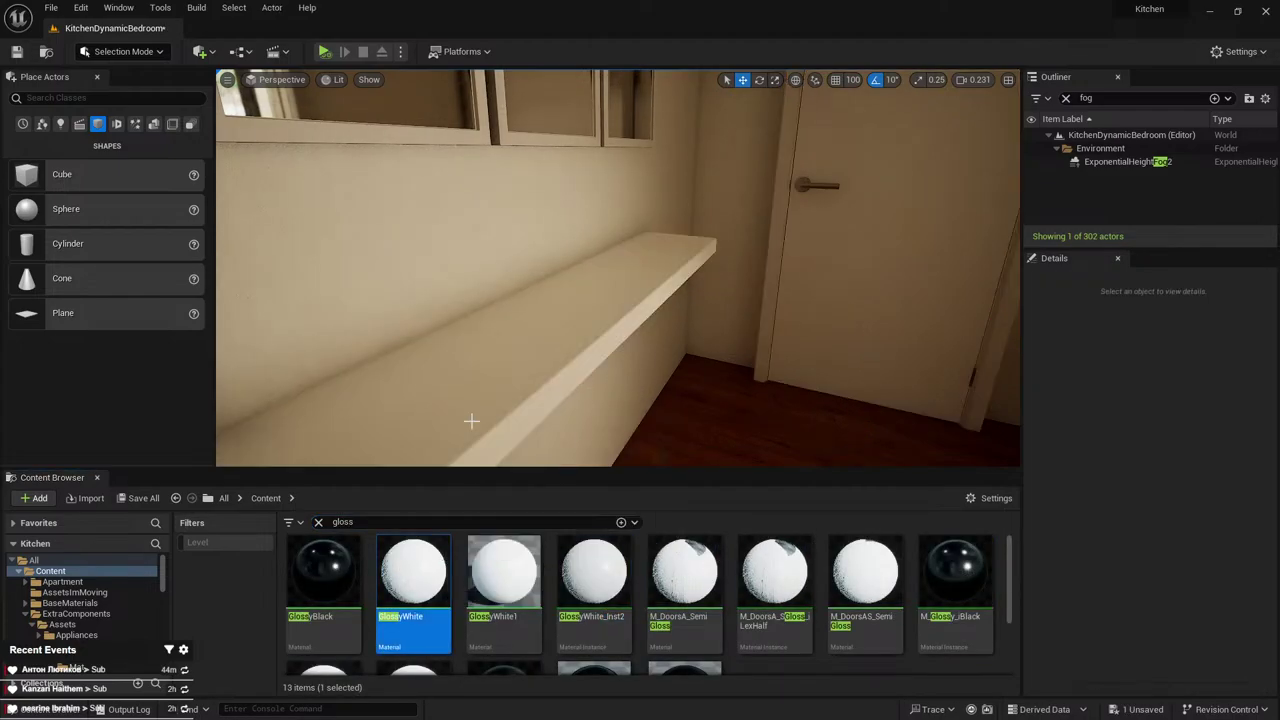
mouse_move(471, 423)
right_mouse_down()
mouse_move(310, 425)
mouse_move(465, 414)
right_mouse_up()
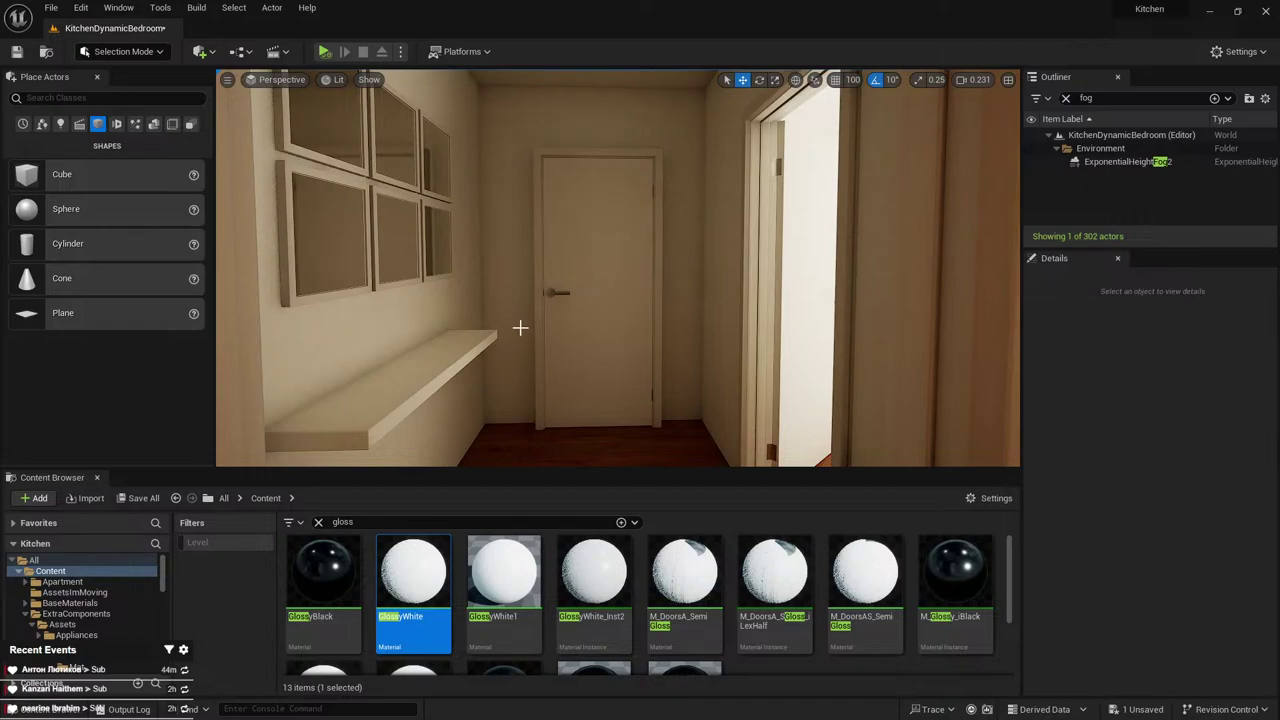
Find the SMART-ArchVizPack01 props and place SM_HousePlant01 on the shelf's end near the door
right_click_drag(595, 344, 595, 344)
left_click(518, 290)
left_click(1196, 488)
scroll(728, 529, "down", 1)
left_click_drag(594, 570, 700, 368)
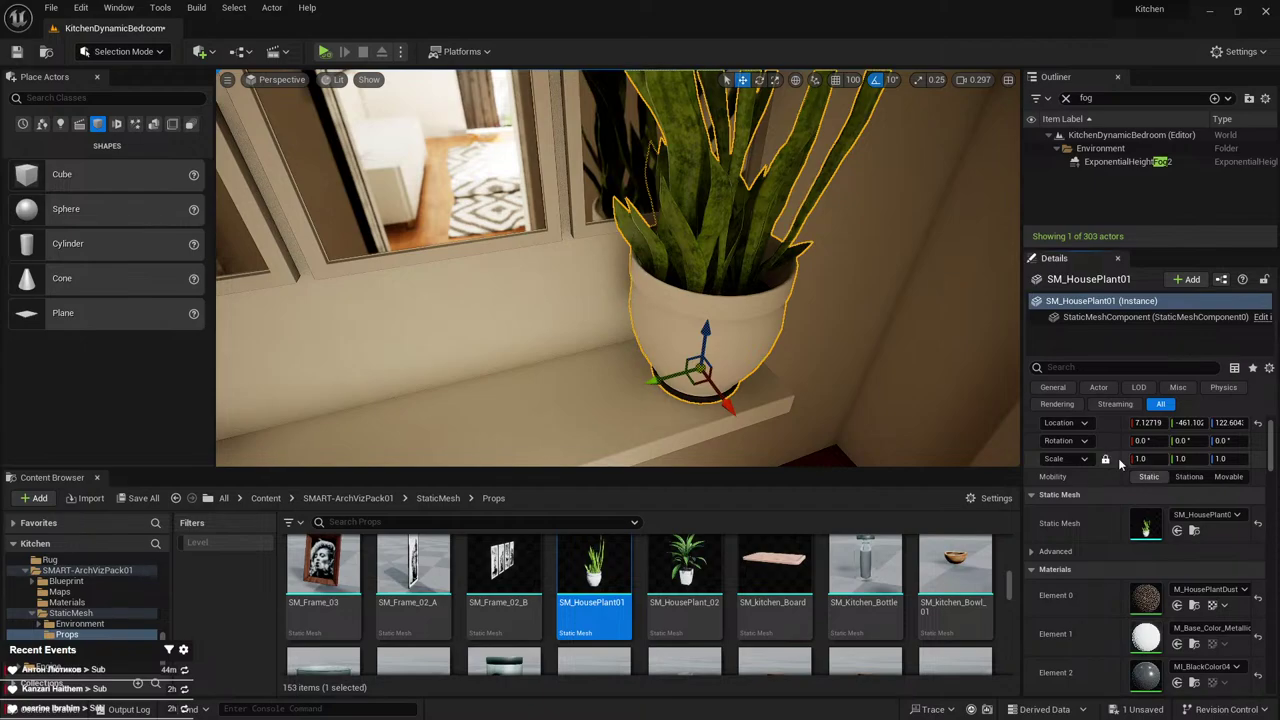
Scale the plant uniformly to 0.3 and shift it slightly on the shelf
type("2")
key("Return")
type("0.2")
key("Return")
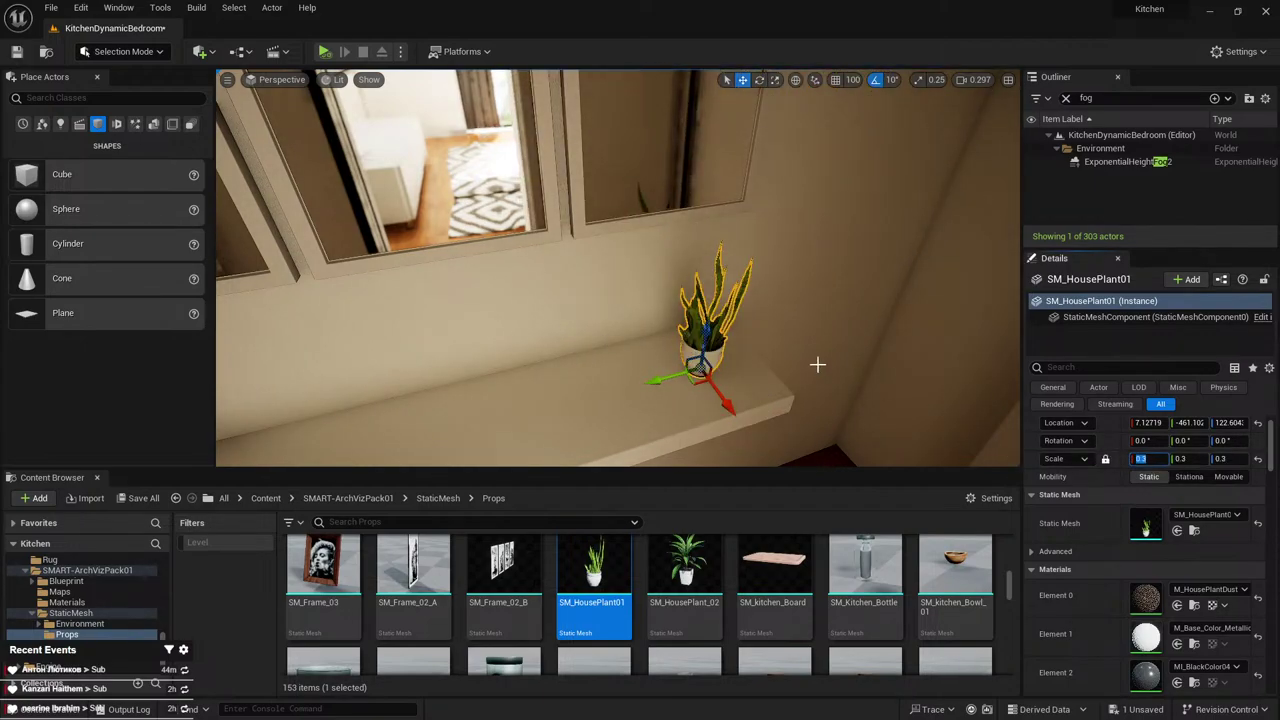
right_click_drag(818, 364, 940, 366)
right_click_drag(697, 337, 610, 375)
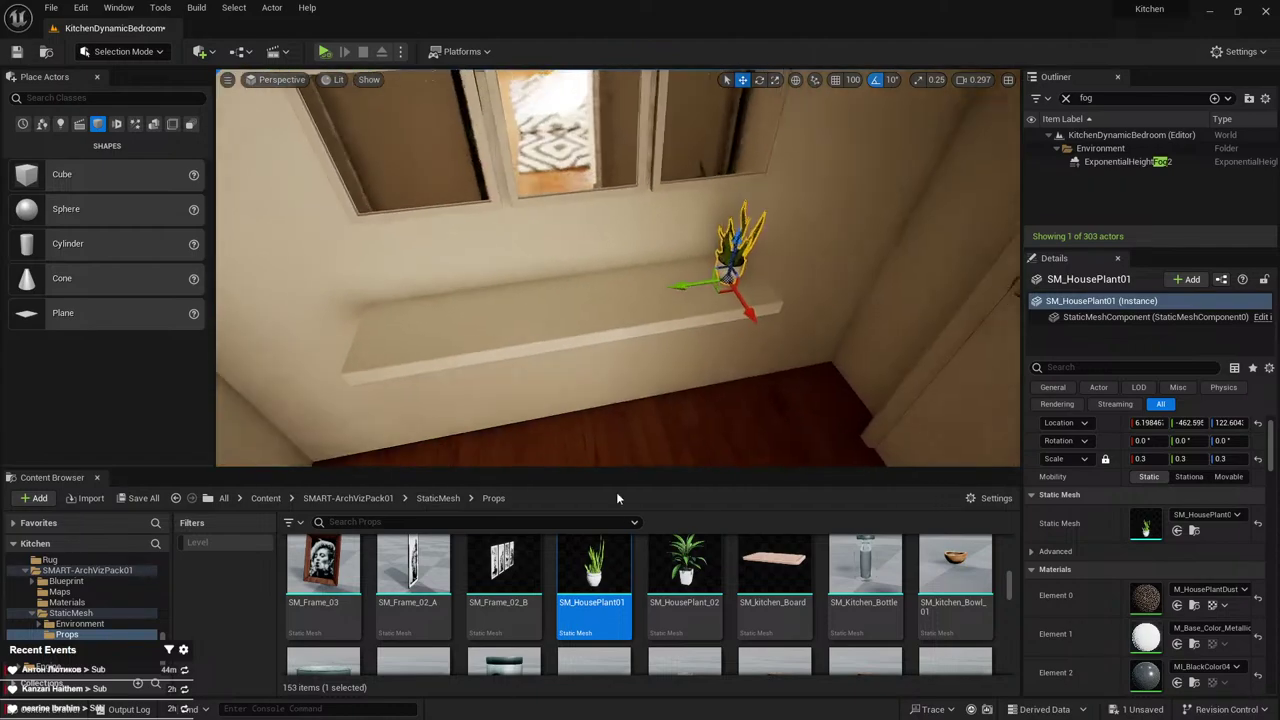
Place SM_HousePlant_02 on the opposite end of the shelf and scale it uniformly to 0.5
left_click_drag(684, 573, 388, 326)
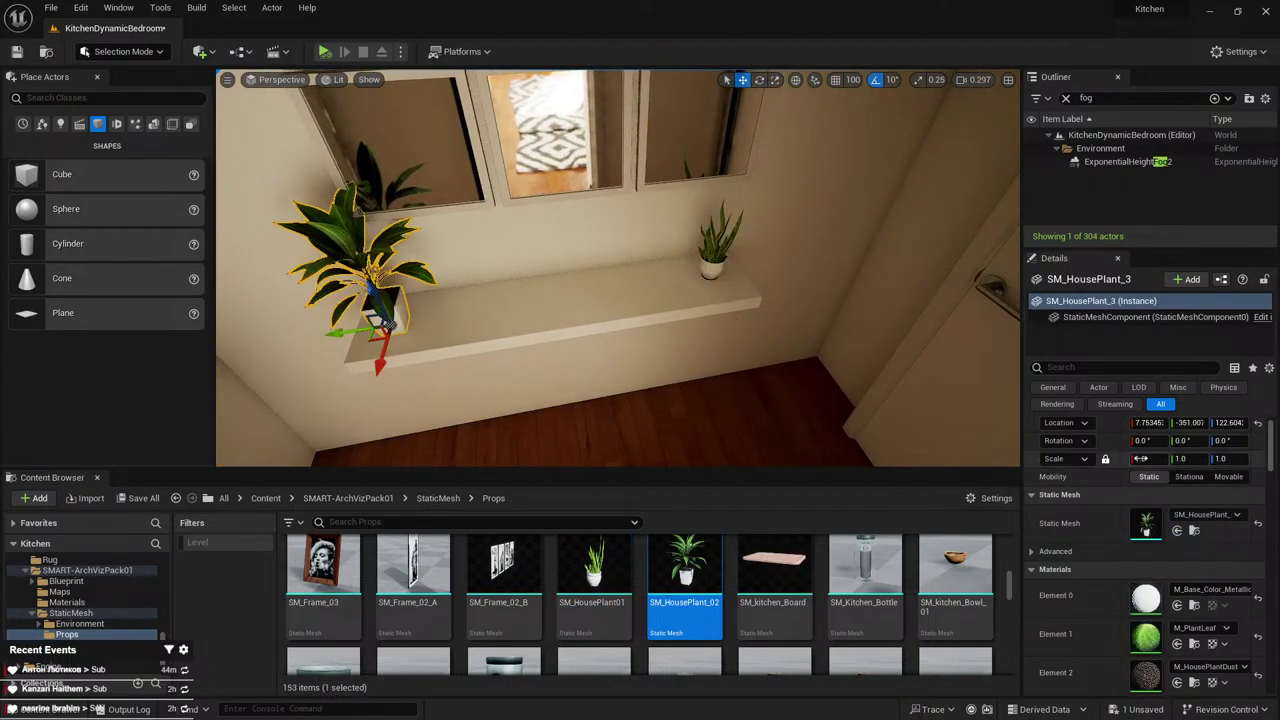
type("0.5")
key("Return")
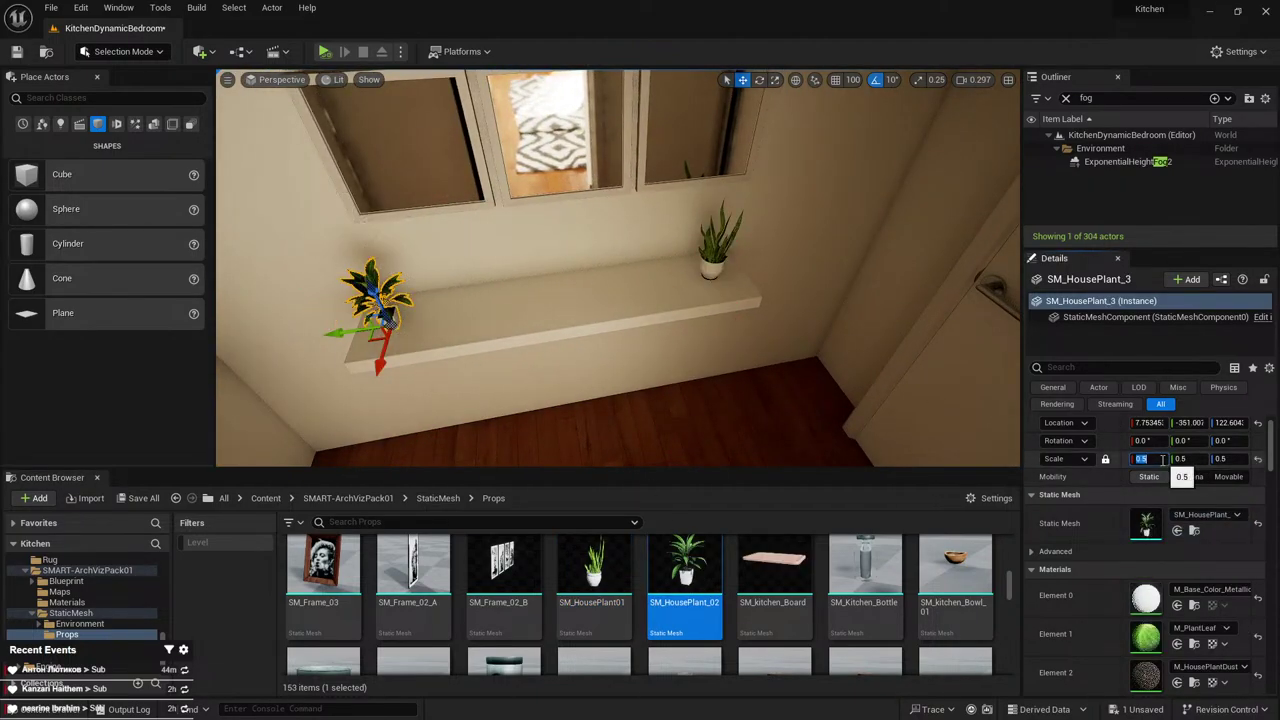
key("Escape")
Place the SM_Frame_03 prop beside the bed in the bedroom, rotated about -90° and enlarged to a scale of about 5.5
right_click_drag(500, 205, 570, 182)
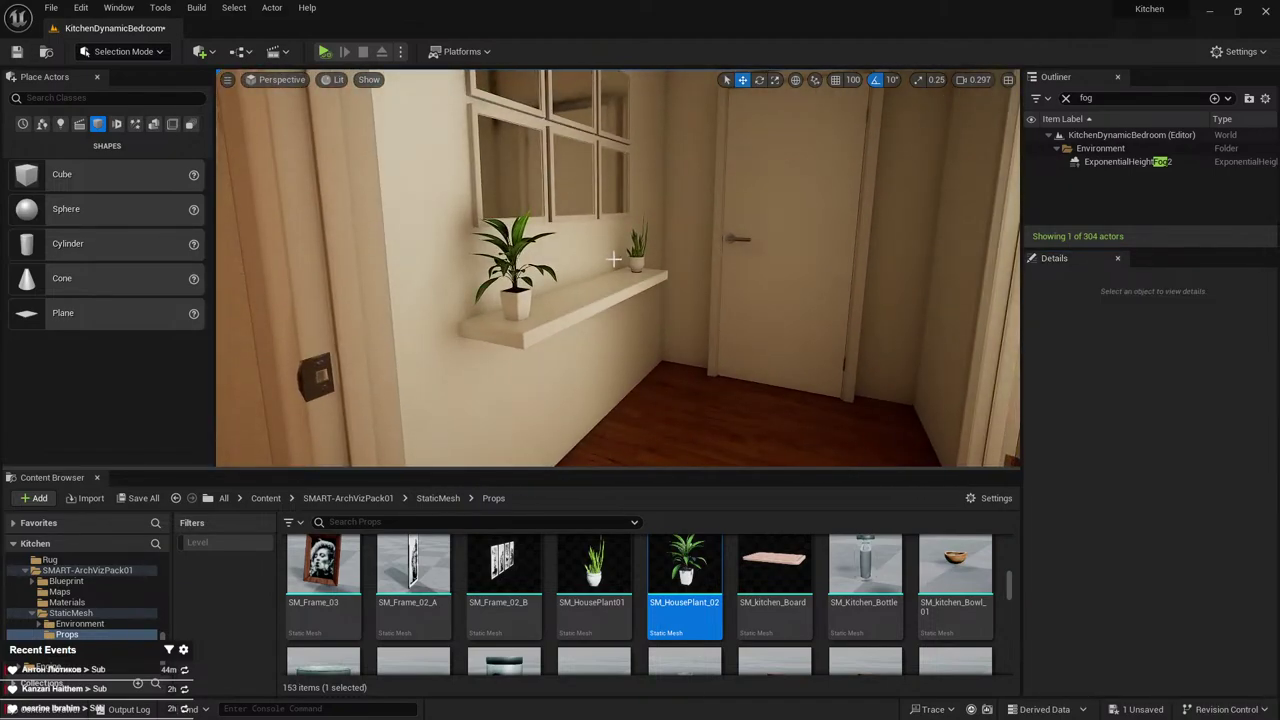
right_click_drag(613, 259, 575, 252)
scroll(873, 595, "down", 2)
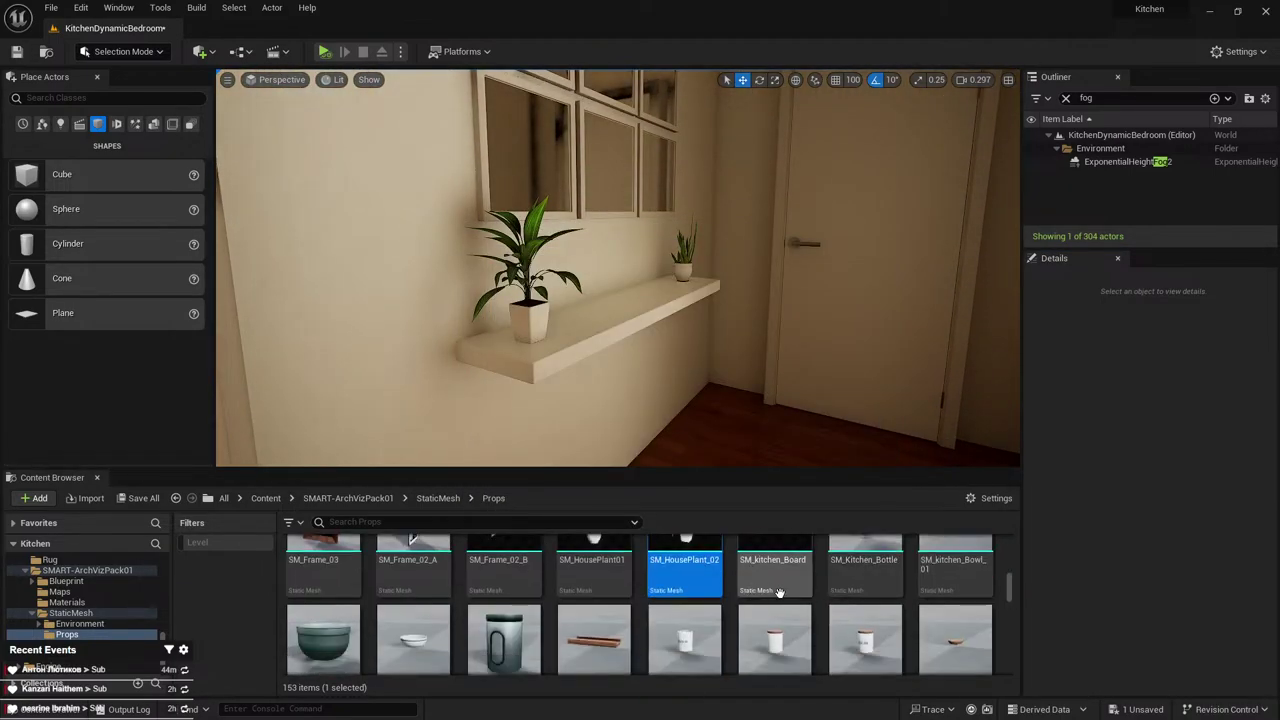
scroll(686, 639, "up", 1)
right_click_drag(640, 300, 835, 332)
scroll(720, 305, "up", 3)
left_click_drag(310, 567, 577, 323)
key("e")
right_click_drag(577, 323, 577, 326)
key("w")
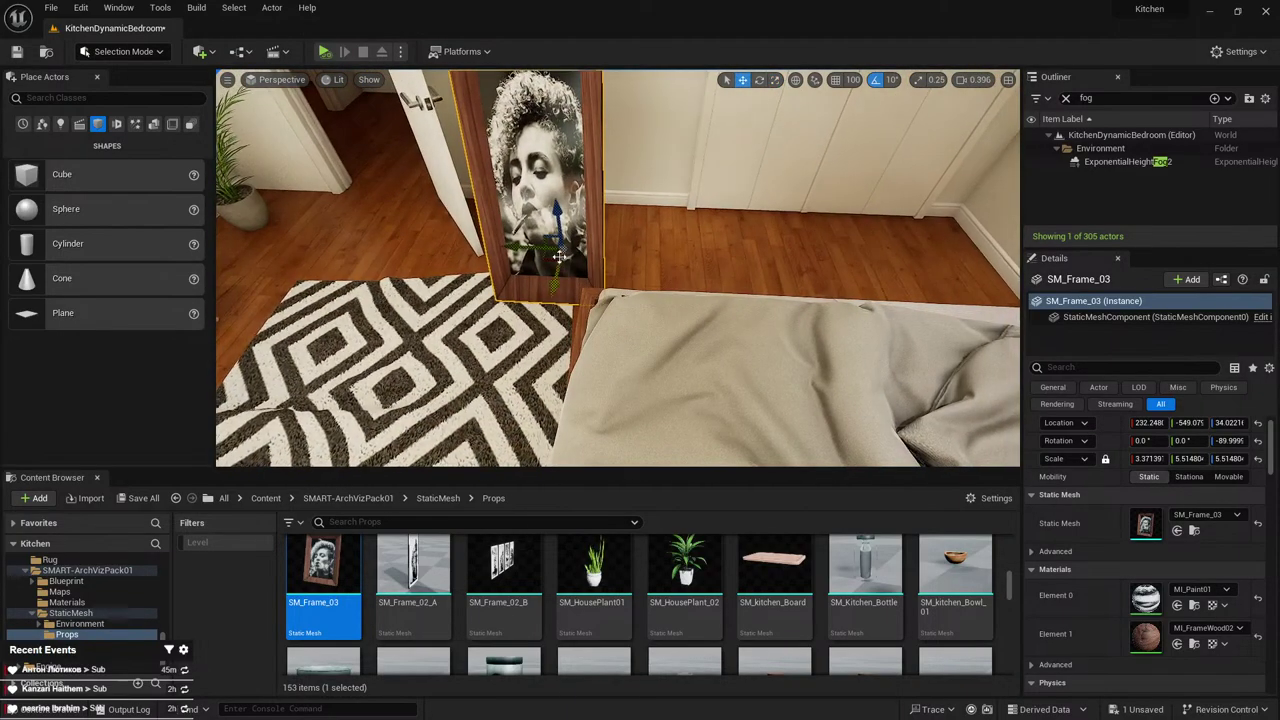
Move the picture frame against the wall beside the bedroom door and apply the hallway mirror's M_Base_mirror material to its picture
left_click_drag(549, 258, 562, 217)
key("Escape")
right_click_drag(560, 214, 556, 209)
left_click(556, 208)
left_click(1194, 644)
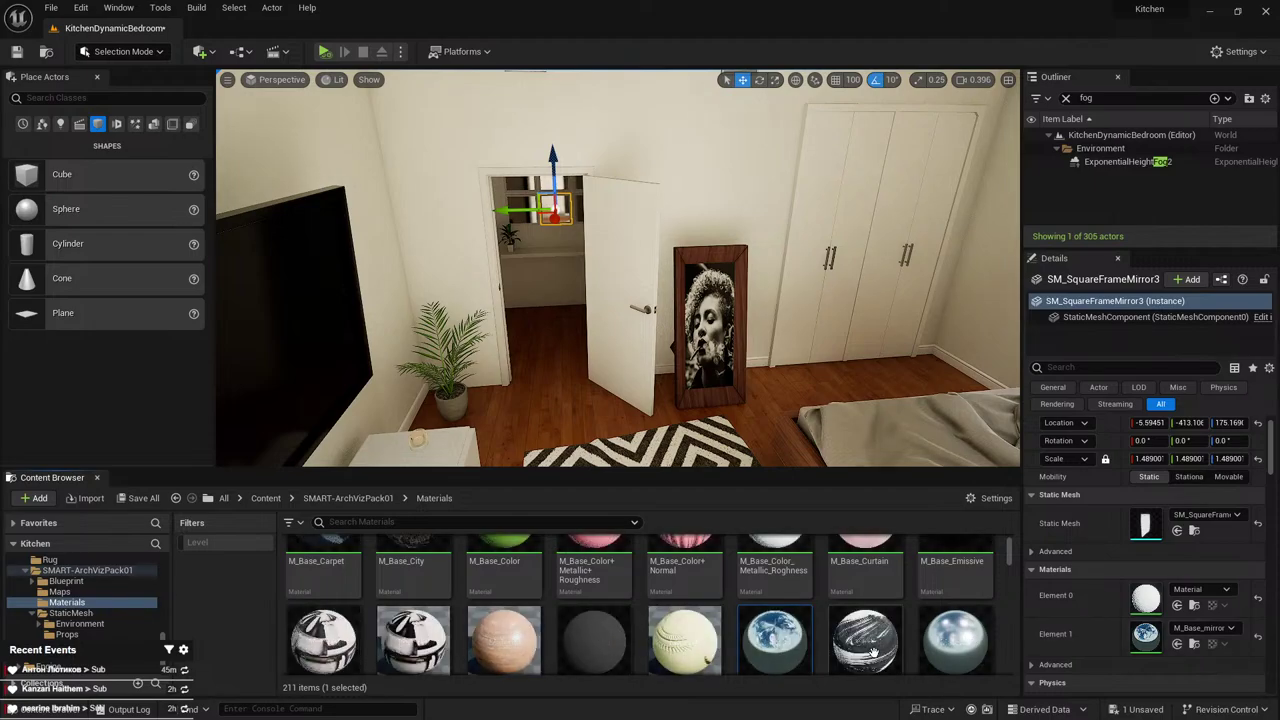
left_click_drag(789, 639, 718, 362)
key("Escape")
right_click_drag(718, 362, 716, 360)
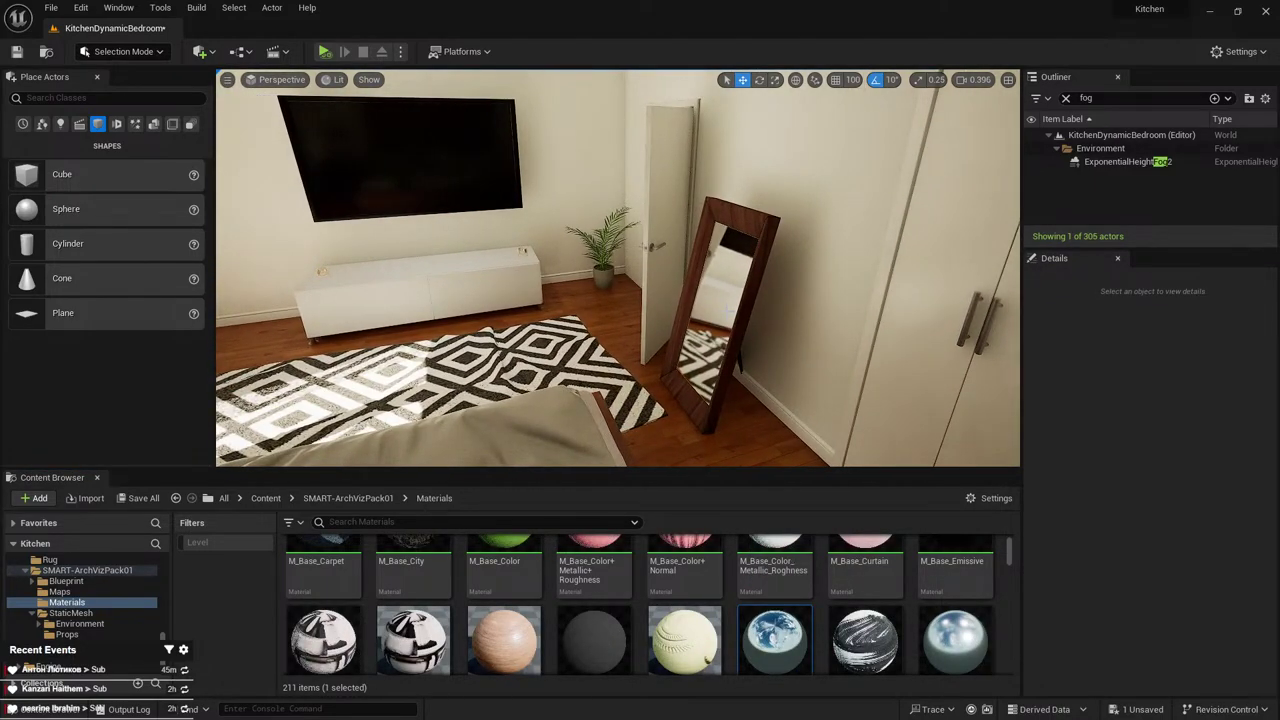
Delete the large wood-framed mirror from the bedroom
left_click(735, 311)
key("Delete")
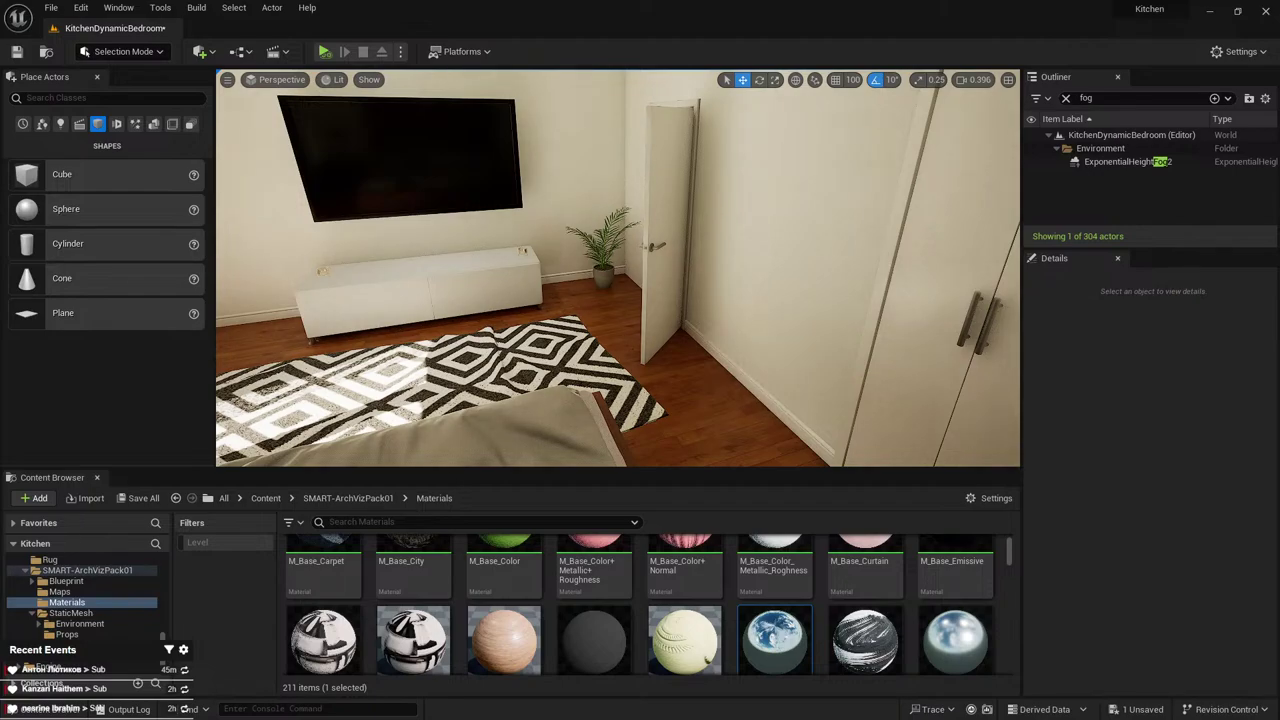
key("ctrl+z")
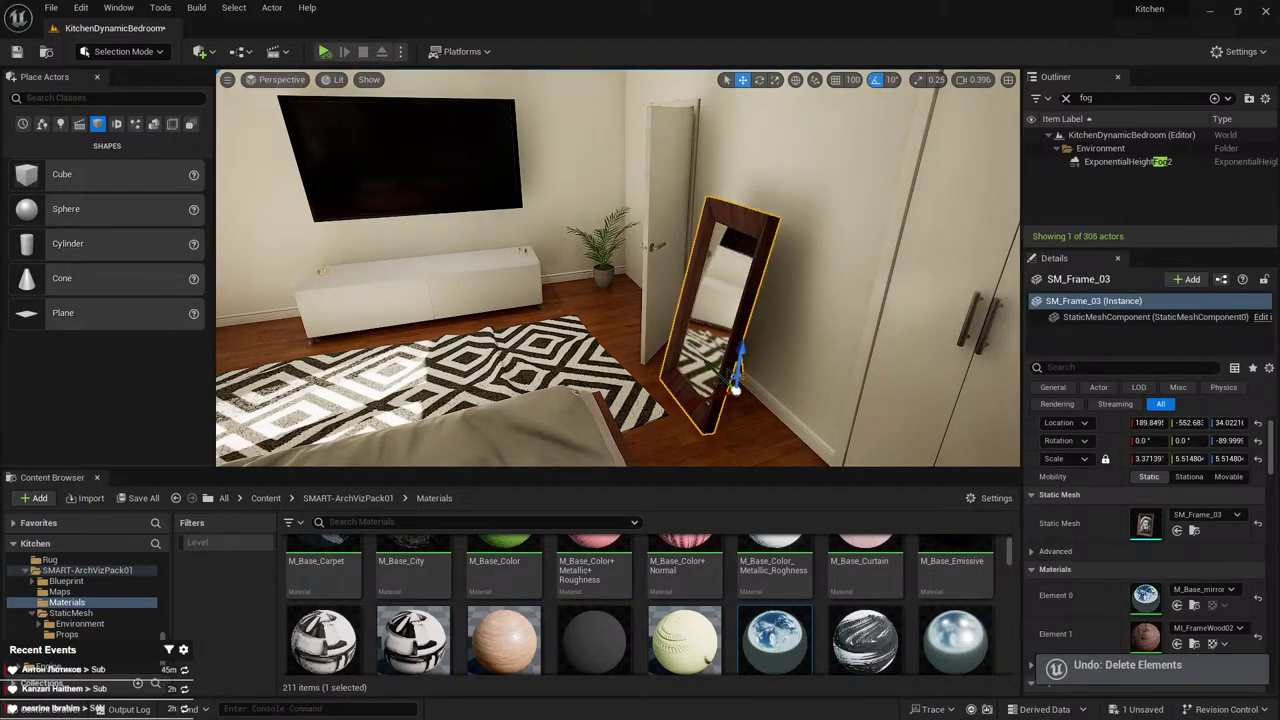
right_click_drag(484, 195, 486, 195)
key("Delete")
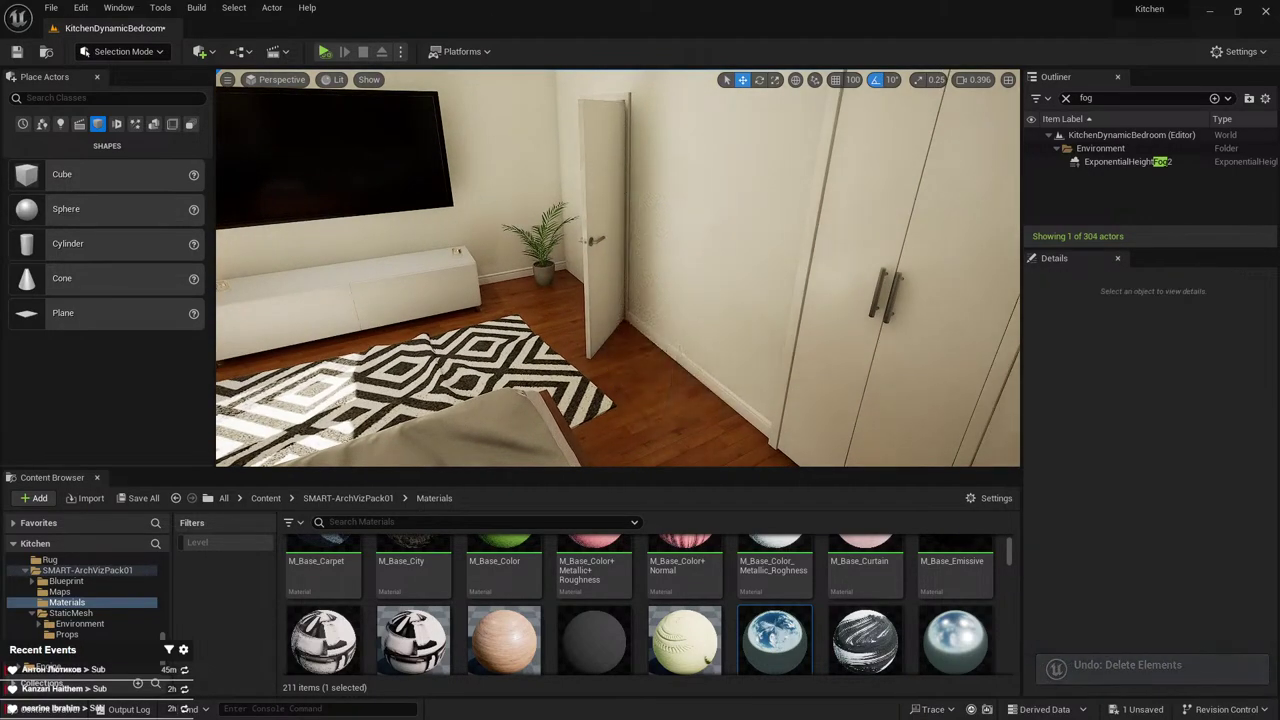
Switch to the SM_SquareFrameMirror model in Blender and view it from the front
key("alt+Tab")
key("KP_1")
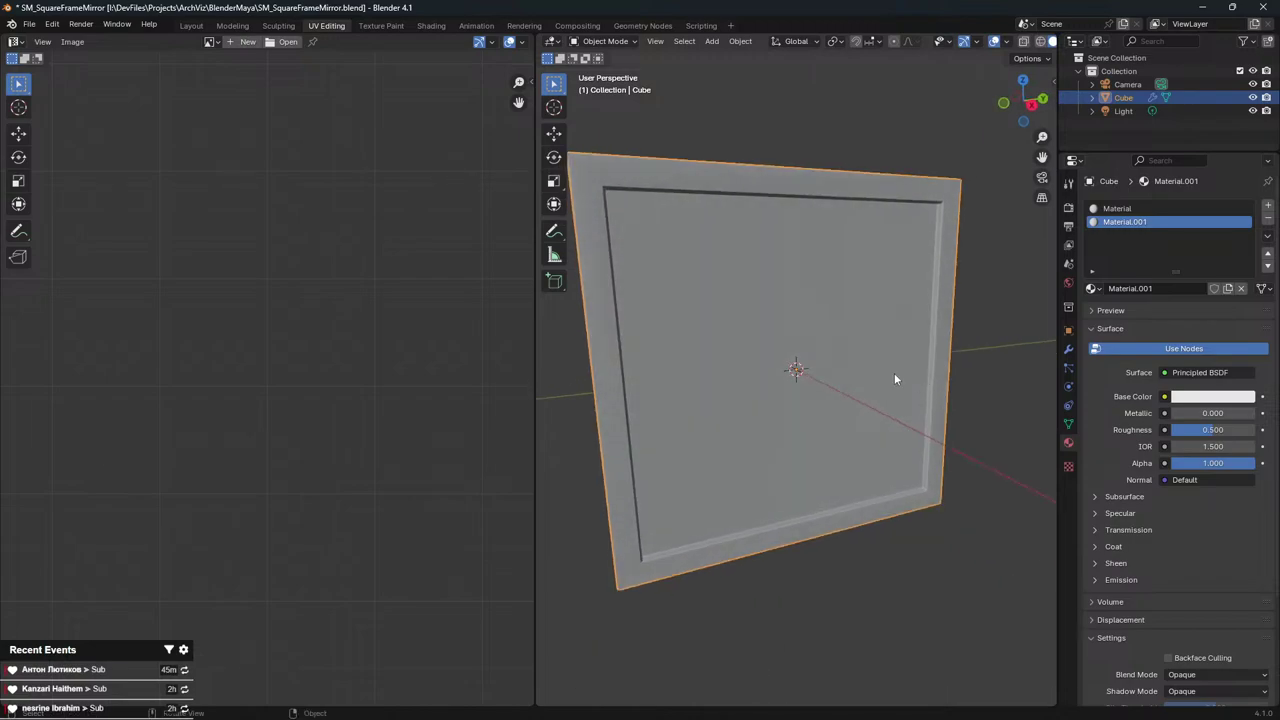
Rotate the mirror about -20° and duplicate its back face, narrowing the copy to about 0.16 along Y
key("r")
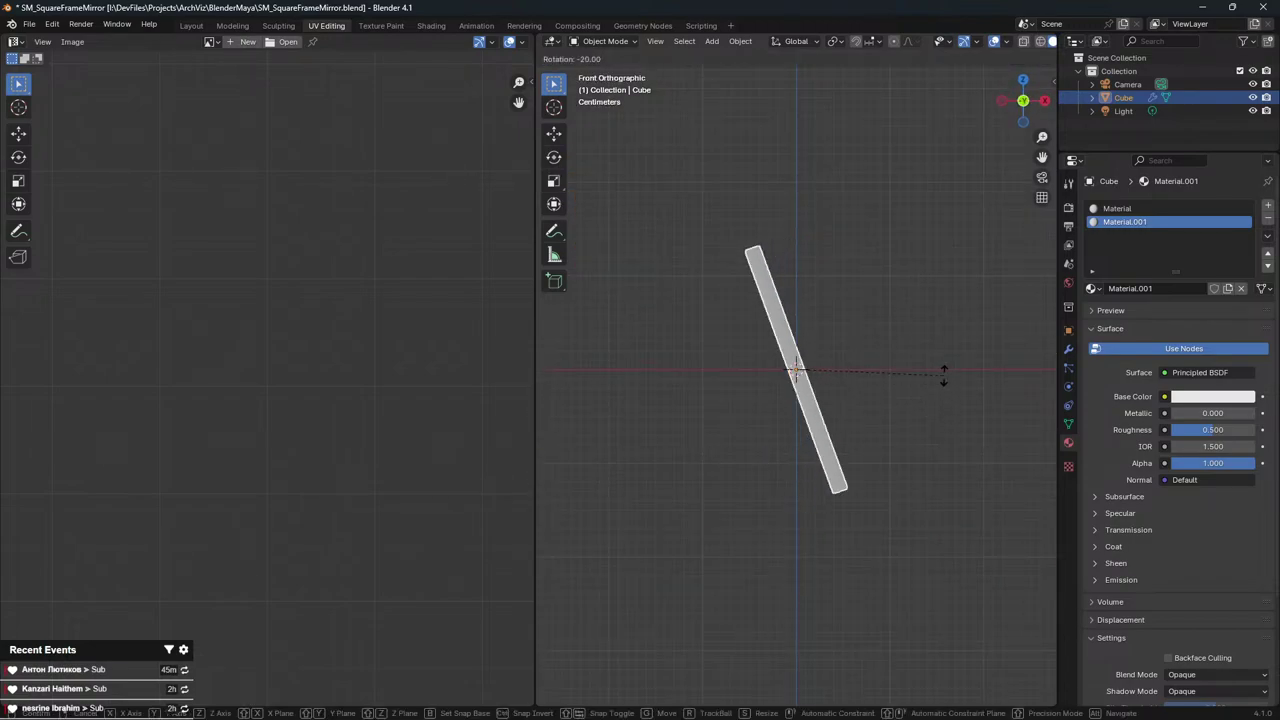
left_click(944, 376)
key("Tab")
middle_click_drag(900, 380, 610, 222)
key("shift+d")
right_click(846, 246)
middle_click_drag(890, 246, 985, 253)
key("s")
key("y")
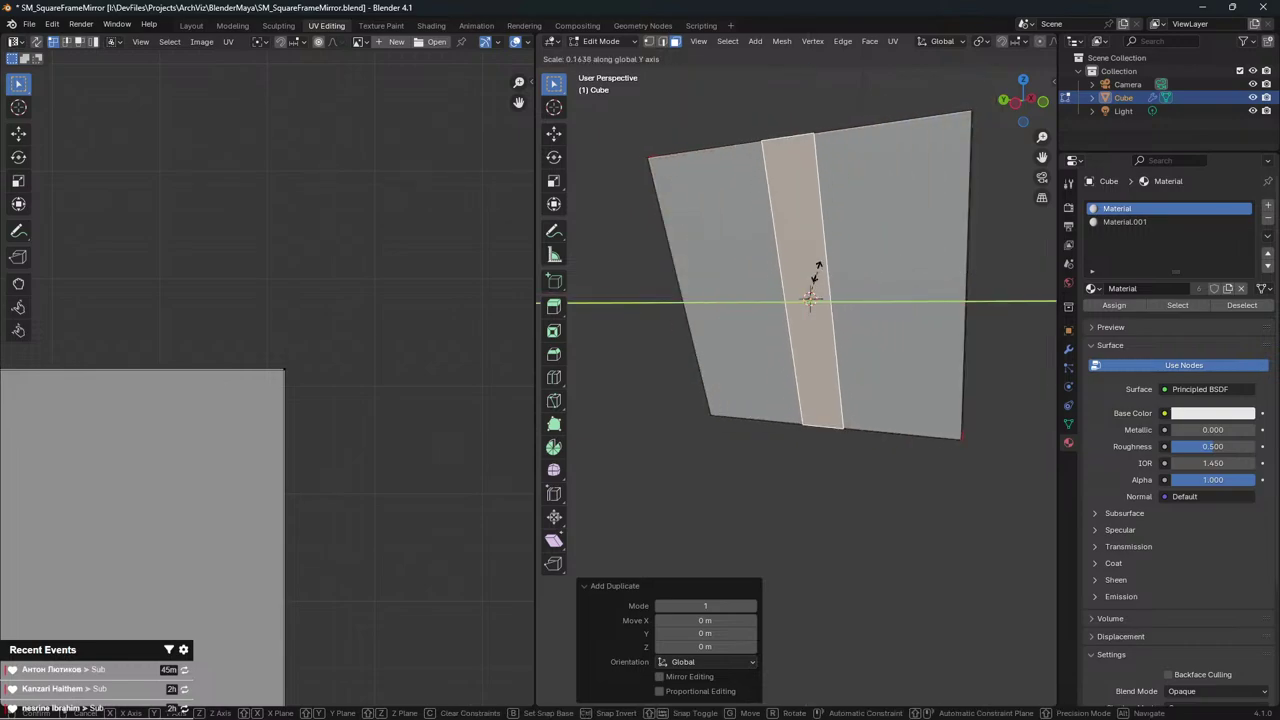
left_click(817, 271)
Shrink the duplicated strip into a small, nearly square face at the centre of the mirror's back
key("s")
key("z")
right_click(790, 225)
middle_click_drag(846, 242, 922, 237)
key("s")
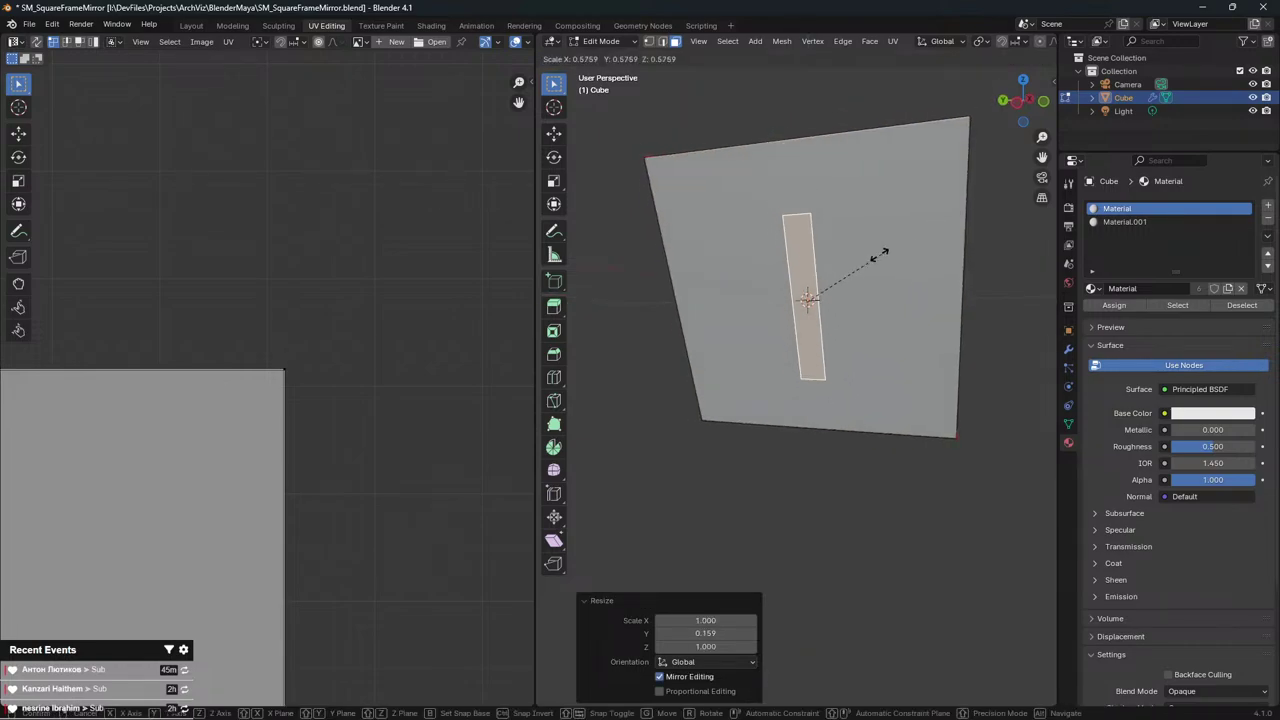
left_click(844, 281)
key("s")
key("x")
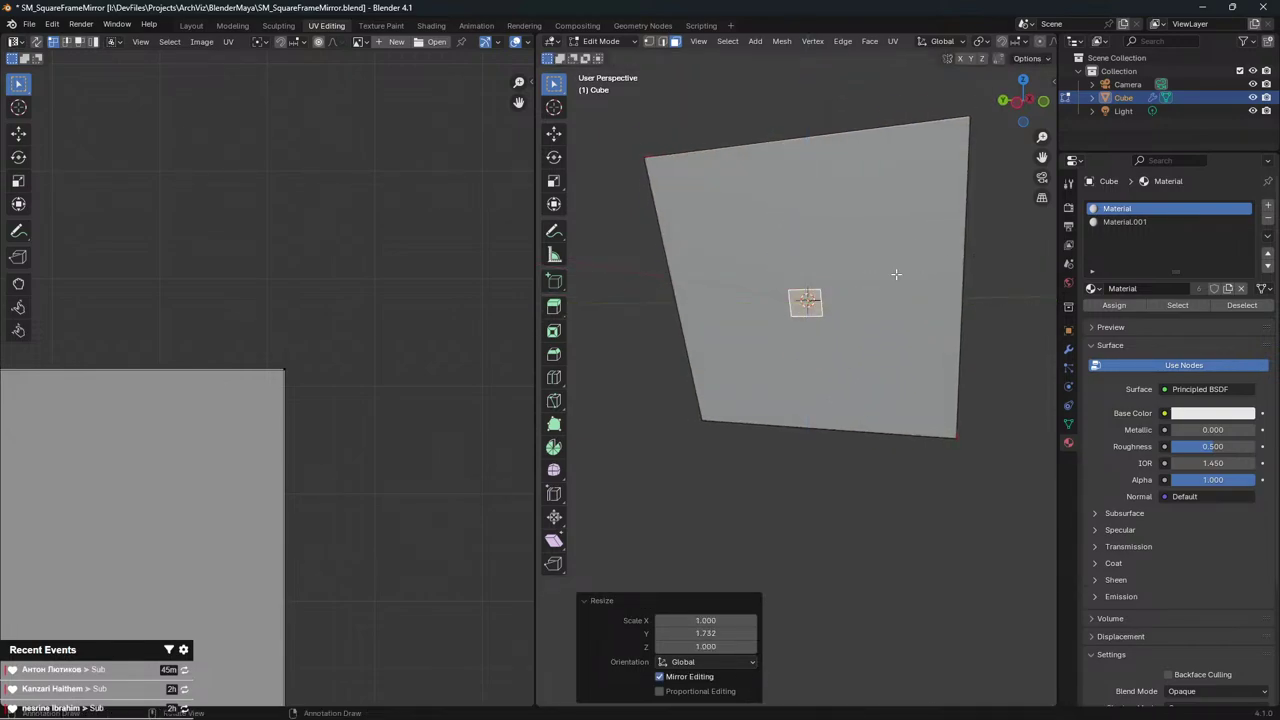
Rotate the small duplicated face -20.8° in the front view and position it against the lower half of the mirror's back
key("KP_3")
key("KP_1")
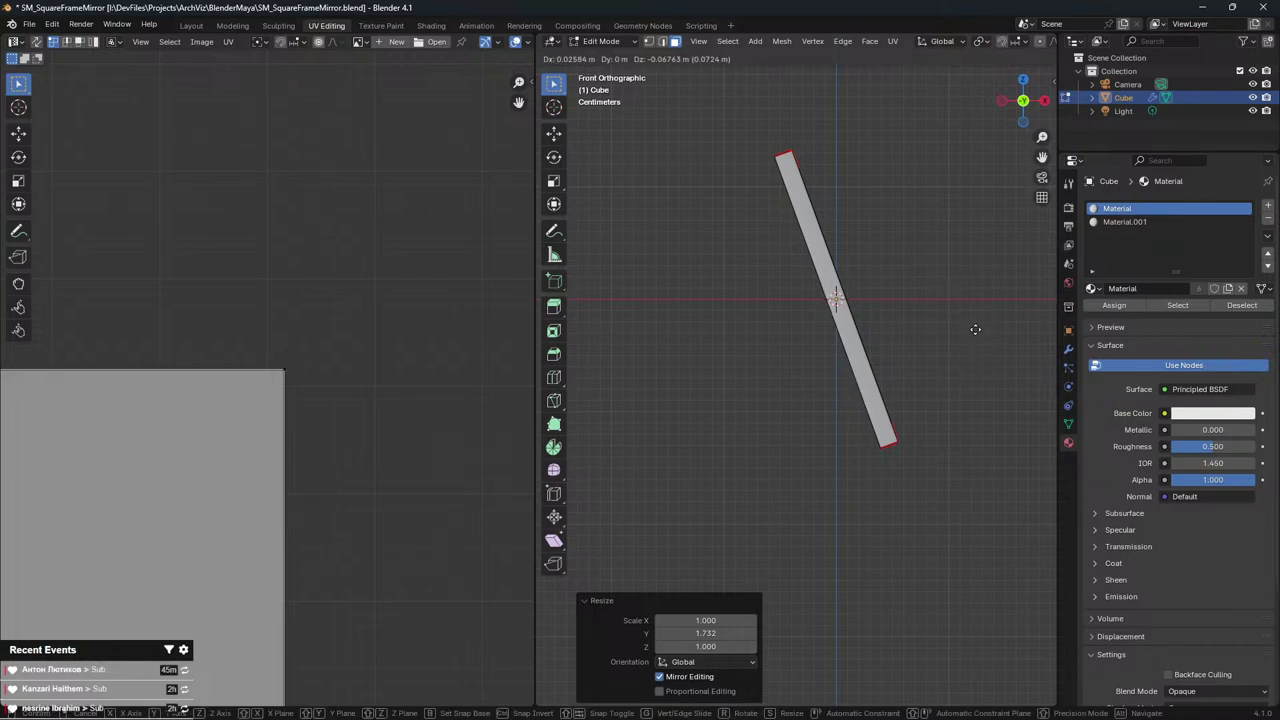
right_click(910, 378)
key("ctrl+z")
key("Tab")
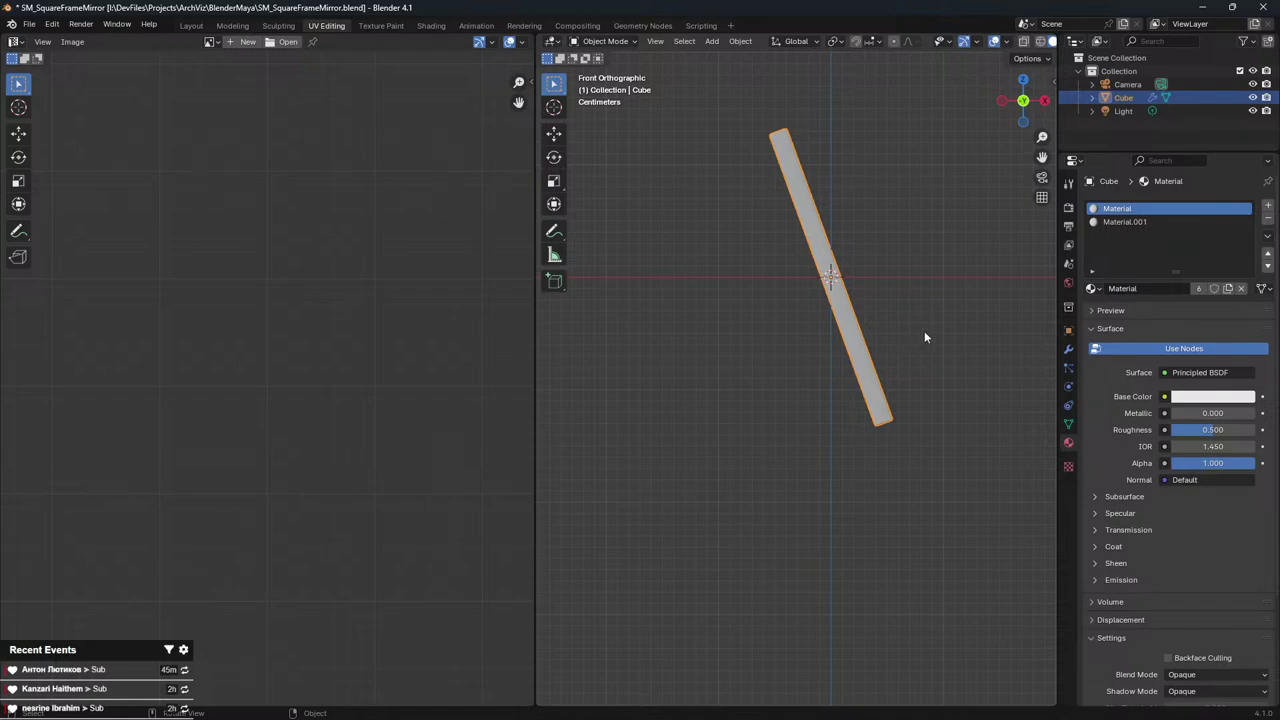
key("Tab")
key("r")
left_click(937, 309)
key("g")
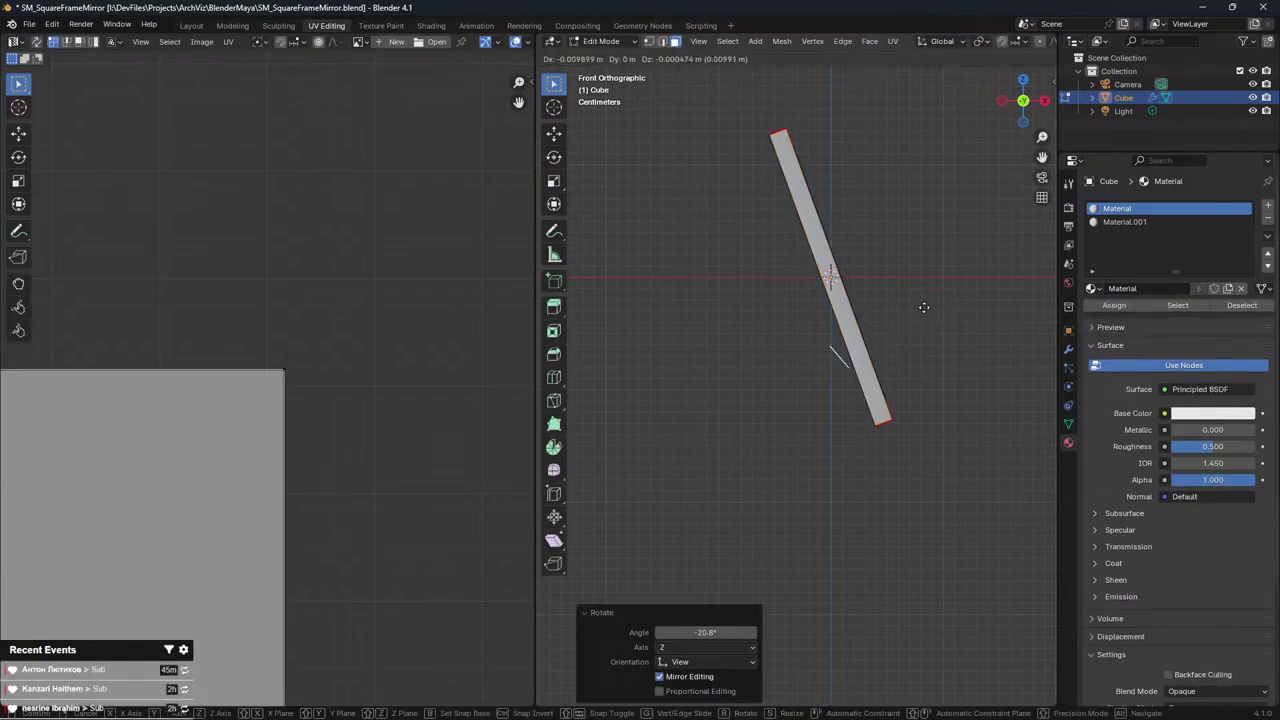
left_click(961, 271)
Try to extrude the tilted face, undo the edit and abandon the follow-up move
key("e")
right_click(918, 367)
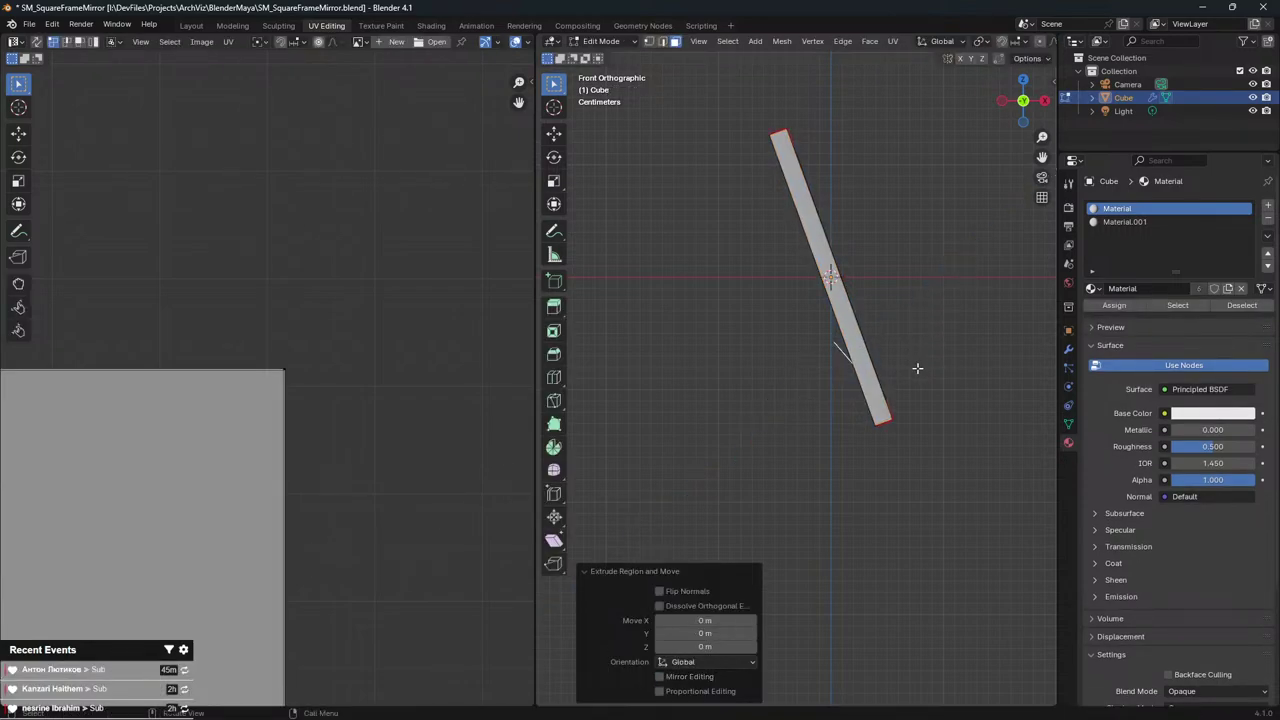
key("ctrl+z")
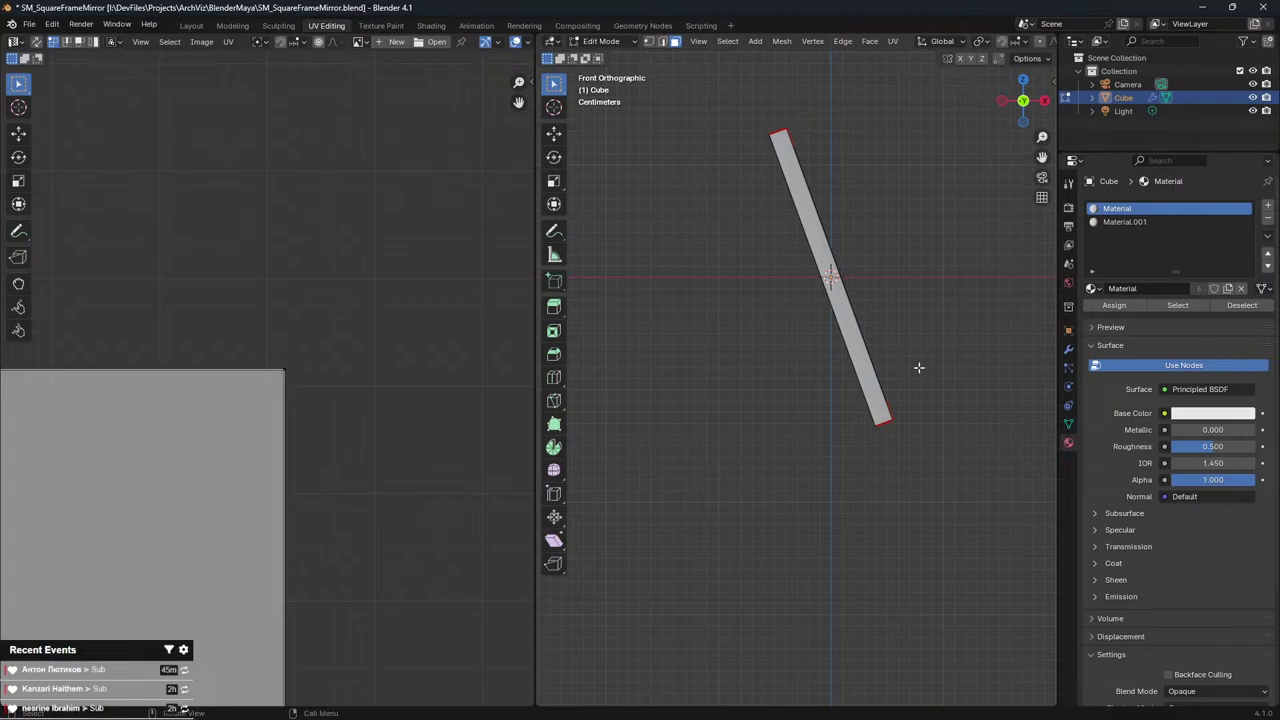
key("g")
right_click(884, 352)
Inspect the mirror mesh and delete the duplicated face
key("Tab")
key("Tab")
middle_click_drag(896, 336, 814, 363)
scroll(812, 362, "down", 5)
key("Tab")
key("Tab")
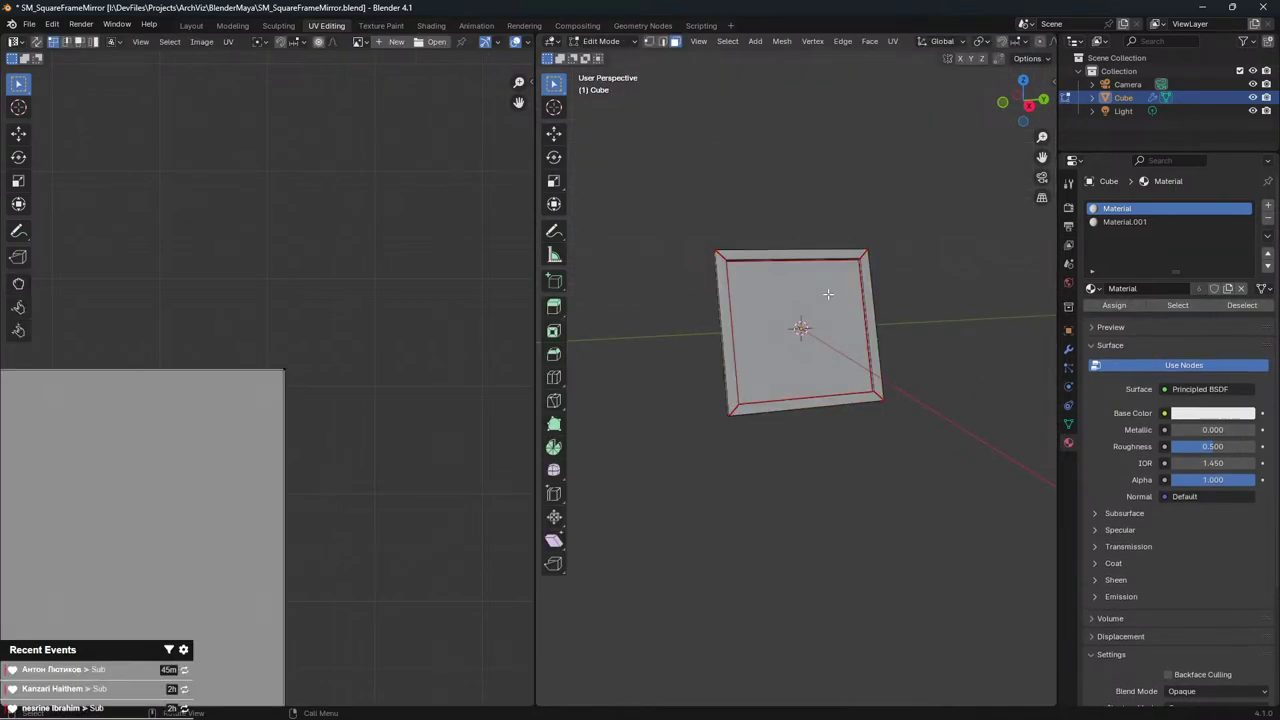
key("Tab")
middle_click_drag(828, 293, 871, 293)
key("Tab")
key("x")
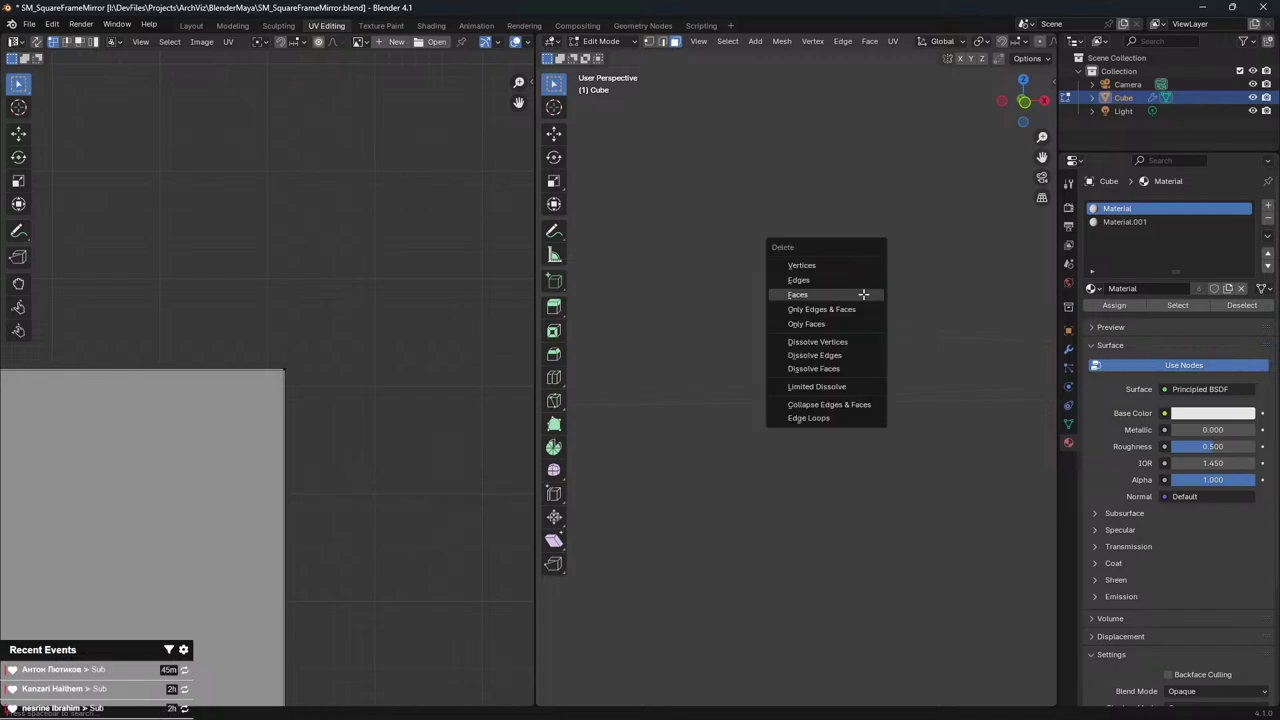
left_click(863, 294)
Turn on X-ray shading and try box-selecting the mirror mesh
scroll(963, 47, "right", 5)
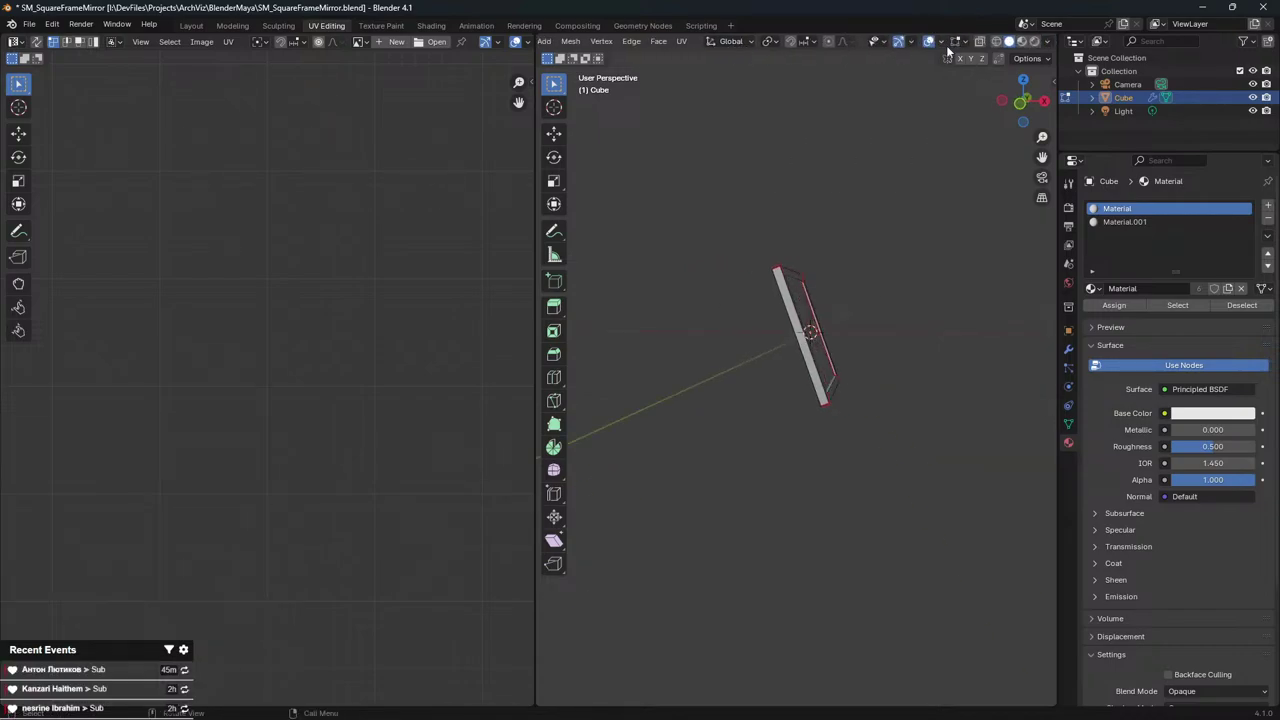
left_click(982, 44)
middle_click_drag(825, 172, 700, 184)
left_click_drag(677, 180, 920, 278)
right_click(920, 278)
left_click(774, 240)
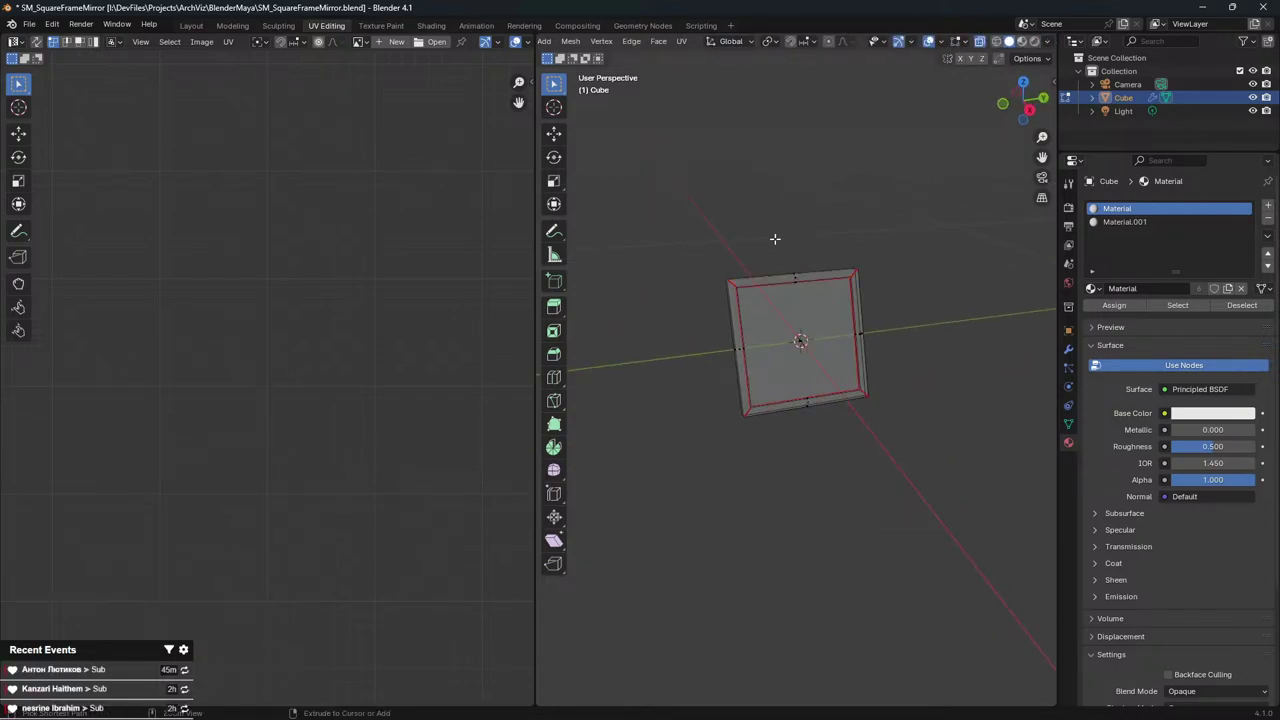
Undo the face deletion, the duplicated-face edits and the tilt to restore the upright mirror mesh
key("Tab")
key("ctrl+z")
key("ctrl+z")
key("ctrl+z")
key("ctrl+z")
key("ctrl+z")
key("ctrl+z")
key("ctrl+z")
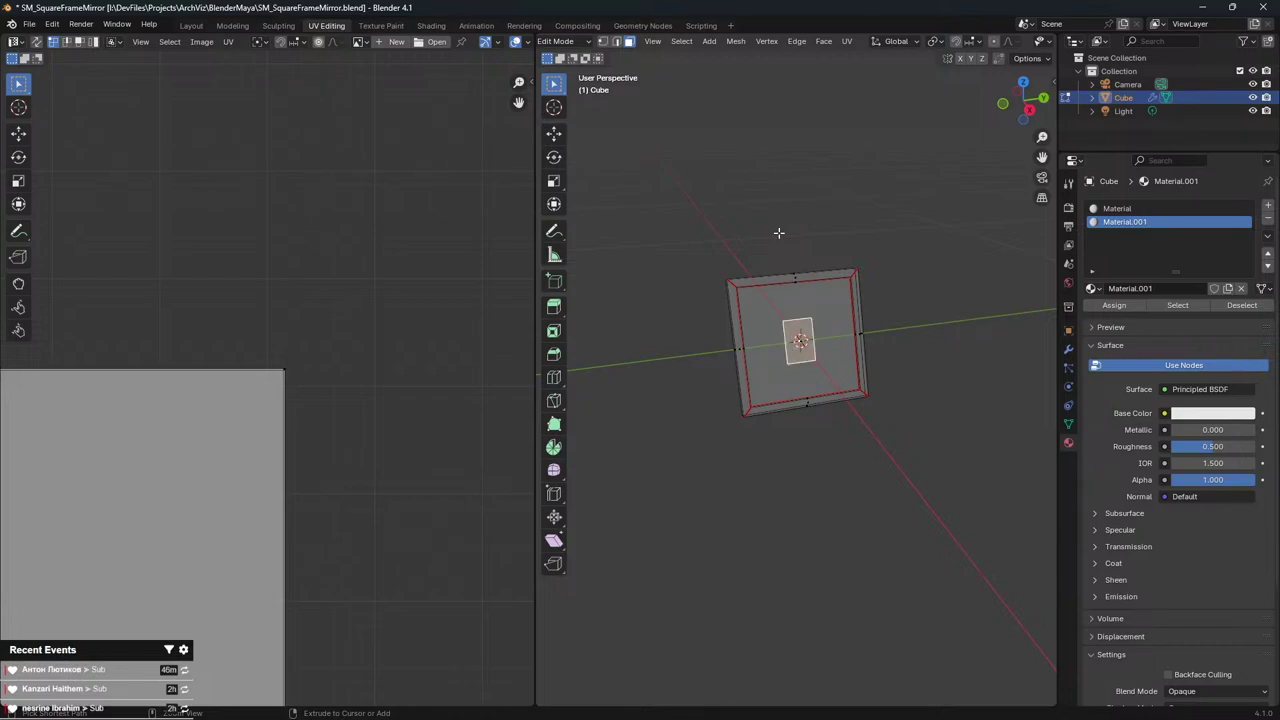
key("ctrl+z")
key("ctrl+z")
key("ctrl+z")
key("Tab")
Select the whole mirror mesh and move it up along Z until the origin sits near the frame's lower edge
middle_click_drag(779, 232, 857, 229)
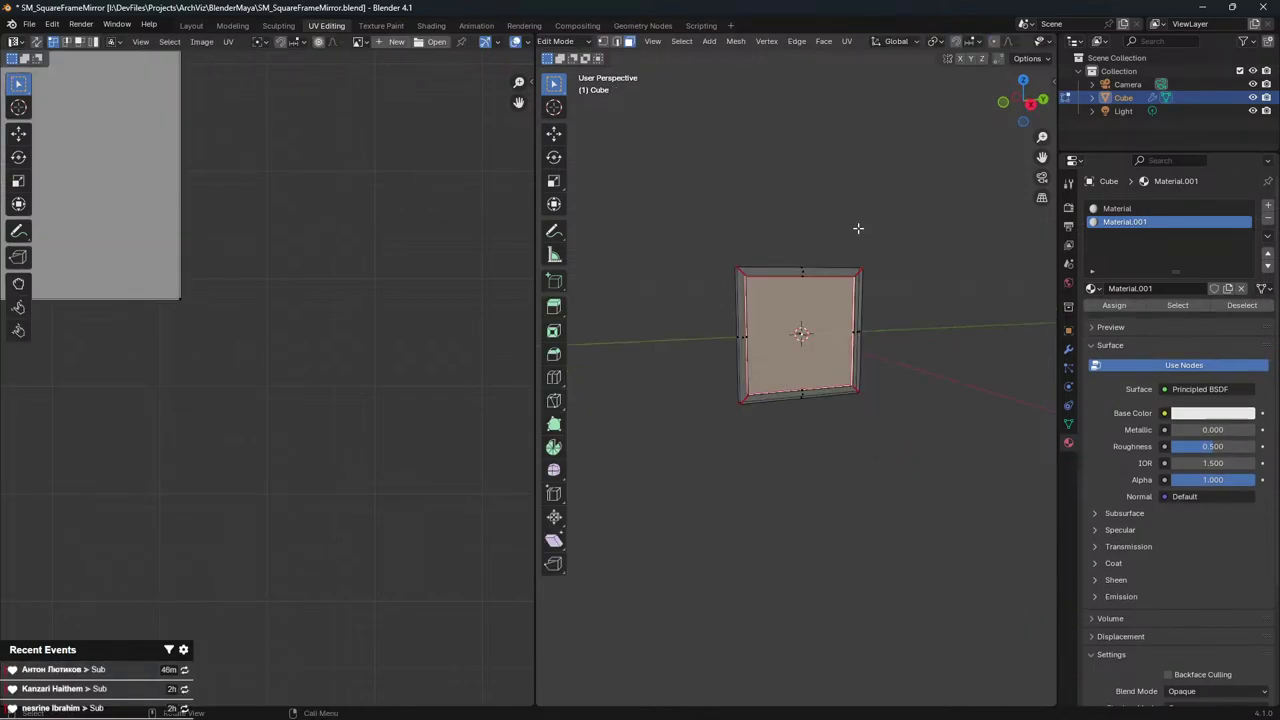
left_click_drag(690, 198, 966, 322)
key("g")
key("z")
middle_click_drag(900, 290, 861, 305)
left_click(900, 194)
key("Tab")
key("KP_1")
key("Tab")
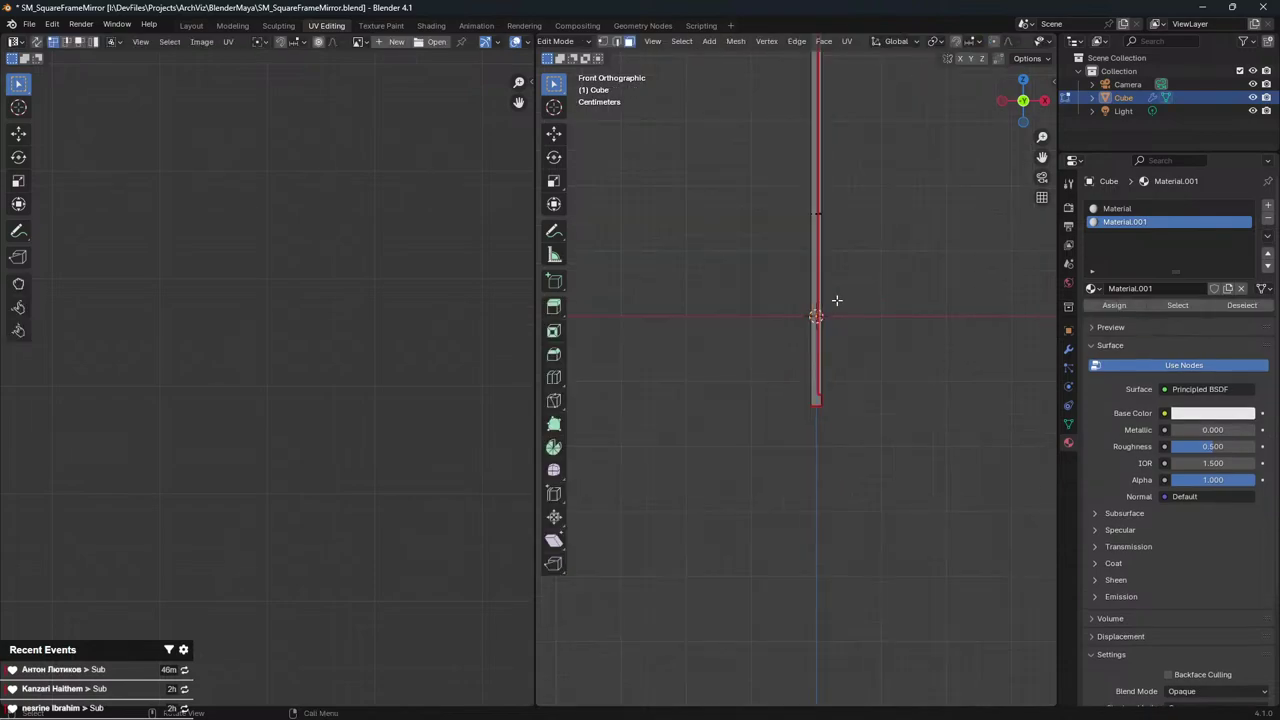
Duplicate the mirror's back face and shrink the copy to a small patch, scaling it to 0.162 along Z
left_click(793, 227)
middle_click_drag(793, 227, 934, 229)
key("shift+d")
right_click(866, 217)
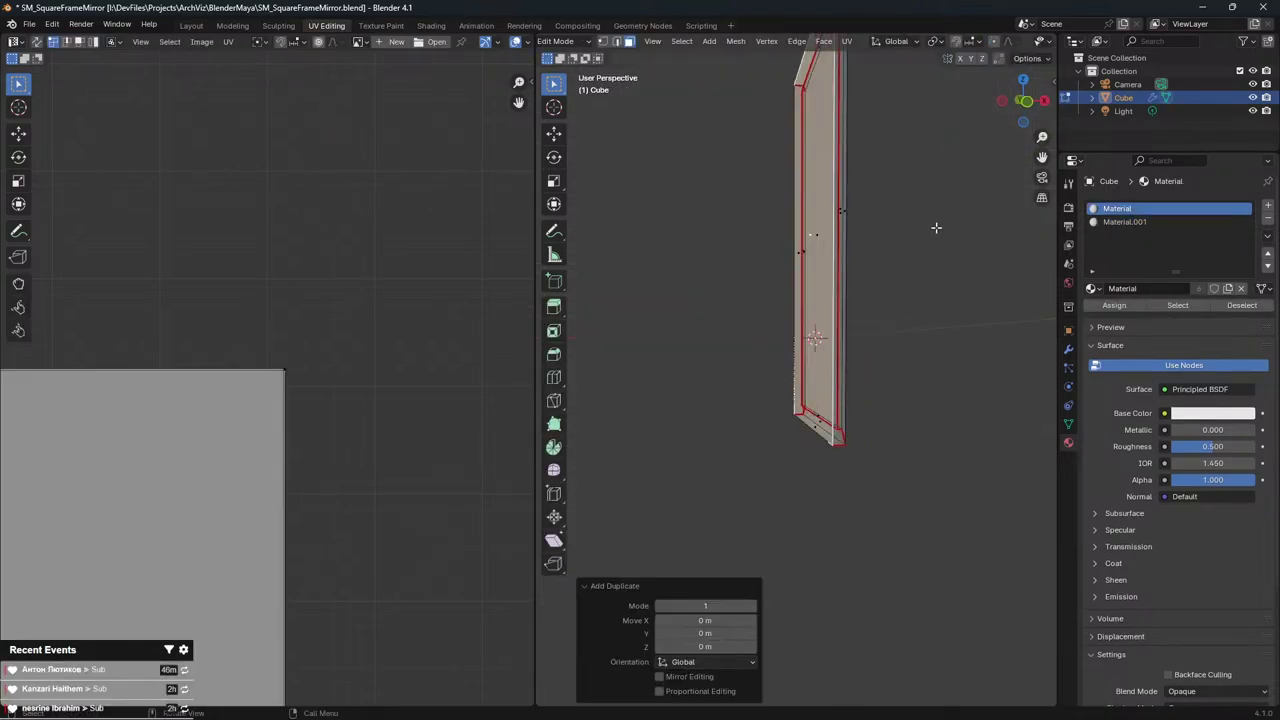
key("s")
left_click(825, 254, "ctrl")
key("s")
middle_click_drag(825, 254, 815, 242)
left_click(808, 235)
key("KP_1")
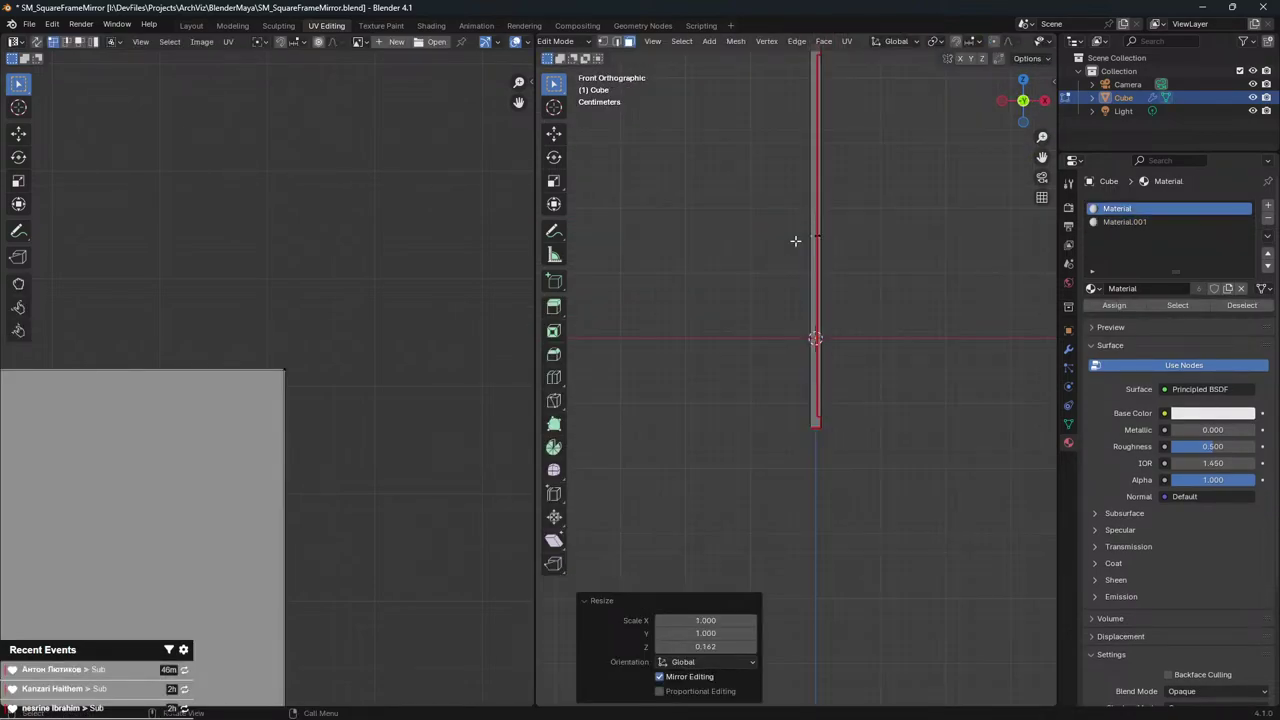
Move the small face down about 0.163 m and extrude it about 0.08 m outward from the mirror's back
key("g")
middle_click_drag(943, 190, 944, 213)
left_click(943, 271)
key("e")
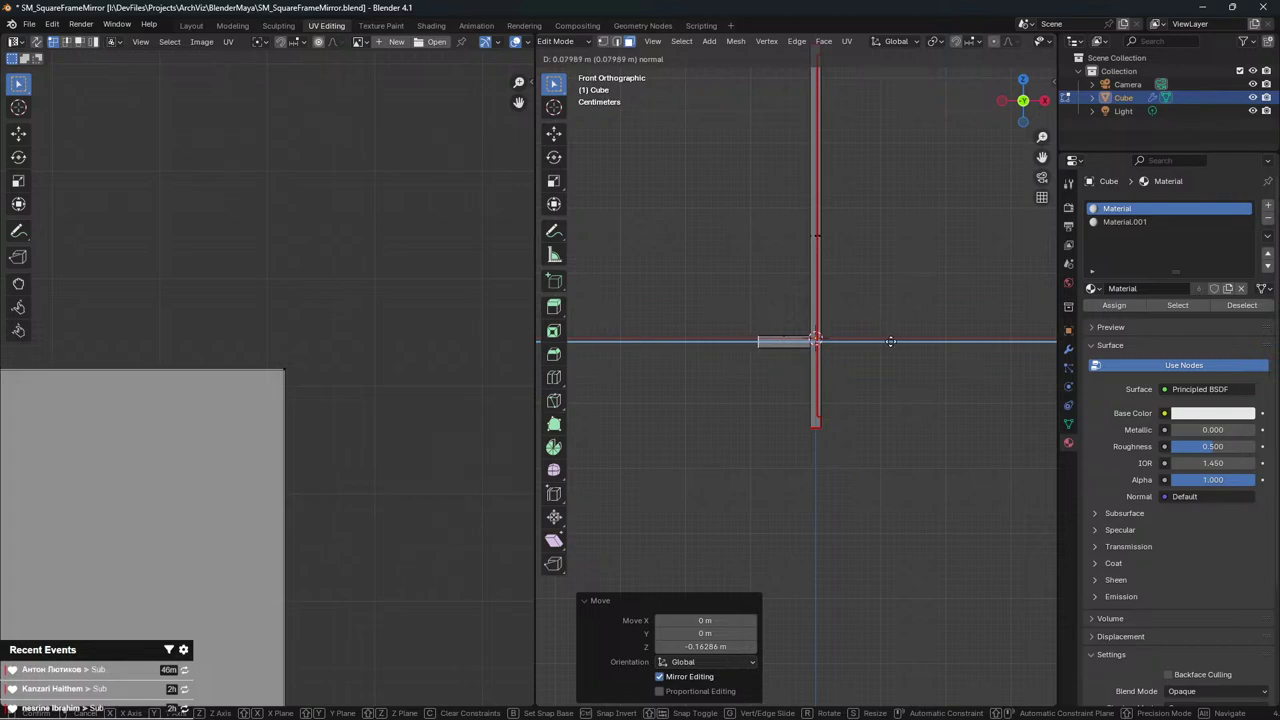
left_click(885, 341)
key("g")
key("z")
right_click(889, 347)
key("Tab")
key("r")
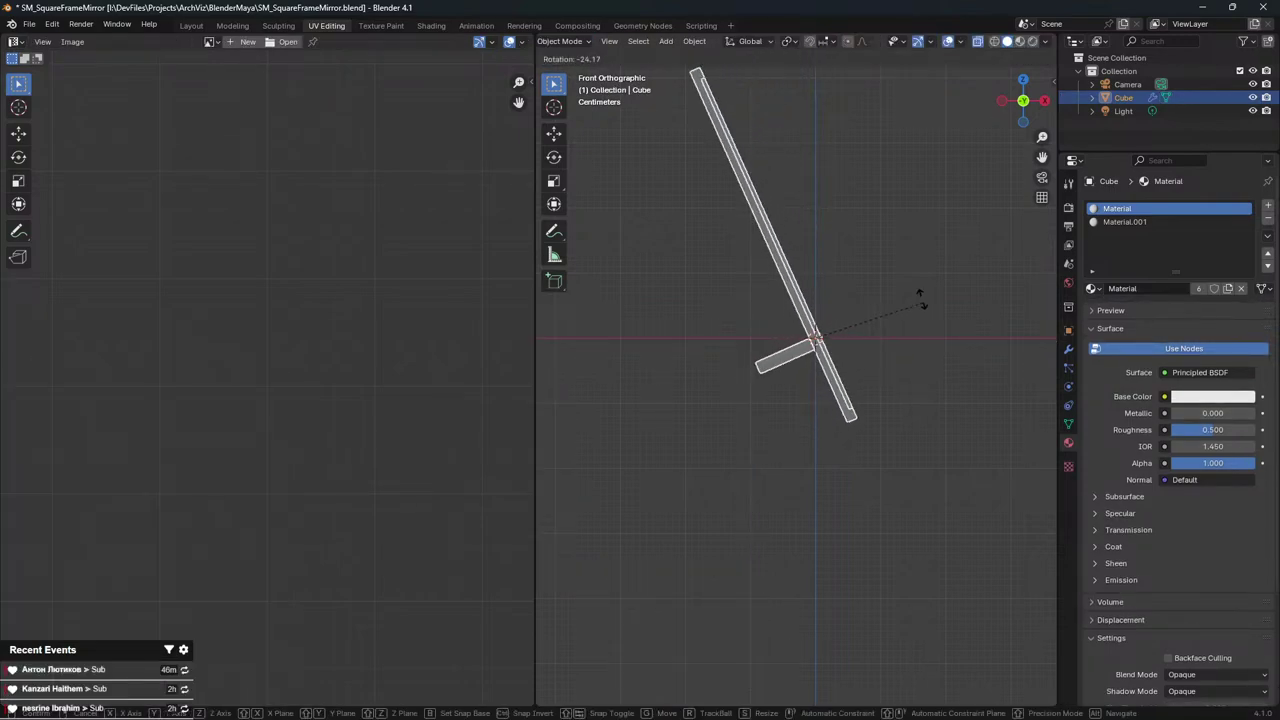
key("Escape")
key("Tab")
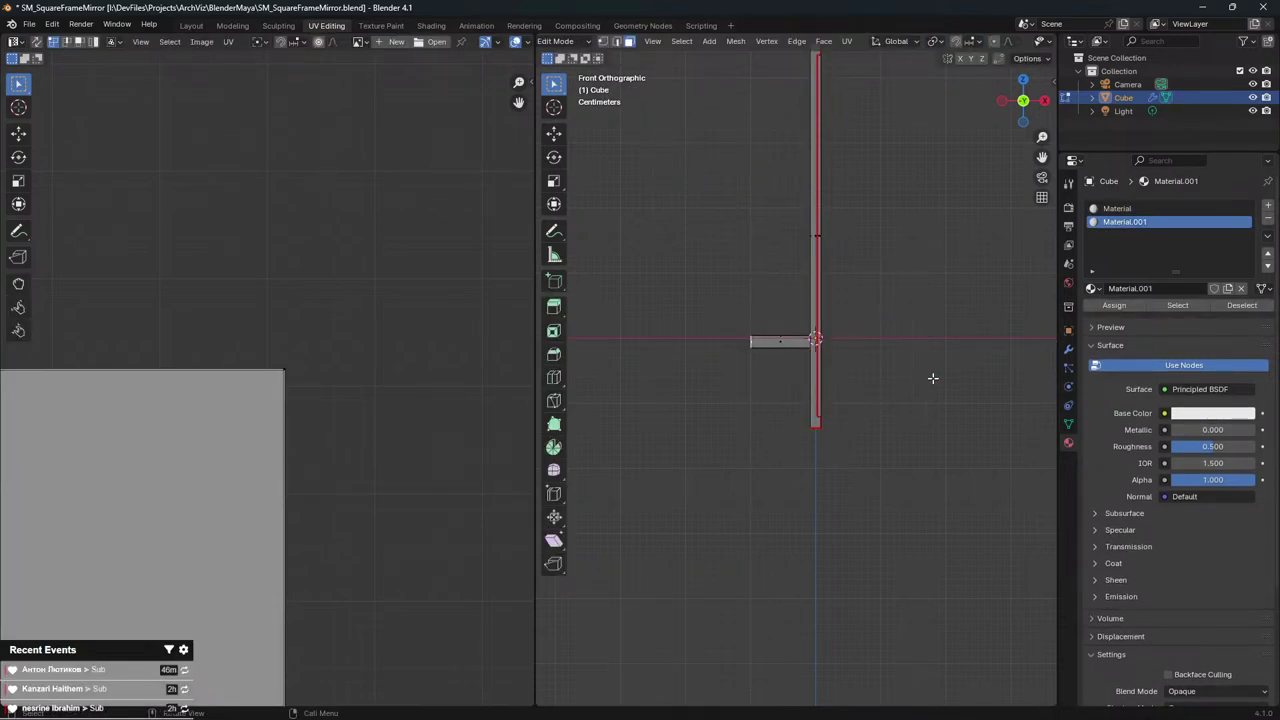
Move the support's outer end face about -0.019 m in X and -0.103 m in Z to form a downward-sloping leg
left_click(758, 383)
left_click(784, 344)
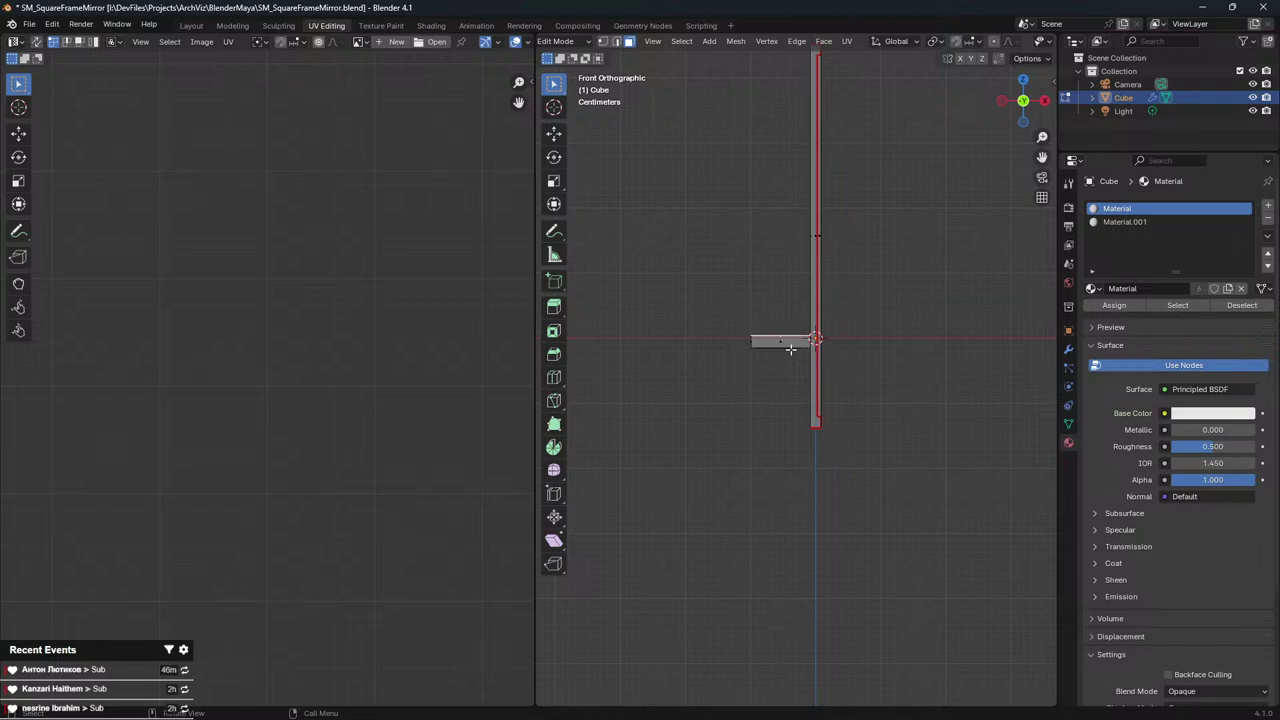
scroll(793, 362, "up", 3)
left_click(693, 300)
key("g")
left_click(866, 476)
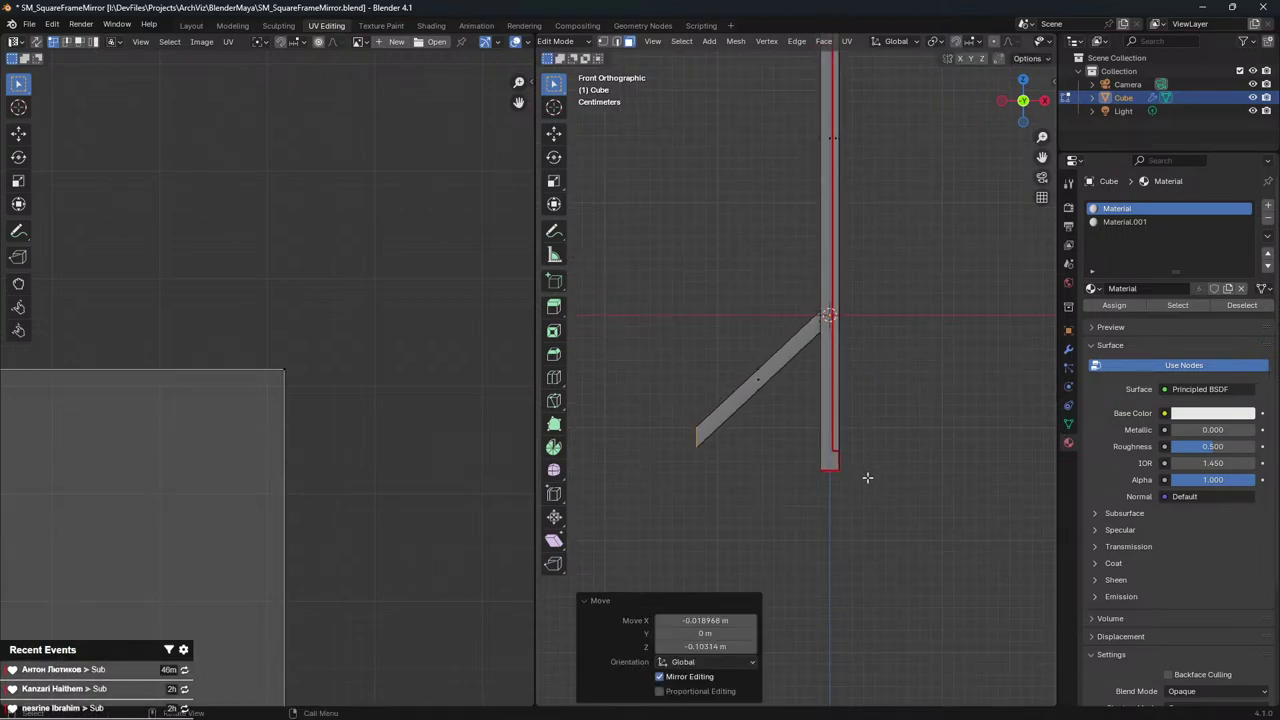
Rotate the end face of the support leg by -90° and a further 25° in the front view
key("r")
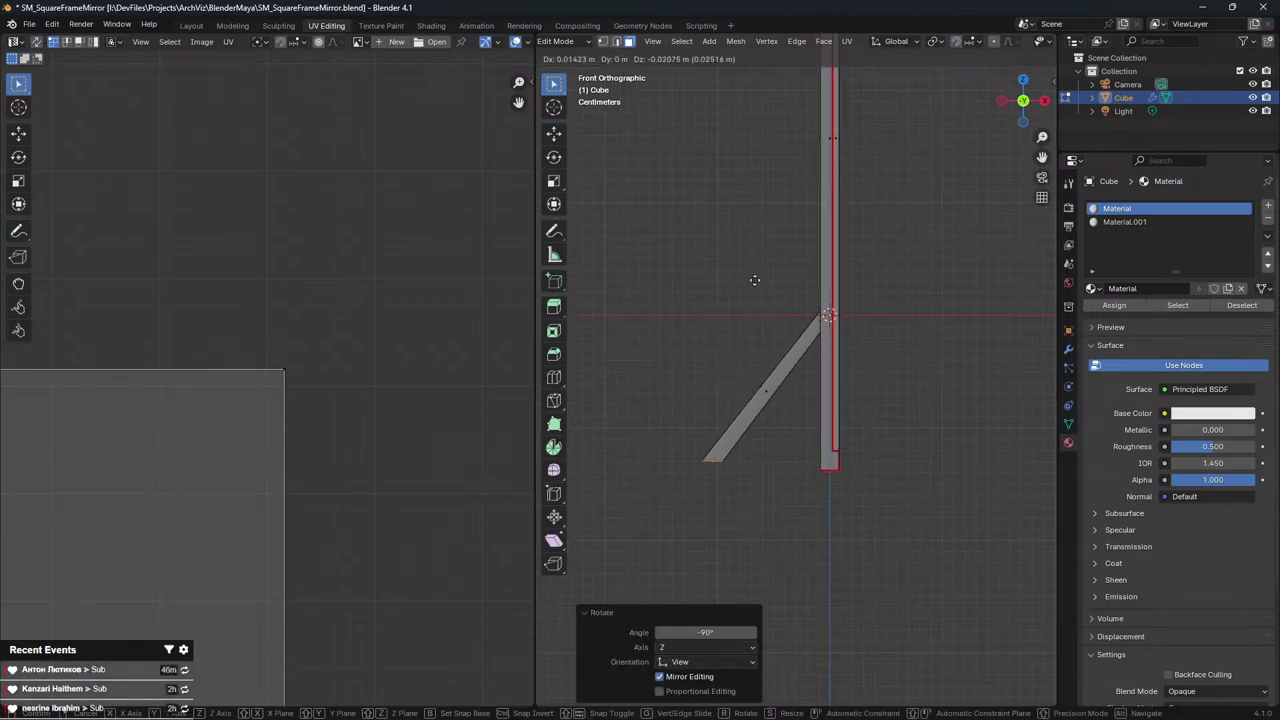
left_click(757, 265)
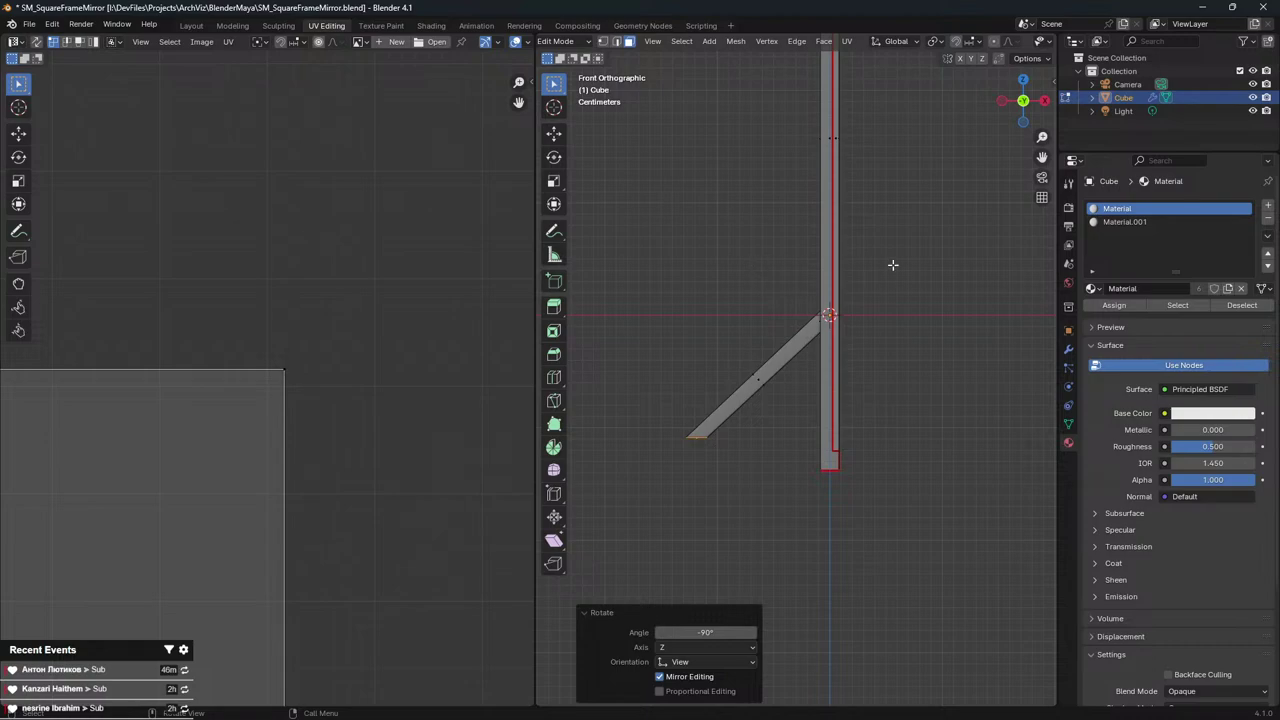
key("r")
left_click(900, 369)
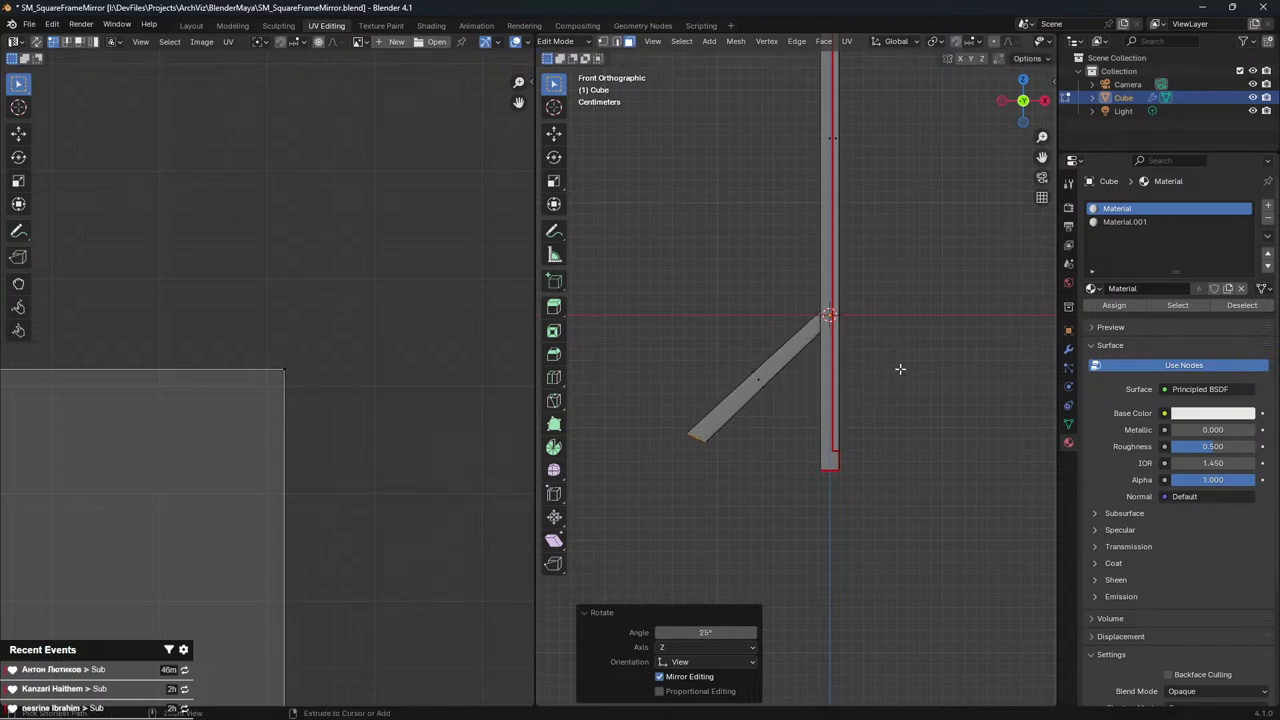
Undo the move and both rotations of the support leg's outer end face
key("g")
right_click(922, 356)
key("ctrl+z")
key("ctrl+z")
key("ctrl+z")
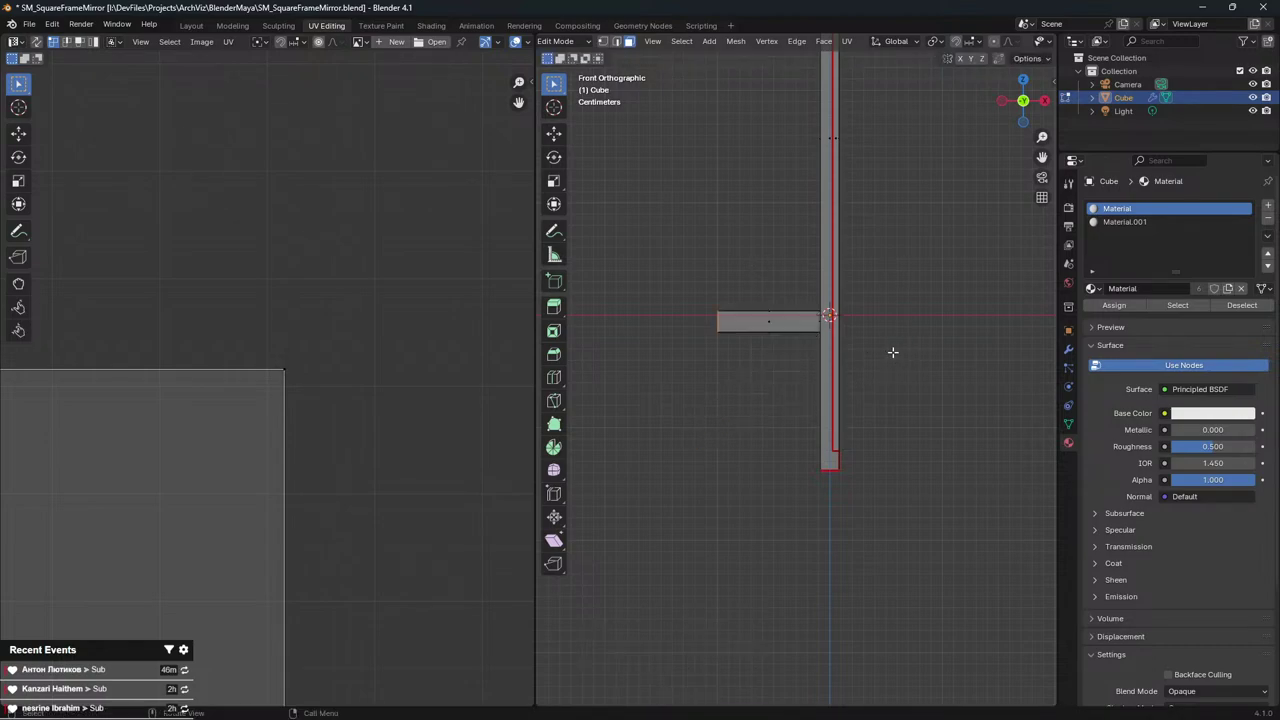
Tilt the whole mirror backward in the front view and raise it about 0.037 m in Z
key("Tab")
key("r")
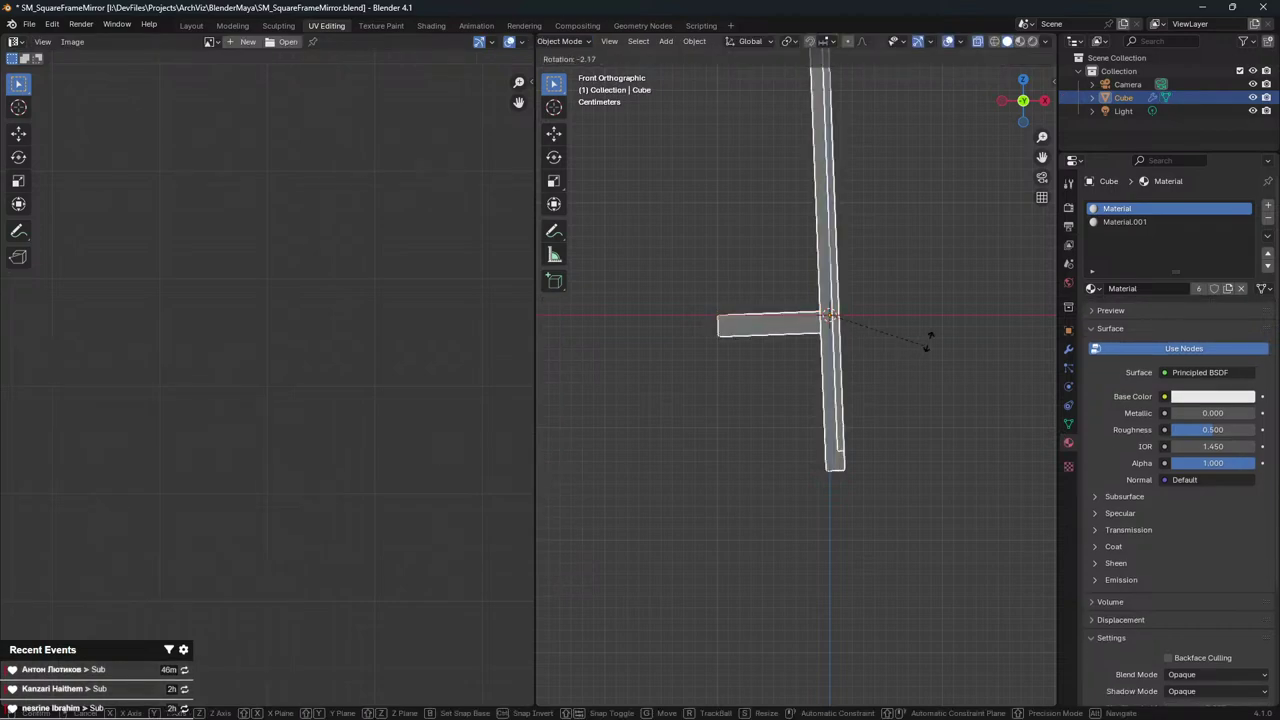
left_click(937, 322)
key("ctrl+z")
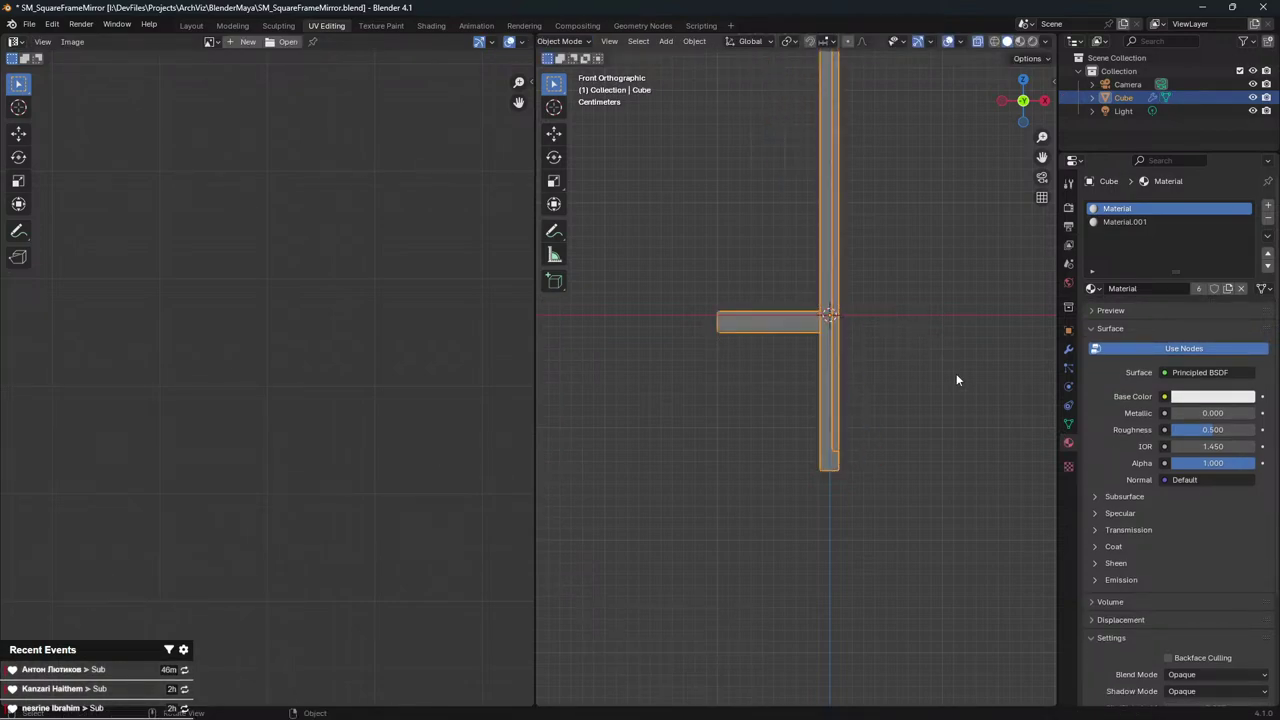
key("r")
left_click(971, 323)
key("g")
key("z")
left_click(984, 254)
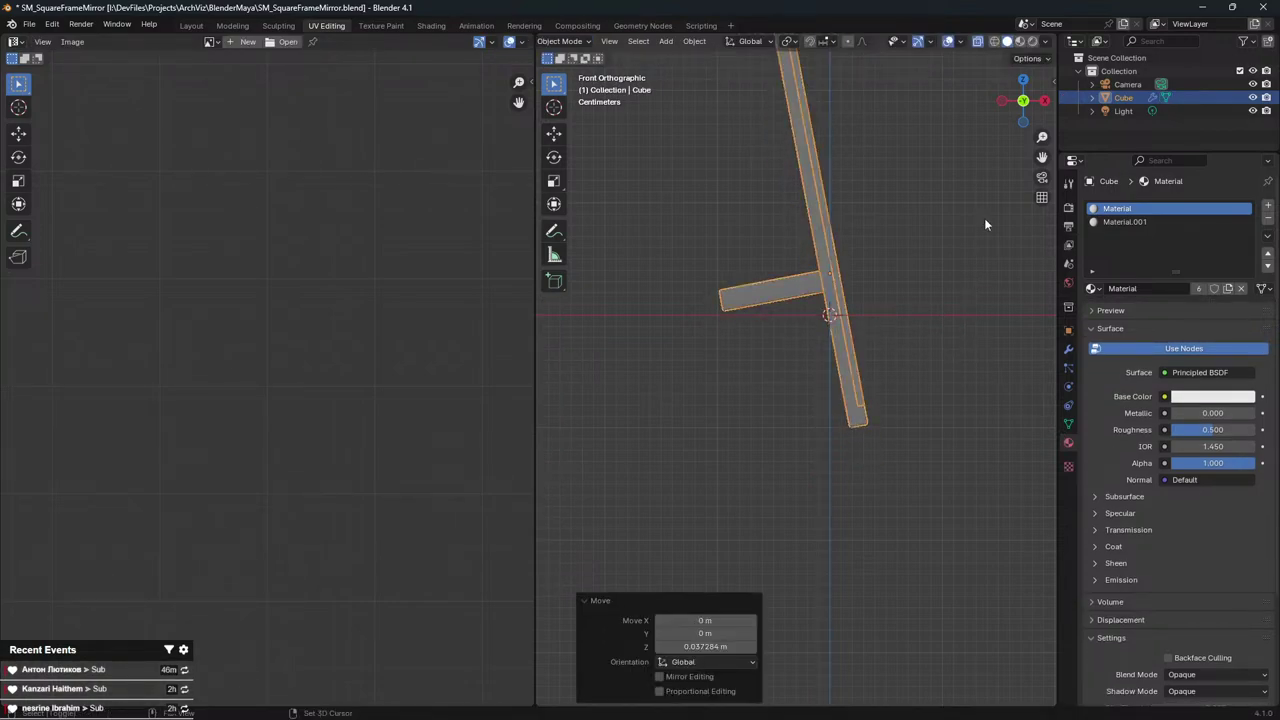
Move the support's outer end face about 0.011 m in X and -0.081 m in Z, and rotate it -80° in the front view
key("Tab")
left_click(726, 297)
left_click(763, 291)
key("ctrl+l")
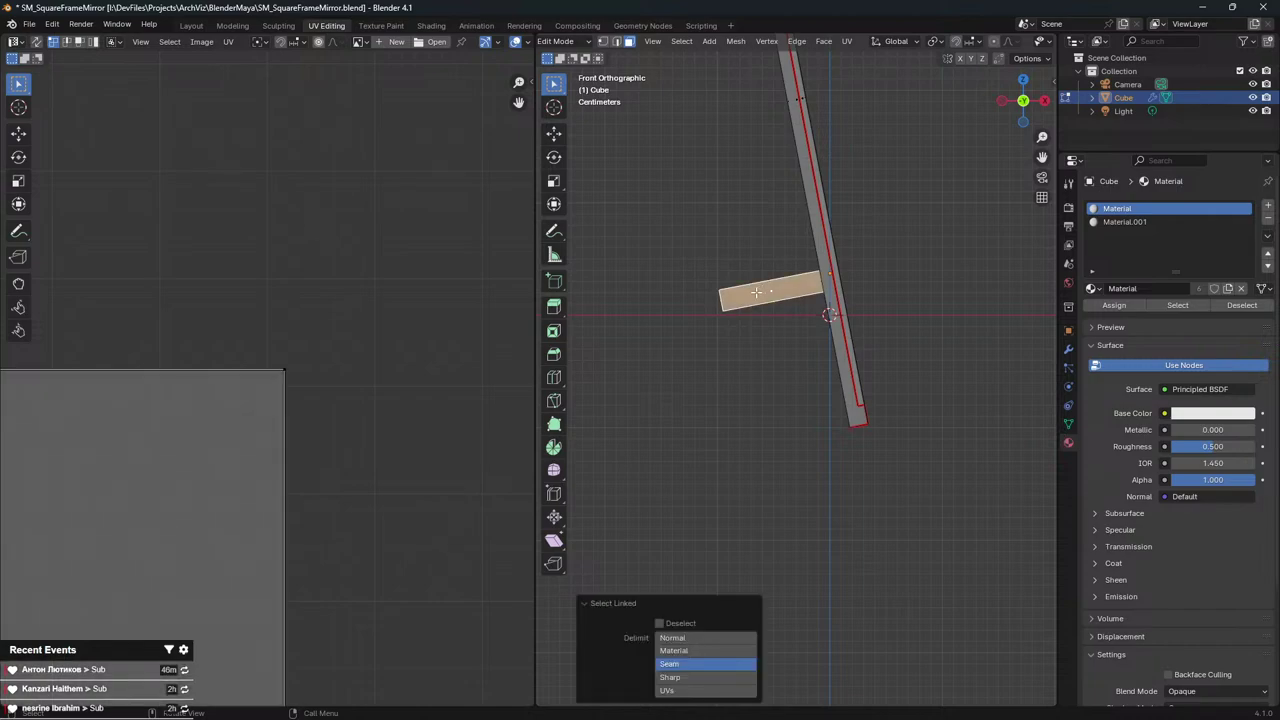
left_click_drag(702, 254, 750, 335)
key("r")
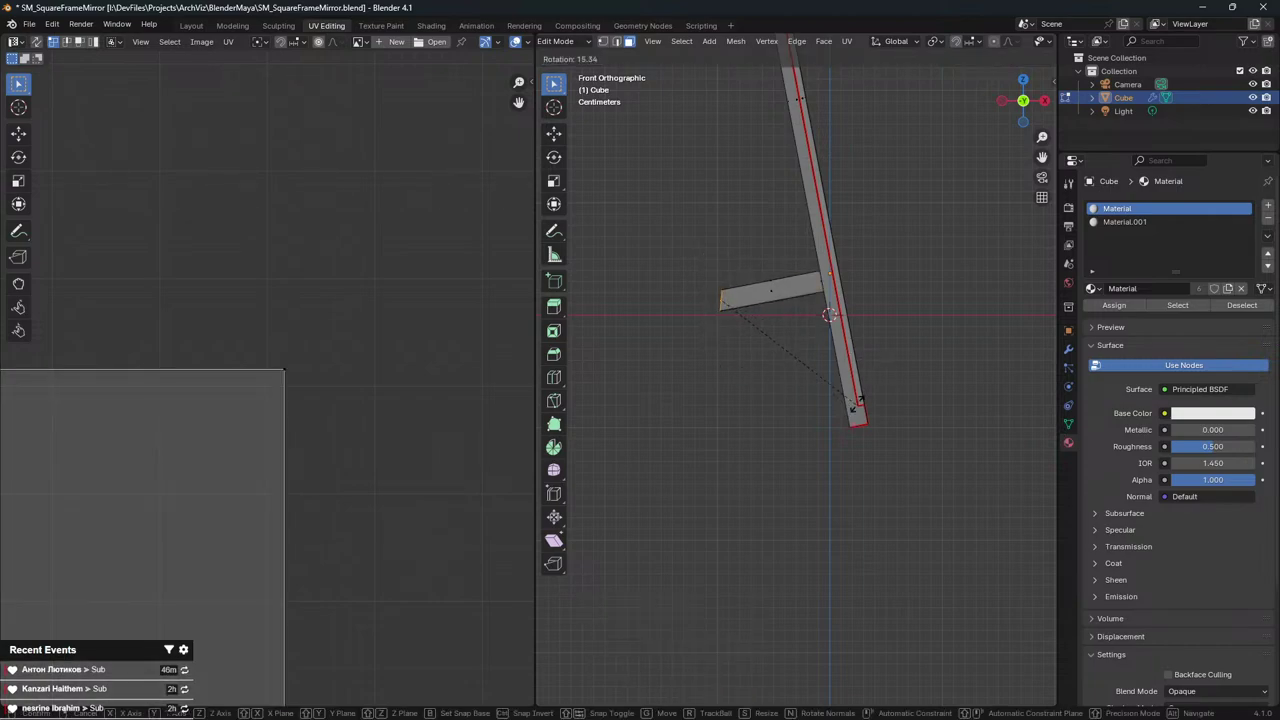
right_click(890, 378)
key("g")
left_click(909, 461)
key("r")
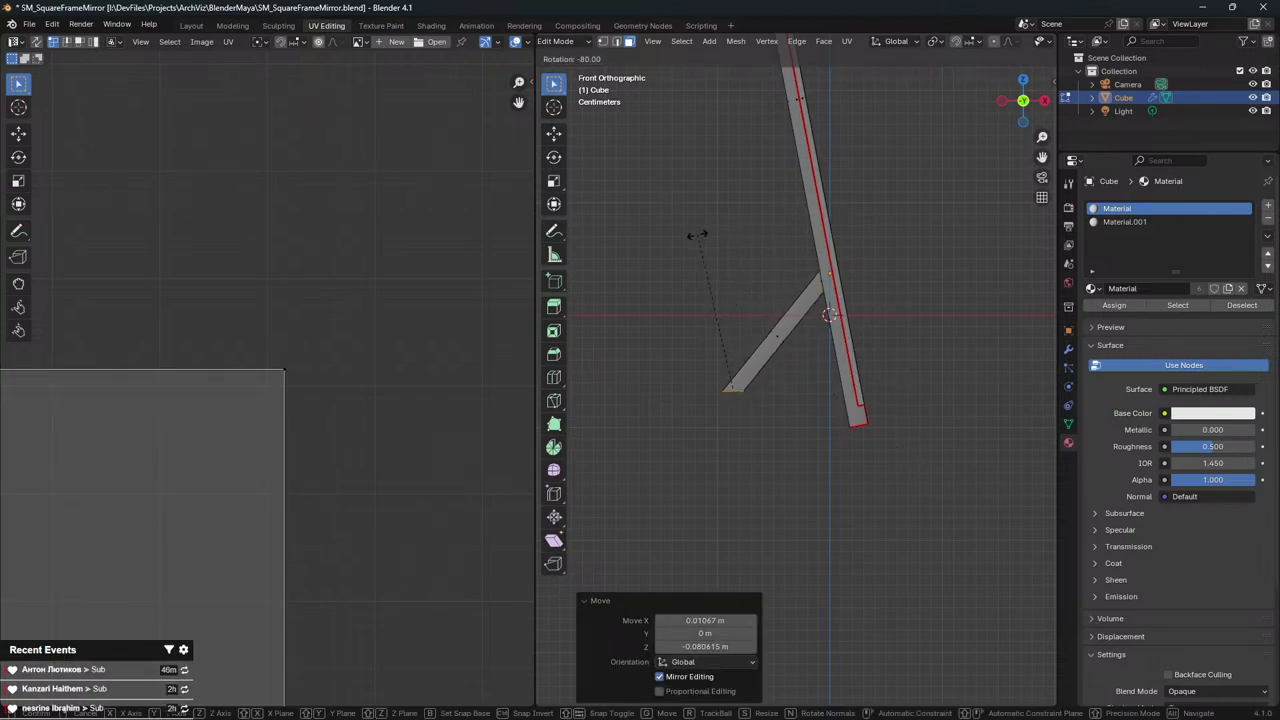
left_click(697, 234)
Lower the leg's end face about 0.031 m in Z to the mirror's base level and scale it narrower along X
key("g")
key("z")
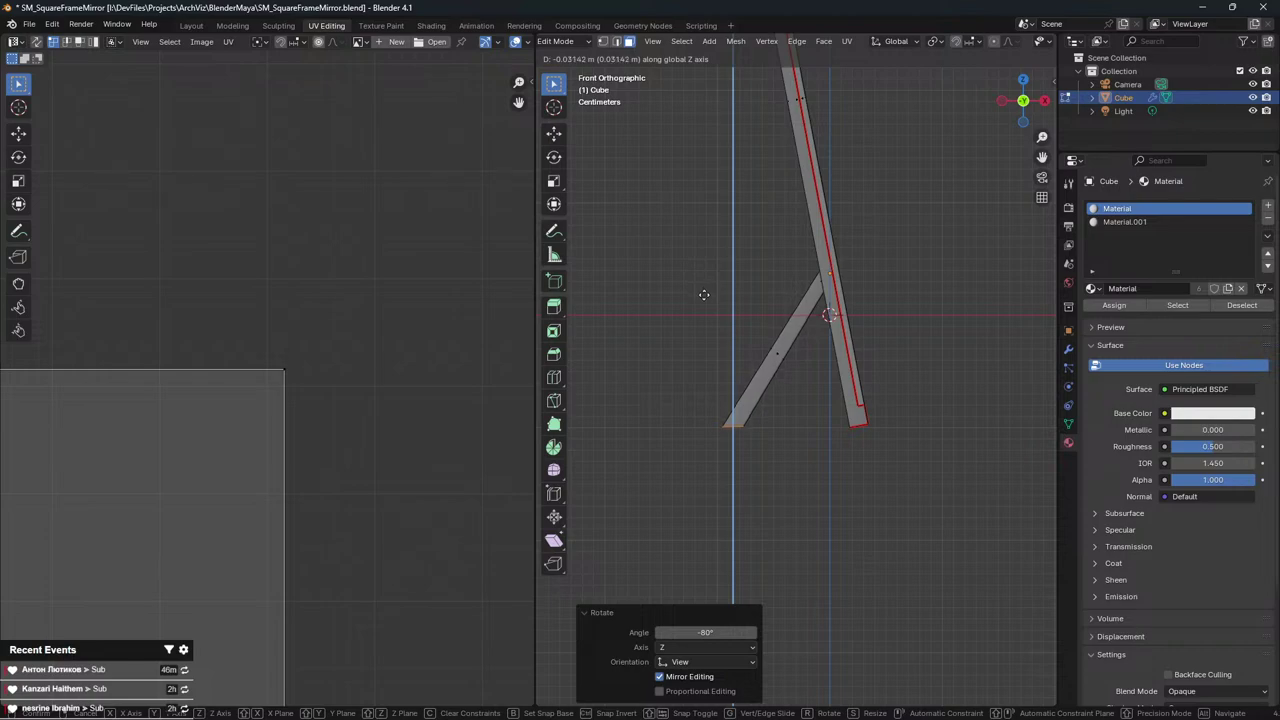
left_click(716, 307)
key("g")
key("x")
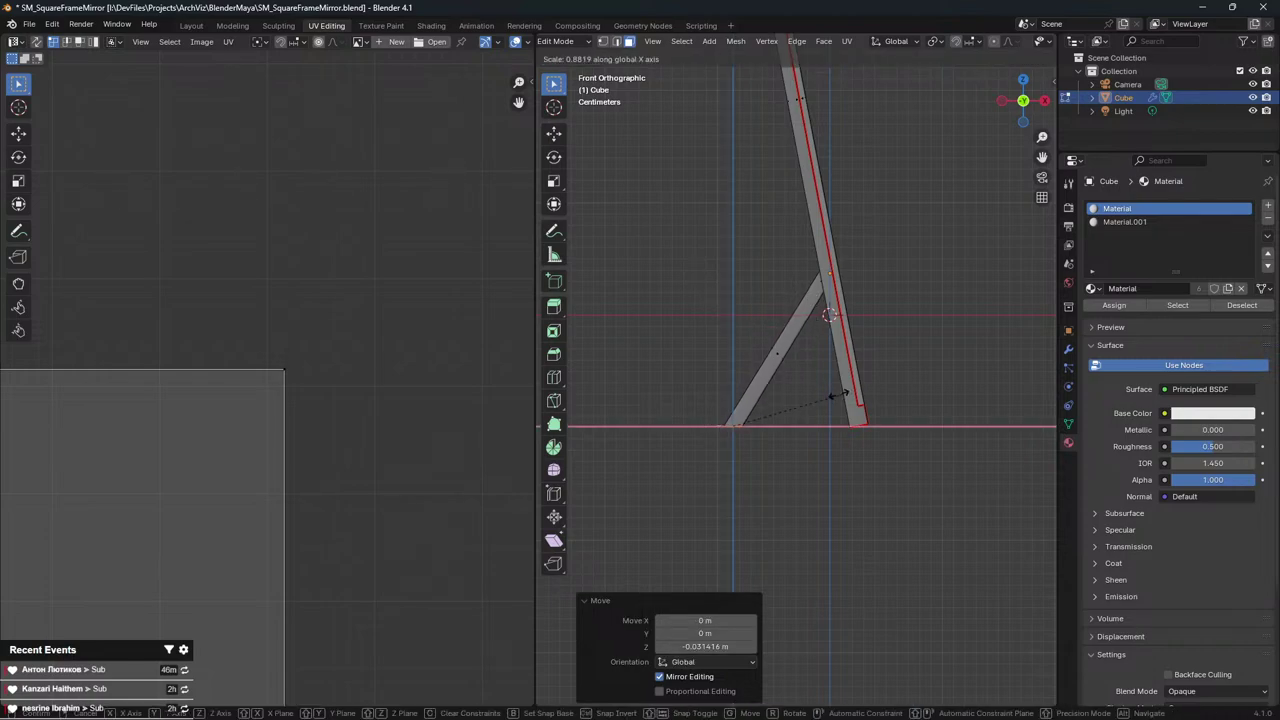
left_click(823, 389)
key("Tab")
middle_click_drag(827, 389, 914, 376)
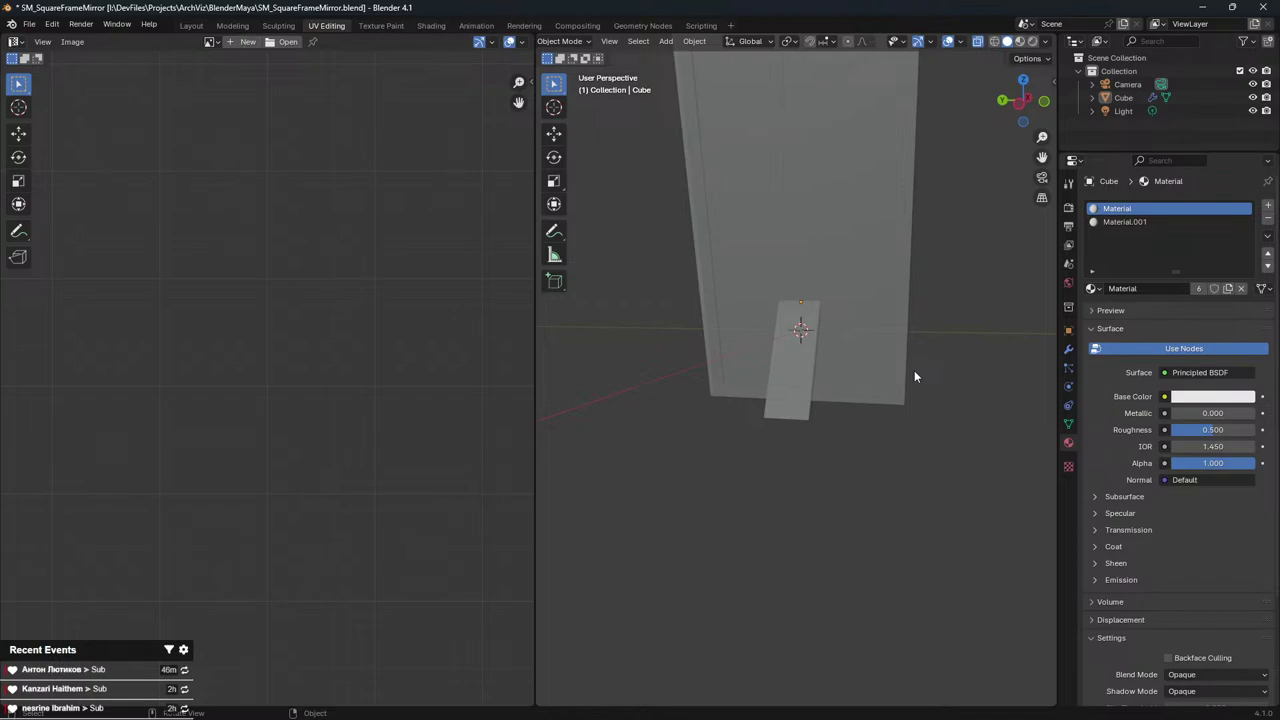
key("alt+Tab")
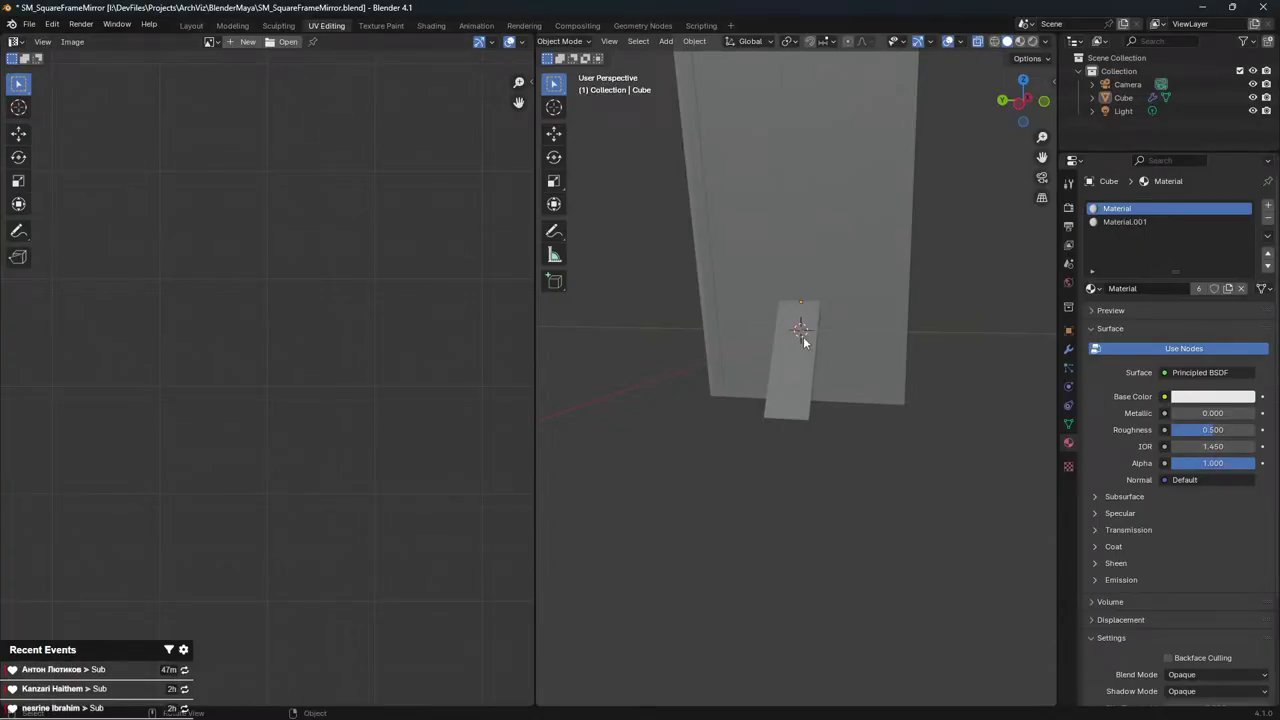
Move the whole support leg about 0.16 m up the mirror's back, and shift its end face about -0.024 m in X and -0.168 m in Z
middle_click_drag(803, 341, 773, 362)
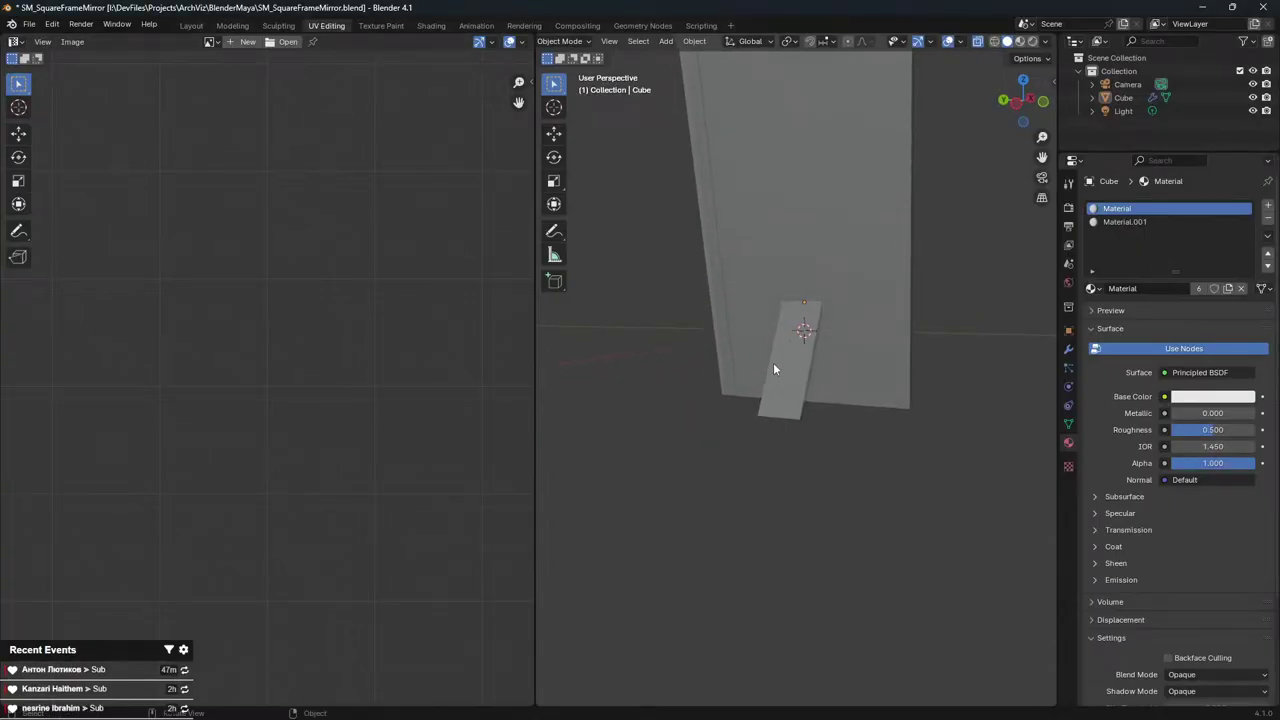
key("a")
key("KP_1")
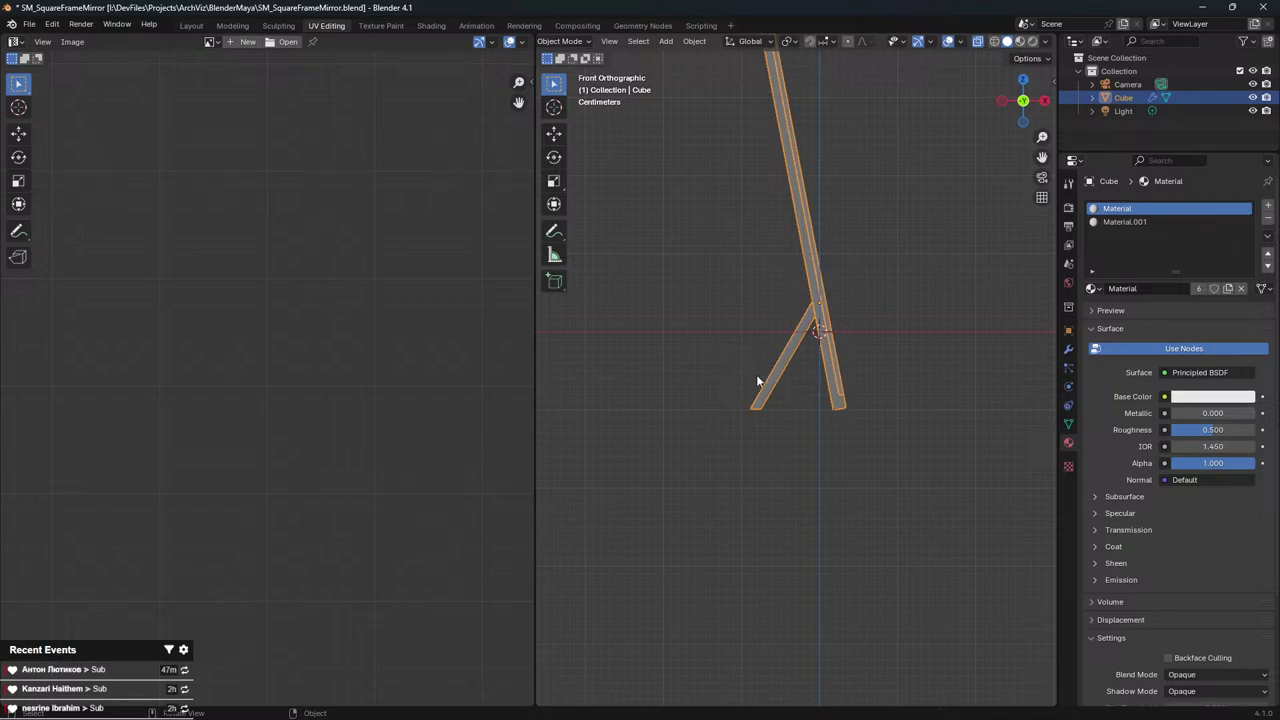
key("Tab")
key("l")
key("g")
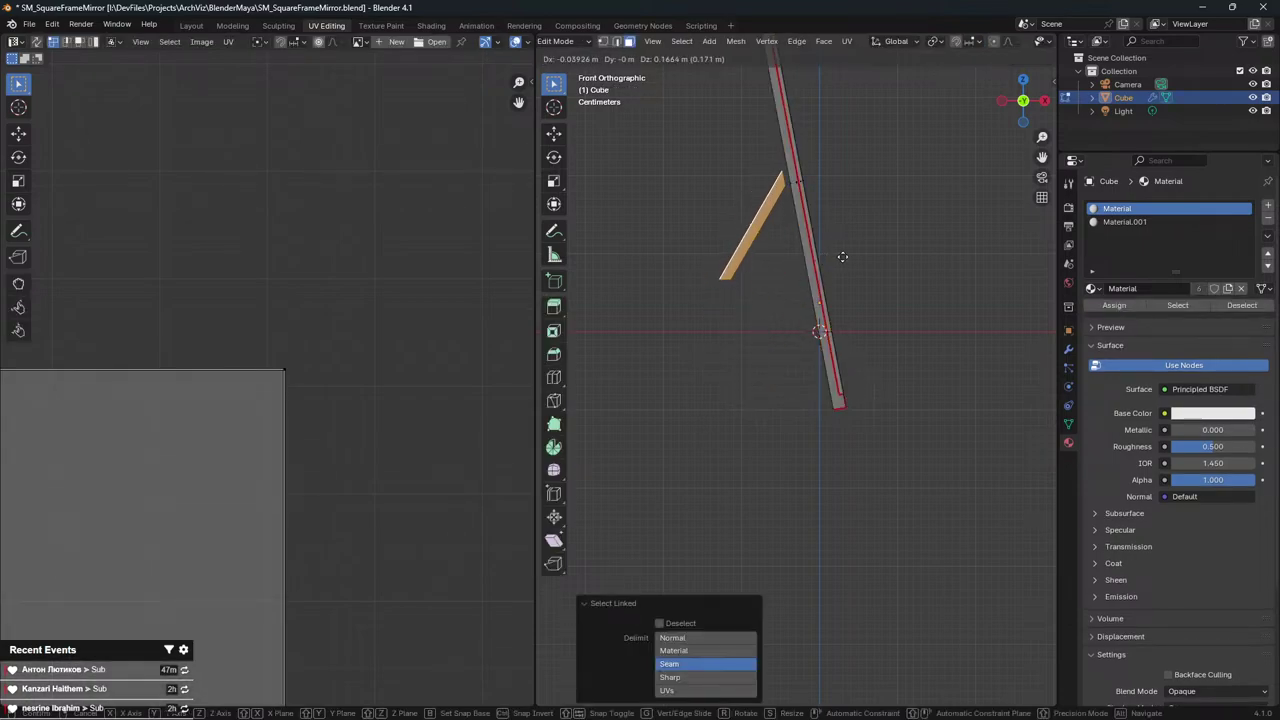
left_click(846, 263)
key("g")
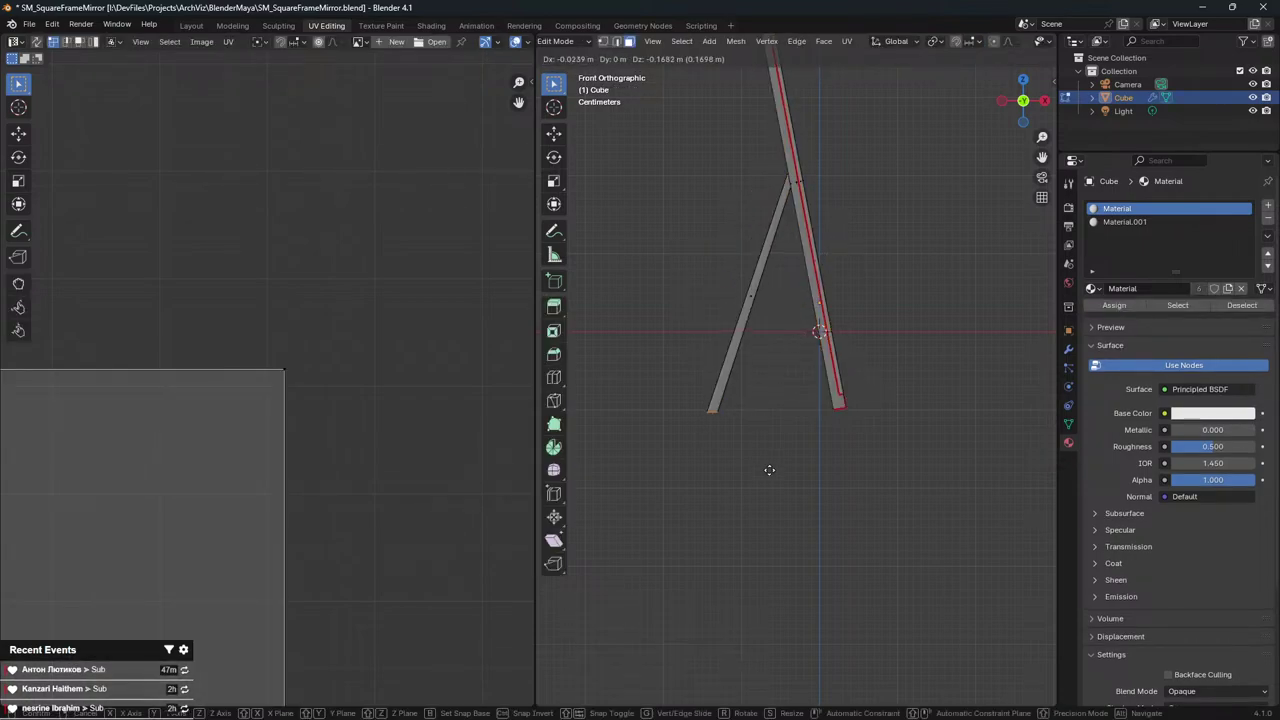
left_click(769, 469)
Widen the whole support leg along Y by a factor of 4.670 and a further 1.056
key("Tab")
middle_click_drag(764, 379, 919, 393)
key("Tab")
middle_click_drag(834, 364, 852, 382)
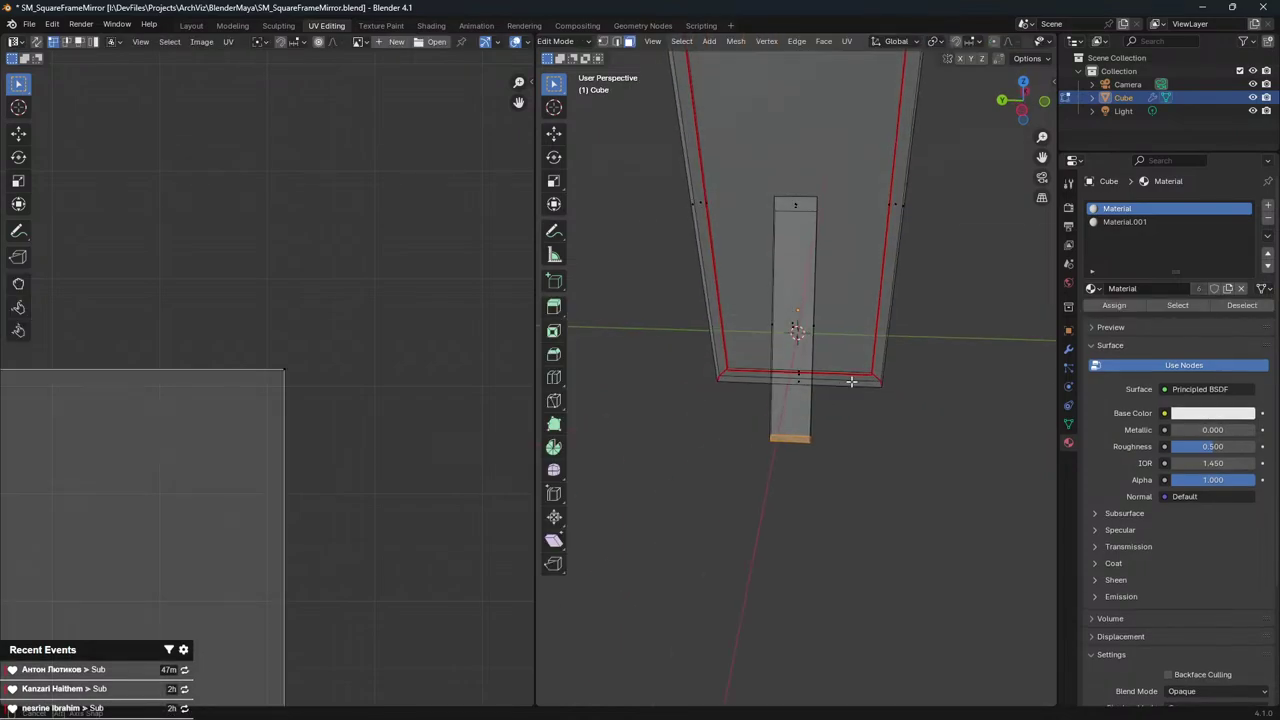
key("l")
key("s")
key("y")
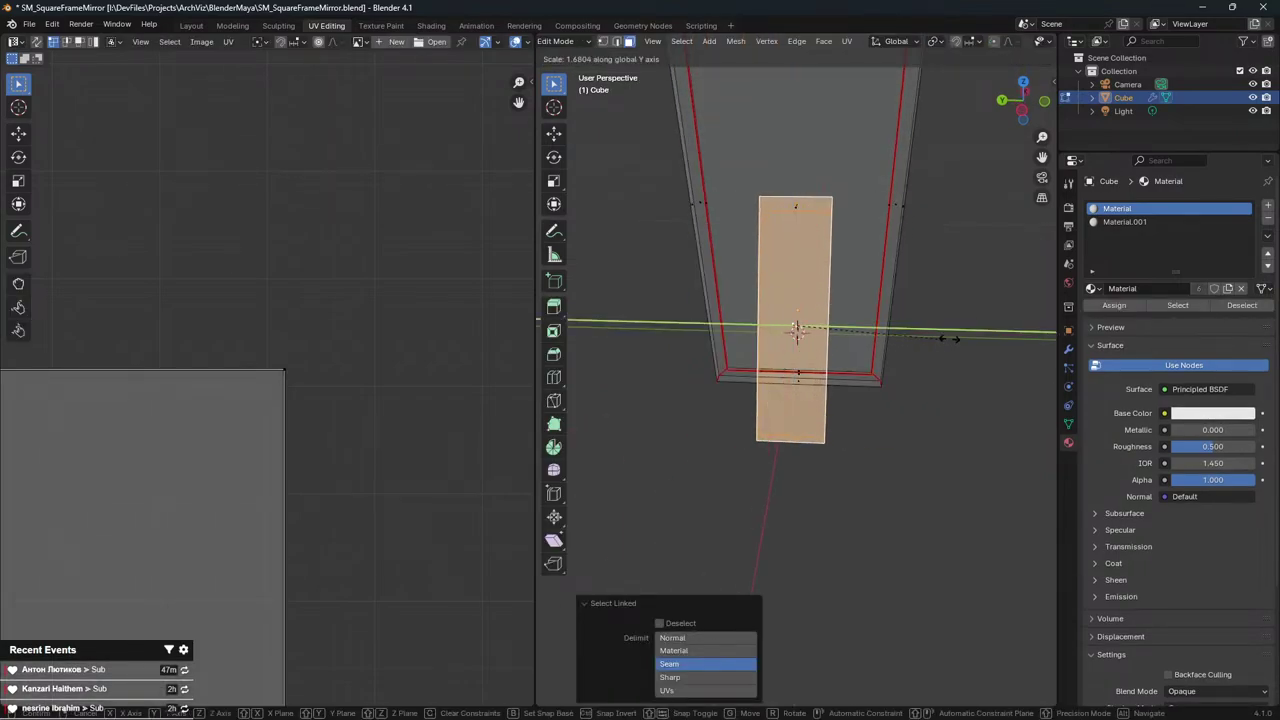
left_click(698, 348)
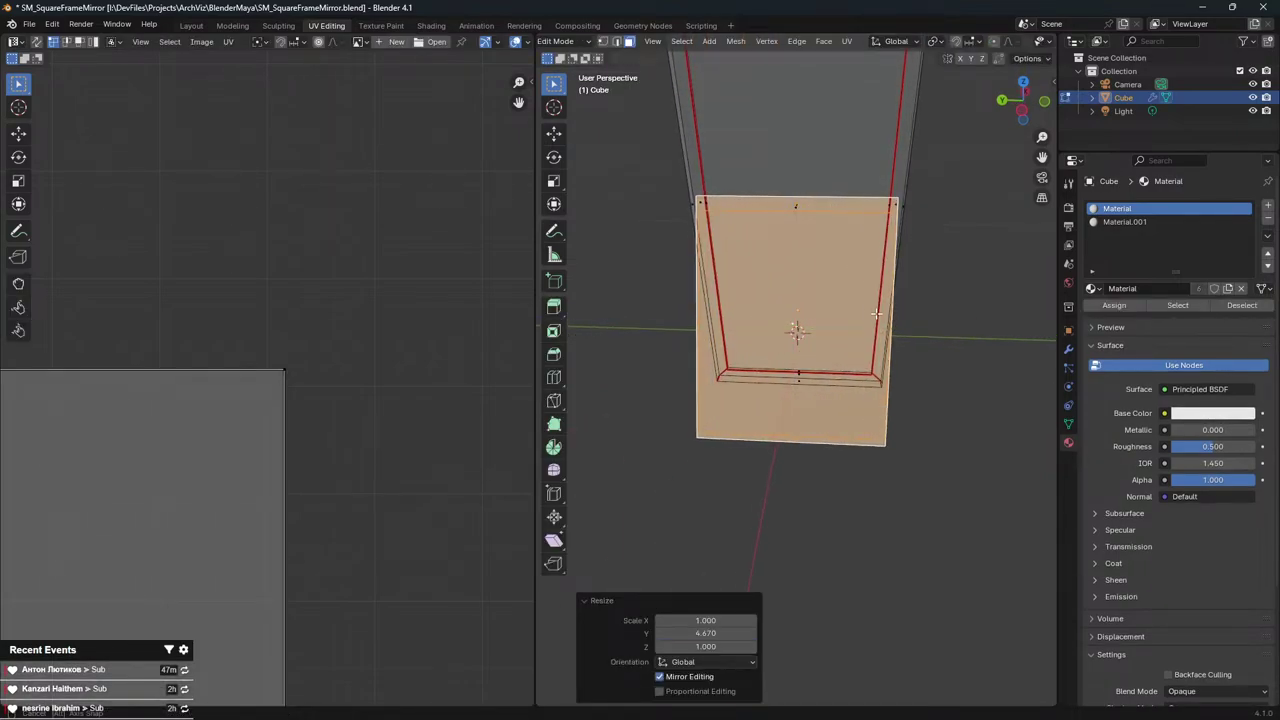
key("s")
key("y")
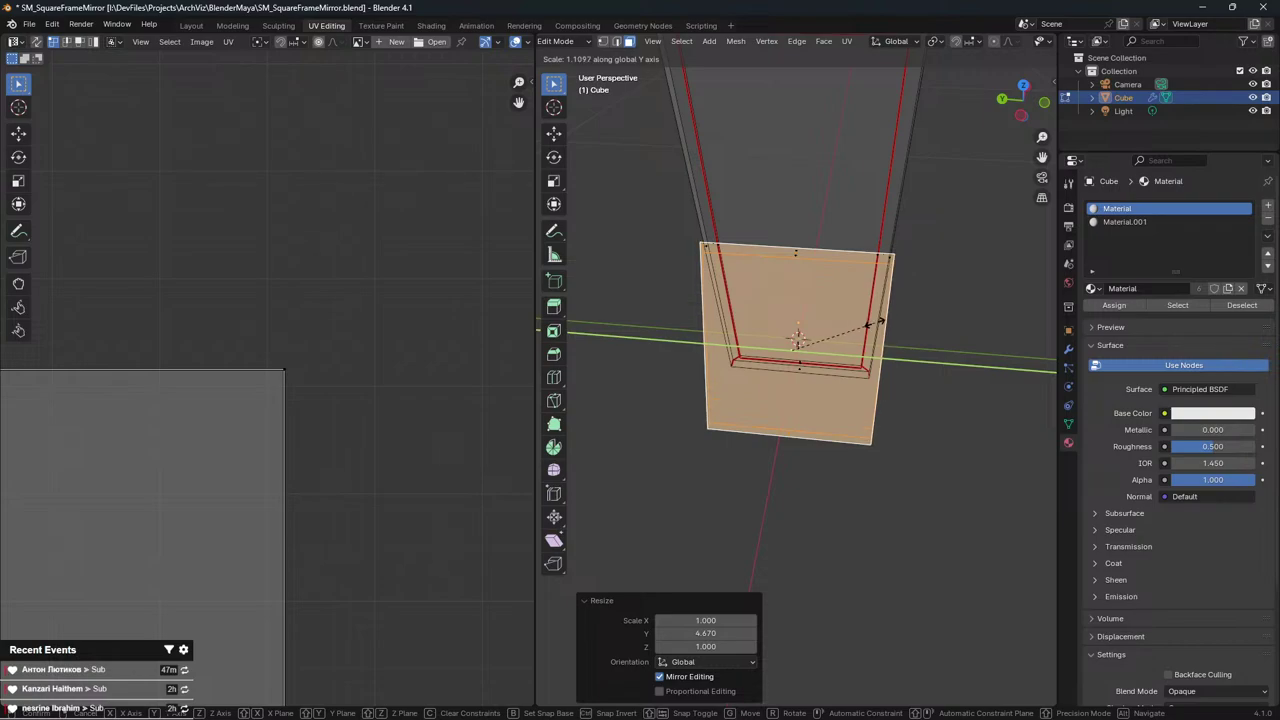
left_click(872, 319)
Match the support leg's width to the mirror frame in the top view by scaling it 1.013 along Y
key("KP_7")
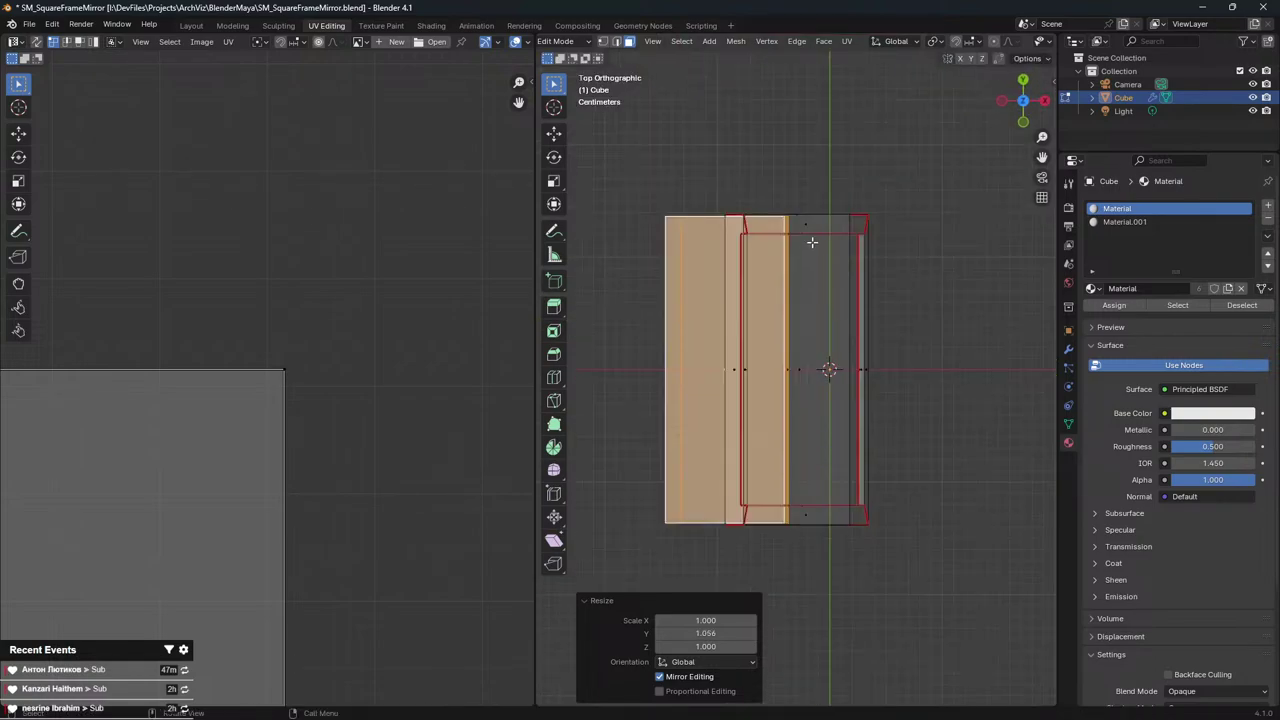
scroll(812, 242, "up", 5)
key("s")
key("y")
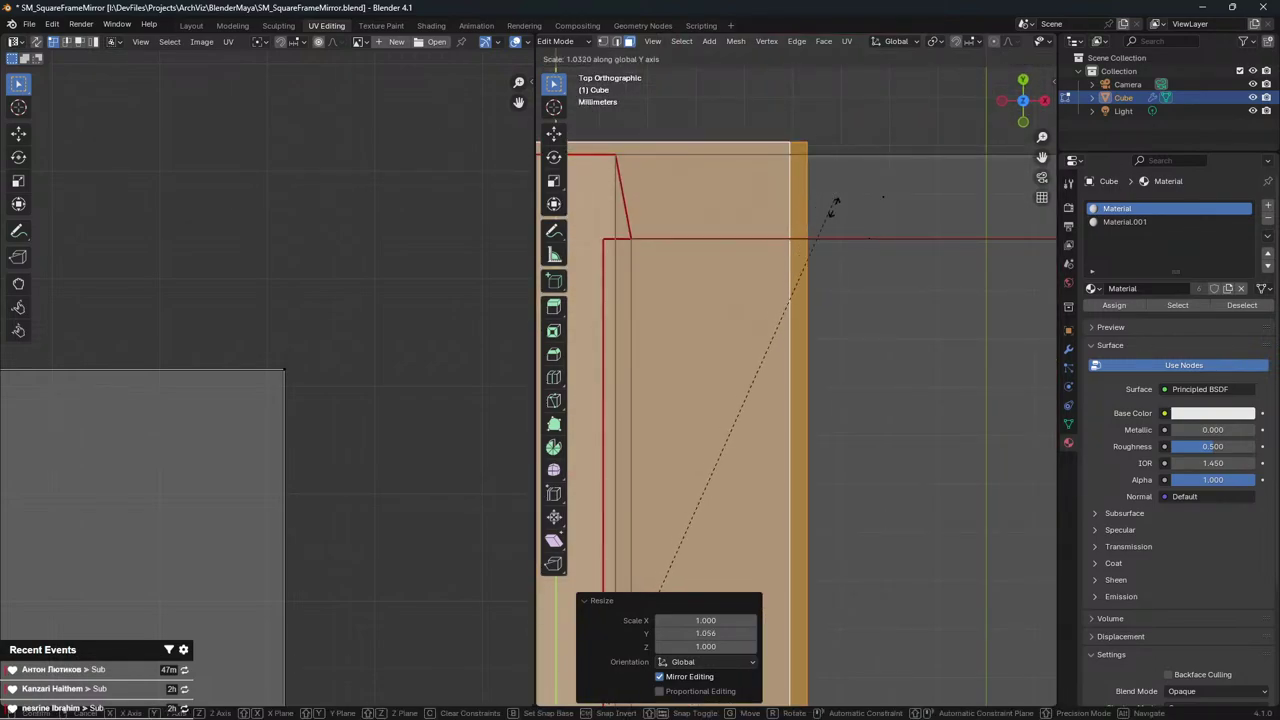
left_click(834, 343)
scroll(823, 320, "down", 4)
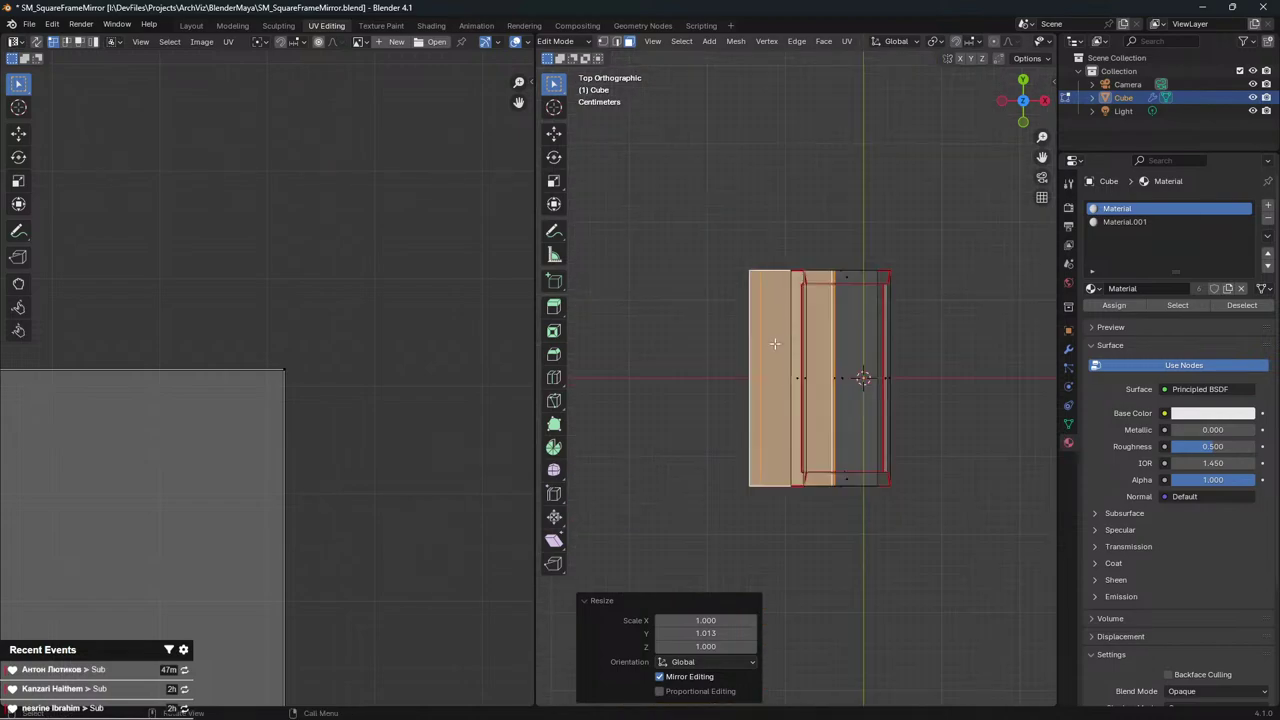
Extrude the support's two side faces with zero offset and scale them 1.040 along Y to form side strips
scroll(904, 368, "up", 4)
key("alt+e")
left_click(889, 366)
right_click(891, 349)
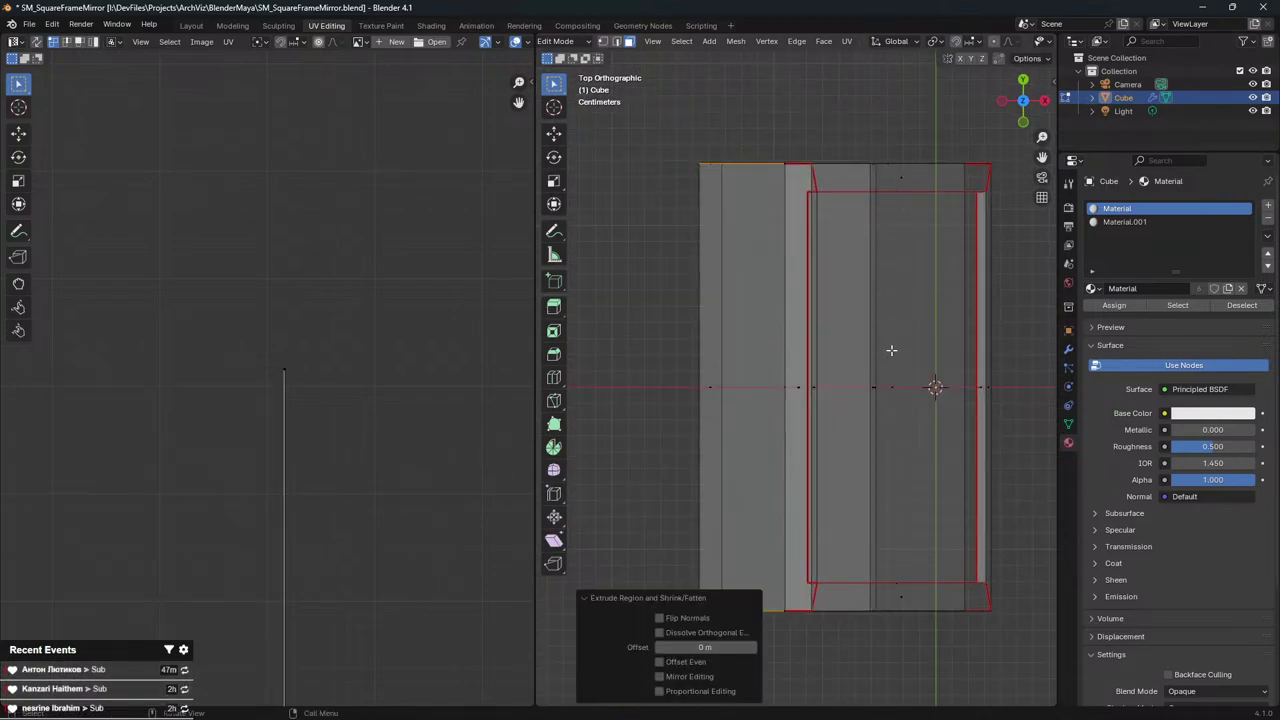
key("s")
key("y")
left_click(834, 247)
Add an edge loop around the support panel and slide it close to the bottom edge
middle_click_drag(834, 247, 620, 336)
key("ctrl+r")
left_click(616, 345)
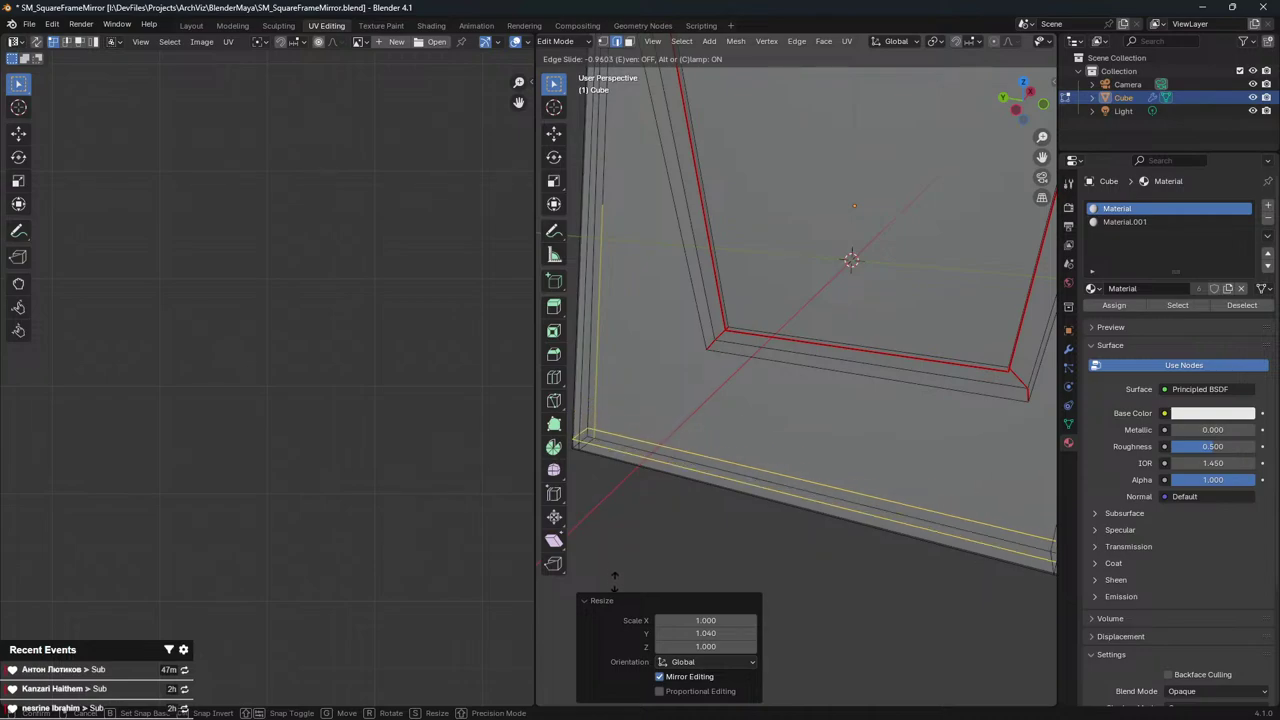
left_click(617, 577)
middle_click_drag(617, 577, 834, 332)
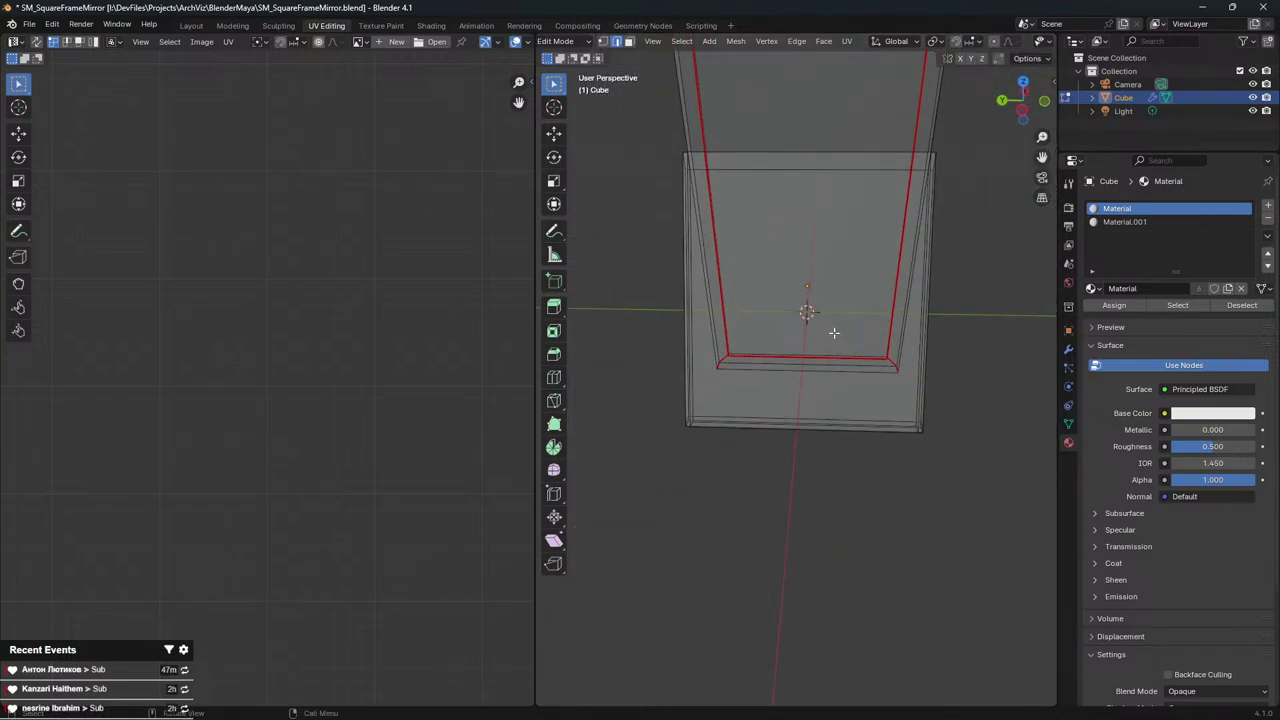
Select the support panel's central faces without the side and bottom strips, and delete them to leave a thin U-shaped frame
left_click(632, 42)
left_click(762, 236)
left_click_drag(768, 136, 832, 316)
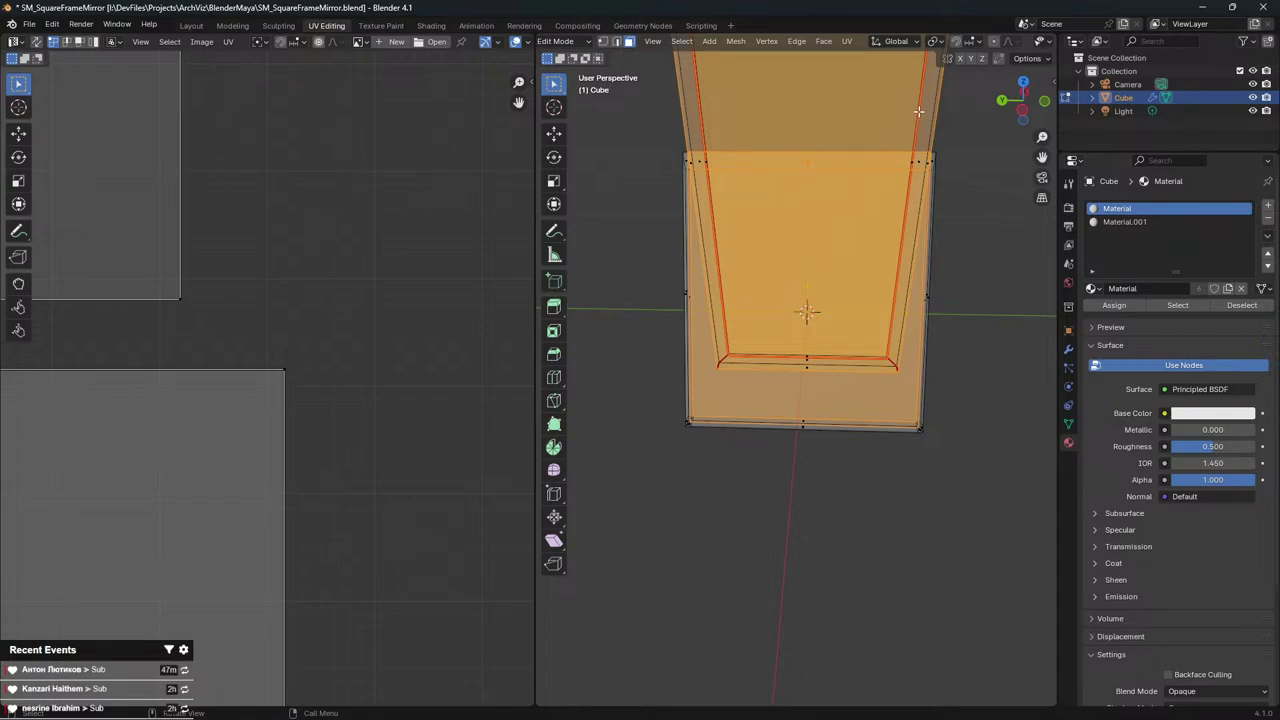
scroll(927, 101, "down", 4)
key("ctrl+l")
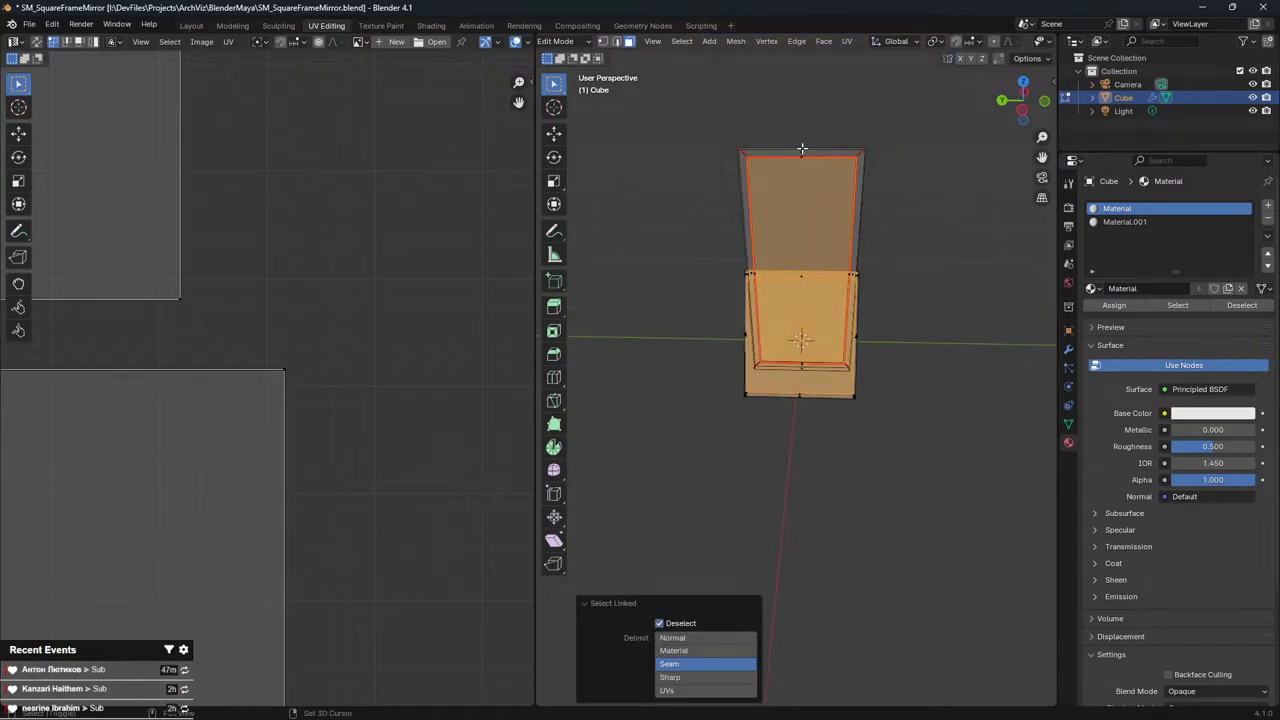
middle_click_drag(814, 173, 722, 386)
key("b")
middle_click_drag(778, 192, 831, 336)
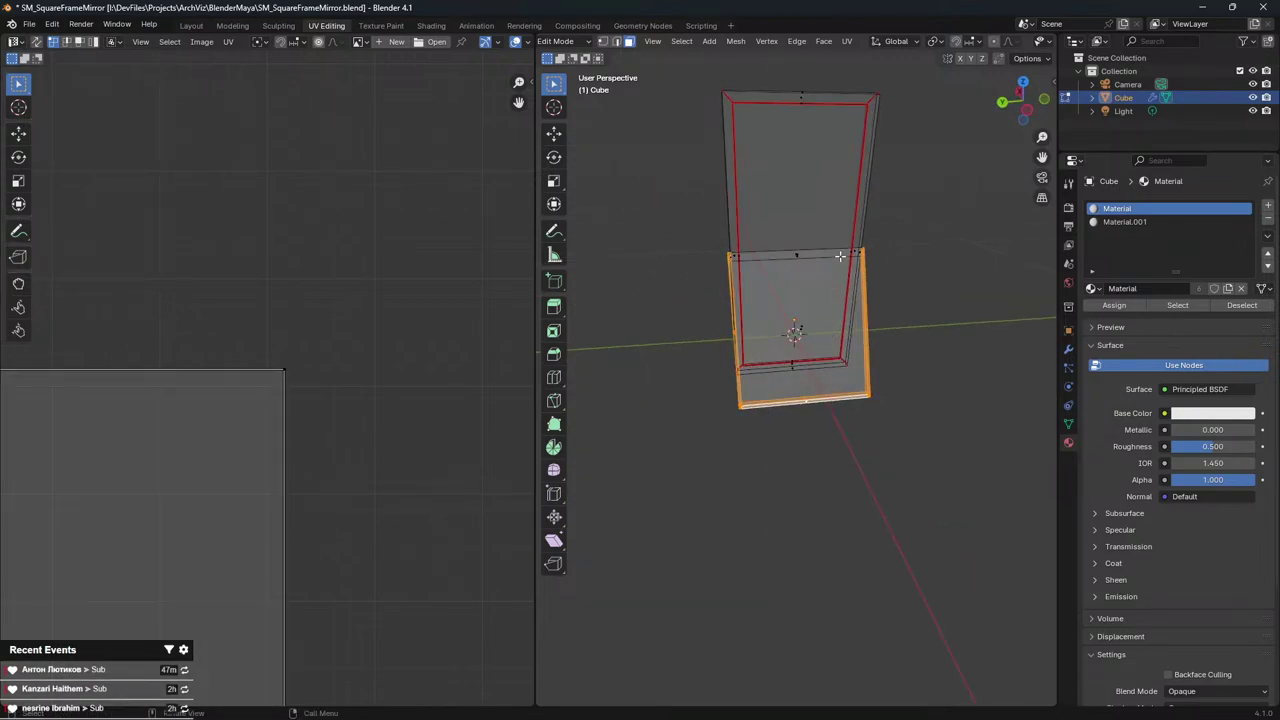
key("ctrl+i")
key("ctrl+z")
key("ctrl+z")
middle_click_drag(826, 234, 777, 246)
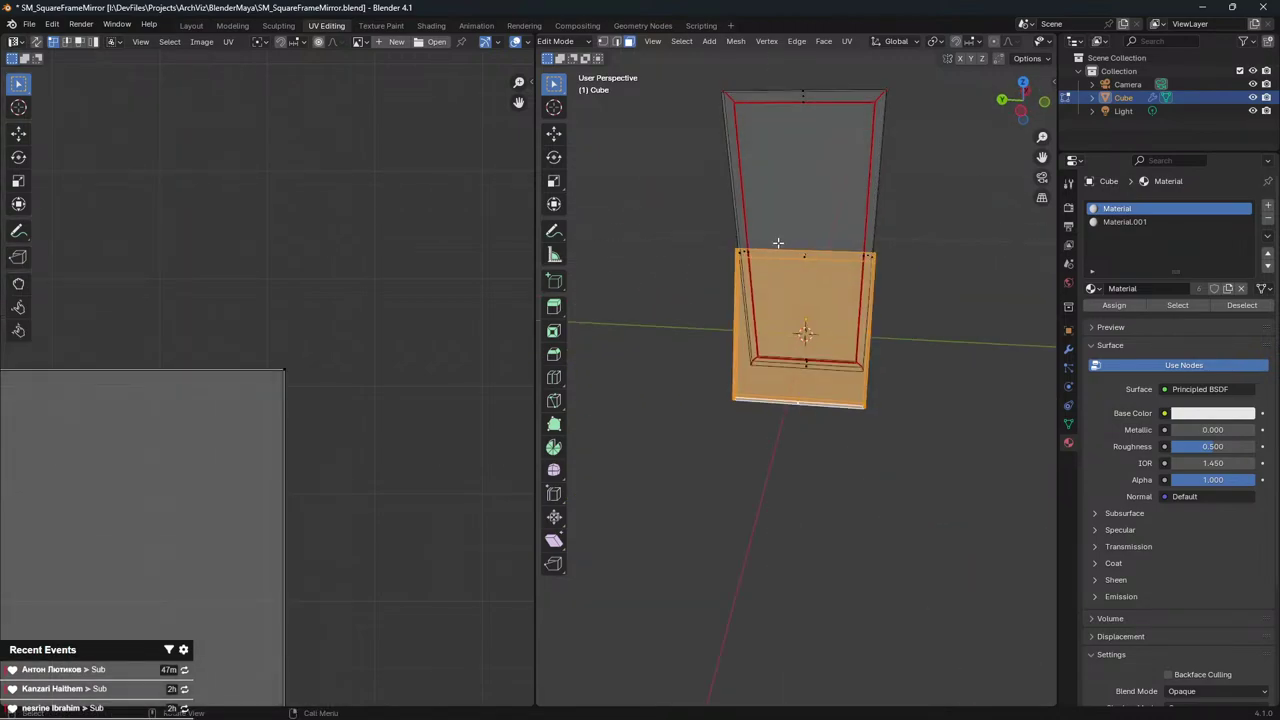
key("b")
middle_click_drag(727, 204, 773, 440)
left_click_drag(773, 440, 866, 466)
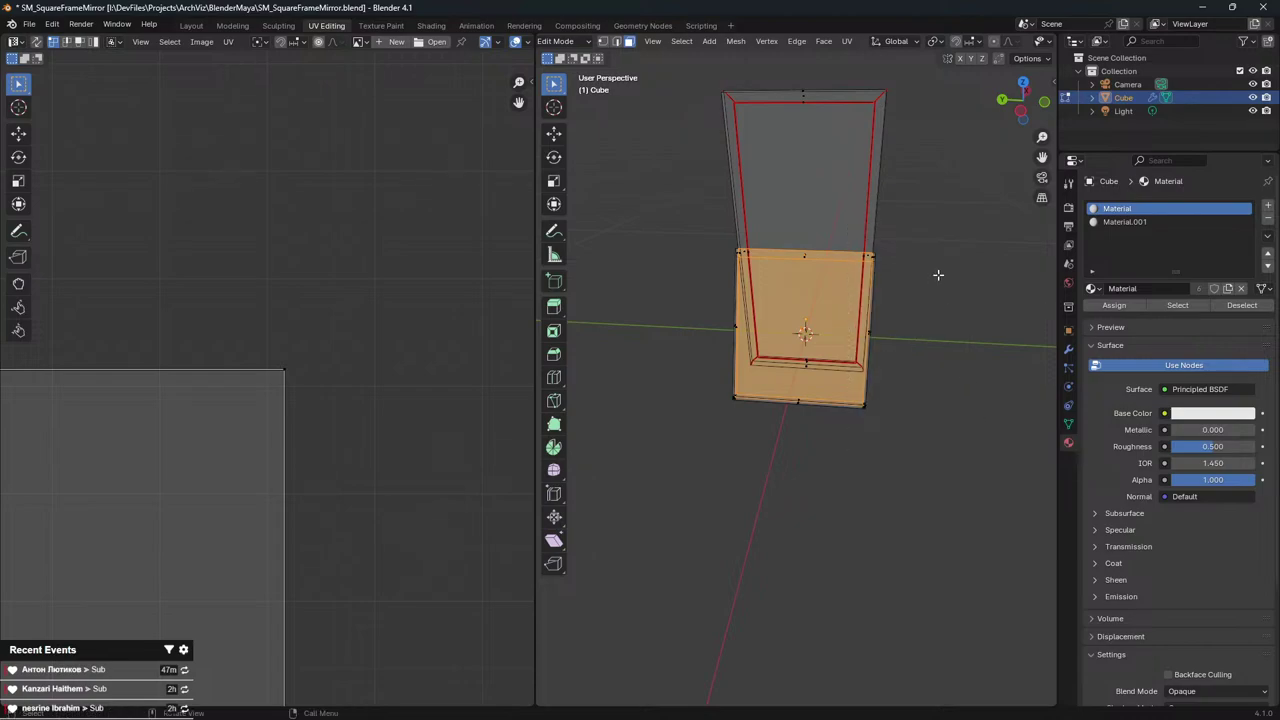
middle_click_drag(937, 274, 777, 388)
key("x")
left_click(863, 346)
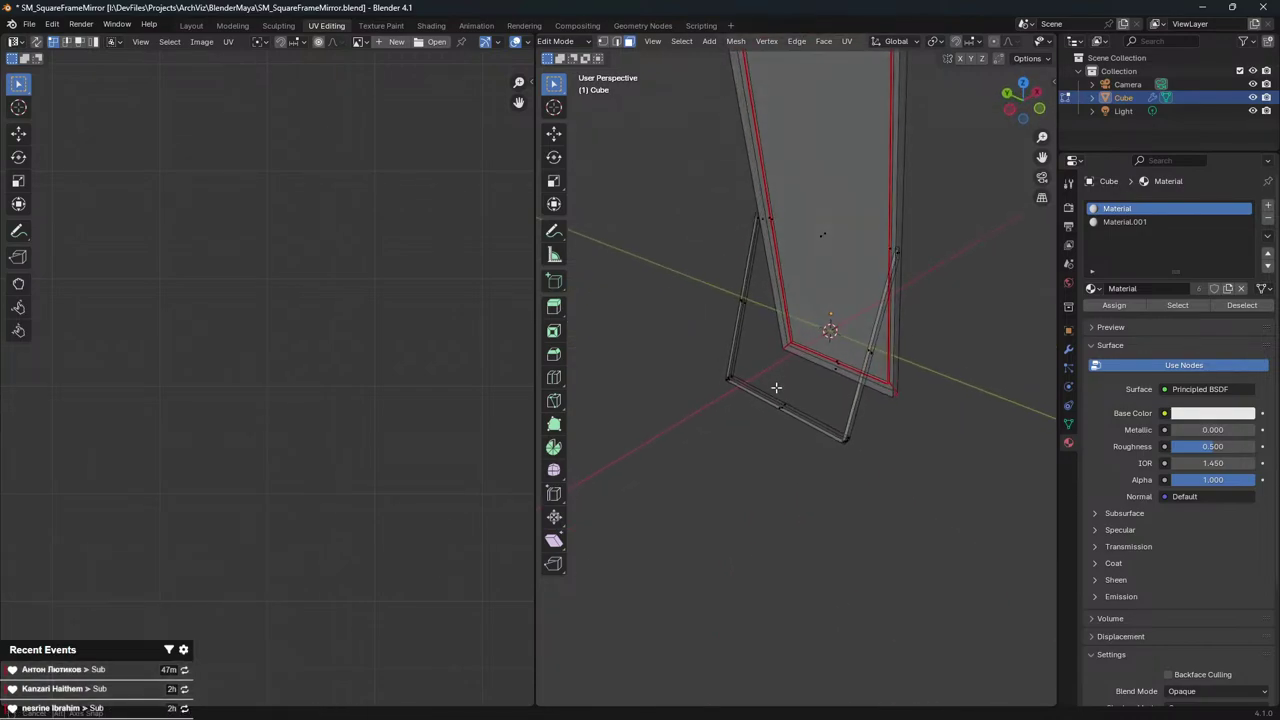
Fill the open inner sides of the support frame's bottom bar and first upright with faces
scroll(766, 350, "up", 4)
left_click(602, 41)
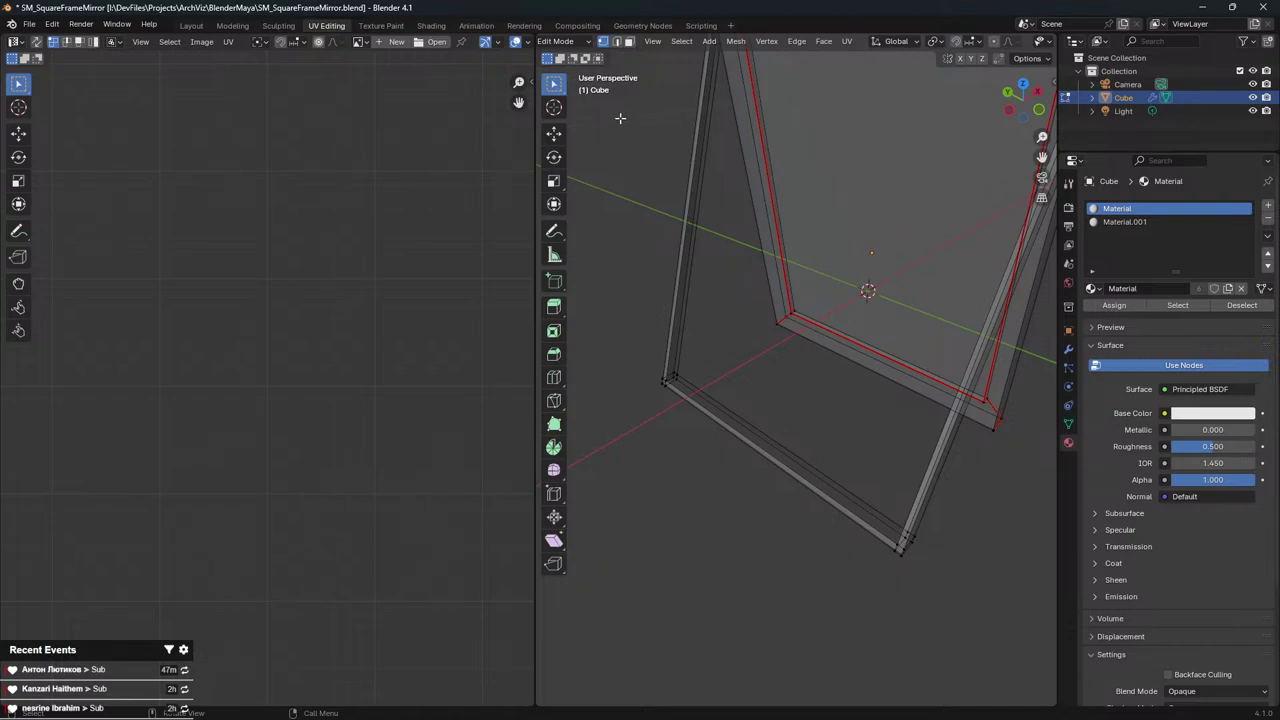
left_click(774, 438)
left_click(686, 253)
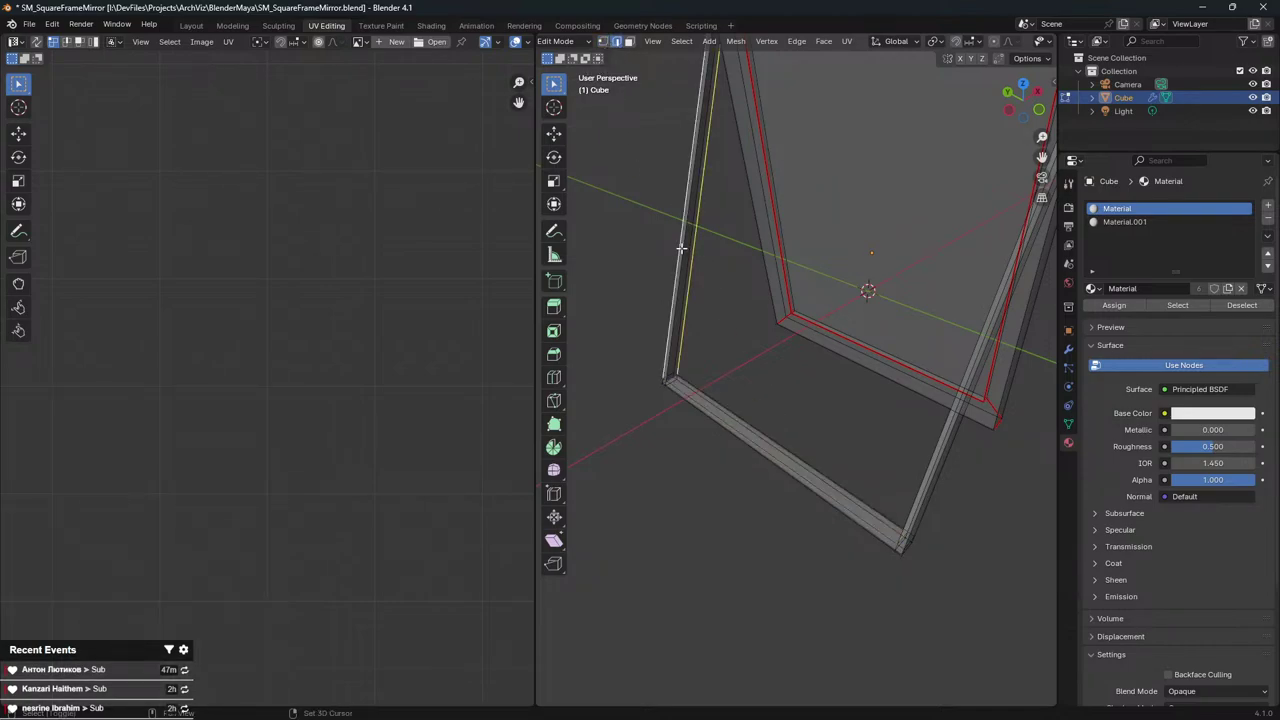
left_click(687, 252)
left_click(694, 246, "shift")
key("g")
middle_click_drag(700, 247, 760, 256)
right_click(766, 257)
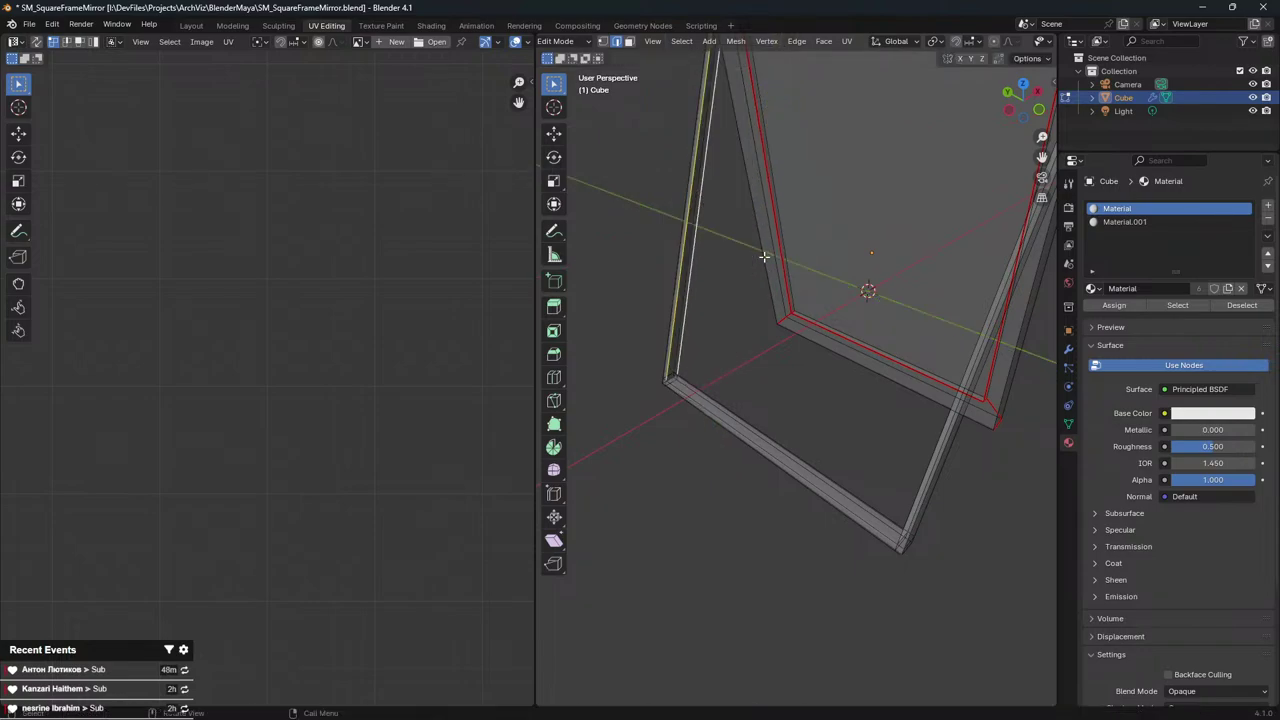
key("f")
Fill the open inner side of the support frame's opposite upright with a face and inspect its lower corner
middle_click_drag(844, 300, 837, 360, "shift")
left_click(786, 413)
key("f")
key("Tab")
scroll(790, 416, "down", 3)
left_click(857, 468)
scroll(900, 451, "up", 2)
key("Tab")
scroll(837, 363, "up", 4)
middle_click_drag(934, 260, 871, 350, "shift")
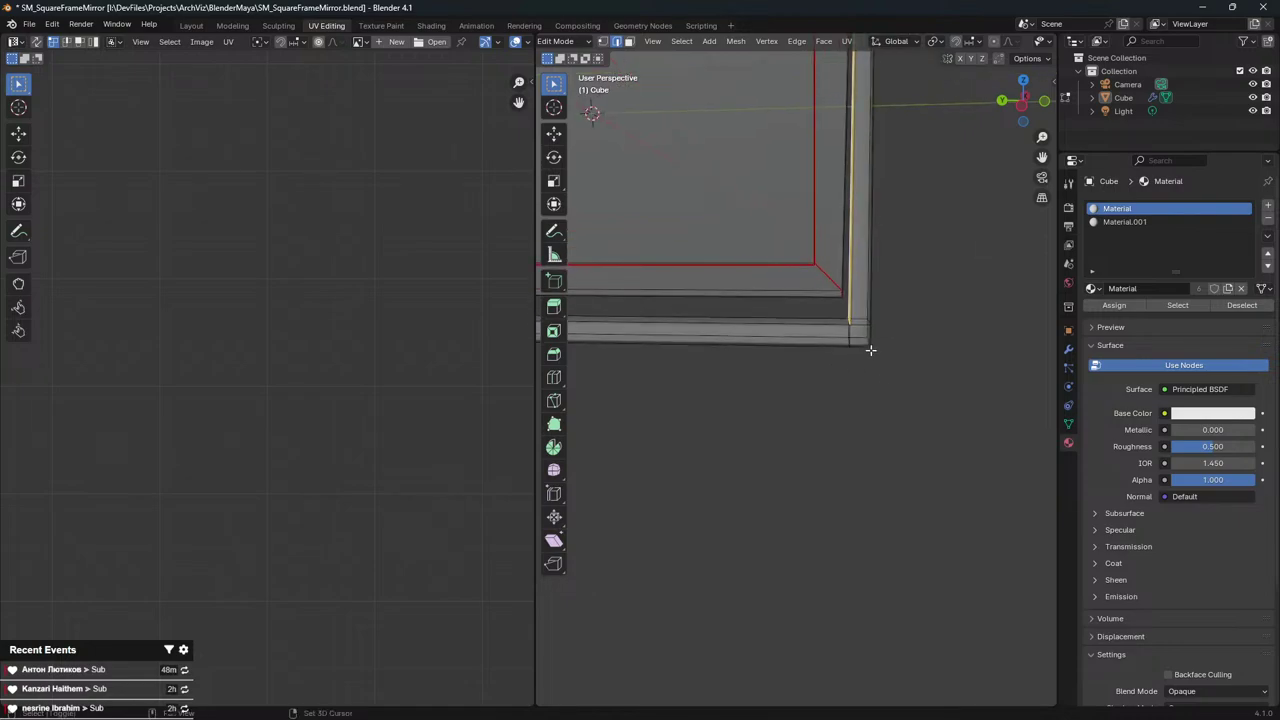
key("k")
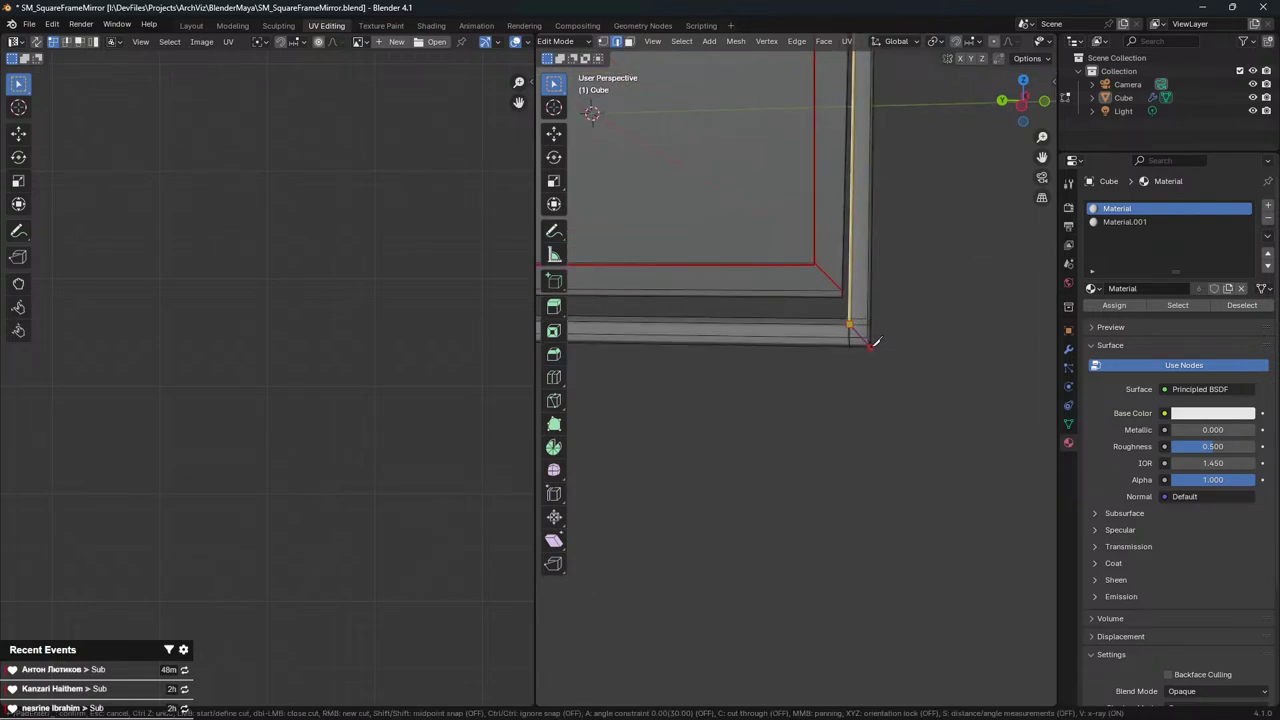
middle_click_drag(887, 330, 871, 335)
key("Escape")
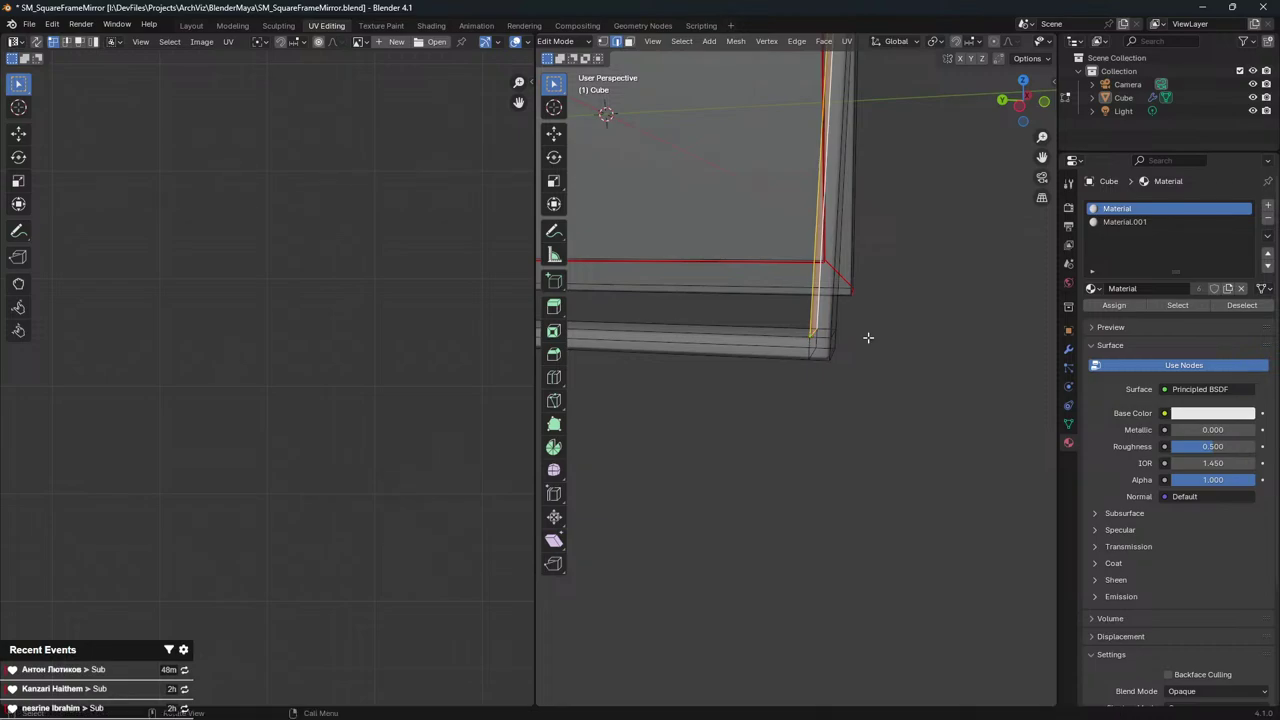
key("g")
right_click(843, 331)
key("k")
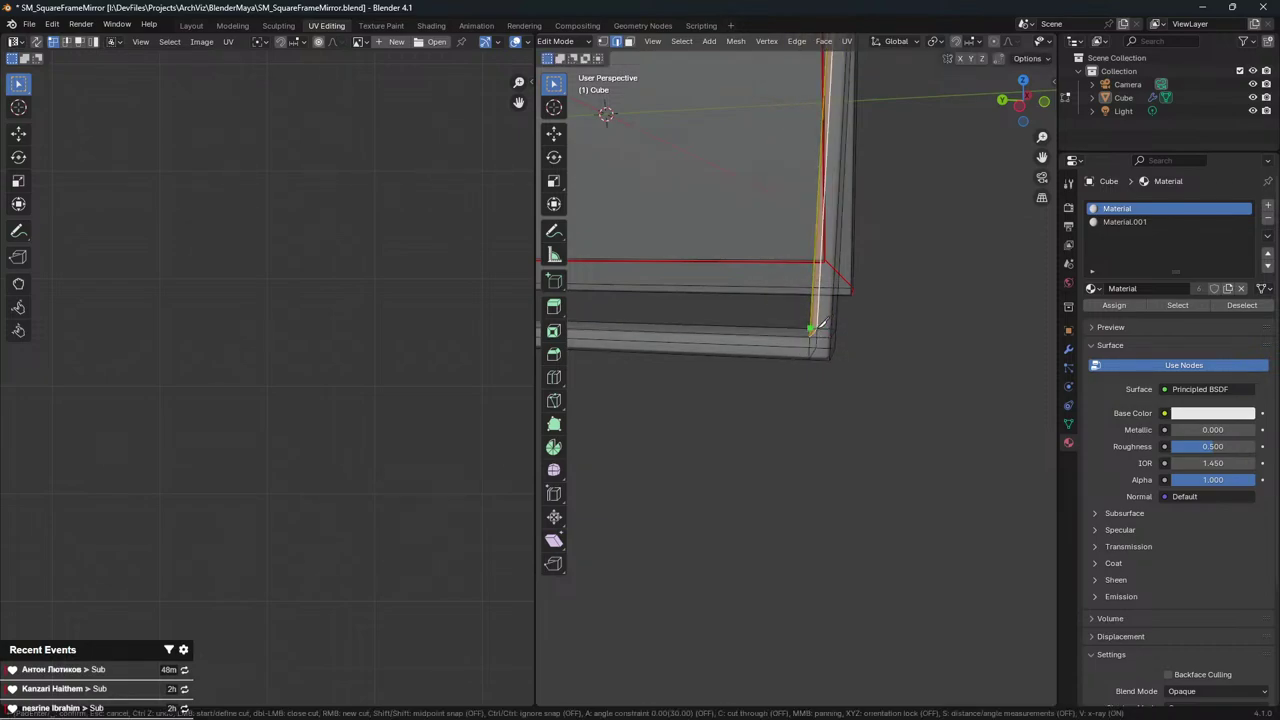
key("Escape")
middle_click_drag(916, 256, 715, 255)
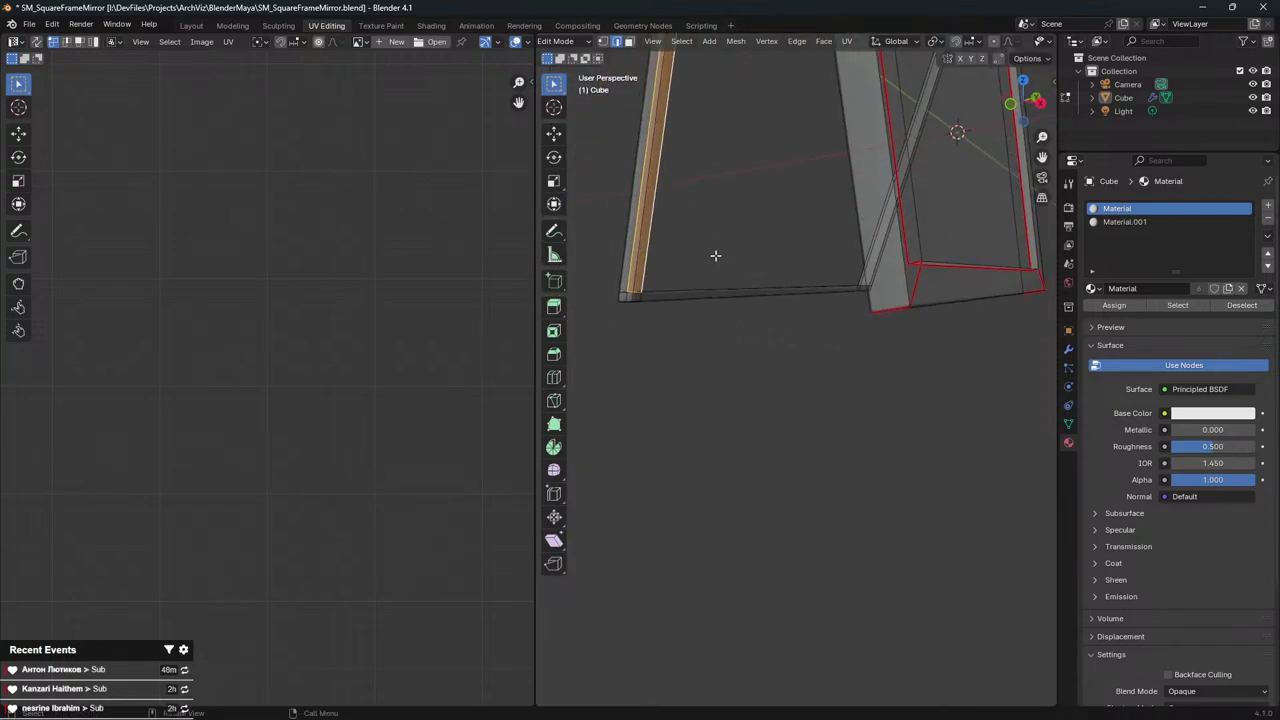
middle_click_drag(704, 346, 768, 398, "shift")
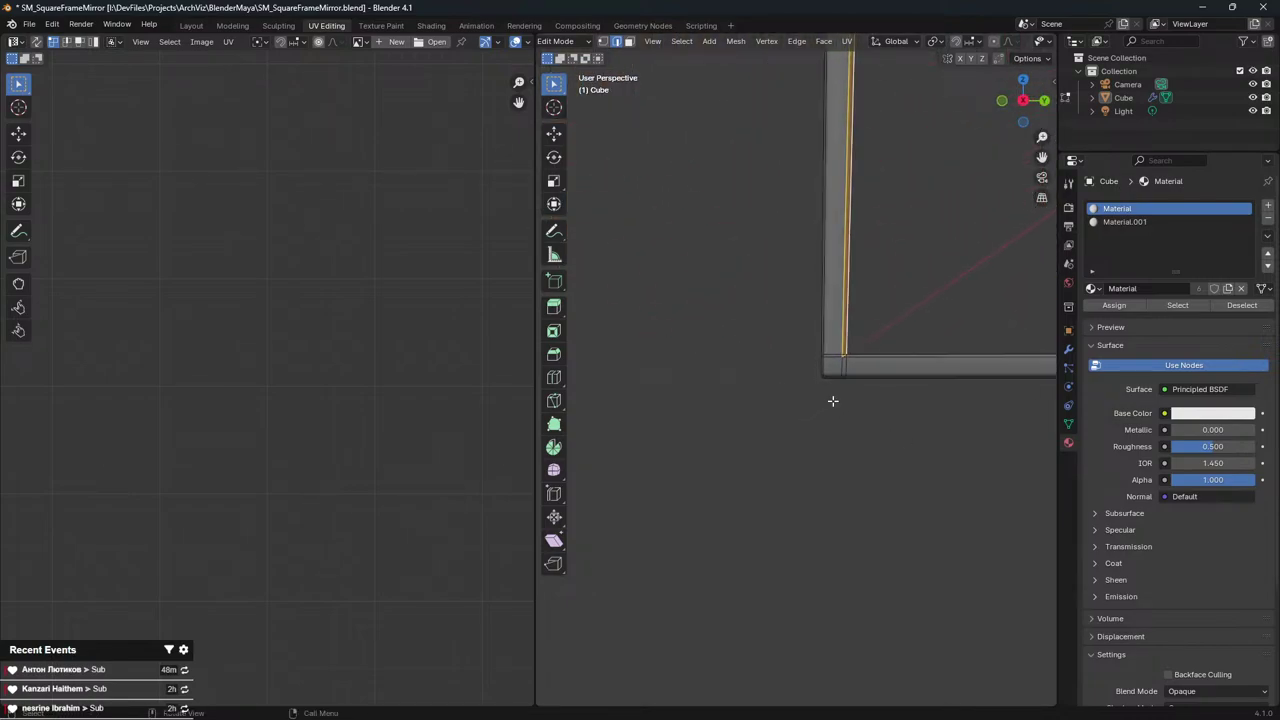
Cut diagonal mitre edges across both lower corners of the support frame with the Knife tool
key("k")
middle_click_drag(840, 360, 775, 315)
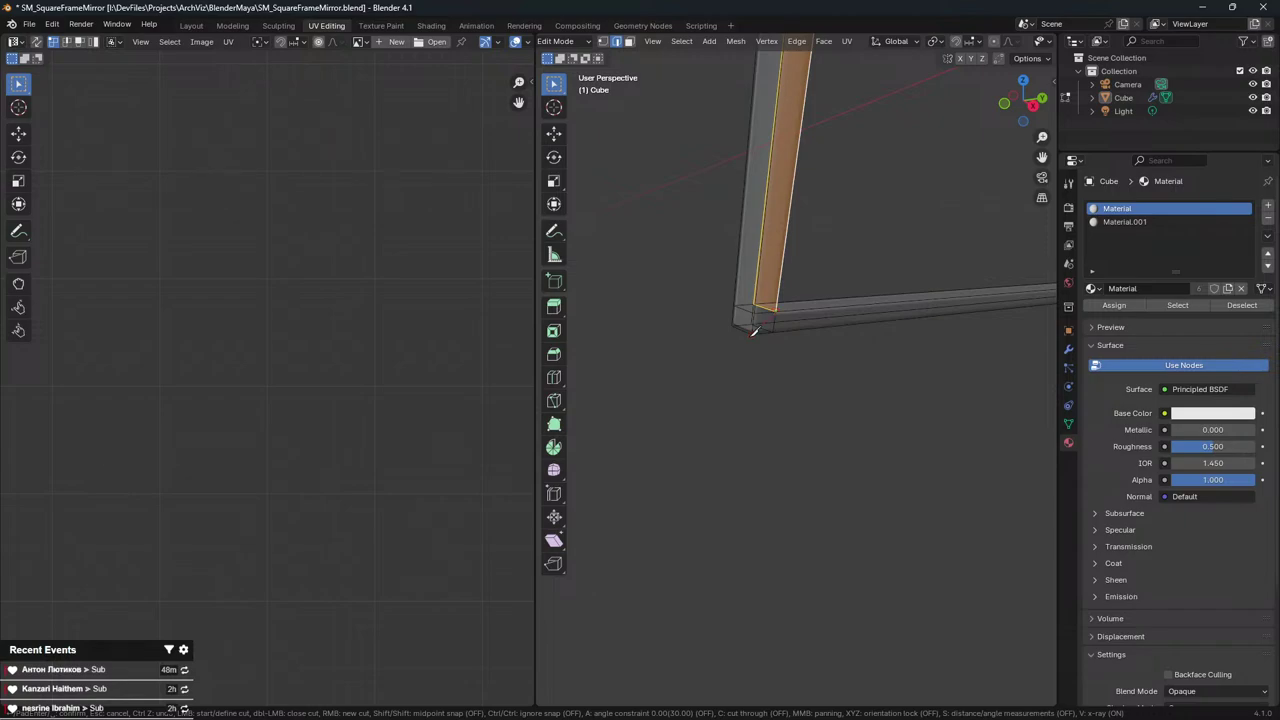
middle_click_drag(755, 330, 863, 354)
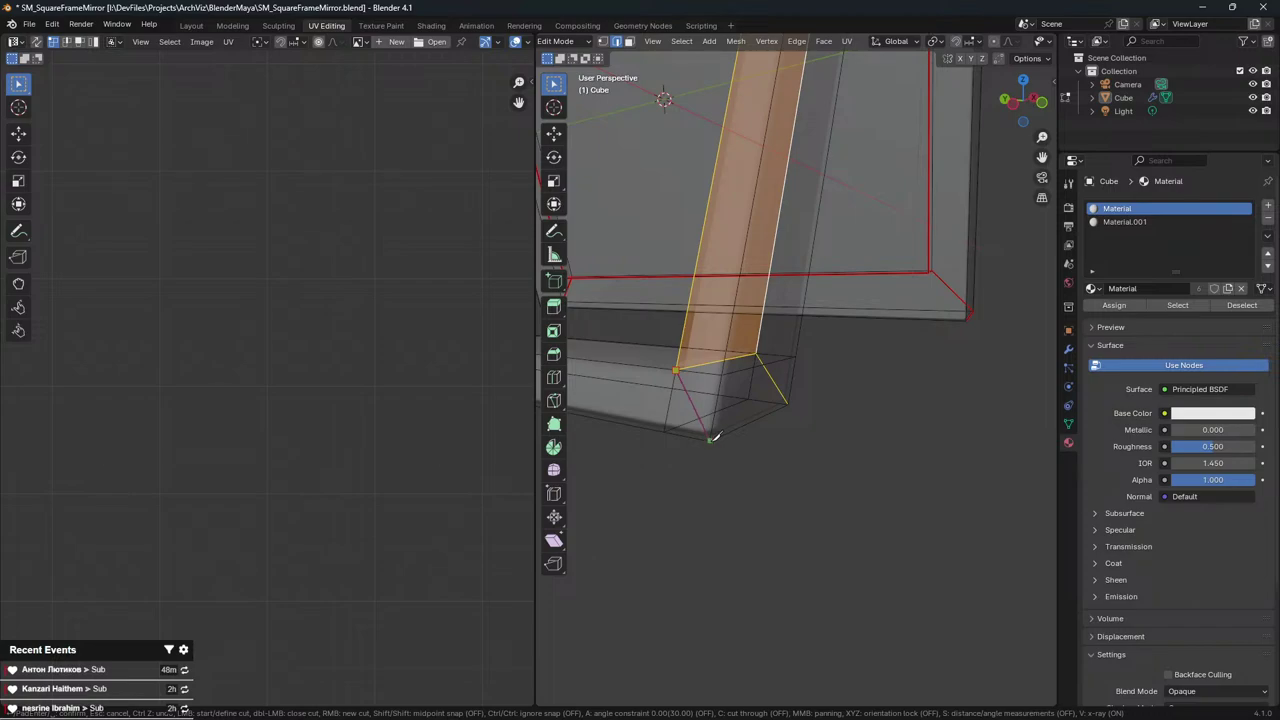
middle_click_drag(712, 437, 755, 430)
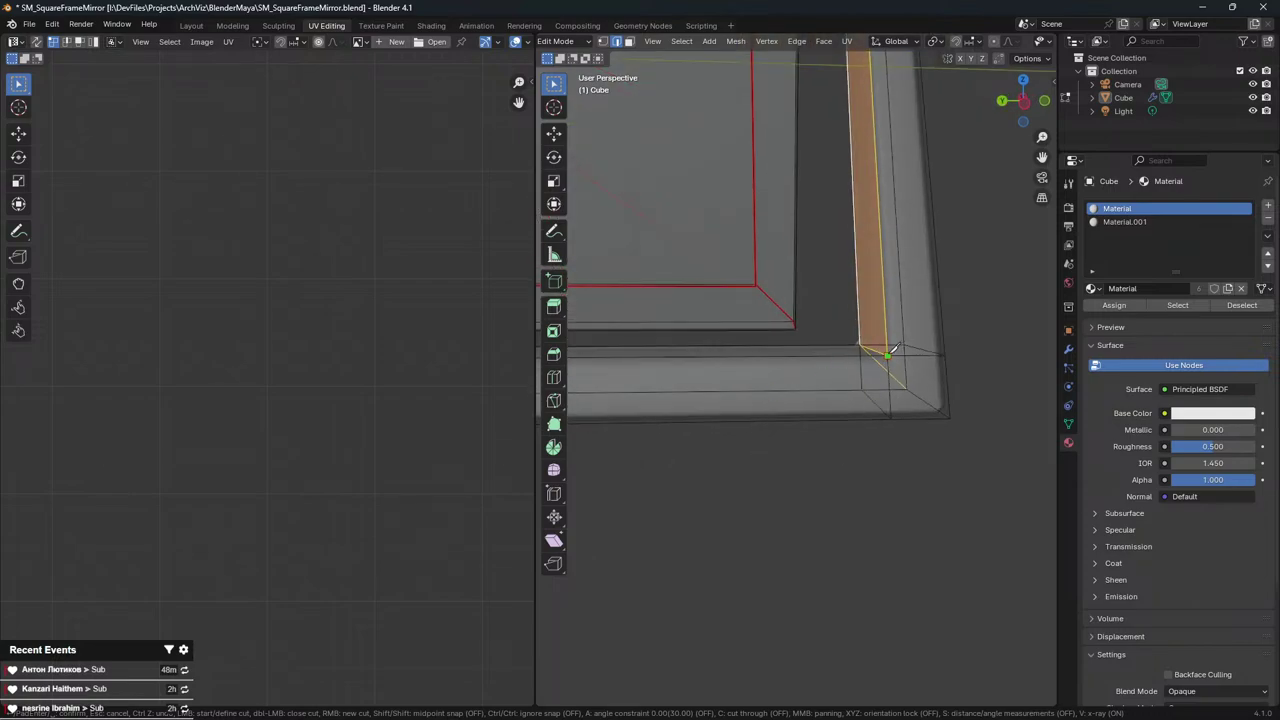
middle_click_drag(953, 411, 778, 453)
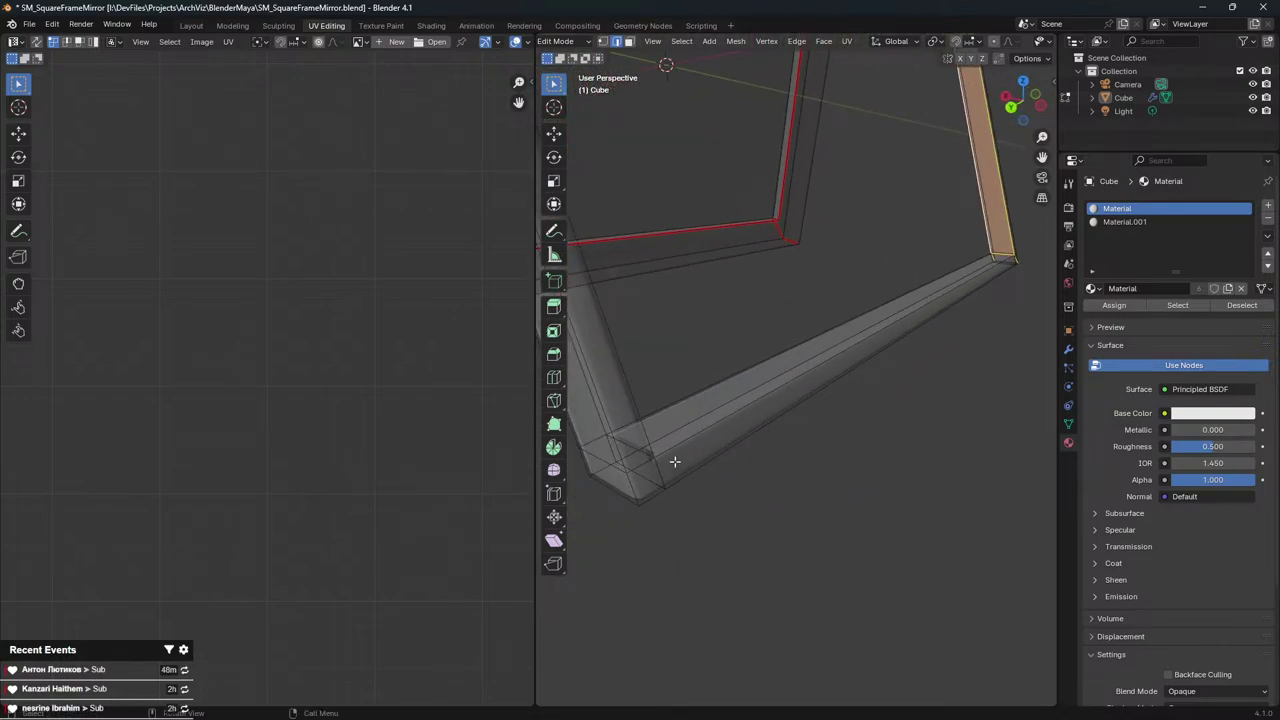
middle_click_drag(643, 503, 625, 27)
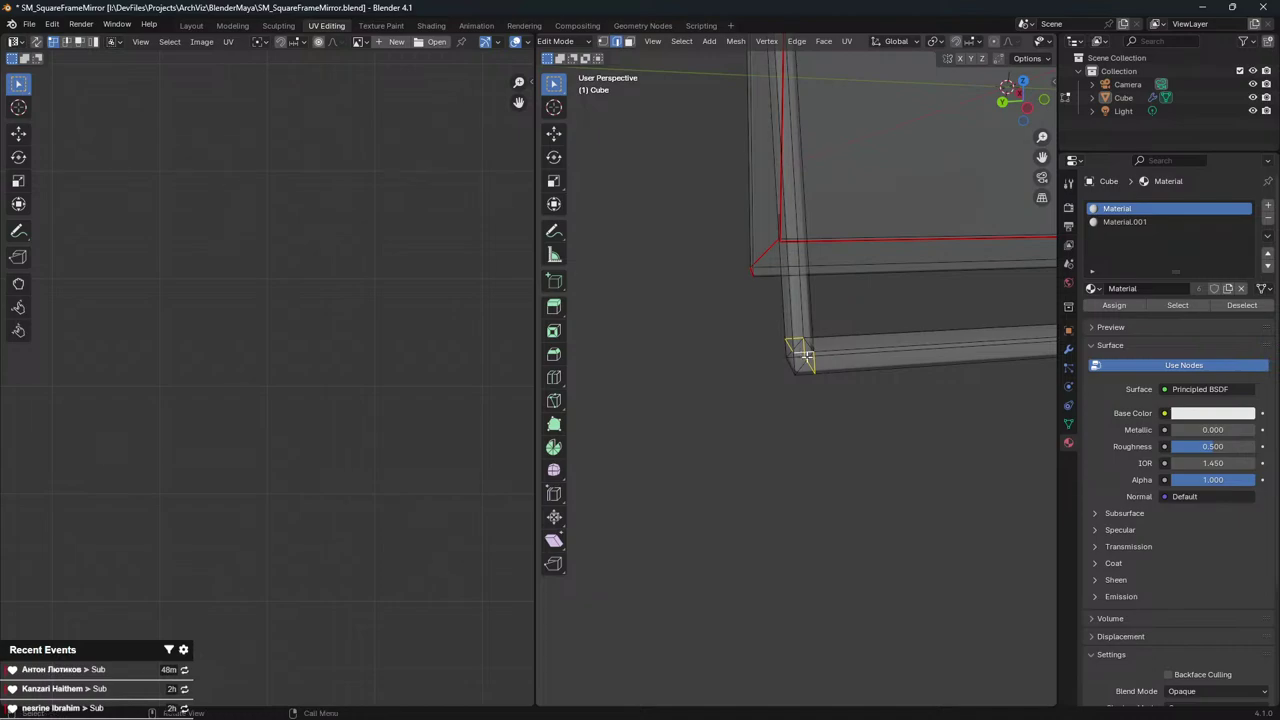
Delete the surplus edge loops at the support frame's lower corners with Delete Edge Loop, leaving only the diagonal mitre edges
key("F3")
type("delete edge loop")
key("Return")
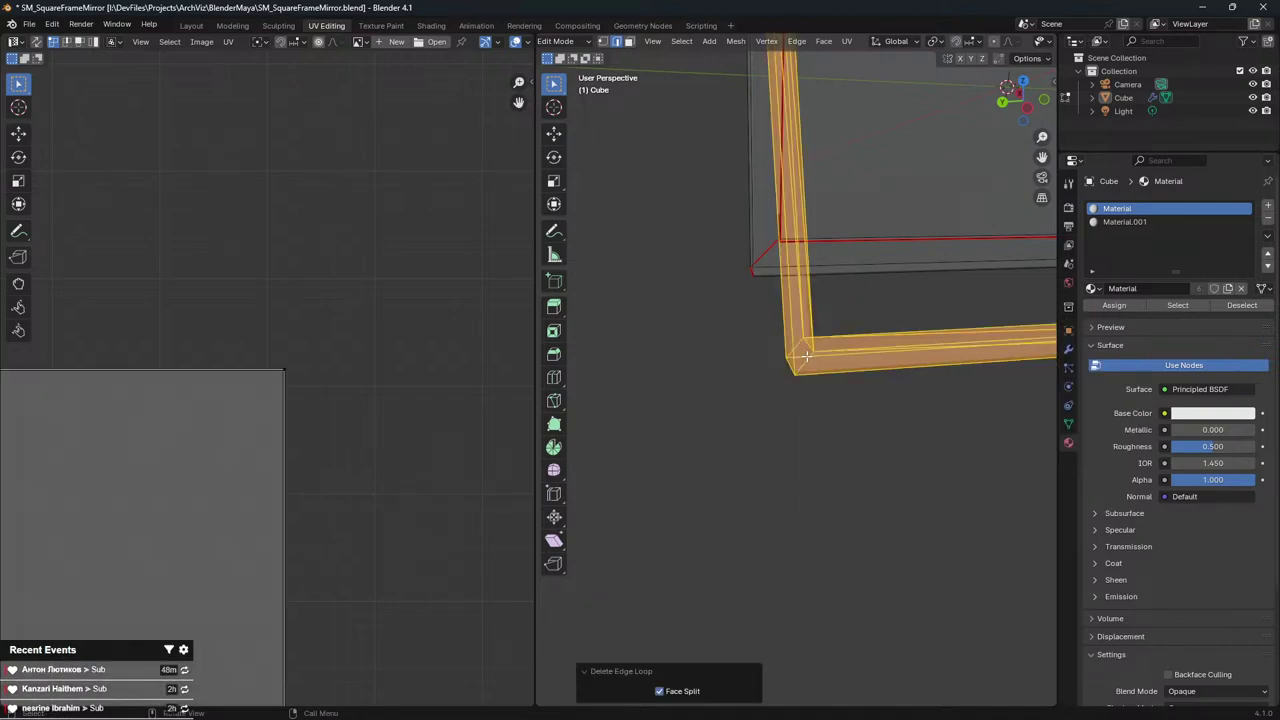
middle_click_drag(806, 356, 927, 426)
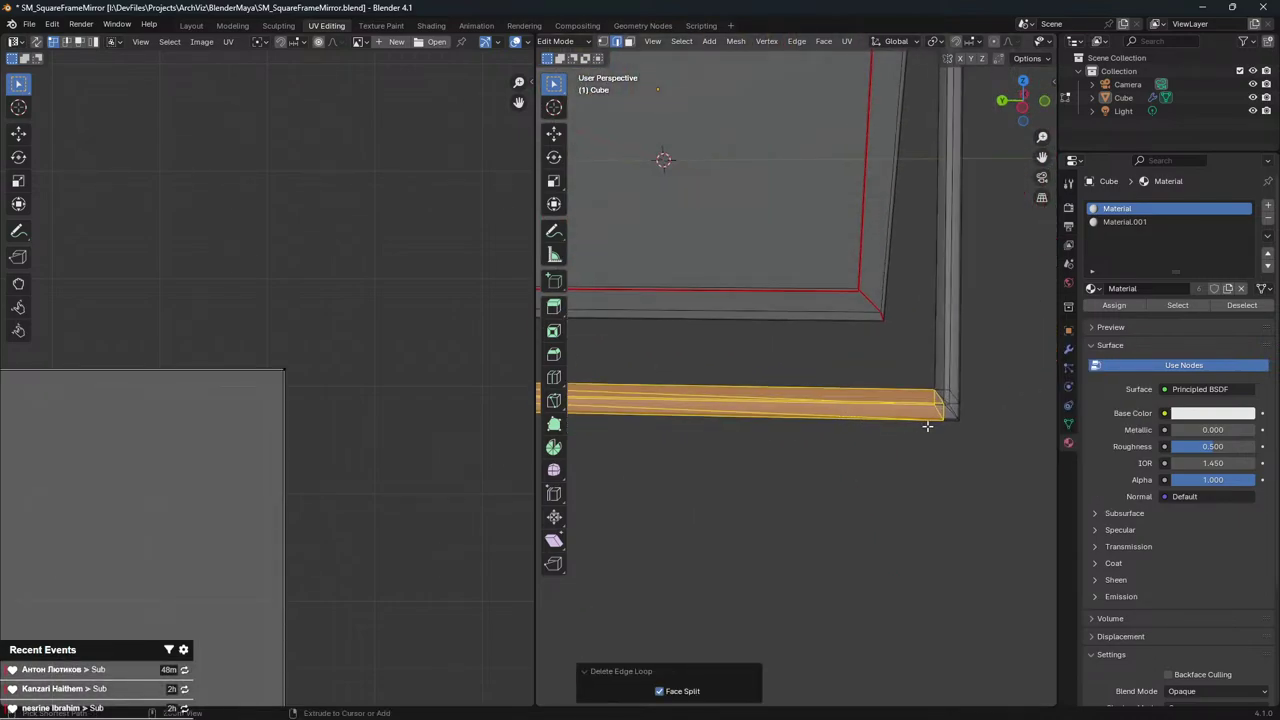
left_click(957, 410, "alt")
left_click(951, 399, "alt")
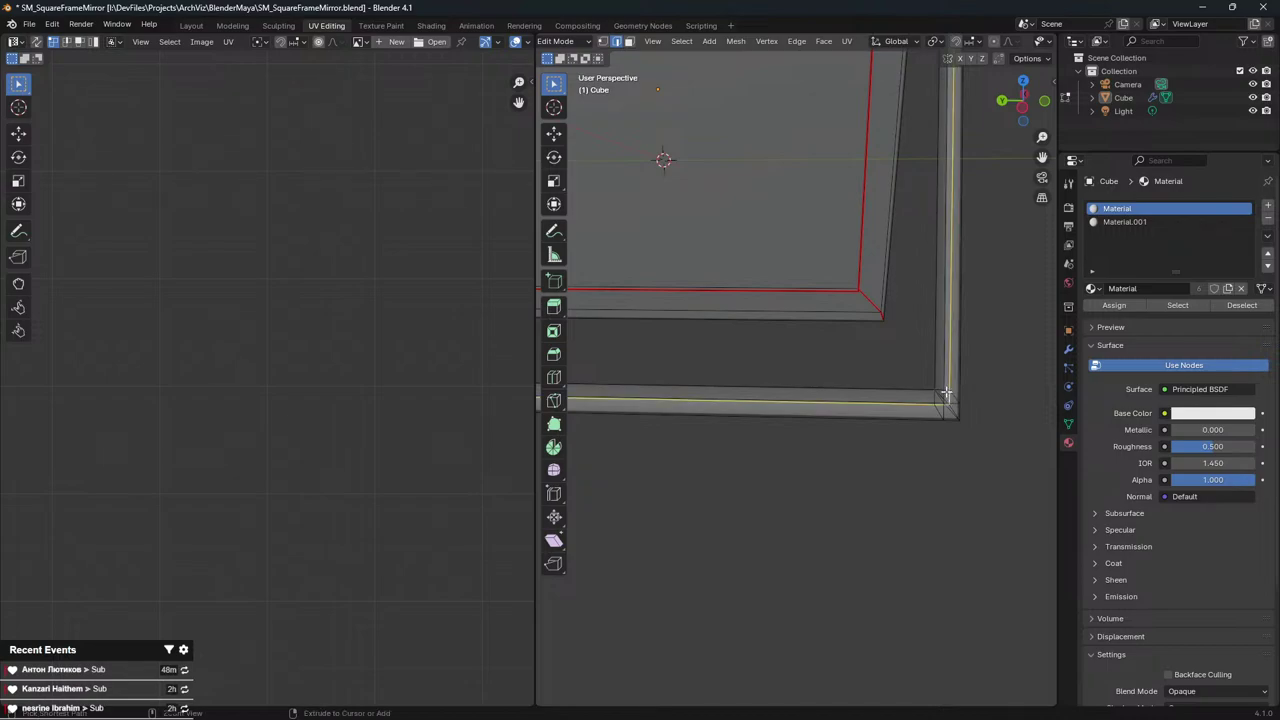
key("ctrl+z")
key("ctrl+z")
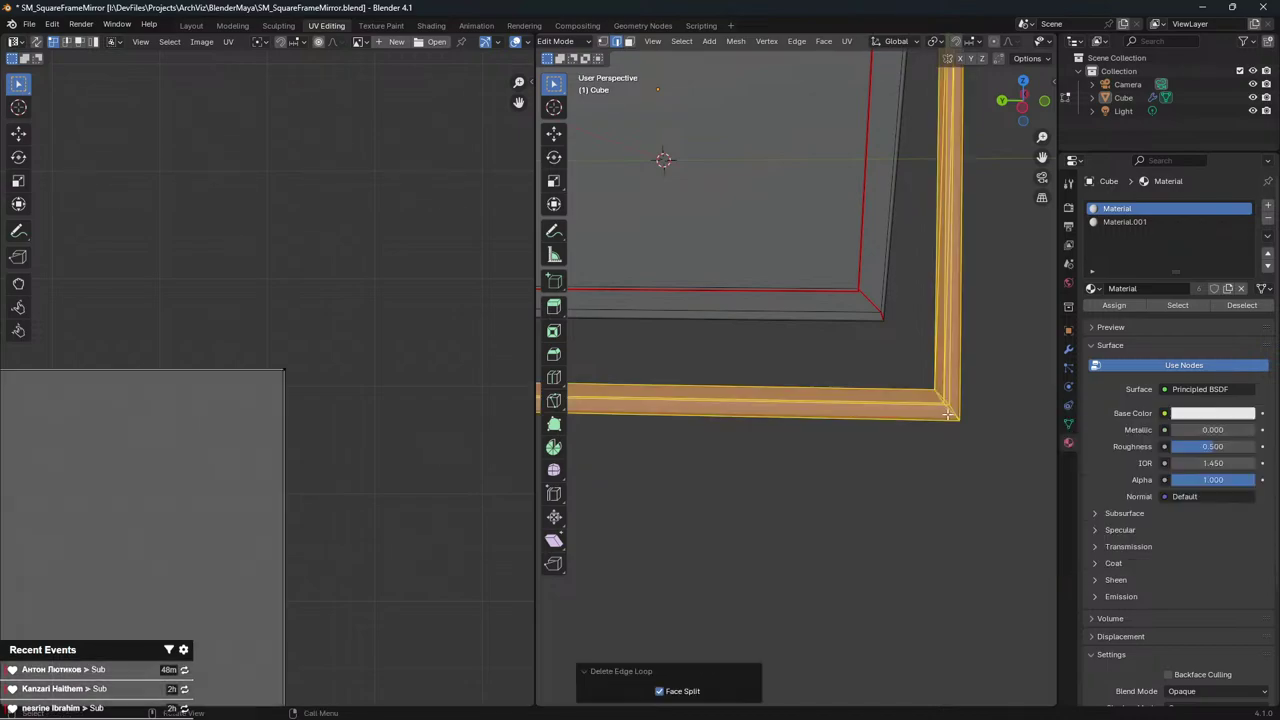
left_click(962, 473)
middle_click_drag(962, 473, 957, 431)
left_click(970, 428, "alt")
key("ctrl+b")
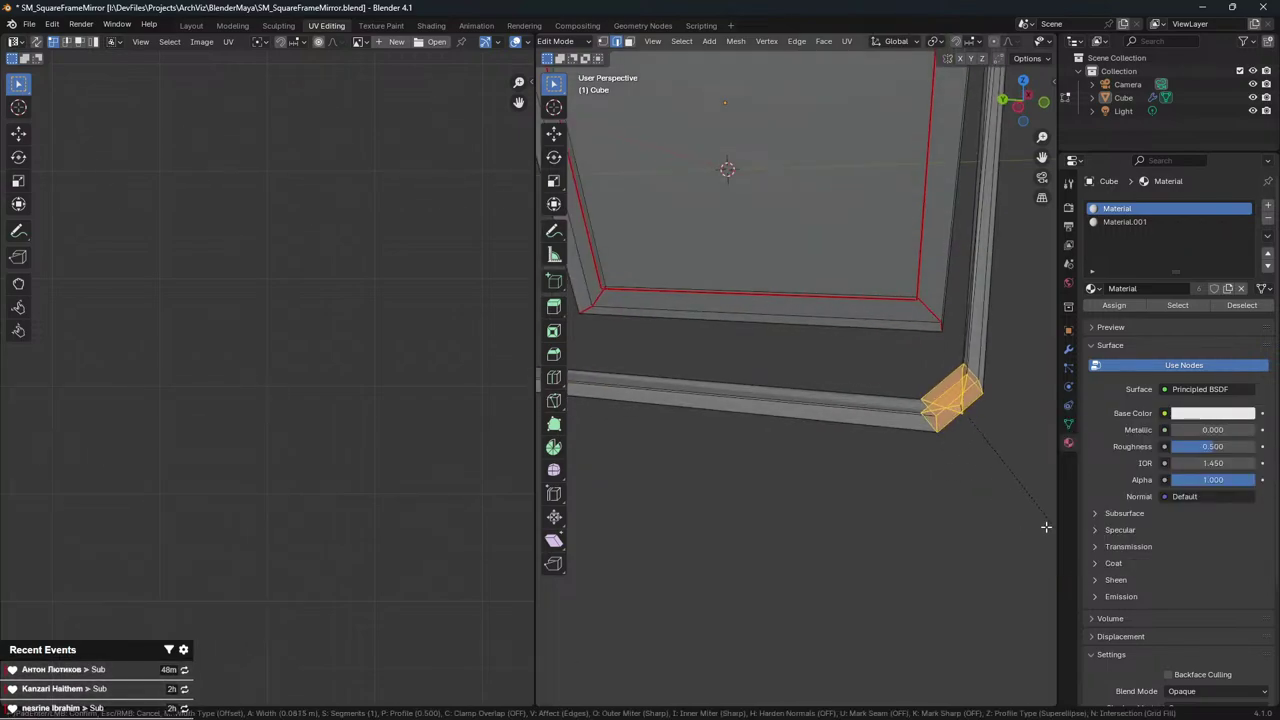
right_click(1046, 526)
Try a four-segment bevel about 0.096 m wide on the support frame's lower corner, and undo it after inspecting the shape
scroll(810, 403, "down", 2)
middle_click_drag(810, 403, 772, 382)
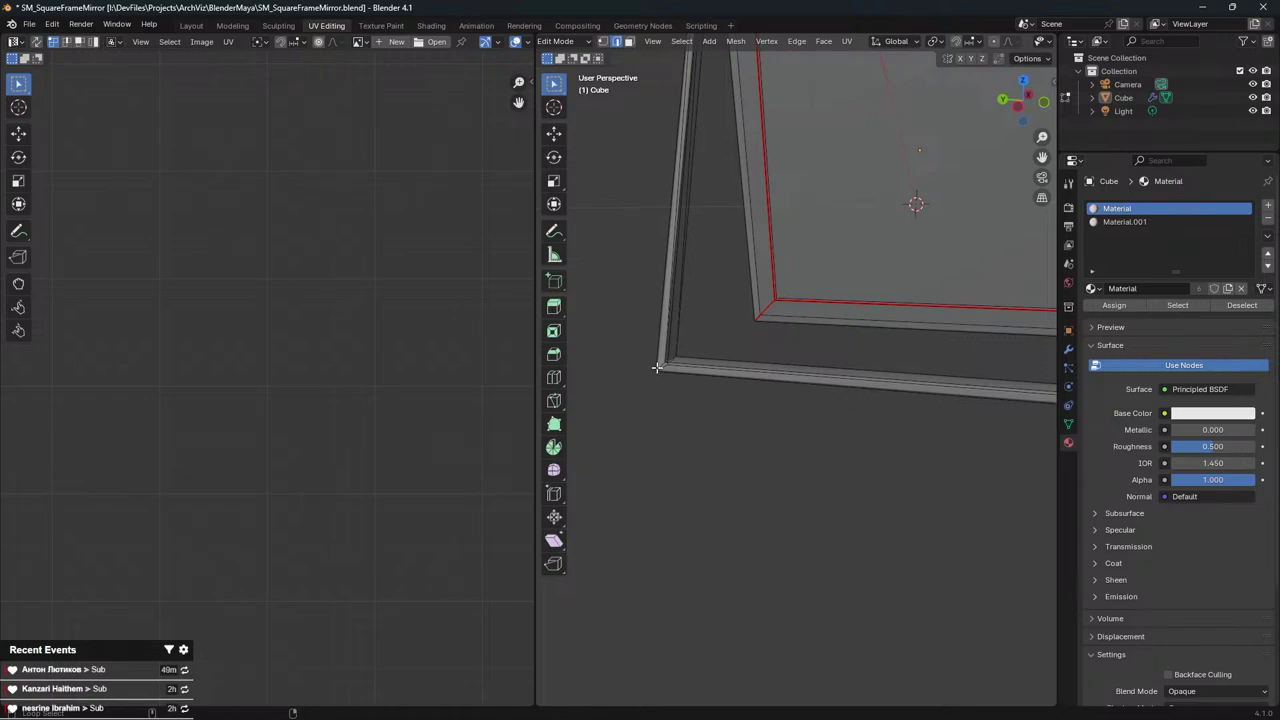
left_click(657, 368, "alt")
middle_click_drag(657, 368, 646, 369)
key("ctrl+z")
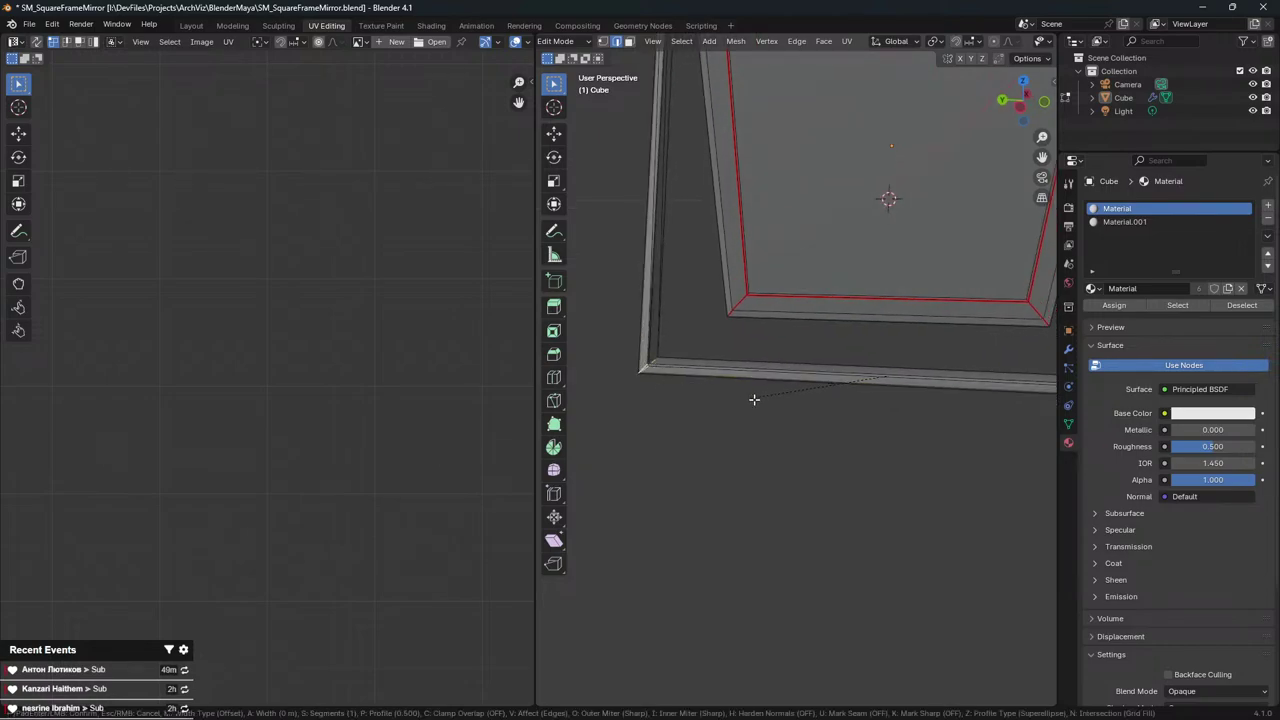
left_click(746, 414, "alt")
key("ctrl+b")
scroll(711, 433, "up", 3)
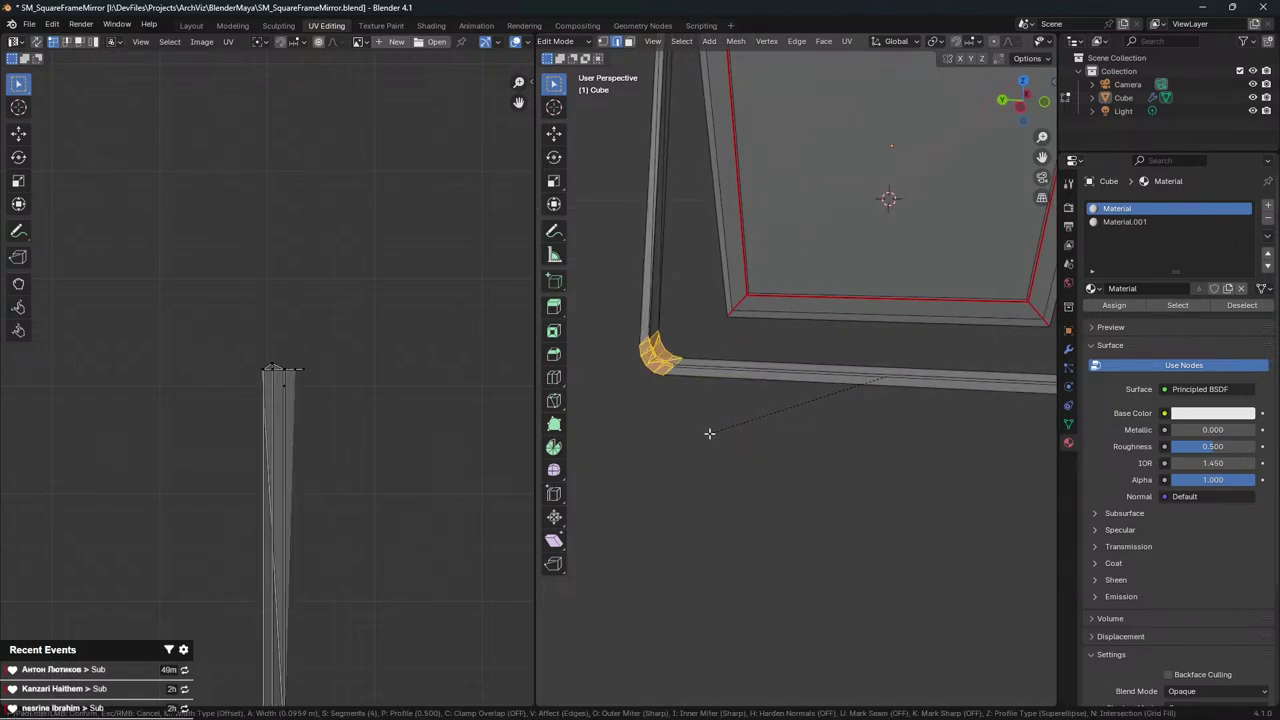
left_click(709, 434)
key("Tab")
middle_click_drag(766, 412, 878, 368)
key("ctrl+z")
key("ctrl+z")
key("ctrl+z")
Round the support frame's mitred lower corners with a four-segment bevel about 0.108 m wide and inspect the whole mirror
middle_click_drag(878, 380, 697, 388, "shift")
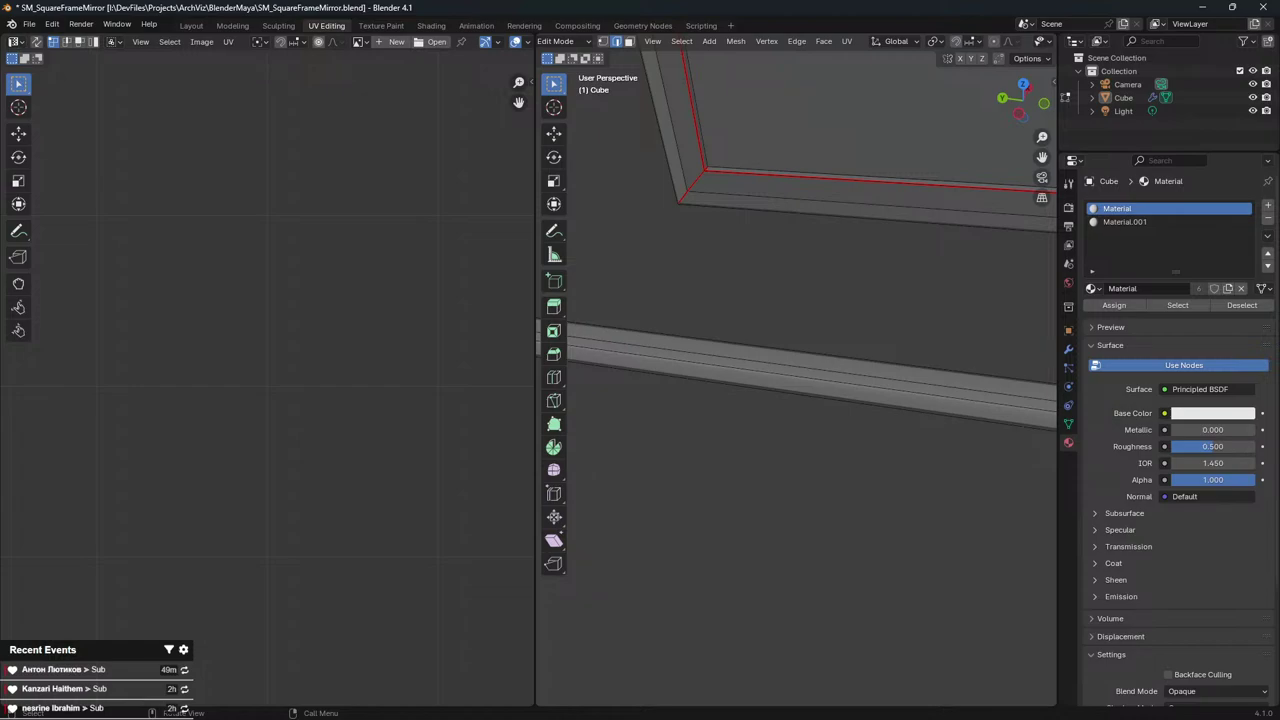
middle_click_drag(720, 271, 922, 180)
key("ctrl+b")
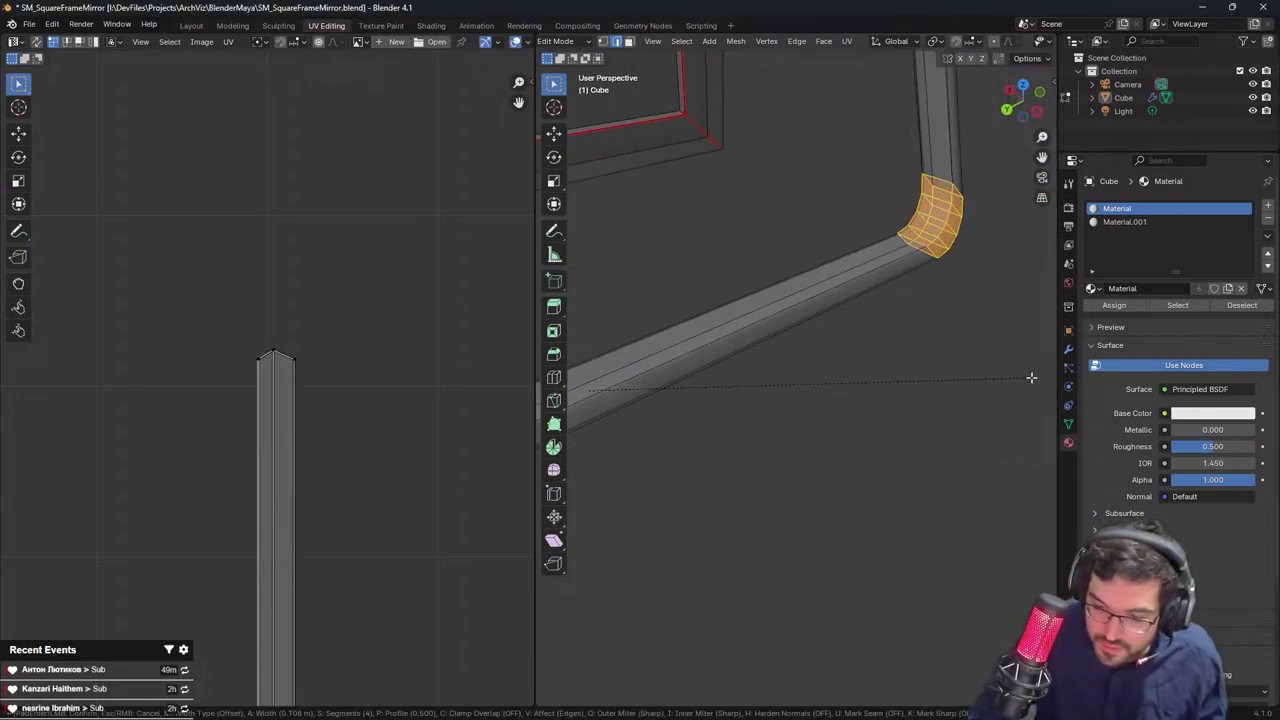
left_click(1031, 370)
key("Tab")
scroll(970, 386, "down", 2)
middle_click_drag(968, 387, 786, 200)
scroll(741, 363, "down", 3)
scroll(839, 364, "down", 3)
key("Tab")
Select only the support frame's upper end faces in front view and move them about 0.011 m in X and 0.022 m in Z
key("KP_1")
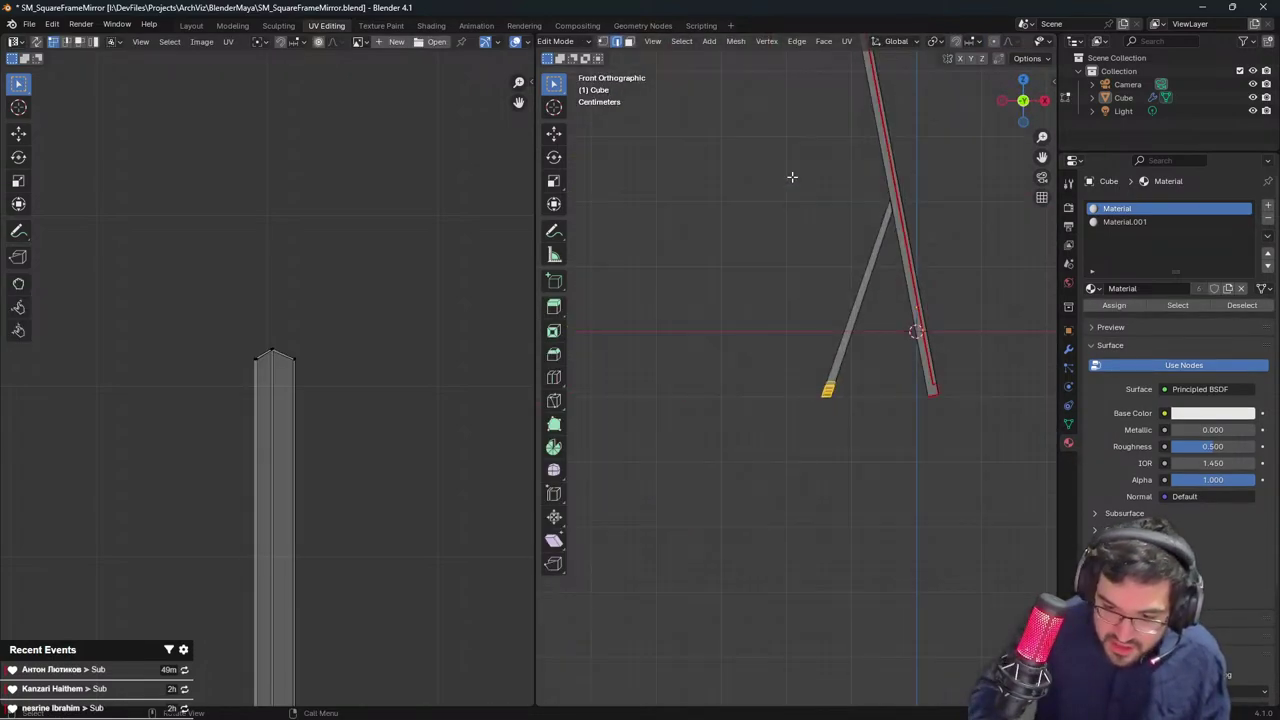
scroll(882, 178, "up", 4)
middle_click_drag(882, 178, 913, 58, "shift")
middle_click_drag(839, 71, 755, 193, "shift")
left_click(631, 41)
left_click(796, 213)
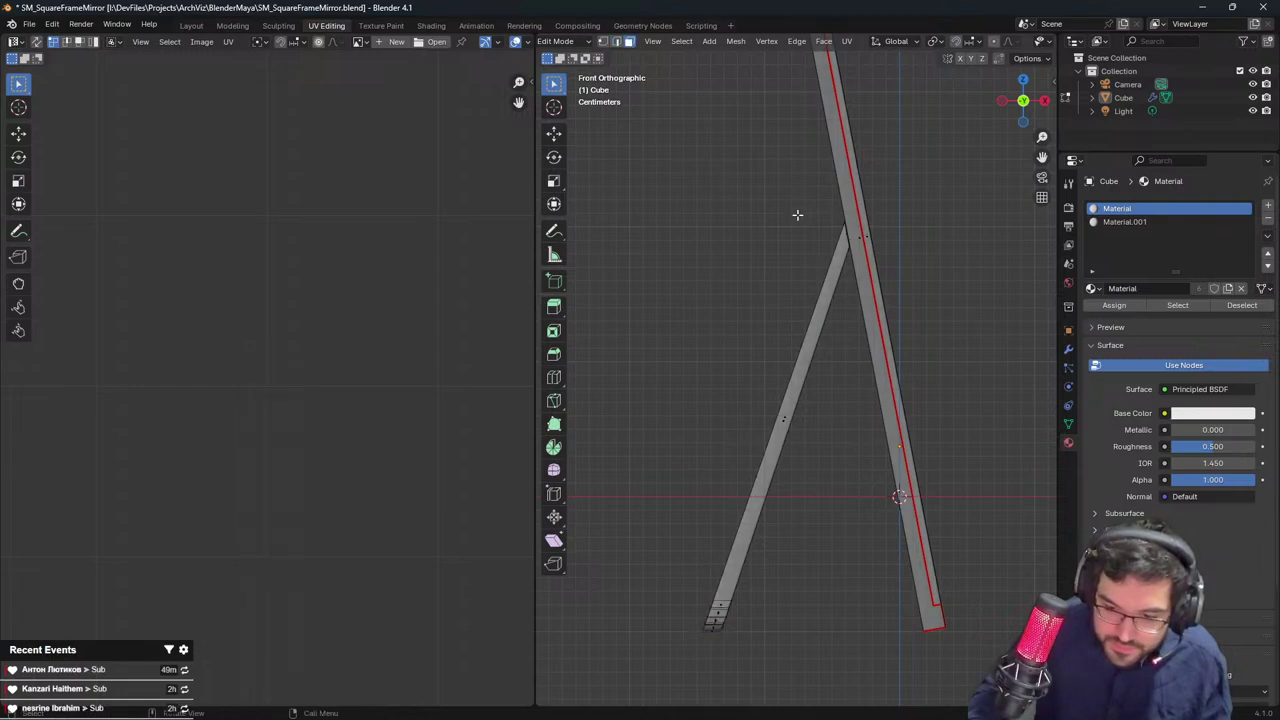
left_click_drag(817, 213, 853, 250)
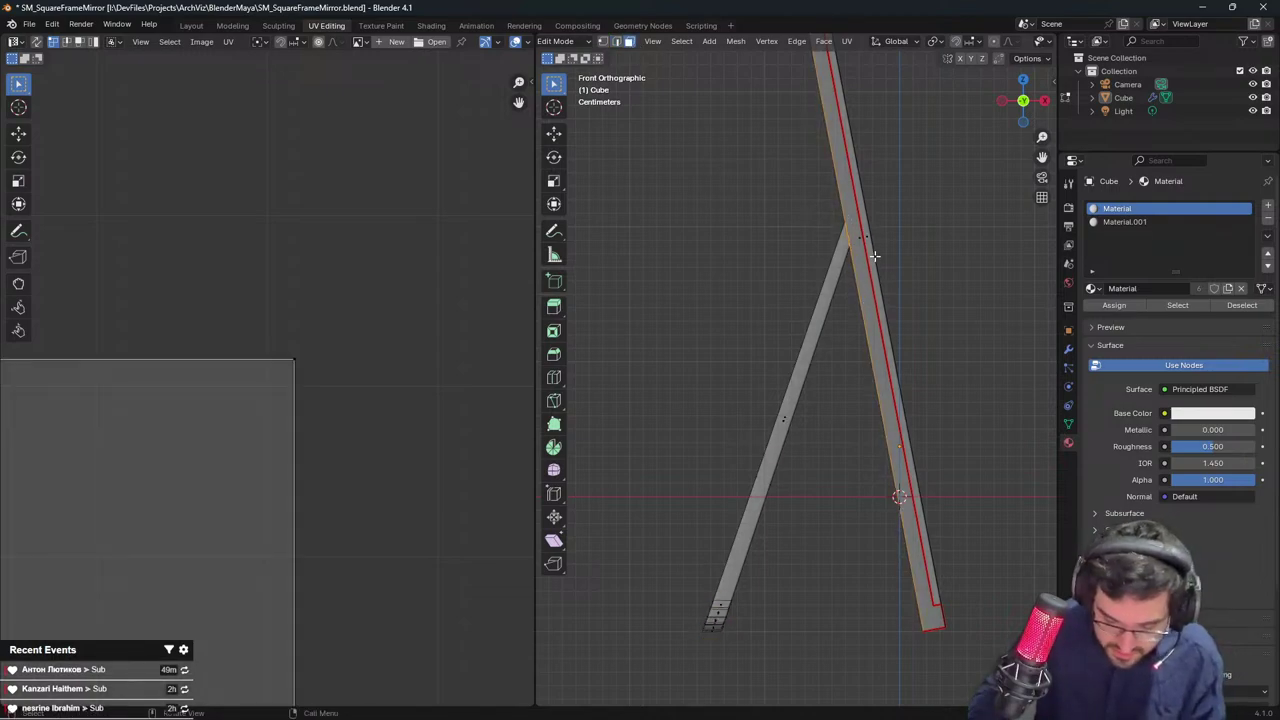
key("shift+l")
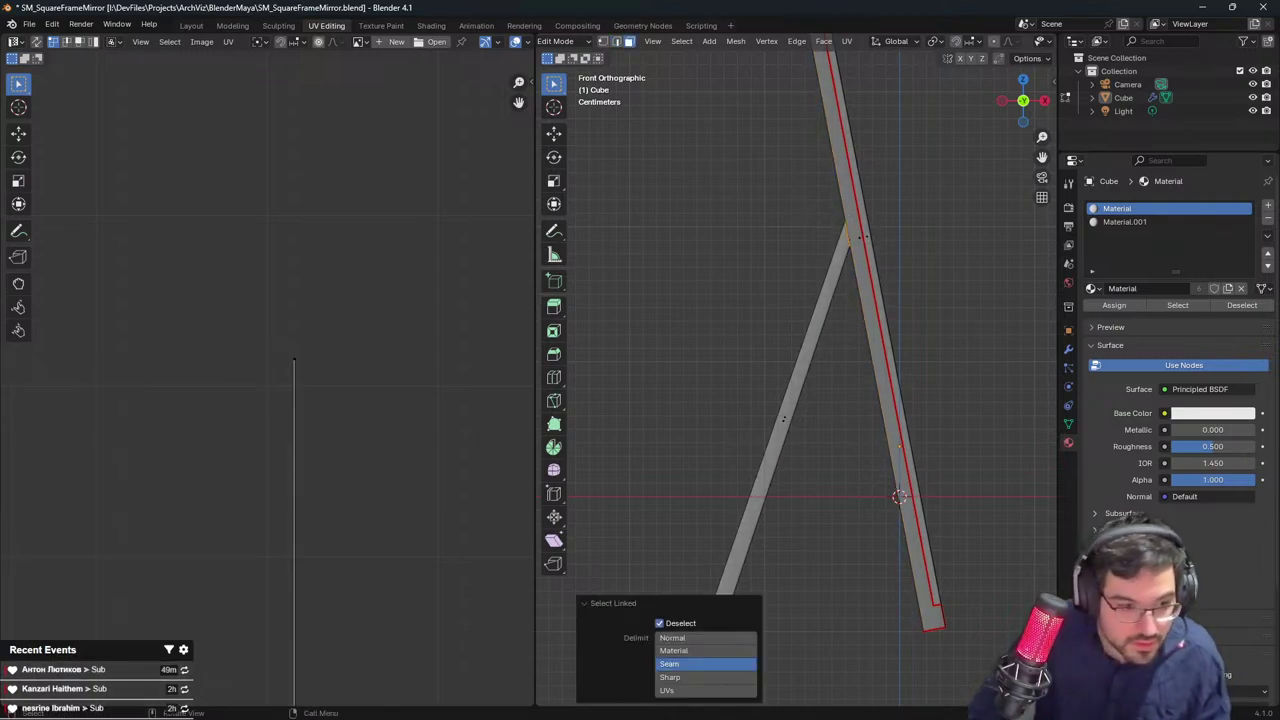
key("g")
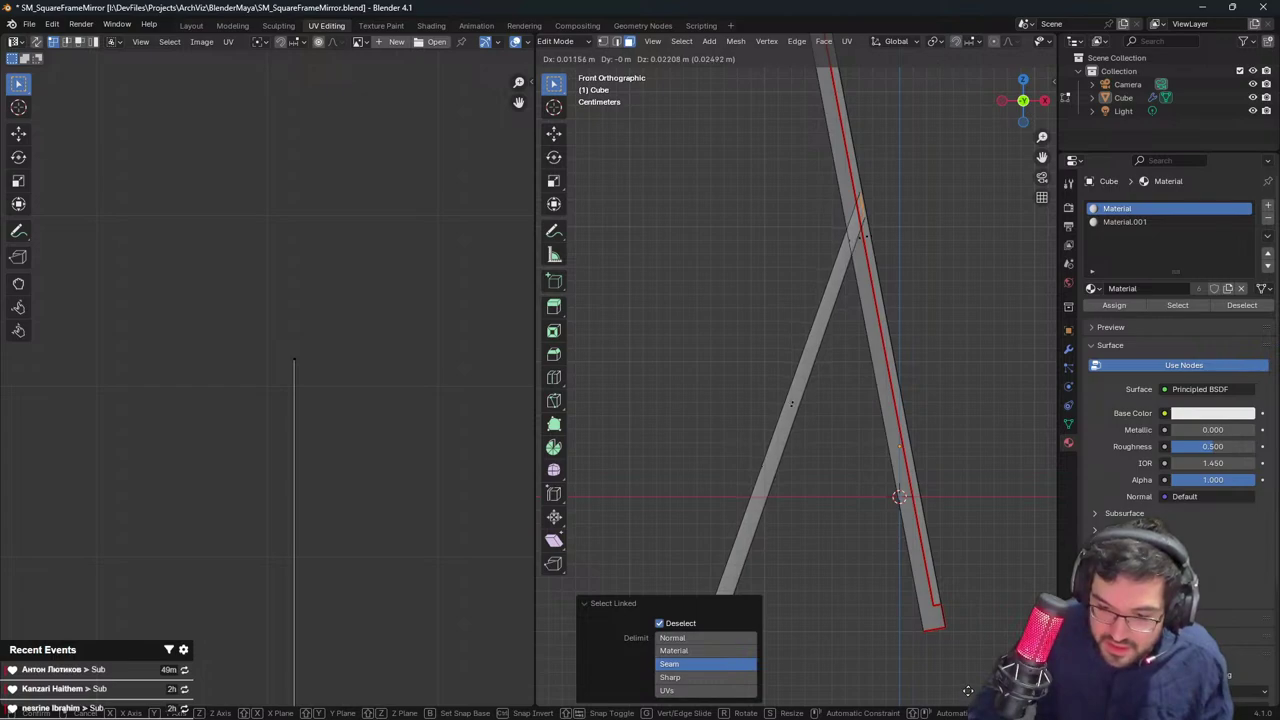
left_click(968, 690)
Move the lower vertices of the support frame's upper ends slightly down and inward so they sit inside the mirror frame
scroll(878, 444, "down", 2)
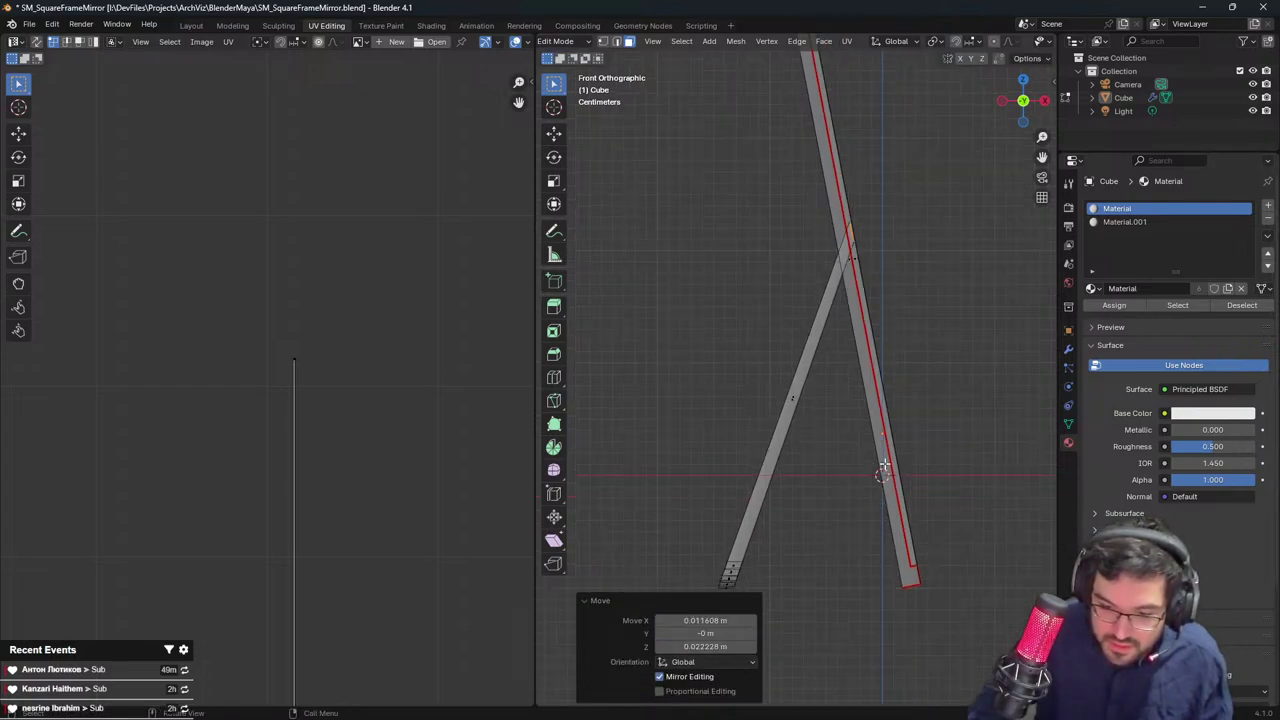
scroll(840, 293, "up", 1)
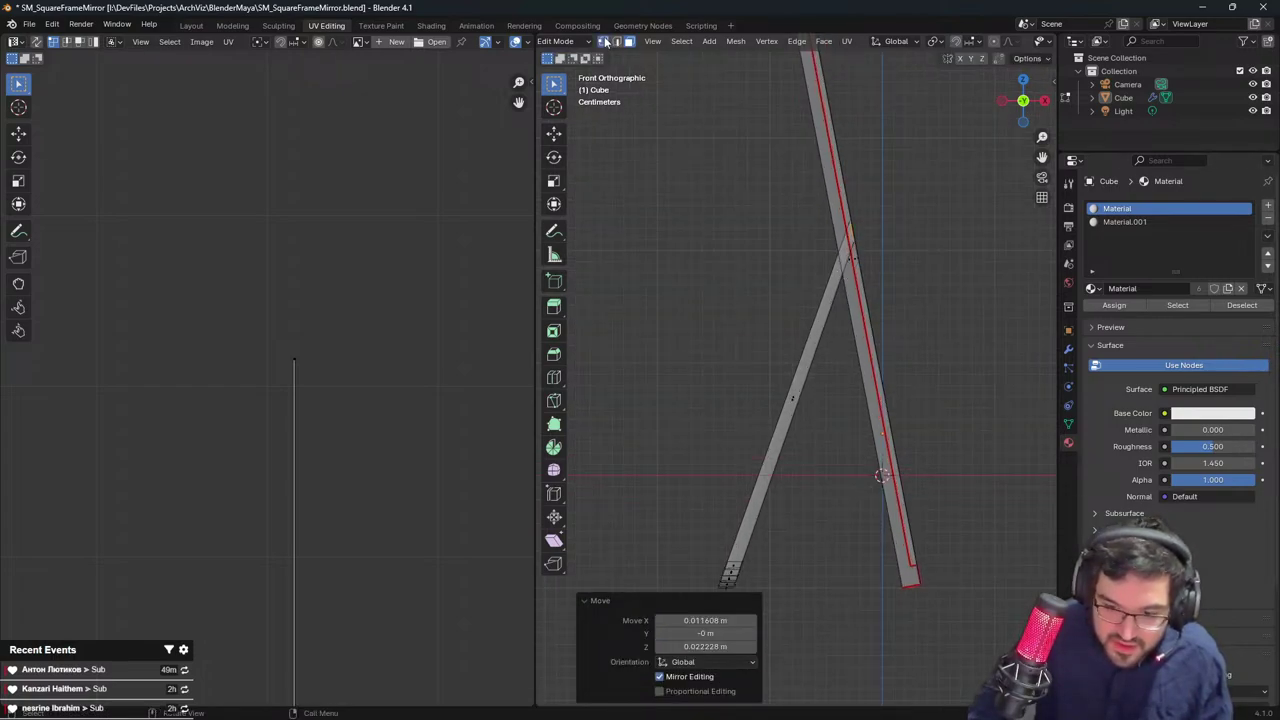
left_click(843, 218)
left_click(857, 260)
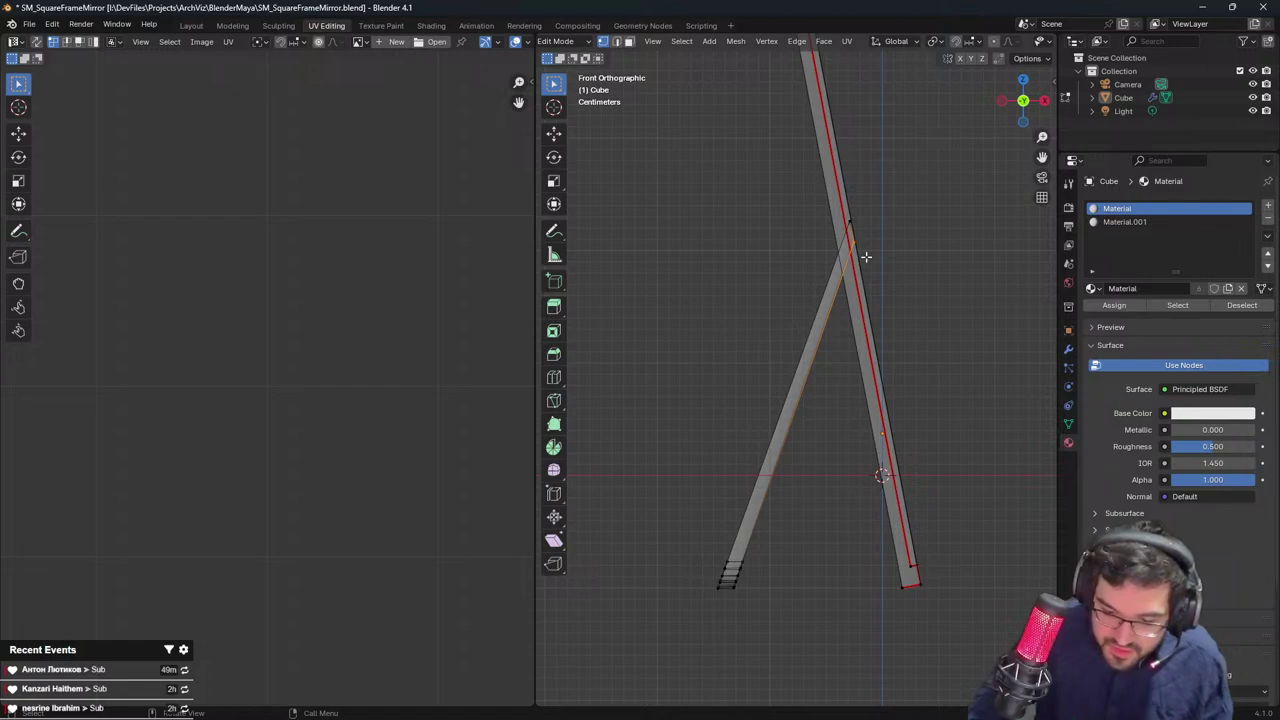
key("g")
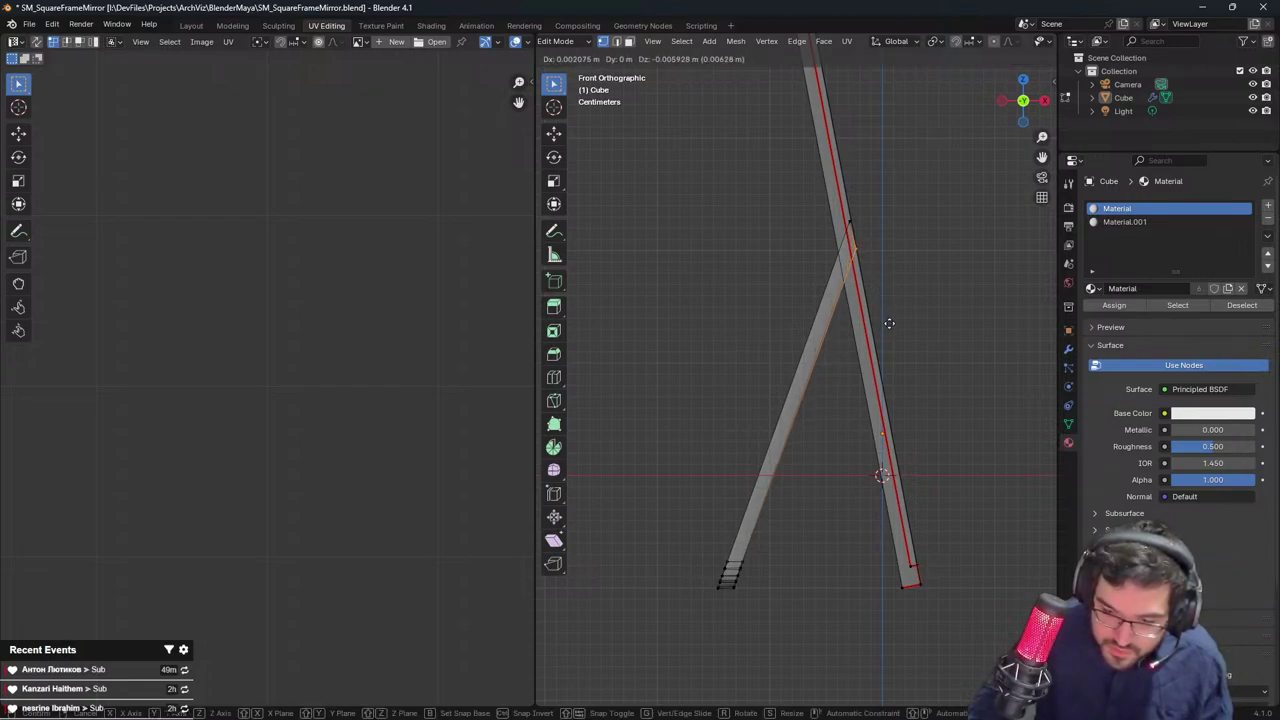
left_click(889, 323)
key("Tab")
middle_click_drag(921, 294, 748, 384)
Select the entire linked support frame in the mirror mesh and add a third material slot
left_click(806, 253)
key("Tab")
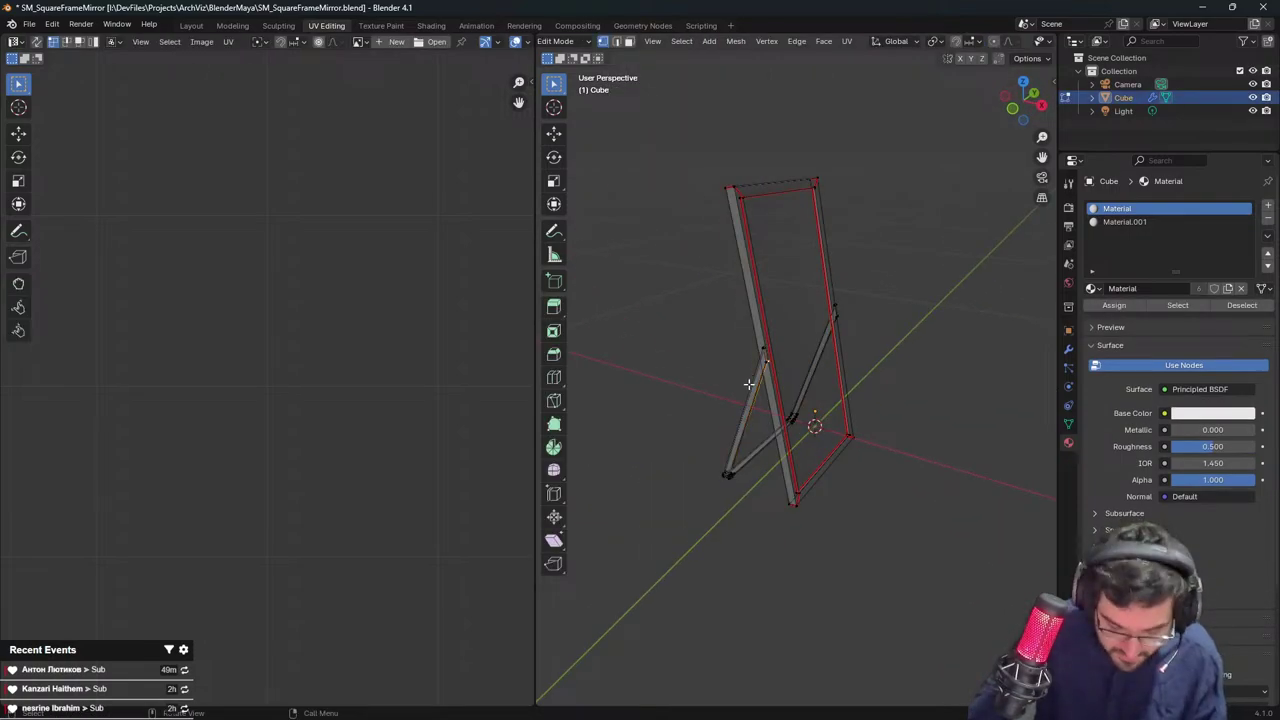
key("l")
scroll(1044, 289, "down", 3)
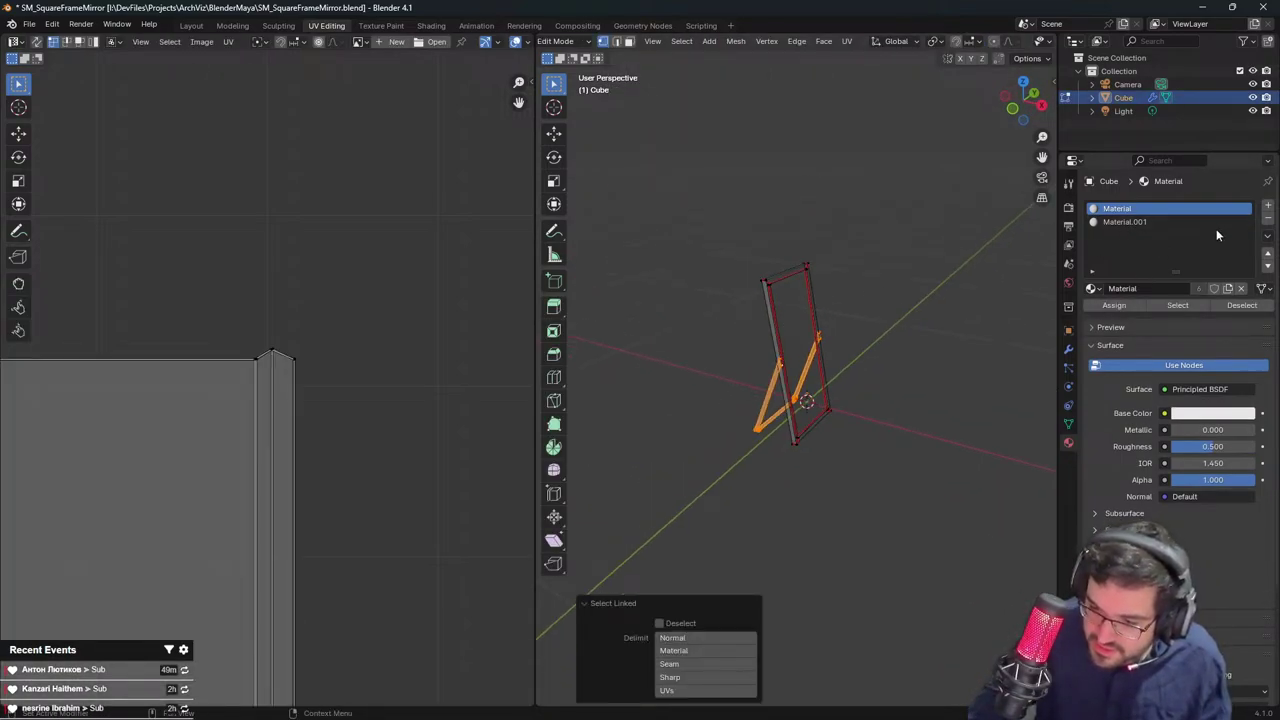
left_click(1268, 205)
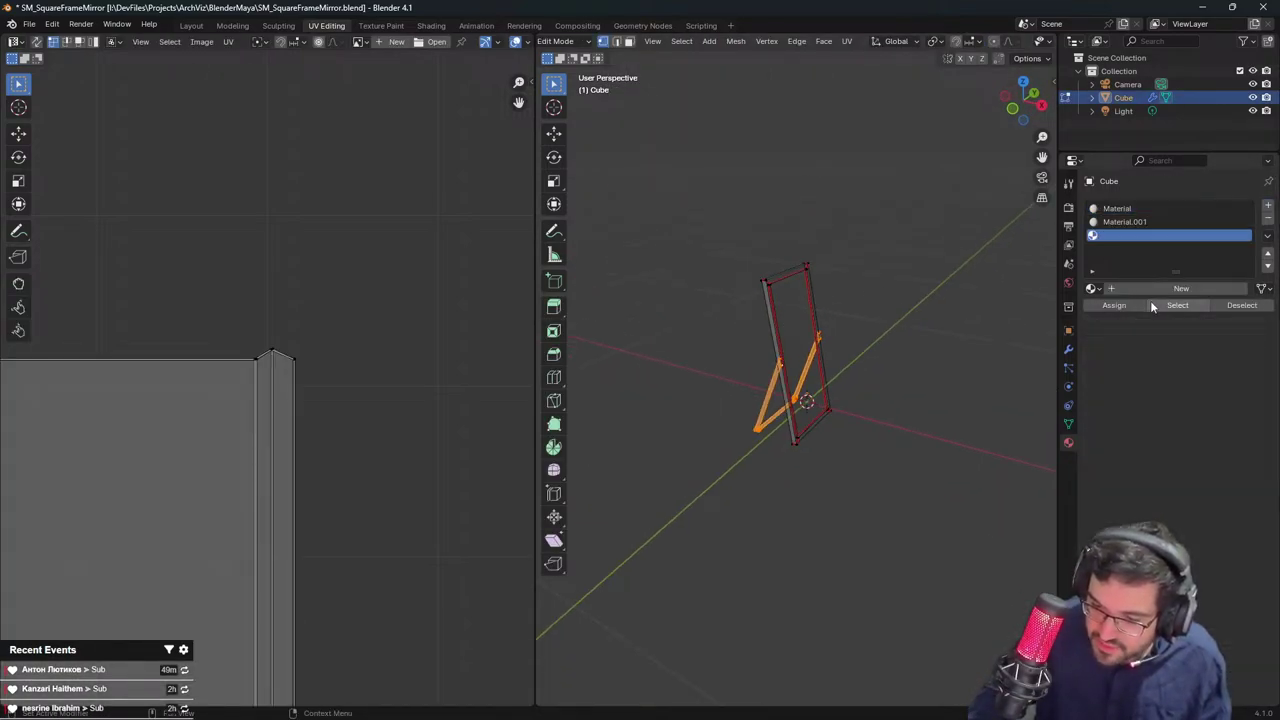
Save the file under the name StandingMirror.blend and create a new material in the empty slot
left_click(27, 25)
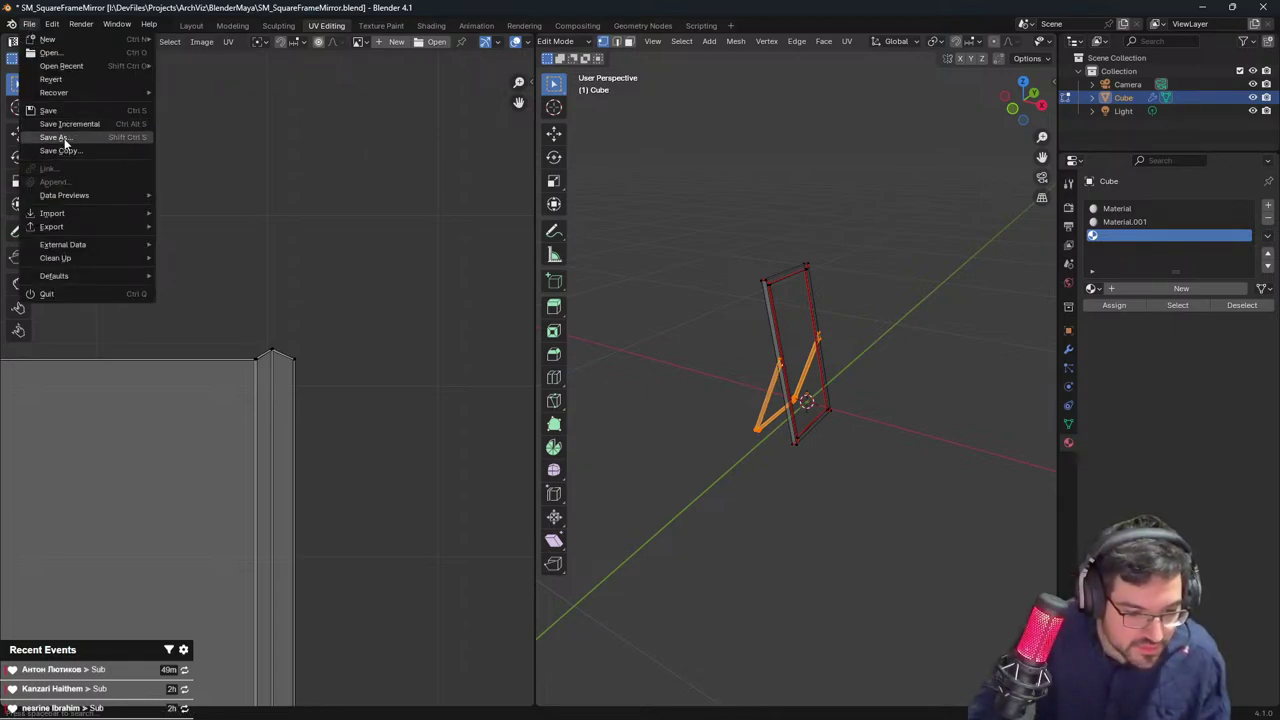
left_click(55, 137)
left_click(481, 552)
type("Sat")
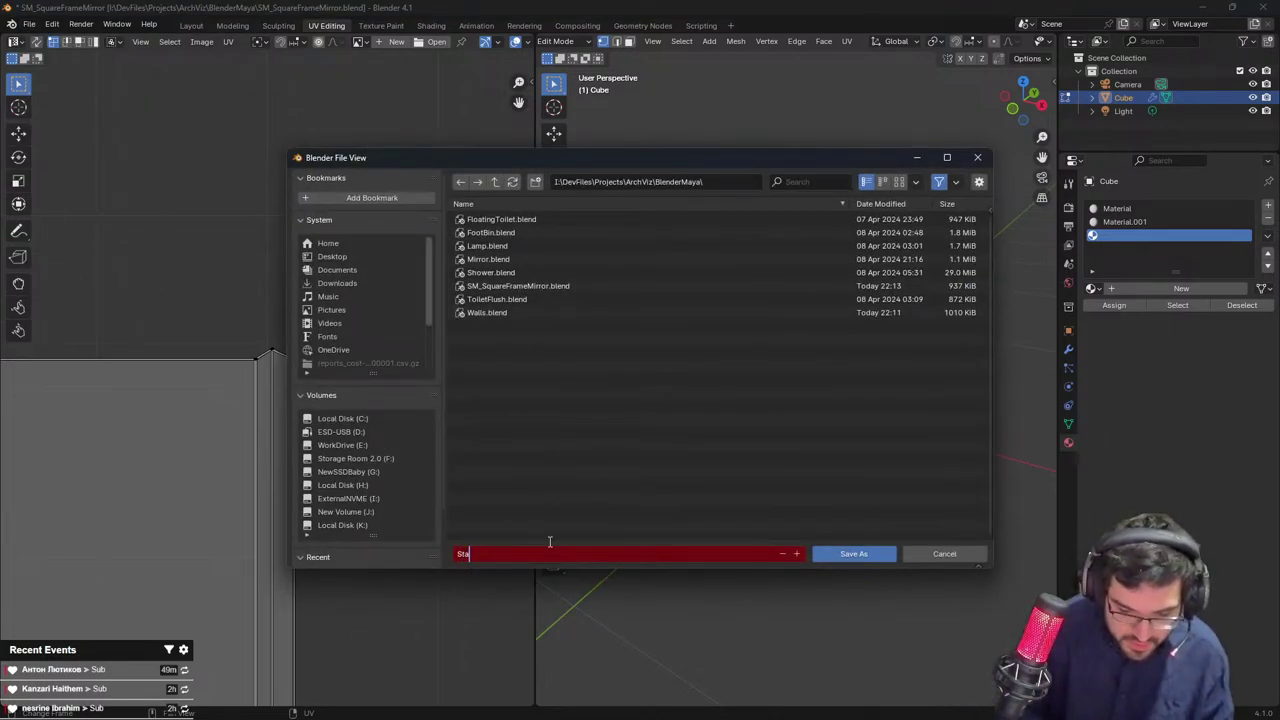
left_click(846, 554)
left_click(1160, 288)
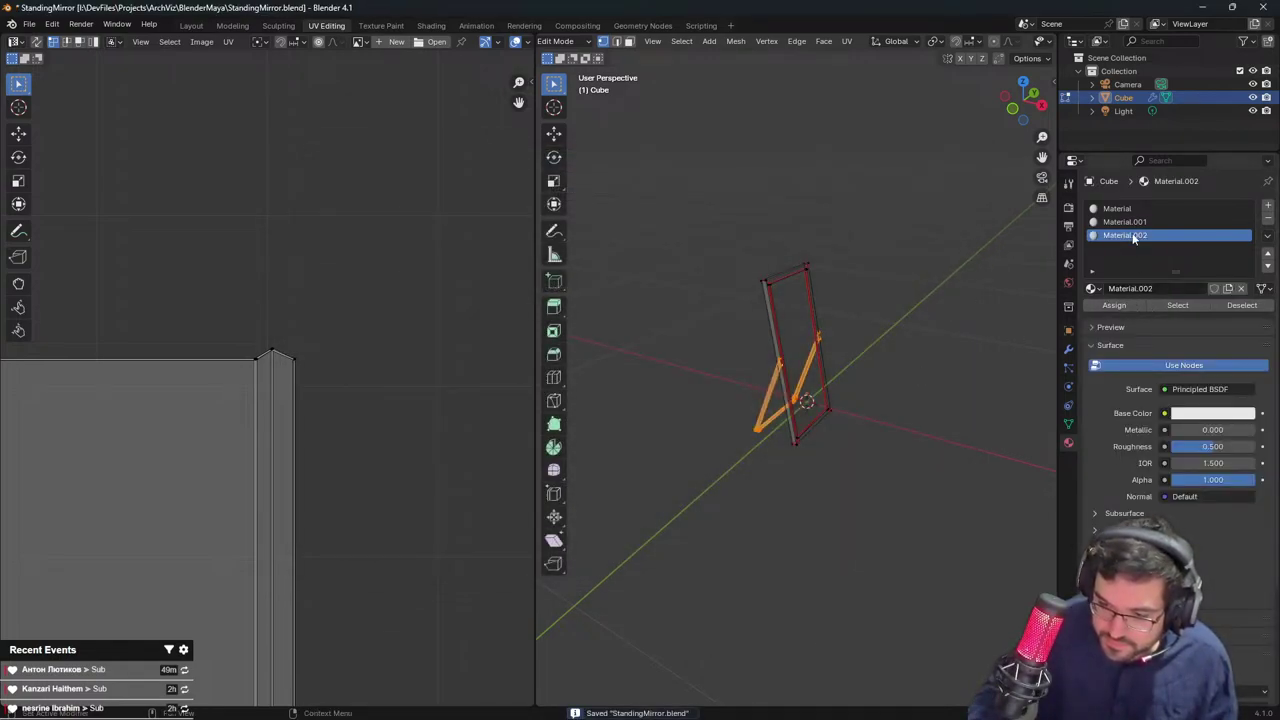
Examine the standing mirror and its rear support from several sides in Object Mode
scroll(931, 309, "up", 8)
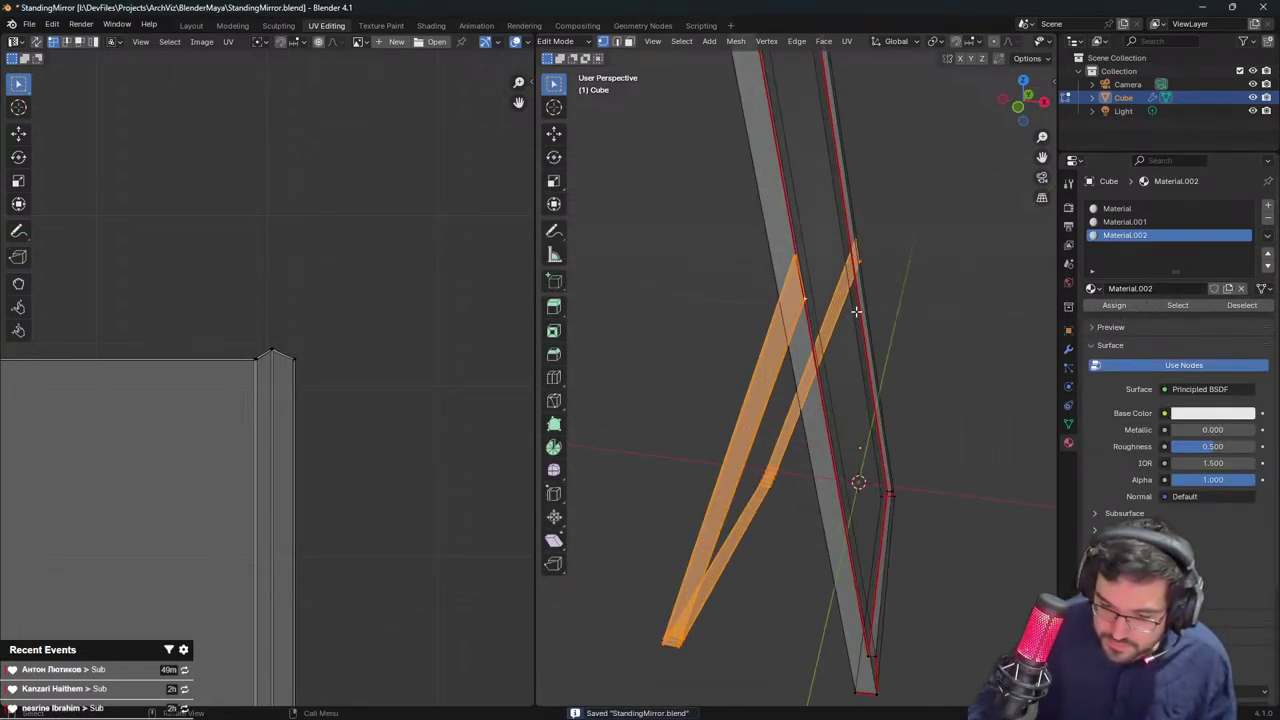
middle_click_drag(813, 320, 831, 360)
key("Tab")
left_click(658, 500)
scroll(658, 500, "down", 4)
middle_click_drag(664, 500, 806, 254)
left_click(792, 484)
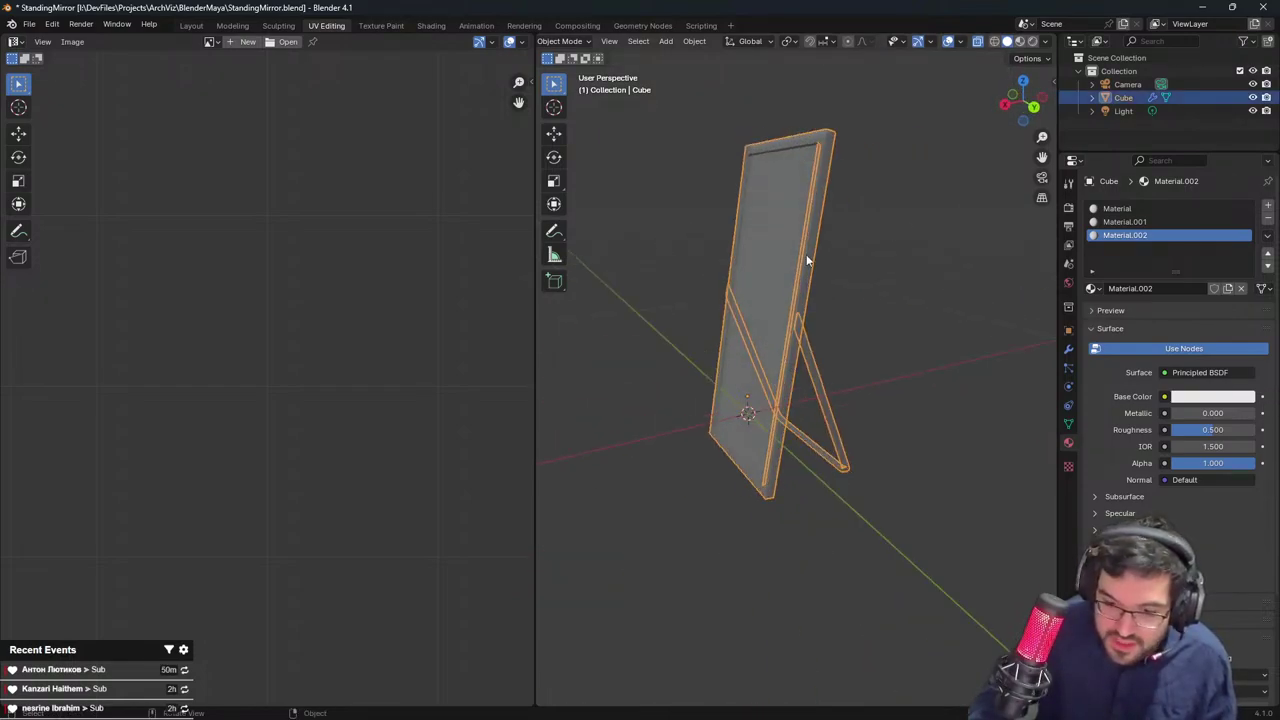
Select the entire linked mirror body in Edit Mode and unwrap its UVs with the Angle Based method
key("Tab")
scroll(773, 308, "down", 3)
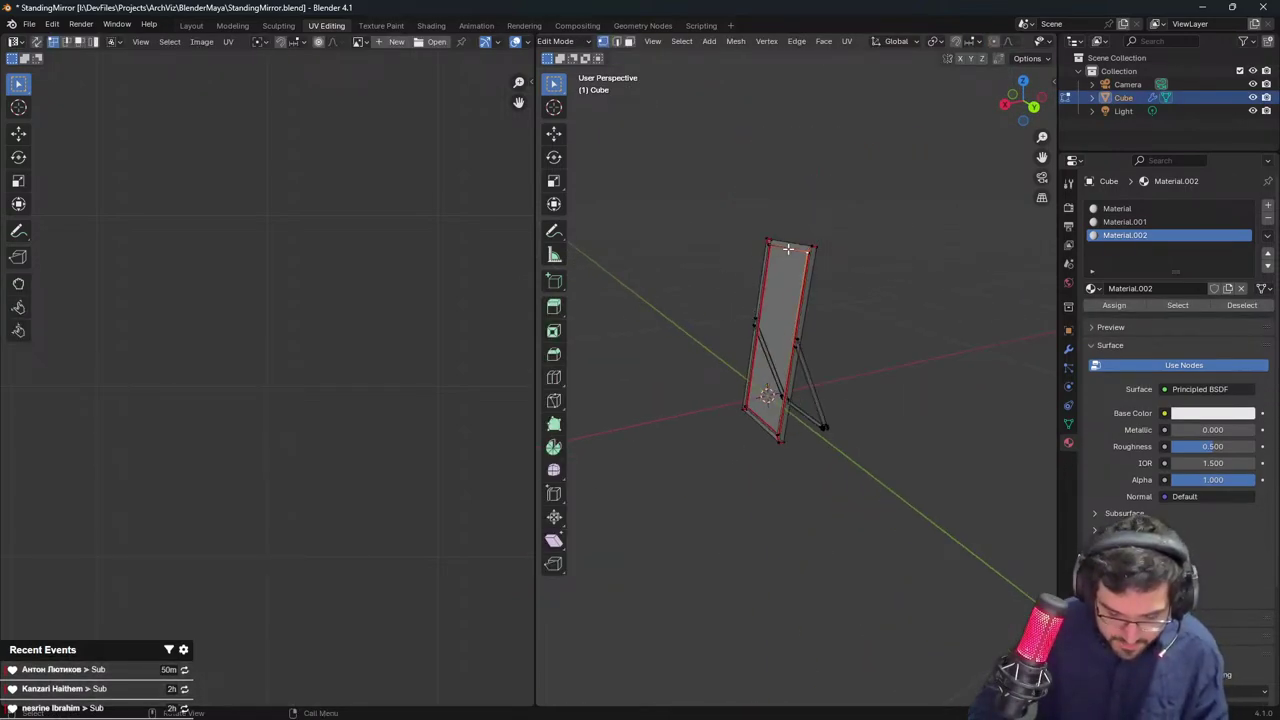
key("l")
scroll(317, 336, "down", 6)
key("u")
left_click(784, 350)
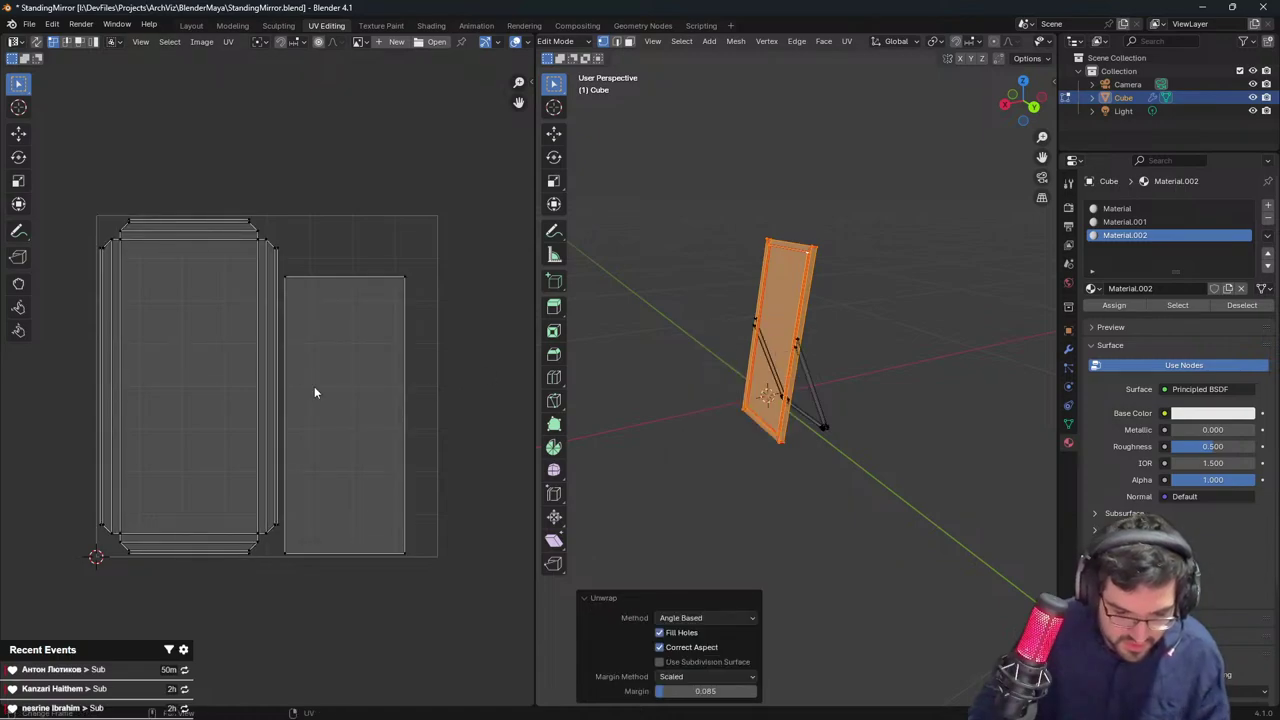
Select only the linked rear support frame and try to unwrap its UVs with the Angle Based method
key("Tab")
key("Tab")
left_click(808, 376)
key("l")
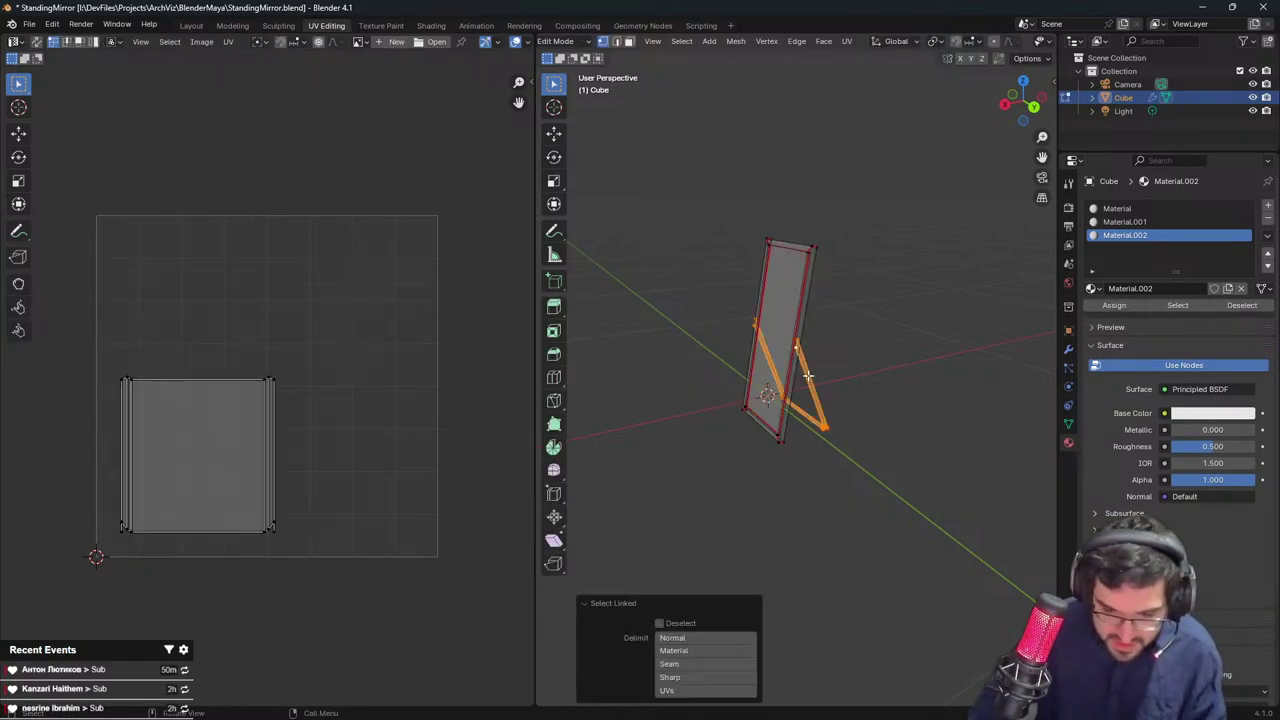
key("u")
left_click(777, 376)
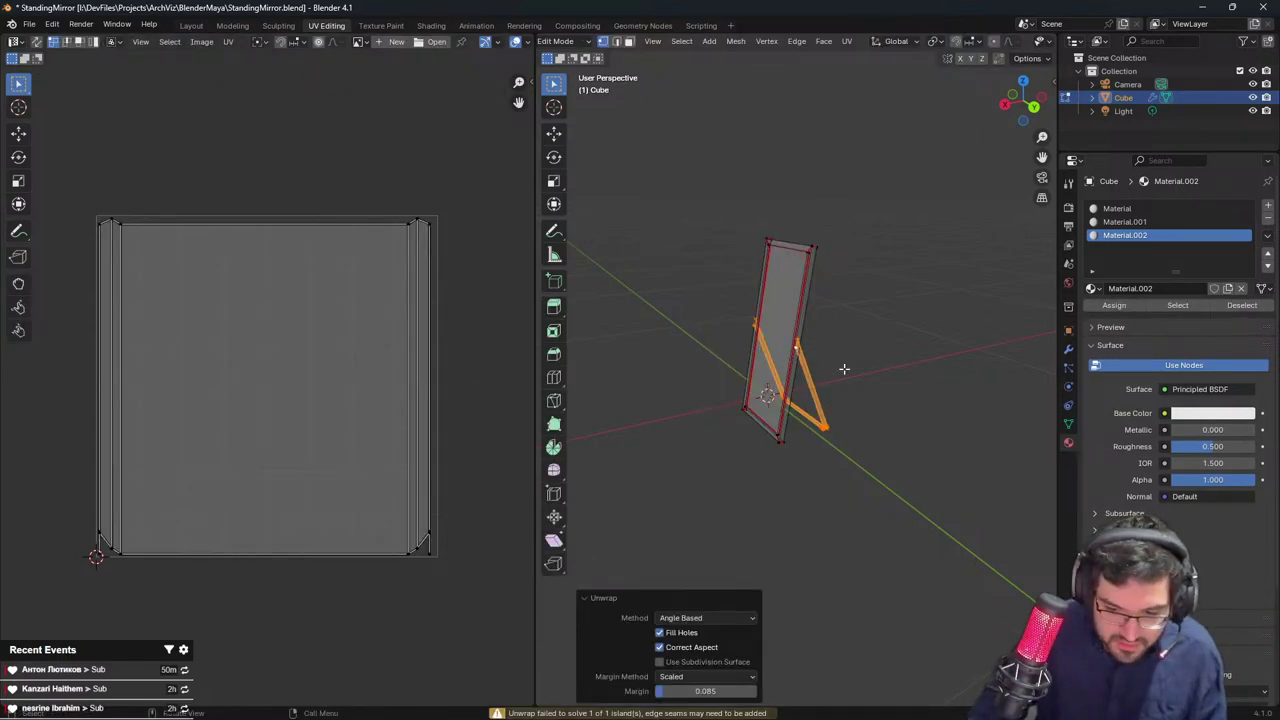
Isolate the support frame by hiding all unselected geometry of the mirror mesh
scroll(844, 369, "up", 3)
middle_click_drag(844, 369, 810, 390)
scroll(810, 390, "up", 2)
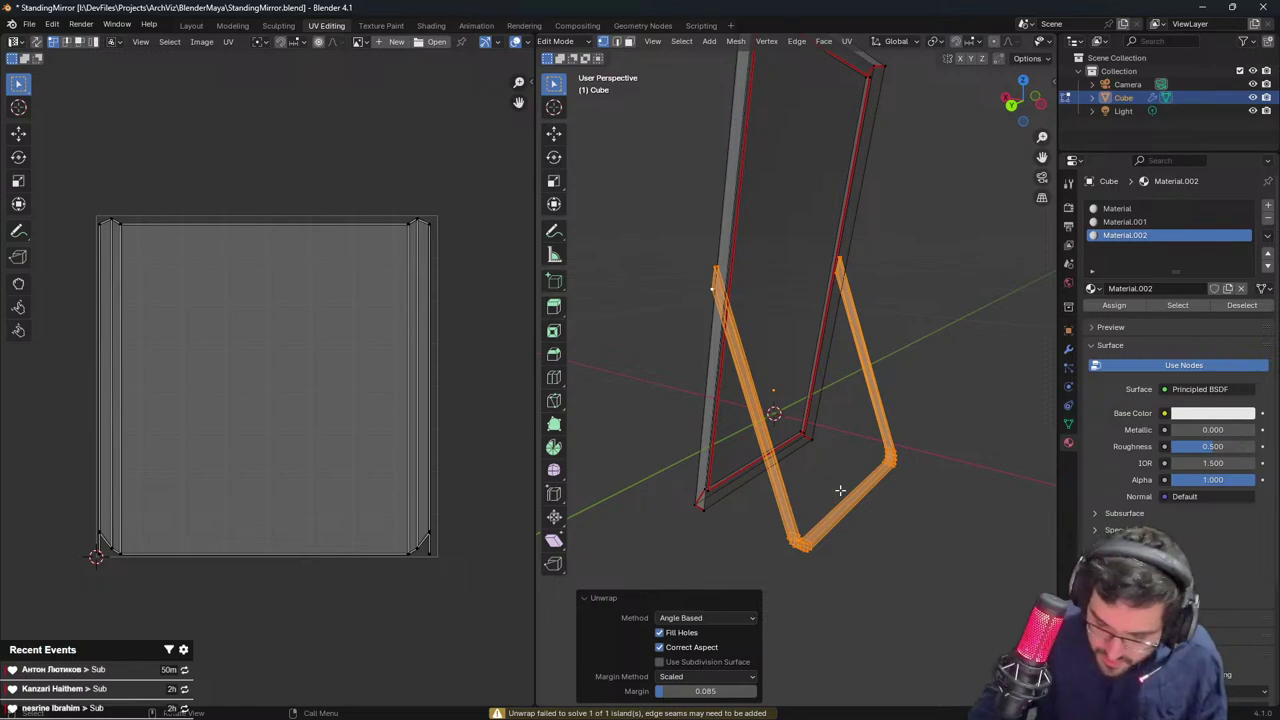
key("shift+h")
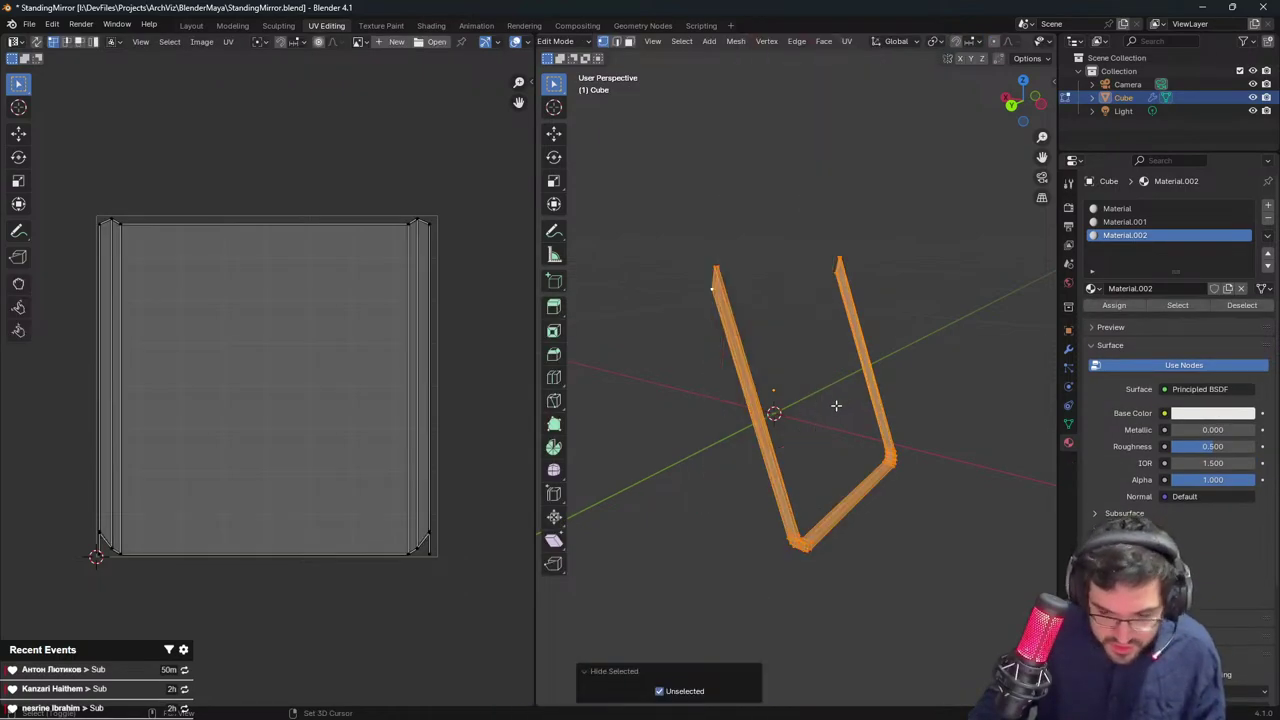
Select the lengthwise edge loop running around the U-shaped support frame together with the edges around its upper ends
left_click(619, 42)
left_click(709, 268)
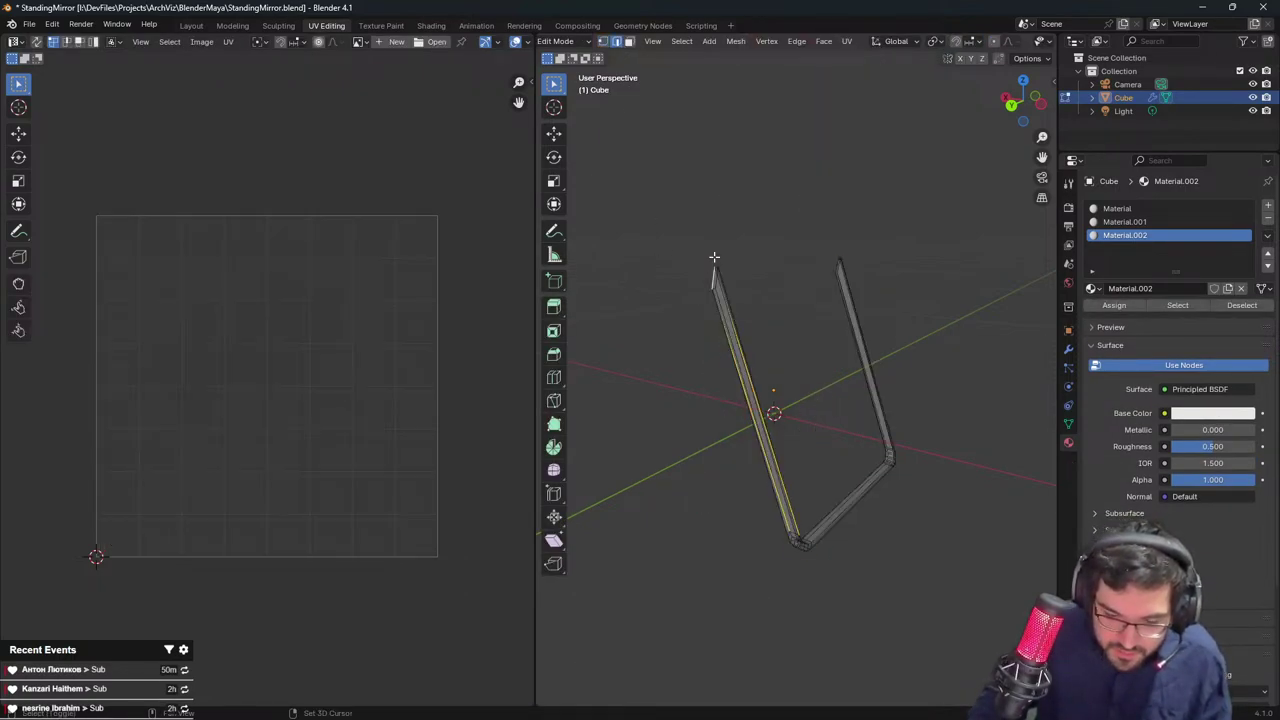
middle_click_drag(714, 262, 780, 383, "shift")
left_click_drag(779, 382, 838, 497)
left_click(933, 390, "shift")
middle_click_drag(870, 370, 786, 376)
middle_click_drag(754, 489, 782, 414)
left_click(841, 399, "shift")
middle_click_drag(879, 422, 912, 451)
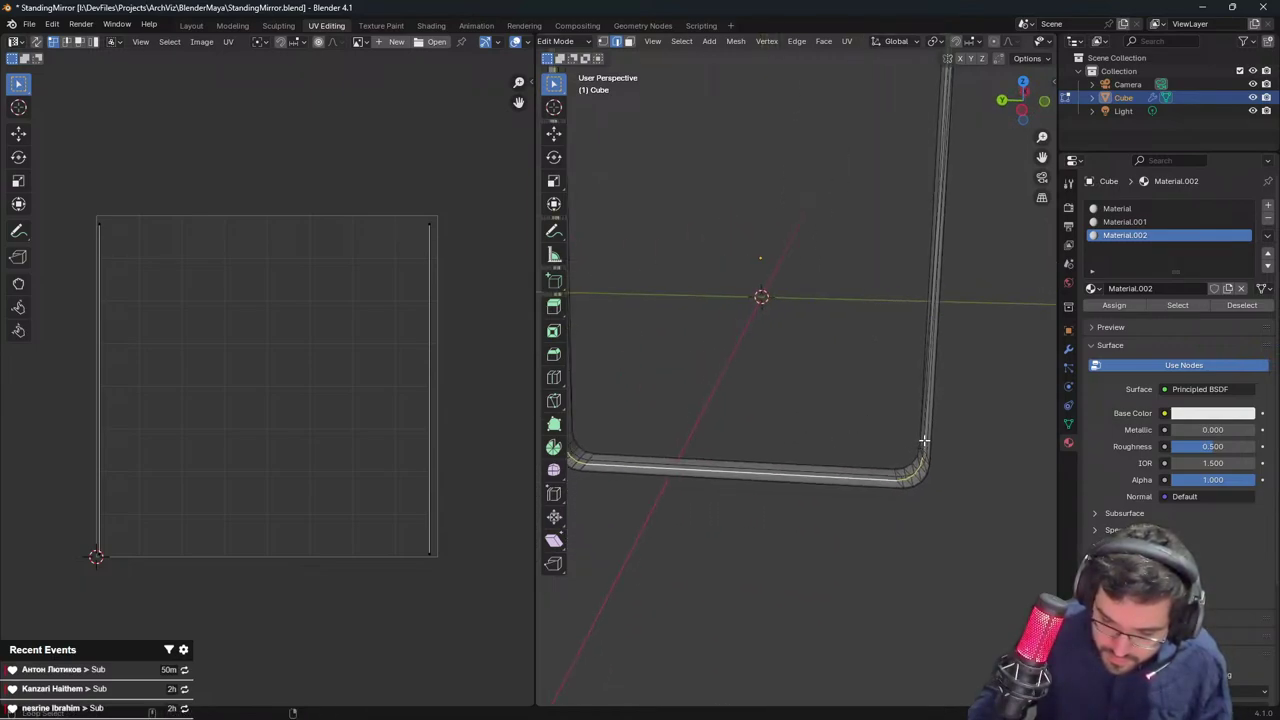
scroll(923, 440, "down", 4)
mouse_move(814, 449)
middle_mouse_down()
mouse_move(926, 449)
mouse_move(749, 463)
mouse_move(820, 429)
middle_mouse_up()
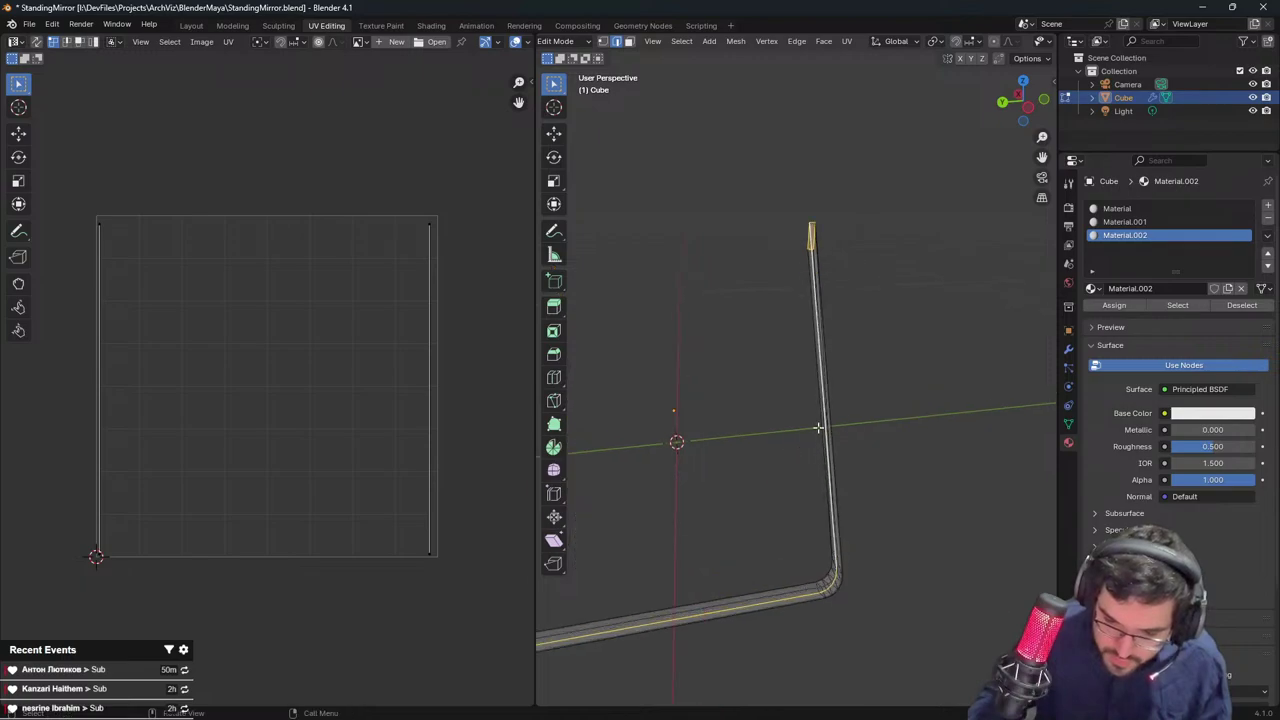
Mark the selected edges as UV seams and select the whole support frame
key("F3")
type("select all")
key("Return")
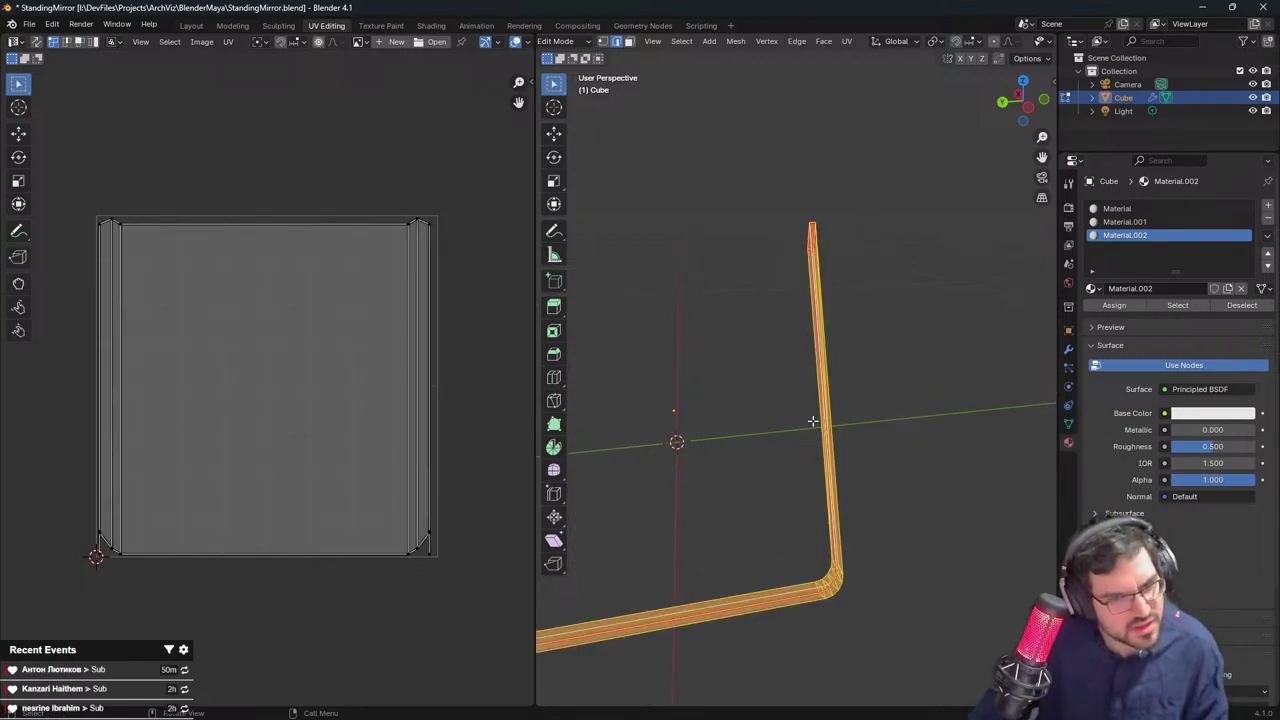
Try unwrapping the whole support frame with the Conformal method and undo the unwrap
key("u")
left_click(813, 421)
left_click(712, 618)
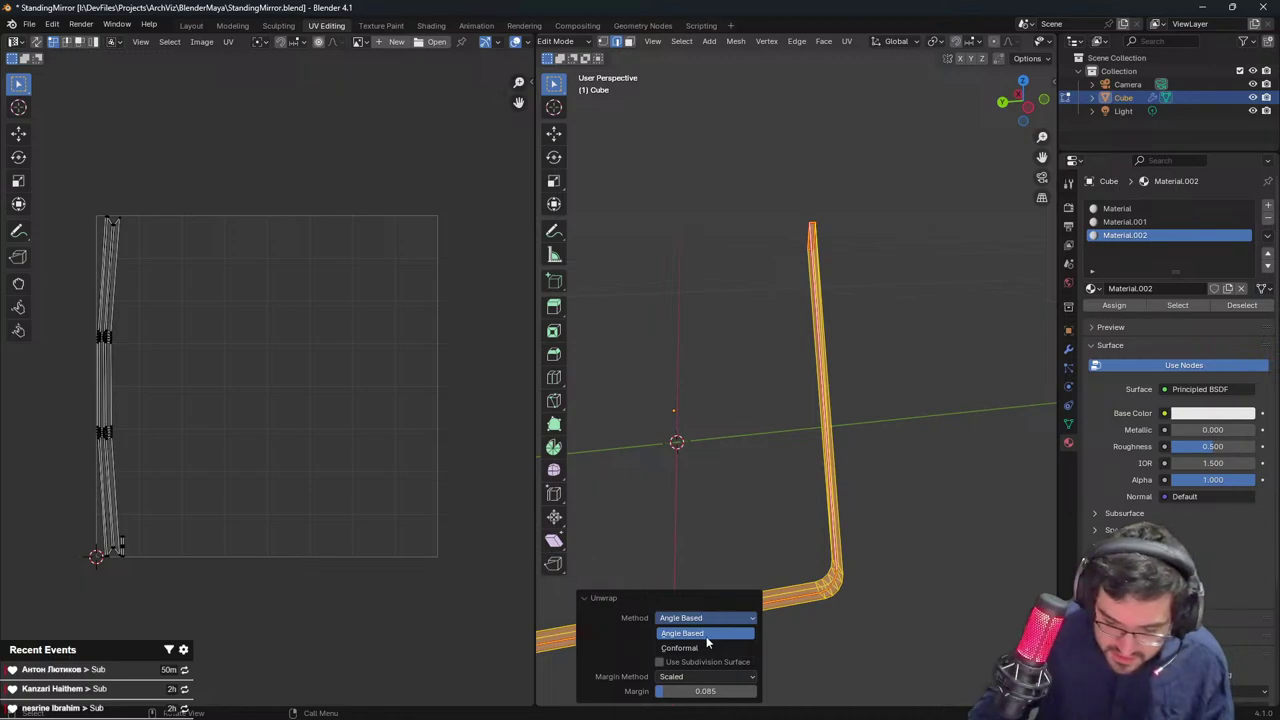
left_click(708, 648)
key("ctrl+z")
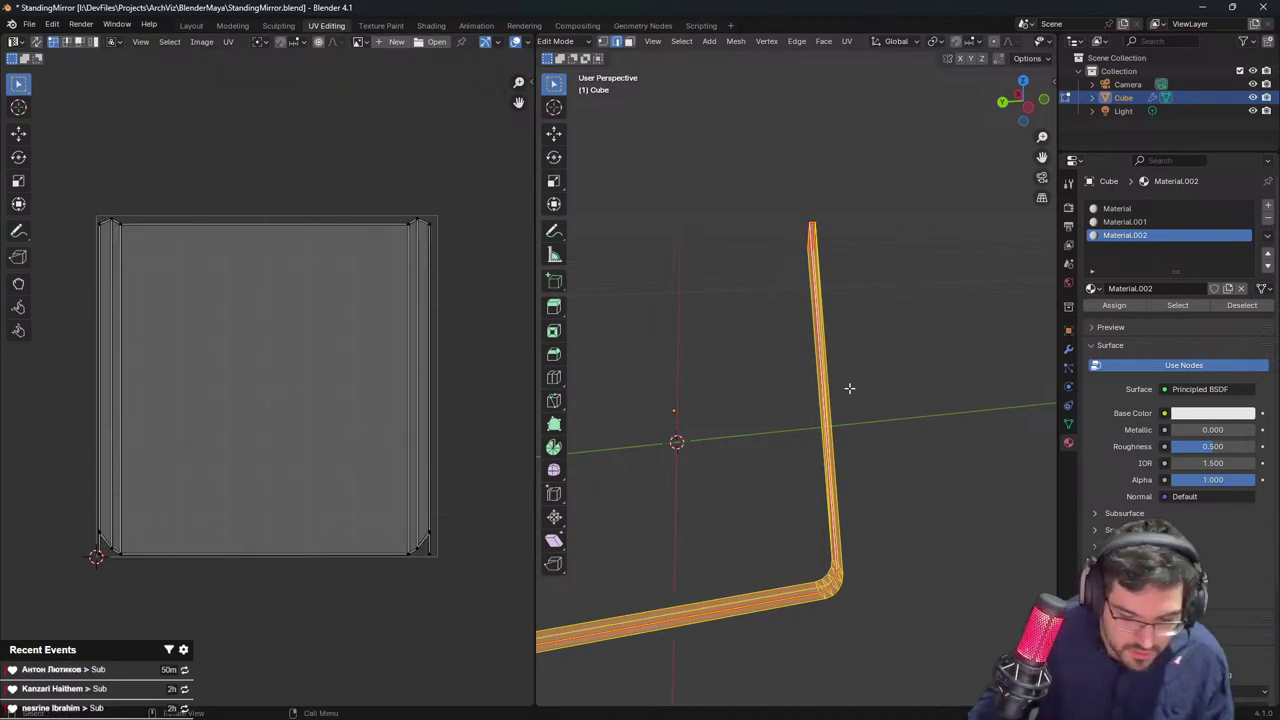
Check the support frame's seams, try another Conformal unwrap of the whole frame and undo it
key("KP_Decimal")
key("alt+a")
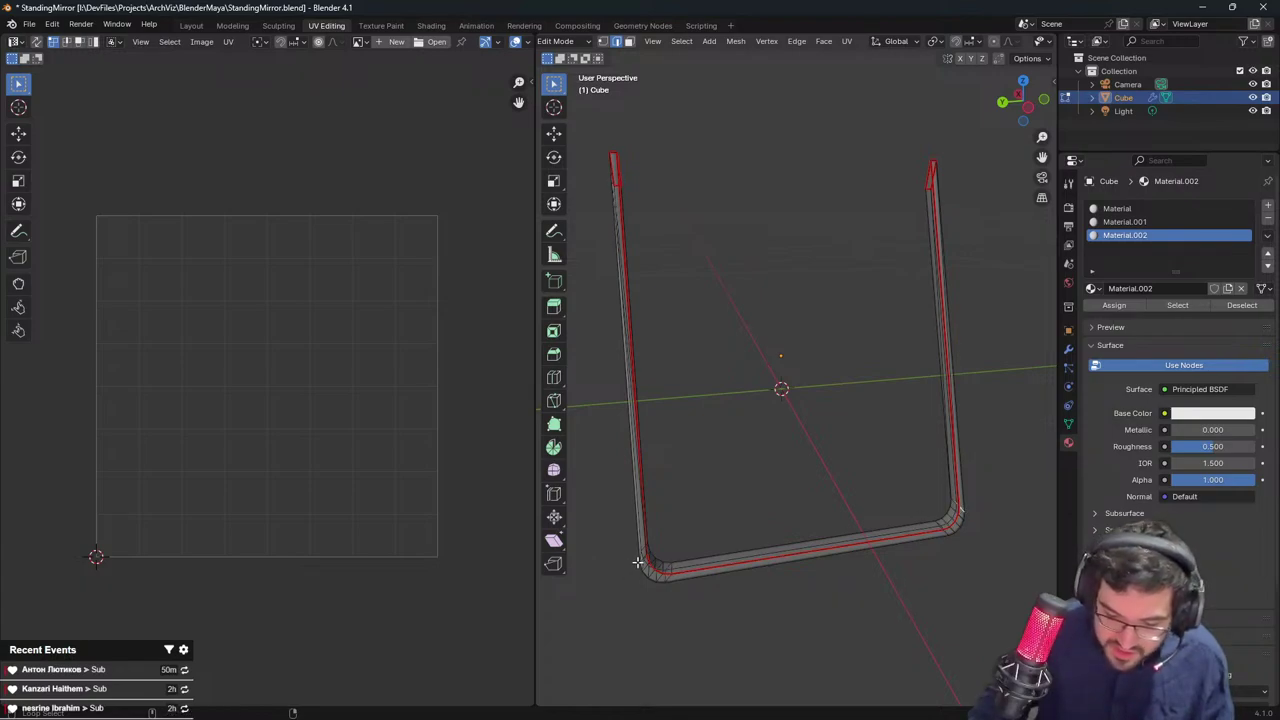
key("a")
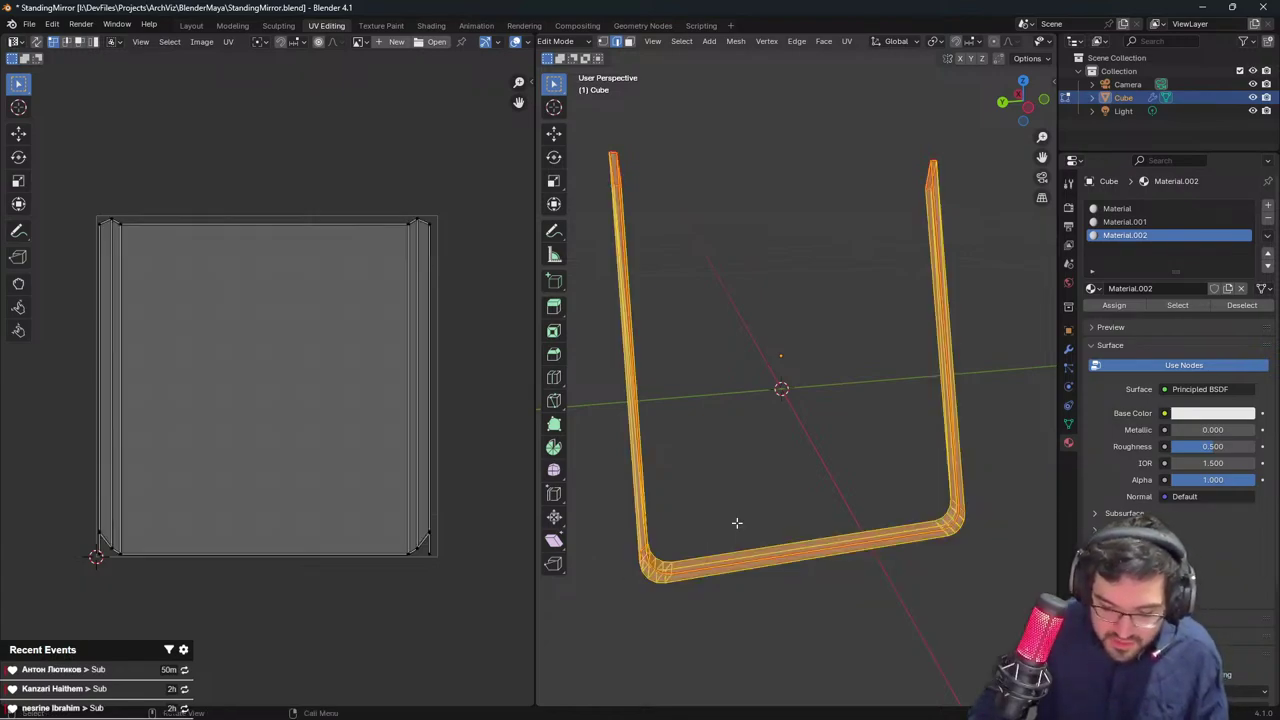
key("u")
left_click(736, 522)
middle_click_drag(750, 450, 952, 274, "shift")
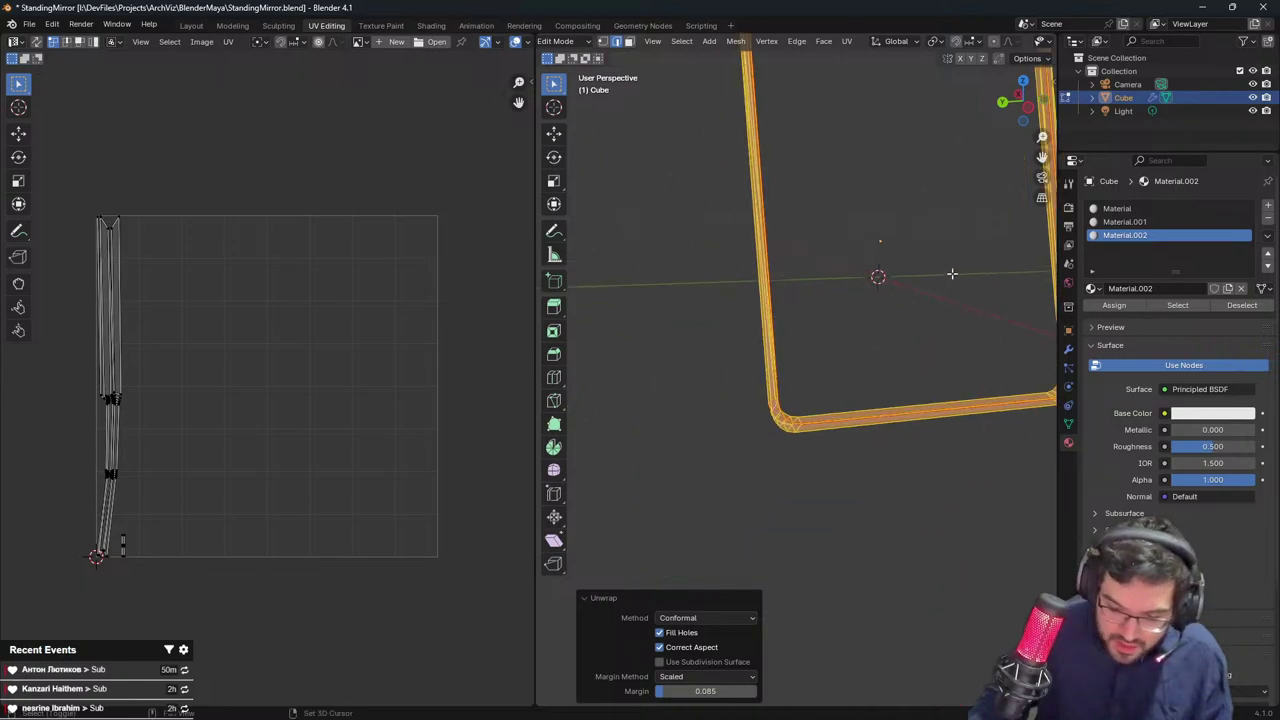
scroll(860, 390, "up", 3)
key("ctrl+z")
Mark seams across the support frame at its rounded corners and unwrap the whole frame with the Conformal method
mouse_move(826, 437)
middle_mouse_down("shift")
mouse_move(897, 354)
mouse_move(825, 423)
middle_mouse_up("shift")
middle_click_drag(928, 380, 718, 373, "shift")
key("alt+a")
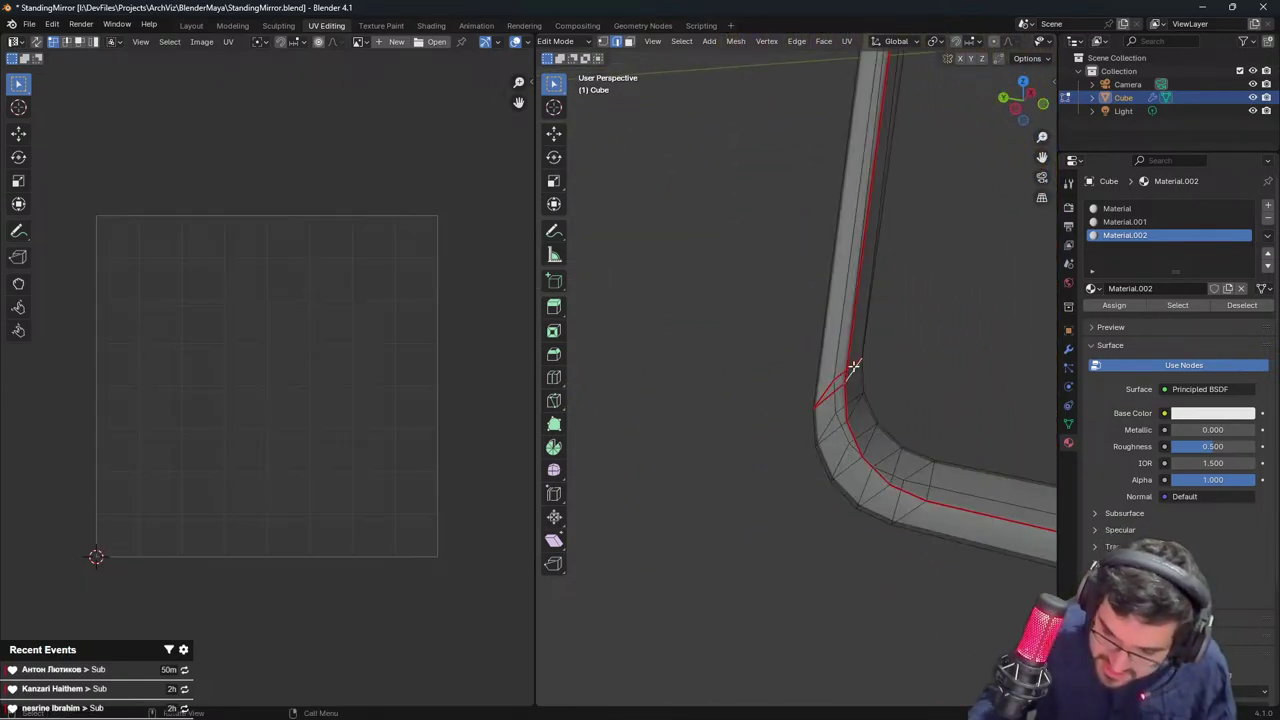
middle_click_drag(846, 377, 876, 343)
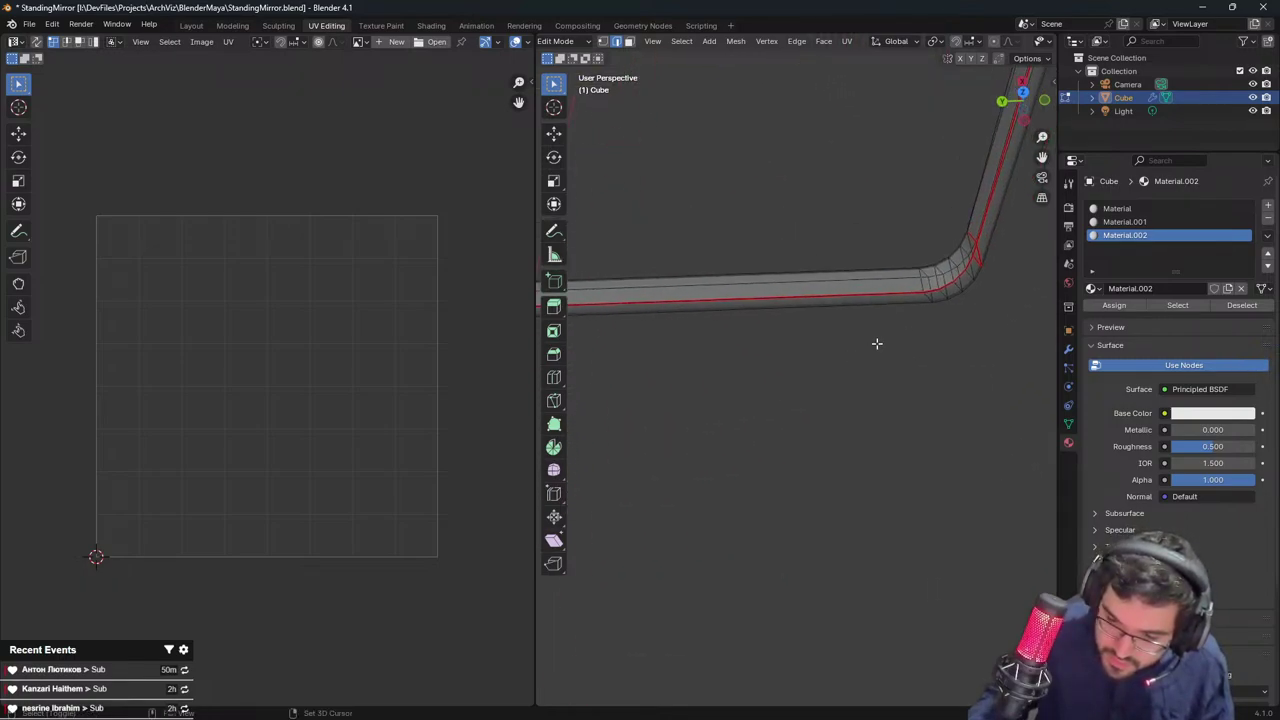
key("a")
key("u")
left_click(955, 273)
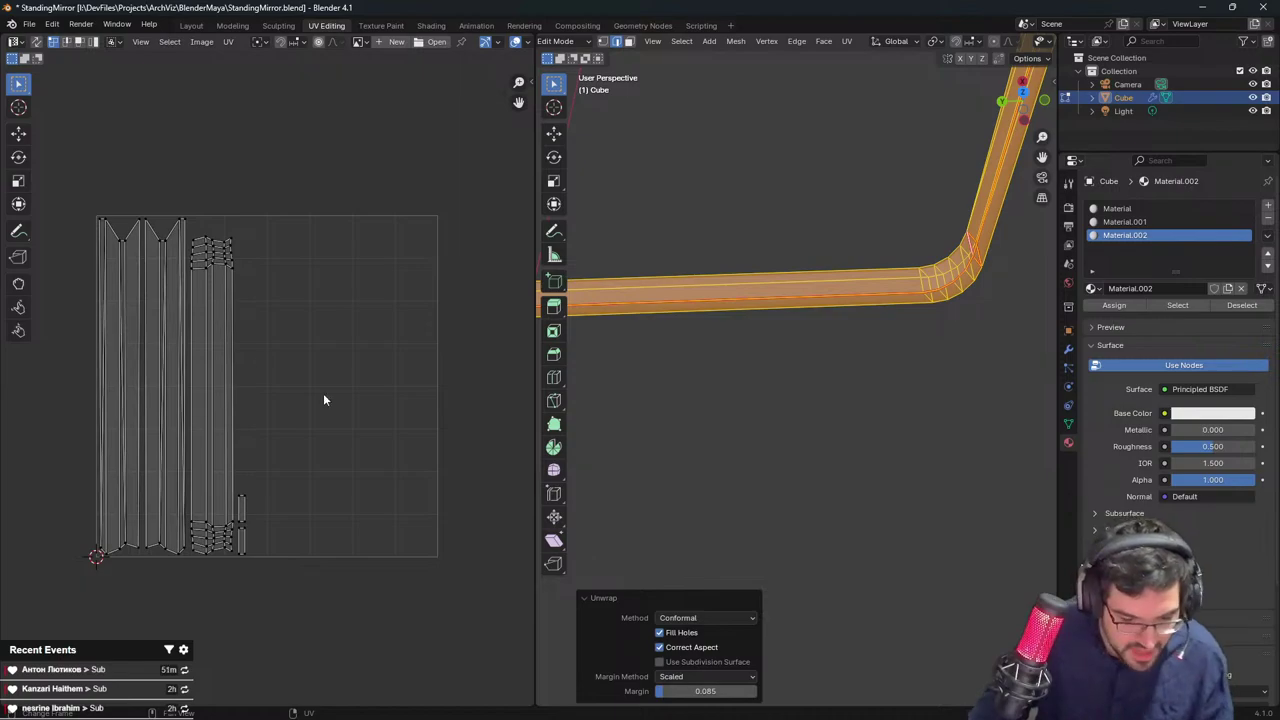
Return to Object Mode, check the complete standing mirror and save StandingMirror.blend
scroll(323, 395, "down", 3)
scroll(762, 261, "down", 10)
key("Tab")
middle_click_drag(763, 261, 881, 224)
key("ctrl+s")
key("Tab")
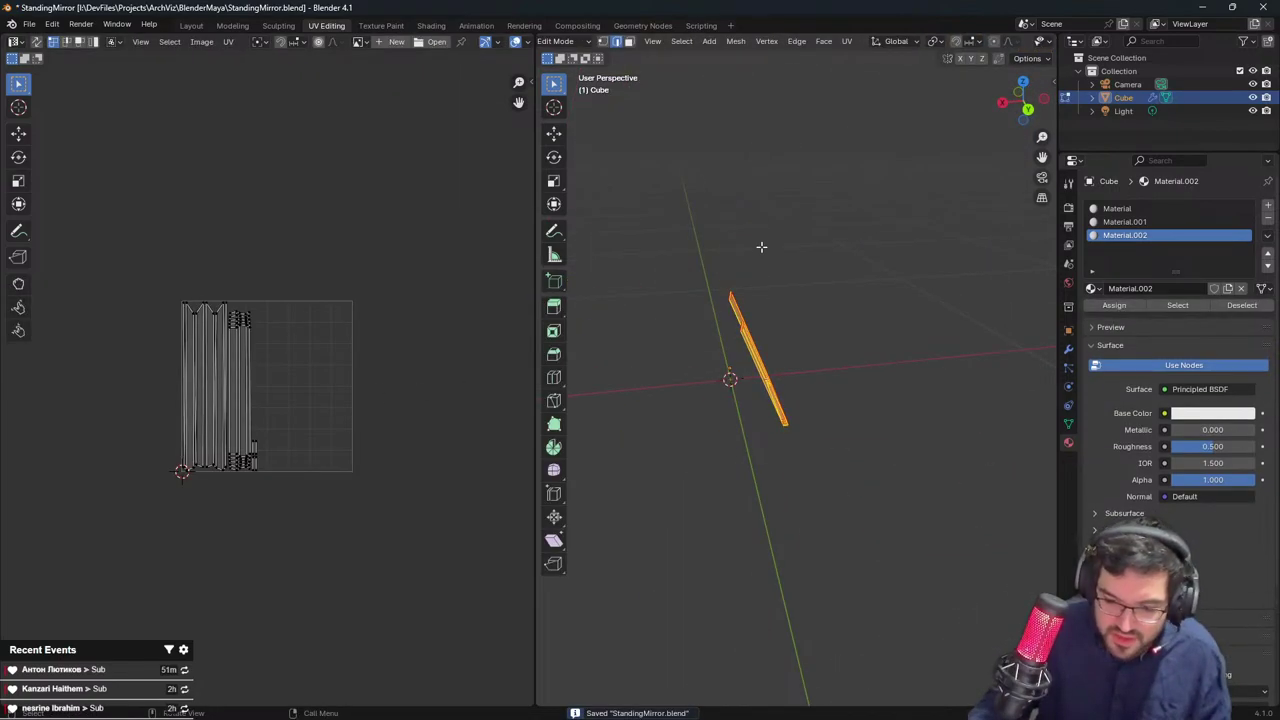
middle_click_drag(761, 246, 817, 250)
key("Tab")
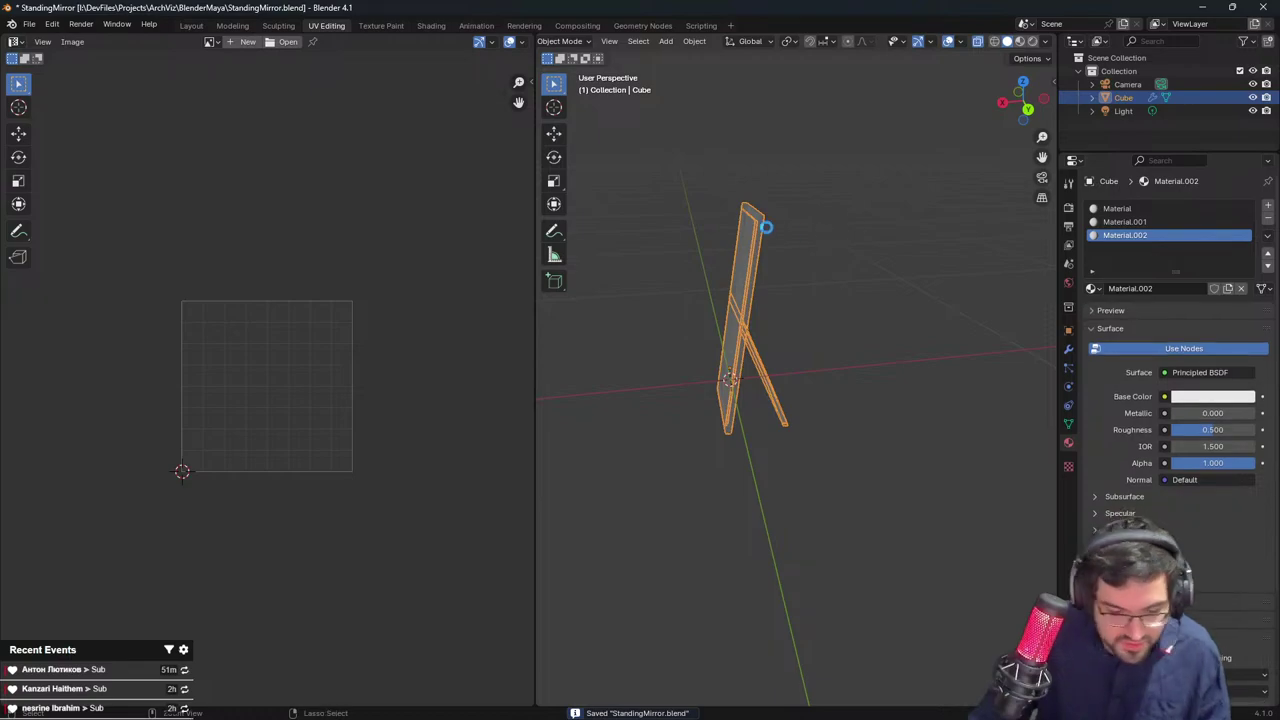
key("ctrl+s")
Export the mirror in FBX format to the ModelFbxOBJ folder as SM_StandingMirror.fbx
left_click(24, 25)
mouse_move(80, 226)
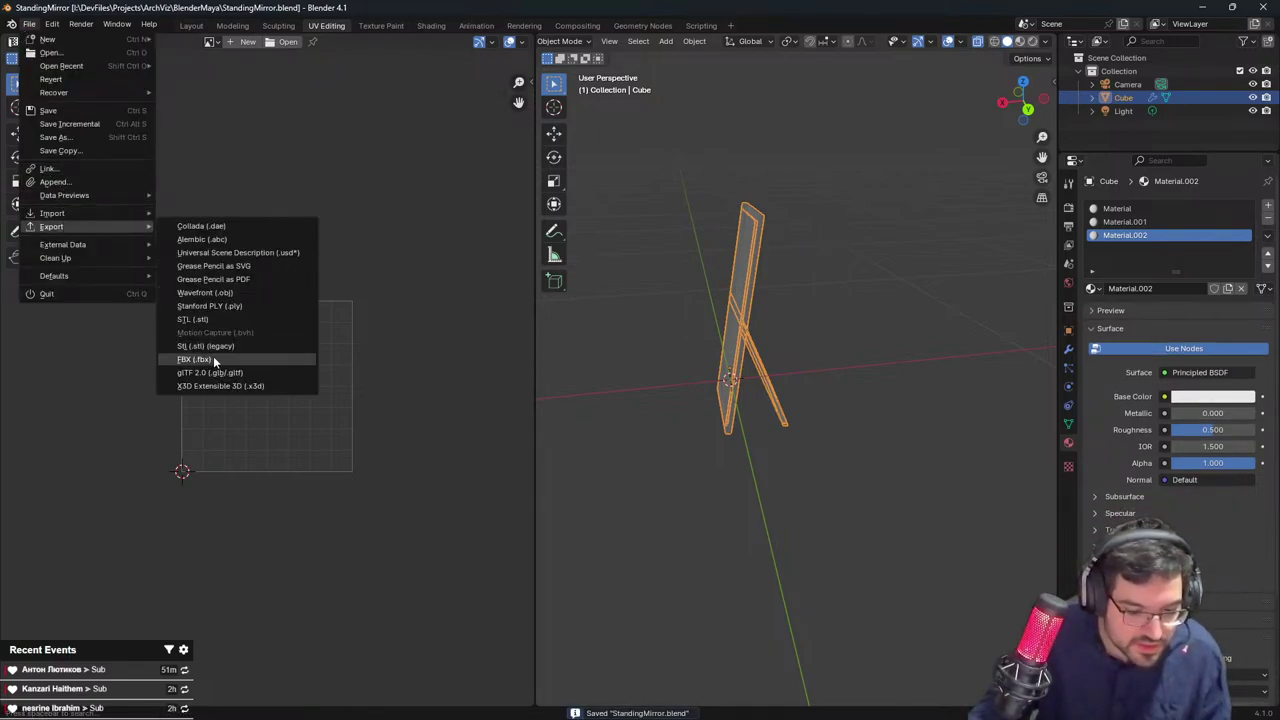
left_click(213, 359)
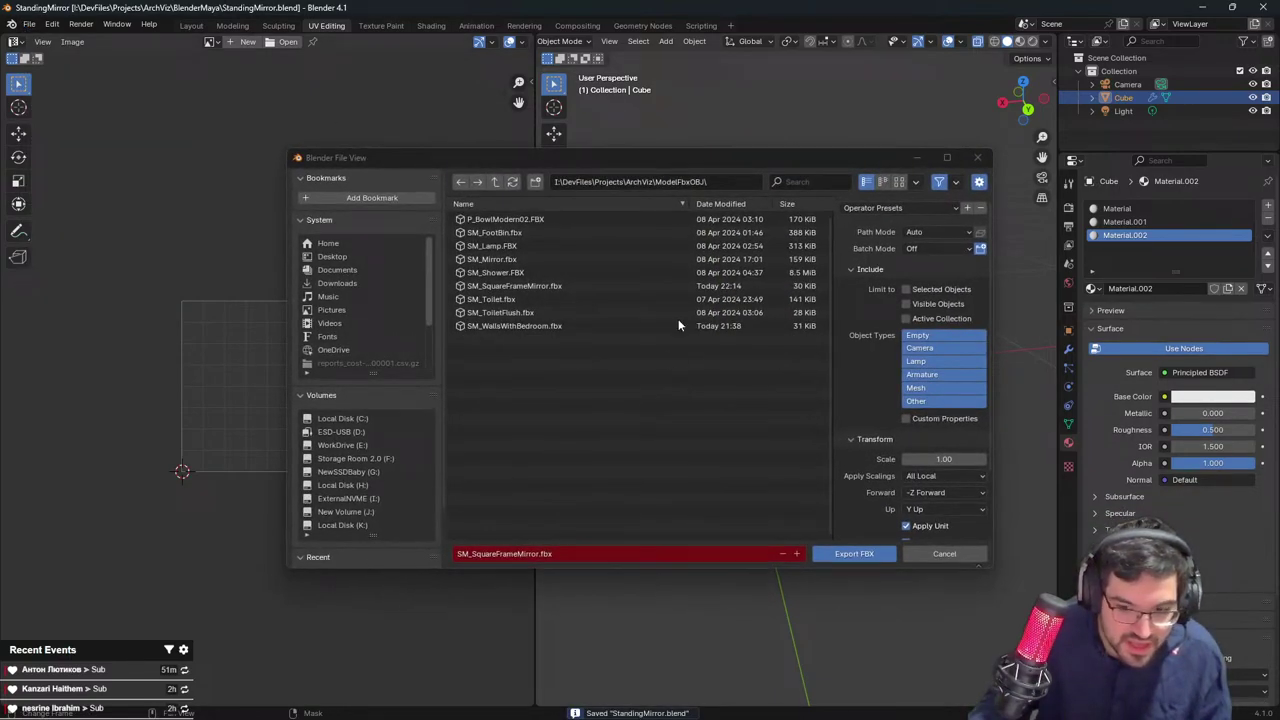
left_click(494, 183)
double_click(492, 238)
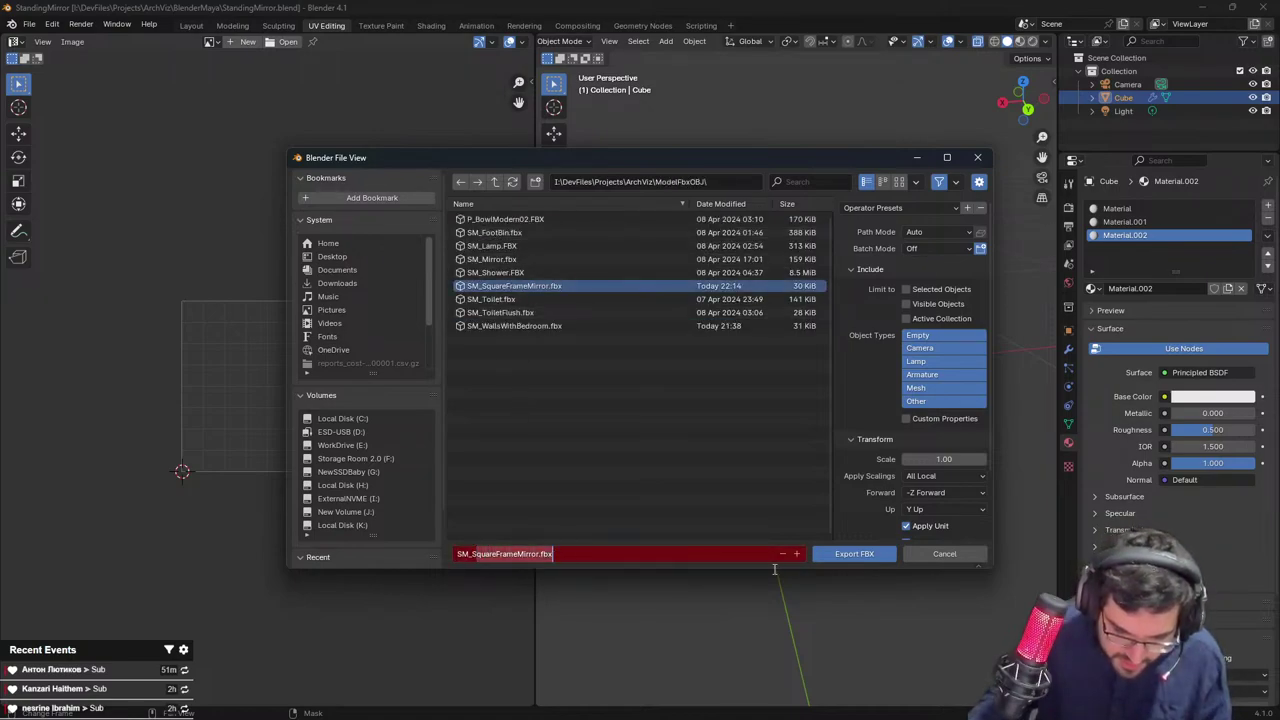
type("Standing")
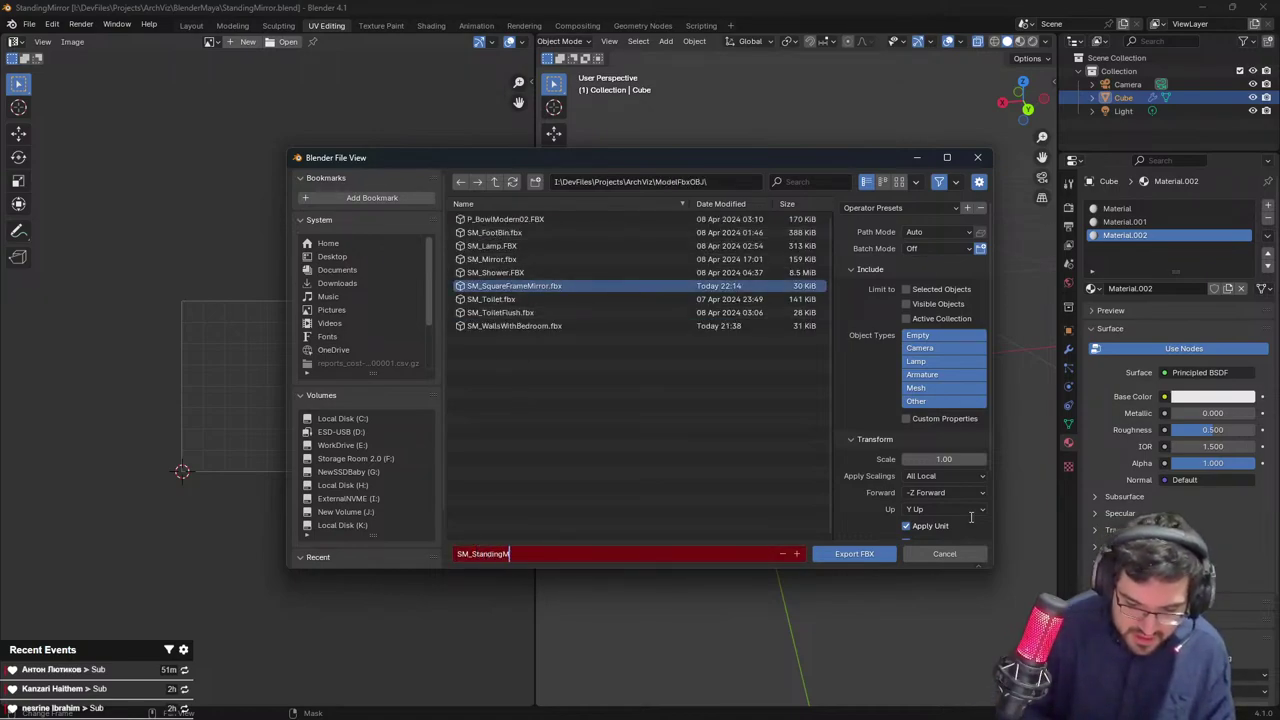
left_click(515, 555)
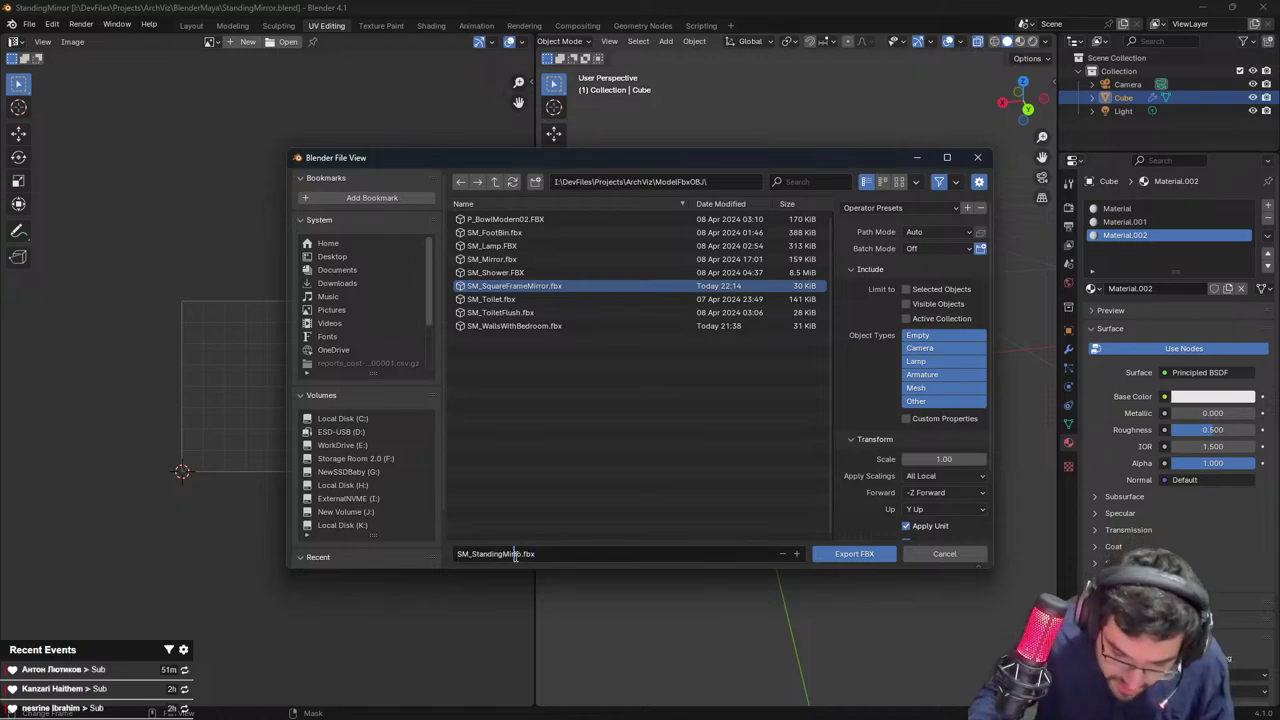
type("r")
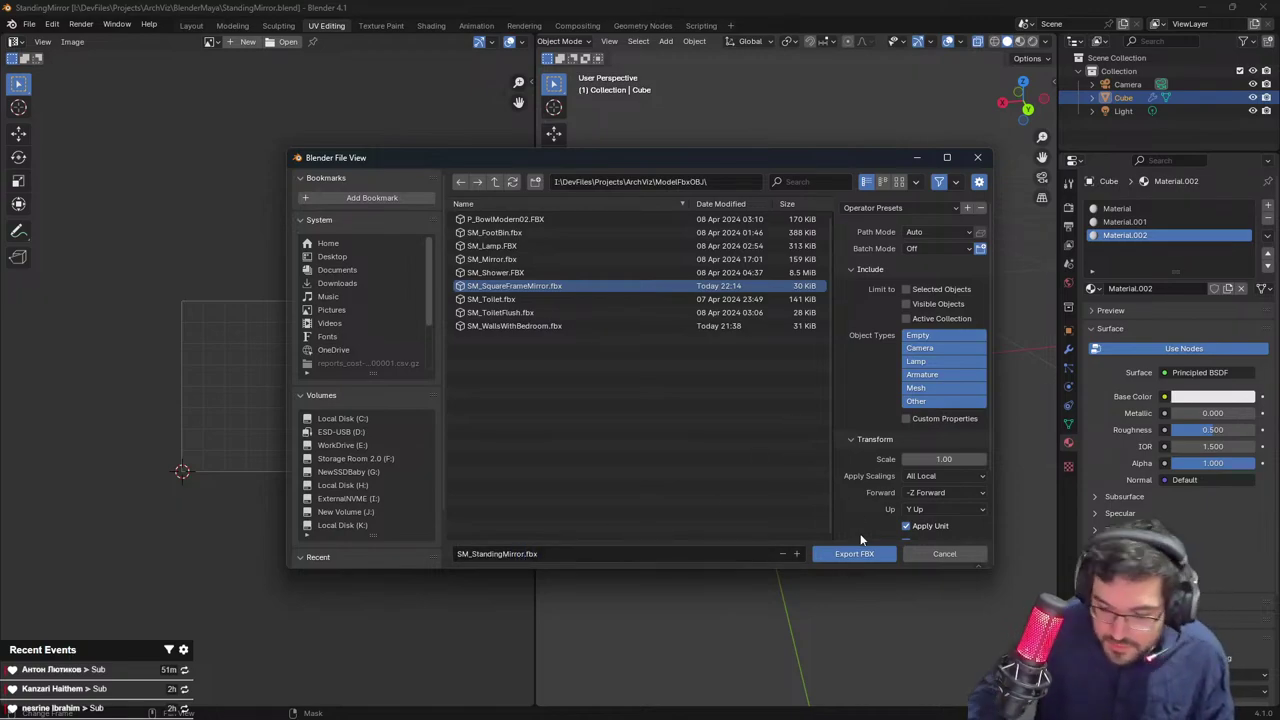
left_click(855, 553)
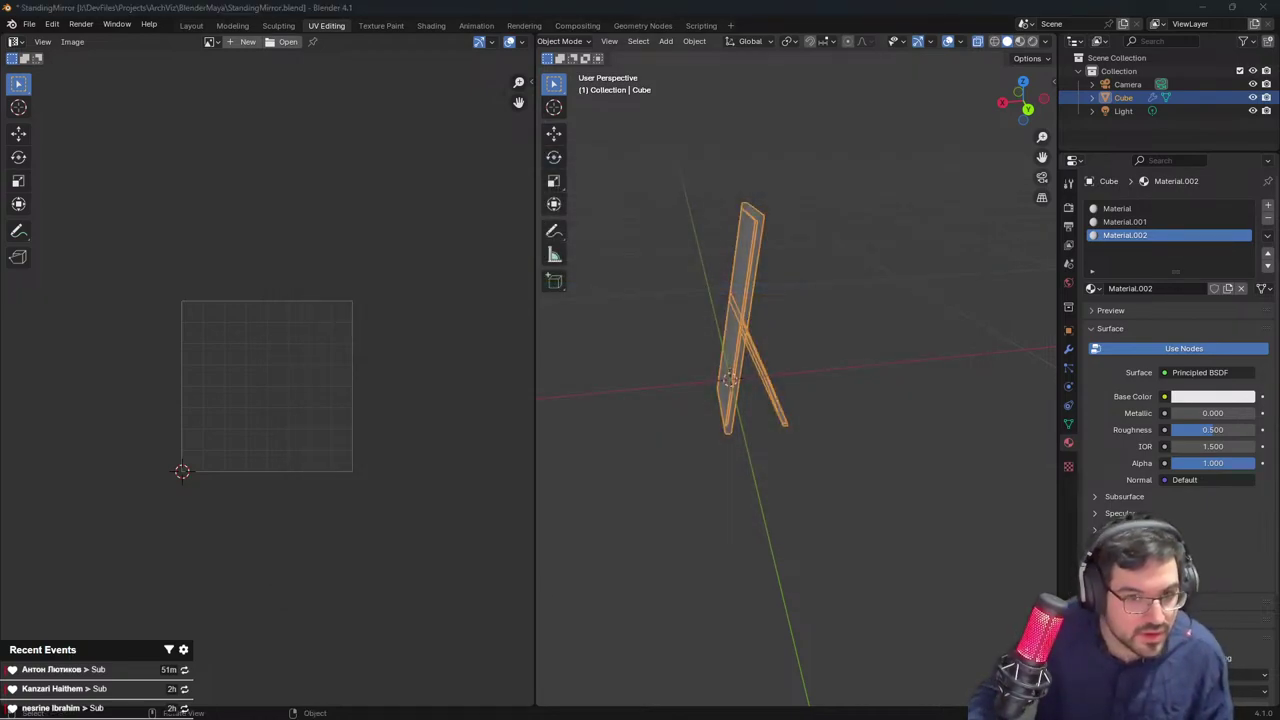
Switch to Unreal Engine and import SM_StandingMirror.fbx as a static mesh into the project's main Content folder
key("alt+Tab")
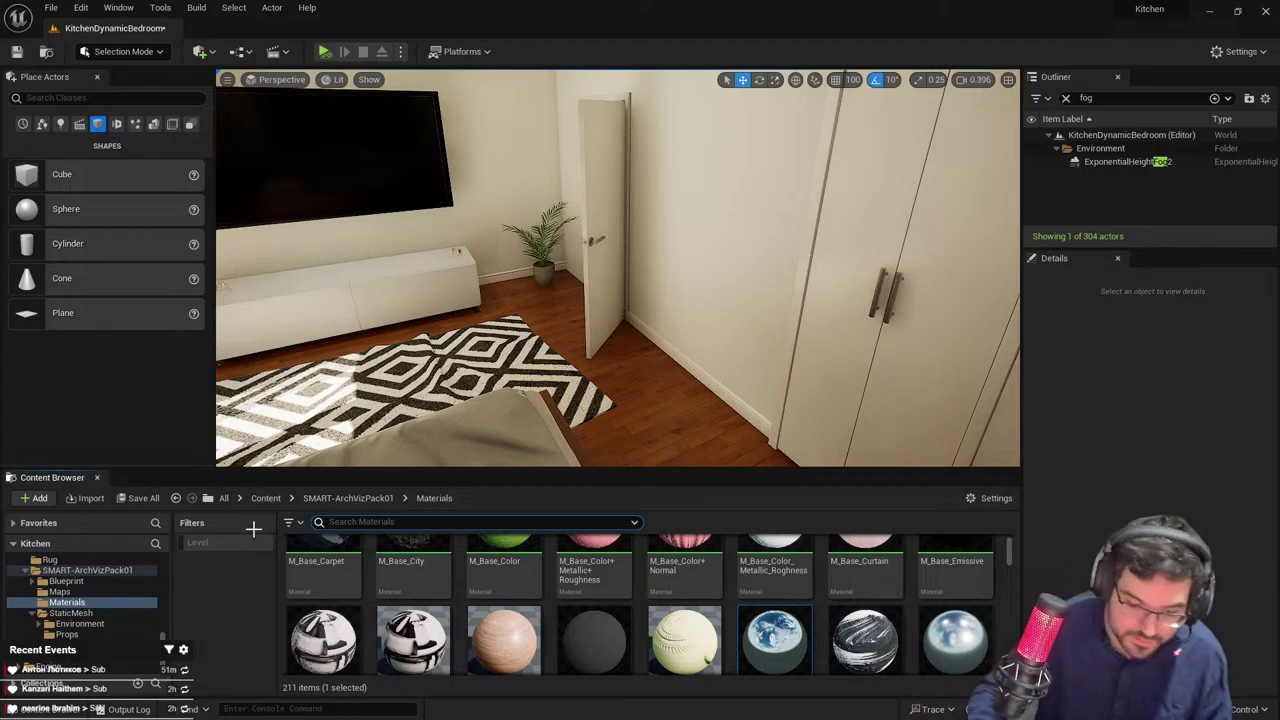
left_click(256, 498)
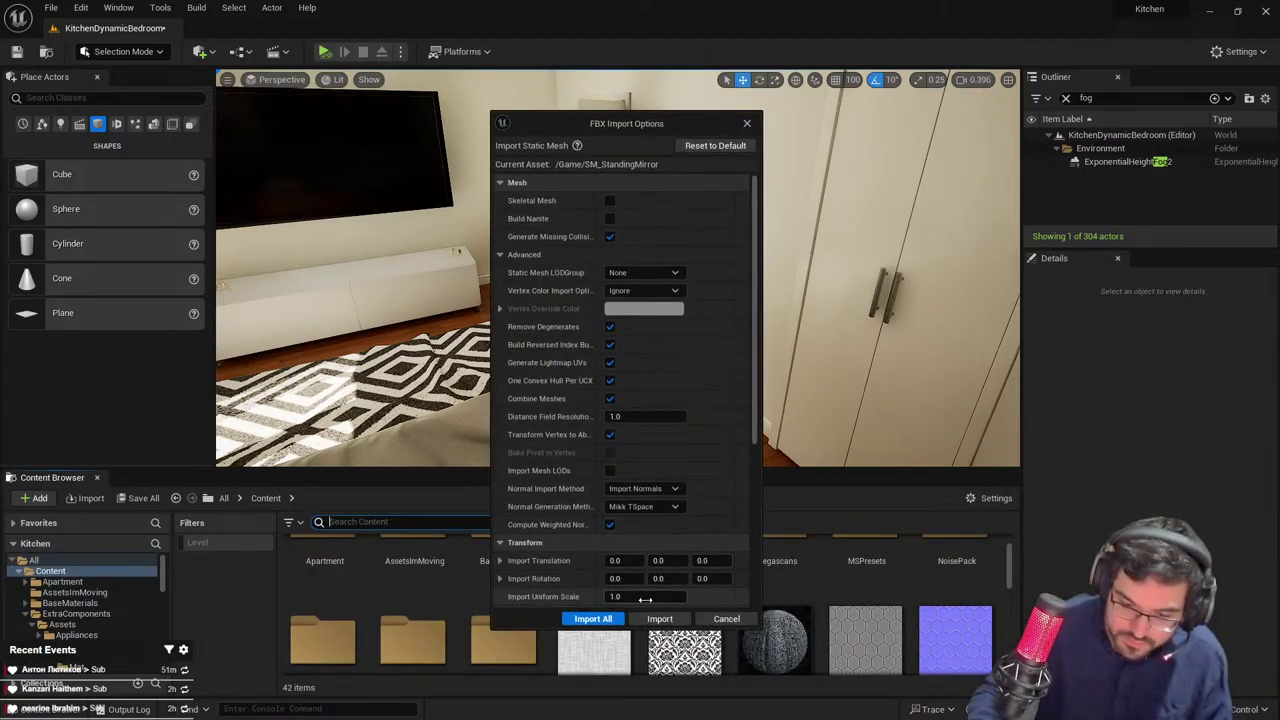
left_click(659, 618)
left_click(959, 171)
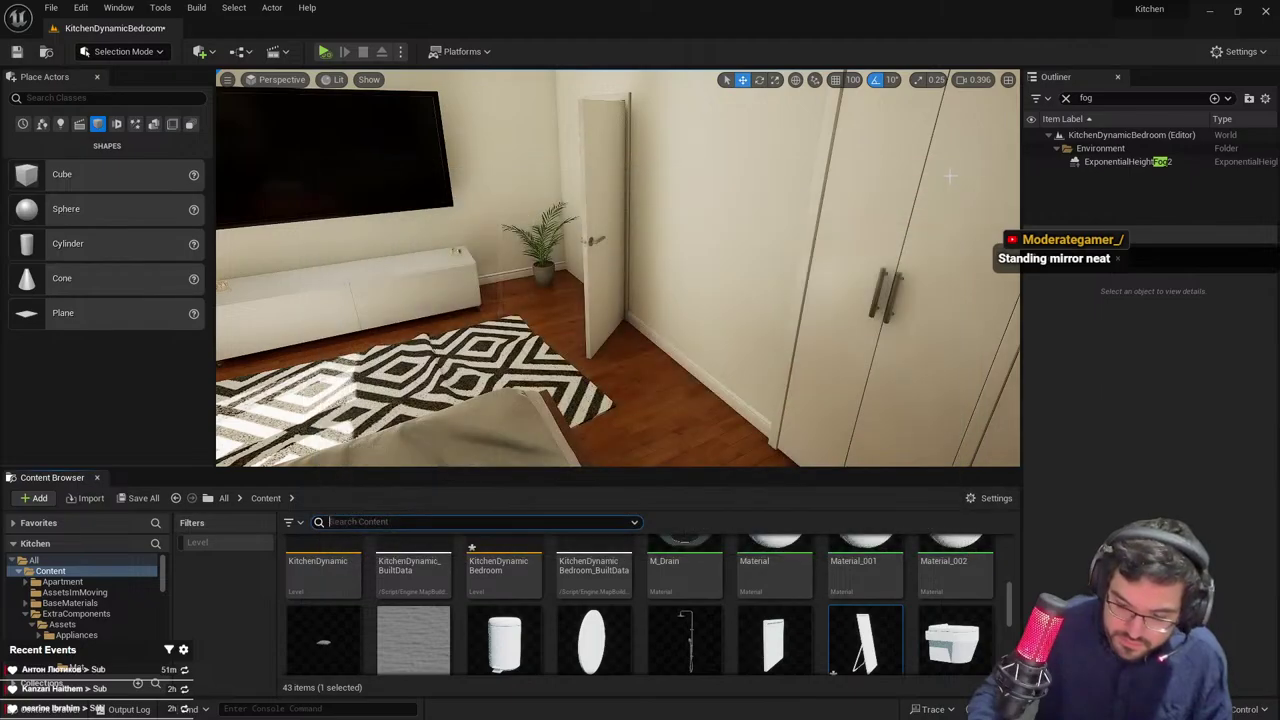
right_click_drag(663, 292, 663, 292)
left_click(663, 292)
key("f")
Switch back to Blender and raise the mirror about 0.1014 m along Z in front view so its feet rest on the ground line
key("alt+Tab")
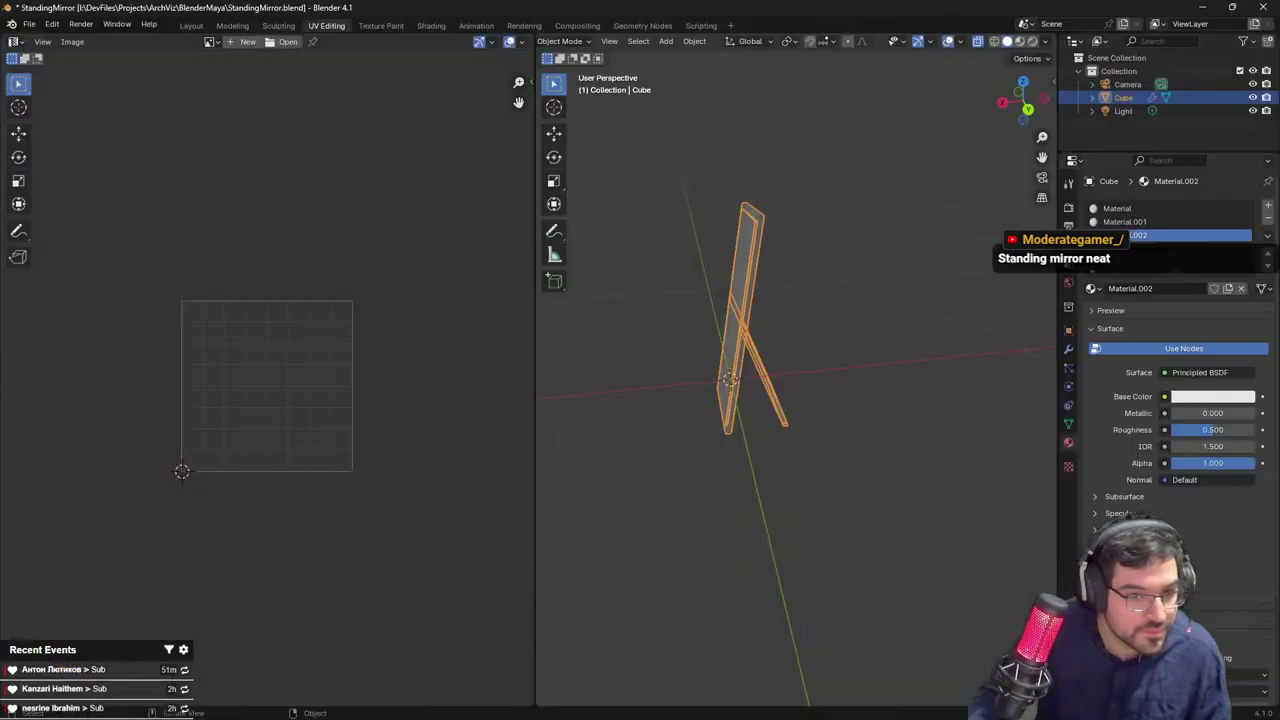
scroll(654, 213, "down", 1)
key("KP_1")
scroll(855, 391, "up", 4)
key("g")
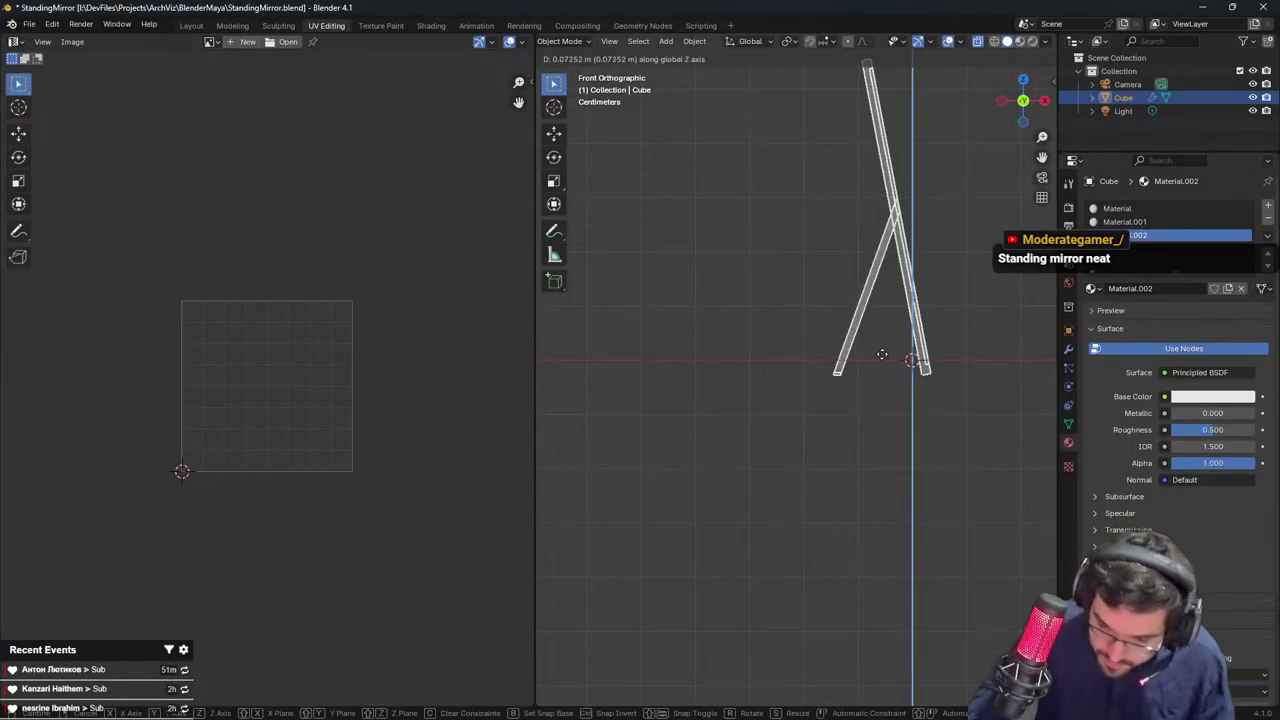
key("z")
left_click(892, 311)
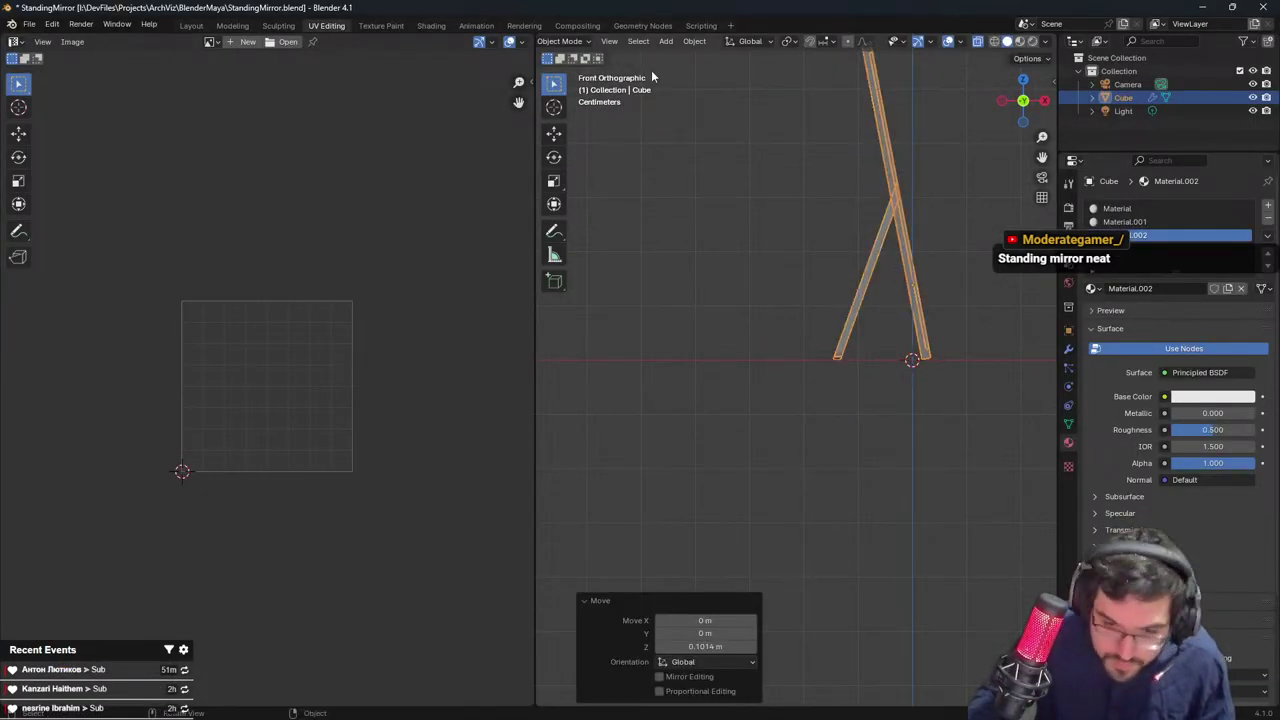
Set the transform pivot to the 3D cursor and scale the standing mirror by a factor of 2
left_click(787, 41)
left_click(815, 87)
scroll(867, 339, "down", 2)
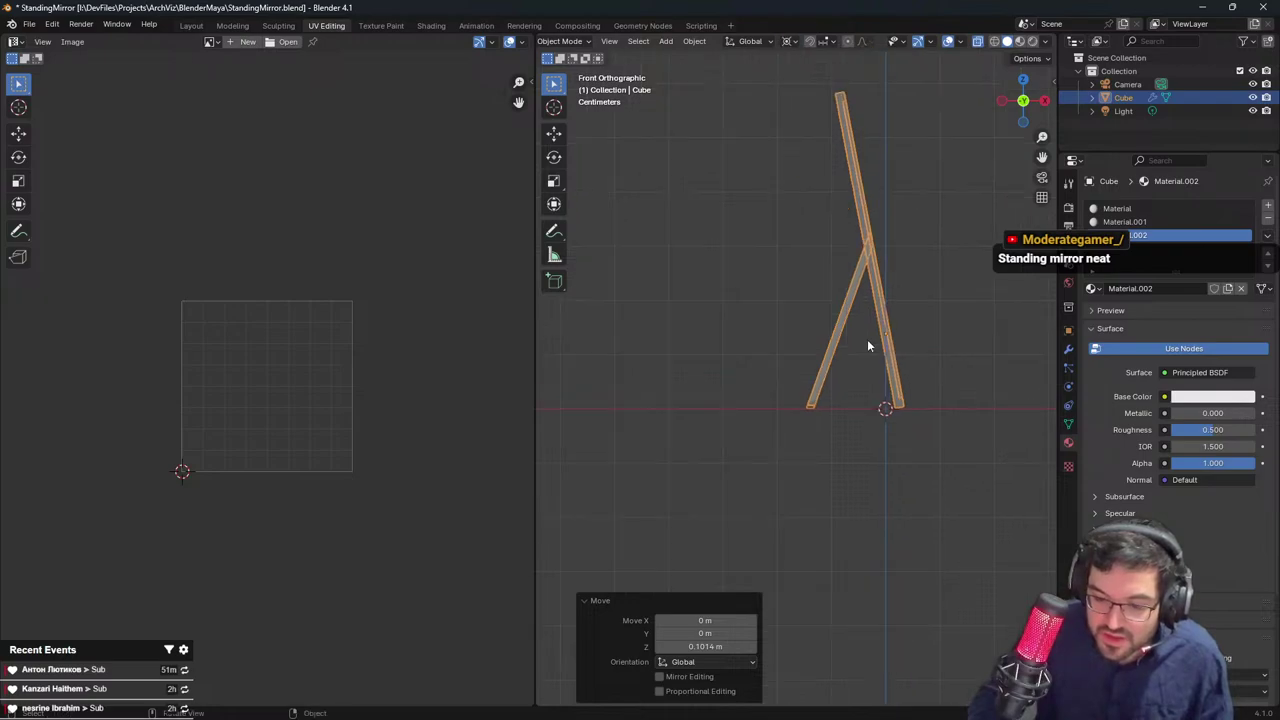
type("s2")
key("Return")
middle_click_drag(899, 323, 394, 286)
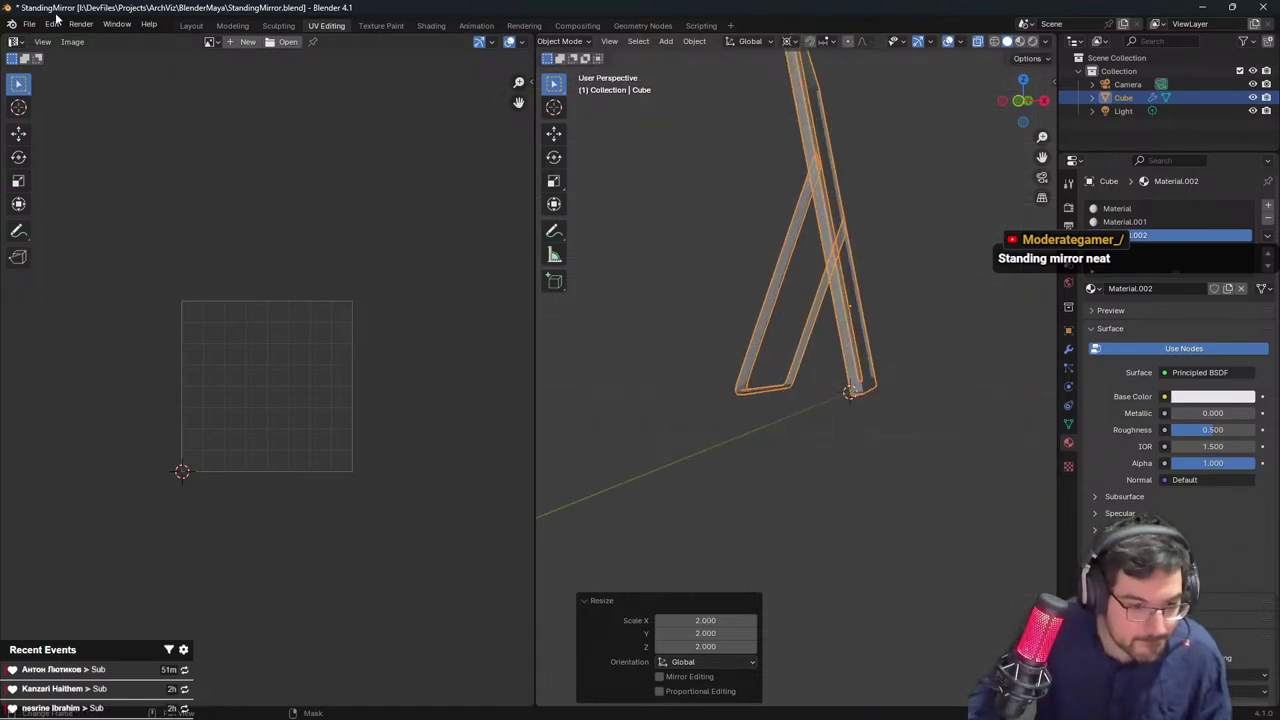
Scale the standing mirror by a factor of 3 and save StandingMirror.blend
scroll(810, 280, "down", 3)
type("s3")
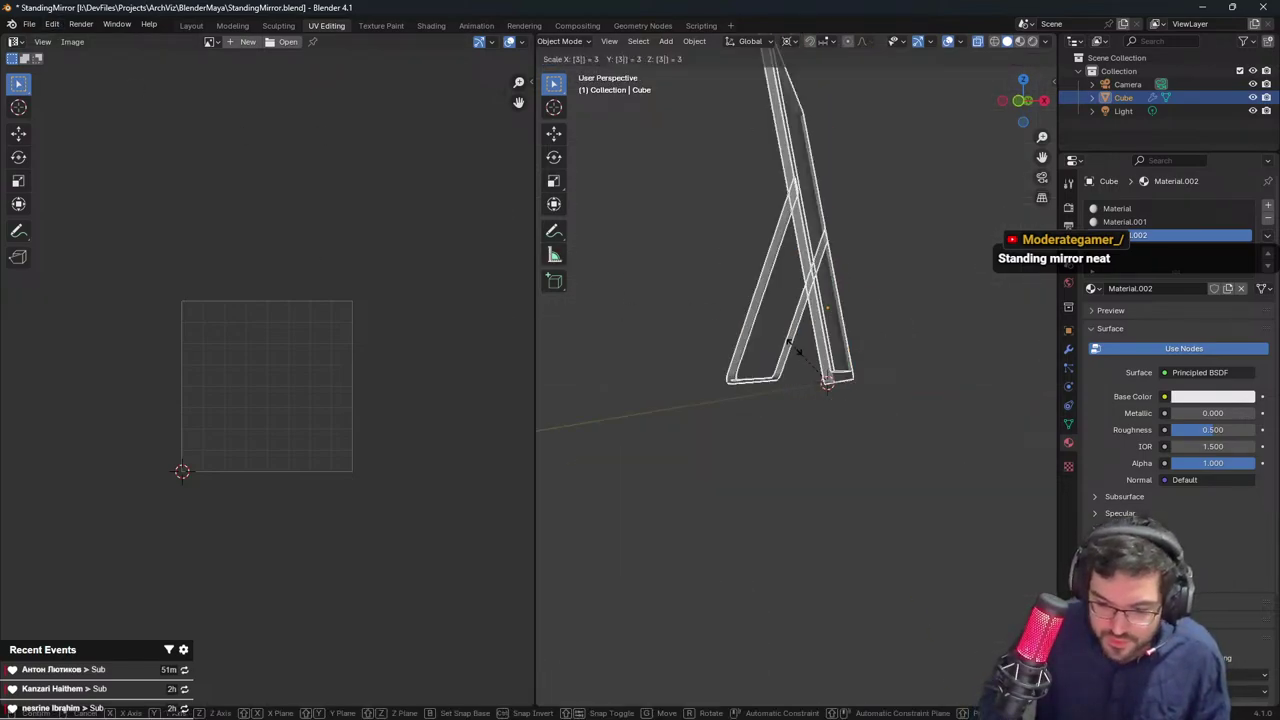
key("Return")
middle_click_drag(800, 344, 574, 185)
scroll(574, 185, "down", 3)
key("ctrl+s")
Export the rescaled mirror as FBX to the ModelFbxOBJ folder, overwriting SM_StandingMirror.fbx
left_click(29, 23)
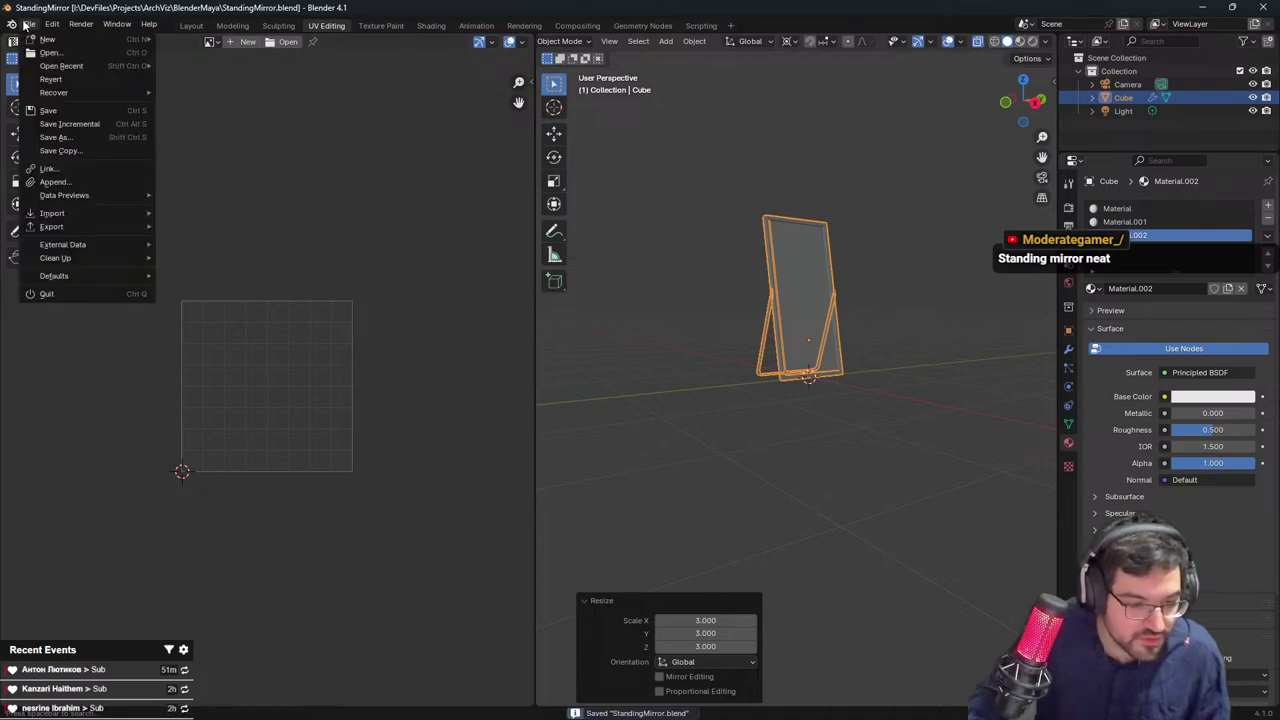
mouse_move(81, 229)
left_click(195, 360)
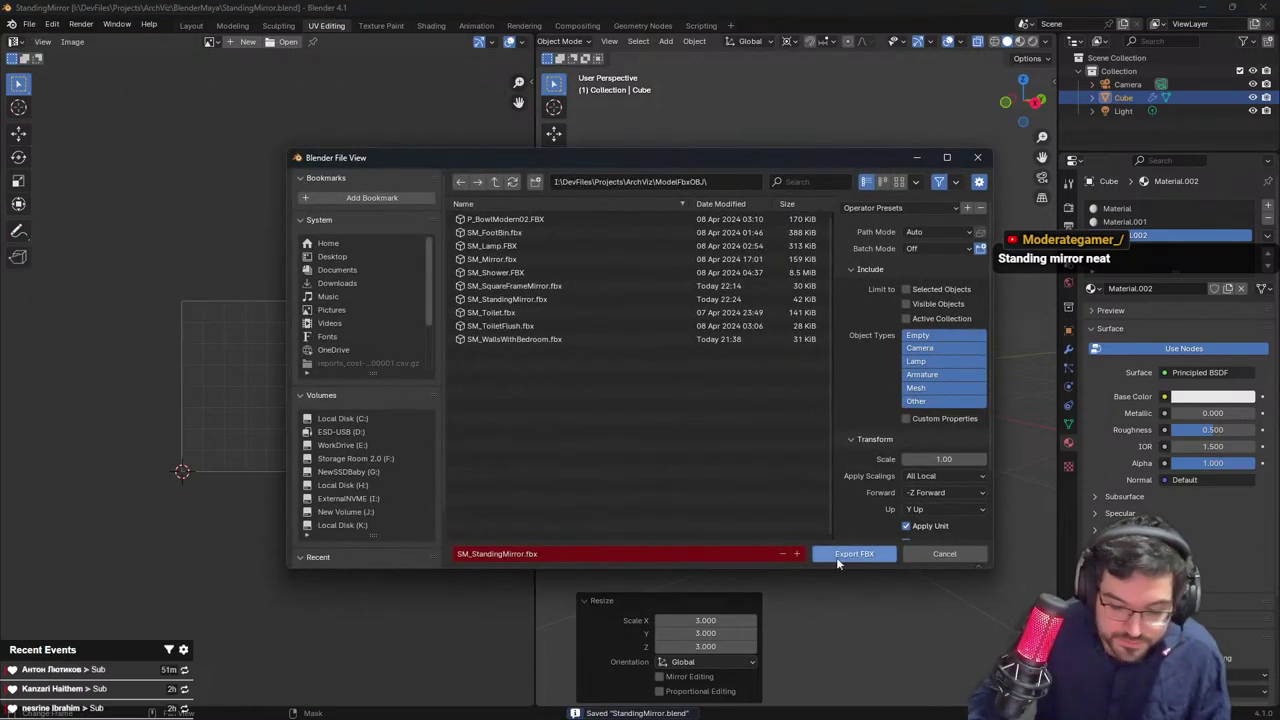
left_click(836, 557)
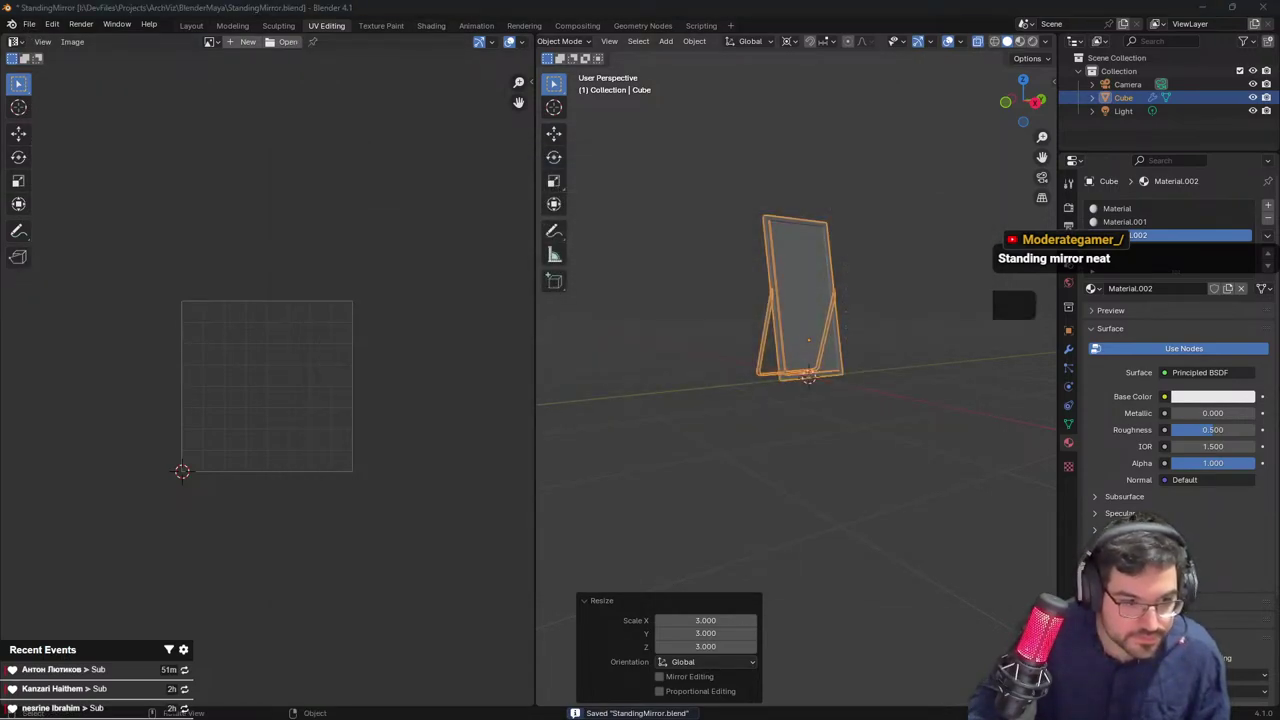
Switch to Unreal Engine, reimport the SM_StandingMirror static mesh and frame the placed mirror
key("alt+Tab")
scroll(760, 620, "down", 1)
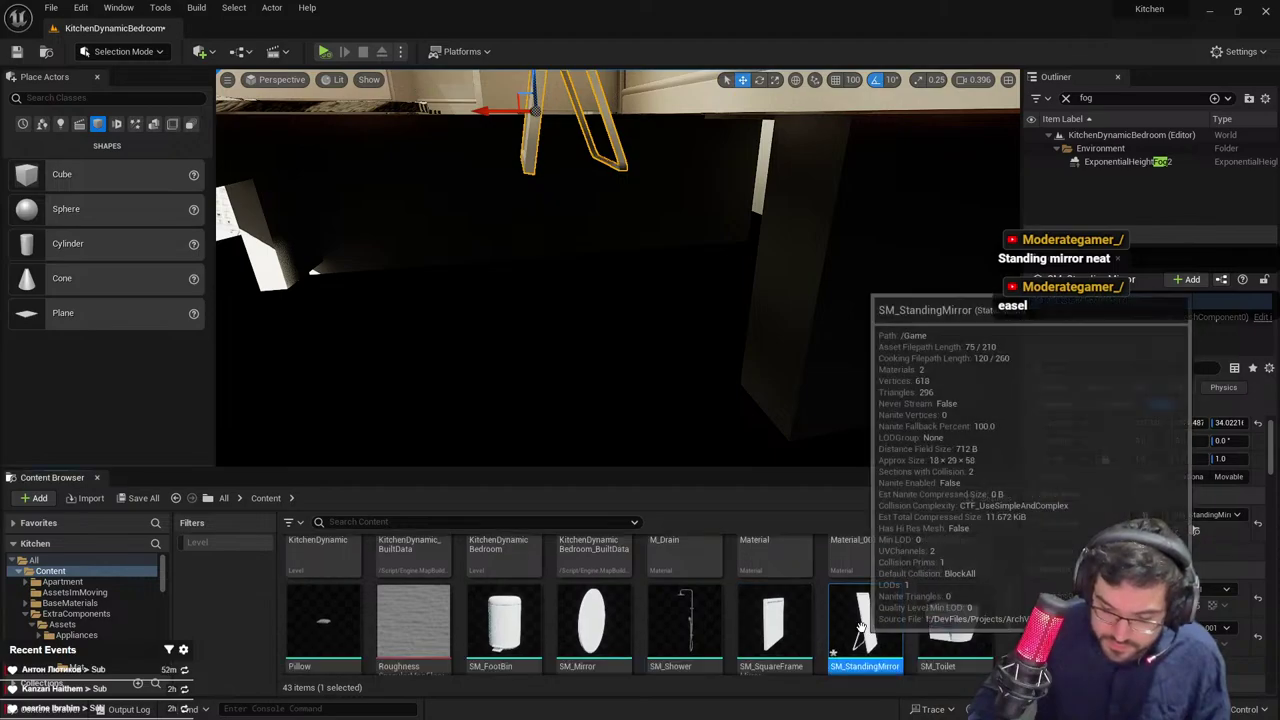
right_click(862, 625)
left_click(907, 297)
key("f")
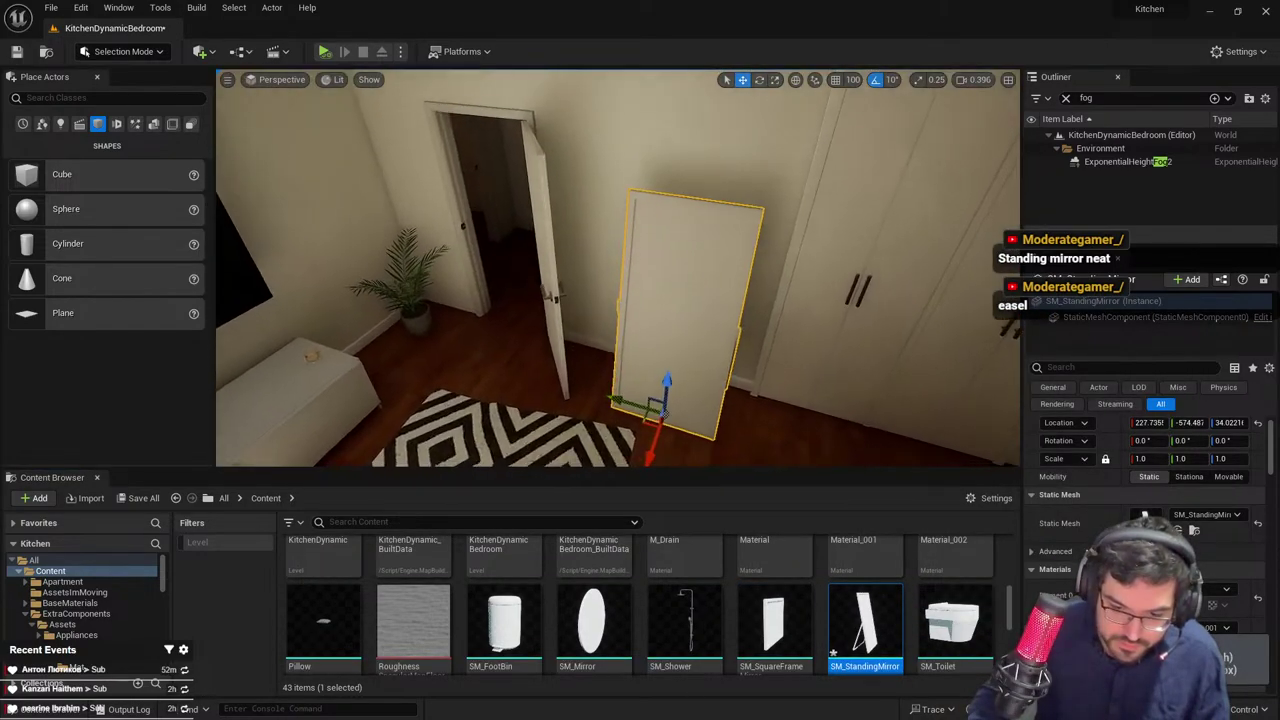
Turn the placed standing mirror to -10° about Z and scale it uniformly to about 0.77
right_click_drag(618, 275, 690, 250)
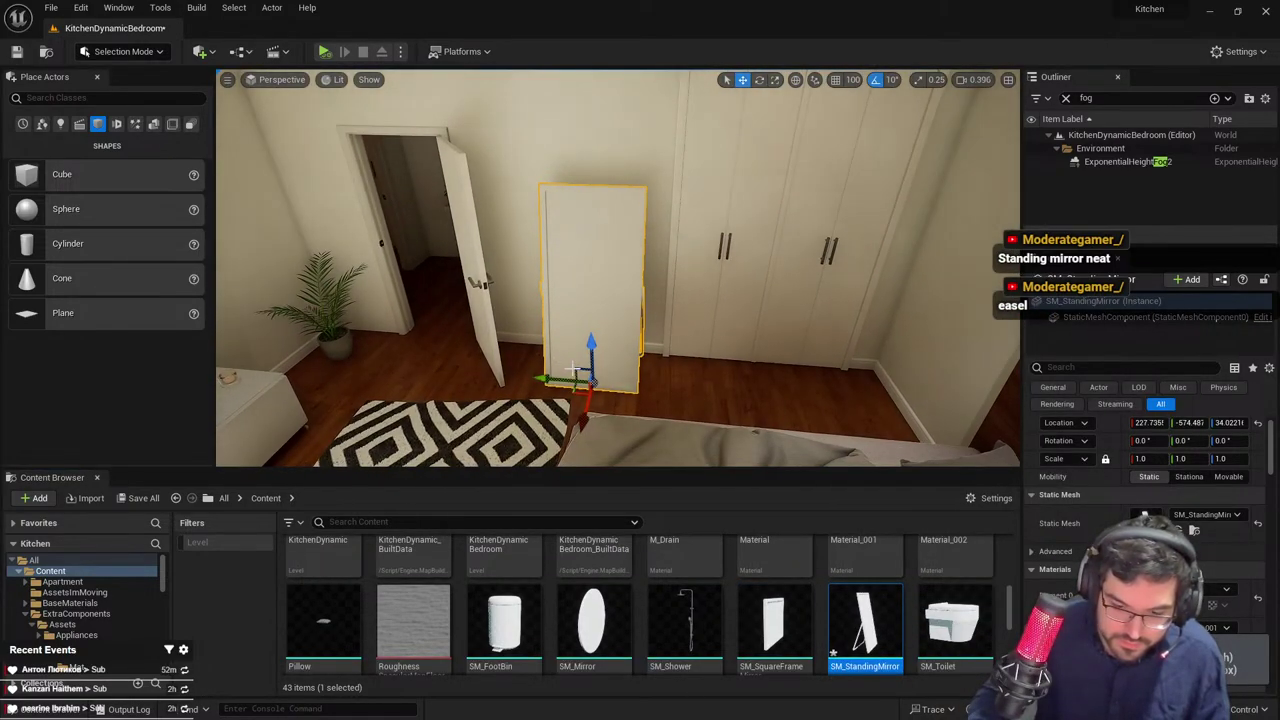
mouse_move(576, 396)
left_mouse_down()
mouse_move(560, 410)
mouse_move(572, 390)
mouse_move(562, 396)
left_mouse_up()
key("e")
key("r")
right_click_drag(562, 396, 500, 386)
Move the standing mirror to about Y -553, in front of the wall beside the open bedroom door, and deselect it
key("w")
left_click_drag(556, 385, 582, 380)
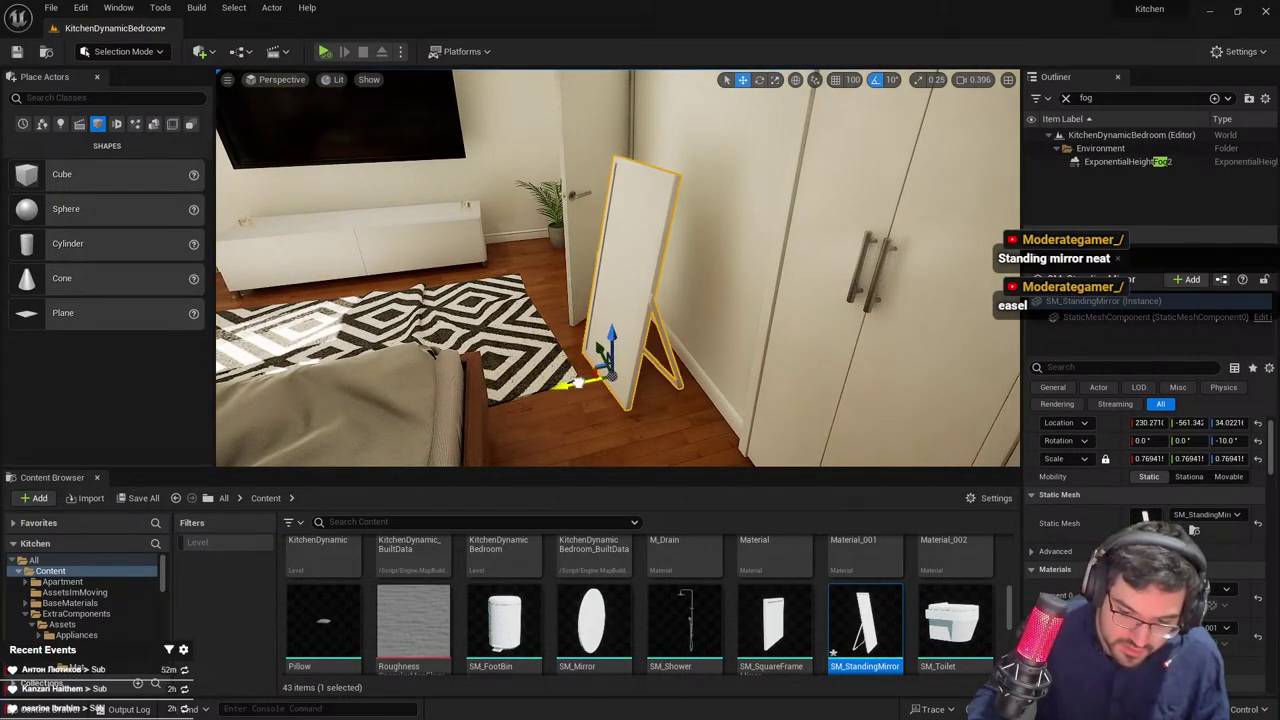
key("Escape")
mouse_move(652, 279)
right_mouse_down()
mouse_move(690, 285)
mouse_move(652, 279)
right_mouse_up()
left_click(652, 279)
left_click_drag(605, 332, 596, 333)
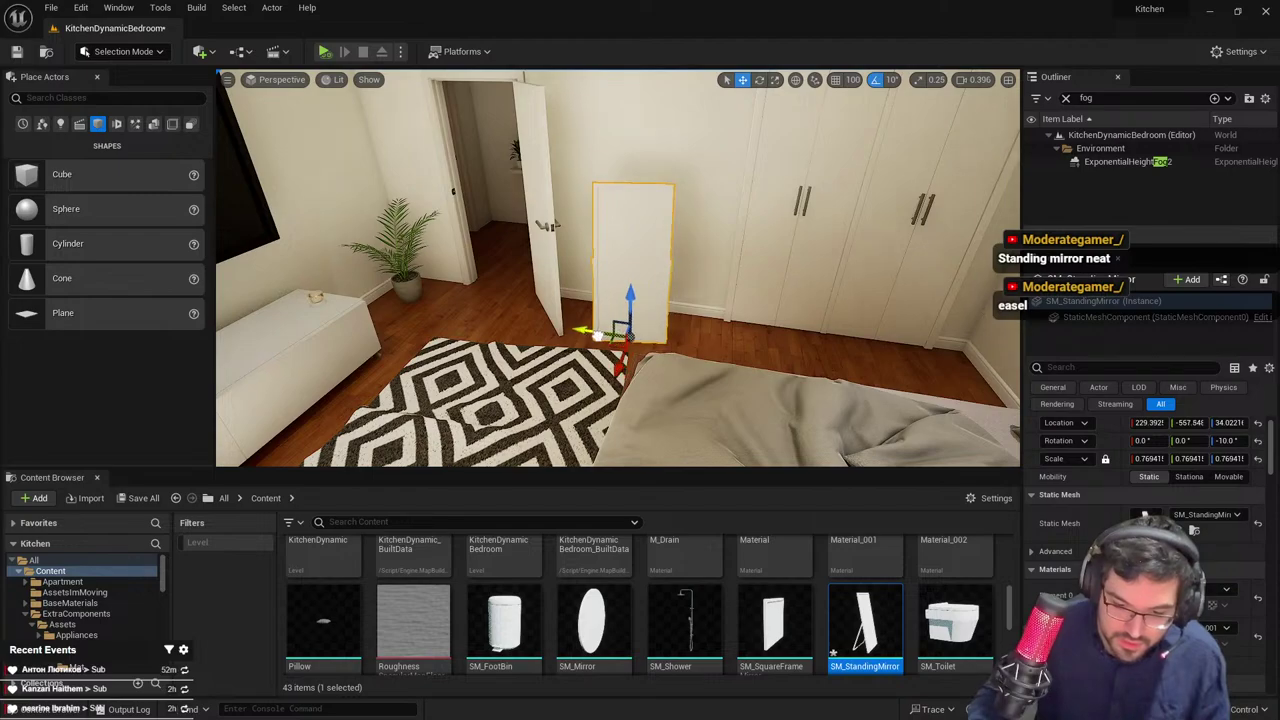
key("Escape")
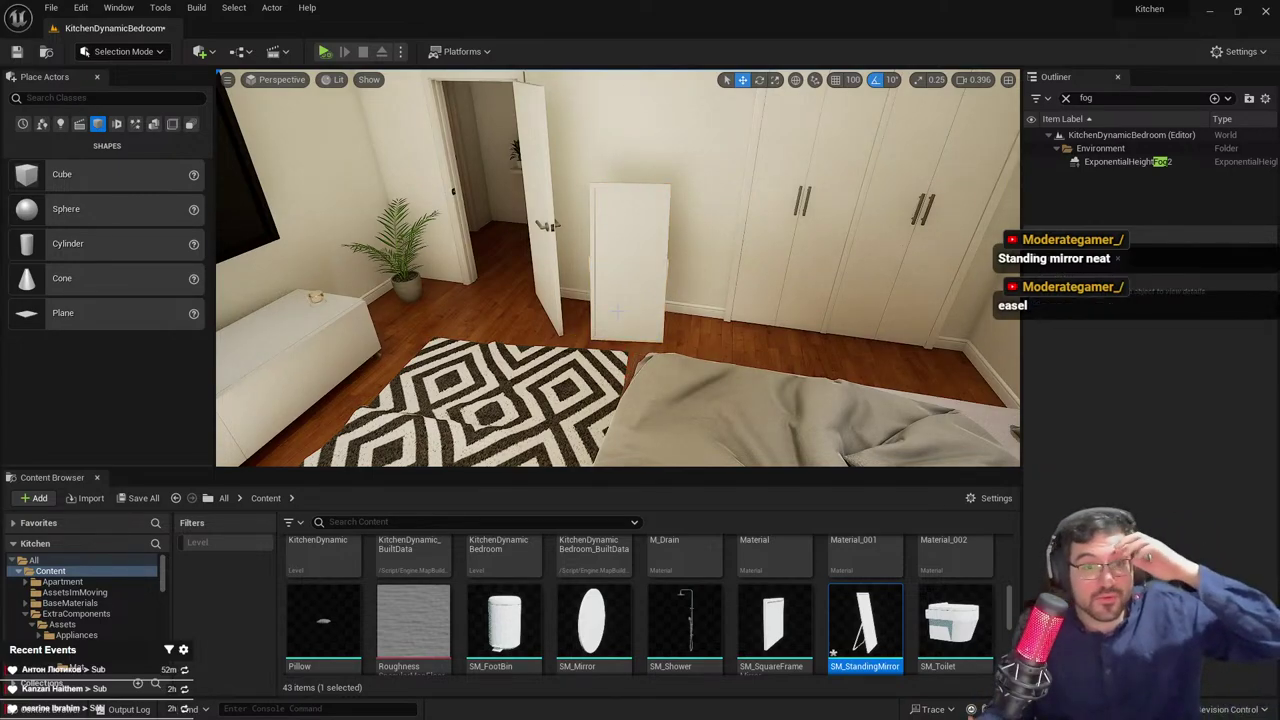
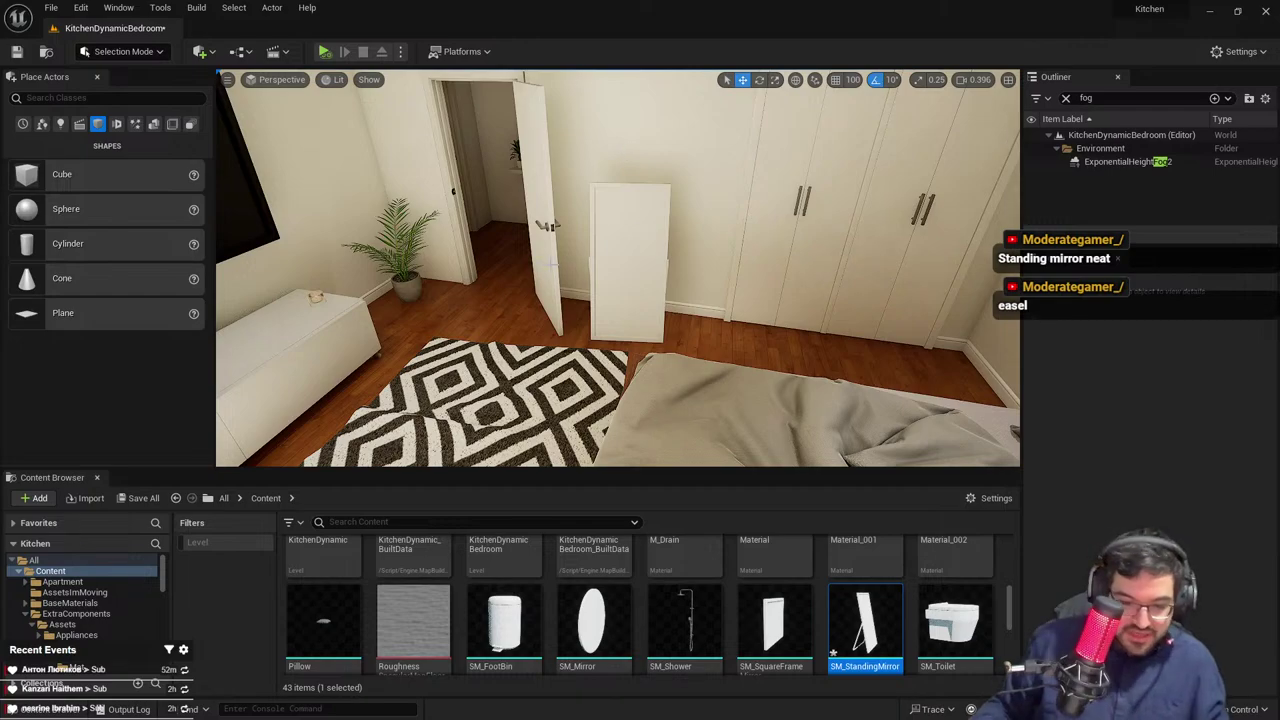
Locate the M_Base_mirror material through the hallway's square frame mirror and apply it to the standing mirror's glass
left_click(604, 270)
right_click_drag(604, 270, 525, 190)
left_click(529, 238)
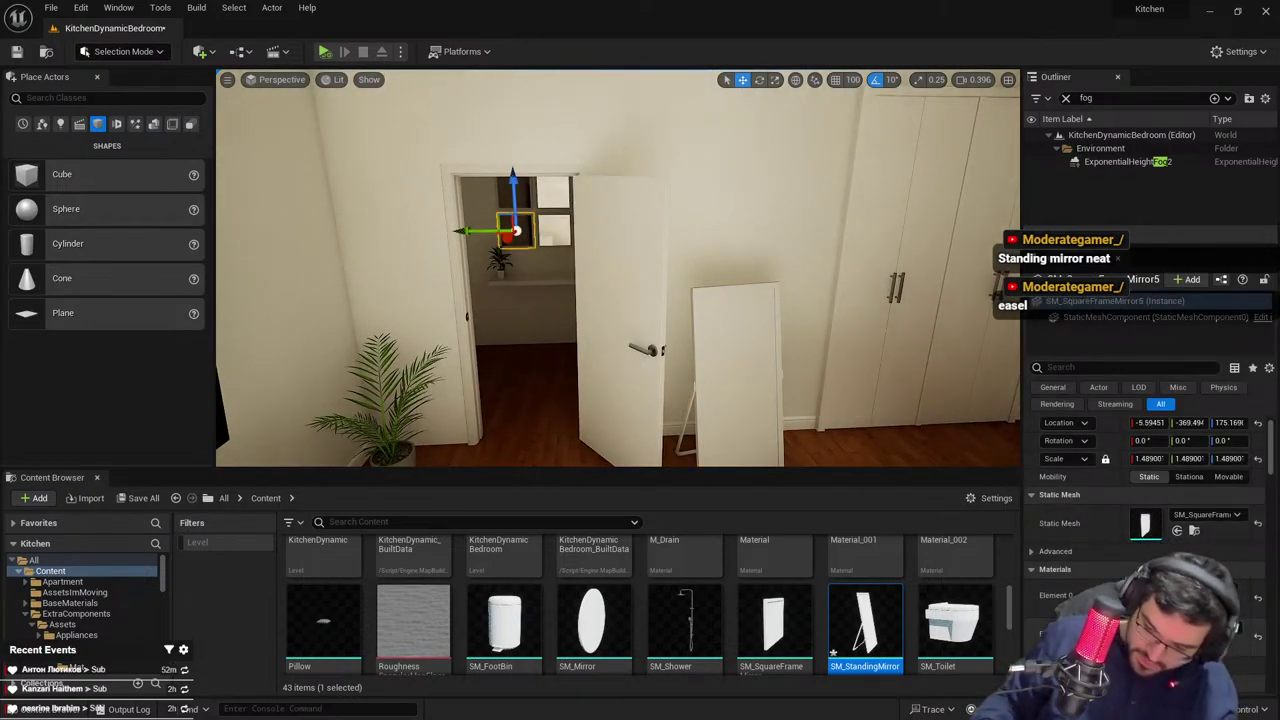
left_click(1194, 604)
right_click_drag(850, 370, 900, 405)
left_click_drag(775, 638, 688, 341)
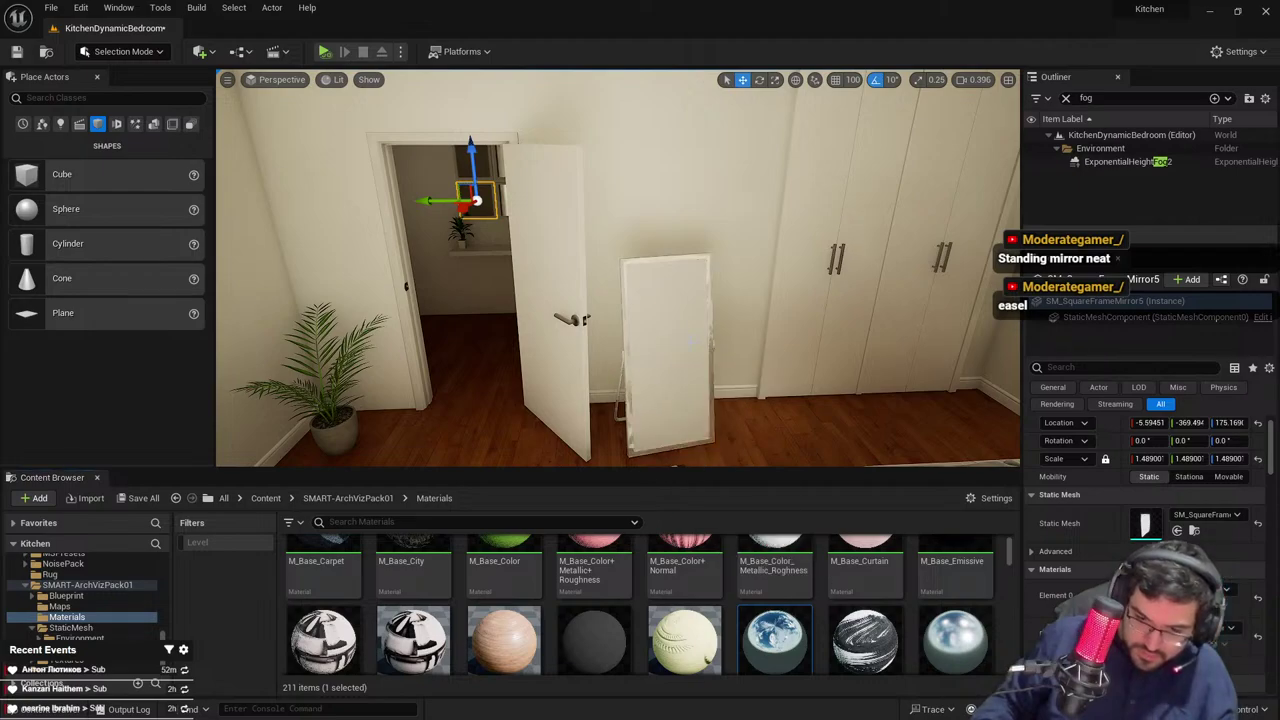
key("Escape")
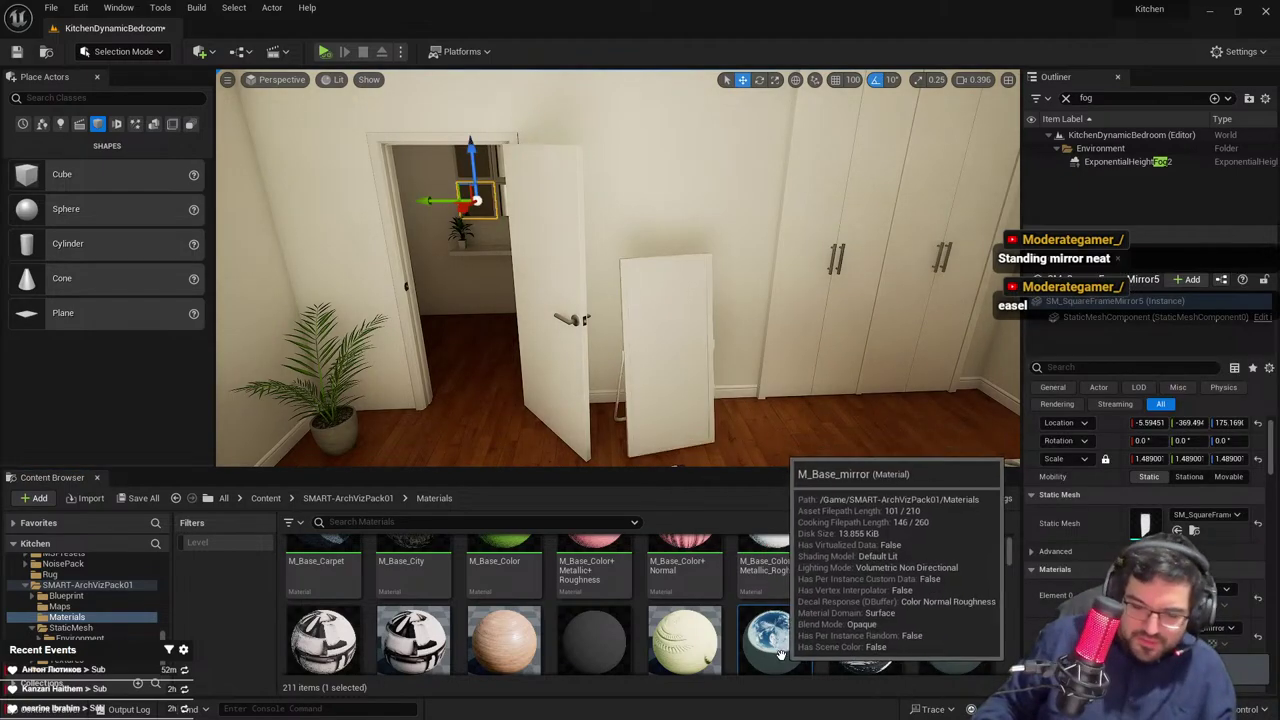
left_click_drag(782, 627, 655, 340)
Turn the standing mirror to 20° about Z, deselect it and check it against the whole bedroom
right_click_drag(650, 375, 653, 418)
left_click(630, 400)
key("e")
left_click_drag(651, 418, 620, 415)
key("w")
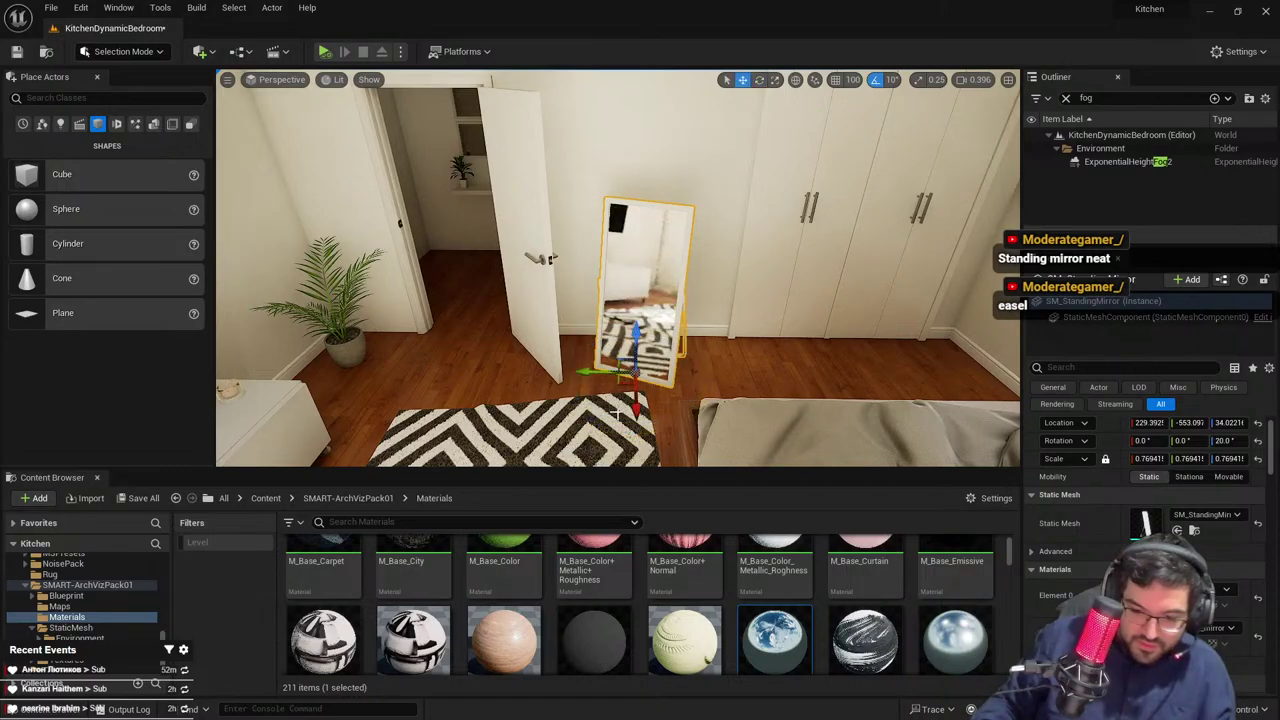
mouse_move(620, 395)
right_mouse_down()
mouse_move(660, 395)
mouse_move(630, 378)
mouse_move(700, 348)
mouse_move(640, 398)
mouse_move(601, 398)
right_mouse_up()
key("Escape")
key("s")
scroll(640, 370, "down", 2)
key("s")
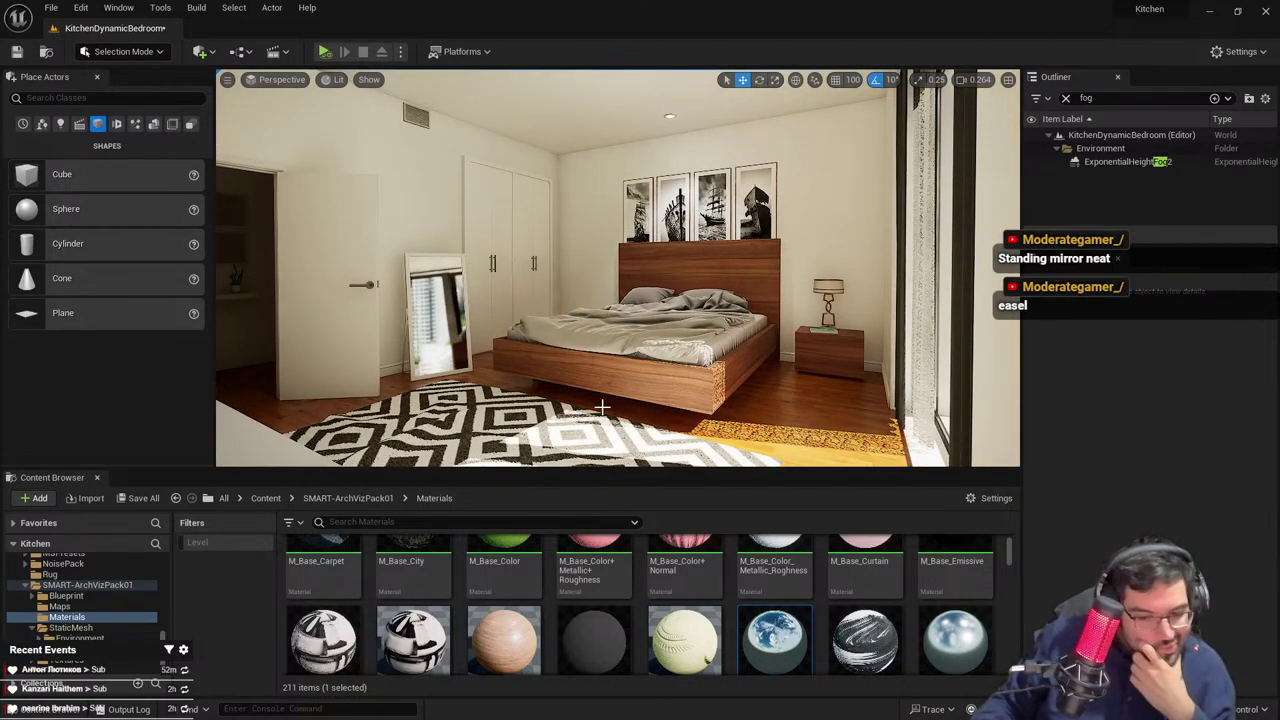
Turn the standing mirror to -10° about Z so it faces the bed, and deselect it
left_click(443, 352)
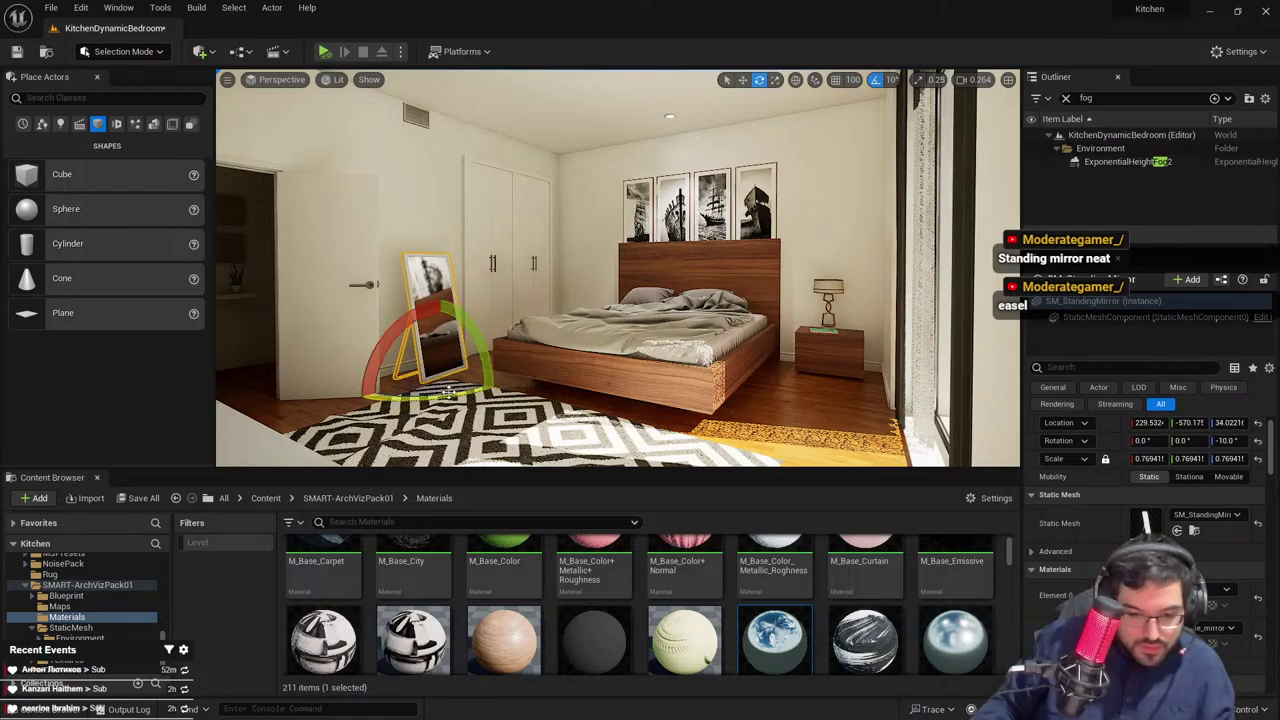
key("w")
key("f")
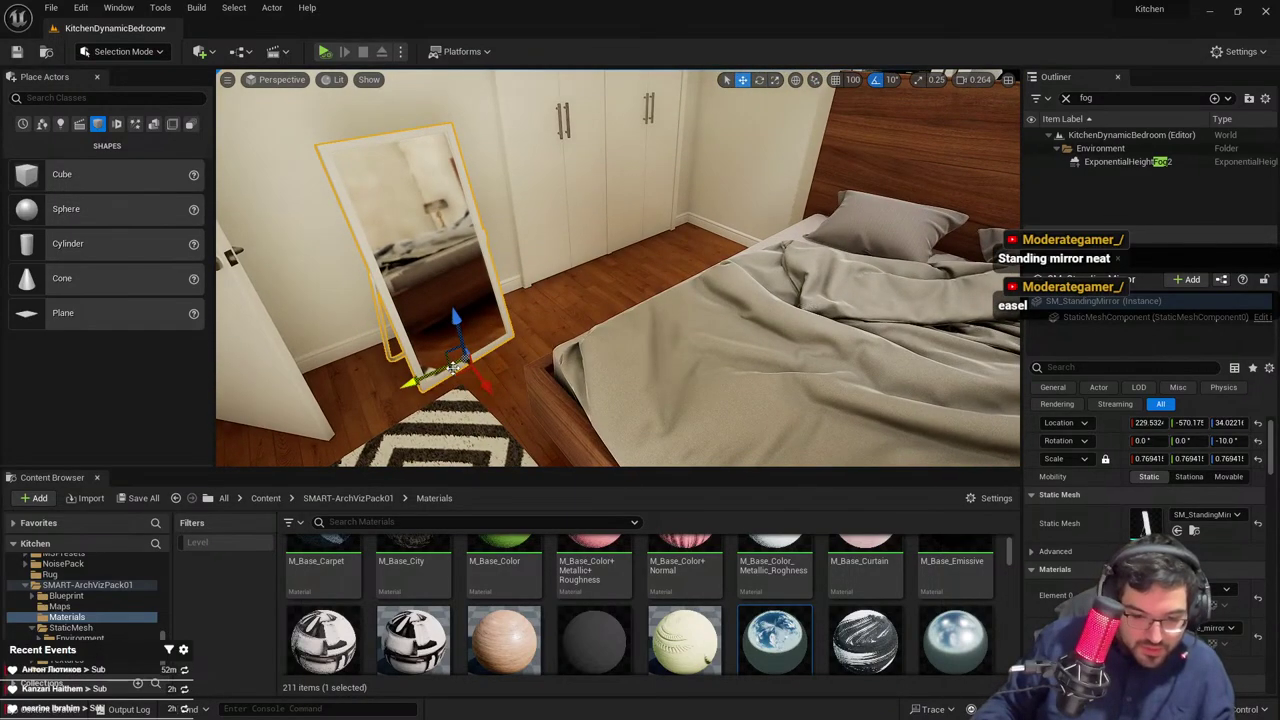
key("Escape")
Locate the bed frame's M_Elm01_iDark_i90_Inst wood material, apply it to the standing mirror's frame and check the look
right_click_drag(438, 372, 512, 342)
right_click_drag(586, 423, 586, 423)
left_click(586, 423)
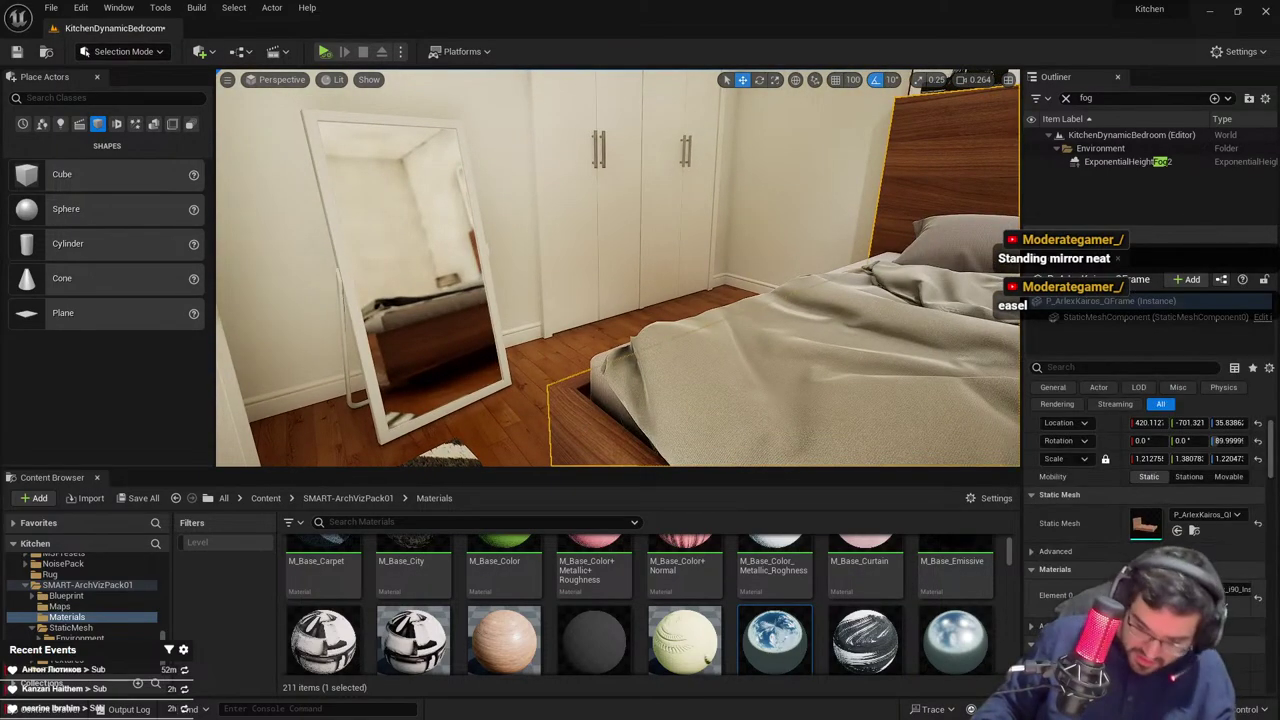
left_click(1194, 606)
left_click_drag(772, 582, 360, 358)
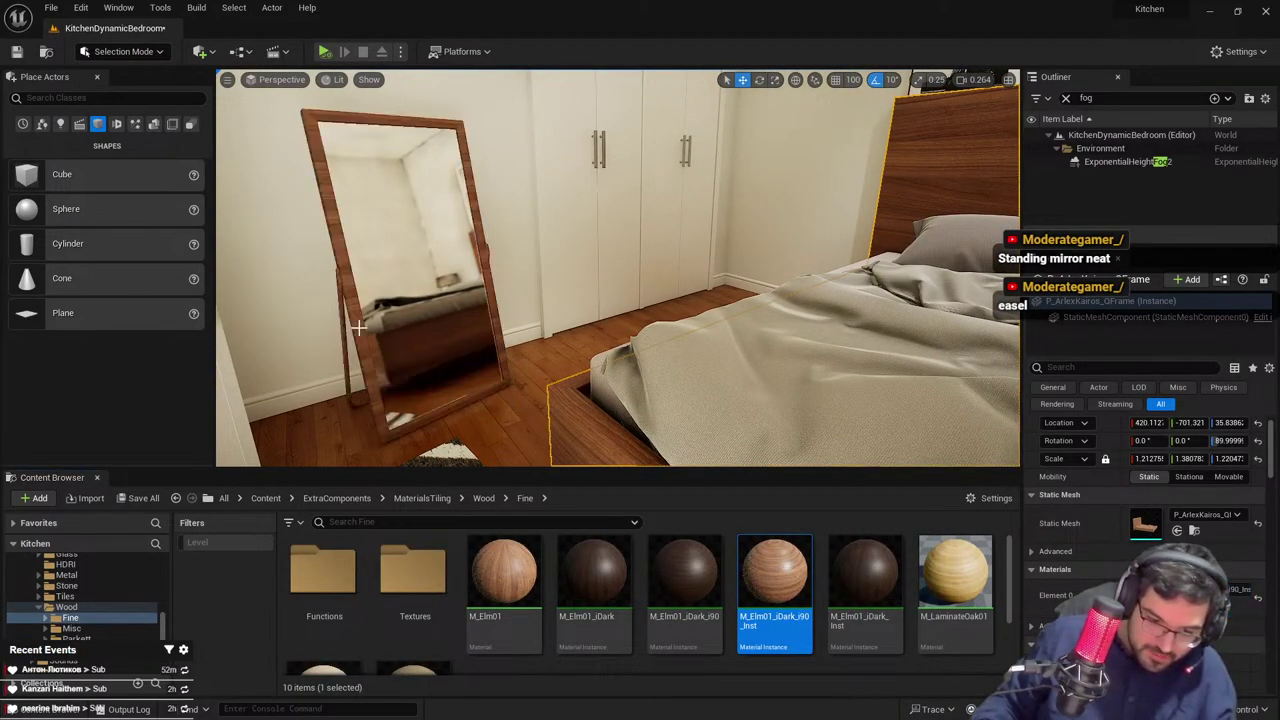
right_click_drag(491, 334, 523, 330)
key("Escape")
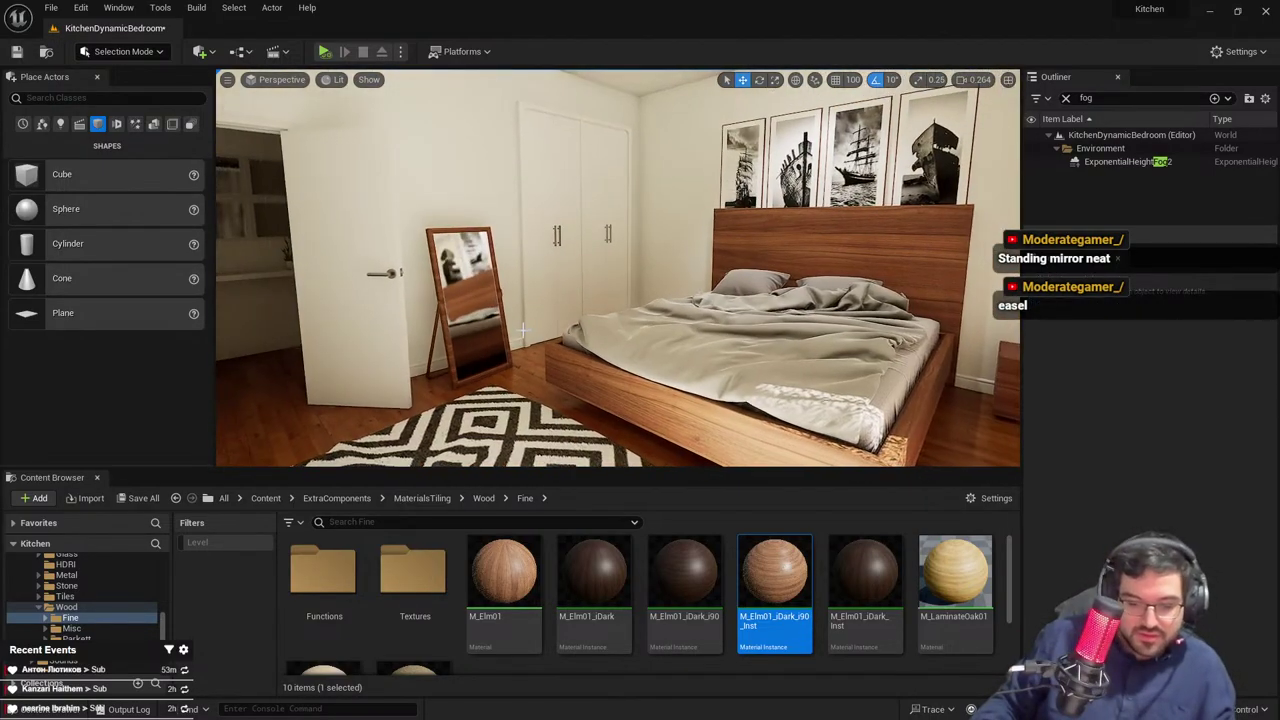
right_click_drag(677, 320, 625, 334)
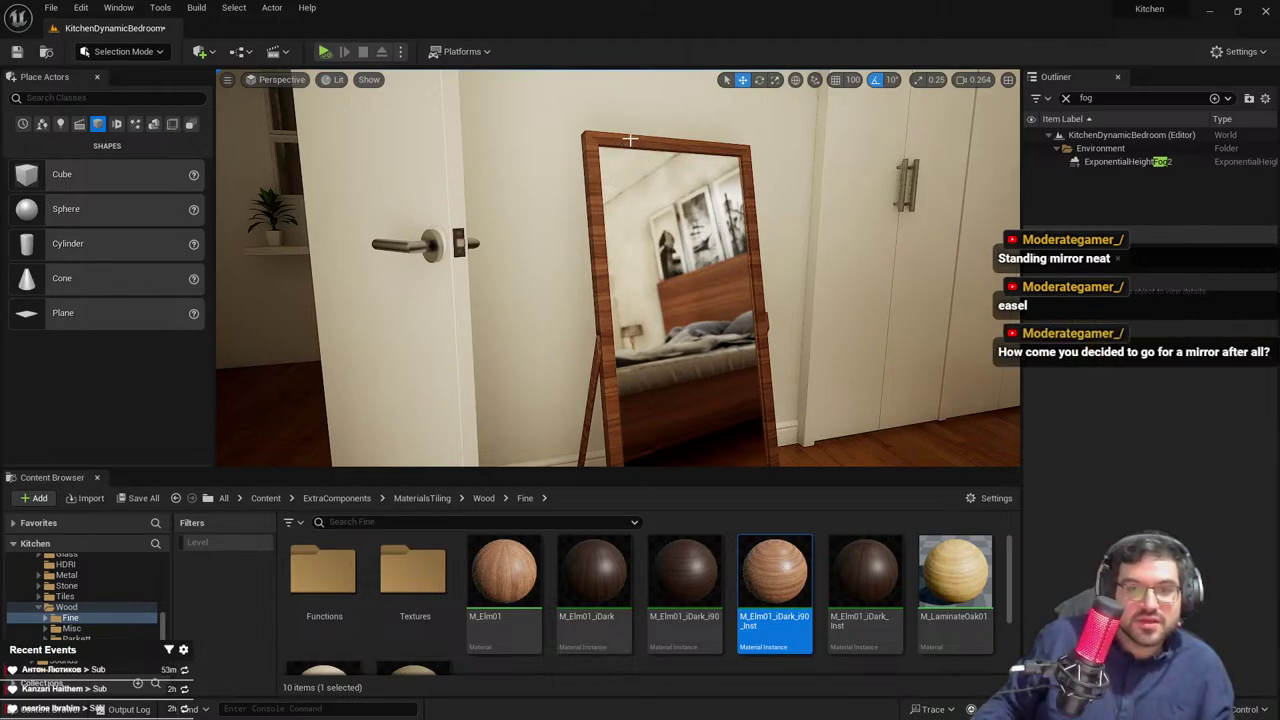
right_click_drag(630, 140, 623, 224)
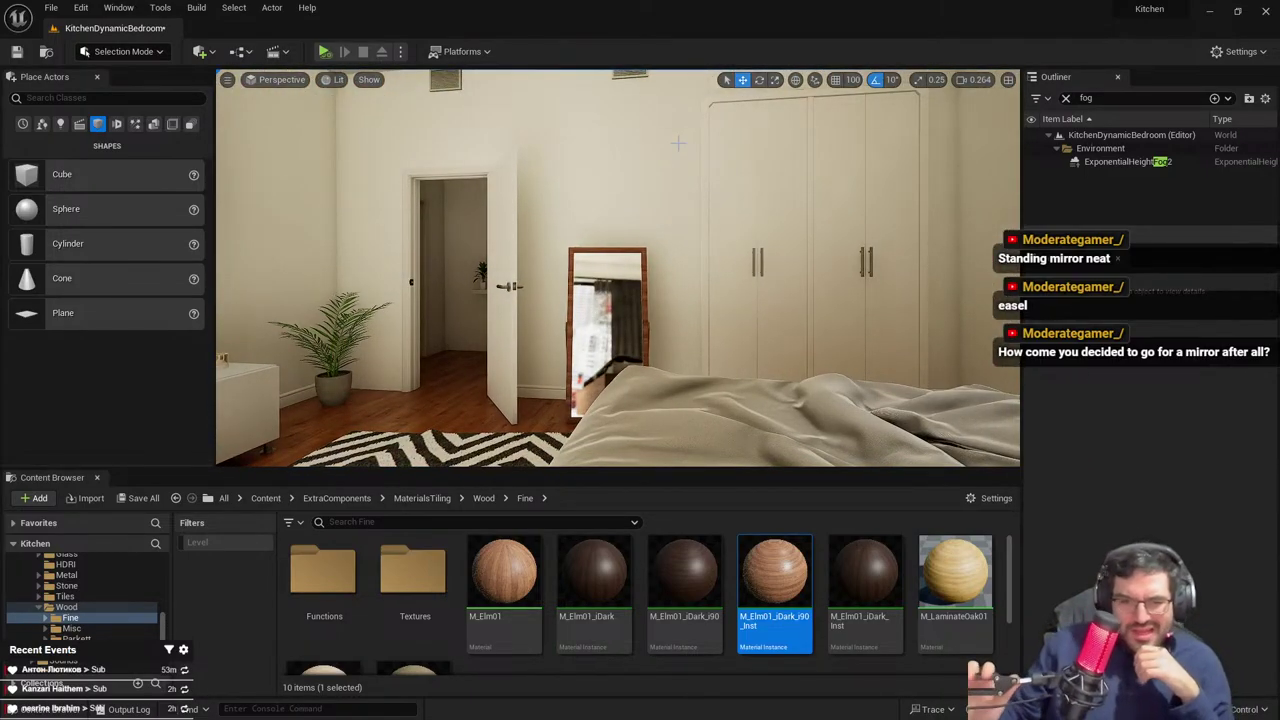
Replace the standing mirror with the SM_Frame04 picture on the wall beside the door, turned to -90° about Z at scale 1.0
right_click_drag(597, 288, 597, 288)
left_click(757, 287)
left_click(1195, 531)
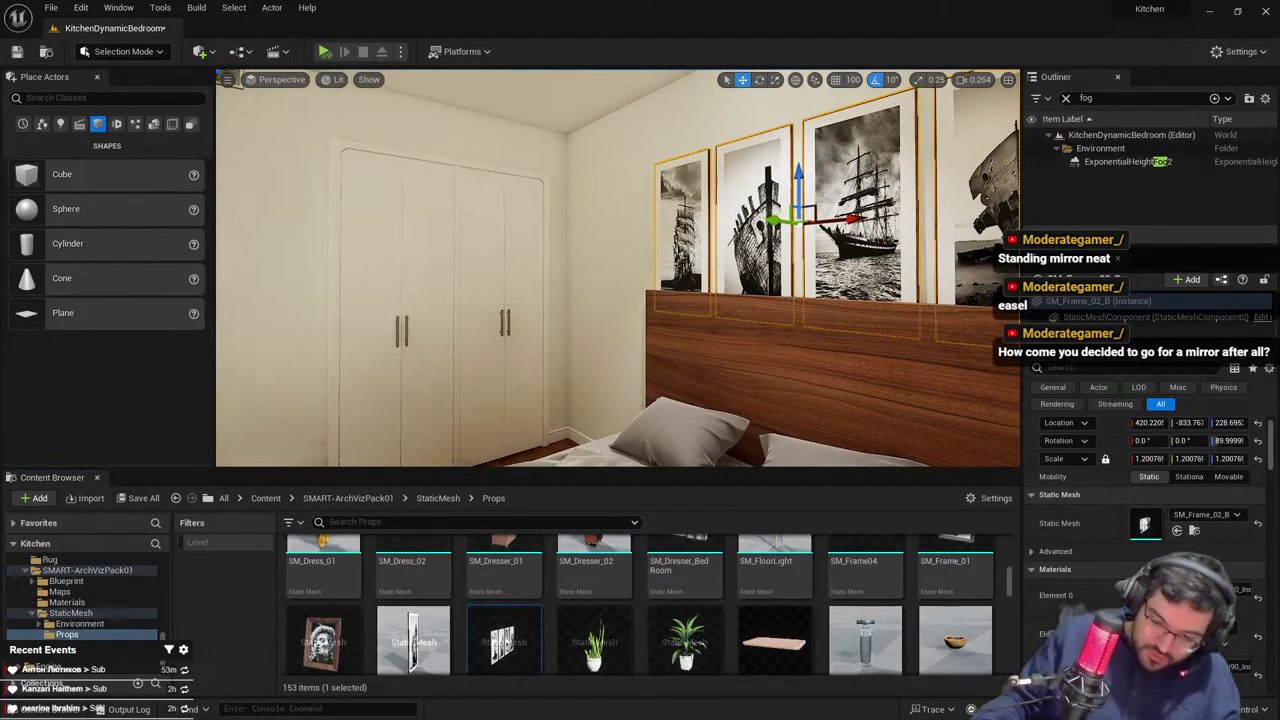
scroll(585, 632, "up", 1)
left_click_drag(866, 590, 293, 312)
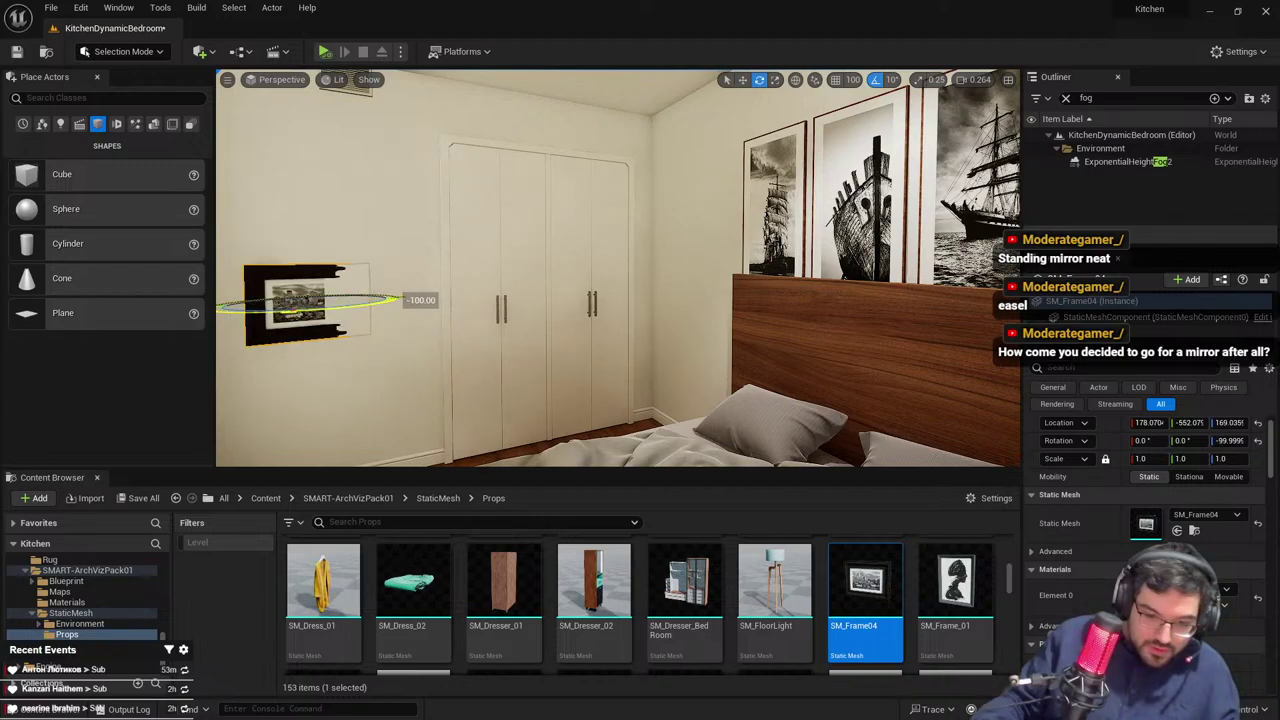
right_click_drag(295, 312, 240, 312)
key("s")
key("r")
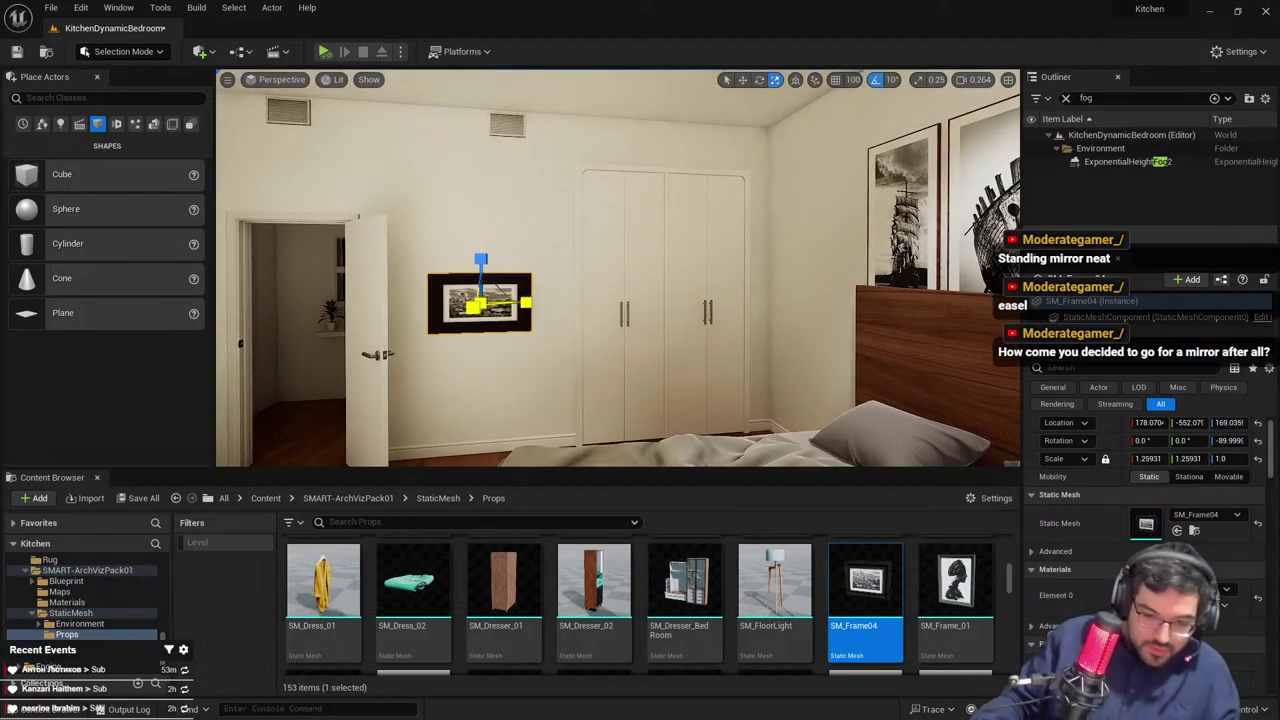
left_click_drag(474, 306, 495, 290)
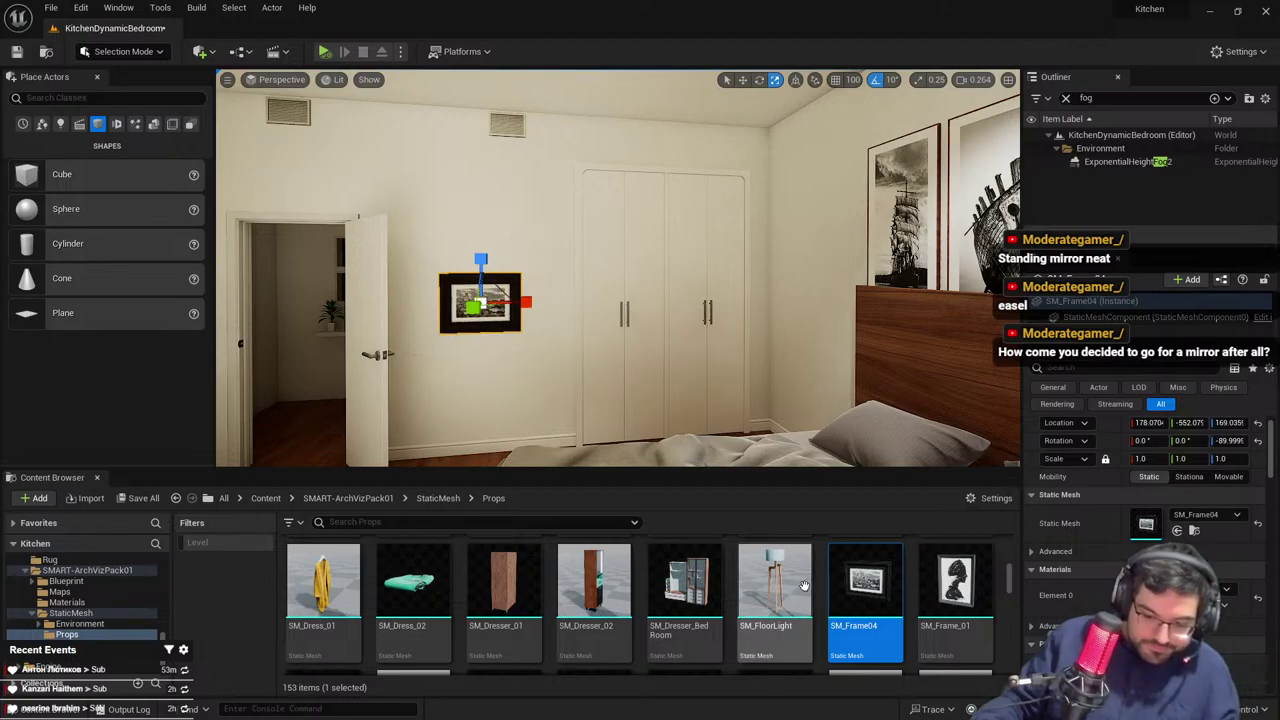
Place the SM_Decor_Vase_04 glass vase on the white console below the TV and frame it
scroll(805, 585, "up", 3)
scroll(828, 633, "down", 2)
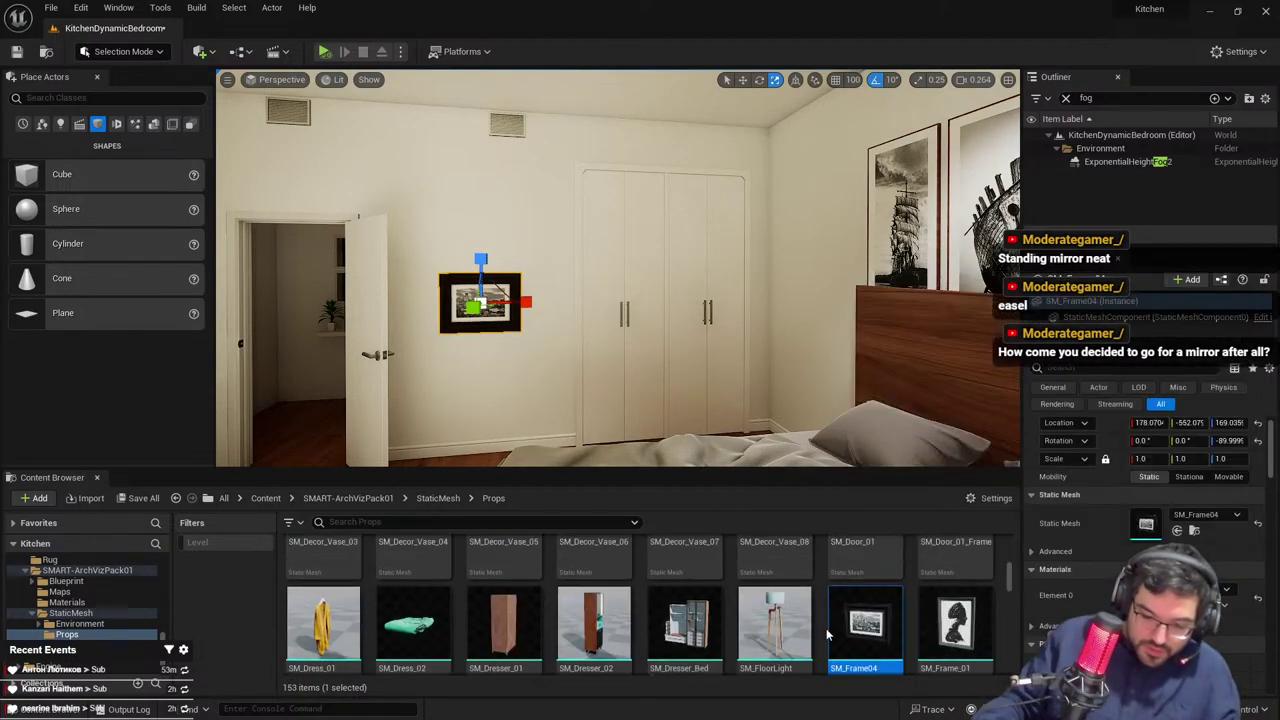
scroll(745, 617, "up", 2)
right_click_drag(540, 390, 300, 430)
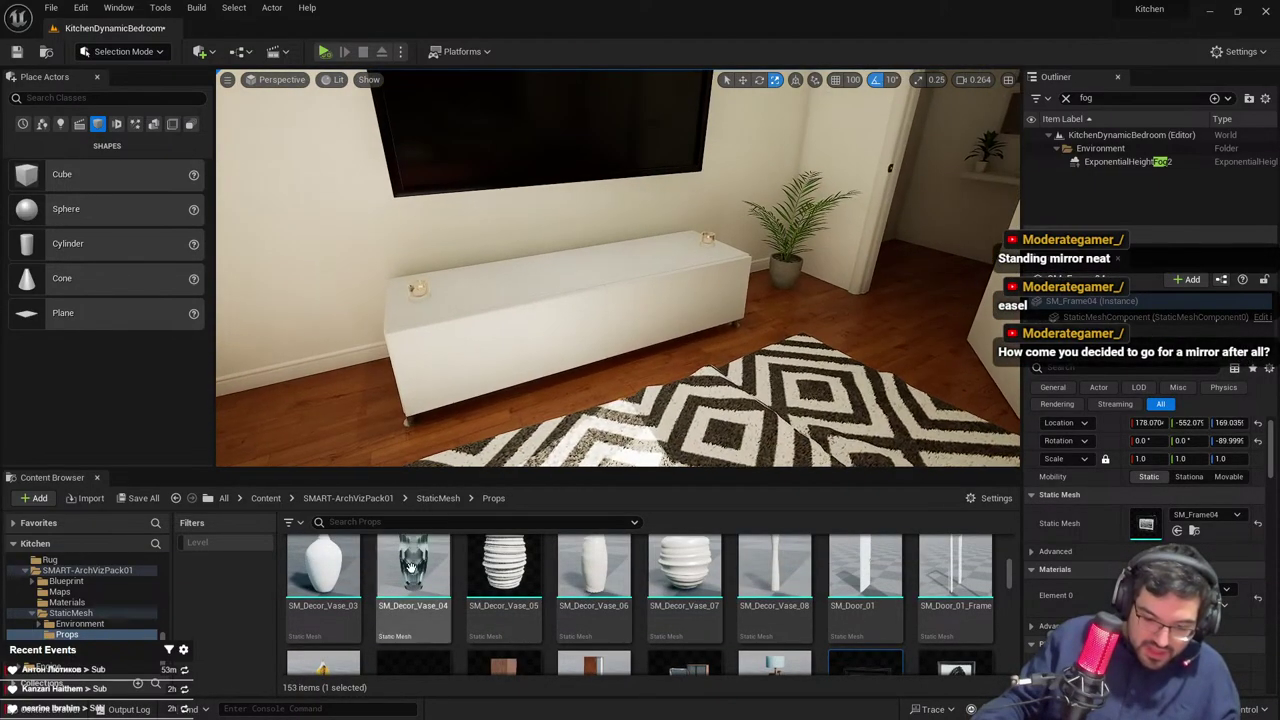
left_click_drag(410, 567, 512, 280)
key("f")
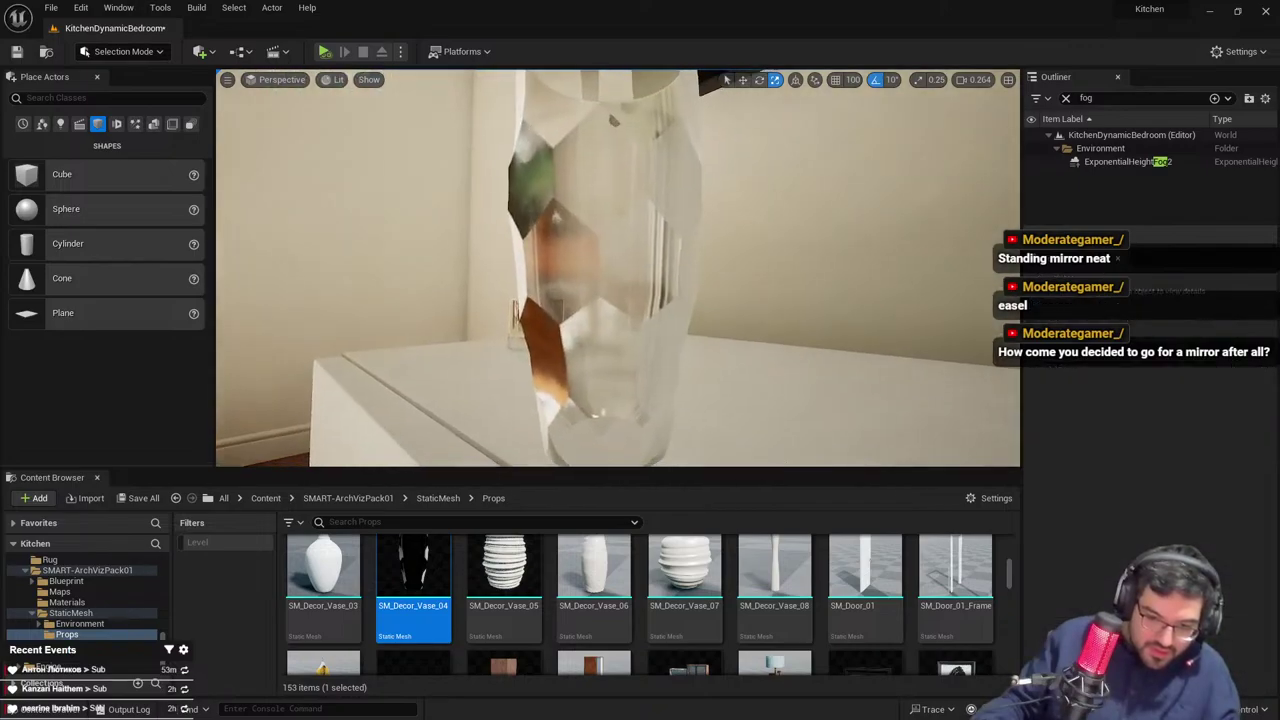
Inspect the glass vase on the console up close and delete it
right_click_drag(512, 280, 800, 312)
scroll(618, 270, "down", 4)
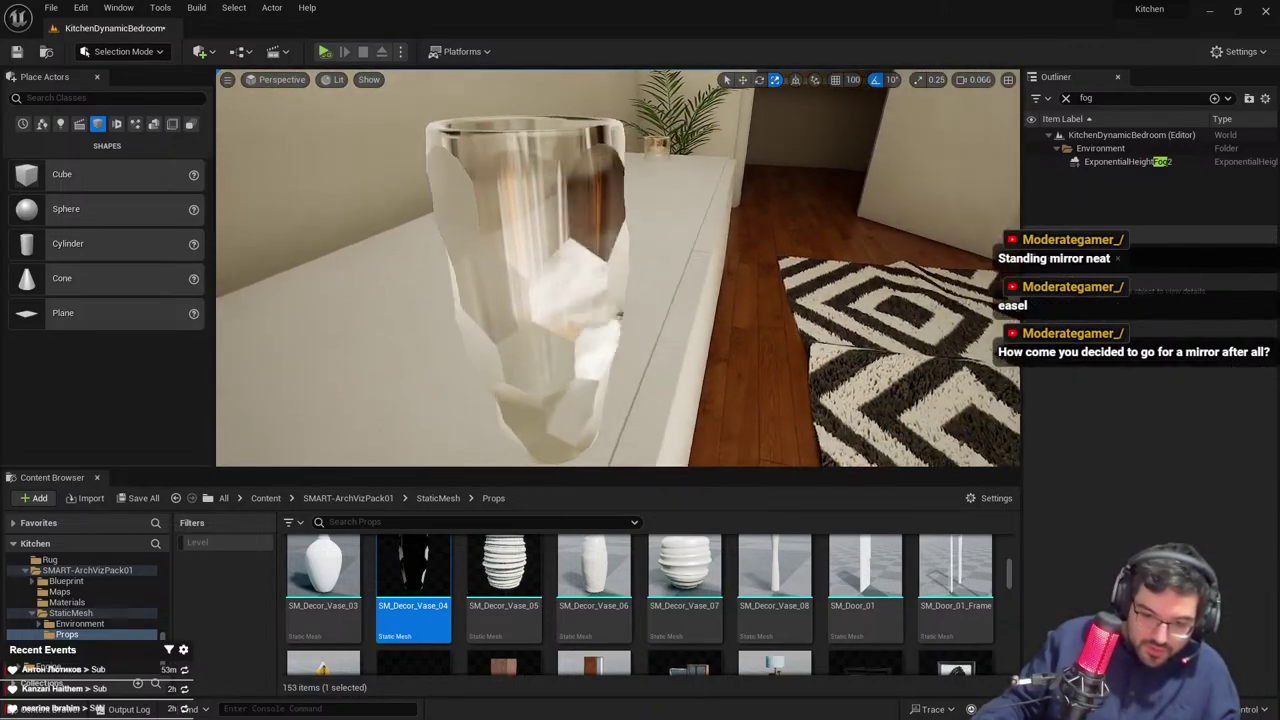
right_click_drag(620, 316, 740, 338)
left_click(621, 328)
key("Delete")
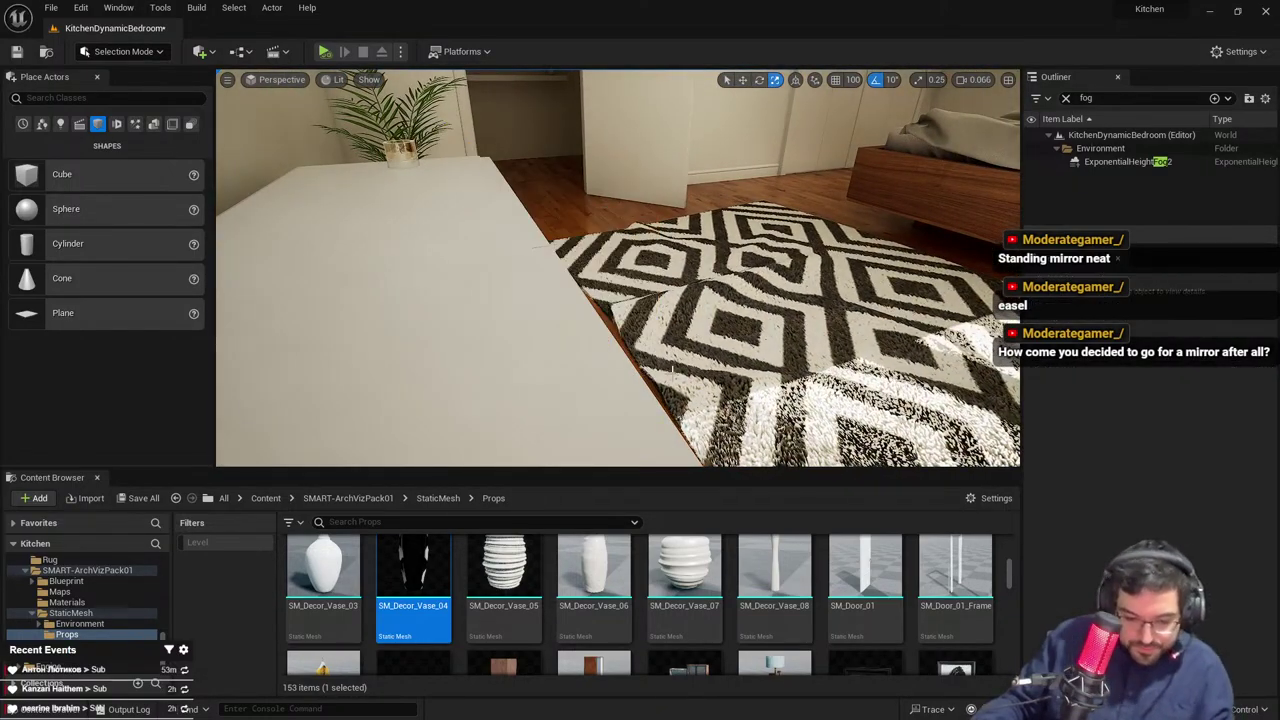
Try the SM_Frame04 picture higher on the wall beside the bedroom door and delete it
scroll(782, 602, "down", 7)
right_click_drag(672, 371, 570, 265)
key("w")
scroll(665, 275, "up", 5)
left_click(669, 314)
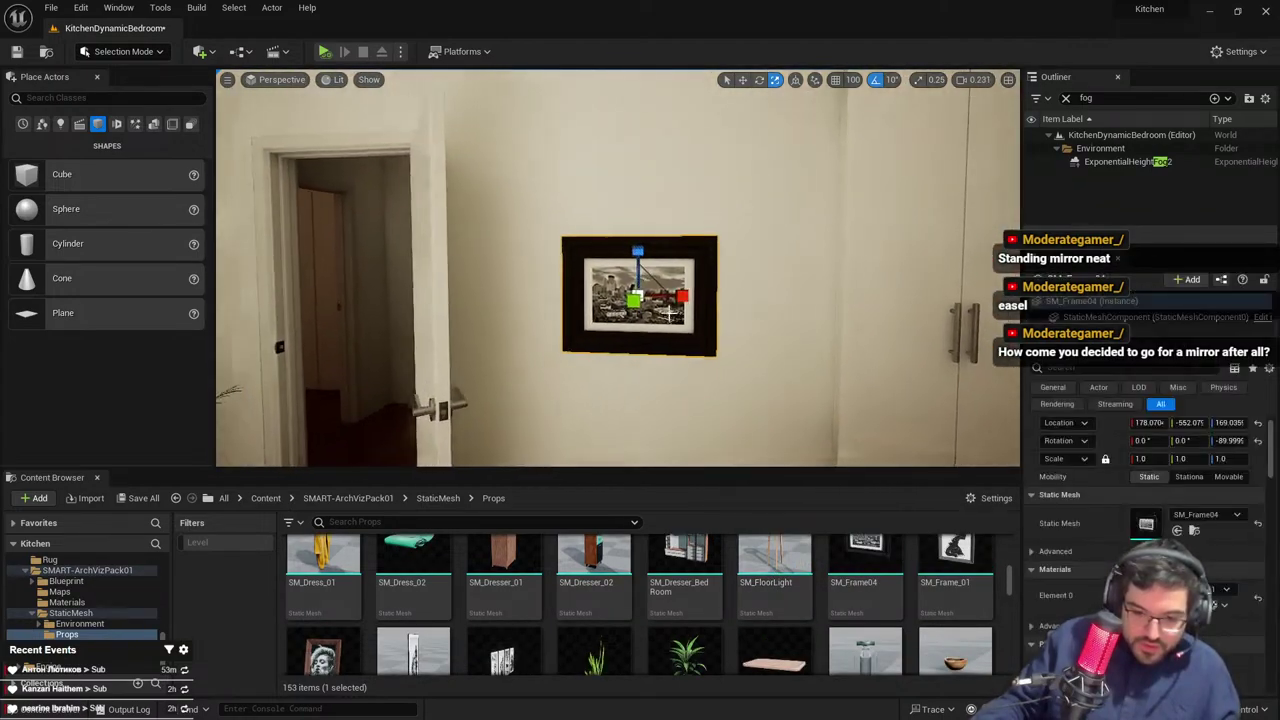
key("w")
right_click_drag(668, 313, 638, 281)
left_click_drag(651, 286, 651, 230)
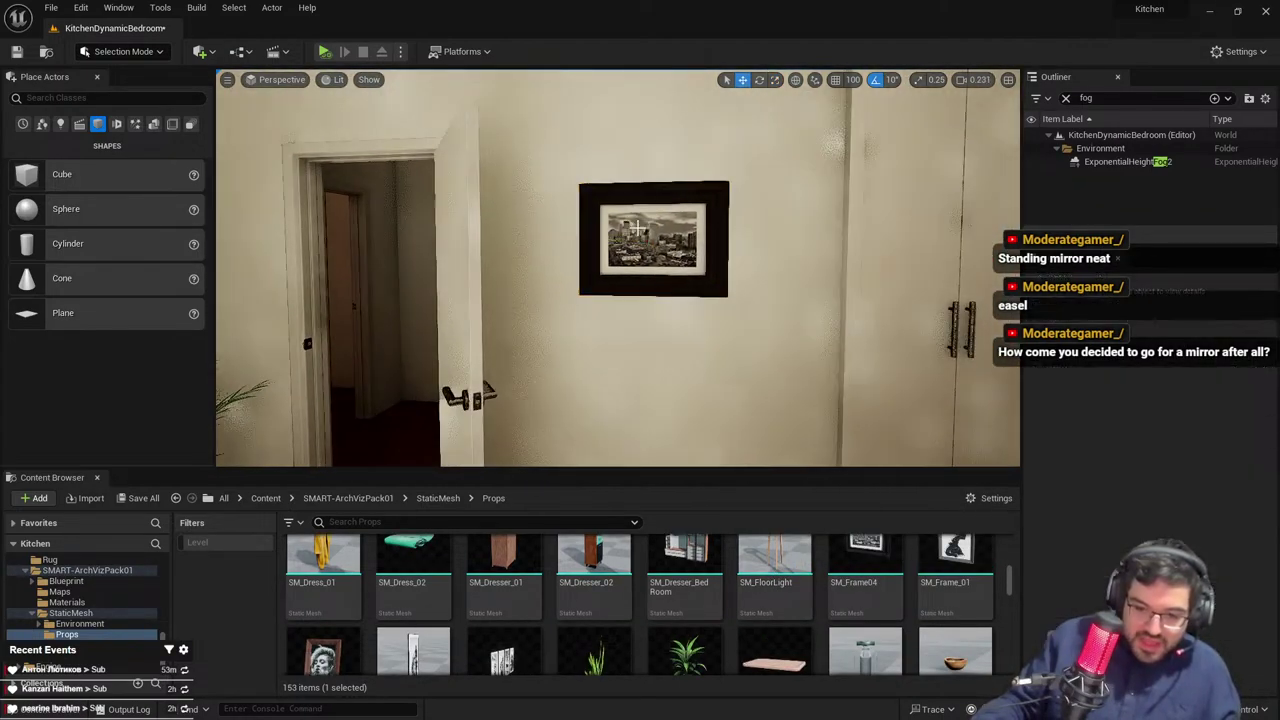
key("Delete")
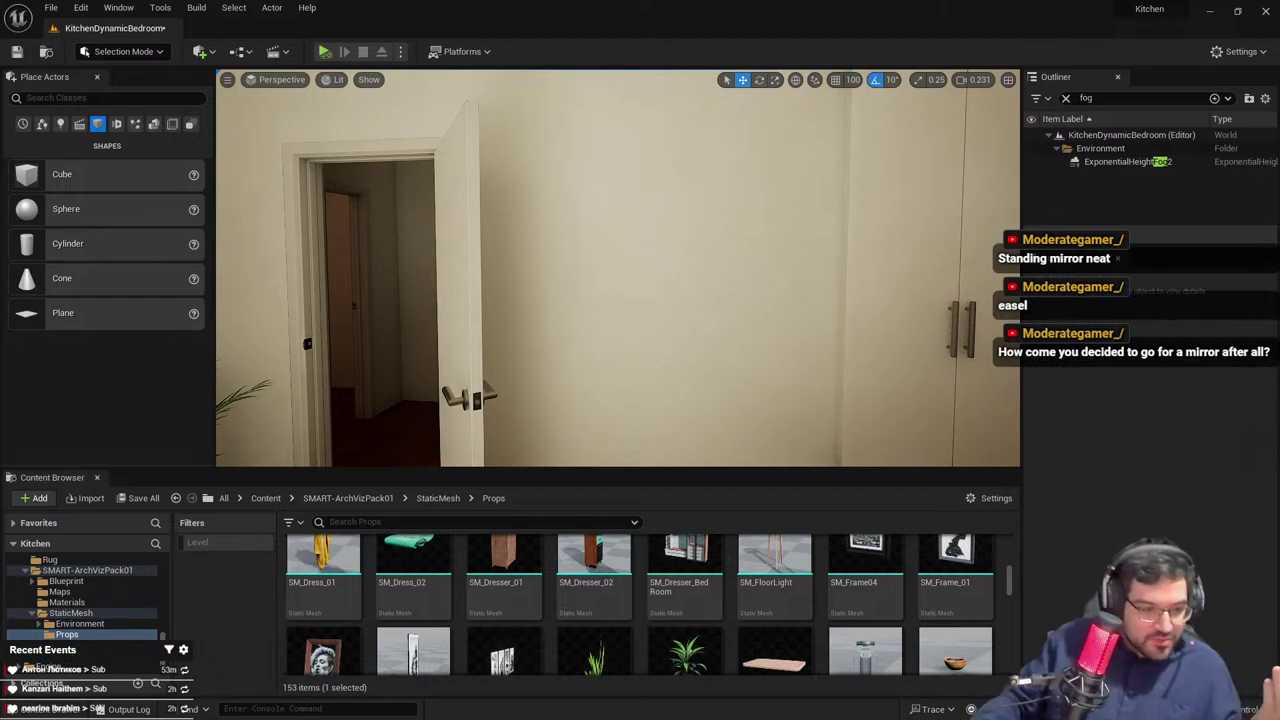
Switch to Blender, delete the standing mirror object from the scene and return to Unreal Engine
key("alt+Tab")
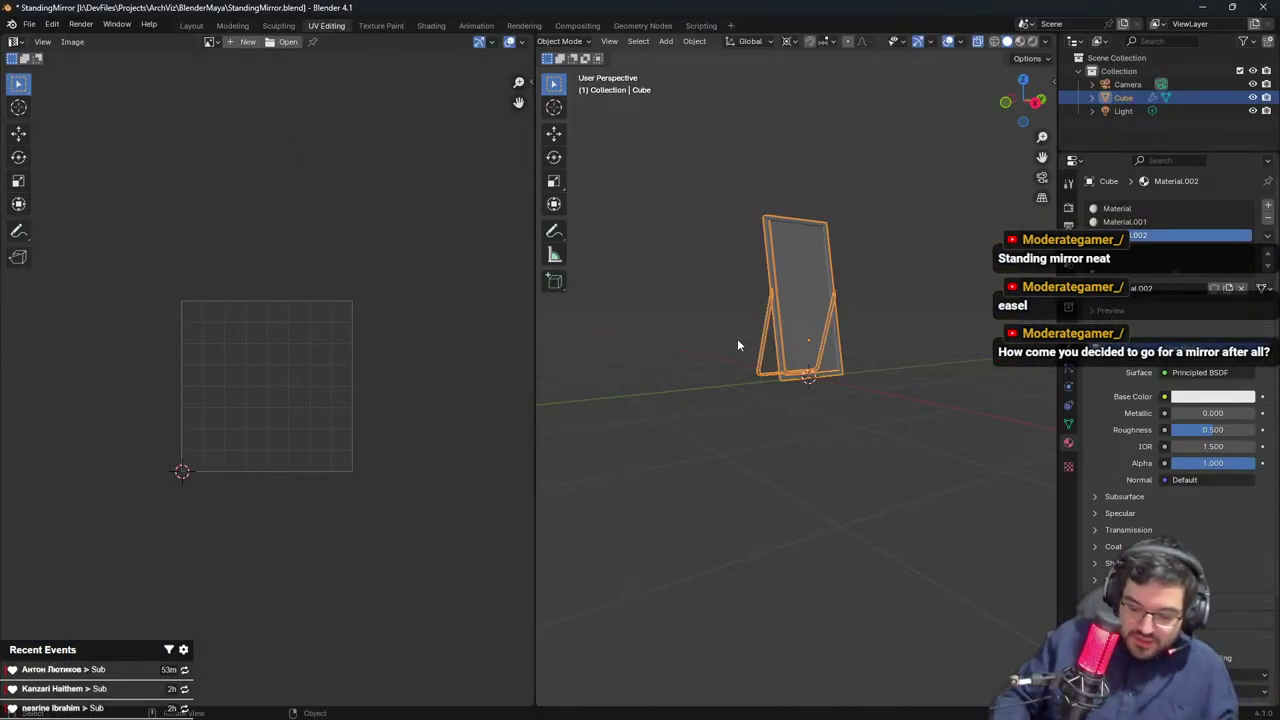
key("Delete")
key("shift+a")
key("Escape")
key("ctrl+a")
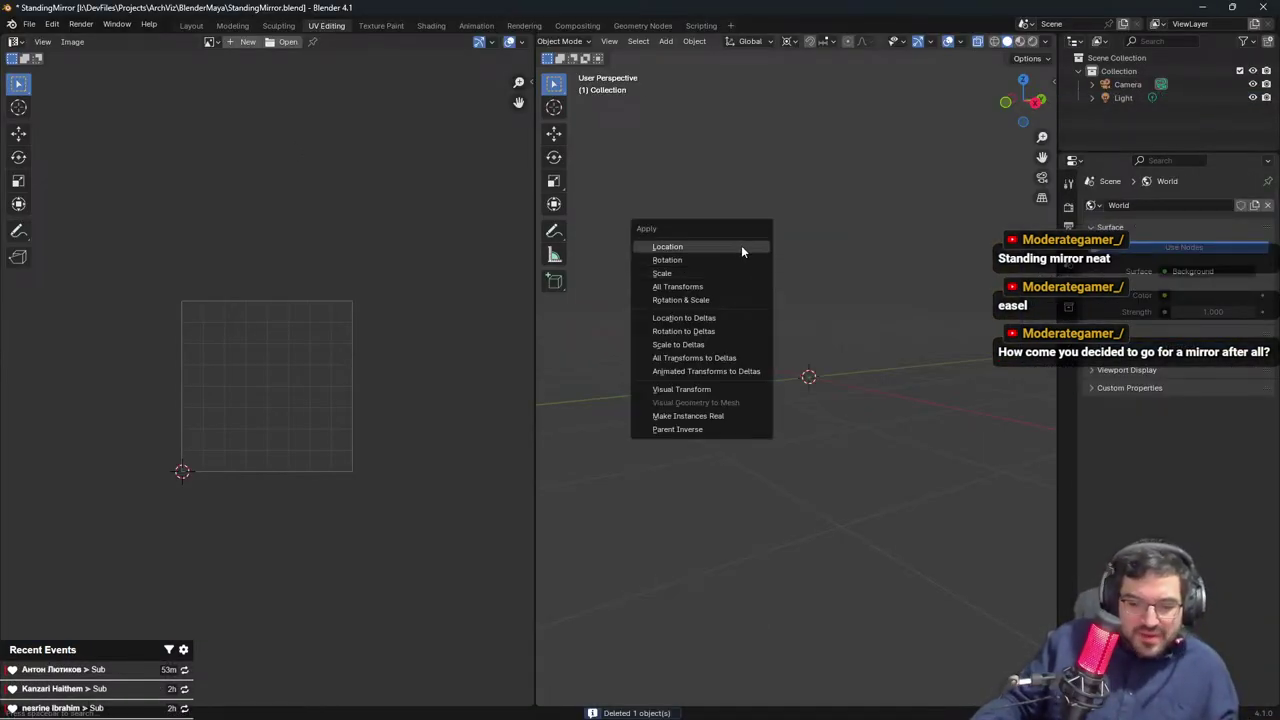
left_click(1202, 7)
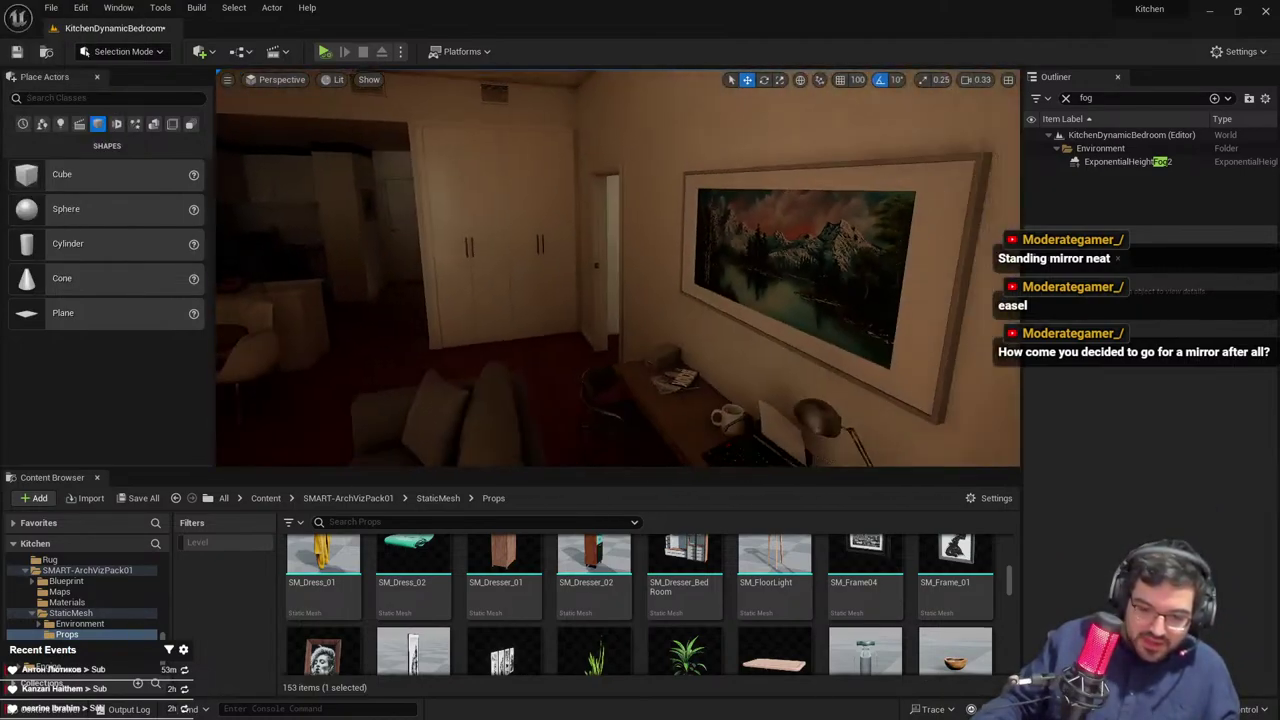
Bring the framed mountain-lake painting from the office wall into the bedroom, near the open door
right_click_drag(640, 260, 740, 260)
left_click(668, 205)
right_click_drag(668, 205, 860, 240)
left_click_drag(400, 266, 968, 319)
right_click_drag(968, 319, 1000, 318)
Rotate the painting to about -90° around Z and position it on the wall between the door and the wardrobe
key("e")
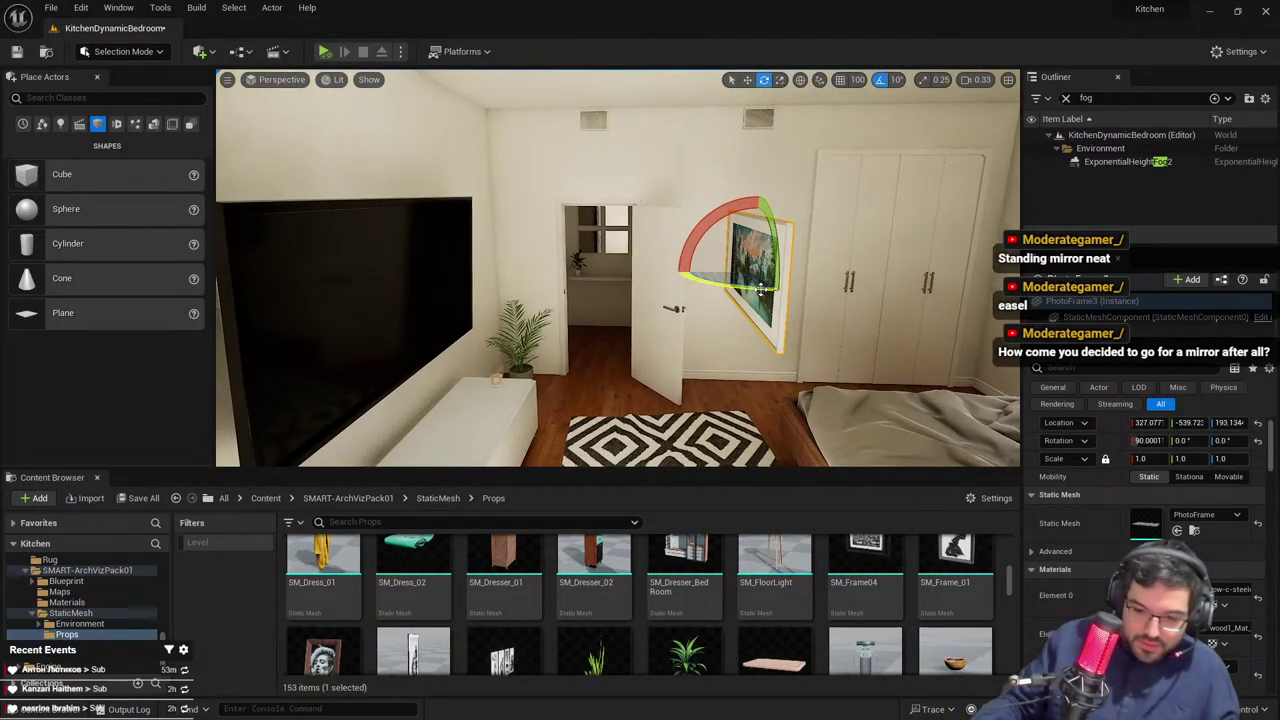
left_click_drag(772, 290, 848, 275)
right_click_drag(848, 275, 720, 292)
key("w")
mouse_move(521, 280)
left_mouse_down()
mouse_move(600, 276)
mouse_move(694, 241)
mouse_move(710, 249)
left_mouse_up()
right_click_drag(710, 249, 790, 247)
left_click_drag(650, 252, 669, 252)
key("Escape")
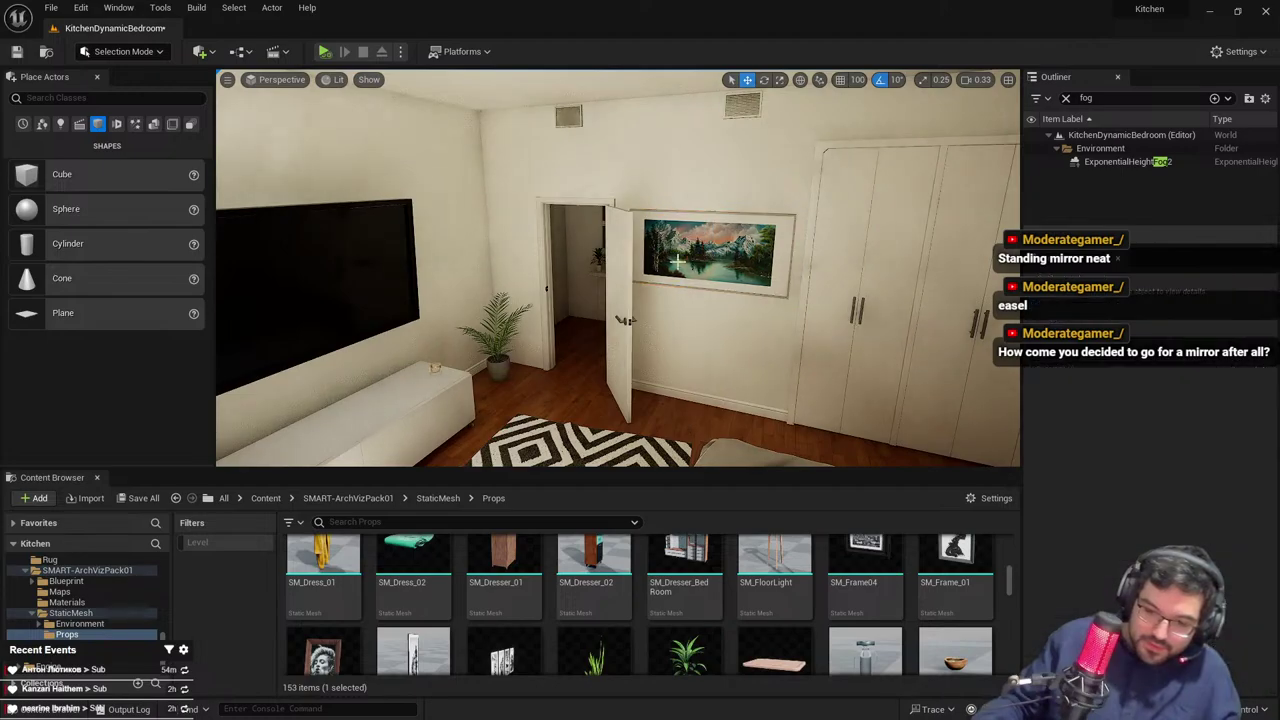
mouse_move(669, 252)
right_mouse_down()
mouse_move(715, 225)
mouse_move(740, 235)
mouse_move(749, 260)
right_mouse_up()
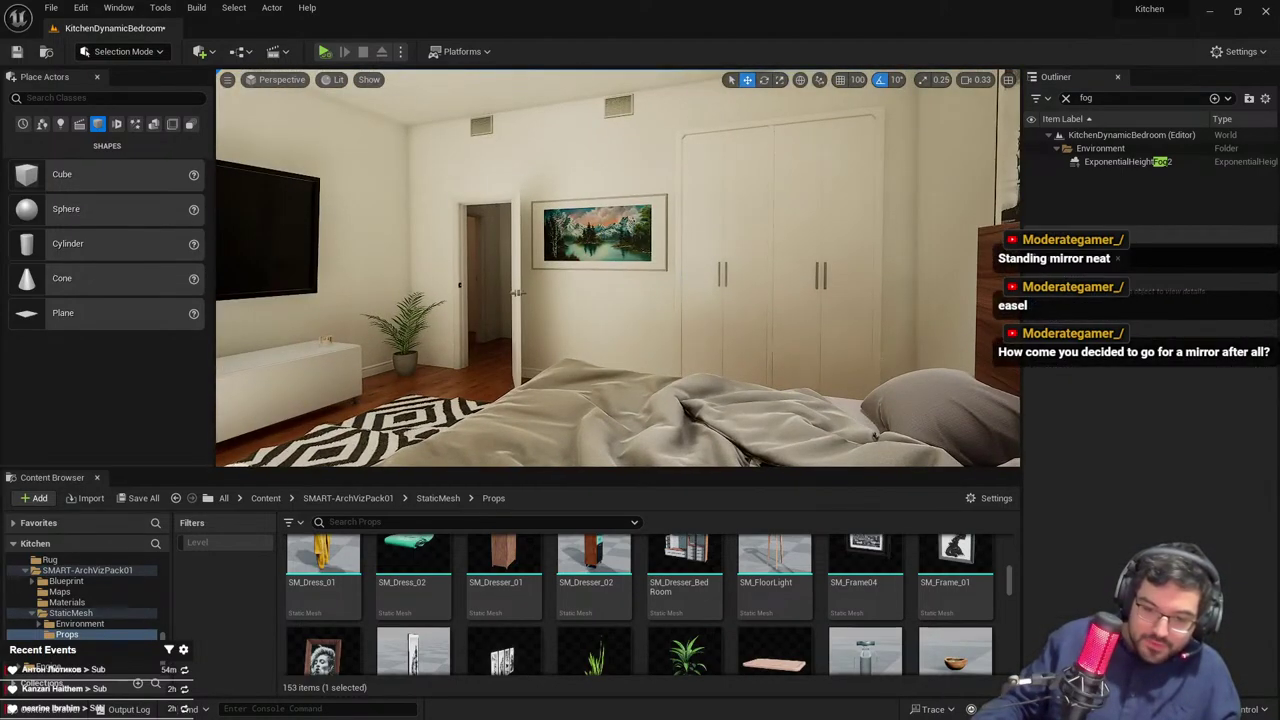
Try stretching the painting's frame vertically to a Y scale of about 1.27
left_click(628, 236)
left_click(1194, 644)
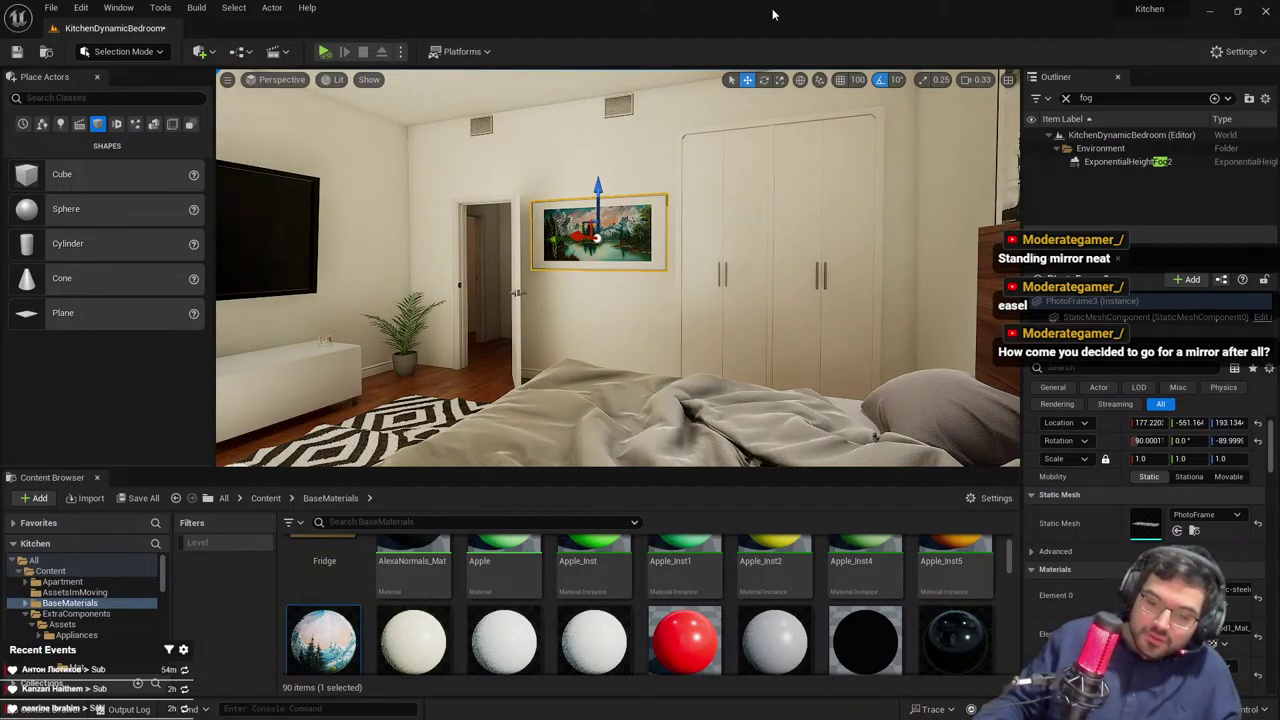
key("f")
key("e")
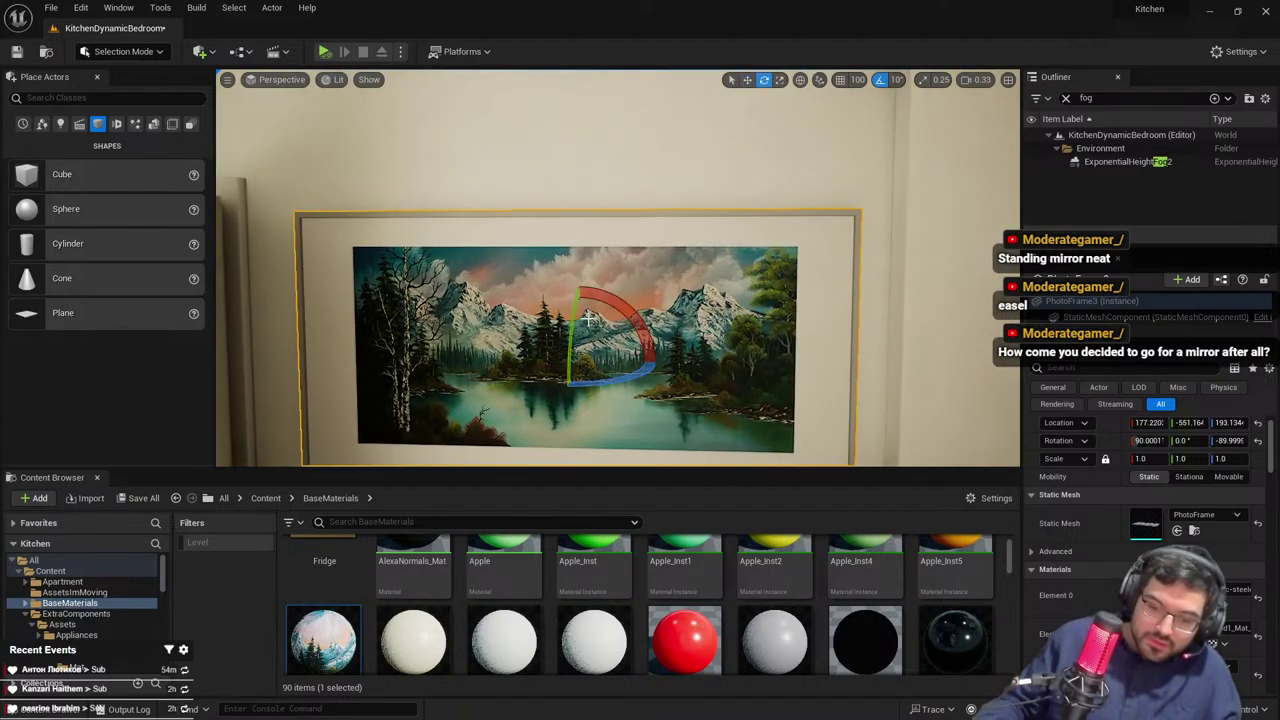
key("r")
left_click_drag(585, 395, 585, 360)
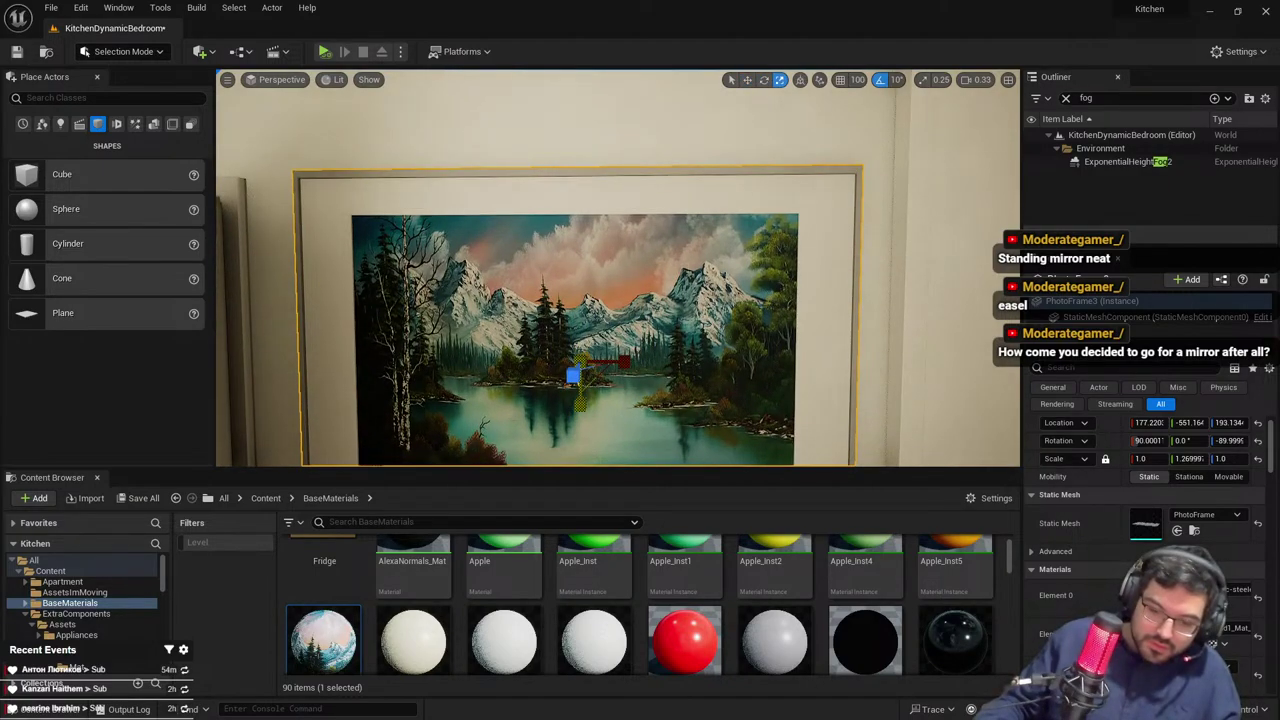
key("Escape")
Apply the wardrobe doors' M_Glossy_White material to the painting's outer frame
key("s")
right_click_drag(645, 284, 806, 292)
left_click(592, 282)
key("f")
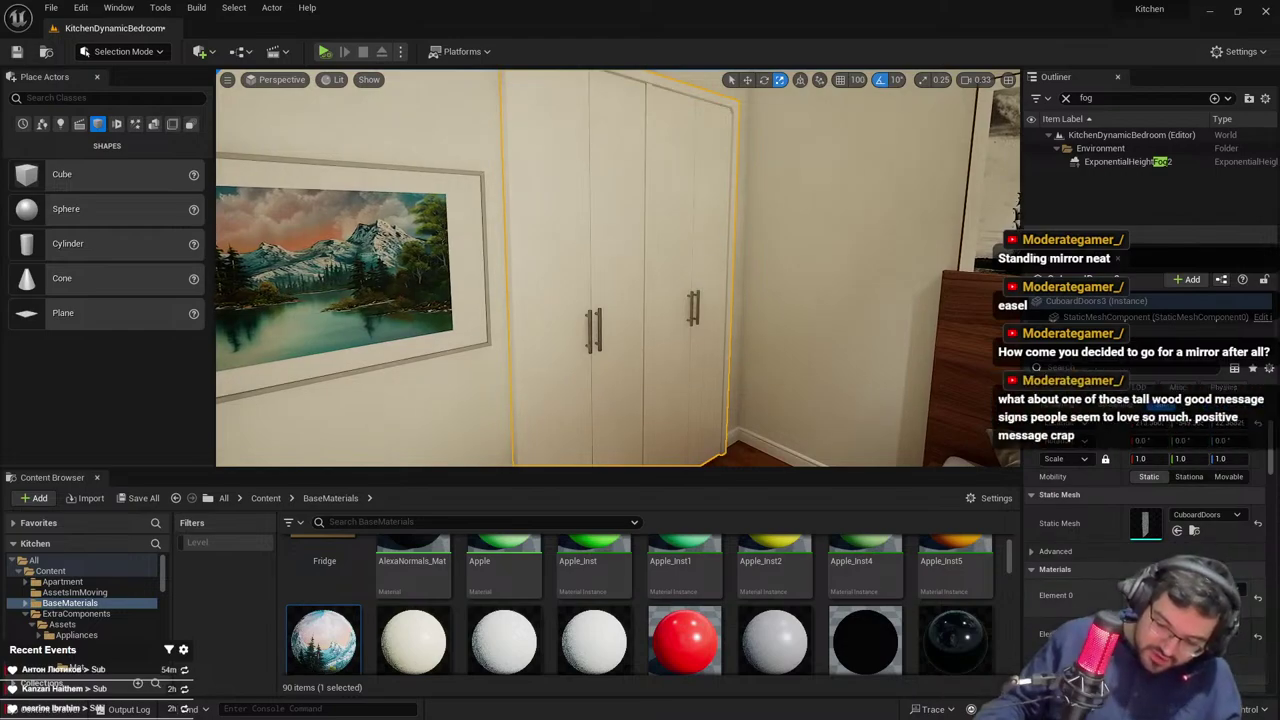
left_click(1194, 604)
left_click_drag(392, 588, 482, 175)
right_click_drag(482, 175, 350, 172)
key("s")
right_click_drag(484, 280, 492, 280)
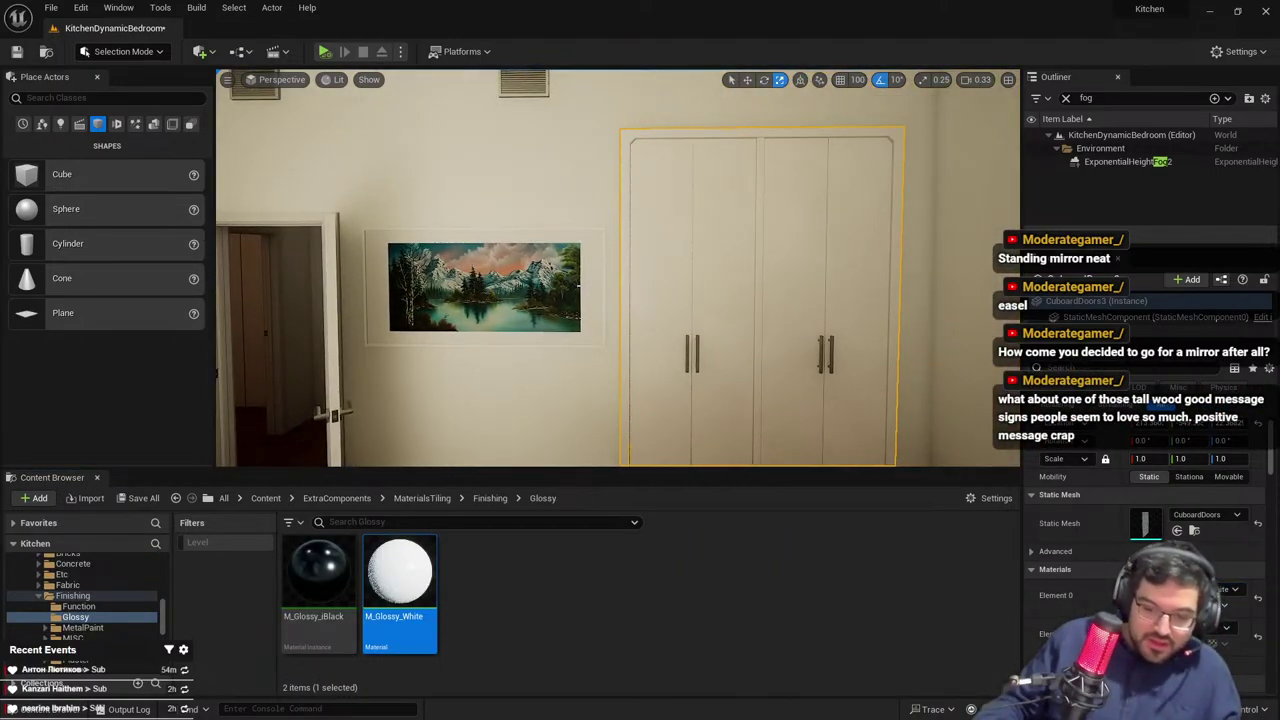
Apply the seamless-wood1_Mat_Inst material from BaseMaterials to the white border around the painting
left_click(487, 294)
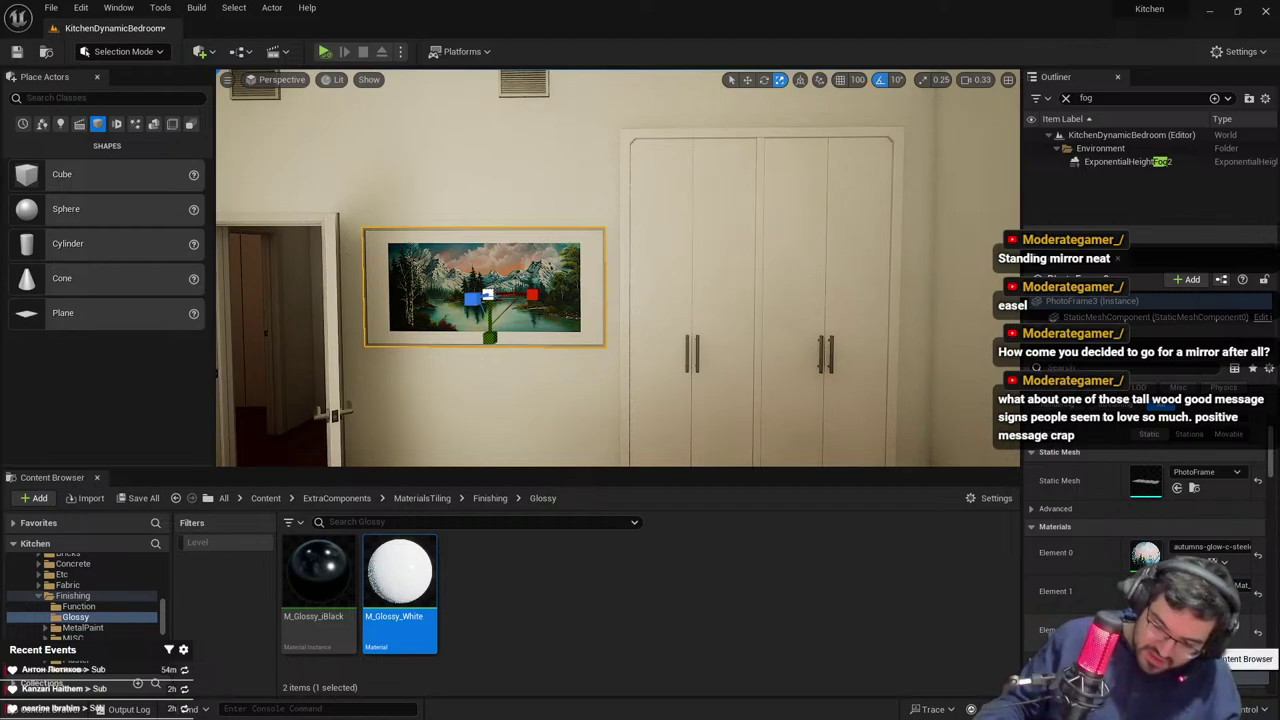
left_click(1195, 602)
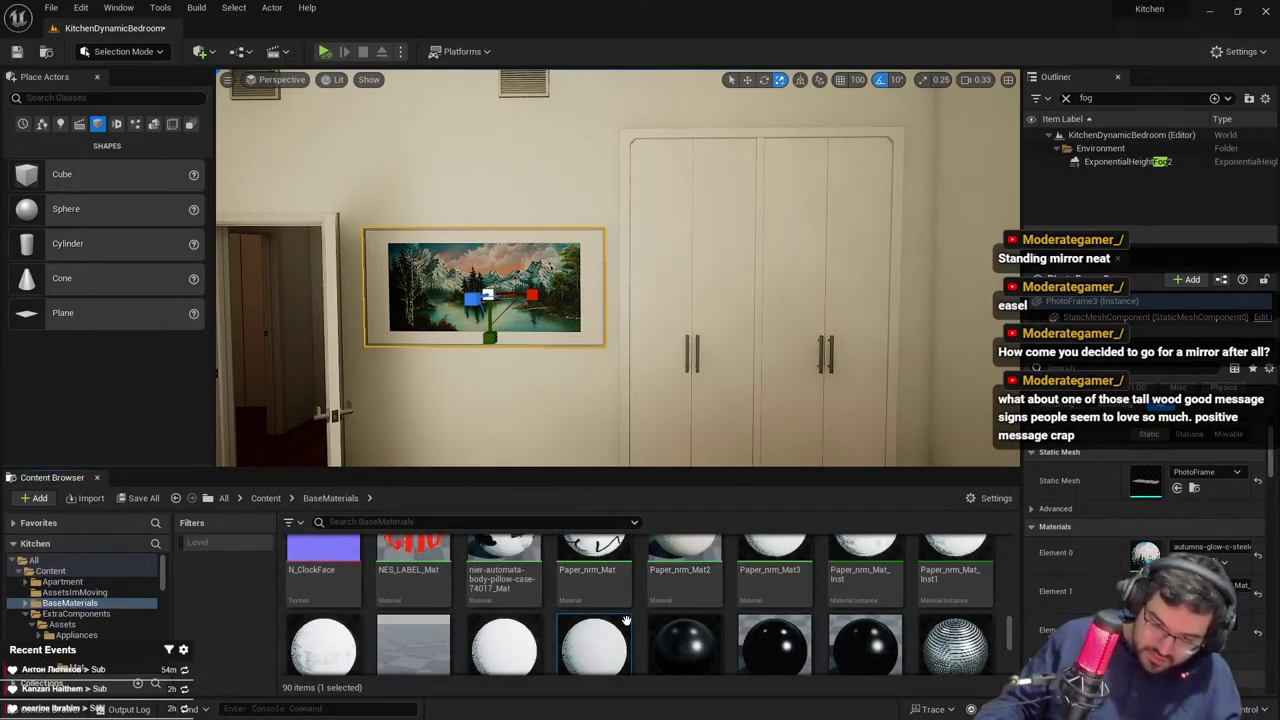
scroll(612, 632, "down", 2)
left_click_drag(592, 608, 593, 258)
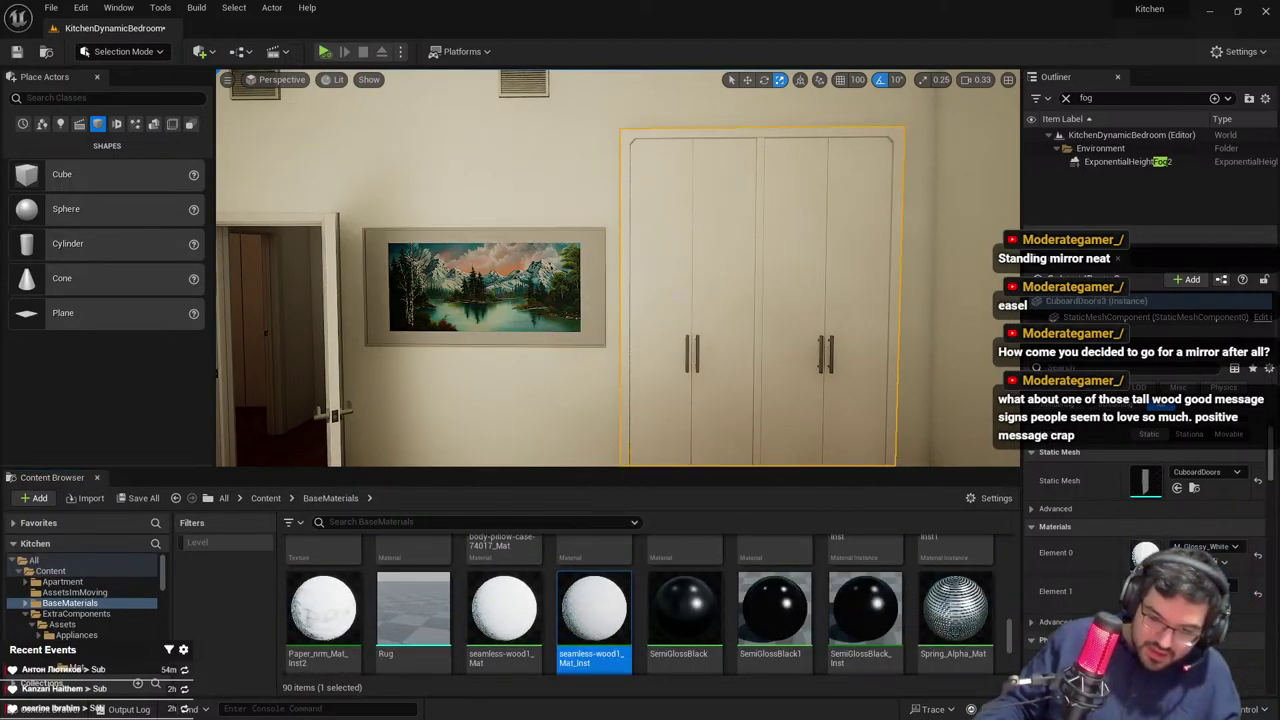
Try the wardrobe's M_Glossy_White material near the painting's frame edge, then undo the material change
left_click(1194, 563)
left_click_drag(400, 563, 601, 254)
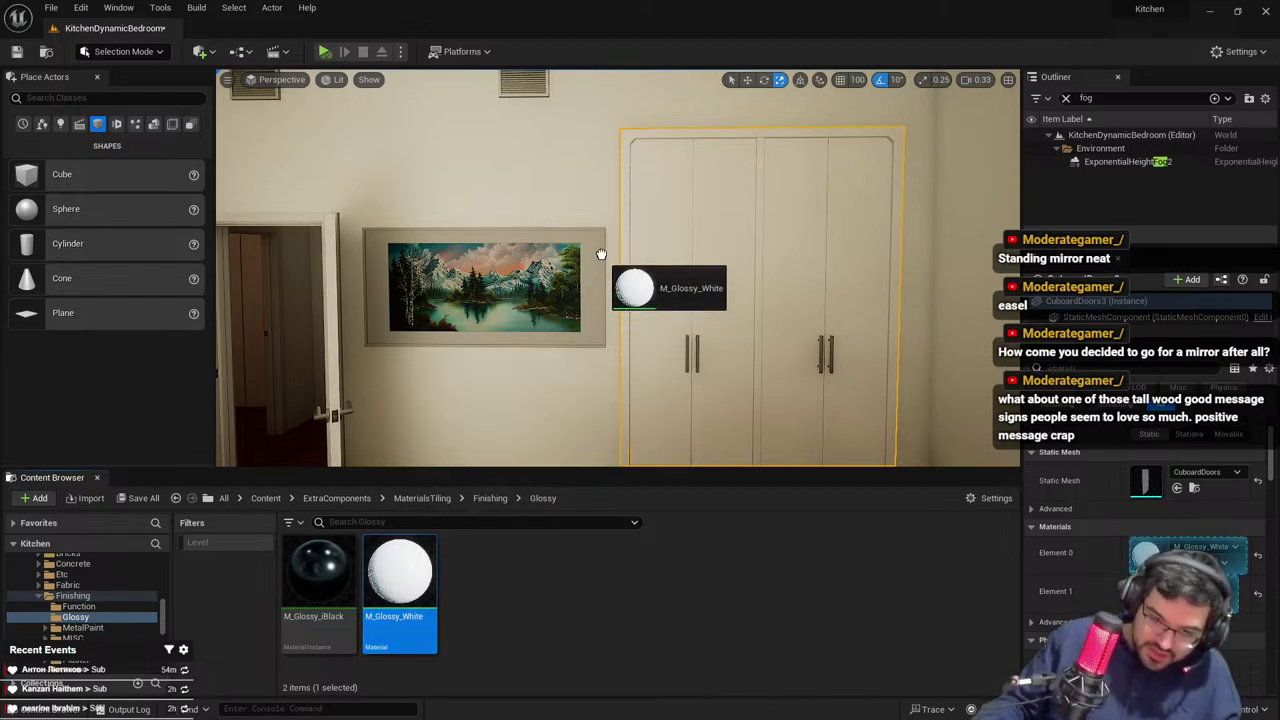
key("Escape")
right_click_drag(596, 278, 608, 338)
key("ctrl+z")
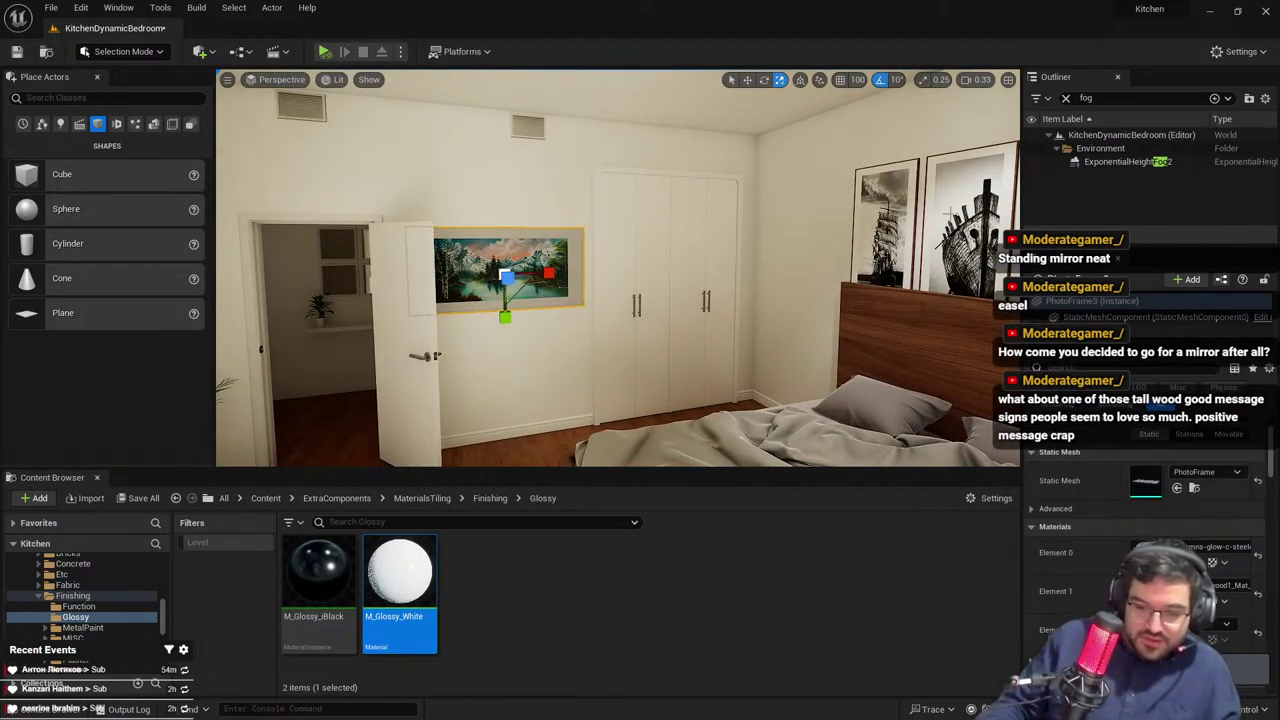
Apply the ship pictures' M_Elm01_iDark_i90_Inst wood material to the landscape painting's frame
left_click(948, 213)
left_click(1194, 563)
key("w")
right_click_drag(740, 390, 720, 376)
mouse_move(774, 575)
left_mouse_down()
mouse_move(575, 306)
mouse_move(592, 229)
left_mouse_up()
key("s")
right_click_drag(622, 294, 700, 292)
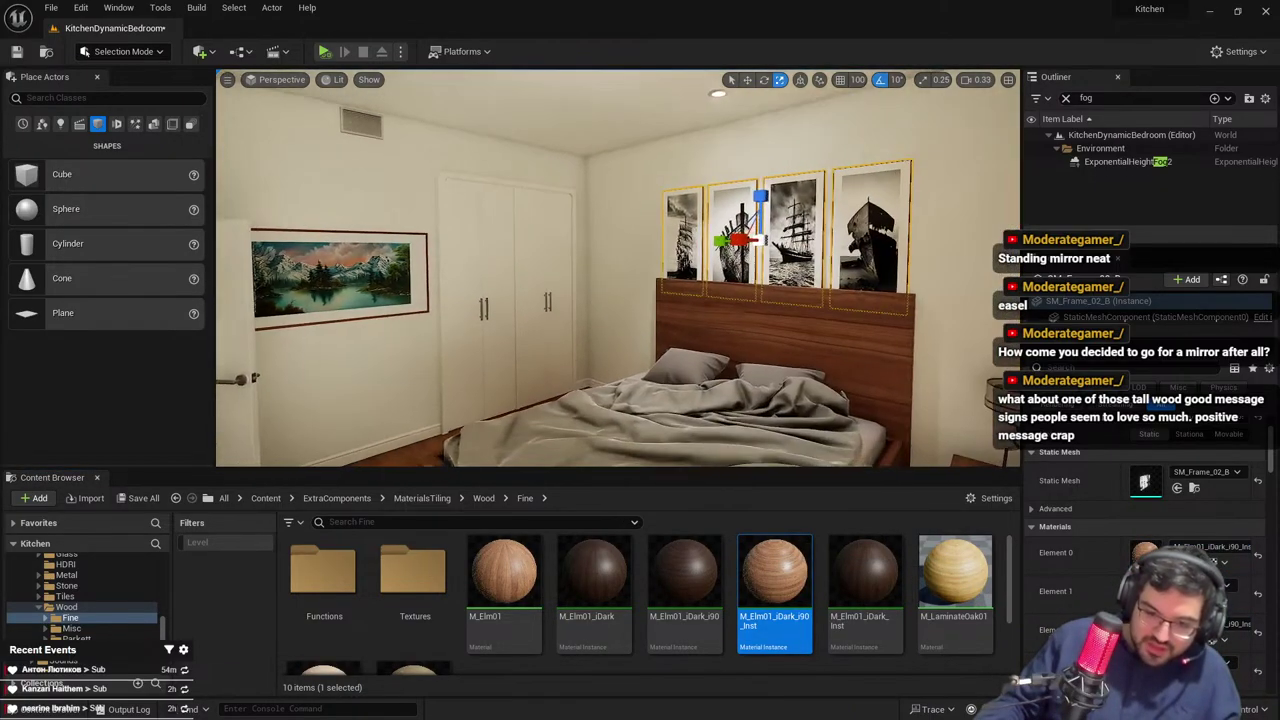
key("Escape")
Raise the landscape painting slightly on its wall while checking the bedroom in a full-screen viewport
key("s")
right_click_drag(616, 327, 632, 324)
scroll(622, 326, "down", 3)
key("w")
key("F11")
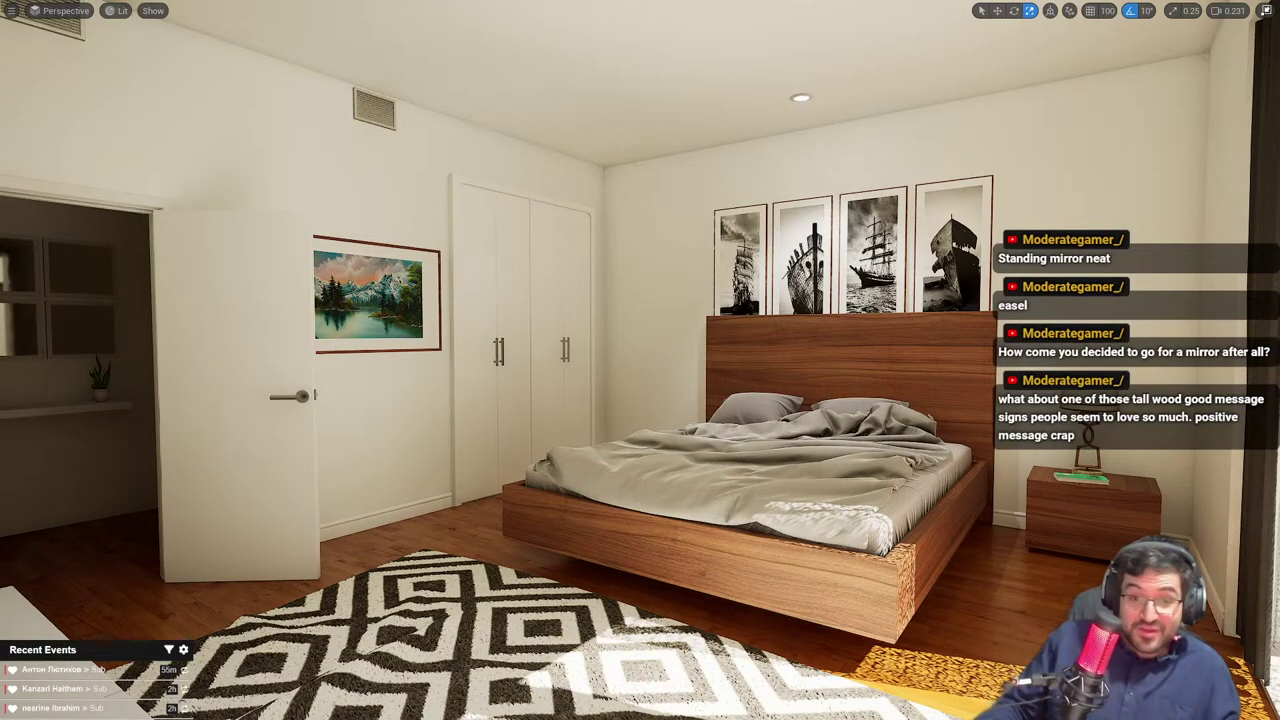
mouse_move(678, 309)
right_mouse_down()
mouse_move(640, 300)
mouse_move(650, 228)
right_mouse_up()
left_click(602, 260)
left_click_drag(641, 273, 641, 257)
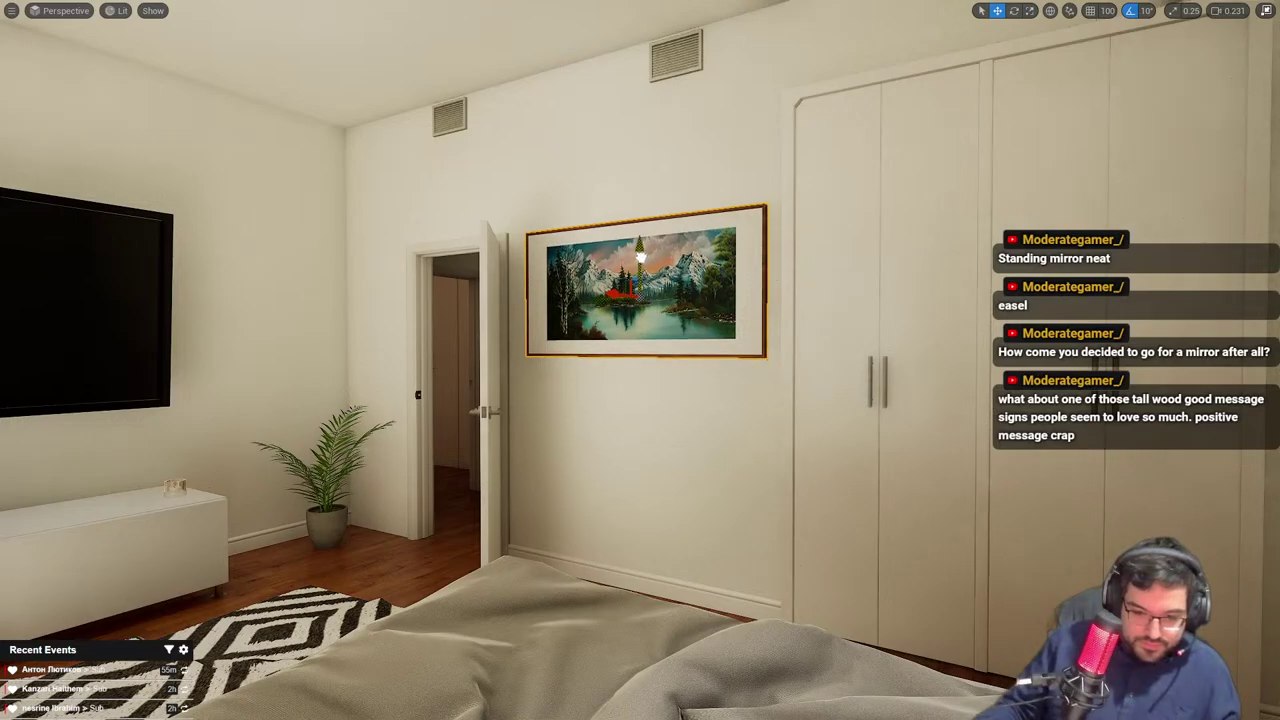
key("g")
mouse_move(641, 257)
right_mouse_down()
mouse_move(715, 252)
mouse_move(680, 281)
mouse_move(624, 282)
right_mouse_up()
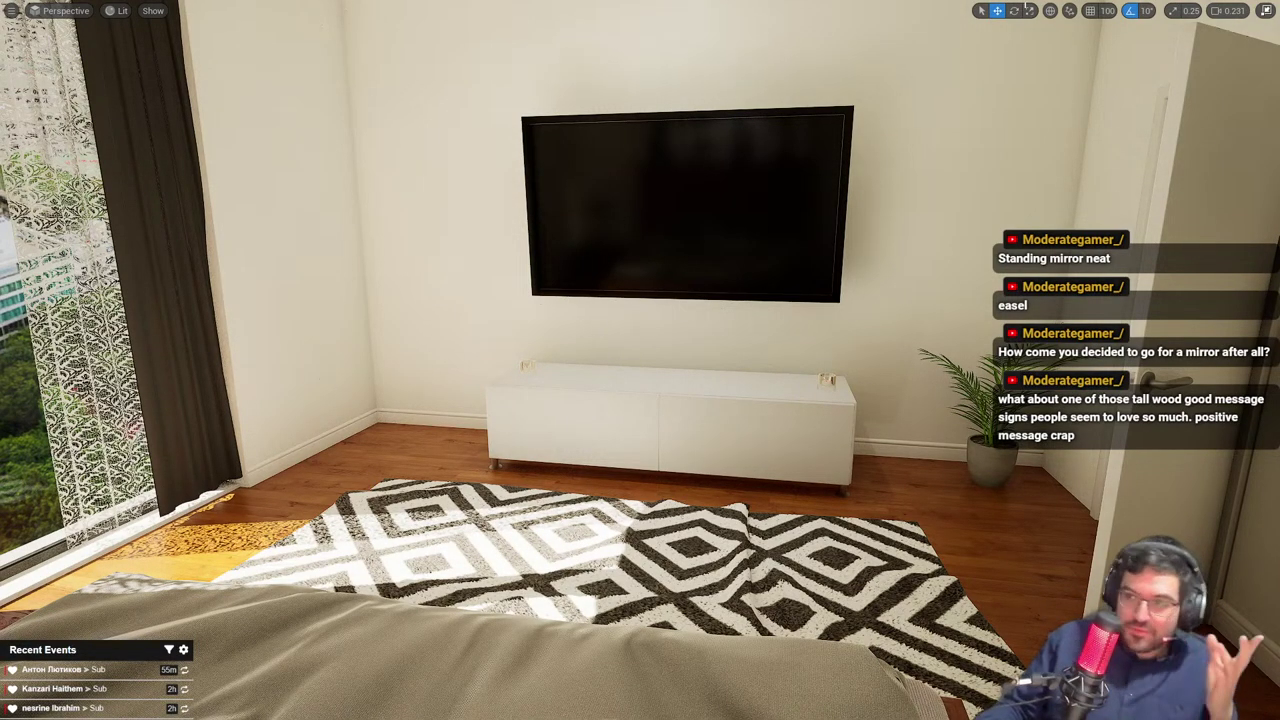
key("F11")
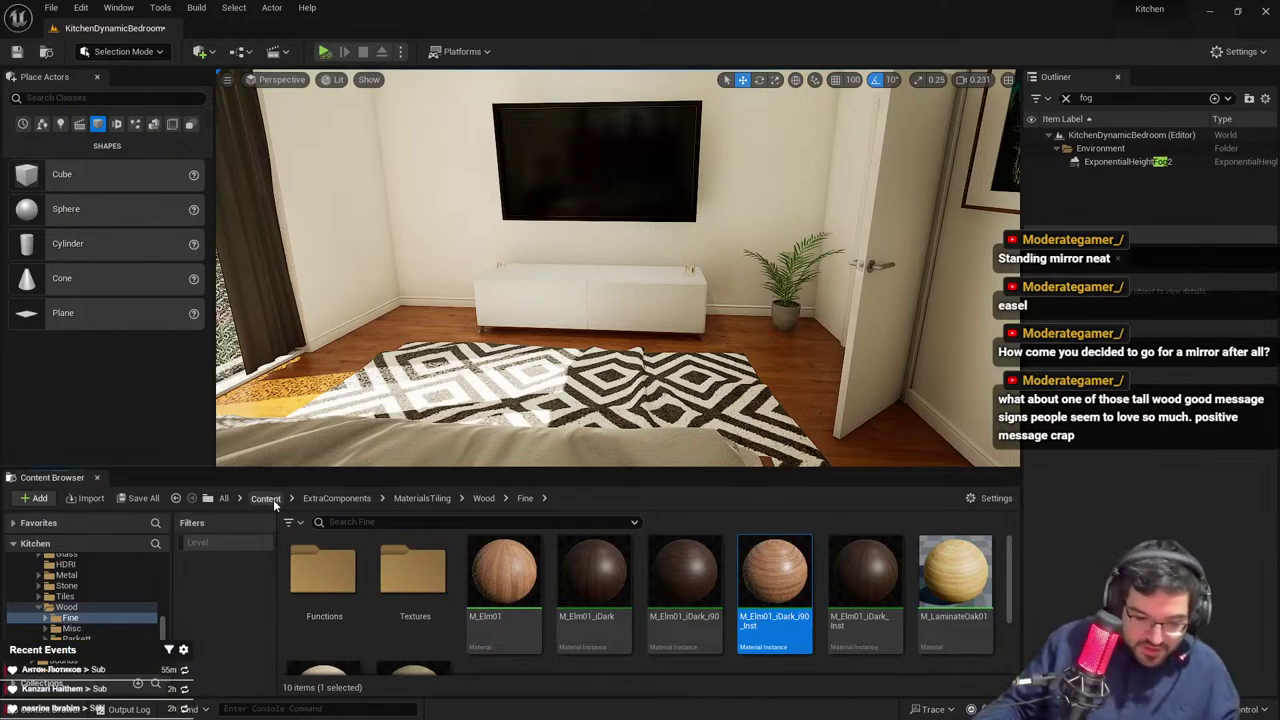
Search the whole Content folder for "desk" and place the wooden desk with the white door in the bedroom
left_click(266, 498)
type("desk")
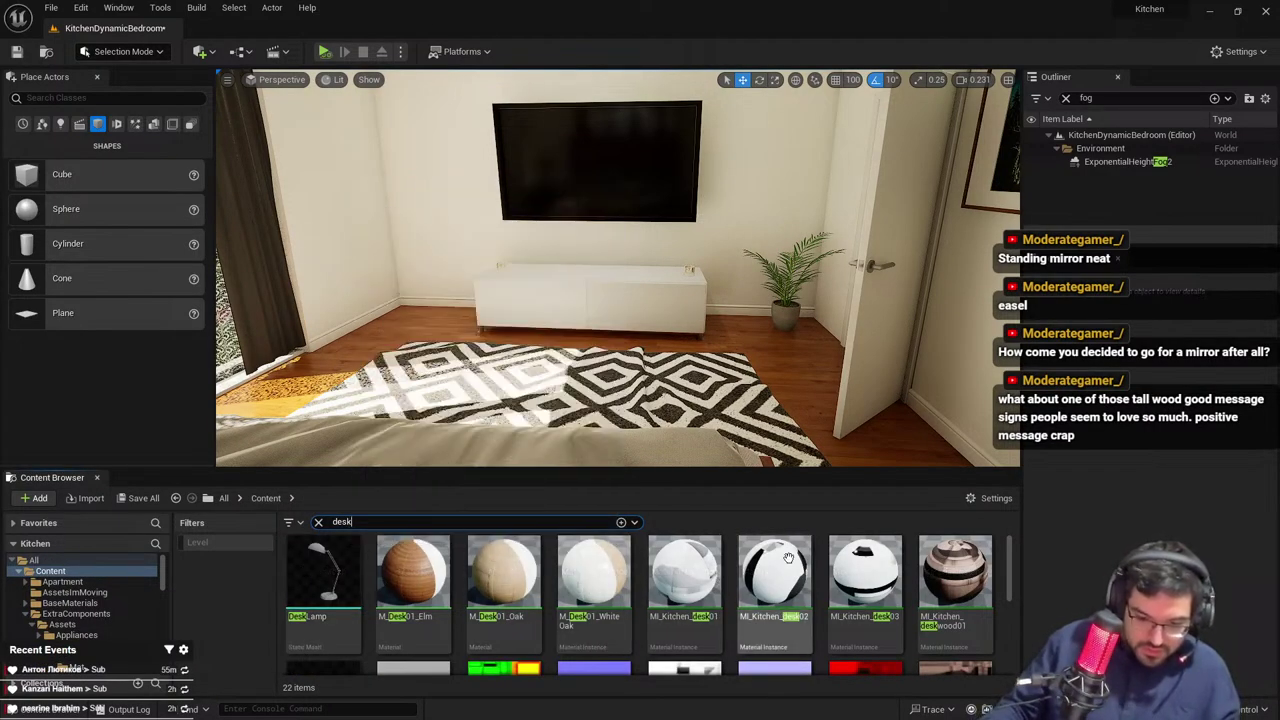
scroll(815, 593, "down", 1)
left_click(320, 580)
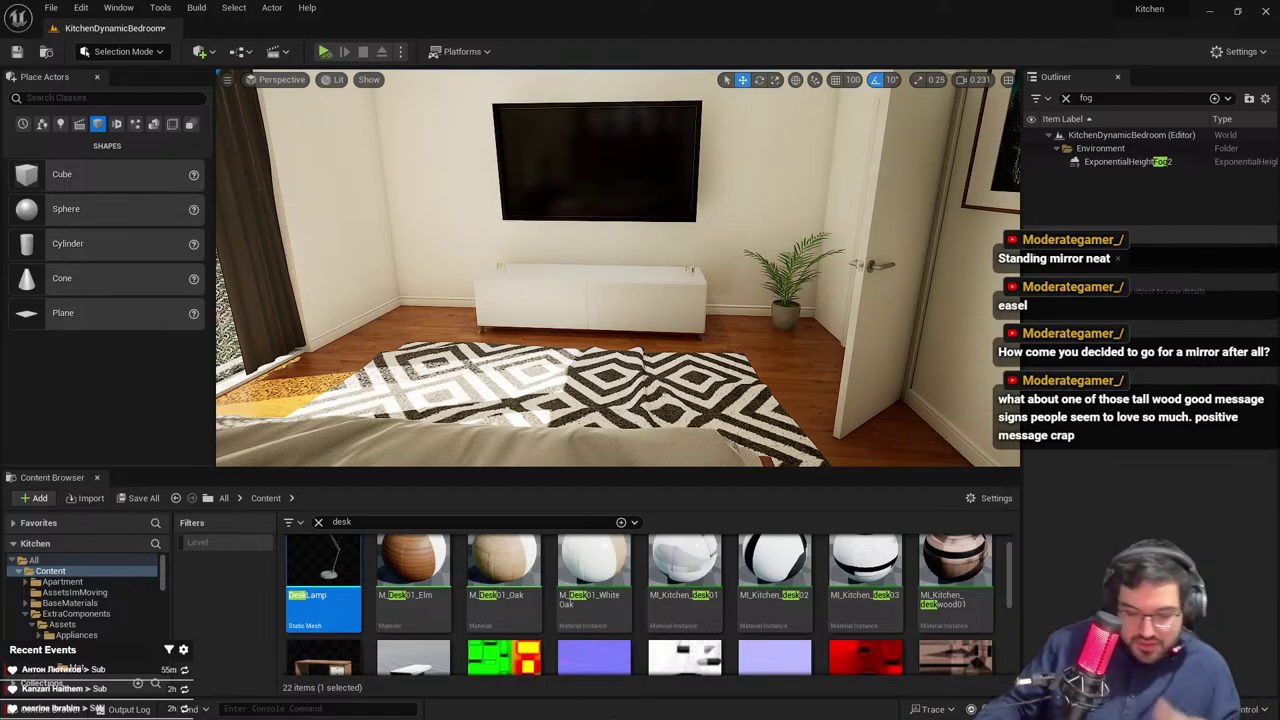
scroll(650, 600, "down", 1)
left_click_drag(356, 360, 424, 325)
Position the desk in the corner between the curtain wall and the white TV cabinet
key("w")
right_click_drag(424, 325, 325, 368)
key("w")
key("d")
key("s")
left_click_drag(560, 300, 592, 286)
key("Escape")
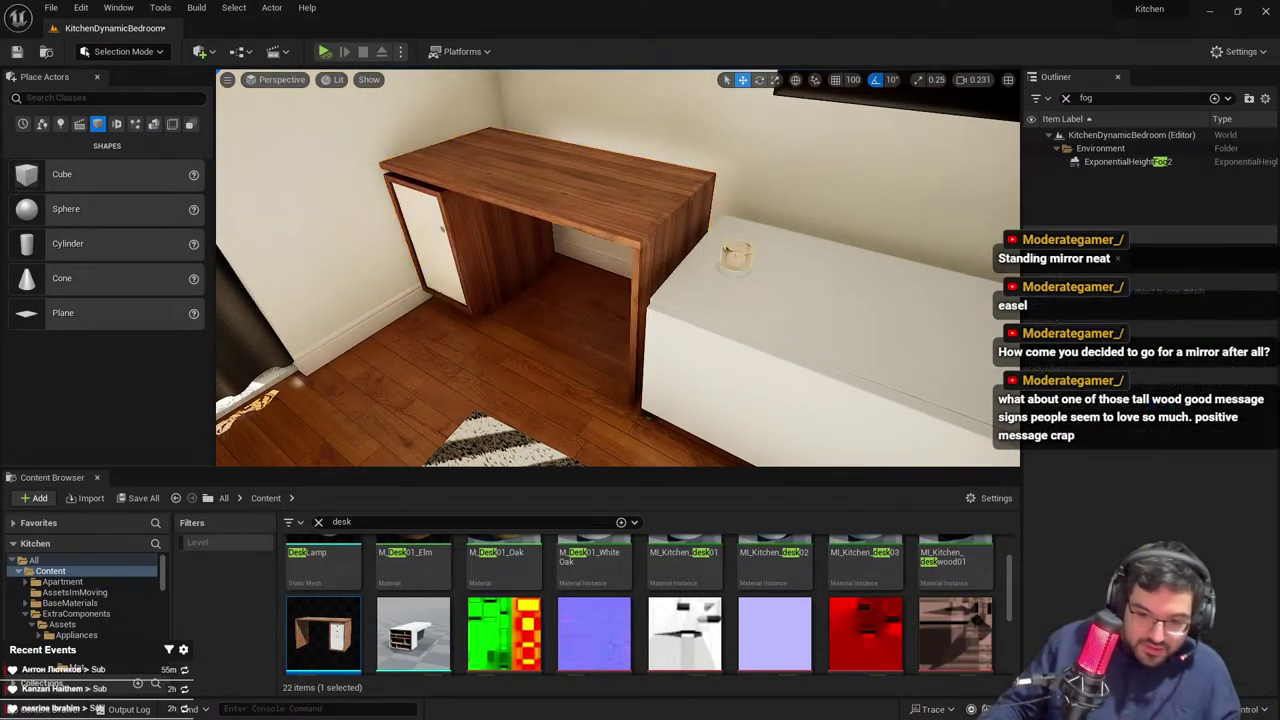
Try the bed frame's M_Elm01_iDark_i90_Inst wood material on the desk and check how the corner looks
right_click_drag(592, 286, 392, 310)
left_click(330, 375)
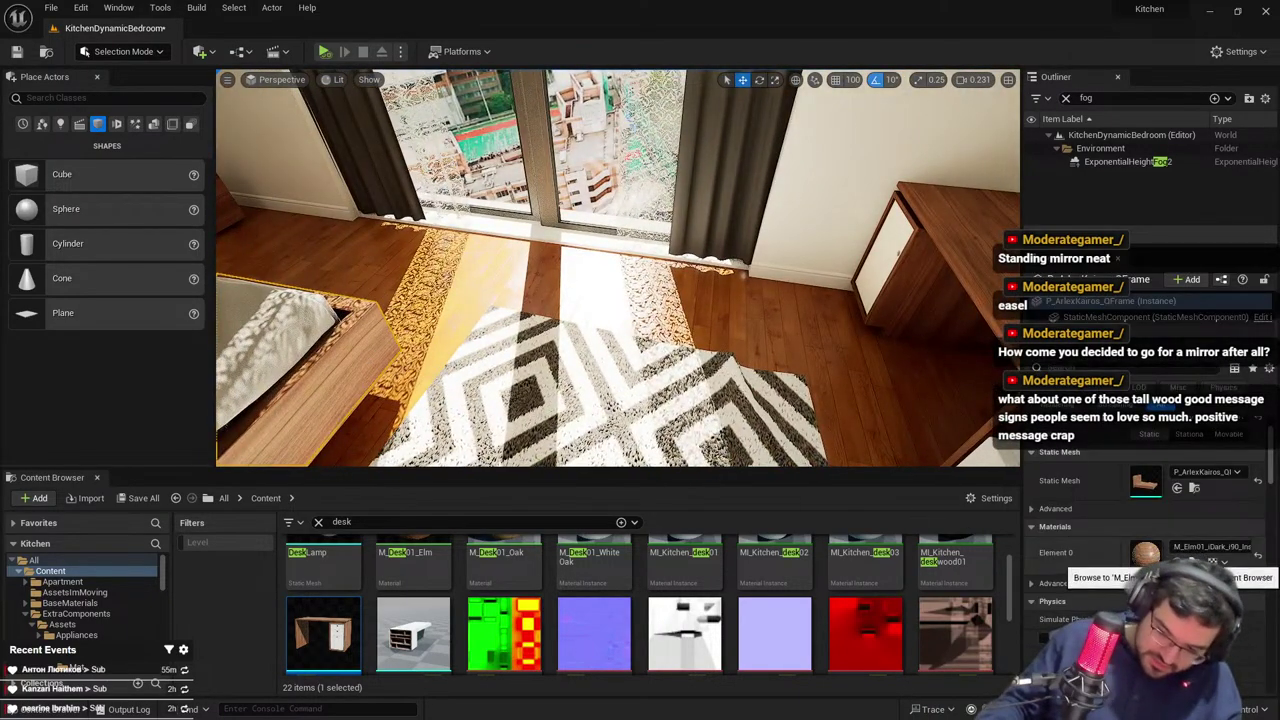
left_click(1195, 562)
right_click_drag(780, 340, 851, 337)
left_click_drag(775, 585, 765, 413)
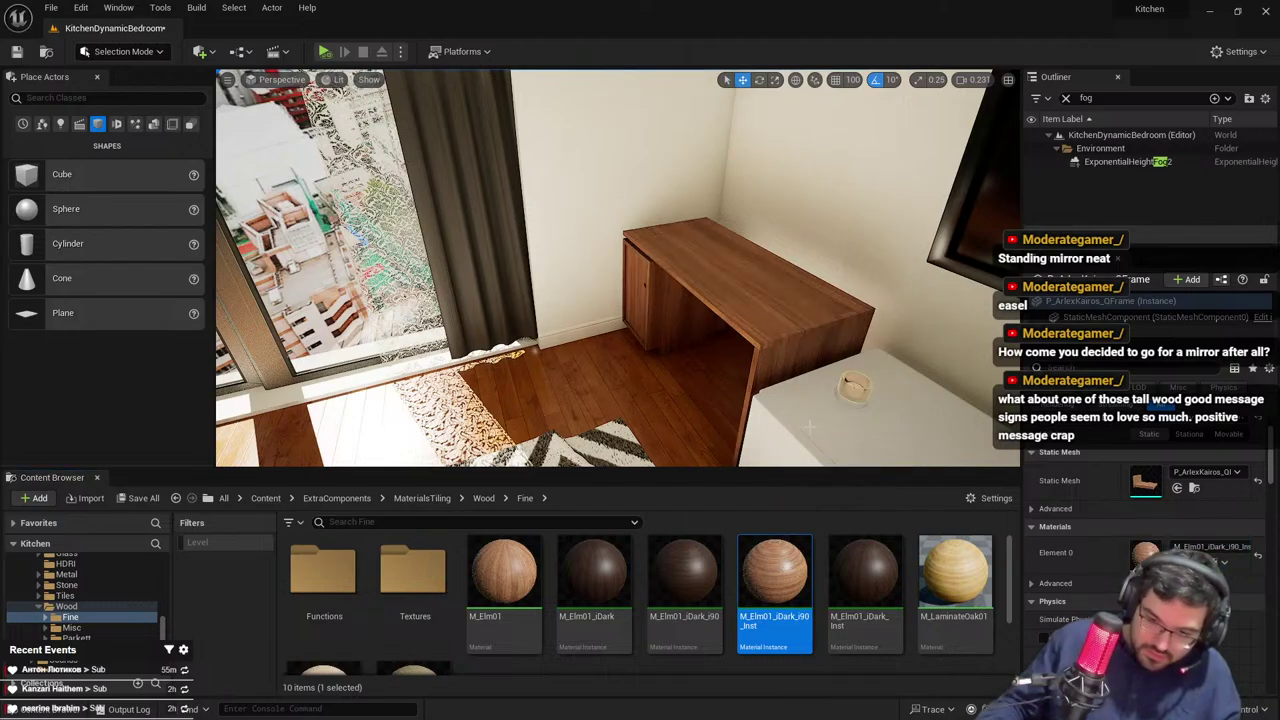
key("Escape")
key("a")
right_click_drag(745, 392, 656, 338)
key("F11")
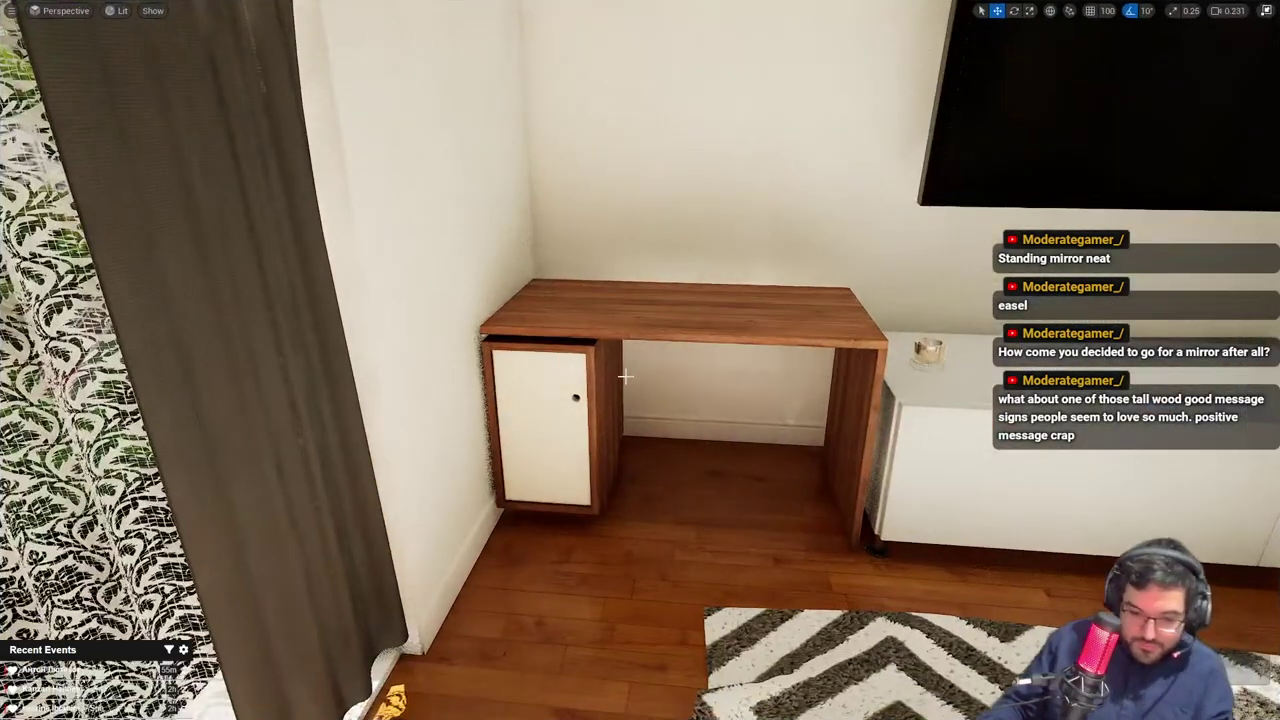
right_click_drag(628, 374, 674, 370)
key("F11")
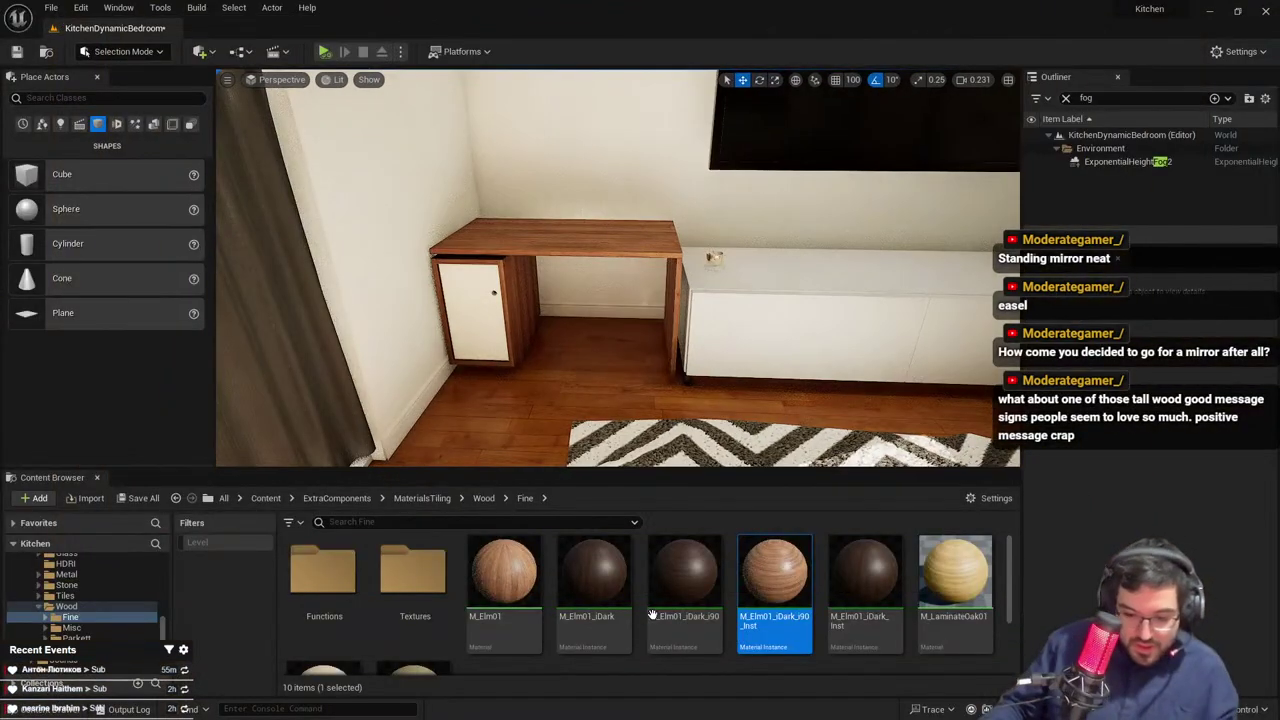
Search the whole Content folder for "chair" and place a DiningTableChair in front of the desk
scroll(604, 600, "down", 2)
left_click(267, 498)
left_click(420, 521)
type("chair")
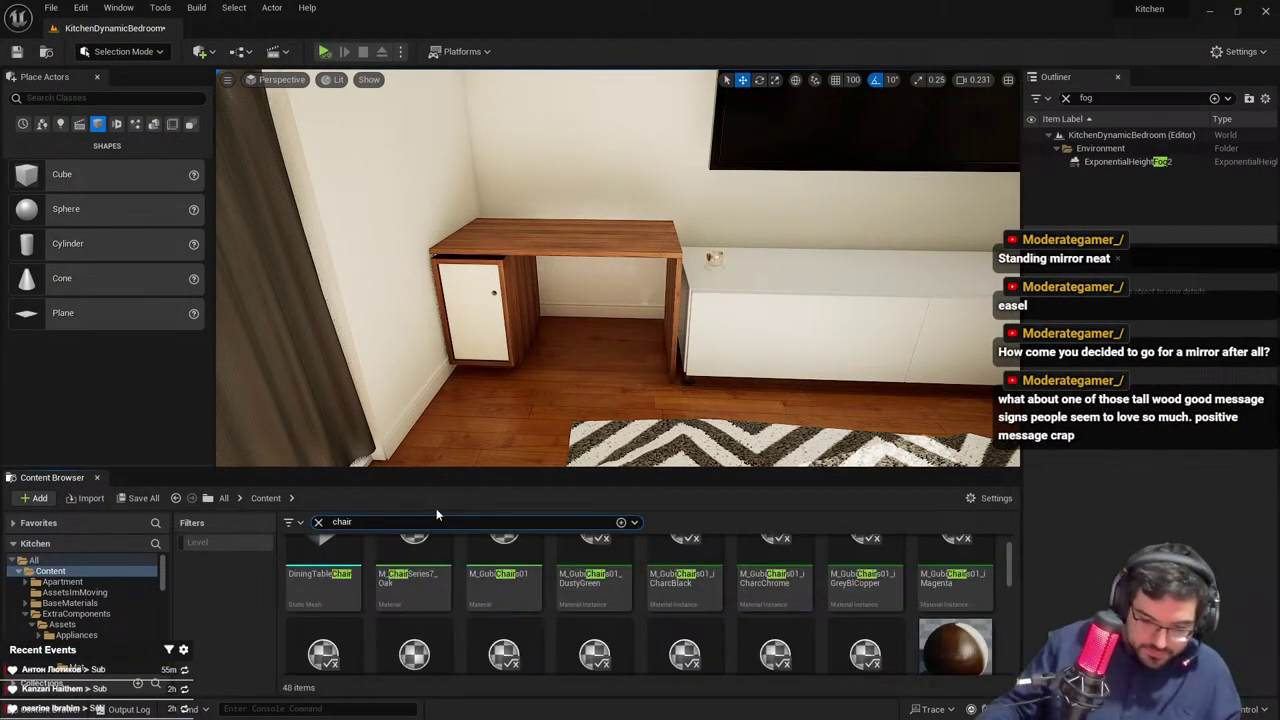
left_click(790, 581)
left_click_drag(322, 580, 700, 424)
Rotate the dining chair around its vertical axis so it stands at an angle to the desk
key("e")
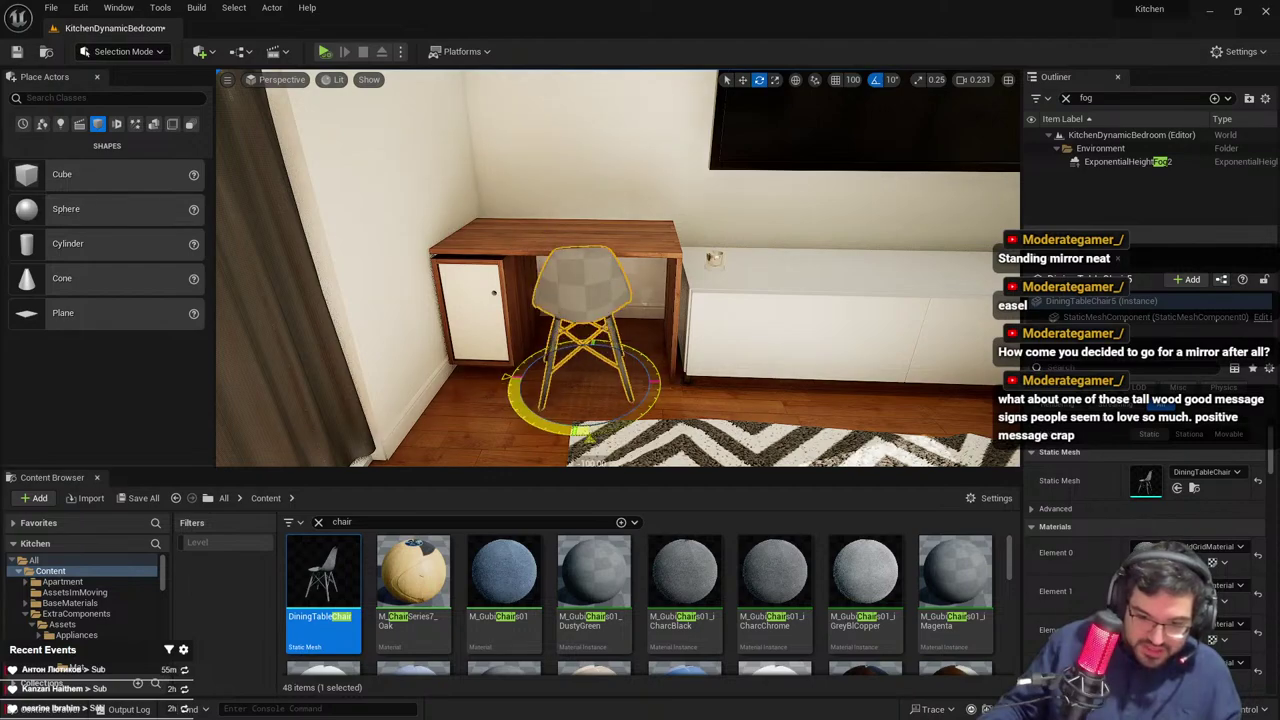
key("Escape")
right_click_drag(517, 414, 564, 338)
left_click(517, 414)
right_click_drag(623, 438, 575, 480)
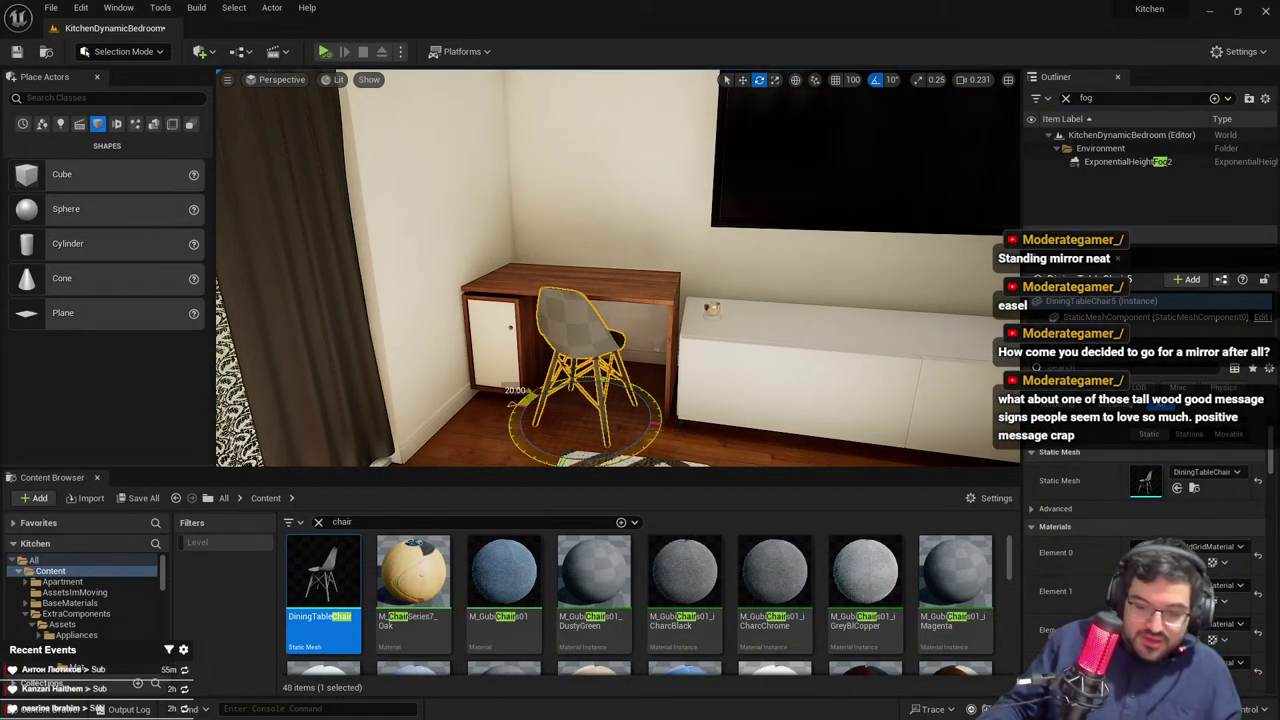
Try the bed frame's M_Elm01_iDark_i90_Inst material again at the desk's near edge beside the chair
left_click(701, 396)
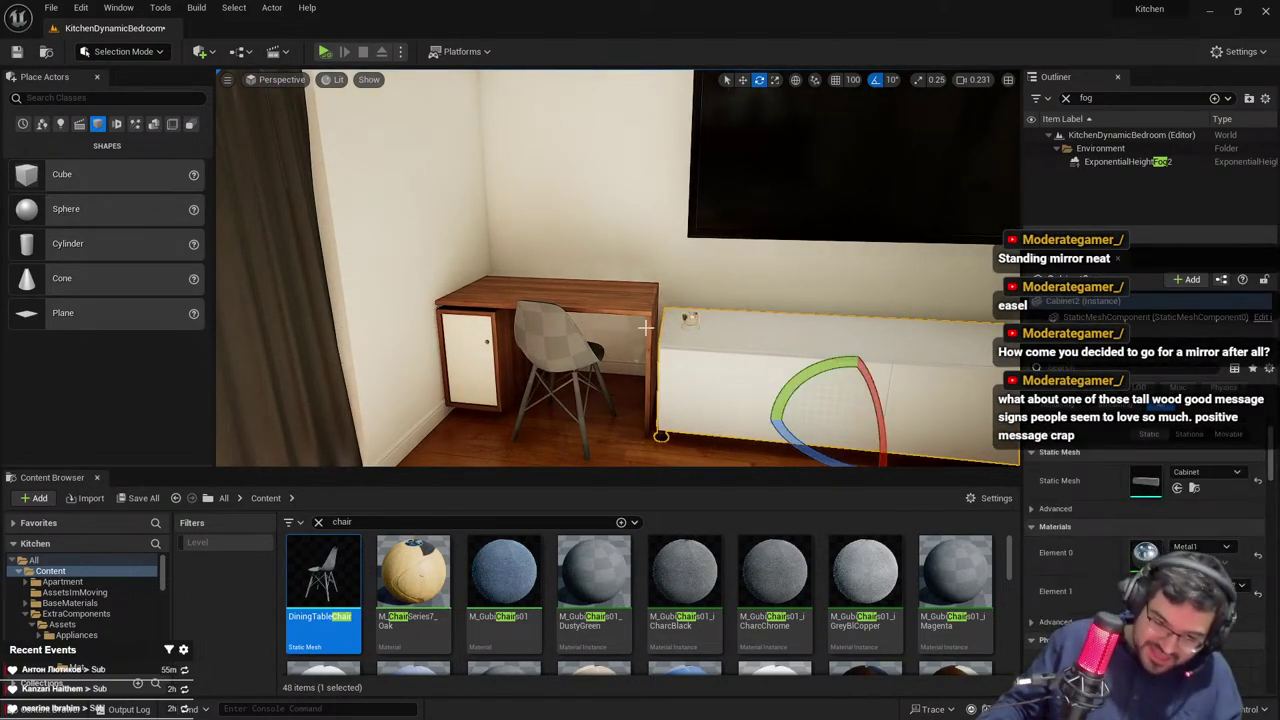
right_click_drag(511, 346, 850, 390)
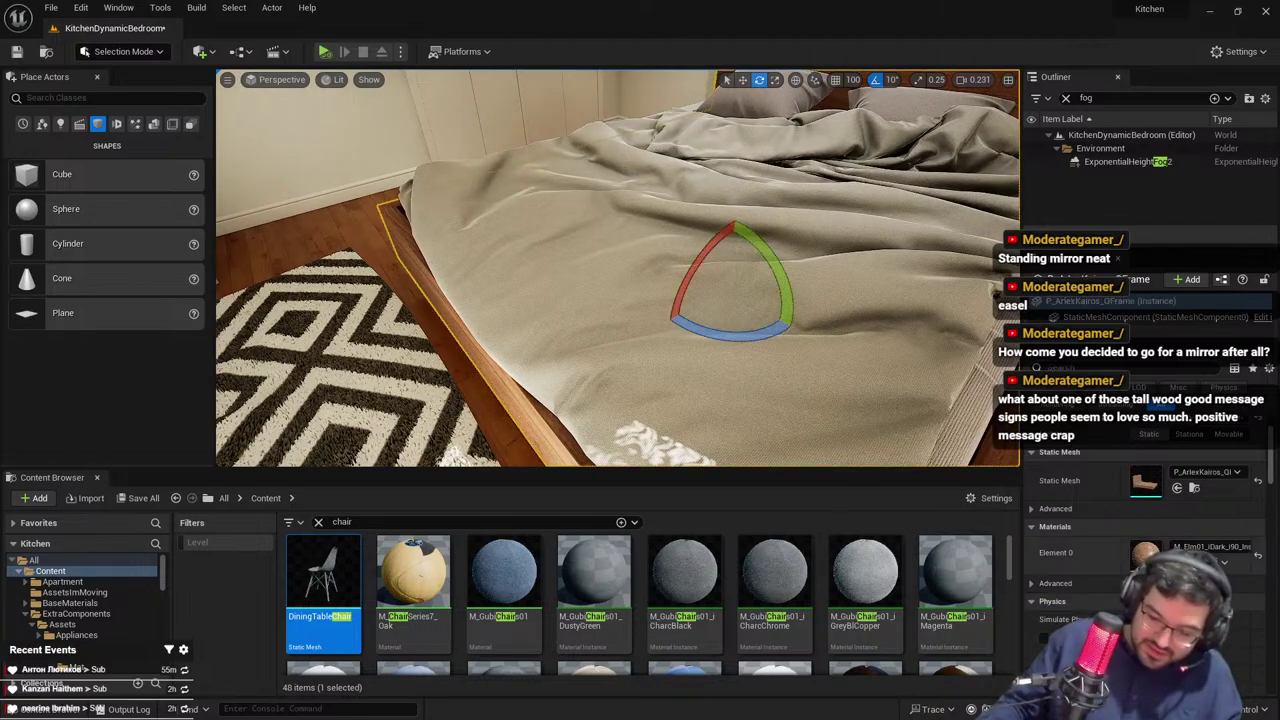
left_click(1194, 562)
right_click_drag(940, 400, 640, 365)
left_click_drag(800, 583, 710, 311)
right_click_drag(710, 311, 716, 327)
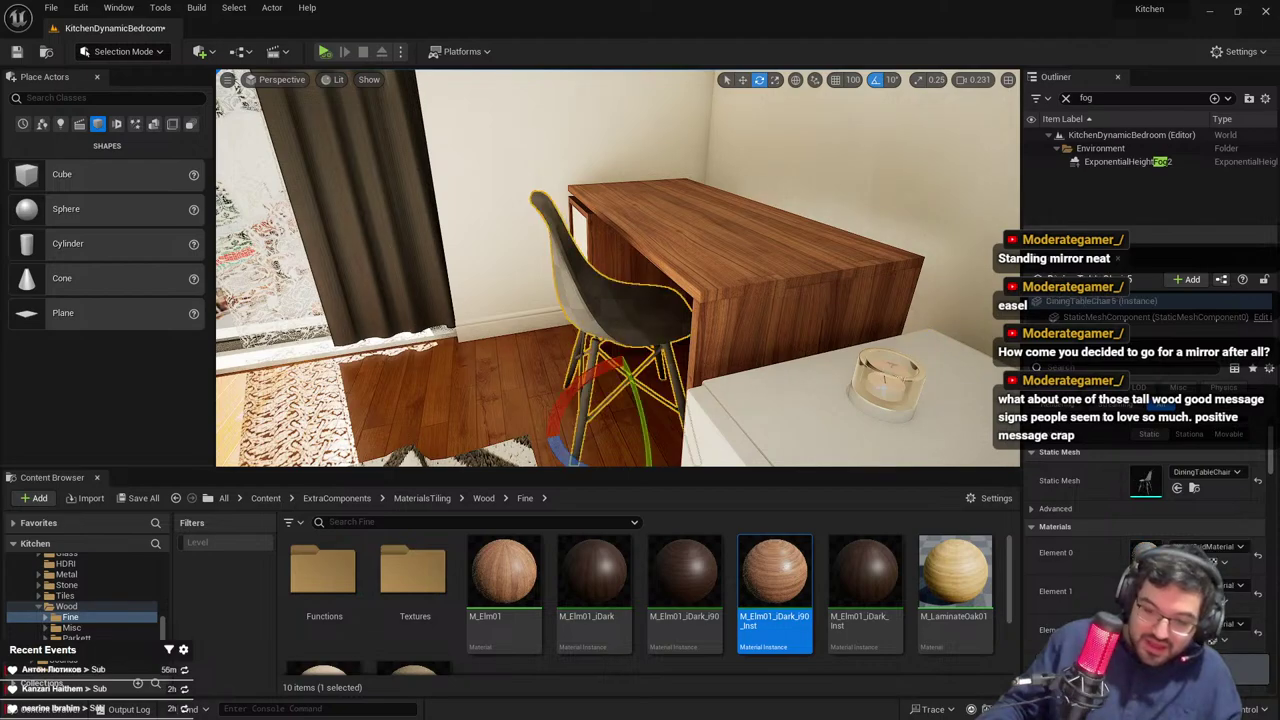
Search the Content folder for "chair" again and place a P_PolGrace_S85 chair beside the dining chair
left_click(266, 498)
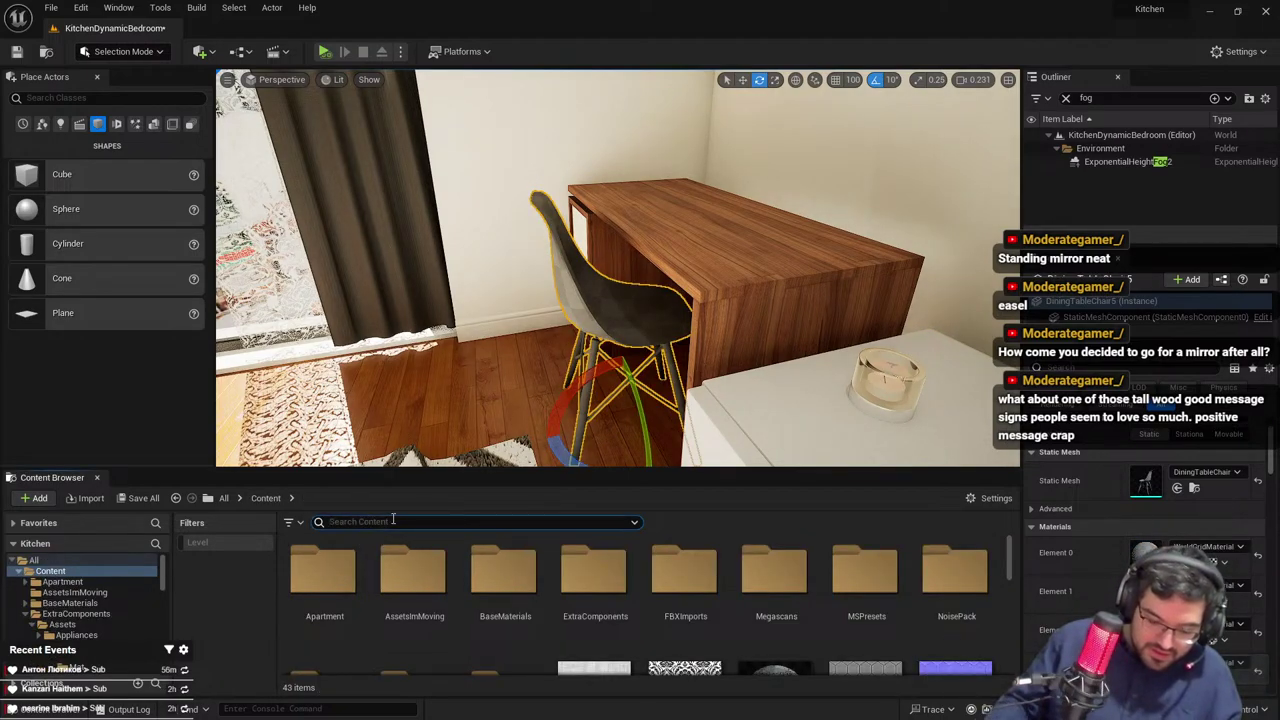
left_click(393, 519)
type("chair")
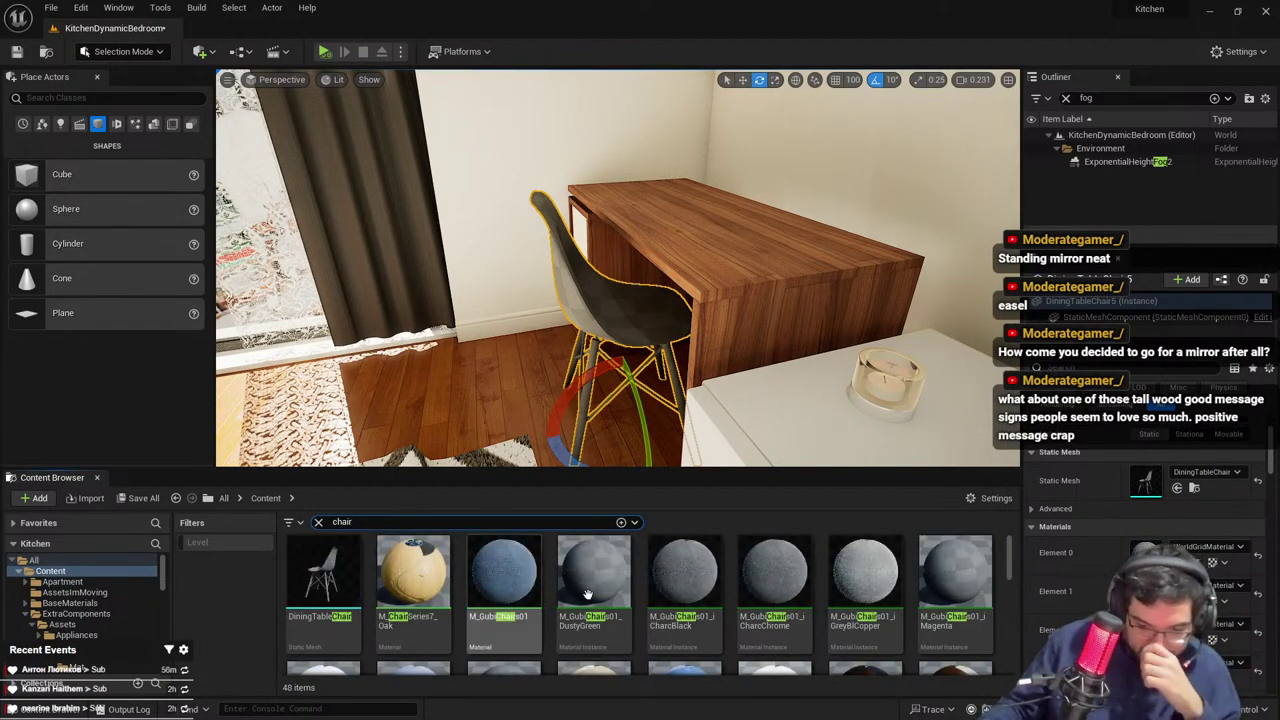
scroll(652, 601, "down", 1)
scroll(652, 601, "down", 5)
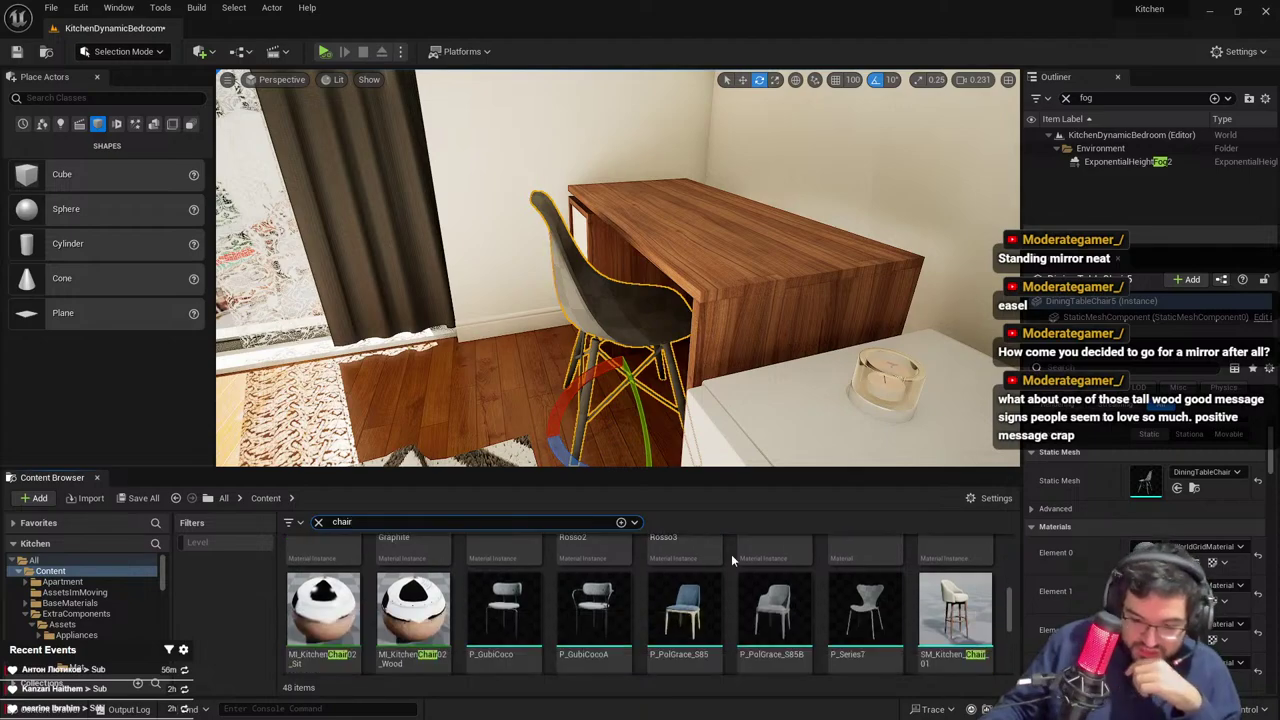
left_click_drag(688, 617, 482, 432)
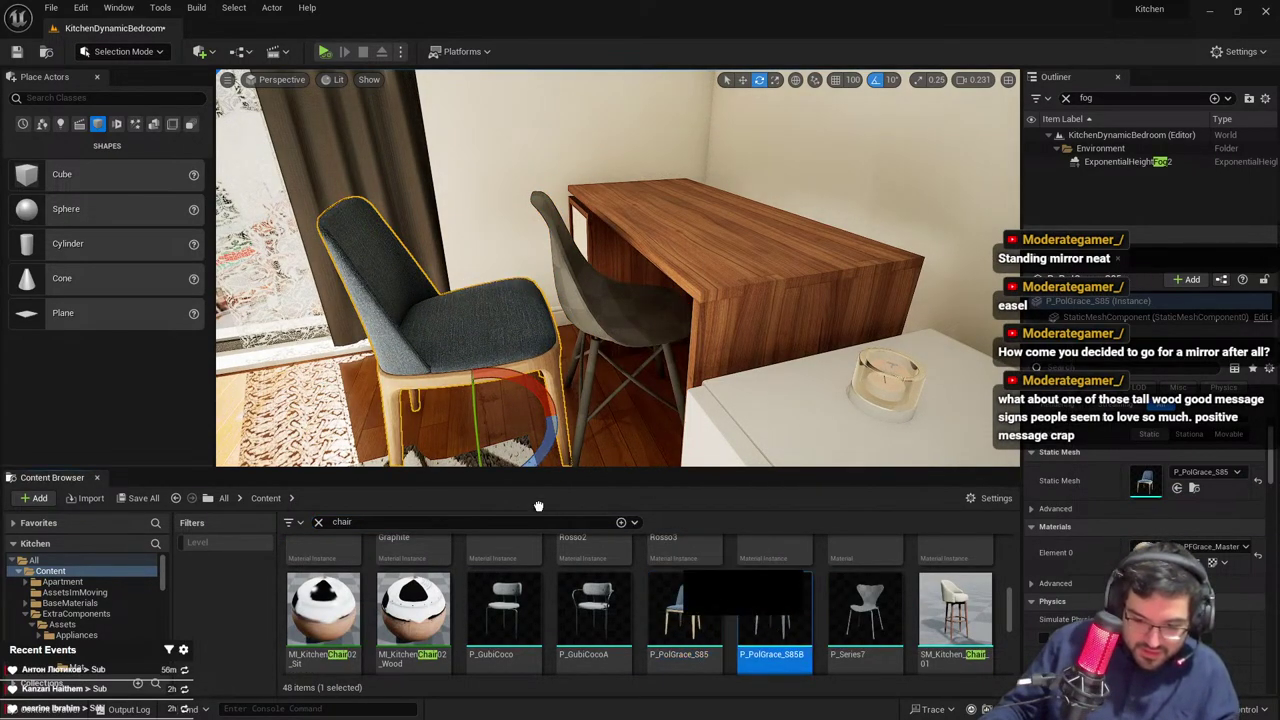
Place a P_PolGrace_S85B chair near the window and delete the blue P_PolGrace_S85 chair and the dining chair
left_click_drag(538, 506, 298, 392)
right_click_drag(320, 385, 240, 385)
left_click(600, 308)
key("Delete")
left_click(723, 325)
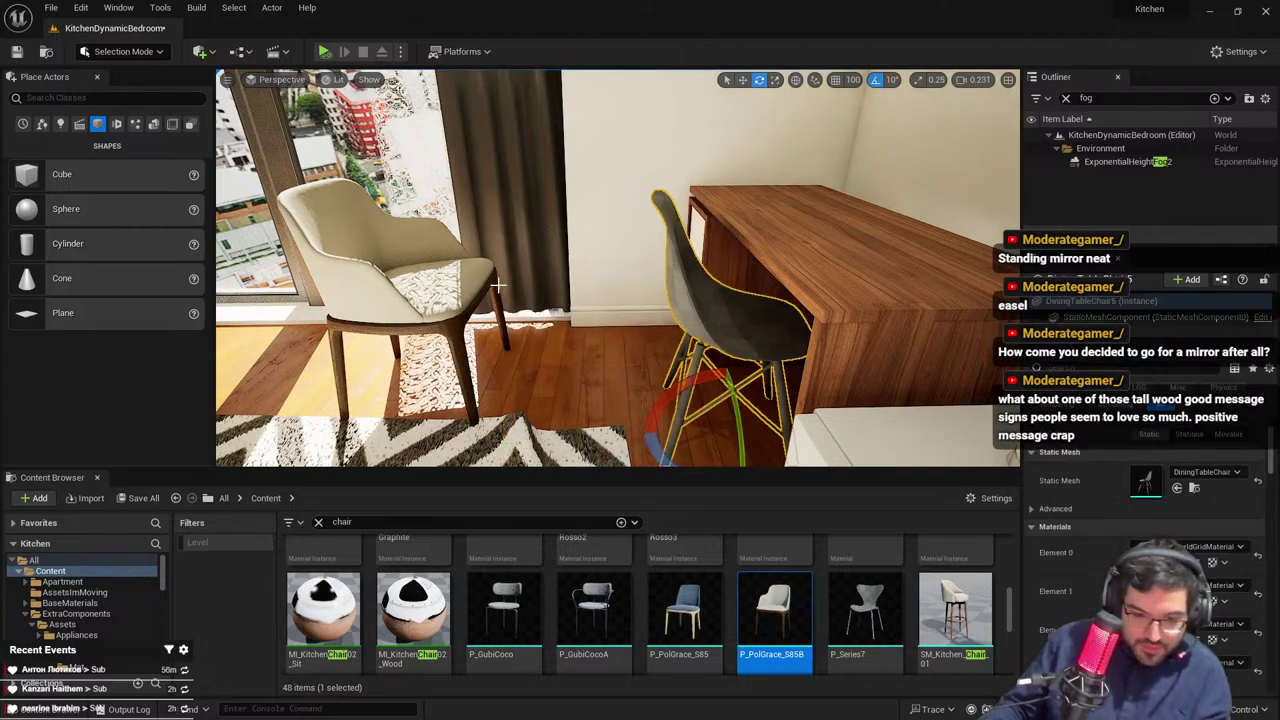
key("Delete")
Move the P_PolGrace_S85B chair in front of the desk and rotate it so its seat faces the desk
left_click(459, 299)
right_click_drag(459, 299, 488, 319)
left_click_drag(422, 366, 703, 395)
right_click_drag(780, 400, 900, 420)
left_click_drag(600, 373, 632, 380)
key("e")
left_click_drag(678, 435, 582, 372)
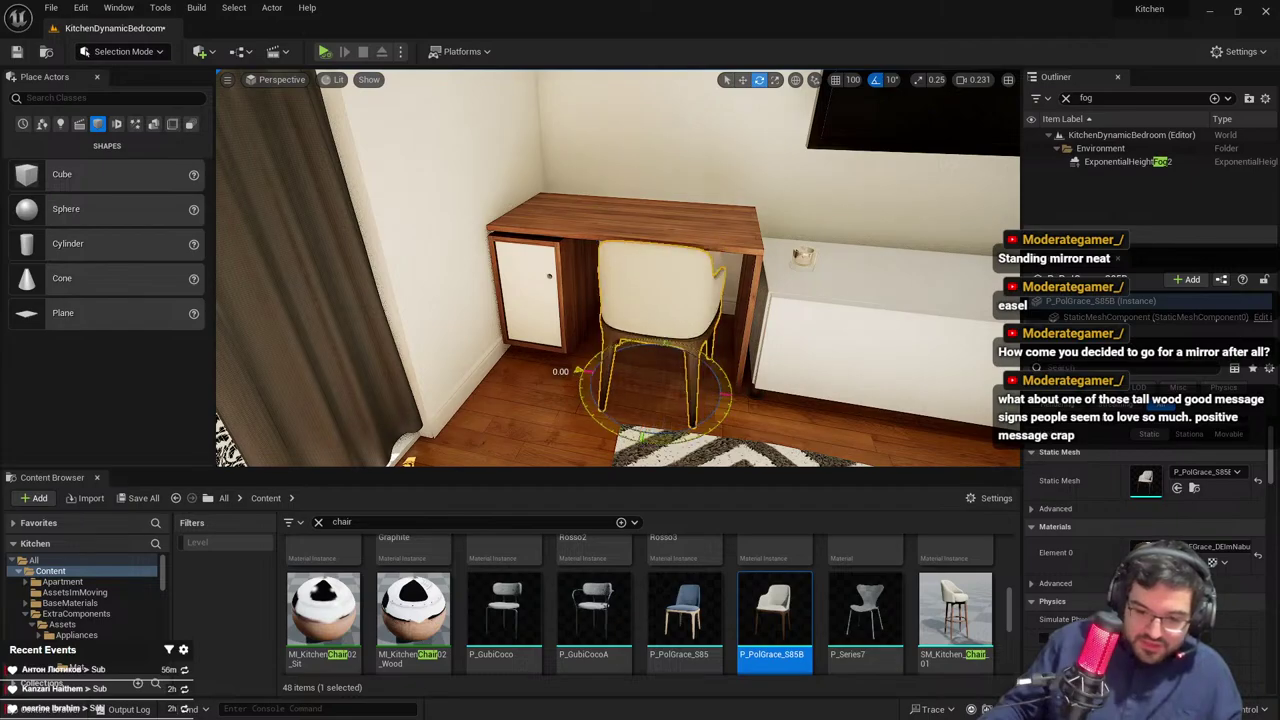
right_click_drag(633, 393, 633, 393)
key("w")
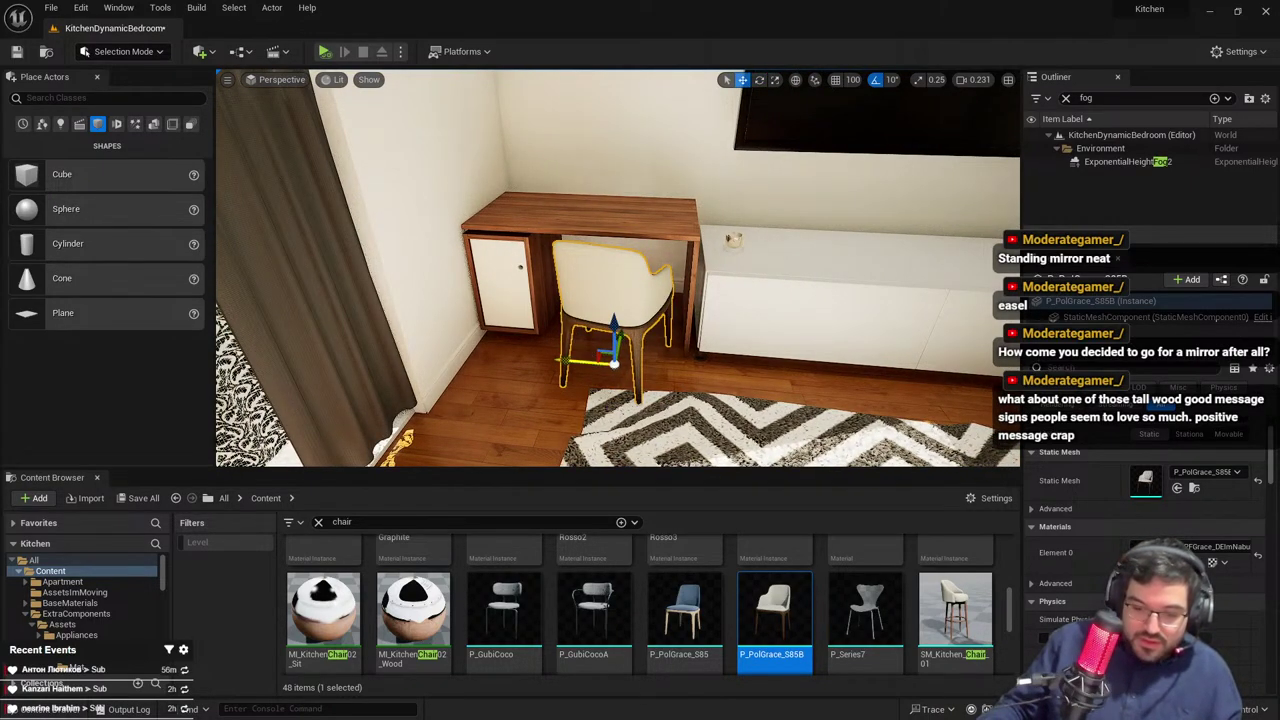
right_click_drag(563, 338, 563, 338)
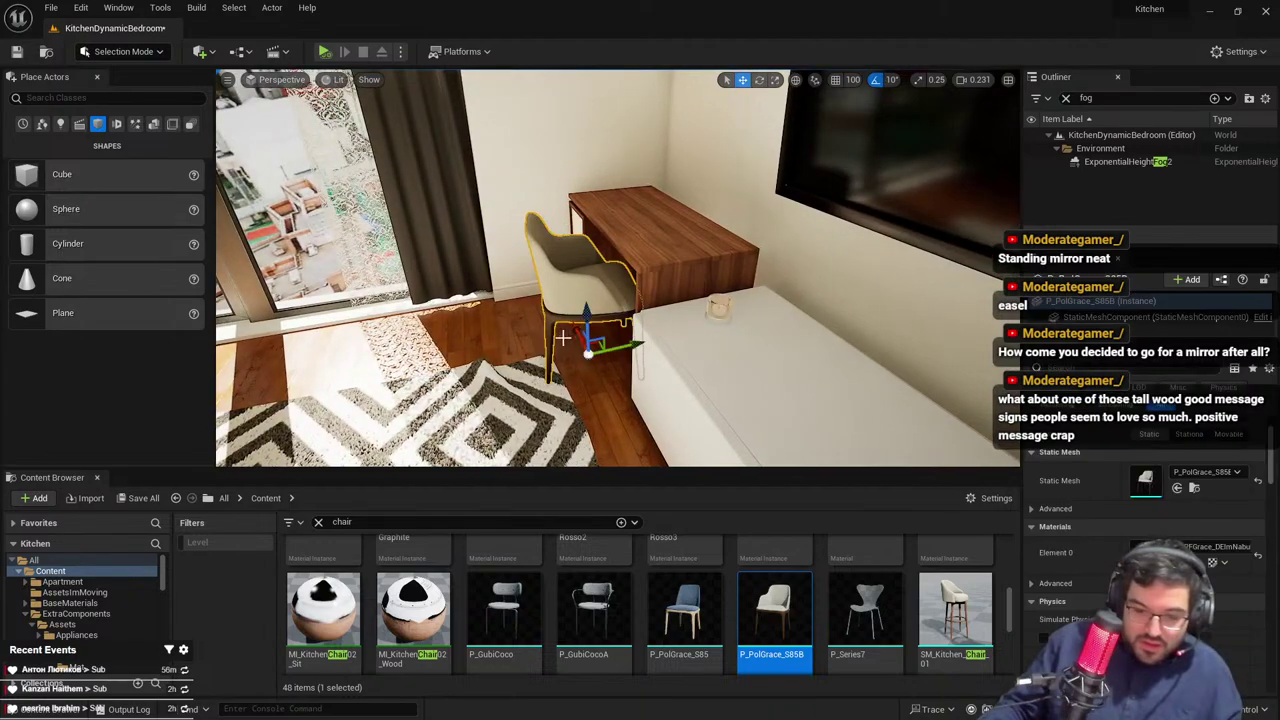
key("Escape")
Put a DeskLamp on the desk's back corner by the wall and rotate it around its vertical axis
right_click_drag(590, 384, 590, 384)
right_click_drag(931, 353, 931, 353)
left_click(976, 224)
right_click_drag(836, 250, 836, 250)
scroll(836, 250, "up", 1)
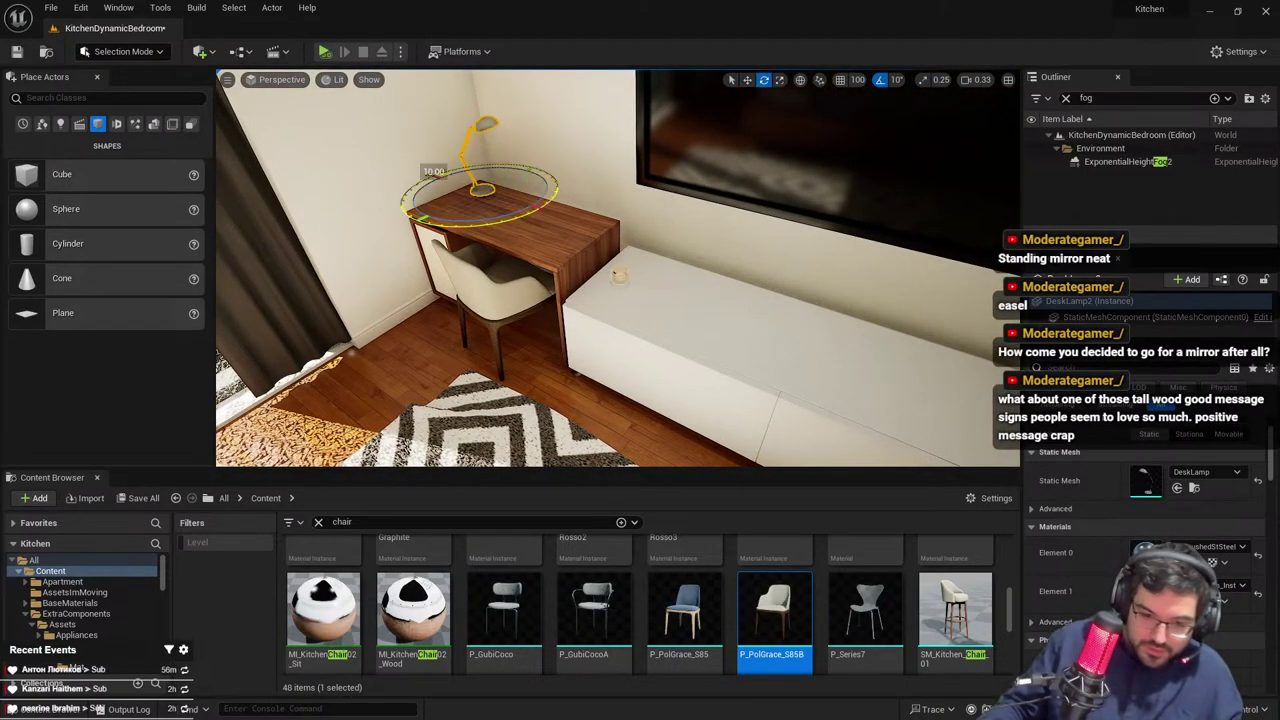
key("Escape")
right_click_drag(603, 306, 603, 306)
left_click(603, 306)
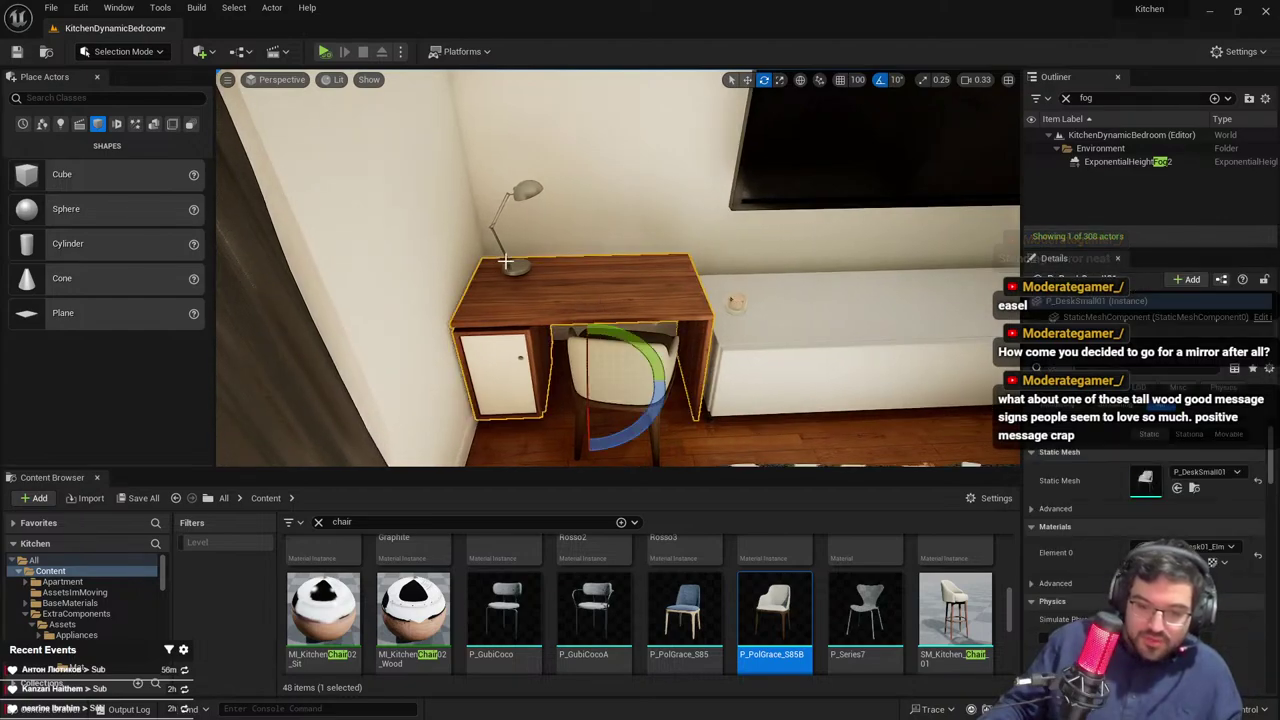
left_click(513, 265)
Hang the framed P_GlassFrameV2 sunflower picture on the wall above the desk, beside the TV
right_click_drag(513, 265, 625, 223)
scroll(513, 265, "down", 7)
key("w")
left_click(625, 223)
scroll(625, 223, "up", 4)
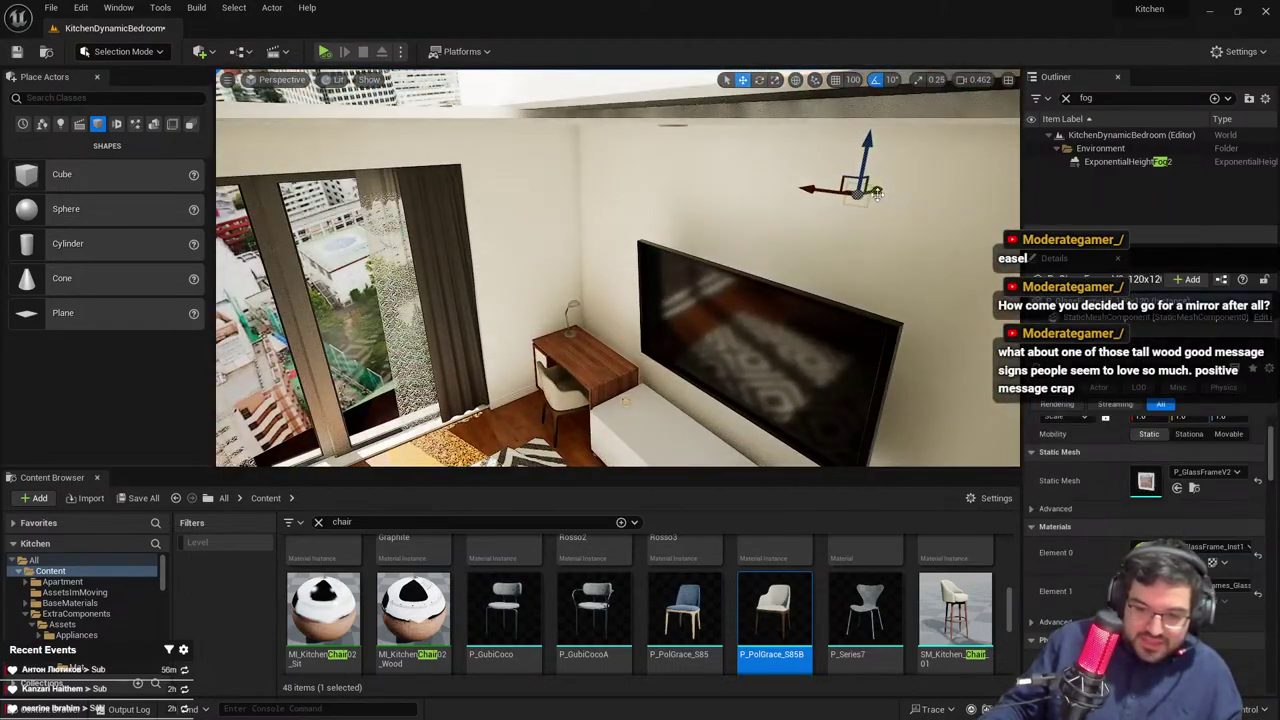
right_click_drag(655, 291, 655, 291)
left_click_drag(537, 199, 578, 196)
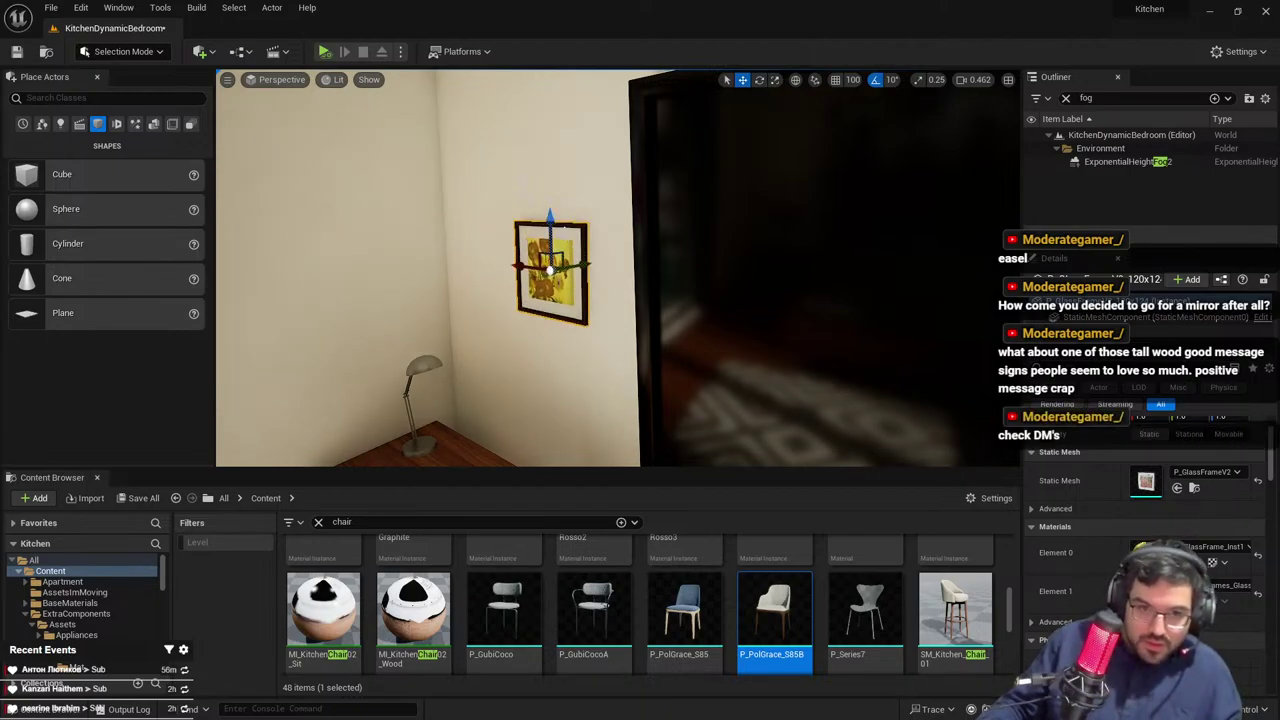
right_click_drag(626, 250, 602, 283)
key("Escape")
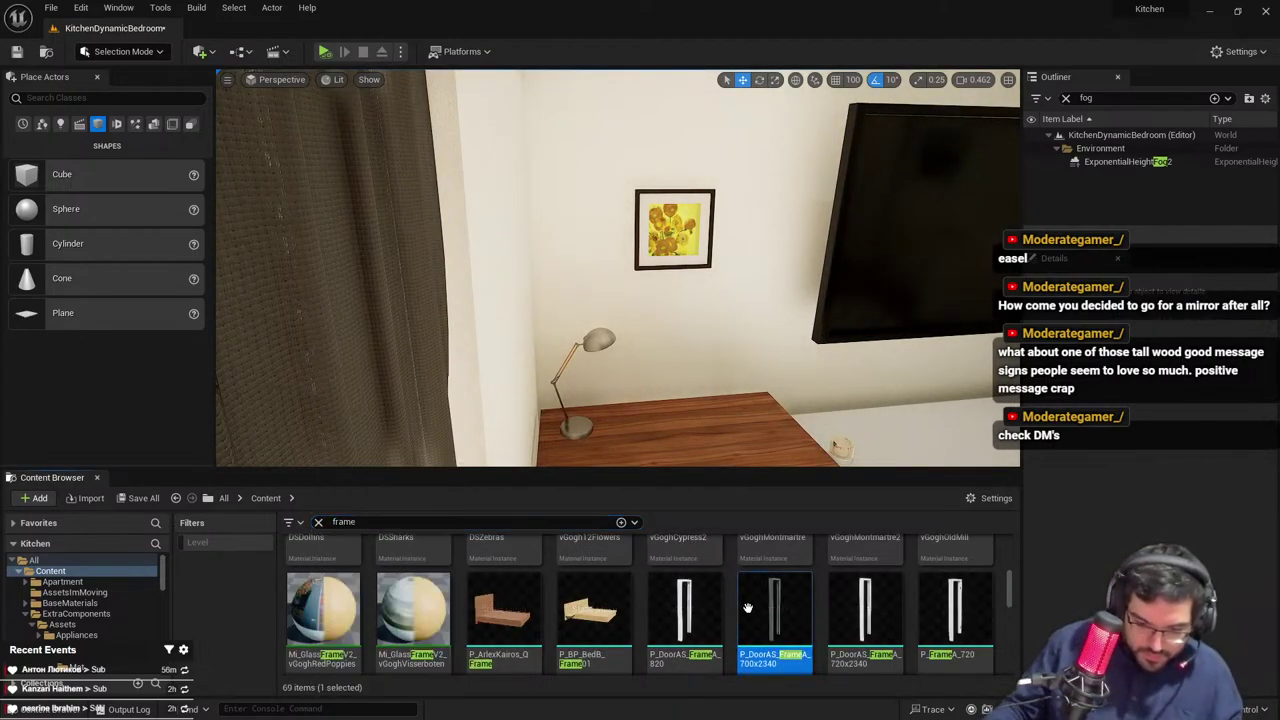
Search the Content folder for "frame" and stand an SM_Frame_03 picture on the desk's corner near the white cabinet
scroll(745, 606, "down", 5)
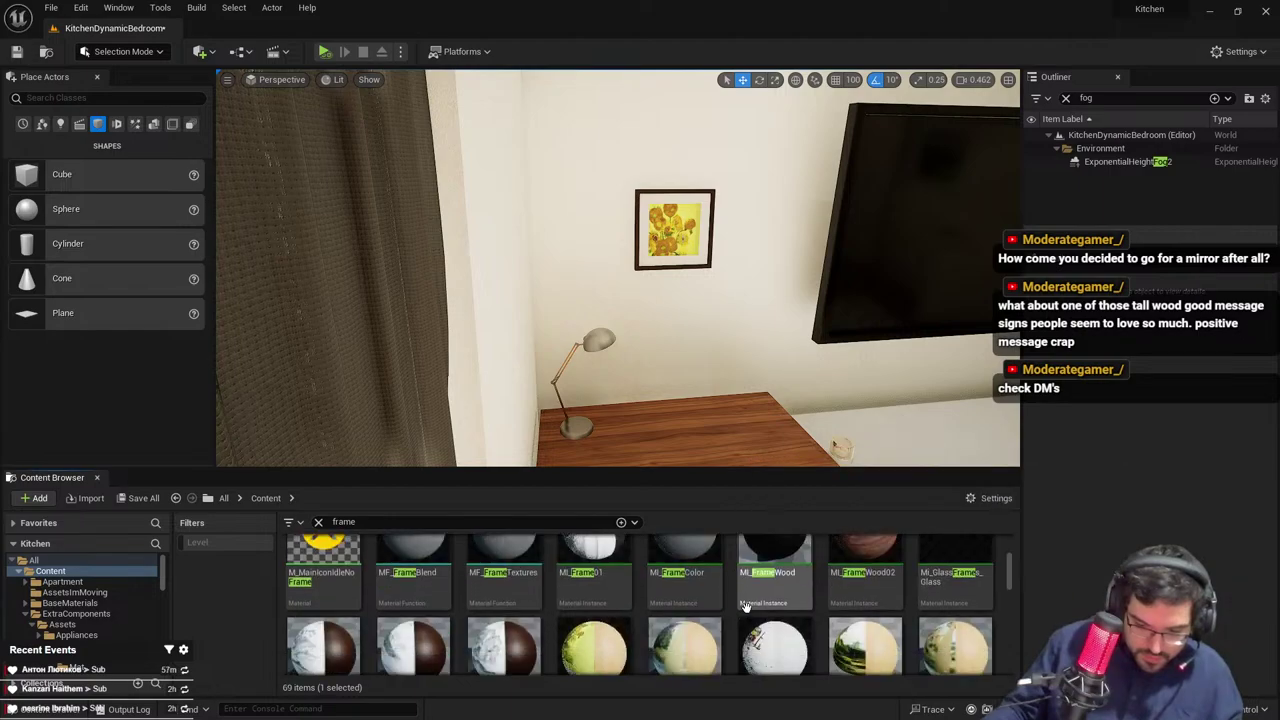
right_click_drag(690, 390, 790, 400)
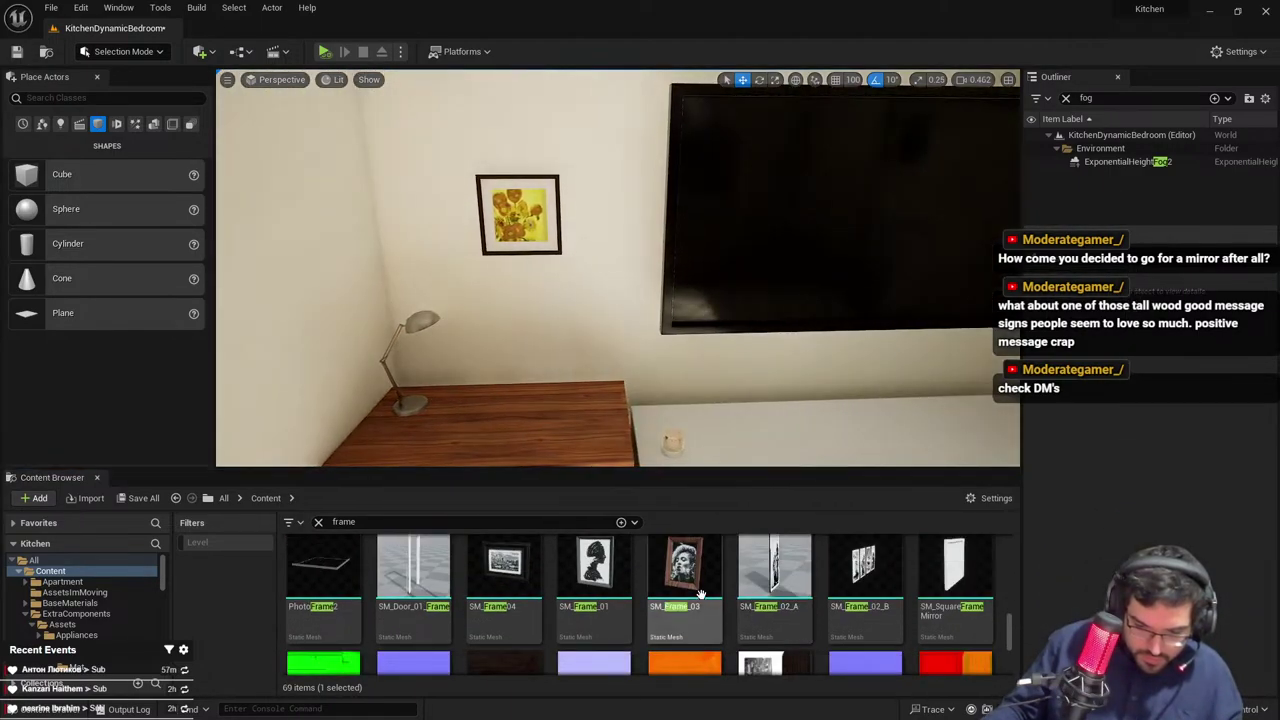
left_click_drag(685, 590, 510, 427)
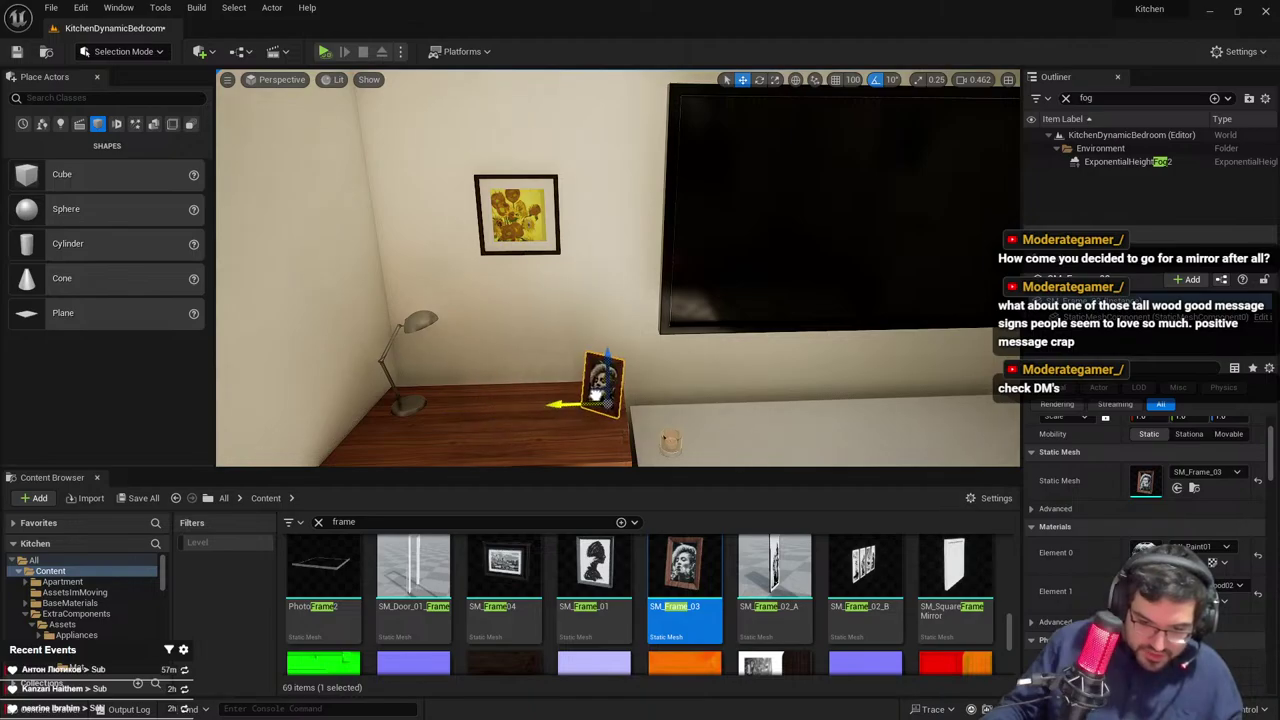
key("Escape")
Replace the sunflower picture's mesh with SM_Frame_02_A, rotate it flat to the wall and widen it
mouse_move(637, 310)
right_mouse_down()
mouse_move(700, 325)
mouse_move(705, 350)
mouse_move(625, 310)
right_mouse_up()
left_click(560, 198)
mouse_move(775, 590)
left_mouse_down()
mouse_move(992, 500)
mouse_move(1146, 482)
left_mouse_up()
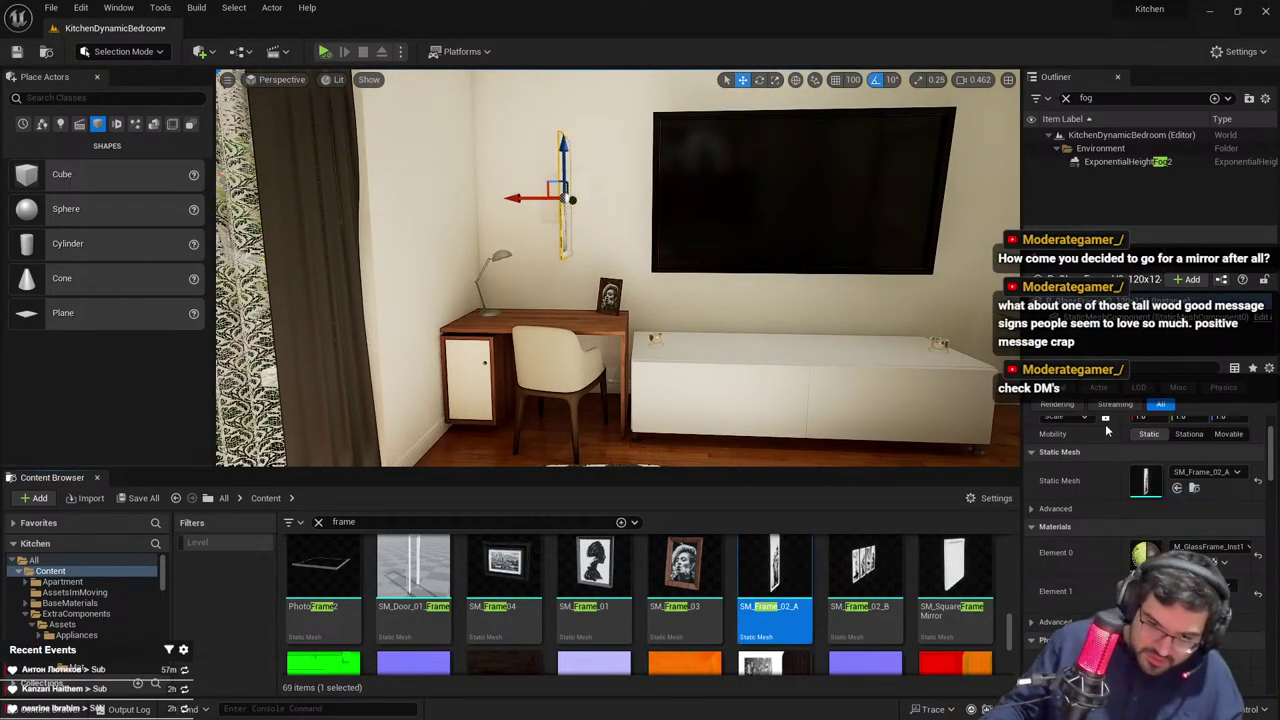
right_click_drag(567, 200, 550, 215)
key("e")
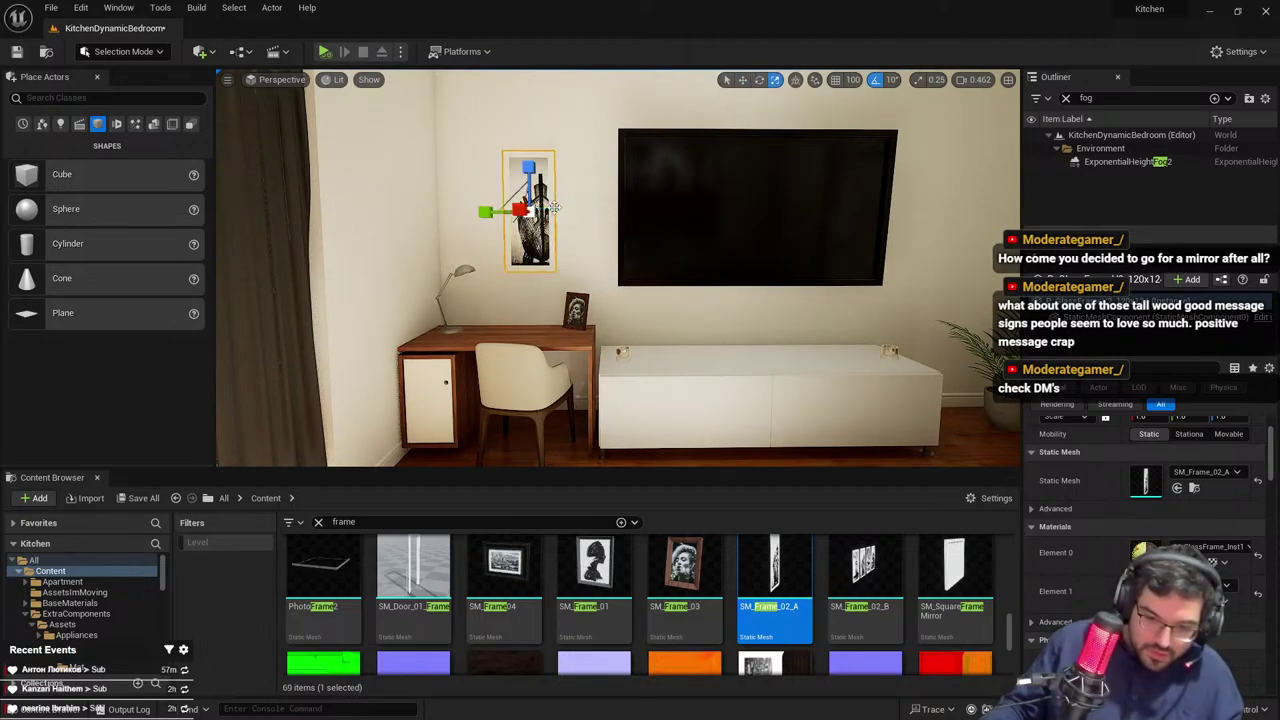
key("Escape")
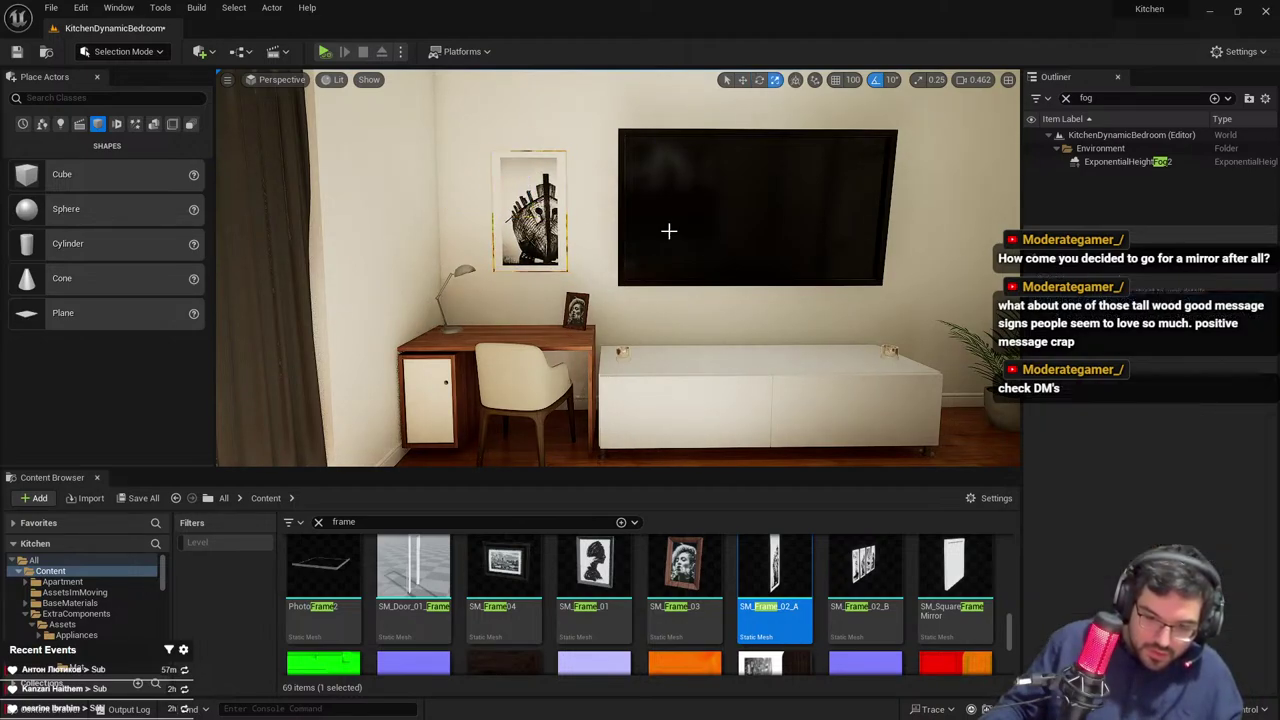
Raise the four-picture SM_Frame_02_B set on the wall so it clears the bed's headboard
mouse_move(669, 231)
right_mouse_down()
mouse_move(600, 228)
mouse_move(945, 246)
right_mouse_up()
scroll(667, 241, "down", 2)
left_click(668, 197)
key("w")
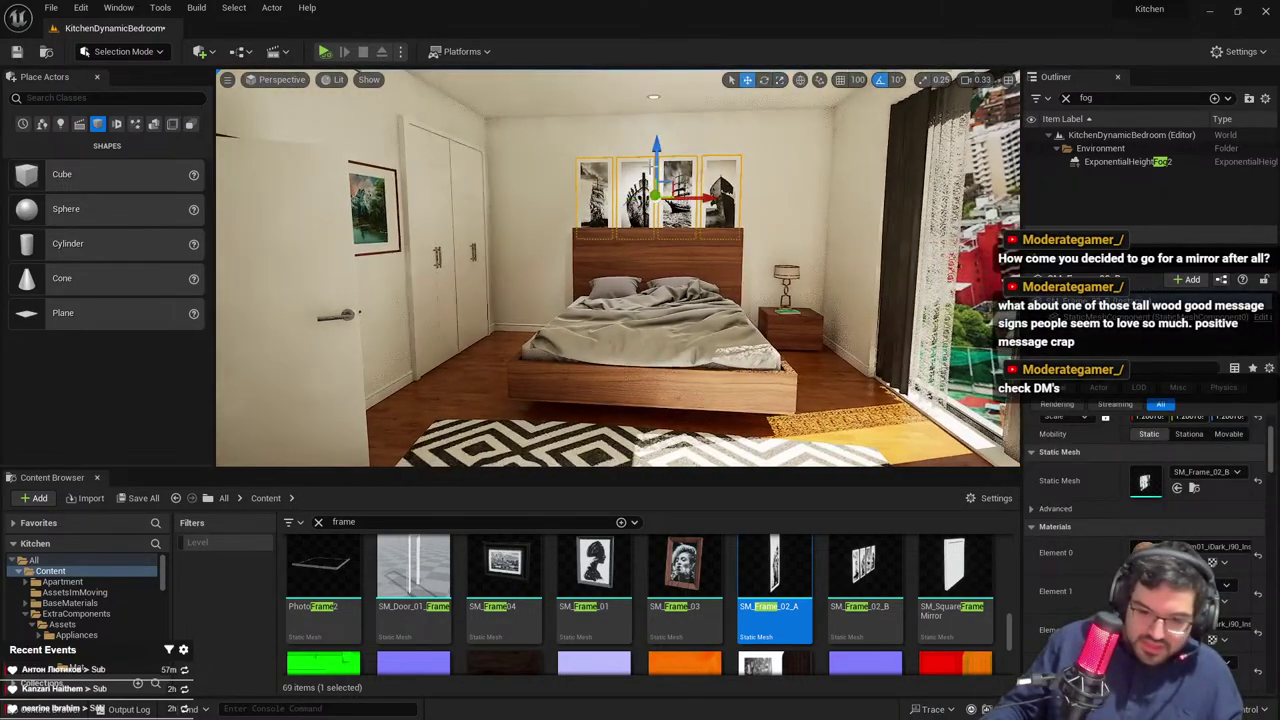
left_click_drag(656, 160, 656, 128)
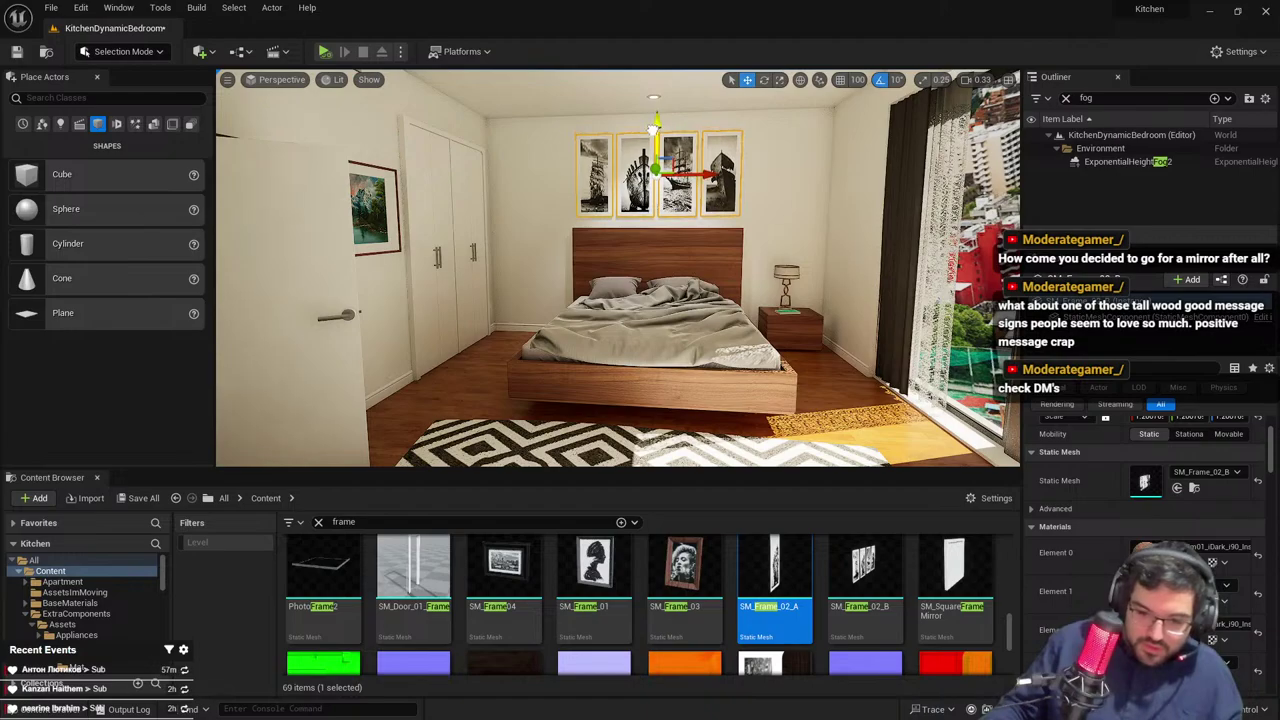
key("Escape")
Place a cube below the ceiling above the window, stretch it across the wall and raise it as a ceiling beam
key("w")
right_click_drag(653, 130, 835, 98)
key("w")
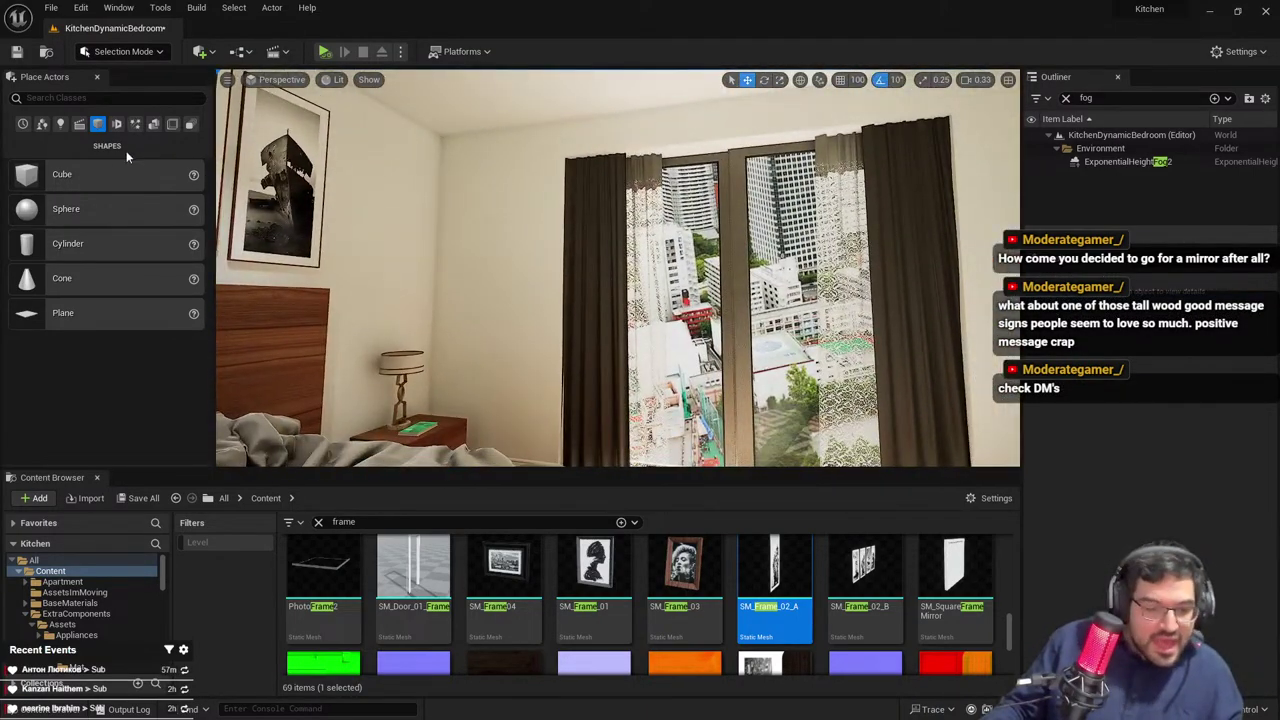
left_click(502, 130)
key("r")
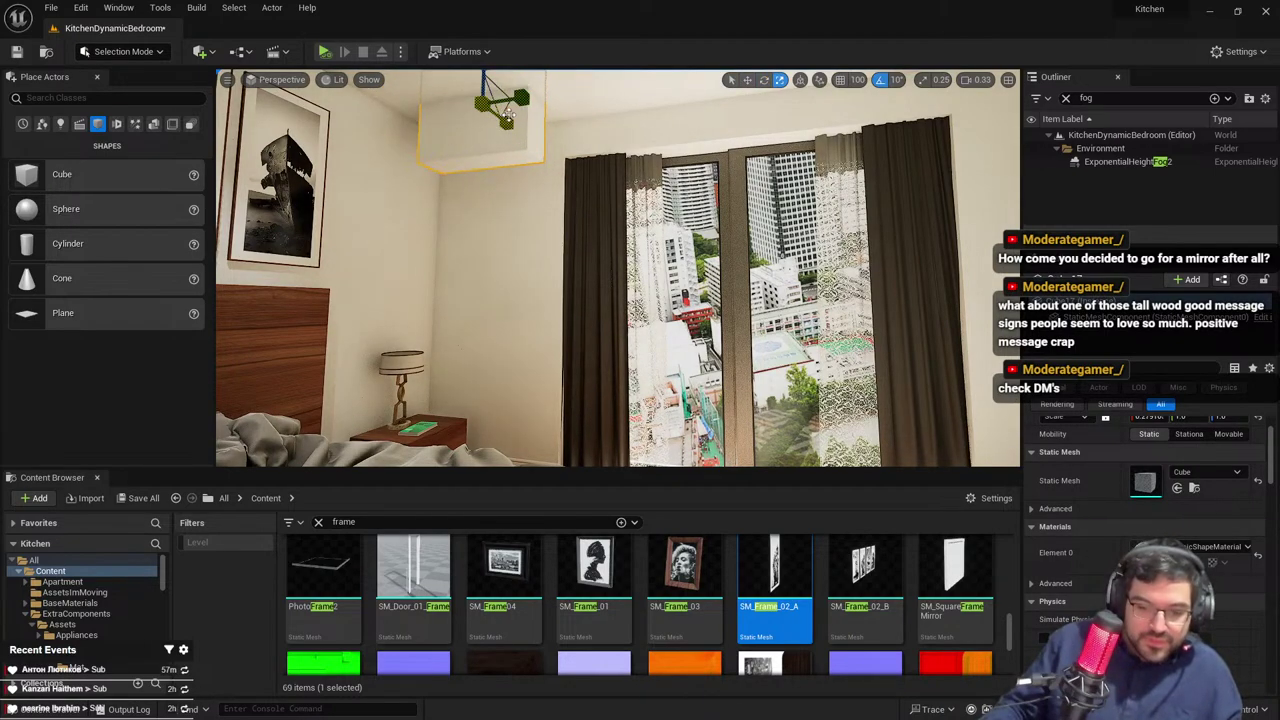
left_click_drag(522, 98, 670, 100)
key("s")
right_click_drag(522, 110, 605, 100)
key("w")
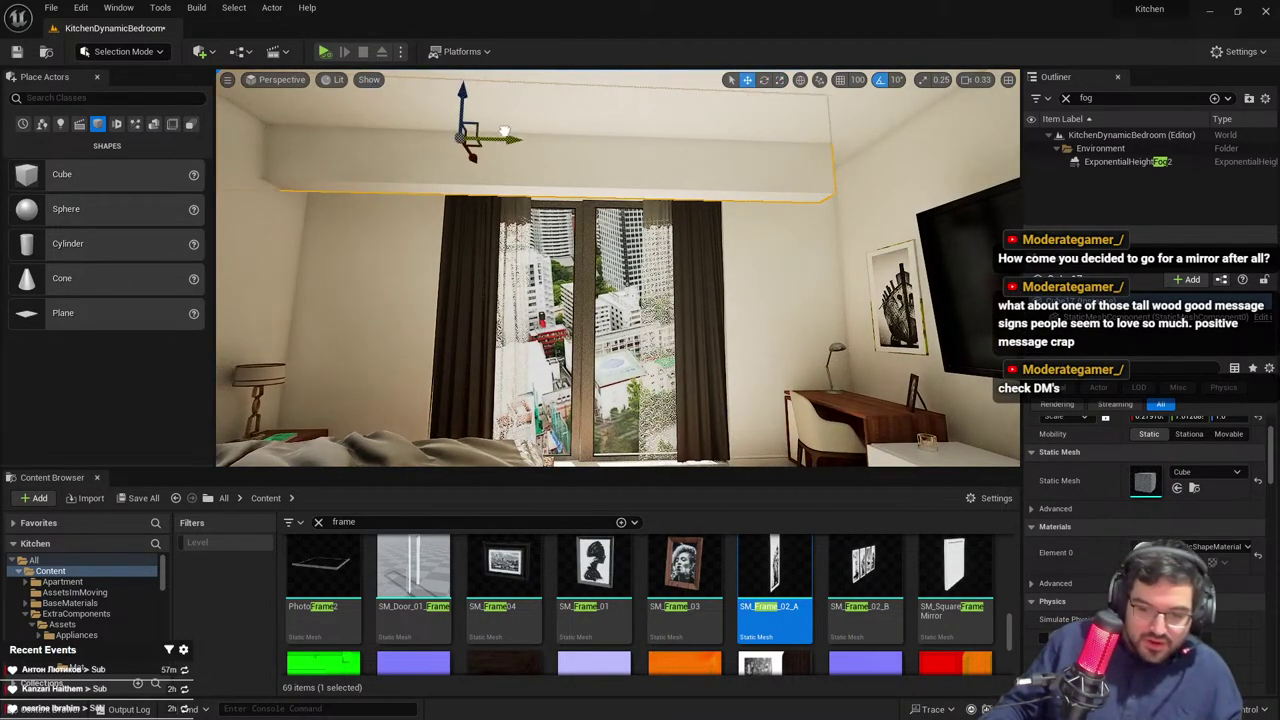
left_click_drag(510, 117, 523, 85)
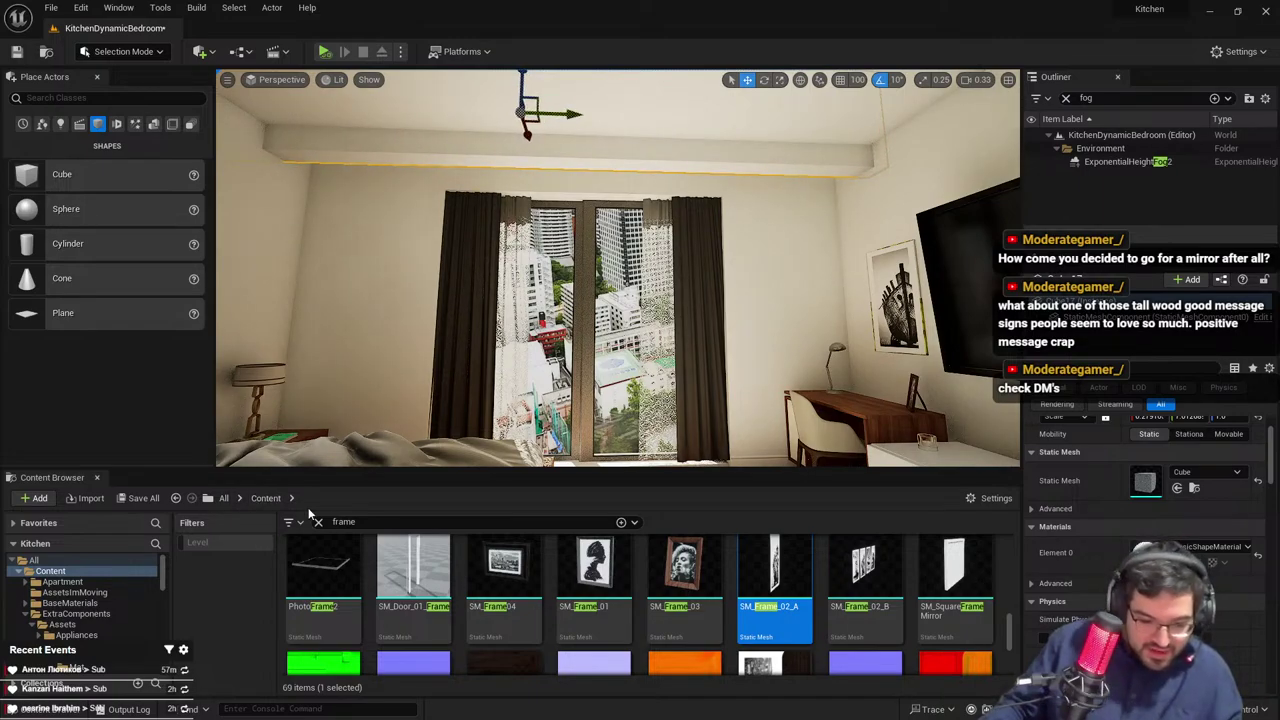
Search the Content folder for "curtain" and try the P_AV_Curtain and SM_Curtain_03 meshes beside the window
type("curtain")
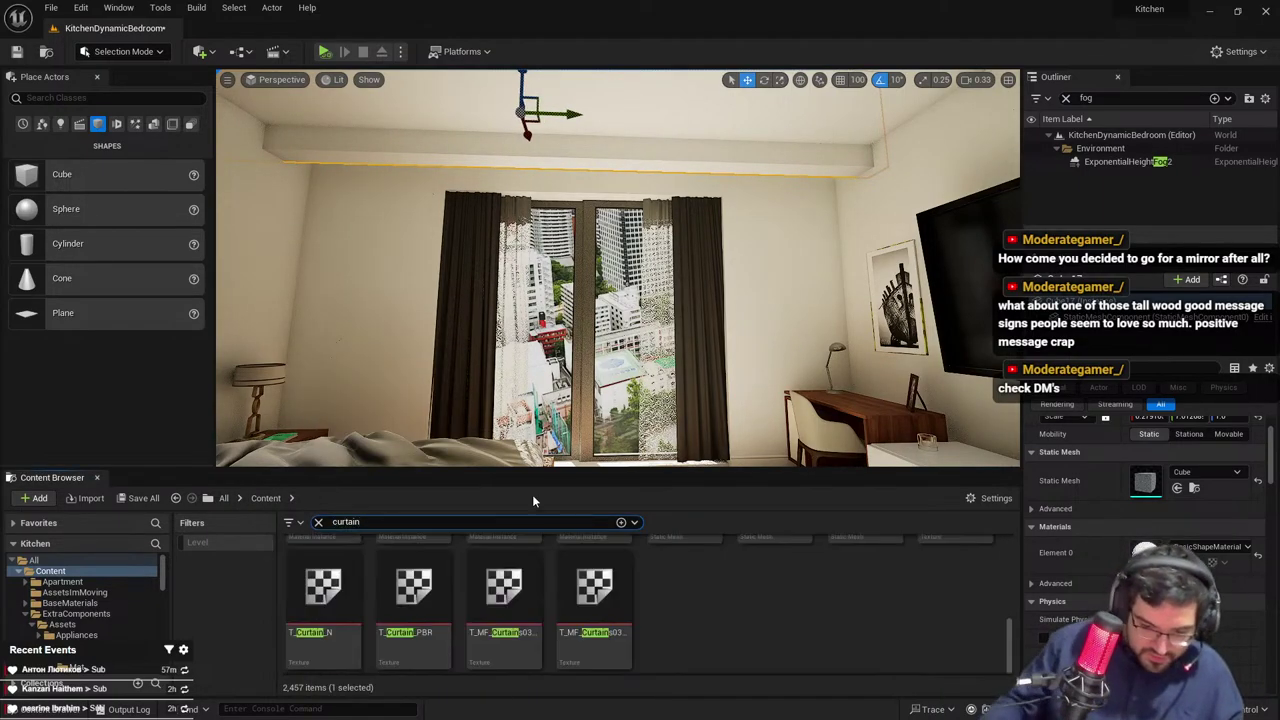
scroll(762, 640, "up", 2)
left_click_drag(684, 605, 714, 425)
key("e")
right_click_drag(714, 425, 712, 445)
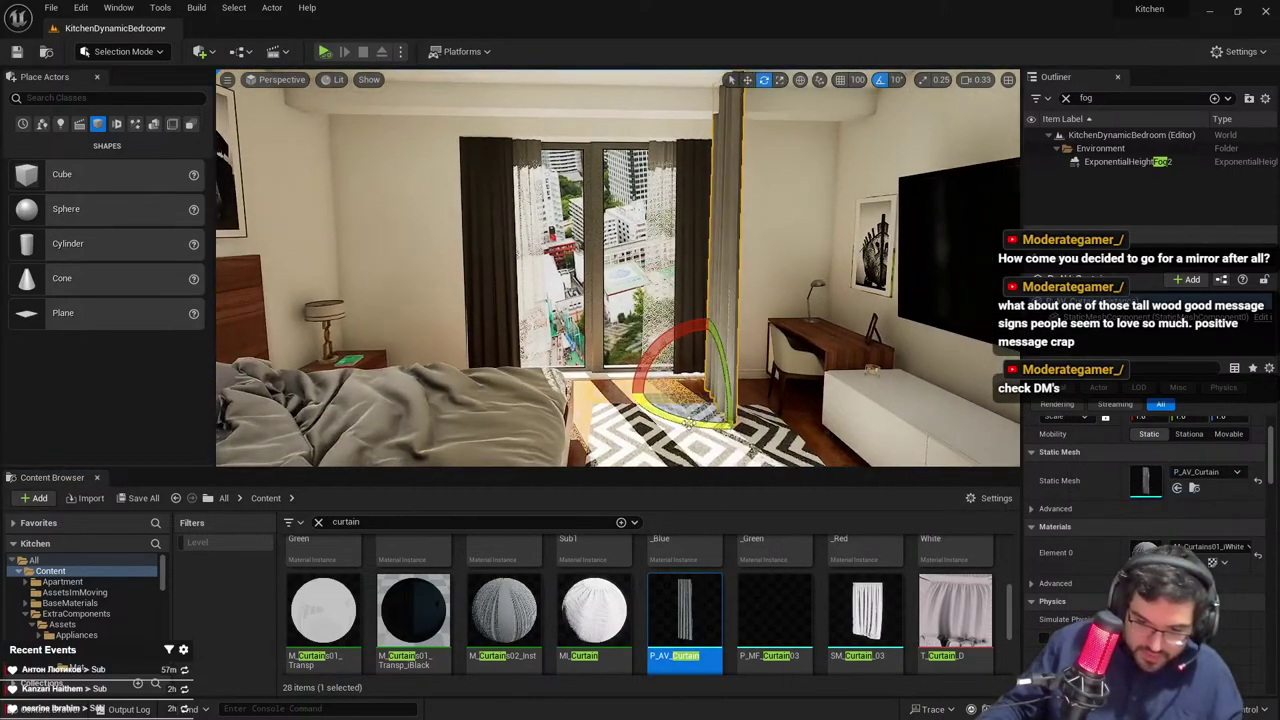
left_click_drag(694, 422, 640, 398)
key("Delete")
left_click_drag(848, 631, 642, 386)
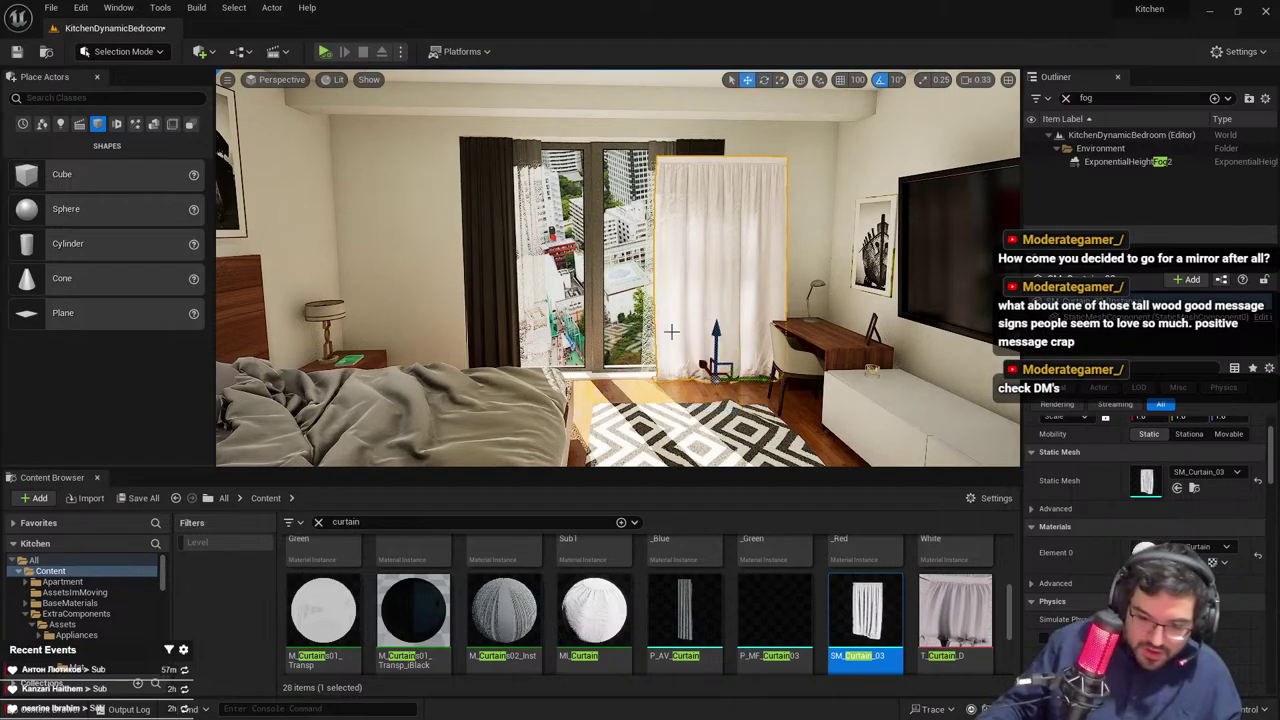
key("Delete")
Place a P_AV_Curtain on the desk side of the window, rotate it parallel to the window wall and widen it
left_click_drag(685, 640, 638, 389)
key("e")
key("r")
left_click_drag(757, 385, 717, 383)
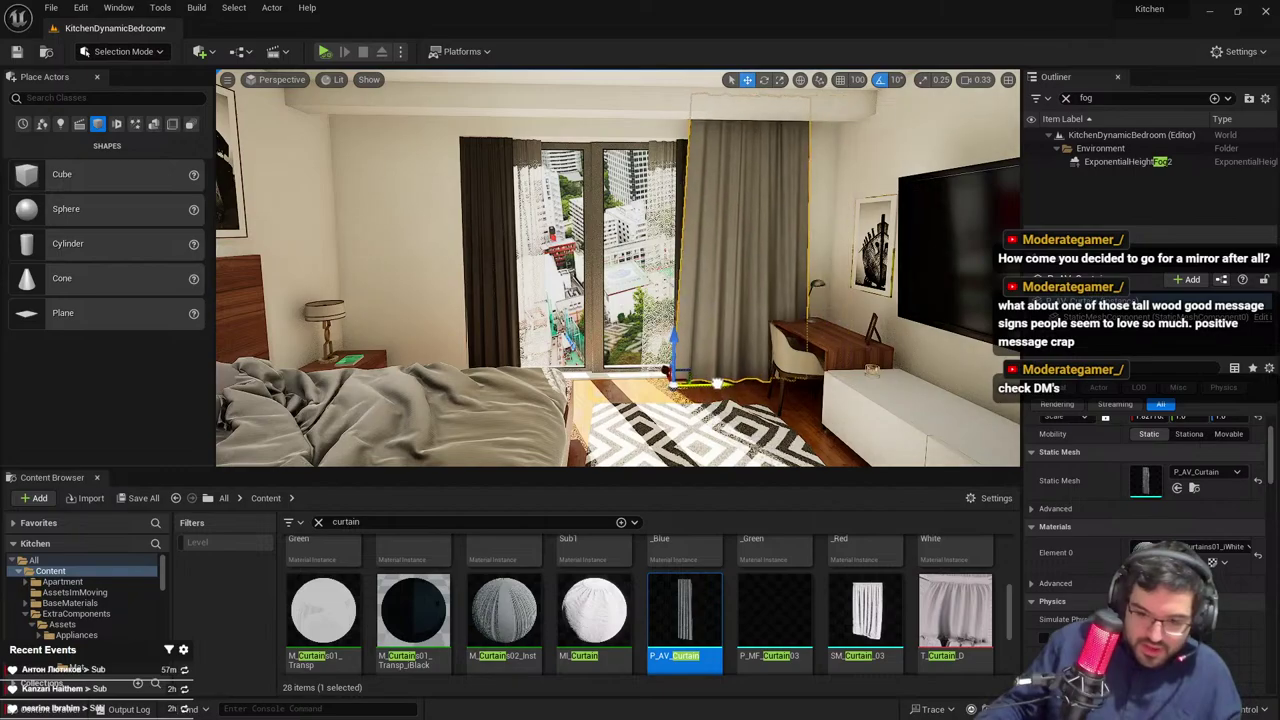
Fit the new curtain beside the window and duplicate it to the bed side
right_click_drag(733, 380, 825, 388)
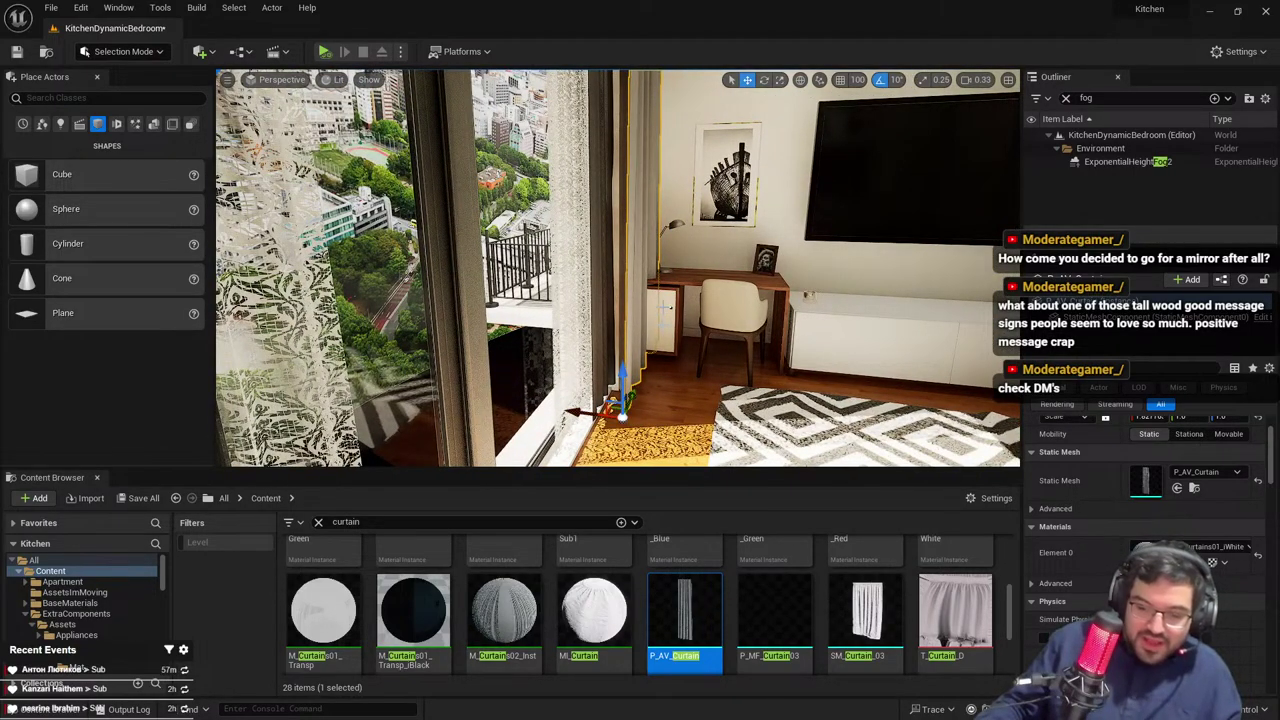
right_click_drag(664, 307, 550, 304)
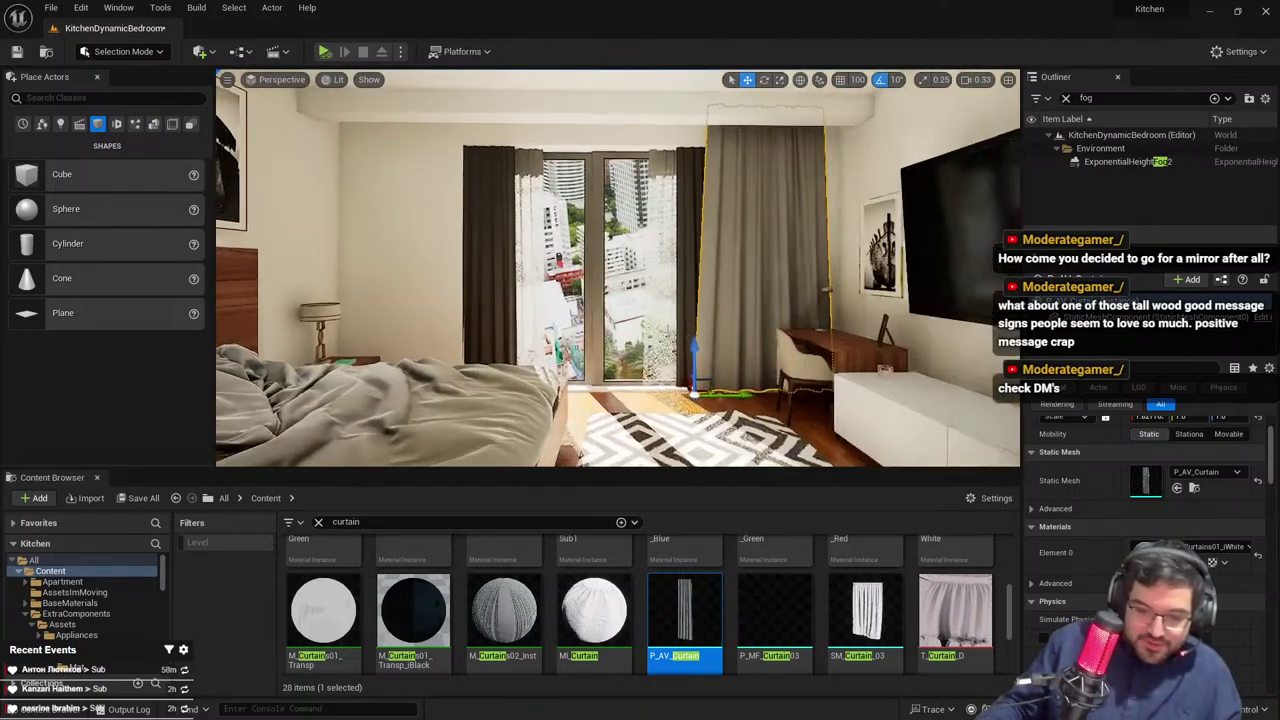
right_click_drag(725, 383, 792, 136)
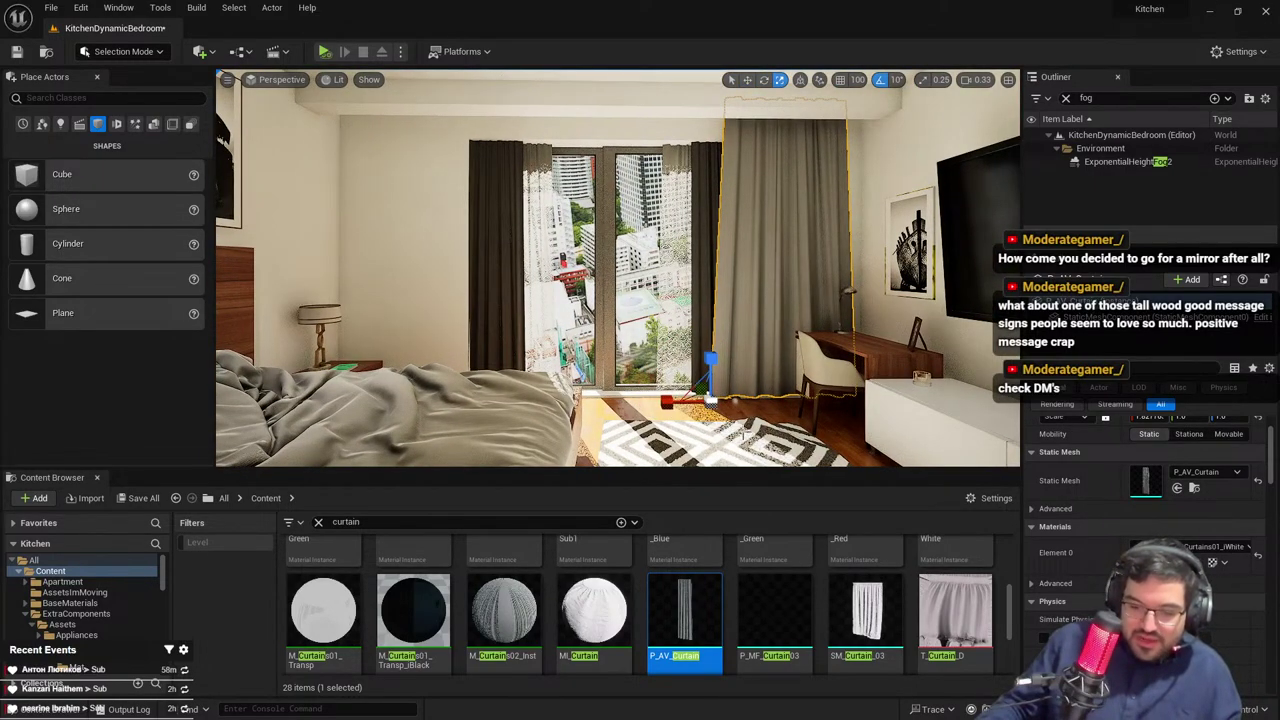
left_click_drag(748, 392, 377, 403)
key("Escape")
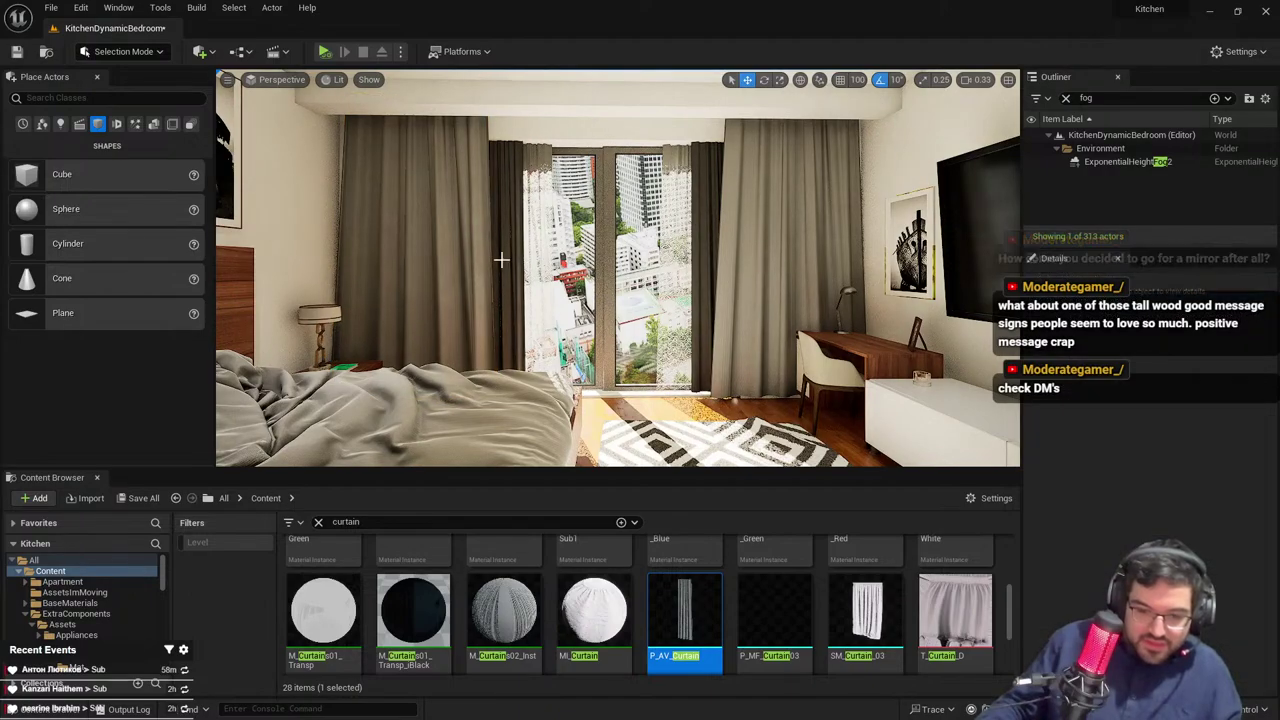
Delete the old dark curtains and the sheer patterned curtains hanging at the window
key("g")
left_click(502, 260)
left_click(538, 236, "ctrl")
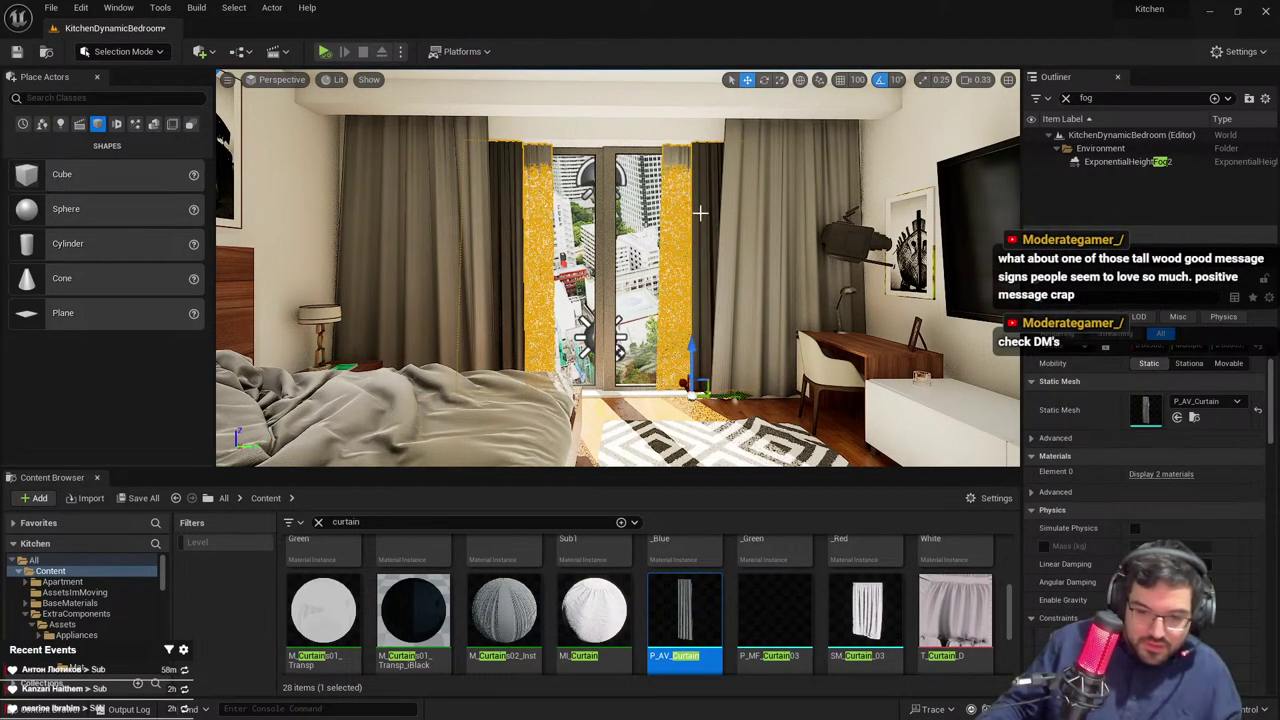
key("Delete")
Slide the bed-side and desk-side curtains inward to meet the window's edges
right_click_drag(700, 213, 635, 218)
left_click(486, 177)
right_click_drag(486, 177, 480, 205)
left_click_drag(449, 378, 483, 380)
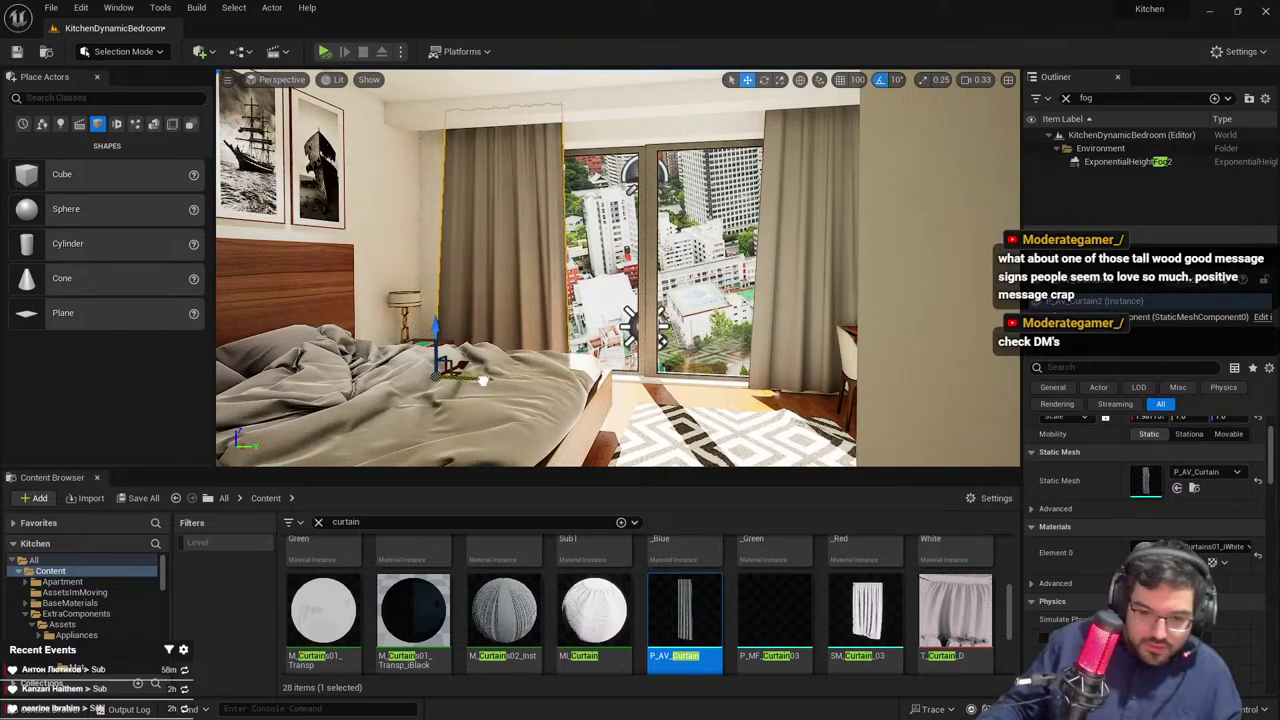
left_click(809, 231)
right_click_drag(809, 231, 805, 240)
left_click_drag(801, 380, 712, 388)
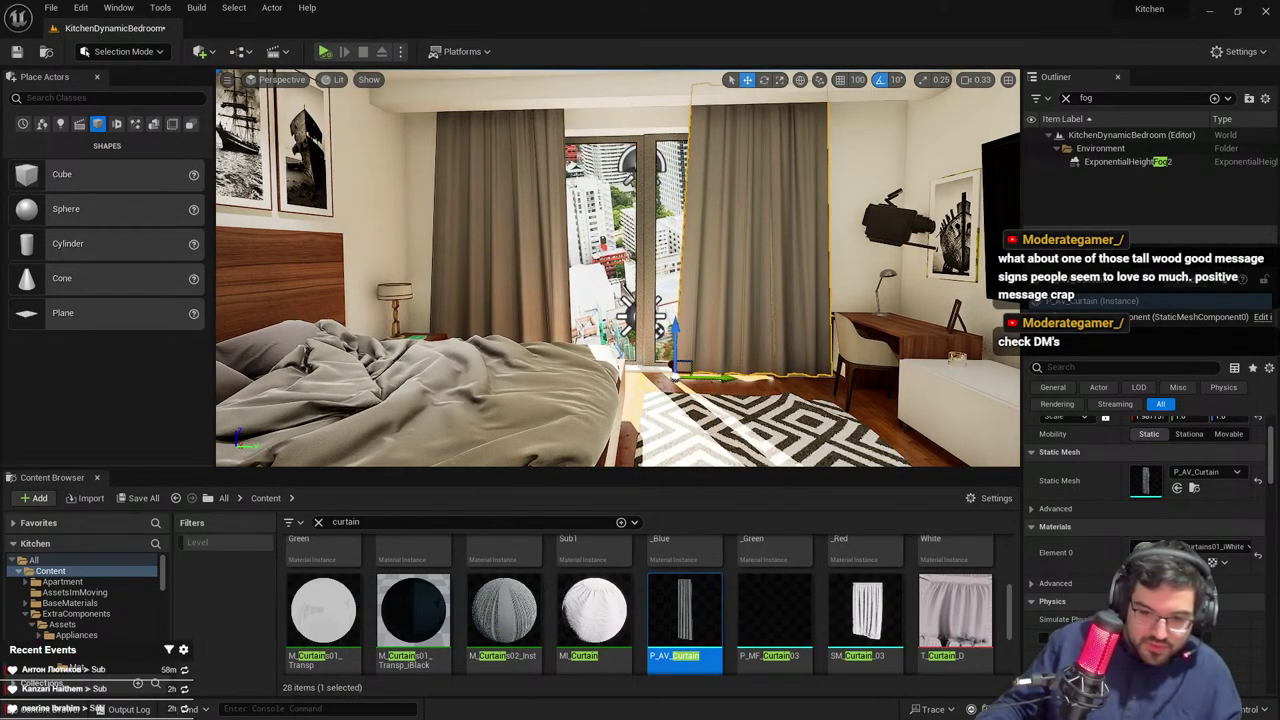
Slide the desk-side curtain outward along the window wall and try resizing the bed-side curtain's width
right_click_drag(660, 290, 662, 302)
left_click(505, 235)
mouse_move(474, 363)
left_mouse_down()
mouse_move(521, 363)
mouse_move(481, 363)
left_mouse_up()
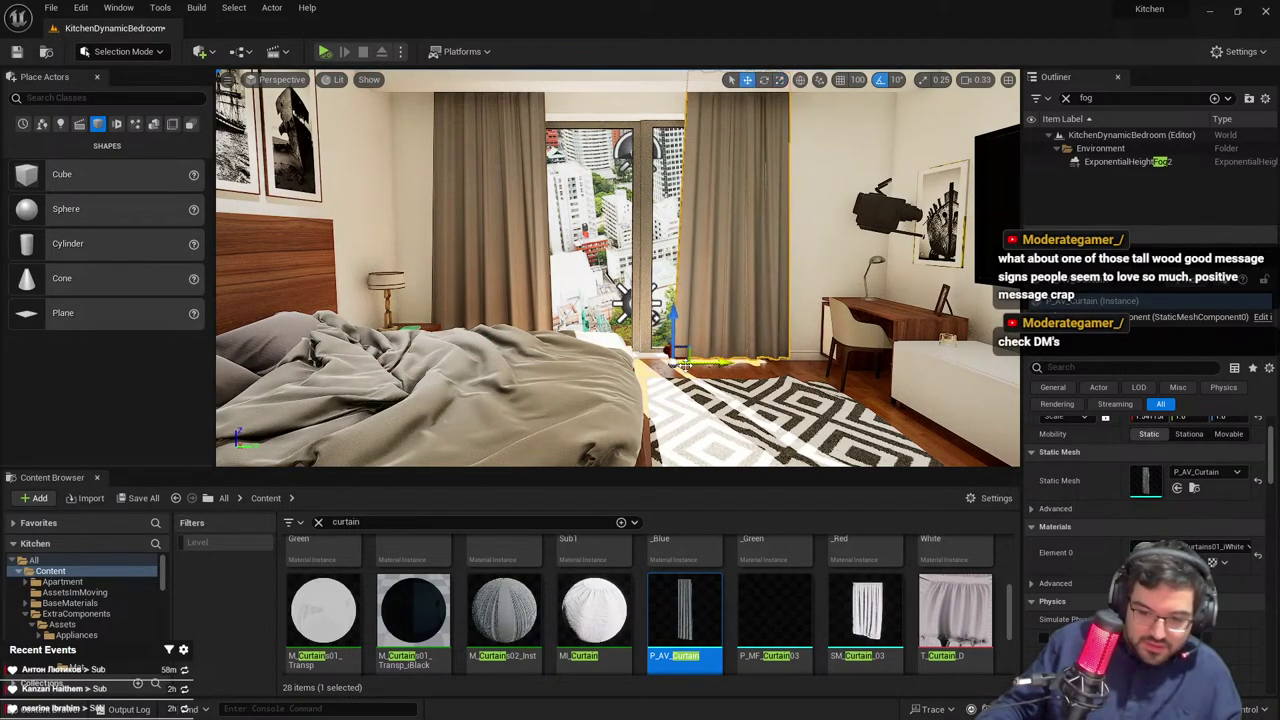
key("Escape")
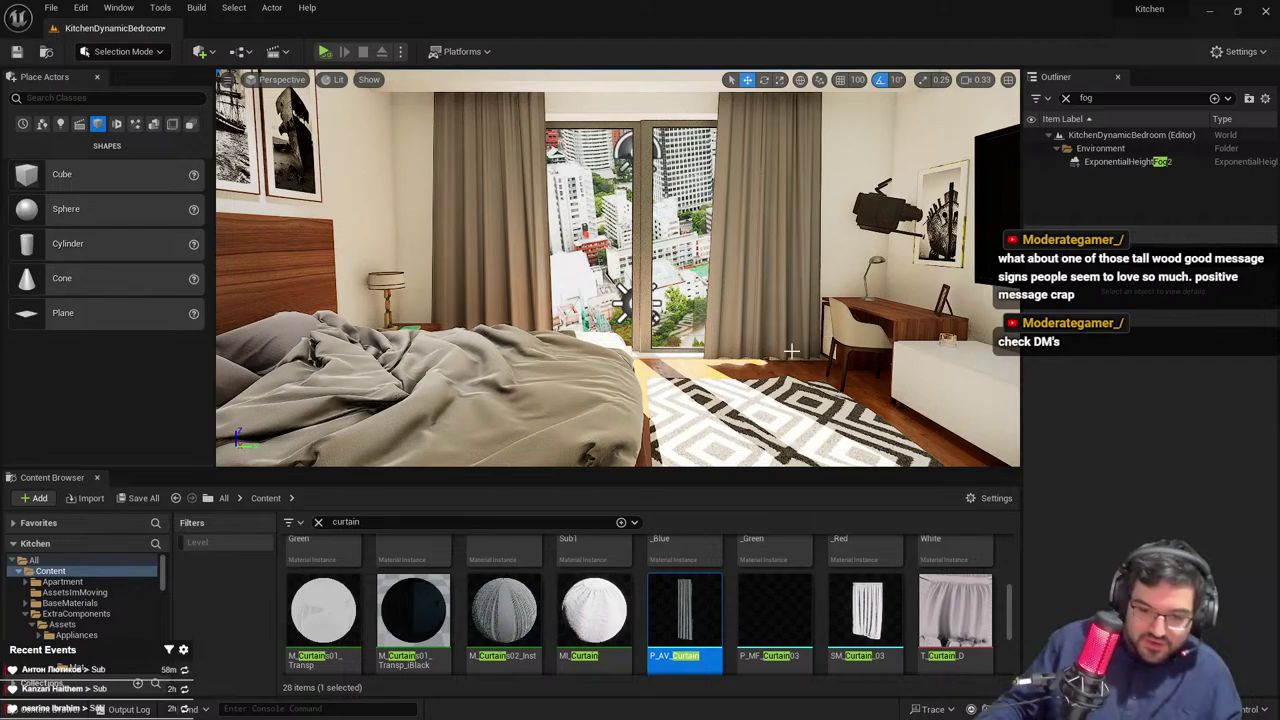
right_click_drag(791, 351, 791, 308)
left_click(511, 345)
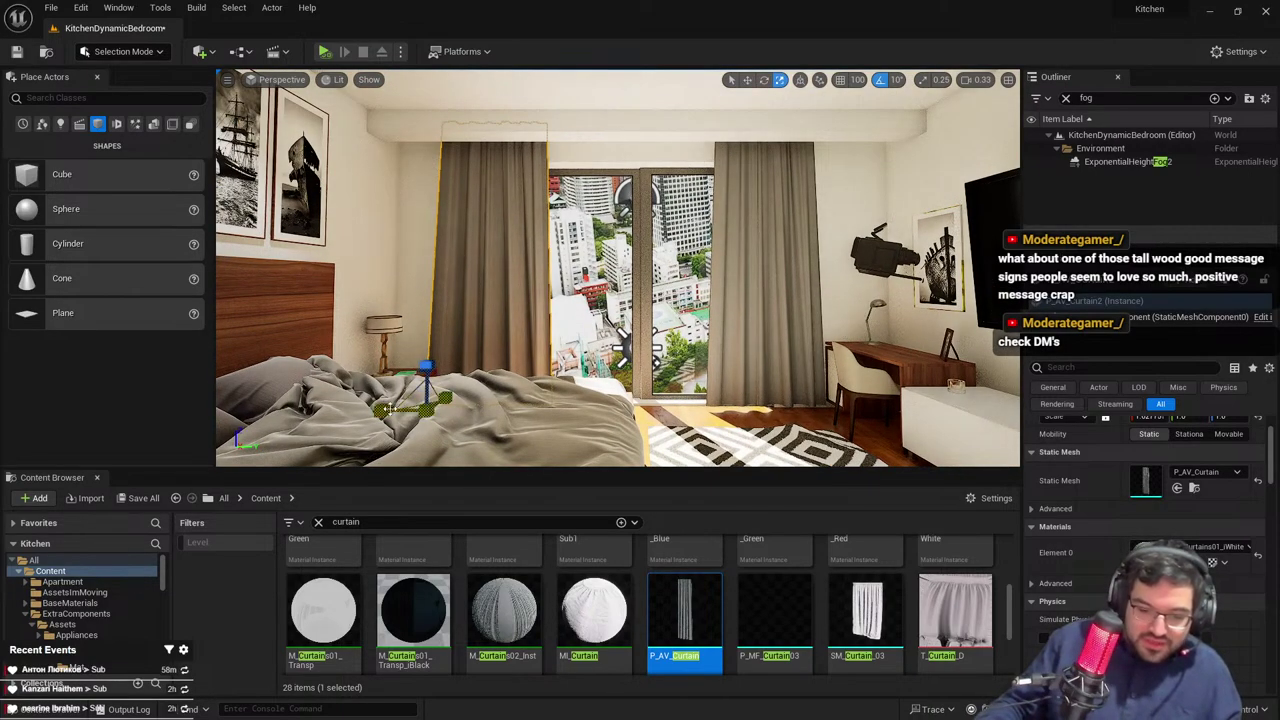
key("Escape")
Inspect the window from outside and try removing both curtains to see it bare from inside
key("w")
right_click_drag(612, 295, 960, 310)
left_click(612, 295)
key("w")
key("s")
scroll(612, 295, "up", 3)
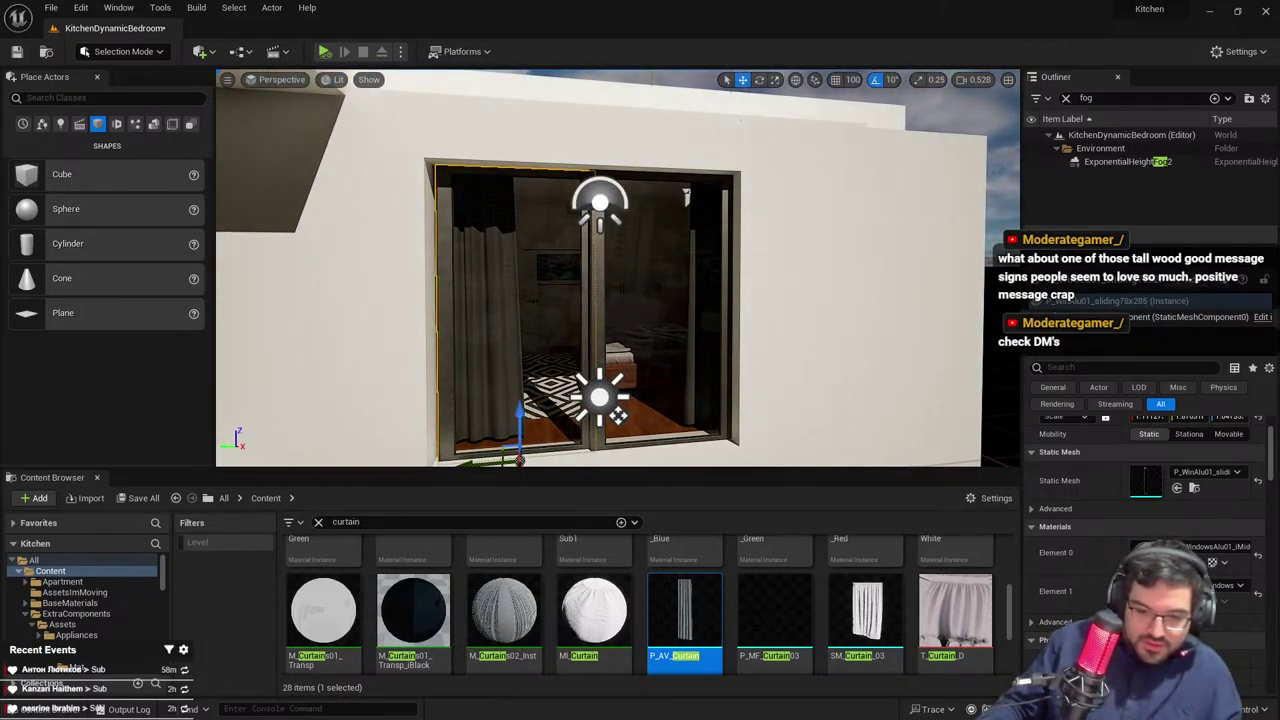
right_click_drag(590, 266, 527, 264)
key("w")
key("s")
left_click(527, 264)
key("Delete")
left_click(791, 268)
key("Delete")
right_click_drag(760, 297, 760, 287)
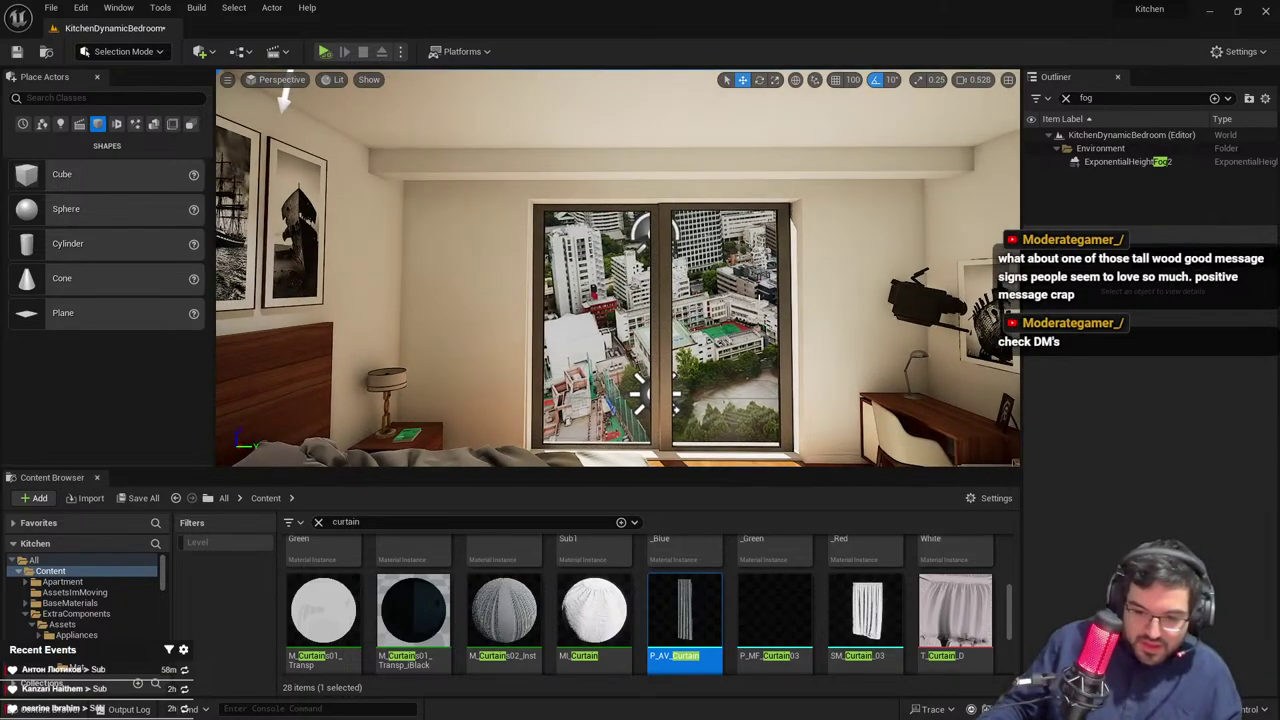
Undo the deletion of the two window curtains
key("ctrl+z")
key("ctrl+z")
key("ctrl+z")
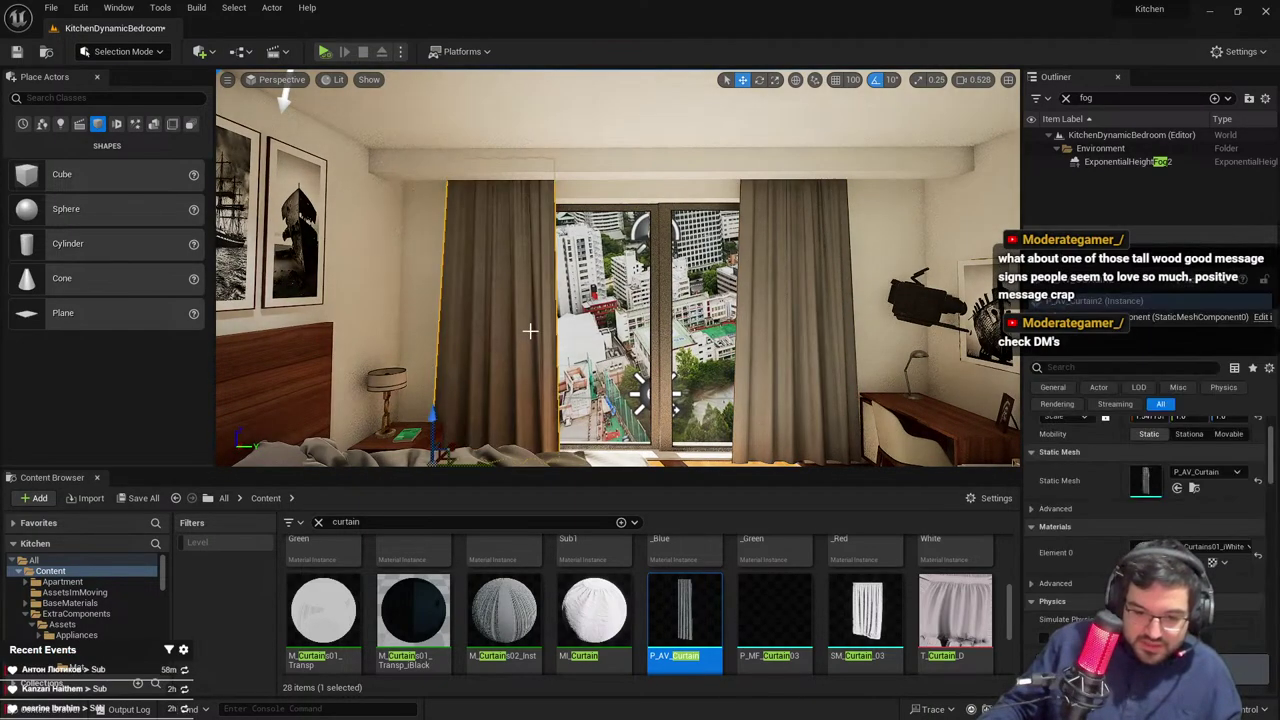
Slide the bed-side curtain slightly inward over the window's edge and view the room full screen
right_click_drag(529, 329, 529, 375)
key("s")
left_click_drag(505, 373, 523, 369)
key("w")
right_click_drag(523, 369, 523, 369)
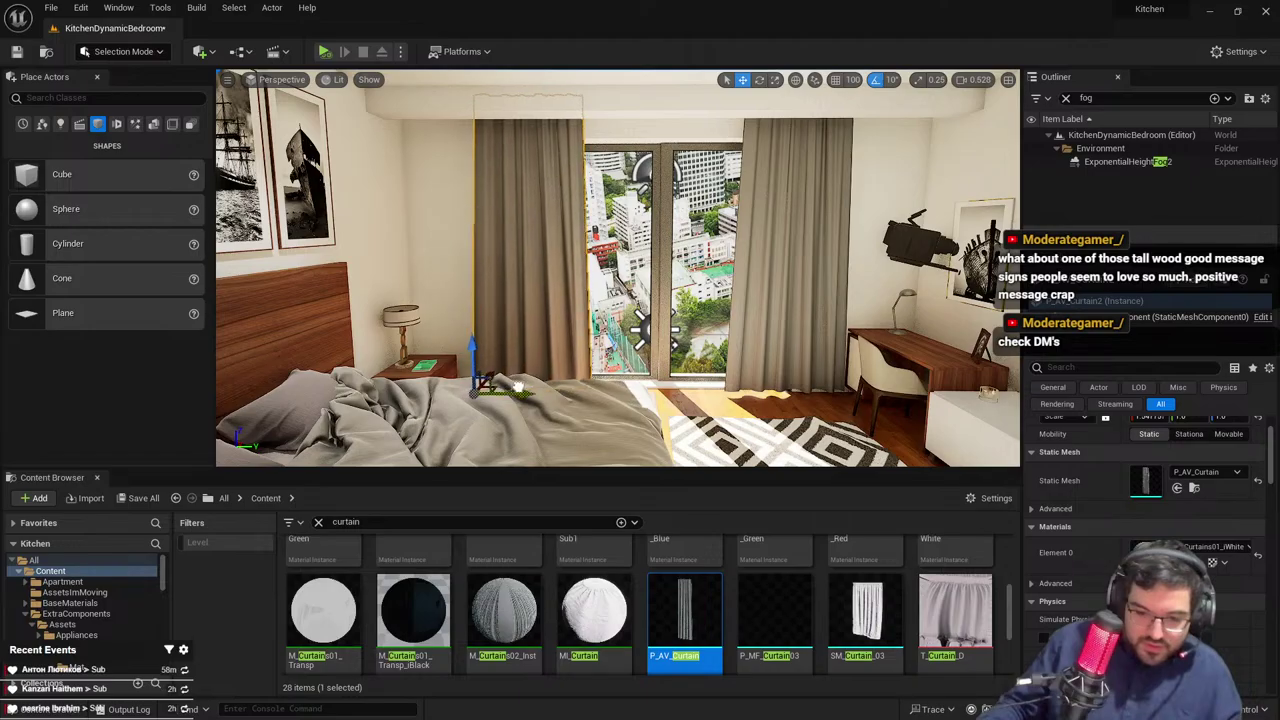
key("Escape")
key("F11")
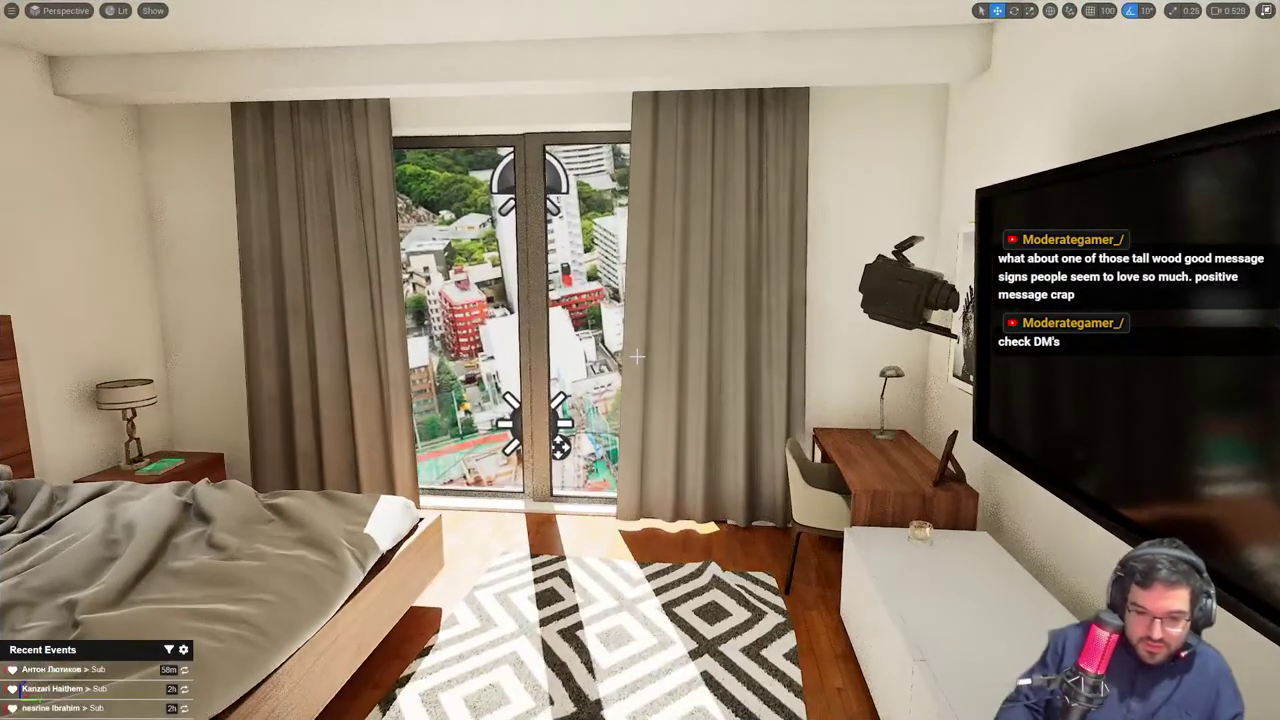
Move the ceiling beam closer to the window wall so it sits nearer the curtain tops
scroll(637, 357, "down", 5)
right_click_drag(637, 357, 665, 211)
key("s")
scroll(640, 240, "up", 5)
key("w")
key("w")
scroll(571, 311, "up", 6)
right_click_drag(571, 311, 605, 325)
key("e")
right_click_drag(725, 180, 670, 215)
key("r")
key("s")
right_click_drag(661, 272, 615, 272)
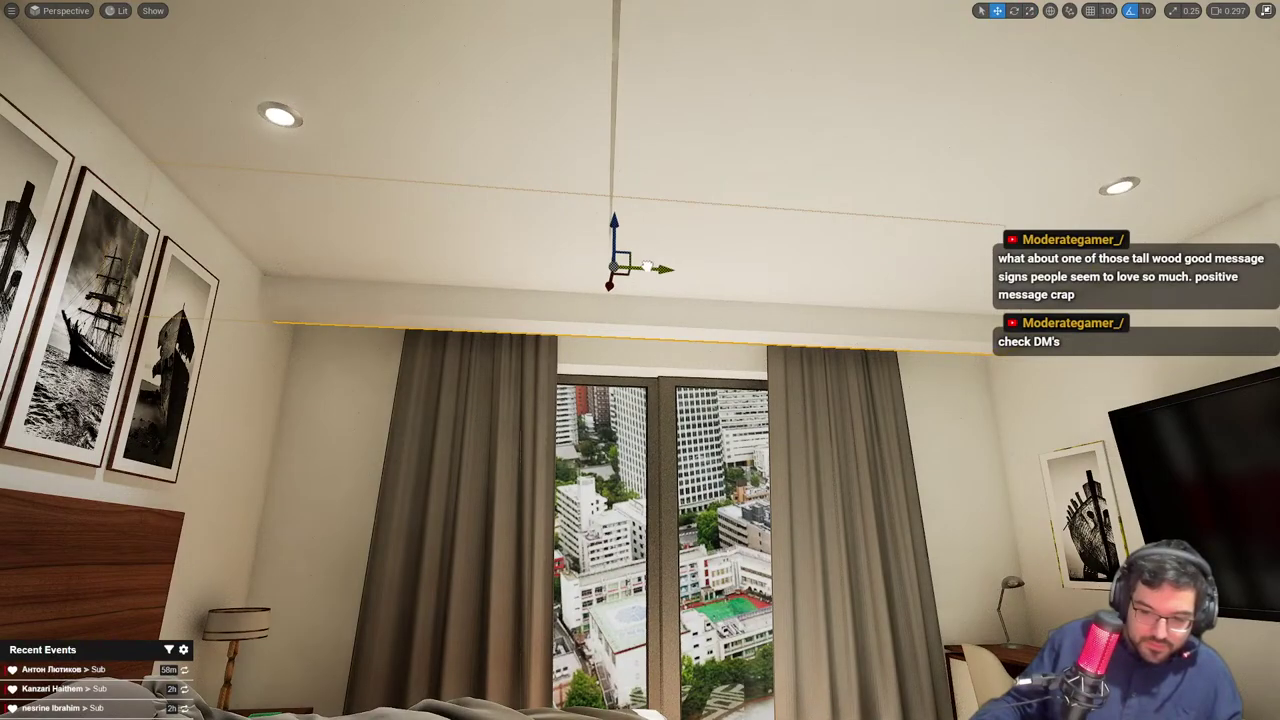
right_click_drag(337, 368, 622, 351)
key("w")
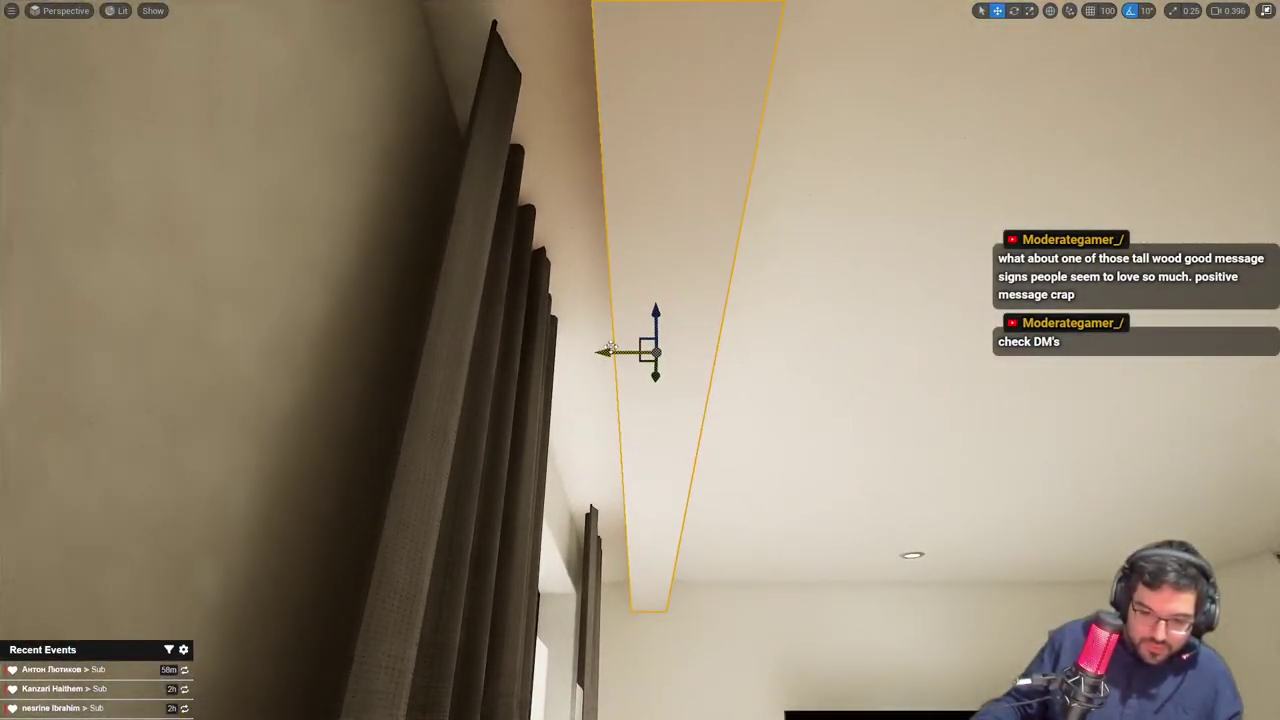
left_click_drag(611, 351, 583, 351)
right_click_drag(519, 582, 850, 705)
scroll(519, 582, "down", 1)
key("s")
right_click_drag(519, 583, 519, 583)
right_click_drag(424, 430, 424, 430)
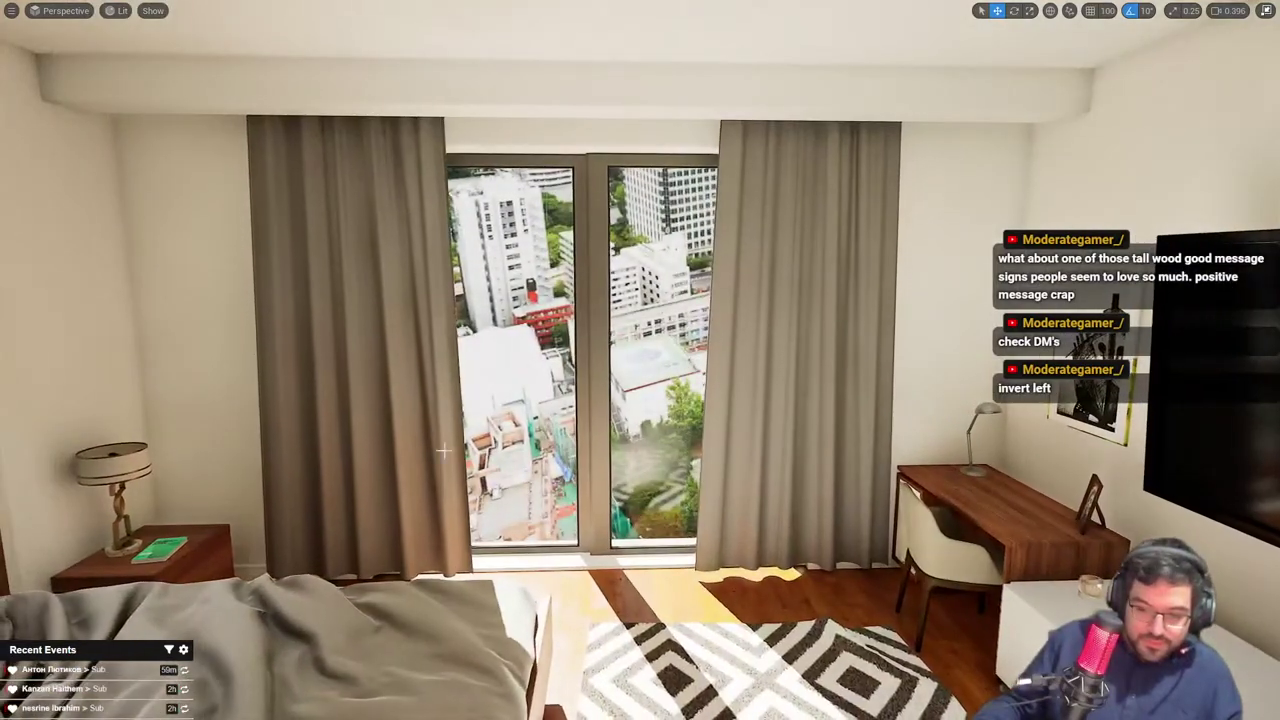
Try rotating the bed-side curtain, then undo the change
left_click(424, 430)
key("e")
left_click_drag(232, 585, 221, 571)
key("w")
right_click_drag(301, 587, 301, 587)
key("ctrl+z")
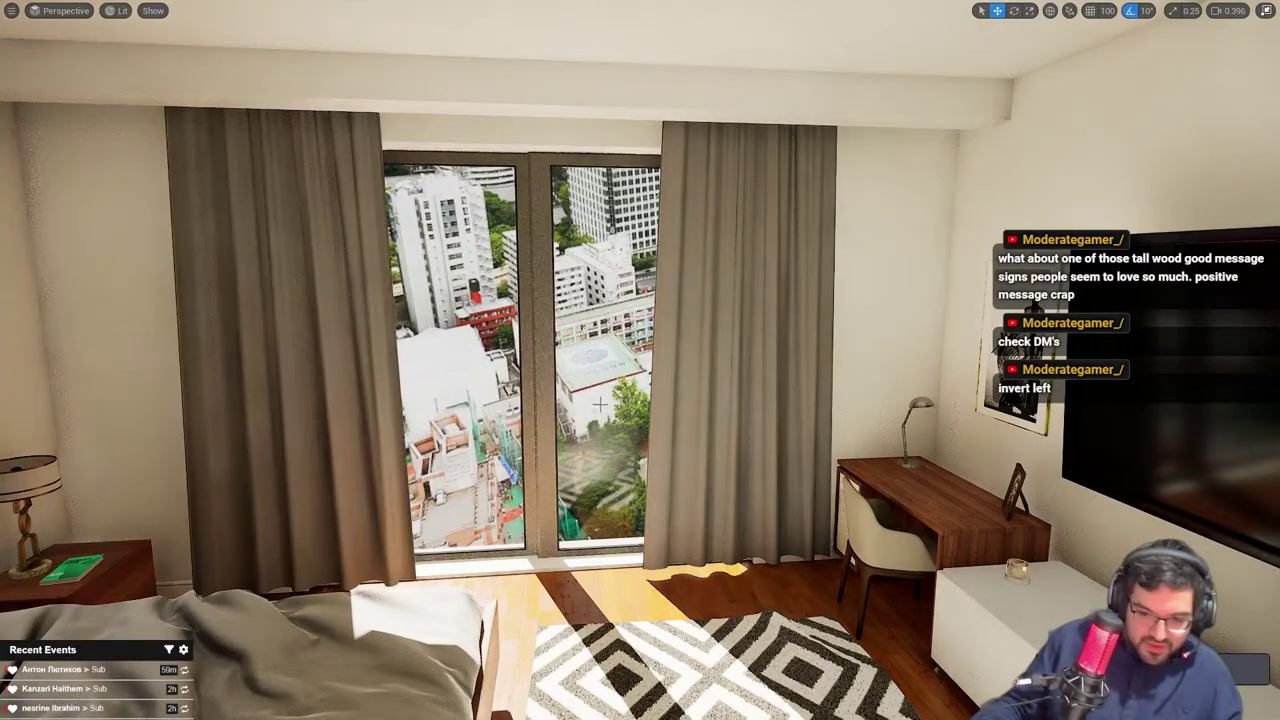
Mirror the desk-side curtain along its width and slide it back to its side of the window
key("r")
left_click_drag(599, 583, 795, 580)
key("w")
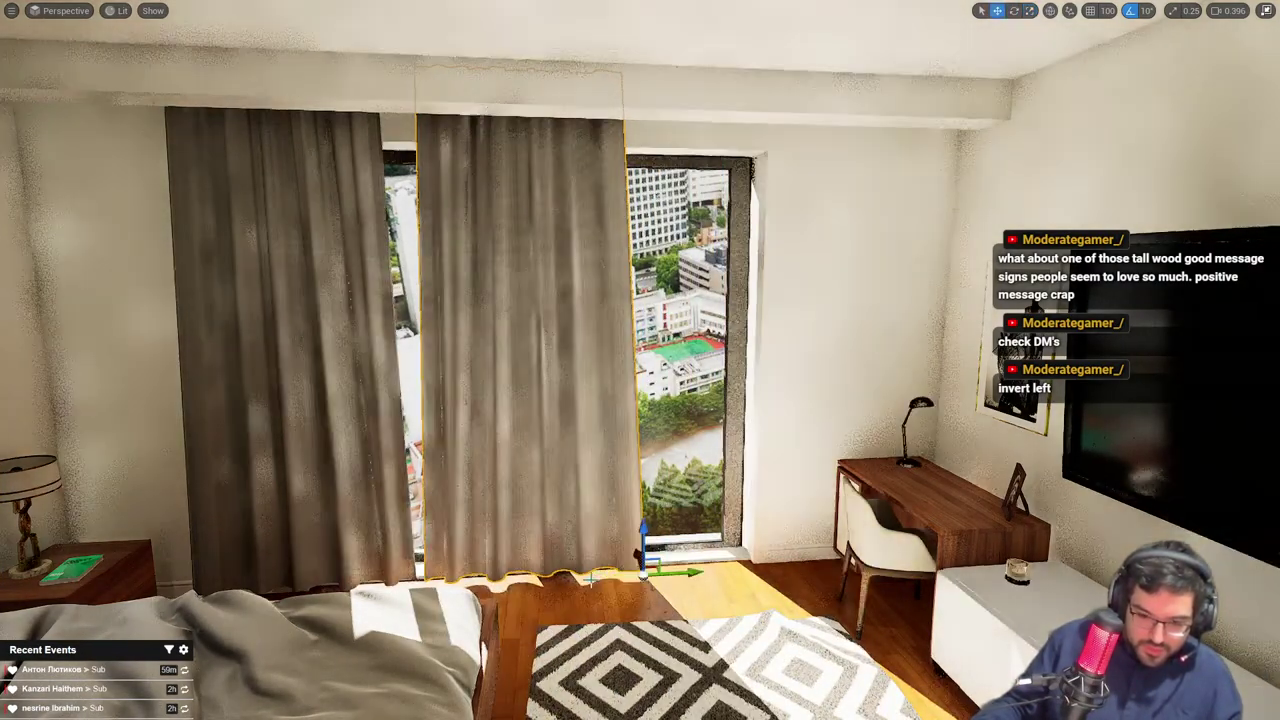
left_click_drag(653, 578, 862, 577)
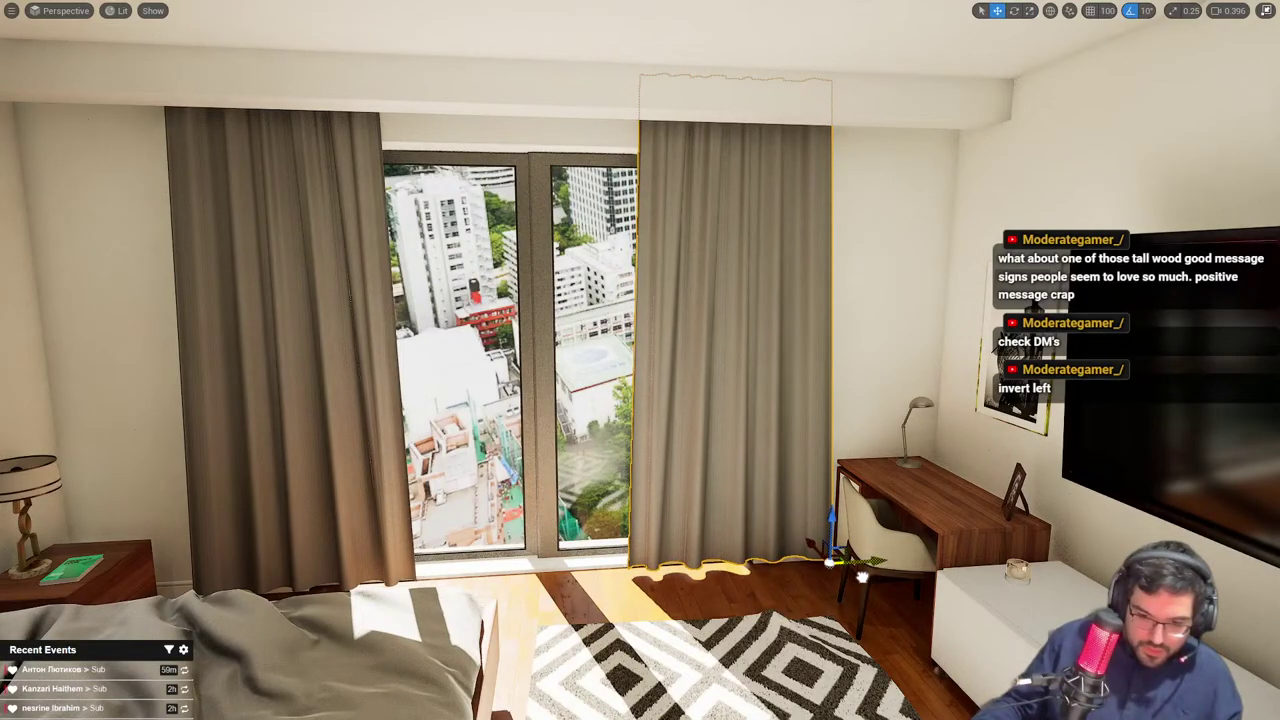
Slide the bed-side curtain slightly inward toward the window opening
left_click(313, 454)
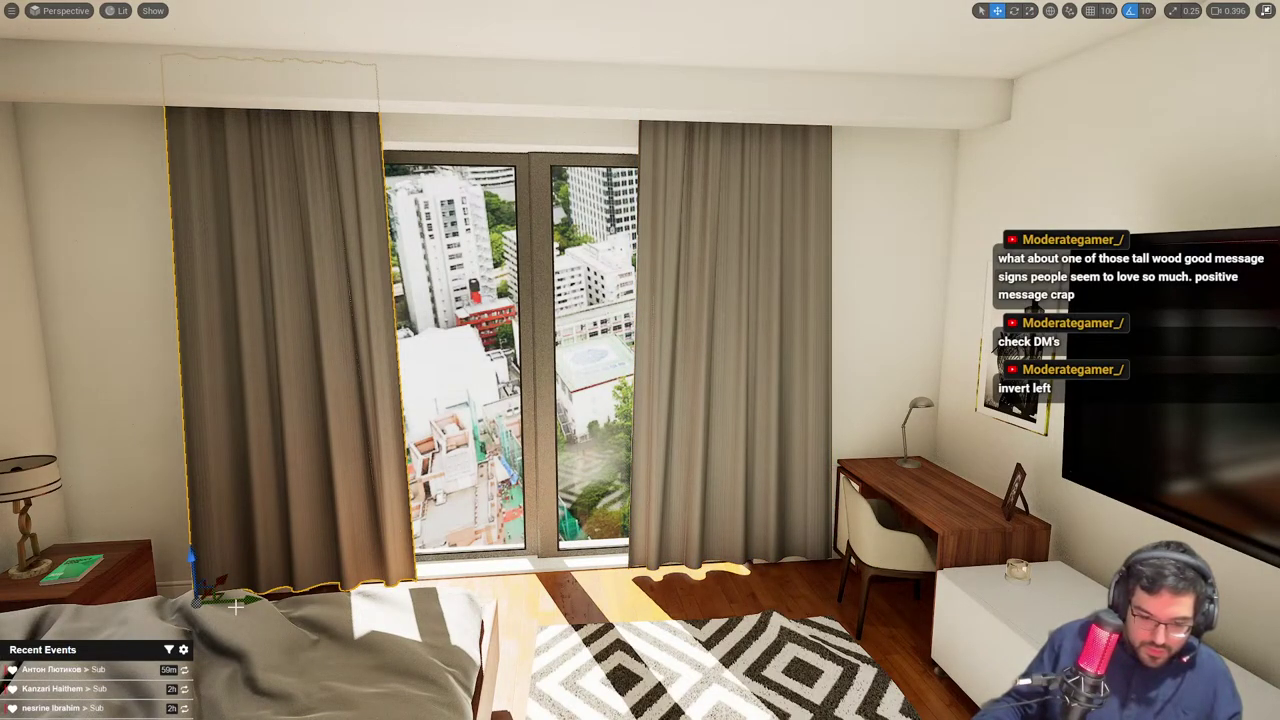
left_click_drag(236, 607, 270, 605)
key("Escape")
right_click_drag(275, 600, 280, 572)
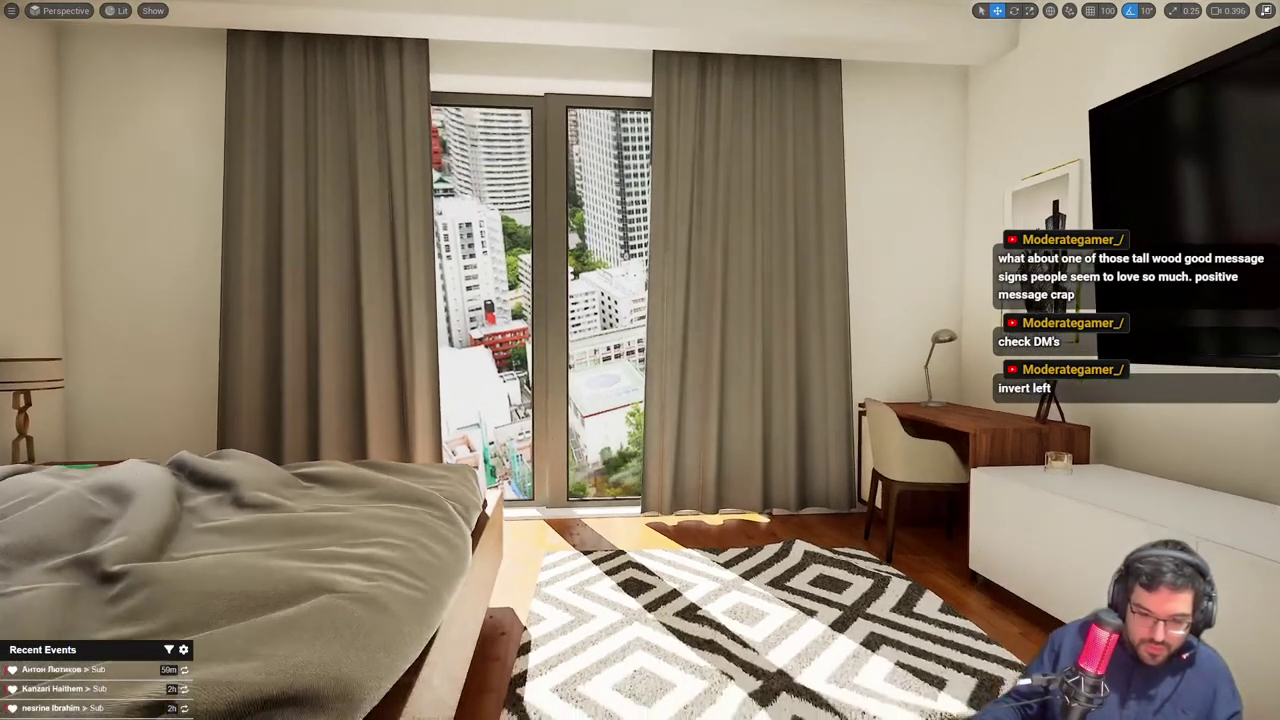
Select the existing curtain beyond the TV wall and locate its M_Curtains01_iSub1 material in the content folders
key("s")
right_click_drag(620, 380, 529, 437)
key("d")
left_click(601, 301)
key("a")
key("F11")
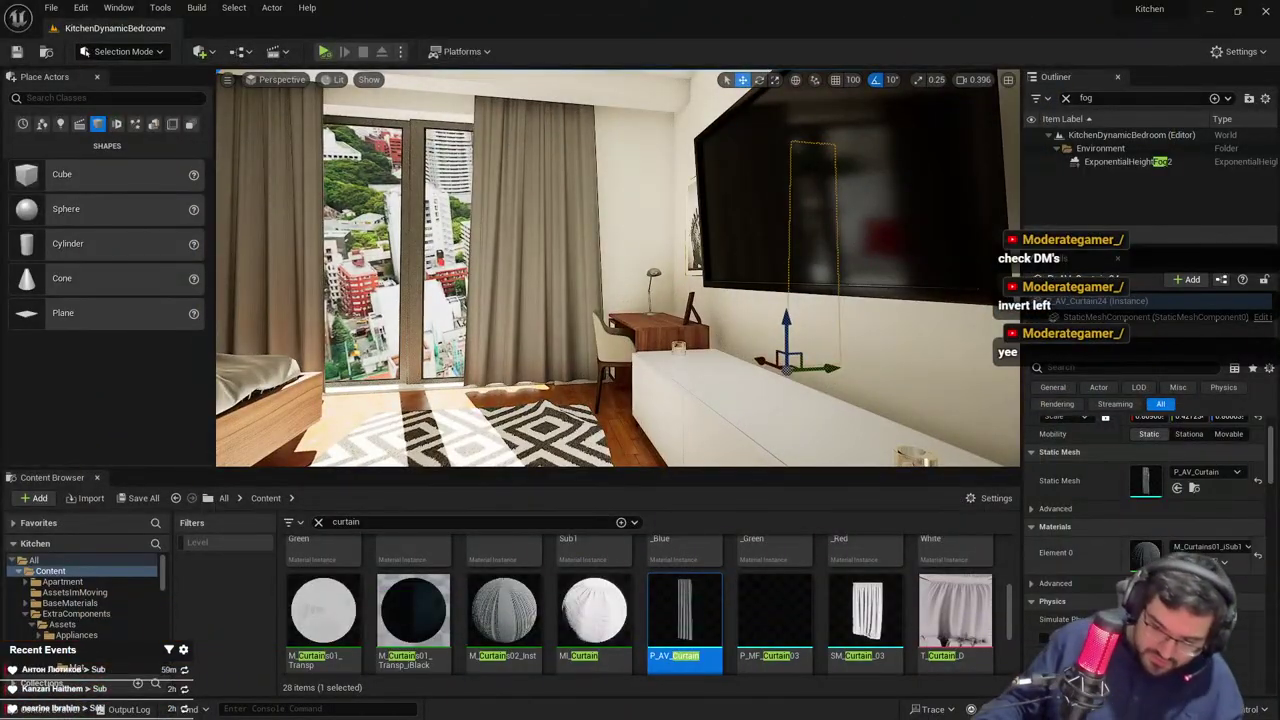
left_click(1194, 563)
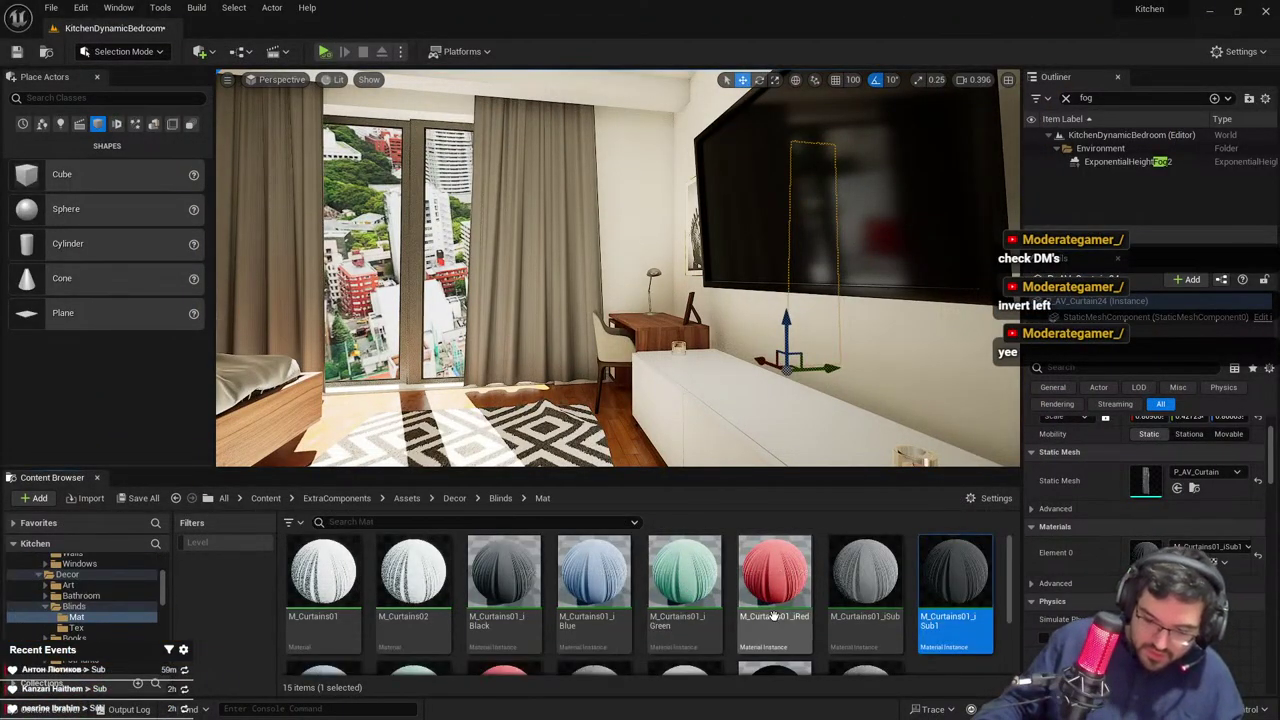
Try the M_Curtains01_iSub1 and M_Curtains01_iSub materials on both window curtains
left_click_drag(948, 605, 526, 323)
right_click_drag(526, 323, 415, 285)
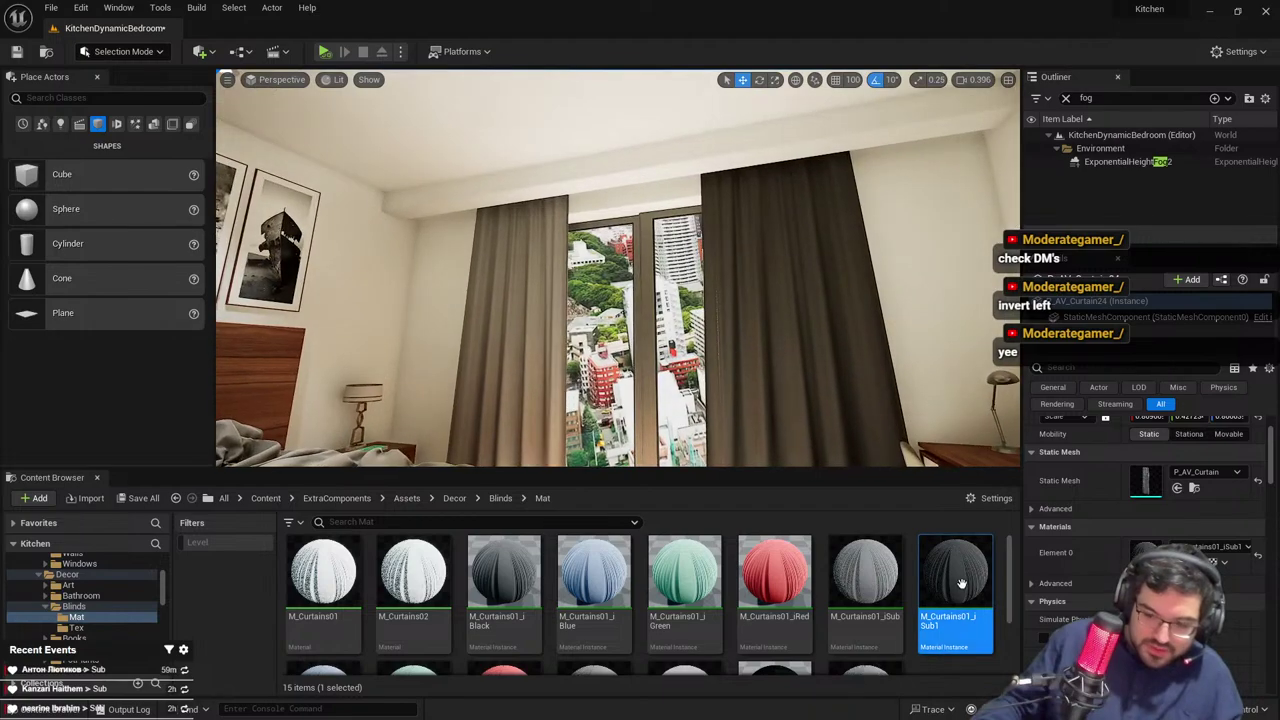
left_click_drag(955, 590, 558, 312)
mouse_move(558, 312)
right_mouse_down()
mouse_move(545, 330)
mouse_move(550, 315)
right_mouse_up()
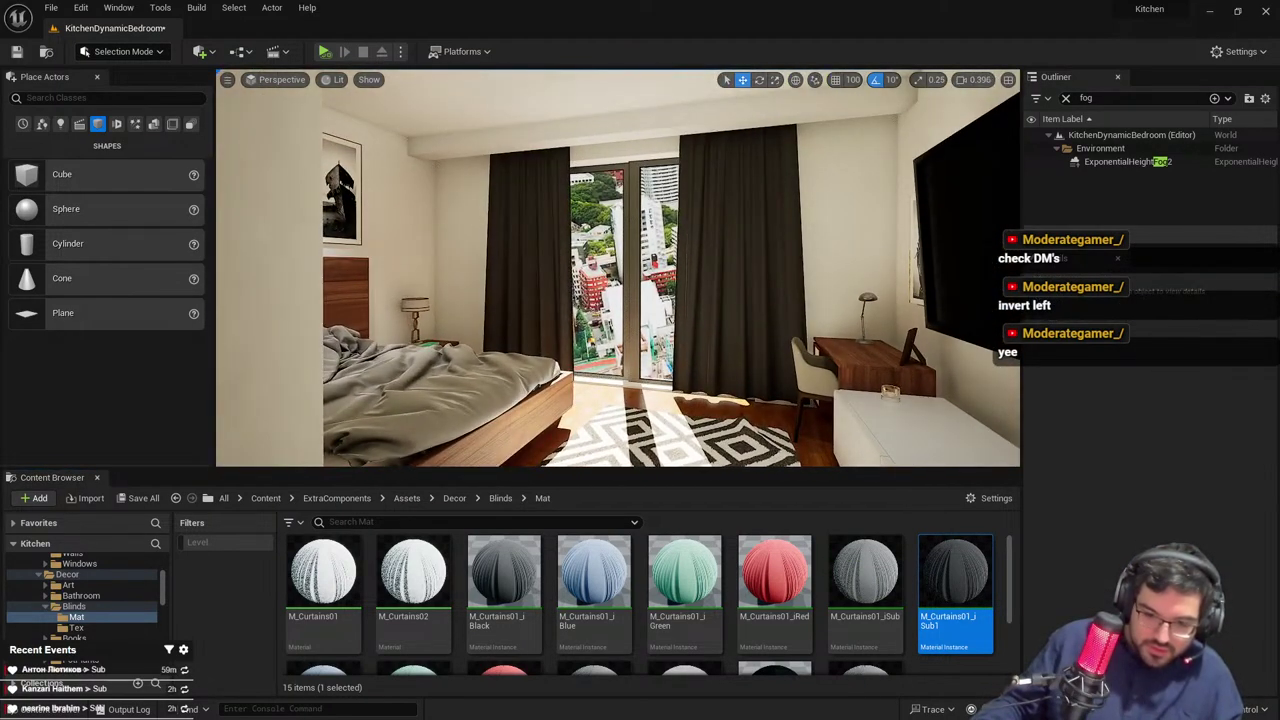
left_click_drag(865, 580, 543, 322)
right_click_drag(543, 323, 527, 317)
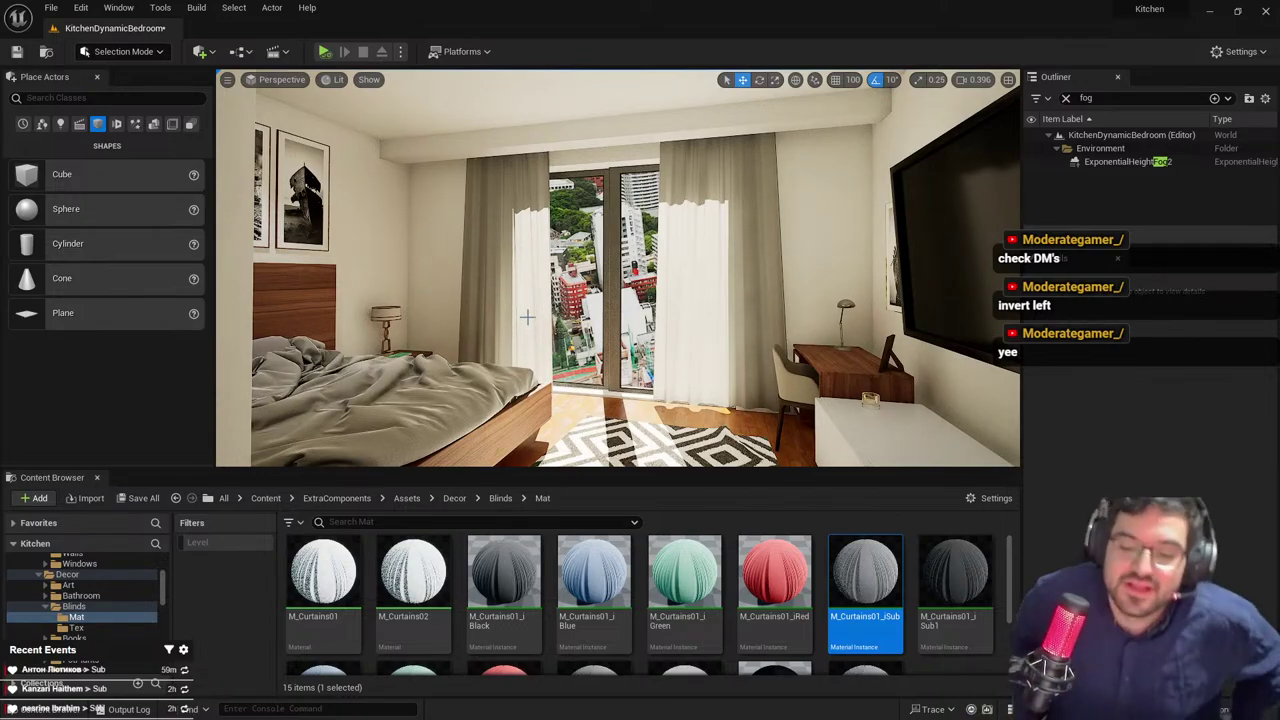
Duplicate the M_Curtains01_iSub material and apply a darkened copy to both window curtains
right_click(865, 585)
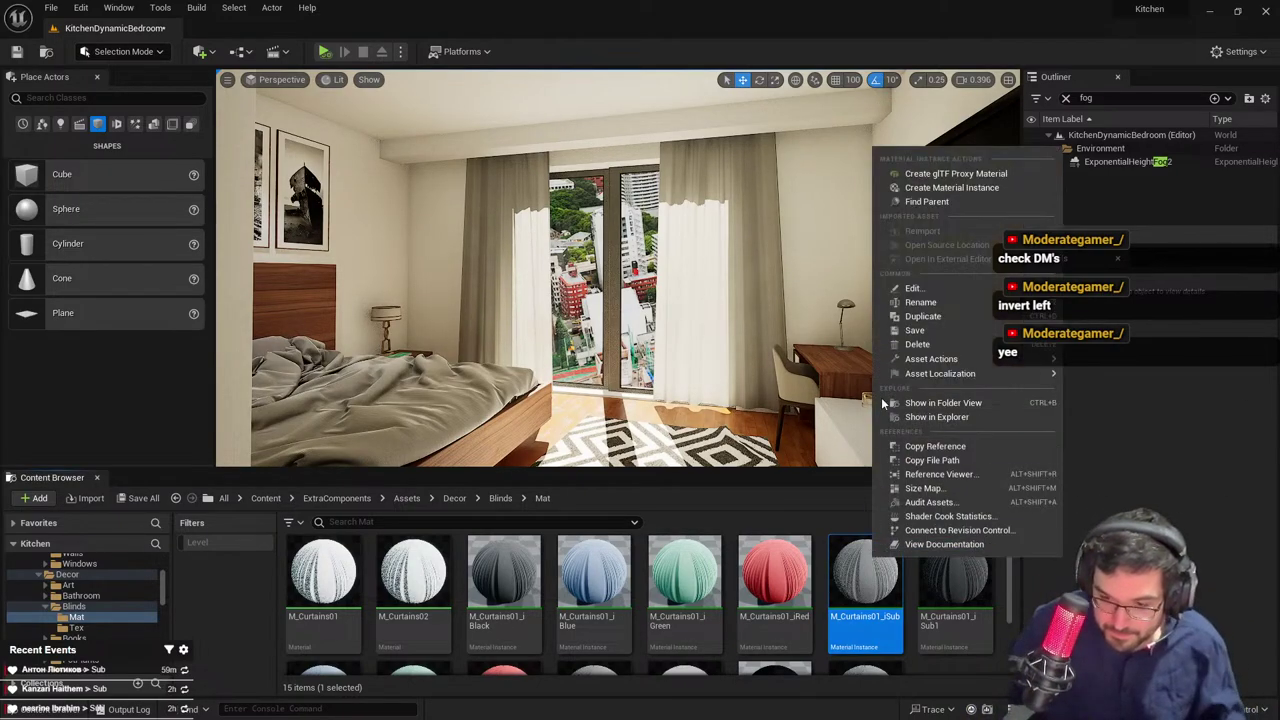
left_click(923, 316)
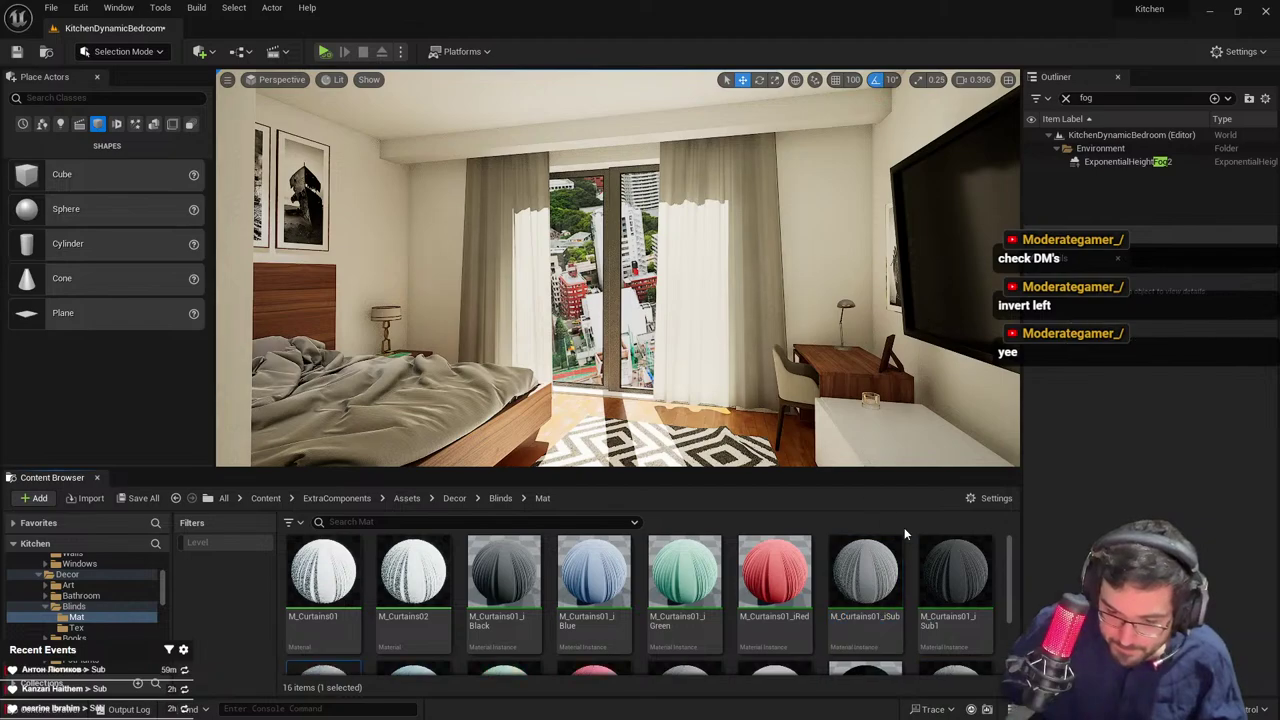
scroll(720, 570, "down", 1)
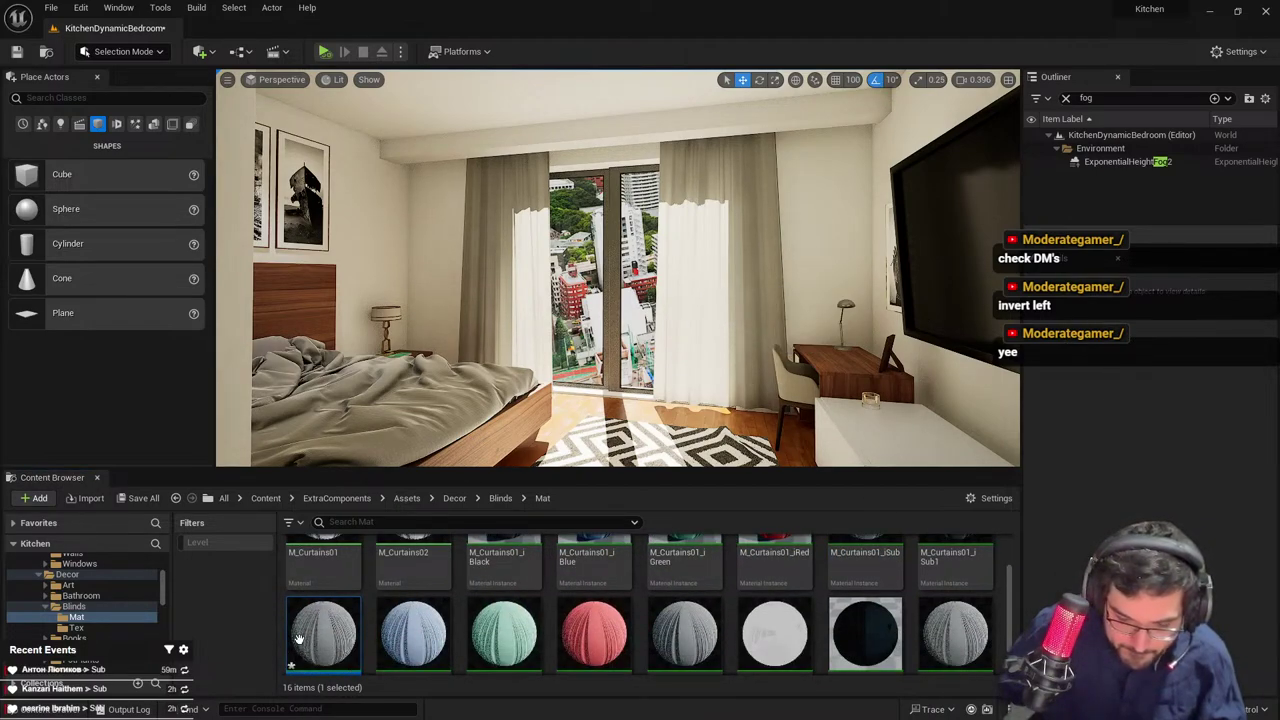
left_click_drag(299, 638, 474, 326)
double_click(313, 624)
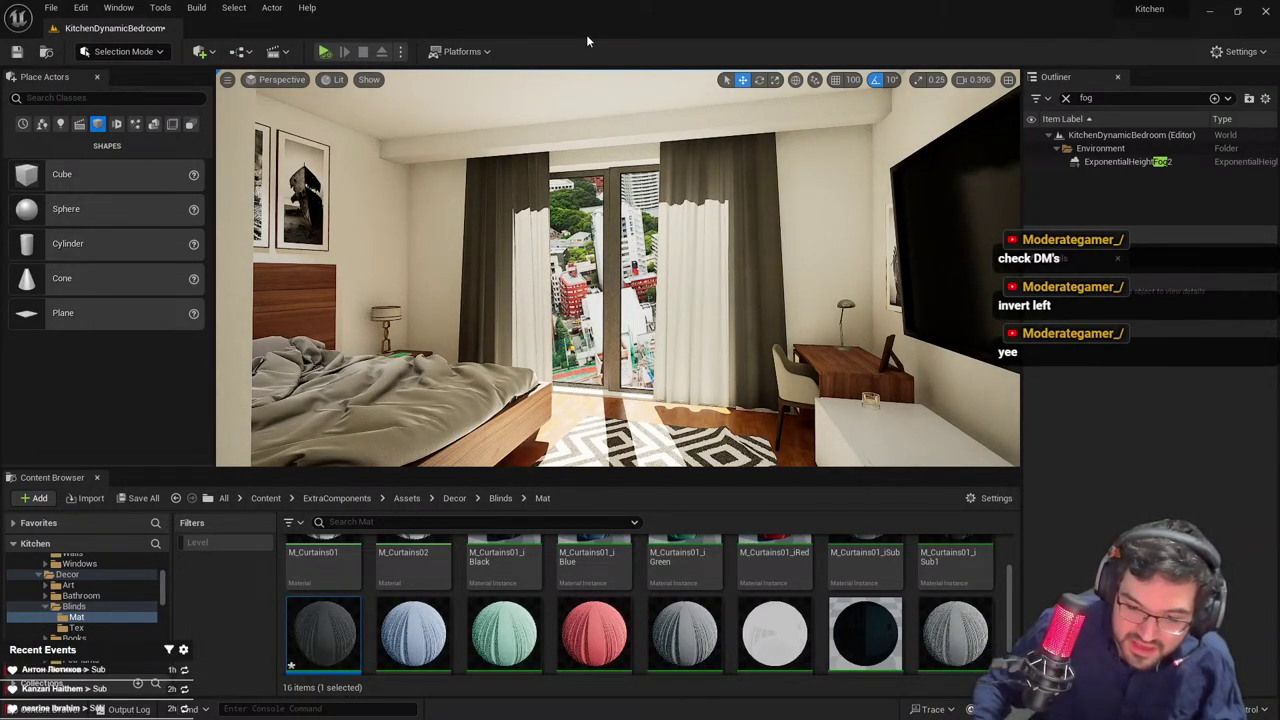
Copy the sheer curtain from elsewhere in the apartment and place it at the bed side of the bedroom window
right_click_drag(600, 220, 635, 275)
scroll(600, 300, "up", 2)
left_click(522, 205)
right_click_drag(522, 215, 480, 230)
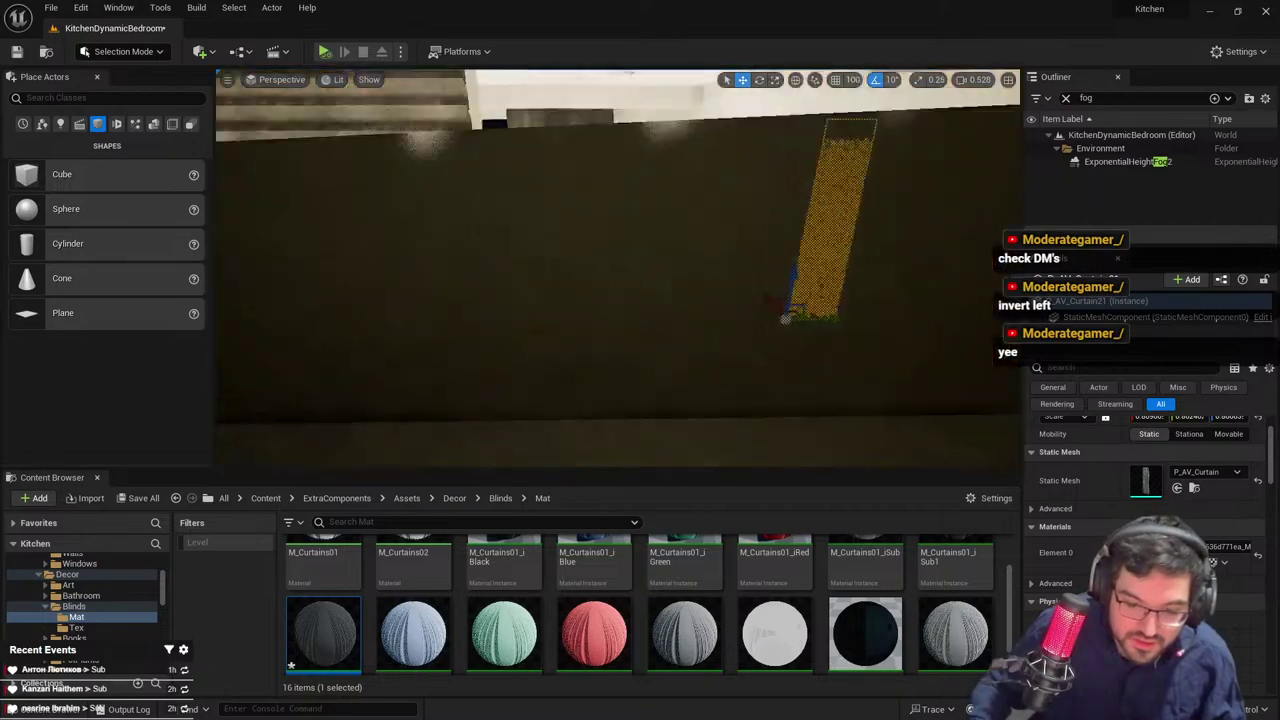
mouse_move(911, 306)
right_mouse_down()
mouse_move(900, 300)
mouse_move(911, 306)
right_mouse_up()
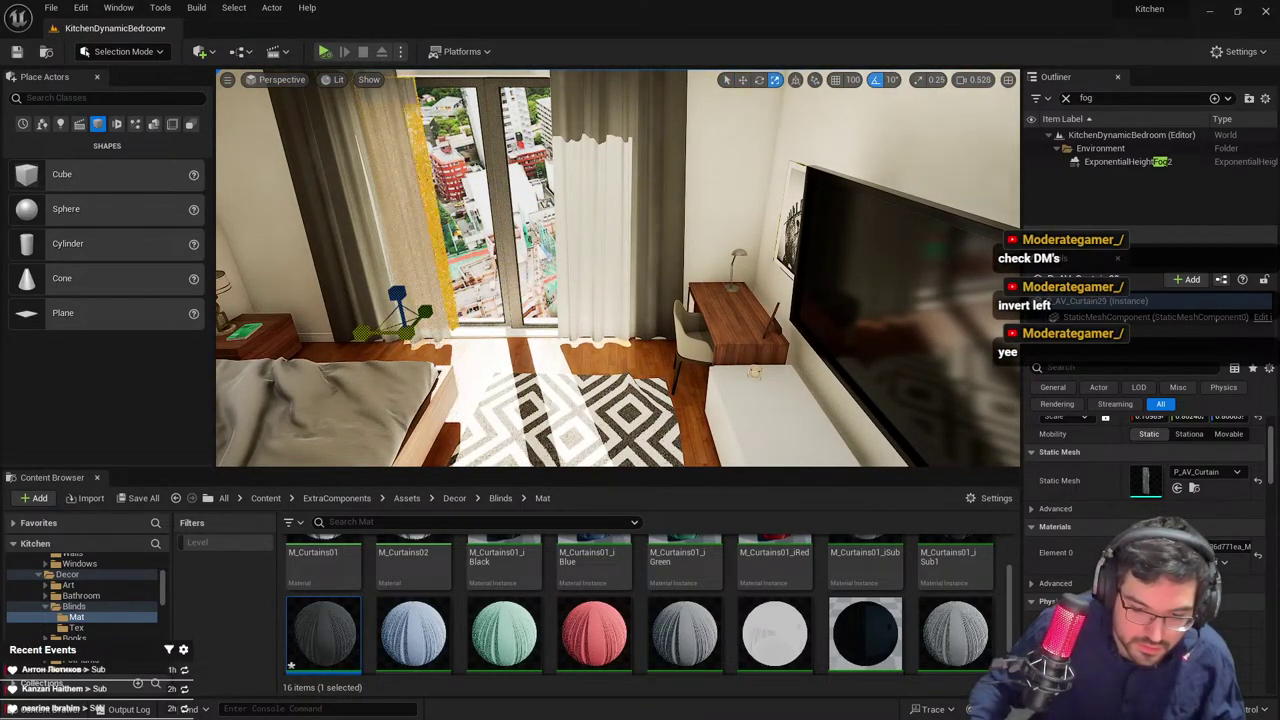
Widen the sheer curtain and position it next to the bed-side drape
right_click_drag(620, 280, 560, 285)
left_click_drag(564, 247, 558, 246)
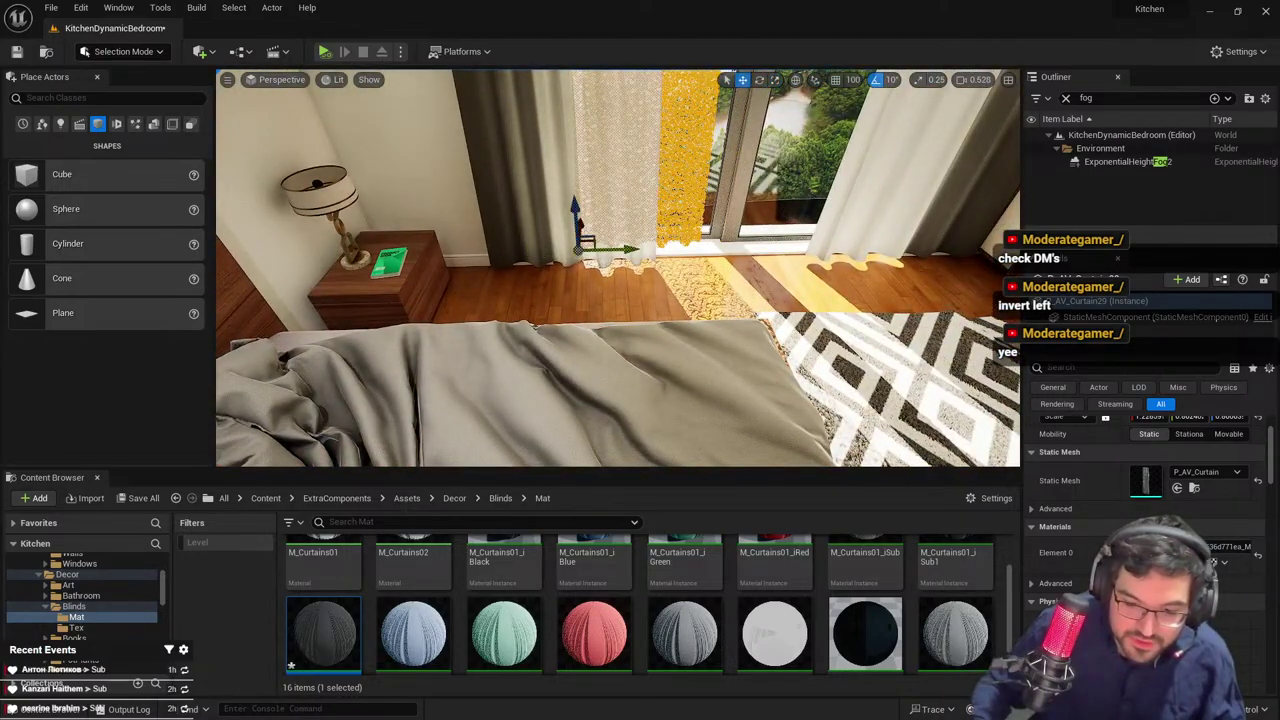
key("Escape")
right_click_drag(570, 250, 575, 190)
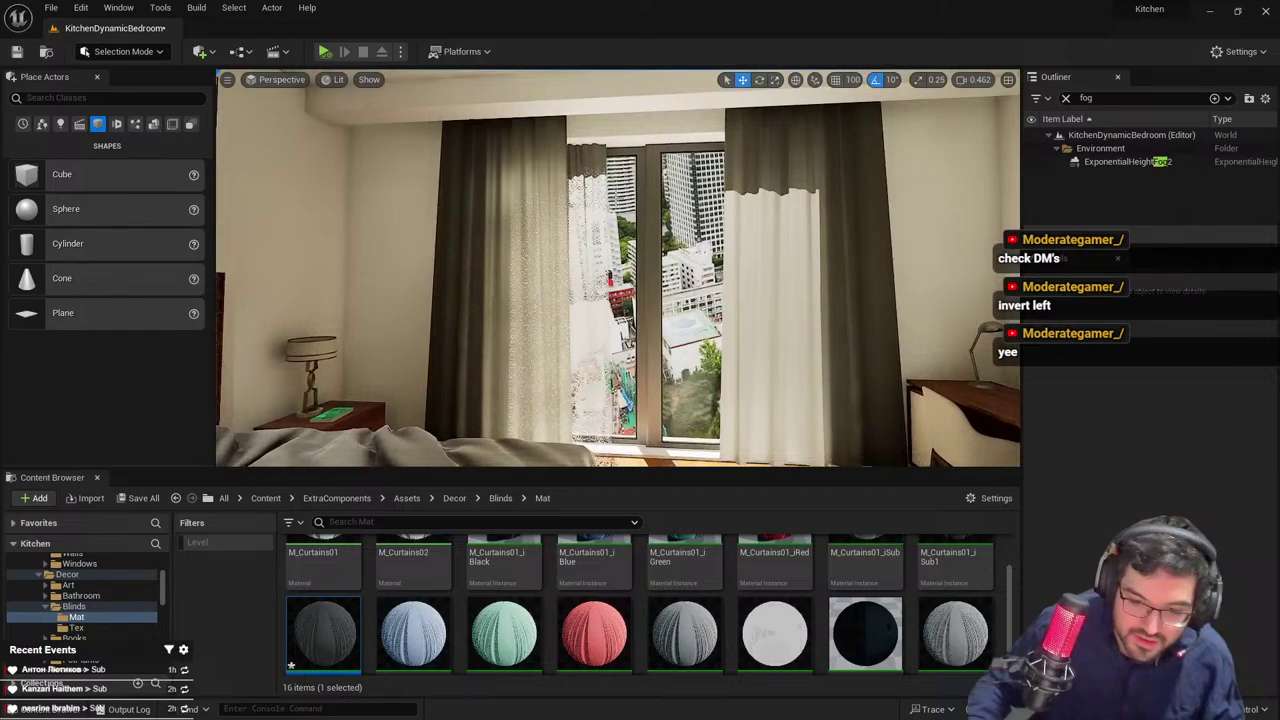
Stretch the bed-side sheer curtain upward so it reaches the ceiling beam
left_click(591, 170)
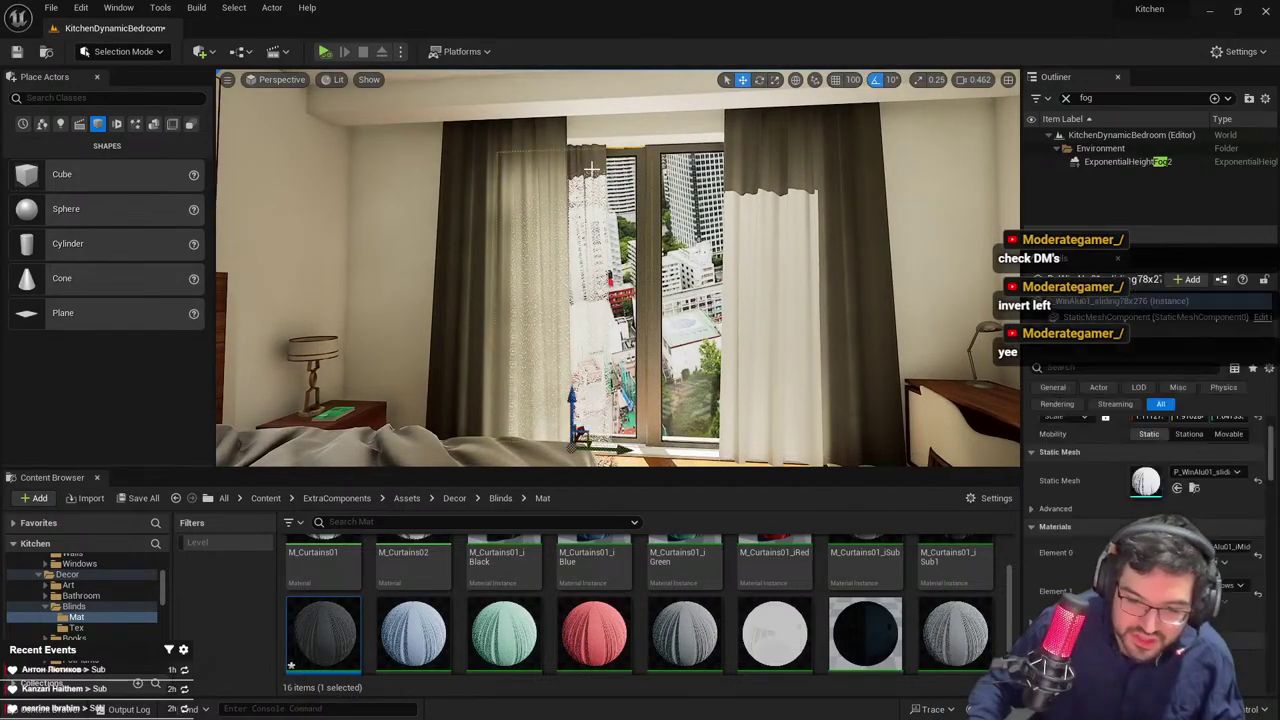
left_click(618, 170)
right_click_drag(618, 170, 540, 168)
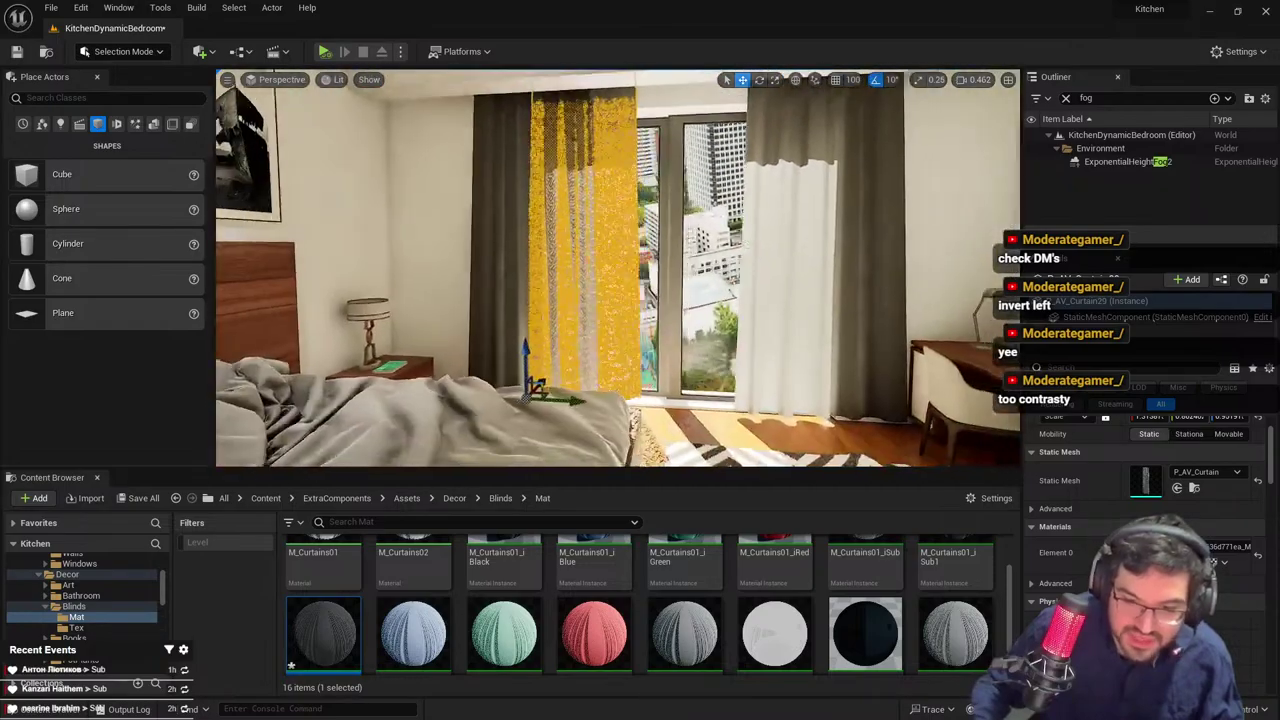
key("Escape")
Reduce the sheer curtain's depth and position it between the bed-side drape and the window
right_click_drag(600, 260, 640, 180)
left_click(570, 230)
key("Escape")
left_click(568, 392)
right_click_drag(568, 392, 540, 460)
key("e")
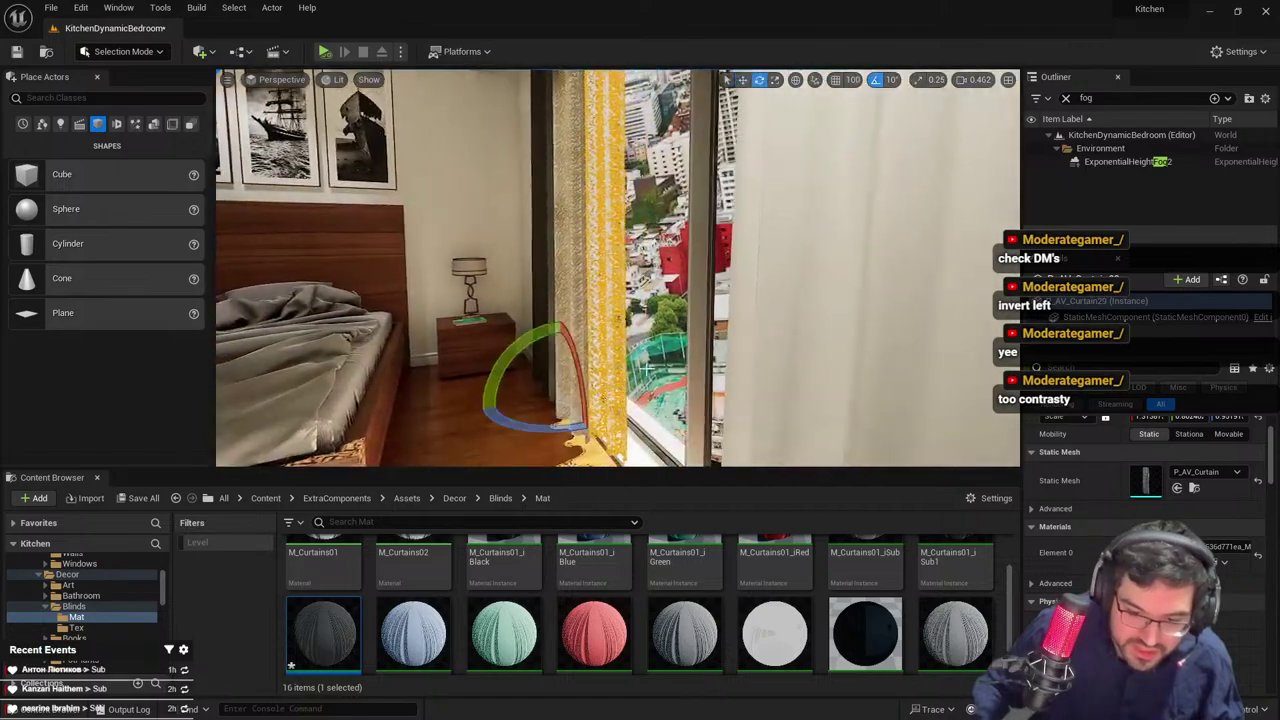
key("r")
right_click_drag(600, 350, 595, 295)
key("w")
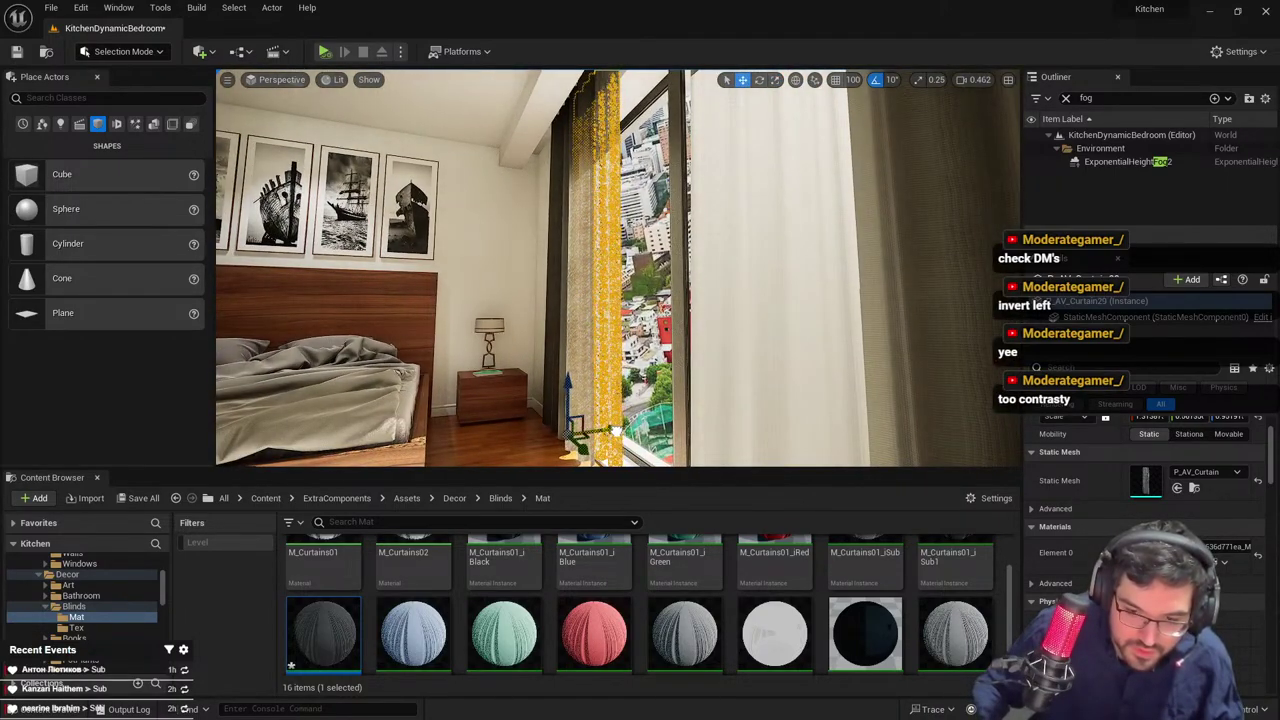
Duplicate the fitted sheer curtain to the desk side of the window
key("g")
right_click_drag(615, 431, 650, 420)
key("g")
right_click_drag(619, 218, 635, 245)
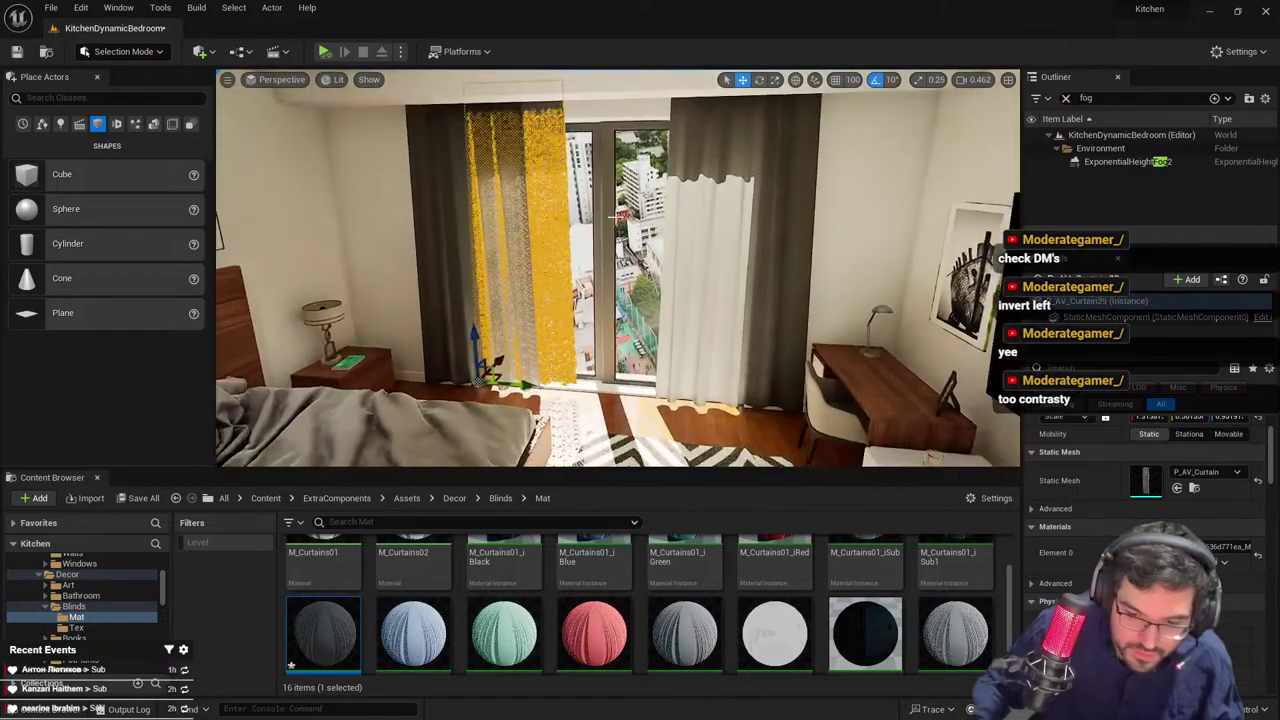
left_click_drag(520, 383, 676, 384)
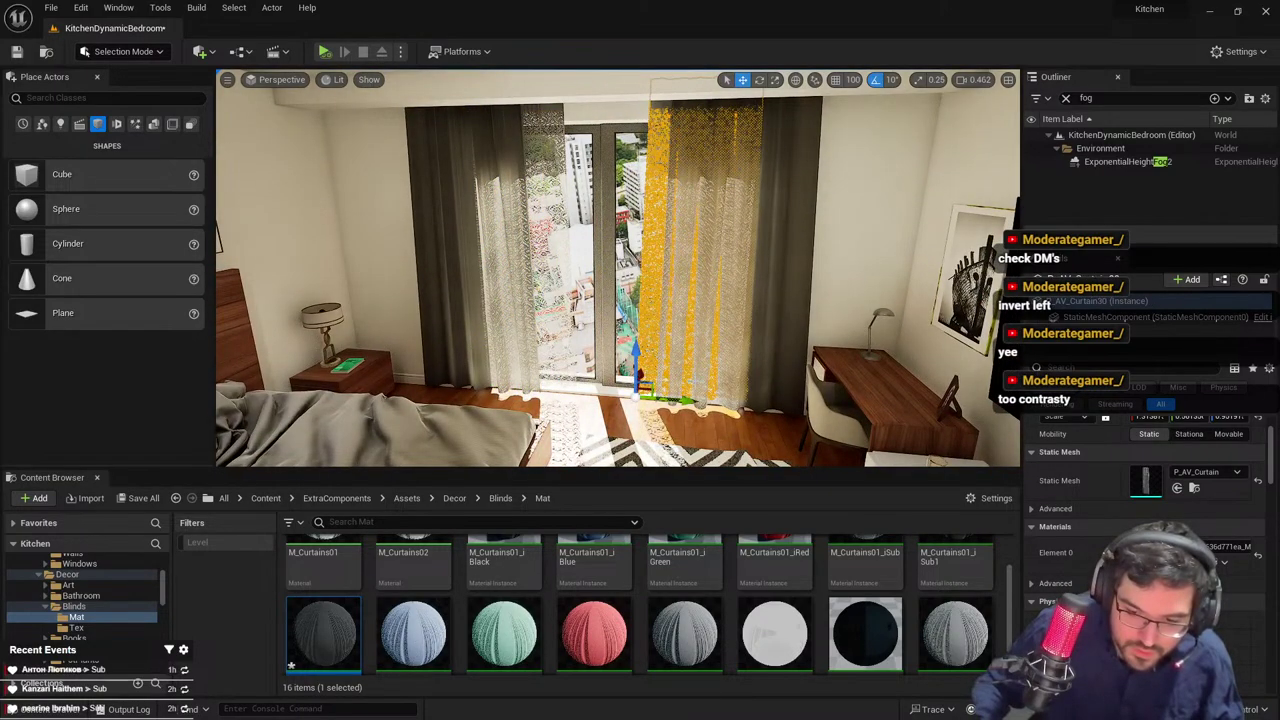
Slide the bed-side sheer curtain outward from the window so it overlaps the bed-side dark drape more
key("Escape")
right_click_drag(640, 330, 635, 270)
left_click(640, 130)
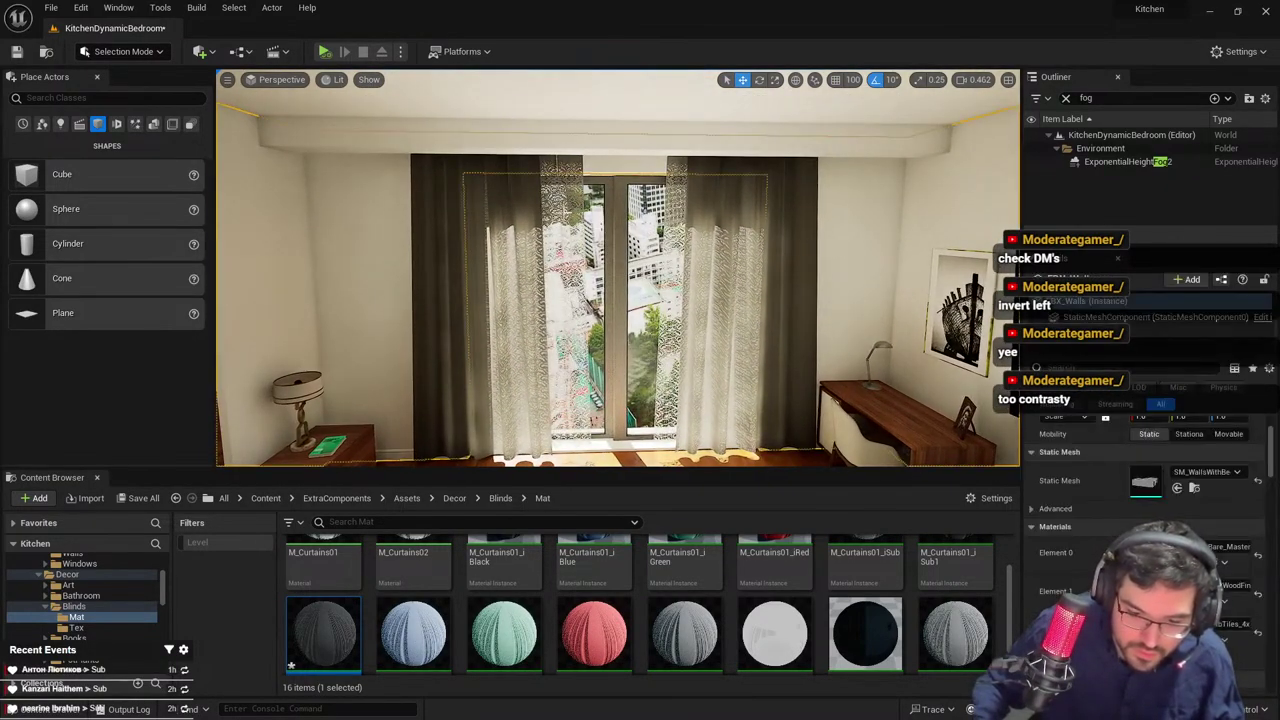
left_click(546, 322)
left_click_drag(534, 452, 509, 452)
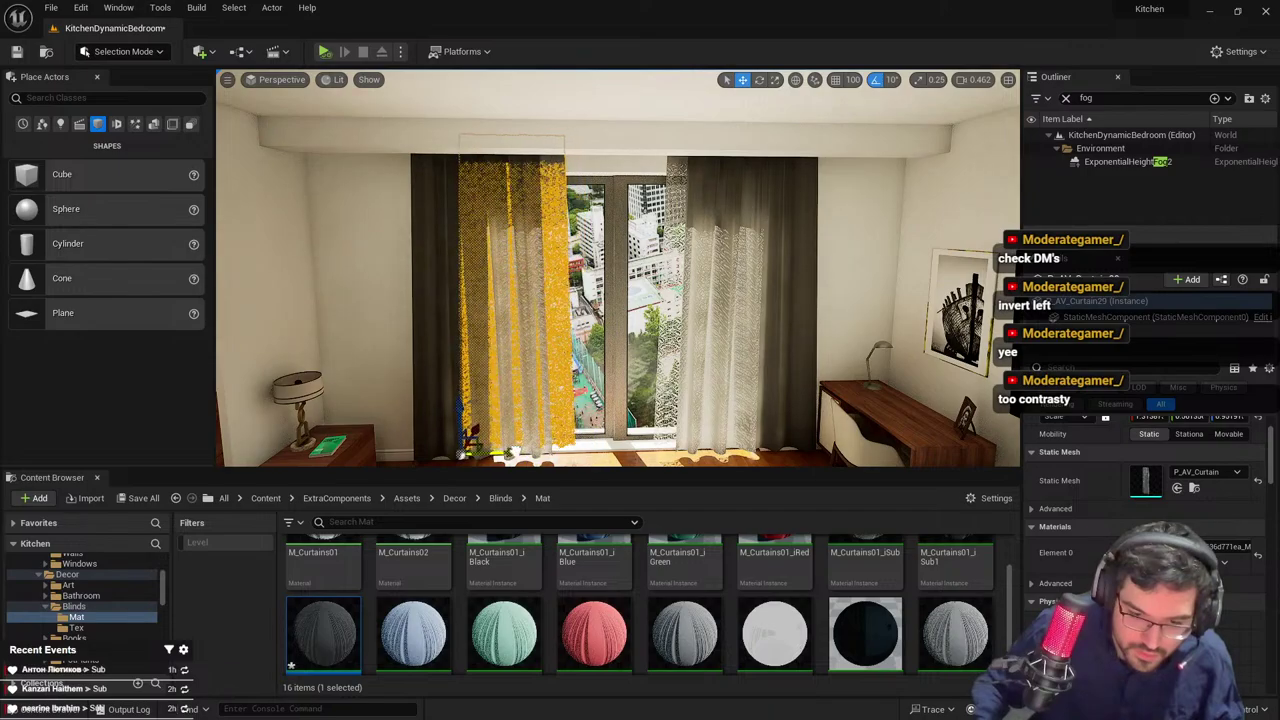
left_click(689, 165)
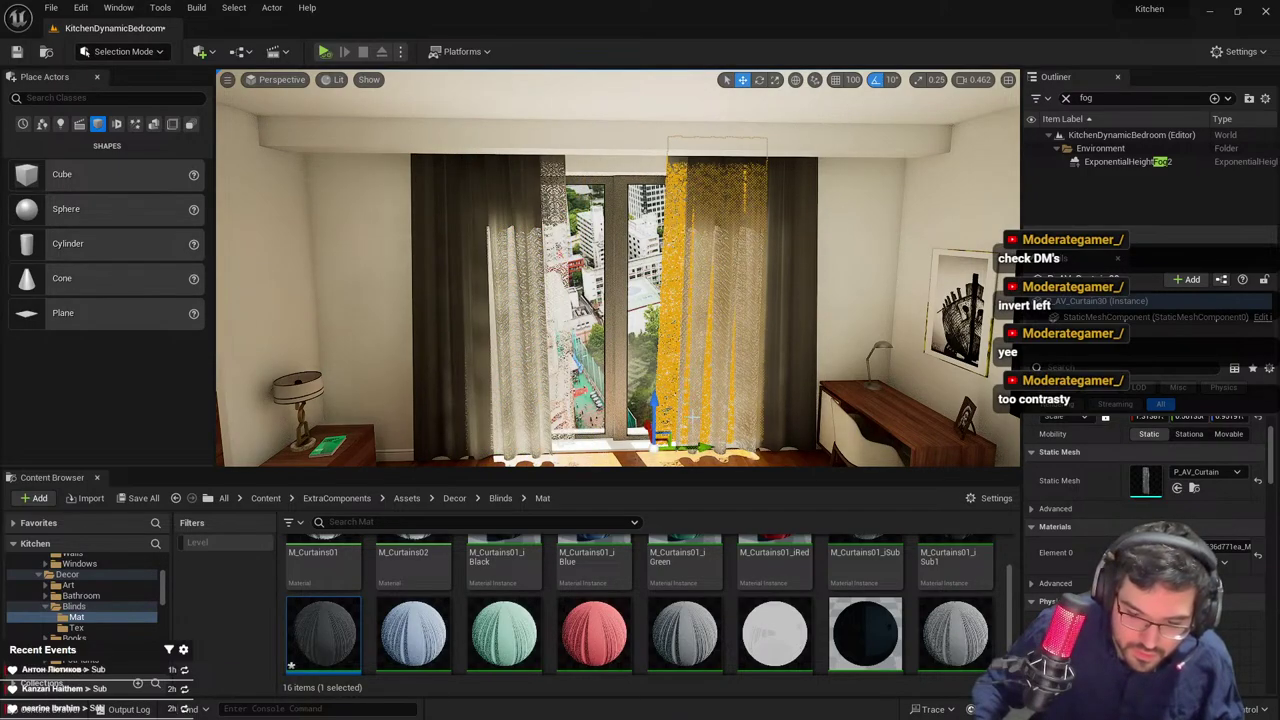
Delete both patterned sheer curtains from the bedroom window, leaving only the drapes
key("Escape")
mouse_move(693, 417)
right_mouse_down()
mouse_move(728, 472)
mouse_move(708, 415)
right_mouse_up()
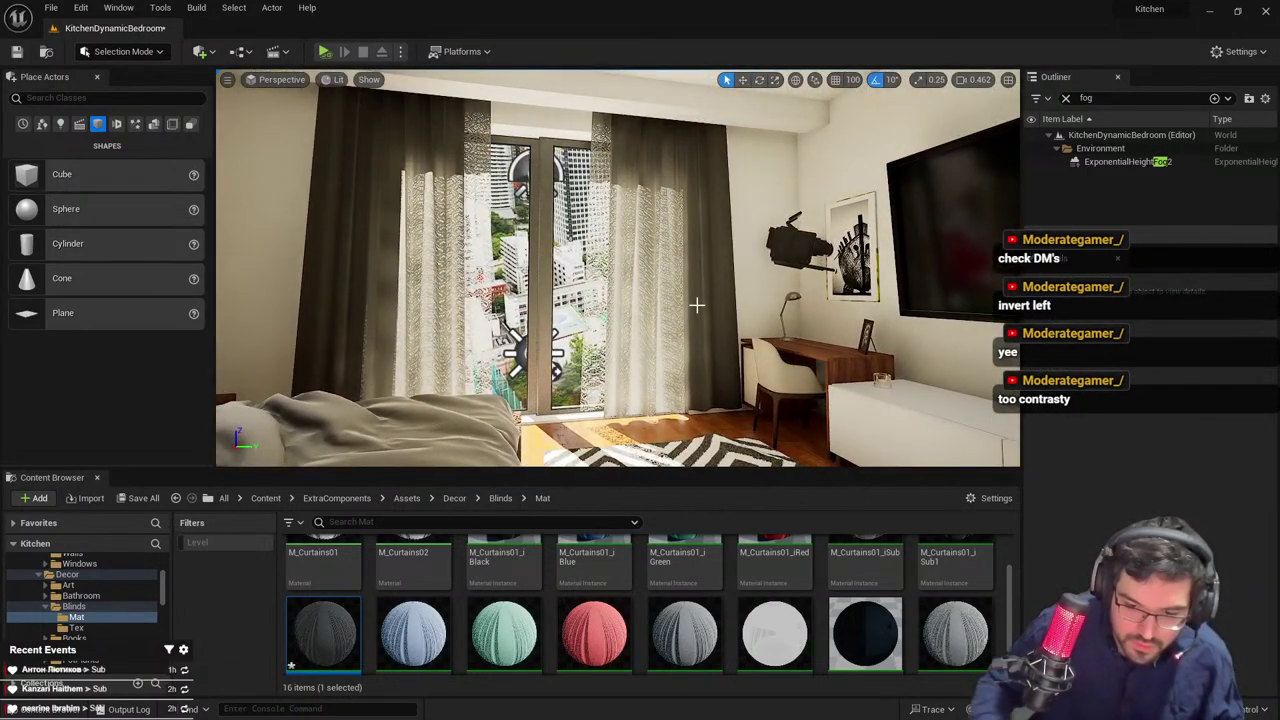
key("F11")
right_click_drag(697, 305, 568, 316)
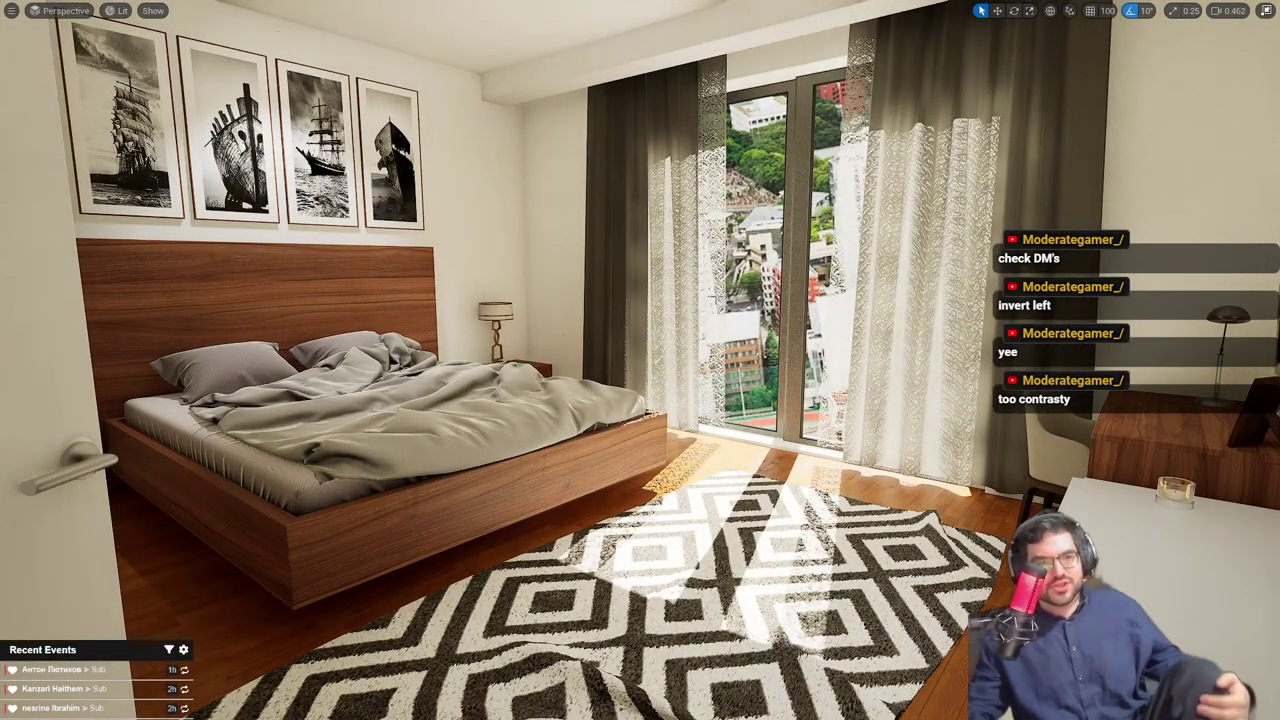
left_click(706, 65)
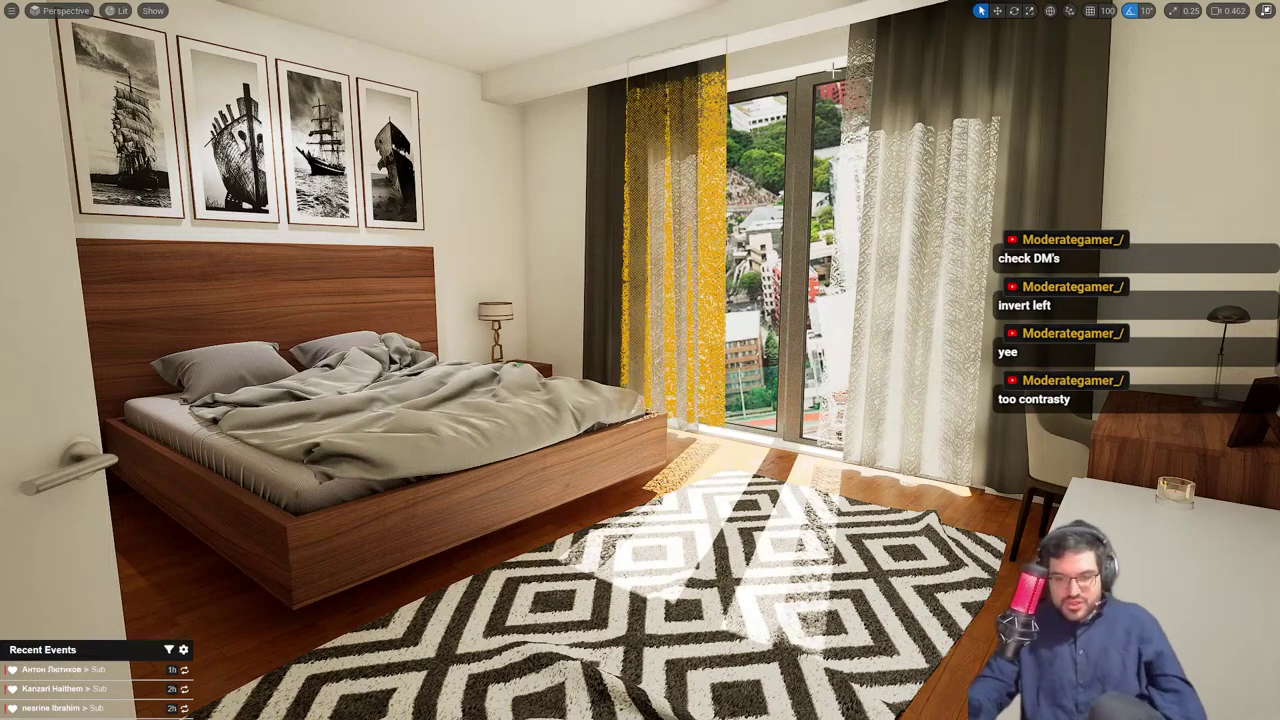
left_click(865, 37, "ctrl")
key("Delete")
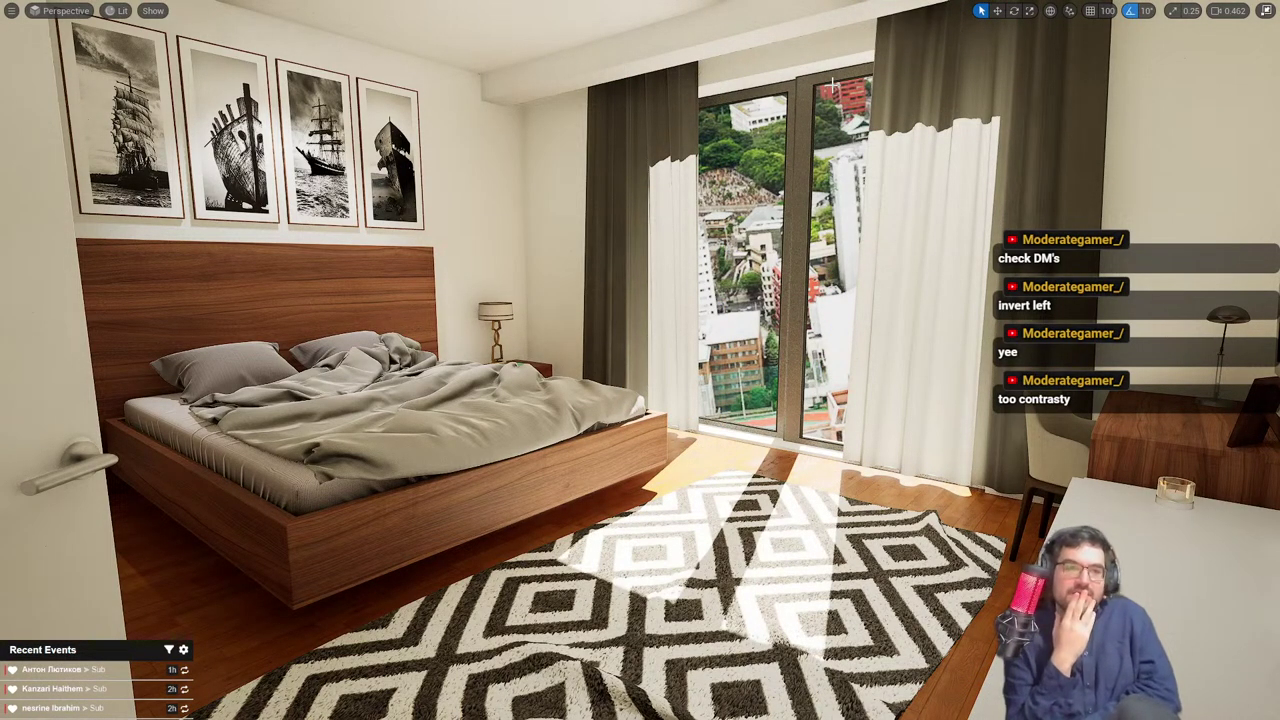
Apply the walls' M_PlasterBare_Master_Inst plaster material to the ceiling beam above the window
left_click(527, 144)
key("F11")
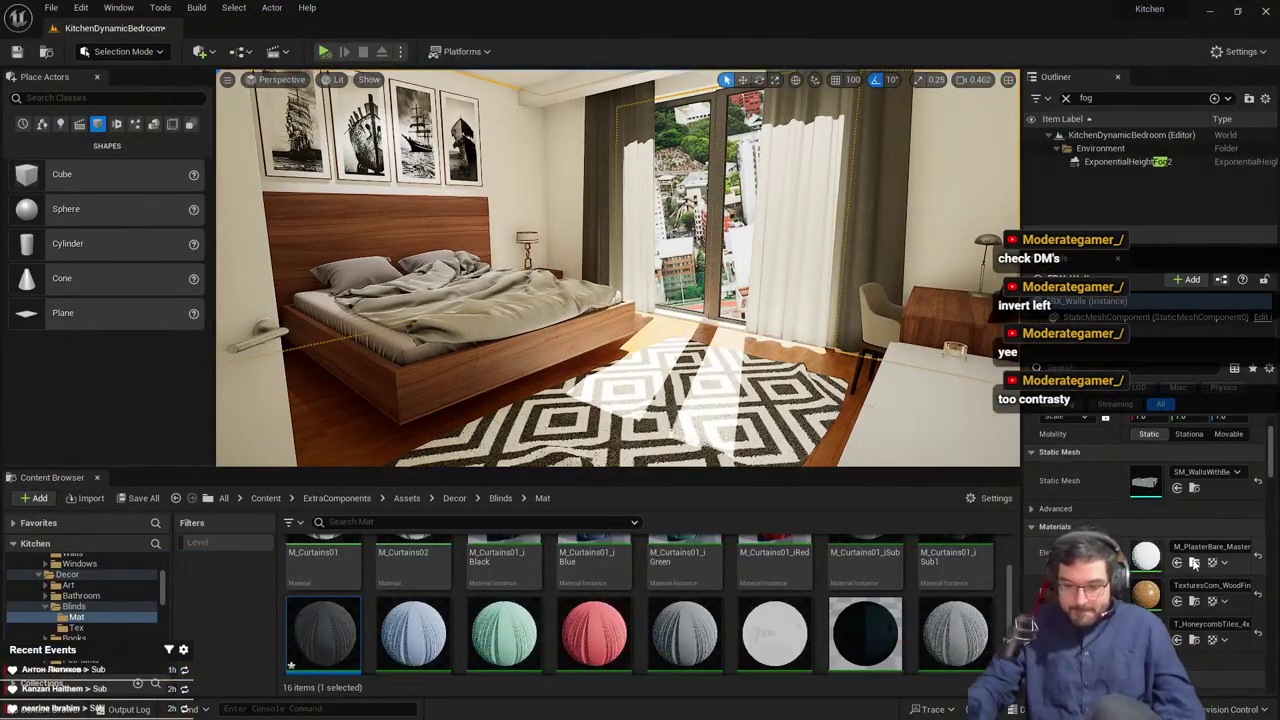
left_click(1193, 563)
left_click_drag(480, 575, 572, 92)
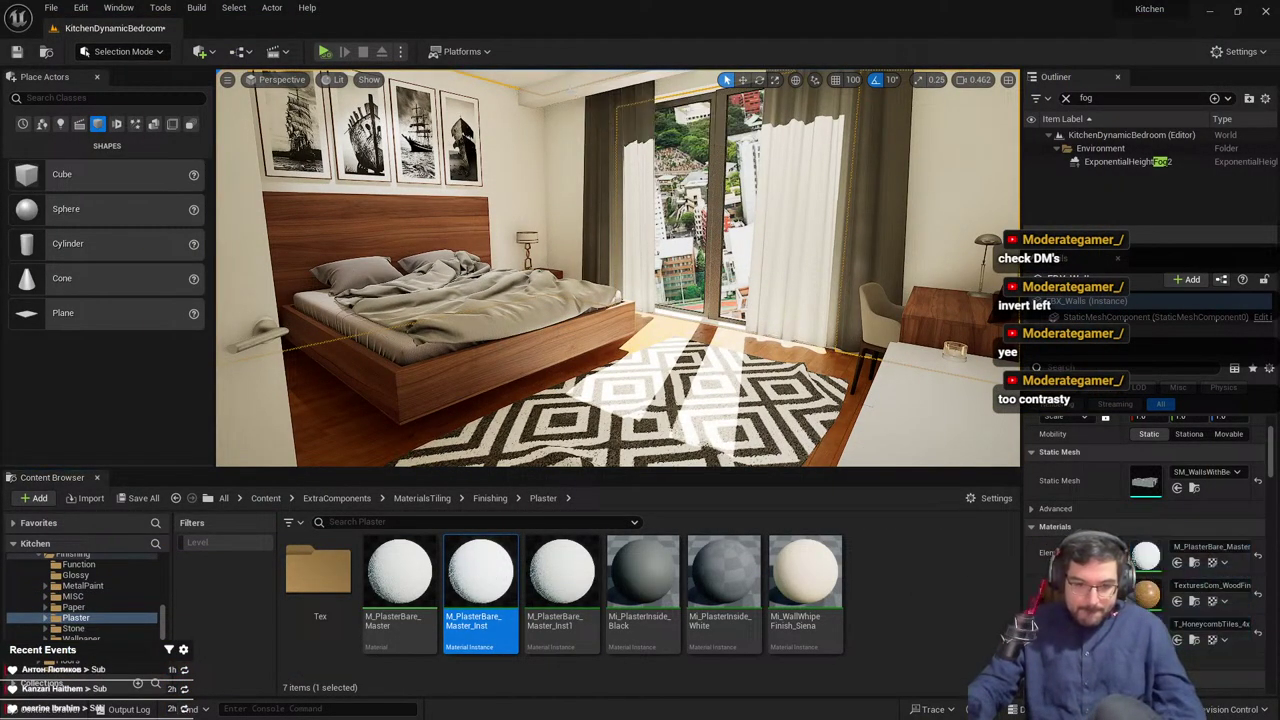
key("Escape")
key("w")
right_click_drag(572, 92, 595, 80)
scroll(590, 80, "down", 9)
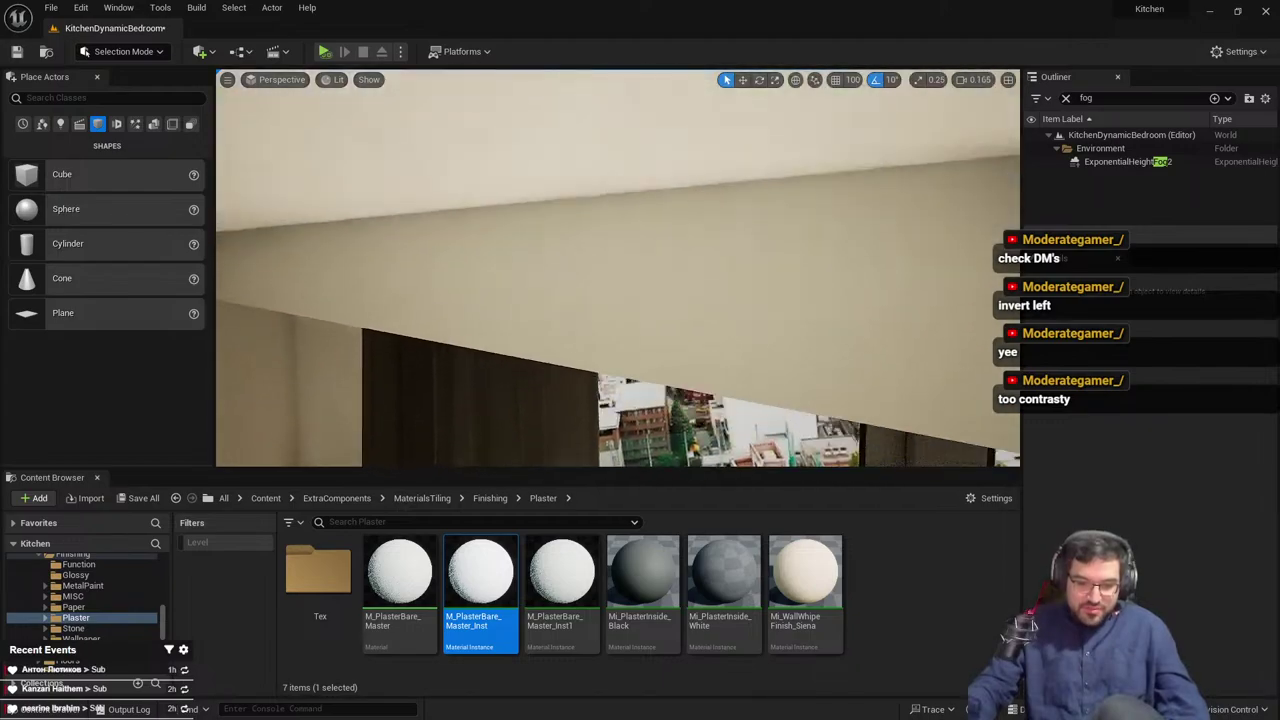
right_click_drag(650, 205, 655, 180)
right_click_drag(620, 270, 606, 300)
key("s")
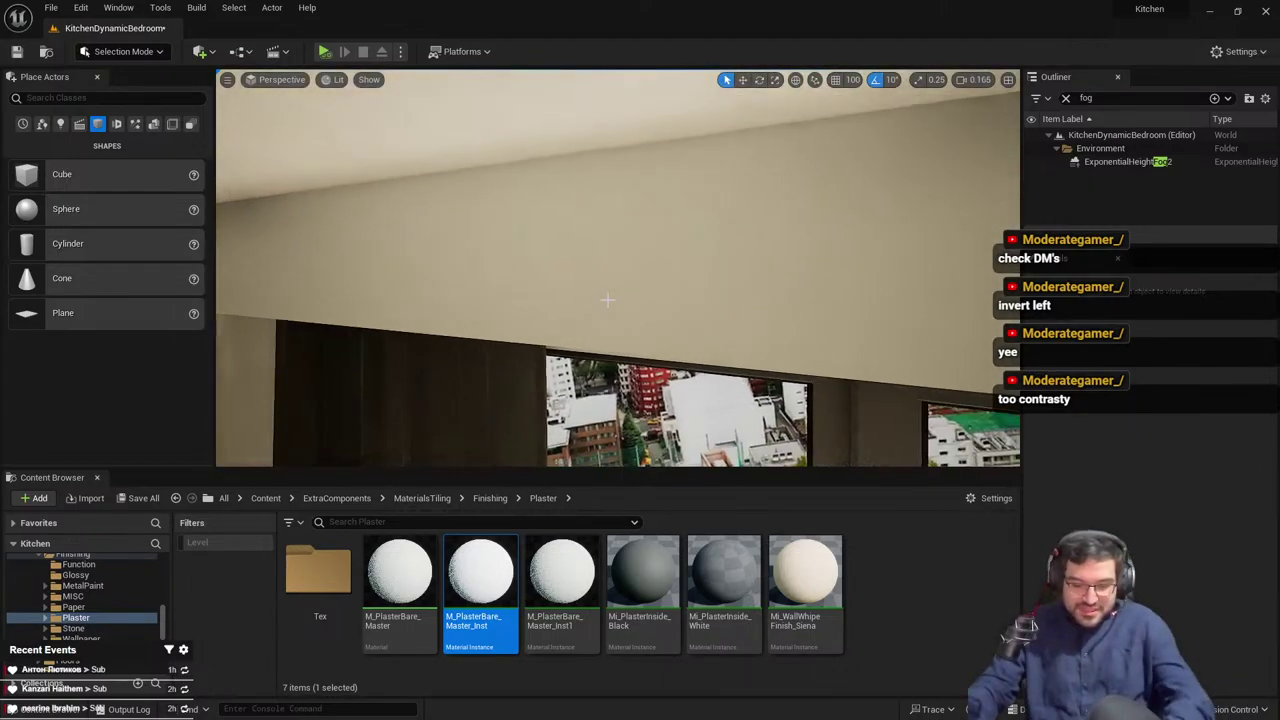
Generate new UVs for the ceiling beam with AutoUV, using the Patch Builder method and 156 initial patches
key("F11")
right_click_drag(691, 286, 682, 259)
scroll(660, 272, "up", 1)
left_click(682, 259)
key("F11")
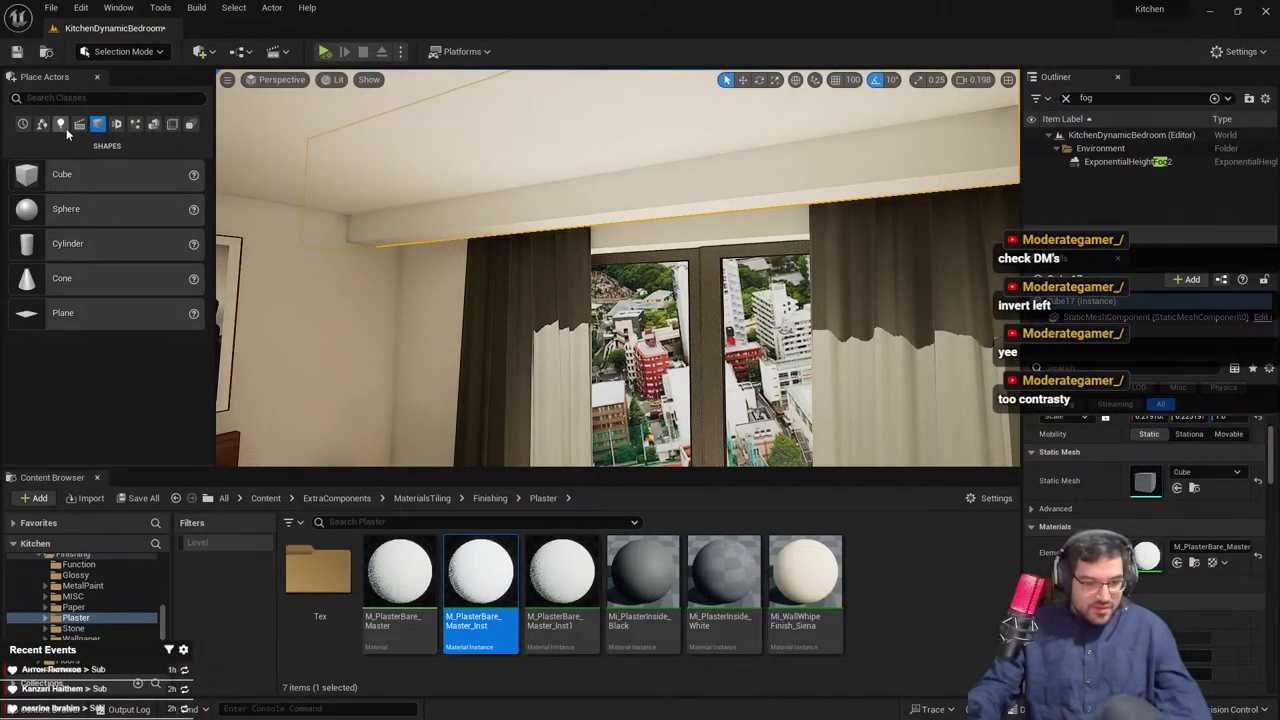
left_click(112, 52)
left_click(110, 133)
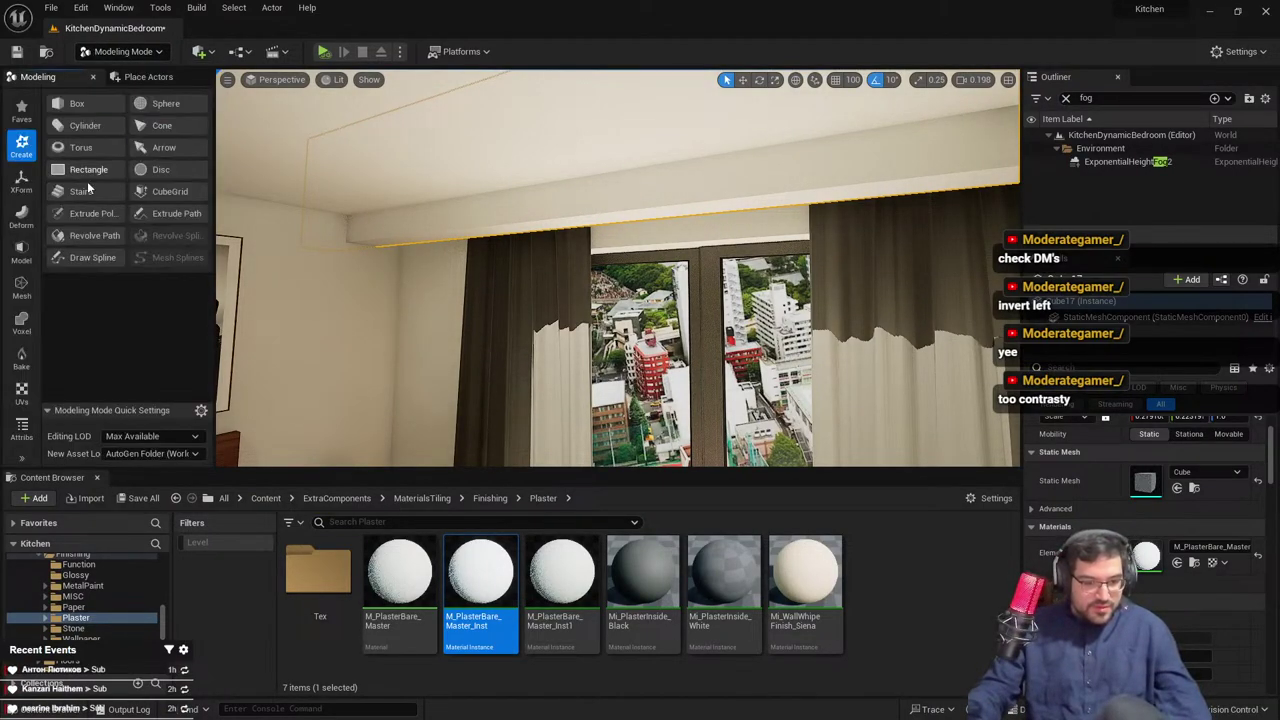
left_click(100, 106)
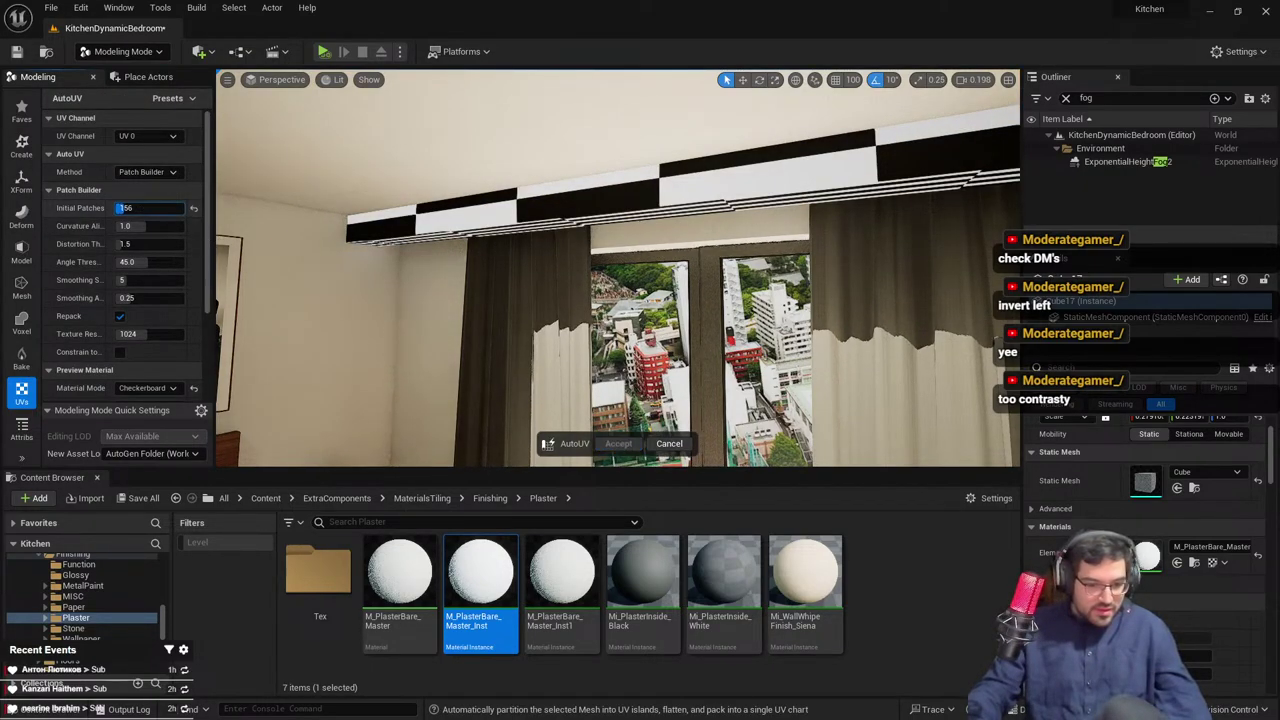
left_click(618, 443)
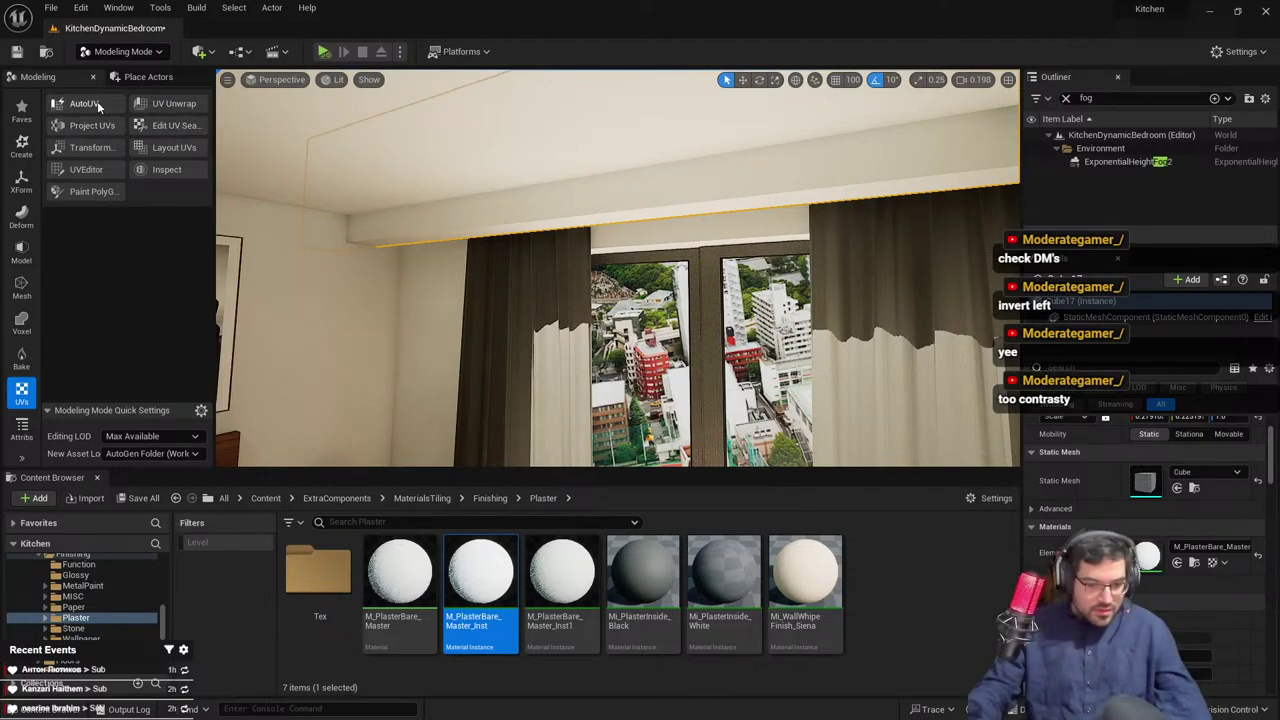
Stretch the ceiling beam vertically to a Z scale of about 1.21
scroll(1150, 510, "up", 2)
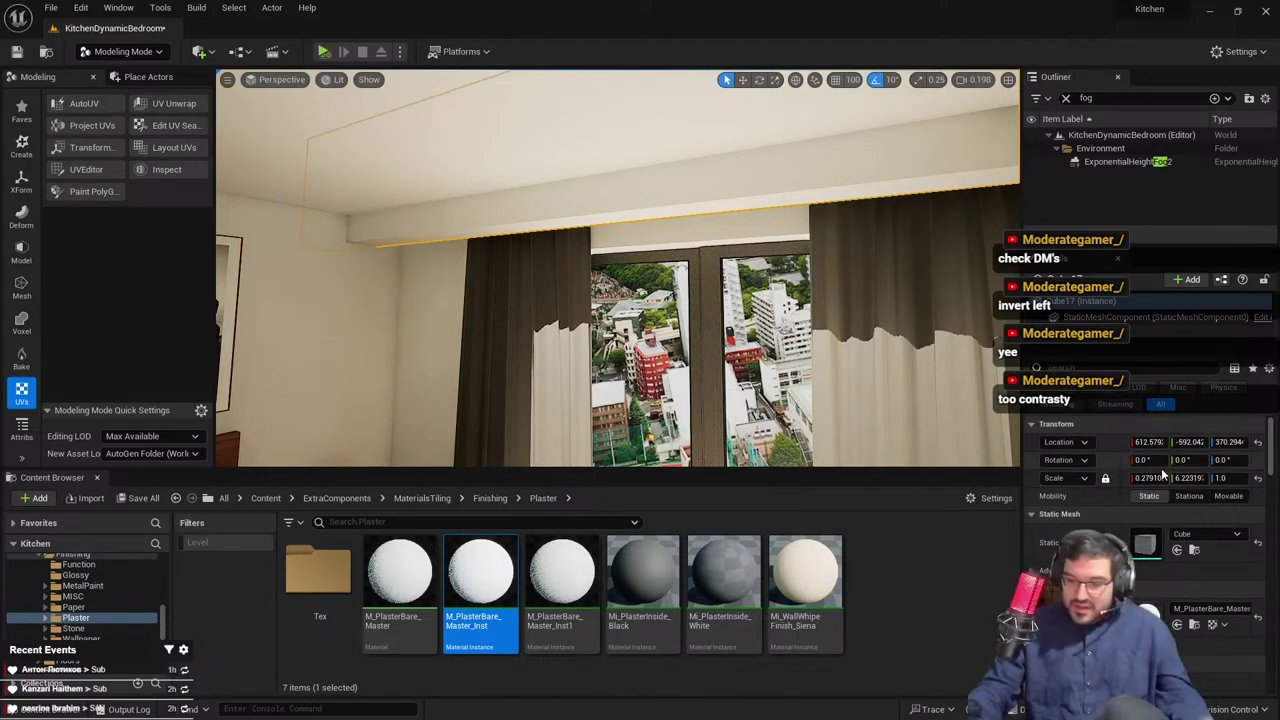
right_click_drag(900, 400, 938, 442)
key("s")
key("r")
right_click_drag(562, 167, 562, 122)
right_click_drag(1000, 418, 1000, 418)
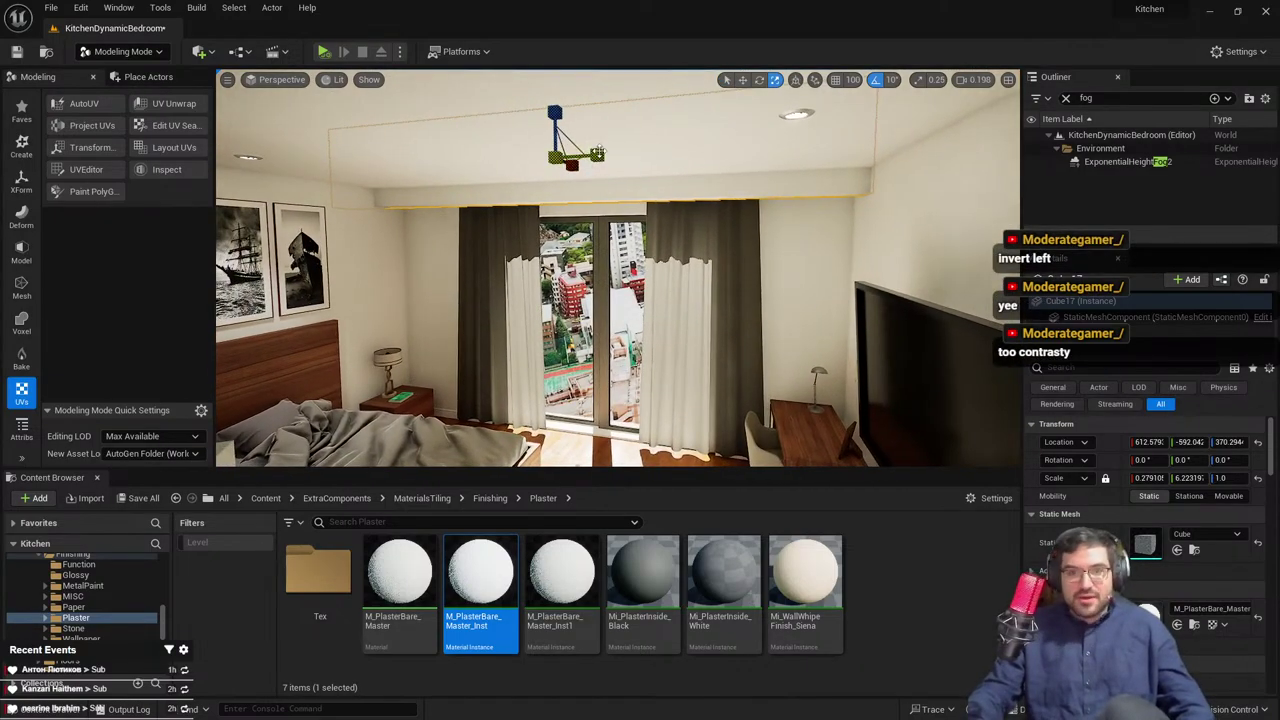
left_click_drag(555, 112, 555, 92)
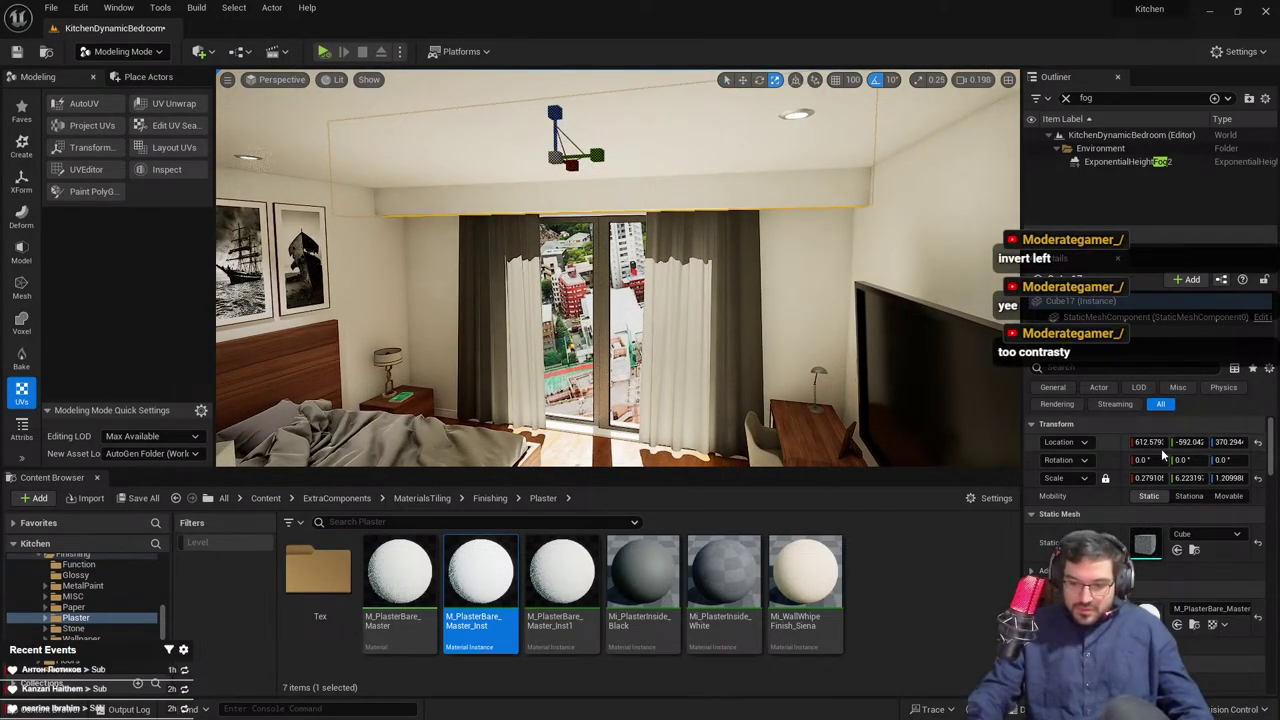
right_click_drag(648, 268, 900, 290)
key("Escape")
key("F11")
key("w")
right_click_drag(640, 360, 740, 350)
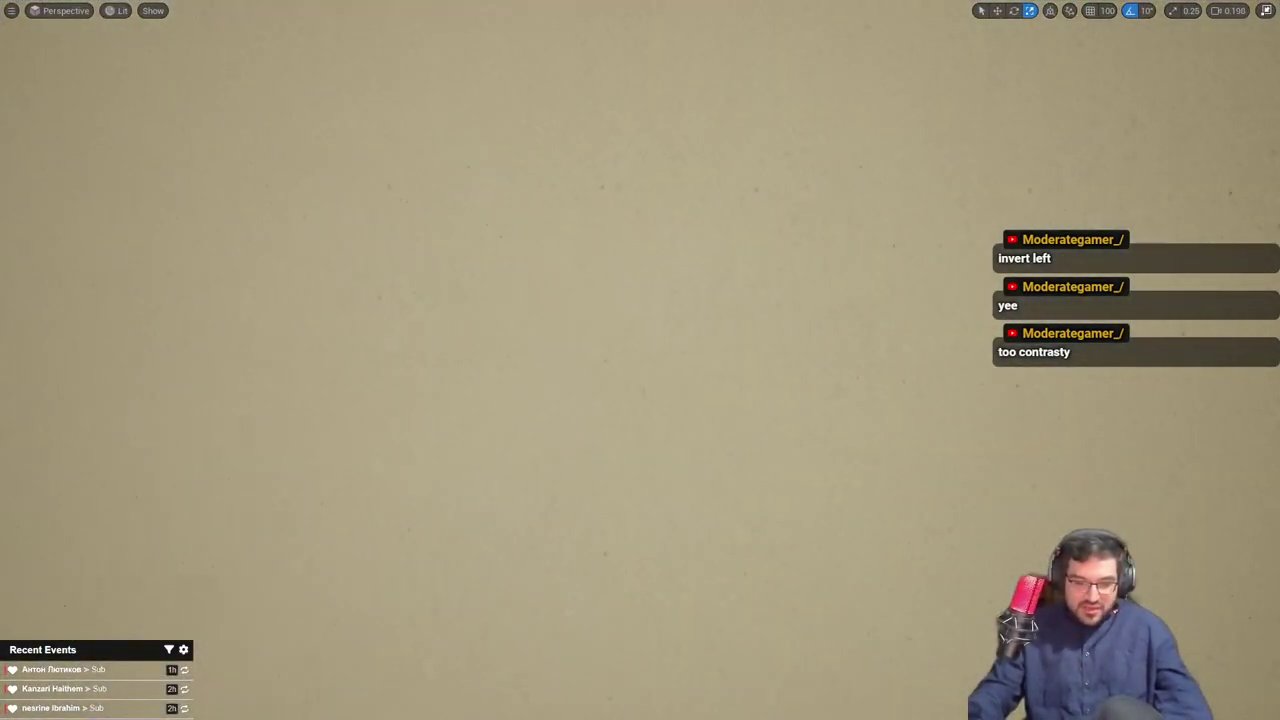
Move the white sideboard together with its two candles closer to the TV wall
right_click_drag(648, 268, 672, 308)
left_click(565, 290)
left_click_drag(645, 213, 695, 215)
key("g")
right_click_drag(527, 246, 527, 246)
key("s")
scroll(527, 246, "up", 3)
key("s")
key("w")
key("d")
left_click(409, 291)
right_click_drag(409, 291, 409, 291)
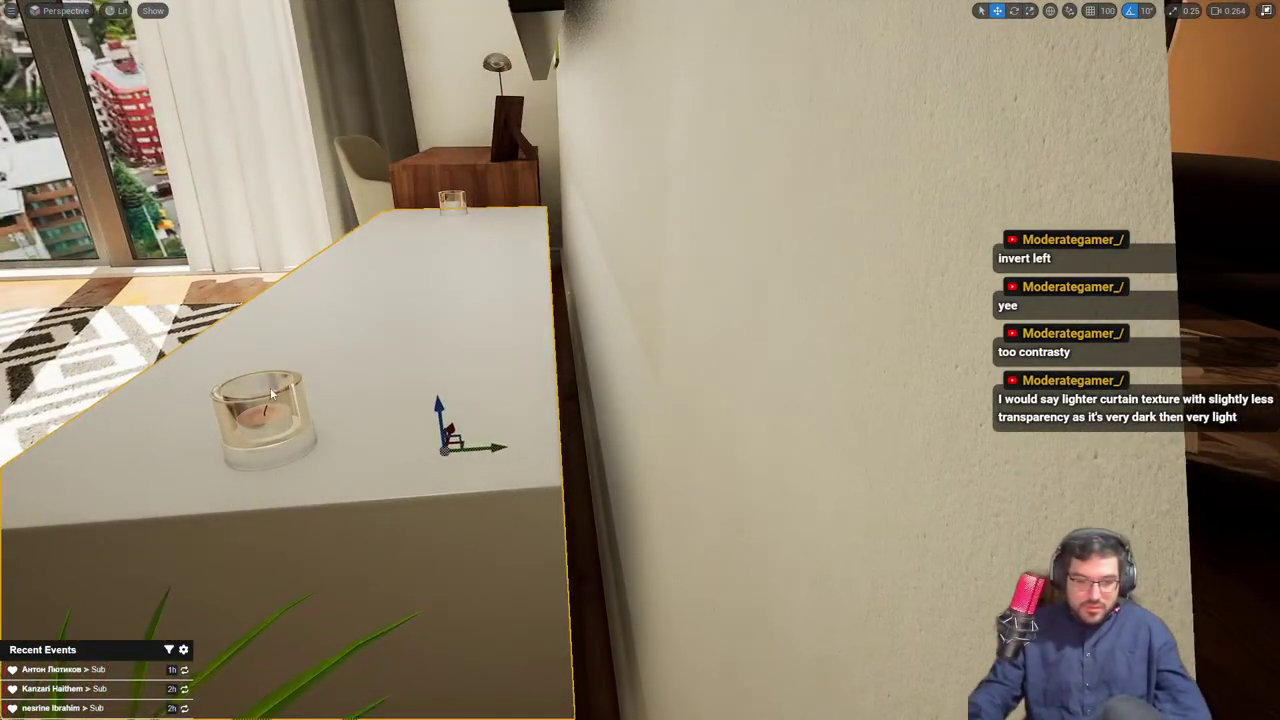
left_click(258, 424, "ctrl")
key("e")
right_click_drag(258, 424, 258, 424)
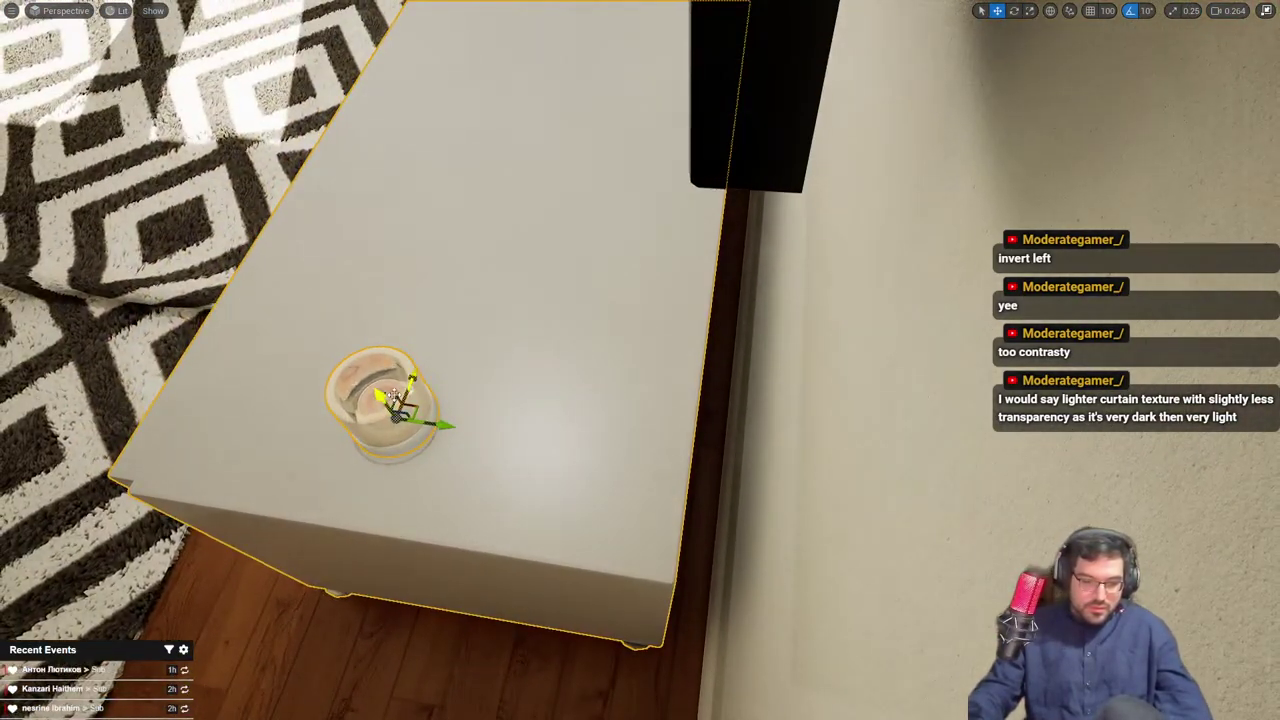
key("w")
right_click_drag(405, 408, 405, 408)
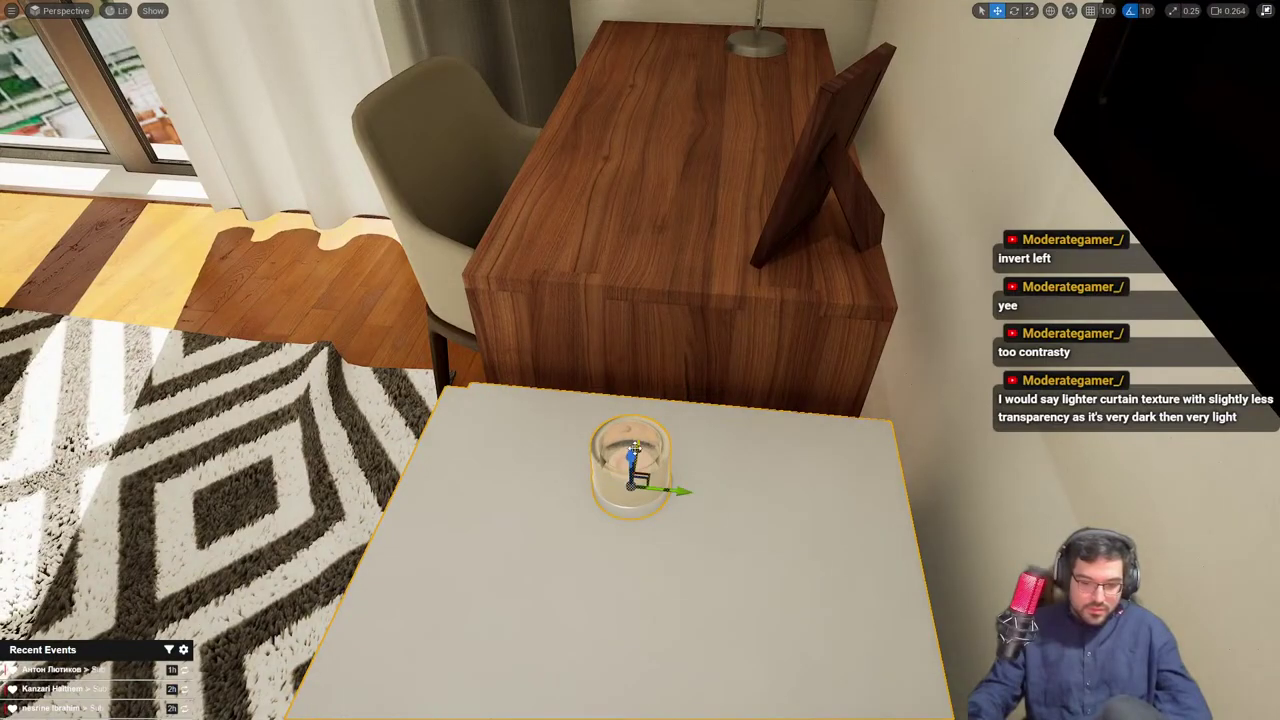
right_click_drag(686, 482, 686, 482)
key("d")
left_click_drag(489, 403, 548, 413)
right_click_drag(548, 413, 548, 413)
key("a")
Shift the desk together with its photo frame and lamp closer to the picture wall
left_click(694, 288)
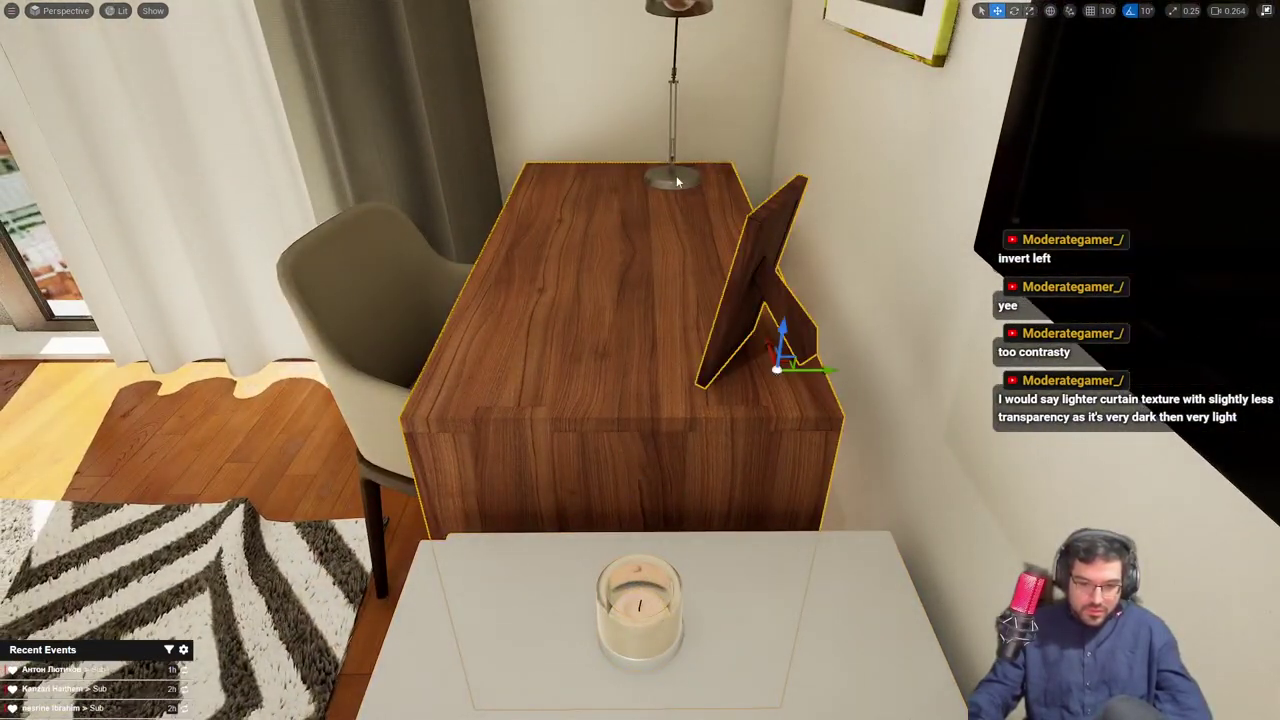
left_click(677, 181, "ctrl")
key("f")
right_click_drag(732, 405, 732, 405)
right_click_drag(726, 411, 752, 342)
left_click_drag(595, 273, 621, 272)
left_click(610, 380)
right_click_drag(610, 380, 640, 460)
left_click(640, 460)
left_click(761, 373)
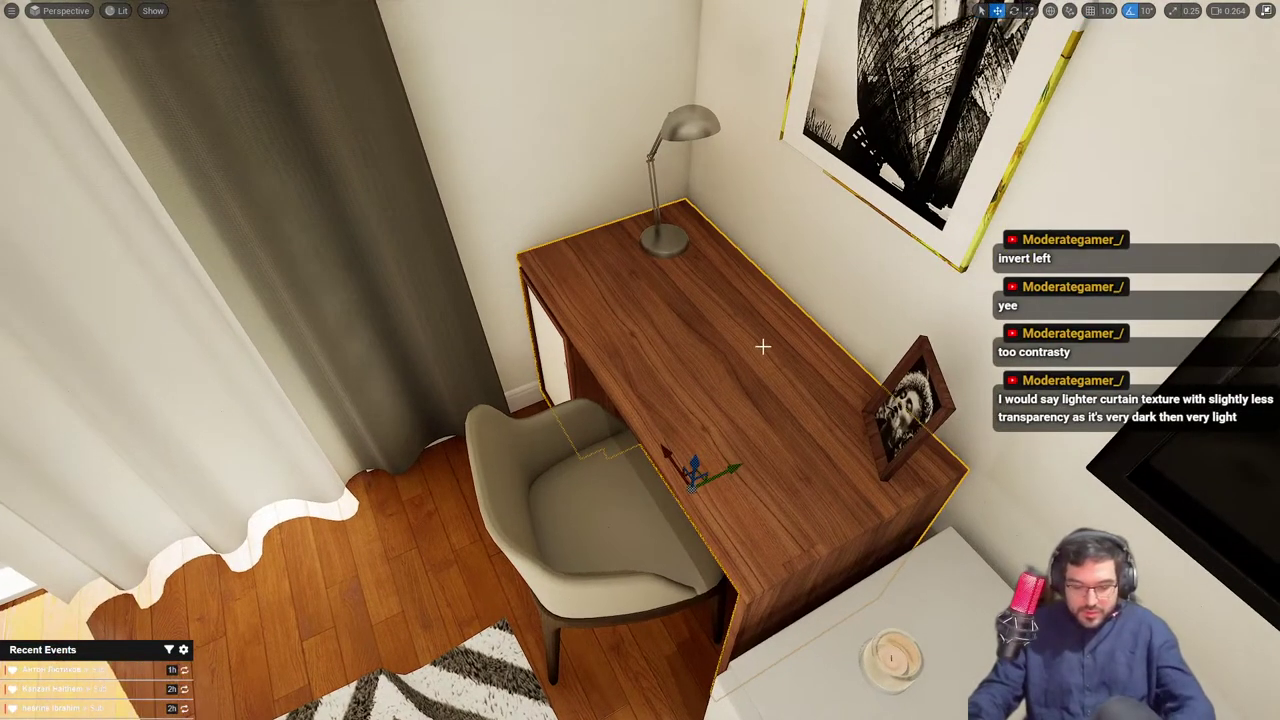
key("F11")
right_click_drag(640, 350, 660, 270)
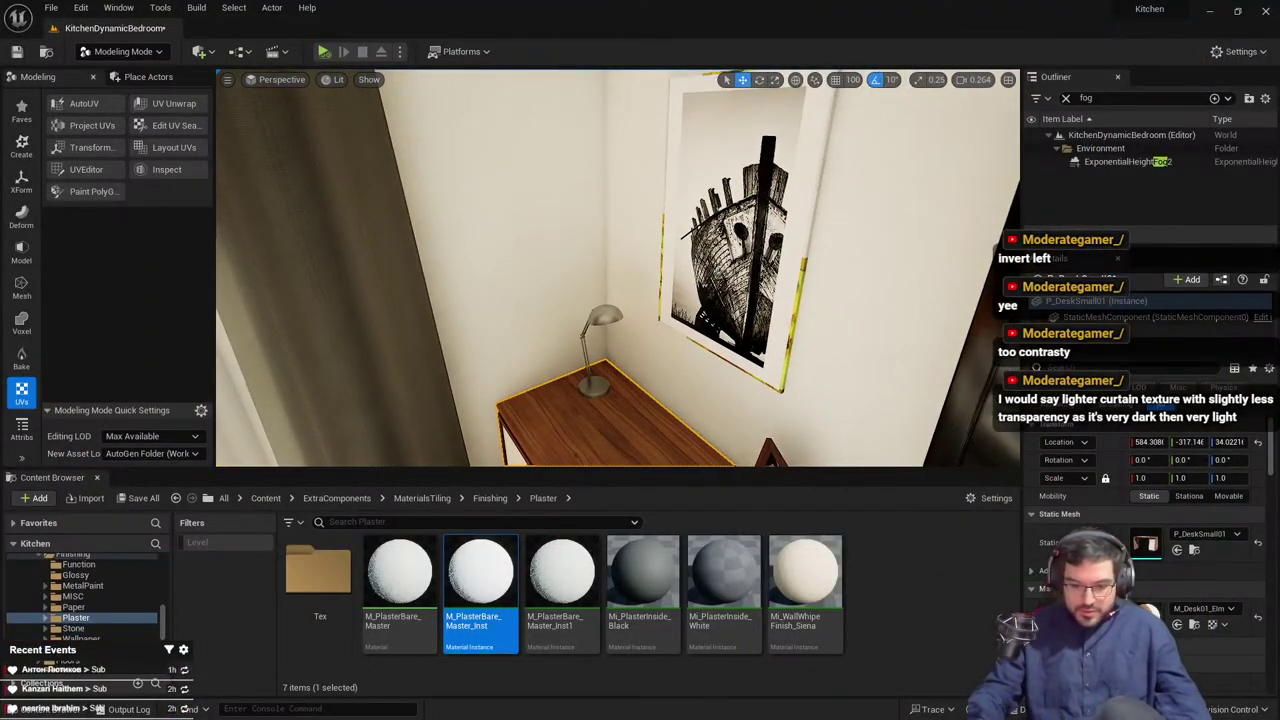
left_click(1194, 625)
left_click_drag(314, 578, 305, 552)
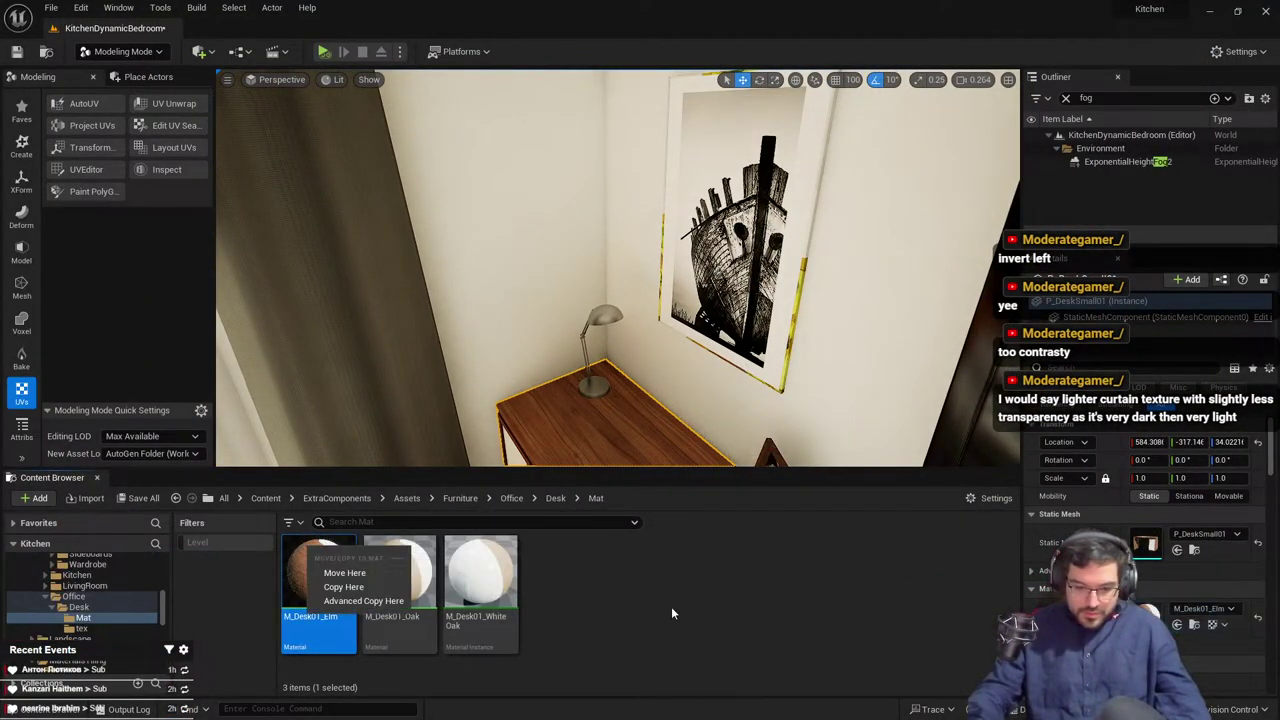
left_click(671, 606)
Apply the bed's wood material M_Elm01_iDark_i90_Inst to the frame of the ship picture above the desk
right_click_drag(706, 343, 500, 350)
left_click(592, 332)
left_click(1196, 625)
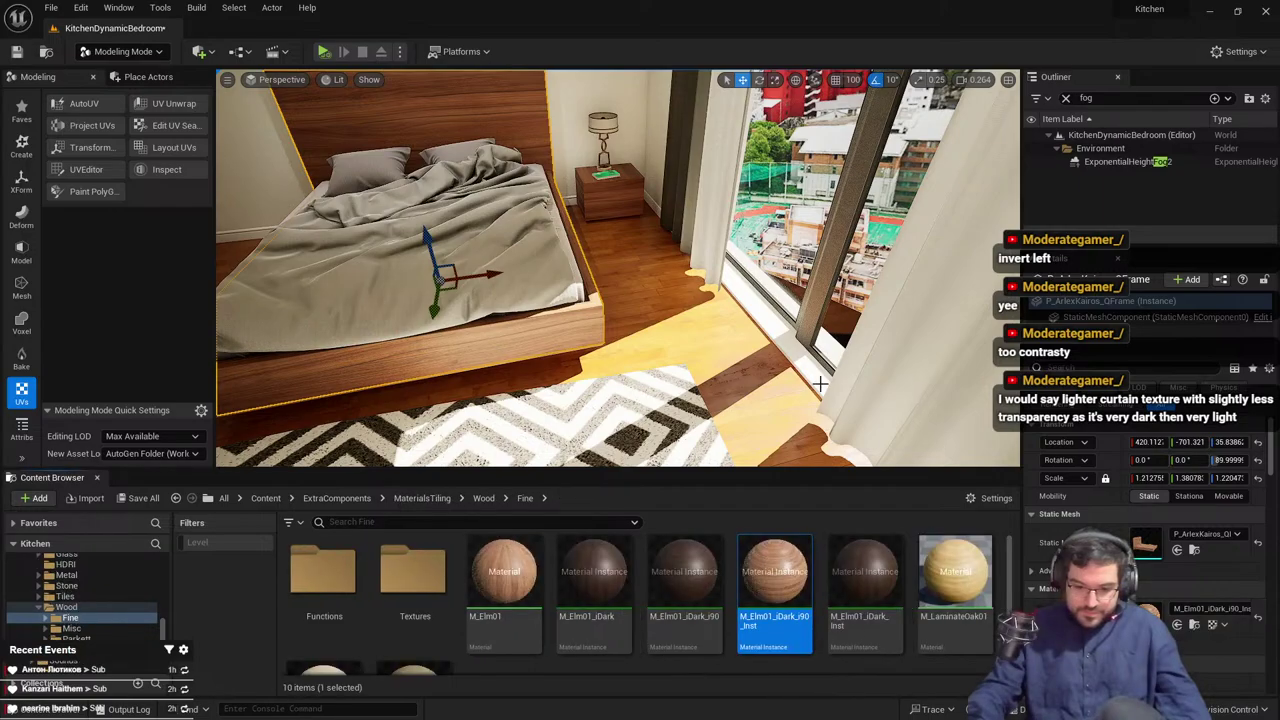
left_click_drag(775, 585, 1017, 458)
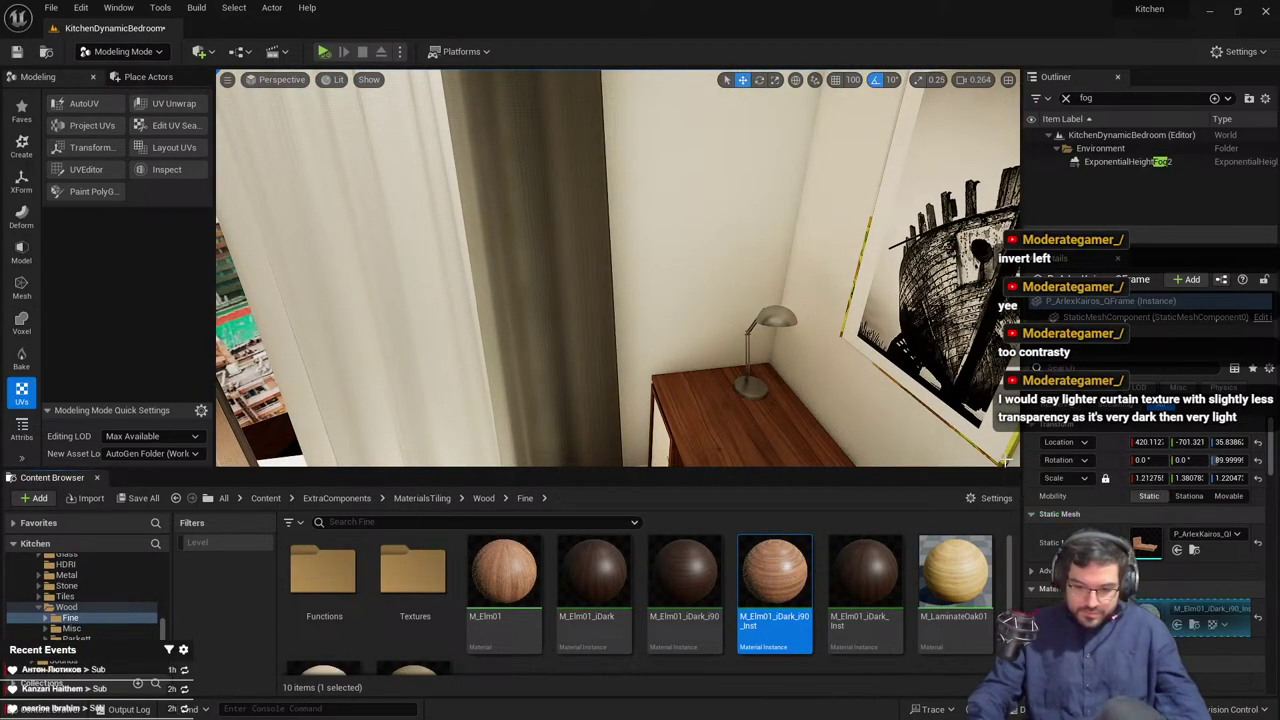
key("Escape")
key("s")
right_click_drag(851, 366, 1000, 400)
key("F11")
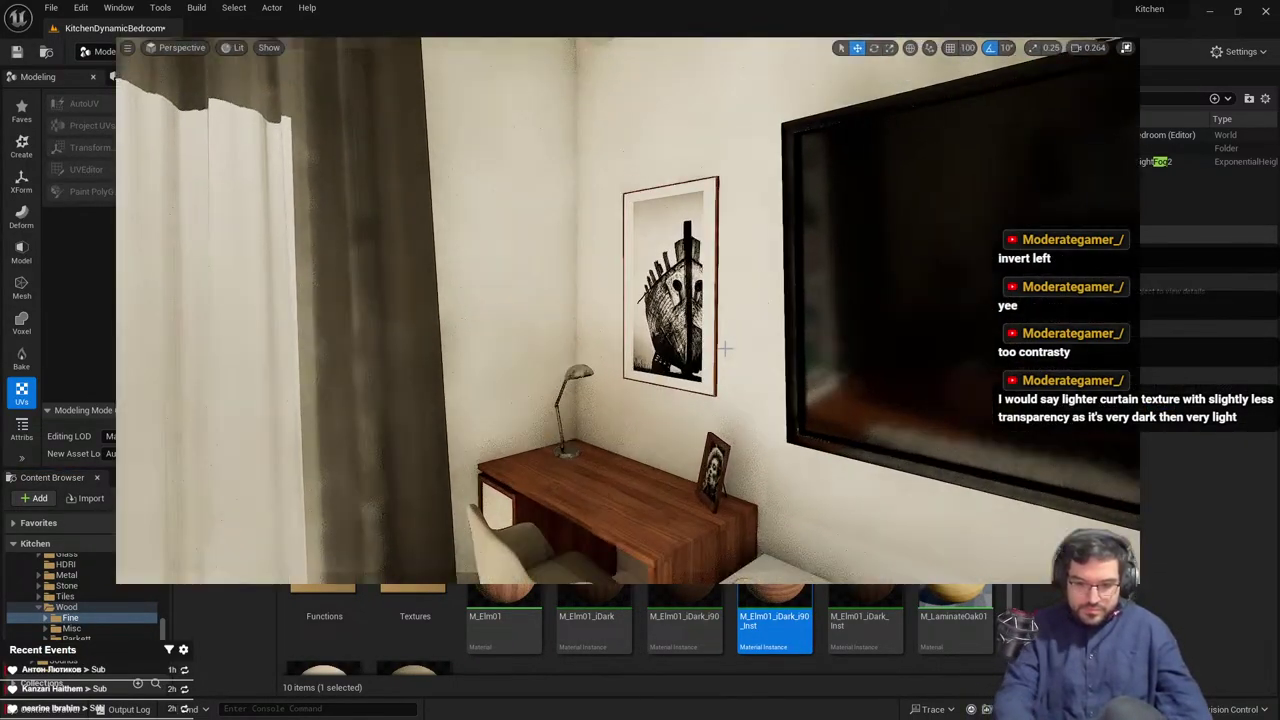
Lighten the bedroom drapes' M_Curtains01_iSub2 material to a pale grey and review it in the room
key("s")
right_click_drag(725, 348, 1200, 358)
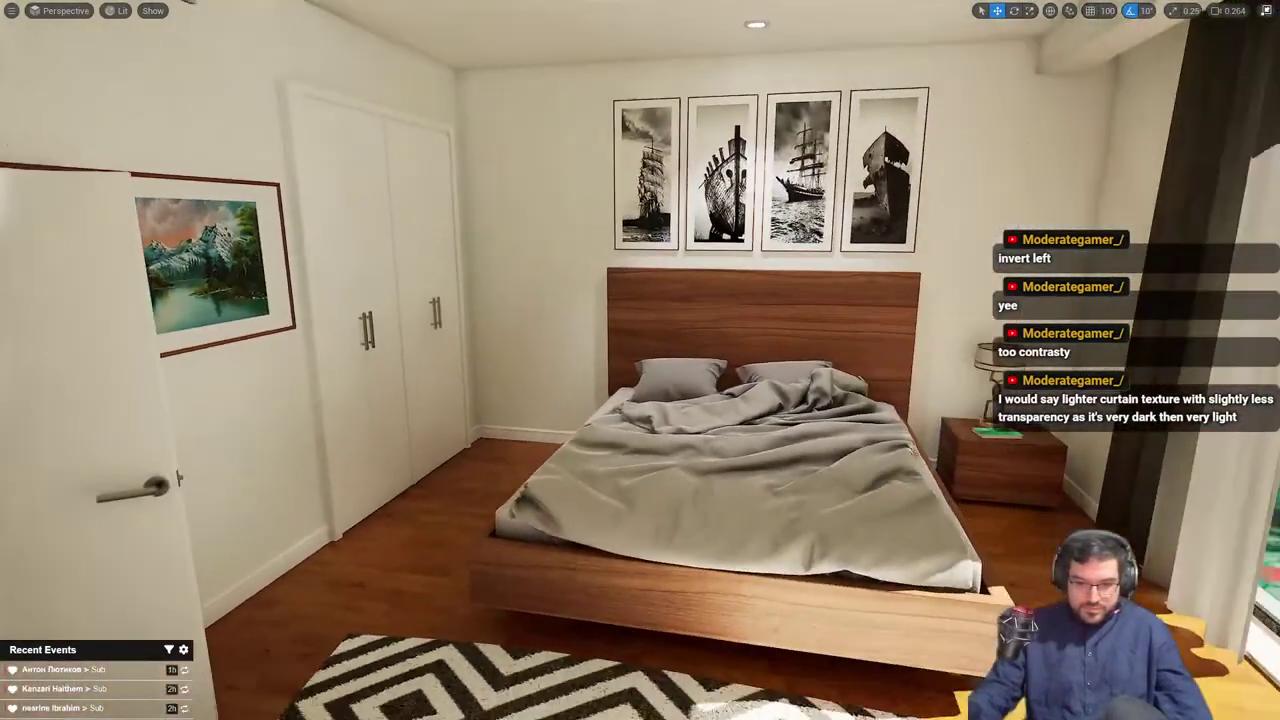
right_click_drag(763, 337, 805, 337)
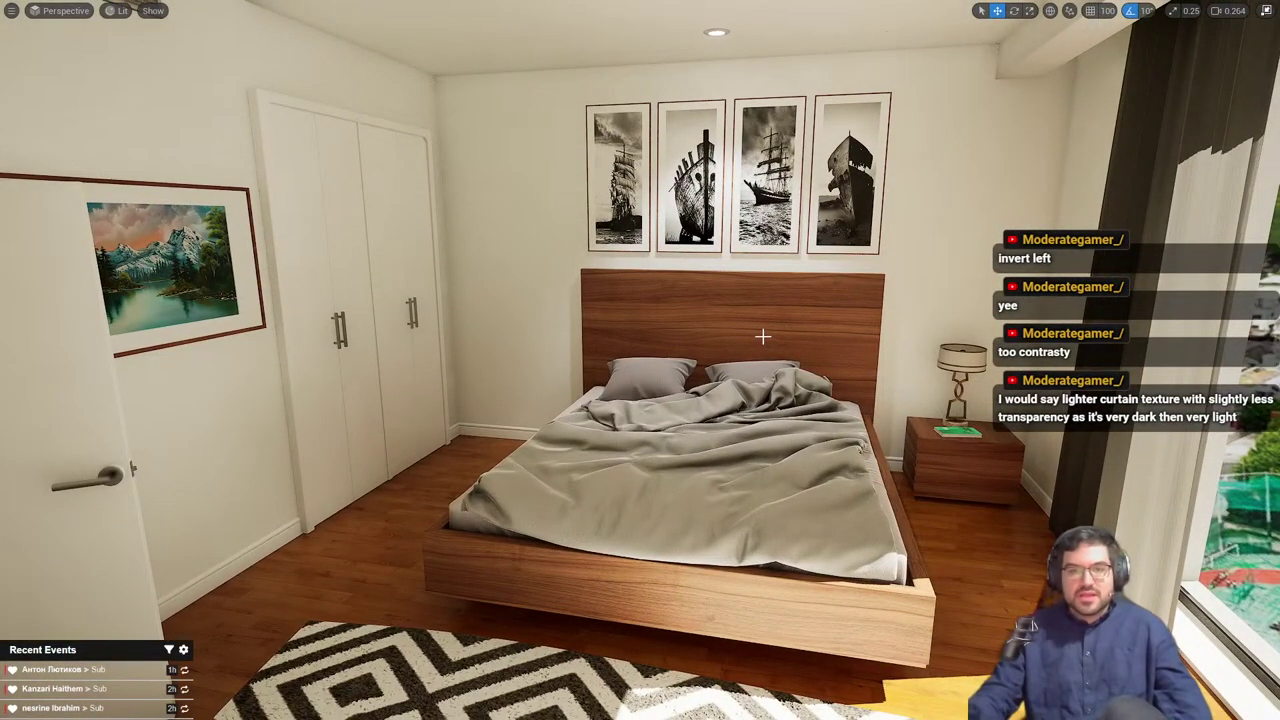
right_click_drag(731, 298, 980, 306)
key("s")
right_click_drag(771, 290, 740, 210)
key("F11")
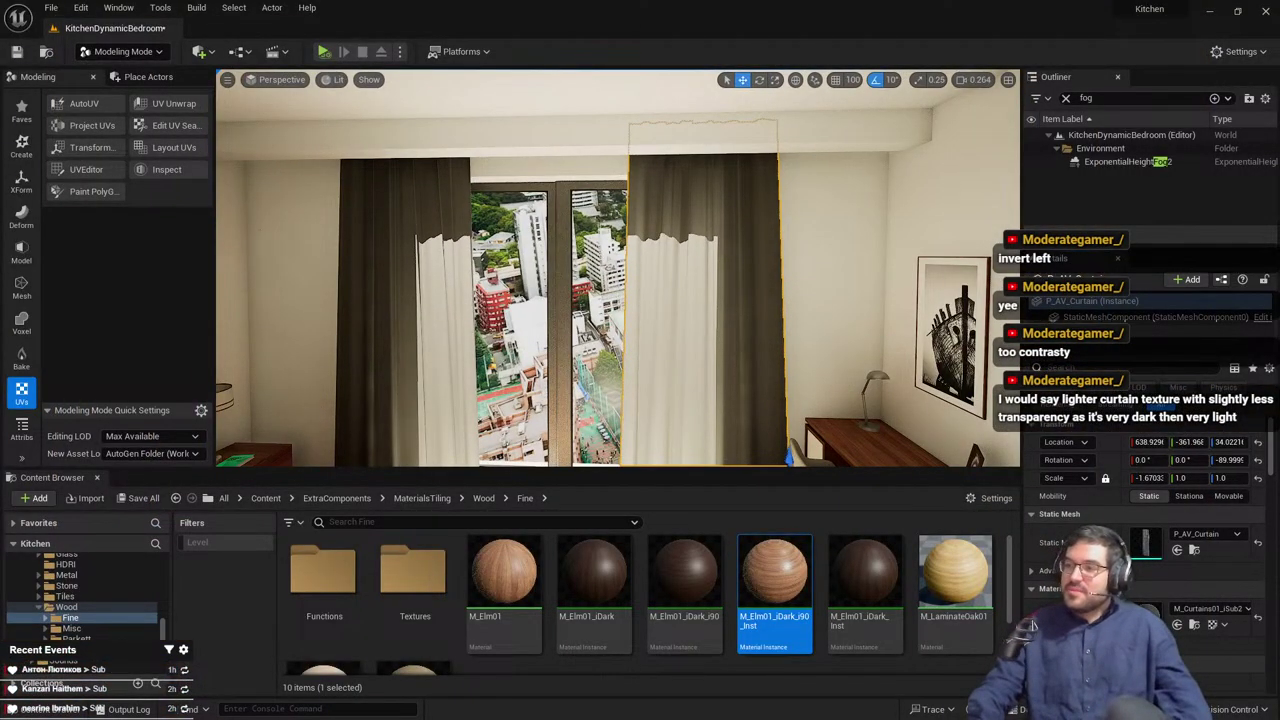
key("s")
mouse_move(793, 212)
right_mouse_down()
mouse_move(765, 236)
mouse_move(793, 212)
right_mouse_up()
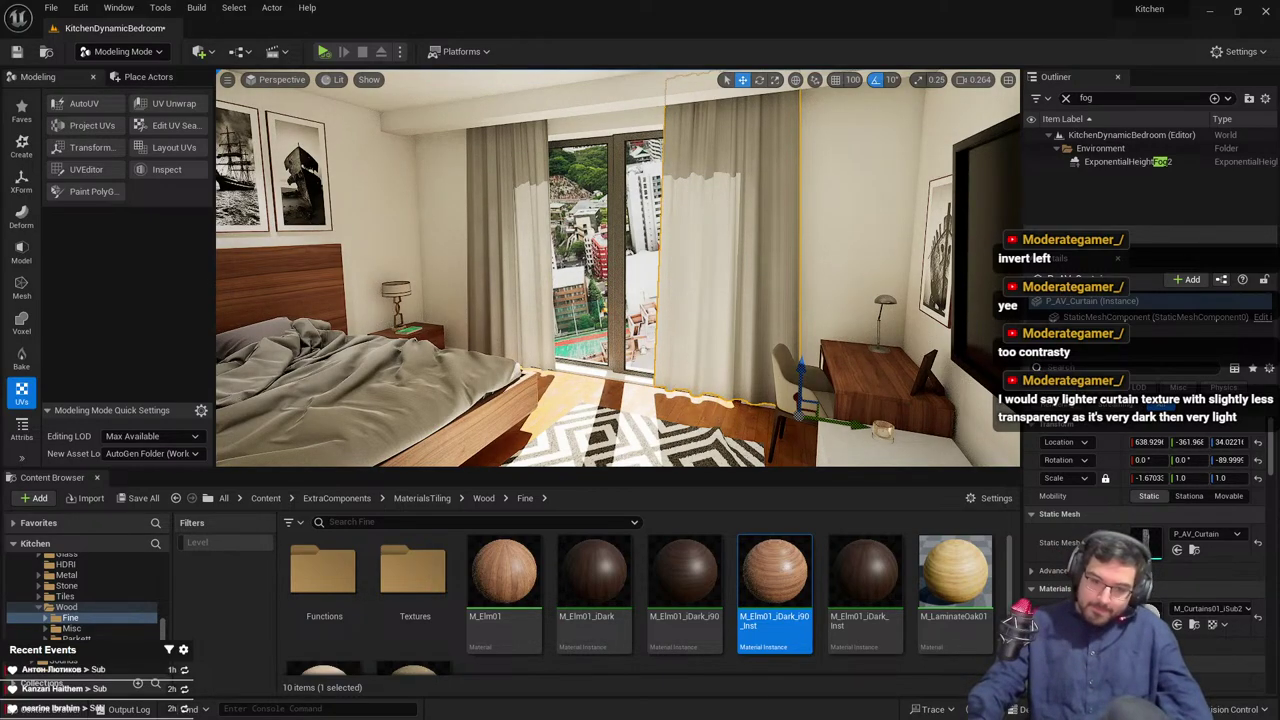
key("F11")
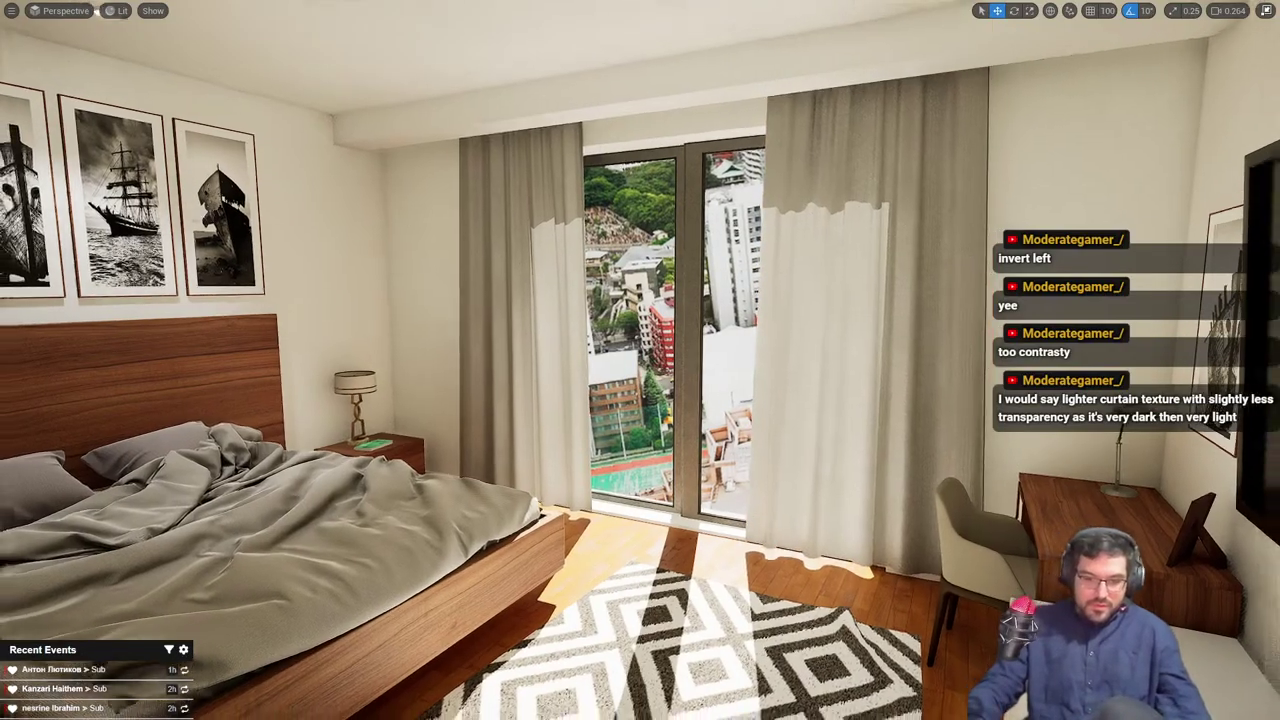
Try a copy of the bedroom's light grey drapes across the living room balcony window
right_click_drag(640, 360, 440, 360)
key("d")
scroll(640, 360, "up", 1)
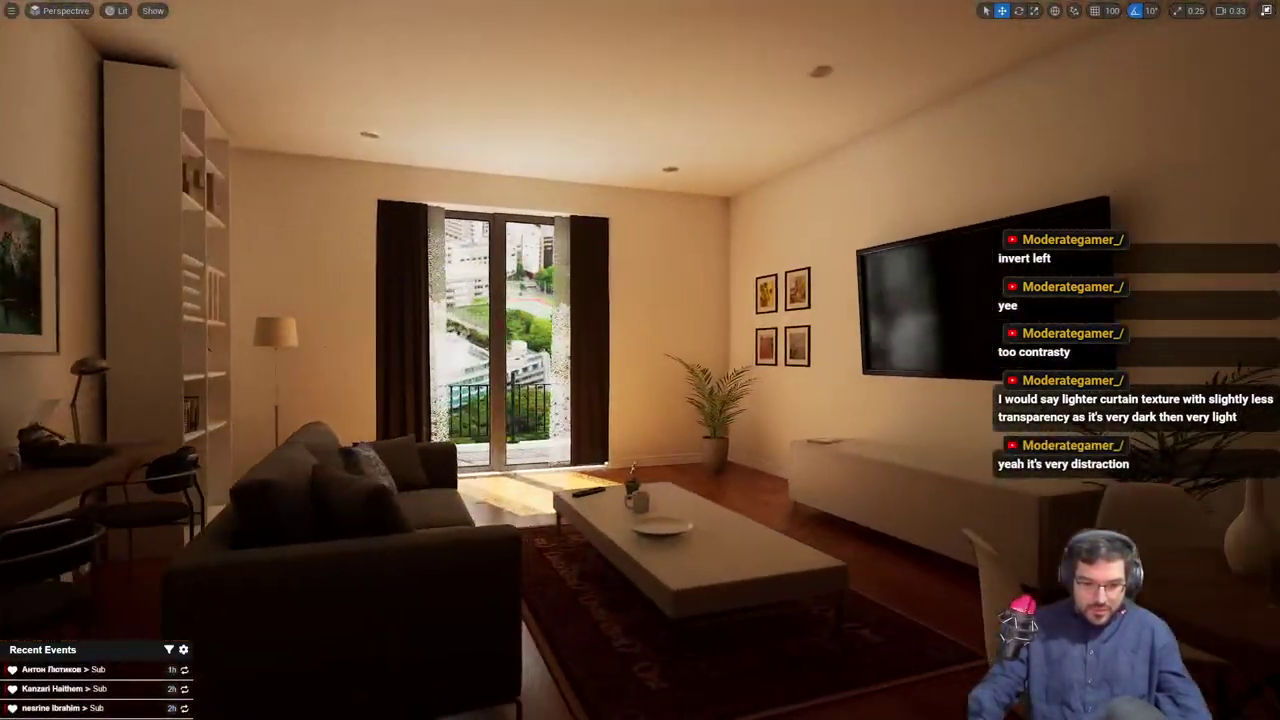
right_click_drag(395, 268, 305, 228)
right_click_drag(466, 226, 302, 224)
key("w")
key("g")
key("d")
scroll(474, 420, "up", 2)
right_click_drag(474, 420, 474, 420)
key("s")
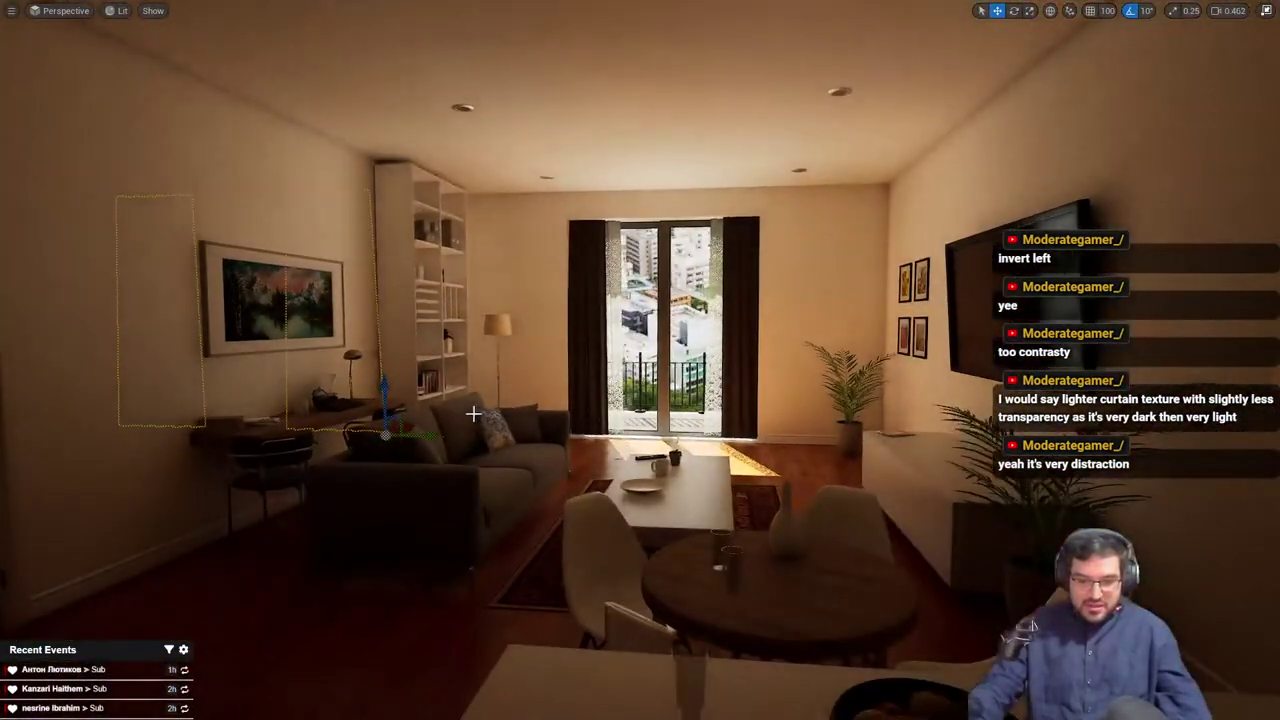
left_click_drag(436, 438, 552, 461, "alt")
key("d")
right_click_drag(850, 202, 850, 202)
key("g")
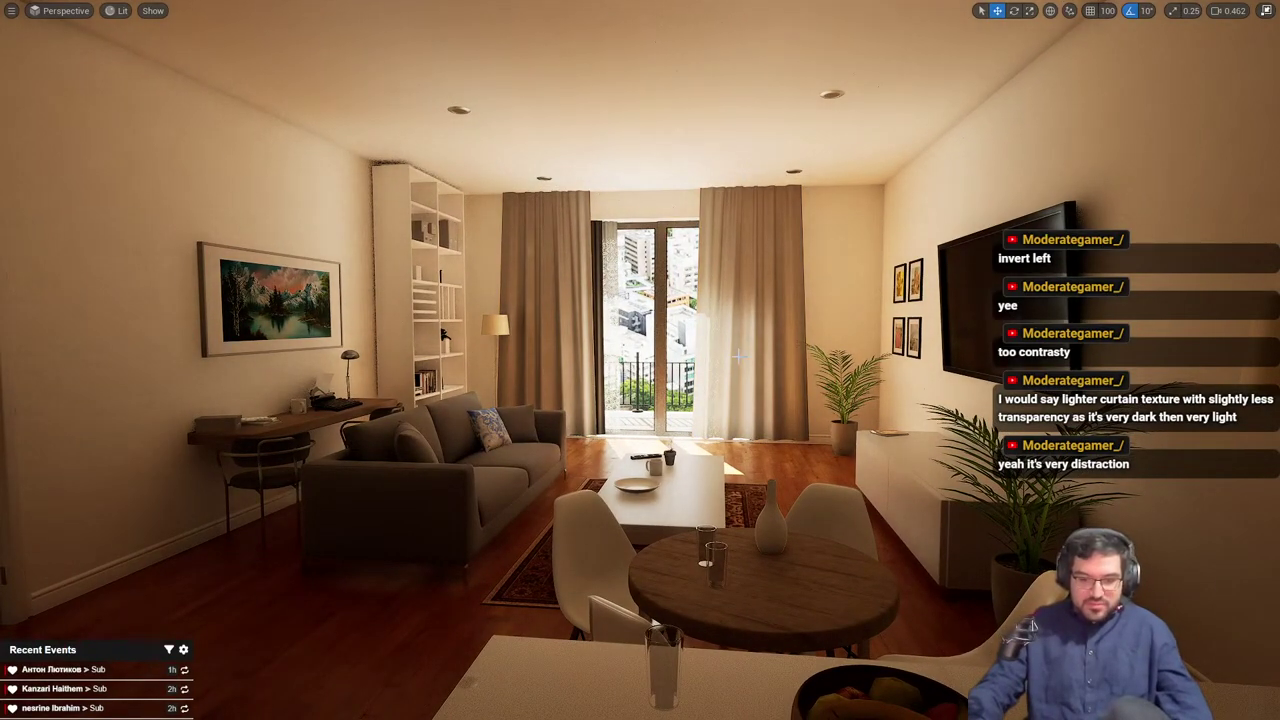
key("ctrl+z")
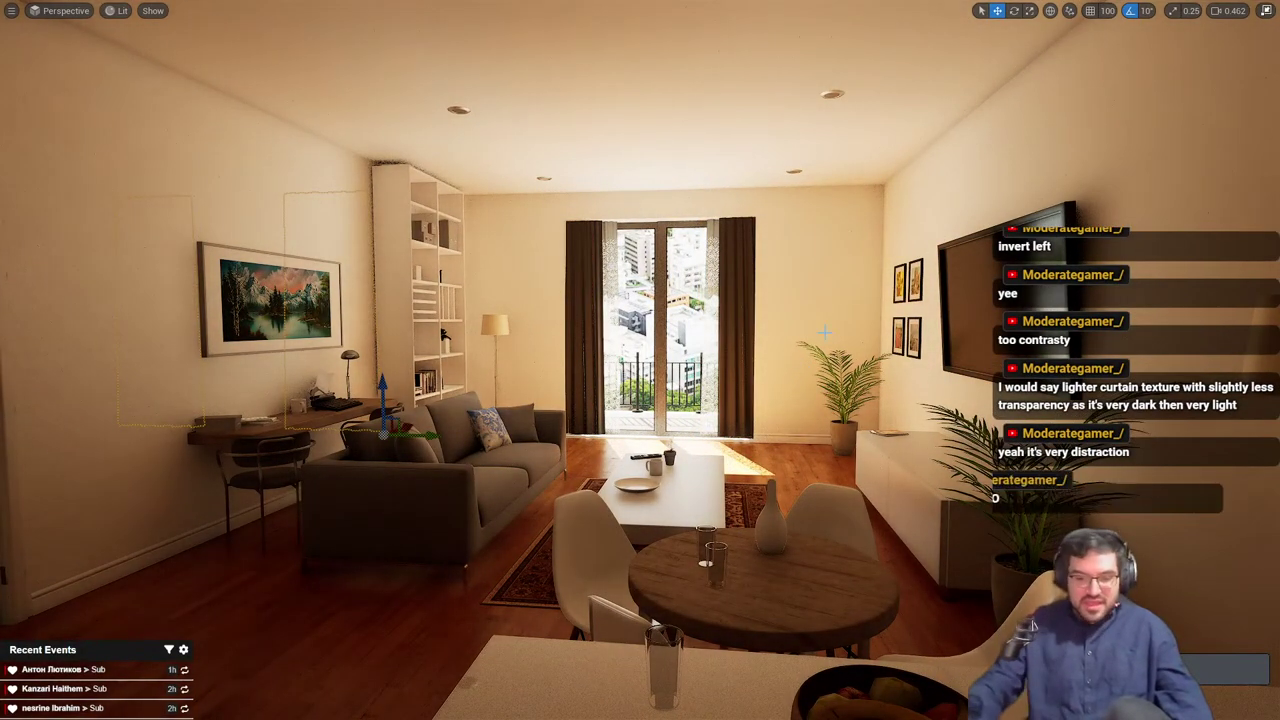
Select the living room sofa and locate its fabric material among the project assets
mouse_move(730, 340)
right_mouse_down()
mouse_move(460, 345)
mouse_move(730, 340)
right_mouse_up()
key("w")
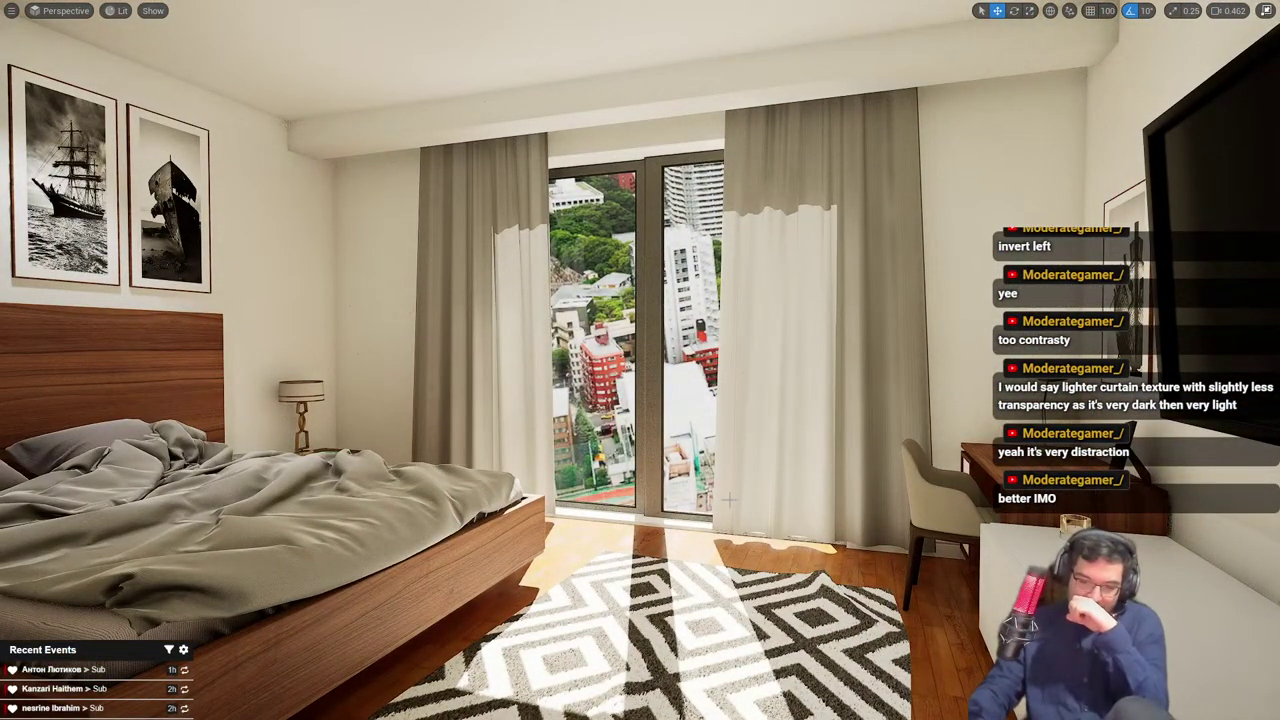
left_click(949, 507)
key("F11")
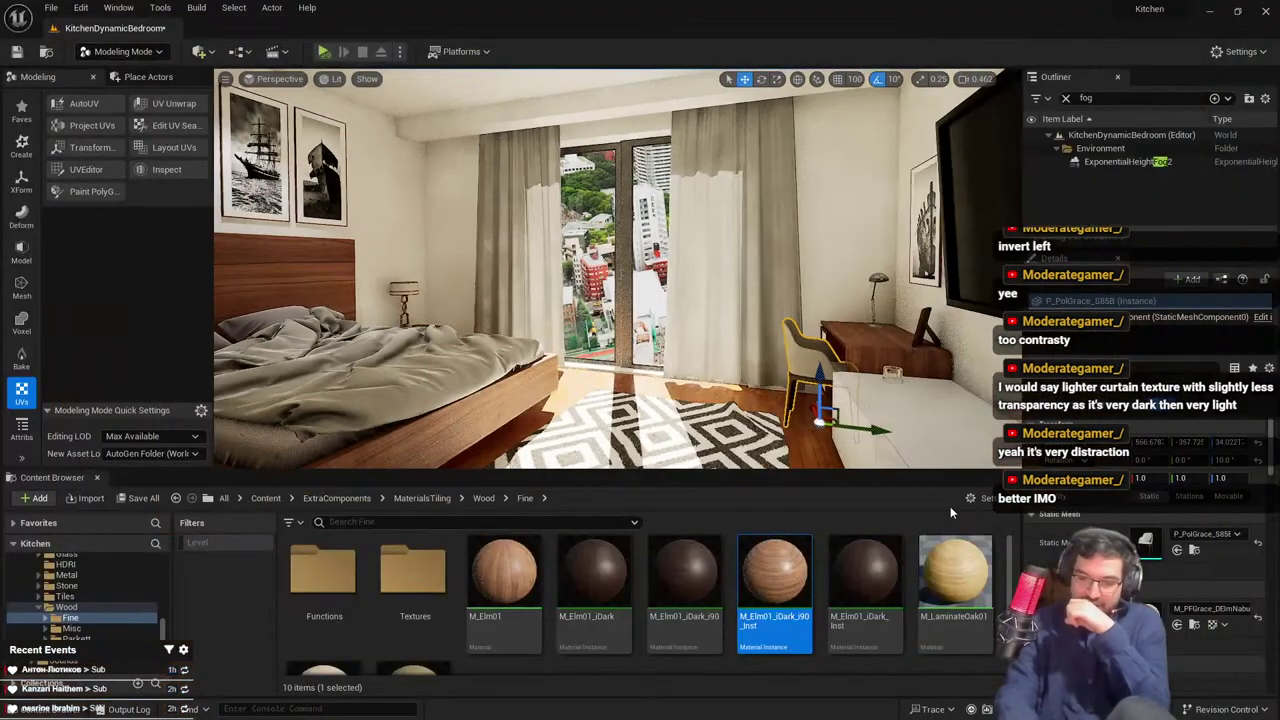
right_click_drag(800, 380, 940, 385)
right_click_drag(609, 406, 609, 406)
left_click(623, 337)
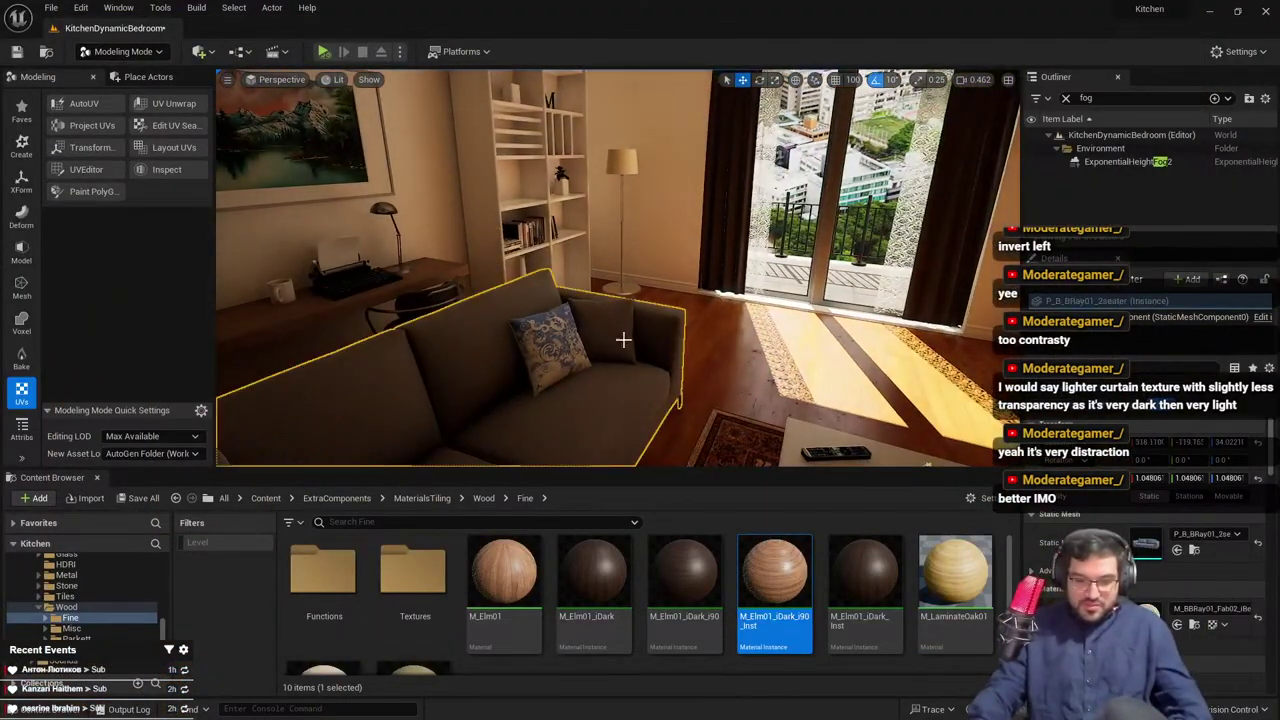
left_click(1194, 624)
right_click_drag(869, 391, 1000, 391)
right_click_drag(640, 300, 566, 297)
key("Escape")
key("ctrl+z")
key("F11")
Delete the bed with its bedding, the bedside table and its items, the desk, the chair and the desk's photo frame
left_click(580, 440)
left_click(587, 400, "ctrl")
right_click_drag(587, 400, 592, 362)
left_click(400, 415, "ctrl")
left_click(592, 362, "ctrl")
left_click(275, 244, "ctrl")
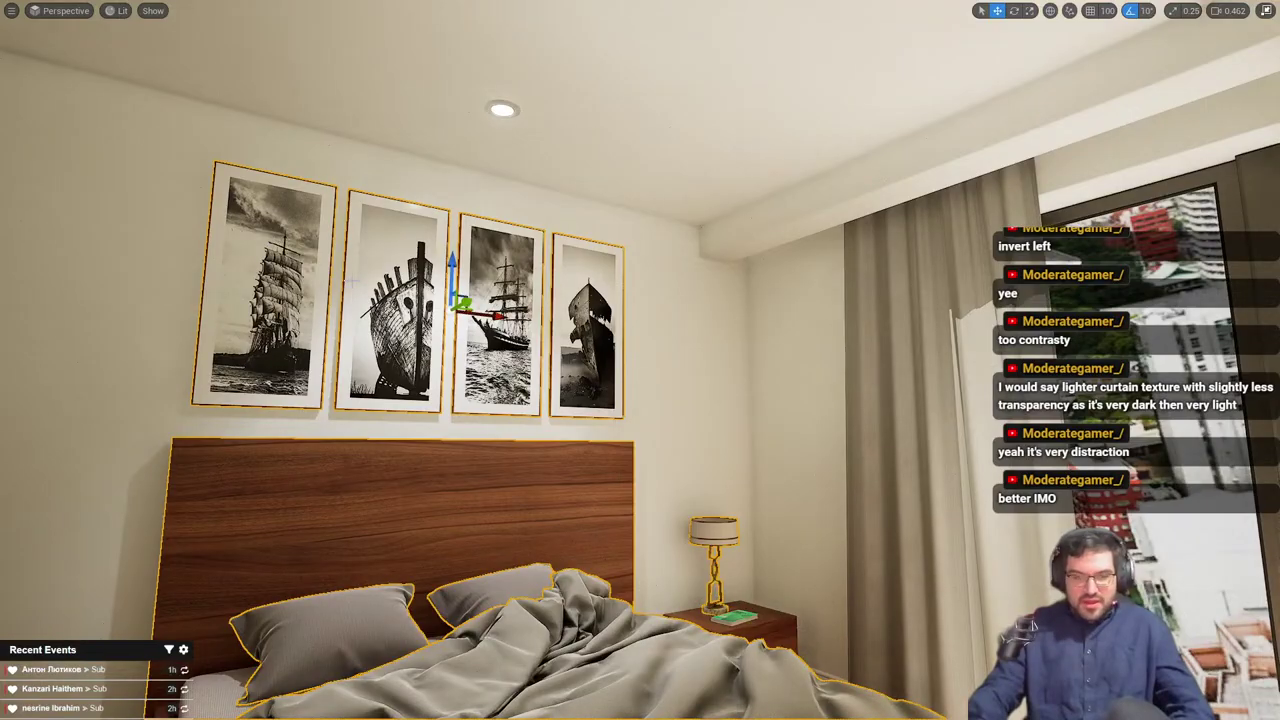
left_click(441, 303, "ctrl")
right_click_drag(441, 303, 441, 303)
right_click_drag(697, 451, 733, 481)
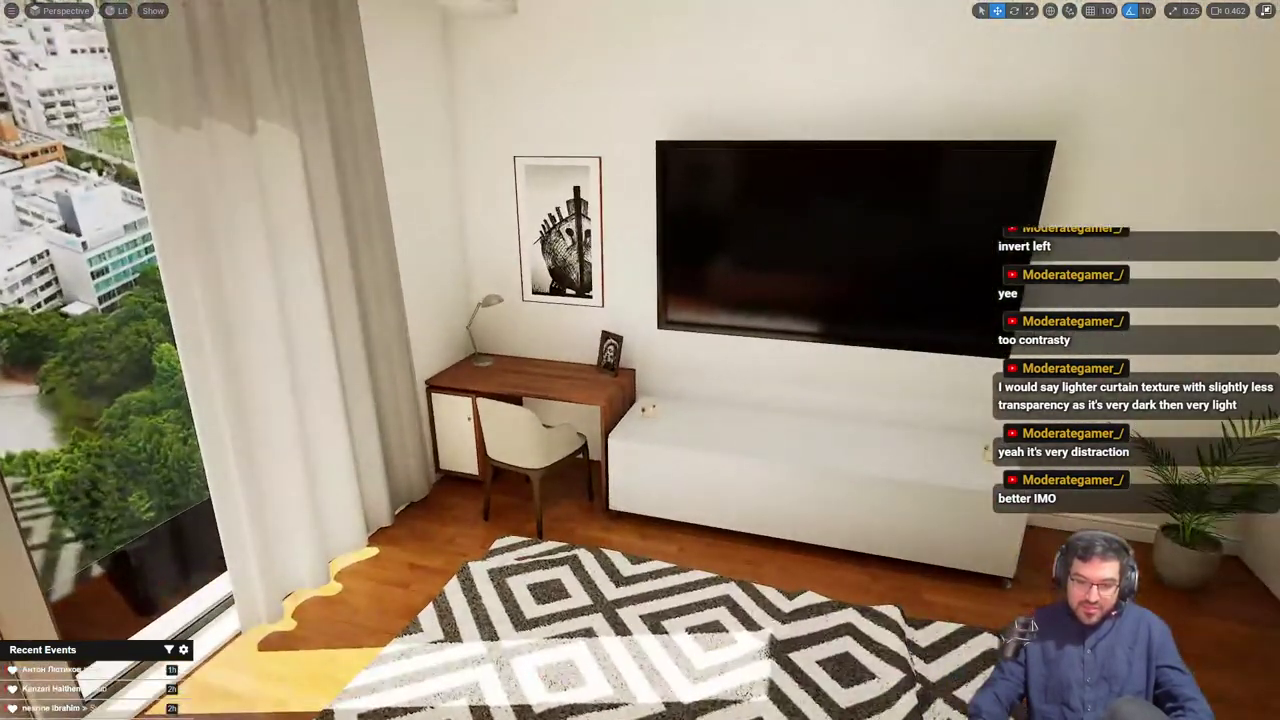
left_click(576, 386, "ctrl")
left_click(531, 421, "ctrl")
left_click(610, 353, "ctrl")
right_click_drag(610, 353, 595, 377)
key("Delete")
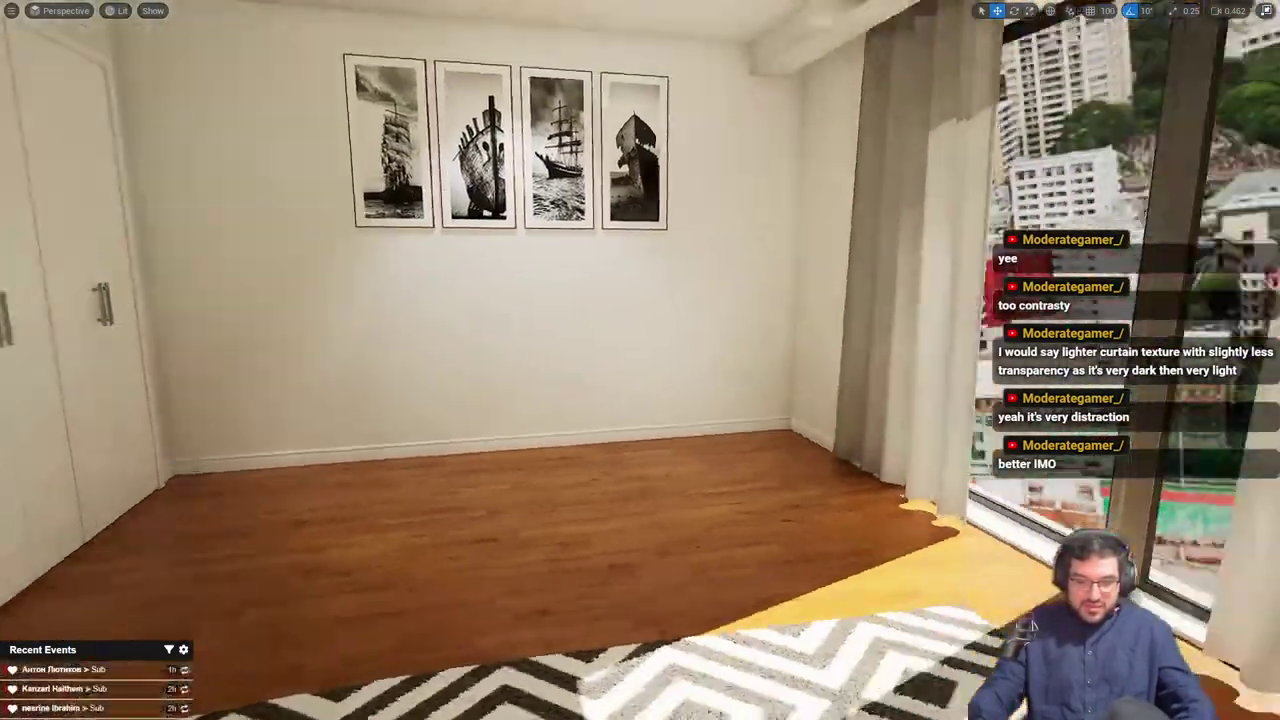
Review the emptied bedroom and undo the deletion of the bed and desk furniture
right_click_drag(830, 380, 1050, 382)
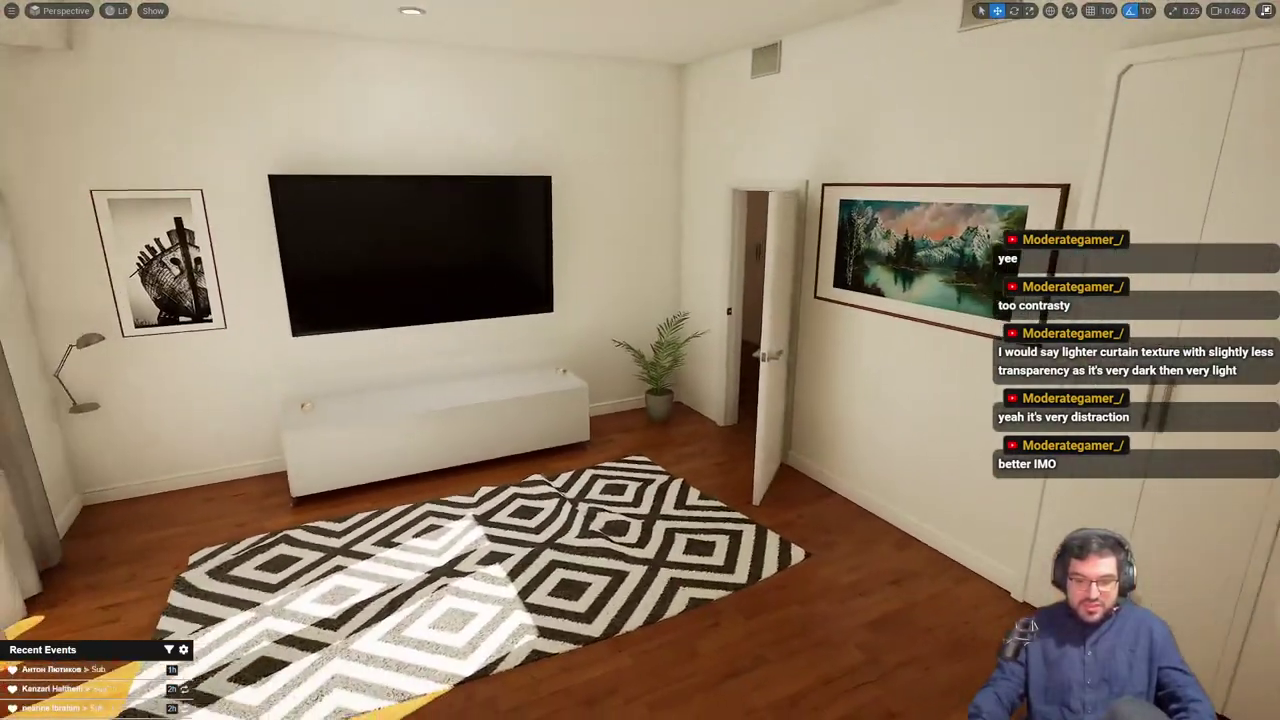
mouse_move(646, 386)
right_mouse_down()
mouse_move(646, 400)
mouse_move(646, 386)
mouse_move(617, 389)
mouse_move(697, 398)
mouse_move(780, 374)
right_mouse_up()
key("ctrl+z")
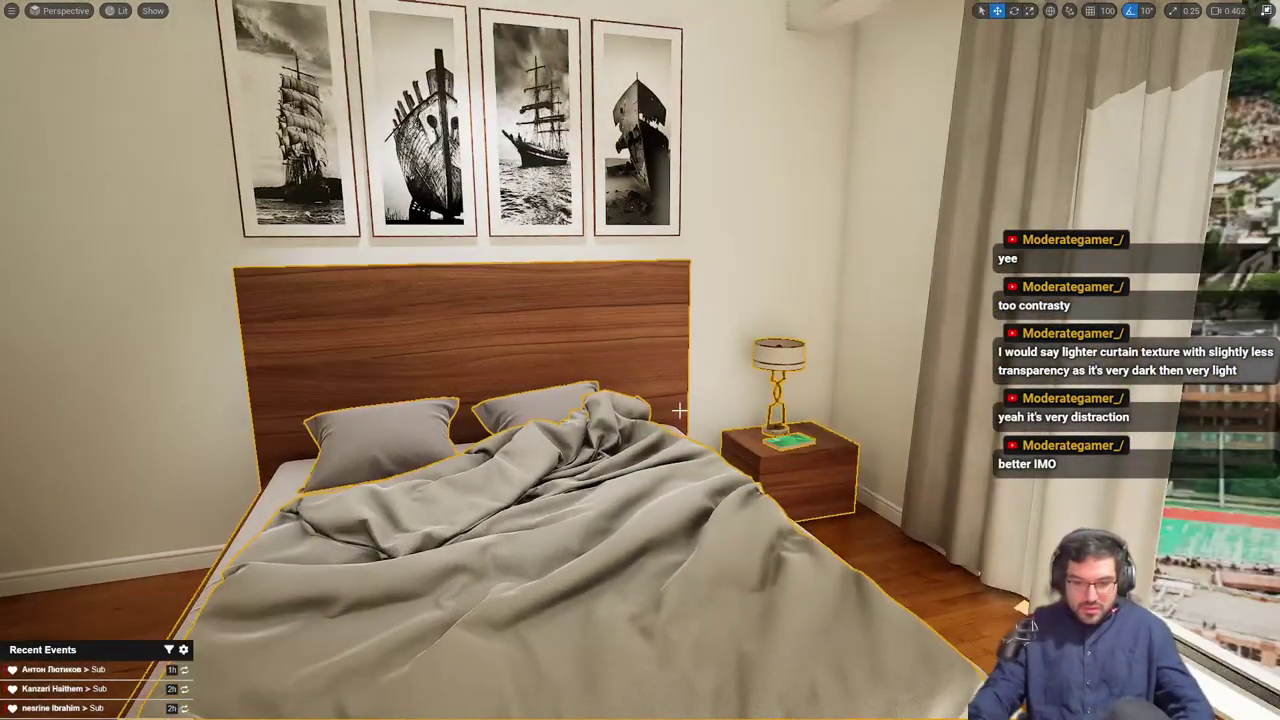
Select the bed's duvet and show its materials in the Furniture/Bedroom/Doona/Mat folder
key("Escape")
right_click_drag(697, 398, 640, 404)
mouse_move(600, 472)
right_mouse_down()
mouse_move(616, 462)
mouse_move(628, 478)
mouse_move(616, 486)
right_mouse_up()
scroll(623, 480, "down", 2)
left_click(632, 478)
key("F11")
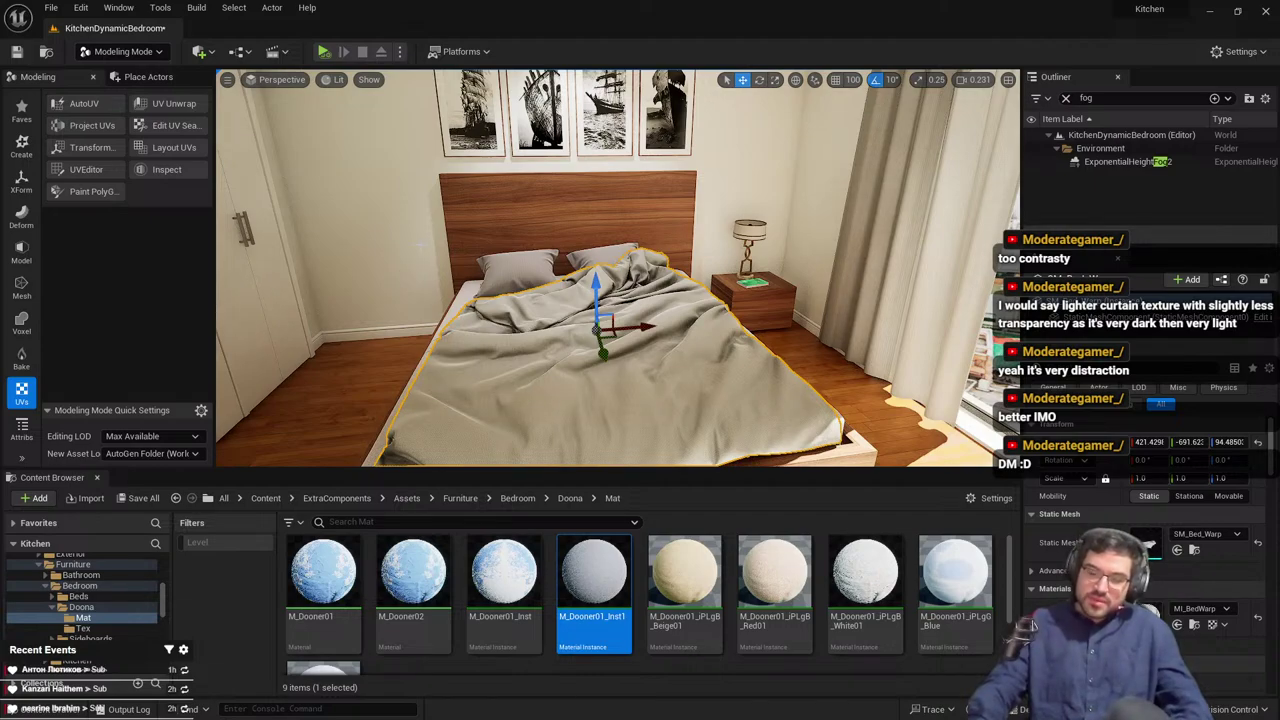
Delete the mountain lake painting from the bedroom wall between the door and the wardrobe
right_click_drag(420, 245, 235, 240)
left_click(569, 242)
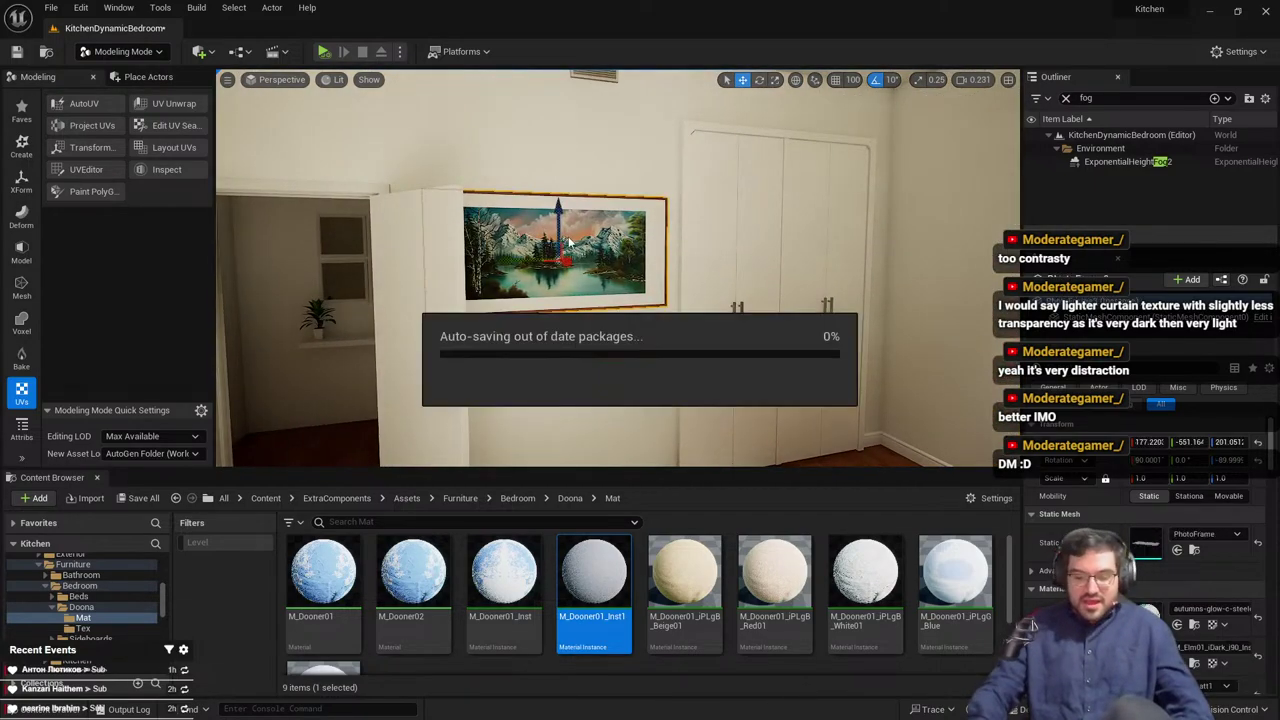
key("Delete")
left_click(826, 128)
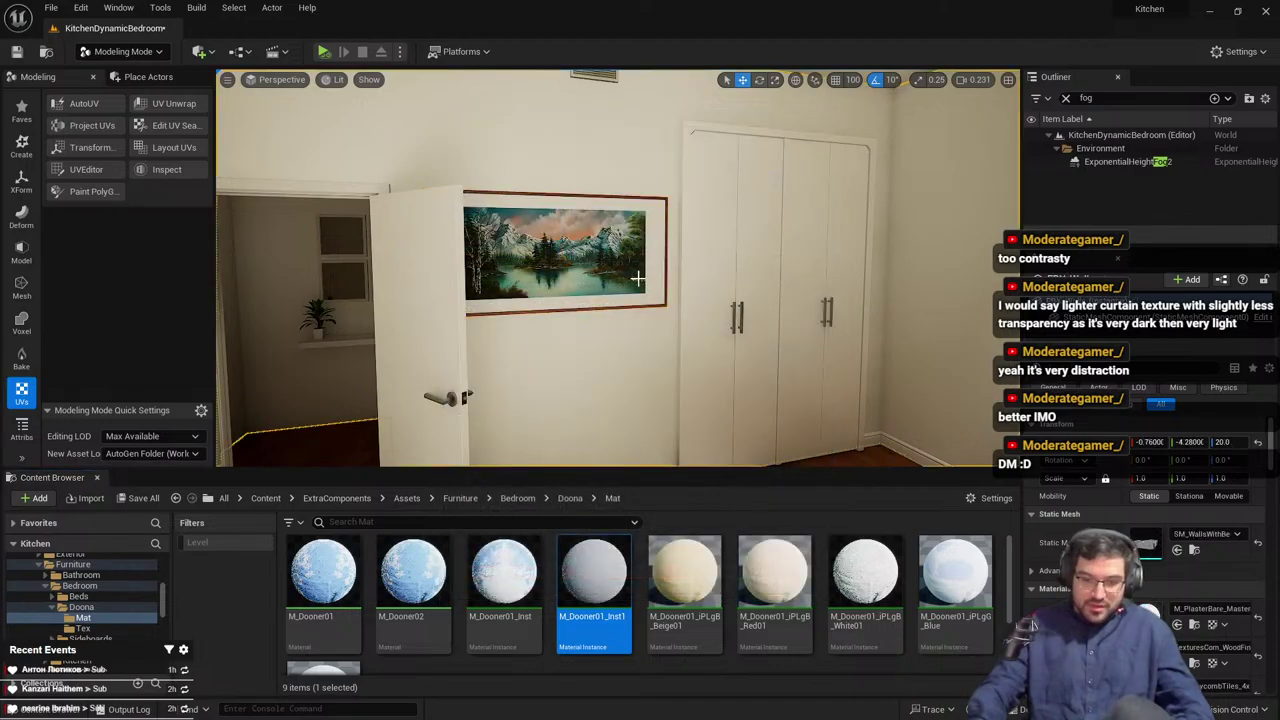
key("Delete")
Bring the round vanity mirror through the living room into the bedroom, near the open door
key("w")
right_click_drag(618, 267, 640, 350)
scroll(500, 262, "up", 2)
key("w")
scroll(480, 240, "up", 2)
left_click(555, 345)
key("s")
left_click_drag(431, 252, 689, 357)
key("w")
right_click_drag(689, 357, 775, 355)
key("s")
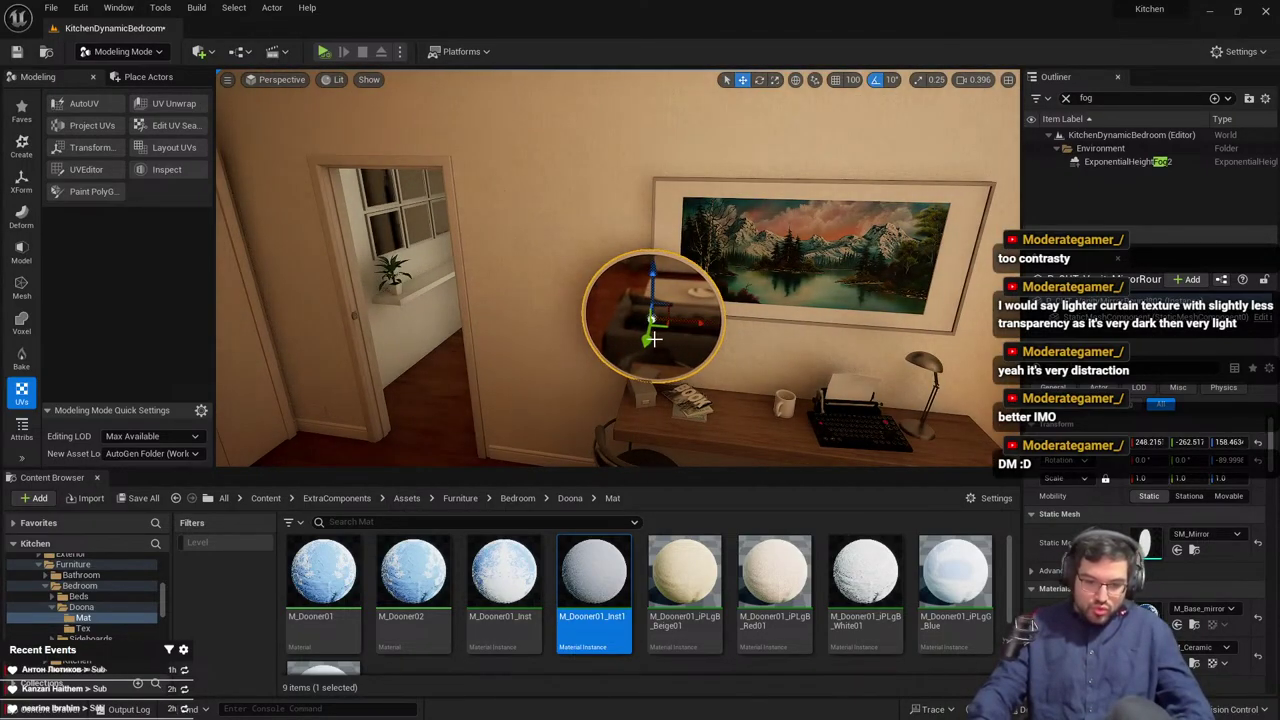
left_click_drag(653, 339, 694, 270)
key("w")
right_click_drag(694, 270, 648, 262)
Rotate the round mirror 90° and place it on the bedroom wall between the door and the wardrobe
key("e")
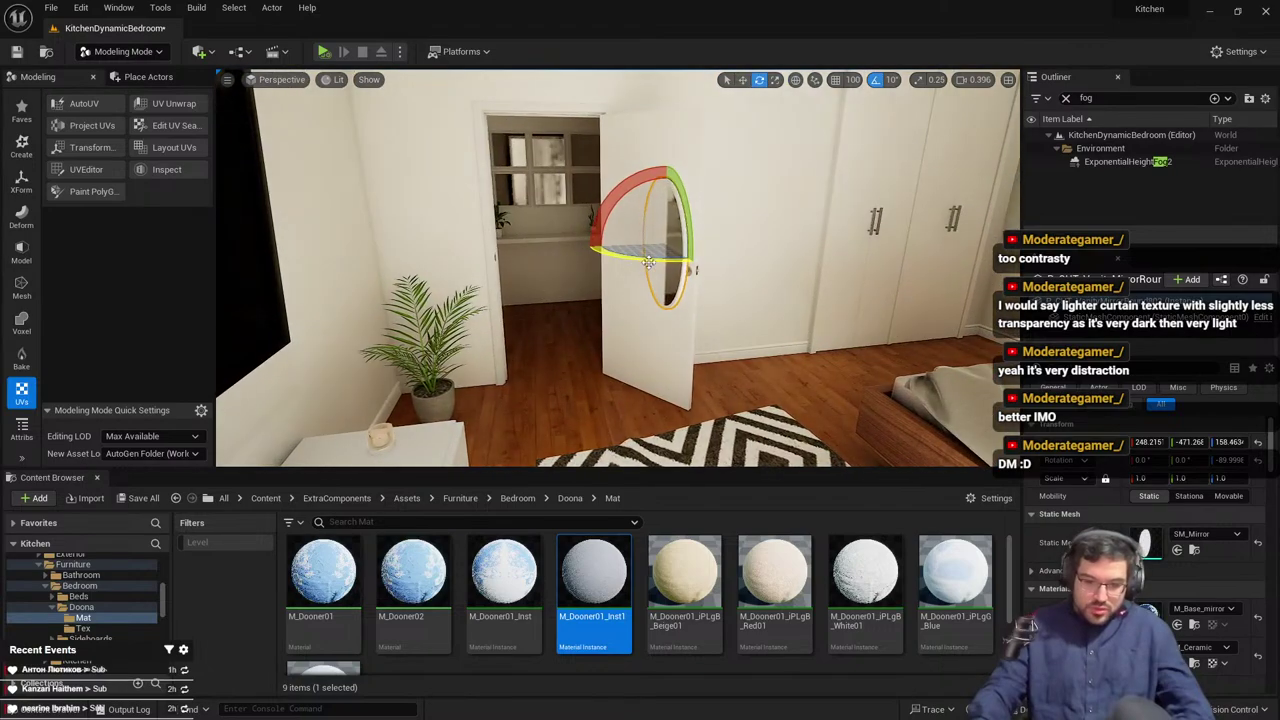
left_click_drag(648, 262, 744, 246)
key("d")
right_click_drag(744, 246, 610, 285)
key("s")
key("w")
left_click_drag(505, 163, 662, 149)
key("w")
right_click_drag(662, 149, 722, 118)
left_click_drag(680, 245, 680, 222)
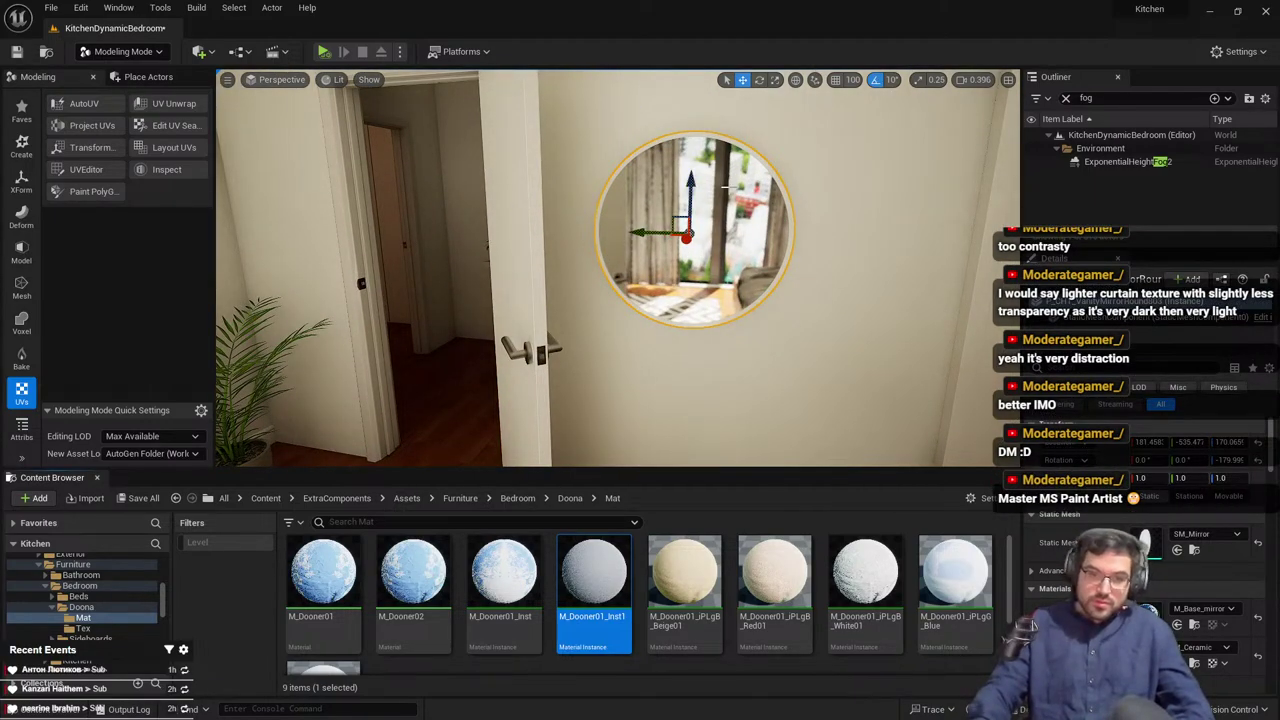
Set the mirror against the wall higher up beside the door and shrink it to a small oval
key("d")
right_click_drag(686, 294, 489, 230)
key("w")
scroll(580, 280, "down", 3)
left_click_drag(460, 213, 473, 210)
right_click_drag(511, 262, 590, 262)
key("s")
key("a")
Try smaller oval copies of the mirror below the first one and delete them
left_click_drag(511, 270, 545, 280)
key("r")
key("w")
key("r")
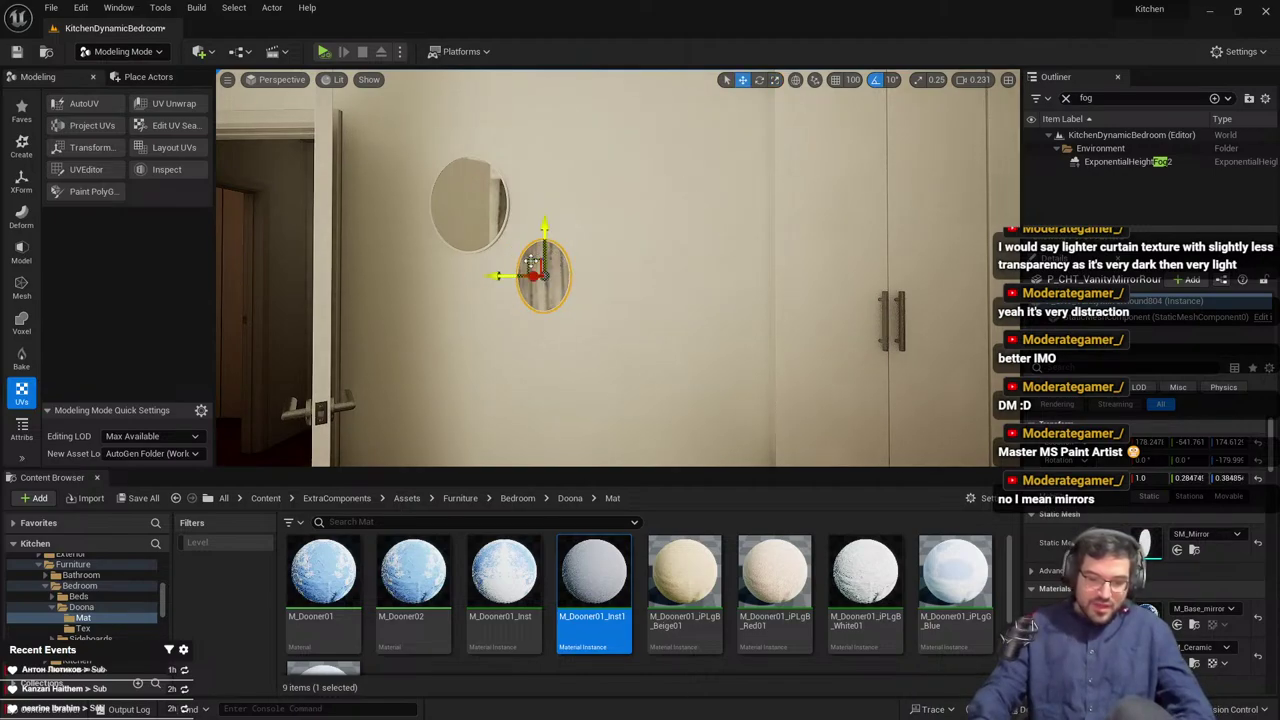
left_click_drag(468, 323, 490, 334)
key("r")
key("a")
right_click_drag(494, 326, 564, 315)
left_click(560, 282, "ctrl")
key("Delete")
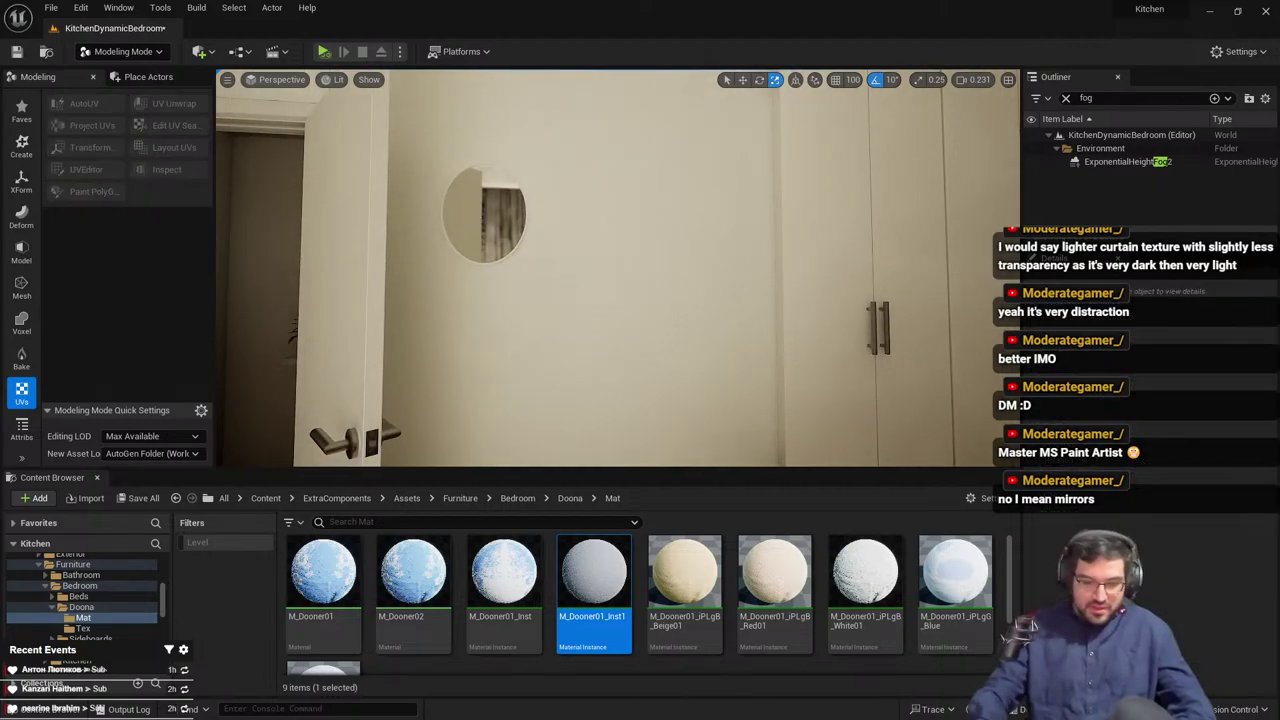
Set the remaining wall mirror's Y and Z scale to 1
left_click(480, 216)
key("w")
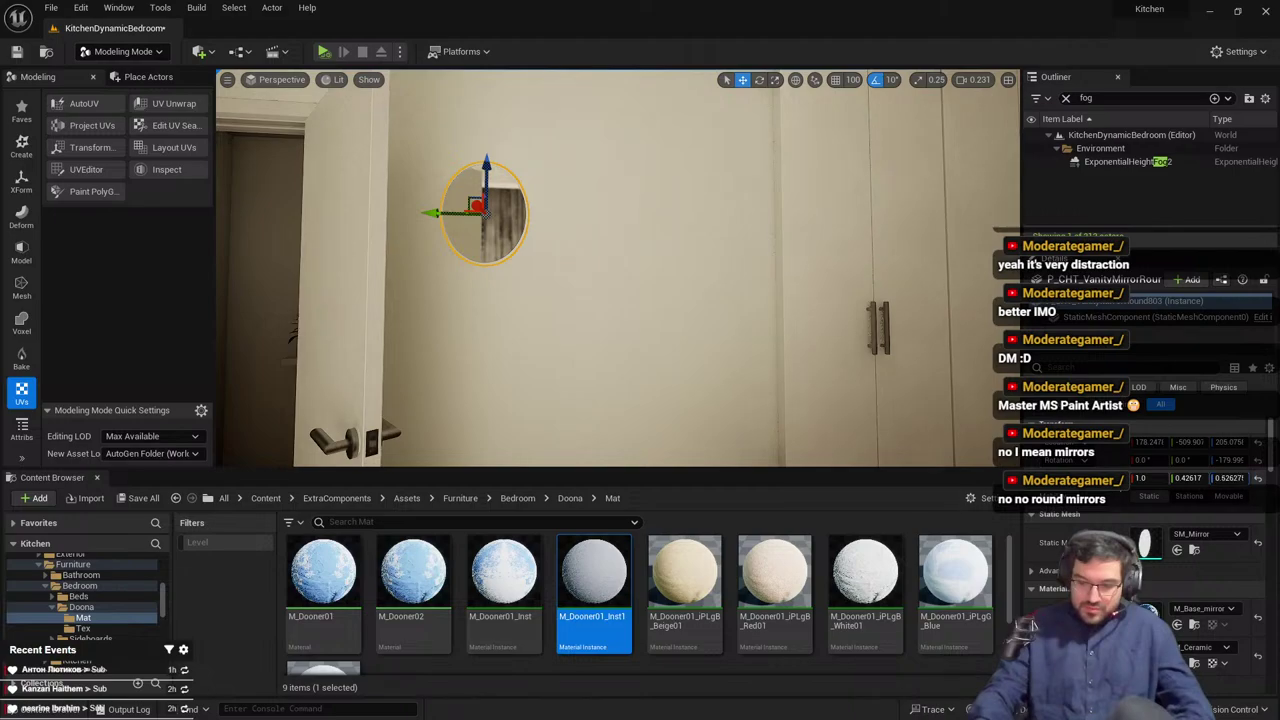
key("Tab")
type("1")
key("Tab")
type("1")
key("Return")
right_click_drag(490, 189, 465, 189)
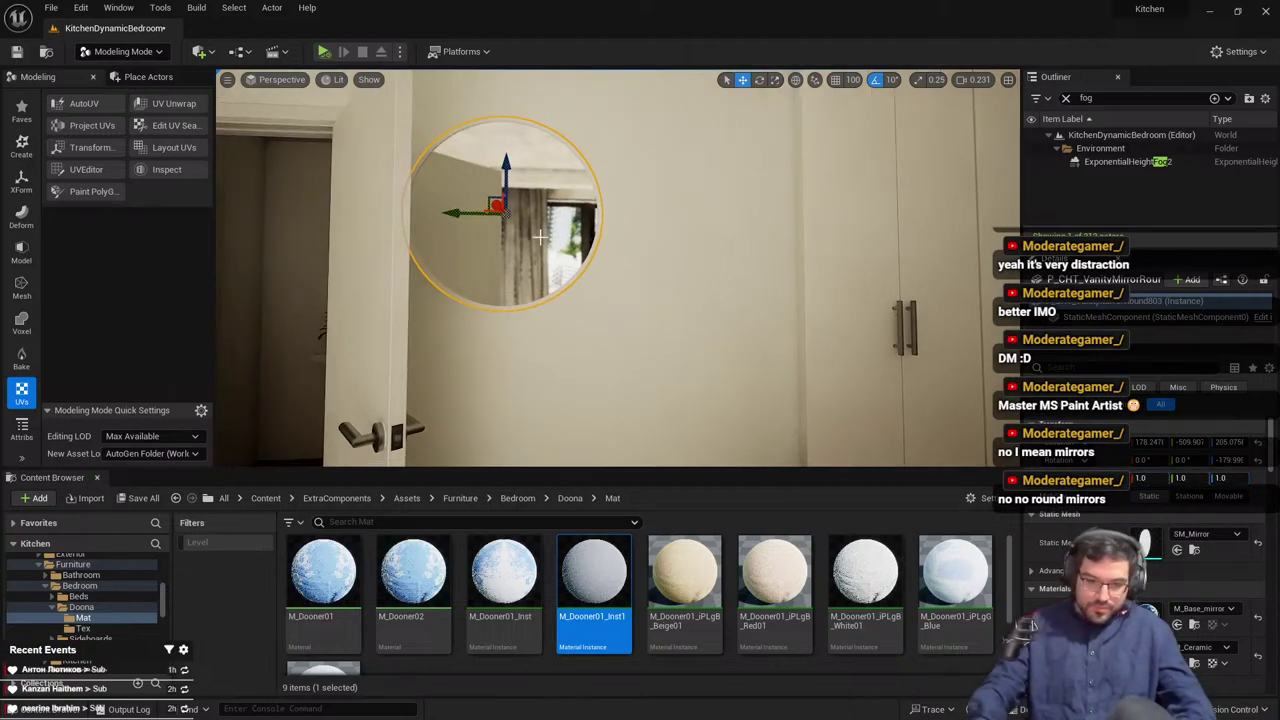
Scale the mirror to about 0.46 in Y and Z and place two staggered copies below it
key("r")
left_click_drag(516, 193, 490, 338)
left_click(570, 293)
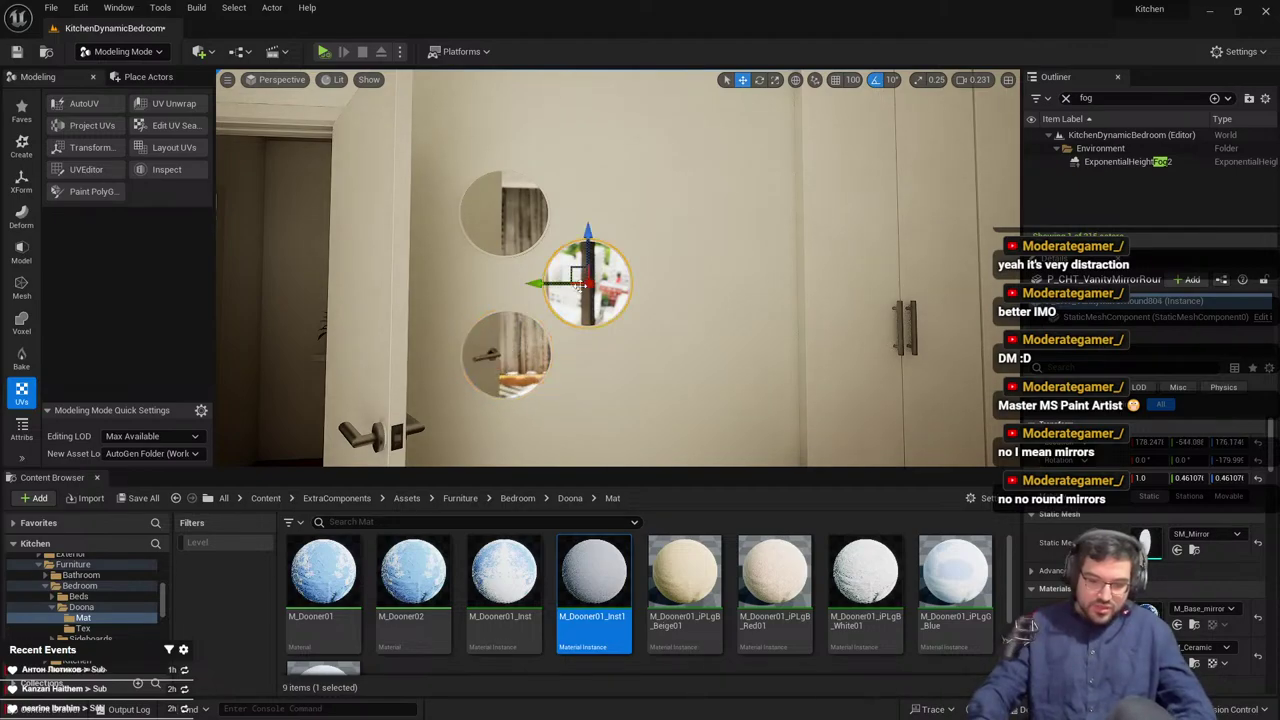
Shrink the middle mirror to about 0.33 scale and the lowest one to about 0.28
key("r")
left_click_drag(588, 283, 592, 276)
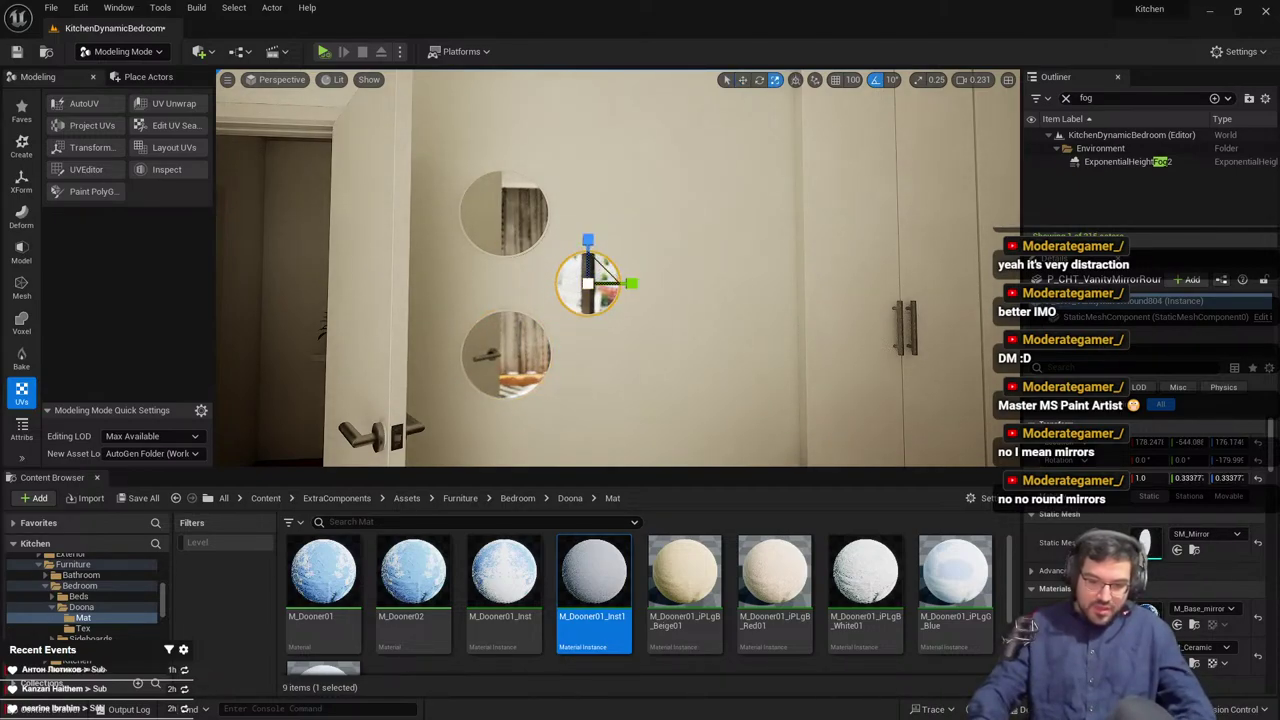
left_click(515, 364)
left_click_drag(507, 354, 500, 361)
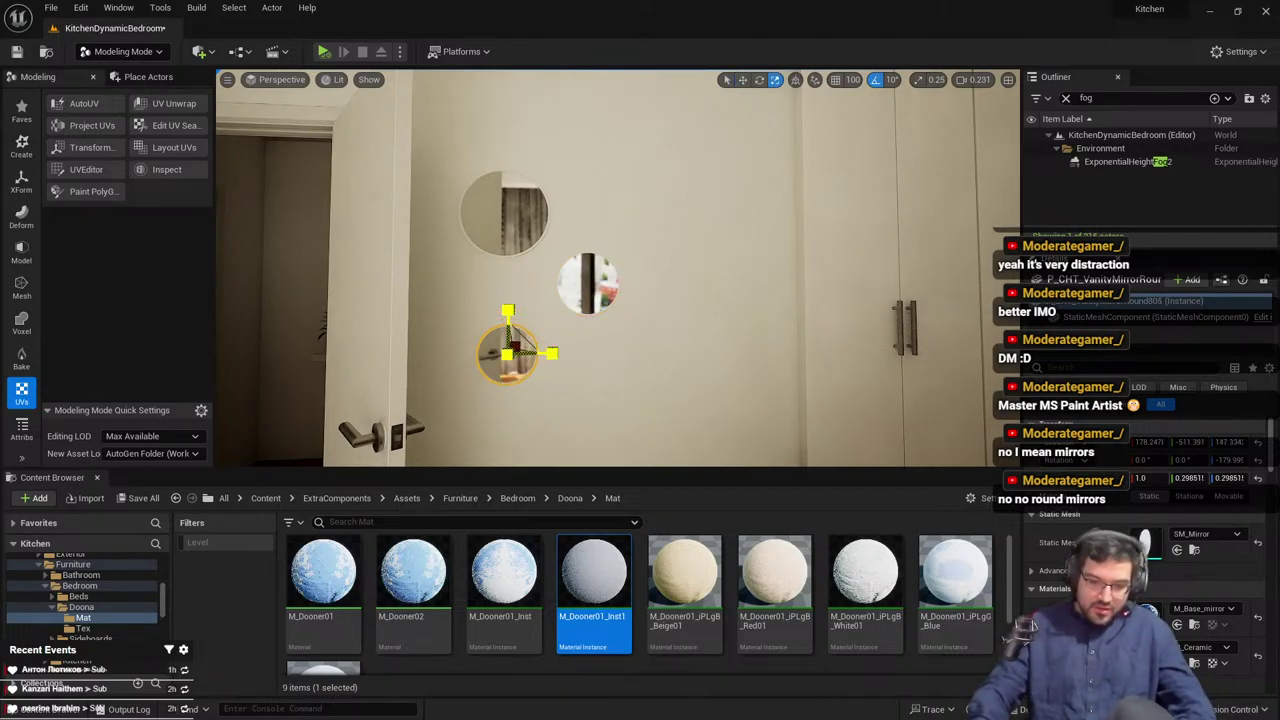
left_click(577, 294)
key("w")
Narrow the three mirrors to Y scales of about 0.38 for the top, 0.28 for the middle and 0.22 for the lowest
left_click(474, 191)
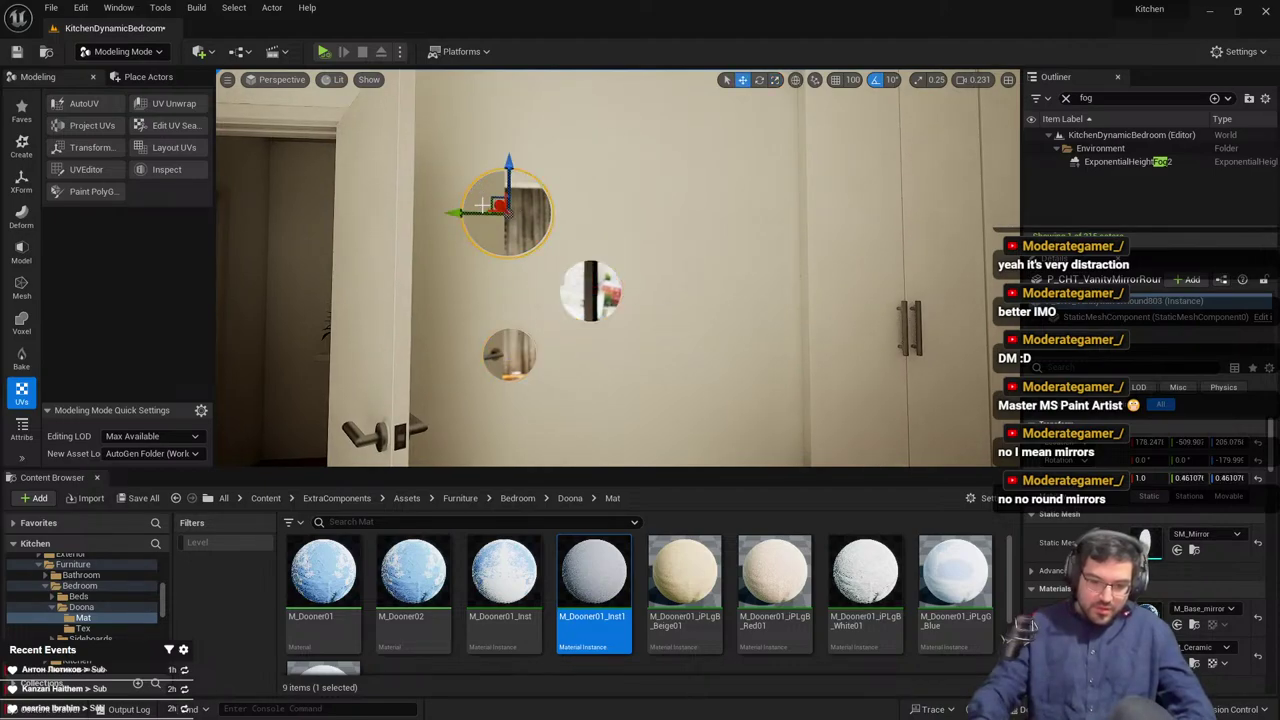
key("r")
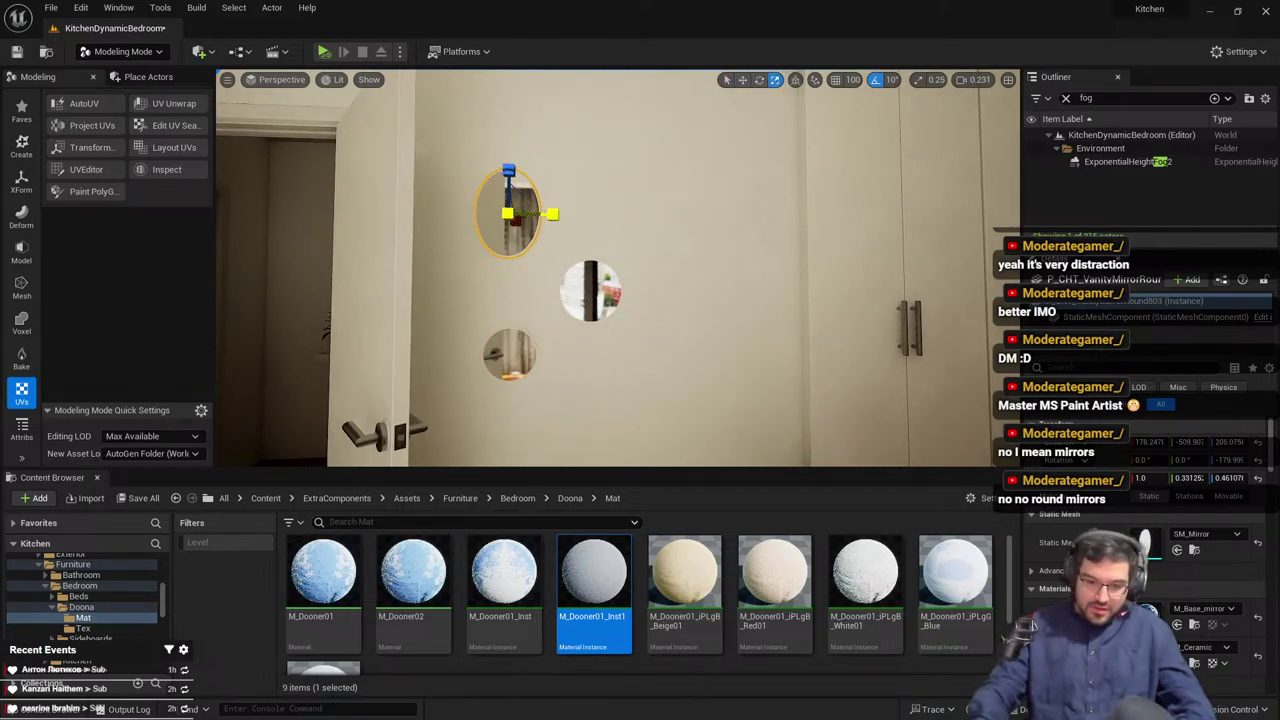
left_click_drag(552, 214, 555, 215)
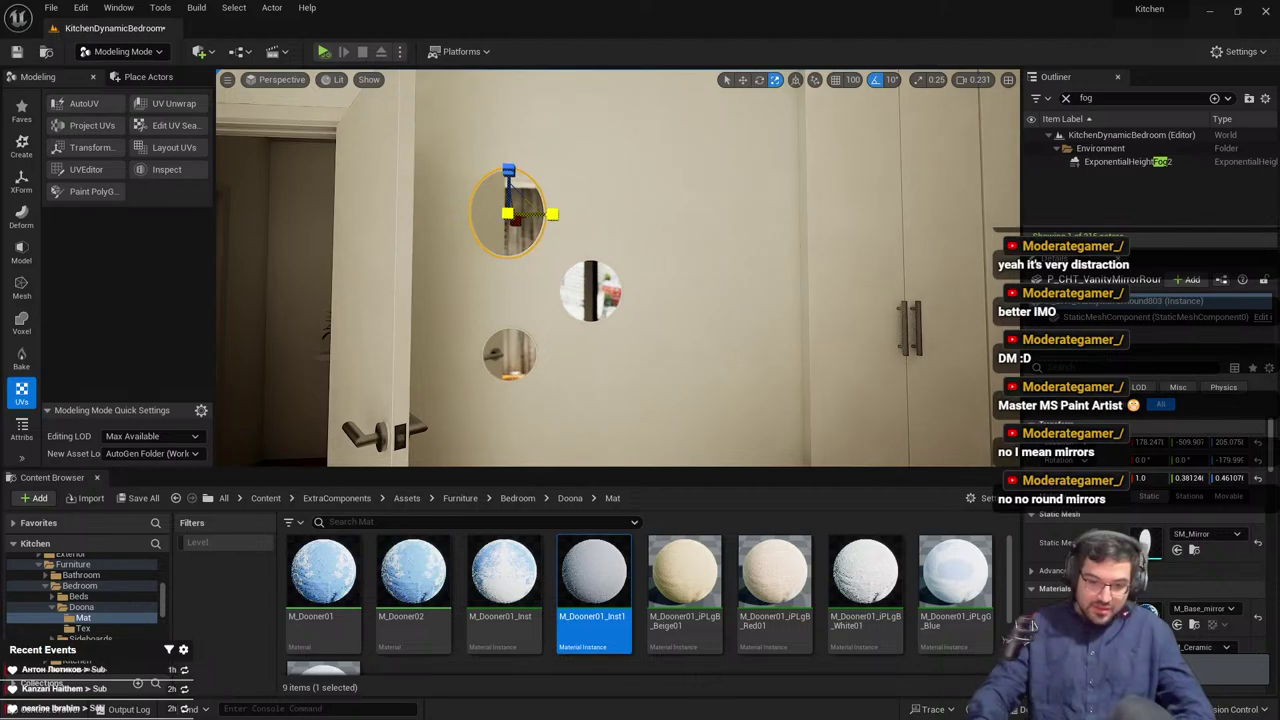
left_click(576, 291)
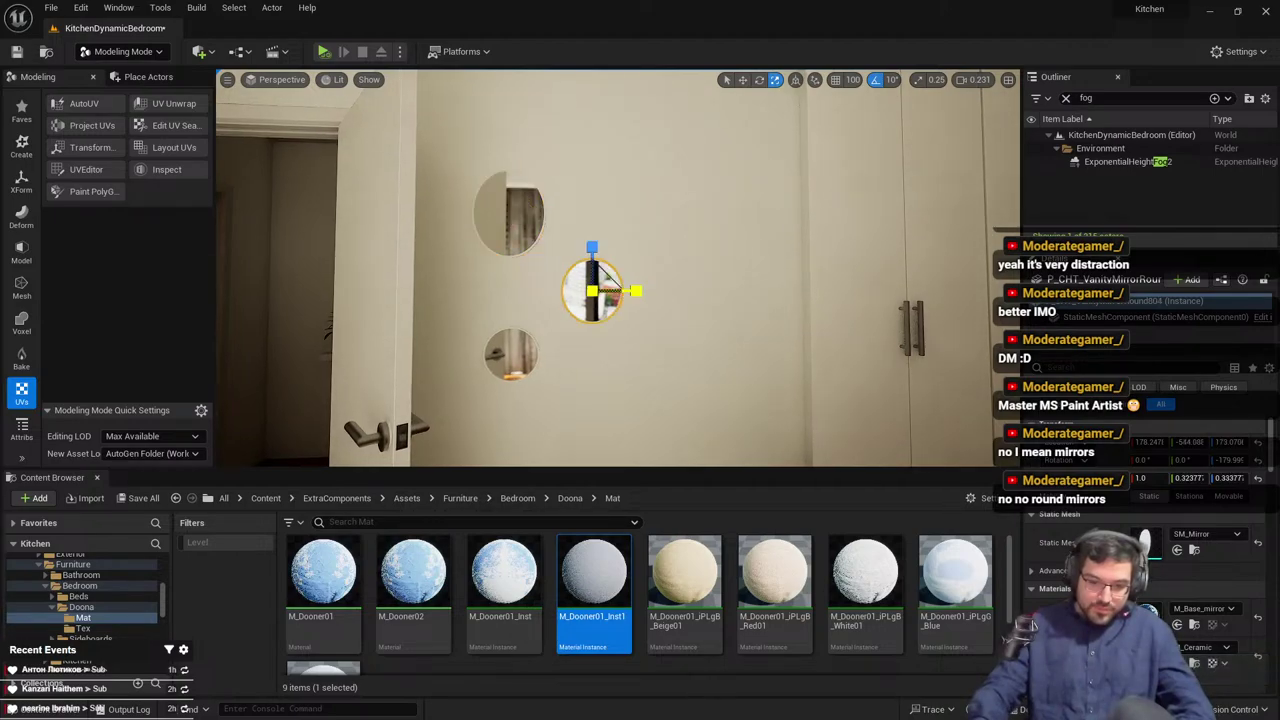
left_click(518, 352)
key("Escape")
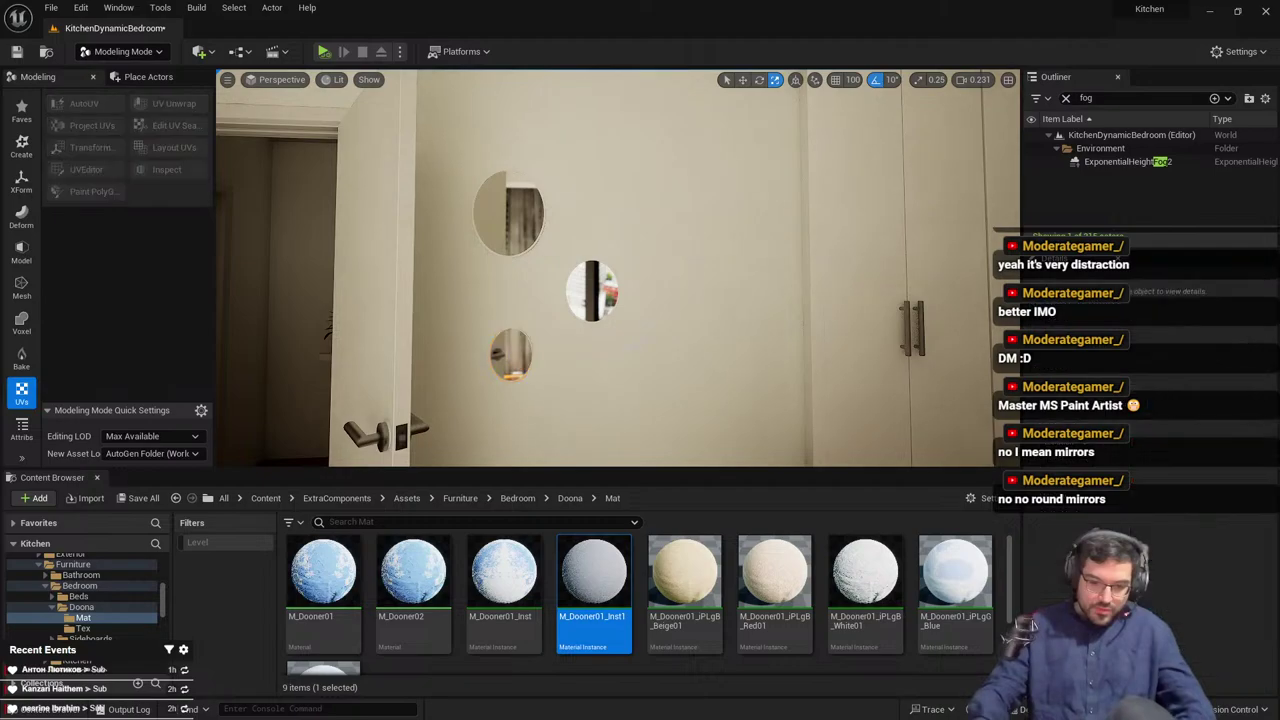
Bring the middle and lowest mirrors closer to the door side and shift all three together toward the wardrobe
mouse_move(618, 246)
right_mouse_down()
mouse_move(592, 246)
mouse_move(618, 246)
right_mouse_up()
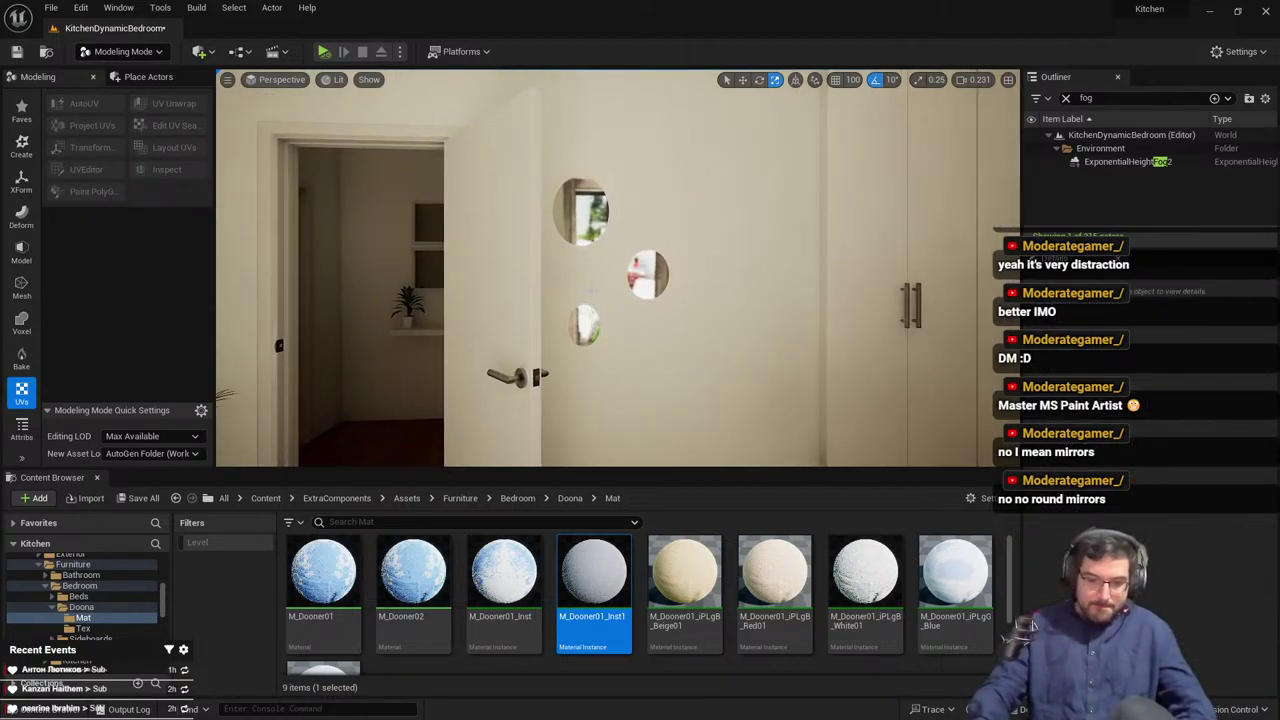
left_click(585, 212)
left_click(647, 274, "ctrl")
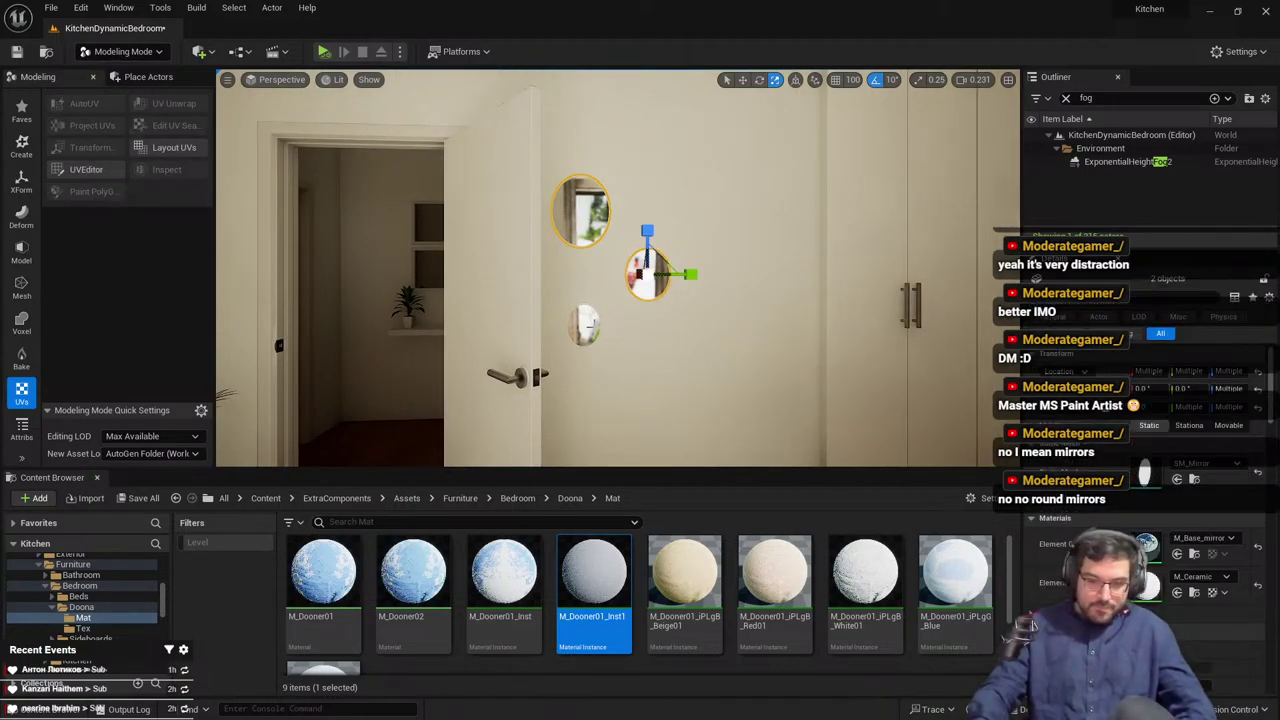
left_click(586, 323)
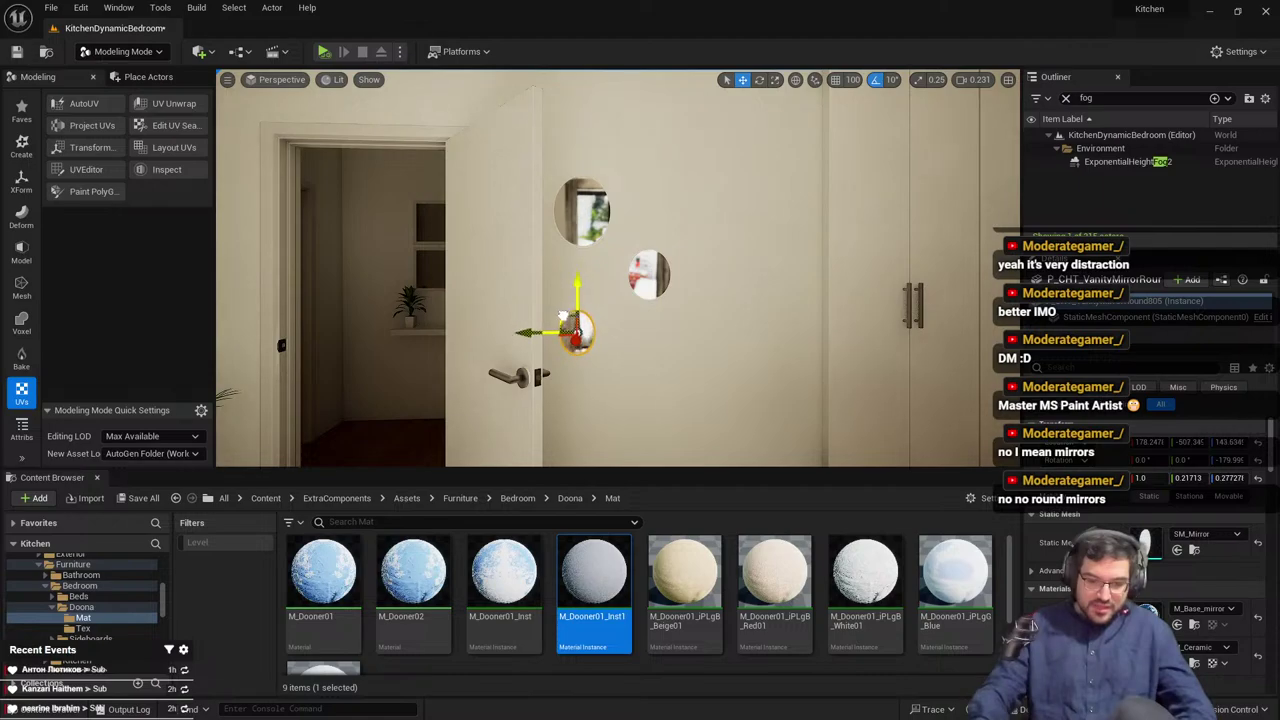
left_click(650, 262)
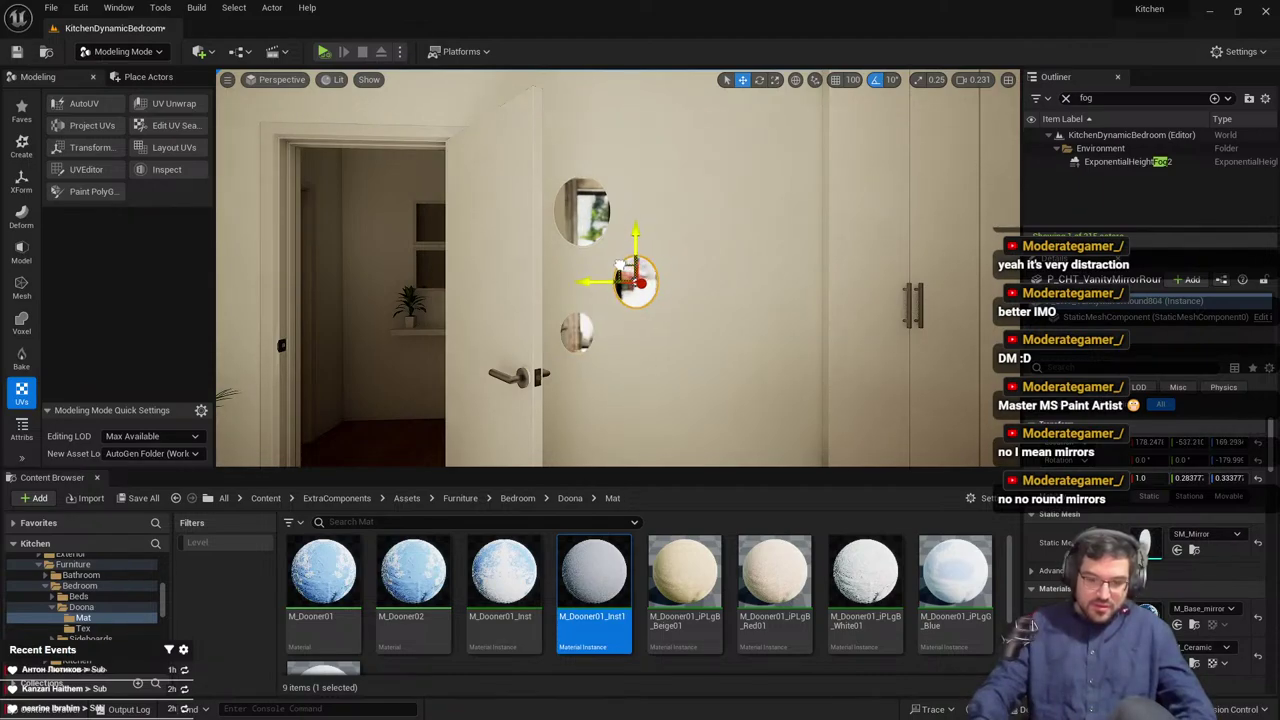
left_click(583, 208, "ctrl")
left_click_drag(562, 313, 593, 317)
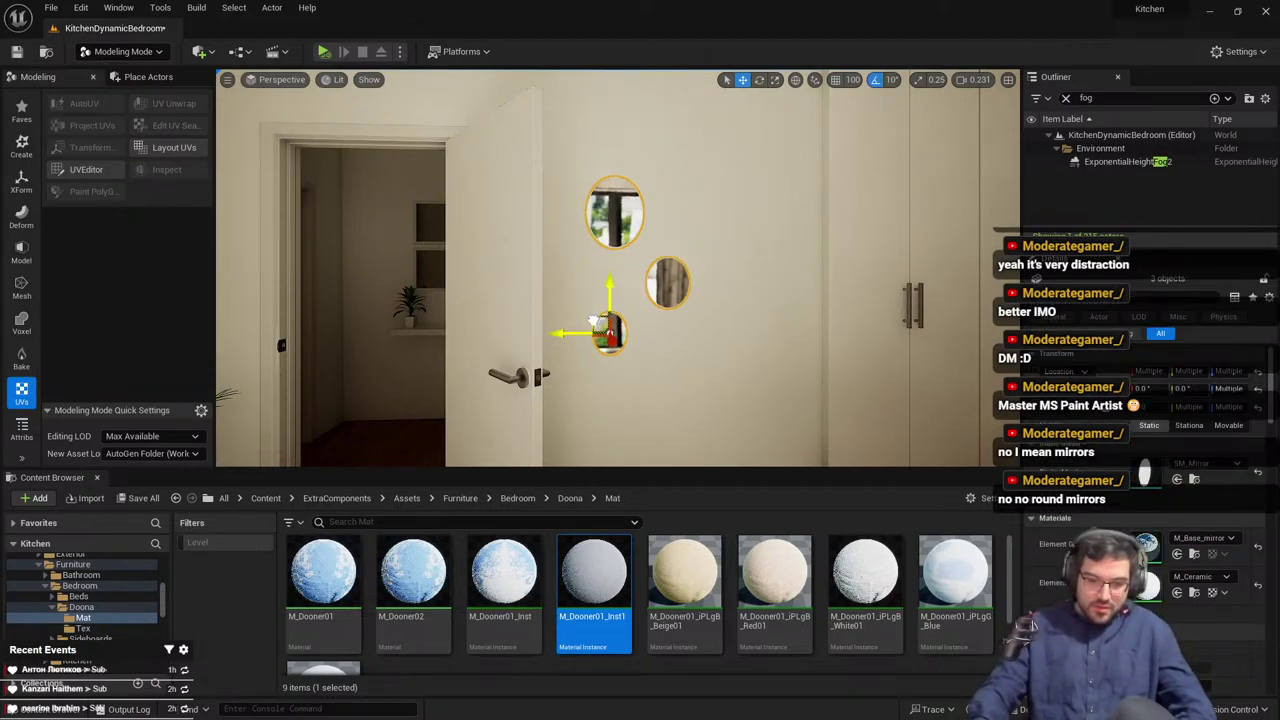
Make the three mirrors round by matching their Y scales to Z: about 0.461 top, 0.334 middle and 0.277 lowest
key("Escape")
mouse_move(593, 317)
right_mouse_down()
mouse_move(525, 318)
mouse_move(675, 318)
mouse_move(580, 316)
right_mouse_up()
left_click(590, 158)
right_click_drag(590, 158, 570, 130)
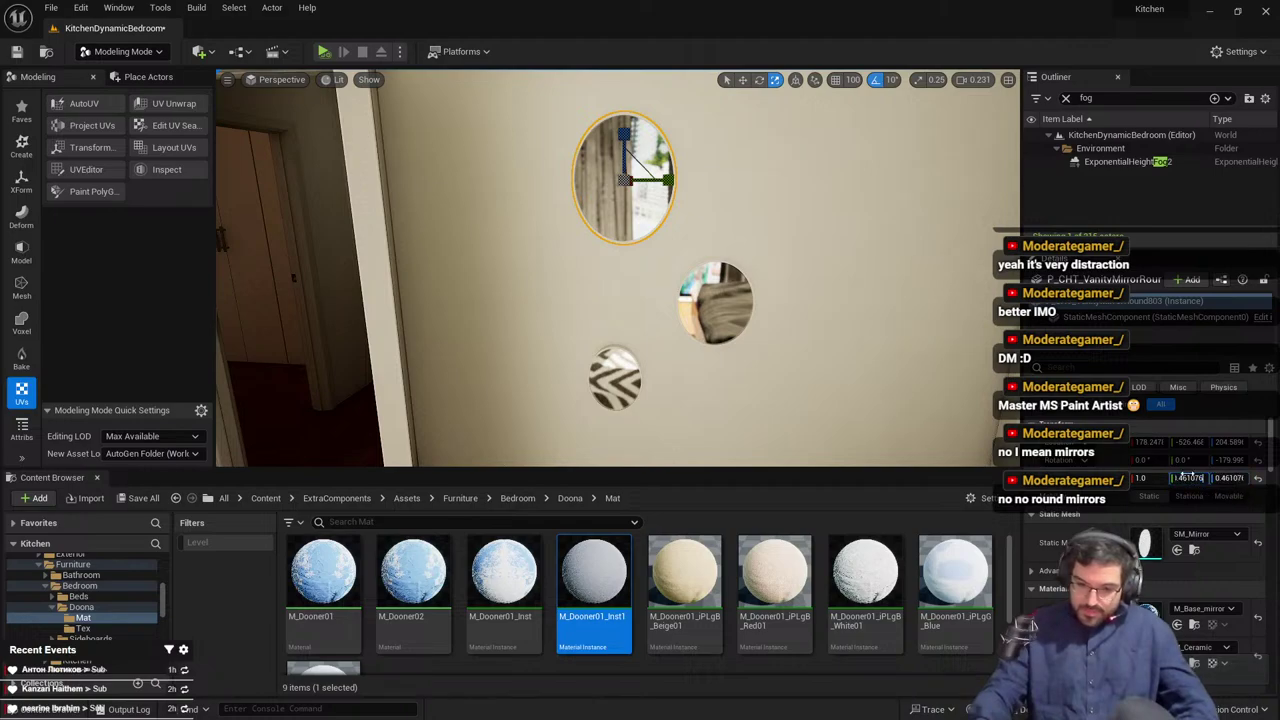
key("Return")
left_click(708, 293)
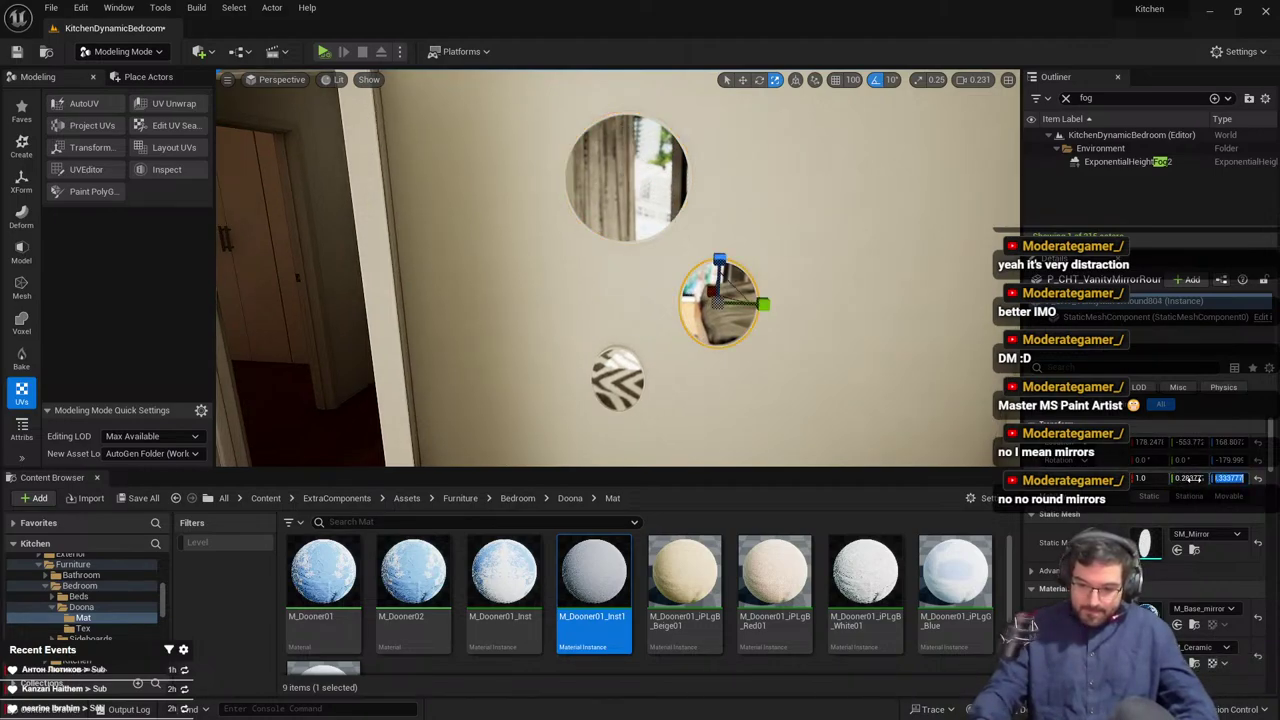
key("ctrl+z")
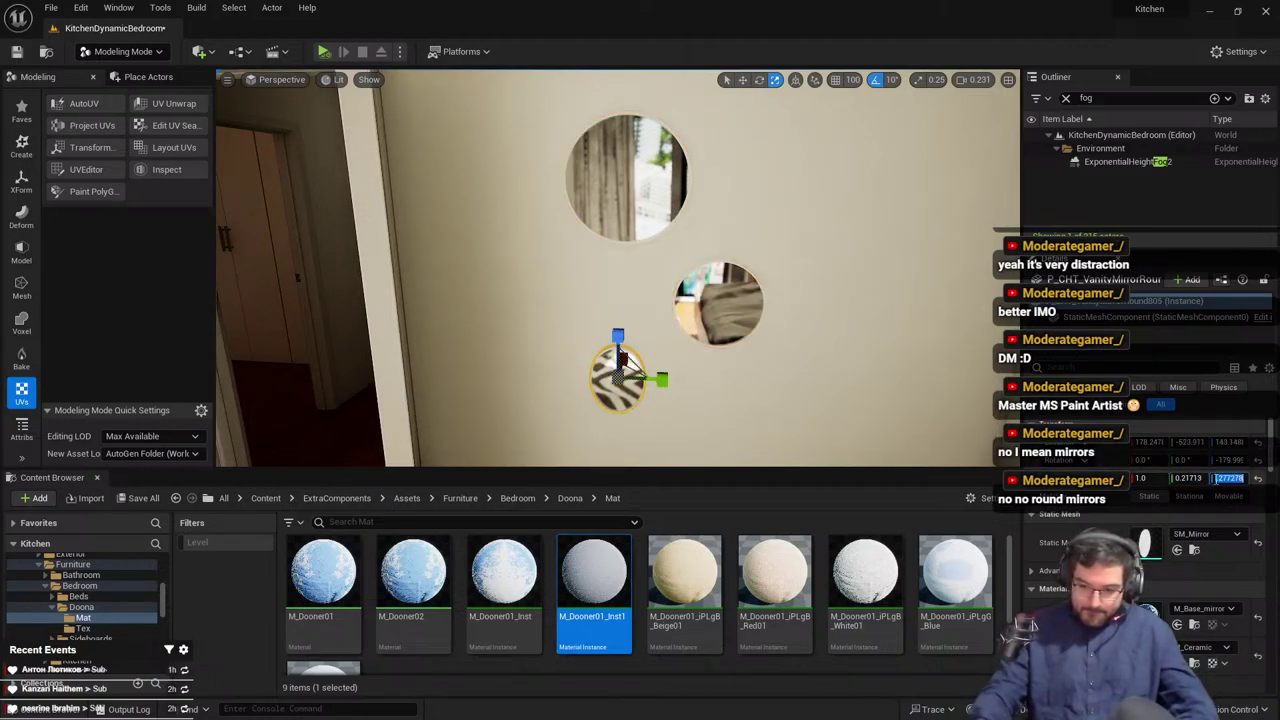
left_click(1191, 477)
type("0.277278")
key("Return")
right_click_drag(645, 213, 681, 230)
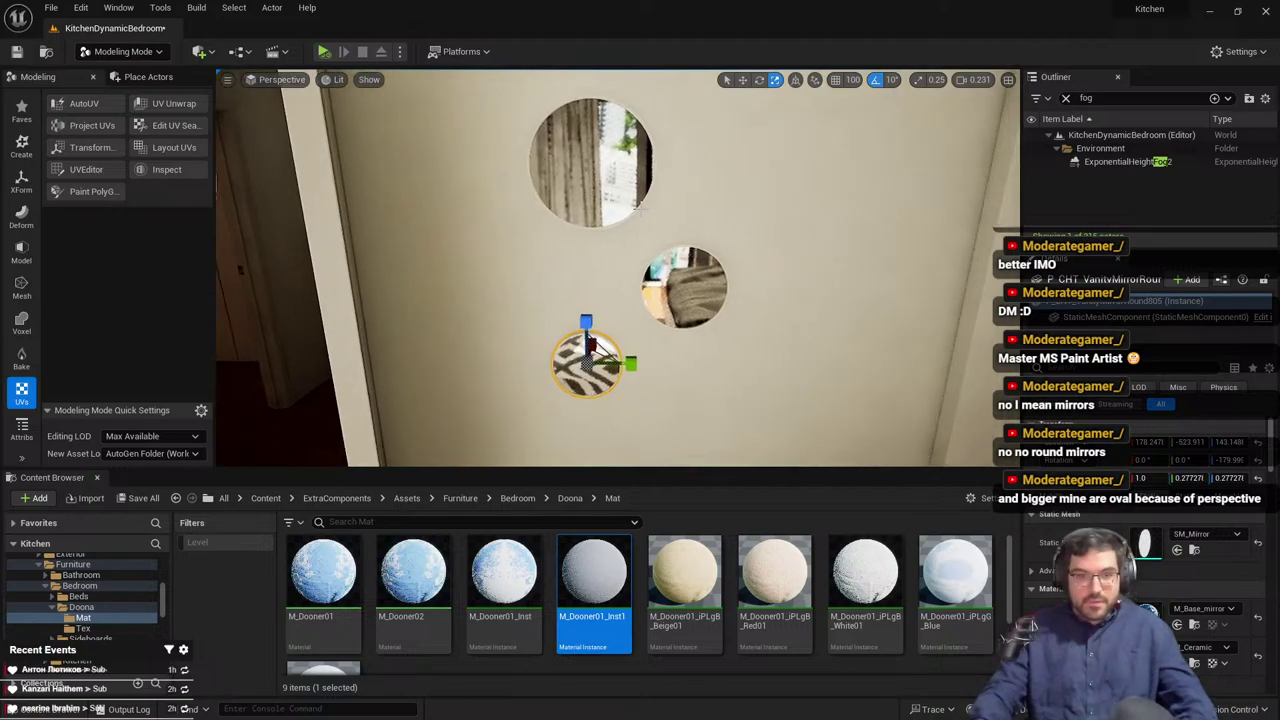
key("Escape")
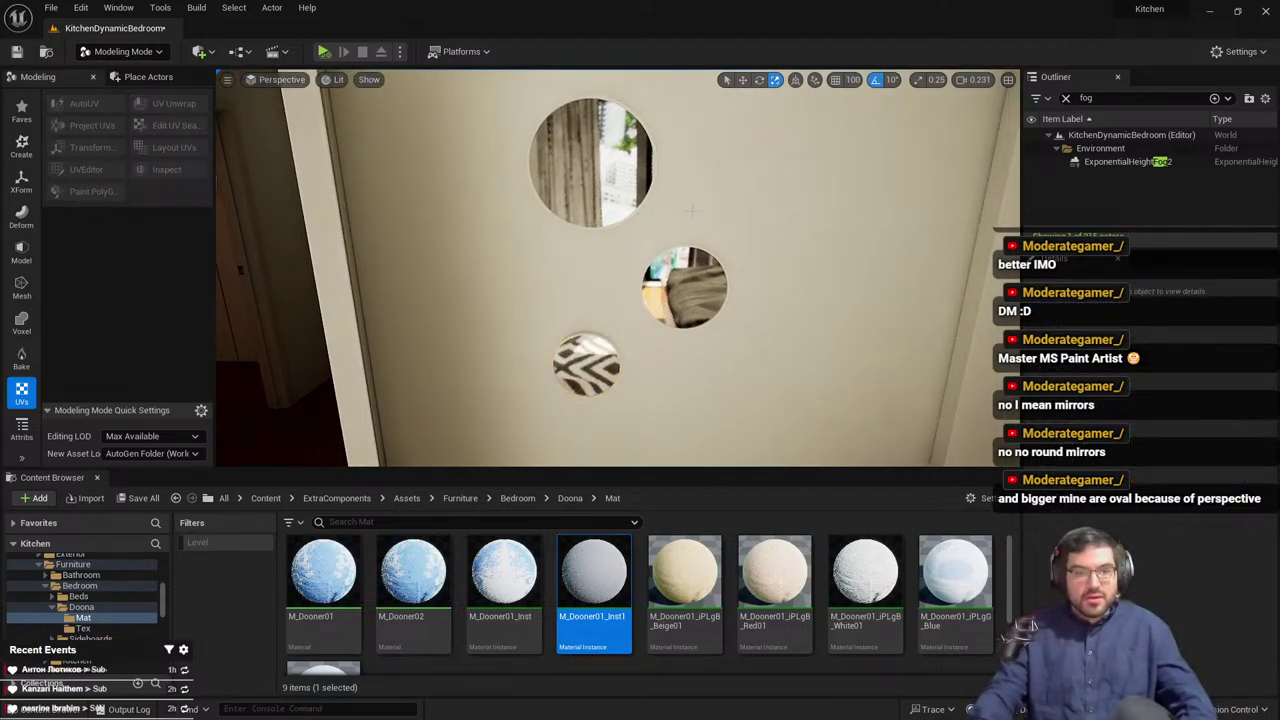
Enlarge all three round mirrors together to about 1.5 times their size and lower the group slightly on the wall
right_click_drag(645, 213, 638, 206)
left_click(618, 208)
left_click(680, 298, "shift")
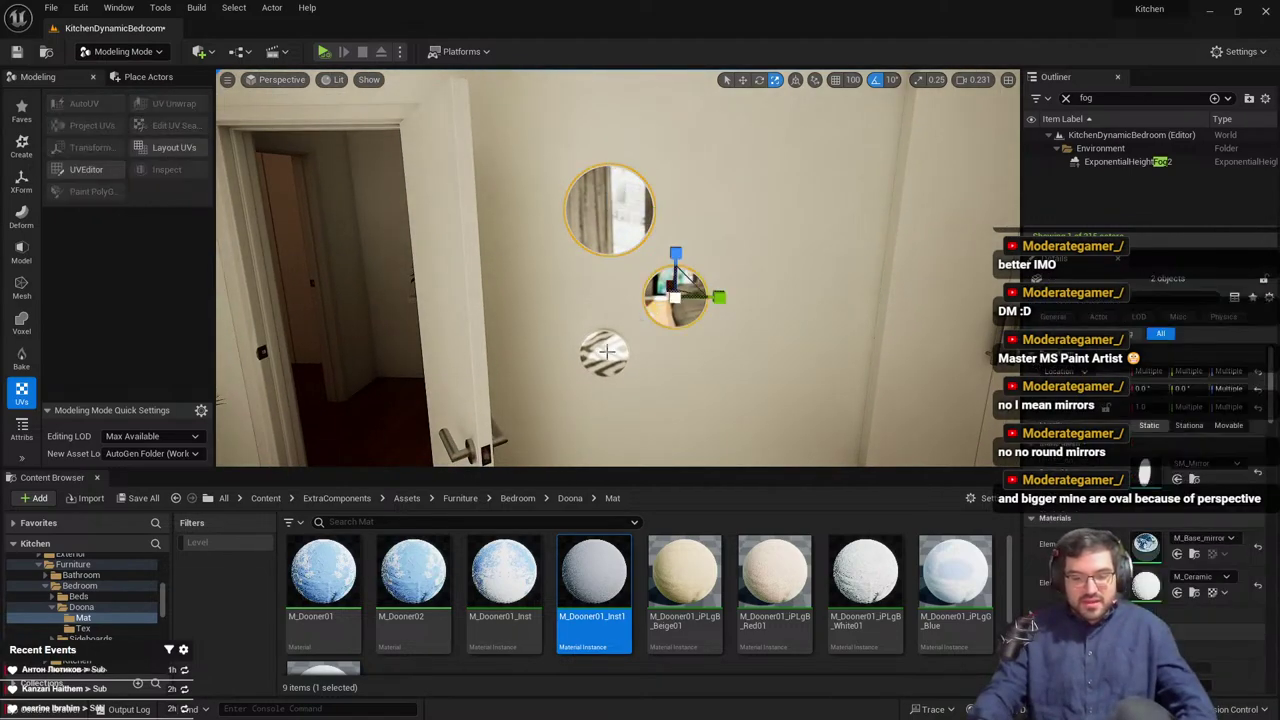
left_click(620, 353, "shift")
right_click_drag(630, 358, 630, 351)
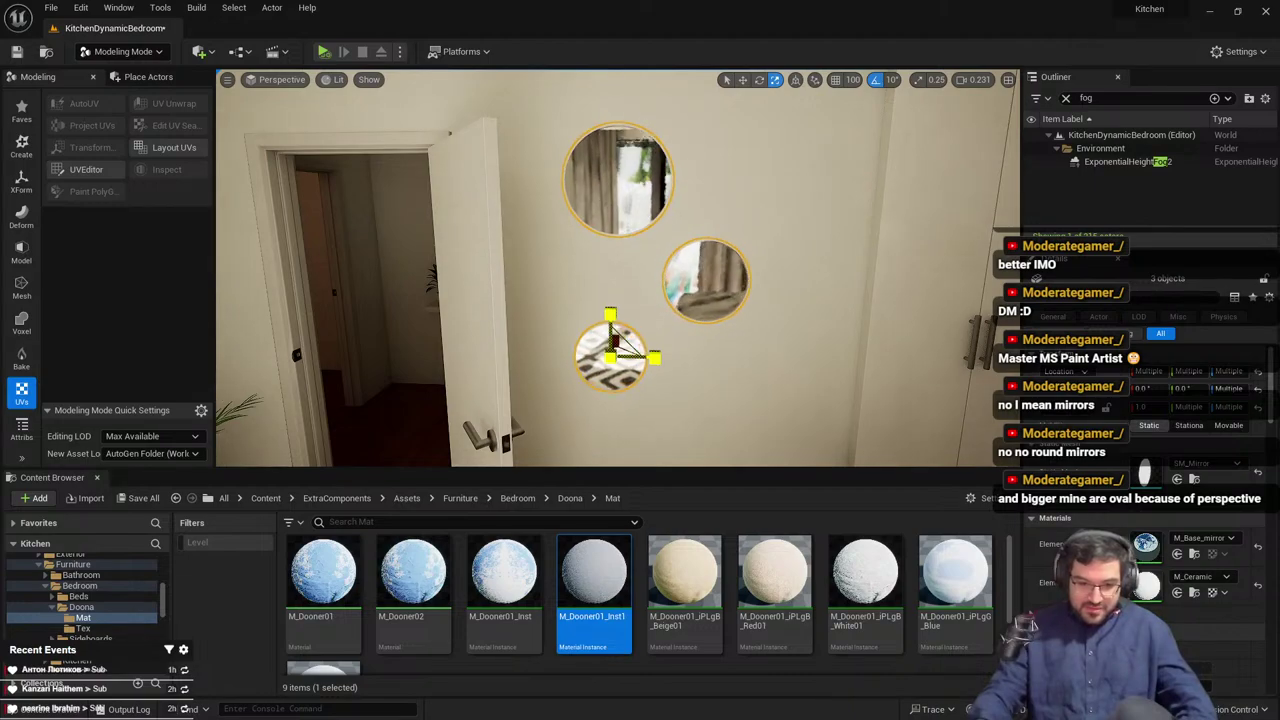
left_click_drag(611, 357, 625, 345)
right_click_drag(625, 345, 614, 341)
key("w")
left_click_drag(623, 298, 623, 341)
key("Escape")
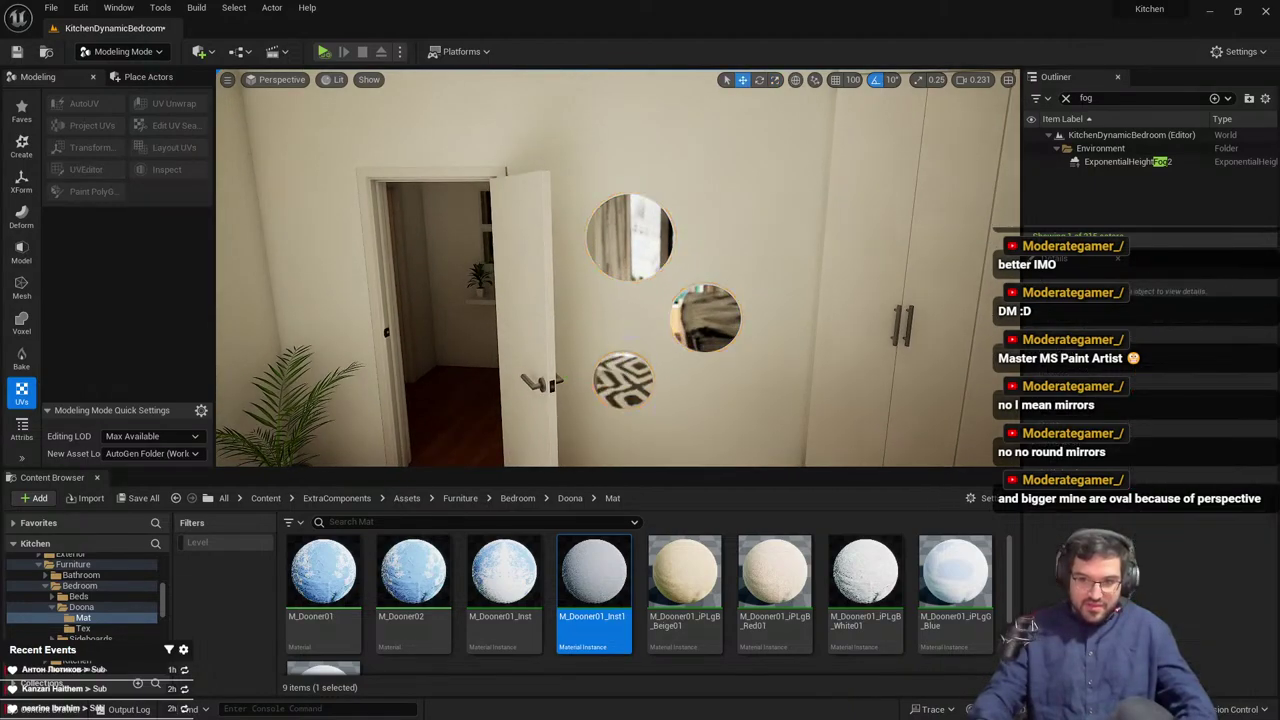
Hide the open door panel beside the round mirrors so the wall is unobstructed
mouse_move(623, 341)
right_mouse_down()
mouse_move(636, 352)
mouse_move(648, 338)
right_mouse_up()
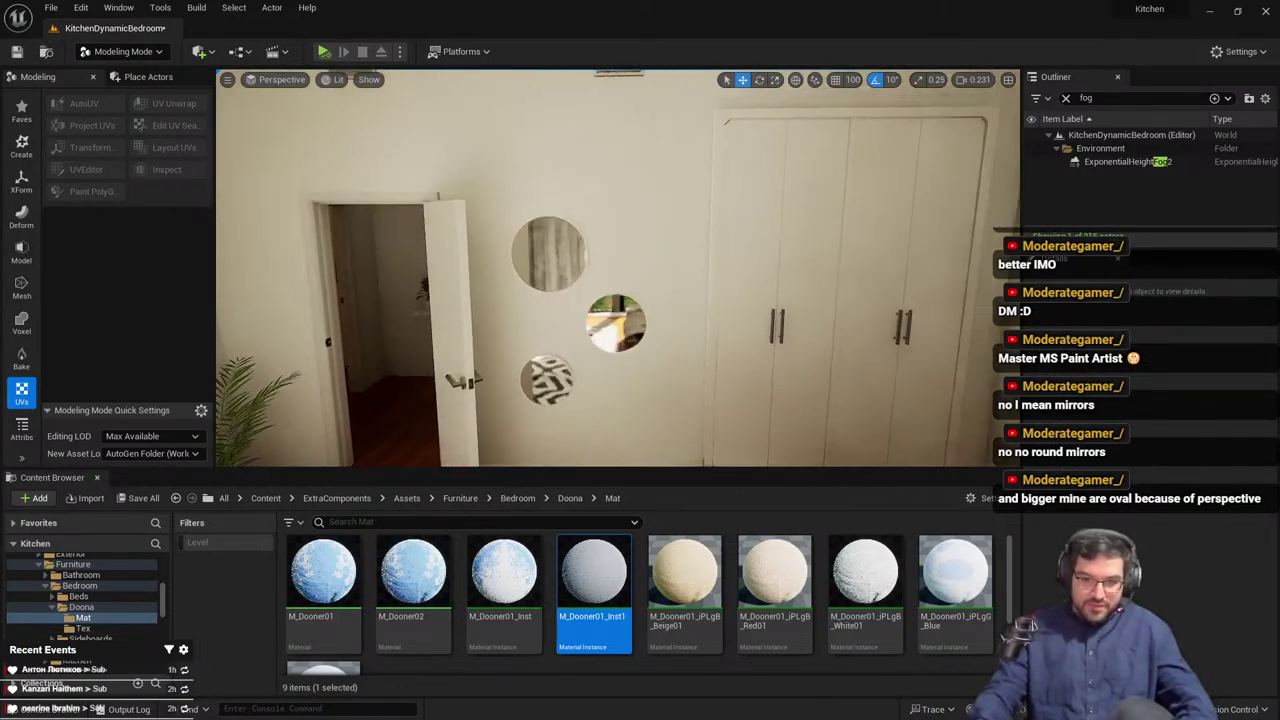
right_click_drag(596, 270, 548, 315)
key("ctrl+h")
left_click(620, 212)
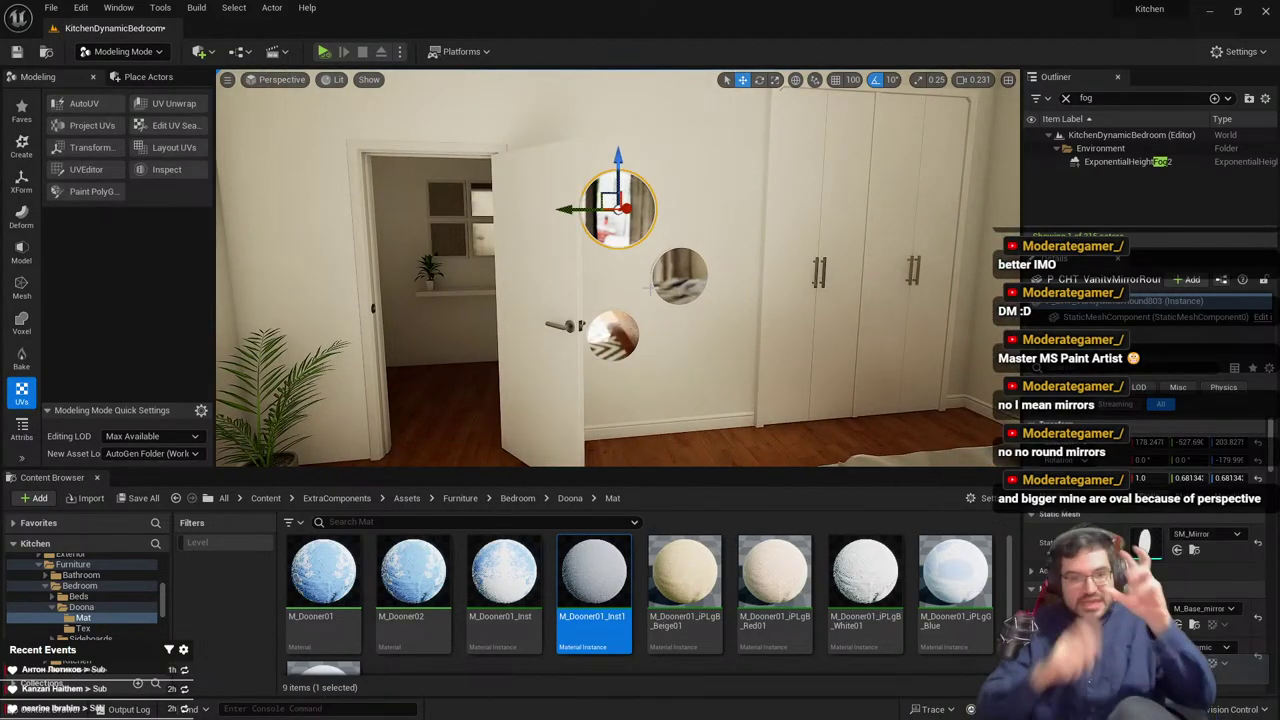
left_click(612, 336, "shift")
left_click(680, 277, "shift")
mouse_move(680, 277)
right_mouse_down()
mouse_move(704, 284)
mouse_move(692, 292)
right_mouse_up()
left_click(512, 247)
key("h")
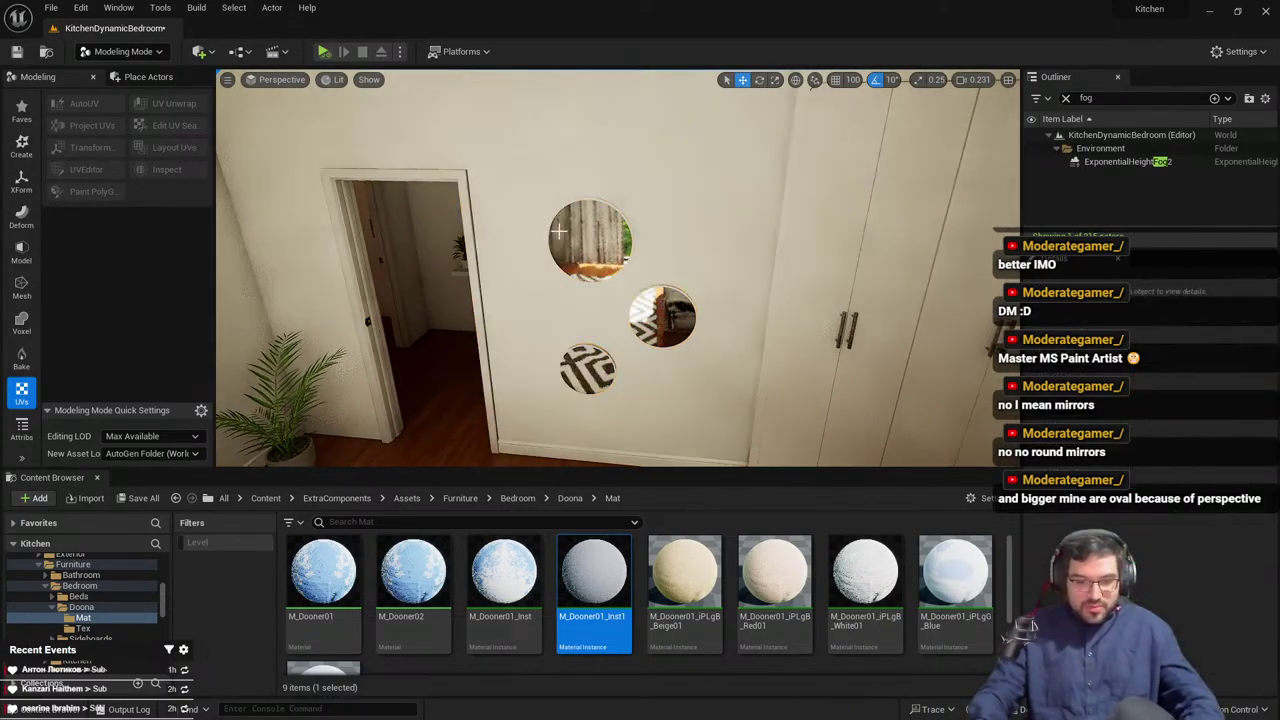
Select all three round mirrors and nudge them sideways to centre the group between the doorway and the wardrobe
left_click(583, 228)
left_click(586, 357, "ctrl")
left_click(645, 287, "ctrl")
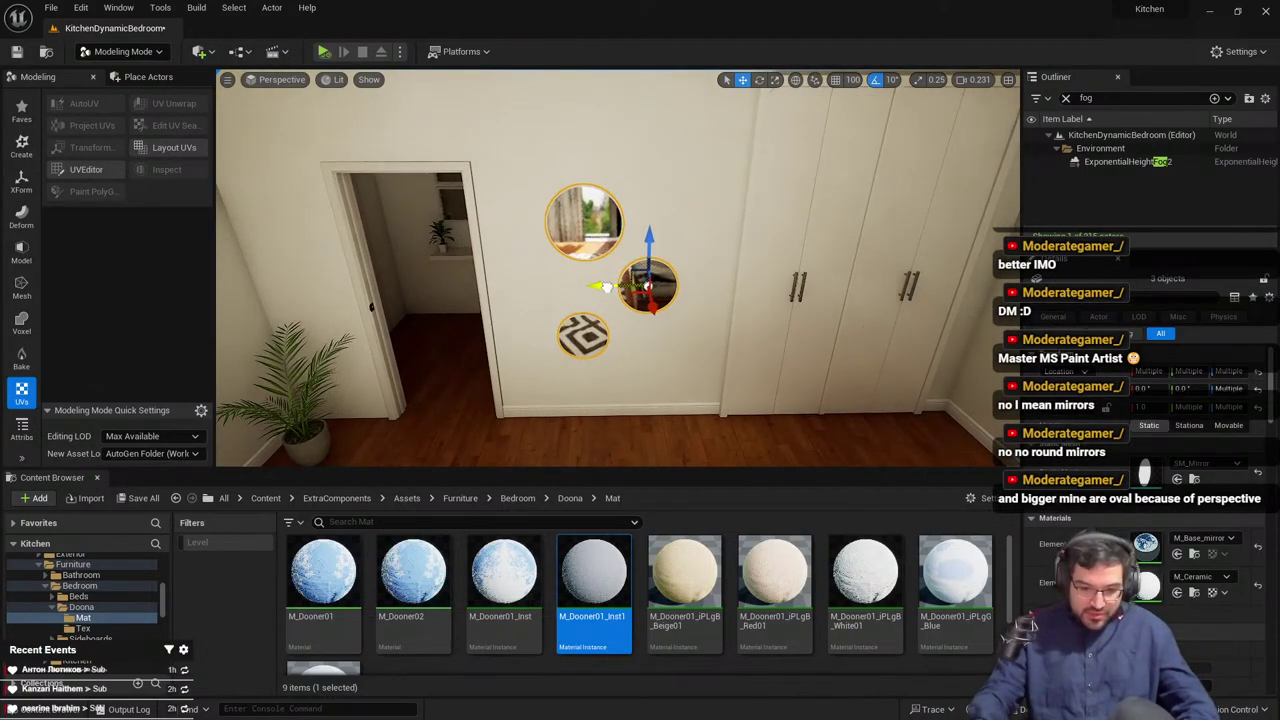
key("s")
right_click_drag(607, 287, 602, 258)
right_click_drag(603, 360, 603, 360)
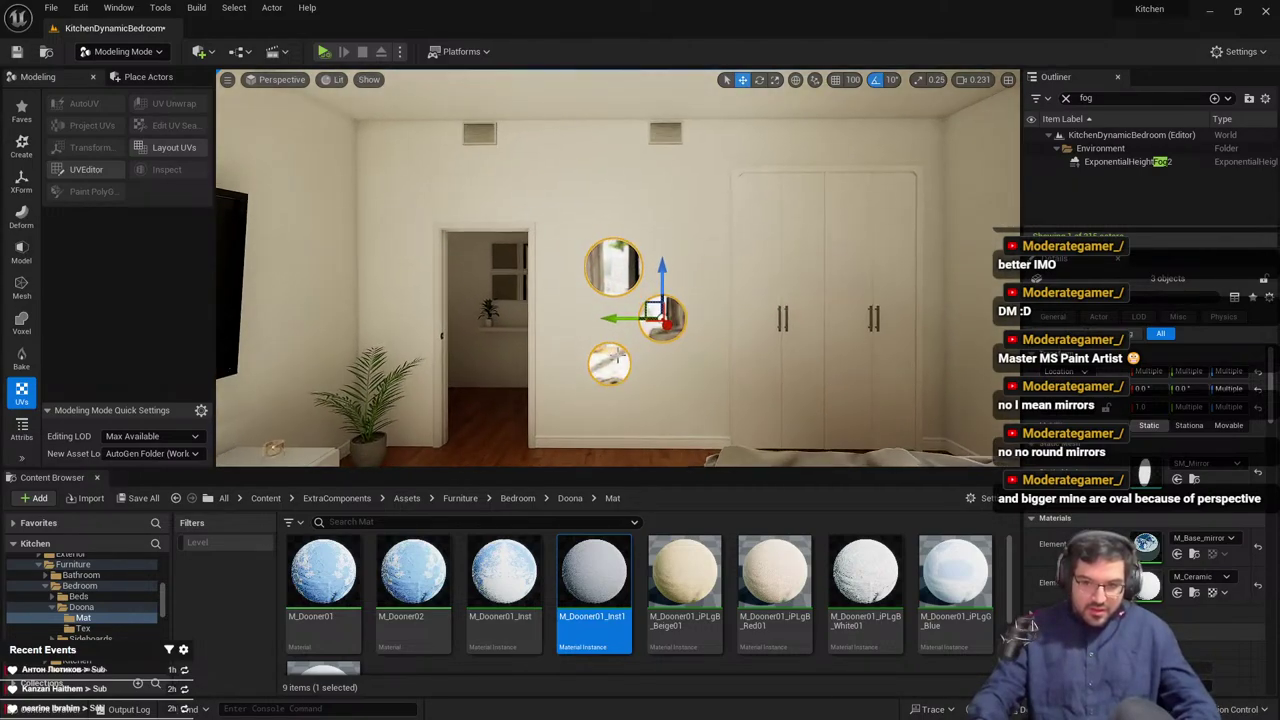
Align the lowest round mirror under the top one by giving it the same Y location, about -526.68
left_click(607, 362)
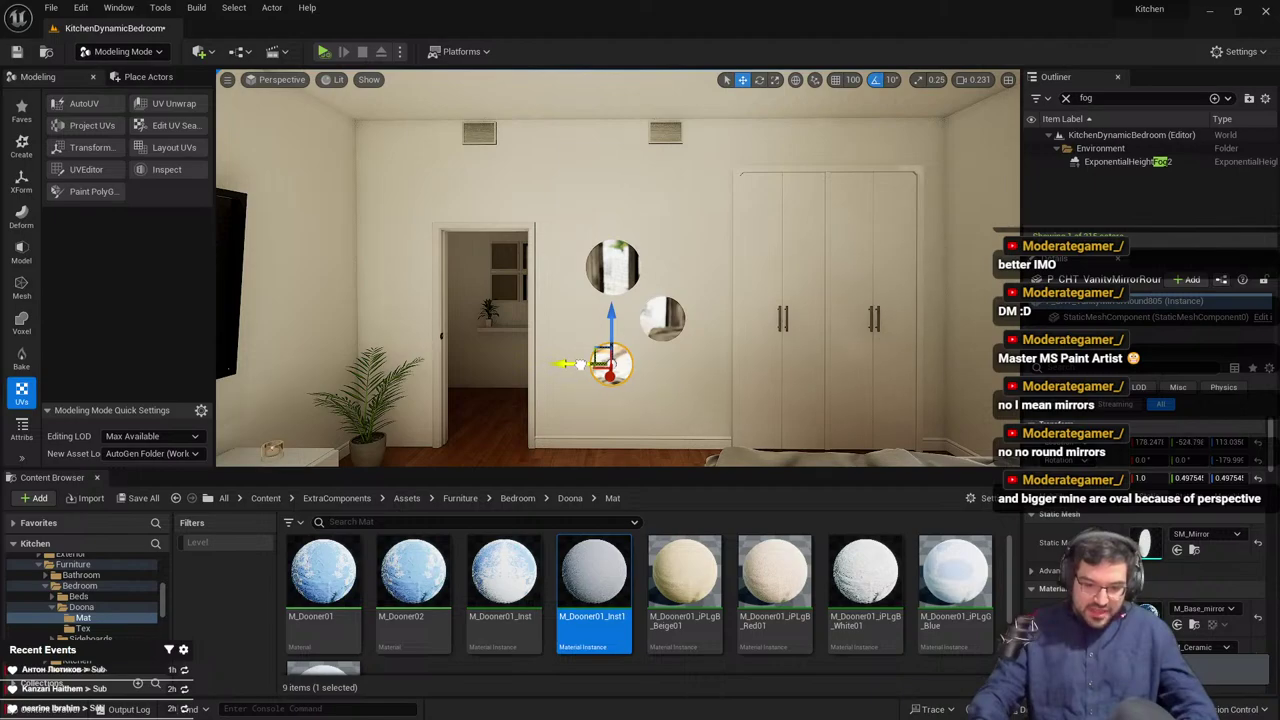
left_click(612, 267)
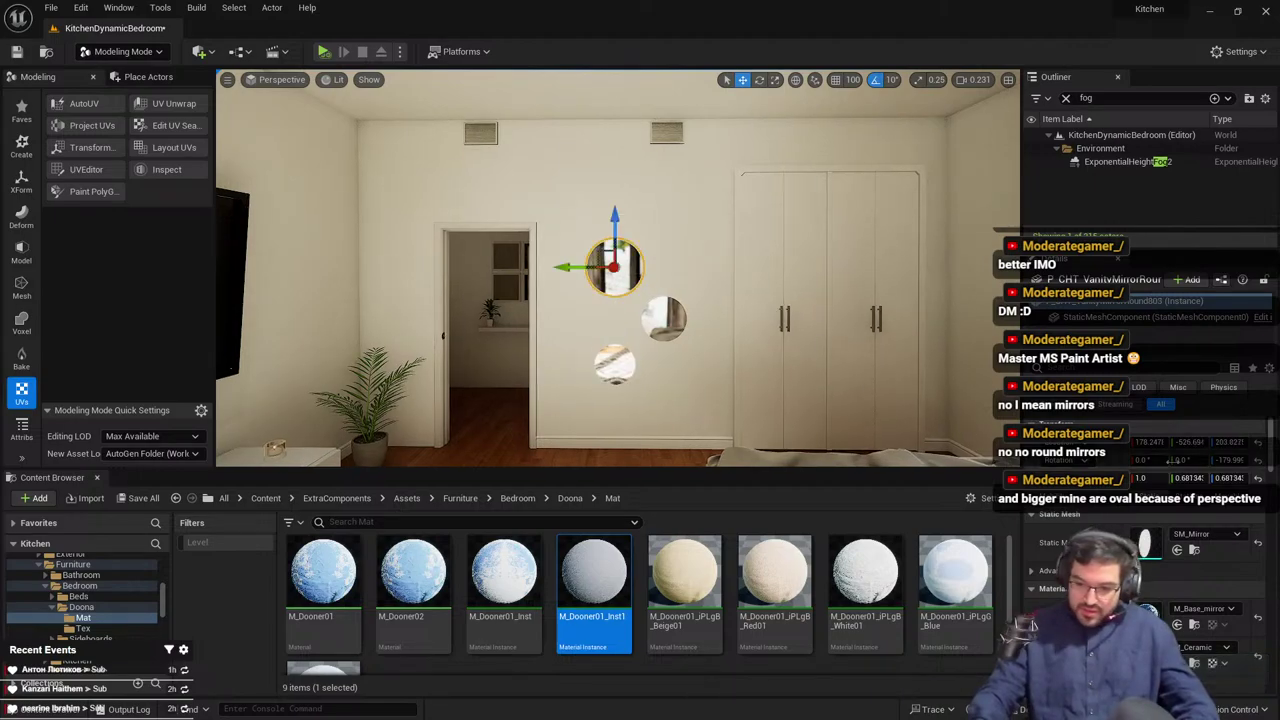
left_click(614, 364)
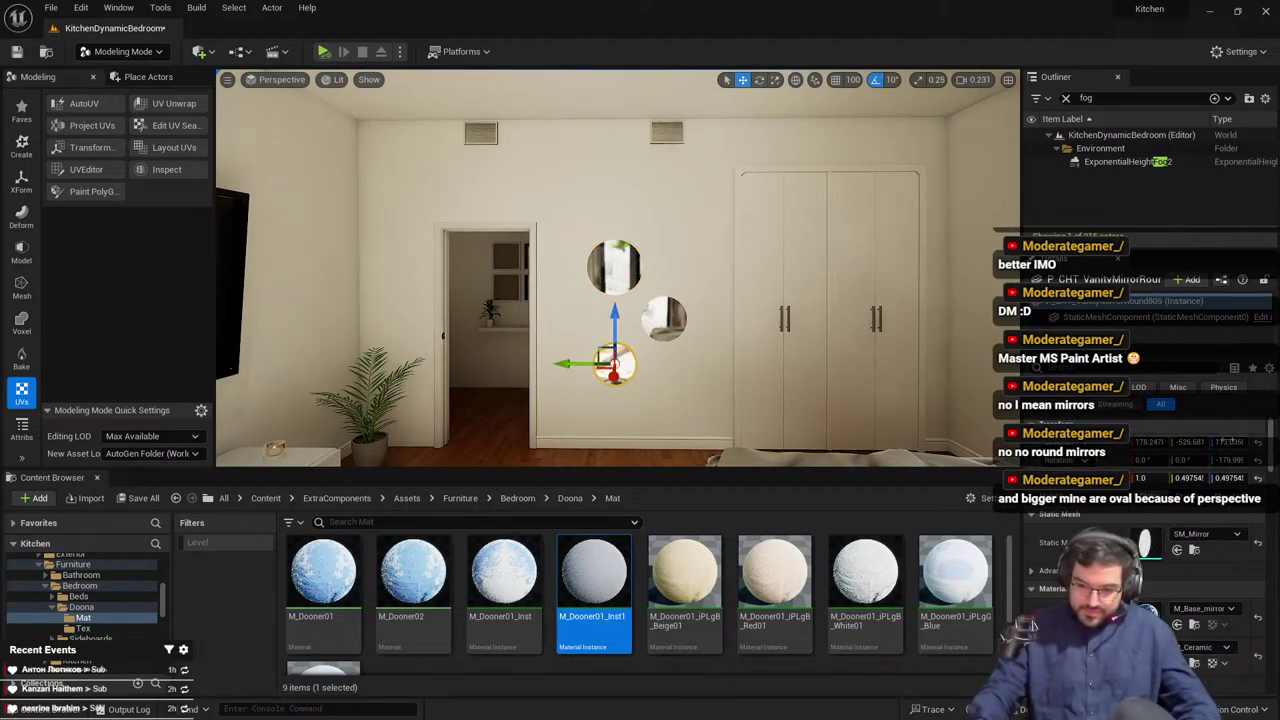
mouse_move(572, 269)
left_mouse_down()
mouse_move(598, 269)
mouse_move(552, 269)
left_mouse_up()
left_click(1190, 443, "shift")
left_click(616, 365)
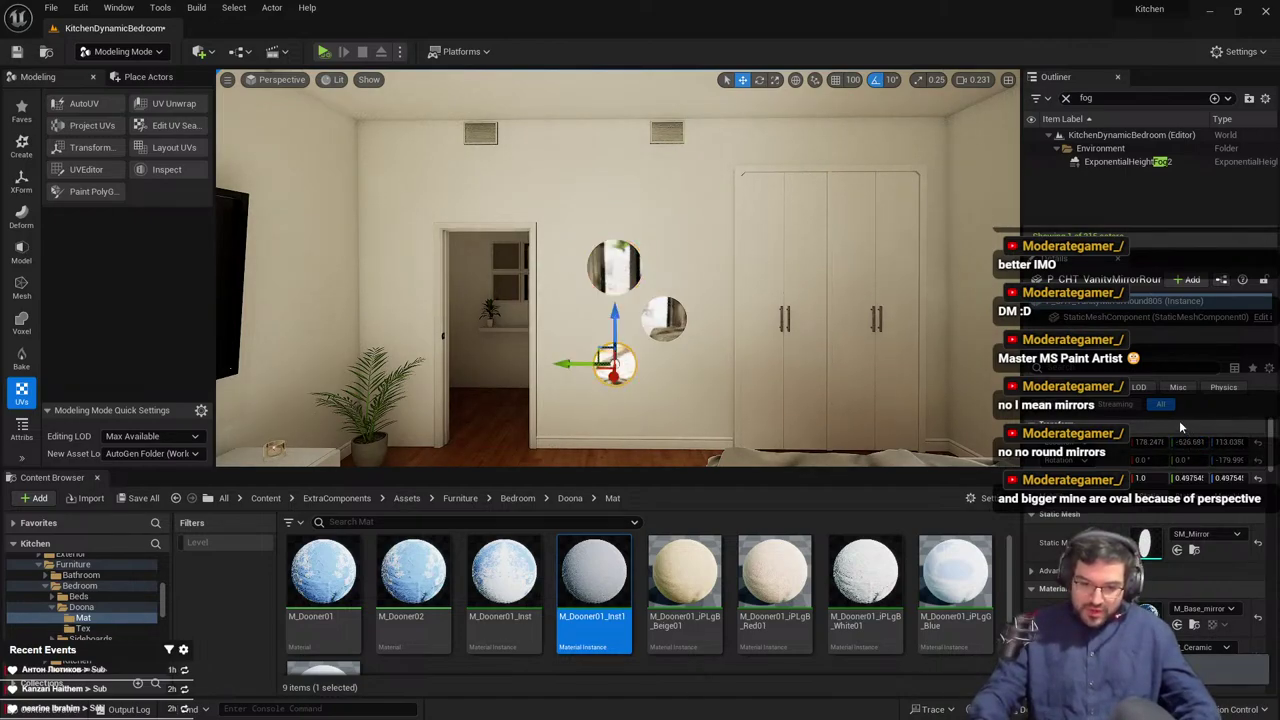
Shrink the lowest round mirror to a Y and Z scale of about 0.42
right_click_drag(632, 255, 624, 249)
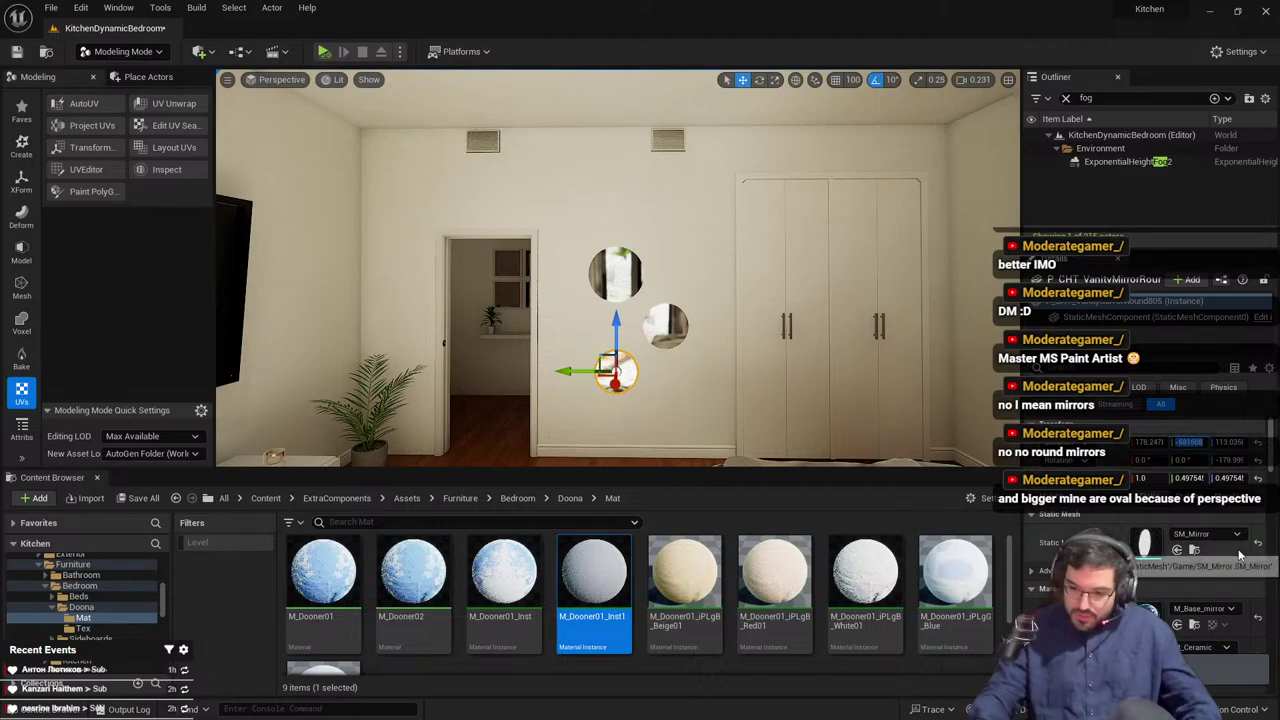
right_click_drag(578, 263, 605, 273)
key("Escape")
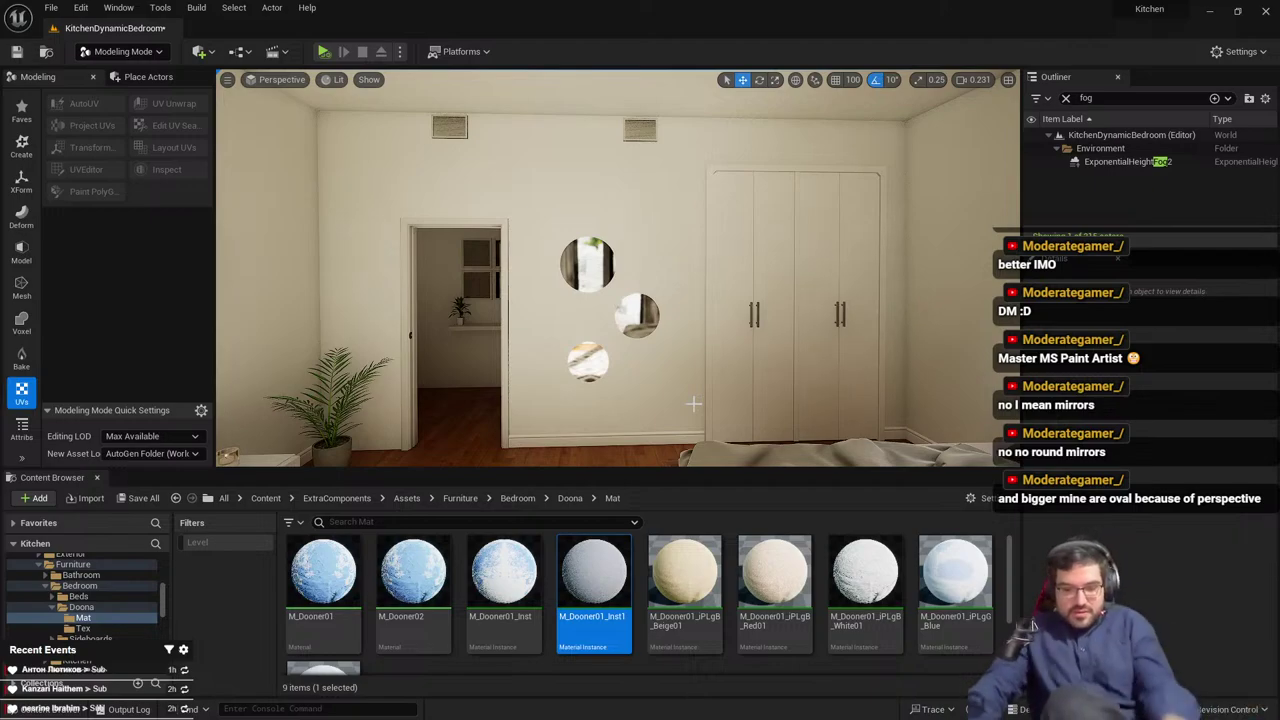
left_click(585, 360)
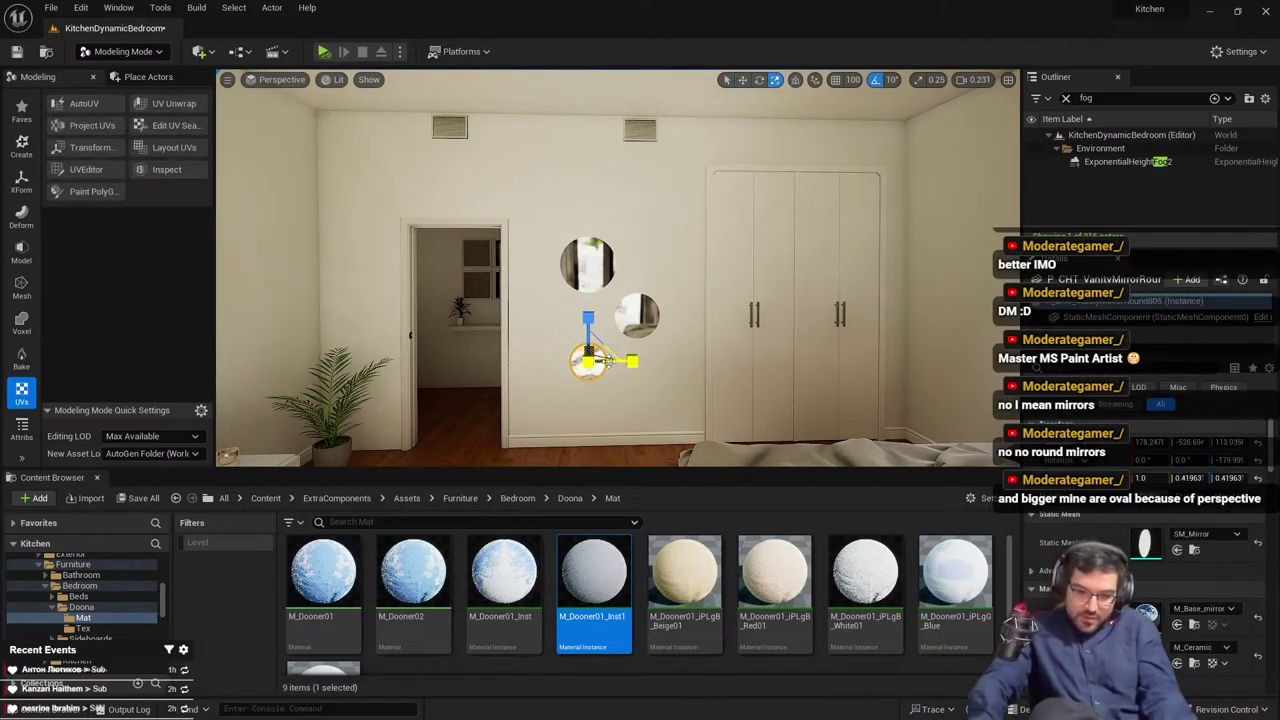
key("Escape")
Examine the round mirrors, the bedroom and the adjoining hallway in the full-screen viewport
mouse_move(608, 361)
right_mouse_down()
mouse_move(630, 392)
mouse_move(594, 398)
mouse_move(570, 310)
mouse_move(576, 374)
mouse_move(622, 392)
mouse_move(575, 362)
mouse_move(605, 362)
mouse_move(642, 330)
mouse_move(614, 337)
mouse_move(760, 355)
mouse_move(618, 340)
mouse_move(596, 378)
right_mouse_up()
key("F11")
scroll(639, 367, "down", 8)
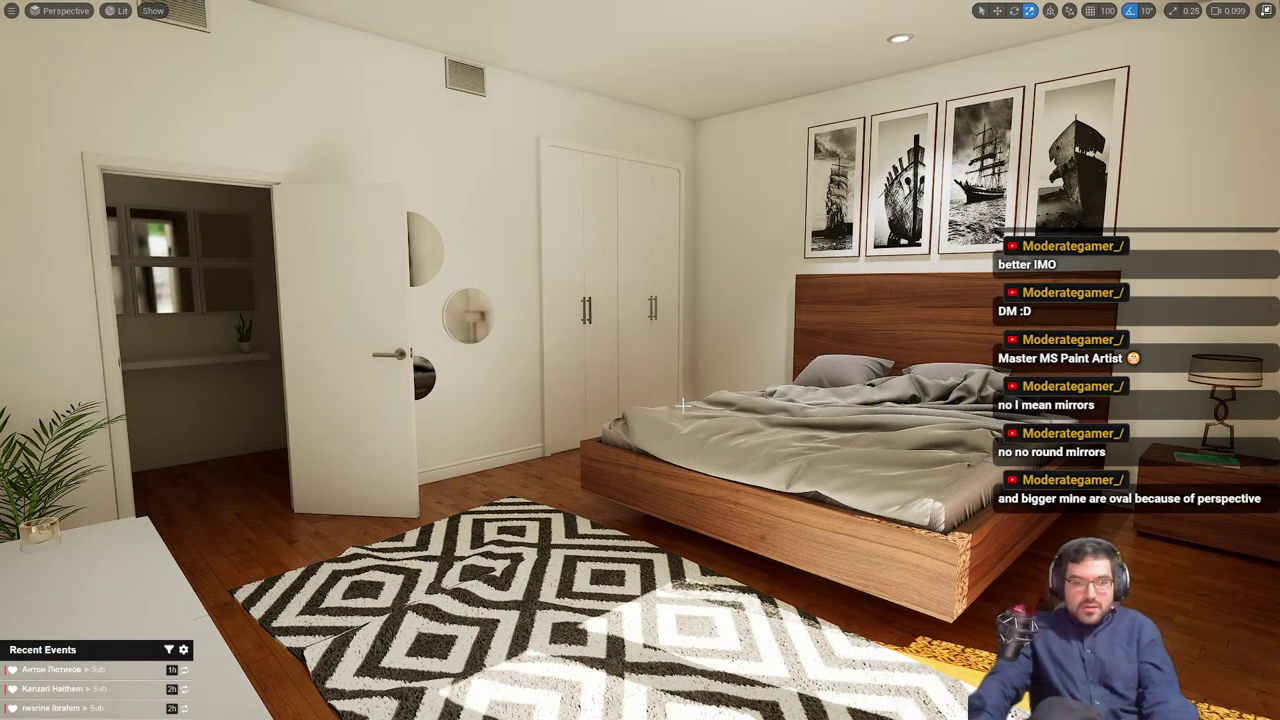
right_click_drag(580, 368, 654, 369)
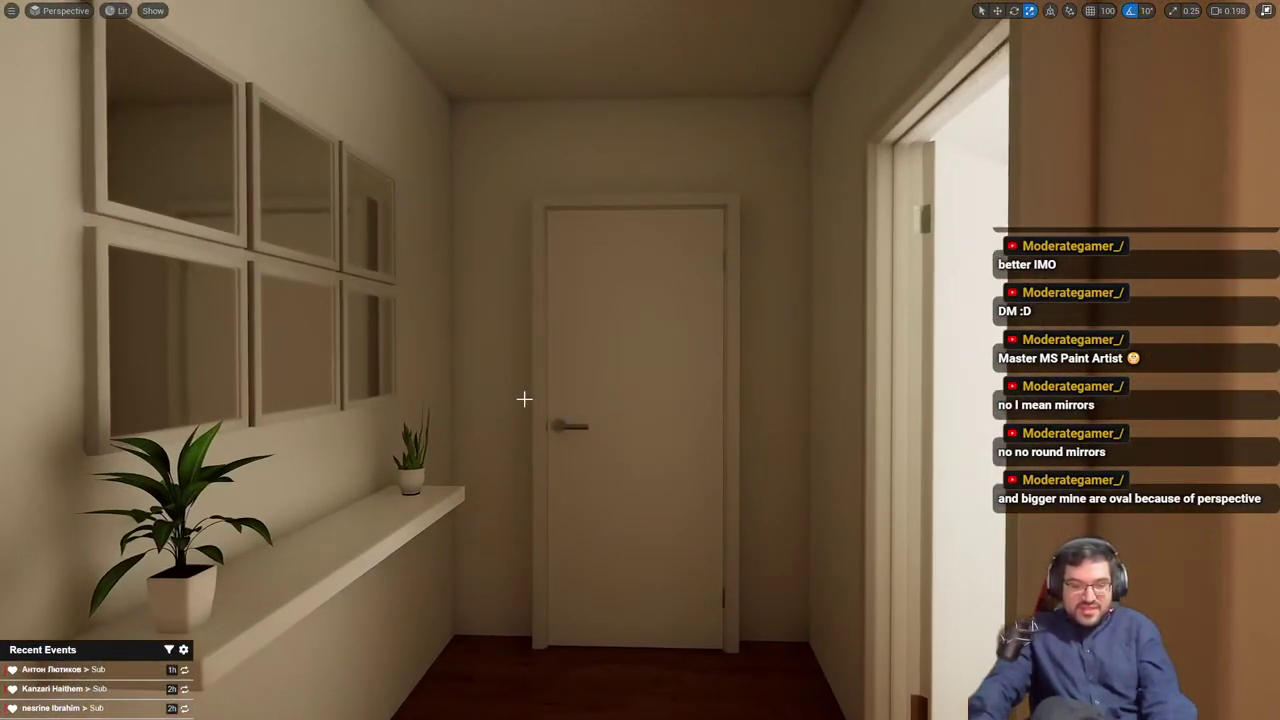
right_click_drag(237, 238, 150, 250)
right_click_drag(556, 368, 590, 368)
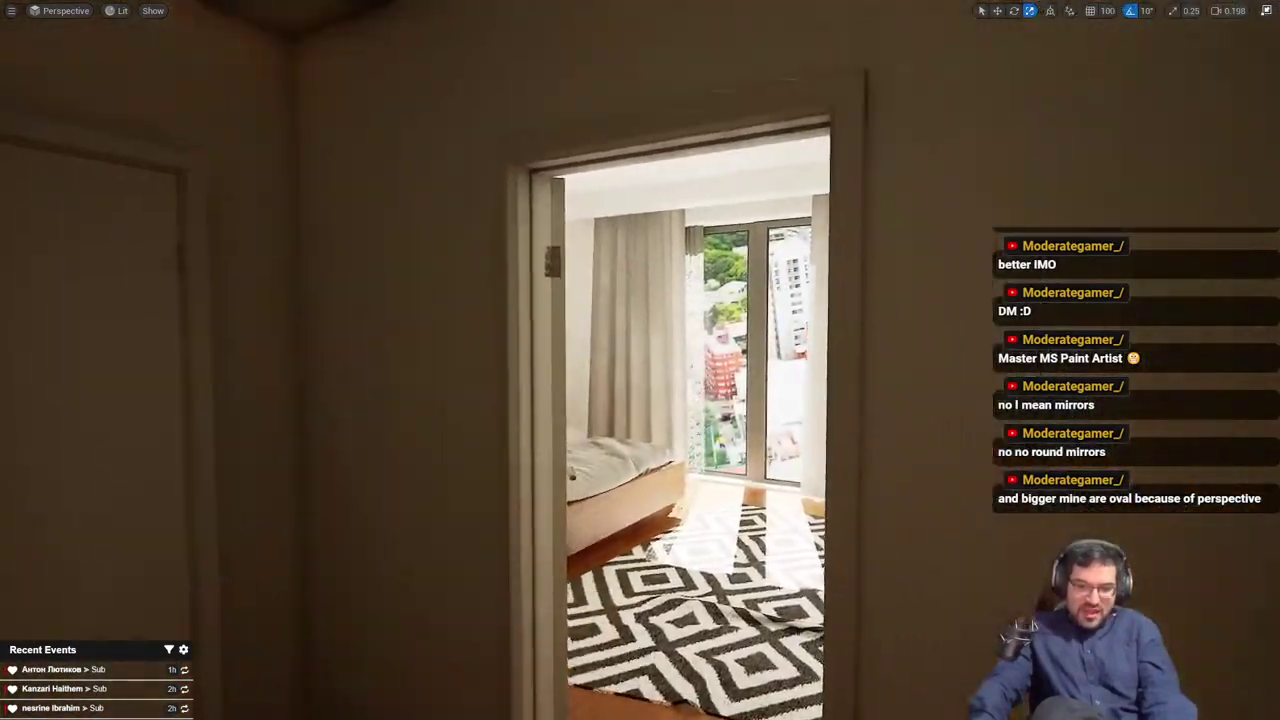
right_click_drag(502, 214, 523, 255)
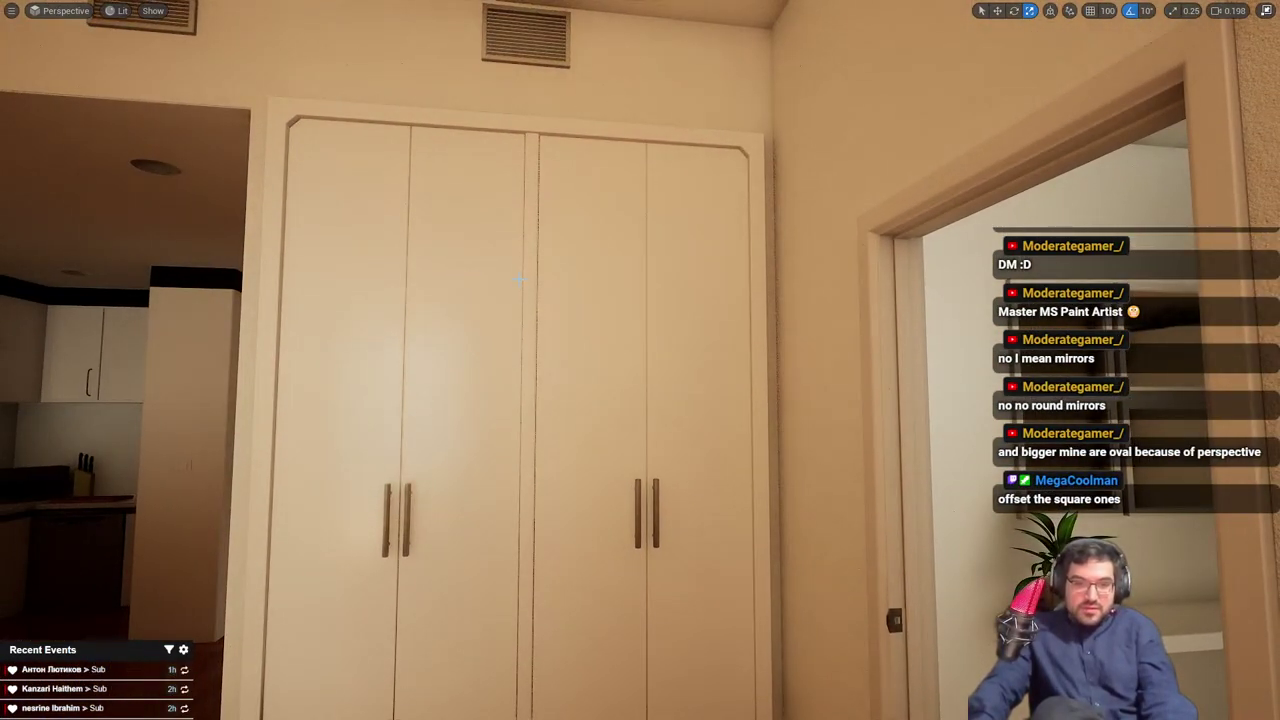
Raise the middle column of square mirrors above the hallway shelf slightly
right_click_drag(519, 280, 676, 338)
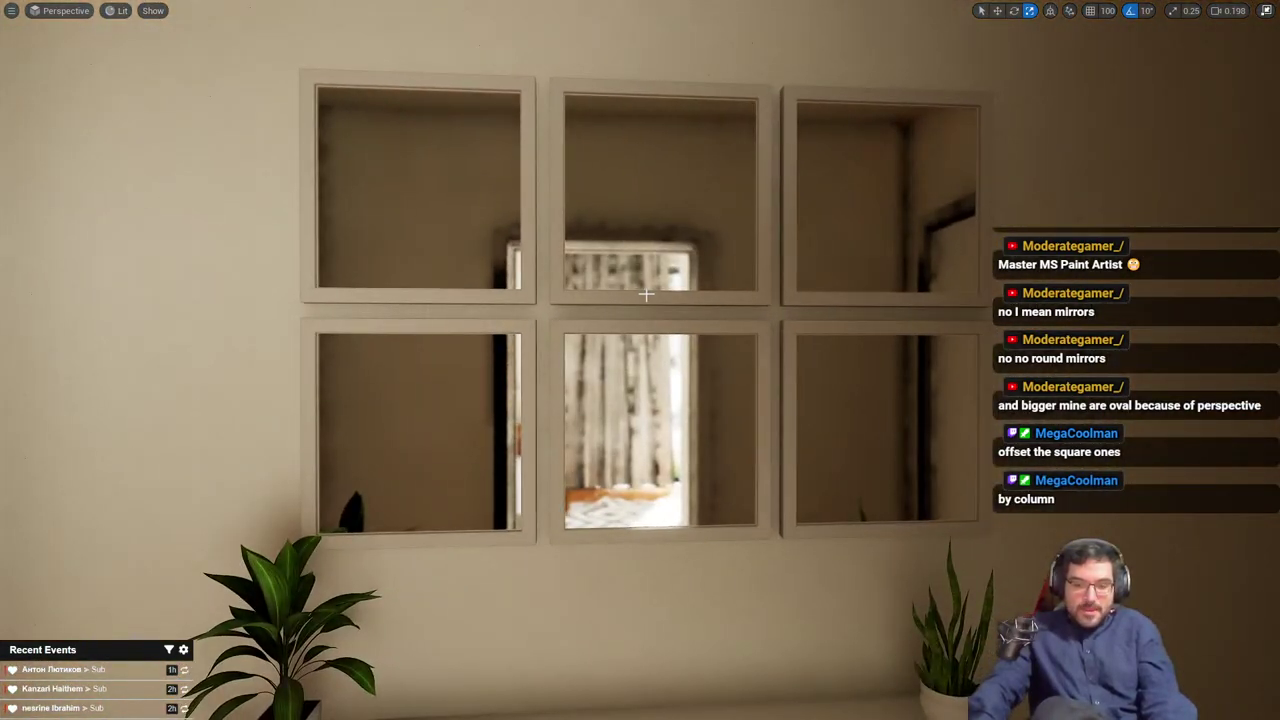
left_click(666, 190)
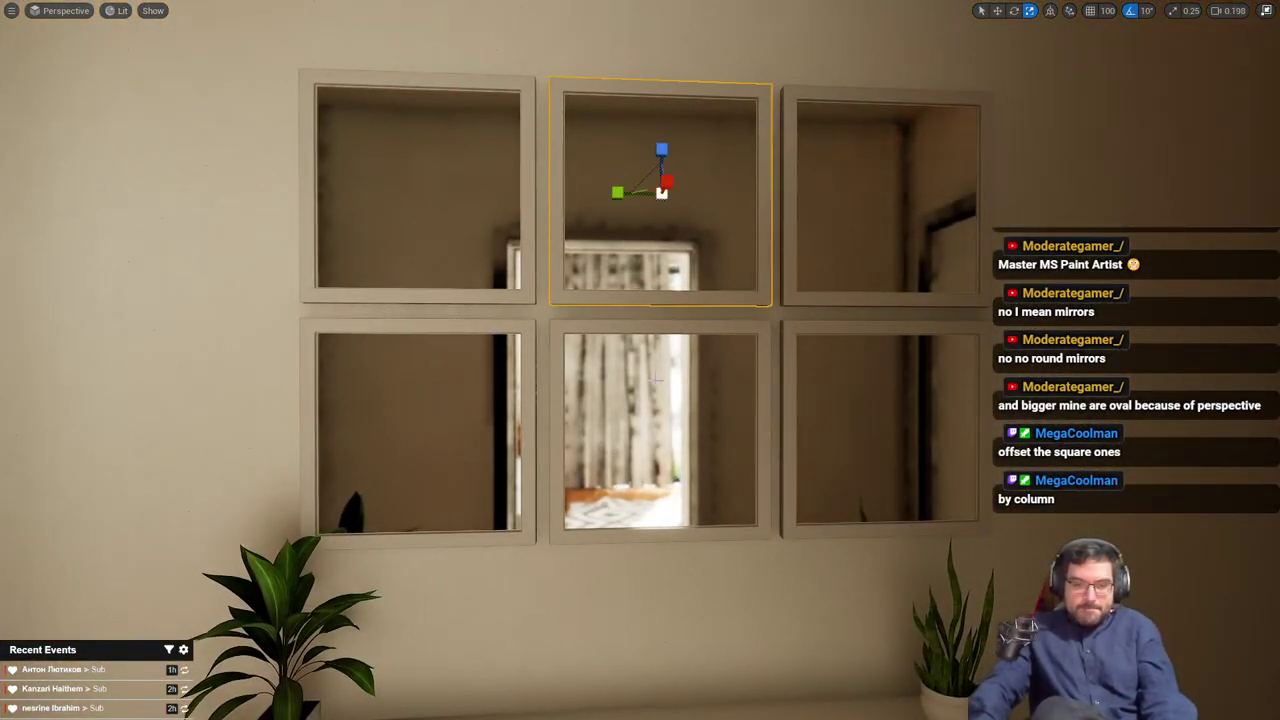
left_click(668, 385, "ctrl")
scroll(668, 385, "down", 2)
key("w")
left_click_drag(660, 365, 675, 343)
Lower the two square mirrors in the column nearest the door at the hallway's end slightly
left_click(813, 267)
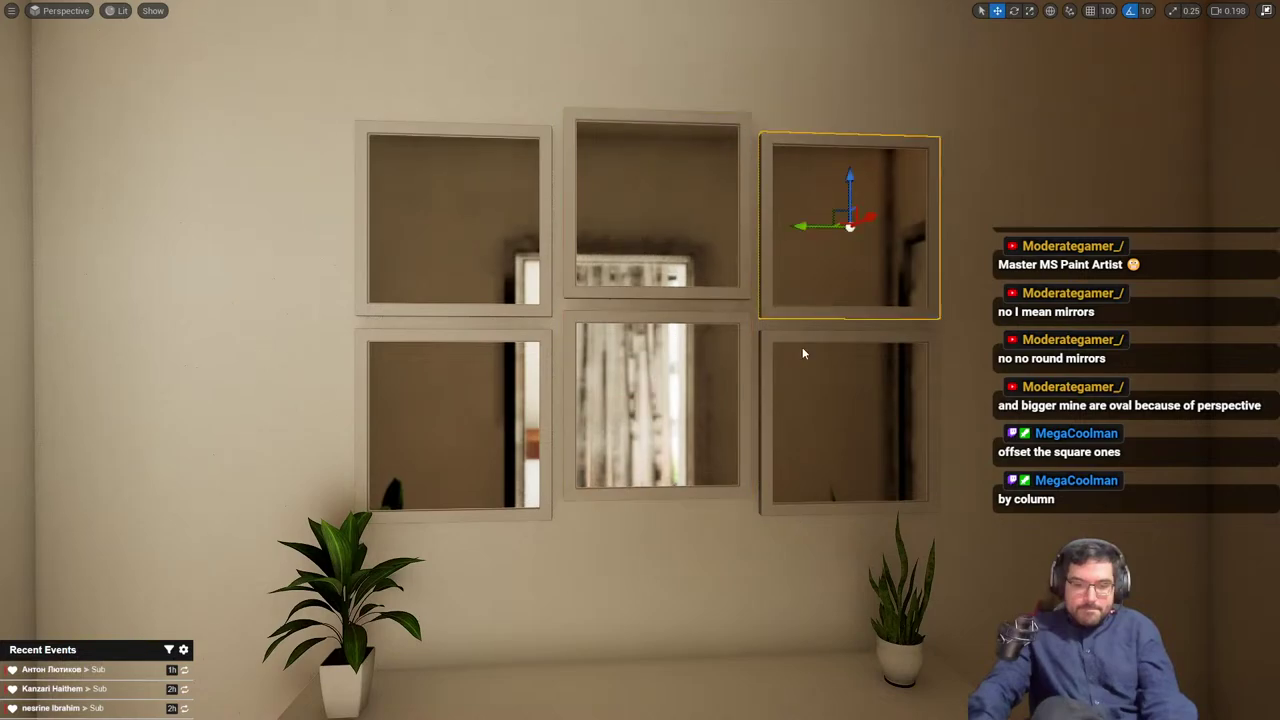
left_click(808, 360, "ctrl")
left_click_drag(849, 378, 850, 389)
key("g")
key("s")
right_click_drag(829, 315, 1006, 308)
key("s")
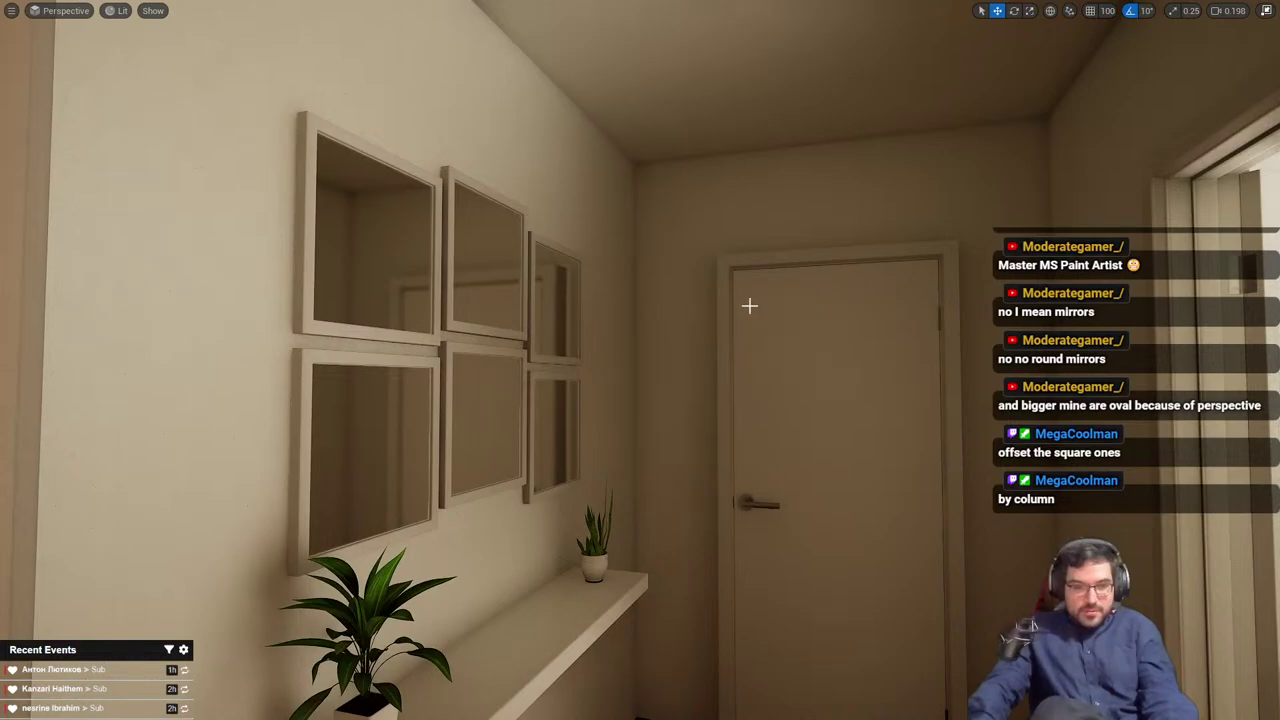
Try shifting the upper row of three square mirrors slightly sideways toward the door at the hallway's end
left_click(471, 246, "ctrl")
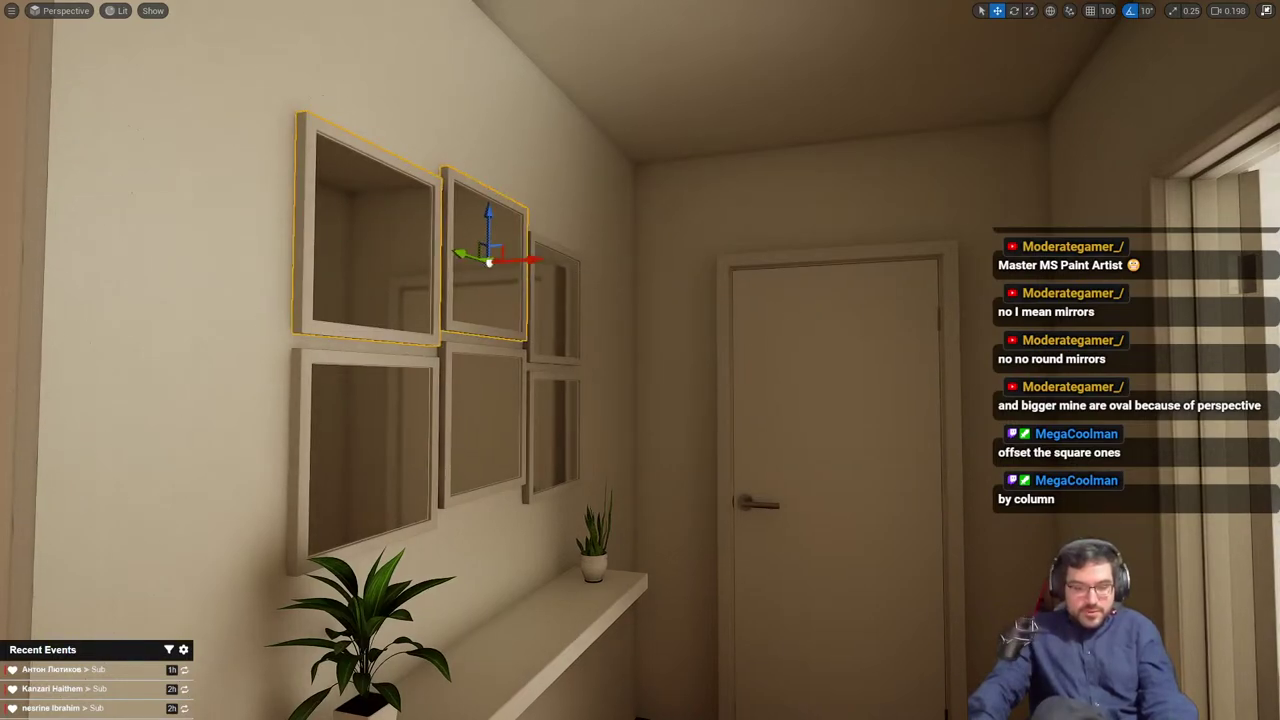
right_click_drag(471, 246, 440, 262)
left_click(549, 266, "ctrl")
key("d")
right_click_drag(762, 288, 773, 288)
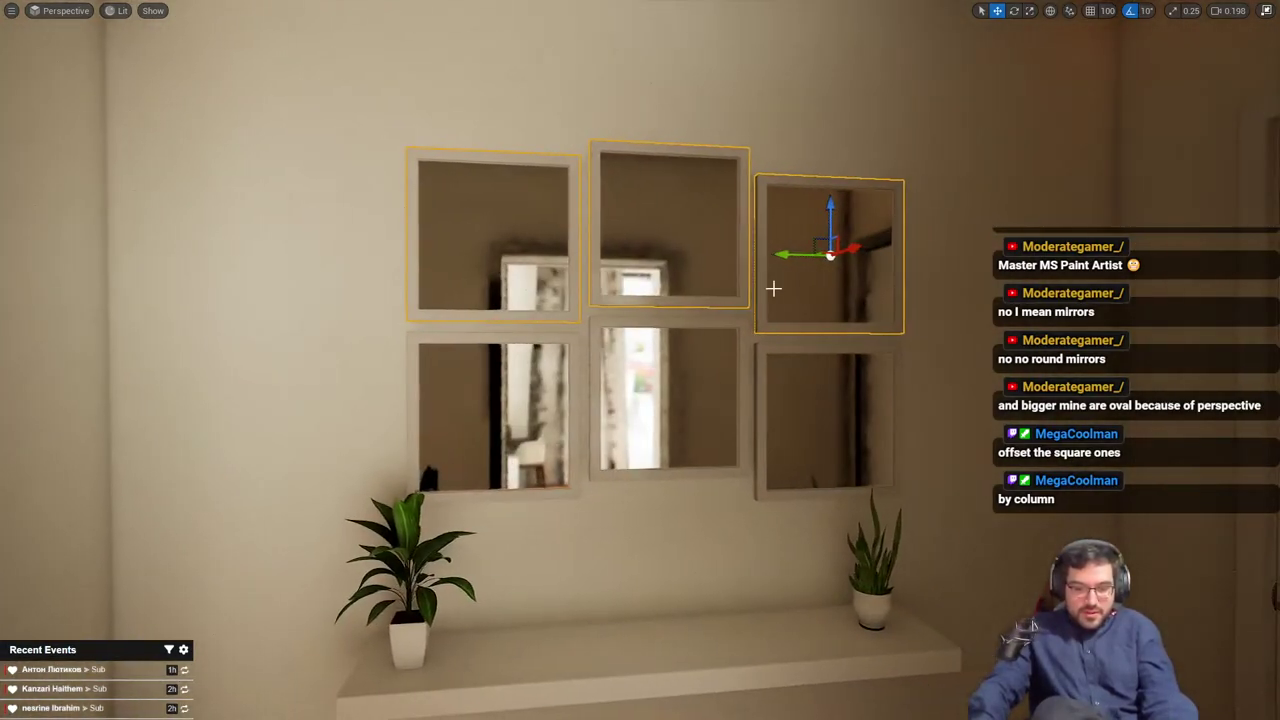
left_click_drag(801, 258, 809, 256)
key("s")
right_click_drag(809, 256, 972, 256)
key("g")
key("s")
key("w")
key("a")
key("s")
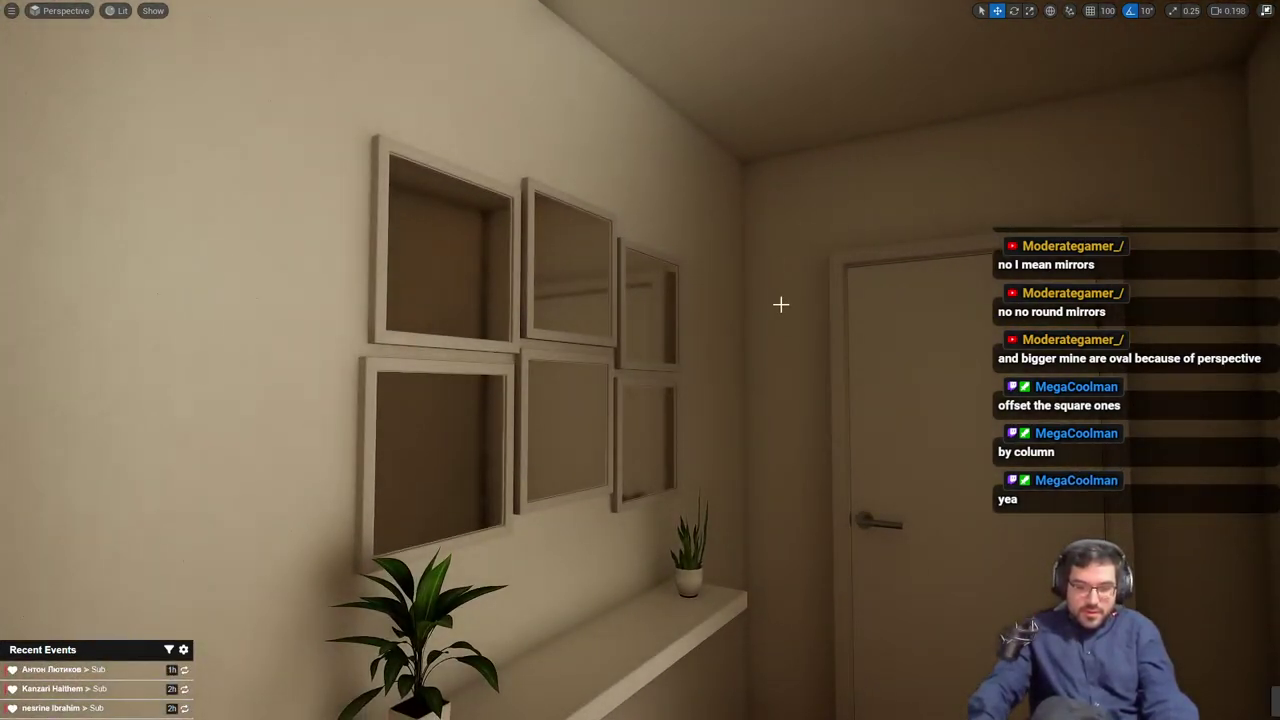
Undo the sideways shift of the upper row of square mirrors and inspect the mirrors up close
key("g")
key("ctrl+z")
key("s")
mouse_move(771, 310)
right_mouse_down()
mouse_move(520, 320)
mouse_move(788, 308)
right_mouse_up()
key("s")
key("w")
scroll(788, 308, "up", 5)
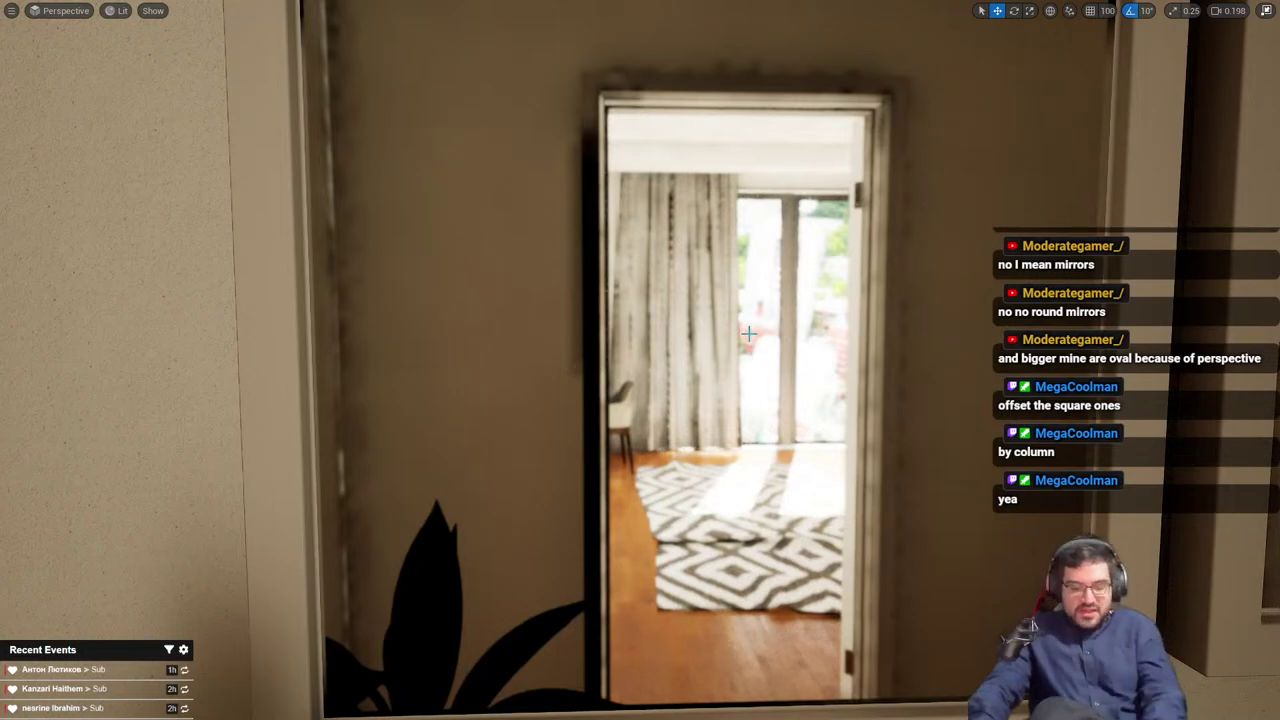
Leave the full-screen viewport, go to the root Content folder and save the level
key("F11")
left_click(266, 498)
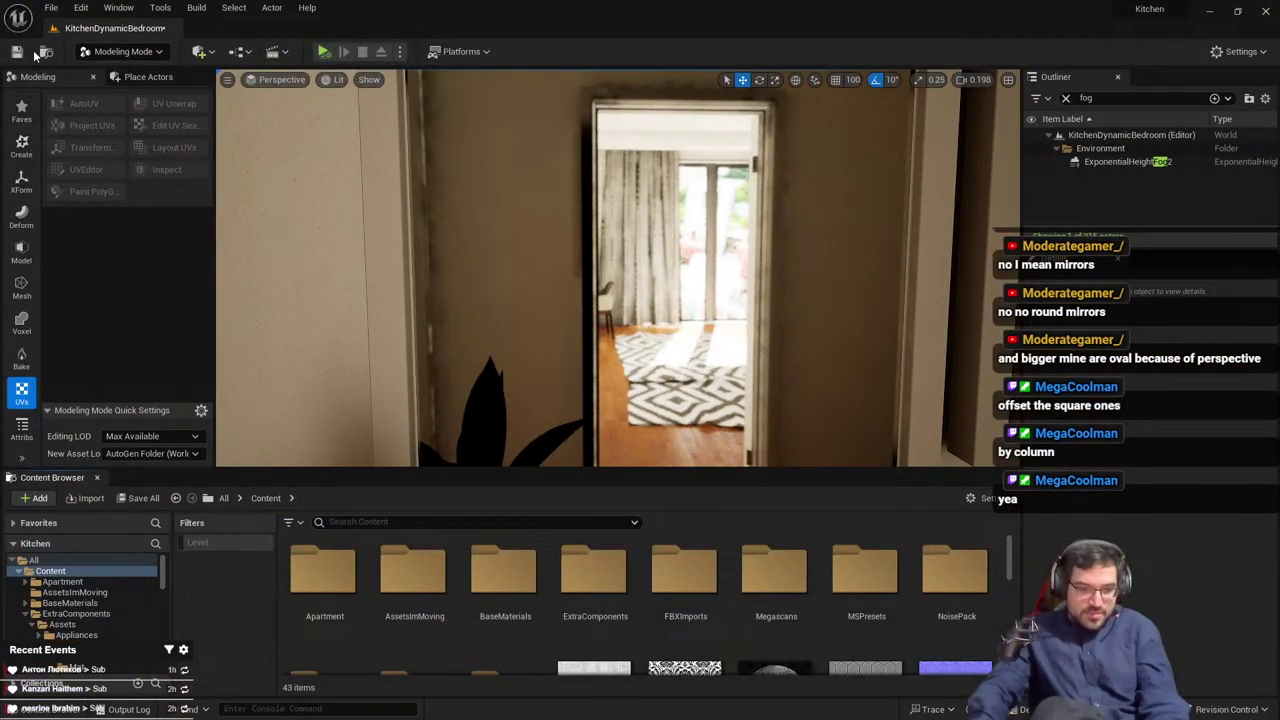
left_click(52, 12)
left_click(101, 182)
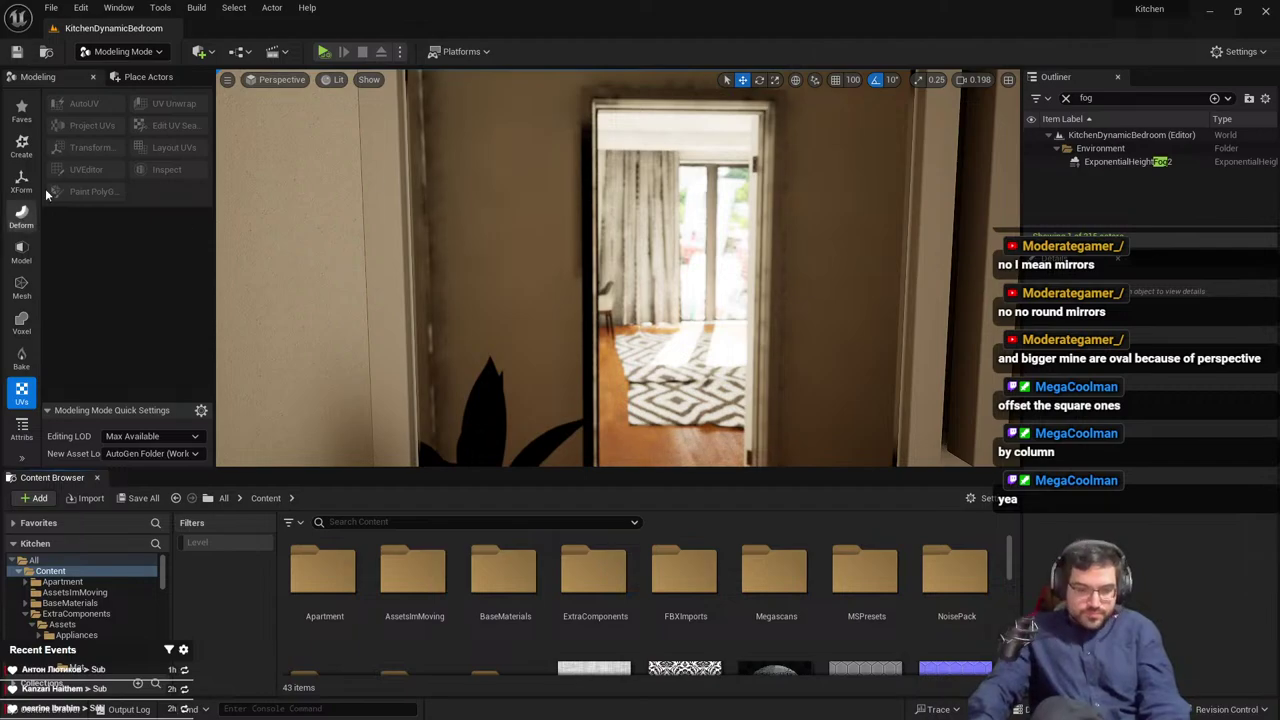
Switch to Selection mode, find the Planar Reflection actor and place one on the hallway shelf below the square mirrors
left_click(122, 51)
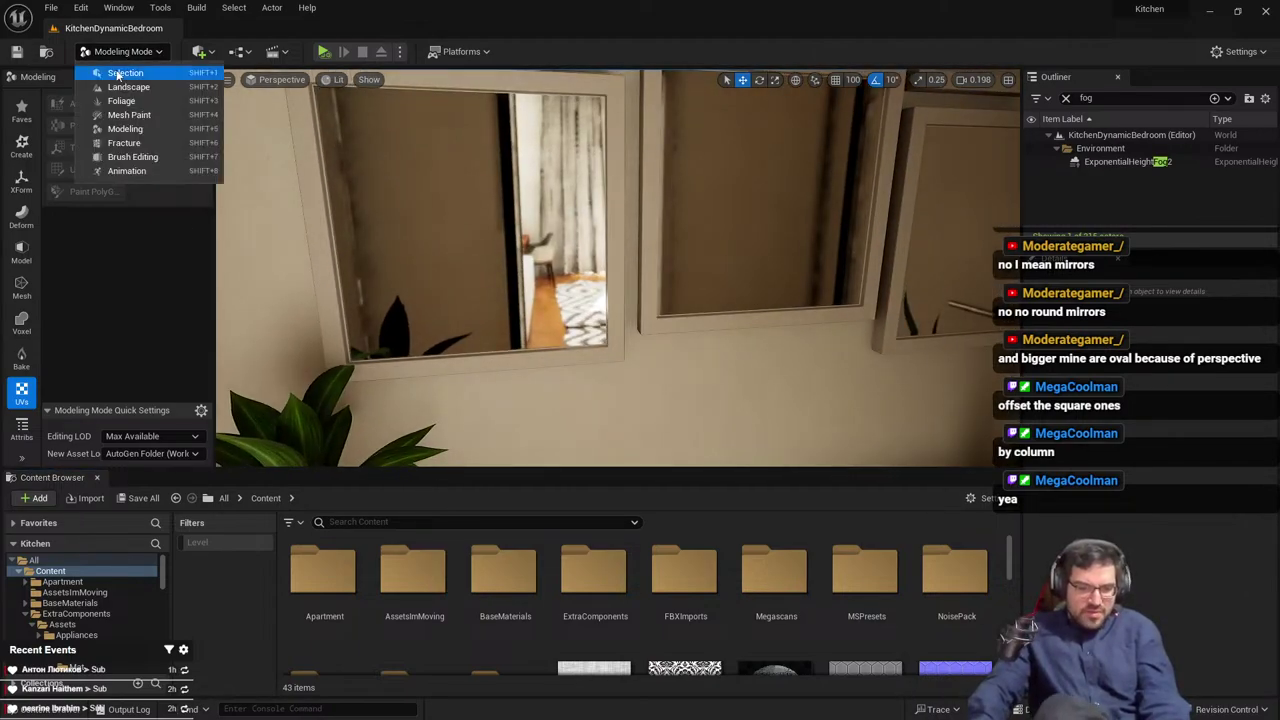
left_click(120, 73)
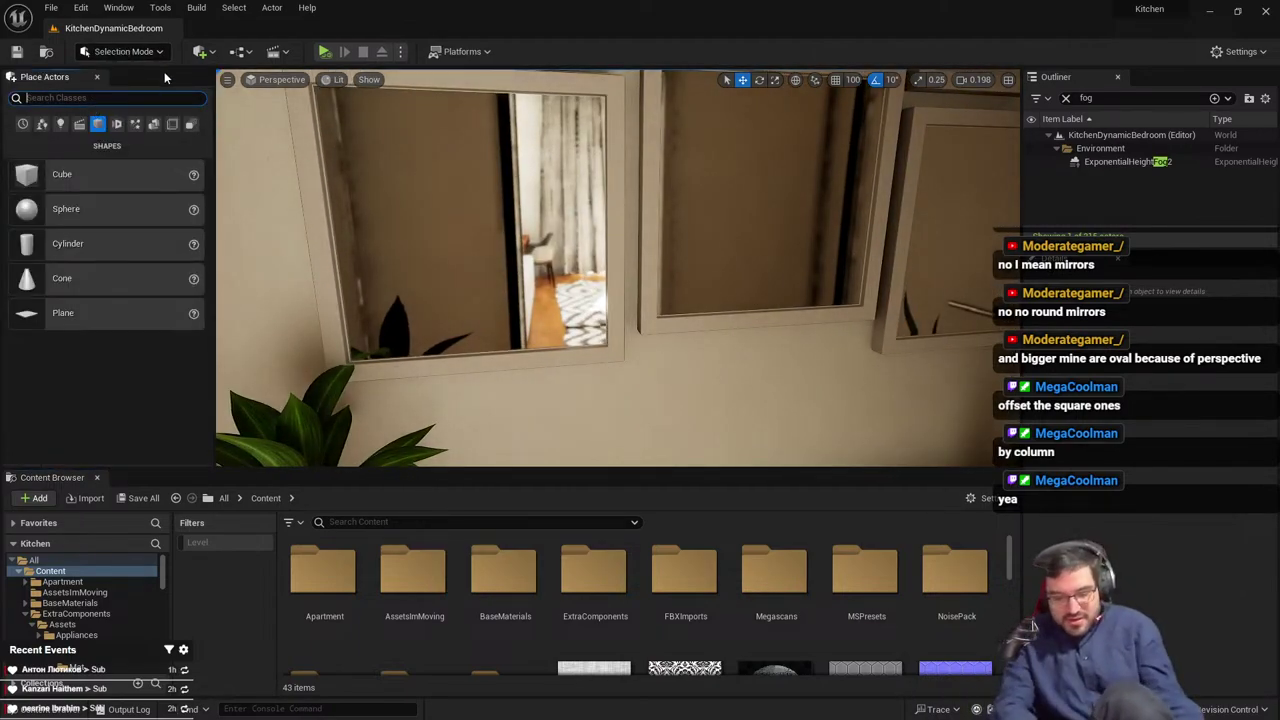
type("planar")
mouse_move(121, 127)
left_mouse_down()
mouse_move(400, 230)
mouse_move(110, 142)
left_mouse_up()
right_click_drag(420, 240, 560, 370)
left_click_drag(104, 128, 488, 340)
Rotate the planar reflection upright so that it stands parallel to the hallway wall with the square mirrors
key("e")
right_click_drag(525, 360, 545, 354)
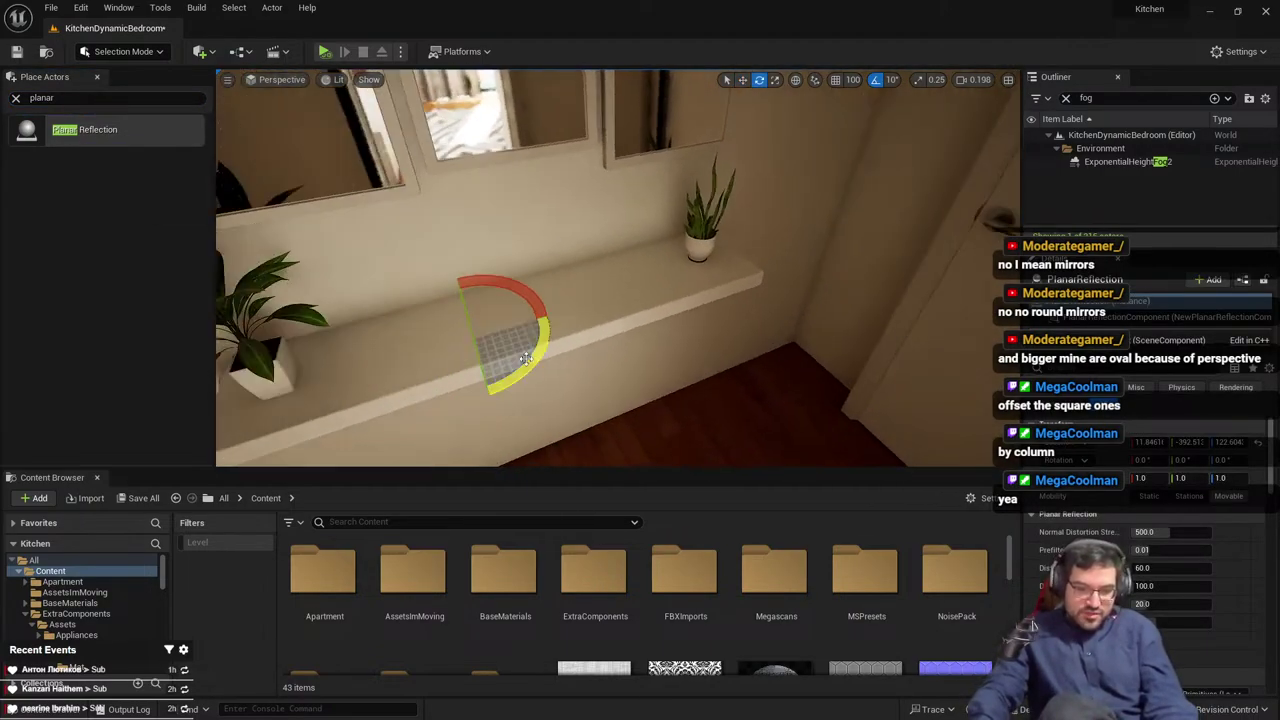
left_click_drag(544, 350, 558, 348)
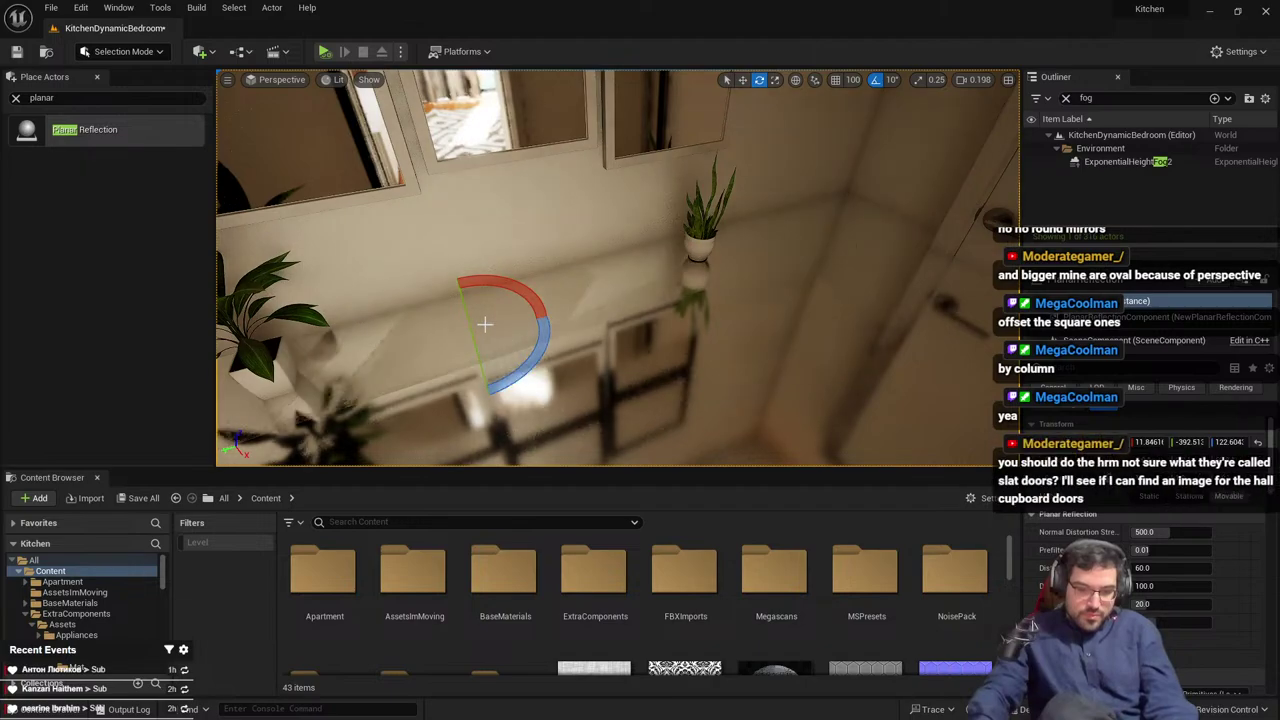
left_click_drag(463, 320, 491, 403)
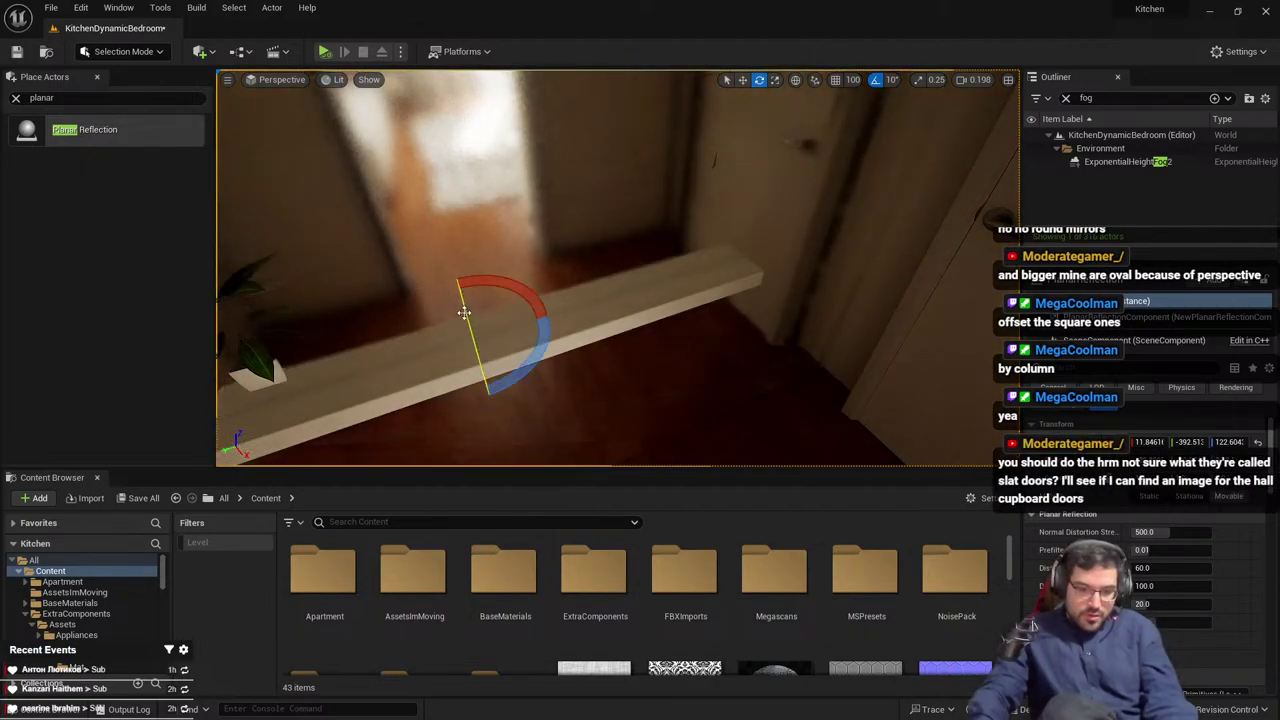
right_click_drag(463, 310, 480, 220)
right_click_drag(552, 305, 530, 310)
key("w")
right_click_drag(307, 104, 307, 104)
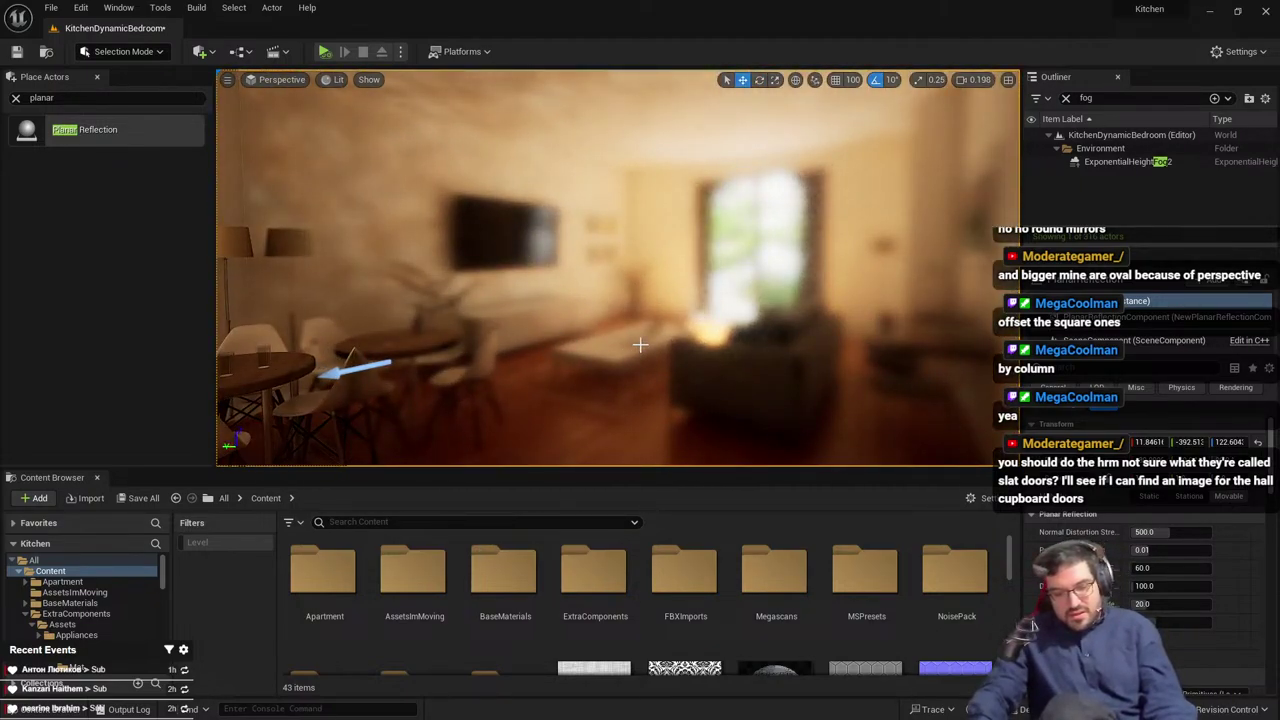
Scale the planar reflection and raise it from the shelf to the height of the square mirrors
key("f")
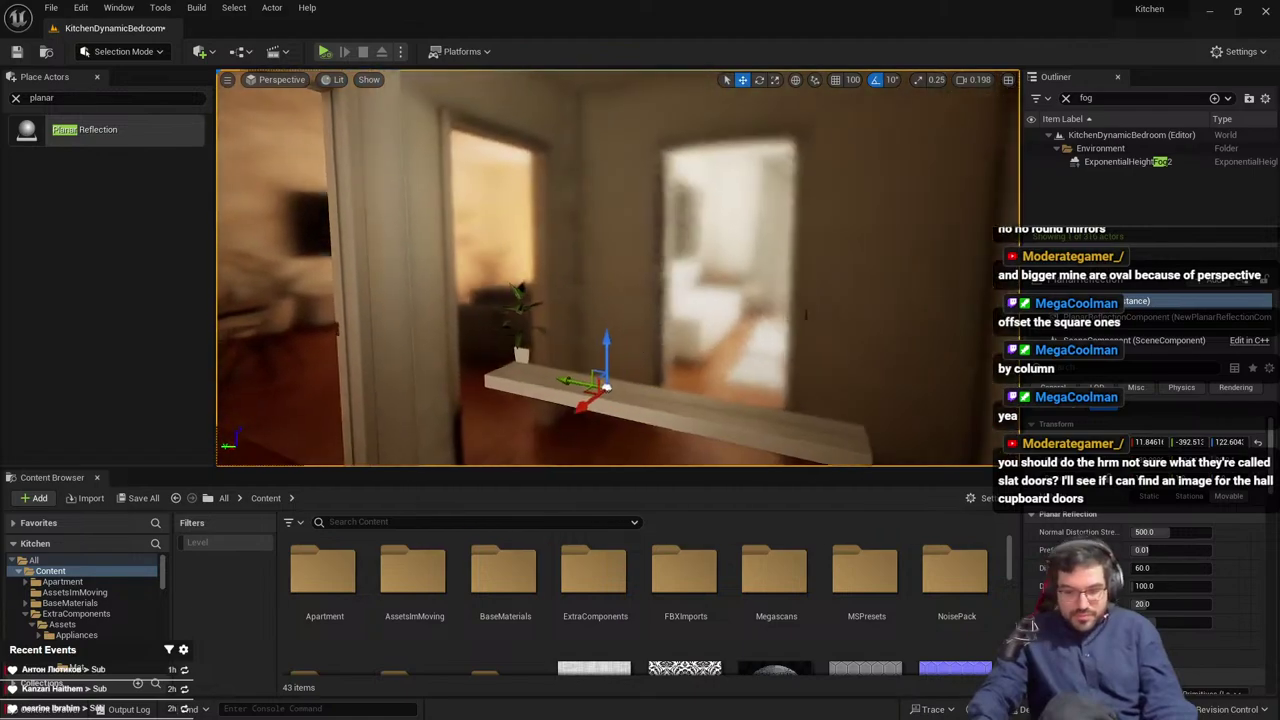
key("r")
left_click_drag(574, 376, 661, 371)
key("e")
left_click_drag(599, 334, 607, 141)
right_click_drag(607, 141, 660, 120)
Fit the planar reflection over the square mirrors and set its plane fadeout distances to 0 and about 19.37
key("g")
right_click_drag(632, 220, 690, 225)
key("g")
key("g")
key("g")
key("g")
key("g")
left_click_drag(680, 270, 613, 268)
right_click_drag(613, 268, 455, 269)
key("r")
left_click_drag(642, 252, 698, 249)
key("f")
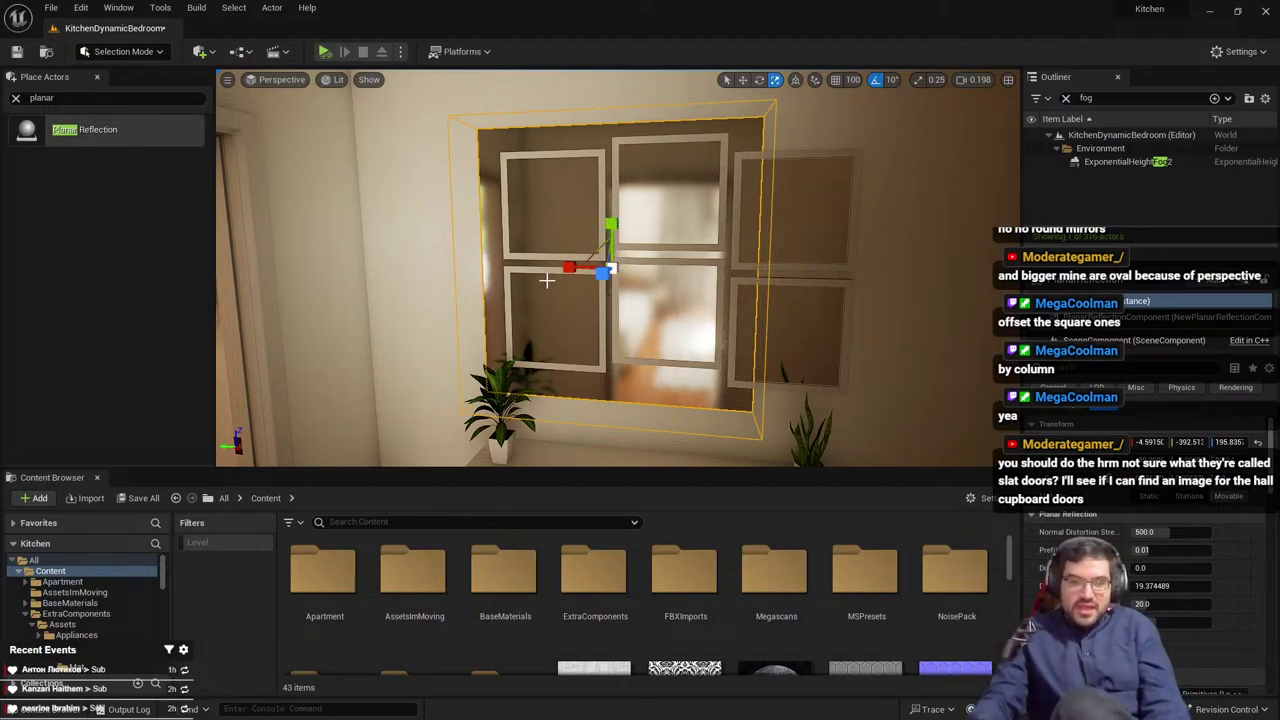
Widen the planar reflection to span all six square mirrors and shift it back into the wall
right_click_drag(546, 280, 586, 280)
mouse_move(506, 268)
left_mouse_down()
mouse_move(470, 267)
mouse_move(503, 263)
left_mouse_up()
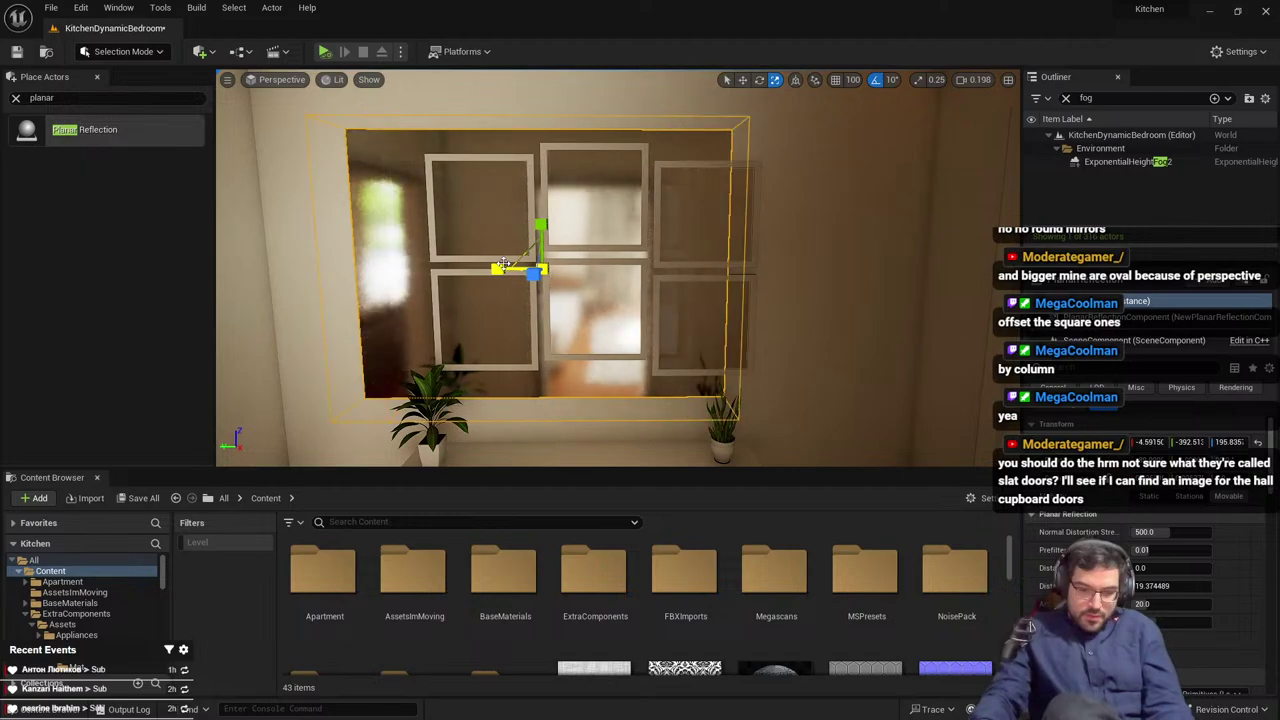
key("w")
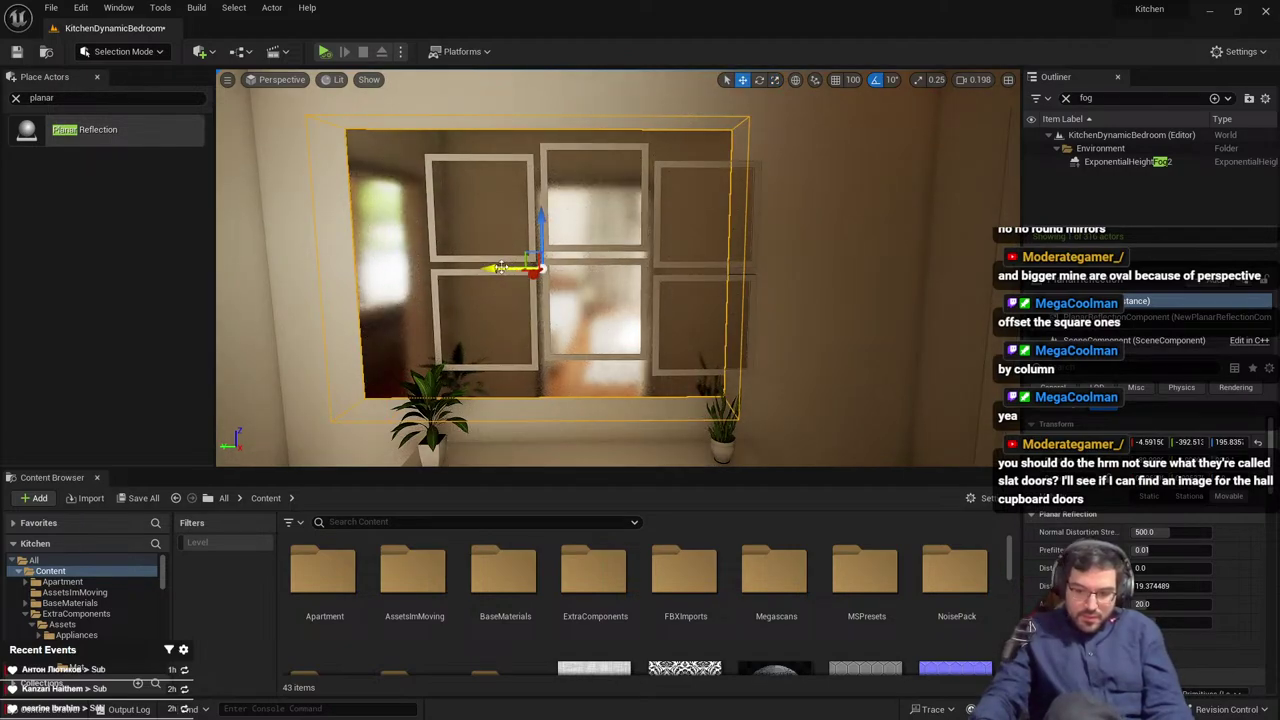
left_click_drag(501, 268, 546, 269)
key("g")
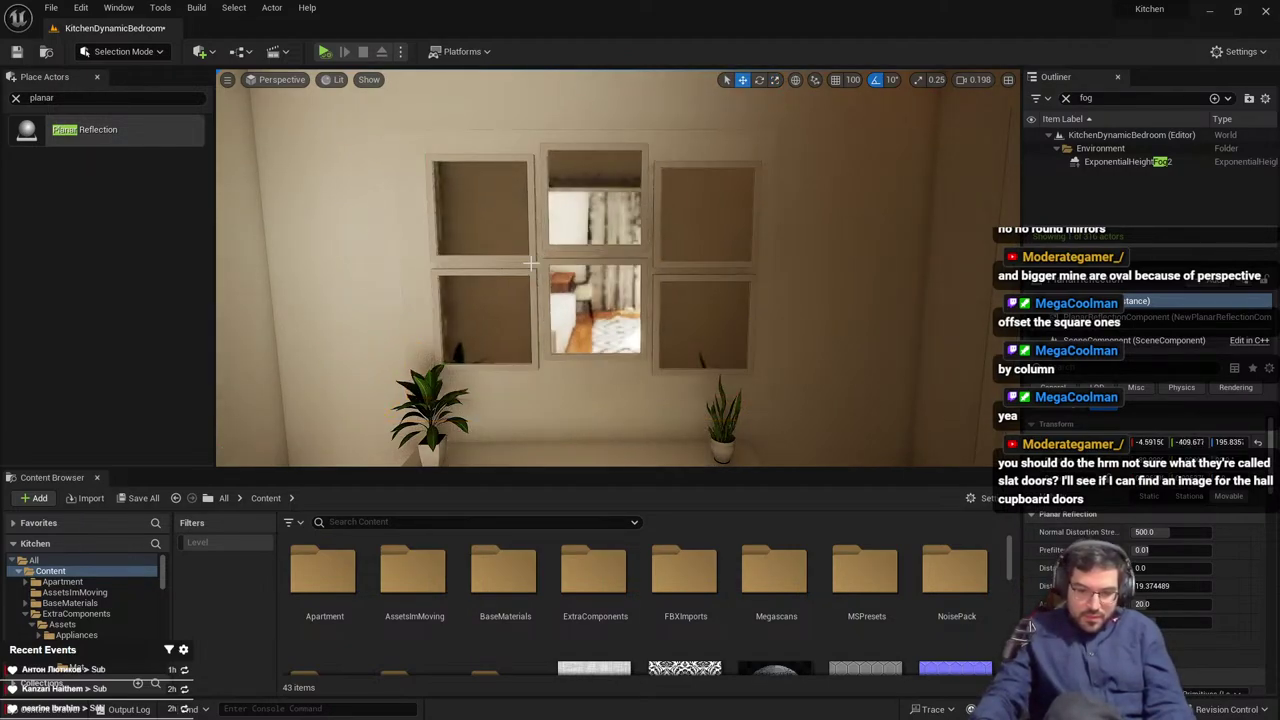
Delete the planar reflection to compare the mirrors without it, and undo the deletion
right_click_drag(546, 269, 573, 285)
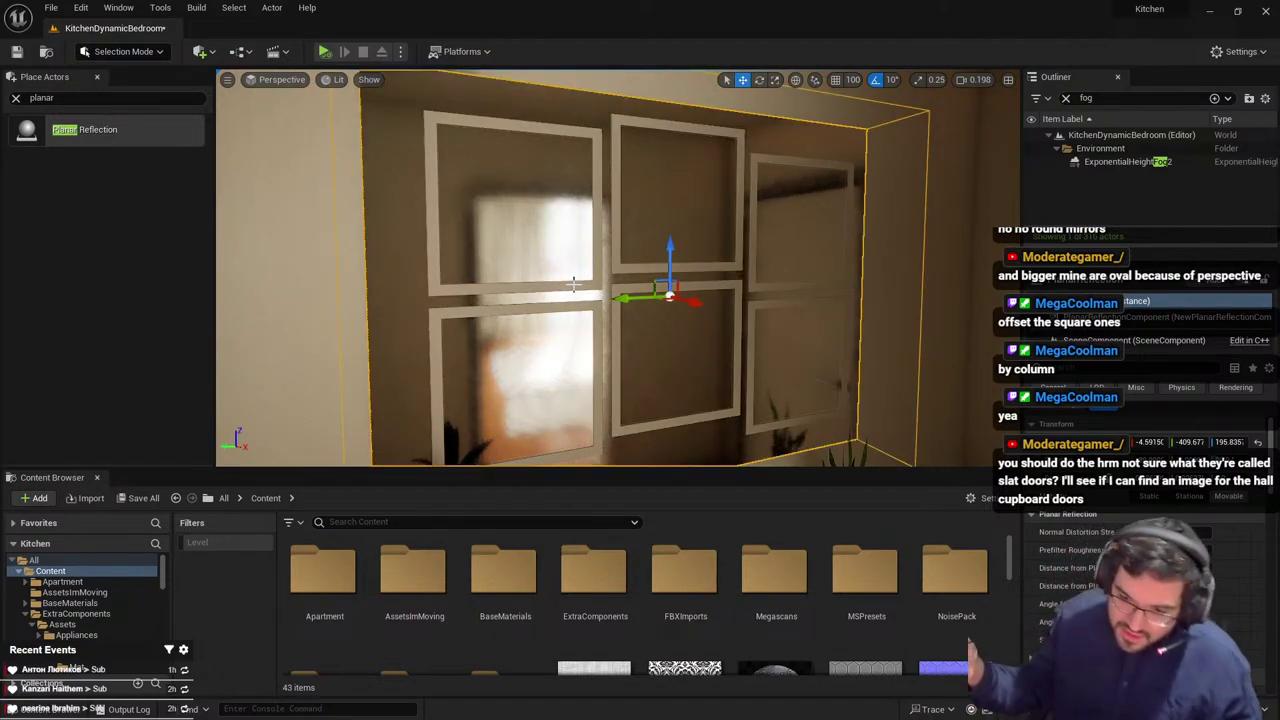
key("Escape")
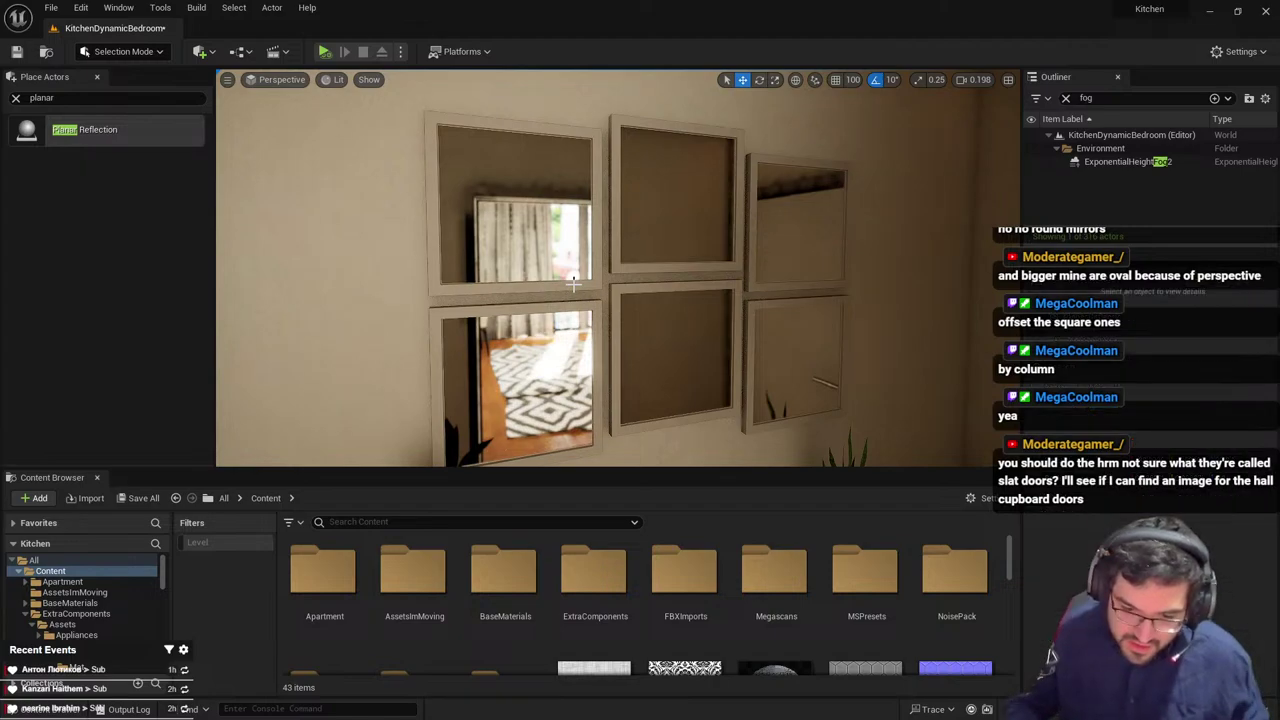
left_click(573, 283)
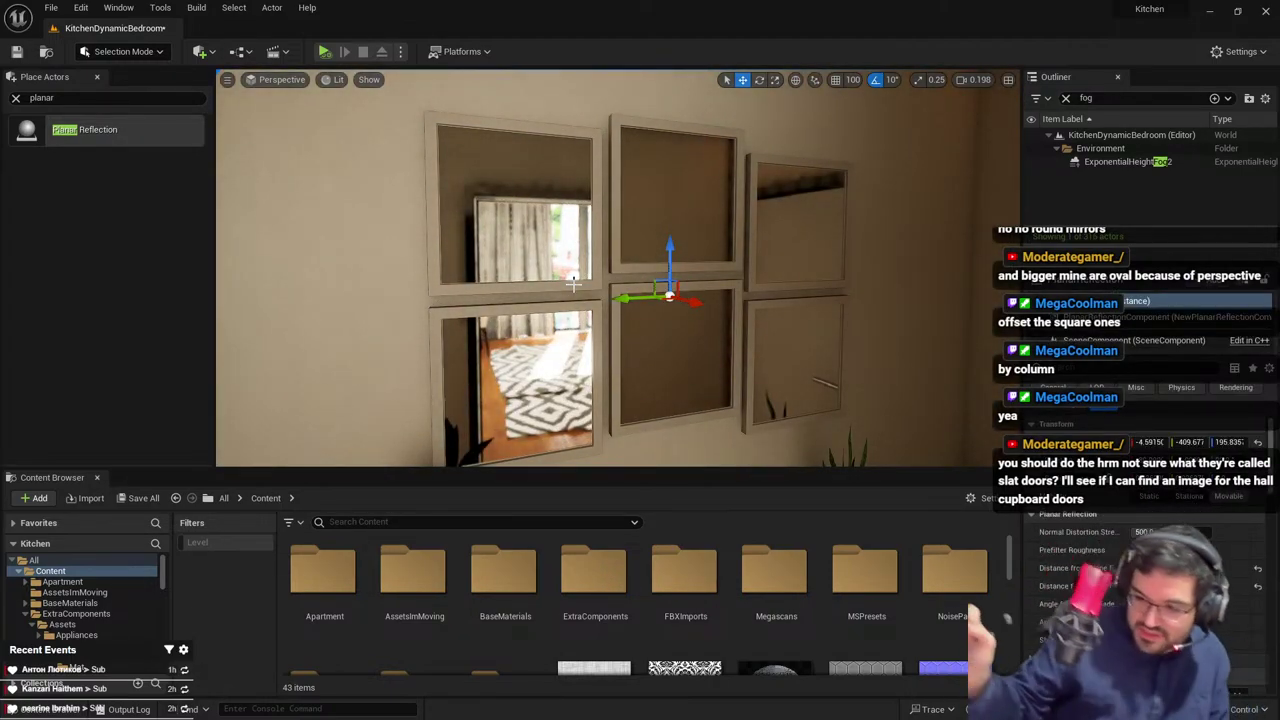
Search the Editor Preferences for planar settings and close the preferences
left_click(81, 7)
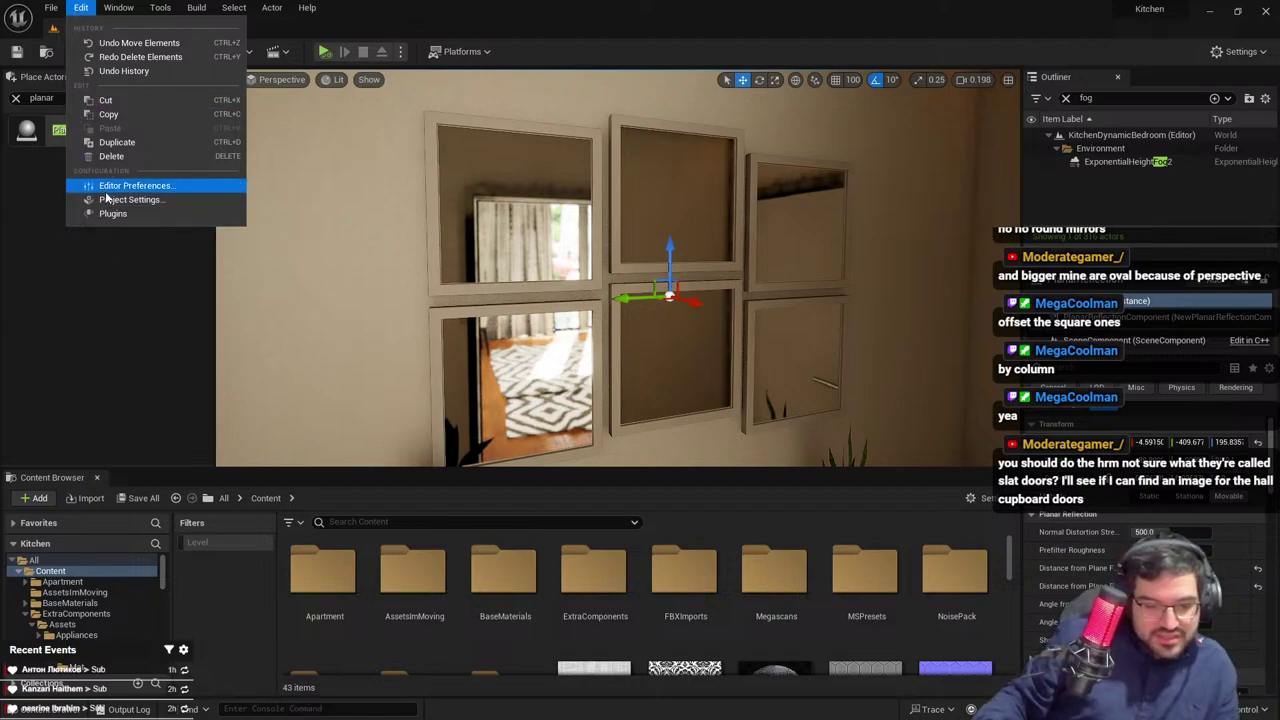
left_click(120, 184)
left_click(342, 46)
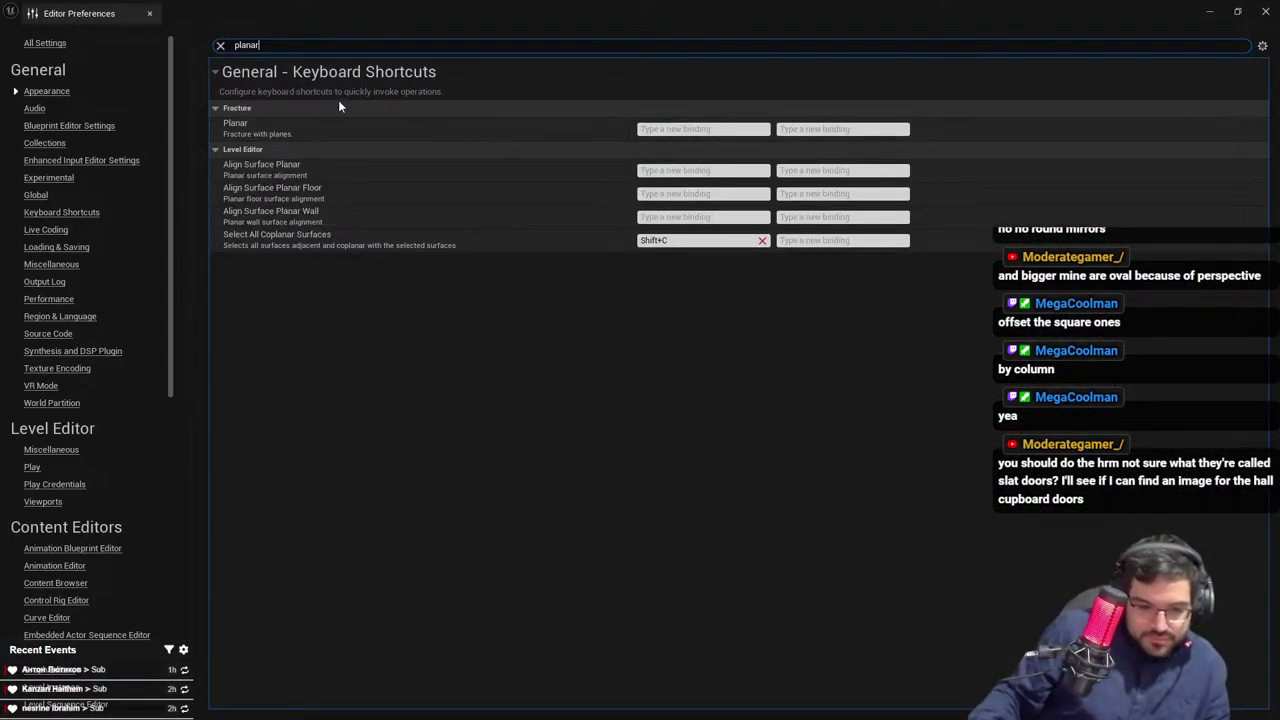
left_click(1265, 11)
Review the Project Settings for planar reflections, covering the reflection mode options and global clip plane support
left_click(81, 7)
left_click(112, 199)
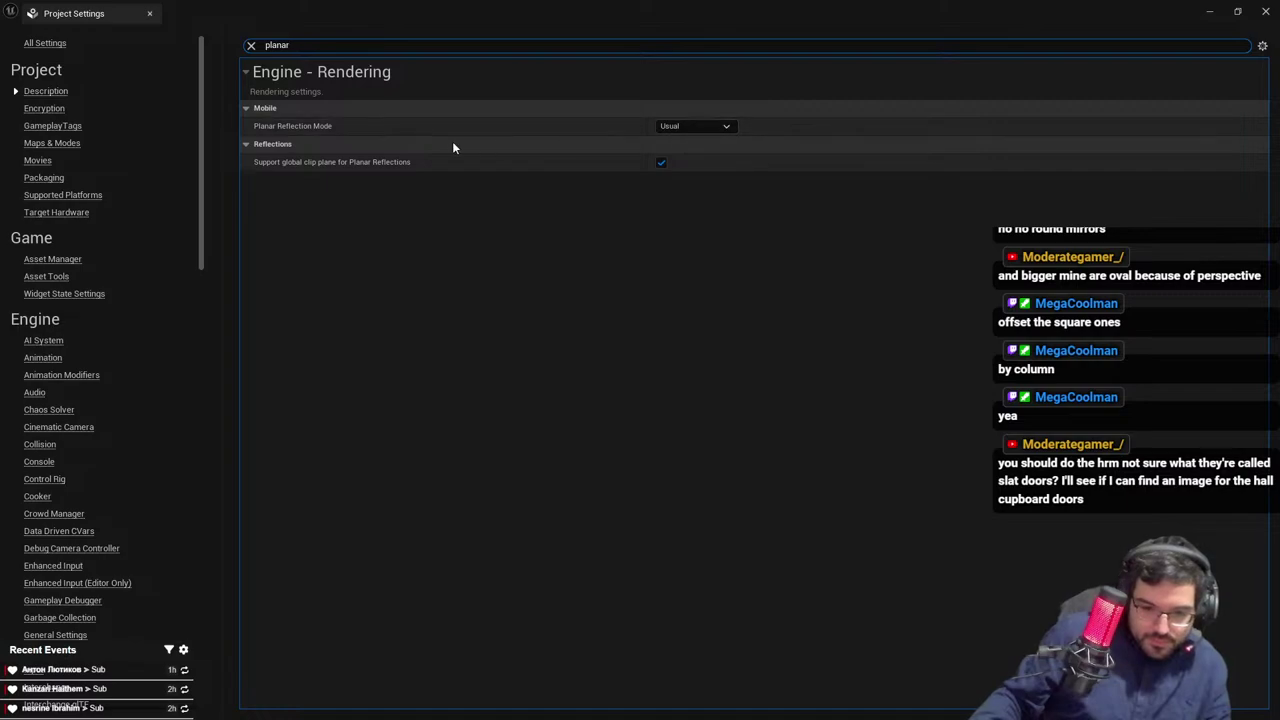
left_click(710, 128)
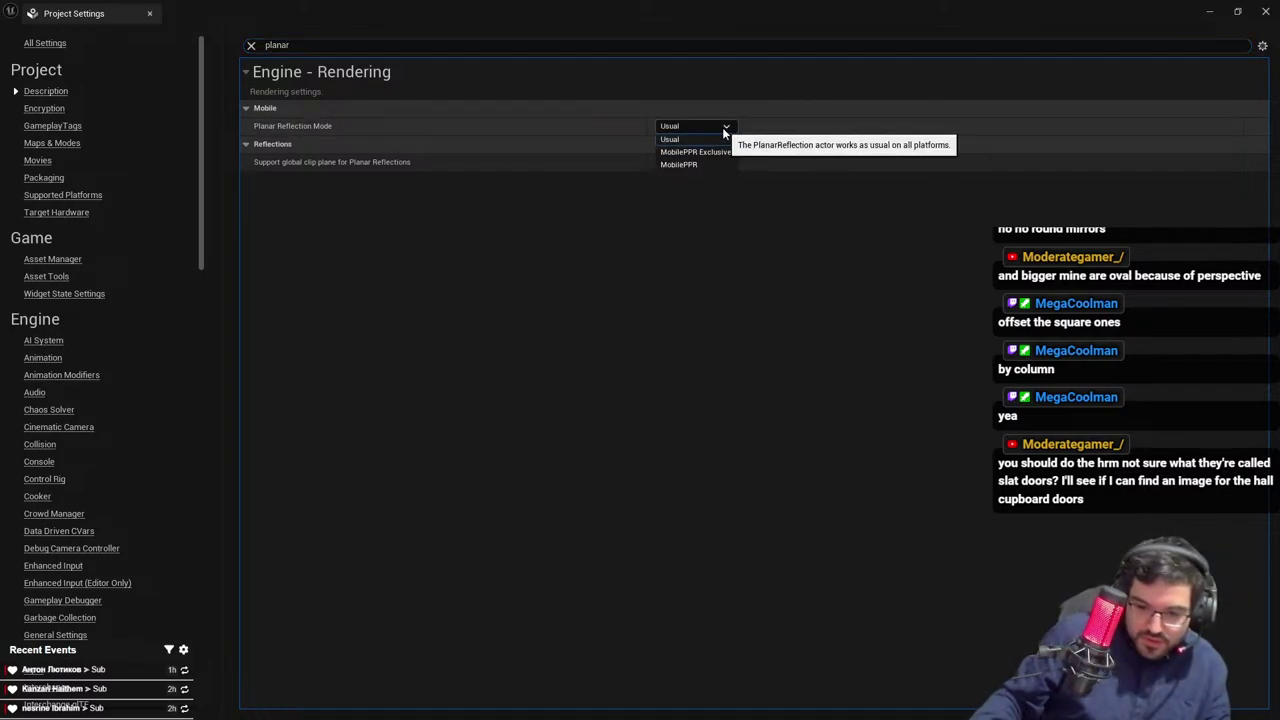
left_click(383, 226)
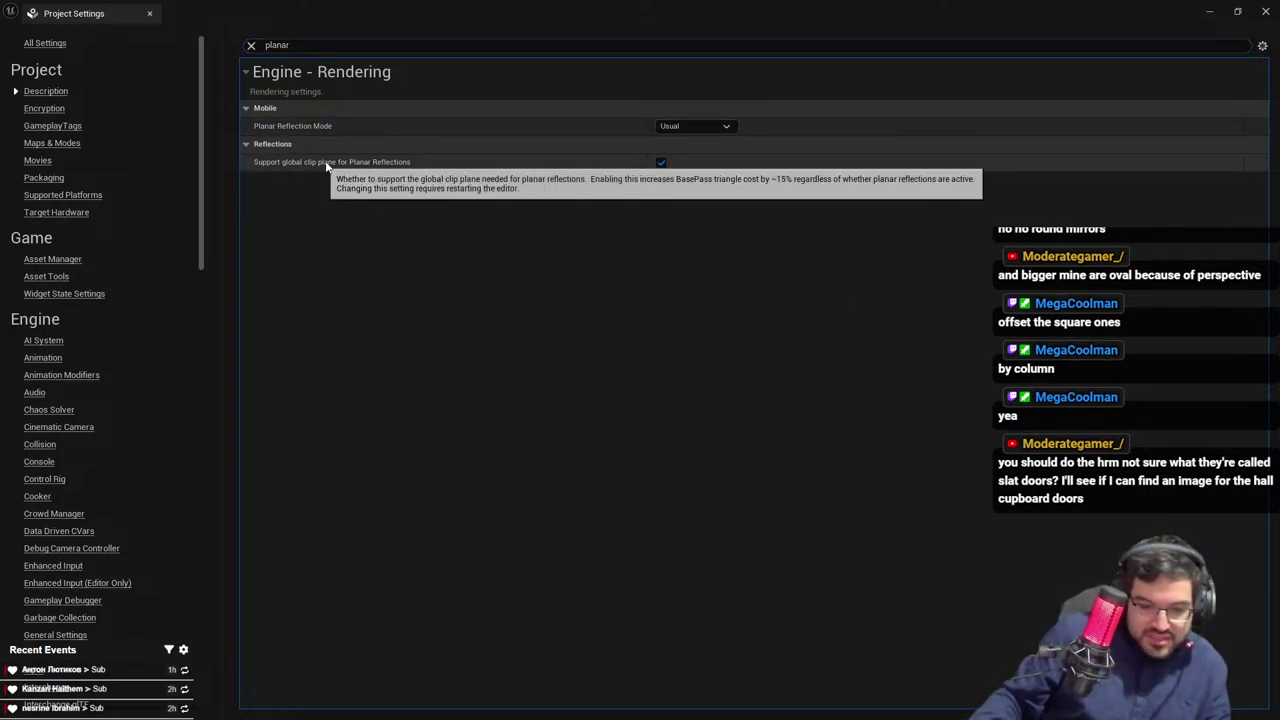
left_click(661, 163)
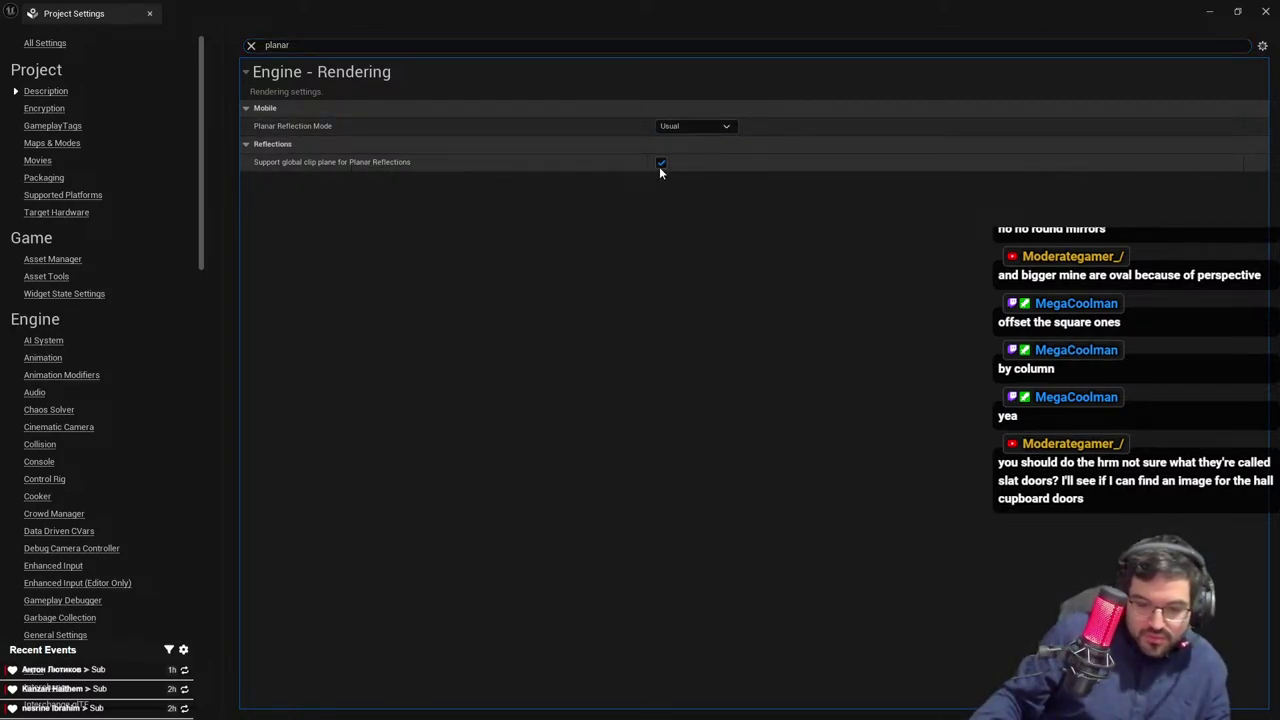
left_click(1264, 13)
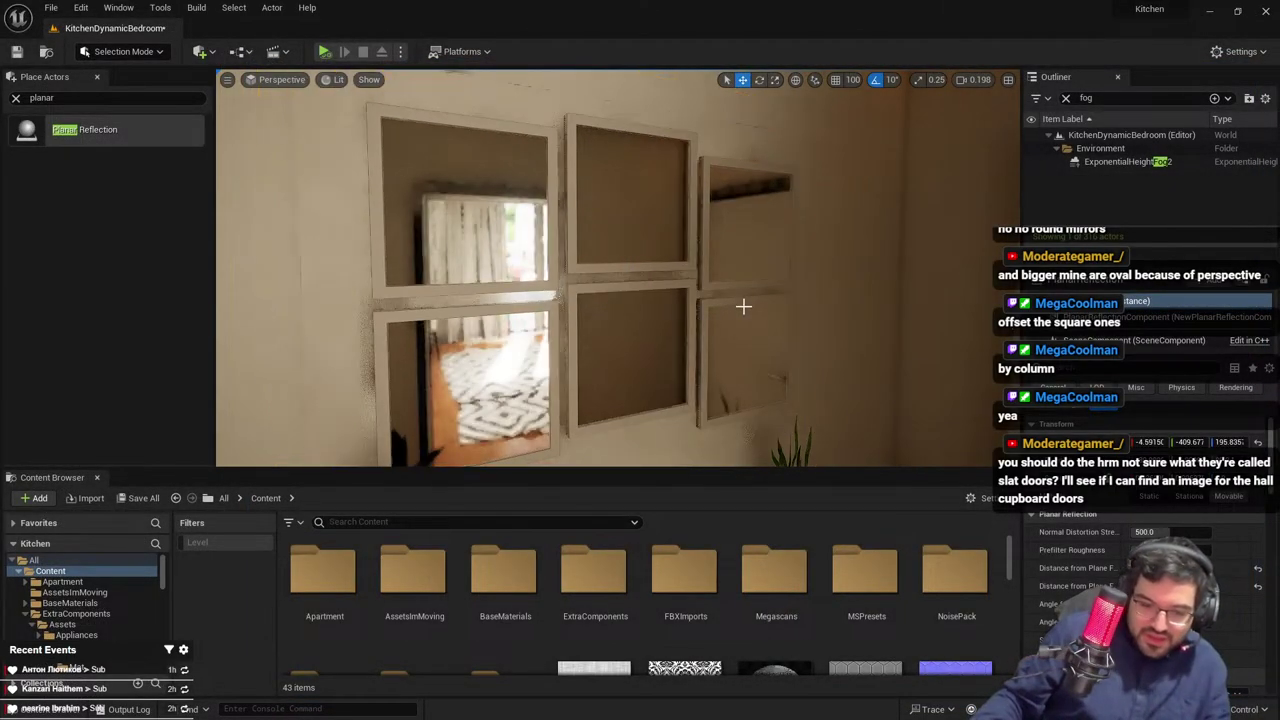
Try rotating the planar reflection in front of the square mirrors
key("e")
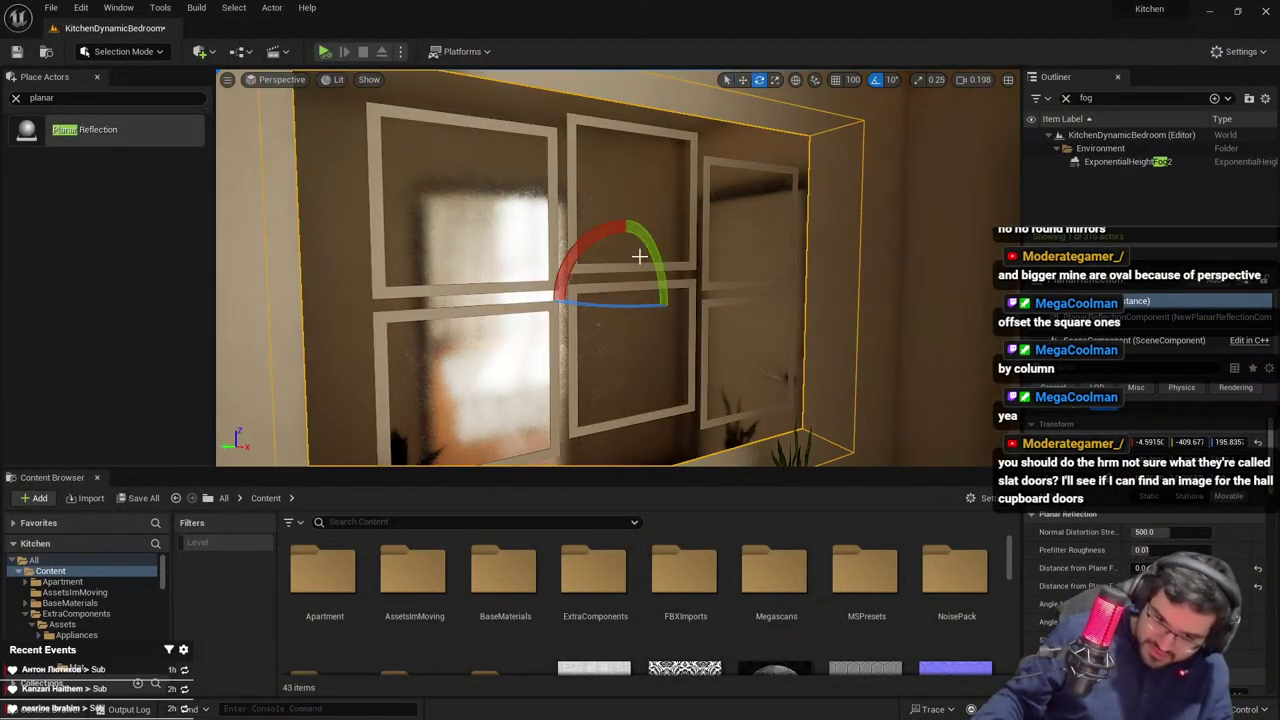
left_click_drag(652, 285, 669, 175)
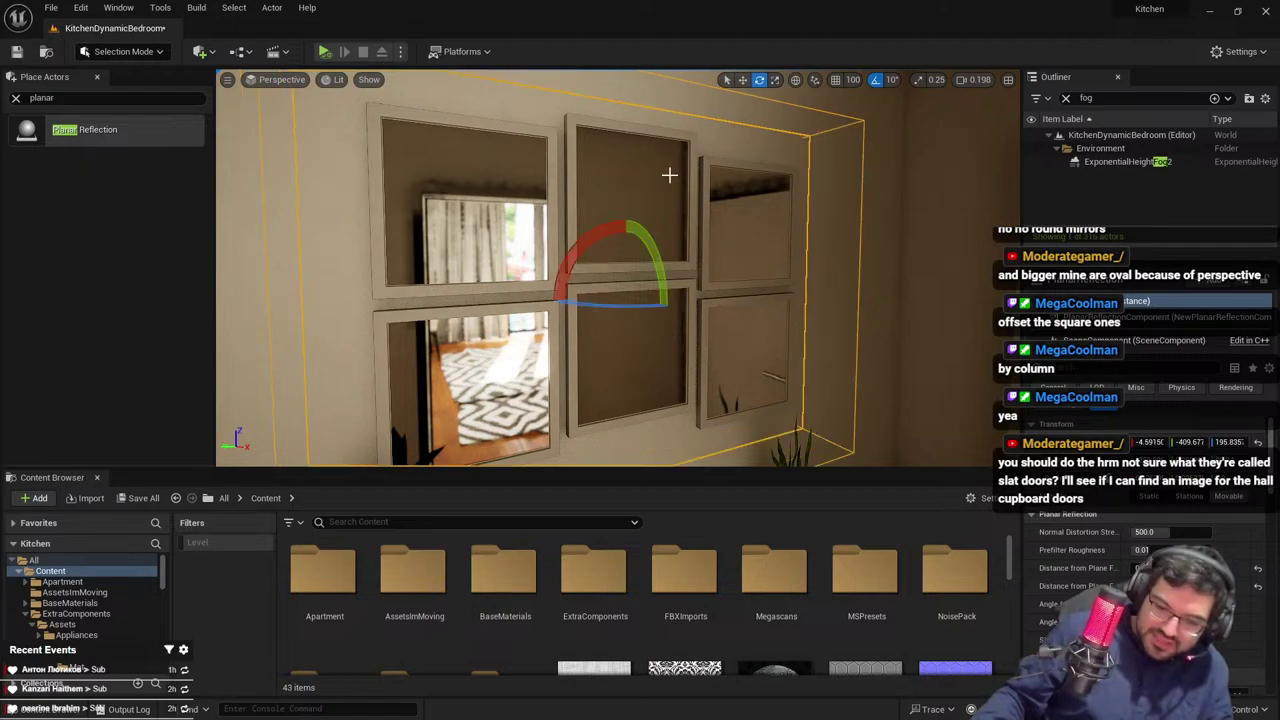
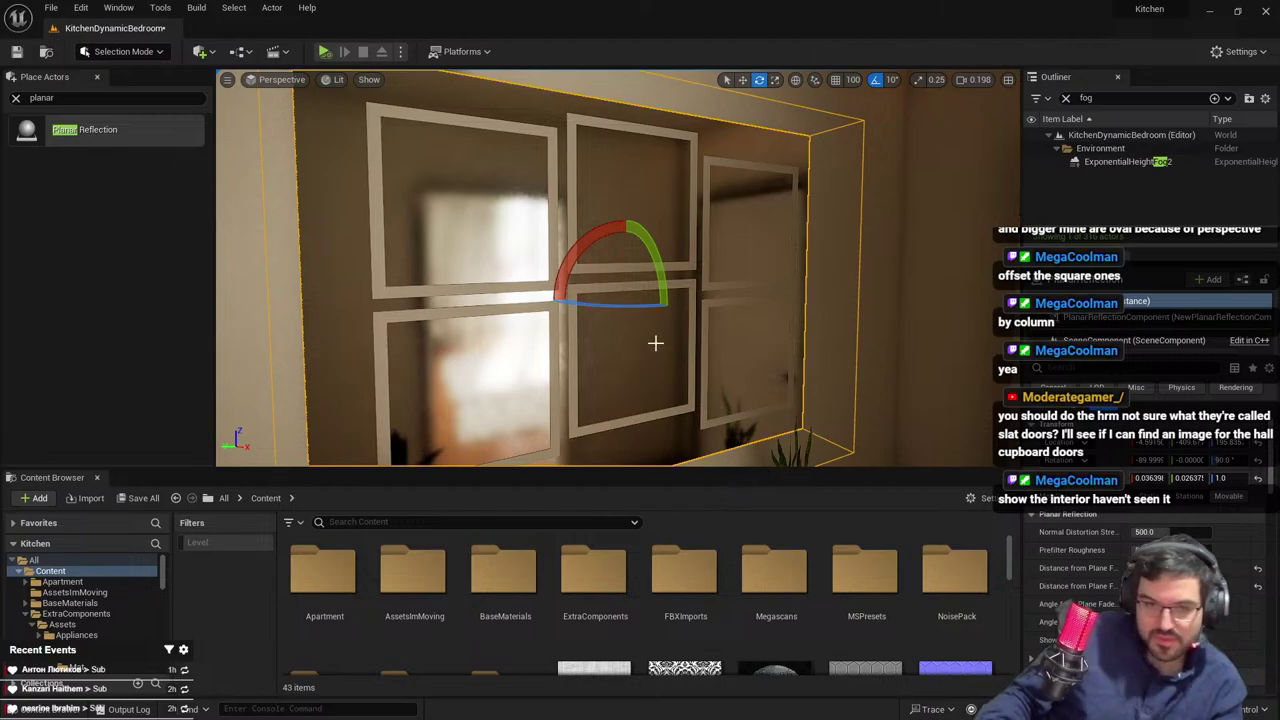
Tour the apartment full-screen in game view, from the hallway mirrors through the living room to the bedroom
right_click_drag(656, 343, 740, 340)
key("F11")
right_click_drag(608, 300, 260, 310)
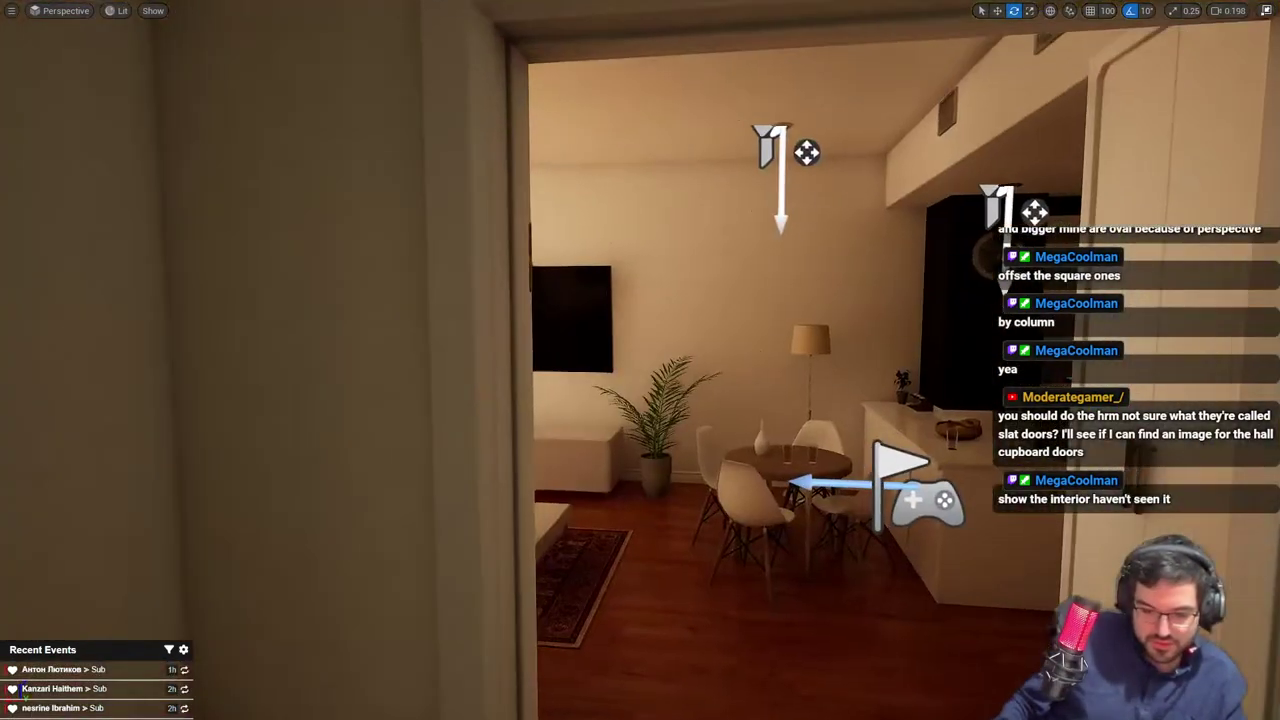
right_click_drag(640, 360, 130, 360)
key("g")
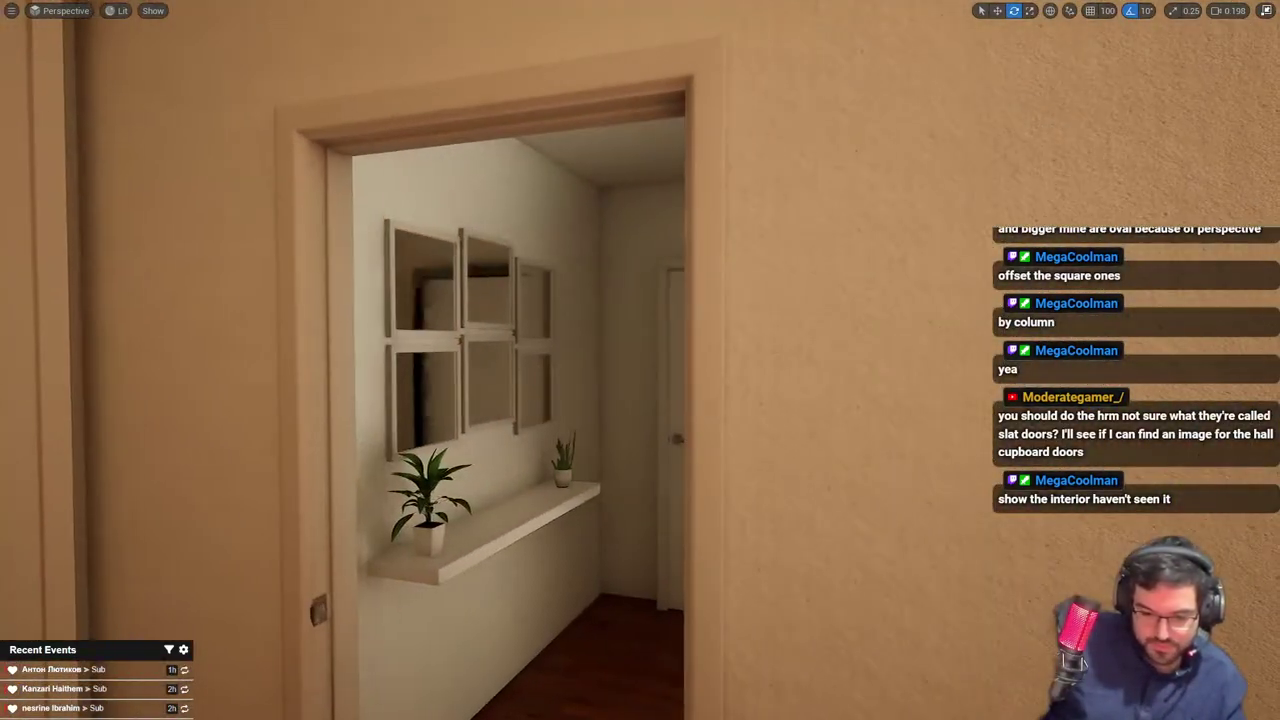
right_click_drag(692, 409, 561, 228)
right_click_drag(415, 509, 586, 573)
mouse_move(600, 527)
right_mouse_down()
mouse_move(380, 557)
mouse_move(439, 550)
right_mouse_up()
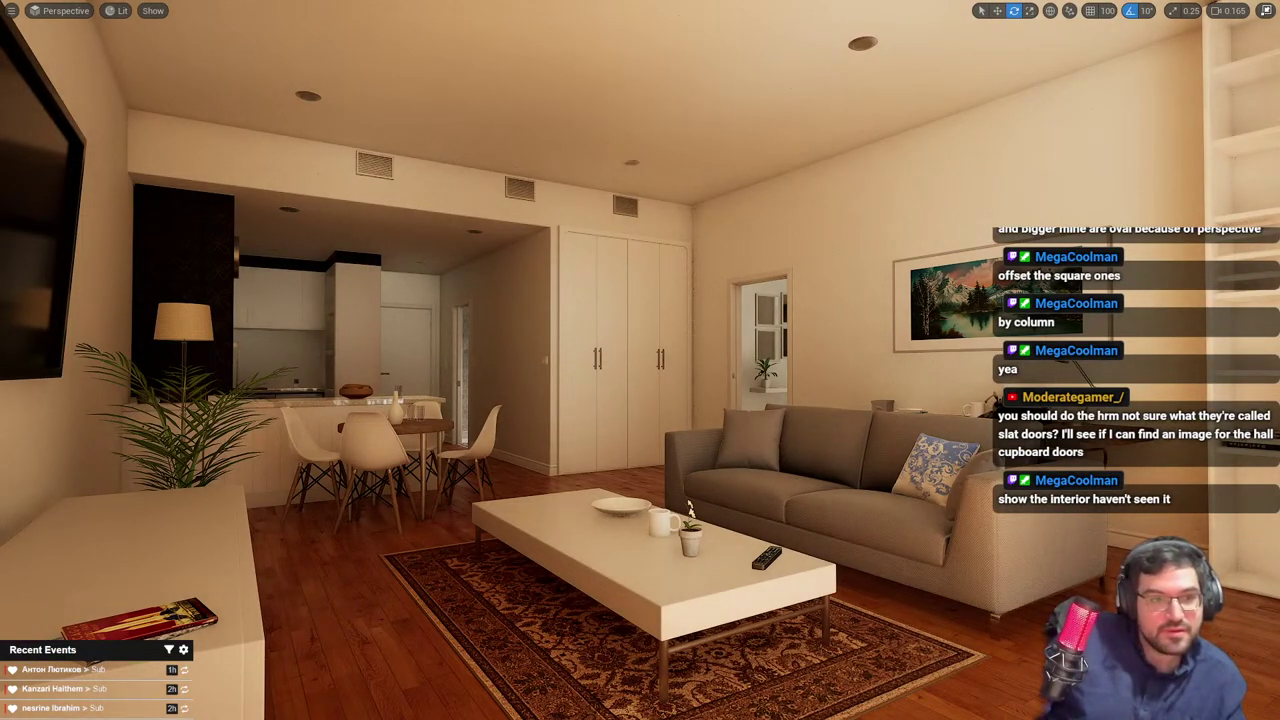
right_click_drag(440, 550, 440, 580)
right_click_drag(807, 536, 990, 520)
scroll(807, 536, "up", 2)
key("w")
scroll(807, 536, "up", 2)
key("w")
Delete the patterned bedroom rug to inspect the bare wooden floor, and undo the deletion
left_click(730, 620)
key("Delete")
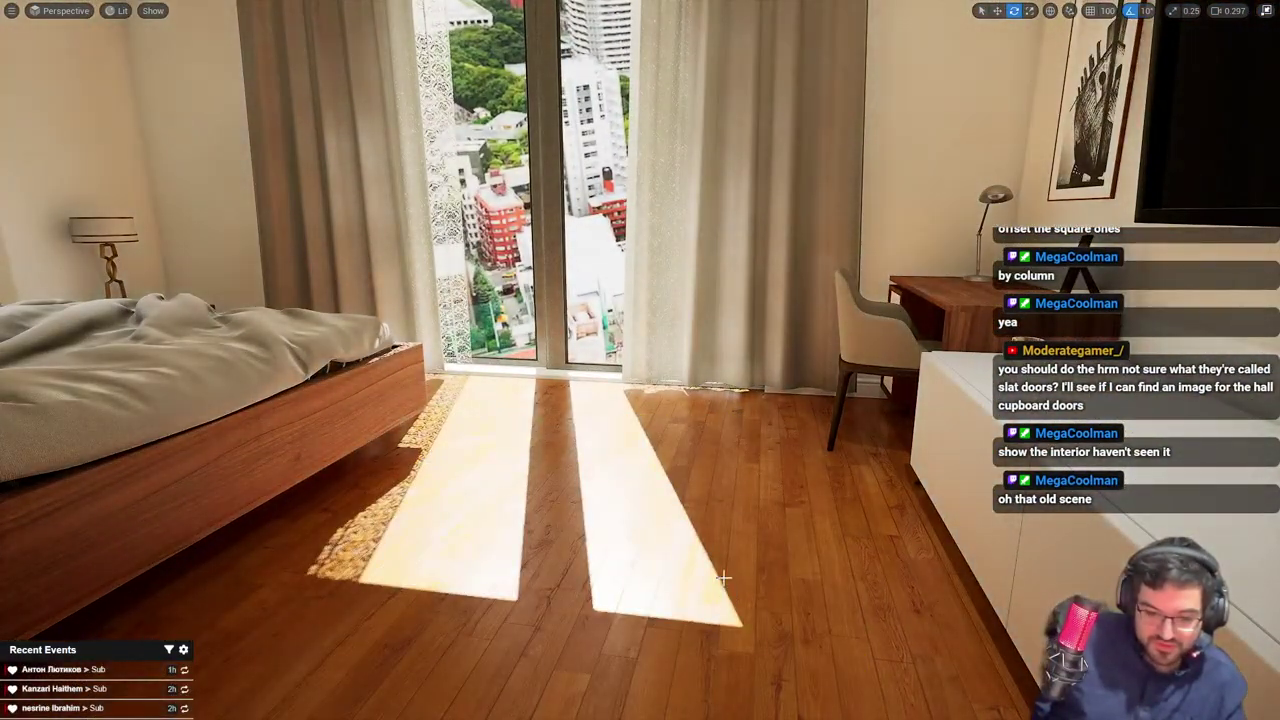
key("w")
right_click_drag(725, 580, 1190, 575)
key("s")
right_click_drag(703, 558, 630, 468)
key("w")
key("ctrl+z")
key("w")
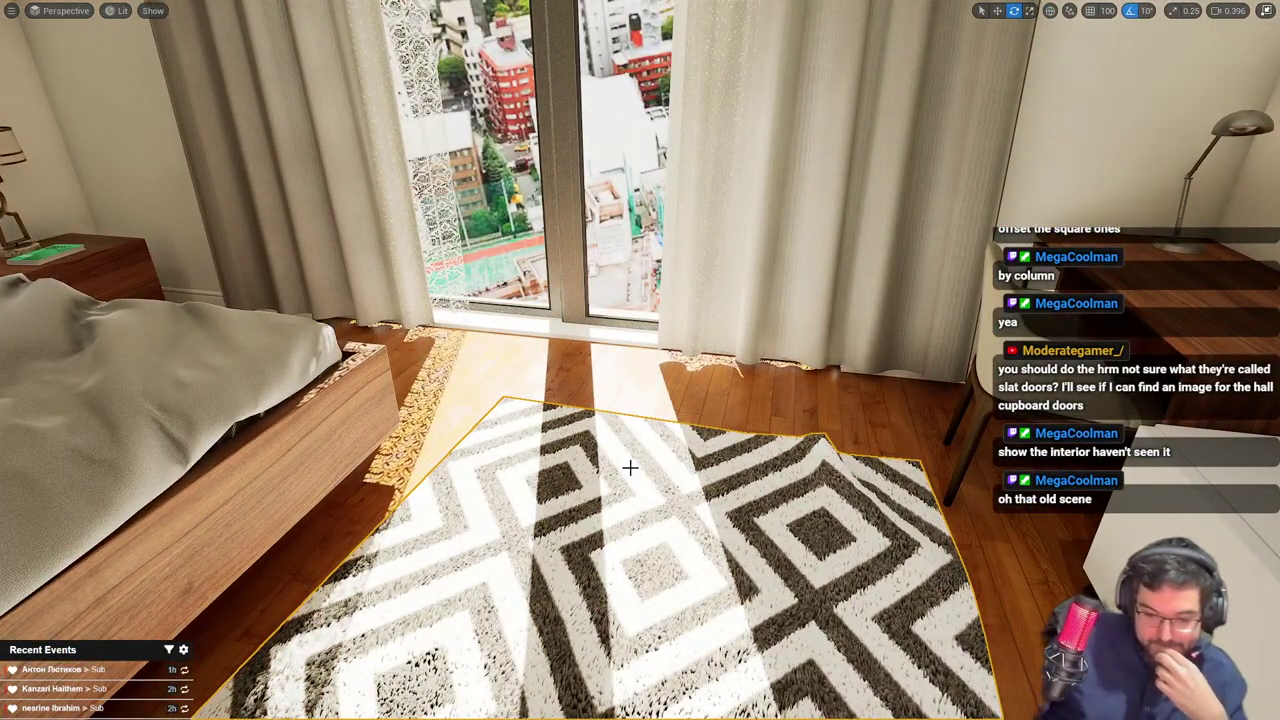
Leave the full-screen viewport and locate the bedroom rug's material in the project content
key("F11")
left_click(1199, 625)
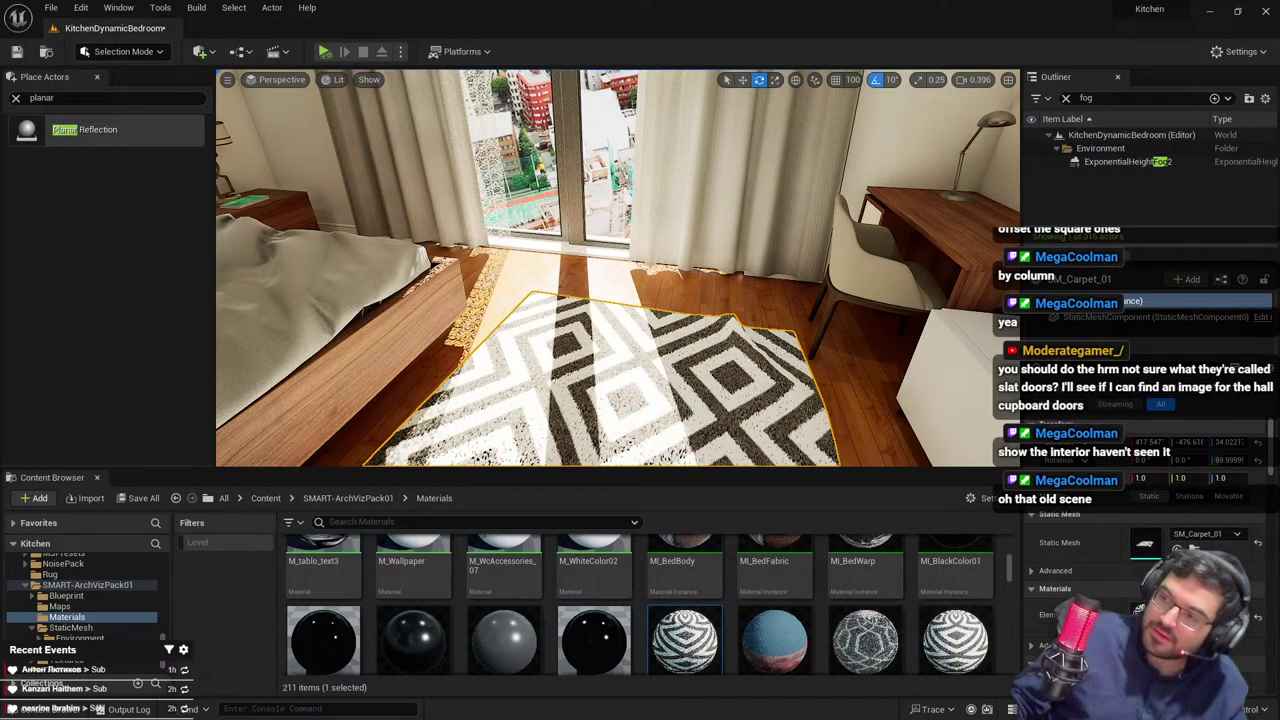
Deselect the rug and examine the living room, kitchen and dining area in the full-screen viewport
right_click_drag(675, 288, 1010, 262)
key("w")
key("s")
right_click_drag(631, 280, 490, 285)
key("Escape")
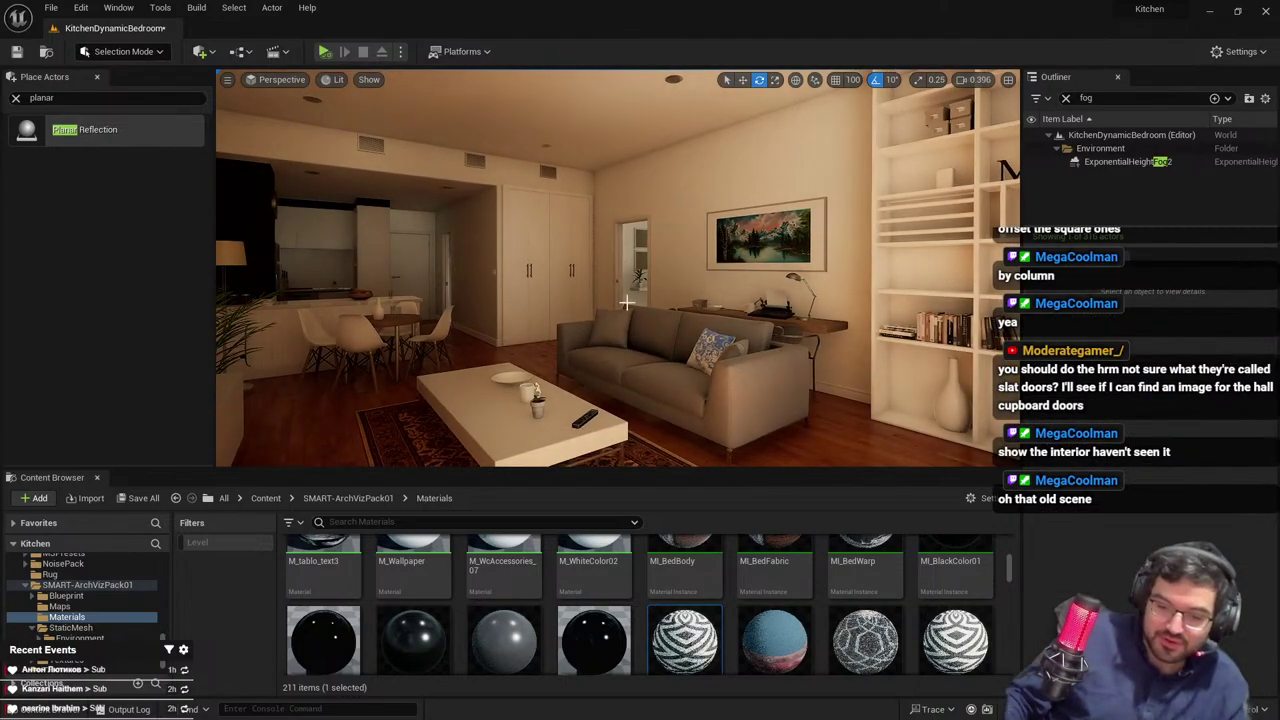
right_click_drag(632, 278, 550, 280)
key("F11")
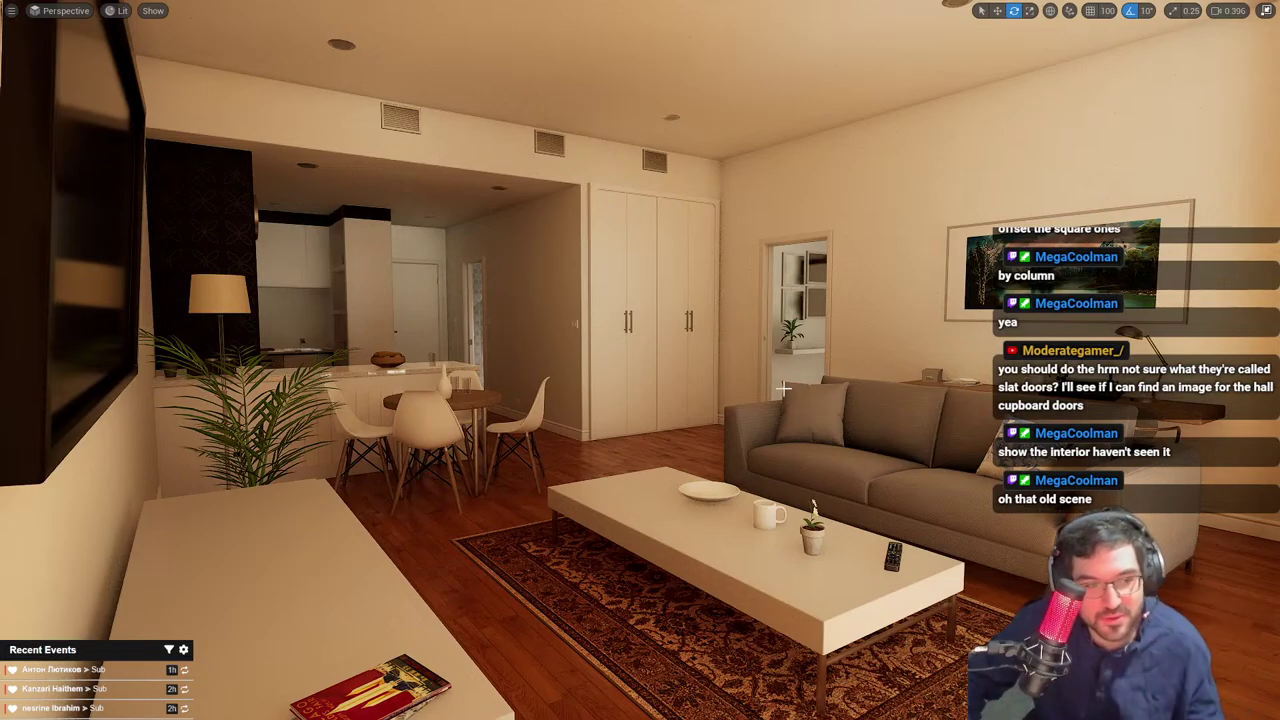
key("w")
right_click_drag(783, 388, 970, 420)
Examine the bathroom up close, covering the vanity, round mirror, hexagonal wall tiles and shower fittings
scroll(783, 388, "down", 5)
key("w")
key("s")
key("w")
key("s")
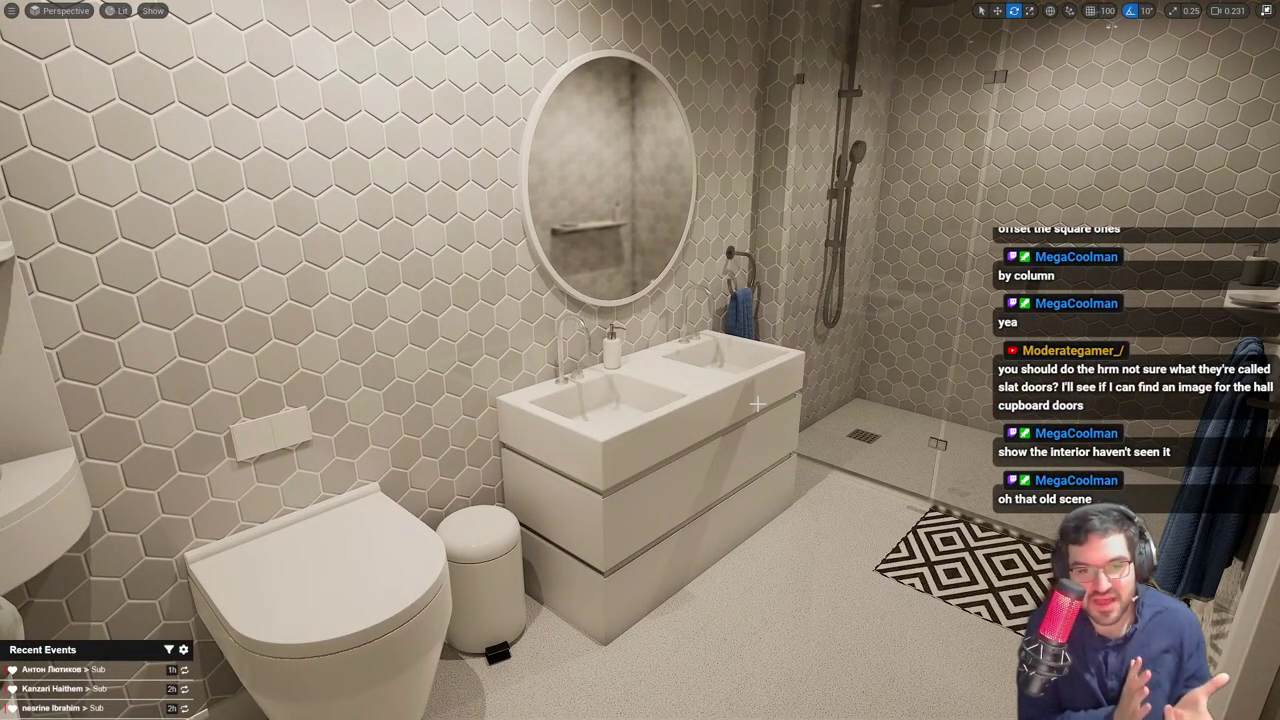
key("w")
right_click_drag(757, 404, 680, 408)
key("w")
scroll(856, 400, "down", 1)
key("w")
key("s")
Preview the shower hose and wall tiles with Path Tracing, and return to the Lit view mode
left_click(126, 38)
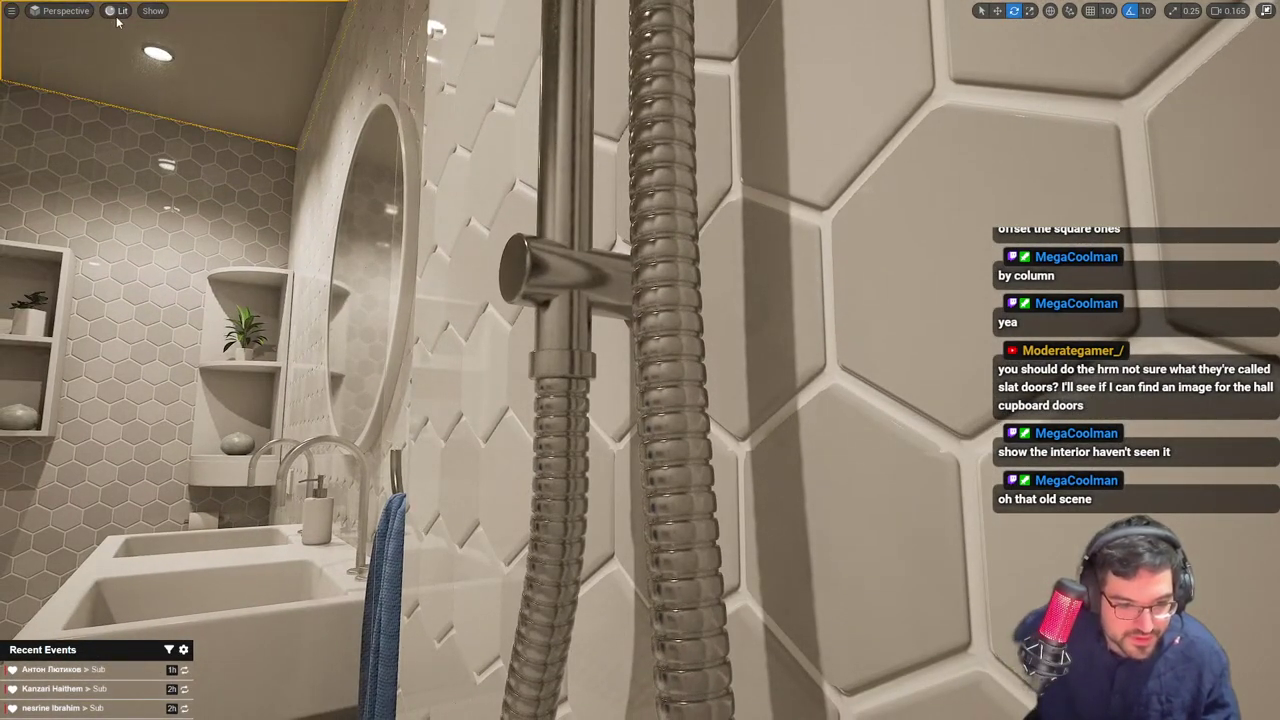
left_click(118, 14)
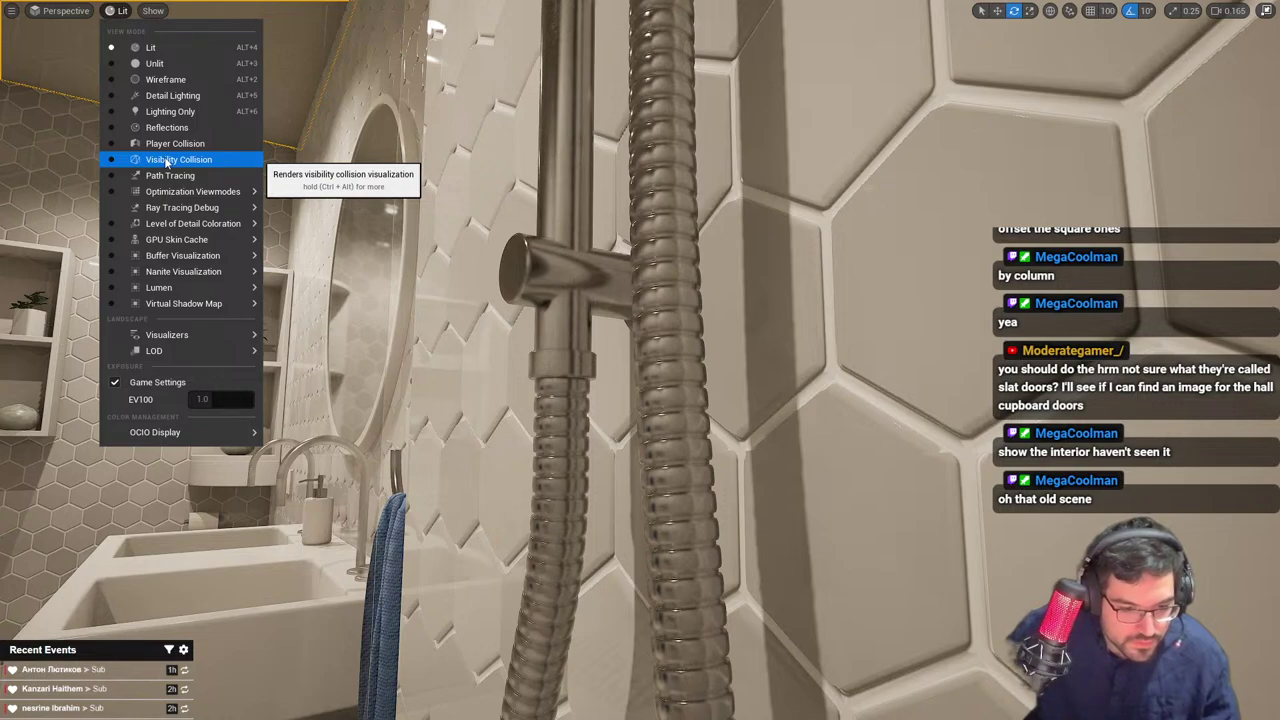
left_click(171, 176)
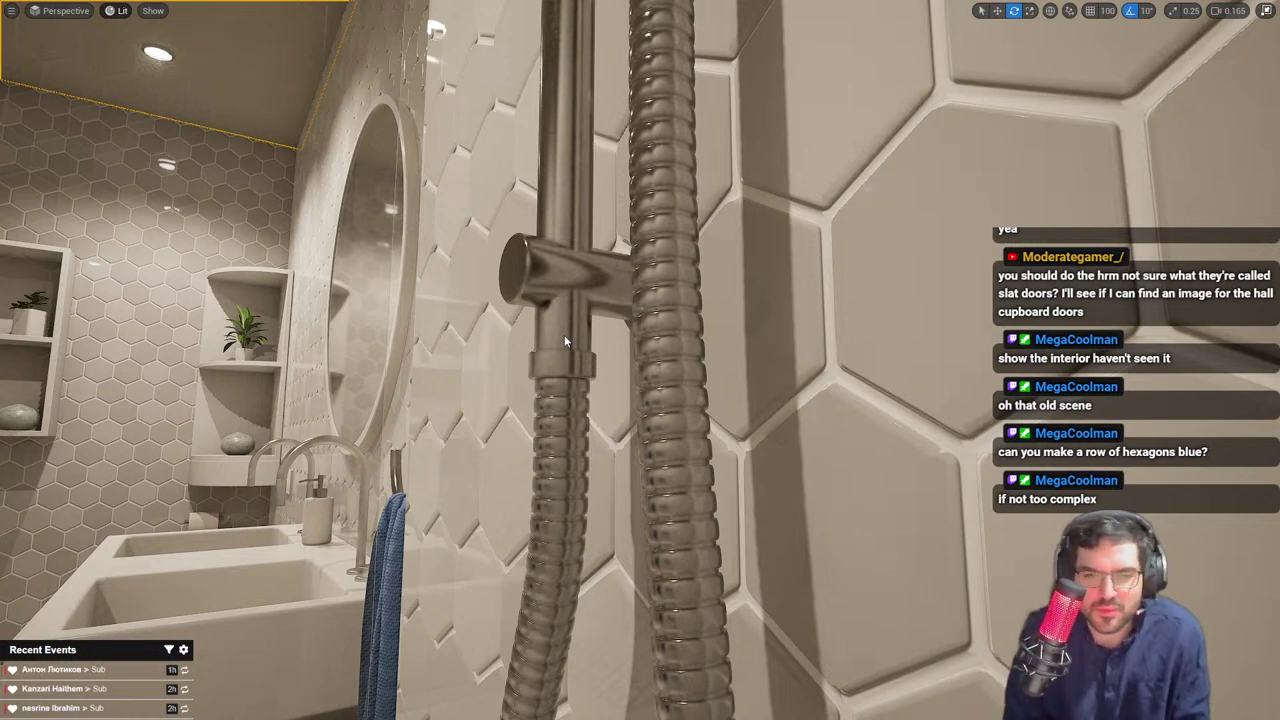
key("alt+1")
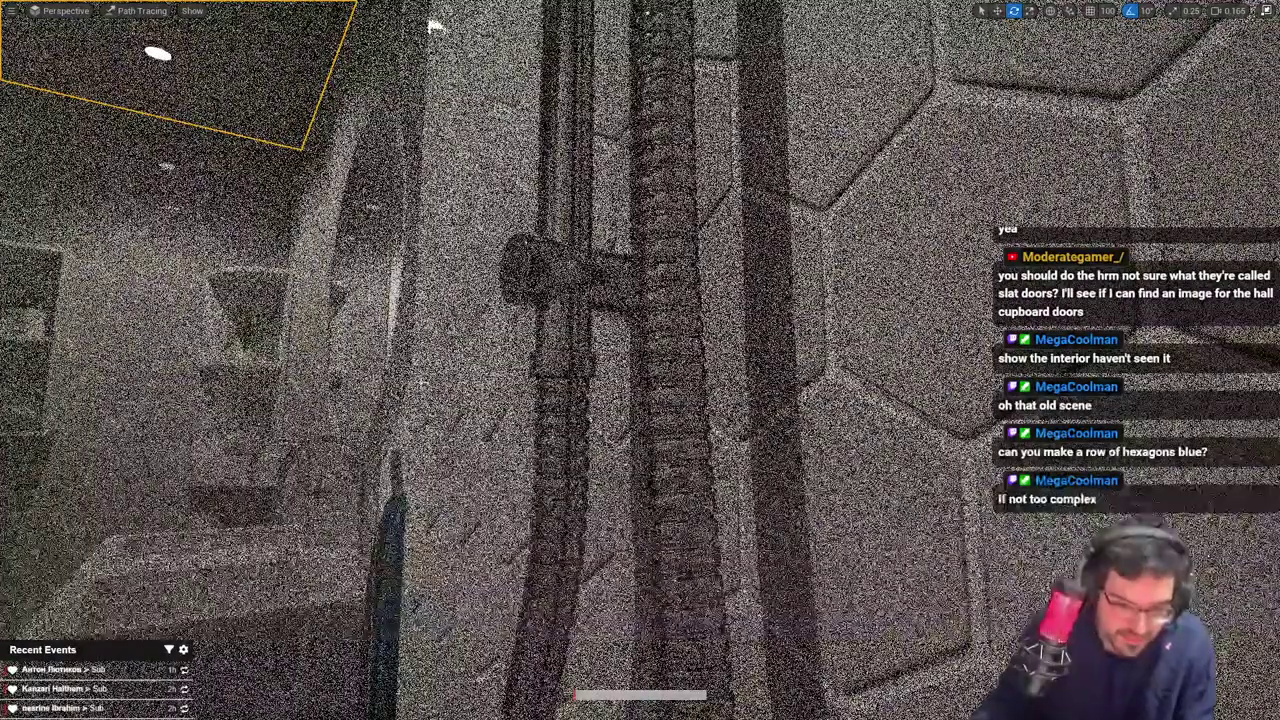
left_click(137, 10)
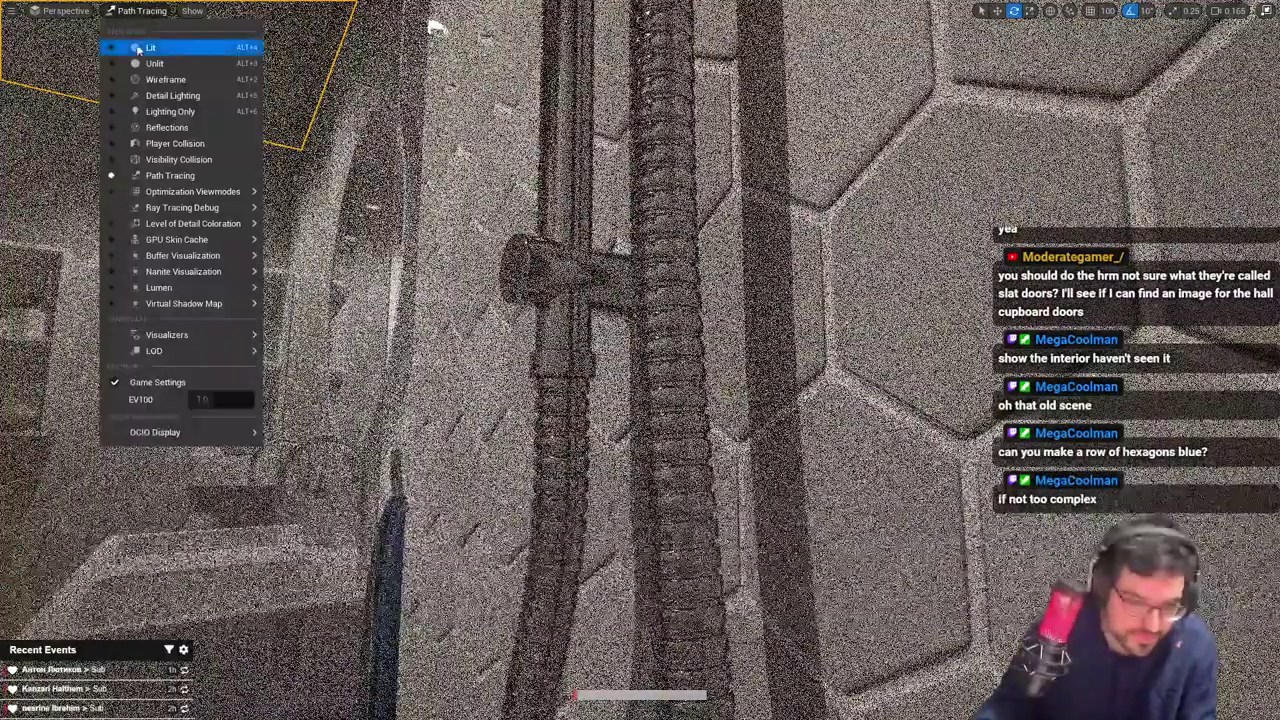
left_click(137, 48)
Check the bathroom geometry around the shower rail in Wireframe, and return to the Lit view mode
left_click(120, 10)
left_click(168, 81)
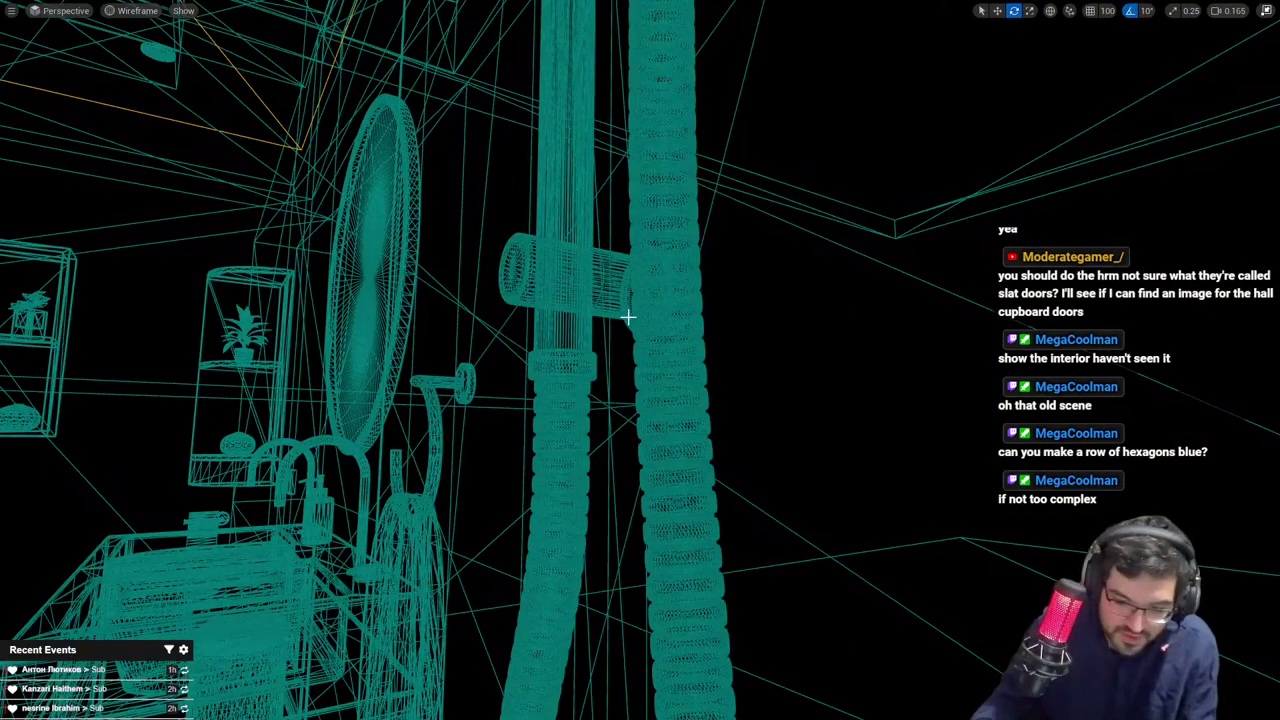
left_click(125, 11)
left_click(137, 48)
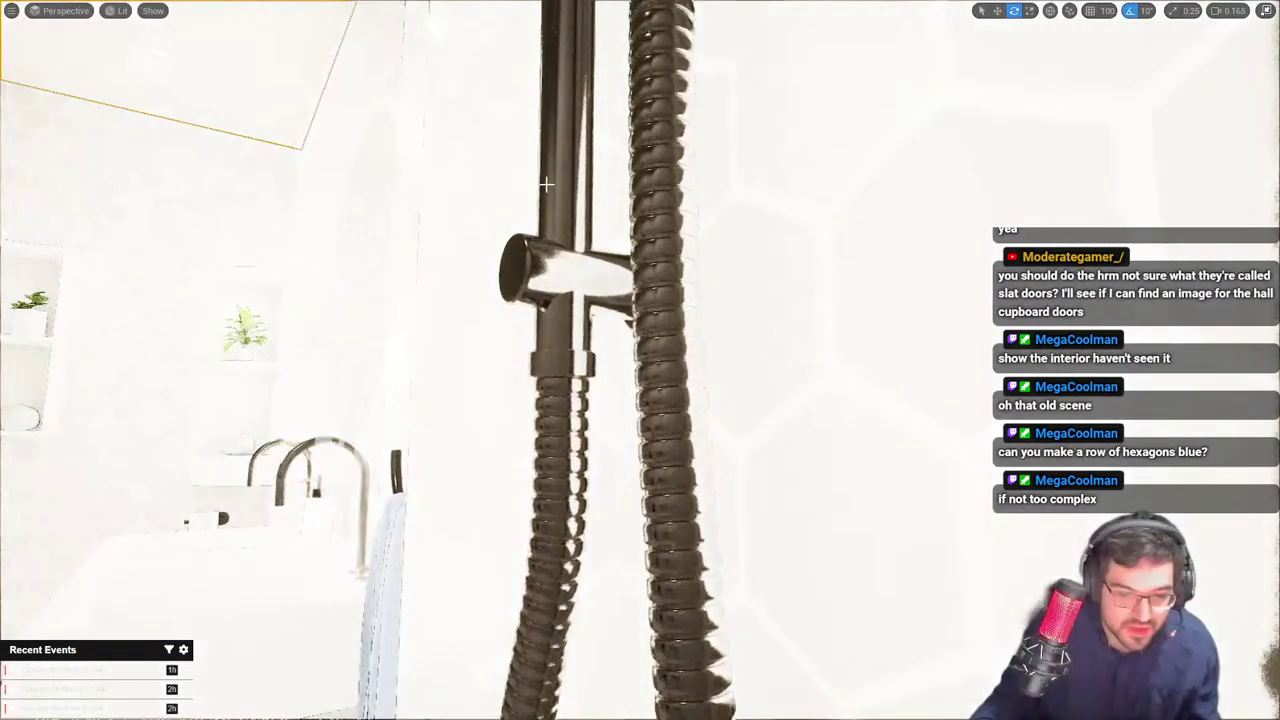
Select the shower rail, leave the full-screen viewport and examine its pipe and hose meshes up close in Wireframe
left_click(555, 195)
key("F11")
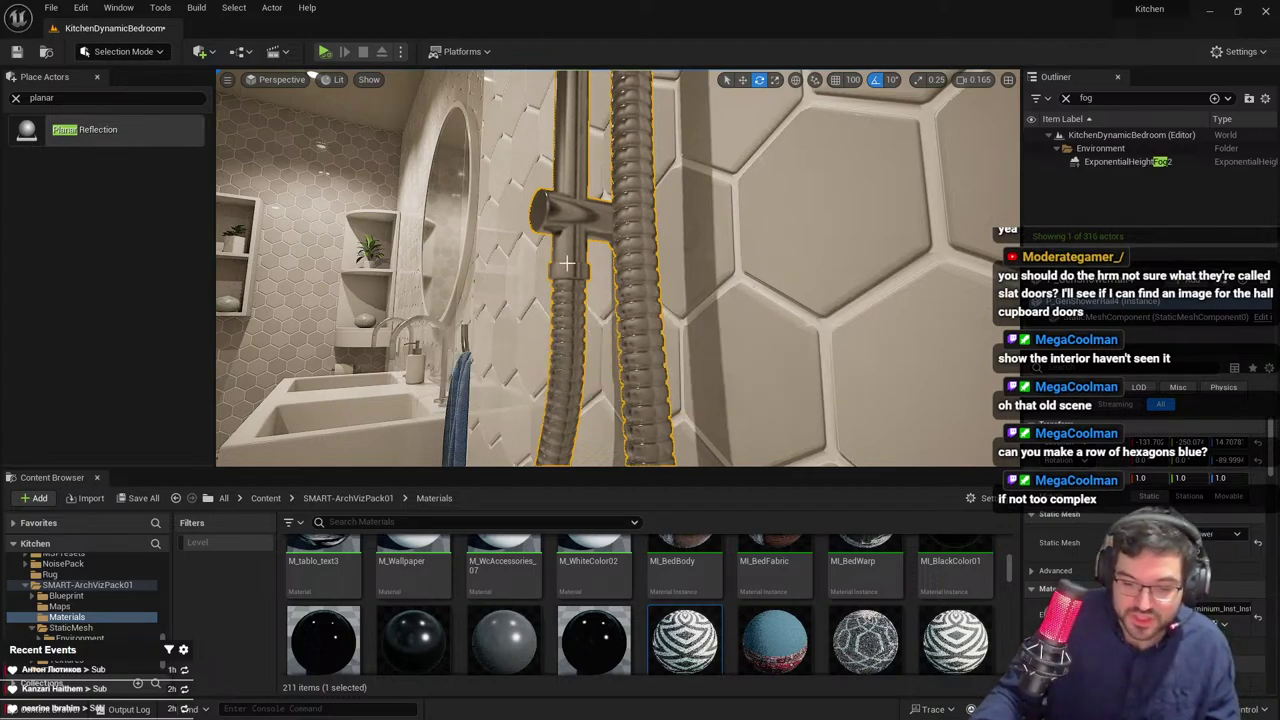
left_click(338, 80)
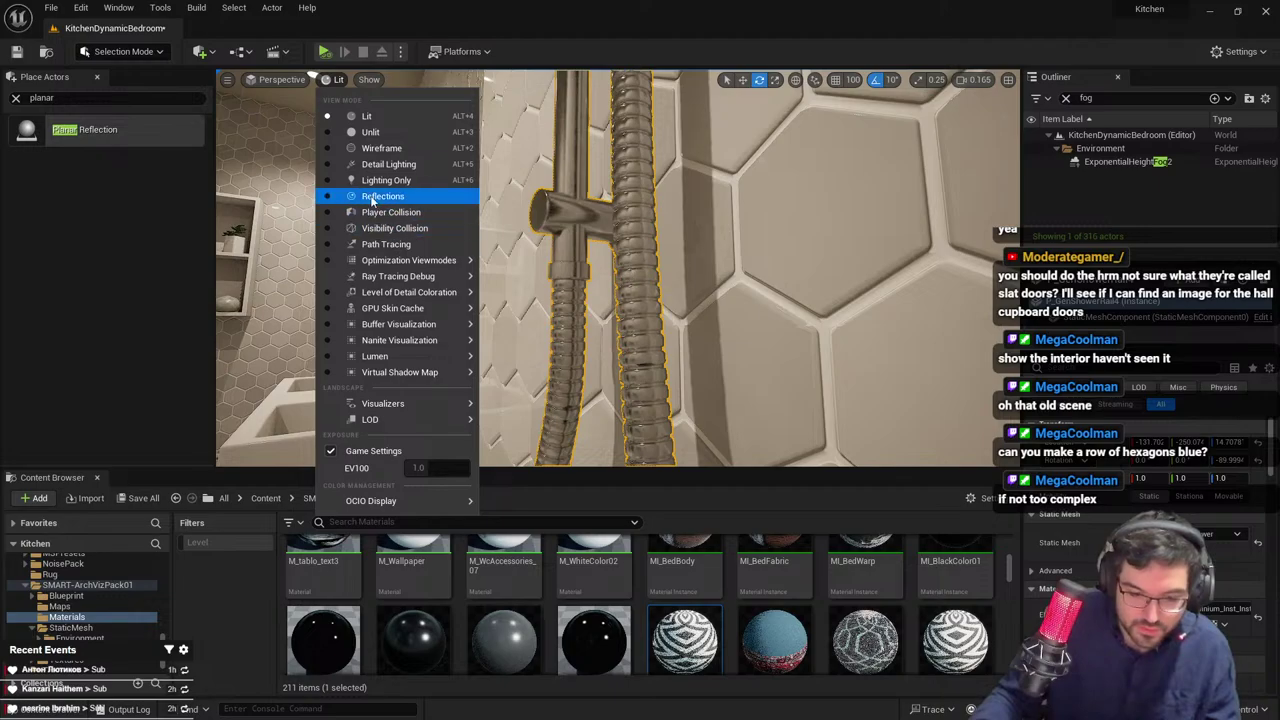
left_click(378, 152)
key("alt+2")
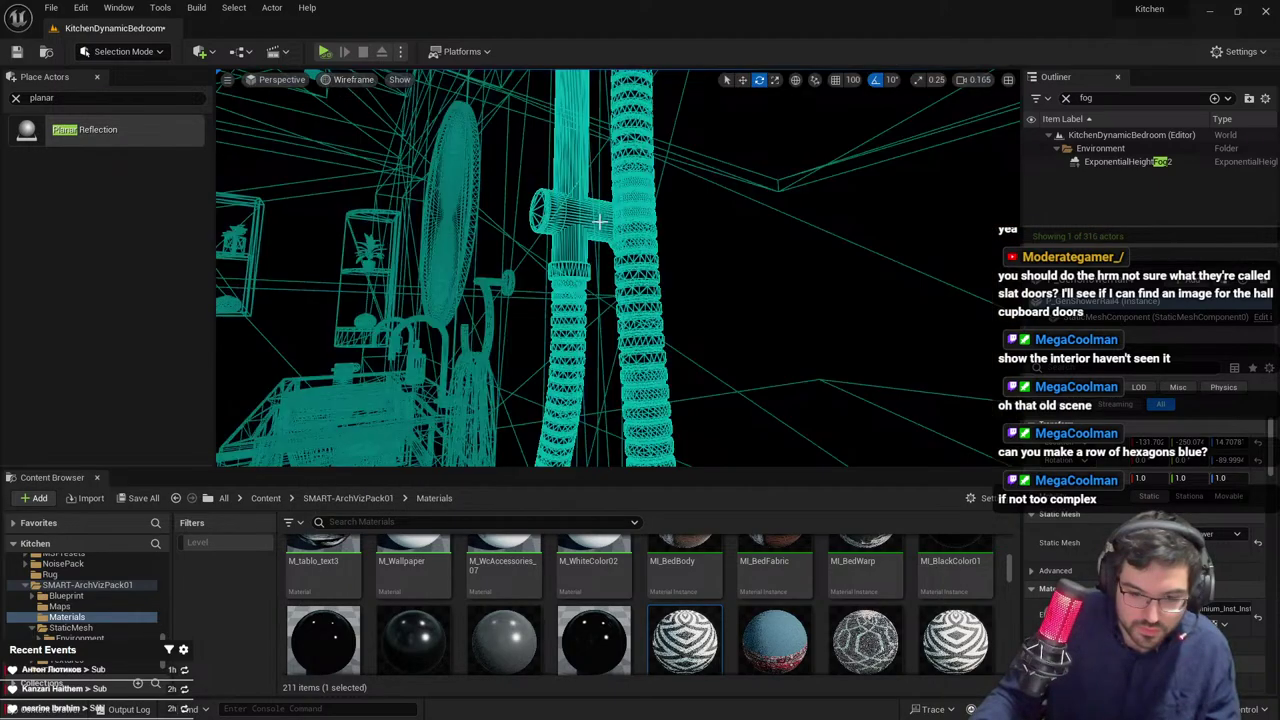
key("s")
right_click_drag(600, 221, 751, 126)
key("w")
key("s")
key("w")
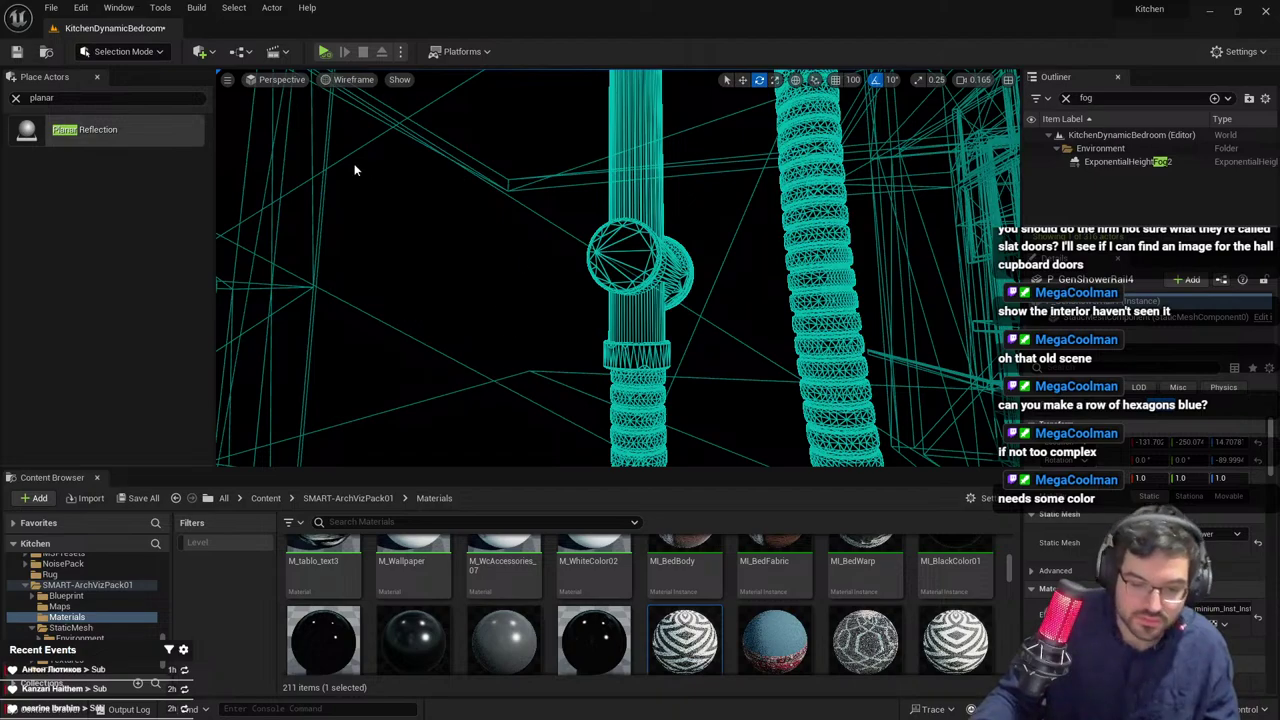
Inspect the shower rail in the Nanite Visualization Overview, and return to the Lit view mode
left_click(355, 79)
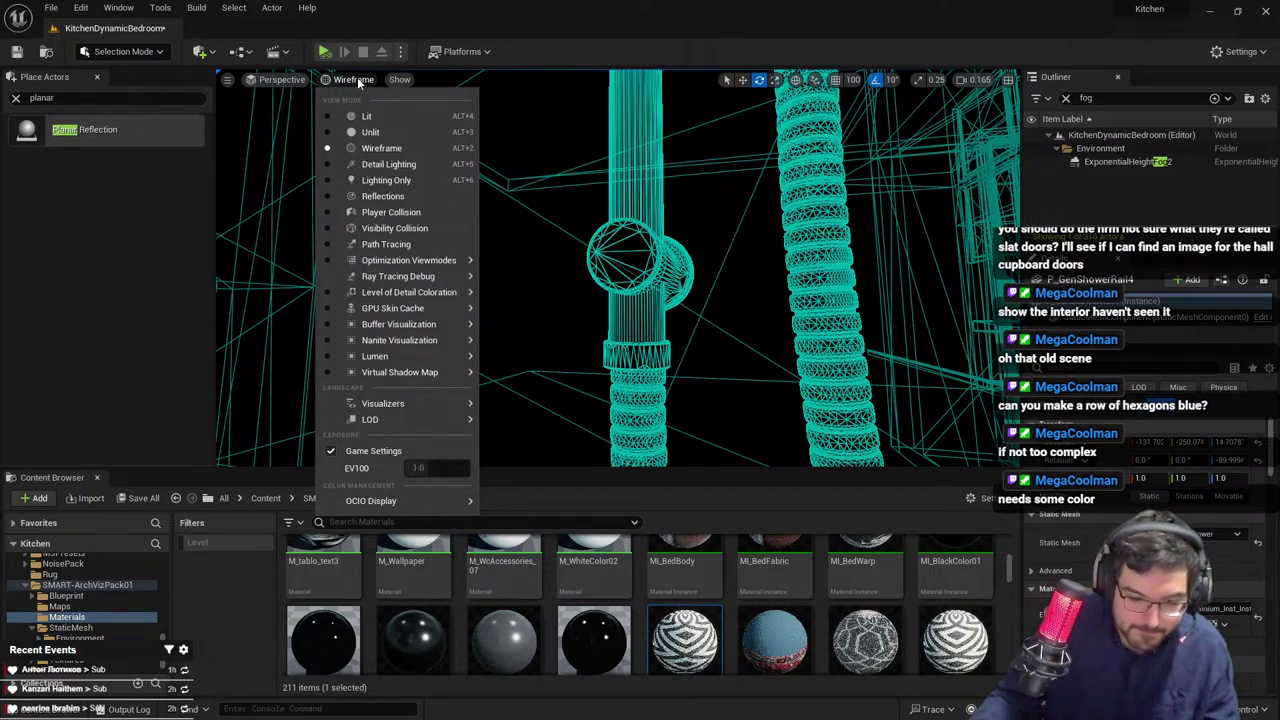
mouse_move(432, 342)
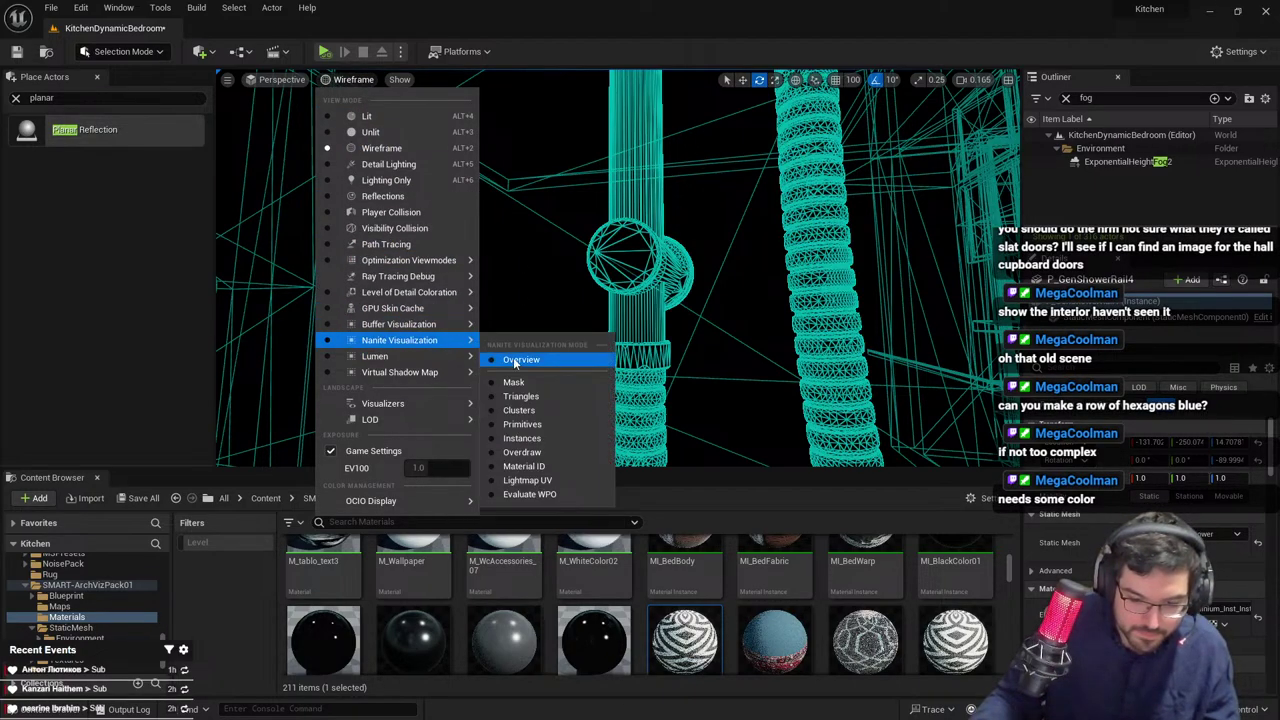
left_click(510, 359)
right_click_drag(464, 125, 438, 132)
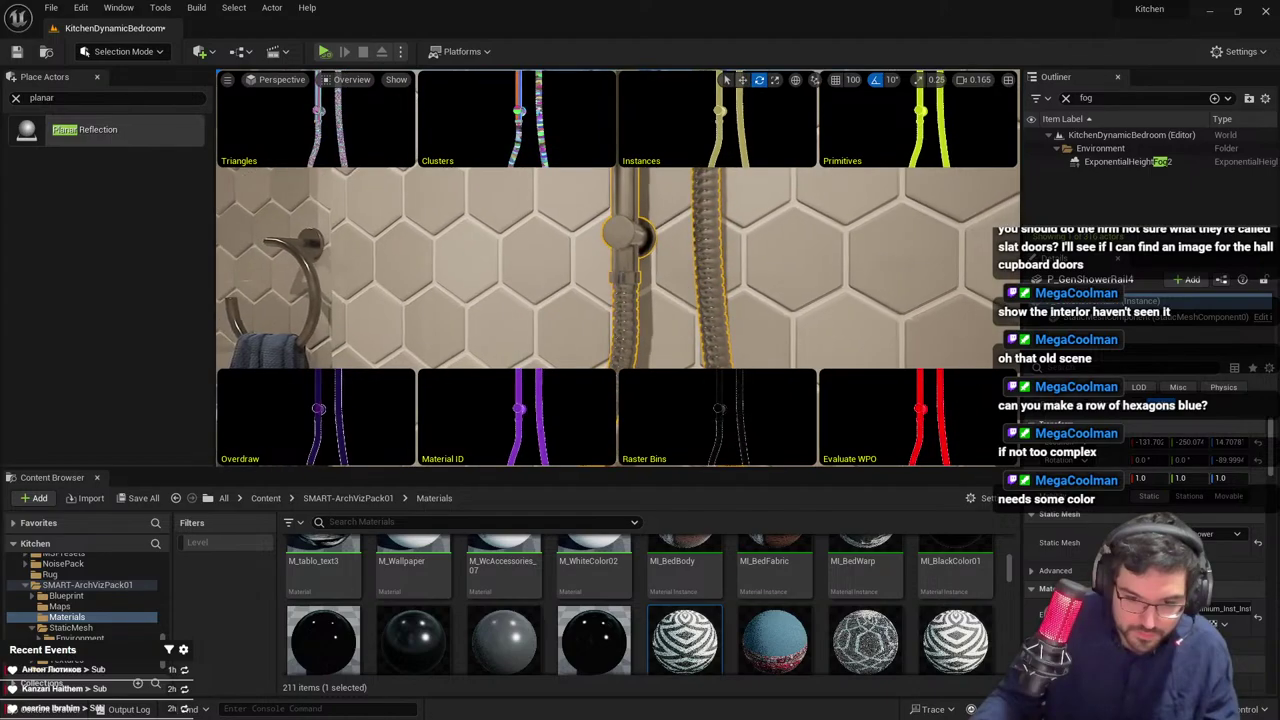
key("w")
right_click_drag(523, 147, 522, 147)
key("s")
right_click_drag(442, 130, 370, 119)
left_click(361, 79)
left_click(370, 119)
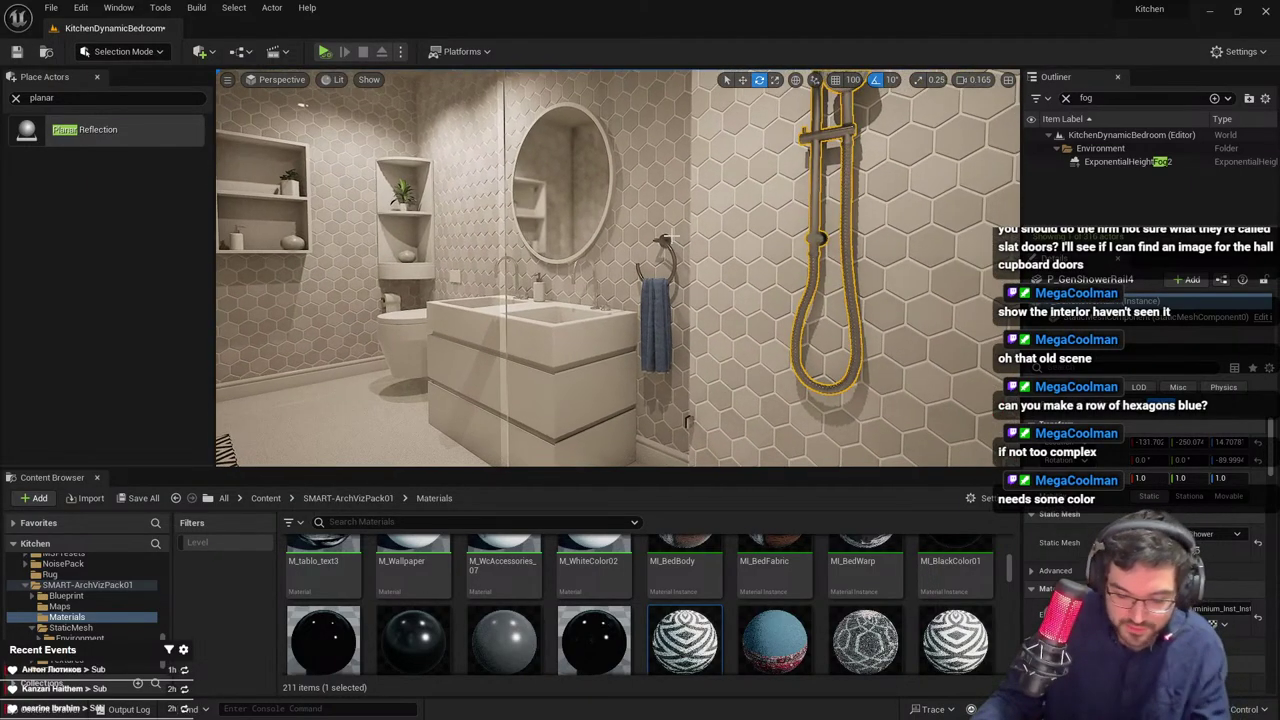
Review the bathroom in the full-screen viewport, covering the hexagonal wall tiles, toilet, vanity, mirror, shower and towels
key("F11")
right_click_drag(706, 251, 706, 251)
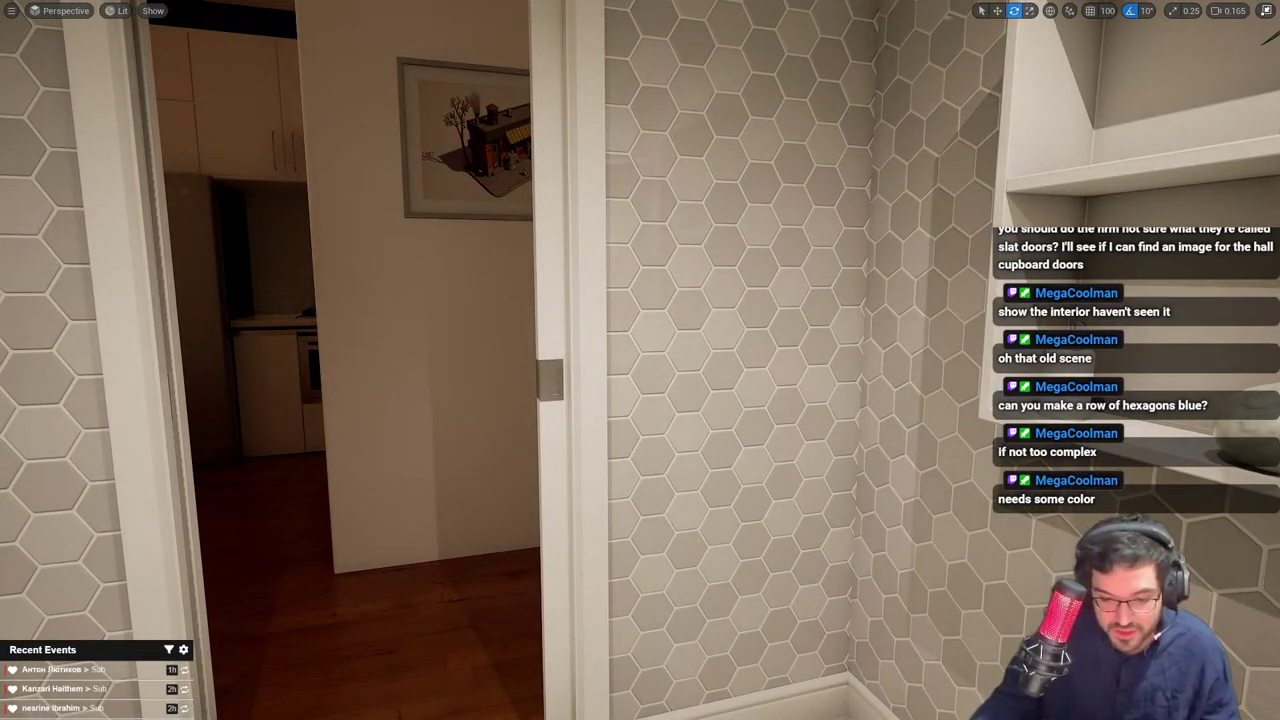
right_click_drag(706, 251, 706, 251)
right_click_drag(893, 417, 830, 381)
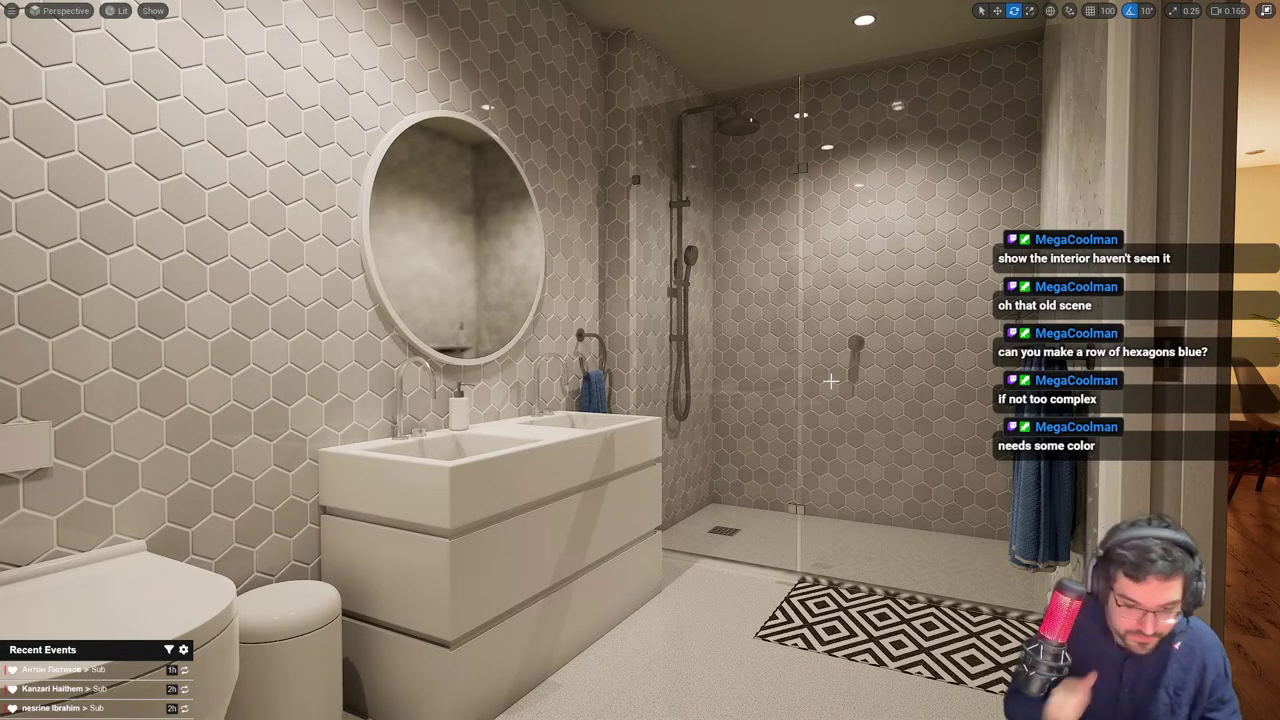
right_click_drag(304, 402, 304, 402)
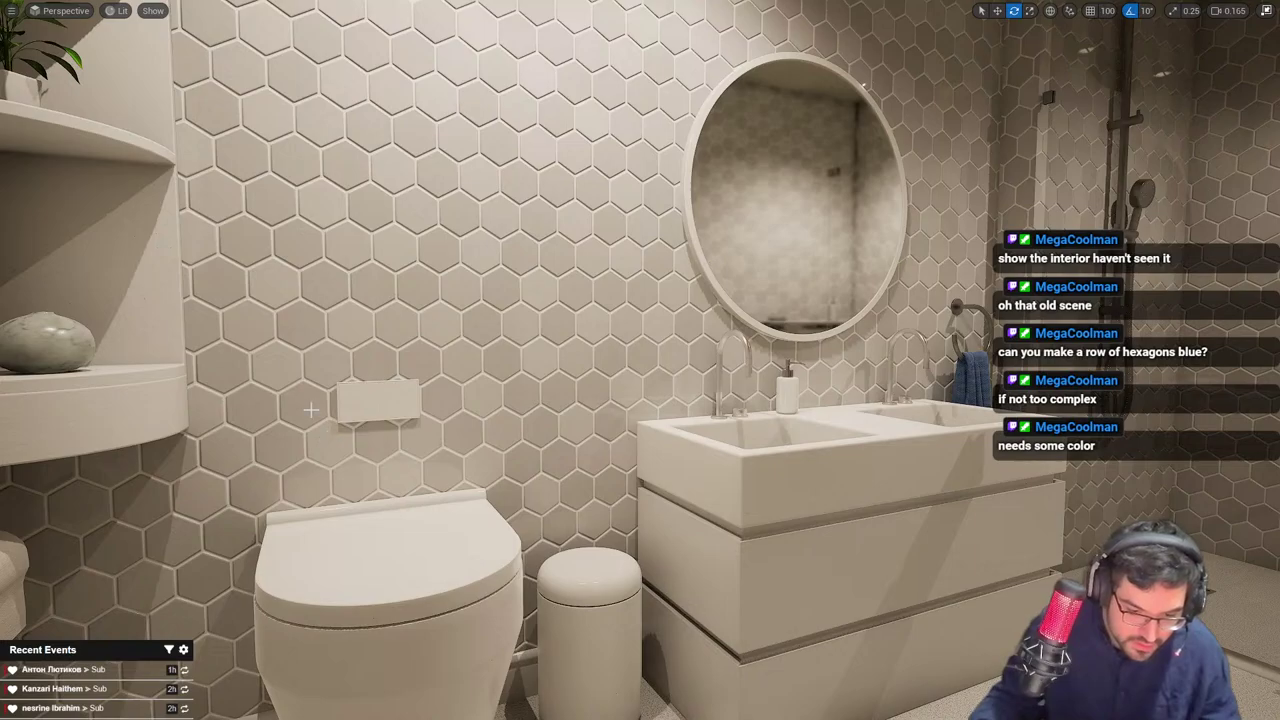
right_click_drag(564, 406, 438, 401)
right_click_drag(797, 410, 766, 418)
right_click_drag(610, 384, 610, 384)
right_click_drag(723, 371, 757, 367)
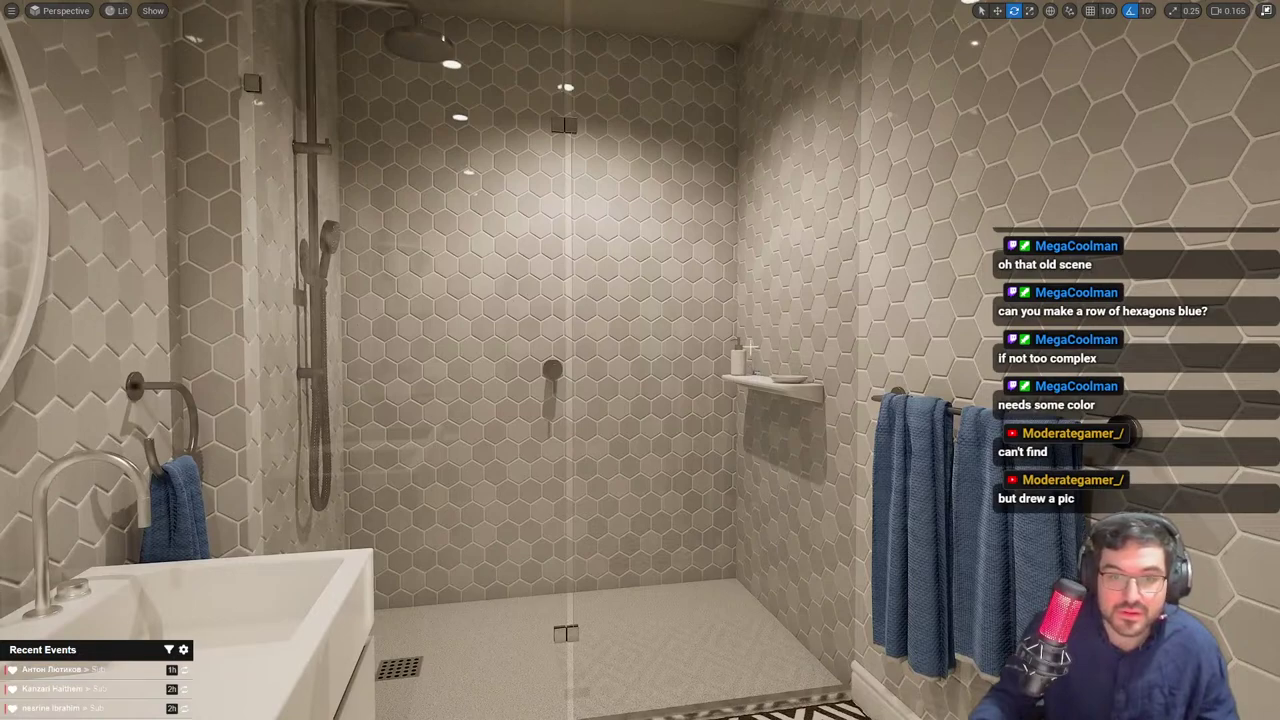
Switch to Blender and open the recent file Walls.blend, discarding the changes to StandingMirror.blend
key("alt+Tab")
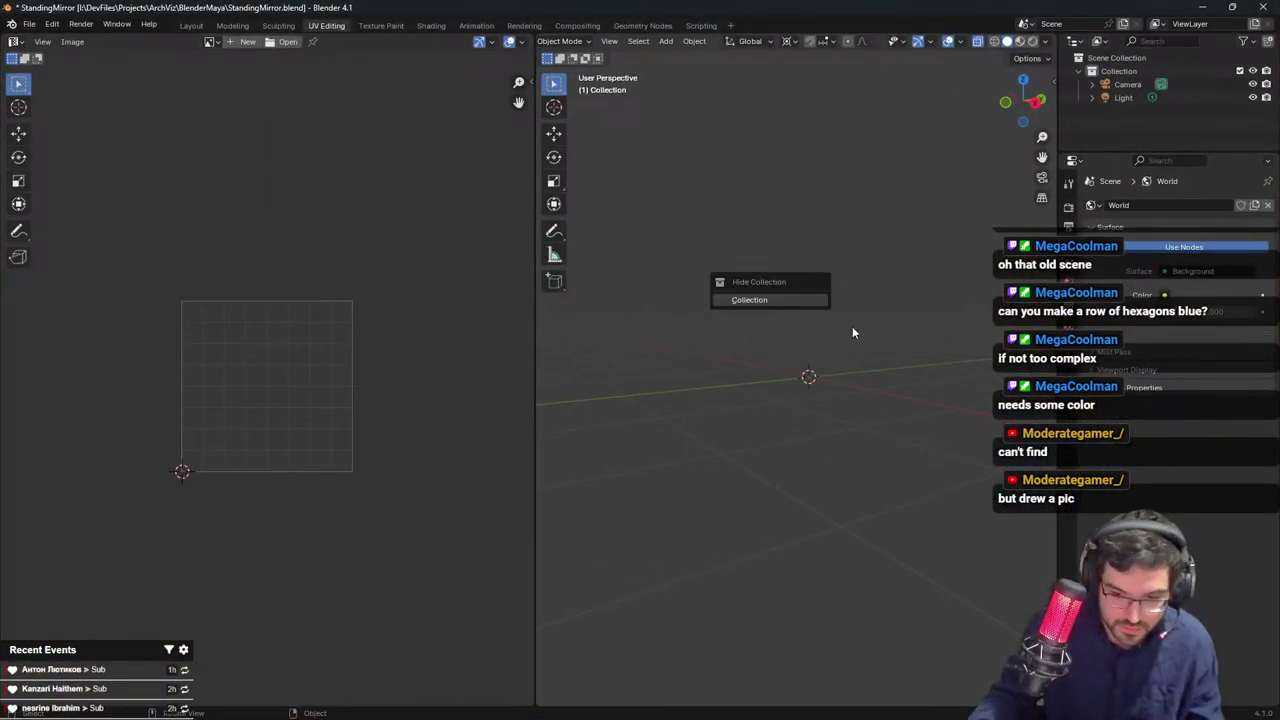
middle_click_drag(808, 285, 625, 191)
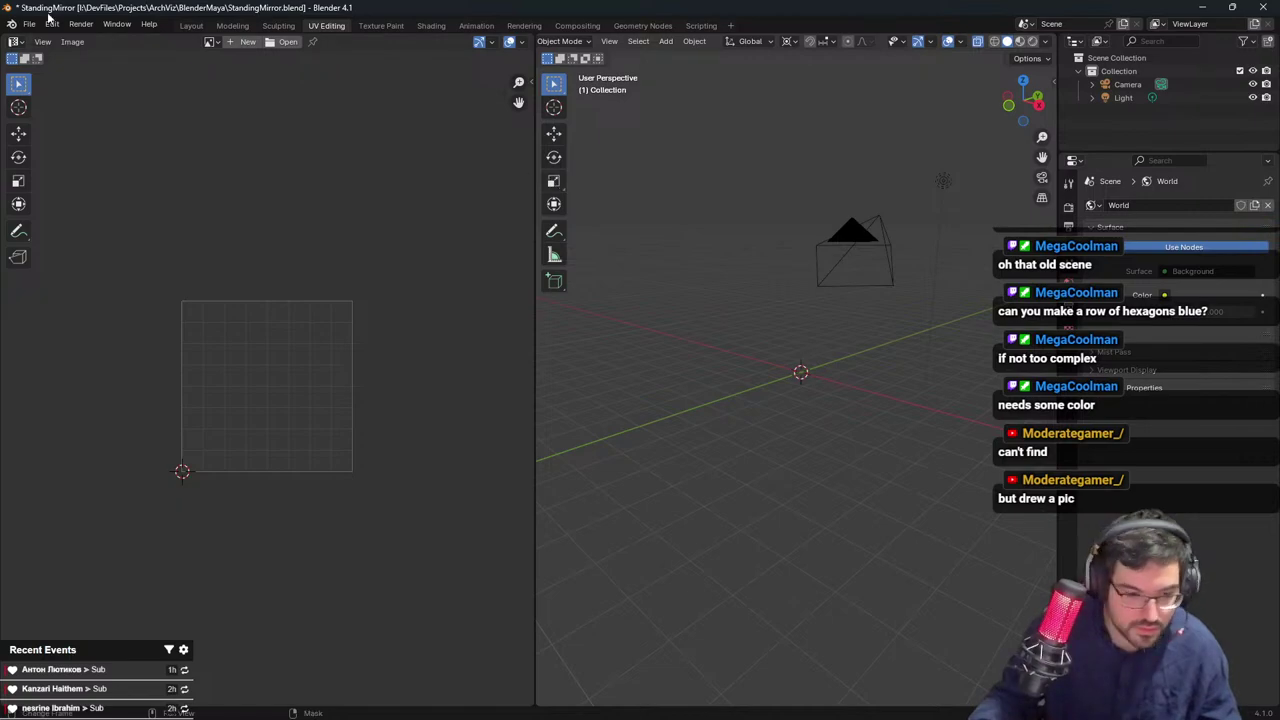
left_click(30, 24)
mouse_move(75, 68)
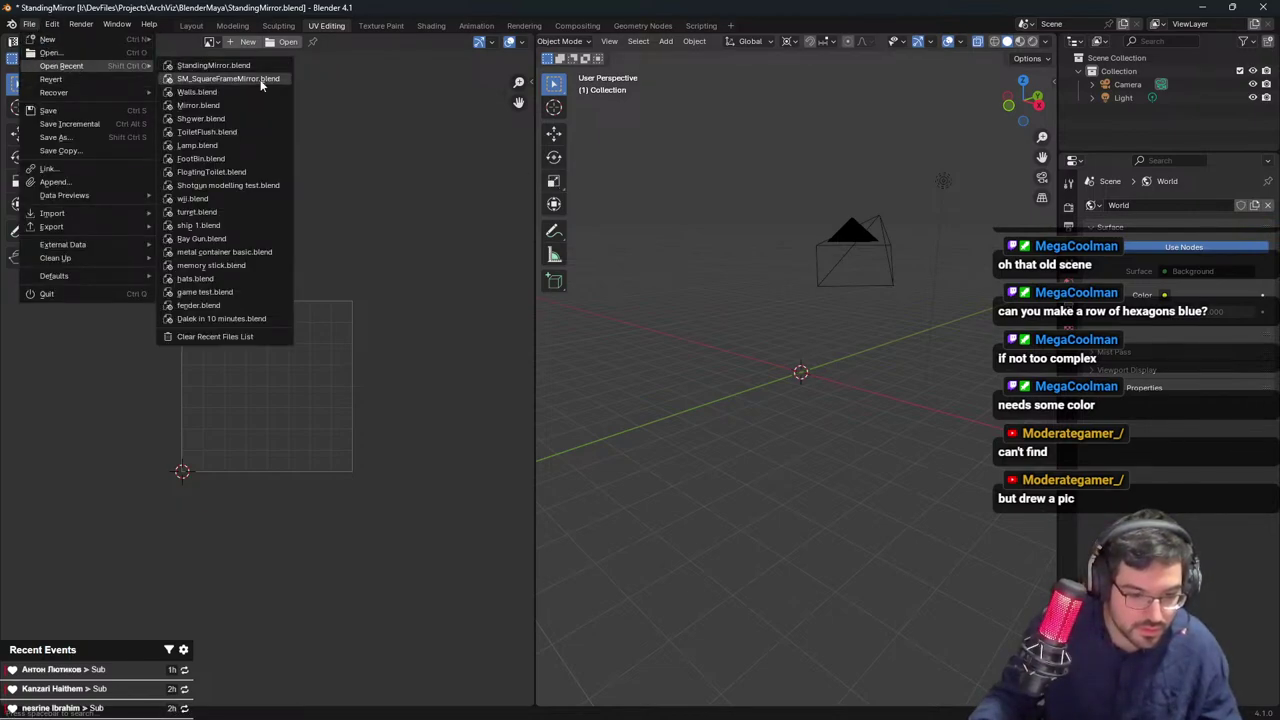
left_click(258, 103)
left_click(679, 394)
Select the bathroom wall faces of the walls mesh, rotate their UVs and leave Edit Mode
scroll(794, 337, "up", 4)
middle_click_drag(794, 337, 915, 323)
key("Tab")
scroll(815, 368, "up", 5)
key("Tab")
key("Tab")
left_click(890, 374)
key("l")
left_click(880, 314)
left_click(914, 322, "shift")
scroll(349, 337, "up", 1)
key("a")
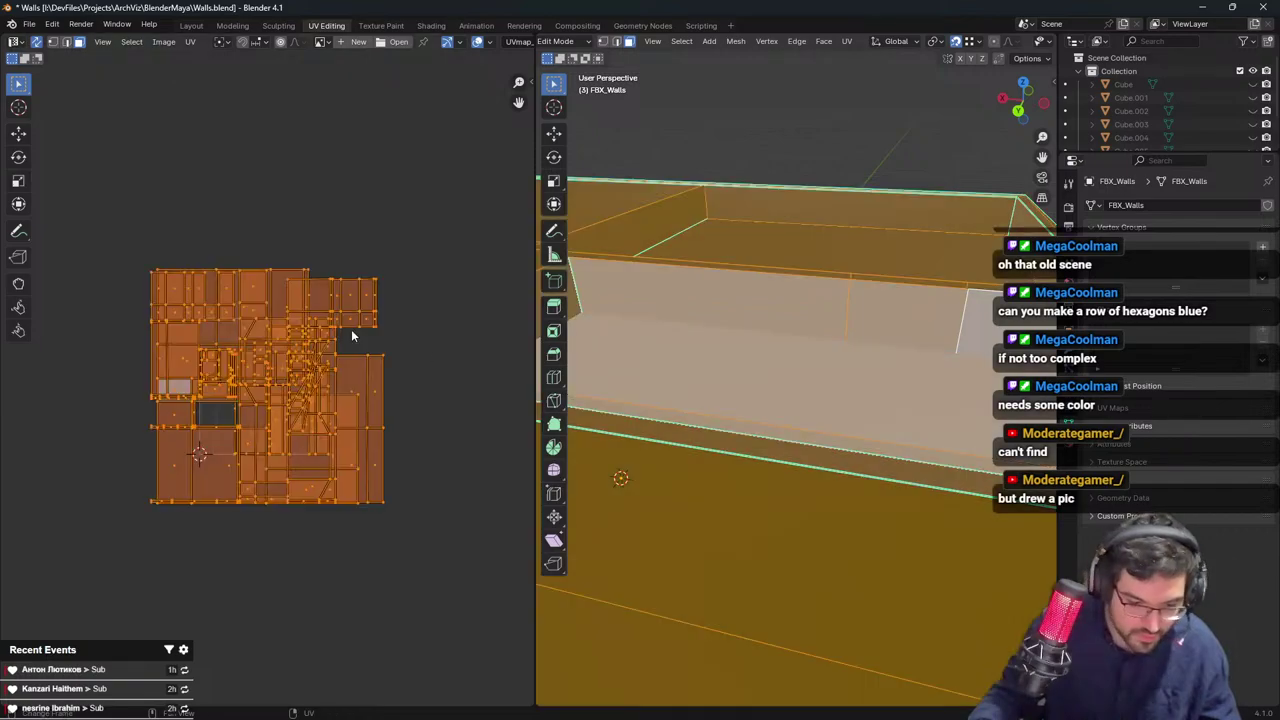
key("ctrl+z")
key("r")
left_click(309, 591)
key("Tab")
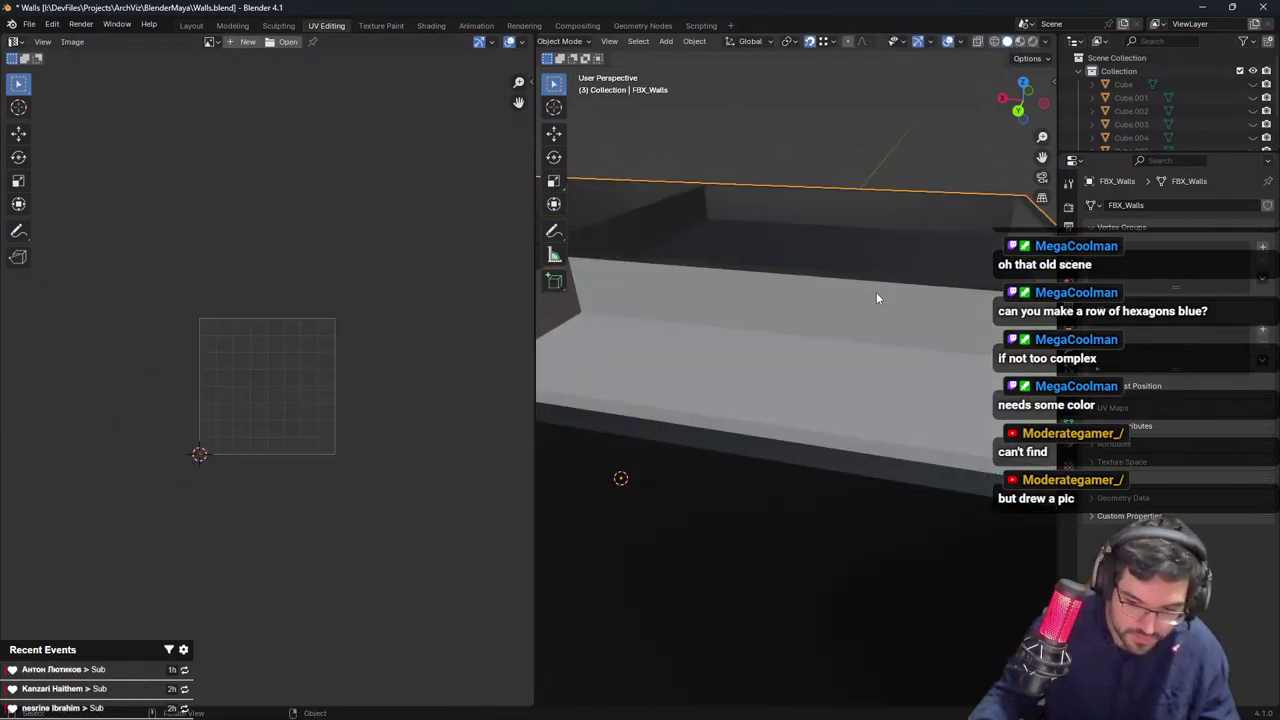
Save Walls.blend and export the walls as FBX over SM_WallsWithBedroom.fbx in the ModelFbxOBJ folder
scroll(876, 294, "down", 3)
key("ctrl+s")
key("ctrl+s")
left_click(31, 24)
mouse_move(92, 227)
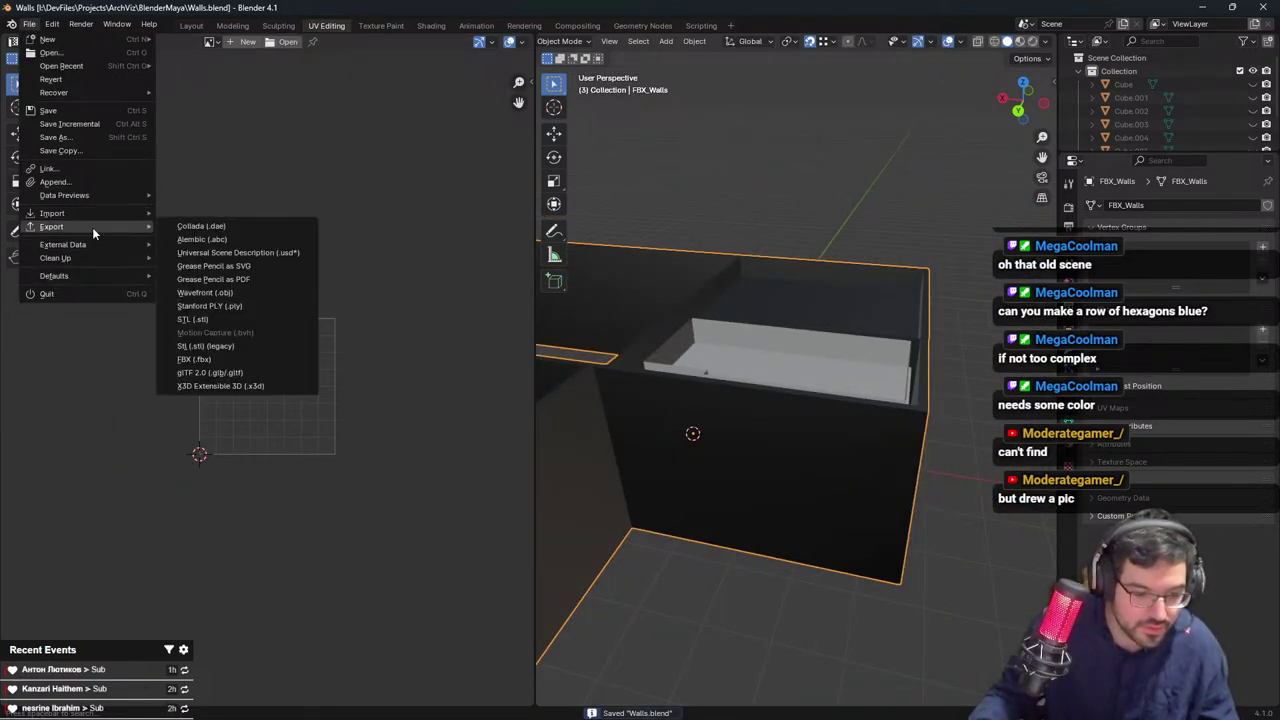
left_click(197, 355)
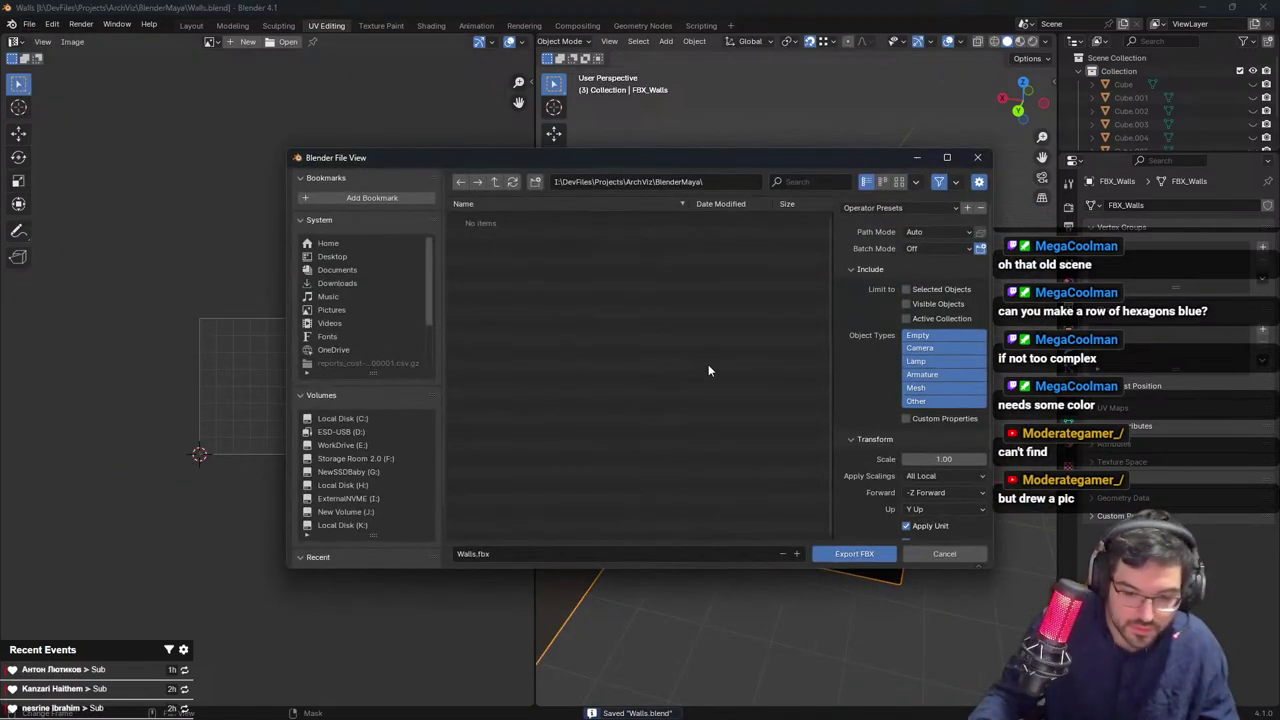
left_click(496, 182)
left_click(501, 234)
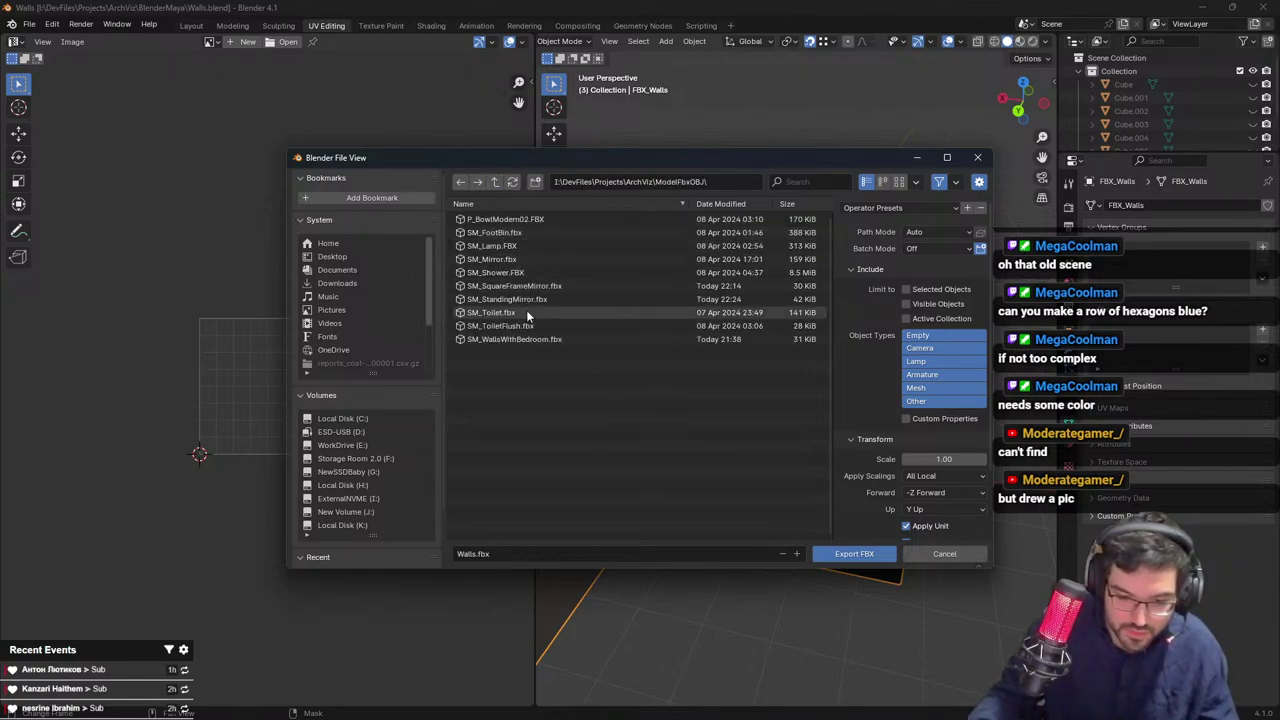
double_click(545, 339)
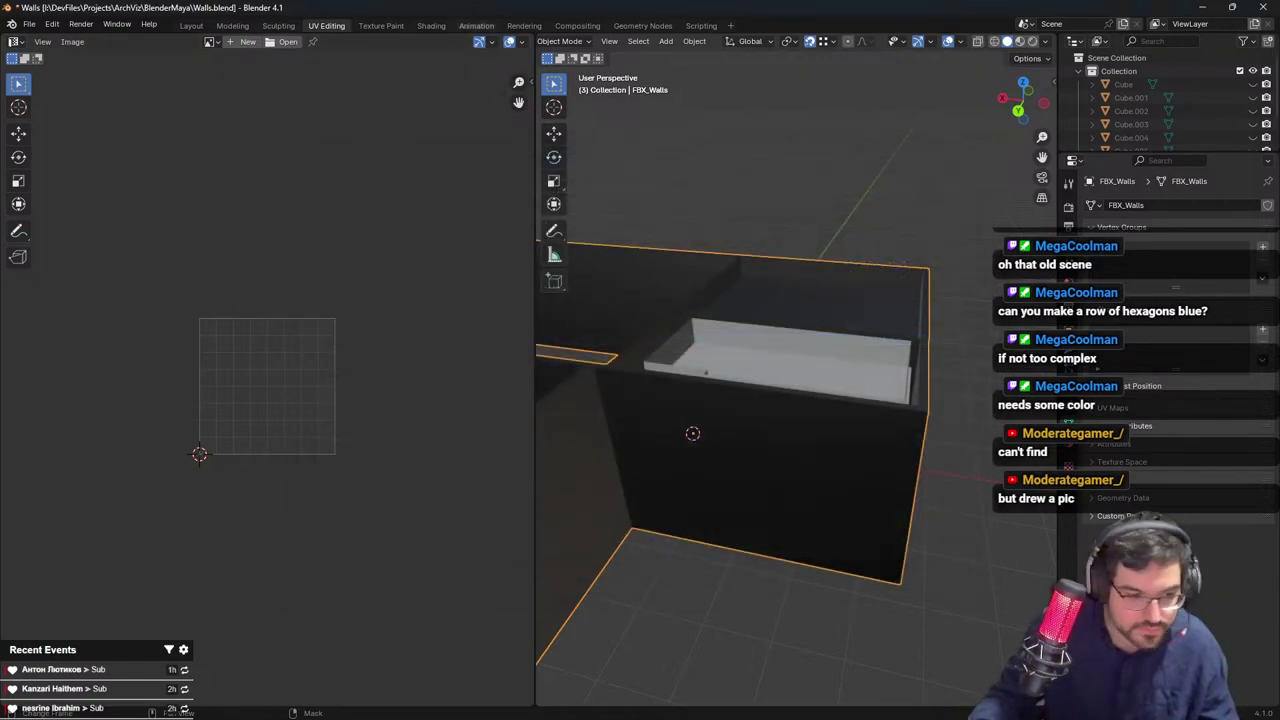
left_click(29, 24)
scroll(774, 358, "down", 3)
middle_click_drag(774, 358, 851, 372)
key("ctrl+h")
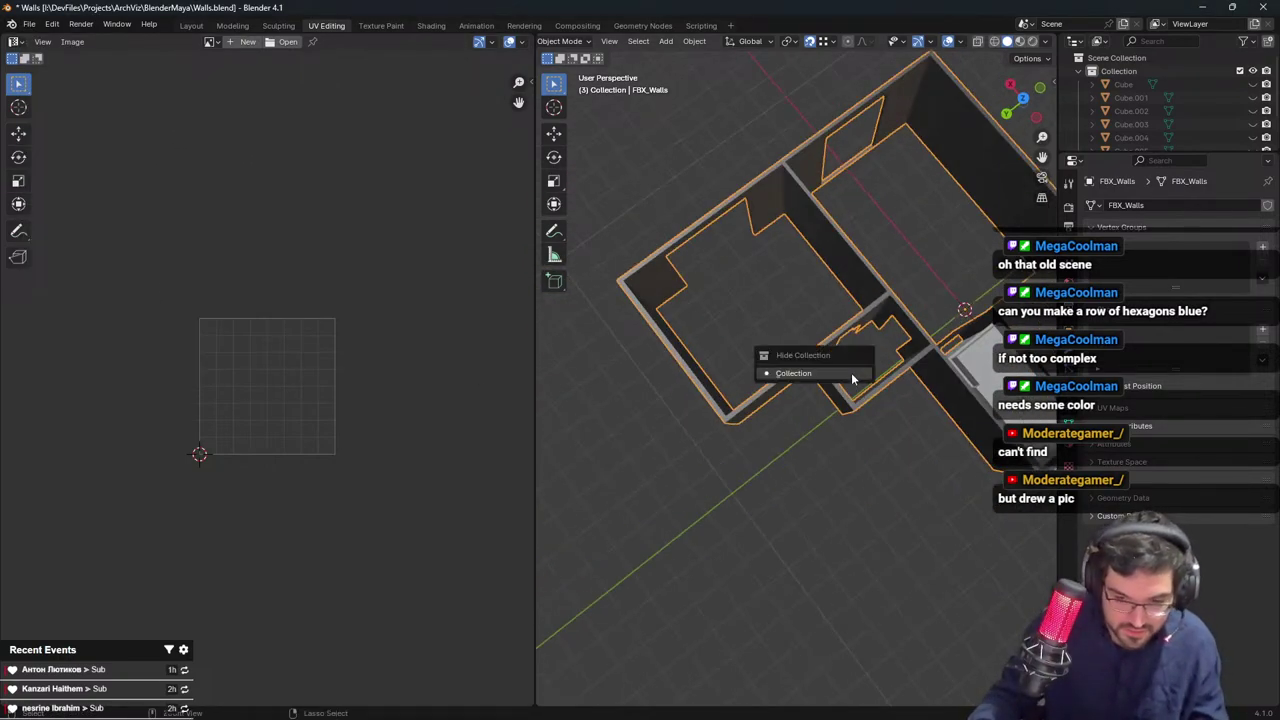
key("alt+h")
key("ctrl+z")
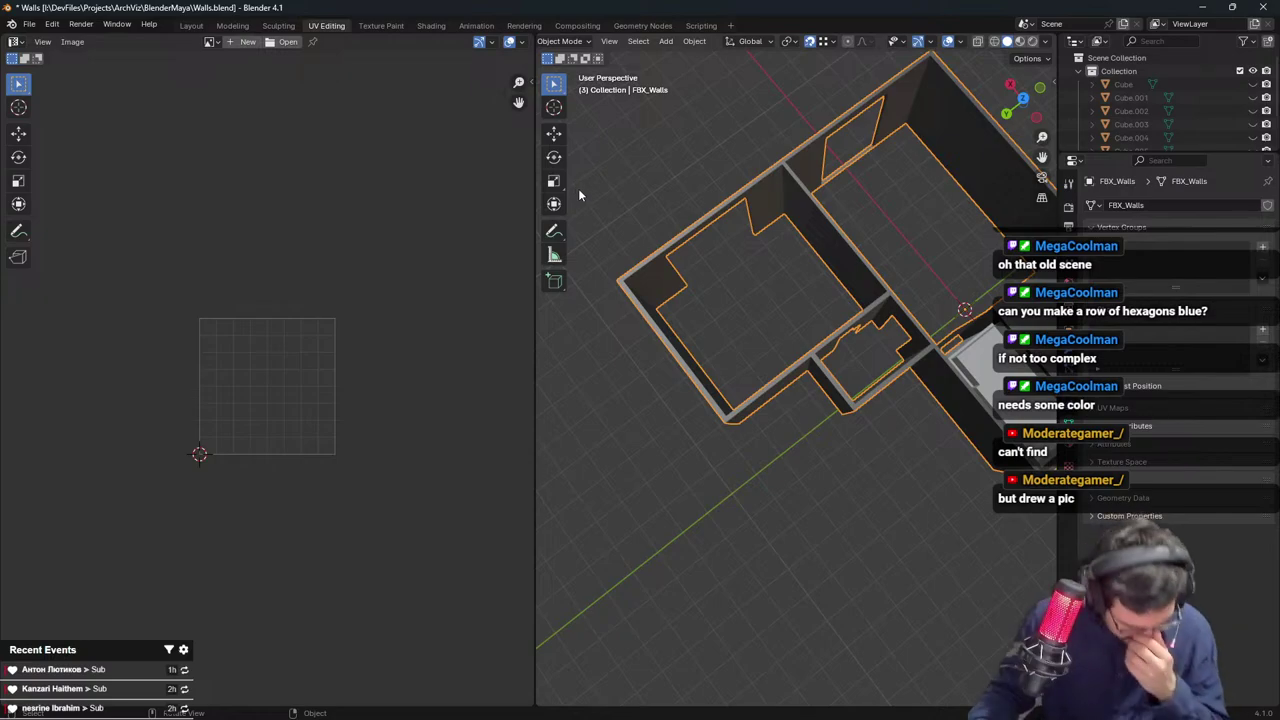
Export only the selected walls object as FBX, overwriting SM_WallsWithBedroom.fbx again
left_click(29, 24)
mouse_move(86, 228)
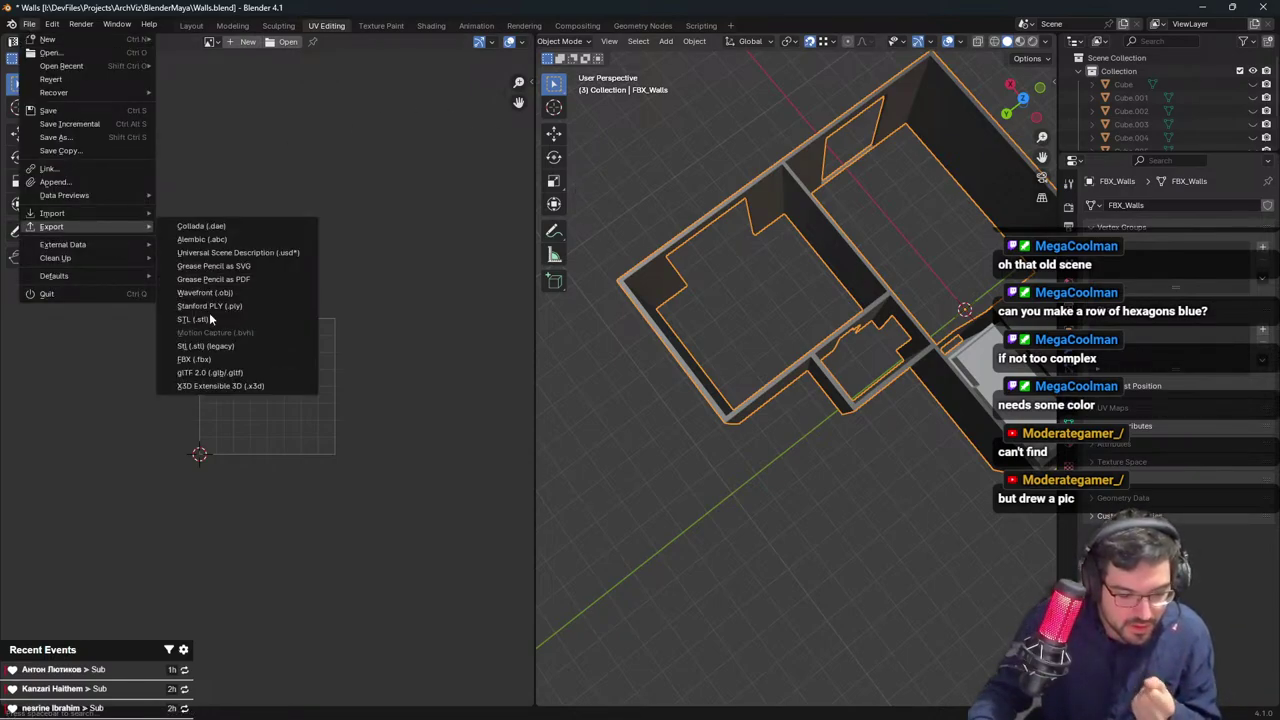
left_click(230, 357)
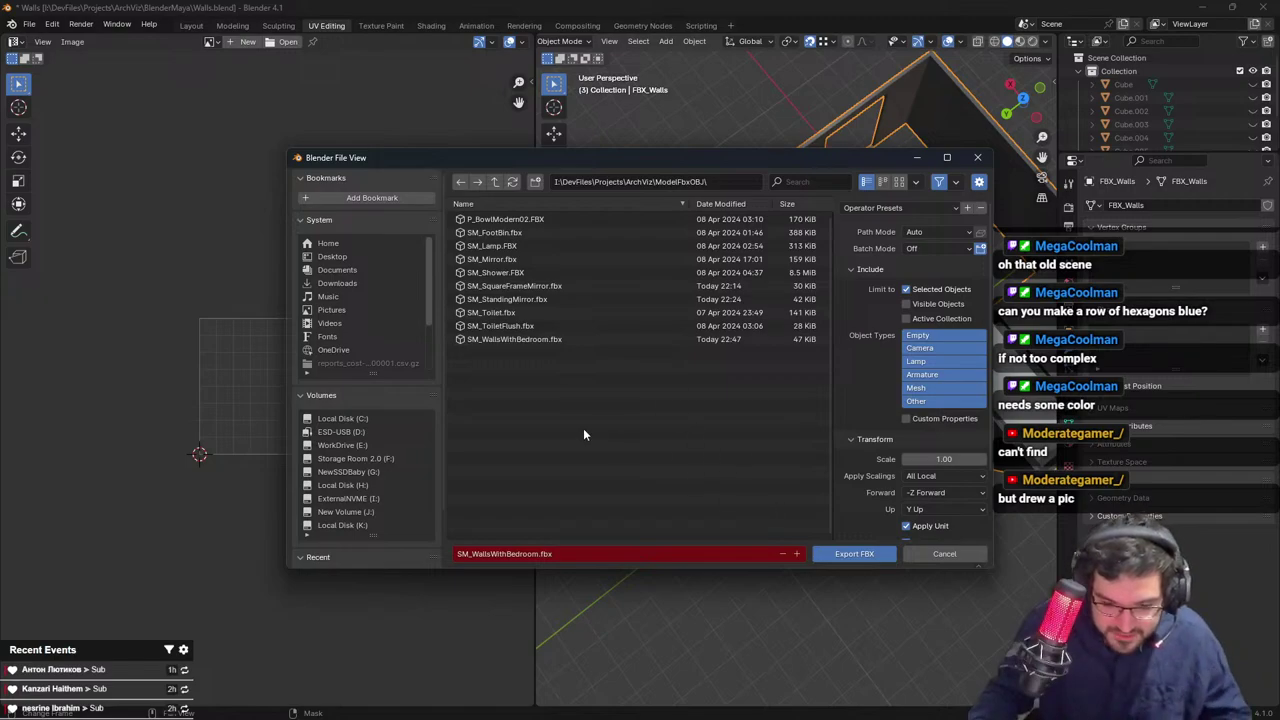
double_click(539, 339)
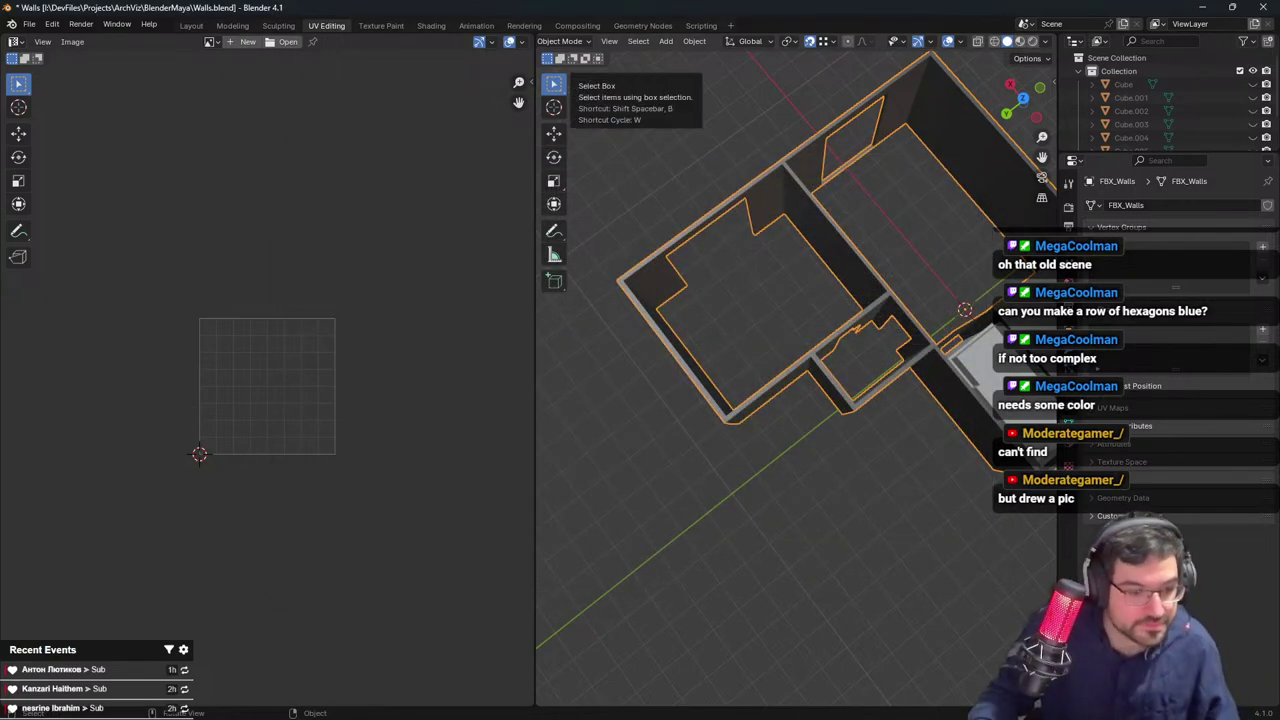
Switch back to Unreal Engine, select the bathroom walls, leave the full-screen viewport and locate their mesh in the project content
key("alt+Tab")
left_click(952, 234)
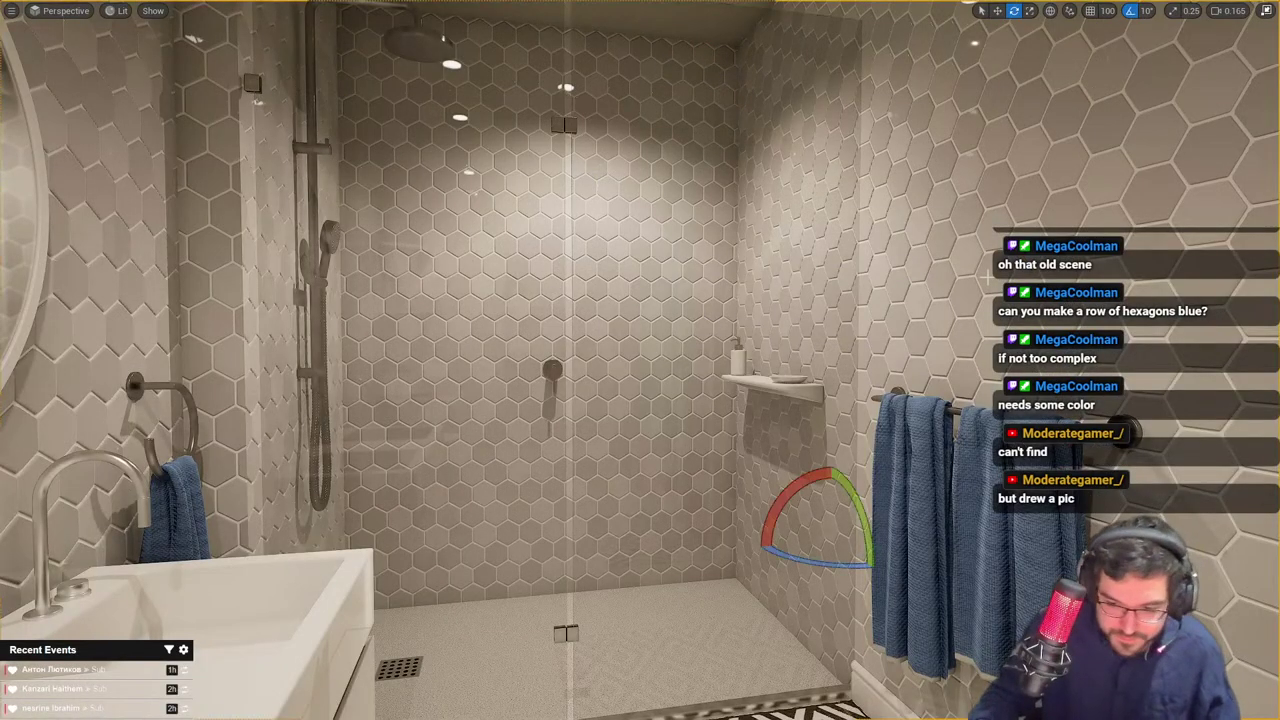
right_click_drag(952, 234, 1004, 256)
key("F11")
key("ctrl+b")
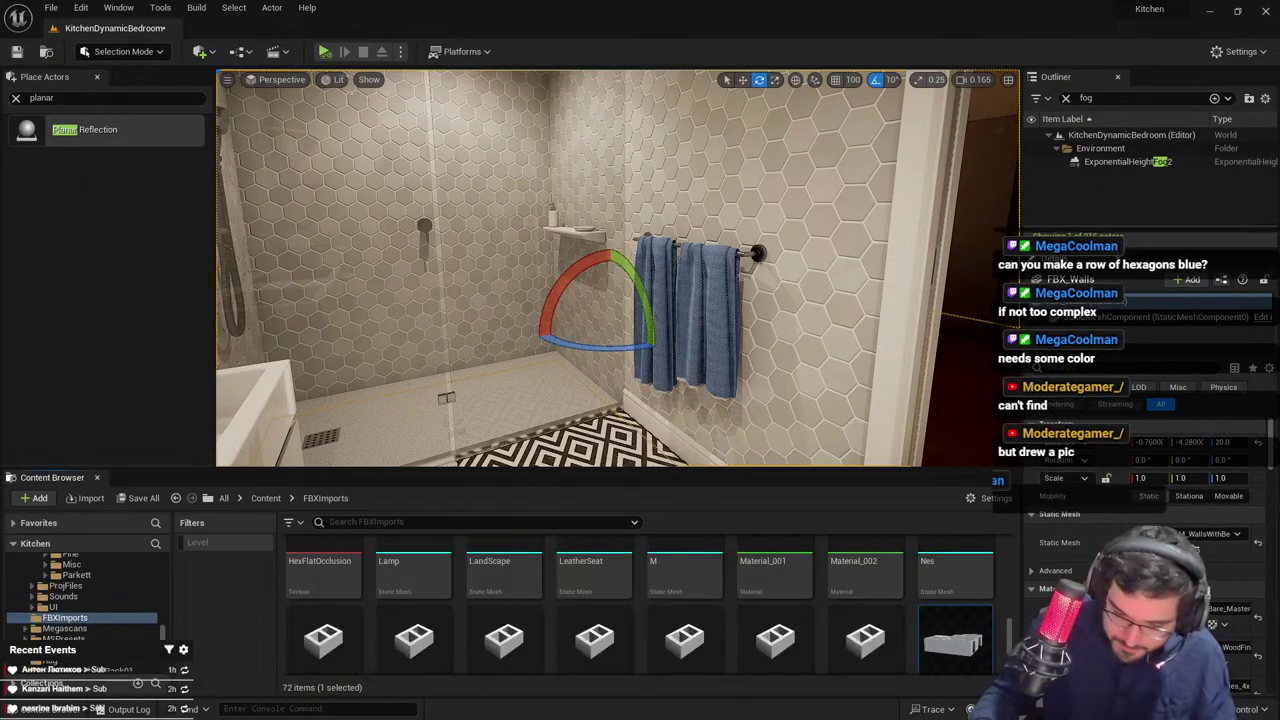
Reimport the walls mesh in FBXImports and check the bathroom tiles around the toilet corner
right_click(958, 645)
left_click(1038, 310)
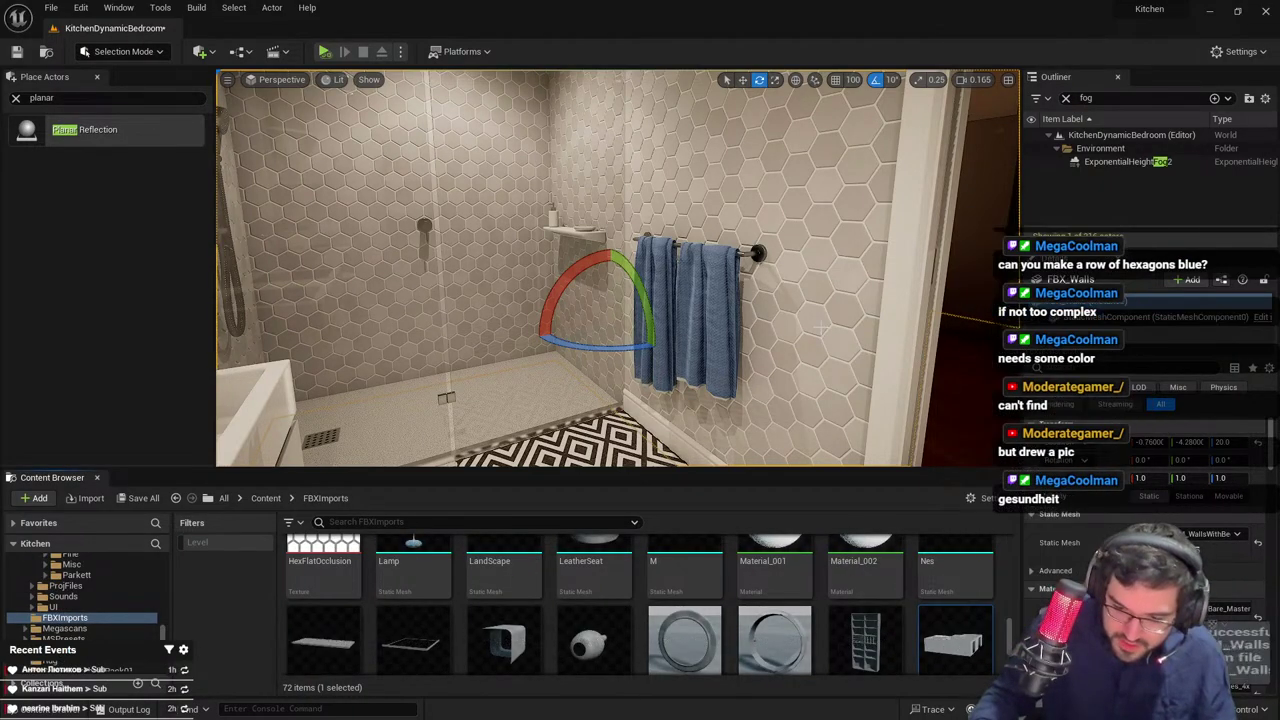
right_click_drag(820, 327, 1018, 328)
right_click_drag(618, 268, 920, 340)
key("s")
right_click_drag(717, 318, 570, 268)
key("w")
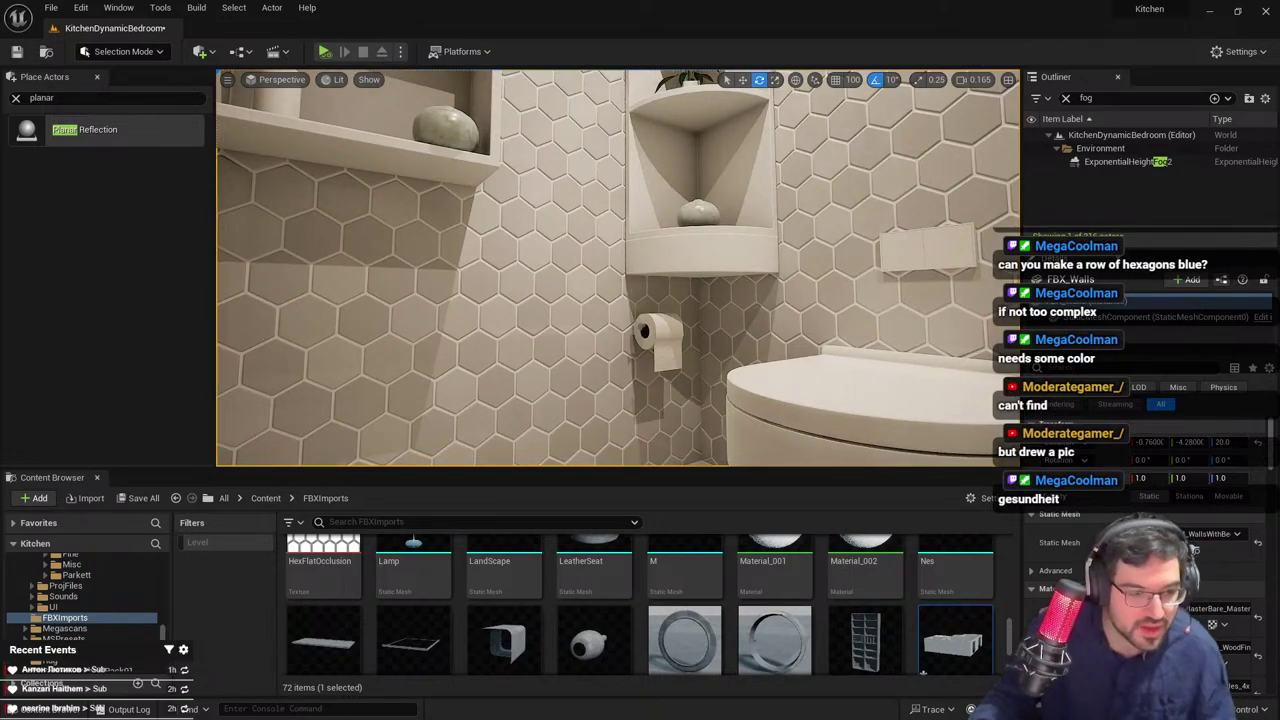
Switch to Blender and isolate the linked bathroom wall faces of FBX_Walls in Edit Mode, hiding the rest
key("alt+Tab")
middle_click_drag(747, 401, 722, 325)
key("Tab")
left_click(829, 353)
key("l")
key("shift+h")
key("KP_Decimal")
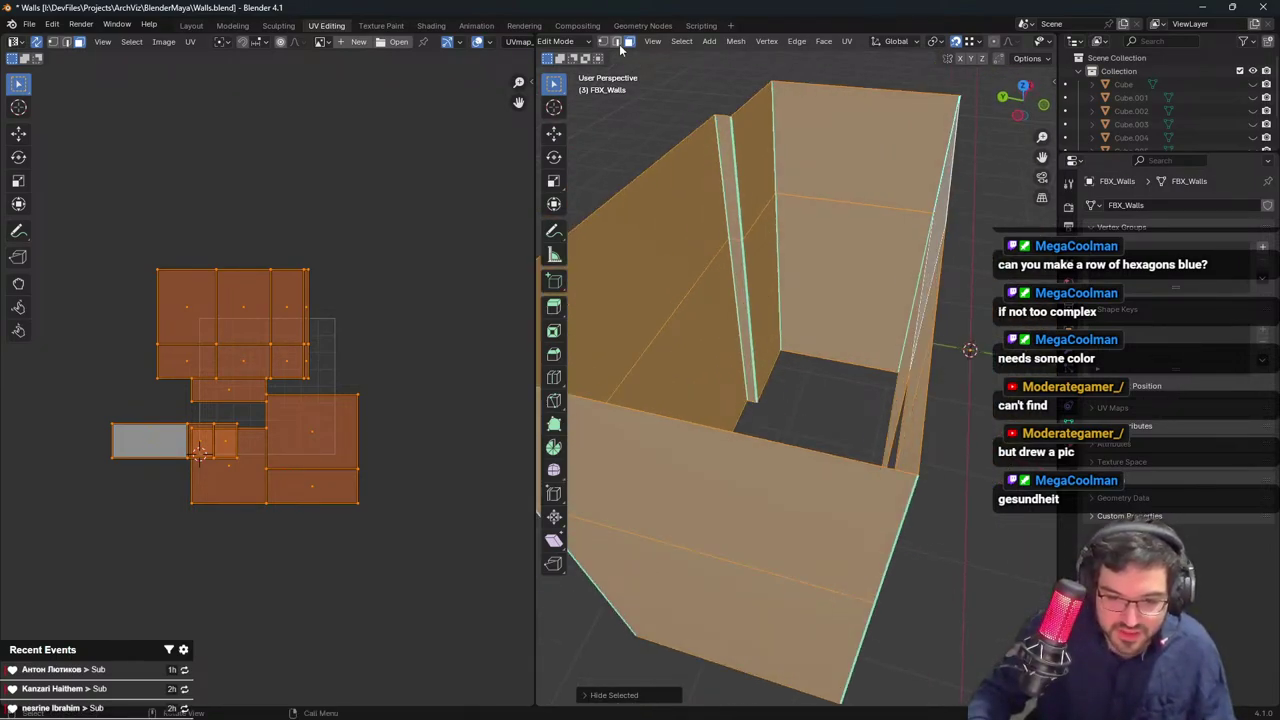
Mark a seam along the vertical edge loop at the bathroom walls' corner
left_click(617, 42)
left_click(796, 190, "alt")
middle_click_drag(800, 197, 870, 180)
left_click(796, 141, "alt")
middle_click_drag(798, 141, 928, 157)
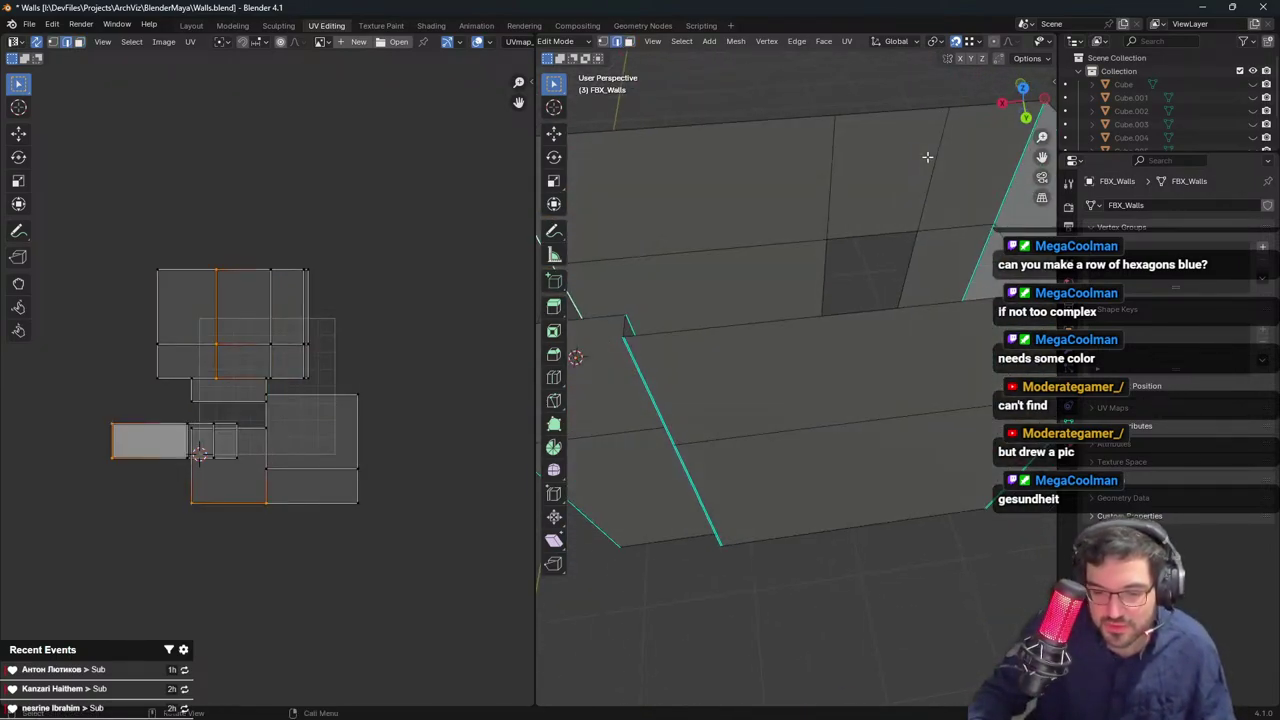
middle_click_drag(804, 172, 729, 174)
key("F3")
type("mark")
key("Return")
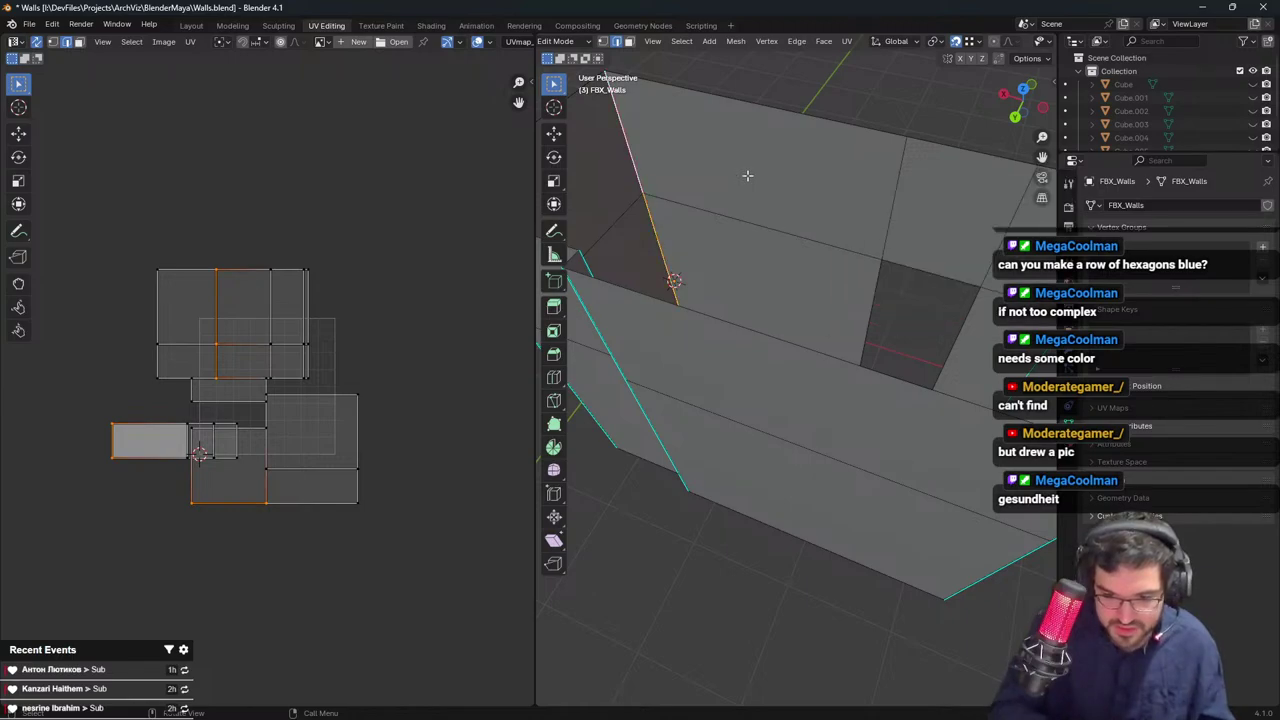
Unwrap all visible bathroom wall faces, rotate the UV islands to lie horizontally, scale them up and leave Edit Mode
key("a")
key("u")
left_click(747, 176)
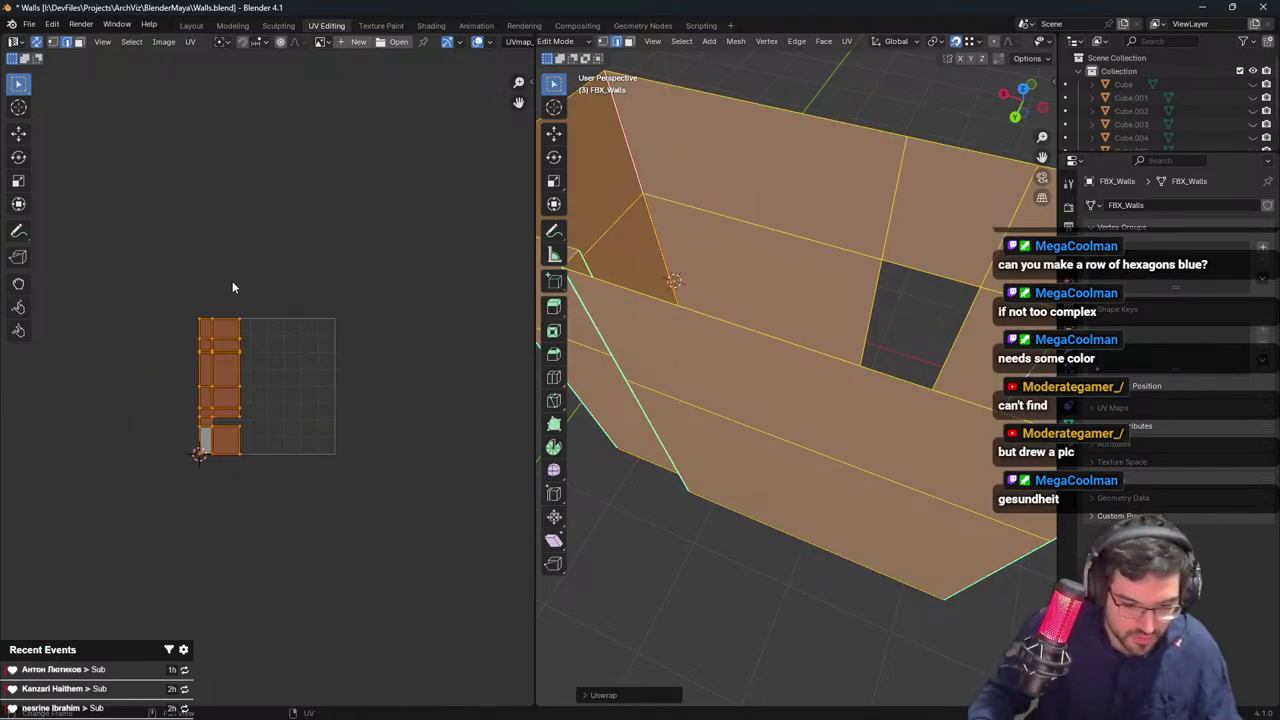
key("r")
left_click(322, 480)
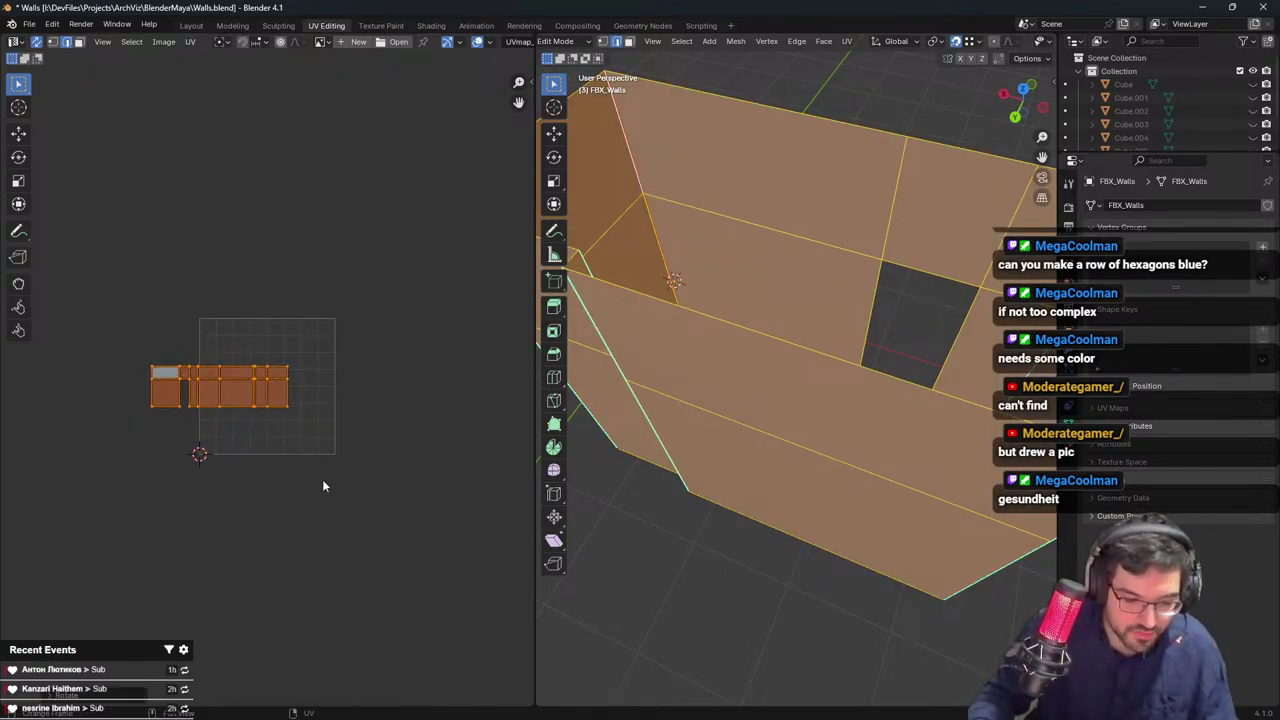
key("s")
left_click(19, 523)
key("Tab")
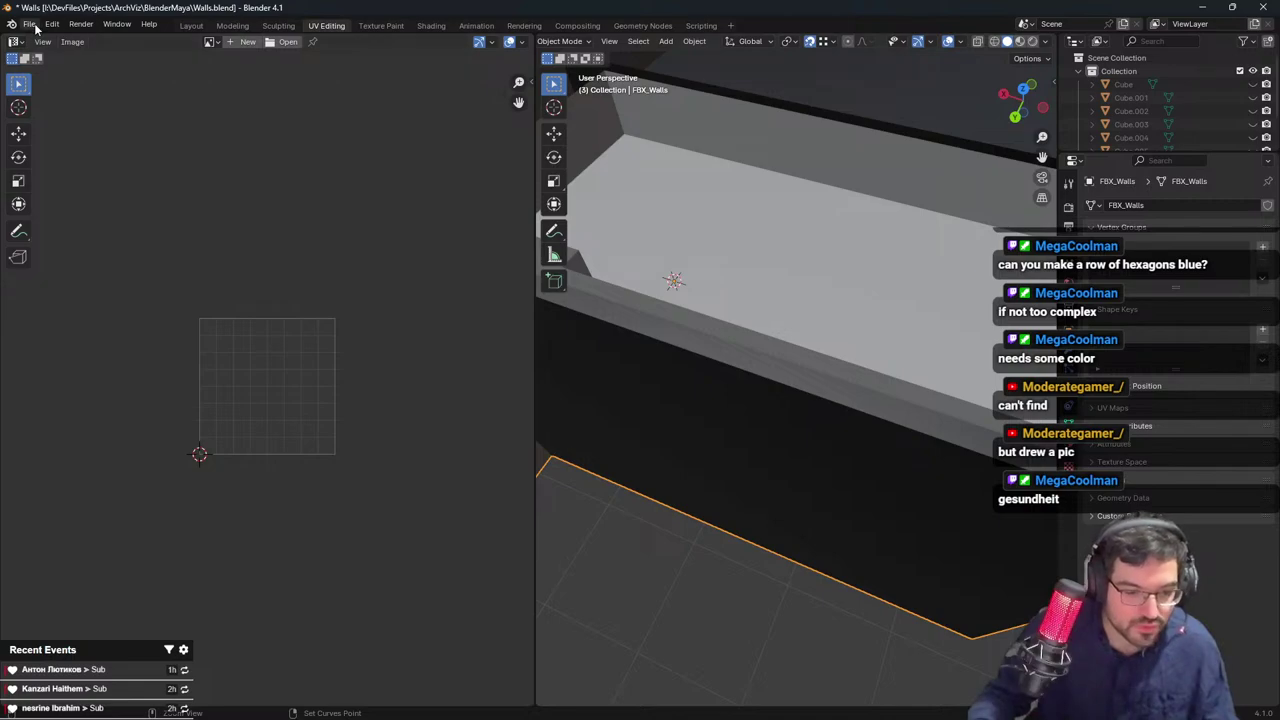
Save Walls.blend and export the selected walls as FBX, overwriting SM_WallsWithBedroom.fbx in the ModelFbxOBJ folder
key("ctrl+s")
scroll(829, 289, "down", 6)
left_click(31, 24)
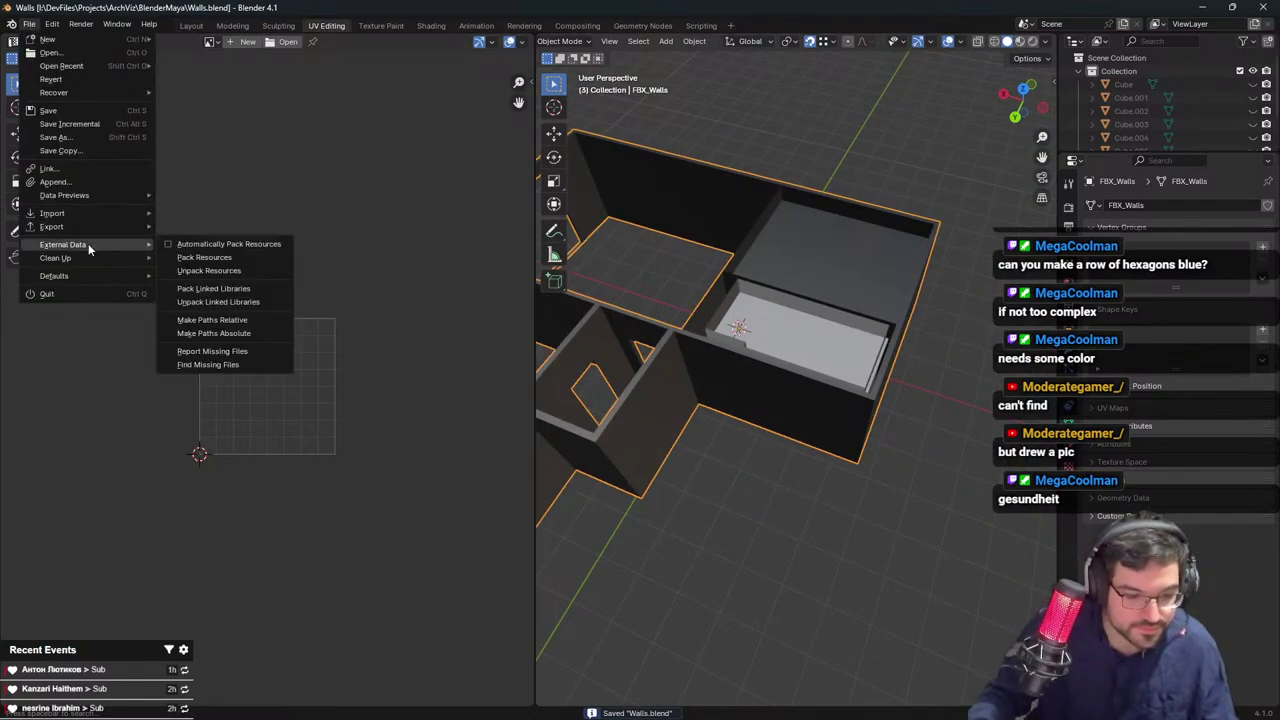
mouse_move(45, 226)
left_click(200, 333)
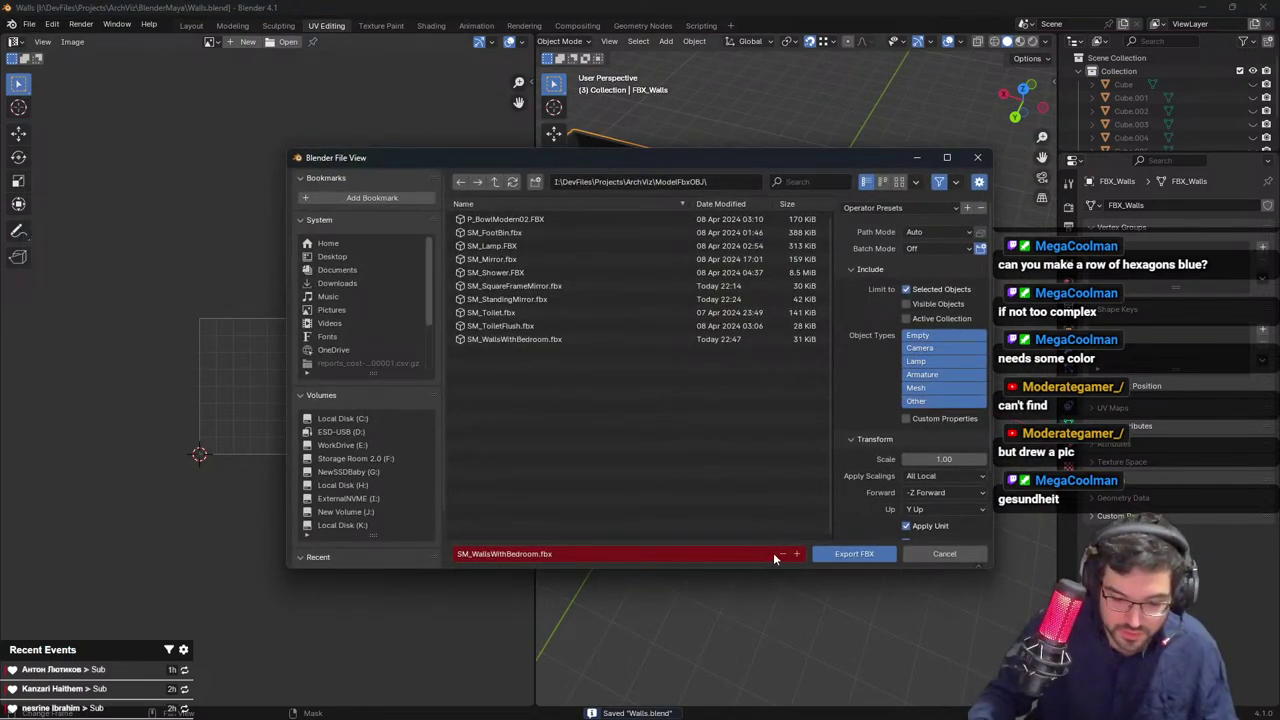
left_click(862, 553)
Switch back to Unreal Engine and reimport the walls mesh with the reworked UVs
key("alt+Tab")
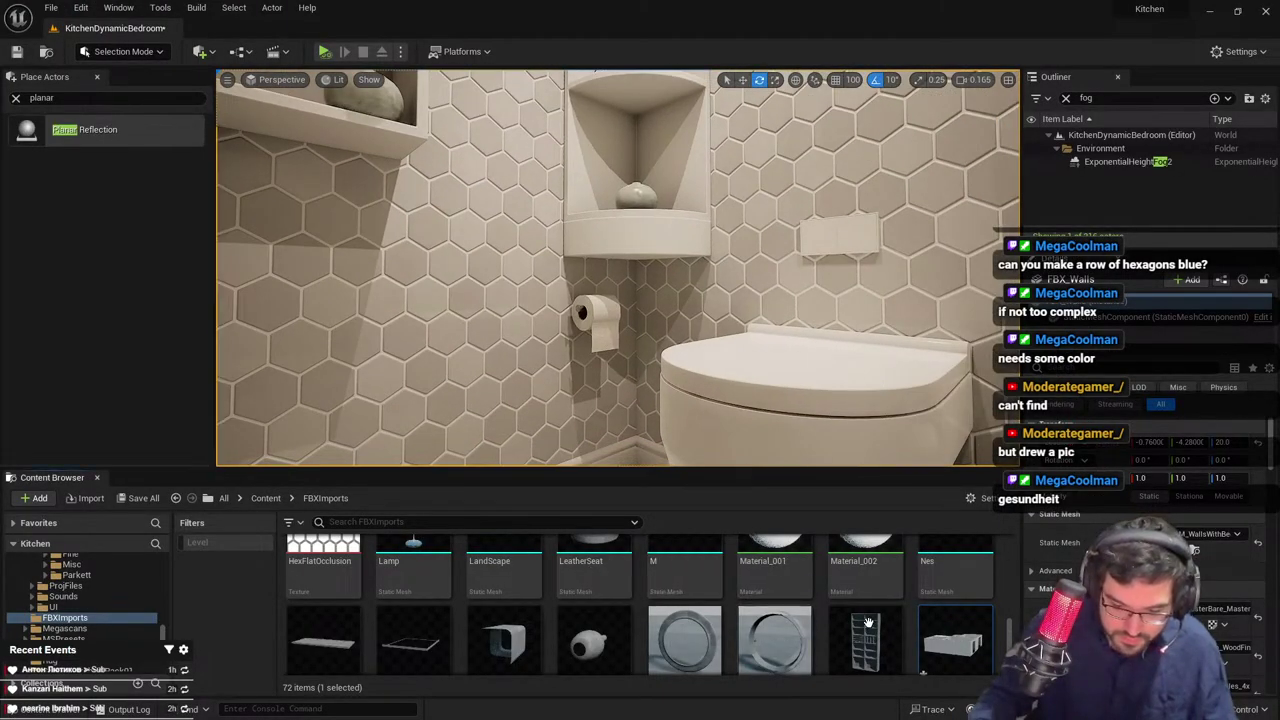
right_click(972, 640)
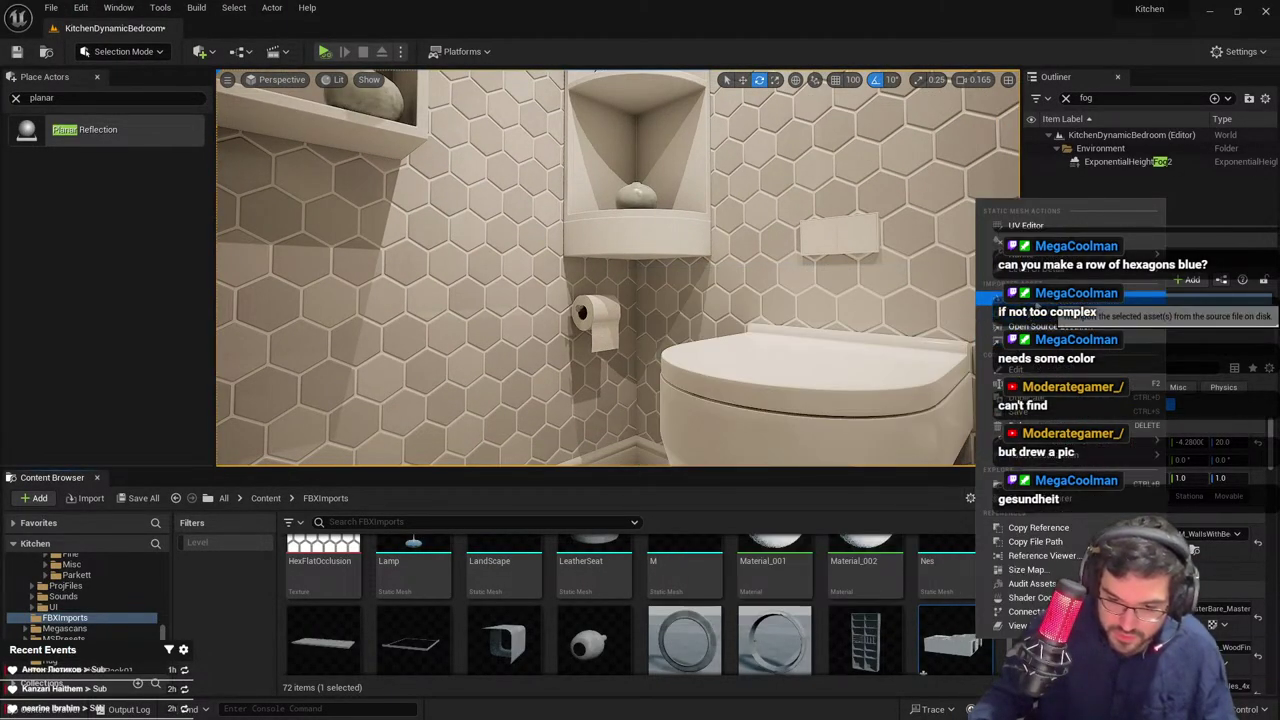
left_click(1036, 298)
Examine the reimported hexagon tiles up close at the bathroom wall corner for texture seams
mouse_move(722, 289)
right_mouse_down()
mouse_move(700, 289)
mouse_move(960, 296)
mouse_move(740, 300)
right_mouse_up()
right_click_drag(600, 220, 680, 217)
right_click_drag(480, 229, 890, 205)
scroll(618, 268, "up", 2)
key("w")
mouse_move(560, 250)
right_mouse_down()
mouse_move(480, 248)
mouse_move(540, 250)
right_mouse_up()
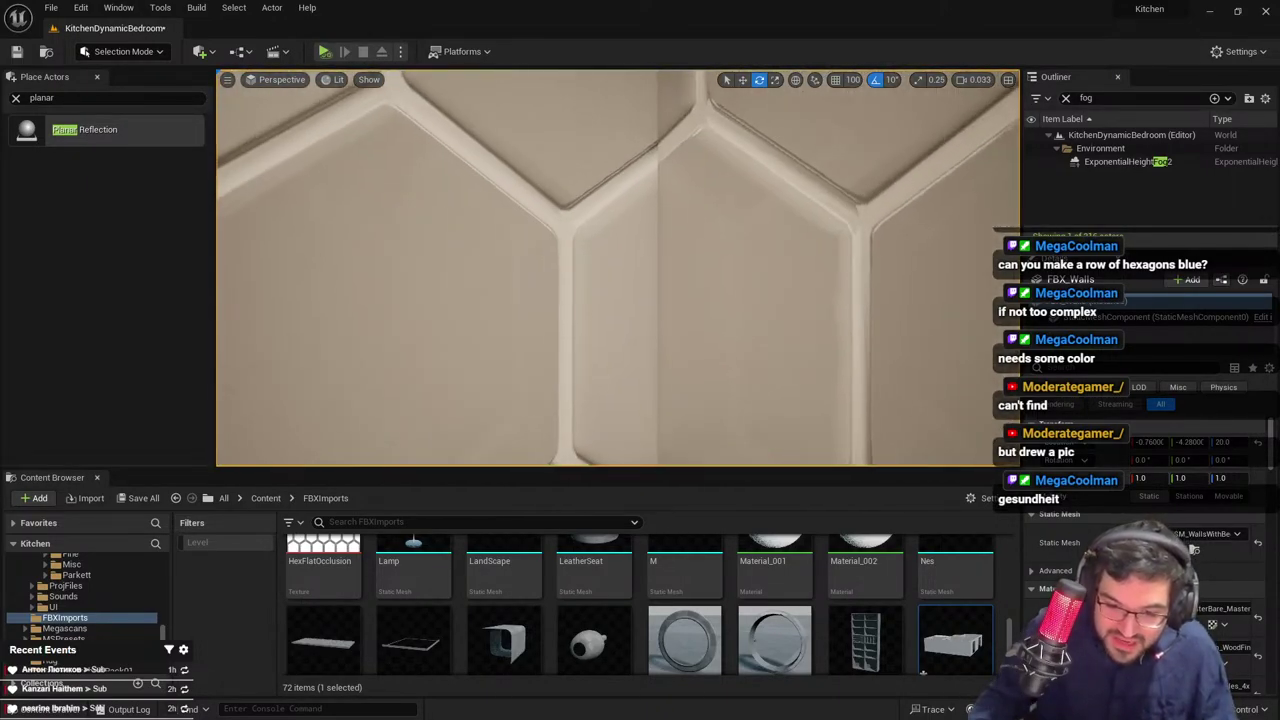
key("s")
scroll(618, 268, "up", 3)
right_click_drag(540, 250, 460, 250)
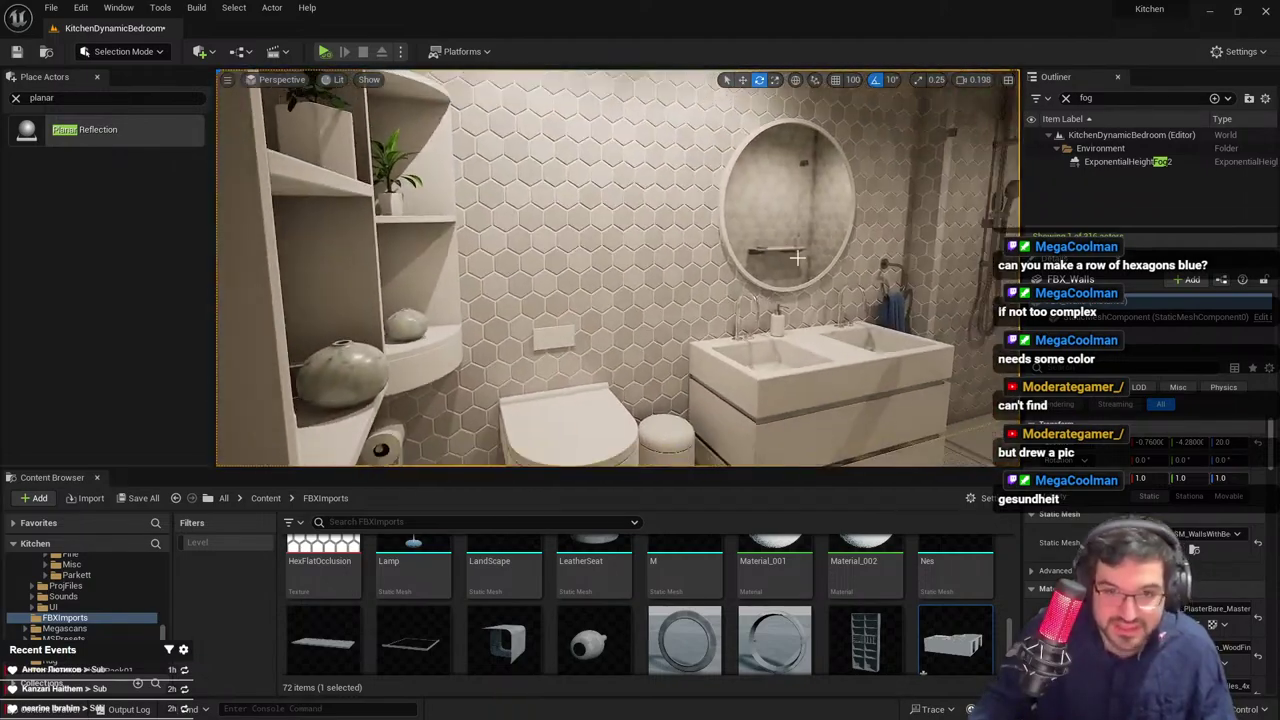
Review the bathroom's tiled walls in the full-screen viewport, from the shower to the wall shelf by the door
key("F11")
right_click_drag(797, 258, 866, 266)
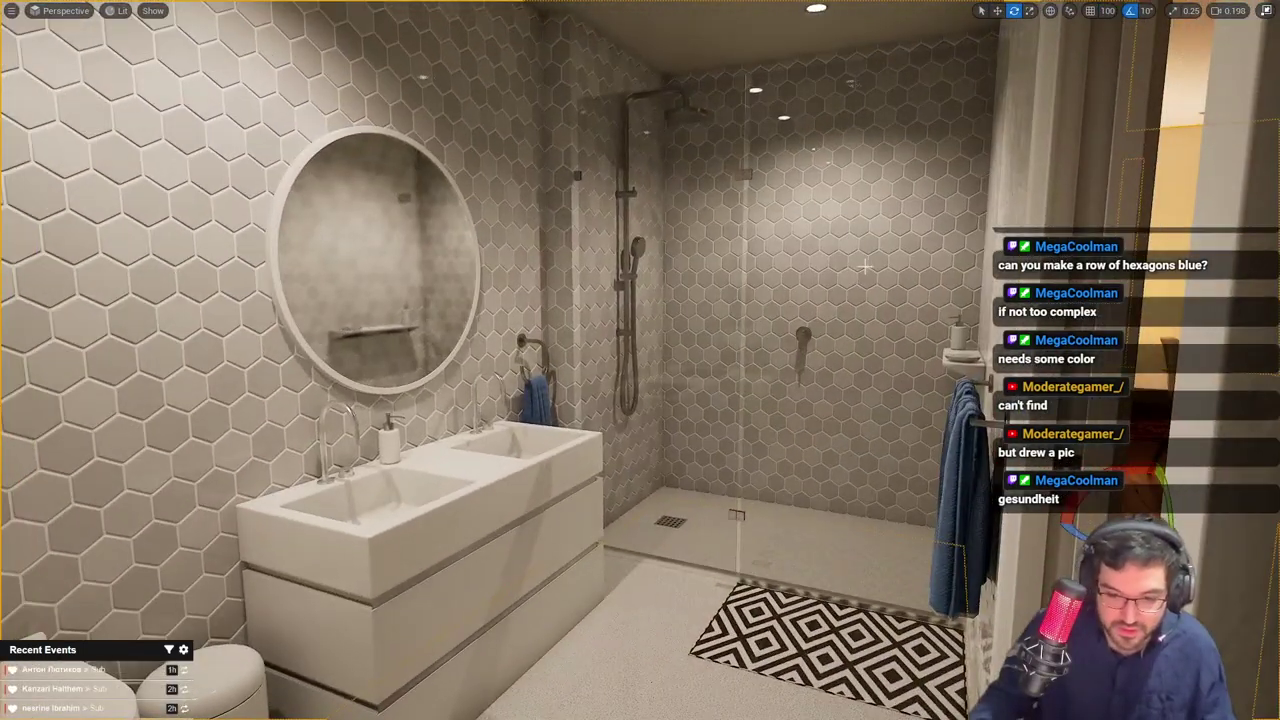
right_click_drag(769, 283, 618, 315)
key("w")
key("s")
key("d")
key("a")
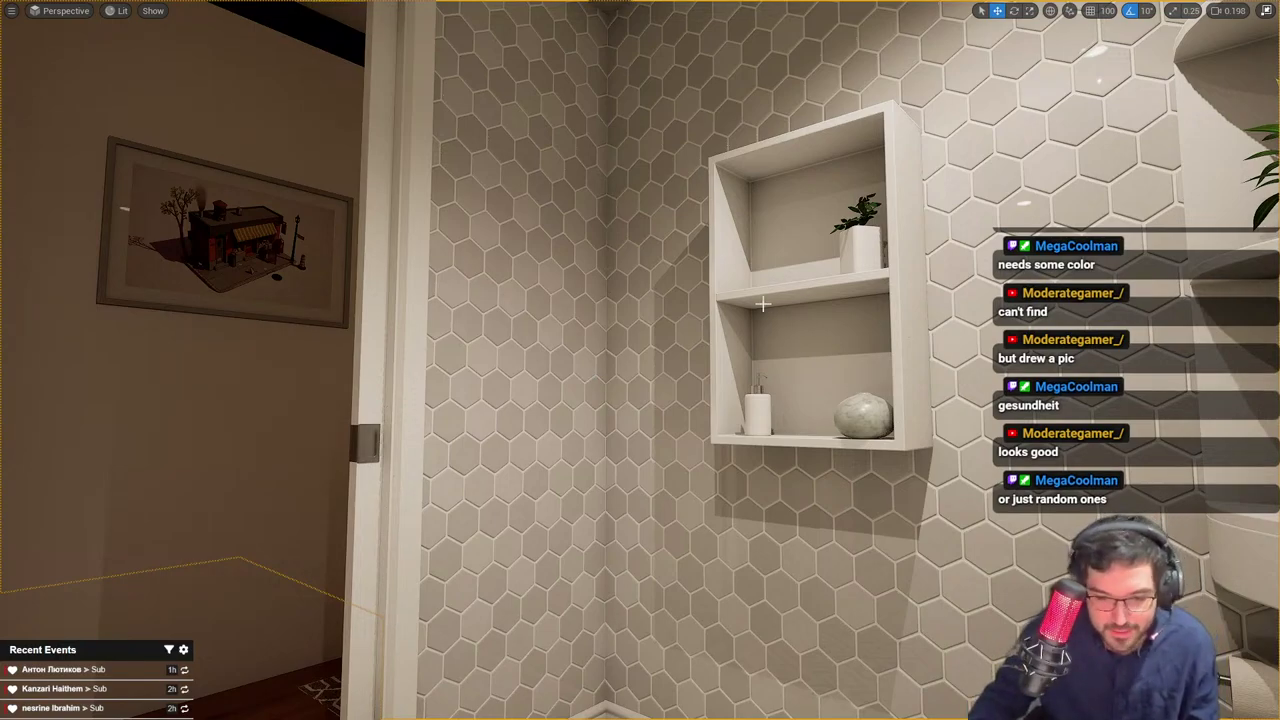
Leave the full-screen viewport and save the KitchenDynamicBedroom level
key("F11")
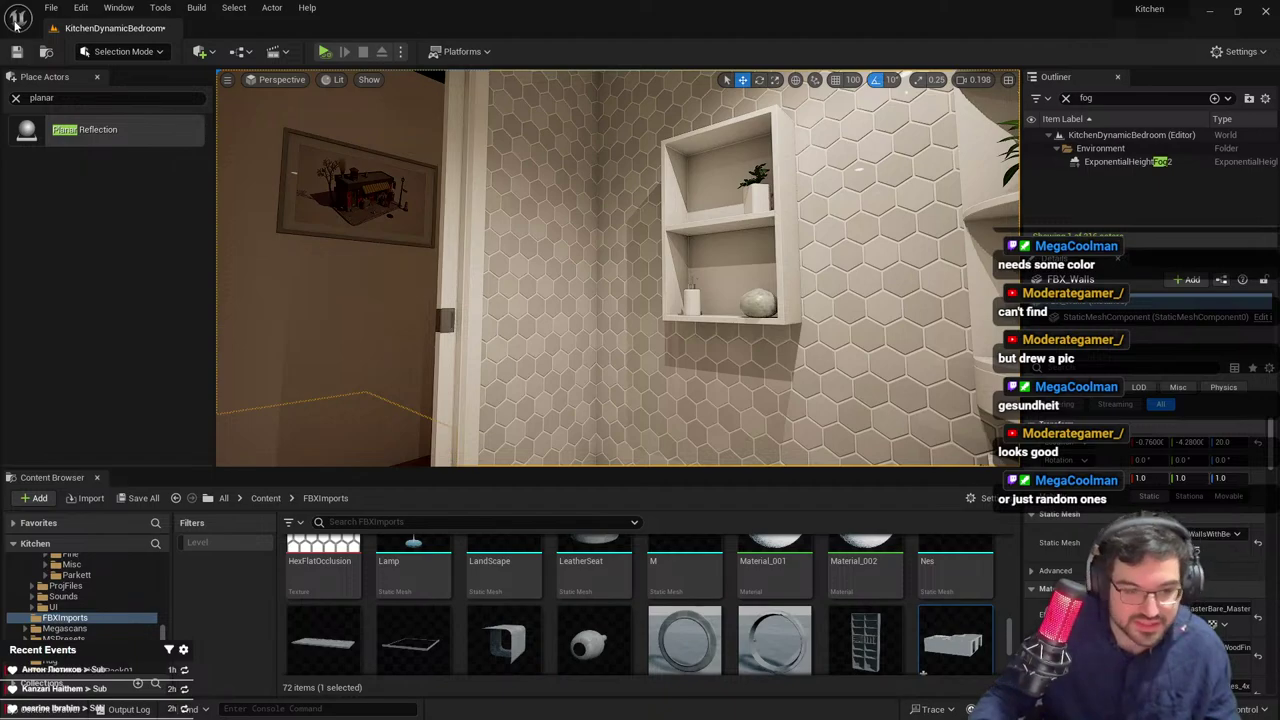
left_click(51, 7)
left_click(87, 181)
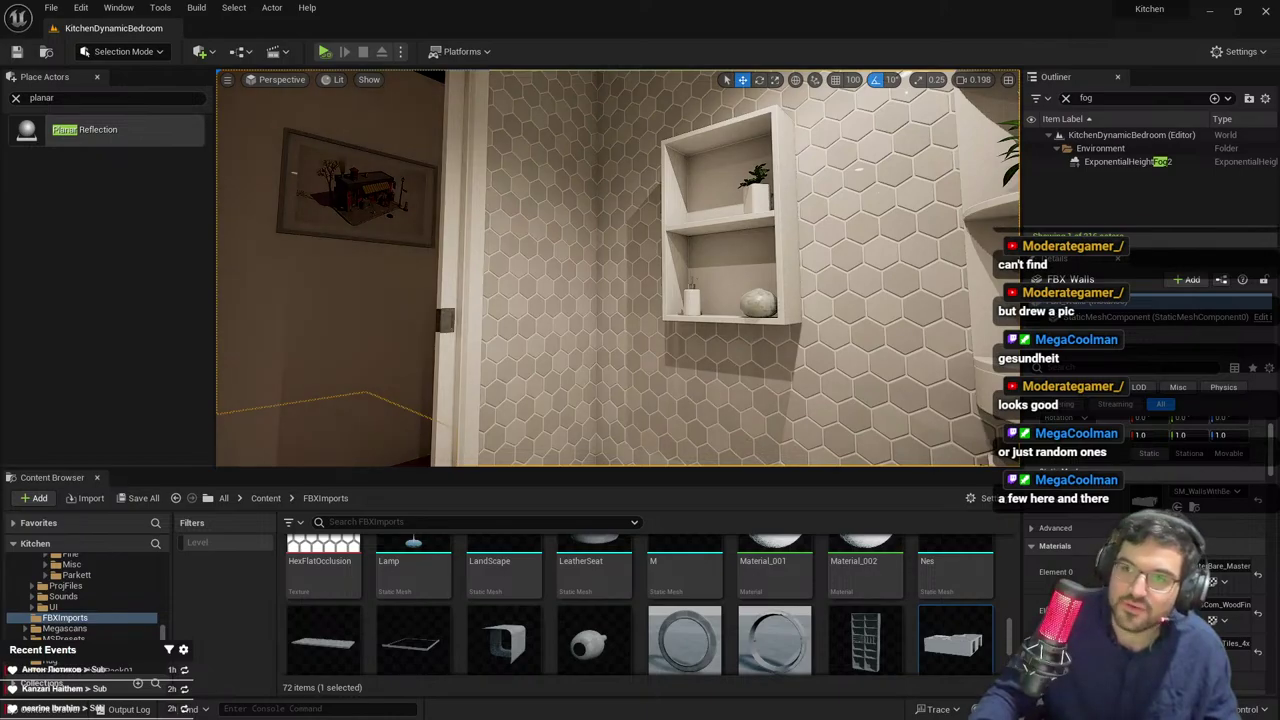
Examine the honeycomb tiles mask texture in the texture editor, then minimize that window
left_click_drag(1279, 45, 1111, 53)
double_click(1092, 51)
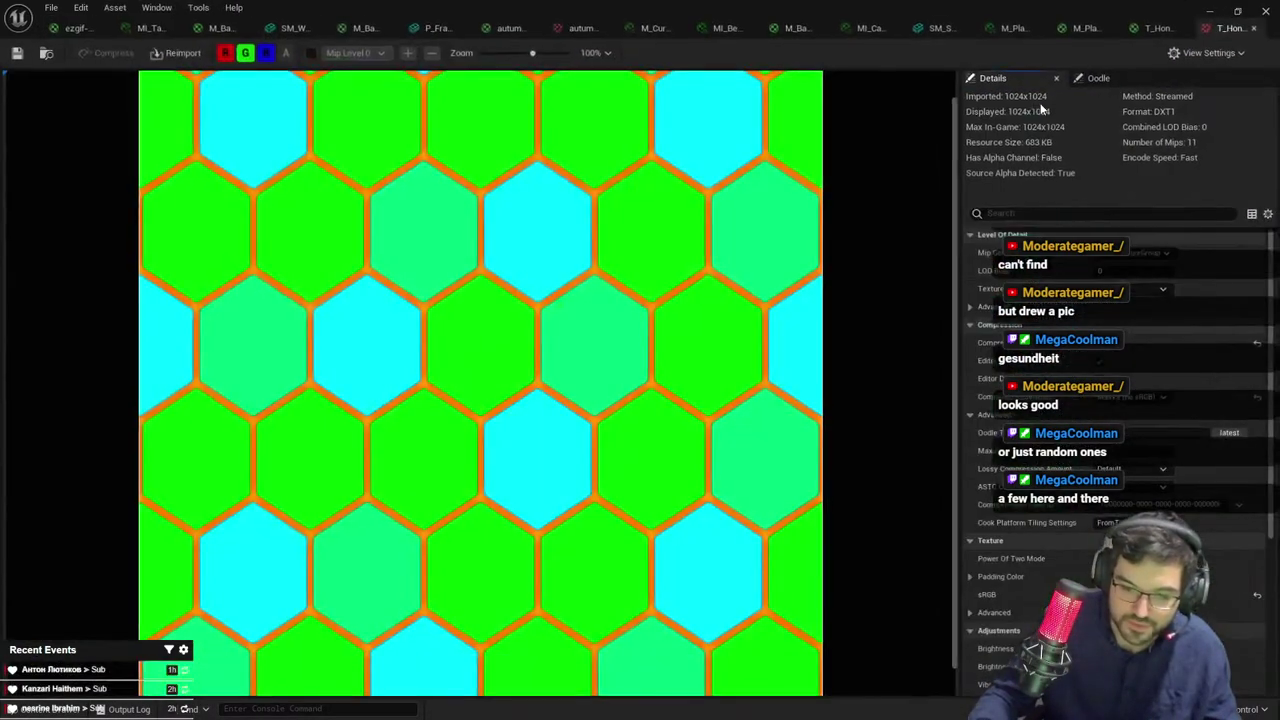
scroll(355, 297, "down", 2)
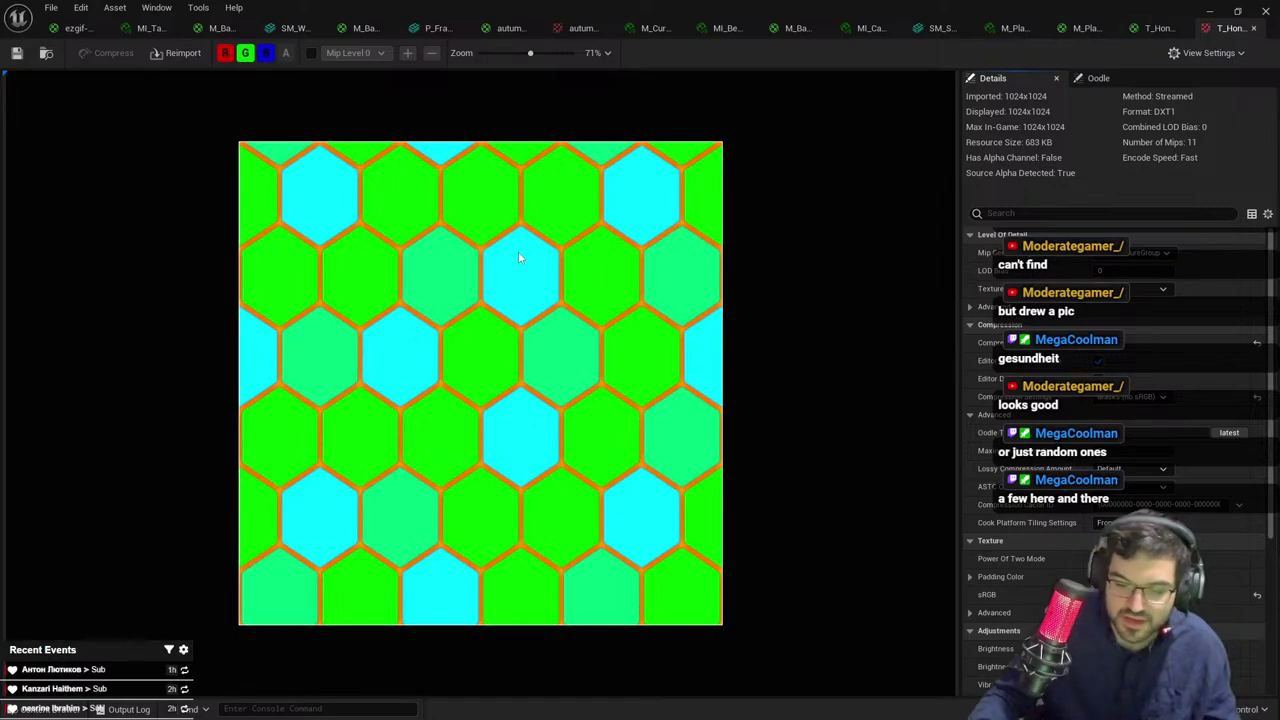
left_click(1209, 11)
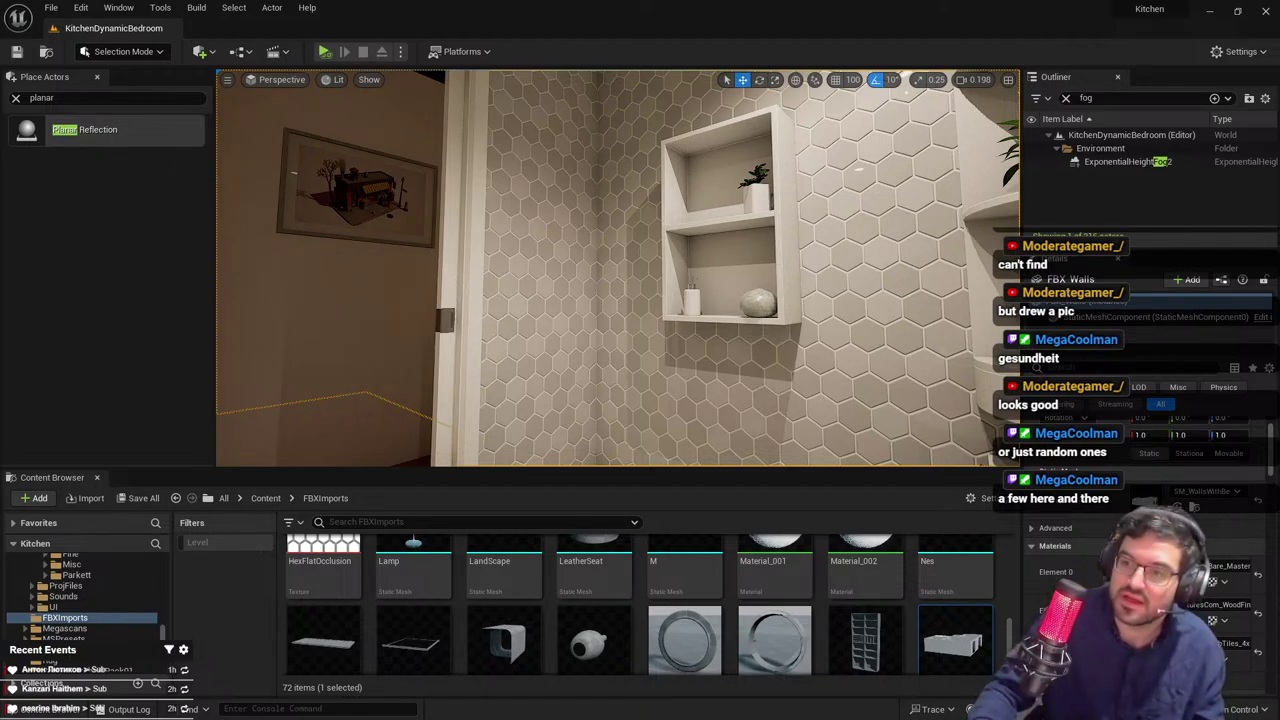
In the T_HoneycombTiles_4x5_MASK_Mat graph, move the mask Texture Sample aside and connect a constant of 0 to the Lerp's A input
left_click_drag(960, 0, 640, 2)
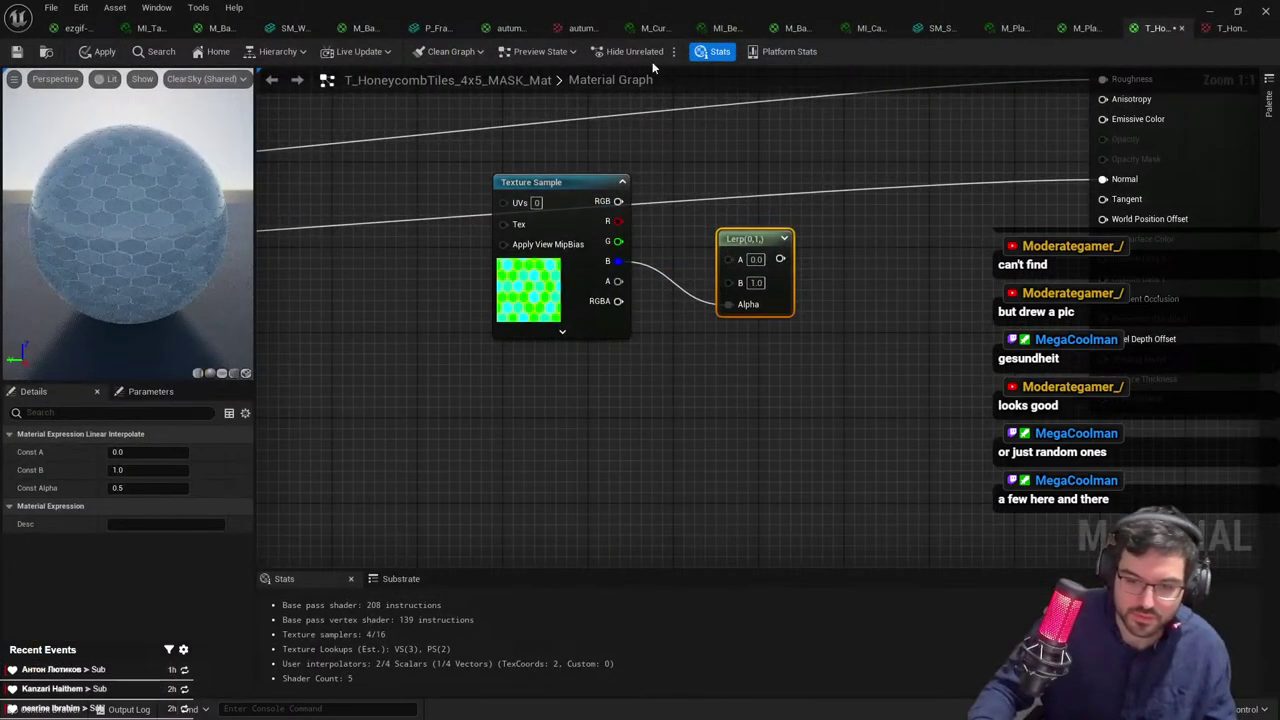
left_click_drag(712, 10, 705, 66)
double_click(700, 66)
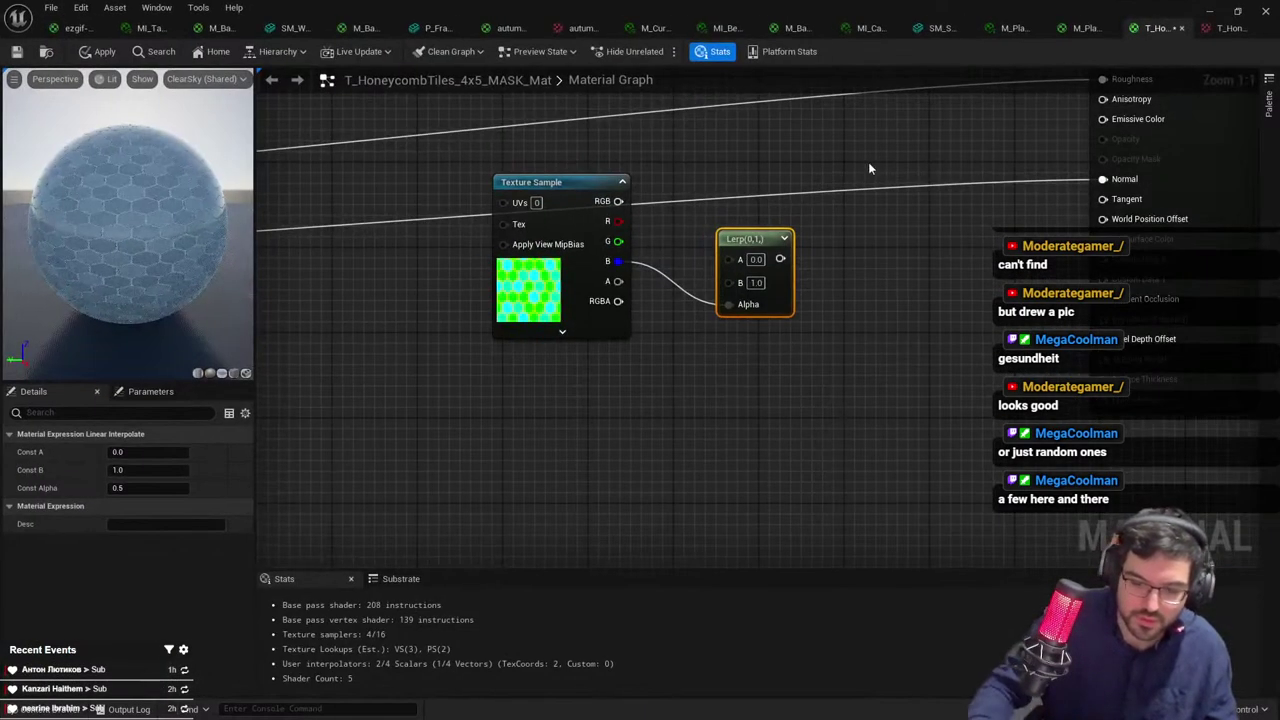
right_click_drag(668, 241, 693, 262)
left_click_drag(555, 319, 491, 350)
right_click(779, 267)
left_click(675, 193)
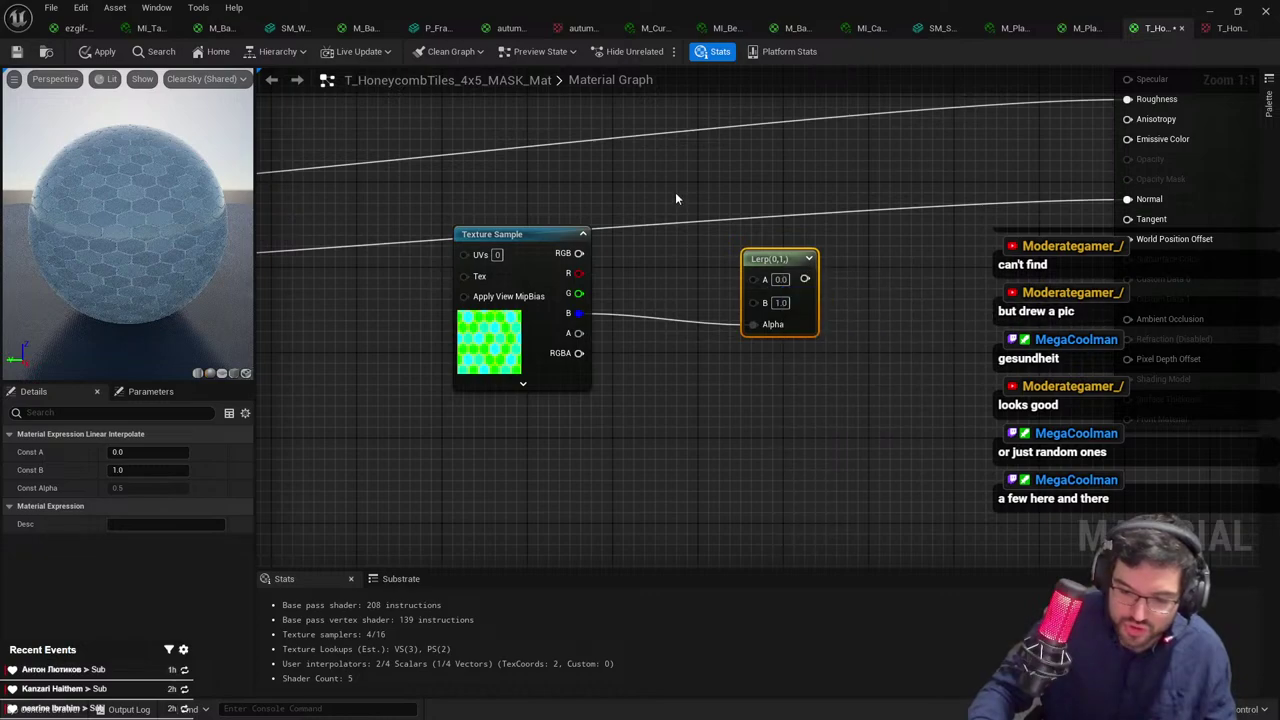
key("1")
left_click(641, 157)
left_click_drag(716, 184, 754, 279)
Preview the Lerp node's output and delete the spare constant below the Texture Sample
left_click(605, 478)
left_click(700, 420)
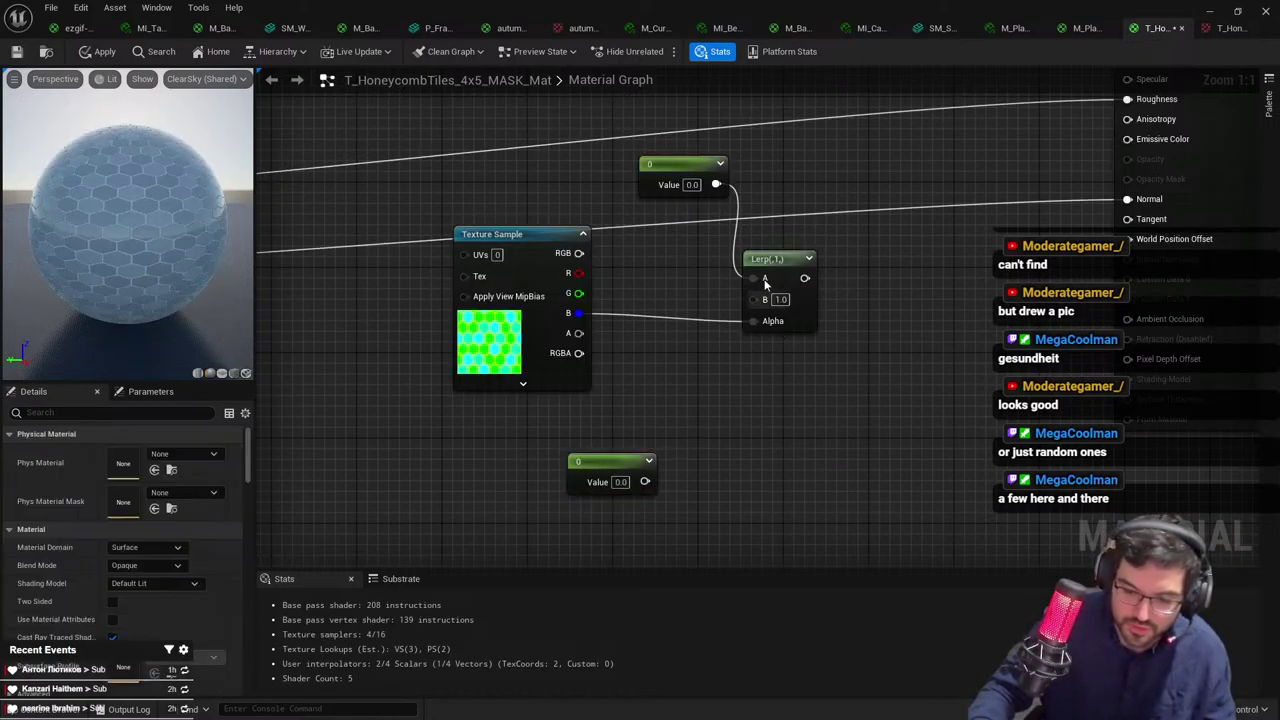
right_click(808, 287)
left_click(828, 293)
left_click(630, 463)
key("Delete")
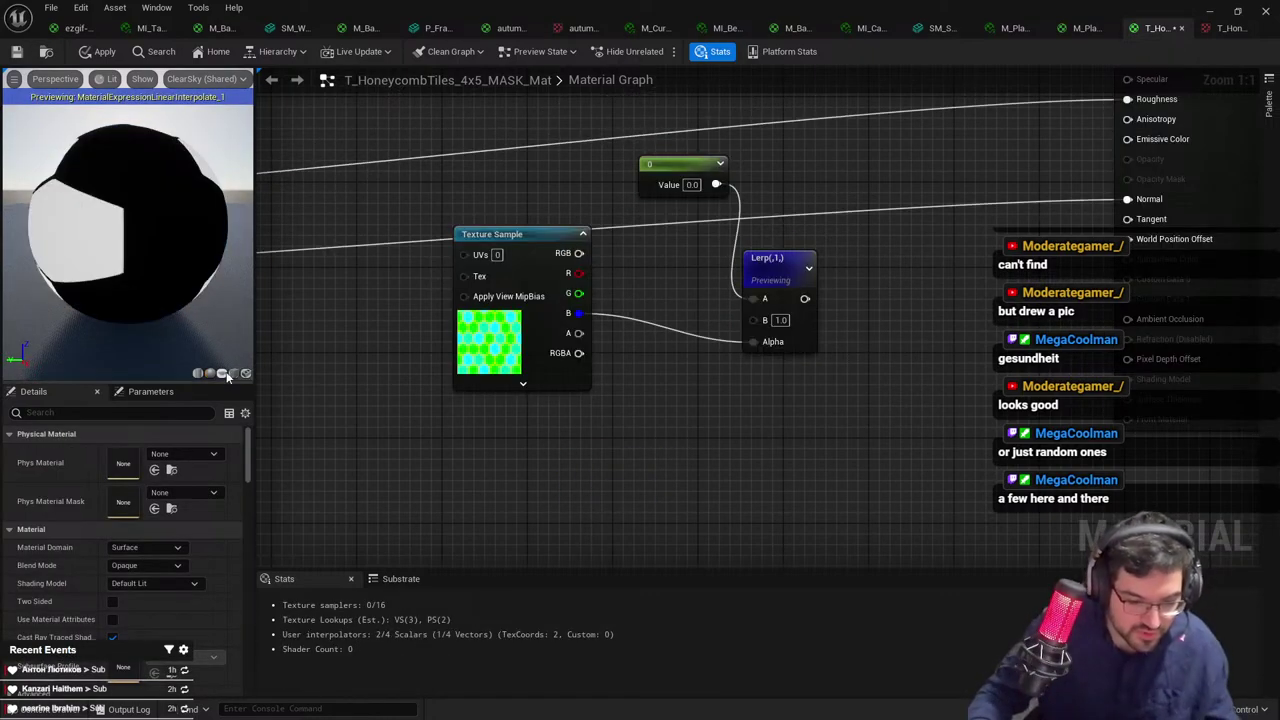
Examine the mask's blue channel on a plane in the material preview
left_click_drag(130, 240, 142, 226)
scroll(142, 246, "up", 8)
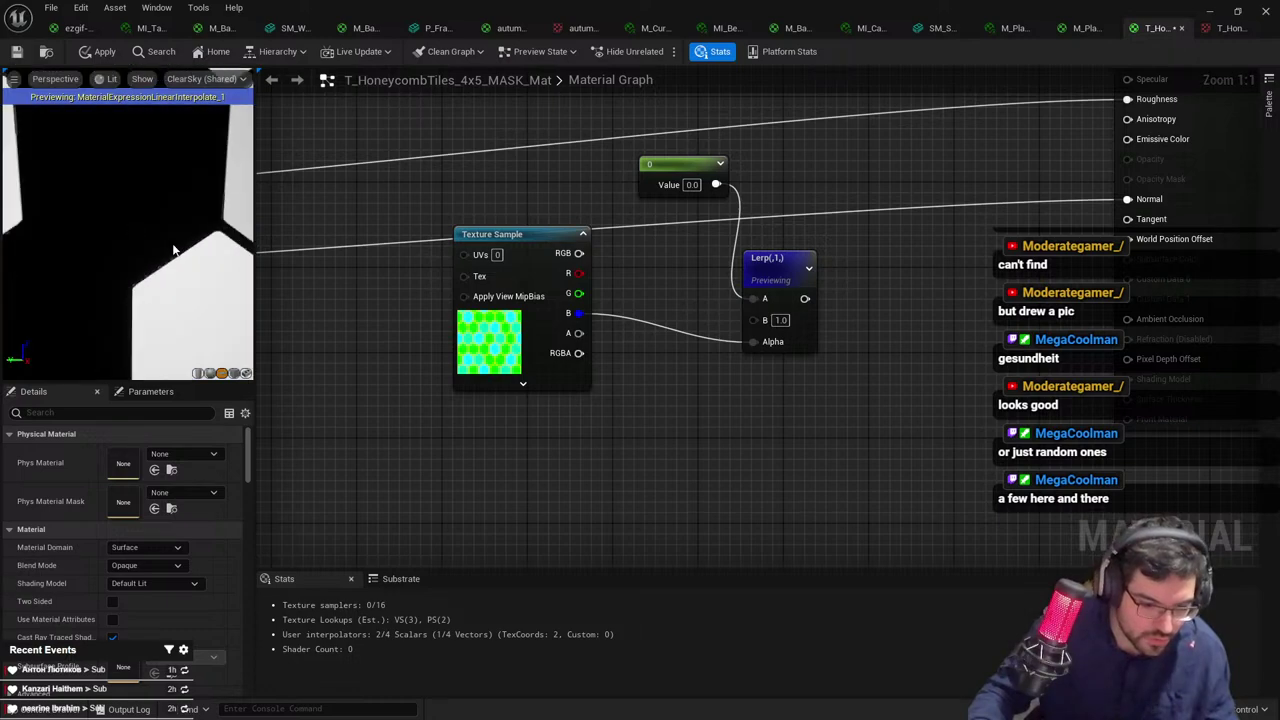
scroll(171, 250, "down", 9)
scroll(170, 252, "up", 5)
scroll(170, 252, "down", 2)
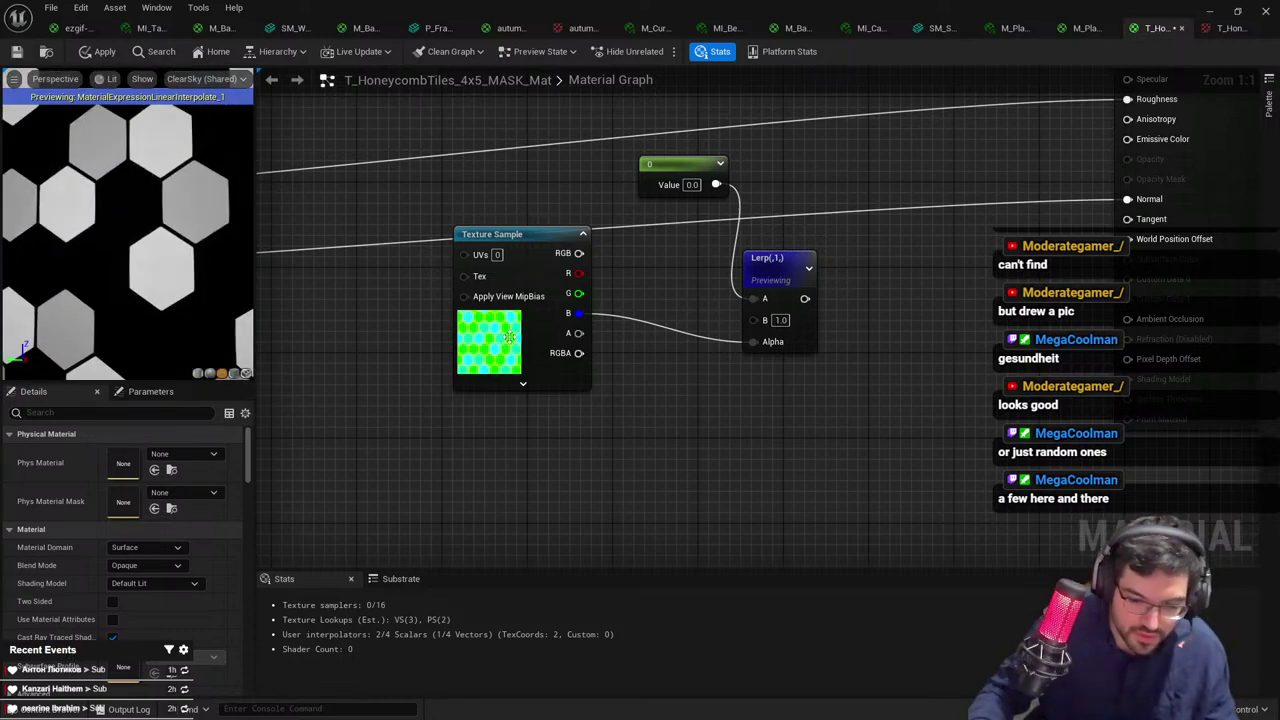
Try the mask's green, red and alpha channels as the Lerp's Alpha, then reconnect the blue channel
left_click_drag(577, 293, 753, 341)
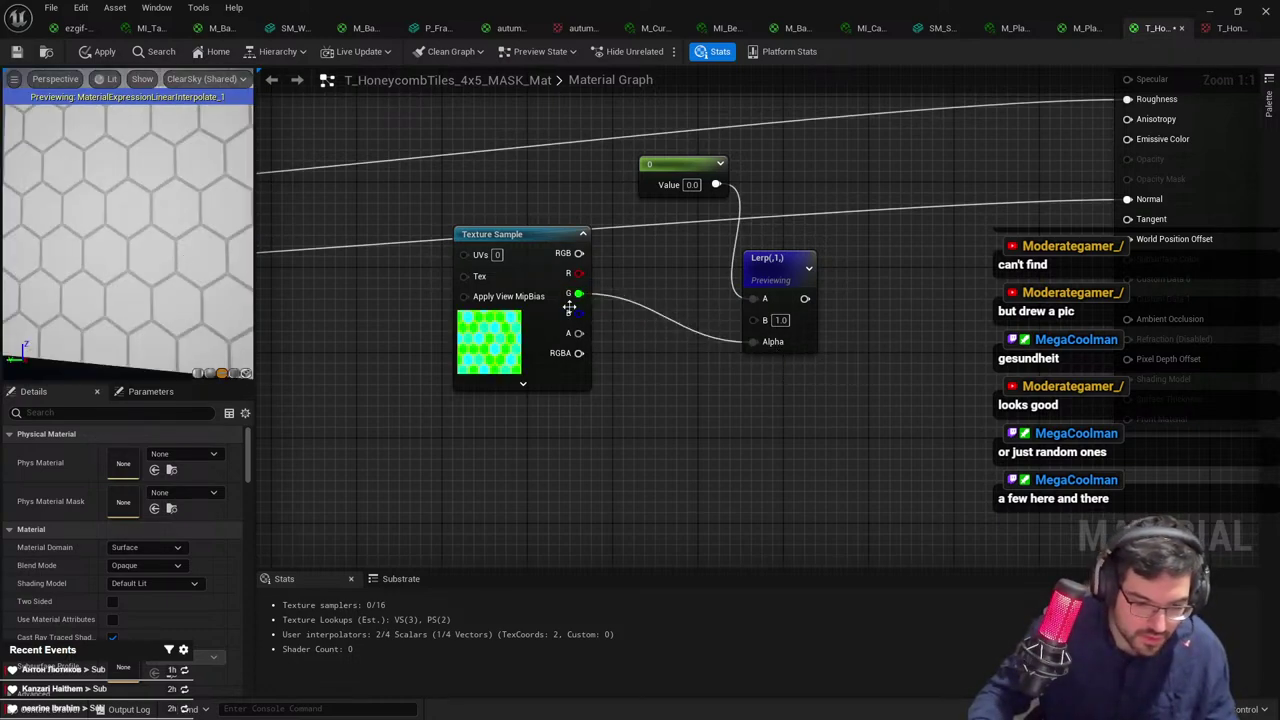
left_click_drag(579, 274, 753, 341)
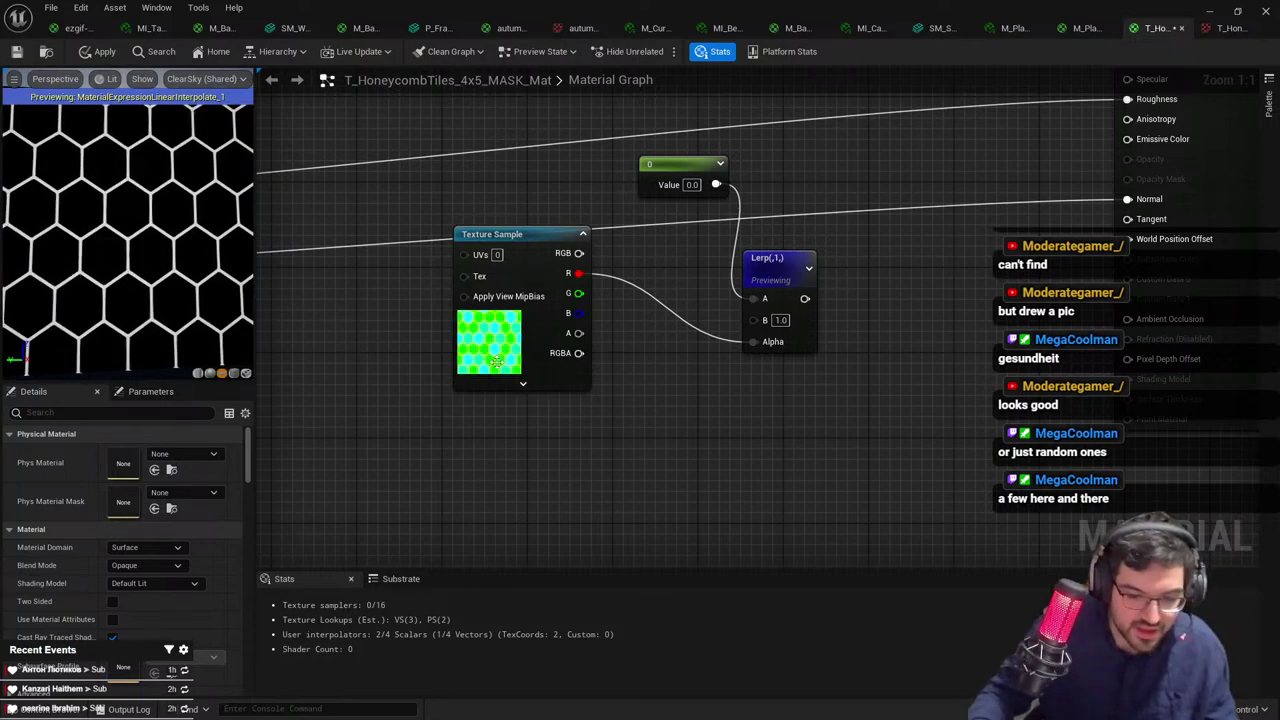
scroll(148, 233, "down", 4)
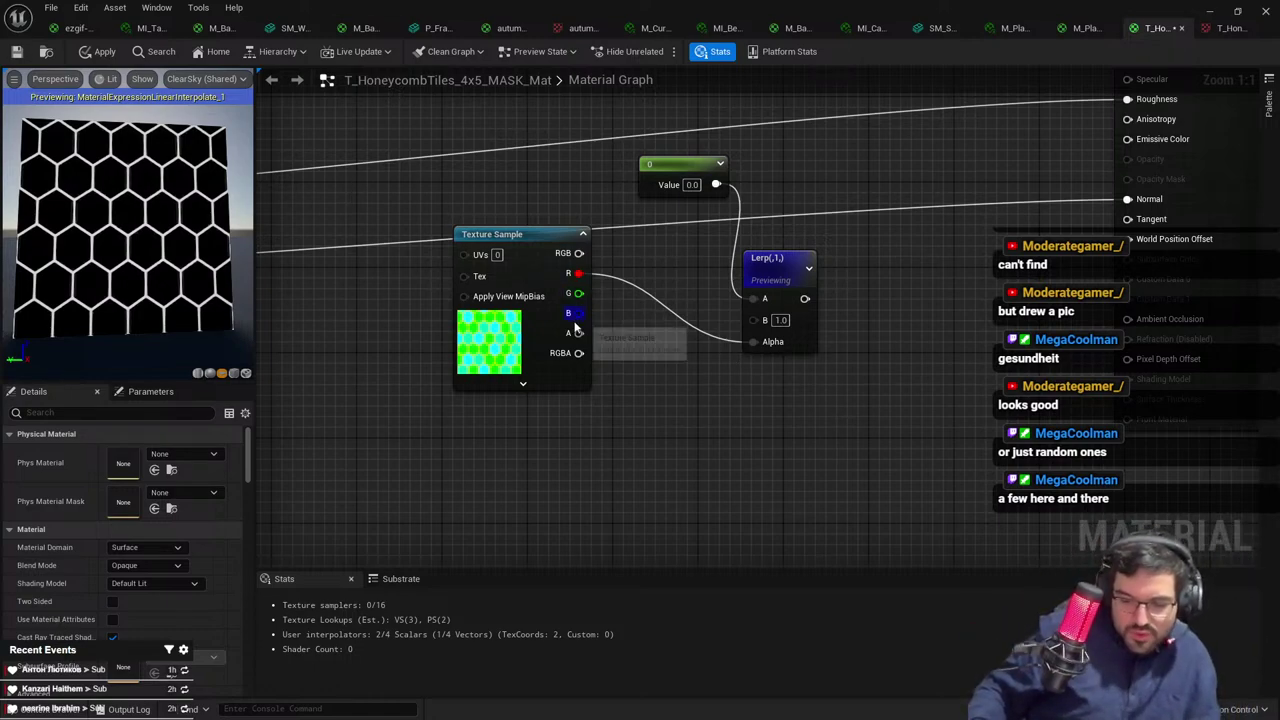
left_click_drag(578, 333, 753, 341)
left_click_drag(578, 313, 754, 341)
left_click_drag(762, 268, 781, 276)
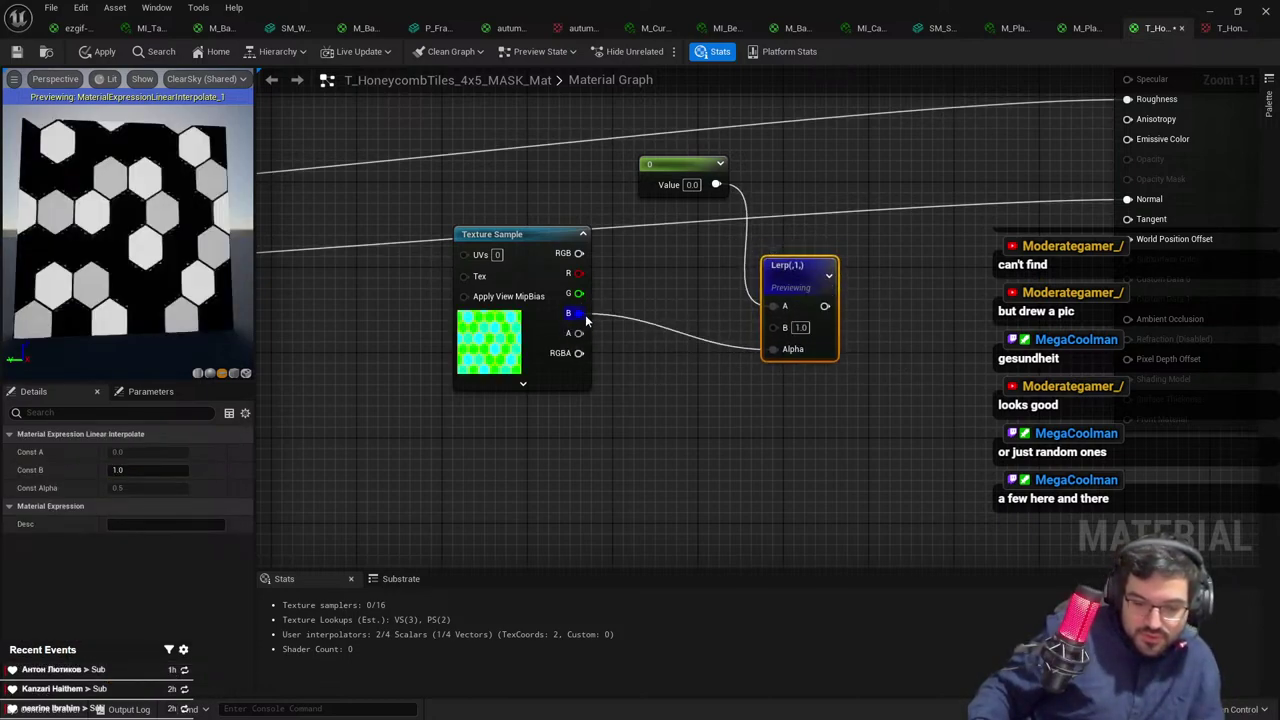
left_click_drag(579, 314, 628, 328)
type("rand")
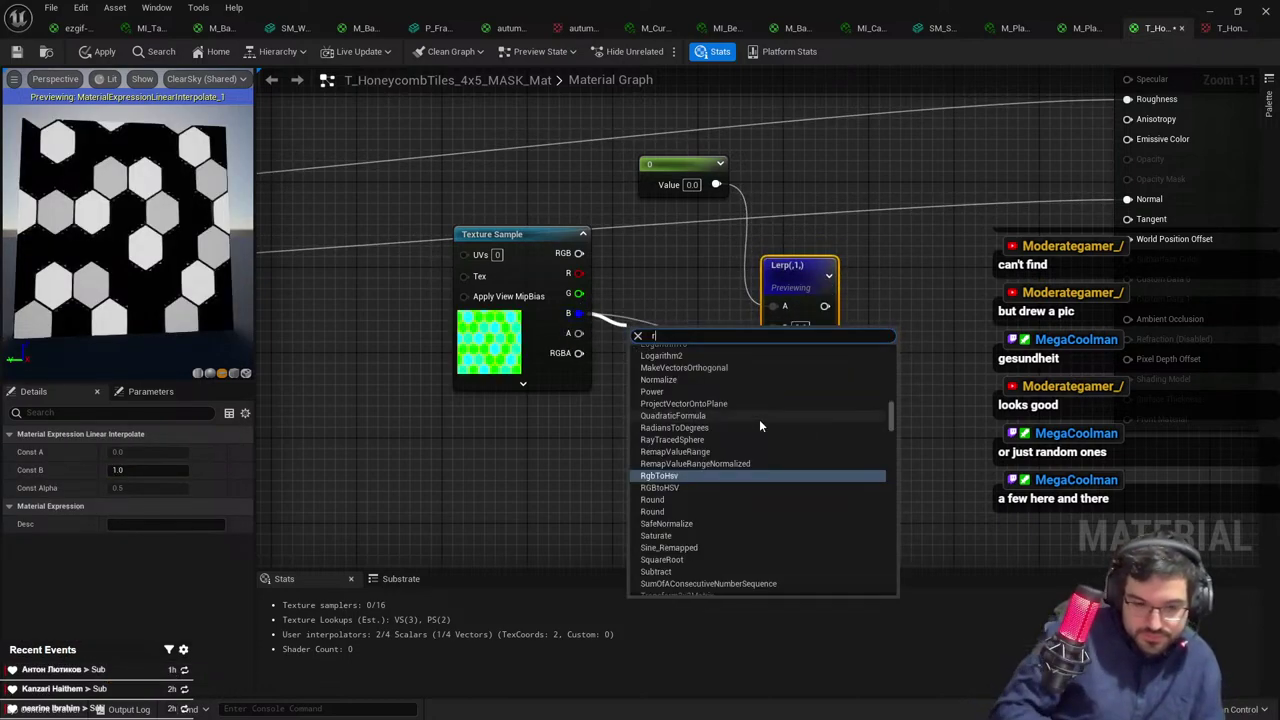
key("BackSpace")
key("BackSpace")
key("BackSpace")
key("BackSpace")
left_click(847, 237)
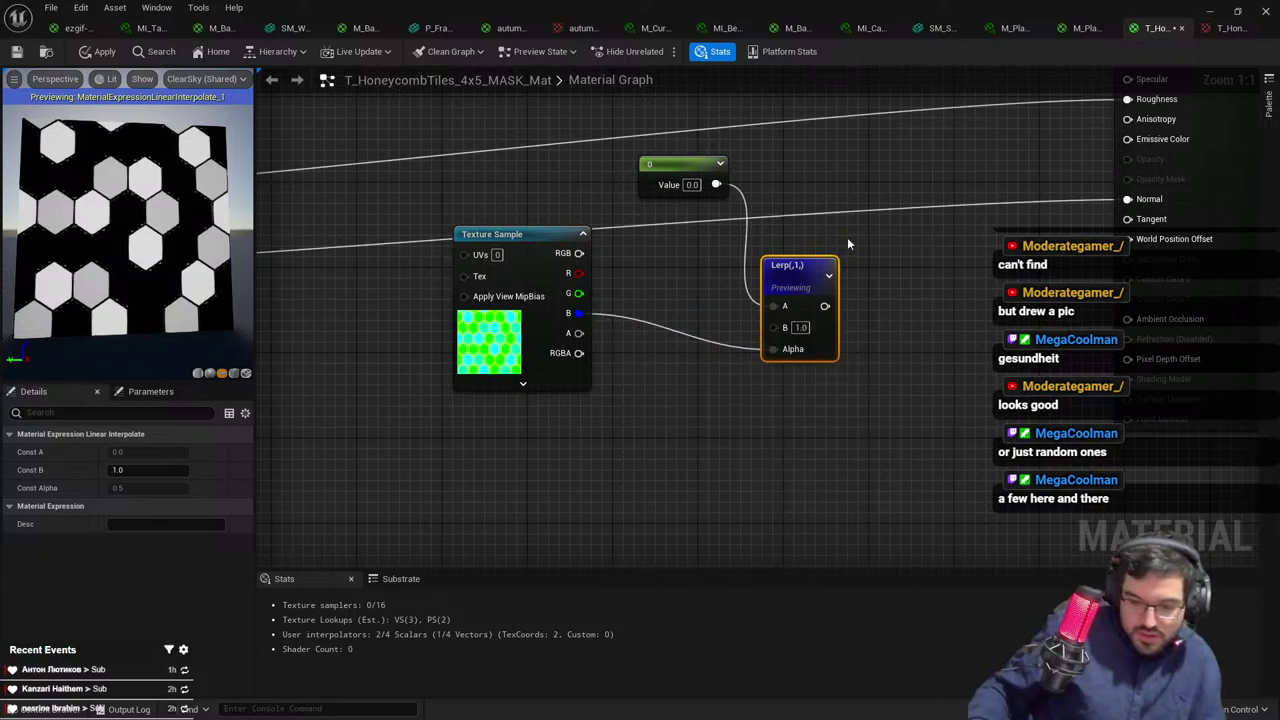
Feed the mask's blue channel into a new Desaturation node with a constant of 1 as its Fraction
left_click_drag(522, 326, 477, 362)
type("desa")
key("Return")
key("1")
left_click(368, 528)
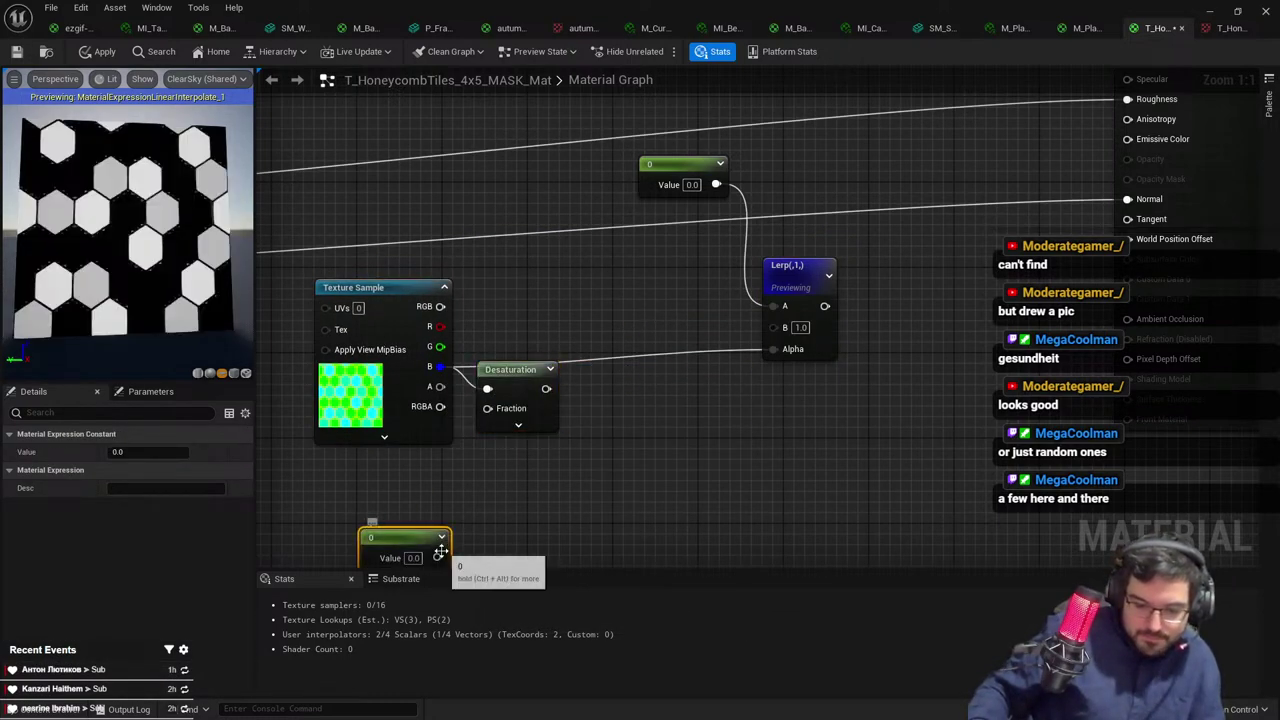
left_click_drag(437, 557, 612, 376)
left_click(152, 455)
type("1")
Pass the Desaturation output into a new Round node and preview that node
type("rou")
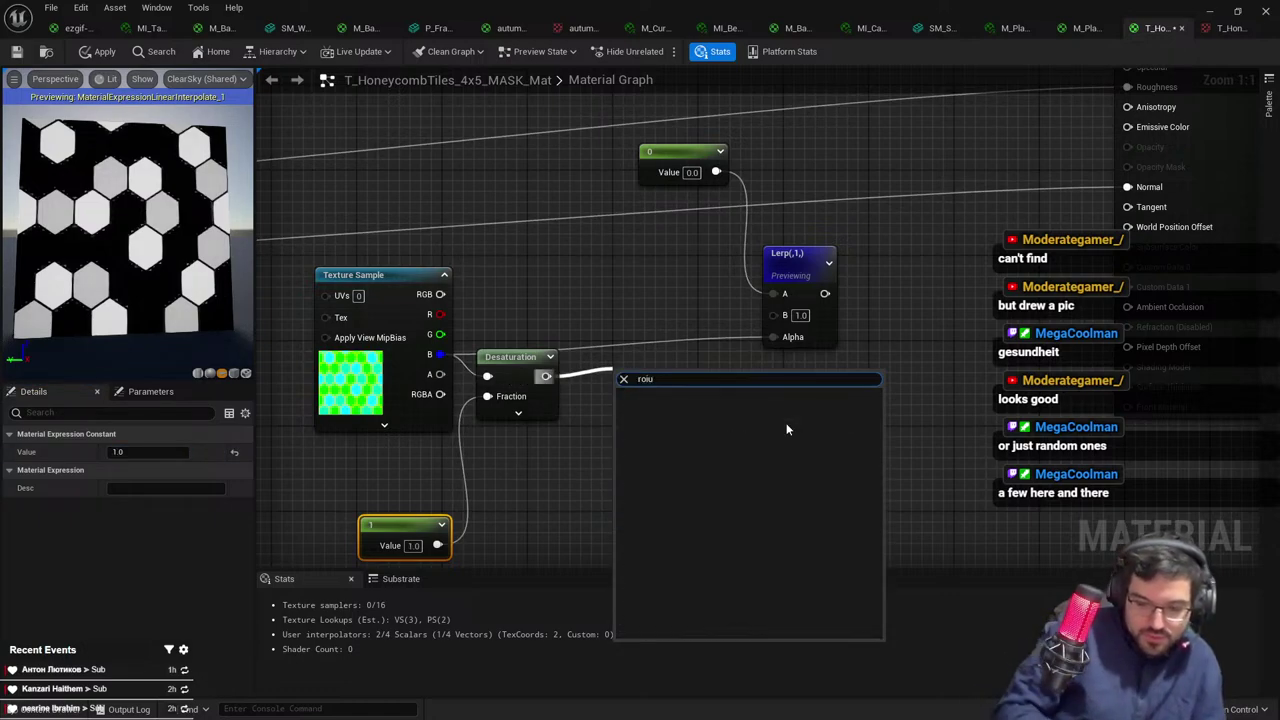
type("nd")
key("Return")
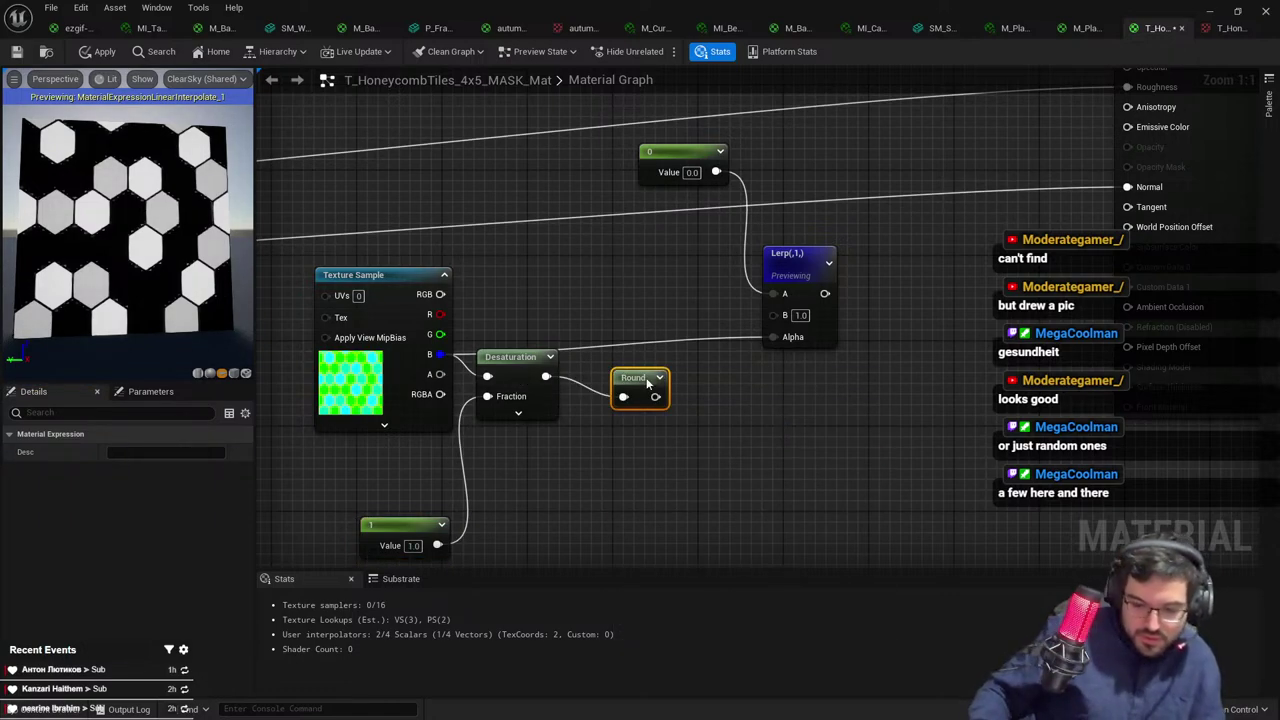
right_click(647, 383)
left_click(704, 405)
Delete the old Lerp and its constant of 0, and move the Round node farther from Desaturation
left_click(705, 160)
key("Delete")
left_click_drag(795, 360, 876, 150)
key("Delete")
scroll(170, 220, "down", 5)
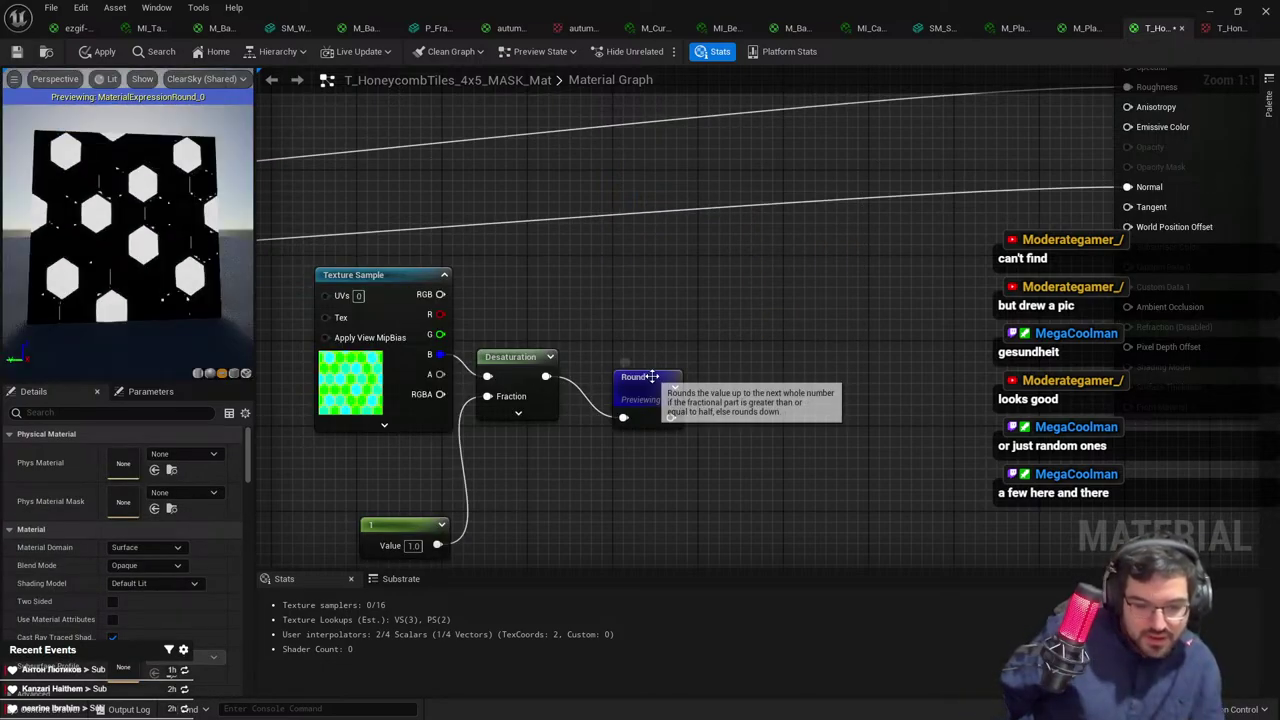
left_click_drag(651, 375, 705, 368)
left_click_drag(546, 377, 582, 368)
type("add")
key("Return")
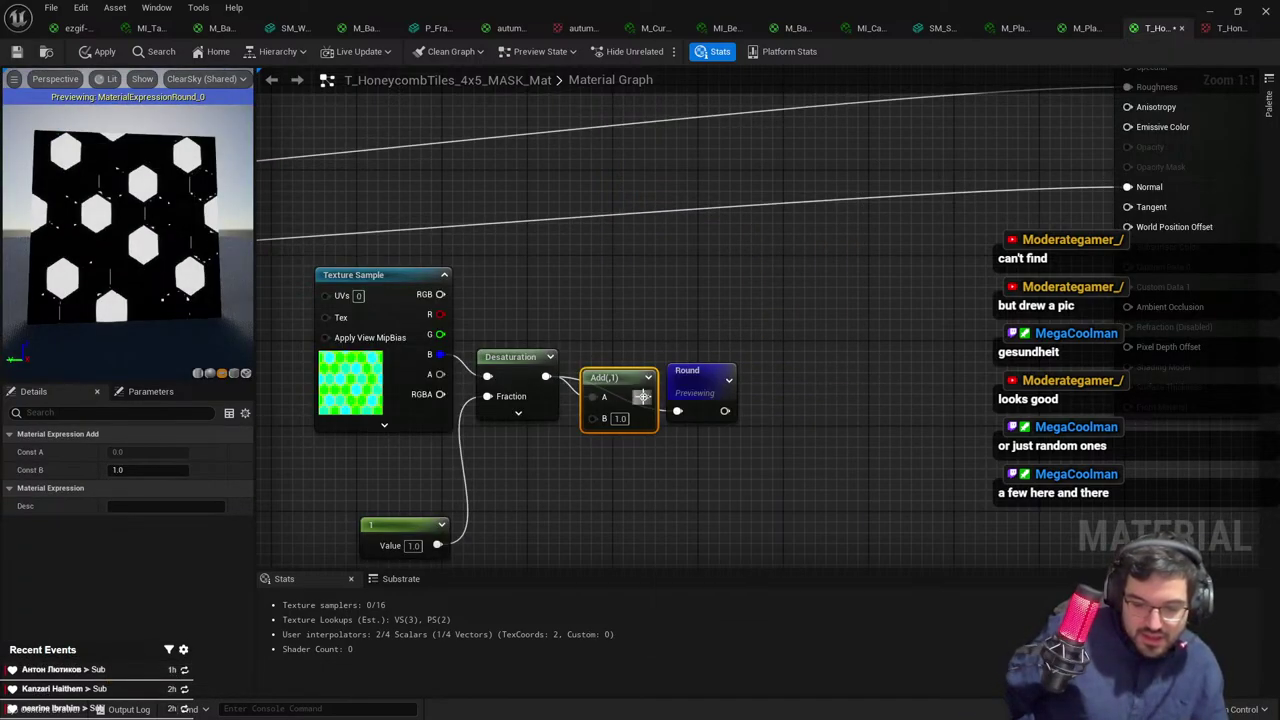
key("Delete")
Insert a Subtract node between Desaturation and Round, set its B value to 0.4, and check the mask in the preview
left_click_drag(545, 376, 586, 378)
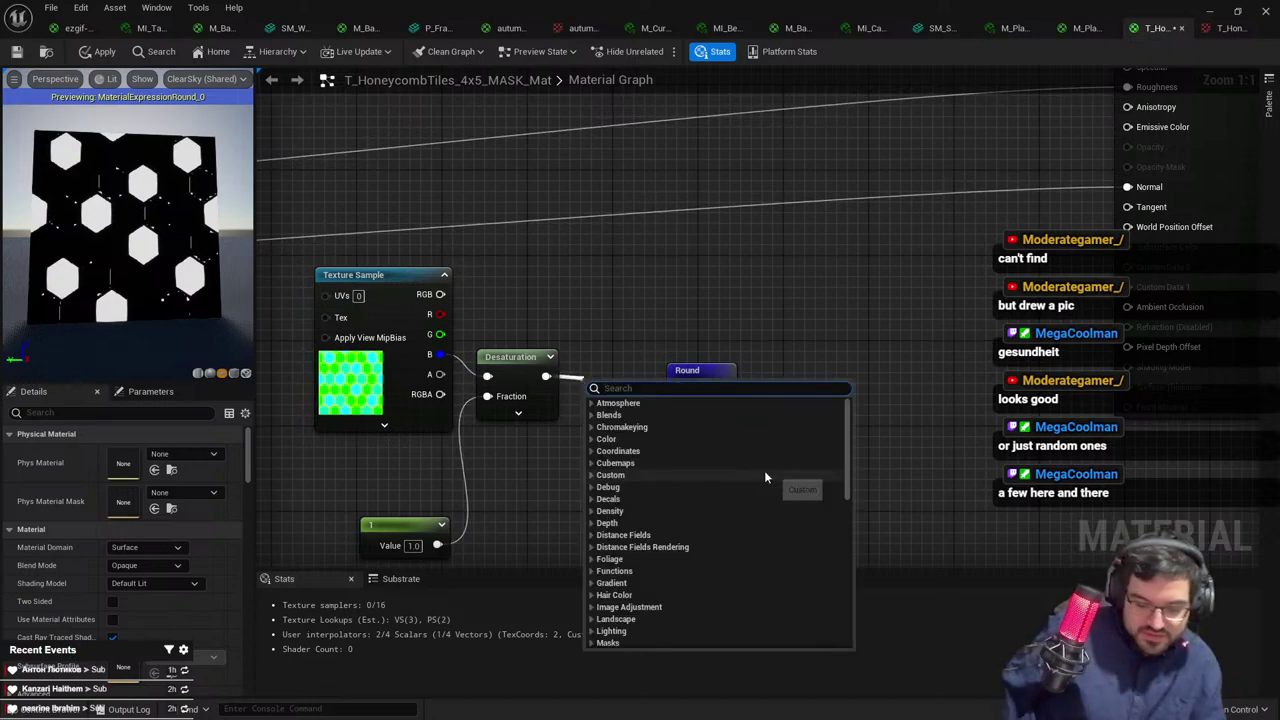
type("sub")
key("Return")
left_click_drag(649, 406, 677, 415)
left_click_drag(695, 384, 737, 384)
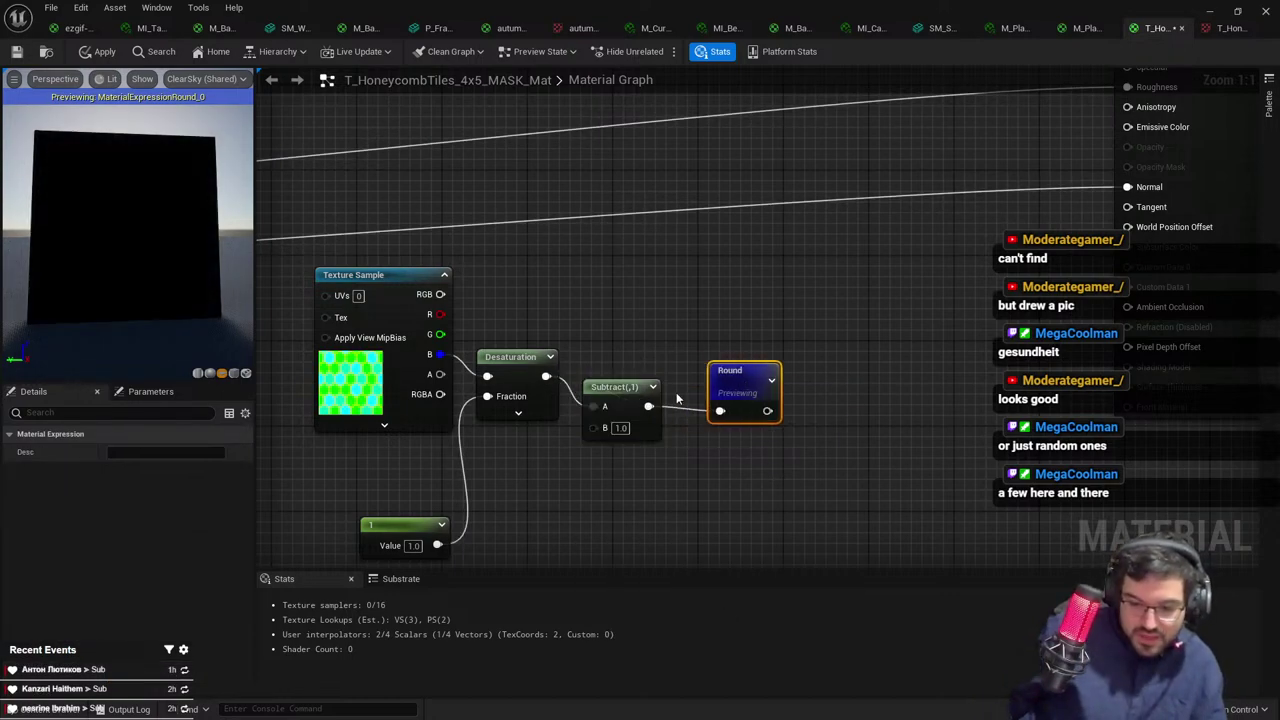
left_click(631, 384)
left_click(122, 470)
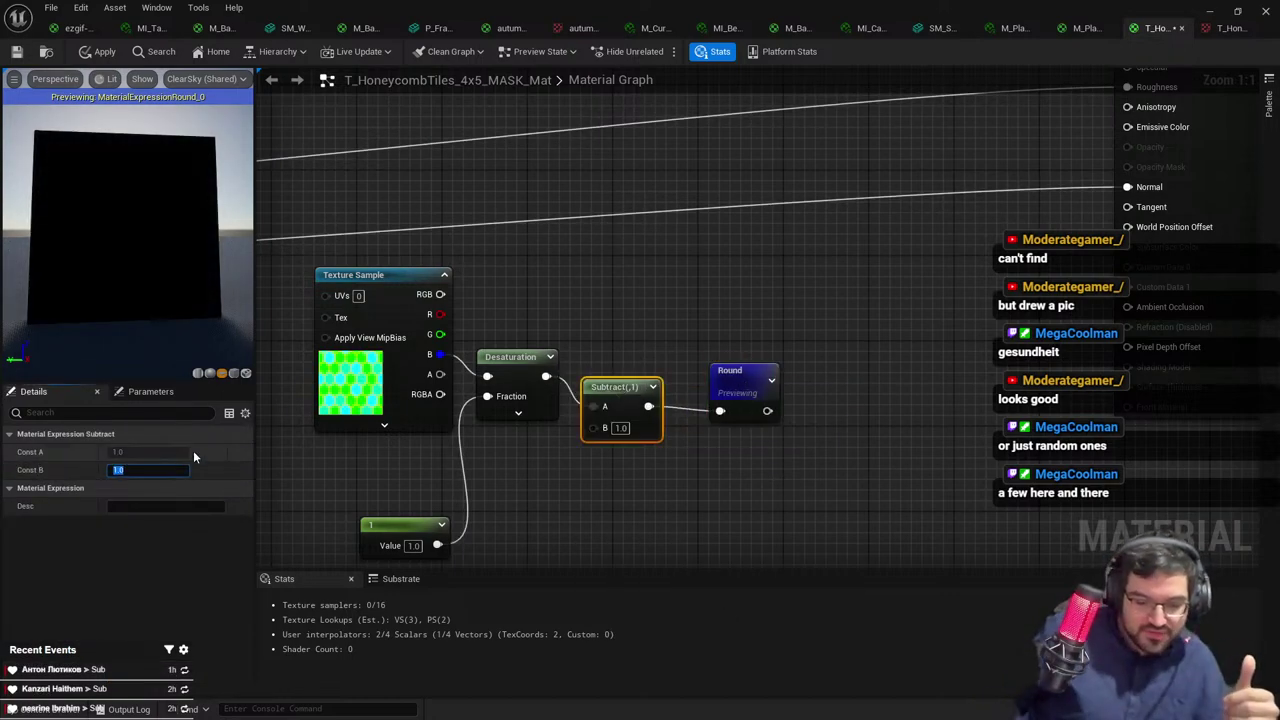
type("0.4")
key("Return")
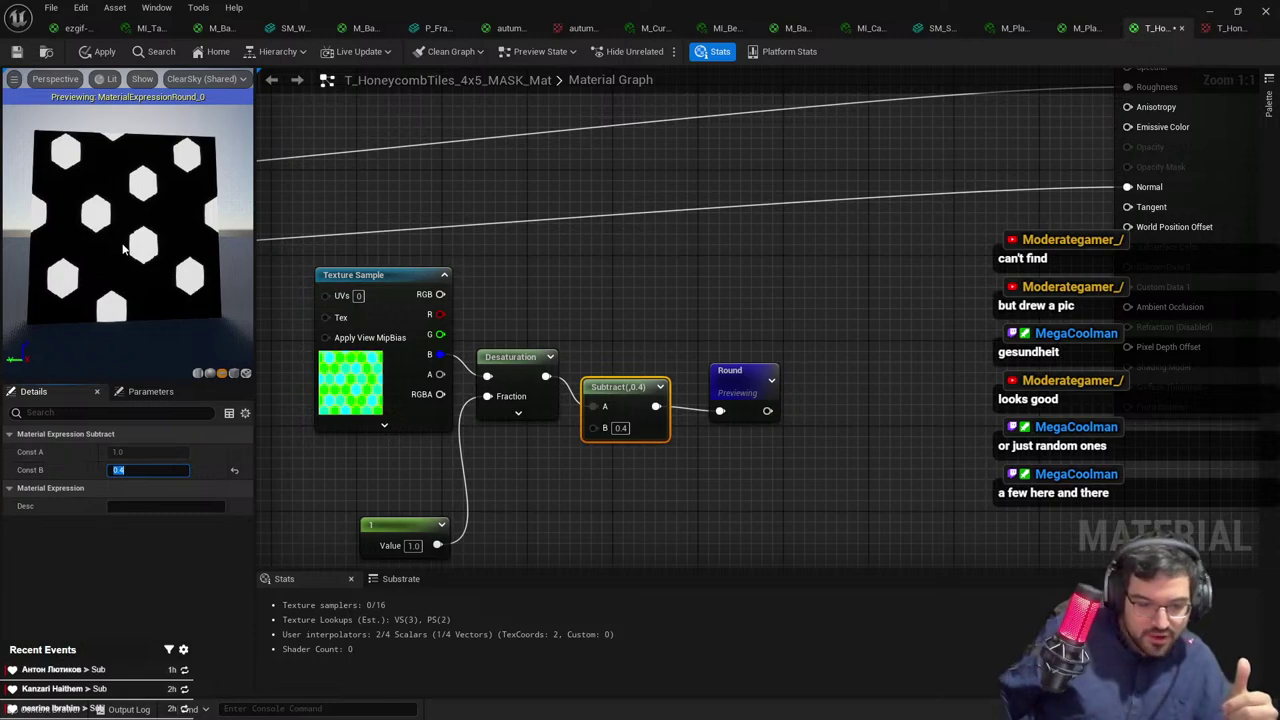
mouse_move(108, 279)
right_mouse_down()
mouse_move(108, 300)
mouse_move(128, 218)
mouse_move(128, 270)
right_mouse_up()
Add a Lerp near the material output, with the existing base color Lerp into A and Round into Alpha
mouse_move(758, 338)
right_mouse_down()
mouse_move(614, 386)
mouse_move(657, 340)
mouse_move(772, 320)
right_mouse_up()
scroll(614, 386, "down", 1)
scroll(688, 312, "down", 1)
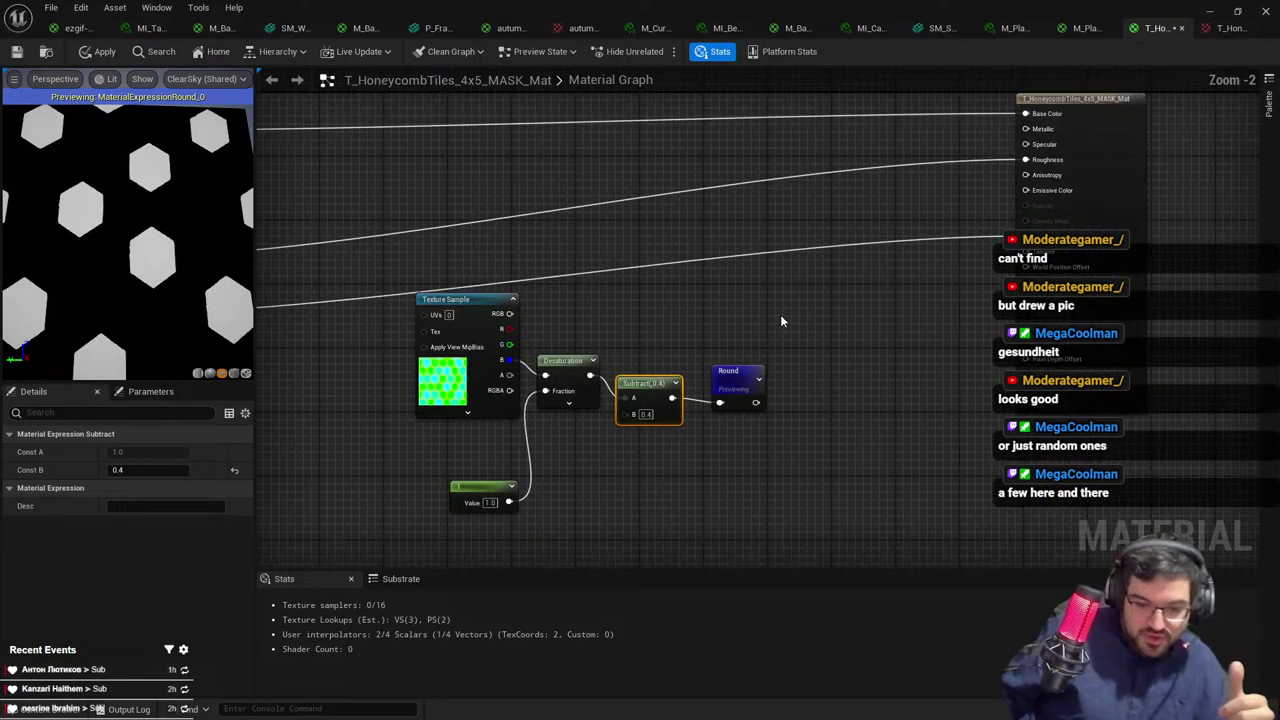
right_click_drag(646, 185, 678, 243)
key("l")
left_click(788, 157)
right_click_drag(737, 190, 878, 233)
scroll(650, 235, "down", 1)
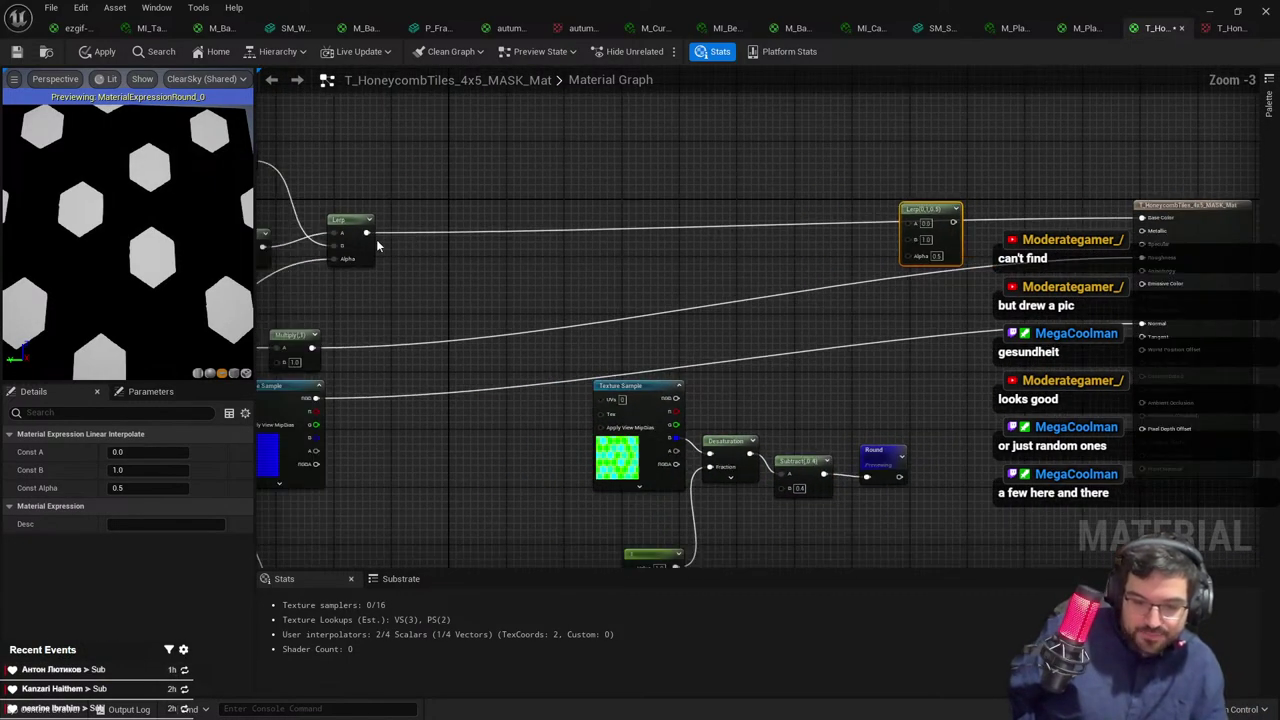
left_click_drag(369, 233, 612, 242)
left_click(832, 406)
left_click_drag(899, 477, 918, 252)
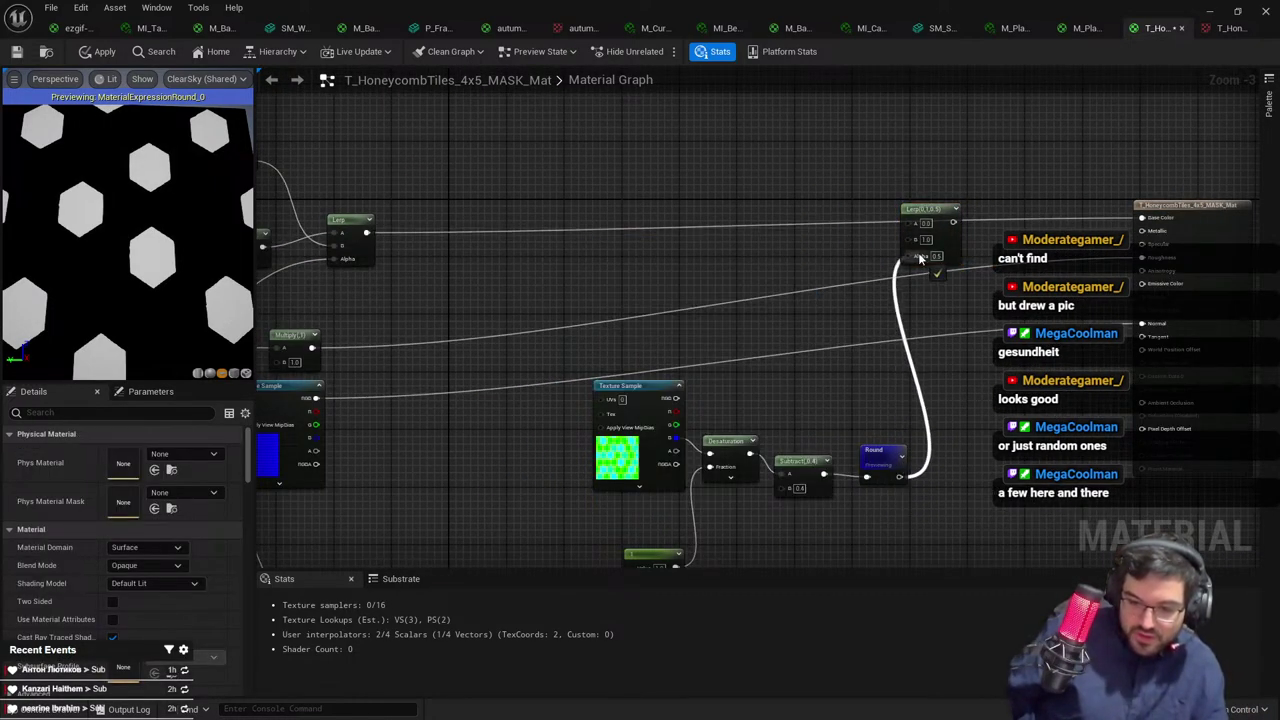
left_click_drag(367, 233, 912, 226)
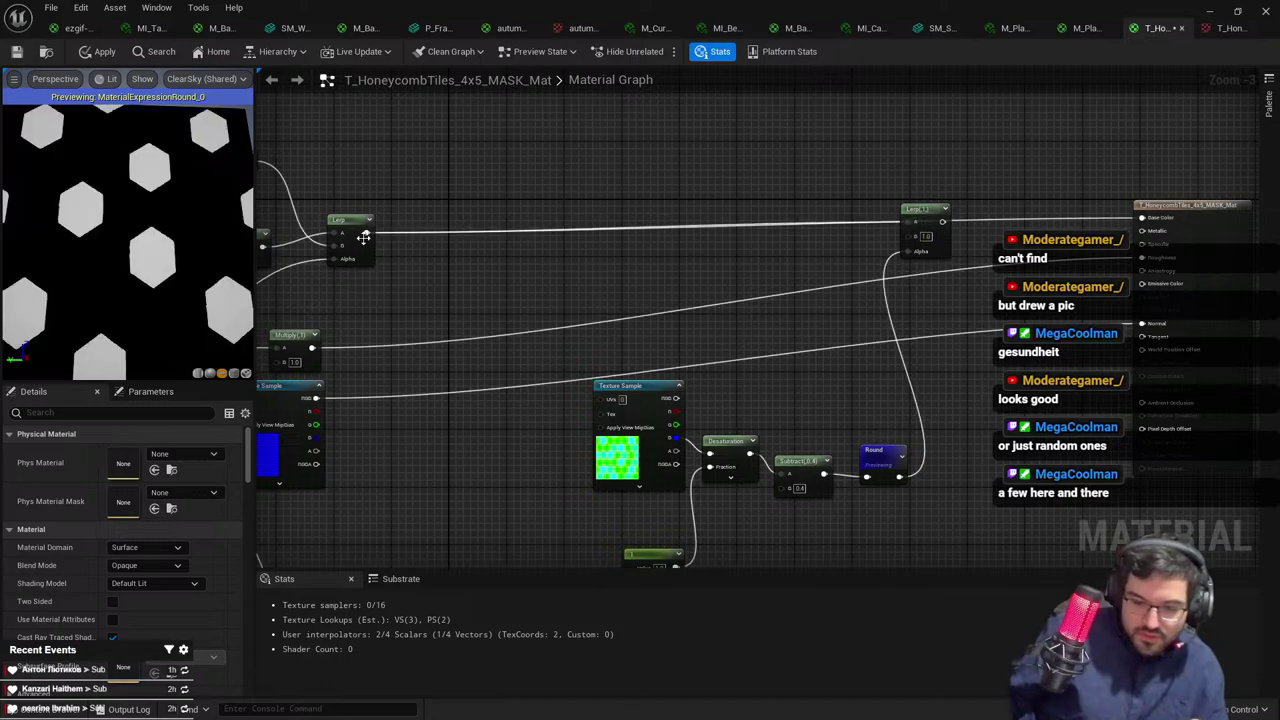
Multiply the original Lerp's output by a new three-component constant and connect the result to the new Lerp's B input
left_click(352, 225)
left_click_drag(367, 233, 591, 270)
type("mult")
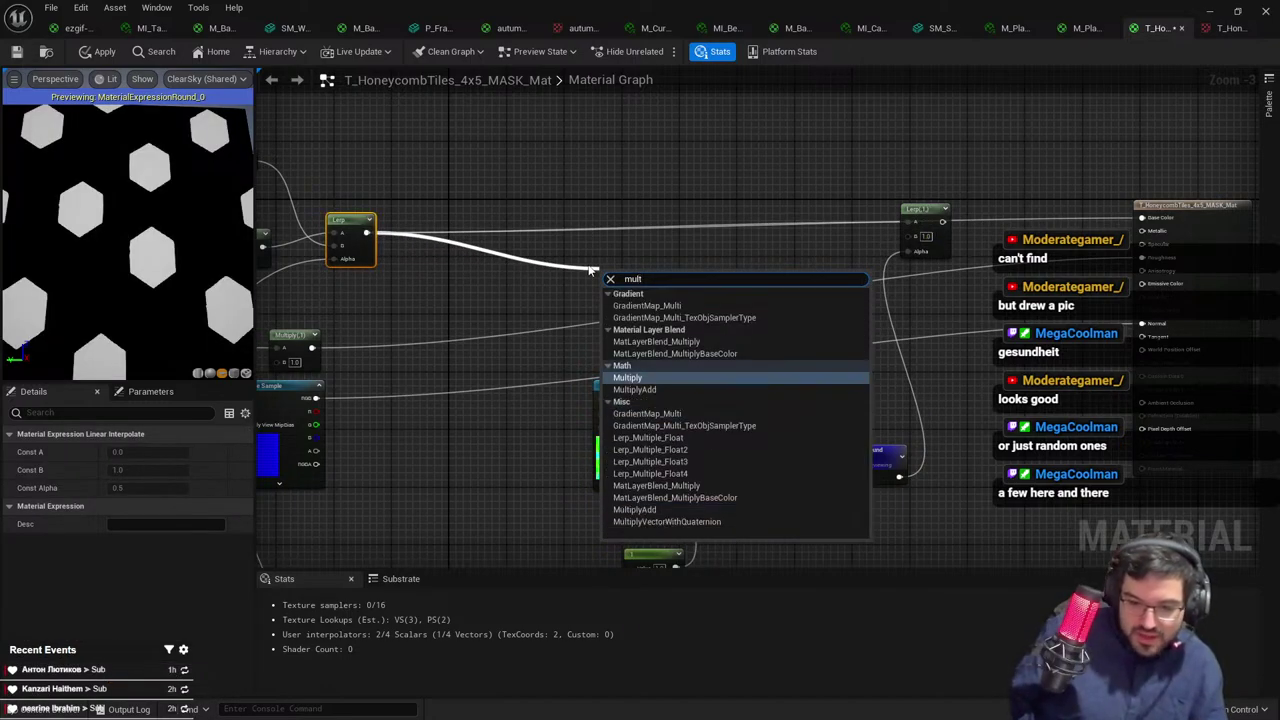
key("Return")
right_click_drag(586, 270, 503, 314)
key("3")
left_click(325, 377)
left_click_drag(412, 394, 742, 323)
right_click_drag(830, 285, 1083, 187)
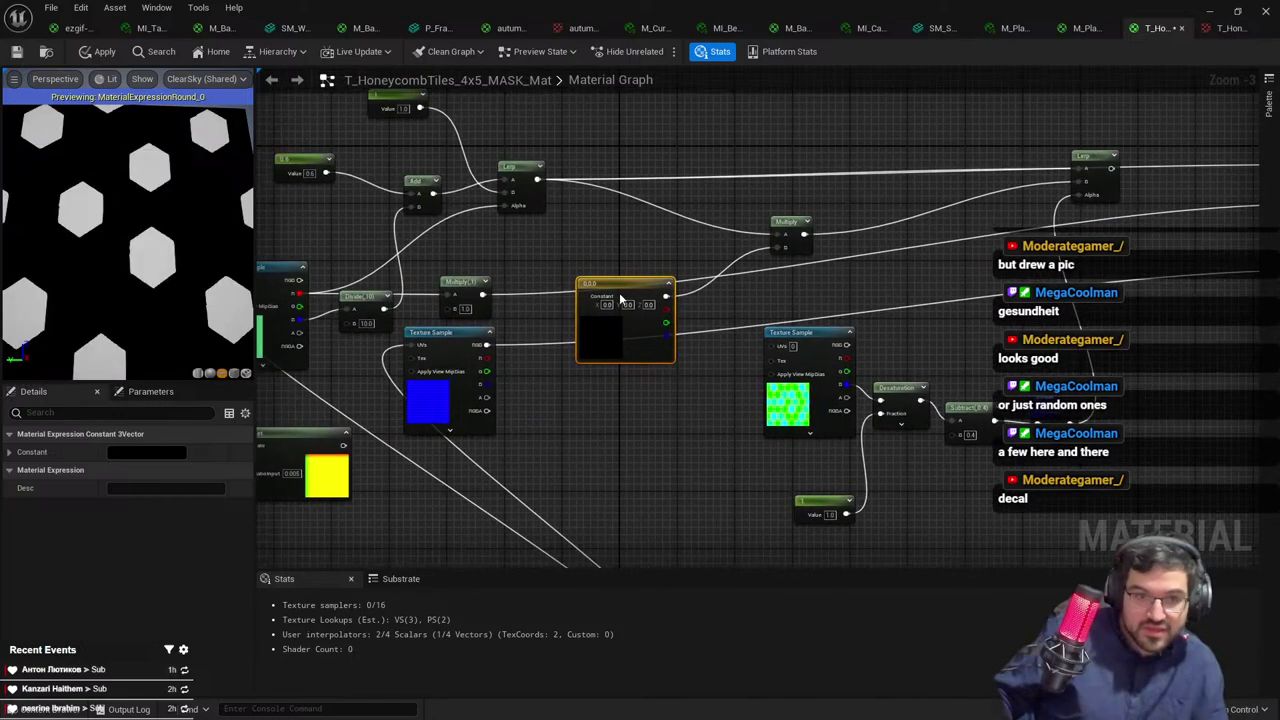
Convert the color constant to a parameter named AddionalColour and connect the new Lerp to Base Color
right_click(624, 300)
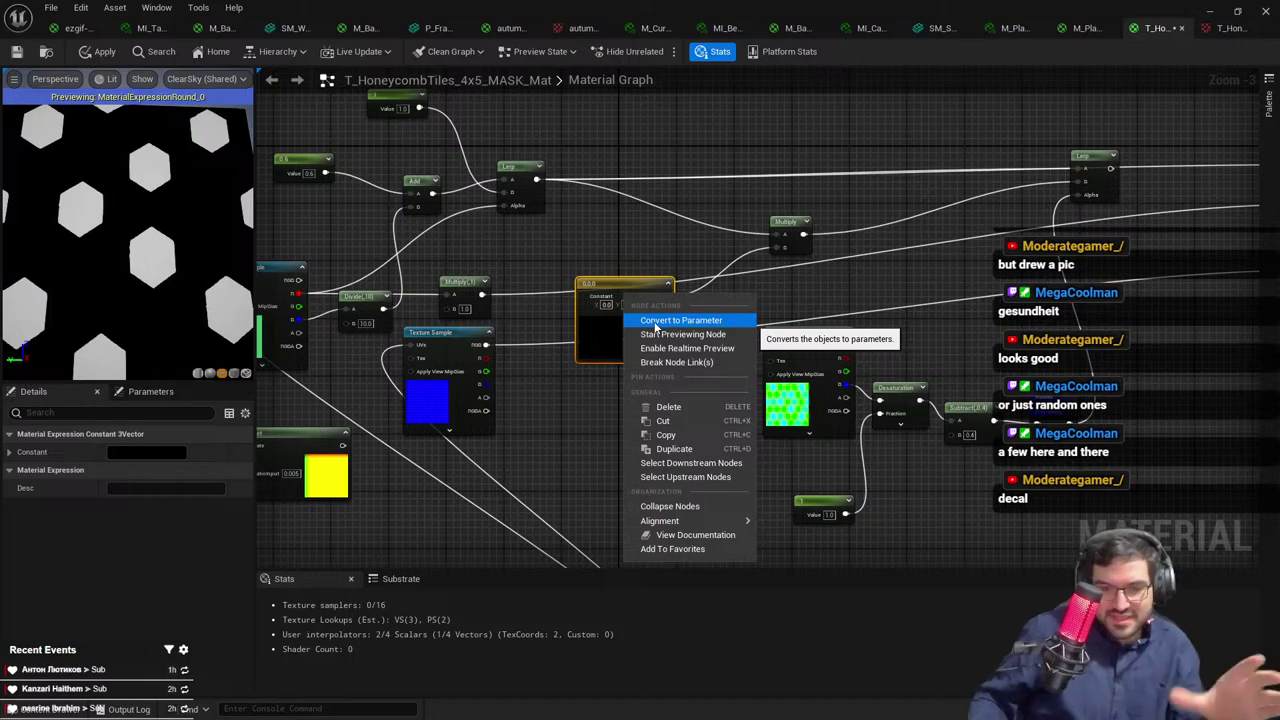
left_click(656, 322)
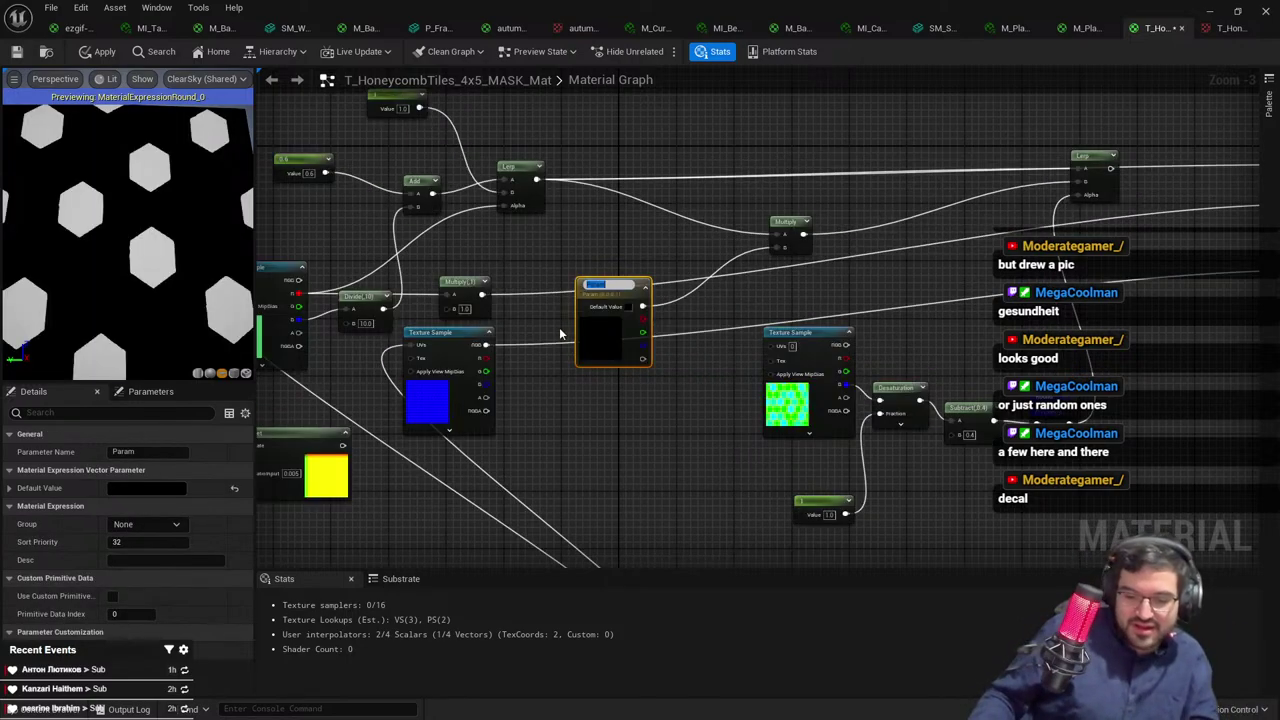
key("BackSpace")
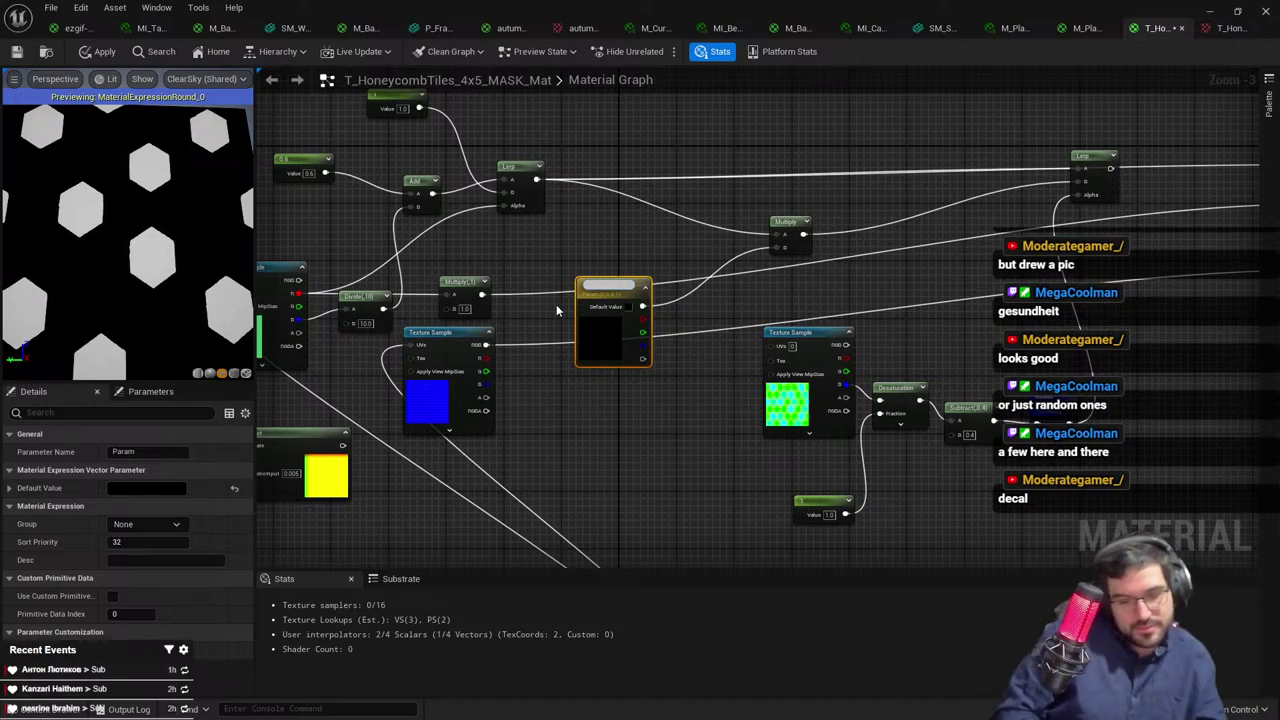
type("Addition")
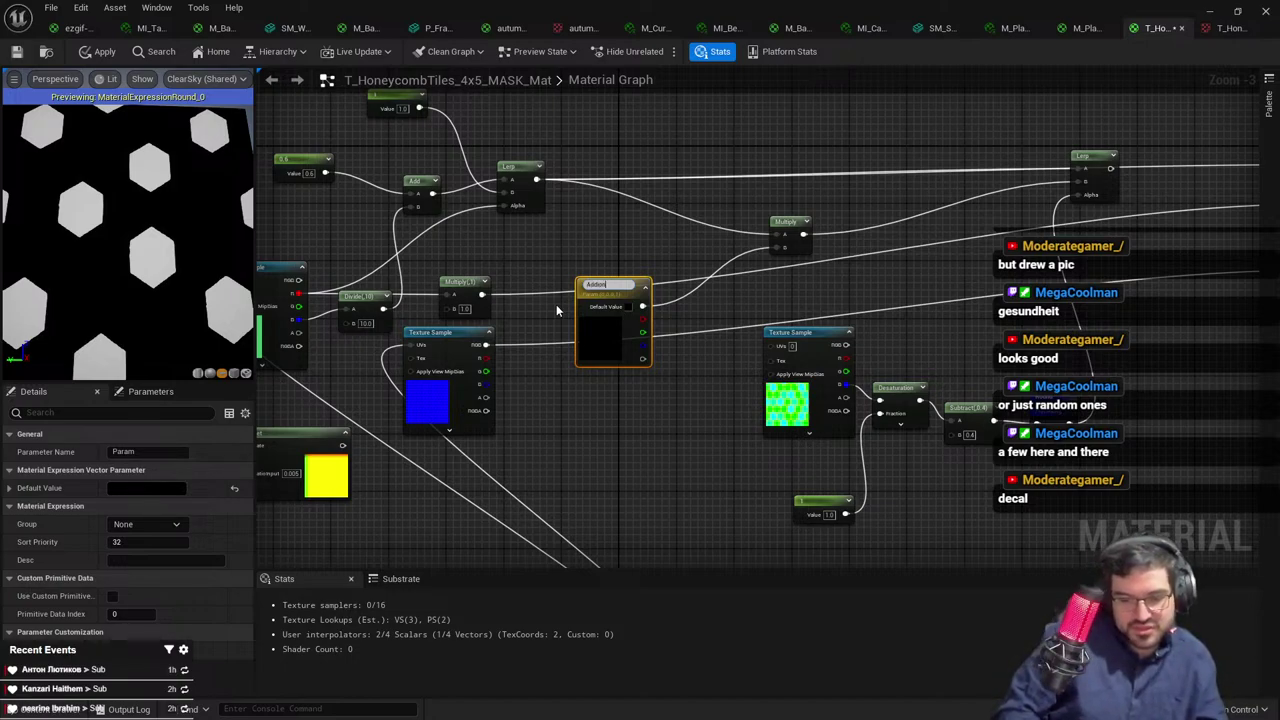
type("alColour")
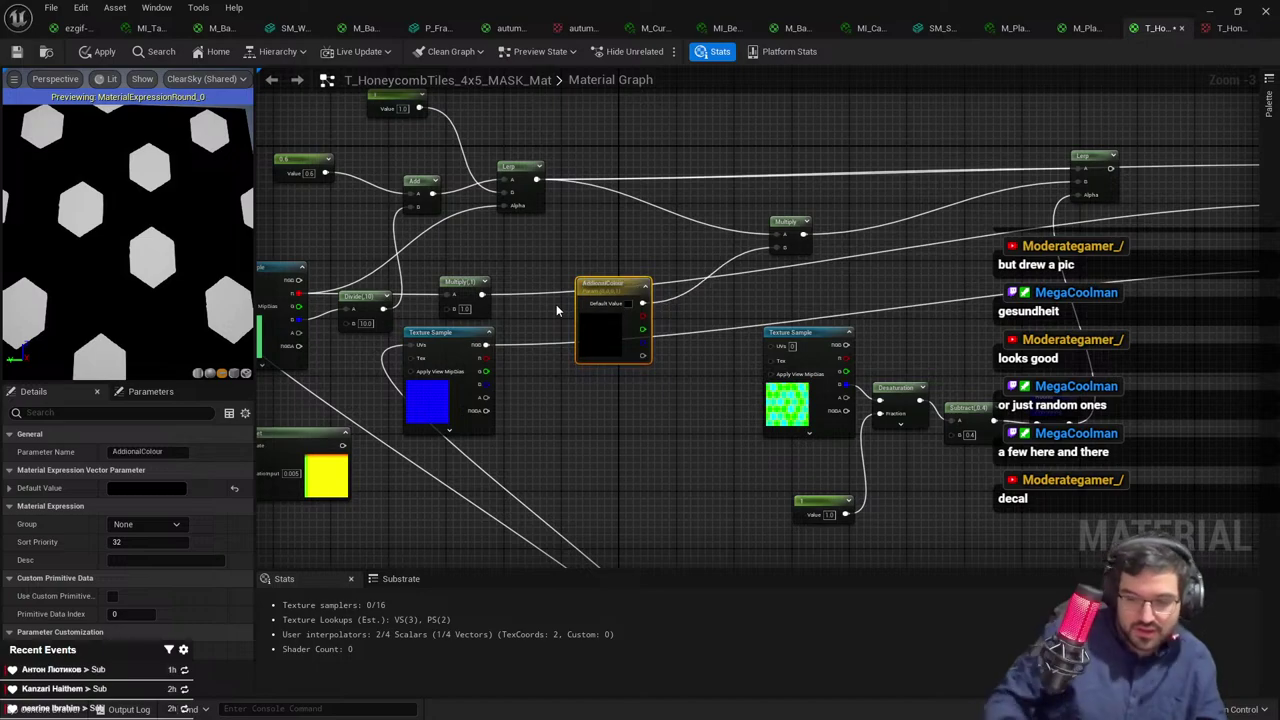
key("Return")
right_click_drag(556, 304, 624, 268)
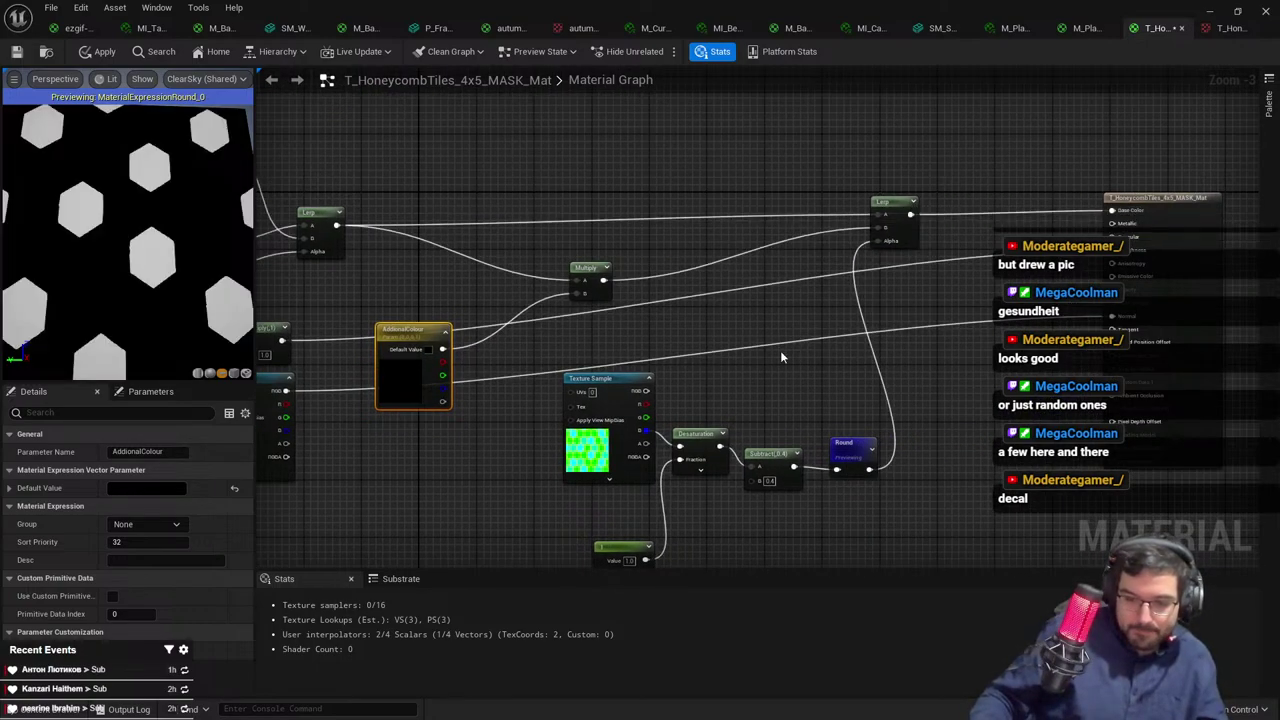
right_click(852, 462)
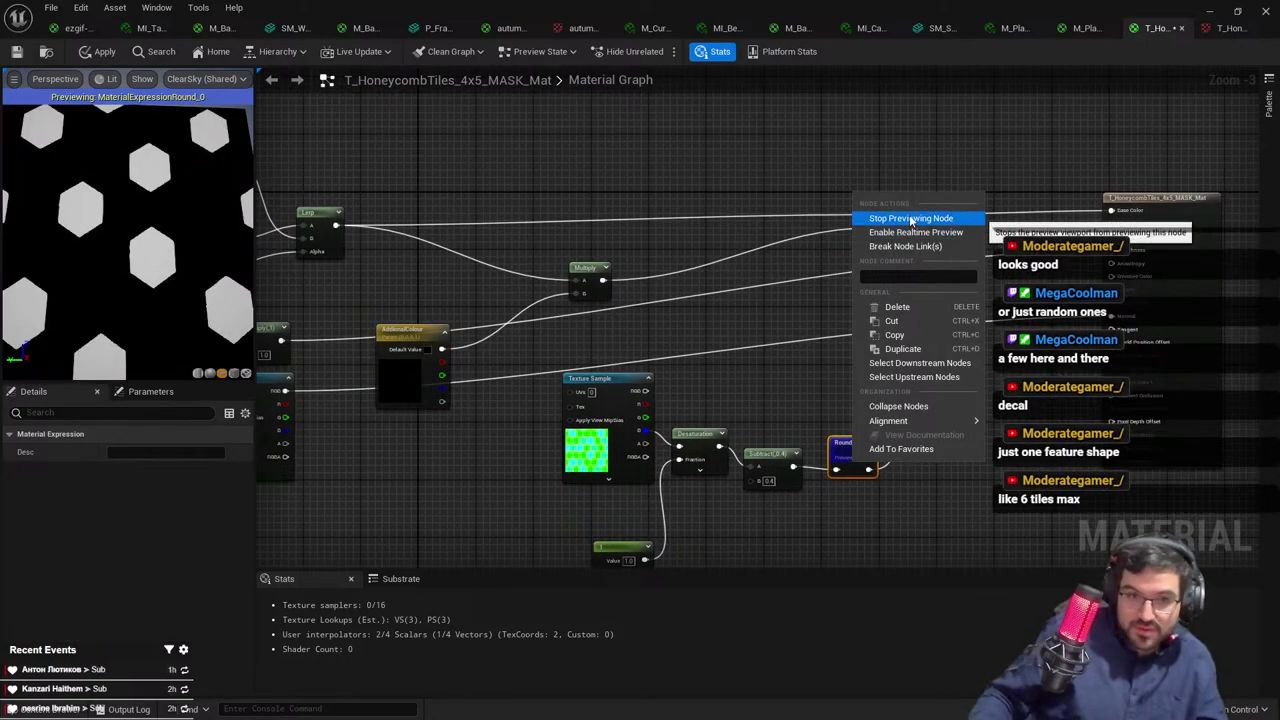
left_click(926, 168)
left_click(926, 168)
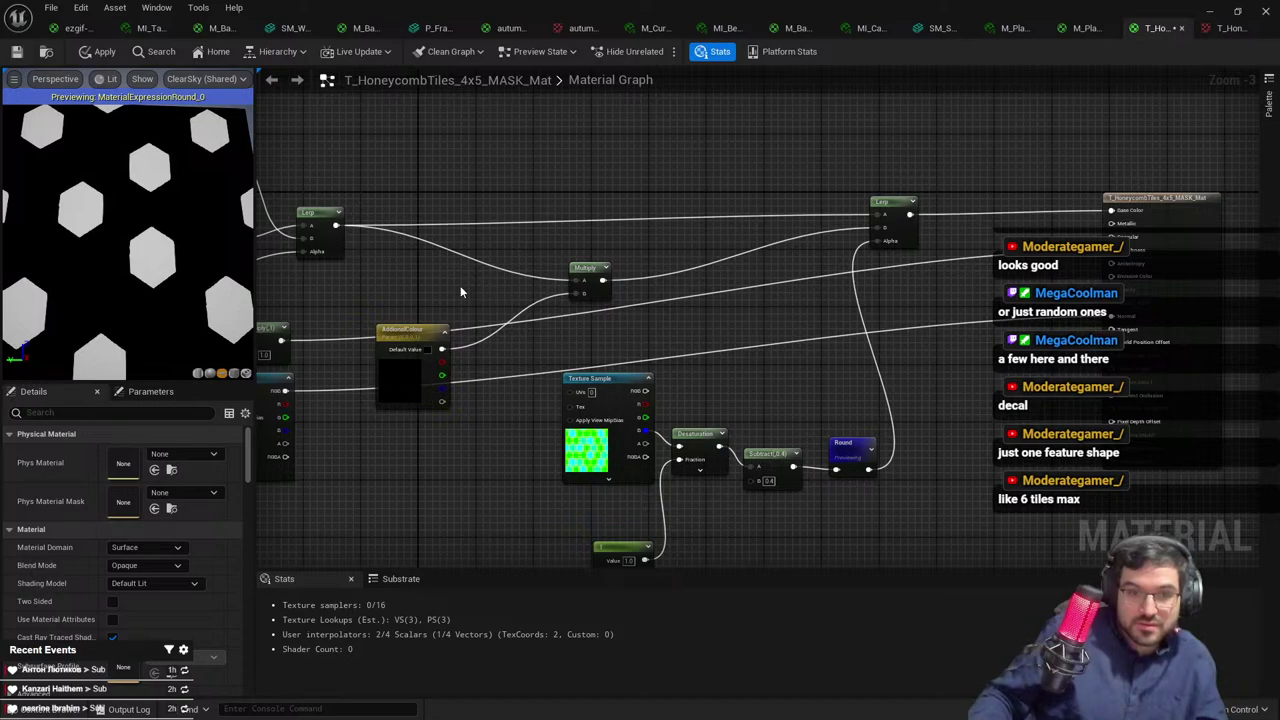
Set the AddionalColour parameter's default value to white and apply the material changes
left_click(403, 358)
left_click(147, 488)
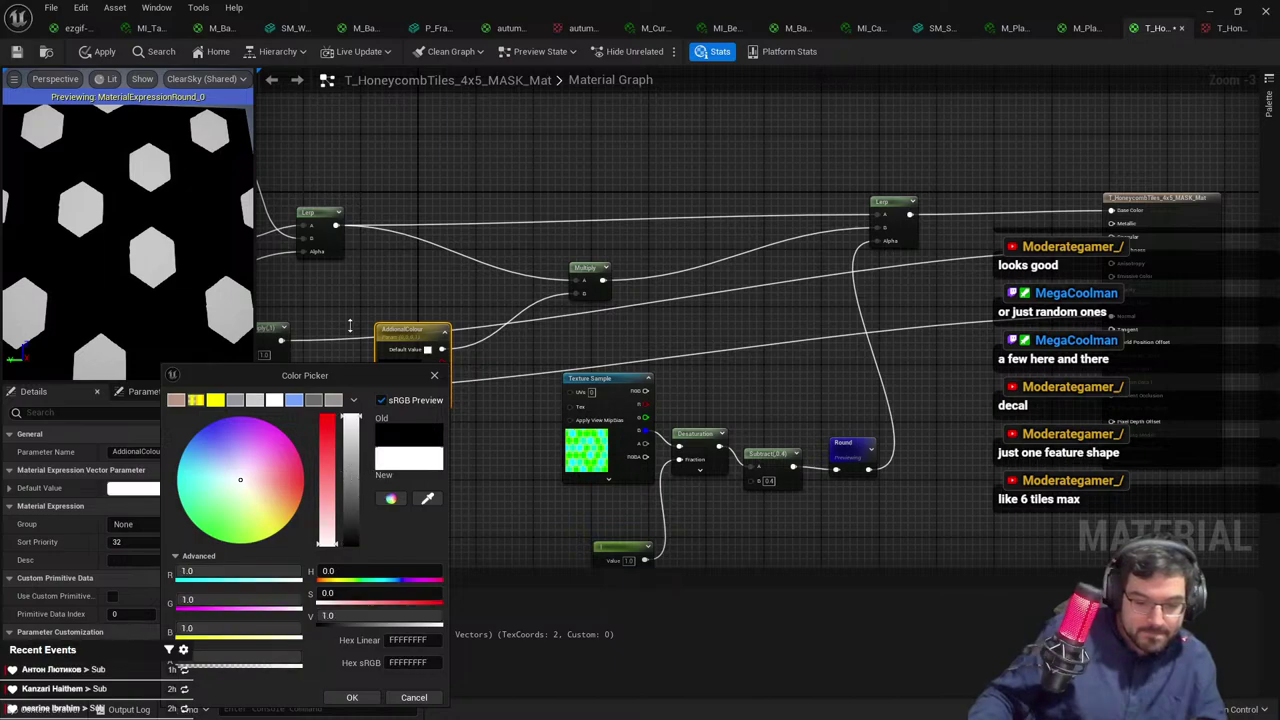
left_click(351, 696)
left_click(98, 51)
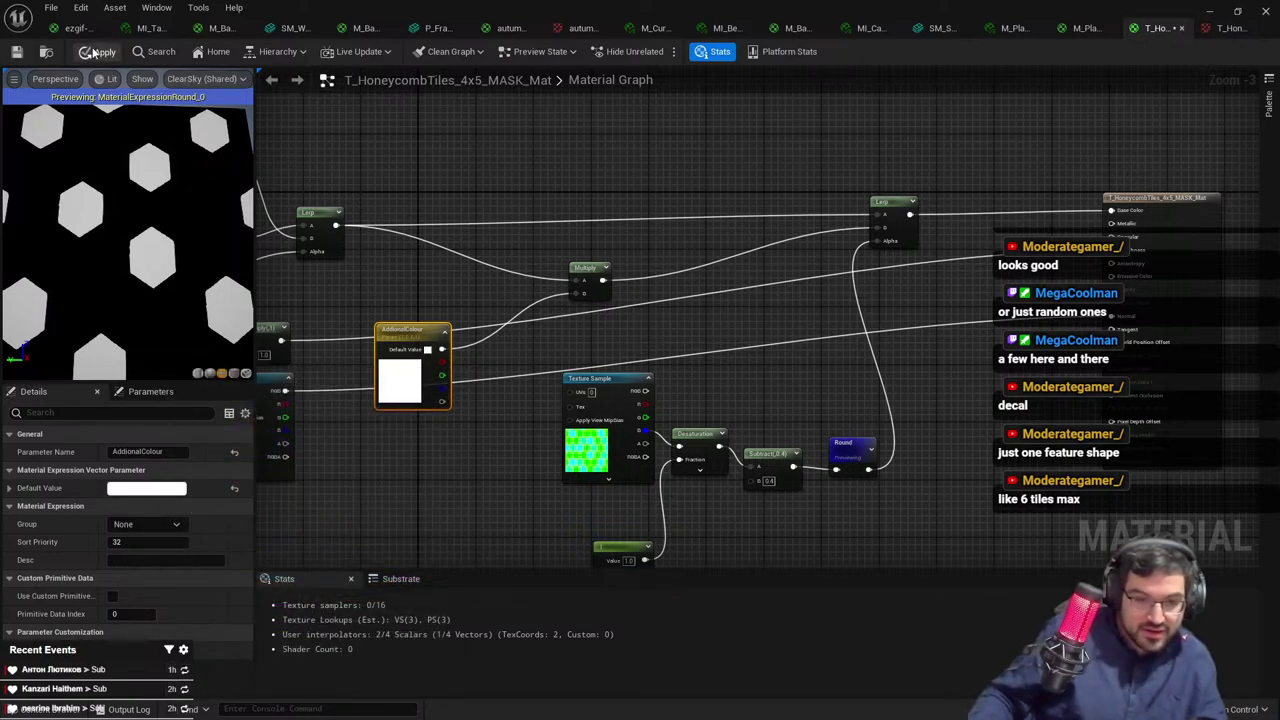
Return to the level, locate the walls' honeycomb material in the project content, create a material instance from it and open the instance
left_click(1213, 10)
key("alt+Tab")
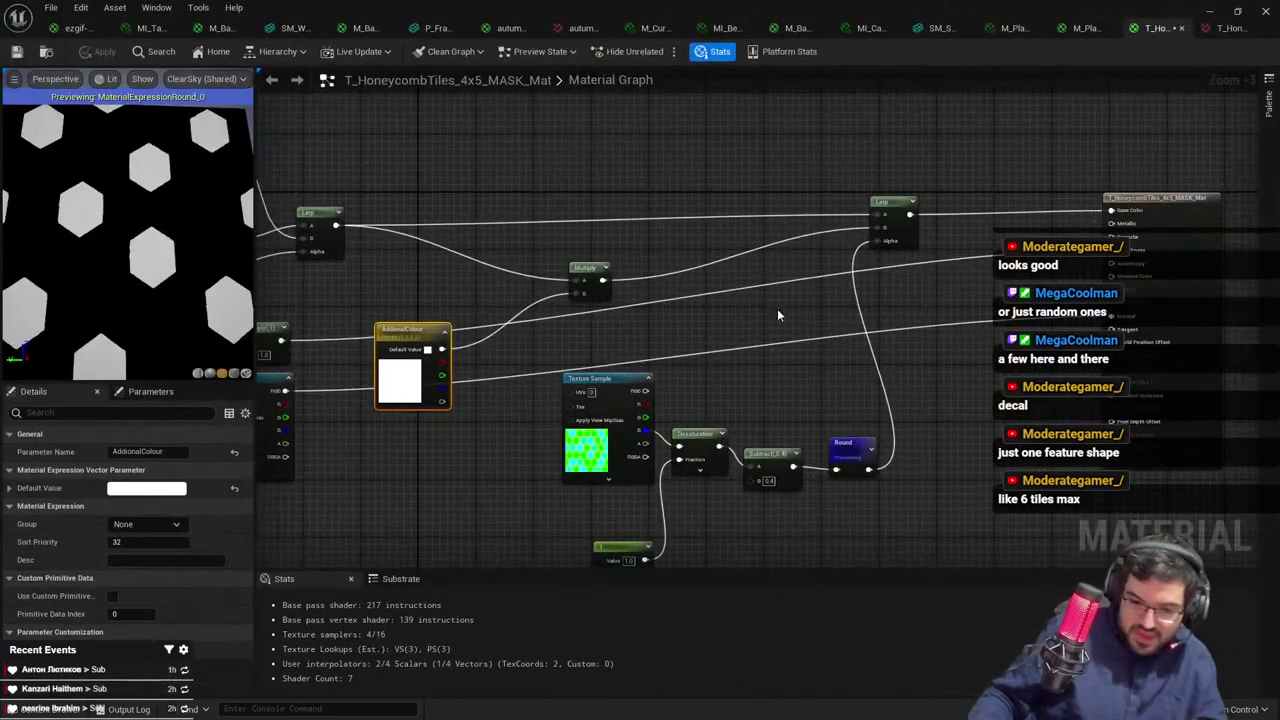
left_click(1211, 10)
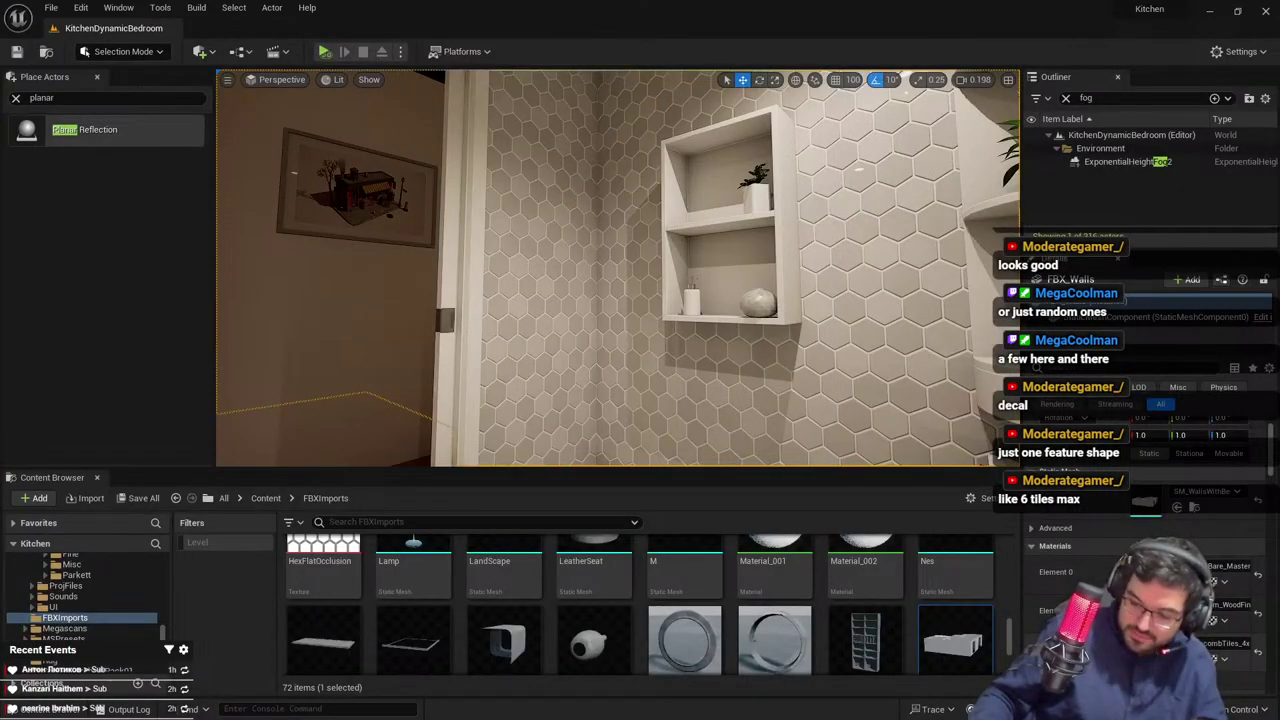
left_click(1194, 659)
right_click(954, 636)
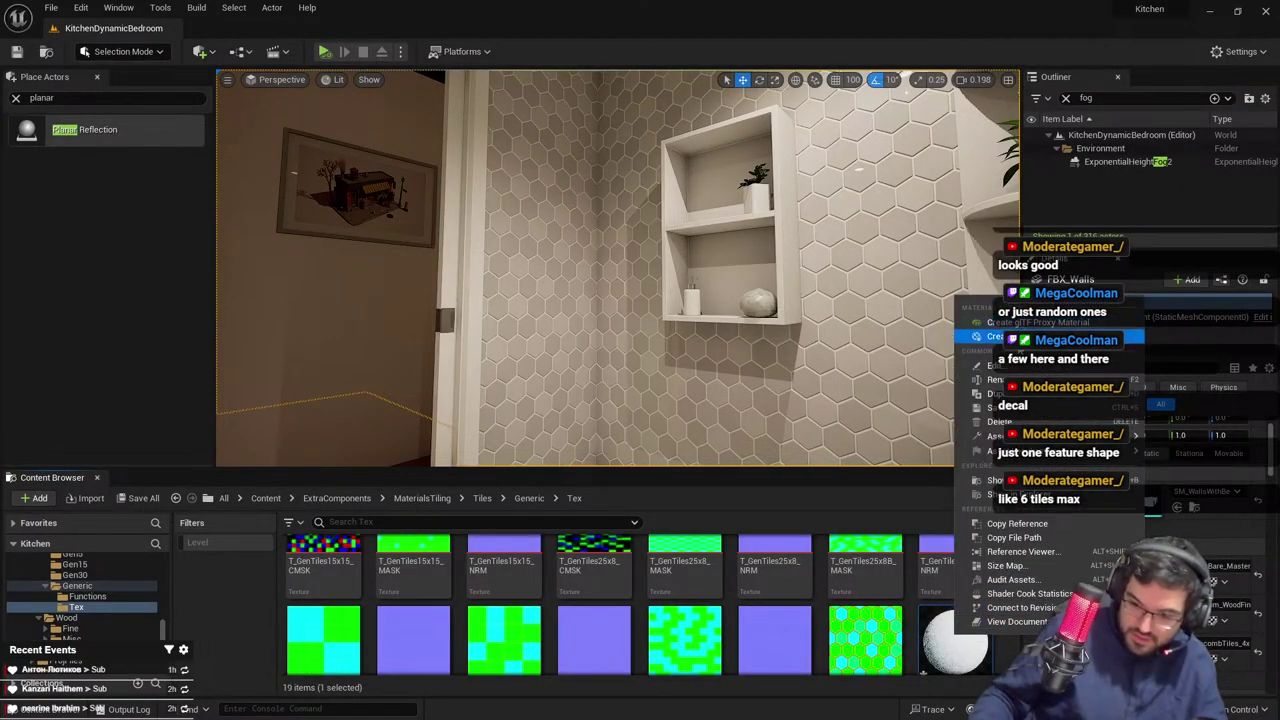
left_click(1000, 336)
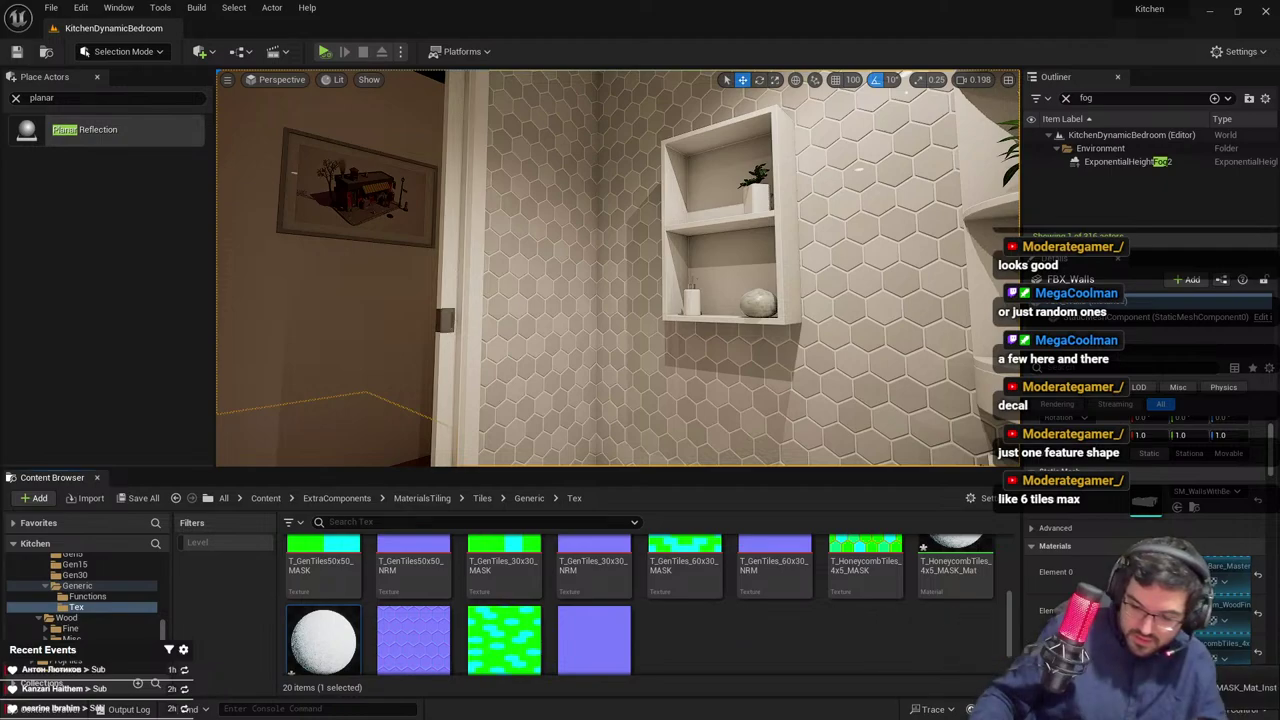
double_click(340, 648)
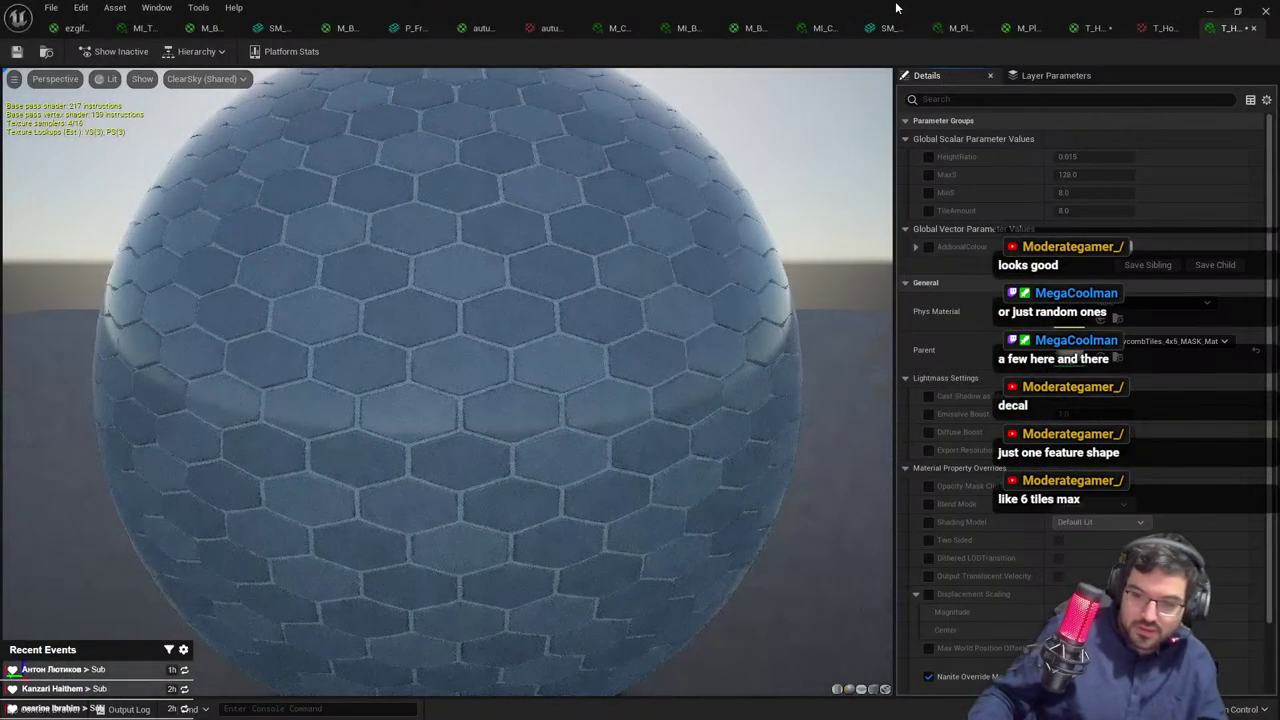
left_click_drag(897, 8, 912, 0)
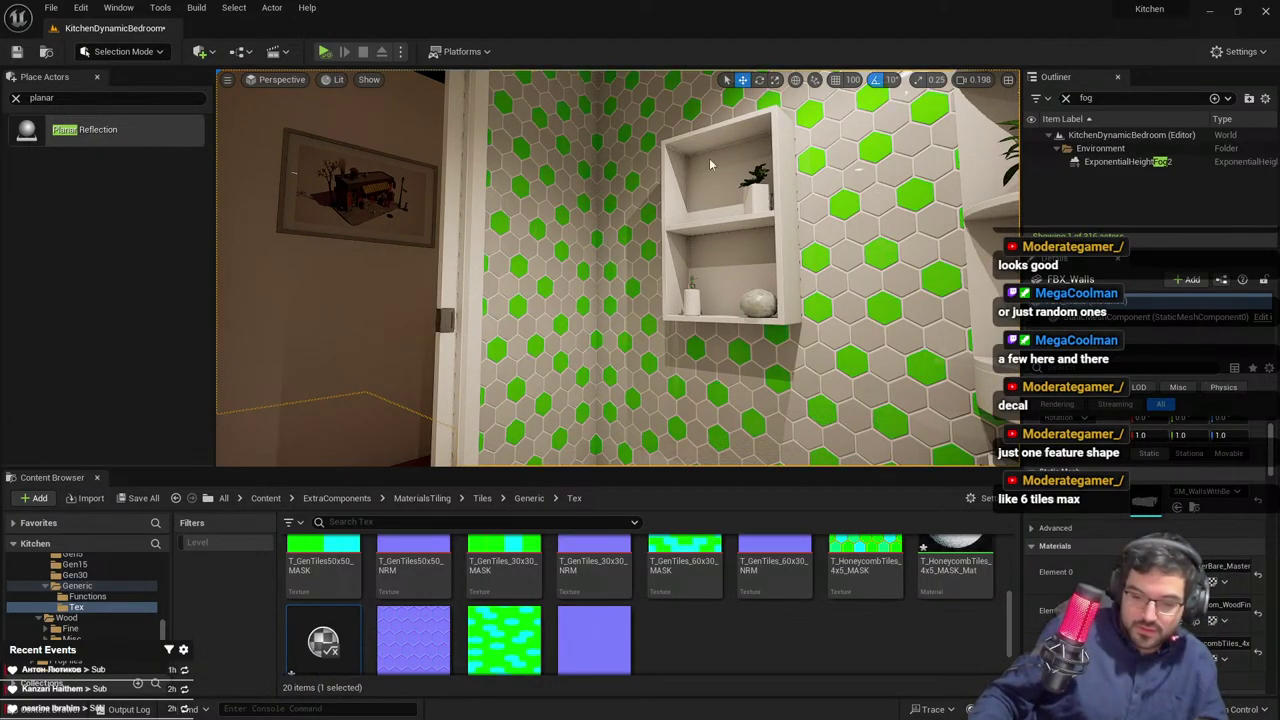
Examine the teal accent hexagons on the bathroom walls around the mirror, shower and toilet in a full-screen viewport
right_click_drag(712, 165, 945, 165)
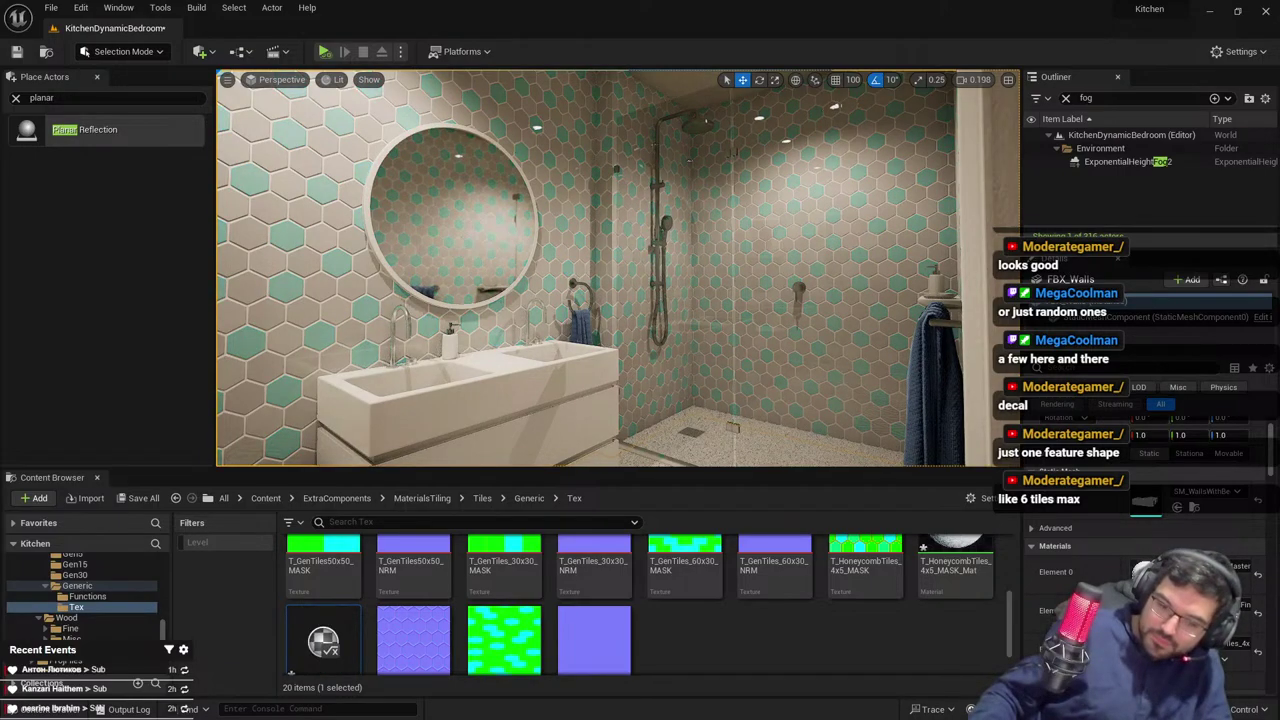
right_click_drag(647, 346, 733, 352)
key("F11")
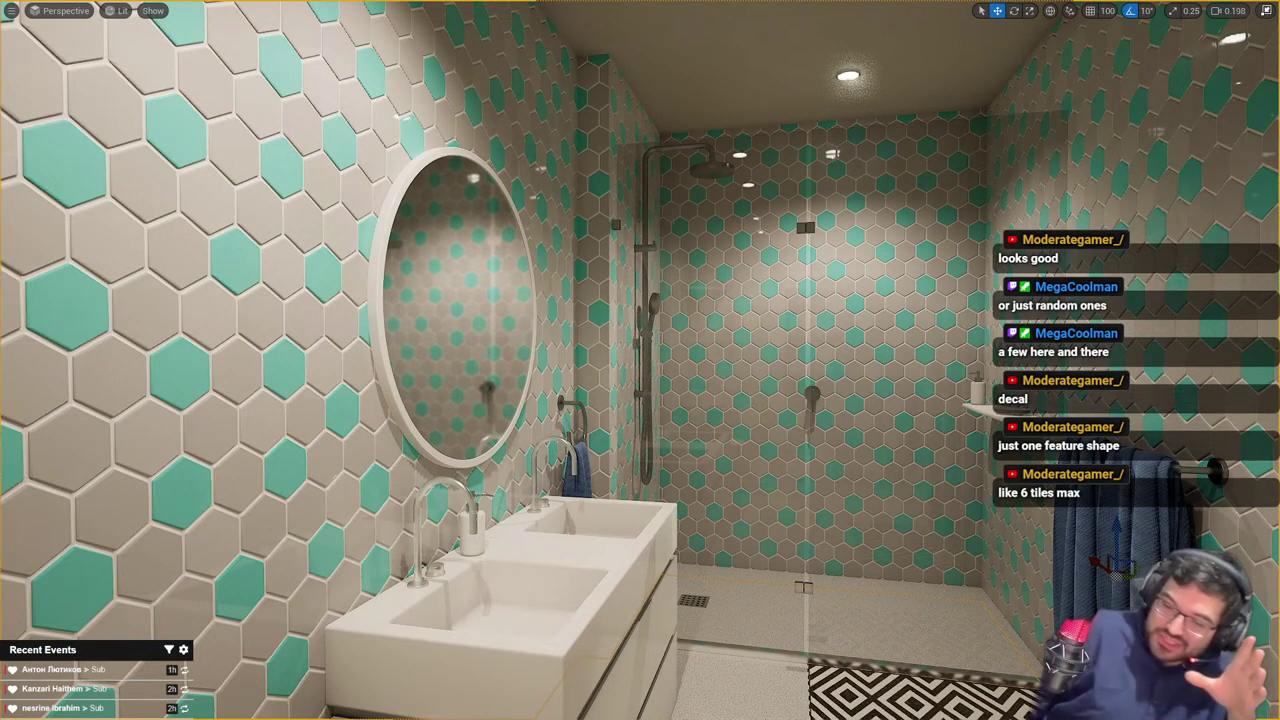
key("d")
right_click_drag(592, 665, 538, 663)
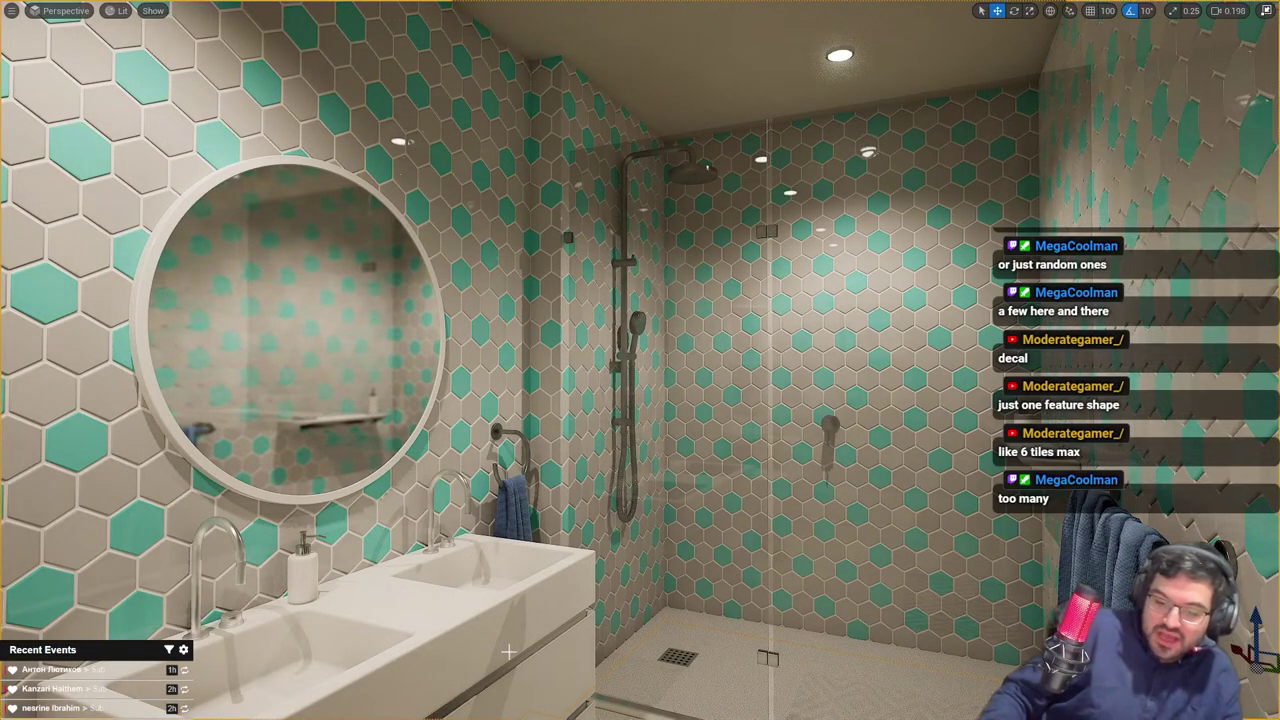
right_click_drag(510, 648, 330, 650)
right_click_drag(655, 387, 660, 415)
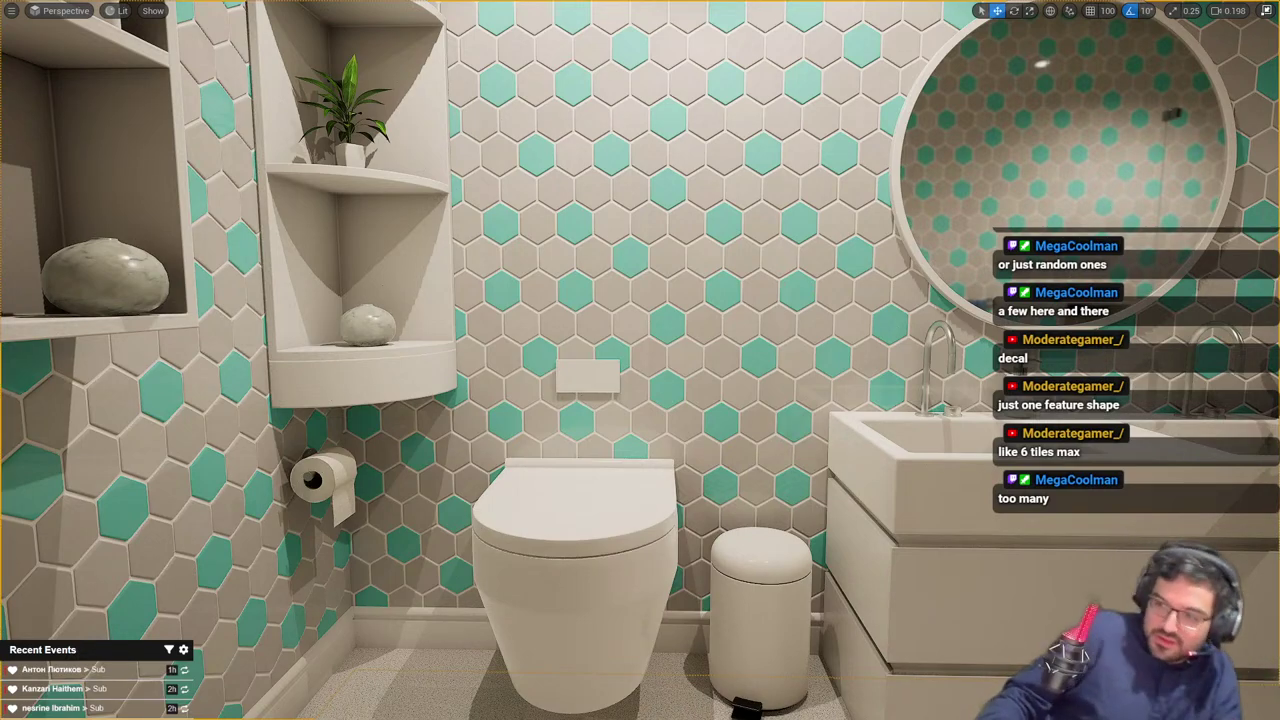
Undo the teal accent change on the bathroom wall tiles and leave the full-screen viewport
key("ctrl+z")
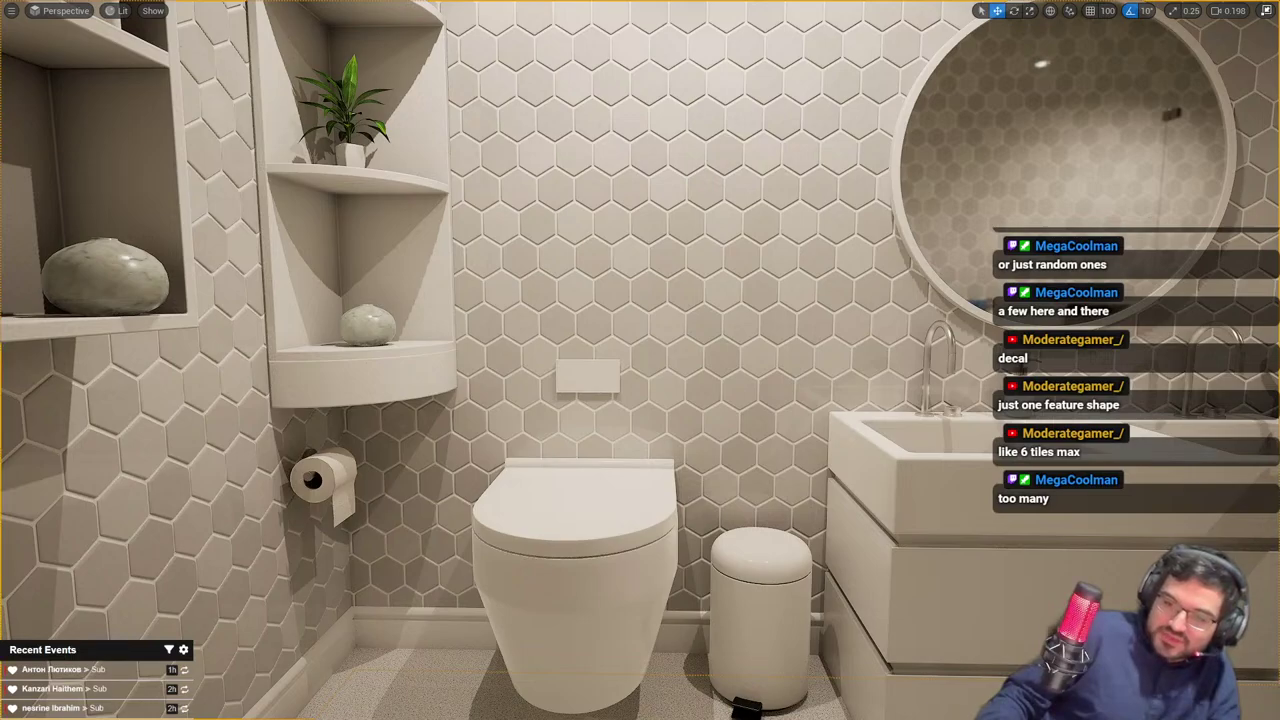
right_click_drag(640, 360, 690, 366)
key("F11")
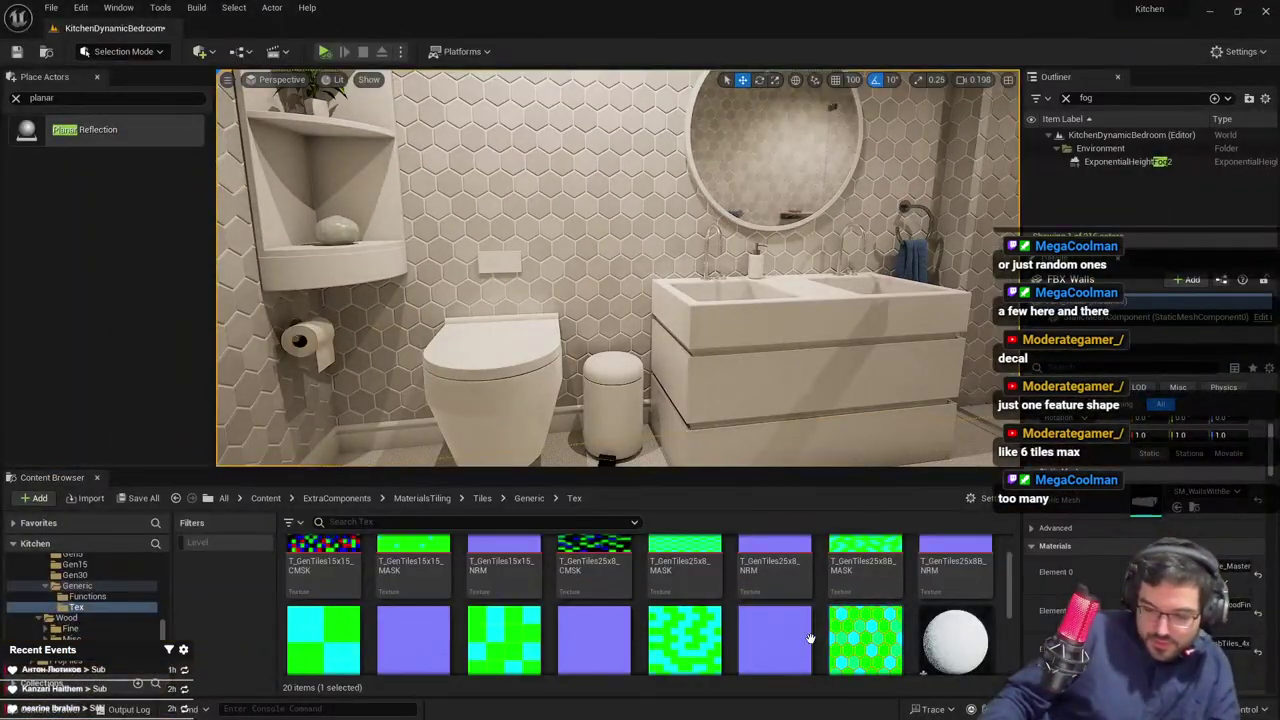
Export the T_HoneycombTiles_4x5_MASK texture from the project content to the Desktop as a PNG
scroll(811, 634, "down", 1)
right_click(861, 580)
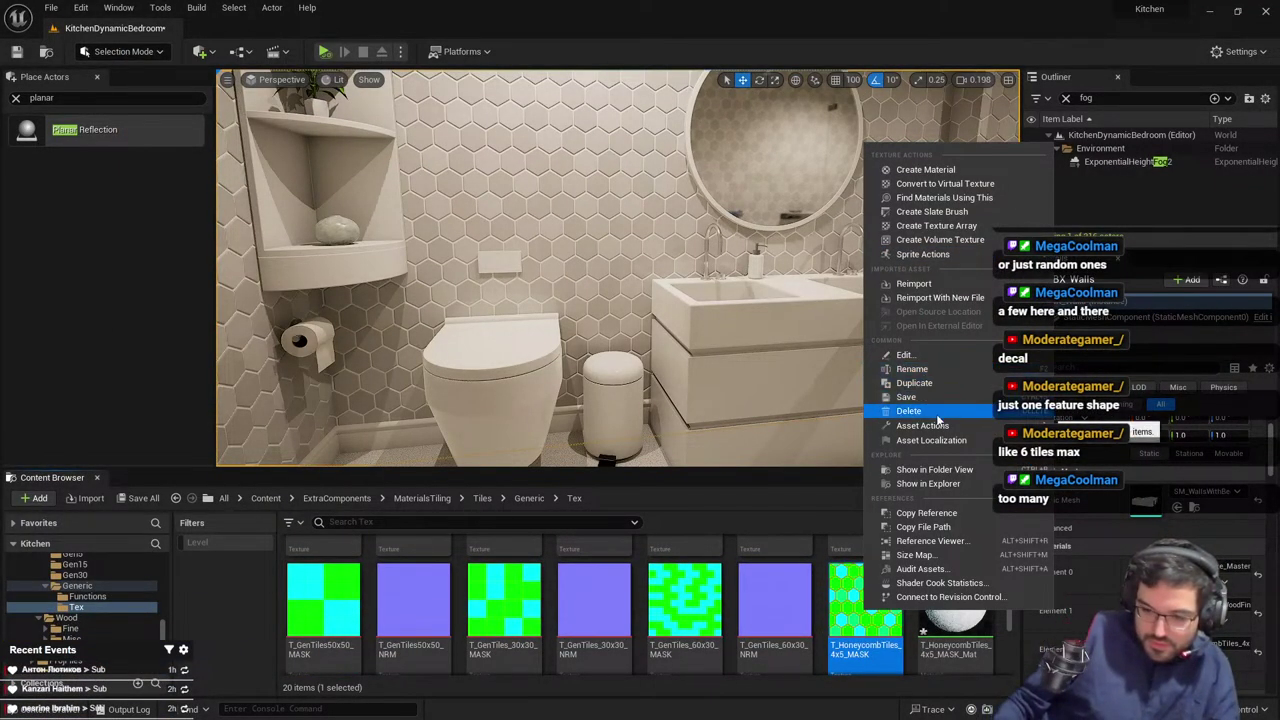
mouse_move(943, 426)
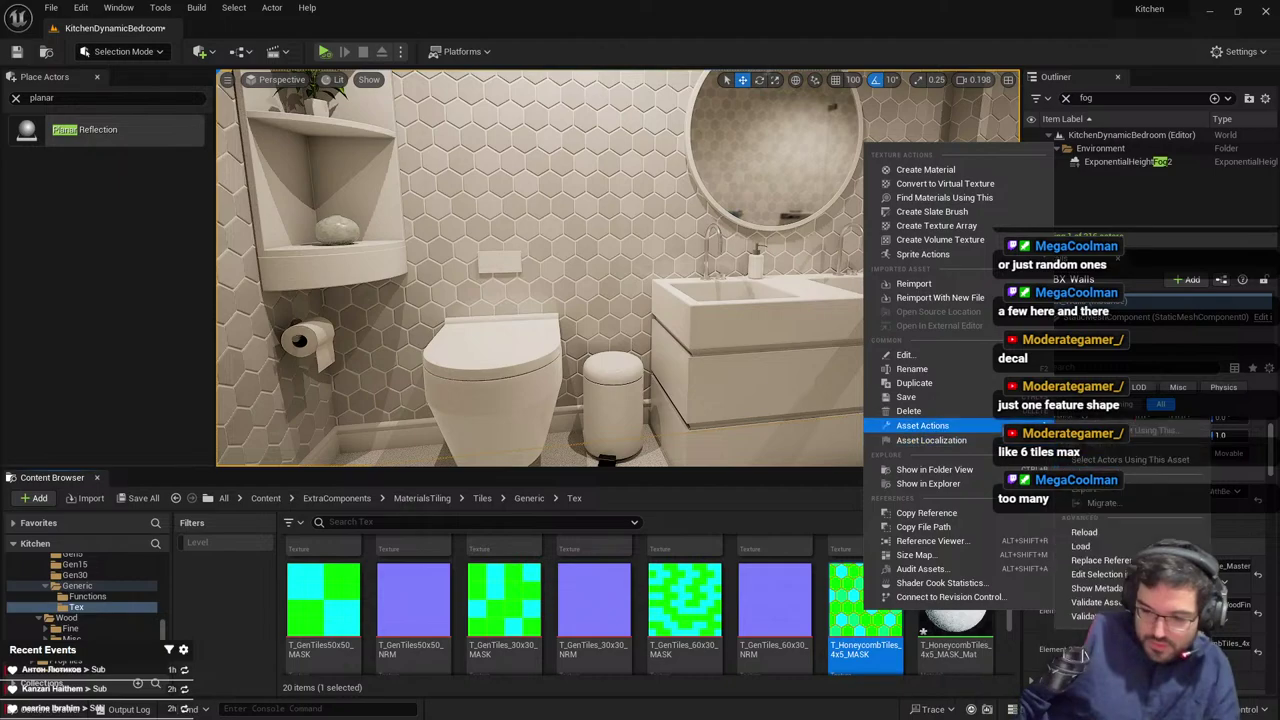
left_click(1090, 490)
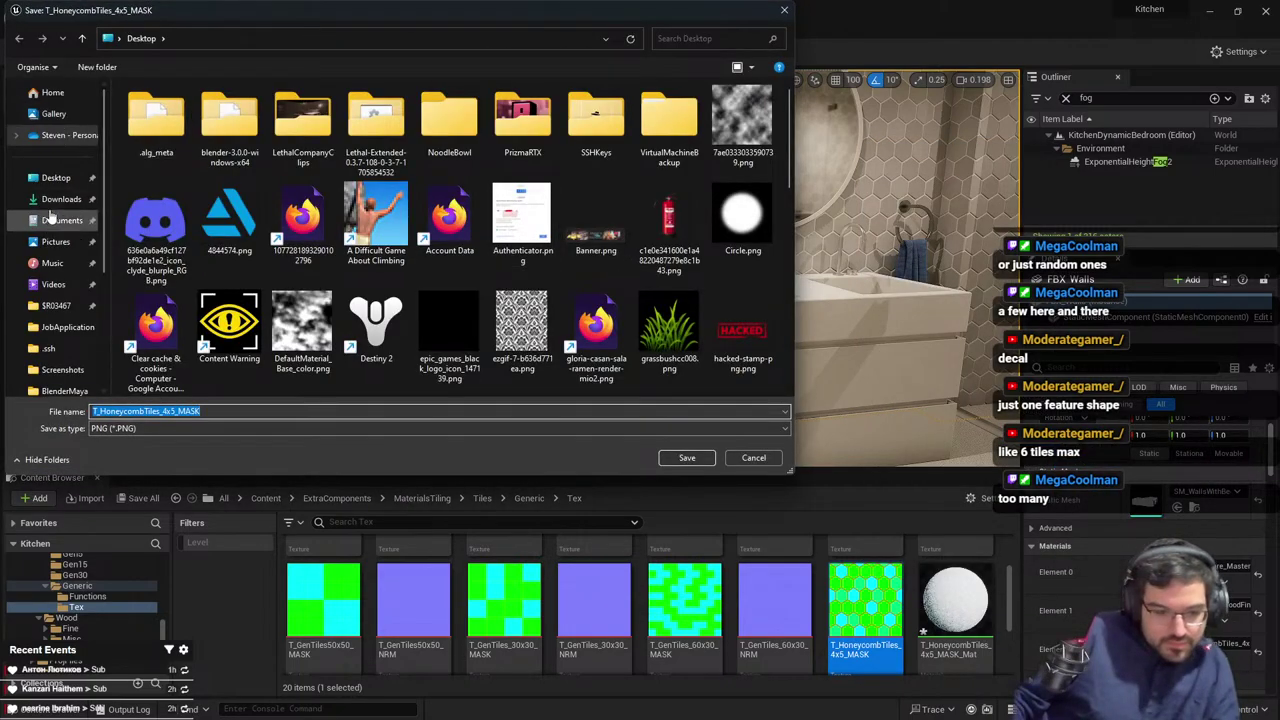
left_click(687, 457)
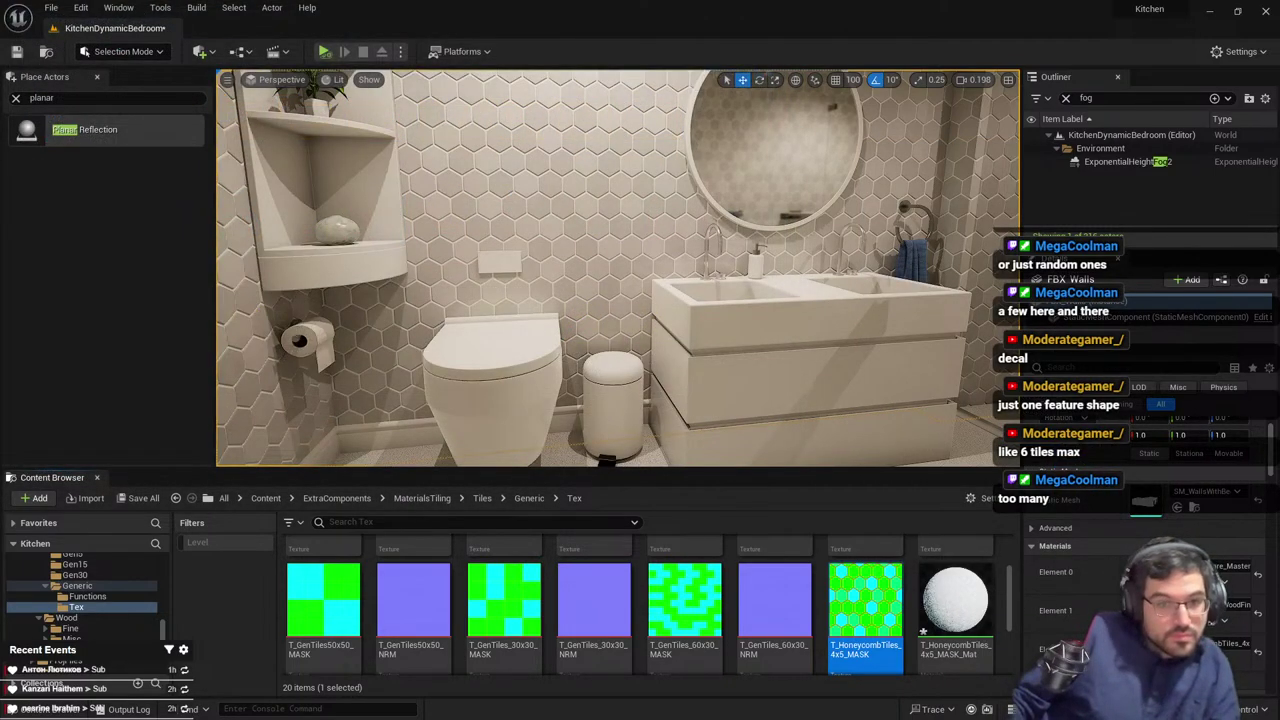
Switch to Photopea, open the exported T_HoneycombTiles_4x5_MASK image and clear any selection
key("alt+Tab")
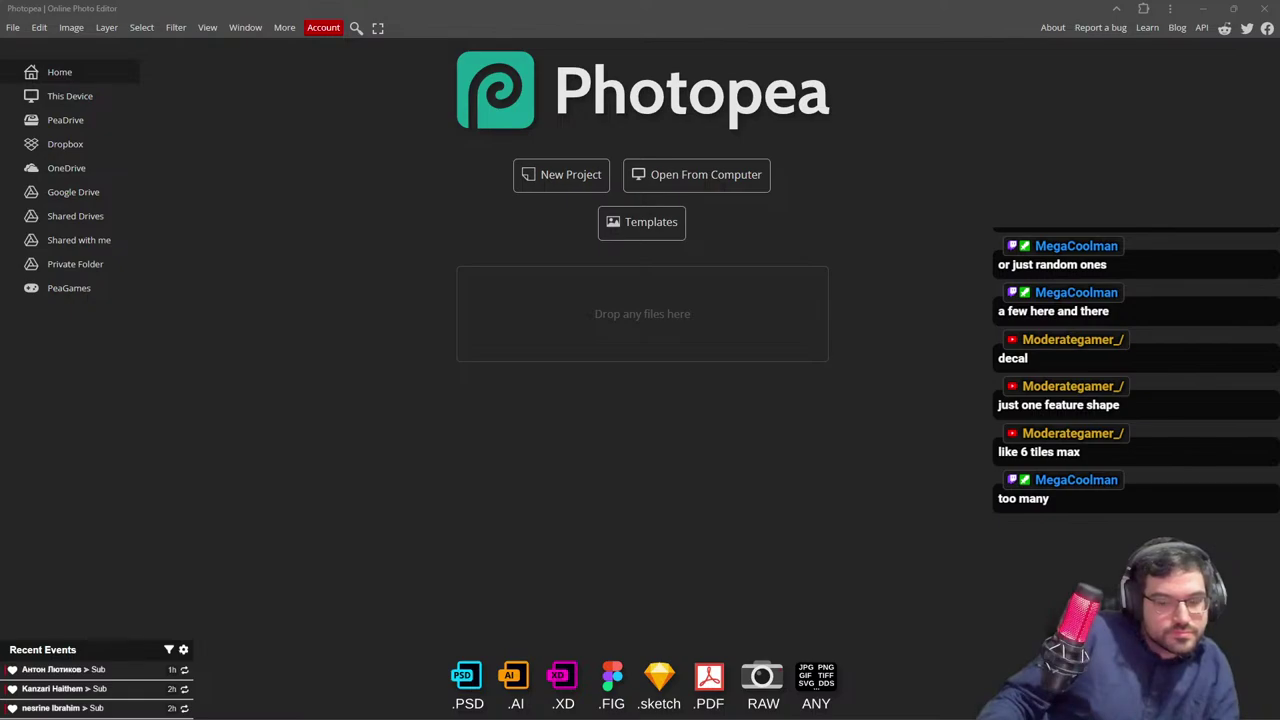
left_click_drag(667, 75, 563, 349)
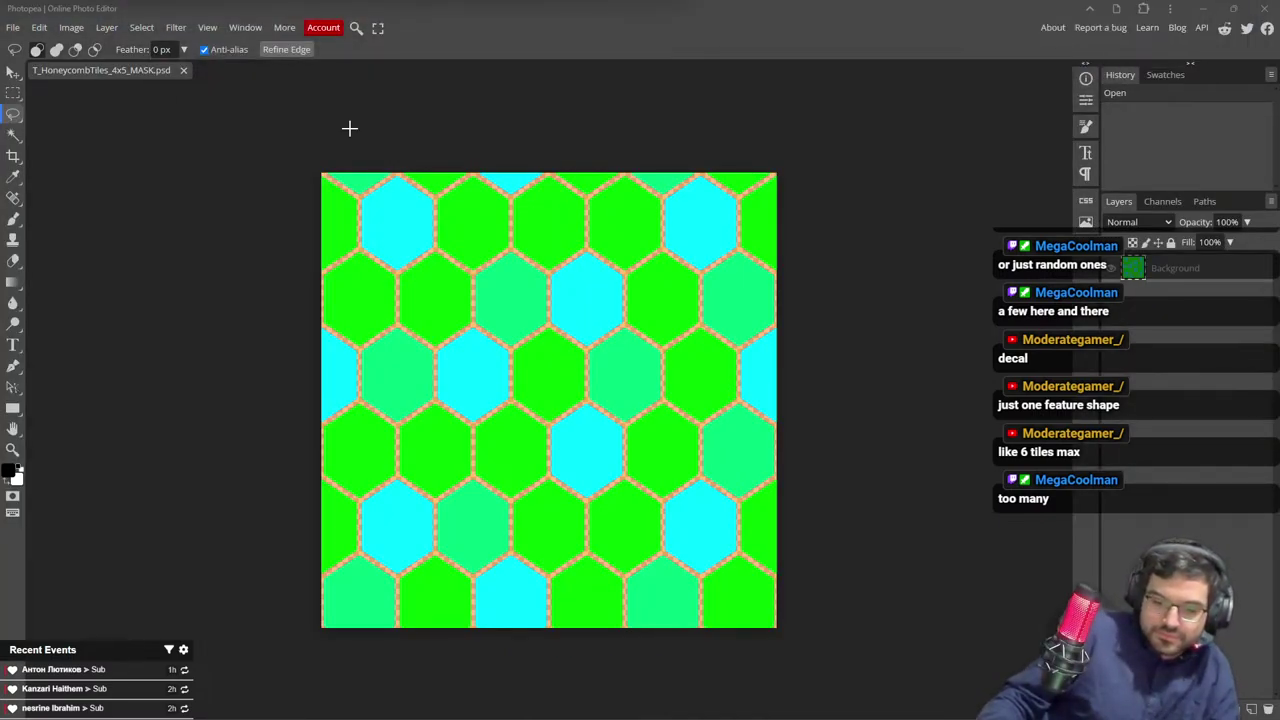
key("ctrl+d")
Examine the mask's red, green and blue channels individually to see what each one stores
scroll(705, 290, "up", 2)
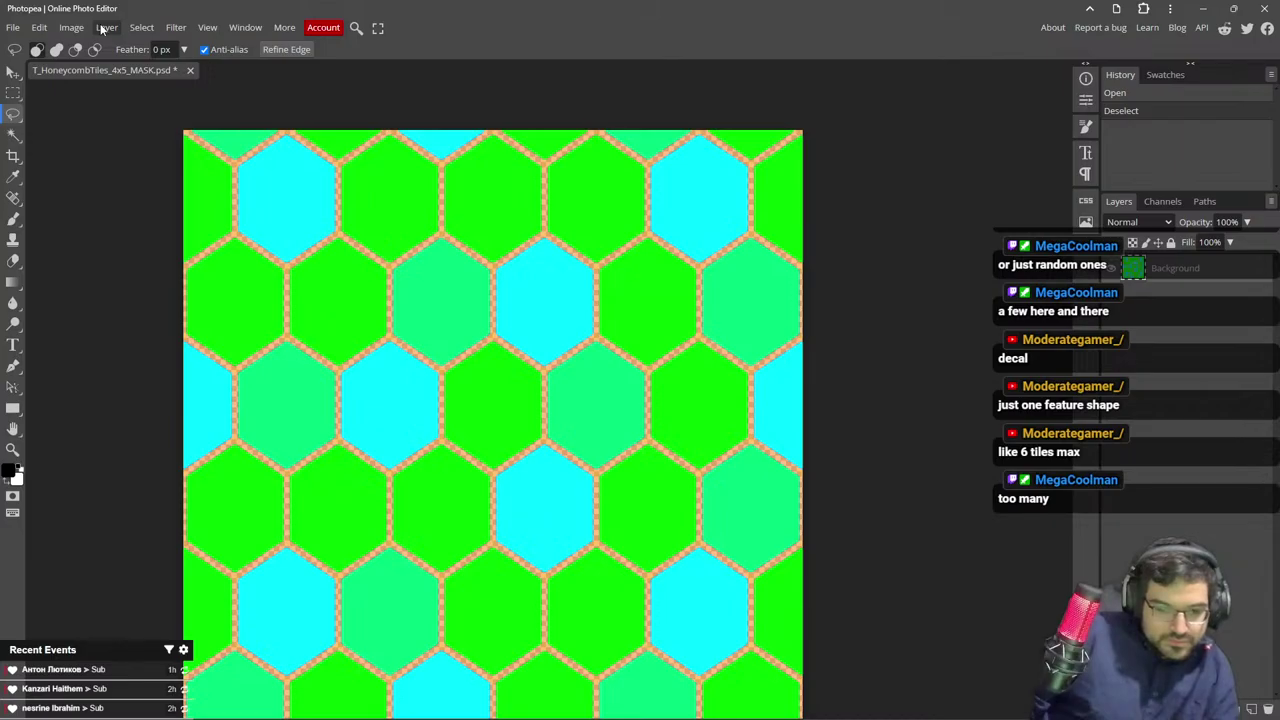
scroll(529, 386, "up", 5)
left_click(1161, 203)
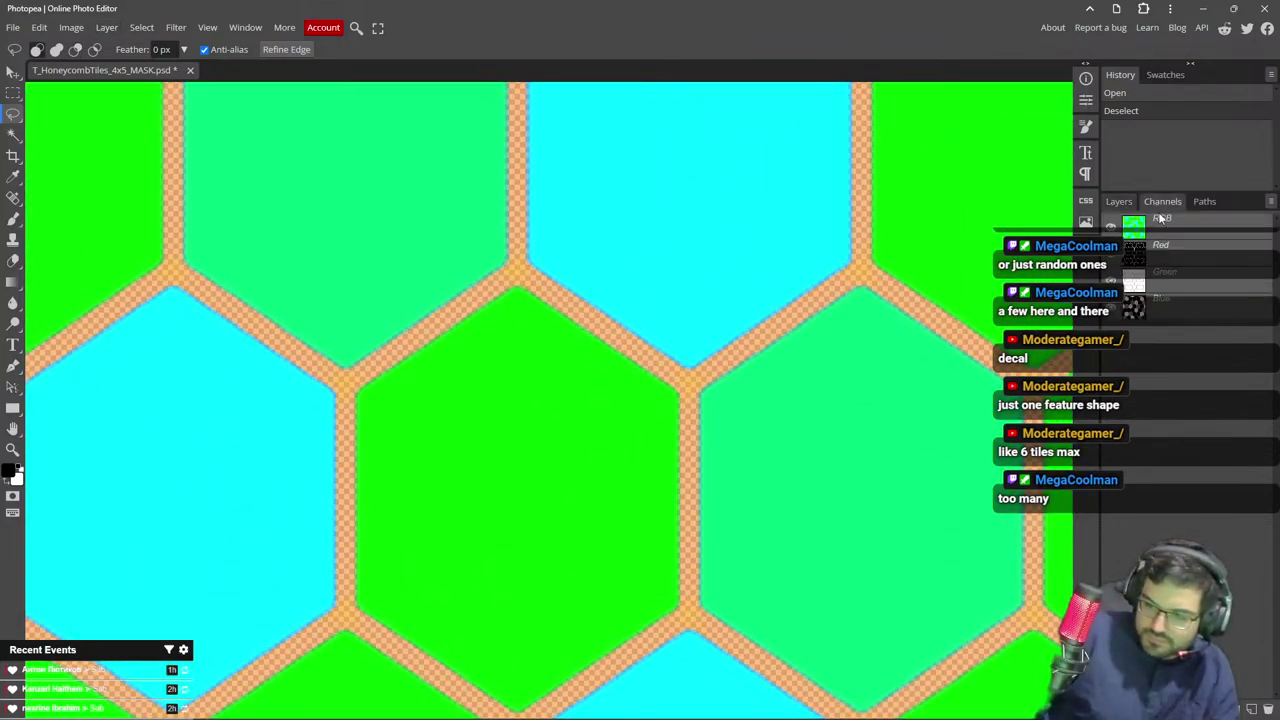
left_click(1160, 298)
left_click(1160, 246)
left_click(1160, 272)
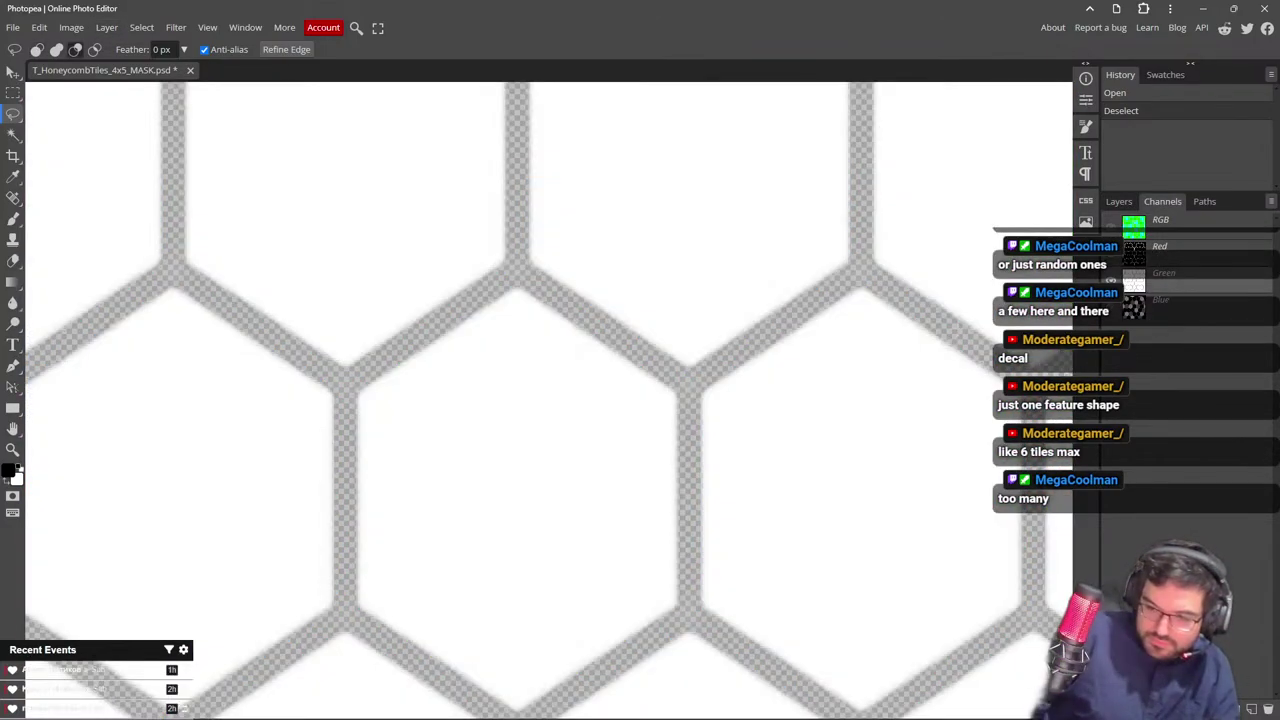
scroll(629, 293, "down", 6)
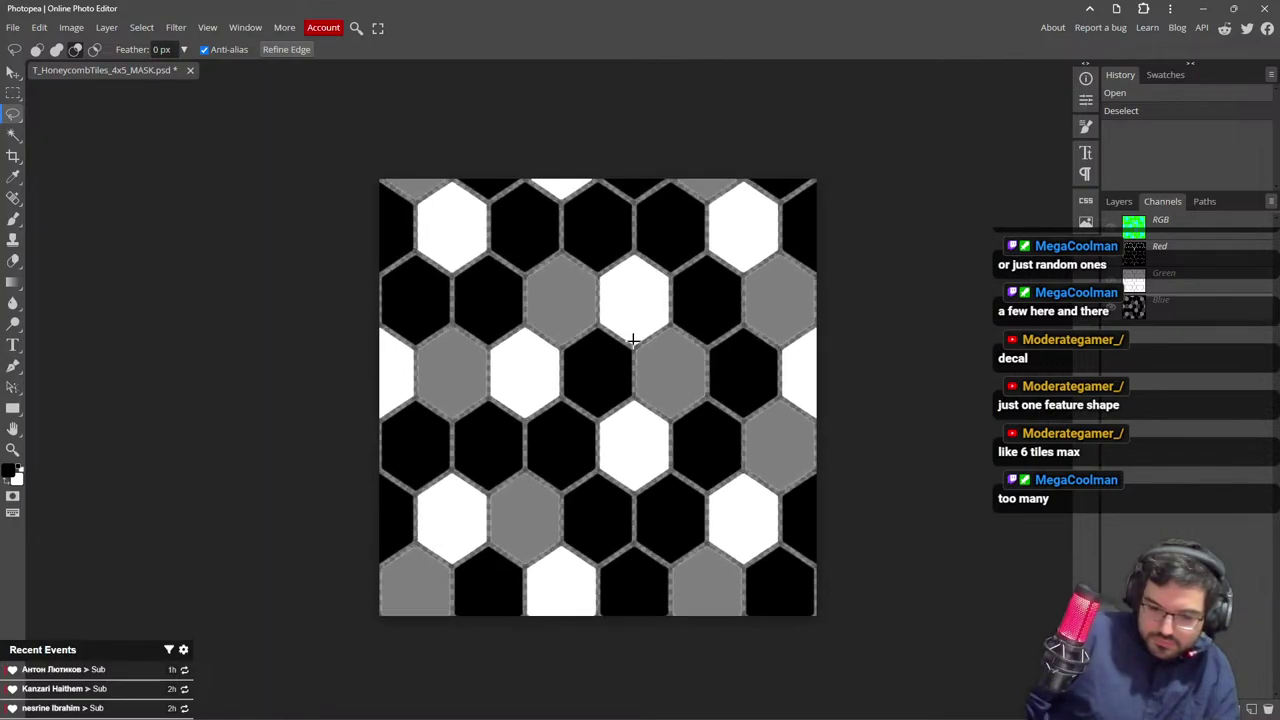
scroll(617, 314, "up", 1)
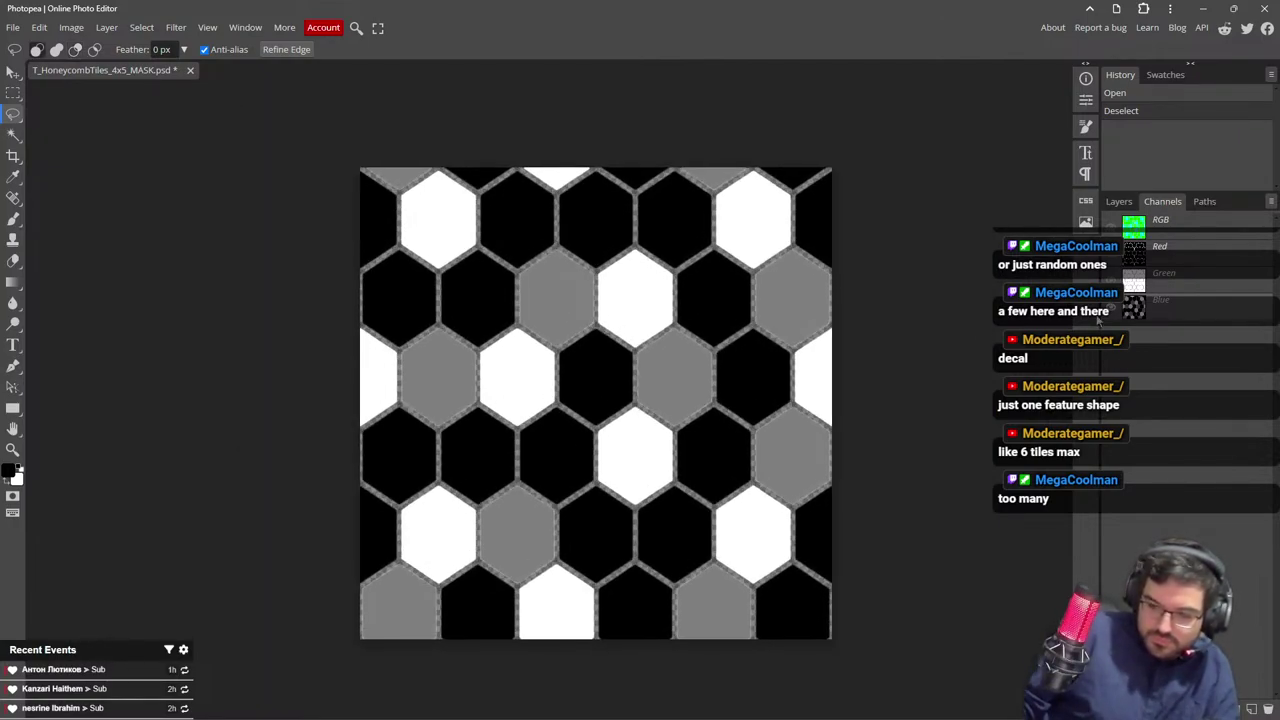
left_click(1160, 234)
left_click(1165, 254)
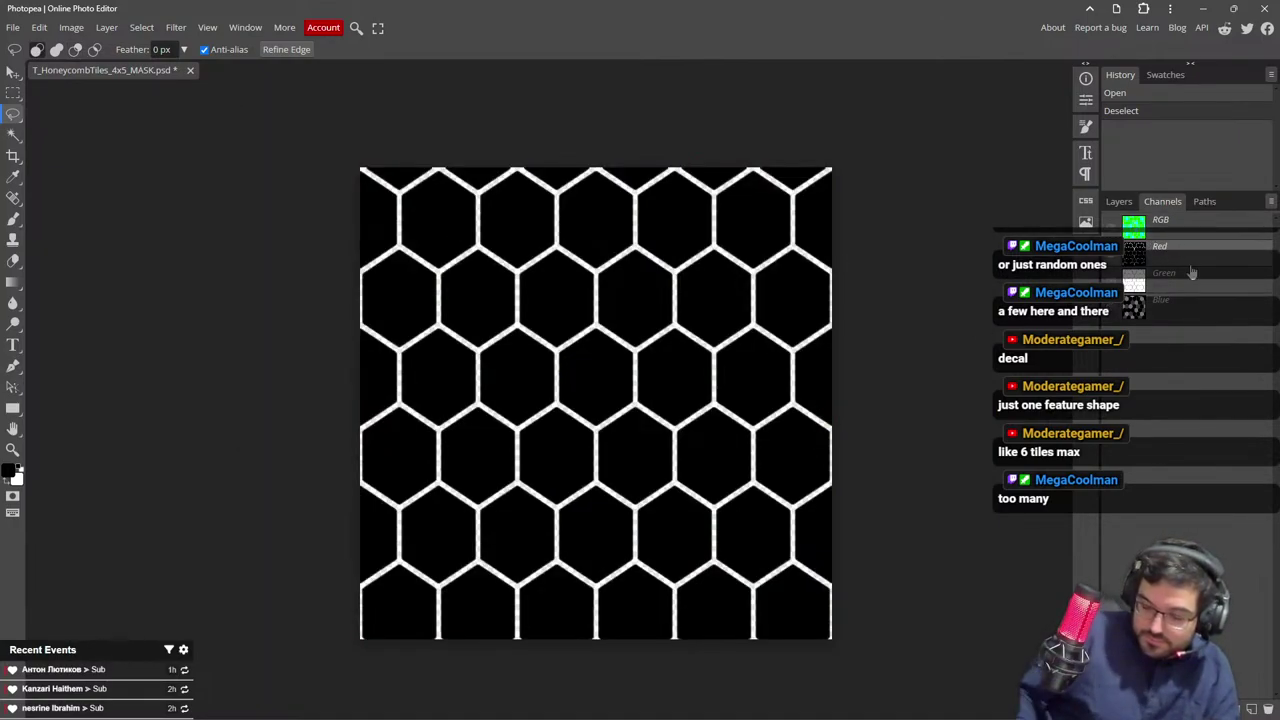
Add a new empty layer to the mask document and place it beneath the Background layer
key("Delete")
left_click(1118, 204)
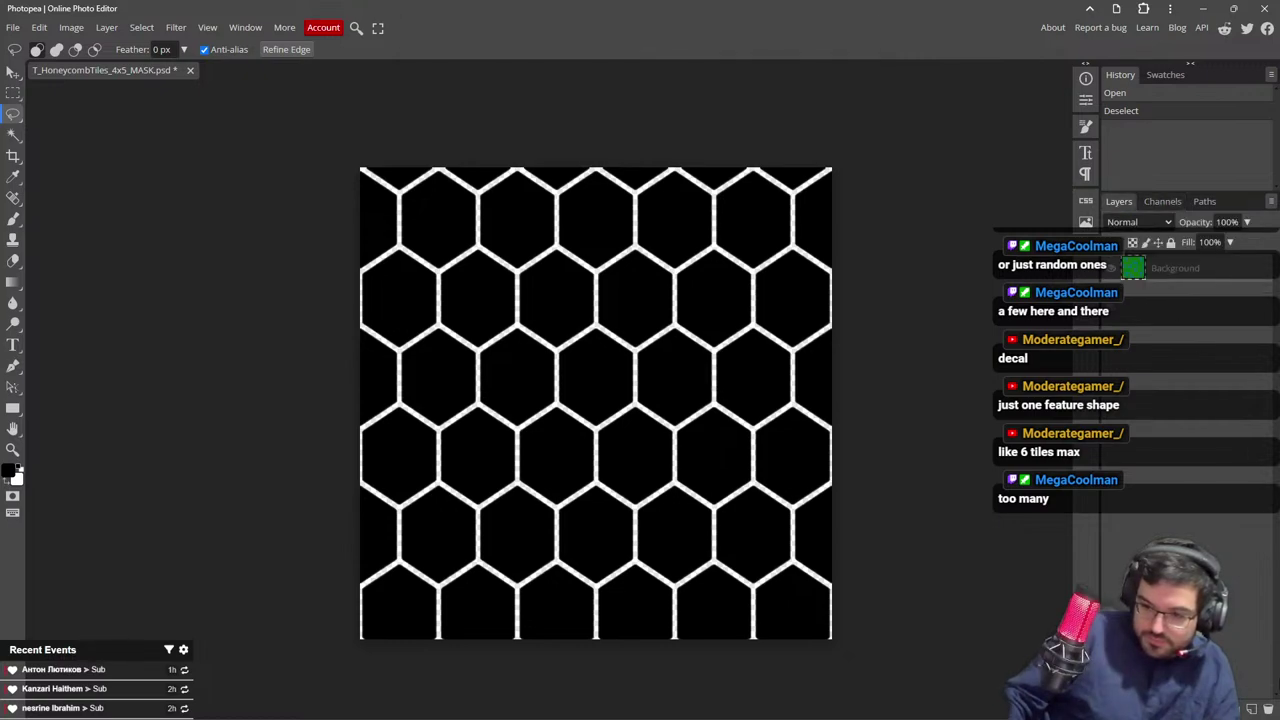
left_click(1251, 708)
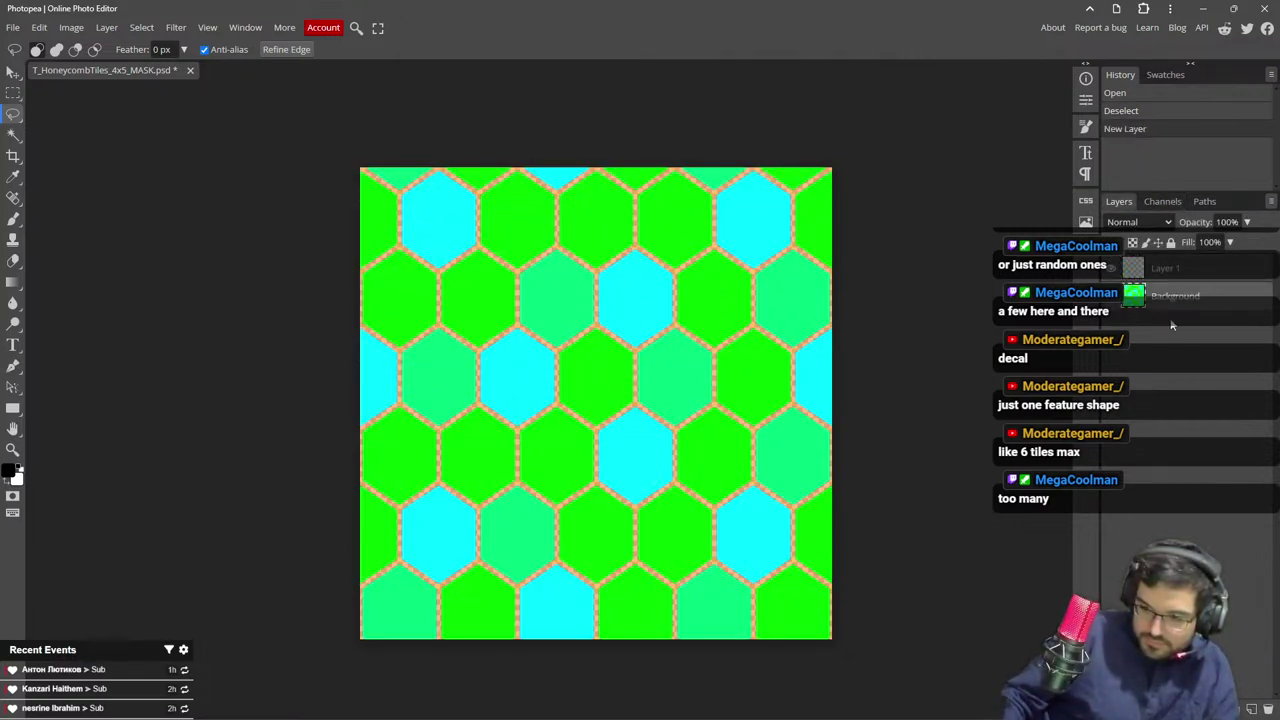
left_click_drag(1165, 300, 1168, 265)
Try deleting the blue, red and green channels one at a time, undoing each deletion
left_click(1170, 202)
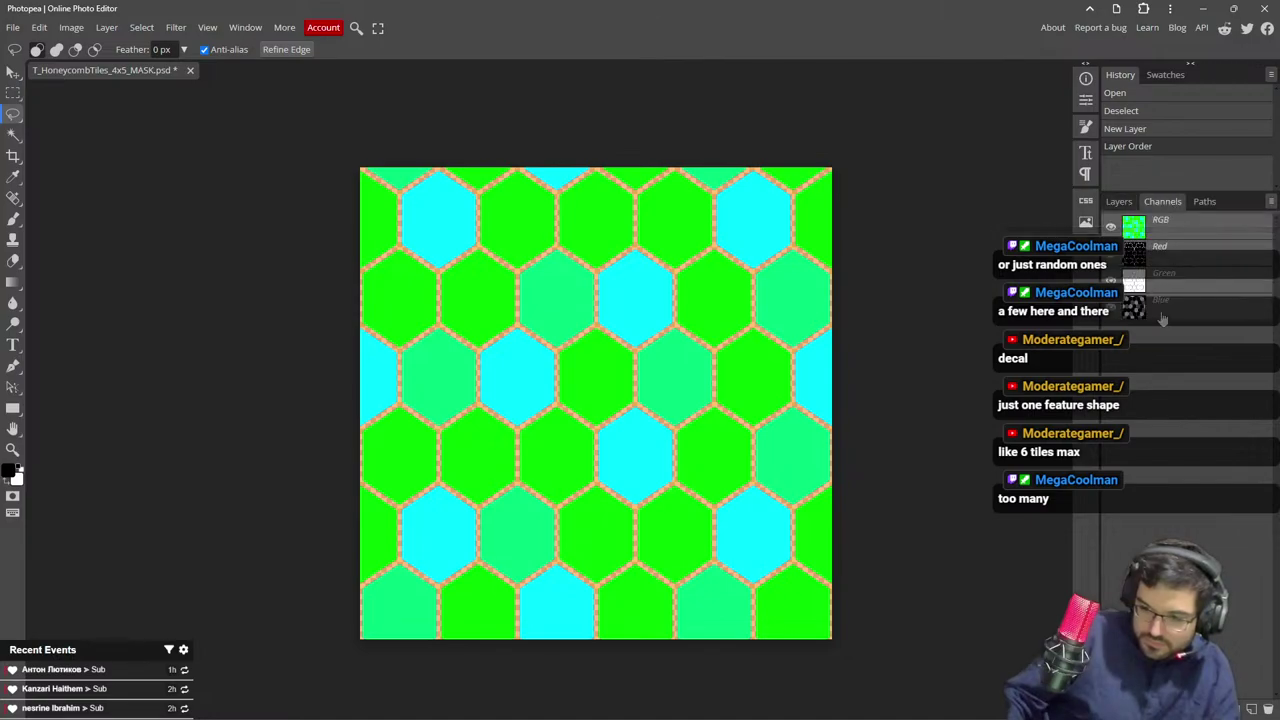
left_click(1171, 314)
key("Delete")
key("ctrl+z")
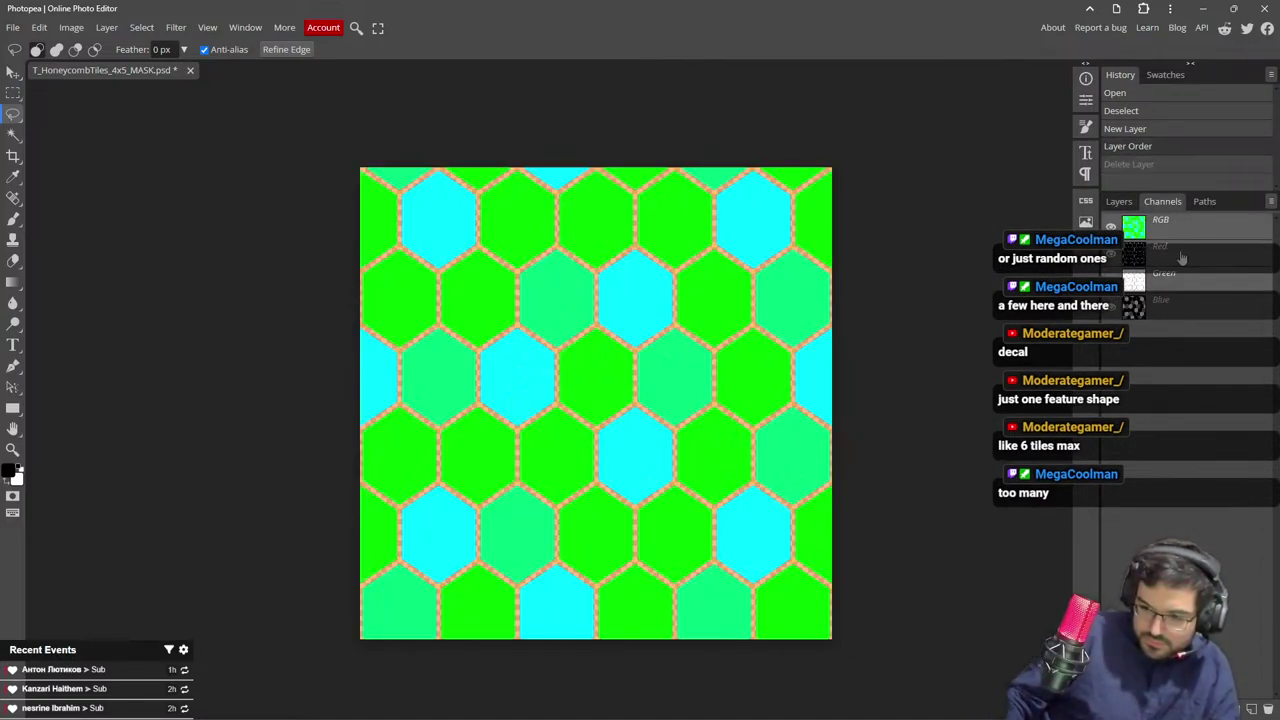
left_click(1176, 256)
key("Delete")
key("ctrl+z")
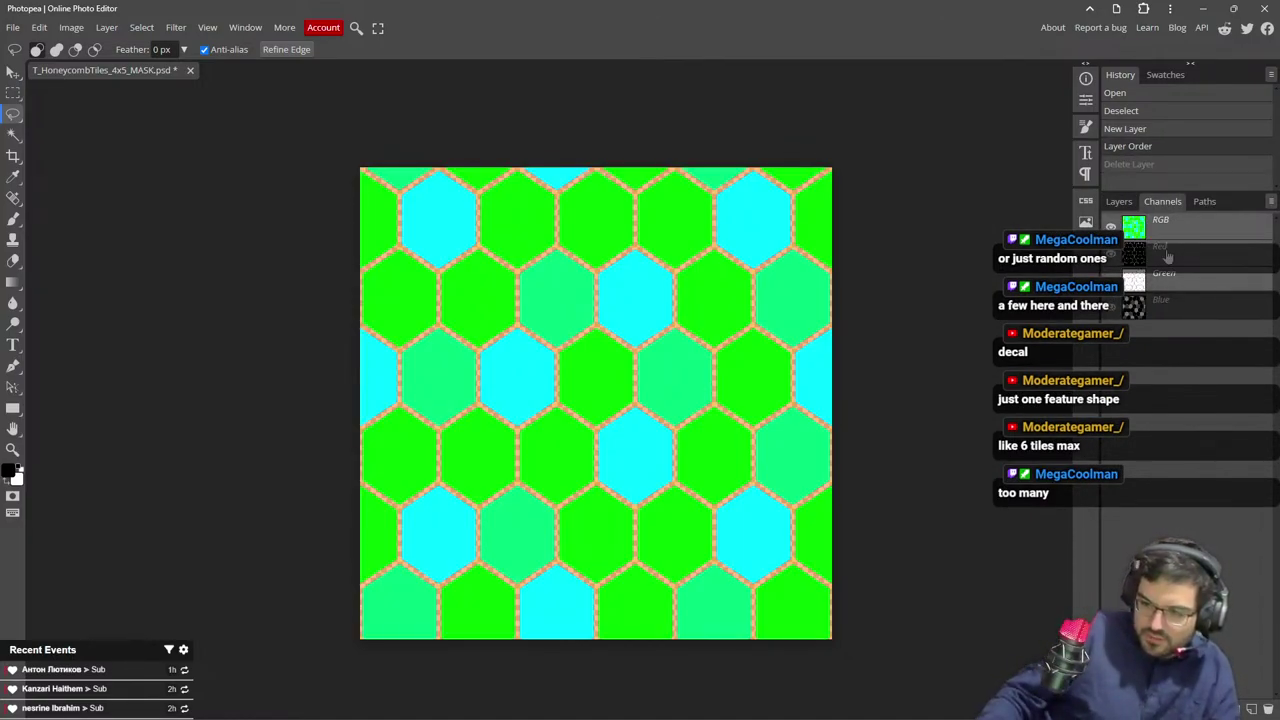
left_click(1171, 277)
left_click(1174, 232)
left_click(1172, 280)
key("Delete")
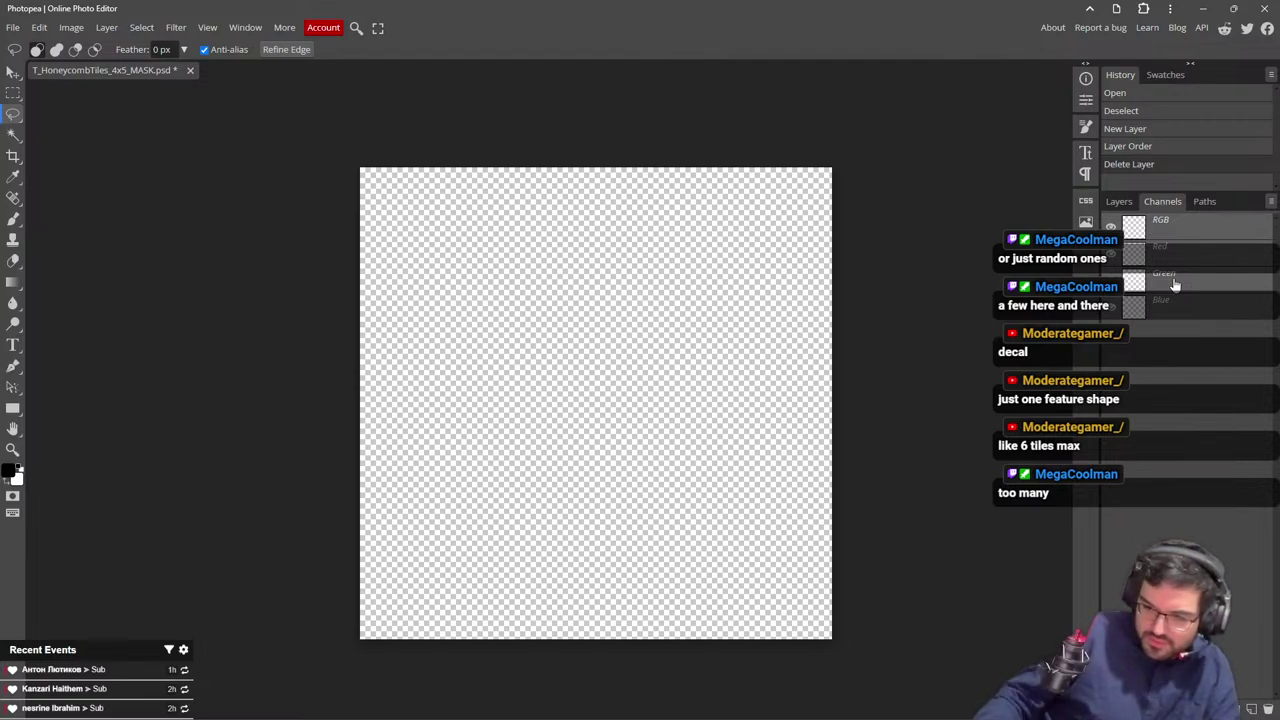
key("ctrl+z")
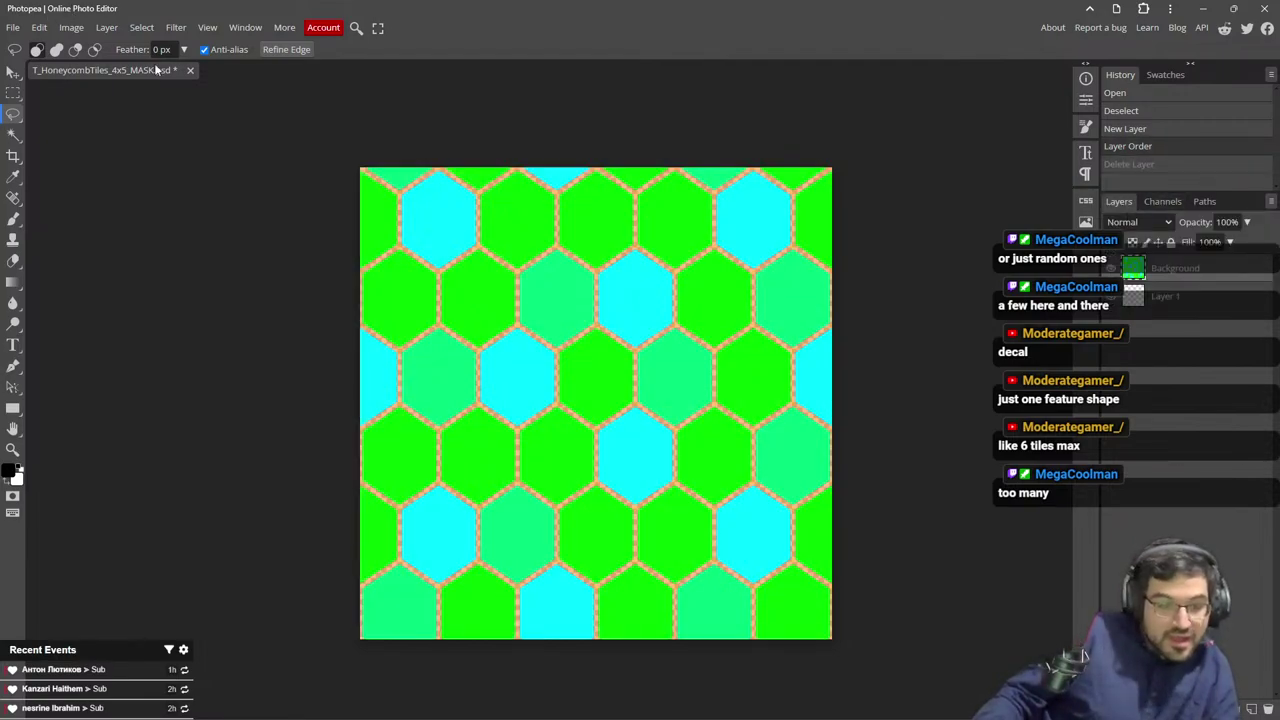
Try desaturating the Background layer with Hue/Saturation at a saturation of -100, and cancel the adjustment
left_click(71, 27)
mouse_move(100, 72)
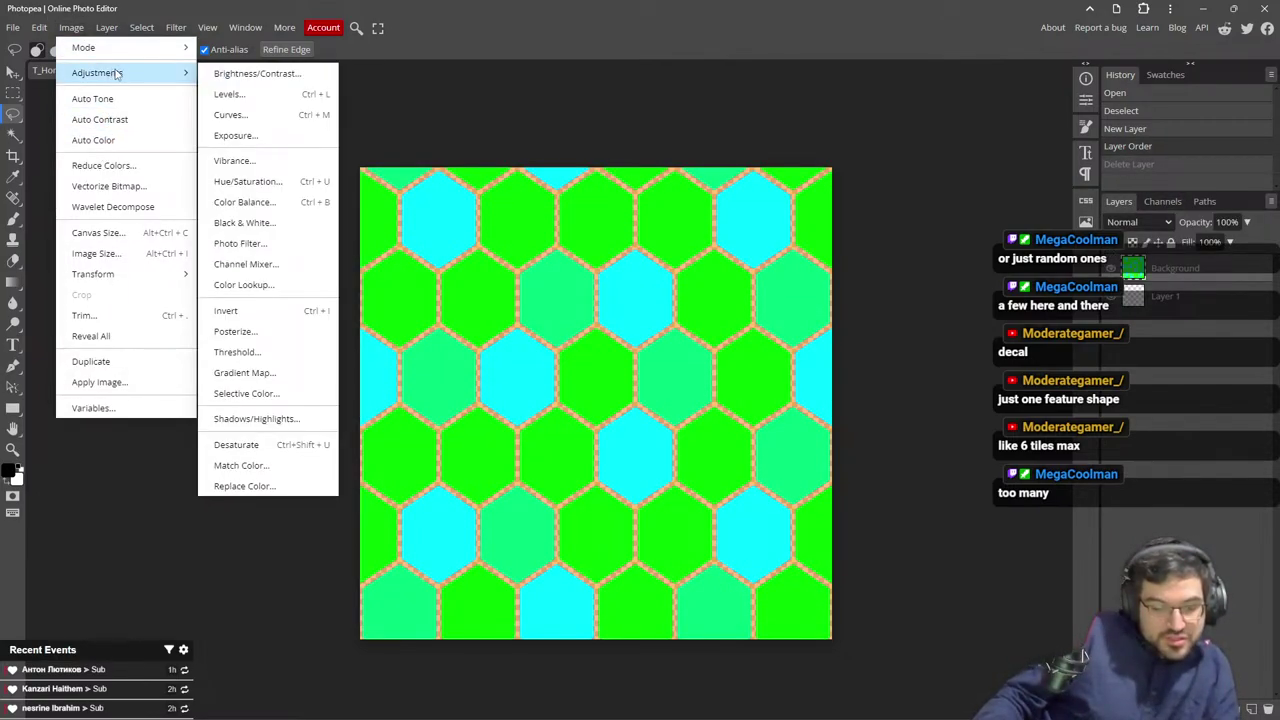
left_click(245, 181)
left_click_drag(214, 235, 108, 236)
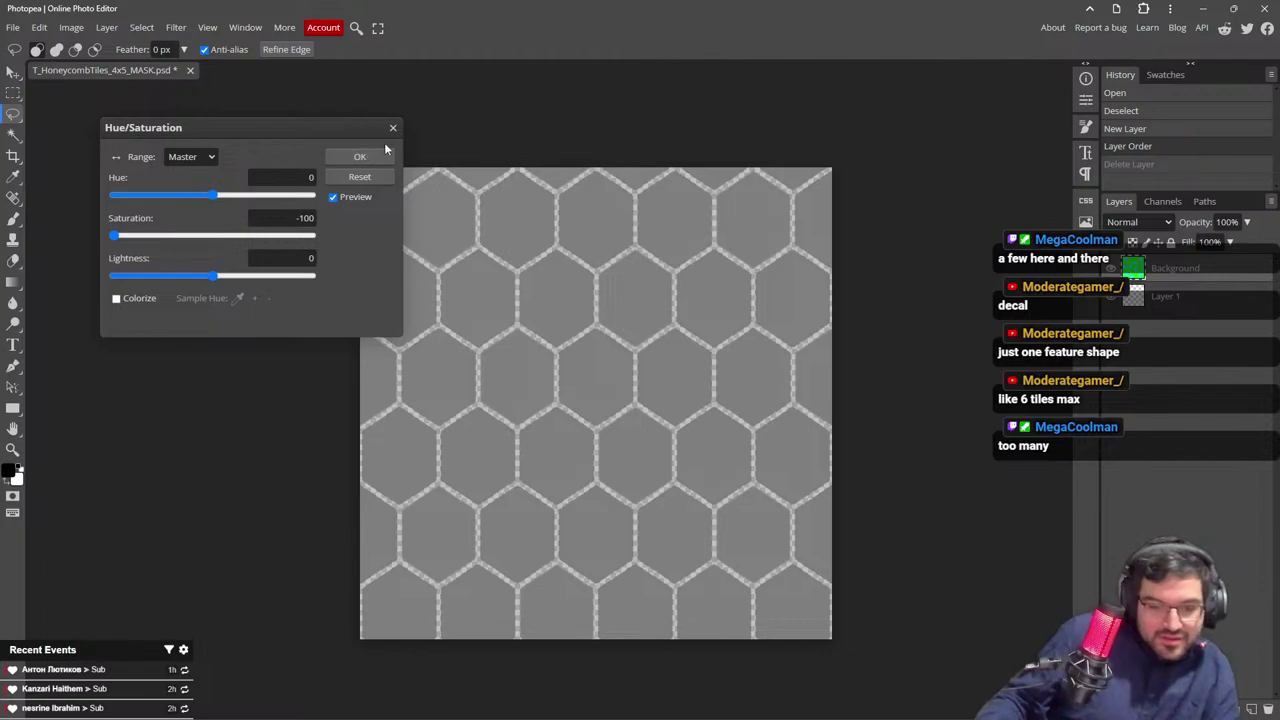
key("Escape")
left_click(71, 27)
mouse_move(88, 80)
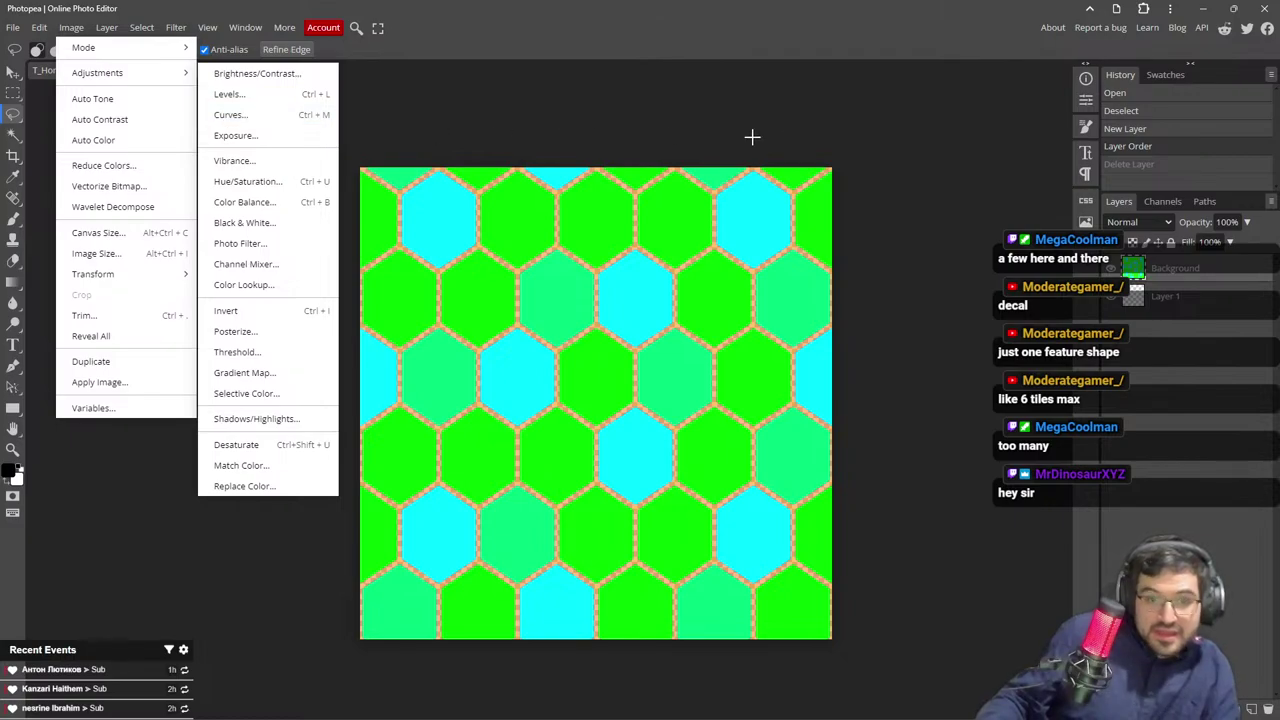
left_click(843, 114)
left_click(1112, 269)
left_click(1112, 269)
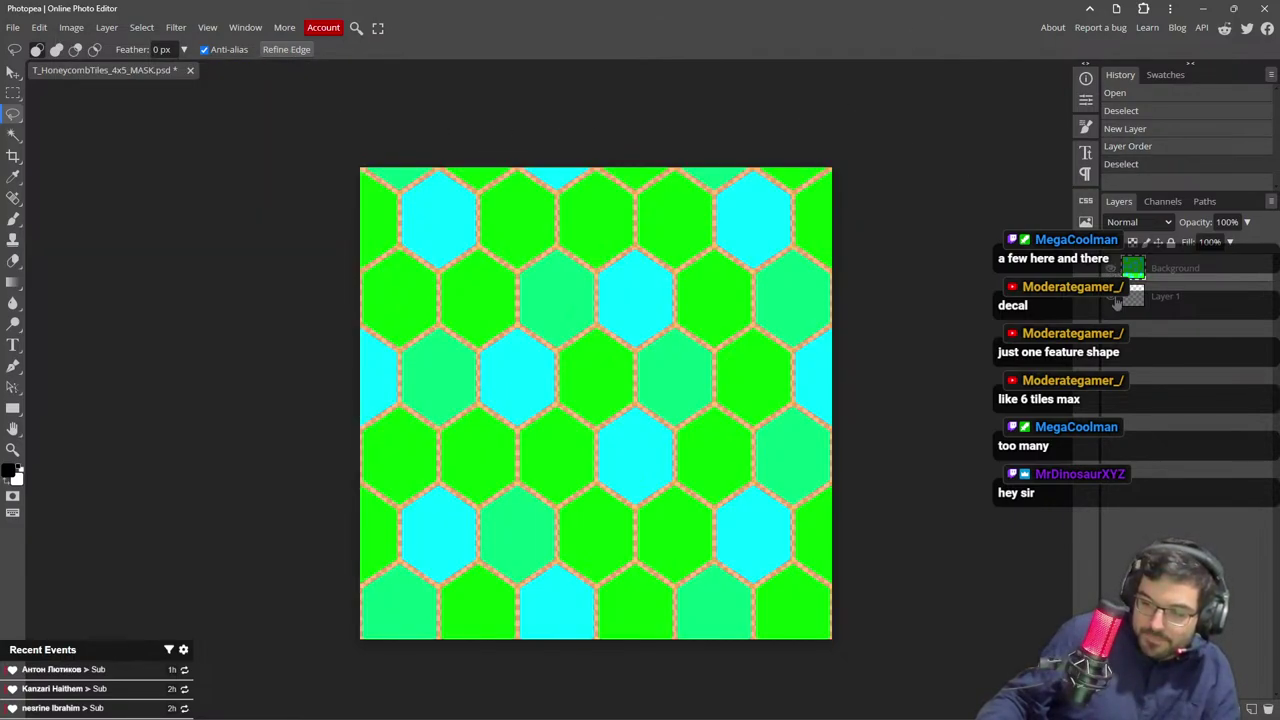
Isolate the blue channel and copy the entire canvas using a rectangular selection
left_click(1160, 202)
left_click(1150, 302)
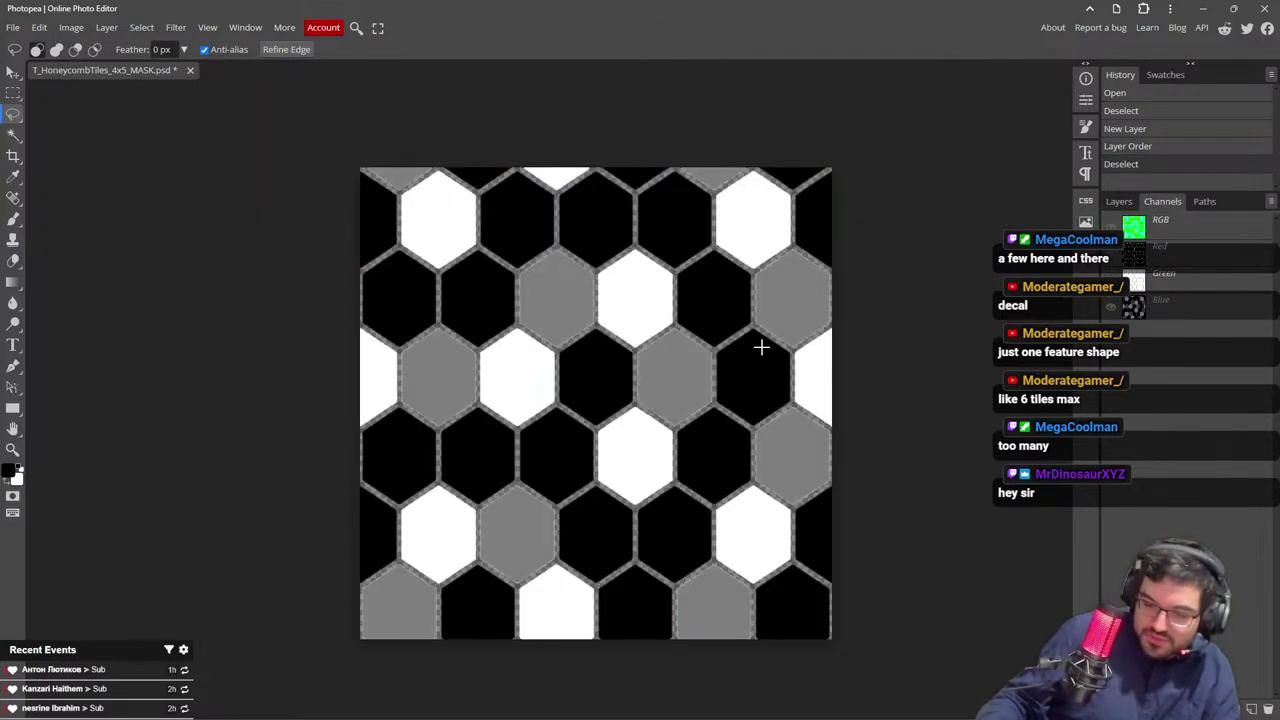
left_click(14, 94)
left_click_drag(270, 152, 880, 668)
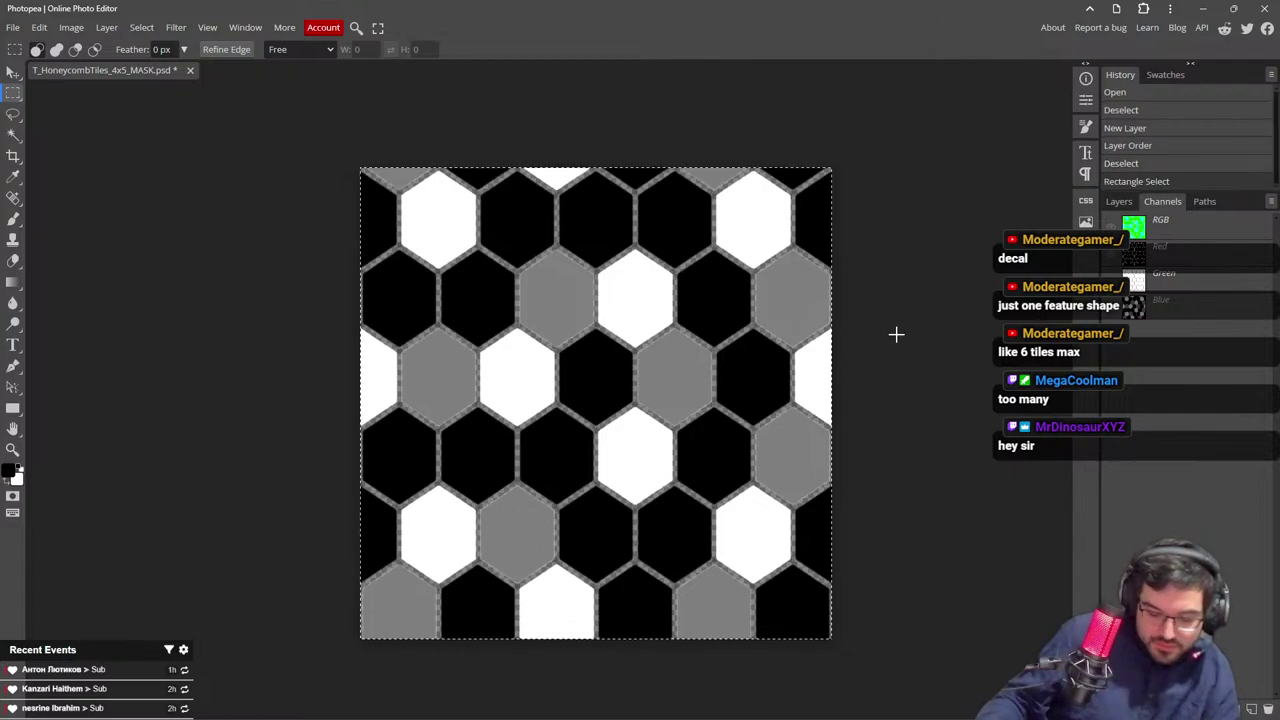
Hide the Background layer, paste the copied blue channel as a new layer above it, and deselect
left_click(1119, 202)
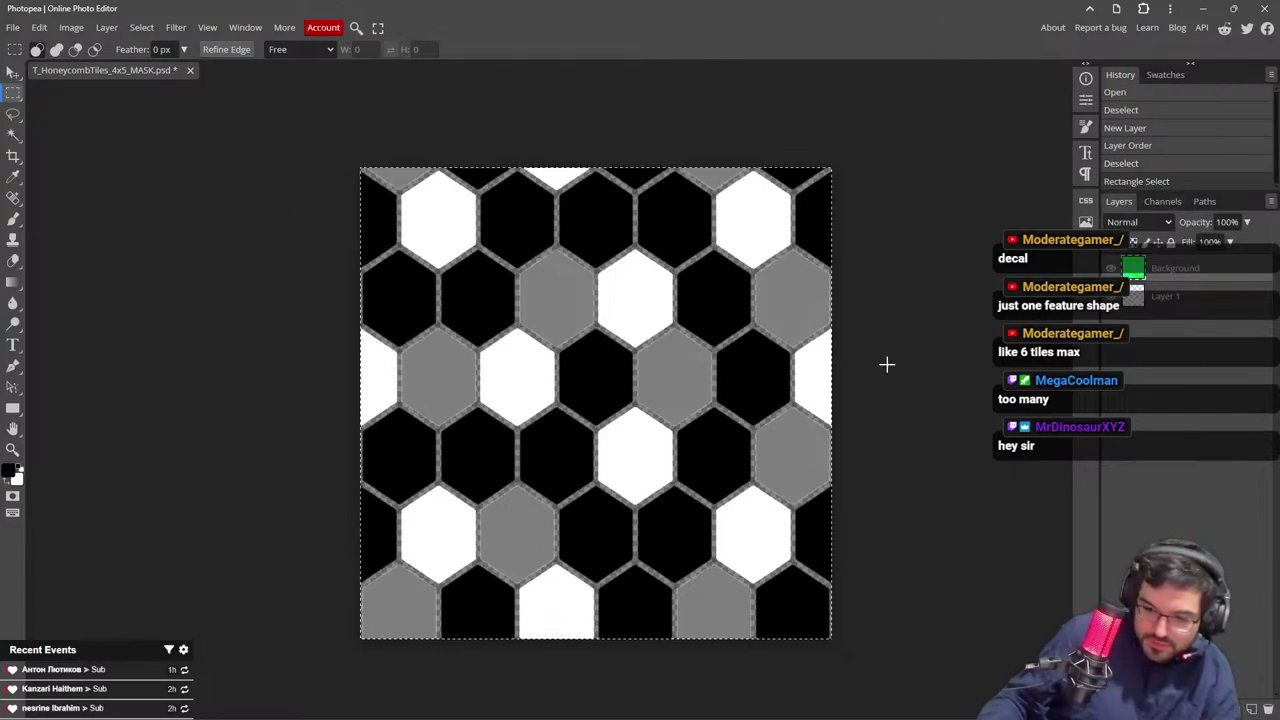
key("ctrl+d")
key("ctrl+v")
key("ctrl+z")
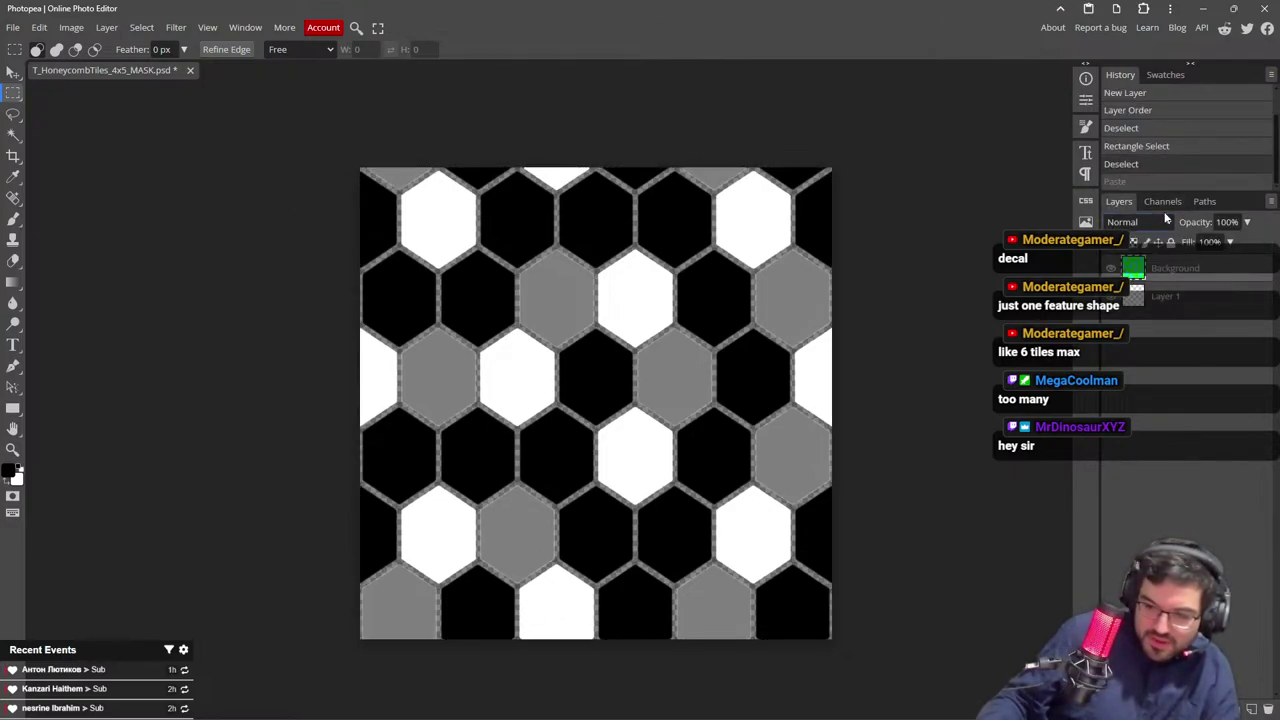
left_click(1111, 268)
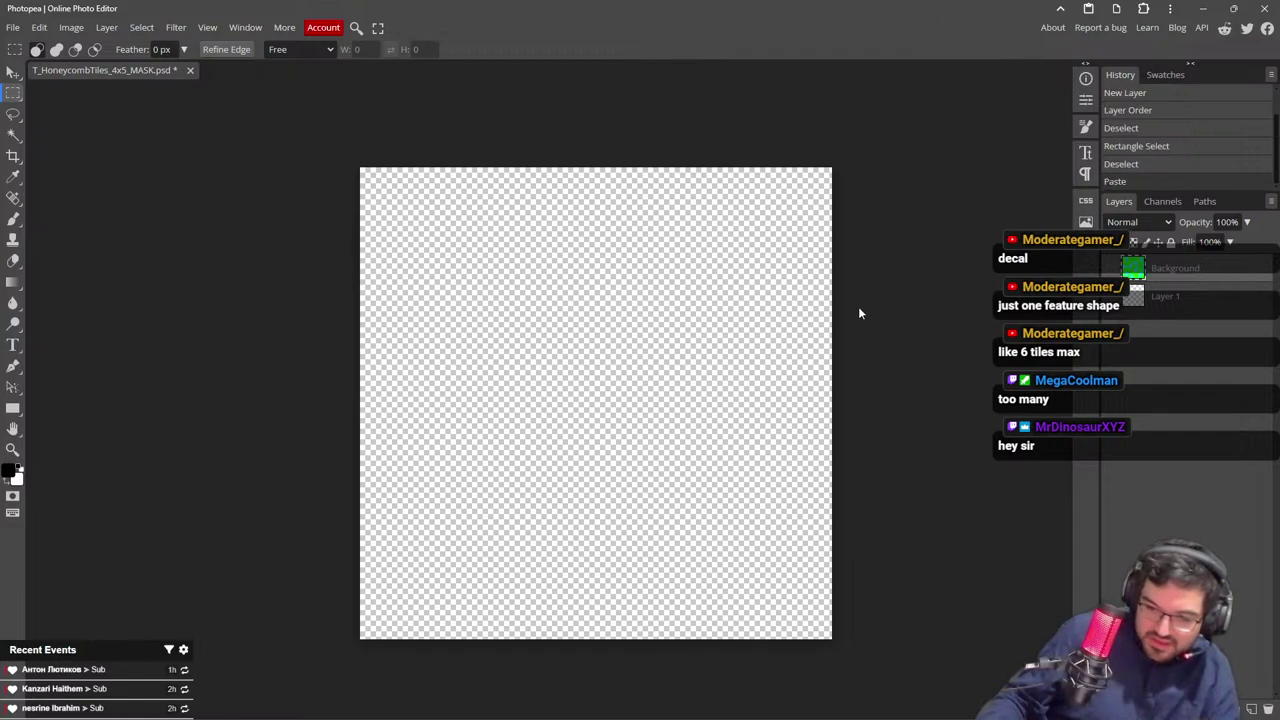
key("ctrl+v")
key("ctrl+d")
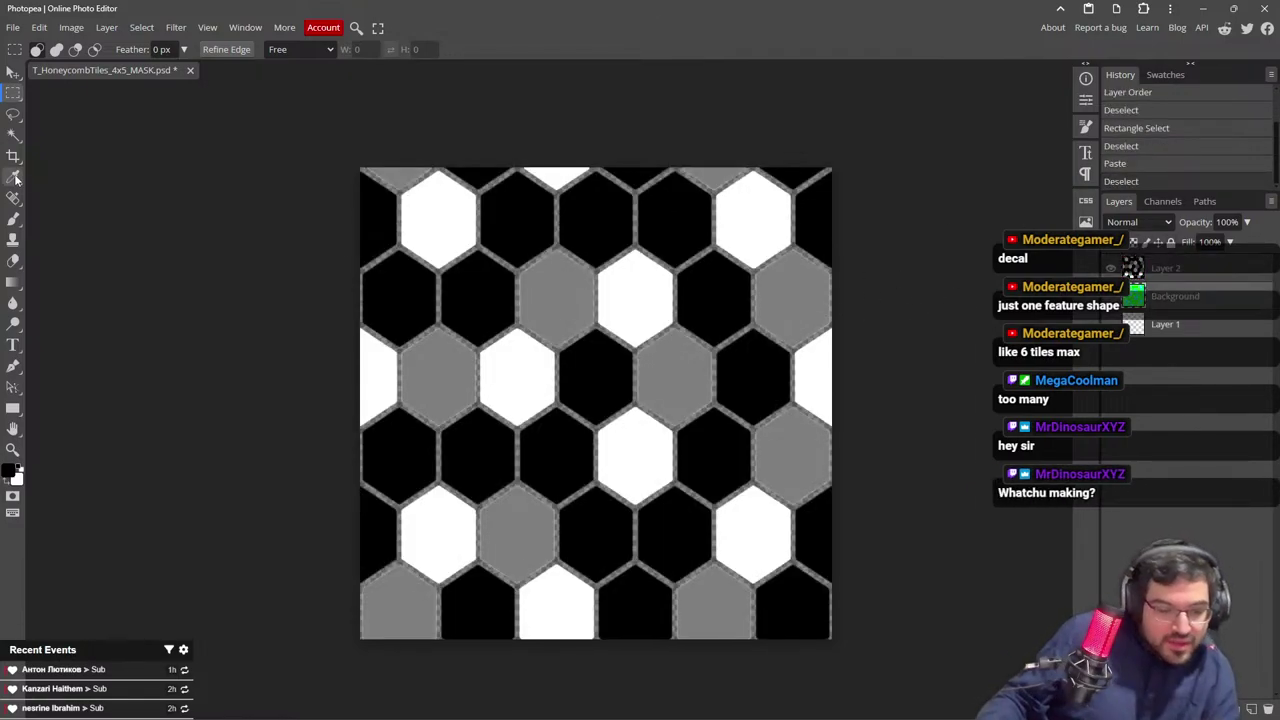
Select two separate black hexagons with the Magic Wand, one in the upper-left area and one in the lower-right area of the pattern
left_click(13, 133)
left_click(462, 291)
left_click(684, 548, "shift")
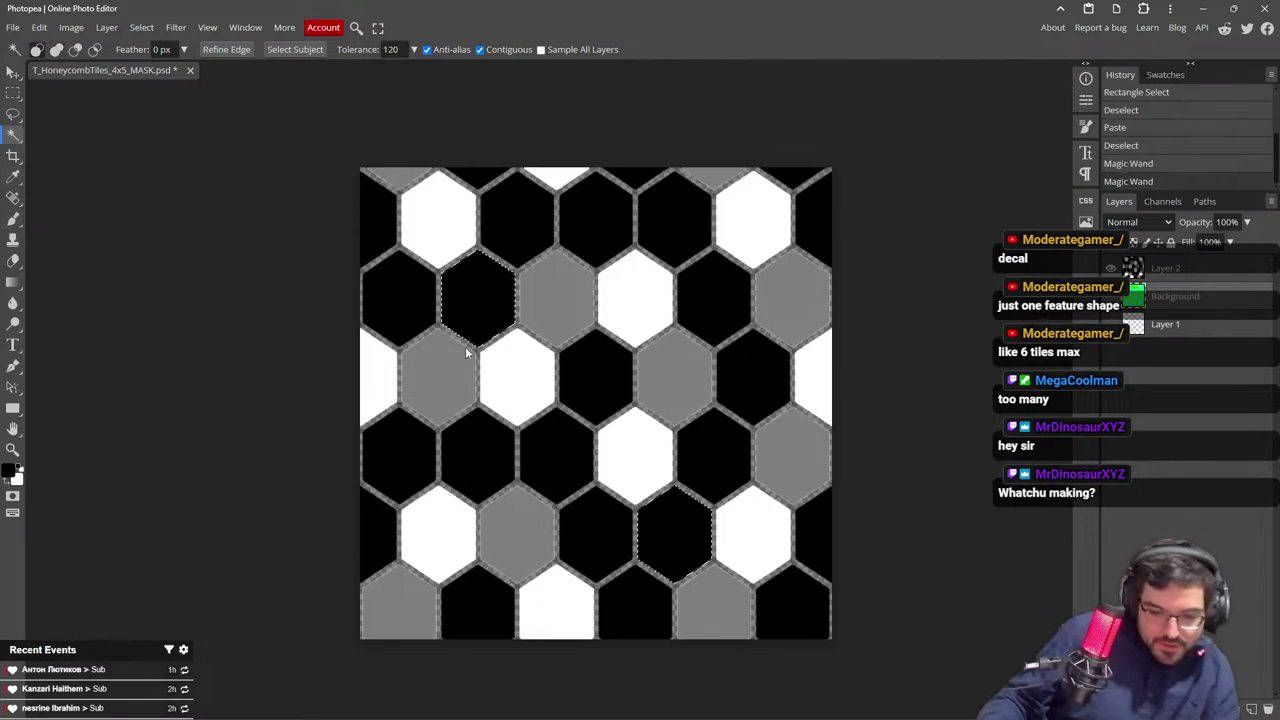
Try inverting and clearing around the two selected hexagons, and undo the last color inversion
key("ctrl+shift+i")
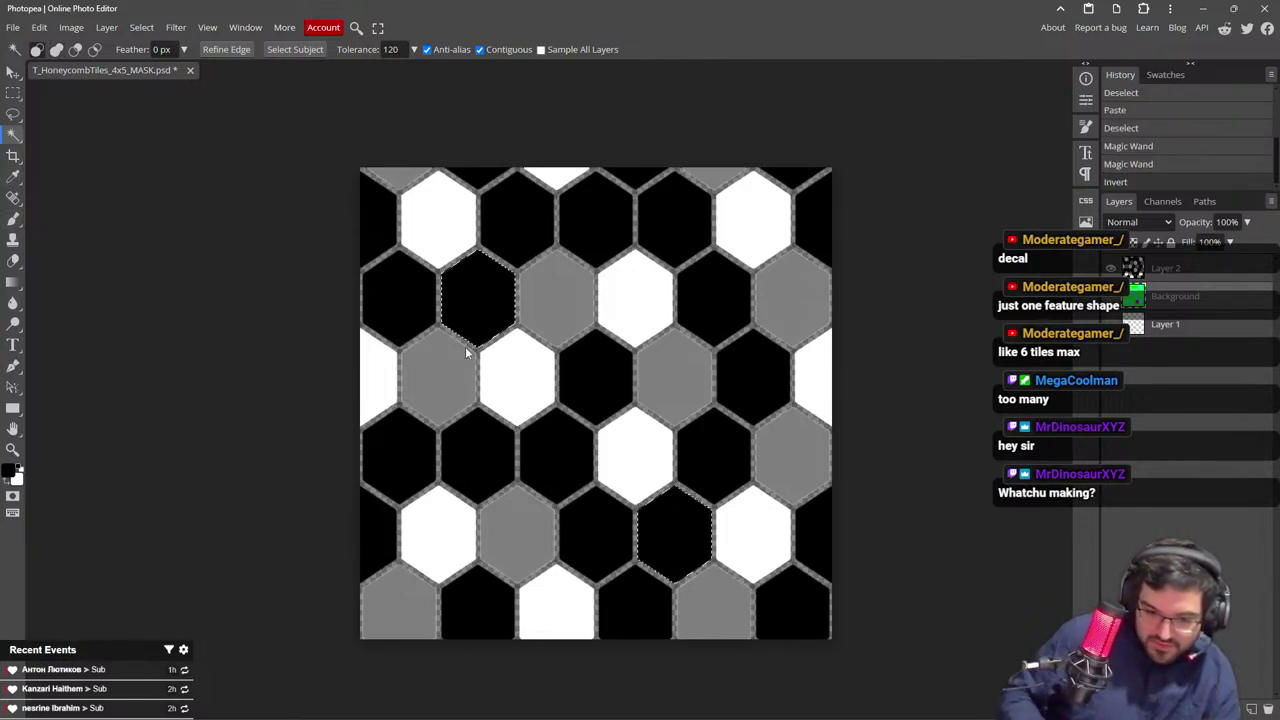
key("Delete")
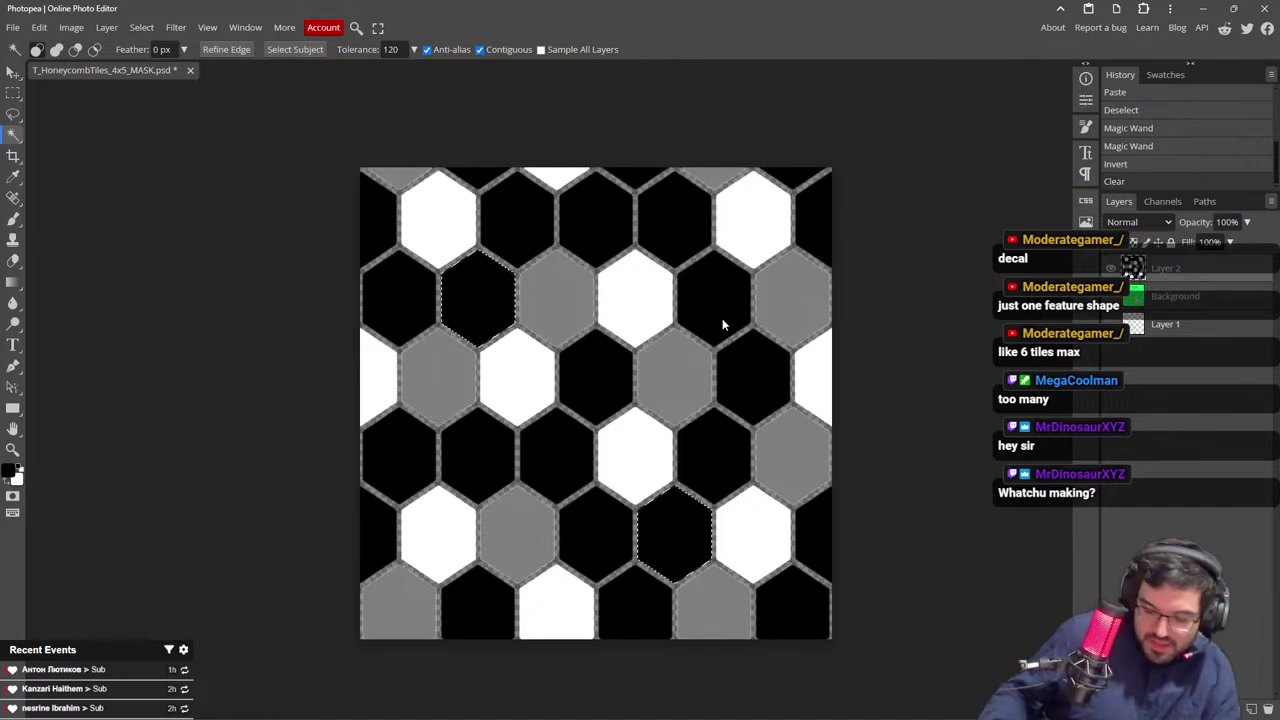
key("ctrl+i")
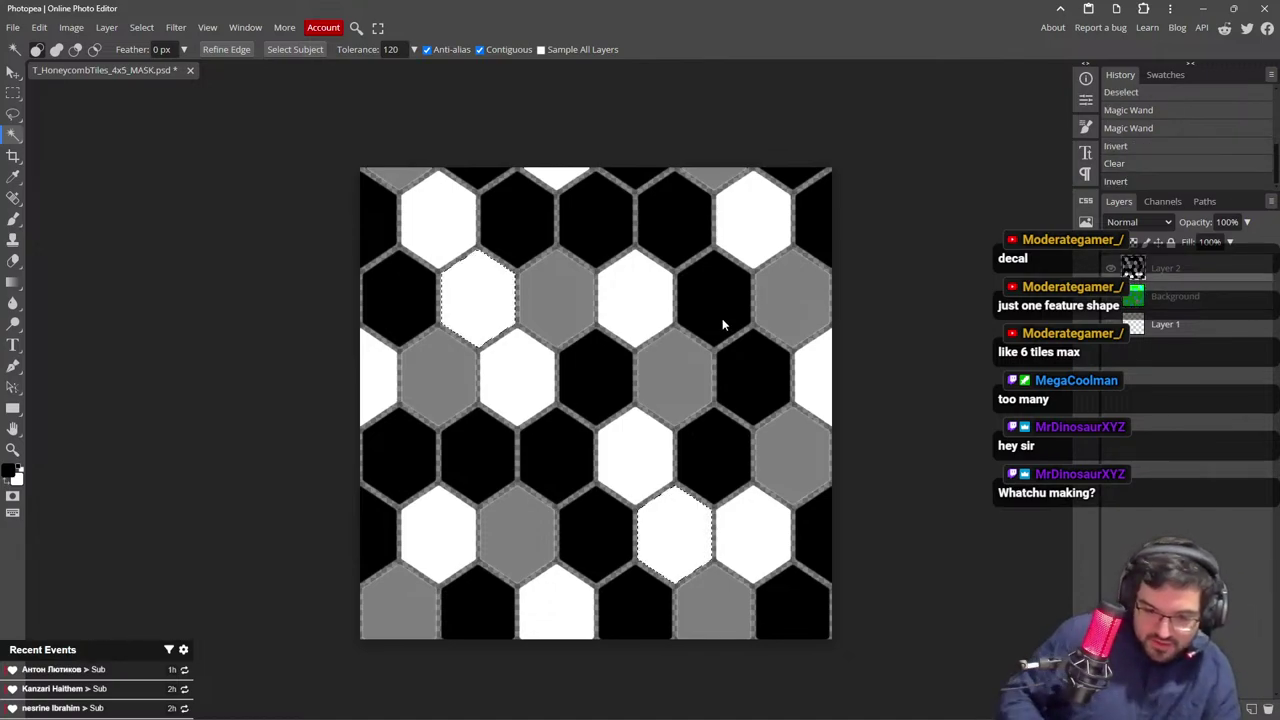
key("ctrl+z")
Inverse the selection, delete everything on the pasted layer except the two black hexagons, and drop the selection
left_click(143, 28)
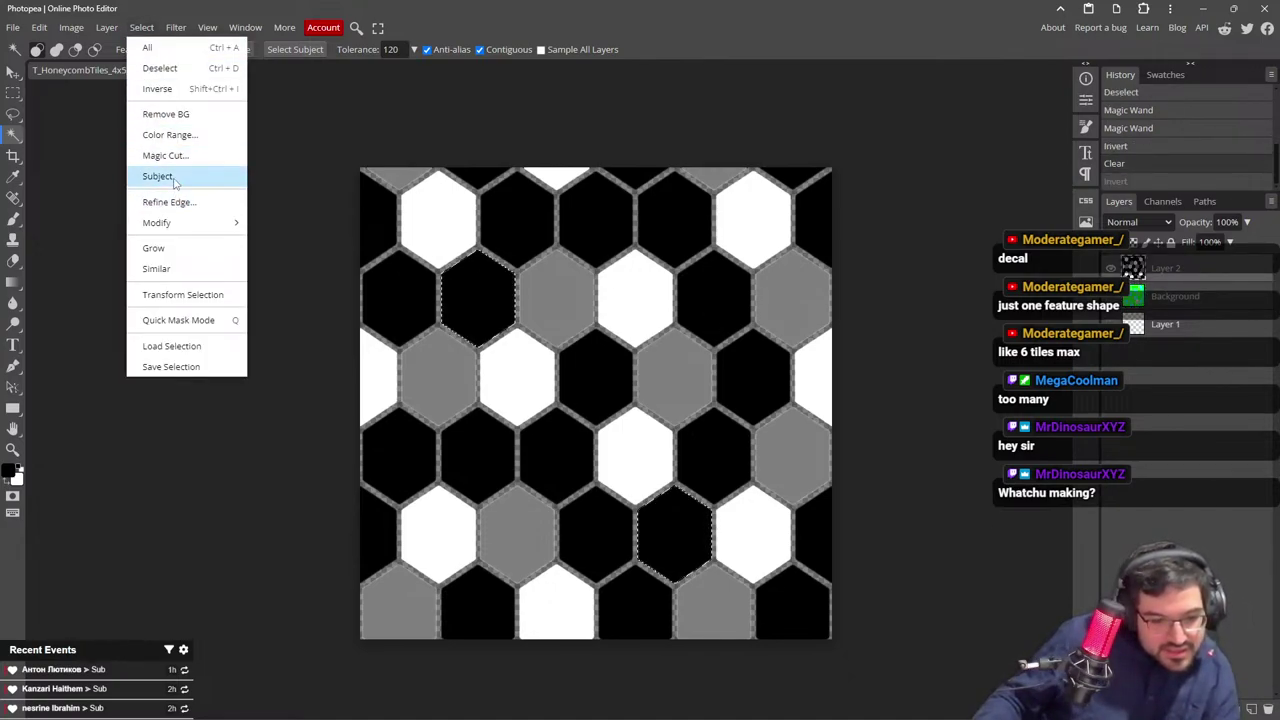
left_click(226, 89)
key("Delete")
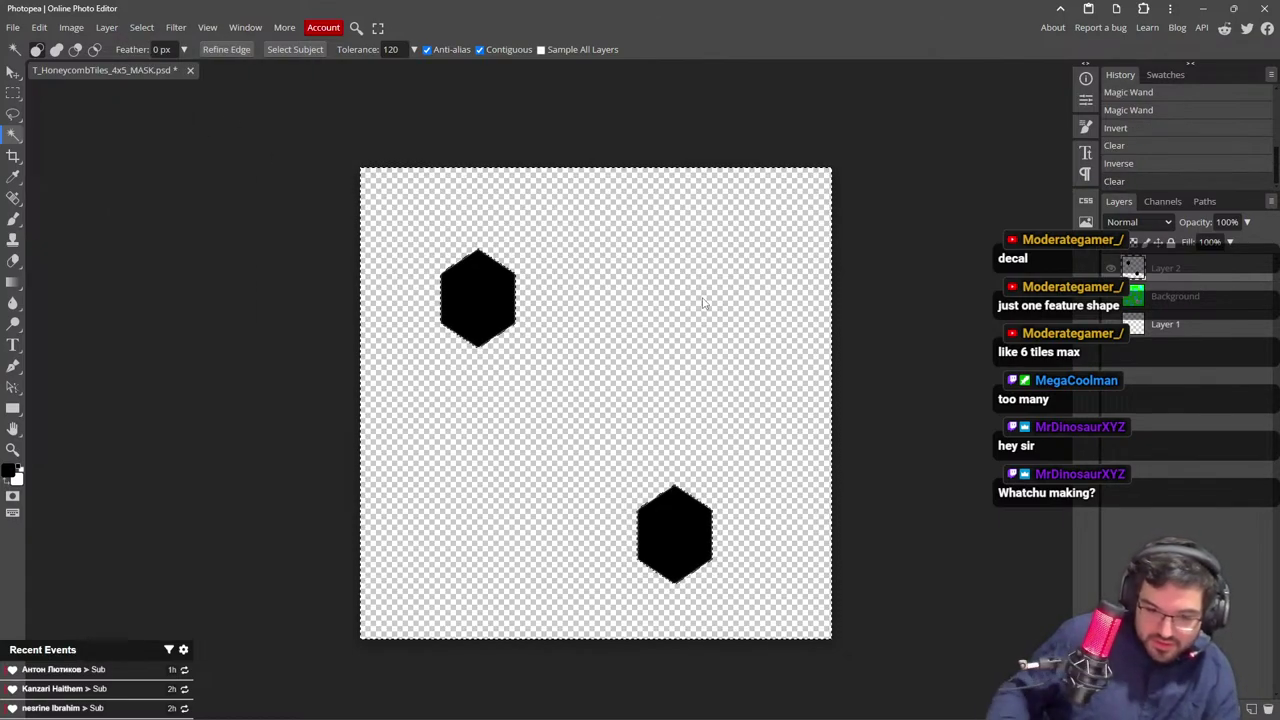
left_click(724, 302)
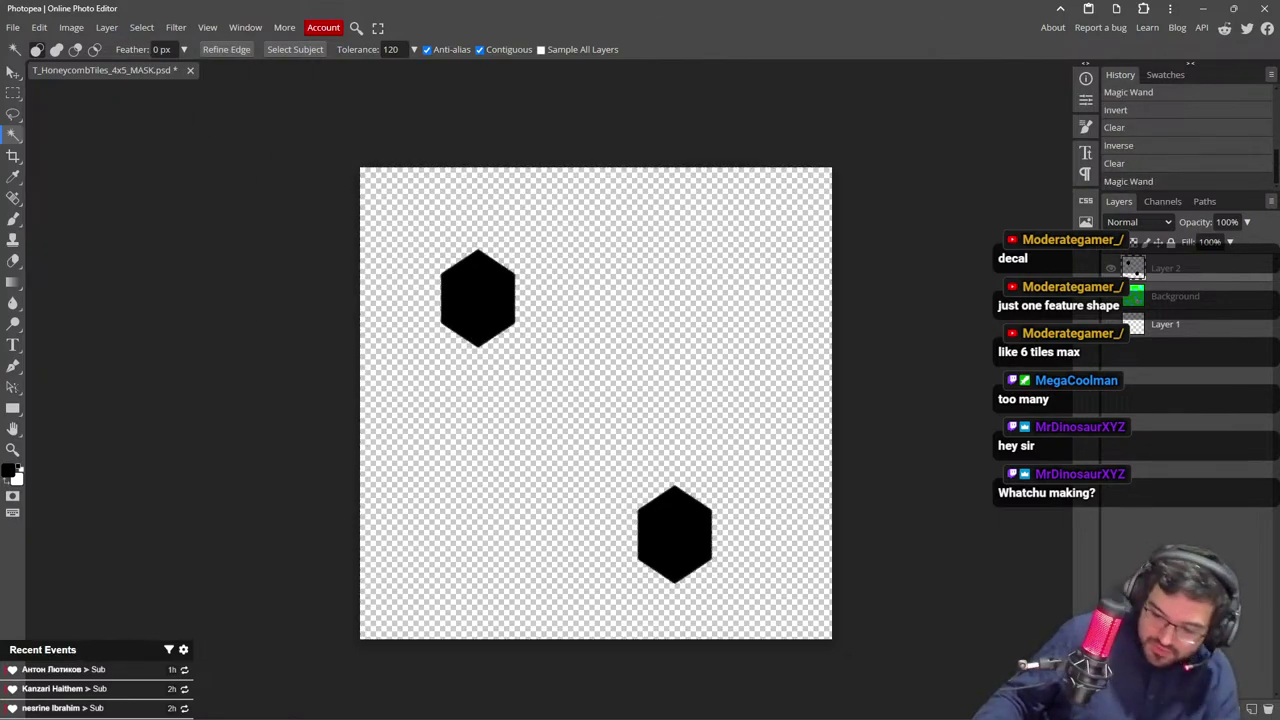
Add a new layer above the two hexagons and activate the Paint Bucket tool
left_click(1247, 708)
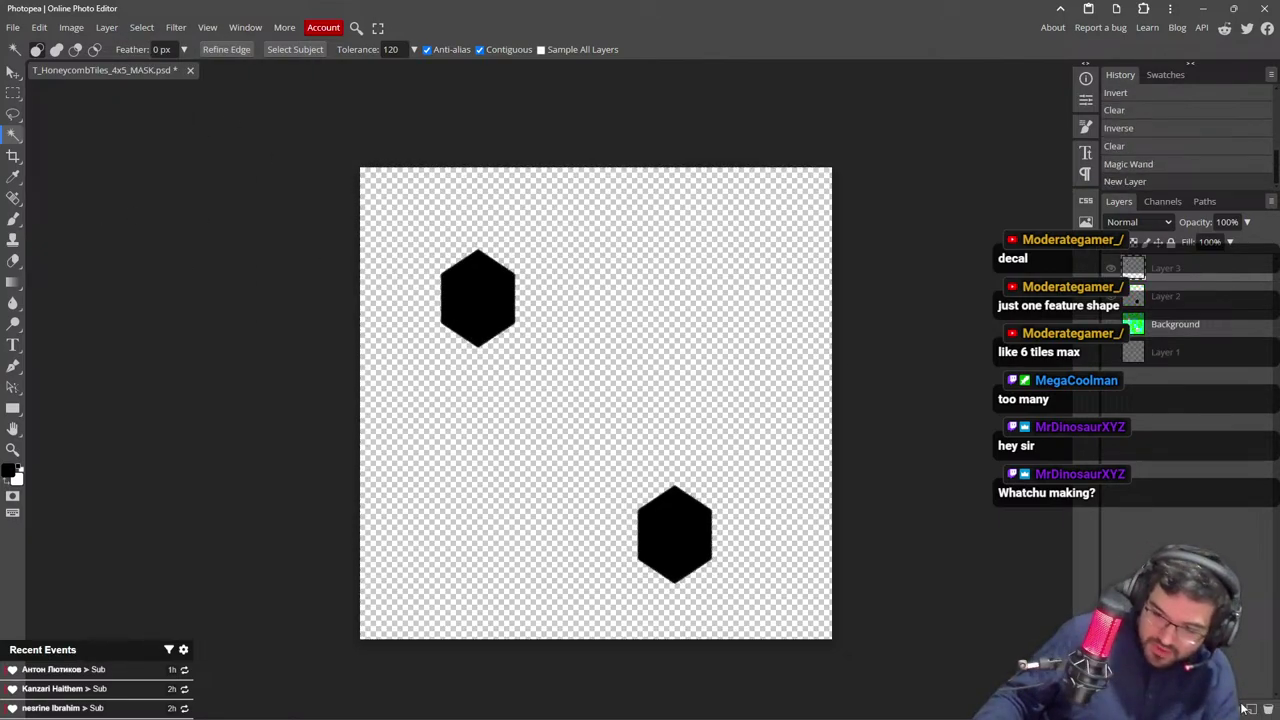
right_click(14, 287)
left_click(21, 286)
right_click(17, 286)
left_click(43, 301)
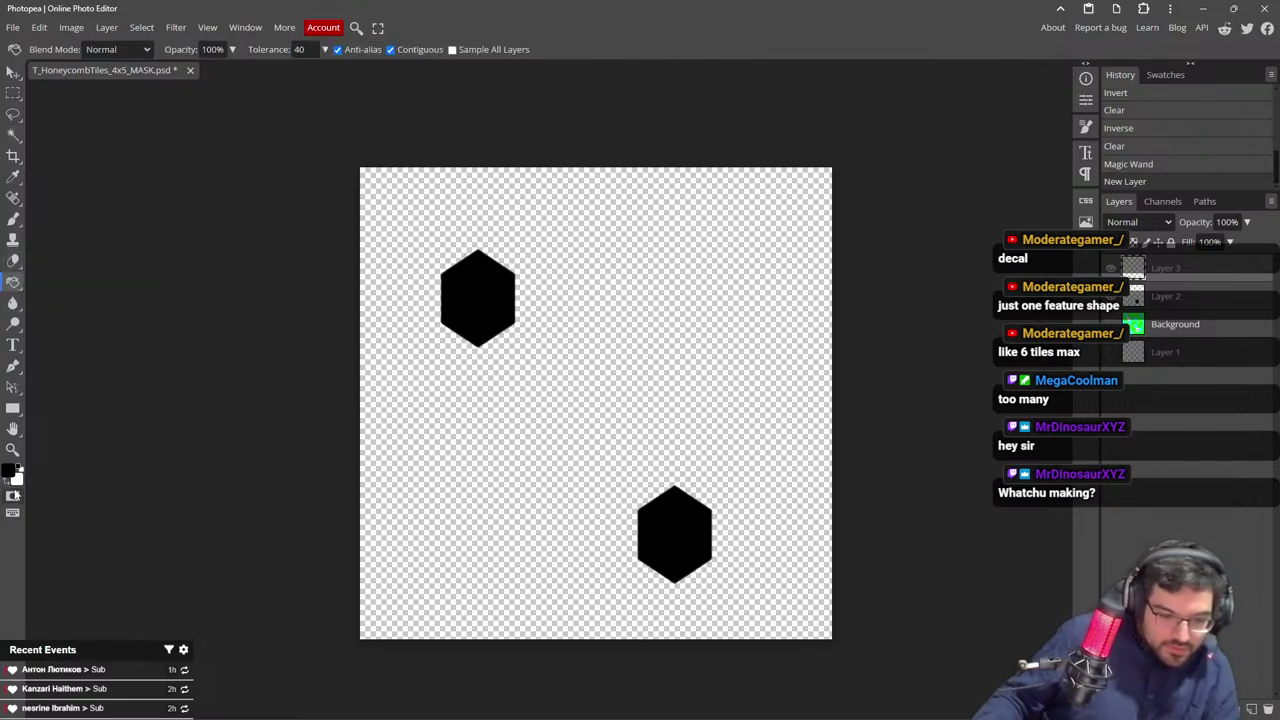
Place Layer 3 beneath Layer 2 and fill it with white behind the two black hexagons
left_click(11, 471)
left_click(200, 191)
left_click(109, 143)
left_click(387, 161)
left_click(636, 305)
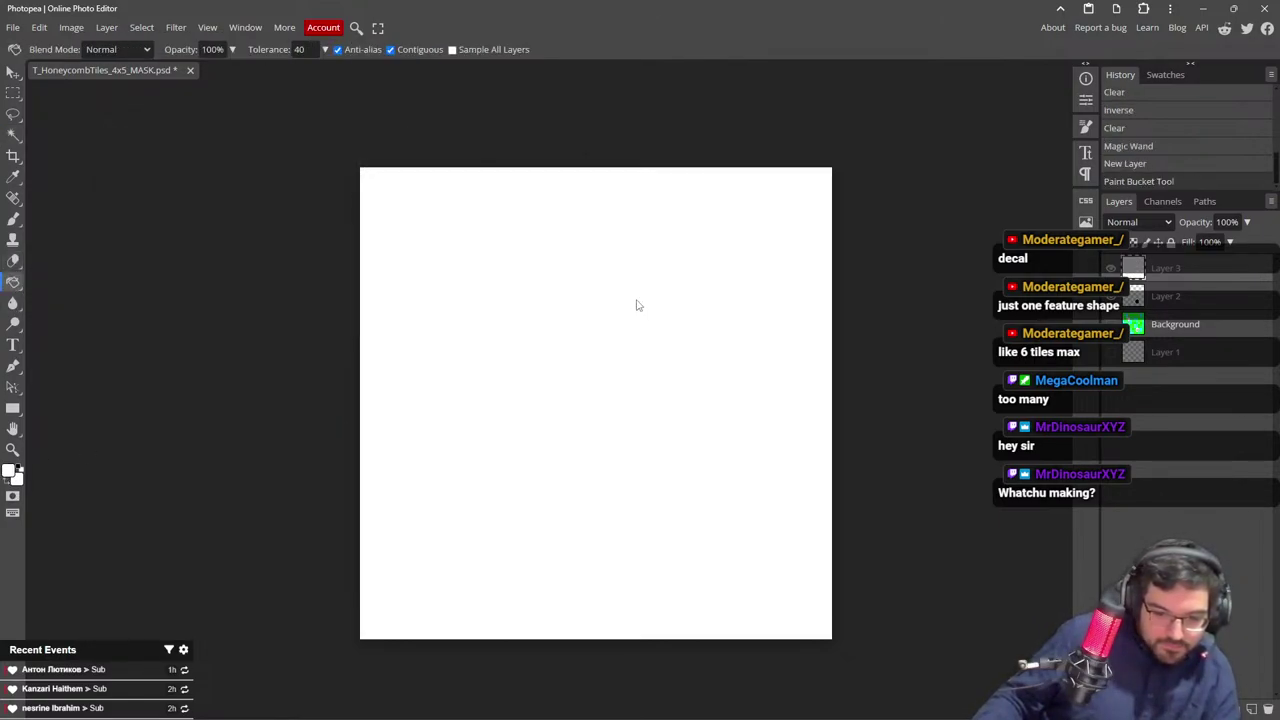
key("ctrl+z")
left_click_drag(1156, 268, 1168, 309)
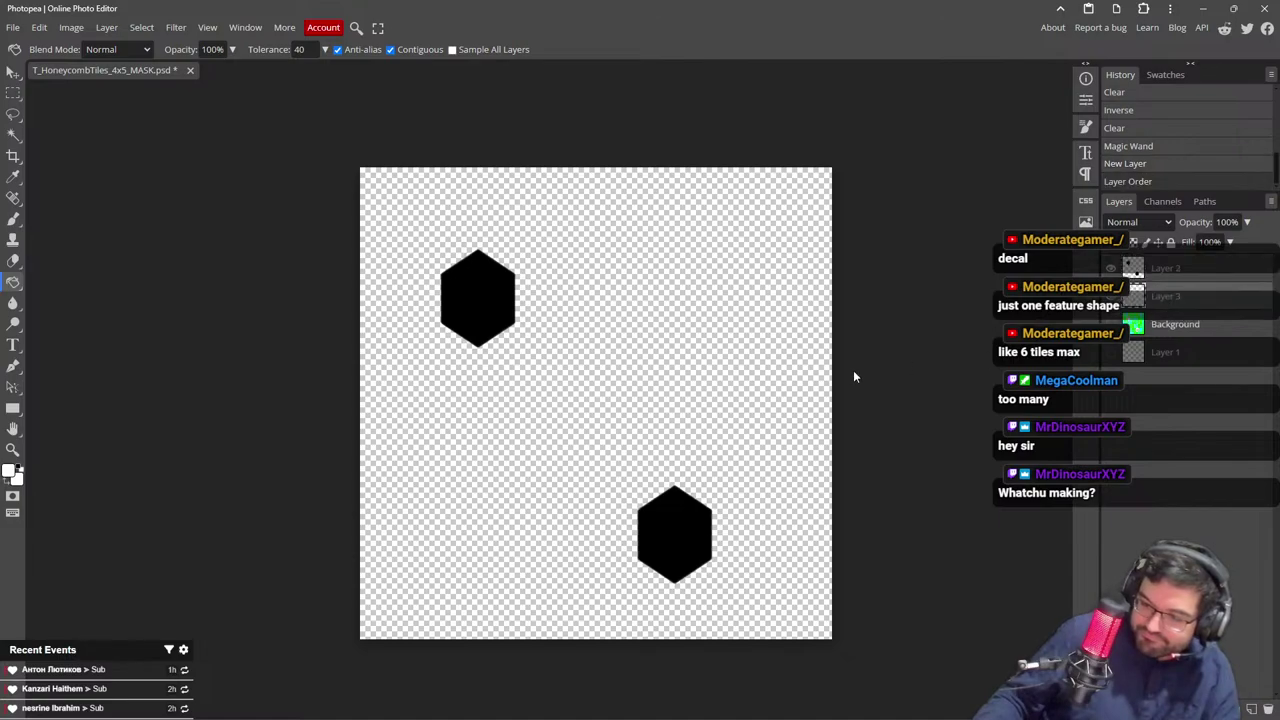
left_click(803, 372)
Export the mask as a PNG named T_HoneycombTiles_4x5_DuoMask
left_click(13, 25)
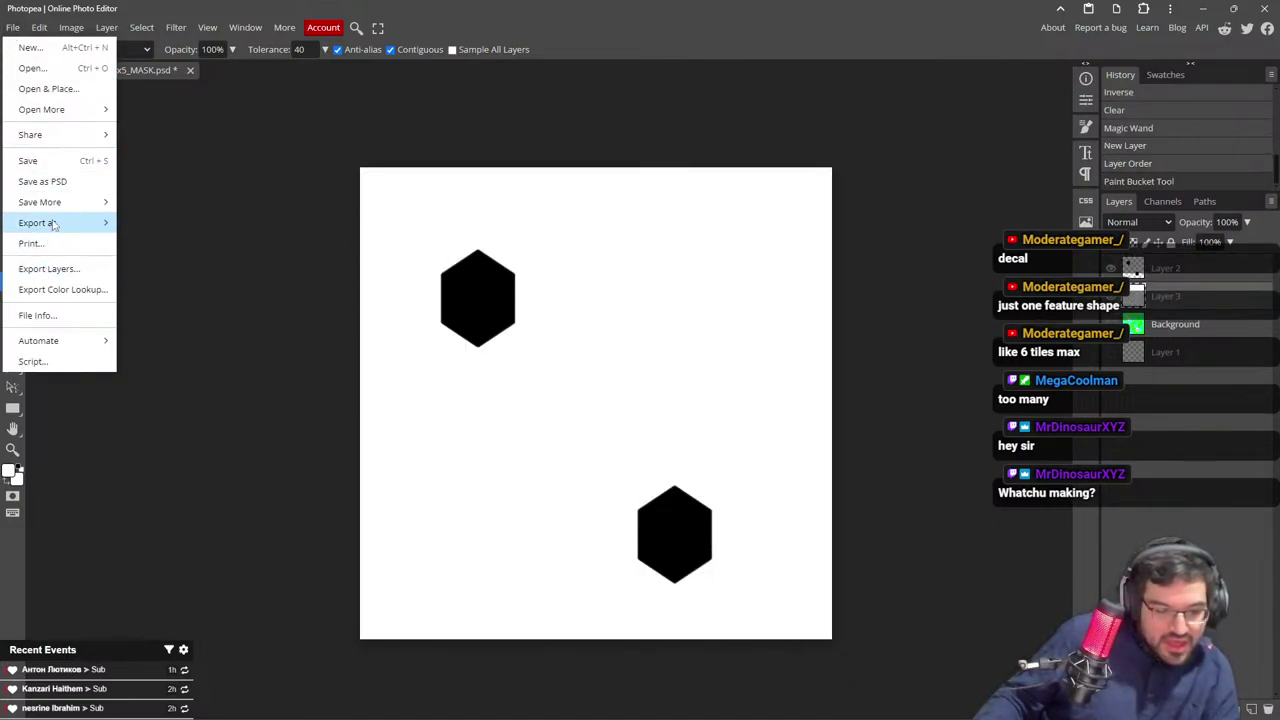
mouse_move(60, 204)
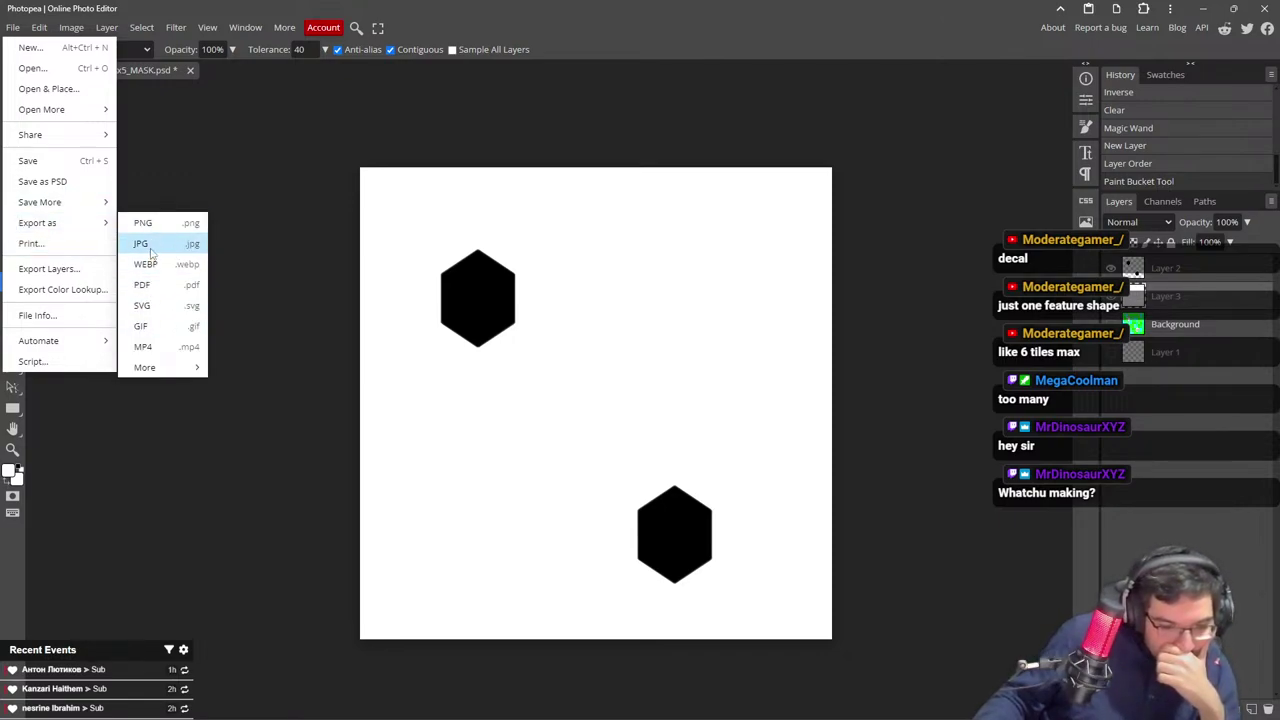
left_click(158, 222)
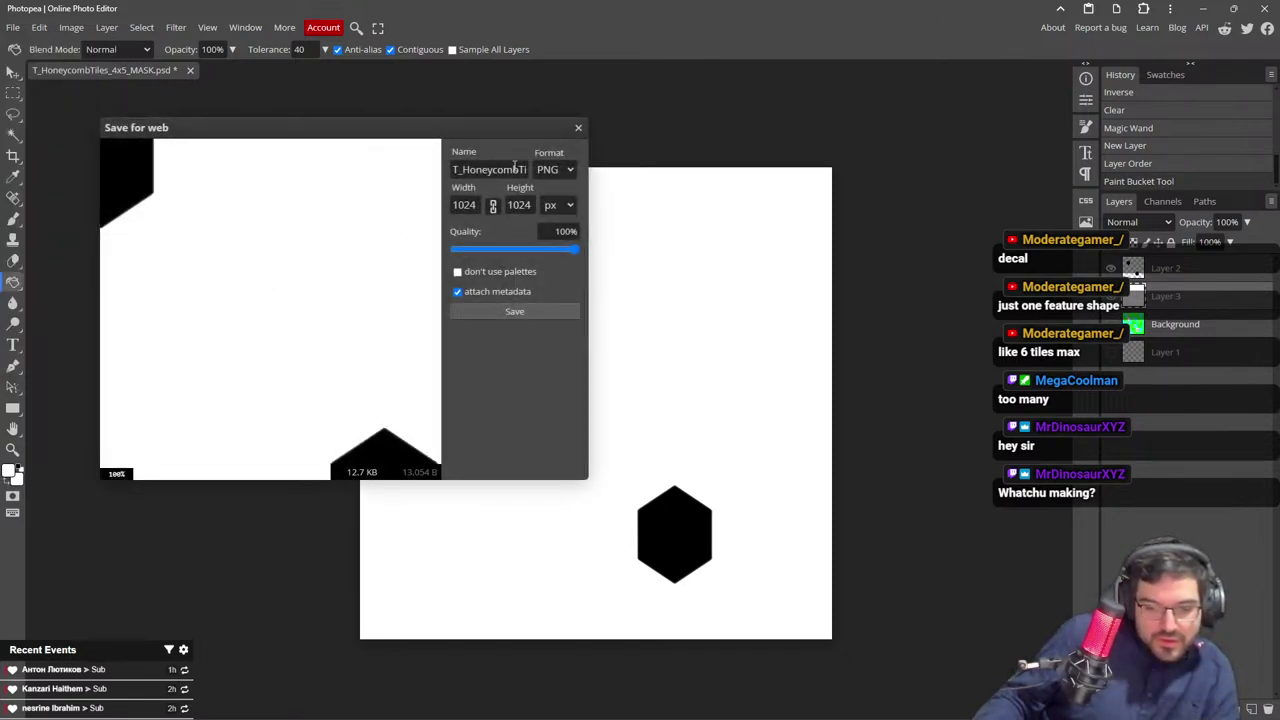
key("Right")
key("BackSpace")
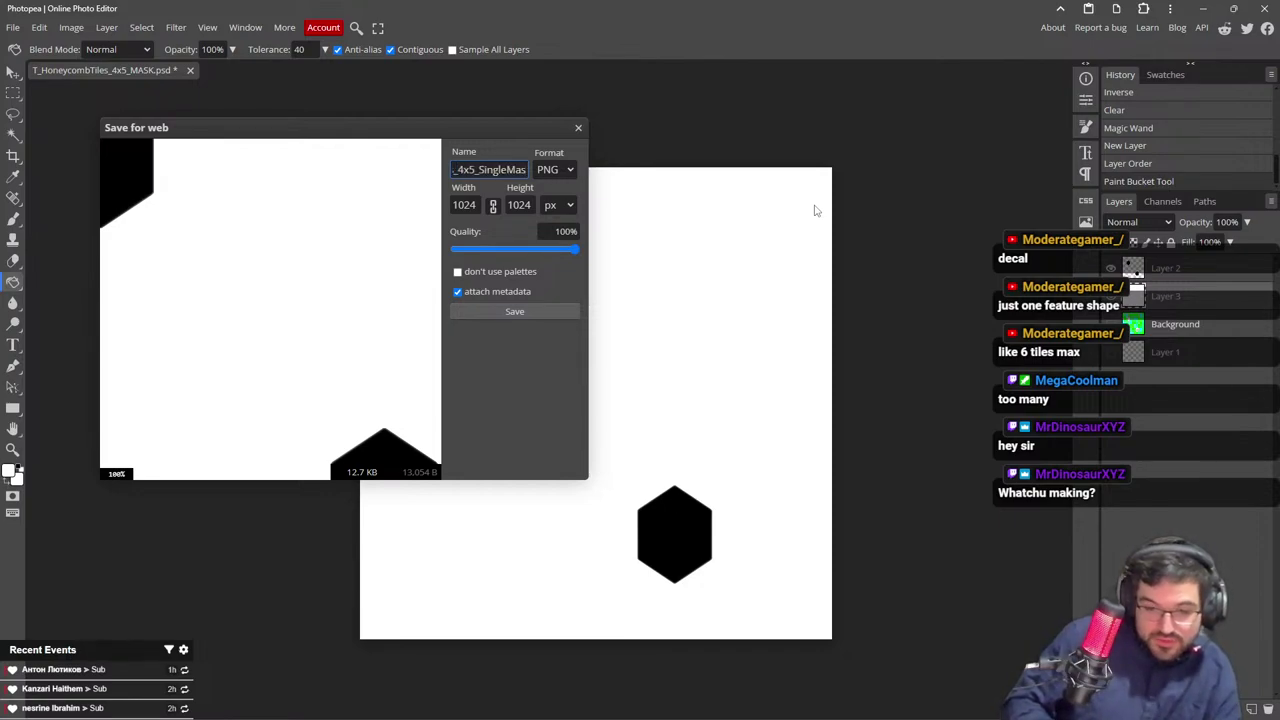
type("DuoM")
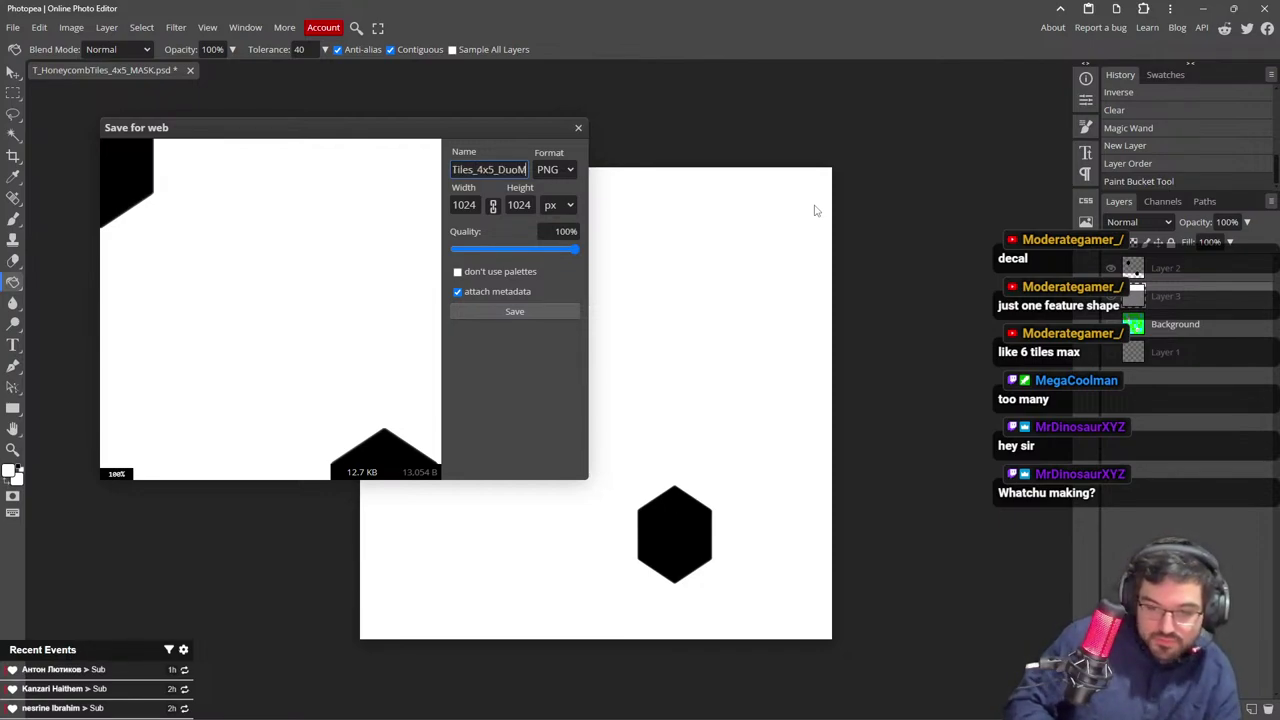
type("ask")
left_click(572, 311)
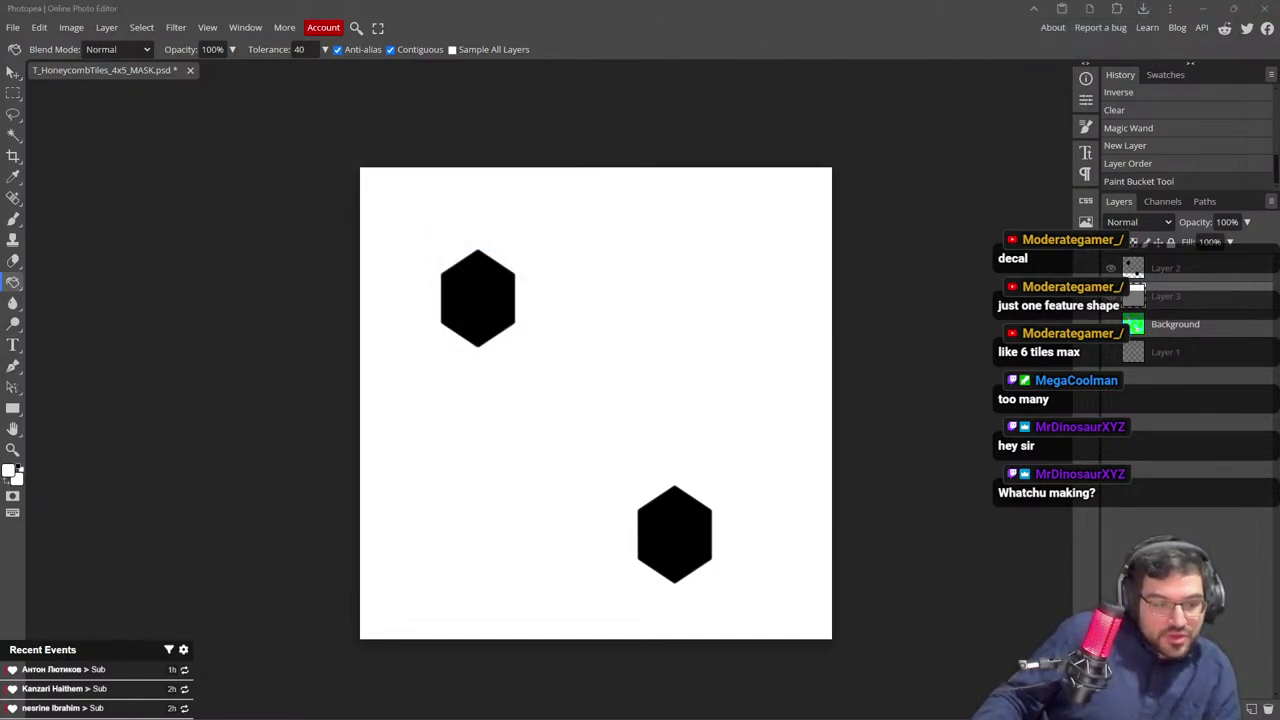
Switch to Unreal Editor and examine the bathroom's hexagonal wall tiles and doorway in a full-screen viewport
key("alt+Tab")
right_click_drag(658, 344, 722, 354)
key("F11")
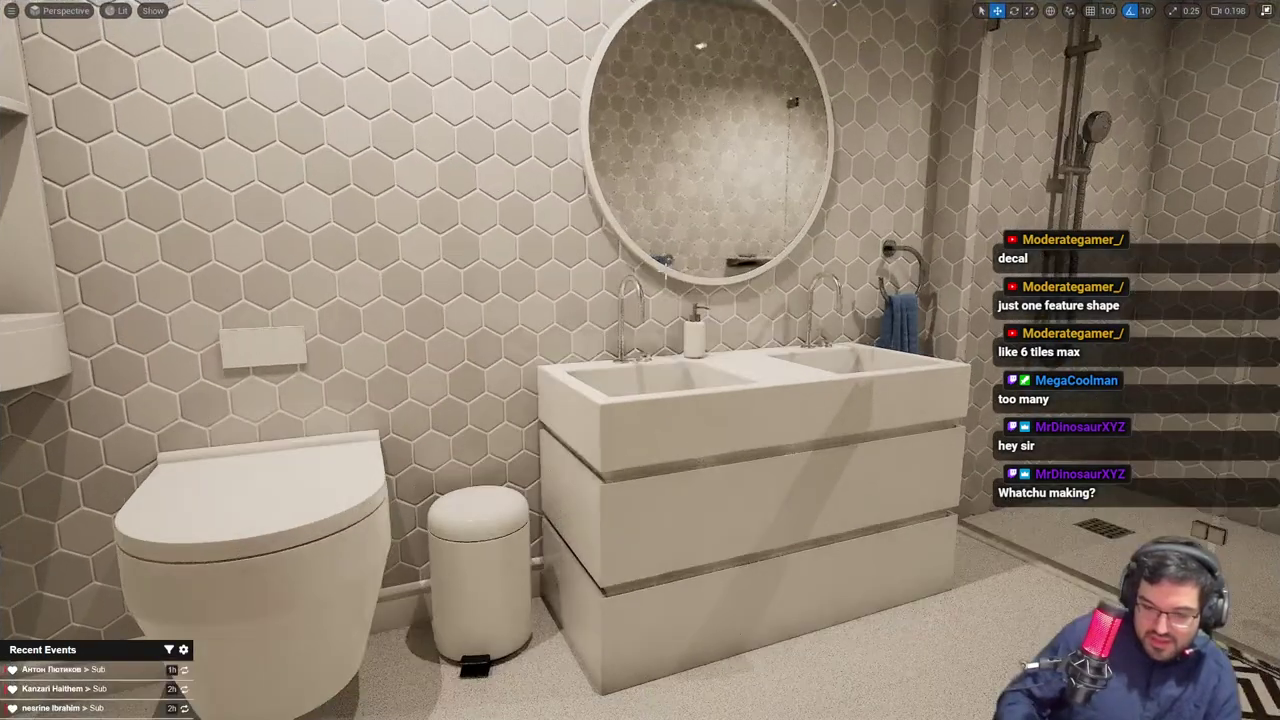
right_click_drag(664, 270, 862, 266)
key("s")
scroll(664, 270, "down", 3)
key("w")
key("s")
scroll(663, 271, "up", 1)
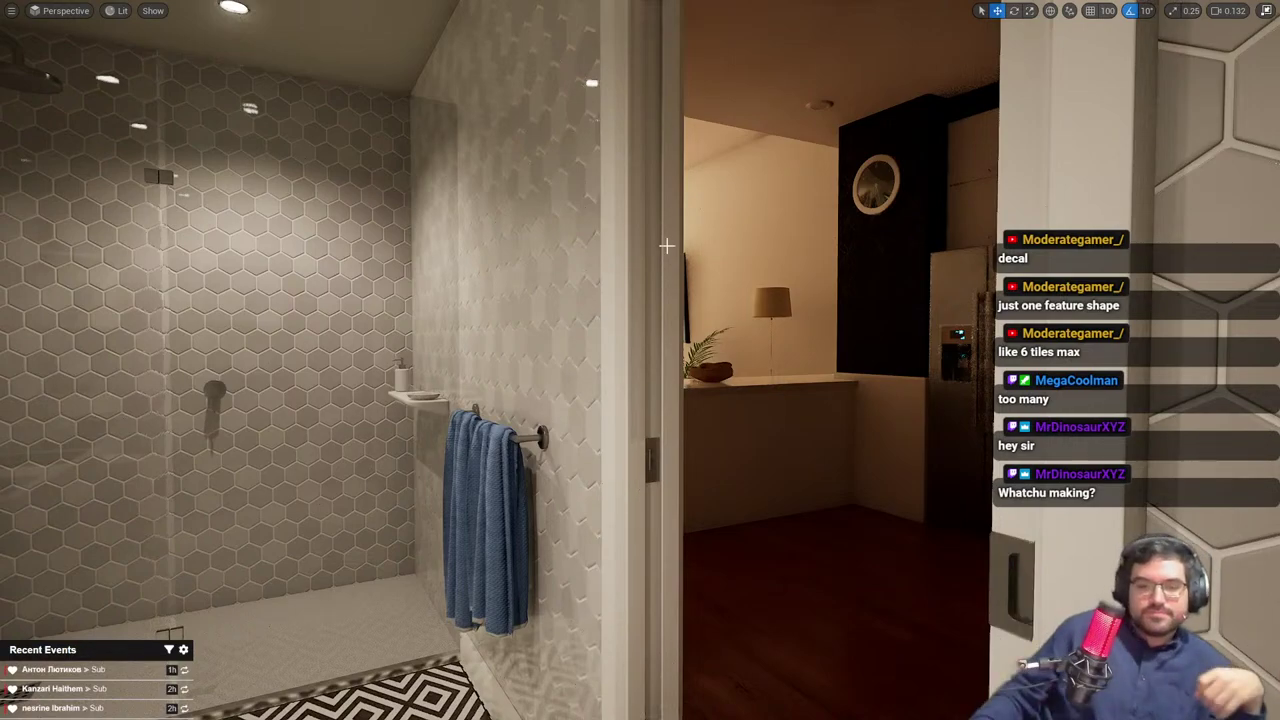
right_click_drag(666, 245, 700, 245)
key("g")
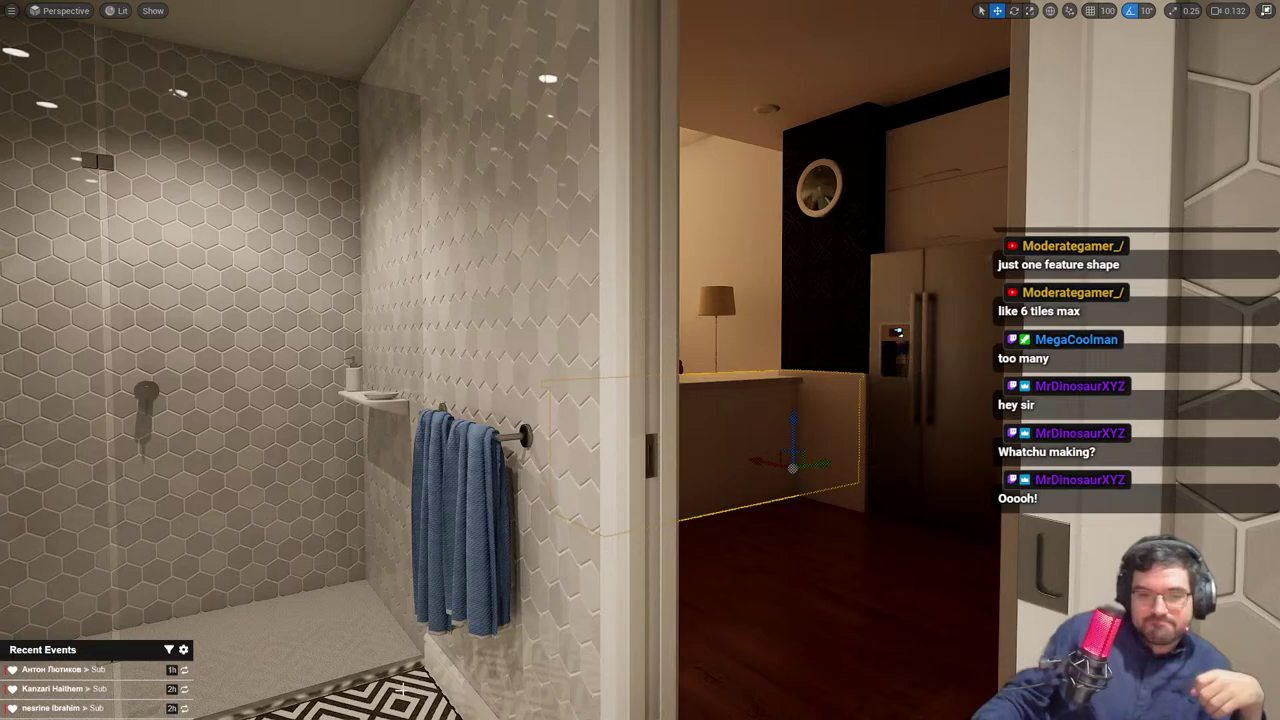
right_click_drag(647, 429, 676, 408)
key("g")
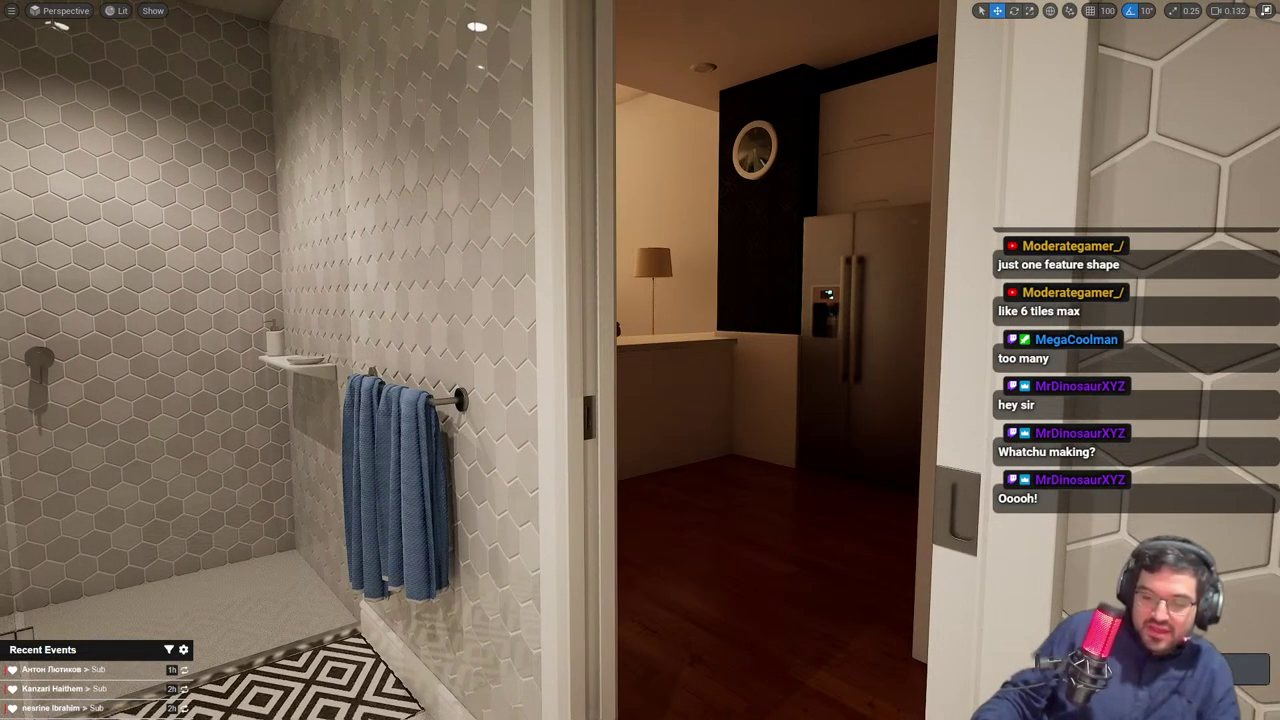
Tour the living area next to the bathroom up to the white shelving unit and desk
right_click_drag(727, 344, 526, 270)
key("g")
key("w")
scroll(690, 266, "up", 1)
mouse_move(640, 360)
right_mouse_down()
mouse_move(510, 360)
mouse_move(630, 360)
right_mouse_up()
key("s")
key("d")
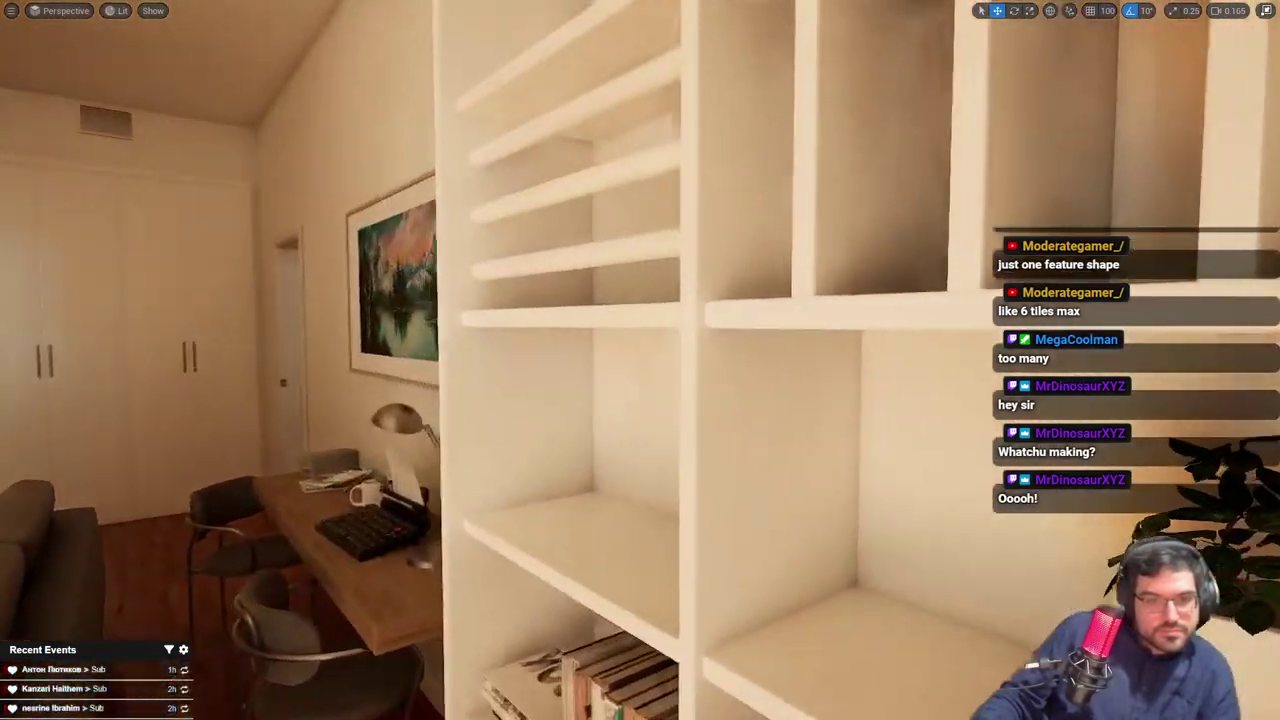
Continue the walkthrough into the bedroom and examine the bed, rug and wall pictures
right_click_drag(640, 360, 550, 366)
key("s")
key("w")
key("w")
key("w")
key("w")
key("d")
right_click_drag(770, 201, 606, 201)
key("s")
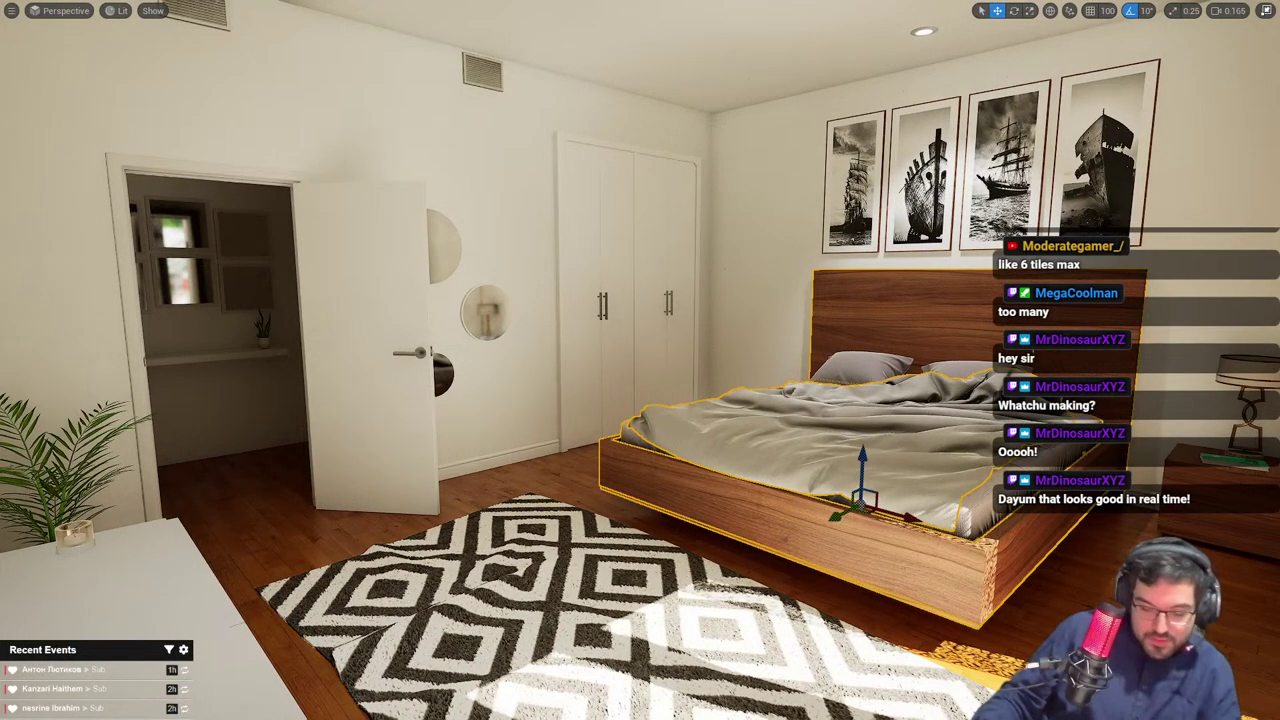
Try deleting the bed, restore it, and select the patterned rug, the desk and its chair
key("Delete")
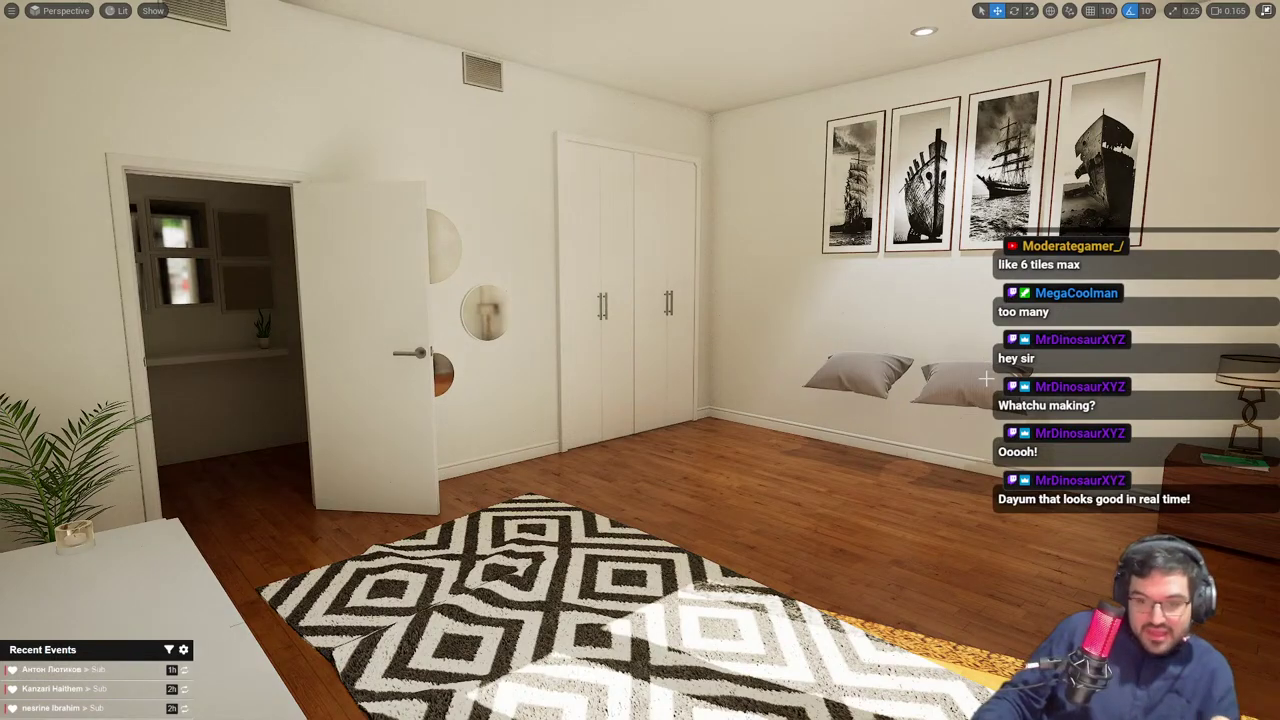
key("ctrl+z")
right_click_drag(594, 588, 560, 588)
left_click(594, 588, "ctrl")
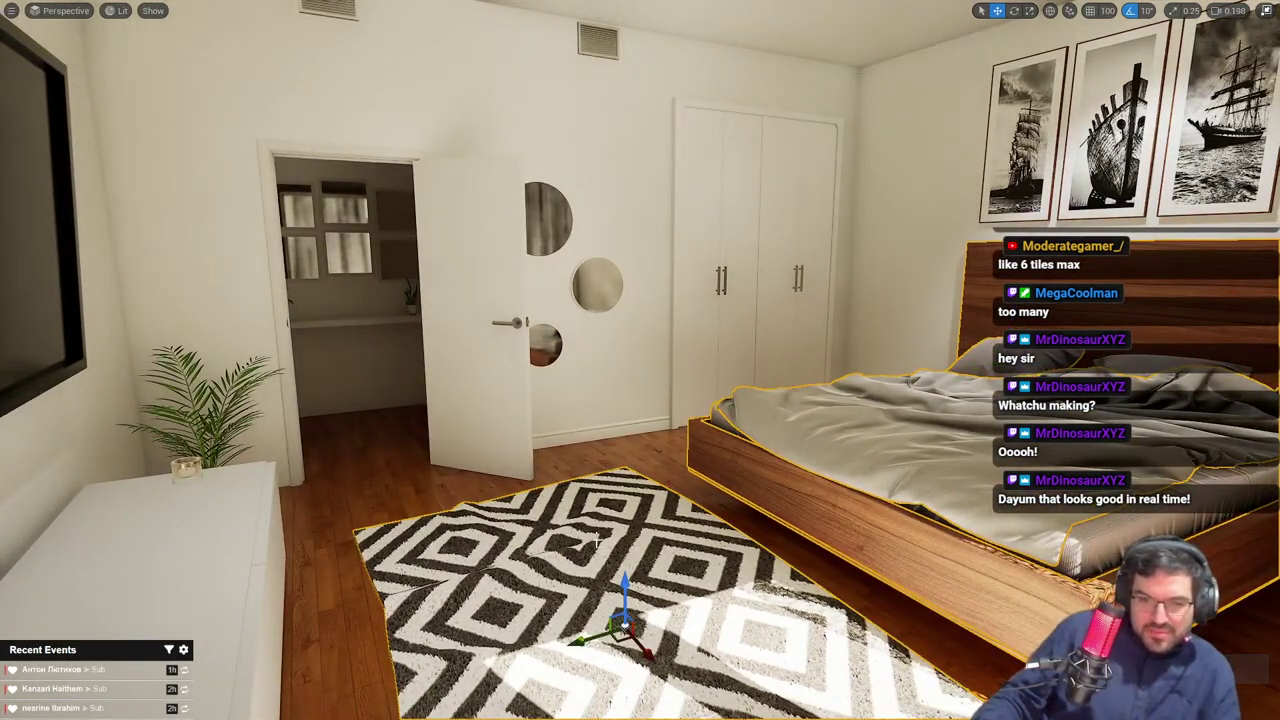
right_click_drag(672, 418, 600, 600)
left_click(554, 586)
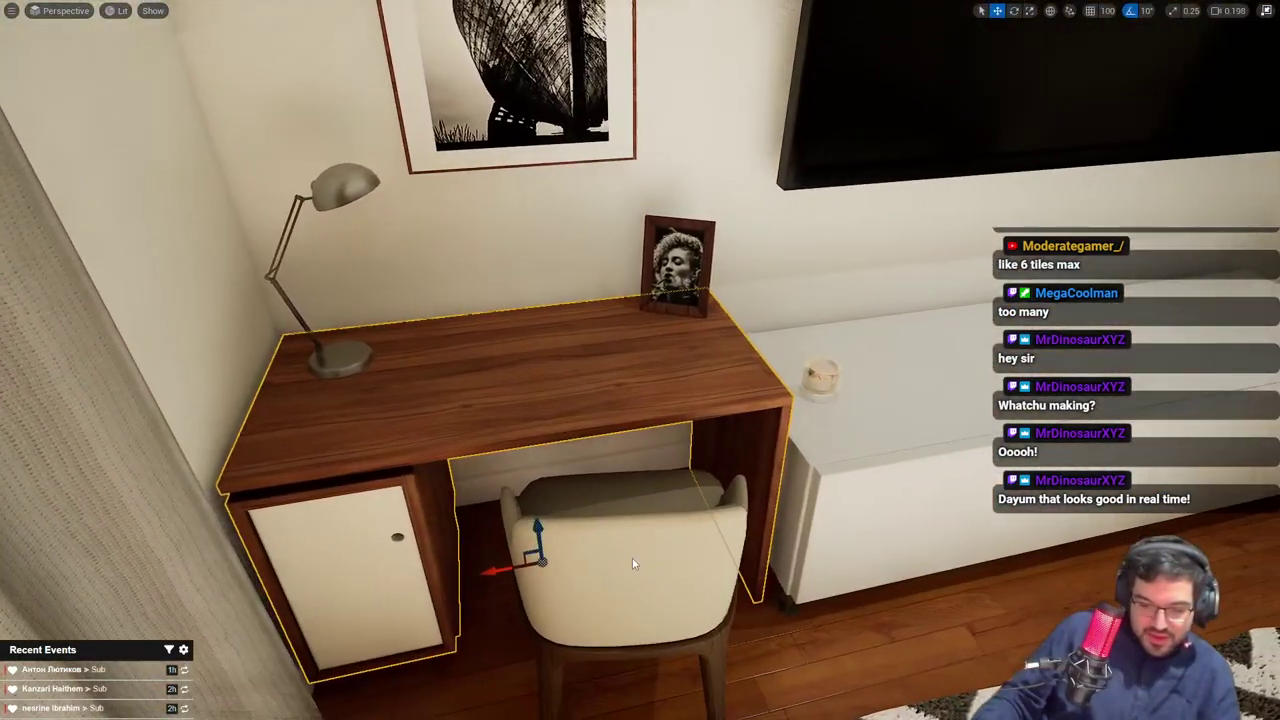
left_click(632, 558, "ctrl")
Try deleting the lamp and the book from the bedside table
right_click_drag(632, 558, 957, 385)
left_click(918, 362)
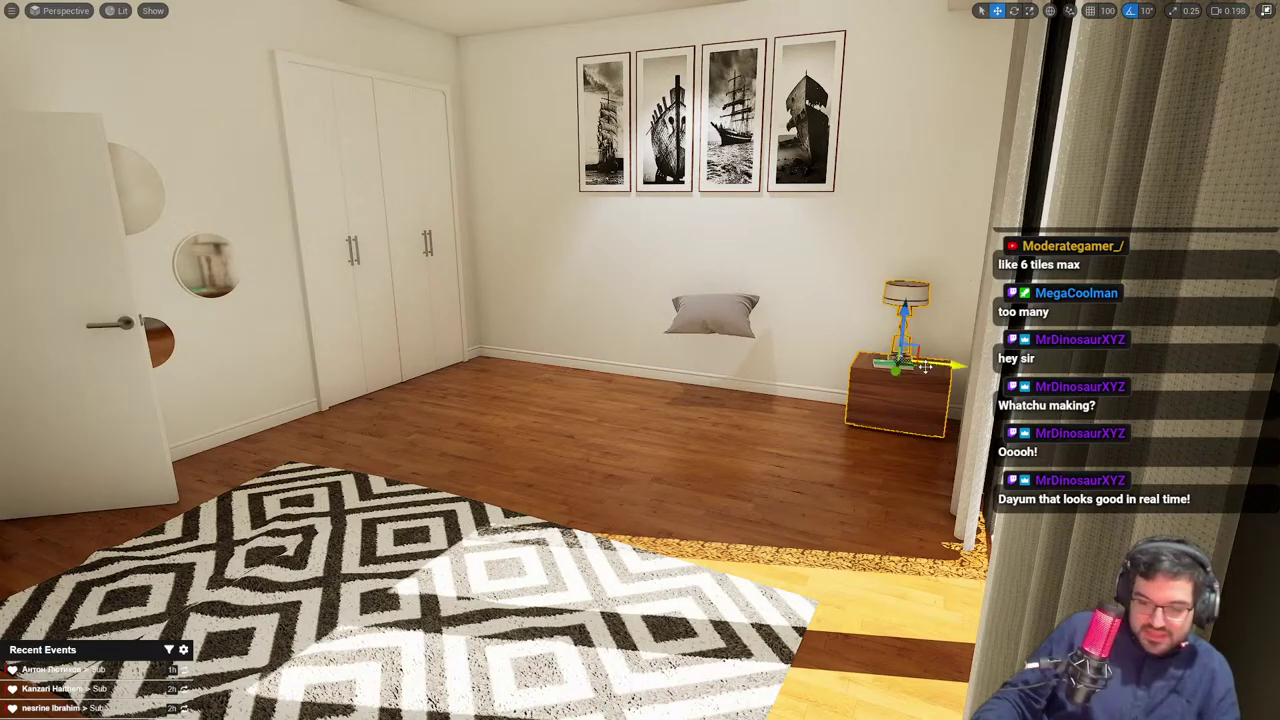
key("f")
right_click_drag(794, 340, 905, 352)
left_click(698, 238)
right_click_drag(698, 238, 690, 190)
left_click(627, 135, "ctrl")
key("Delete")
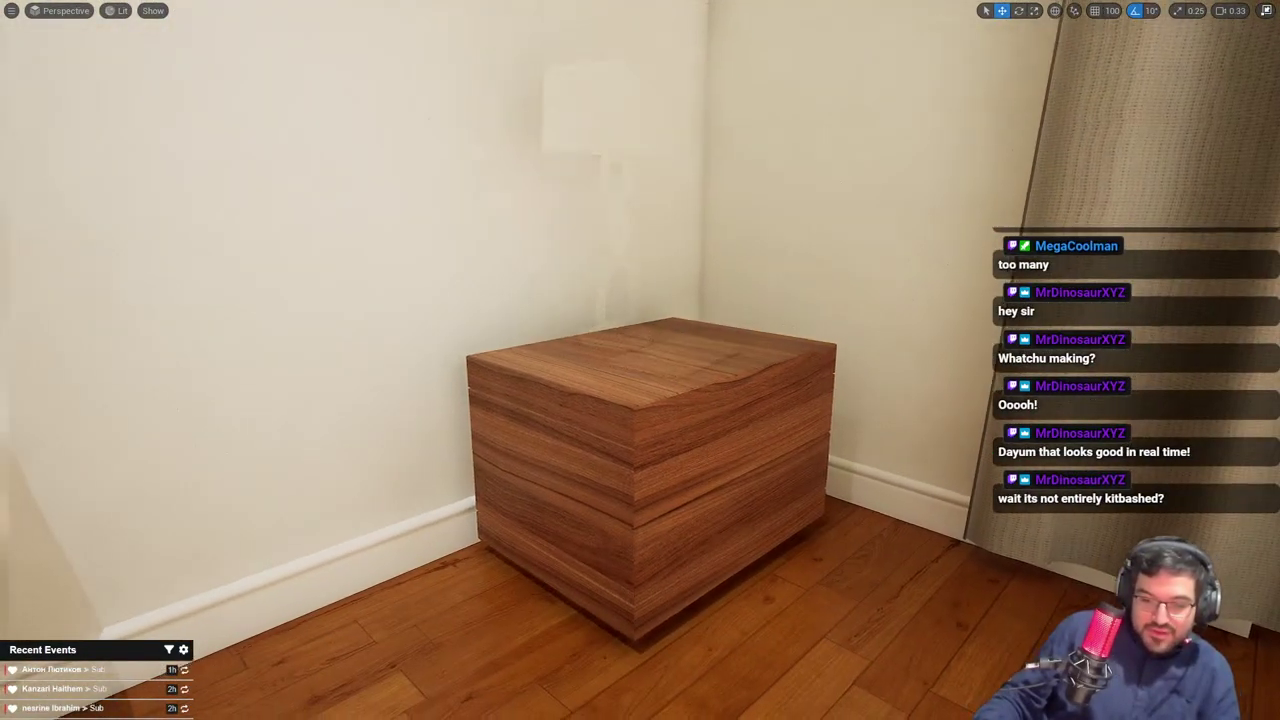
Try deleting the wooden bedside table in the bedroom corner
right_click_drag(627, 135, 603, 289)
left_click(630, 346)
key("Delete")
mouse_move(648, 341)
right_mouse_down()
mouse_move(575, 346)
mouse_move(590, 385)
mouse_move(605, 345)
mouse_move(648, 341)
right_mouse_up()
scroll(648, 341, "down", 2)
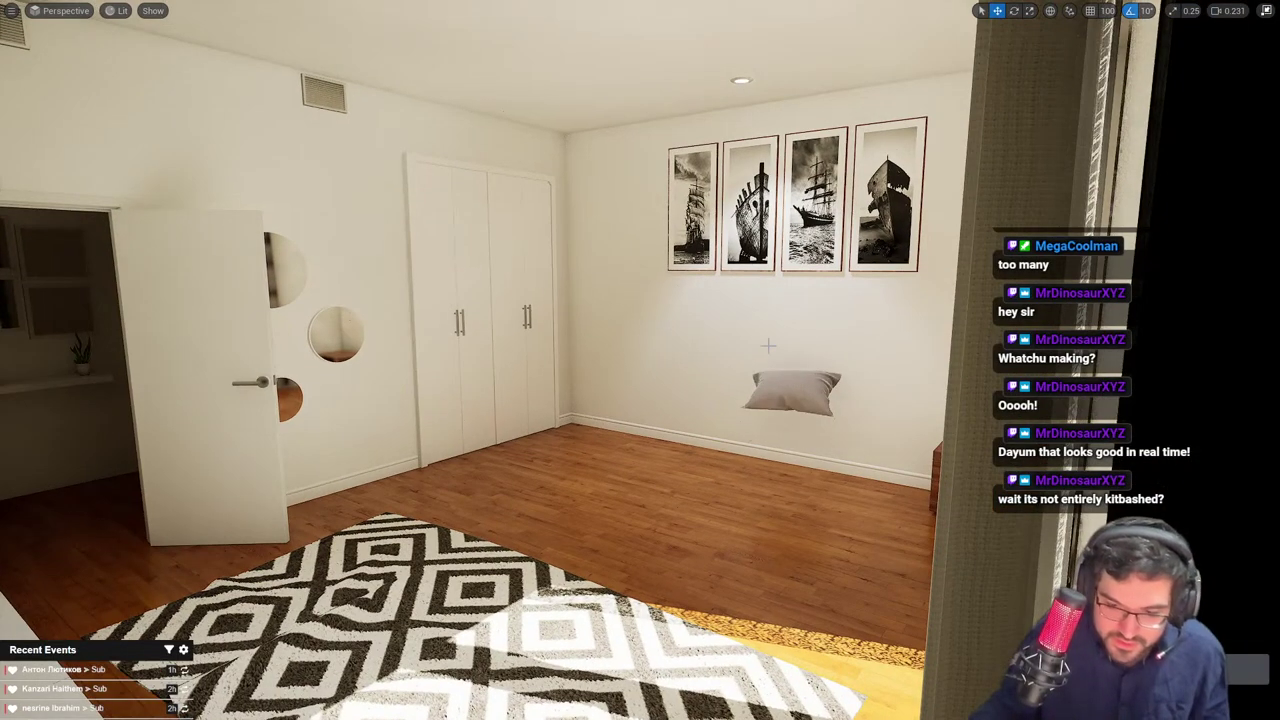
Try moving the wooden bedside table upward beside the bed and undo the move
mouse_move(769, 346)
right_mouse_down()
mouse_move(705, 362)
mouse_move(745, 350)
right_mouse_up()
key("w")
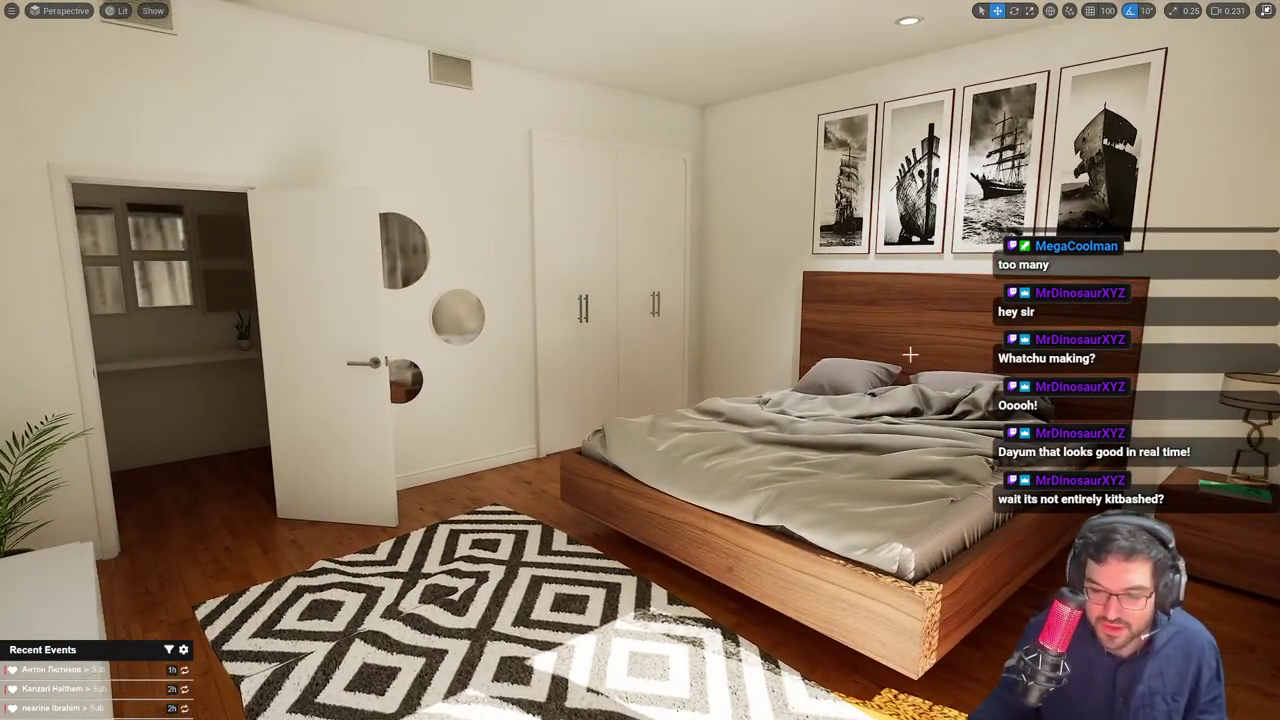
right_click_drag(857, 331, 820, 338)
key("w")
scroll(725, 334, "up", 2)
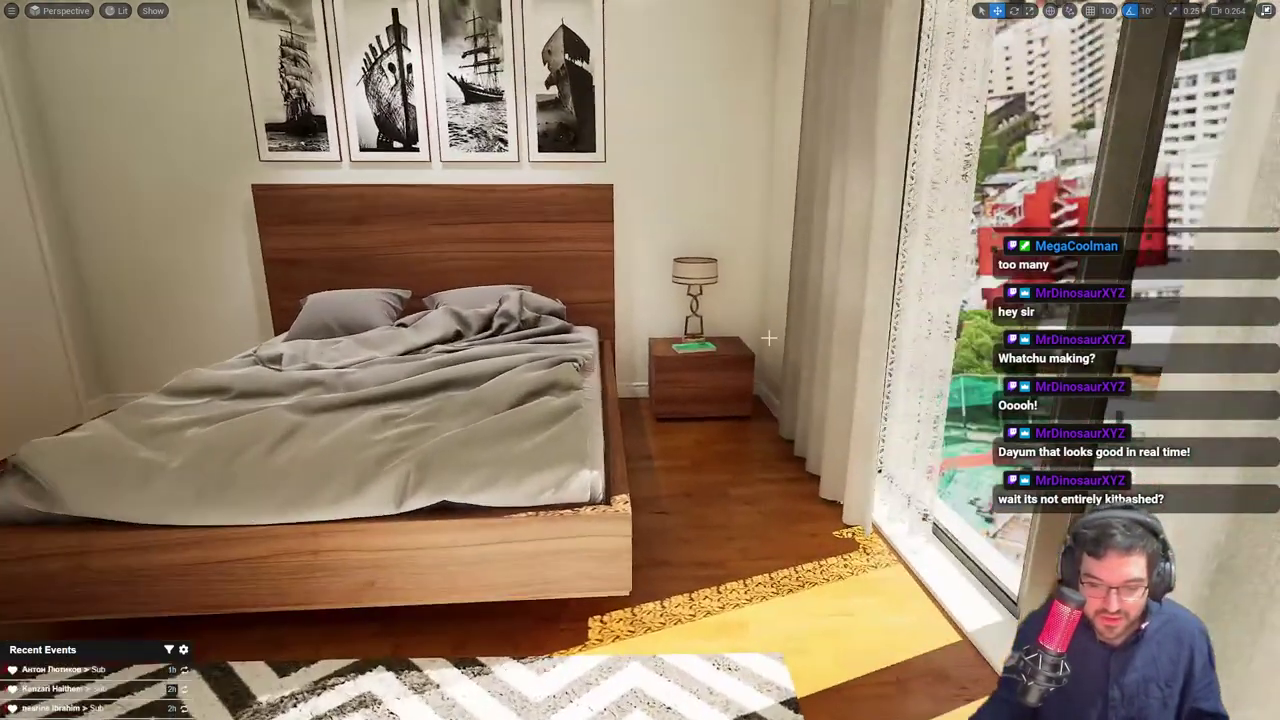
left_click(713, 368)
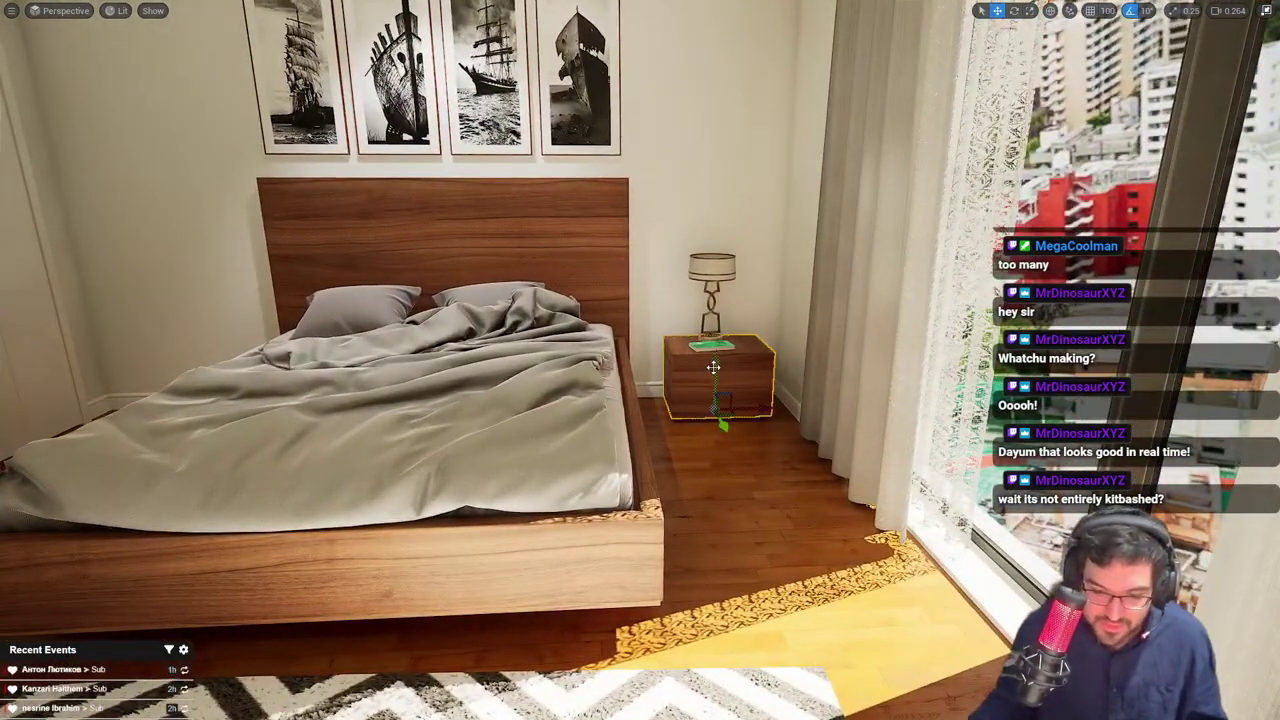
left_click_drag(713, 368, 714, 214)
key("ctrl+z")
Examine the wood grain of the bedside table up close
key("w")
right_click_drag(714, 214, 894, 246)
key("w")
key("a")
key("s")
key("w")
scroll(838, 300, "down", 5)
key("w")
key("s")
scroll(832, 262, "down", 8)
key("w")
key("s")
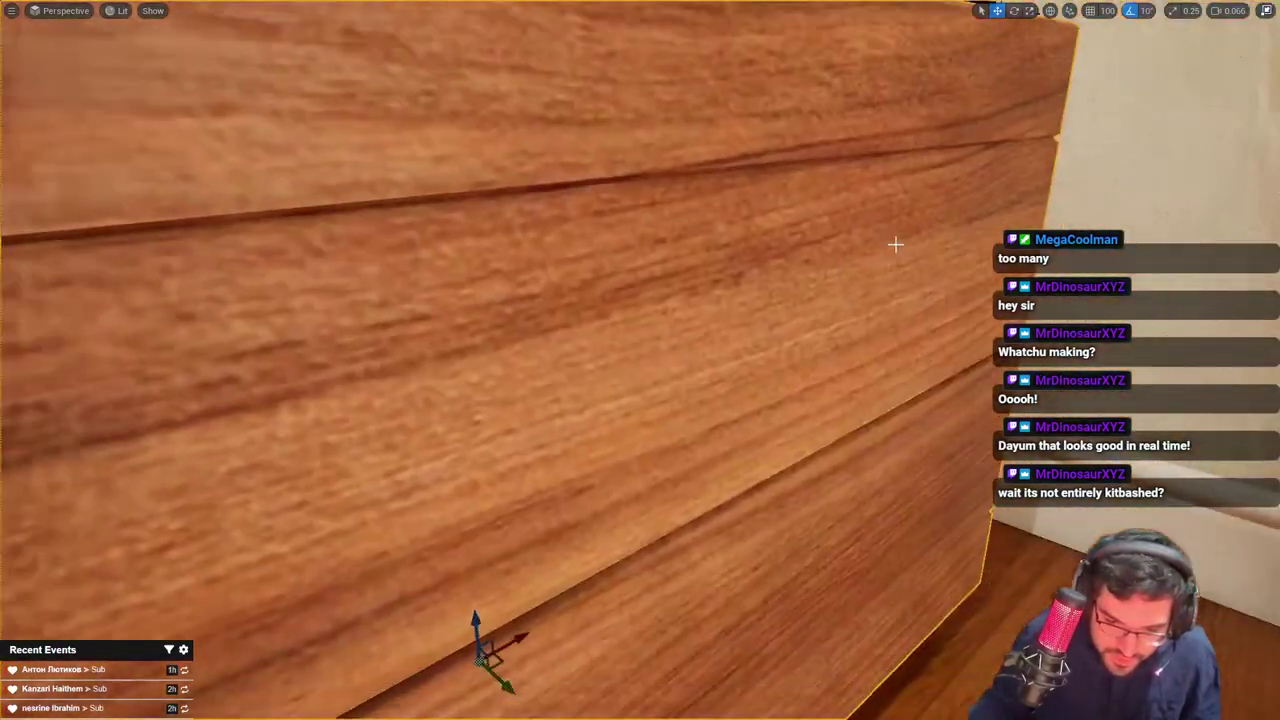
Restore the full editor layout, select the bed frame and locate its material in the project content
key("F11")
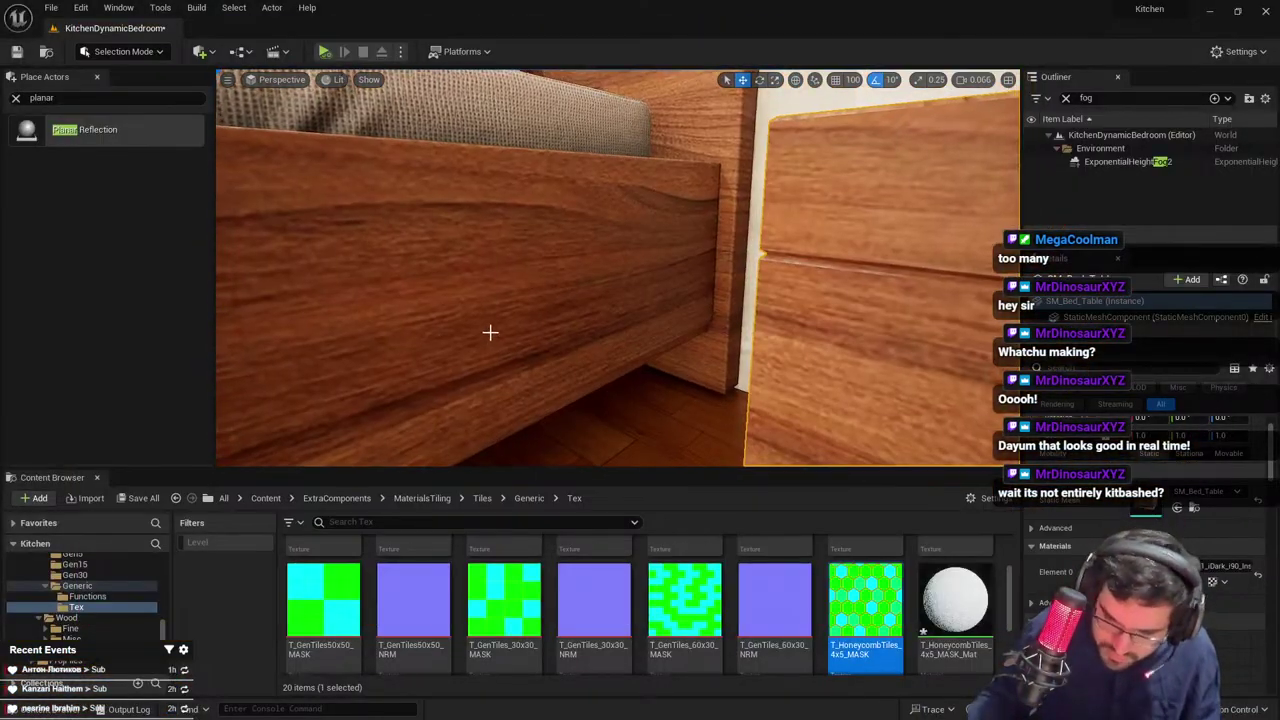
left_click(490, 332)
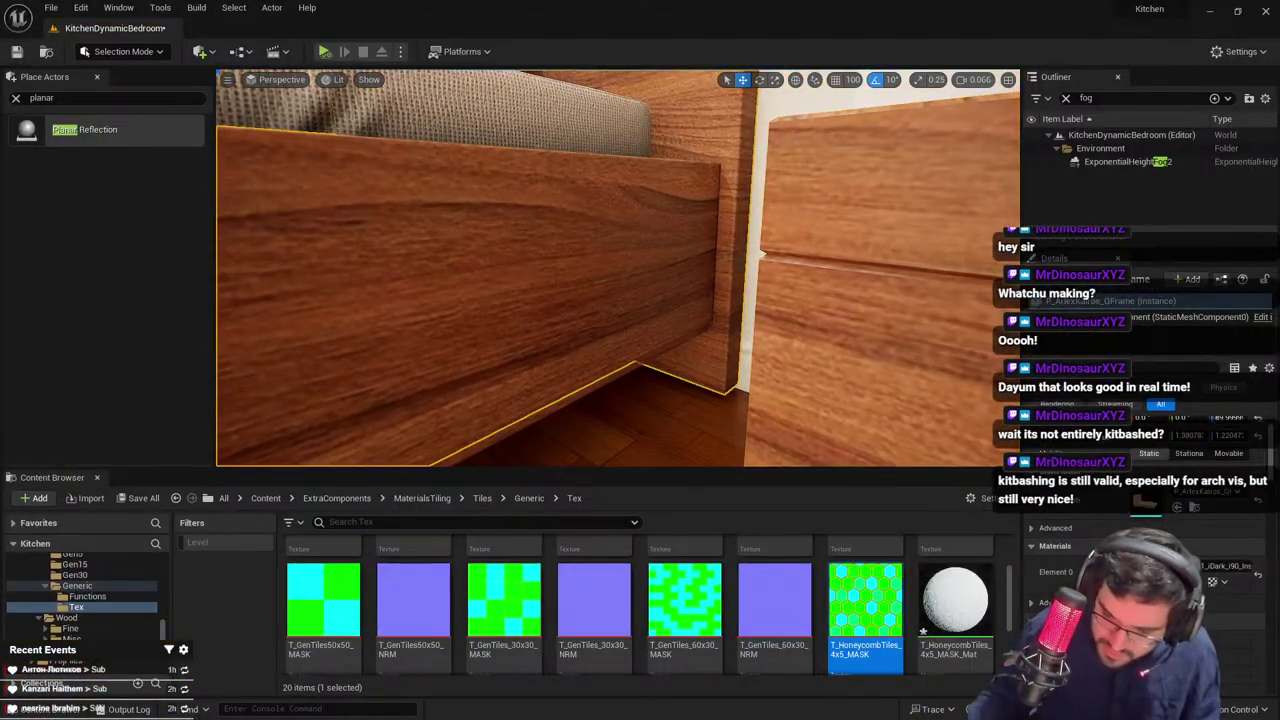
left_click(1213, 582)
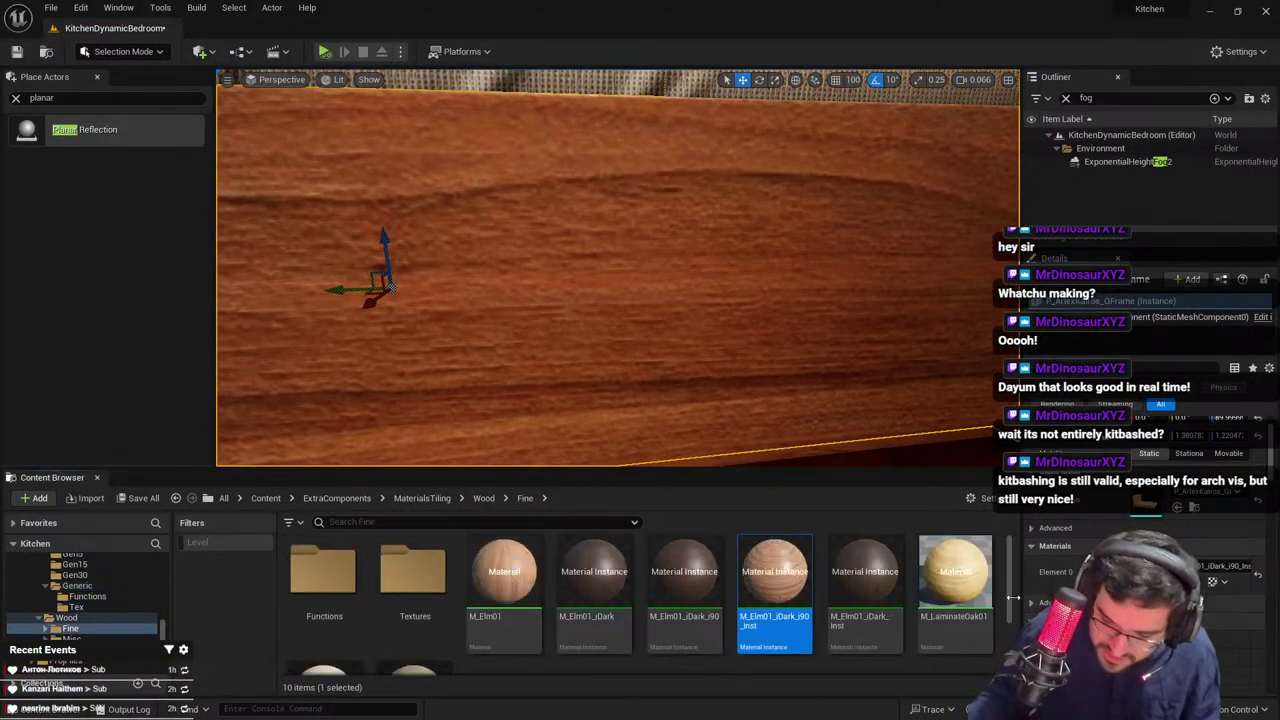
Try M_Elm01_iDark_Inst, M_Elm01_iDark_i90 and M_Elm01 on the bed frame, and reapply M_Elm01_iDark_i90_Inst
left_click_drag(865, 590, 735, 421)
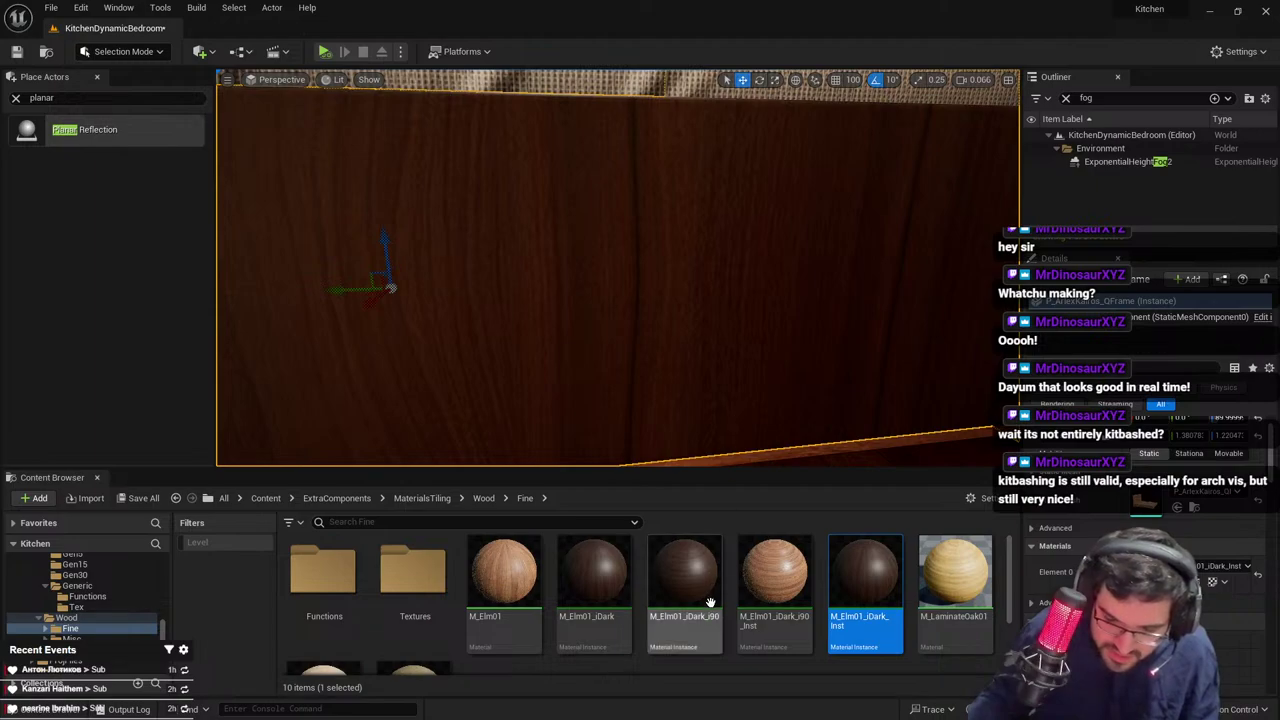
left_click_drag(700, 592, 659, 354)
right_click_drag(664, 397, 650, 378)
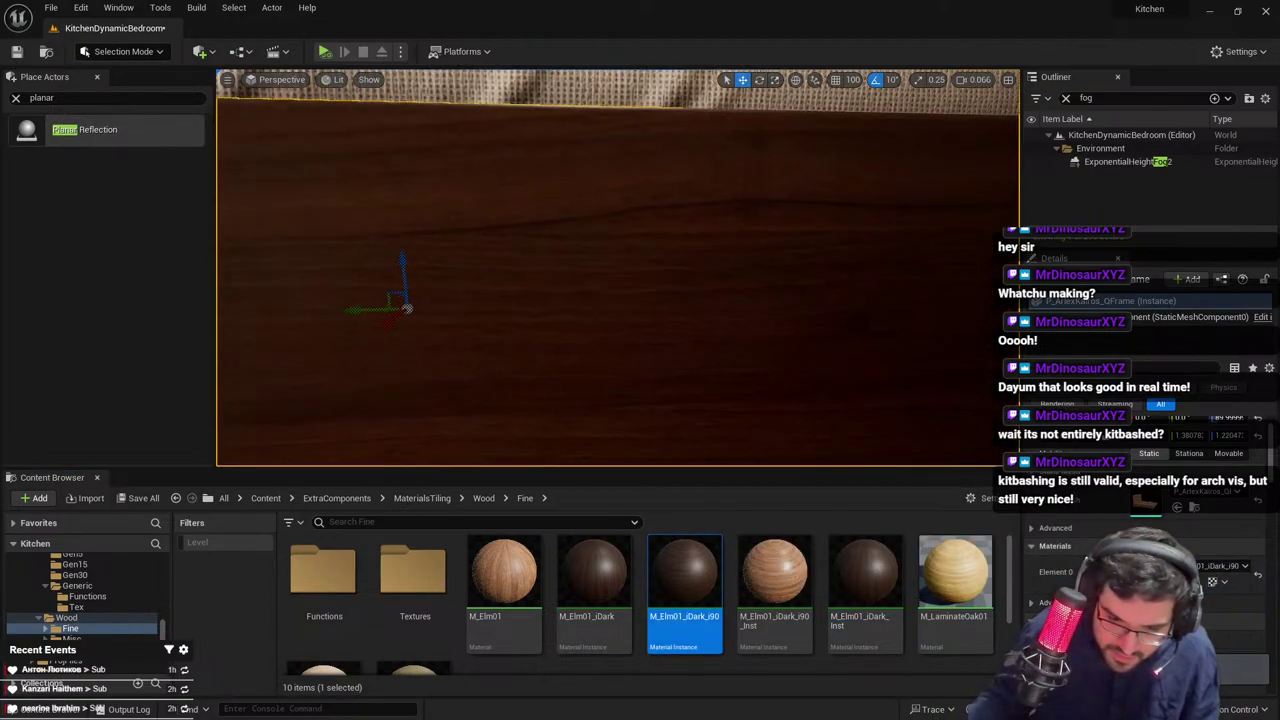
key("w")
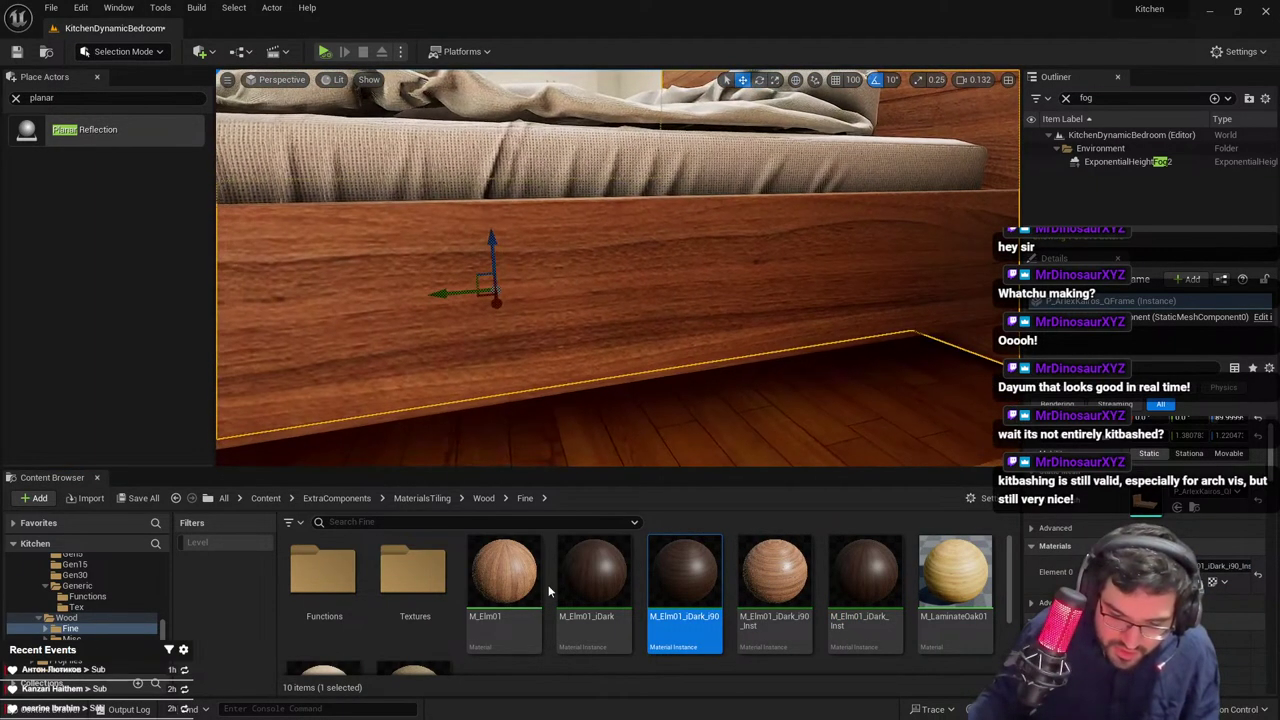
left_click_drag(520, 585, 603, 394)
left_click_drag(775, 588, 700, 429)
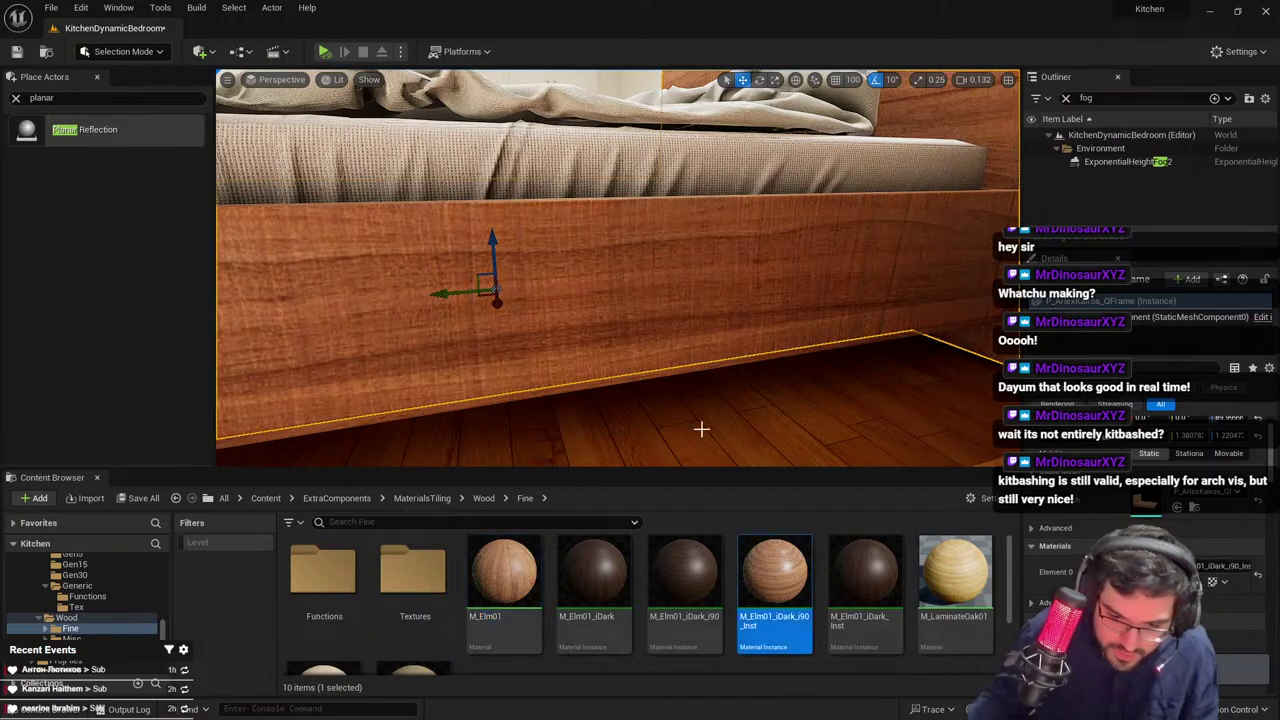
Examine the bed frame, bedside table and the rest of the bedroom, finishing in a full-screen viewport
right_click_drag(743, 403, 695, 355)
right_click(715, 345)
key("Escape")
key("Escape")
key("s")
scroll(715, 345, "up", 3)
right_click_drag(626, 242, 680, 262)
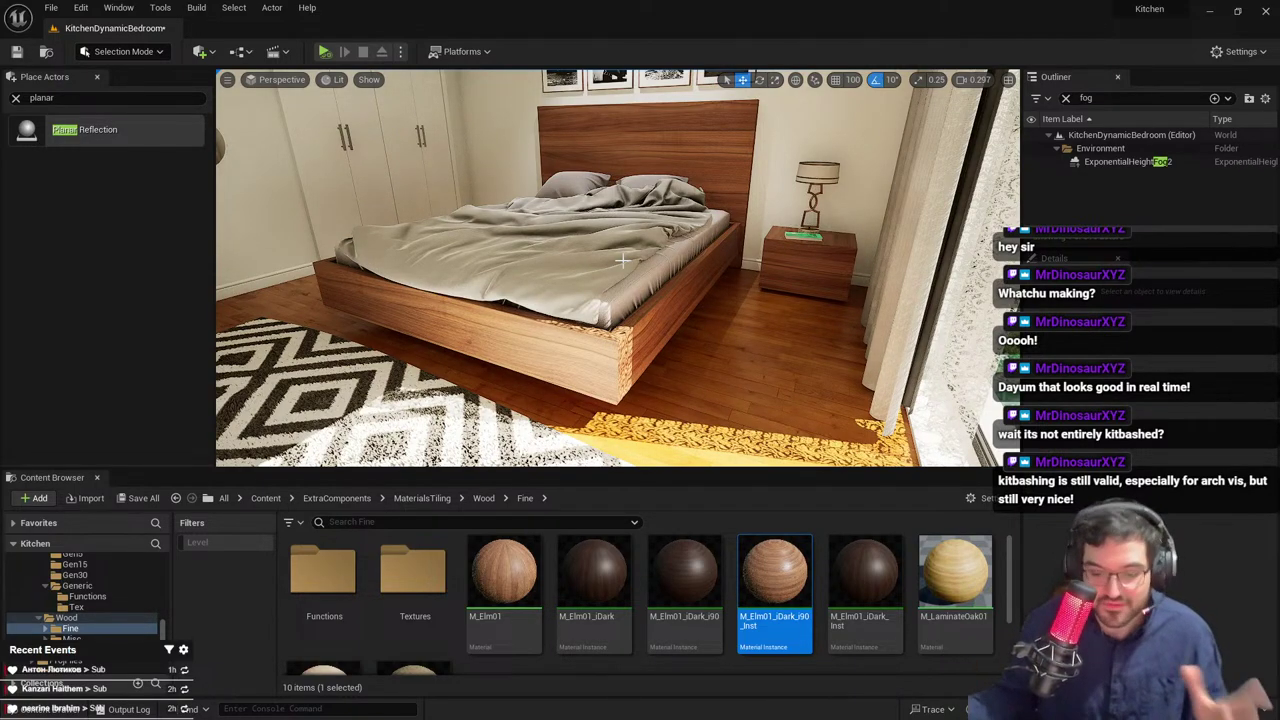
right_click_drag(612, 271, 676, 264)
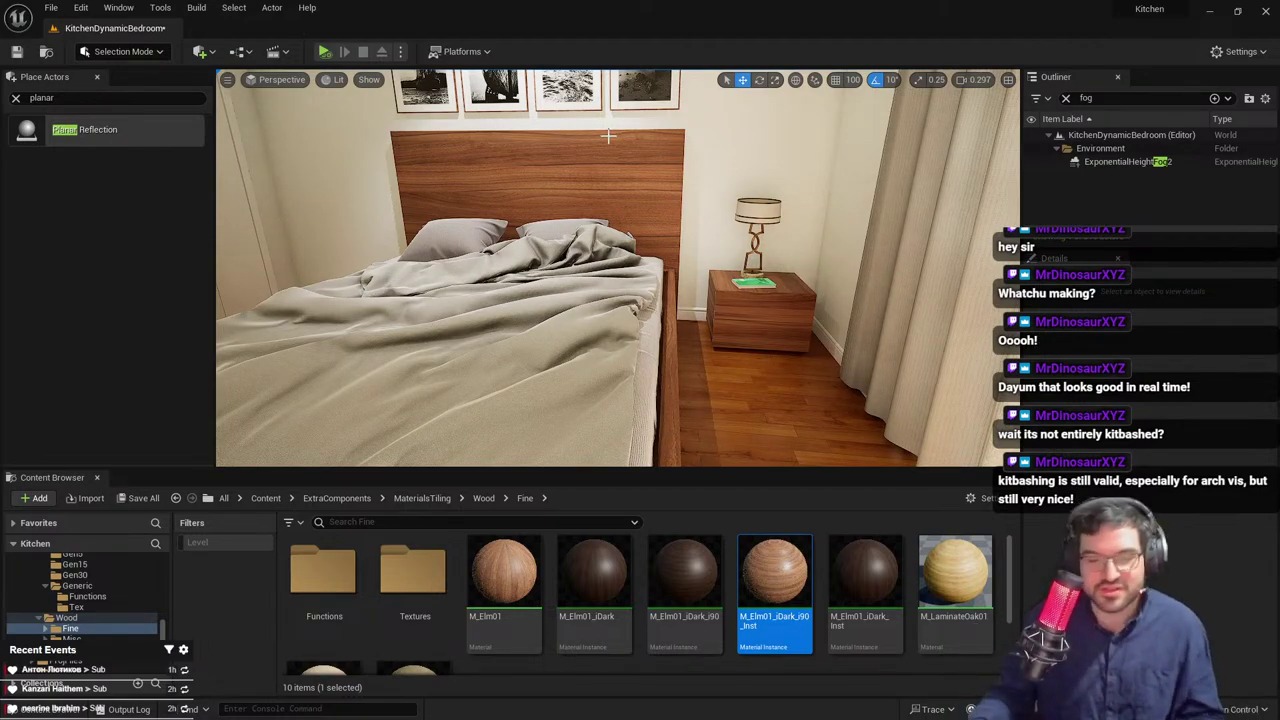
right_click_drag(554, 237, 470, 245)
key("F11")
right_click_drag(580, 140, 394, 248)
scroll(68, 246, "down", 2)
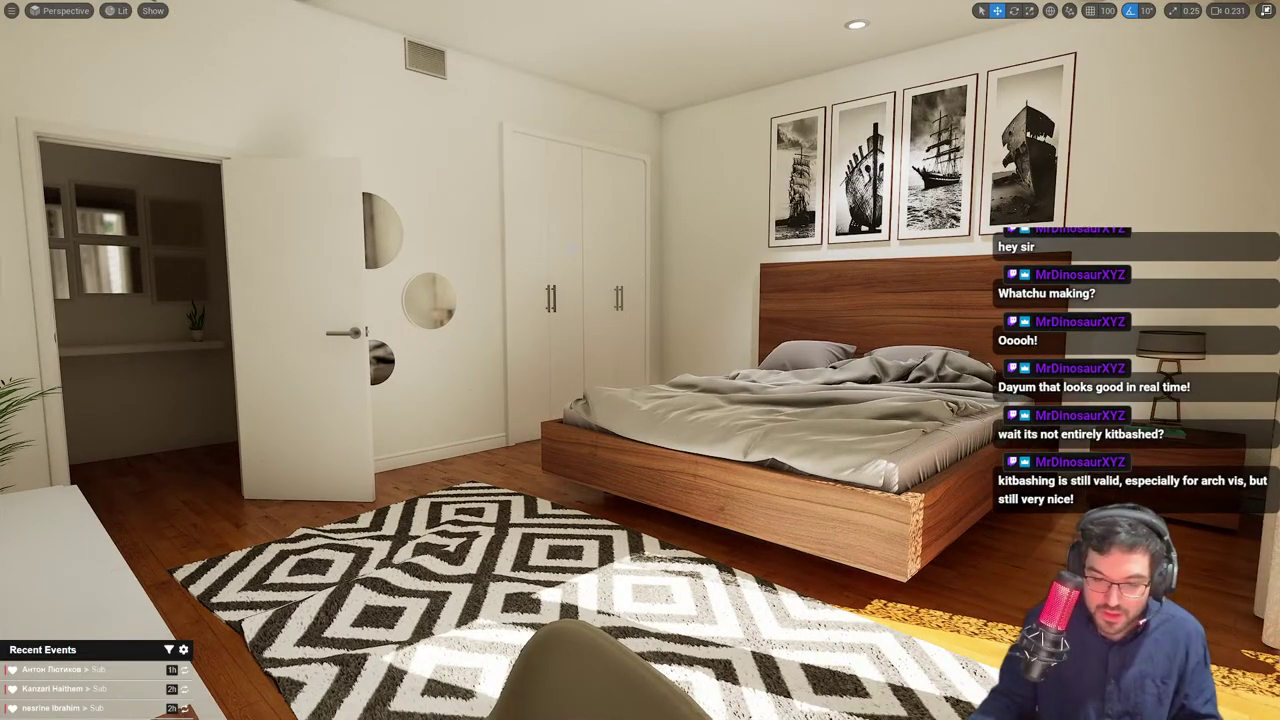
right_click_drag(904, 494, 1090, 512)
Try deleting the selected bedroom furnishings and examine the room towards the window
right_click_drag(670, 258, 780, 215)
left_click(594, 345, "ctrl")
scroll(580, 335, "up", 1)
right_click_drag(580, 335, 530, 448)
key("Delete")
right_click_drag(582, 367, 769, 300)
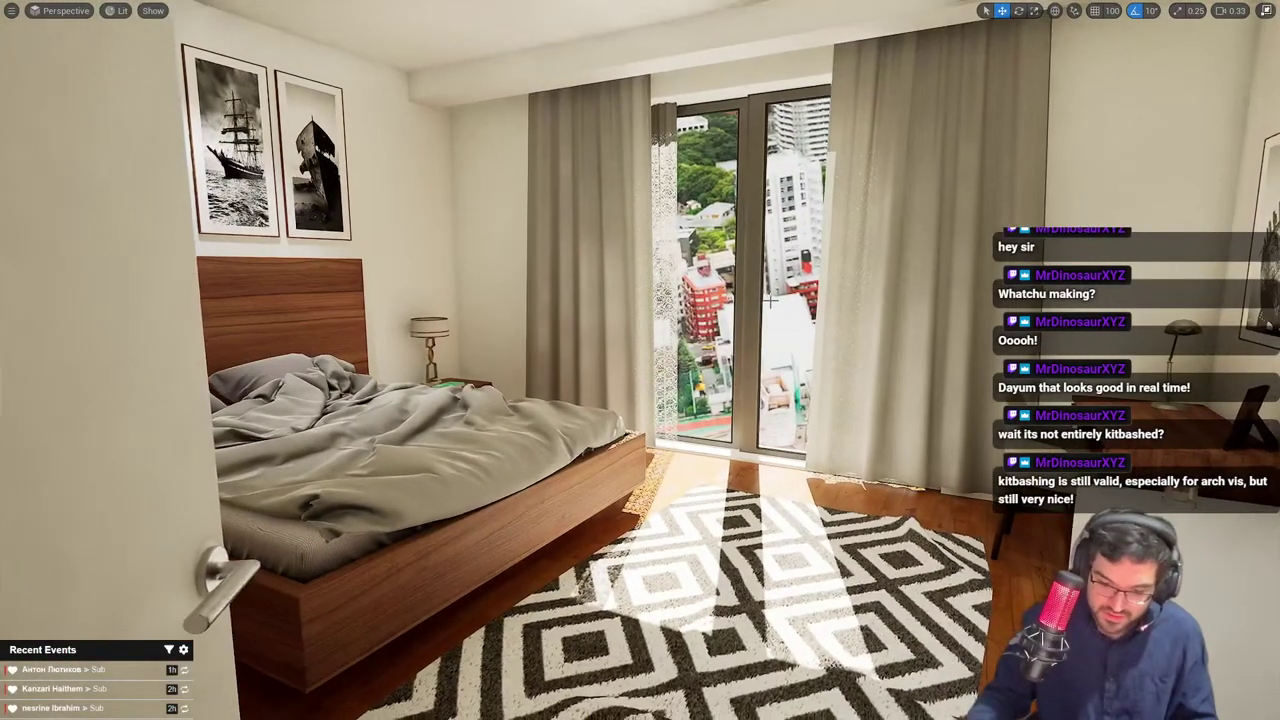
Select the patterned net curtain beside the window, restore the full editor layout and locate its material in the project content
key("Delete")
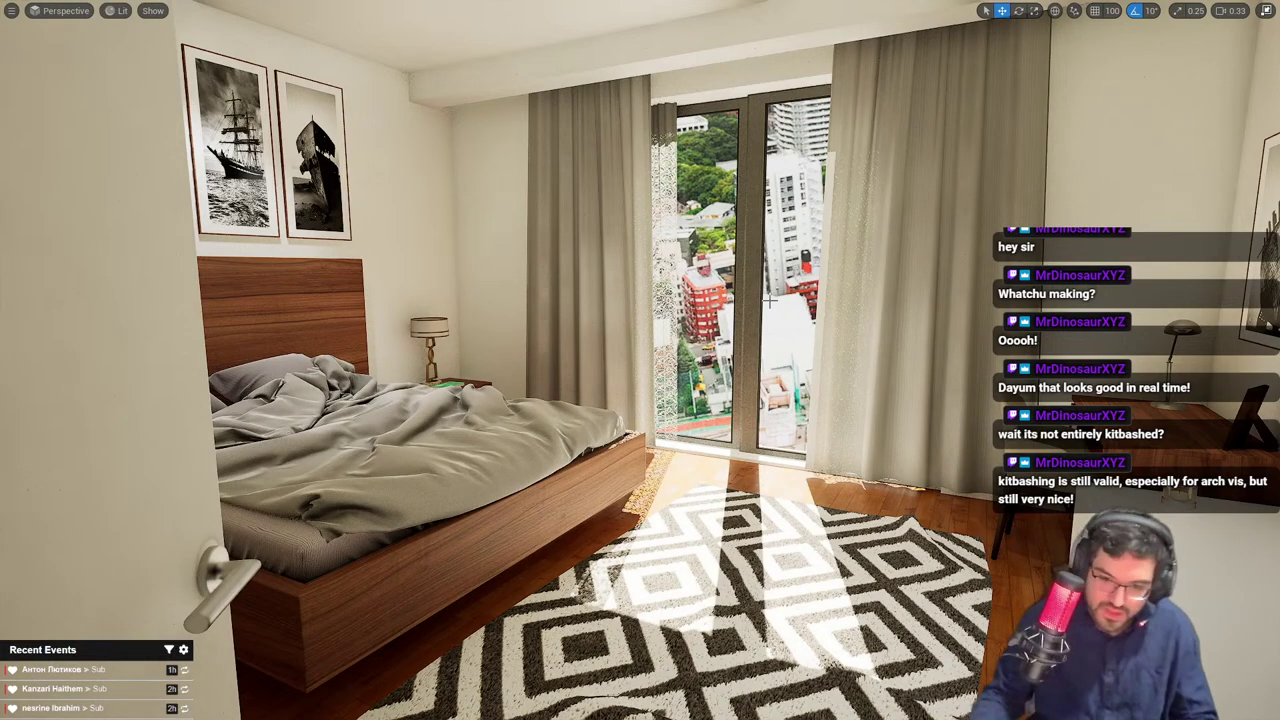
left_click(670, 138)
key("e")
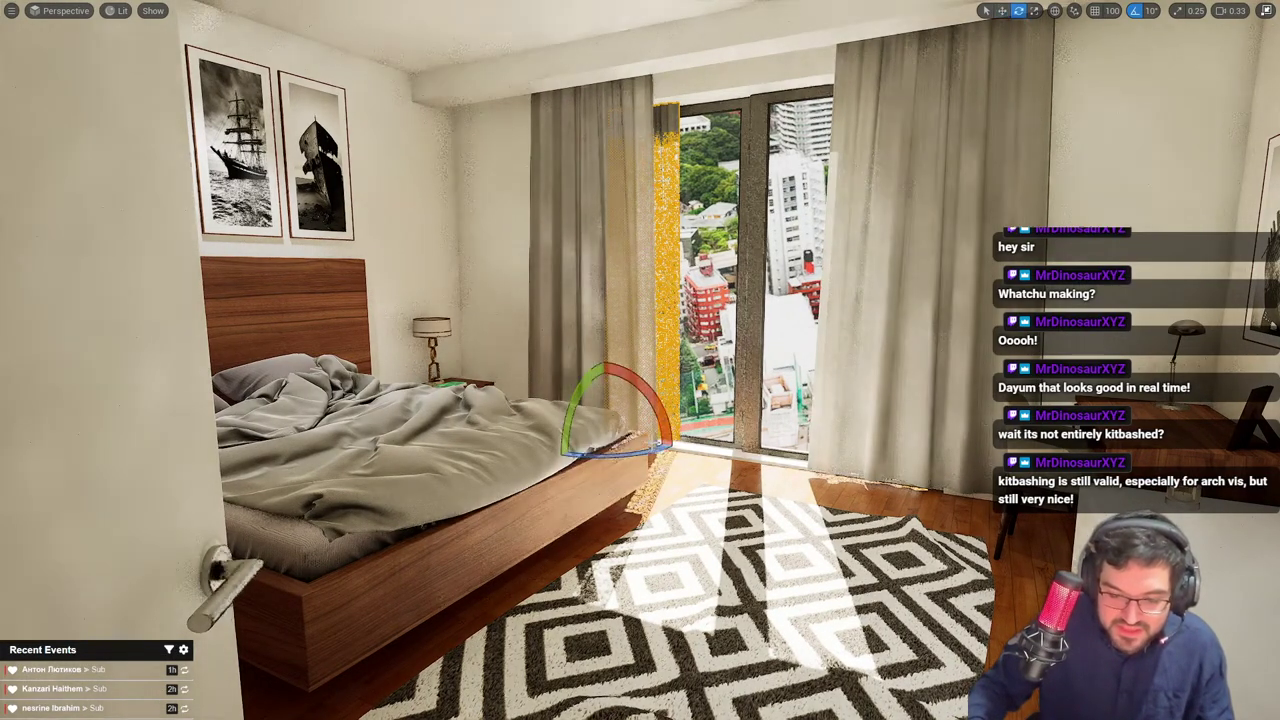
key("r")
key("F11")
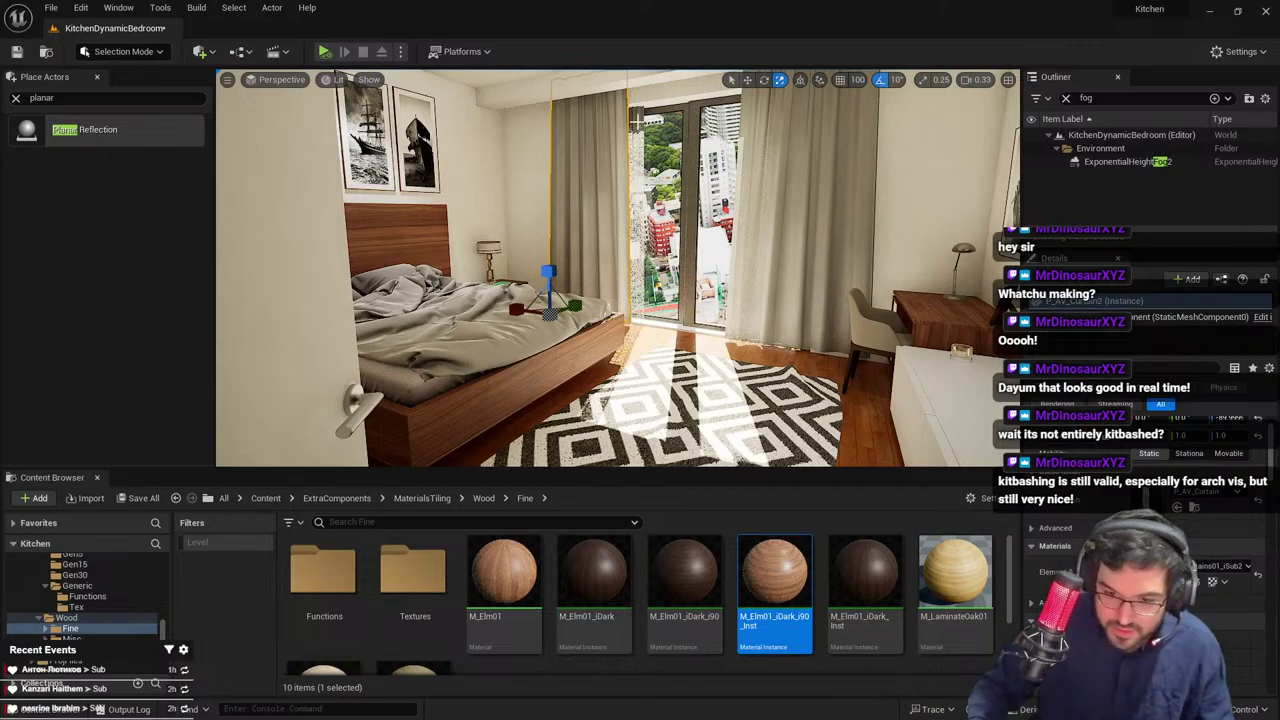
left_click(1196, 584)
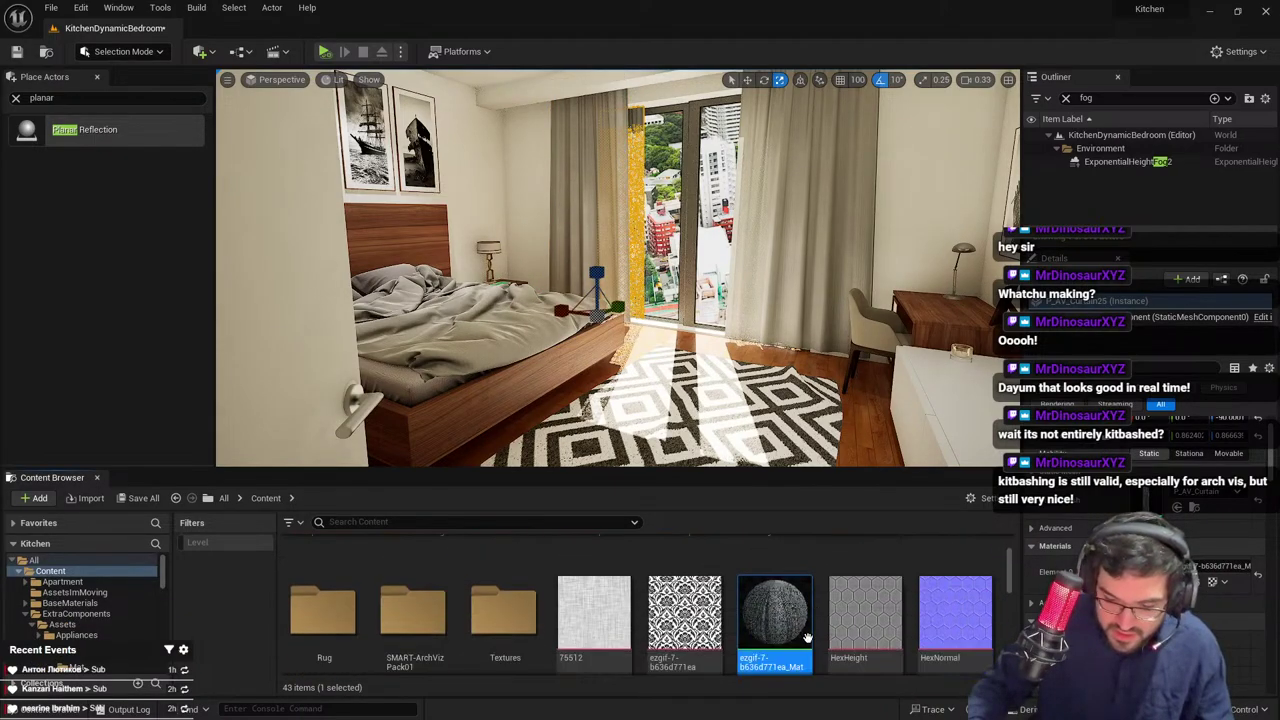
Widen the bedside net curtain so it spans its half of the balcony door
key("Escape")
key("w")
right_click_drag(618, 268, 590, 340)
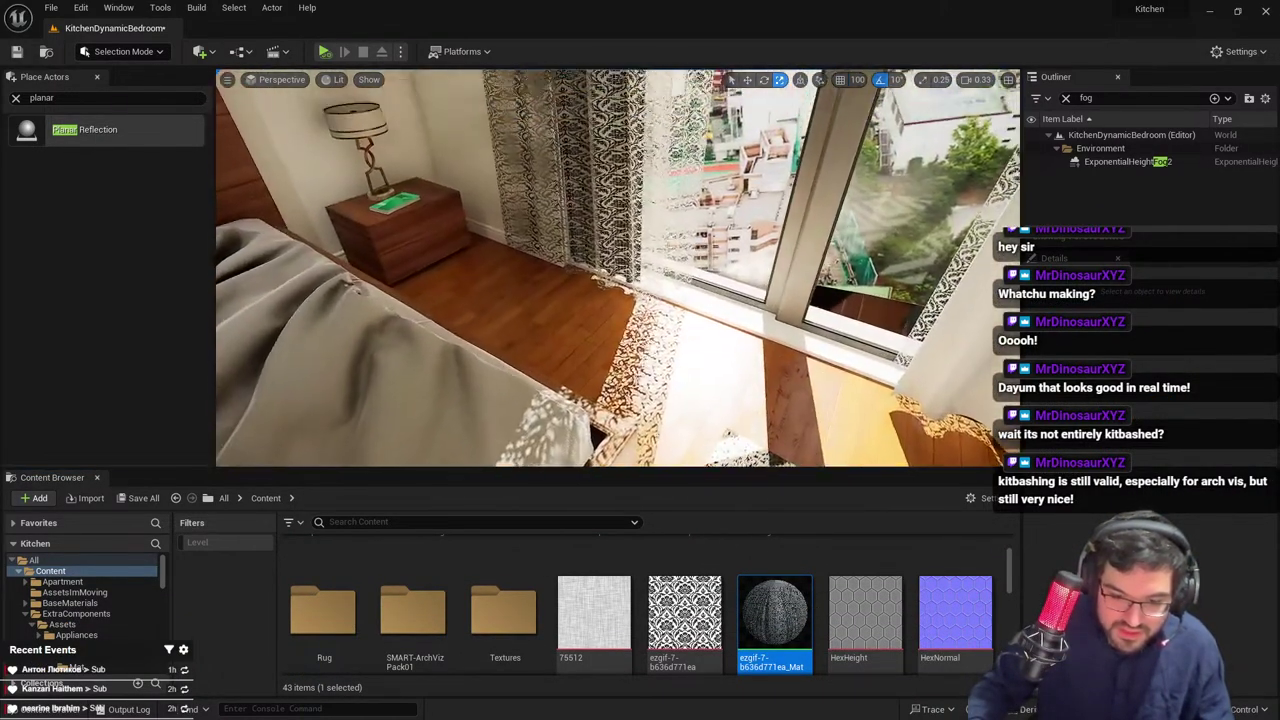
left_click(669, 180)
right_click_drag(669, 180, 608, 125)
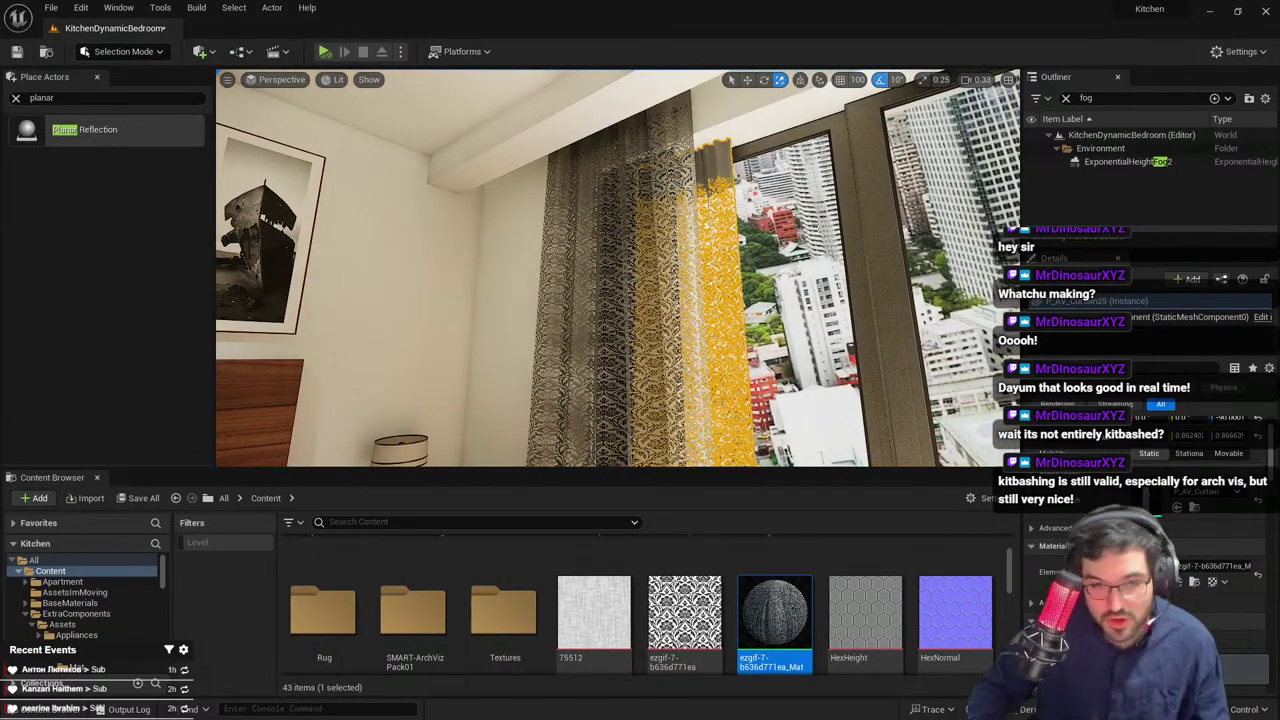
right_click_drag(608, 125, 615, 290)
key("s")
key("e")
key("r")
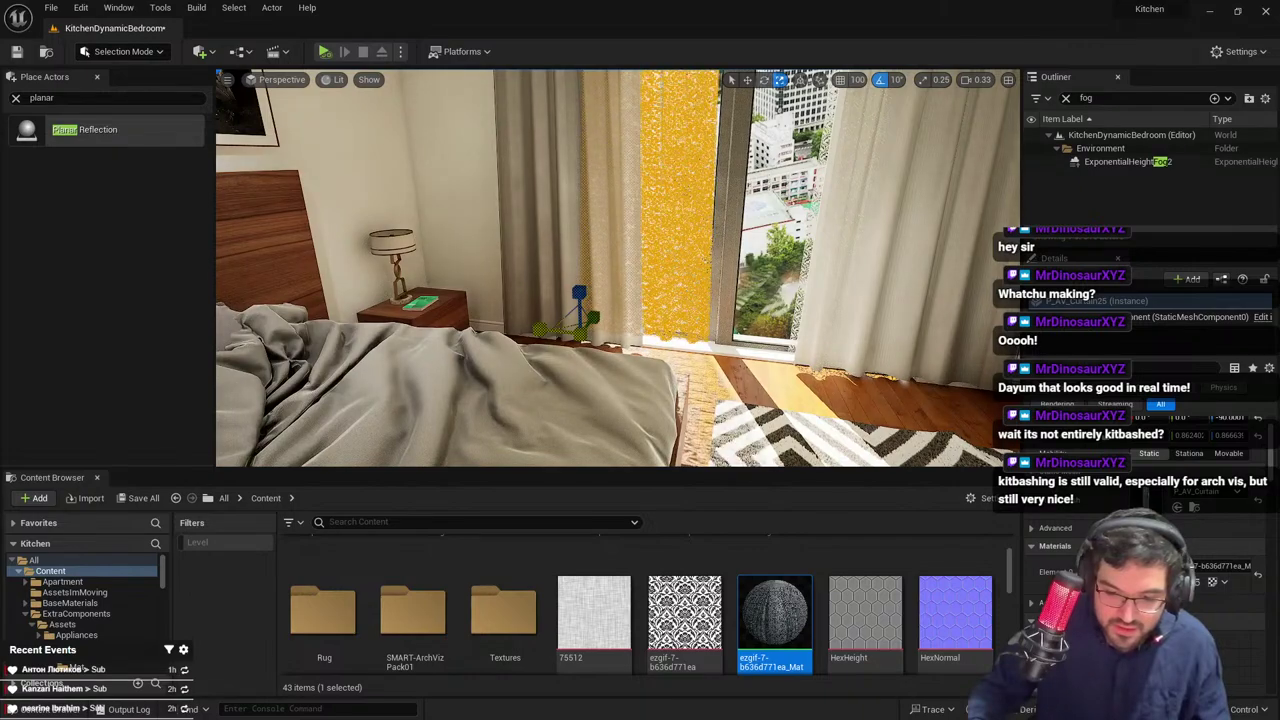
Shift the desk-side net curtain towards the middle of the balcony door
right_click_drag(710, 261, 775, 195)
key("s")
left_click(710, 255)
right_click_drag(710, 255, 712, 335)
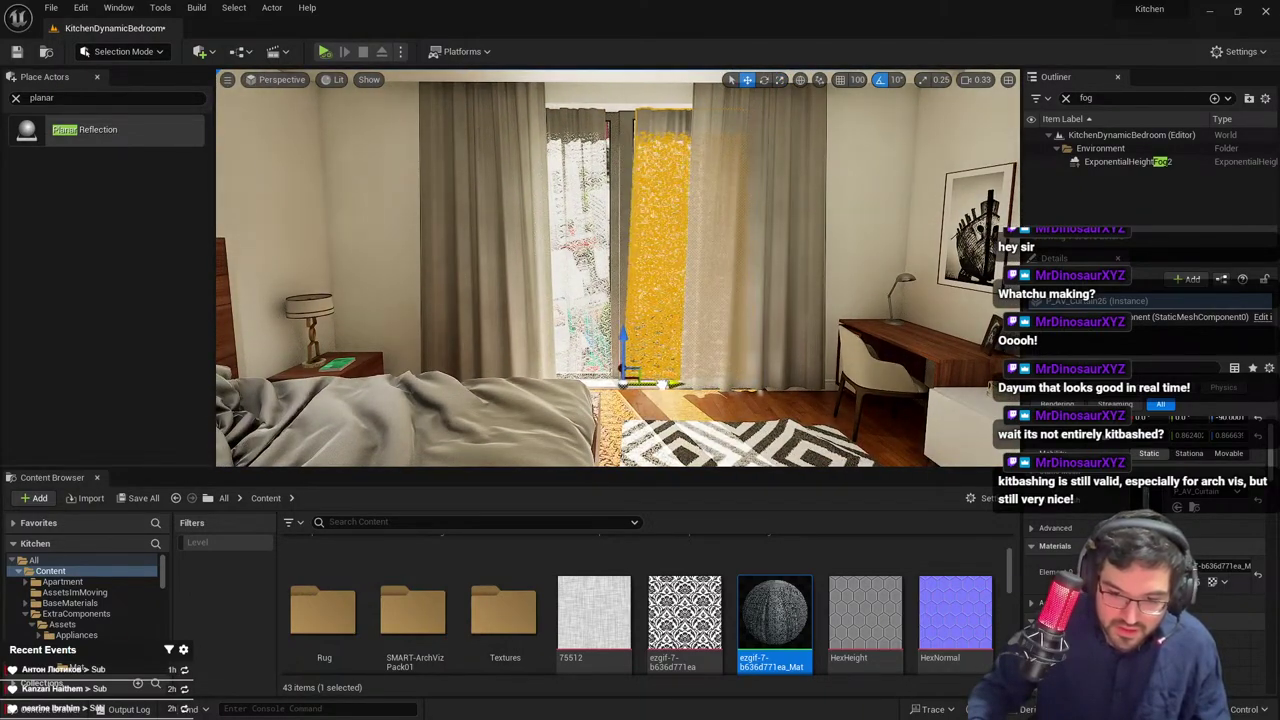
key("Escape")
right_click_drag(662, 384, 575, 378)
Try the room without its net curtains in a full-screen viewport and undo the deletion
key("F11")
key("w")
left_click(692, 200)
key("Delete")
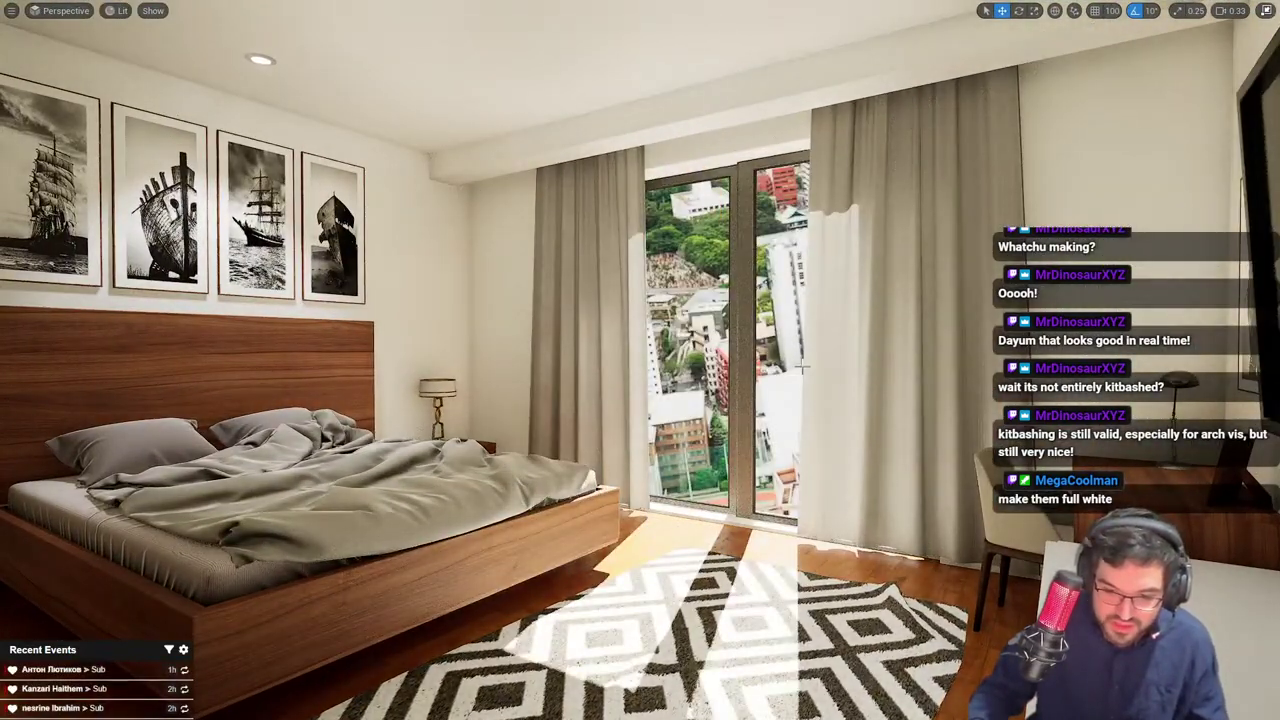
key("w")
mouse_move(738, 338)
right_mouse_down()
mouse_move(890, 340)
mouse_move(737, 338)
right_mouse_up()
key("ctrl+z")
Examine the net curtains and their light pattern up close and from across the bedroom
key("Escape")
key("s")
mouse_move(715, 396)
right_mouse_down()
mouse_move(760, 420)
mouse_move(715, 396)
right_mouse_up()
scroll(715, 396, "up", 5)
left_click(658, 441)
right_click_drag(658, 441, 655, 422)
key("Escape")
key("w")
scroll(655, 422, "down", 6)
key("s")
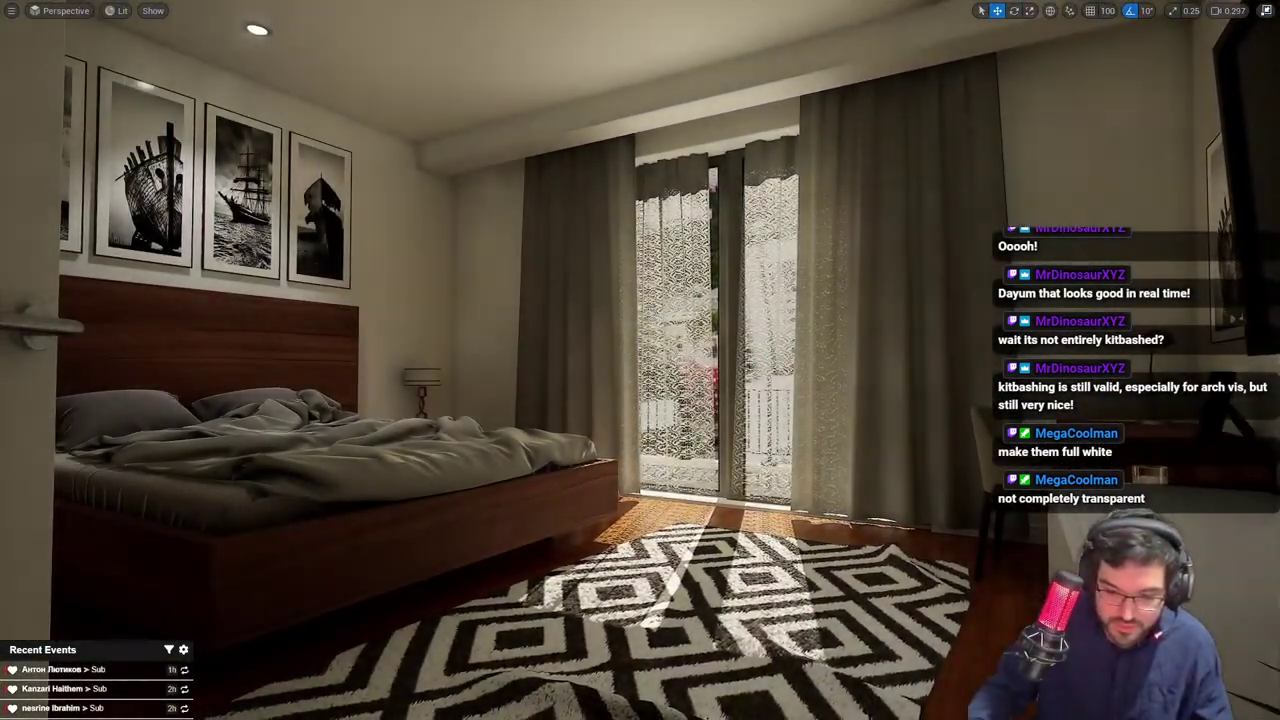
Try deleting both net curtains again to judge the bare balcony door, and undo the deletion
left_click(670, 370)
key("Delete")
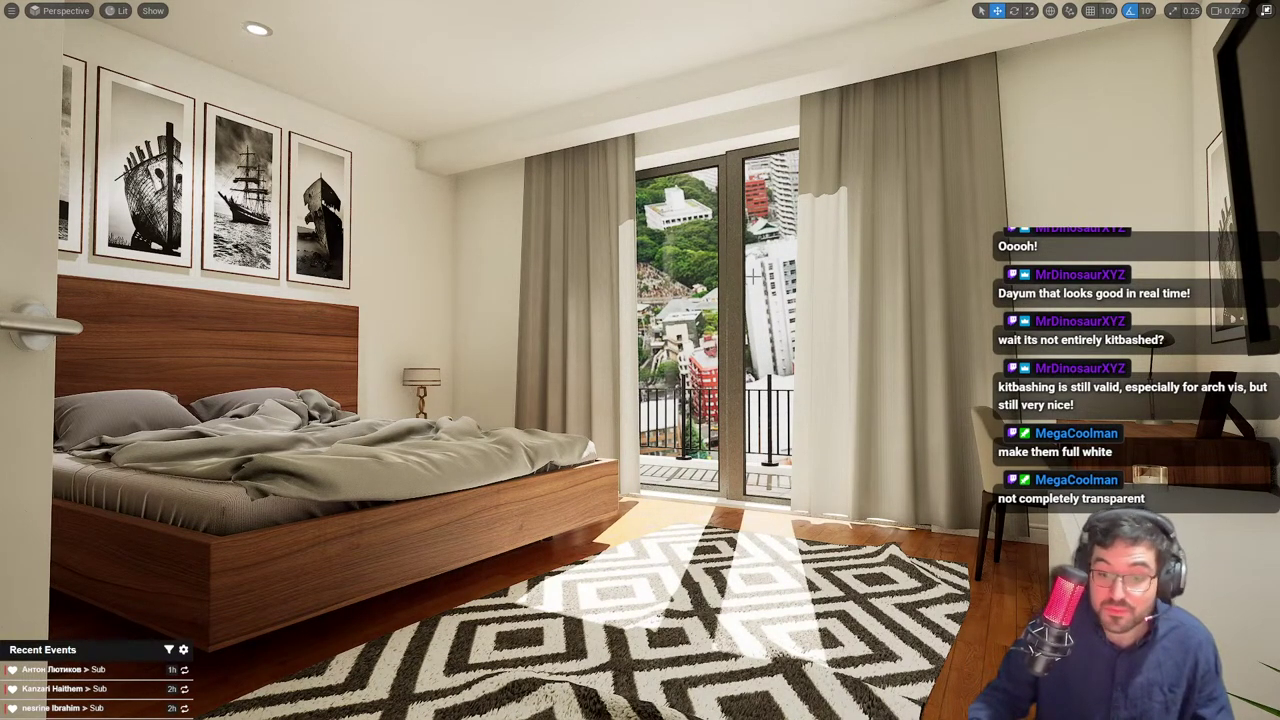
right_click_drag(754, 277, 780, 304)
key("ctrl+z")
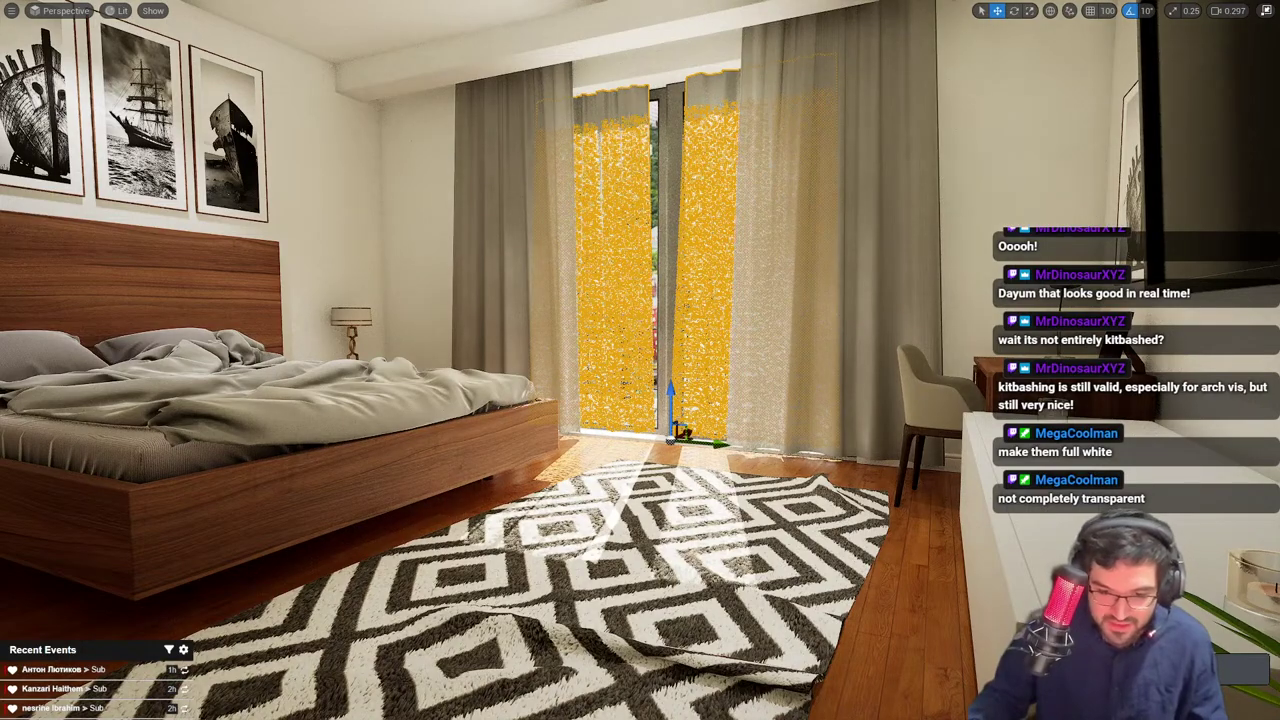
Remove both net curtains once more, compare the room in the full editor layout, and undo the removal
key("Delete")
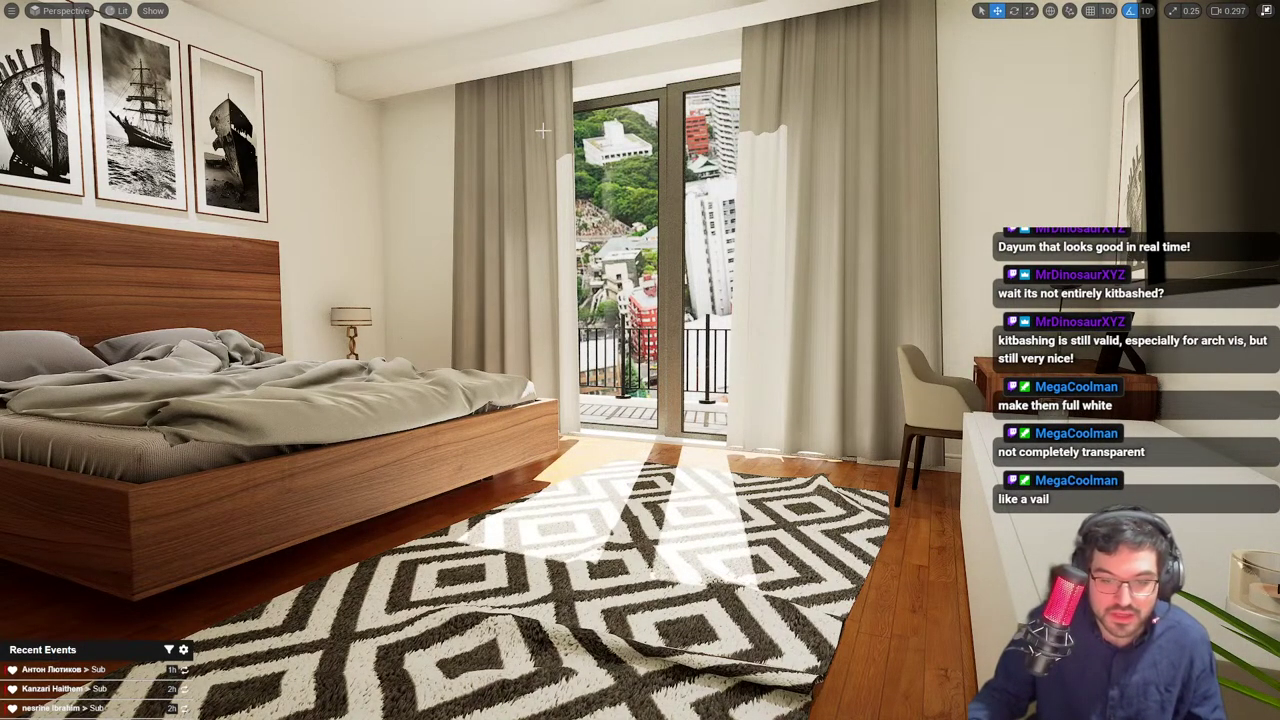
left_click(516, 181)
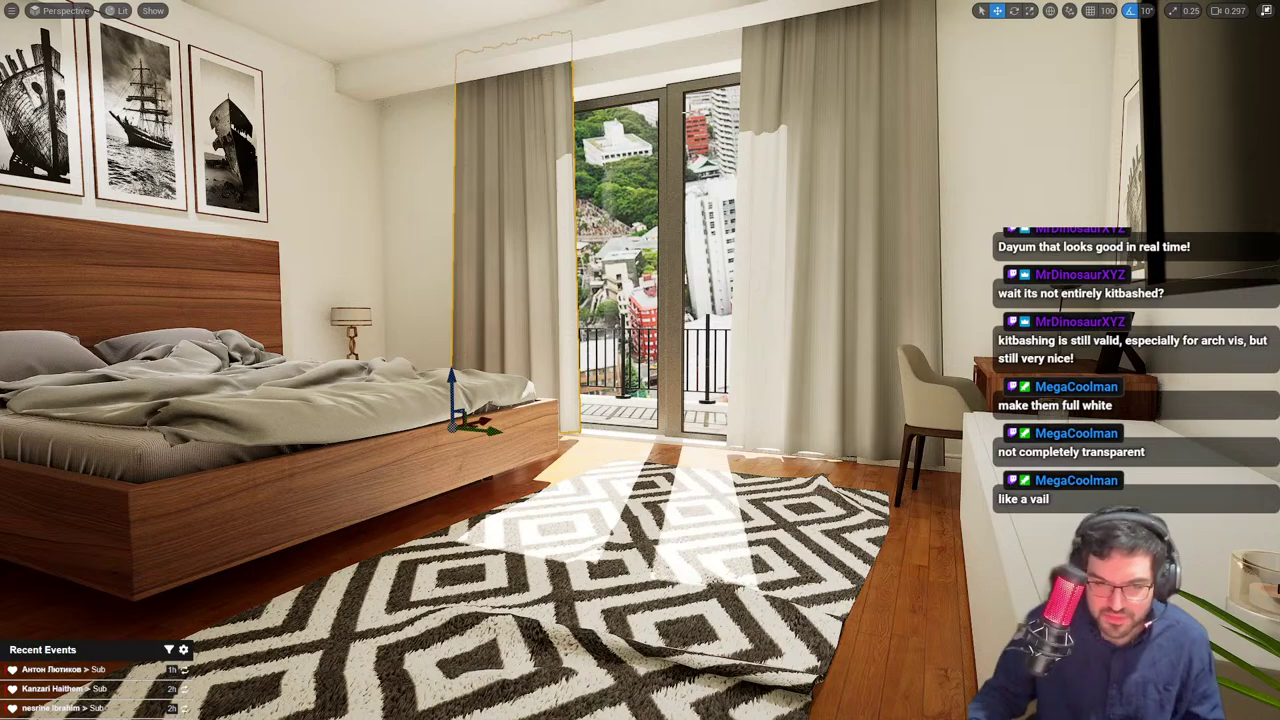
key("F11")
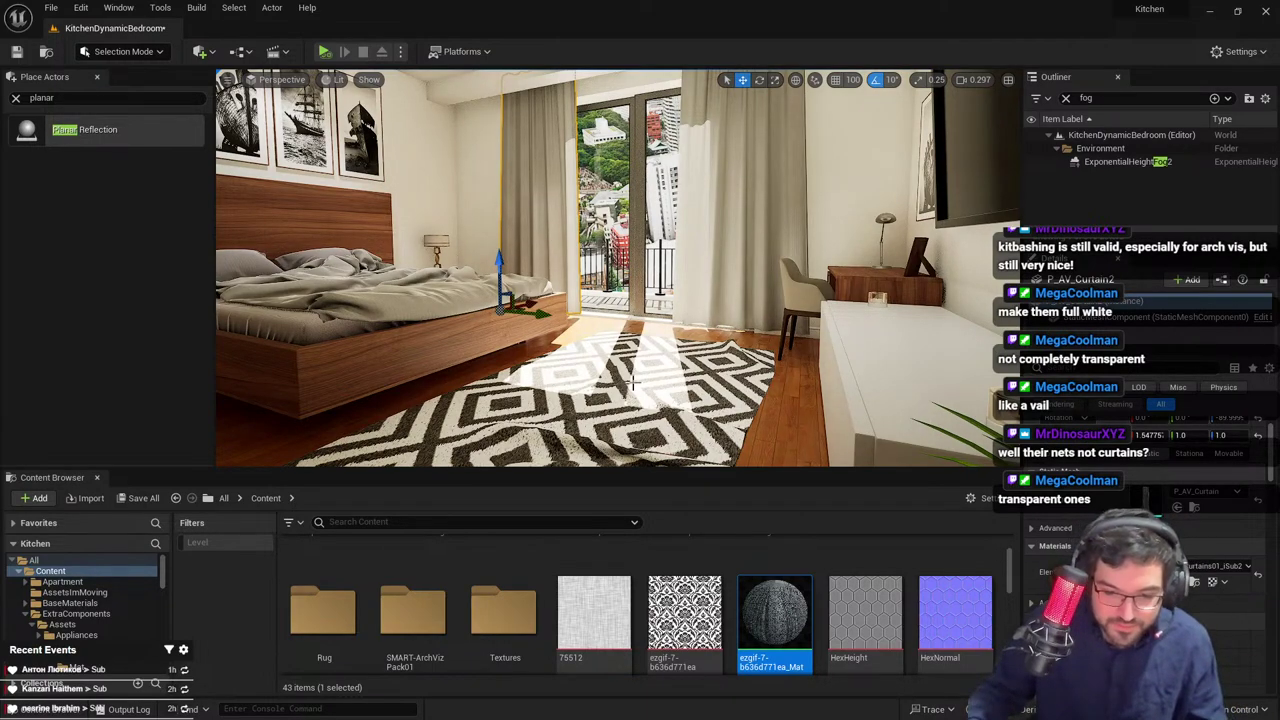
right_click_drag(633, 382, 690, 378)
key("Escape")
right_click_drag(589, 157, 545, 155)
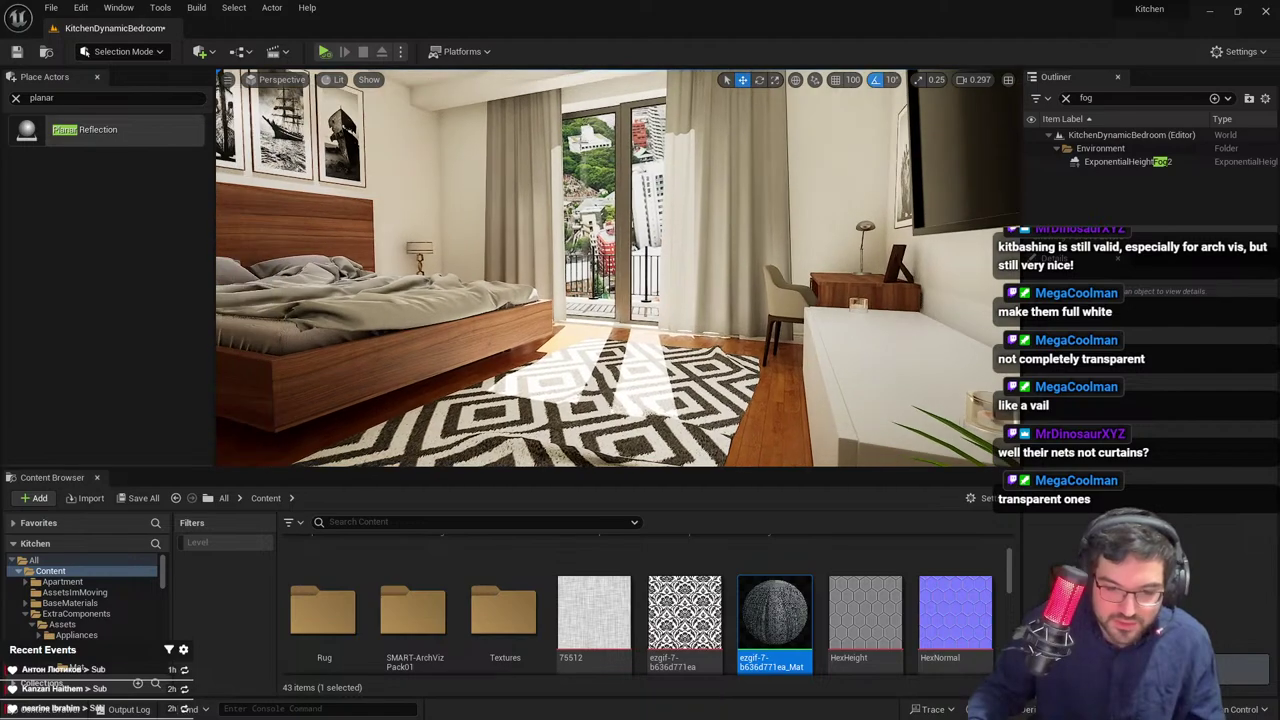
key("ctrl+z")
key("ctrl+z")
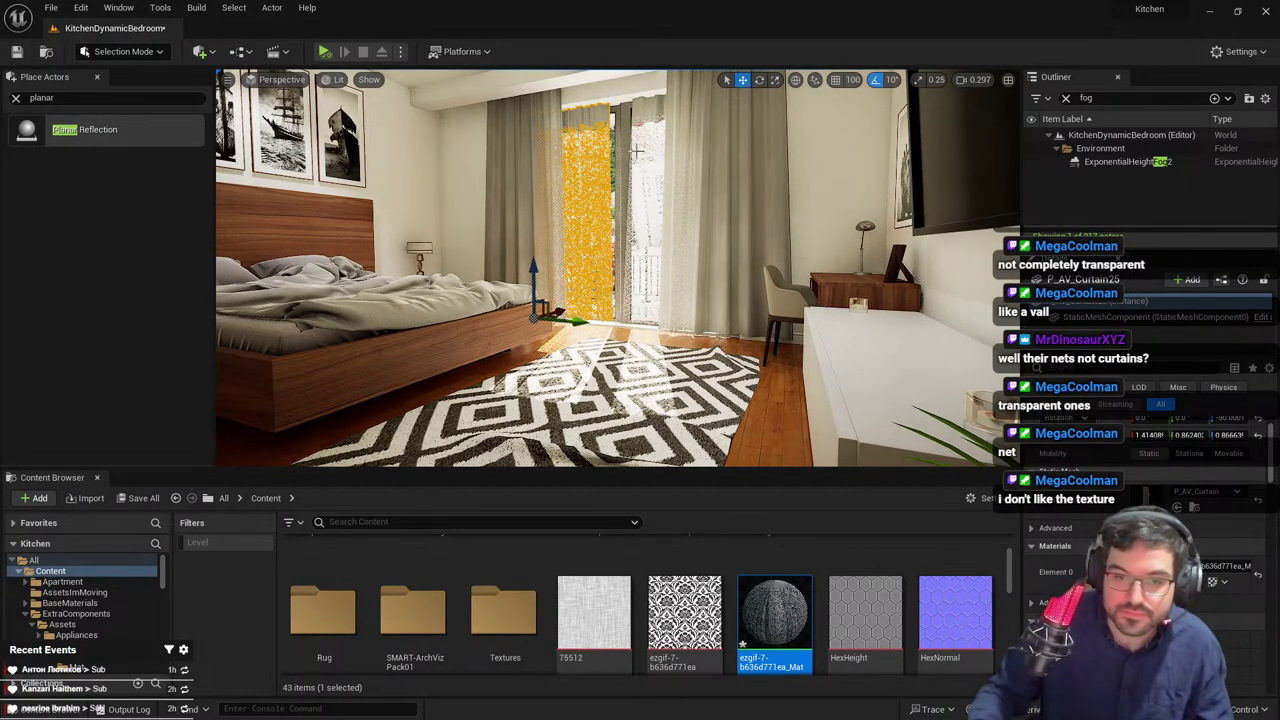
Draw the bedside net curtain back towards its drape so more of the balcony door is exposed
right_click_drag(617, 267, 655, 320)
key("Escape")
left_click(661, 248)
key("space")
key("space")
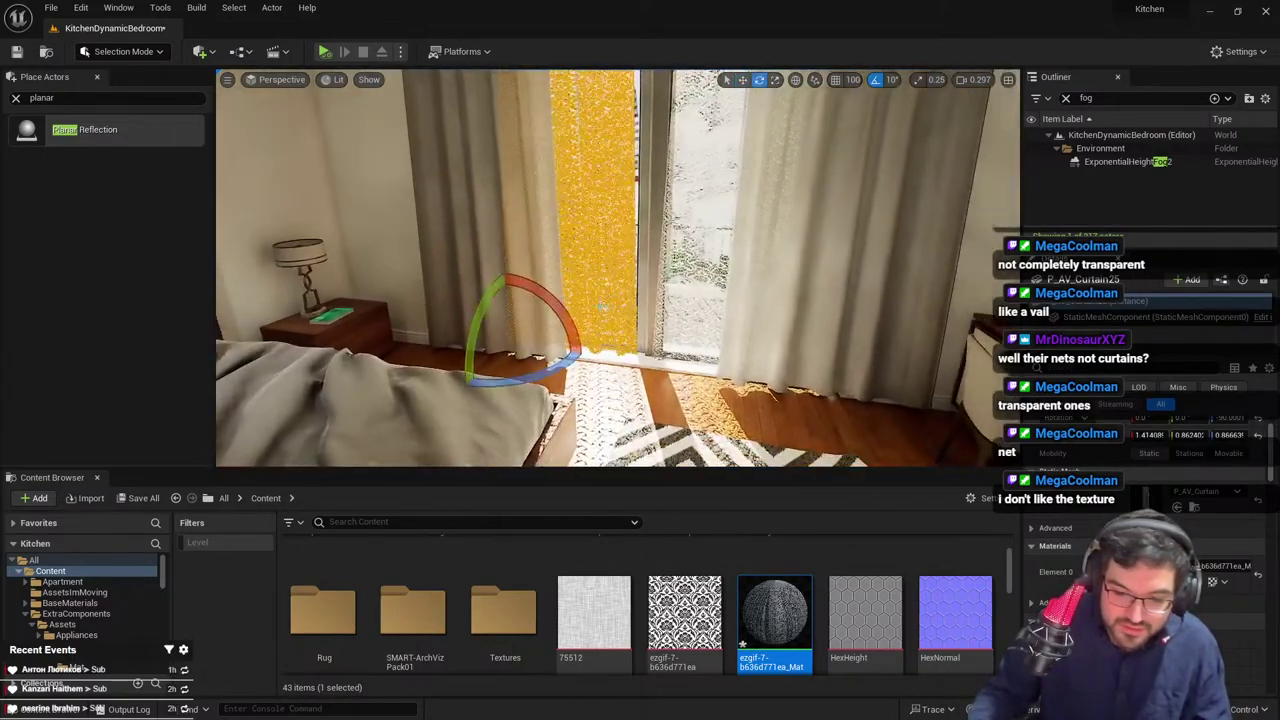
left_click_drag(487, 341, 518, 344)
mouse_move(518, 344)
right_mouse_down()
mouse_move(522, 295)
mouse_move(524, 330)
right_mouse_up()
Move the desk-side net curtain away from the middle of the balcony door, towards its drape
left_click(668, 250)
left_click_drag(604, 365, 708, 376)
key("space")
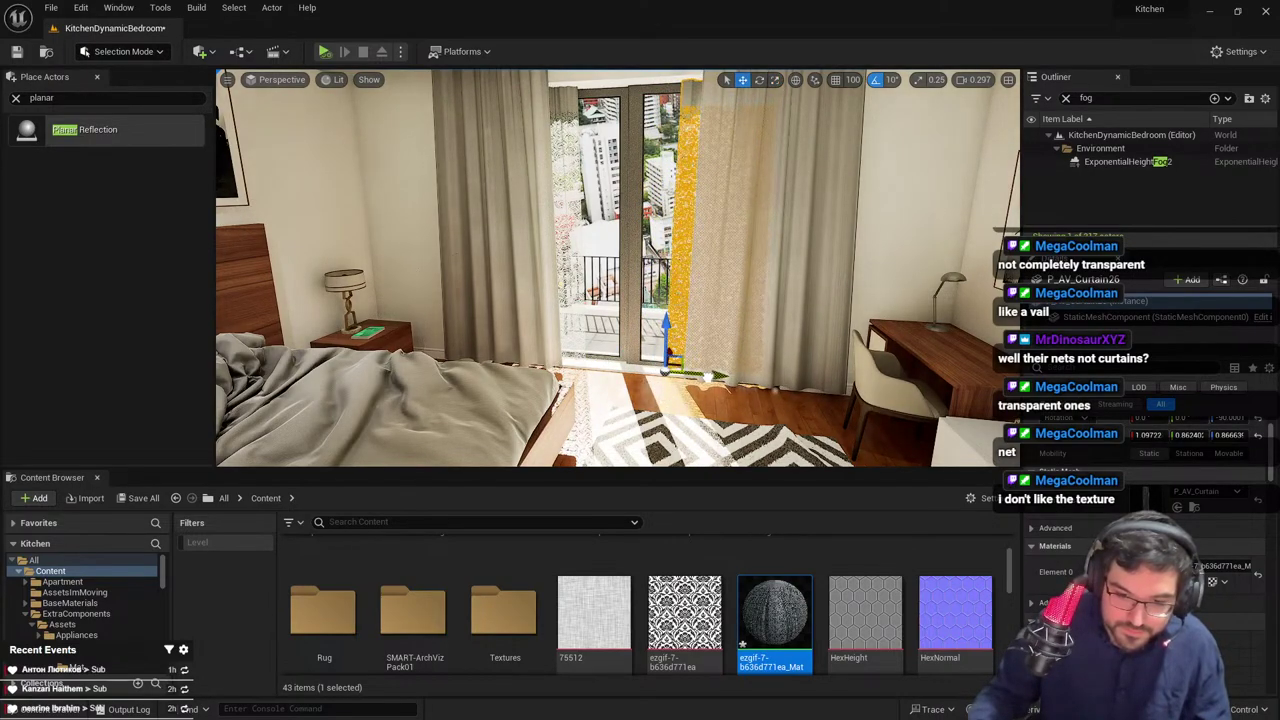
key("Escape")
right_click_drag(708, 376, 712, 350)
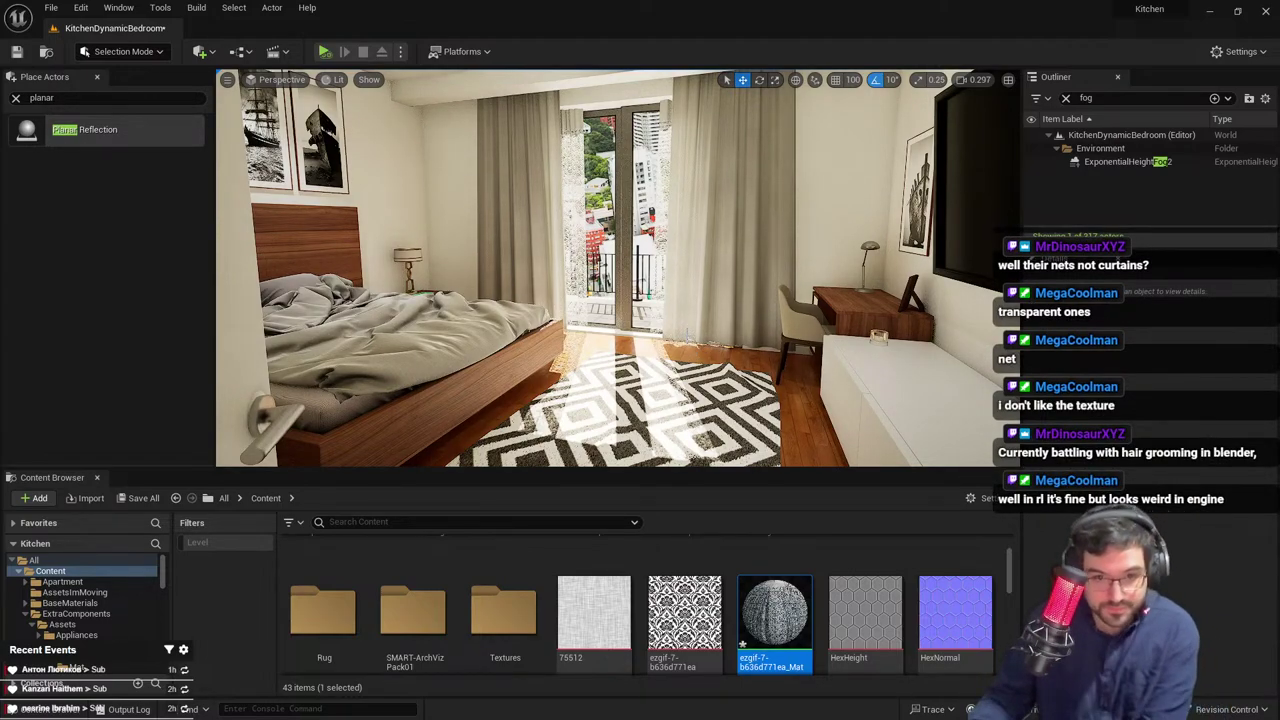
Examine the opened curtains and the bedroom from the doorway and from inside the room
key("w")
right_click_drag(672, 326, 530, 340)
scroll(672, 326, "up", 1)
key("w")
key("s")
mouse_move(671, 281)
right_mouse_down()
mouse_move(772, 280)
mouse_move(530, 281)
mouse_move(676, 282)
right_mouse_up()
key("s")
key("w")
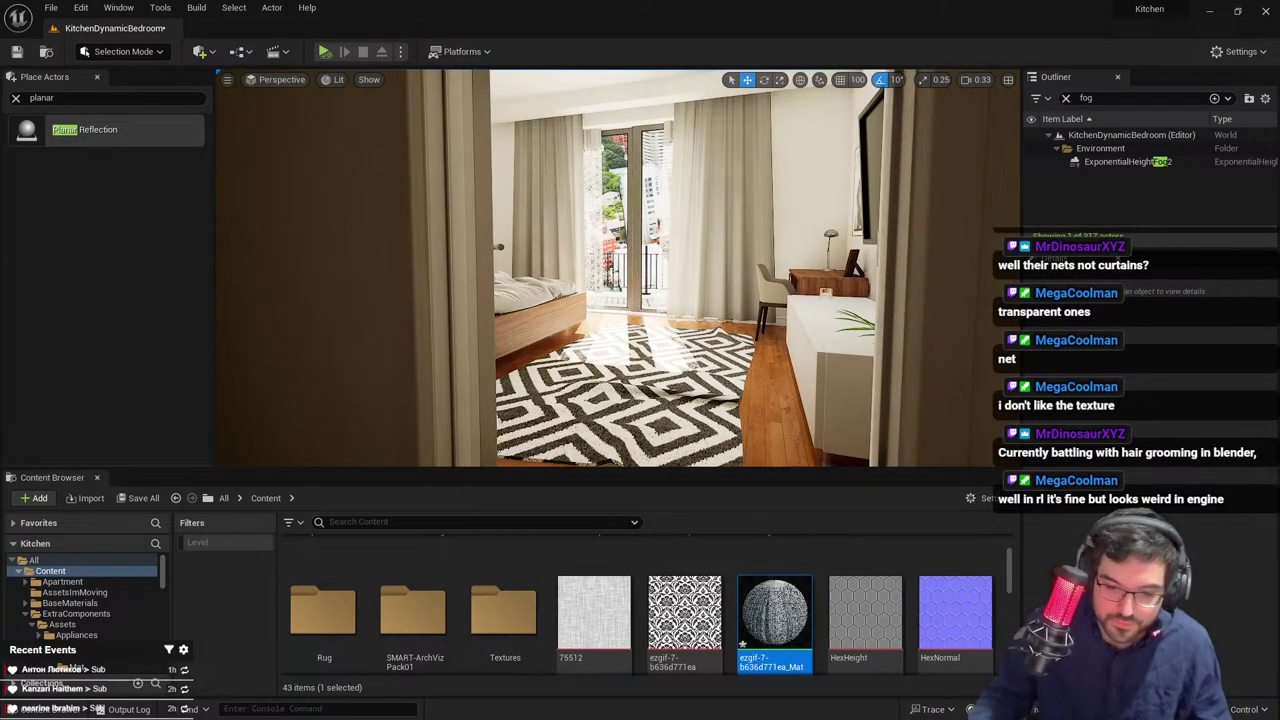
key("w")
right_click_drag(821, 299, 720, 318)
In a full-screen viewport, move the bedside net curtain closer to its drape and make it taller
key("F11")
key("s")
key("w")
left_click(819, 316)
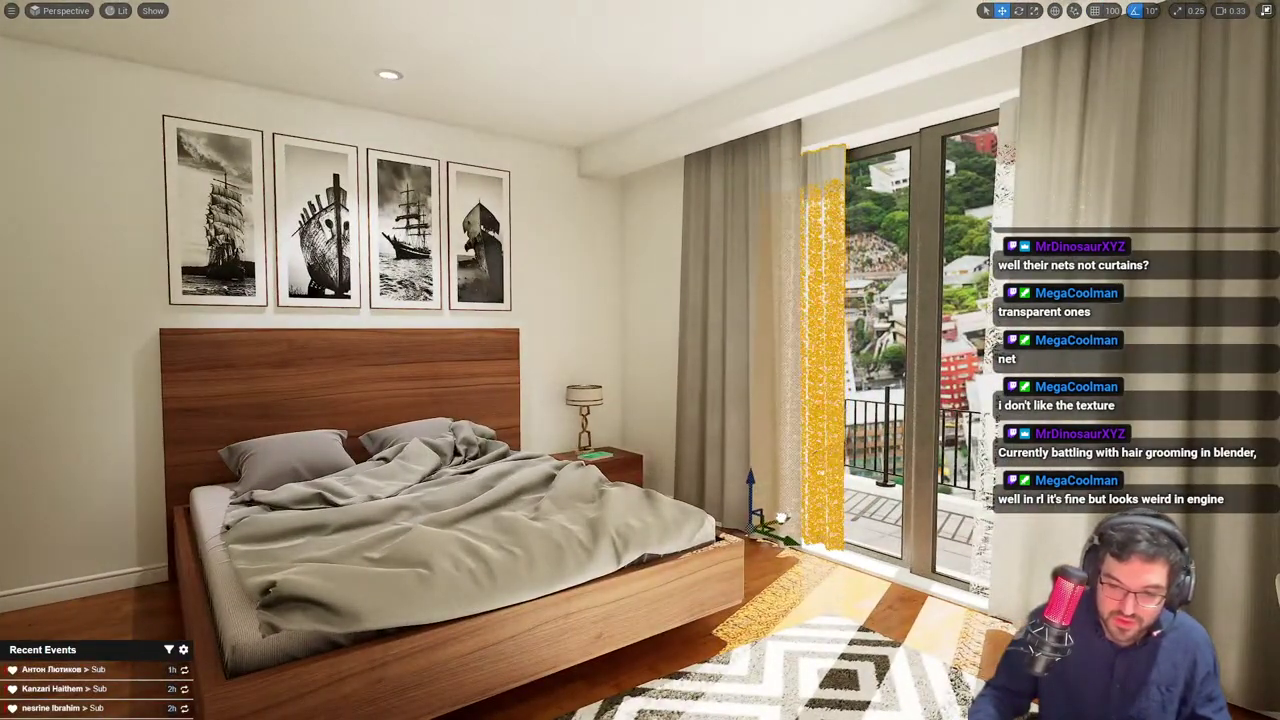
left_click_drag(780, 518, 748, 508)
key("r")
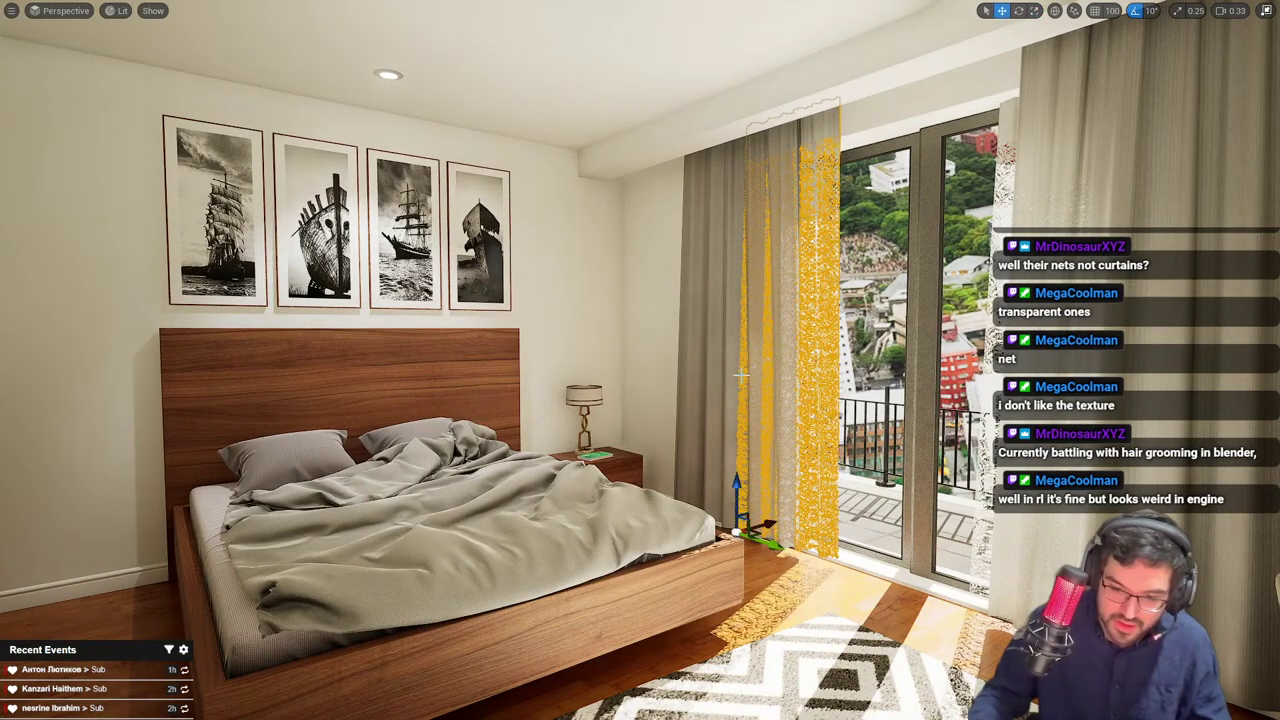
Delete the desk-side net curtain
right_click_drag(740, 375, 840, 467)
key("Escape")
left_click(755, 458)
key("Escape")
key("s")
key("w")
key("s")
left_click(730, 258)
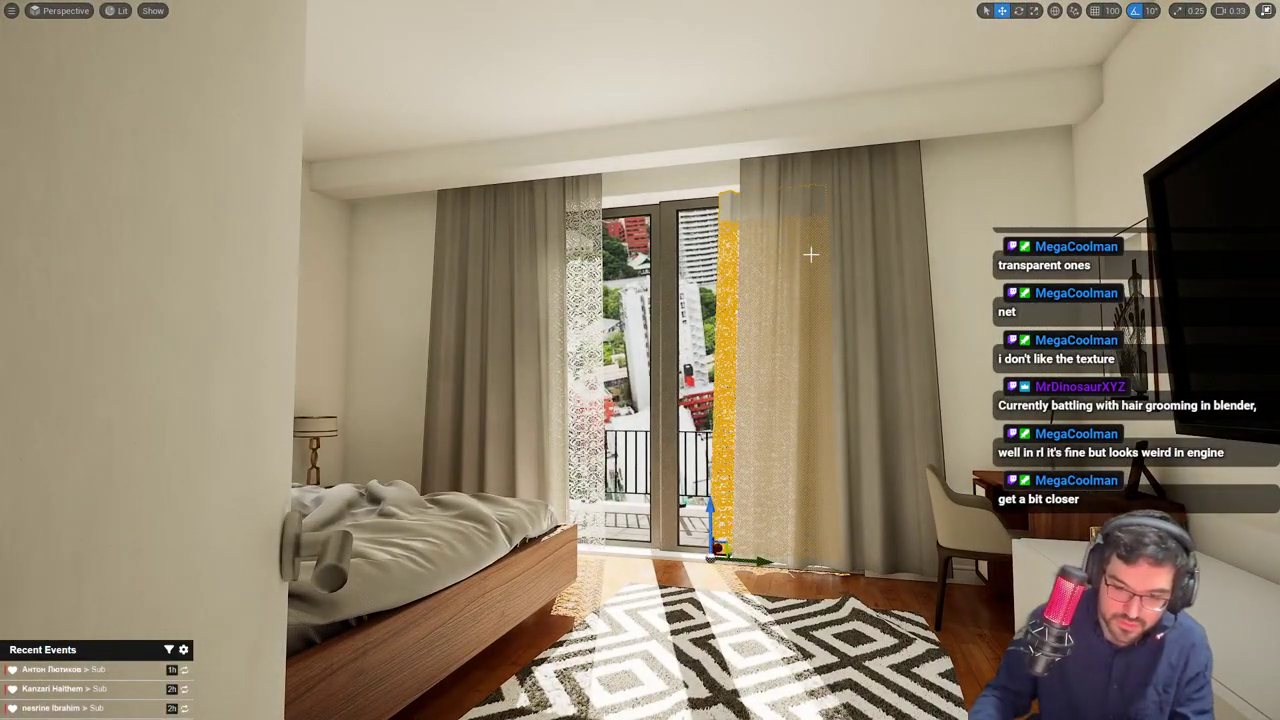
key("Delete")
Nudge the bedside net curtain and its drape apart so they do not intersect
left_click(811, 254)
key("w")
right_click_drag(811, 254, 655, 236)
left_click_drag(803, 404, 798, 407)
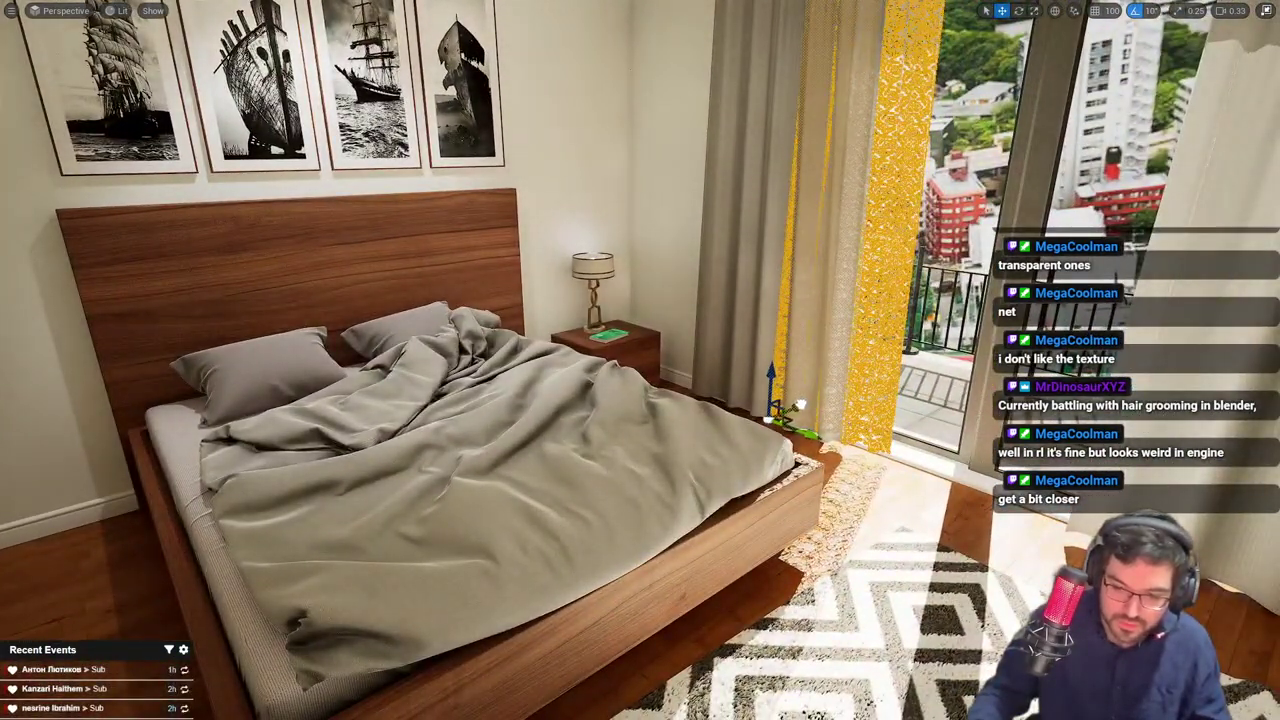
left_click(748, 335)
right_click_drag(745, 340, 740, 290)
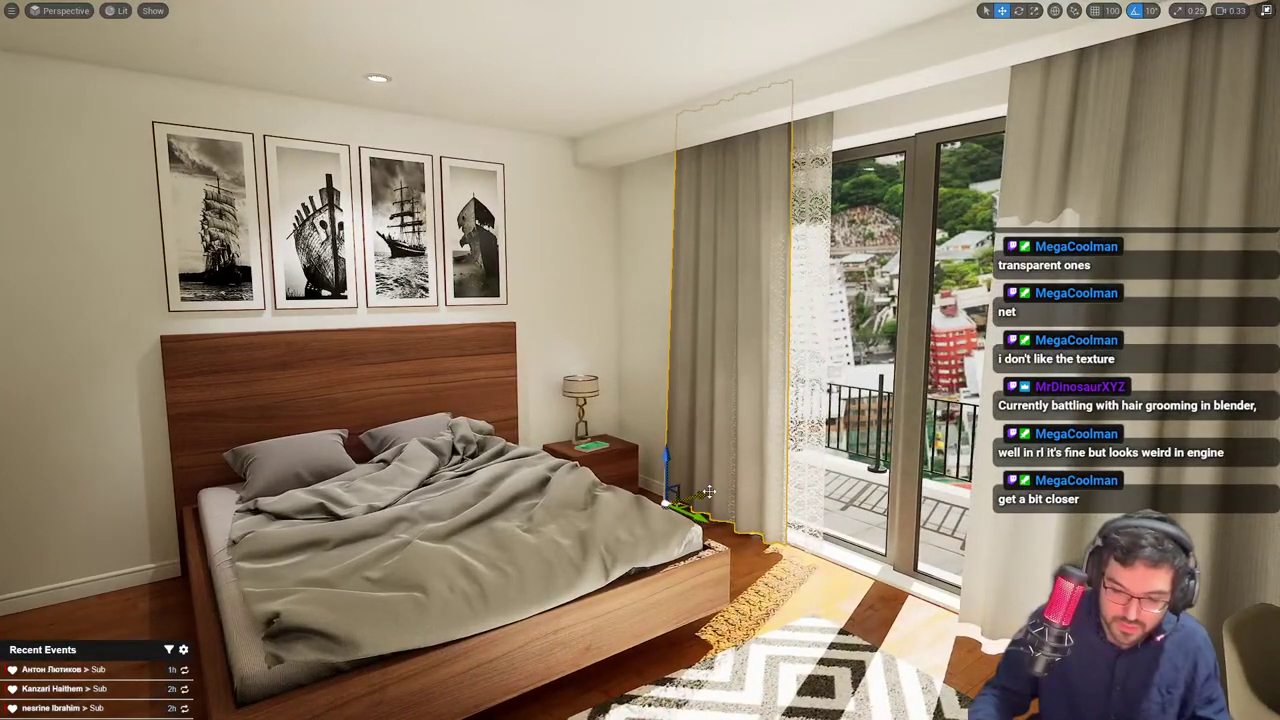
key("r")
key("w")
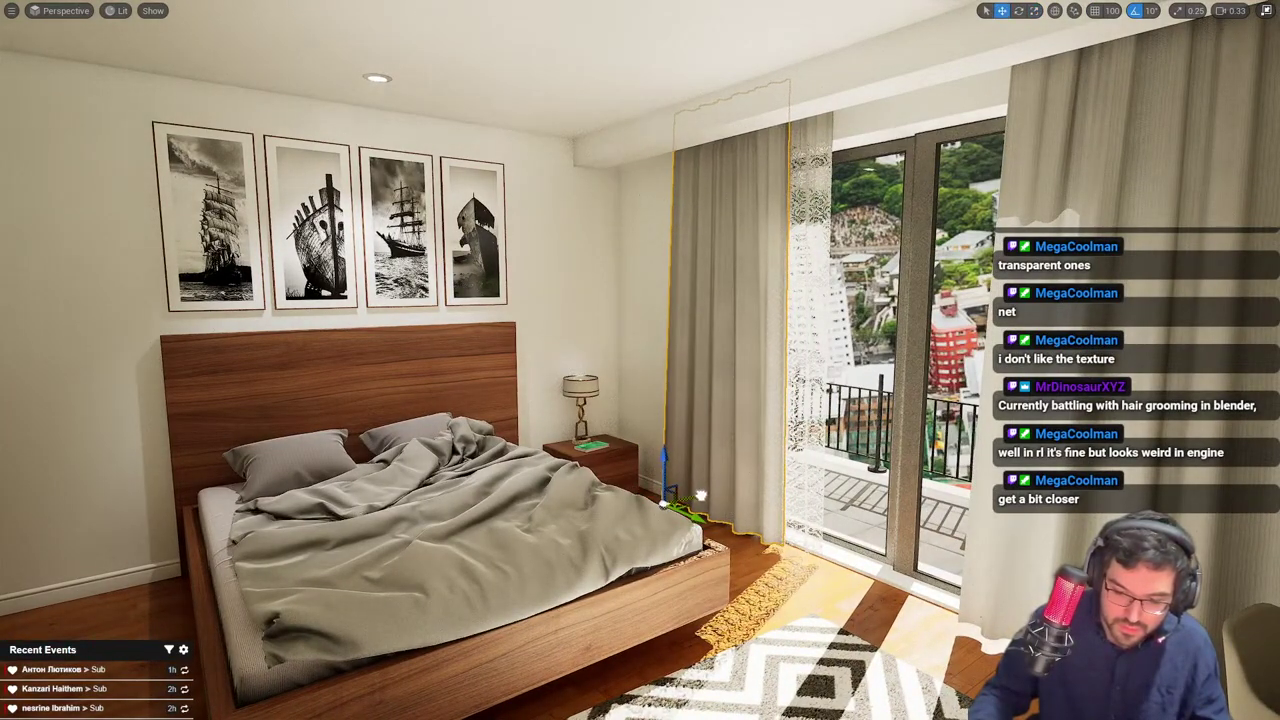
Place a copy of the bedside net curtain on the desk side of the balcony door, next to the drape
left_click(807, 204)
right_click_drag(807, 204, 980, 195)
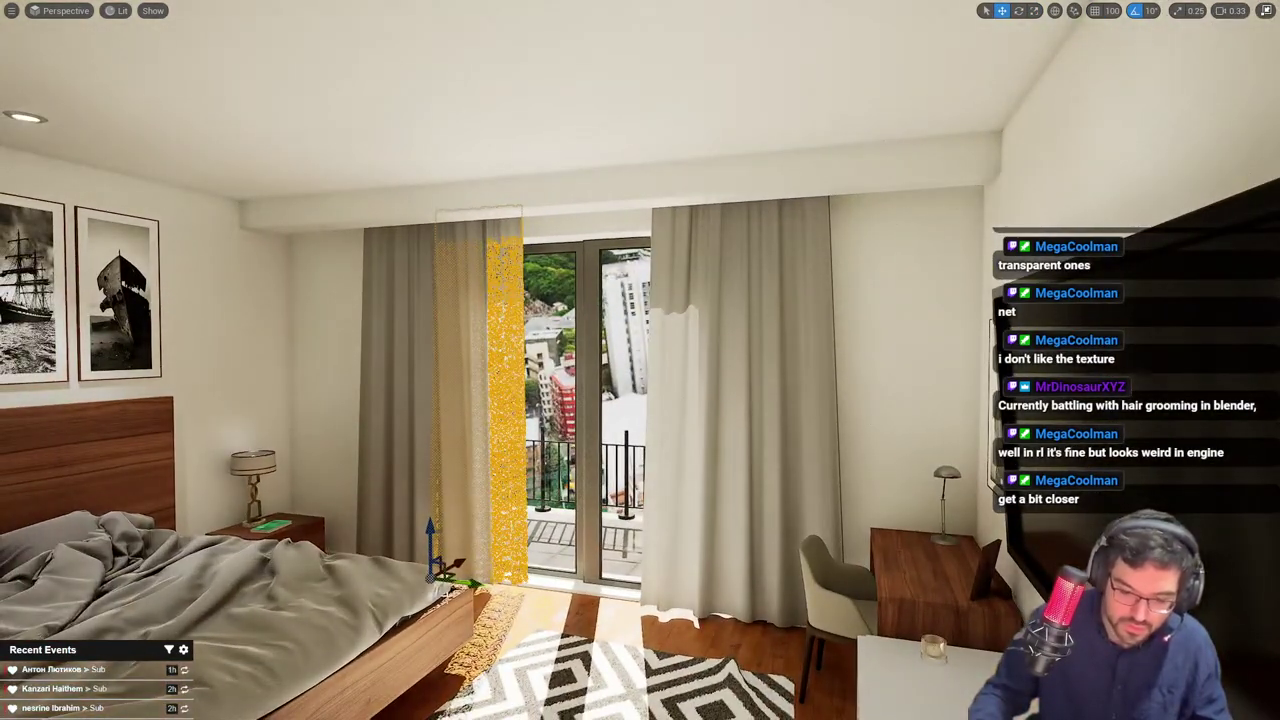
left_click_drag(604, 588, 665, 584)
key("g")
key("s")
right_click_drag(665, 584, 682, 640)
key("w")
right_click_drag(663, 449, 663, 449)
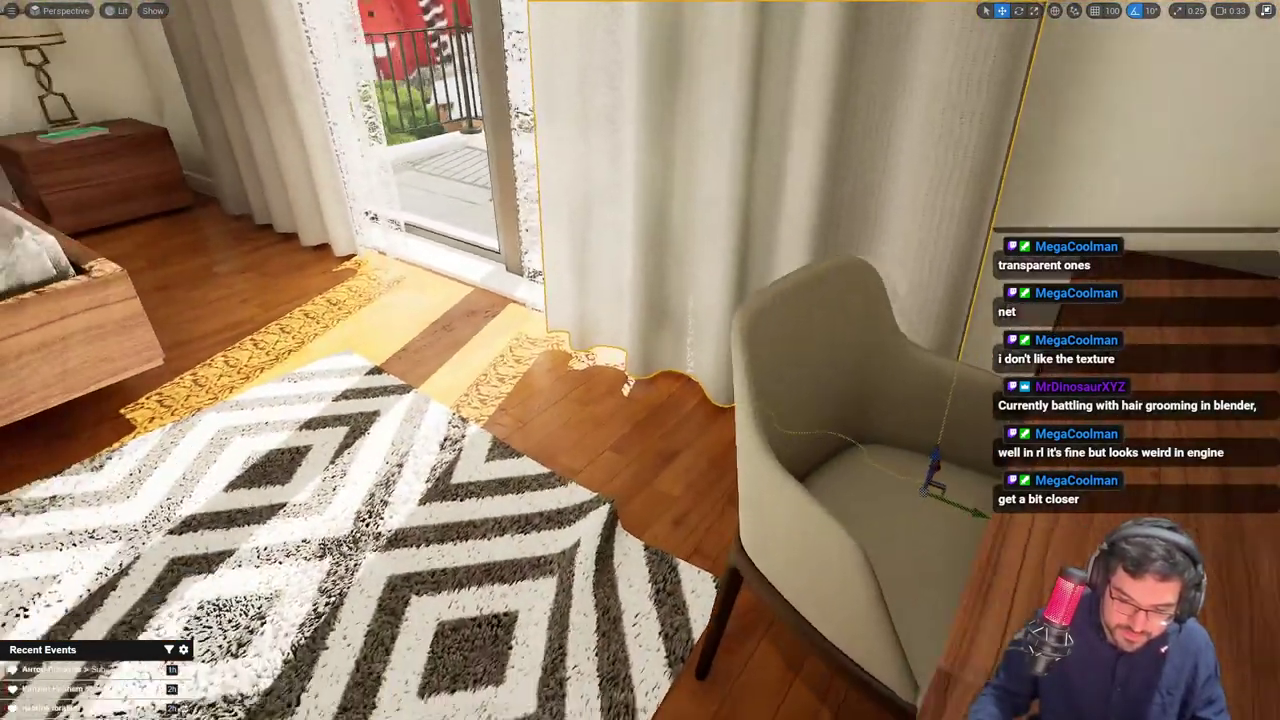
Check the curtains from the doorway, select the balcony outside and restore the full editor layout
key("s")
right_click_drag(871, 454, 847, 456)
right_click_drag(658, 326, 658, 326)
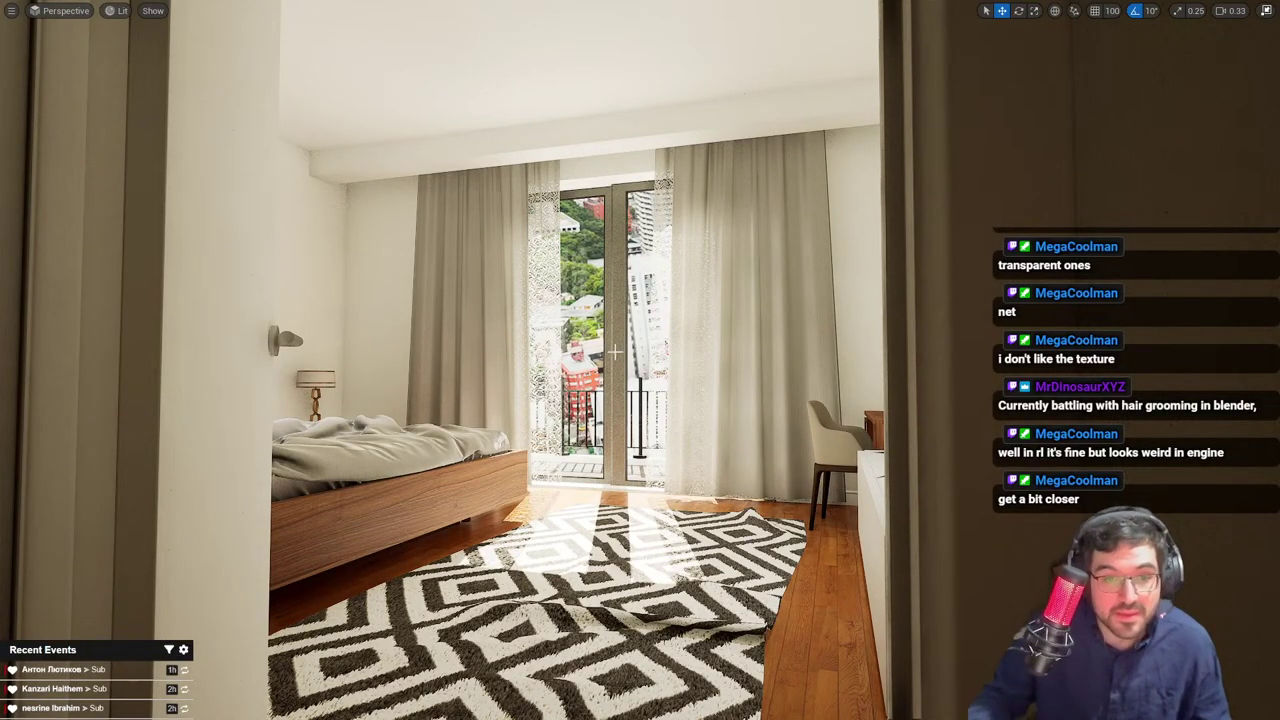
right_click_drag(615, 352, 615, 352)
left_click(648, 405)
key("F11")
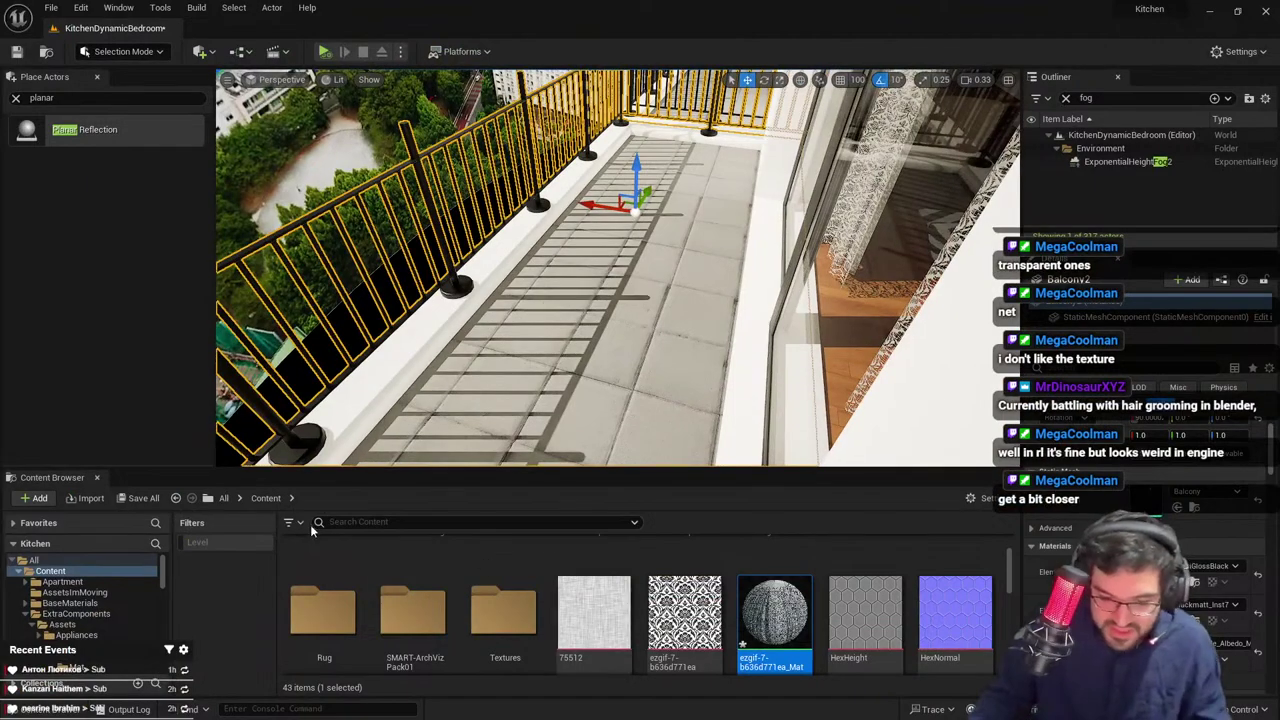
Search the project content for concrete assets and for brick assets
left_click(495, 526)
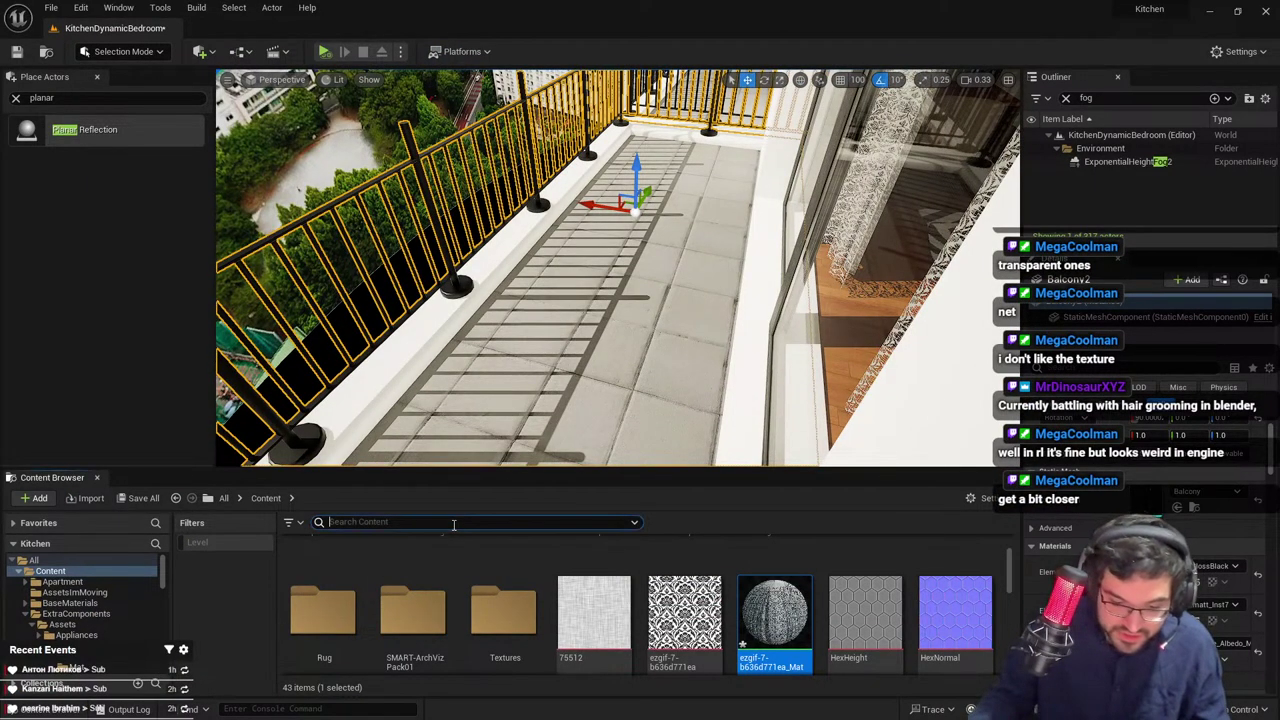
type("concrete")
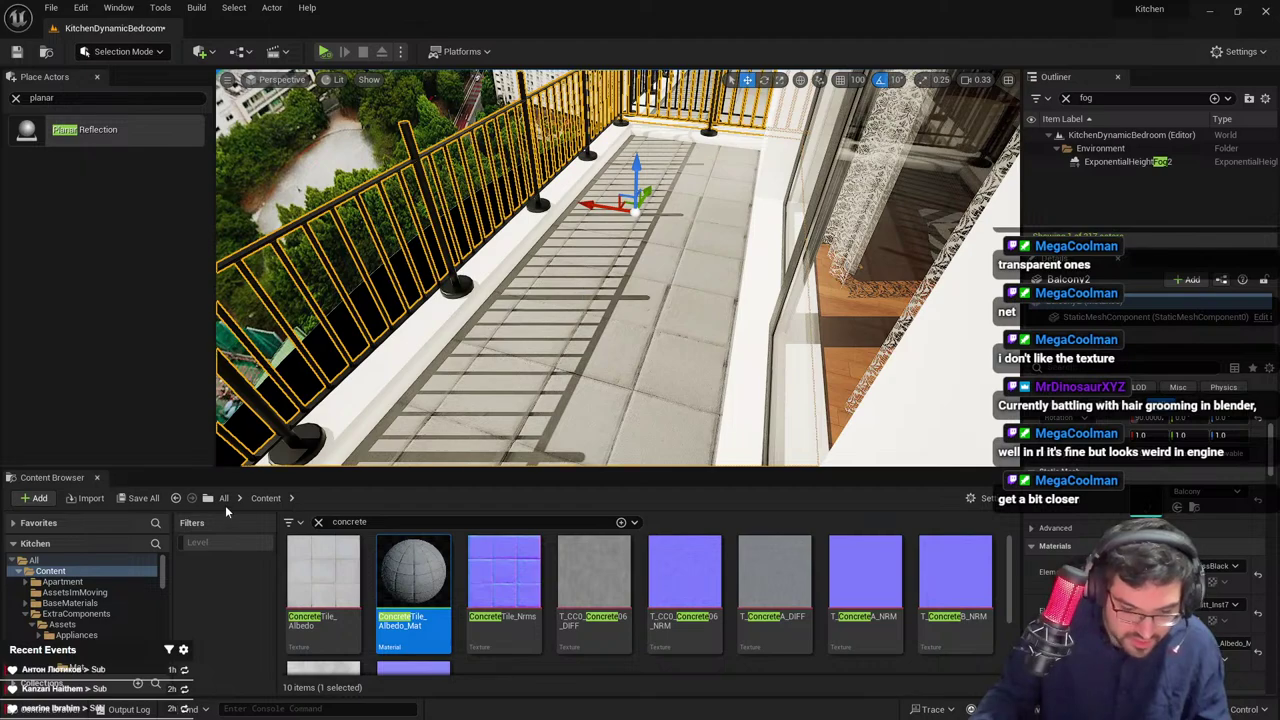
left_click(391, 523)
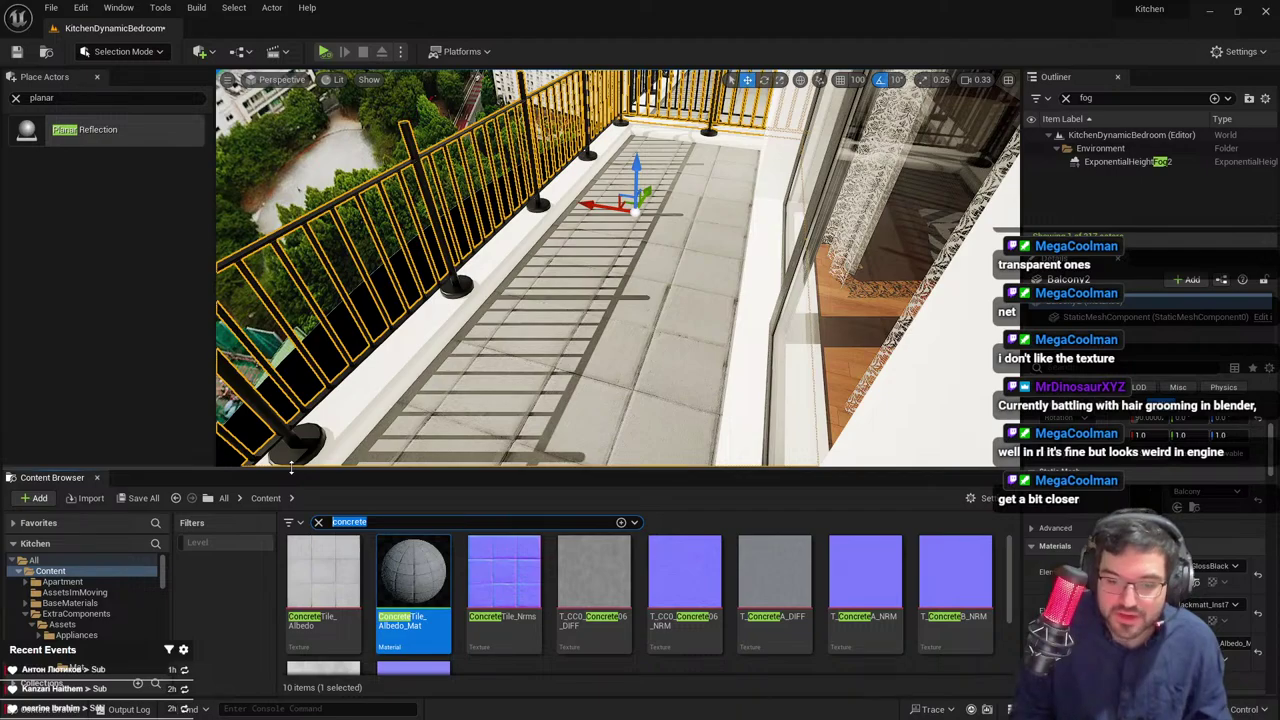
type("brickj")
key("BackSpace")
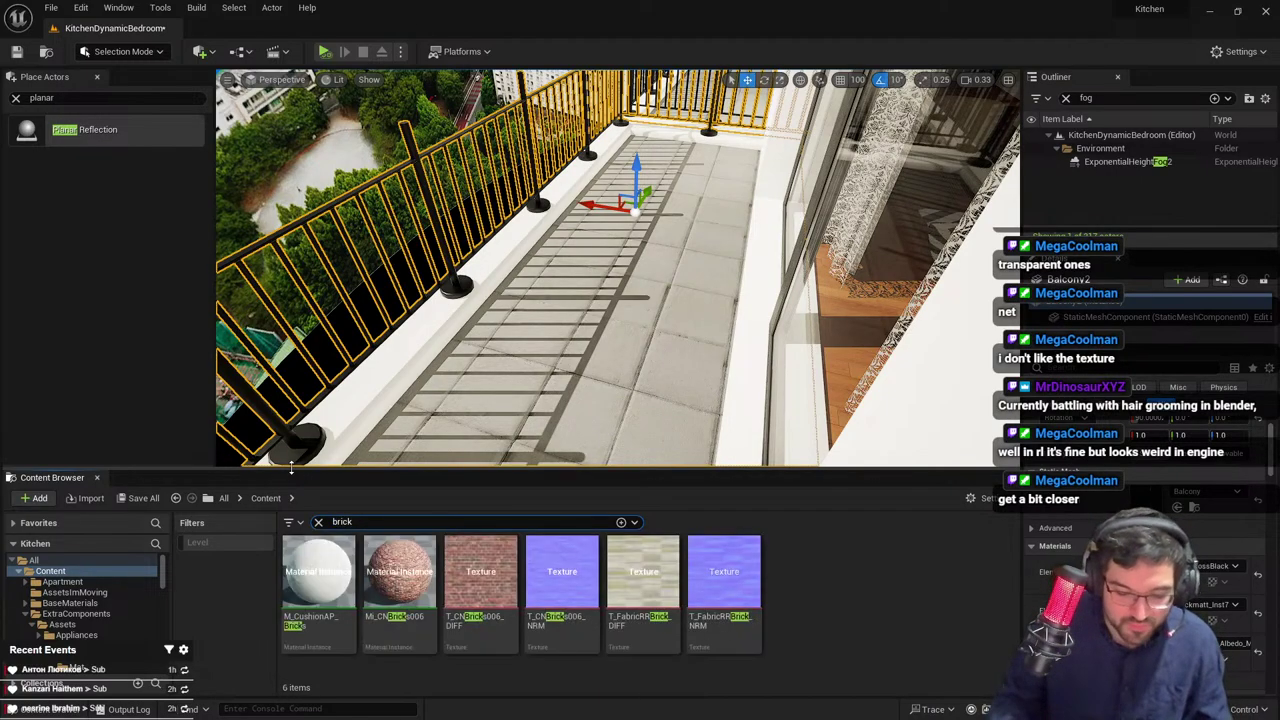
Try the Mi_CNBricks006 and M_CushionAP_Bricks materials on the balcony floor, and undo the last material change
left_click_drag(400, 575, 560, 330)
right_click_drag(584, 287, 780, 260)
left_click_drag(400, 575, 700, 290)
right_click_drag(700, 290, 530, 345)
left_click_drag(319, 575, 570, 320)
right_click_drag(570, 320, 640, 355)
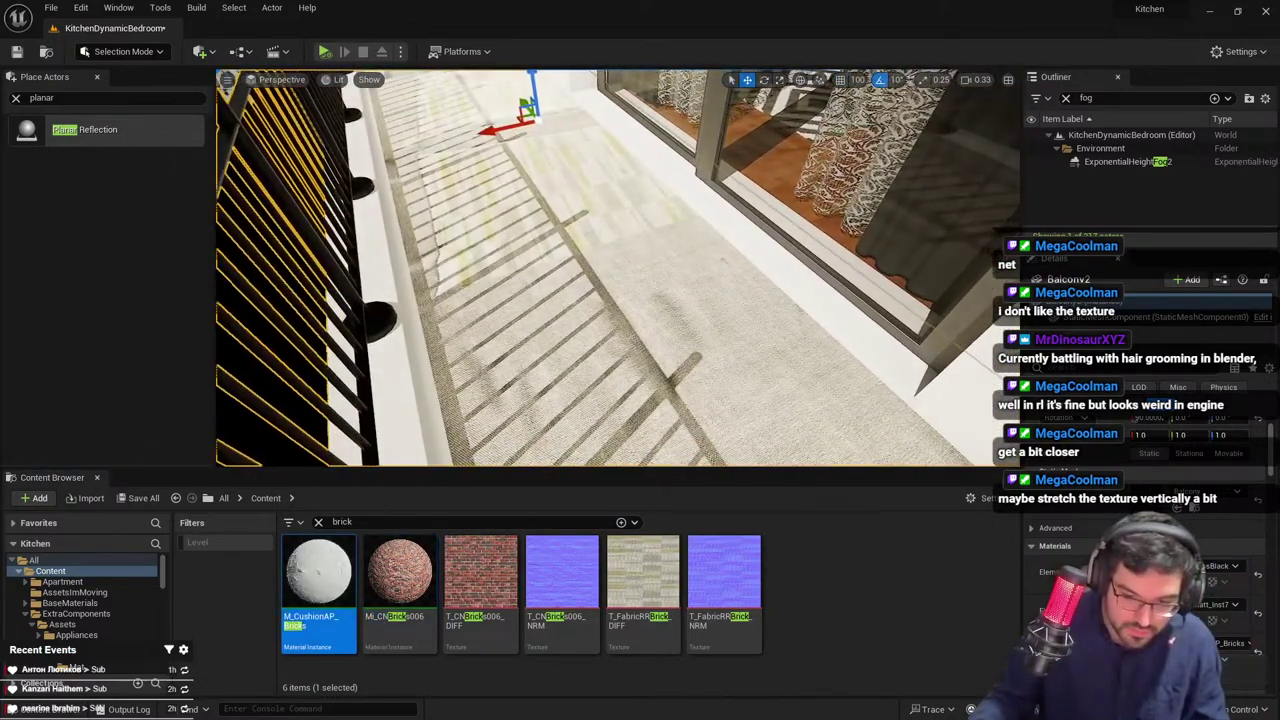
key("ctrl+z")
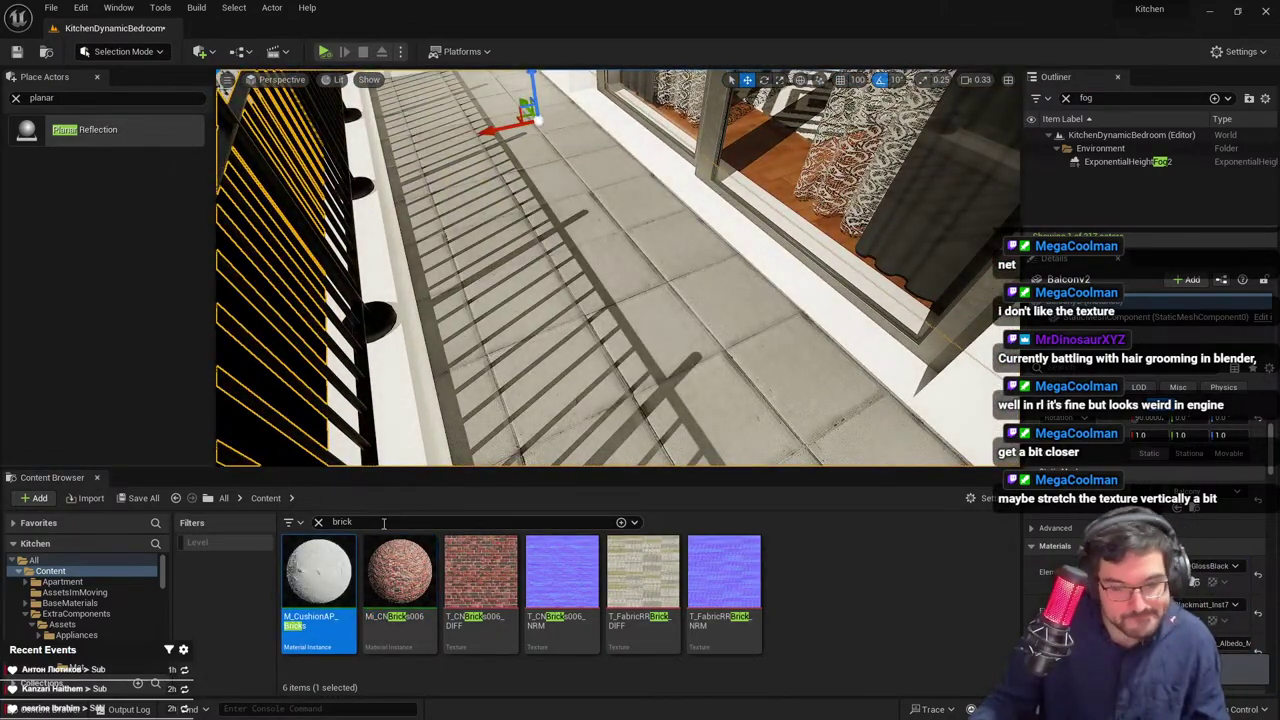
Search the project content for patio assets and clear the search
double_click(383, 523)
type("patio")
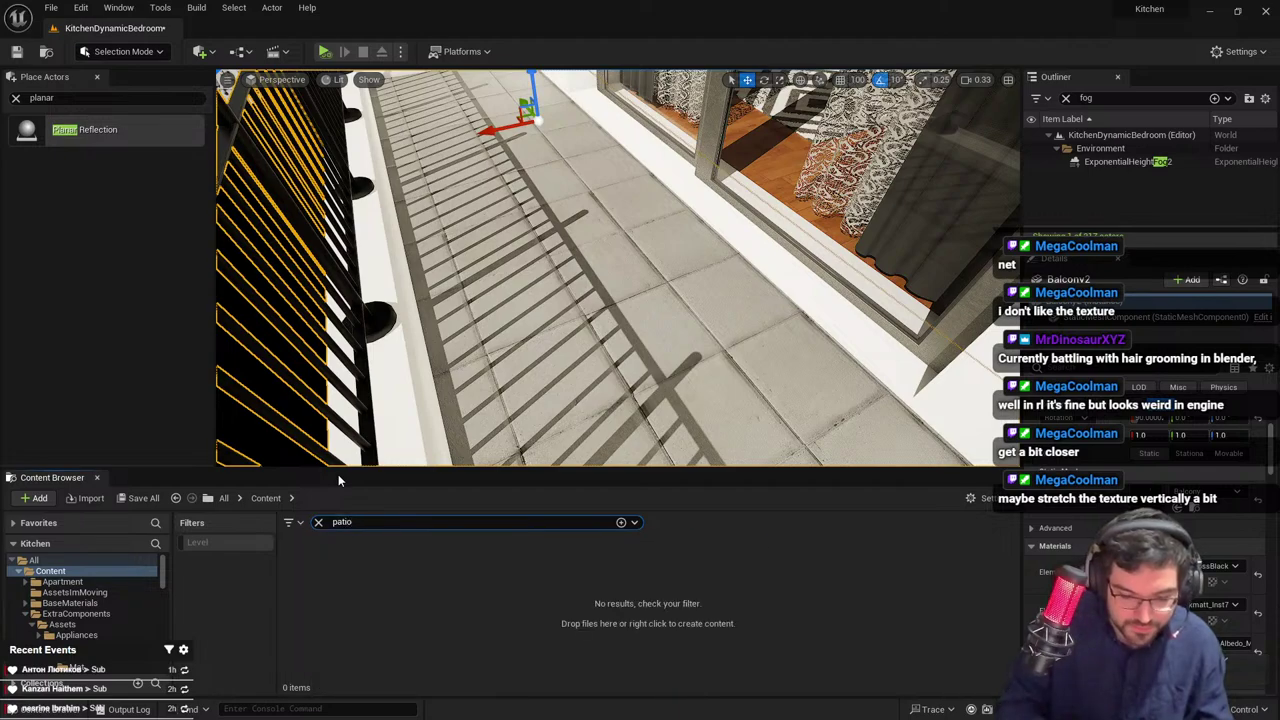
key("BackSpace")
key("BackSpace")
key("BackSpace")
key("BackSpace")
key("BackSpace")
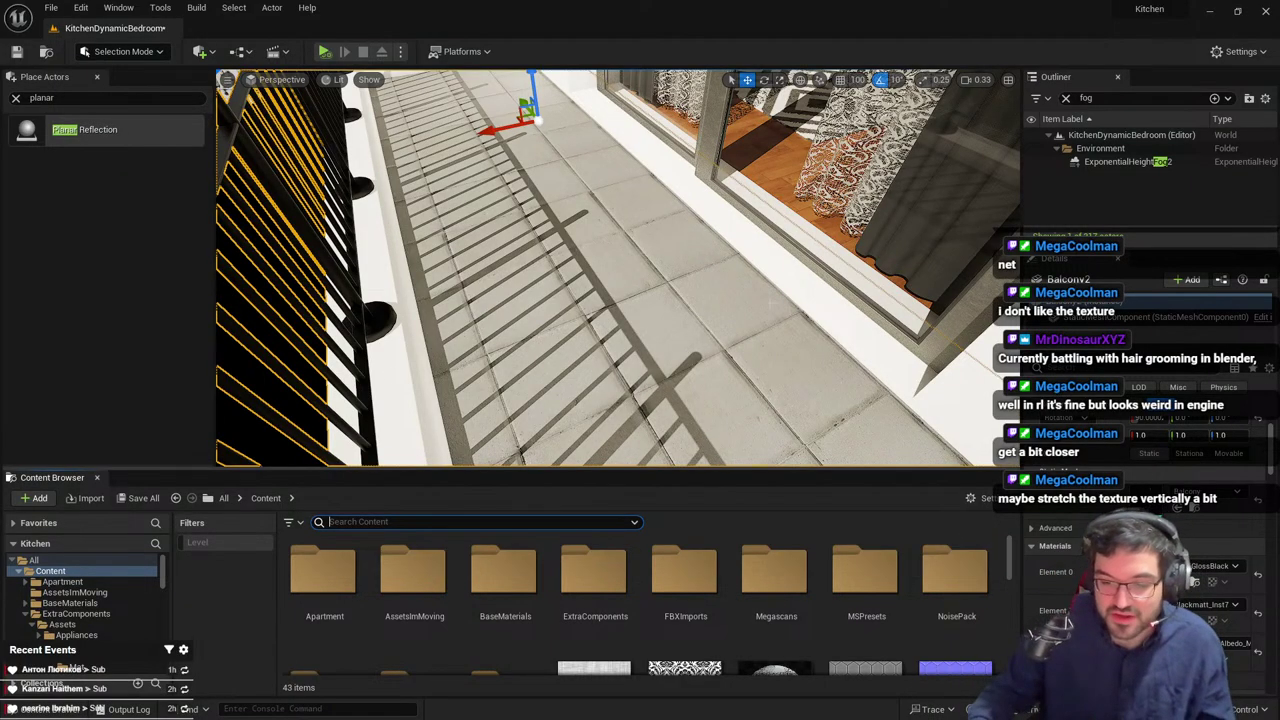
Deselect the balcony and examine the net curtains and the shaggy bedroom carpet up close, selecting the carpet
right_click_drag(714, 176, 653, 233)
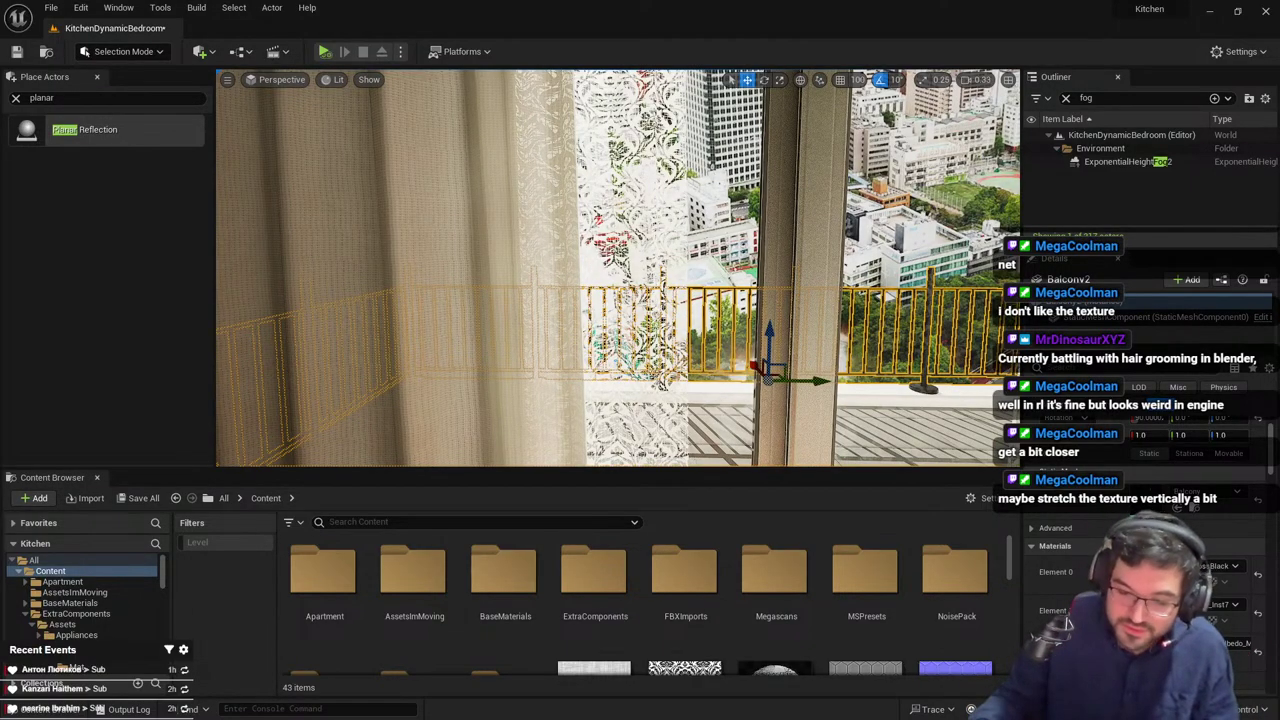
right_click_drag(653, 233, 594, 226)
key("Escape")
scroll(690, 262, "down", 1)
key("s")
key("w")
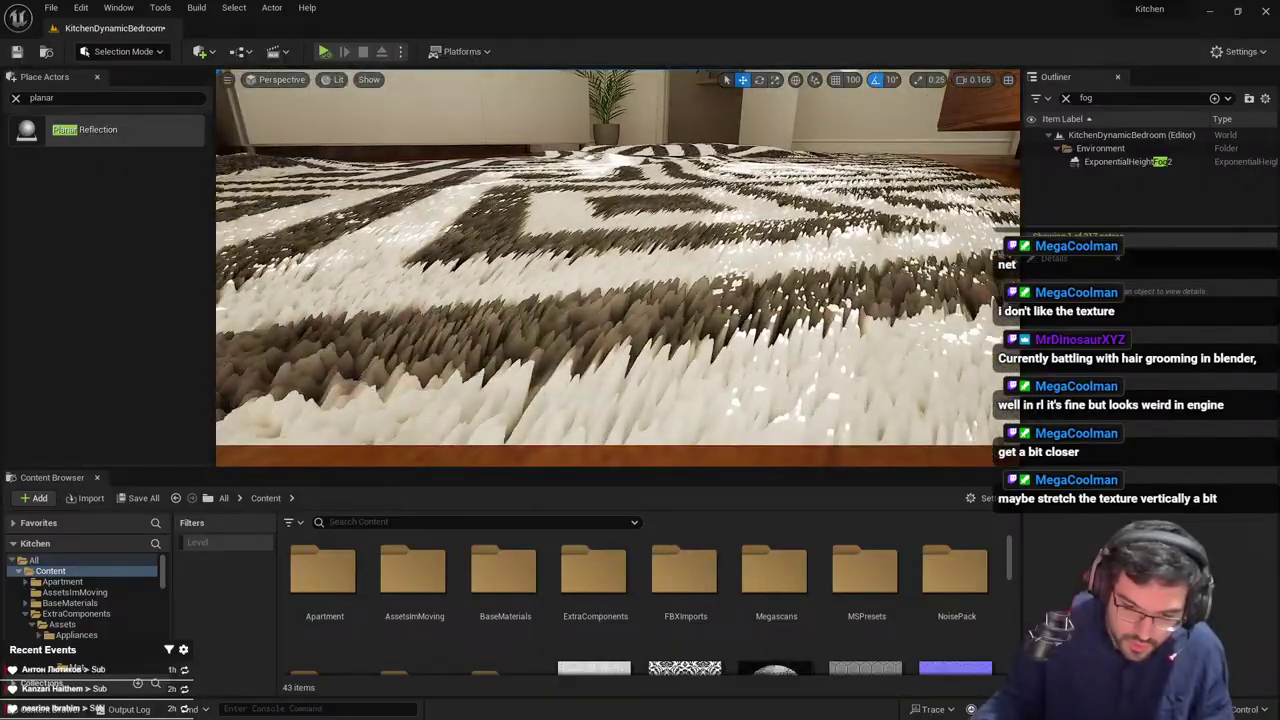
key("F11")
right_click_drag(620, 280, 555, 315)
key("w")
key("w")
key("w")
scroll(630, 260, "up", 2)
key("w")
scroll(555, 315, "down", 3)
mouse_move(584, 264)
right_mouse_down()
mouse_move(592, 284)
mouse_move(578, 250)
right_mouse_up()
mouse_move(745, 442)
right_mouse_down()
mouse_move(775, 440)
mouse_move(762, 456)
right_mouse_up()
key("w")
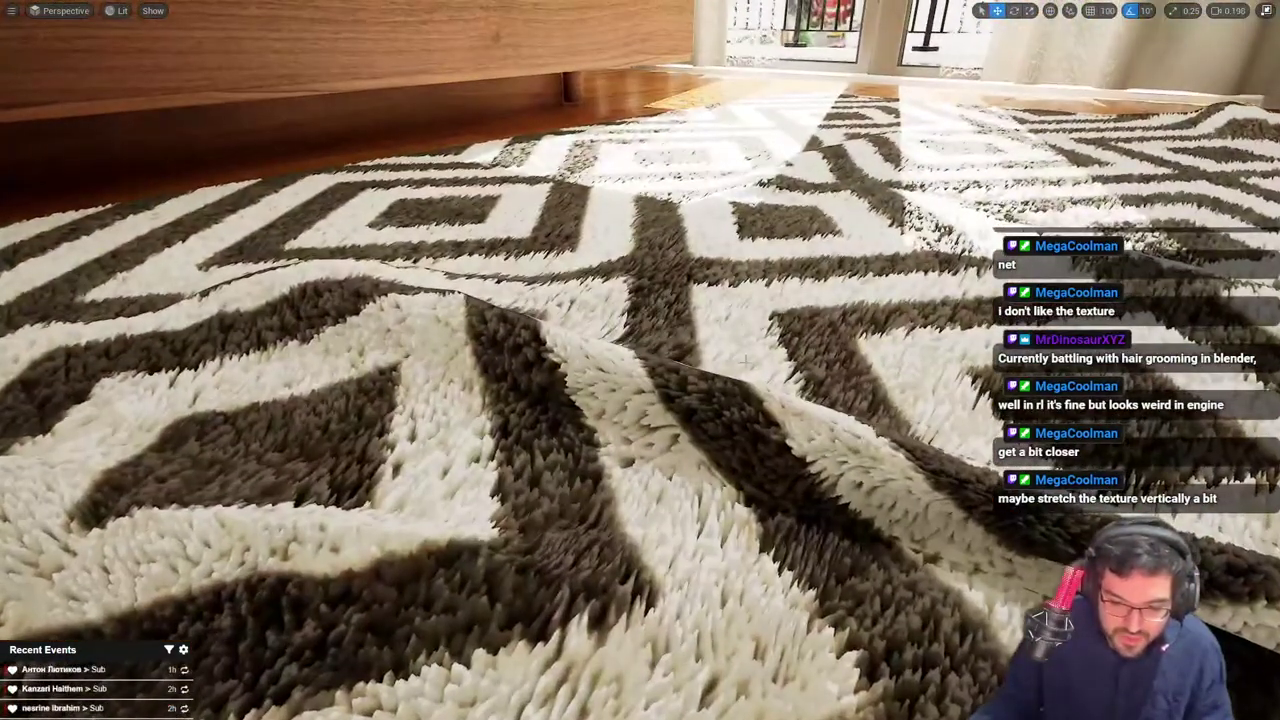
left_click(745, 442)
key("F11")
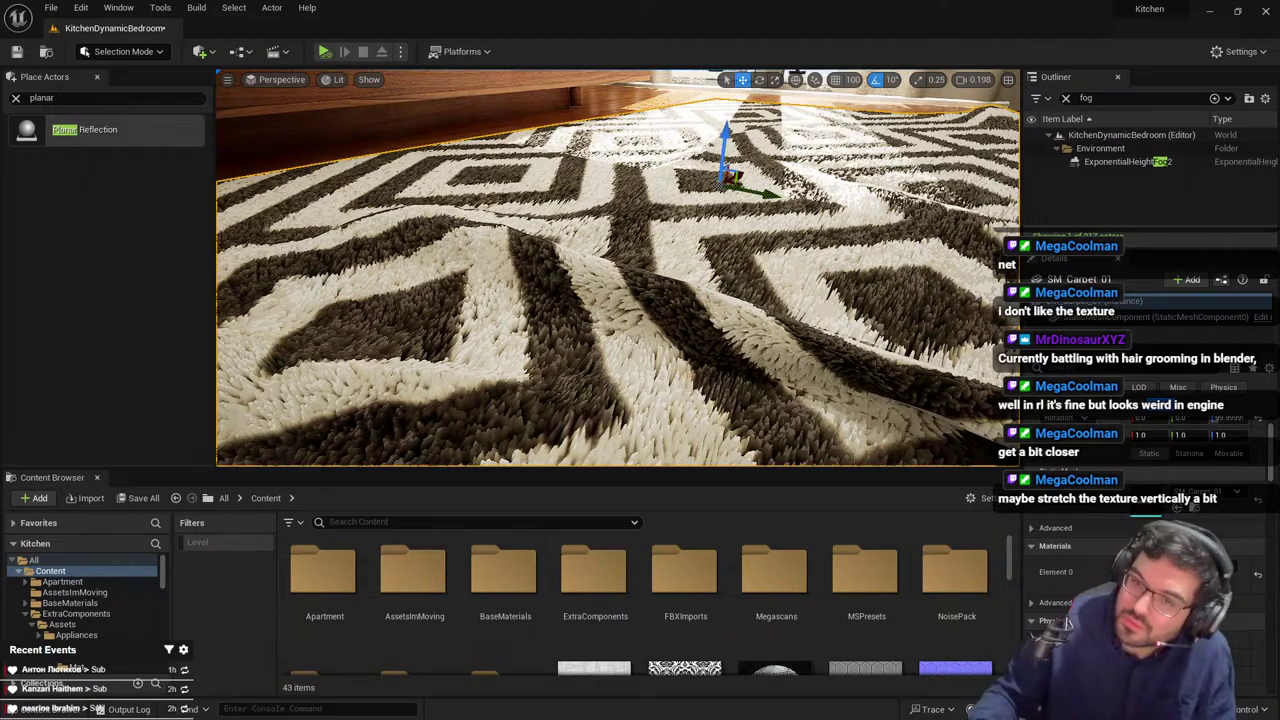
type("d")
right_click_drag(626, 240, 652, 370)
scroll(600, 255, "down", 4)
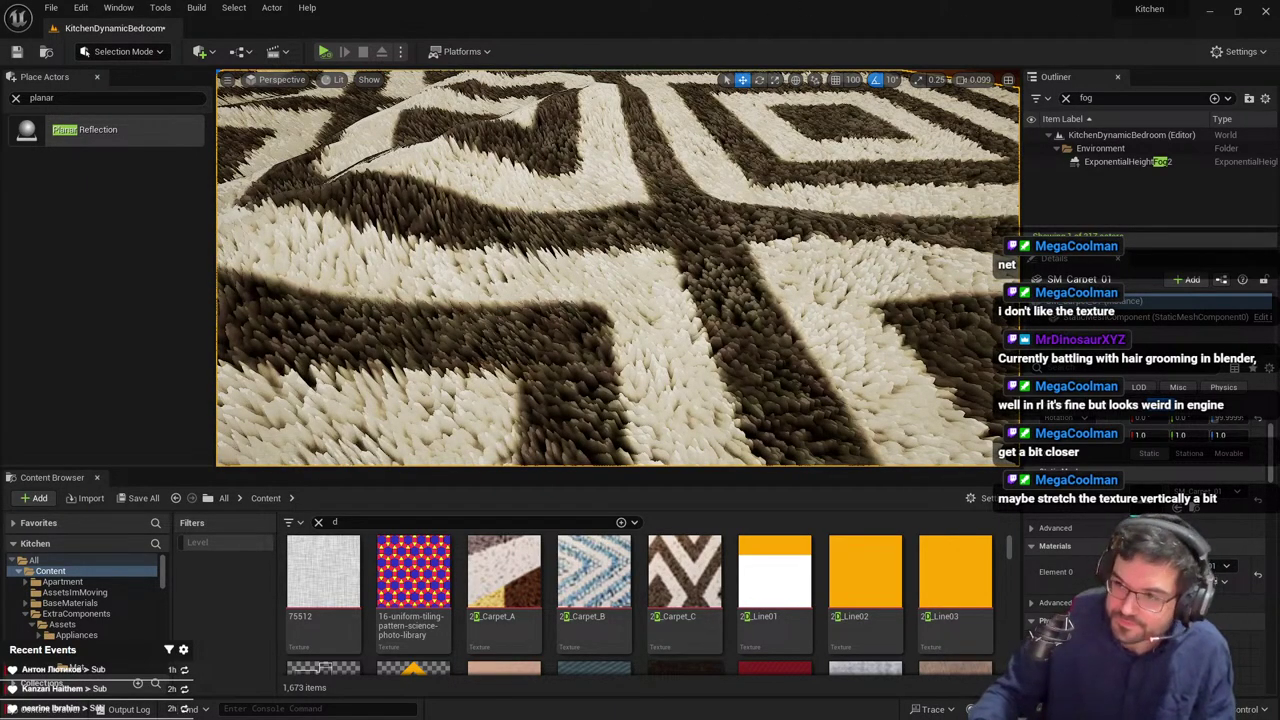
Examine the wooden bedroom floor up close and the bed area from the doorway
right_click_drag(640, 280, 665, 294)
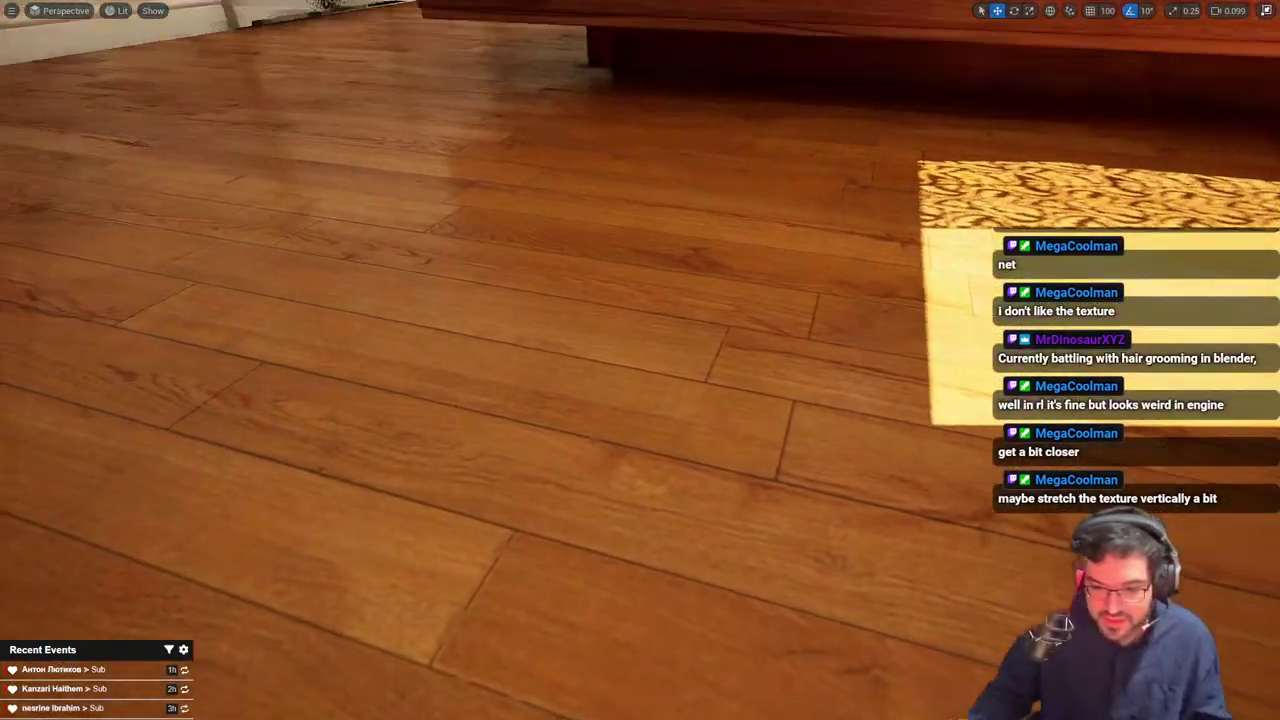
mouse_move(765, 301)
right_mouse_down()
mouse_move(785, 270)
mouse_move(880, 290)
mouse_move(660, 270)
mouse_move(580, 285)
mouse_move(570, 305)
mouse_move(764, 300)
right_mouse_up()
scroll(765, 301, "up", 3)
key("w")
key("s")
scroll(640, 360, "up", 1)
right_click_drag(677, 309, 677, 309)
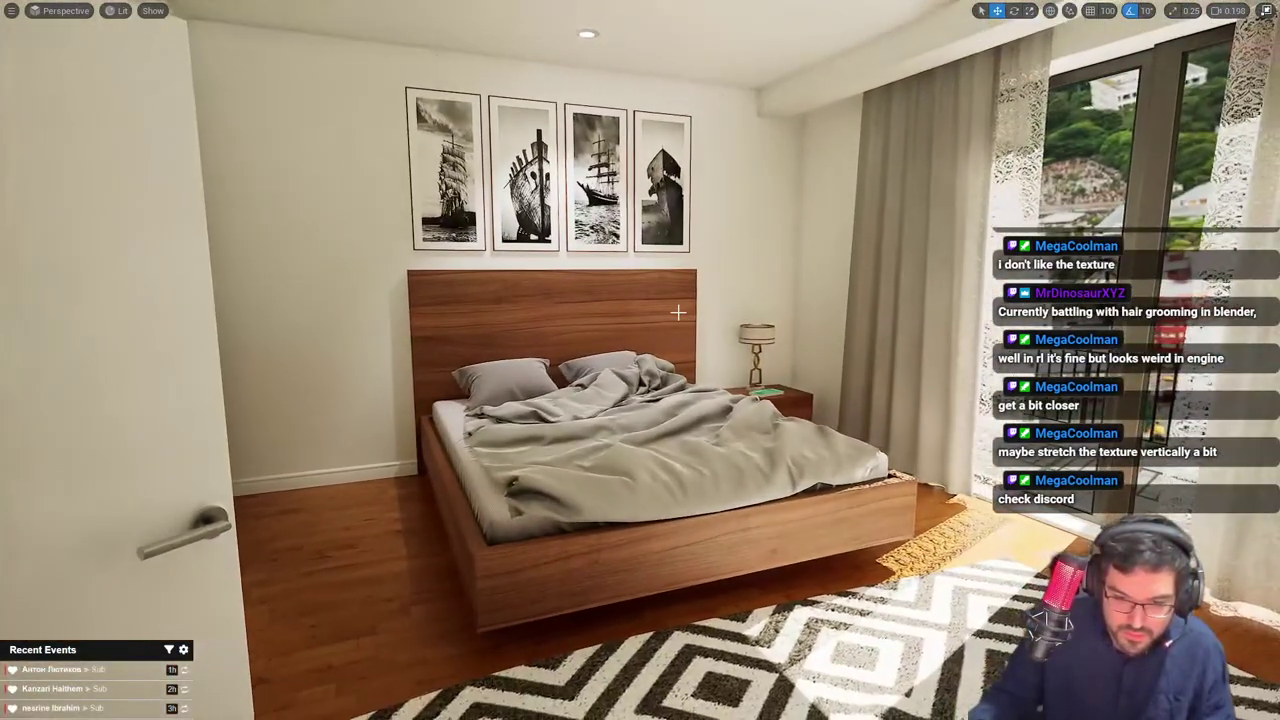
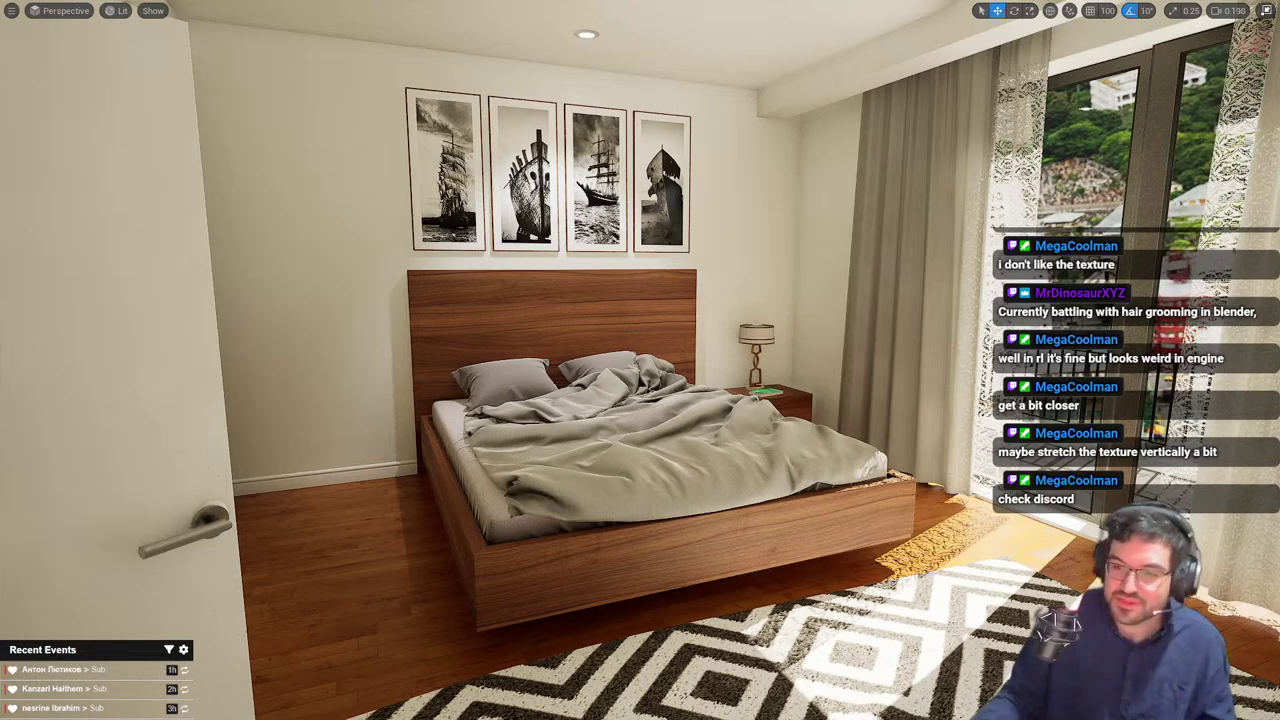
Restore the editor layout, select the bedroom floor and locate its parquet material in the project content
right_click_drag(640, 360, 780, 372)
right_click_drag(707, 326, 770, 370)
key("F11")
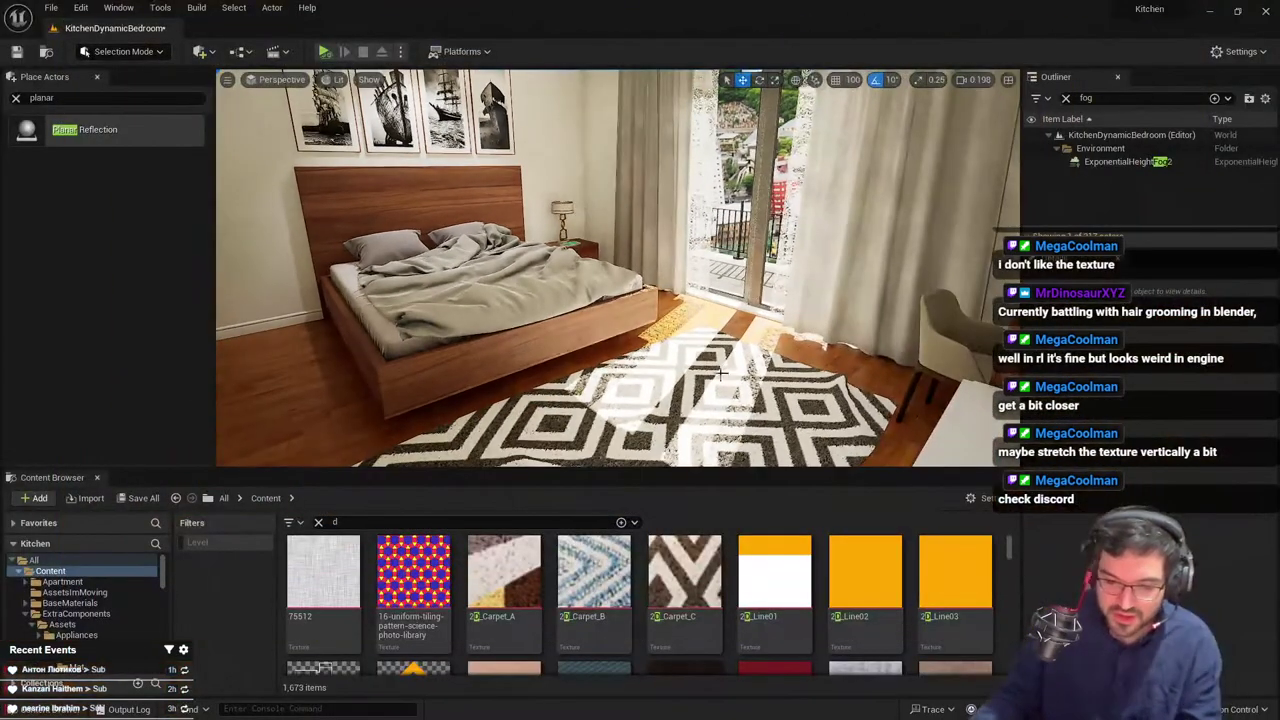
left_click(707, 326)
left_click(795, 352)
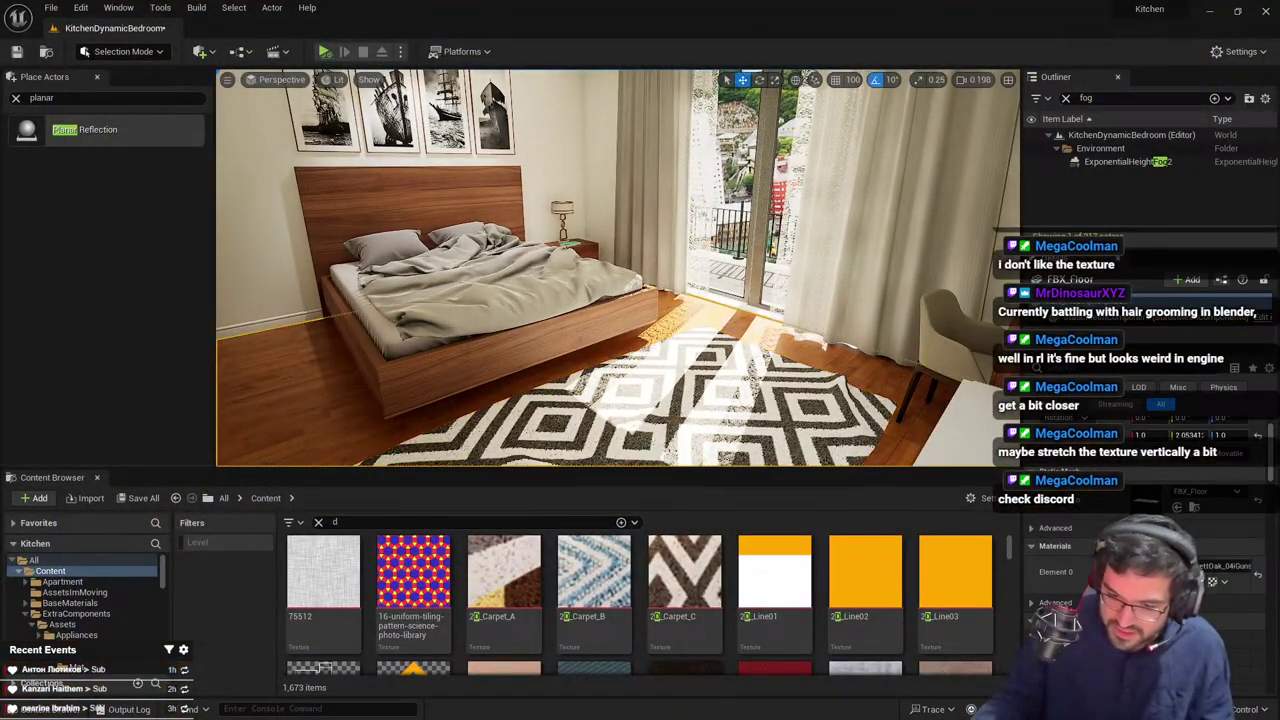
left_click(1194, 582)
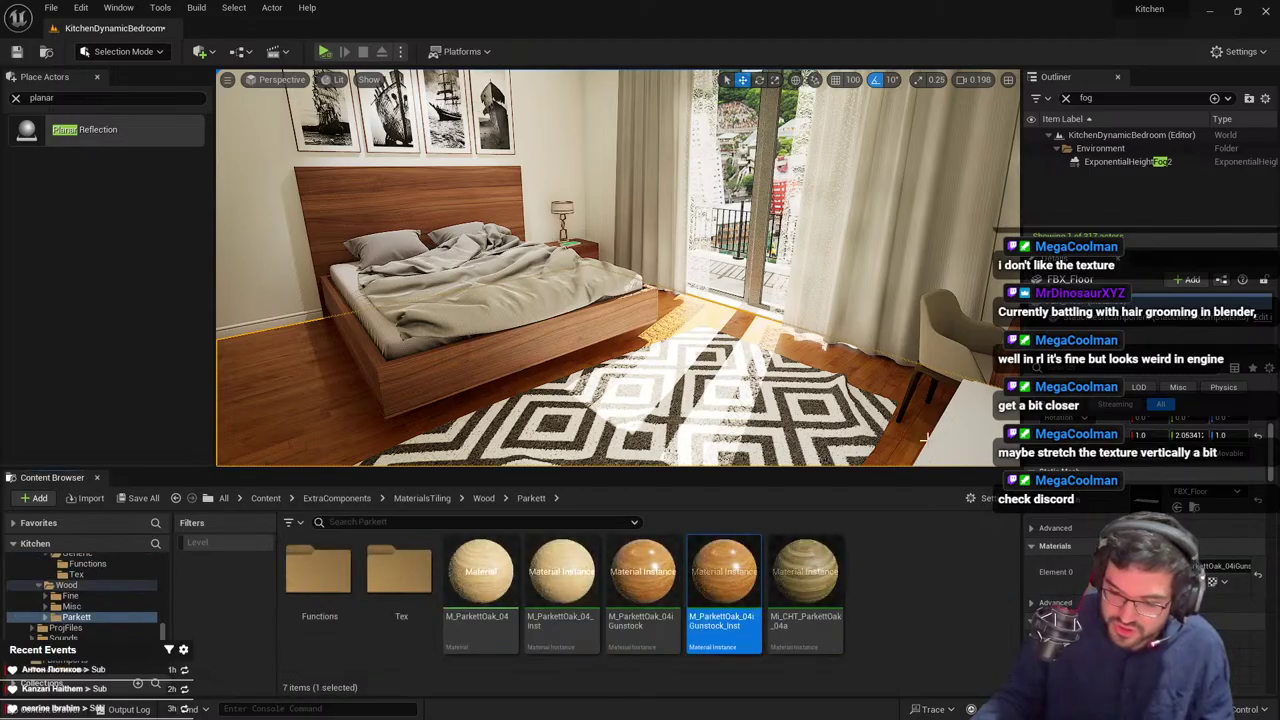
Try the Mi_CHT_ParkettOak_04a and M_ParkettOak_04iGunstock_Inst materials on the bedroom balcony floor
key("w")
right_click_drag(850, 350, 810, 410)
scroll(930, 350, "up", 3)
key("w")
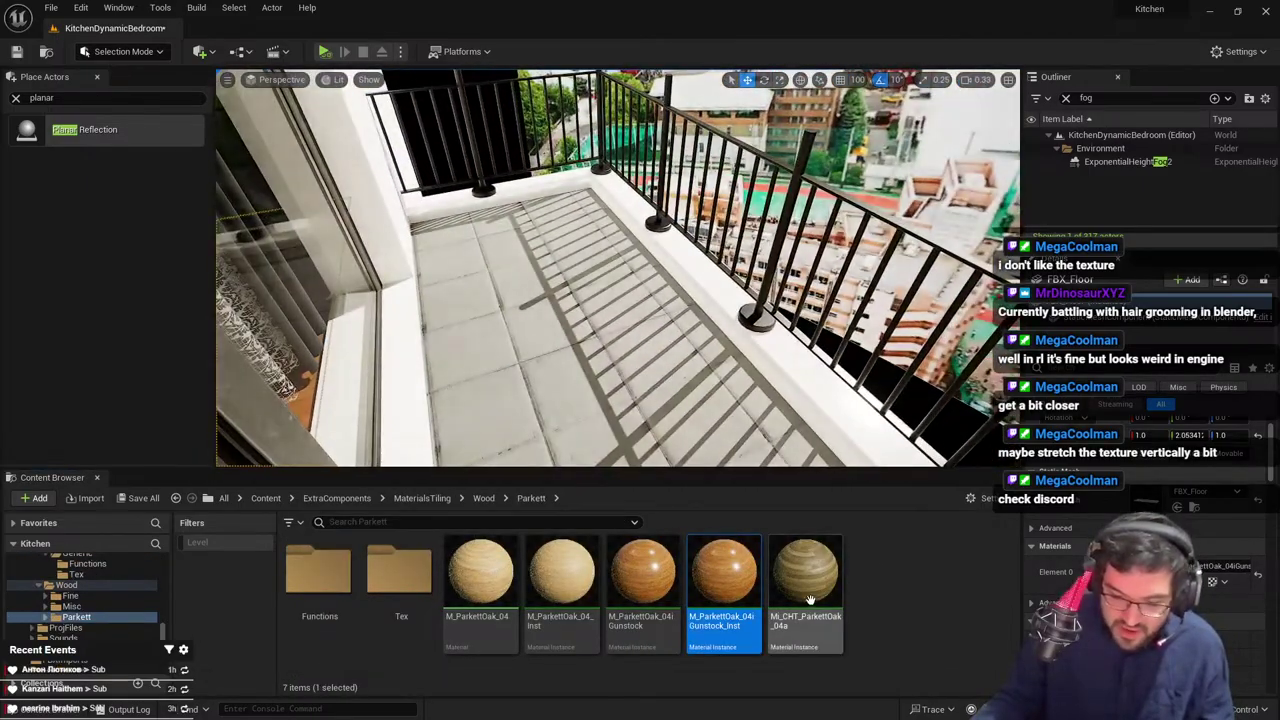
left_click_drag(803, 575, 640, 350)
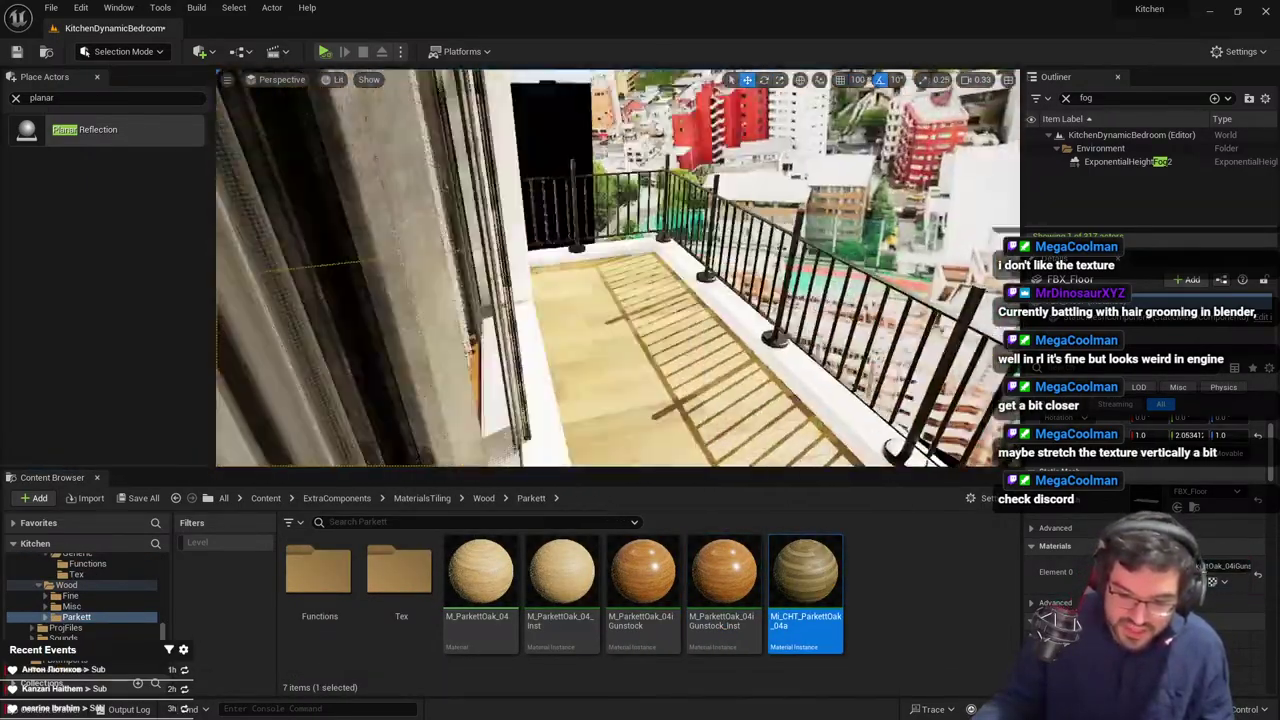
right_click_drag(640, 350, 600, 375)
key("d")
left_click_drag(738, 586, 643, 358)
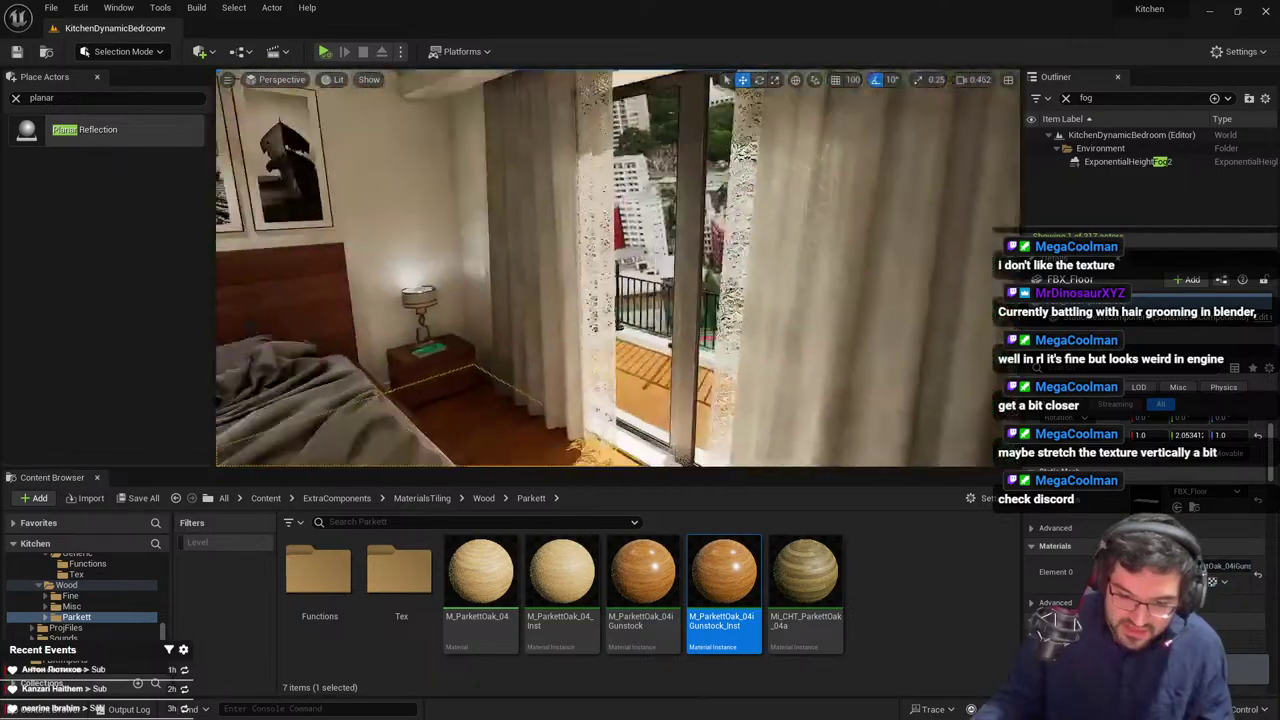
scroll(641, 367, "down", 2)
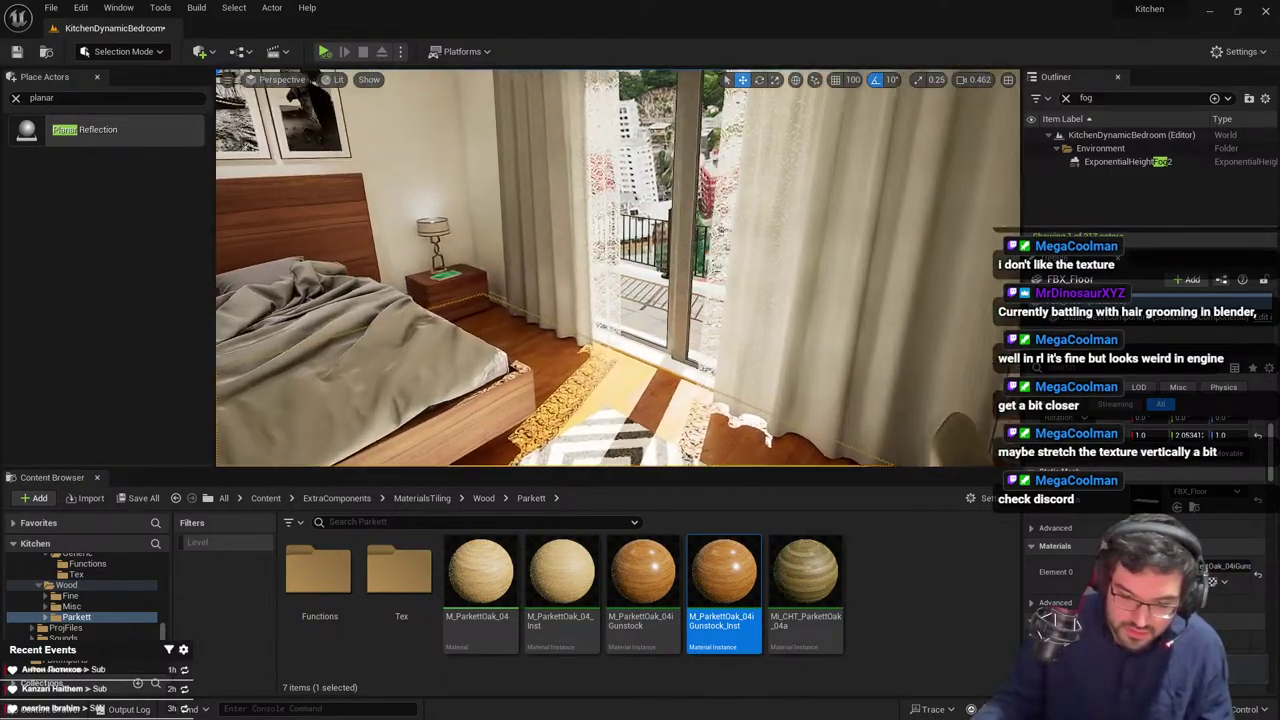
Apply the light M_ParkettOak_04_Inst parquet material to the floors of the bedroom and living-room balconies
right_click_drag(641, 367, 560, 415)
key("w")
left_click_drag(550, 577, 457, 342)
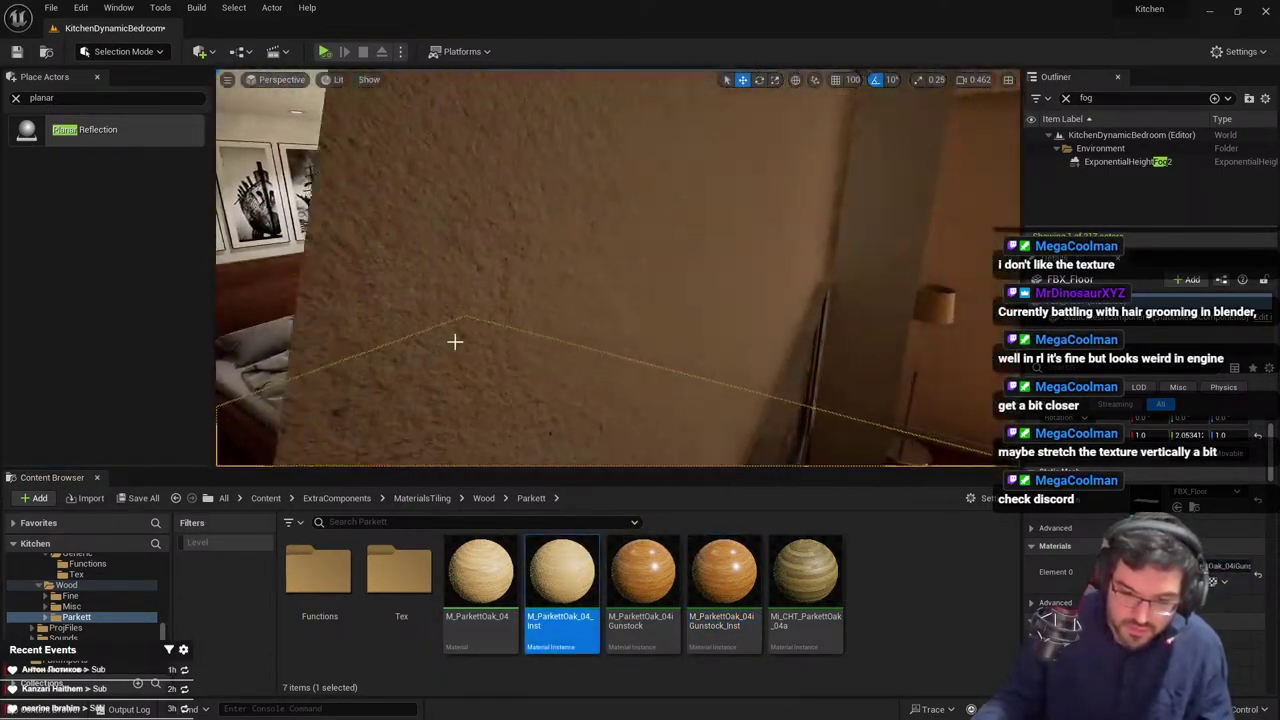
right_click_drag(455, 341, 500, 351)
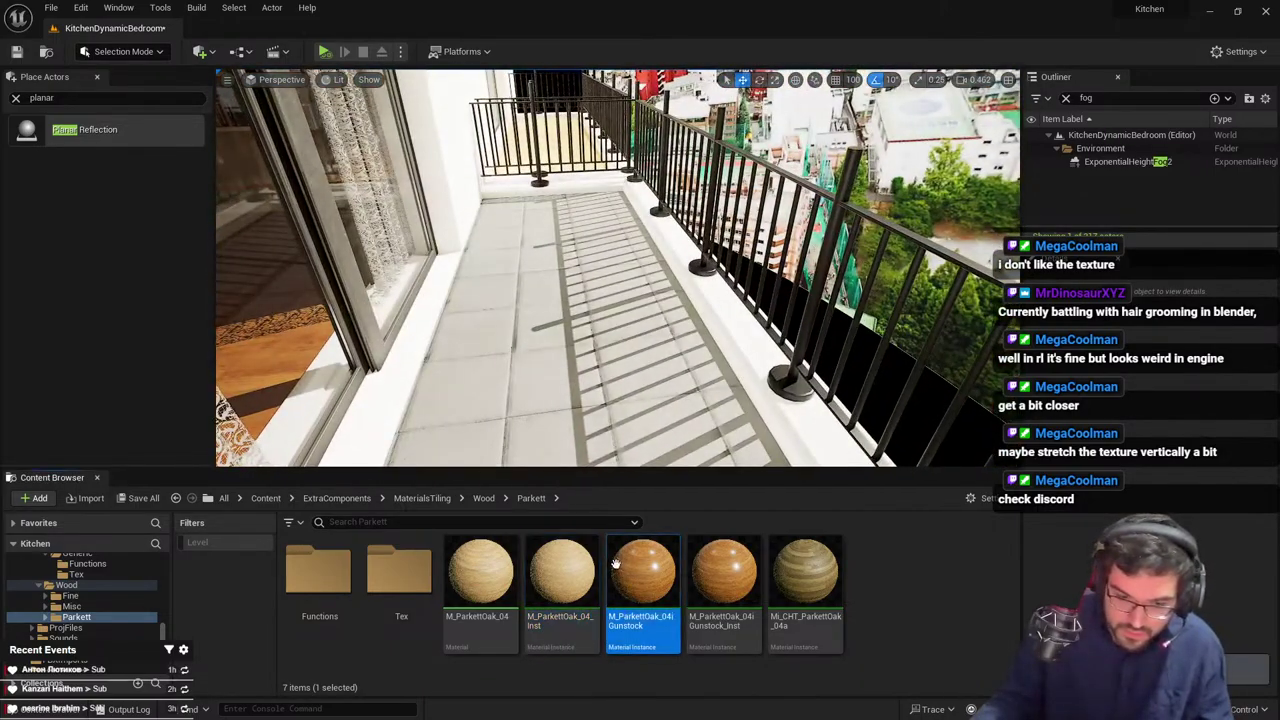
left_click_drag(614, 563, 608, 530)
left_click_drag(548, 570, 676, 387)
right_click_drag(676, 387, 712, 460)
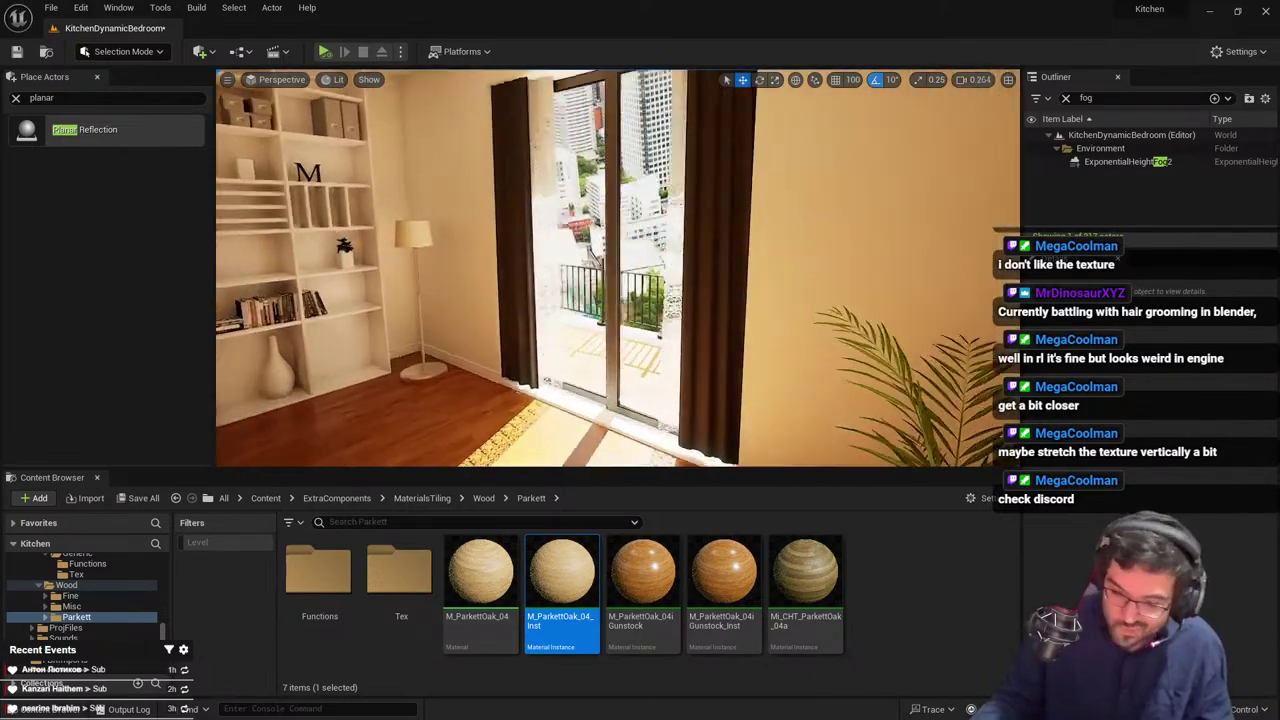
Replace the balcony floor's light parquet with the darker Mi_CHT_ParkettOak_04a material
mouse_move(676, 400)
right_mouse_down()
mouse_move(629, 406)
mouse_move(664, 406)
right_mouse_up()
left_click_drag(802, 575, 660, 314)
right_click_drag(660, 314, 360, 324)
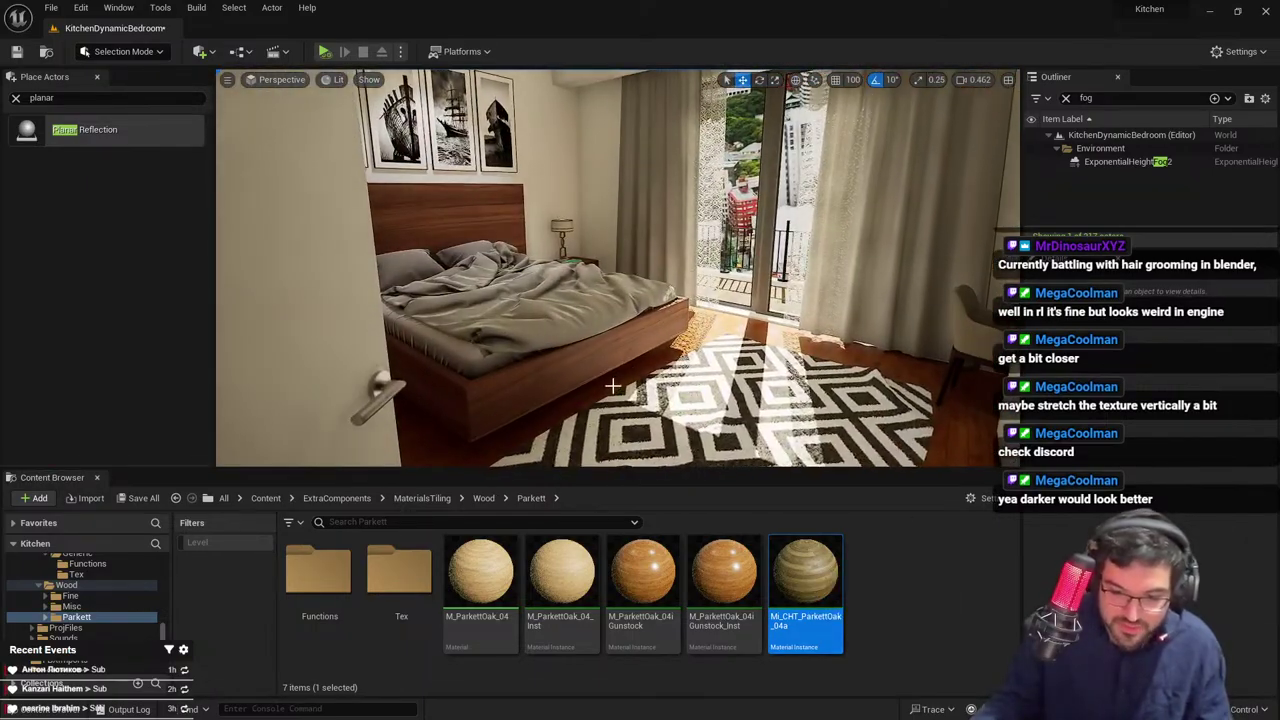
Check the bedroom and balcony from the doorway at full screen and select the bedroom door with its handle
scroll(632, 389, "down", 3)
right_click_drag(632, 389, 781, 339)
key("F11")
scroll(644, 372, "up", 1)
scroll(648, 376, "up", 2)
left_click(640, 378)
left_click(610, 335)
key("F11")
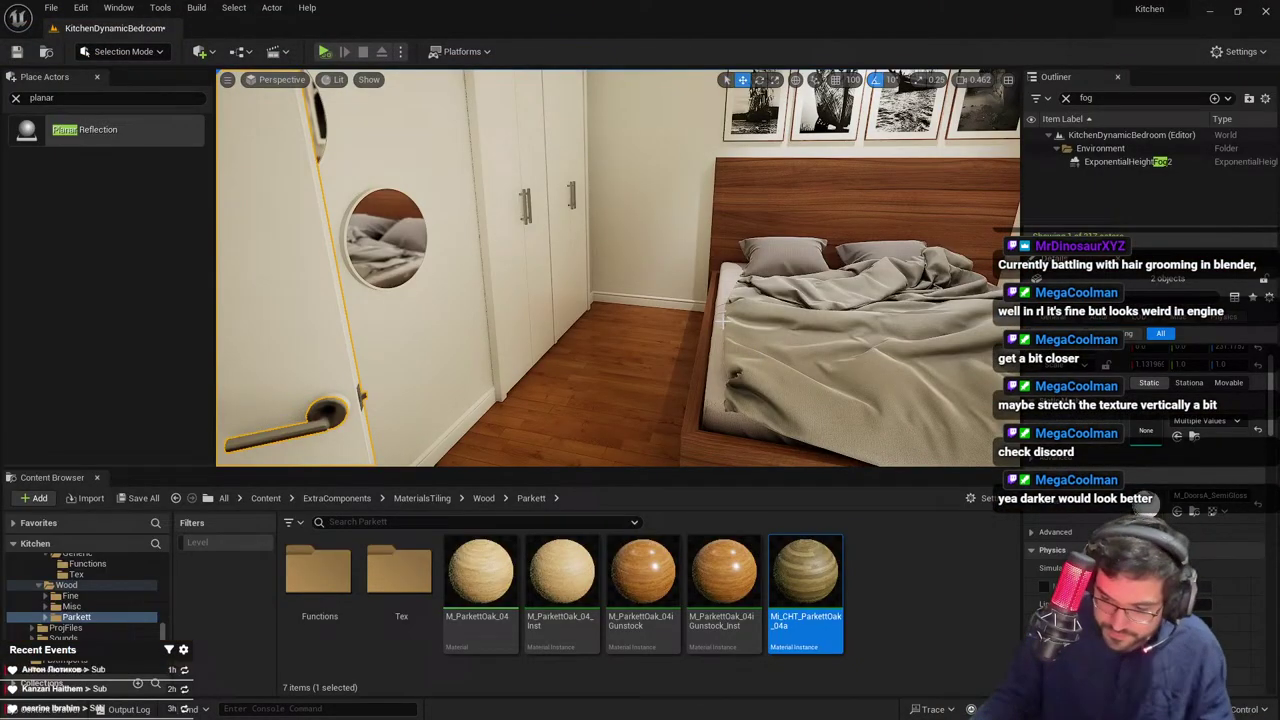
right_click_drag(712, 313, 712, 313)
Search the project content for steel and apply M_BrushedStSteel to the railings of the balconies
left_click(272, 498)
left_click(351, 521)
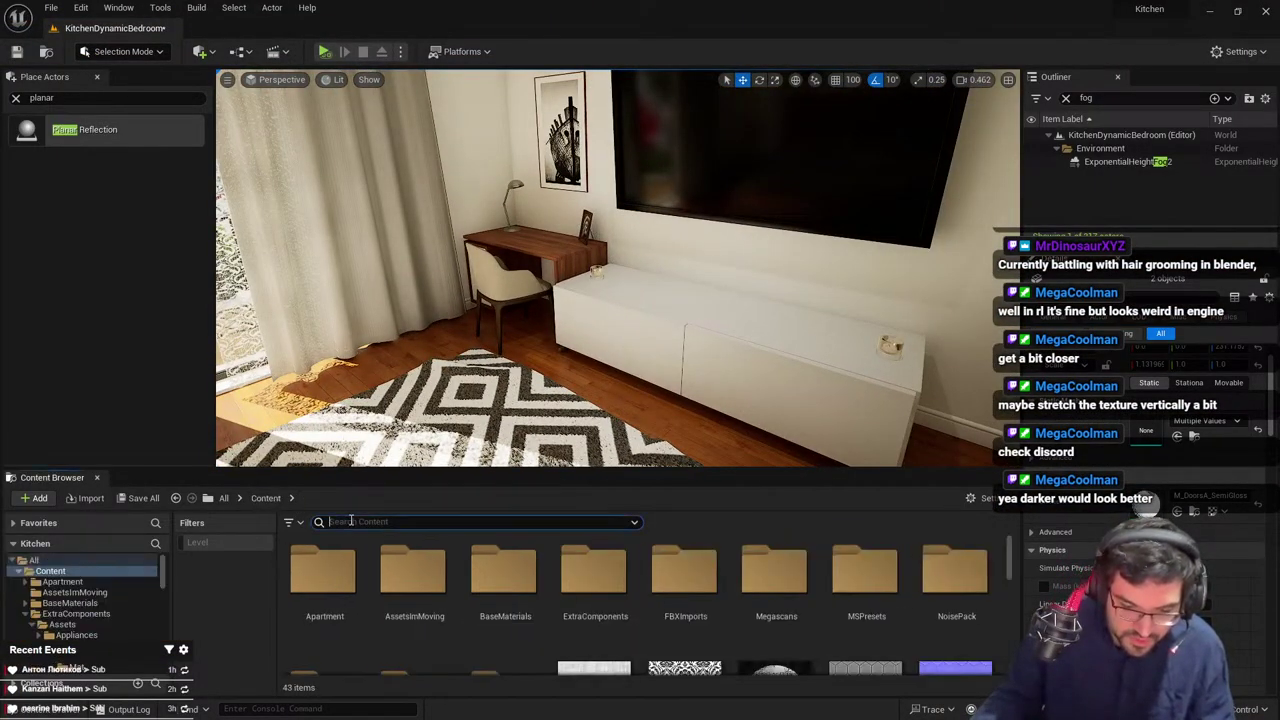
right_click_drag(560, 380, 390, 385)
key("w")
left_click(585, 545)
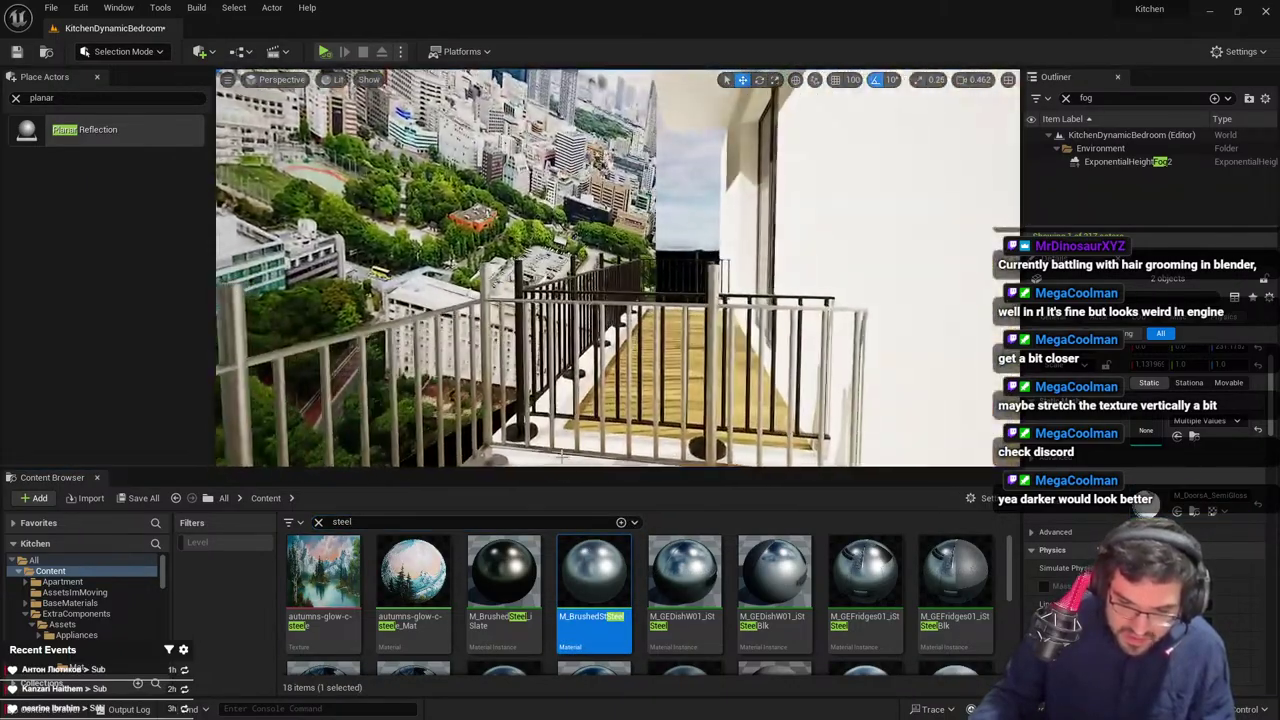
left_click_drag(560, 455, 542, 416)
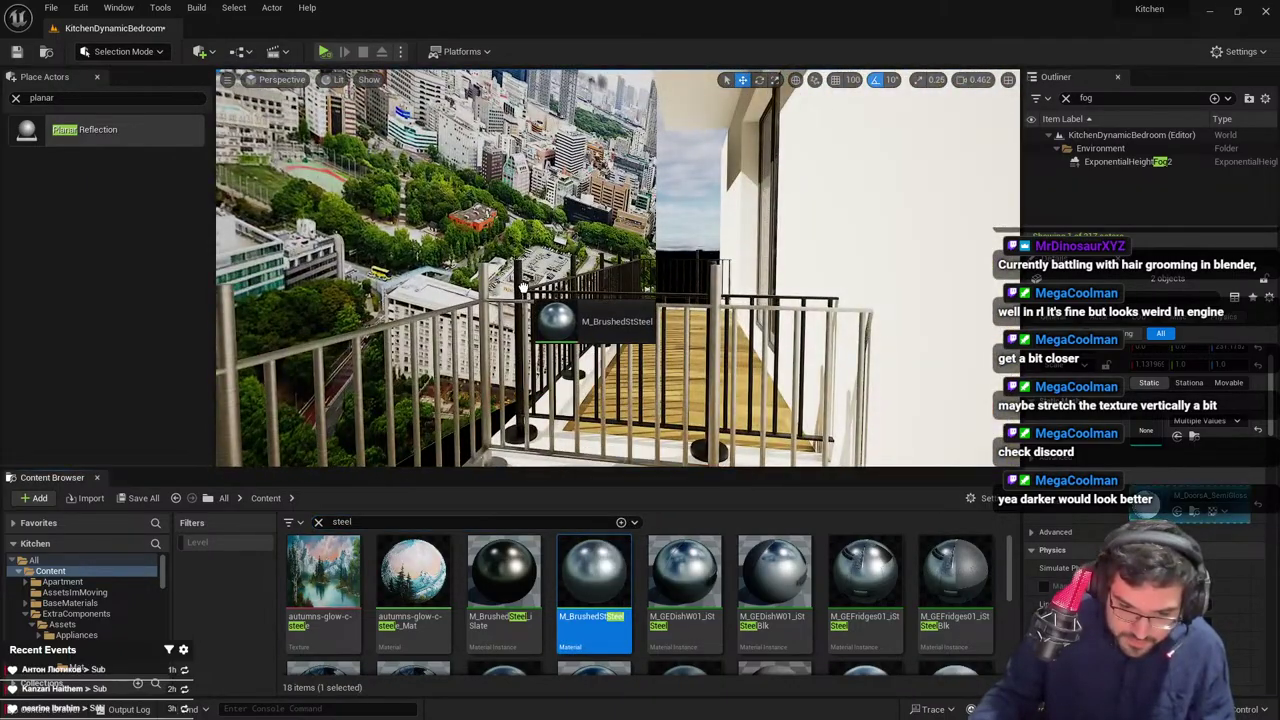
left_click_drag(523, 288, 521, 289)
key("s")
mouse_move(521, 289)
right_mouse_down()
mouse_move(535, 285)
mouse_move(517, 288)
right_mouse_up()
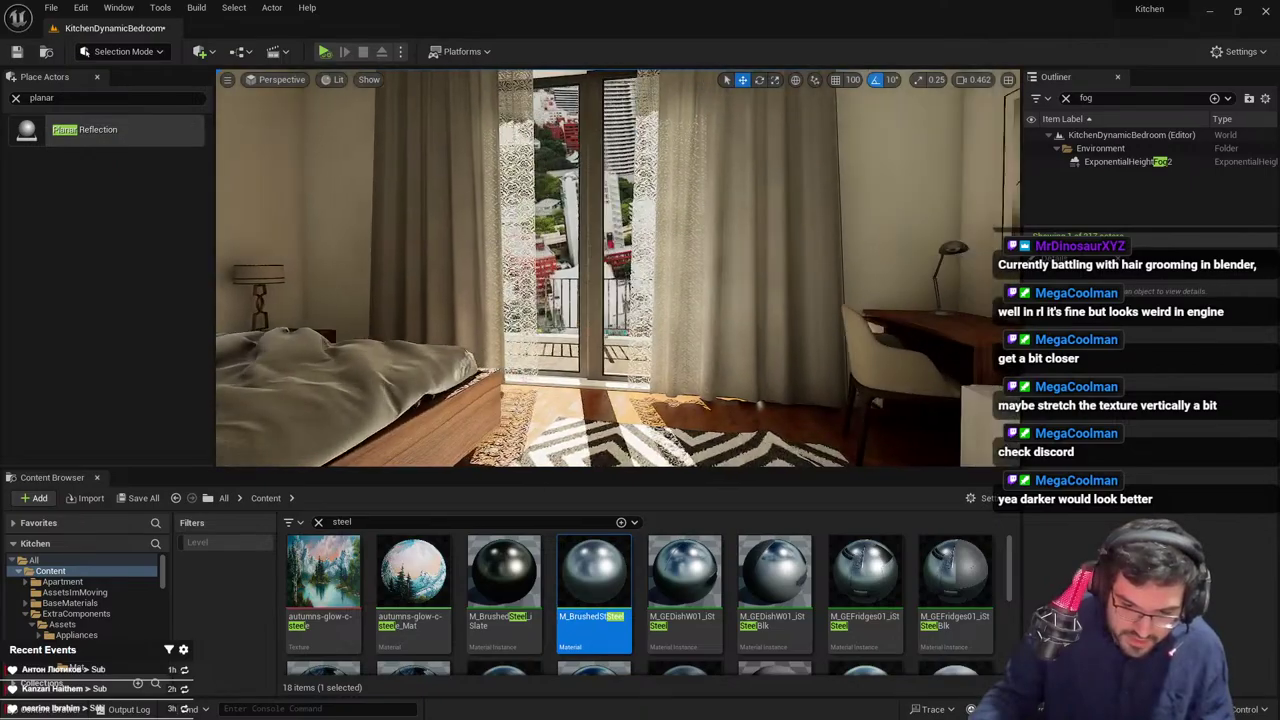
Review the bedroom at full screen, examining the balcony view, the curtains and the TV wall from the bed
key("F11")
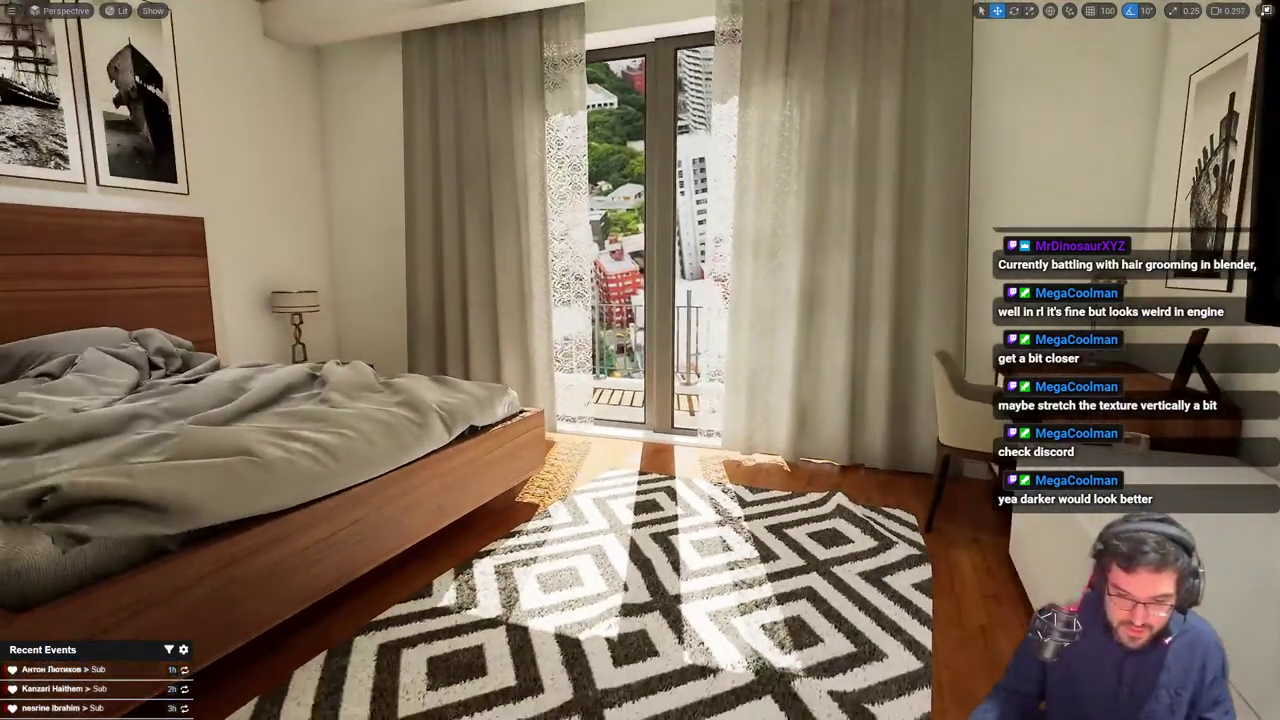
key("s")
mouse_move(640, 360)
right_mouse_down()
mouse_move(760, 340)
mouse_move(775, 360)
mouse_move(628, 345)
right_mouse_up()
key("a")
scroll(775, 360, "down", 1)
key("e")
scroll(633, 345, "down", 4)
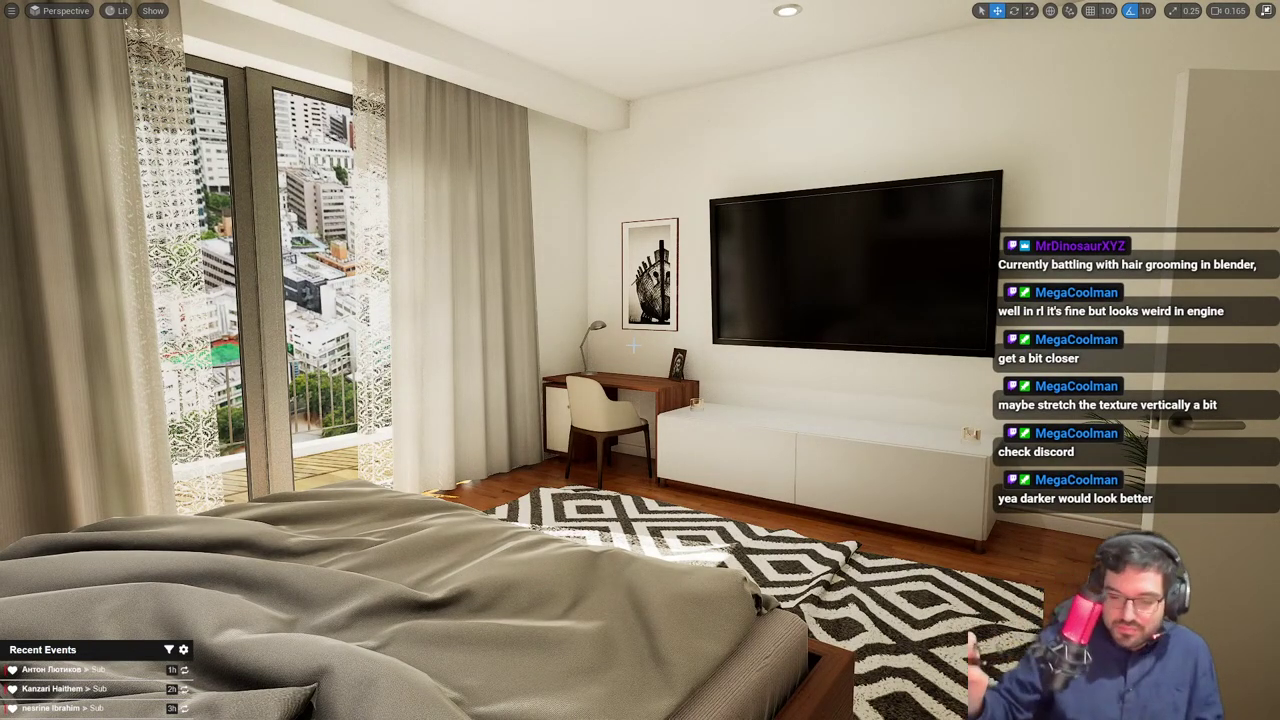
Look across the bed towards the mirrors and wardrobe, and review the living room from the kitchen side
key("a")
right_click_drag(612, 338, 776, 344)
scroll(612, 338, "up", 1)
key("s")
scroll(785, 344, "down", 4)
key("w")
mouse_move(655, 439)
right_mouse_down()
mouse_move(640, 439)
mouse_move(655, 439)
right_mouse_up()
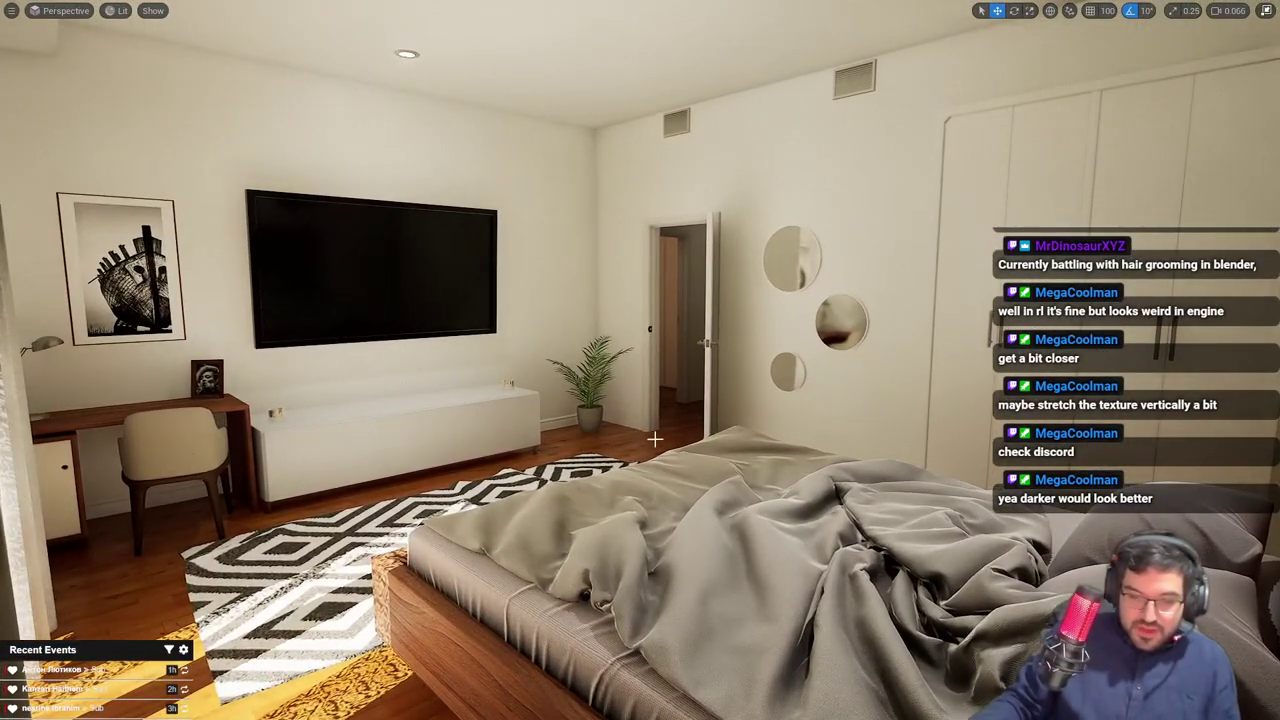
scroll(656, 338, "up", 4)
key("w")
right_click_drag(655, 338, 672, 338)
key("s")
scroll(670, 338, "down", 3)
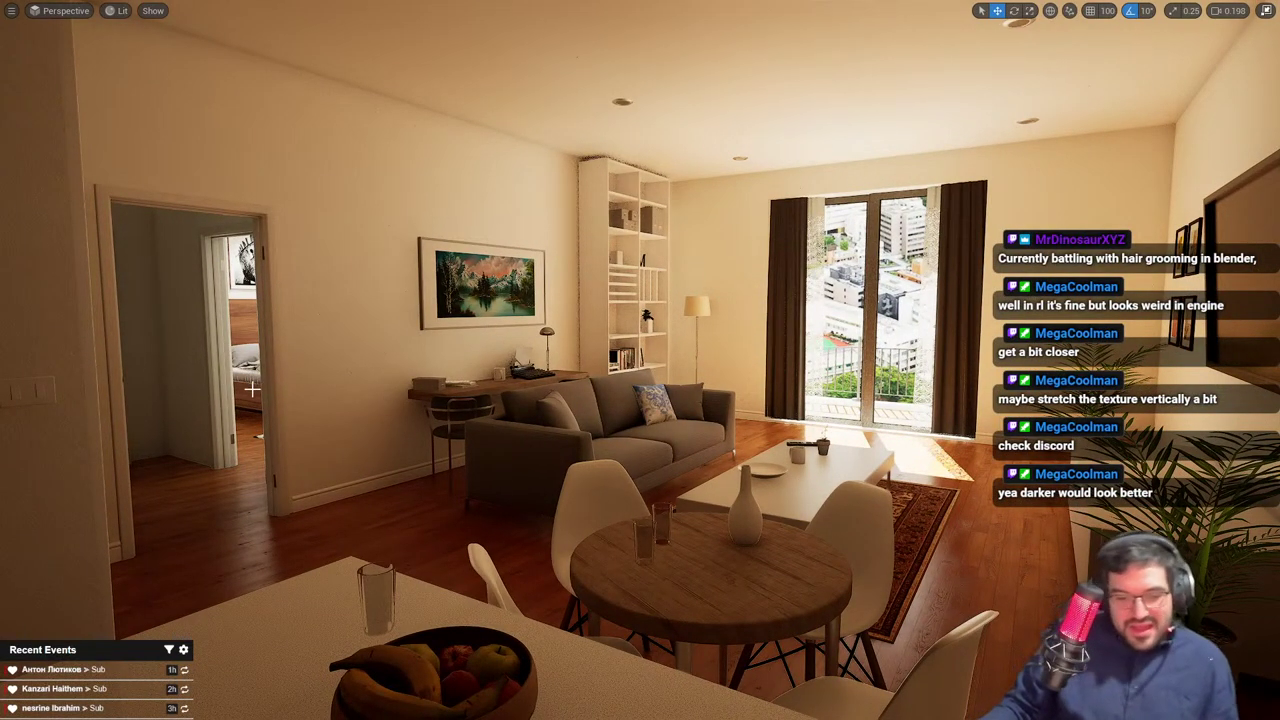
Reposition the bedroom door on the TV-side jamb of its doorway, standing open into the room
right_click_drag(277, 402, 790, 495)
key("w")
scroll(277, 402, "up", 2)
left_click(1200, 400)
key("s")
key("e")
left_click_drag(873, 367, 597, 301)
key("w")
key("w")
right_click_drag(597, 301, 535, 298)
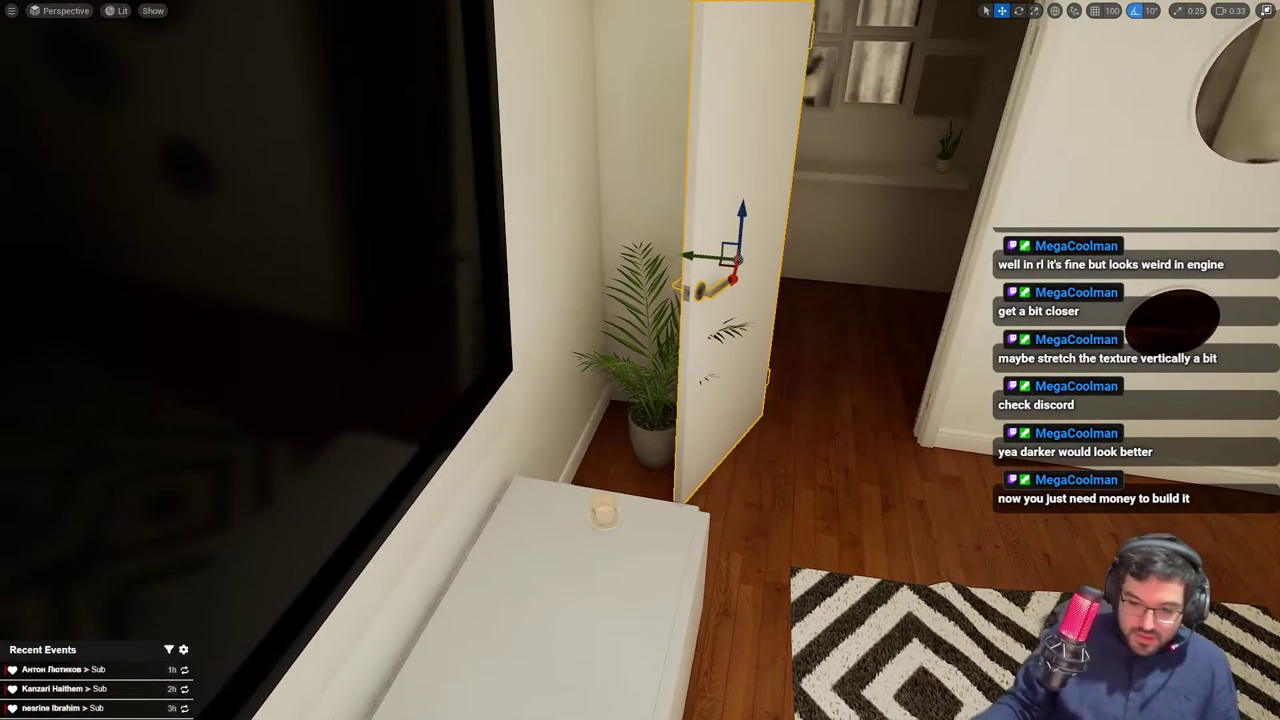
Turn the bedroom door slightly and shift it back against the jamb beside the TV wall
key("e")
left_click_drag(756, 291, 735, 292)
key("w")
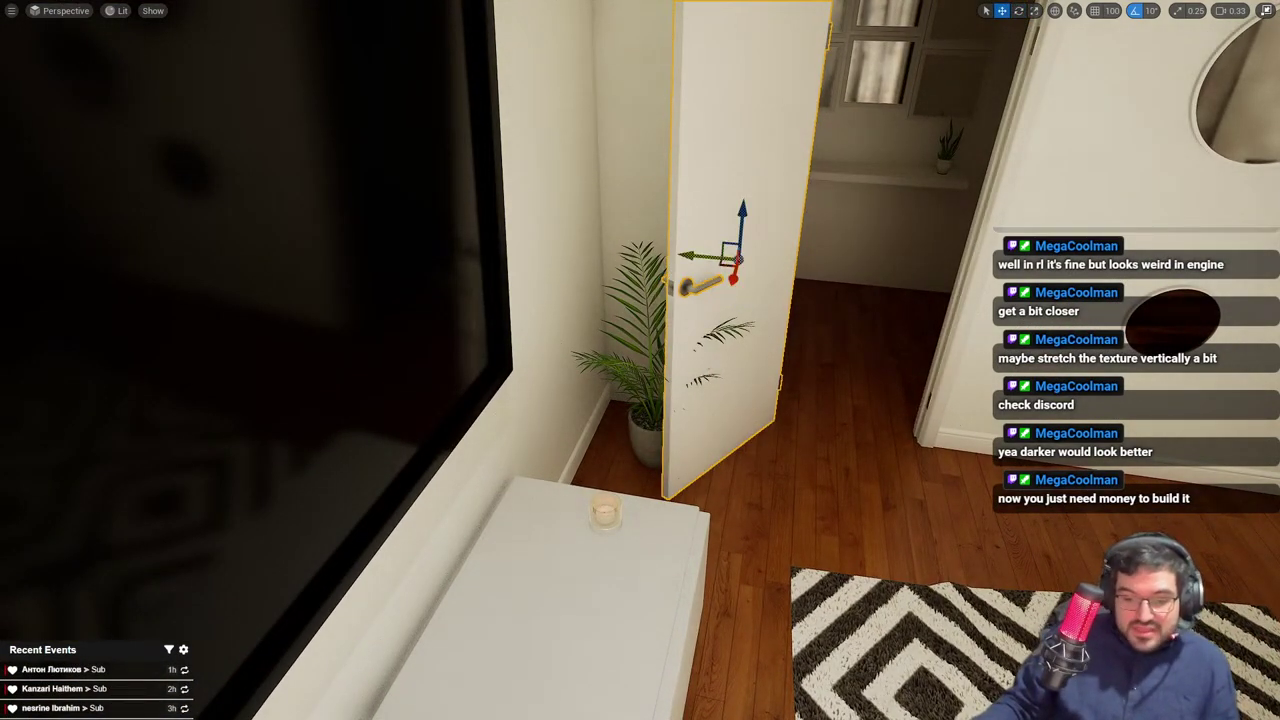
Delete the potted plant standing behind the bedroom door, including its group reference
left_click(644, 410)
left_click(636, 386)
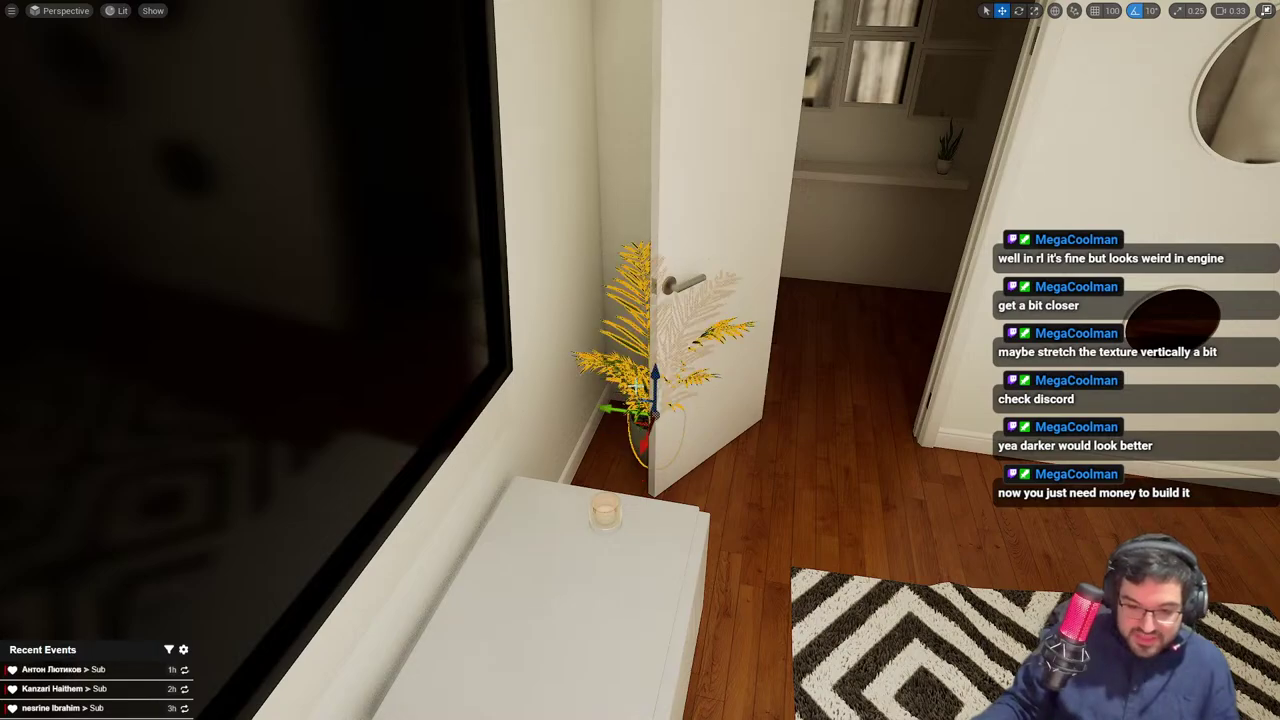
key("Delete")
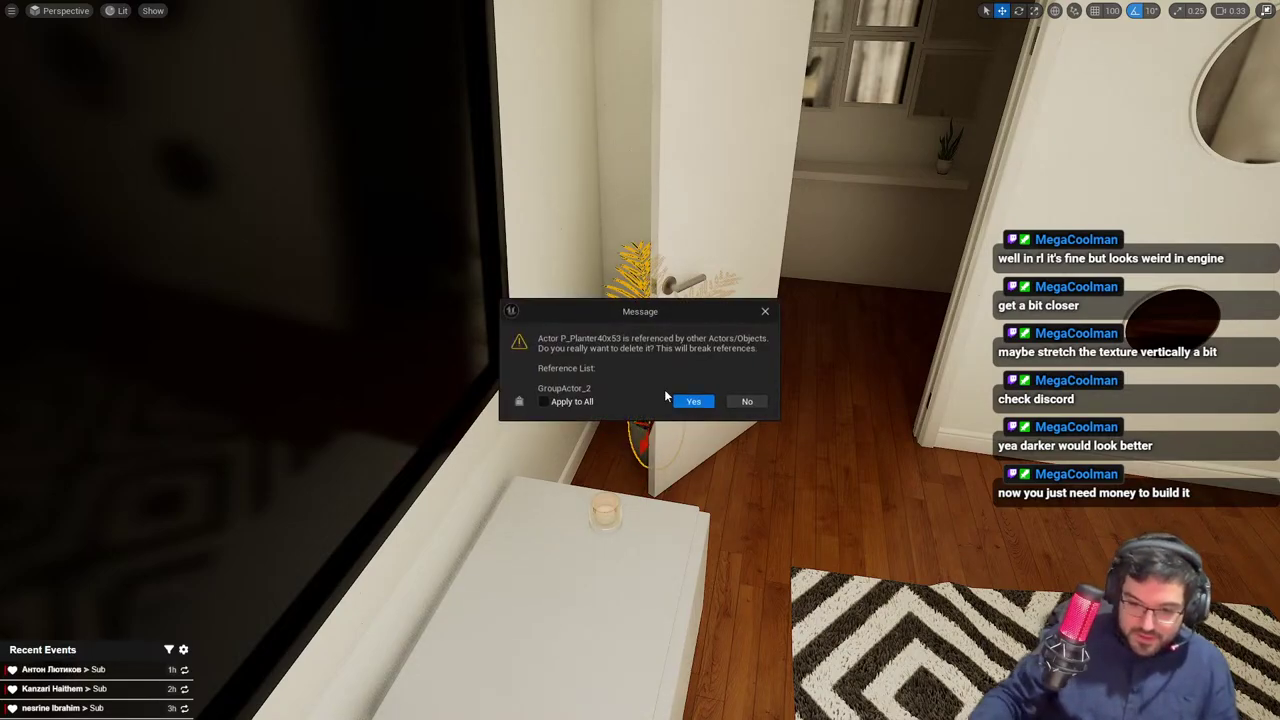
left_click(705, 408)
Review the bedroom with its open door, the living room from the kitchen side, and the corner beside the TV cabinet
right_click_drag(786, 375, 925, 320)
key("s")
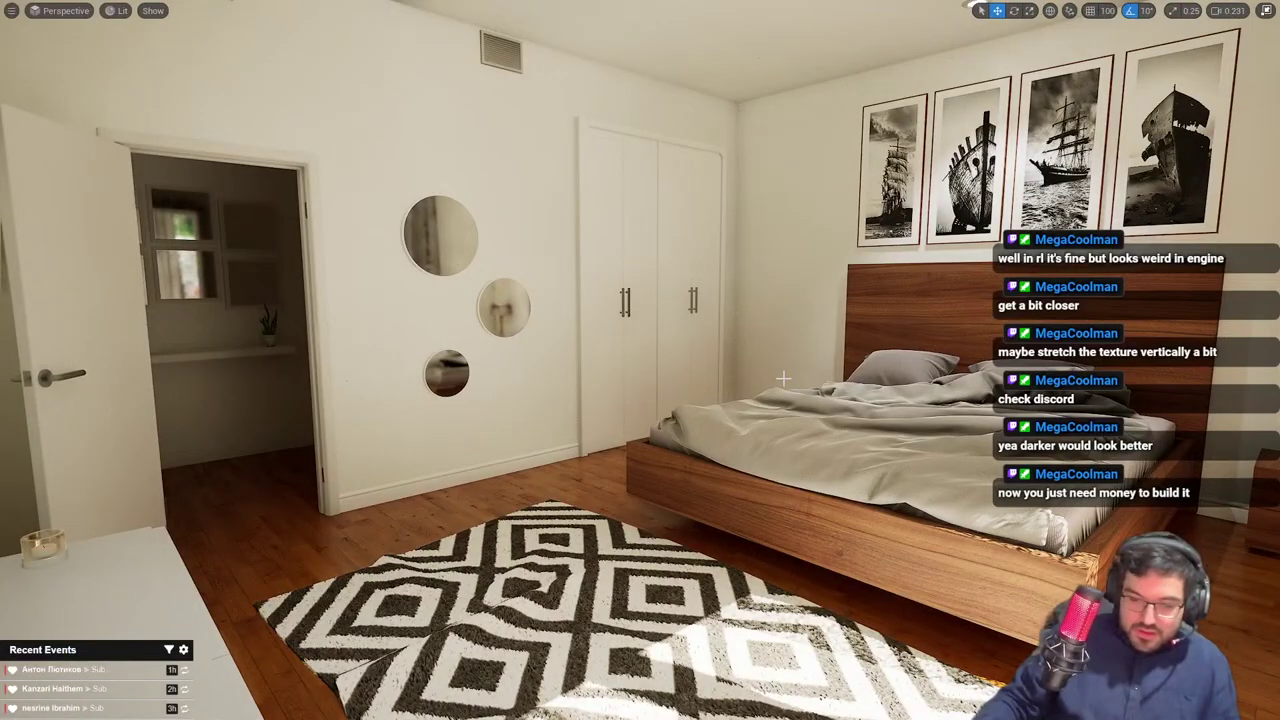
mouse_move(783, 378)
right_mouse_down()
mouse_move(635, 394)
mouse_move(190, 400)
mouse_move(290, 396)
mouse_move(466, 434)
right_mouse_up()
key("w")
scroll(635, 394, "up", 1)
key("s")
scroll(285, 396, "down", 1)
key("w")
key("s")
scroll(440, 430, "down", 1)
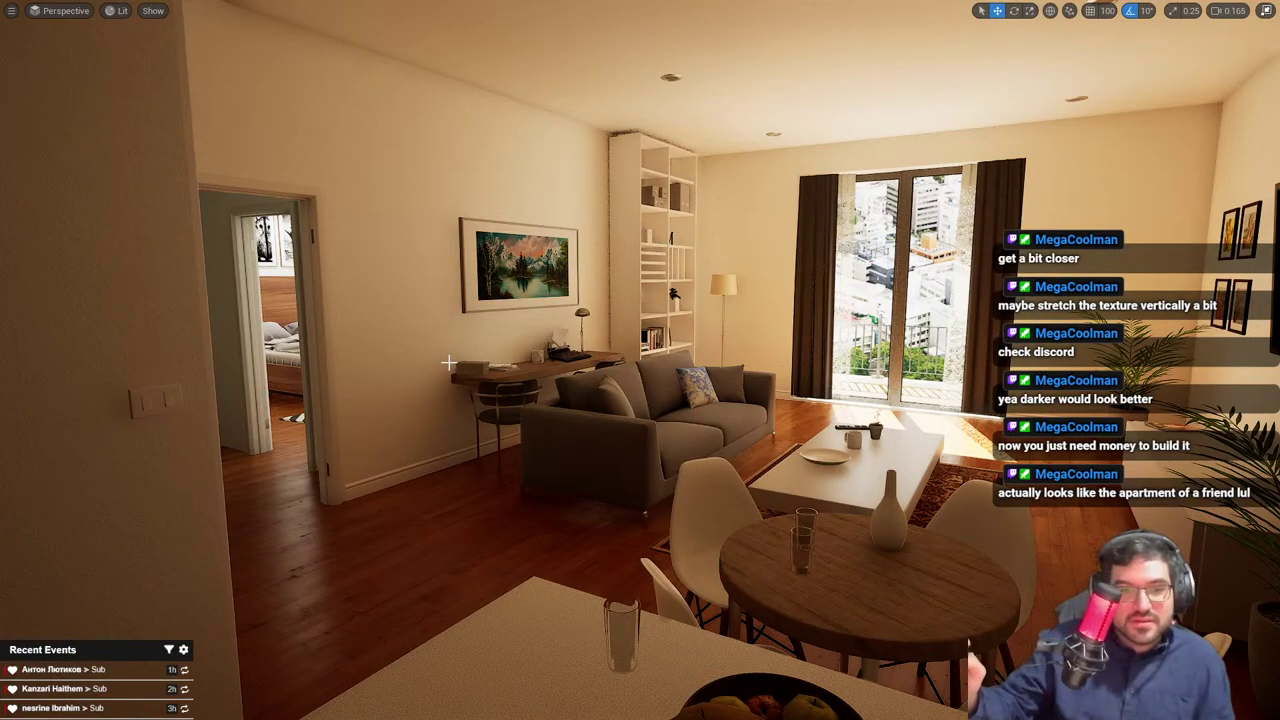
key("w")
right_click_drag(530, 359, 720, 390)
scroll(440, 364, "up", 2)
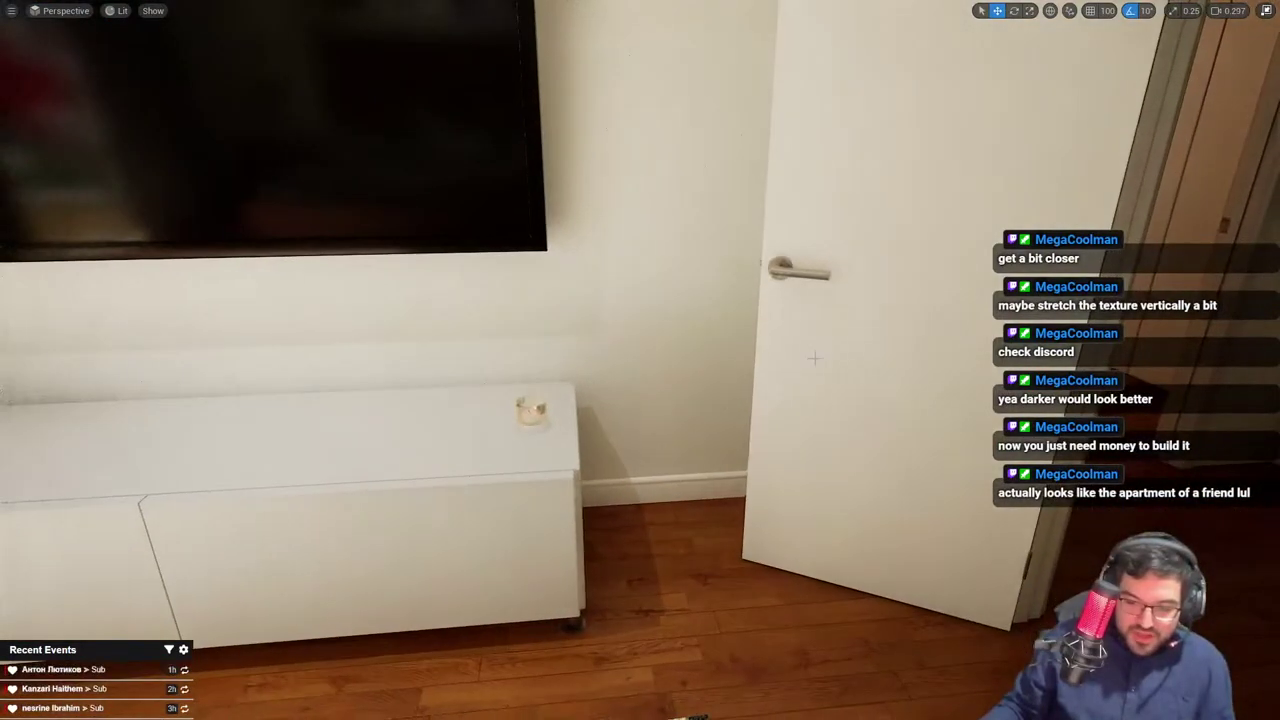
Mirror the bedroom door frame so its hinges sit on the jamb where the door hangs
left_click(784, 151)
right_click_drag(784, 151, 782, 190)
left_click(780, 149)
key("s")
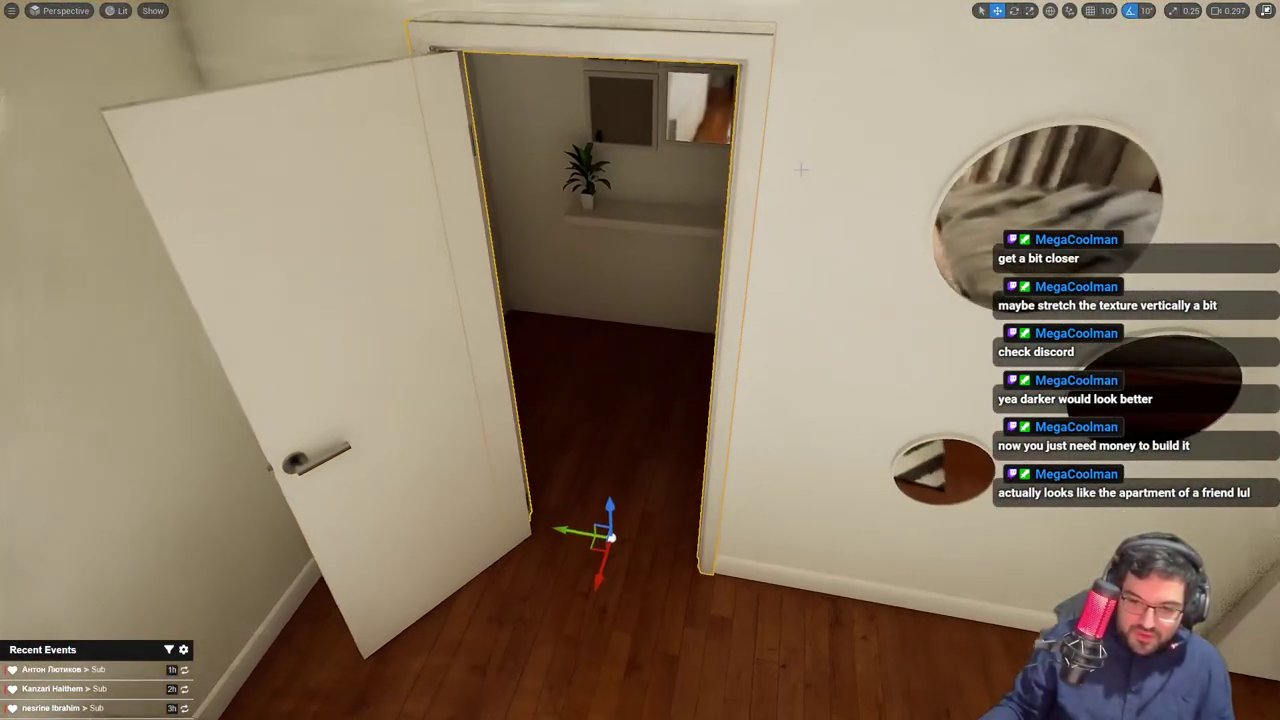
key("F11")
key("r")
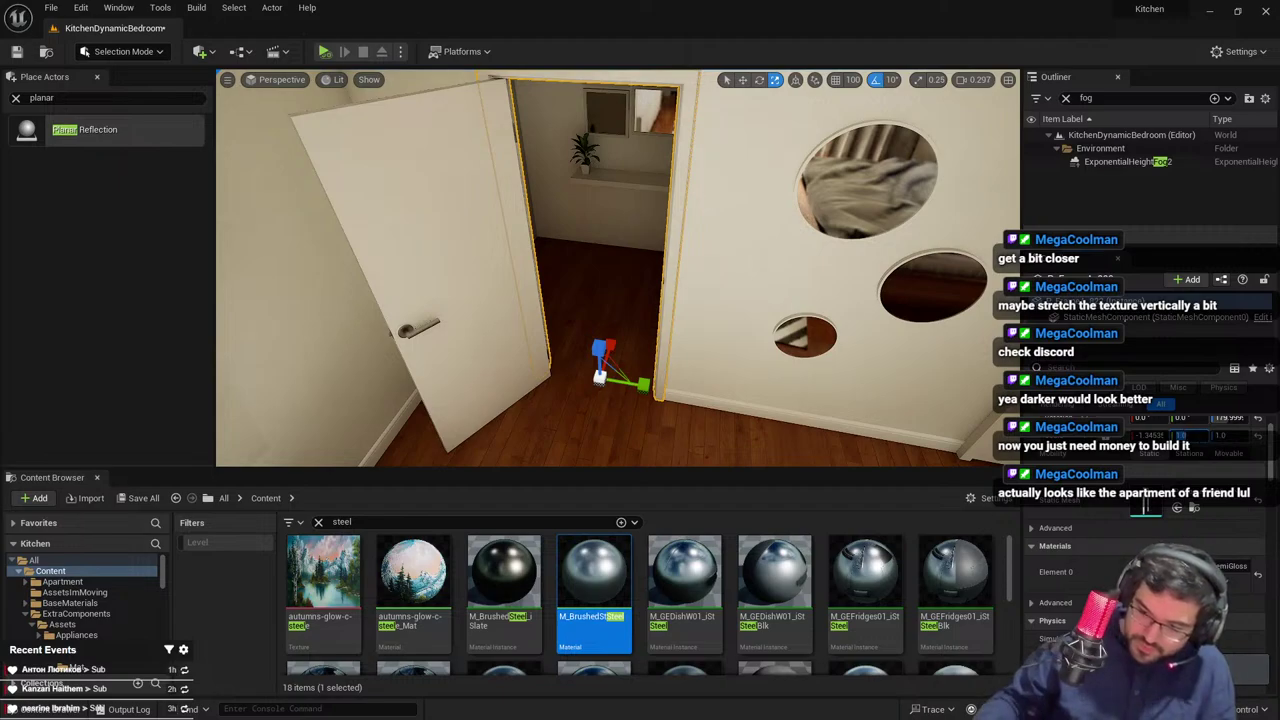
Nudge the bedroom door into line with the hinges on its jamb, checking the joint up close
left_click(480, 260)
right_click_drag(480, 260, 385, 240)
key("Escape")
right_click_drag(549, 317, 583, 305)
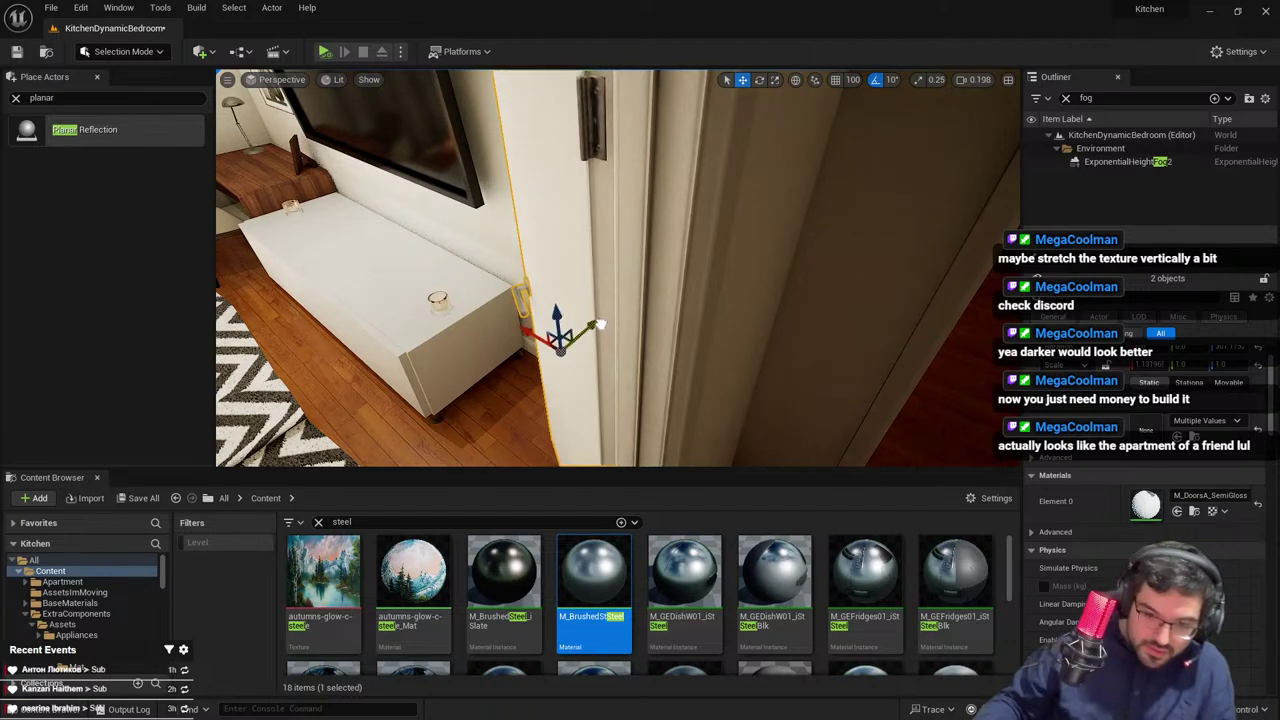
key("Escape")
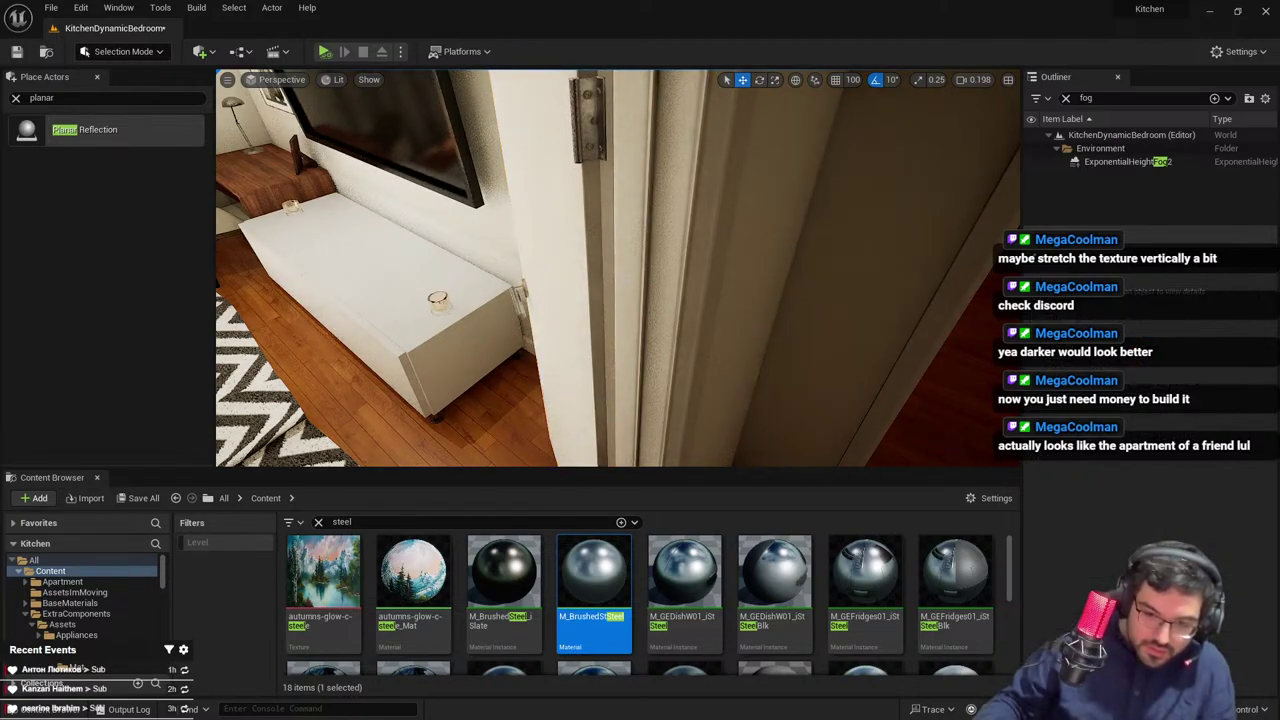
left_click(561, 303)
mouse_move(561, 303)
right_mouse_down()
mouse_move(558, 318)
mouse_move(561, 303)
right_mouse_up()
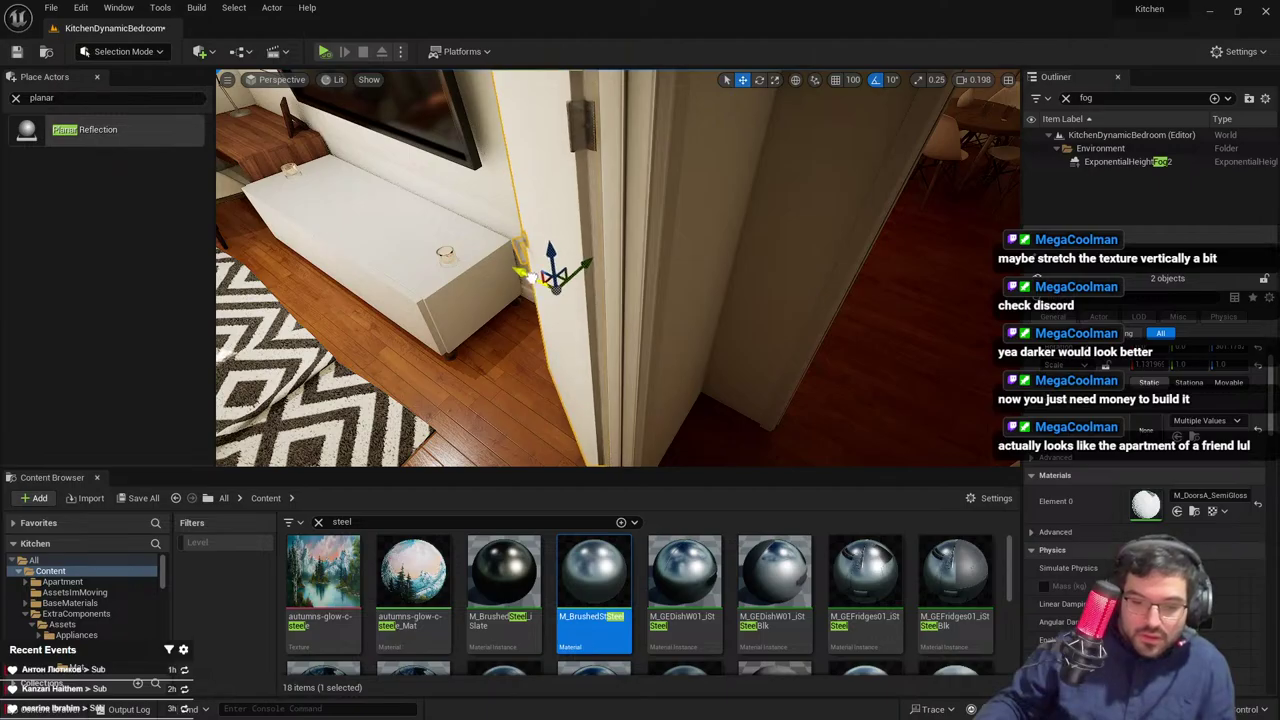
key("Escape")
right_click_drag(531, 292, 410, 325)
Duplicate the bedside table and place the copy between the bed and the wardrobe
key("F11")
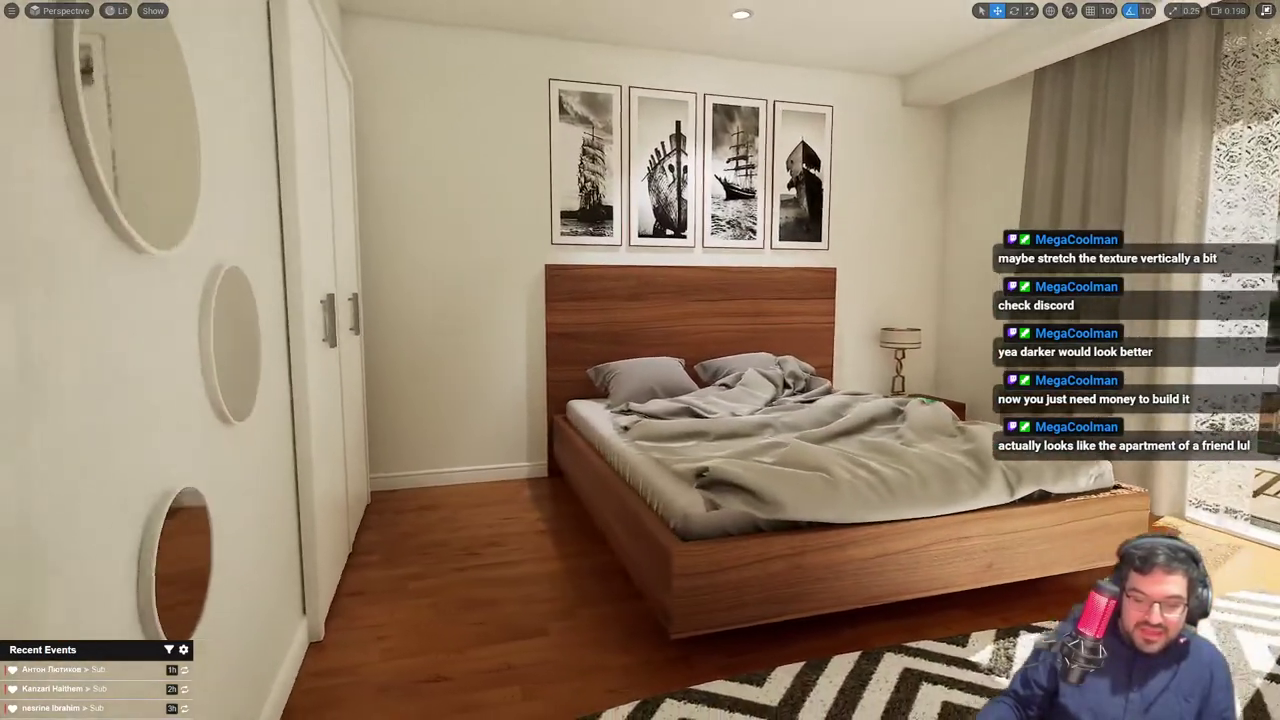
right_click_drag(490, 296, 640, 300)
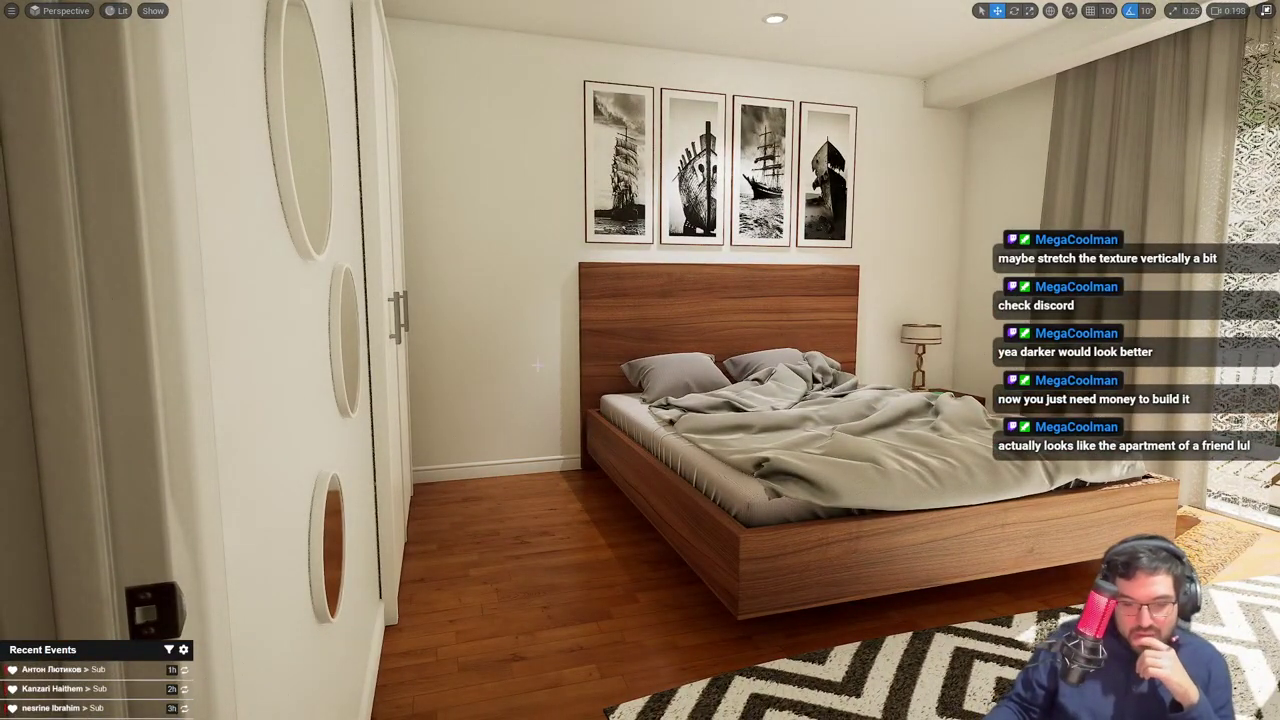
right_click_drag(417, 328, 300, 375)
scroll(417, 328, "up", 1)
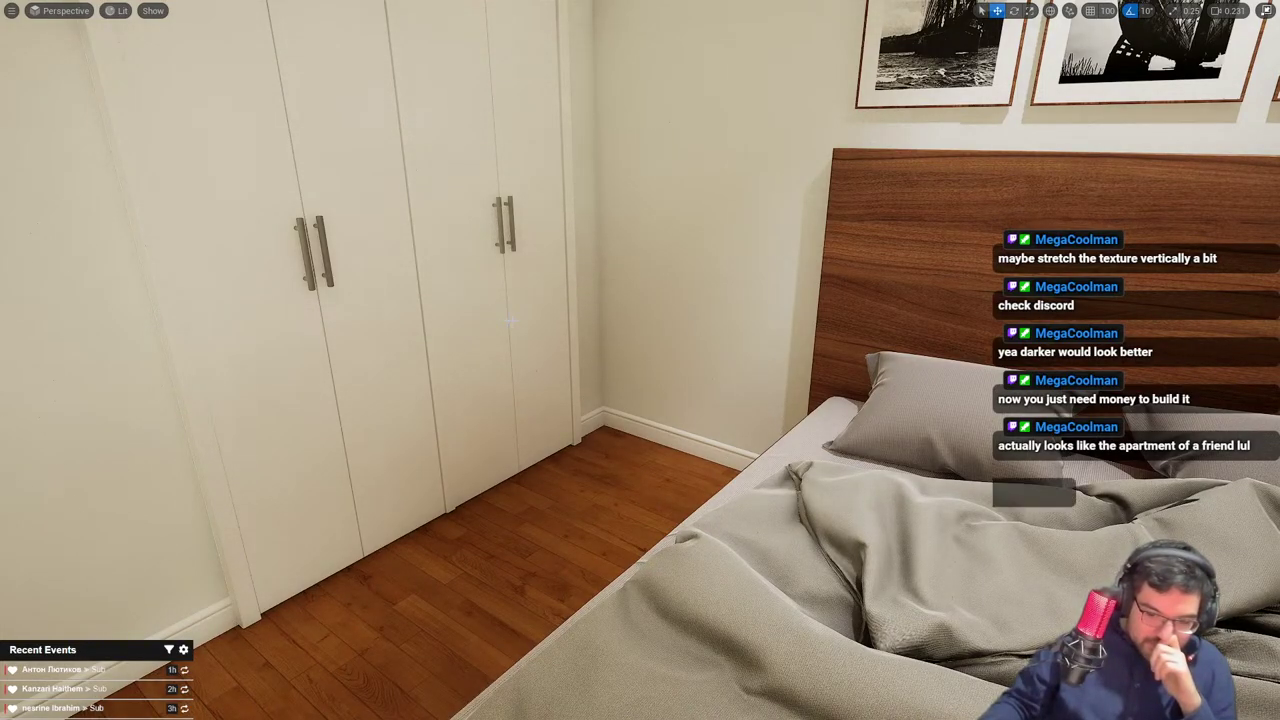
right_click_drag(512, 320, 720, 335)
left_click(922, 386)
right_click_drag(922, 386, 885, 395)
left_click_drag(931, 386, 303, 434, "alt")
key("Escape")
right_click_drag(303, 434, 223, 421)
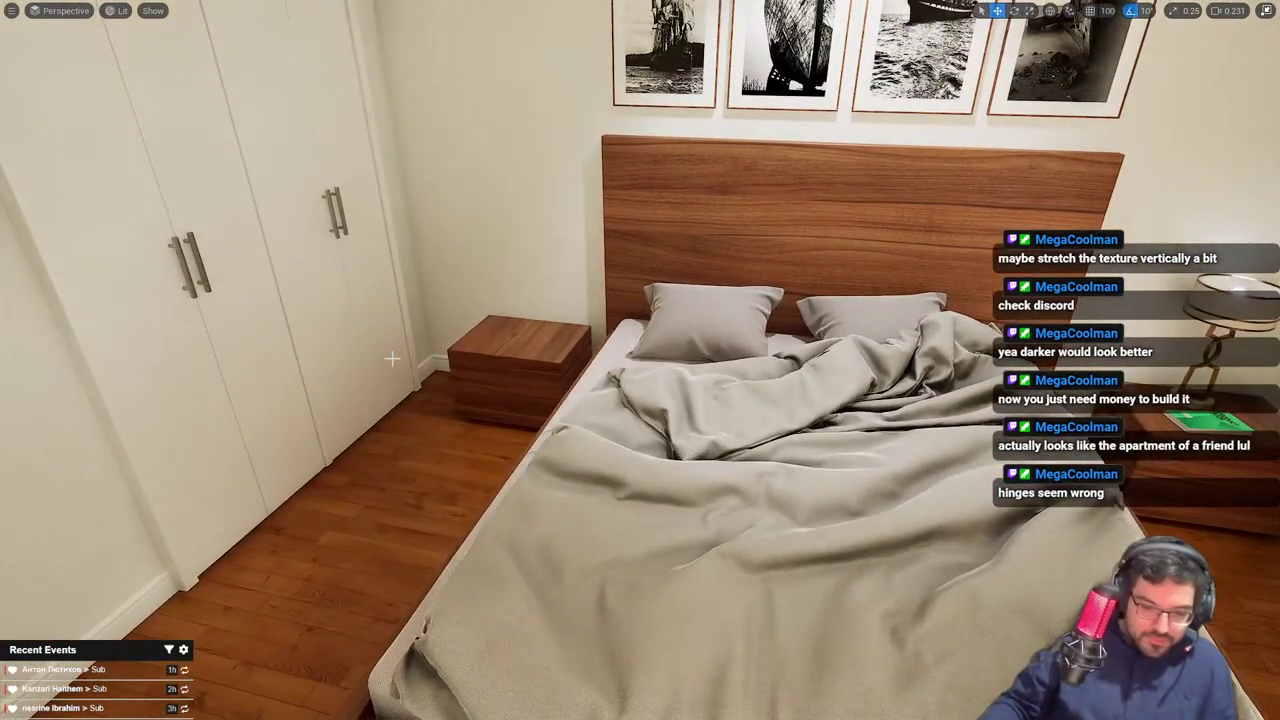
Duplicate the table lamp and place the copy on the bedside table next to the wardrobe
right_click_drag(392, 358, 622, 346)
left_click(706, 372)
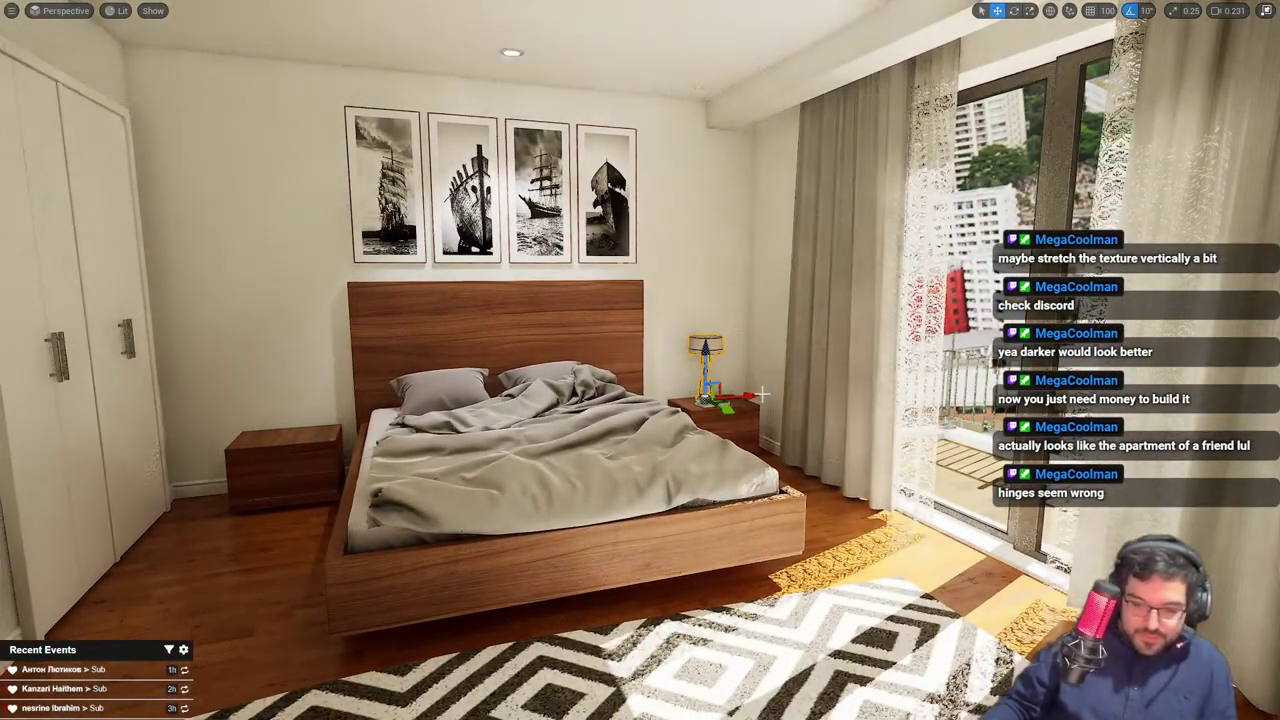
left_click_drag(762, 393, 355, 427, "alt")
key("grave")
right_click_drag(408, 401, 300, 401)
key("Escape")
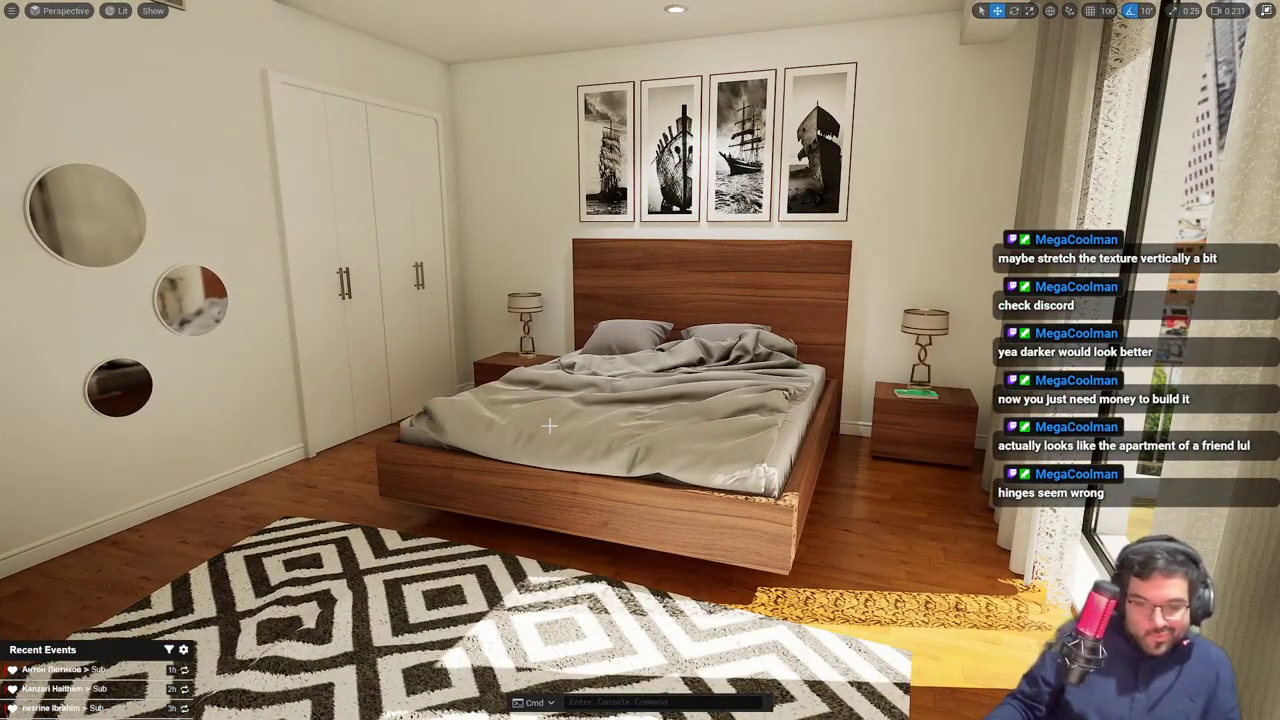
right_click_drag(520, 367, 612, 346)
Add a cube beside the wardrobe and scale it into a thin vertical slat reaching from floor to ceiling
key("F11")
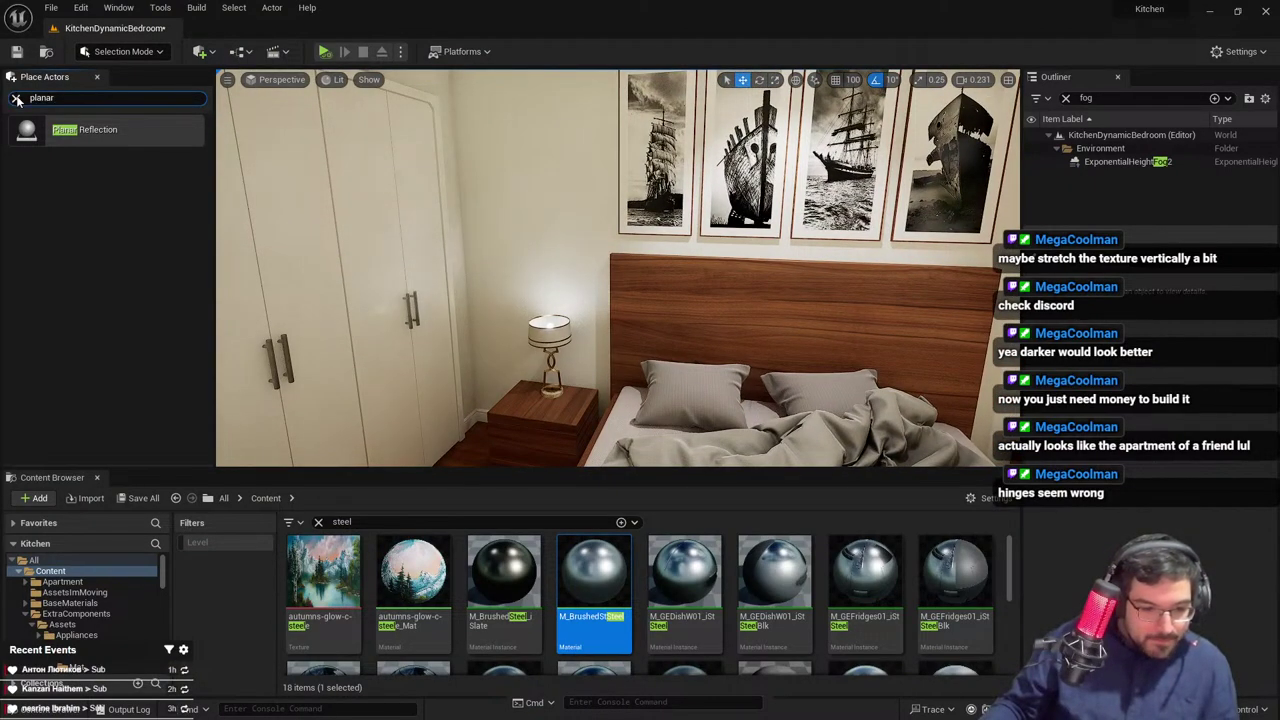
left_click(16, 98)
left_click_drag(120, 172, 476, 390)
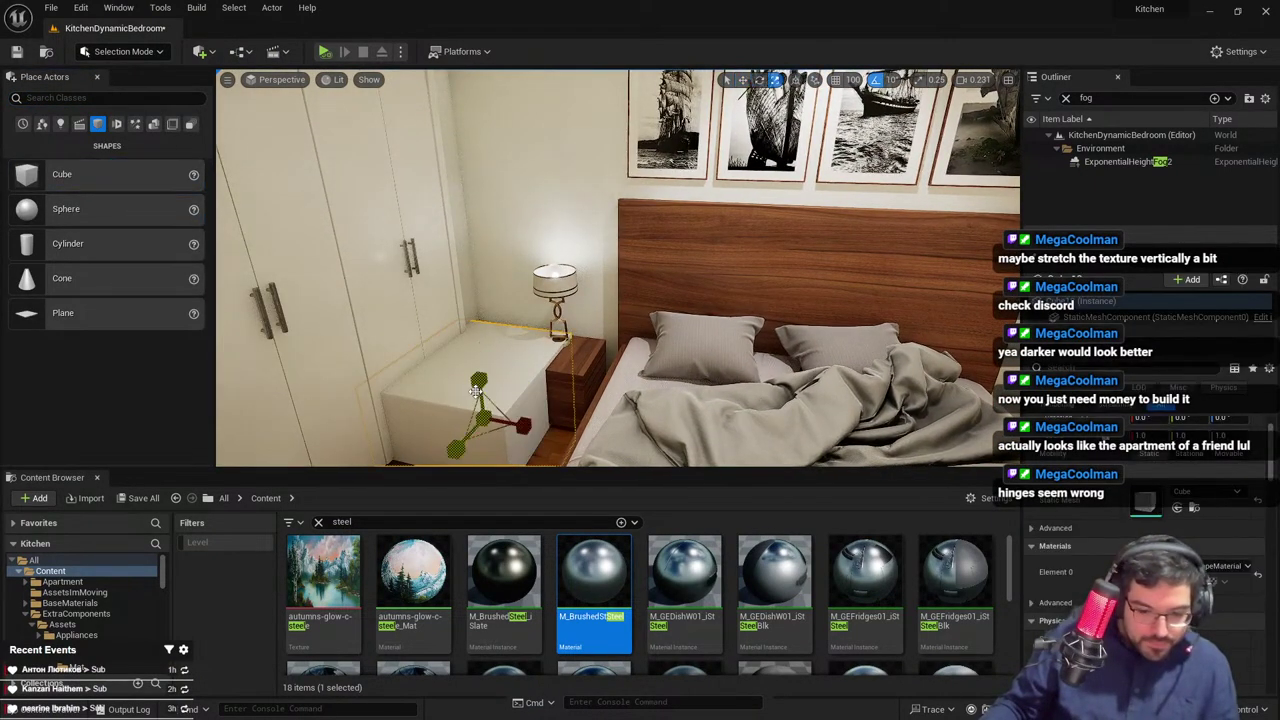
left_click_drag(490, 437, 465, 212)
key("w")
right_click_drag(465, 212, 470, 178)
key("r")
left_click_drag(471, 262, 470, 200)
right_click_drag(470, 200, 497, 249)
key("s")
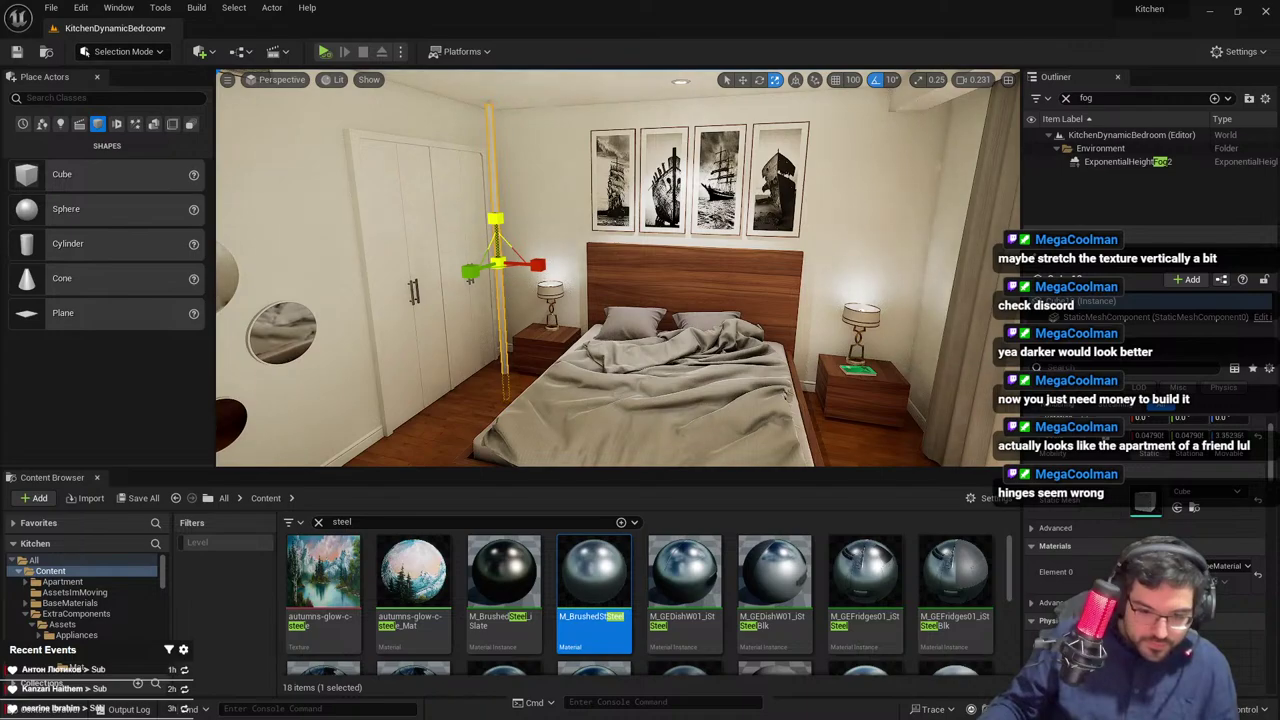
Move the slat against the headboard wall, behind the bedside table at the wardrobe corner
left_click_drag(472, 254, 489, 249)
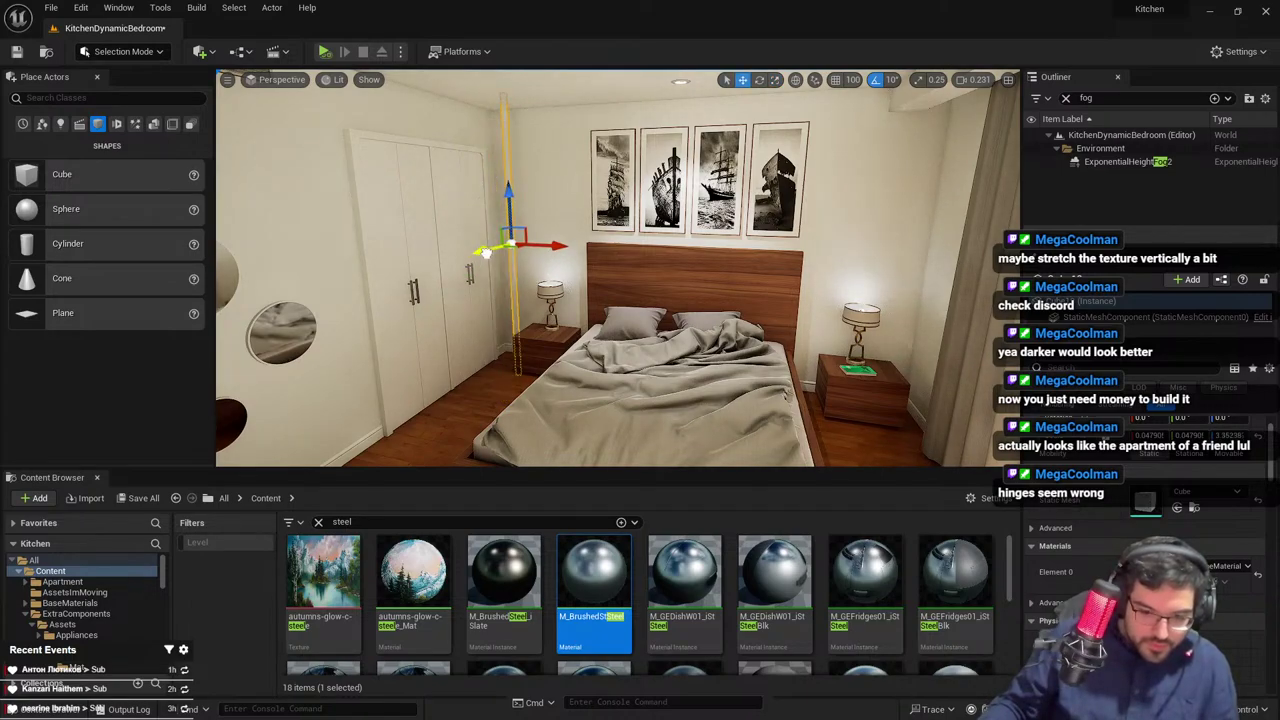
mouse_move(489, 249)
right_mouse_down()
mouse_move(494, 272)
mouse_move(468, 290)
mouse_move(474, 245)
right_mouse_up()
key("w")
left_click_drag(544, 193, 560, 190)
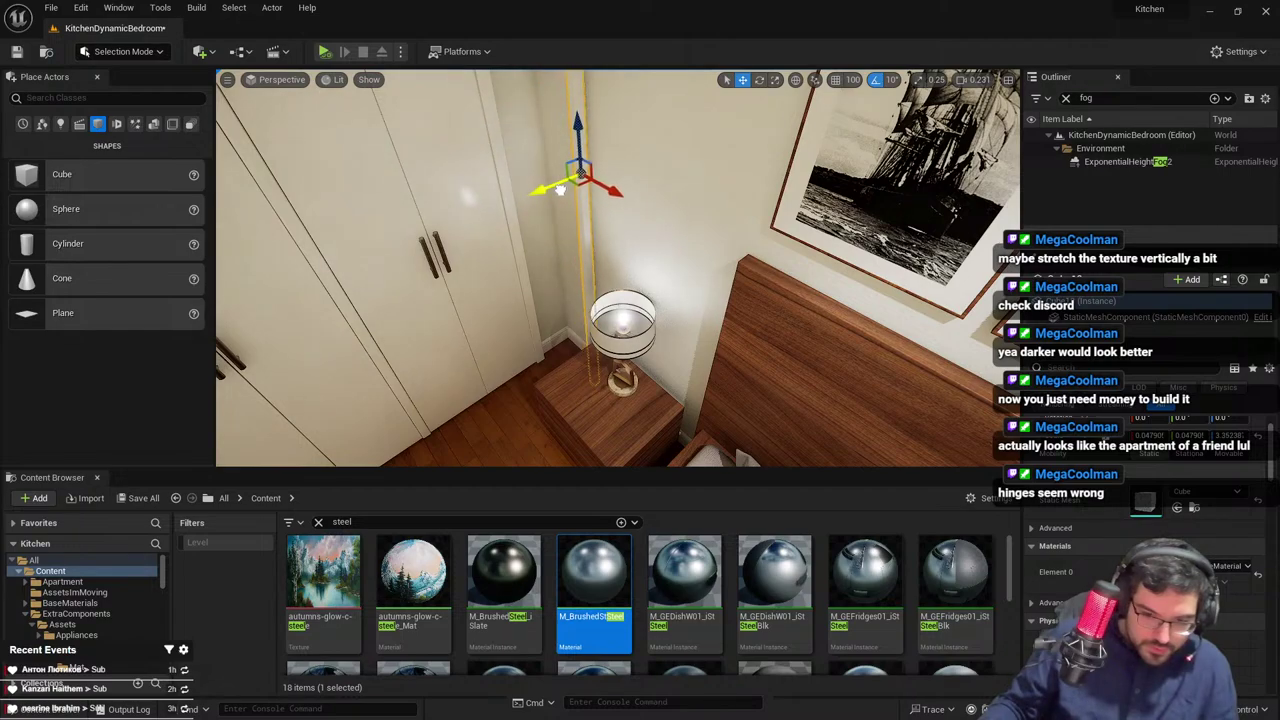
right_click_drag(566, 188, 566, 188)
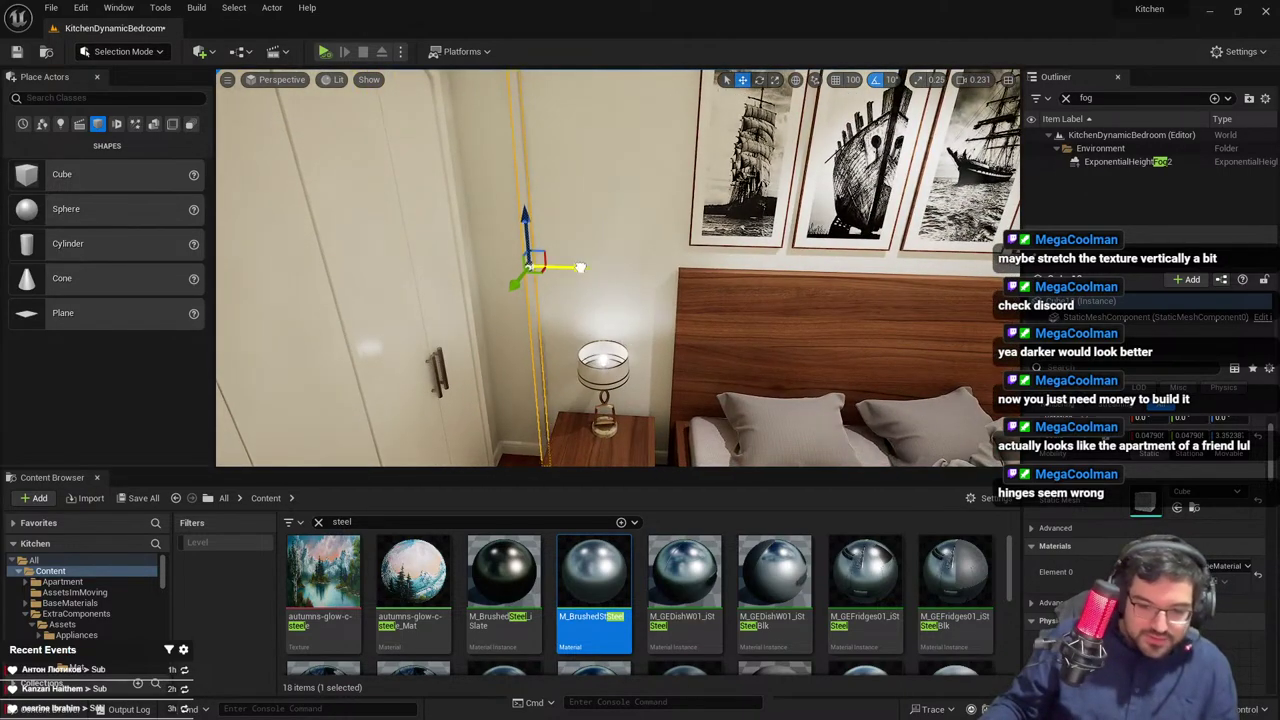
Duplicate the slat repeatedly at even spacing along the wall, from the wardrobe corner to the edge of the headboard
left_click_drag(526, 270, 567, 272)
left_click(472, 205, "ctrl")
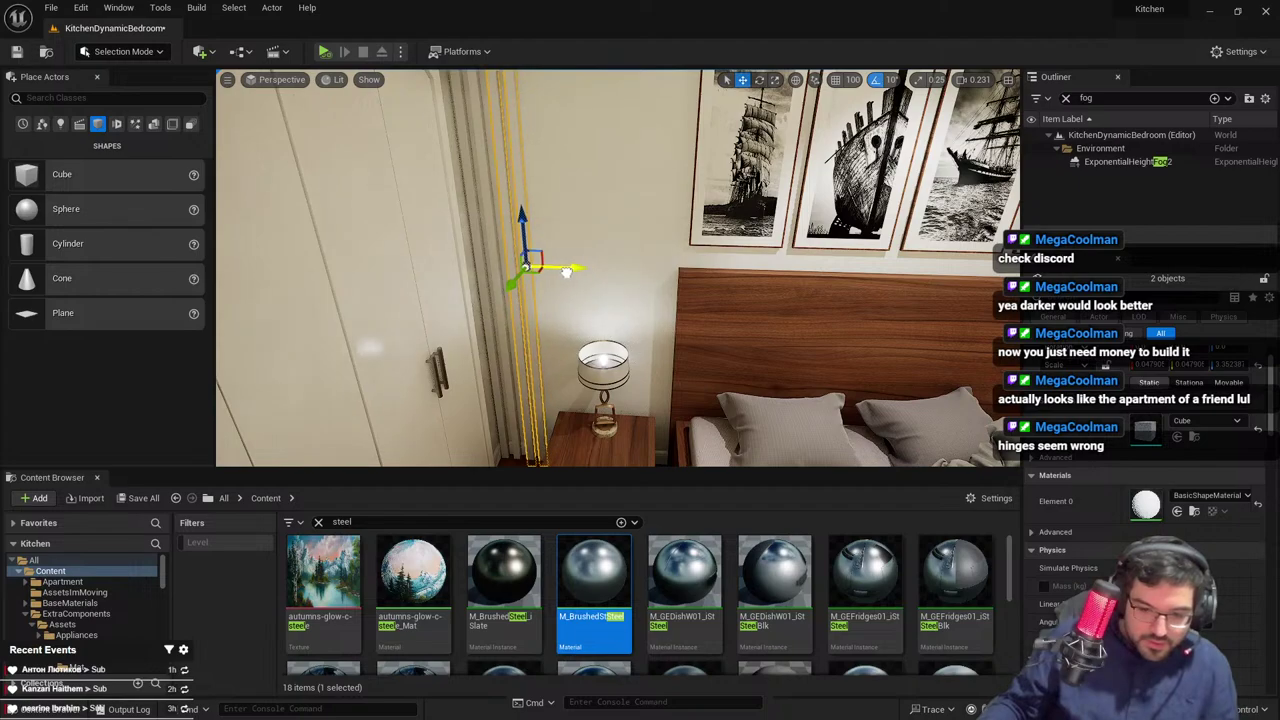
right_click_drag(567, 272, 567, 272)
left_click_drag(553, 241, 696, 243)
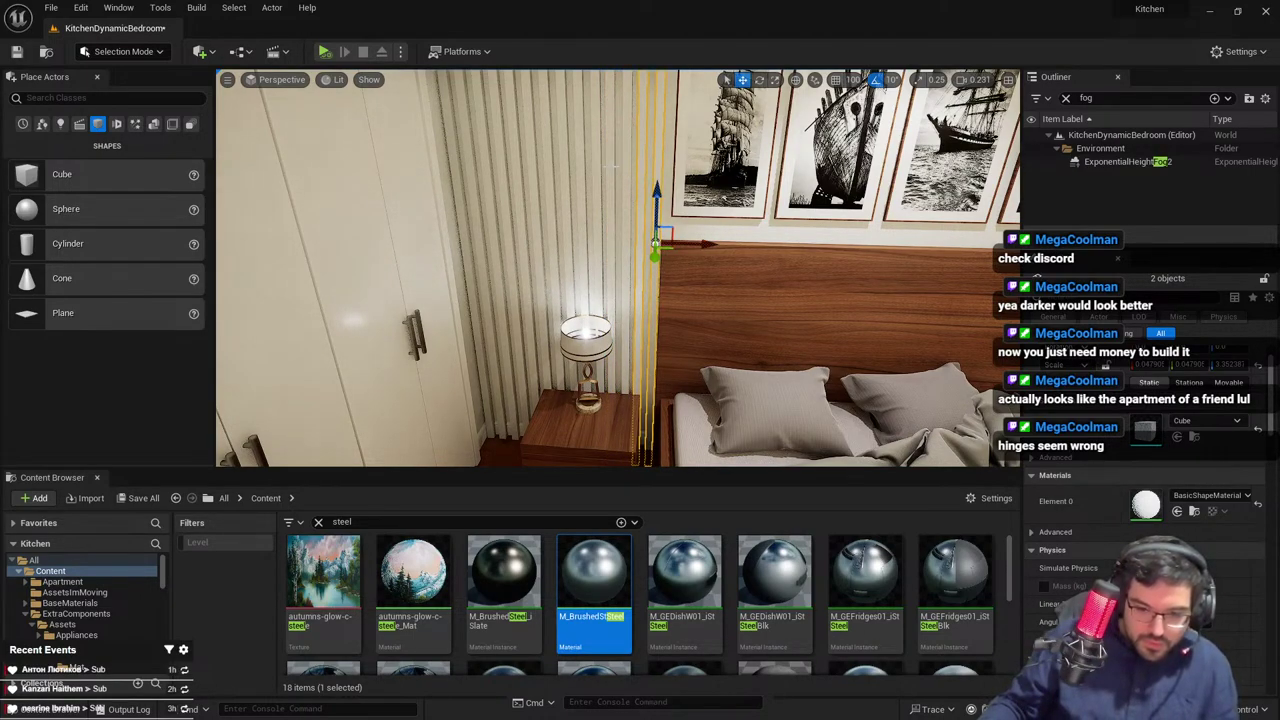
Select all 14 wall slats and group them
left_click(547, 154, "shift")
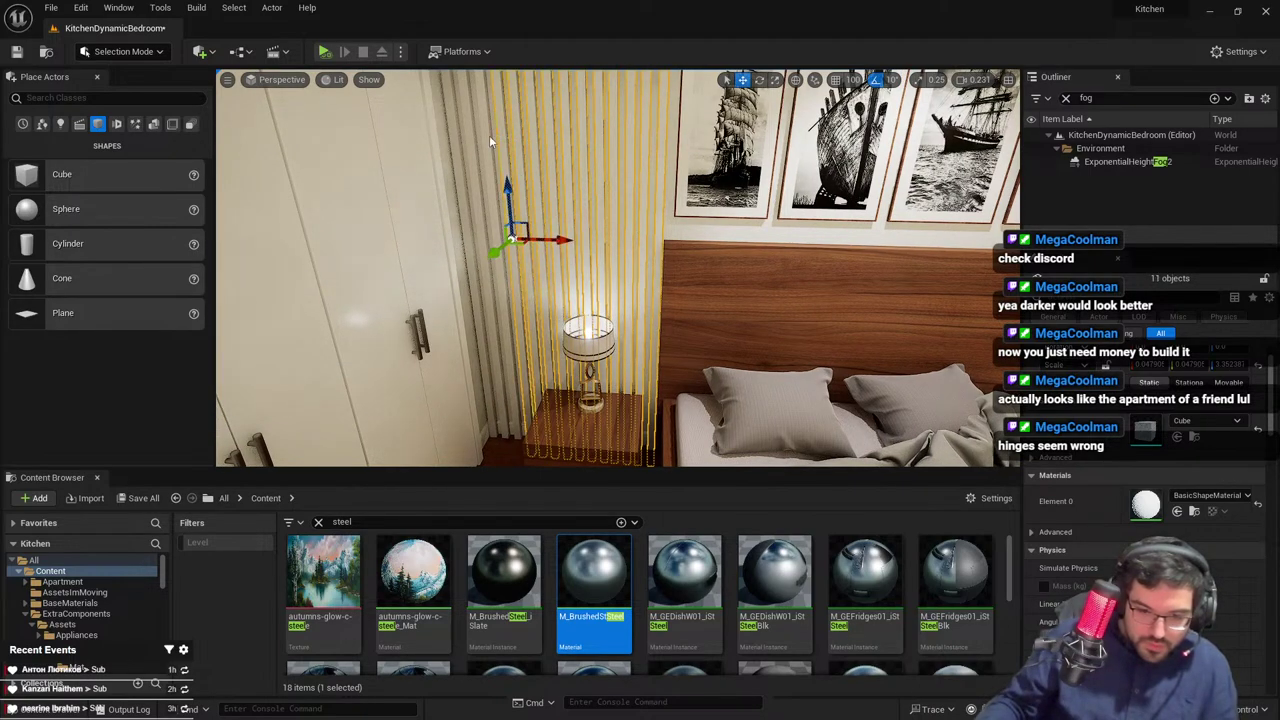
left_click(455, 131, "shift")
right_click_drag(455, 131, 468, 58)
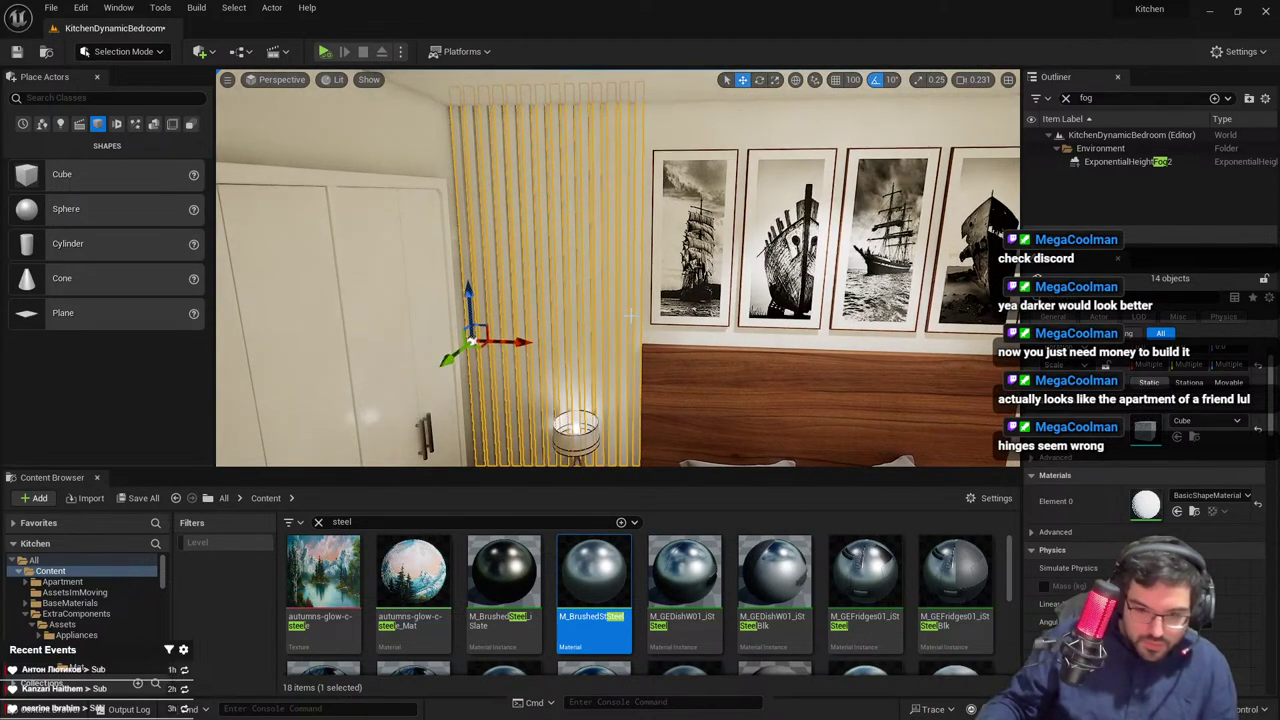
key("ctrl+g")
Locate the bedside table's wood material, M_Elm01_iDark_i90_Inst, and apply it to the group of wall slats
right_click_drag(631, 316, 632, 410)
left_click(566, 402)
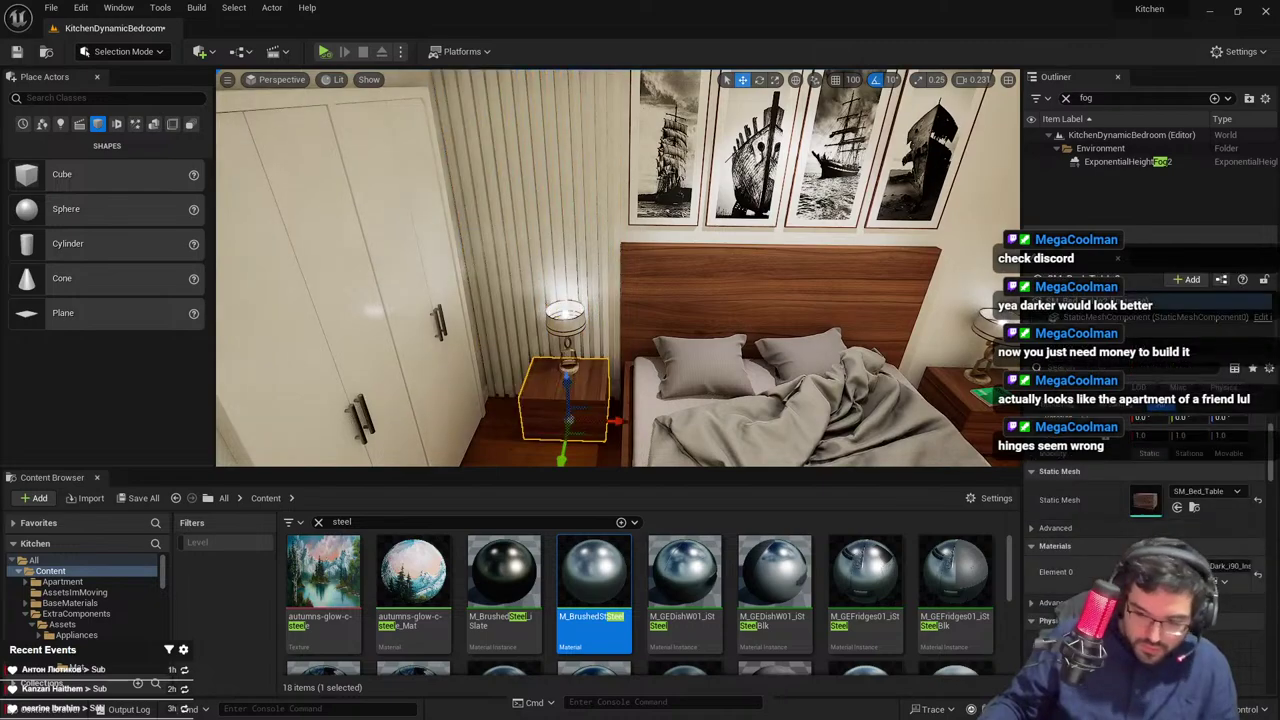
left_click(1194, 582)
right_click_drag(628, 285, 634, 238)
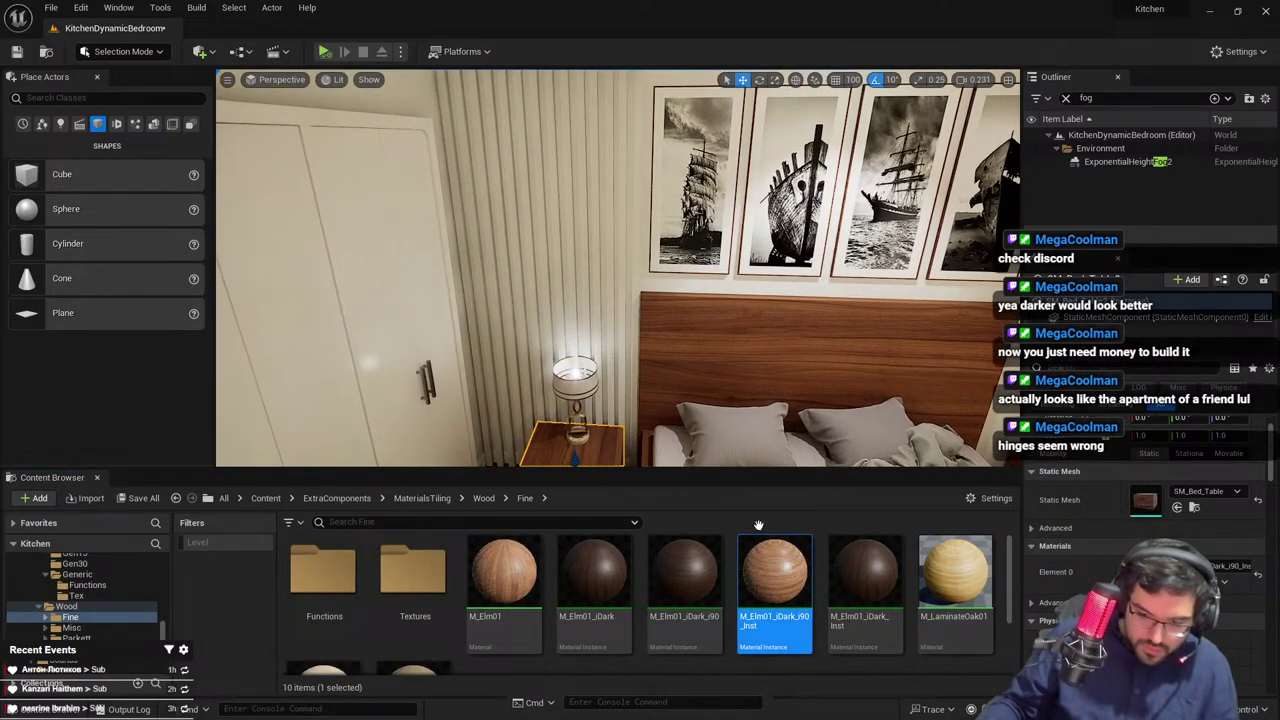
left_click(634, 238)
left_click(612, 242)
left_click_drag(782, 573, 1142, 502)
key("Escape")
Duplicate the slat group onto the wall between the headboard and the window curtains
mouse_move(777, 306)
right_mouse_down()
mouse_move(760, 284)
mouse_move(762, 304)
right_mouse_up()
key("s")
scroll(762, 304, "up", 2)
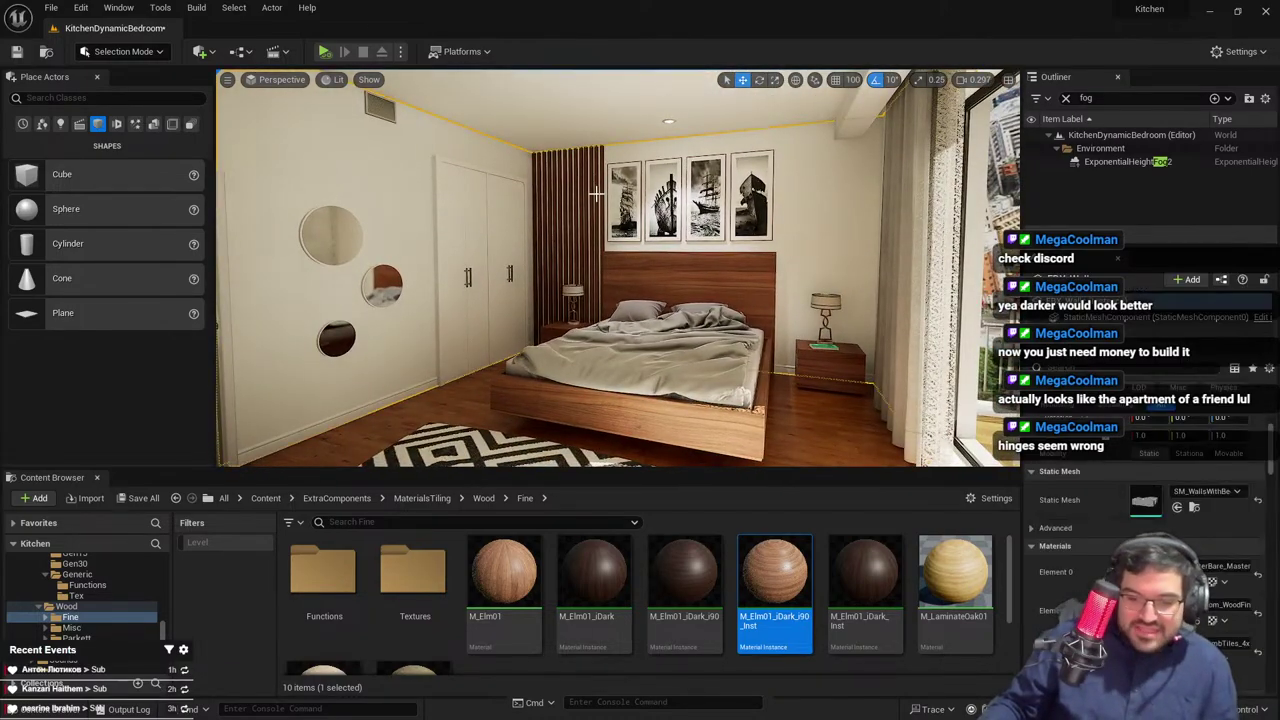
left_click(596, 200)
left_click_drag(612, 250, 905, 270, "alt")
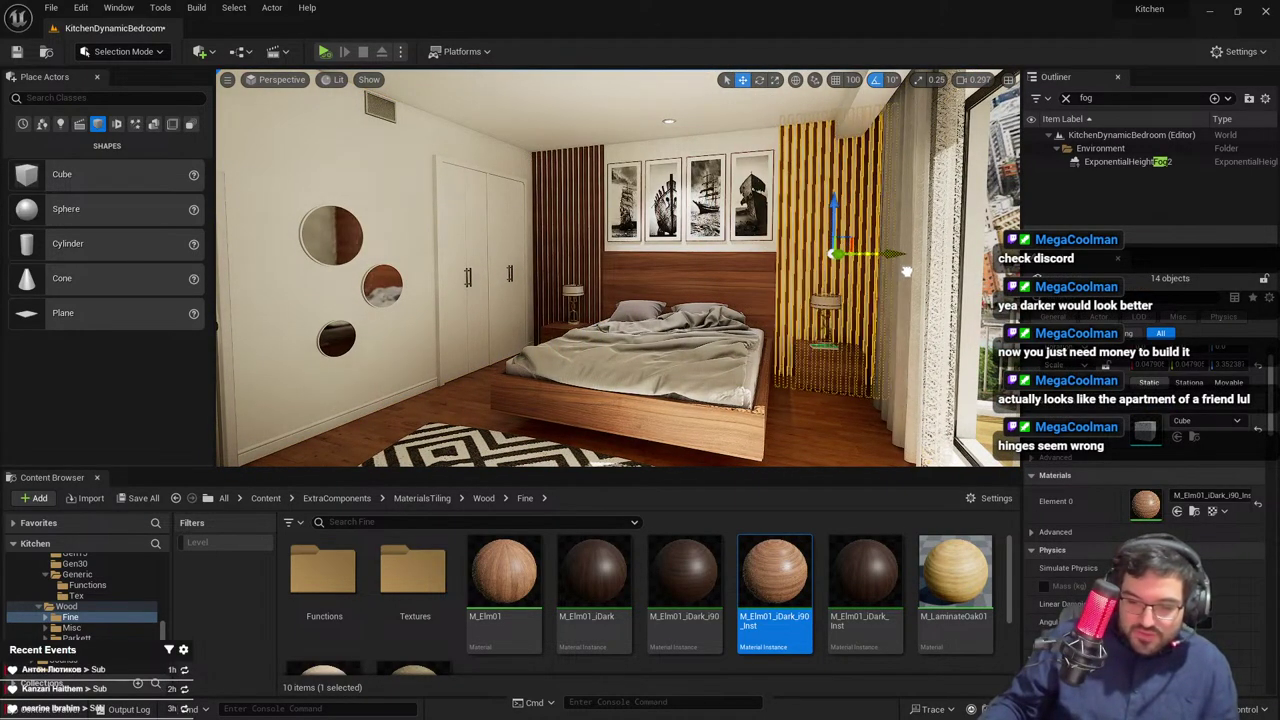
key("Escape")
Review the slatted wall at full screen and delete the slat group on the window side of the bed
mouse_move(838, 318)
right_mouse_down()
mouse_move(916, 318)
mouse_move(835, 328)
right_mouse_up()
key("w")
key("F11")
key("w")
key("s")
right_click_drag(805, 287, 764, 304)
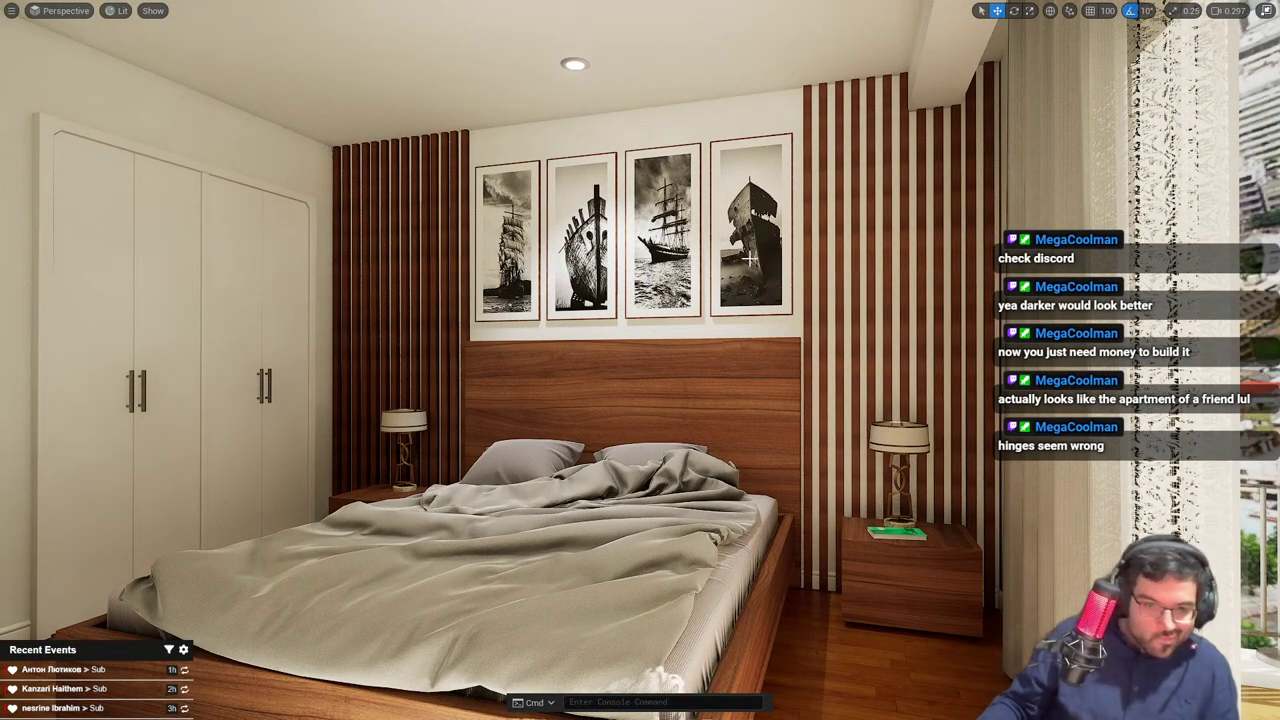
left_click(824, 258)
key("Delete")
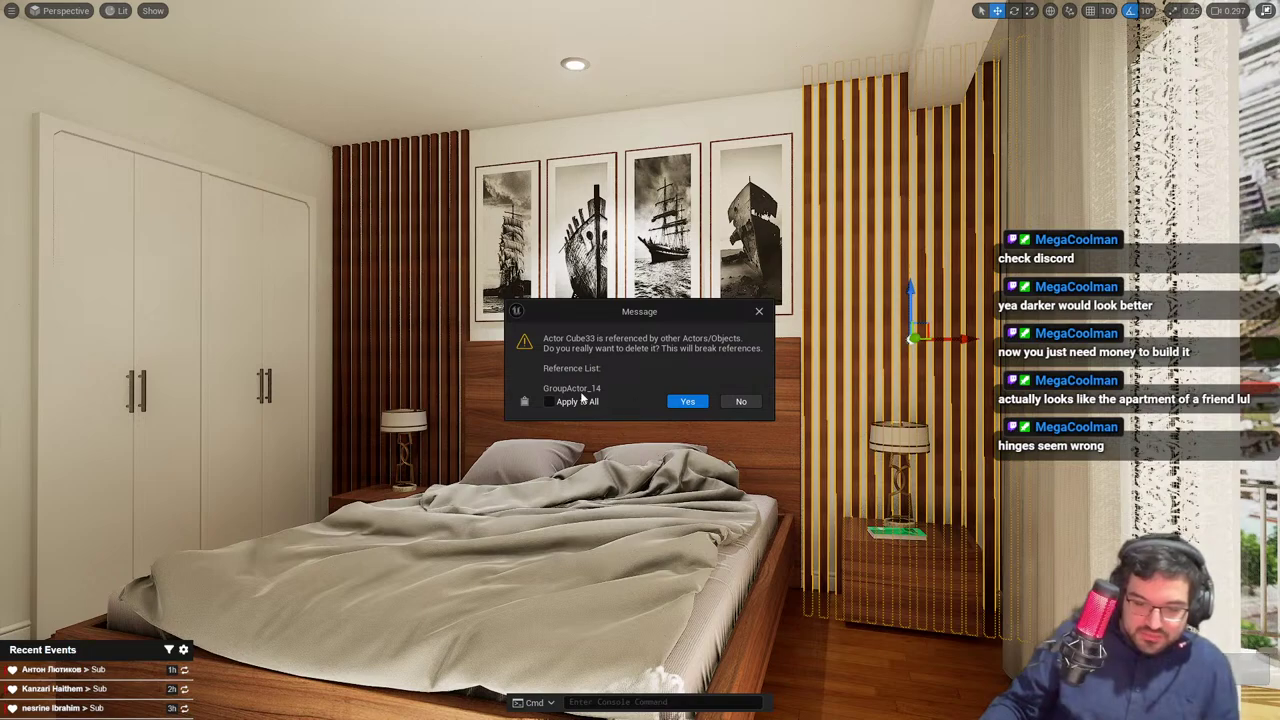
left_click(687, 401)
Duplicate the remaining slat group repeatedly across the entire headboard wall, from the wardrobe corner to the curtains
right_click_drag(430, 245, 440, 258)
key("s")
left_click(425, 240)
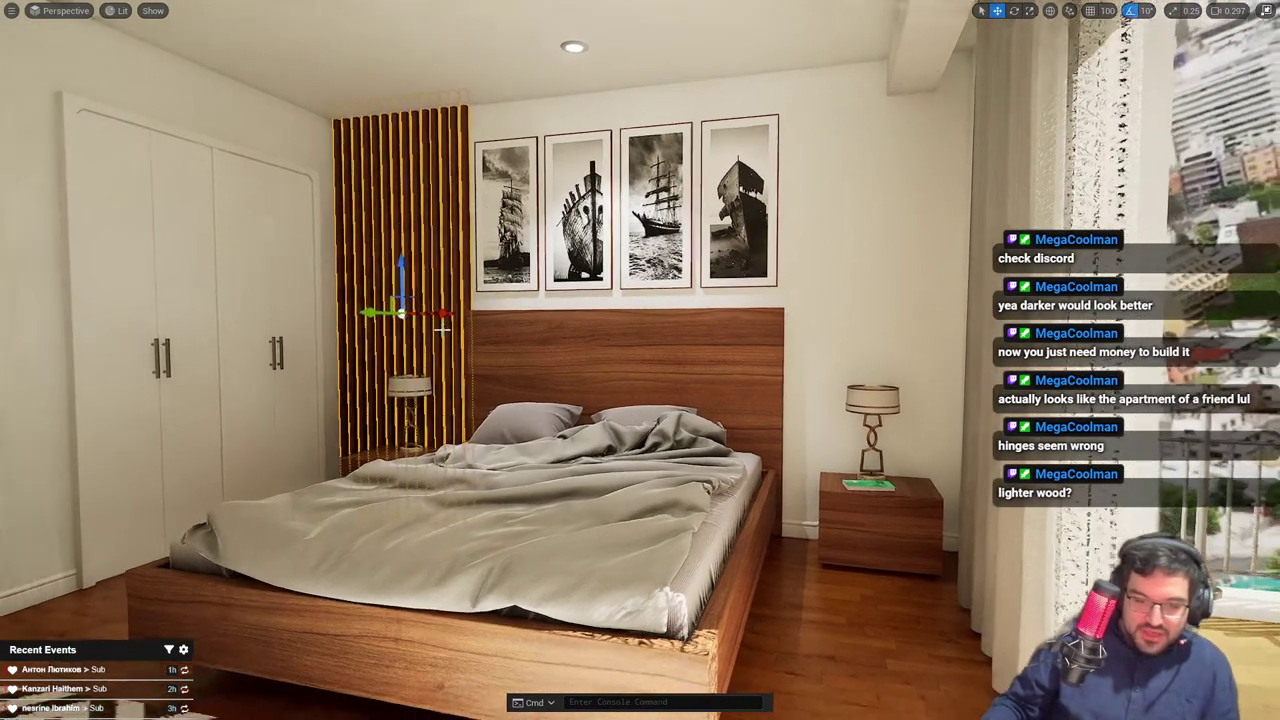
left_click_drag(453, 314, 955, 311, "alt")
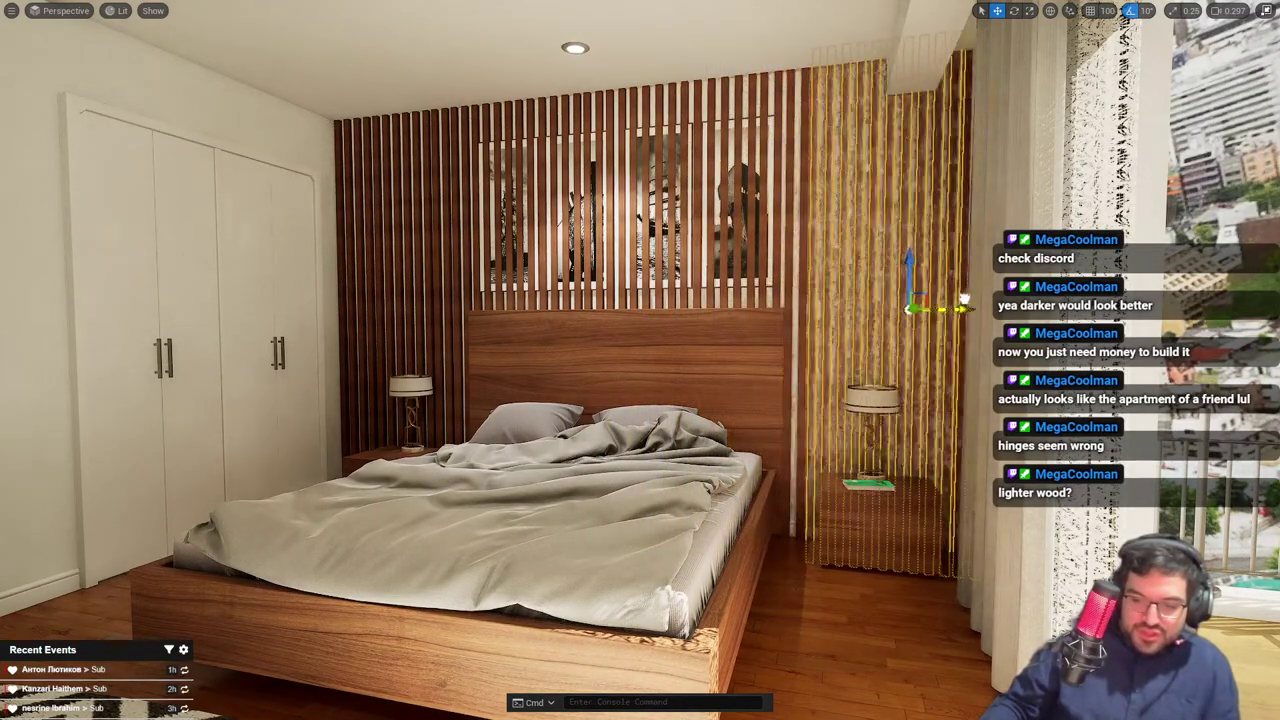
Move the four framed ship pictures forward so they hang in front of the wooden slats
left_click(724, 128)
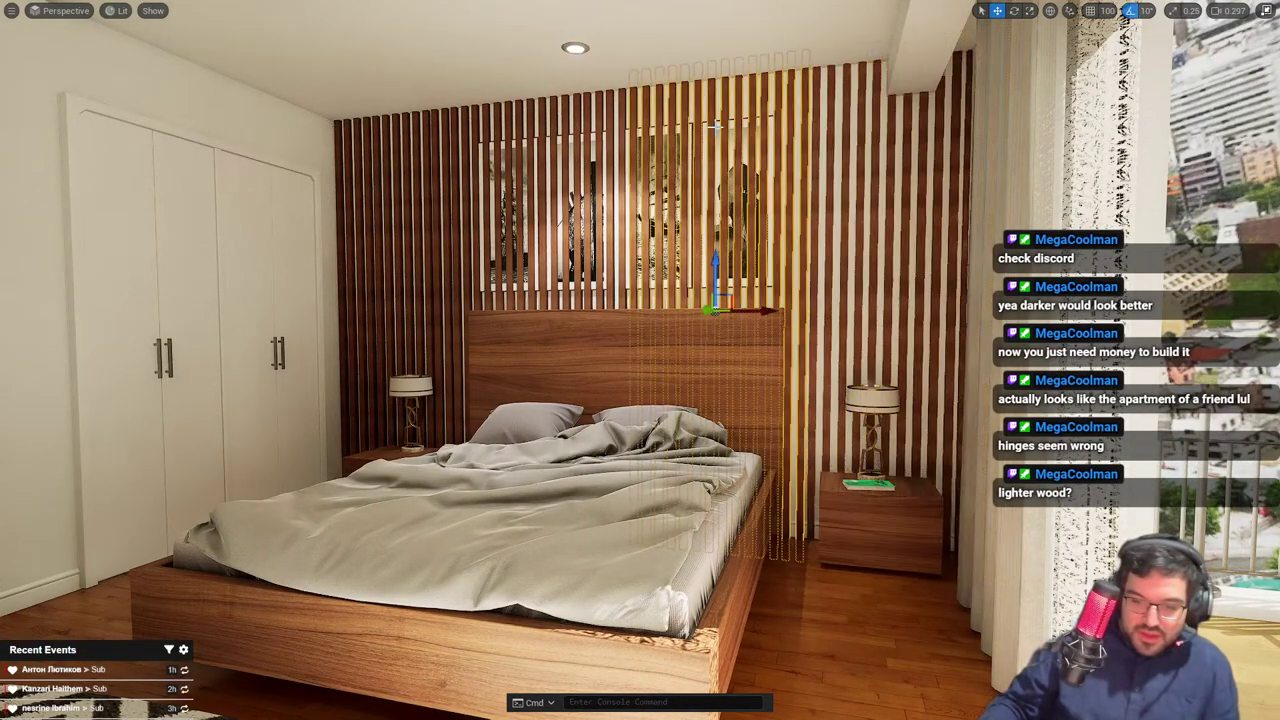
left_click(717, 127)
key("w")
right_click_drag(712, 128, 641, 168)
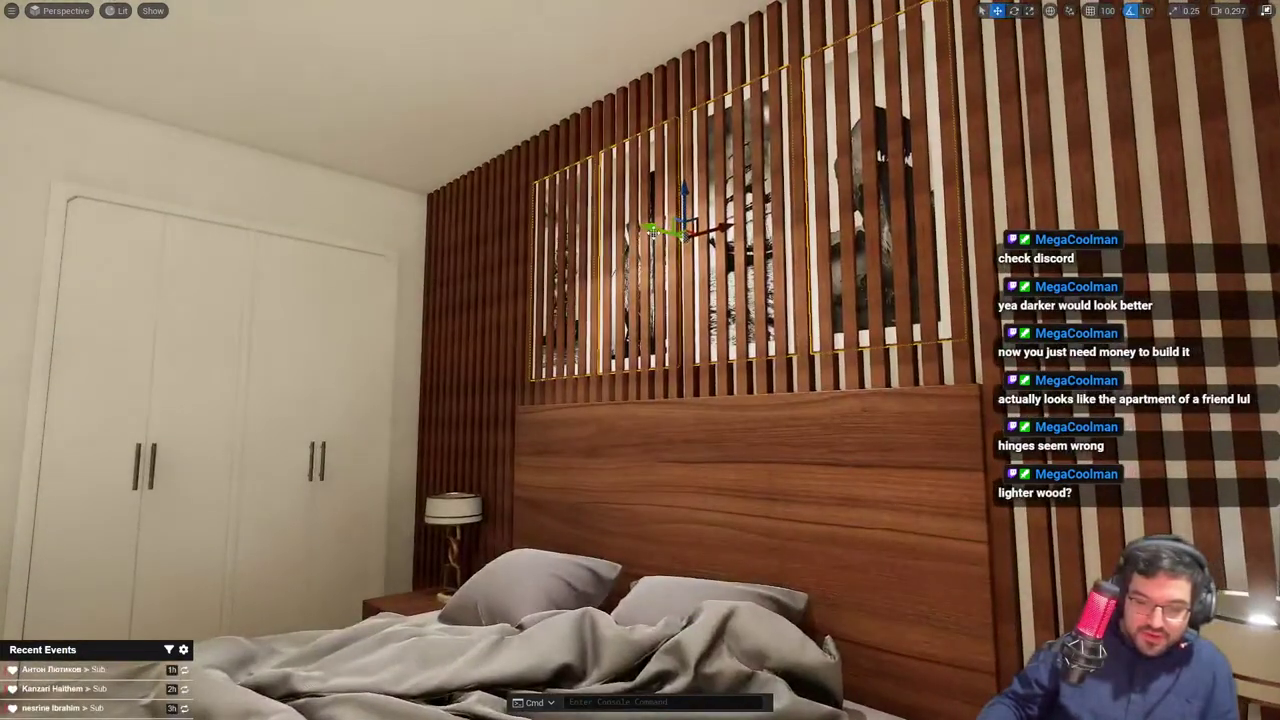
left_click_drag(655, 231, 644, 227)
key("g")
key("s")
right_click_drag(646, 235, 677, 354)
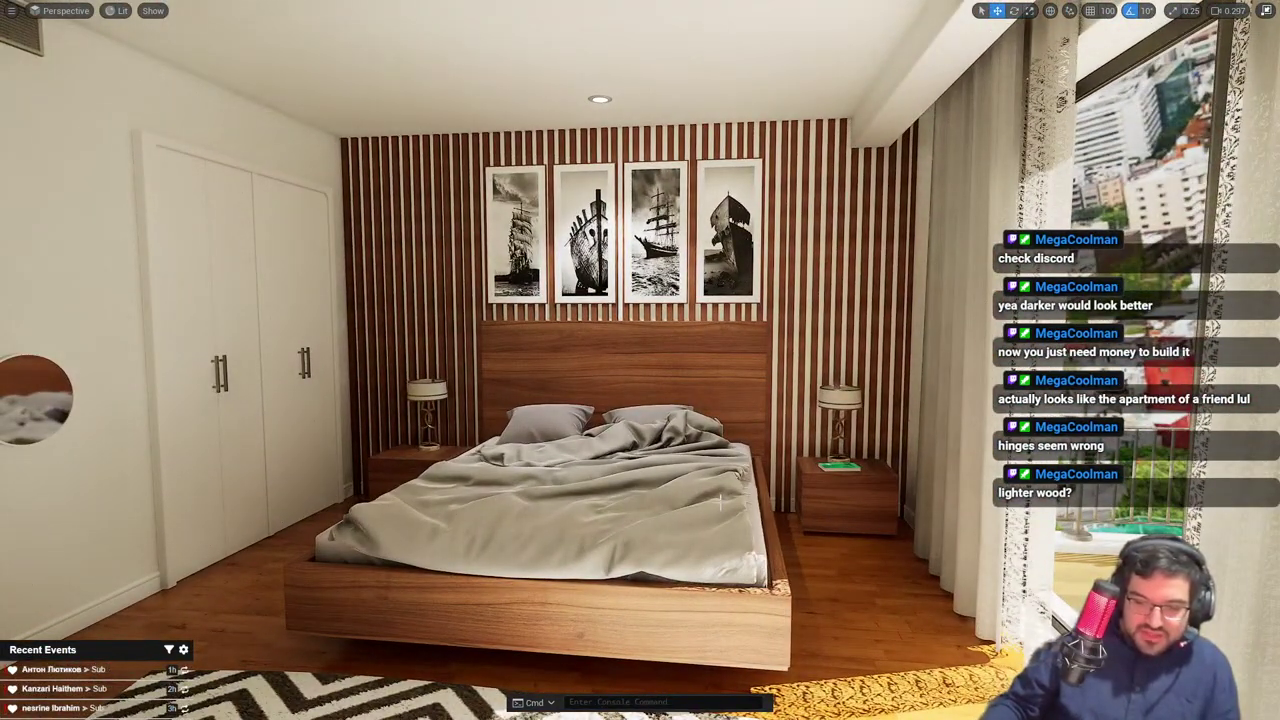
Select all the wooden slat groups across the whole headboard wall, including those behind the pictures
left_click(714, 428)
key("F11")
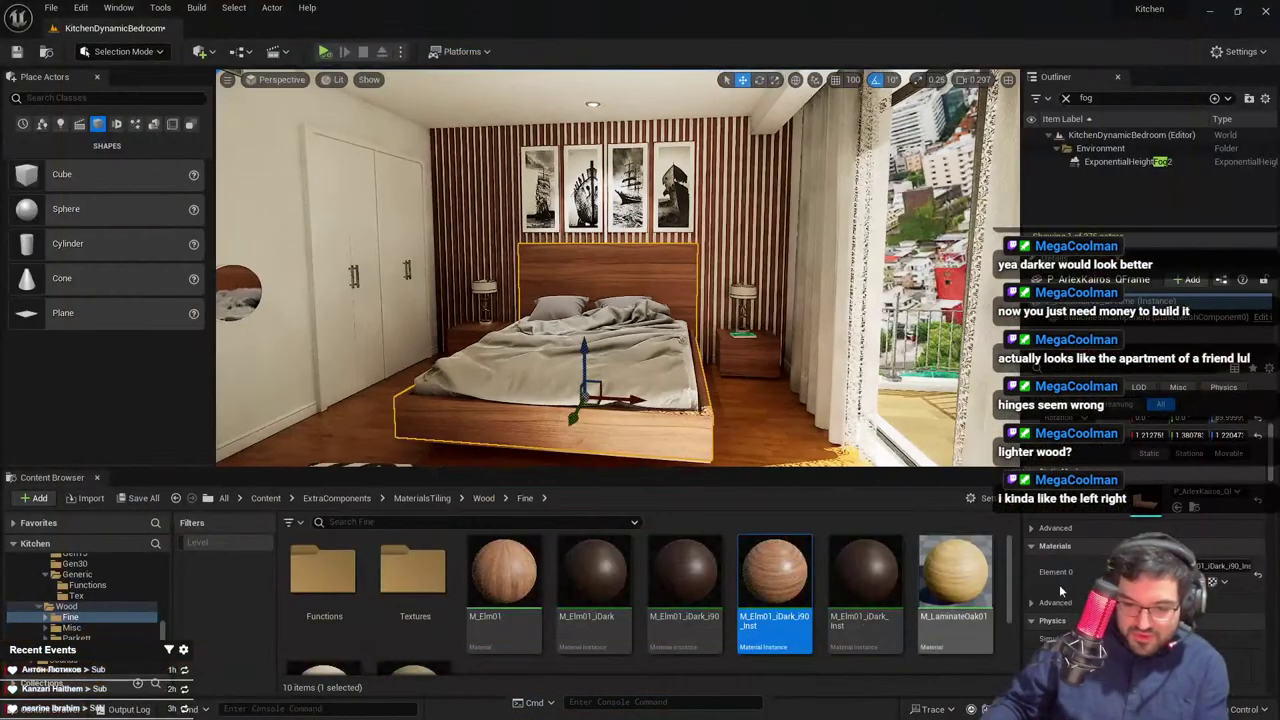
left_click(780, 220)
left_click(778, 222)
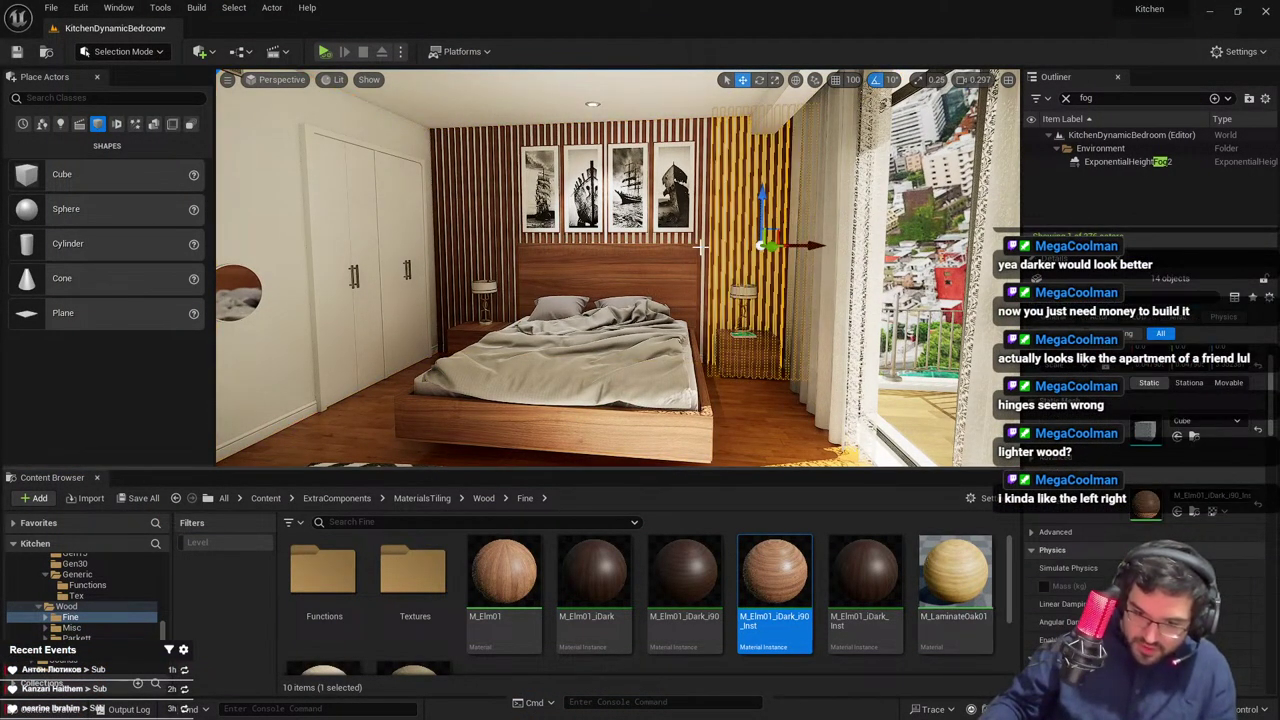
left_click(516, 207, "ctrl")
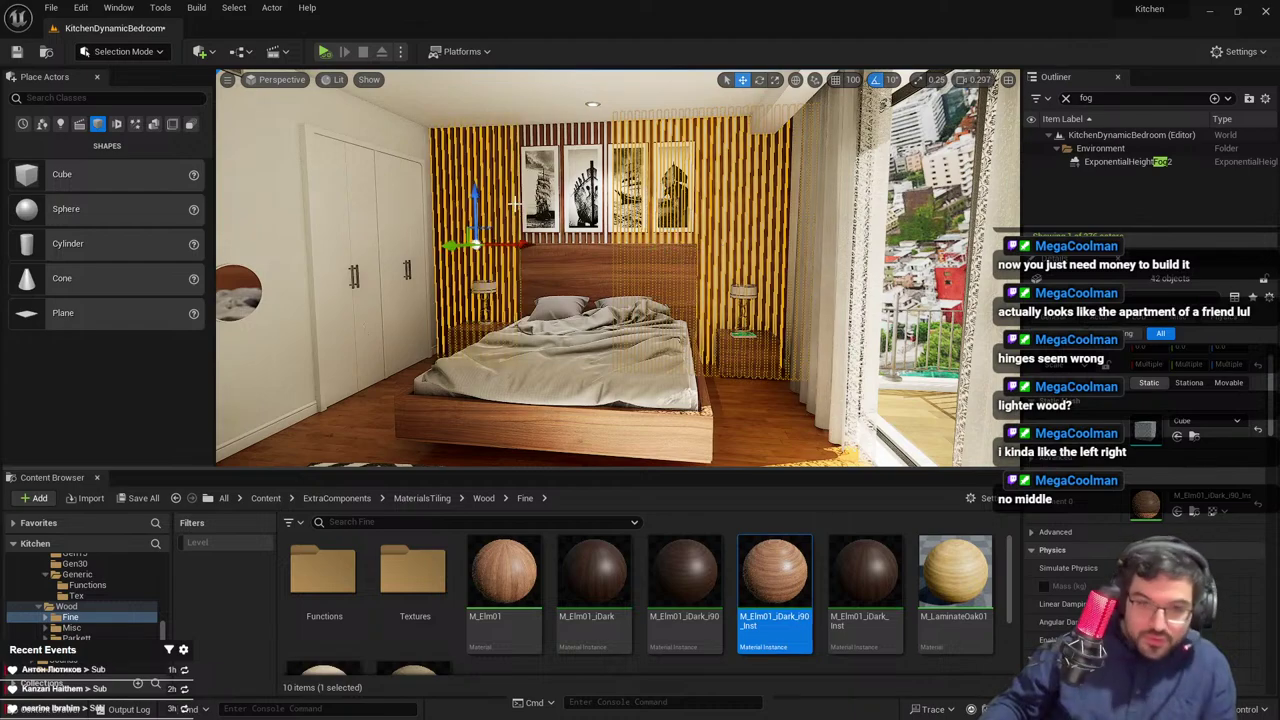
key("w")
right_click_drag(516, 207, 510, 202)
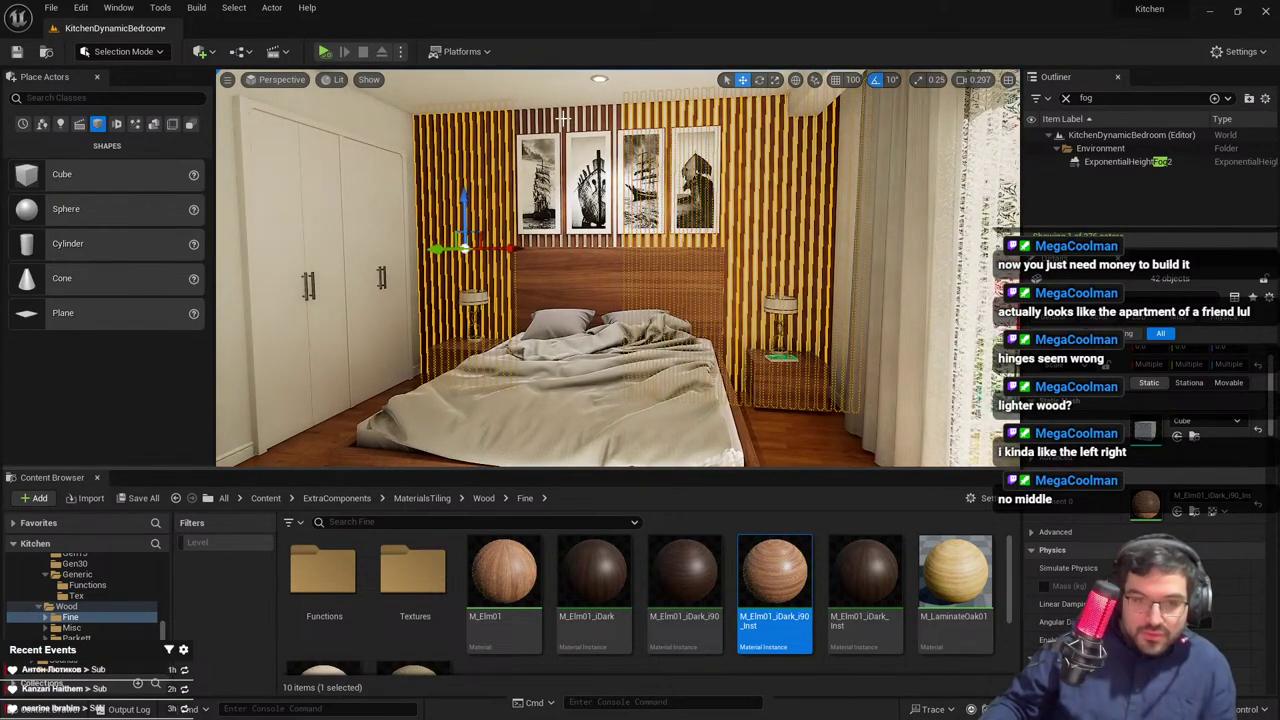
left_click(664, 248, "ctrl")
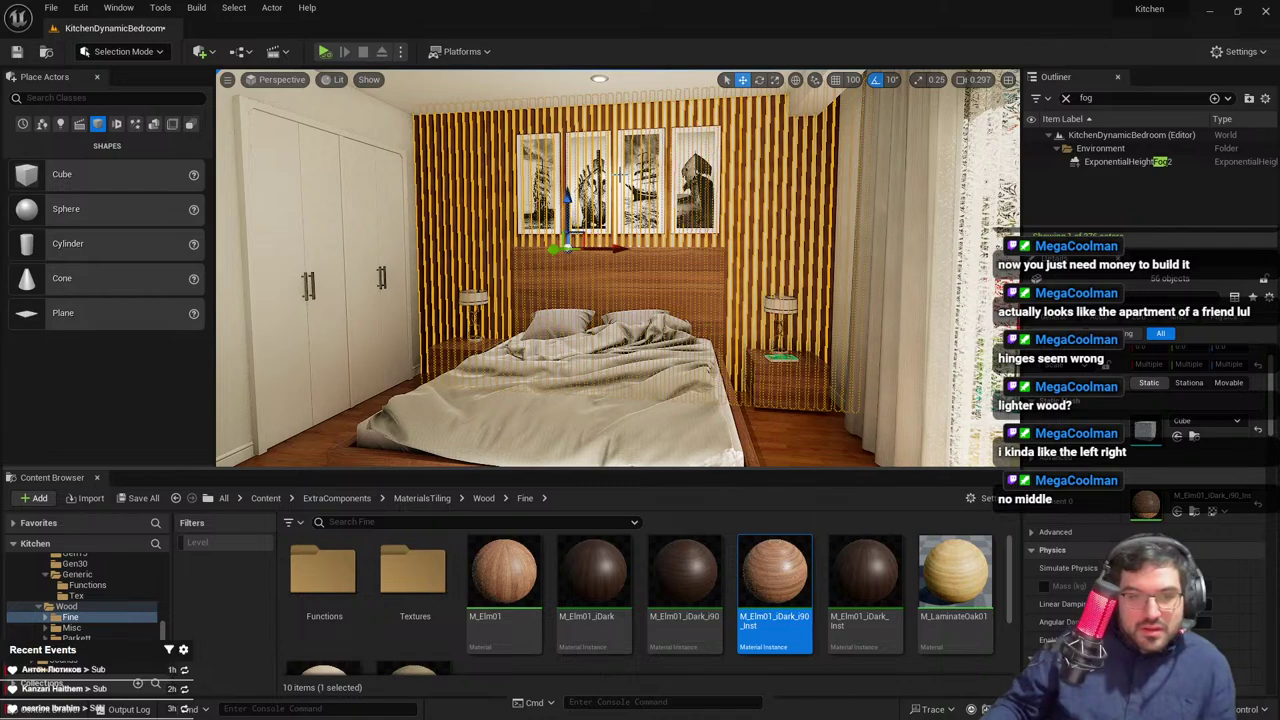
right_click_drag(616, 139, 634, 145)
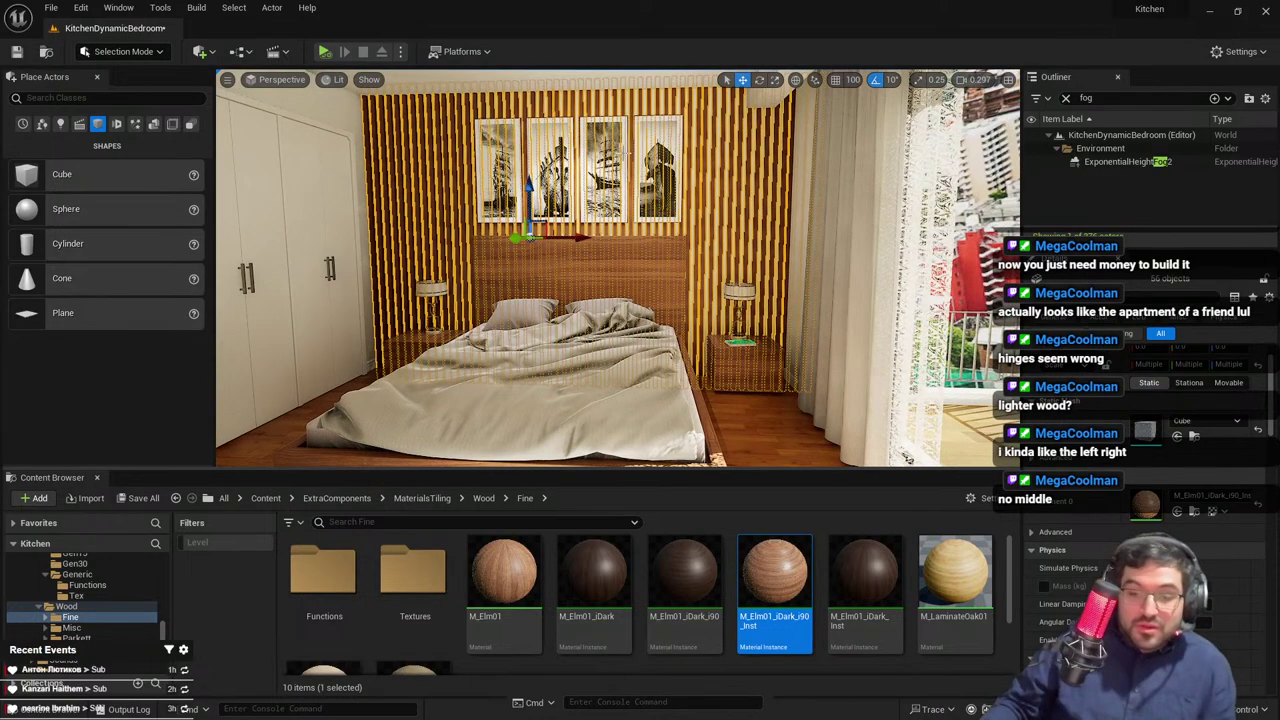
Undo the recent edits back to slats only beside the headboard, and show the room at full screen
key("ctrl+z")
key("ctrl+z")
key("ctrl+z")
key("ctrl+z")
key("ctrl+z")
key("ctrl+z")
key("ctrl+z")
key("ctrl+z")
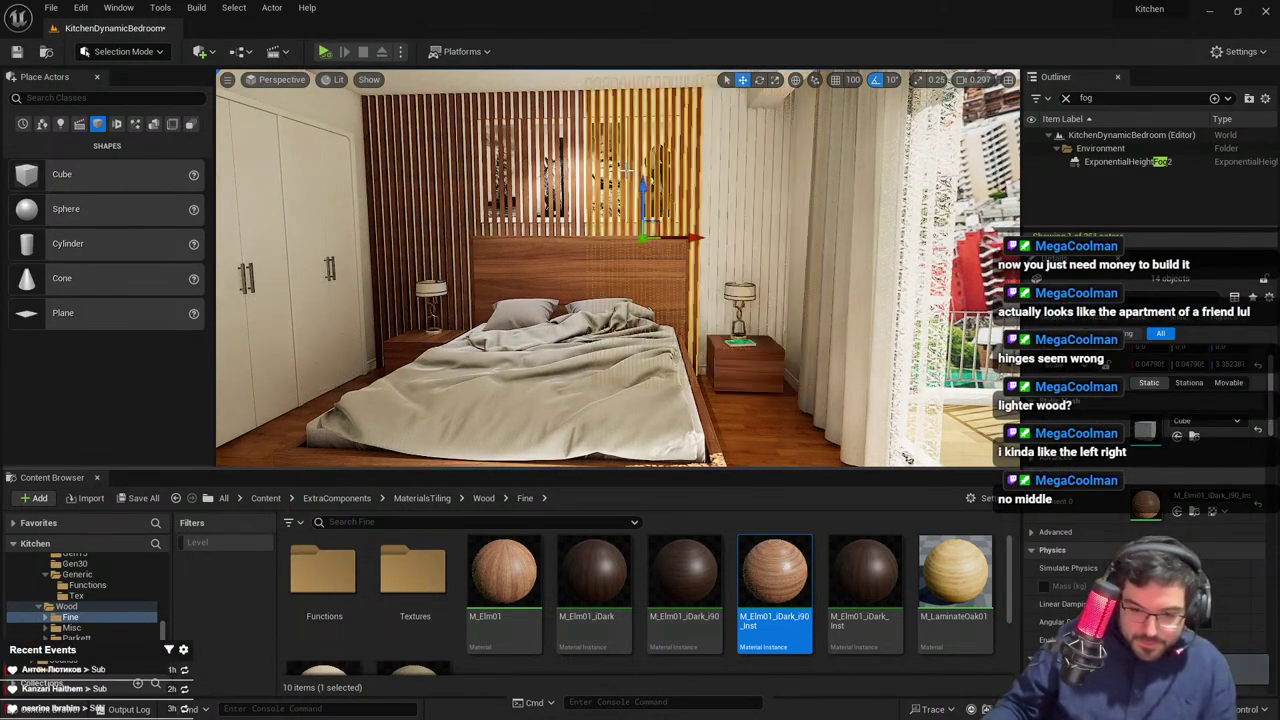
key("ctrl+z")
key("ctrl+z")
key("ctrl+z")
key("ctrl+z")
key("s")
right_click_drag(668, 253, 656, 232)
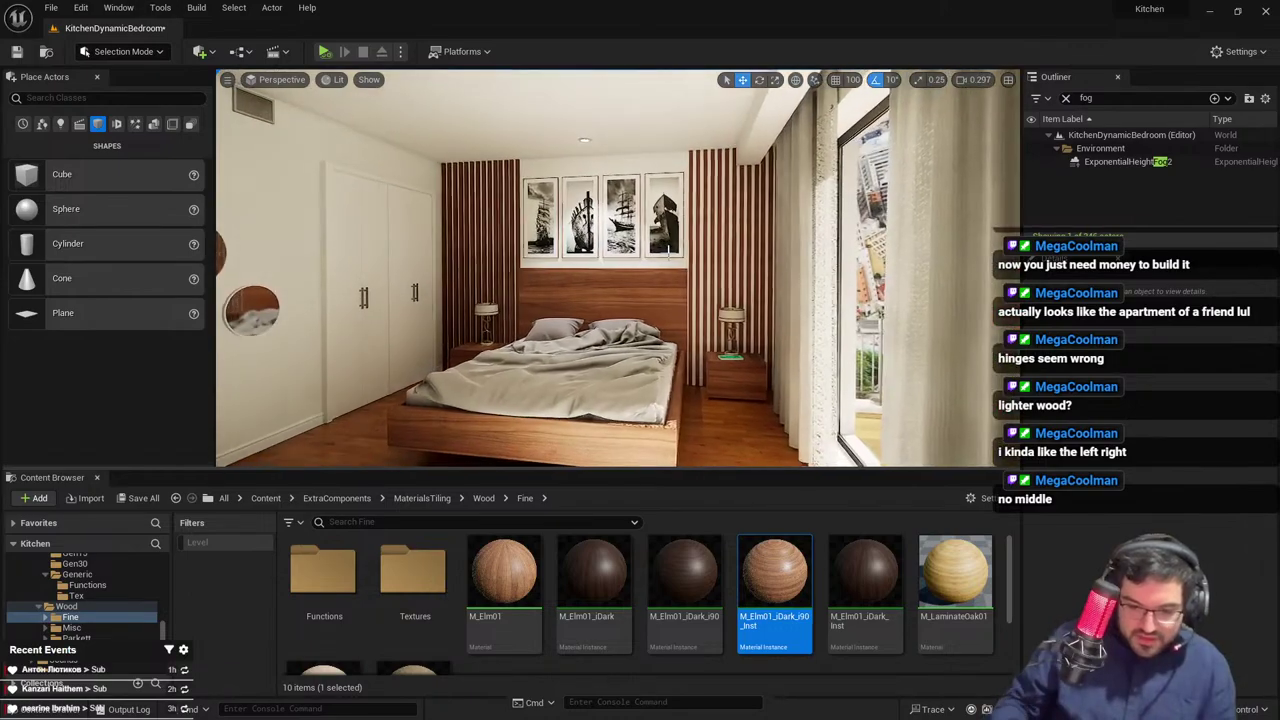
key("F11")
key("d")
mouse_move(764, 190)
right_mouse_down()
mouse_move(712, 190)
mouse_move(766, 190)
right_mouse_up()
key("w")
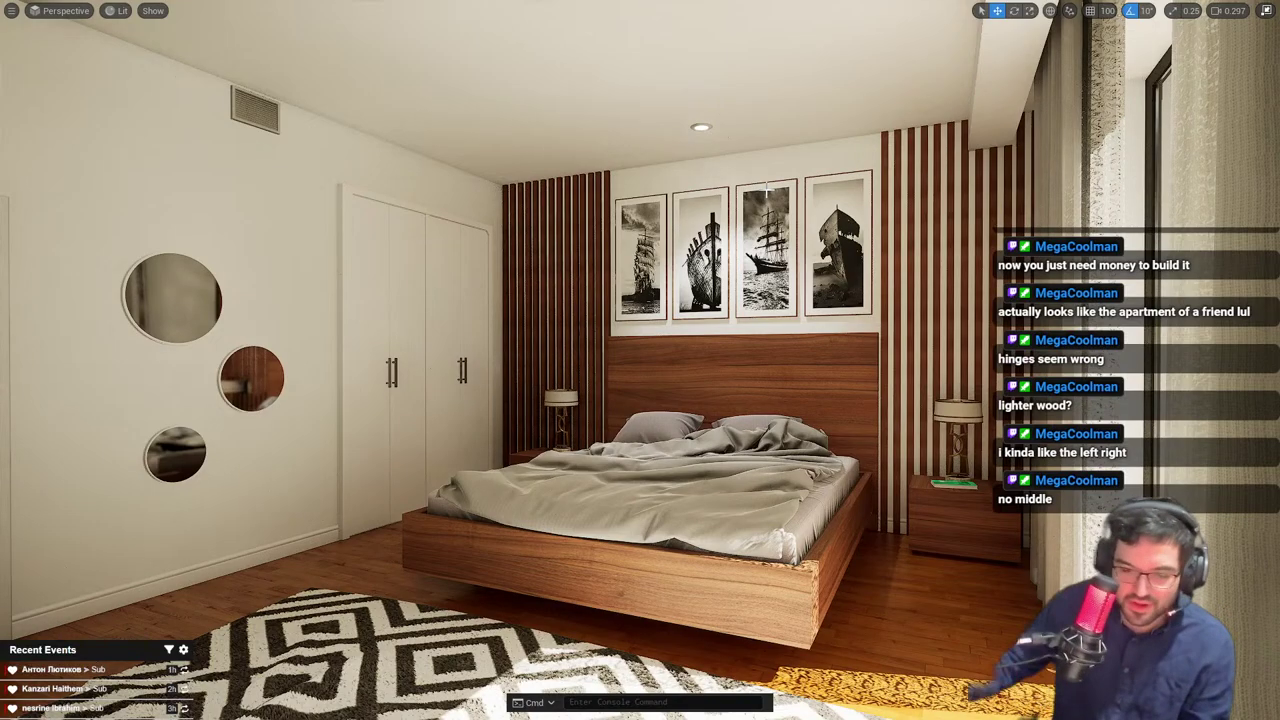
Duplicate one slat on the window side and scale it into a wide wooden backing panel behind the slats
right_click_drag(787, 467, 797, 455)
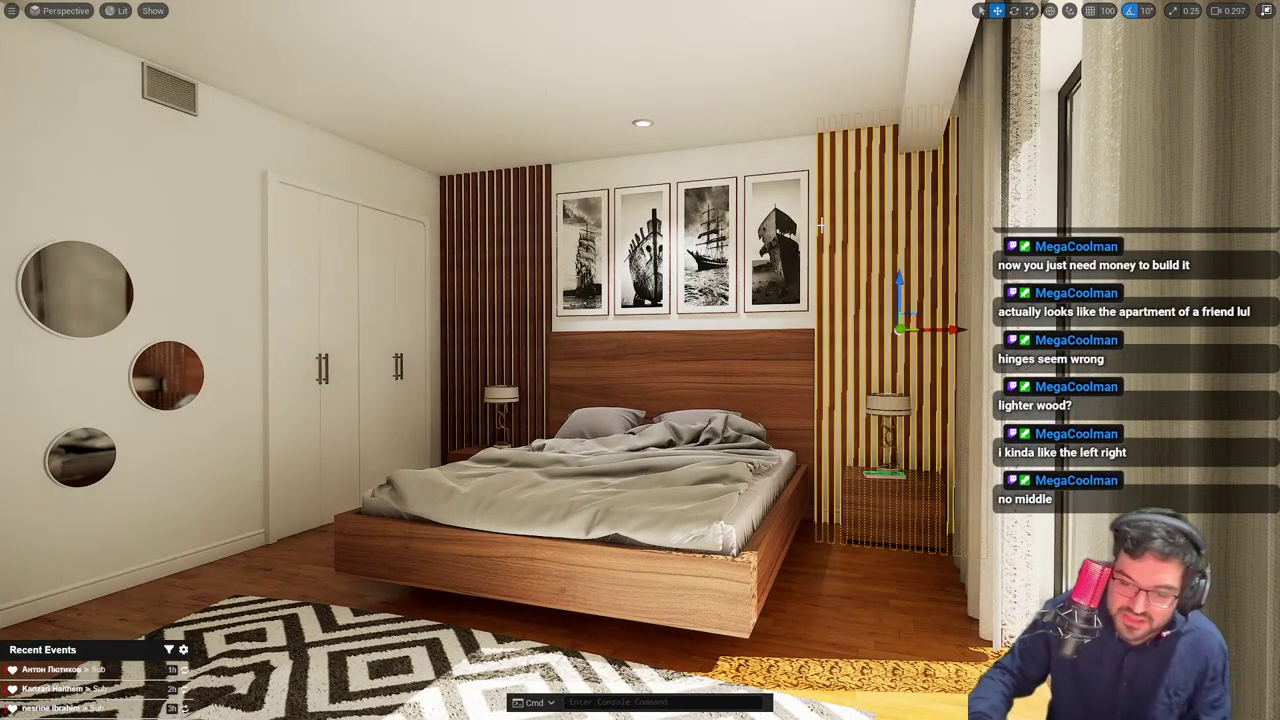
key("w")
right_click_drag(820, 226, 800, 360)
scroll(800, 309, "up", 3)
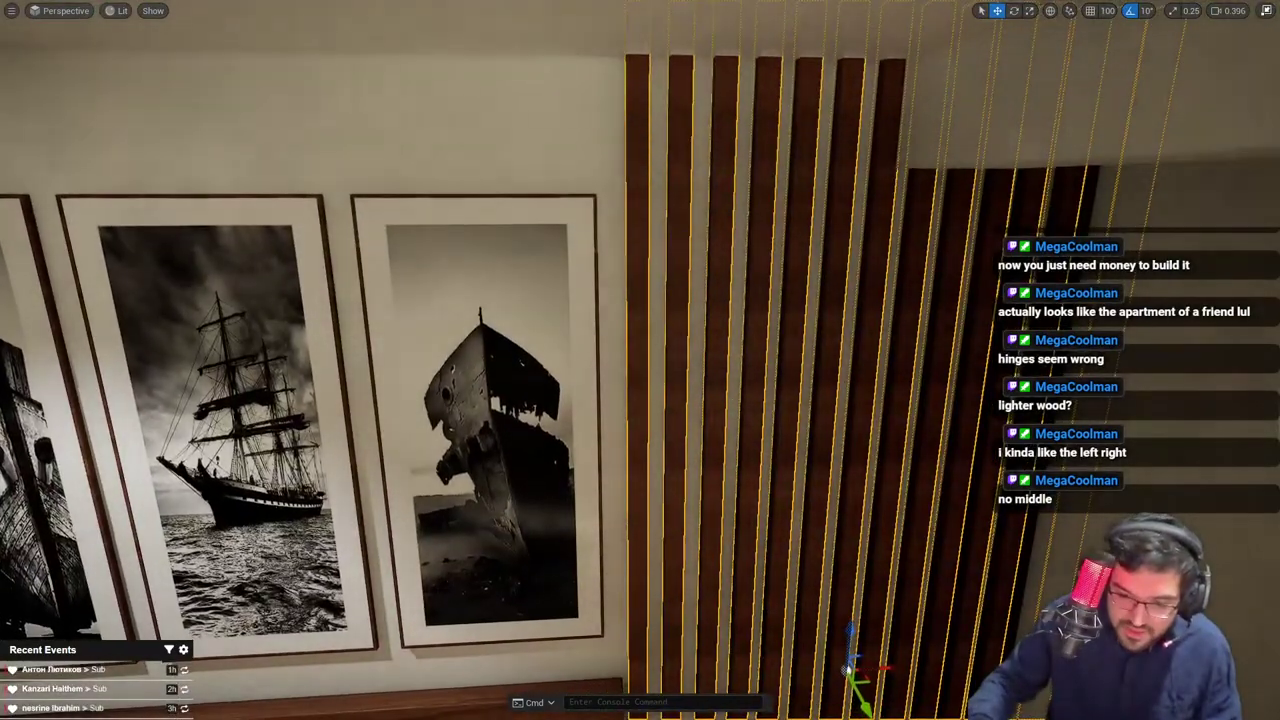
right_click_drag(720, 314, 718, 356)
left_click(687, 308)
right_click_drag(687, 307, 690, 350)
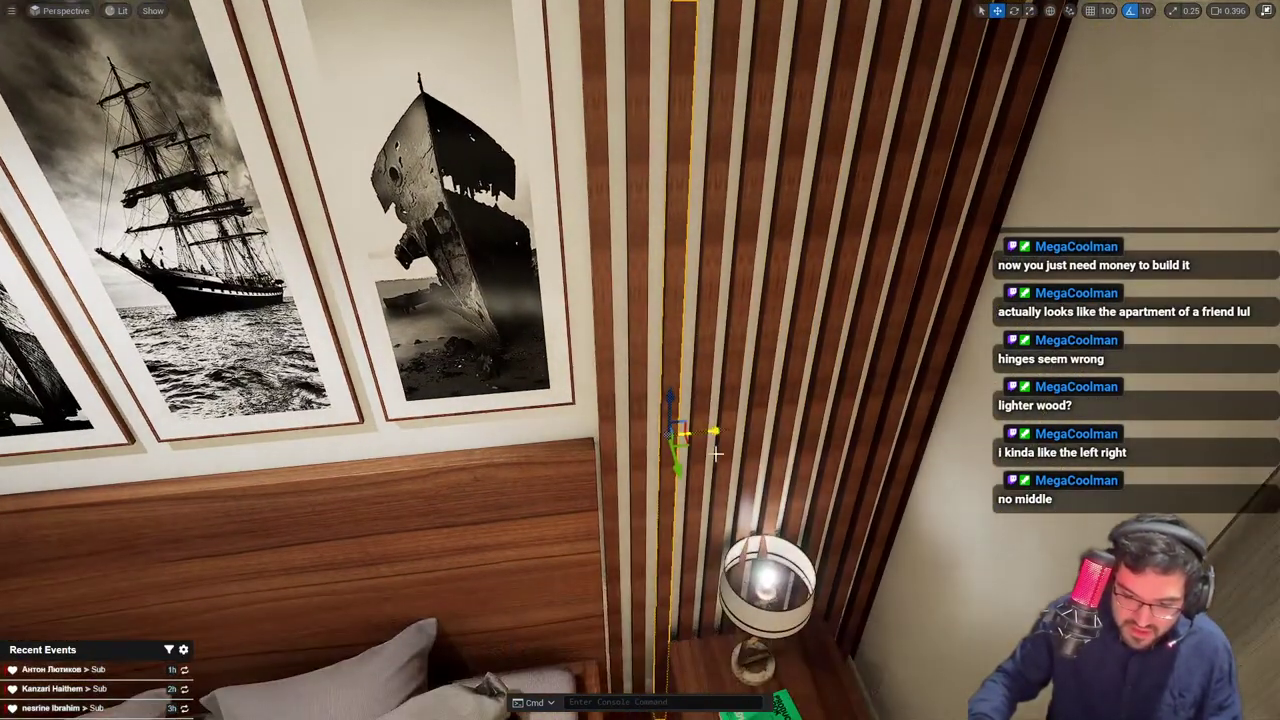
left_click_drag(714, 433, 765, 428, "alt")
key("r")
right_click_drag(736, 450, 743, 422)
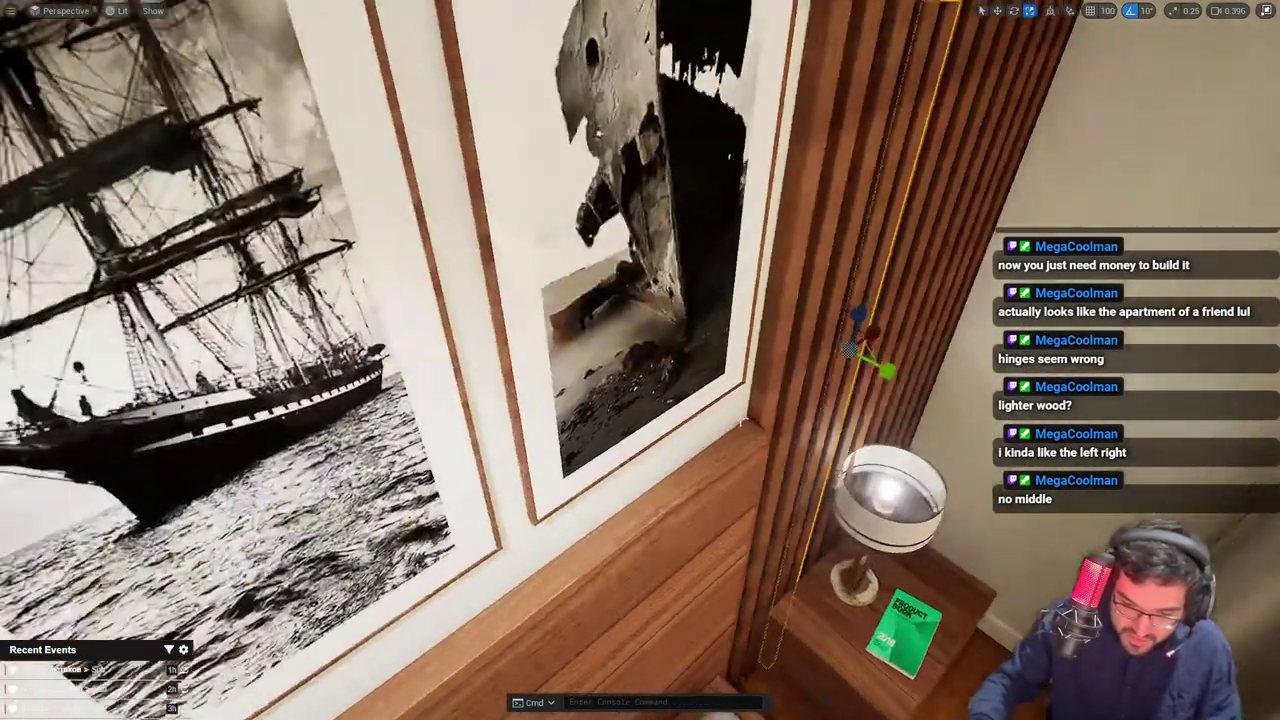
key("w")
mouse_move(935, 362)
right_mouse_down()
mouse_move(925, 330)
mouse_move(935, 345)
right_mouse_up()
key("r")
left_click_drag(806, 441, 833, 443)
key("e")
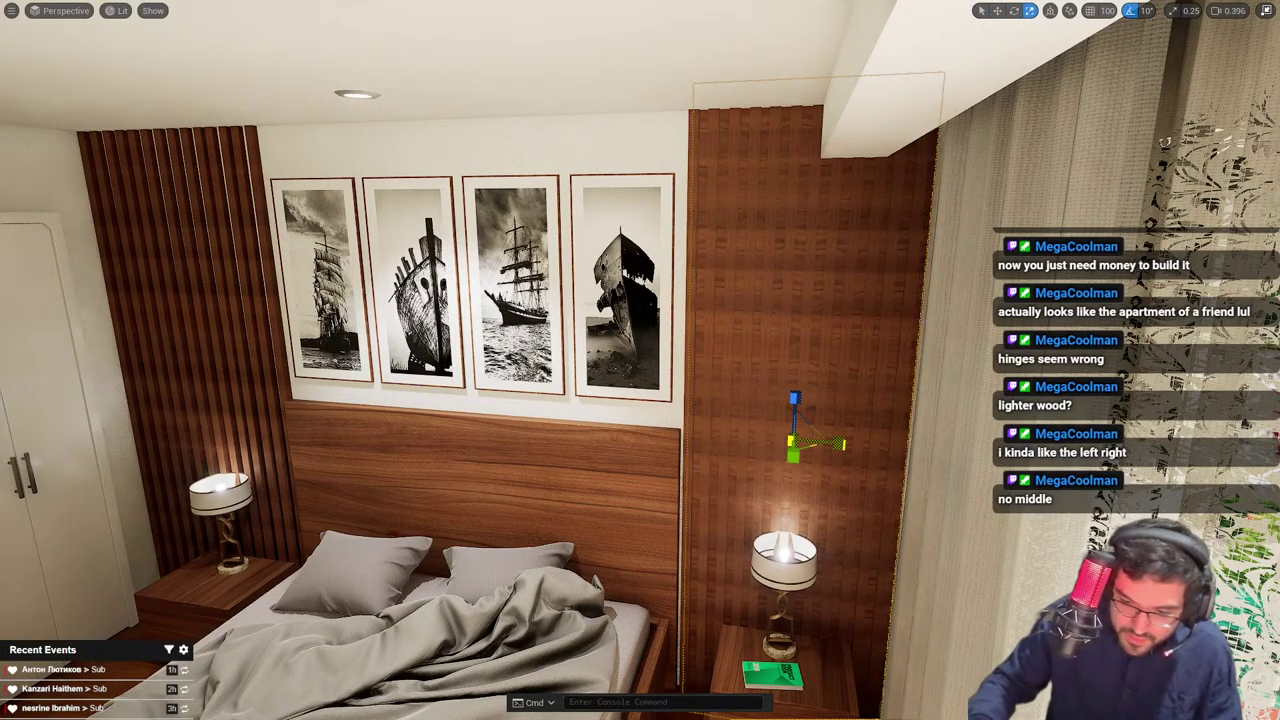
Duplicate the wooden backing panel behind the slats on the wardrobe side of the bed
right_click_drag(833, 443, 725, 441)
key("w")
left_click_drag(972, 433, 346, 399, "alt")
key("Escape")
right_click_drag(588, 476, 530, 398)
key("s")
Delete the wooden backing panels behind the slats on both sides of the bed
left_click(463, 320)
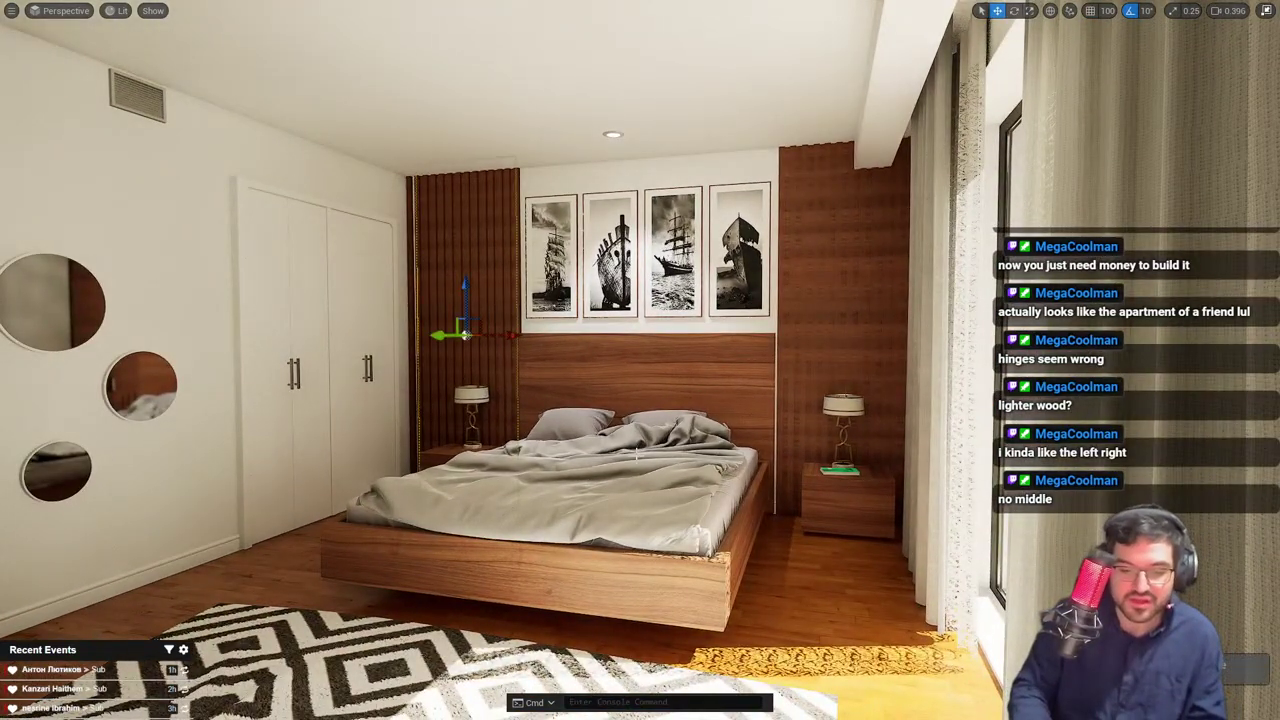
key("Delete")
left_click(843, 320)
key("Delete")
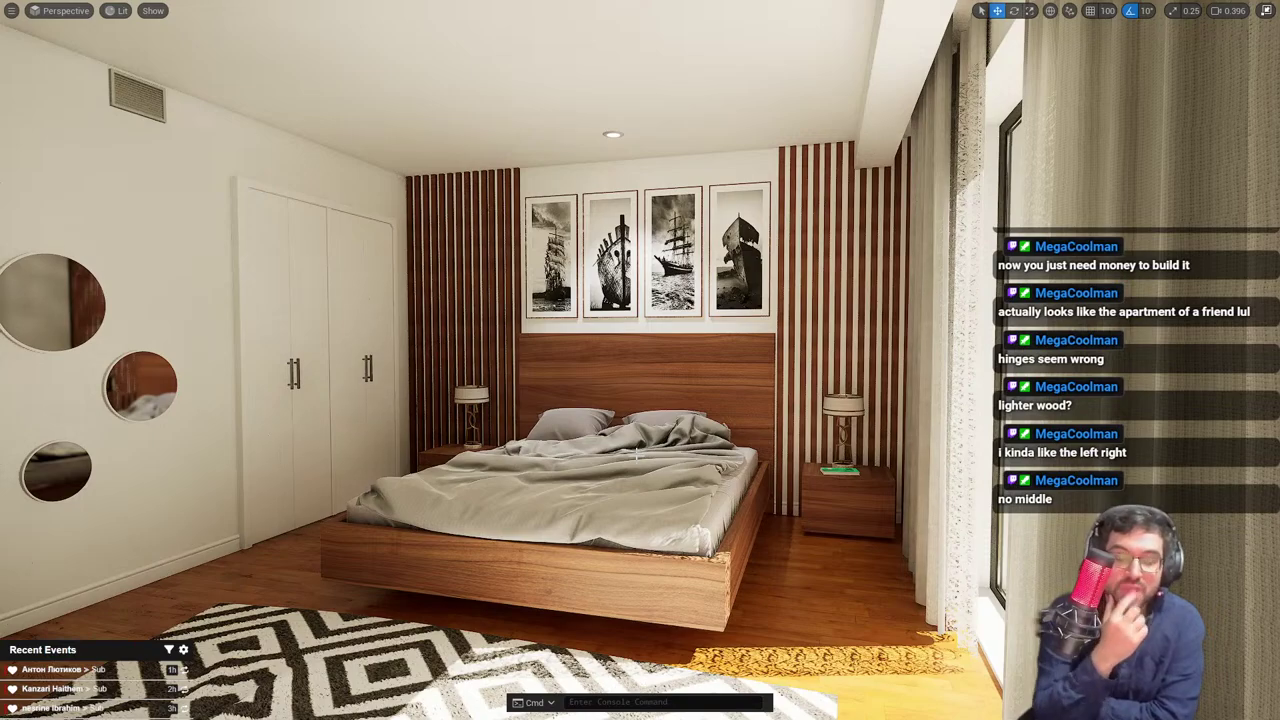
Select the skirting board under the round mirrors and locate its M_Glossy_White material in the project content
right_click_drag(636, 453, 575, 470)
left_click(358, 498)
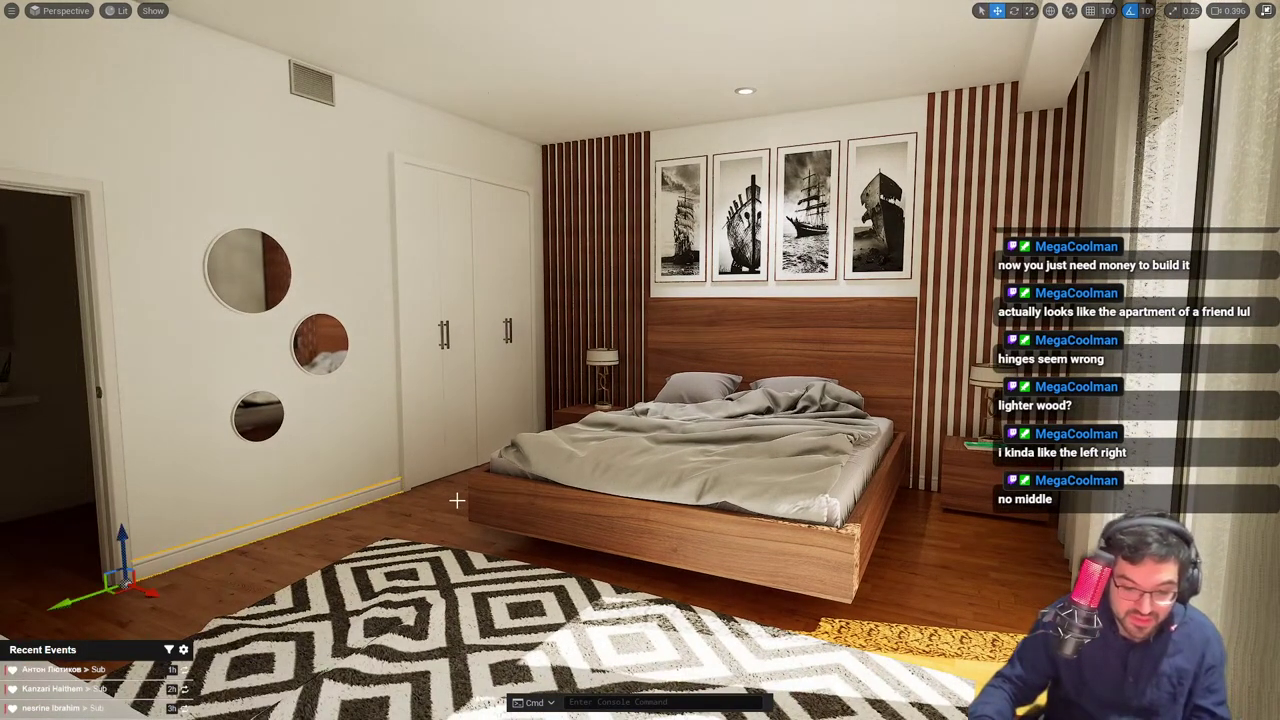
key("F11")
left_click(1194, 582)
right_click_drag(532, 197, 562, 193)
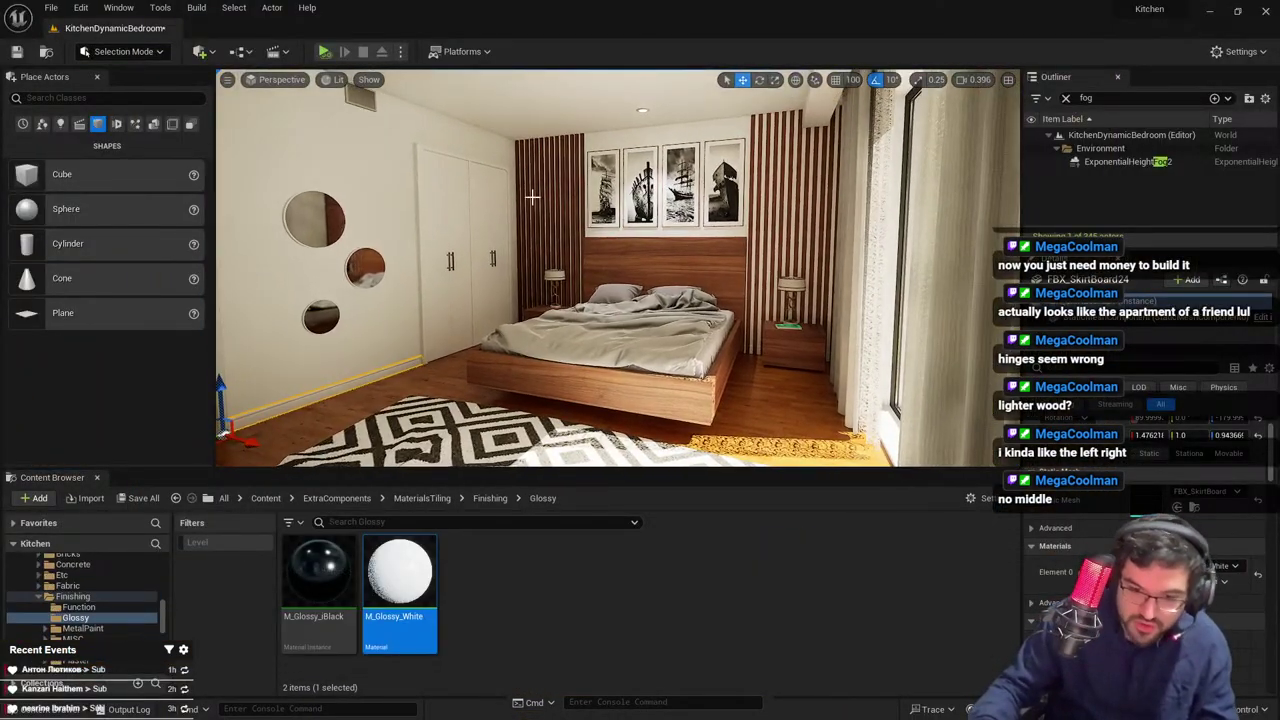
Select all the slats on both sides of the headboard and apply the M_Glossy_White material to them
left_click(532, 197)
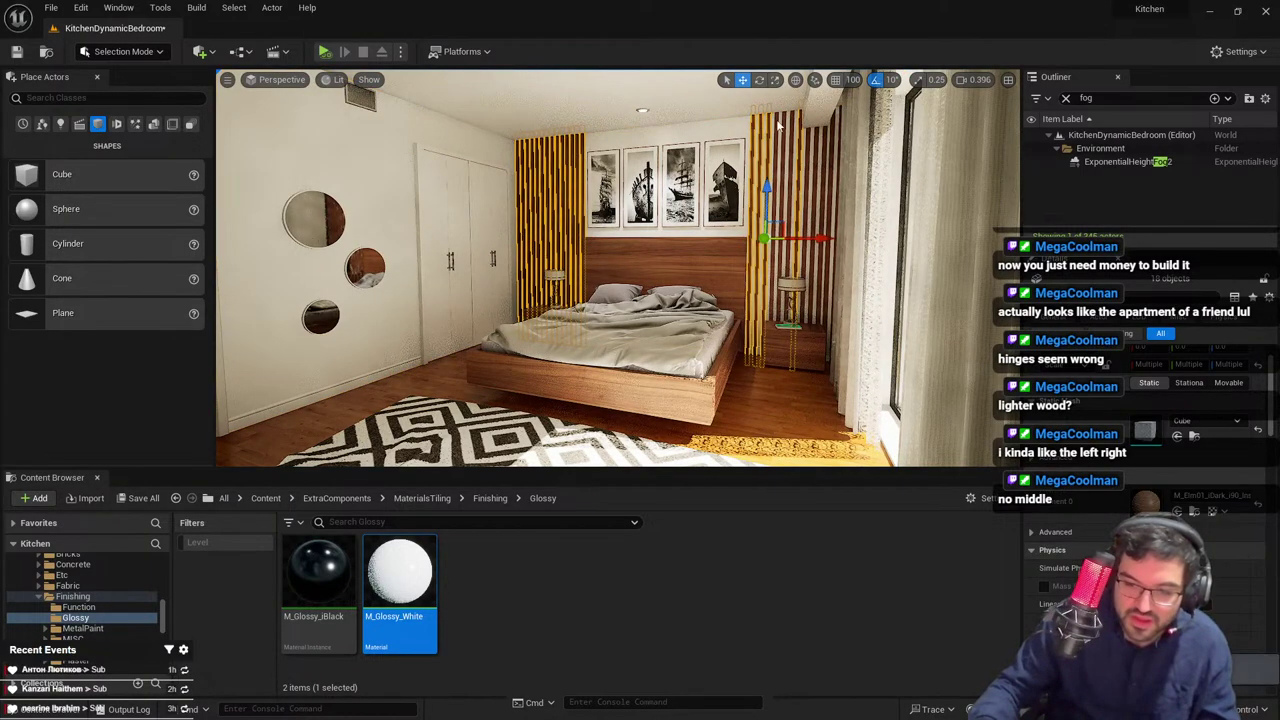
left_click(789, 125)
key("f")
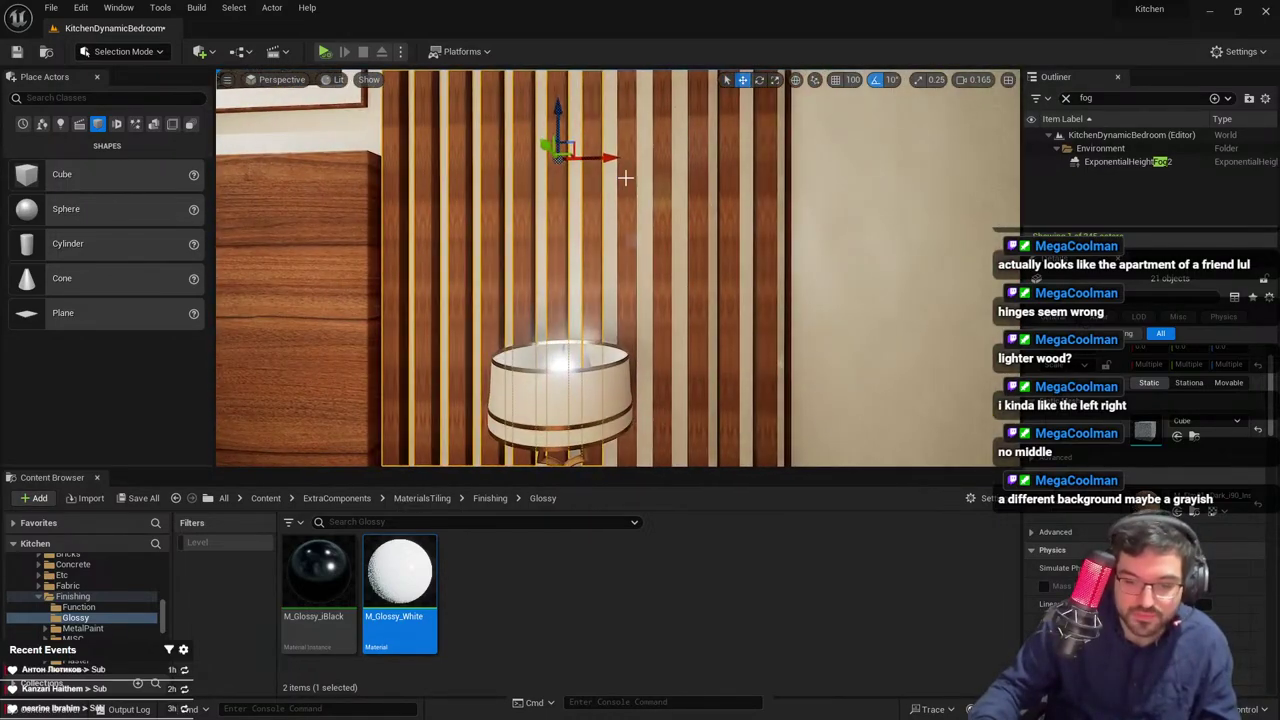
left_click(698, 183, "shift")
left_click(731, 185, "shift")
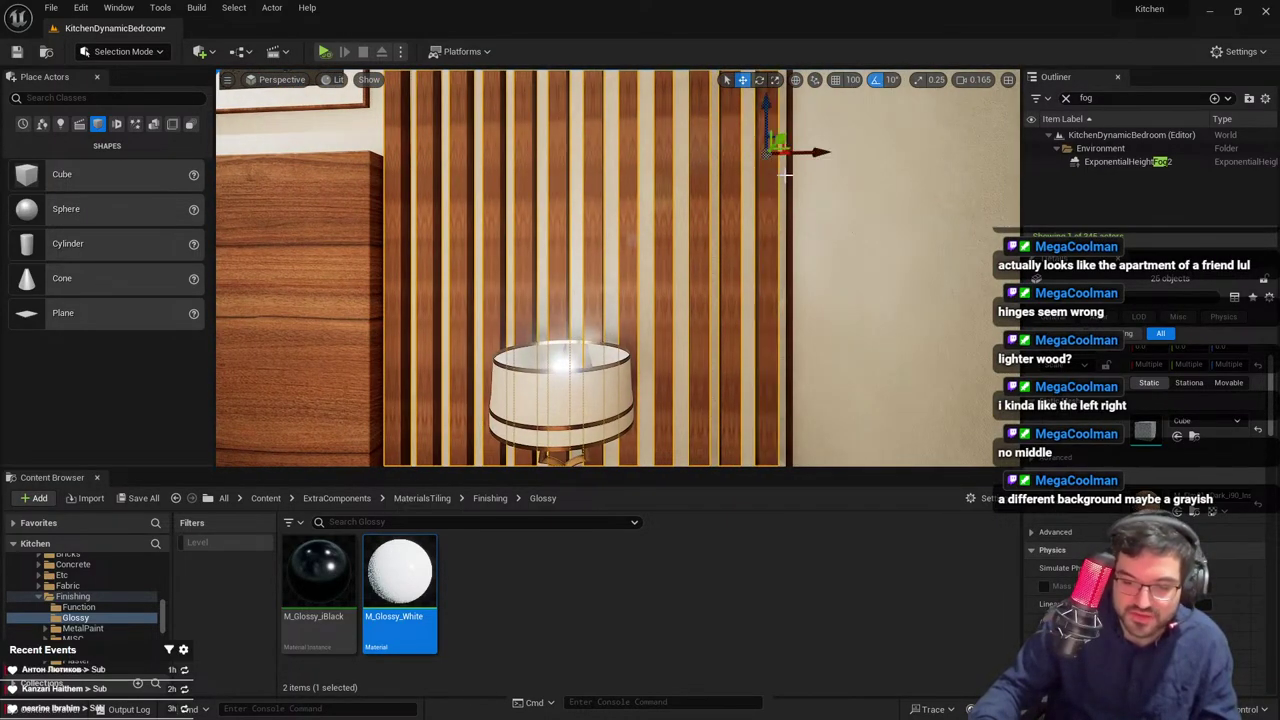
scroll(786, 174, "down", 3)
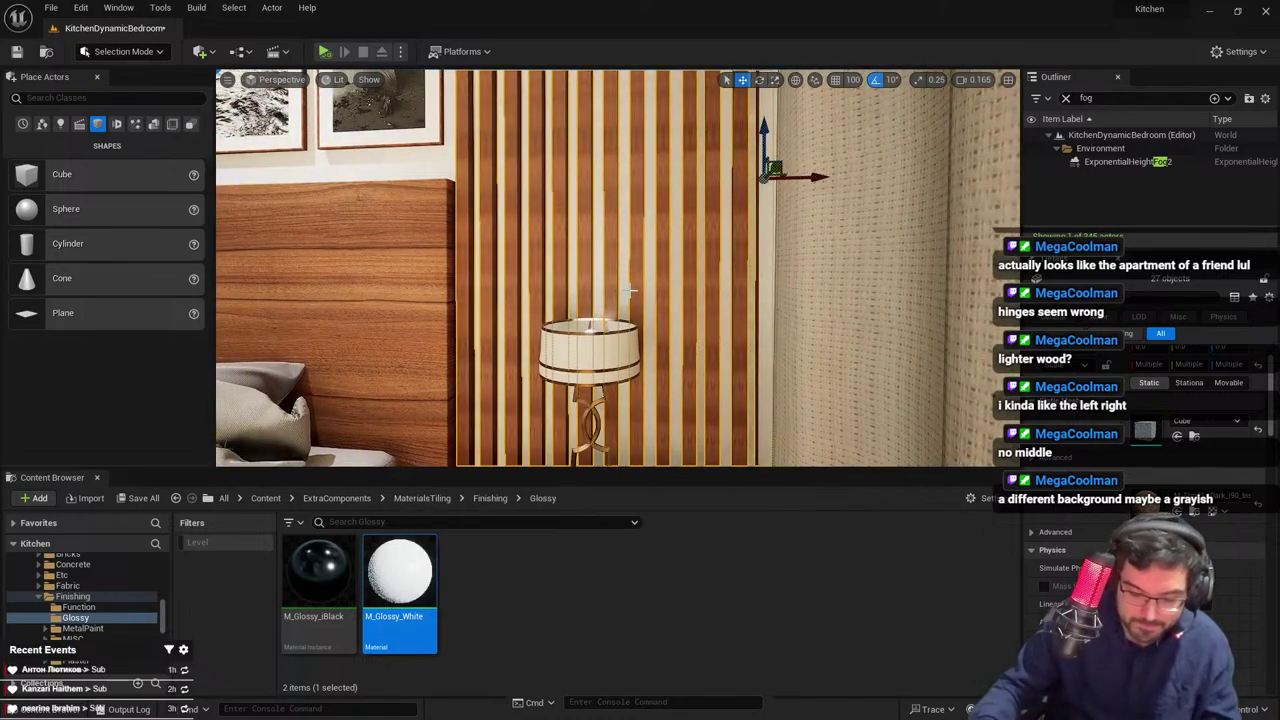
left_click_drag(405, 572, 1145, 504)
key("Escape")
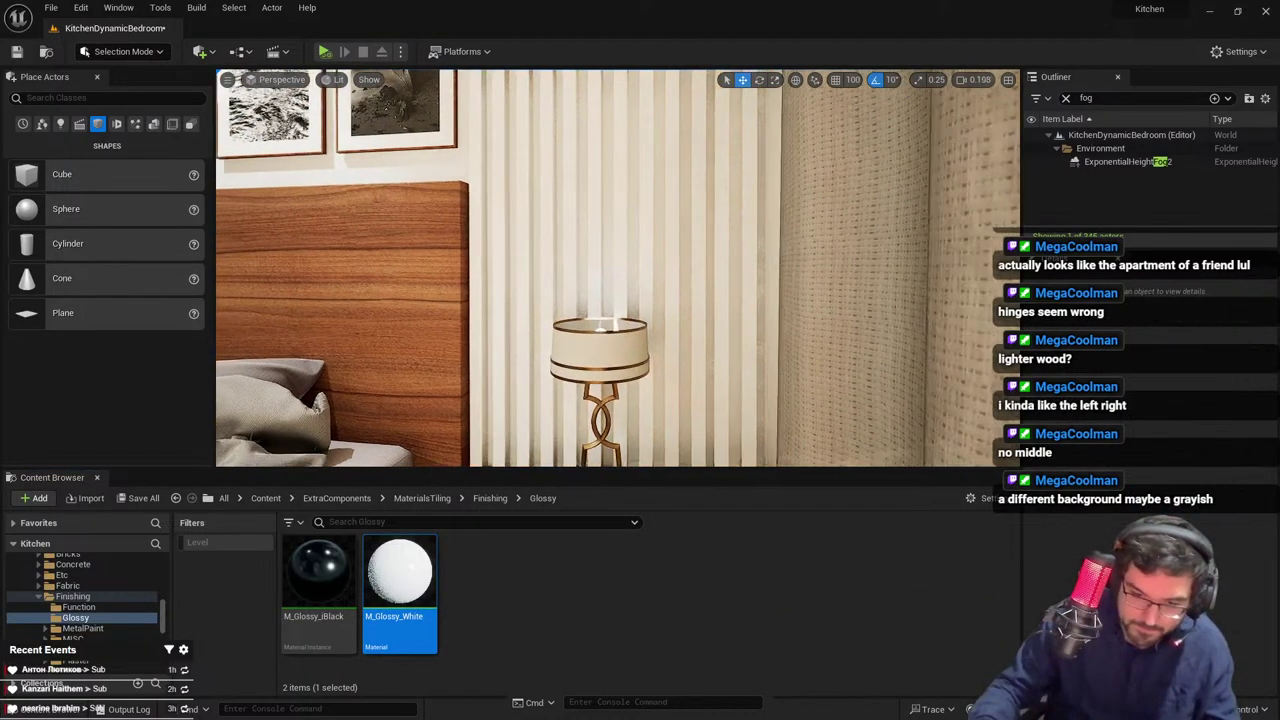
Select the white slats on both sides of the bed and scale up their depth outward from the wall
right_click_drag(620, 270, 600, 270)
key("s")
scroll(620, 270, "up", 4)
scroll(533, 408, "down", 4)
key("F11")
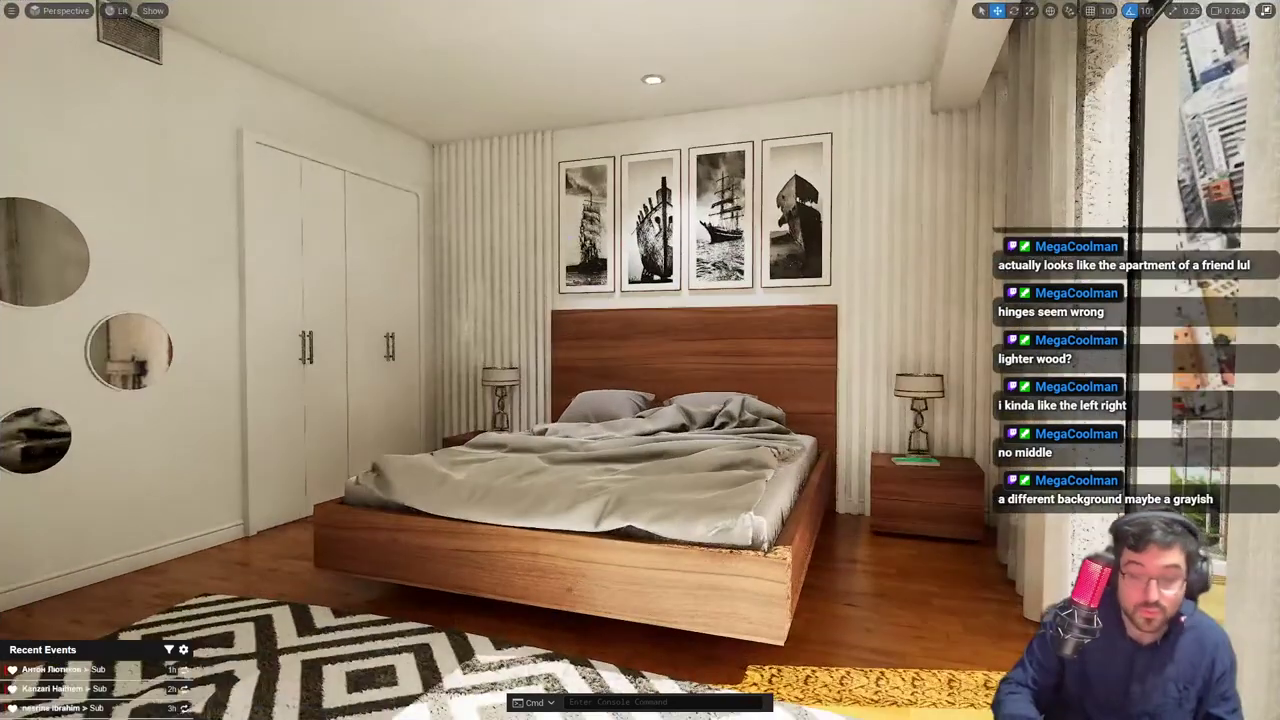
key("s")
right_click_drag(569, 238, 818, 366)
key("w")
left_click(569, 238)
key("w")
scroll(569, 238, "up", 1)
key("w")
key("s")
right_click_drag(700, 431, 694, 490)
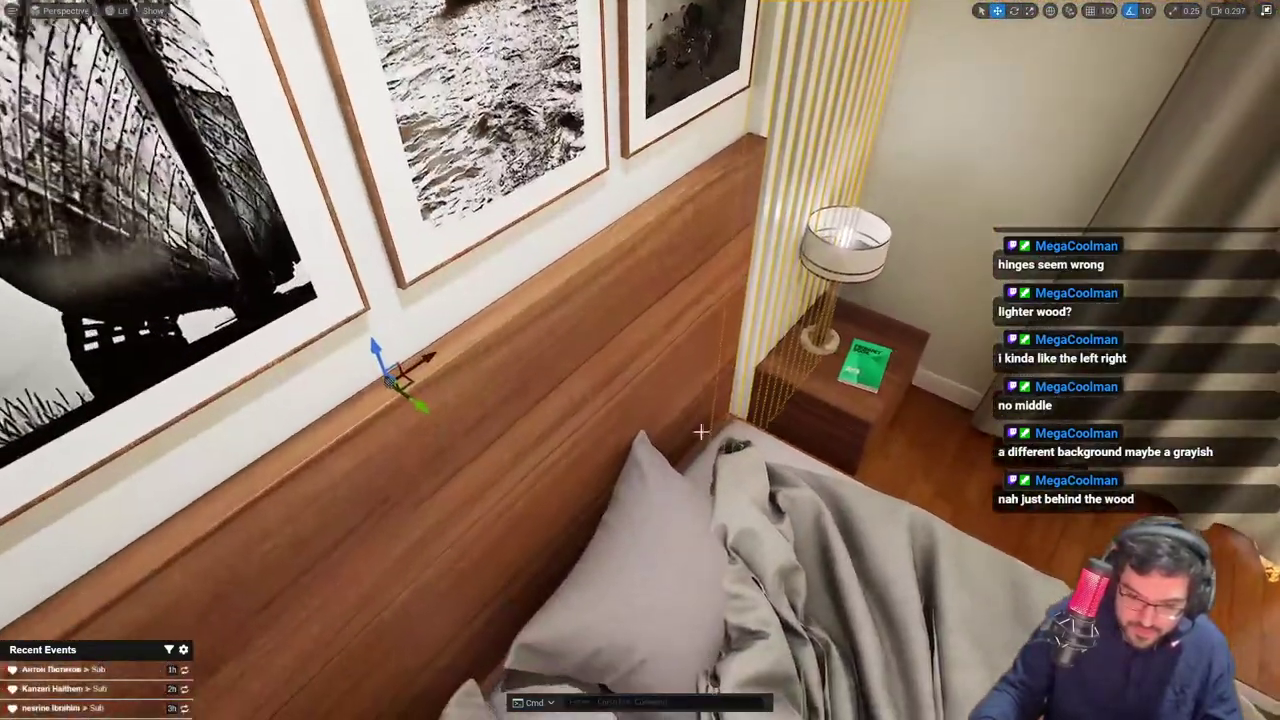
key("r")
left_click_drag(413, 392, 438, 418)
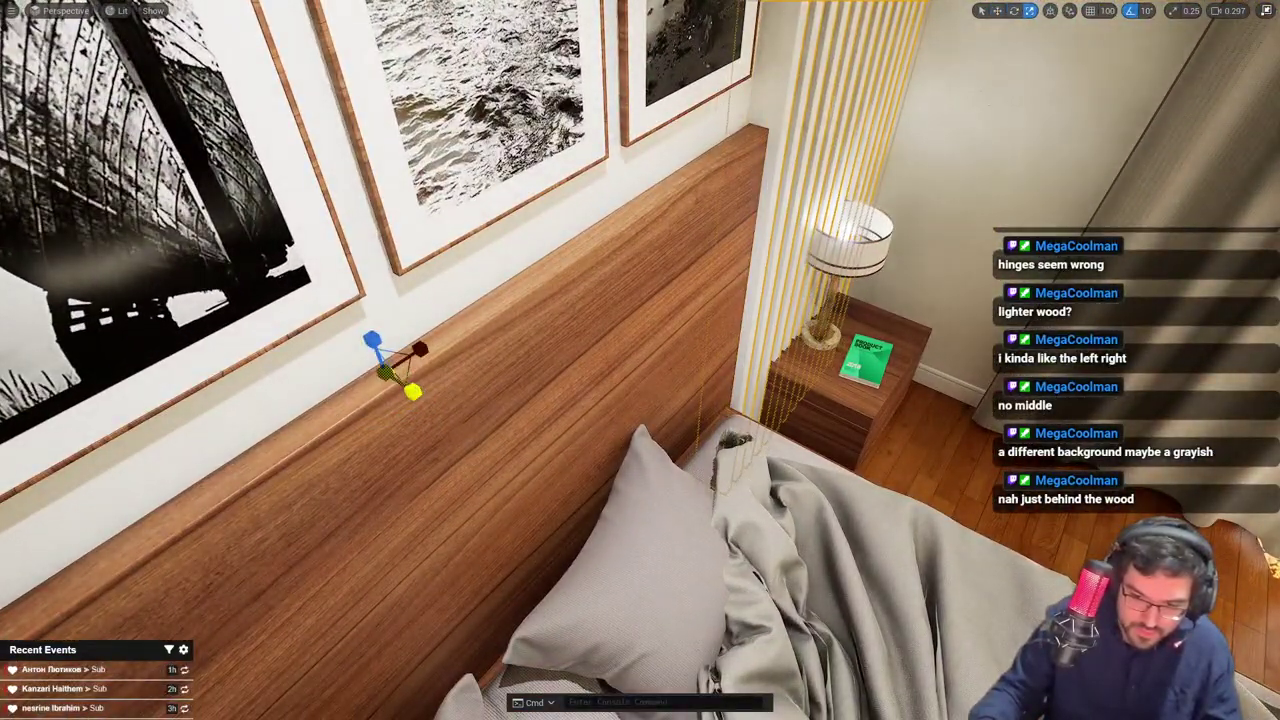
key("g")
Examine the deepened white slats and the bedroom at full screen, from both near and far
scroll(640, 360, "down", 2)
key("s")
right_click_drag(640, 360, 1050, 230)
key("s")
right_click_drag(769, 404, 780, 515)
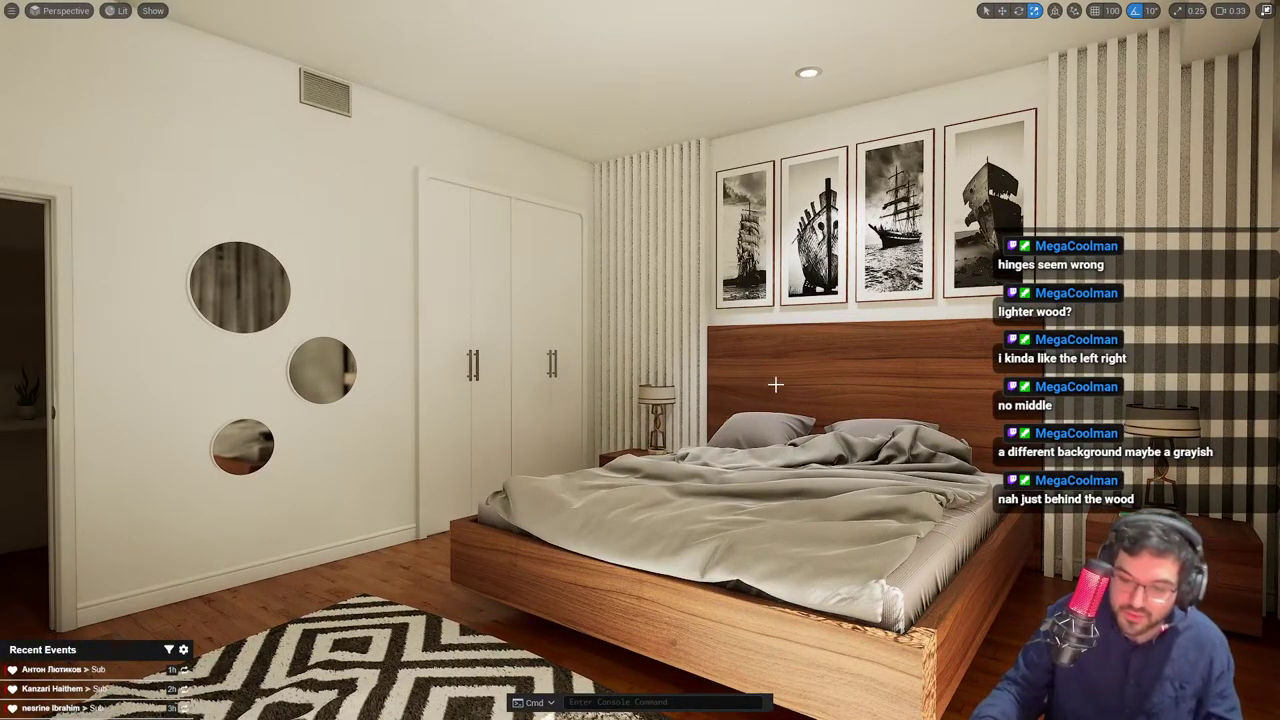
right_click_drag(776, 384, 960, 358)
key("w")
key("s")
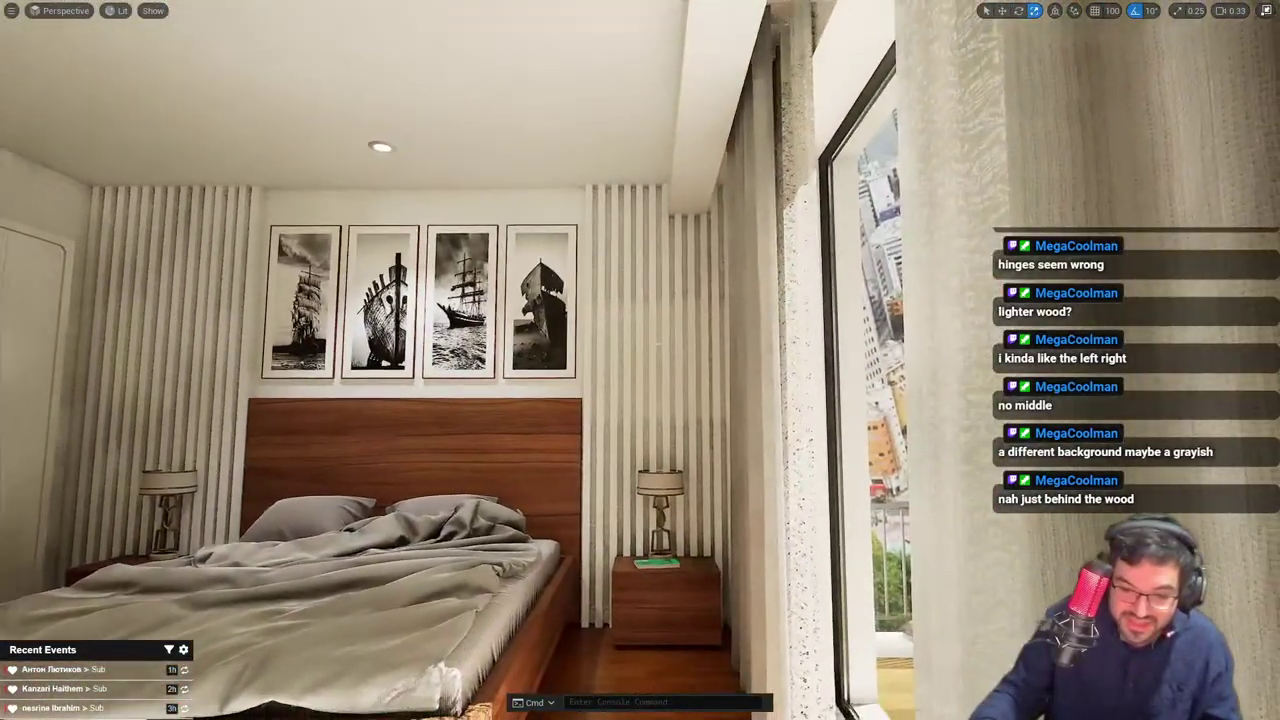
key("w")
key("w")
key("s")
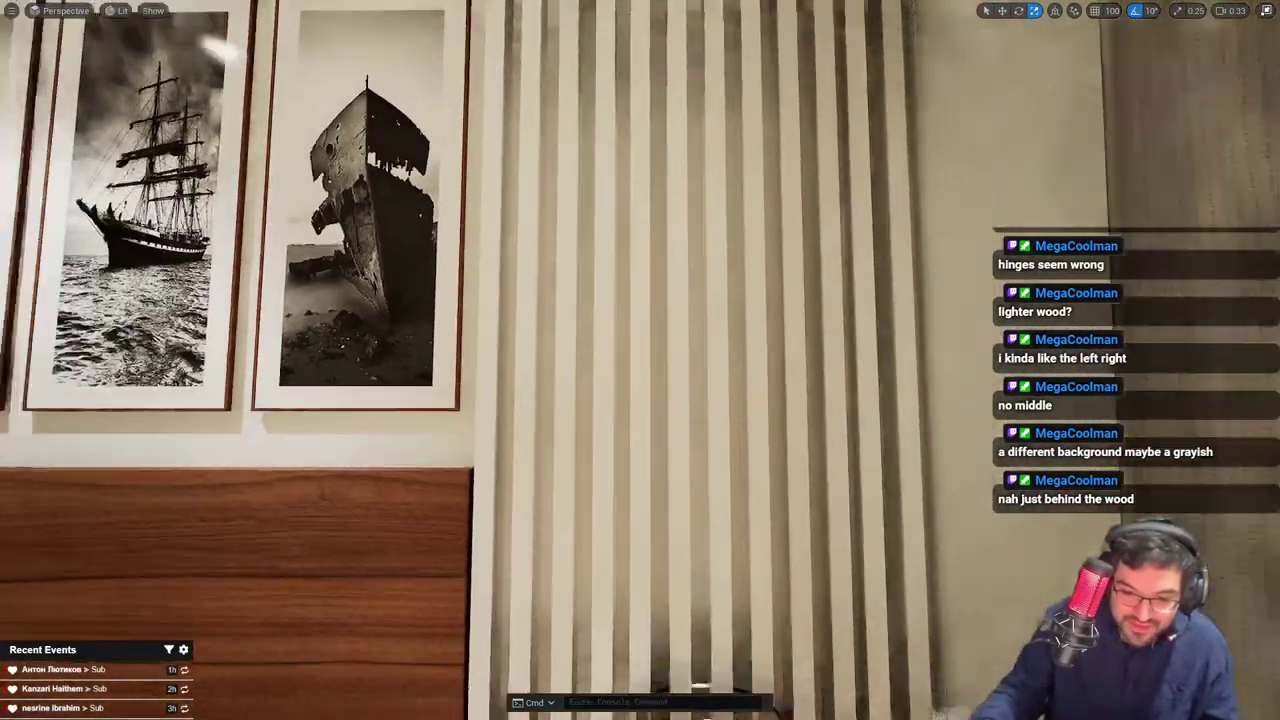
right_click_drag(960, 358, 830, 374)
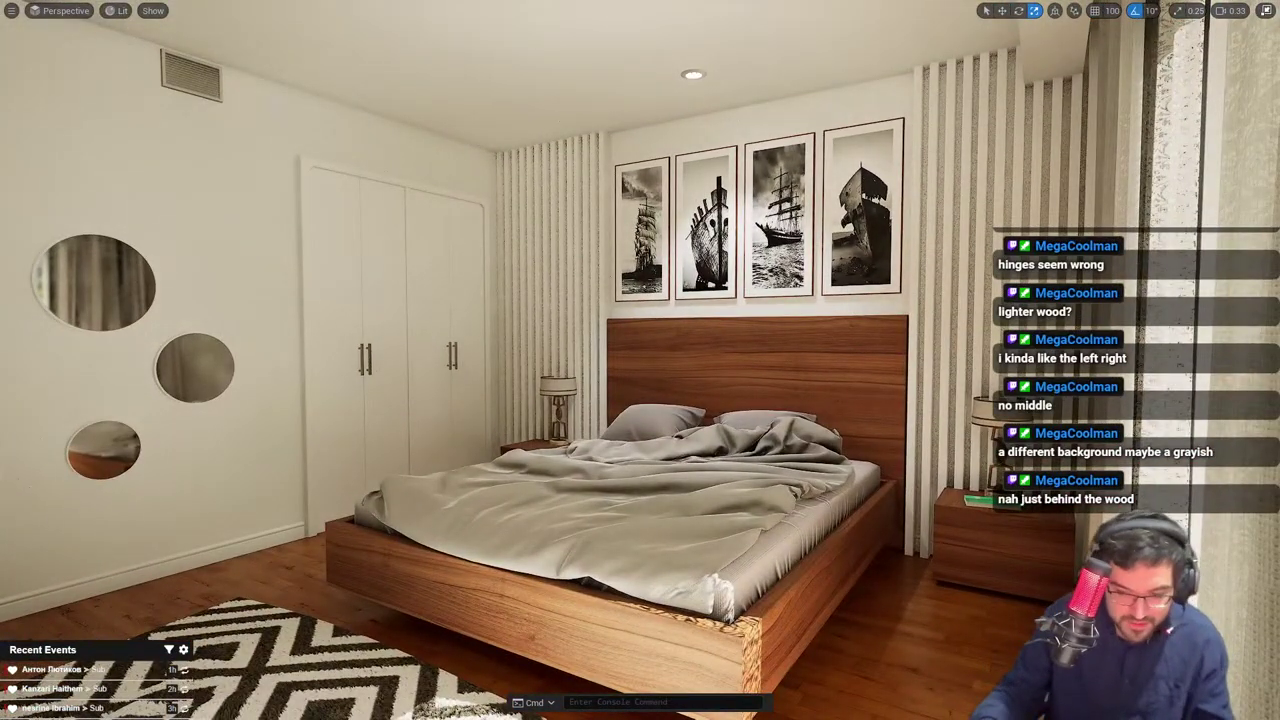
Leave the full-screen view and save all changes to the level and project assets
key("F11")
left_click(50, 8)
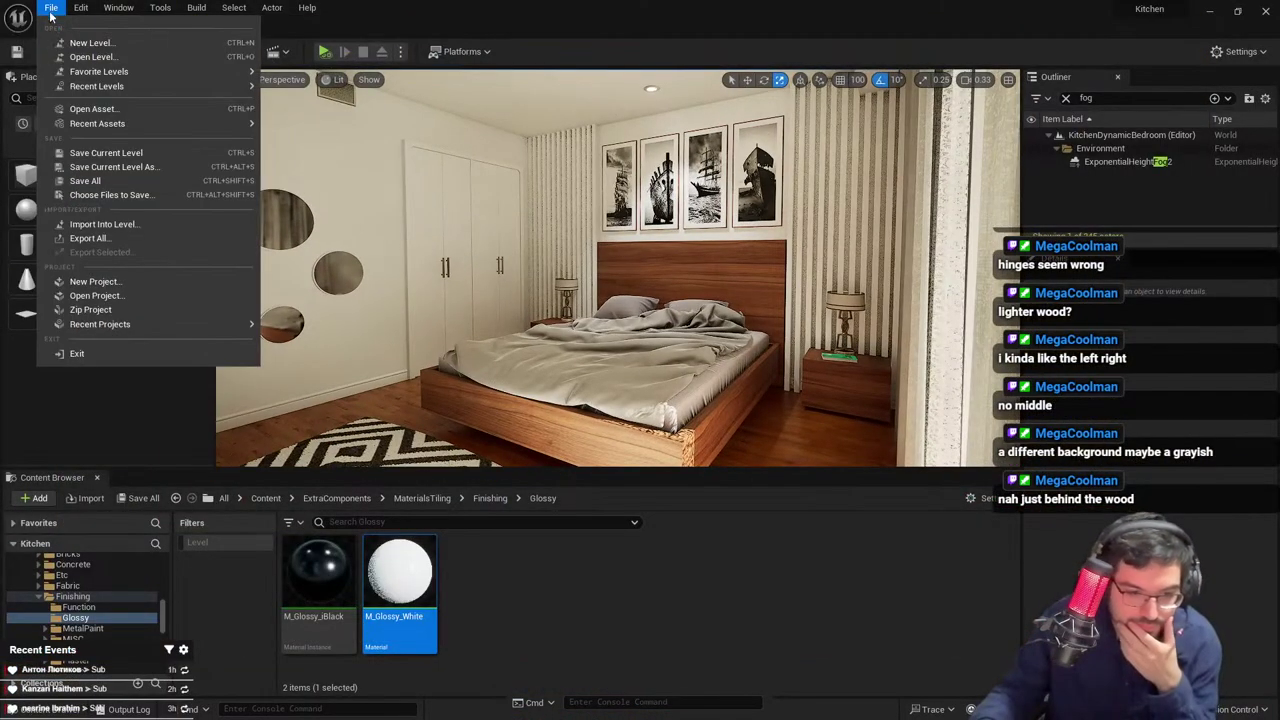
left_click(100, 183)
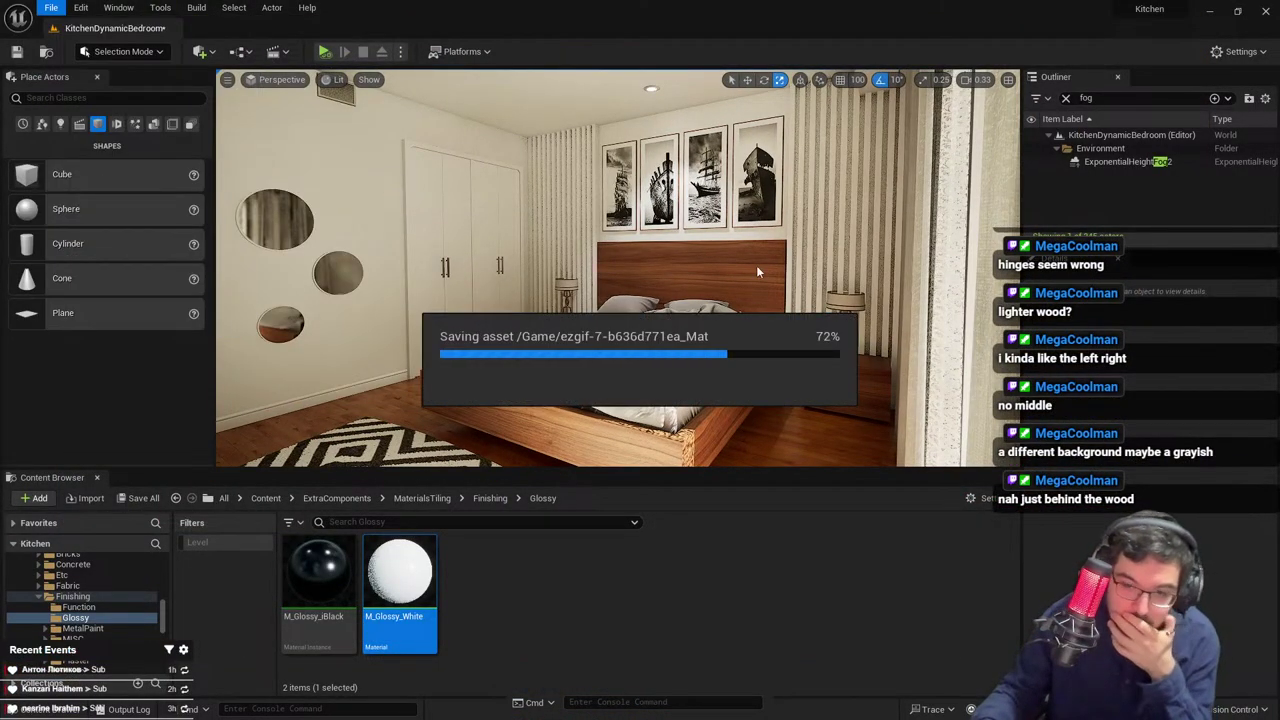
Nudge the window-side nightstand together with its lamp and book so they sit against the deepened slats
left_click(802, 275)
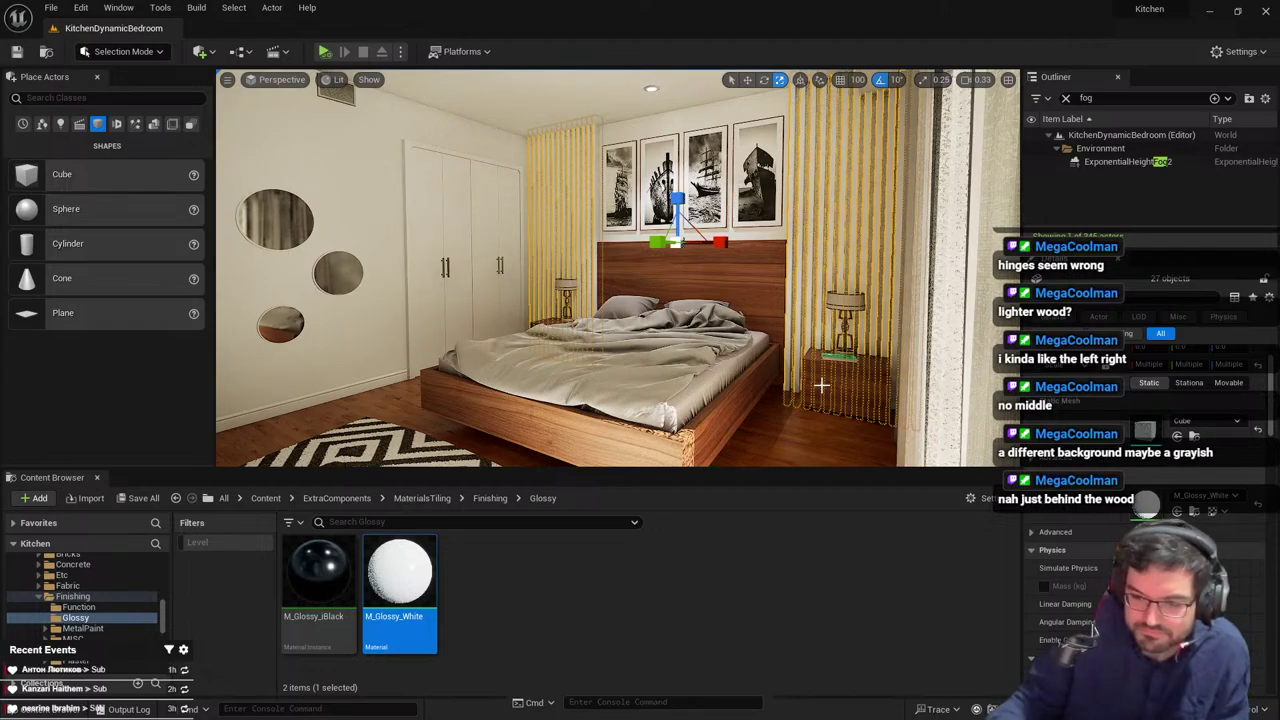
left_click(820, 385)
key("f")
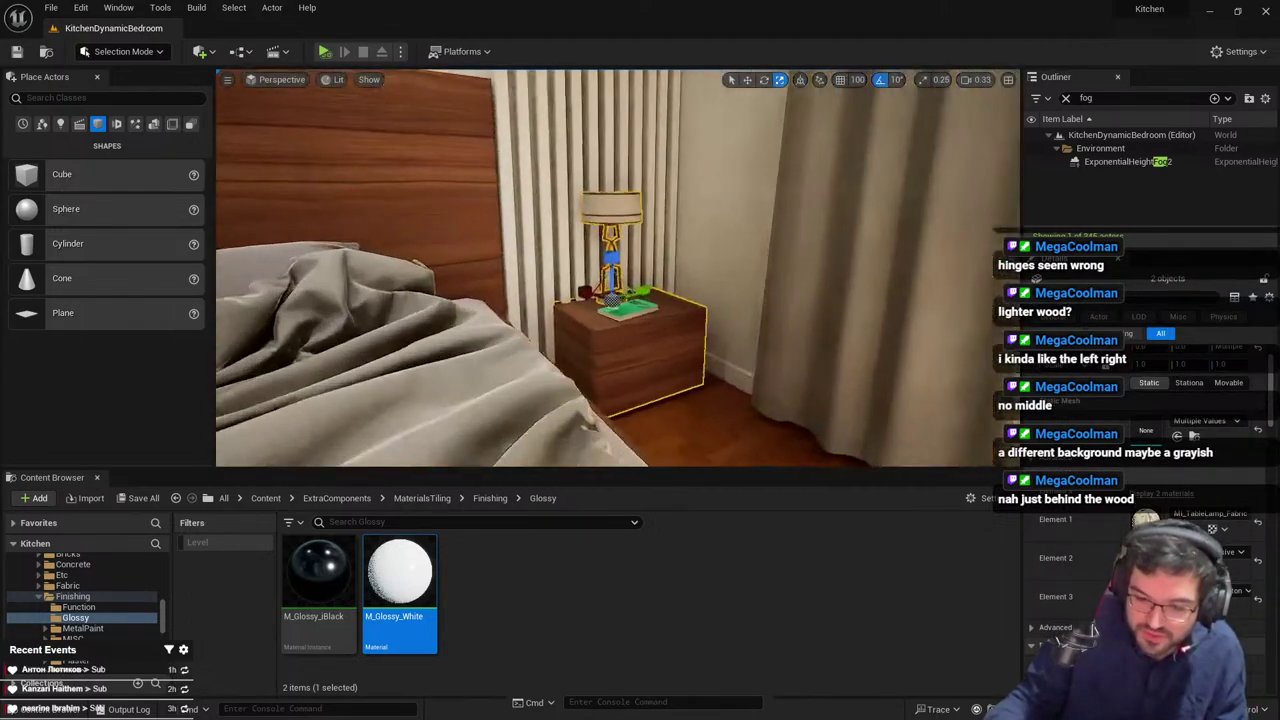
right_click_drag(628, 311, 623, 374)
left_click(668, 309, "ctrl")
key("w")
left_click_drag(634, 362, 638, 358)
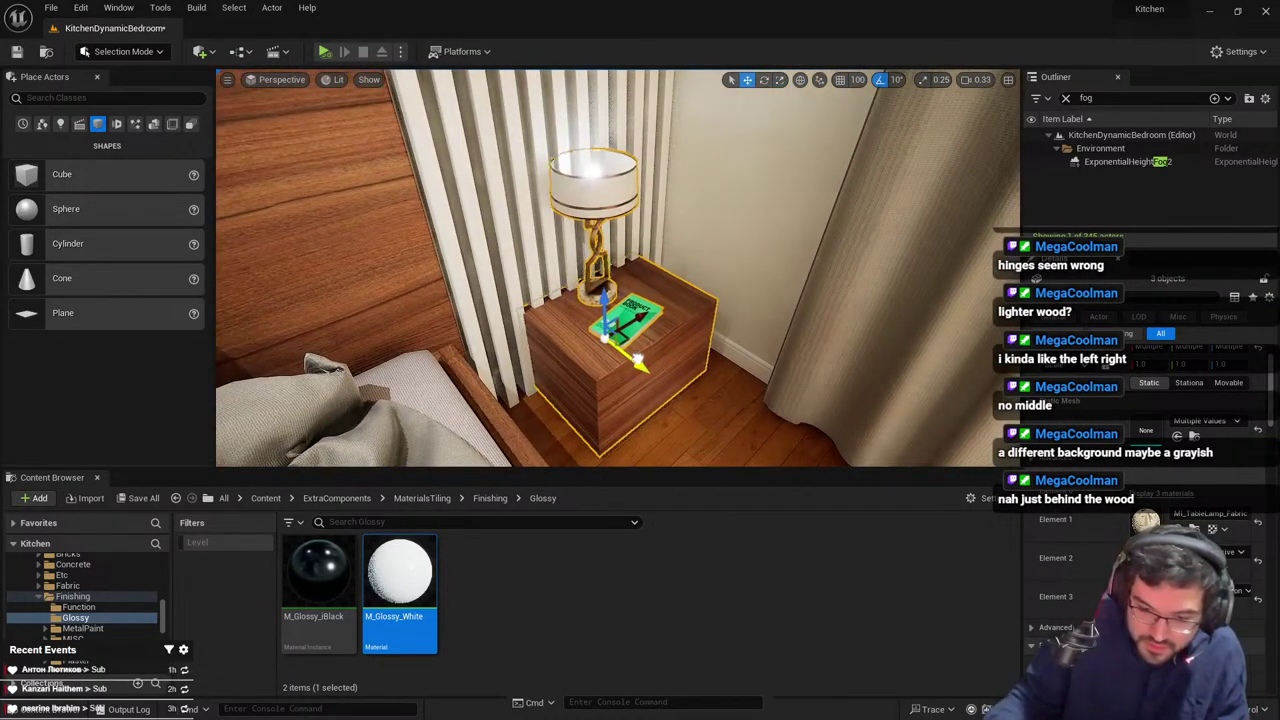
Clear the selection and examine the bed wall and nightstands at full screen from across the room
left_click_drag(520, 350, 458, 362, "alt")
key("Escape")
right_click_drag(458, 362, 426, 364)
right_click_drag(640, 340, 694, 325)
right_click_drag(510, 288, 500, 290)
key("F11")
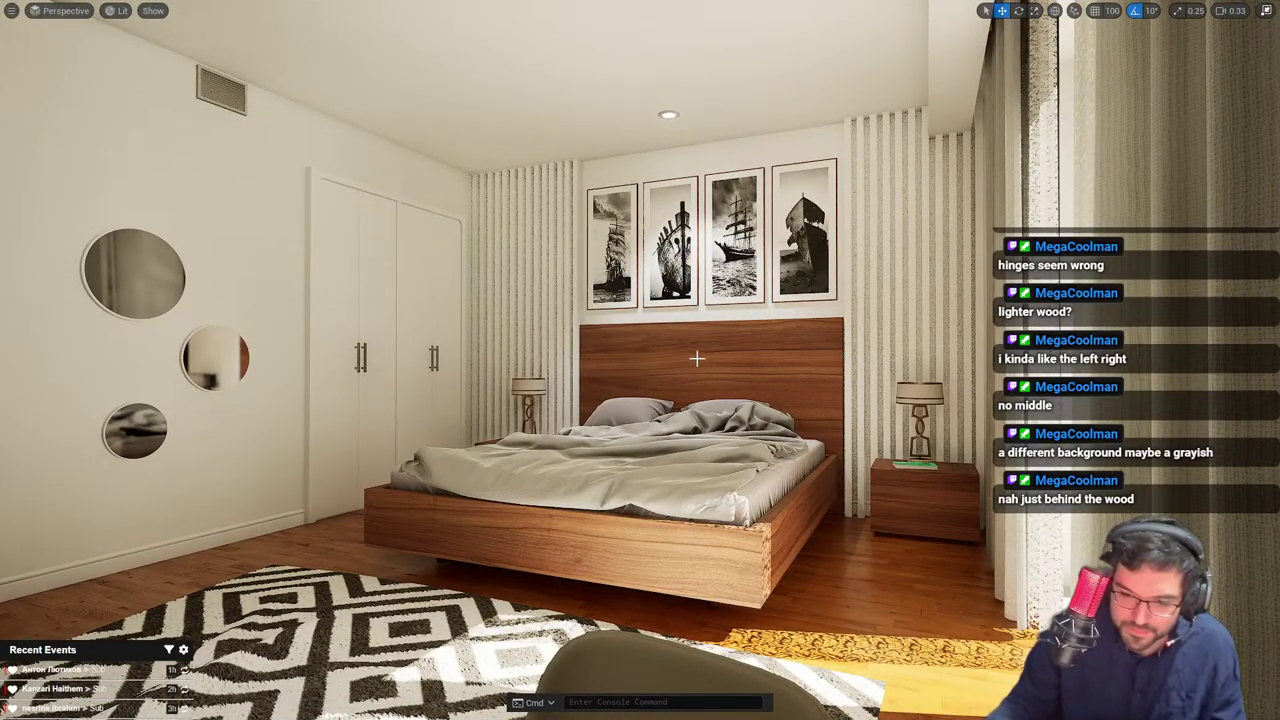
right_click_drag(697, 358, 690, 358)
Raise all engine scalability groups to Cinematic and return to the full-screen view
key("F11")
left_click(1240, 51)
mouse_move(1155, 264)
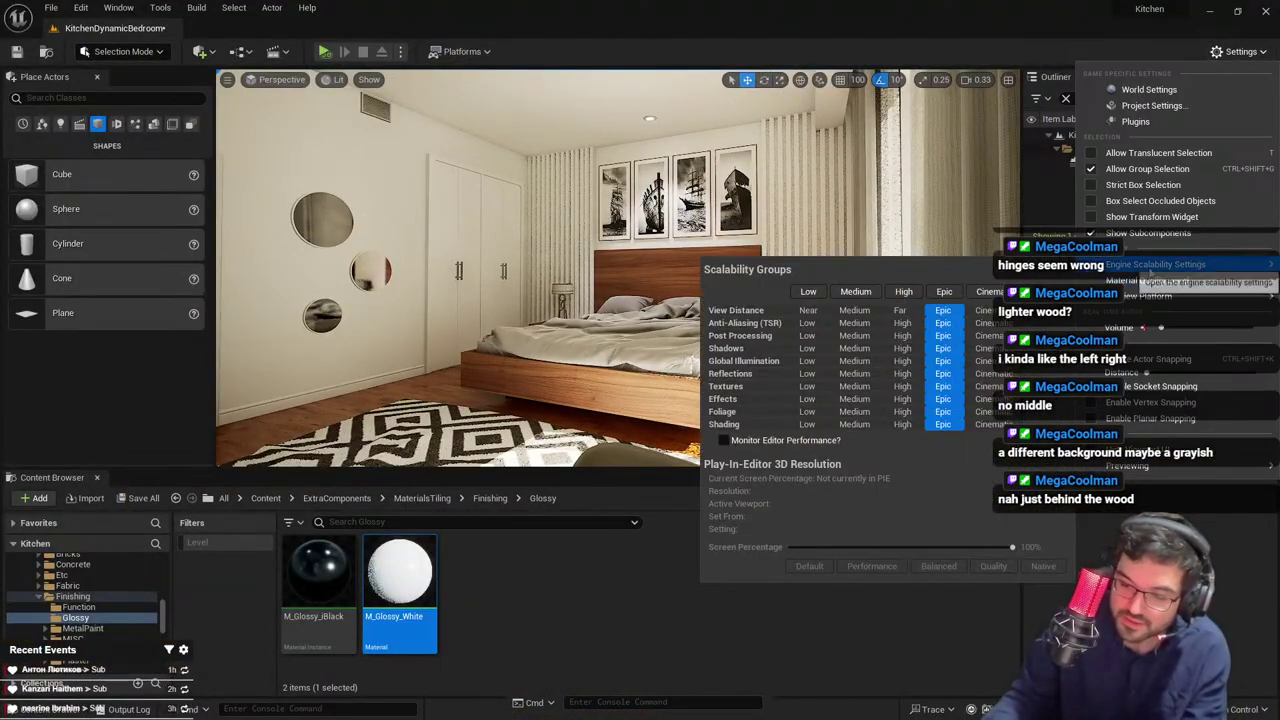
left_click(990, 291)
key("F11")
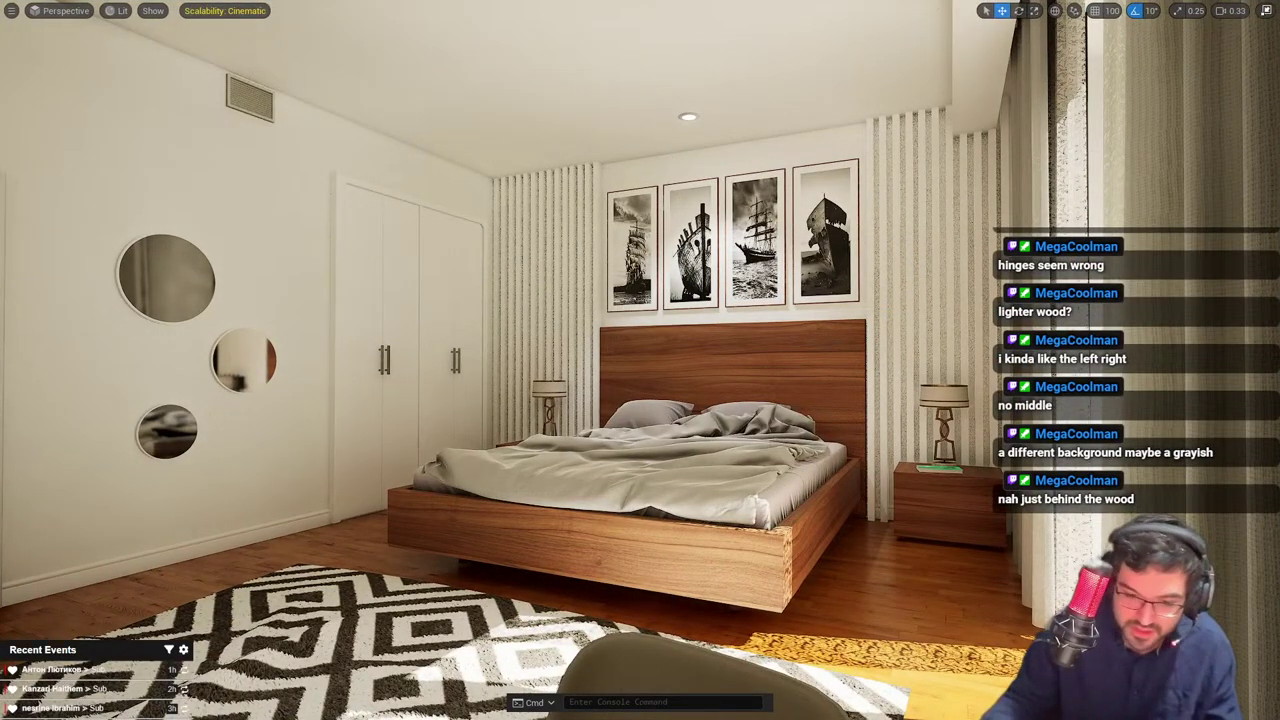
Override the viewport's screen percentage while viewing the whole bedroom at full screen
right_click_drag(649, 275, 604, 280)
scroll(649, 275, "down", 3)
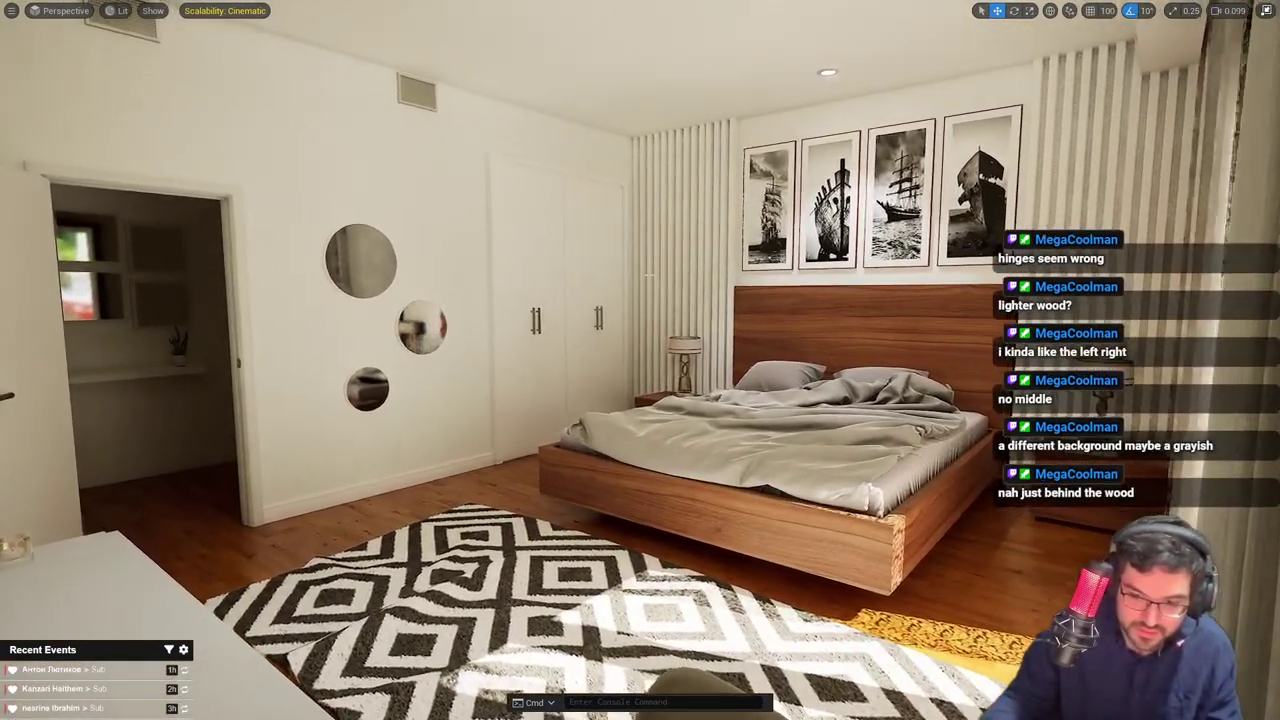
left_click(11, 10)
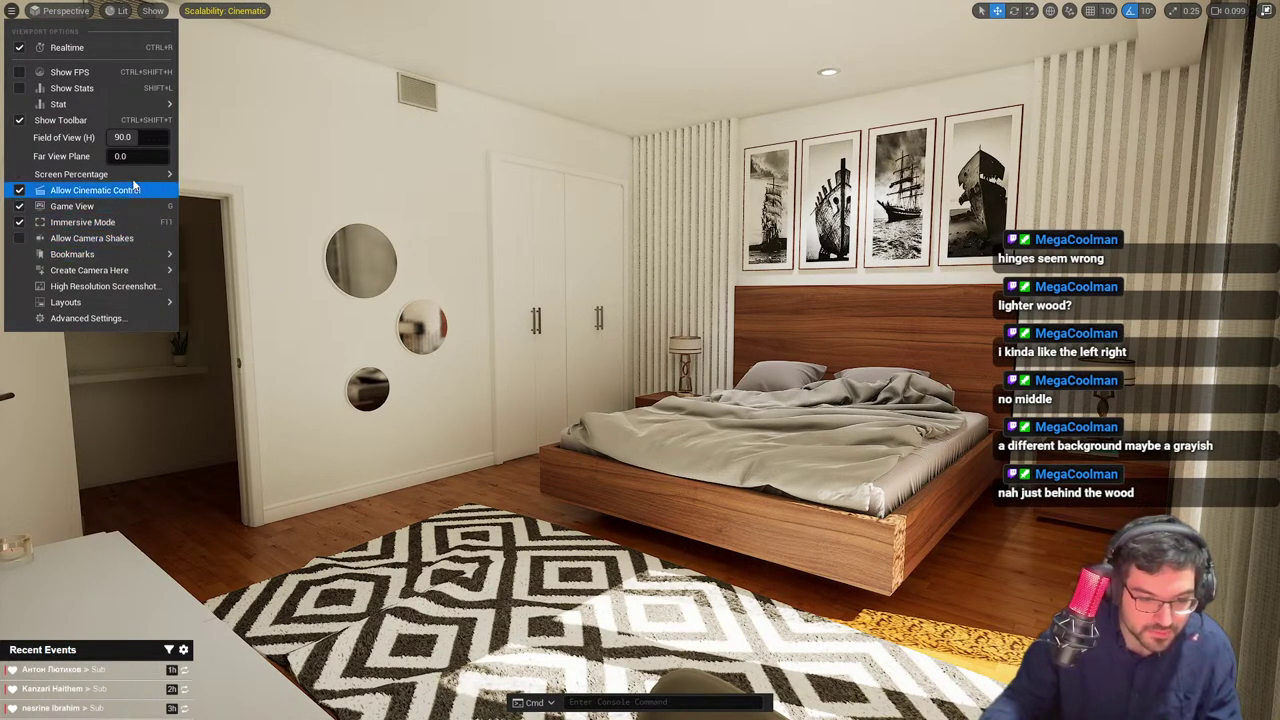
mouse_move(110, 174)
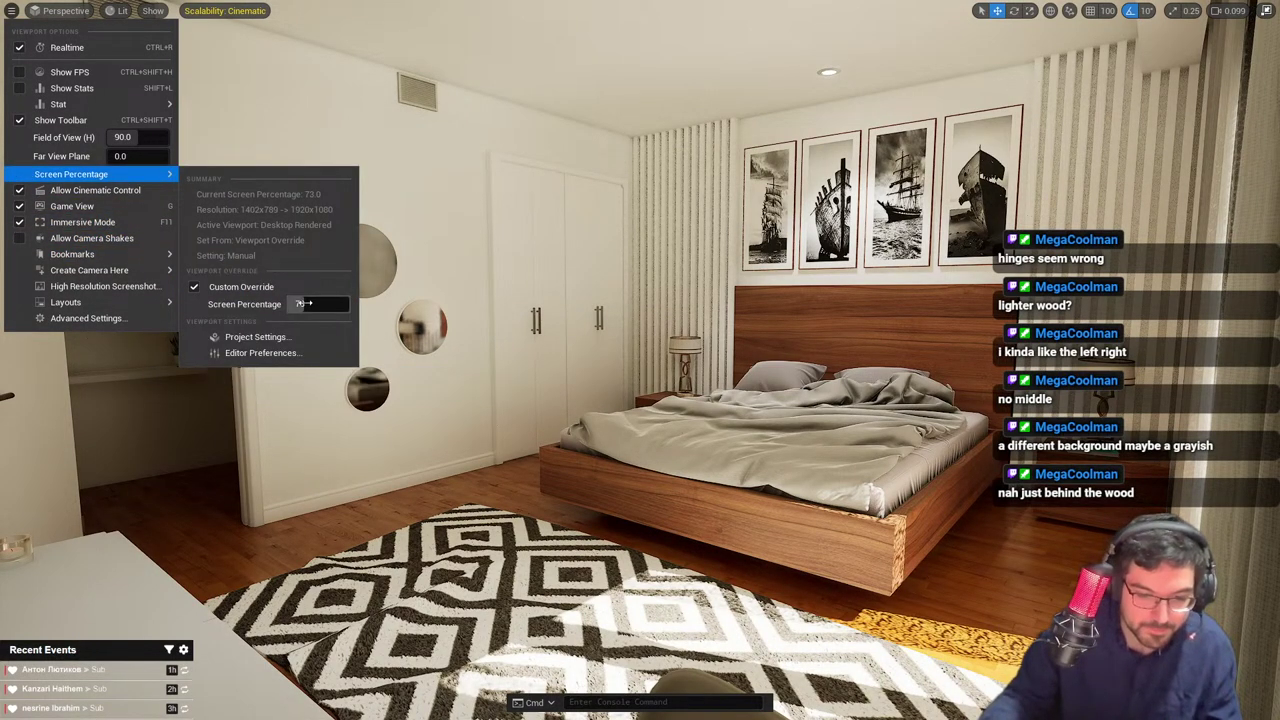
key("Return")
right_click_drag(450, 300, 427, 317)
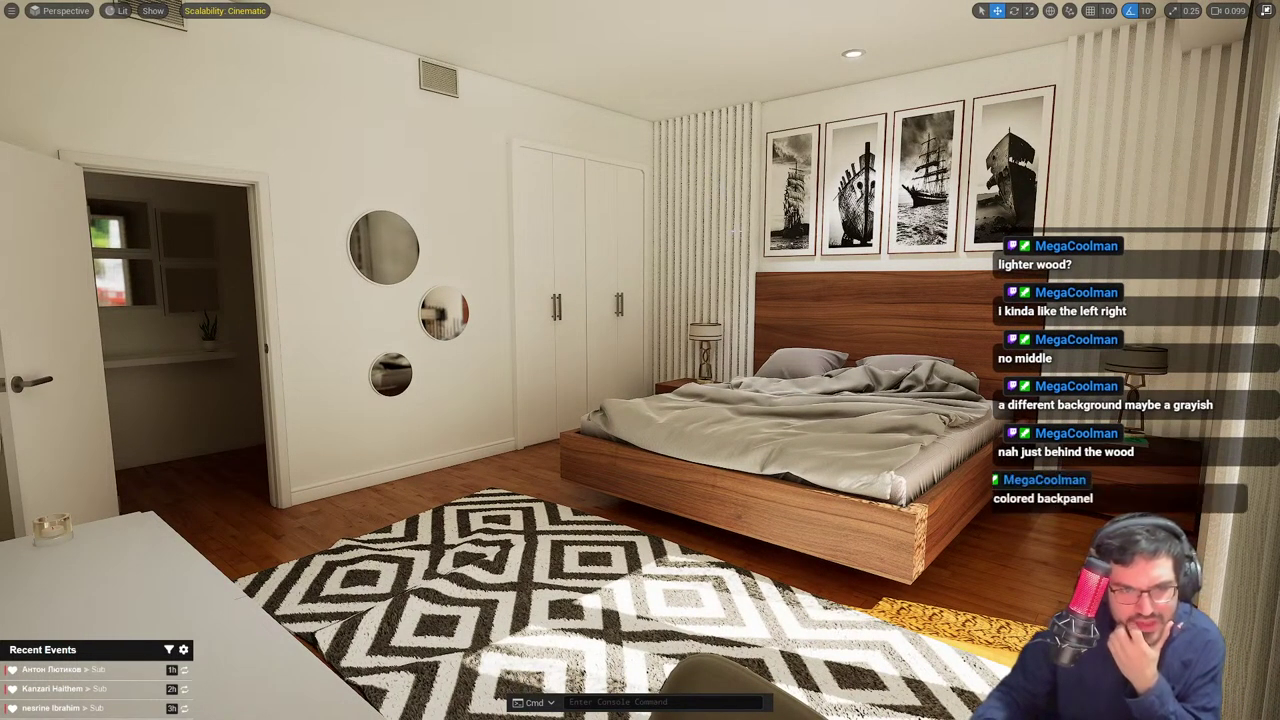
Leave full screen, place a cube on the slats above the window-side nightstand and flatten it to a depth scale of about 0.078
right_click_drag(763, 207, 884, 228)
key("F11")
key("w")
scroll(778, 247, "up", 4)
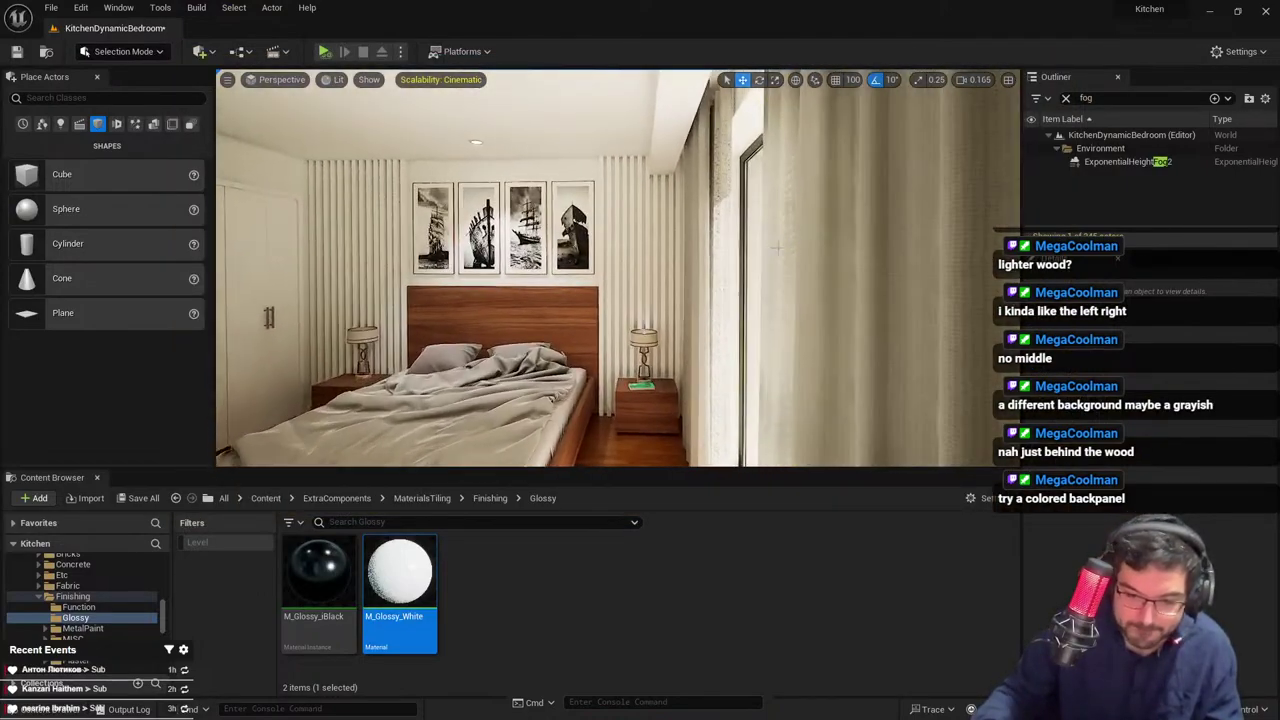
key("w")
scroll(778, 247, "up", 2)
right_click_drag(778, 247, 860, 230)
left_click(505, 207)
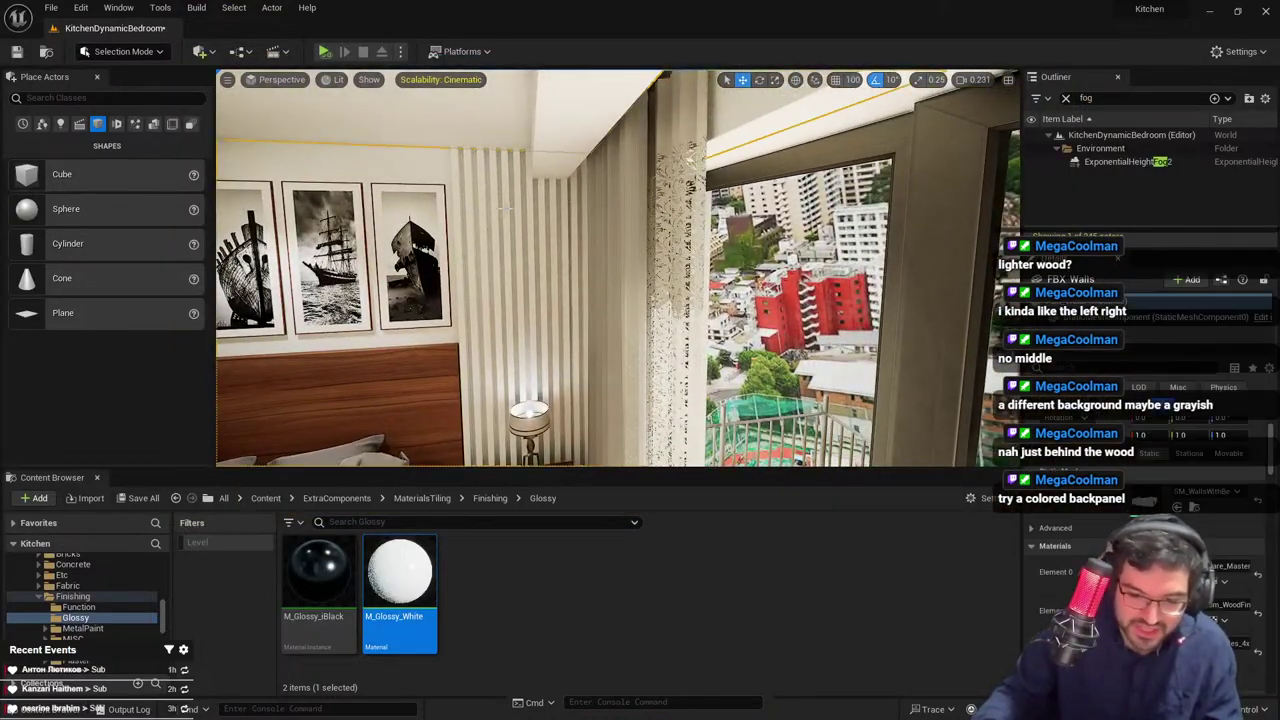
left_click(484, 227)
key("w")
right_click_drag(484, 227, 405, 266)
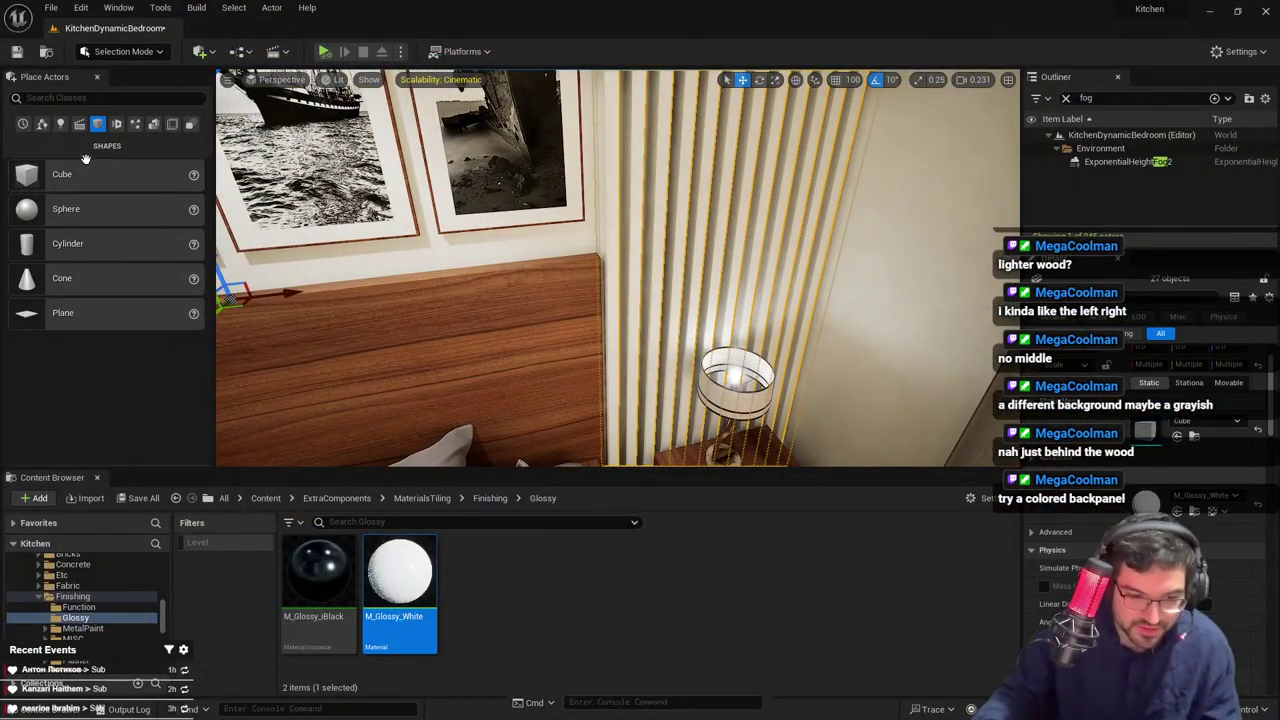
left_click_drag(86, 170, 720, 285)
key("a")
right_click_drag(738, 290, 815, 285)
key("w")
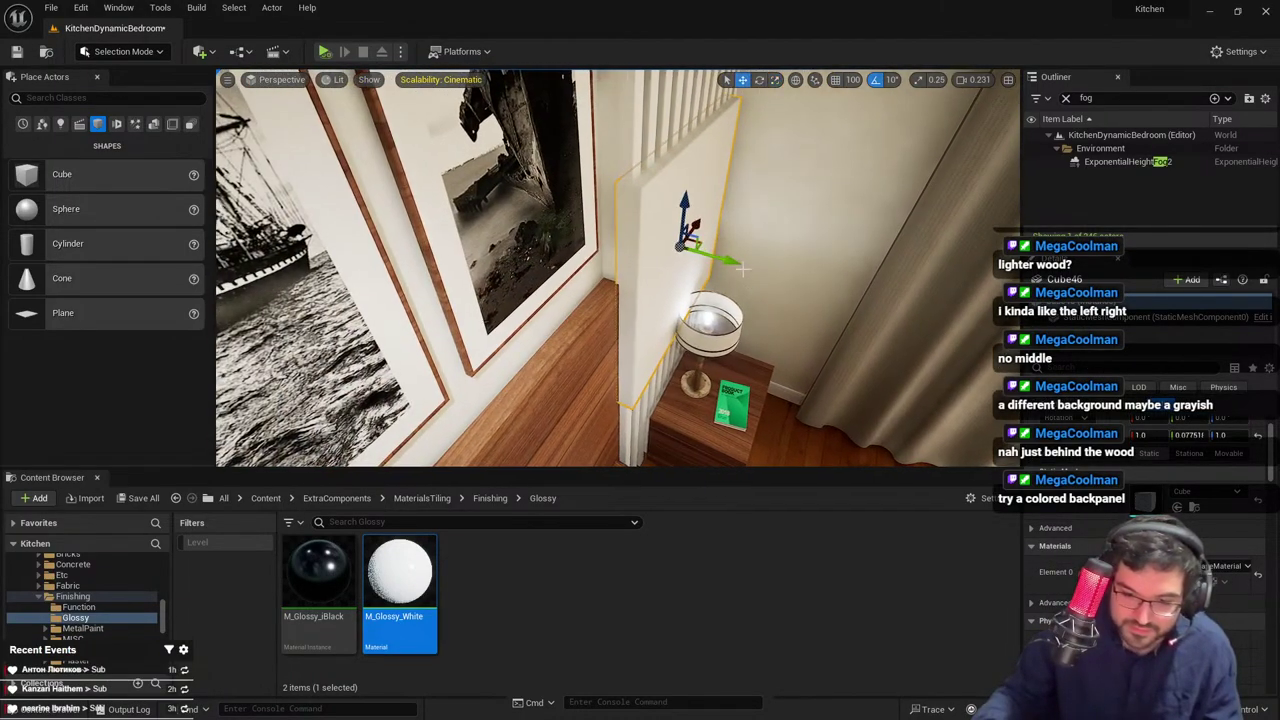
Push the thin panel back into the slats toward the wall and align it sideways with the headboard edge
left_click_drag(738, 264, 711, 254)
right_click_drag(711, 254, 630, 262)
key("d")
left_click_drag(819, 364, 803, 363)
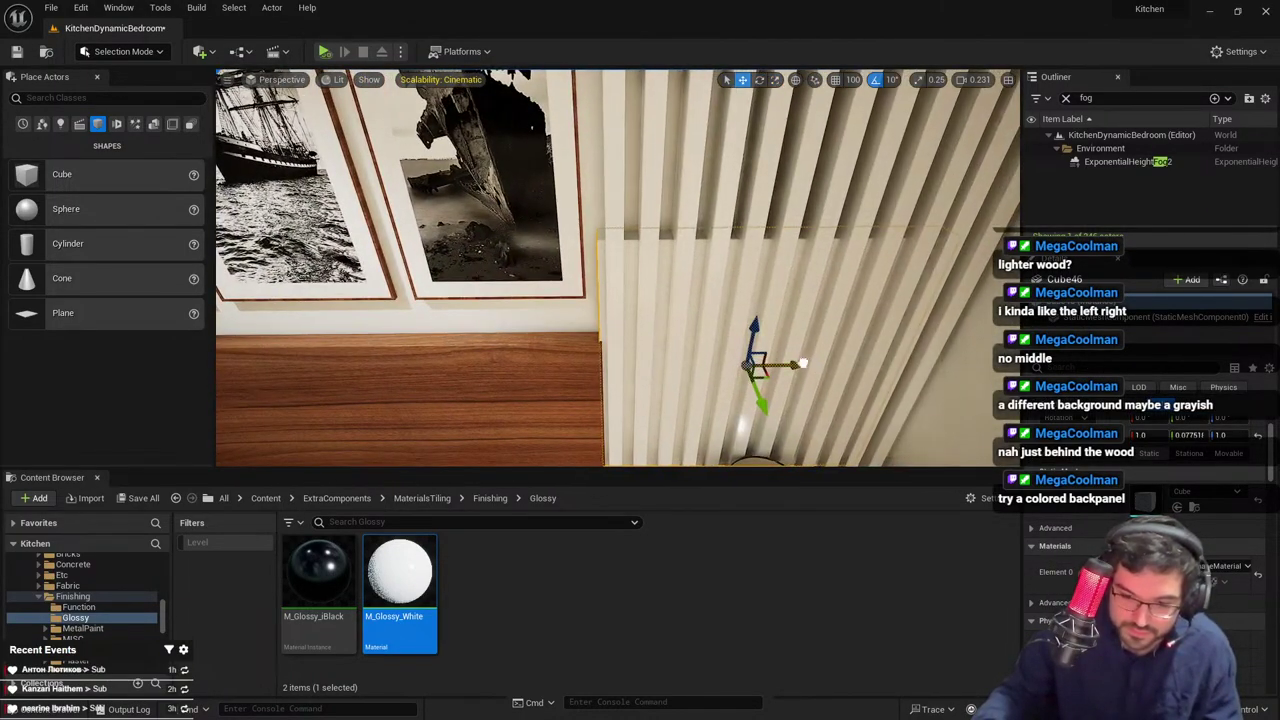
Scale the back panel to about 1.12 wide and 3.48 high so it covers the whole slatted section
key("r")
right_click_drag(797, 363, 632, 340)
key("e")
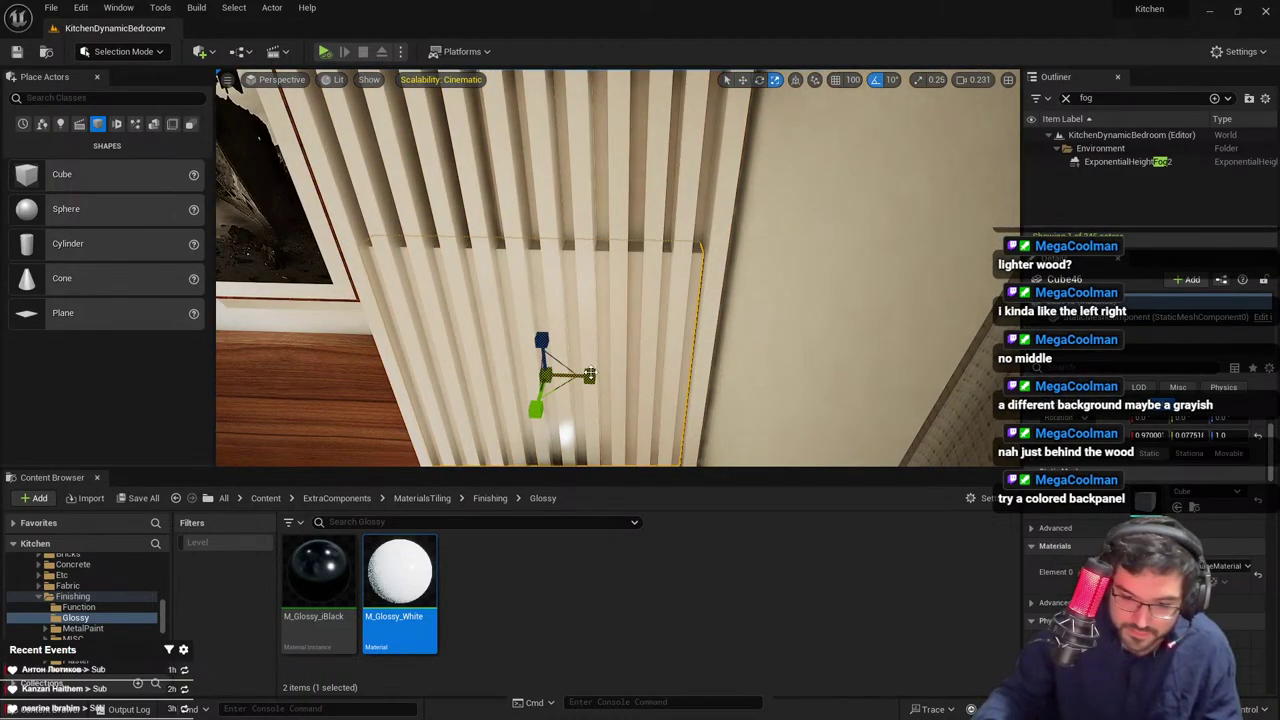
key("r")
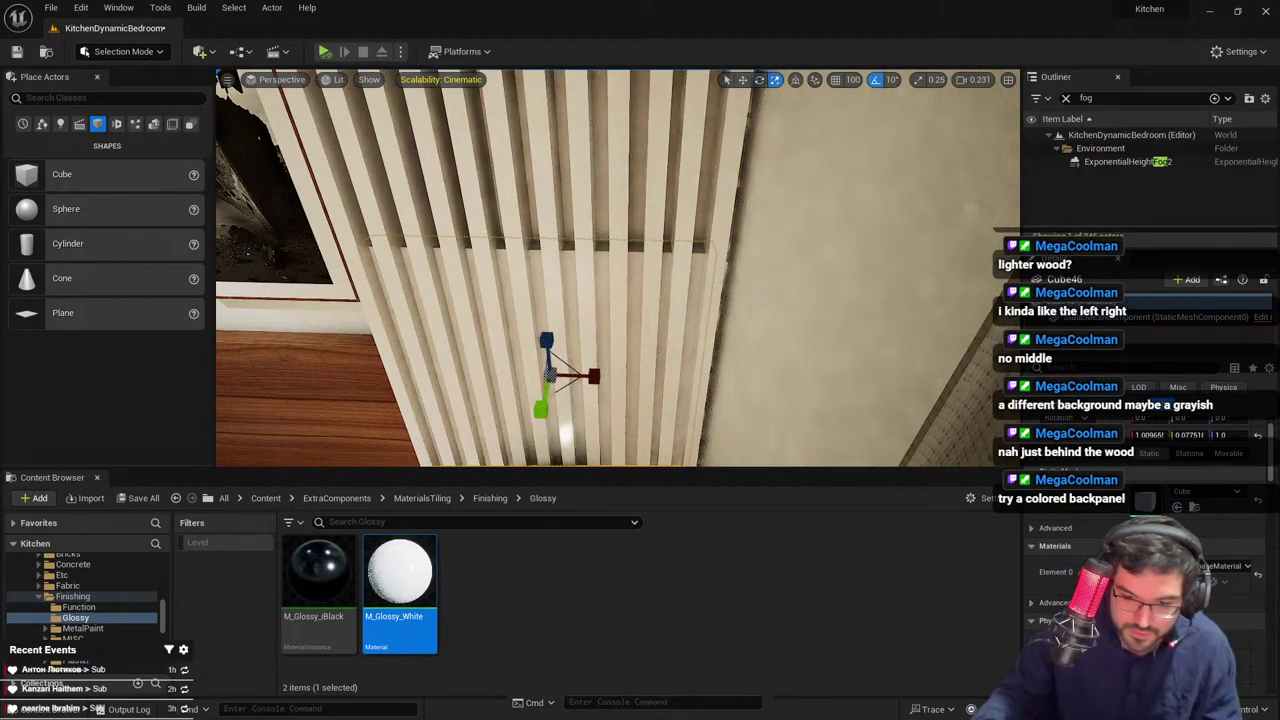
right_click_drag(605, 378, 547, 388)
key("e")
key("r")
left_click_drag(628, 274, 628, 185)
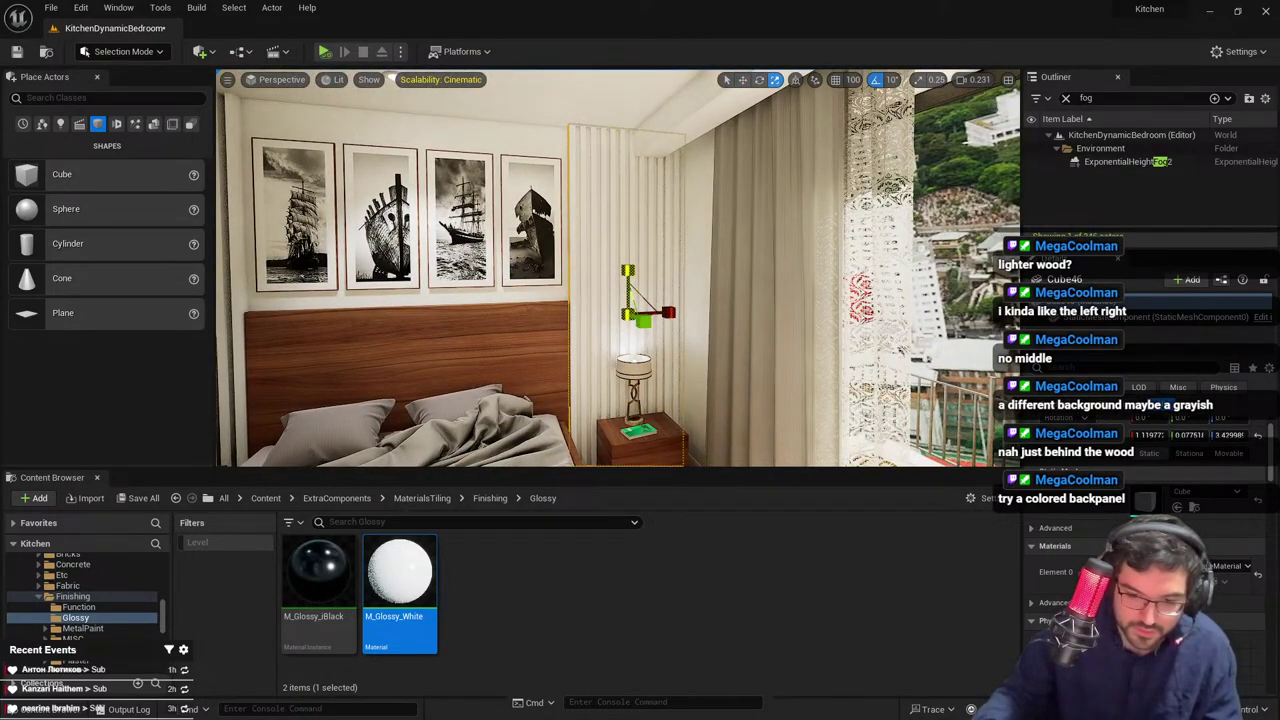
Duplicate the back panel behind the slats on the wardrobe side and group the two panels
key("w")
right_click_drag(538, 378, 512, 378)
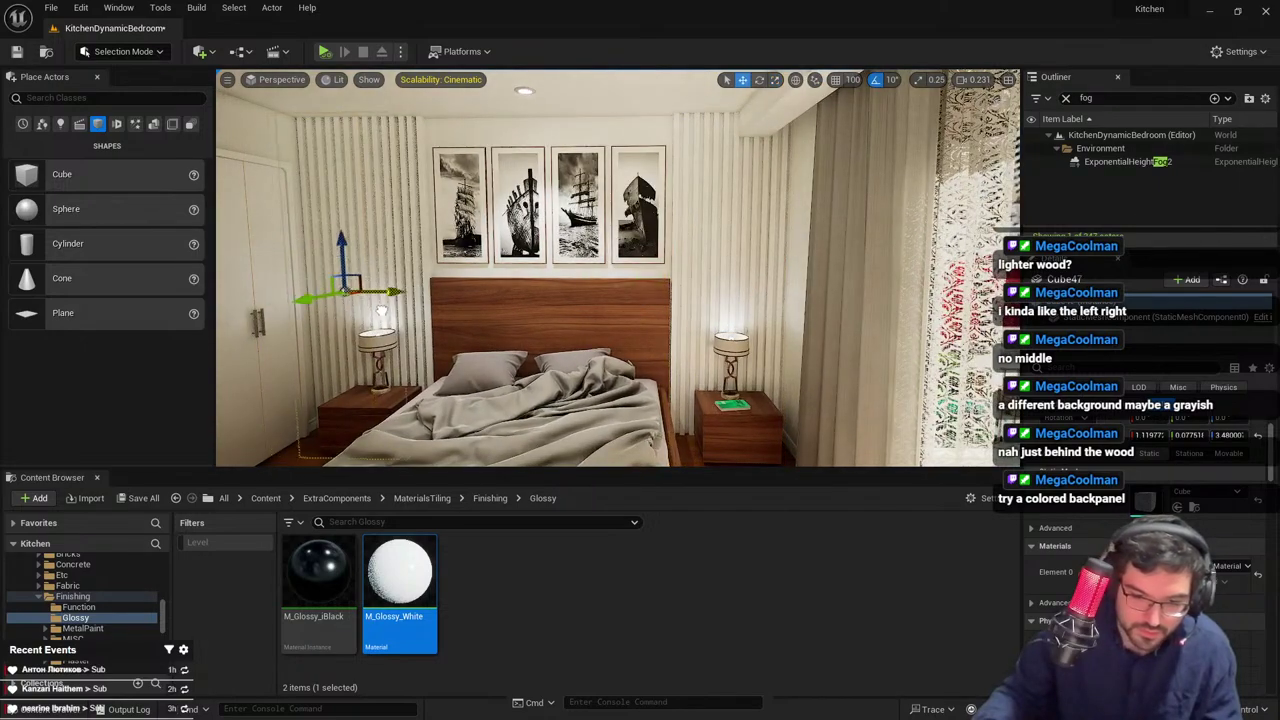
left_click_drag(381, 310, 398, 310)
right_click_drag(407, 310, 437, 282)
left_click(677, 269, "ctrl")
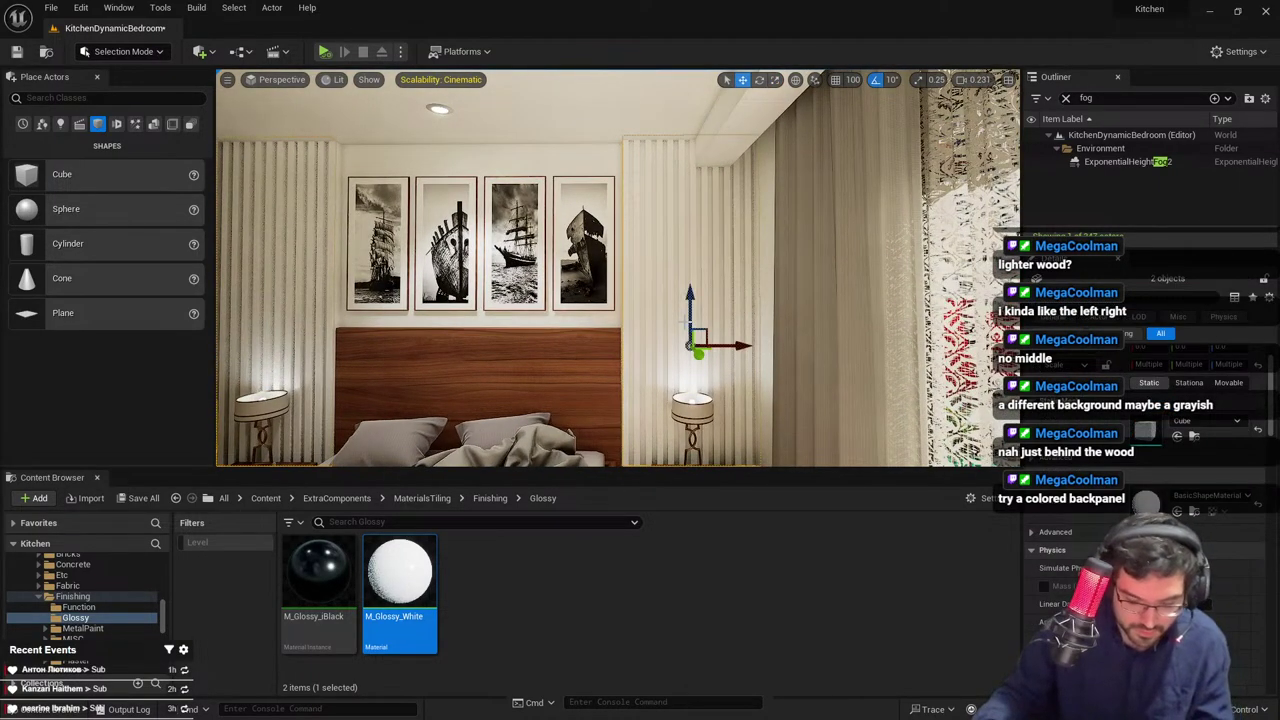
left_click(727, 294)
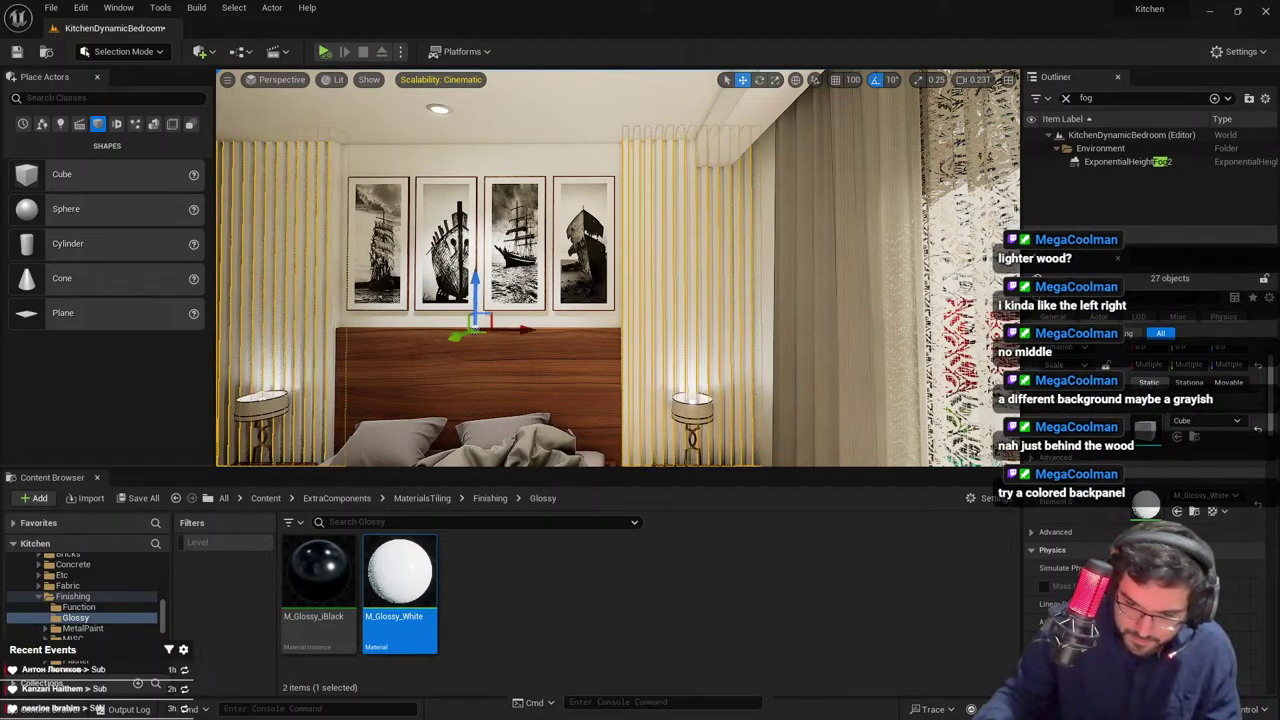
right_click_drag(619, 338, 732, 364)
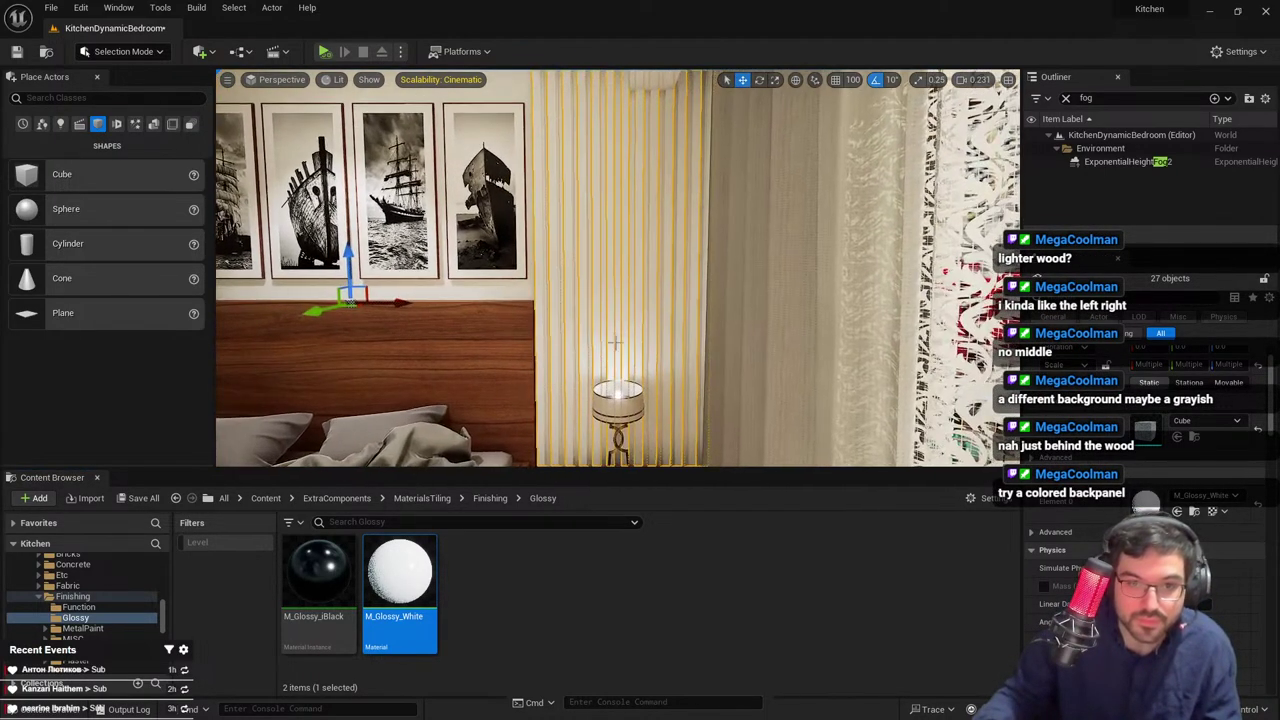
Create a material instance of M_Glossy_White and apply M_Glossy_White_Inst to both back panels
right_click(427, 568)
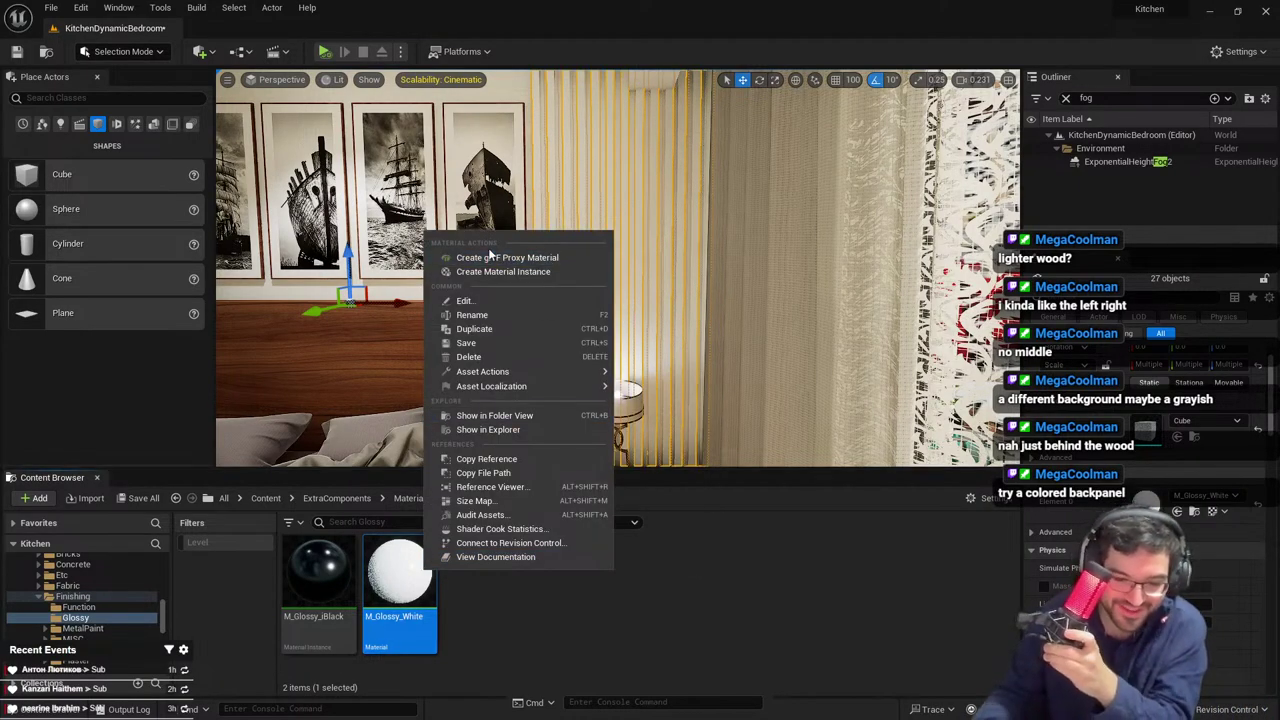
left_click(503, 271)
left_click(592, 292)
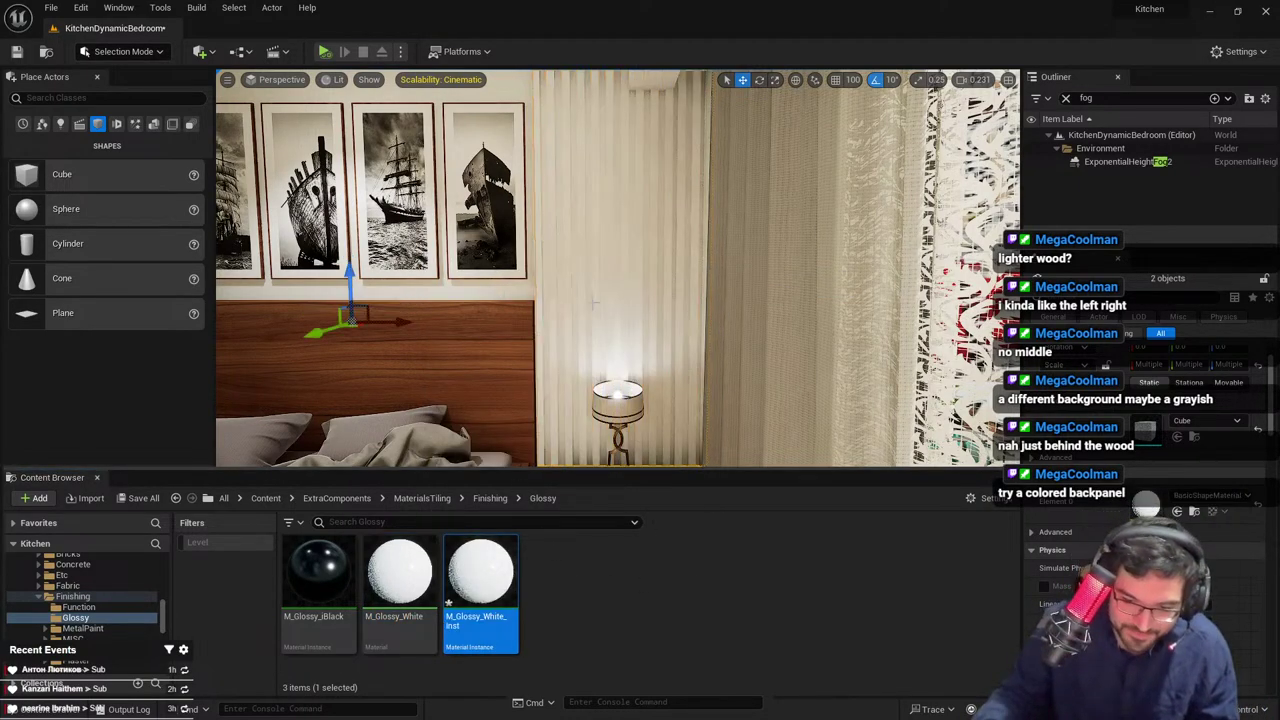
key("w")
right_click_drag(592, 292, 584, 298)
key("s")
right_click_drag(461, 411, 415, 411)
left_click_drag(583, 297, 522, 316)
key("ctrl+z")
left_click_drag(473, 552, 1148, 502)
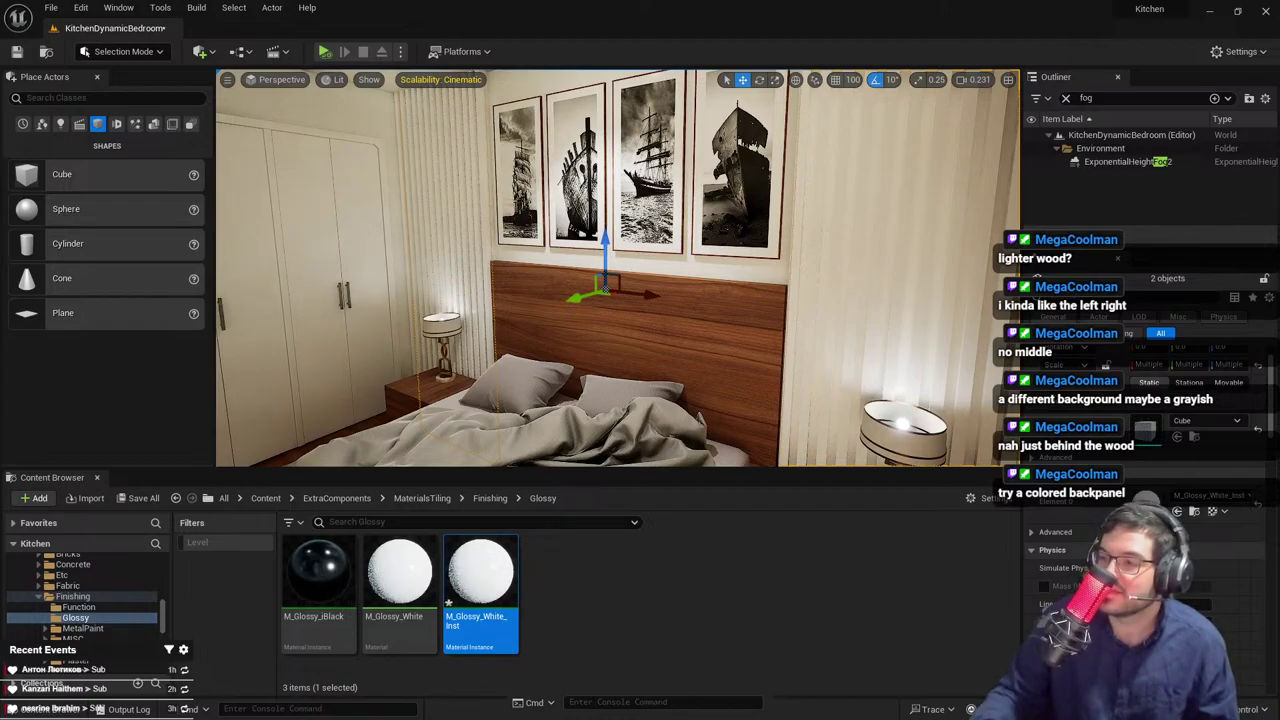
Examine the recoloured back panels behind the slats from both sides of the bed and across the room
key("s")
mouse_move(668, 293)
right_mouse_down()
mouse_move(705, 287)
mouse_move(668, 293)
mouse_move(663, 309)
right_mouse_up()
key("Escape")
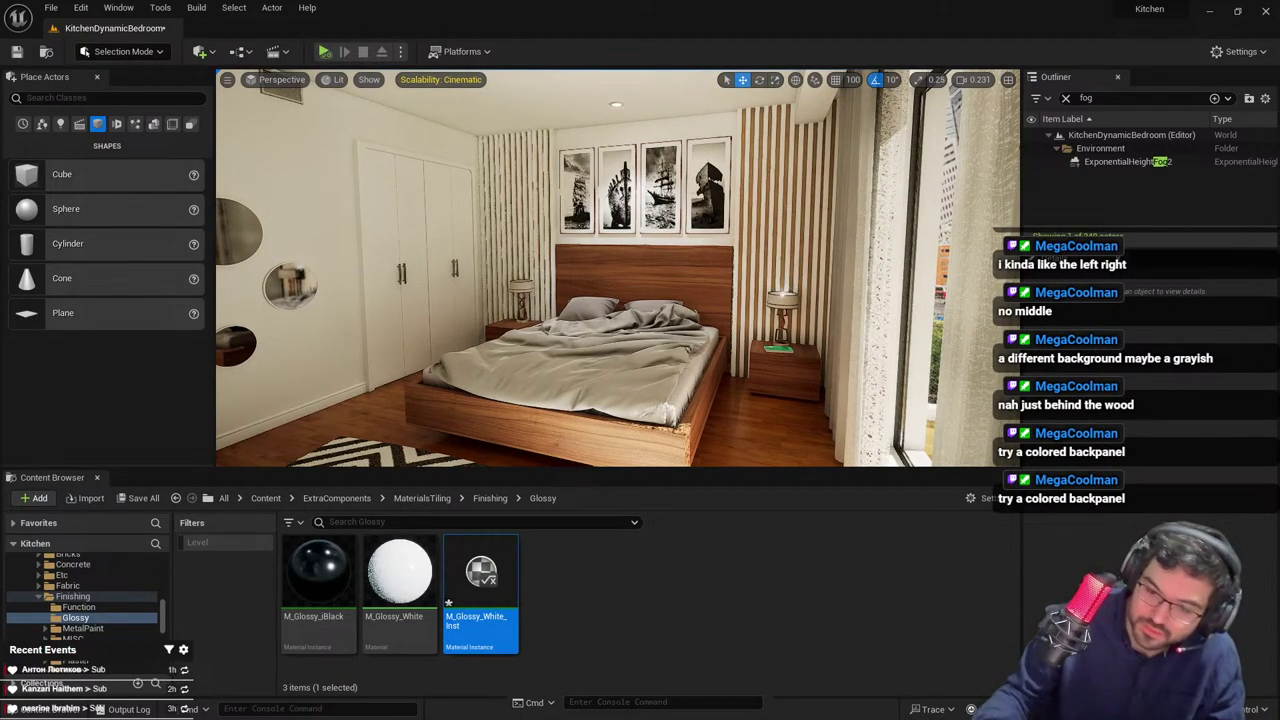
right_click_drag(633, 346, 750, 345)
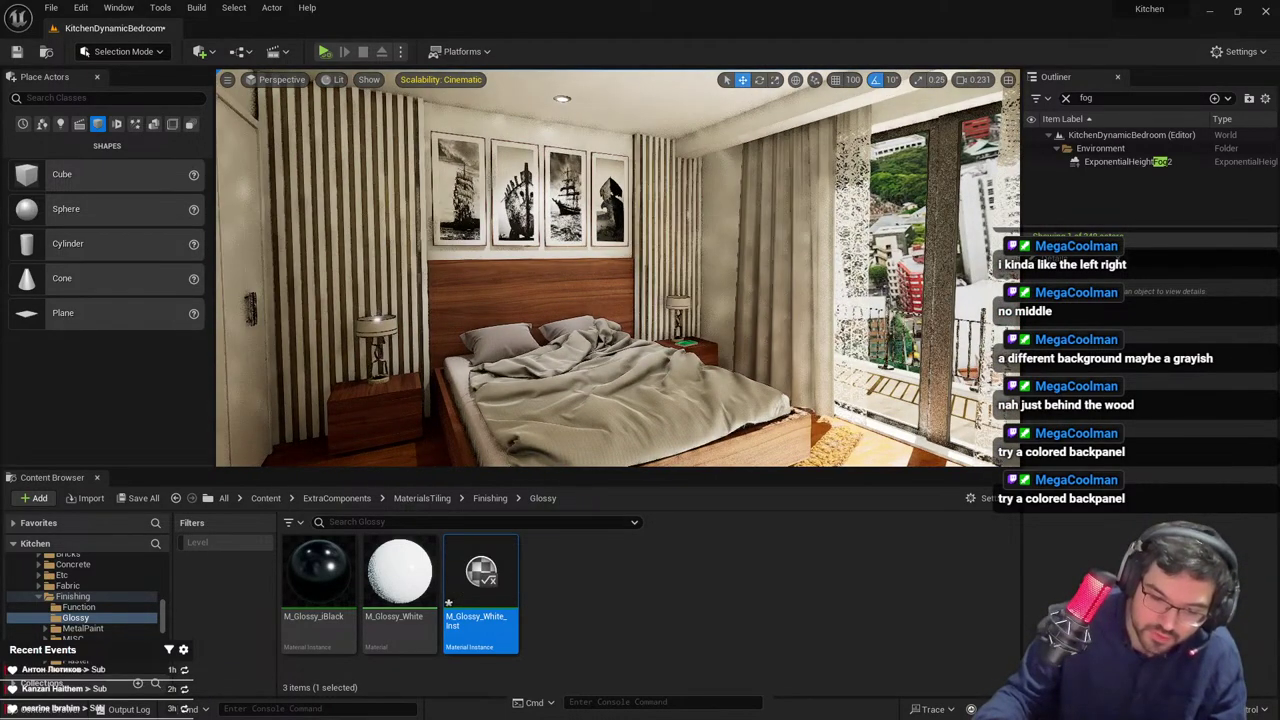
right_click_drag(620, 280, 920, 285)
scroll(920, 285, "up", 1)
right_click_drag(850, 344, 1000, 344)
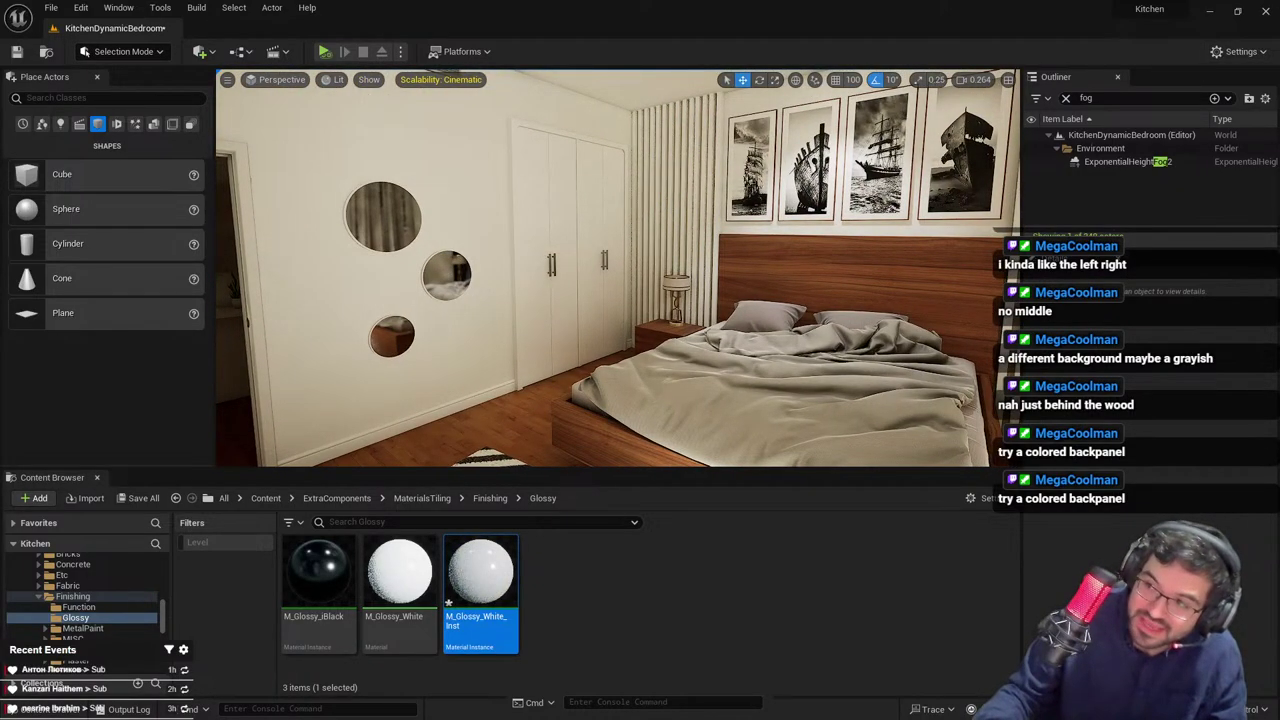
right_click_drag(526, 227, 606, 218)
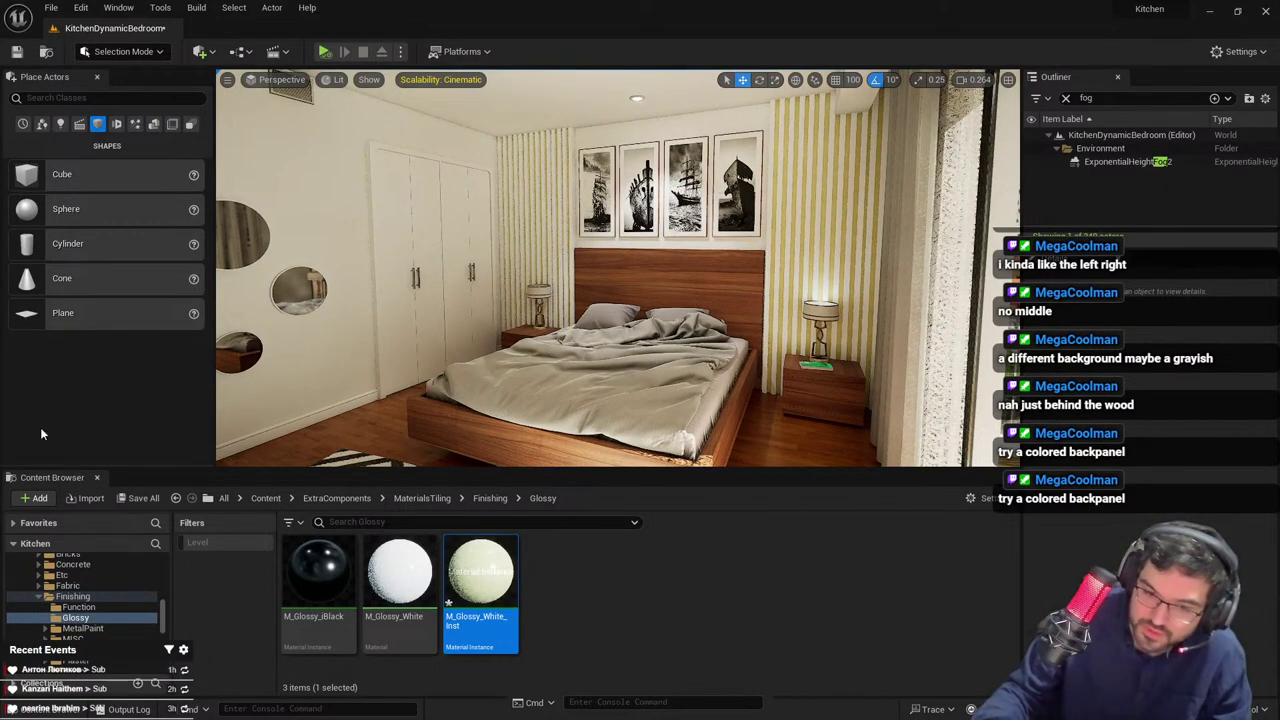
Compare the back panels' colour with the wooden nightstand in the Unlit view mode and return to Lit
left_click(338, 79)
left_click(350, 141)
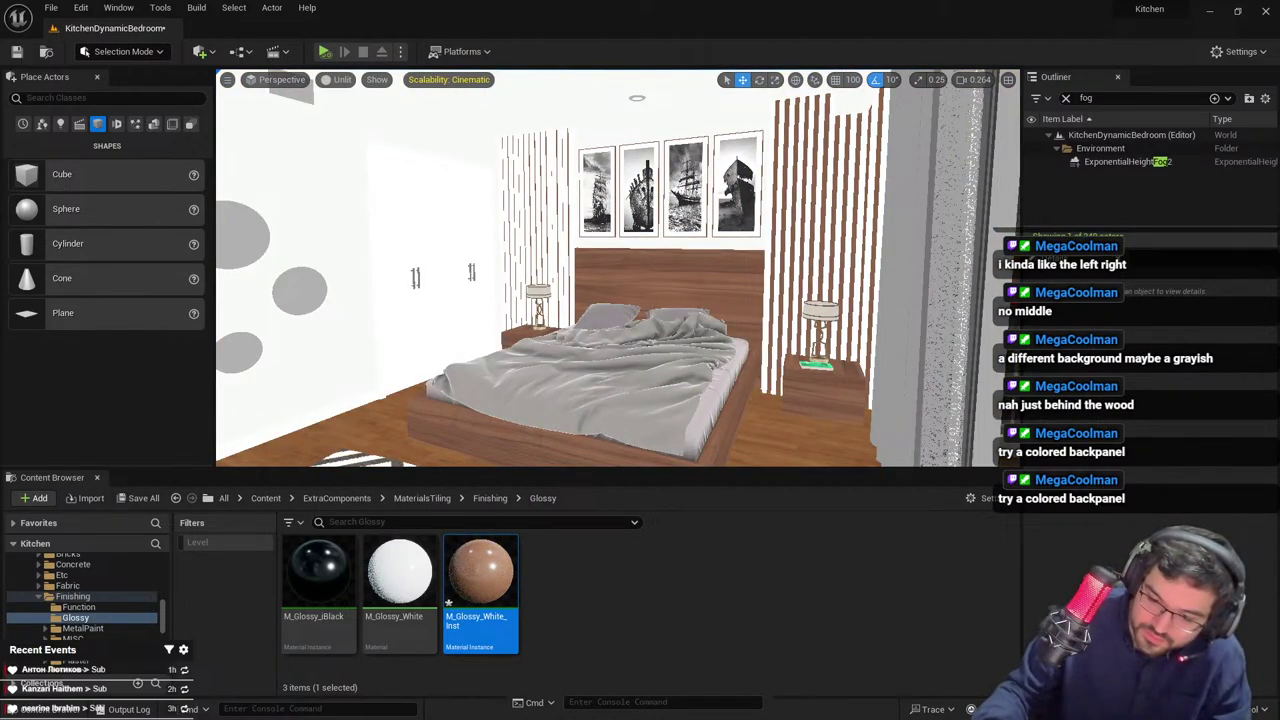
left_click(805, 393)
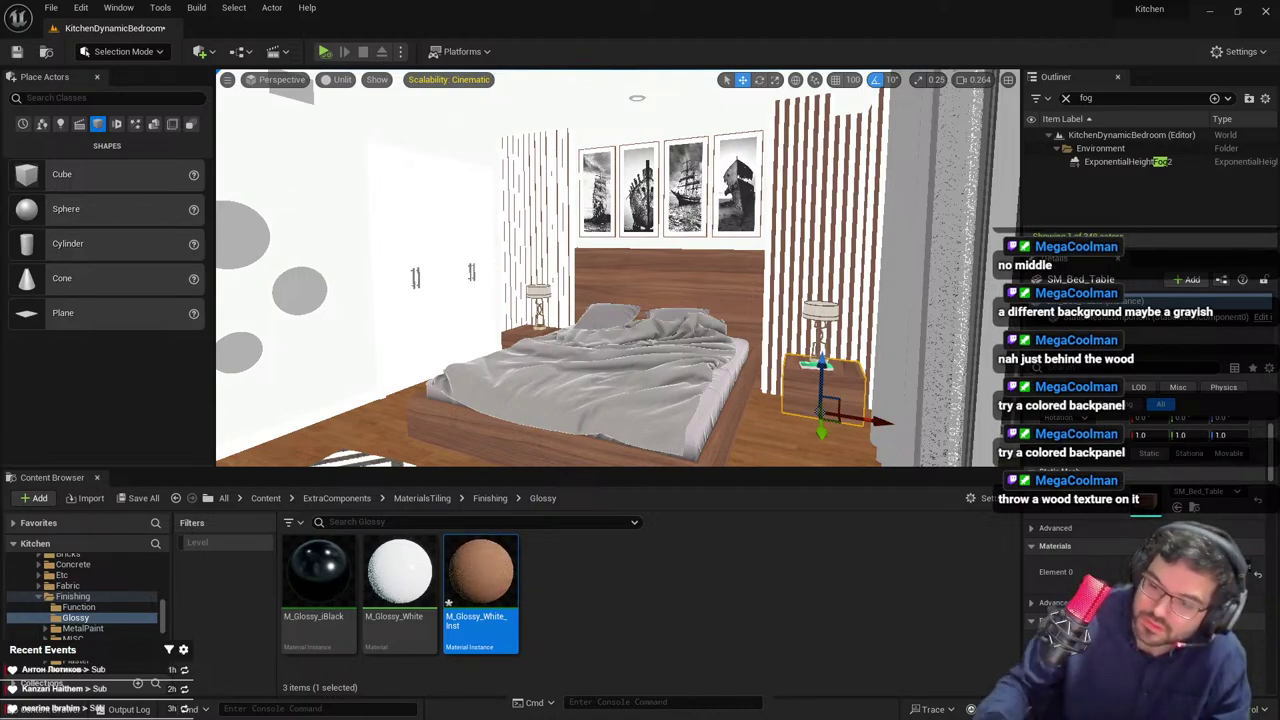
left_click(340, 80)
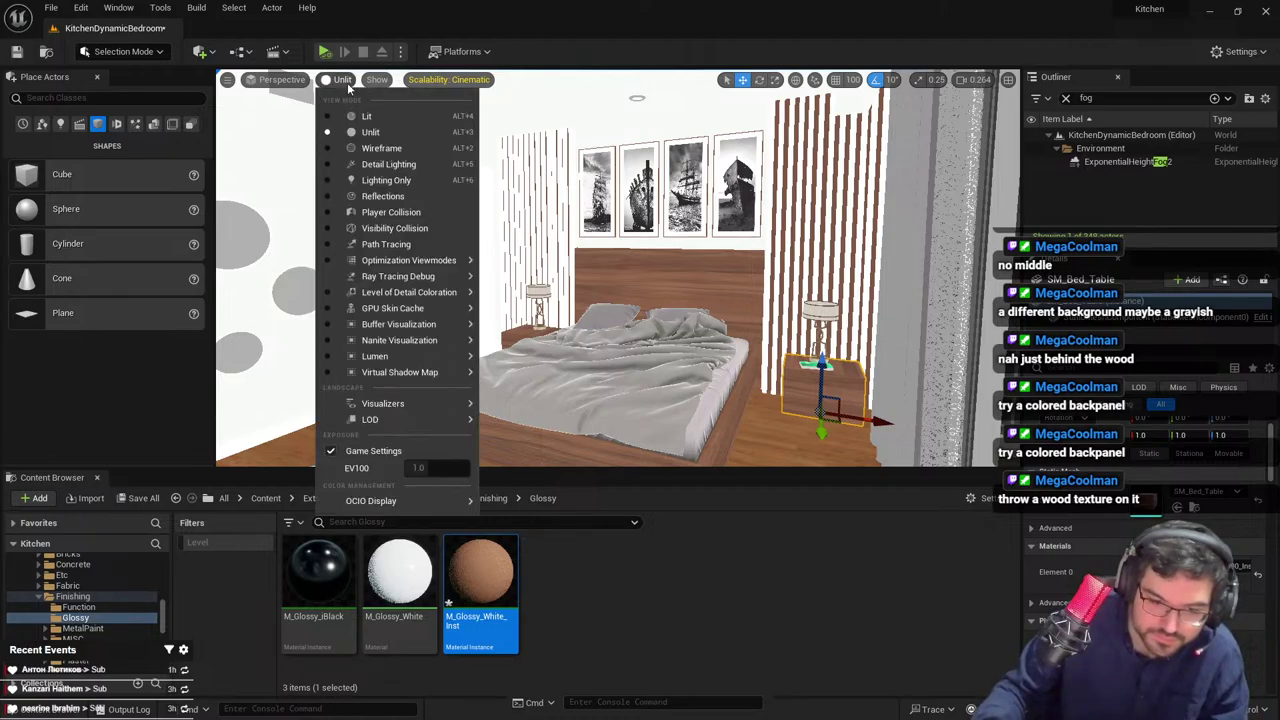
left_click(355, 108)
right_click_drag(713, 257, 701, 278)
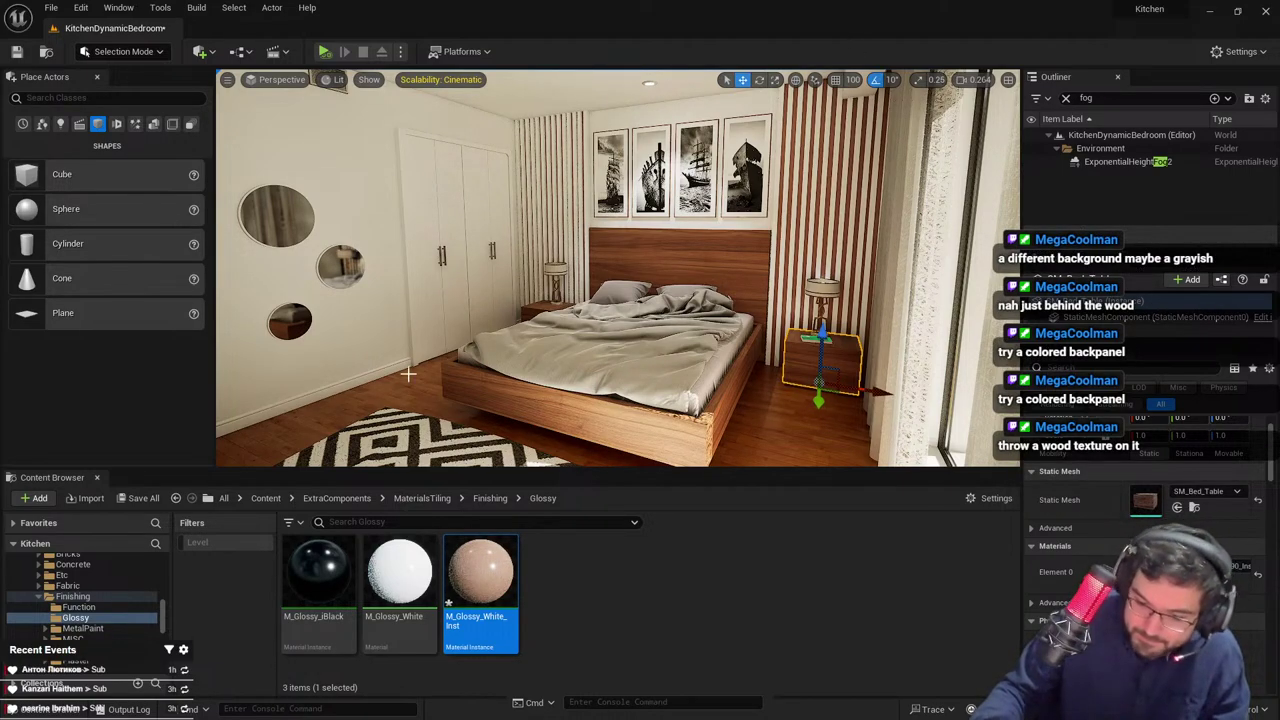
Locate the nightstand's wood material and apply M_Elm01_iDark_i90_Inst to both back panels
left_click(1194, 581)
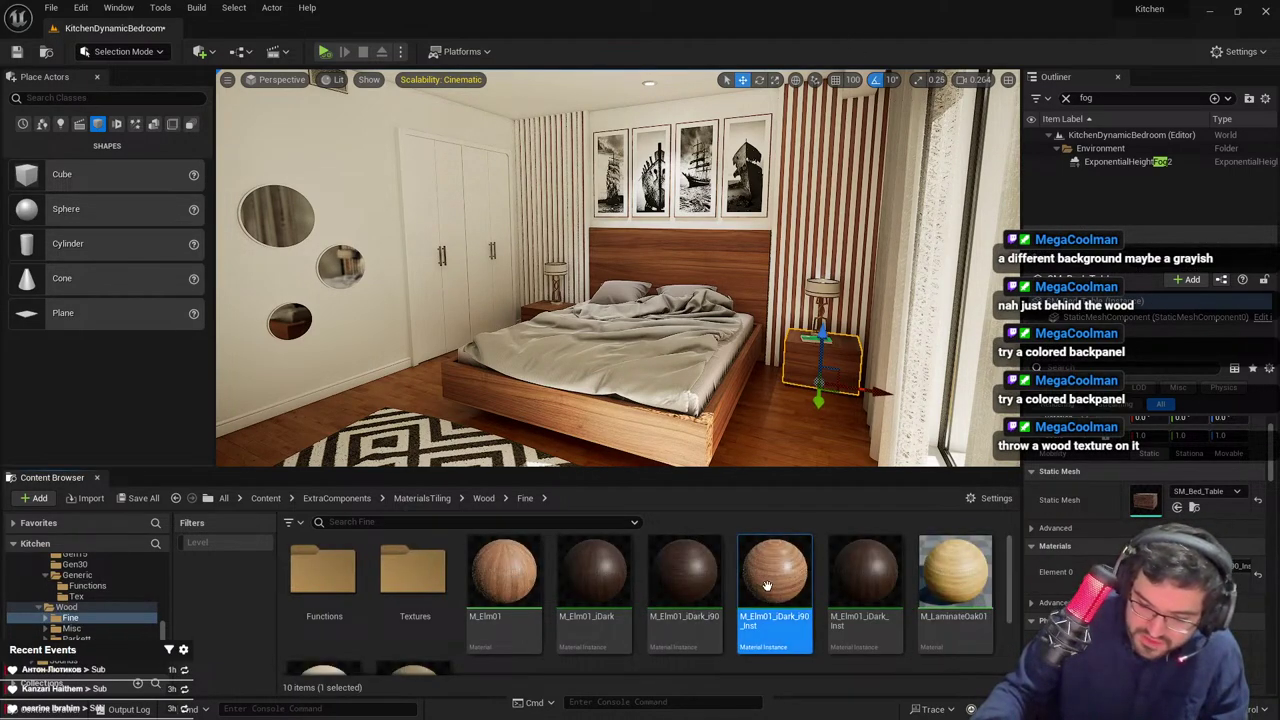
left_click_drag(768, 588, 1144, 505)
left_click(809, 228)
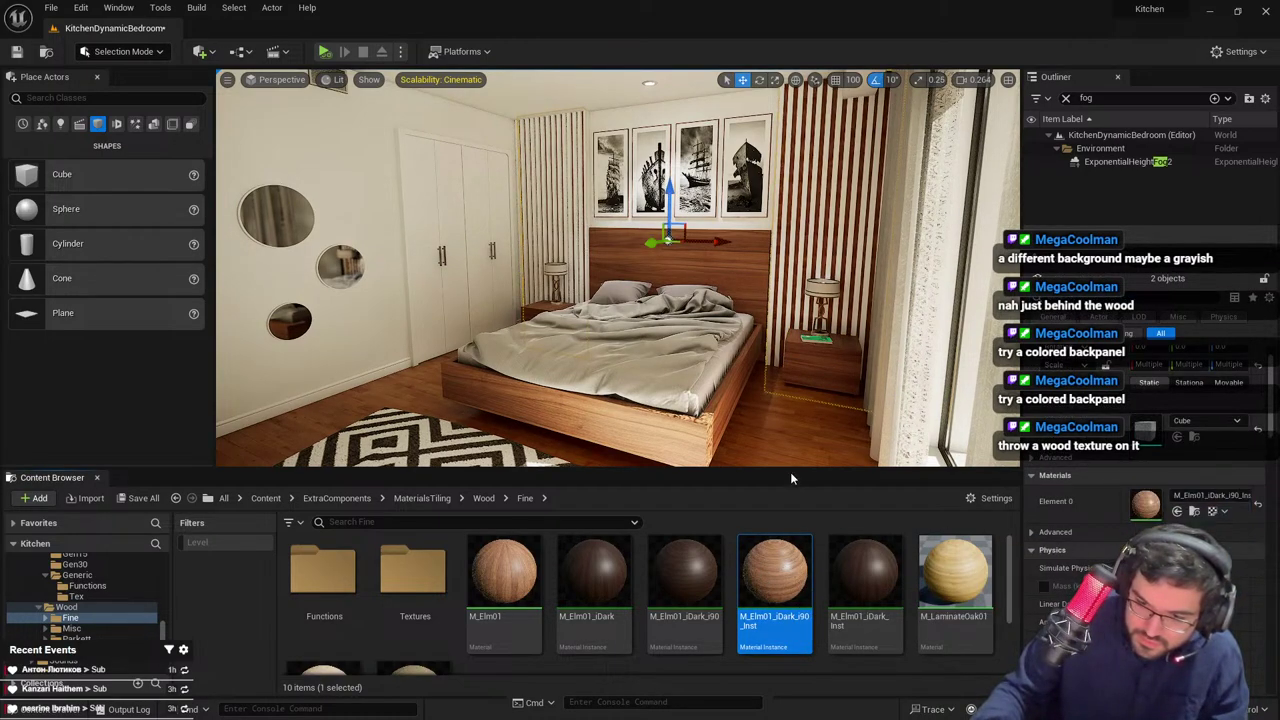
Examine the wood back panels behind the white slats from around the foot of the bed
key("Escape")
key("w")
right_click_drag(743, 300, 765, 249)
scroll(743, 300, "up", 1)
key("s")
key("w")
key("s")
Try M_LaminateOak01 on both back panels, view it beside the nightstand and undo it
key("ctrl+z")
key("ctrl+z")
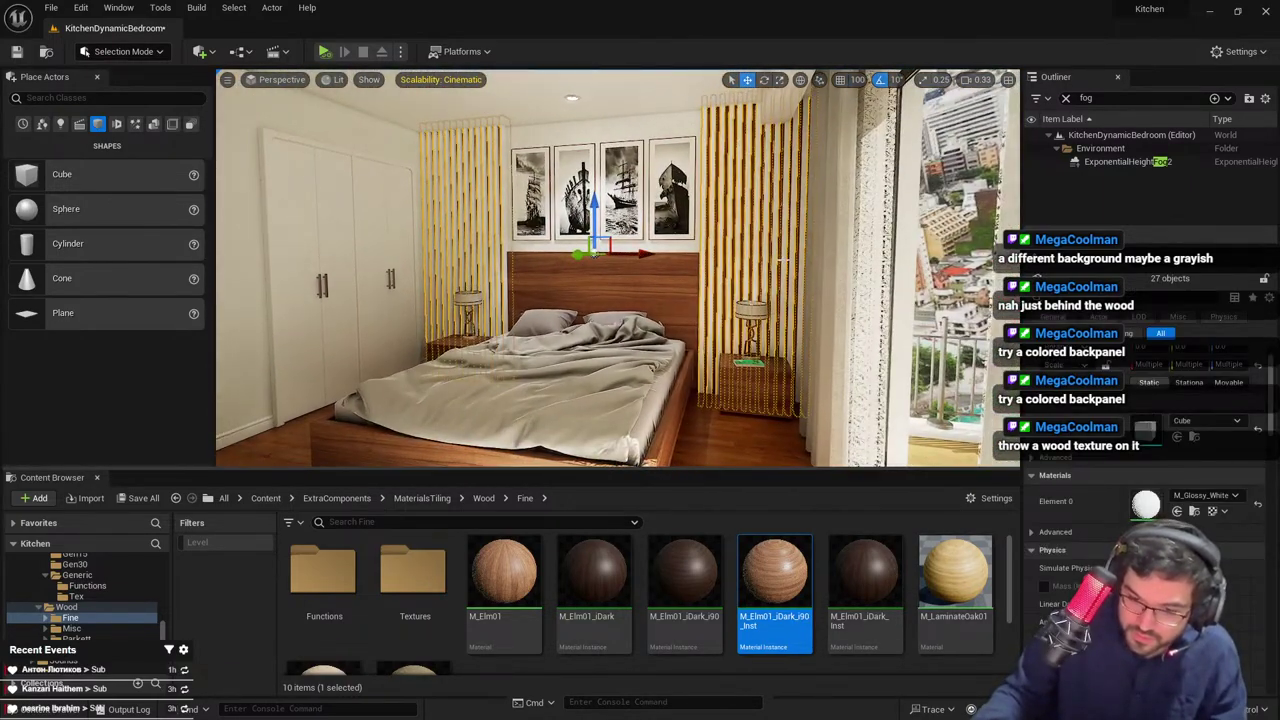
key("ctrl+y")
left_click_drag(946, 580, 1147, 505)
key("w")
right_click_drag(815, 300, 805, 294)
key("Escape")
key("ctrl+z")
key("ctrl+z")
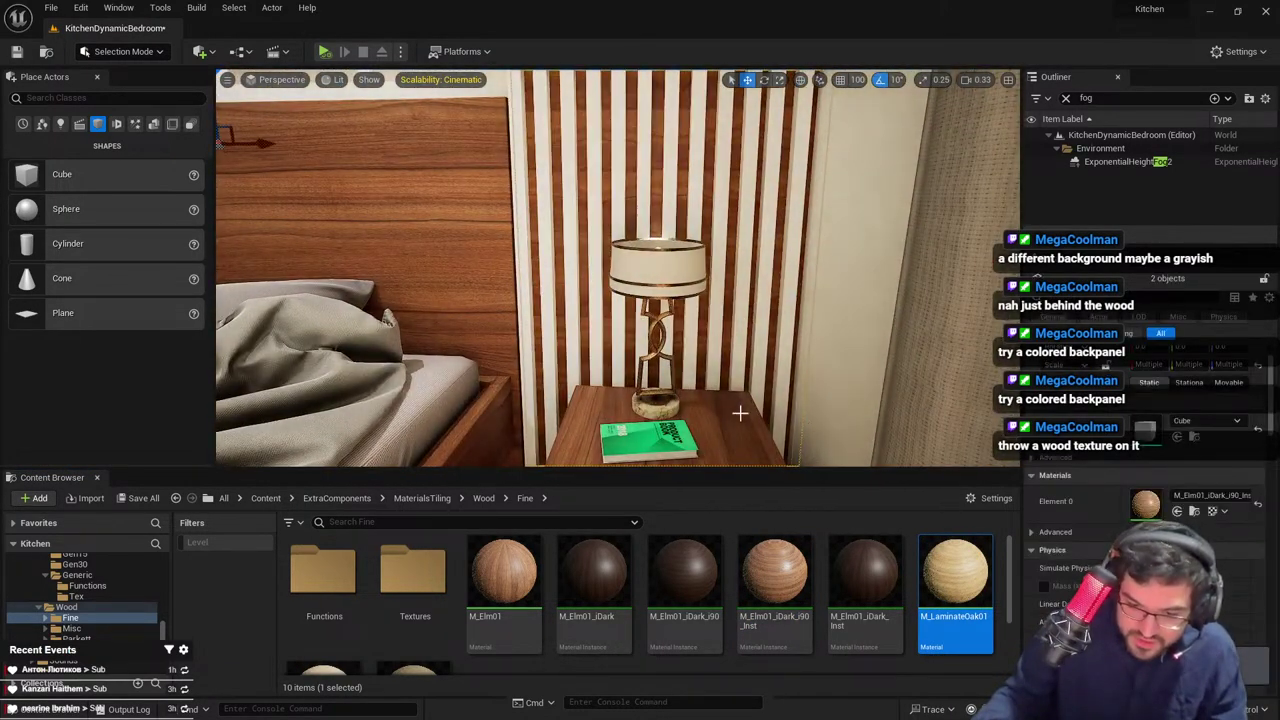
Try M_Elm01_iDark_Inst on both back panels, view it from across the bed and undo it
mouse_move(785, 575)
left_mouse_down()
mouse_move(803, 570)
mouse_move(791, 587)
left_mouse_up()
left_click(880, 582)
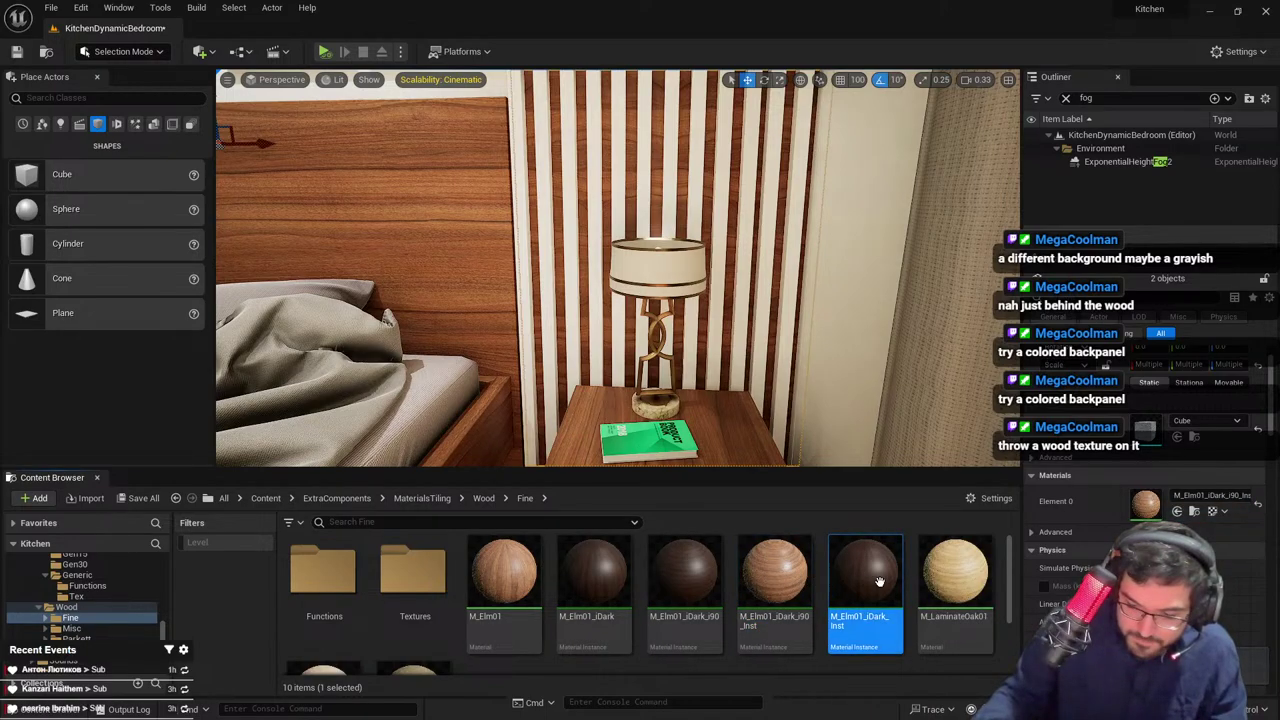
left_click_drag(880, 582, 1147, 505)
key("Escape")
key("s")
right_click_drag(698, 277, 698, 277)
key("ctrl+z")
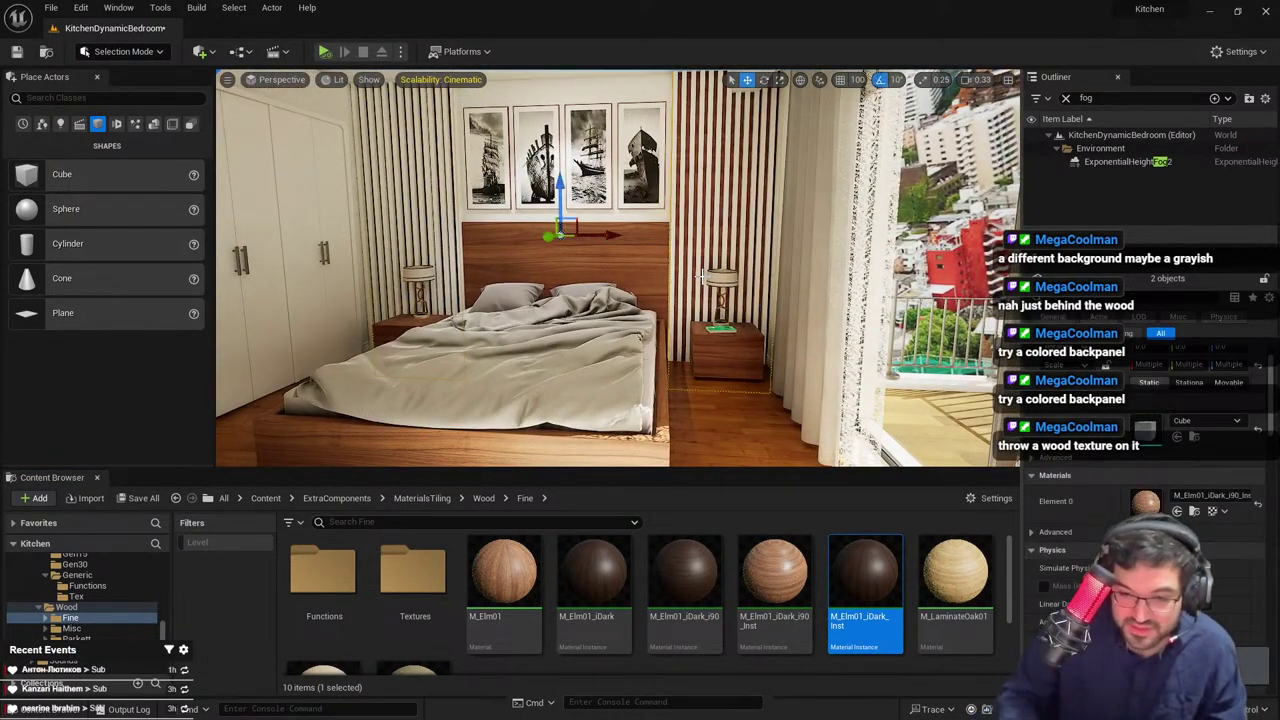
Examine the wood-backed slat walls in a fullscreen viewport with editor overlays hidden, from the far side of the room
key("F11")
key("g")
mouse_move(698, 277)
right_mouse_down()
mouse_move(658, 277)
mouse_move(698, 277)
right_mouse_up()
key("s")
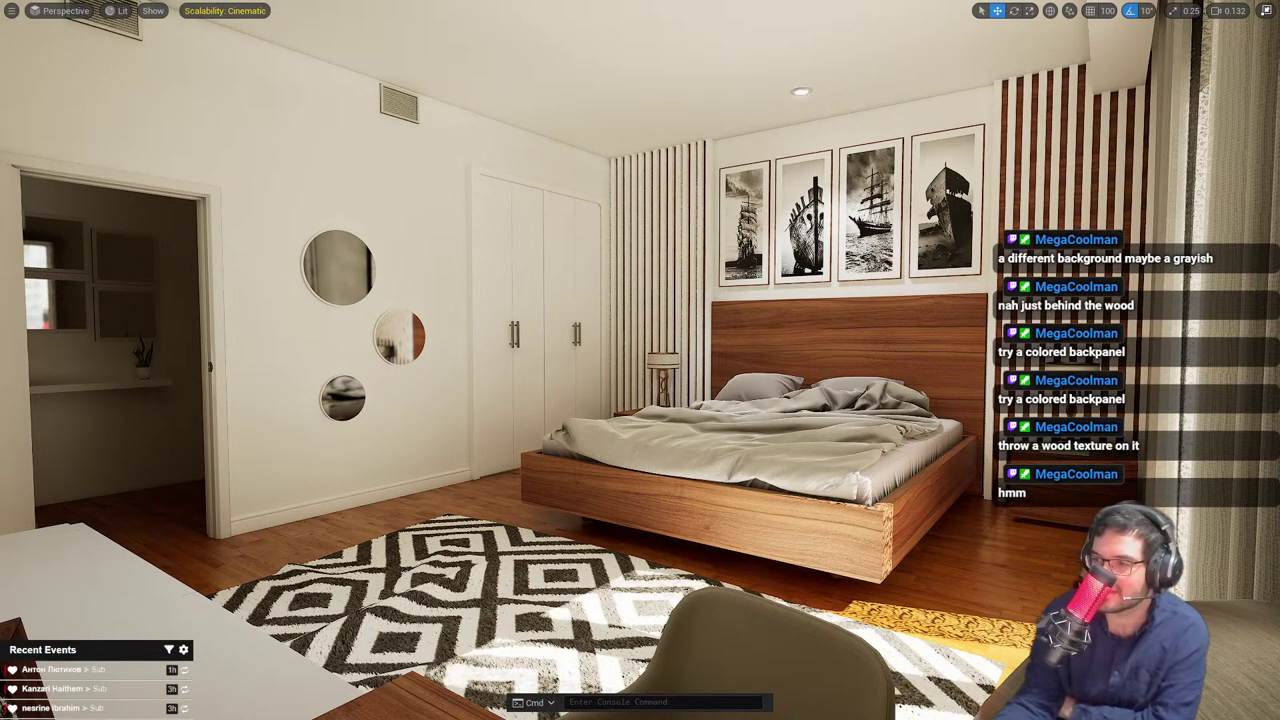
right_click_drag(864, 469, 960, 469)
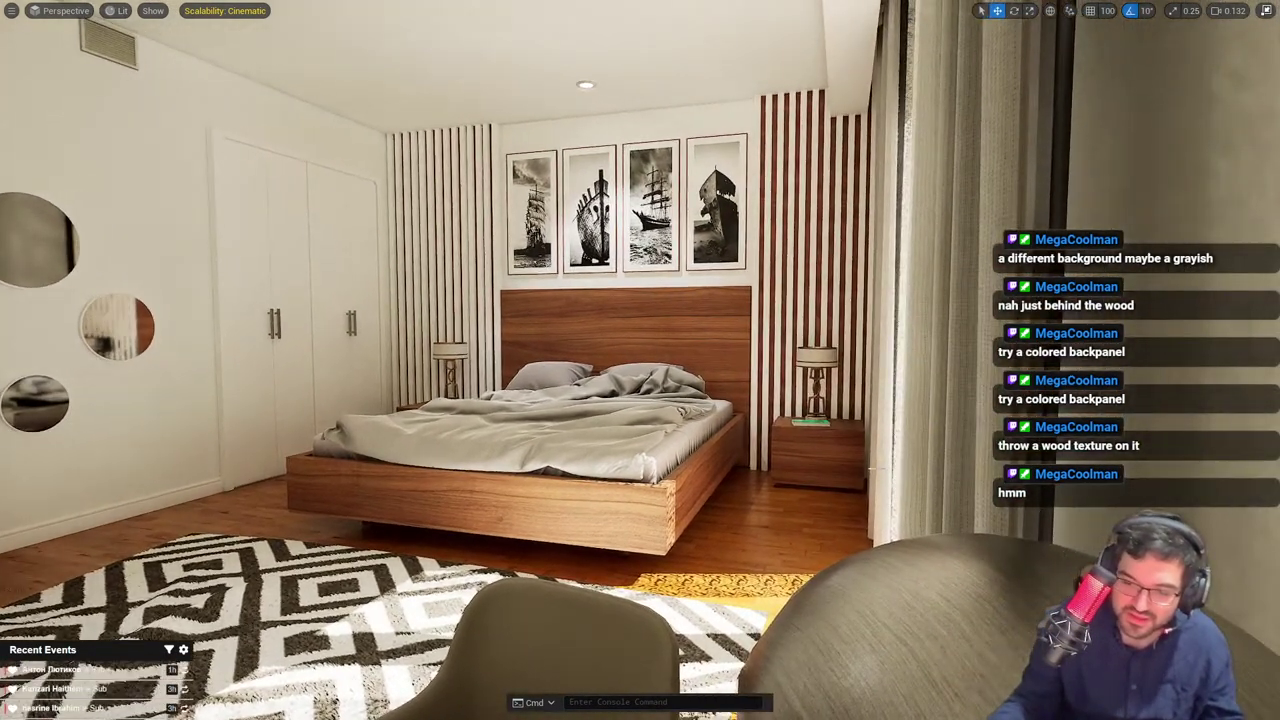
Undo the wood material changes on both back panels to bring back the light backing
left_click(864, 469)
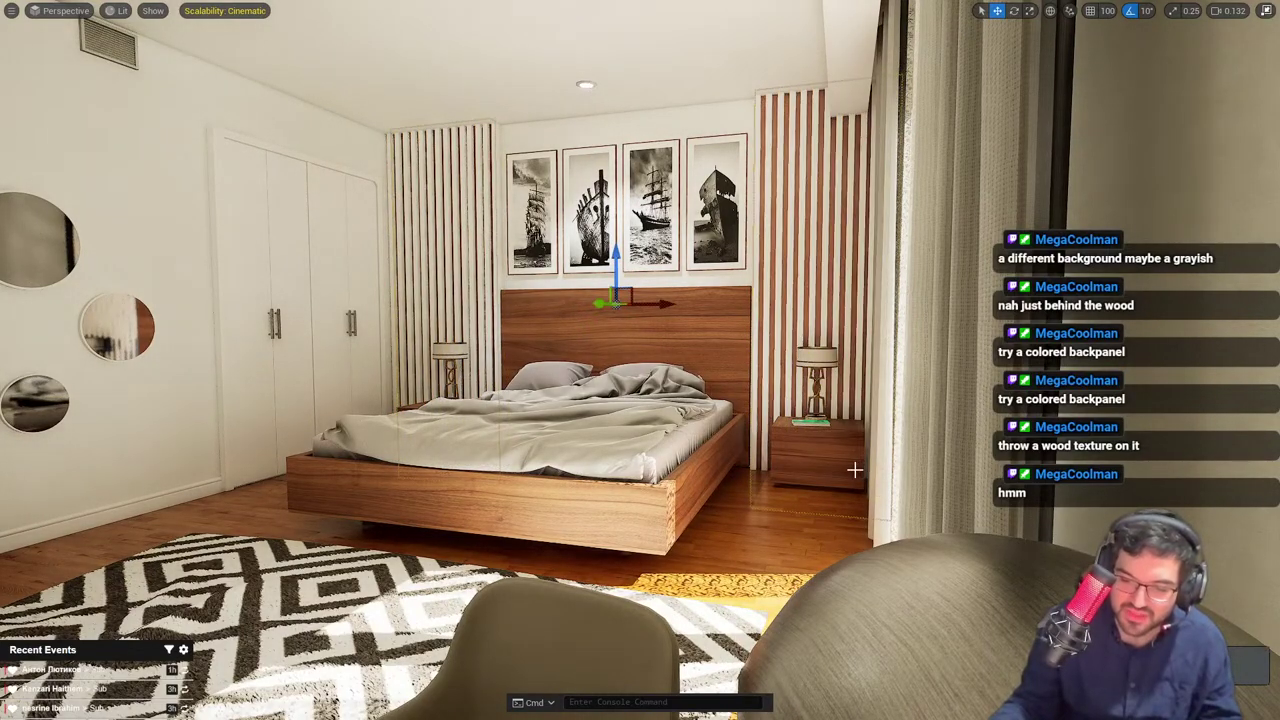
left_click(856, 468)
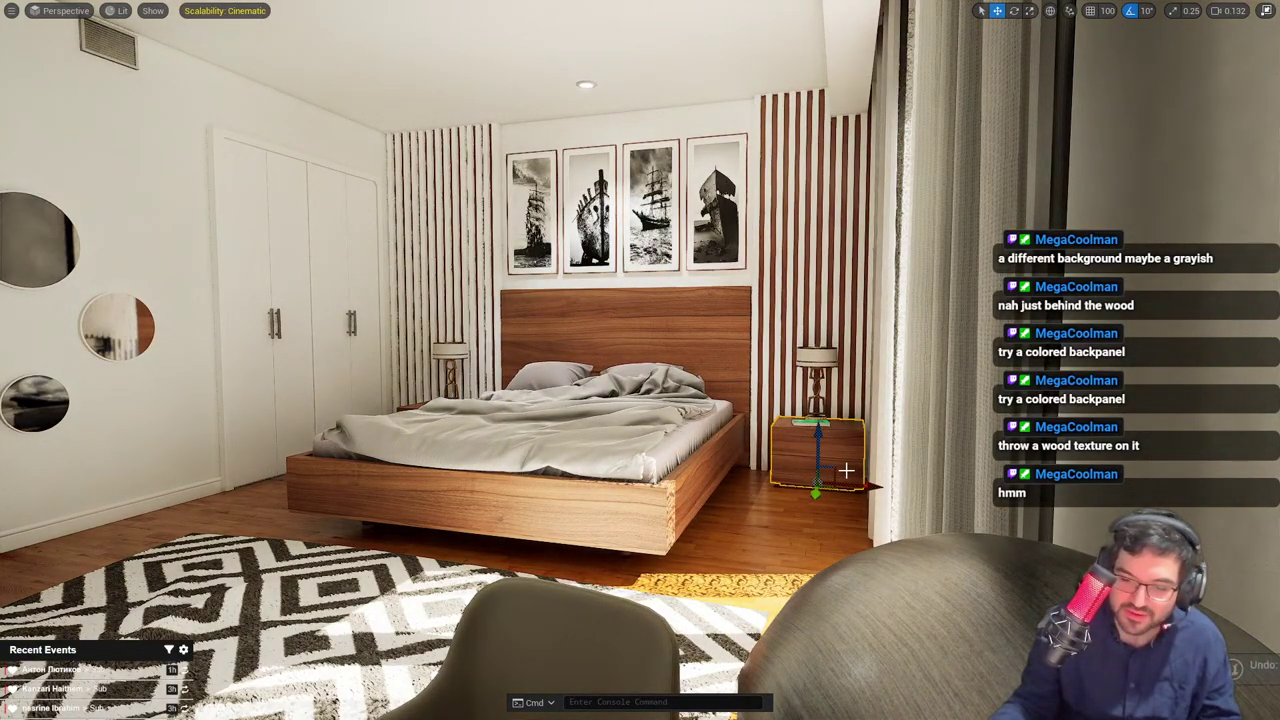
key("ctrl+z")
key("ctrl+z")
key("ctrl+z")
right_click_drag(834, 463, 796, 463)
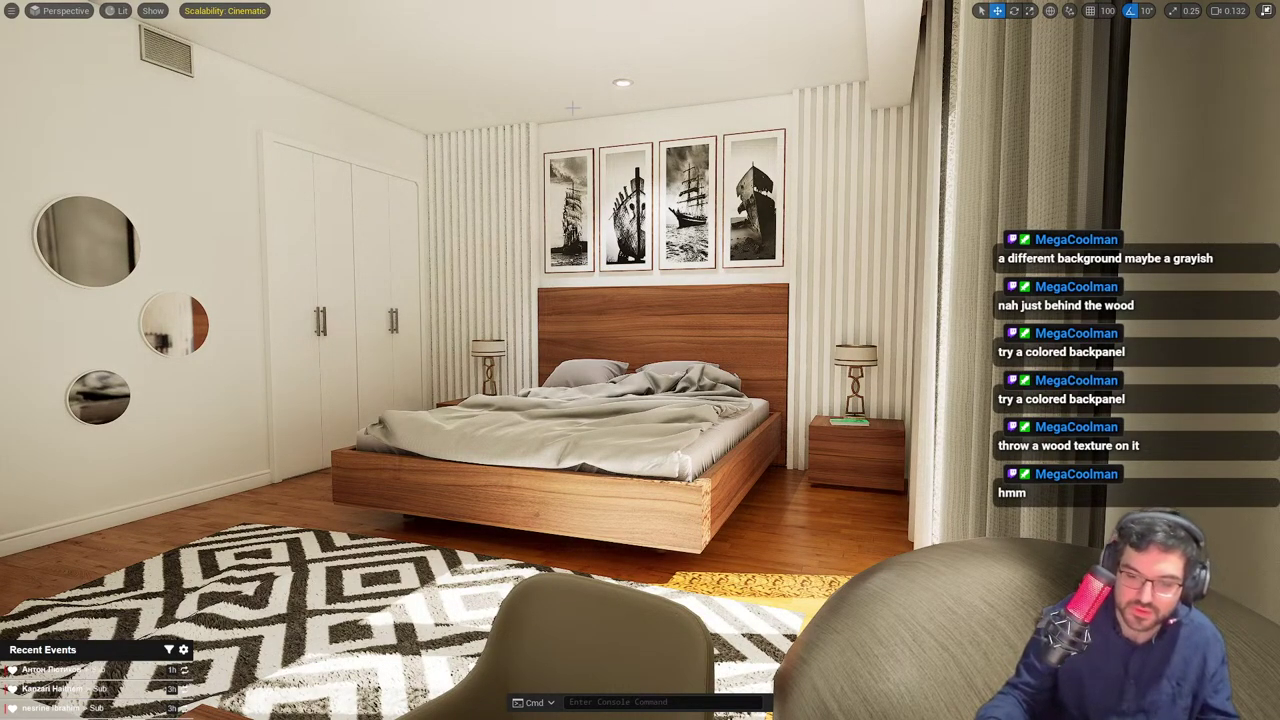
Examine the slat walls with light back panels from the bed, wardrobe and desk sides of the room
mouse_move(695, 326)
right_mouse_down()
mouse_move(596, 328)
mouse_move(705, 332)
mouse_move(679, 332)
right_mouse_up()
key("w")
scroll(596, 328, "up", 4)
key("s")
key("w")
right_click_drag(590, 323, 590, 325)
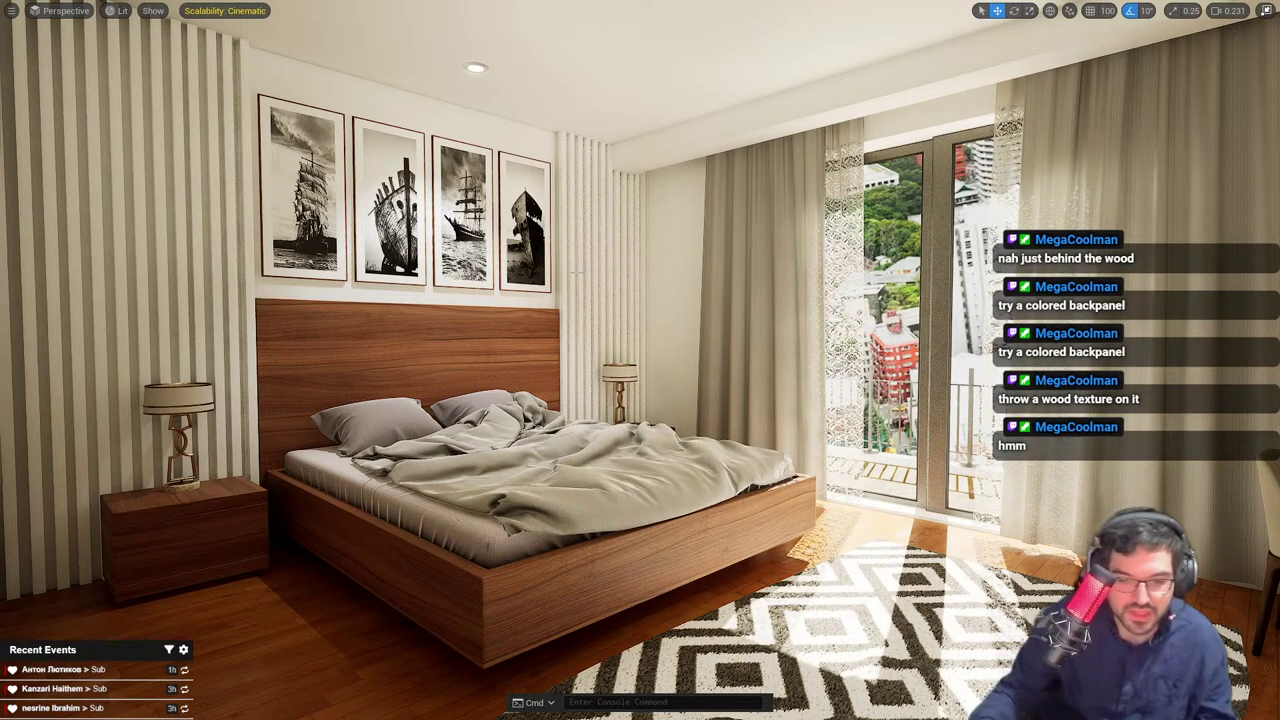
right_click_drag(577, 271, 290, 110)
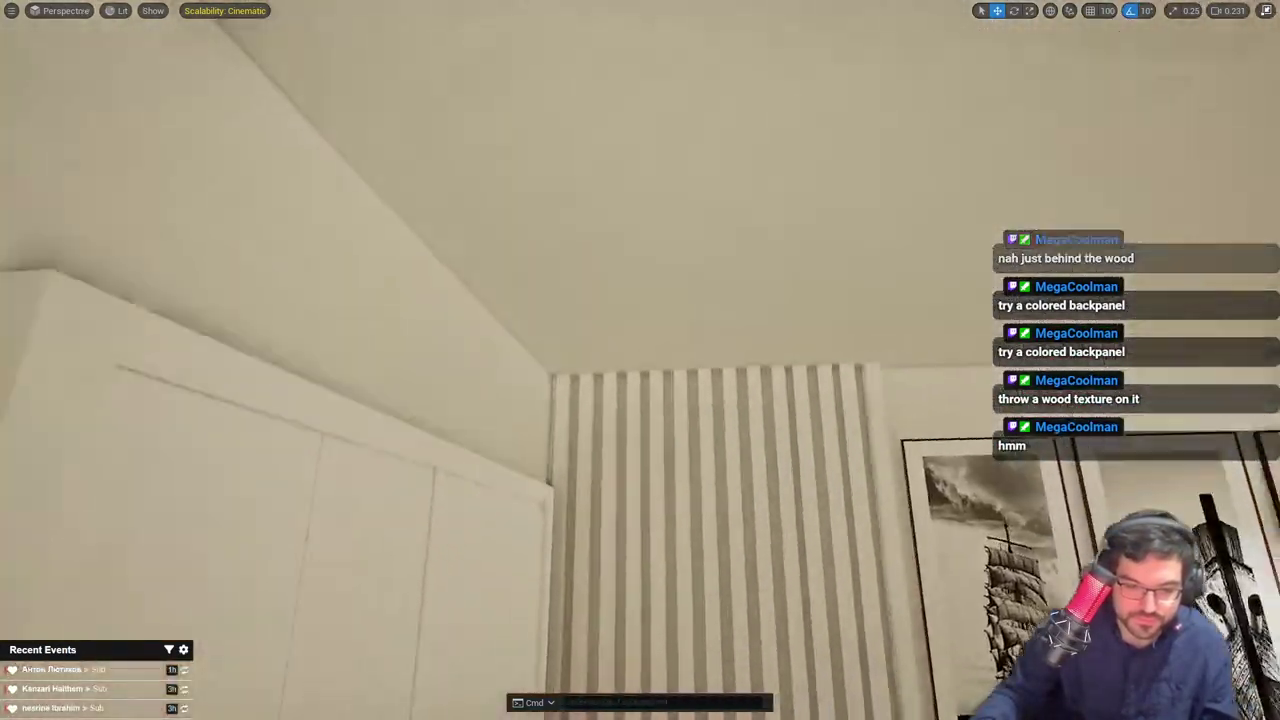
right_click_drag(588, 302, 760, 560)
scroll(600, 340, "up", 1)
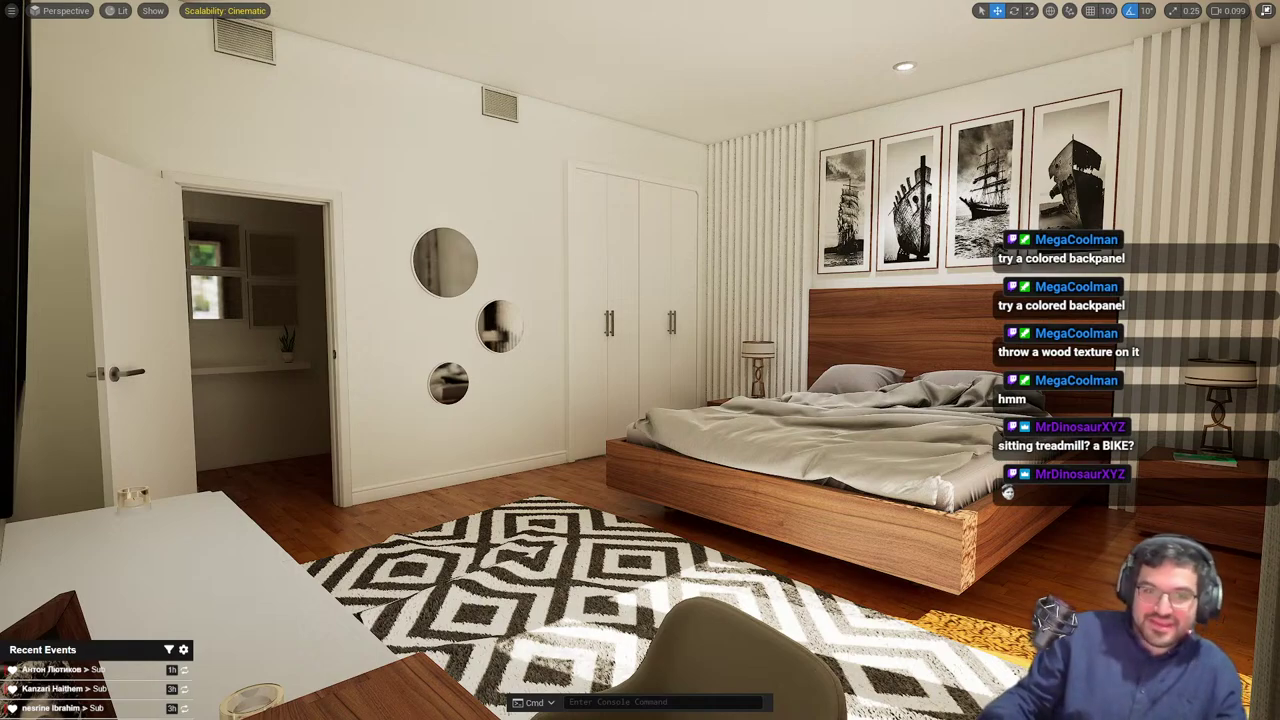
Switch to the browser to view the treadmill product image and return to the bedroom level
key("alt+Tab")
double_click(556, 135)
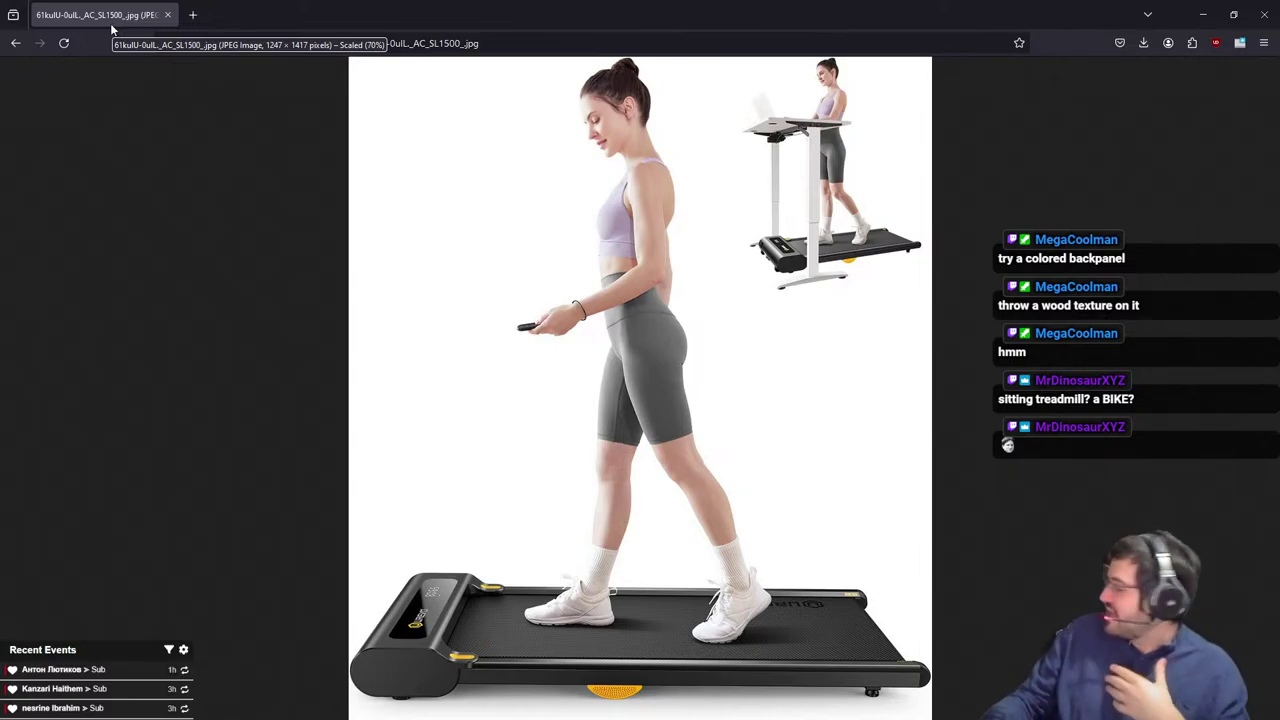
key("alt+Tab")
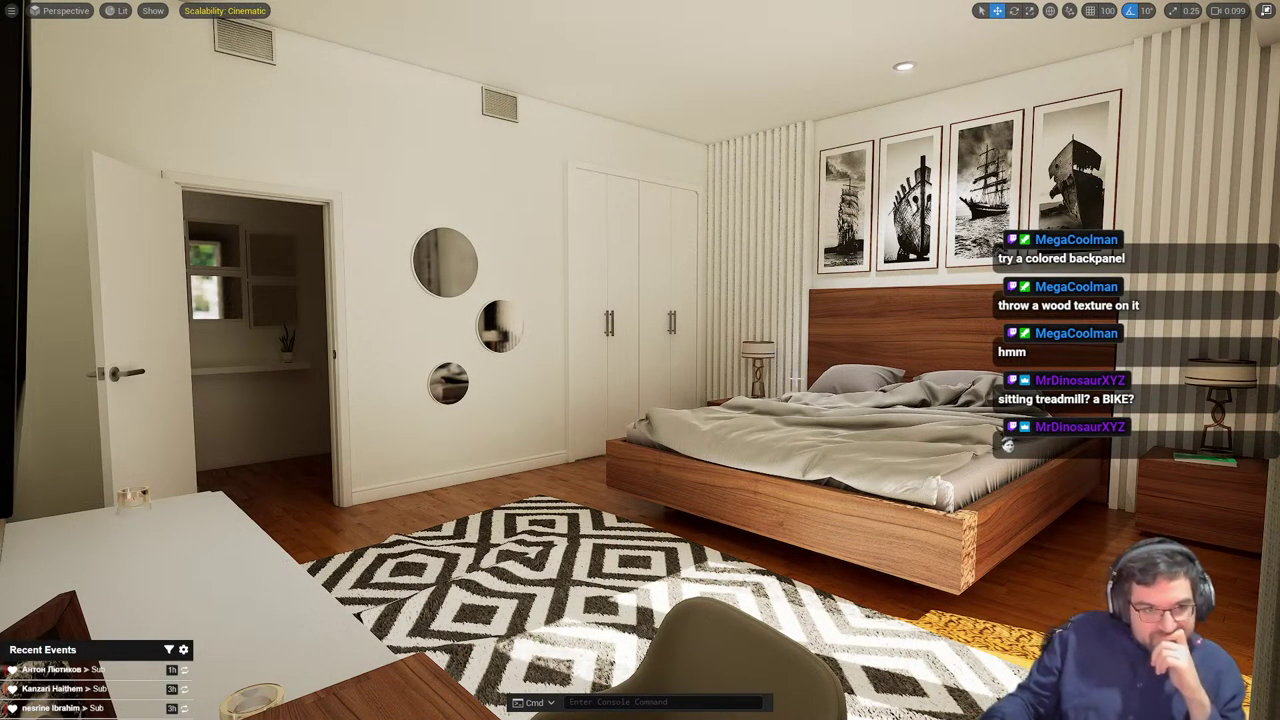
Examine the slats beside the headboard up close, checking their edges and gaps
left_click(796, 197)
key("Escape")
right_click_drag(796, 197, 990, 188)
key("w")
scroll(970, 186, "up", 8)
key("w")
scroll(660, 308, "up", 2)
right_click_drag(660, 308, 716, 294)
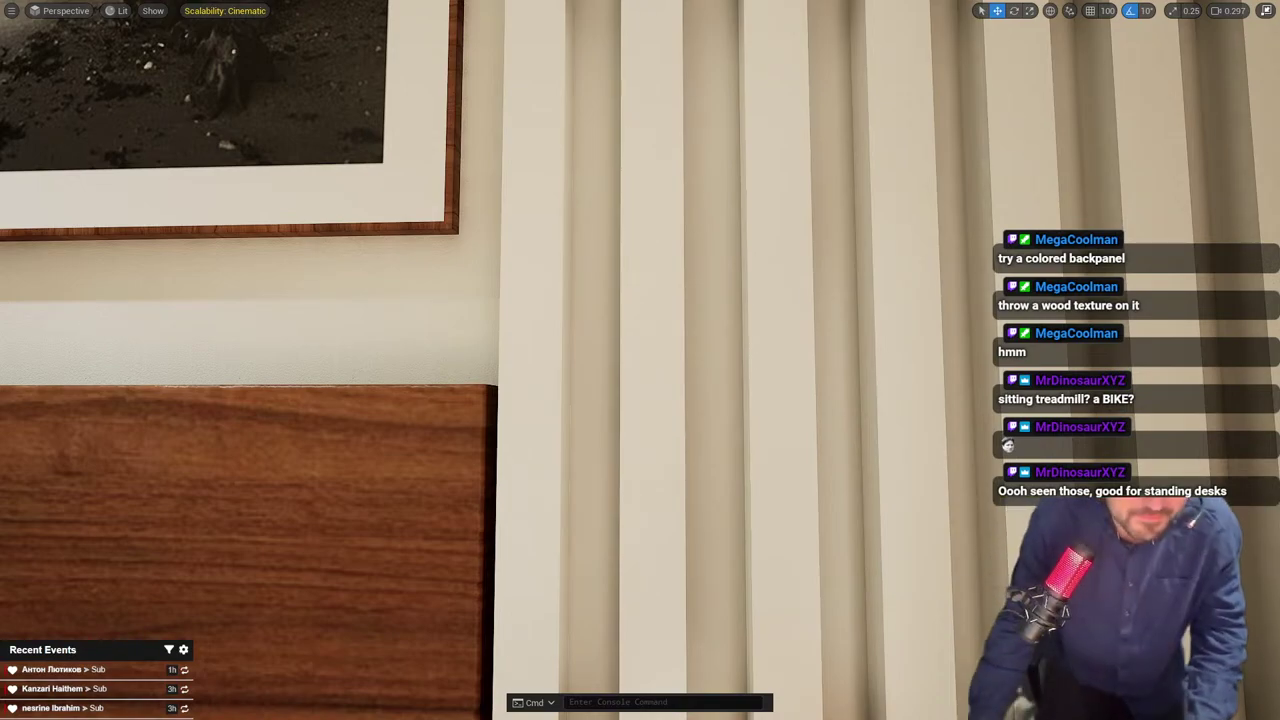
key("e")
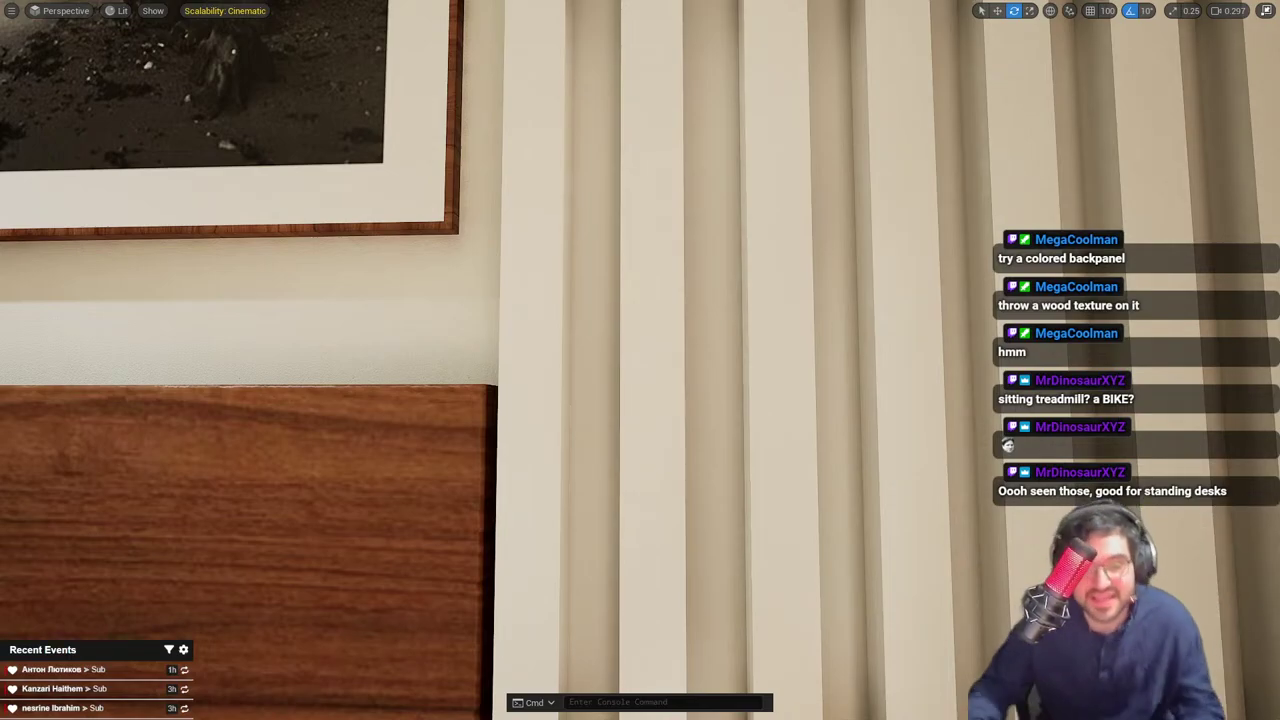
right_click_drag(640, 360, 515, 430)
right_click_drag(485, 374, 446, 372)
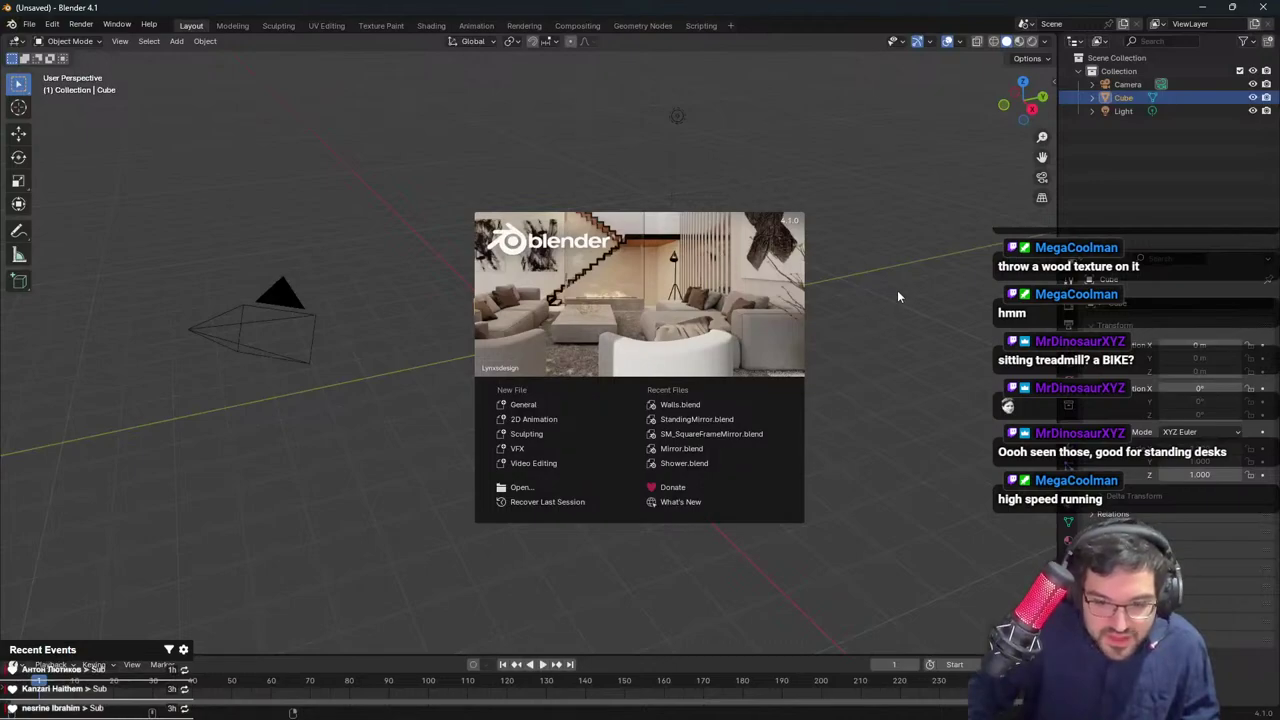
Switch to Blender and uniformly shrink the default cube's mesh to a small block
left_click(898, 294)
middle_click_drag(600, 310, 664, 354)
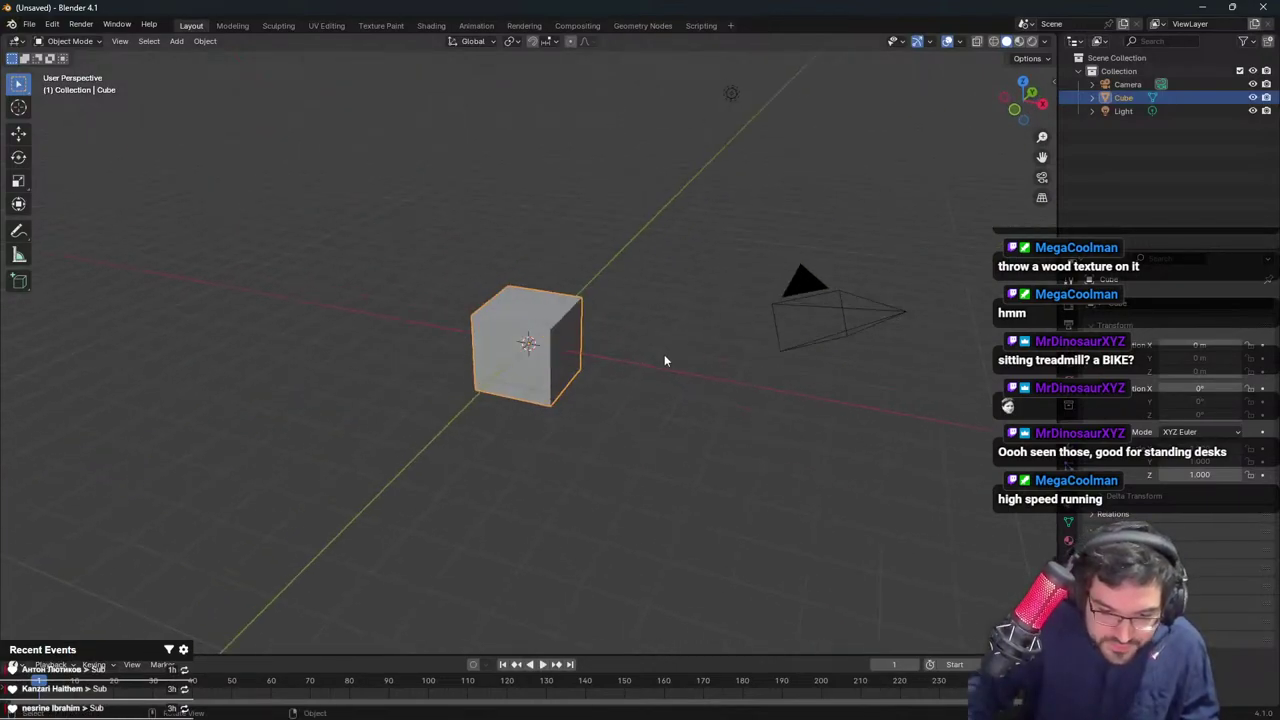
key("KP_1")
key("Tab")
key("s")
key("z")
right_click(565, 46)
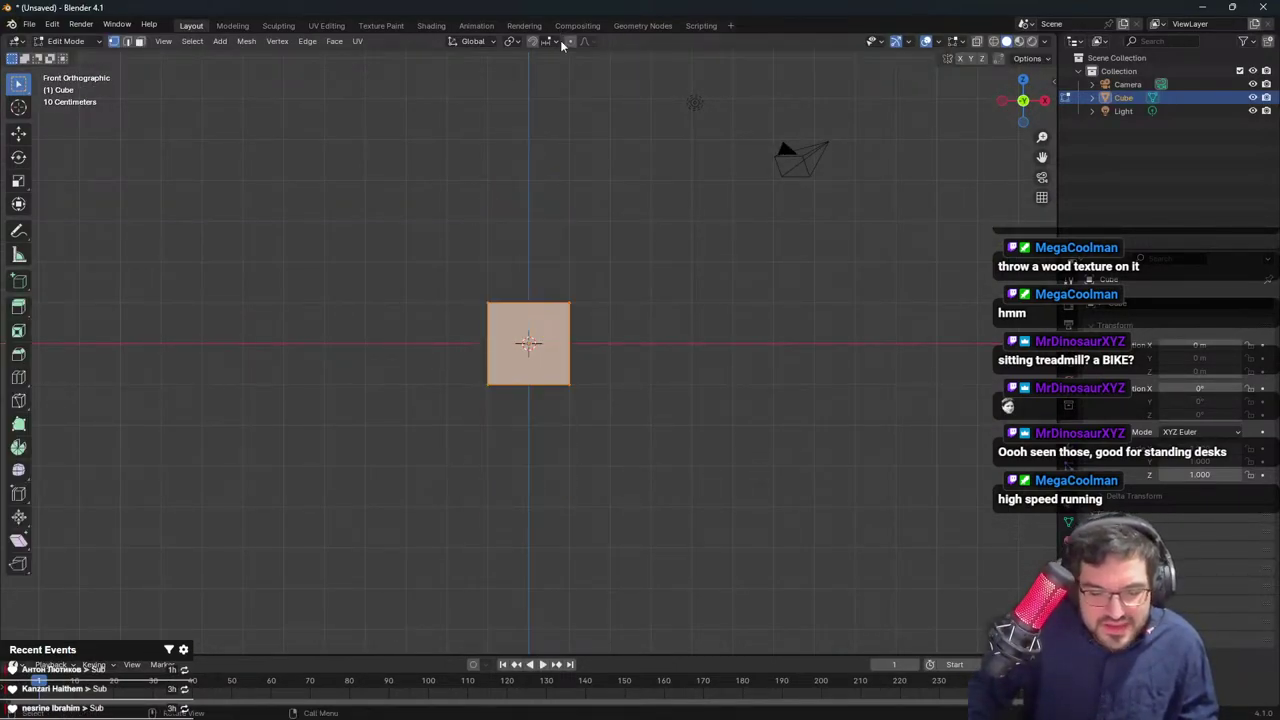
key("s")
left_click(554, 321)
Stretch the small block along the Z axis into a tall thin slat and adjust its height
key("s")
key("z")
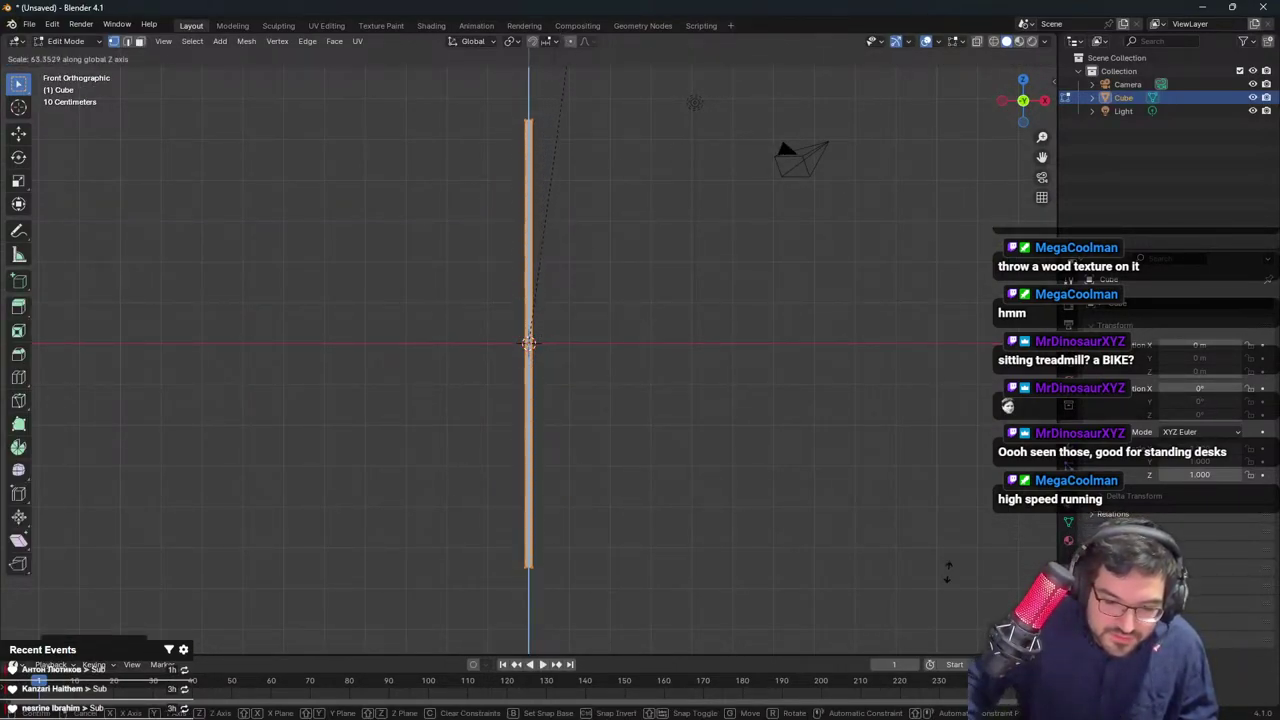
left_click(986, 300)
middle_click_drag(986, 300, 677, 449)
scroll(677, 449, "up", 1)
key("s")
key("z")
left_click(562, 215)
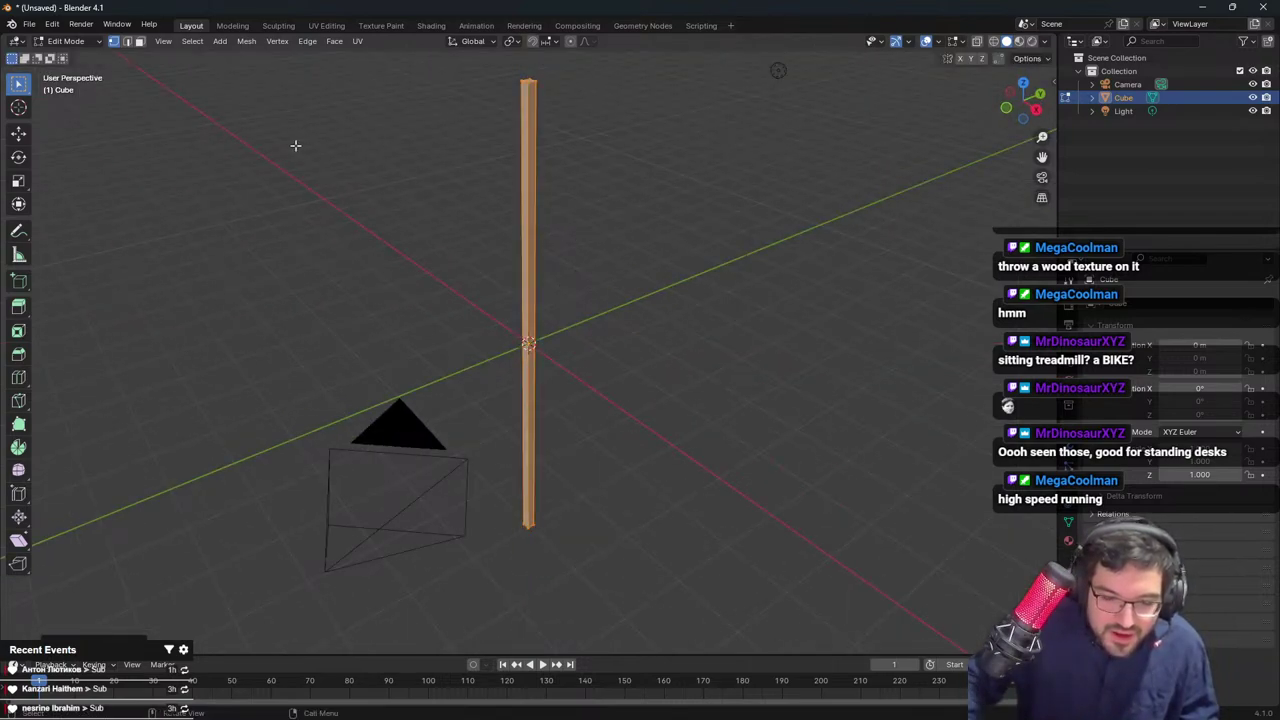
key("s")
key("z")
left_click(456, 154)
scroll(497, 132, "down", 2)
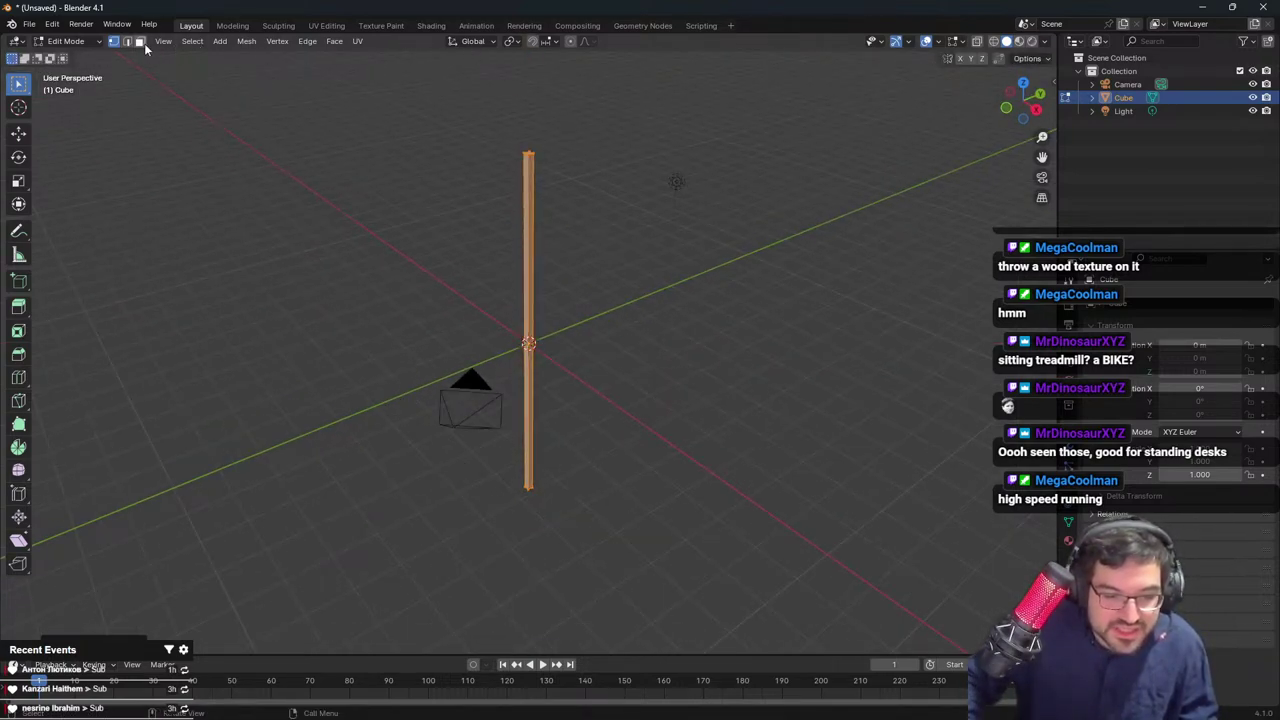
Delete the slat's end faces and back face, leaving an open three-sided profile
middle_click_drag(426, 126, 638, 273)
key("x")
left_click(627, 302)
middle_click_drag(500, 292, 556, 148)
key("KP_1")
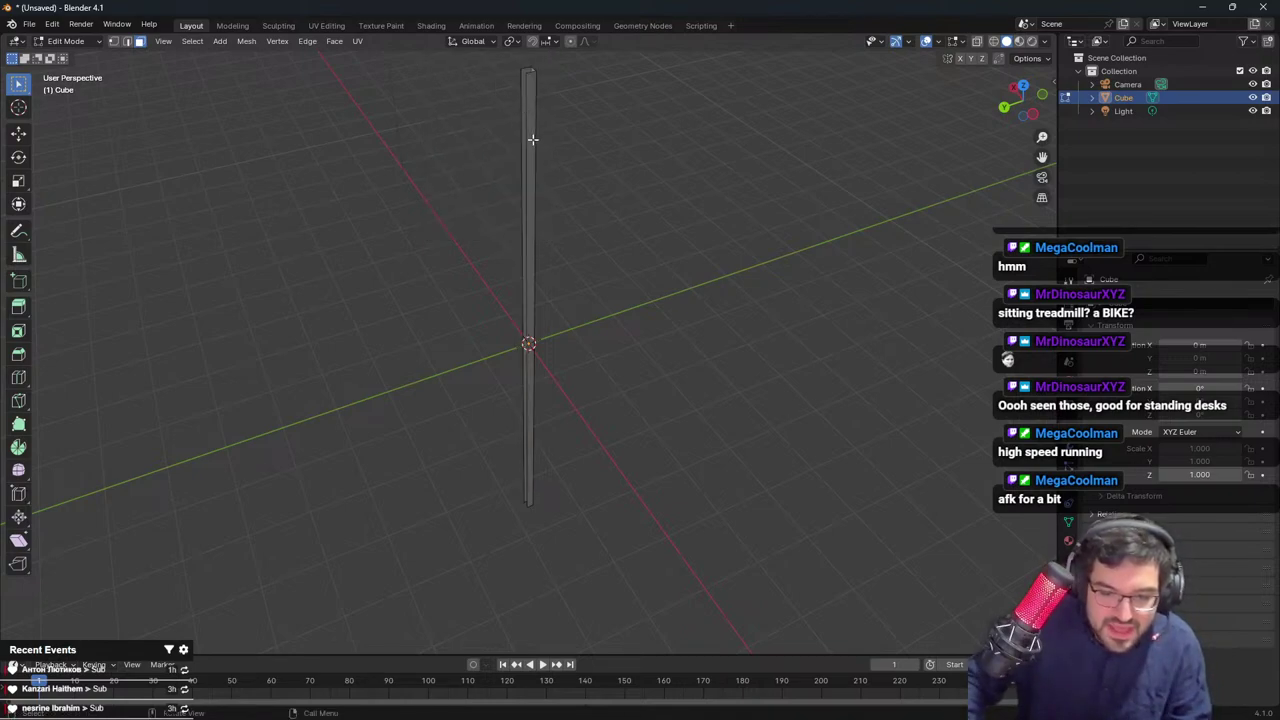
Bevel the slat's two front vertical edges with a single segment
middle_click_drag(523, 106, 166, 80)
left_click(128, 46)
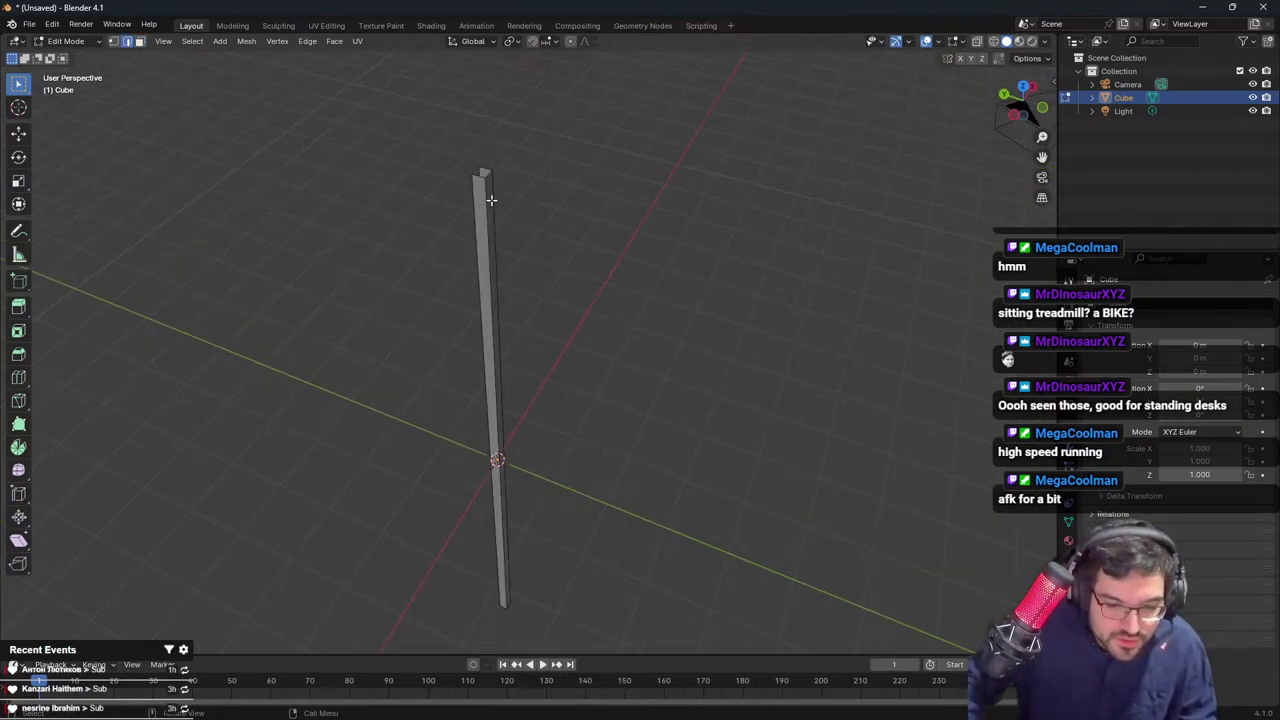
left_click(492, 200)
left_click(486, 197, "shift")
scroll(490, 192, "up", 3)
middle_click_drag(490, 170, 583, 301)
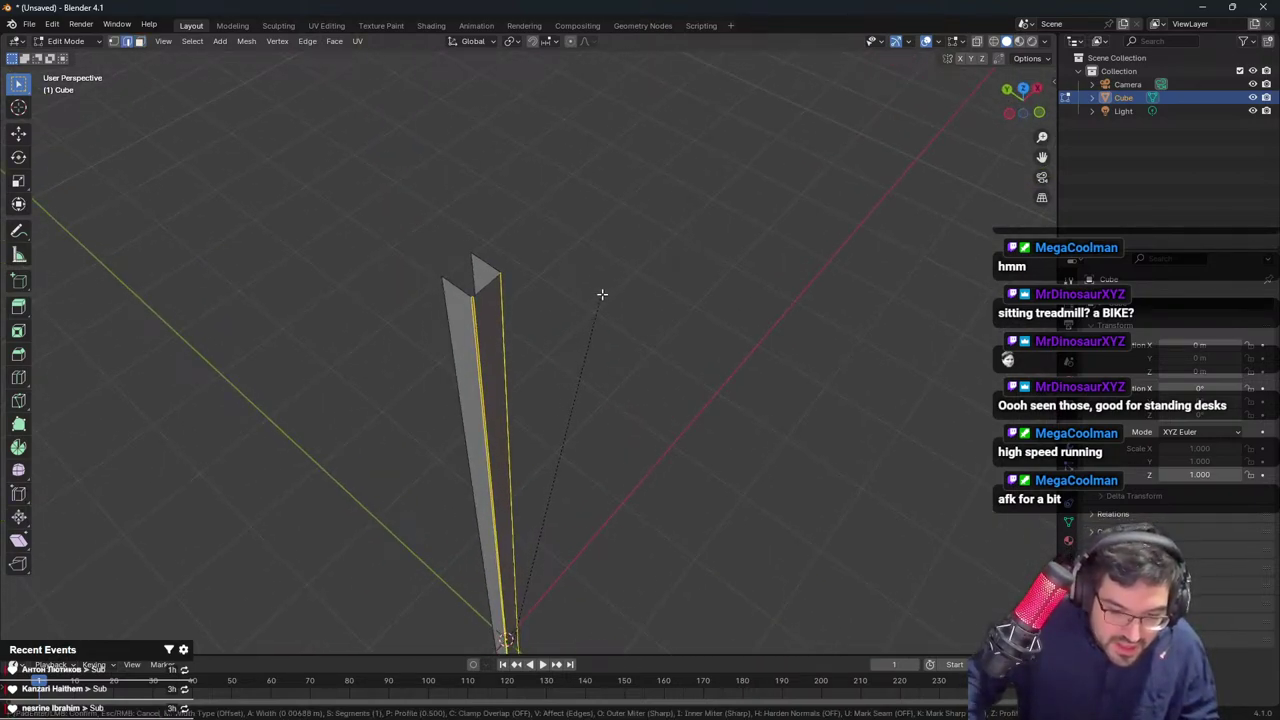
Add a Weighted Normal modifier to the slat and check the shading of its bevelled edges
key("Tab")
left_click(1068, 448)
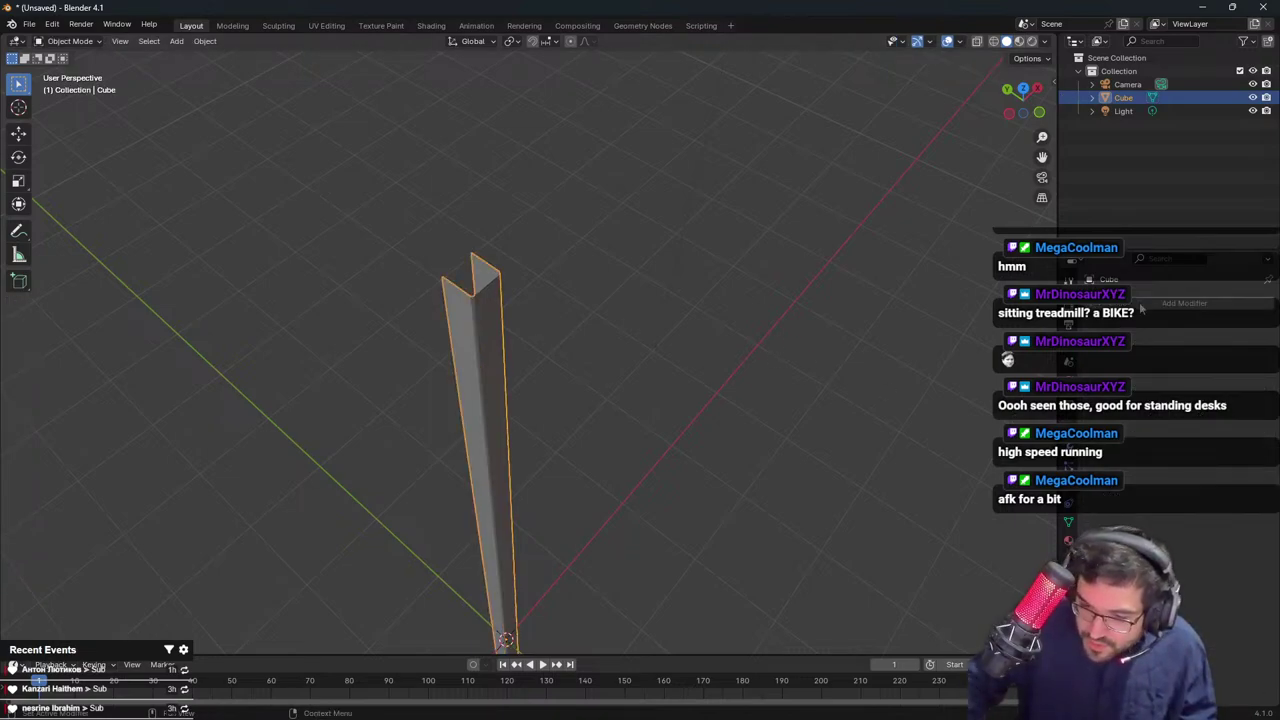
left_click(1150, 303)
type("we")
key("Return")
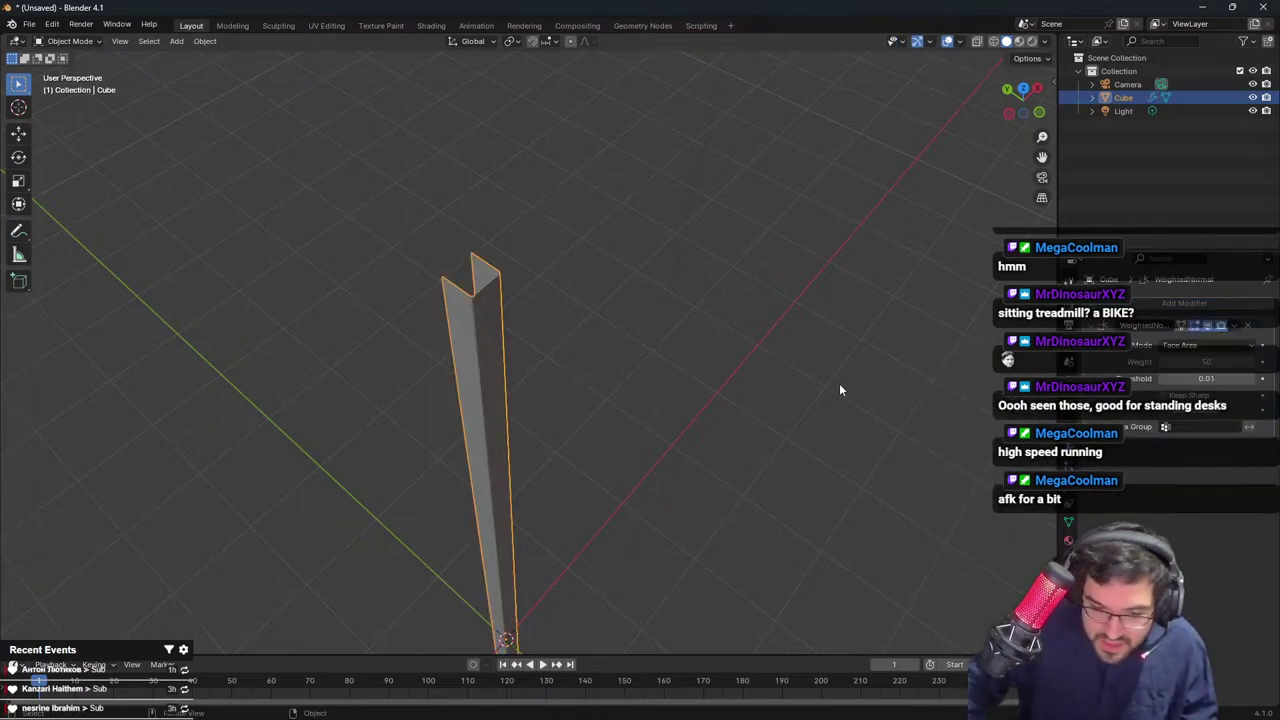
scroll(549, 322, "up", 6)
left_click(548, 245)
middle_click_drag(560, 260, 592, 254)
scroll(462, 249, "down", 4)
scroll(560, 220, "down", 1)
left_click_drag(300, 186, 616, 261)
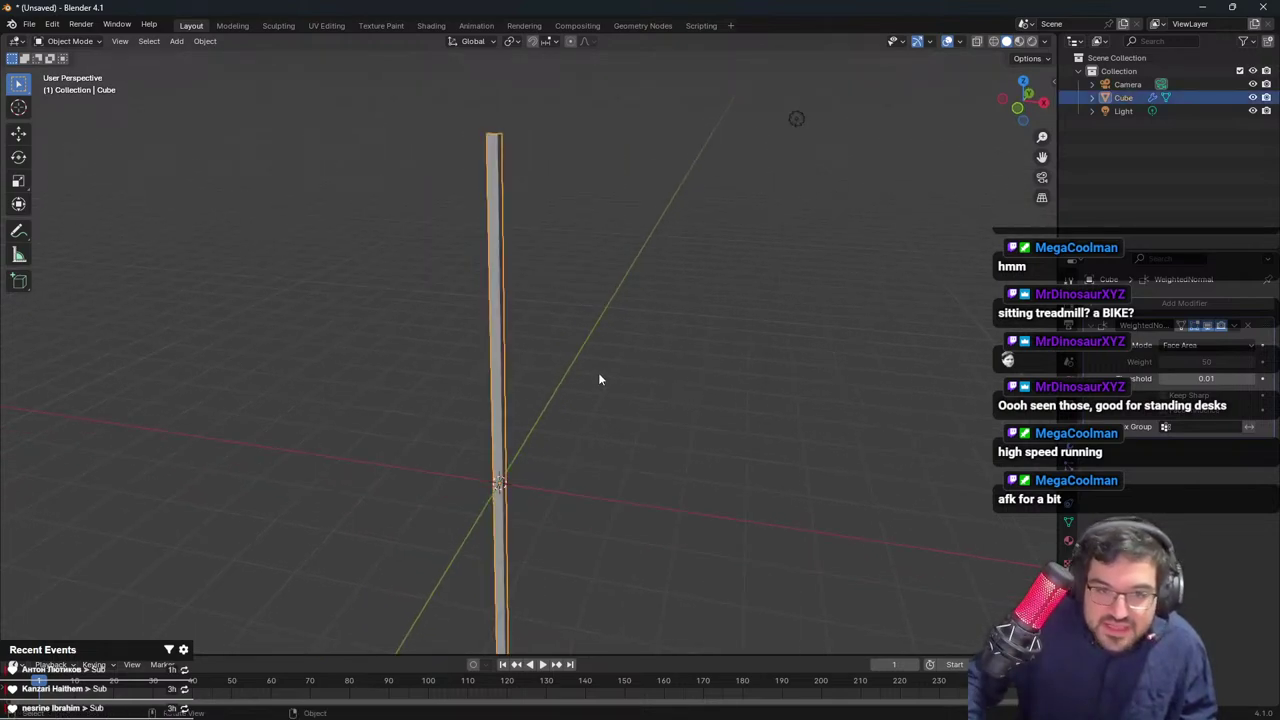
Open the UV Editing workspace and unwrap the whole slat mesh
key("Tab")
key("u")
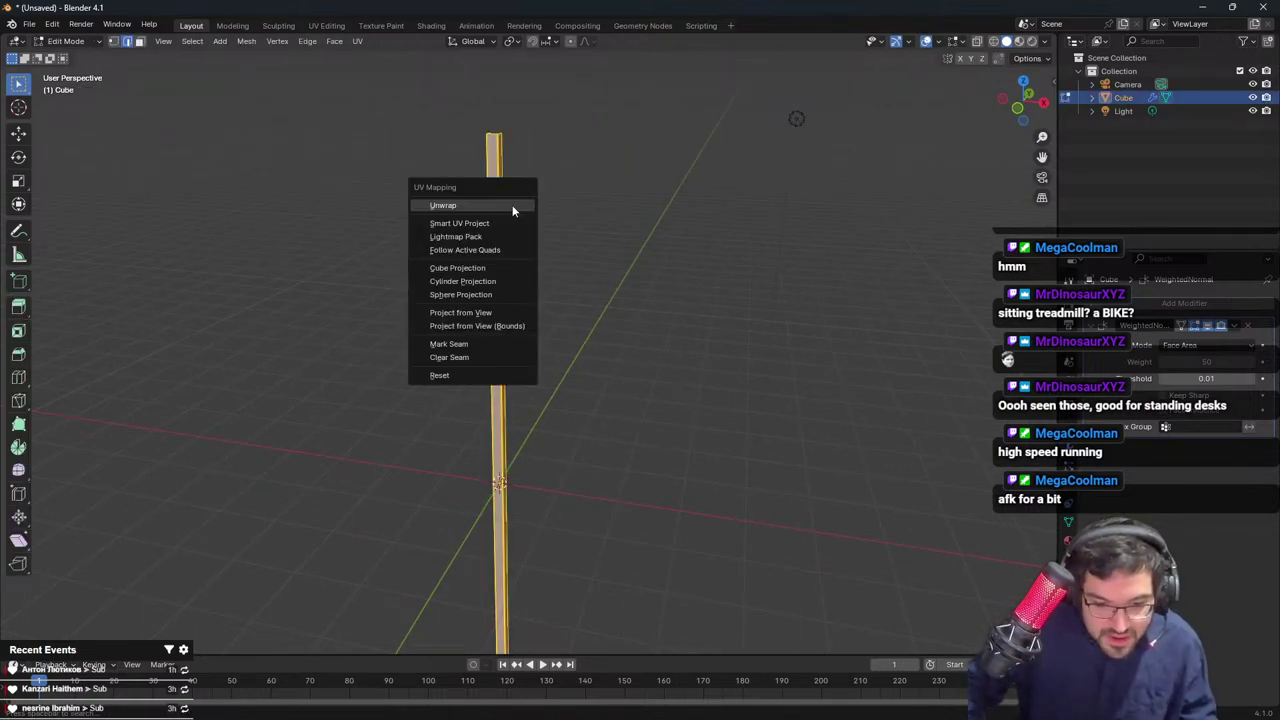
left_click(327, 26)
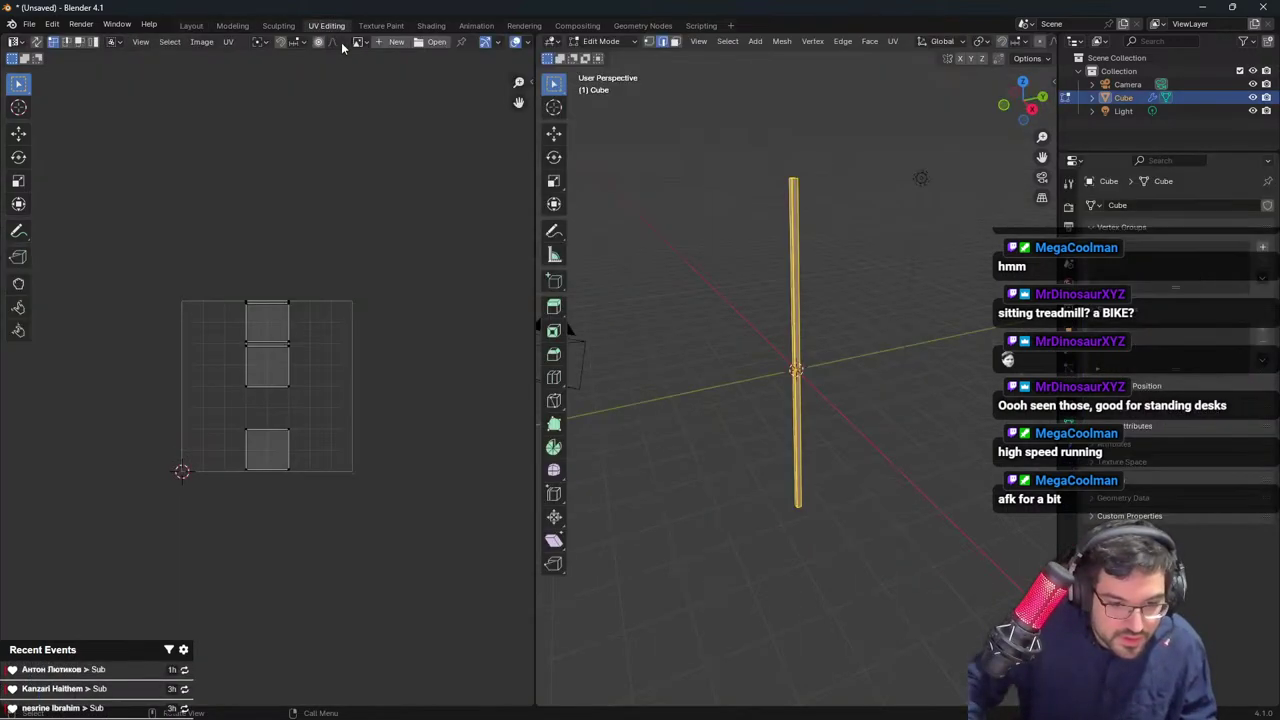
key("u")
left_click(766, 243)
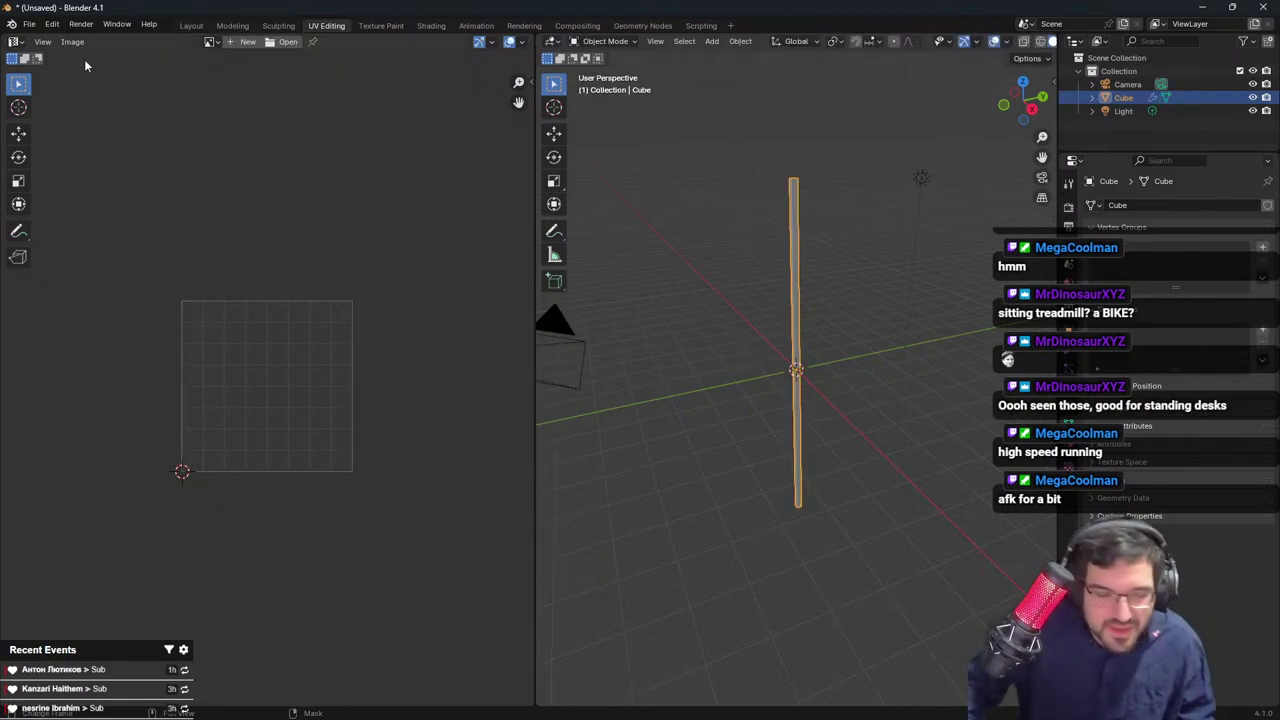
Try scaling and moving the slat's UV strip, and undo the change
left_click_drag(271, 285, 80, 537)
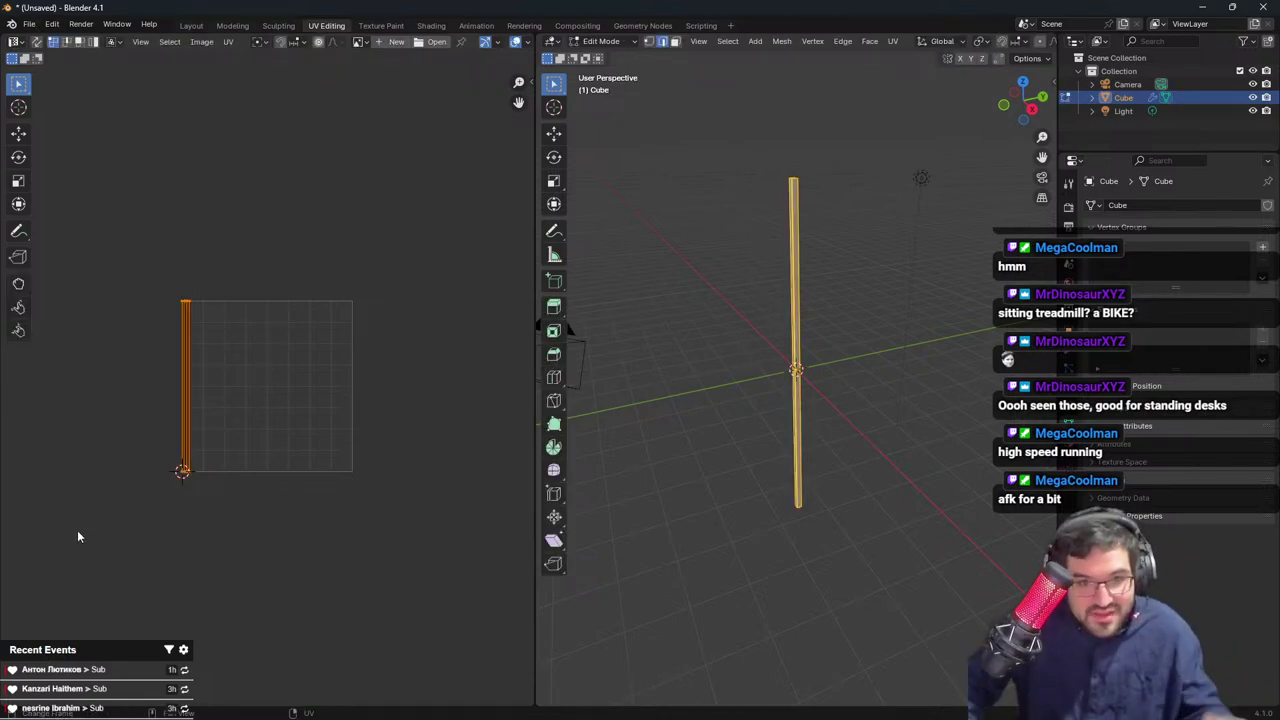
key("s")
left_click(240, 326)
key("g")
right_click(425, 312)
key("ctrl+z")
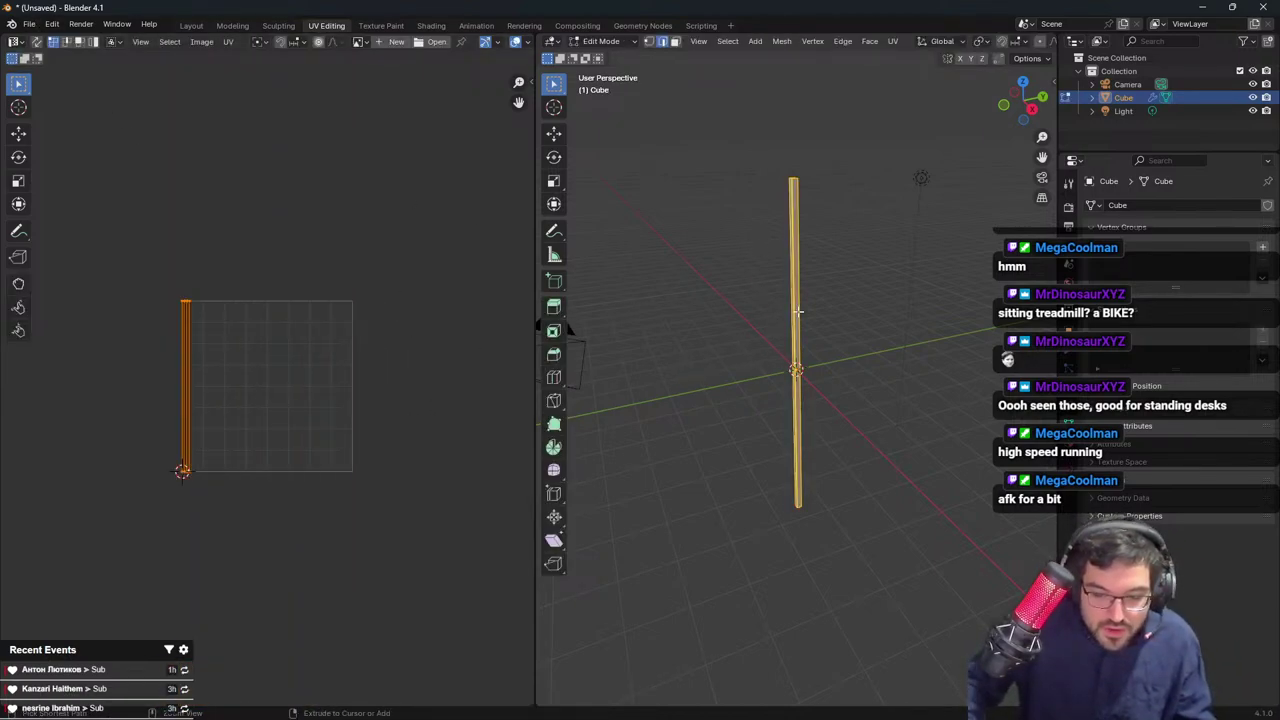
Divide the slat along its height with nine evenly spaced loop cuts
key("ctrl+r")
key("9")
left_click(823, 326)
right_click(823, 326)
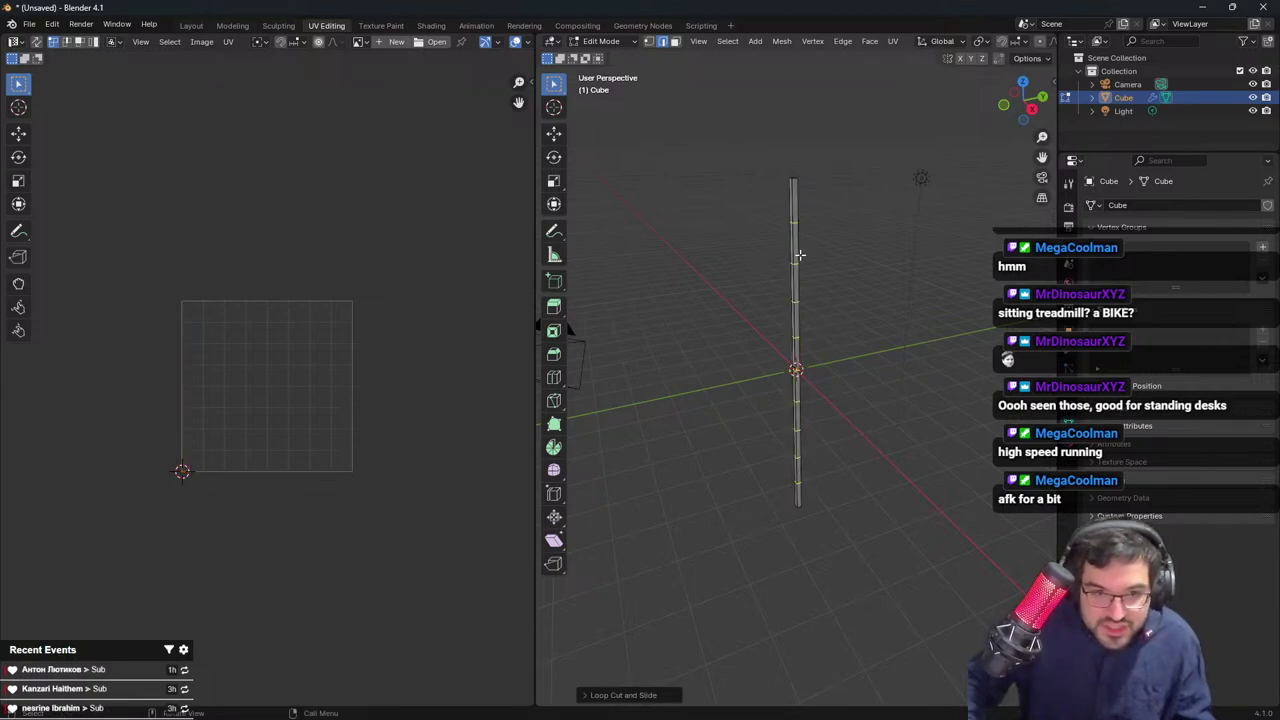
Mark the new edge loops as seams and unwrap the whole slat again
key("F3")
type("mark s")
key("Return")
key("a")
key("u")
key("u")
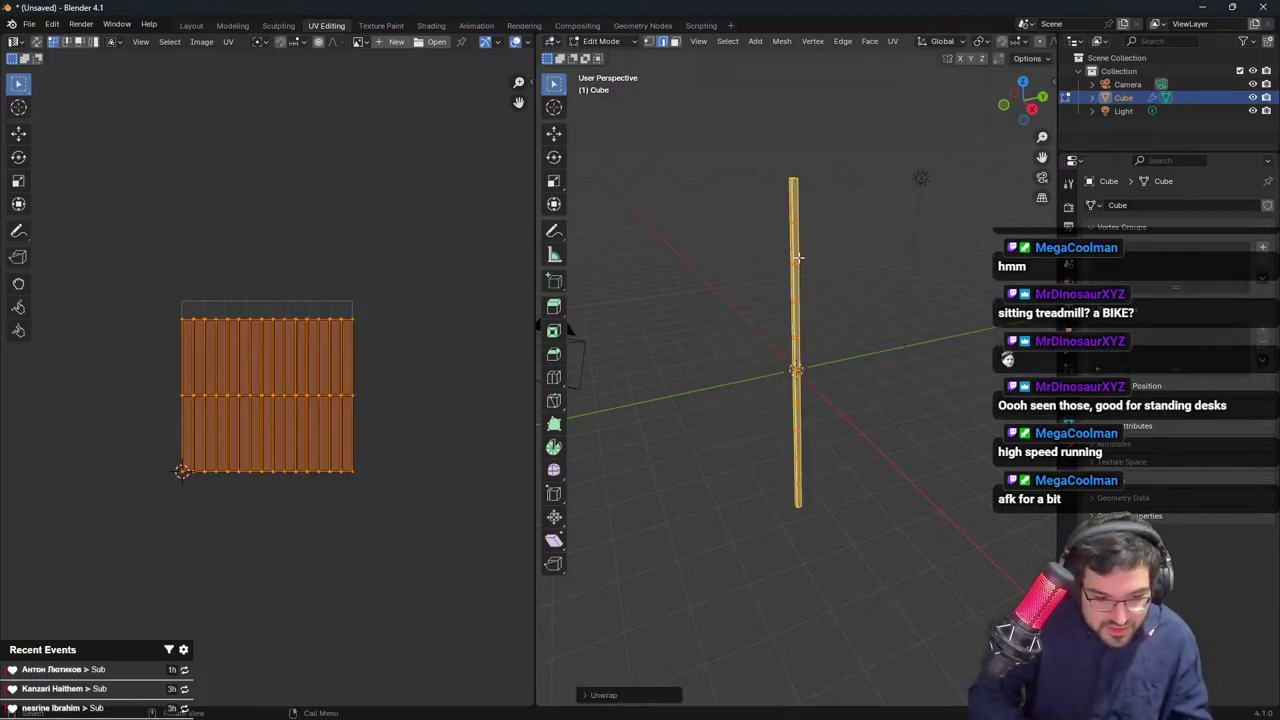
Undo the latest unwrap and the loop cuts on the slat, and return it to Object Mode
key("ctrl+z")
key("ctrl+z")
key("a")
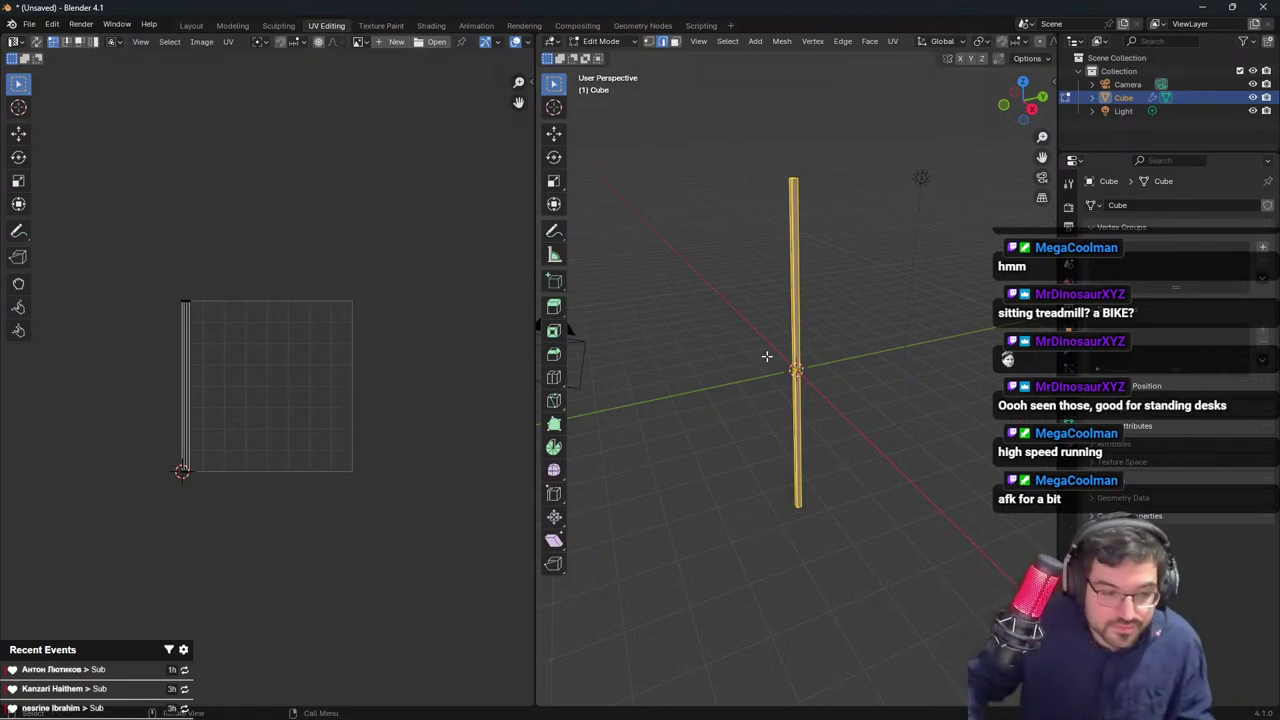
key("Tab")
key("ctrl+s")
left_click(29, 25)
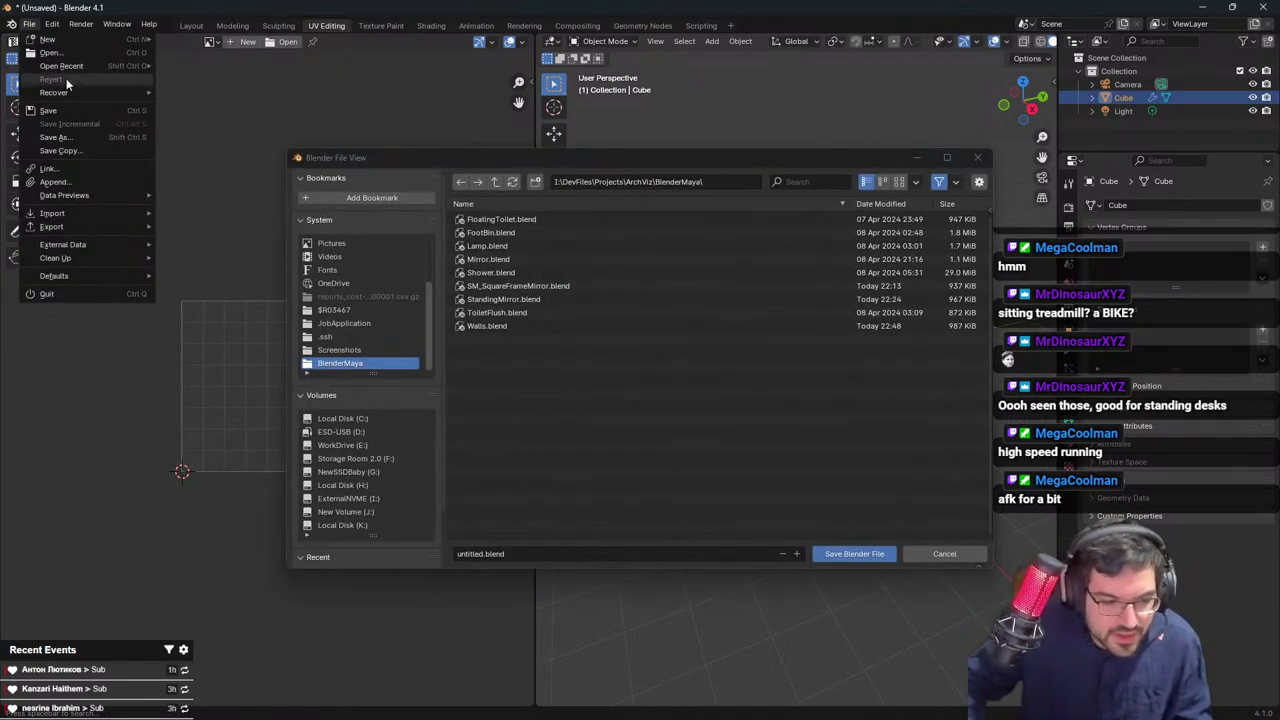
left_click(981, 157)
Start an FBX export of the slat with the file name SM_WallTHingy
left_click(35, 27)
mouse_move(76, 226)
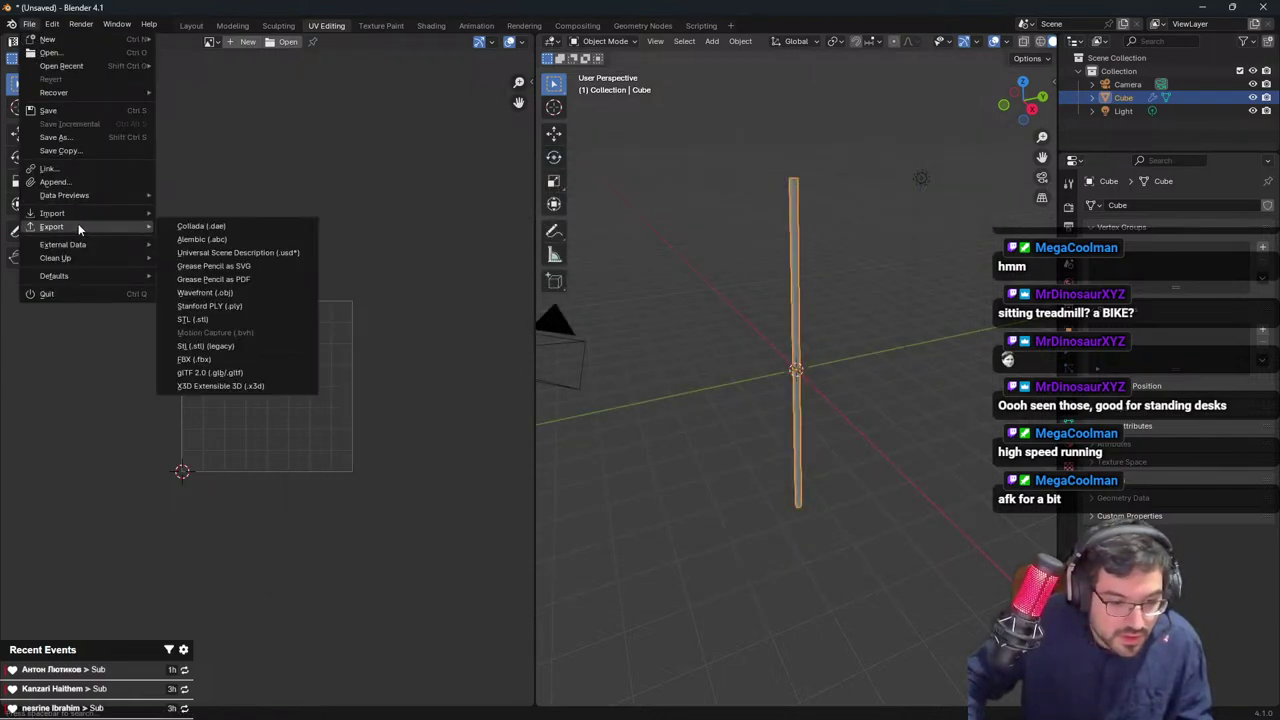
left_click(231, 365)
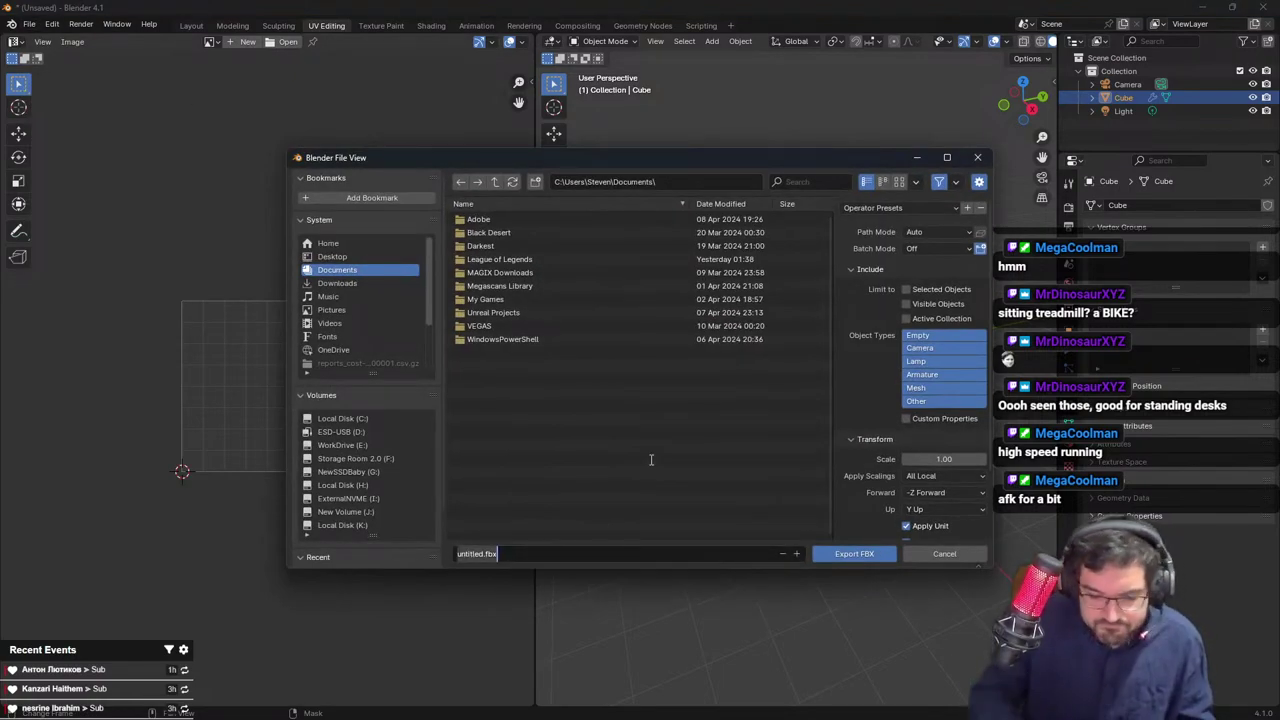
type("SM_WallTHingy")
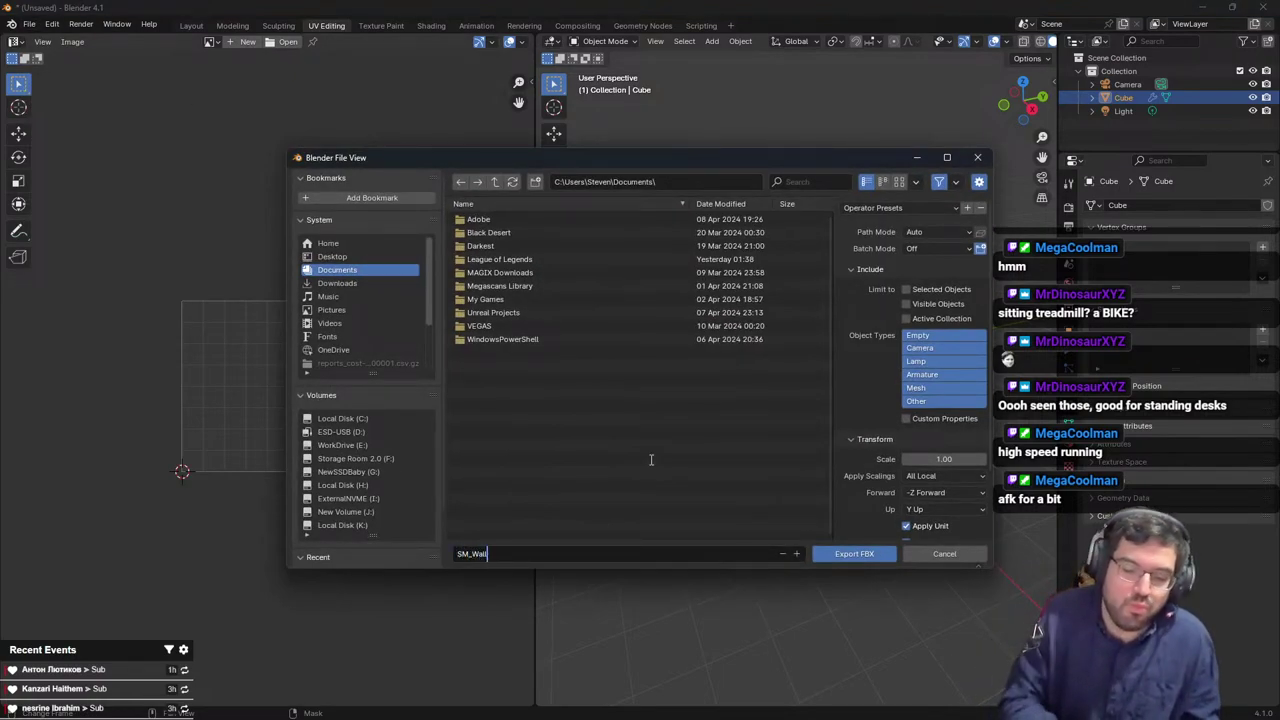
left_click(650, 463)
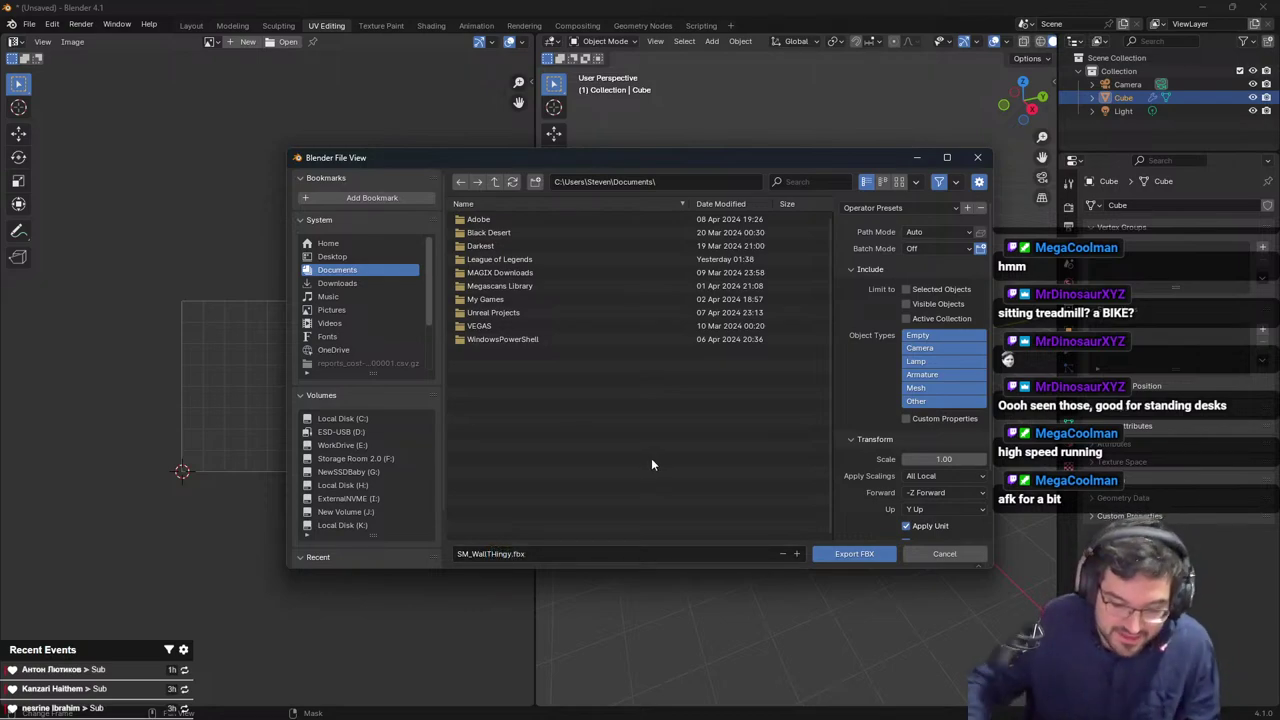
Correct the capitalisation in the export file name so that it reads SM_WallThingy.fbx
left_click(488, 554)
key("Right")
key("Right")
key("Right")
key("Right")
key("Right")
key("Right")
key("Right")
key("Right")
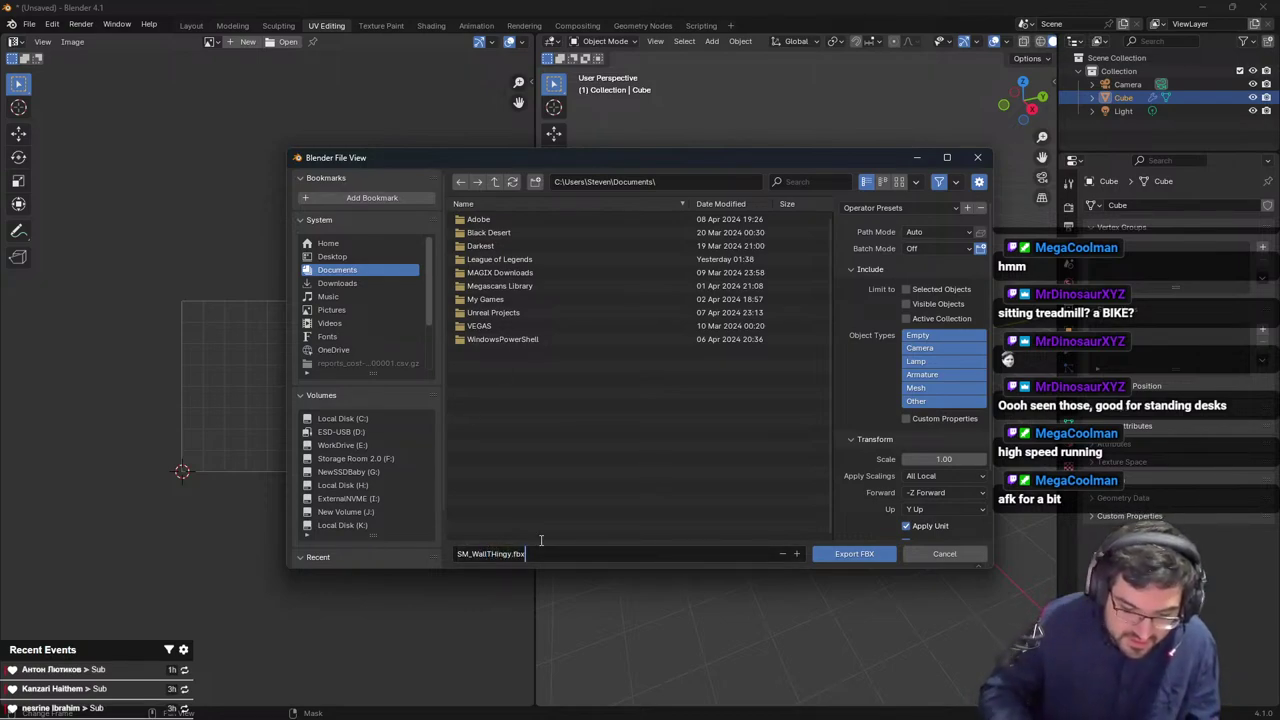
key("Left")
key("Left")
key("Left")
key("Left")
key("Left")
key("Left")
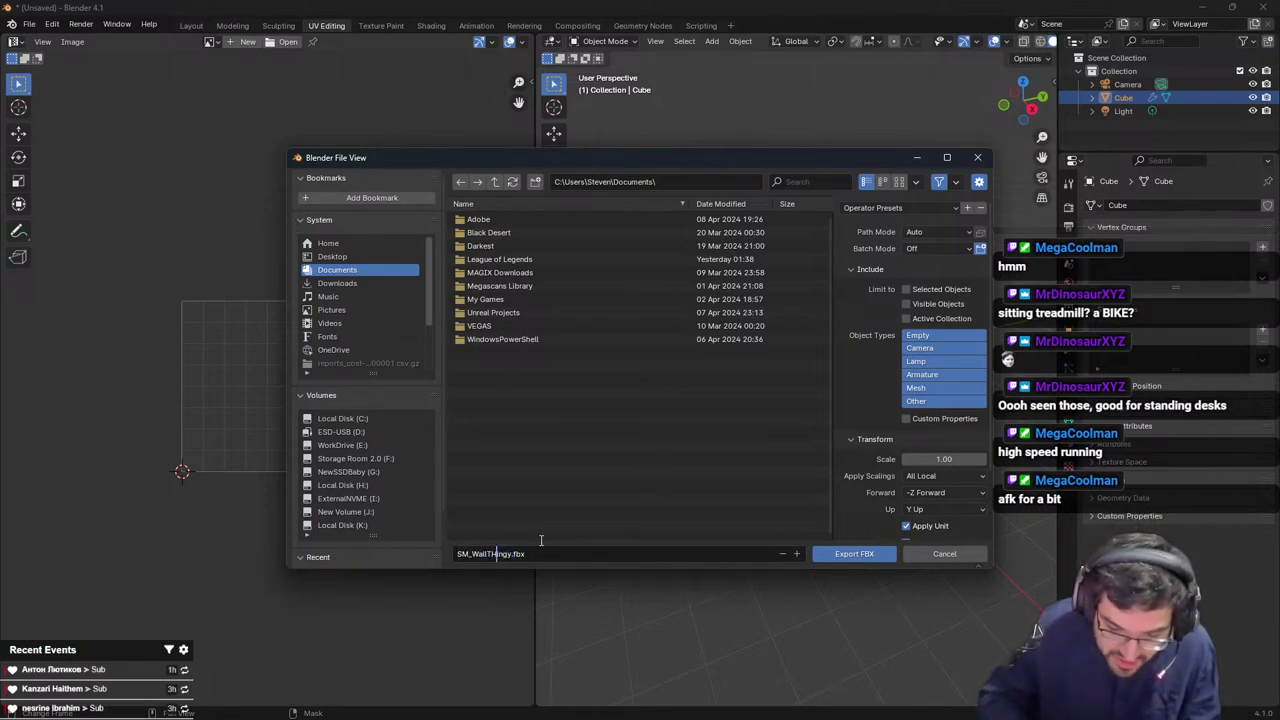
key("BackSpace")
type("h")
left_click(666, 491)
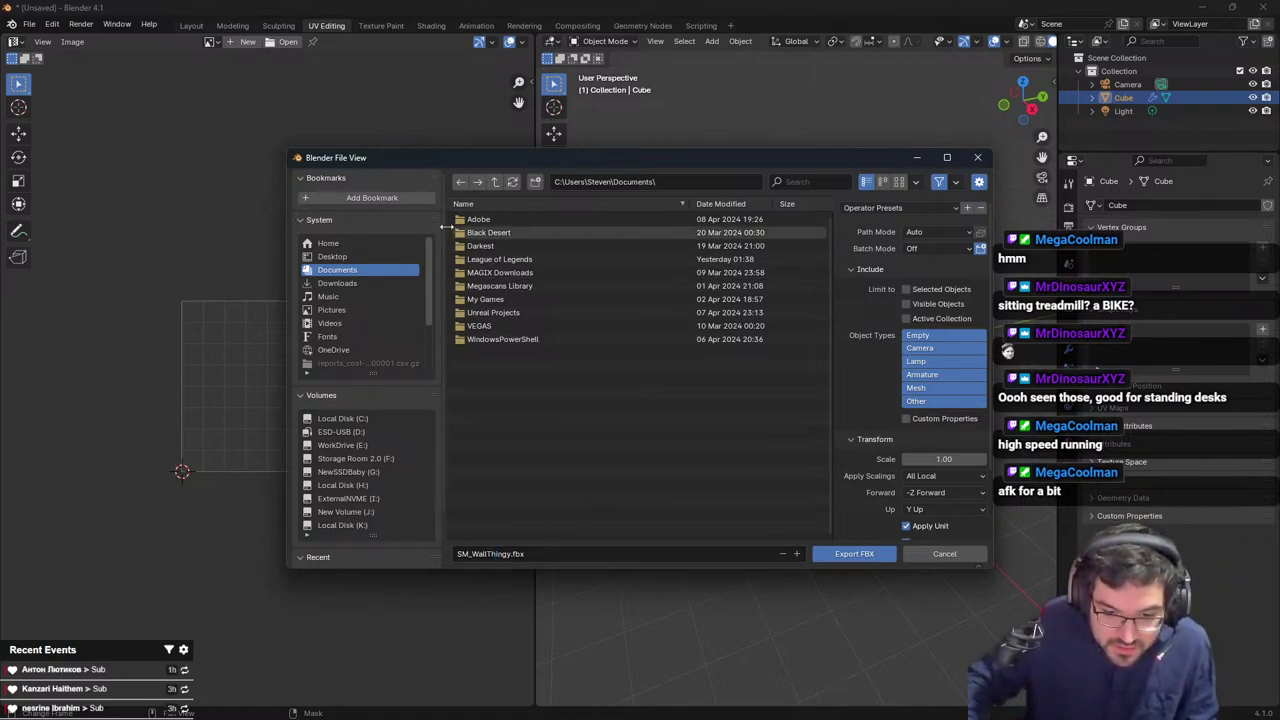
left_click_drag(444, 156, 385, 0)
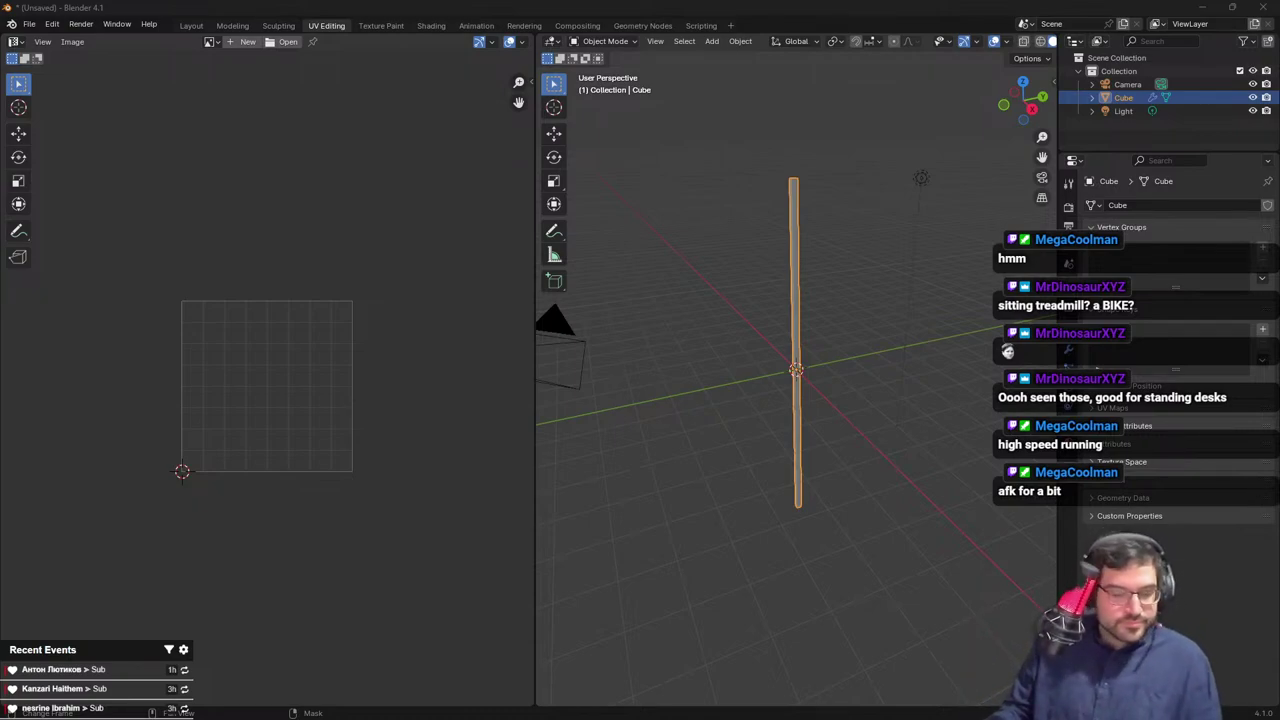
key("alt+Tab")
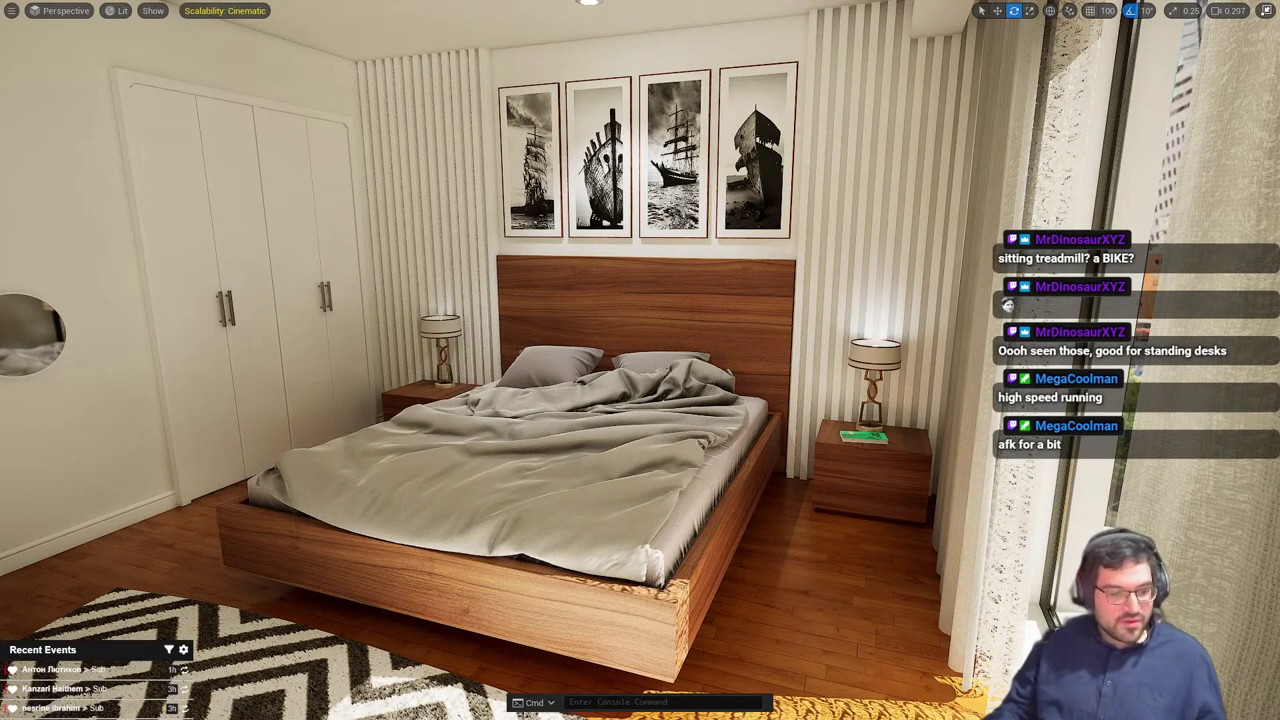
key("alt+Tab")
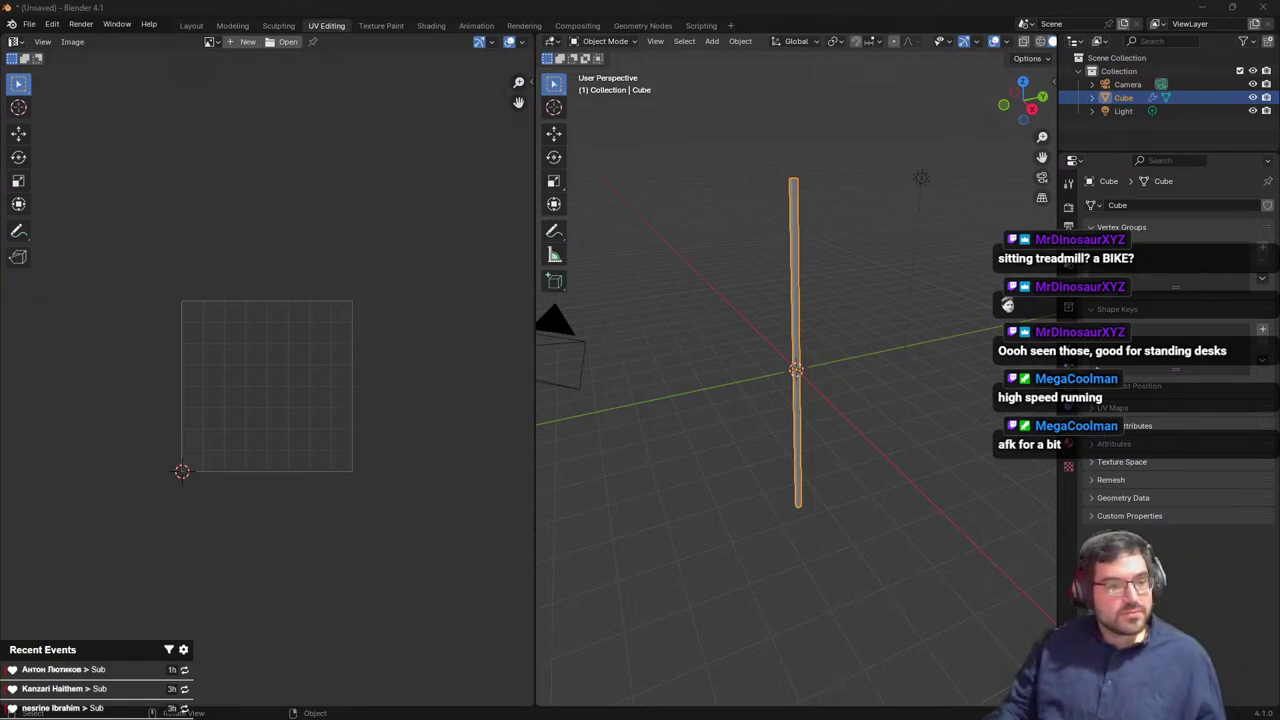
Save the slat scene as WallThingy in the project's BlenderMaya folder
left_click(861, 270)
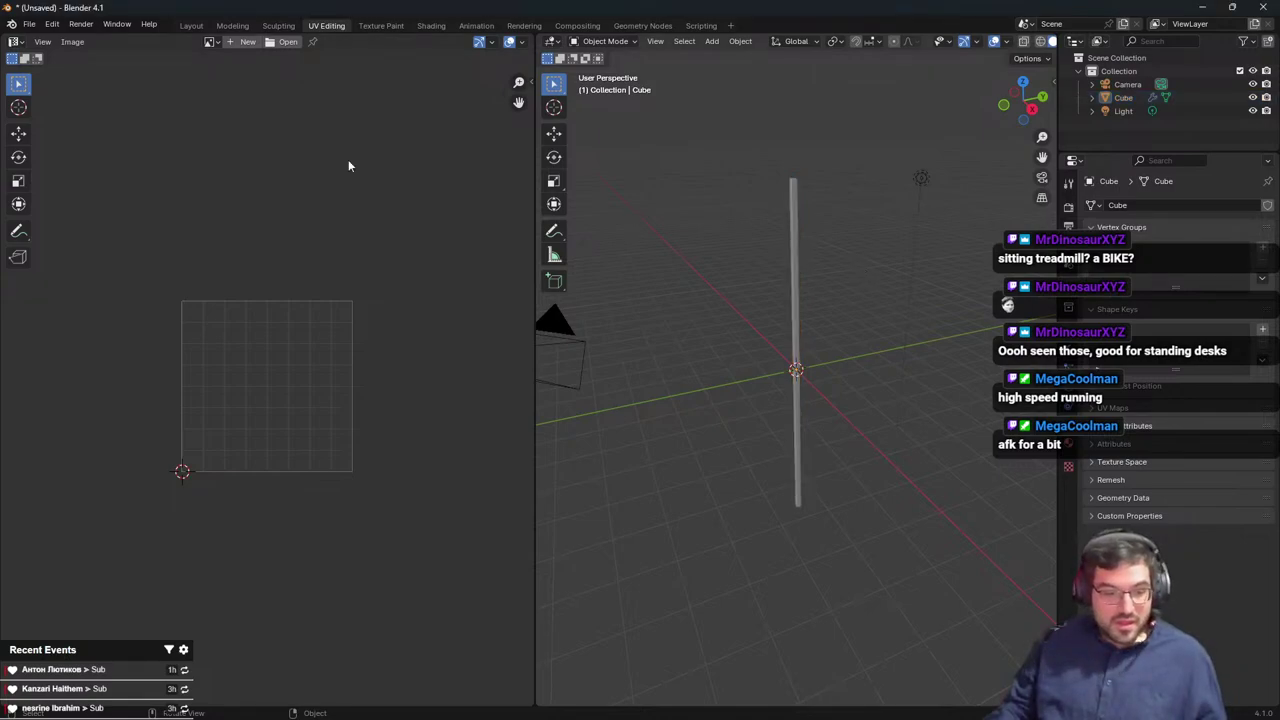
key("ctrl+s")
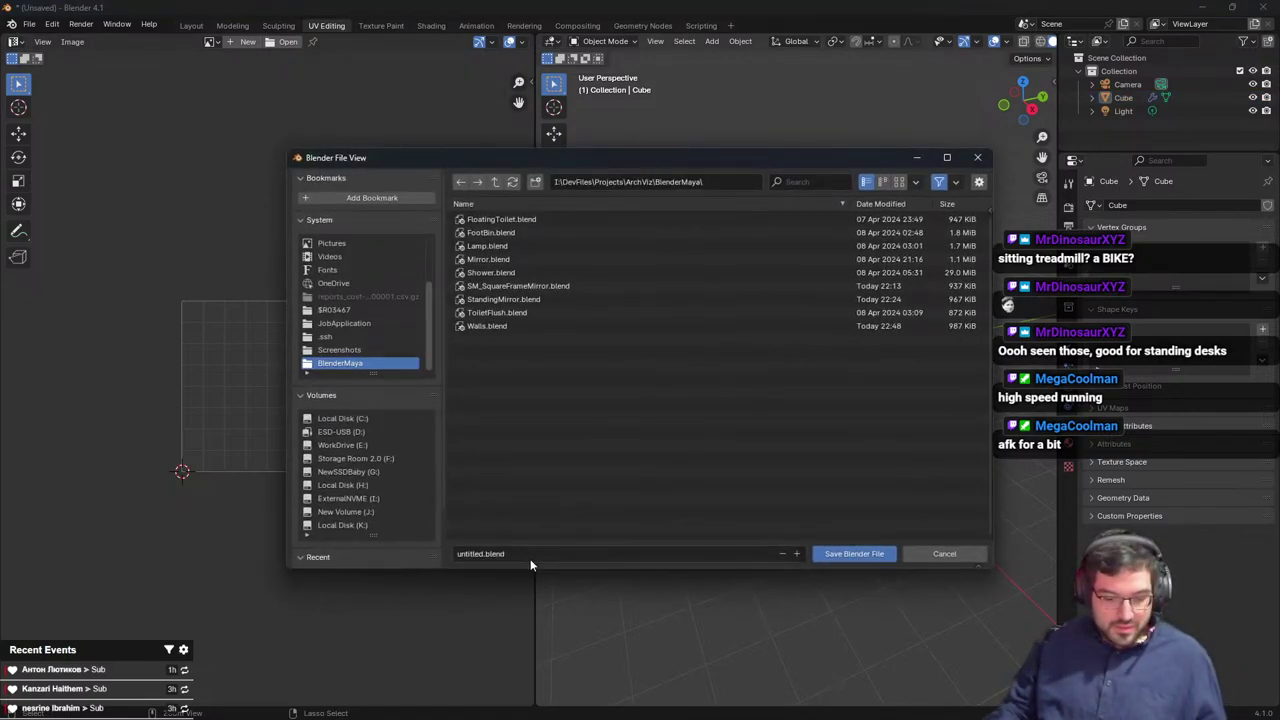
left_click(530, 555)
type("WallThingy")
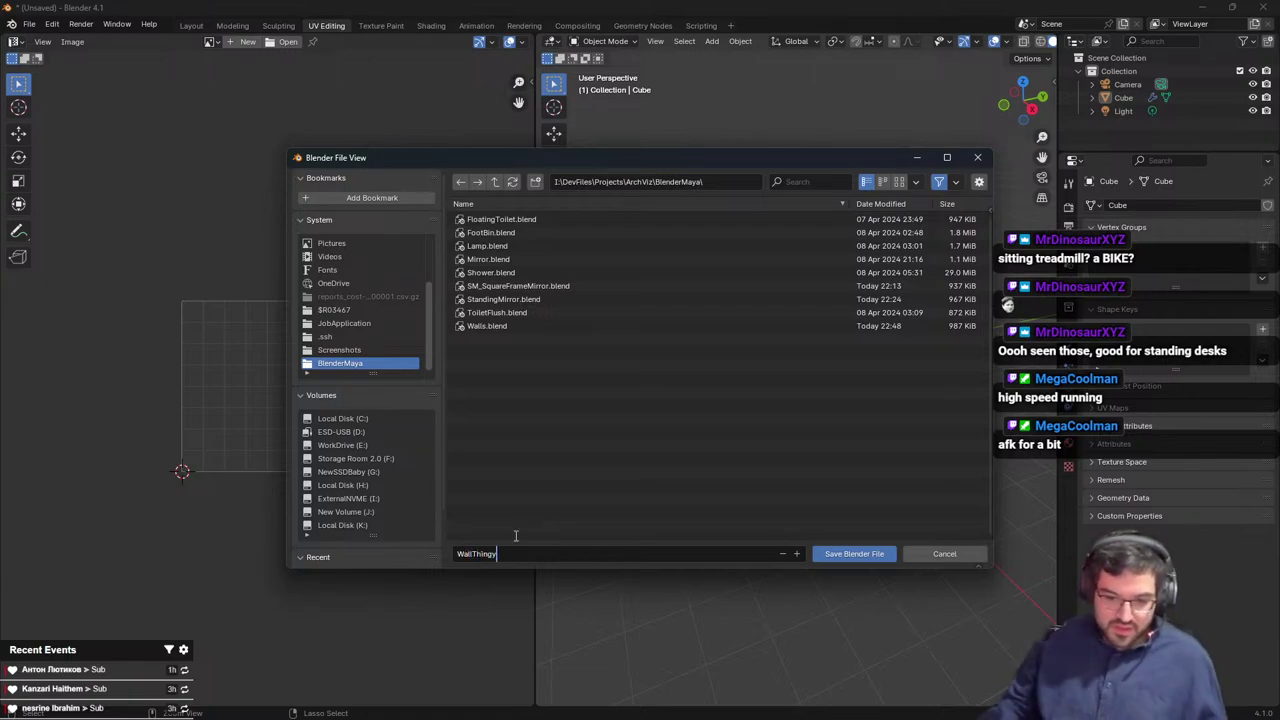
left_click(853, 553)
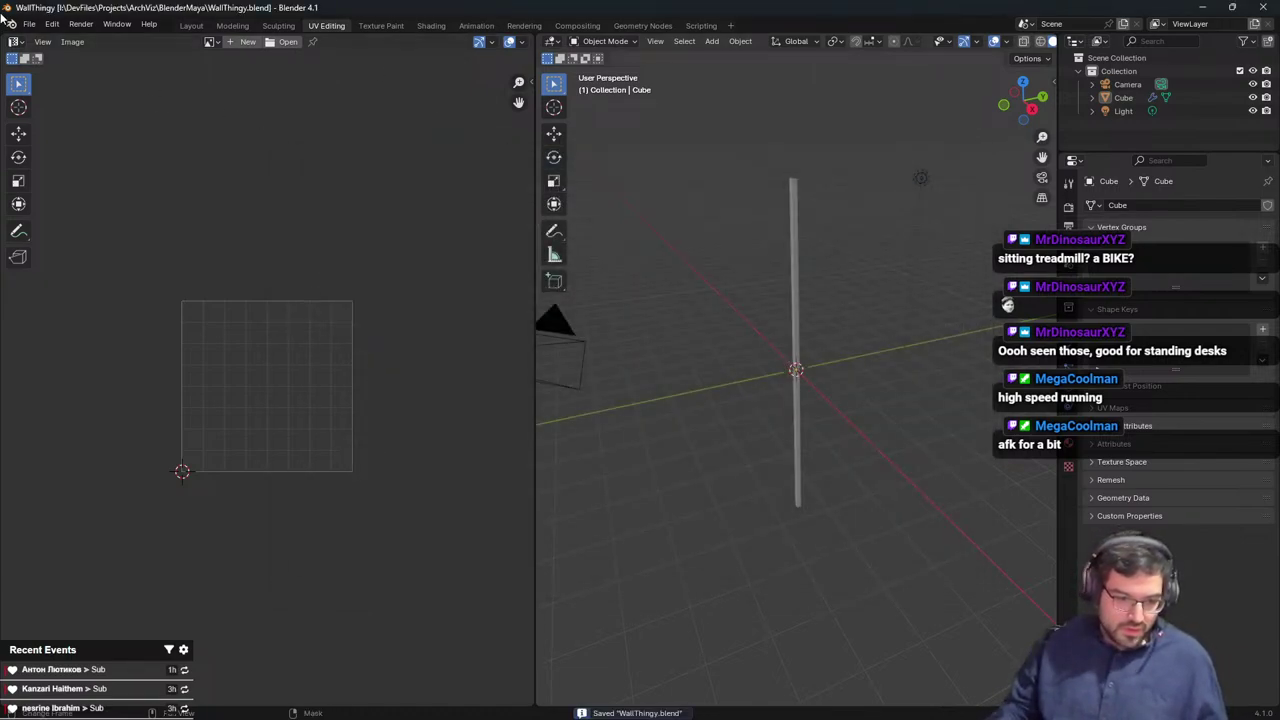
Start a new scene and widen the default cube into a flat block, about 3.83 in X scale and 2.39 in Y scale
left_click(29, 23)
mouse_move(40, 37)
left_click(246, 42)
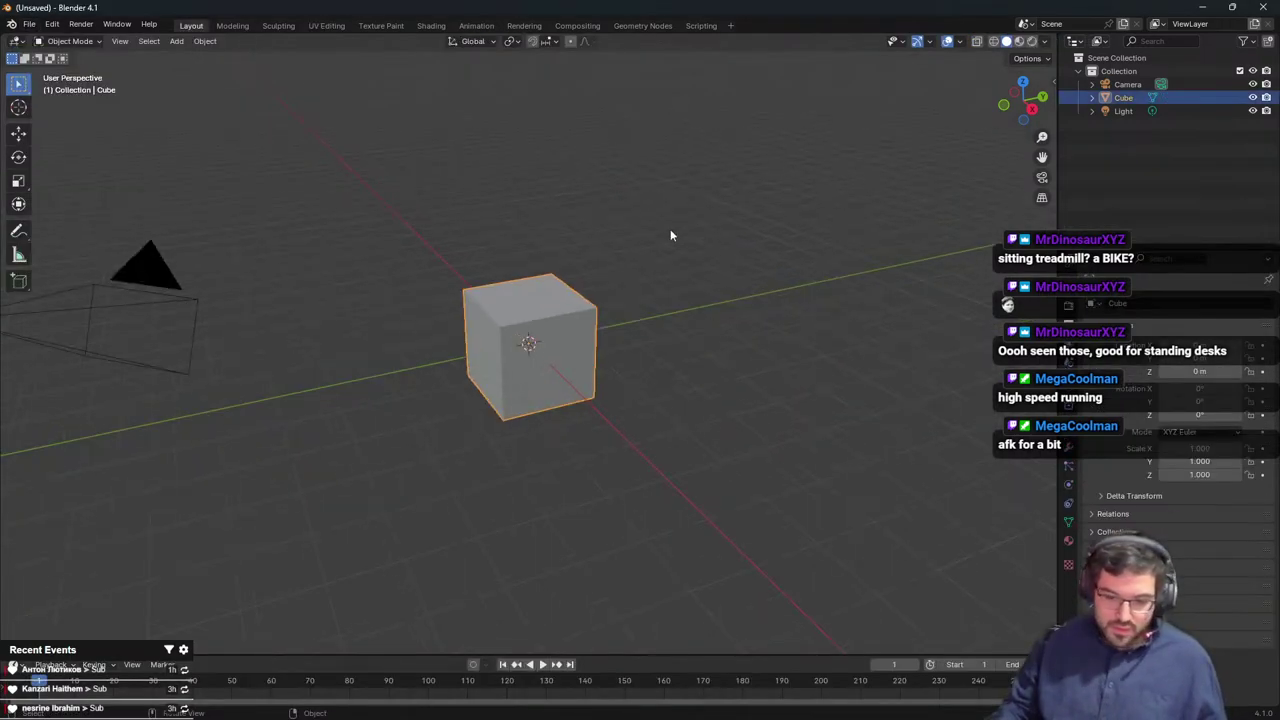
middle_click_drag(643, 250, 685, 291)
key("s")
middle_click_drag(690, 293, 940, 364)
left_click(950, 367)
key("s")
middle_click_drag(735, 250, 877, 154)
left_click(930, 130)
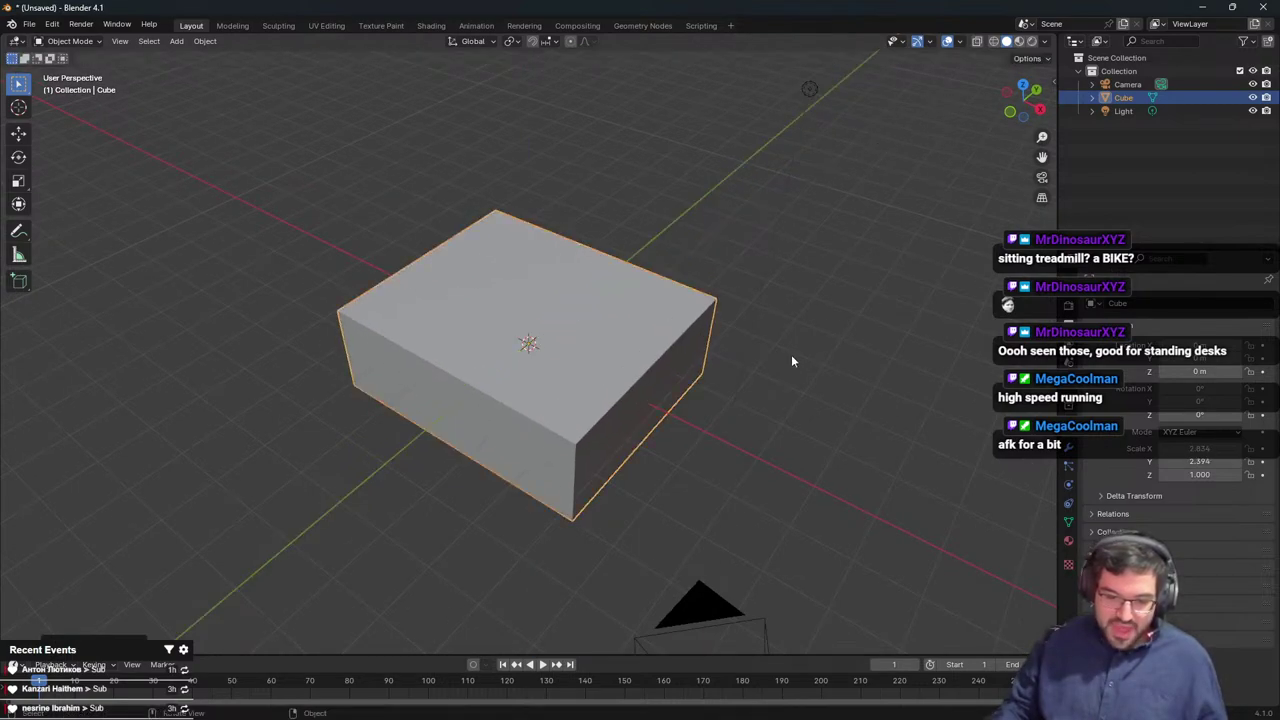
Rescale the block along X and Y to about 3.76 and 2.99
key("s")
key("x")
left_click(873, 363)
key("s")
key("y")
left_click(733, 217)
middle_click_drag(708, 302, 587, 262)
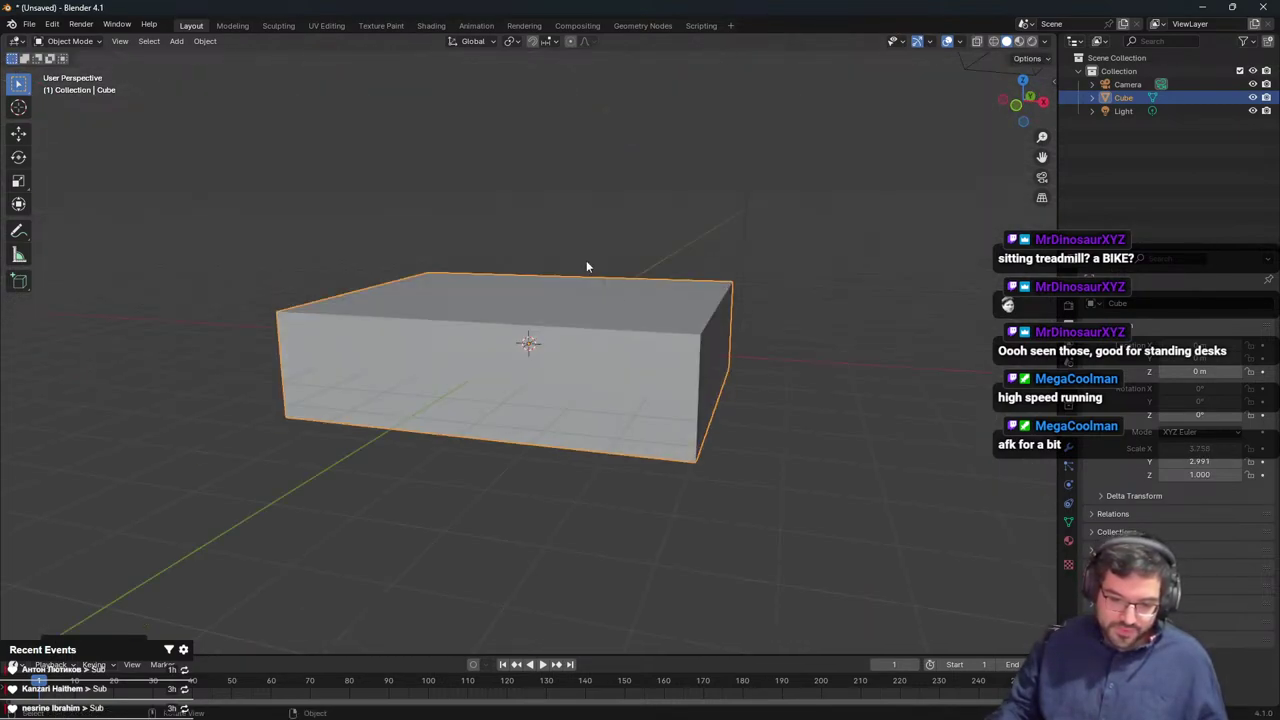
middle_click_drag(695, 378, 594, 228)
key("shift+a")
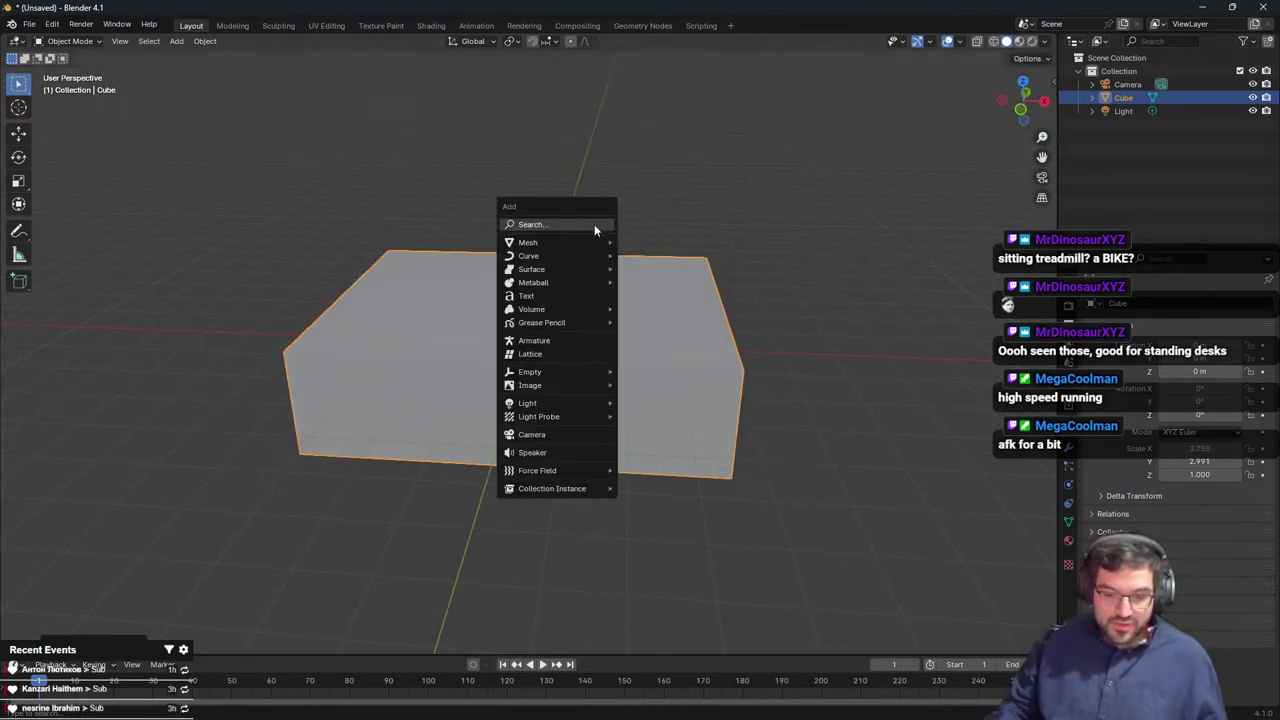
key("Escape")
key("Tab")
key("Tab")
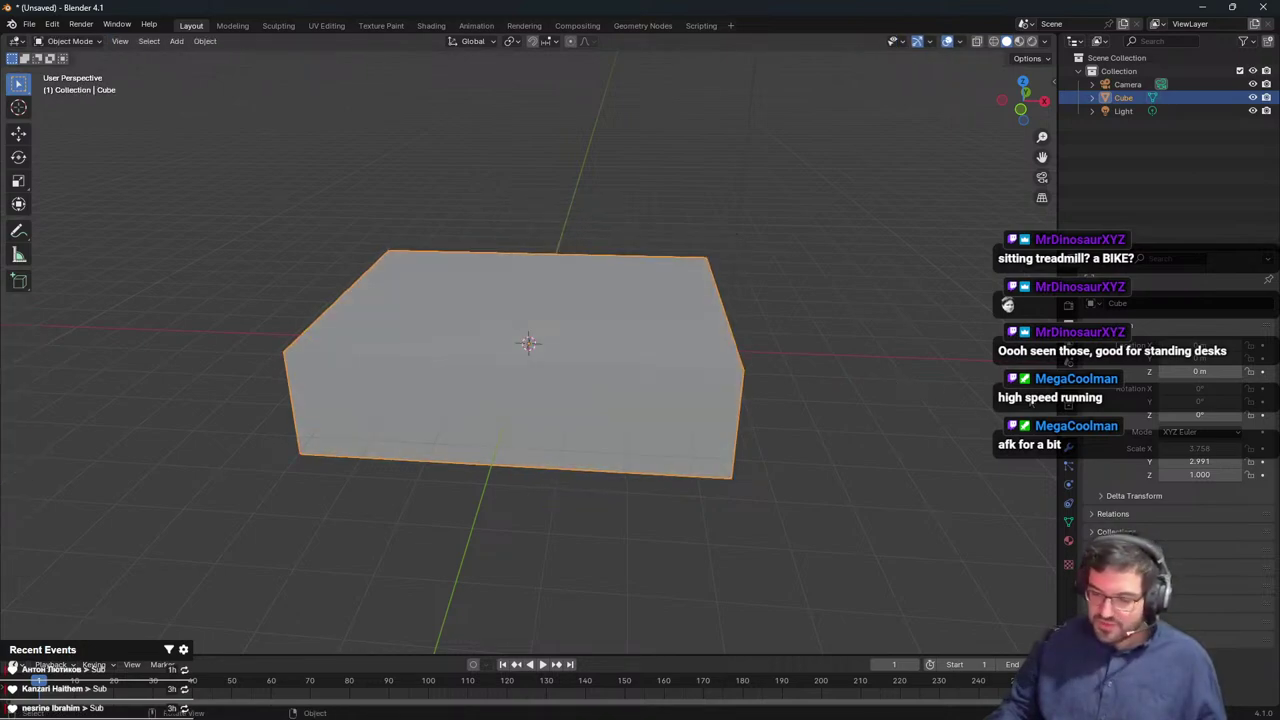
Apply the block's scale and round its edges with a Bevel modifier of 0.21 m and 6 segments
left_click(1154, 307)
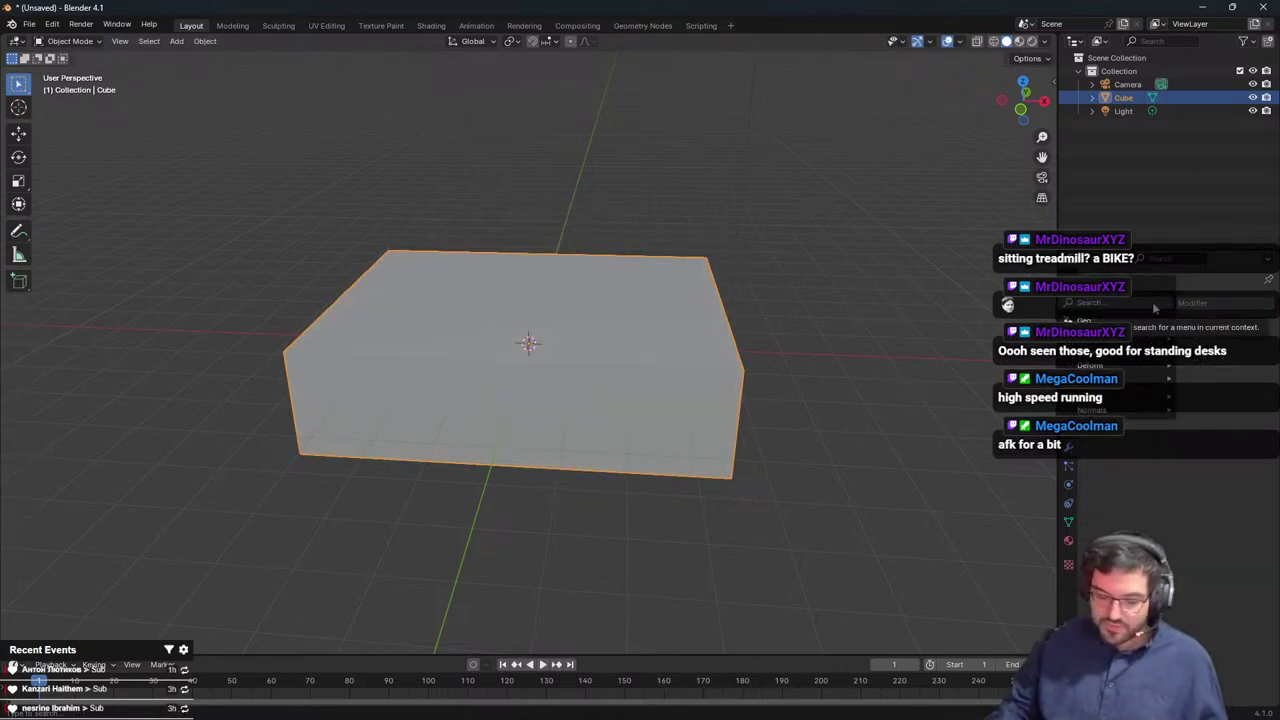
type("bev")
key("Return")
right_click(842, 355)
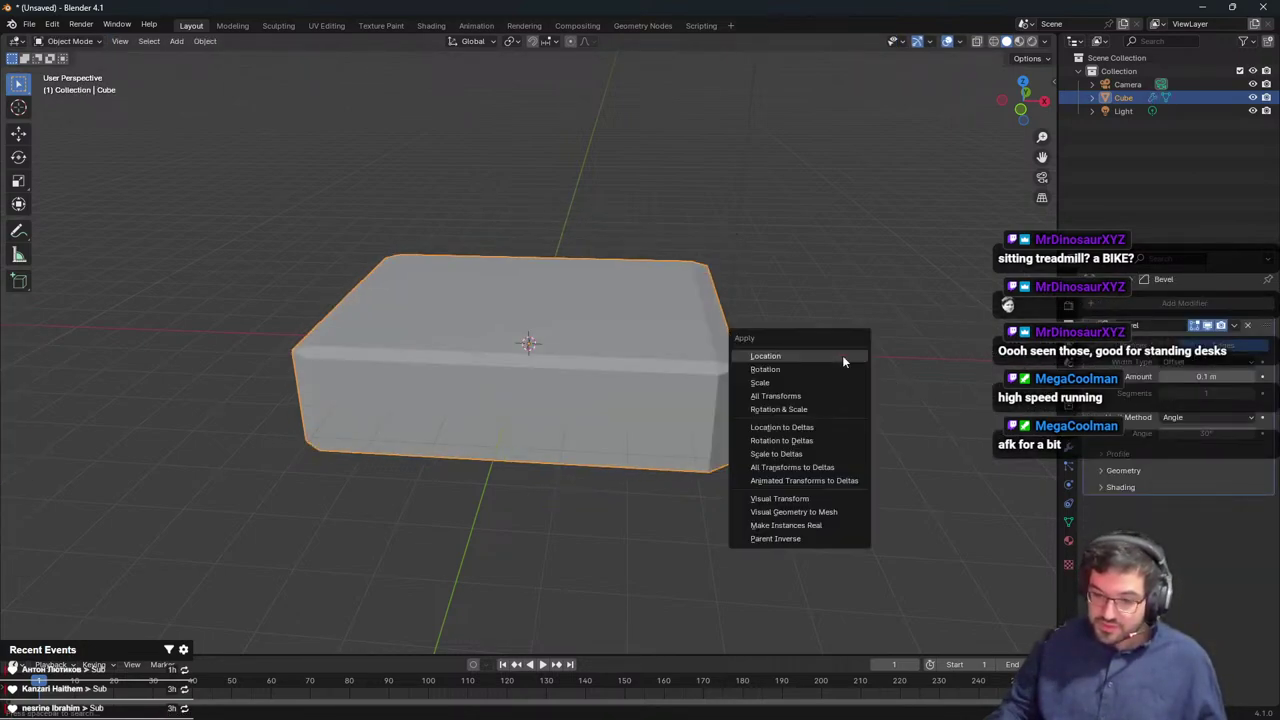
left_click(834, 377)
left_click_drag(1208, 377, 1252, 393)
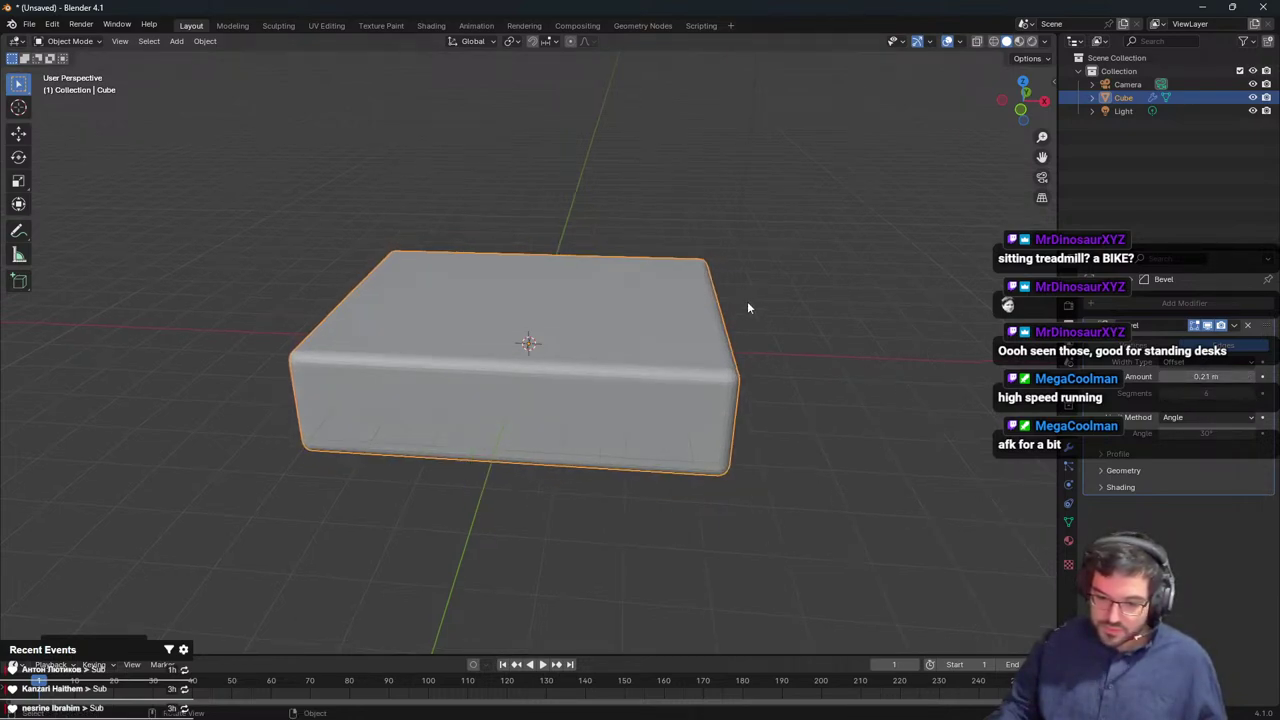
Add a plane, raise it along Z above the bevelled block, and enlarge it
scroll(747, 301, "up", 1)
key("shift+a")
left_click(772, 275)
scroll(752, 312, "down", 4)
key("g")
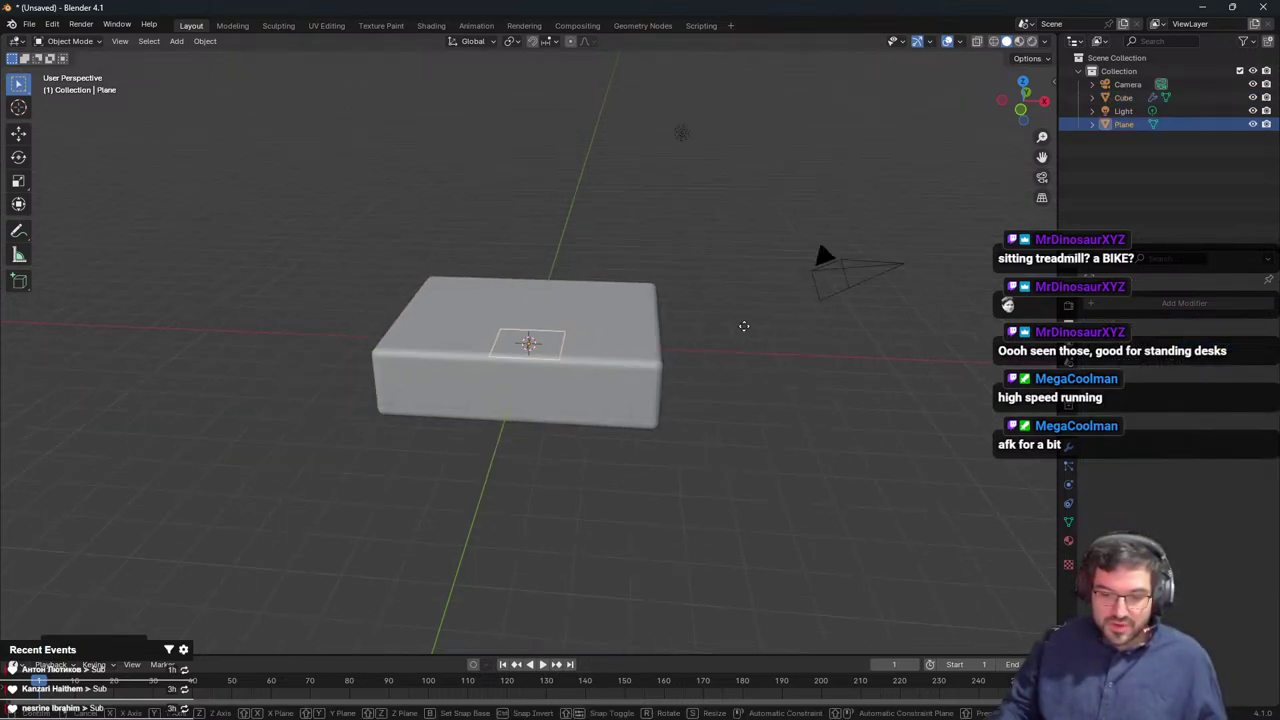
key("z")
left_click(686, 201)
key("s")
right_click(820, 206)
key("s")
left_click(443, 281)
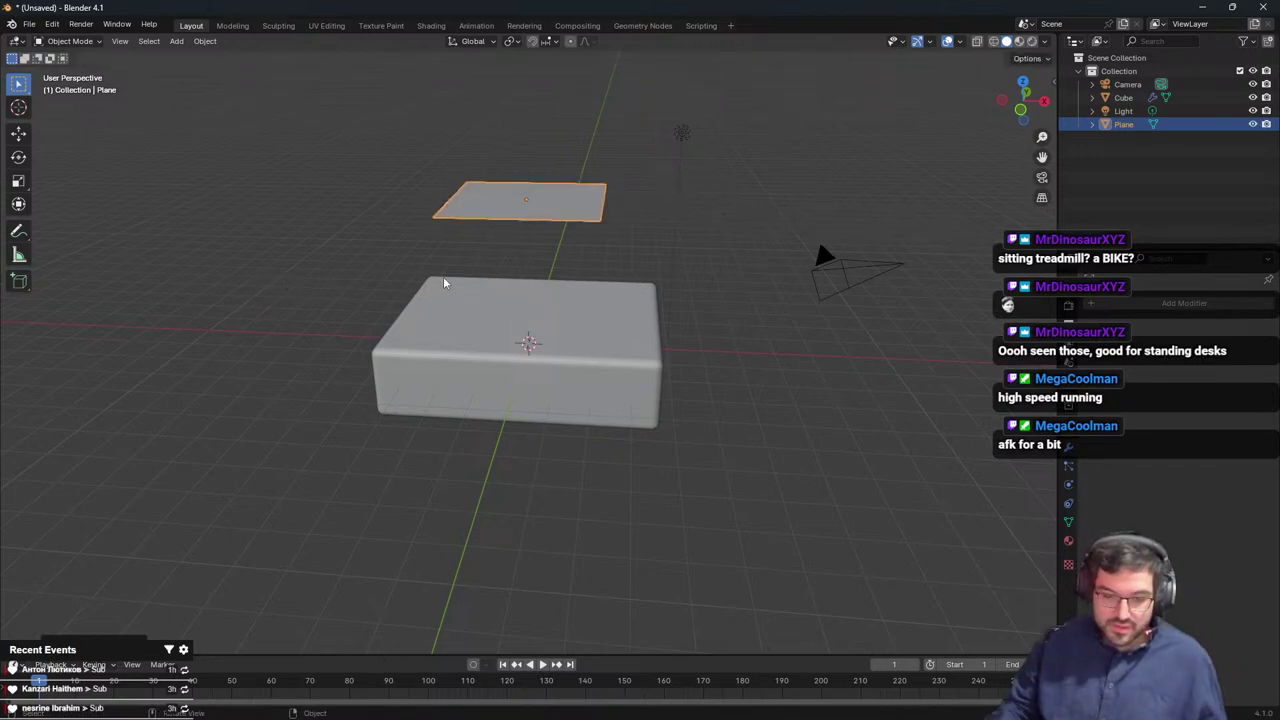
Enlarge the plane in top view and stretch it along X until it covers the block
key("KP_7")
key("s")
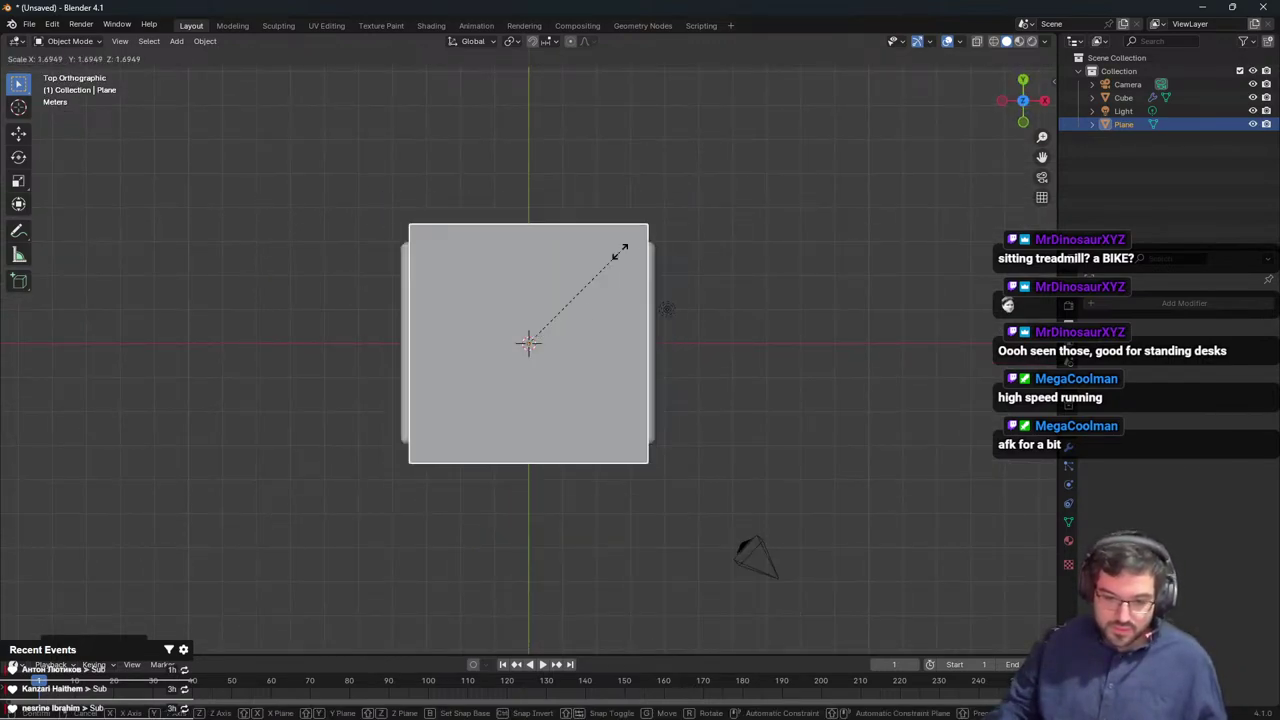
left_click(630, 252)
key("s")
left_click(801, 322)
key("s")
key("x")
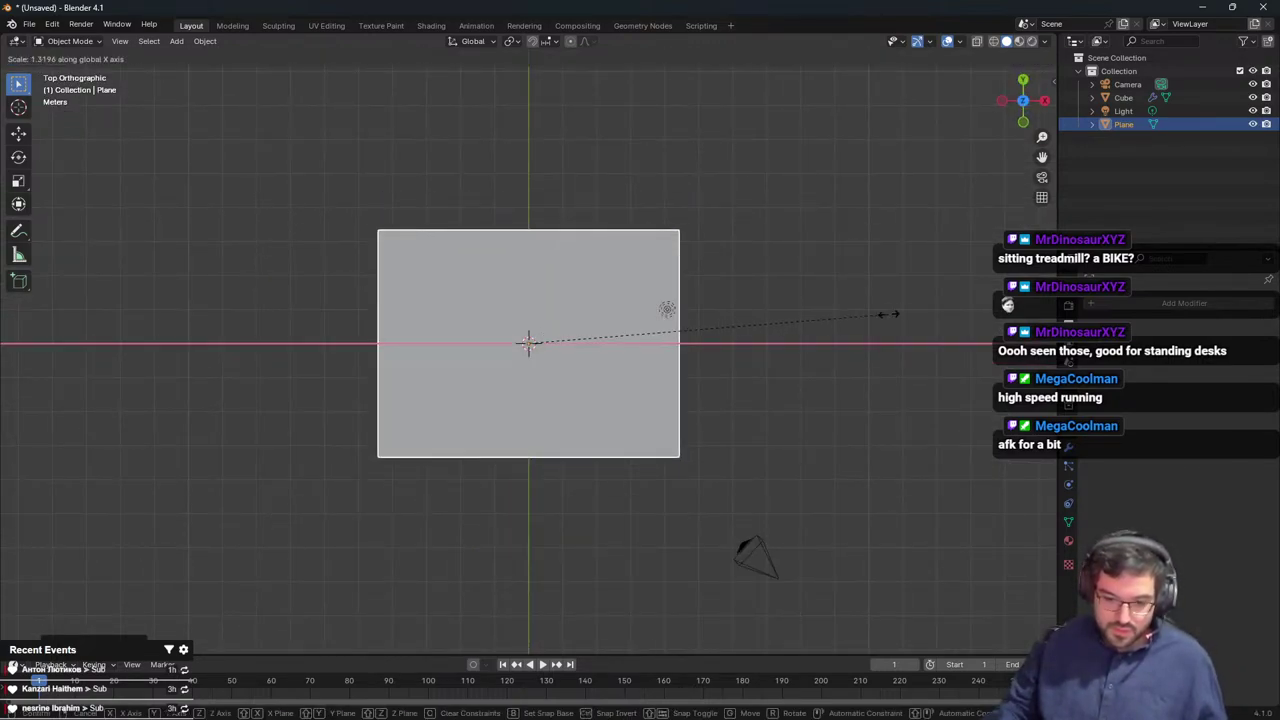
left_click(885, 313)
Shift the plane along X, stretch it along Y and X to overhang the block on three sides, and enter Edit Mode
key("g")
key("x")
left_click(942, 310)
key("s")
key("y")
left_click(621, 150)
key("s")
key("x")
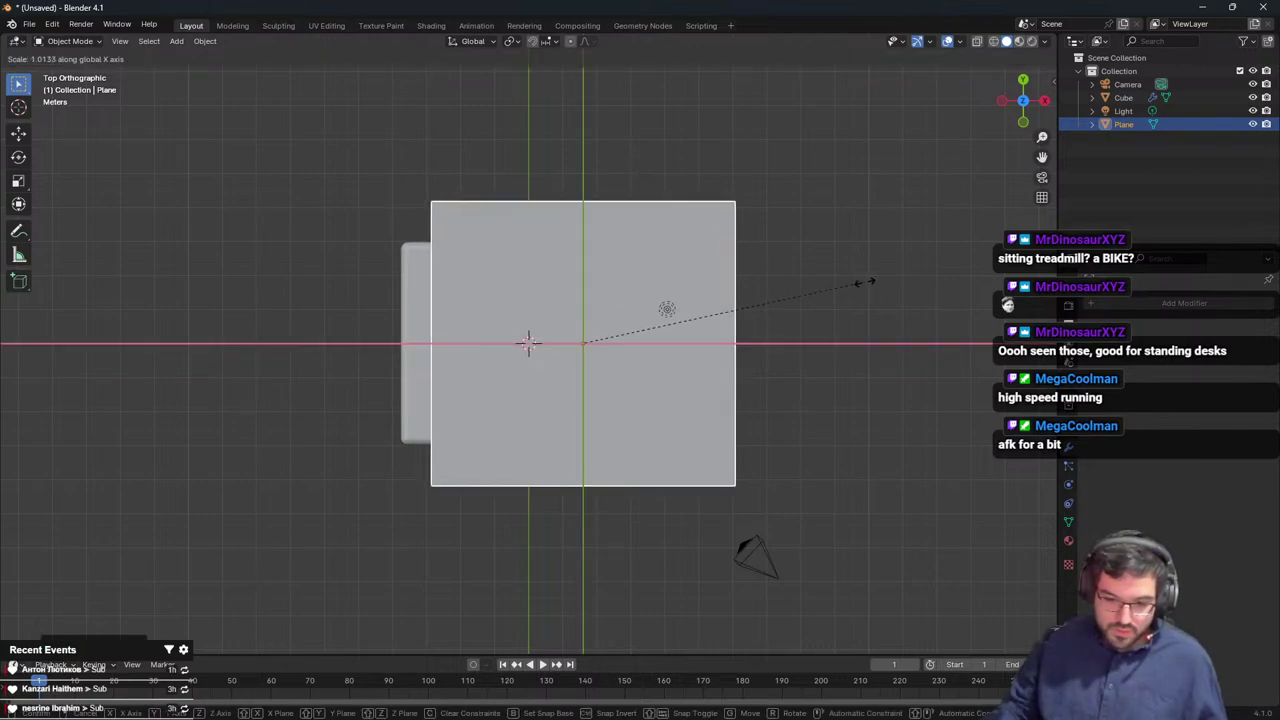
left_click(870, 281)
key("Tab")
key("Tab")
key("s")
key("x")
left_click(778, 296)
key("Tab")
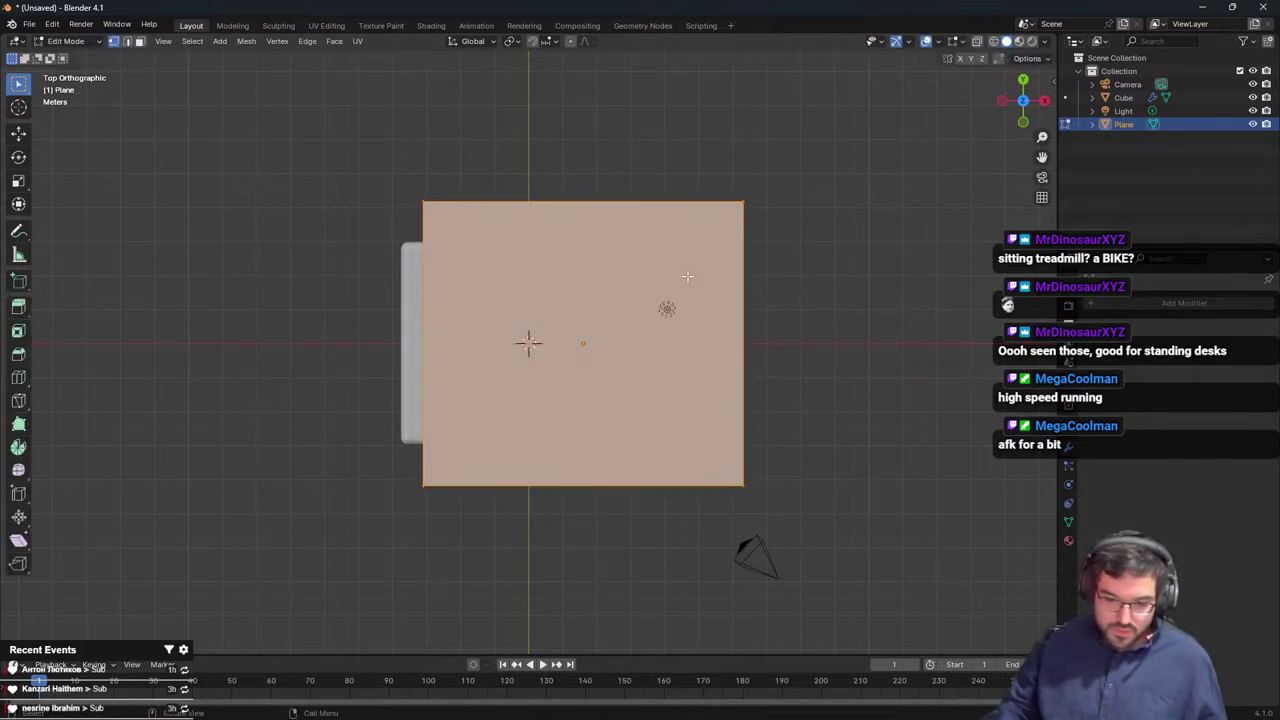
key("ctrl+r")
scroll(603, 213, "up", 20)
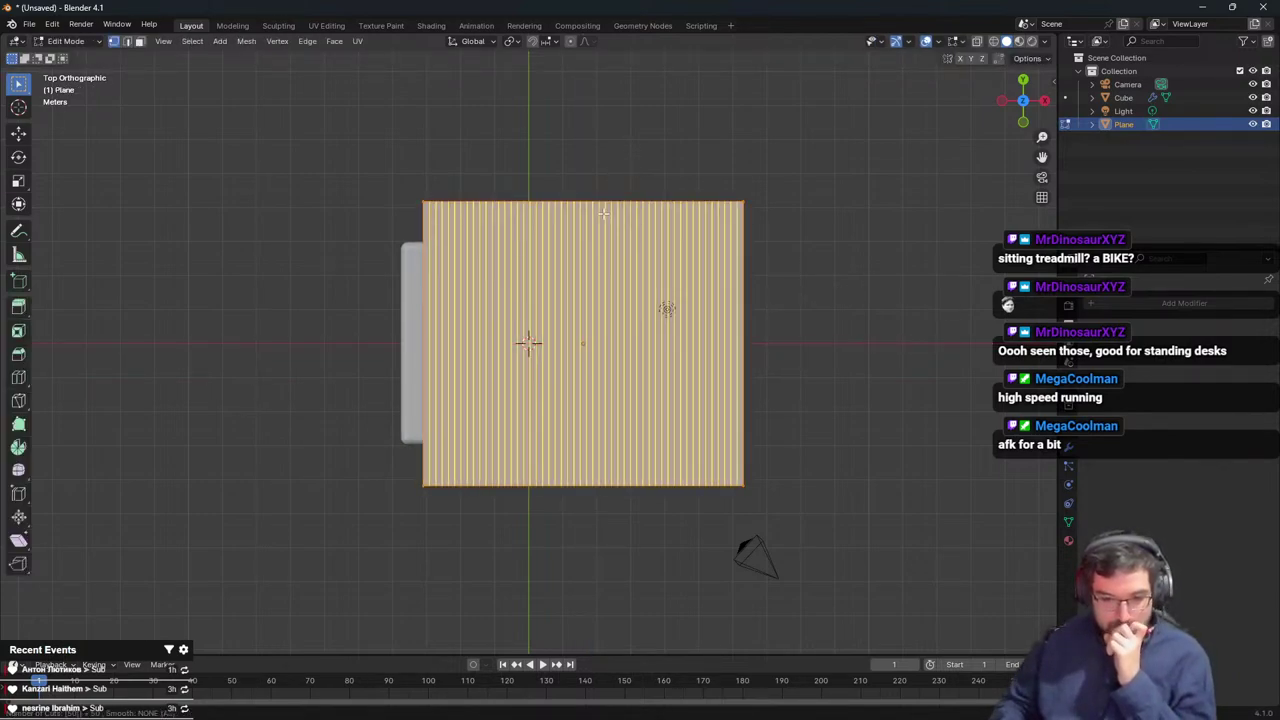
key("Escape")
key("ctrl+e")
type("10")
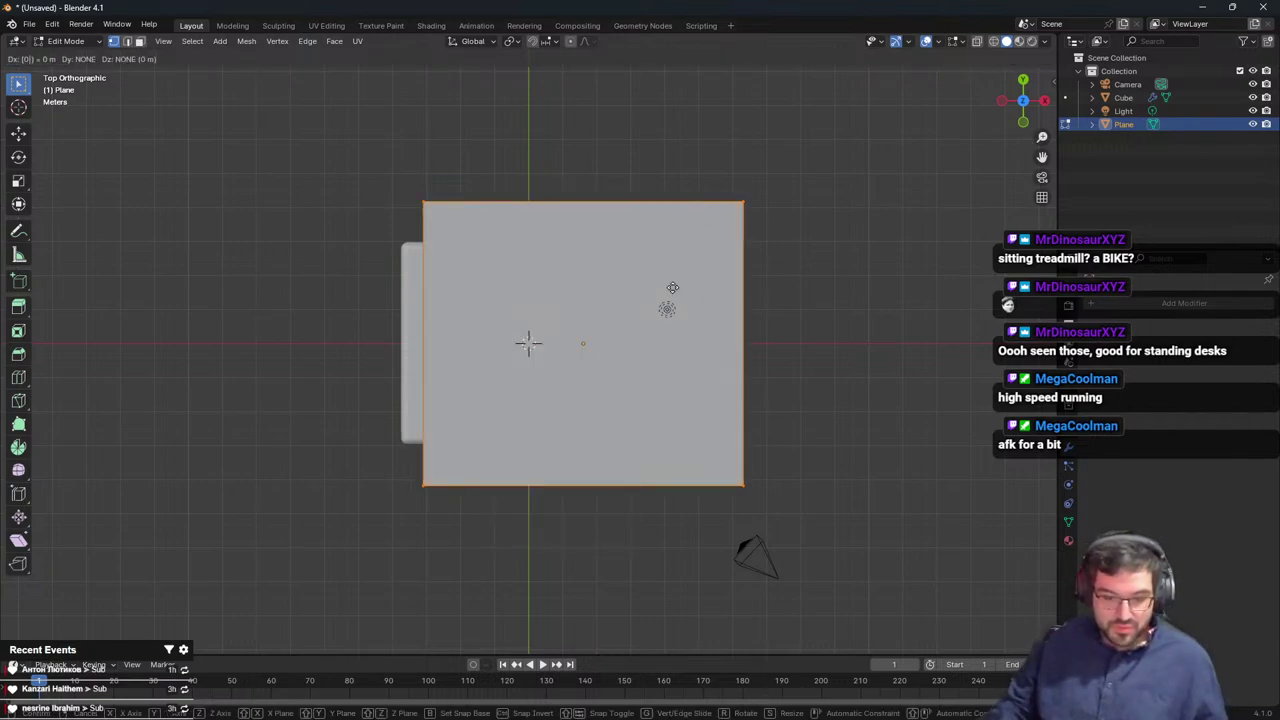
key("shift+z")
key("Escape")
Divide the plane across its width with 100 evenly spaced loop cuts running parallel to Y
key("ctrl+r")
type("100")
left_click(624, 216)
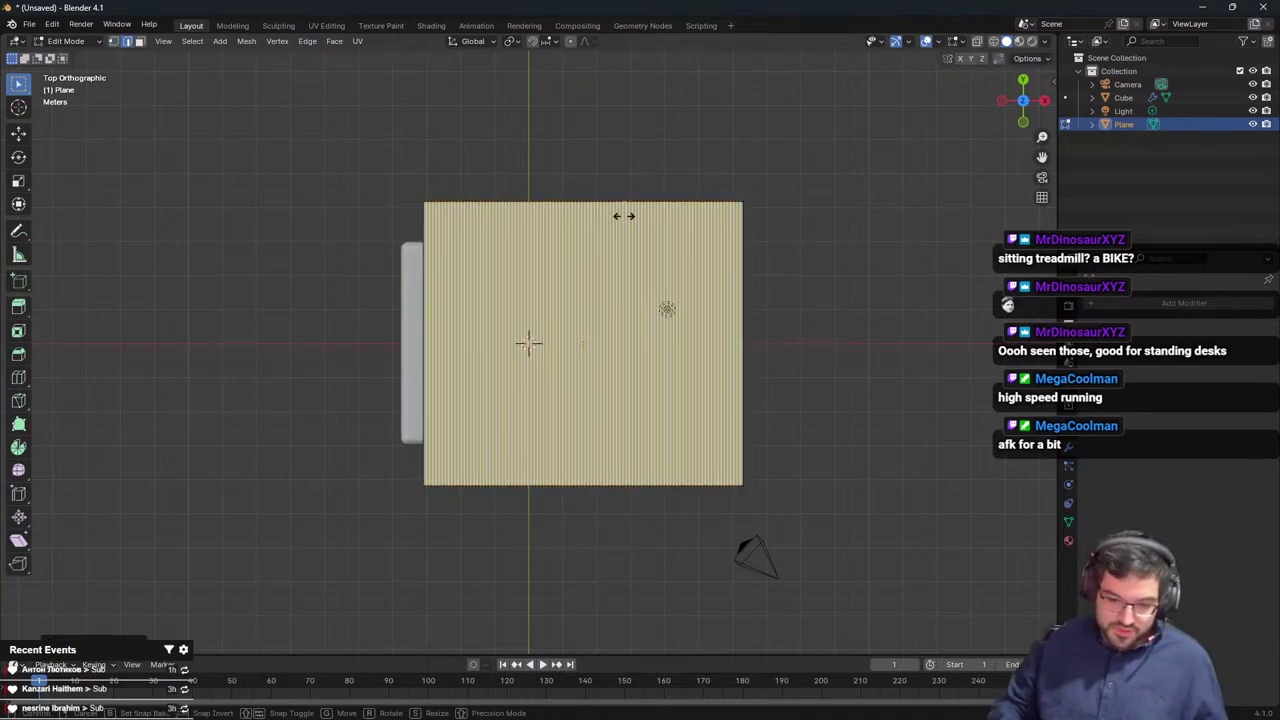
right_click(624, 216)
Divide the plane in the other direction with 80 evenly spaced loop cuts to form a dense grid
key("ctrl+r")
type("0")
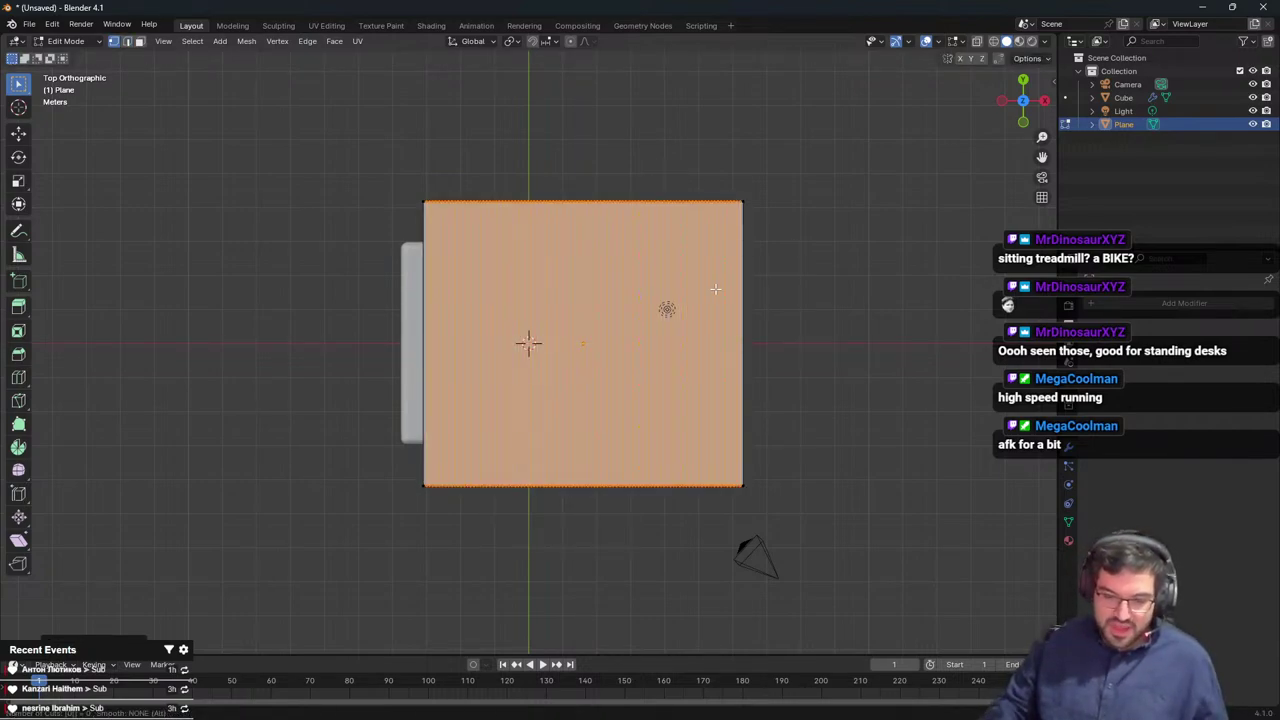
key("BackSpace")
type("80")
left_click(697, 331)
right_click(697, 331)
scroll(675, 340, "up", 10)
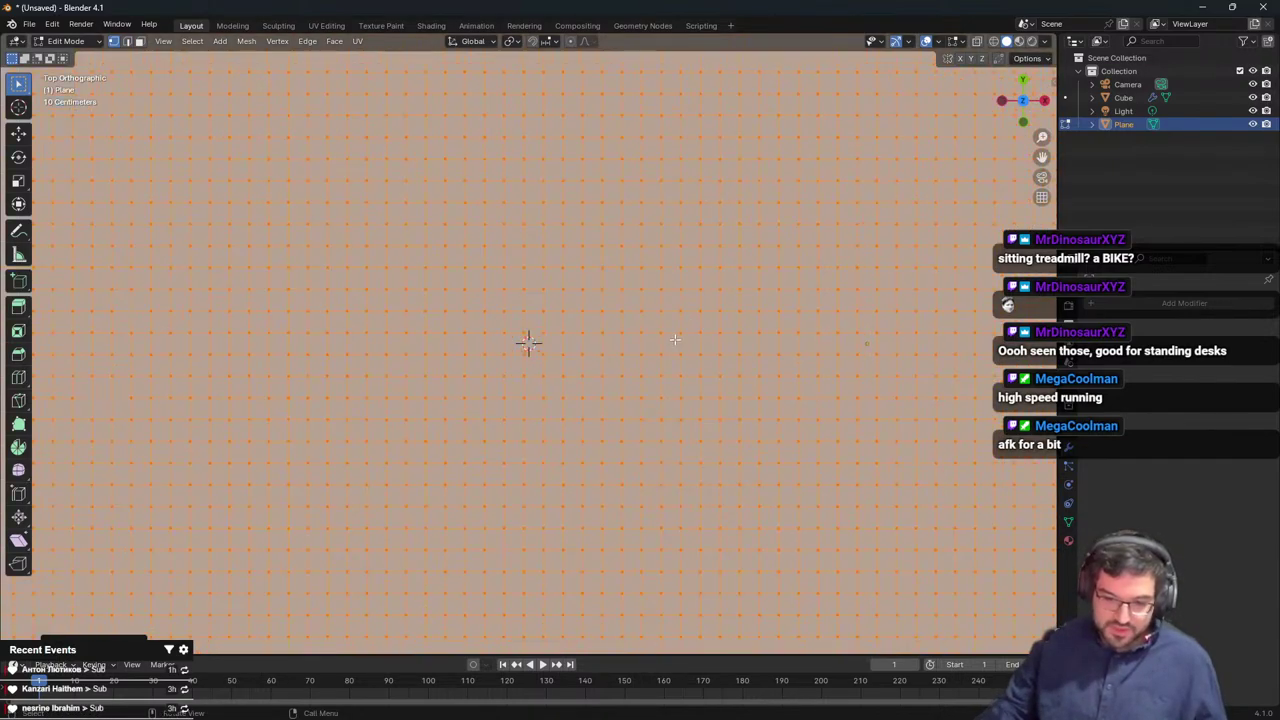
Return to Object Mode, add a Cloth modifier to the subdivided plane above the block, and open its physics settings
scroll(673, 341, "down", 10)
middle_click_drag(673, 341, 776, 204)
key("Tab")
left_click(782, 193)
left_click(824, 227)
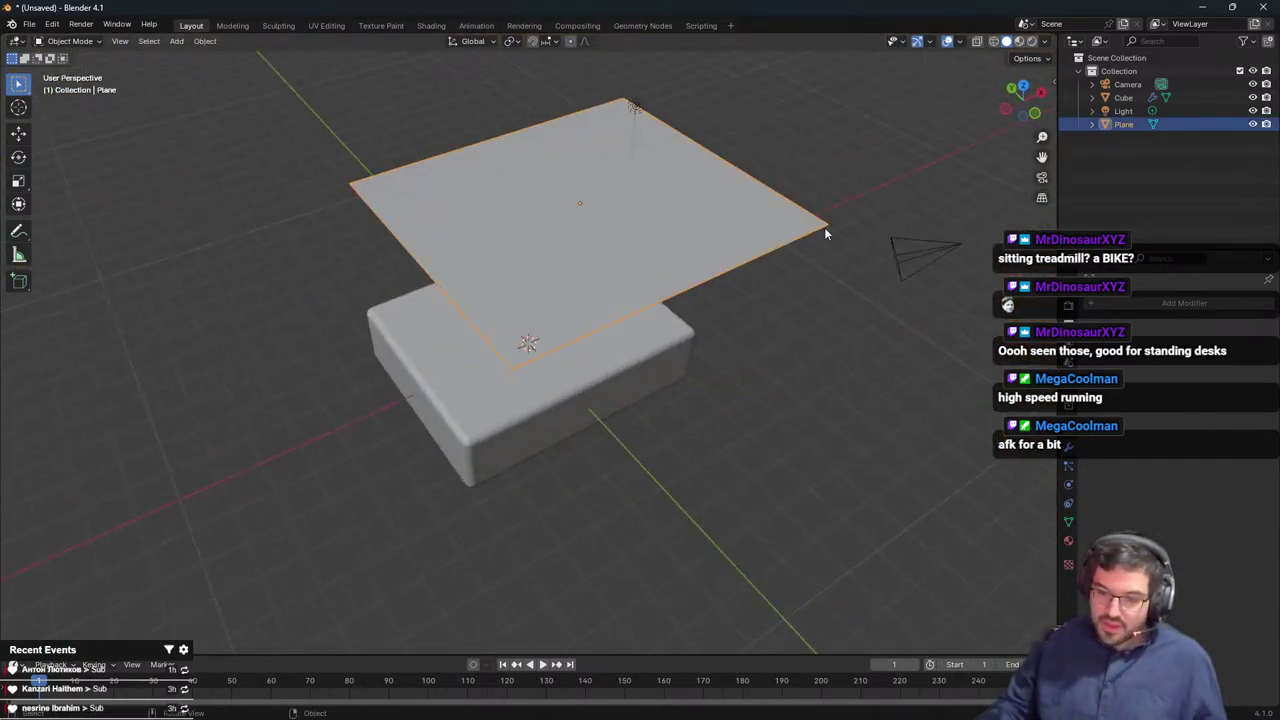
left_click(1128, 307)
type("clothj")
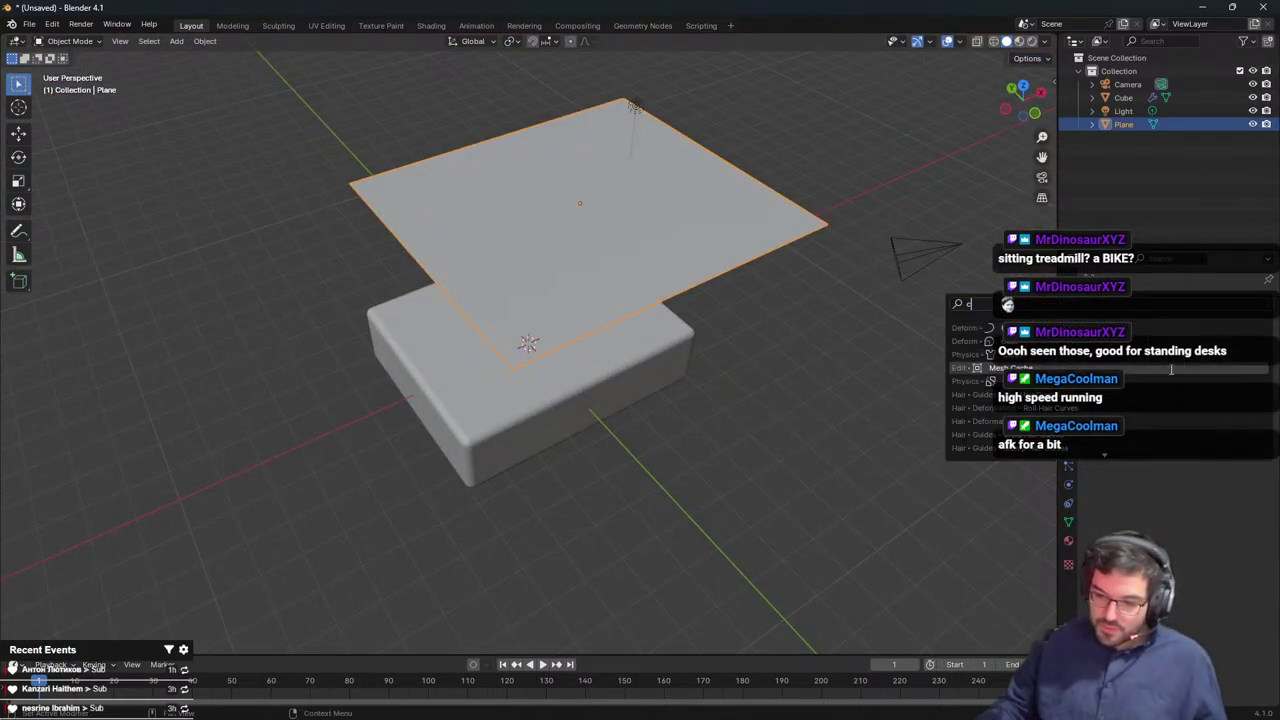
key("Return")
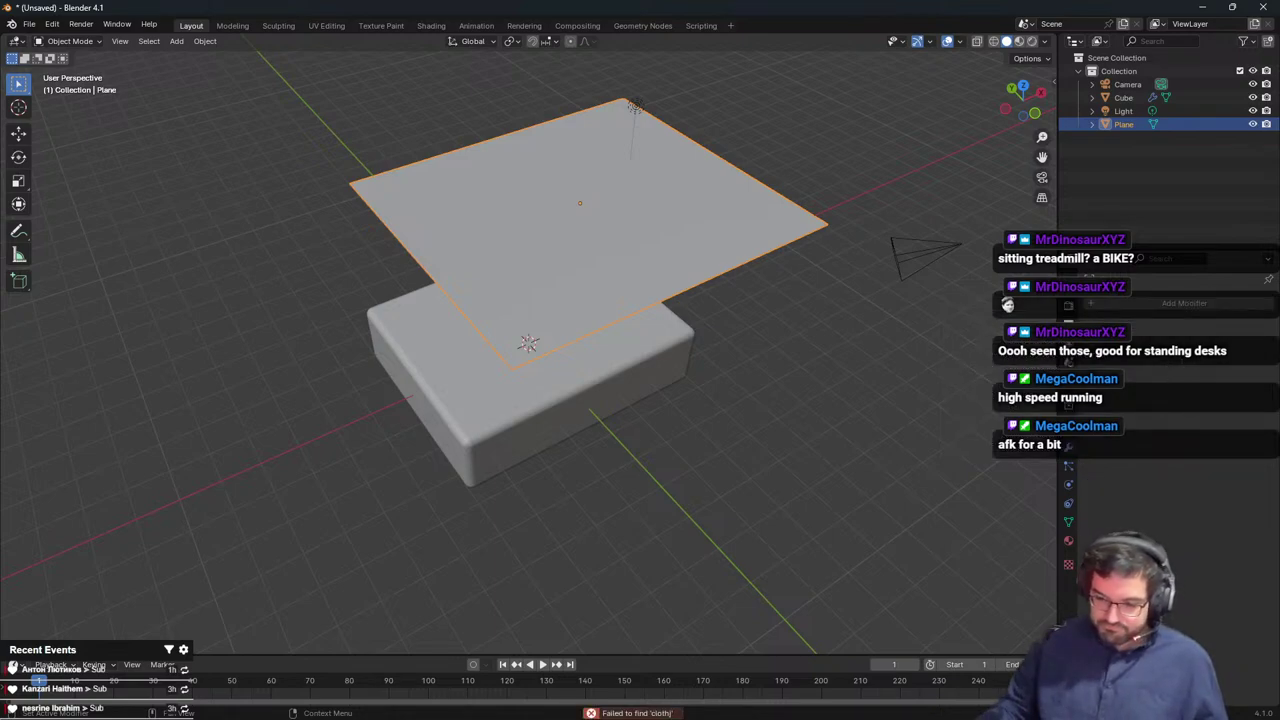
left_click(1151, 307)
type("cloth")
key("Return")
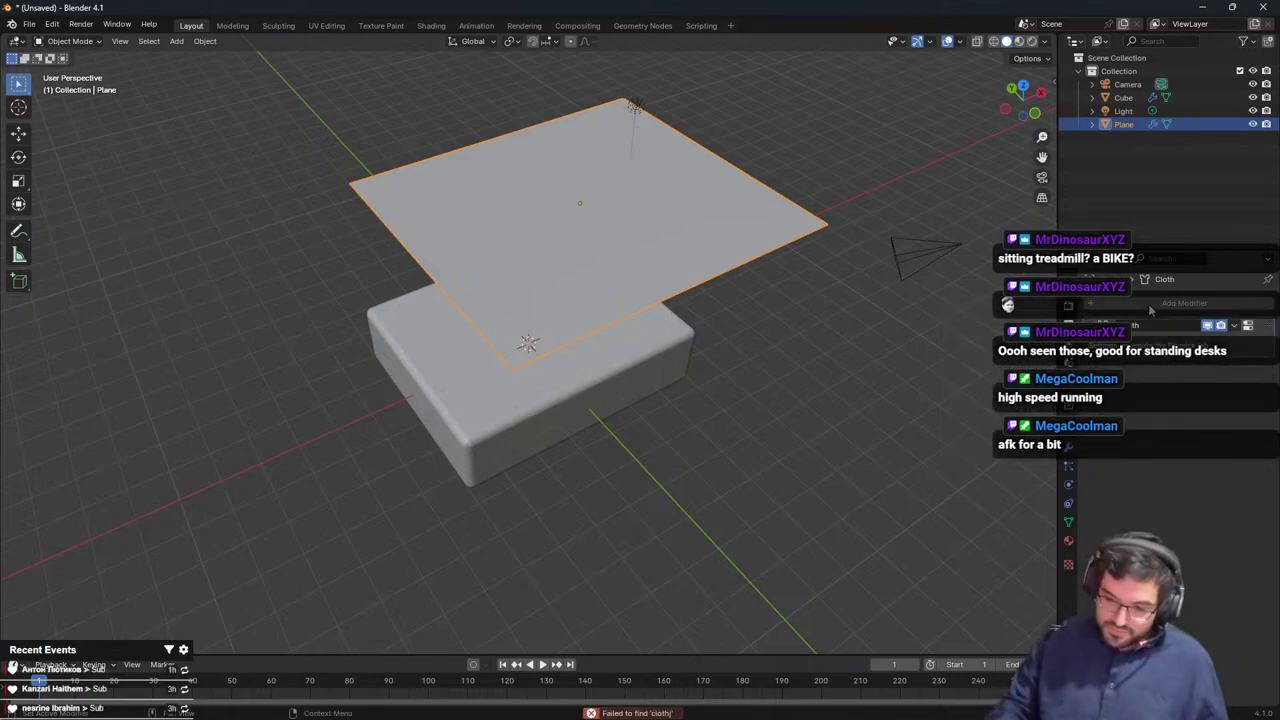
left_click(1069, 485)
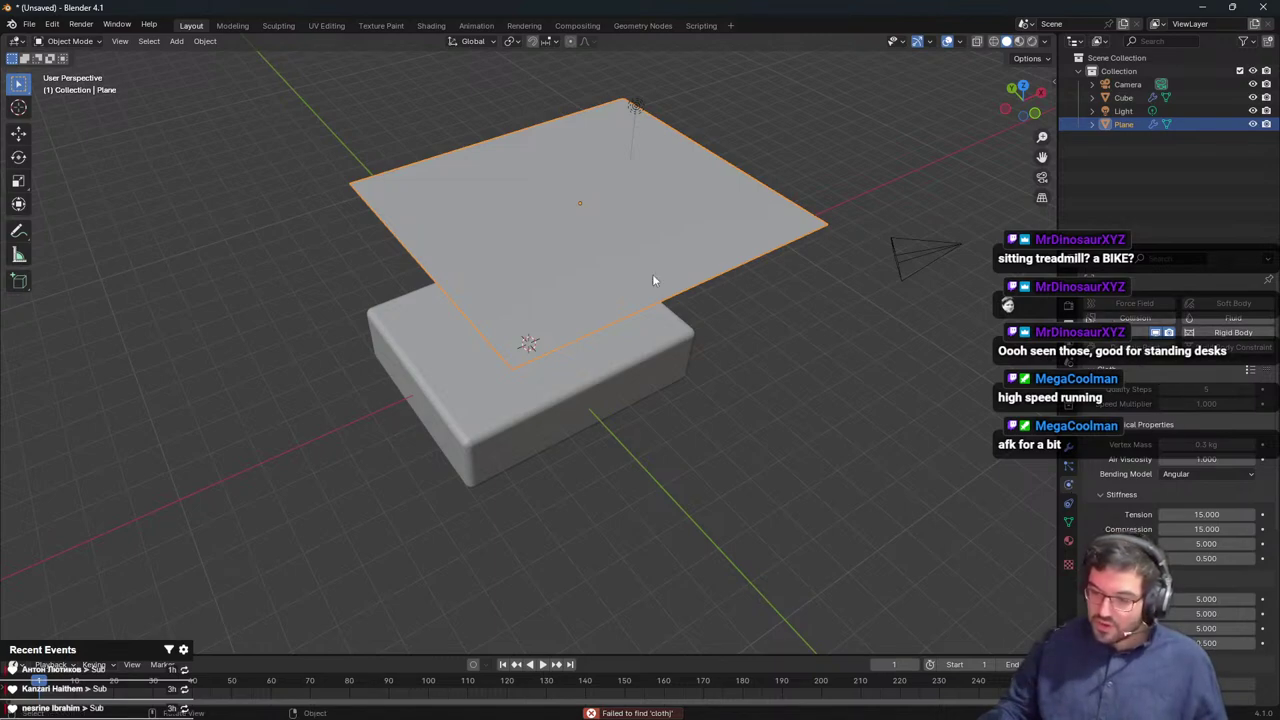
Play the plane's cloth simulation and rewind the timeline to frame 0
key("space")
key("Escape")
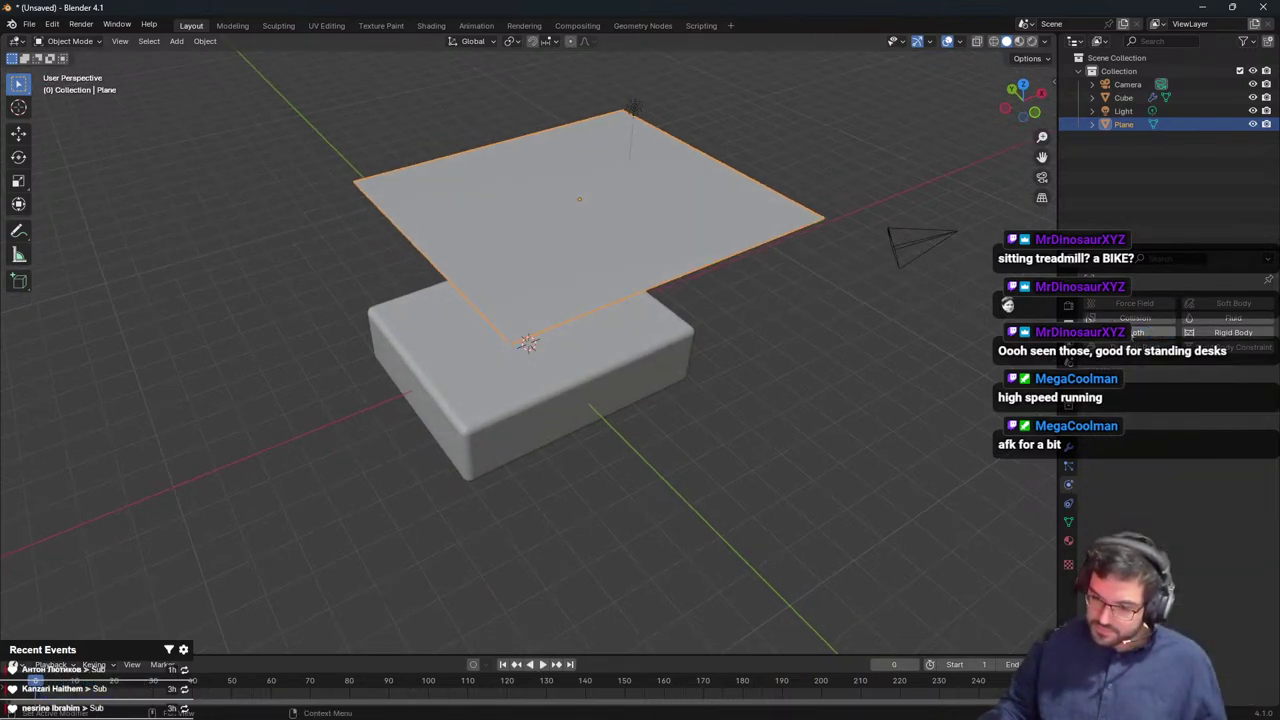
key("space")
key("space")
left_click_drag(88, 681, 35, 681)
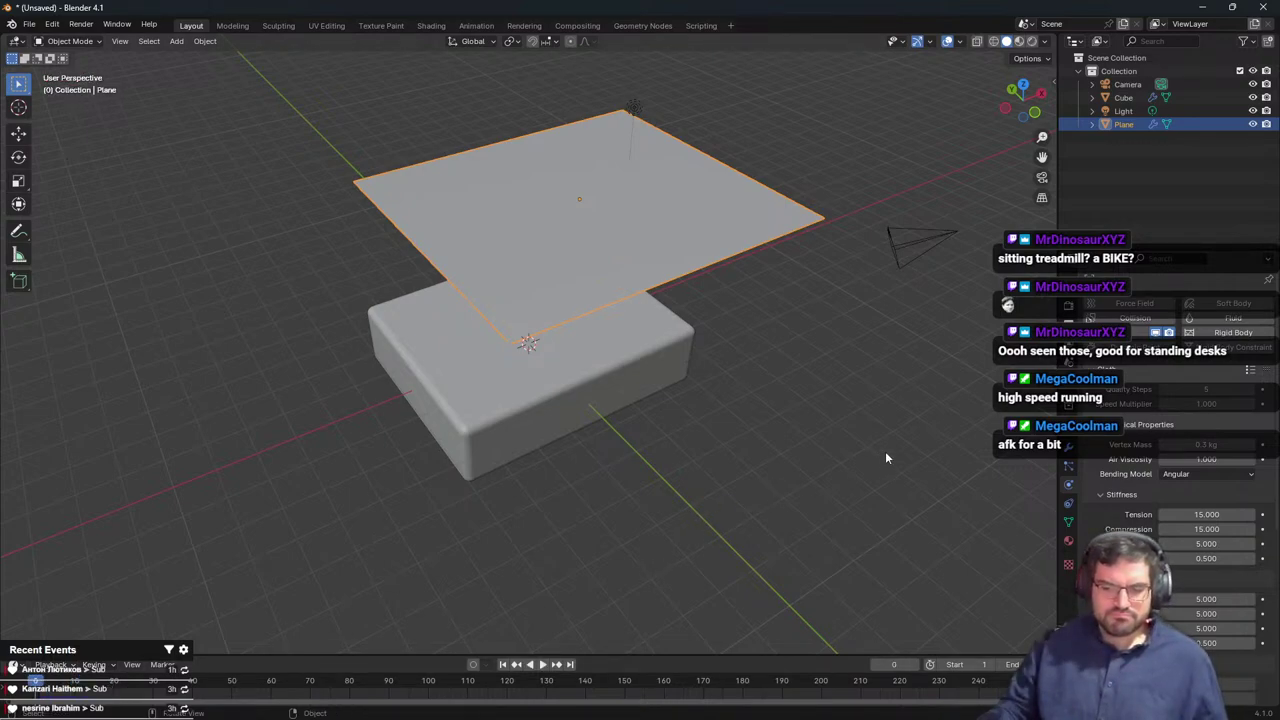
left_click(690, 328)
key("ctrl+z")
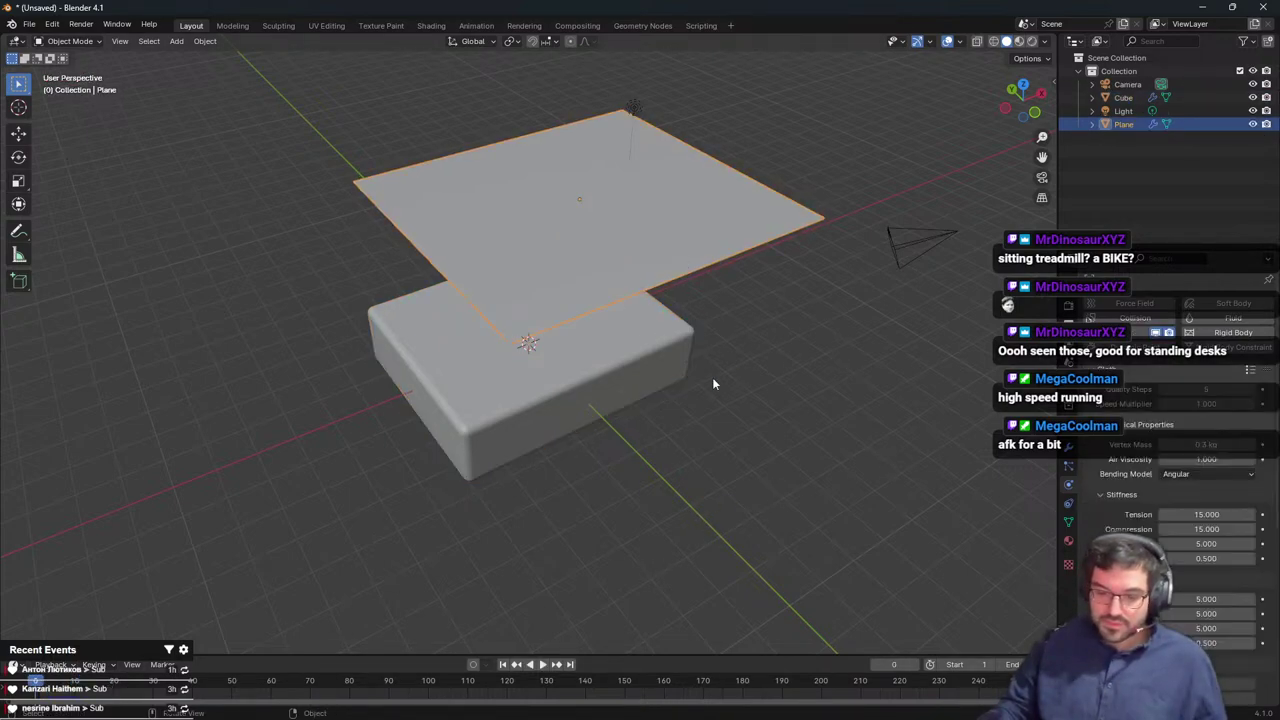
Try applying the plane's transform, look through its cloth settings, and replay the simulation
middle_click_drag(712, 377, 756, 327)
key("ctrl+a")
left_click(756, 327)
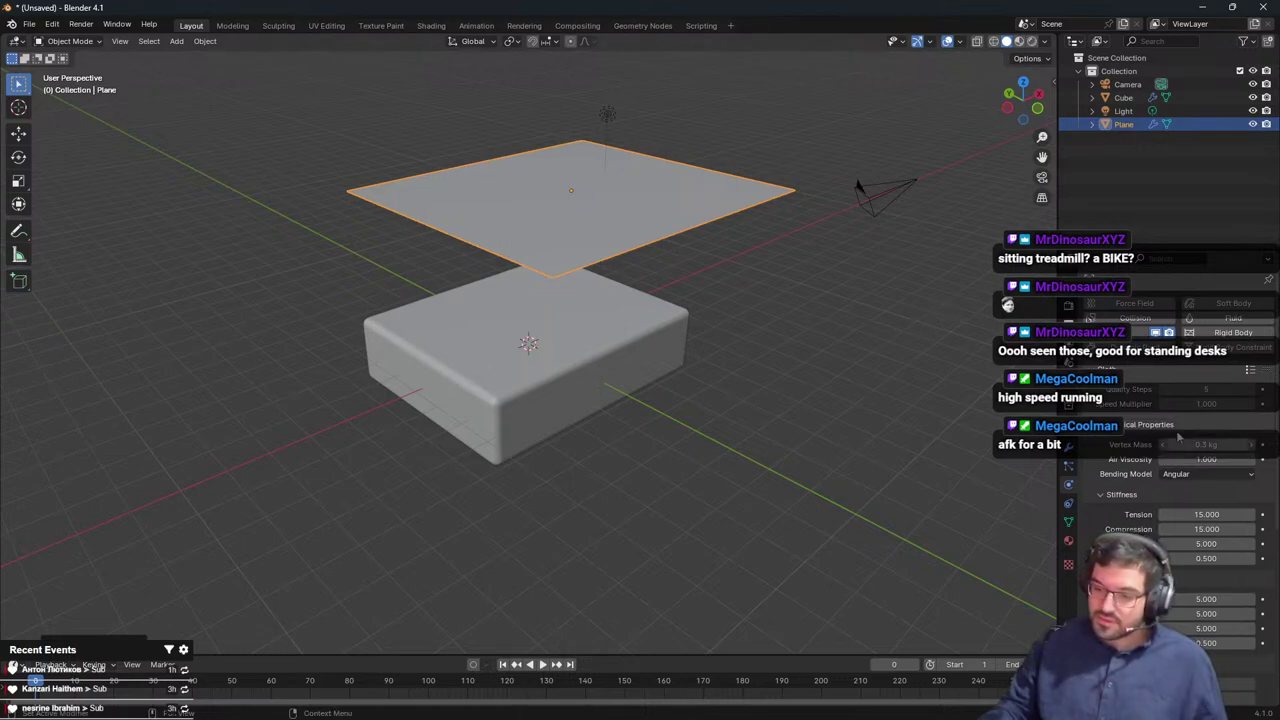
scroll(1183, 520, "down", 5)
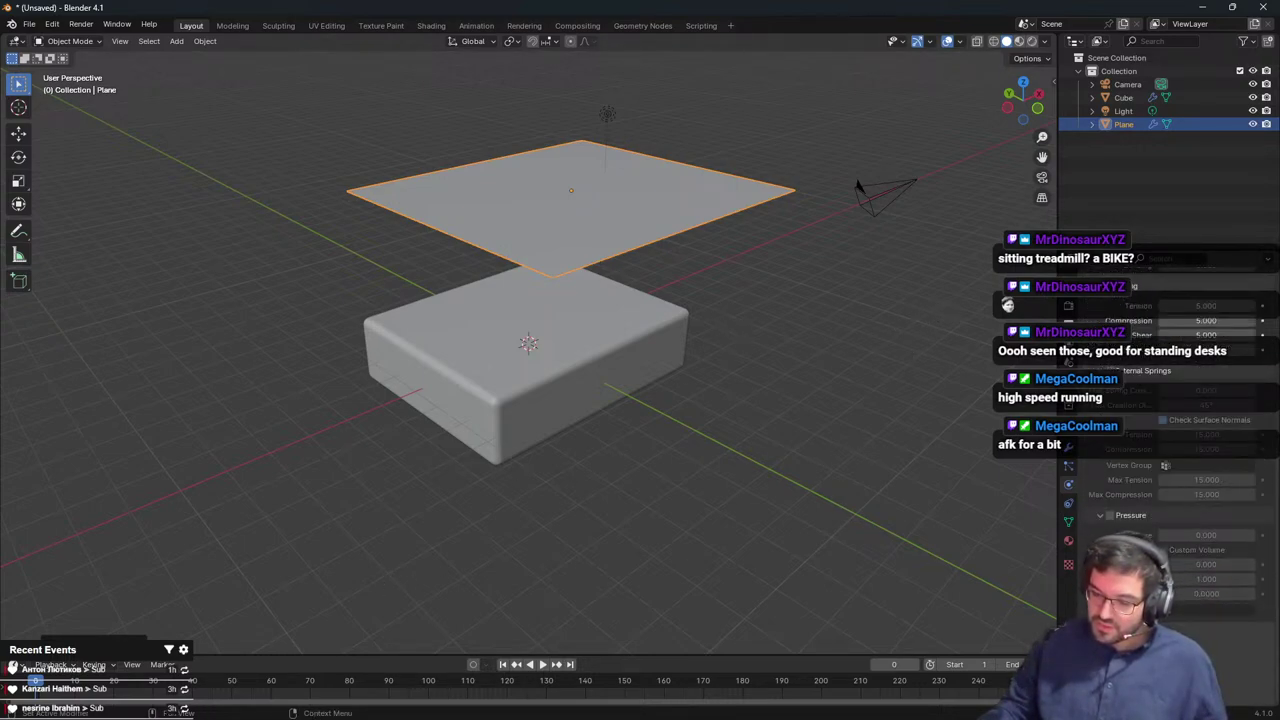
scroll(1165, 500, "down", 4)
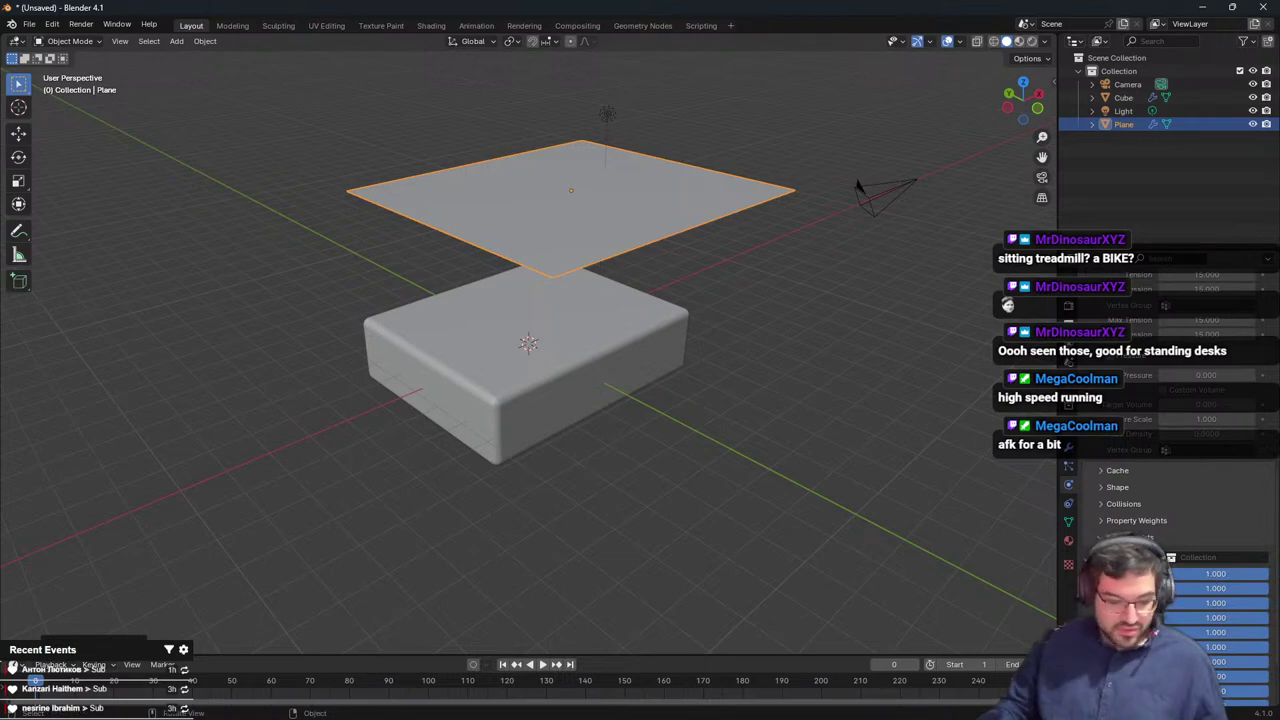
key("space")
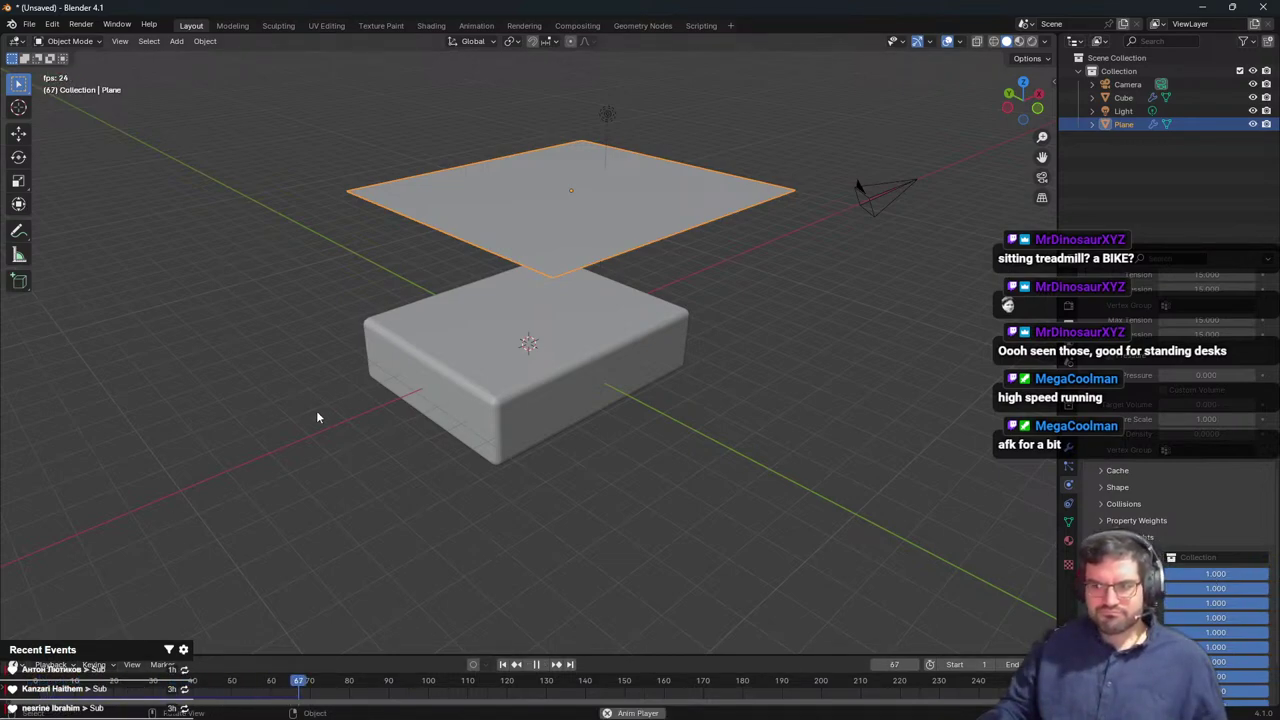
key("space")
Try Collision physics on the cloth plane, replay the simulation from the start, and rewind to frame 0
scroll(1230, 480, "up", 8)
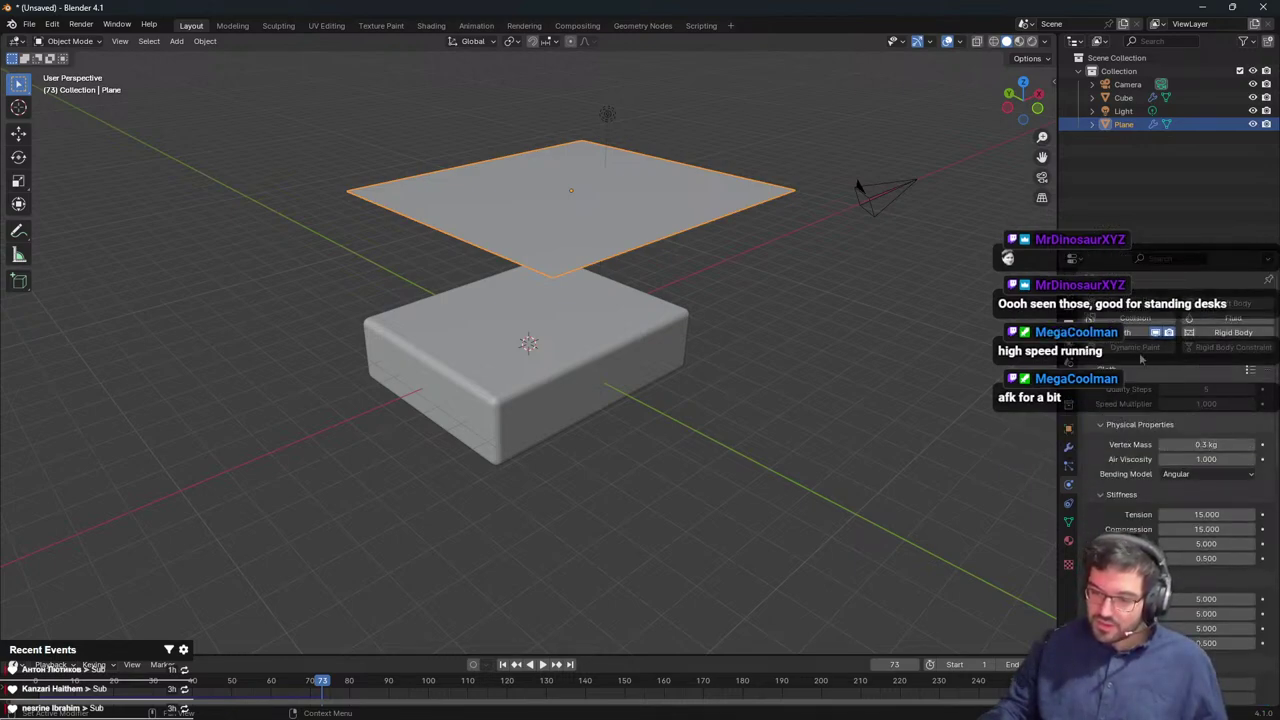
key("shift+Left")
key("space")
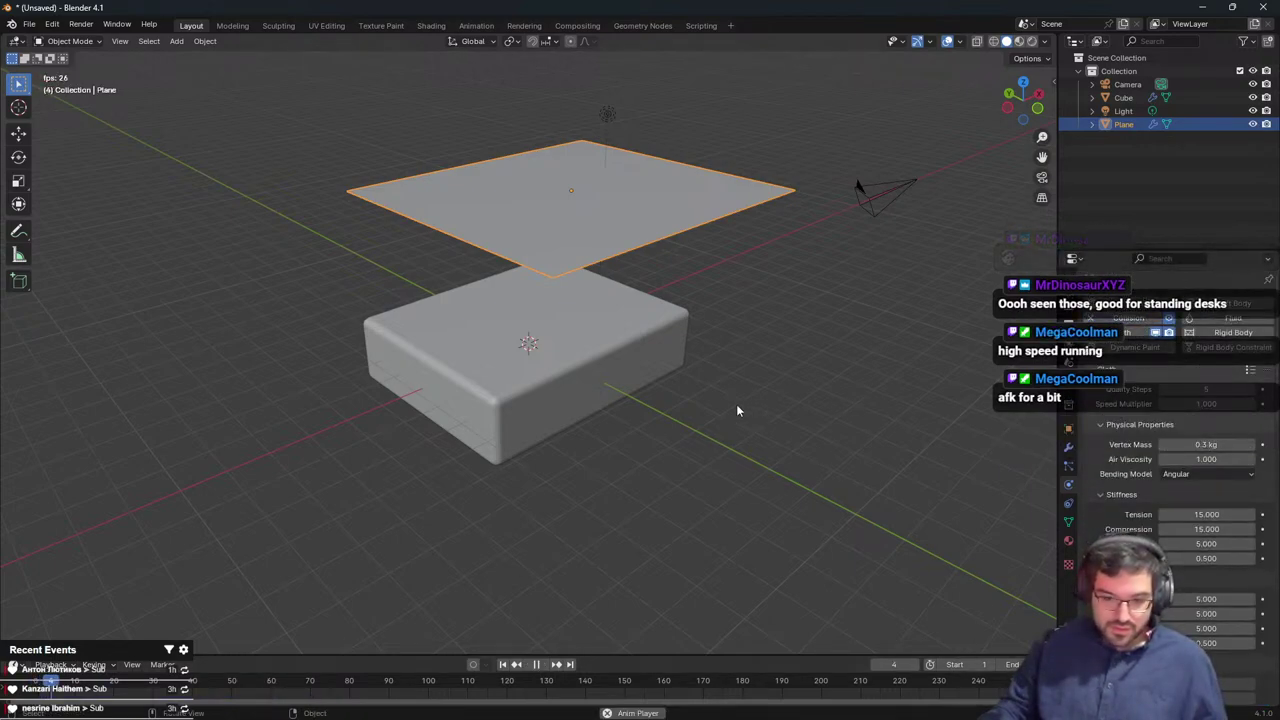
key("space")
left_click_drag(129, 681, 34, 682)
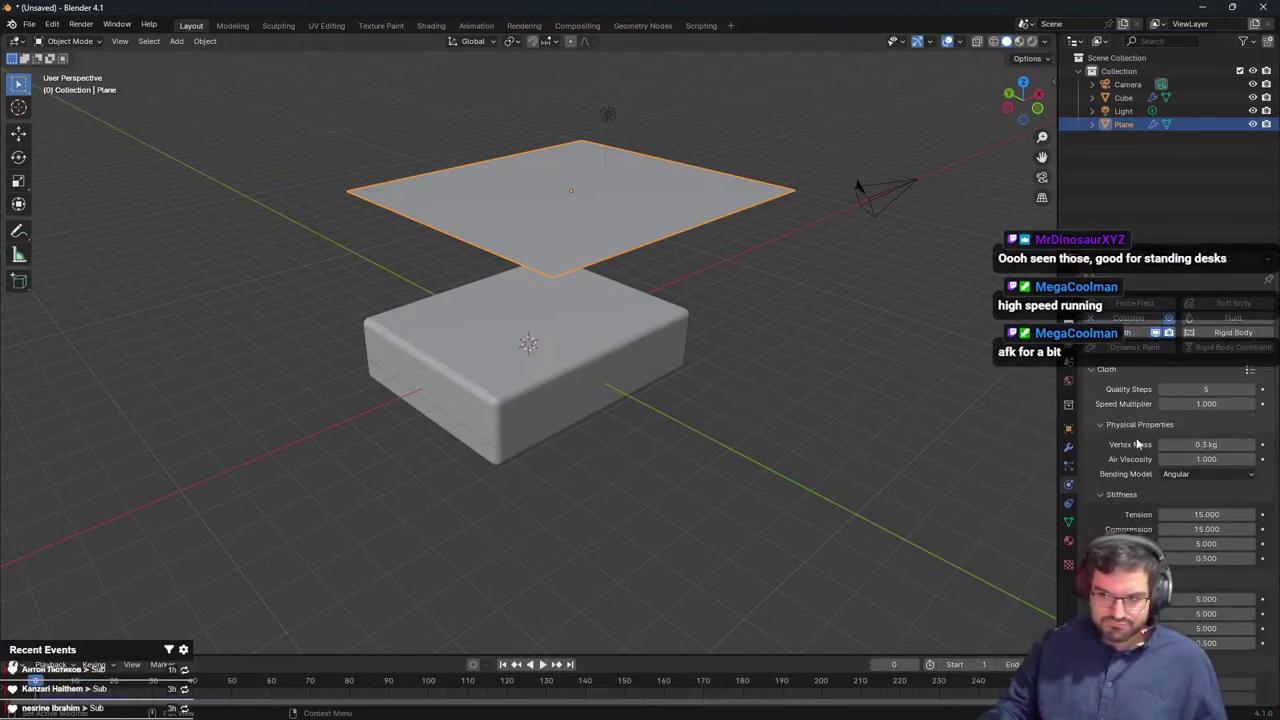
Try Cloth physics on the block, play the simulation, and rewind to frame 0
left_click(574, 360)
key("space")
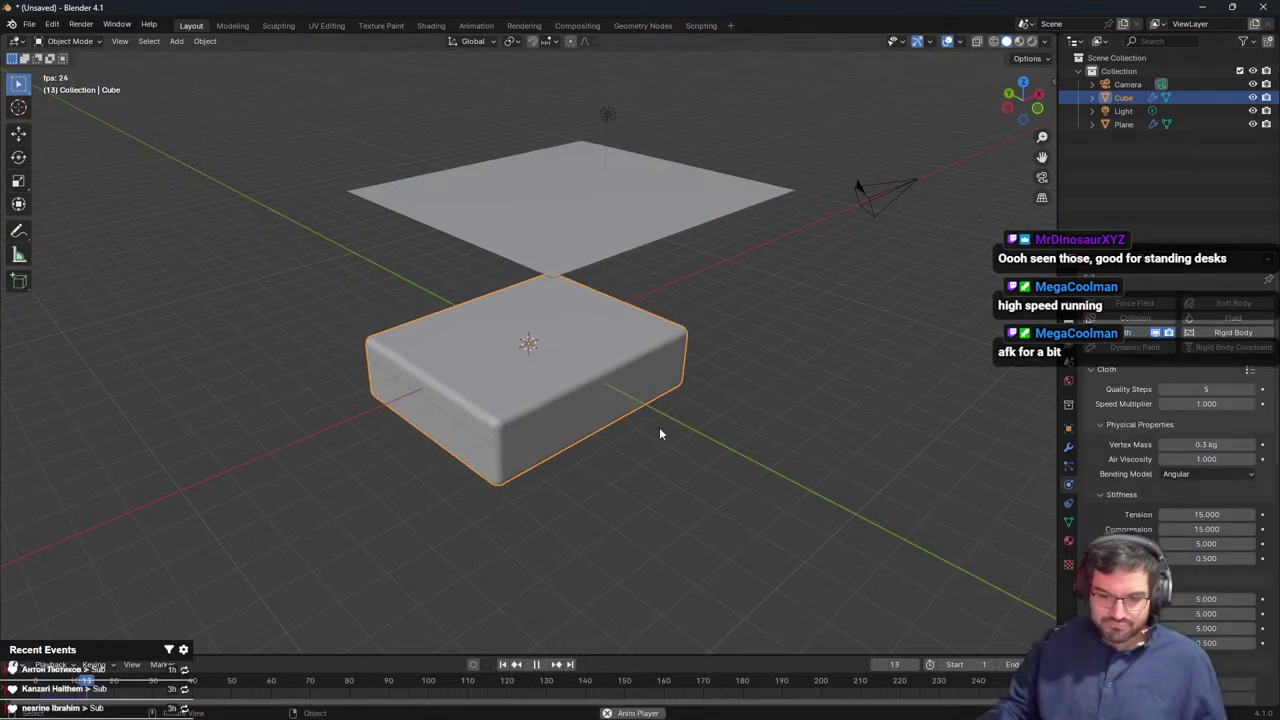
key("space")
left_click_drag(93, 690, 34, 686)
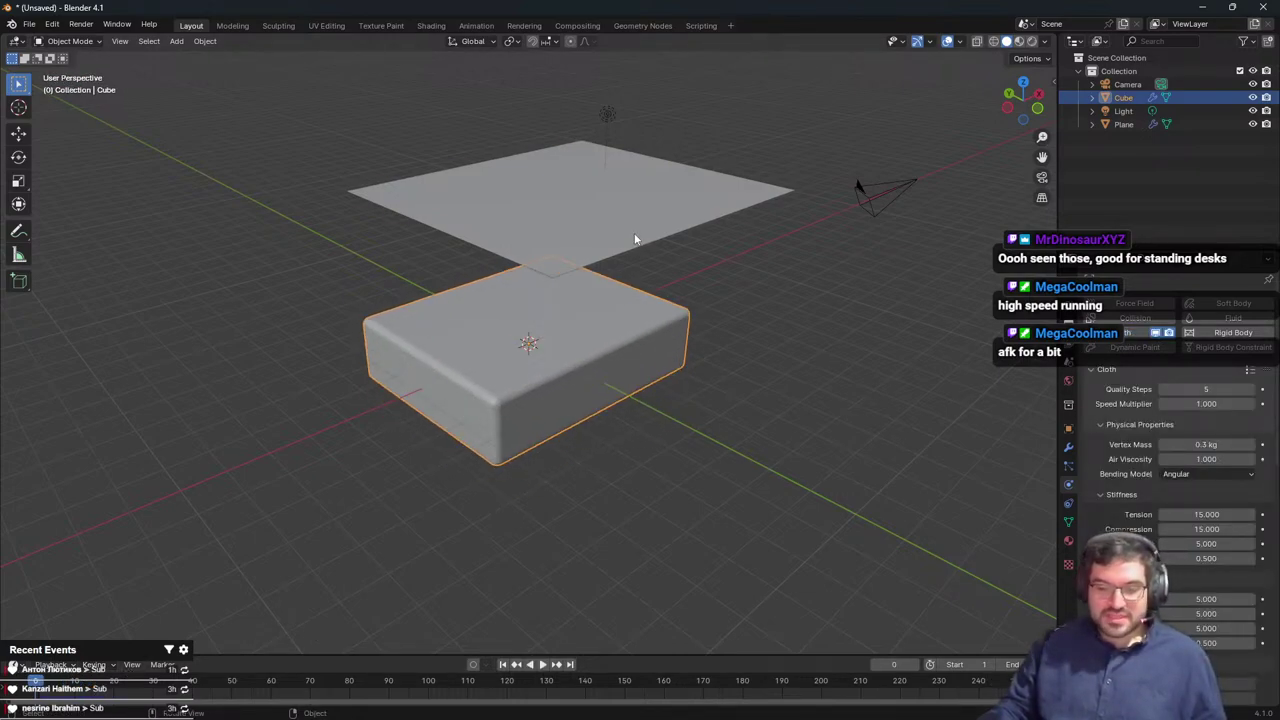
Delete the subdivided plane and add a fresh plane at the 3D cursor
left_click(682, 213)
key("Delete")
key("shift+a")
key("Escape")
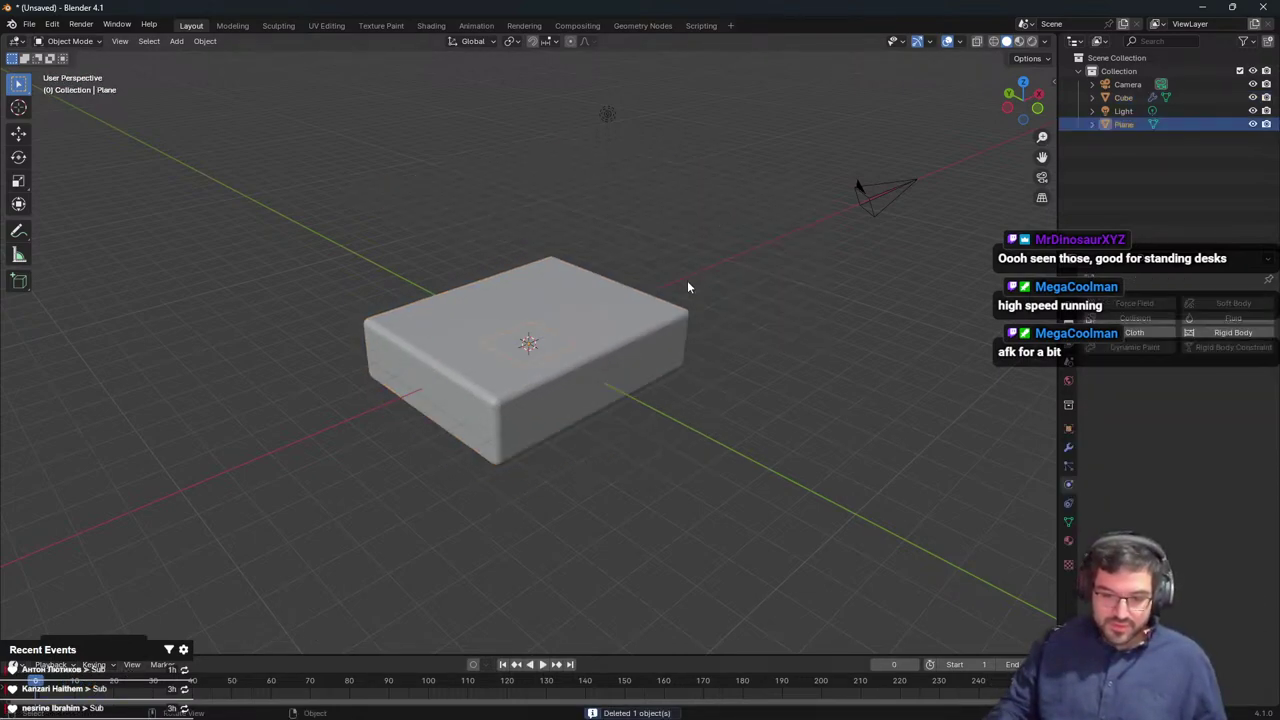
middle_click_drag(687, 287, 651, 351)
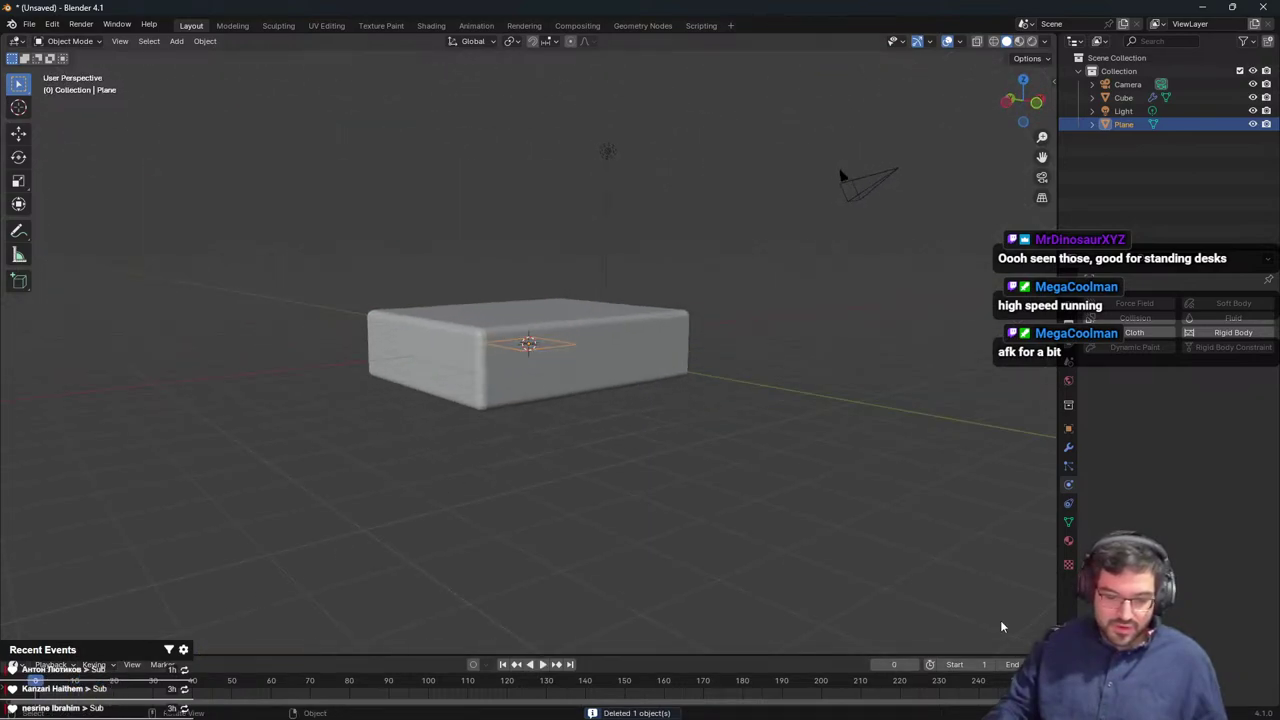
Remove the Cloth physics from the block
left_click(655, 335)
left_click(1134, 332)
left_click(1133, 334)
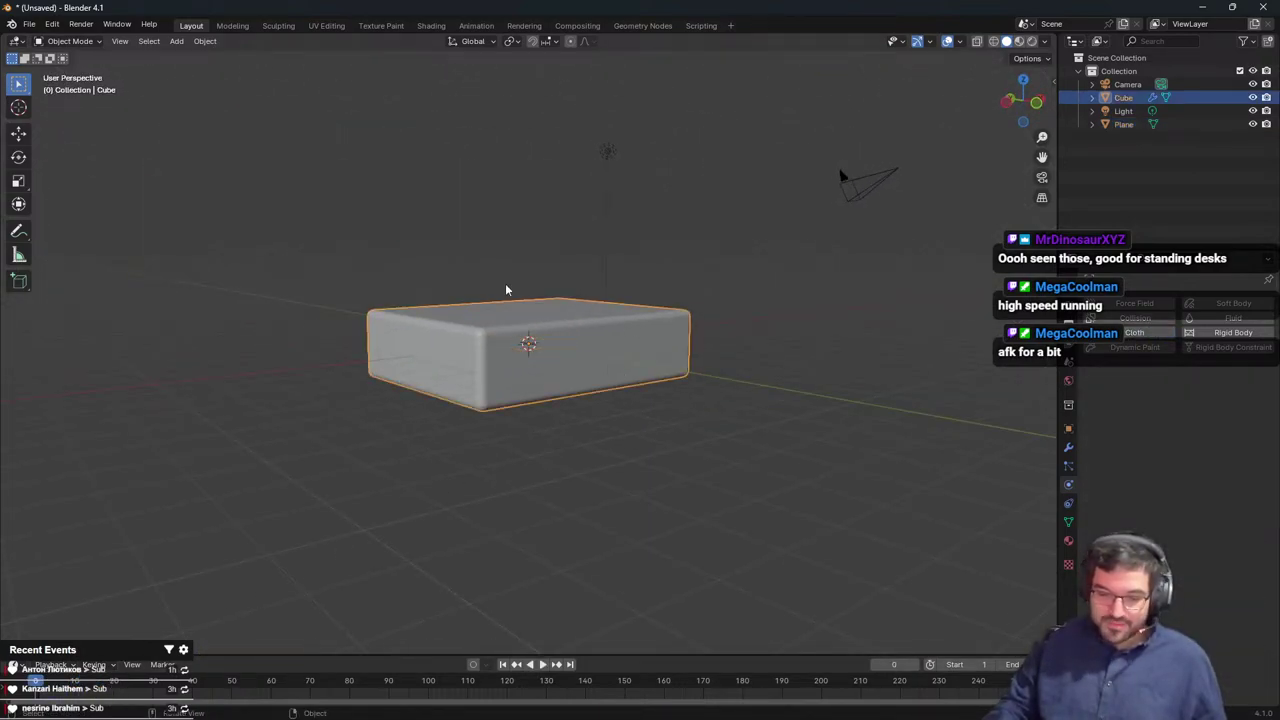
Select the new small plane and raise it along Z well above the block
left_click_drag(506, 288, 581, 384)
key("b")
middle_click_drag(657, 288, 735, 394)
key("g")
key("z")
left_click(750, 257)
Try Collision physics on the block, play the simulation, undo the addition, and rewind the timeline
left_click(1133, 335)
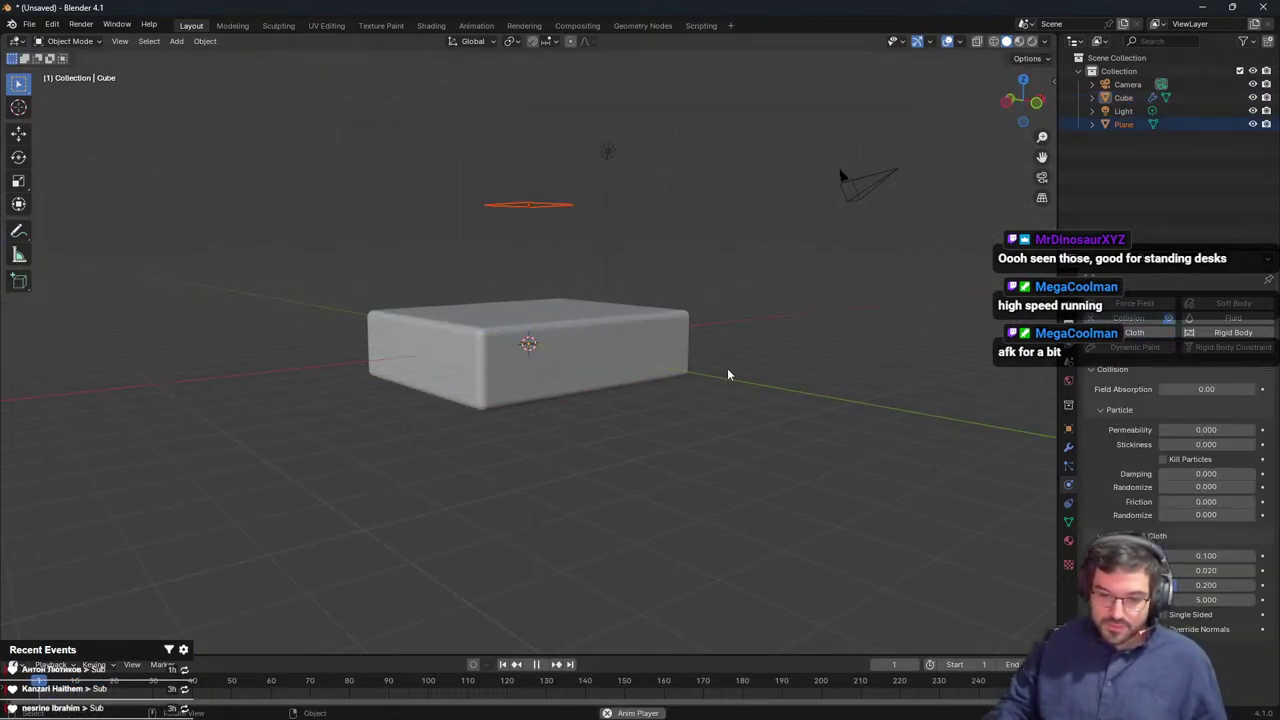
key("space")
middle_click_drag(494, 469, 583, 480)
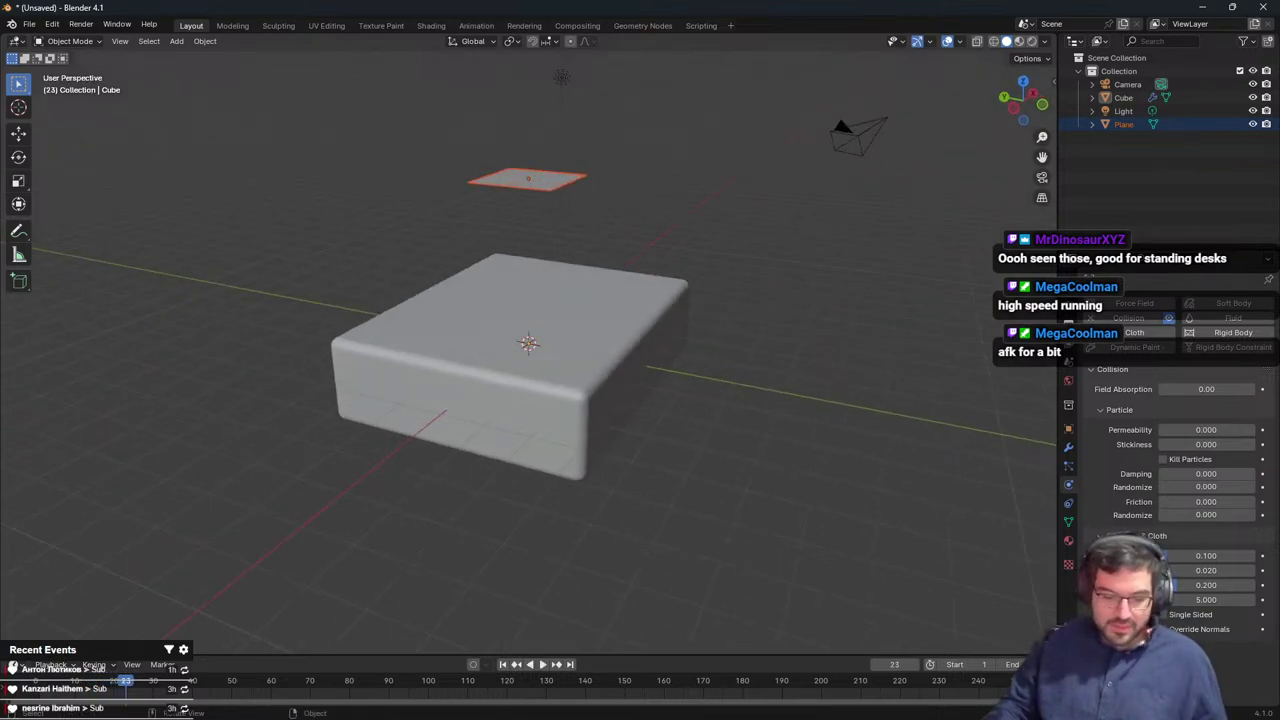
key("ctrl+z")
left_click_drag(122, 682, 37, 682)
Replay the animation, try Cloth physics with the block as active object, and undo it
key("space")
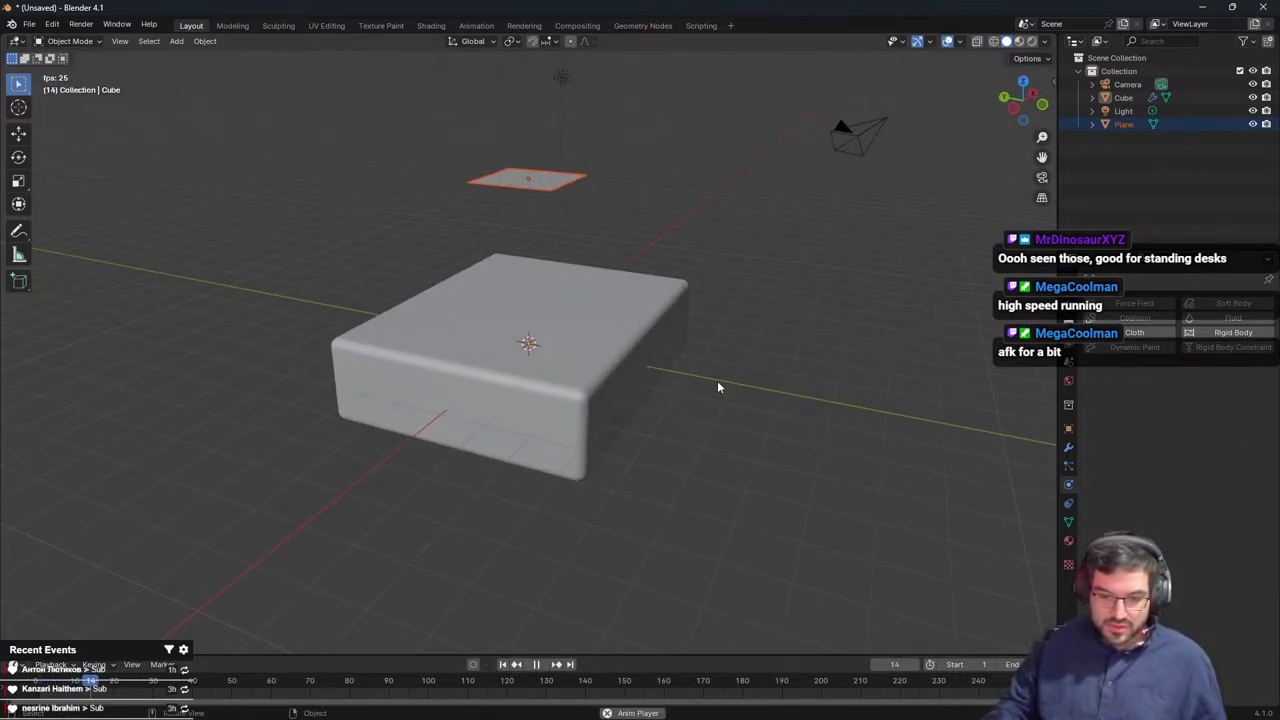
key("space")
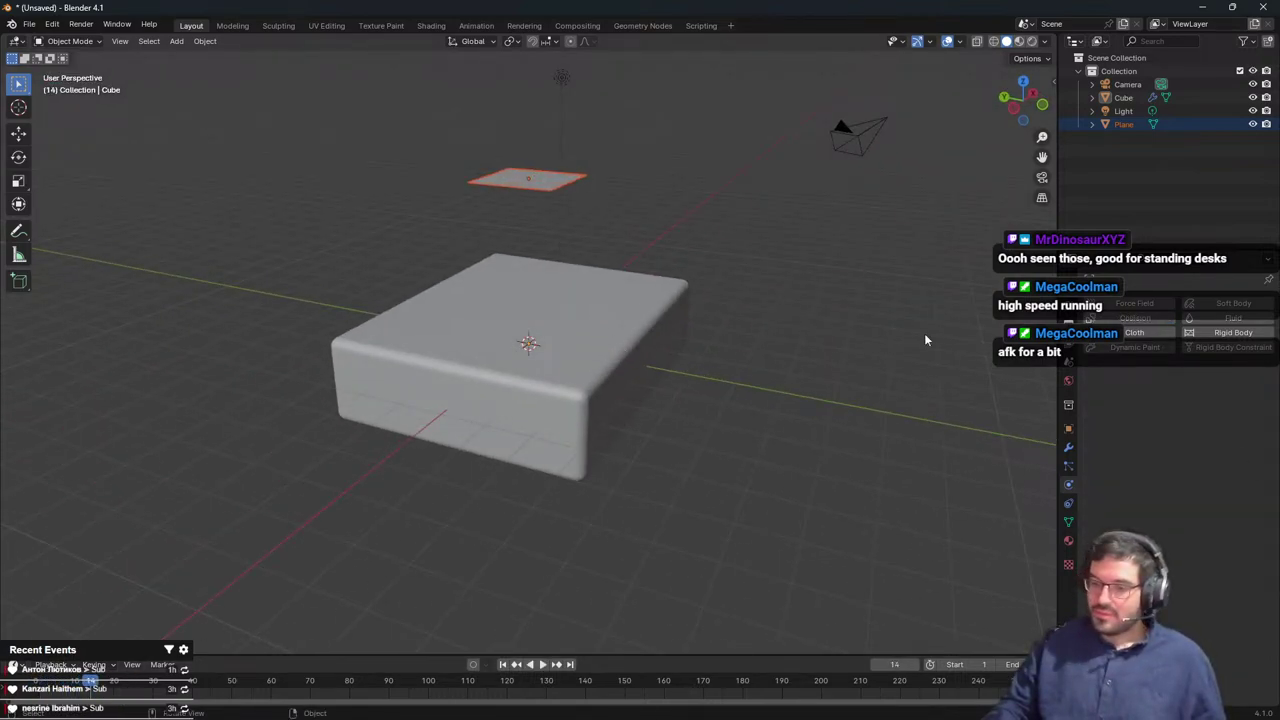
left_click(1134, 333)
key("ctrl+z")
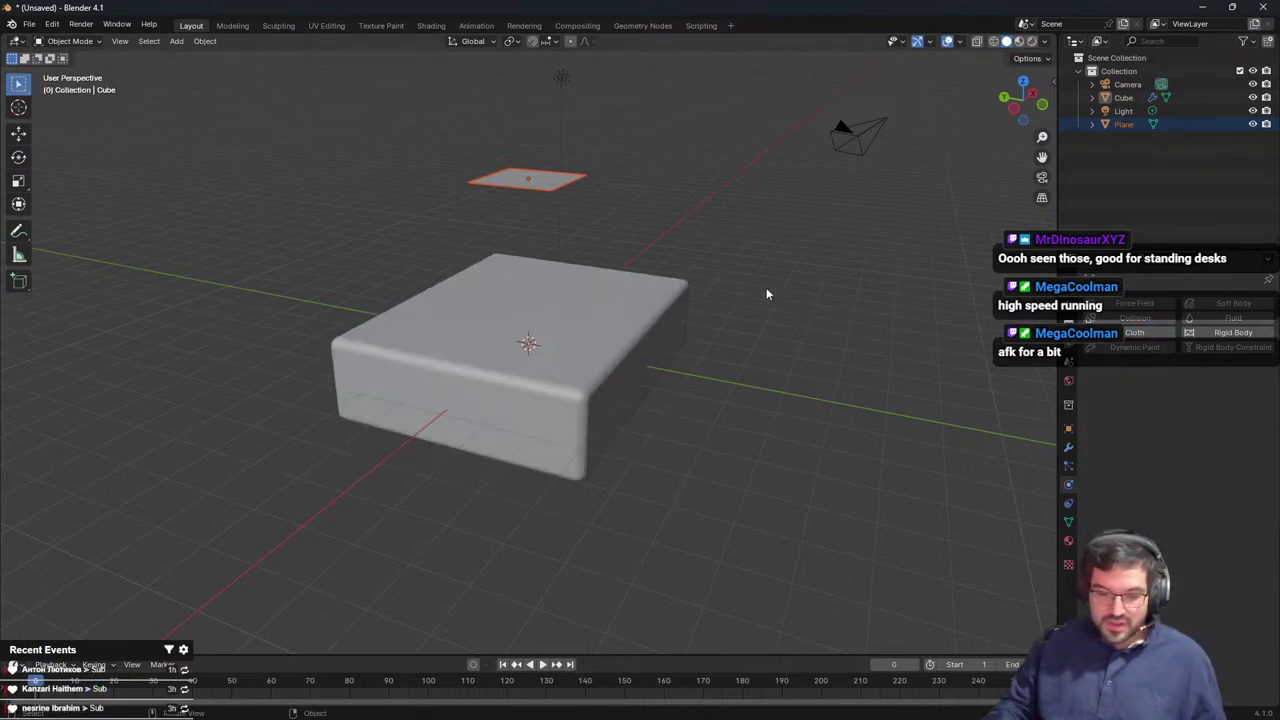
Select only the small plane above the block and give it Cloth physics
left_click(766, 288)
left_click(595, 292)
left_click(537, 184)
left_click(529, 350)
left_click(547, 188)
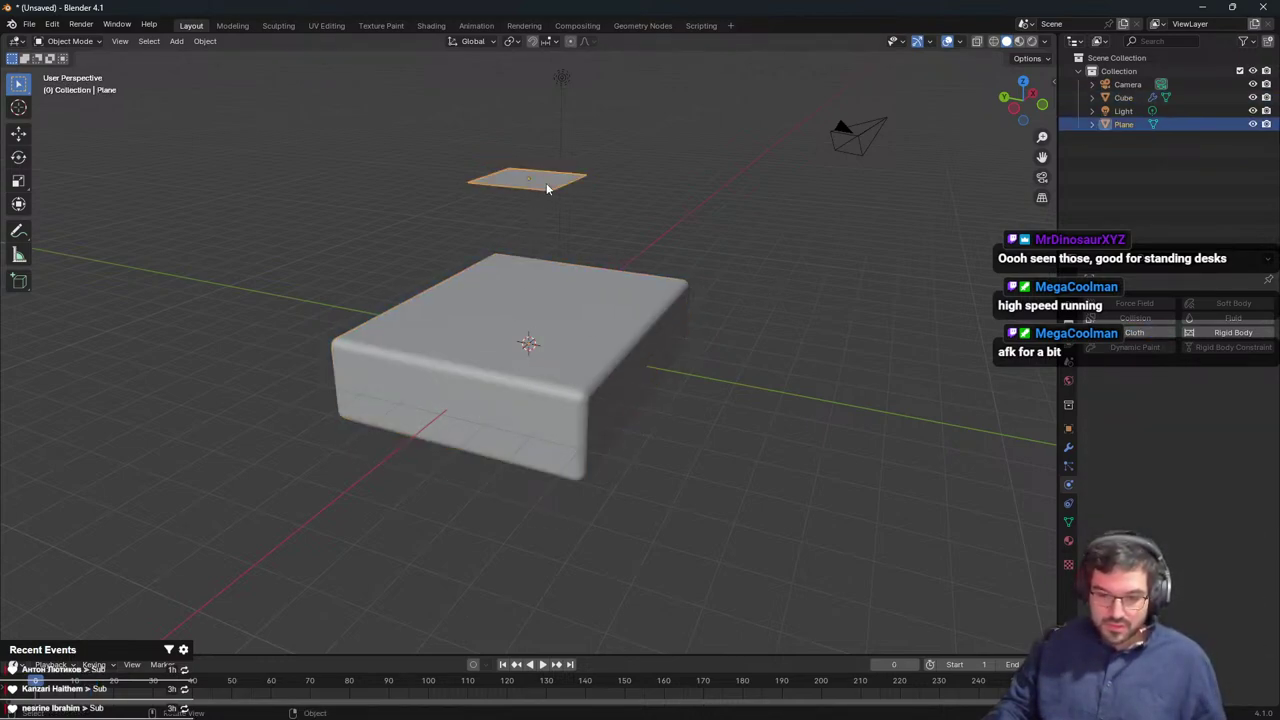
left_click(1130, 333)
Play the small plane's cloth simulation to check its fall, and rewind to frame 0
key("space")
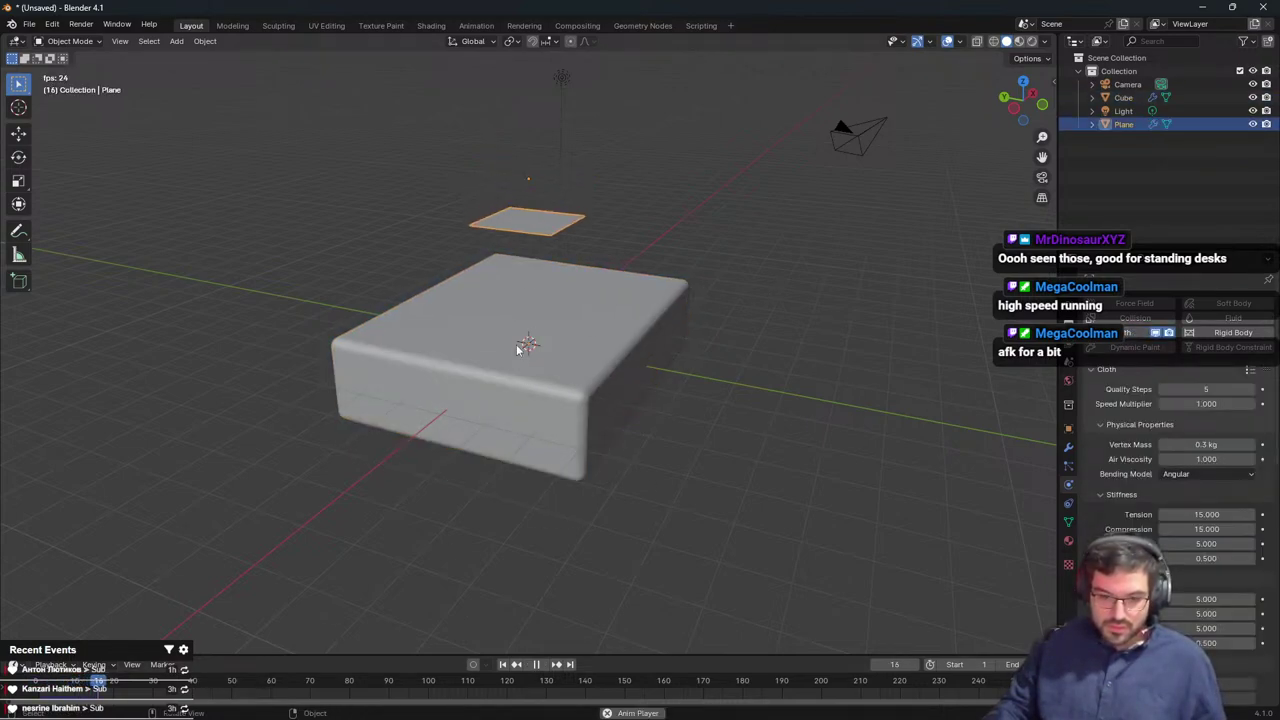
key("space")
left_click_drag(172, 681, 35, 681)
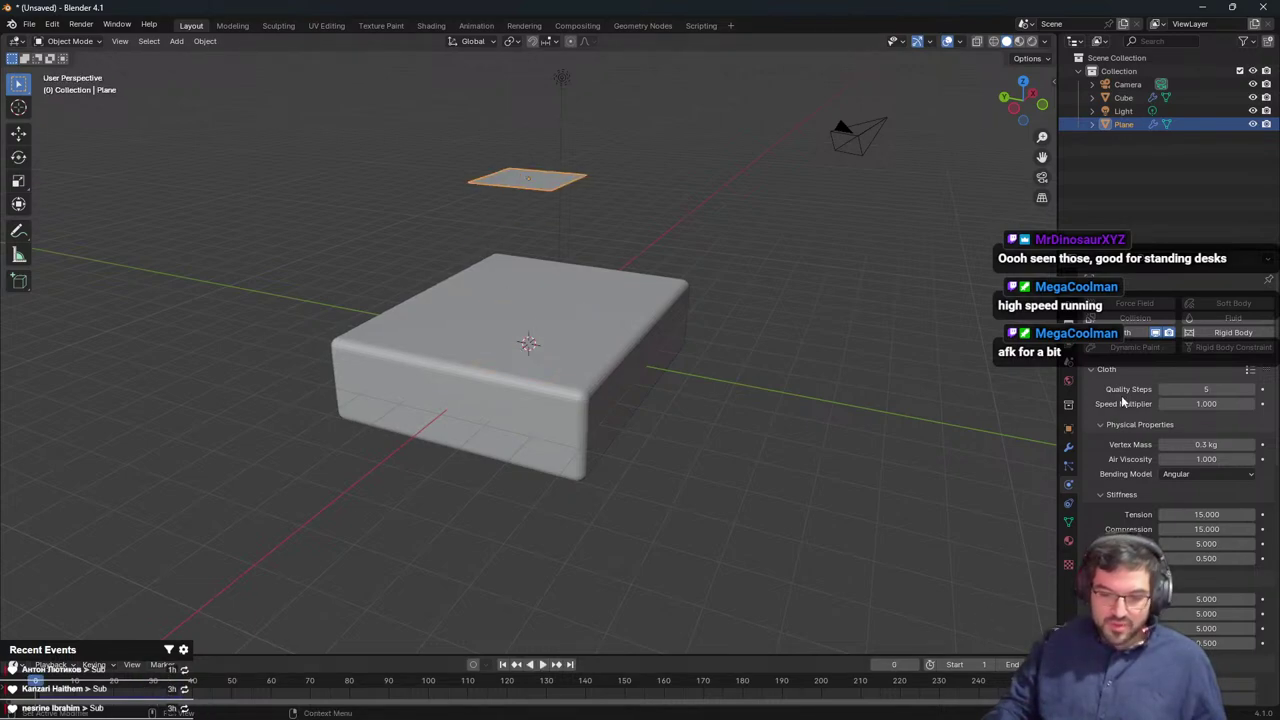
Enter Edit Mode on the cloth plane and scale it up evenly in top view until it covers the block
middle_click_drag(678, 356, 670, 415)
key("Tab")
key("s")
left_click(2, 399)
key("KP_7")
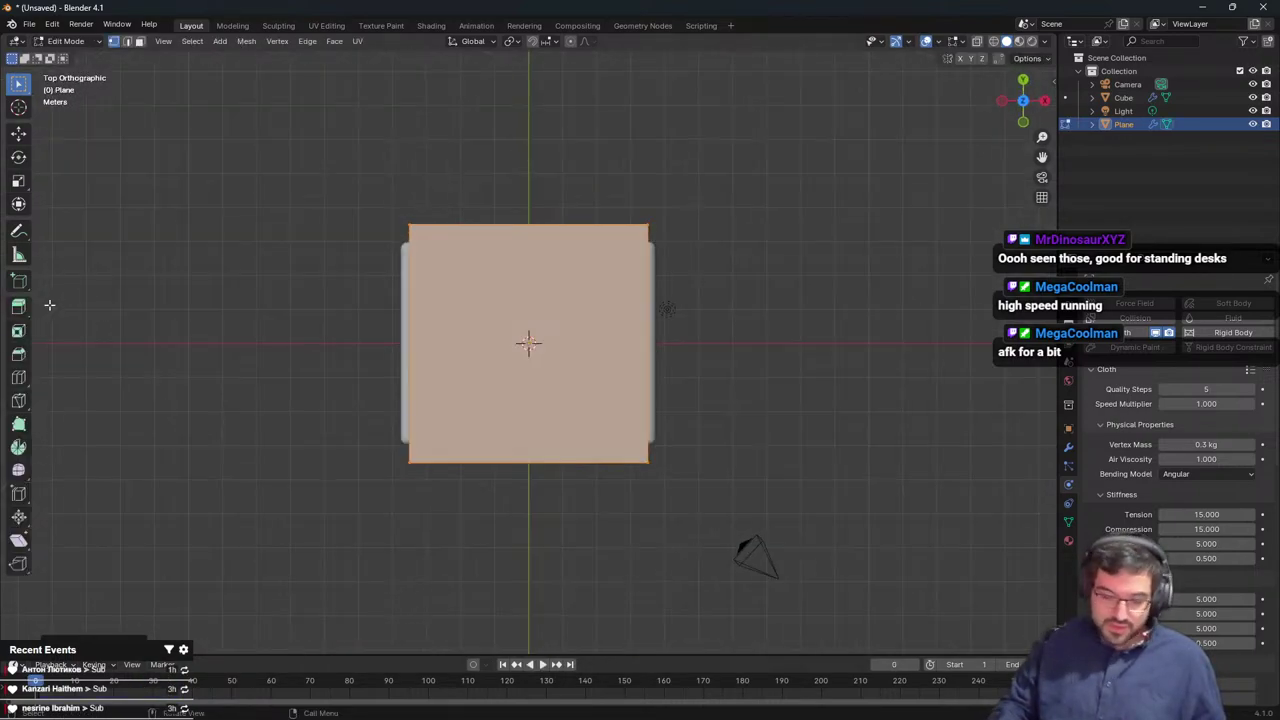
scroll(359, 346, "up", 1)
key("s")
left_click(820, 254)
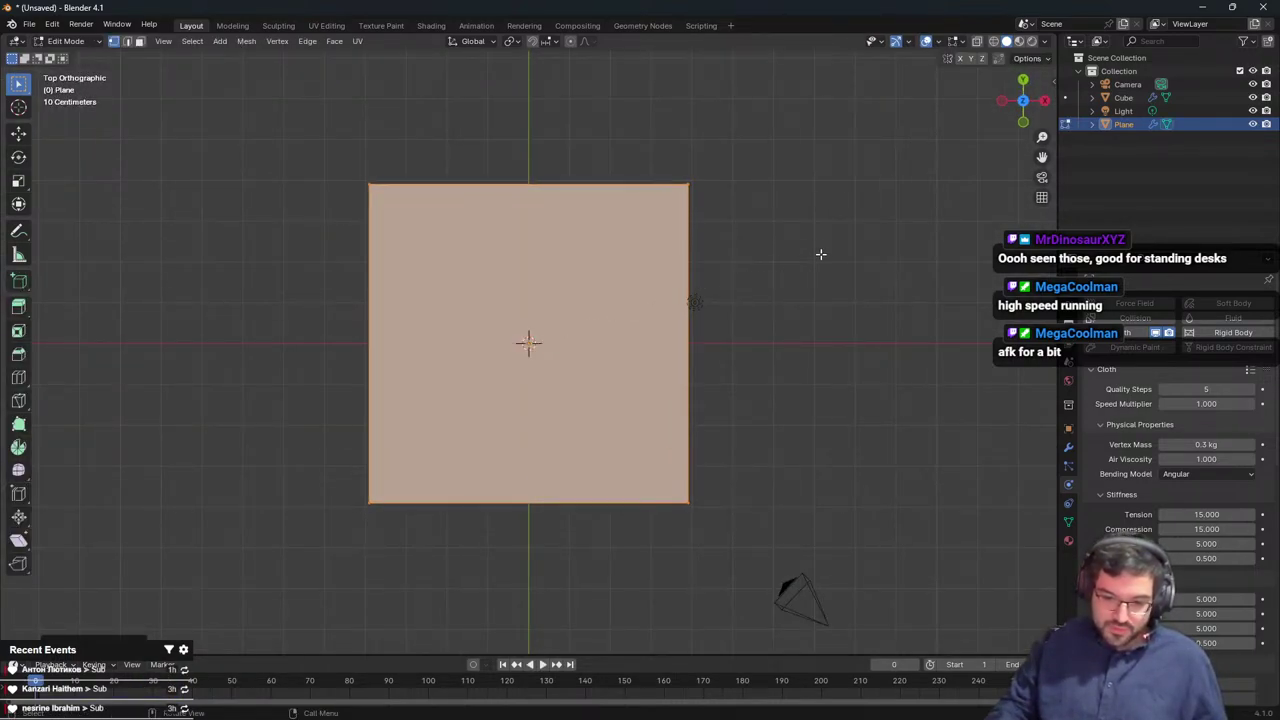
Stretch the plane along X and shift it along X so it overhangs the block on three sides
key("s")
key("x")
left_click(877, 256)
key("g")
key("x")
left_click(843, 266)
Divide the plane with 80 evenly spaced loop cuts running parallel to Y
key("ctrl+r")
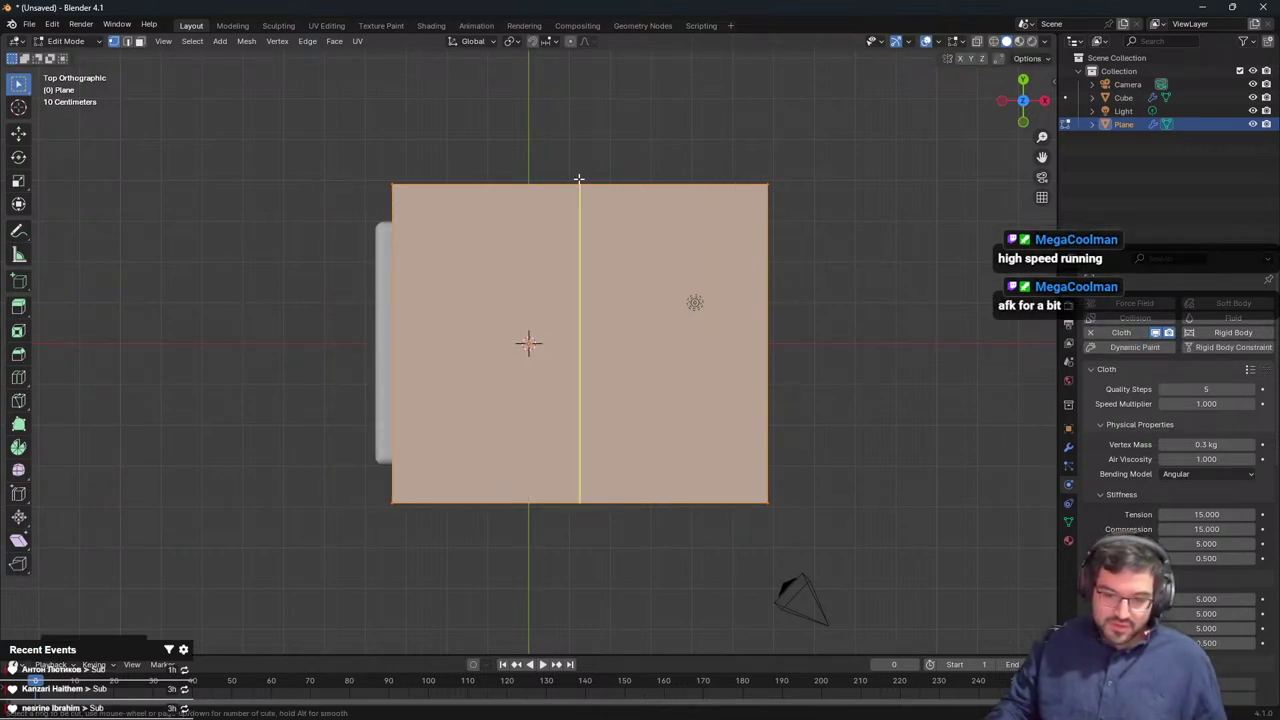
key("8")
key("0")
left_click(596, 202)
right_click(596, 204)
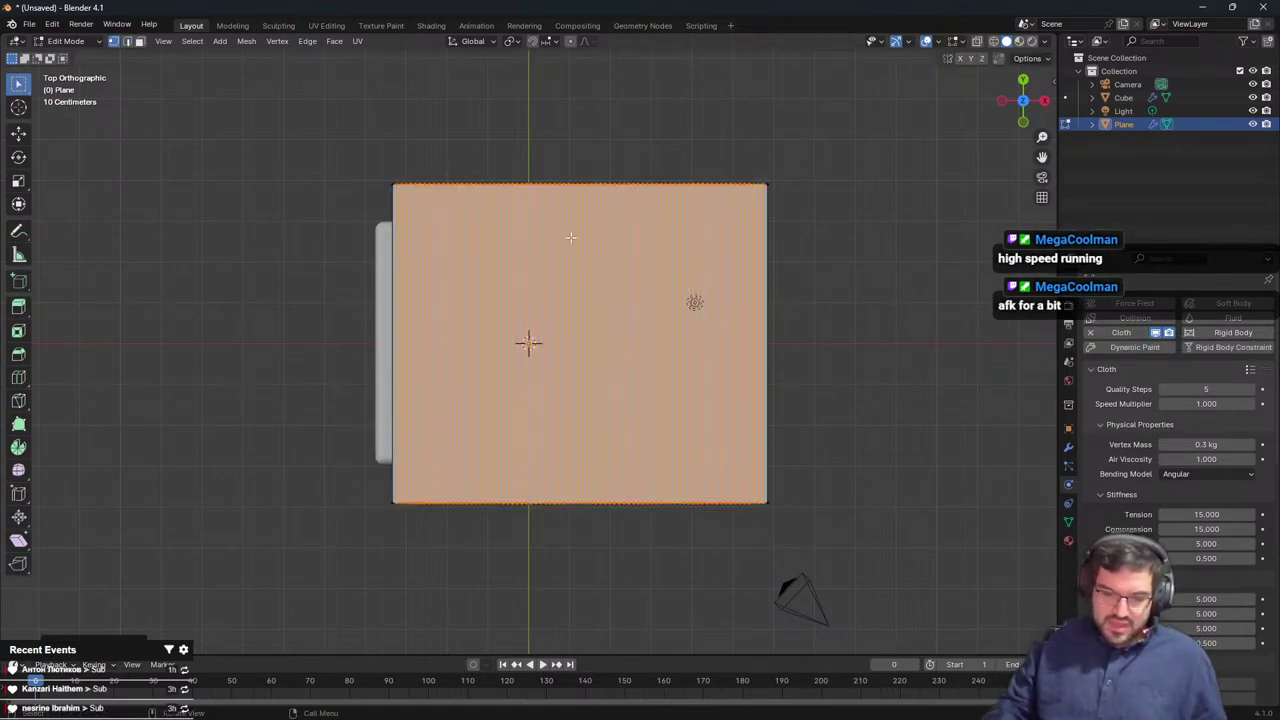
Divide the plane in the other direction with 100 evenly spaced loop cuts
key("ctrl+r")
type("100")
left_click(724, 303)
middle_click_drag(724, 303, 737, 360)
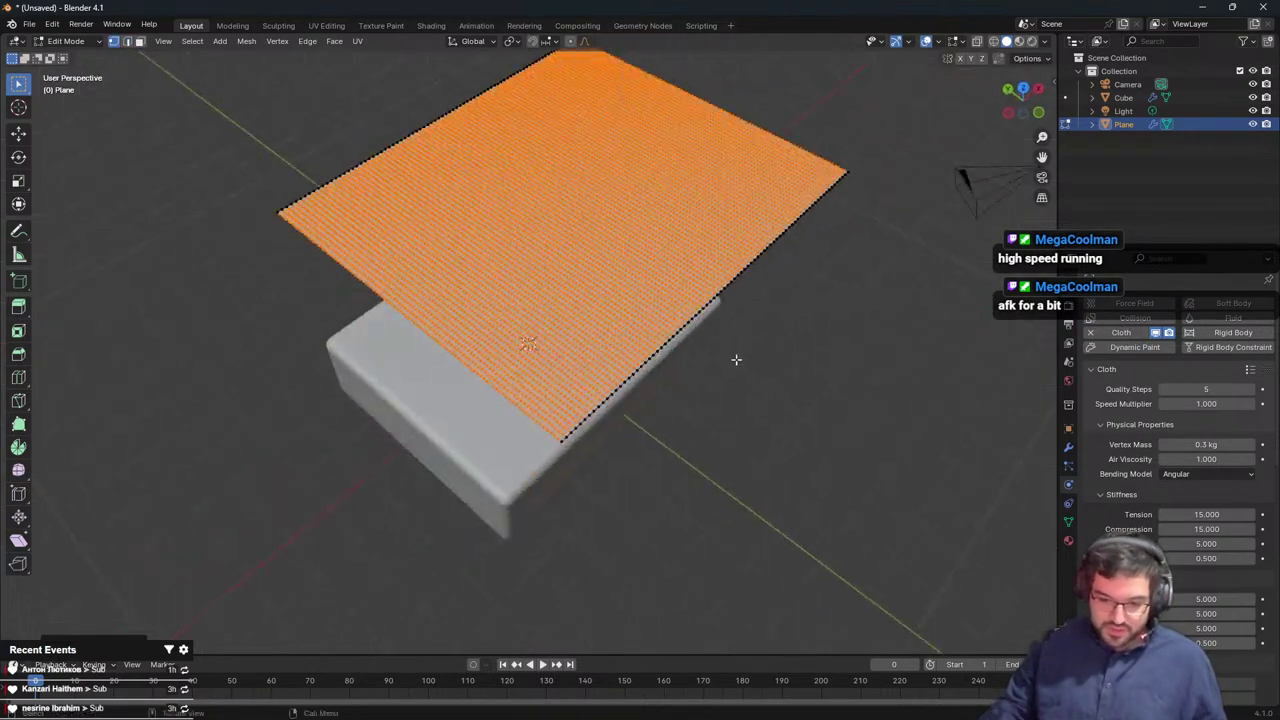
Return to Object Mode, test the subdivided plane's cloth simulation from frame 0, reset it, and select the block
key("space")
key("Tab")
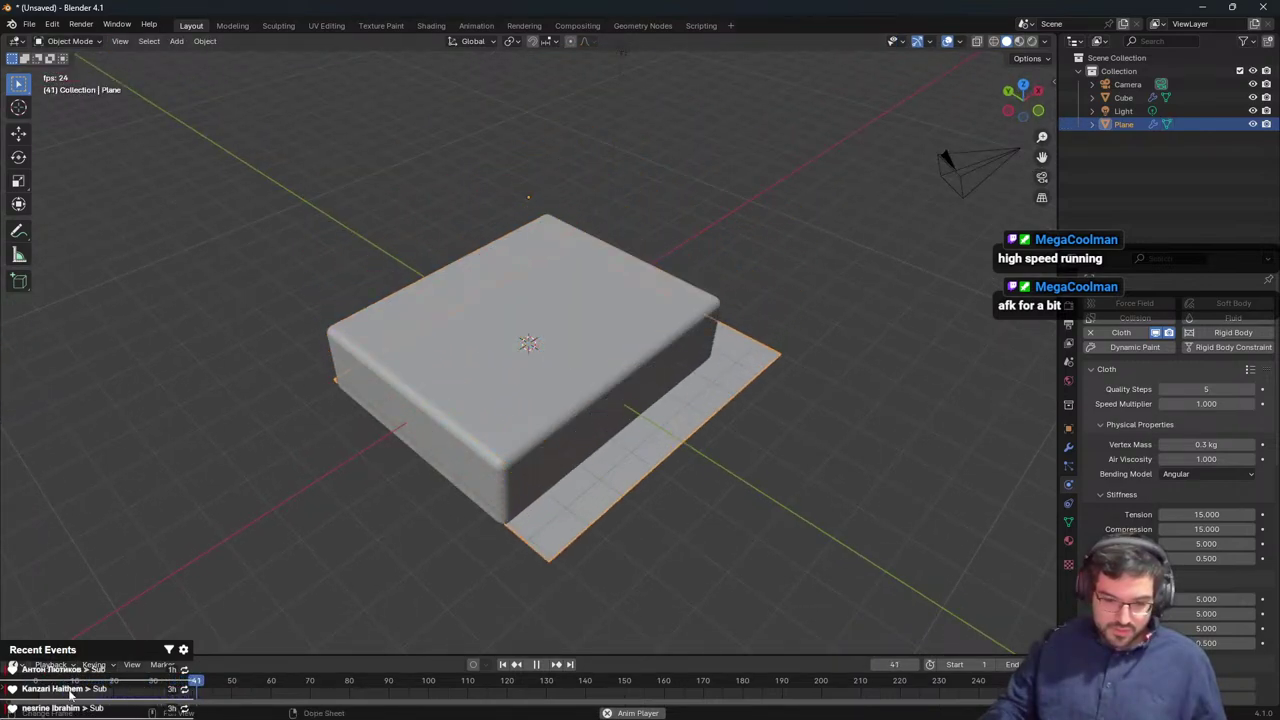
key("Escape")
left_click(562, 432)
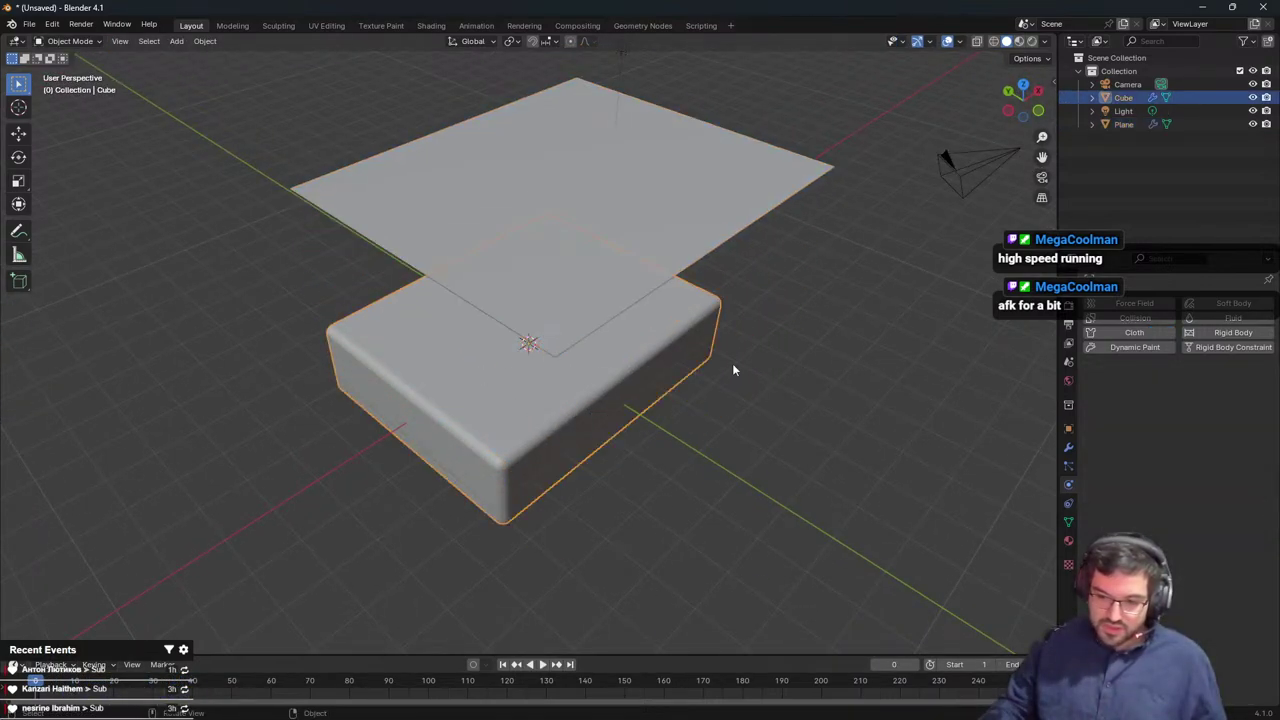
Try adding Collision physics to the block and playing the cloth simulation, and undo the change
left_click(1130, 318)
key("space")
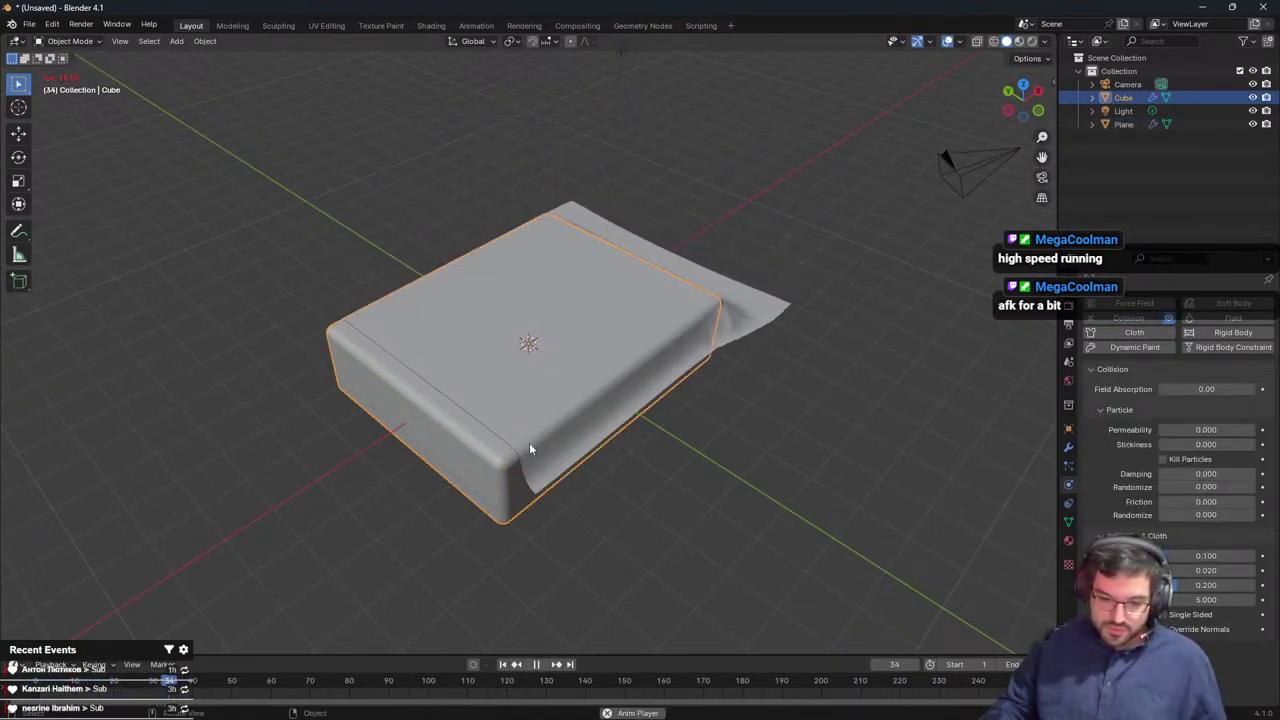
key("space")
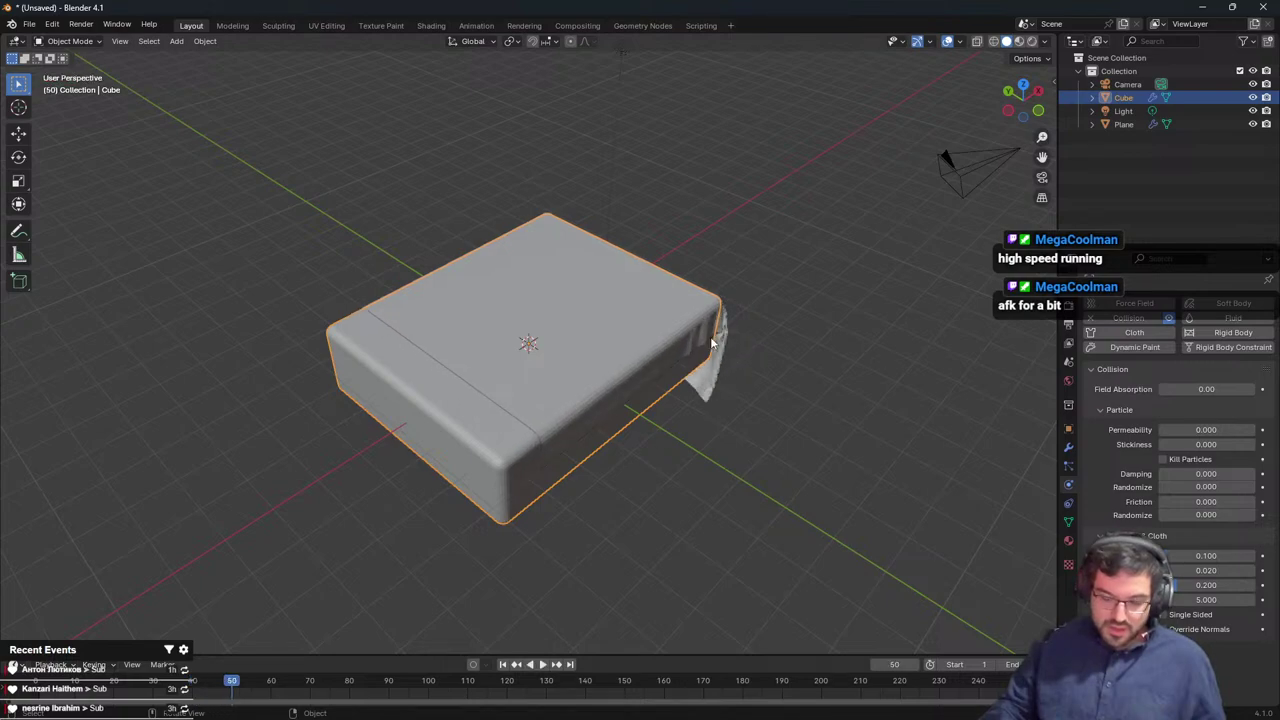
key("ctrl+z")
Select the plane, play its cloth simulation, and return the timeline to frame 0
middle_click_drag(662, 272, 727, 319)
key("Tab")
key("Tab")
left_click(701, 240)
key("Tab")
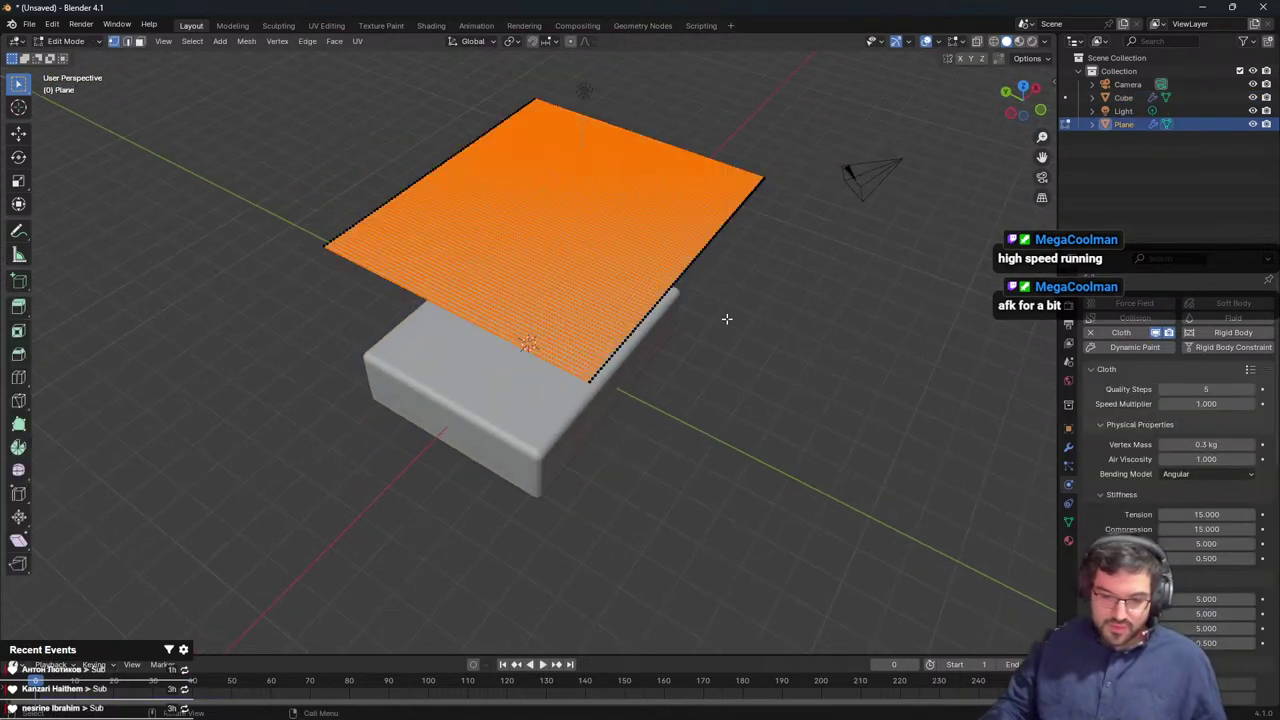
key("Tab")
key("space")
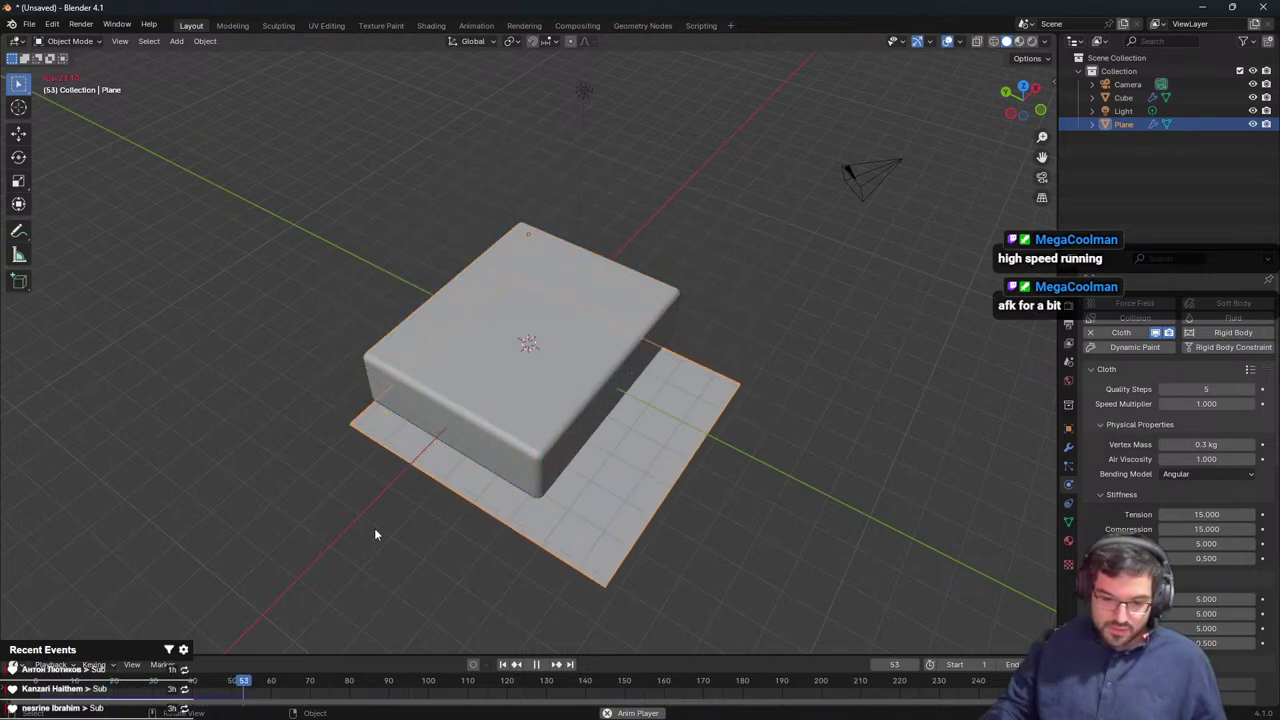
key("space")
left_click_drag(188, 683, 36, 683)
Add Collision physics to the block, test how the cloth drapes over it, and return to frame 0
left_click(1123, 98)
left_click(1114, 319)
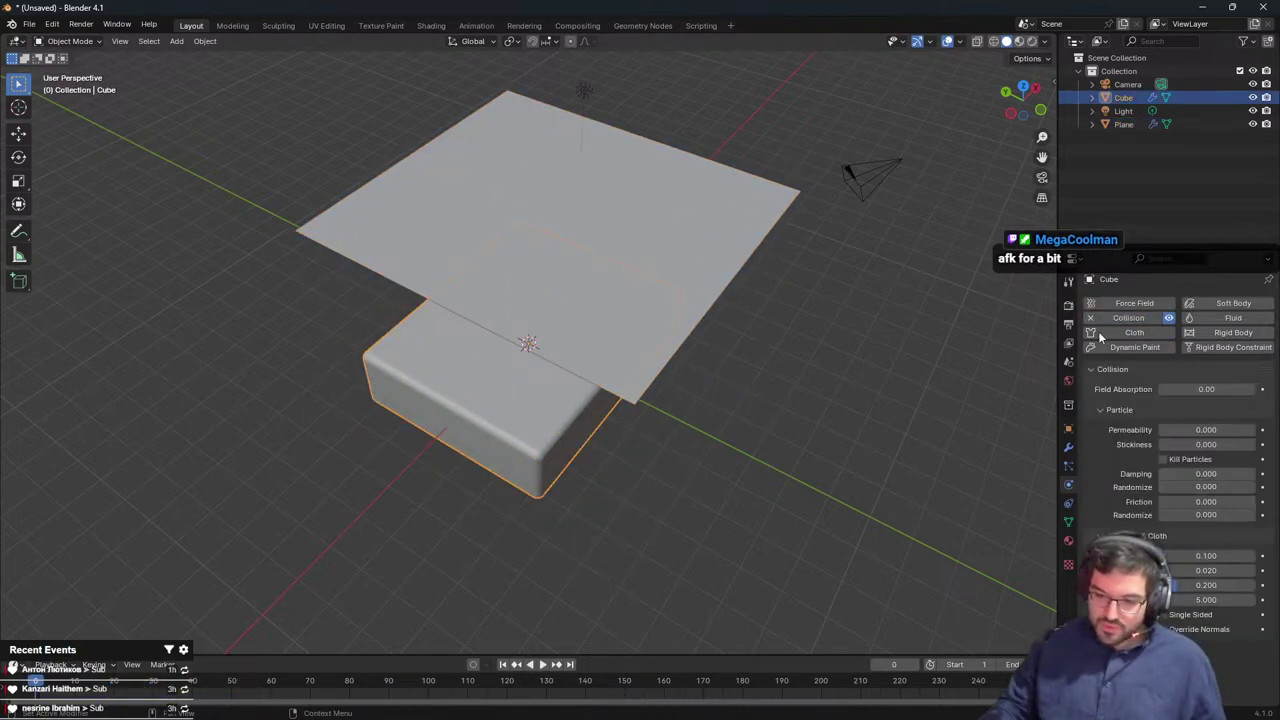
key("space")
middle_click_drag(606, 420, 638, 347)
key("space")
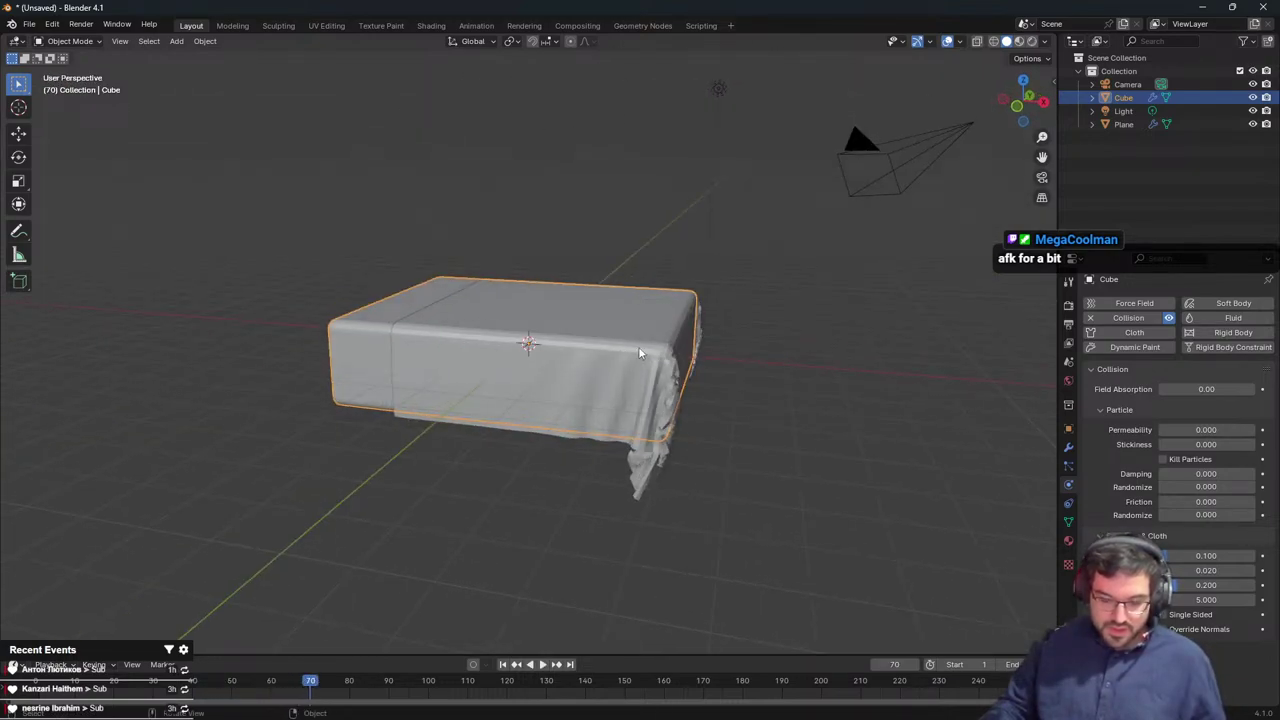
left_click(36, 685)
Select the plane and set its cloth collision Quality to 5
left_click_drag(686, 130, 671, 174)
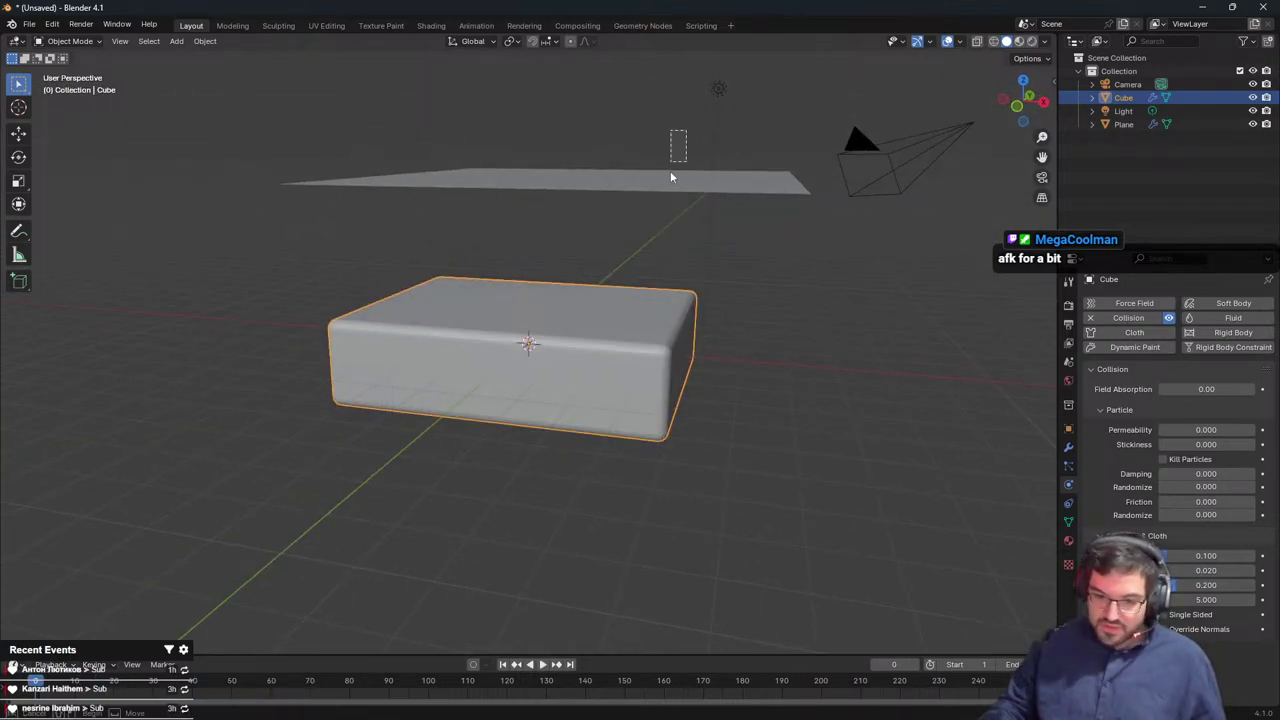
left_click(670, 177)
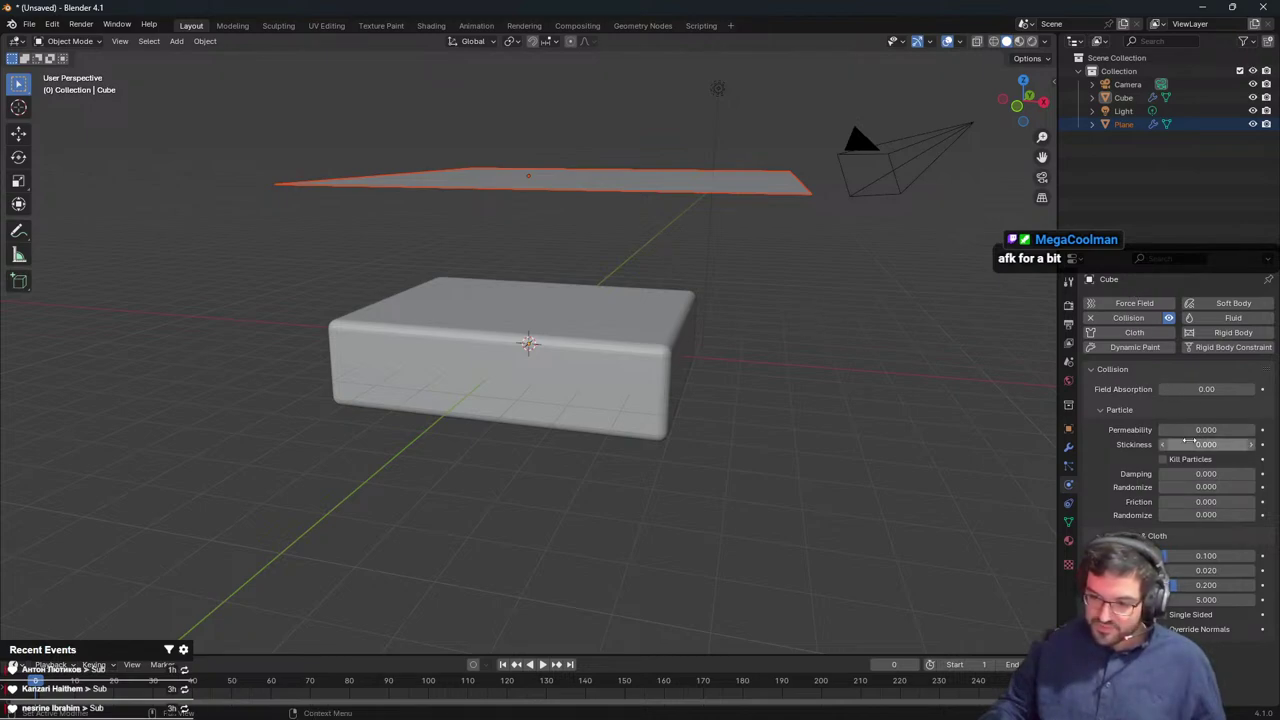
left_click(748, 184)
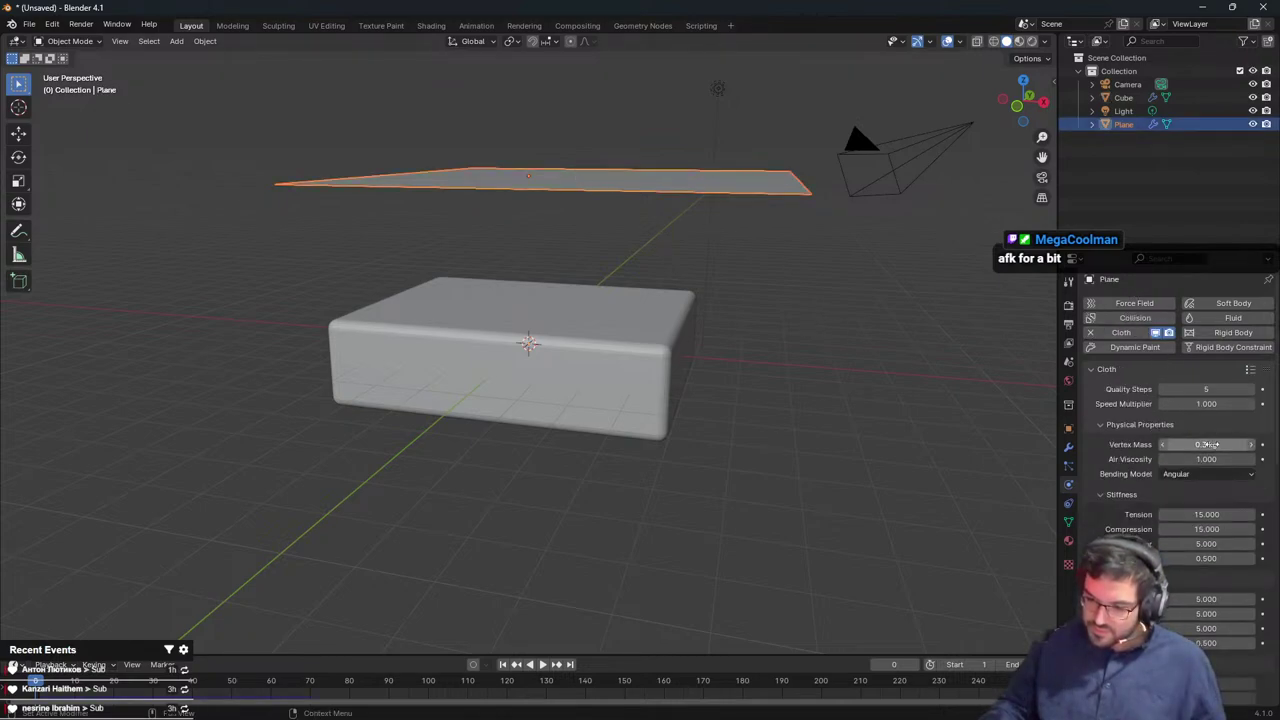
scroll(1215, 490, "down", 2)
scroll(1223, 534, "down", 2)
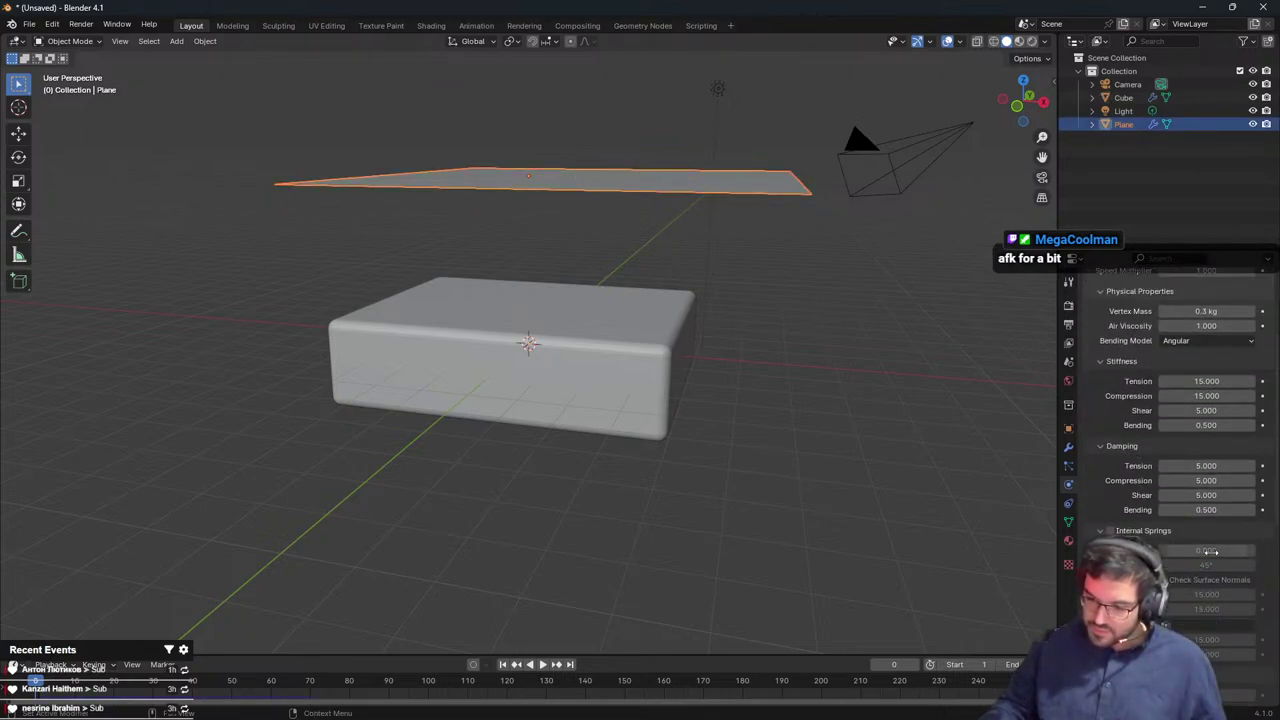
scroll(1210, 551, "down", 3)
scroll(1138, 500, "down", 3)
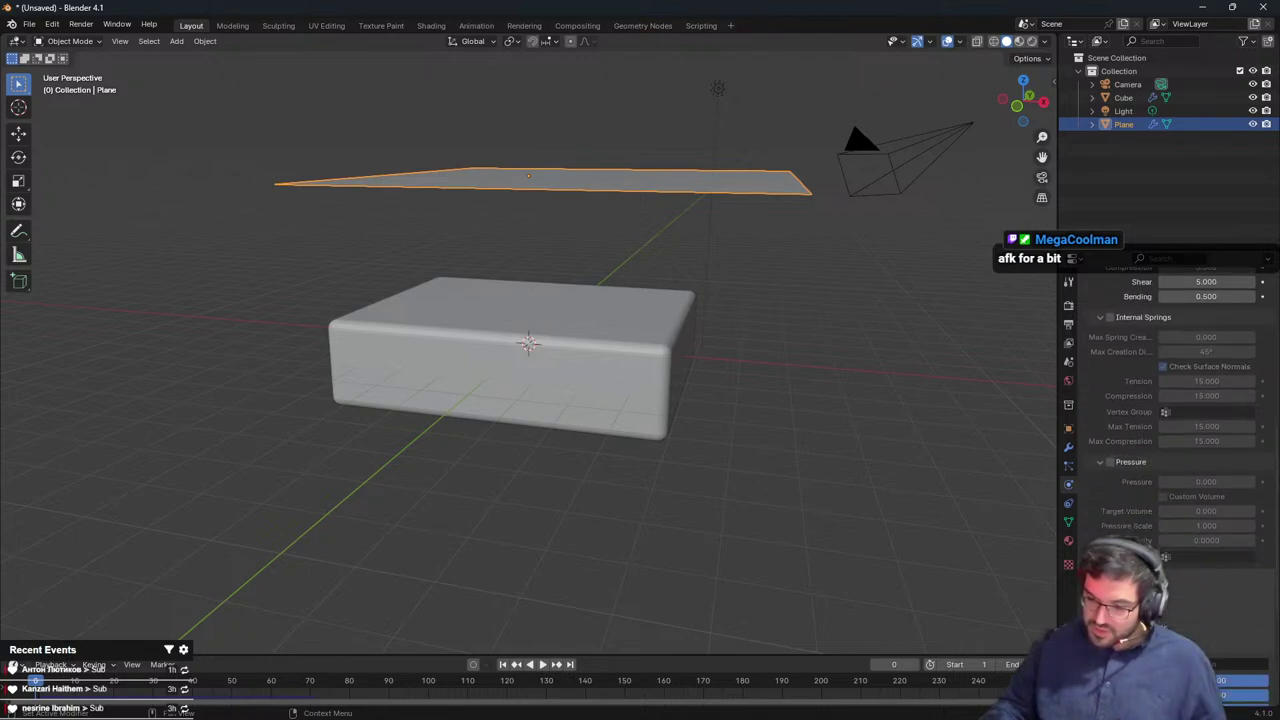
scroll(1207, 496, "down", 3)
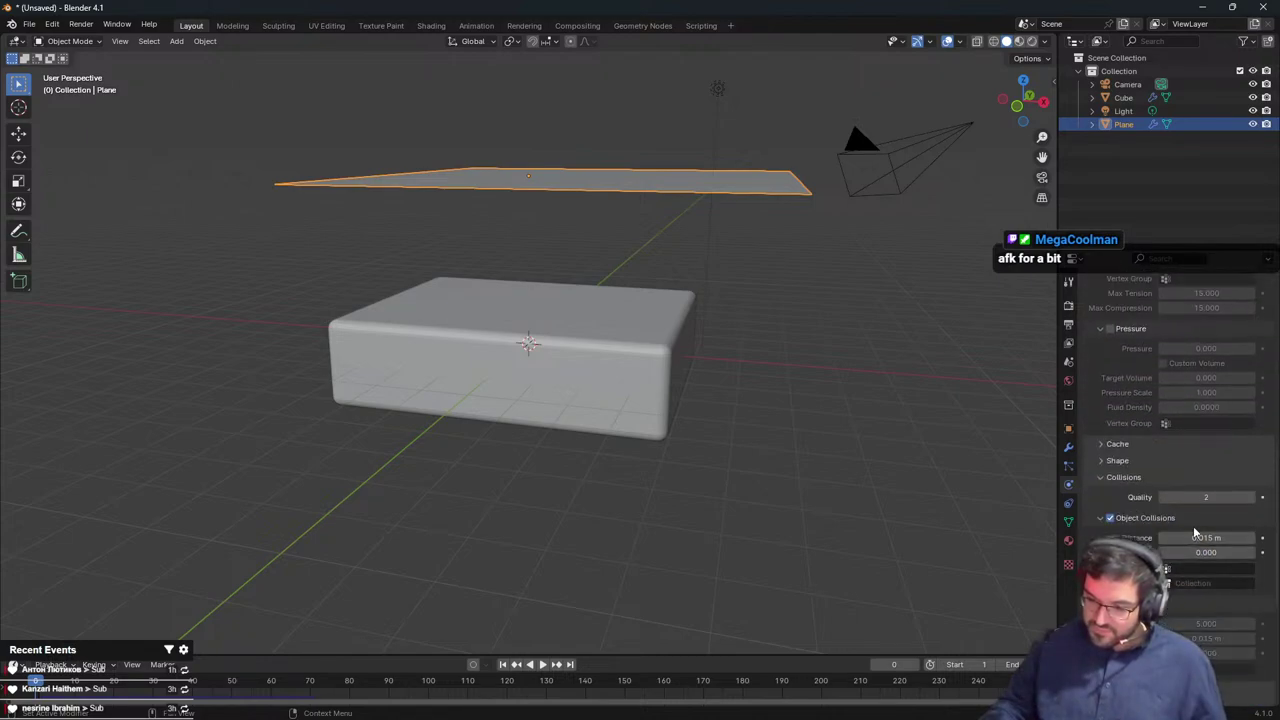
left_click(1207, 496)
type("5")
key("Return")
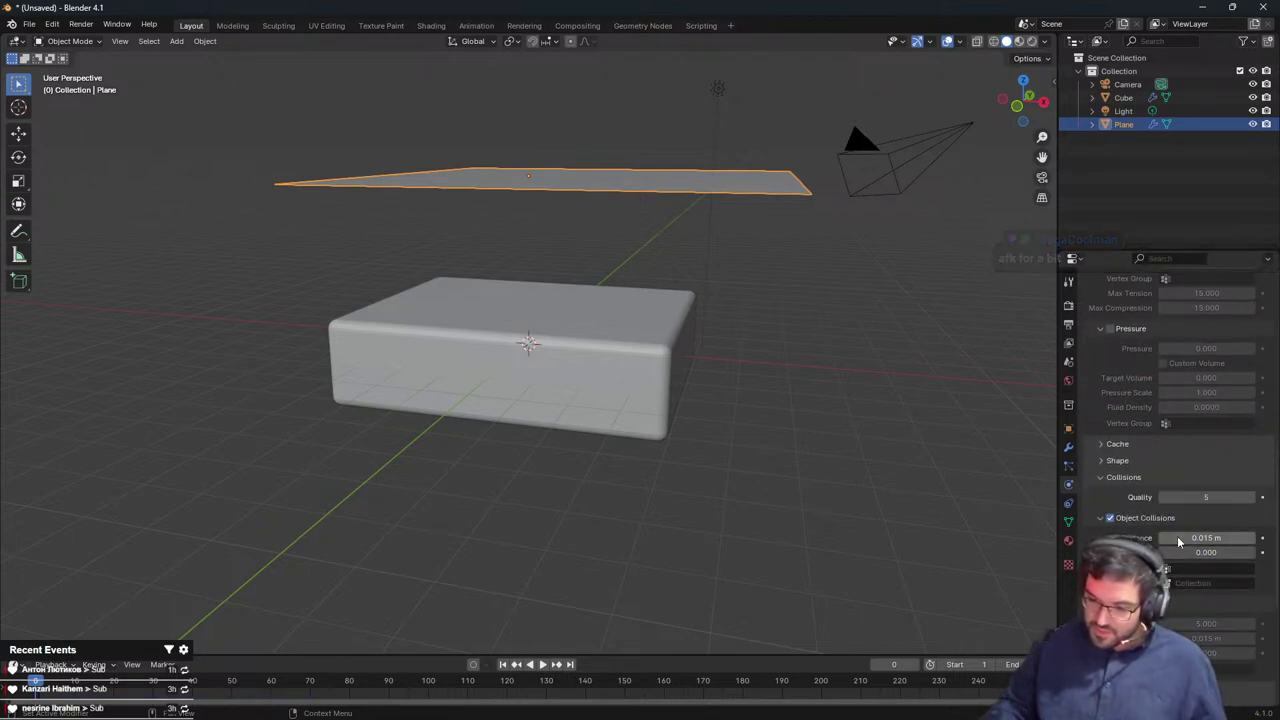
Expand the cloth's Shape settings, collapse its Physical Properties, and set Quality Steps to 10
scroll(1134, 520, "down", 6)
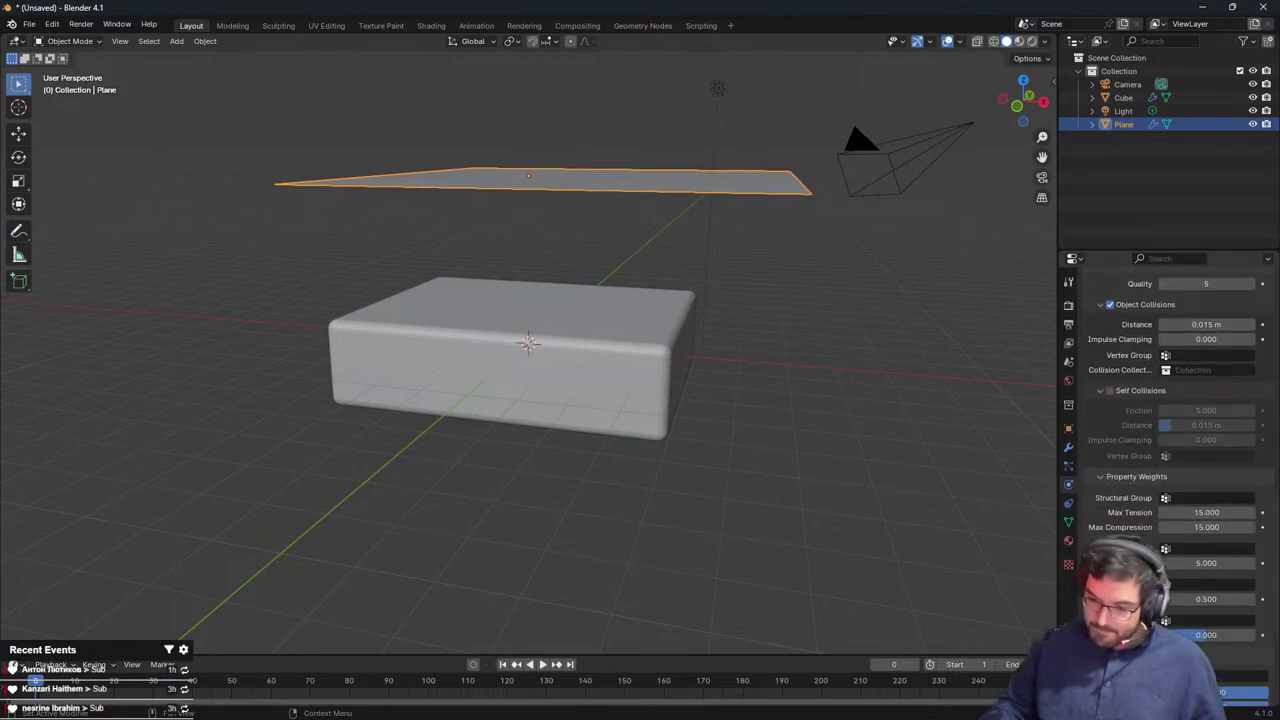
scroll(1160, 450, "up", 3)
scroll(1130, 410, "up", 2)
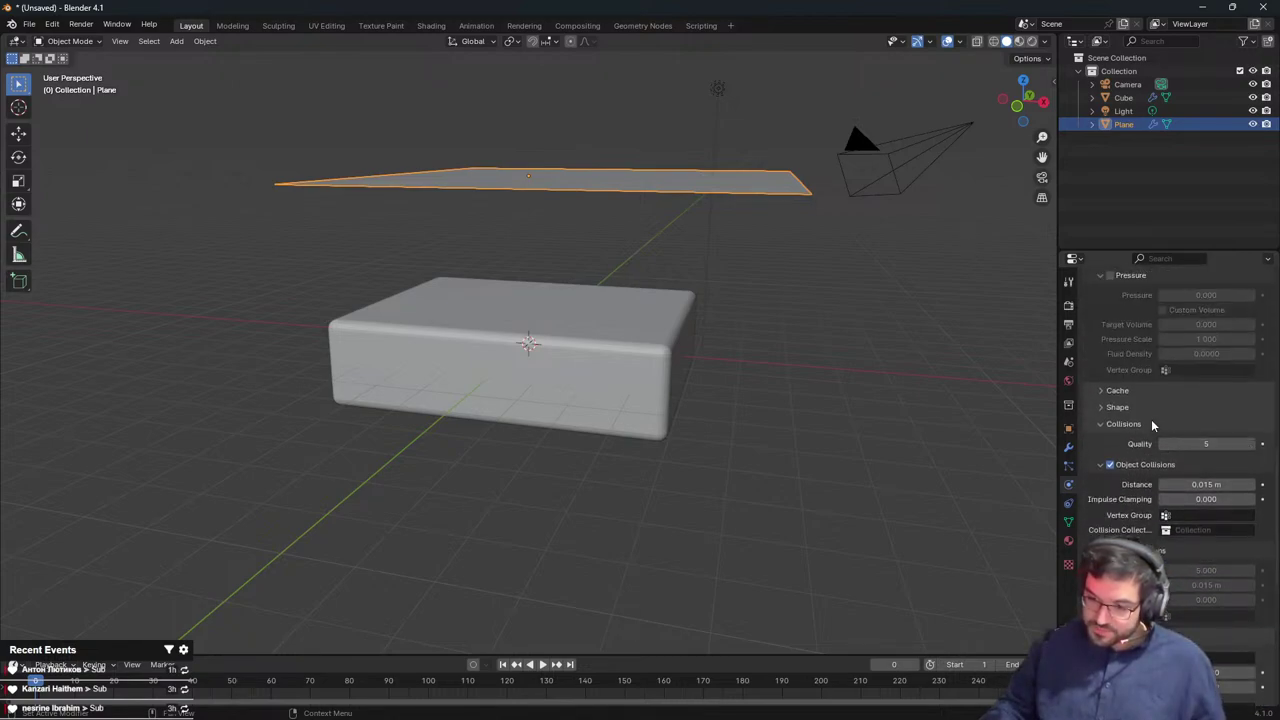
left_click(1117, 407)
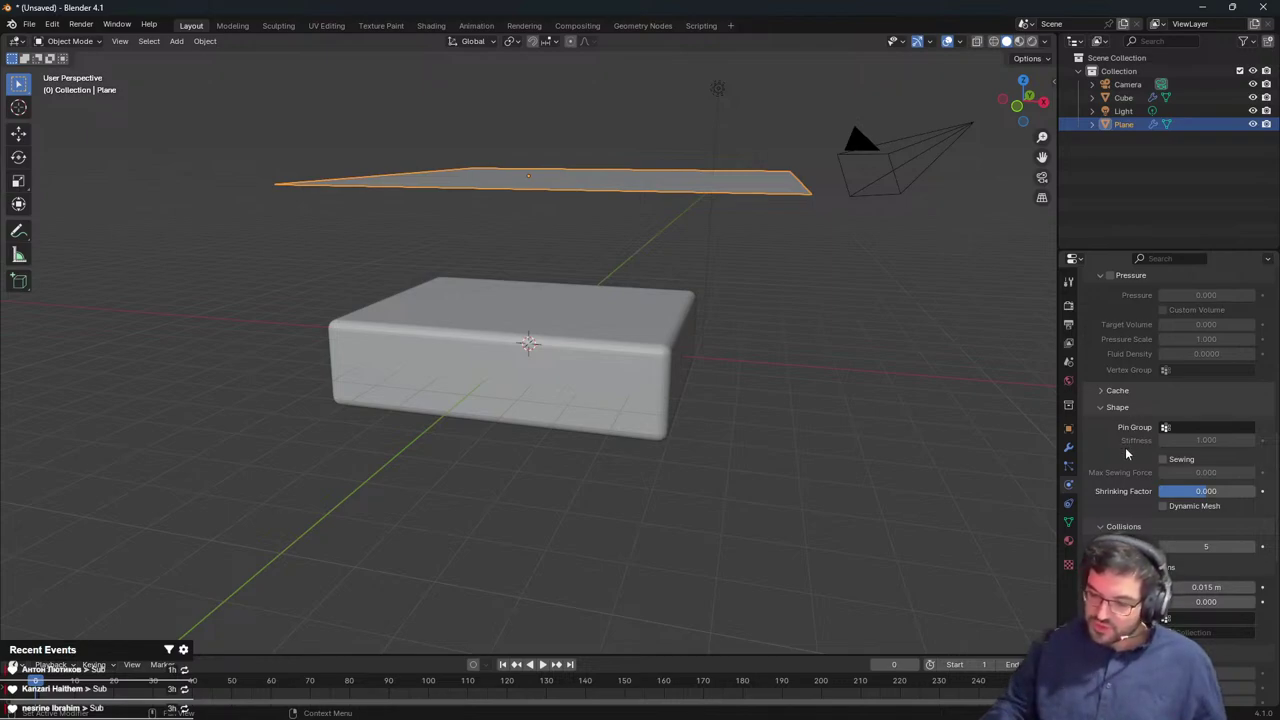
scroll(1126, 445, "up", 2)
scroll(1124, 452, "up", 7)
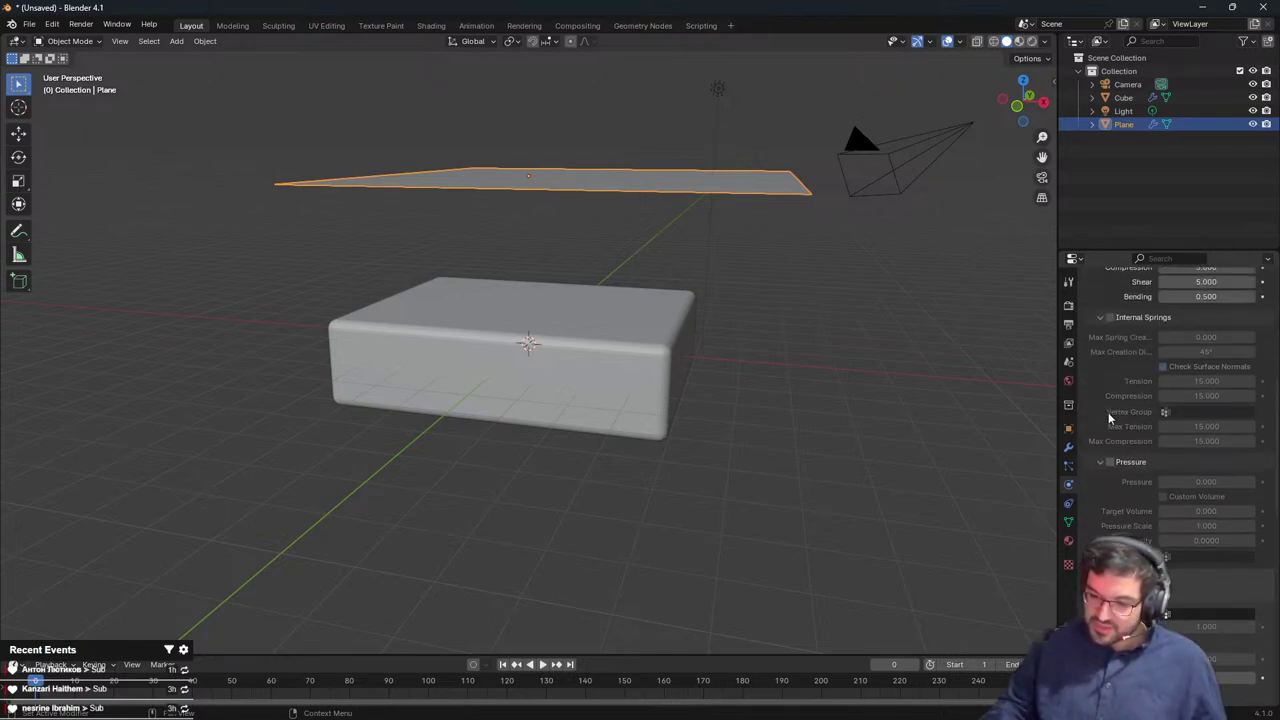
scroll(1112, 397, "up", 4)
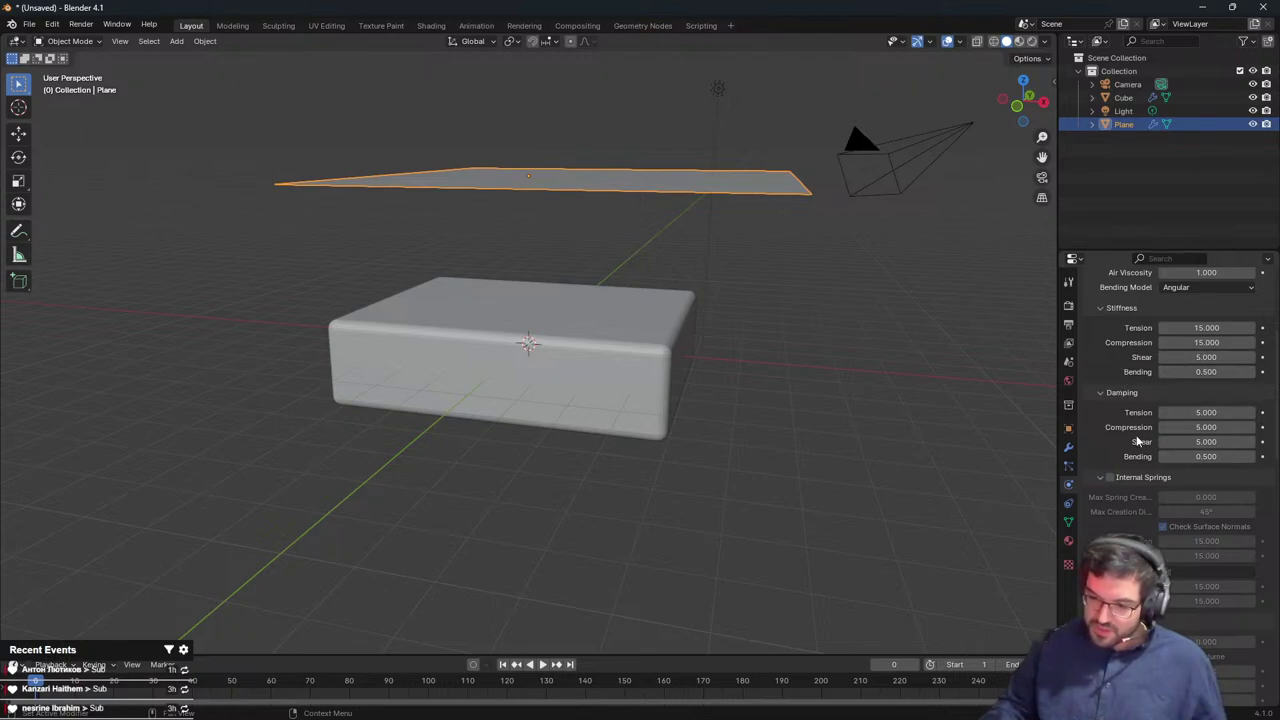
scroll(1099, 470, "up", 4)
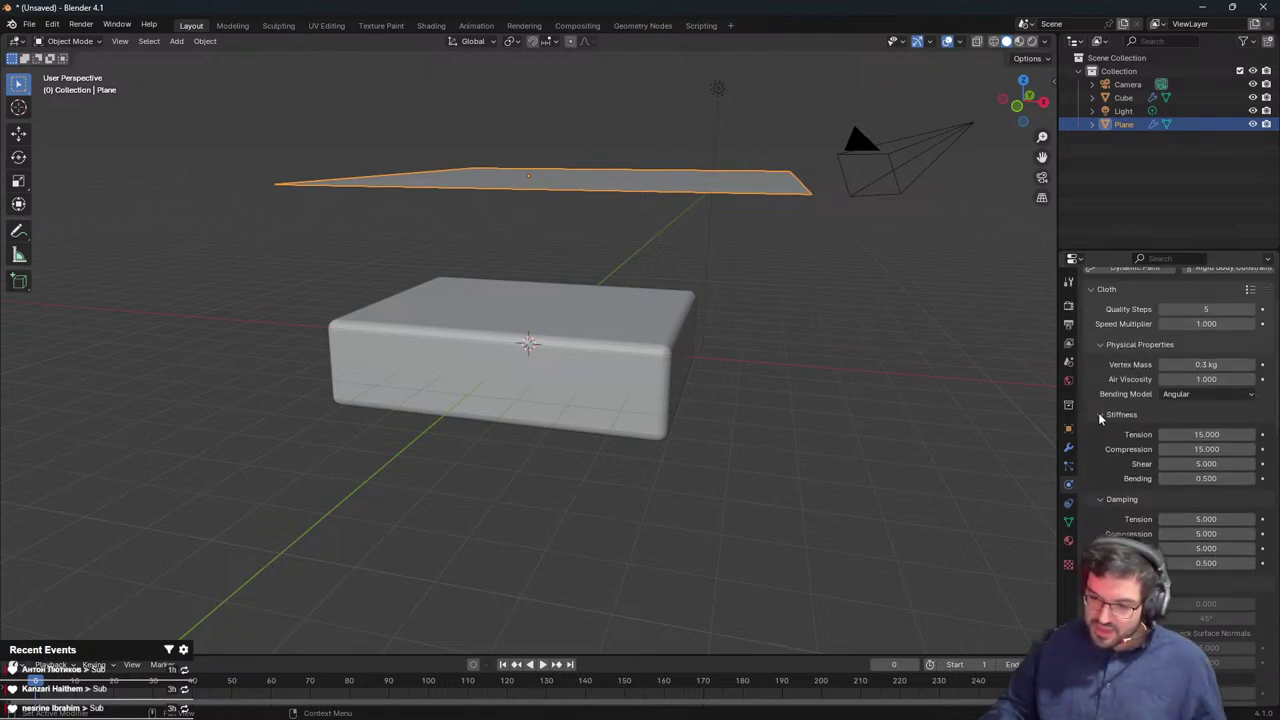
left_click(1099, 413)
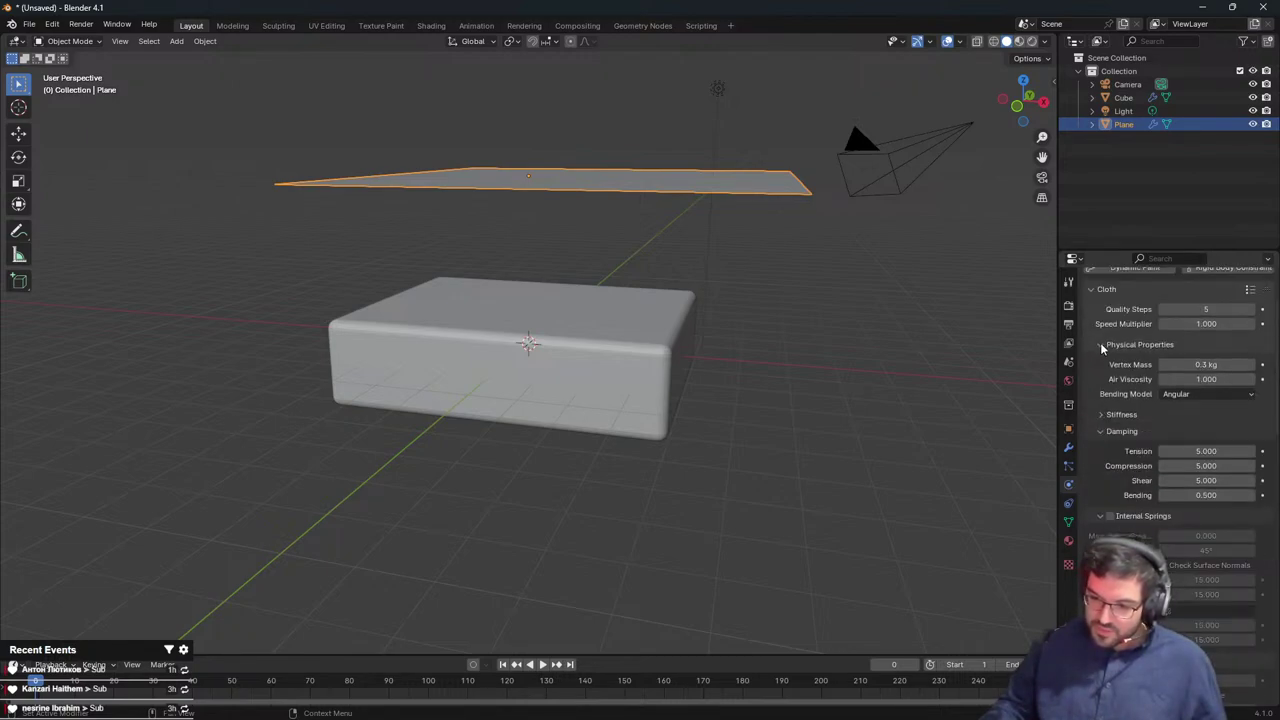
left_click(1100, 344)
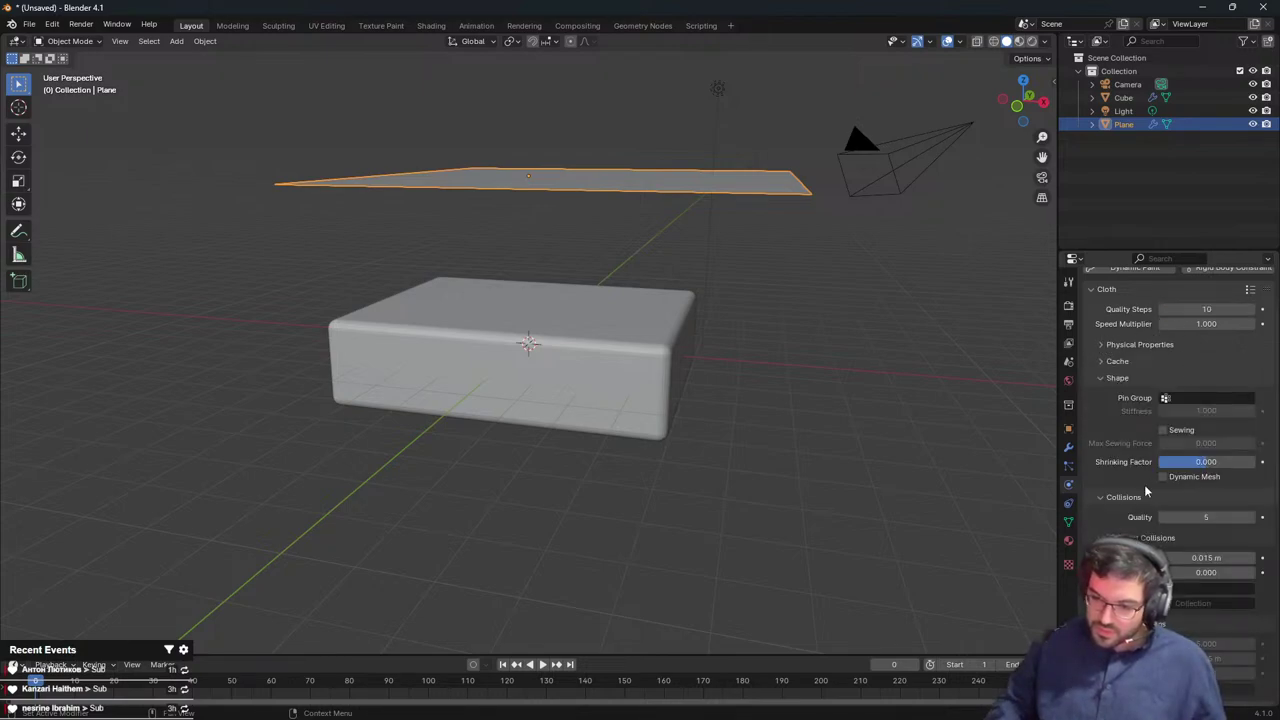
Play the cloth simulation with the new quality settings and return to frame 0
key("space")
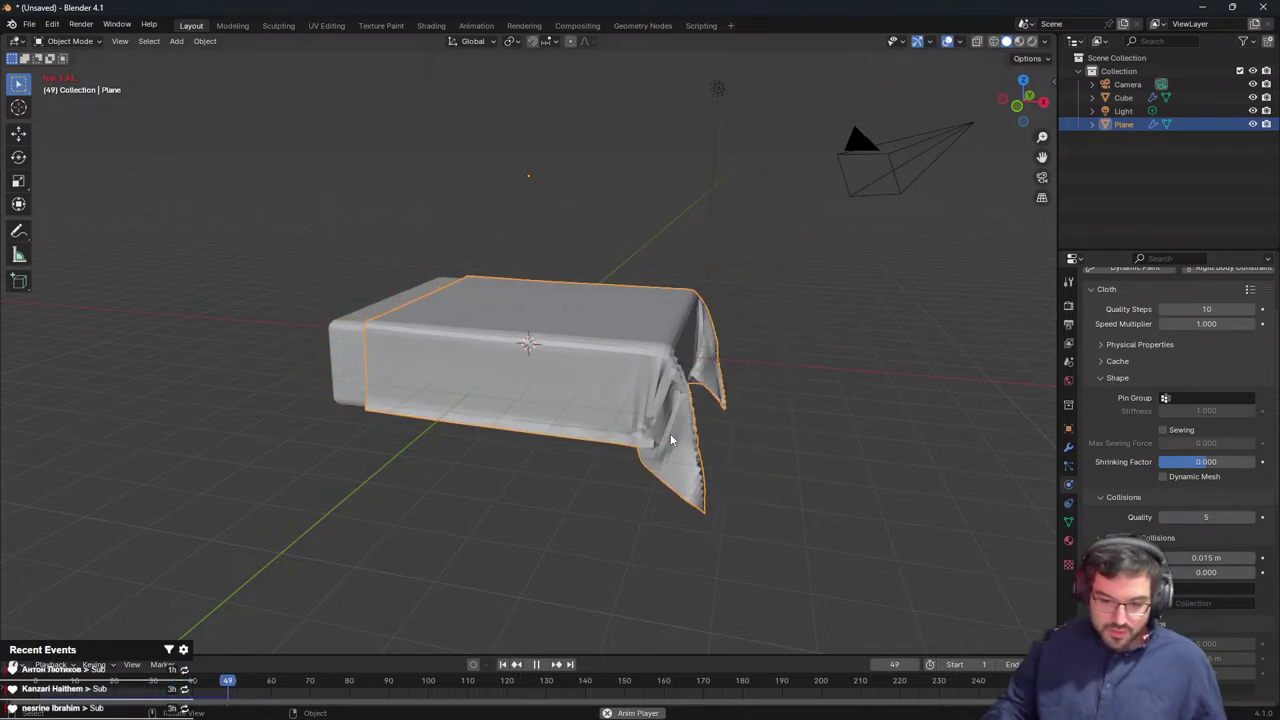
key("space")
left_click(36, 681)
Scale the plane's whole mesh along X in Edit Mode
middle_click_drag(596, 218, 628, 251)
key("Tab")
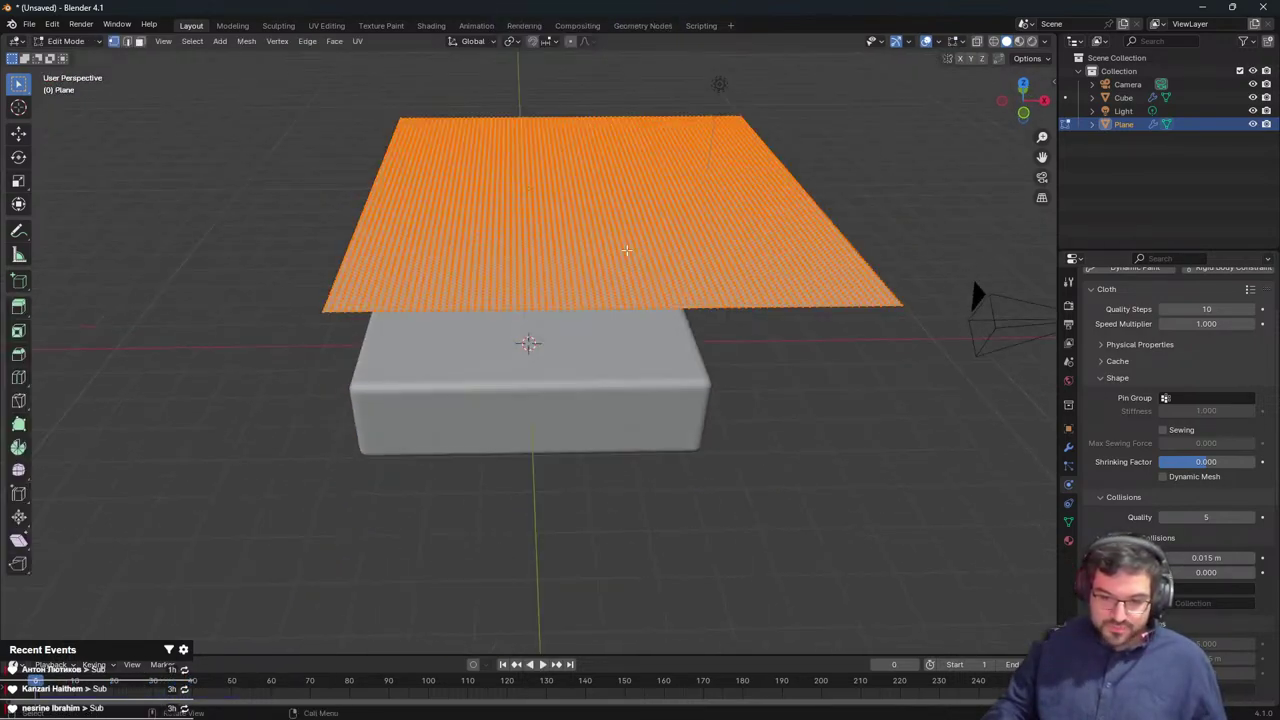
key("s")
key("x")
middle_click_drag(891, 206, 866, 253)
left_click(841, 205)
Shift the plane's mesh slightly along X and return to Object Mode
key("space")
key("Tab")
key("Tab")
key("space")
key("g")
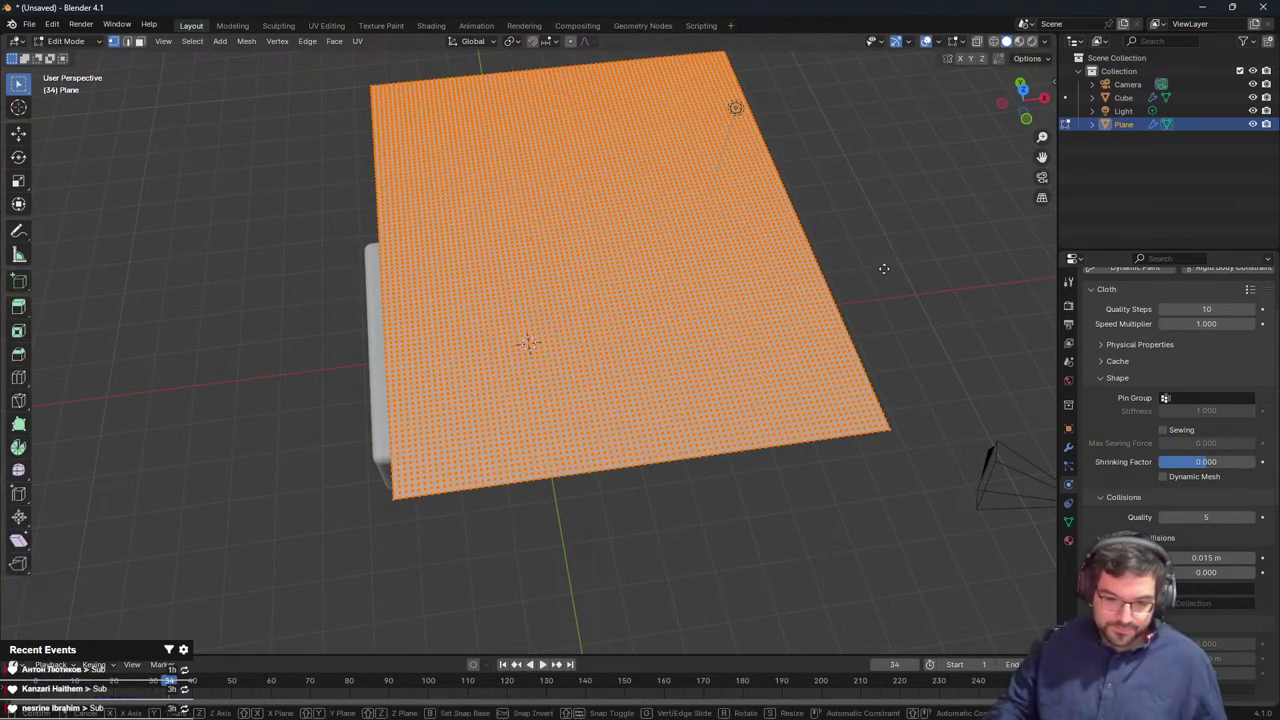
key("x")
left_click(880, 268)
key("Tab")
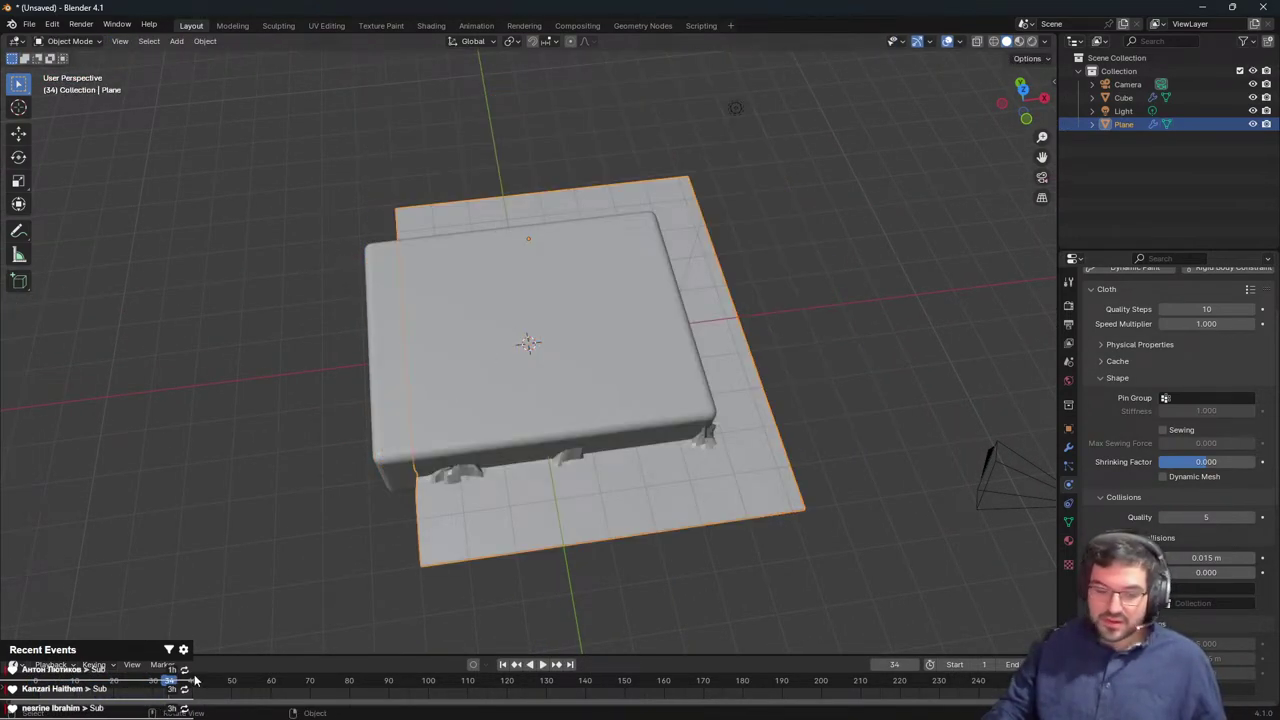
Play the adjusted cloth's simulation from the start, inspect the drape at the block's corners, and return to frame 0
key("shift+Left")
key("space")
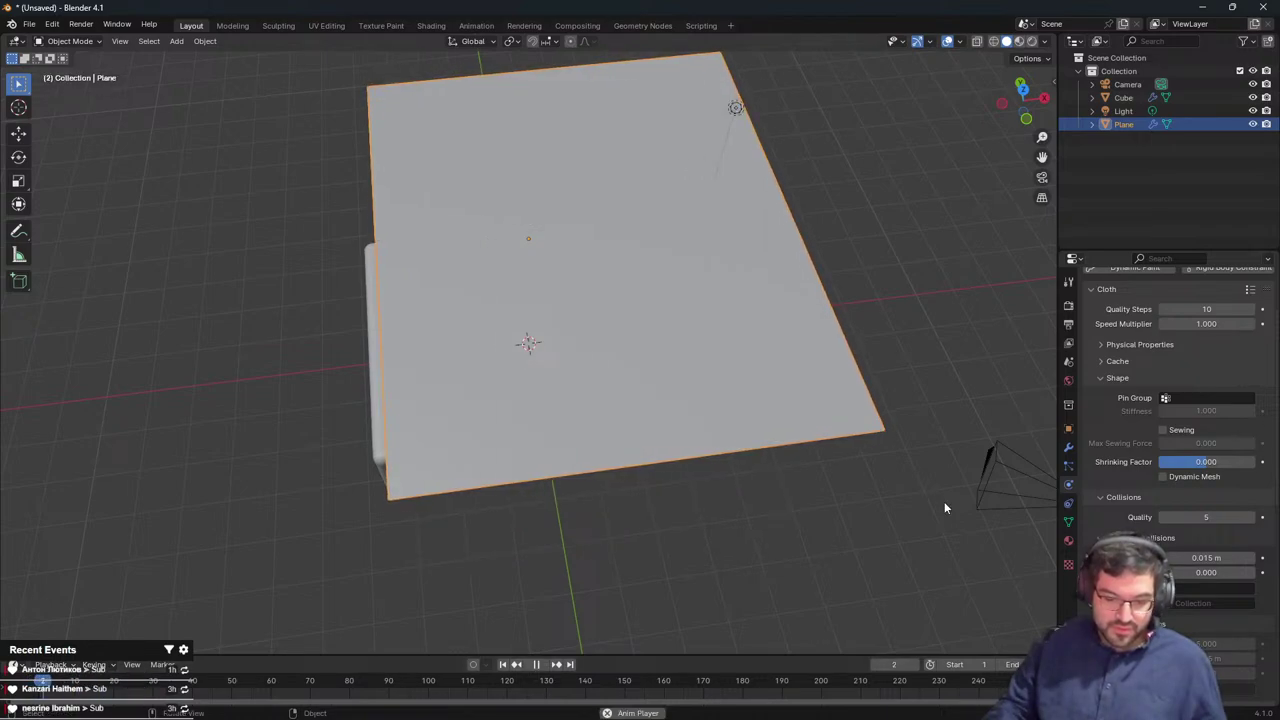
middle_click_drag(759, 518, 774, 451)
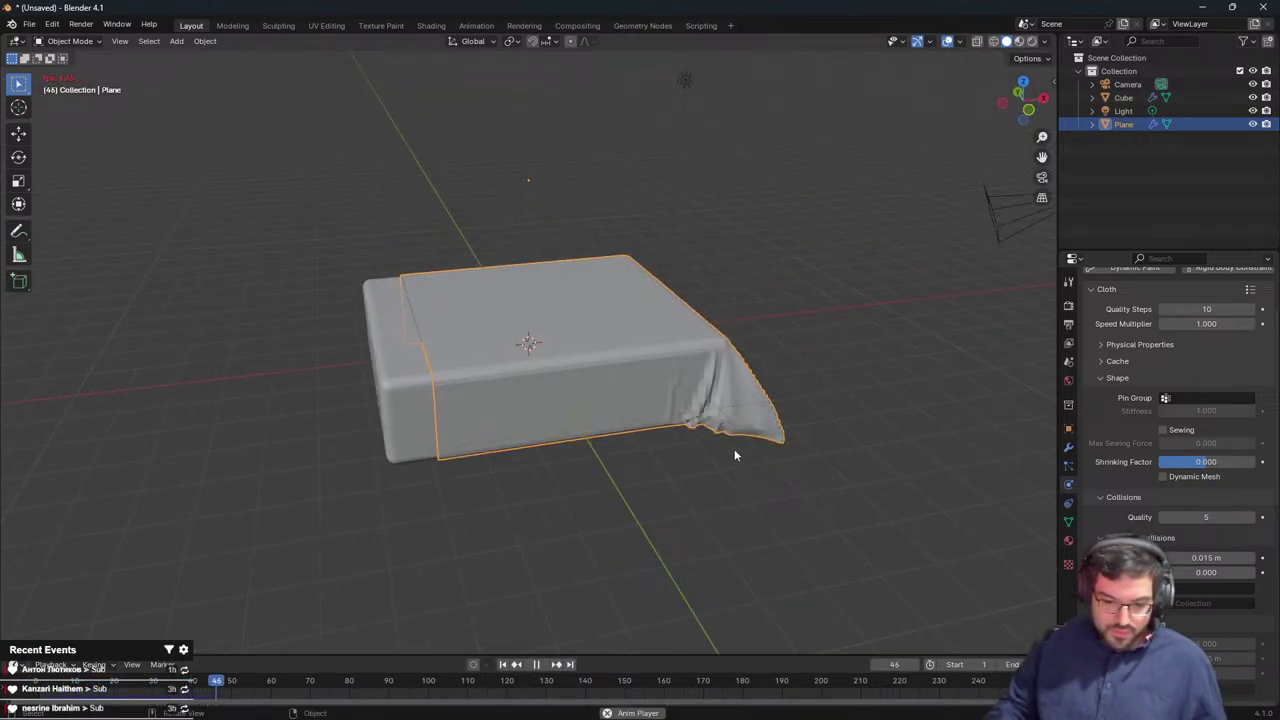
key("space")
middle_click_drag(734, 451, 742, 412)
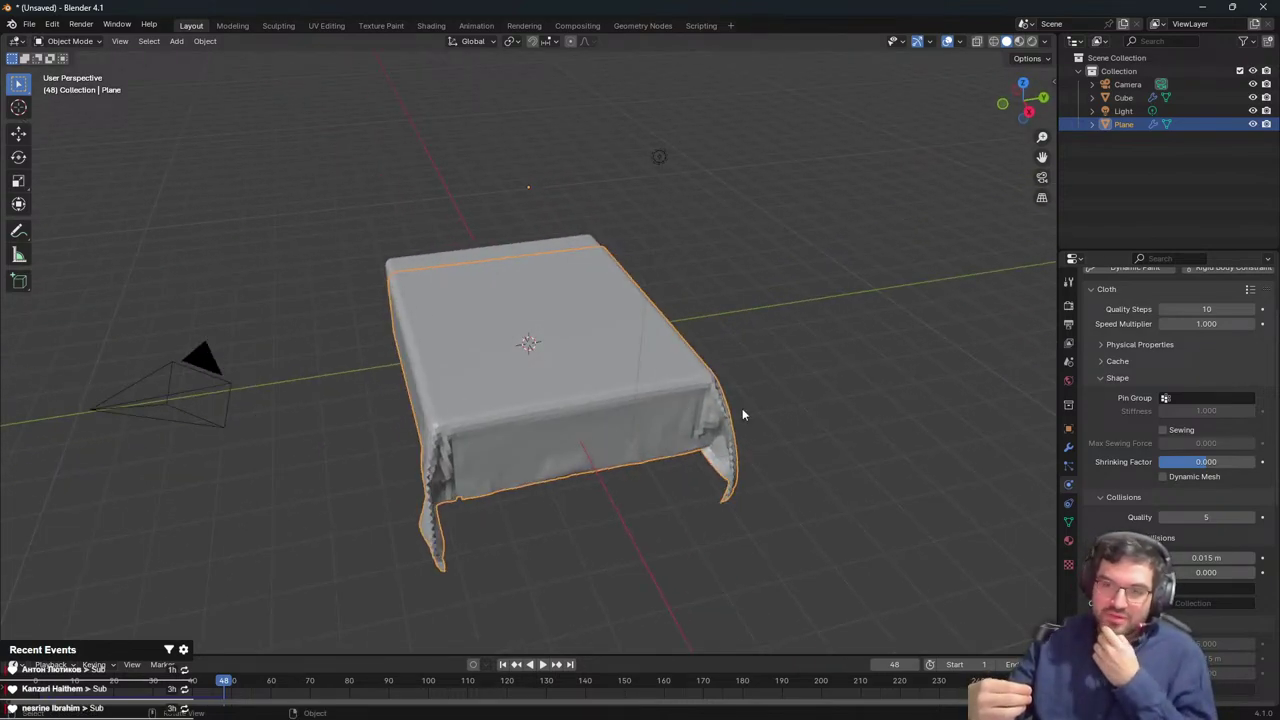
left_click(36, 681)
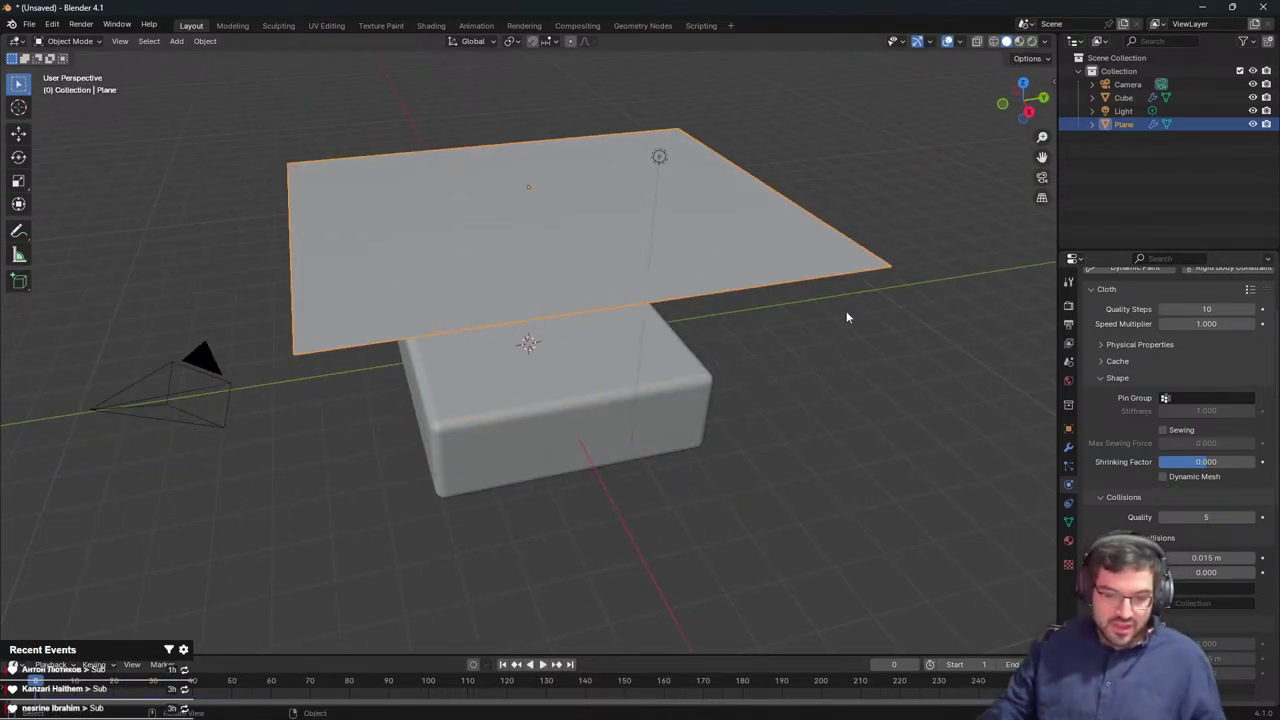
In front view, deform the plane's mesh with proportional editing, raising one corner and sinking the area next to it
middle_click_drag(848, 317, 842, 378)
key("Tab")
key("alt+a")
key("KP_1")
key("KP_3")
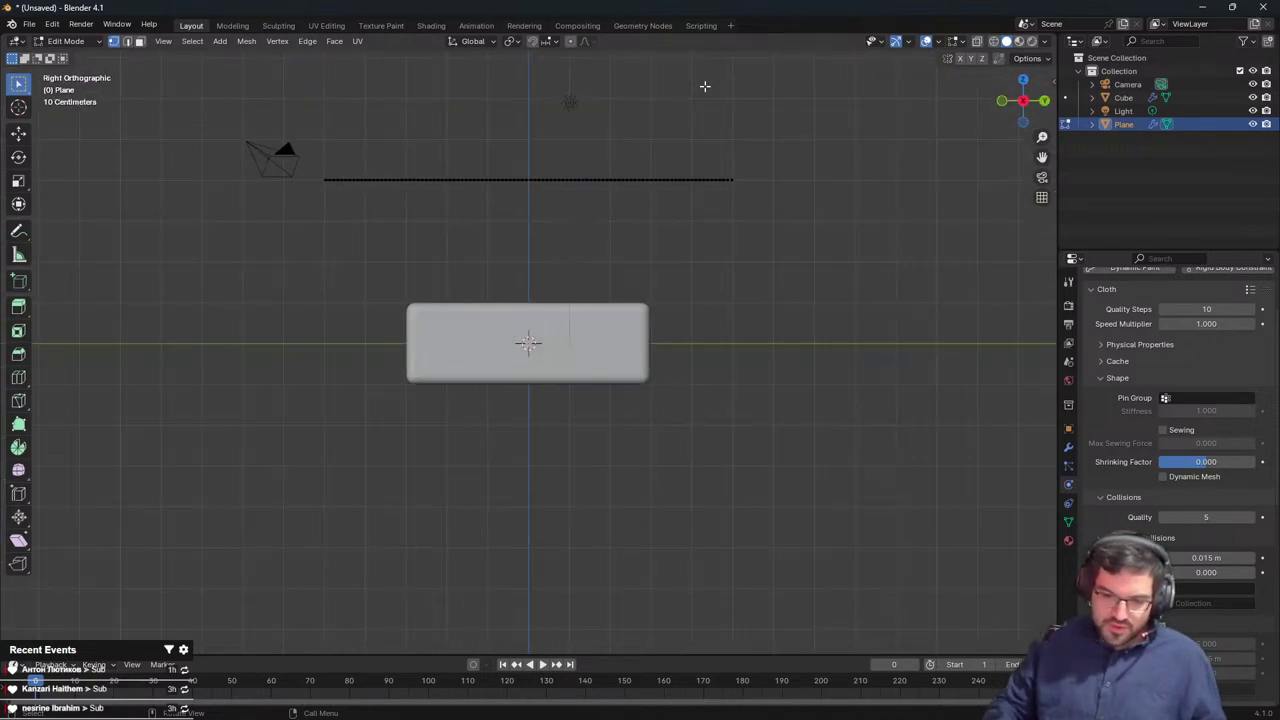
key("KP_1")
key("g")
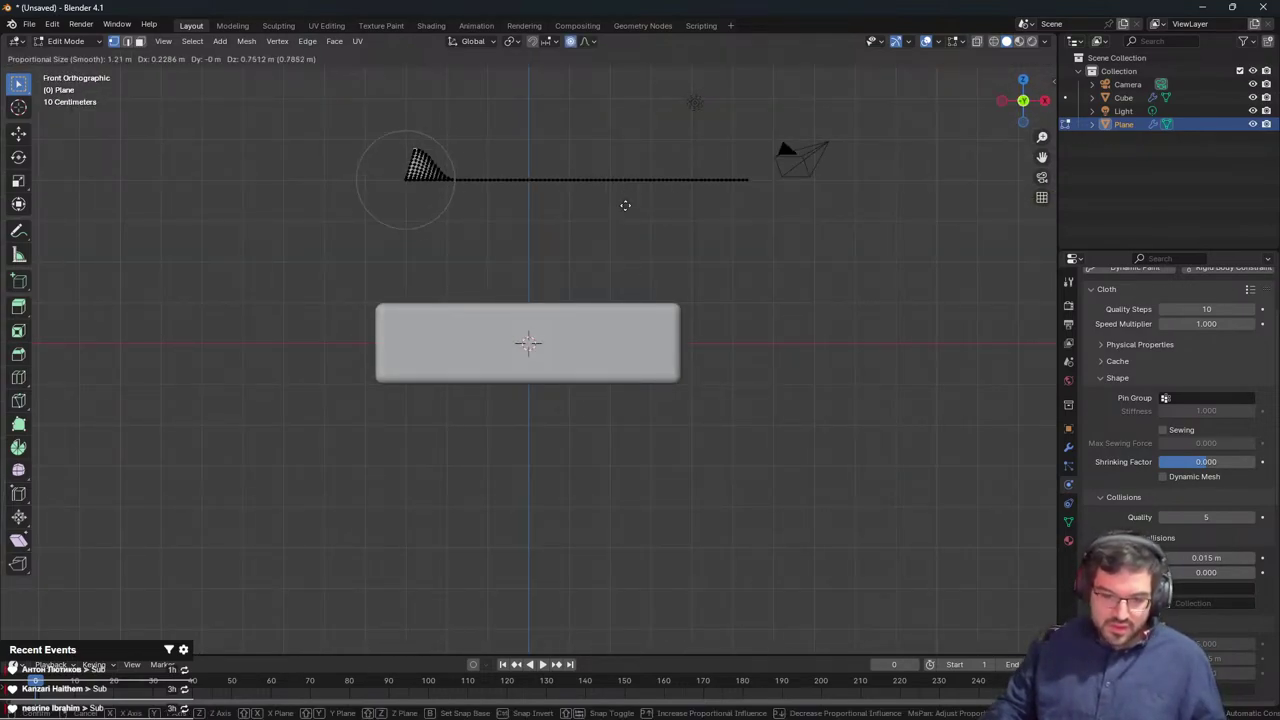
scroll(626, 211, "down", 3)
left_click(507, 389)
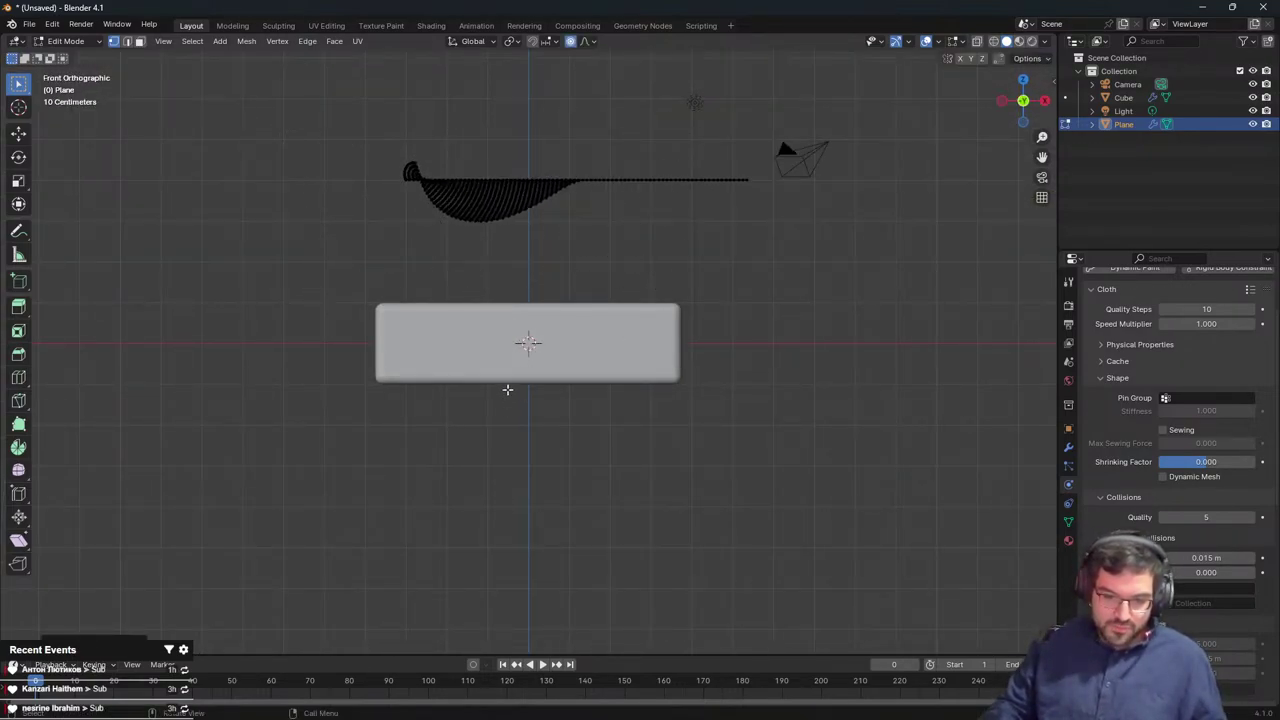
Lift the plane's corner about 1.44 m and 0.73 m along X with proportional size 7.4 m, and play the cloth simulation
key("g")
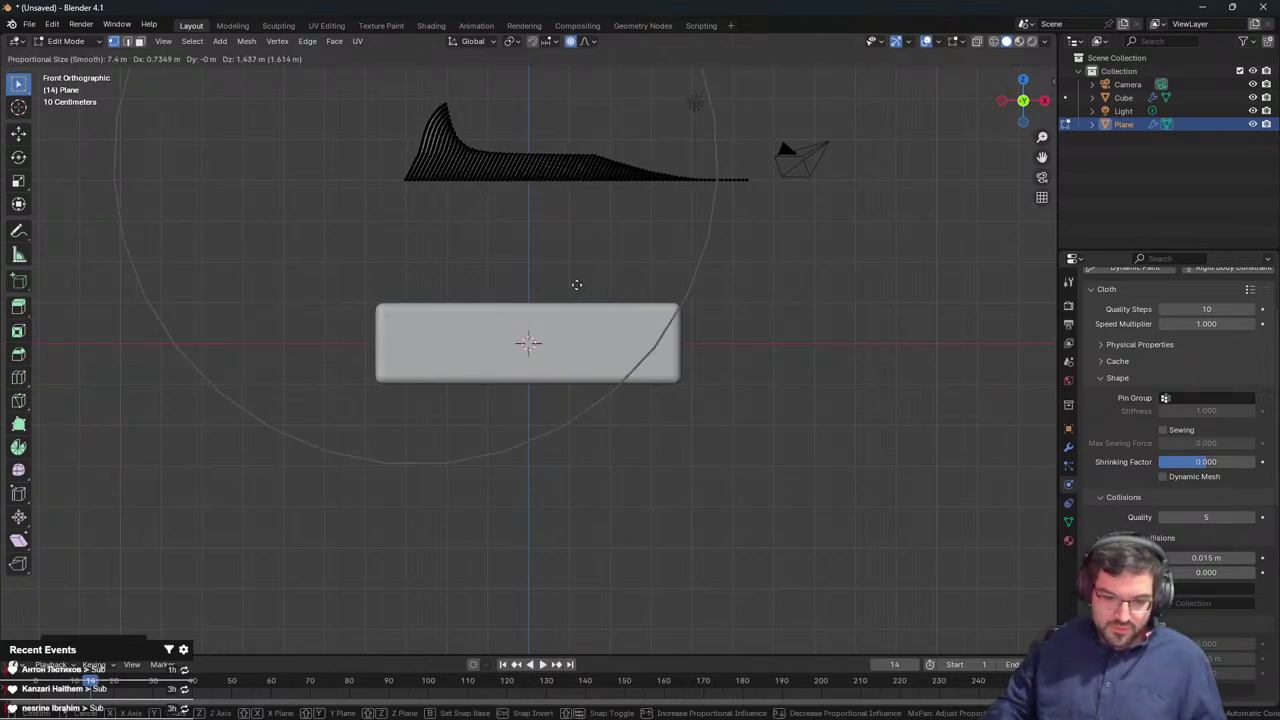
left_click(577, 286)
key("Tab")
middle_click_drag(528, 370, 518, 259)
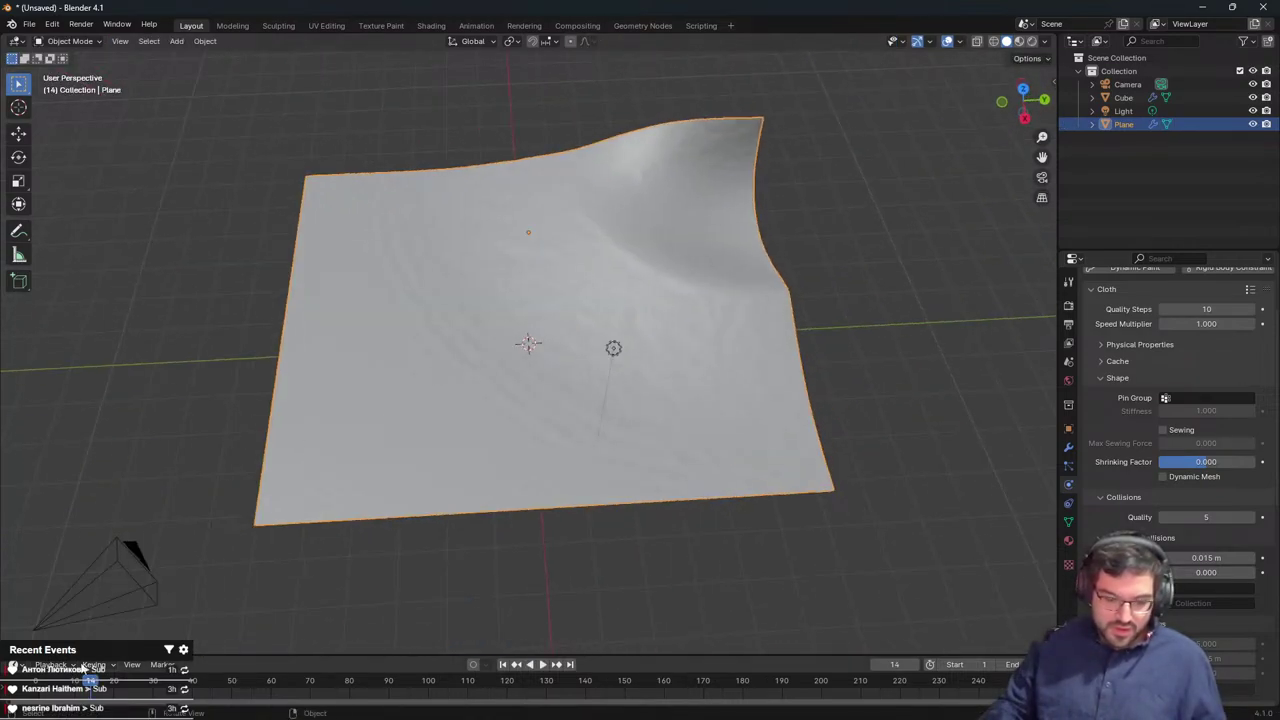
key("space")
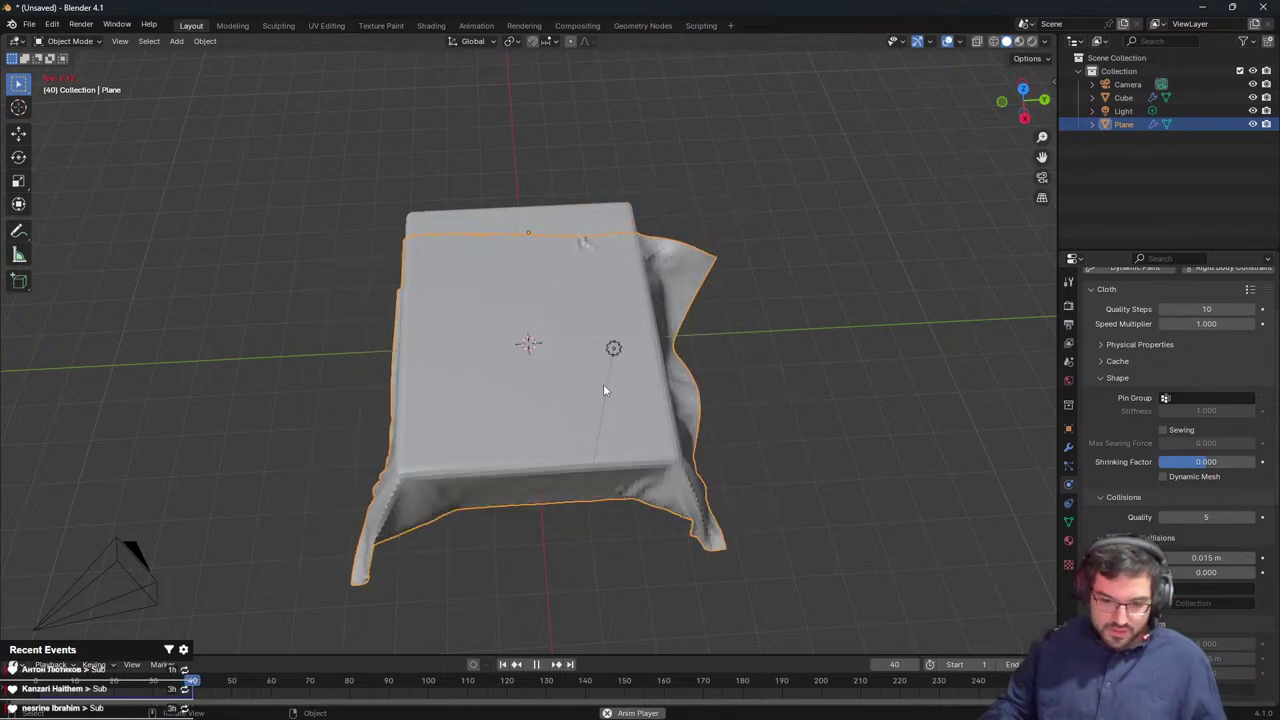
Stop the cloth playback, inspect the drape over the block's corners, and return to frame 0
key("space")
middle_click_drag(641, 382, 583, 440)
right_click(593, 384)
left_click(602, 360)
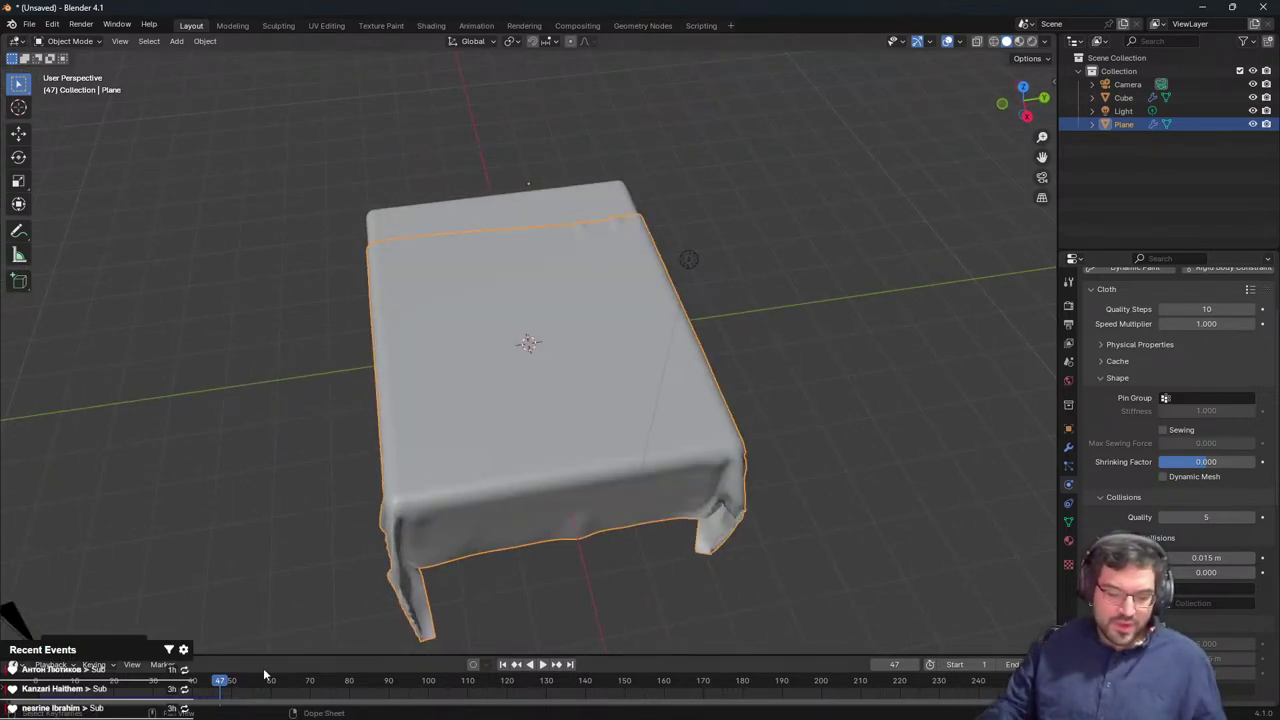
key("shift+Left")
scroll(660, 366, "up", 1)
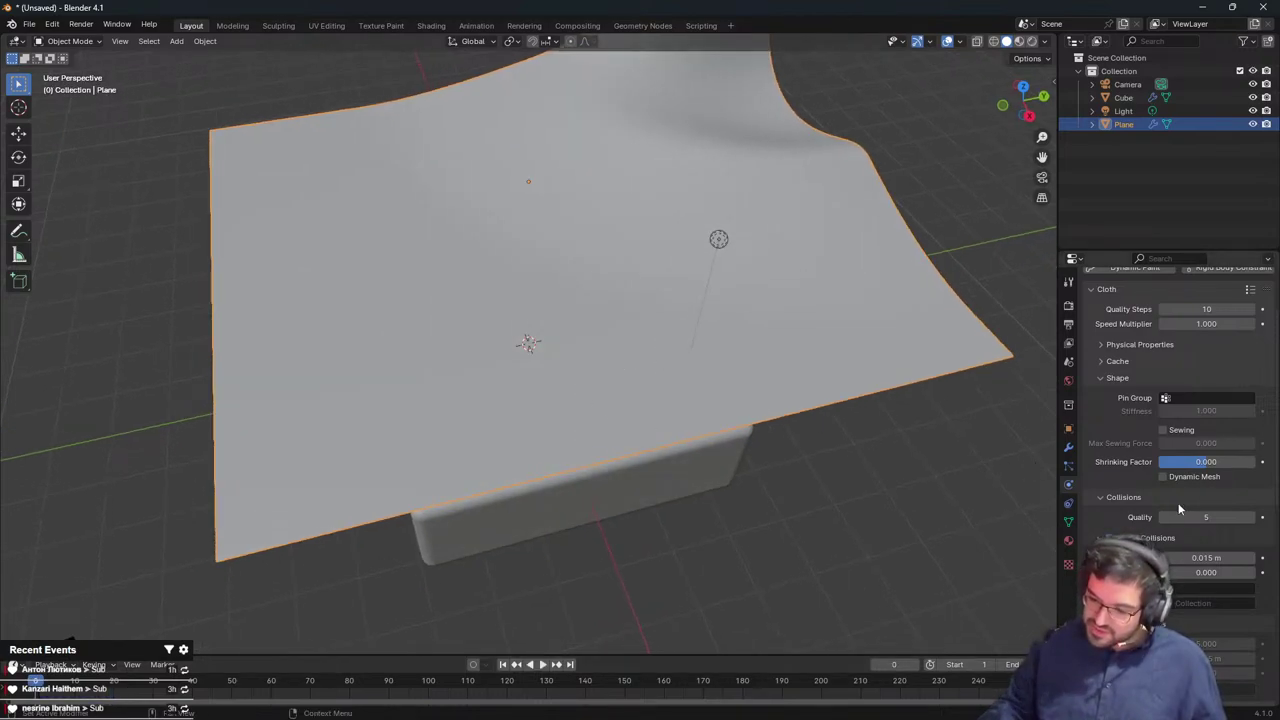
Filter the plane's physics settings for "frict" and set the cloth's self-collision friction to 50
scroll(1177, 568, "down", 2)
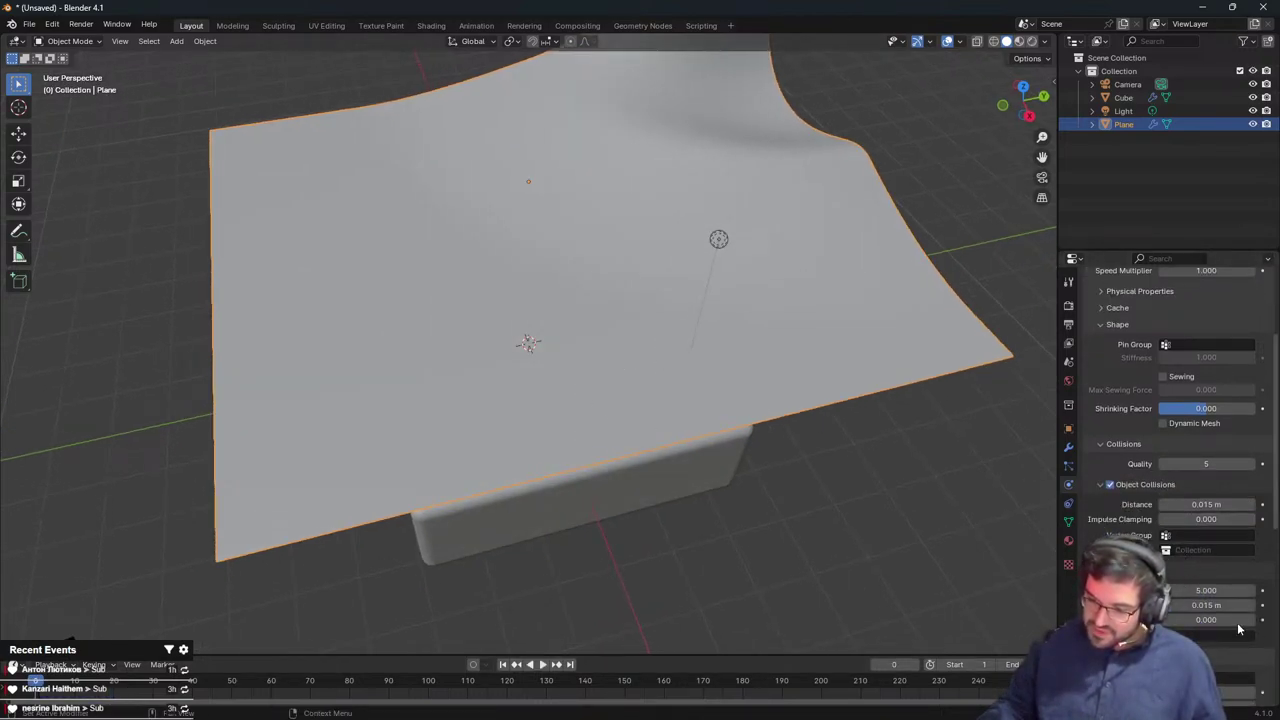
scroll(1177, 568, "down", 1)
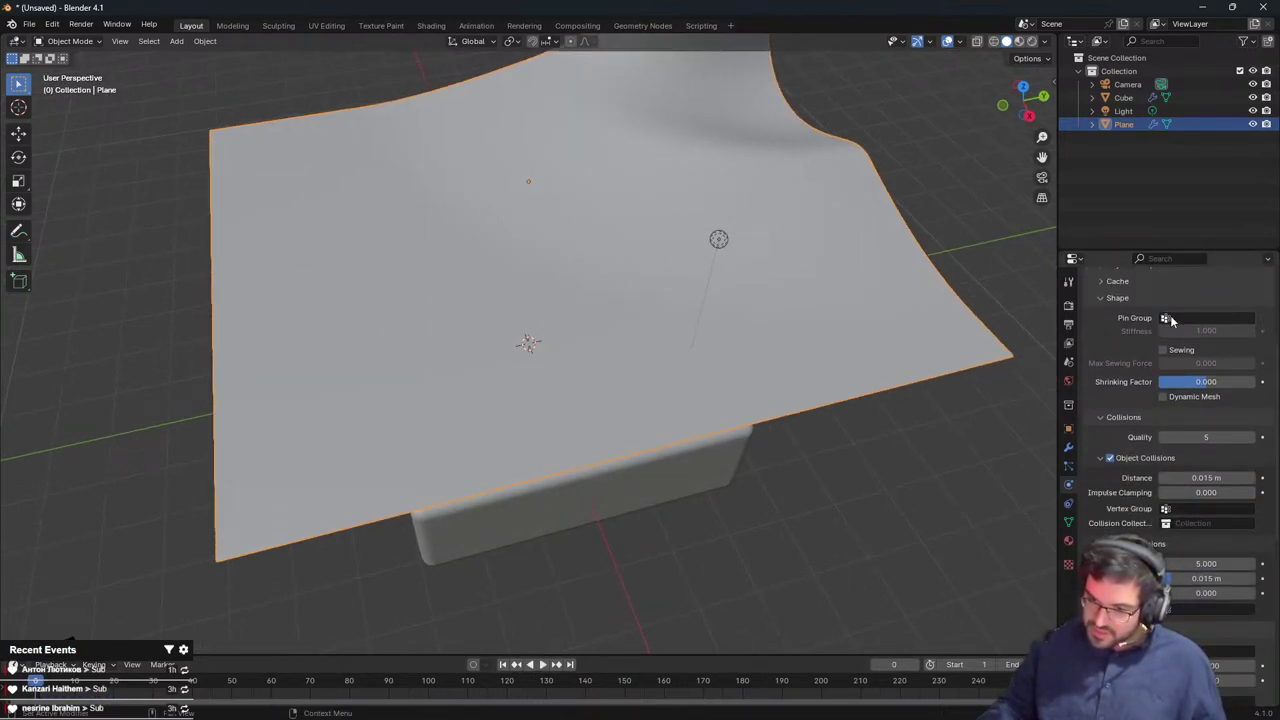
left_click(1185, 260)
type("frict")
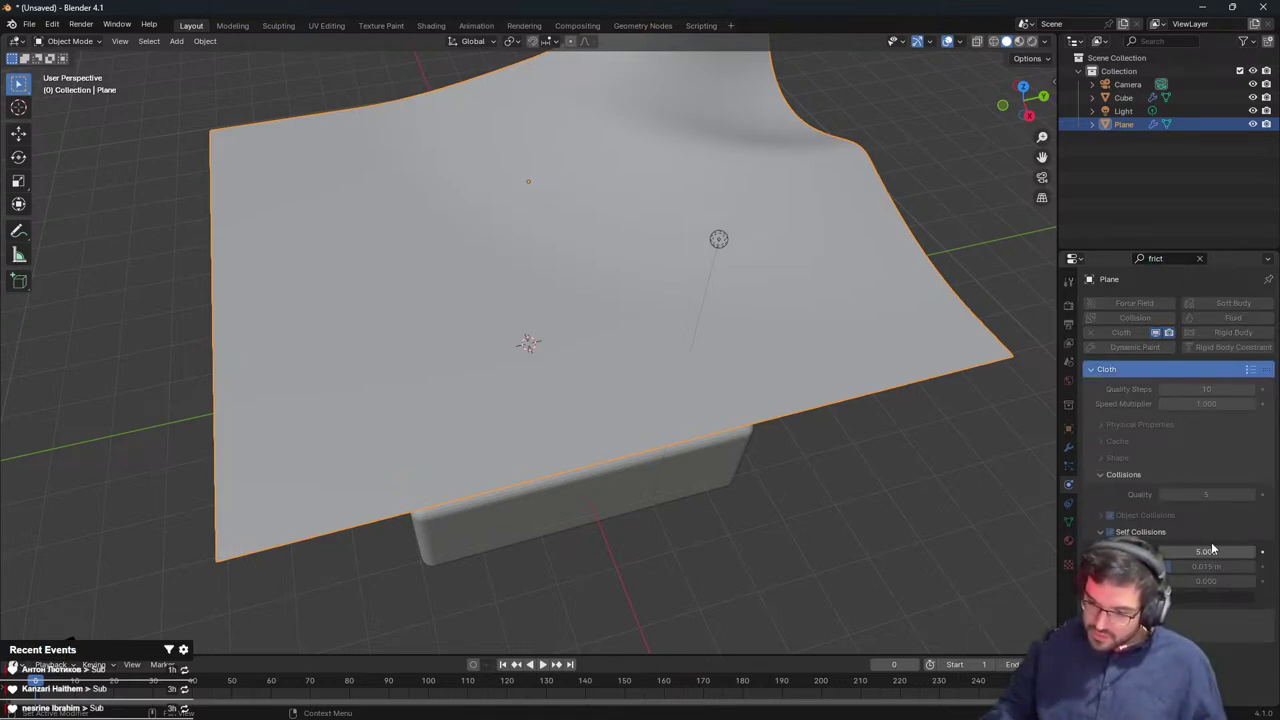
left_click(1098, 515)
left_click(1097, 515)
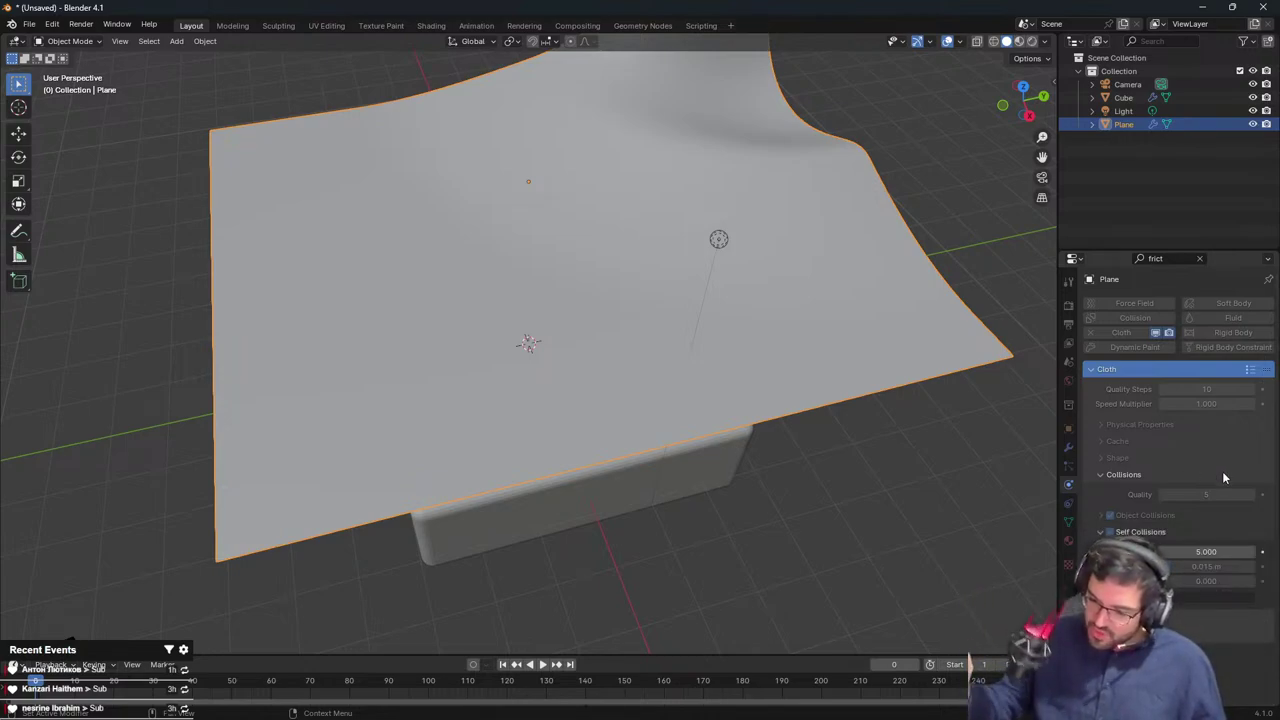
type("50")
key("Return")
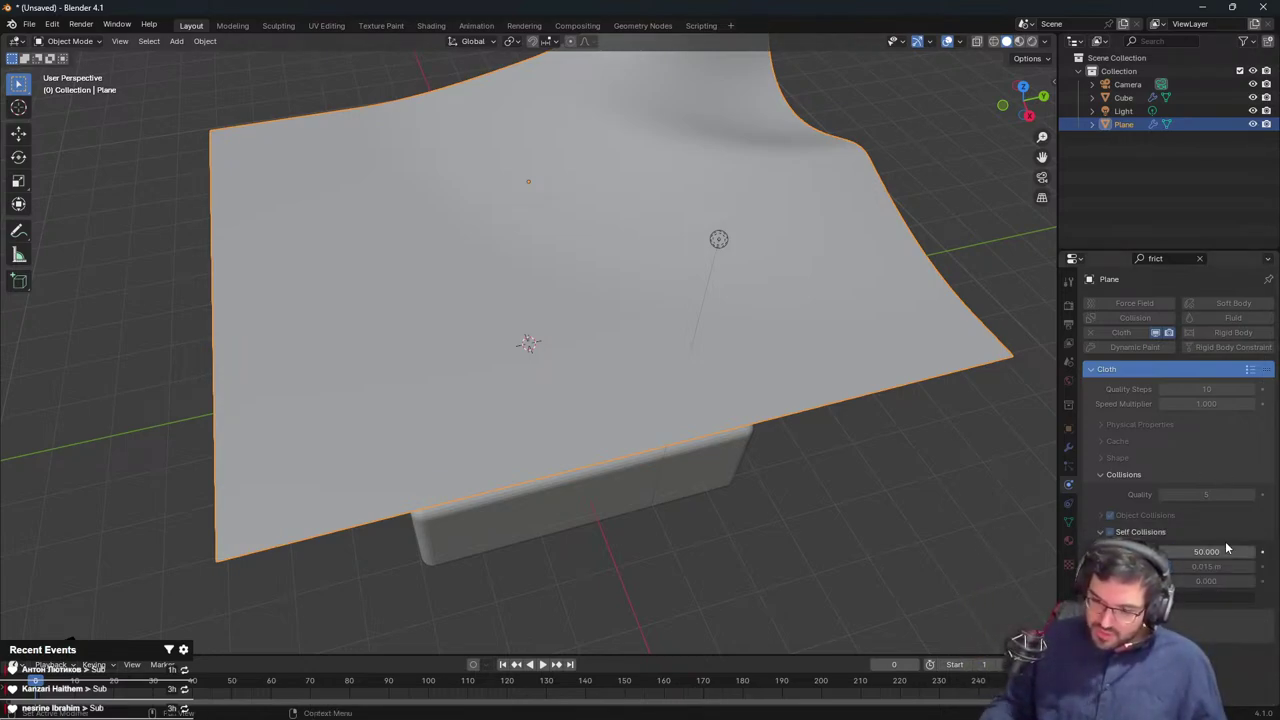
Play the cloth simulation with the raised friction, inspect the folds from the side, and return to frame 0
key("space")
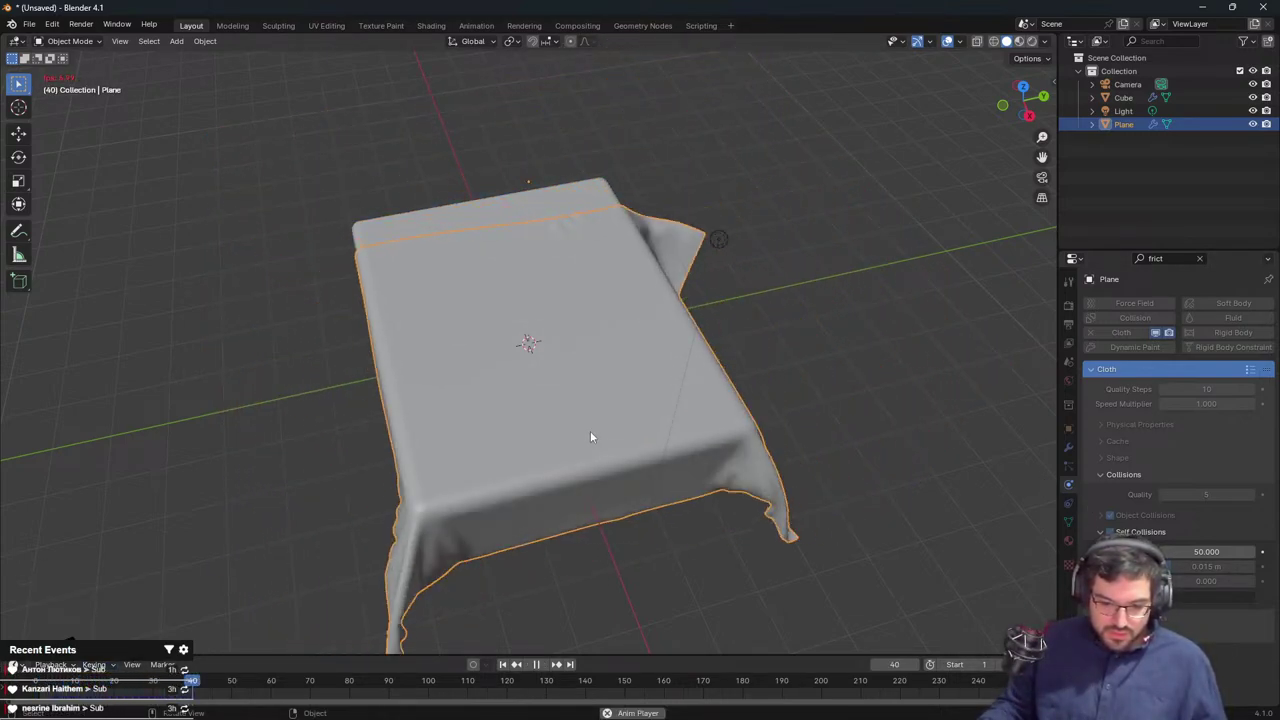
middle_click_drag(607, 432, 766, 348)
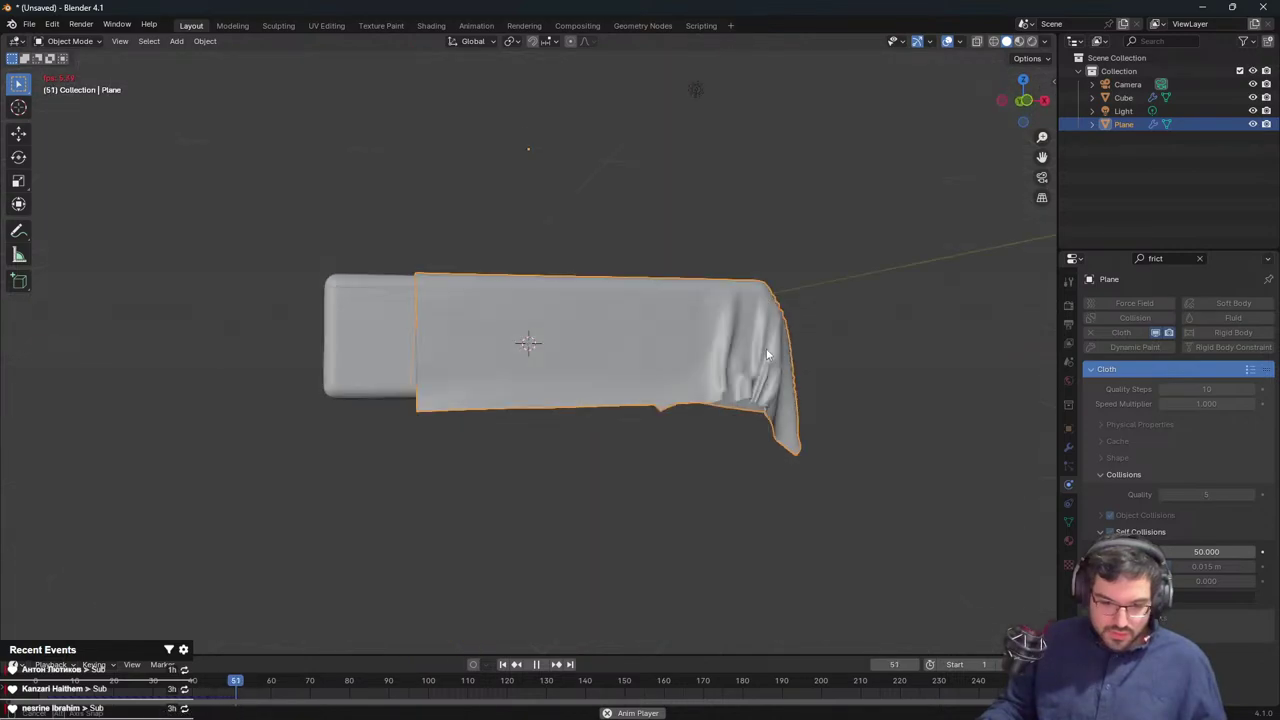
key("space")
left_click_drag(267, 681, 33, 681)
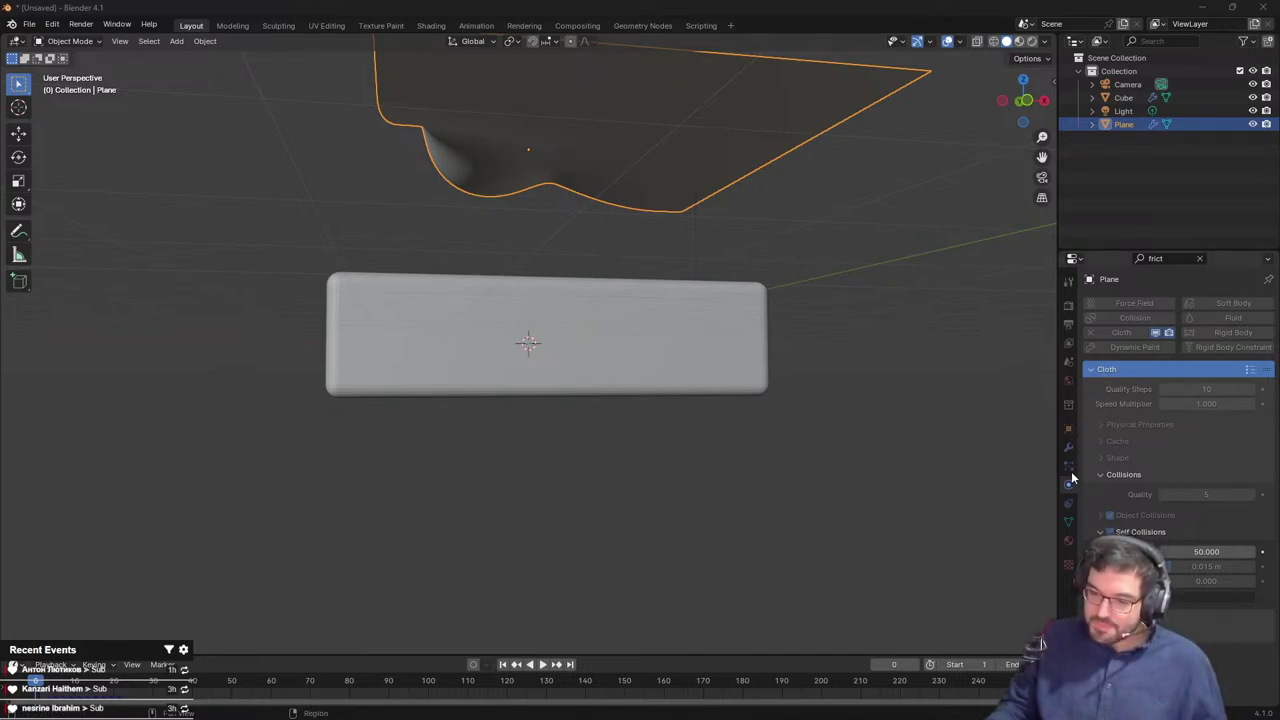
Clear the settings filter, collapse the shape and property weight settings, and expand the cloth's object collision settings
left_click(1199, 258)
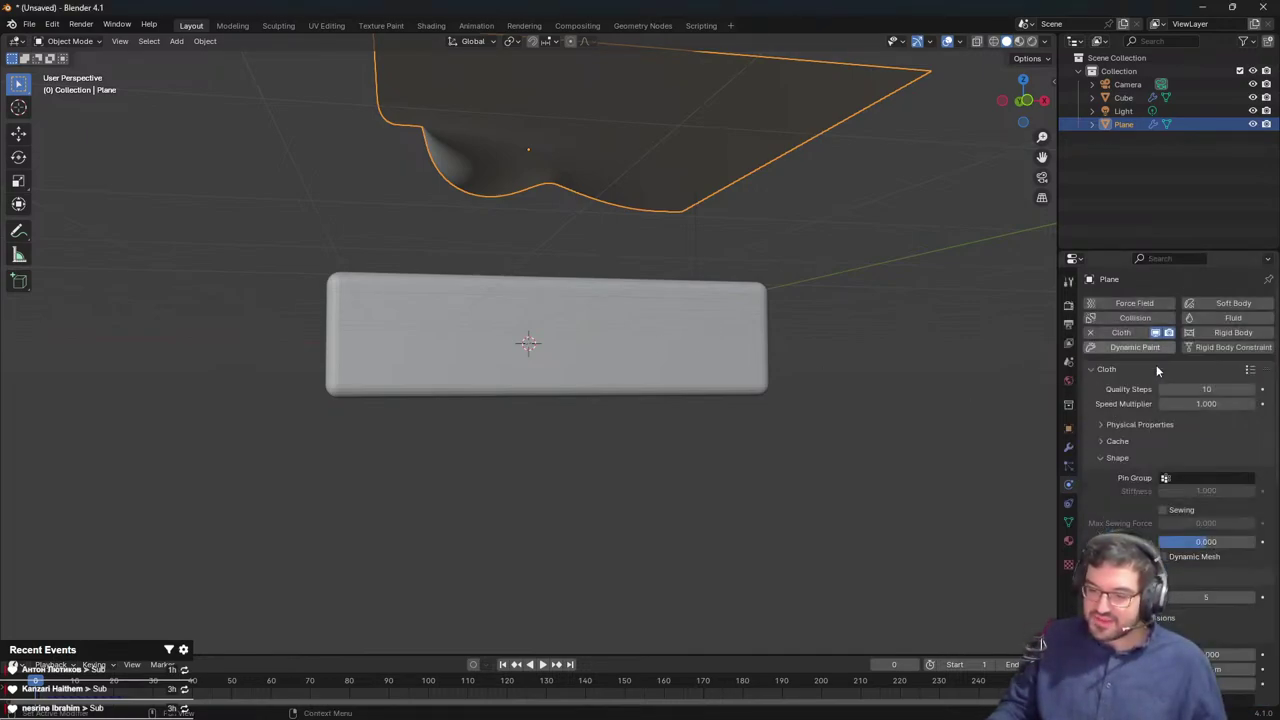
left_click(1122, 458)
left_click(1114, 475)
left_click(1114, 475)
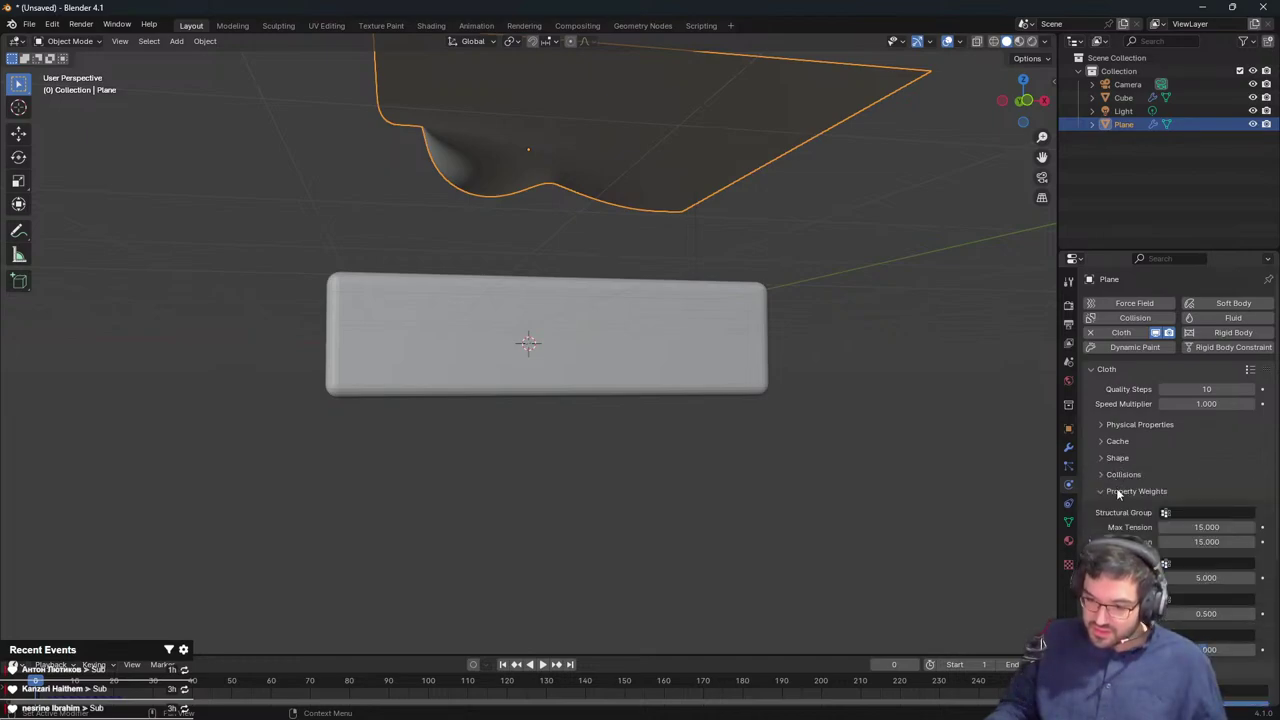
left_click(1116, 490)
left_click(1120, 478)
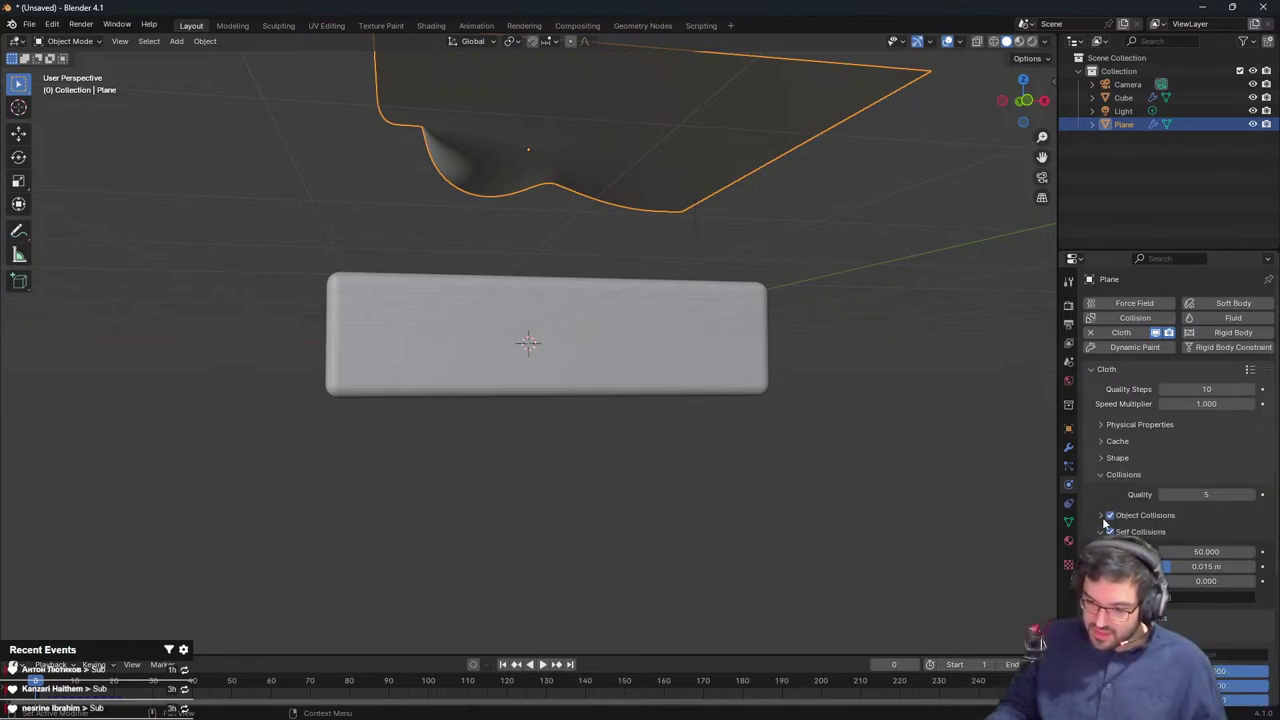
left_click(1103, 516)
scroll(1209, 554, "down", 1)
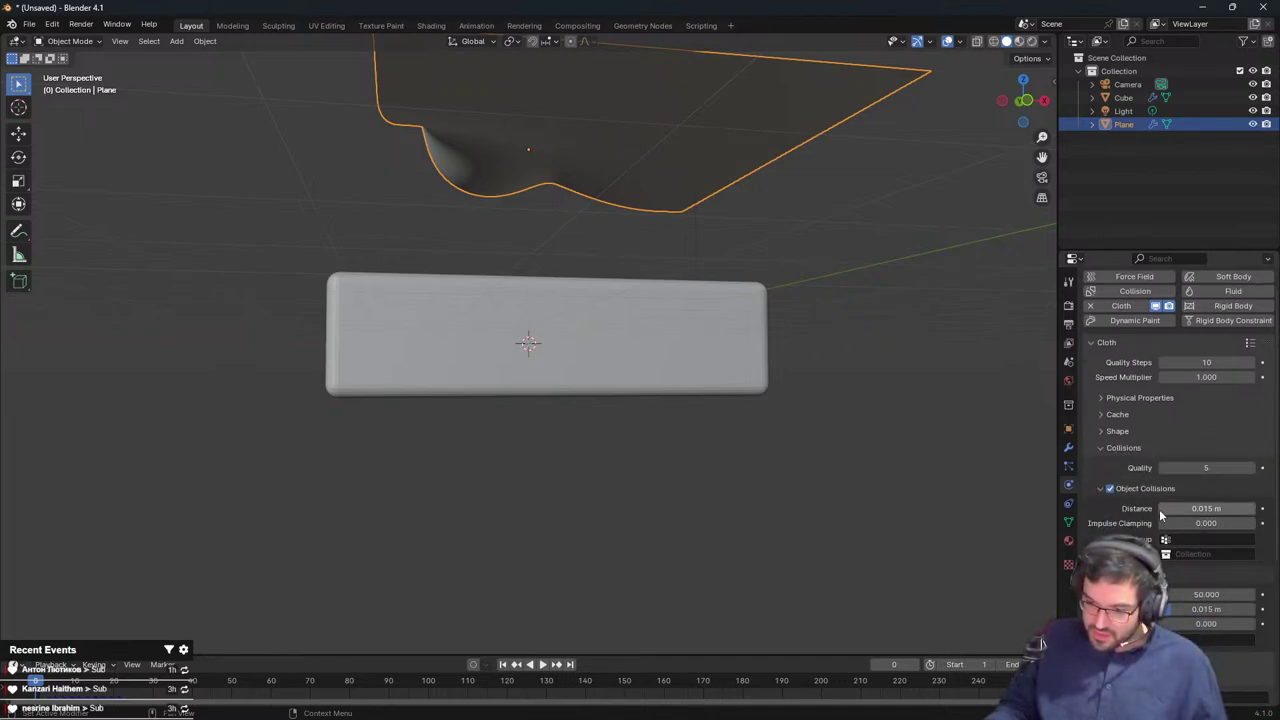
Set the cloth's self-collision friction to 5 and collapse the self-collision settings
left_click(1206, 594)
type("5")
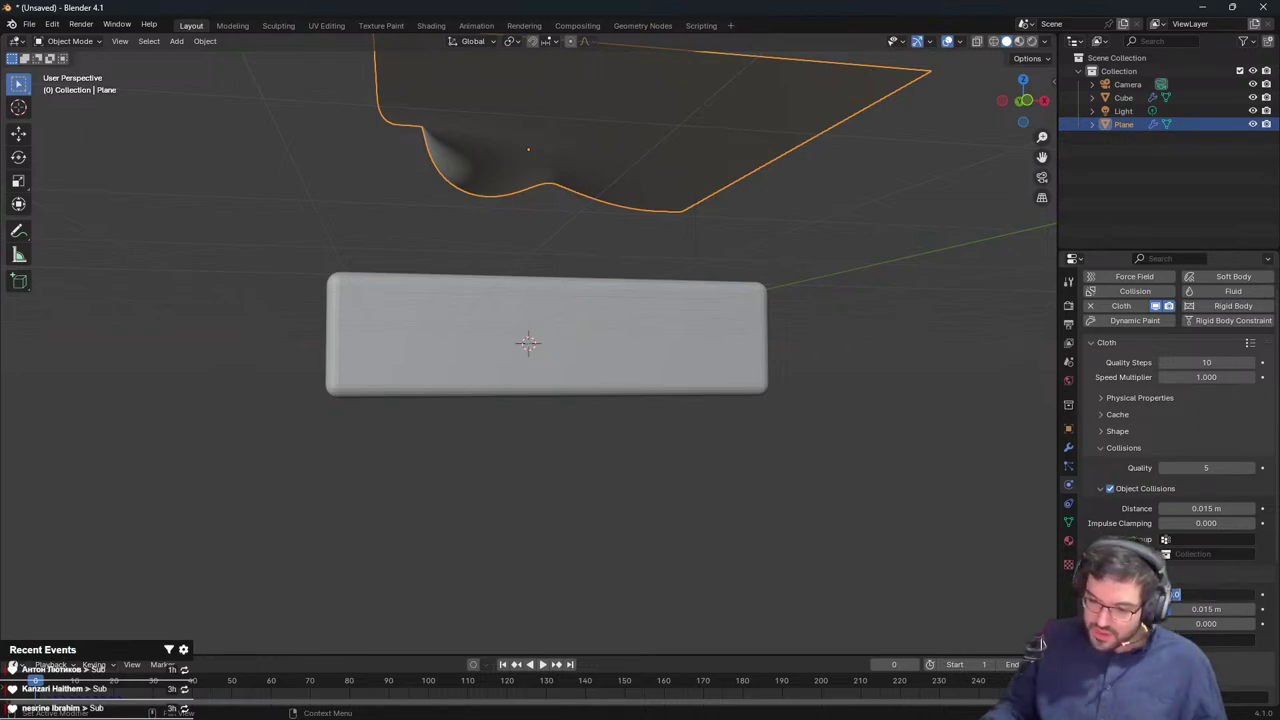
key("Return")
left_click(1102, 574)
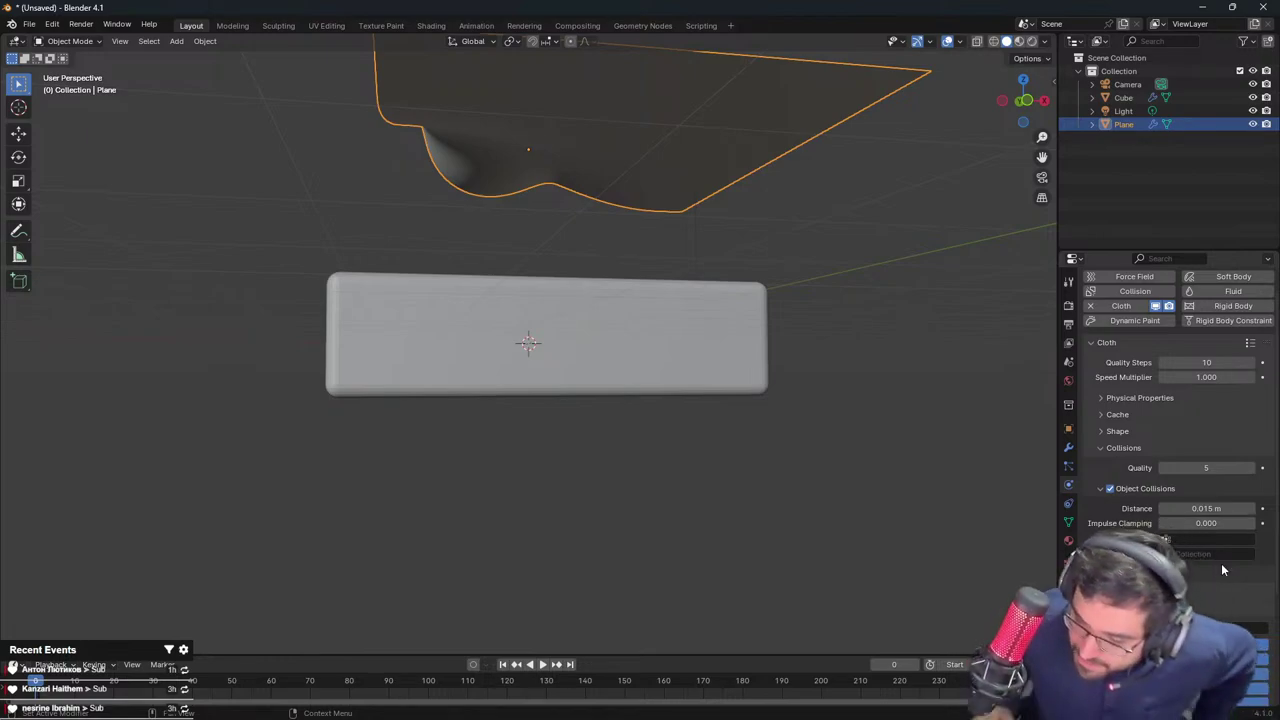
Look through the cloth's collision, stiffness, damping and internal spring settings for options affecting the drape
left_click(1102, 446)
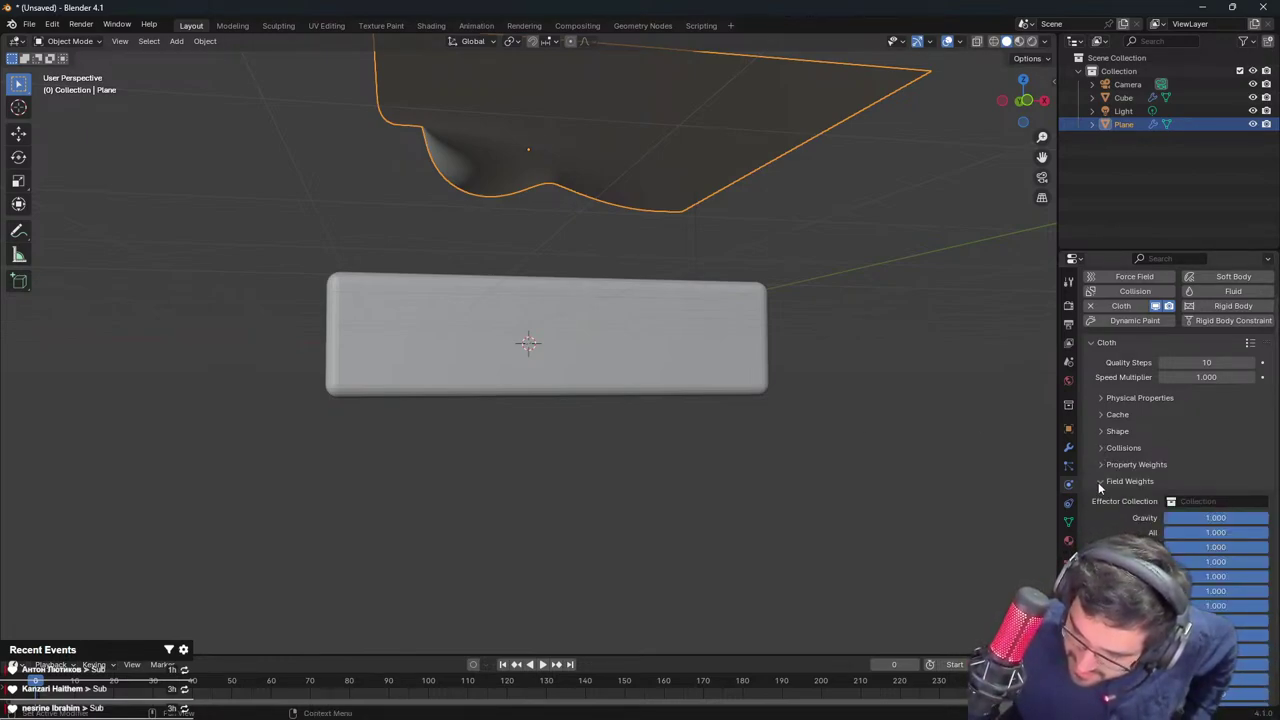
left_click(1099, 482)
left_click(1103, 473)
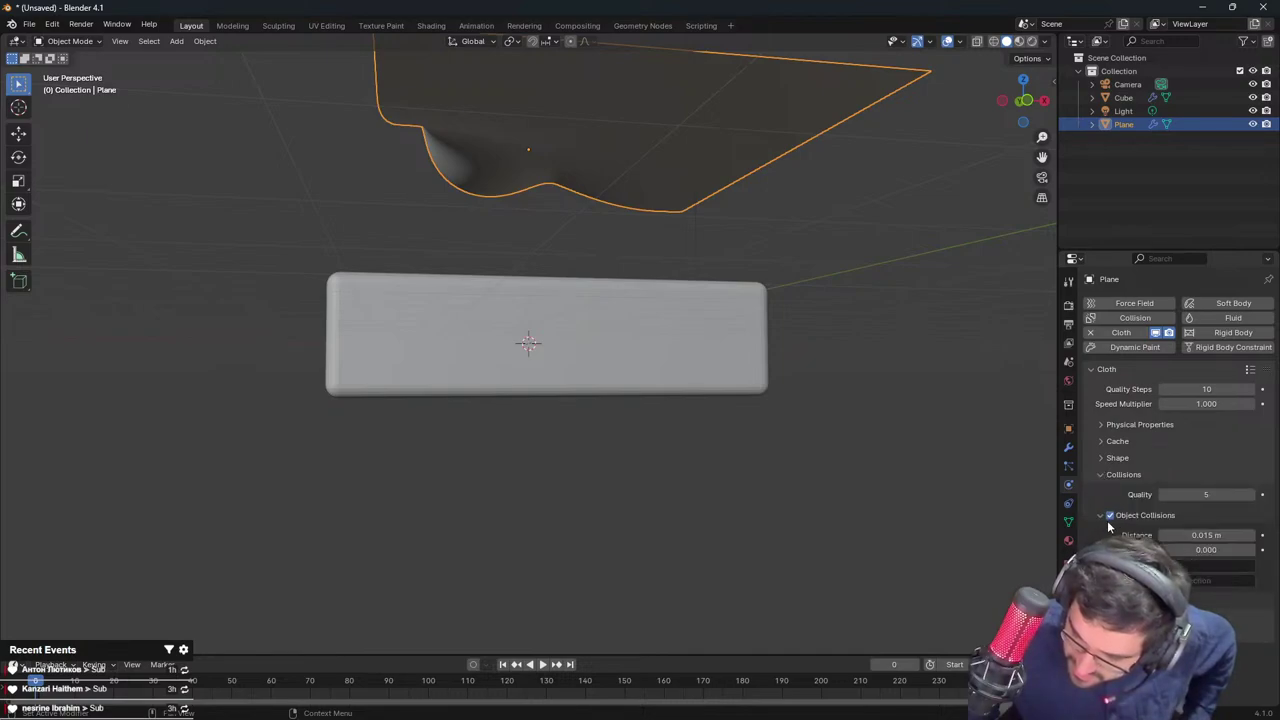
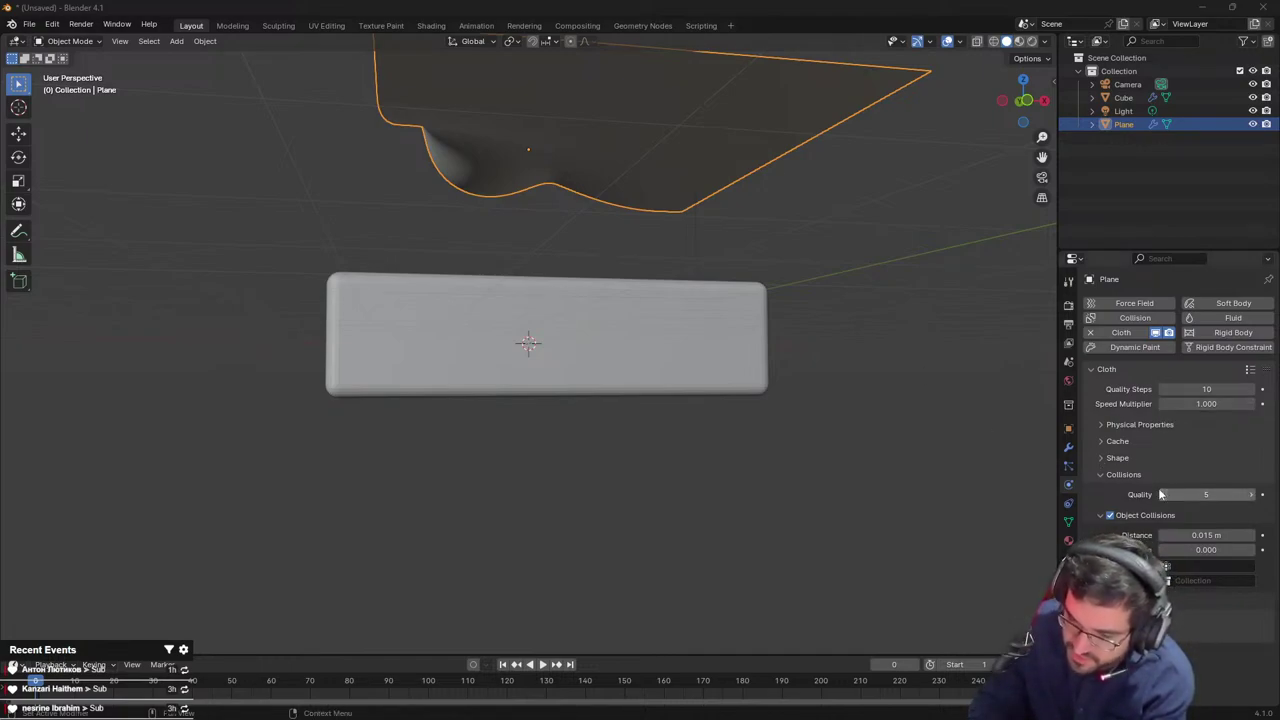
left_click(1102, 424)
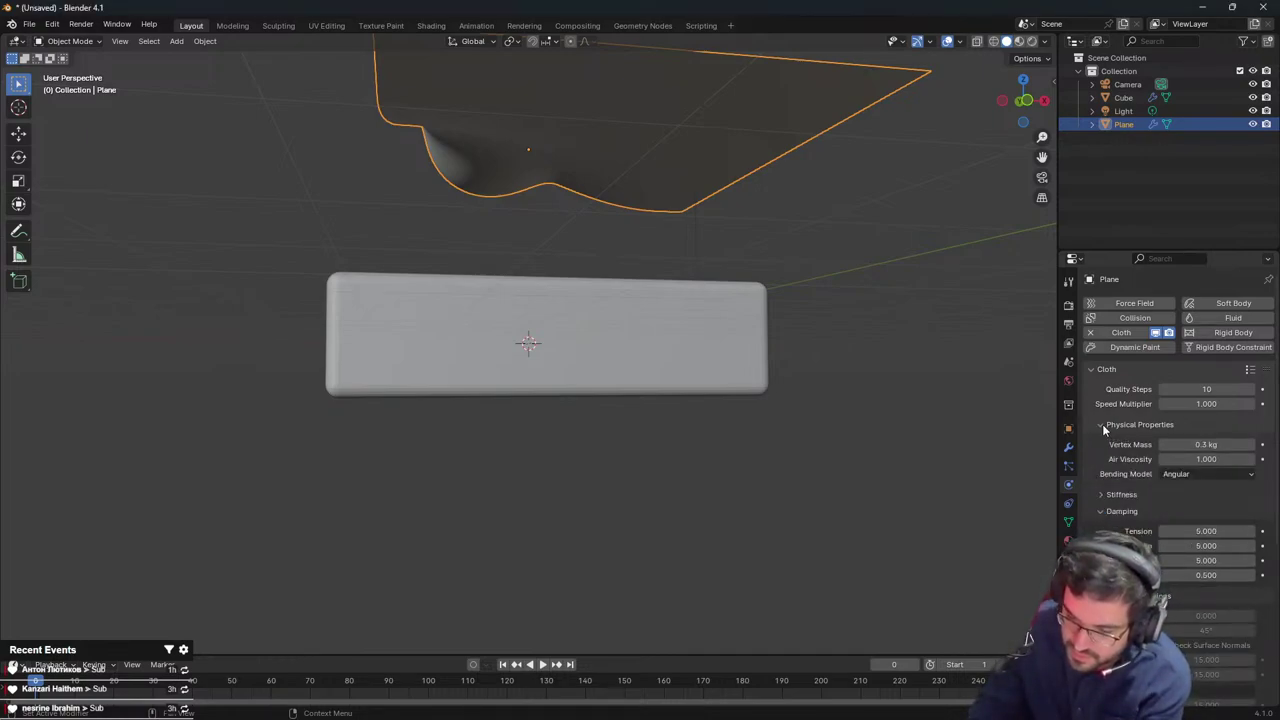
left_click(1110, 496)
left_click(1110, 496)
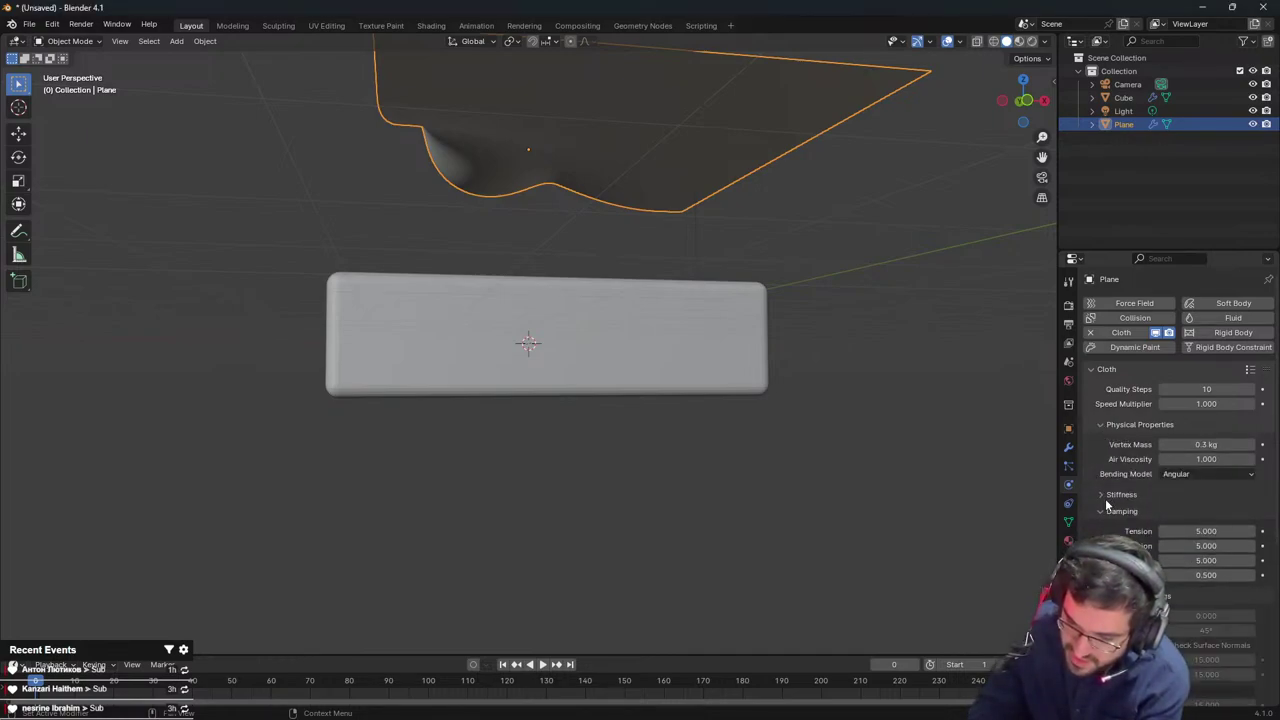
left_click(1101, 512)
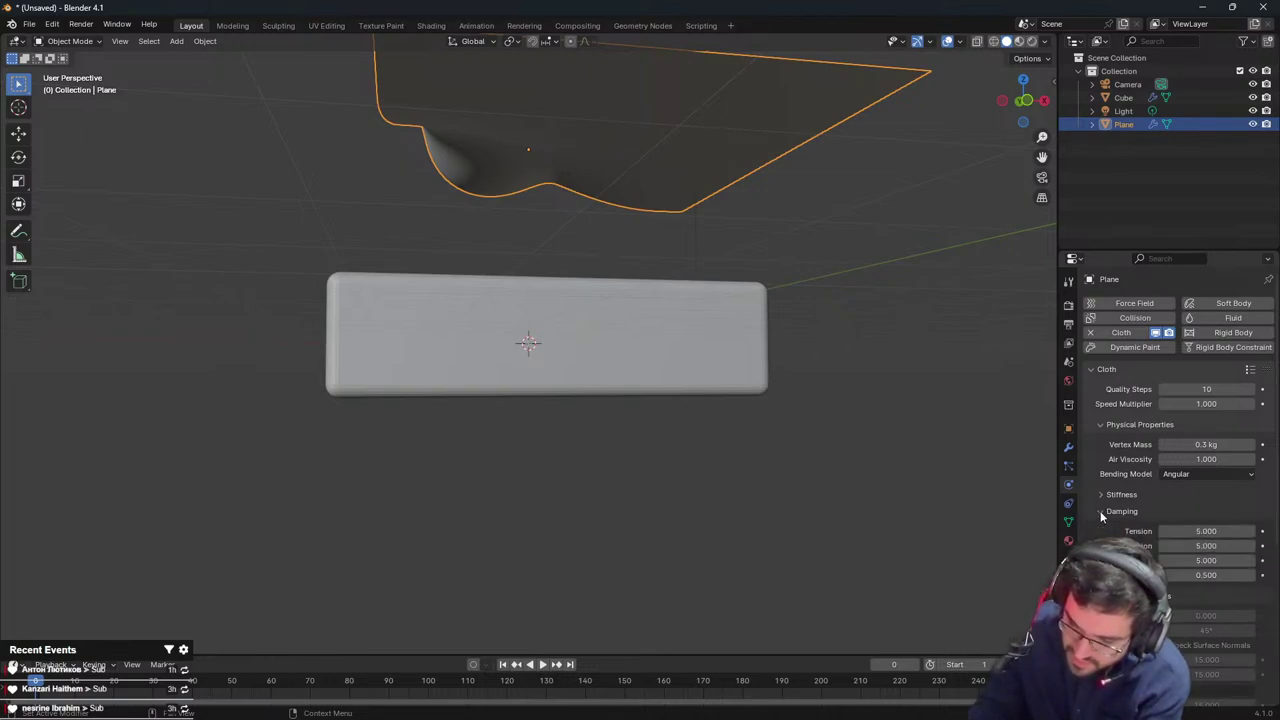
left_click(1102, 512)
left_click(1101, 527)
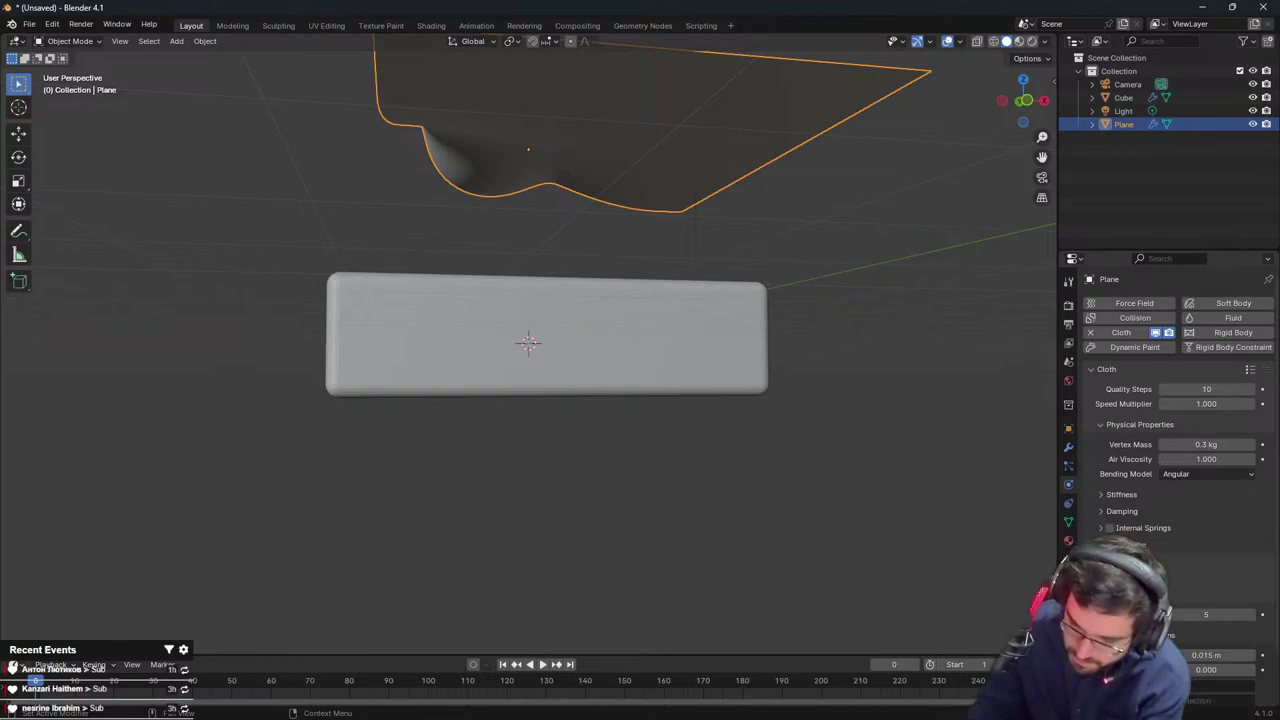
Set the impulse clamping of the cloth's object collisions to 10
scroll(1213, 600, "down", 2)
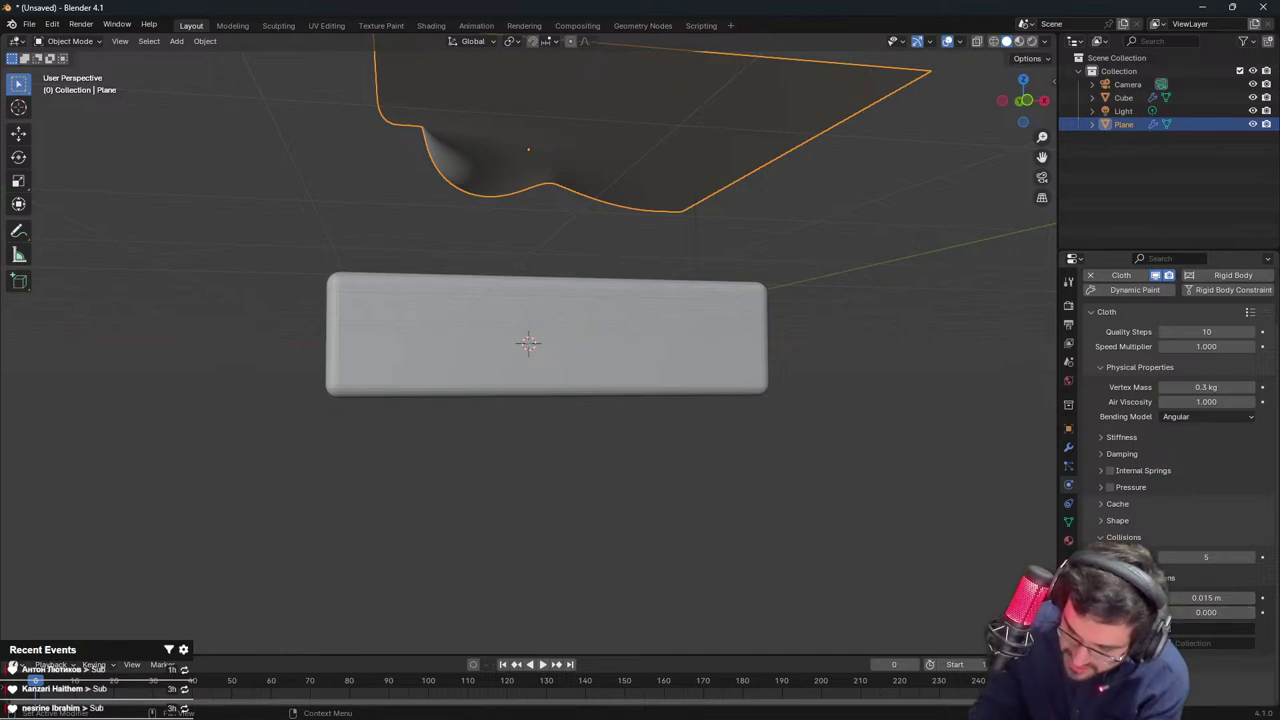
double_click(1206, 613)
type("10")
key("Return")
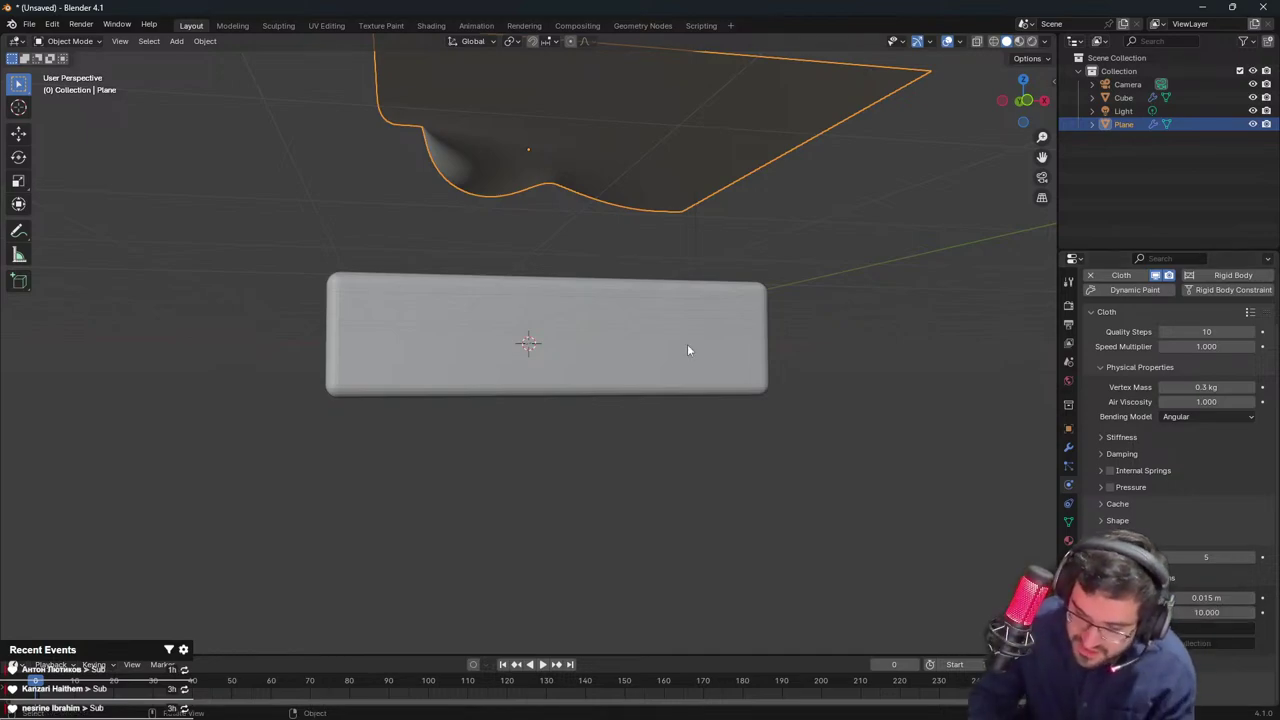
Play the cloth simulation with the new impulse clamping, inspect the drape from several sides, and return to frame 0
middle_click_drag(454, 236, 510, 291)
key("space")
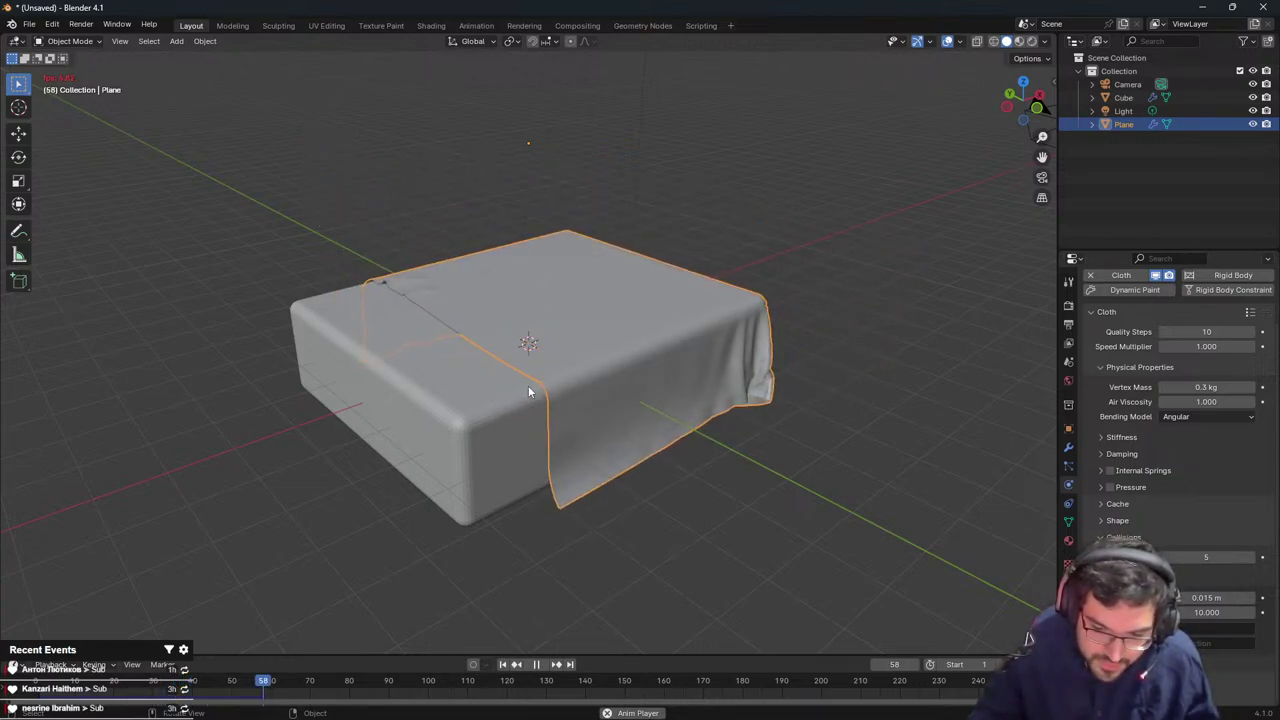
key("space")
middle_click_drag(531, 388, 632, 362)
left_click_drag(254, 679, 36, 681)
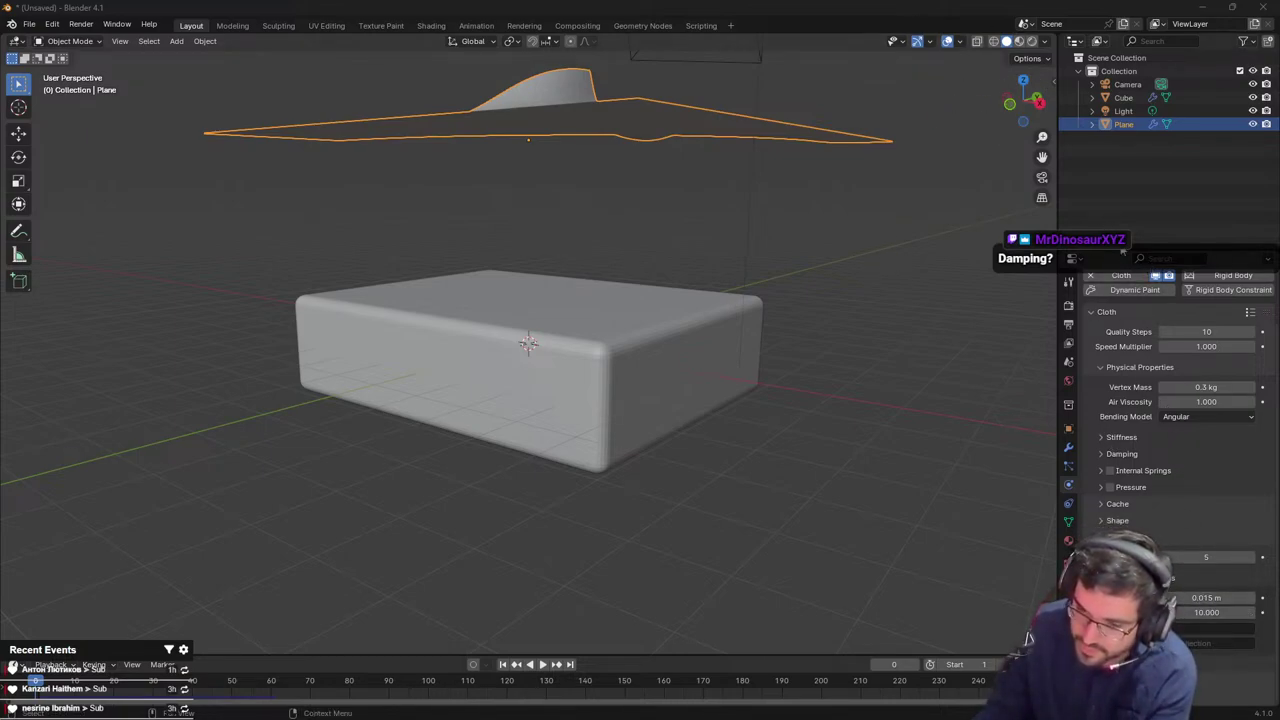
Filter the plane's physics settings for "dampin"
left_click(1180, 253)
left_click(1180, 255)
type("dampin")
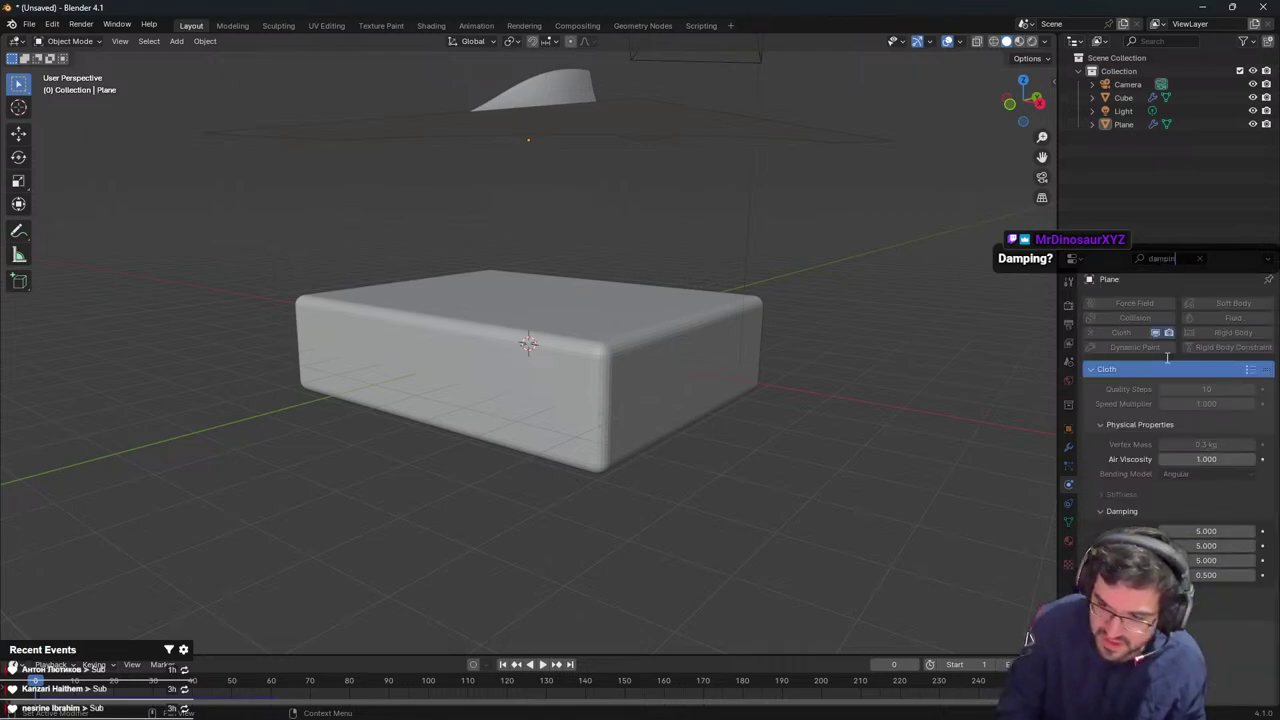
left_click(1167, 491)
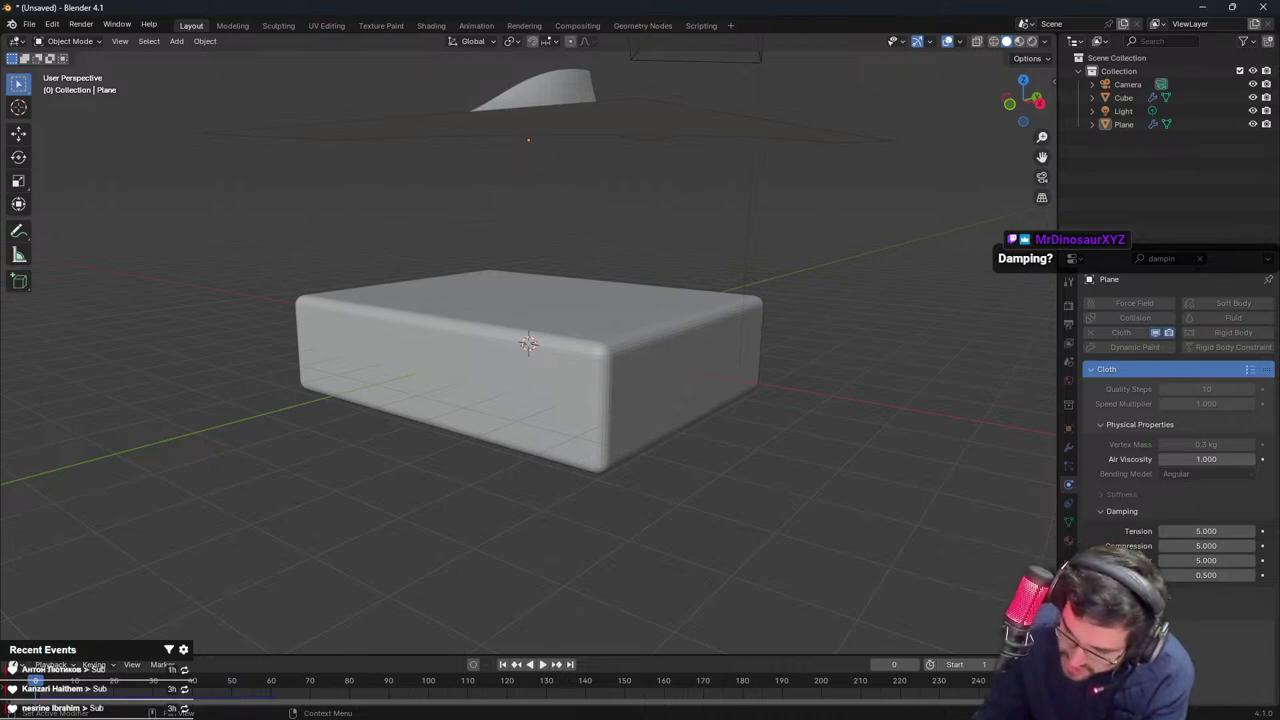
Set all four of the cloth's damping values, starting with tension, to 50 and play the simulation
left_click(1209, 531)
type("50")
key("Tab")
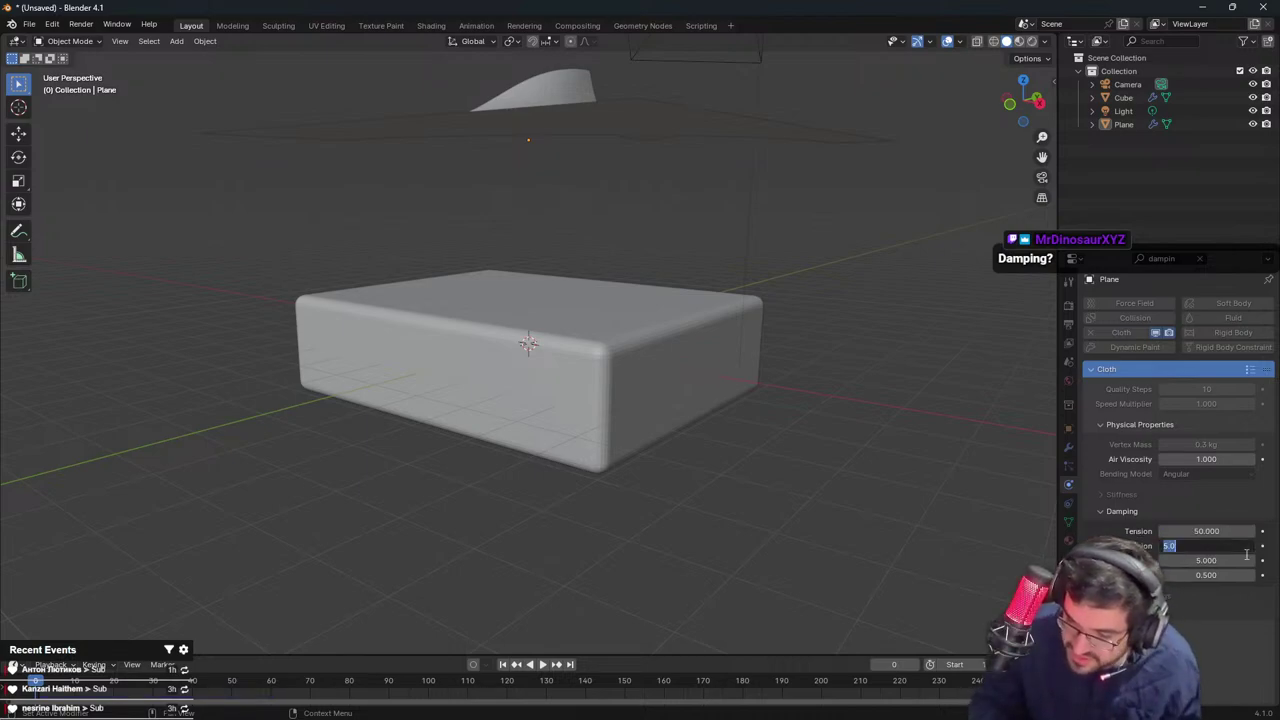
type("50")
key("Tab")
type("50")
key("Tab")
type("50")
key("Return")
middle_click_drag(492, 421, 501, 425)
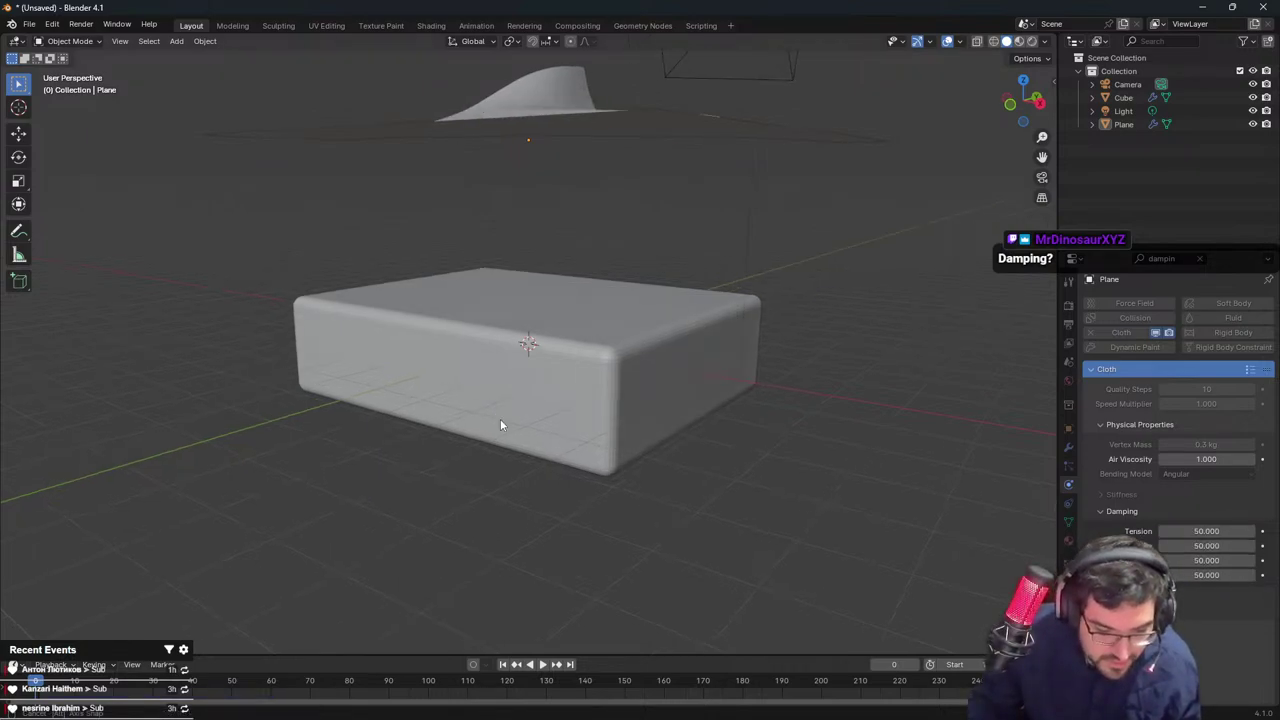
key("space")
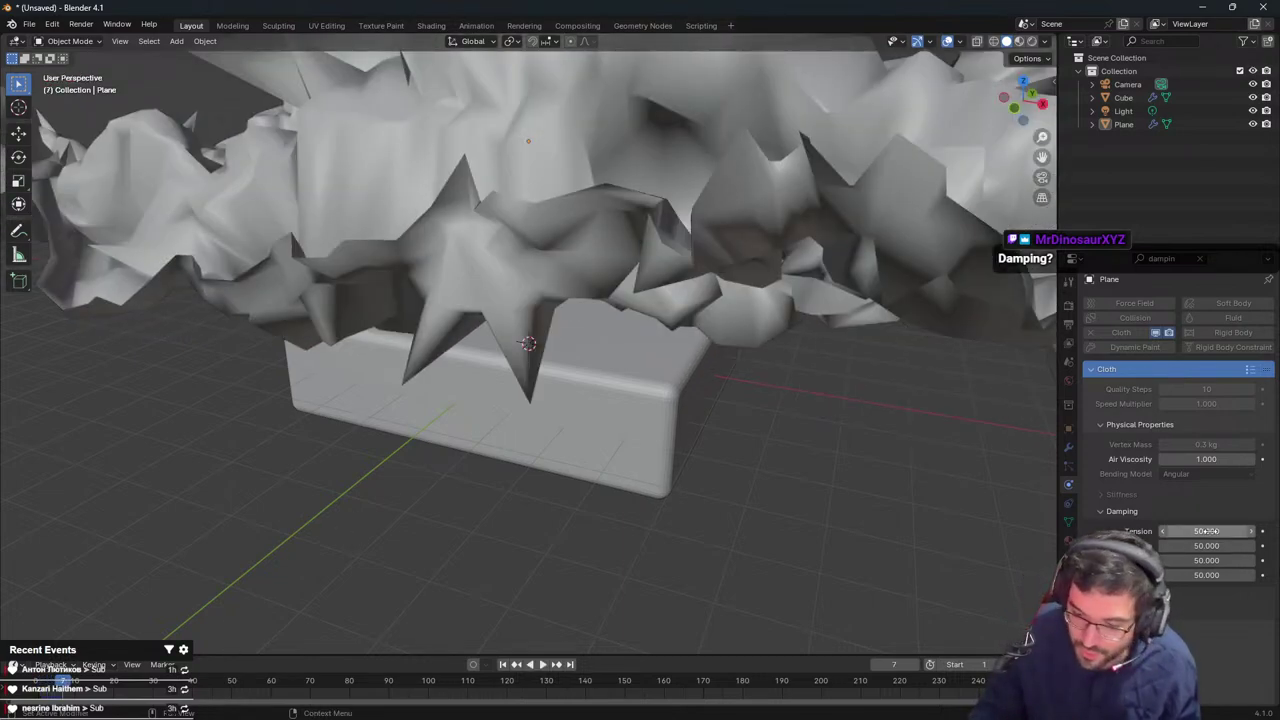
Set all four of the cloth's damping values, starting with tension, to 5
left_click(1209, 531)
type("5")
key("Tab")
type("5")
key("Tab")
type("5")
key("Tab")
type("5")
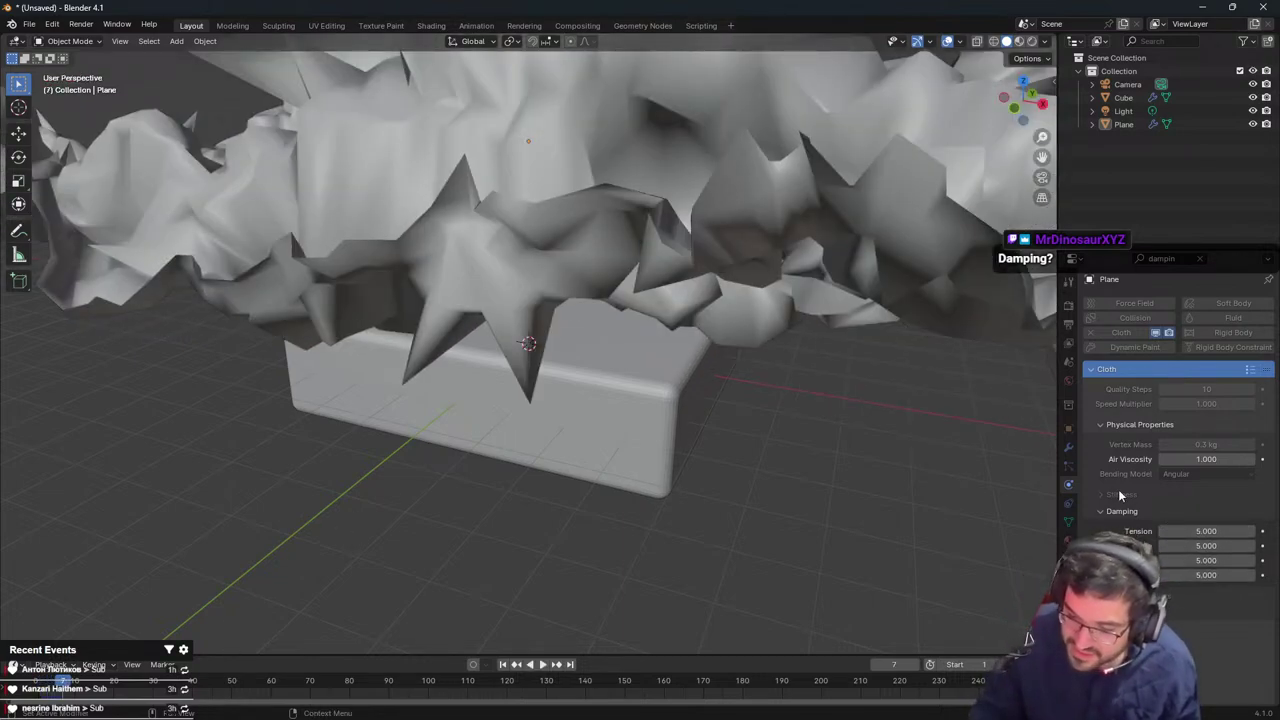
Expand the cloth's Stiffness settings, then run the simulation over the box and stop it at frame 48
left_click(1118, 494)
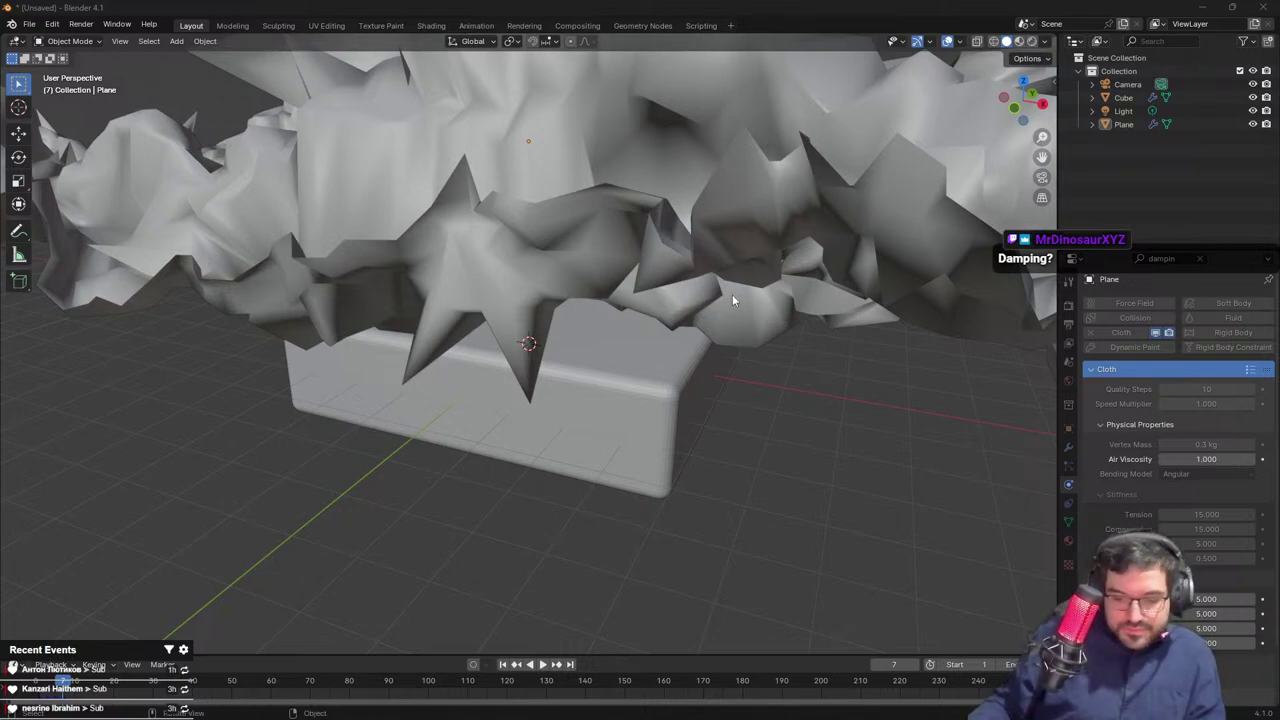
middle_click_drag(732, 300, 755, 298)
key("space")
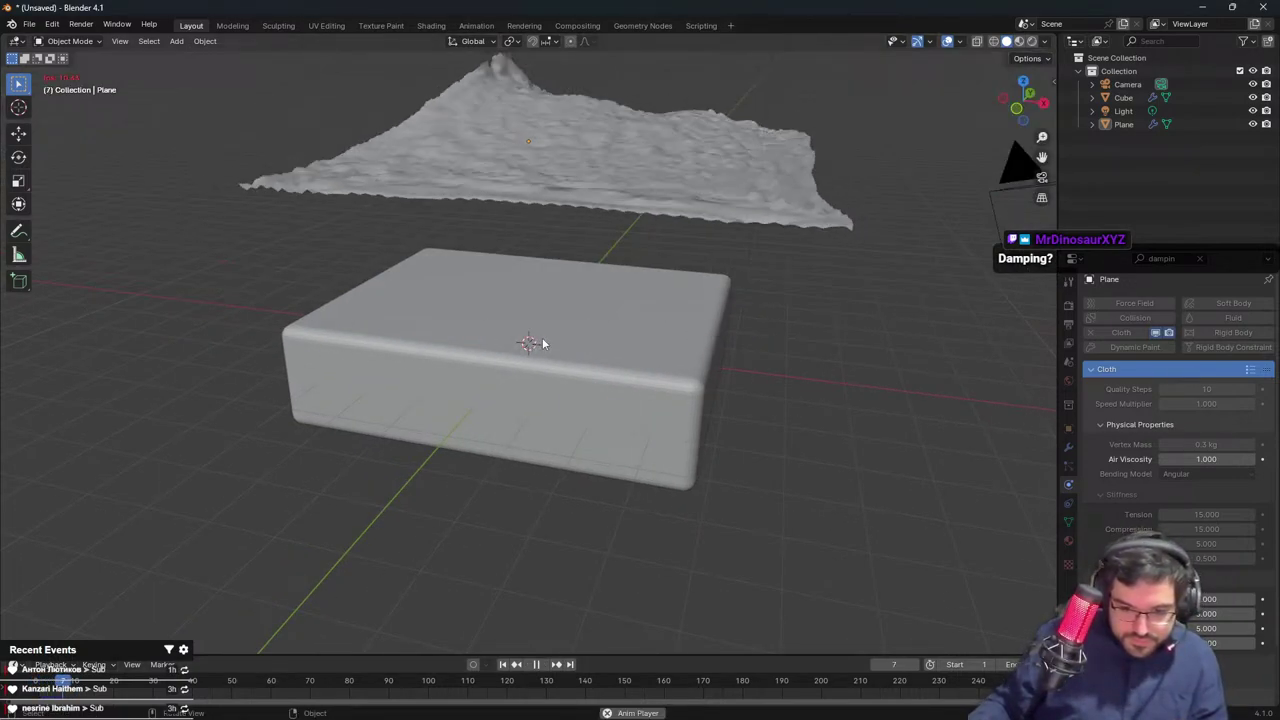
middle_click_drag(552, 280, 585, 350)
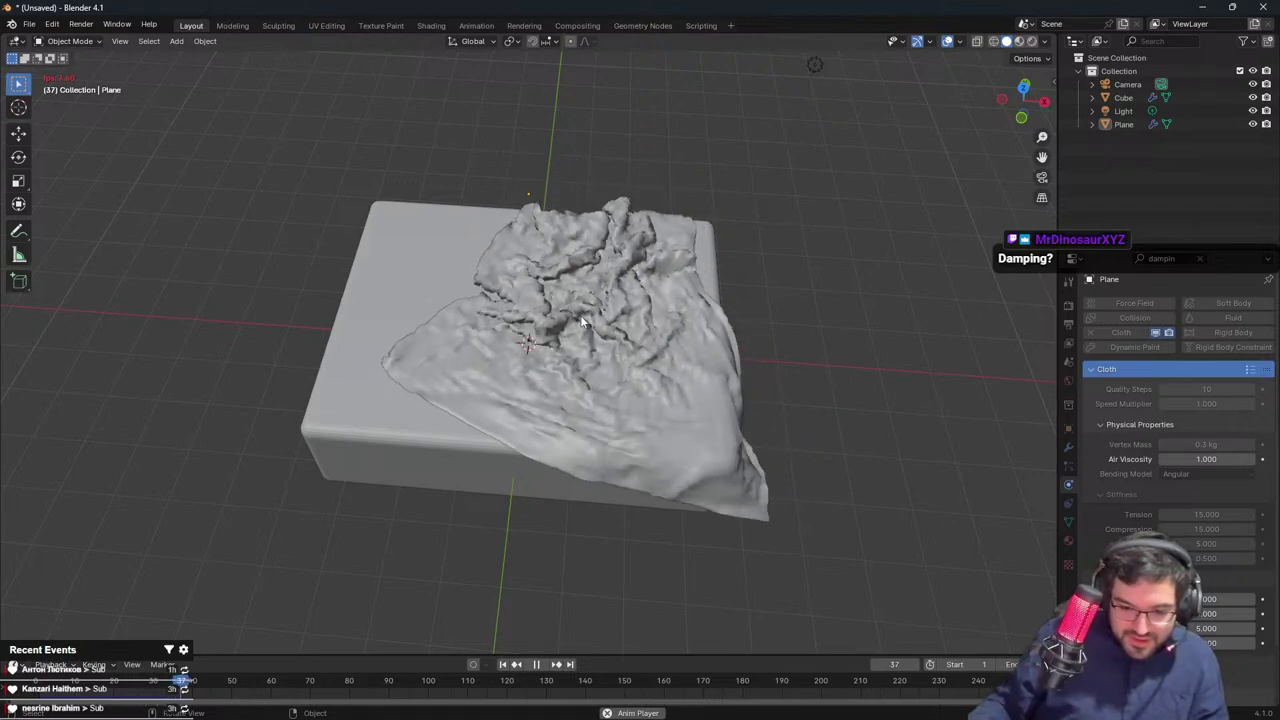
key("space")
middle_click_drag(612, 327, 520, 337)
scroll(520, 337, "up", 8)
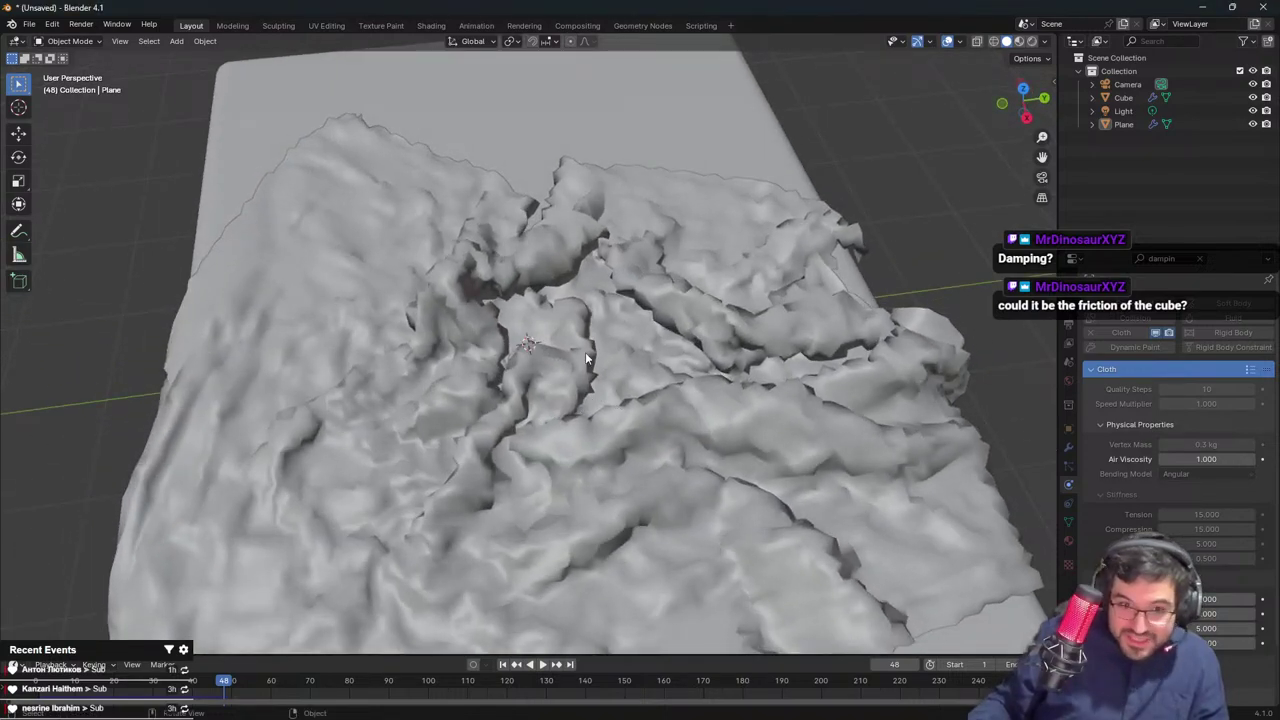
middle_click_drag(585, 352, 617, 340)
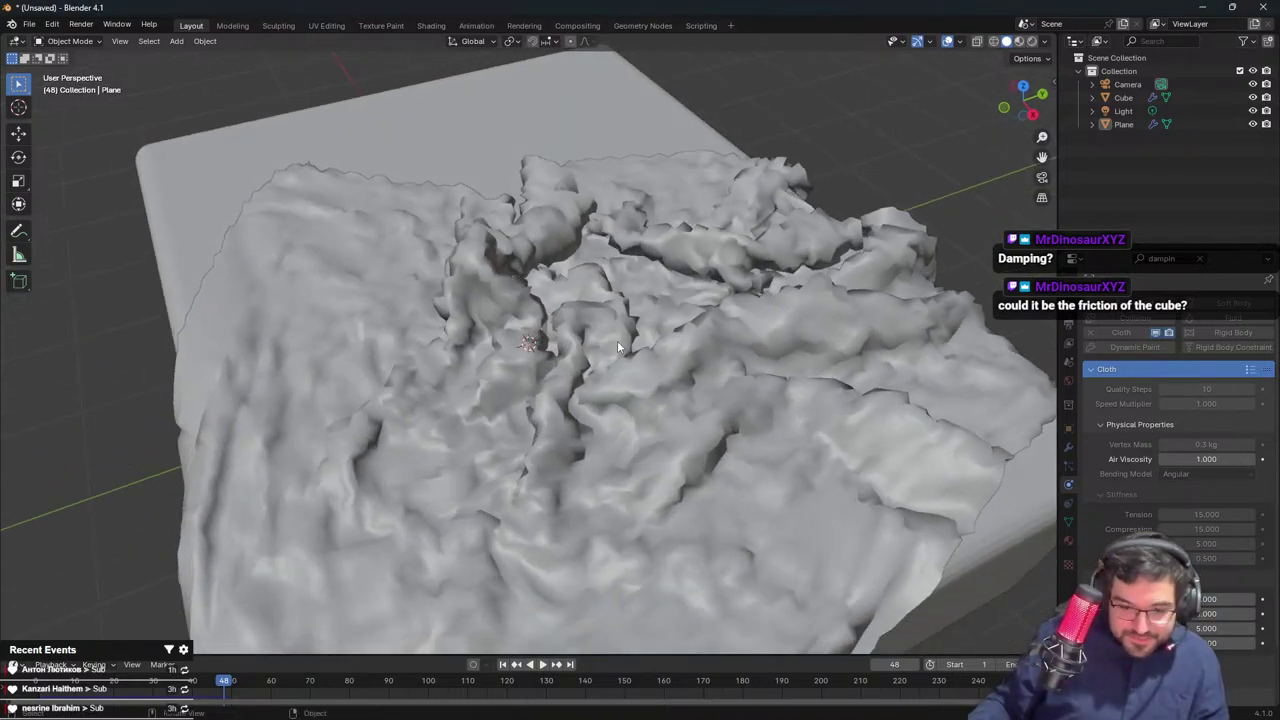
Convert the simulated cloth plane to a mesh in its current draped shape
left_click(1068, 449)
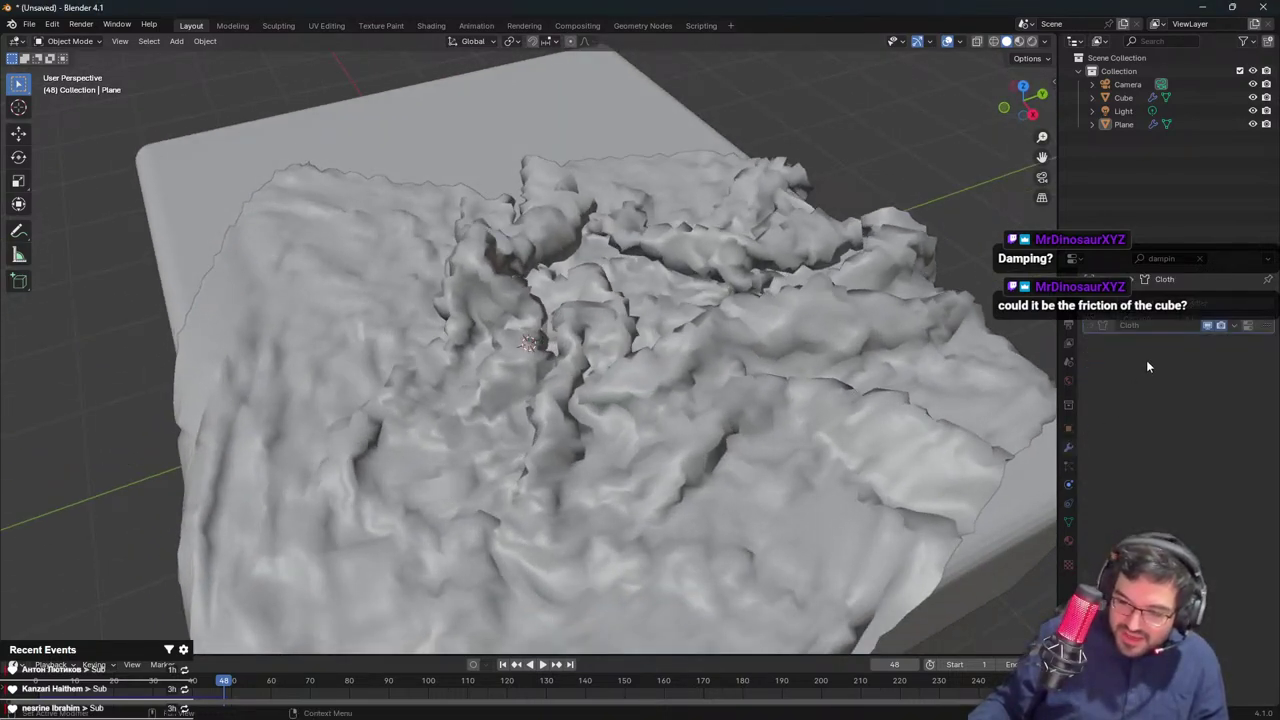
left_click(661, 313)
scroll(685, 316, "down", 4)
key("F3")
type("conv")
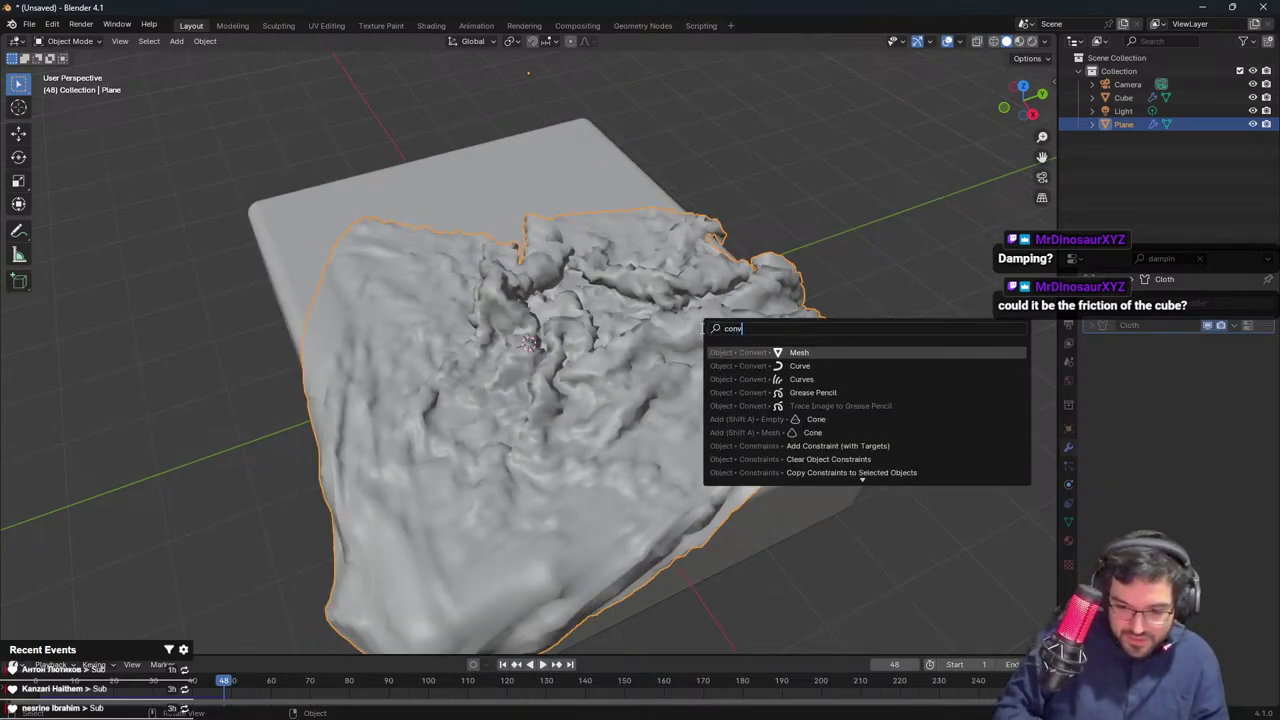
key("Return")
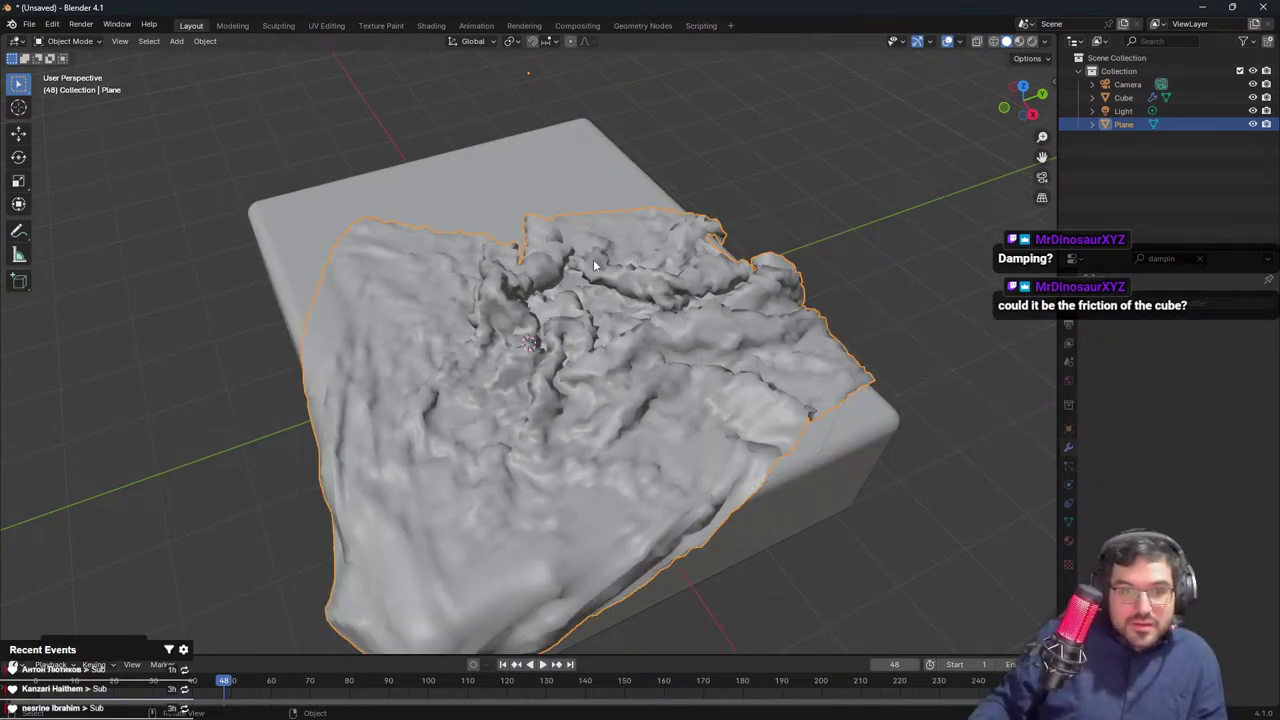
middle_click_drag(593, 259, 729, 260)
key("ctrl+1")
scroll(664, 321, "up", 5)
key("ctrl+z")
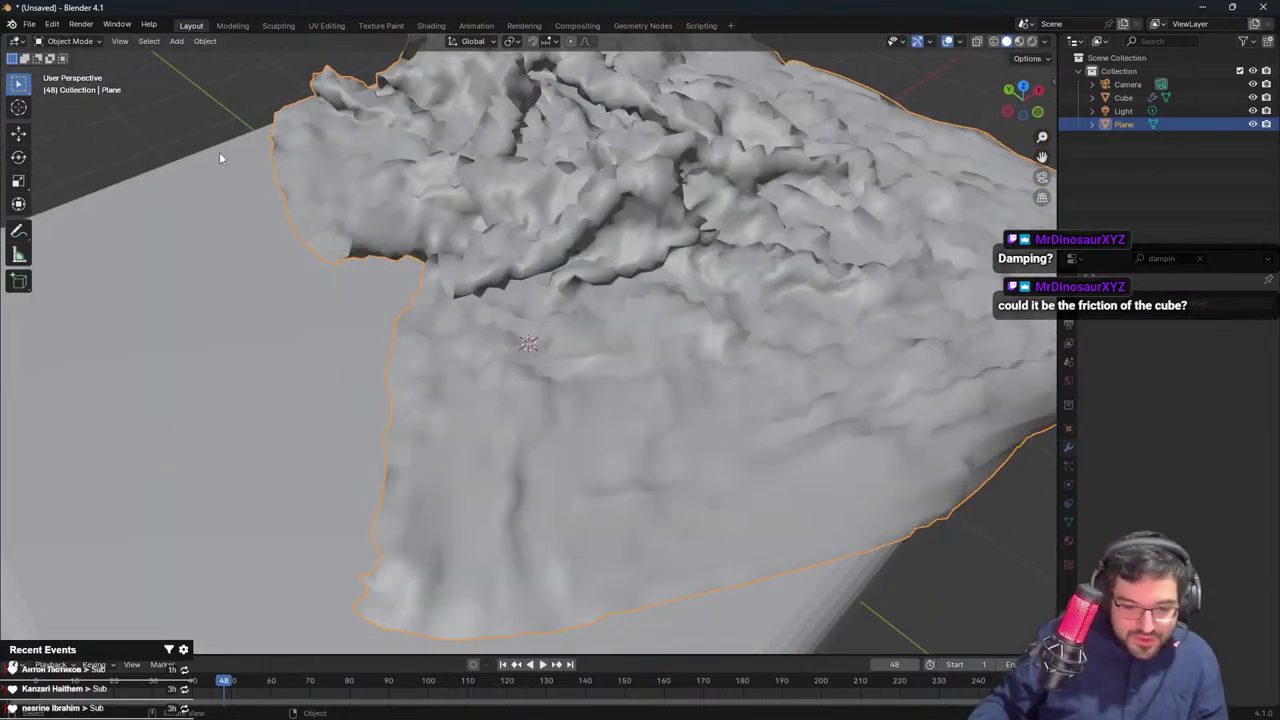
Smooth all vertices of the converted cloth mesh in Edit Mode and return to Object Mode
key("Tab")
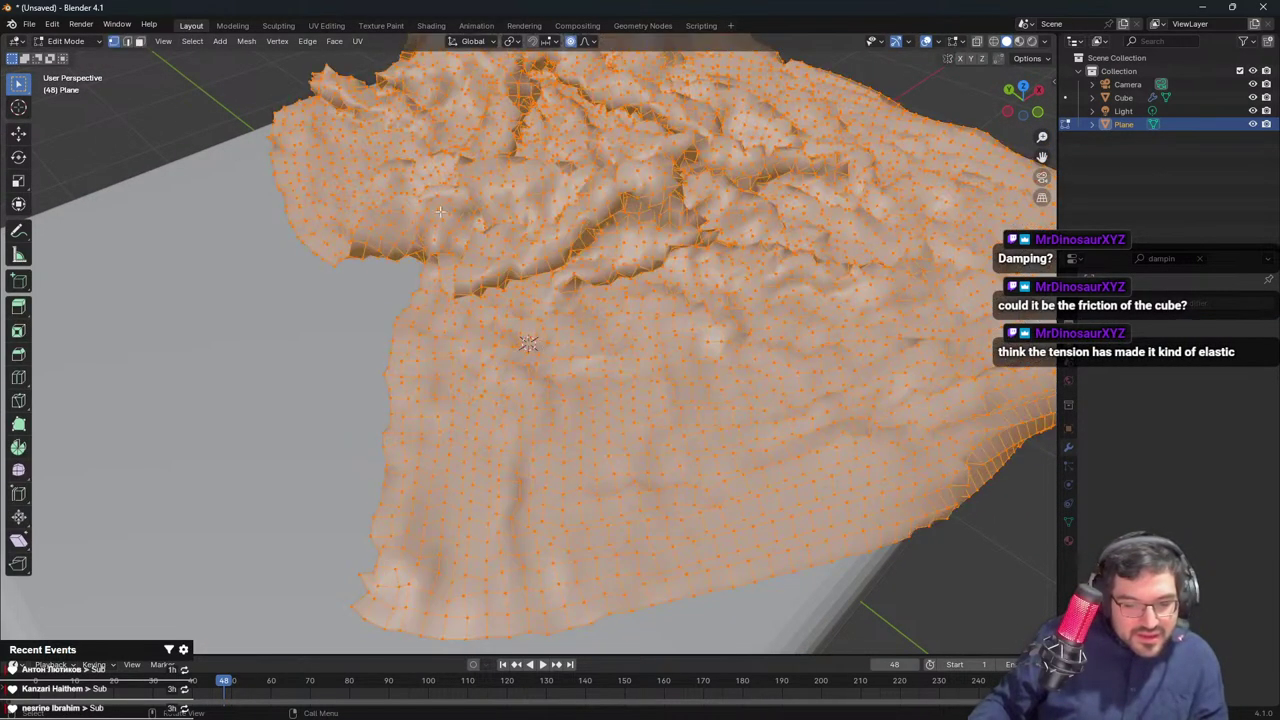
left_click(278, 41)
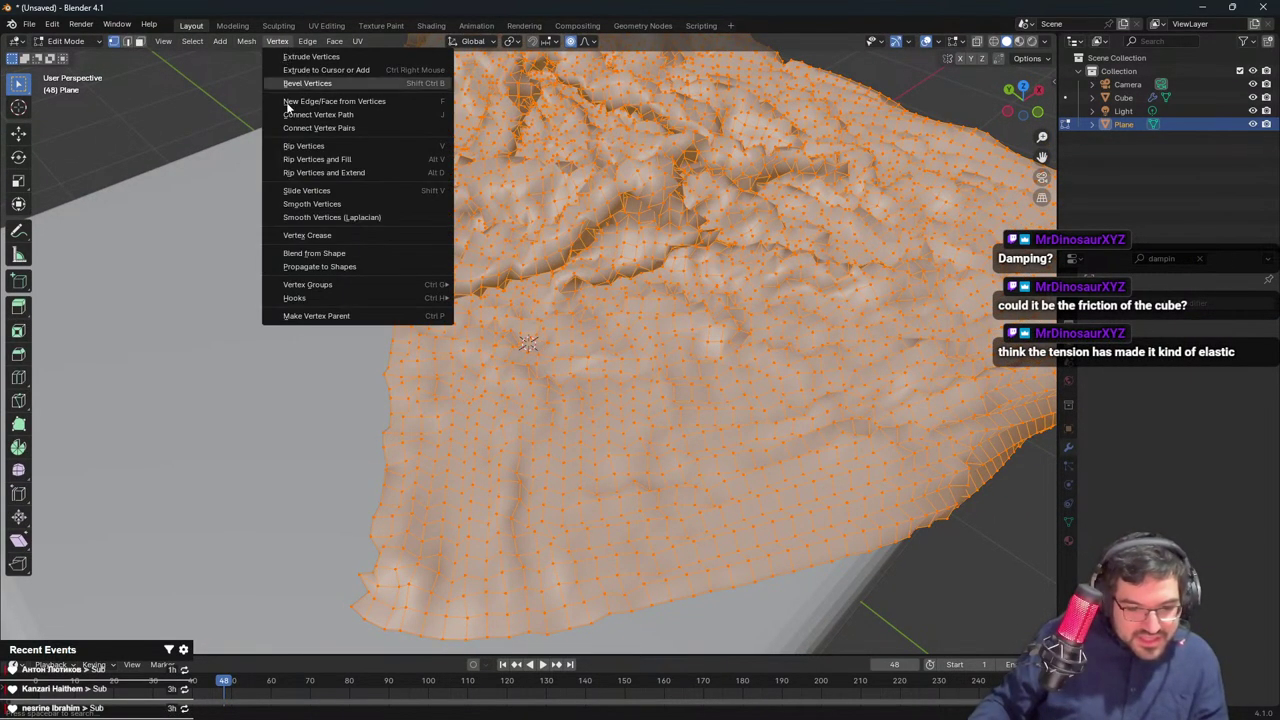
left_click(314, 203)
key("Tab")
middle_click_drag(518, 307, 596, 277)
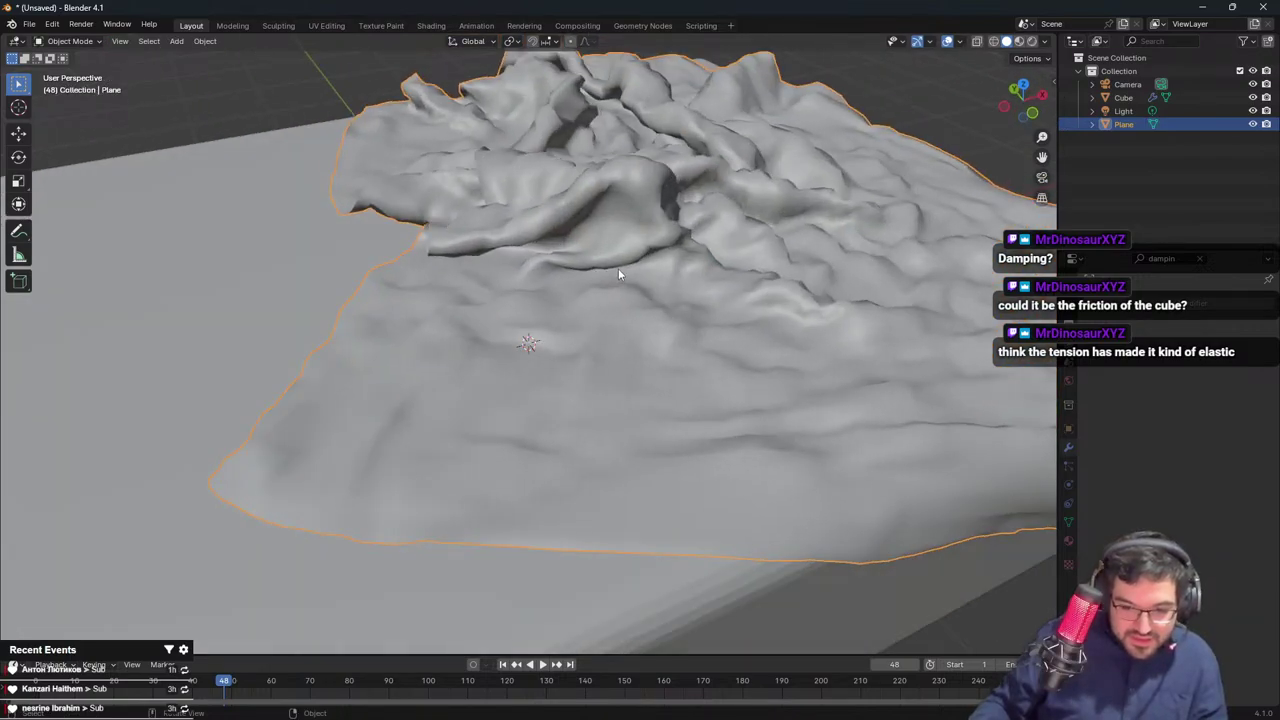
Smooth the cloth's vertices once more and add a Subdivision modifier to the plane in Object Mode
key("Tab")
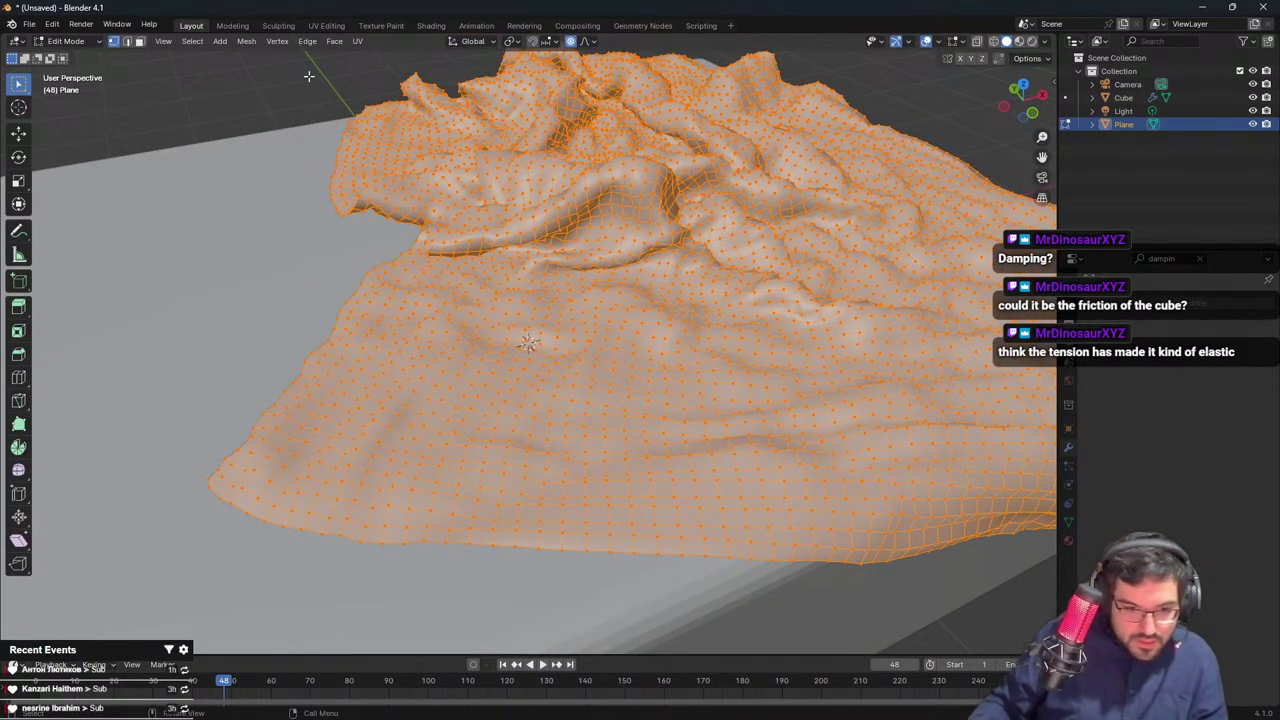
left_click(270, 42)
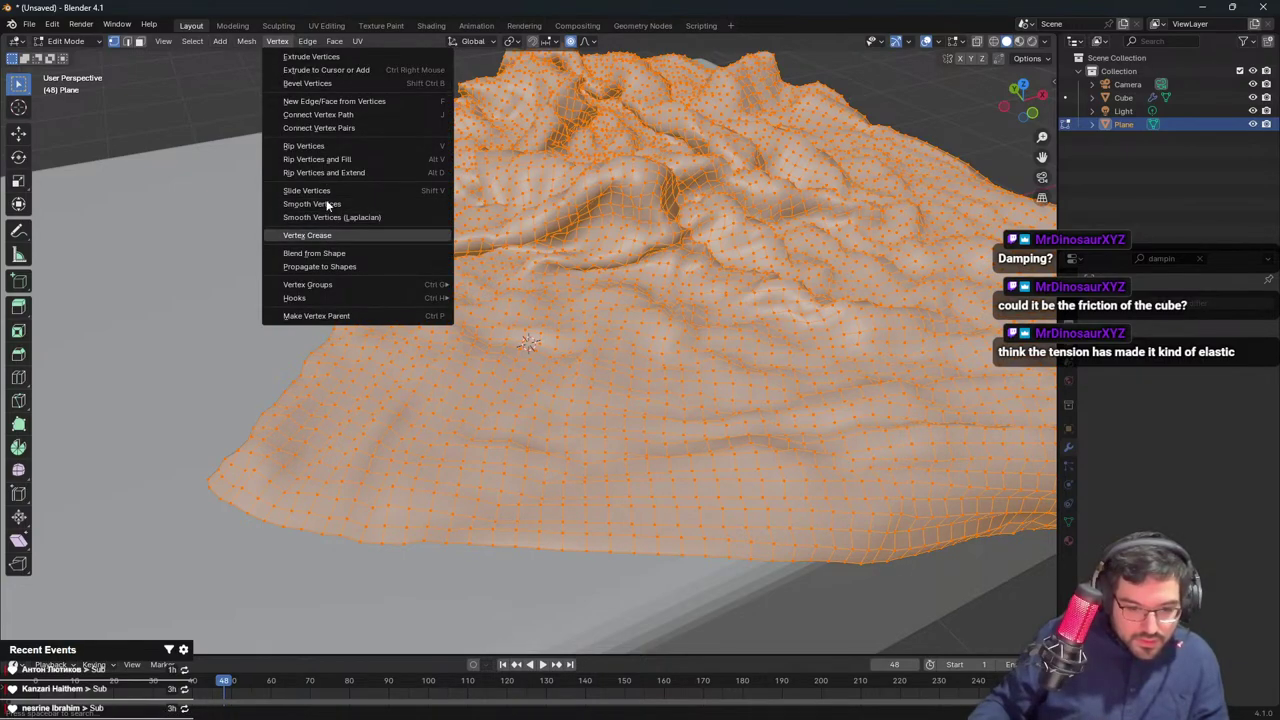
key("Tab")
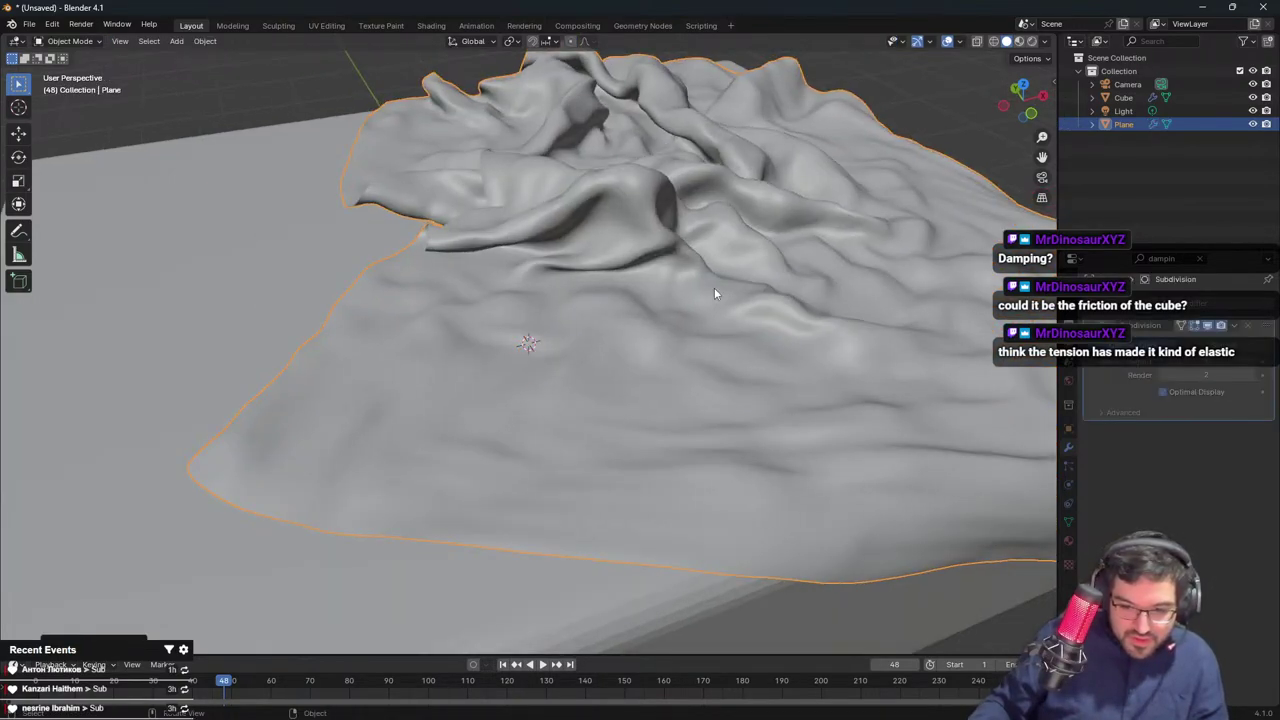
middle_click_drag(714, 287, 494, 206)
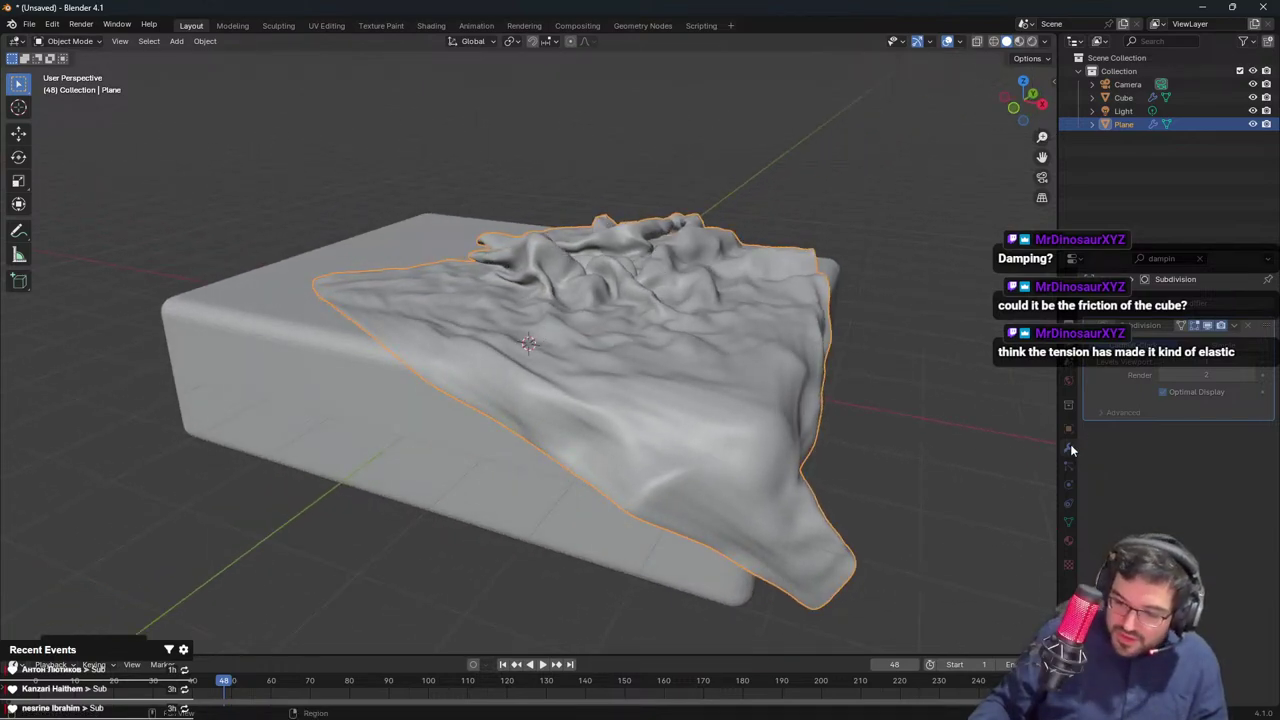
Clear the property search filter and add a Solidify modifier to the cloth
left_click(1140, 308)
left_click(1201, 259)
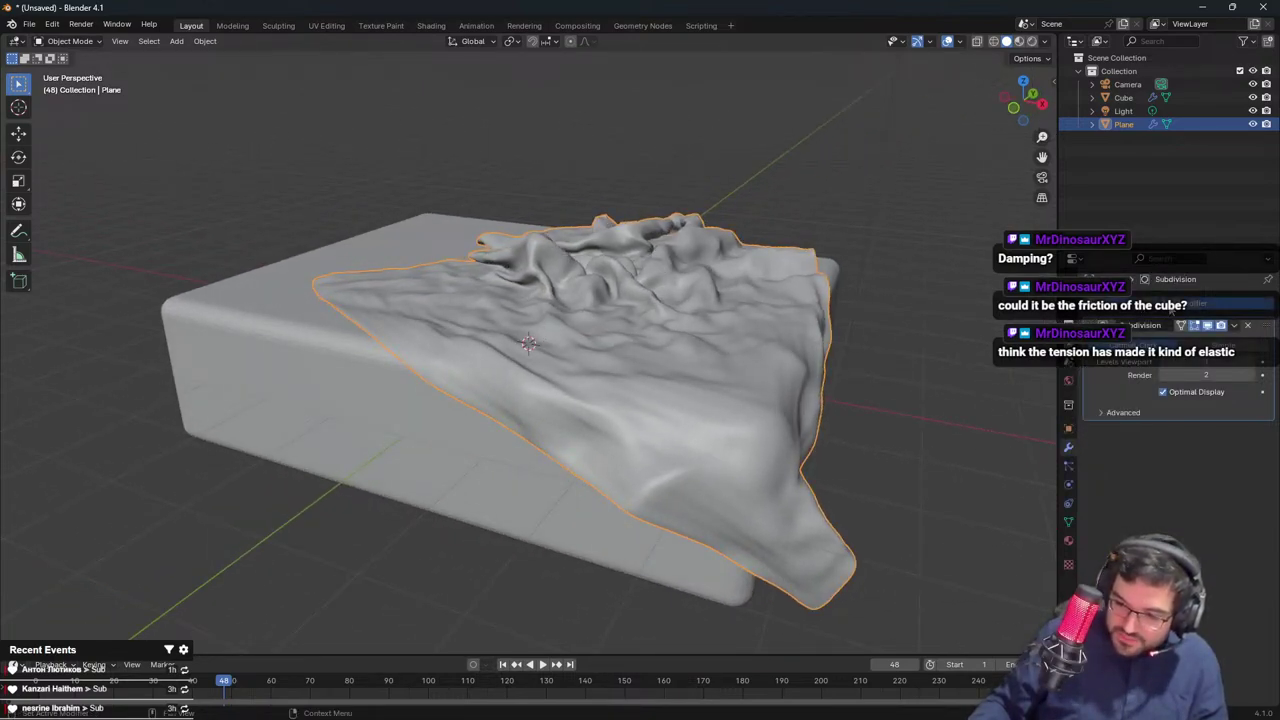
left_click(1169, 308)
type("sol")
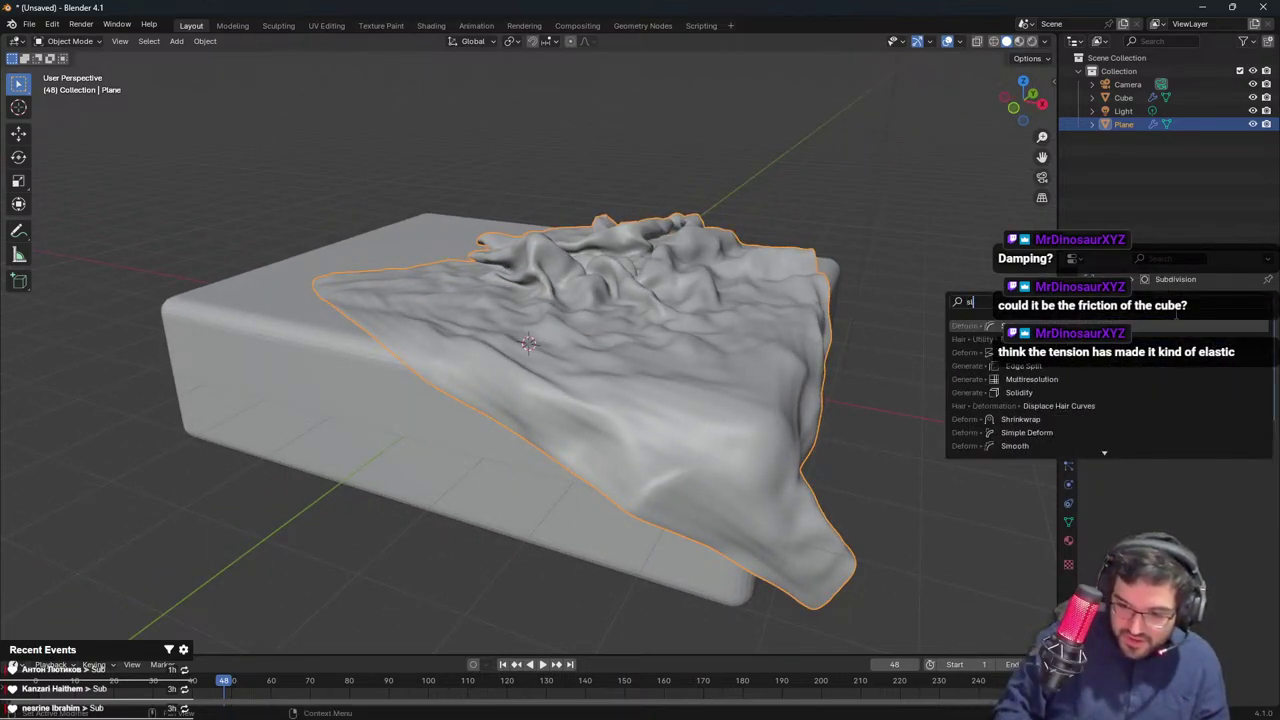
type("id")
key("Return")
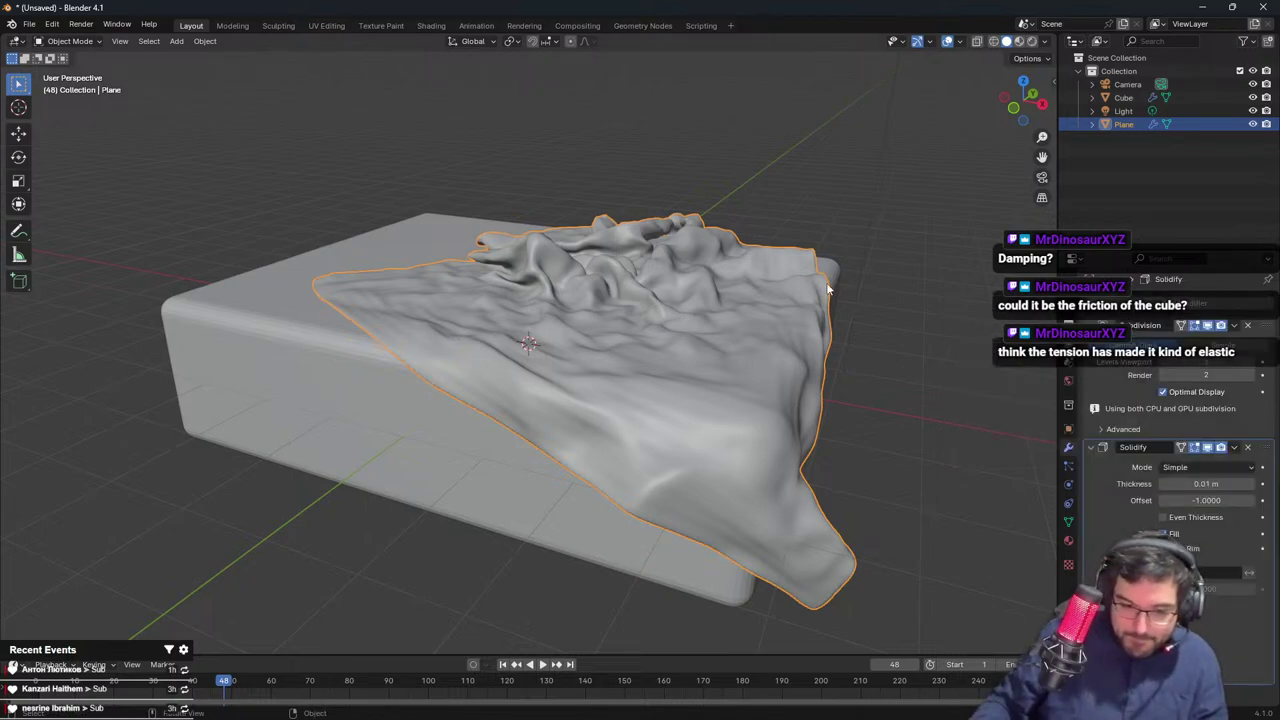
Set the Solidify modifier's offset to 0 and its thickness to 0.12 m
left_click_drag(1203, 503, 1256, 483)
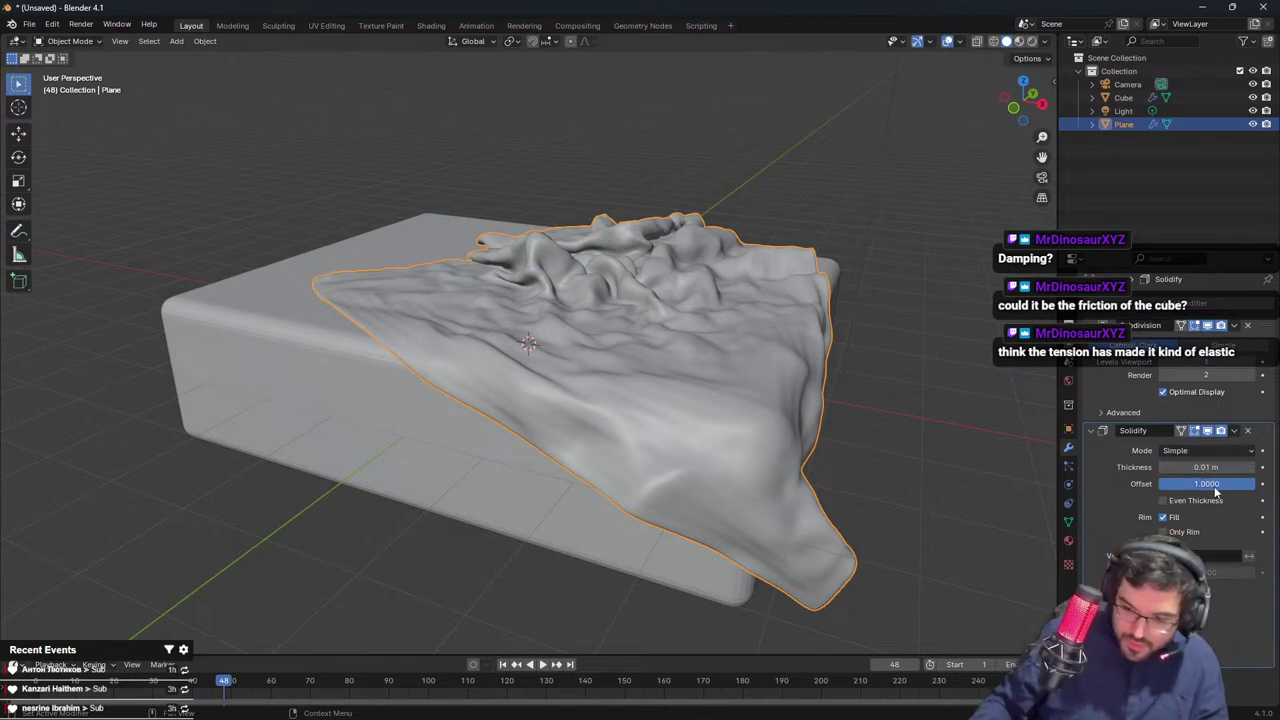
key("BackSpace")
type("0")
key("Return")
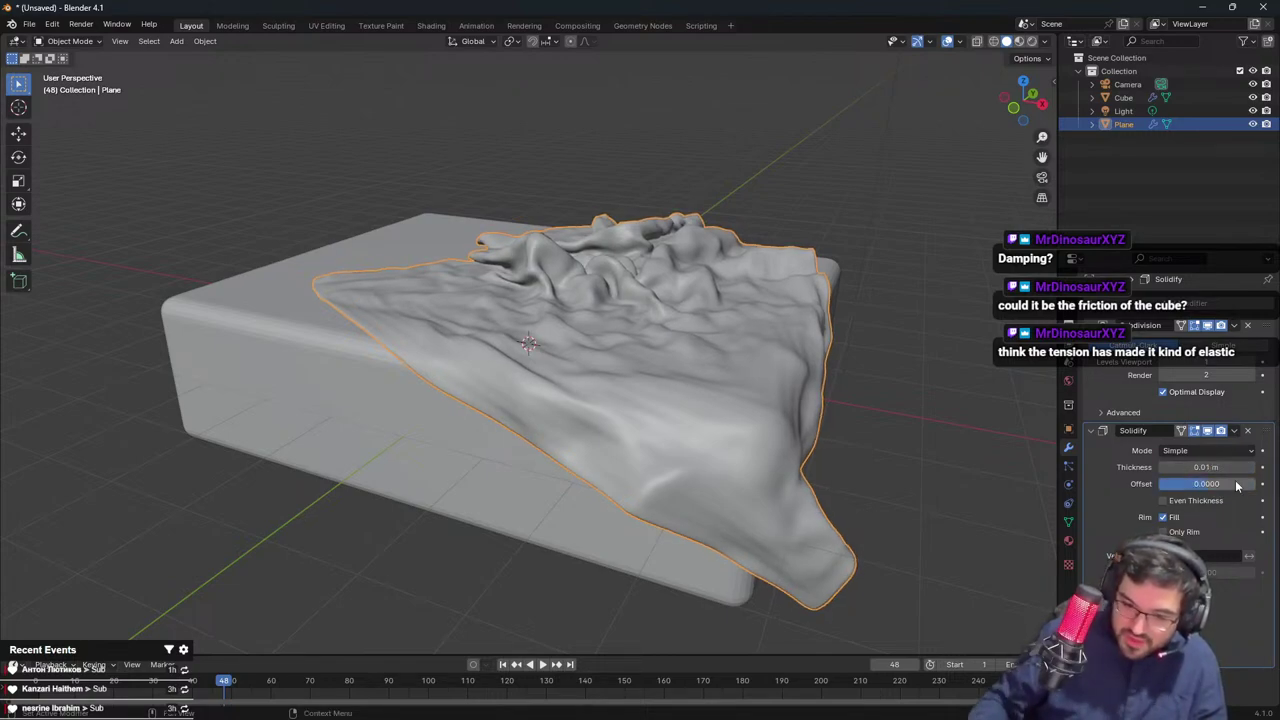
left_click_drag(1212, 467, 1234, 467)
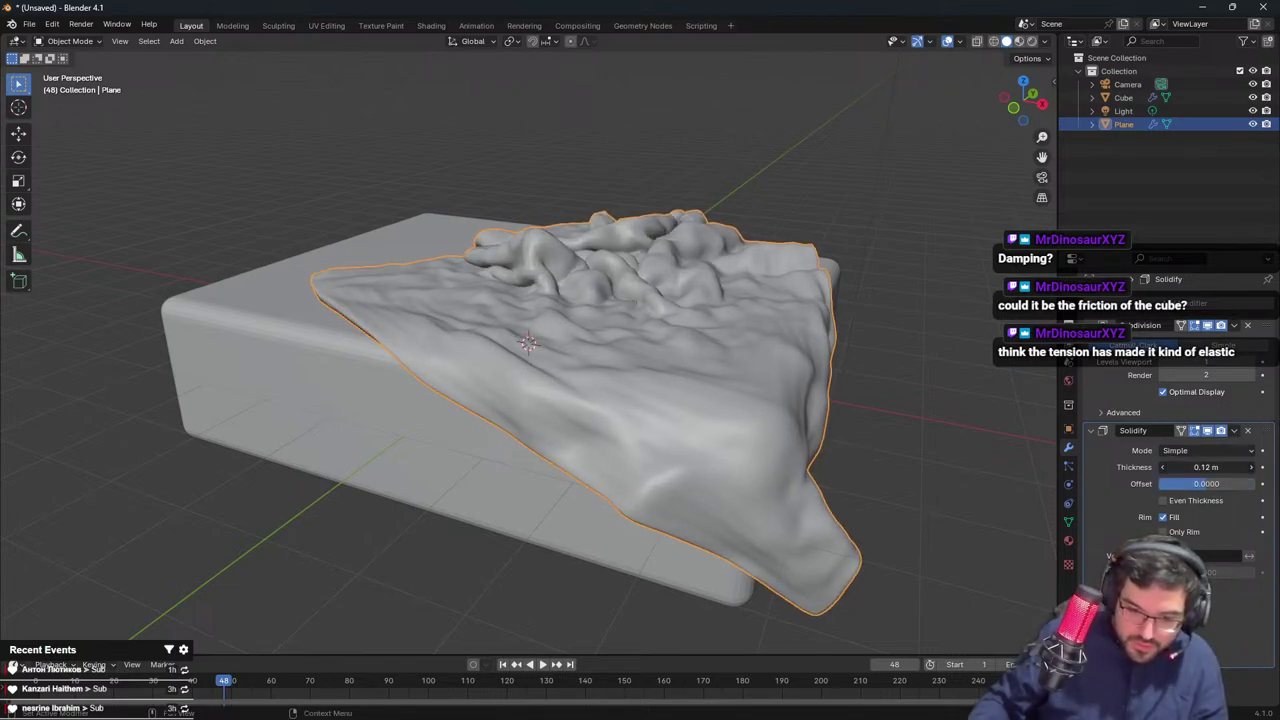
Smooth all the cloth's vertices in Edit Mode, repeat the smoothing until the small wrinkles soften, and return to Object Mode
left_click(862, 222)
middle_click_drag(862, 222, 544, 387)
scroll(544, 387, "down", 3)
left_click(544, 383)
key("Tab")
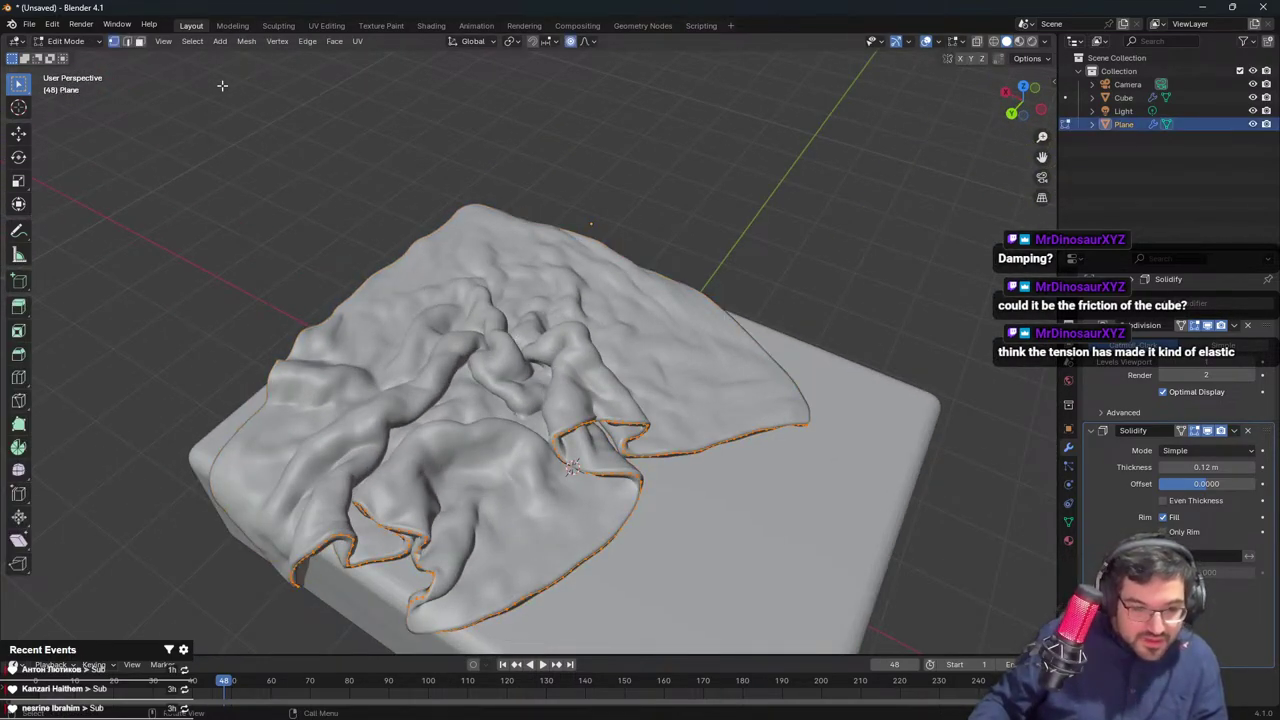
left_click(246, 41)
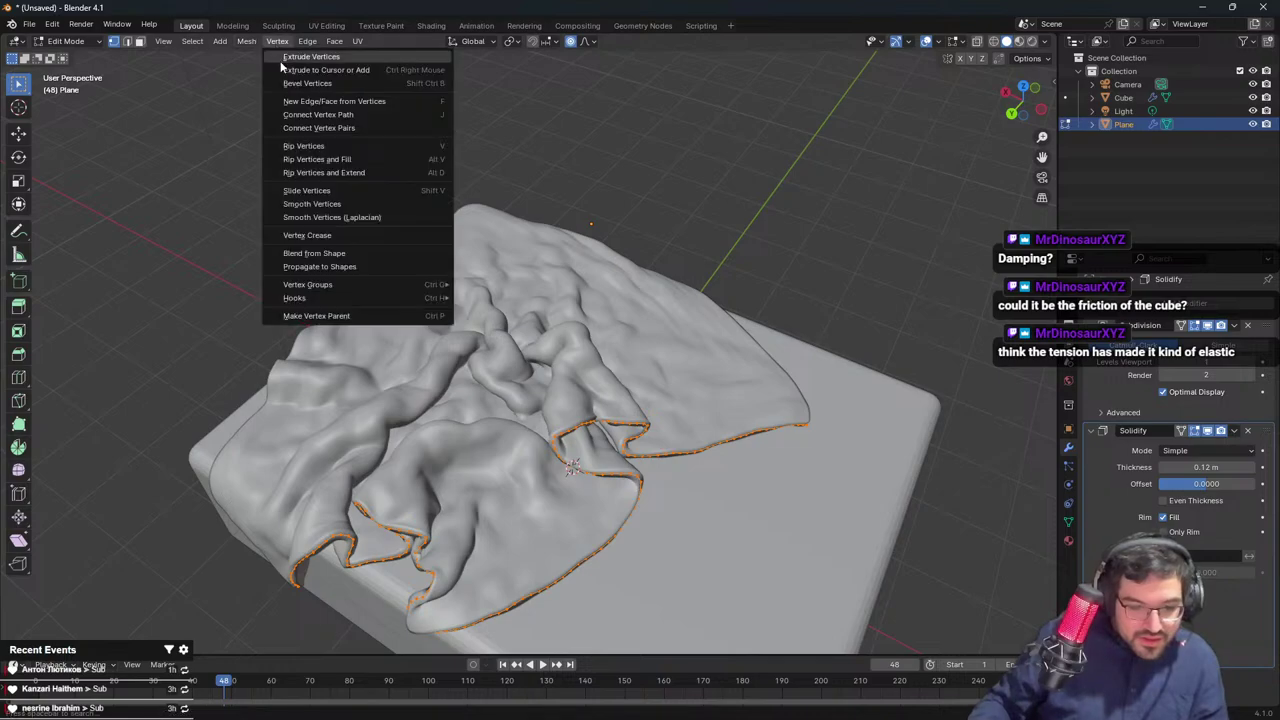
left_click(336, 205)
key("shift+r")
key("shift+r")
key("shift+r")
key("shift+r")
key("shift+r")
key("shift+r")
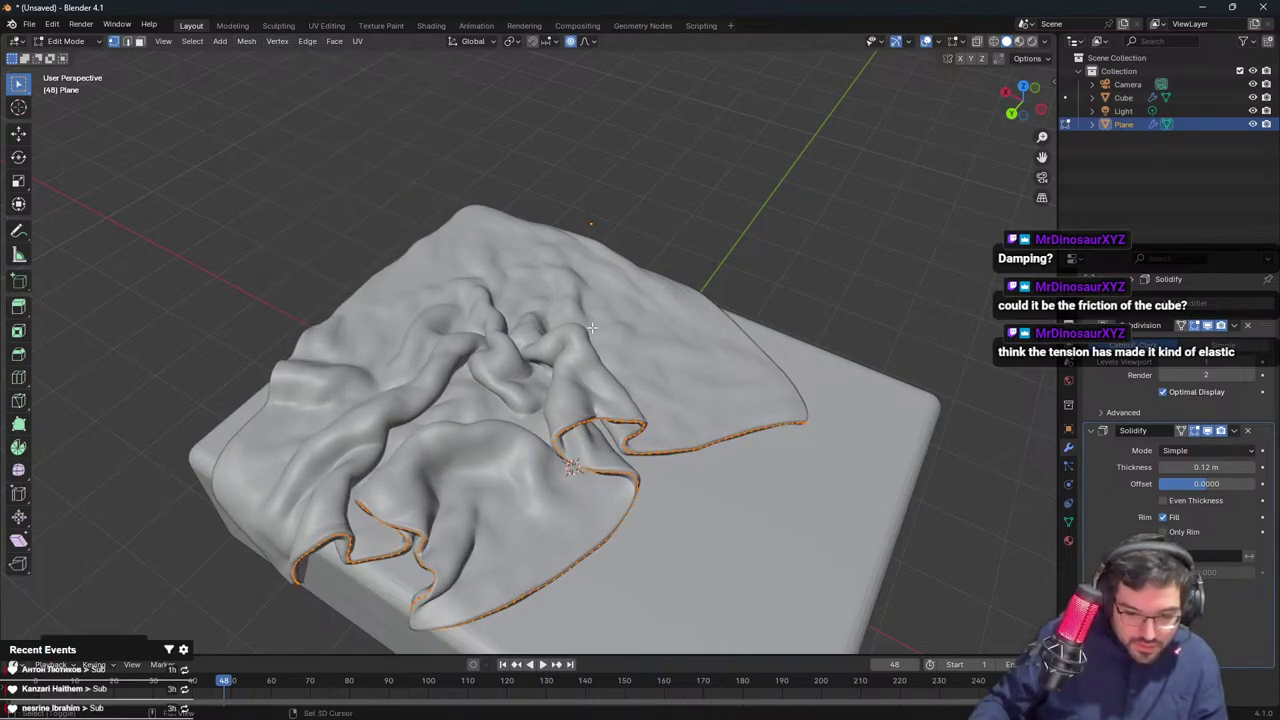
key("alt+a")
key("Tab")
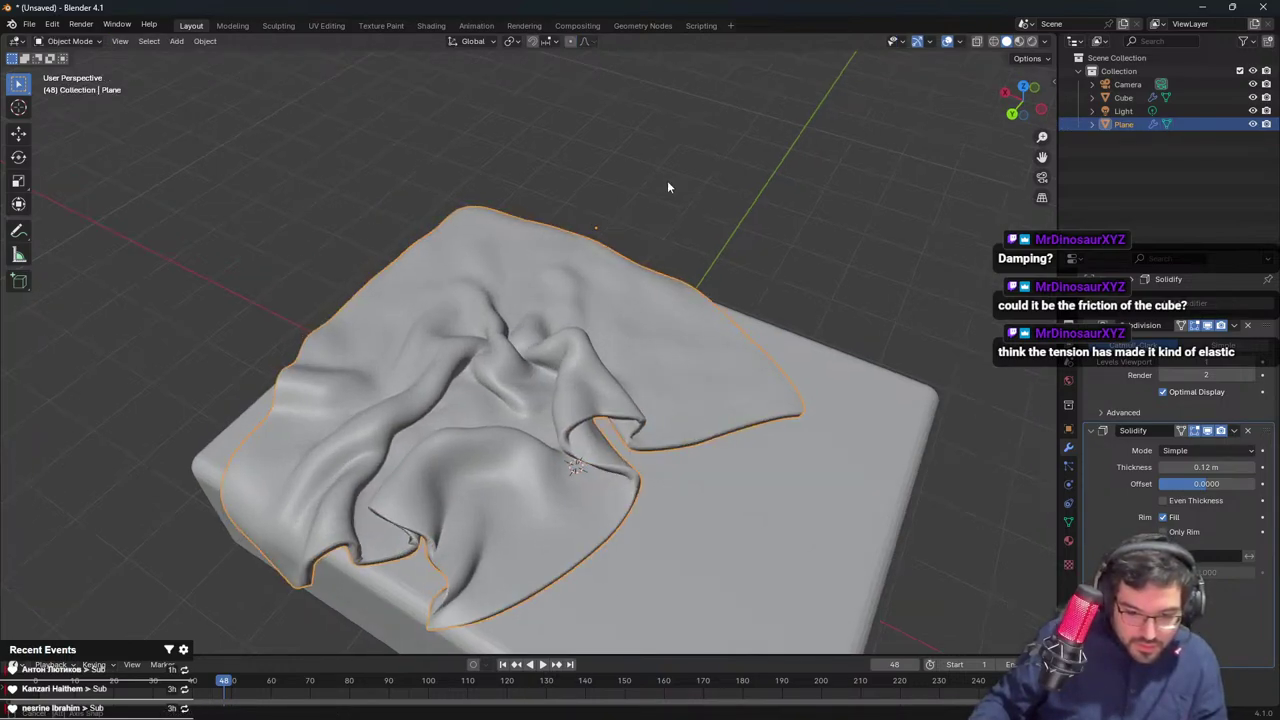
Increase the Solidify thickness to 0.19 m, move the Subdivision modifier below it, and deselect the cloth
middle_click_drag(667, 180, 864, 417)
scroll(628, 349, "up", 3)
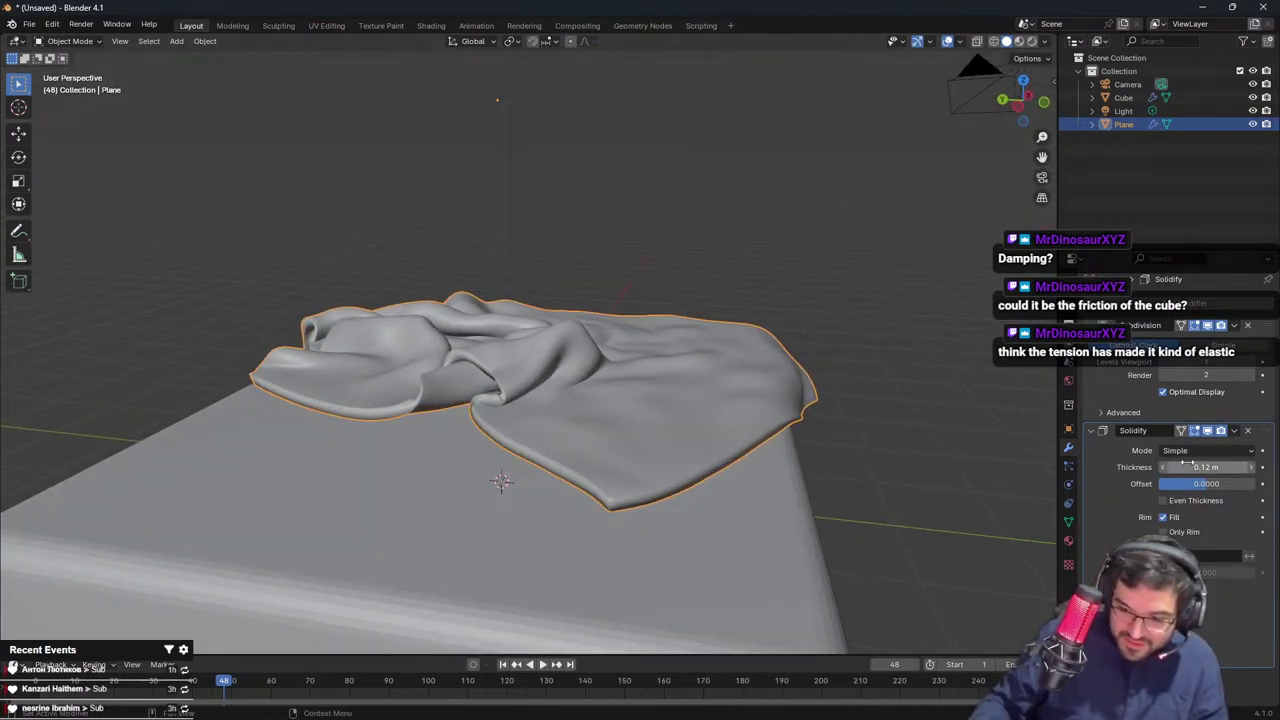
left_click_drag(1206, 467, 1220, 467)
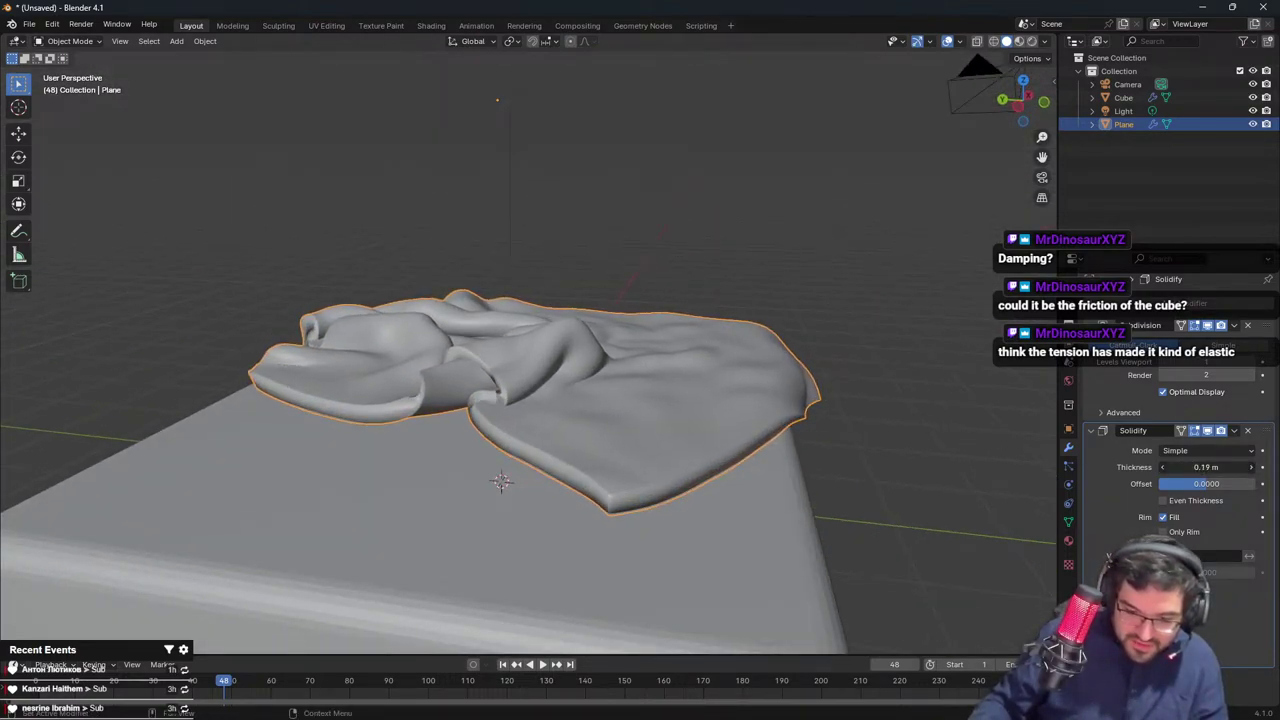
left_click_drag(1261, 328, 1261, 525)
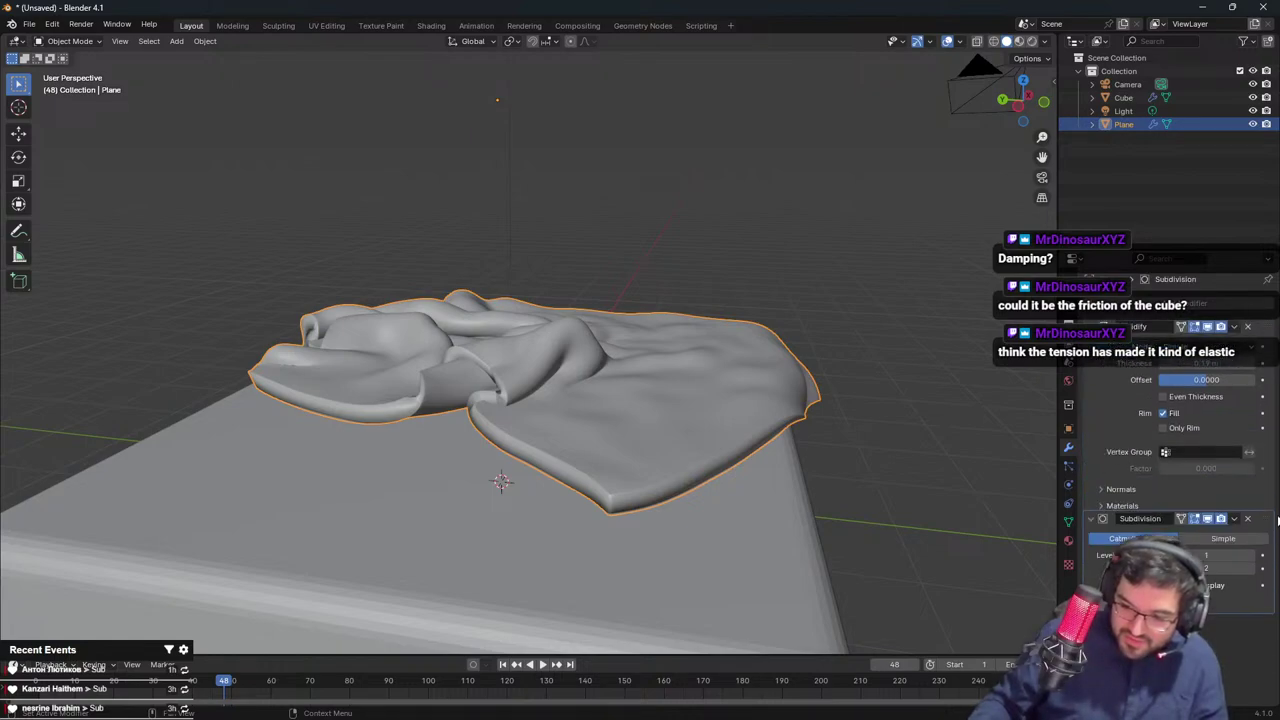
key("alt+a")
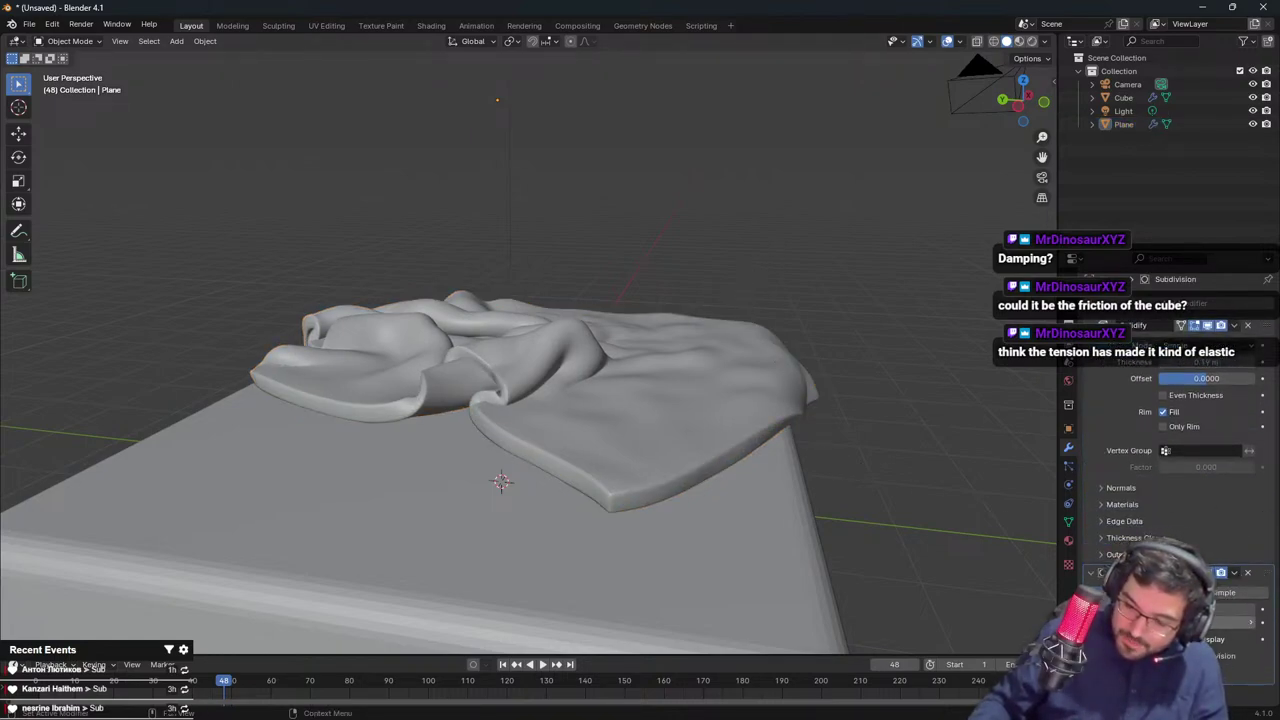
Apply the Solidify modifier to the cloth and check its thickened edges in Edit Mode
left_click_drag(1206, 378, 1258, 383)
key("ctrl+z")
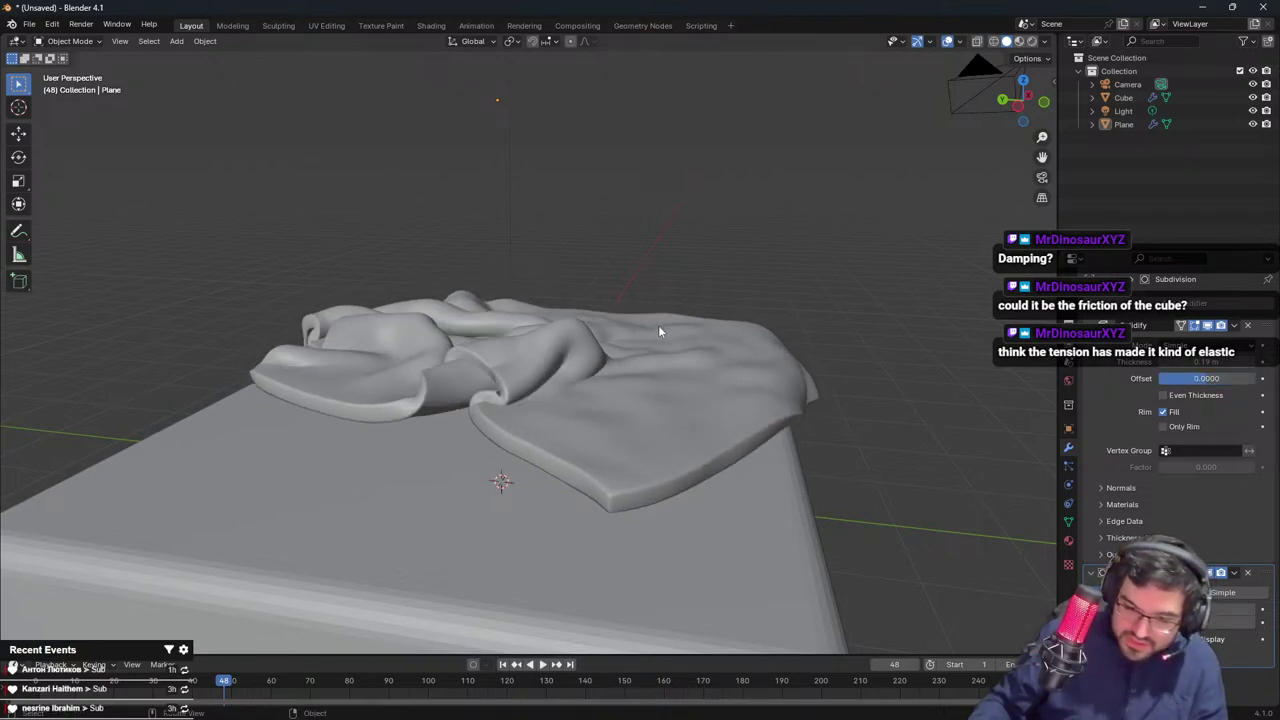
scroll(658, 325, "up", 3)
middle_click_drag(658, 325, 940, 370)
left_click_drag(1198, 378, 1223, 361)
left_click(1236, 326)
left_click(1212, 345)
key("Tab")
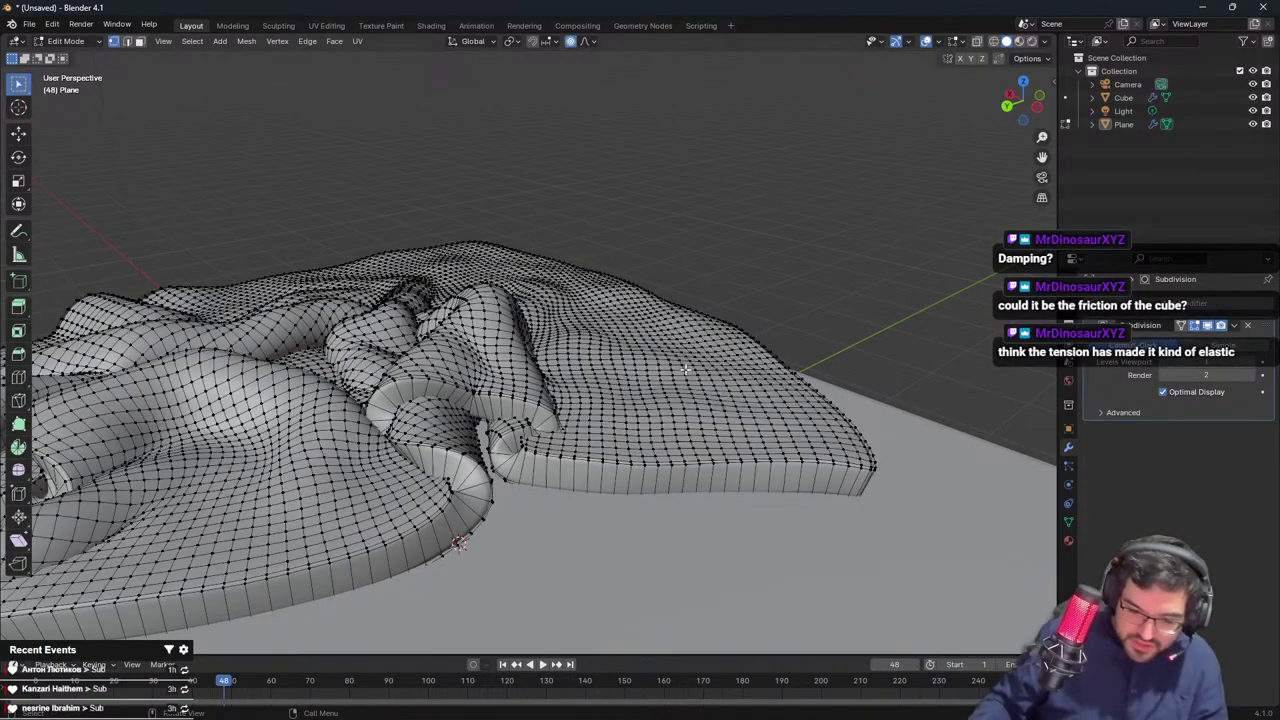
middle_click_drag(685, 369, 617, 346, "shift")
scroll(617, 346, "up", 1)
key("Tab")
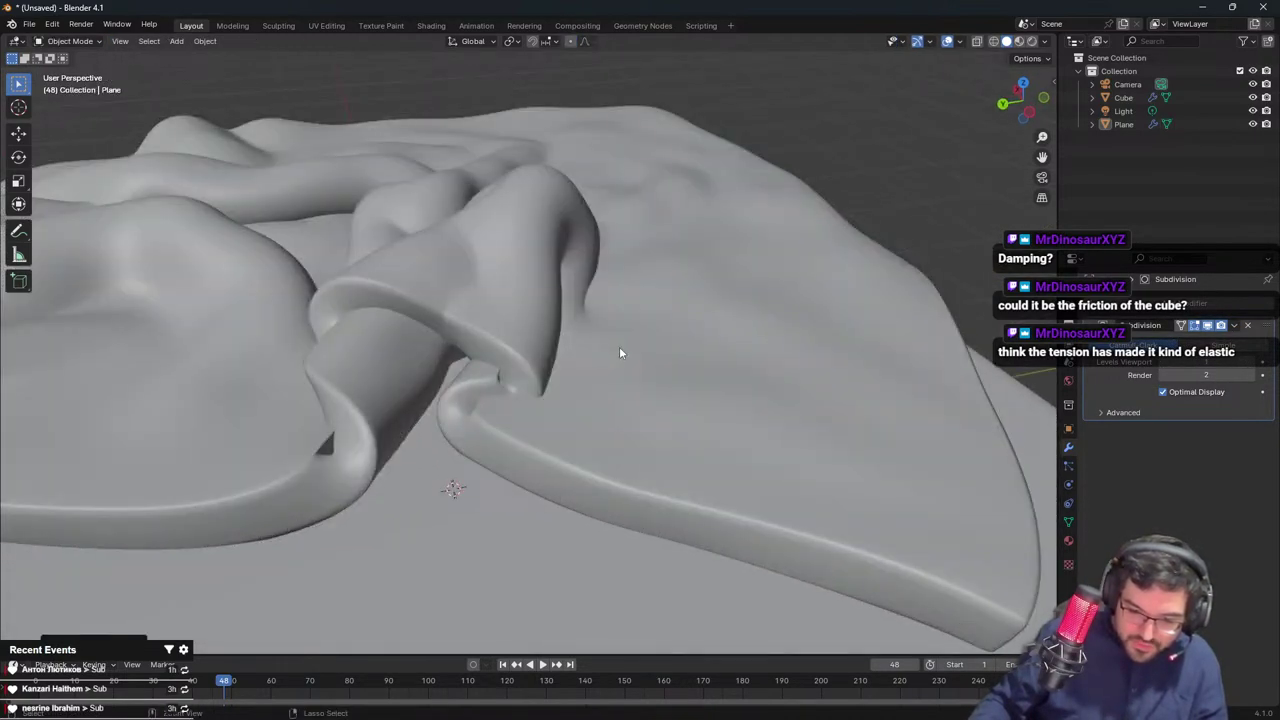
Remove the cloth's Subdivision modifier, add a new level 1 subdivision, and open the mesh in Edit Mode
left_click(1247, 325)
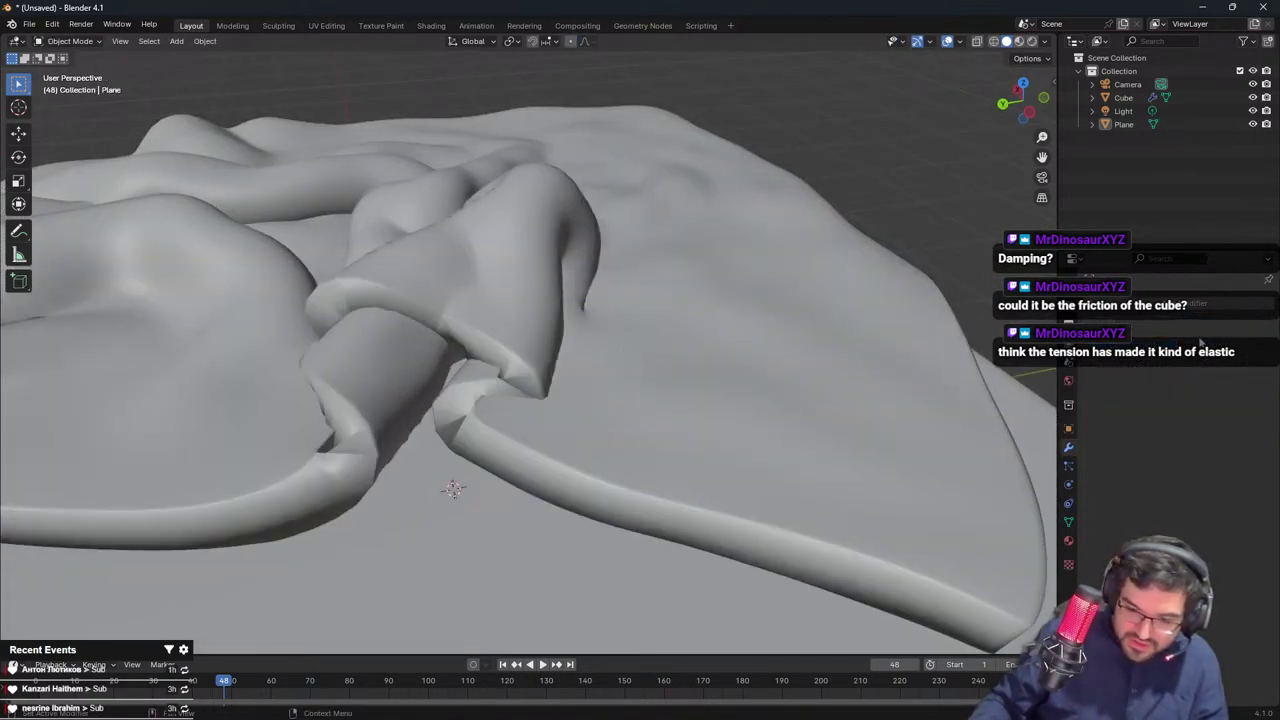
left_click(605, 323)
key("ctrl+1")
middle_click_drag(597, 314, 544, 397)
key("Tab")
key("Tab")
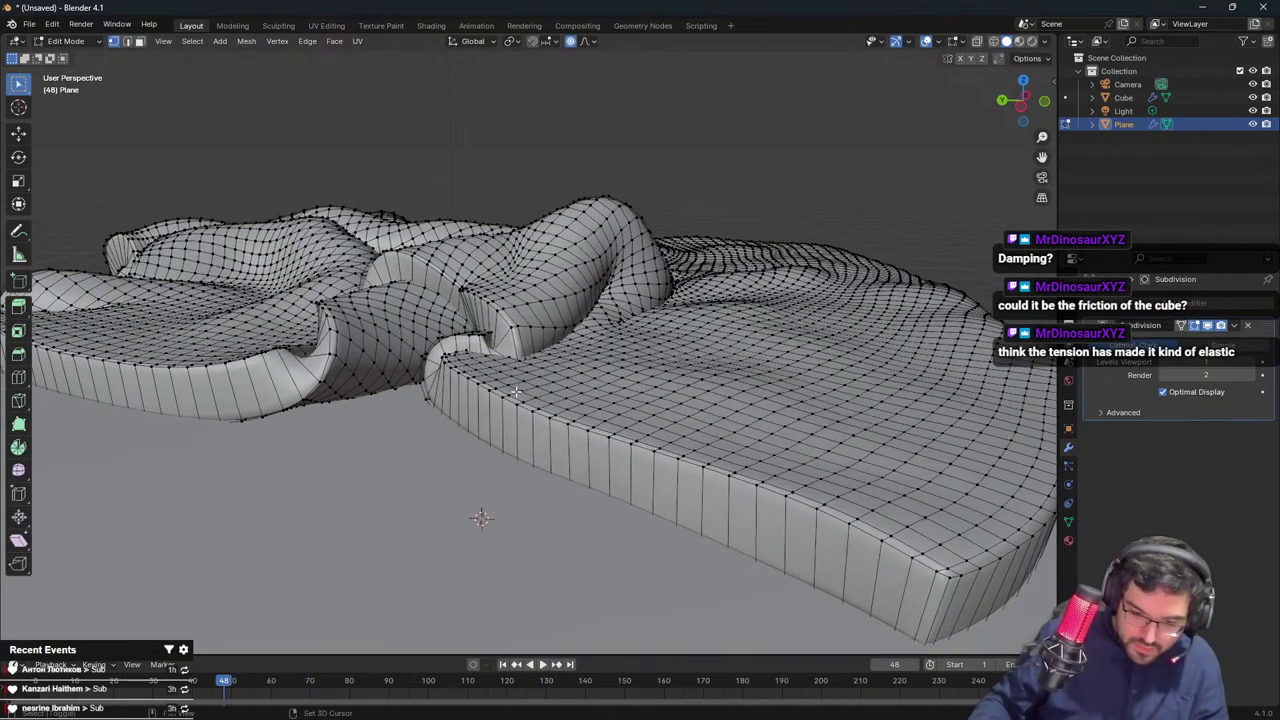
Examine the cloth's thick side edge up close, comparing its Edit Mode mesh with the Object Mode surface
scroll(411, 444, "up", 2)
left_click(424, 424)
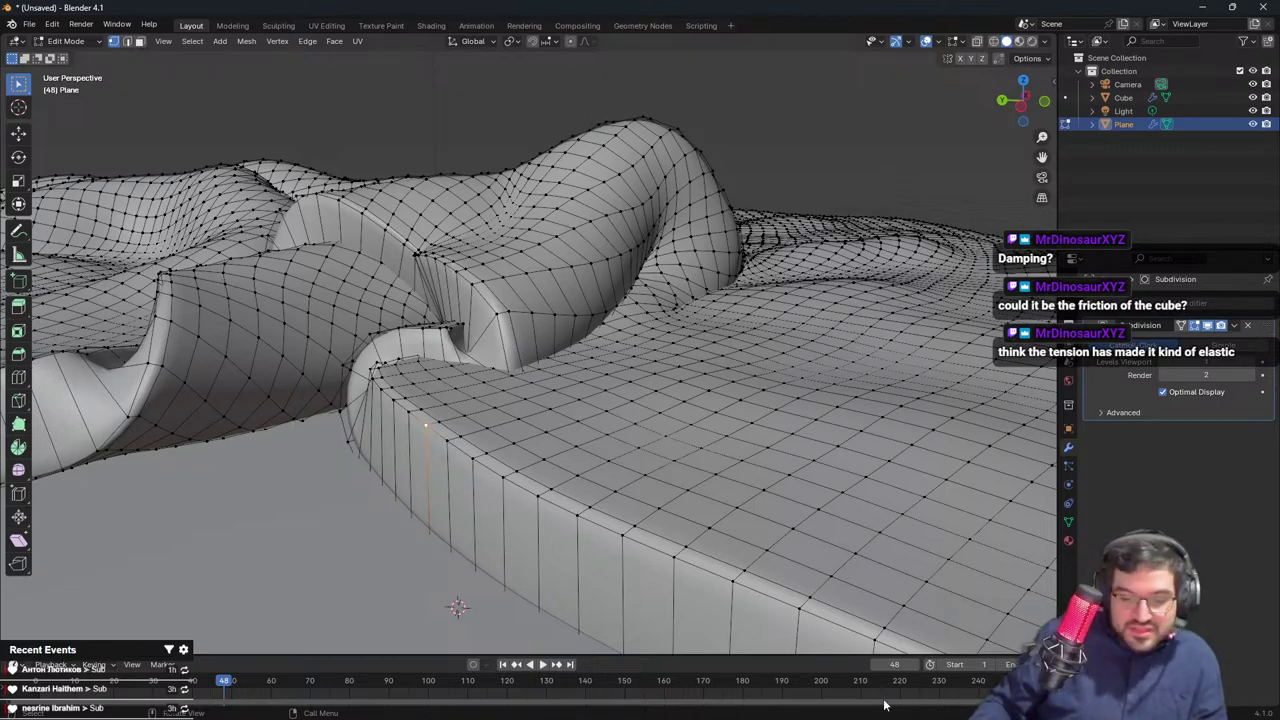
middle_click_drag(462, 418, 793, 341)
key("Tab")
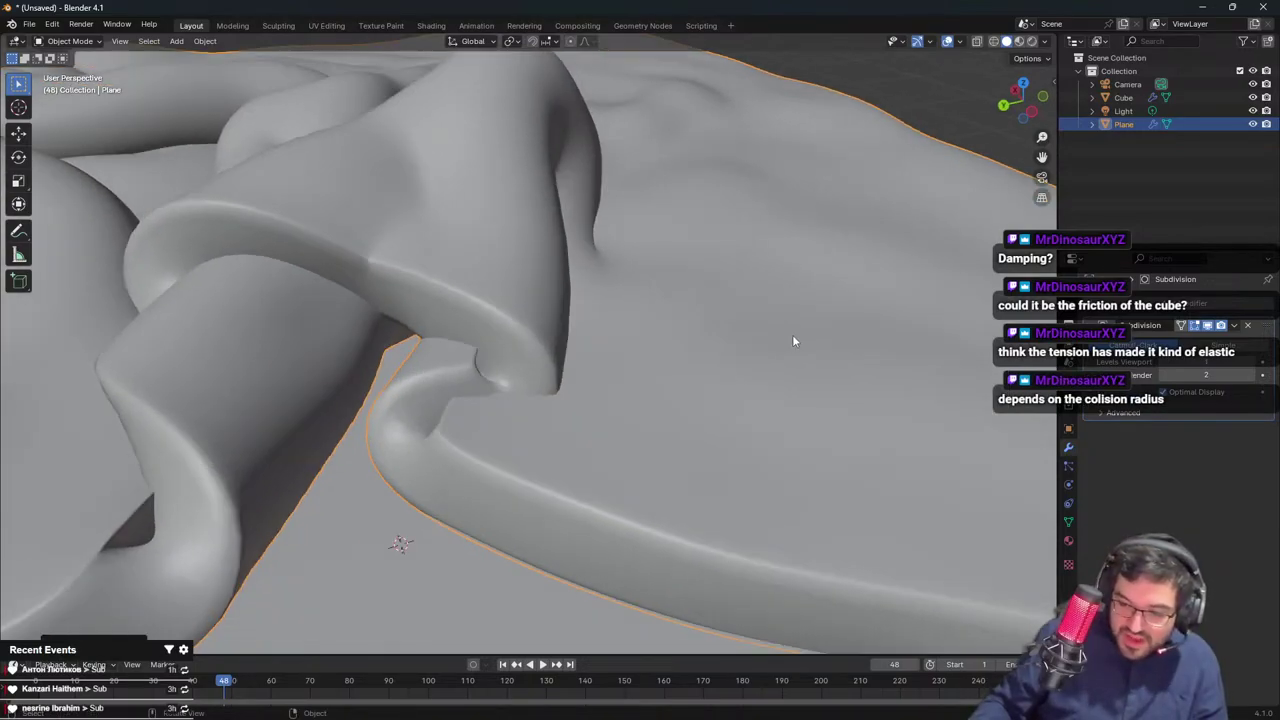
scroll(612, 378, "down", 2)
key("Tab")
middle_click_drag(690, 370, 643, 405)
key("Tab")
left_click(755, 287)
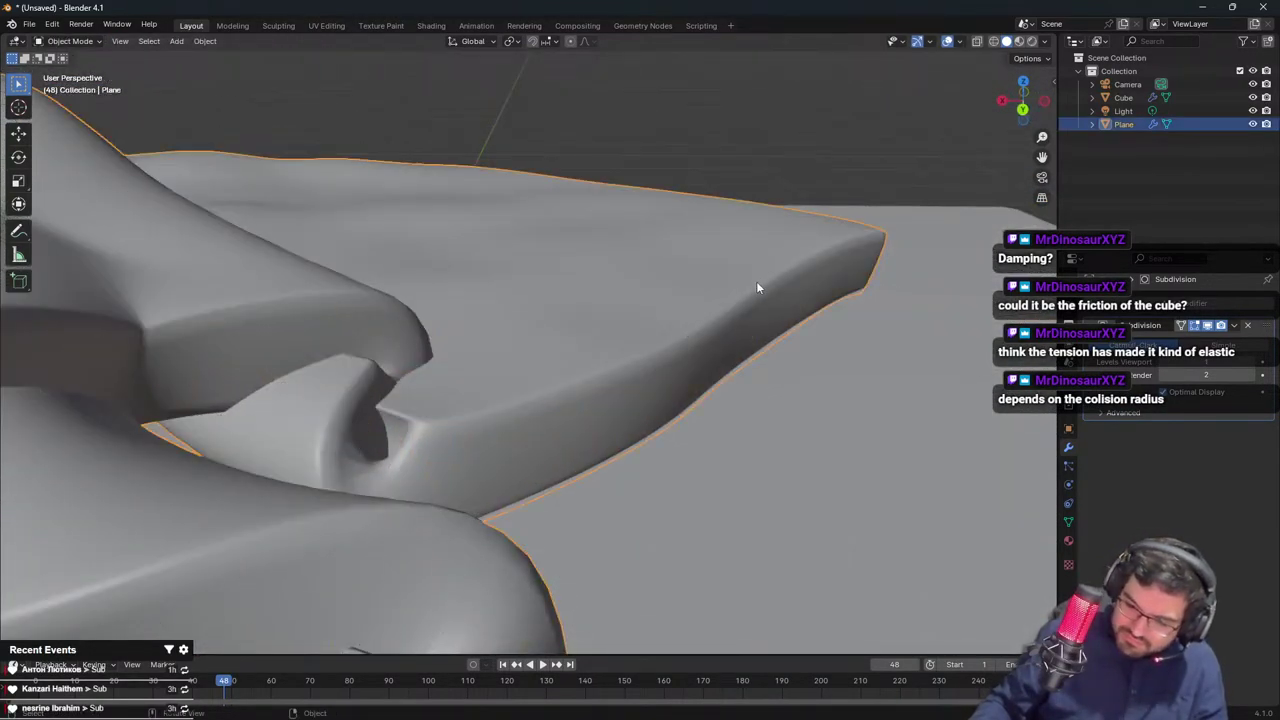
Compare the cloth's edge at different Subdivision levels, going down to 0 in the viewport
left_click(1257, 364)
left_click(1163, 367)
left_click(1162, 367)
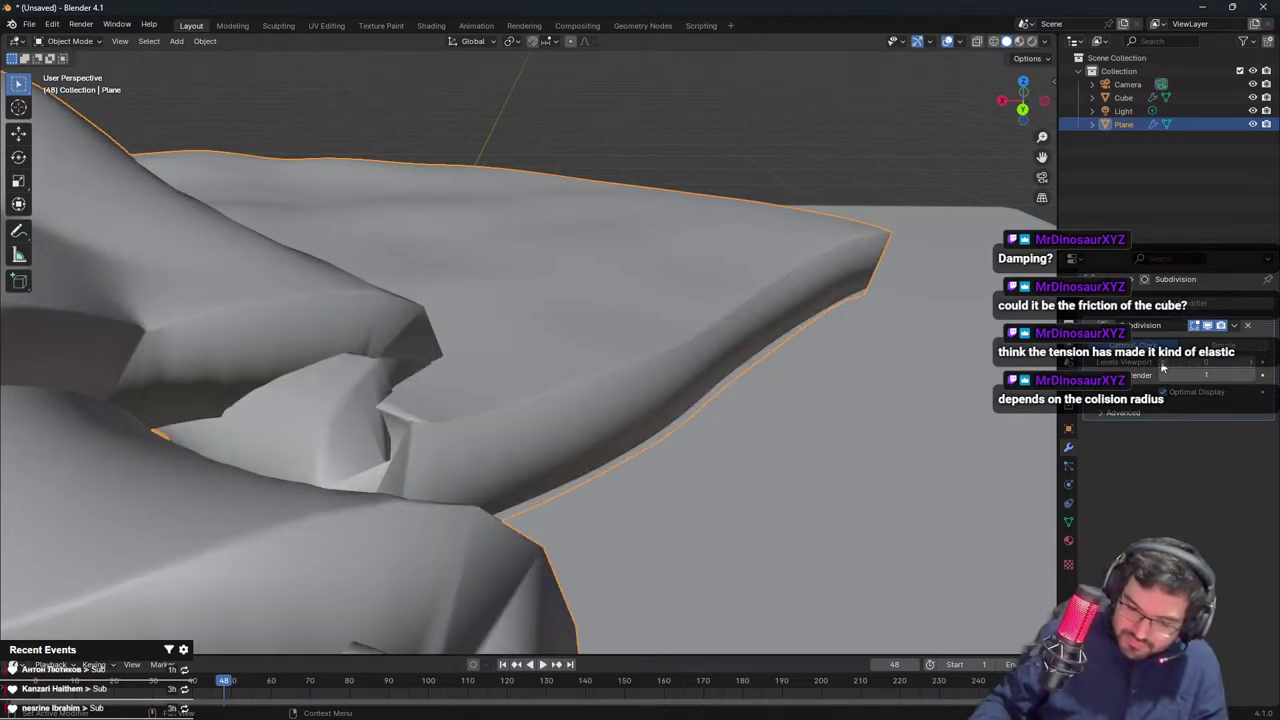
left_click(1254, 375)
middle_click_drag(725, 332, 686, 430)
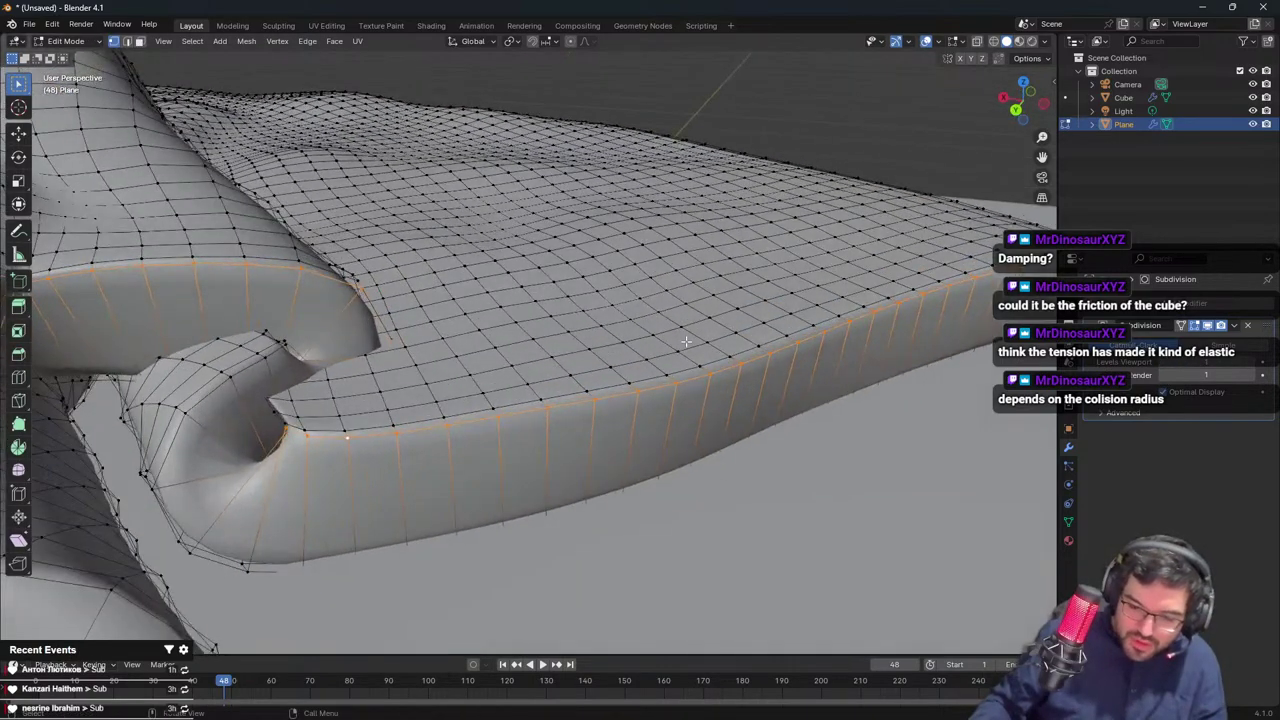
Add an edge loop around the middle of the cloth's side thickness and check the rounded edge in Object Mode
key("ctrl+r")
left_click(472, 460)
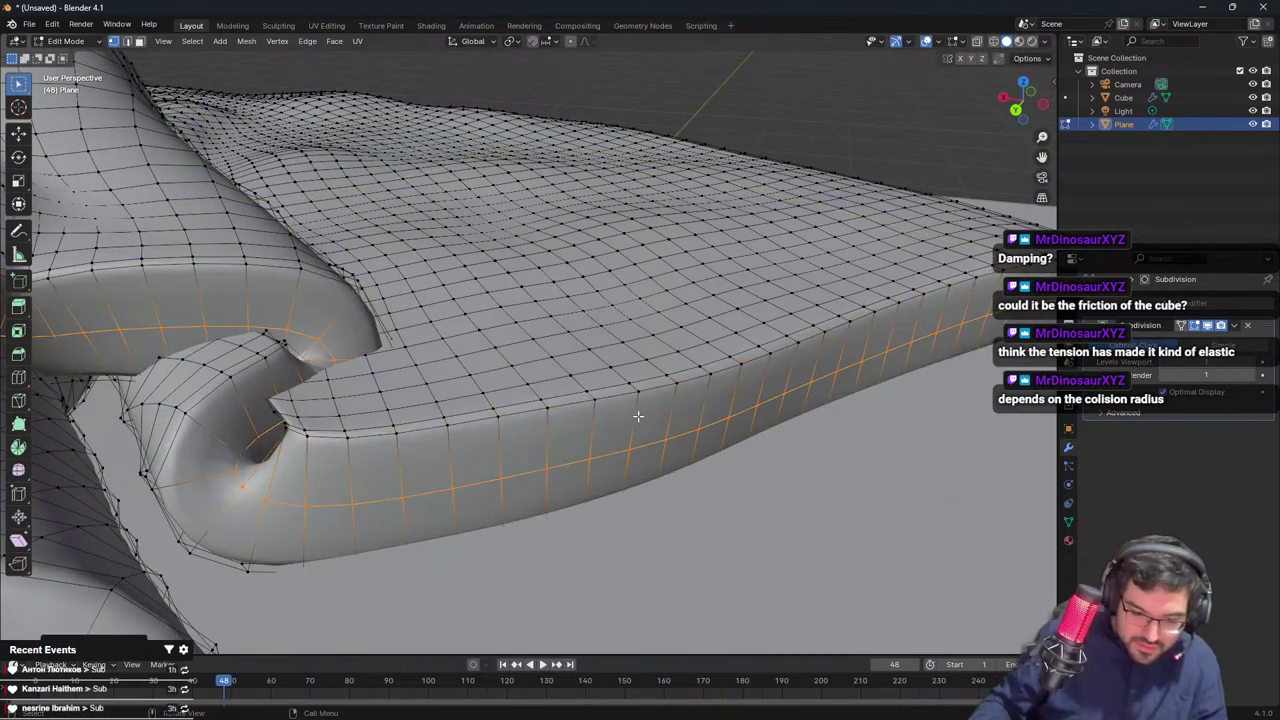
left_click(659, 391)
key("Tab")
middle_click_drag(659, 391, 470, 395)
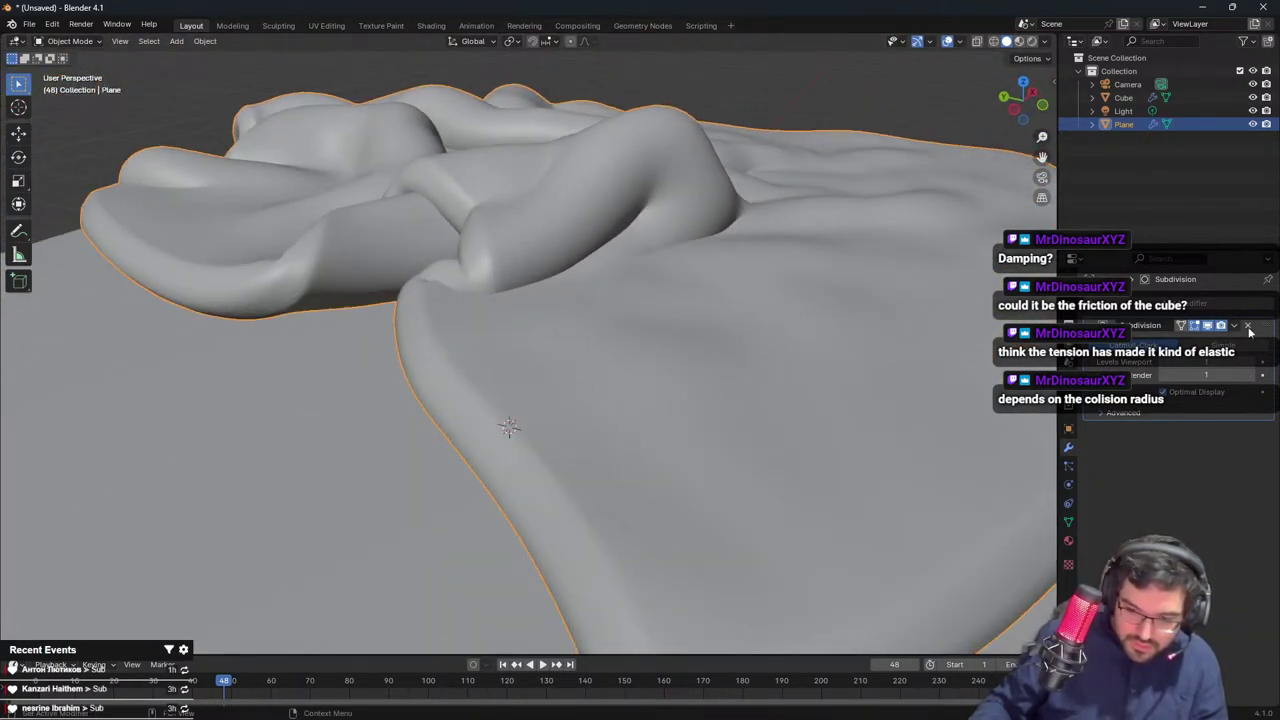
Compare the cloth's edge in Edit and Object Mode, then set its subdivision to level 1
key("Tab")
middle_click_drag(514, 343, 516, 380)
key("Tab")
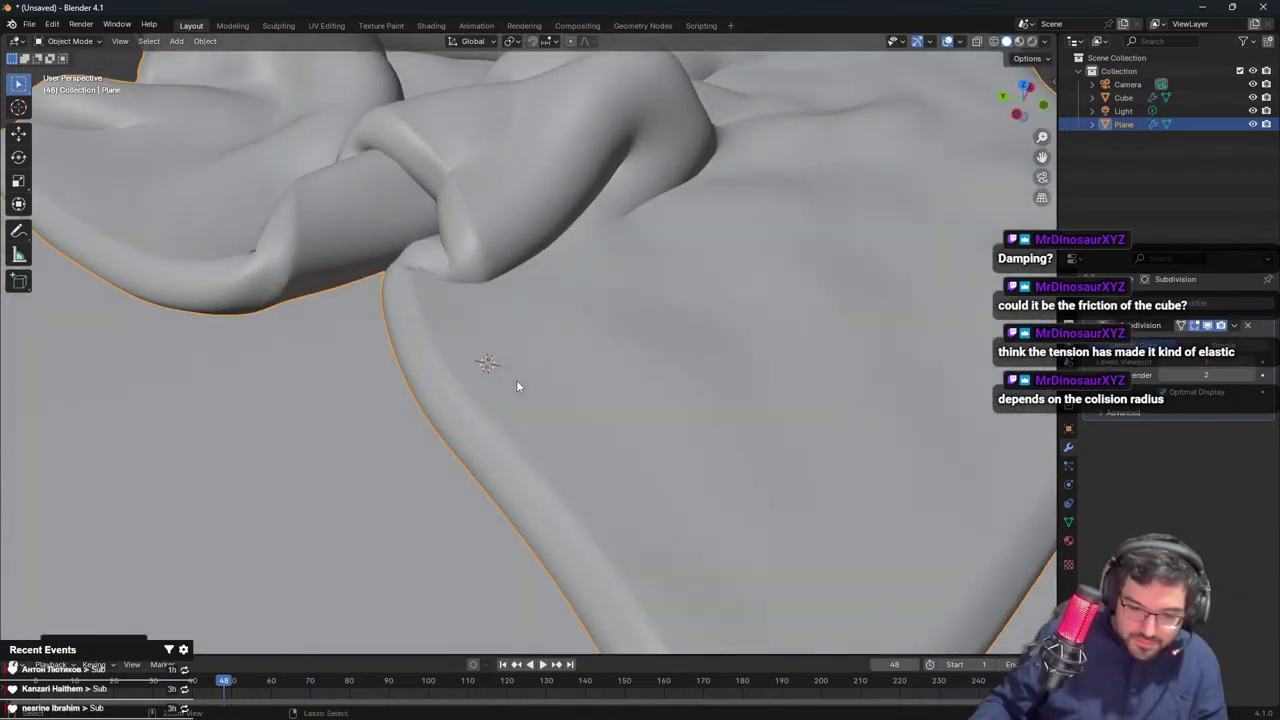
key("Tab")
key("Tab")
key("ctrl+1")
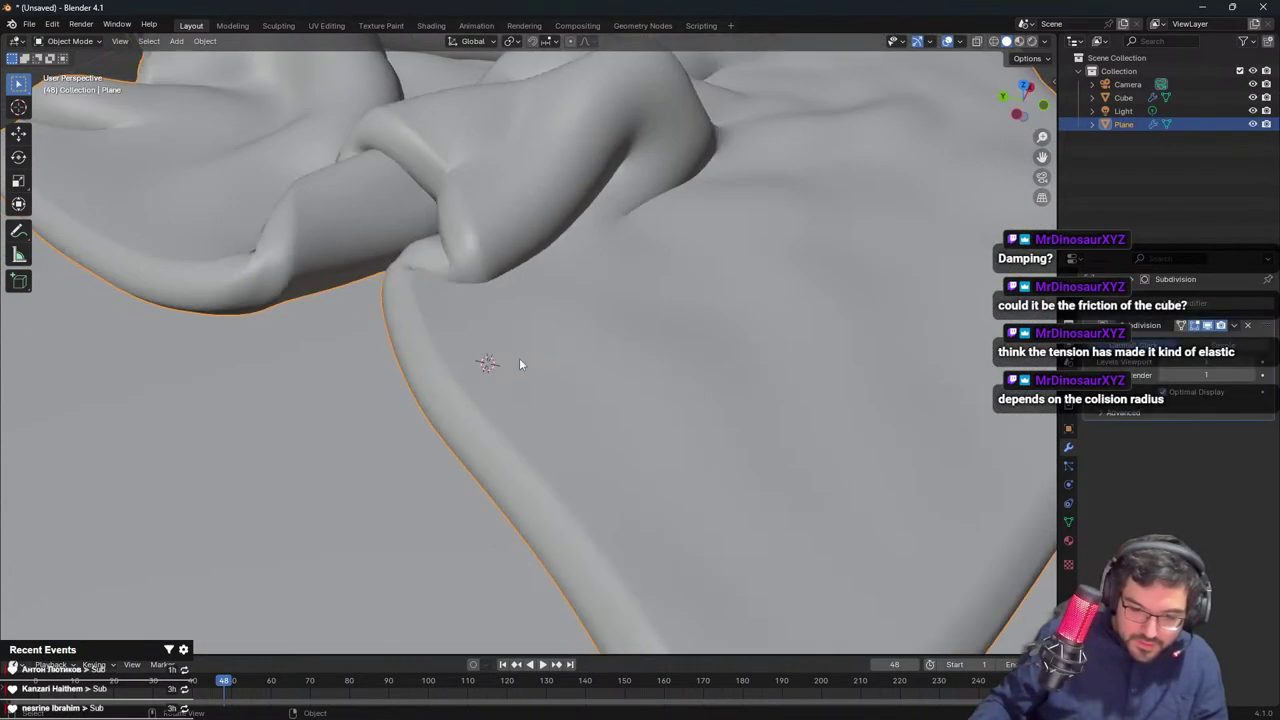
Select the whole cloth mesh, smooth its vertices with Smoothing 1.000 and Repeat 4, and return to Object Mode
key("Tab")
middle_click_drag(519, 364, 598, 320)
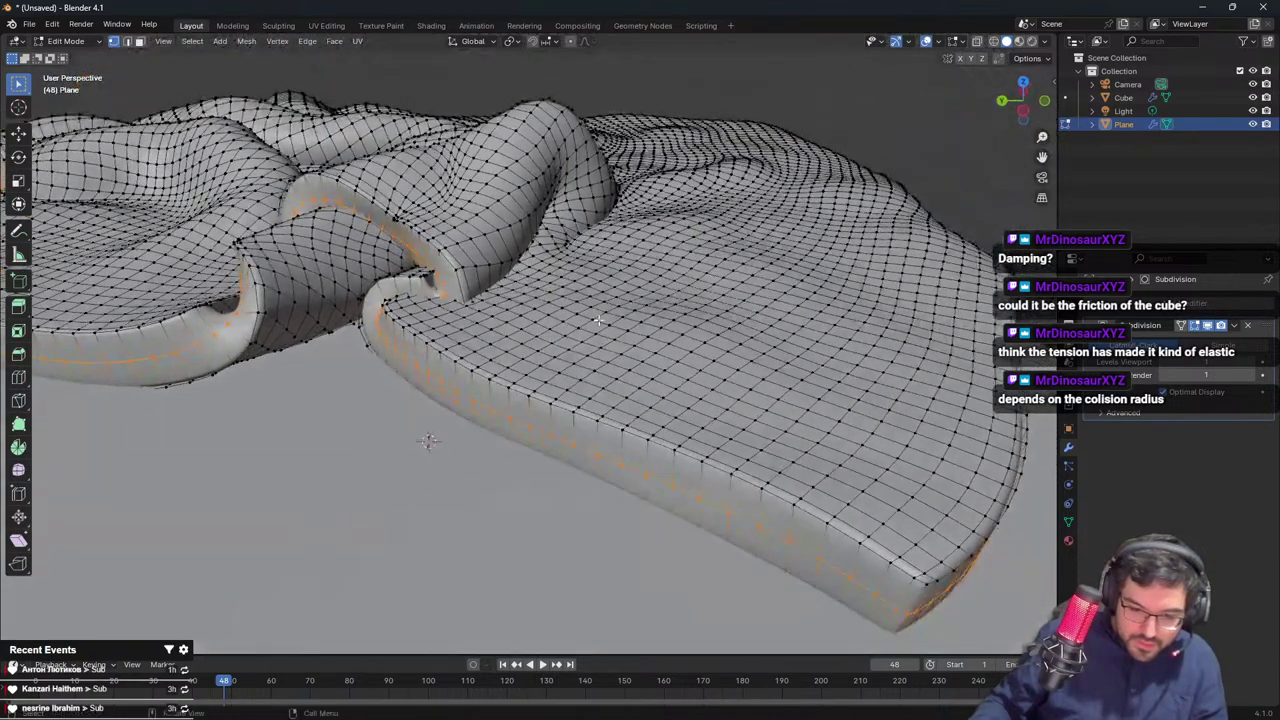
key("a")
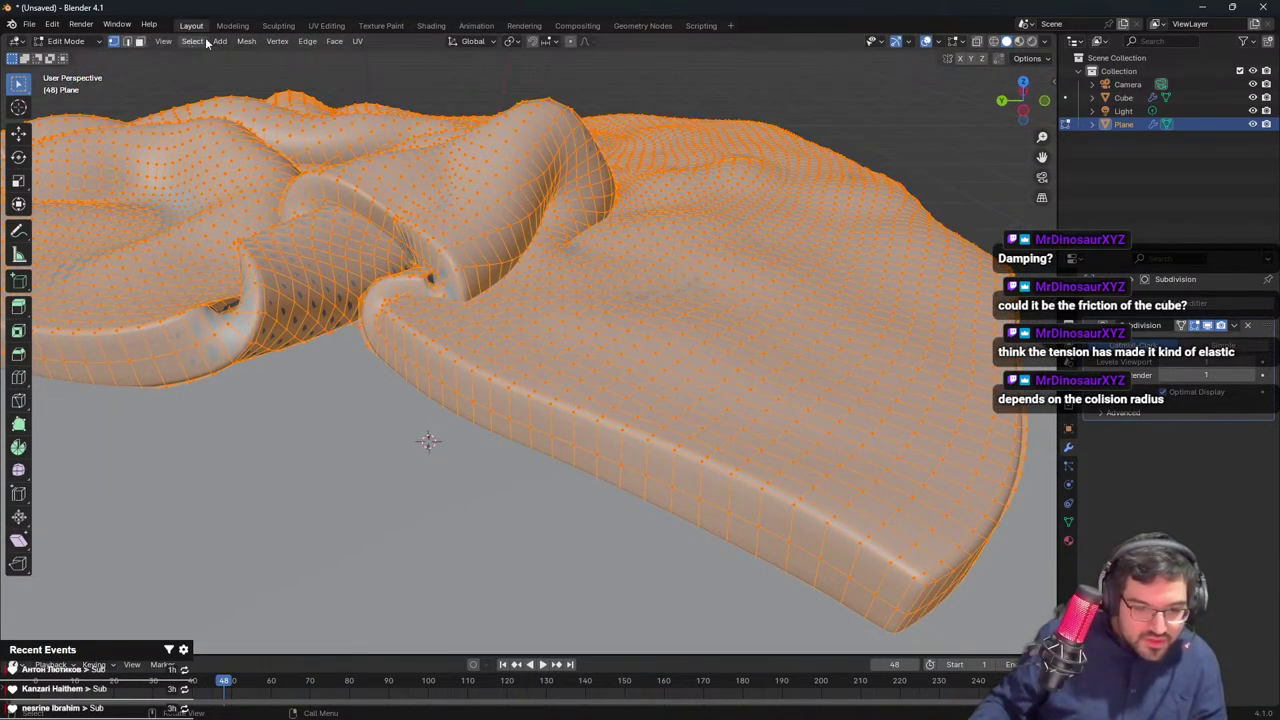
left_click(277, 41)
left_click(318, 204)
middle_click_drag(486, 296, 512, 295)
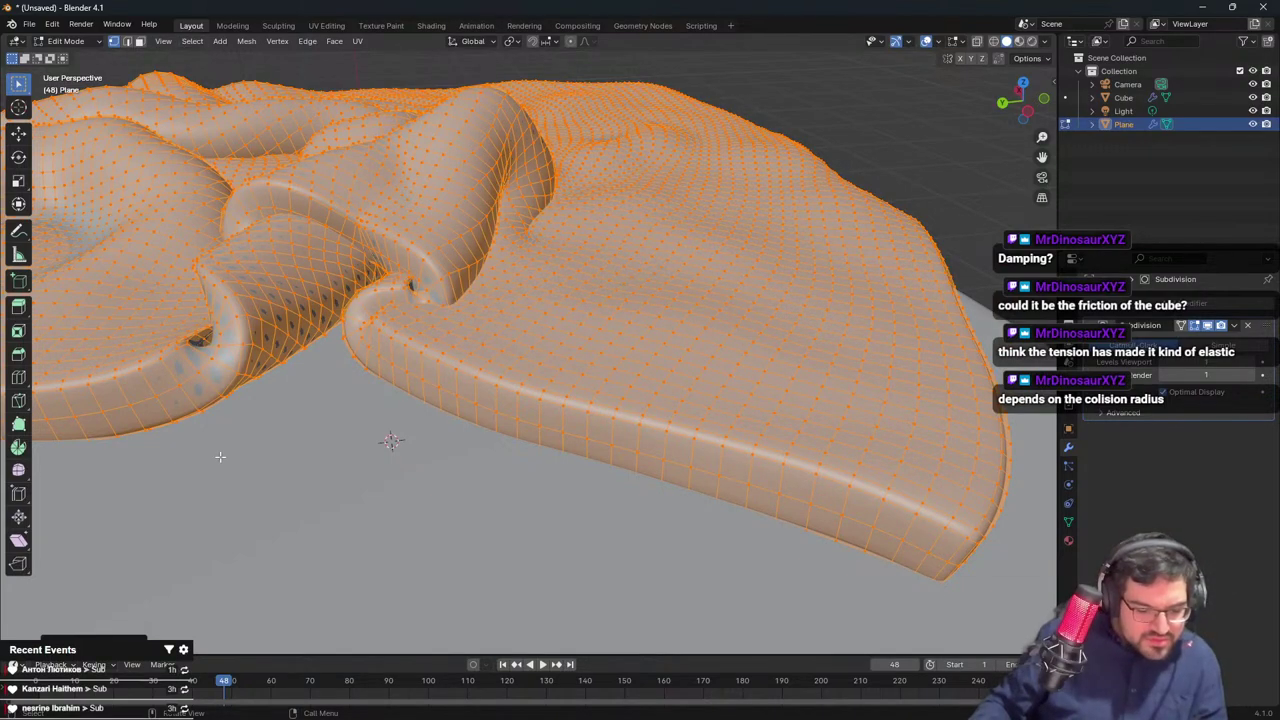
left_click(90, 643)
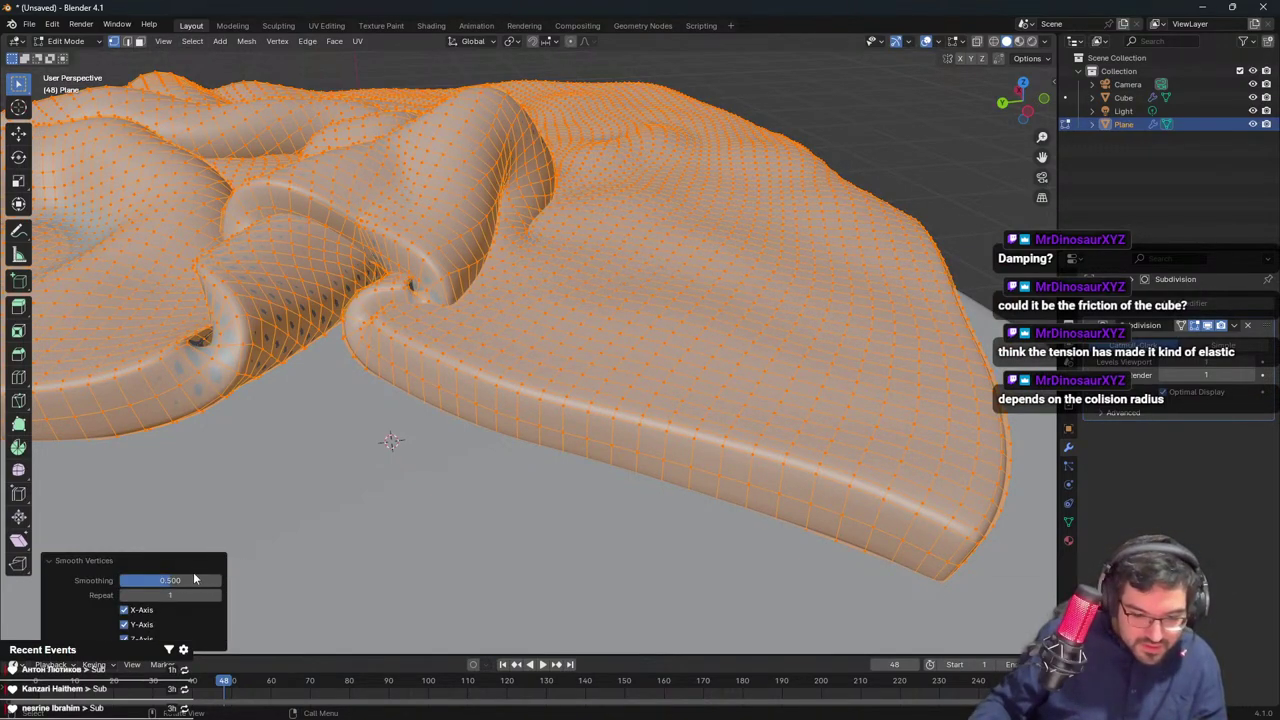
left_click_drag(170, 581, 222, 581)
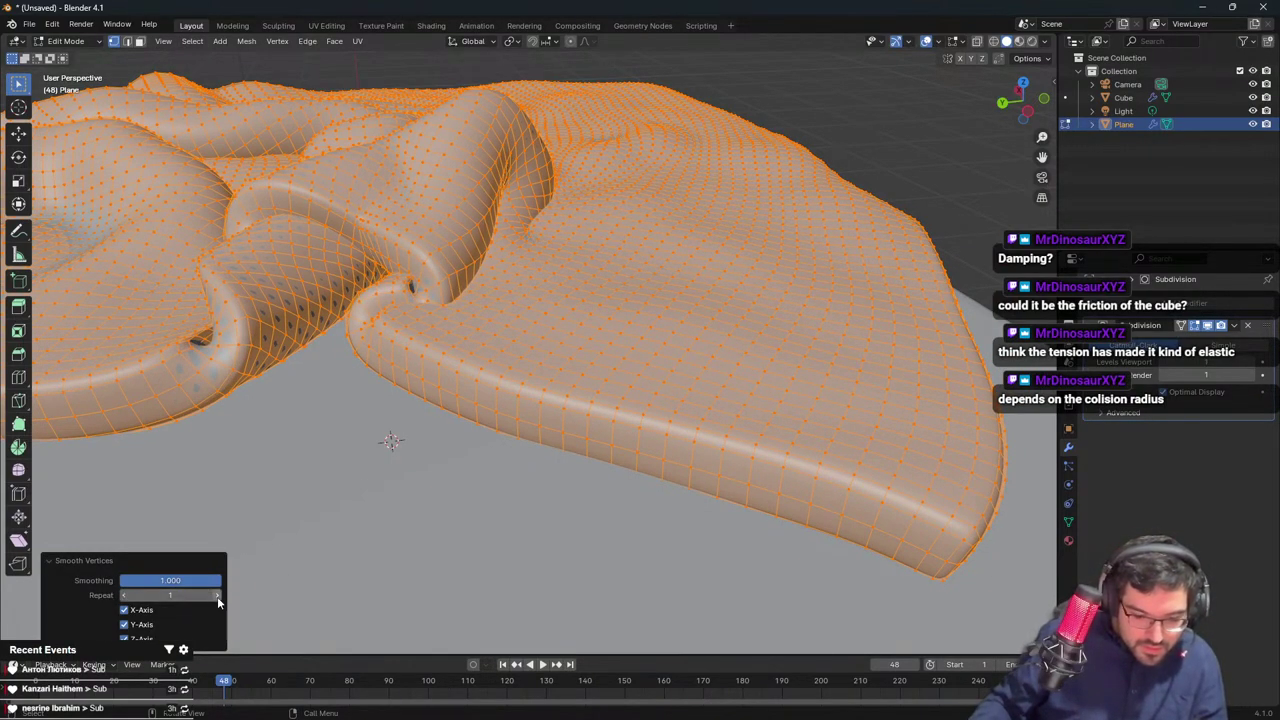
left_click(217, 596)
left_click(217, 596)
left_click(217, 596)
key("Tab")
Check the smoothed cloth from several angles, both deselected and in Edit Mode
scroll(562, 469, "down", 3)
left_click(798, 183)
middle_click_drag(798, 183, 664, 215)
key("Tab")
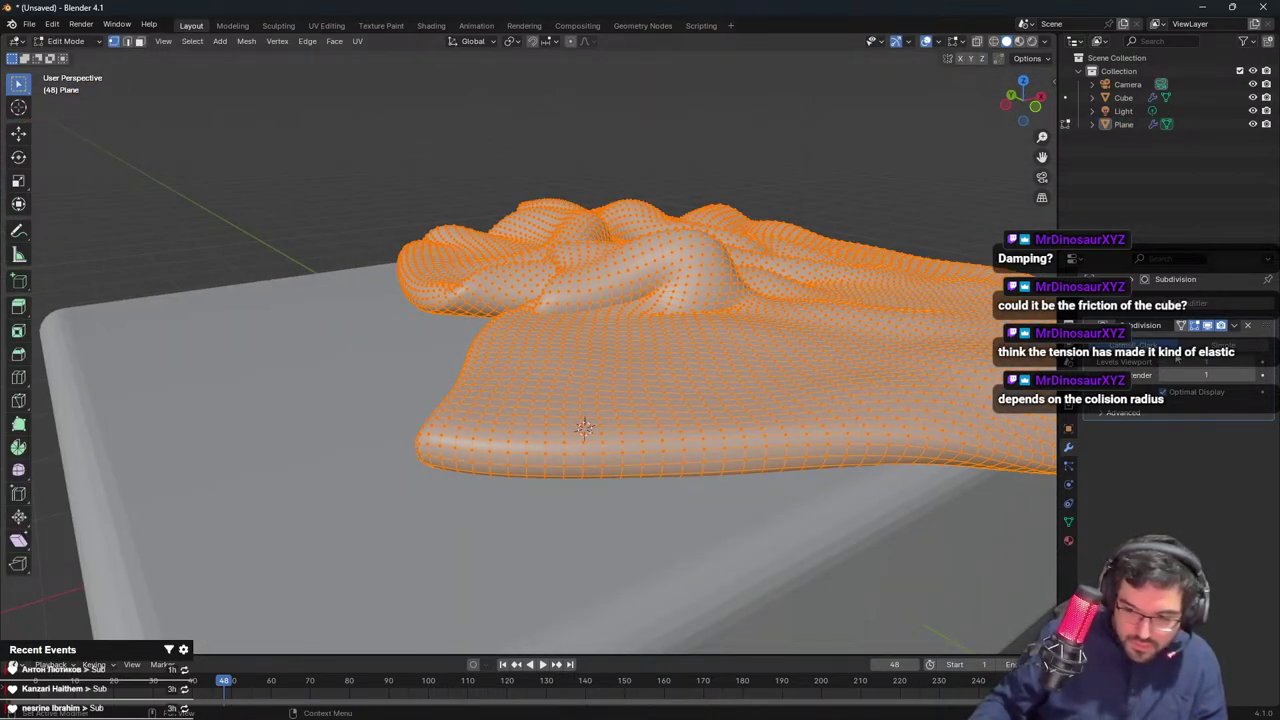
key("Tab")
middle_click_drag(494, 342, 530, 338)
left_click(576, 373)
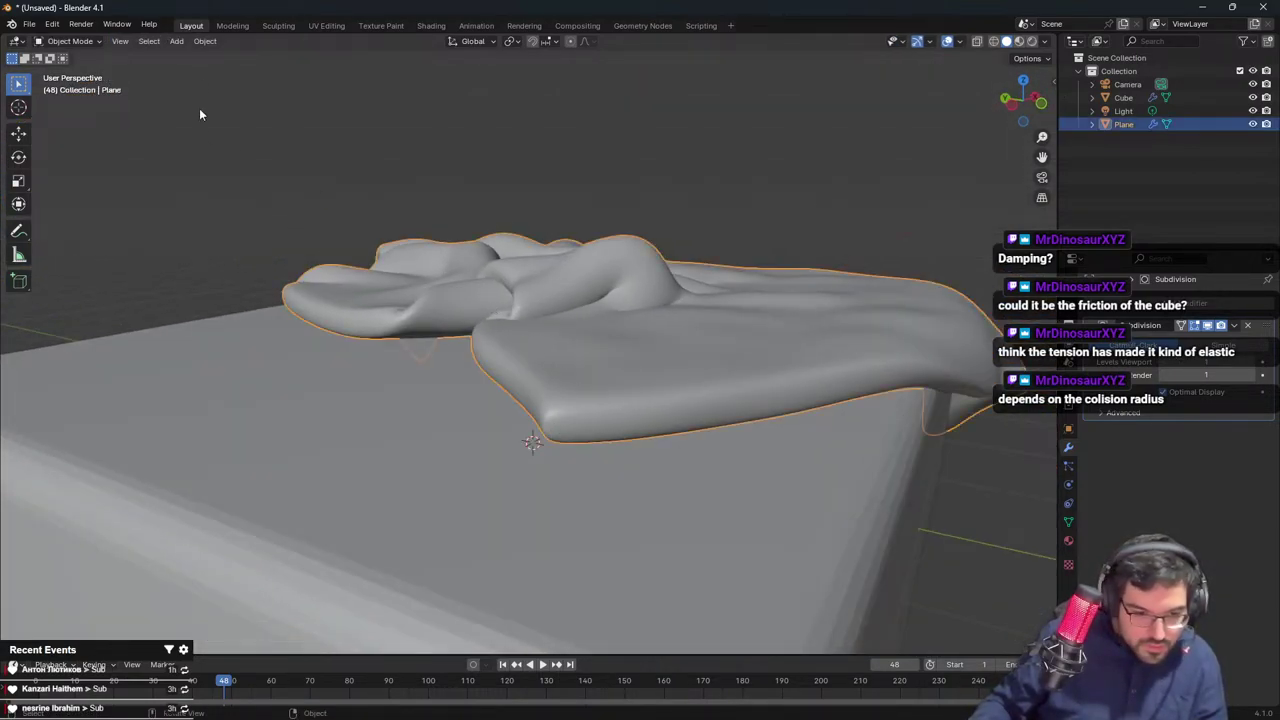
Smooth all the cloth's vertices again, raise the repeat count by one, and return to Object Mode
key("Tab")
left_click(277, 41)
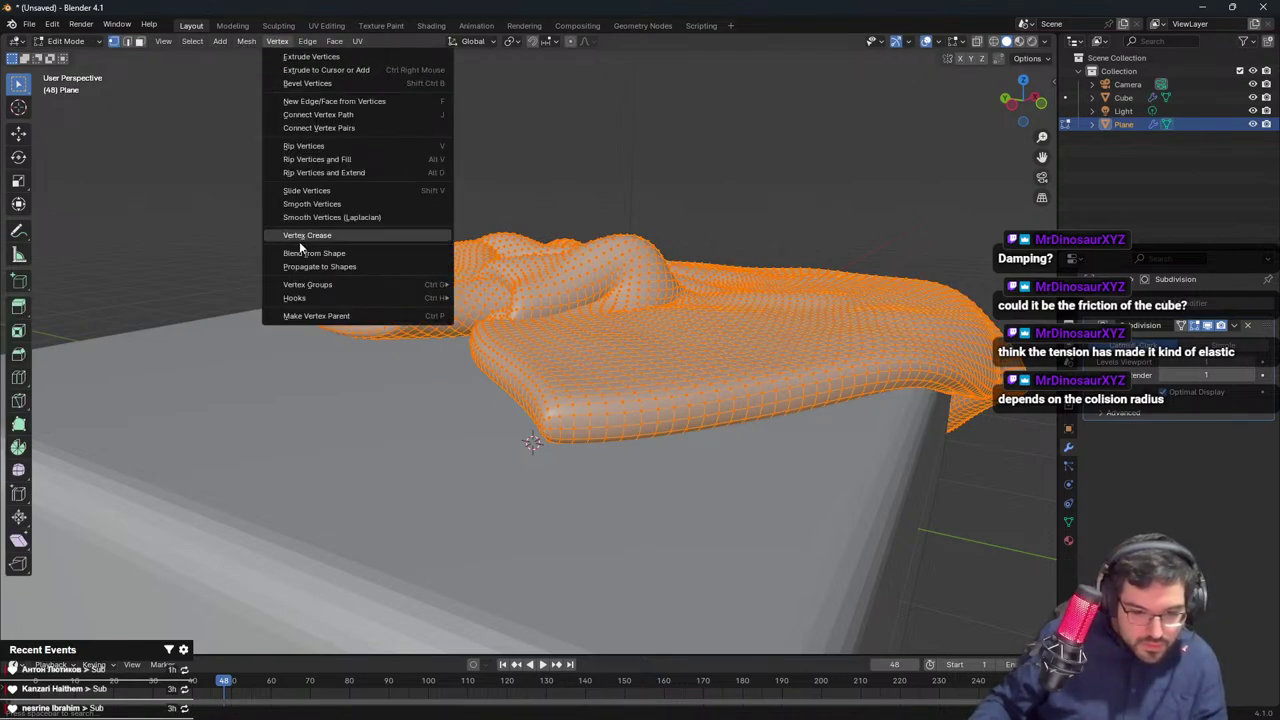
left_click(322, 203)
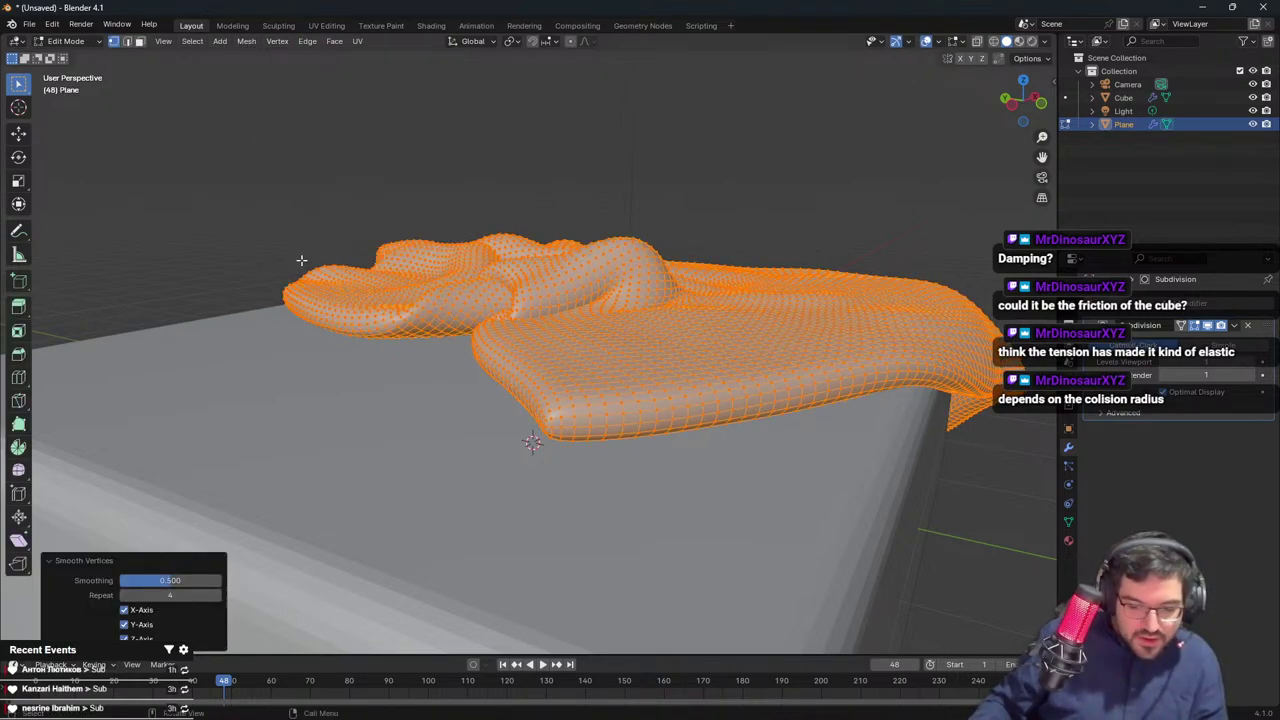
left_click(220, 595)
key("Tab")
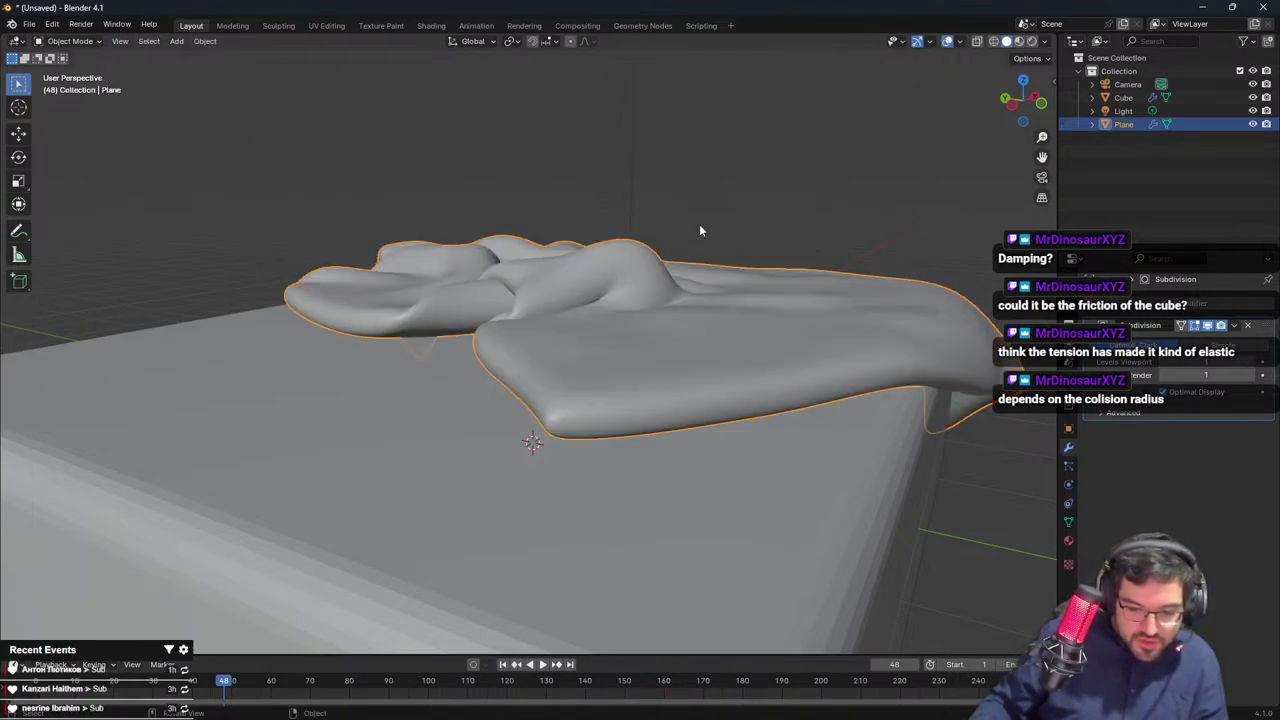
Examine the finished blanket draped over the box from all sides, near and far
left_click(699, 225)
middle_click_drag(699, 250, 743, 298)
middle_click_drag(525, 318, 603, 391)
scroll(590, 352, "down", 3)
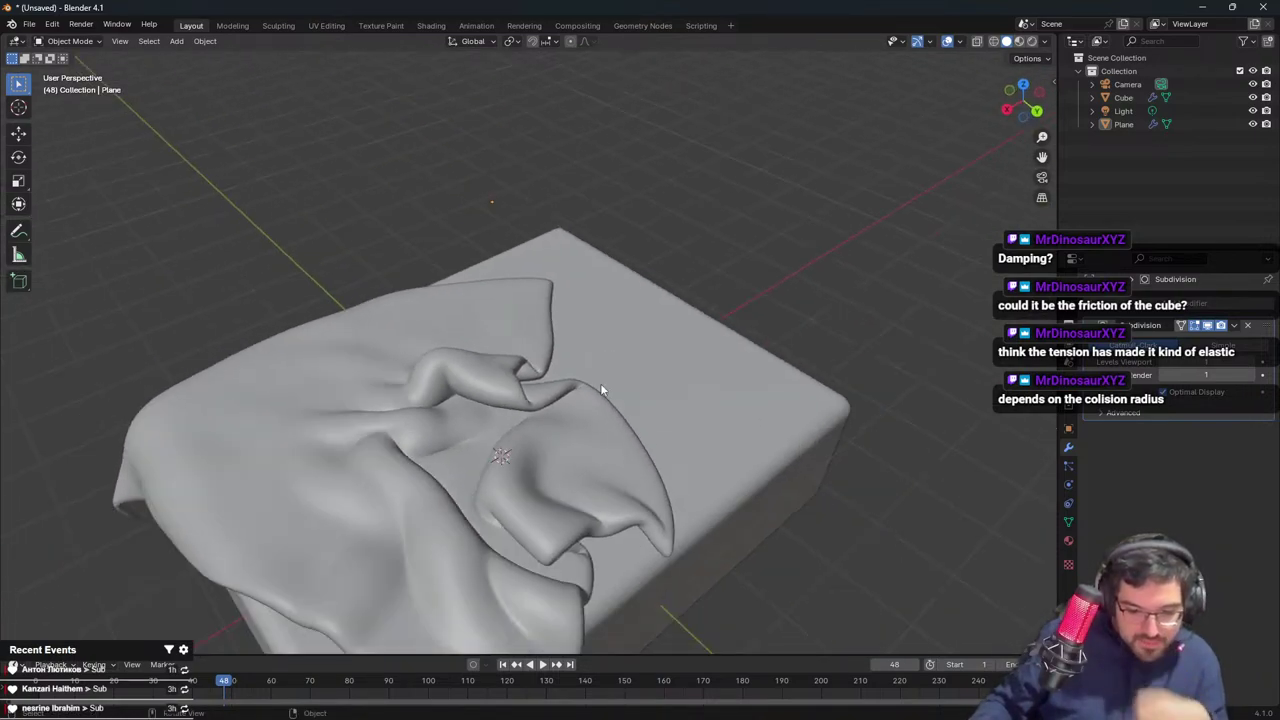
scroll(562, 390, "down", 4)
middle_click_drag(523, 389, 620, 403)
scroll(590, 384, "up", 5)
left_click(573, 391)
left_click(673, 195)
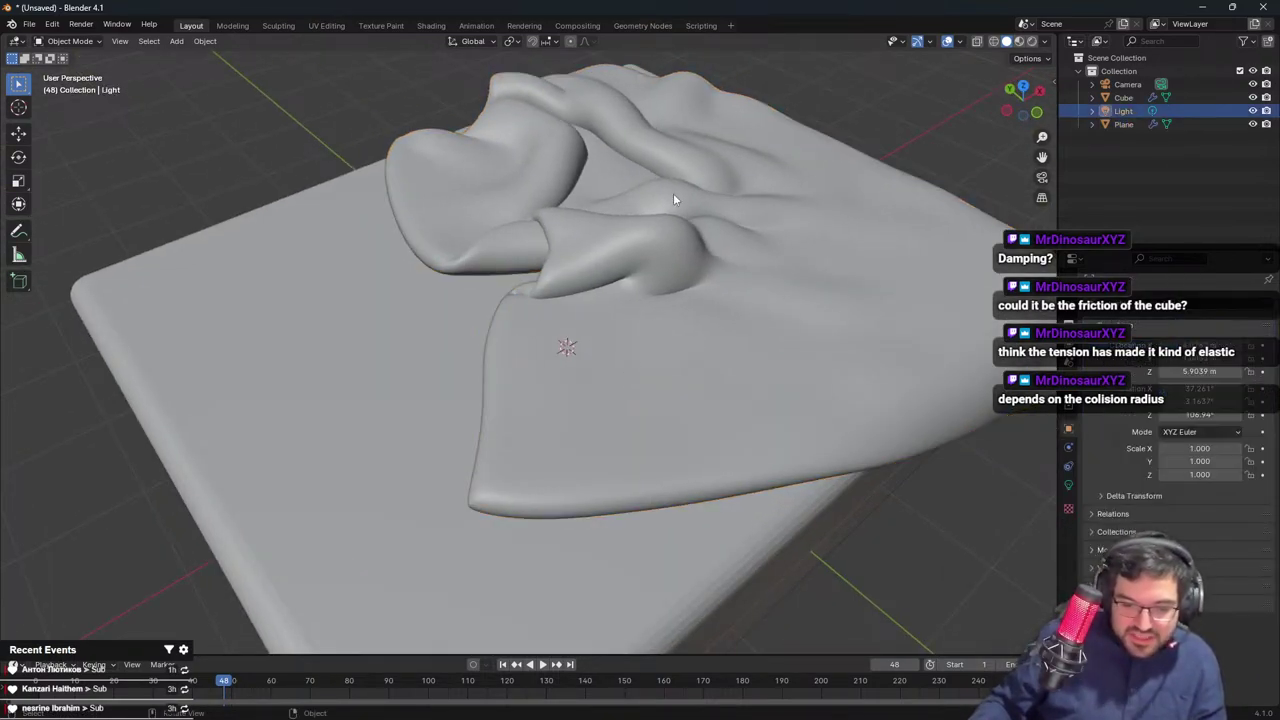
middle_click_drag(580, 450, 620, 421)
middle_click_drag(540, 465, 718, 394)
left_click(545, 435)
key("Tab")
key("Tab")
scroll(536, 424, "down", 4)
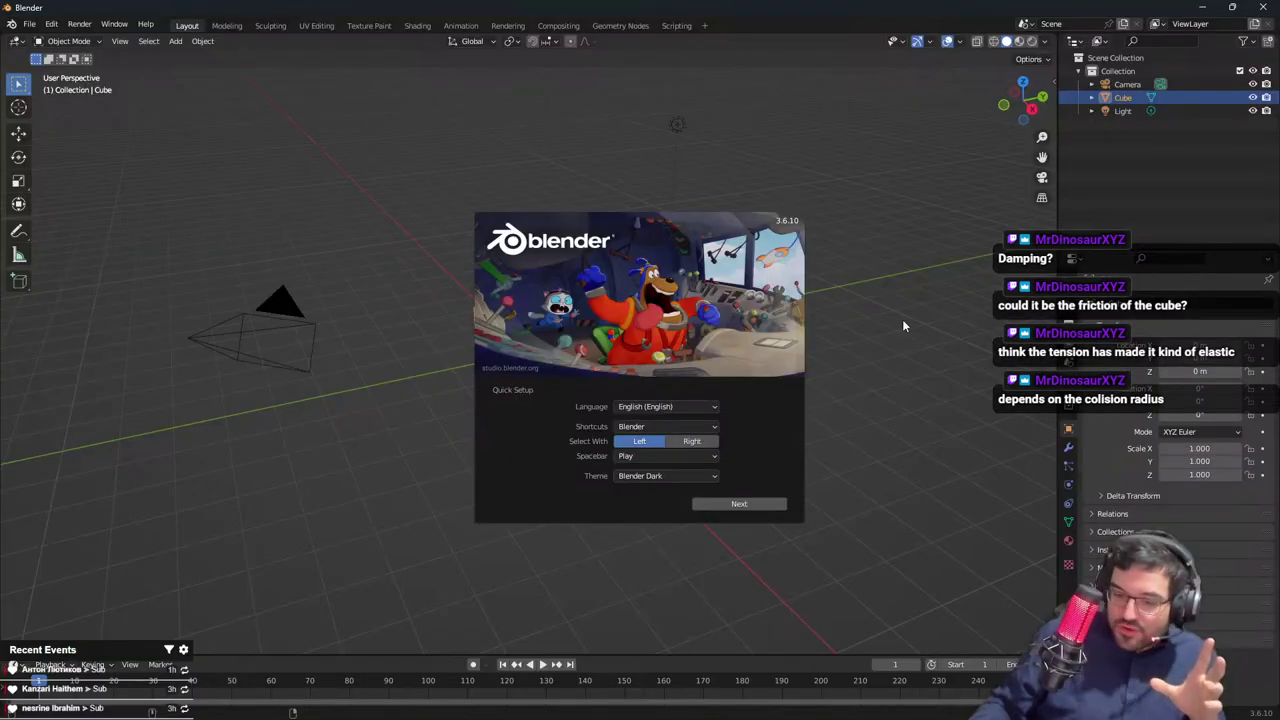
Dismiss the Blender 3.6.10 splash screen and look through the default cube's available modifiers and mesh data properties
left_click(902, 319)
left_click_drag(692, 235, 529, 387)
left_click(1069, 448)
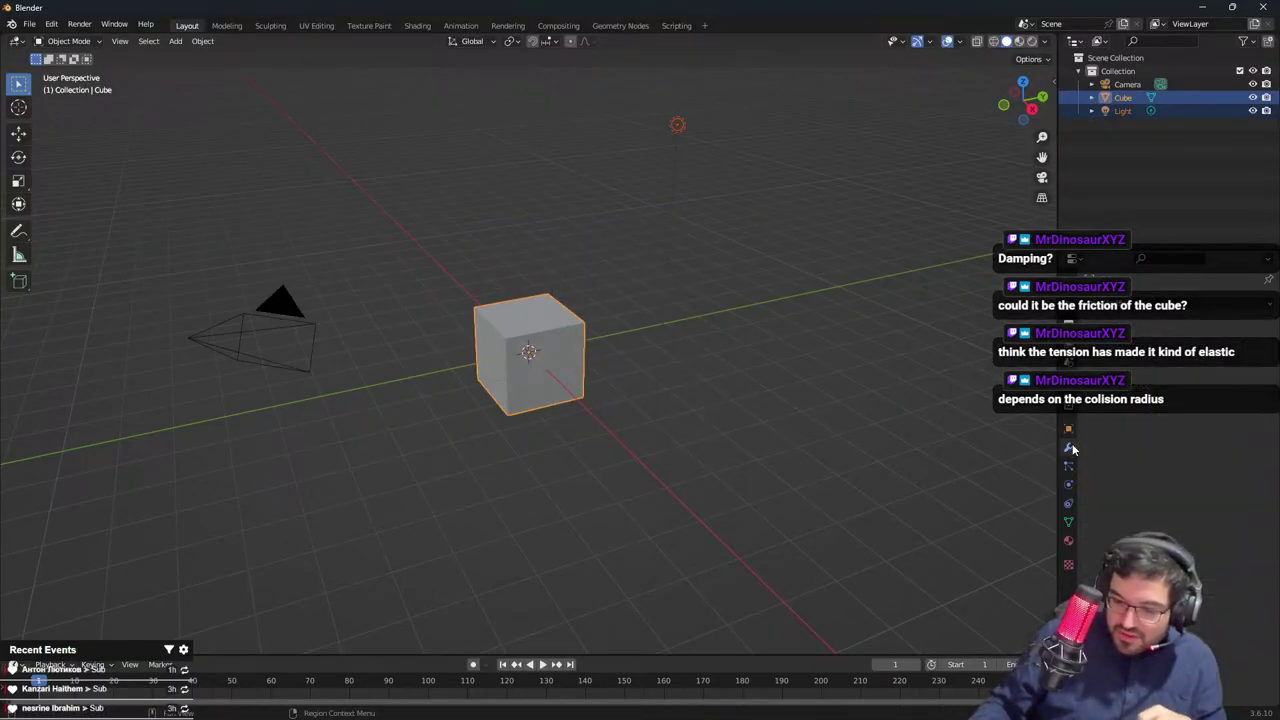
left_click(1161, 305)
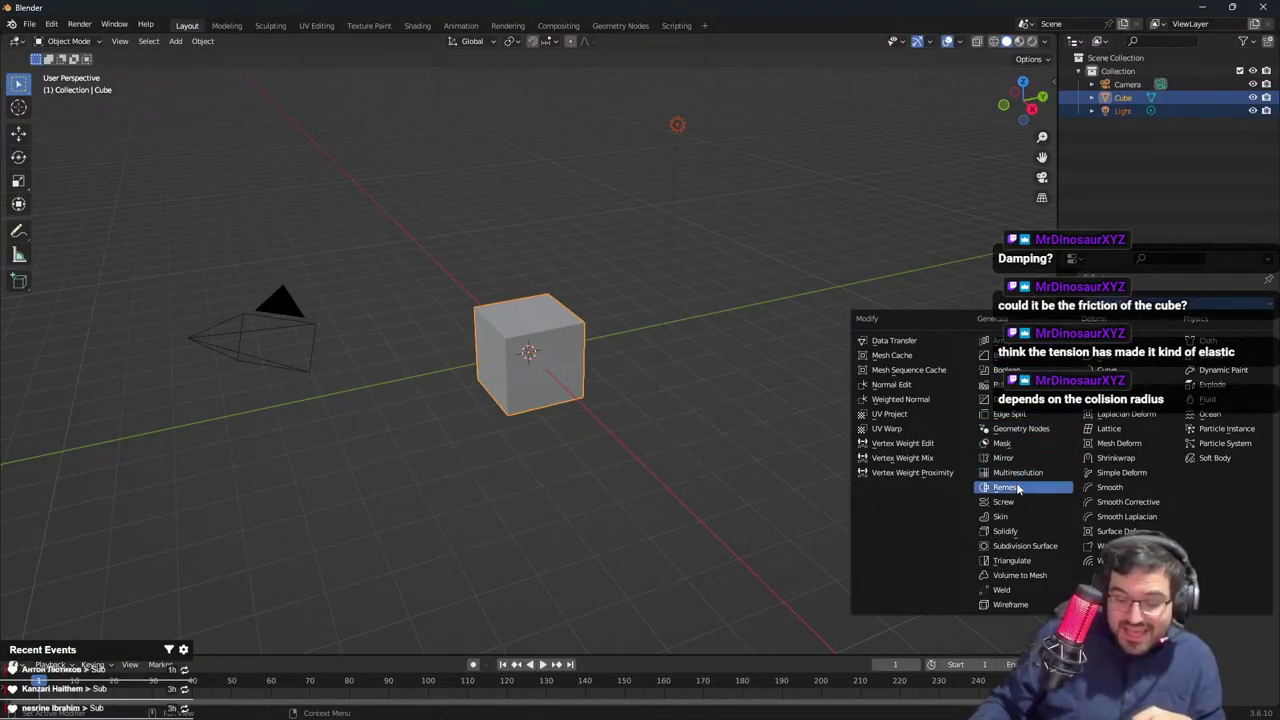
left_click(1069, 522)
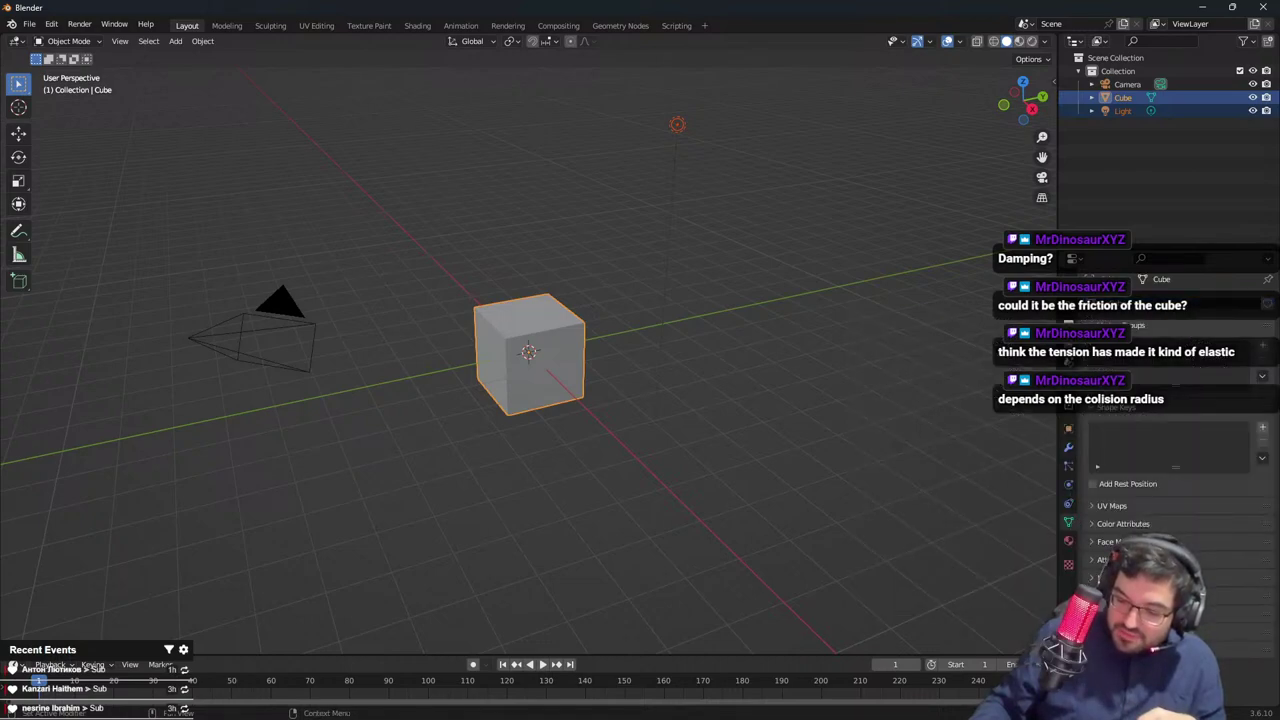
left_click(665, 303)
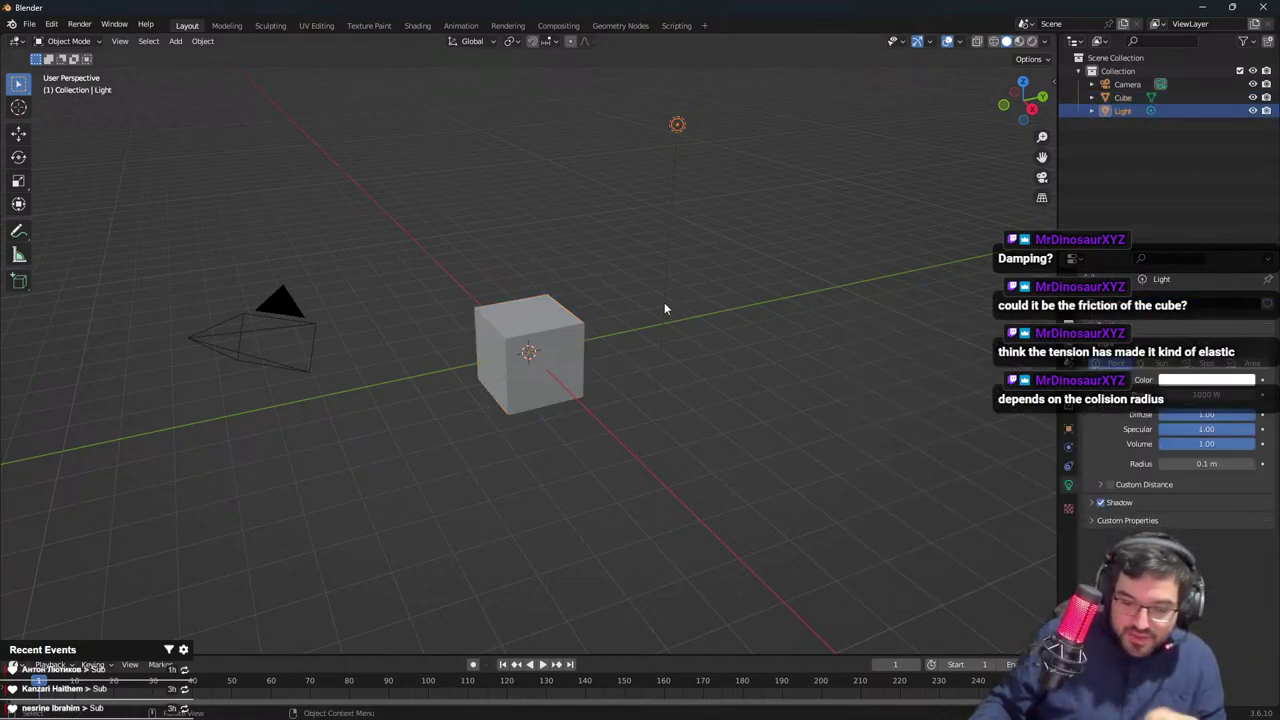
Delete all the default objects and add a mesh plane at the origin
key("a")
key("Delete")
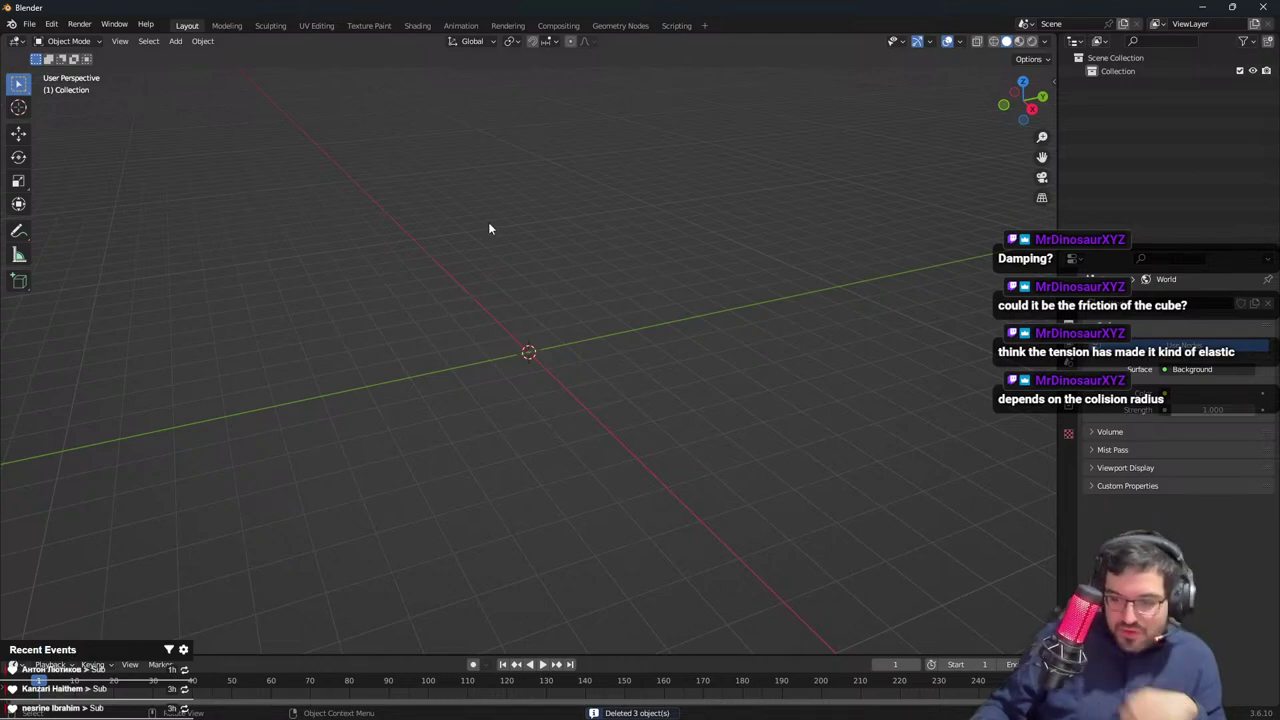
key("shift+a")
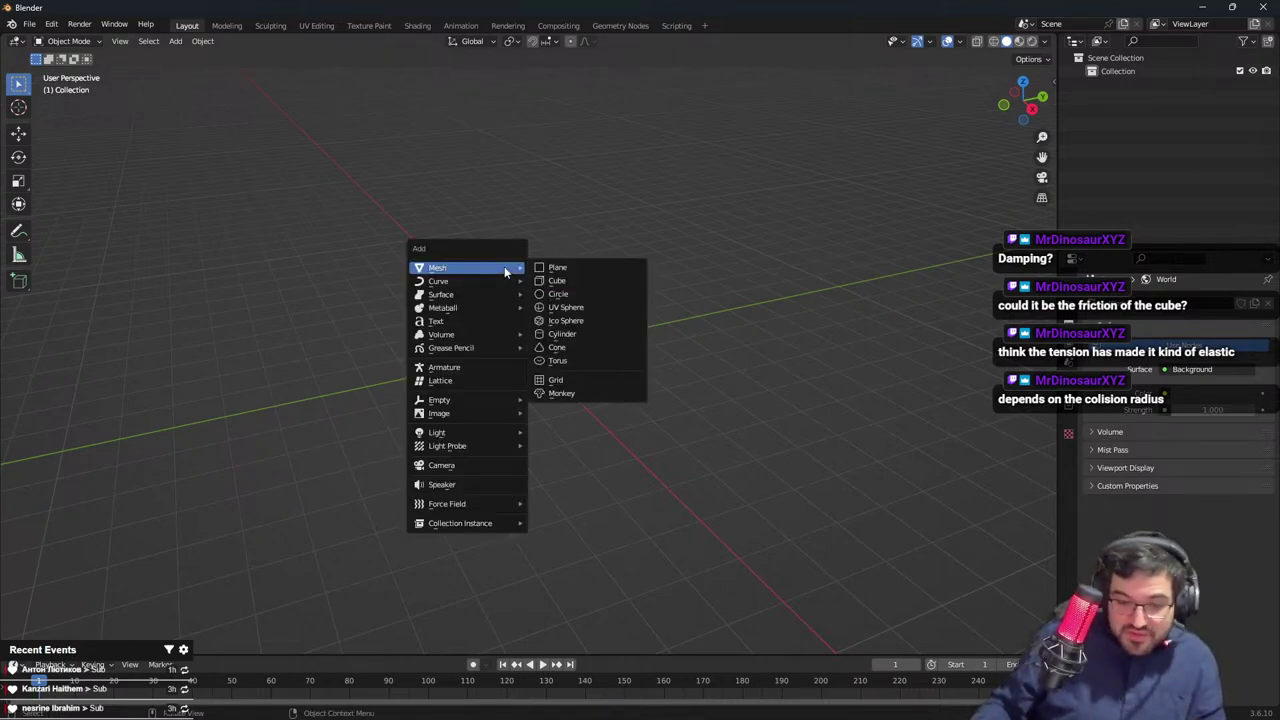
left_click(570, 270)
scroll(688, 355, "up", 1)
Add Cloth physics to the plane
left_click(1068, 468)
left_click(1068, 485)
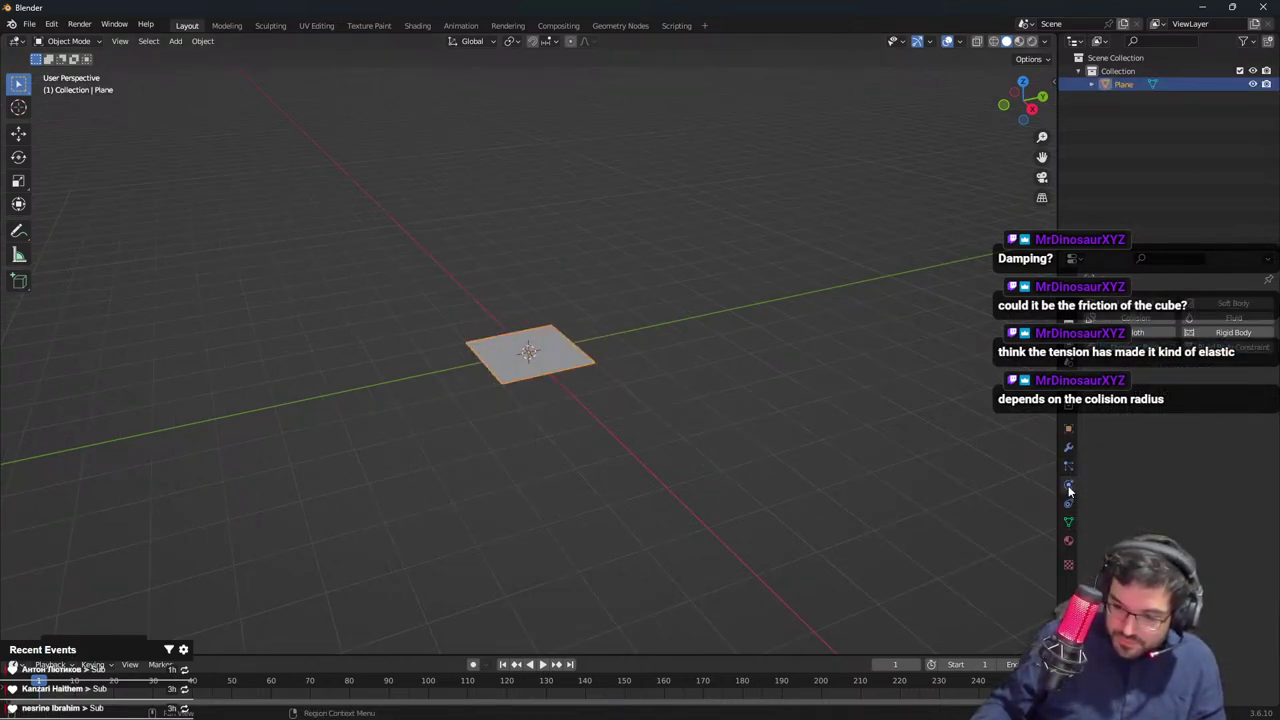
left_click(1137, 333)
Review the plane's cloth Stiffness, Damping and Internal Springs settings, collapse Physical Properties, and examine the Collisions settings
scroll(1165, 505, "down", 2)
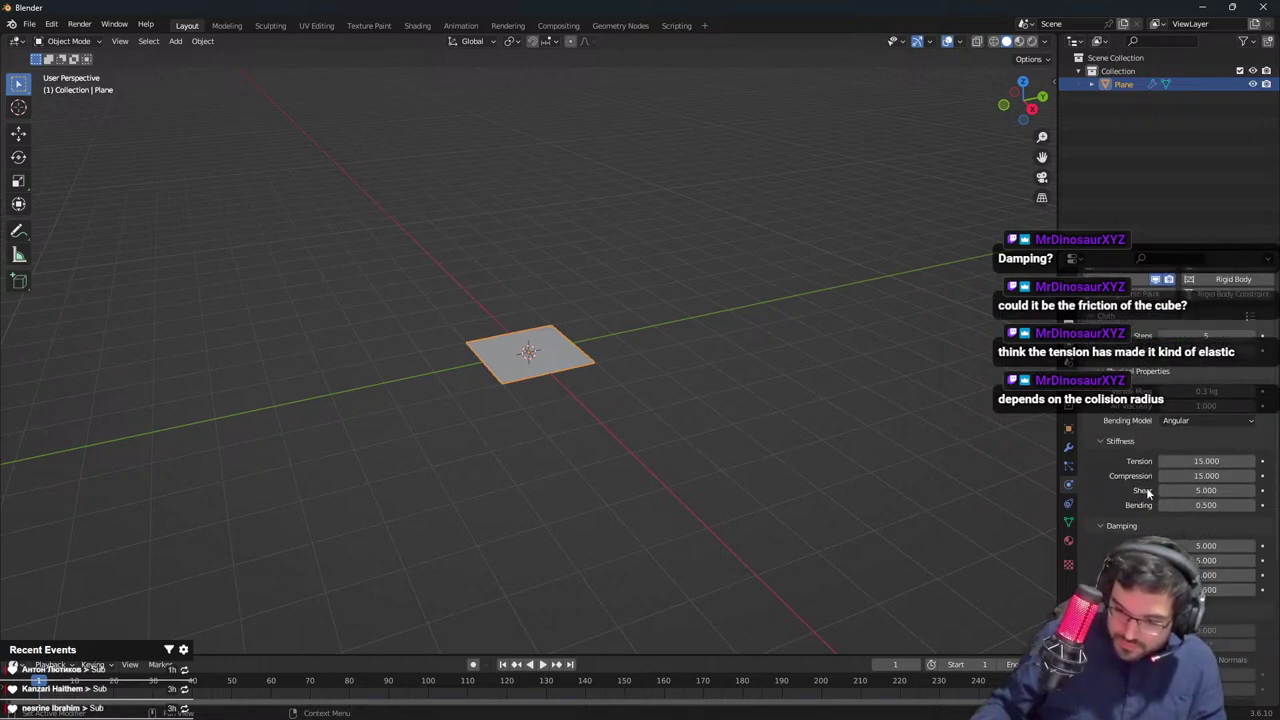
left_click(1117, 526)
left_click(1110, 442)
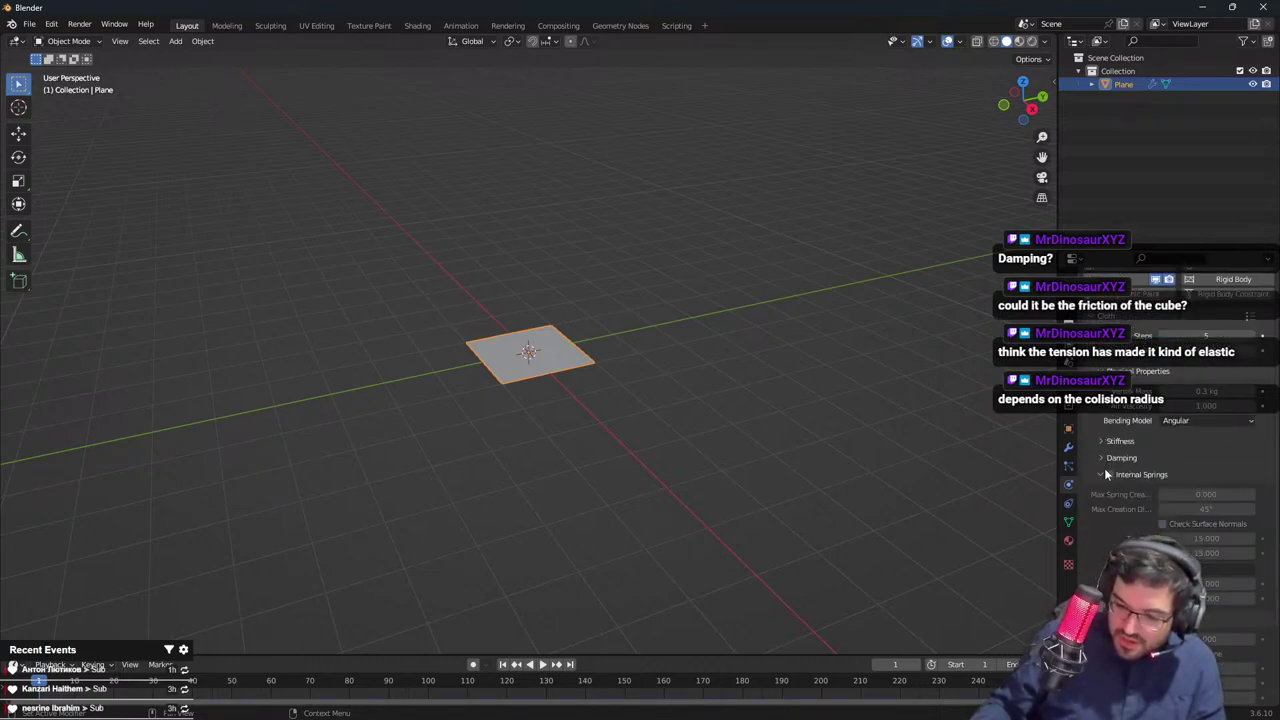
scroll(1100, 470, "up", 1)
left_click(1100, 515)
left_click(1110, 424)
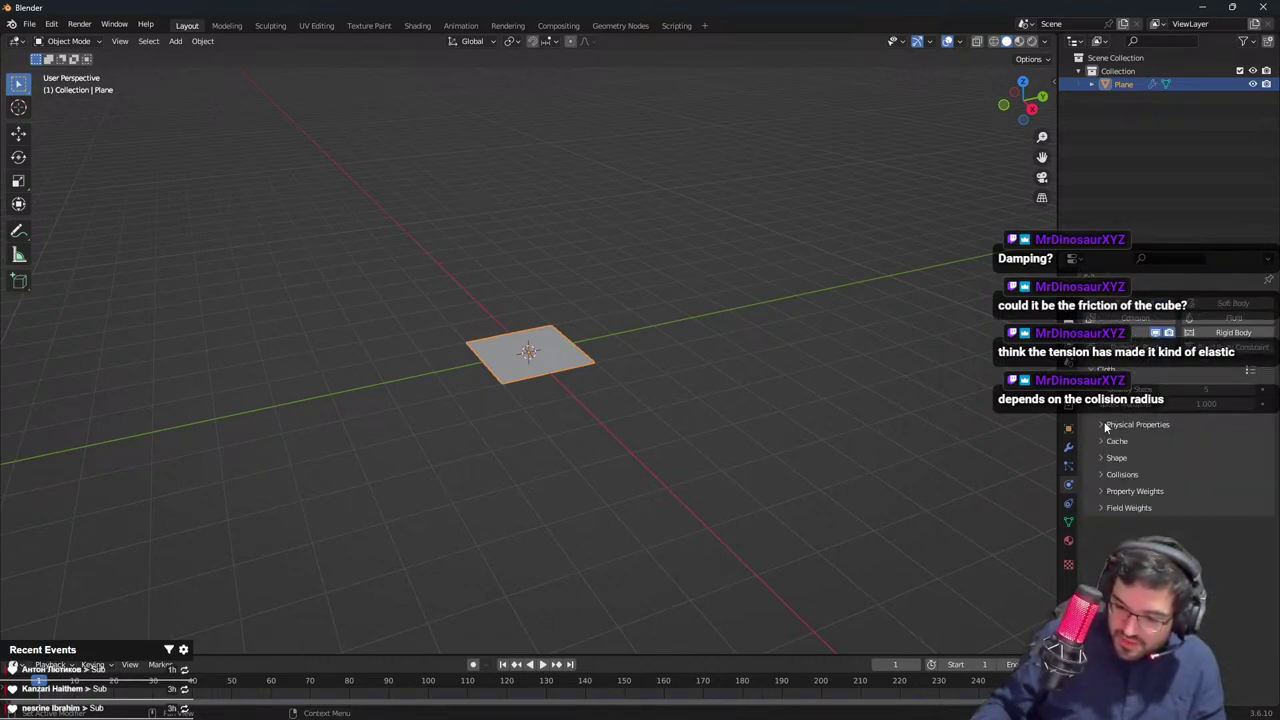
left_click(1122, 474)
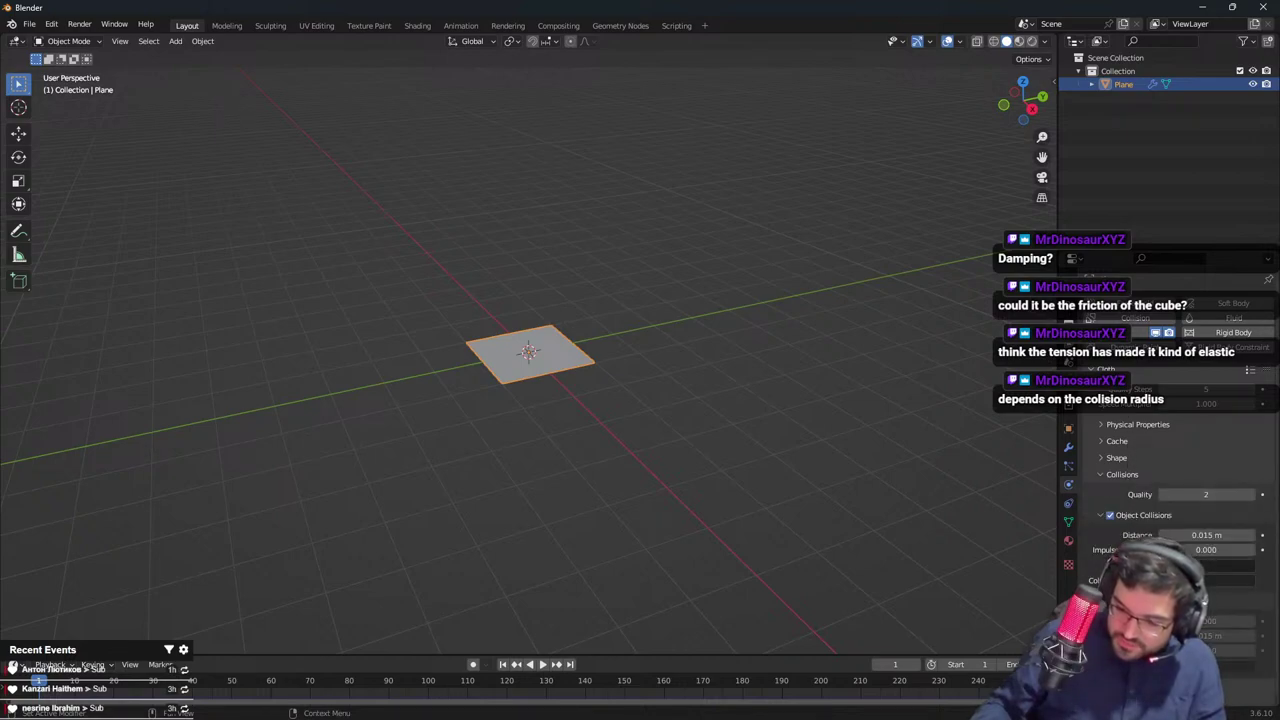
scroll(1150, 500, "down", 1)
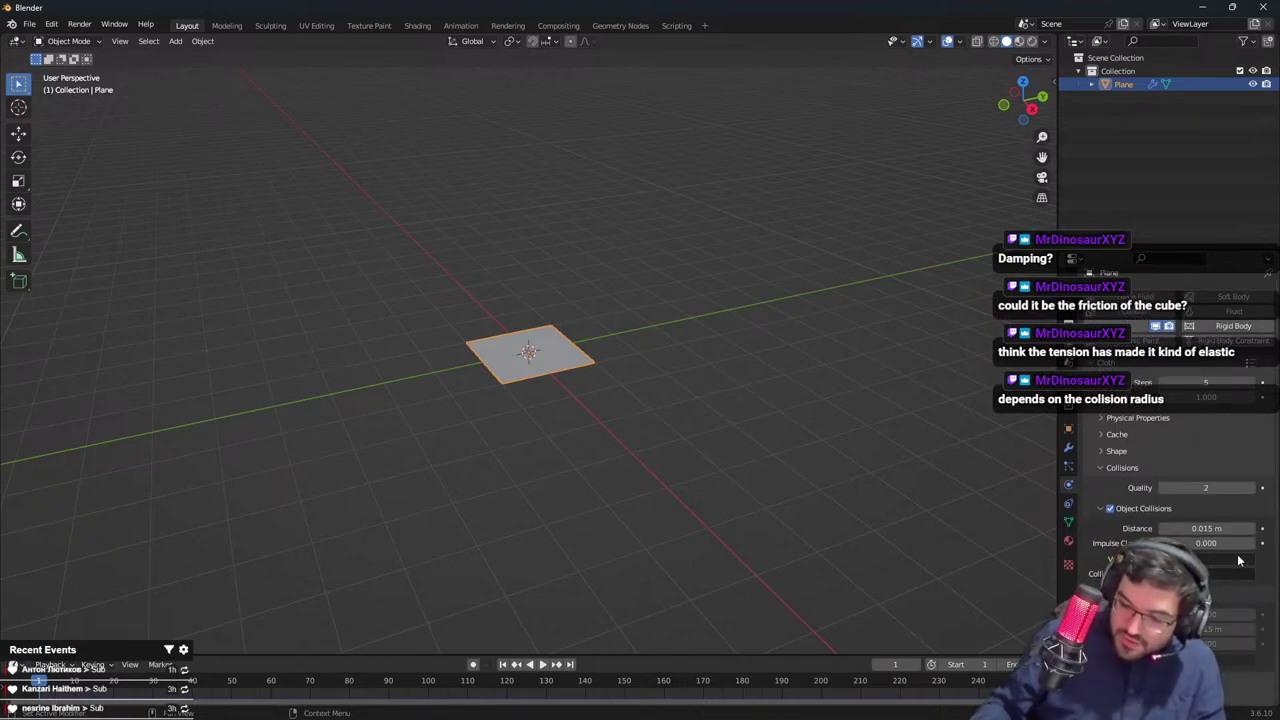
scroll(1165, 460, "up", 1)
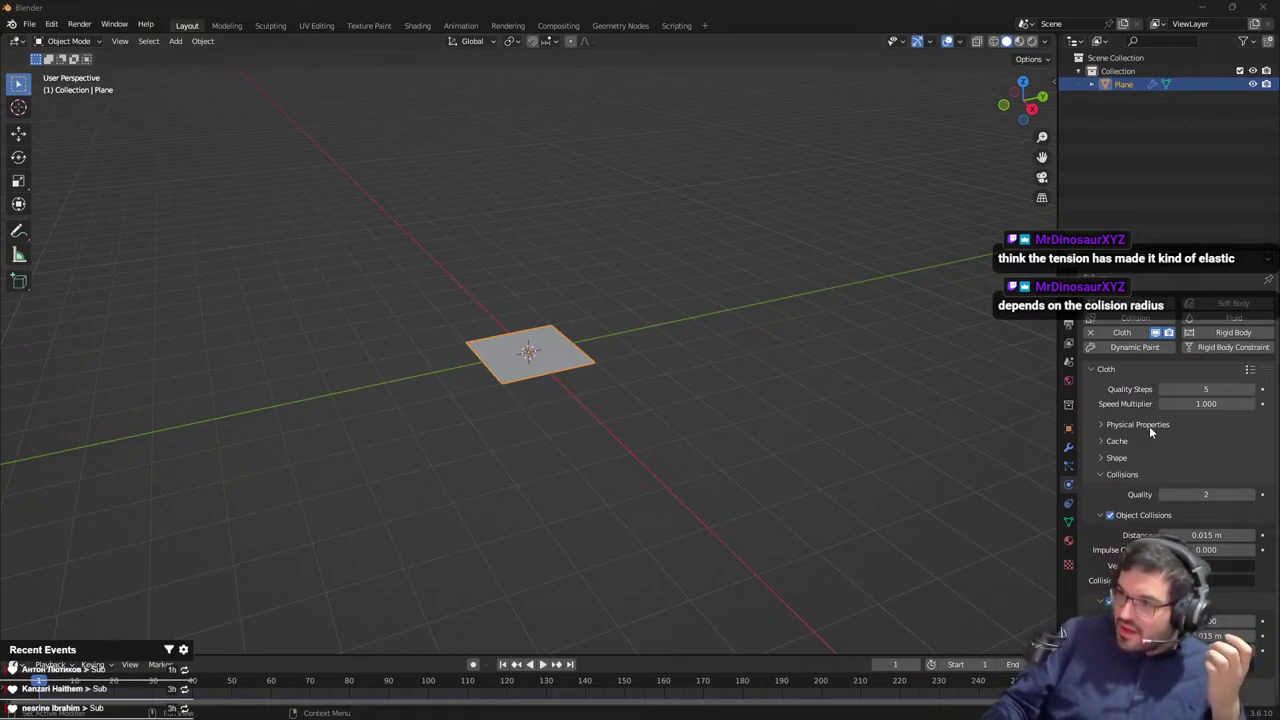
Collapse the Object Collisions settings, deselect the plane and close Blender 3.6.10 without saving the scene
left_click(1100, 516)
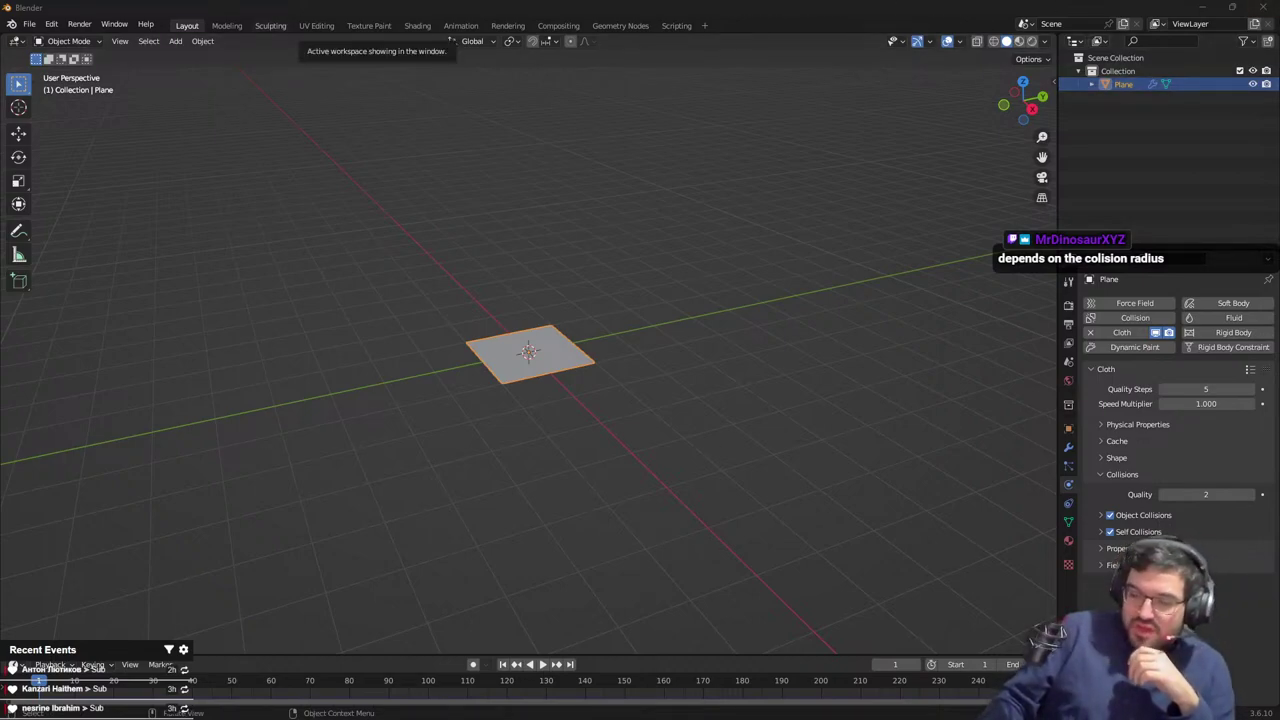
left_click(542, 433)
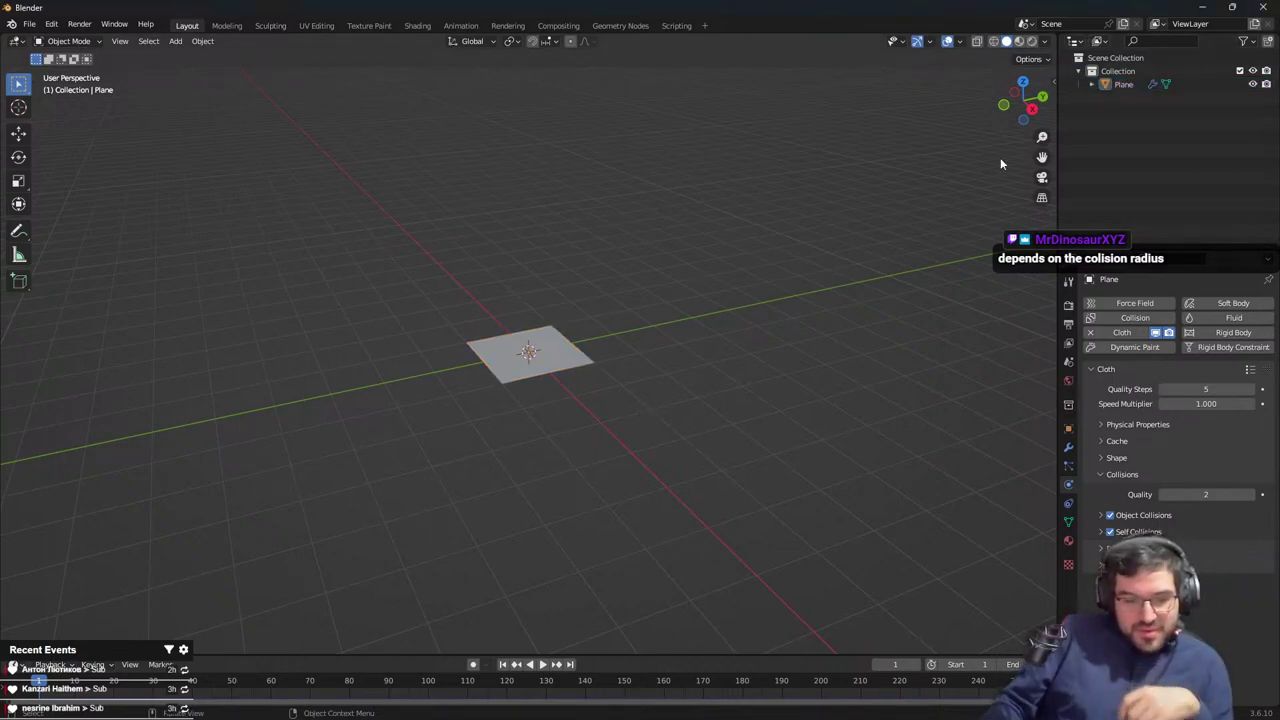
left_click(1263, 7)
left_click(646, 396)
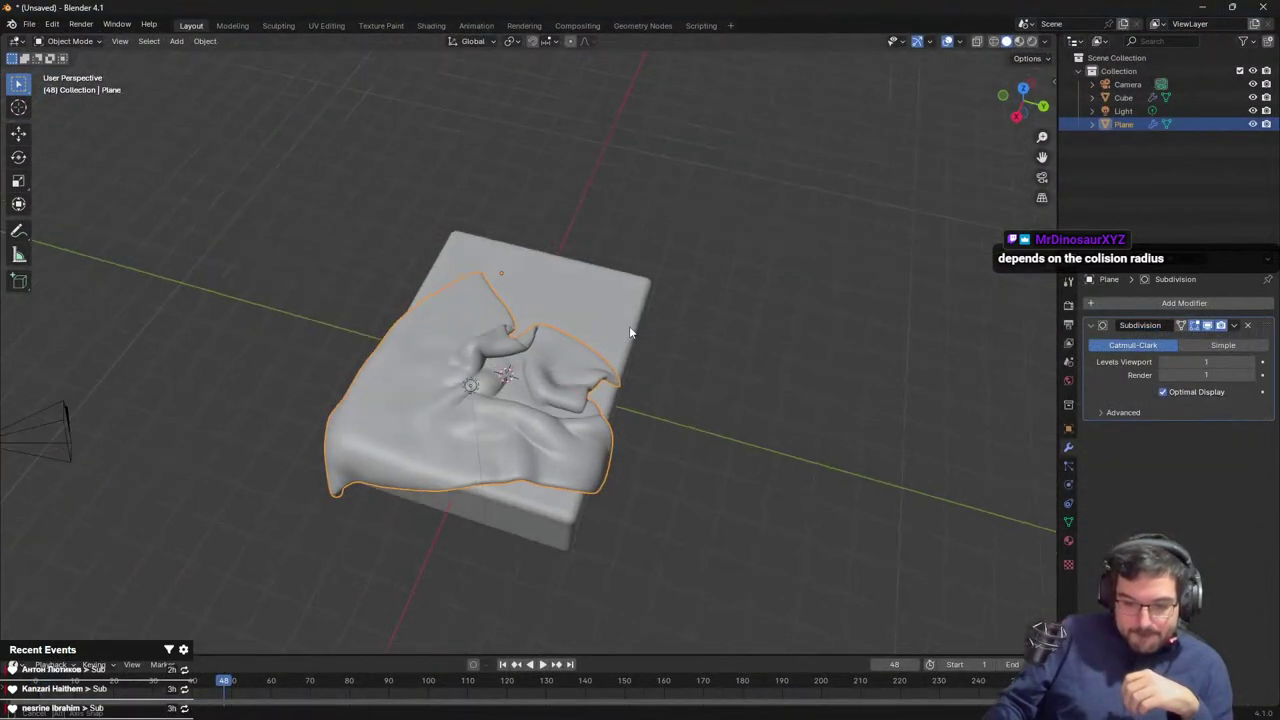
Inspect the draped blanket's folds up close in the Blender 4.1 scene, and close that scene without saving changes
middle_click_drag(629, 326, 783, 287)
left_click_drag(783, 287, 414, 590)
key("ctrl+z")
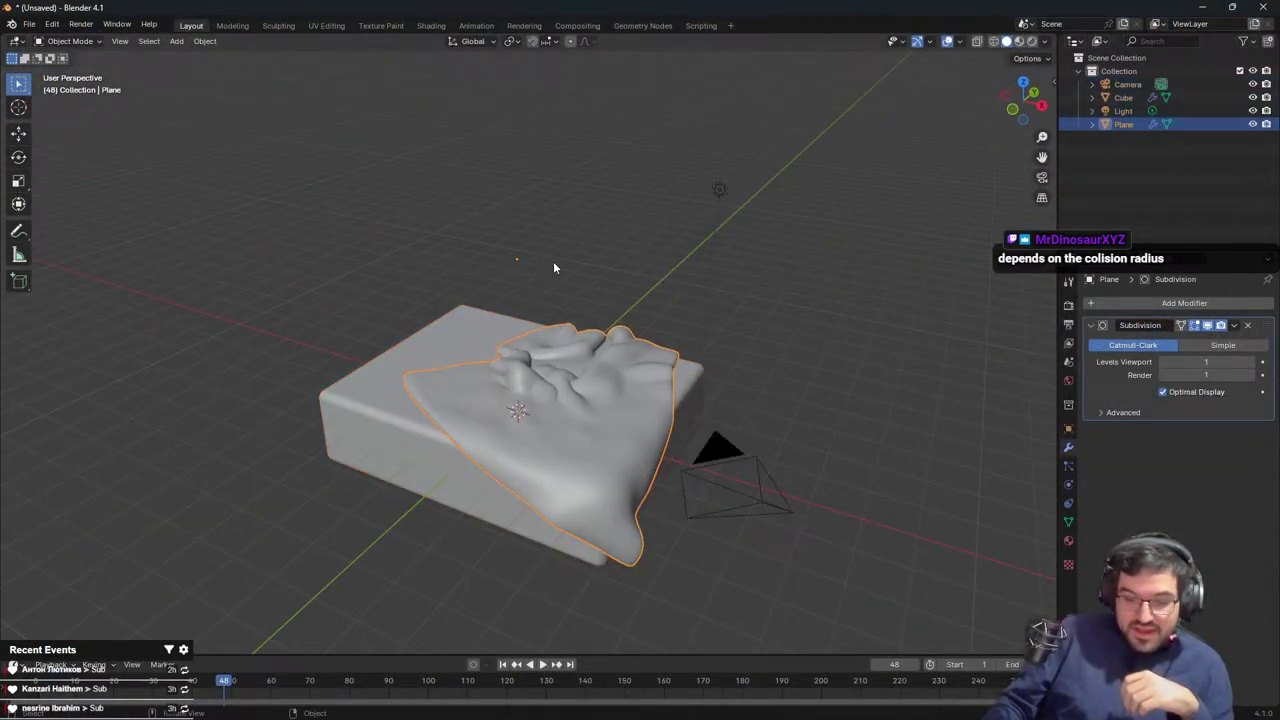
left_click_drag(553, 263, 578, 385)
middle_click_drag(578, 385, 628, 373)
scroll(620, 403, "up", 8)
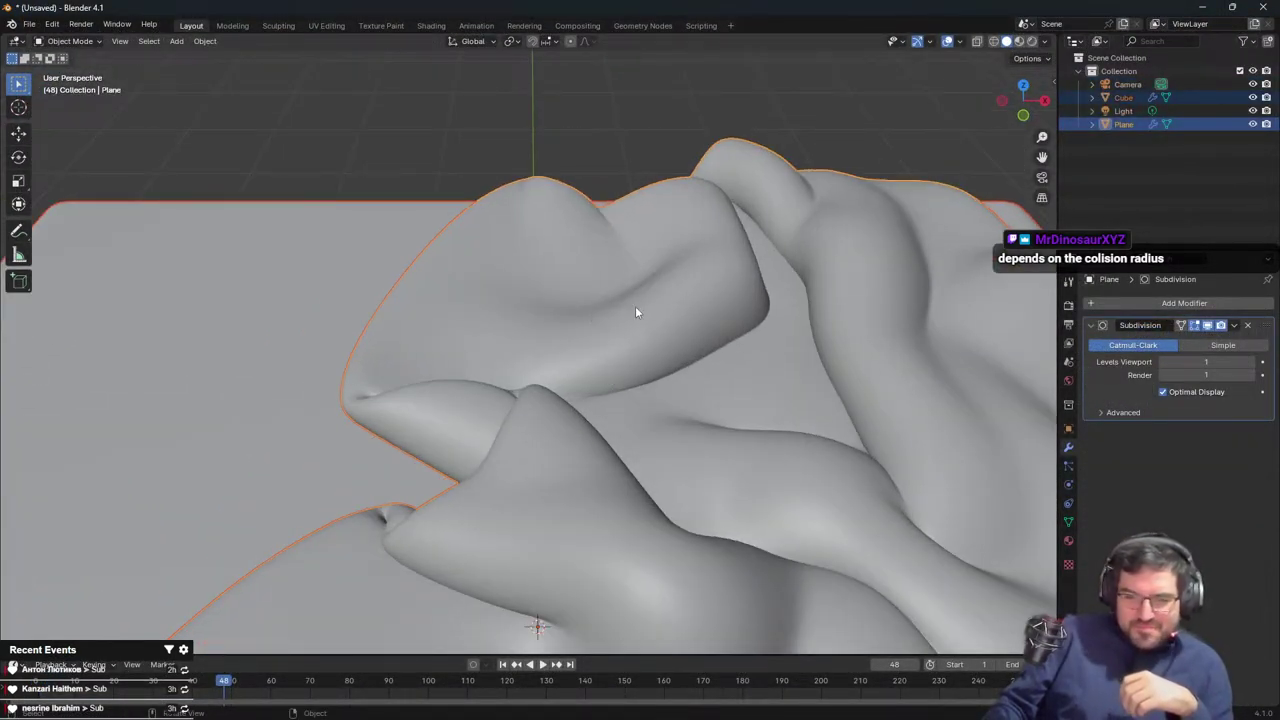
middle_click_drag(635, 312, 680, 290)
left_click(1263, 7)
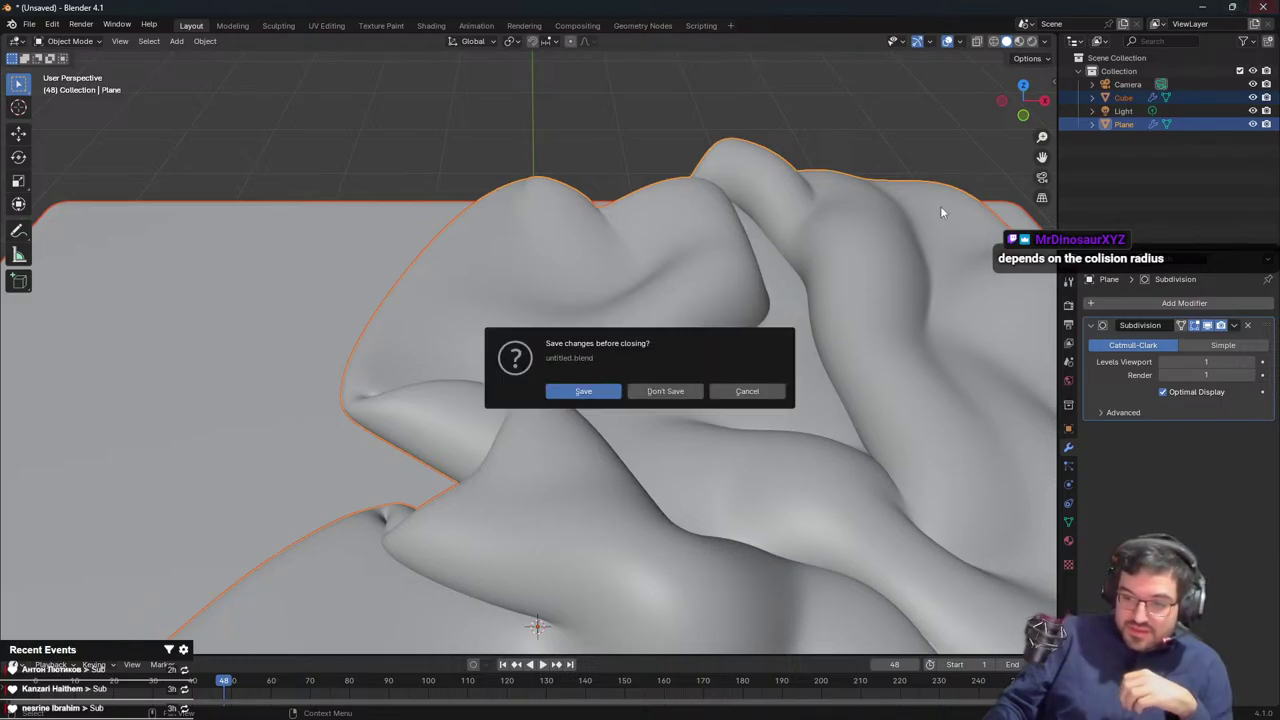
left_click(685, 395)
Examine the rumpled duvet and pillows on the bed in the Unreal Editor bedroom level
right_click_drag(652, 337, 665, 425)
key("w")
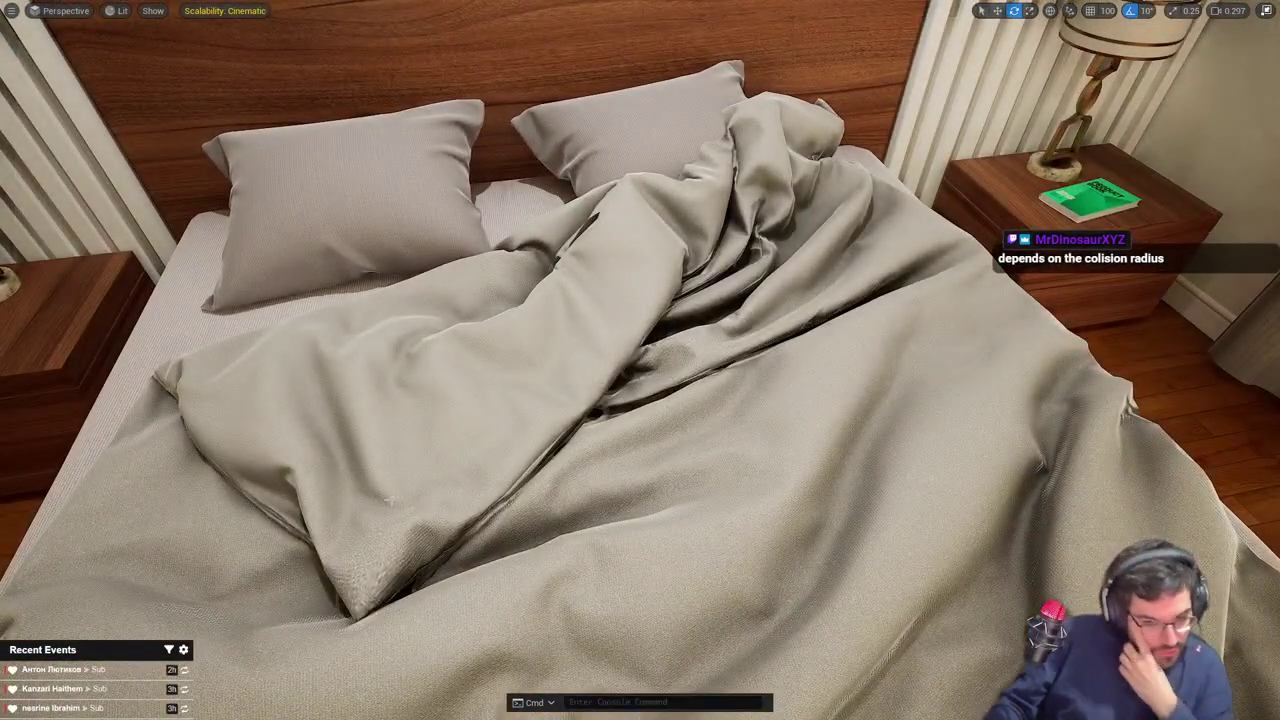
right_click_drag(655, 334, 331, 320)
key("w")
key("s")
key("w")
scroll(620, 316, "up", 3)
key("a")
right_click_drag(420, 231, 398, 206)
Compare the duvet's folds from the side and the foot of the bed, in both the normal and full-screen viewport
key("F11")
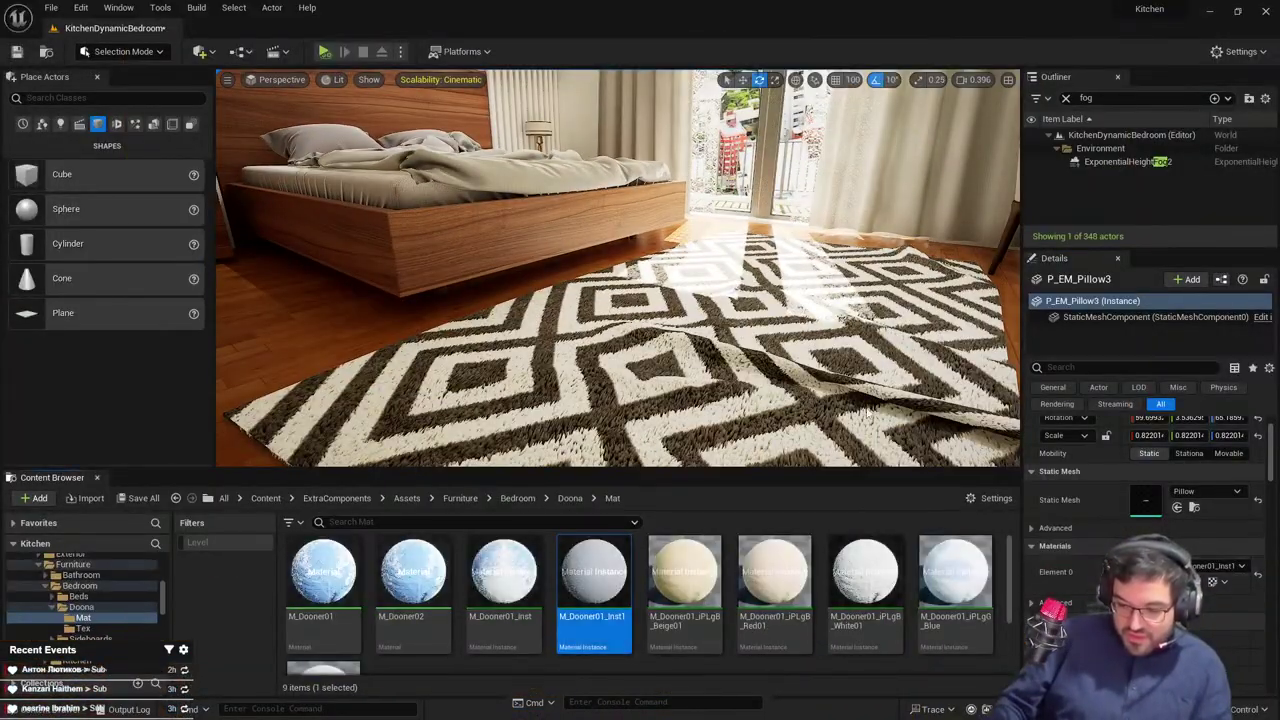
right_click_drag(618, 290, 520, 315)
key("w")
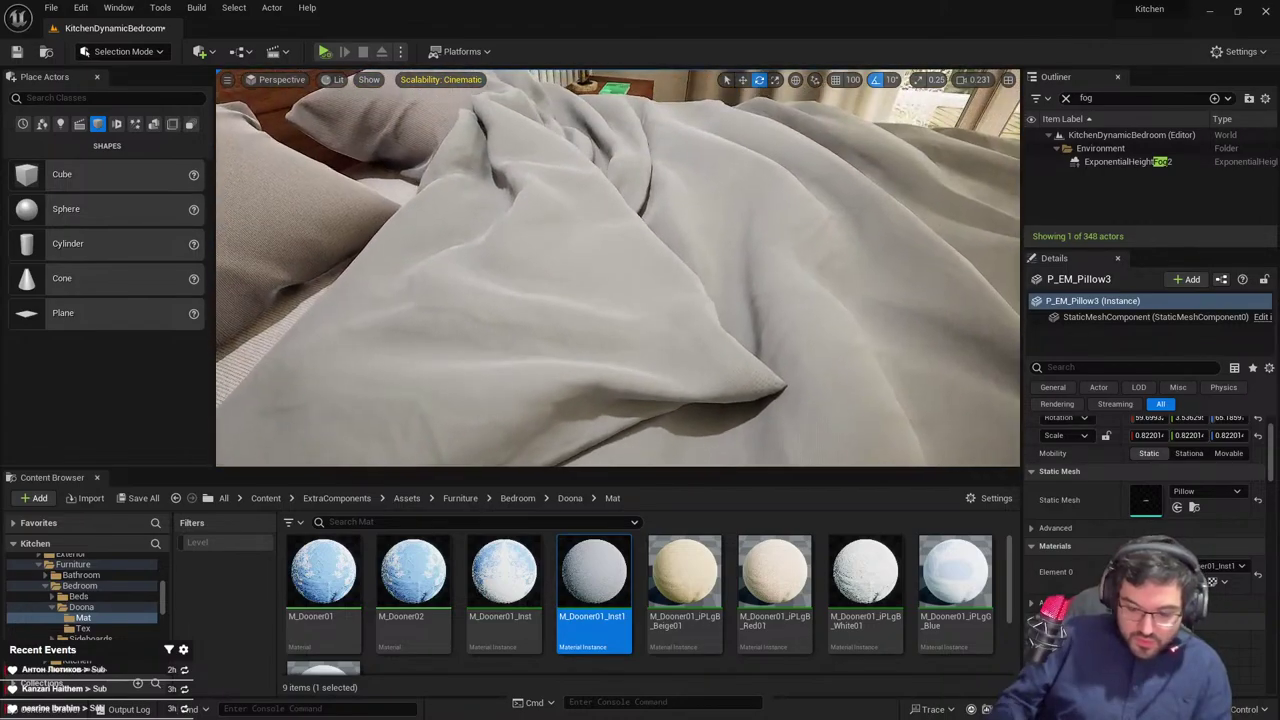
key("F11")
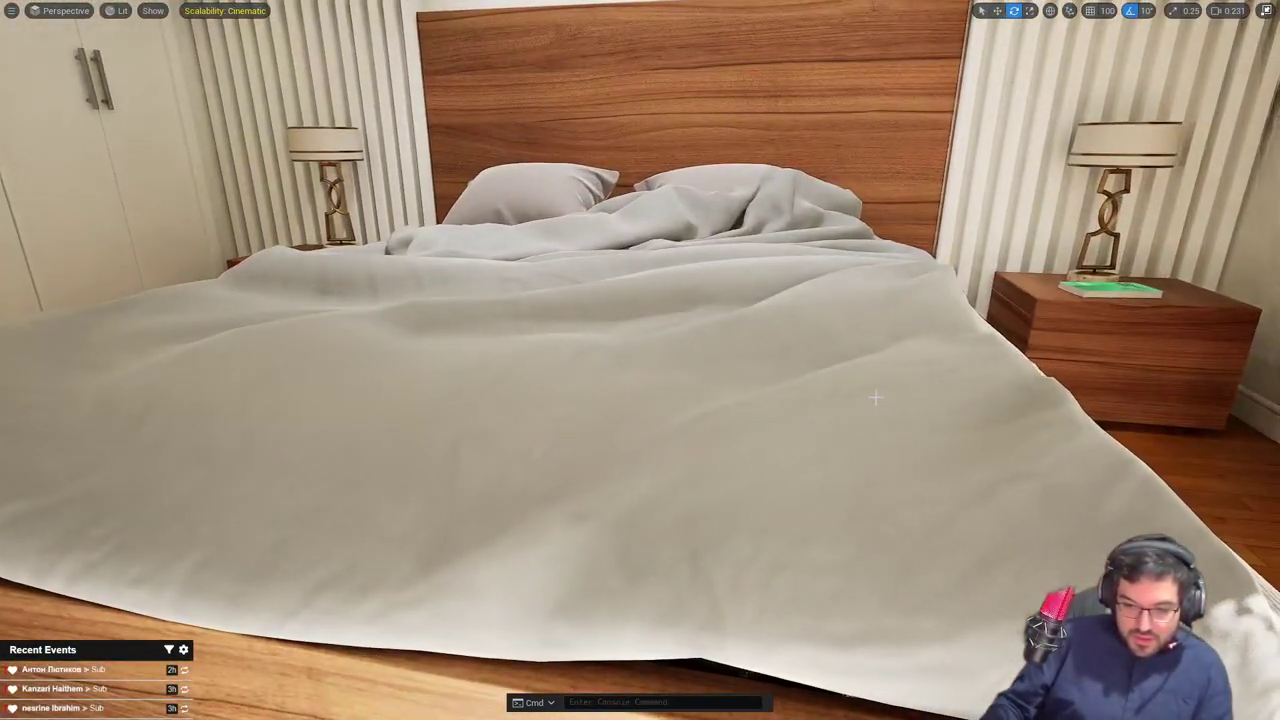
key("F11")
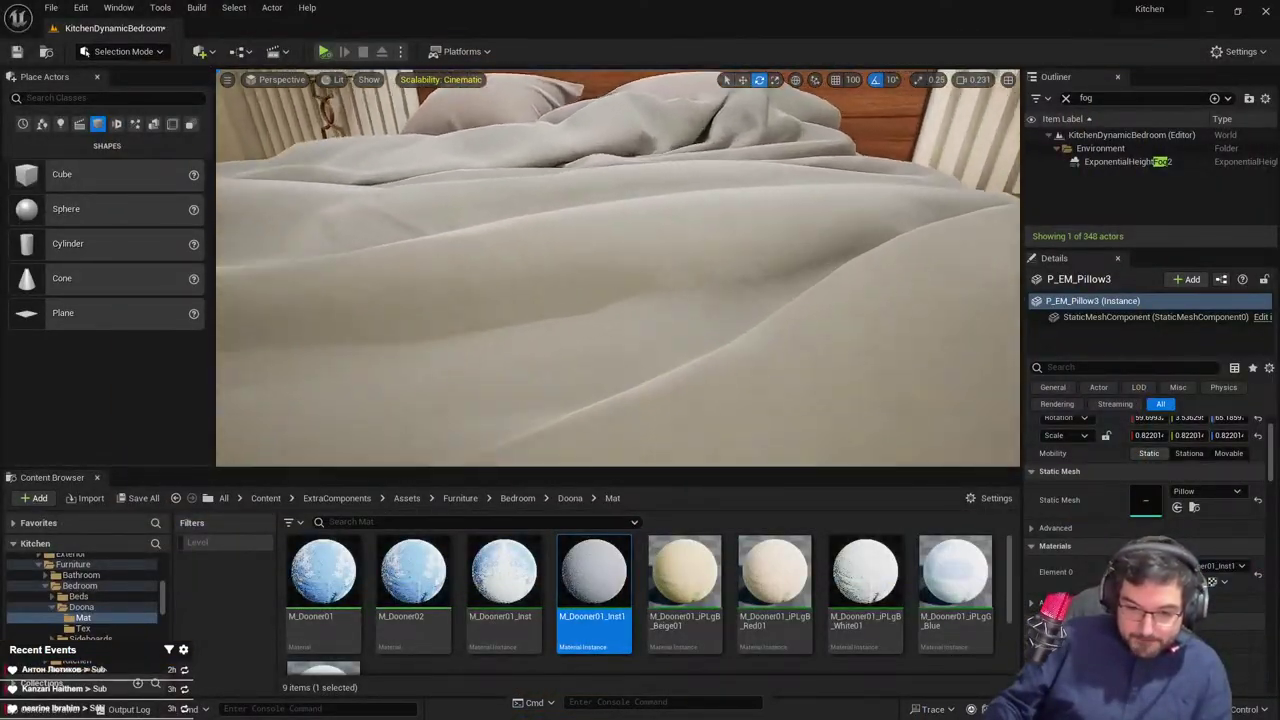
key("F11")
right_click_drag(661, 303, 480, 303)
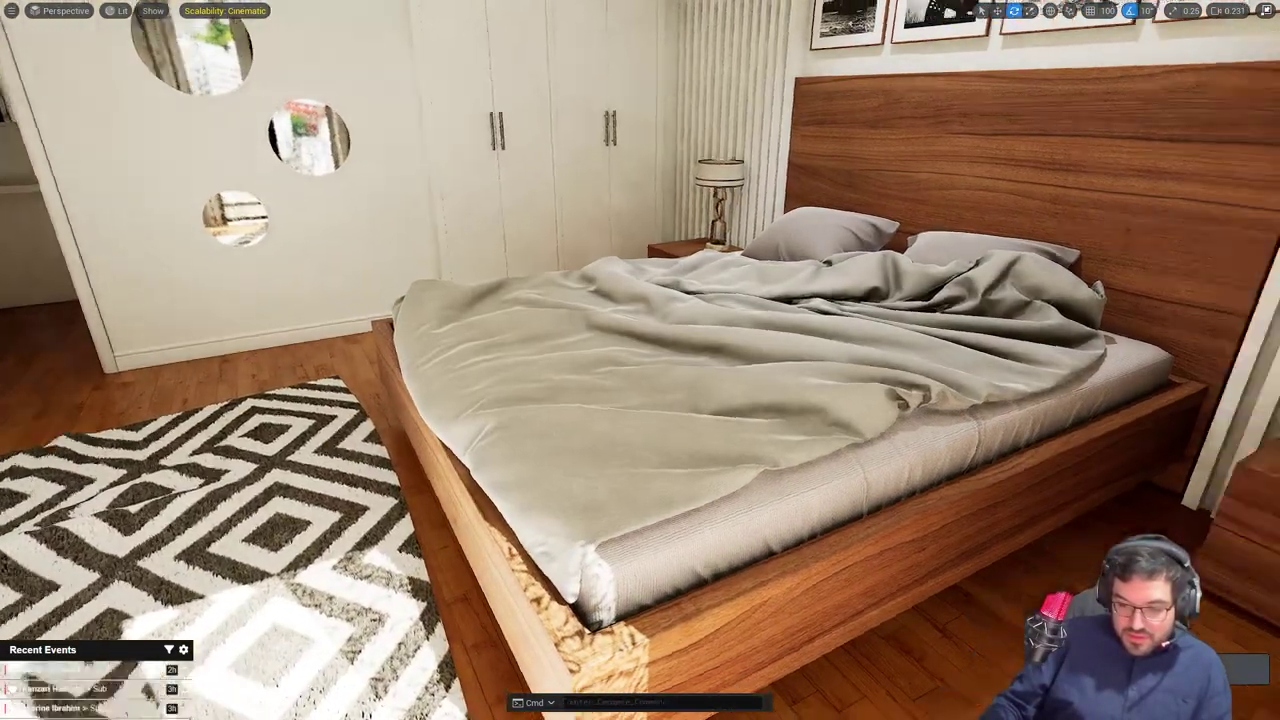
Review the whole bedroom in full screen, including the bed, mirrors, slatted wall panels and bedside lamps, with nothing selected
key("w")
right_click_drag(640, 360, 745, 440)
key("g")
key("g")
key("s")
right_click_drag(640, 360, 797, 520)
key("w")
key("s")
left_click(740, 522)
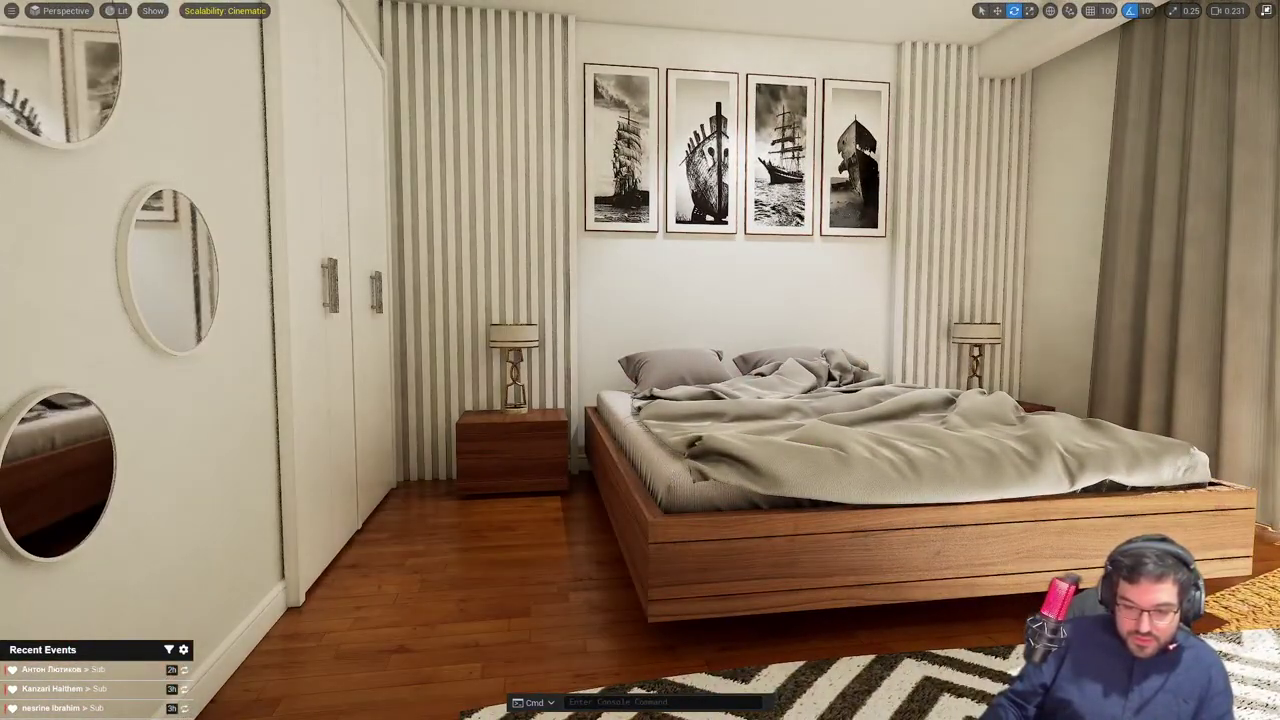
right_click_drag(701, 458, 800, 450)
key("g")
key("g")
right_click_drag(700, 458, 560, 440)
key("s")
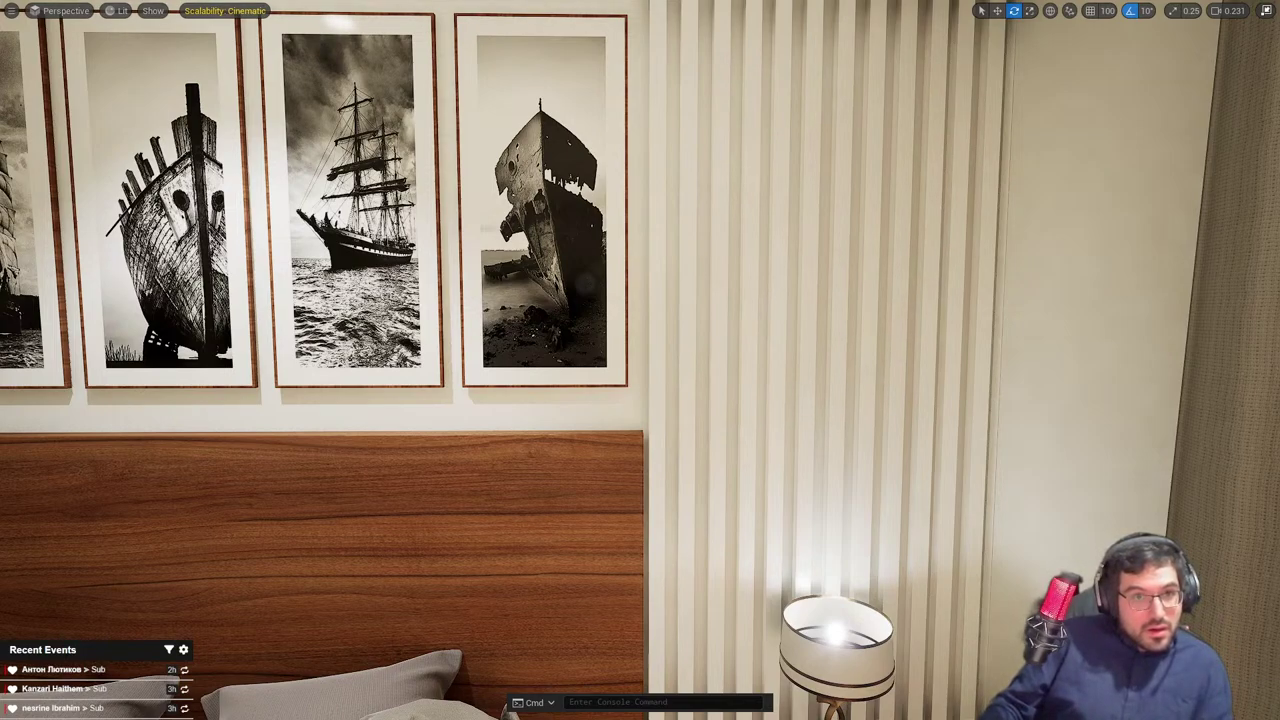
scroll(720, 334, "down", 5)
Import the SM_WallThingy FBX mesh into the project's root Content folder and dismiss the Message Log
key("F11")
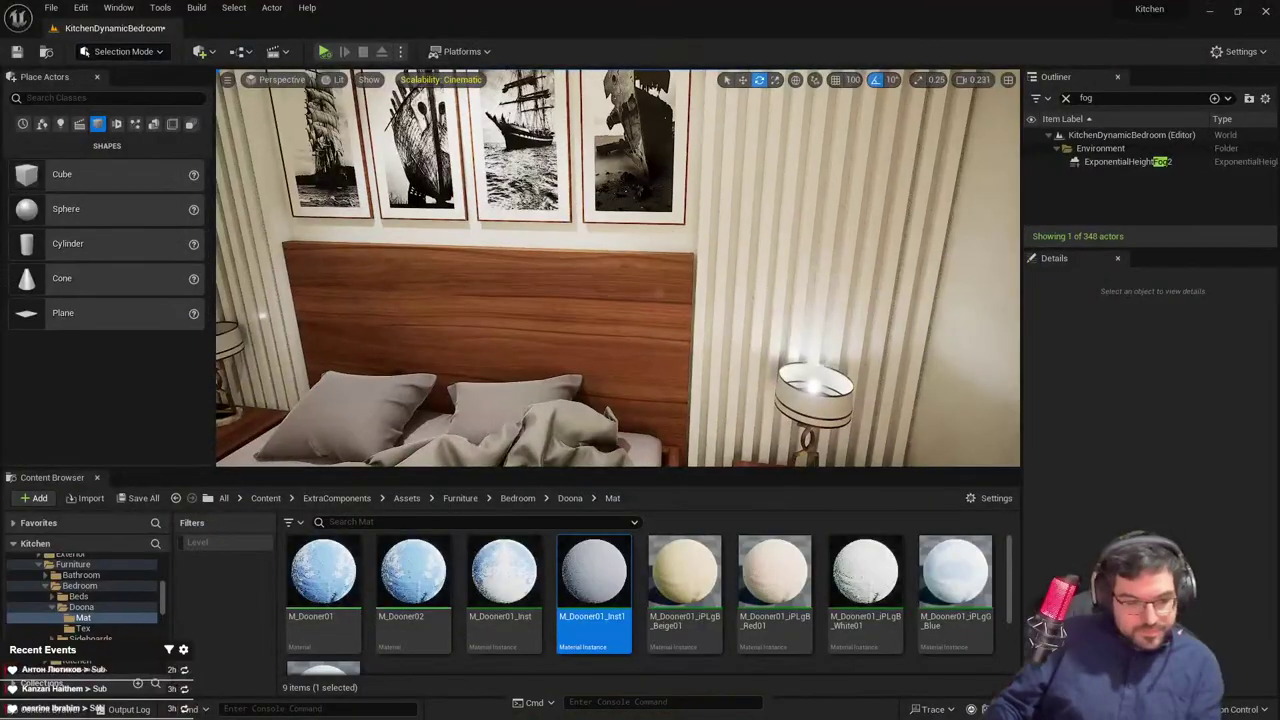
left_click(265, 498)
scroll(650, 600, "down", 3)
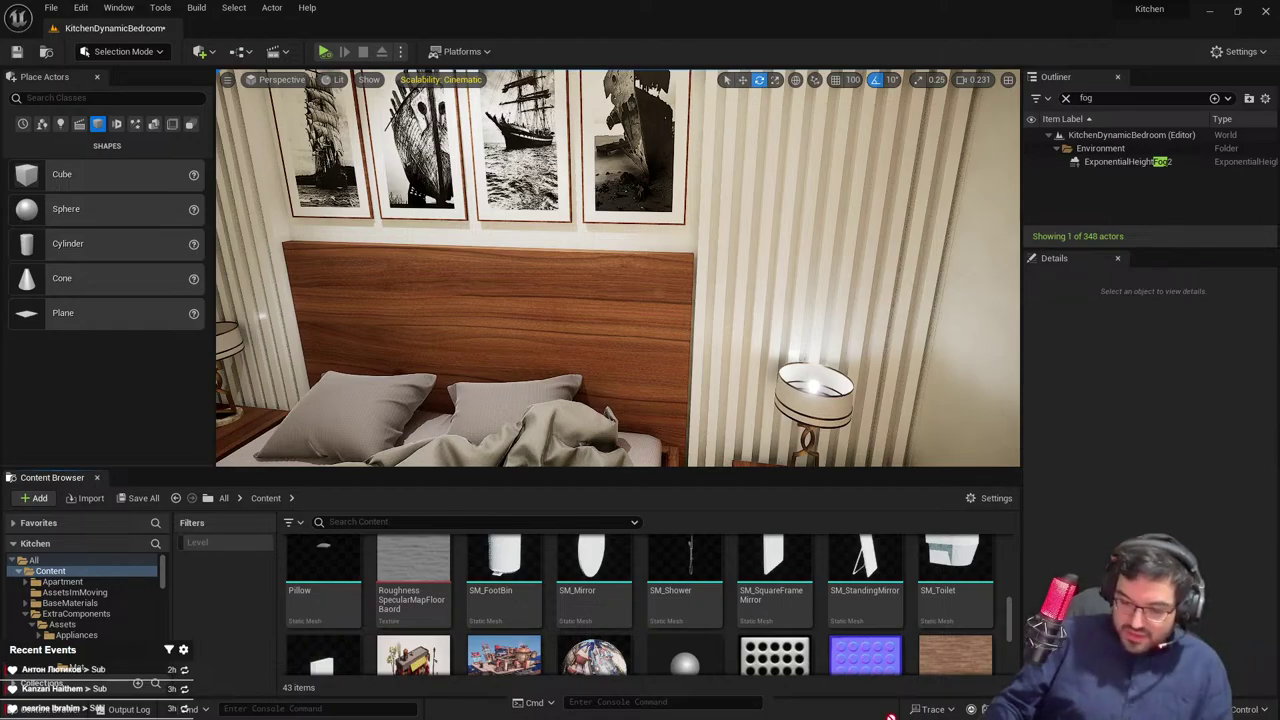
left_click(677, 614)
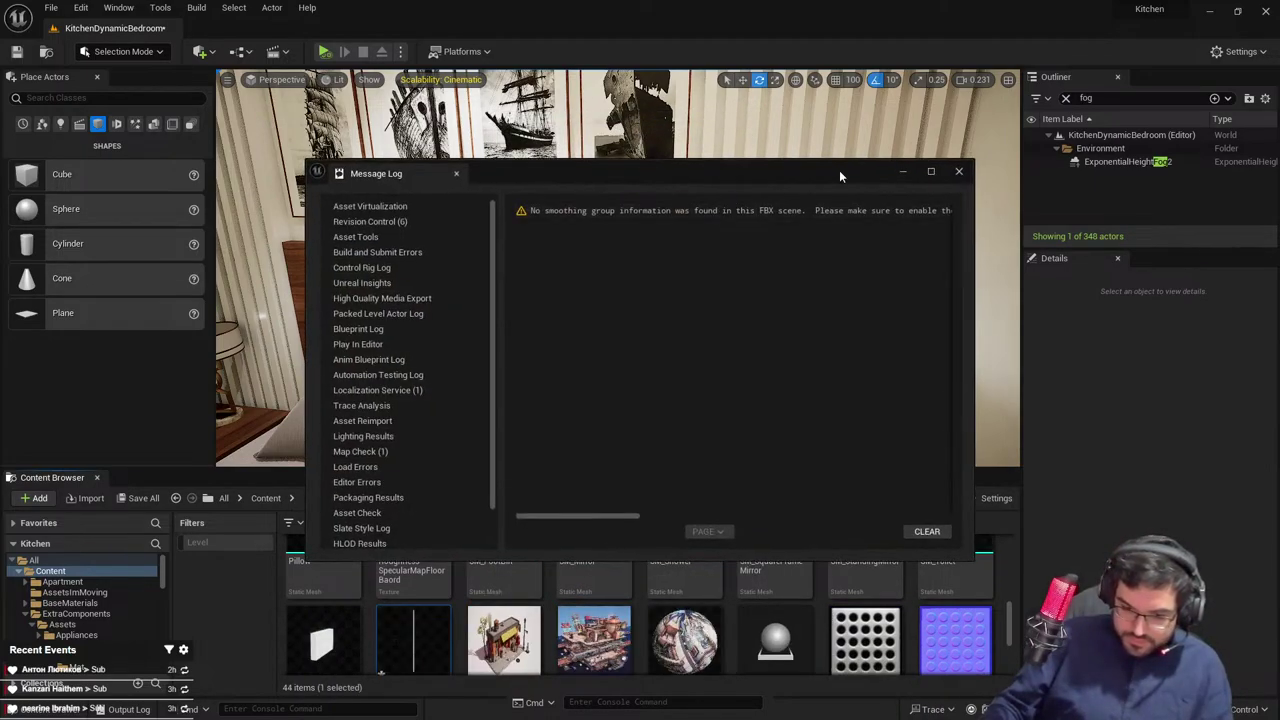
left_click(960, 172)
Place the SM_WallThingy mesh in the bedroom, standing on the patterned rug
right_click_drag(637, 343, 552, 395)
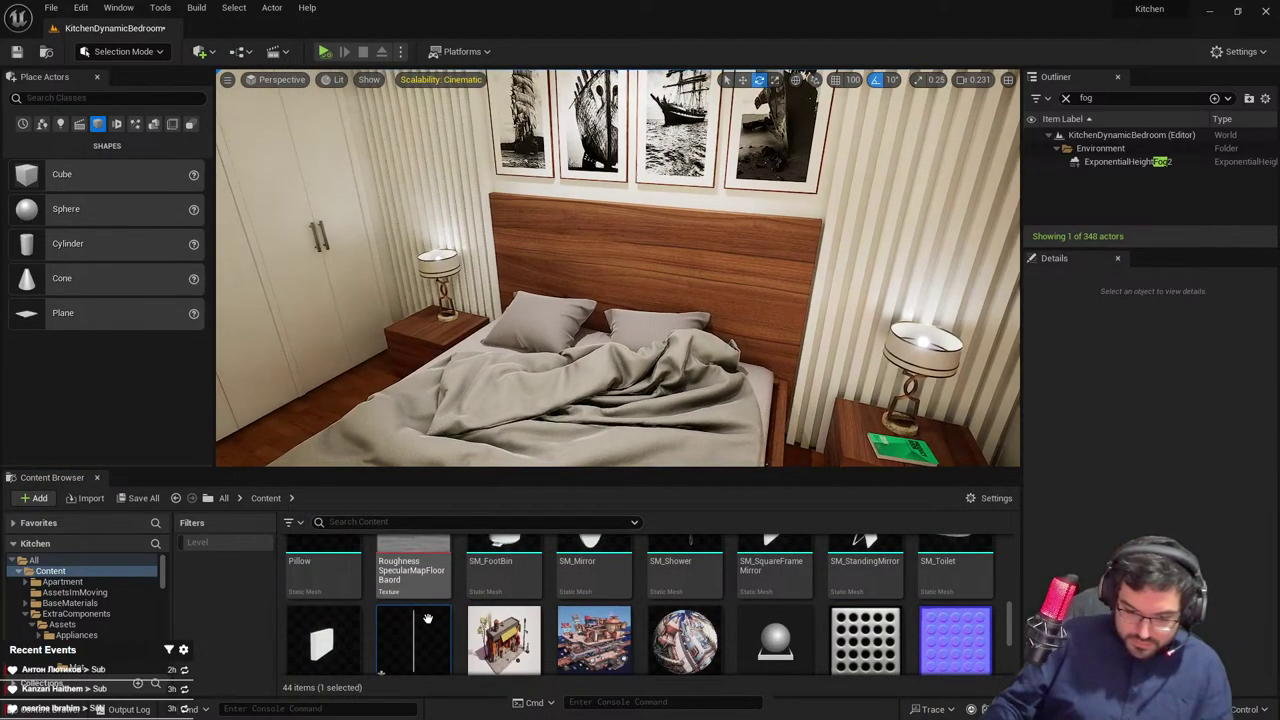
right_click_drag(618, 300, 420, 305)
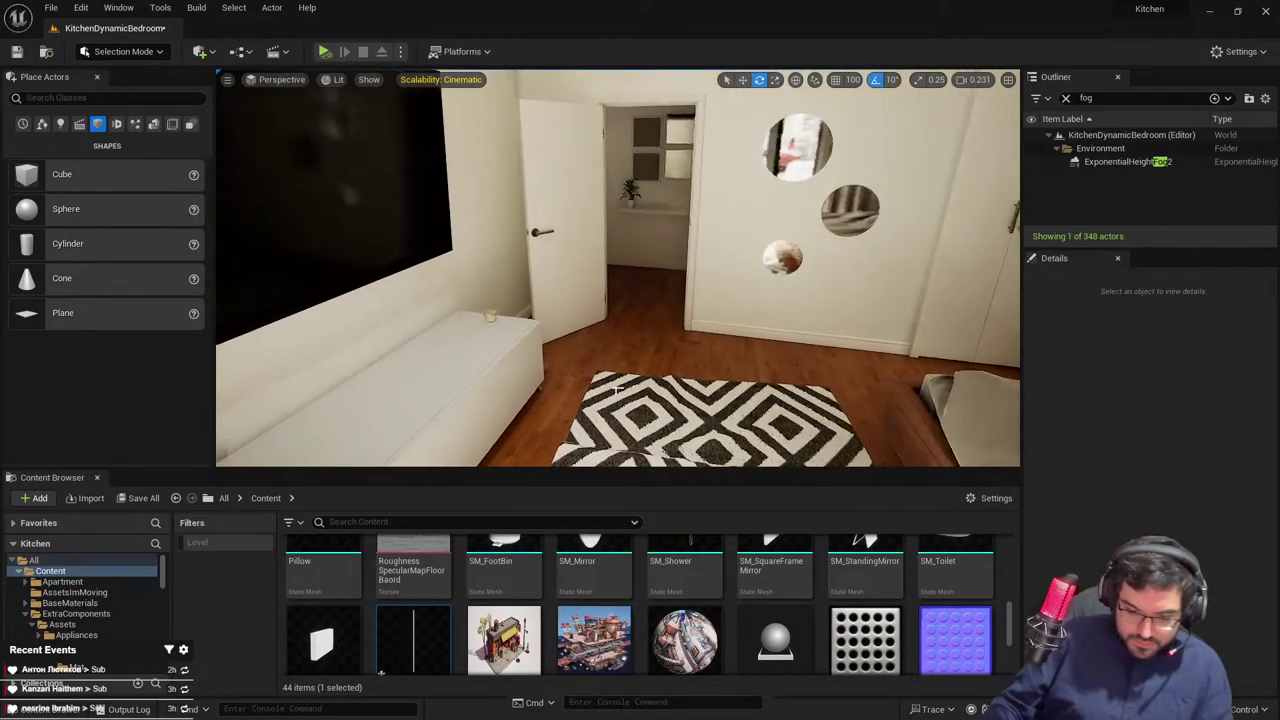
left_click_drag(413, 643, 742, 368)
right_click_drag(742, 368, 842, 330)
Lock the wall strip's scale proportions, set its scale to 0.5 and raise it vertically above the rug
left_click(1105, 435)
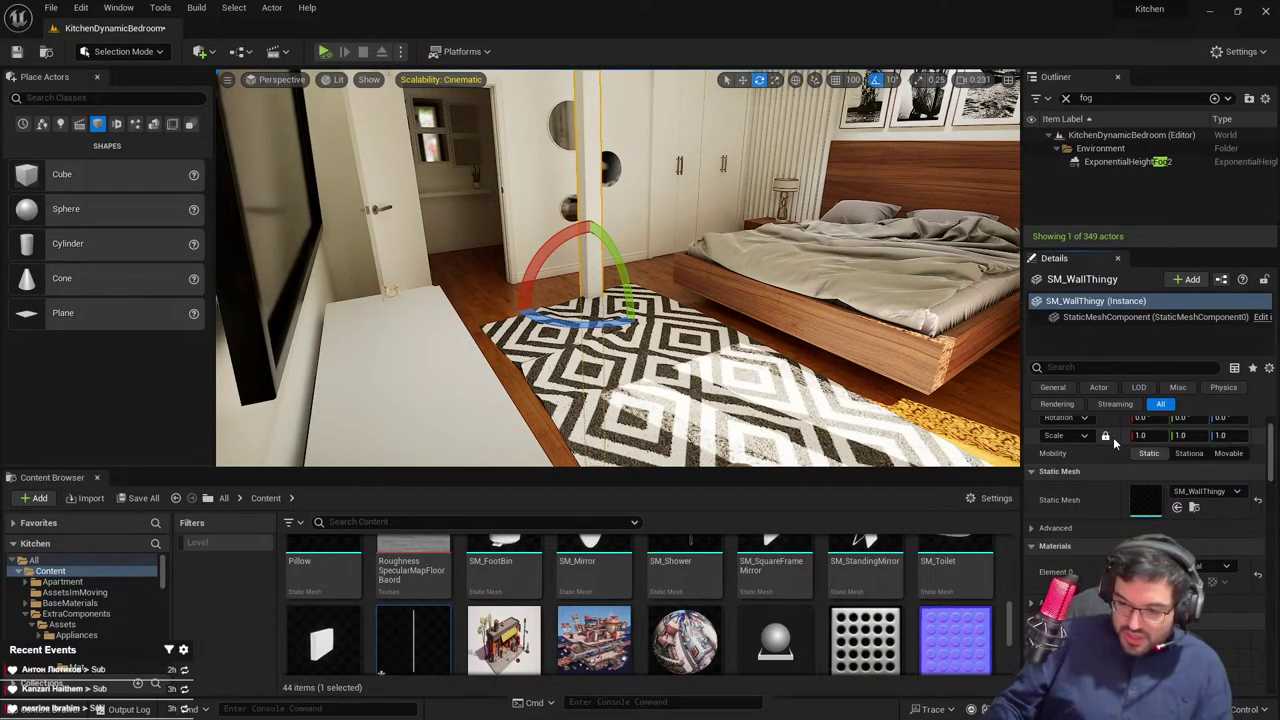
left_click(1145, 435)
type("0.5")
key("Return")
right_click_drag(692, 307, 702, 212)
key("w")
left_click_drag(562, 388, 567, 283)
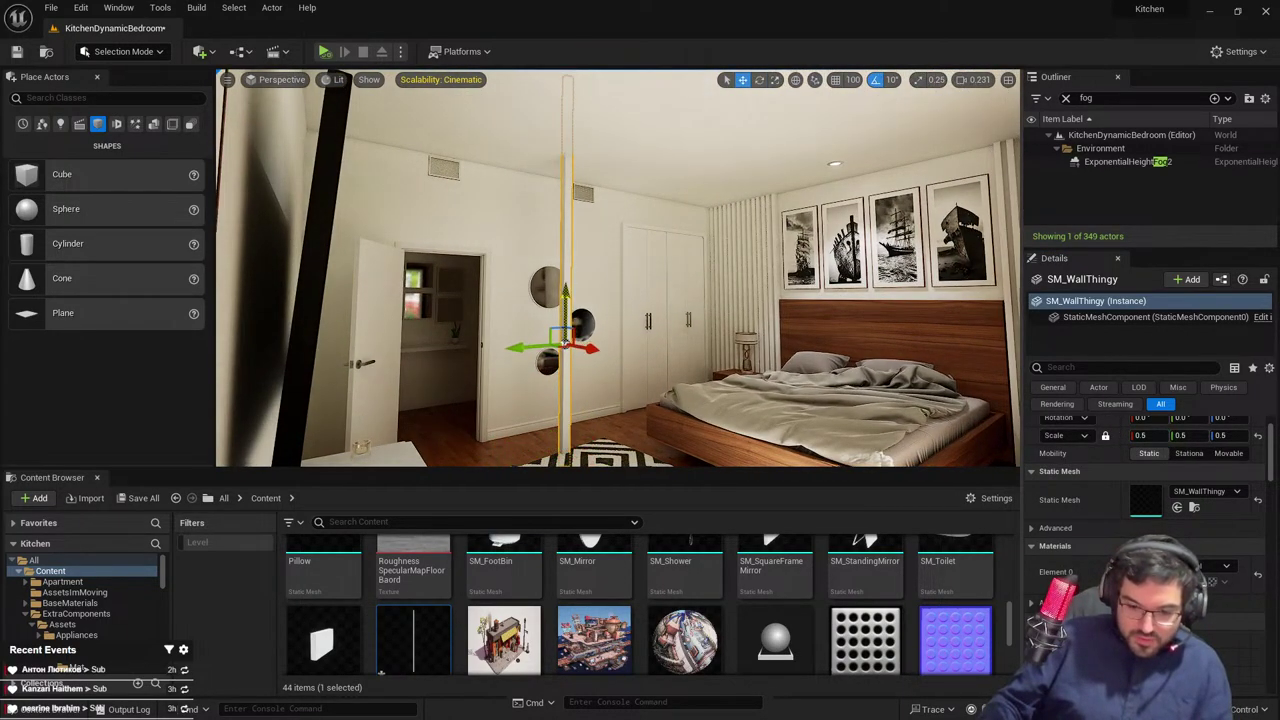
right_click_drag(567, 283, 580, 398)
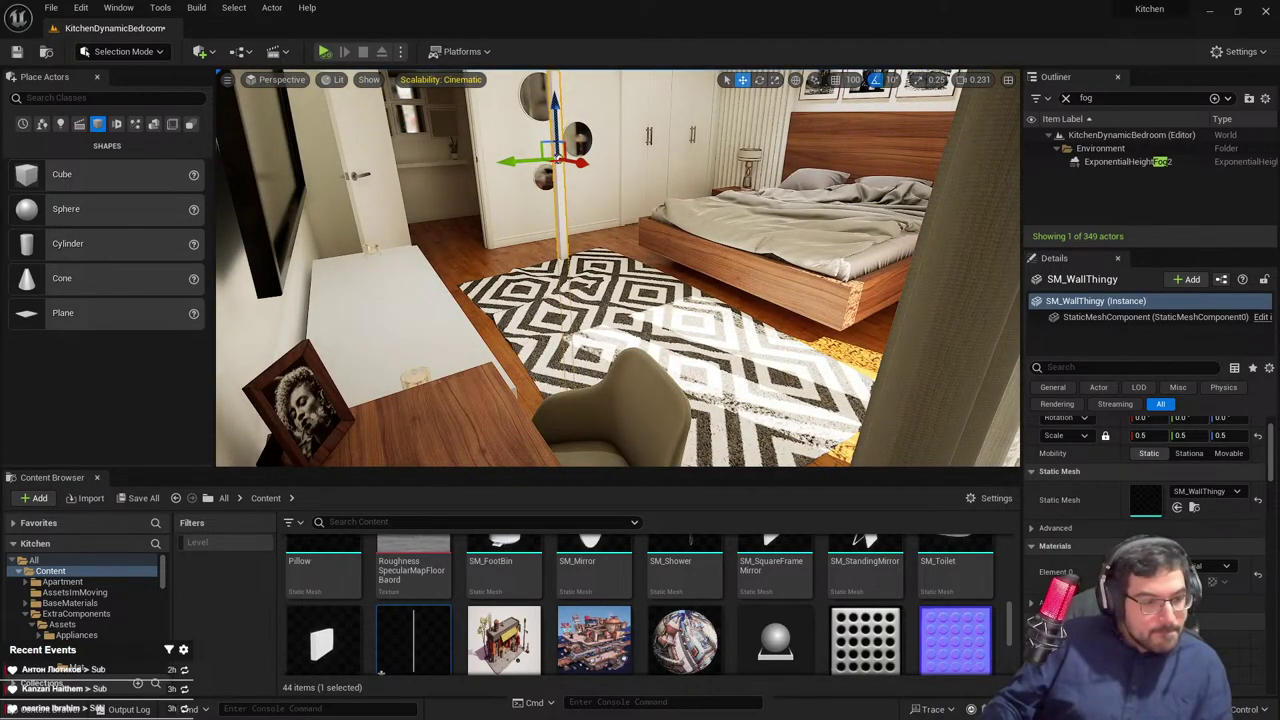
Switch to Blender, look through the recent files and save Walls.blend
key("alt+Tab")
left_click(30, 23)
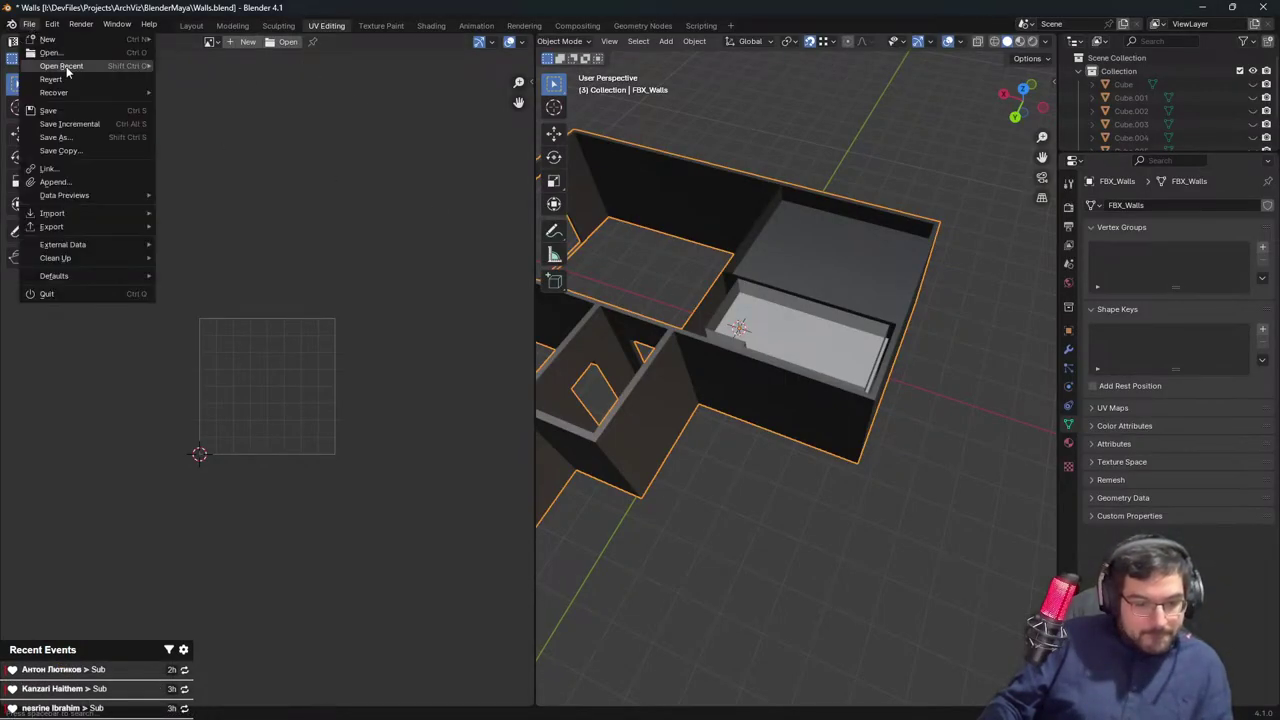
mouse_move(67, 71)
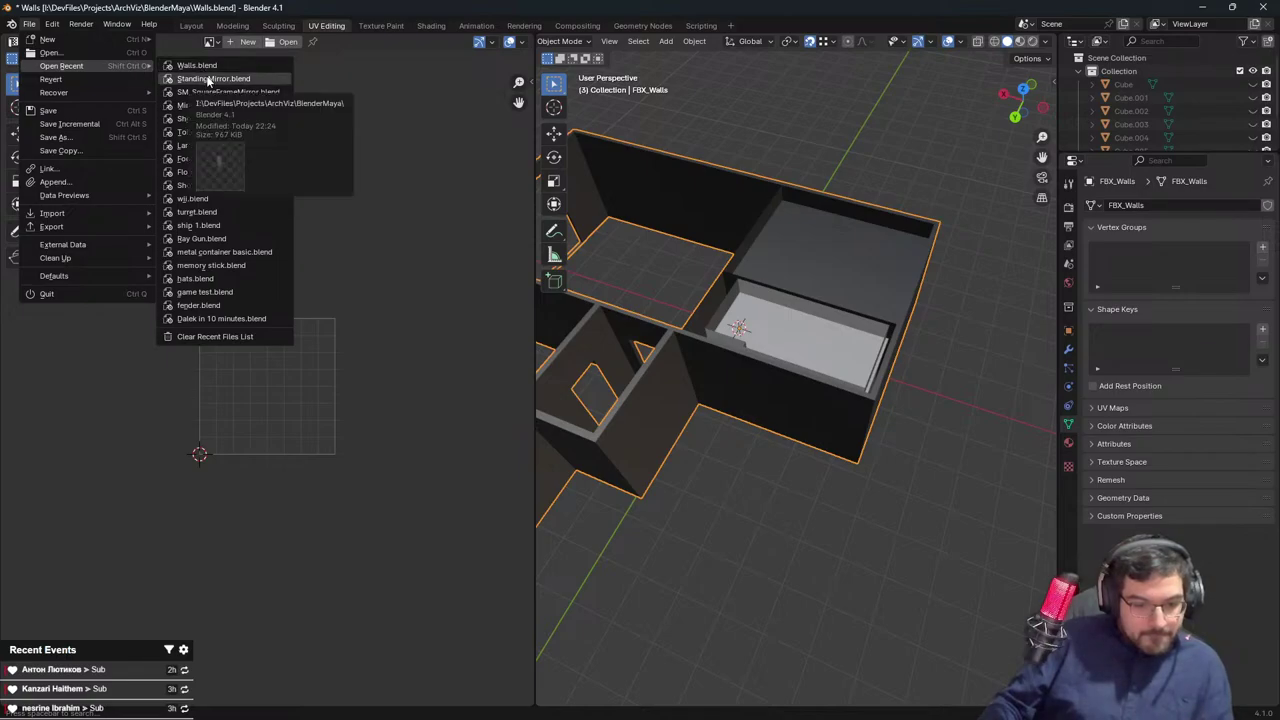
key("ctrl+s")
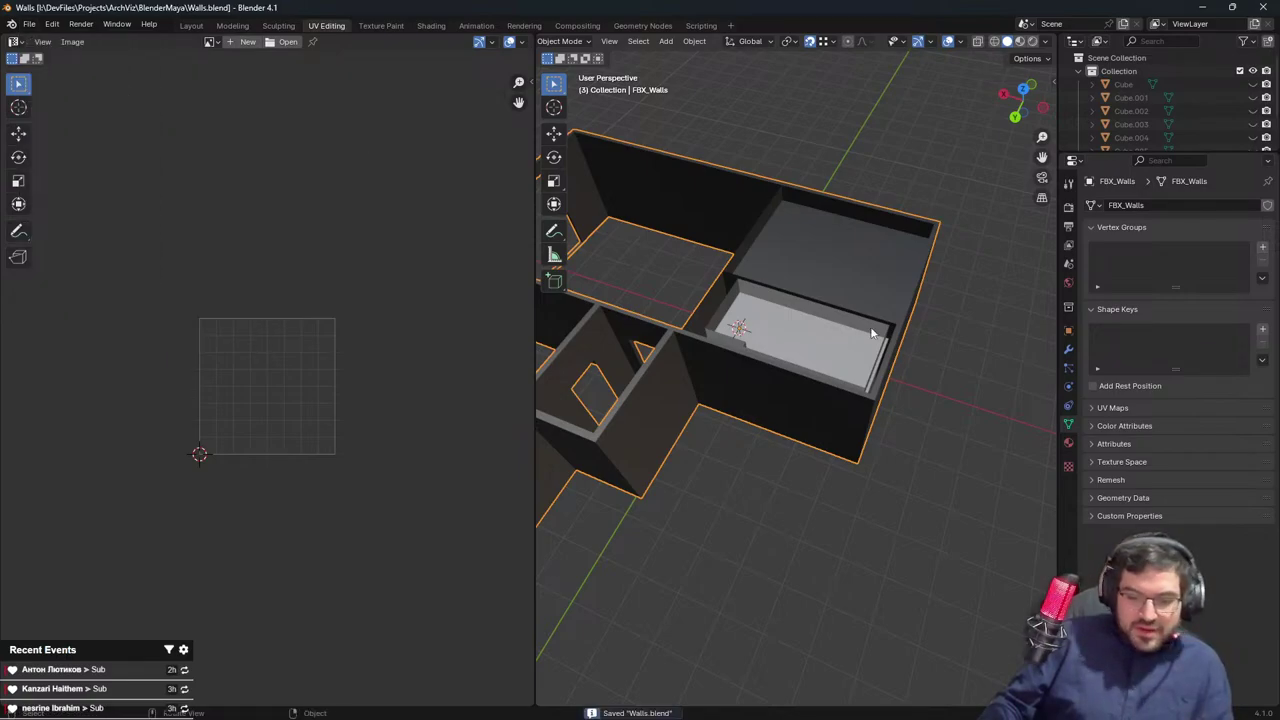
Switch to the WallThingy.blend window in Blender, check the strip's modifiers and scale the strip by 0.5
key("alt+Tab")
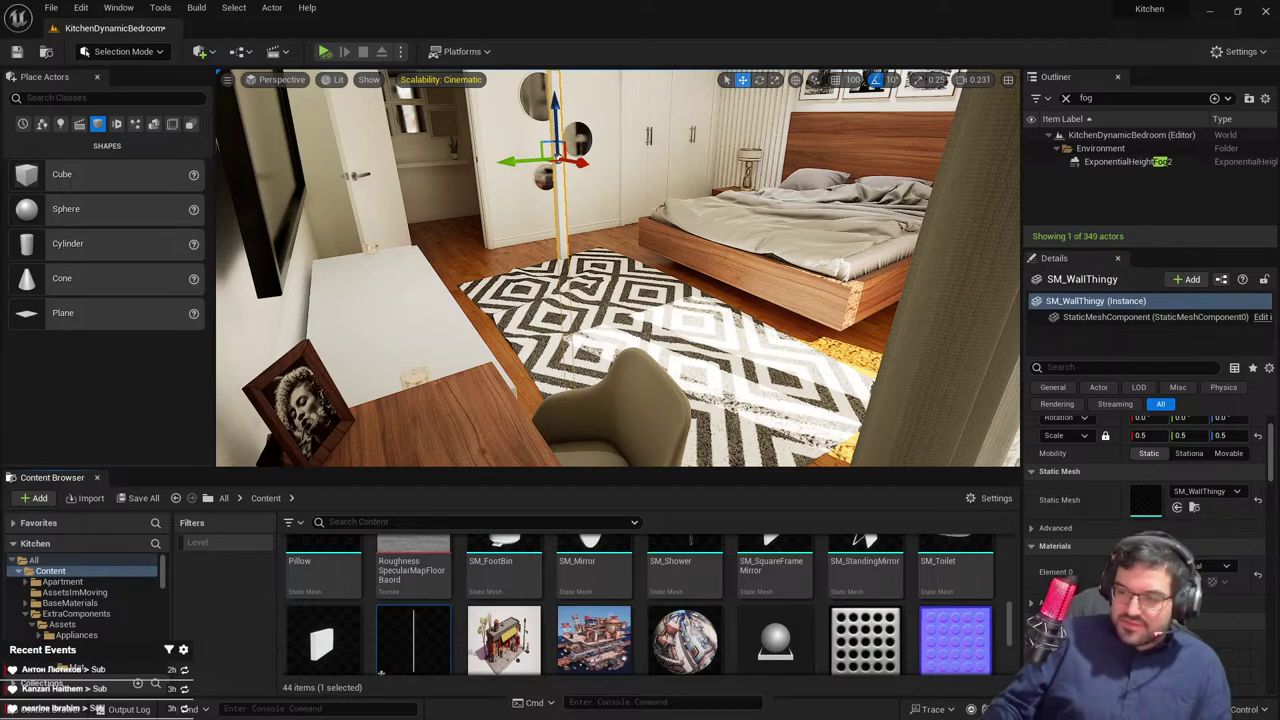
key("alt+Tab")
left_click(785, 290)
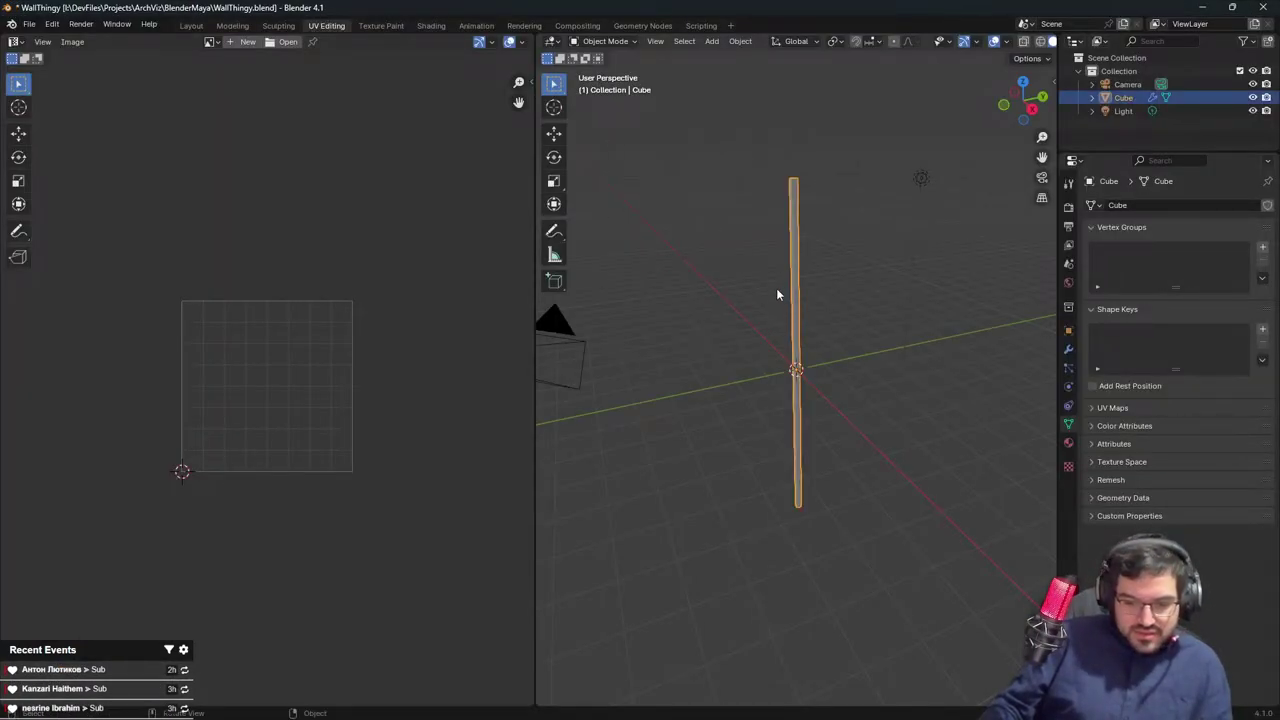
middle_click_drag(777, 291, 871, 249)
key("Tab")
key("Tab")
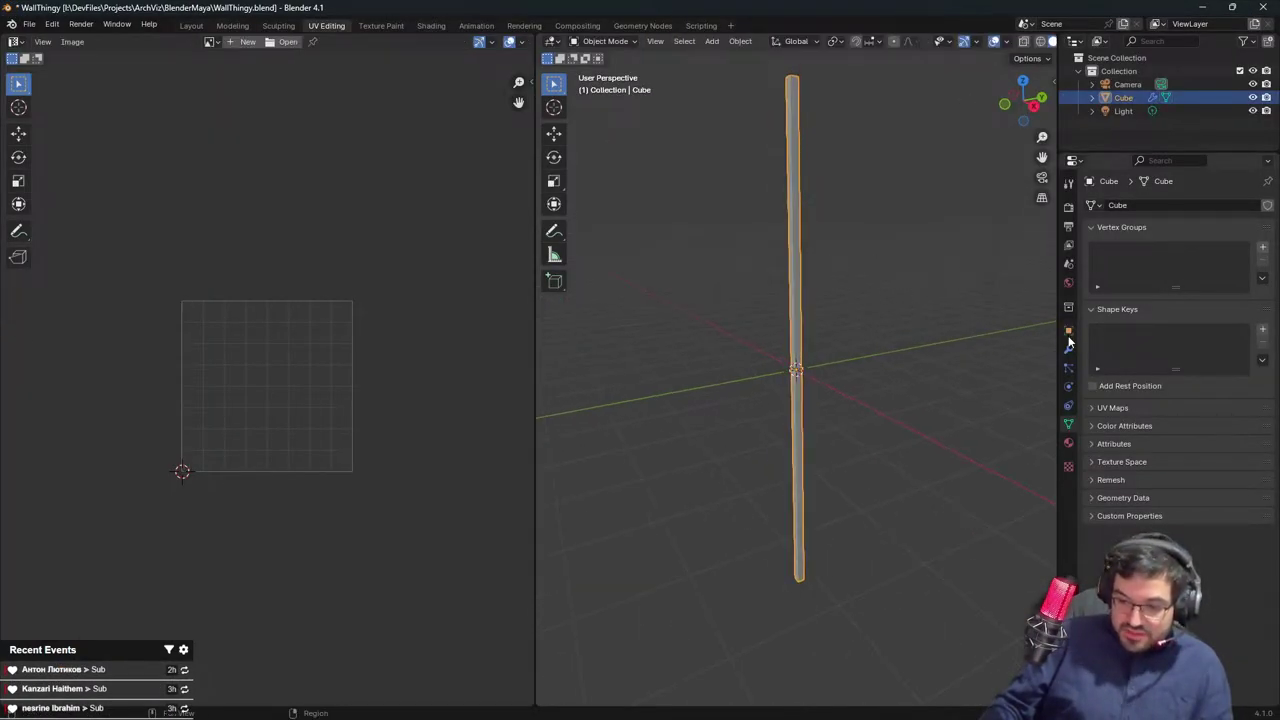
left_click(1068, 348)
type("s.5")
key("Return")
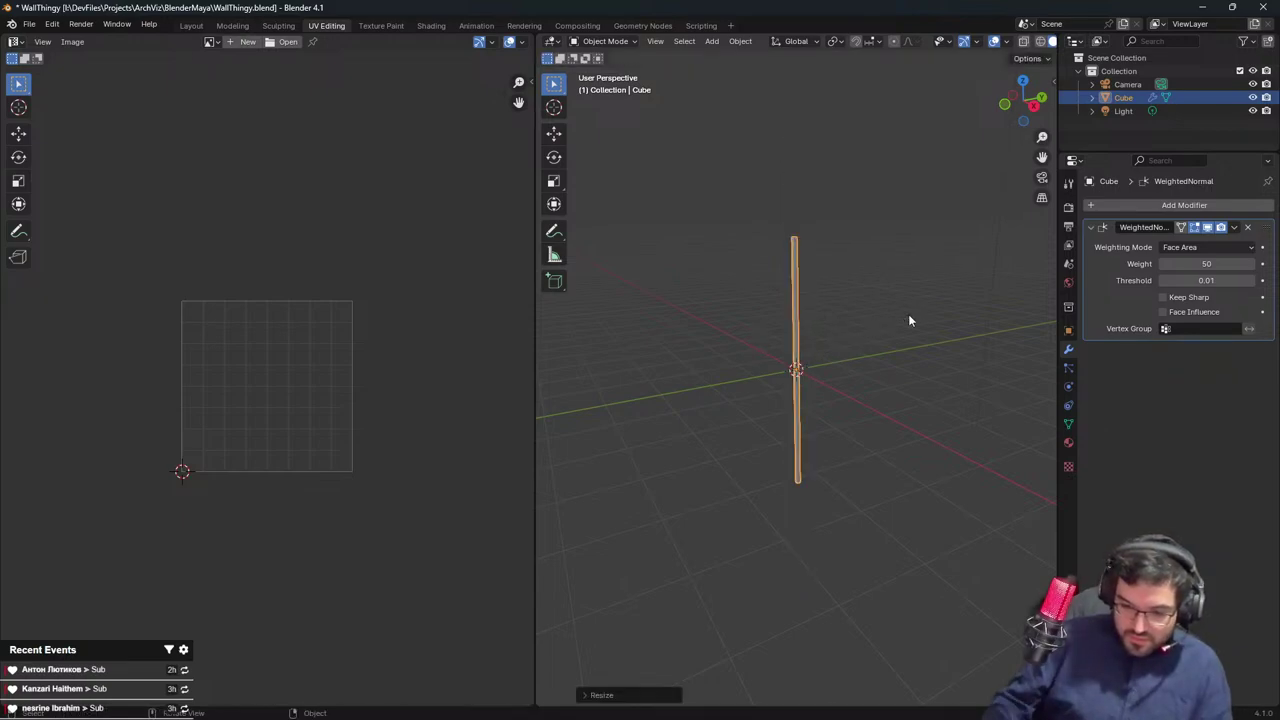
Shorten the strip's mesh along the Z axis in Edit Mode
key("Tab")
key("s")
key("z")
left_click(770, 240)
key("Tab")
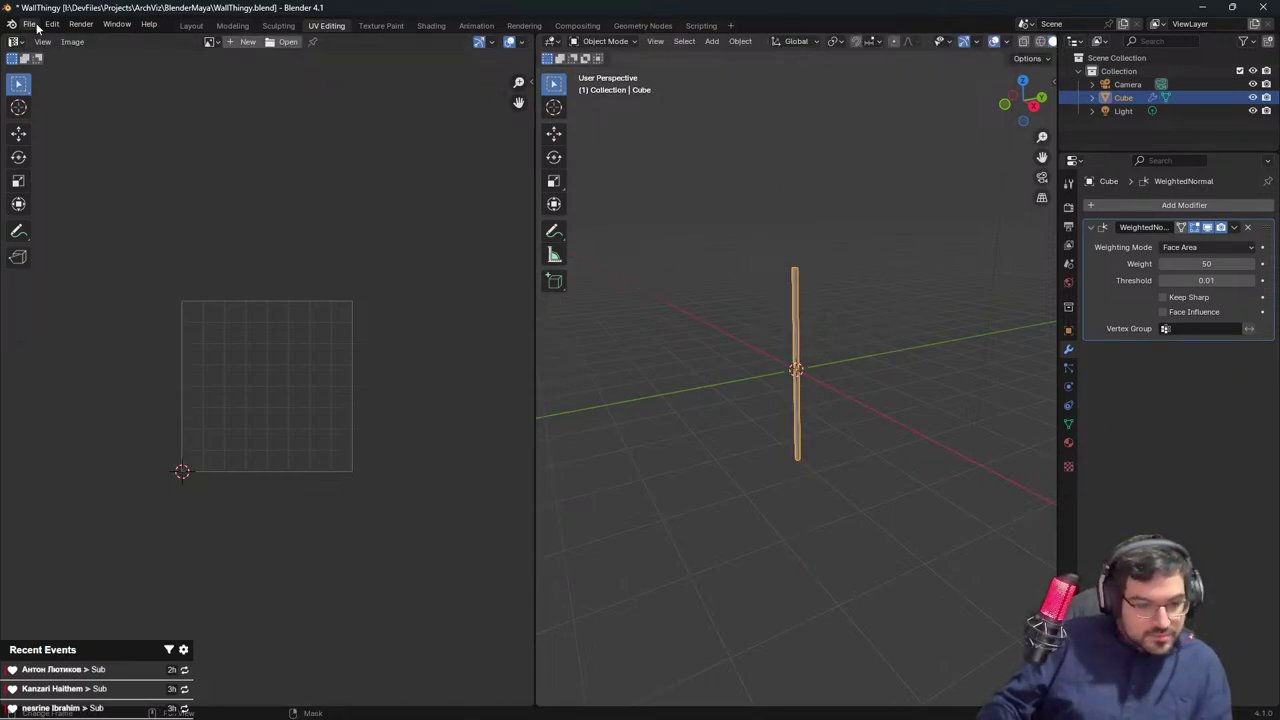
left_click(29, 23)
mouse_move(60, 226)
left_click(190, 346)
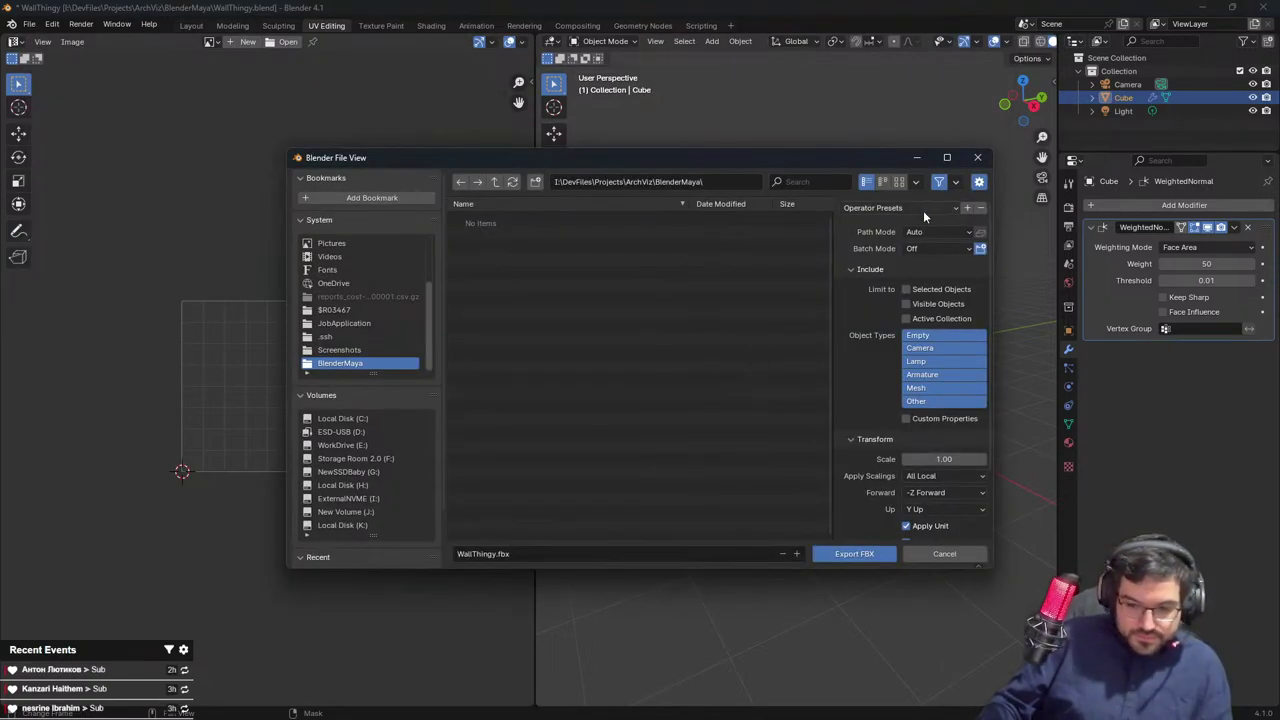
left_click(966, 160)
Save WallThingy.blend and apply the strip's object transform
key("ctrl+s")
key("ctrl+a")
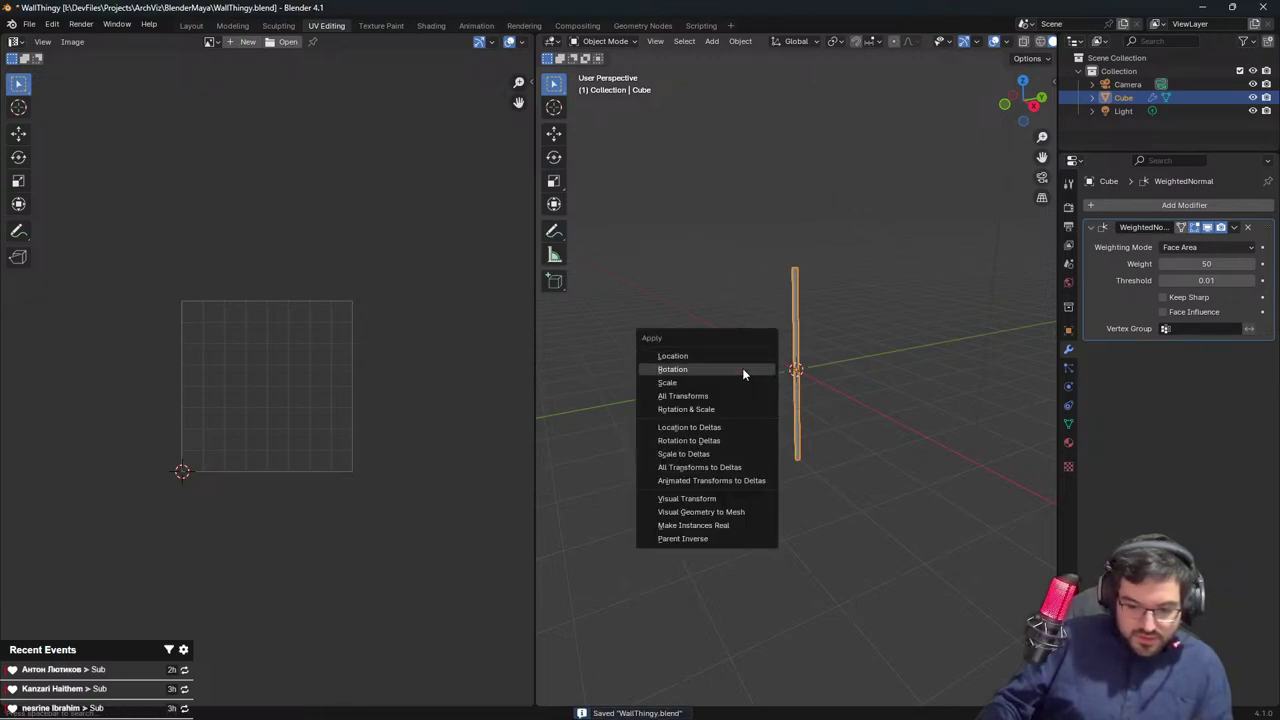
left_click(742, 368)
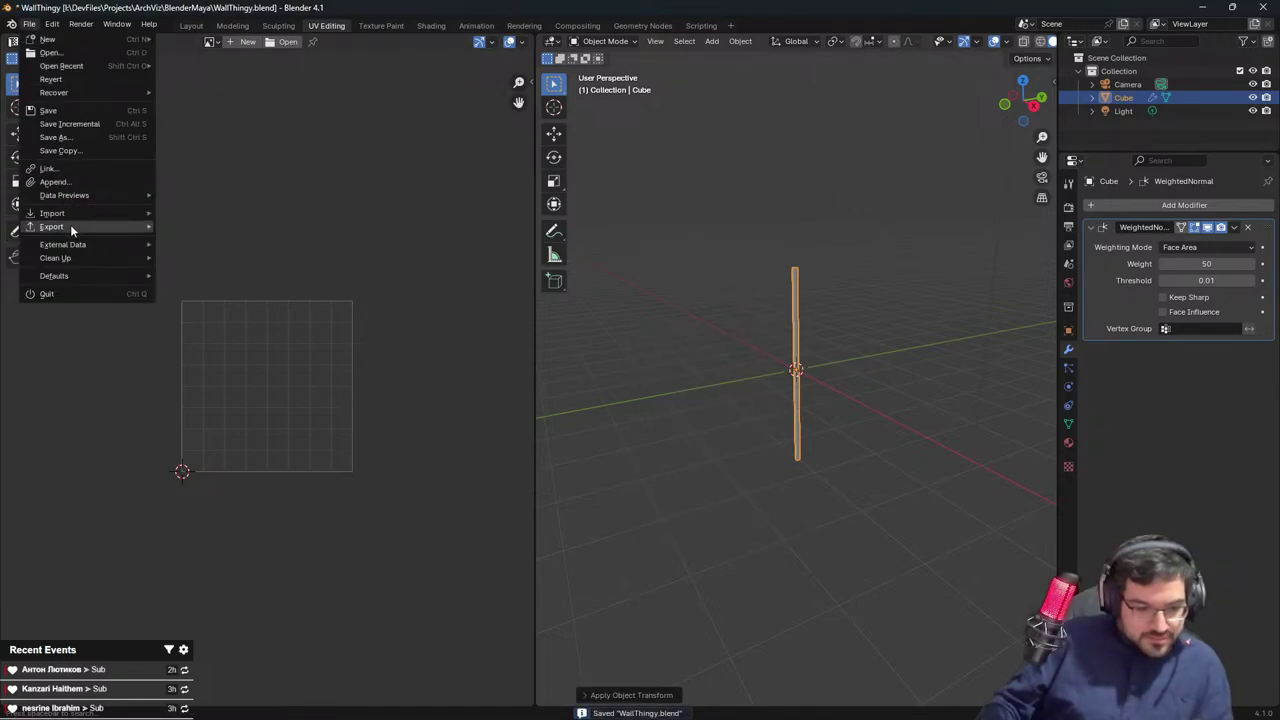
mouse_move(70, 226)
left_click(228, 360)
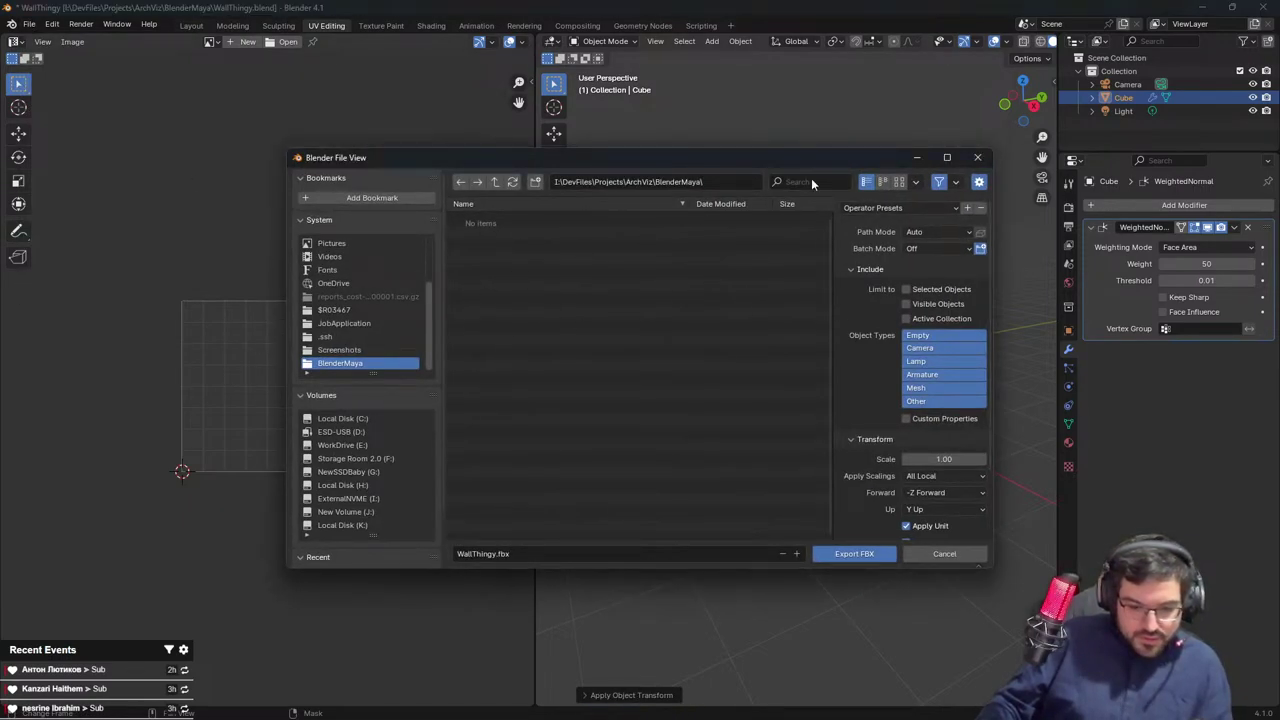
left_click(977, 157)
Unwrap the UVs of the wall strip's mesh
key("u")
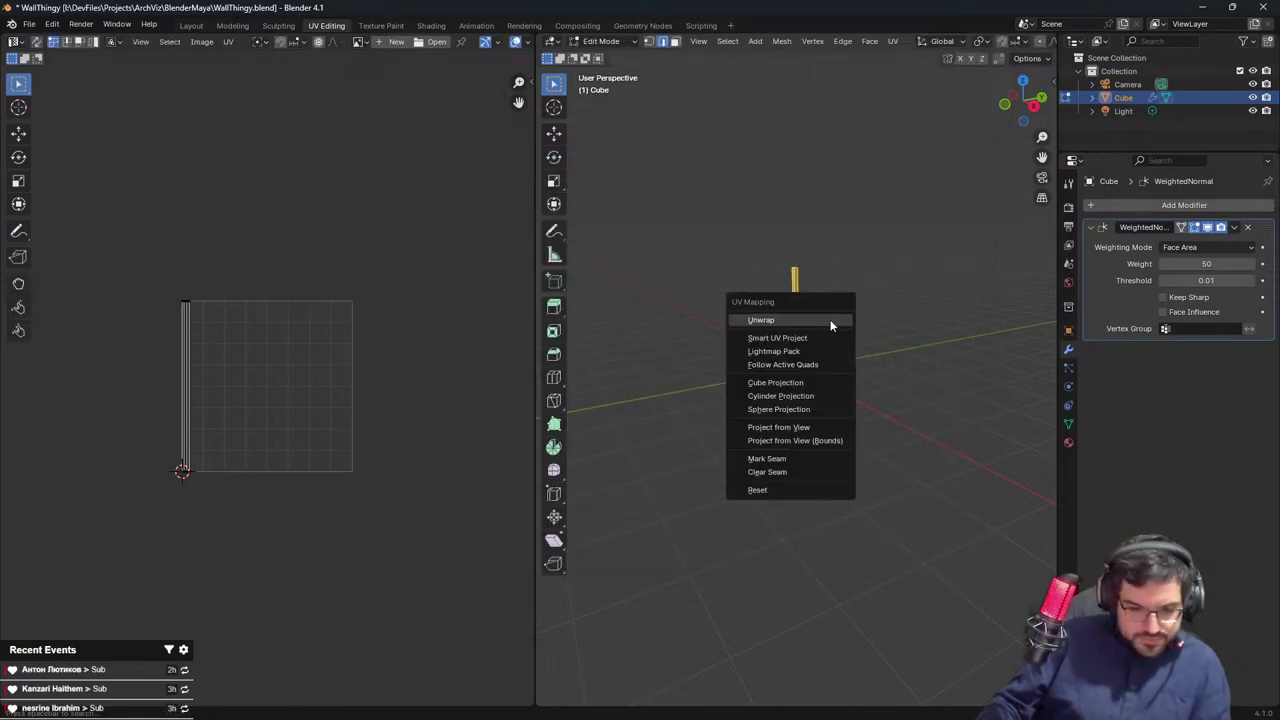
left_click(830, 320)
key("Tab")
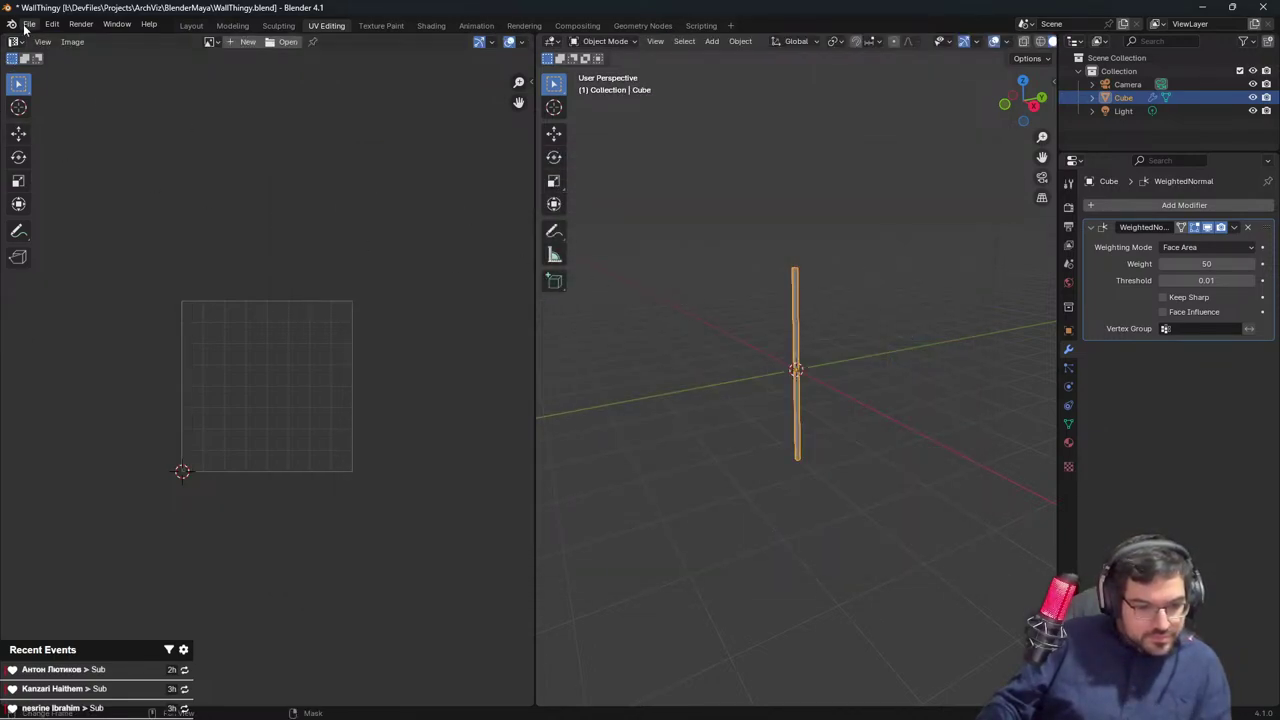
Save WallThingy.blend and export the strip as FBX over SM_WallThingy.fbx in the ModelFbxOBJ folder
key("ctrl+s")
left_click(29, 24)
mouse_move(60, 224)
left_click(228, 350)
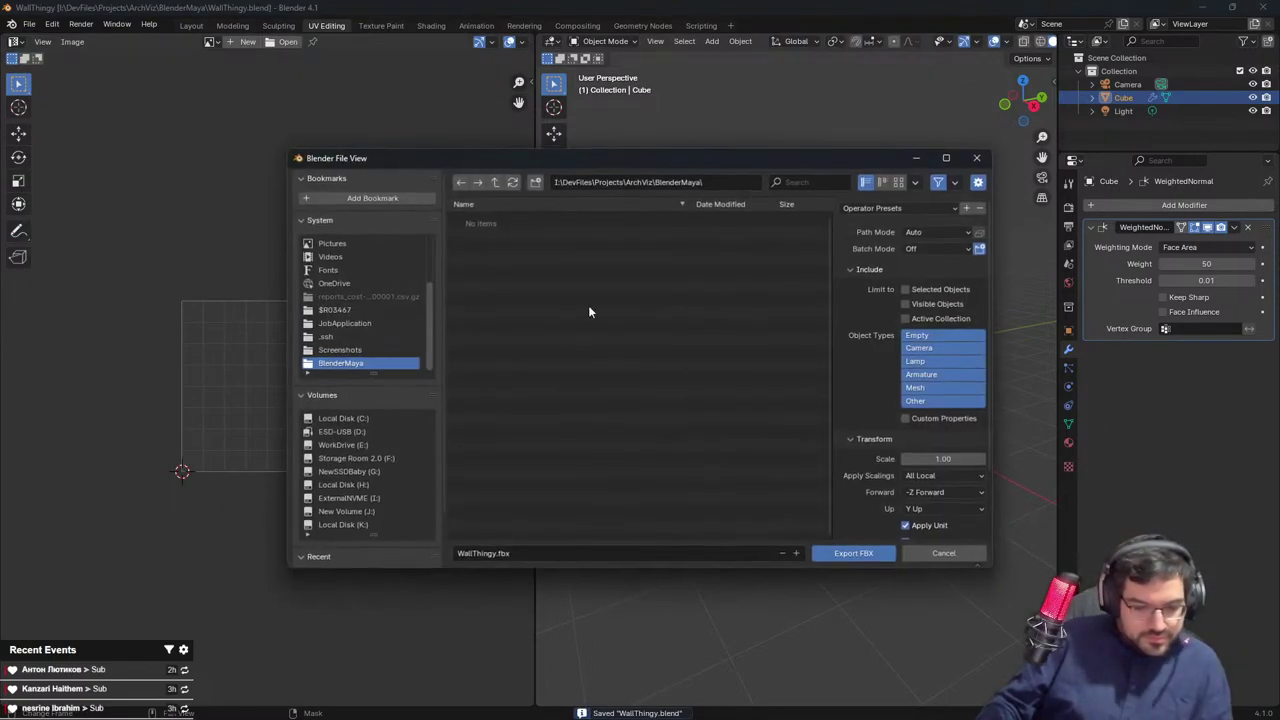
left_click(497, 181)
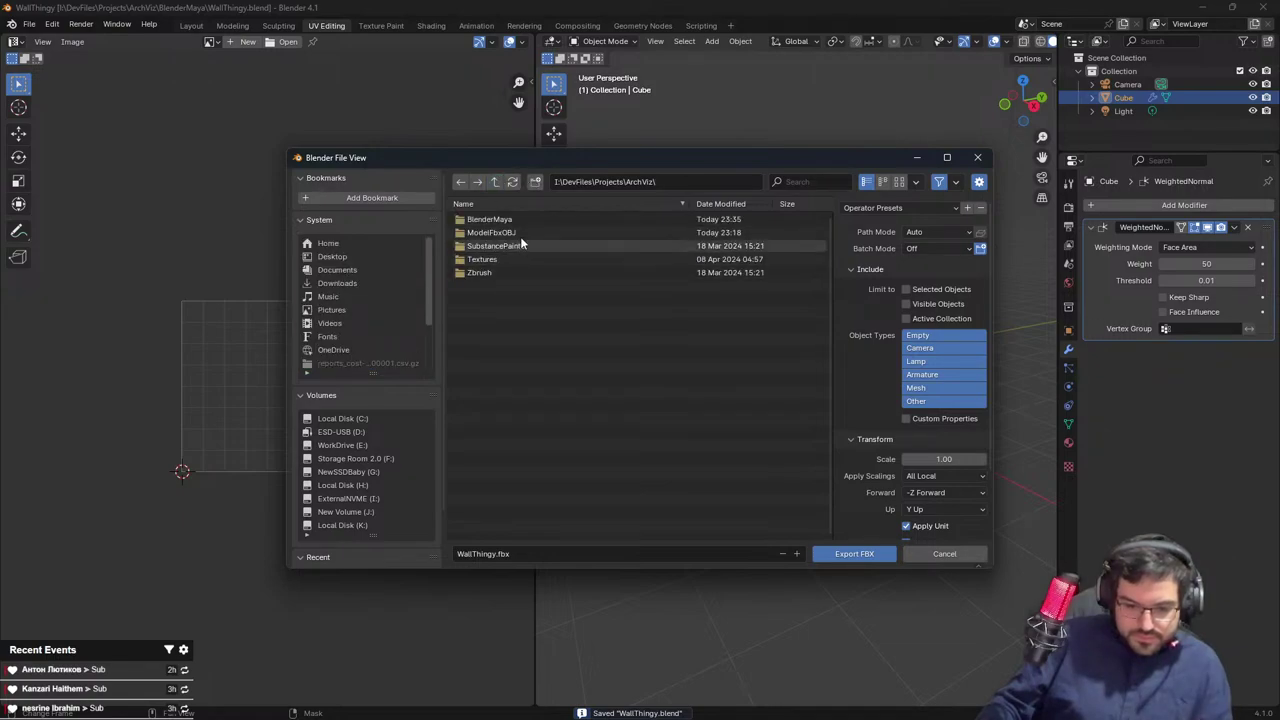
left_click(520, 240)
double_click(517, 354)
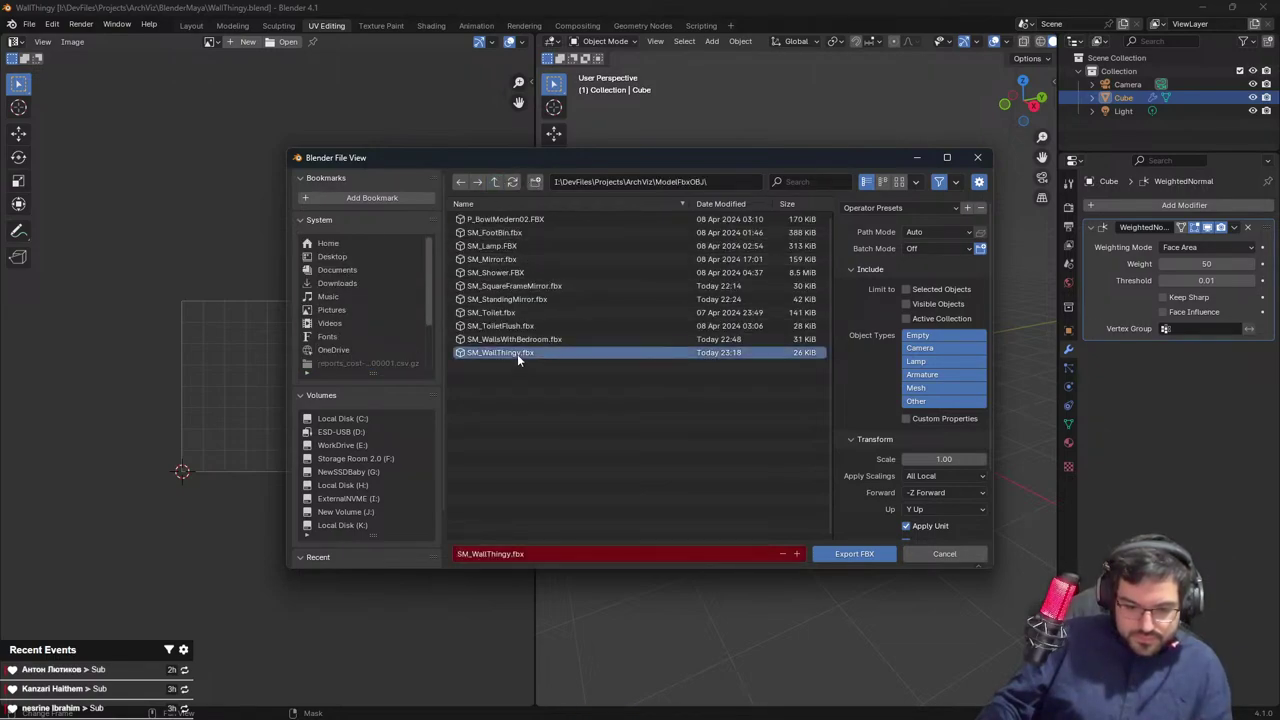
Switch to the Unreal Editor, set the placed strip's scale to 1 and reimport the SM_WallThingy mesh
key("alt+Tab")
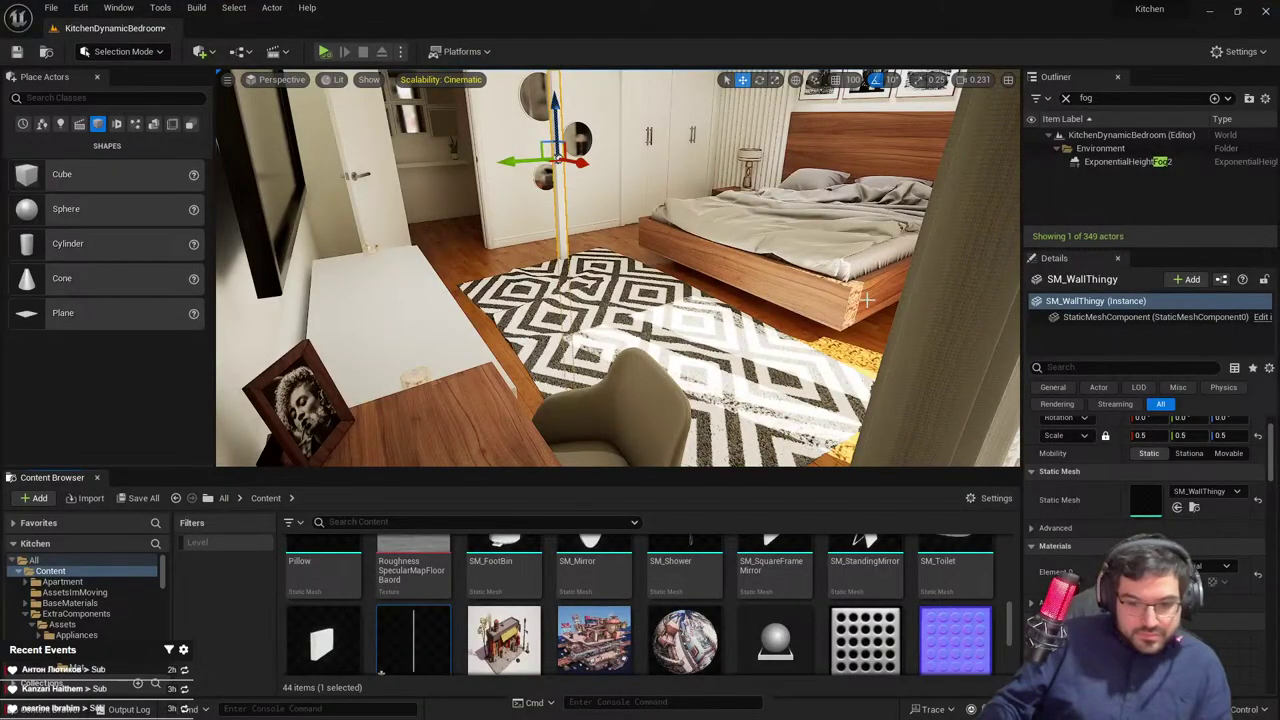
right_click_drag(867, 300, 876, 273)
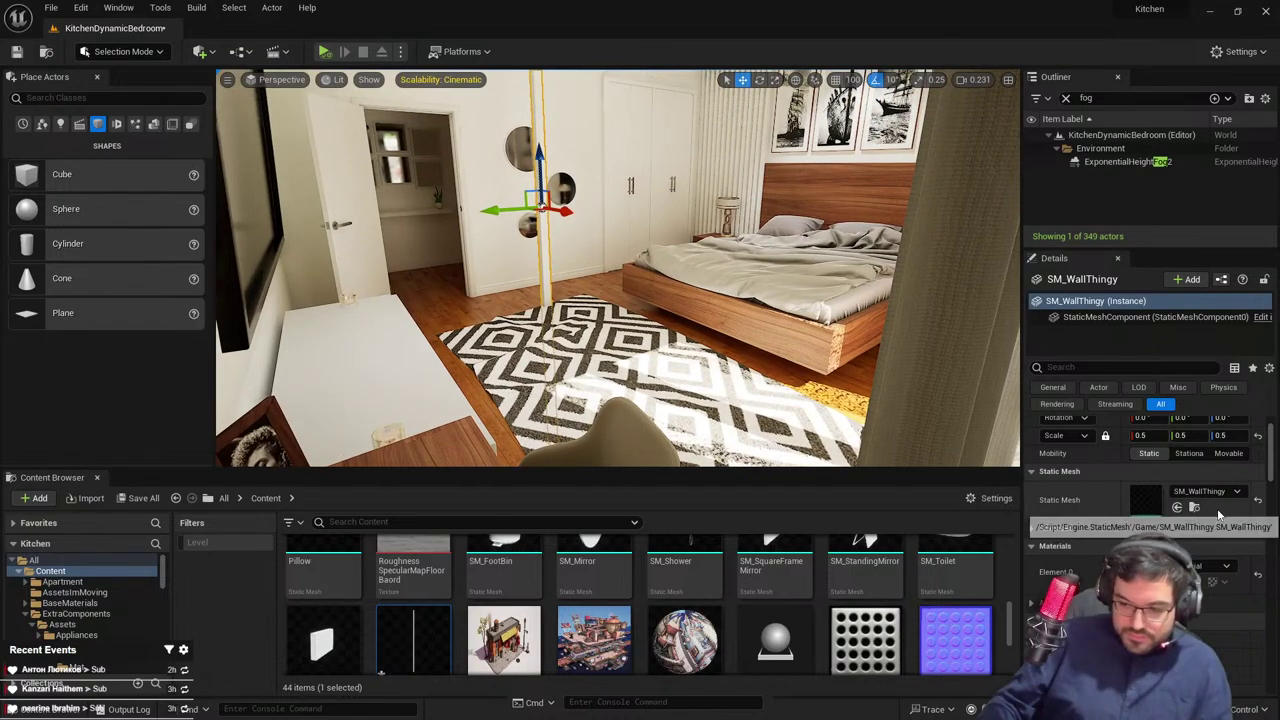
left_click(1147, 435)
type("1")
key("Return")
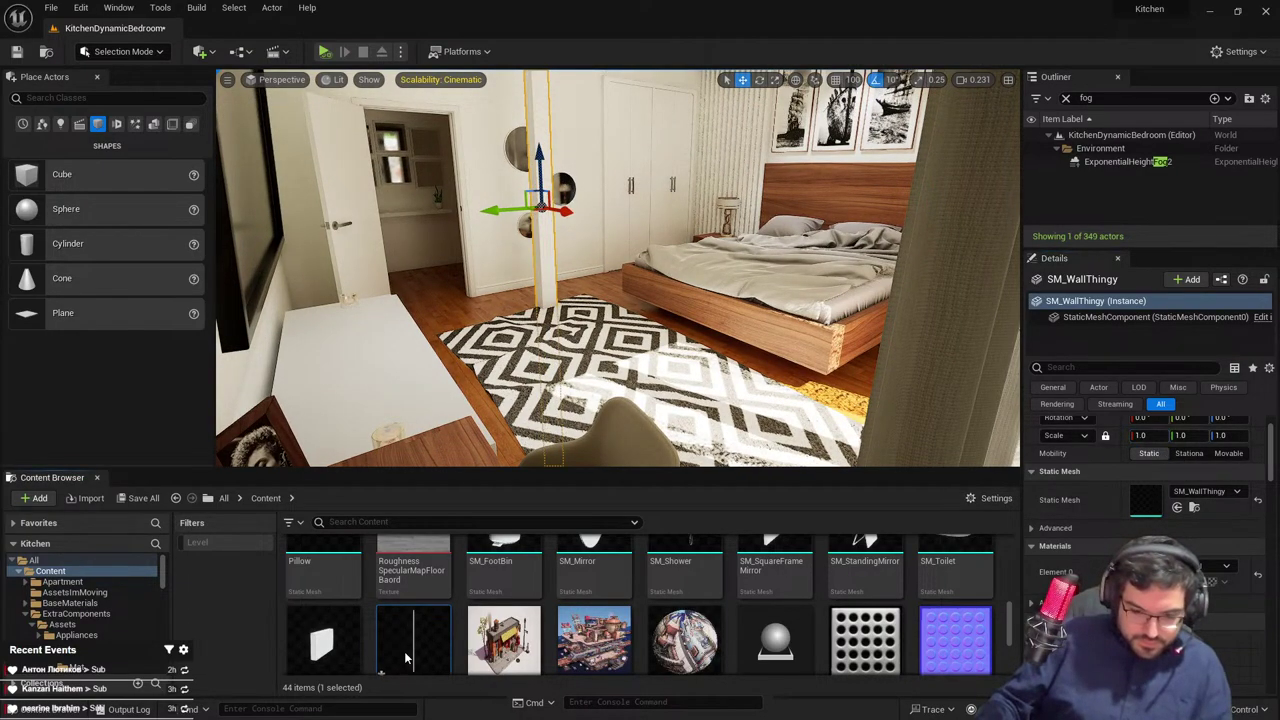
right_click(406, 653)
left_click(464, 313)
mouse_move(560, 300)
right_mouse_down()
mouse_move(556, 240)
mouse_move(566, 320)
mouse_move(567, 278)
right_mouse_up()
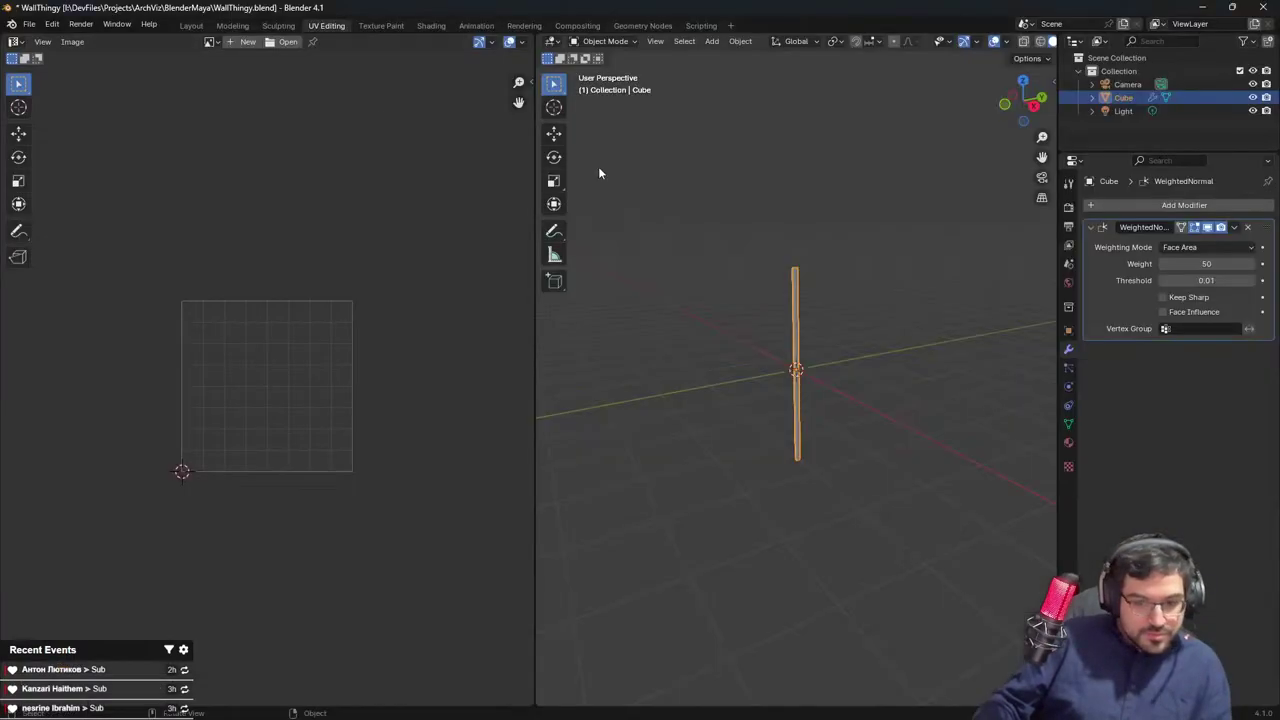
Shorten the strip's mesh further in Blender, save WallThingy.blend and export it again as FBX
key("Tab")
key("Tab")
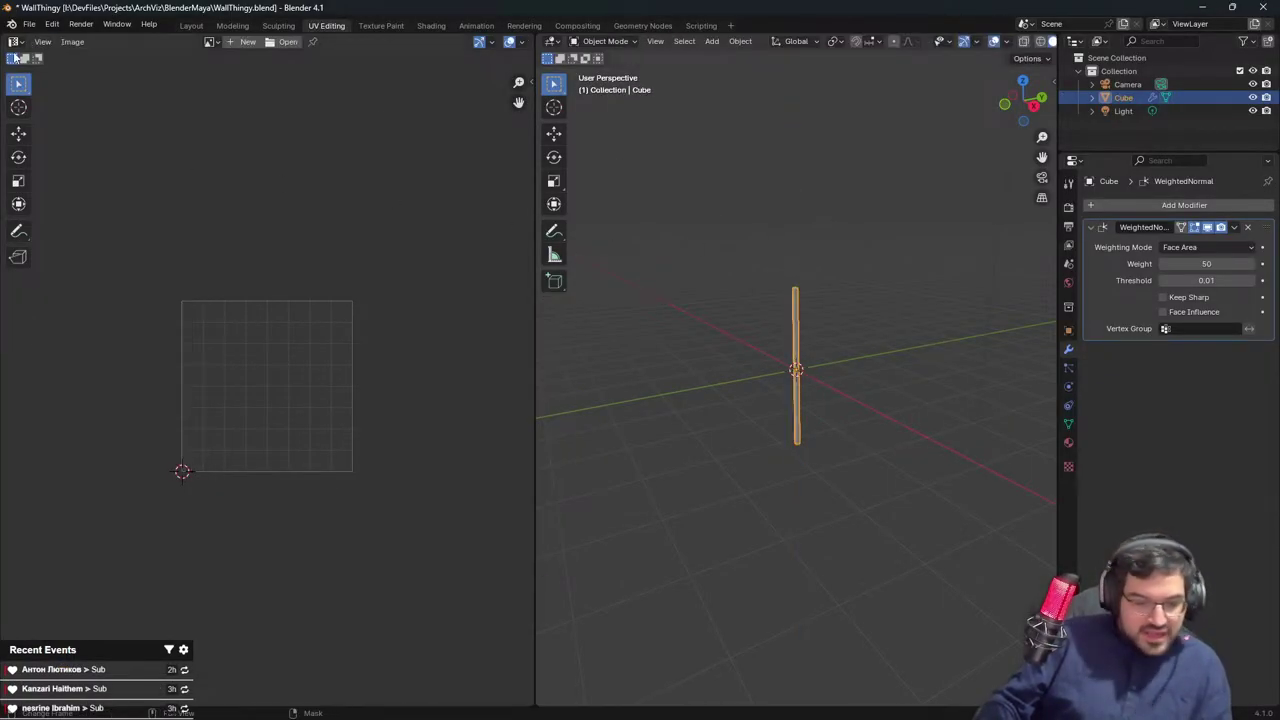
key("ctrl+s")
left_click(29, 23)
mouse_move(51, 227)
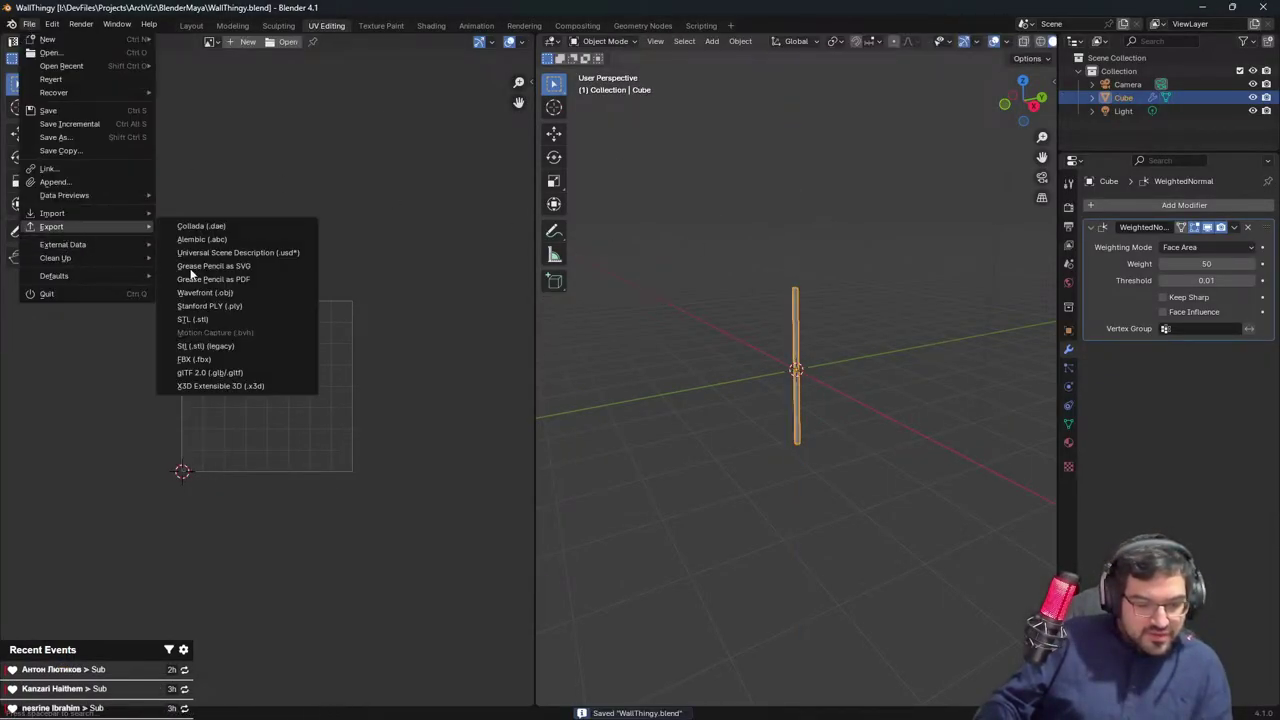
left_click(194, 359)
left_click(830, 554)
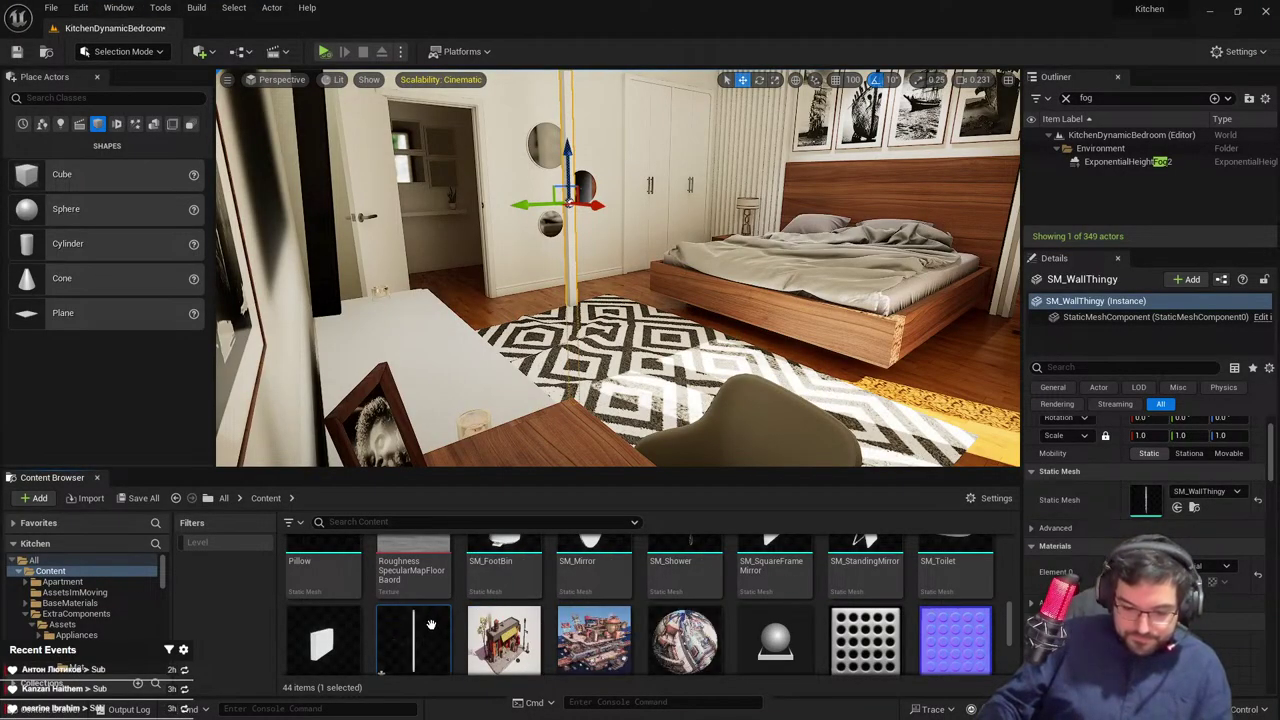
Reimport SM_WallThingy in Unreal and move the placed strip upward and along its Y axis near the round mirrors
right_click(432, 187)
left_click(495, 281)
mouse_move(495, 281)
right_mouse_down()
mouse_move(496, 226)
mouse_move(482, 271)
right_mouse_up()
left_click_drag(587, 160, 587, 93)
right_click_drag(587, 93, 595, 38)
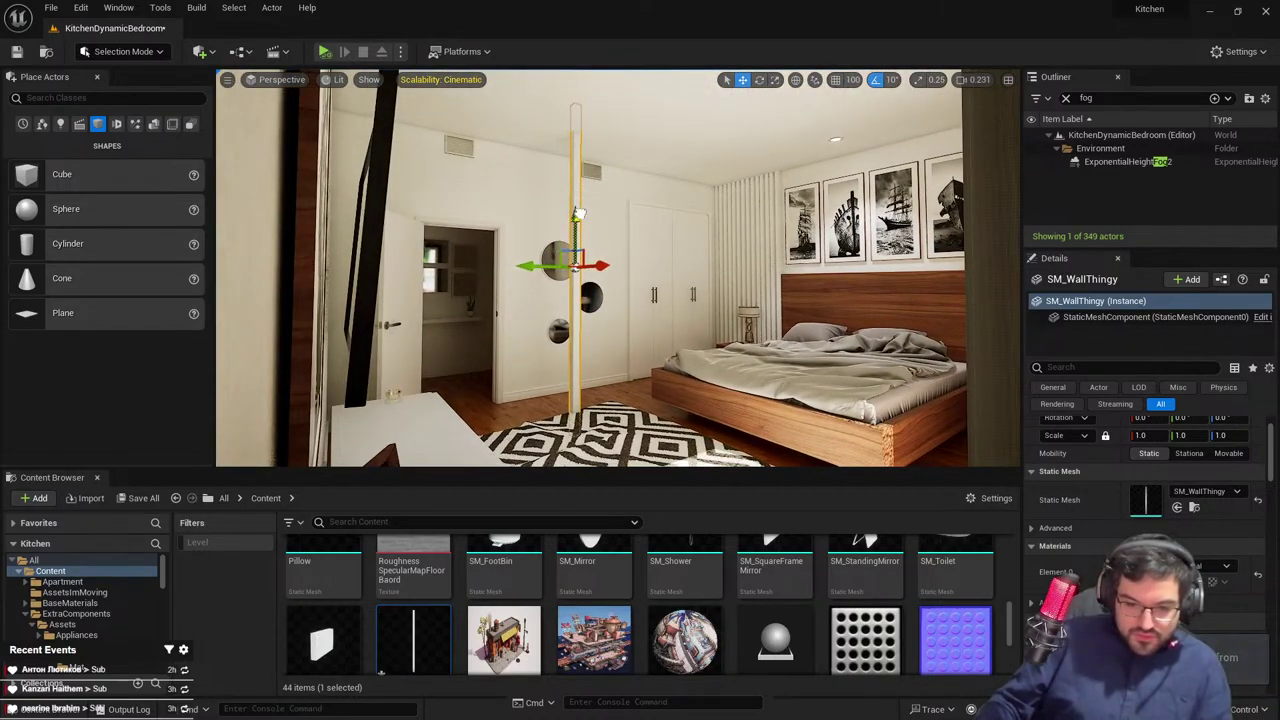
key("w")
right_click_drag(578, 216, 594, 252)
scroll(592, 250, "up", 1)
left_click_drag(500, 268, 533, 261)
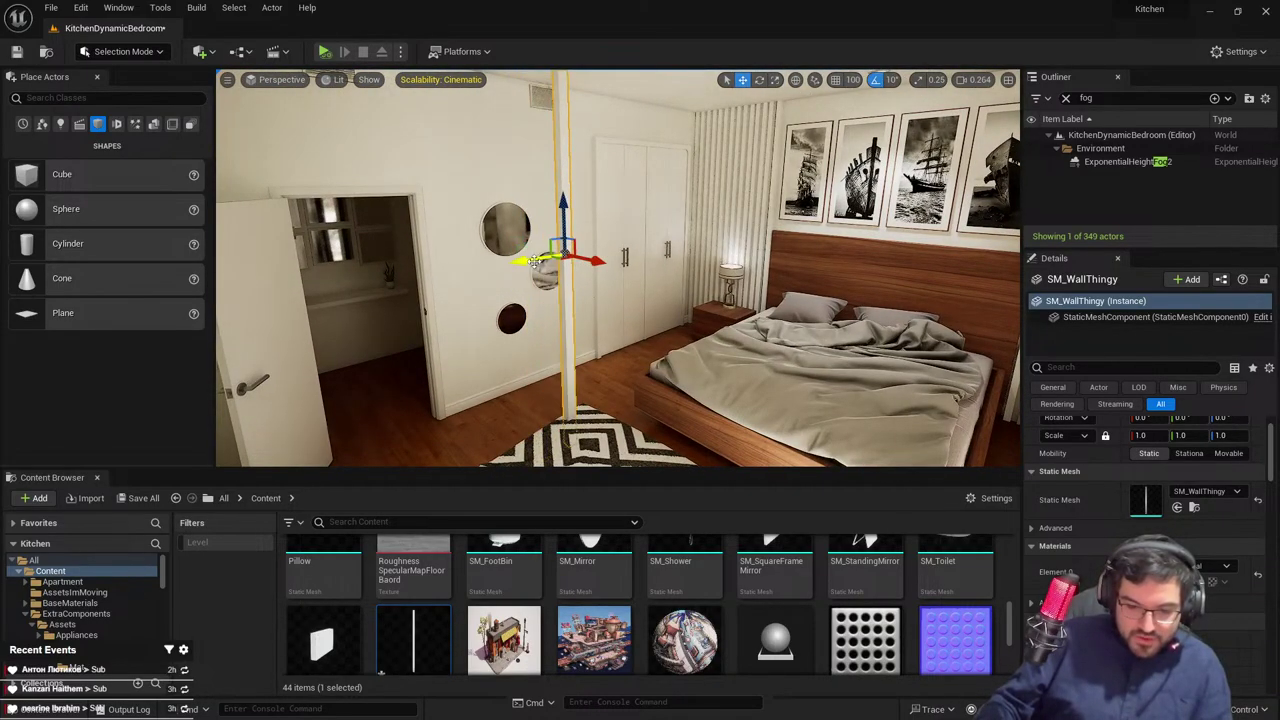
Delete the old group of cube slats on both sides of the bed's headboard, applying the deletion to all referenced actors
key("w")
right_click_drag(533, 261, 522, 300)
right_click_drag(666, 362, 576, 224)
key("s")
left_click(573, 287)
key("s")
left_click(576, 224)
key("Delete")
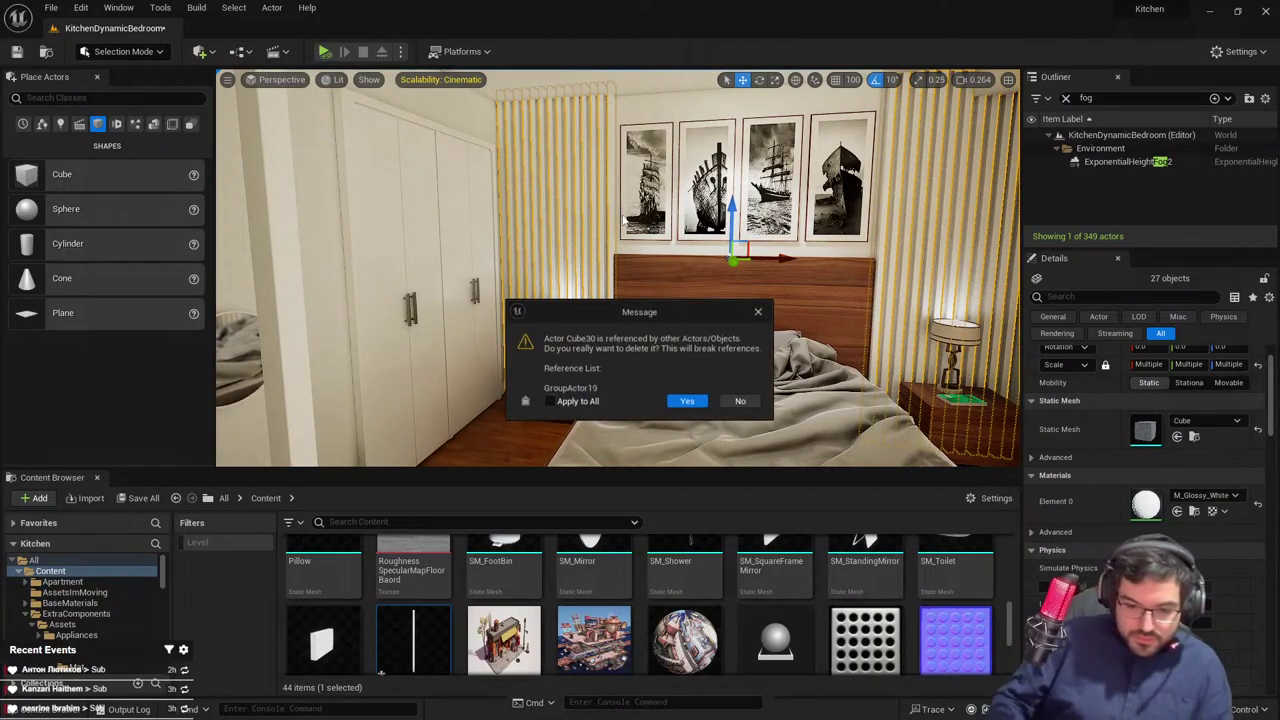
left_click(687, 401)
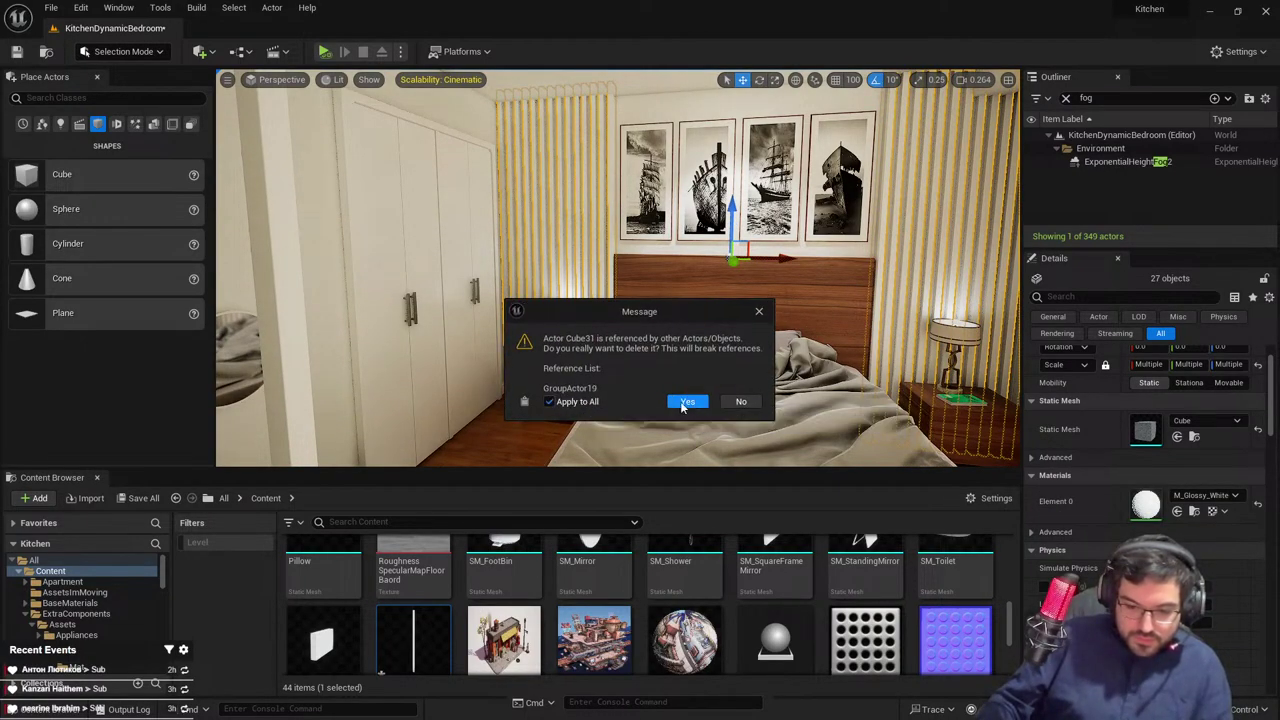
left_click(687, 401)
Try moving the two grouped wall panels behind the bed along the Y axis and undo the move
left_click(565, 230)
key("w")
right_click_drag(565, 230, 526, 282)
left_click_drag(818, 360, 831, 354)
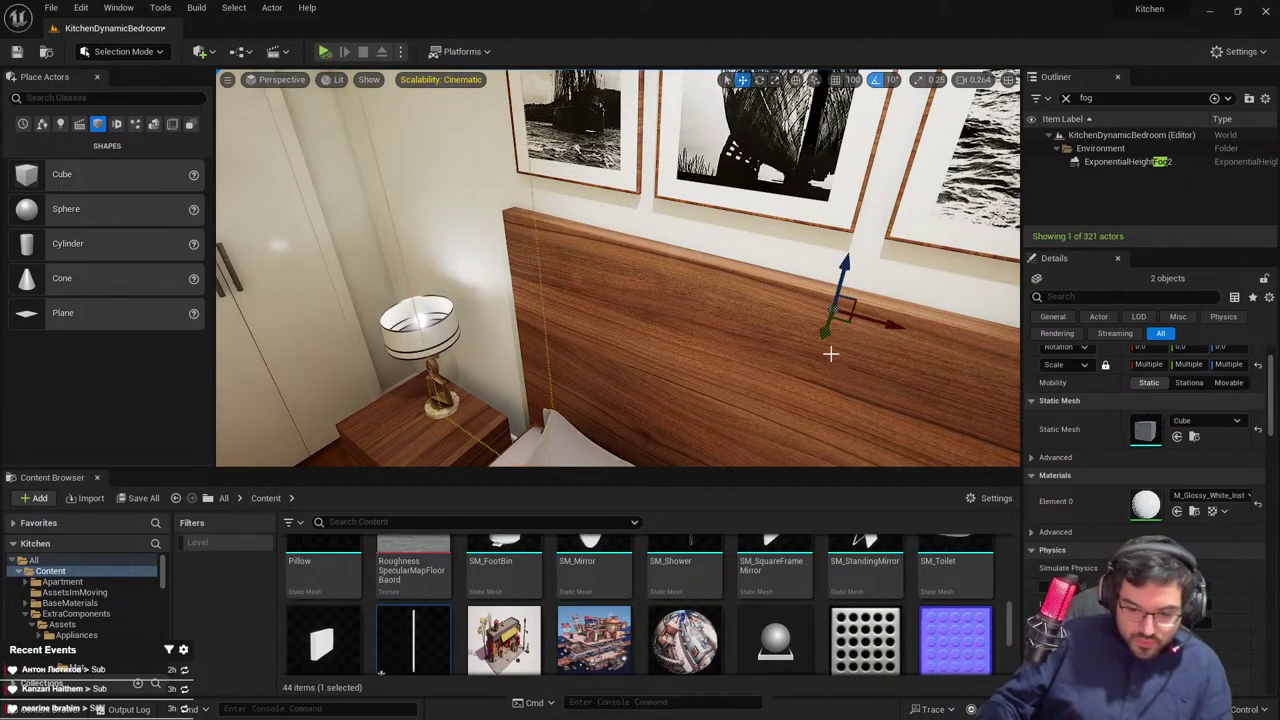
key("ctrl+z")
Change the viewport's engine scalability from Cinematic to another quality level
right_click_drag(806, 350, 890, 348)
key("s")
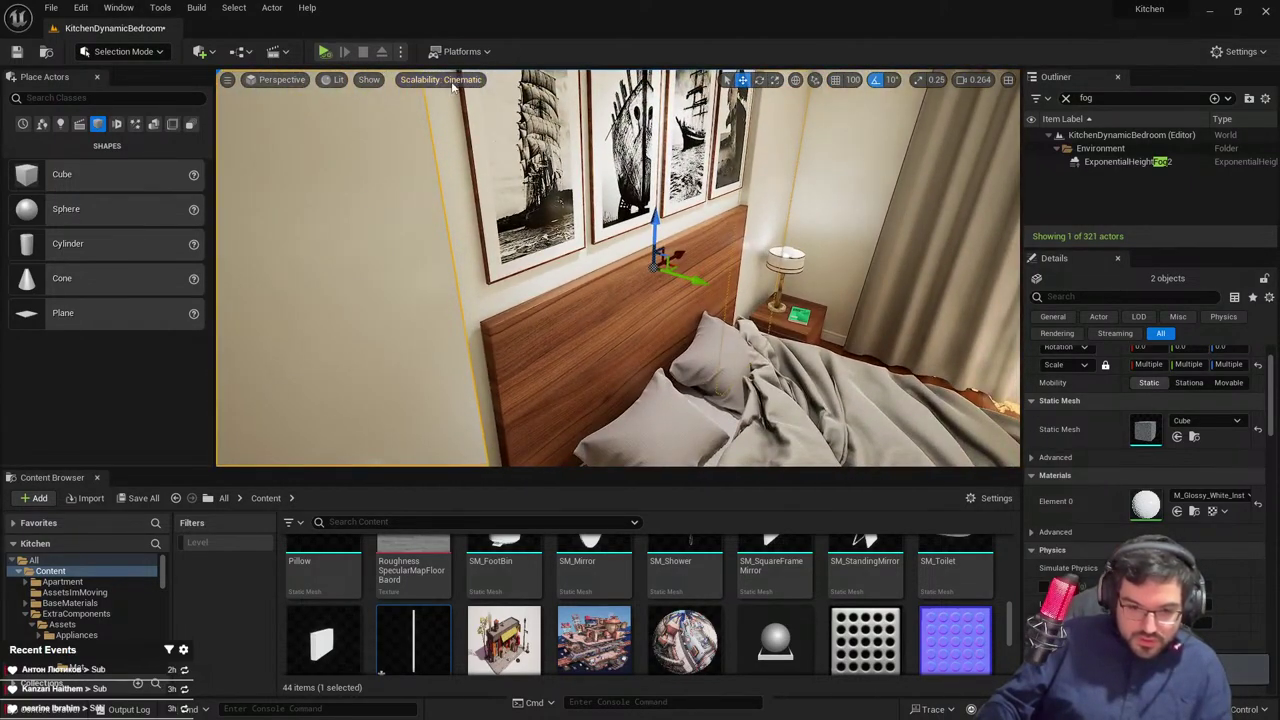
left_click(441, 80)
left_click(632, 120)
Try a small Y-axis shift of the two wall panels, inspect them beside the headboard and undo the shift
right_click_drag(779, 289, 779, 289)
left_click_drag(676, 268, 671, 267)
right_click_drag(671, 267, 632, 252)
key("s")
key("Escape")
key("s")
key("w")
key("ctrl+z")
key("s")
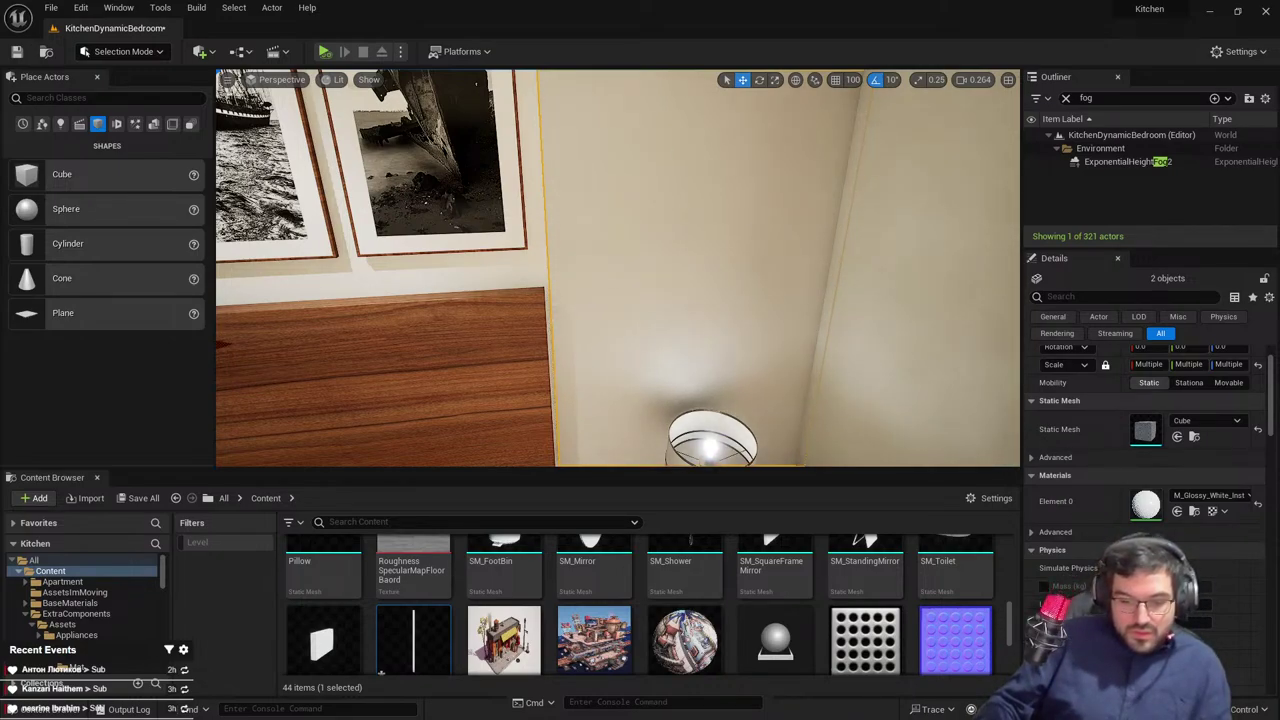
key("Escape")
key("s")
Move the SM_WallThingy strip from beside the round mirrors to the bed wall's corner next to the wardrobe
right_click_drag(632, 252, 490, 280)
left_click(526, 300)
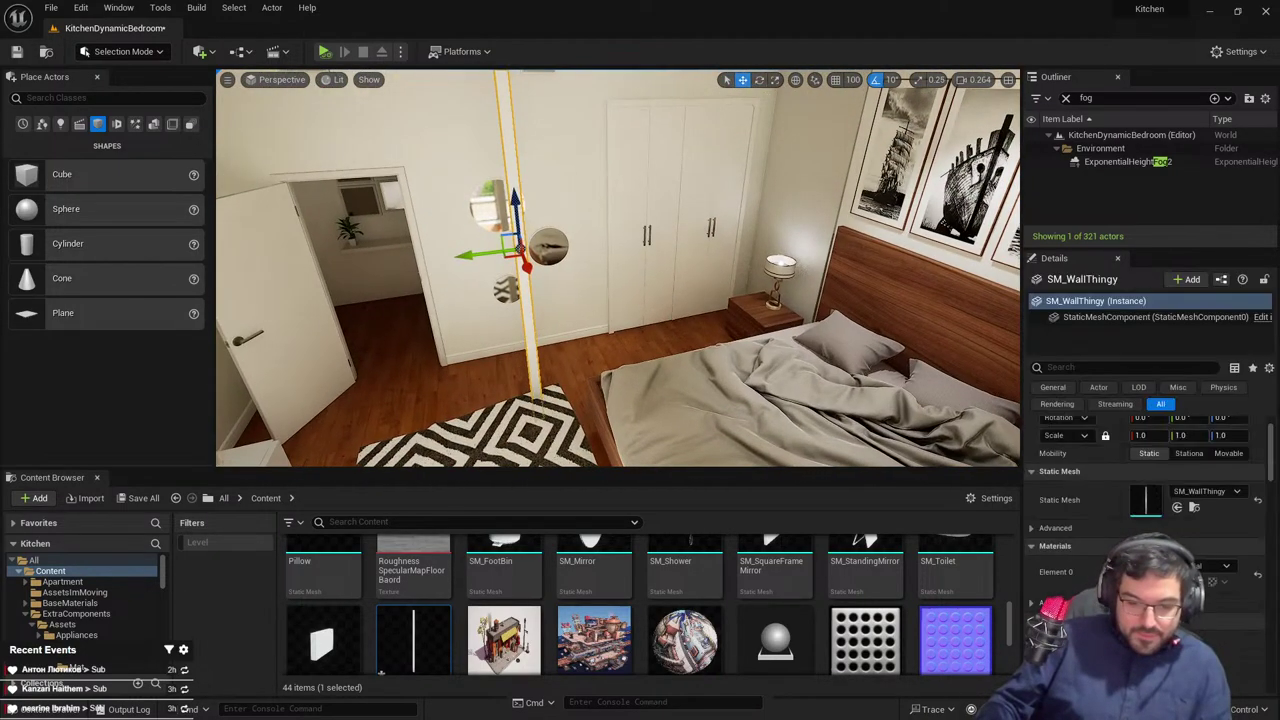
right_click(523, 218)
type("w")
right_click_drag(626, 246, 626, 246)
key("w")
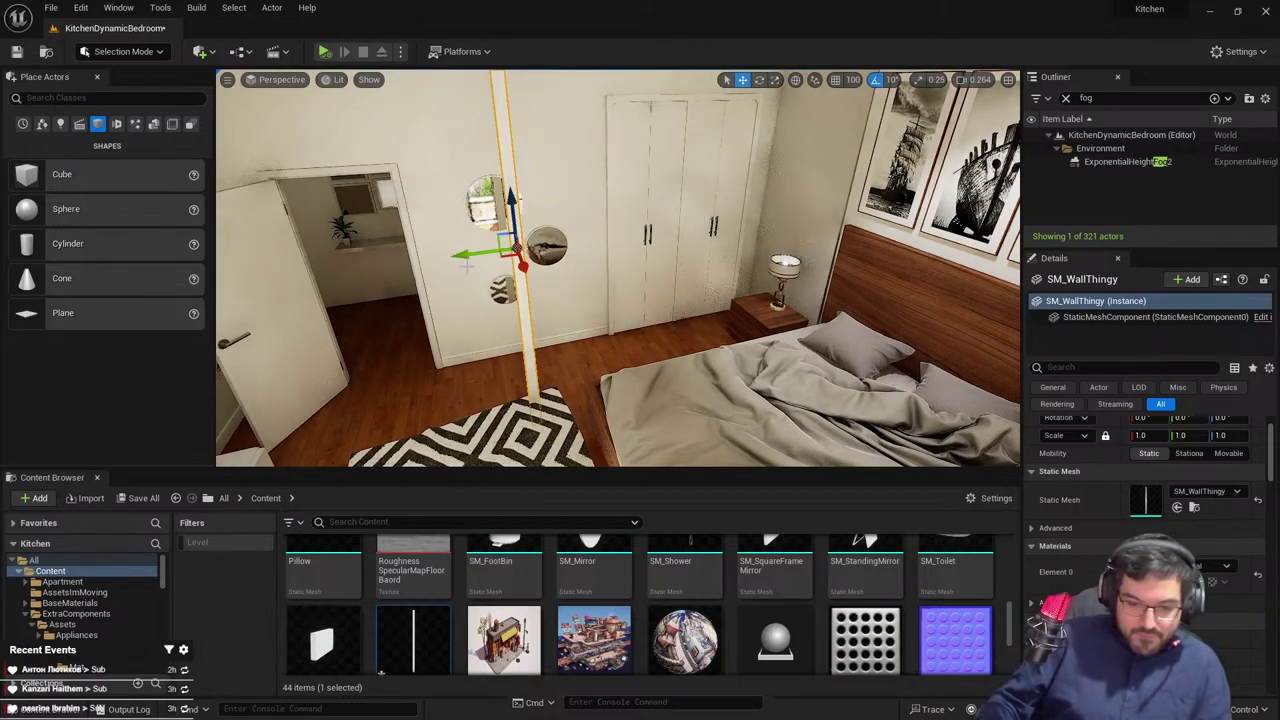
left_click_drag(466, 263, 783, 222)
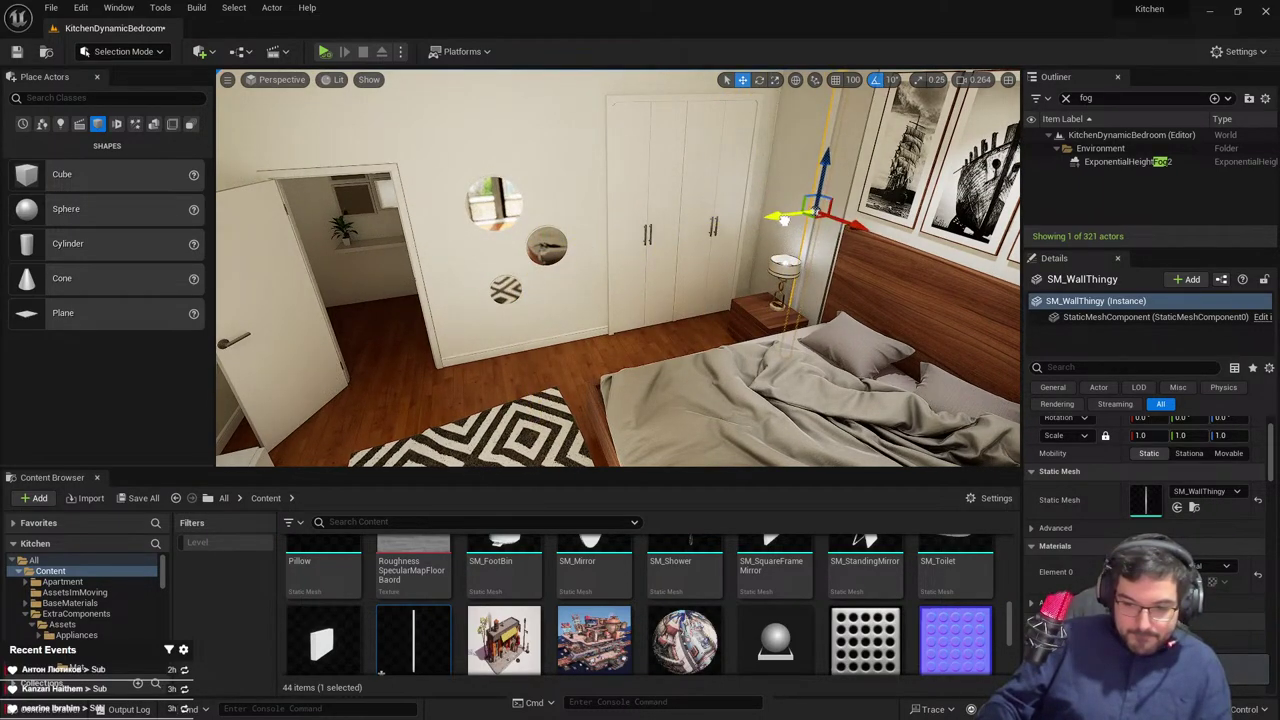
key("w")
mouse_move(784, 220)
right_mouse_down()
mouse_move(850, 205)
mouse_move(900, 230)
mouse_move(783, 222)
right_mouse_up()
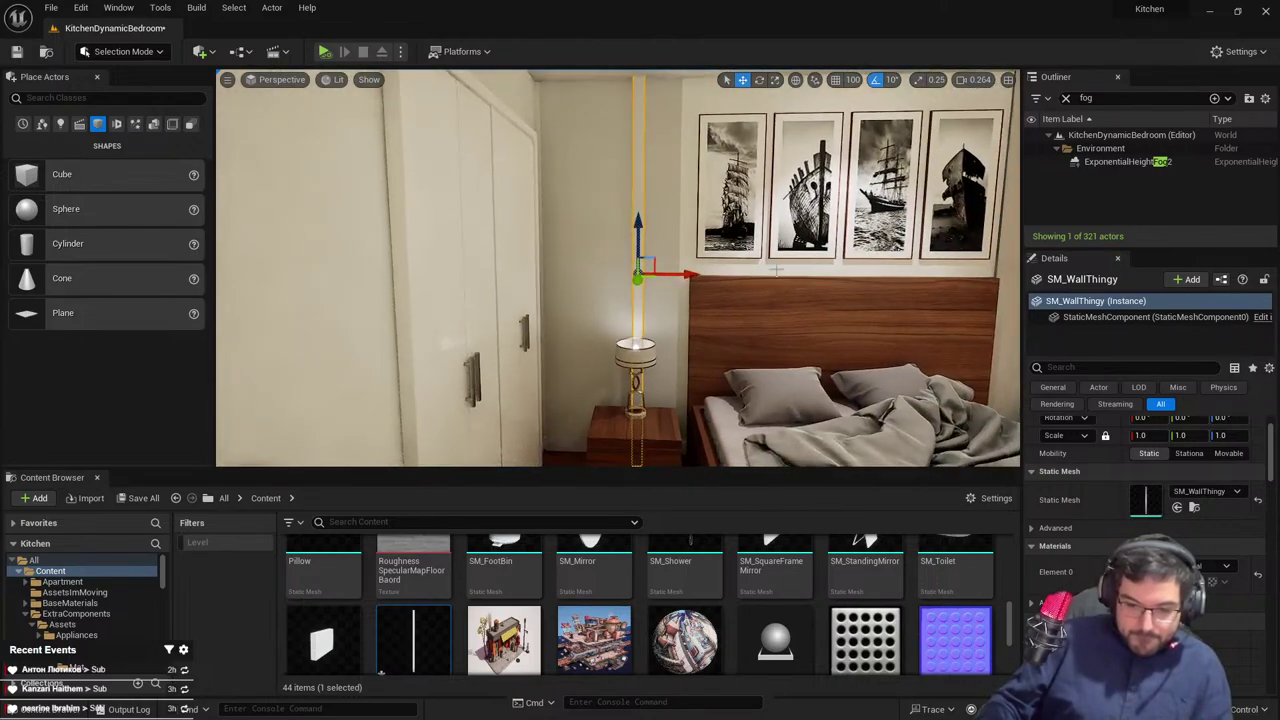
left_click_drag(687, 273, 595, 273)
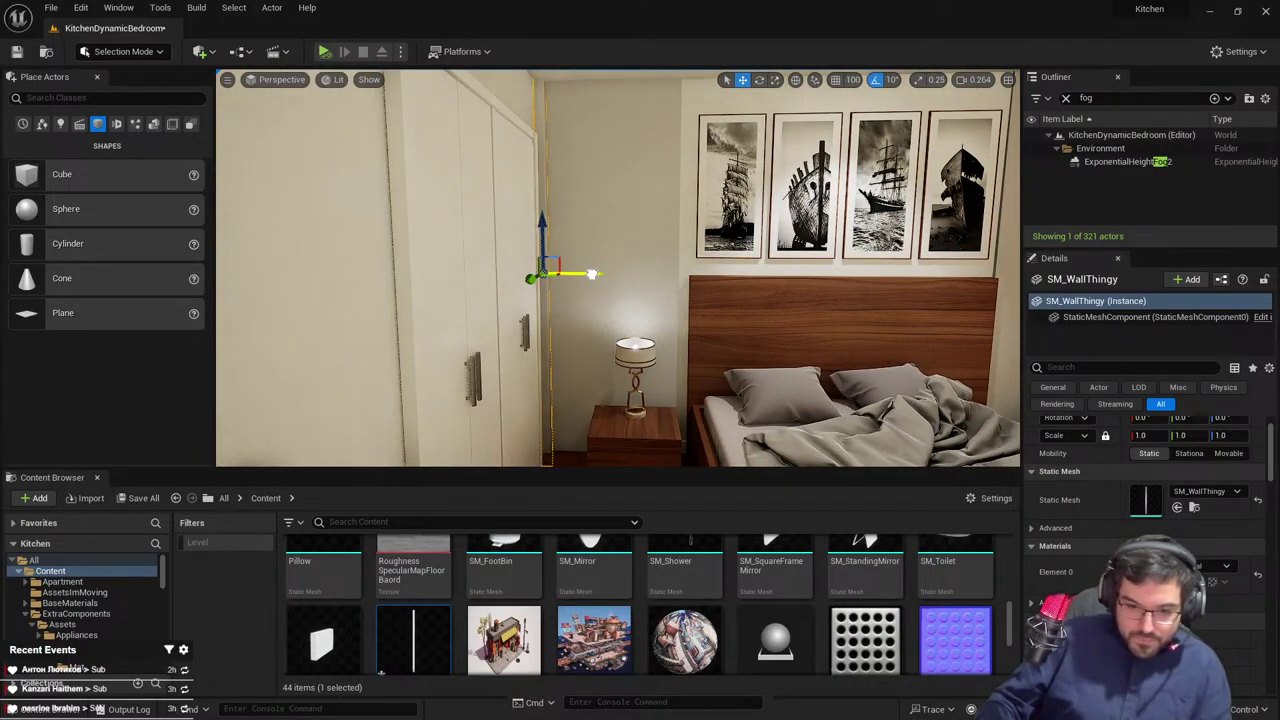
key("Escape")
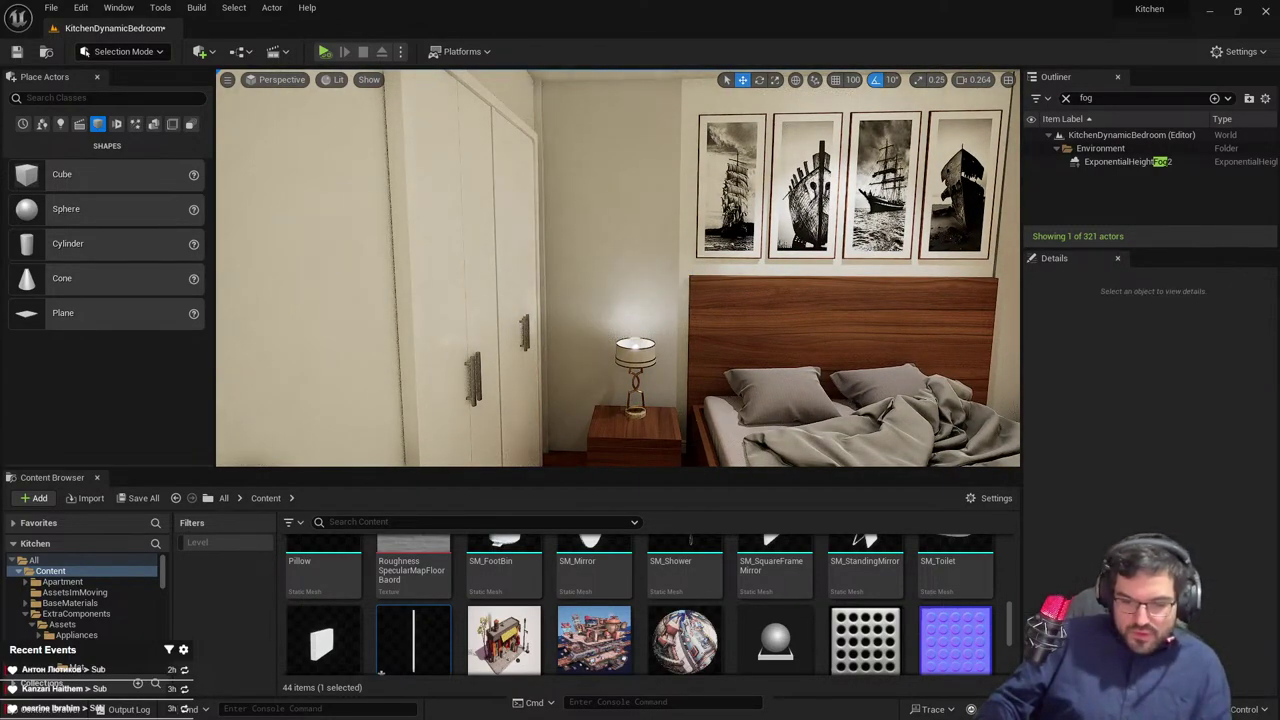
left_click(541, 290)
right_click_drag(541, 290, 541, 290)
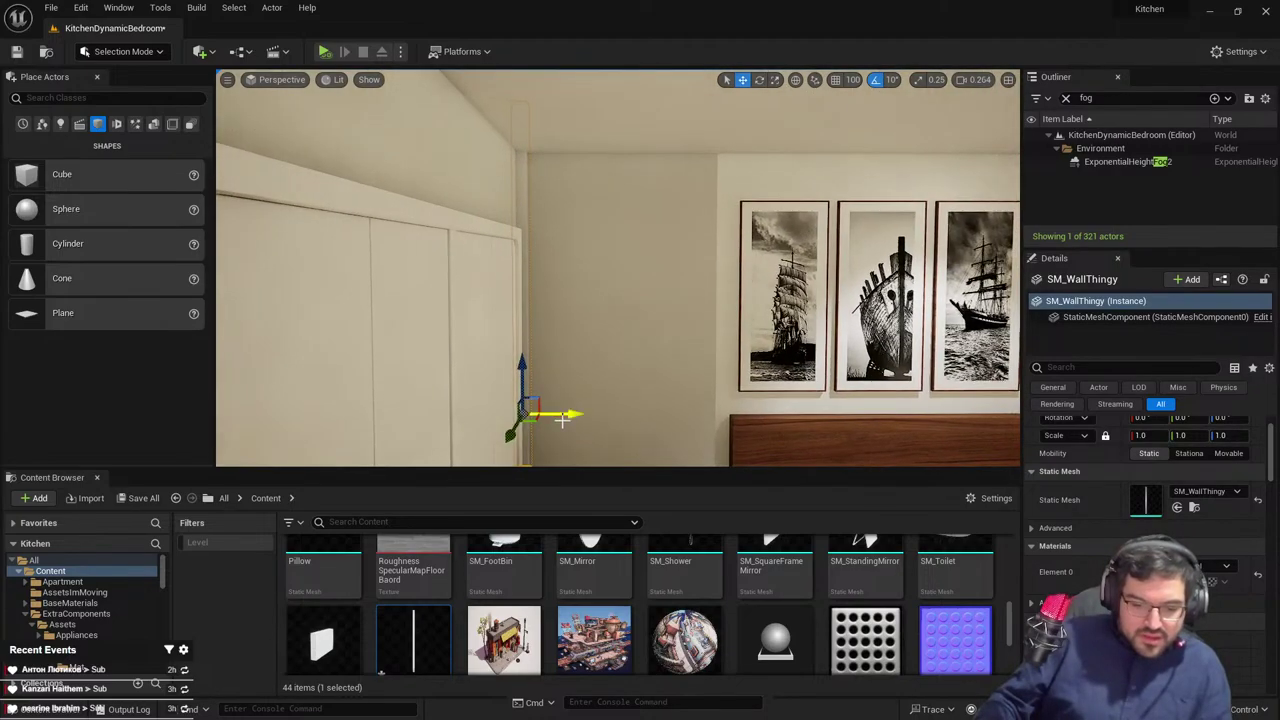
Ungroup the two wall panels beside the headboard and widen the one next to the wardrobe along the X axis
left_click(559, 393, "ctrl")
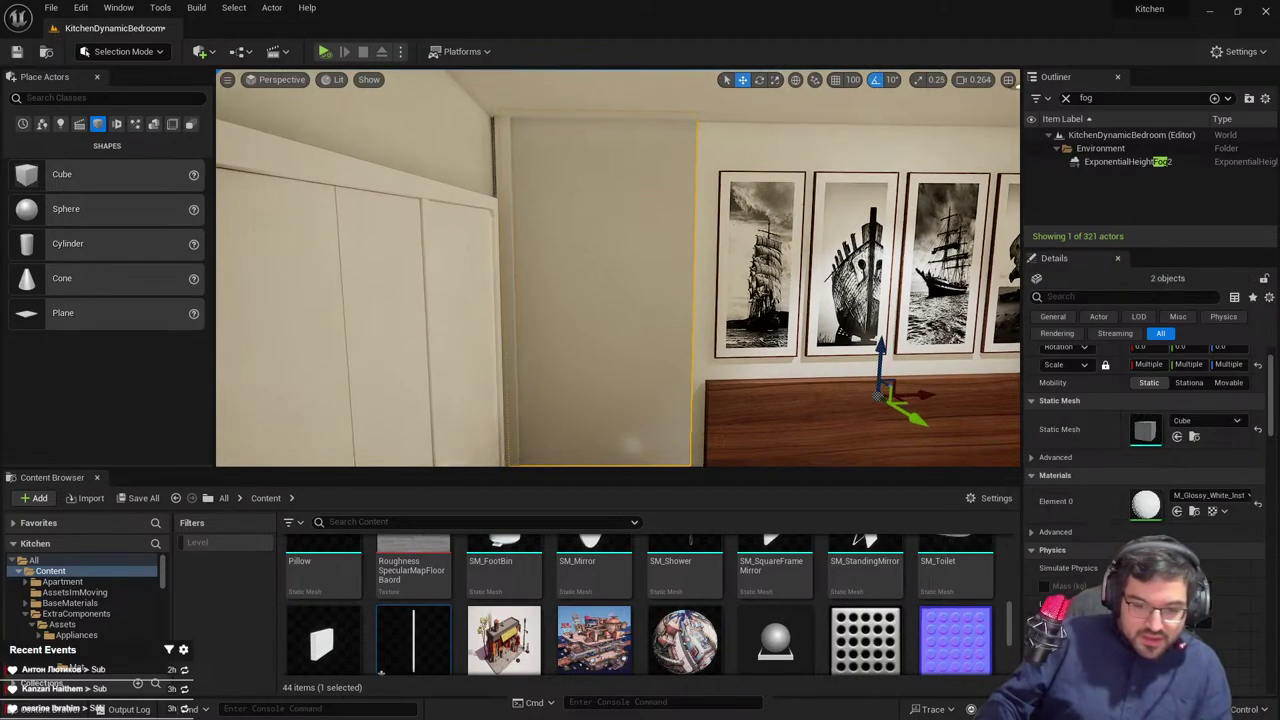
right_click_drag(505, 176, 721, 320)
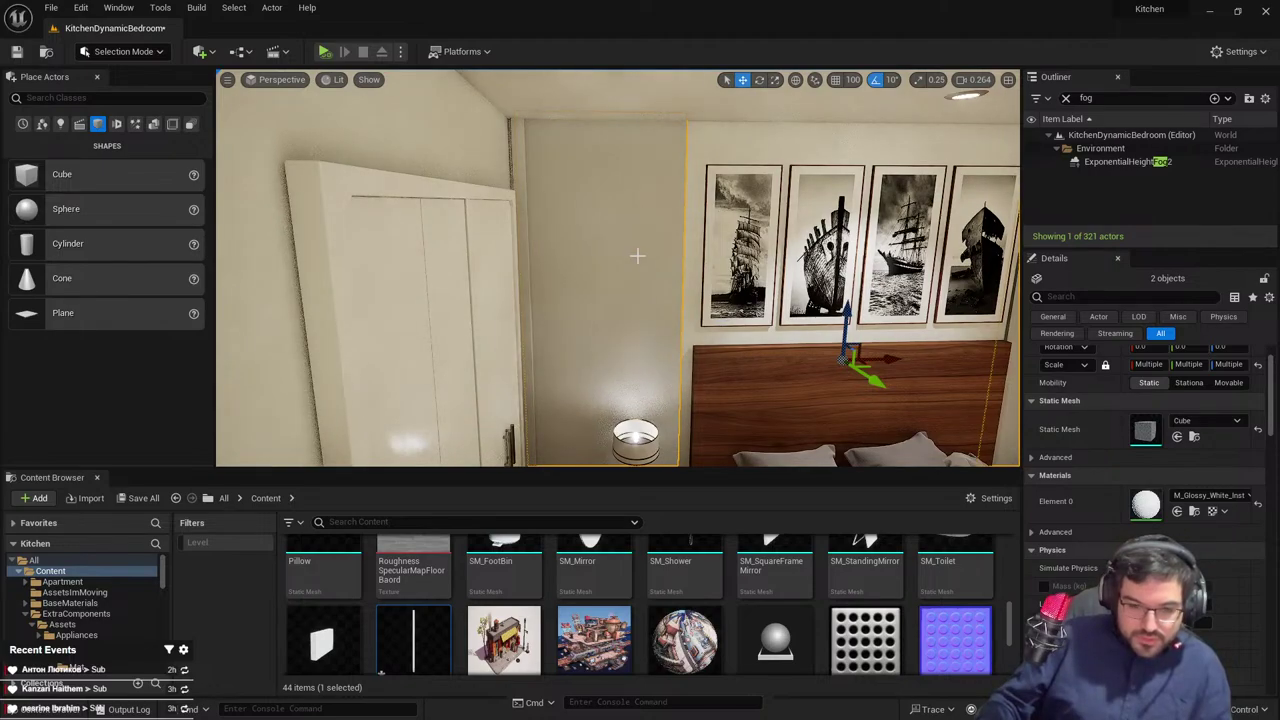
key("e")
key("r")
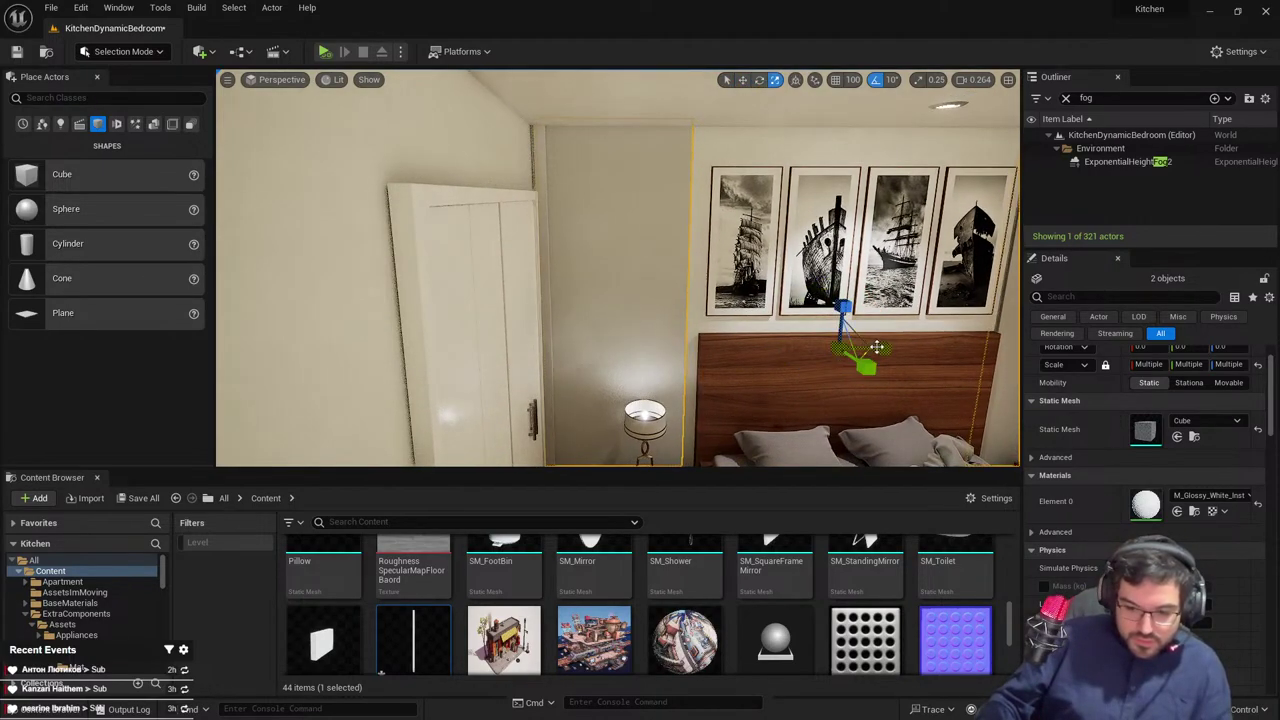
left_click(652, 279)
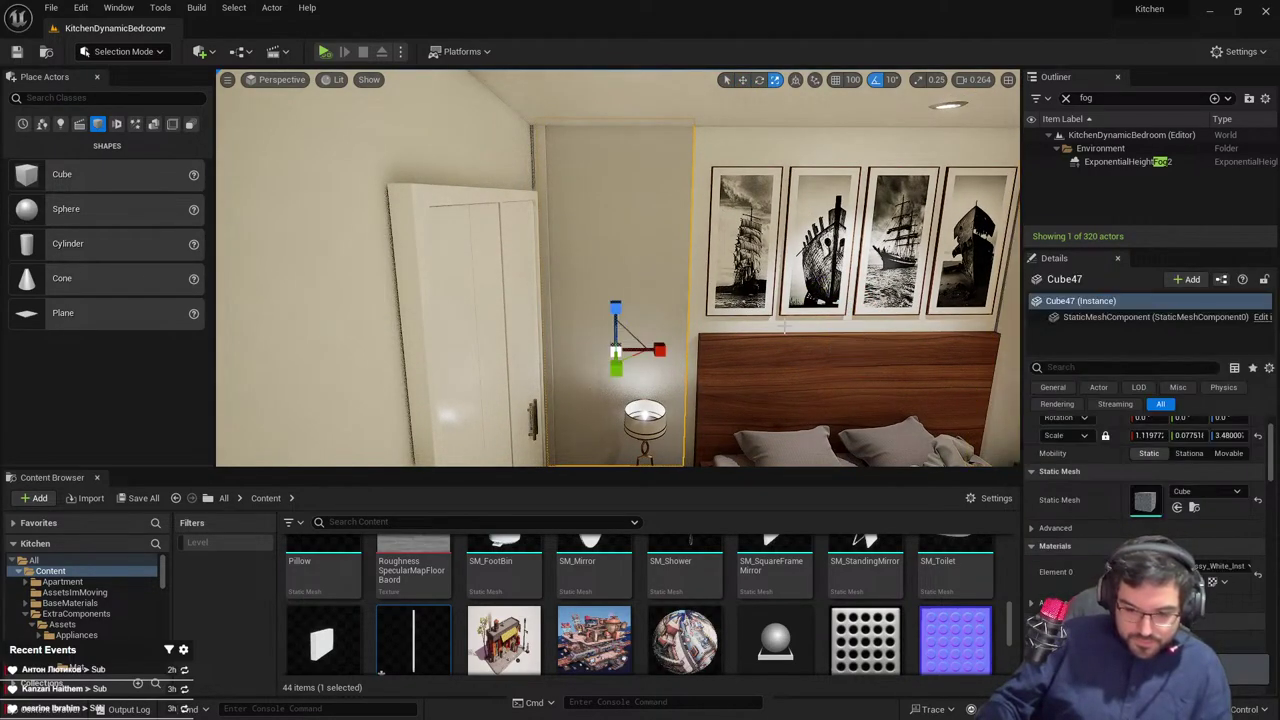
right_click_drag(657, 339, 664, 339)
left_click_drag(652, 348, 668, 350)
key("Escape")
key("w")
right_click_drag(686, 328, 640, 327)
key("s")
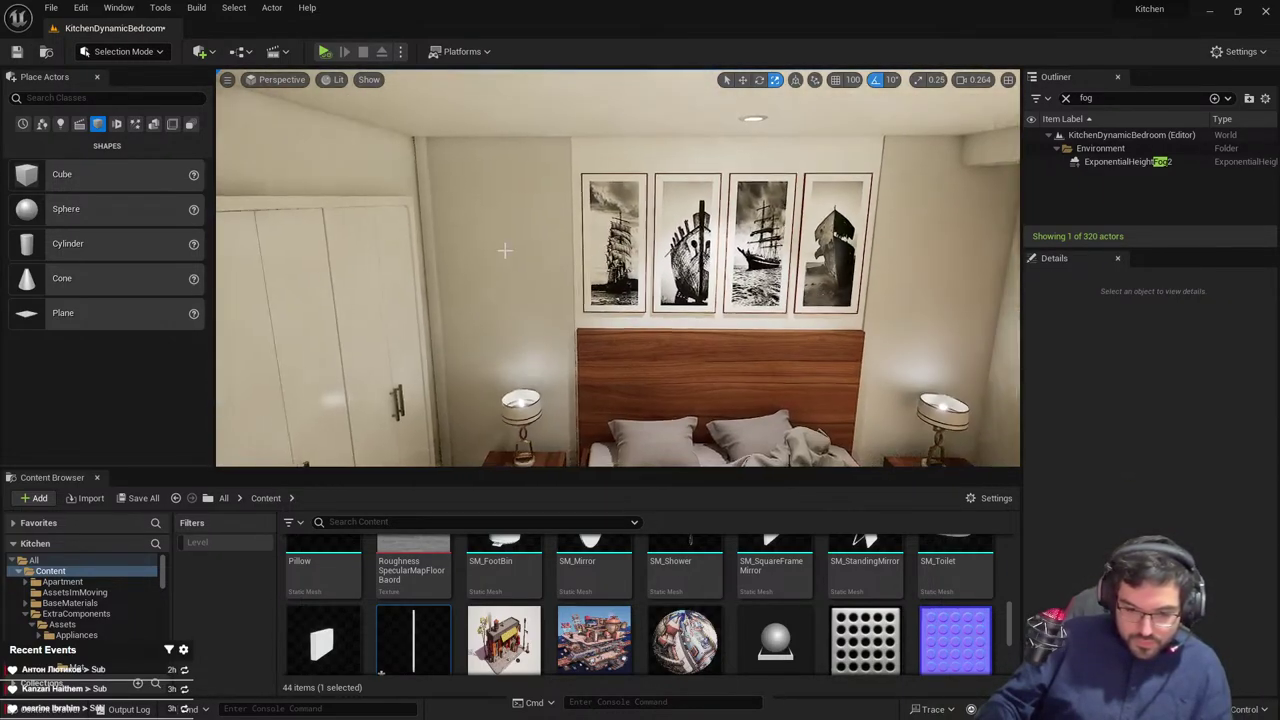
Duplicate the wall strip a short distance along the bed wall and delete the copy
left_click(506, 251)
left_click(430, 340)
right_click_drag(430, 340, 489, 340)
key("w")
left_click_drag(489, 362, 512, 362, "alt")
right_click_drag(503, 354, 490, 349)
key("Delete")
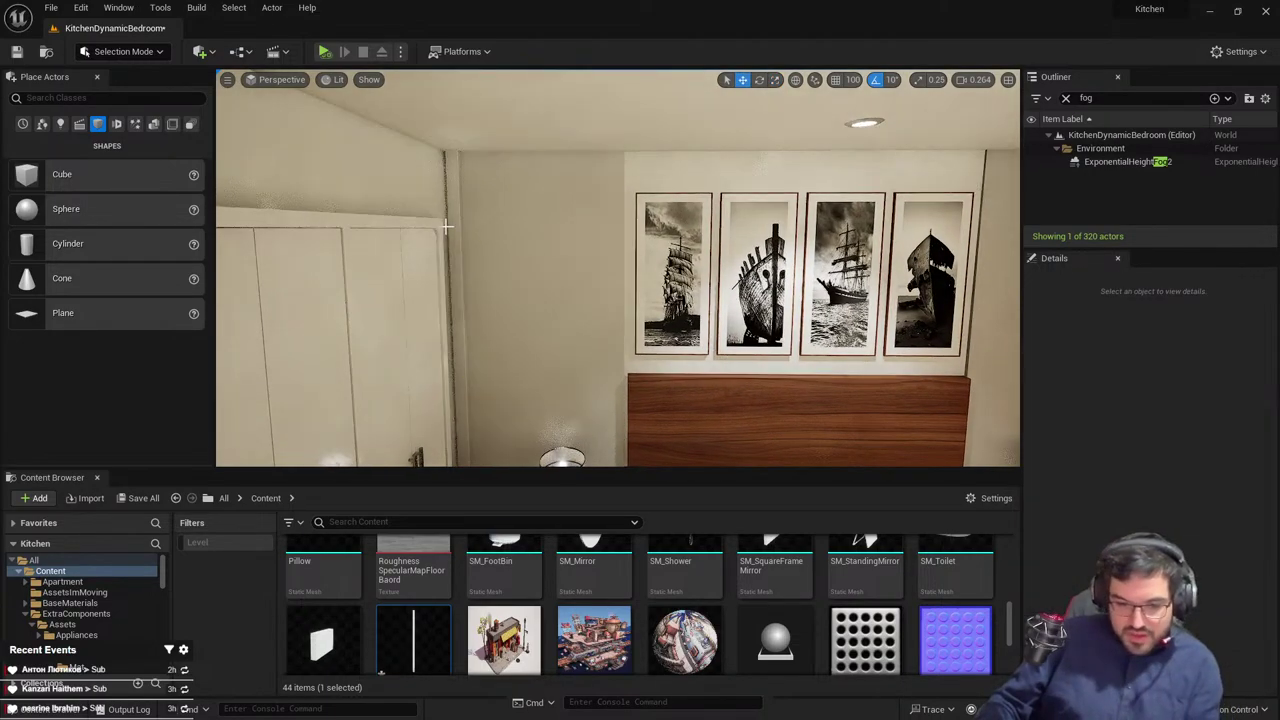
Duplicate the corner wall strip and set the copy's X location to 185
left_click(462, 215)
left_click(462, 217)
left_click(457, 218)
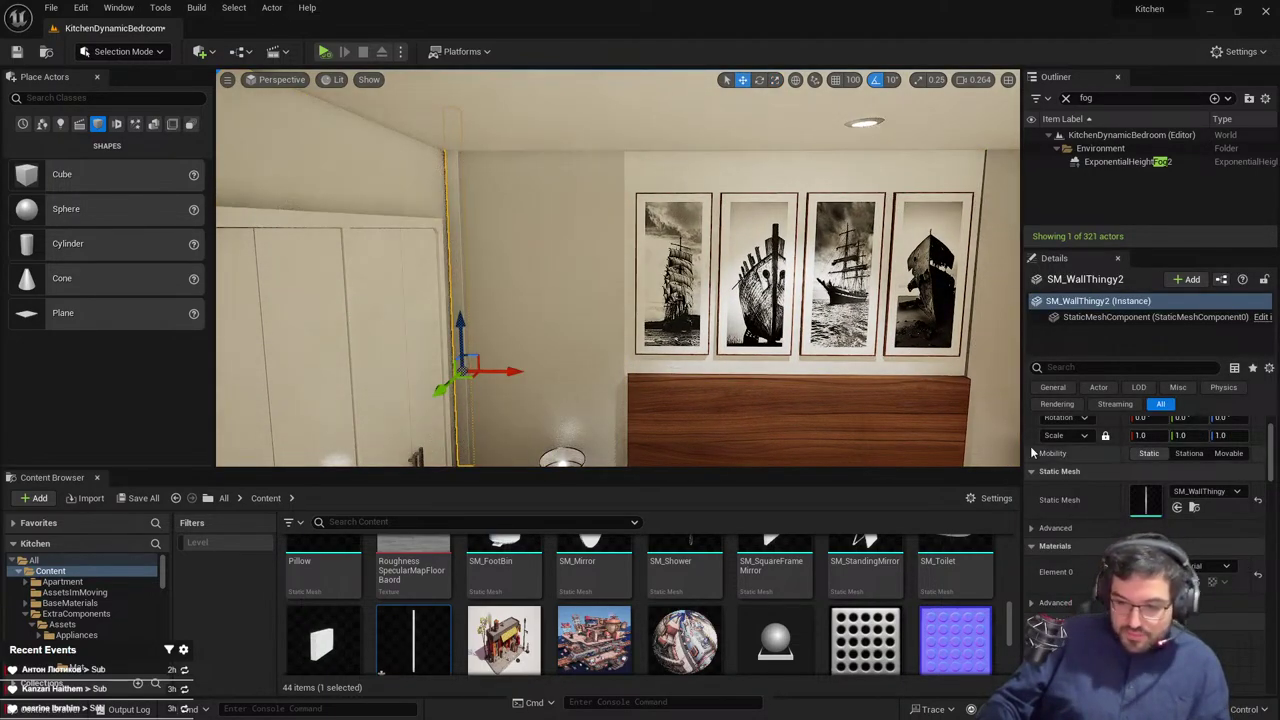
scroll(1033, 453, "up", 1)
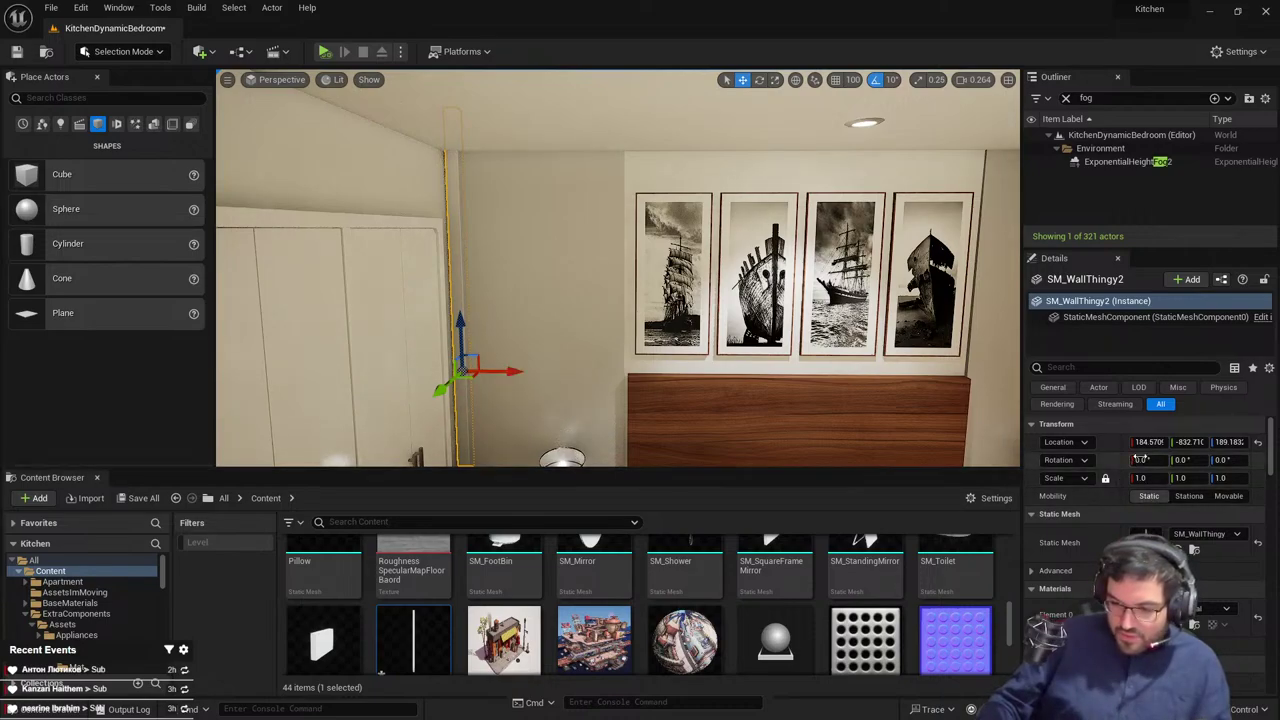
type("184")
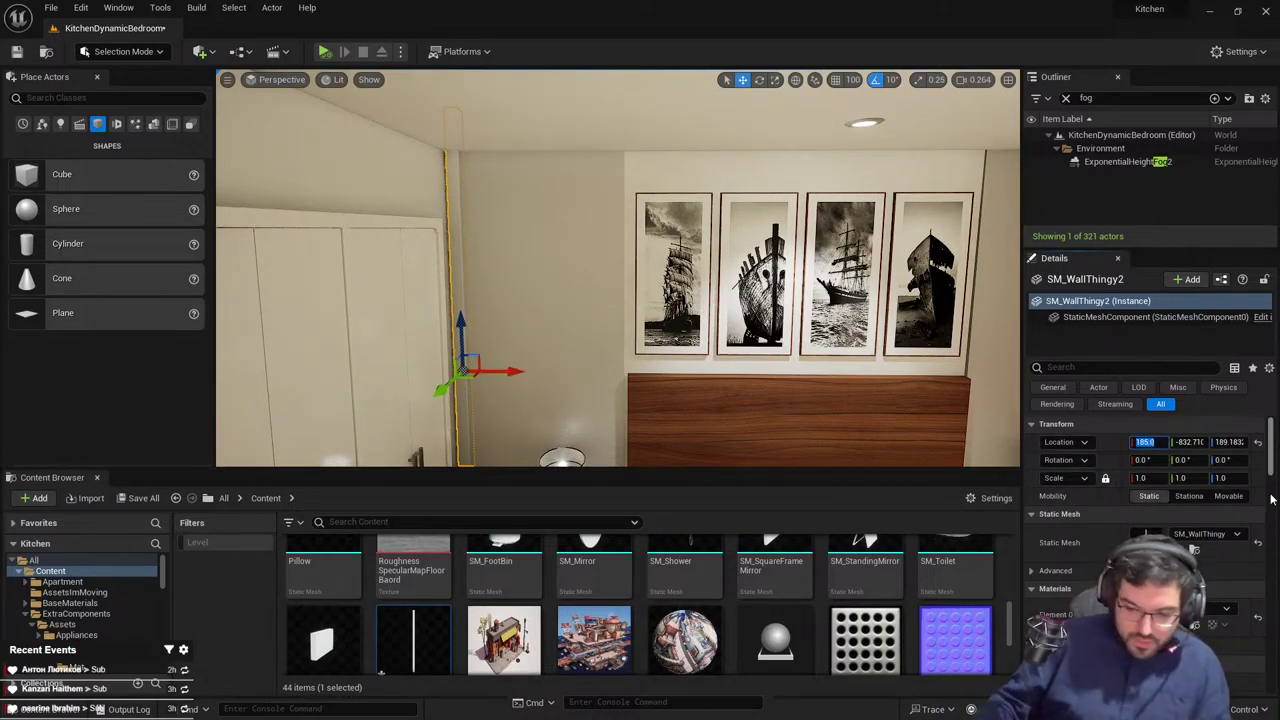
Undo the corner wall strip's duplication and set the original strip's X location to 185
mouse_move(611, 360)
right_mouse_down()
mouse_move(638, 362)
mouse_move(611, 360)
right_mouse_up()
left_click_drag(532, 374, 550, 375)
key("ctrl+z")
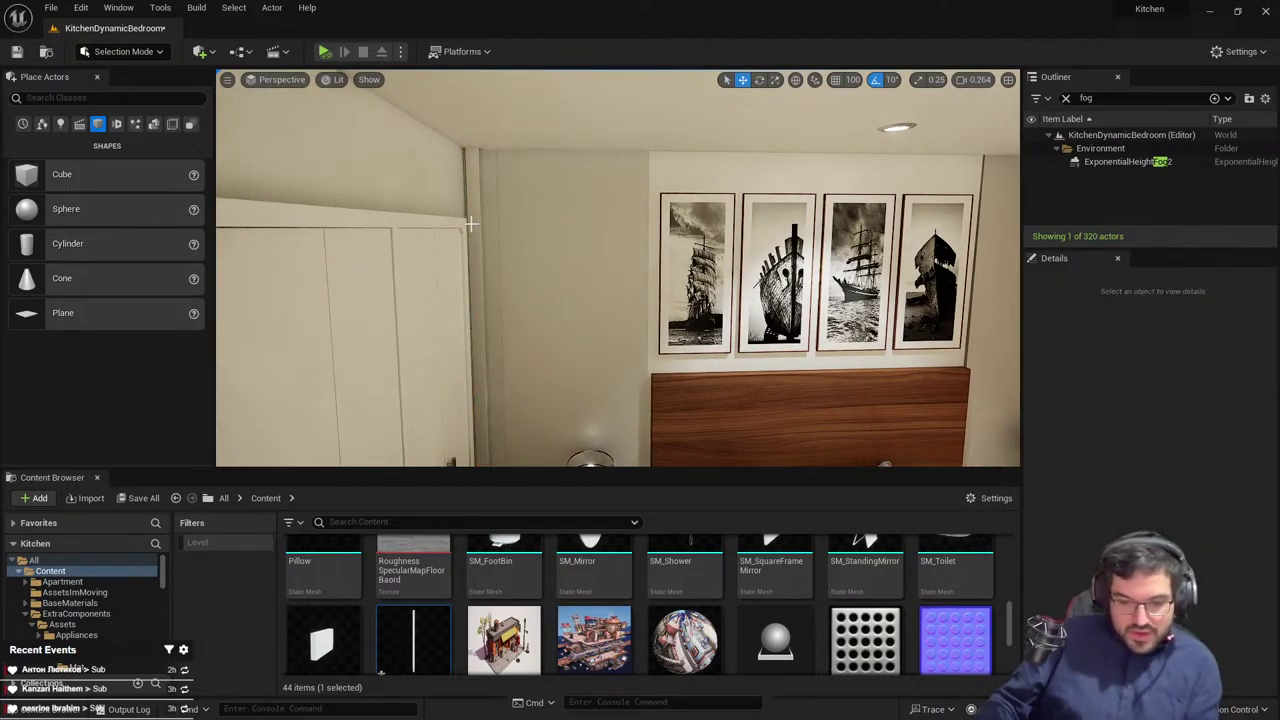
left_click(1140, 442)
type("18")
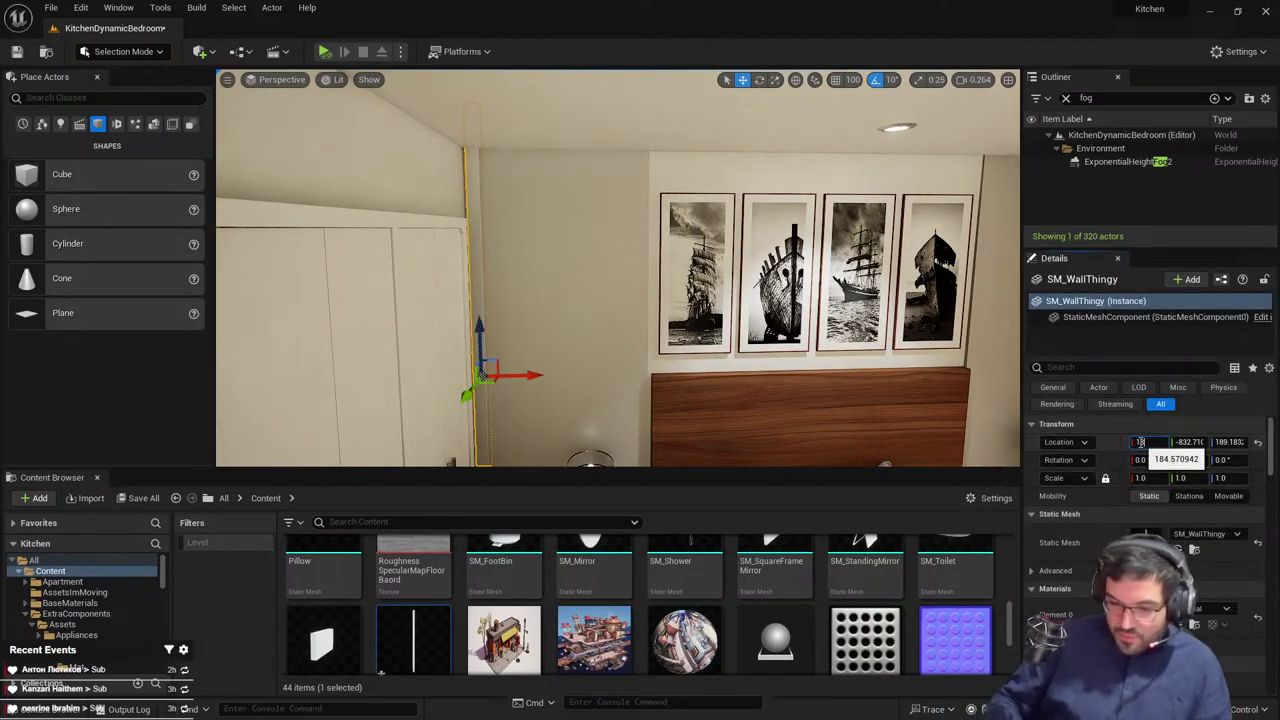
type("0")
key("Return")
type("185")
key("Return")
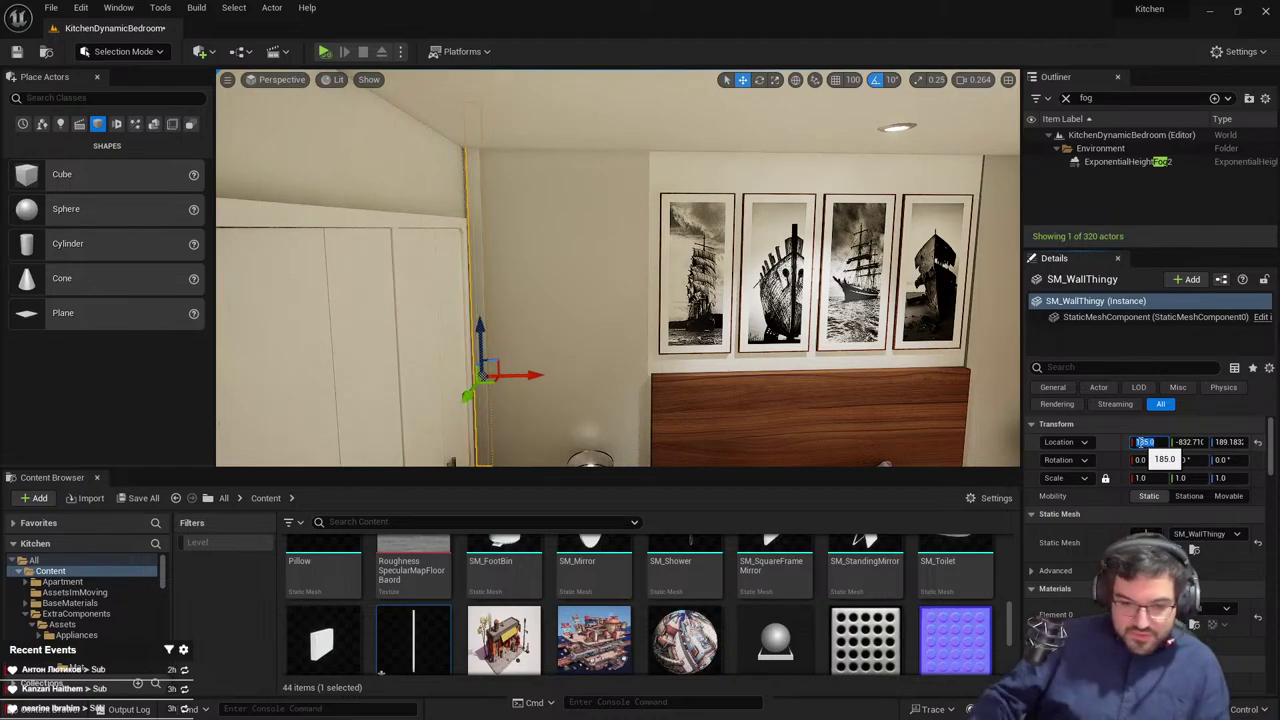
Duplicate the corner wall strip and set the copy's X location to 195
right_click_drag(518, 233, 522, 222)
key("ctrl+d")
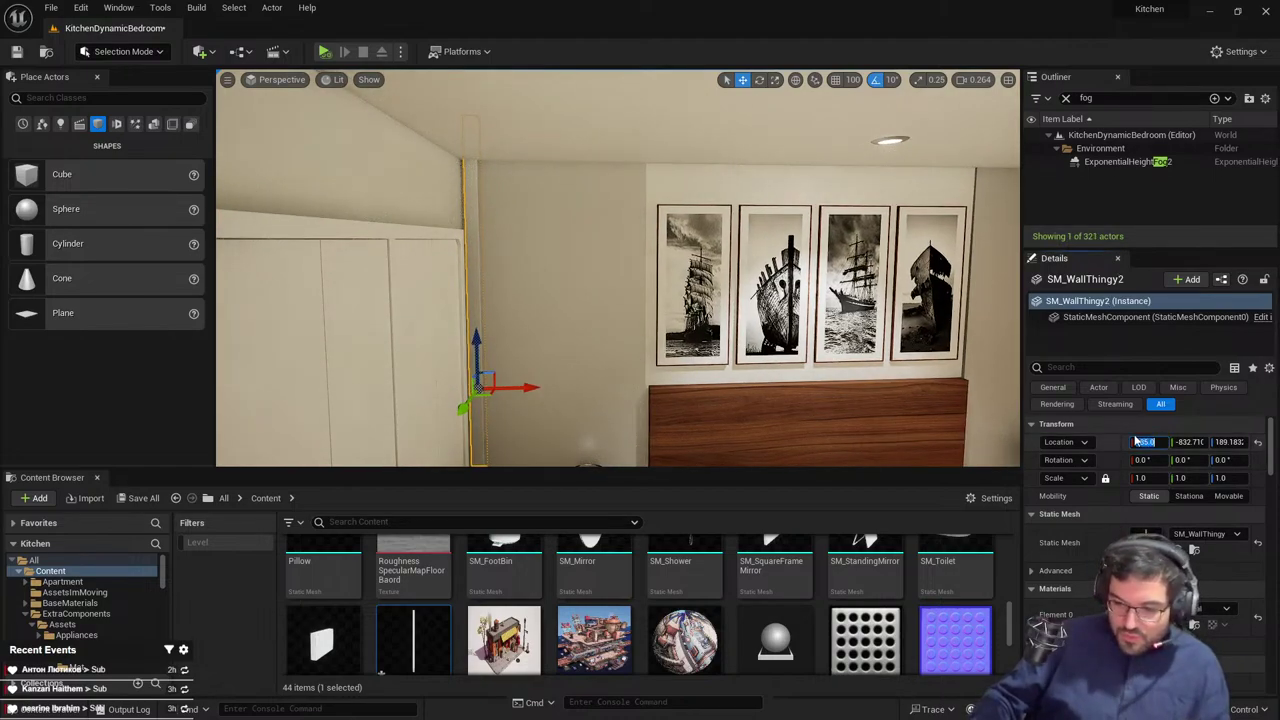
key("Return")
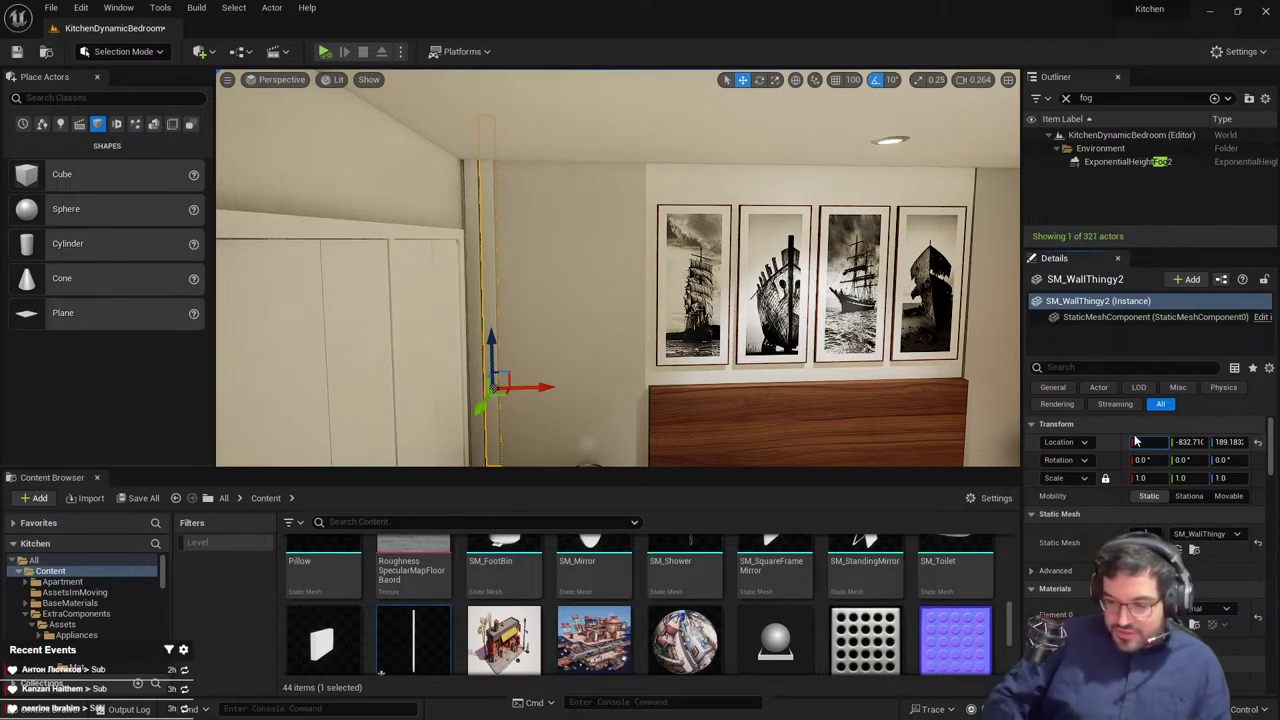
type("200")
key("Return")
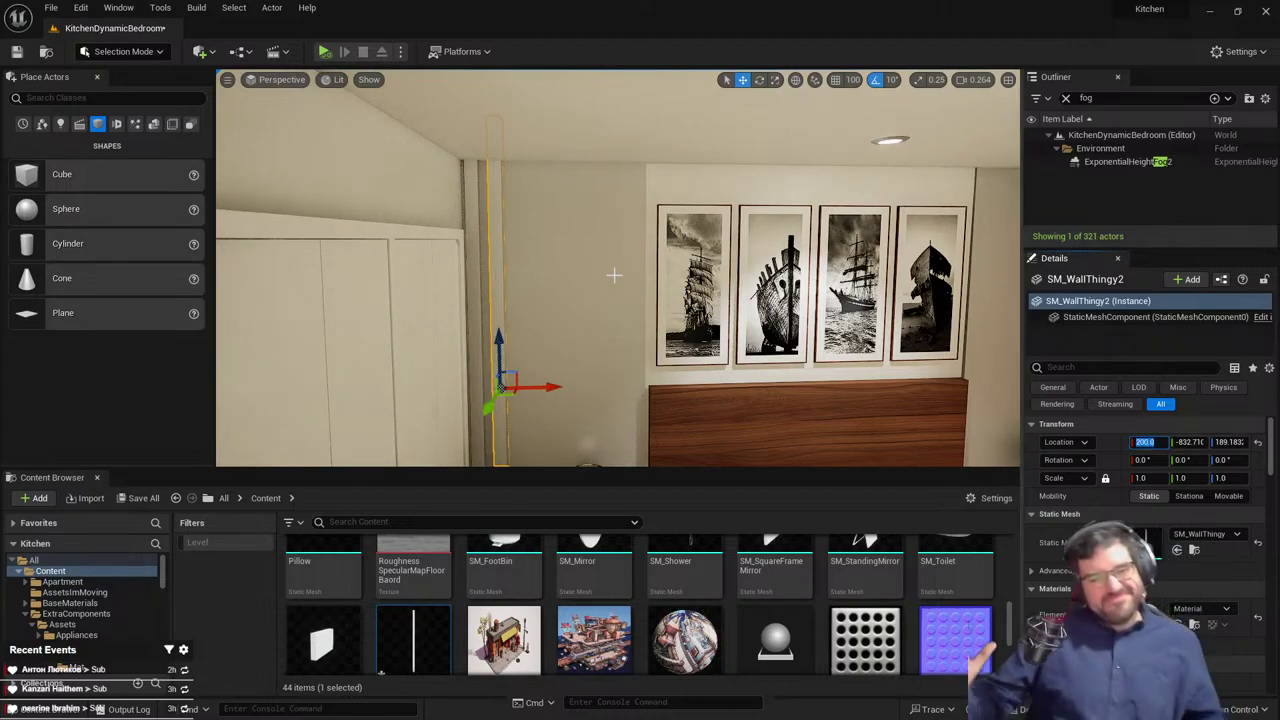
type("195")
key("Return")
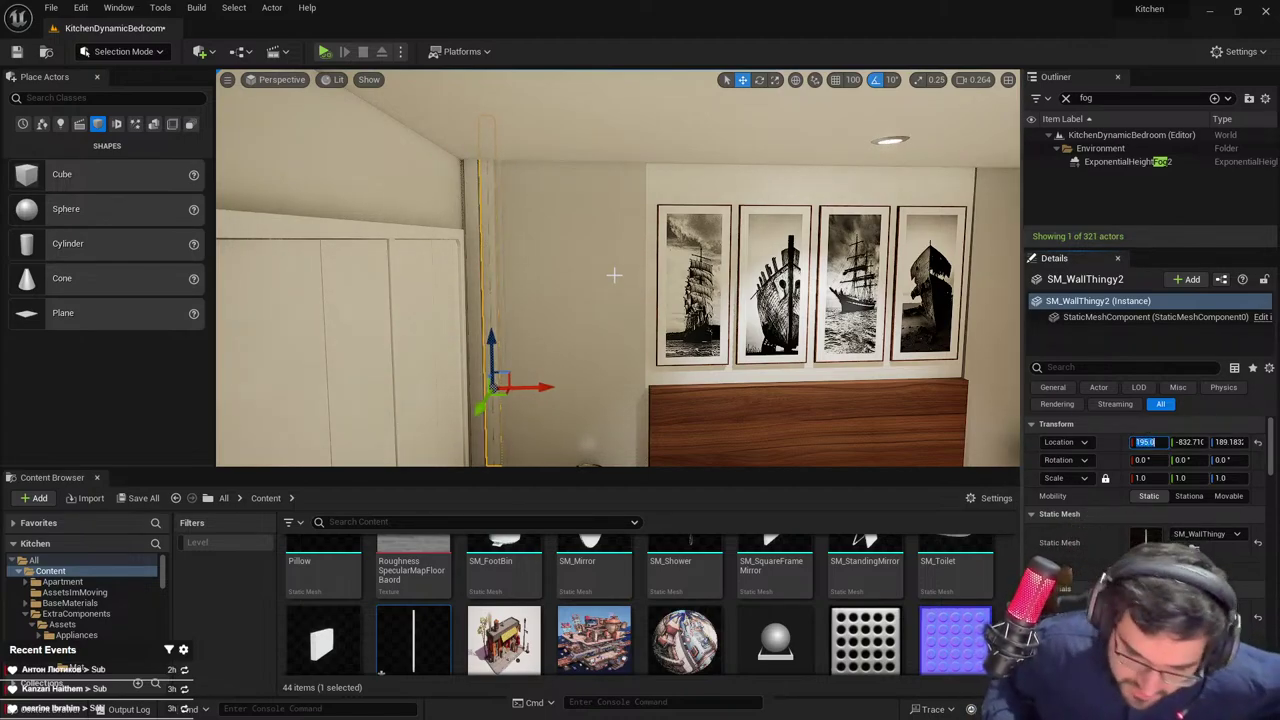
Set the second wall strip's X location to 200 to widen its gap from the corner strip
right_click_drag(626, 231, 587, 311)
key("Escape")
key("w")
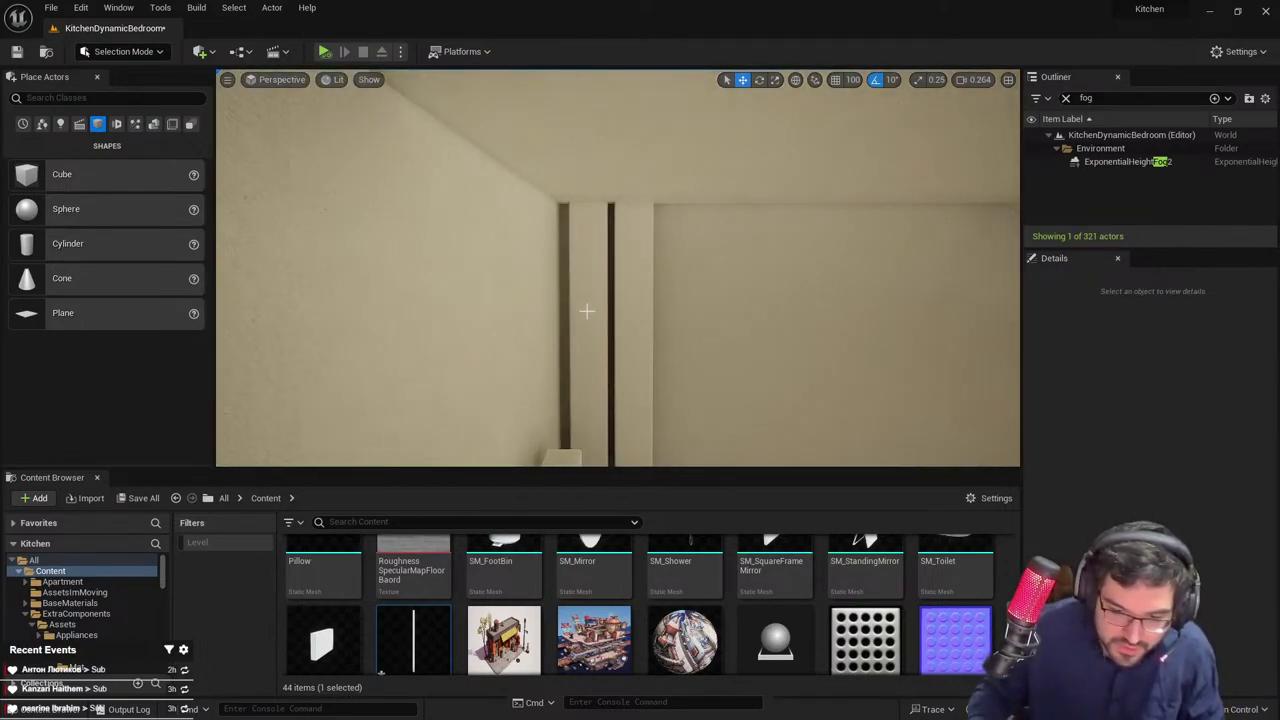
left_click(613, 330)
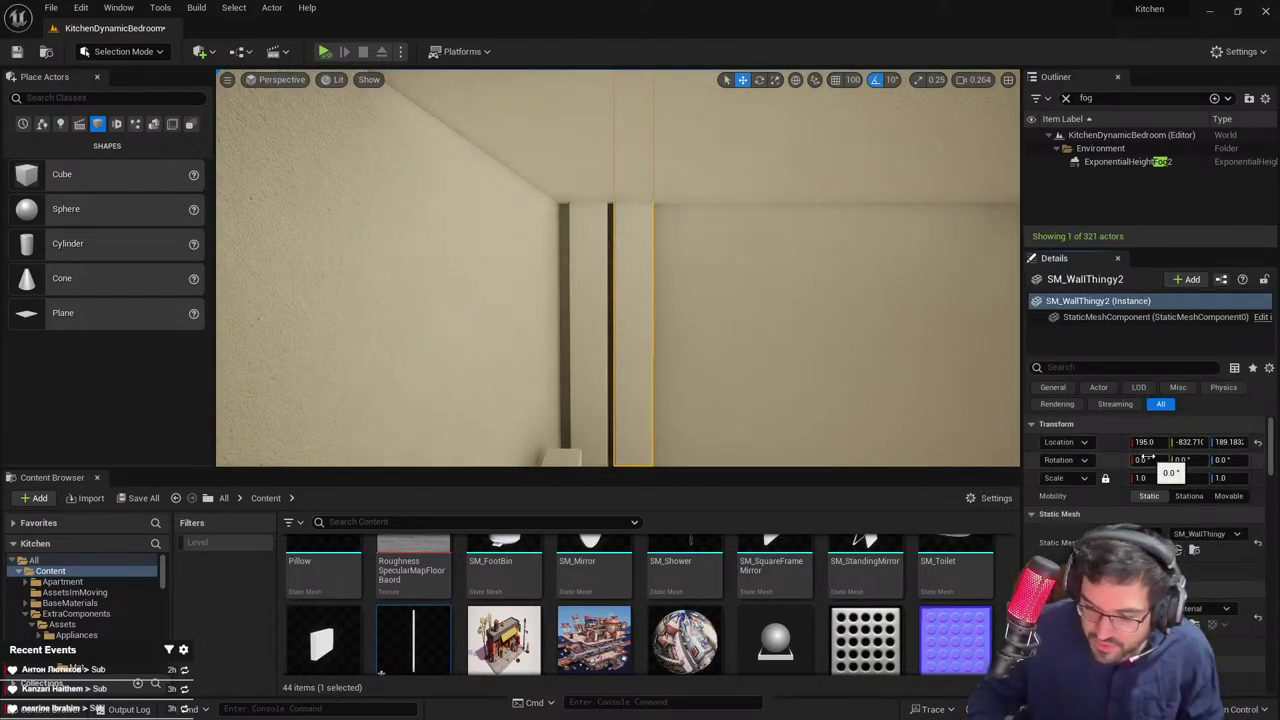
left_click(1146, 443)
type("200")
key("Return")
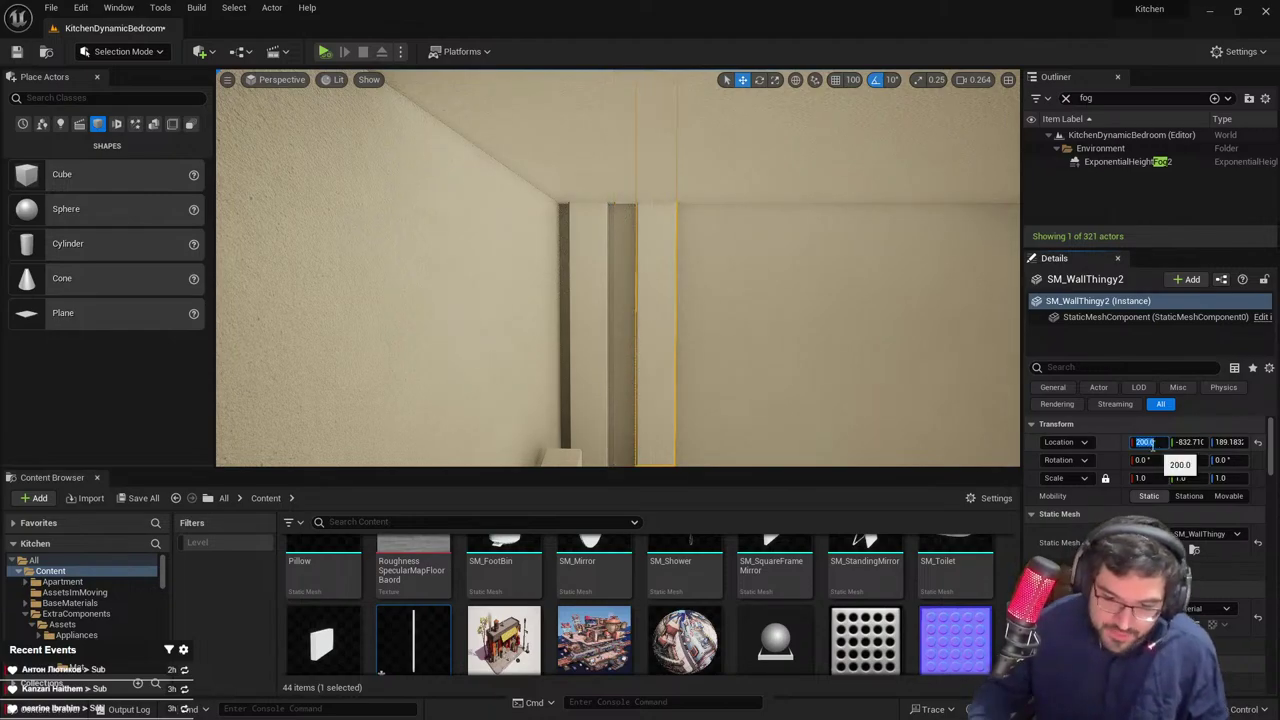
Compare the two strips in the corner and set the second strip's X location to 198
key("s")
right_click_drag(728, 277, 600, 316)
key("Escape")
key("s")
left_click(585, 289)
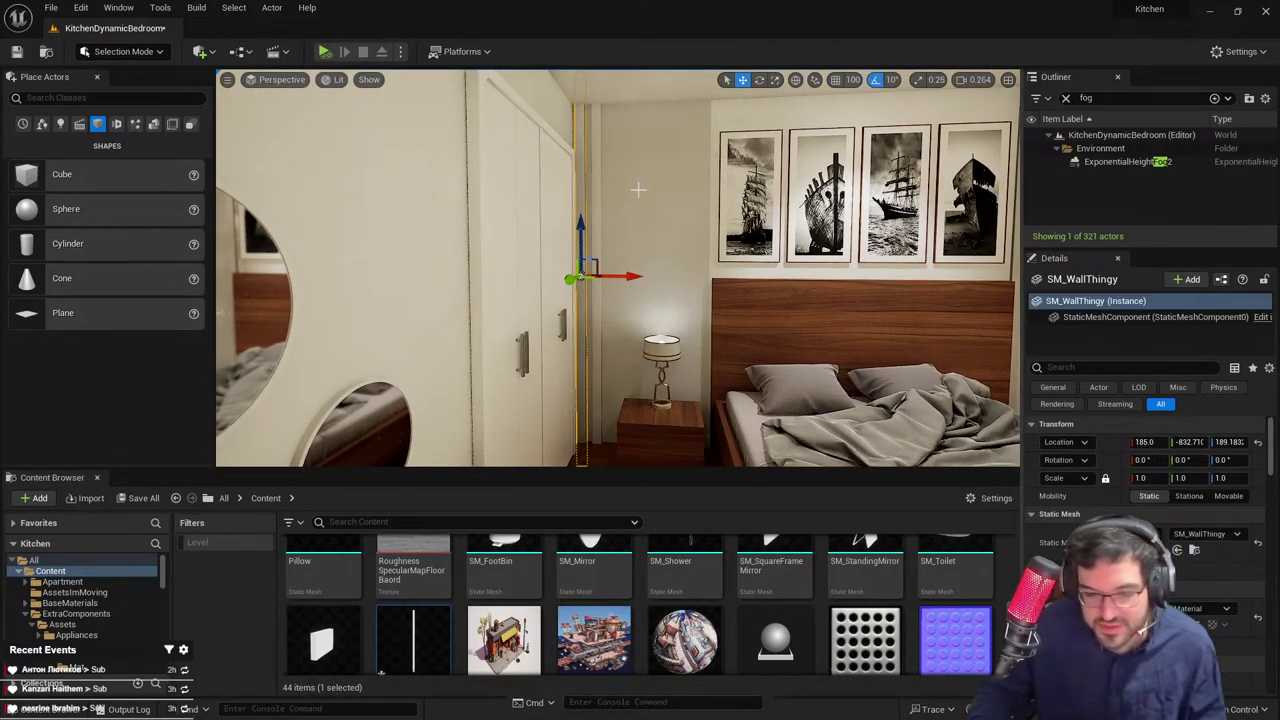
left_click(598, 184)
left_click(582, 181)
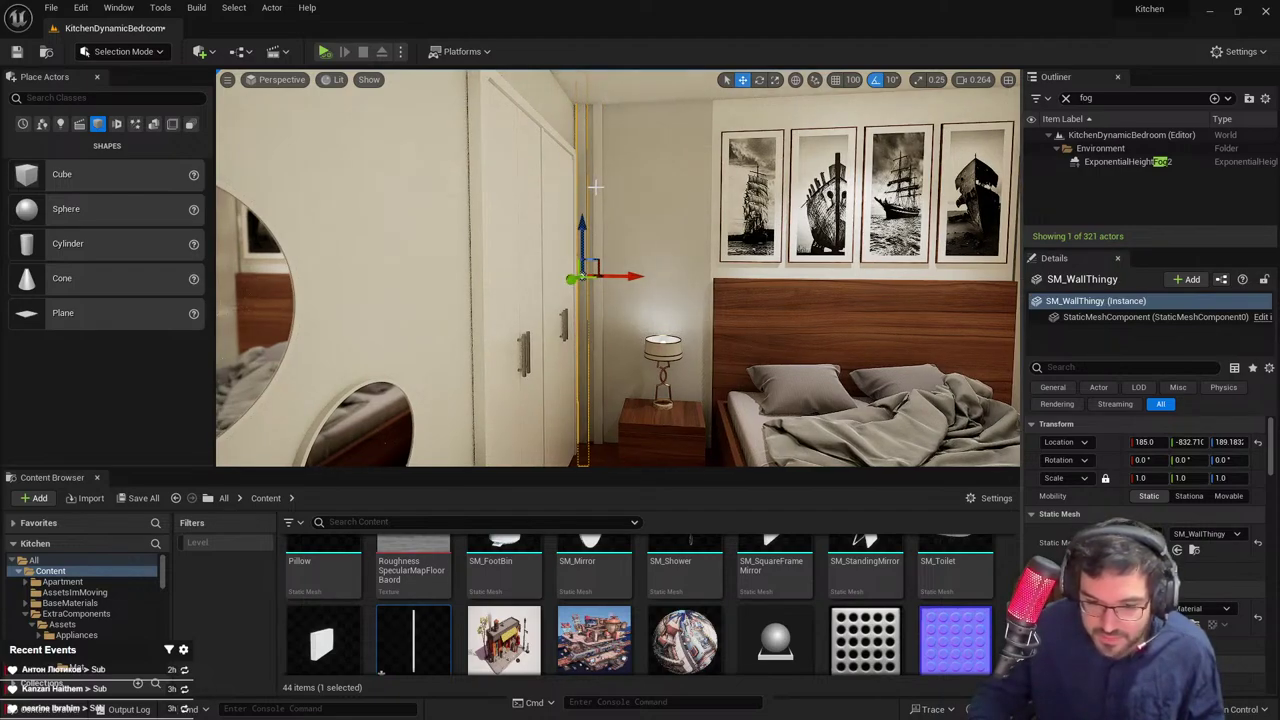
left_click(598, 186)
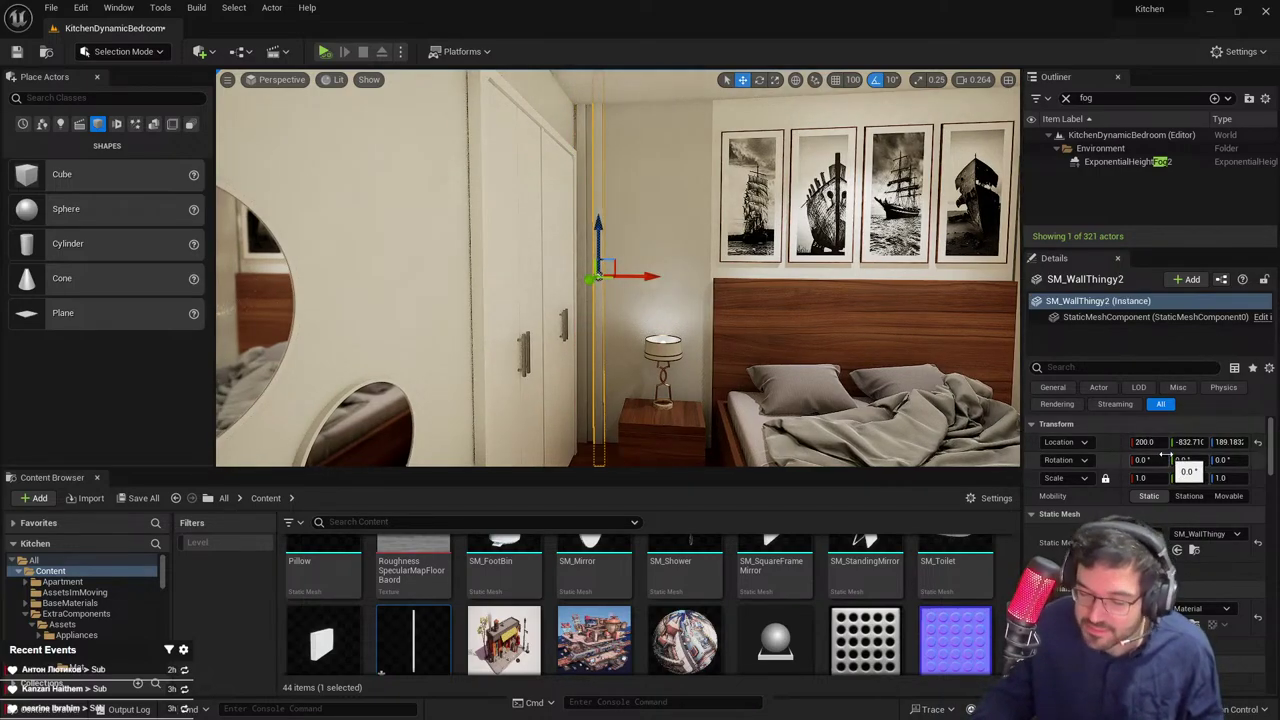
left_click(1148, 442)
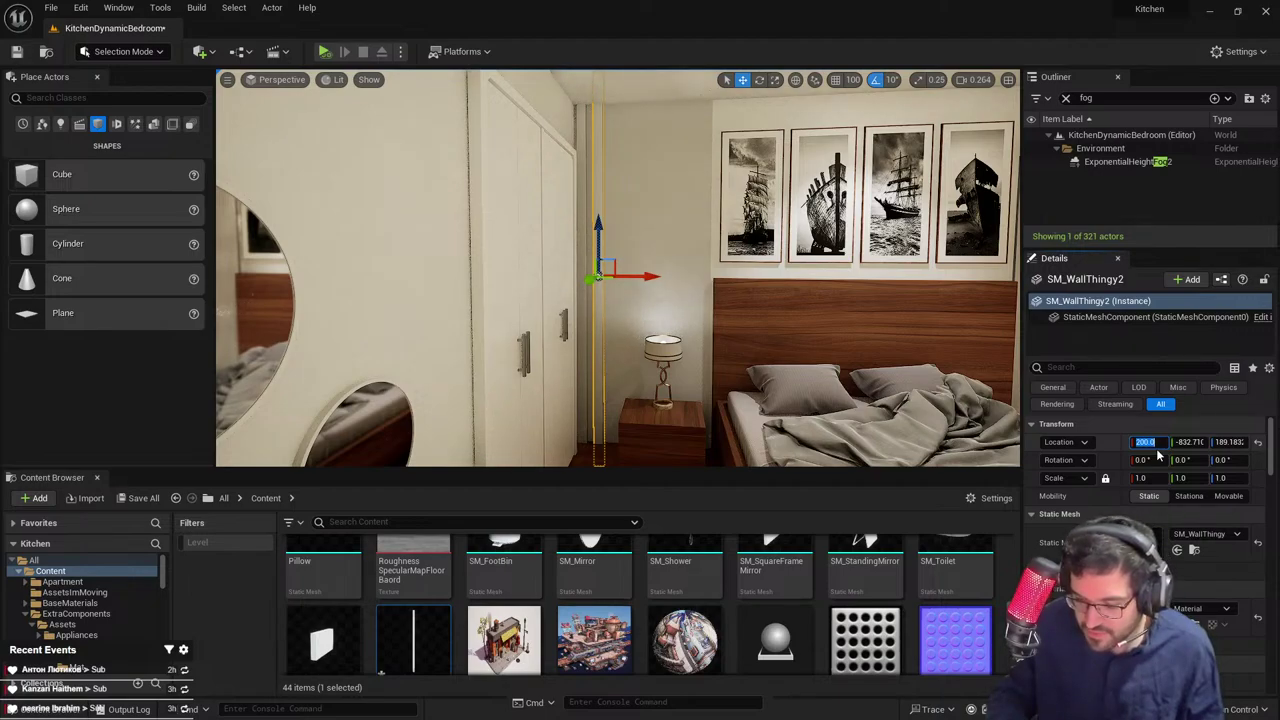
type("198")
key("Return")
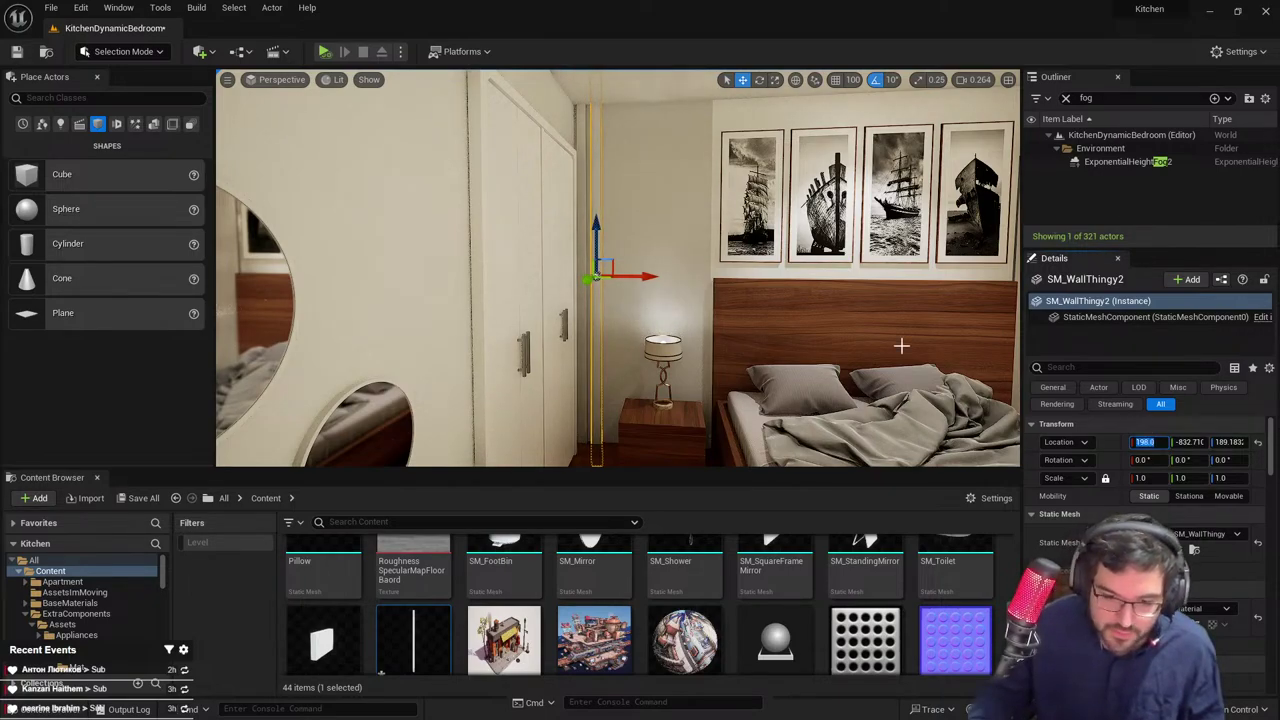
Set the second wall strip's X location to 197
key("Escape")
right_click_drag(902, 346, 557, 246)
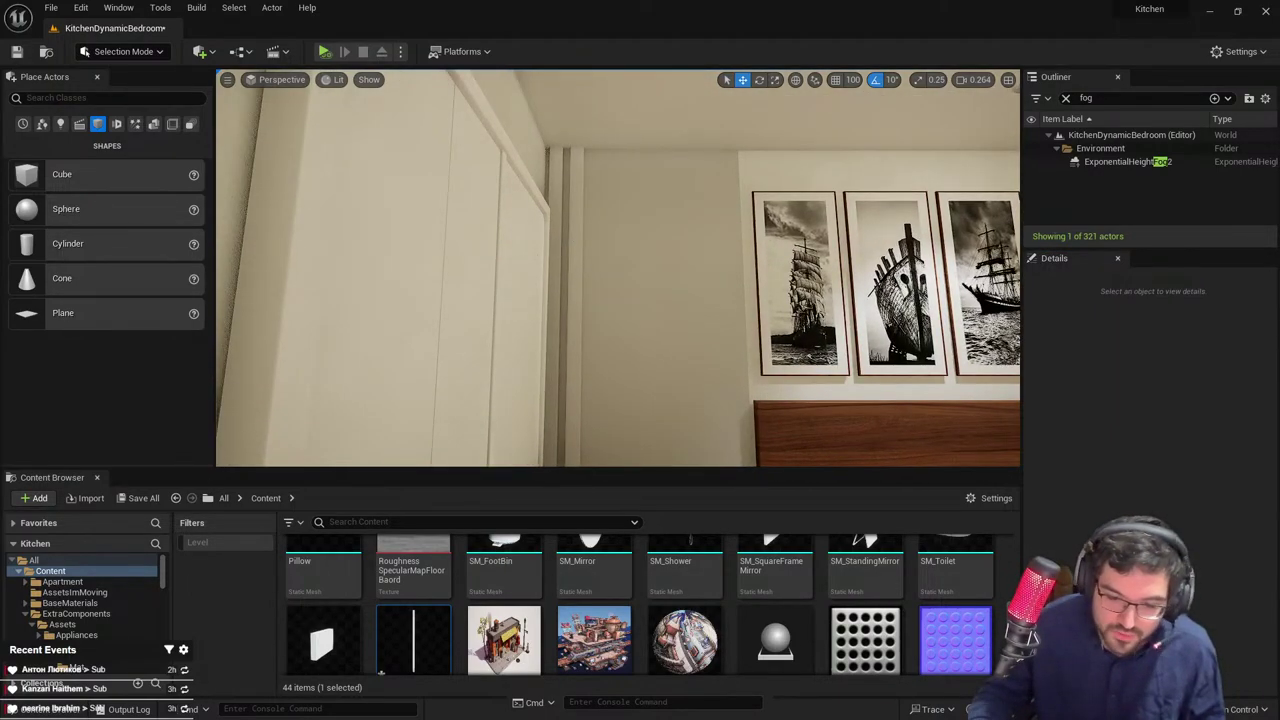
left_click(576, 256)
left_click(1155, 443)
type("197")
key("Return")
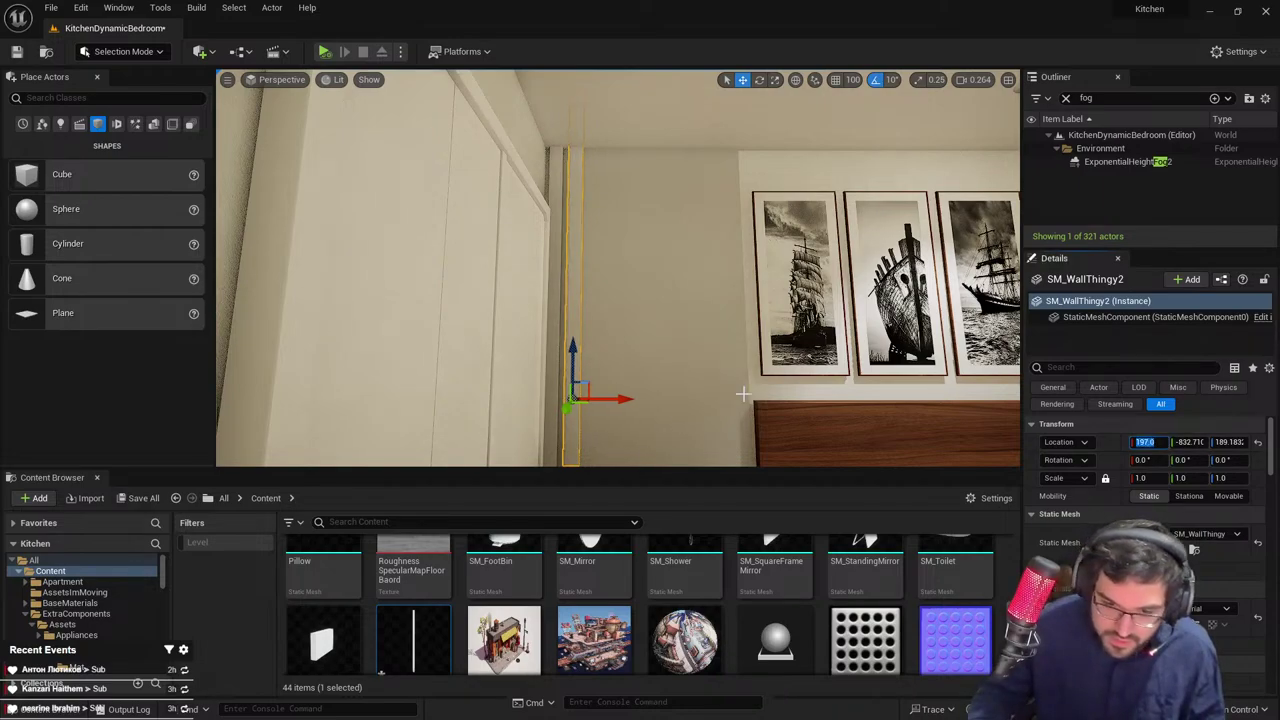
Duplicate the second wall strip and set the new copy's X location to 209
right_click_drag(738, 308, 737, 328)
key("Escape")
left_click(568, 216)
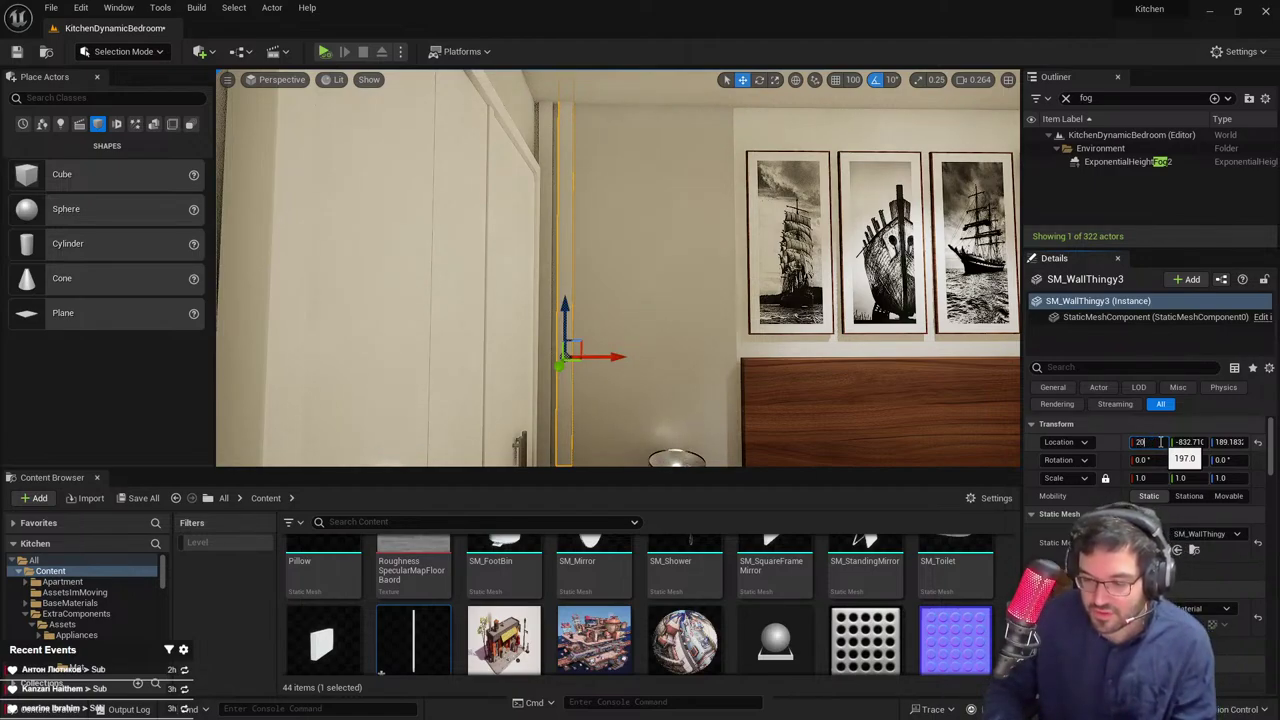
type("9")
key("Return")
Duplicate the third wall strip and set the new copy's X location to 221
right_click_drag(897, 363, 905, 365)
key("ctrl+d")
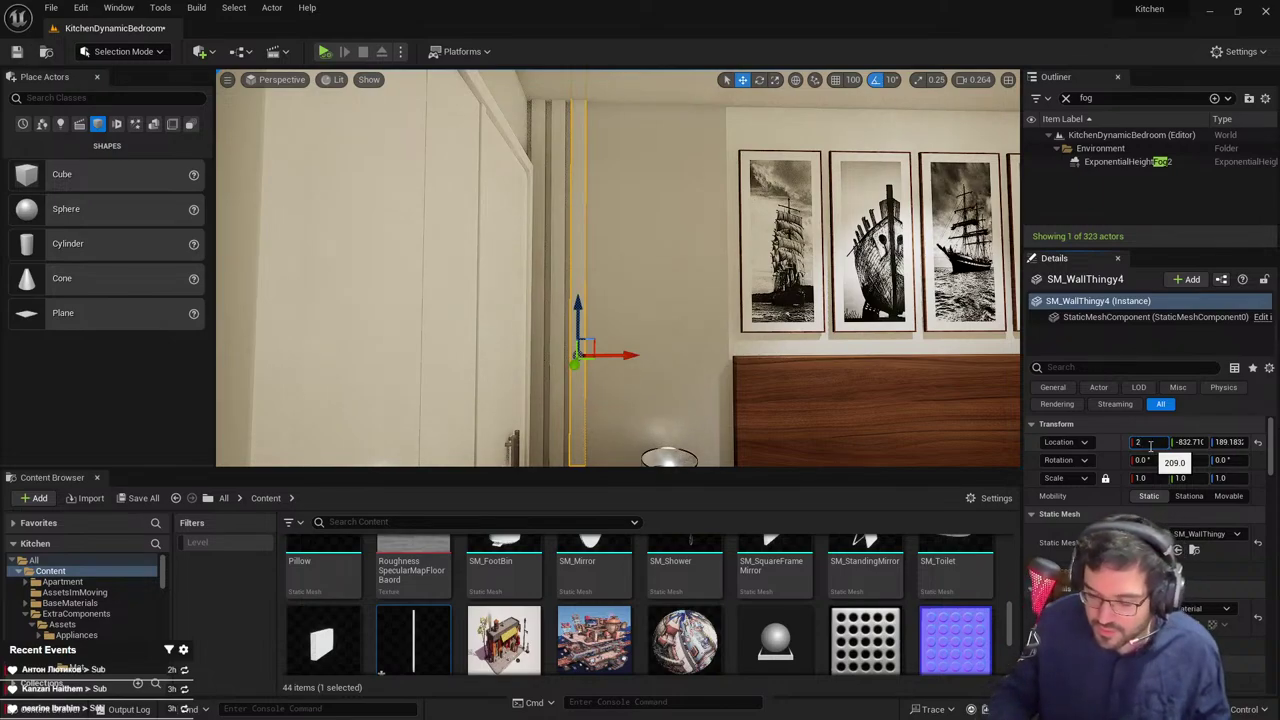
left_click(1150, 447)
type("221")
key("Return")
Add two more copies of the wall strip at X locations 233 and 245
right_click_drag(920, 385, 945, 405)
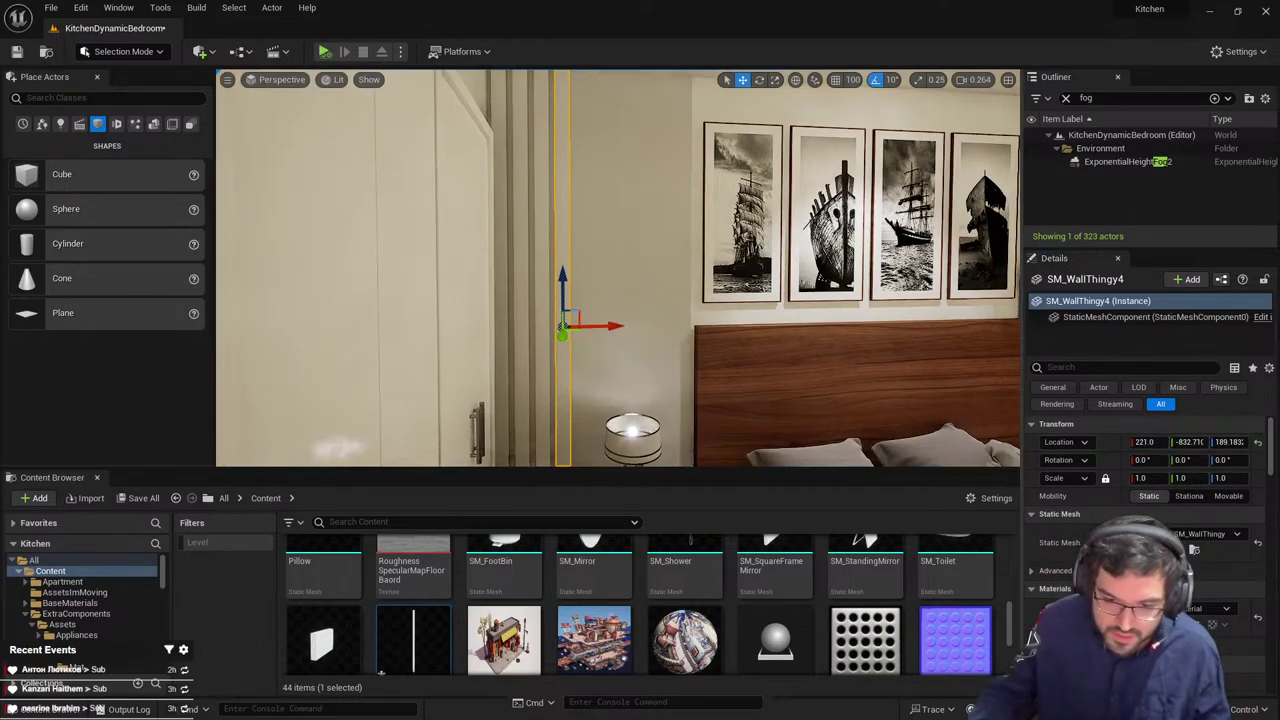
key("ctrl+d")
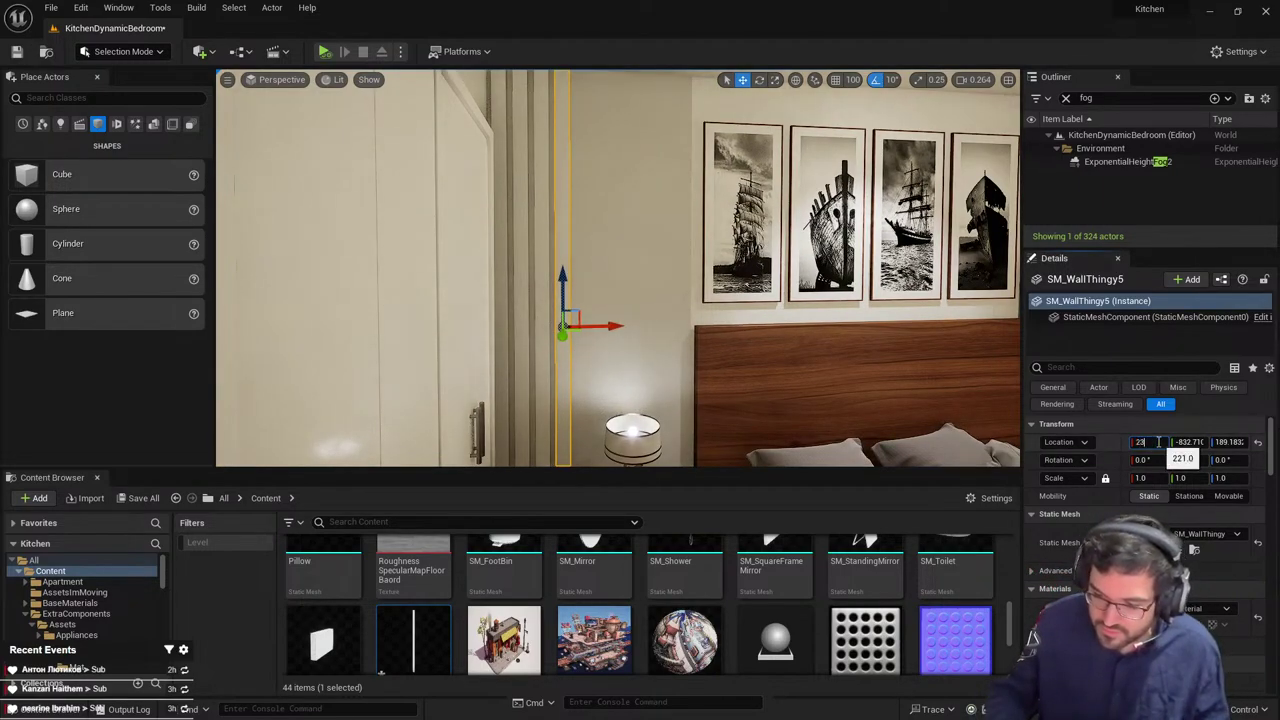
key("Return")
mouse_move(697, 275)
right_mouse_down()
mouse_move(735, 276)
mouse_move(697, 275)
right_mouse_up()
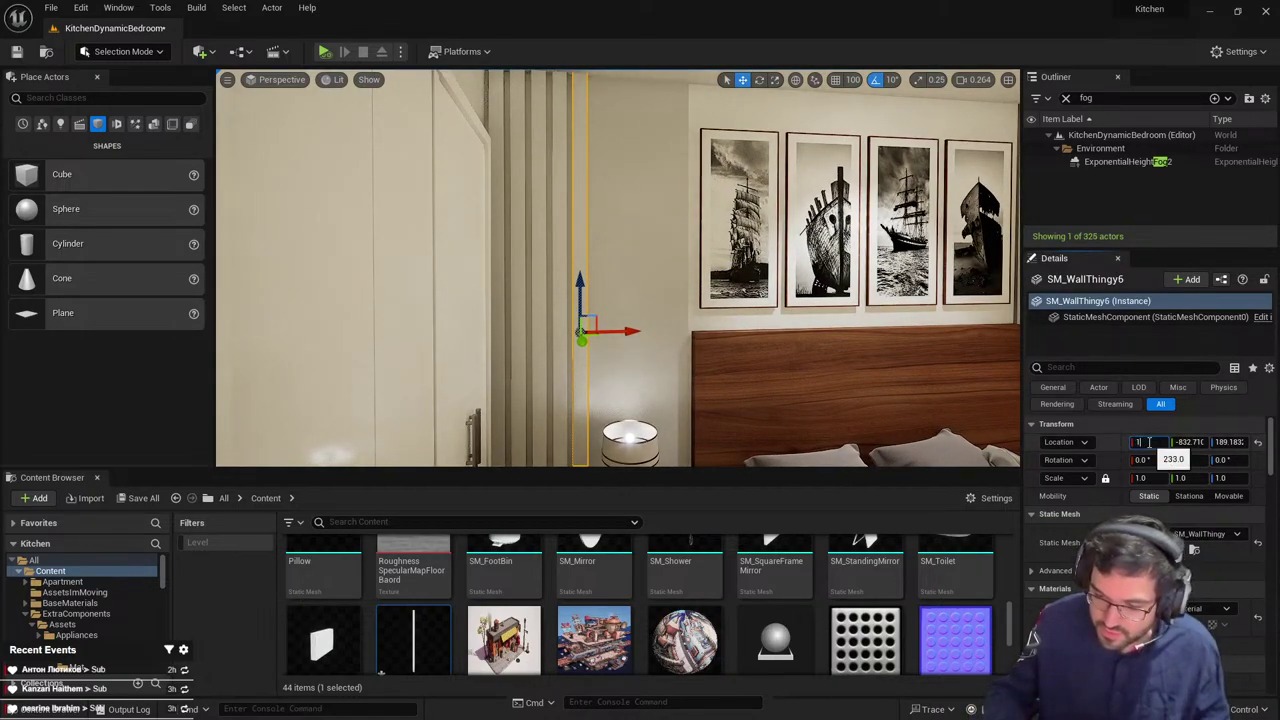
key("Return")
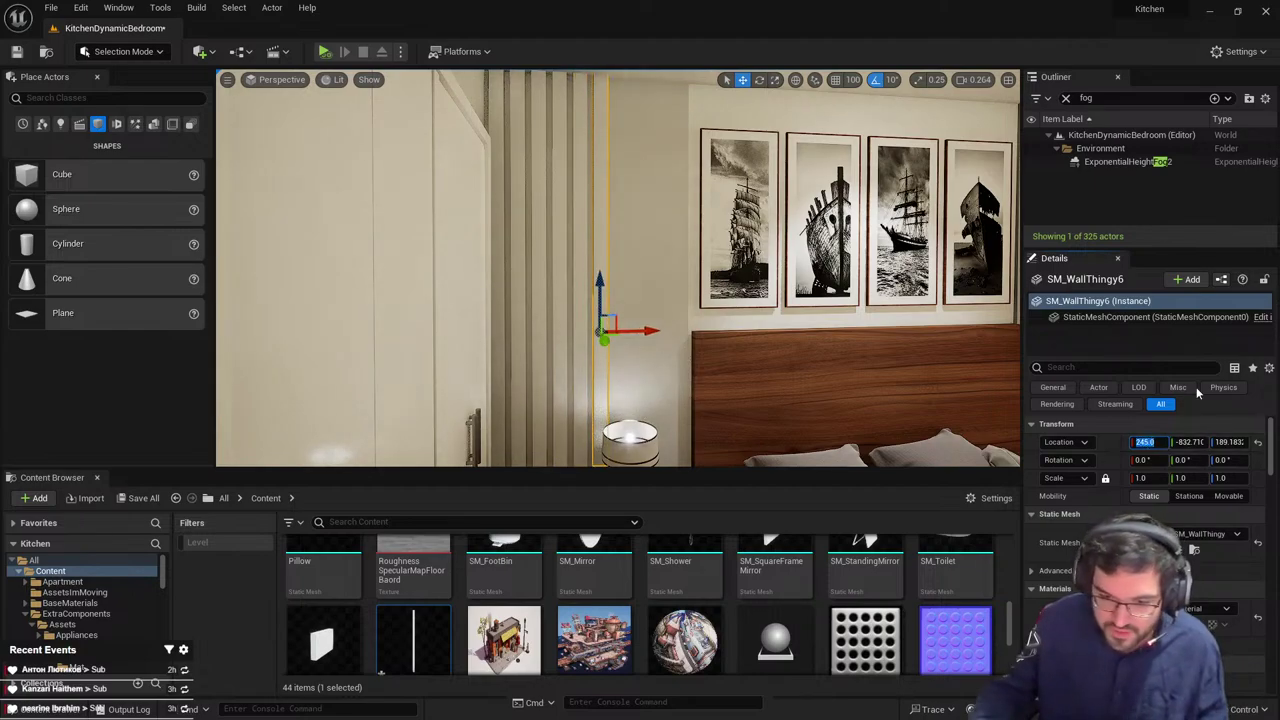
Duplicate the wall strip at X 245 and set the copy's X location to 267
right_click_drag(800, 285, 852, 279)
key("ctrl+d")
left_click(1158, 442)
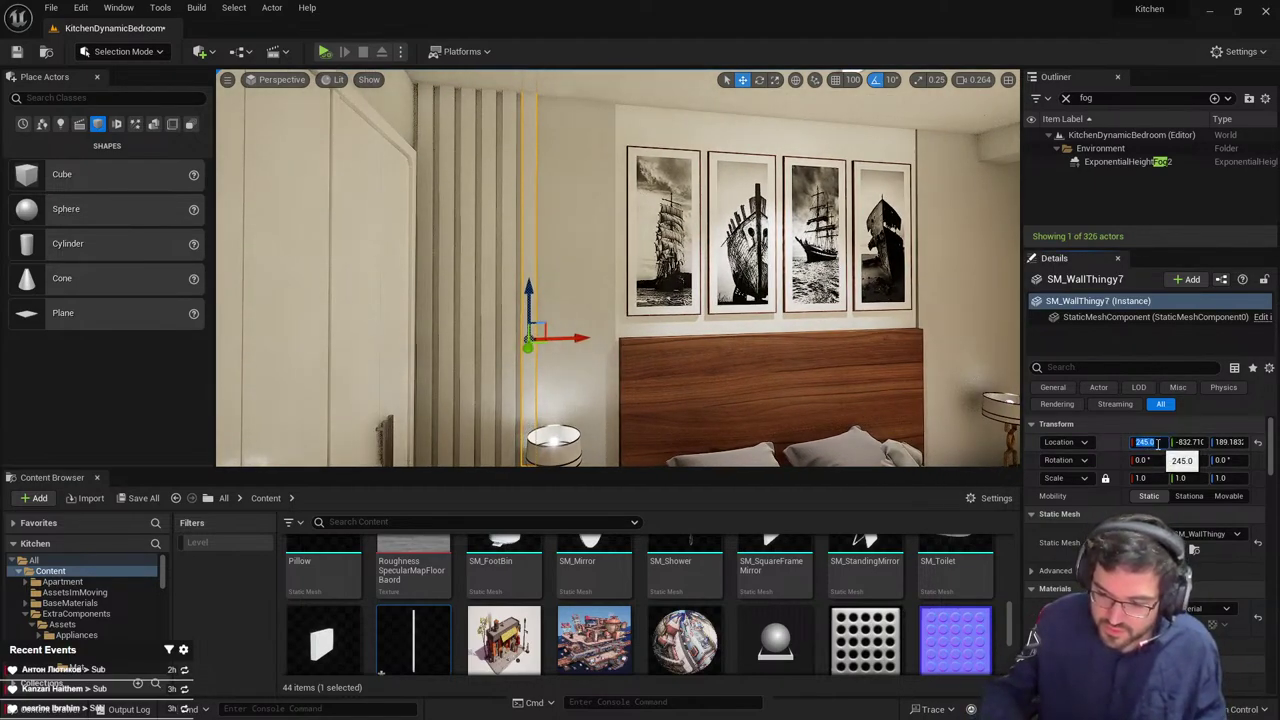
type("267")
key("Return")
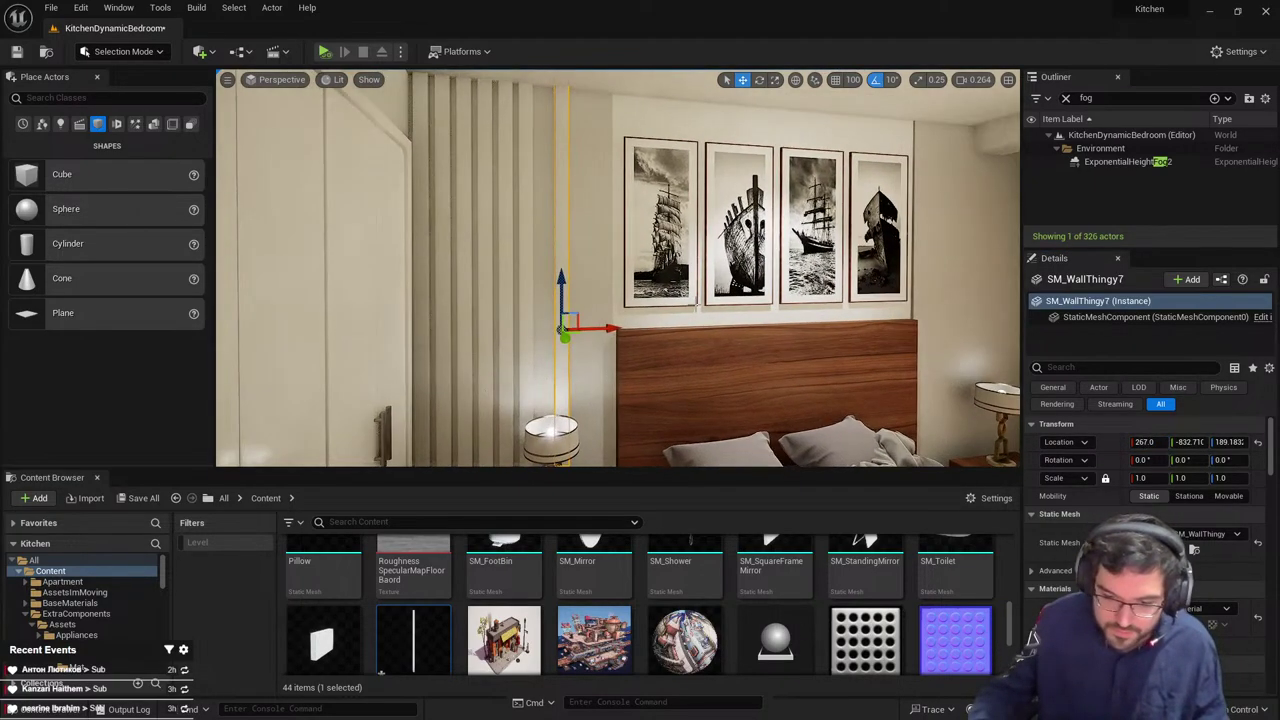
Set the newest wall strip's X location to 255
left_click(1158, 442)
type("25")
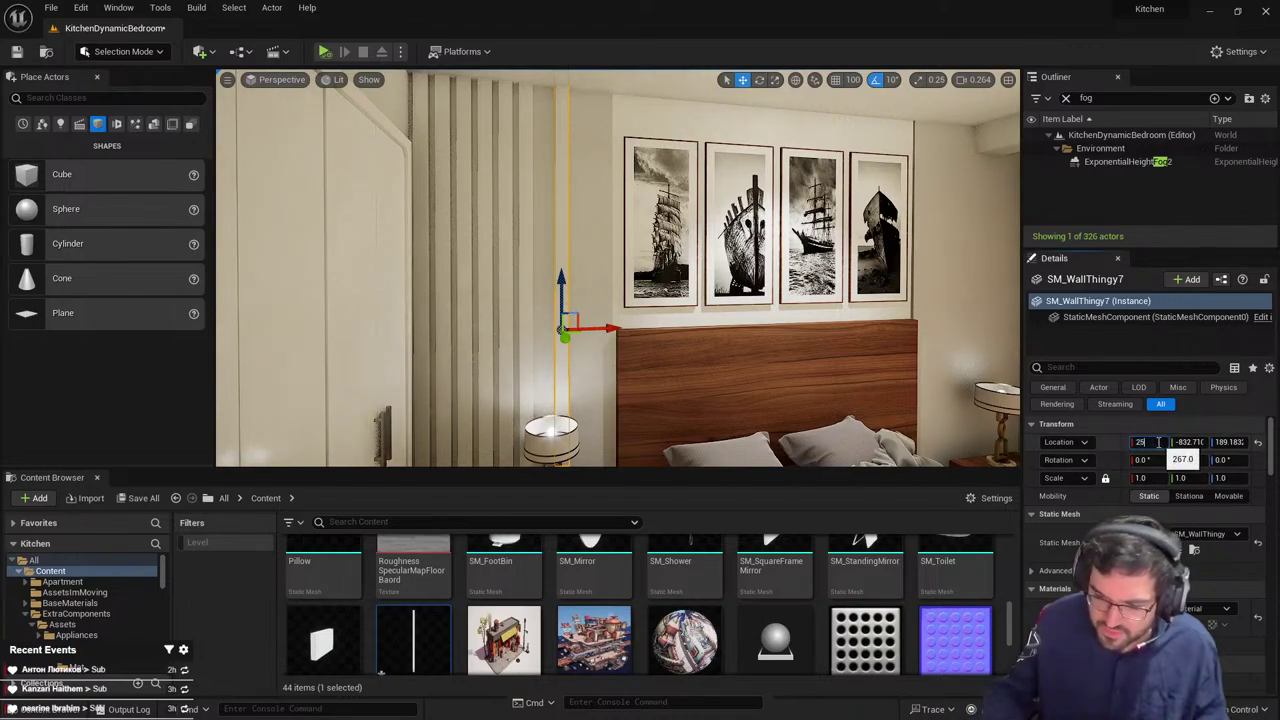
type("5")
key("Return")
right_click_drag(605, 174, 578, 160)
key("Escape")
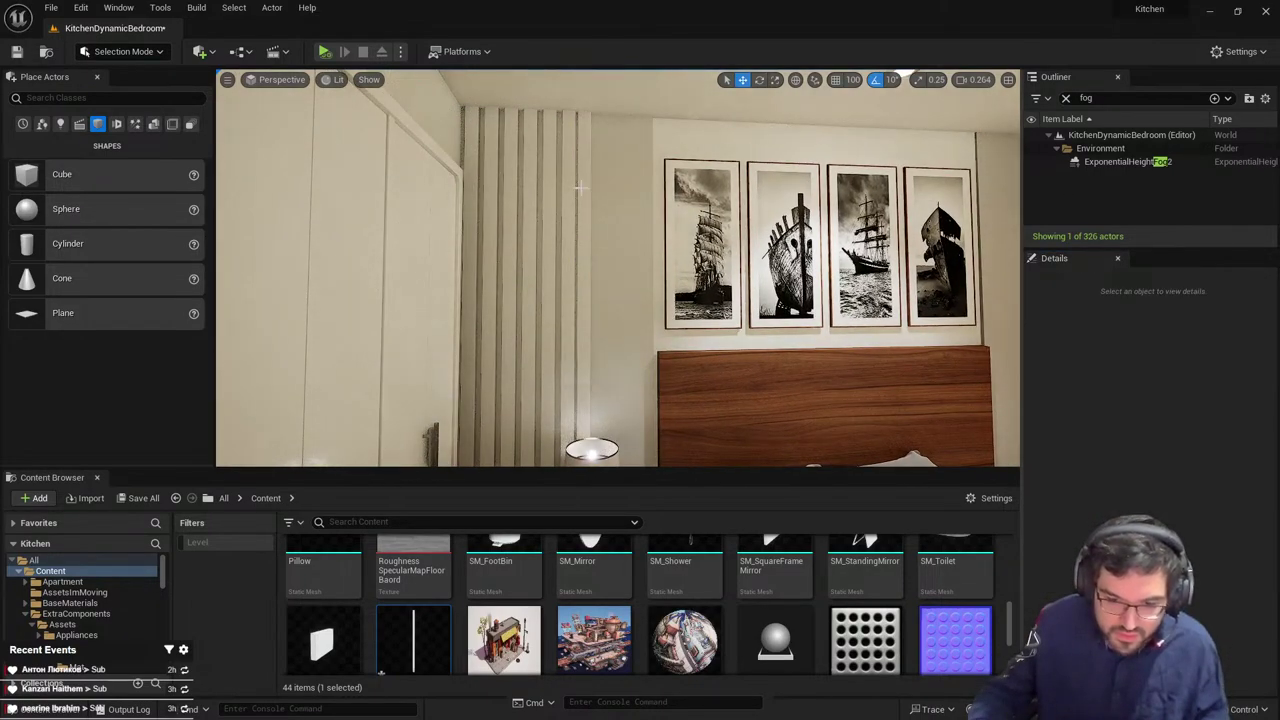
Select the last strip before the headboard and set its X location to 257
left_click(572, 187)
left_click(589, 187)
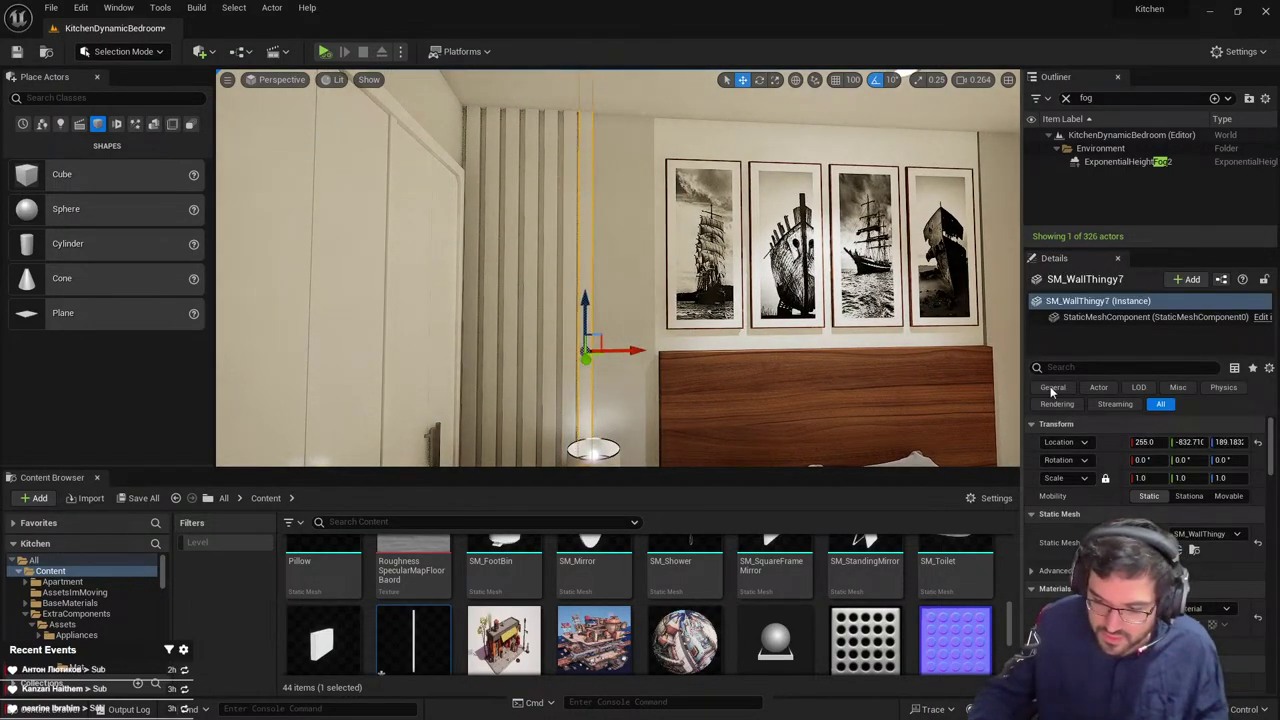
left_click(1150, 442)
type("25")
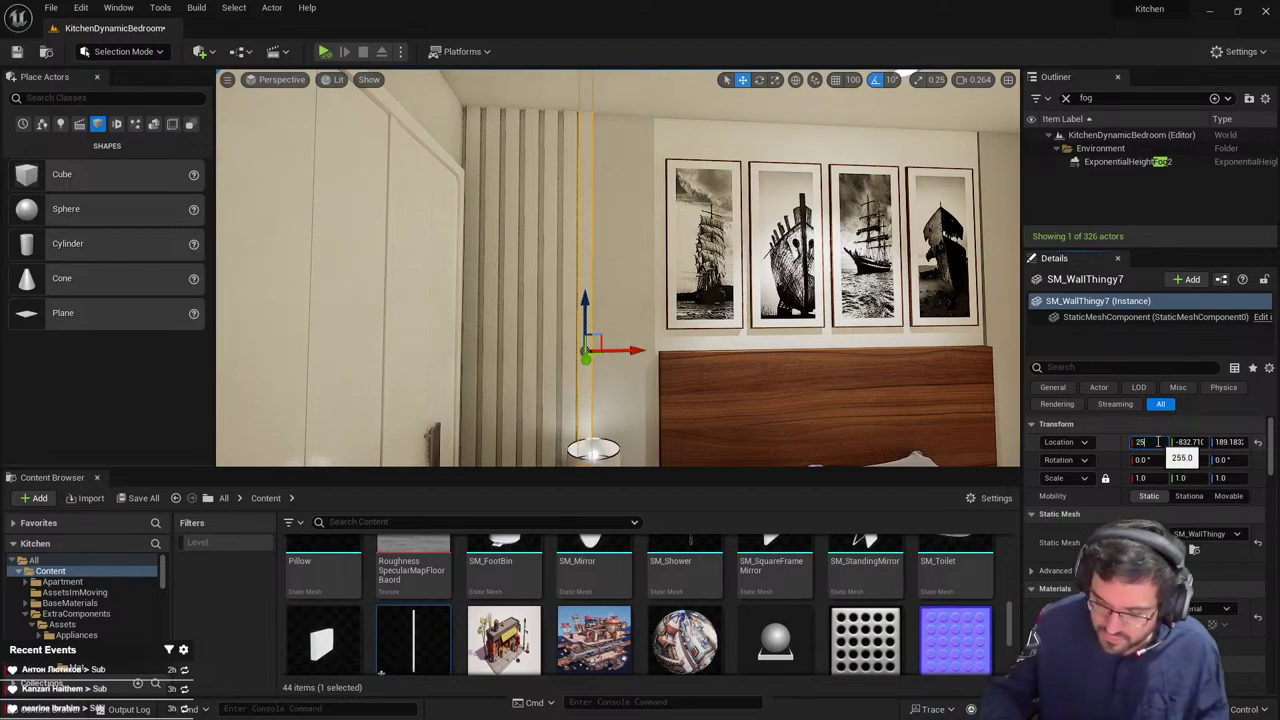
type("7")
key("Return")
Continue the row with two more strip copies at X locations 269 and 281
key("ctrl+d")
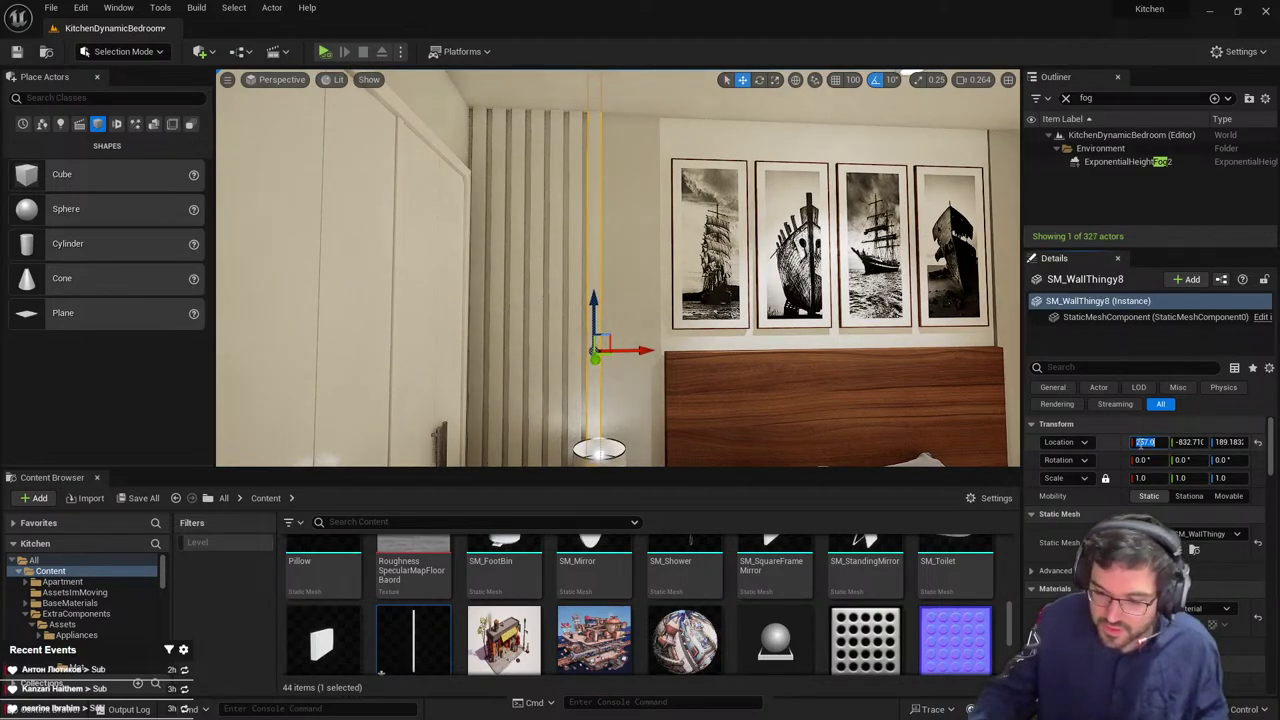
left_click(1140, 443)
type("269")
key("Return")
right_click_drag(985, 430, 981, 433)
key("ctrl+d")
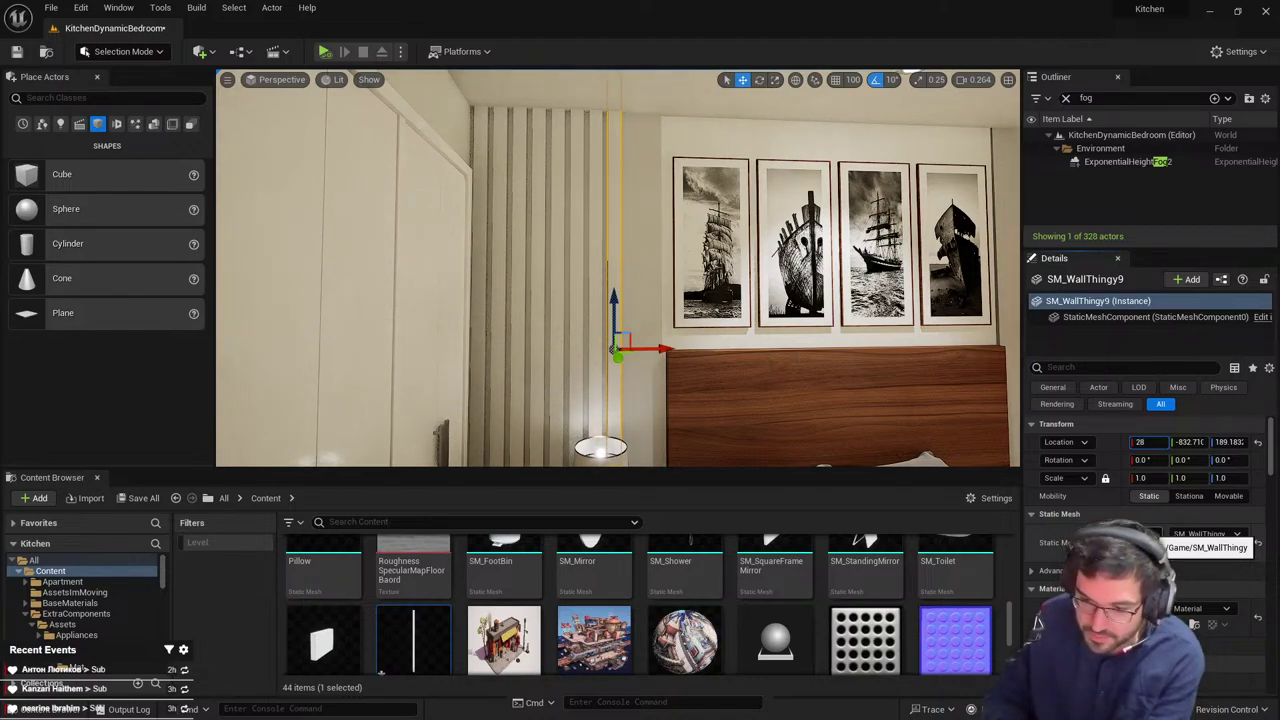
key("Return")
Duplicate the last wall strip and set the copy's X location to 293, next to the headboard
right_click_drag(930, 335, 942, 331)
key("ctrl+d")
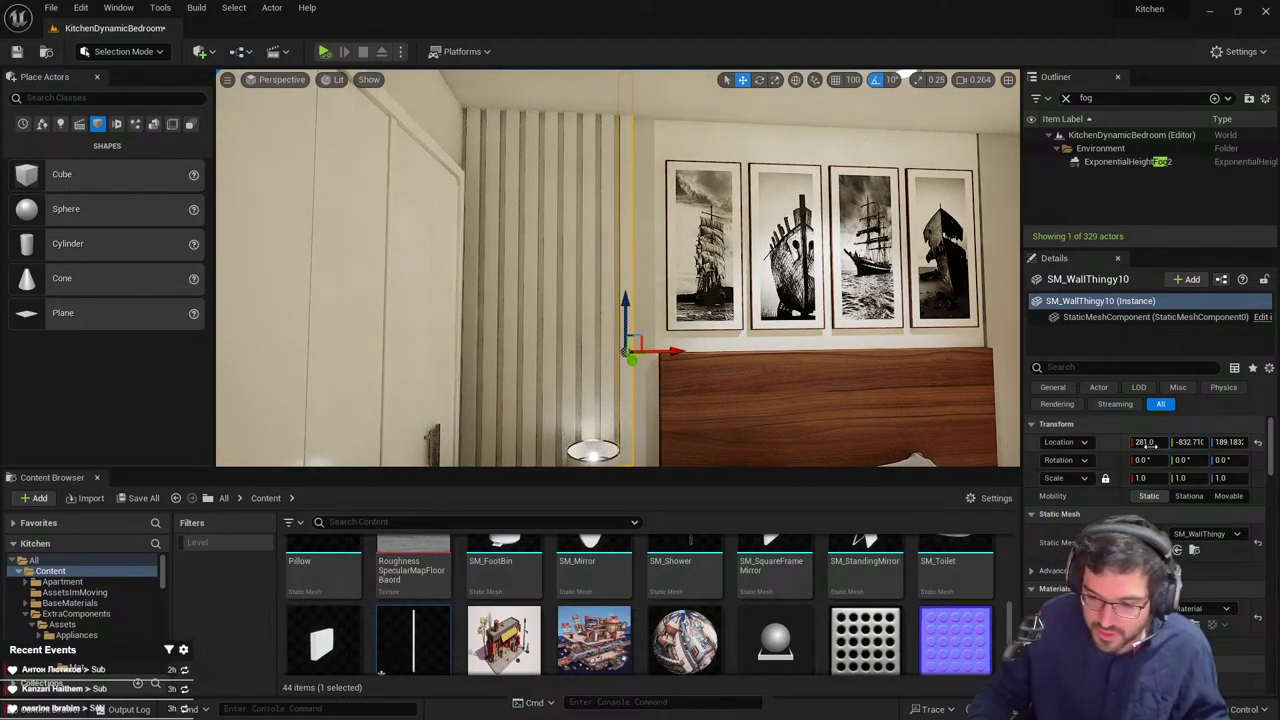
left_click(1152, 440)
type("291")
key("Return")
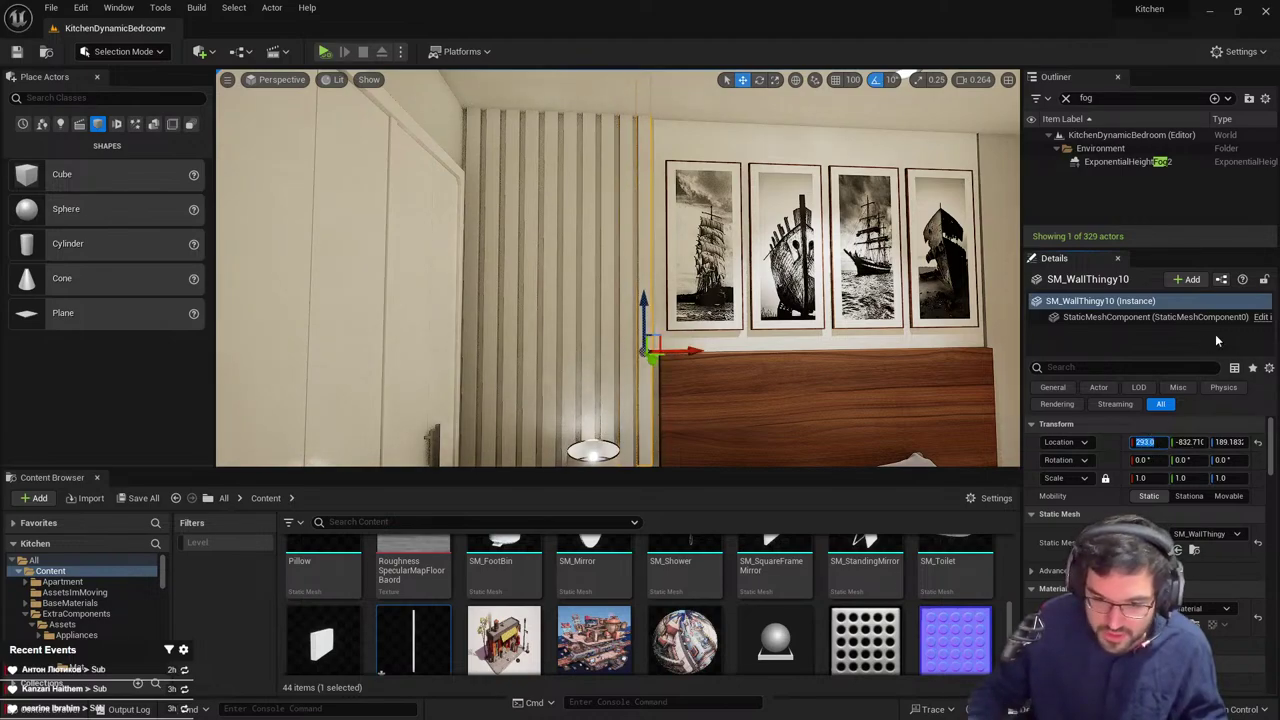
Select all ten WallThingy strips between the wardrobe and the headboard as one set
mouse_move(906, 309)
right_mouse_down()
mouse_move(866, 334)
mouse_move(918, 330)
right_mouse_up()
key("Escape")
left_click(608, 275)
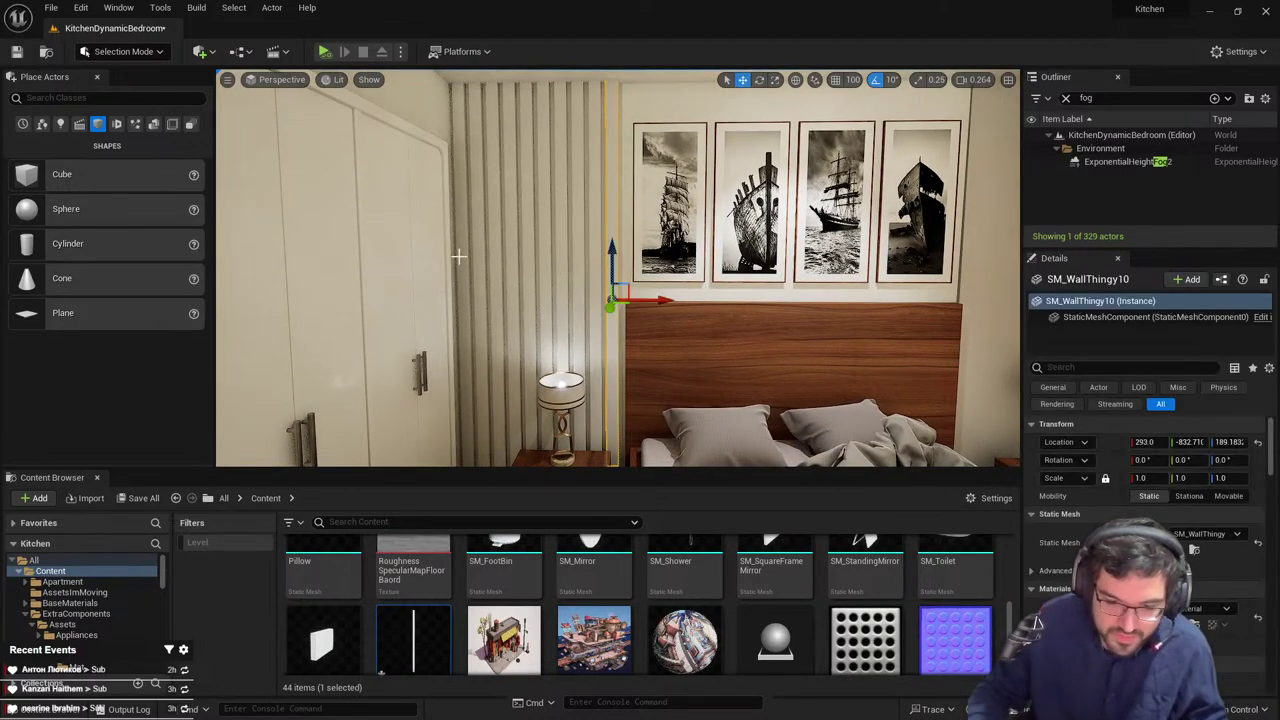
left_click(457, 257, "ctrl")
left_click(473, 256, "ctrl")
left_click(491, 256, "ctrl")
left_click(507, 257, "ctrl")
left_click(533, 262, "ctrl")
left_click(550, 260, "ctrl")
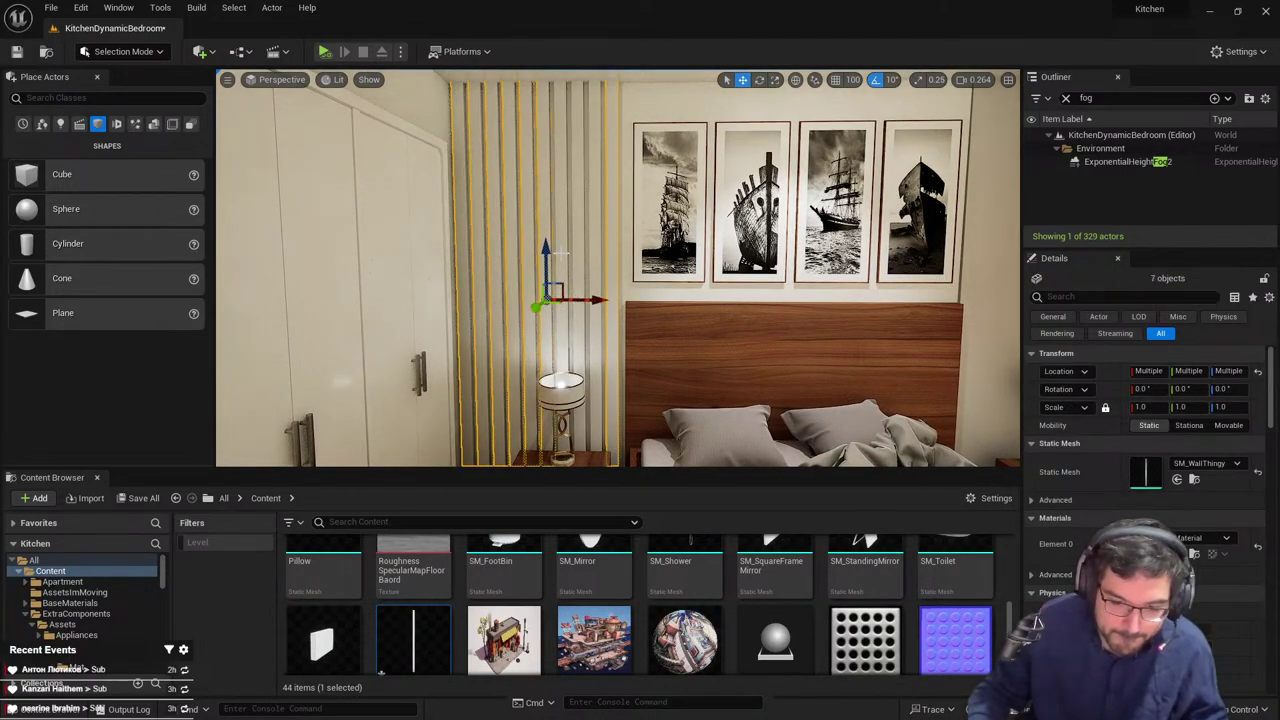
left_click(566, 256, "ctrl")
Try copying the cube wall panel to the wall on the balcony side of the headboard, and undo it
key("Escape")
key("s")
right_click_drag(647, 275, 668, 301)
left_click(612, 284)
left_click_drag(631, 286, 911, 318, "alt")
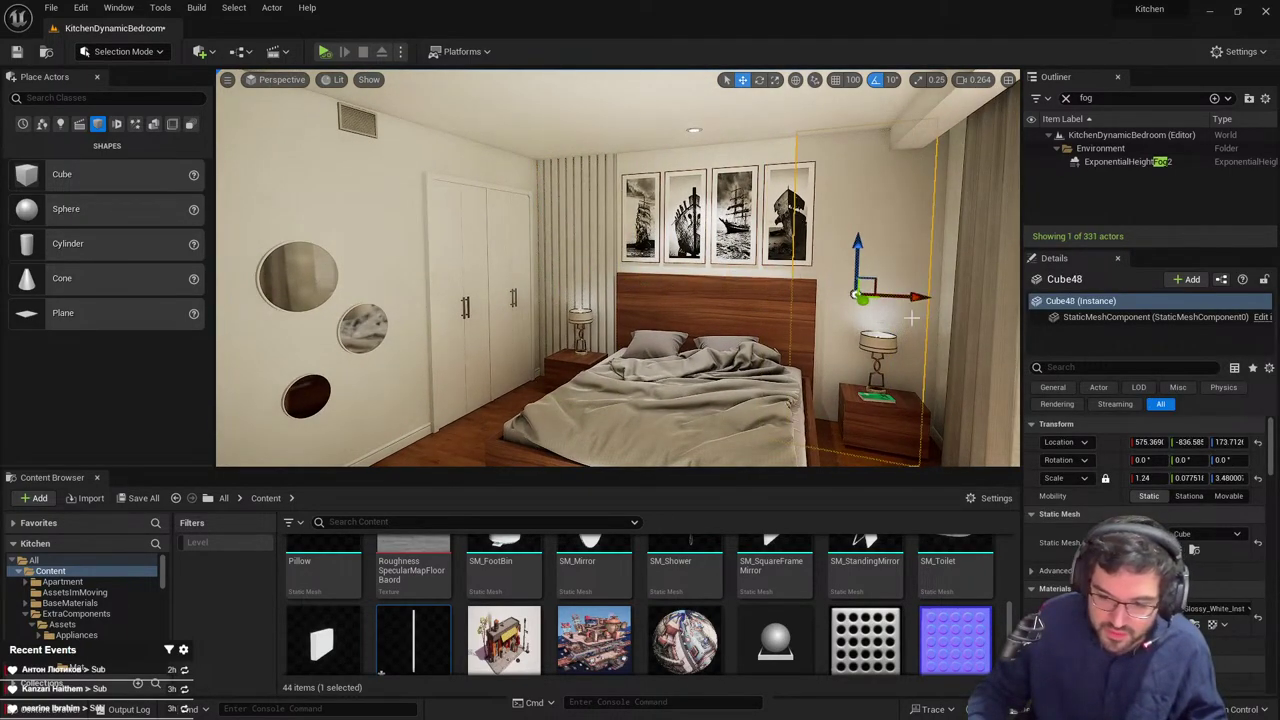
key("ctrl+z")
key("ctrl+z")
key("ctrl+z")
key("w")
right_click_drag(676, 289, 625, 278)
scroll(655, 274, "up", 1)
left_click(671, 207)
key("s")
key("r")
key("Escape")
key("s")
Step back to the ten-strip selection and copy the strips along X to the wall on the balcony side of the headboard
key("ctrl+z")
key("ctrl+z")
key("s")
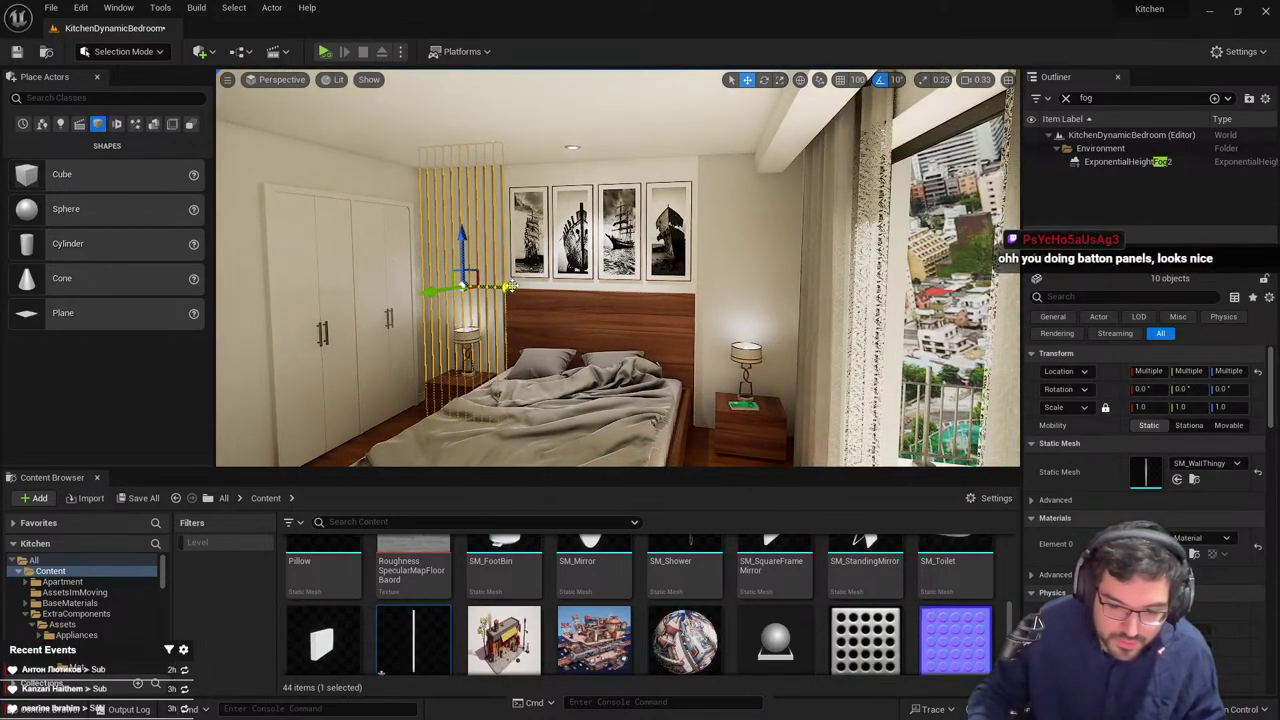
left_click_drag(511, 285, 802, 294)
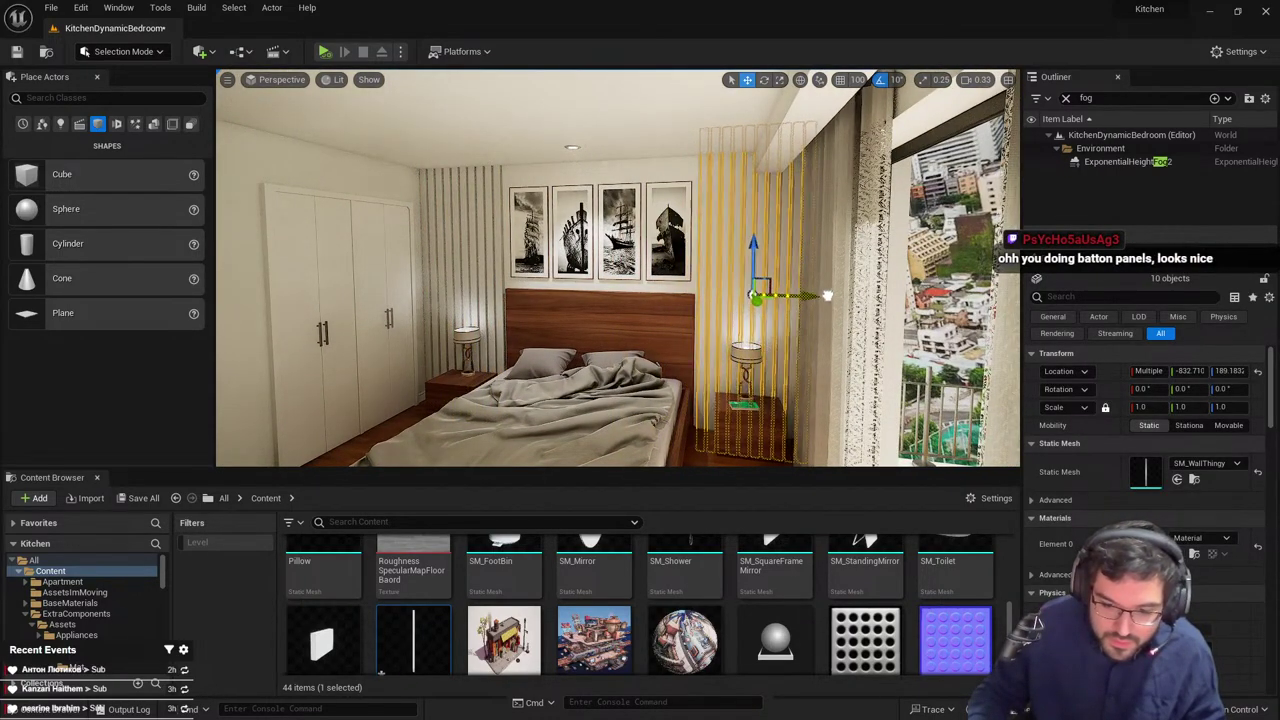
right_click_drag(683, 286, 752, 290)
key("a")
key("d")
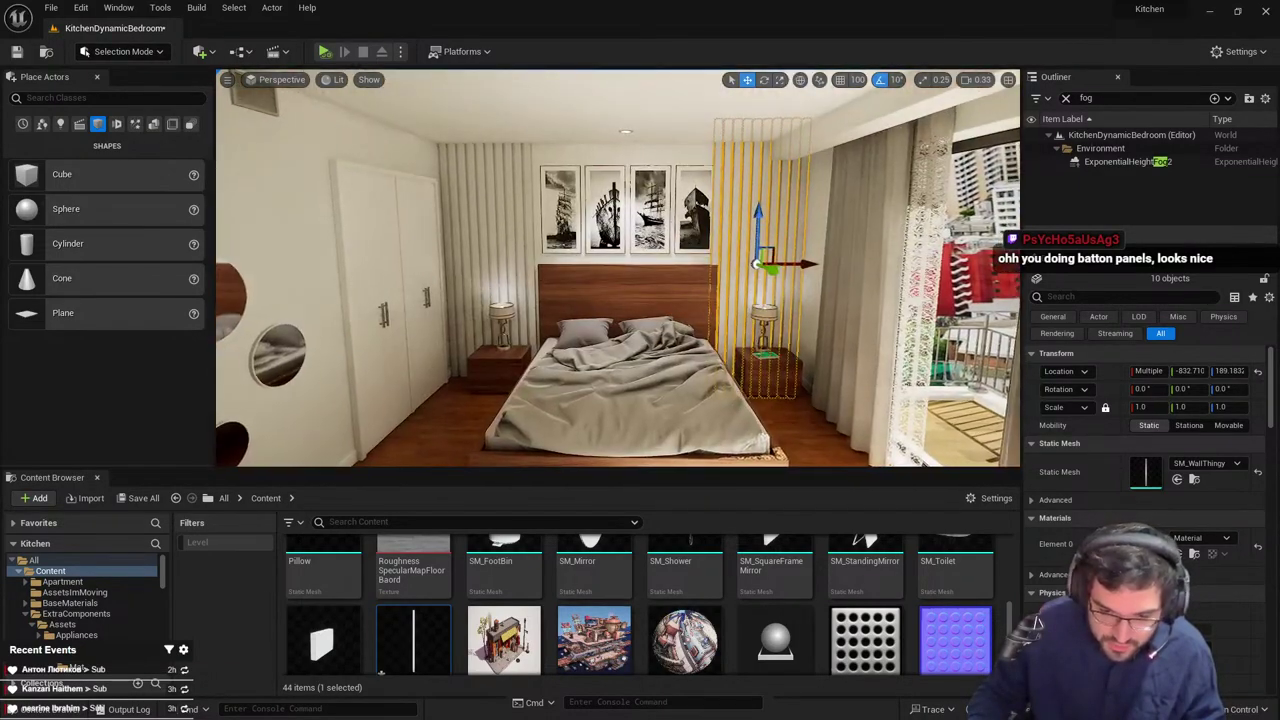
Select the four ship pictures together with the bed, headboard, pillows and blanket
left_click(655, 205)
left_click(643, 368, "ctrl")
right_click_drag(643, 355, 648, 370)
key("s")
key("a")
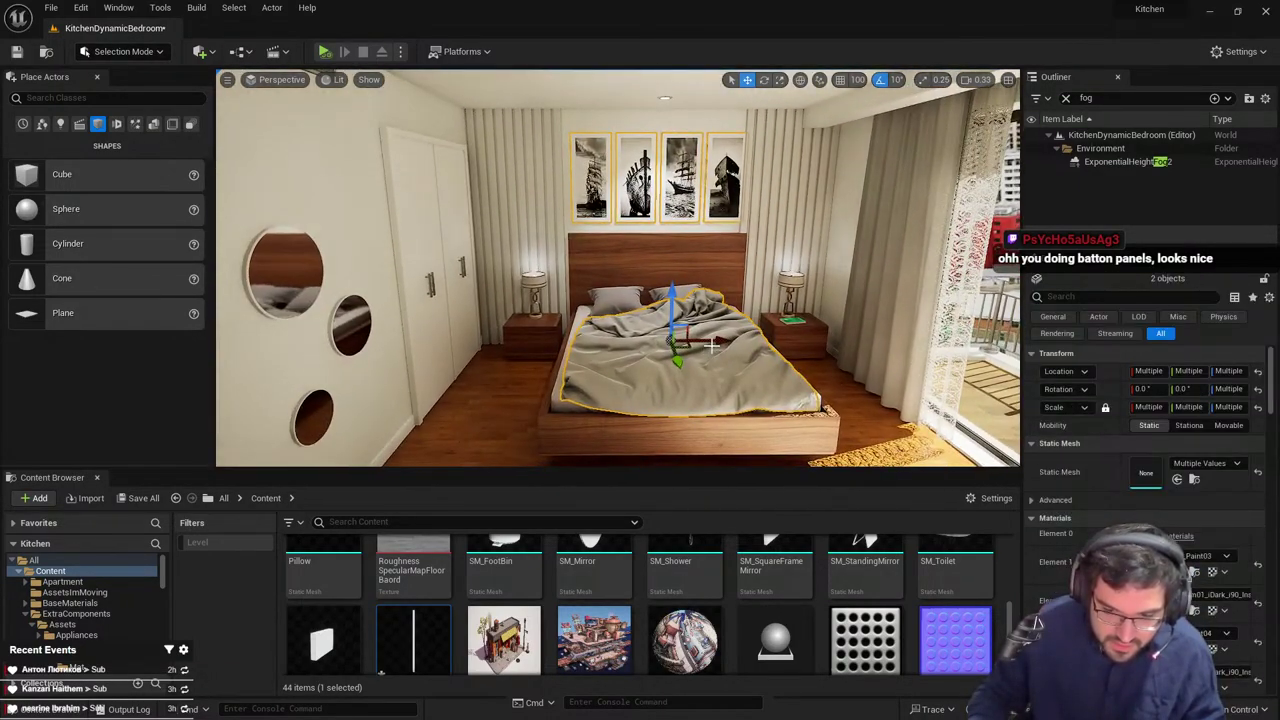
key("d")
right_click_drag(711, 342, 766, 351)
key("w")
key("a")
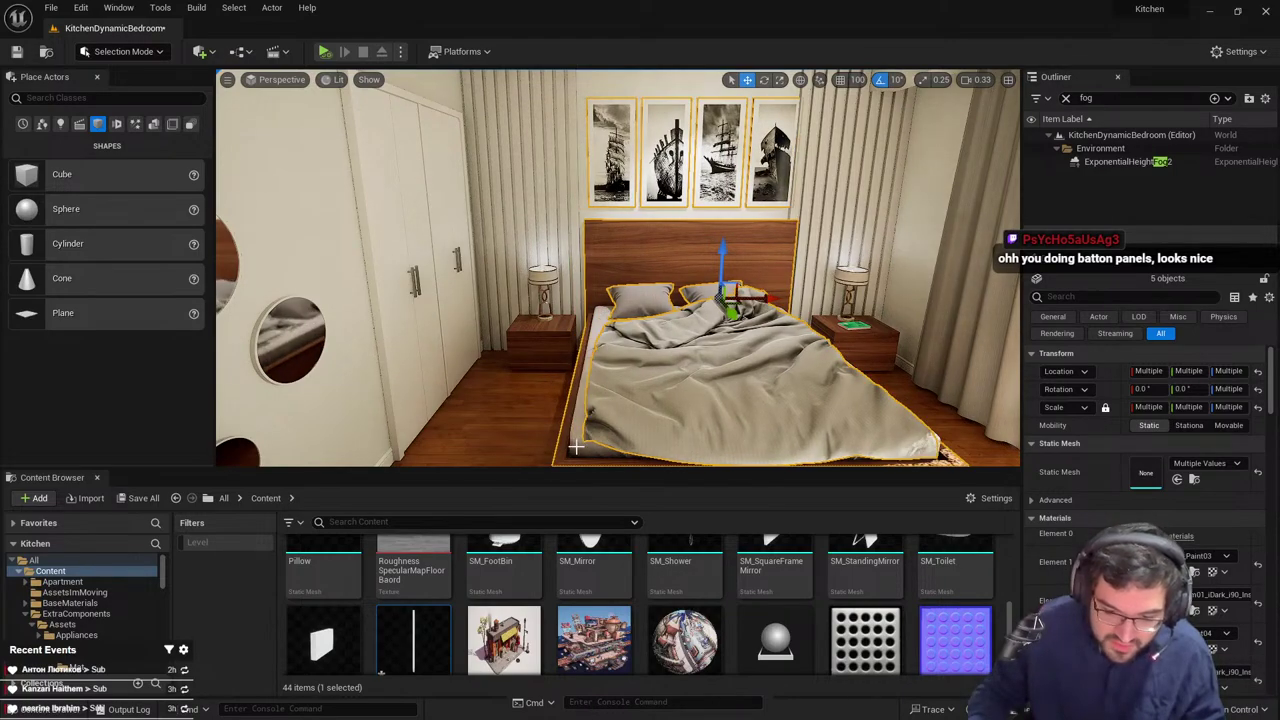
right_click_drag(754, 418, 754, 300)
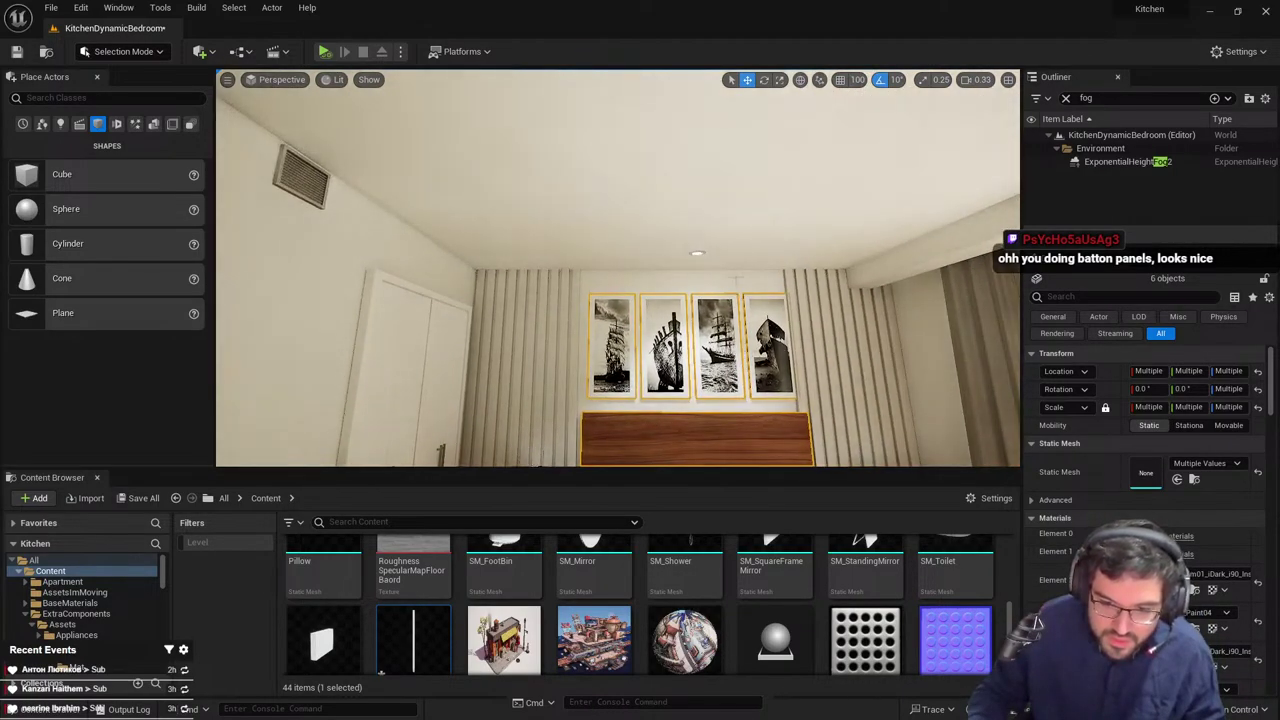
Add the ceiling spotlight above the bed and its lamp fixture to the selection
key("g")
left_click(694, 259, "ctrl")
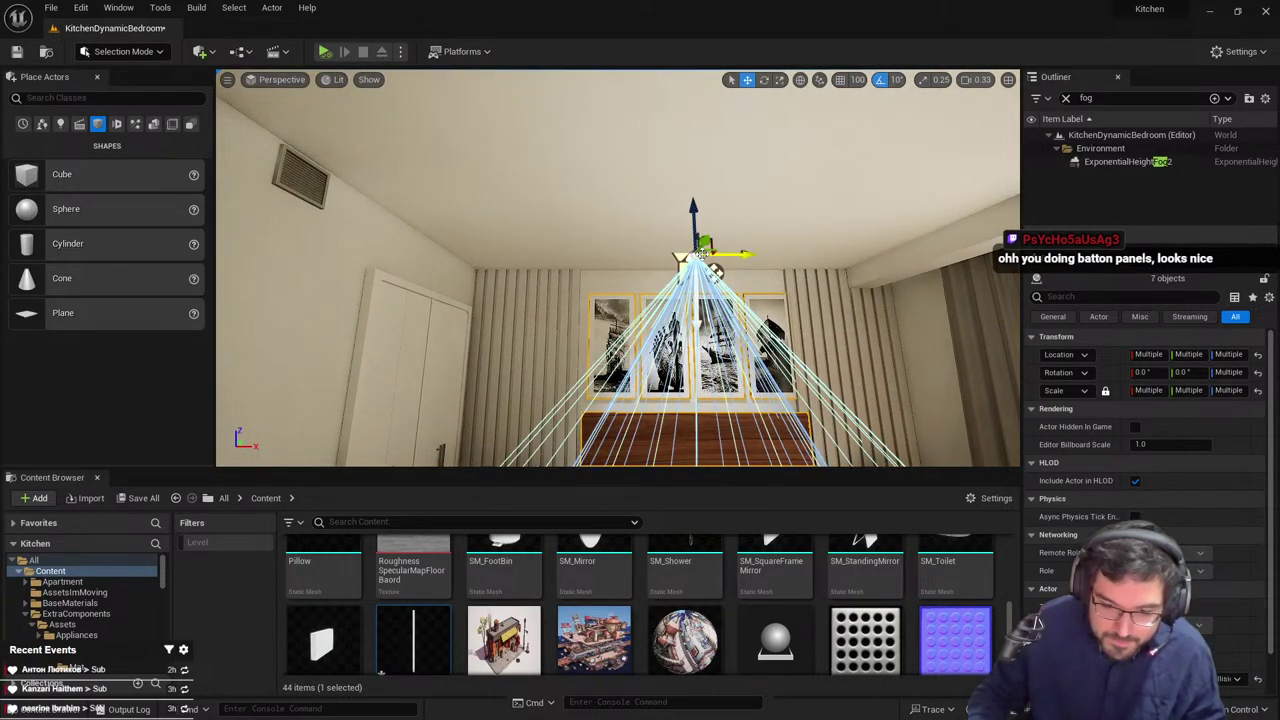
key("g")
right_click_drag(694, 259, 860, 150)
key("g")
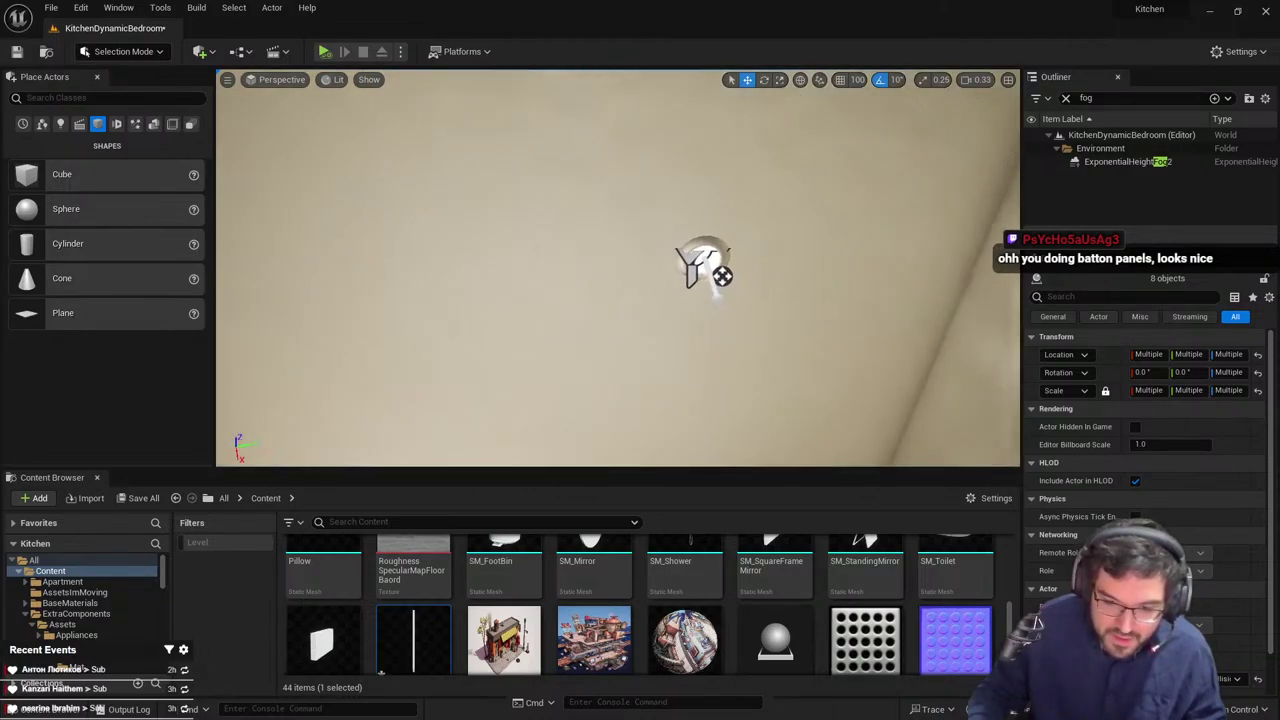
left_click(692, 262, "ctrl")
Nudge the selected bed, picture and ceiling light group along the X axis between the two strip rows
right_click_drag(724, 277, 680, 350)
left_click(674, 355, "ctrl")
key("w")
key("a")
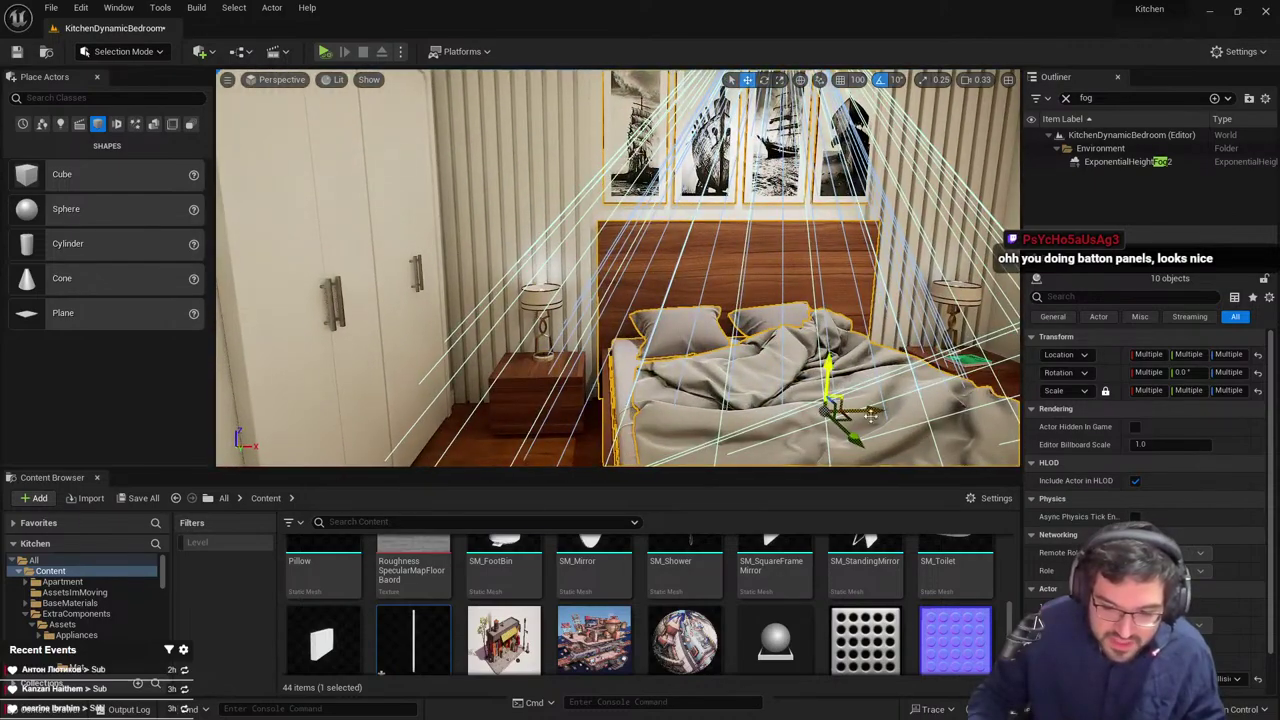
right_click_drag(872, 412, 950, 412)
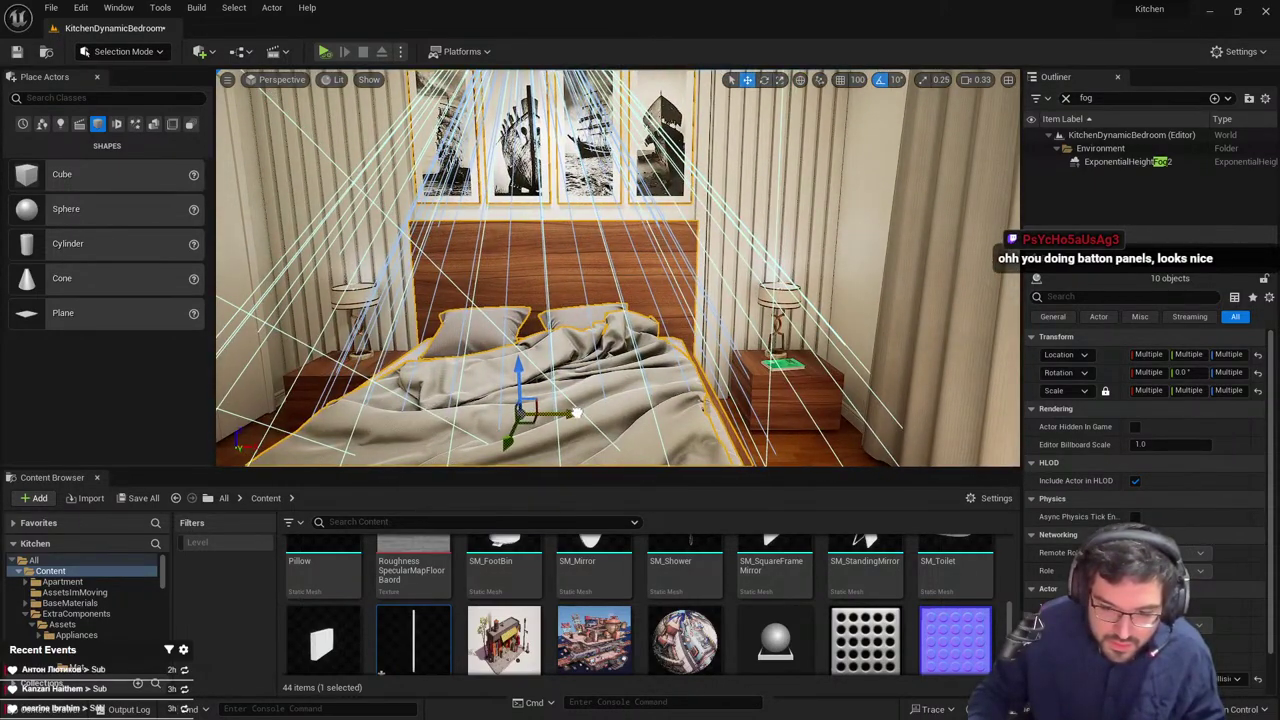
left_click(580, 408)
key("Escape")
Select each nightstand with its lamp in turn, including the green item on the balcony-side one, and clear the selection
key("s")
mouse_move(580, 408)
right_mouse_down()
mouse_move(620, 385)
mouse_move(560, 395)
right_mouse_up()
right_click_drag(490, 340, 497, 354)
key("w")
left_click(500, 354)
left_click(506, 283, "ctrl")
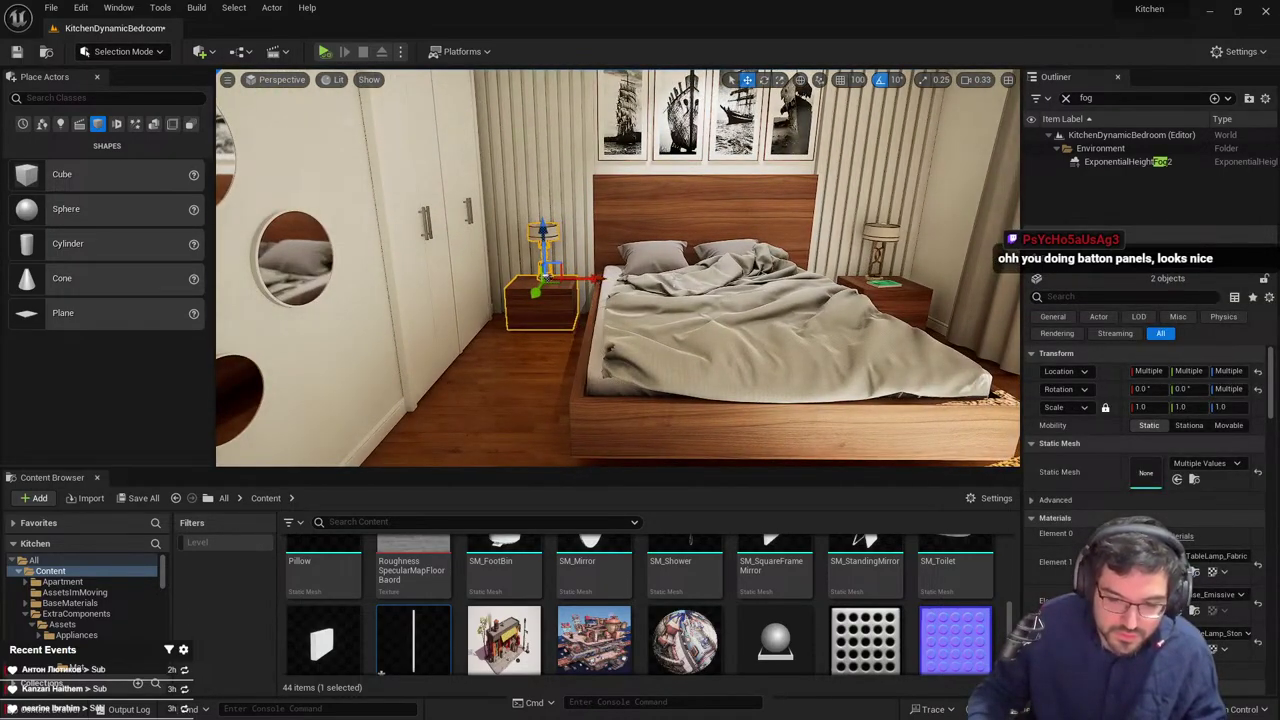
key("Escape")
key("d")
right_click_drag(545, 280, 566, 272)
left_click(715, 343)
left_click(716, 313, "ctrl")
left_click(714, 262, "ctrl")
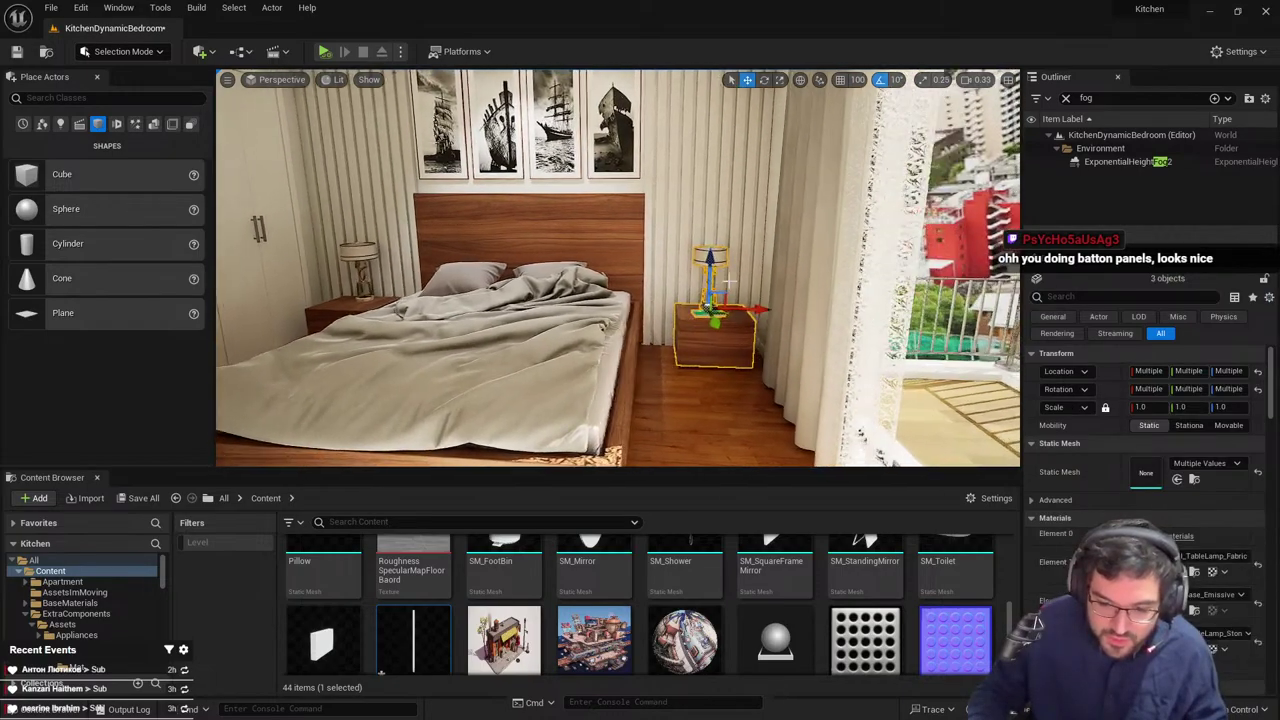
right_click_drag(730, 283, 619, 299)
key("Escape")
Select the square frame mirror visible through the doorway and locate its frame material in the Content Browser
key("s")
key("F11")
key("d")
key("s")
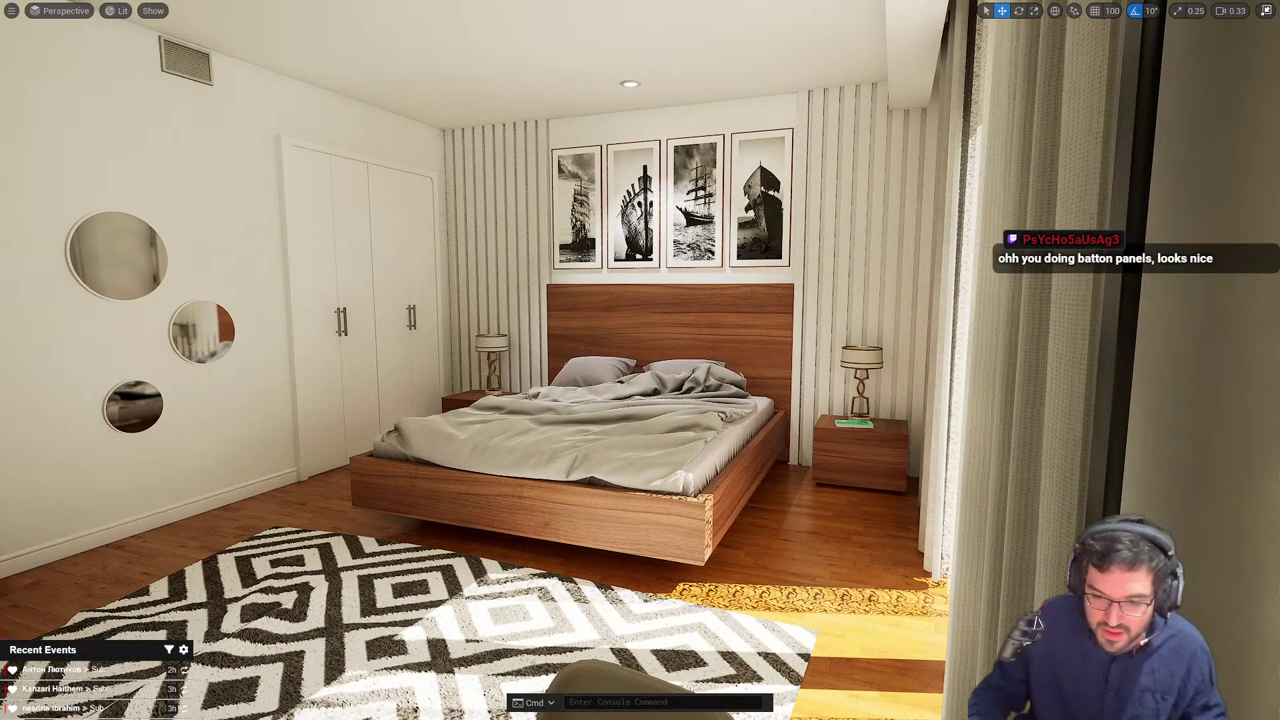
key("F11")
right_click_drag(865, 407, 568, 249)
left_click(551, 225)
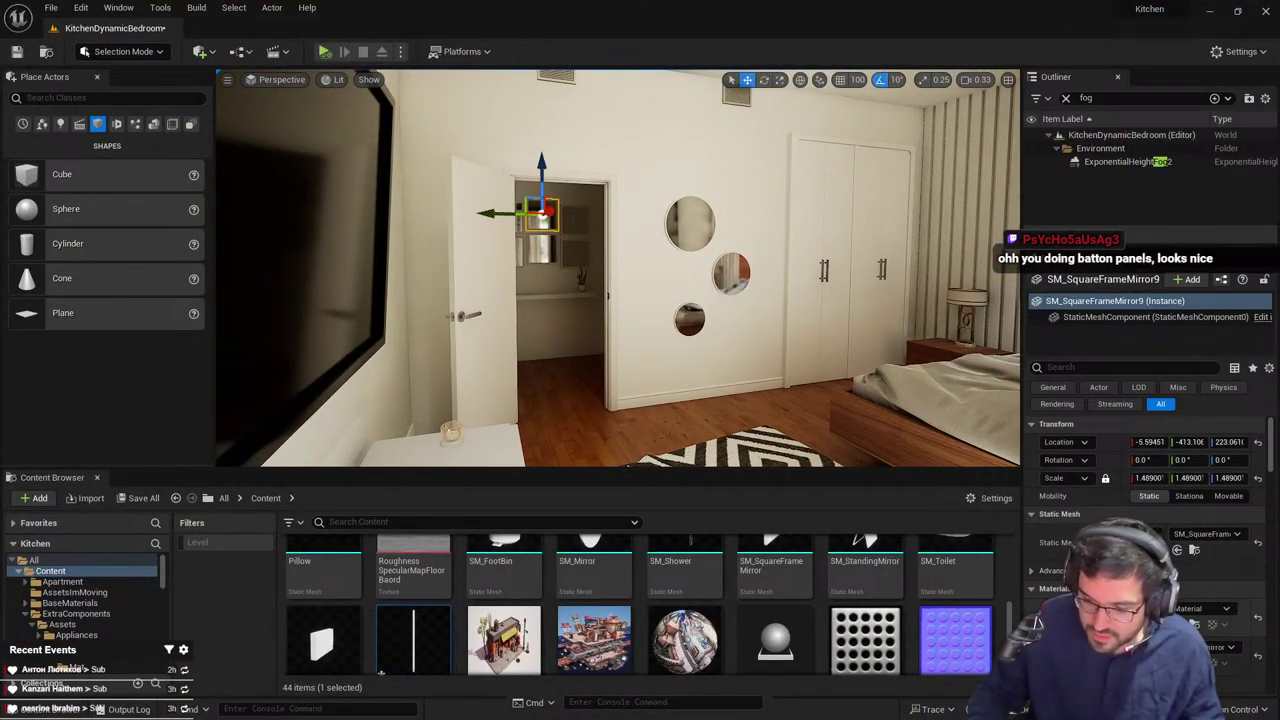
left_click(1194, 625)
Select the white cabinet under the TV and locate its GlossyWhite_Inst2 material in the Content Browser
right_click_drag(620, 320, 533, 419)
left_click(562, 400)
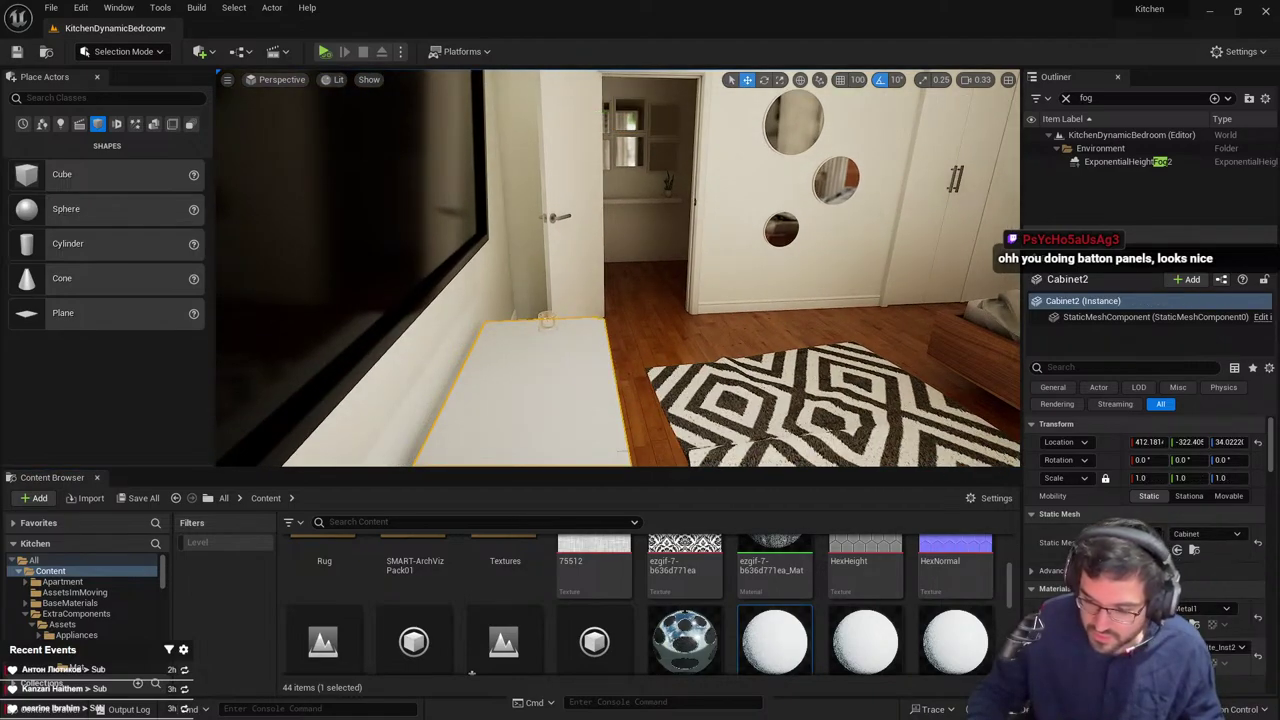
left_click(1194, 664)
Select all twenty wall strips and assign the GlossyWhite_Inst2 material to Element 0
right_click_drag(788, 314, 745, 225)
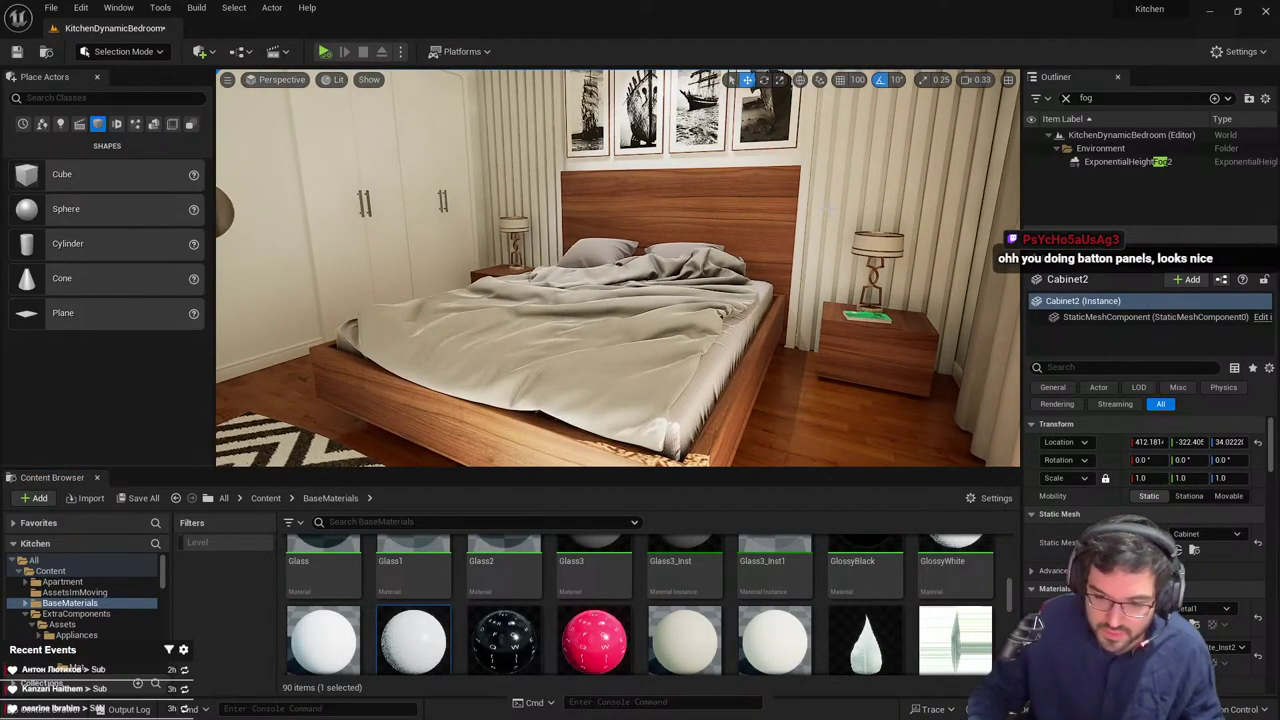
left_click(816, 251)
right_click_drag(816, 251, 860, 203)
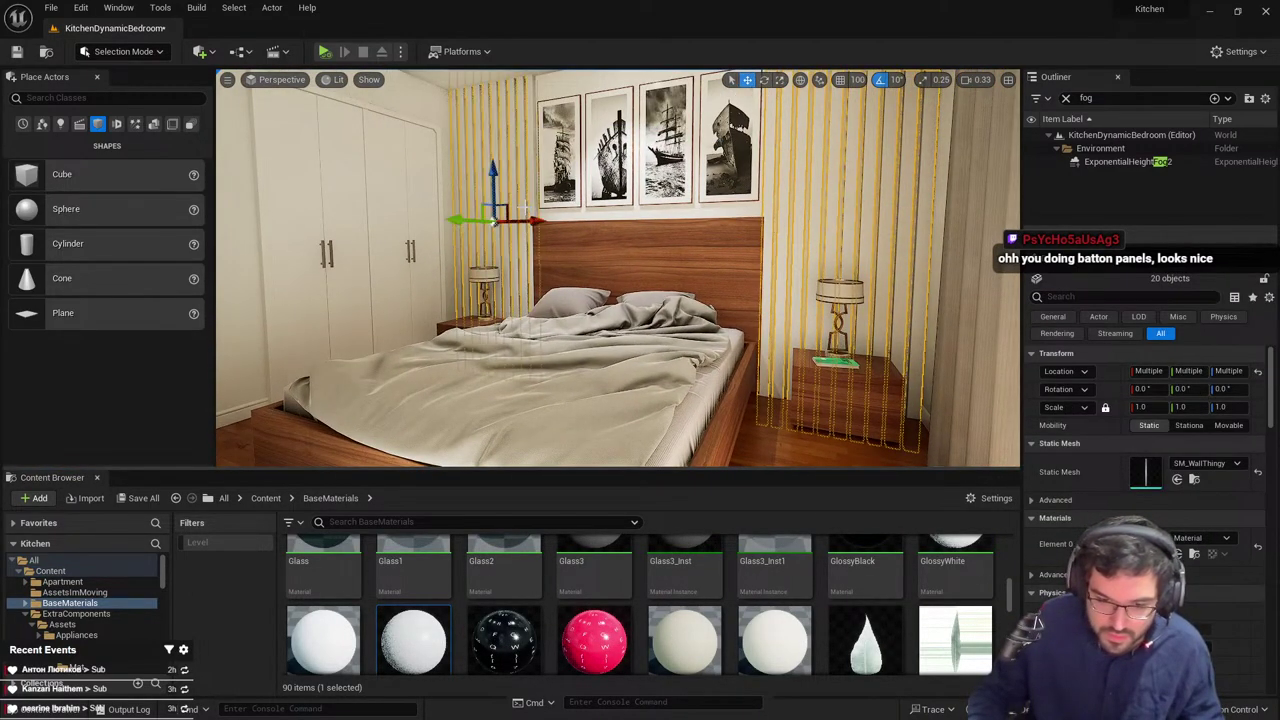
scroll(835, 591, "down", 1)
left_click_drag(401, 606, 1147, 574)
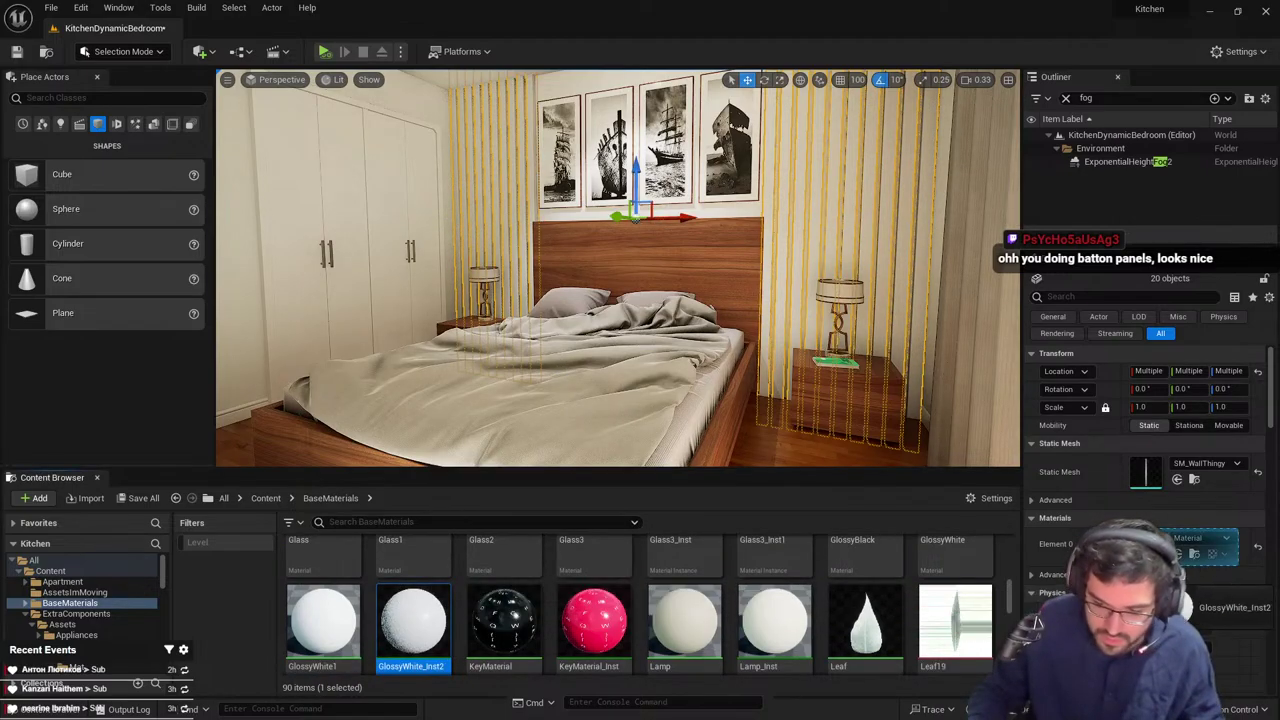
key("Escape")
Select the FBX_Walls mesh and locate its M_PlasterBare_Master_Inst material in the Content Browser
mouse_move(731, 314)
right_mouse_down()
mouse_move(830, 300)
mouse_move(850, 310)
mouse_move(750, 315)
right_mouse_up()
key("w")
key("s")
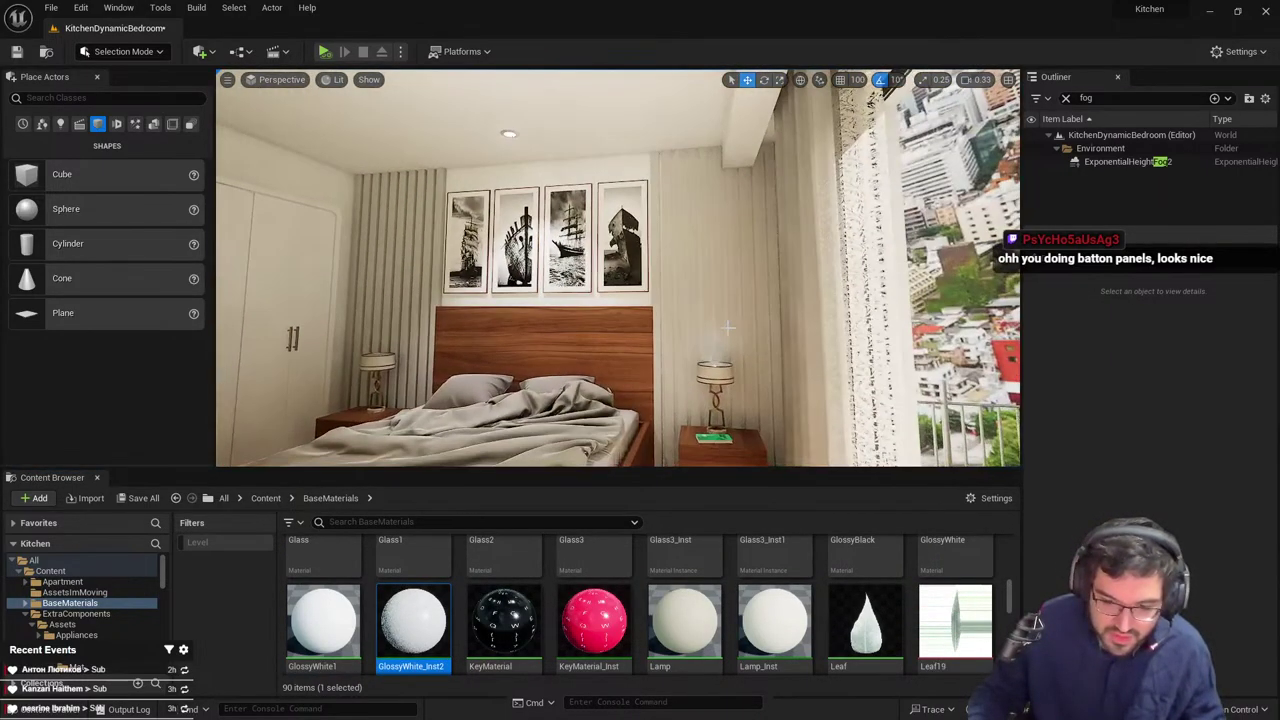
left_click(651, 310)
left_click(643, 299)
right_click_drag(643, 299, 610, 295)
key("w")
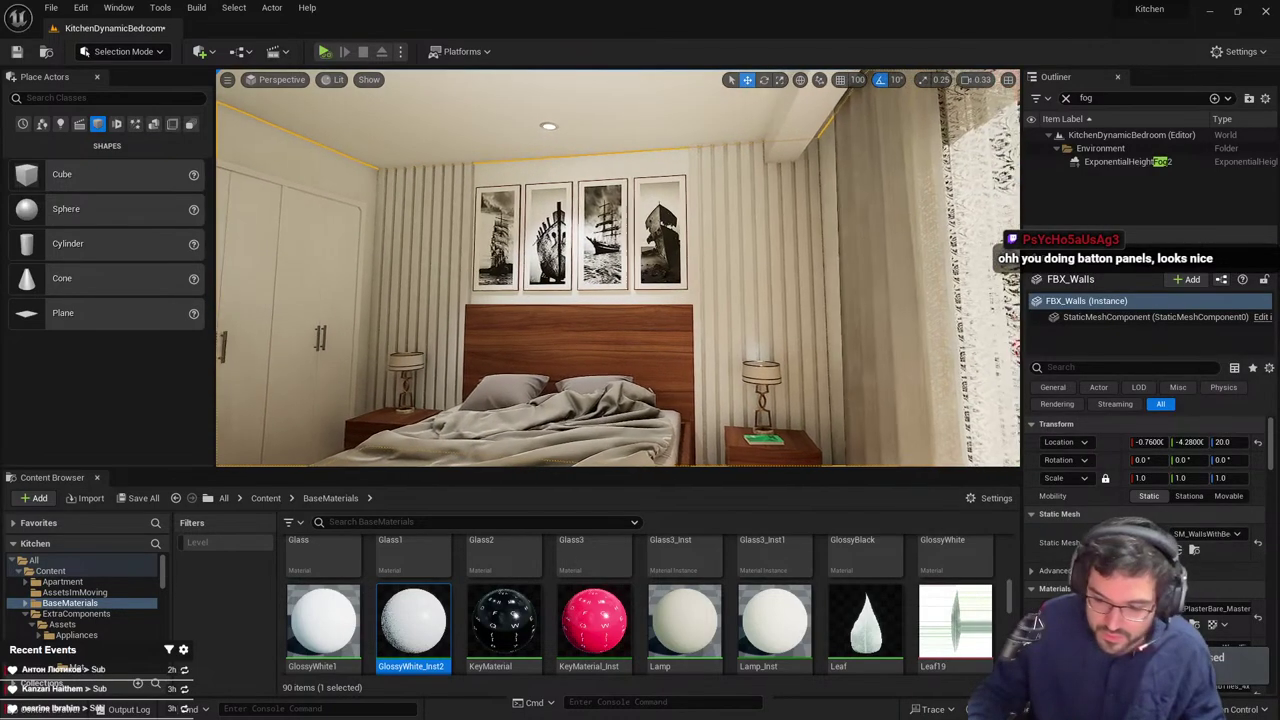
left_click(1193, 624)
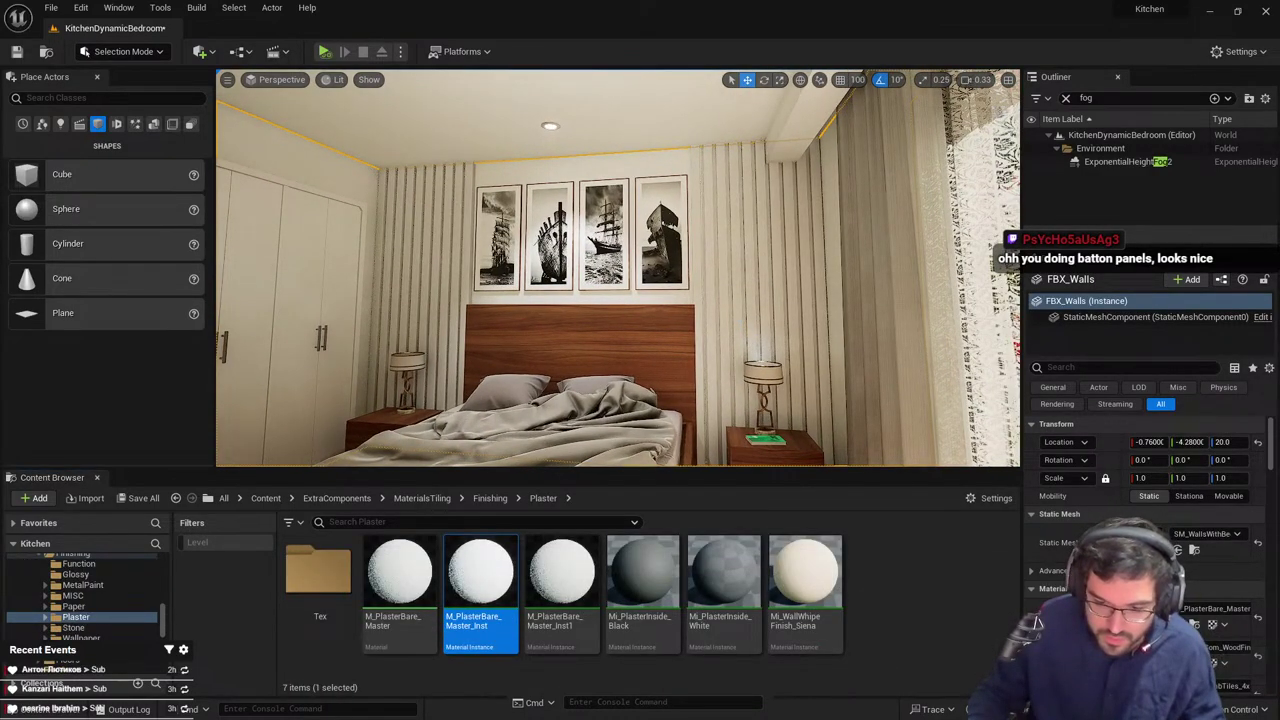
Restore the strip selection and assign the M_PlasterBare_Master_Inst material to Element 0
key("ctrl+z")
left_click_drag(481, 588, 1135, 553)
key("Escape")
Examine the plaster strips on both sides of the headboard from several angles in the full-screen viewport
key("s")
right_click_drag(729, 250, 700, 250)
key("F11")
key("s")
mouse_move(728, 334)
right_mouse_down()
mouse_move(850, 330)
mouse_move(855, 390)
mouse_move(858, 332)
mouse_move(722, 358)
right_mouse_up()
key("a")
scroll(728, 334, "down", 1)
key("s")
key("s")
key("a")
key("d")
key("w")
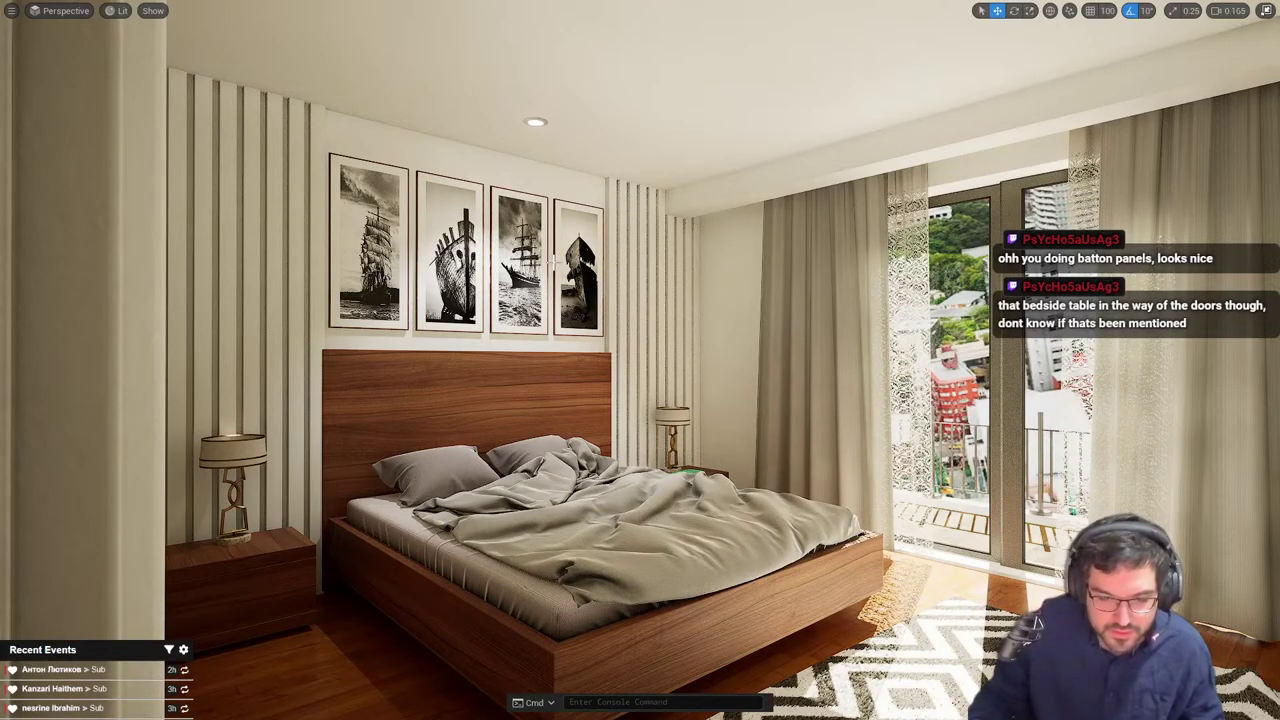
Raise the four ship pictures slightly on the wall above the headboard
left_click(491, 226)
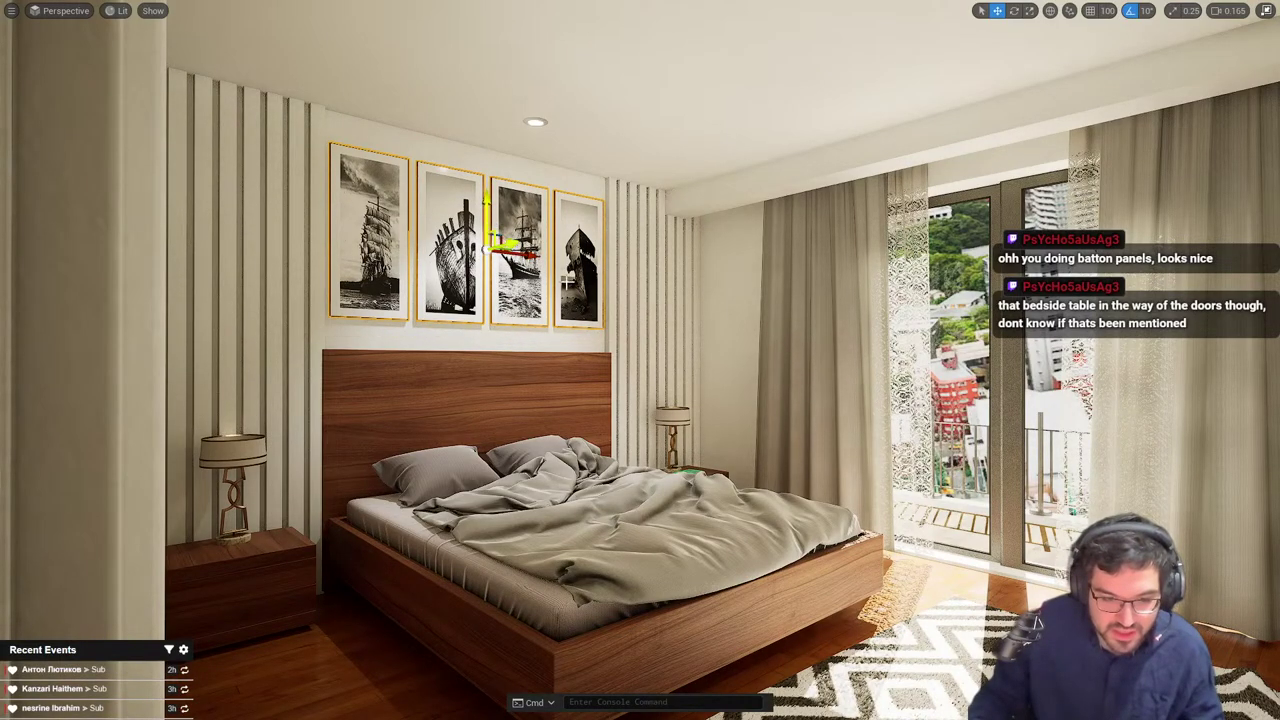
key("Escape")
key("d")
right_click_drag(567, 283, 434, 299)
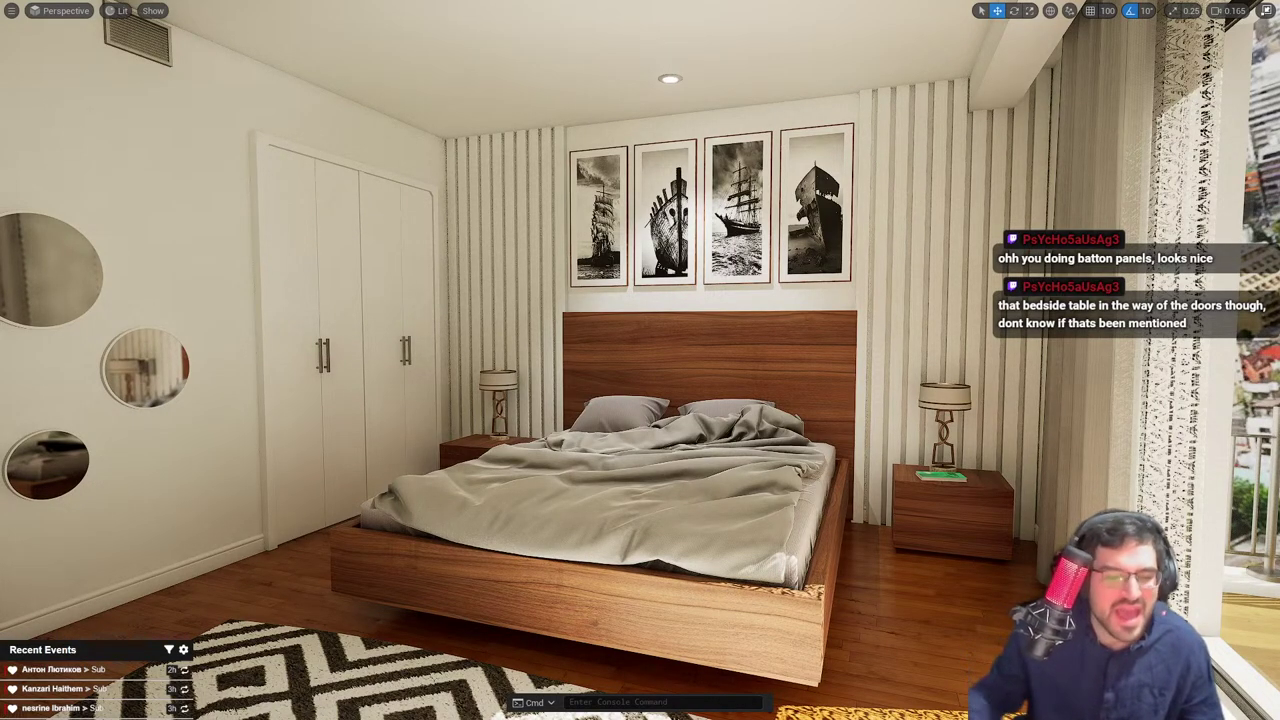
Delete the nightstand and its lamp in front of the wardrobe doors
right_click_drag(571, 346, 551, 380)
scroll(551, 380, "up", 2)
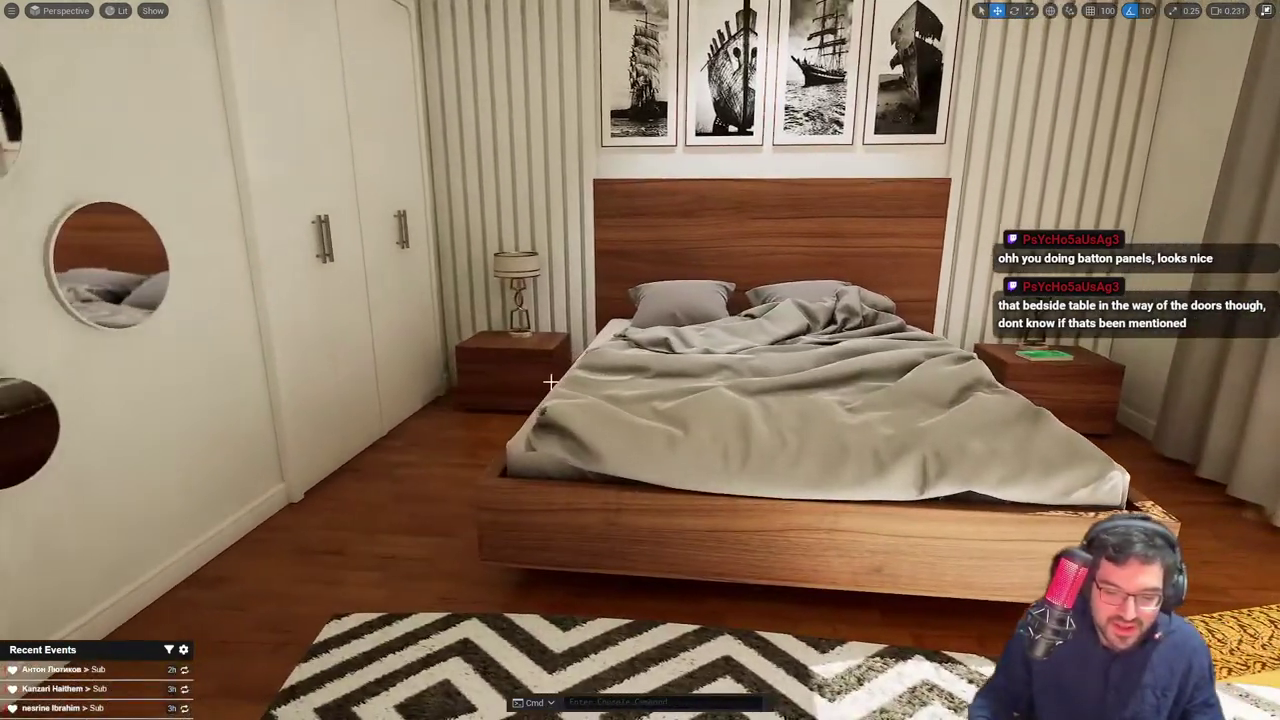
left_click(538, 366)
left_click(533, 275, "ctrl")
key("Delete")
right_click_drag(555, 326, 741, 274)
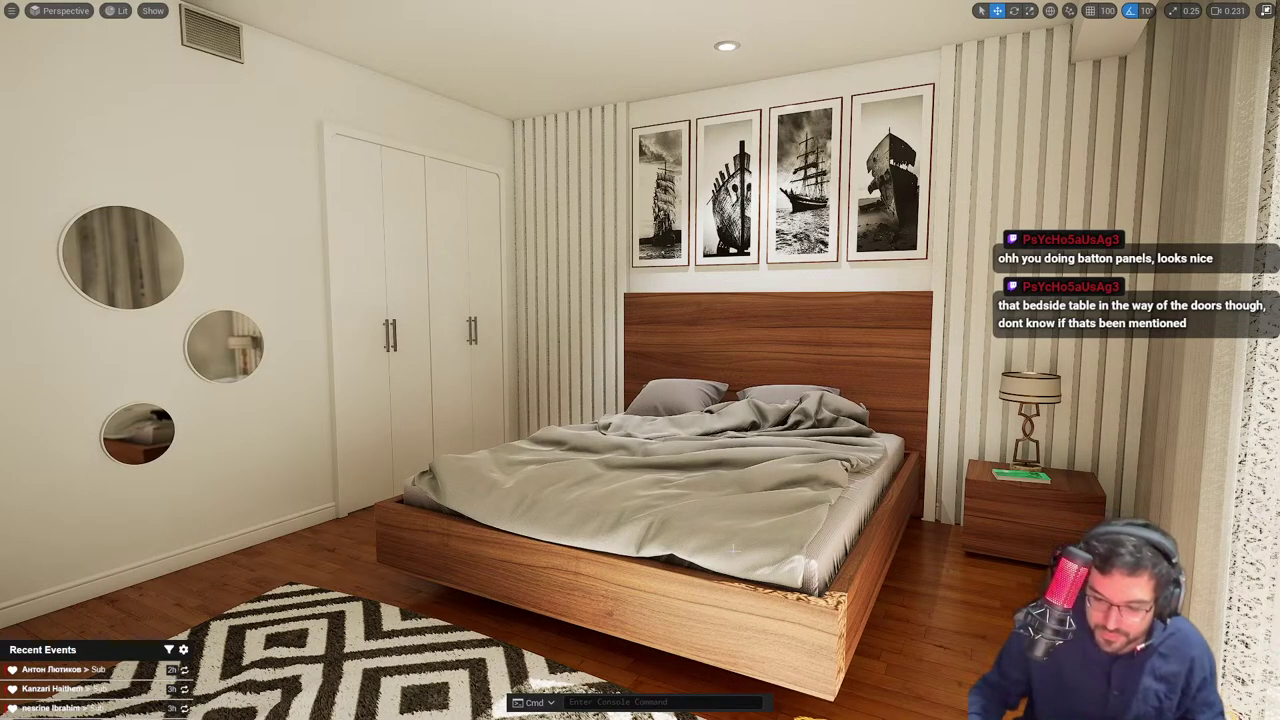
Select the full set of wall strips on both sides of the bed and frame it in the viewport
right_click_drag(734, 548, 840, 540)
left_click(795, 288)
right_click_drag(728, 282, 770, 282)
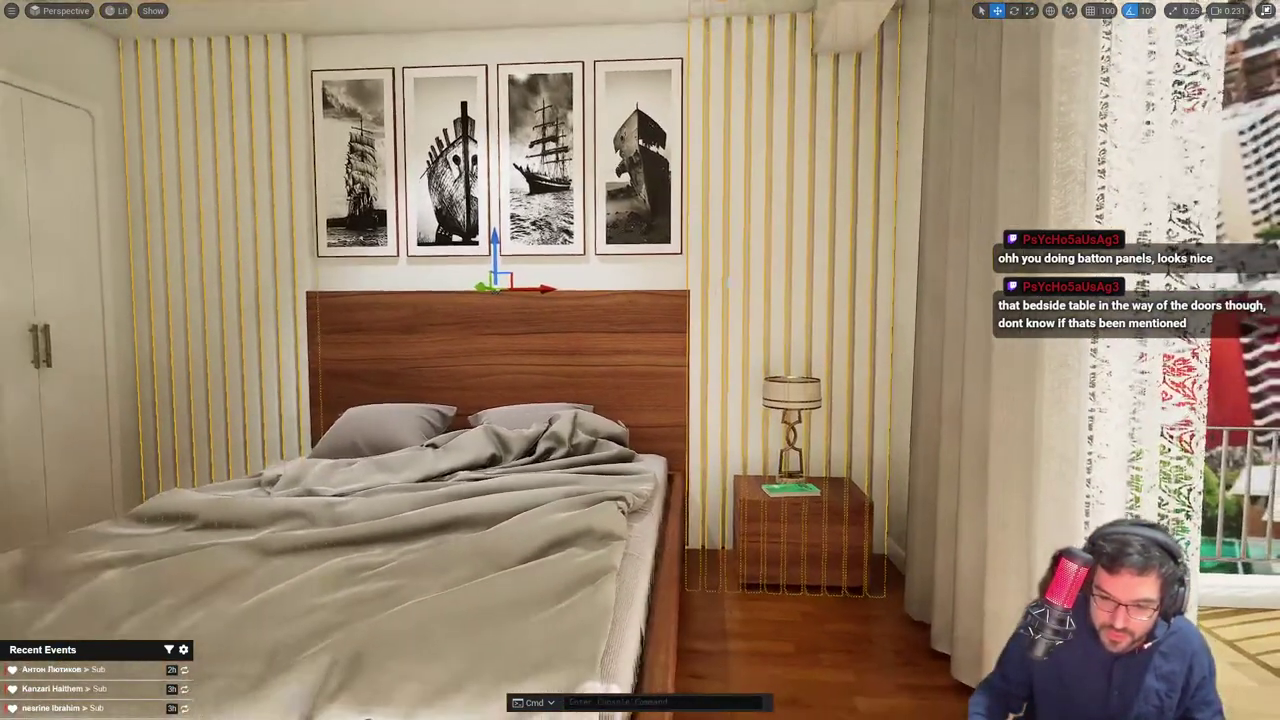
key("f")
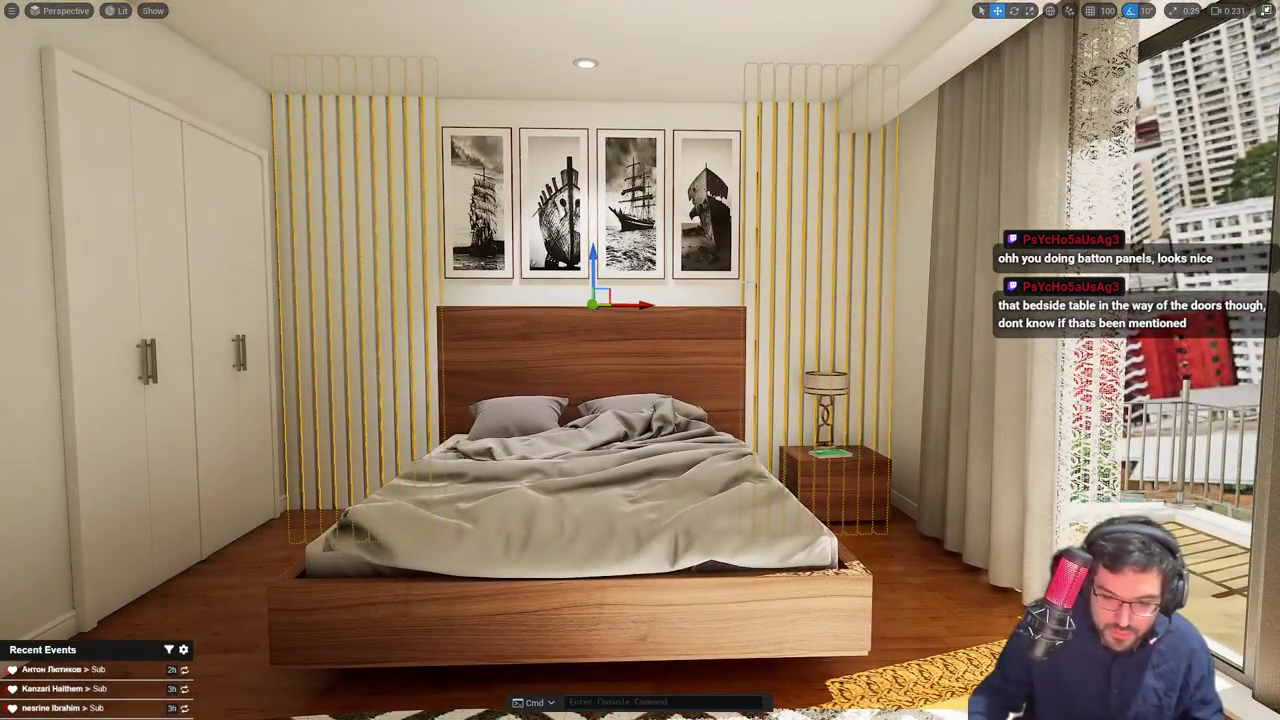
Select only the ten strips on the balcony side of the headboard, one after another
left_click(751, 270)
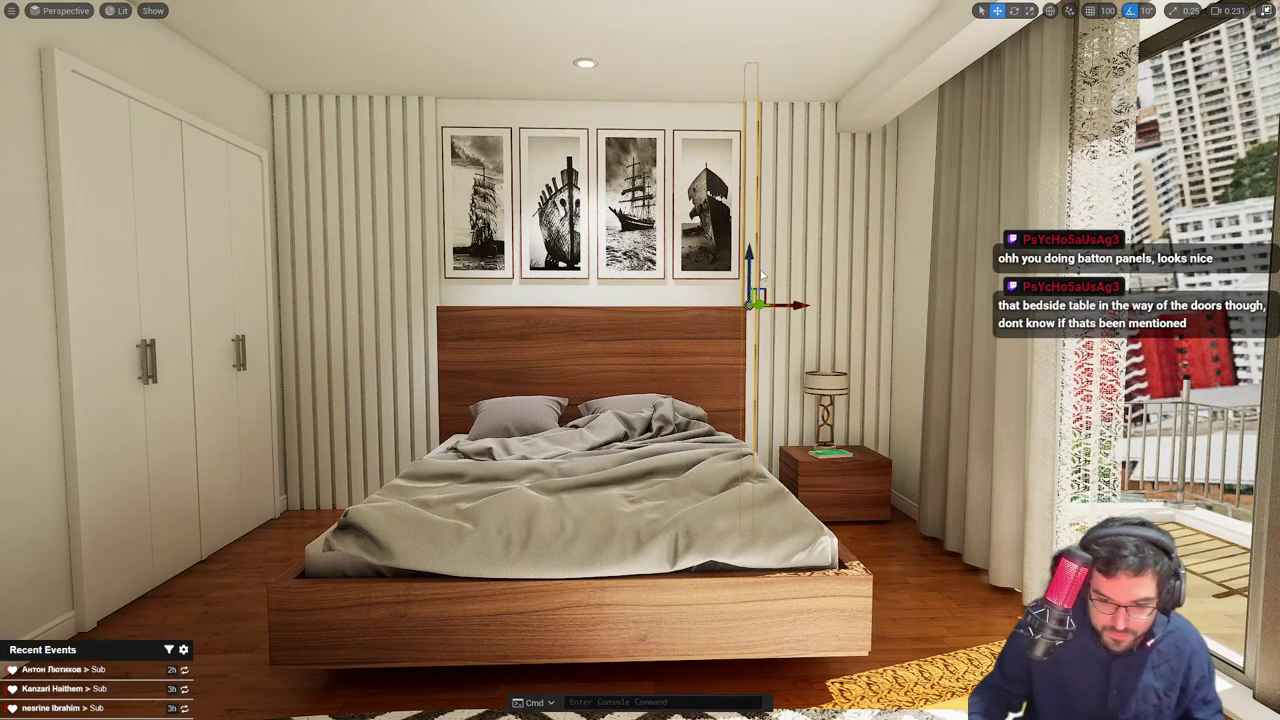
left_click(768, 269, "ctrl")
left_click(784, 268, "ctrl")
left_click(799, 268, "ctrl")
left_click(815, 267, "ctrl")
left_click(831, 266, "ctrl")
left_click(848, 264, "ctrl")
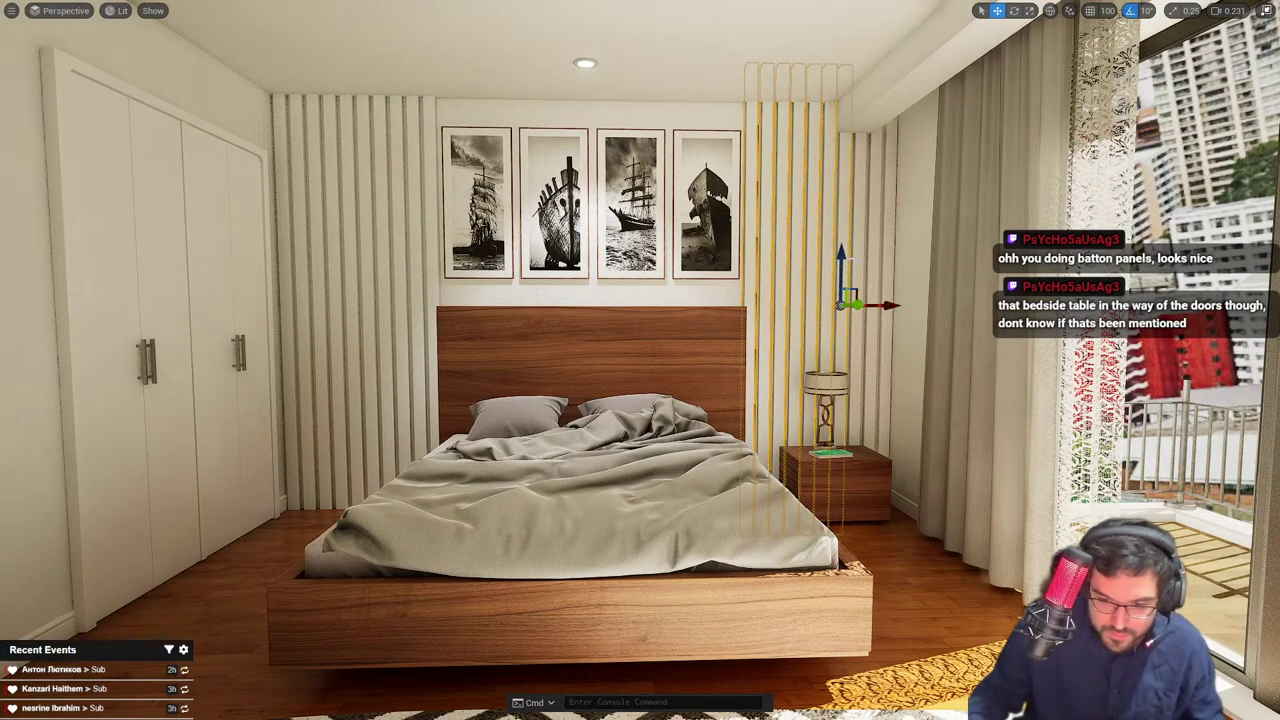
left_click(864, 259, "ctrl")
left_click(878, 259, "ctrl")
left_click(892, 258, "ctrl")
Try to scale the ten selected wall strips on the balcony side along the wall
right_click_drag(892, 258, 850, 255)
scroll(886, 258, "up", 1)
key("f")
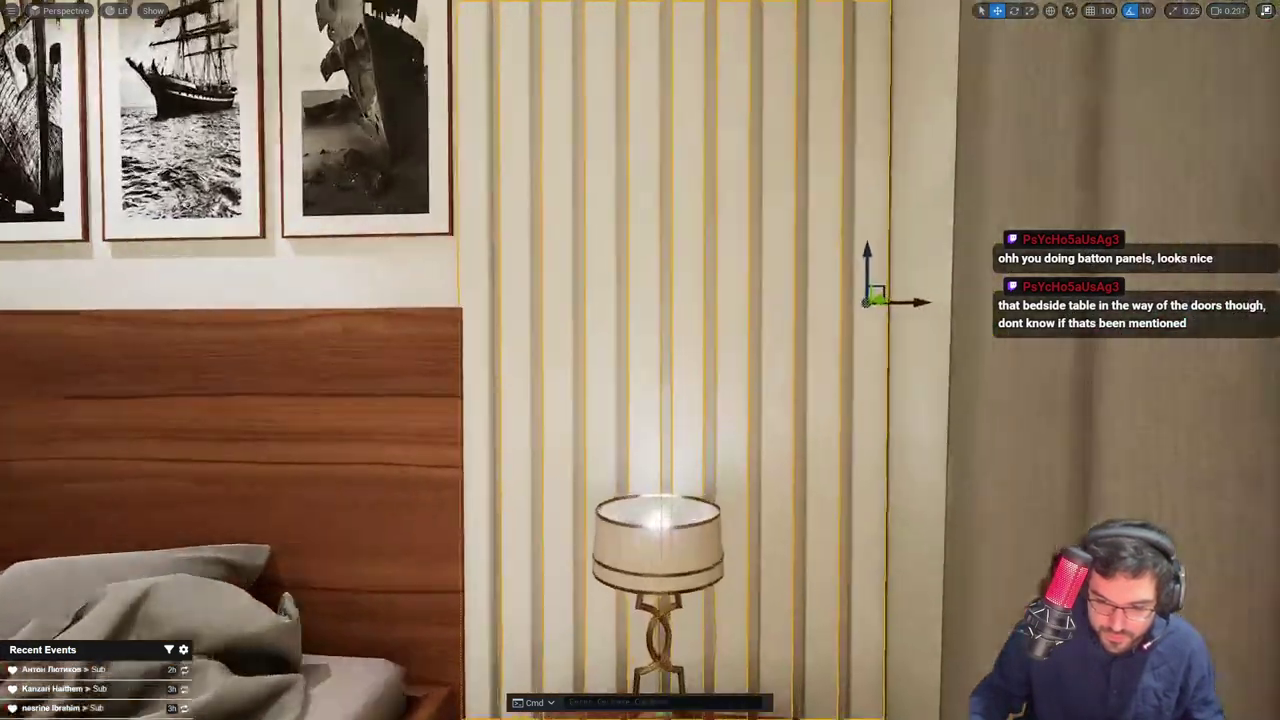
key("s")
mouse_move(601, 272)
right_mouse_down()
mouse_move(625, 272)
mouse_move(605, 270)
right_mouse_up()
key("r")
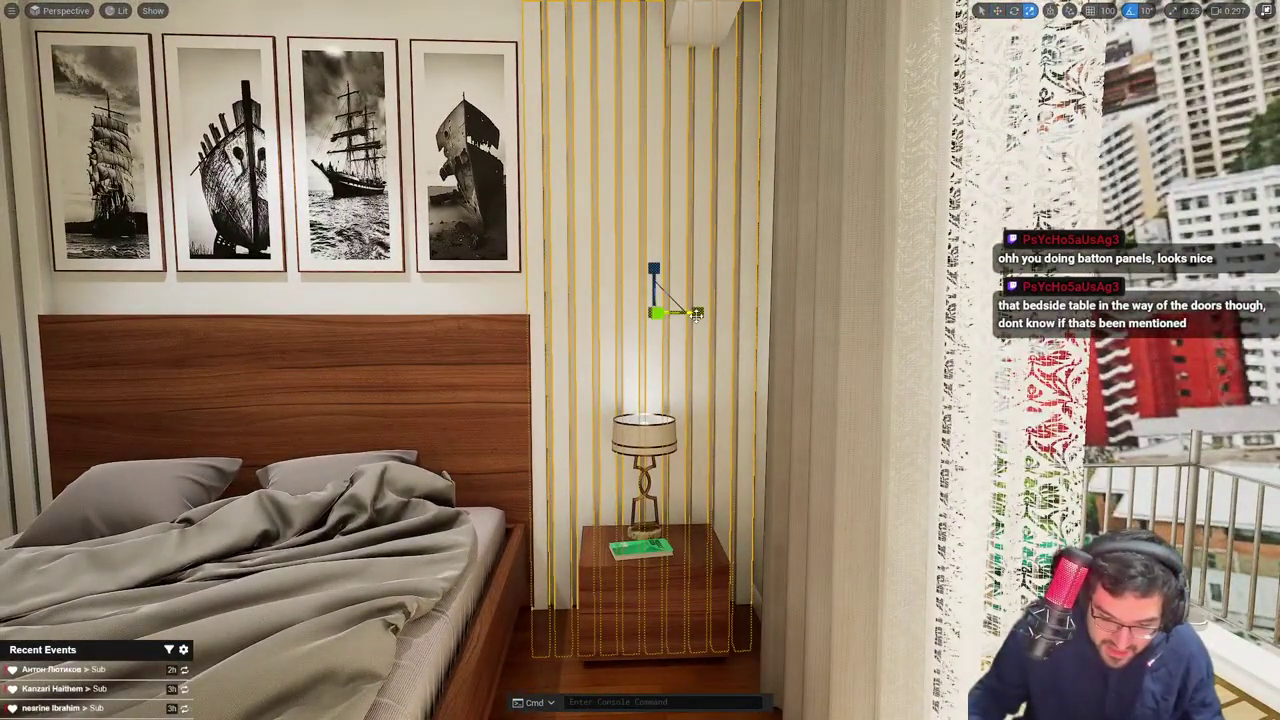
left_click(698, 318)
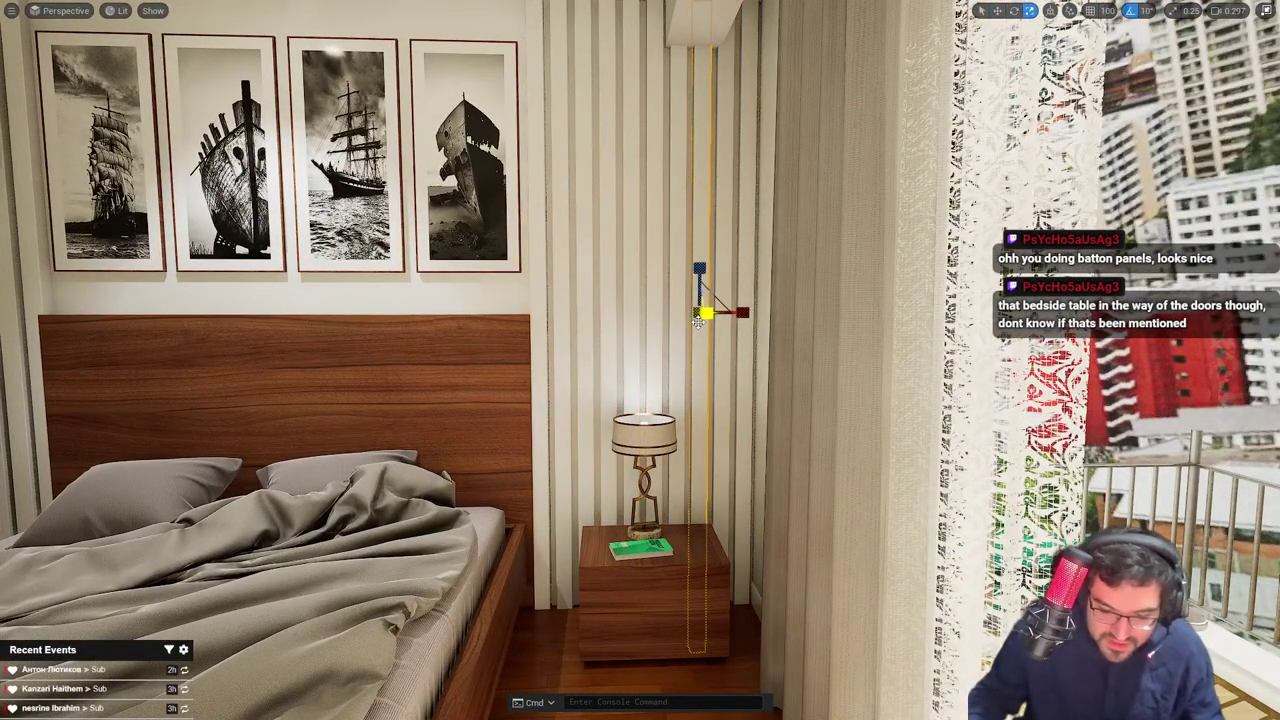
left_click(559, 296)
right_click_drag(559, 296, 604, 297)
key("w")
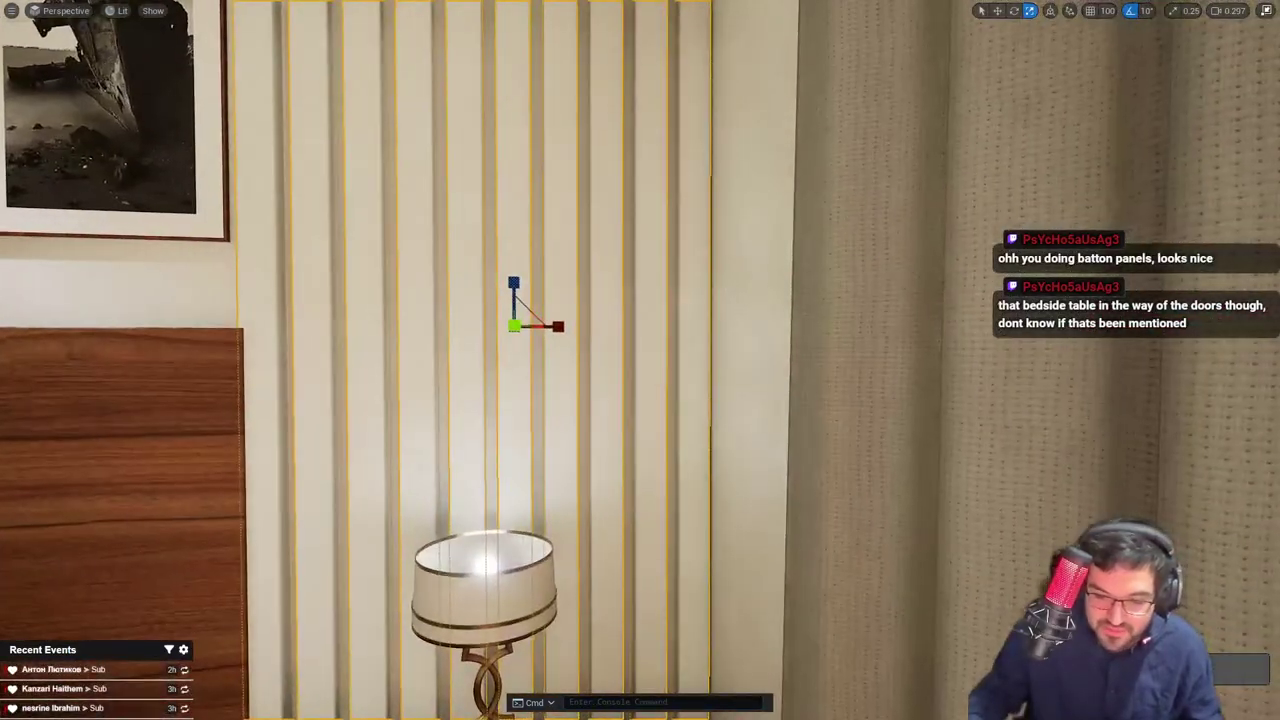
key("f")
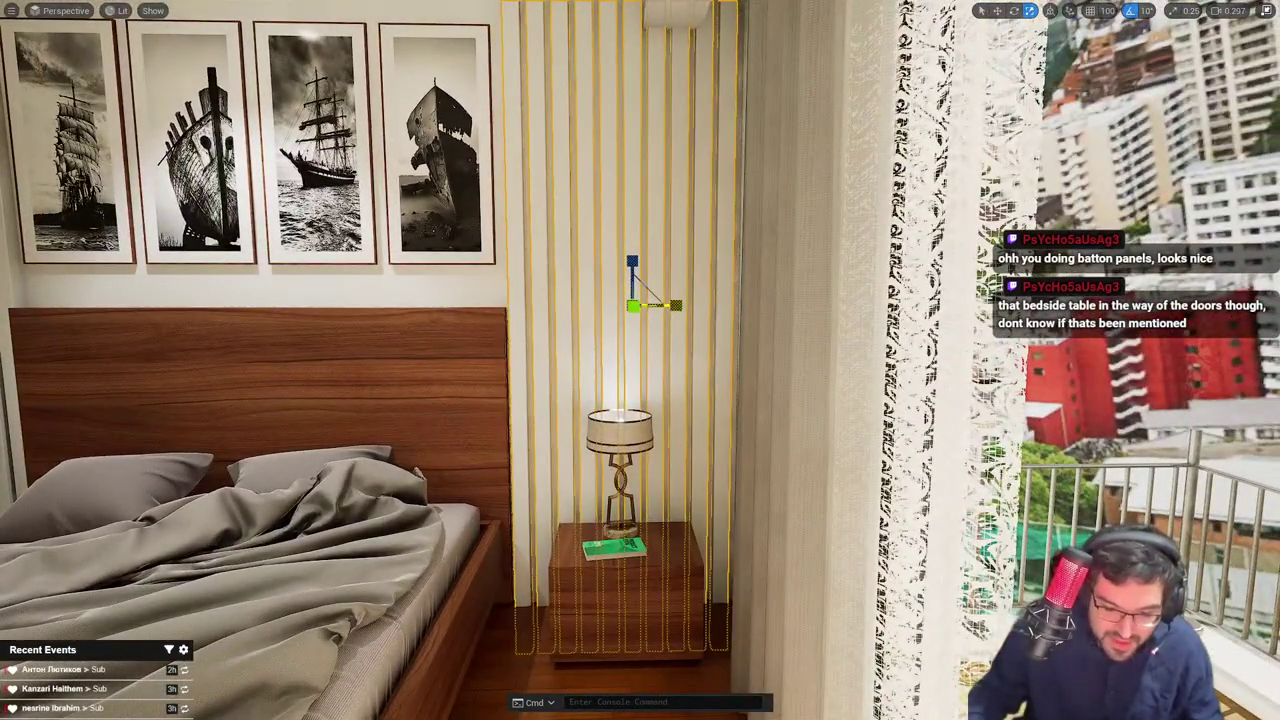
right_click_drag(691, 318, 680, 306)
key("s")
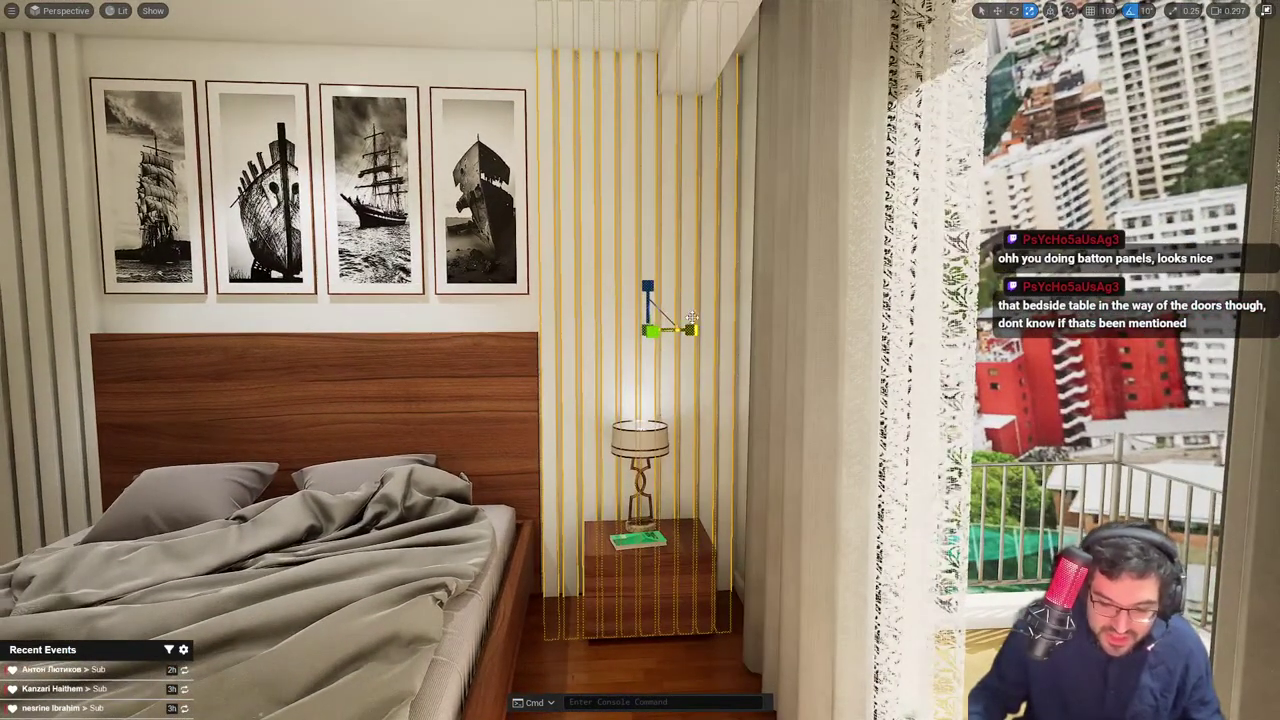
left_click(689, 328)
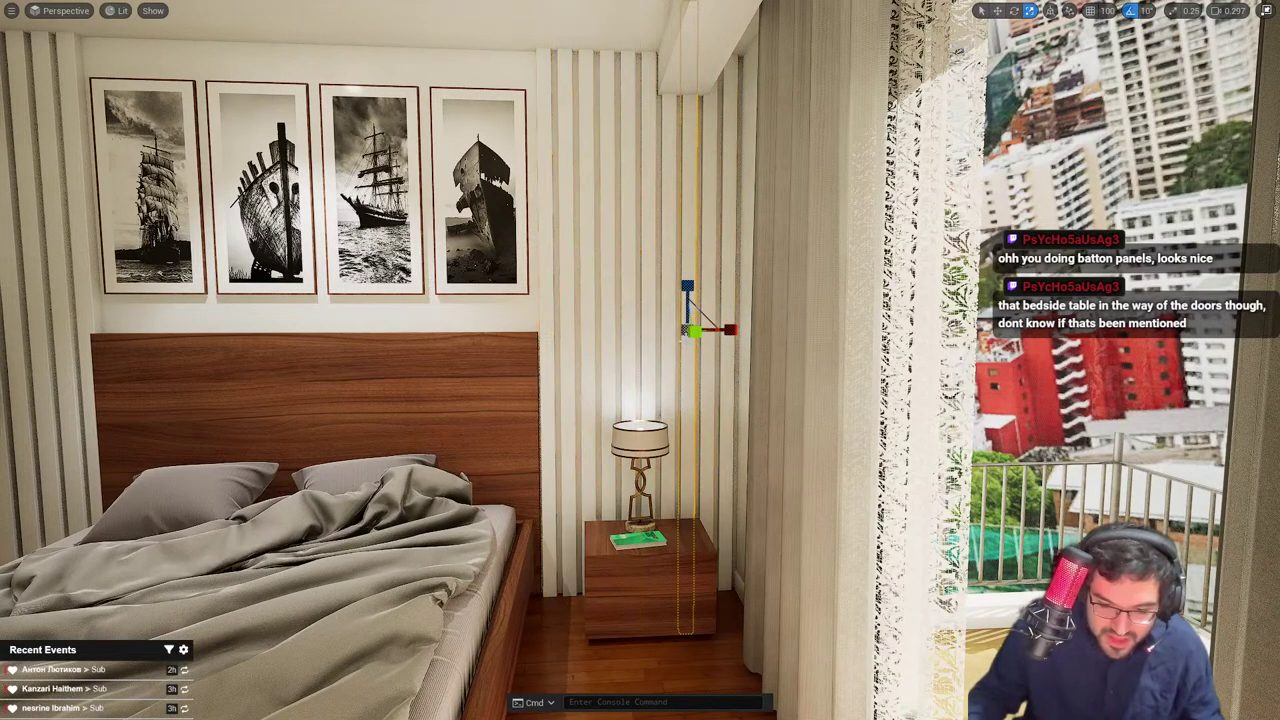
Select the ten wall strips on the balcony side of the headboard and nudge them slightly toward the bed
left_click(549, 276)
left_click(569, 273, "ctrl")
left_click(589, 270, "ctrl")
left_click(609, 267, "ctrl")
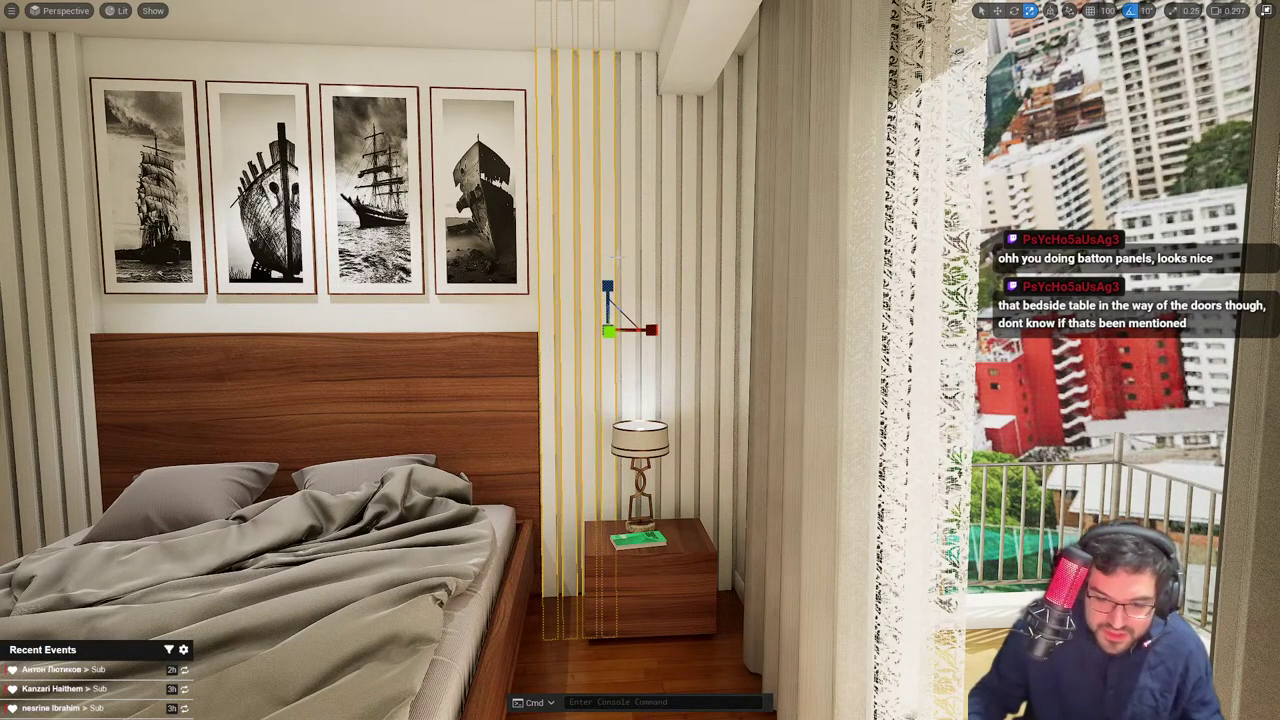
left_click(629, 264, "ctrl")
left_click(649, 262, "ctrl")
left_click(669, 260, "ctrl")
left_click(689, 258, "ctrl")
left_click(709, 254, "ctrl")
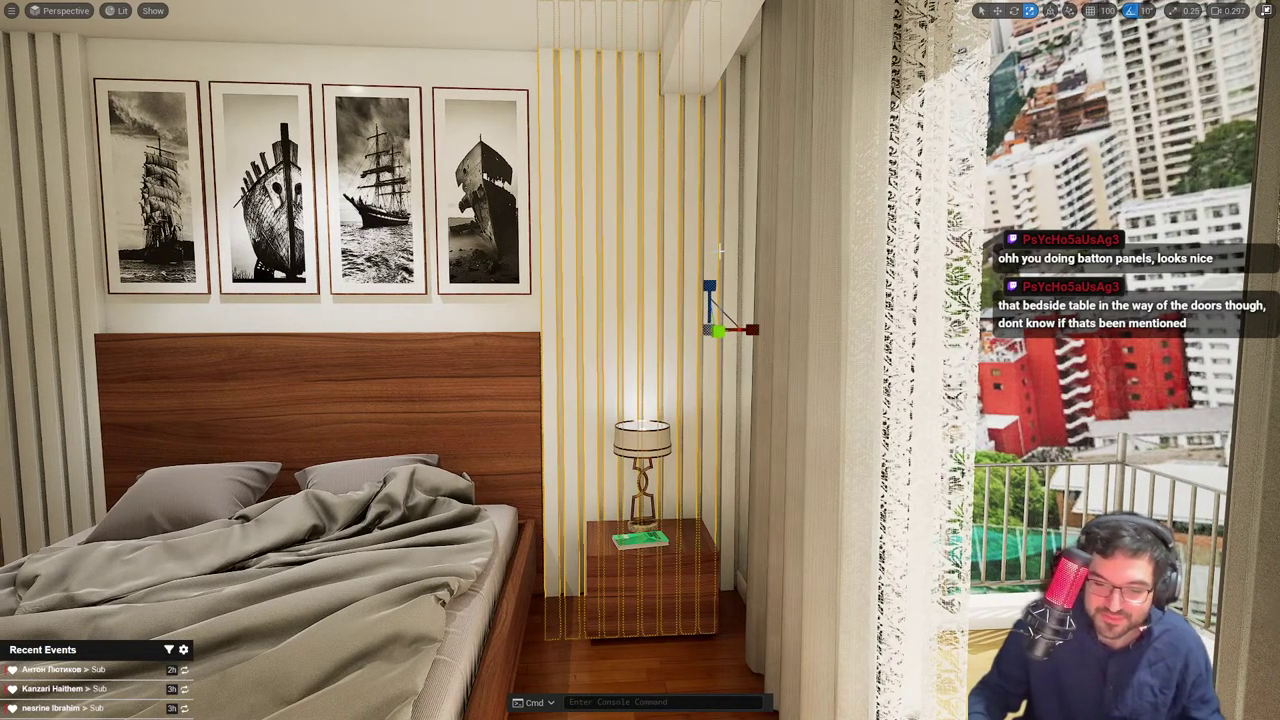
left_click(732, 250, "ctrl")
left_click(738, 250, "ctrl")
key("w")
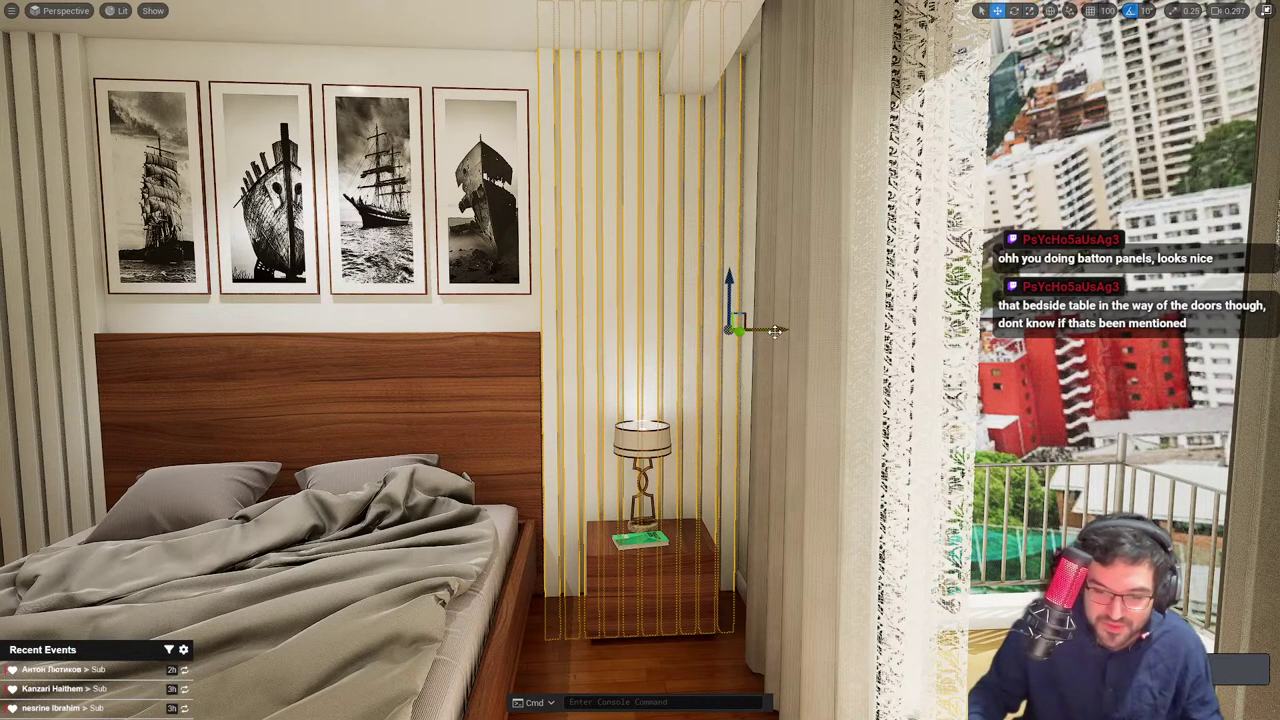
left_click_drag(776, 331, 770, 332)
left_click(766, 334)
key("Escape")
Try to select the ten wall strips beside the wardrobe and scale them along the wall
key("s")
right_click_drag(766, 334, 525, 249)
left_click(526, 188)
left_click(545, 185, "ctrl")
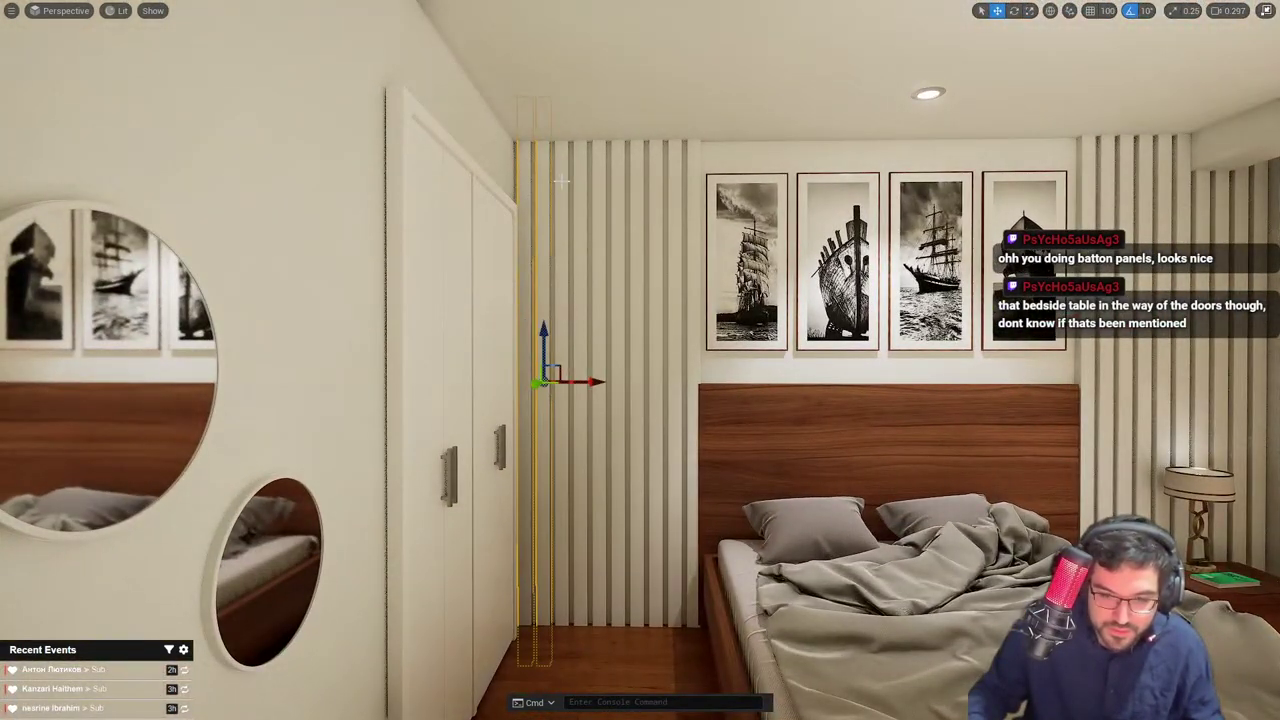
left_click(563, 183, "ctrl")
left_click(580, 183, "ctrl")
left_click(591, 186, "ctrl")
left_click(610, 187, "ctrl")
left_click(629, 187, "ctrl")
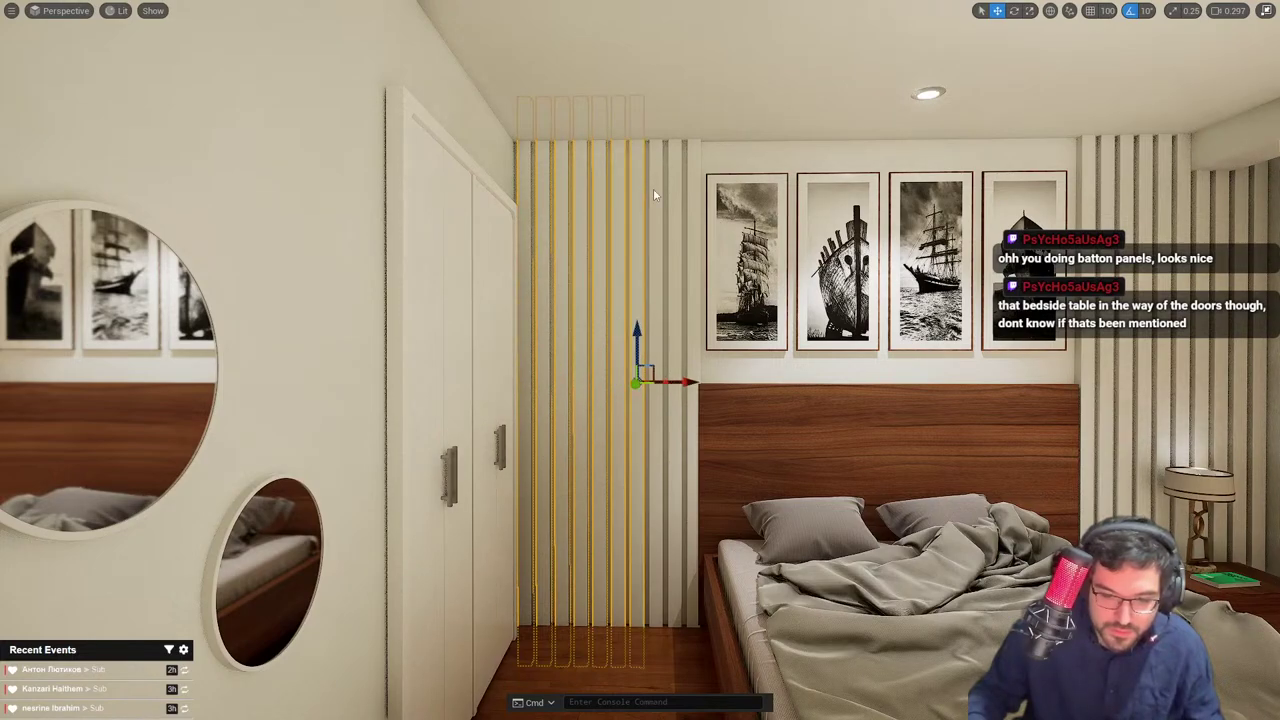
left_click(648, 189, "ctrl")
left_click(666, 198, "ctrl")
left_click(697, 207, "ctrl")
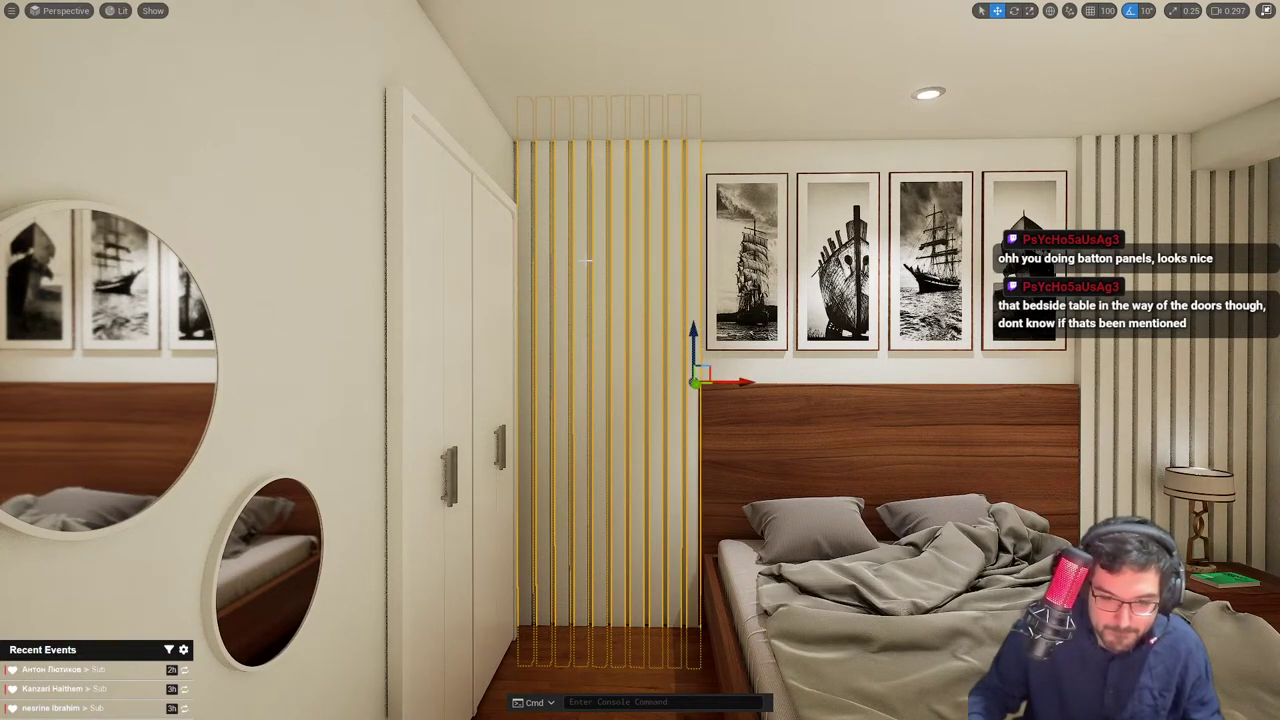
key("r")
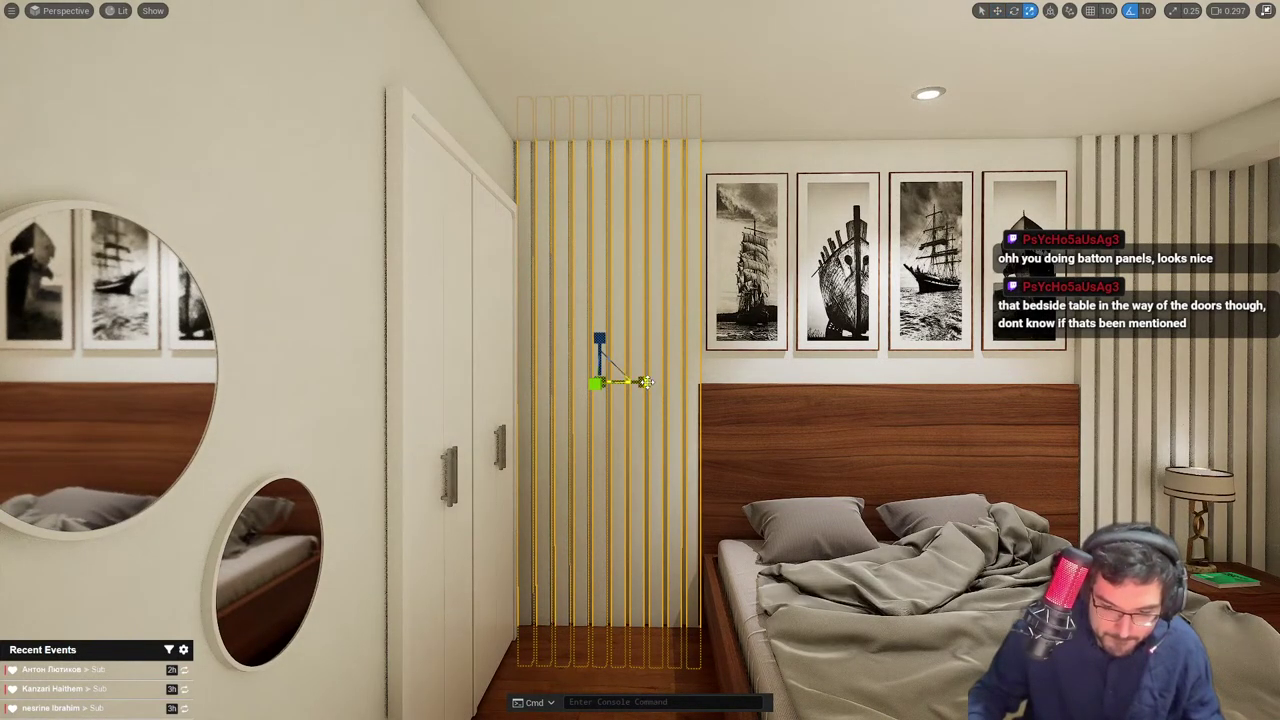
left_click(653, 388)
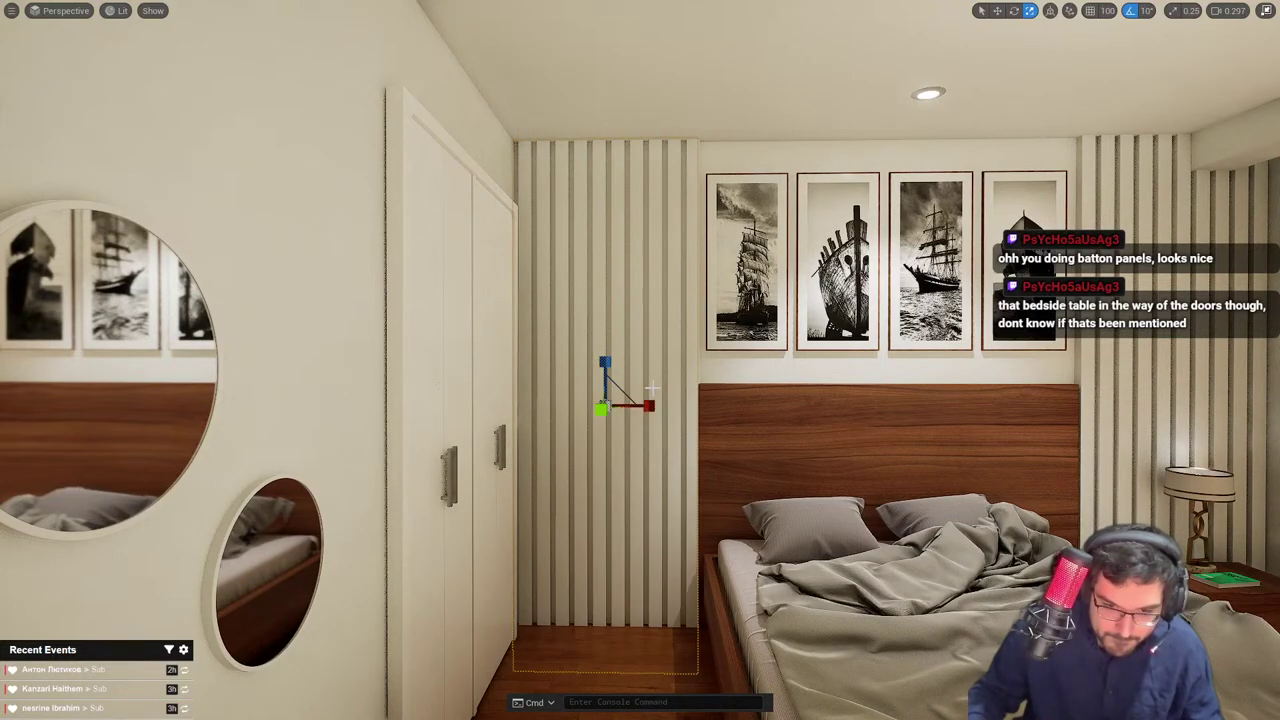
key("ctrl+z")
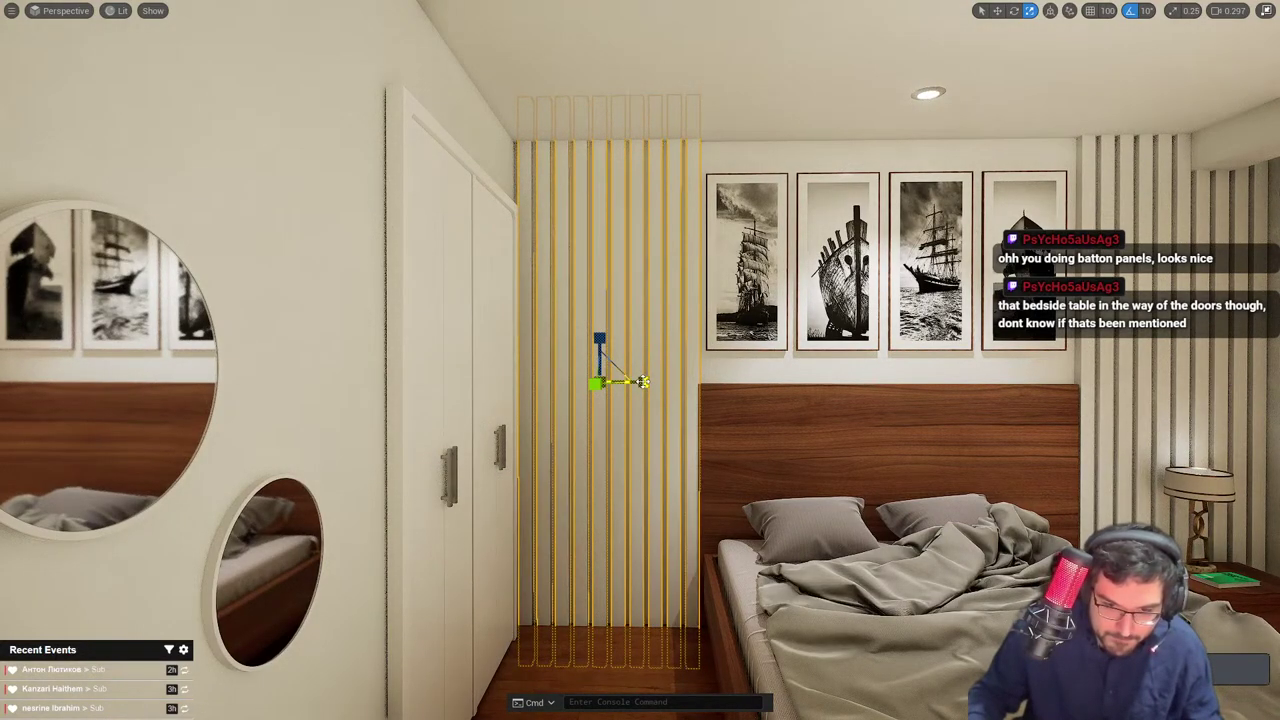
Select the ten wall strips between the wardrobe and the headboard and nudge them slightly toward the wardrobe
left_click(636, 400)
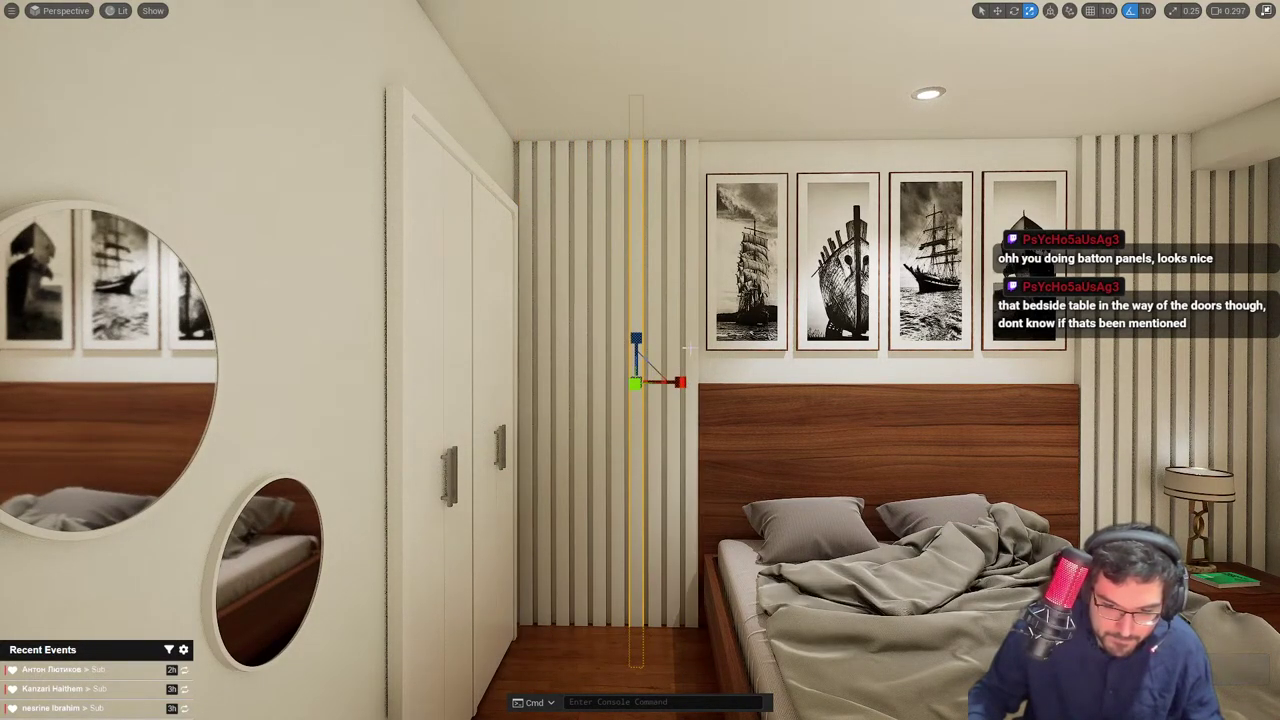
left_click(690, 348, "ctrl")
left_click(673, 345, "ctrl")
left_click(653, 341, "ctrl")
left_click(617, 340, "ctrl")
left_click(600, 340, "ctrl")
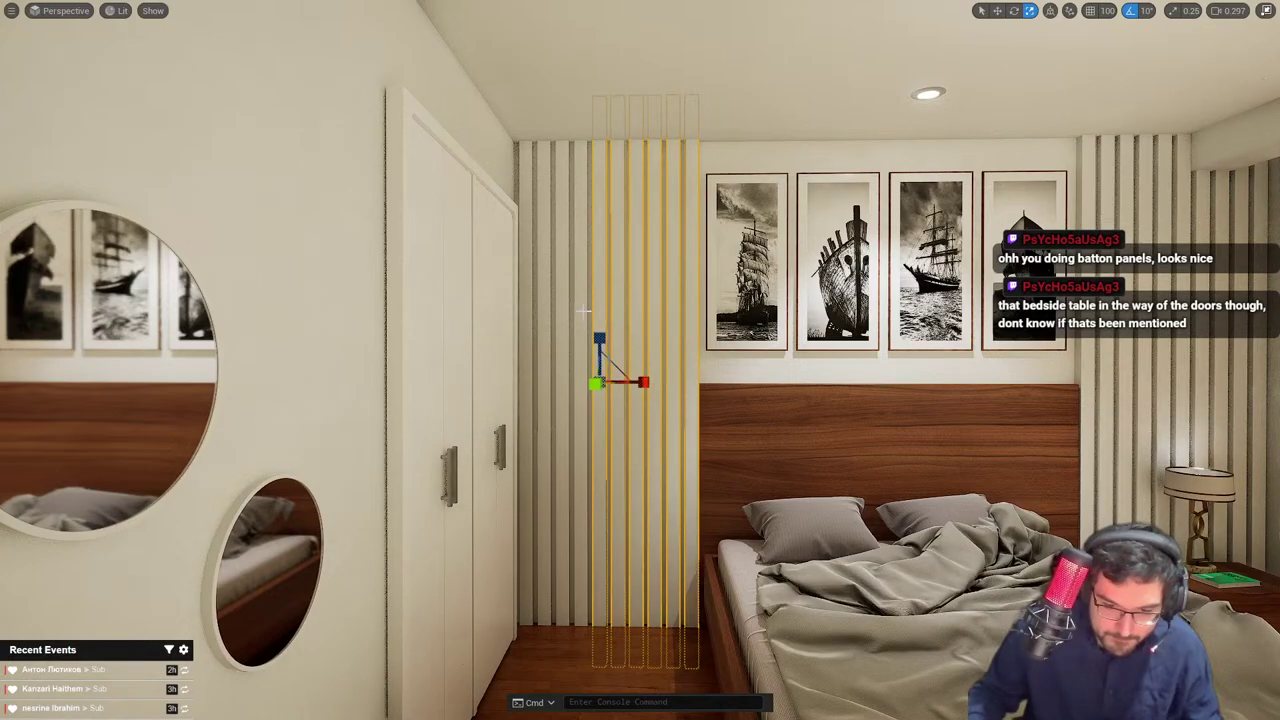
left_click(581, 340, "ctrl")
left_click(563, 340, "ctrl")
left_click(545, 340, "ctrl")
left_click(527, 340, "ctrl")
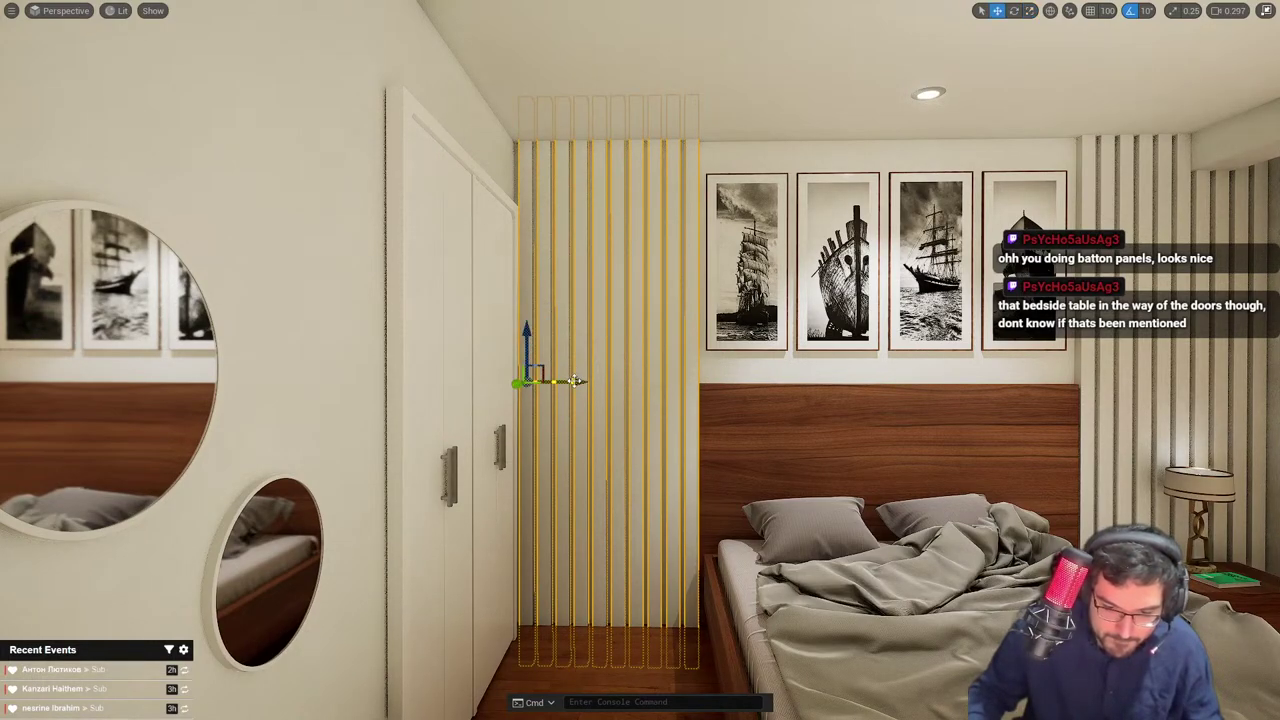
left_click_drag(576, 381, 572, 381)
key("Escape")
Move the ceiling spotlight above the bed closer to the headboard wall so that it lights the ship pictures
key("s")
right_click_drag(577, 384, 683, 391)
key("s")
scroll(600, 388, "down", 4)
key("w")
key("w")
scroll(592, 374, "up", 4)
key("g")
left_click(572, 121)
key("s")
right_click_drag(572, 121, 627, 132)
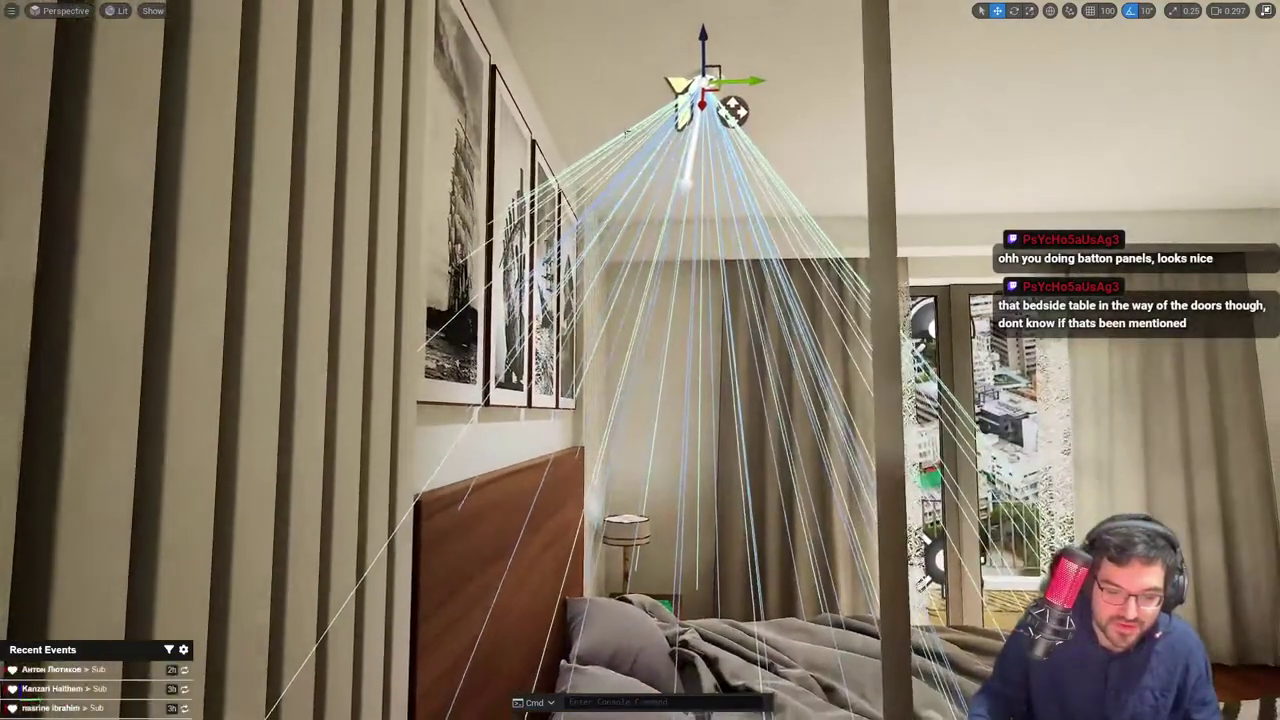
key("e")
key("w")
left_click_drag(741, 81, 661, 83)
key("g")
key("s")
right_click_drag(661, 83, 560, 105)
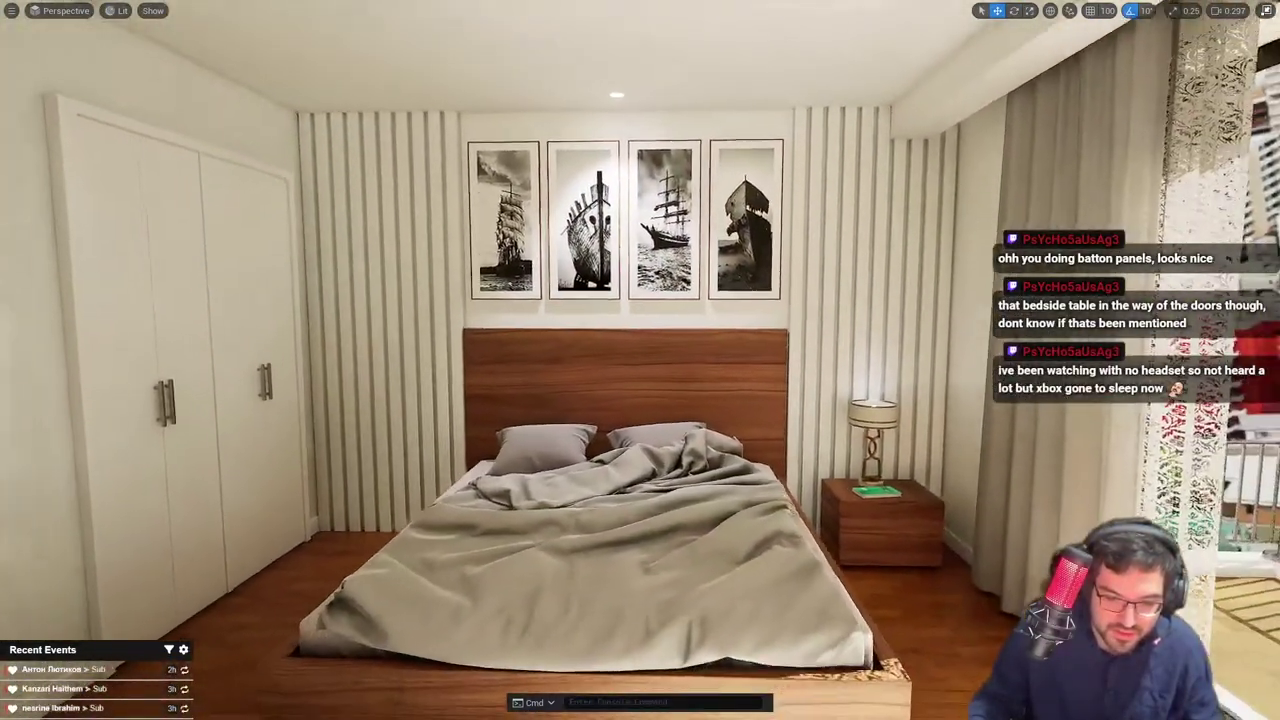
right_click_drag(703, 165, 688, 165)
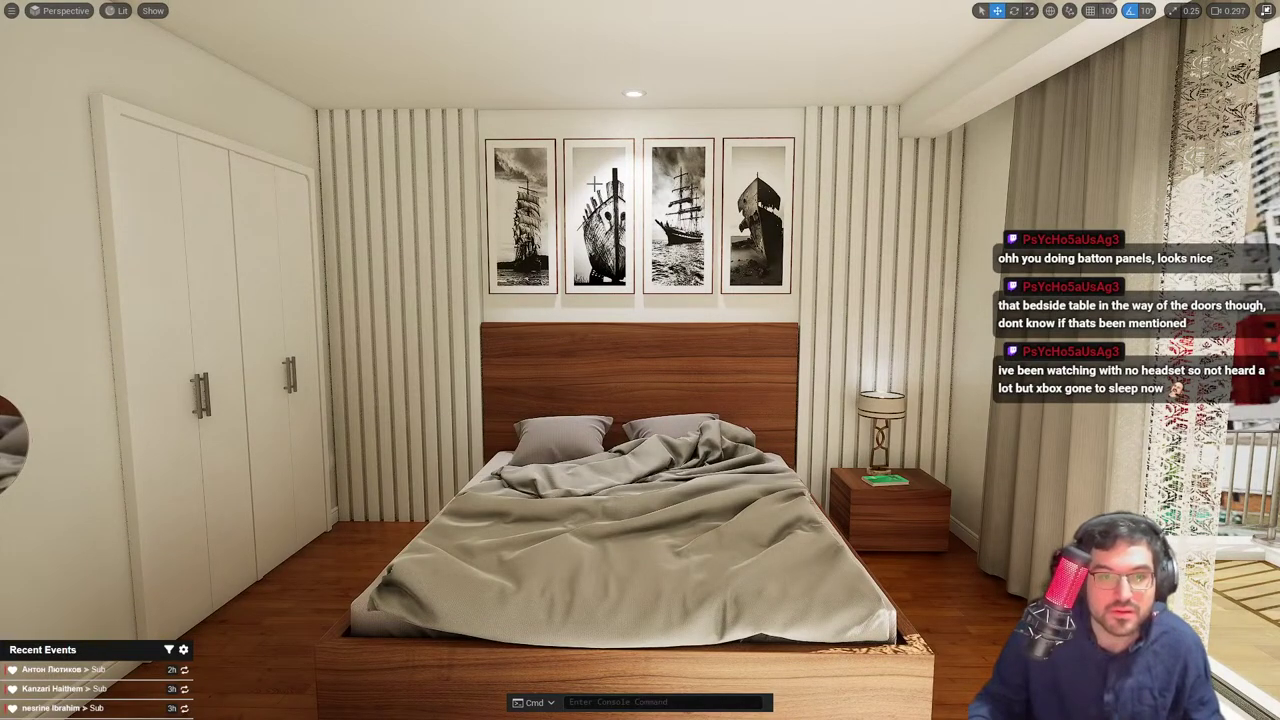
Move the ceiling spotlight near the television farther from the TV wall, toward the middle of the bedroom
right_click_drag(640, 360, 945, 275)
key("g")
left_click(504, 191)
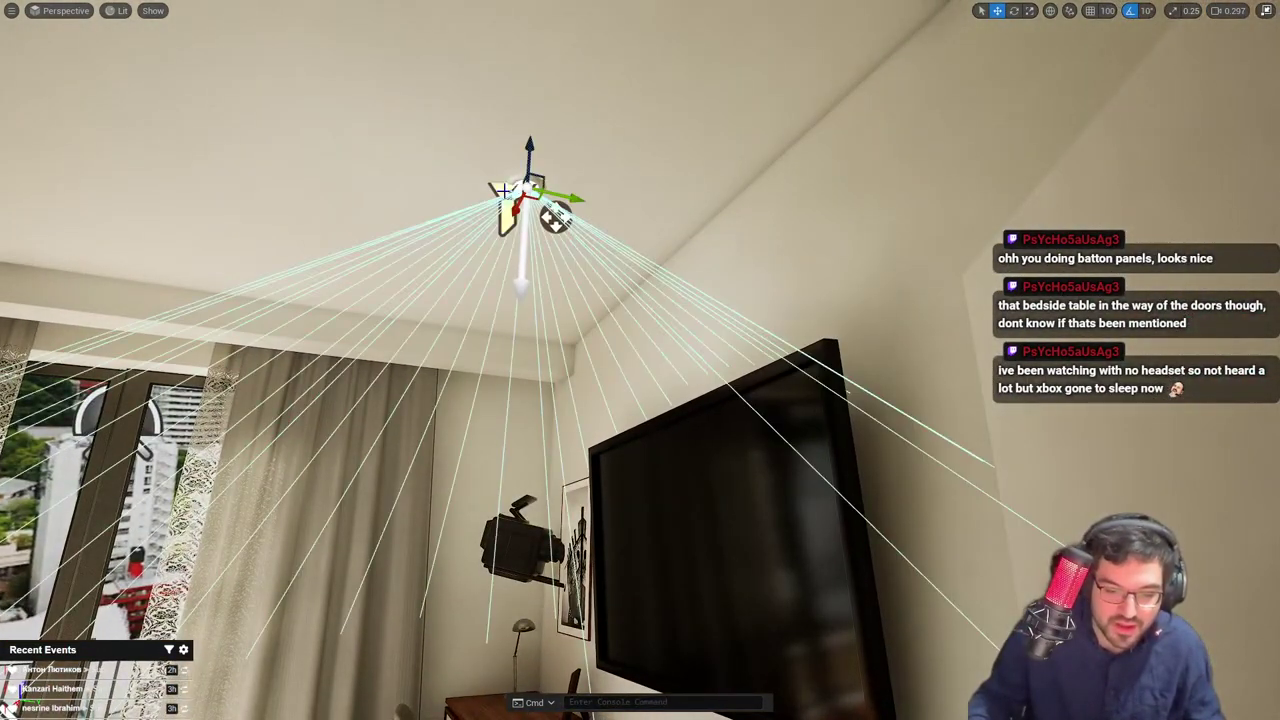
key("s")
right_click_drag(504, 191, 445, 262)
left_click_drag(702, 209, 632, 200)
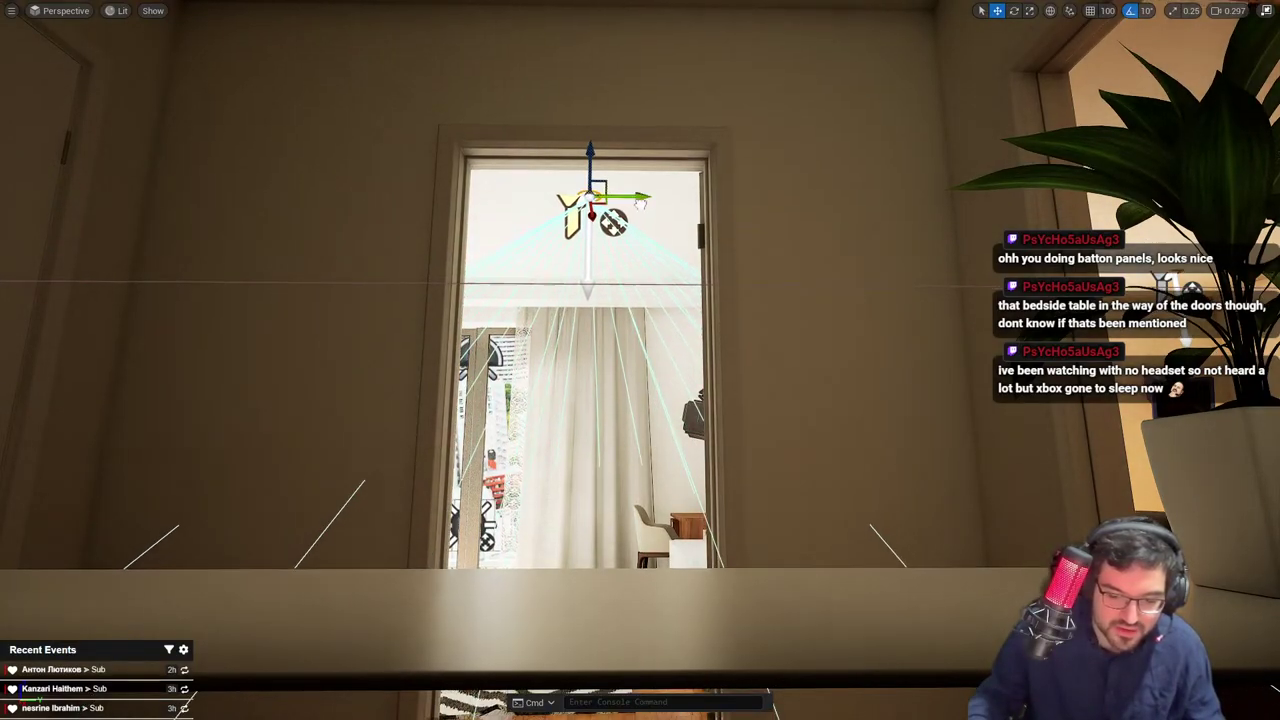
key("w")
right_click_drag(621, 300, 621, 300)
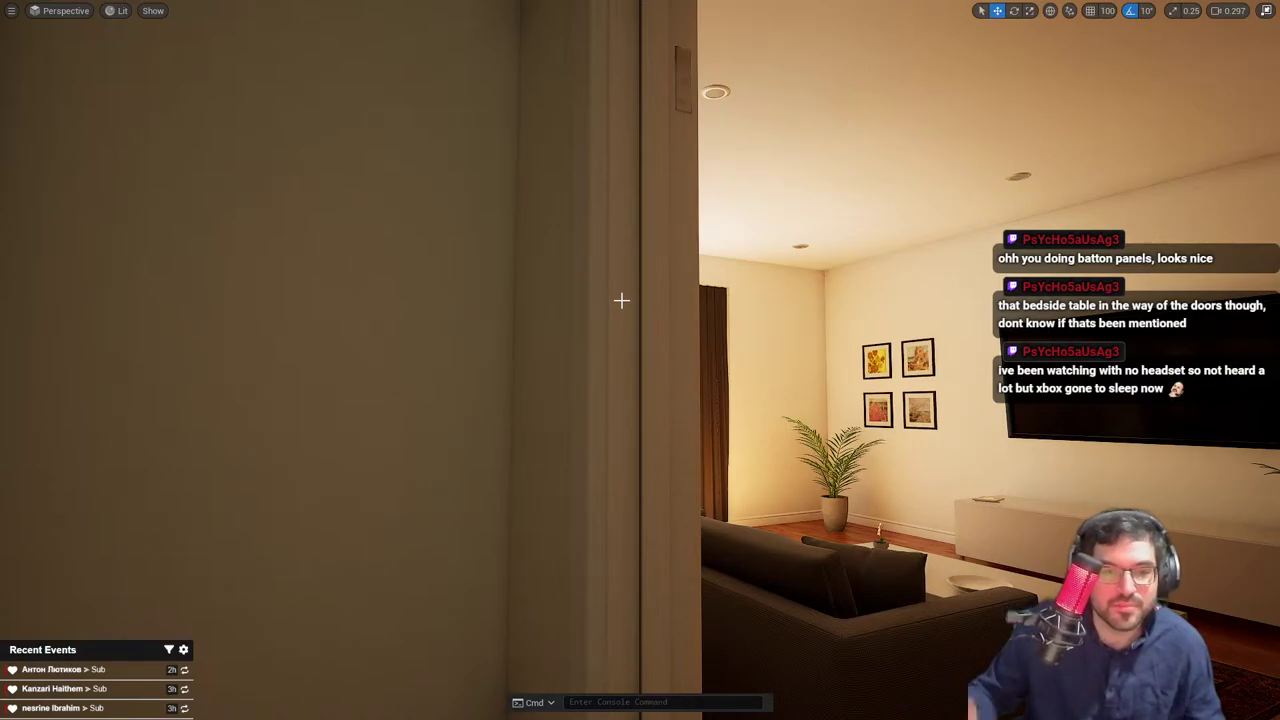
mouse_move(732, 296)
right_mouse_down()
mouse_move(580, 304)
mouse_move(800, 303)
right_mouse_up()
mouse_move(585, 309)
right_mouse_down()
mouse_move(490, 313)
mouse_move(640, 312)
right_mouse_up()
right_click_drag(545, 317, 540, 318)
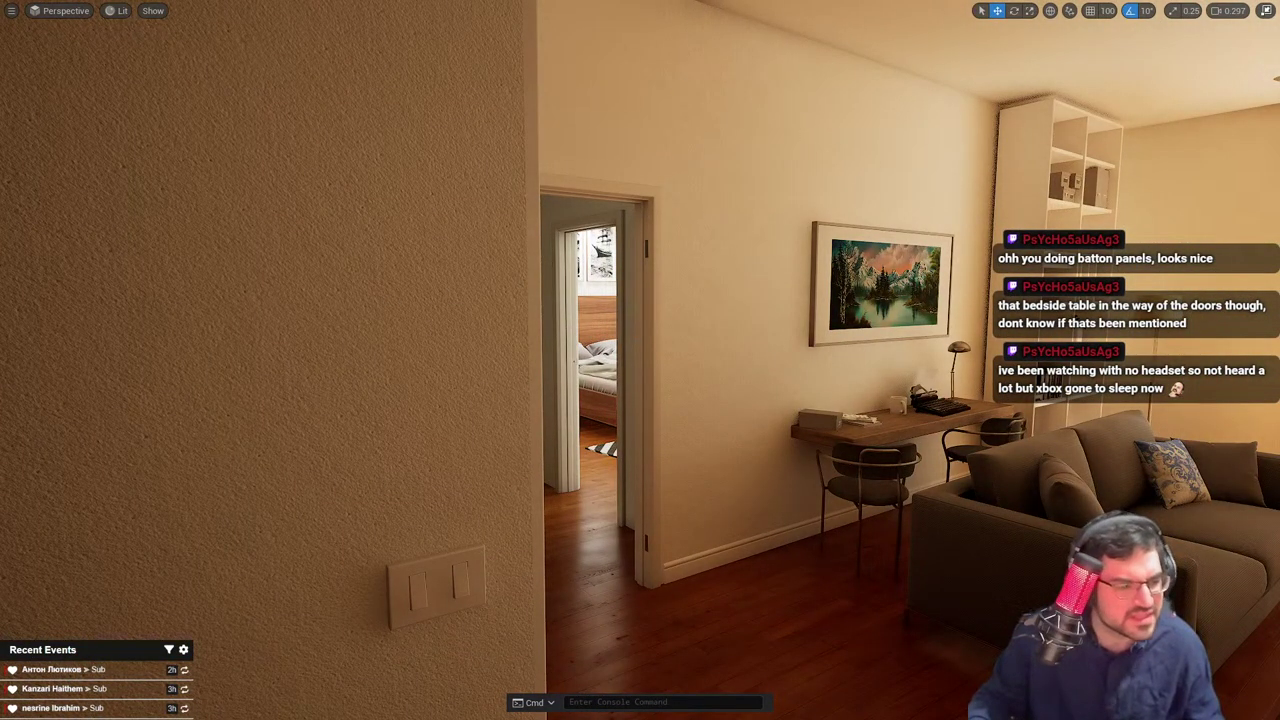
Switch to Blender and open the recent file Walls.blend
key("alt+Tab")
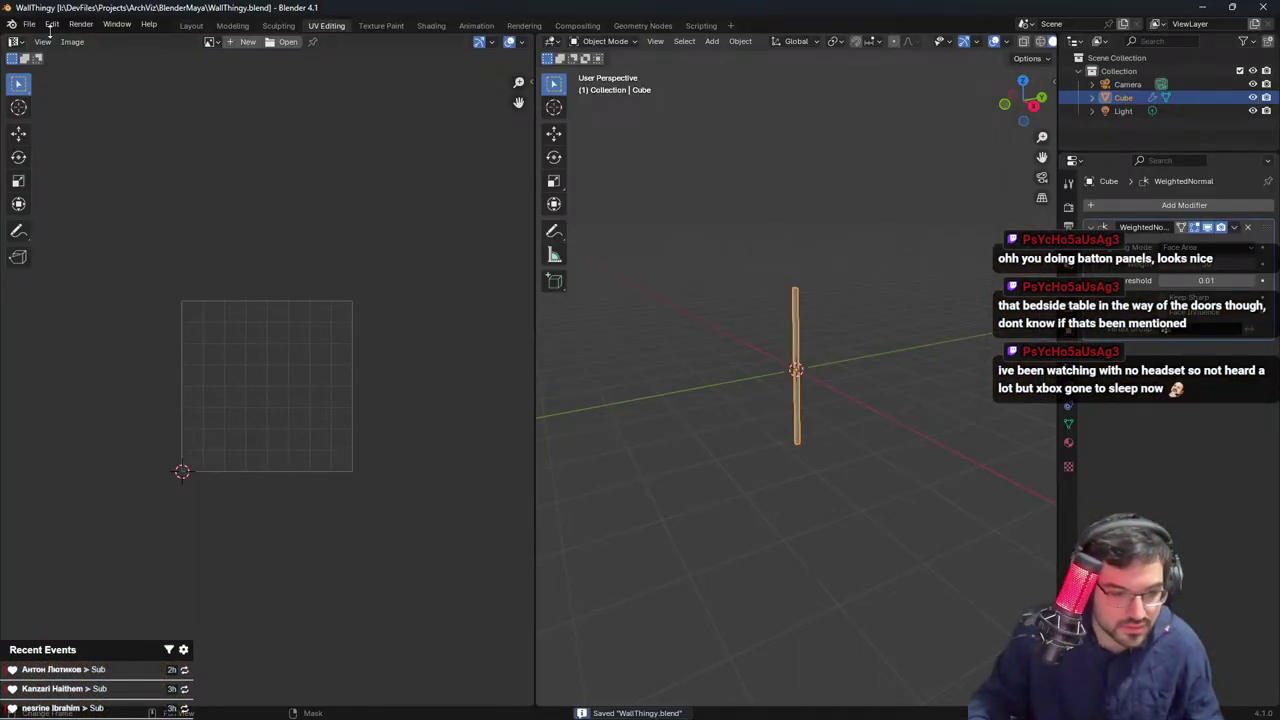
left_click(29, 24)
mouse_move(88, 66)
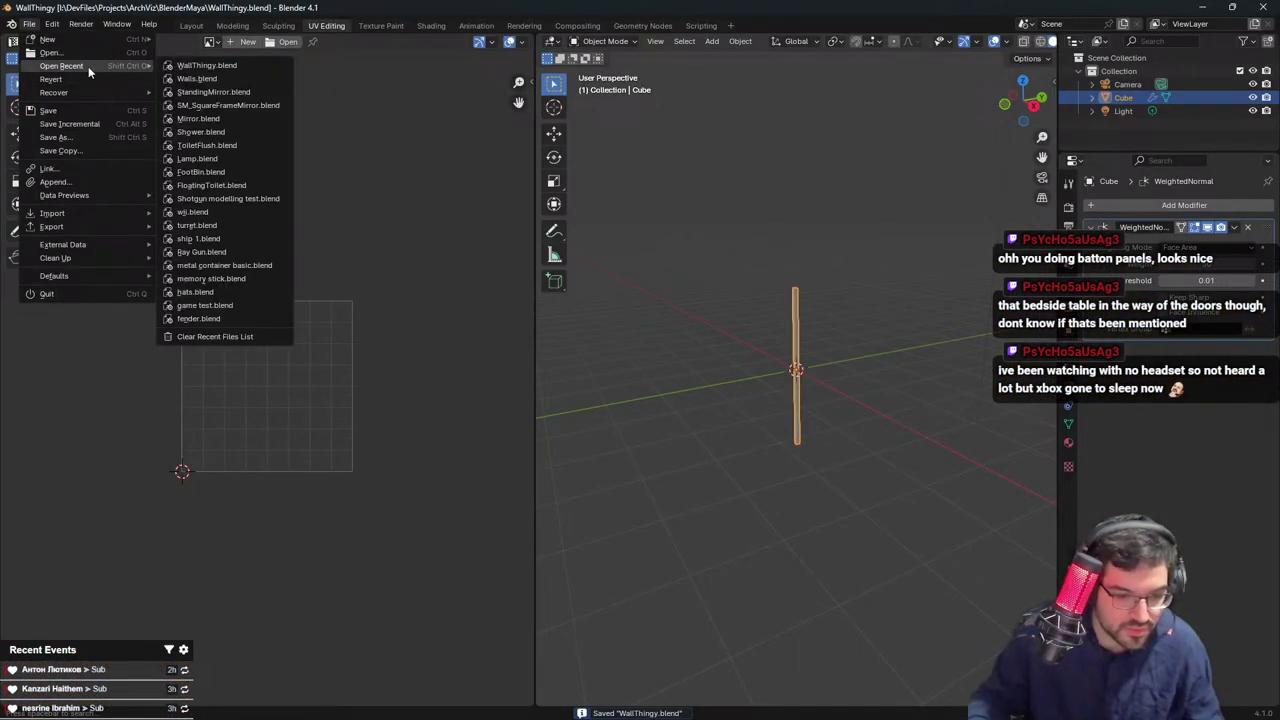
left_click(205, 79)
Enter edit mode on the FBX_Walls object and reveal all of its hidden geometry
scroll(886, 281, "down", 10)
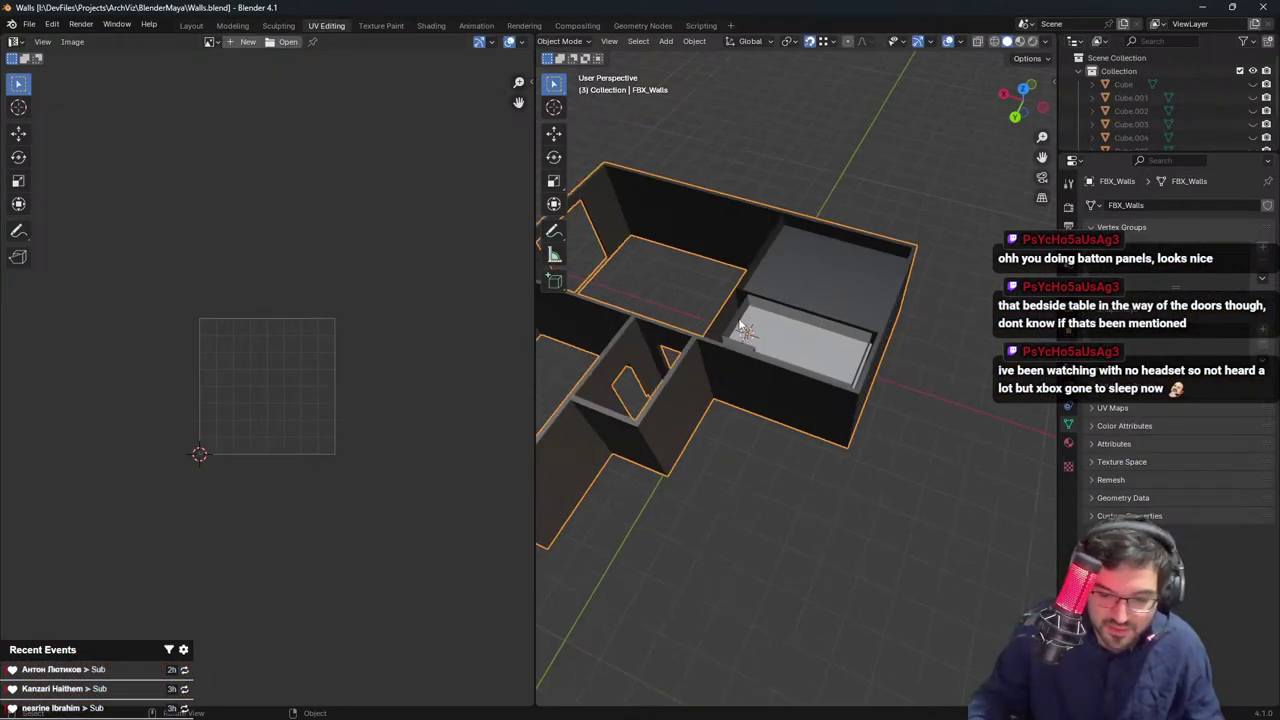
key("Tab")
key("alt+h")
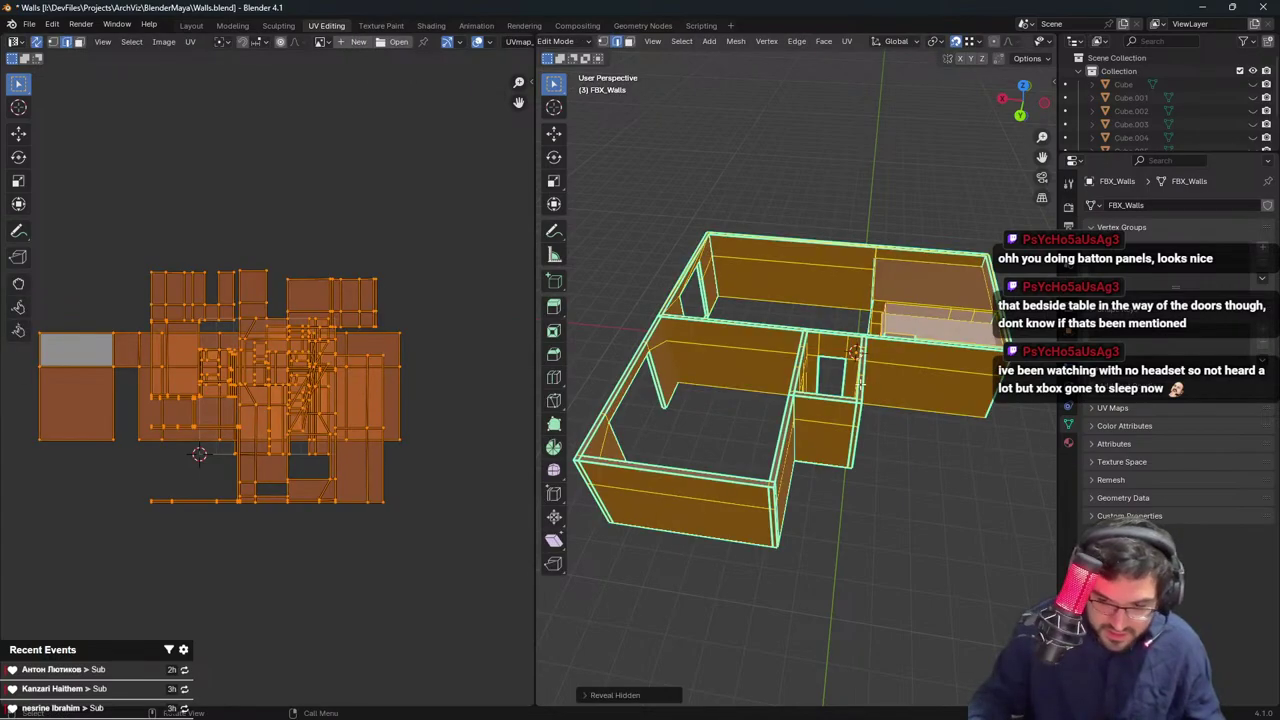
Select only the linked wall piece around the room with the single window opening, rescale its UVs and return to object mode
key("shift+l")
key("l")
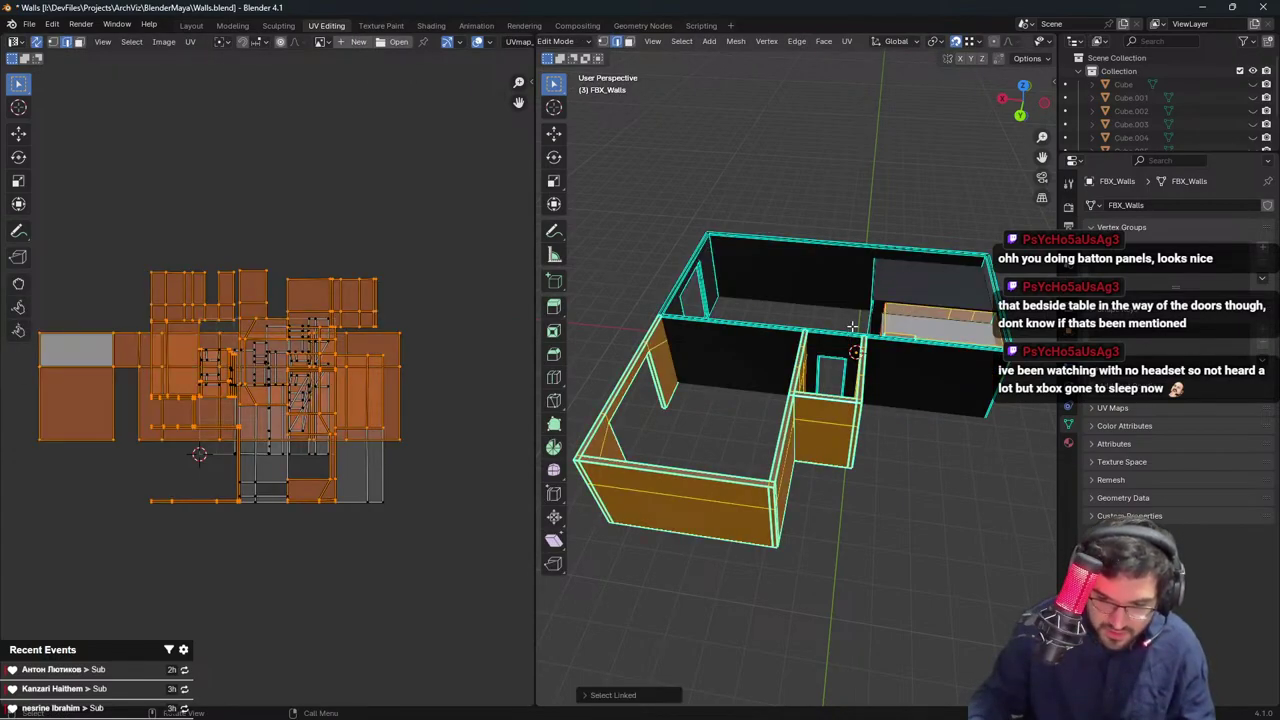
middle_click_drag(795, 322, 861, 312)
key("alt+a")
key("l")
middle_click_drag(736, 296, 820, 320)
key("g")
right_click(930, 240)
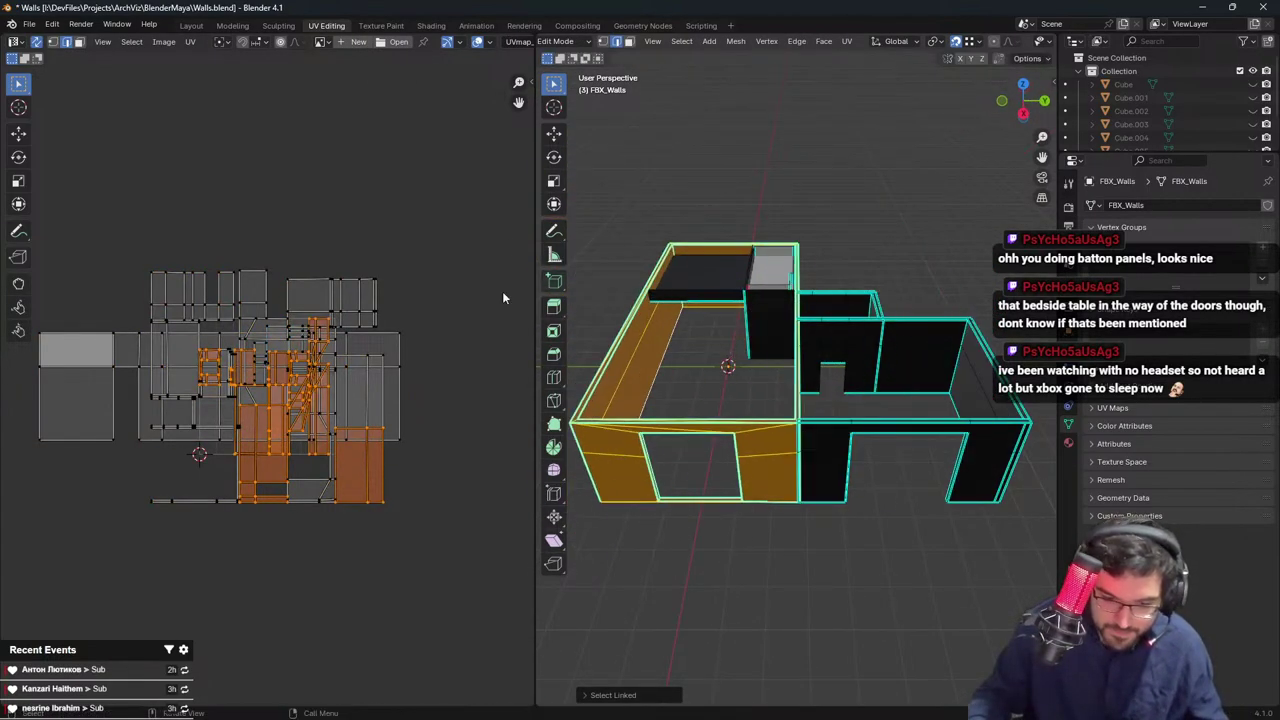
scroll(300, 362, "up", 1)
key("s")
left_click(360, 338)
key("Tab")
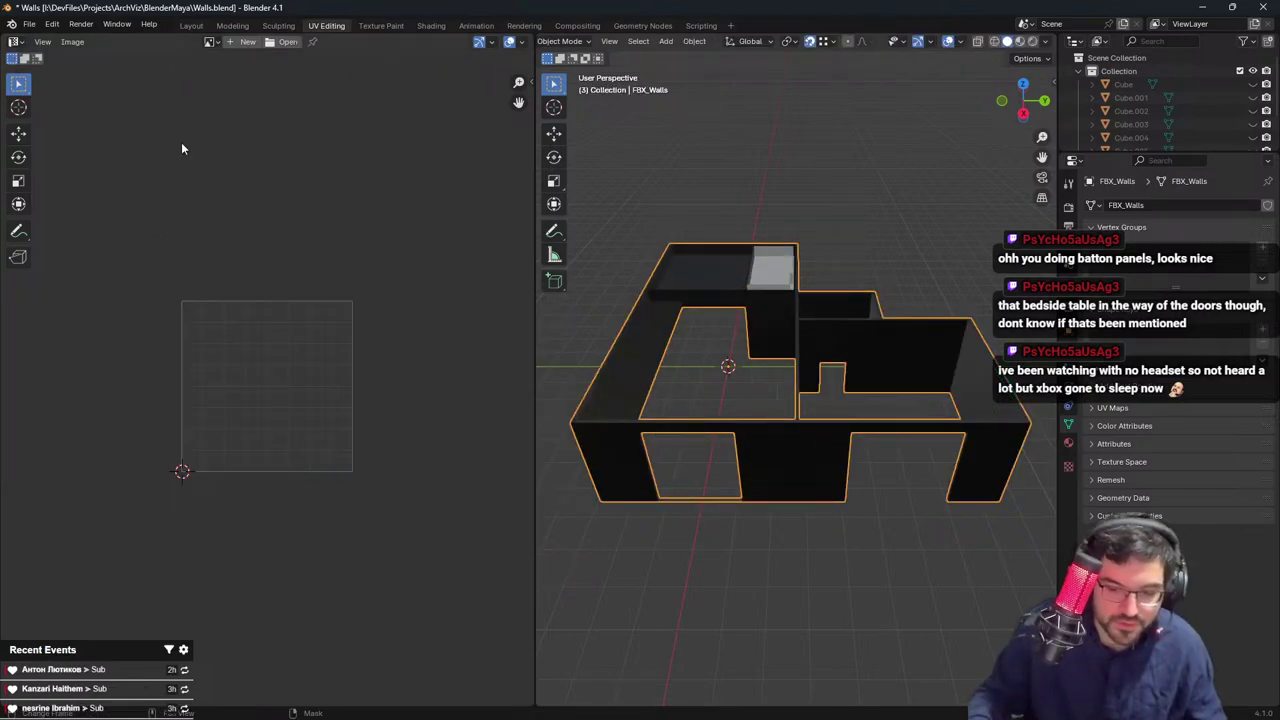
Export the walls as FBX to the ModelFbxOBJ folder, overwriting SM_WallsWithBedroom.fbx
left_click(34, 28)
mouse_move(105, 222)
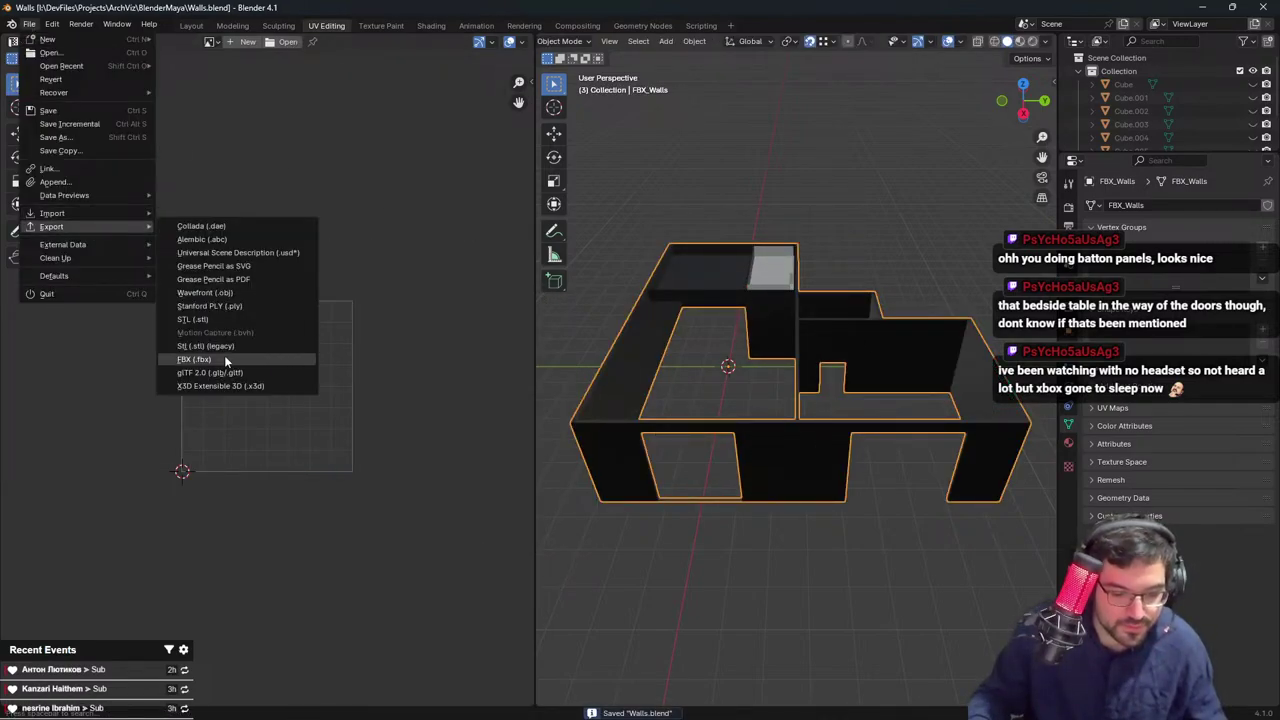
left_click(225, 360)
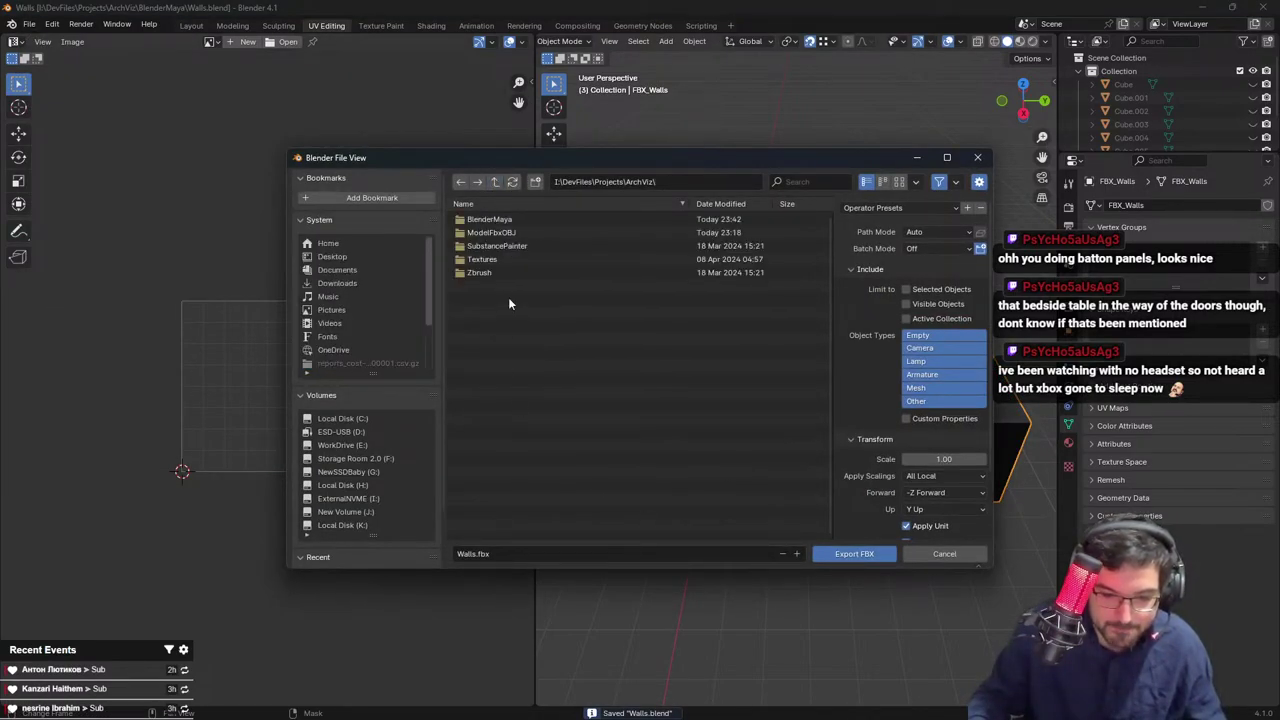
left_click(501, 233)
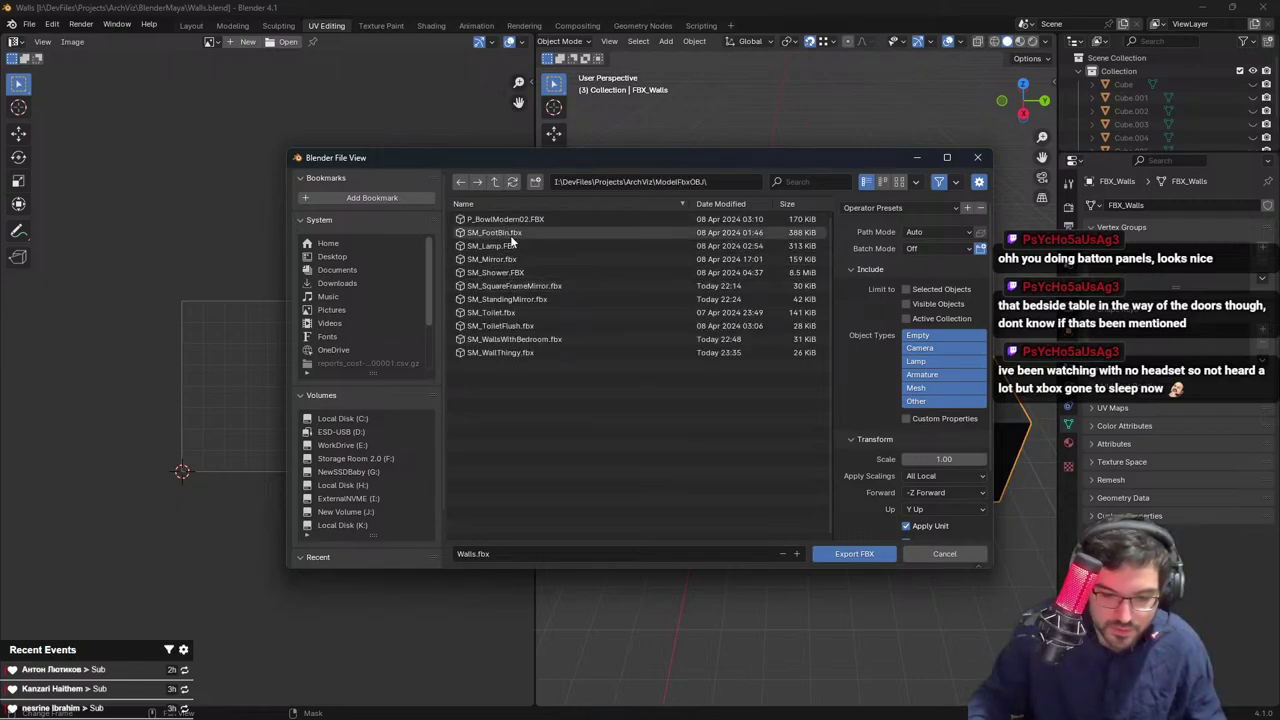
double_click(556, 340)
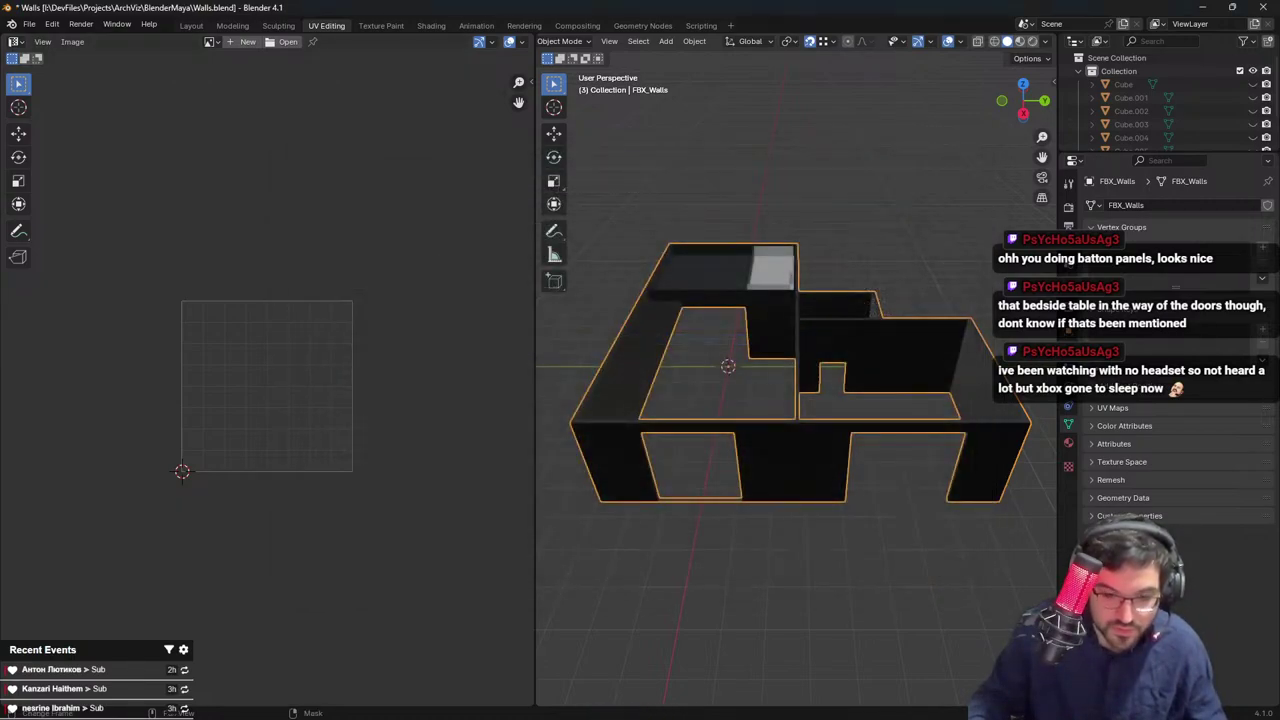
Switch to Unreal, leave the full-screen view and reimport the SM_WallsWithBedroom mesh from FBXImports
key("alt+Tab")
left_click(746, 271)
right_click_drag(746, 271, 770, 282)
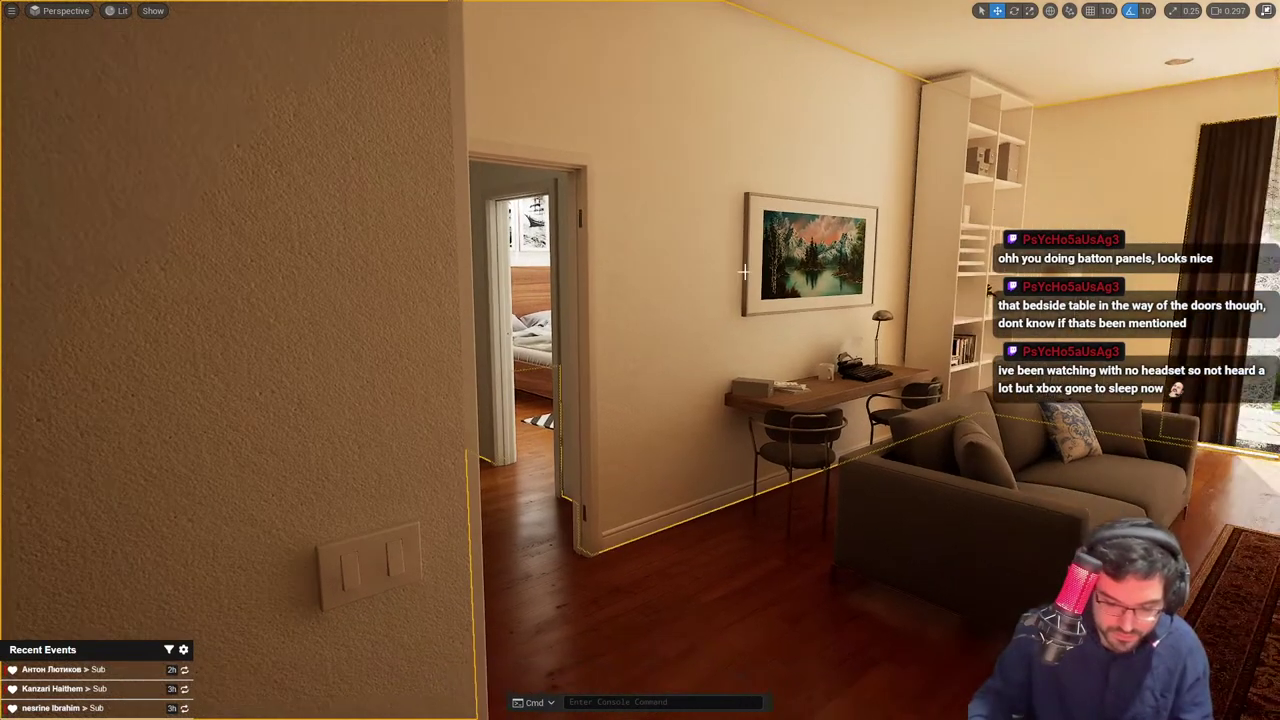
key("F11")
left_click(1194, 550)
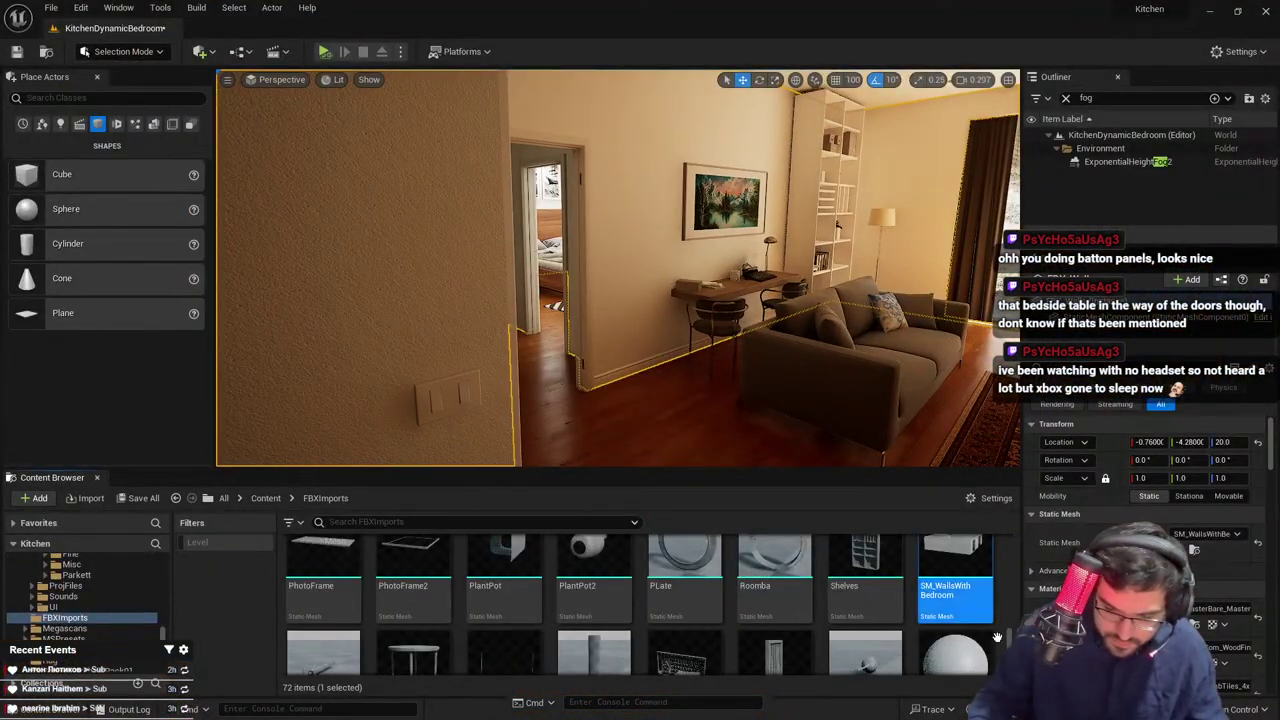
right_click(962, 560)
left_click(1013, 218)
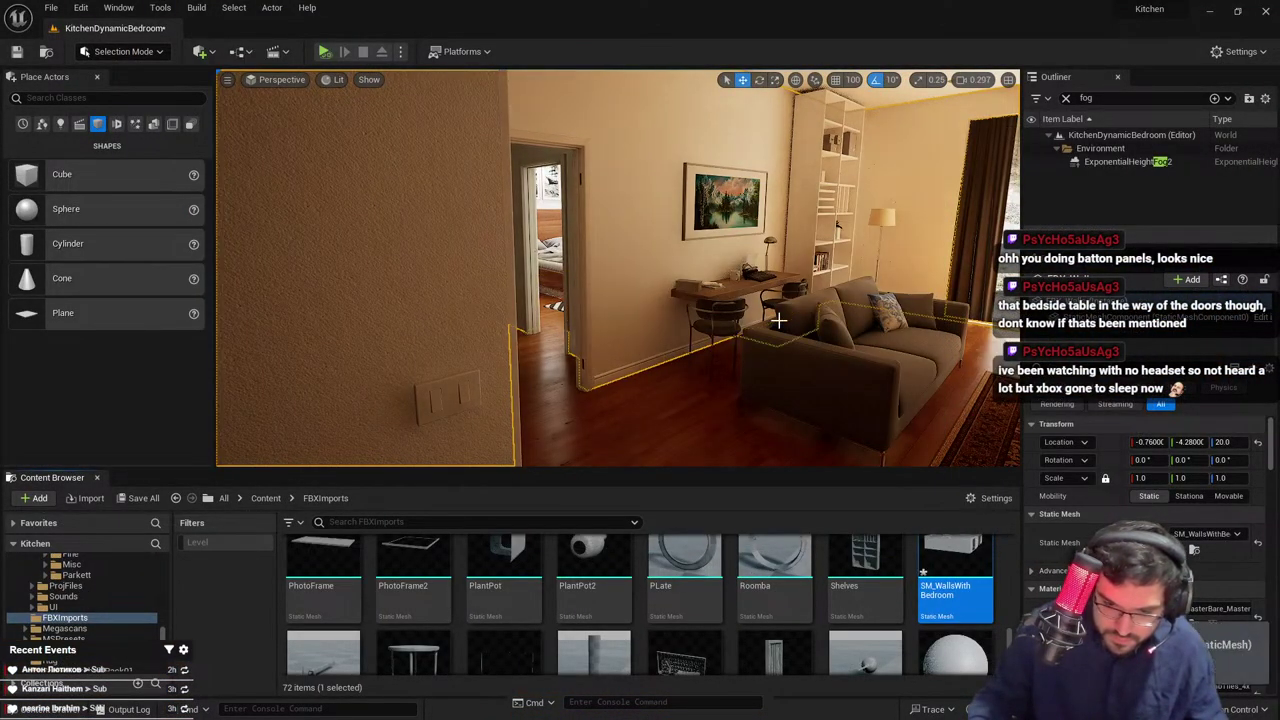
Shift the living-room rug slightly along X to line it up with the sofa, and clear the selection
key("Escape")
right_click_drag(760, 337, 860, 337)
key("w")
key("a")
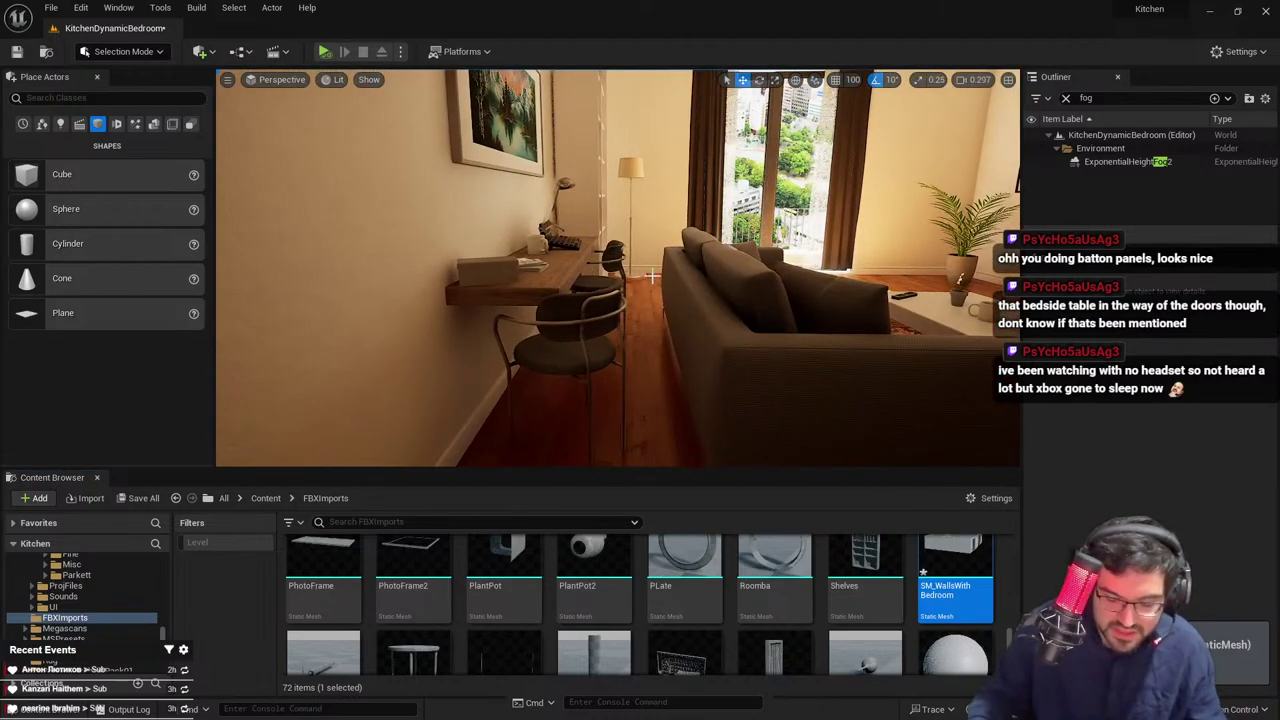
key("d")
mouse_move(760, 337)
right_mouse_down()
mouse_move(640, 345)
mouse_move(800, 345)
mouse_move(900, 440)
right_mouse_up()
key("s")
right_click_drag(820, 380, 623, 346)
left_click(623, 346)
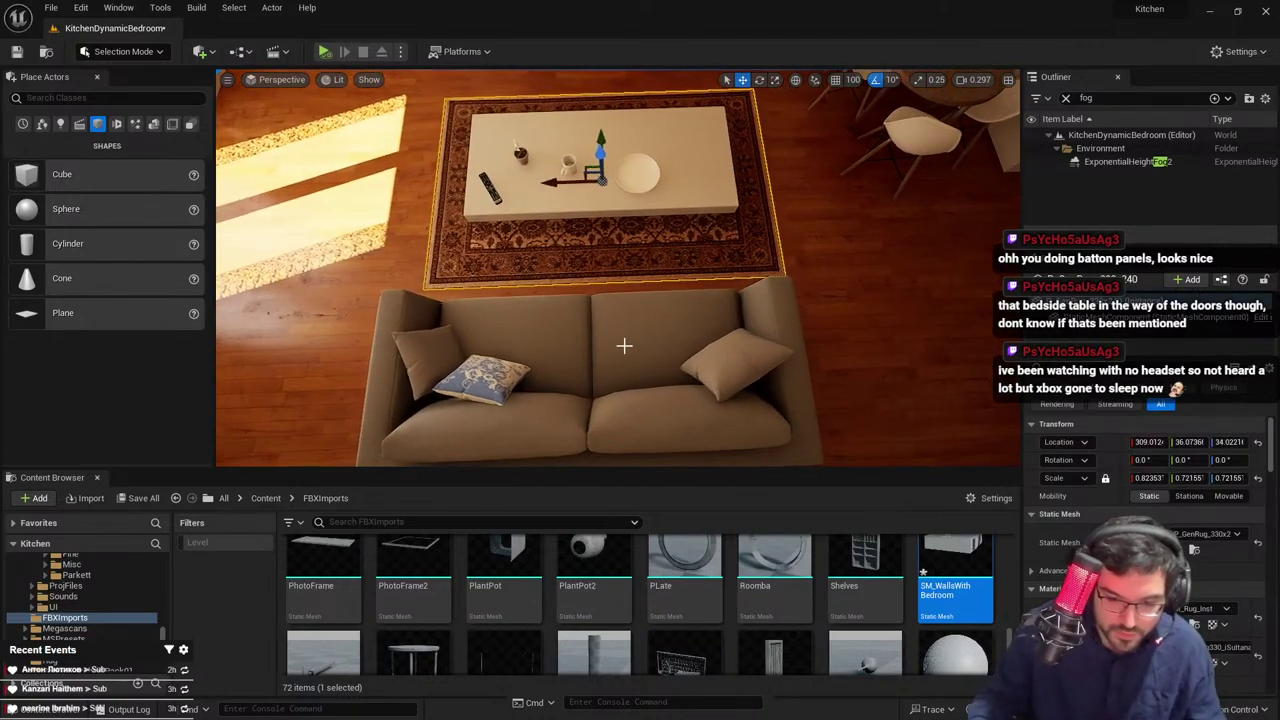
right_click_drag(554, 373, 570, 375)
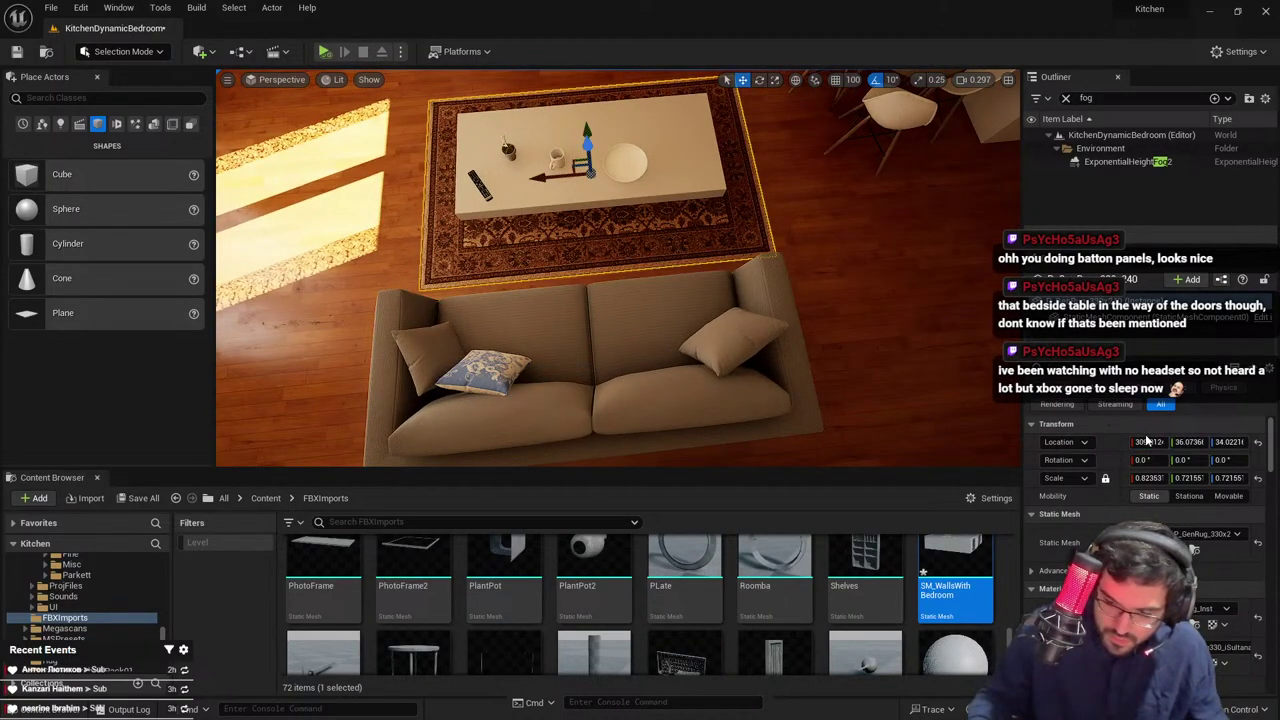
left_click_drag(1148, 442, 1160, 442)
right_click_drag(620, 200, 617, 190)
key("Escape")
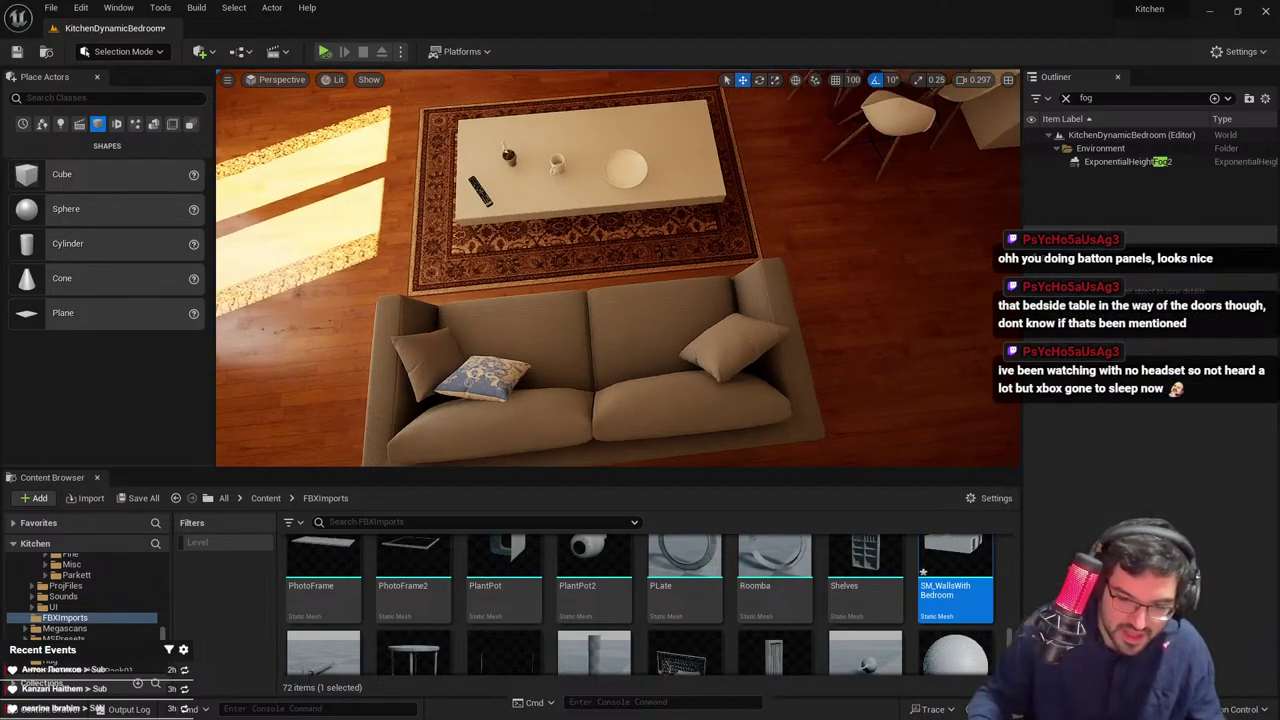
Line up the living-room coffee table, TV stand and television by giving them the same X location
left_click(580, 193)
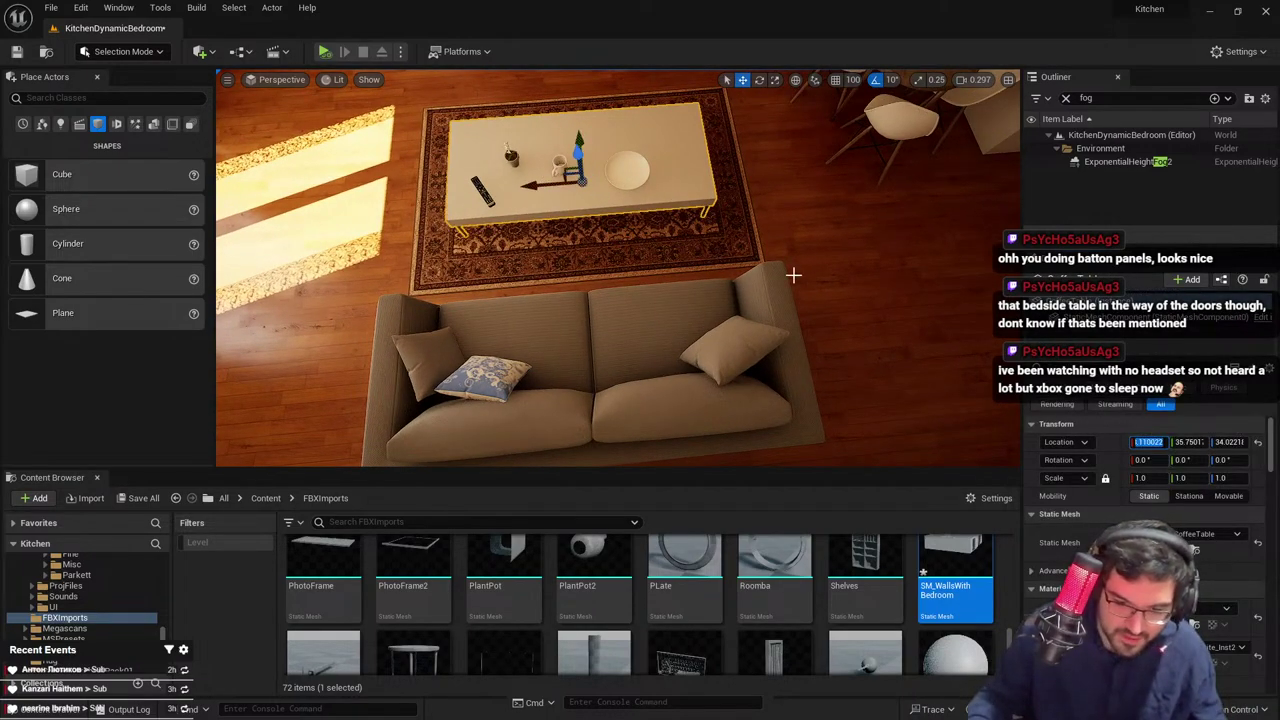
right_click_drag(793, 275, 780, 222)
left_click(654, 134)
right_click_drag(654, 134, 660, 60)
left_click(665, 185, "ctrl")
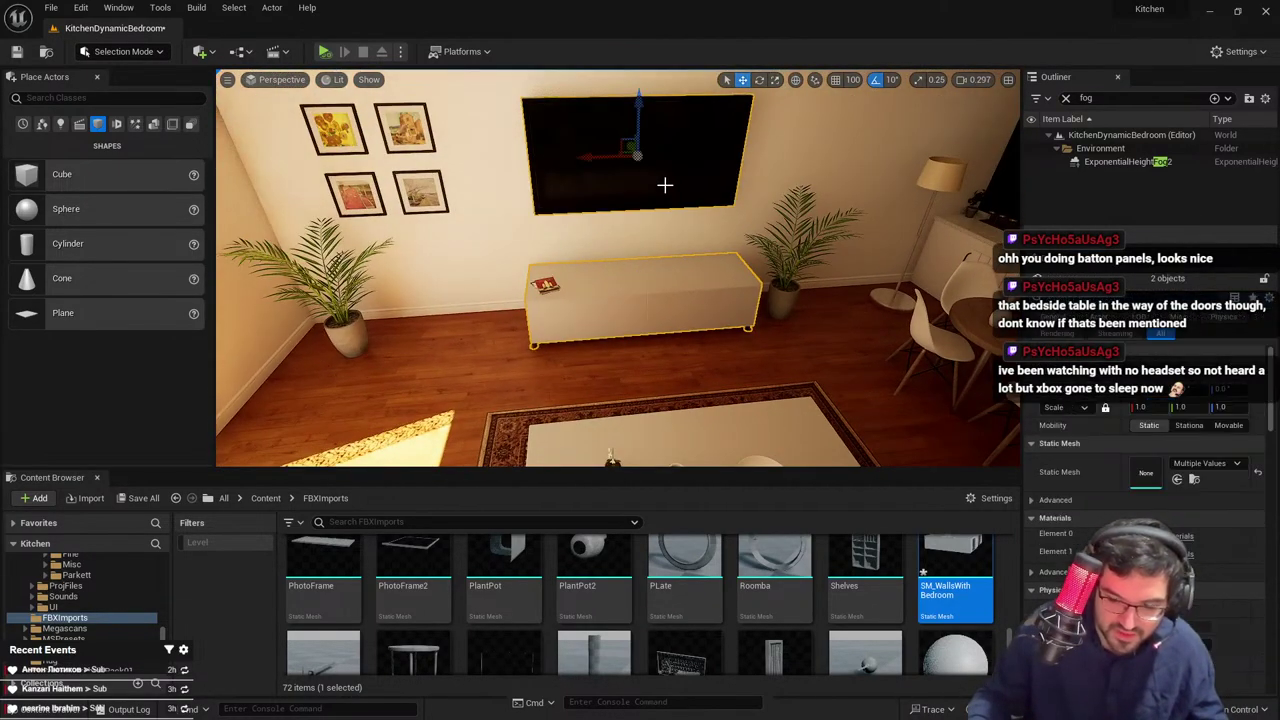
left_click(692, 300)
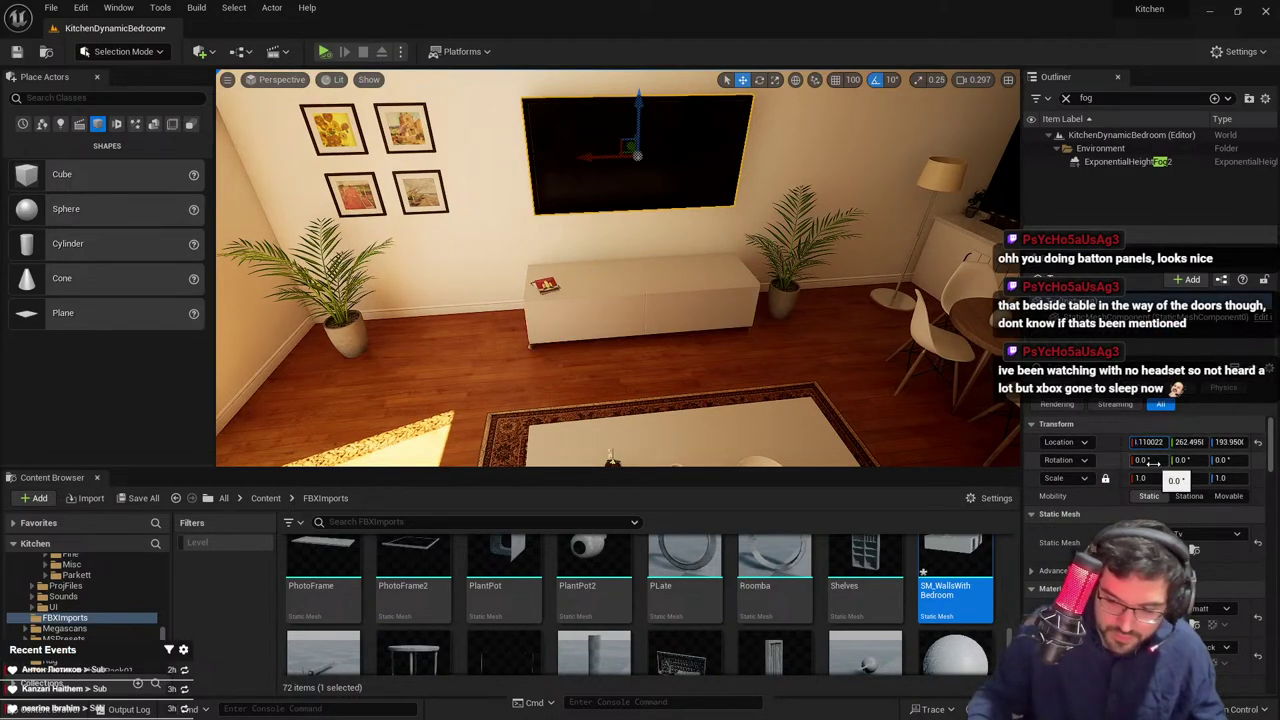
Examine the living-room TV wall and the plaster texture around the hallway doorway in the full-screen view
key("F11")
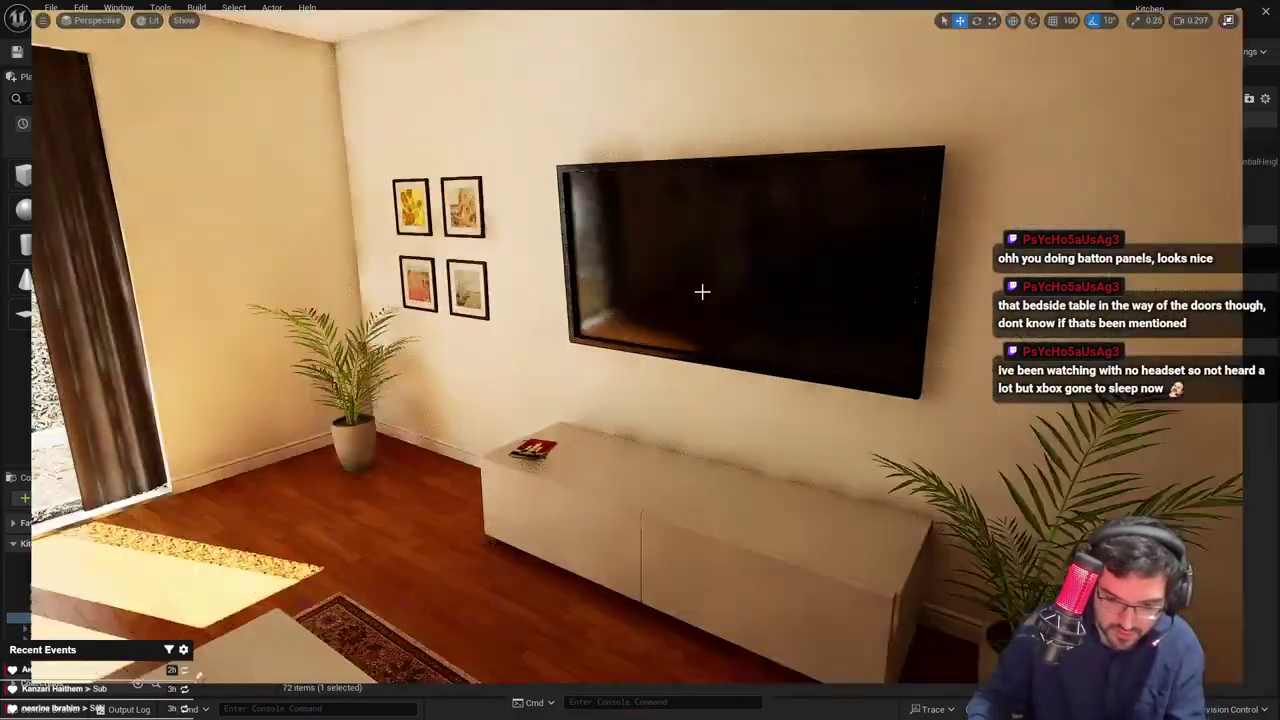
key("s")
mouse_move(703, 291)
right_mouse_down()
mouse_move(540, 291)
mouse_move(605, 280)
mouse_move(395, 296)
right_mouse_up()
key("d")
right_click_drag(300, 299, 220, 310)
key("w")
key("w")
scroll(200, 306, "down", 1)
key("w")
scroll(530, 308, "up", 1)
key("w")
scroll(280, 308, "down", 1)
key("s")
key("s")
right_click_drag(880, 283, 954, 283)
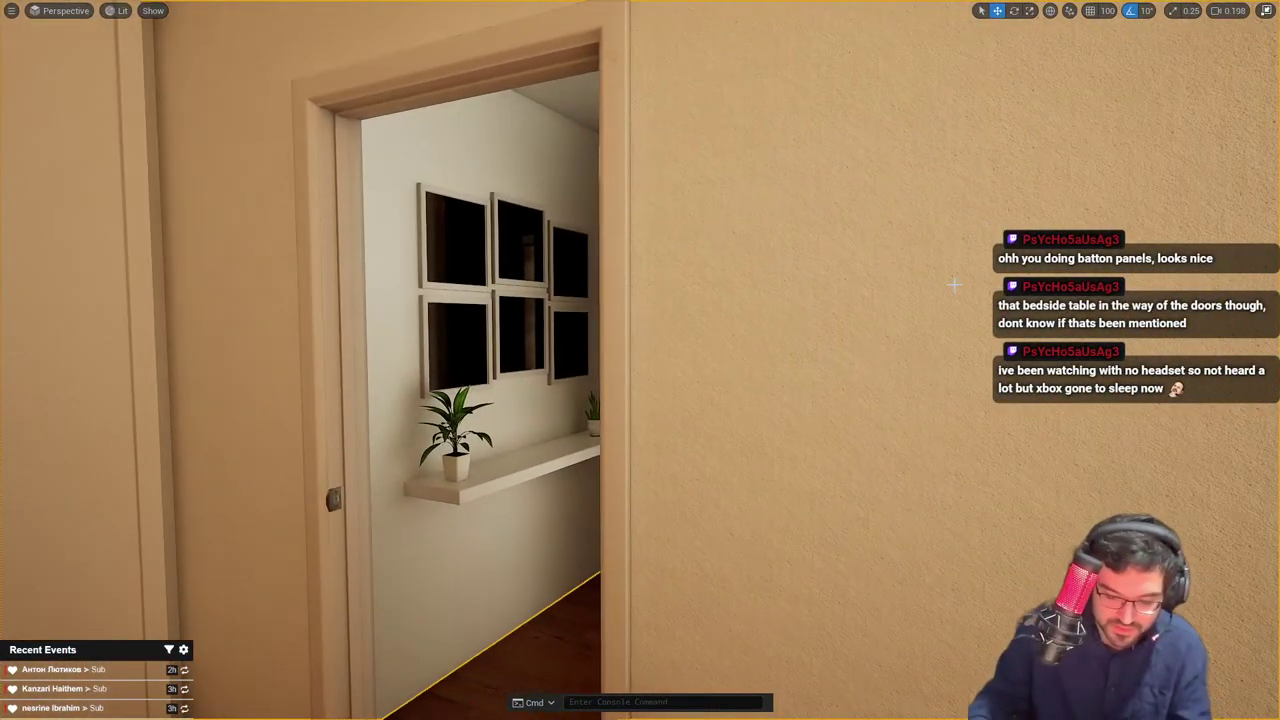
Move up to the plaster wall beside the hallway doorway and reimport SM_WallsWithBedroom to check its texture scale
key("F11")
key("w")
right_click_drag(811, 289, 880, 305)
key("w")
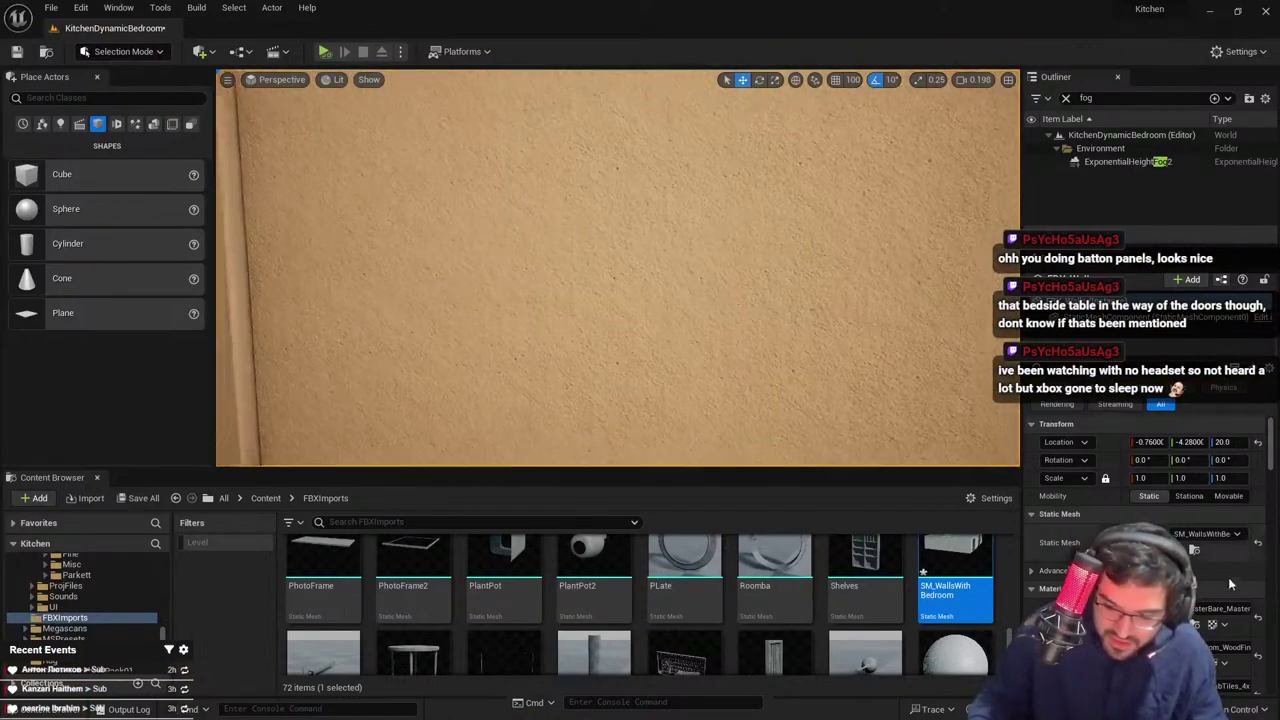
scroll(752, 584, "up", 2)
right_click(973, 633)
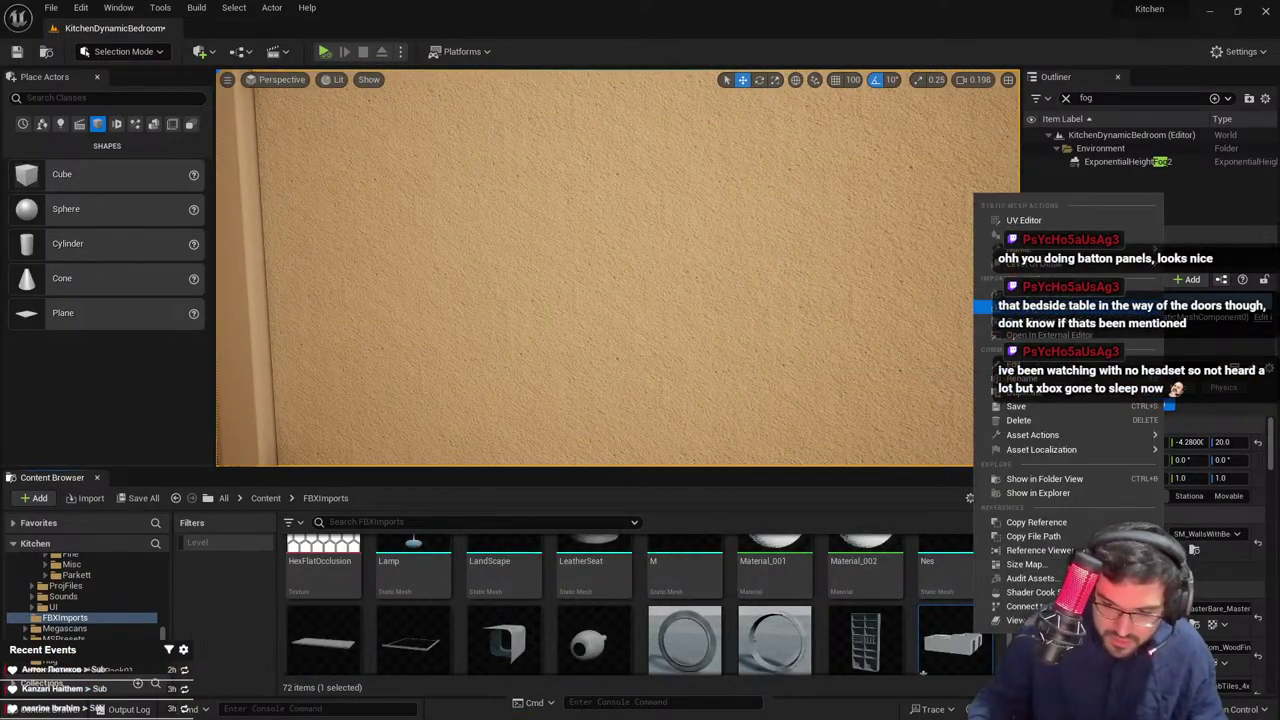
left_click(1000, 297)
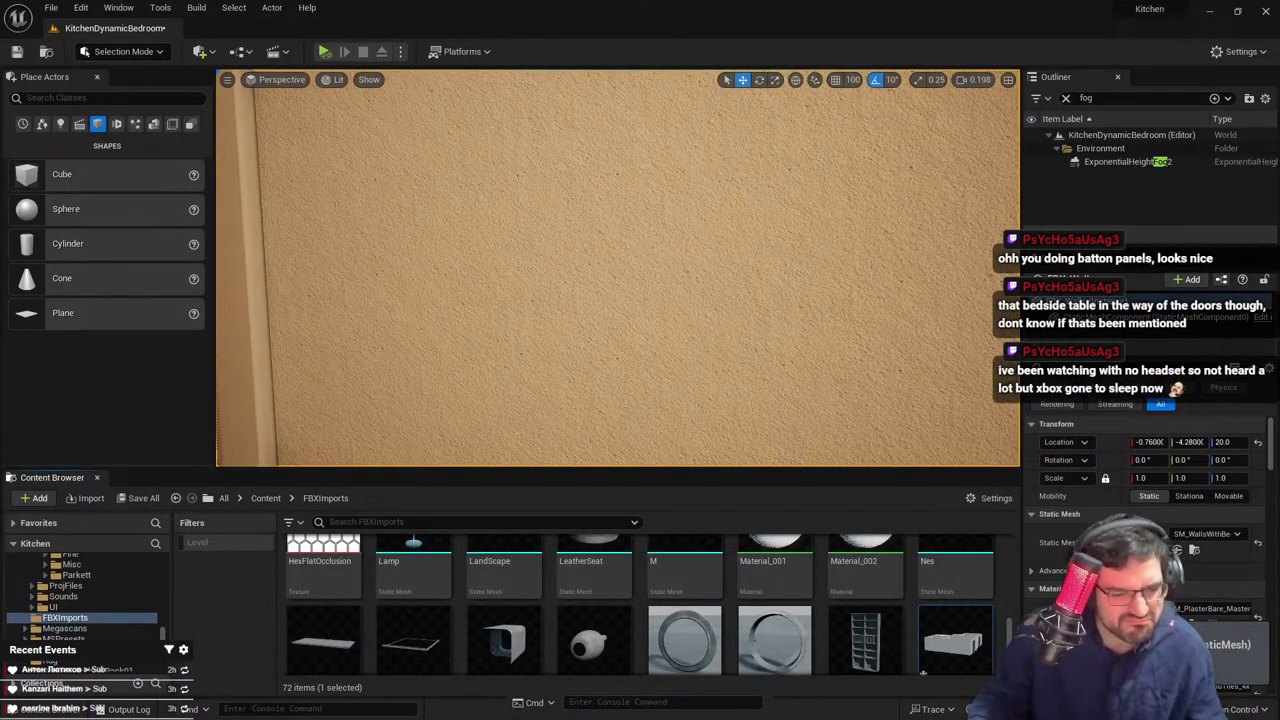
Switch to Blender, scale the selected wall piece's UVs up further in edit mode and return to object mode
key("alt+Tab")
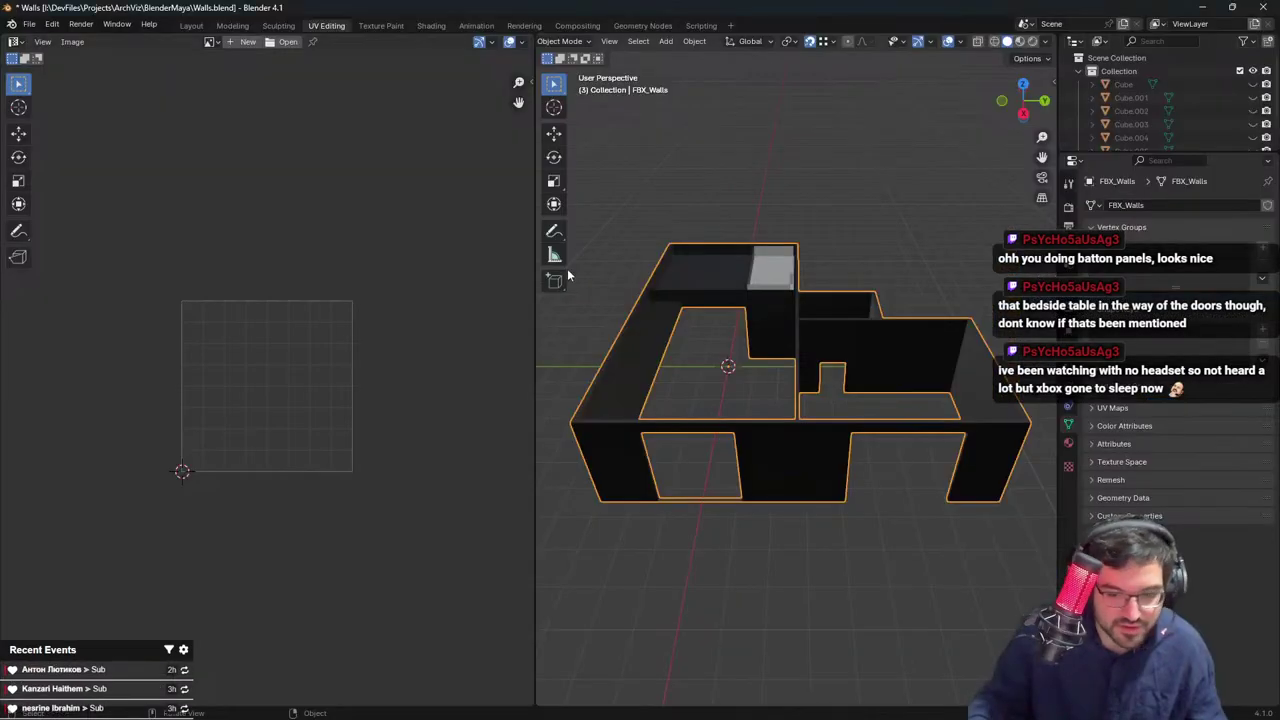
key("Tab")
middle_click_drag(775, 303, 823, 314)
scroll(823, 314, "up", 3)
key("s")
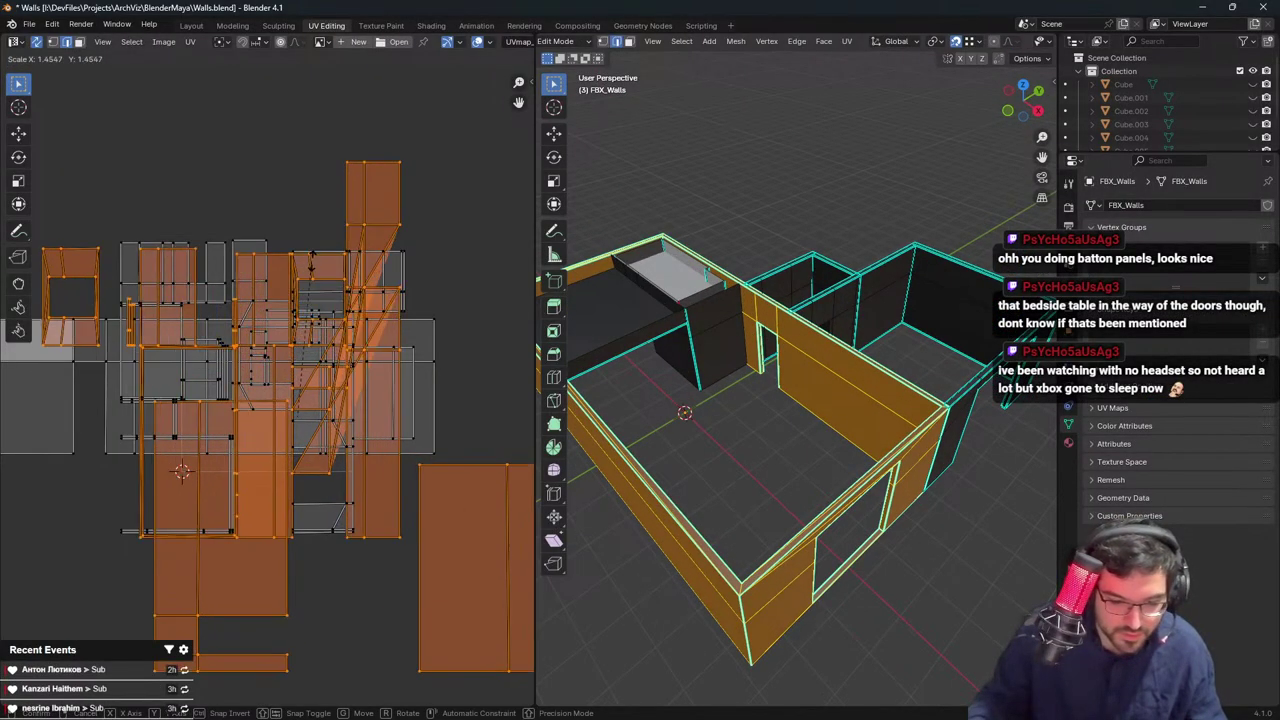
key("Escape")
key("Tab")
Export the rescaled walls as FBX over the existing SM_WallsWithBedroom.fbx
left_click(30, 23)
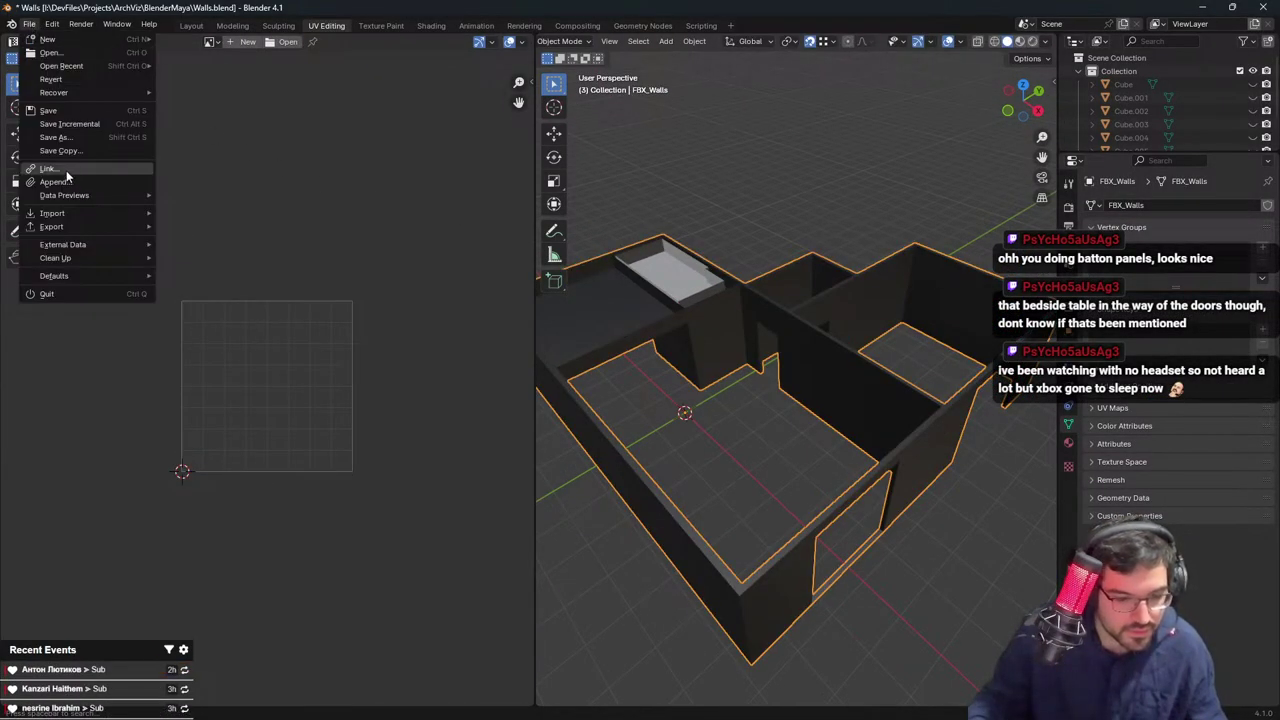
mouse_move(63, 229)
left_click(251, 374)
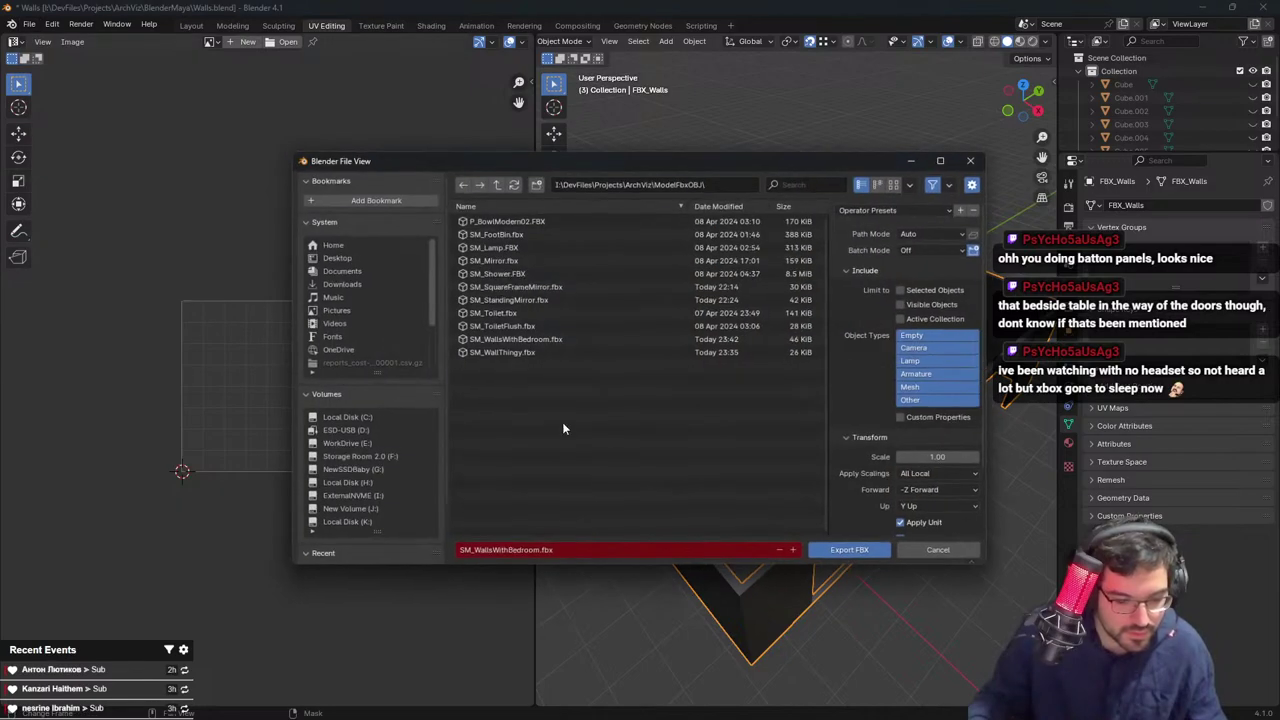
left_click(849, 549)
Switch to Unreal and reimport SM_WallsWithBedroom with the newly rescaled UVs
key("alt+Tab")
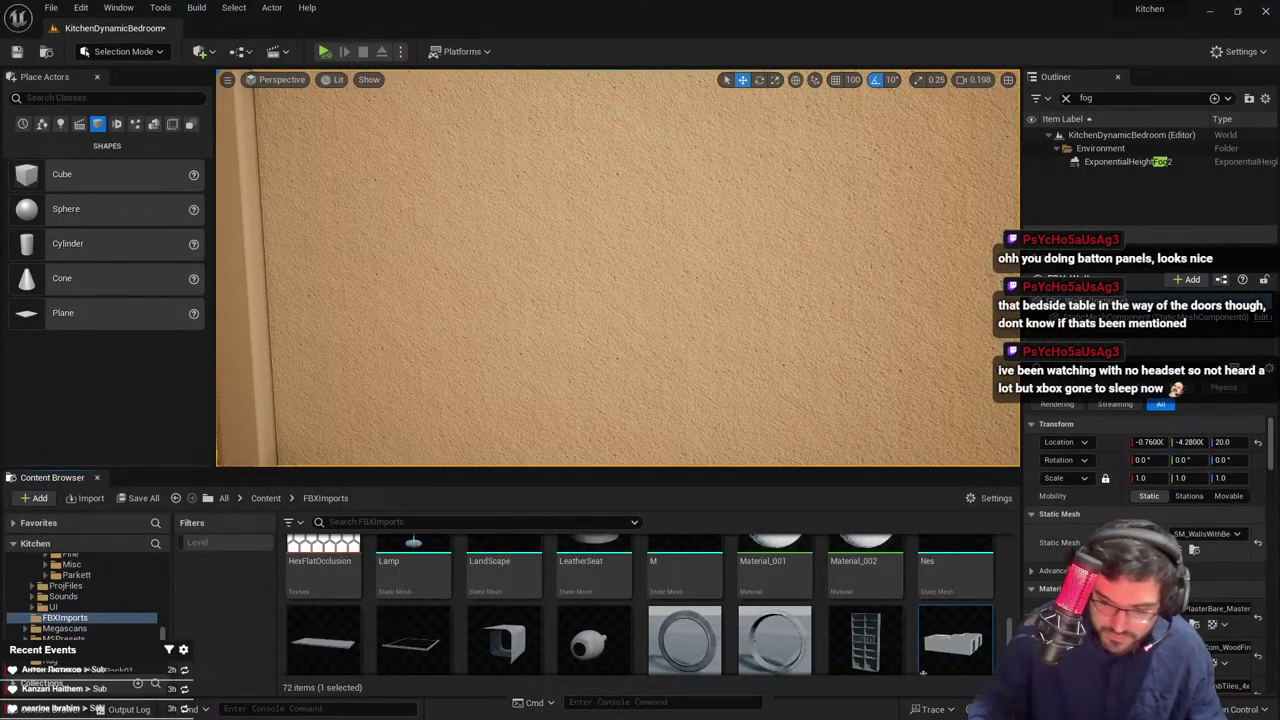
right_click(952, 640)
left_click(995, 299)
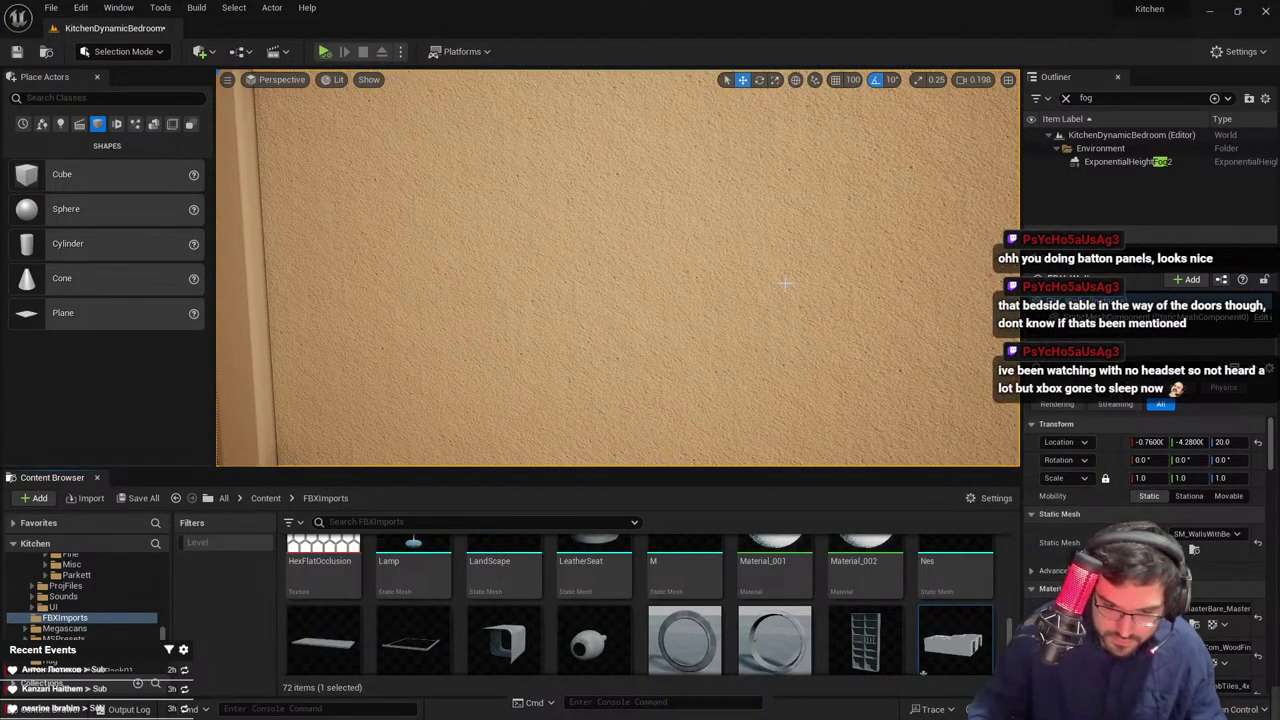
Inspect the reimported walls in full-screen view, from the living room through the hallway to the bedroom wardrobe and mirrors
key("s")
right_click_drag(777, 289, 771, 286)
scroll(775, 288, "up", 1)
key("F11")
scroll(790, 270, "down", 8)
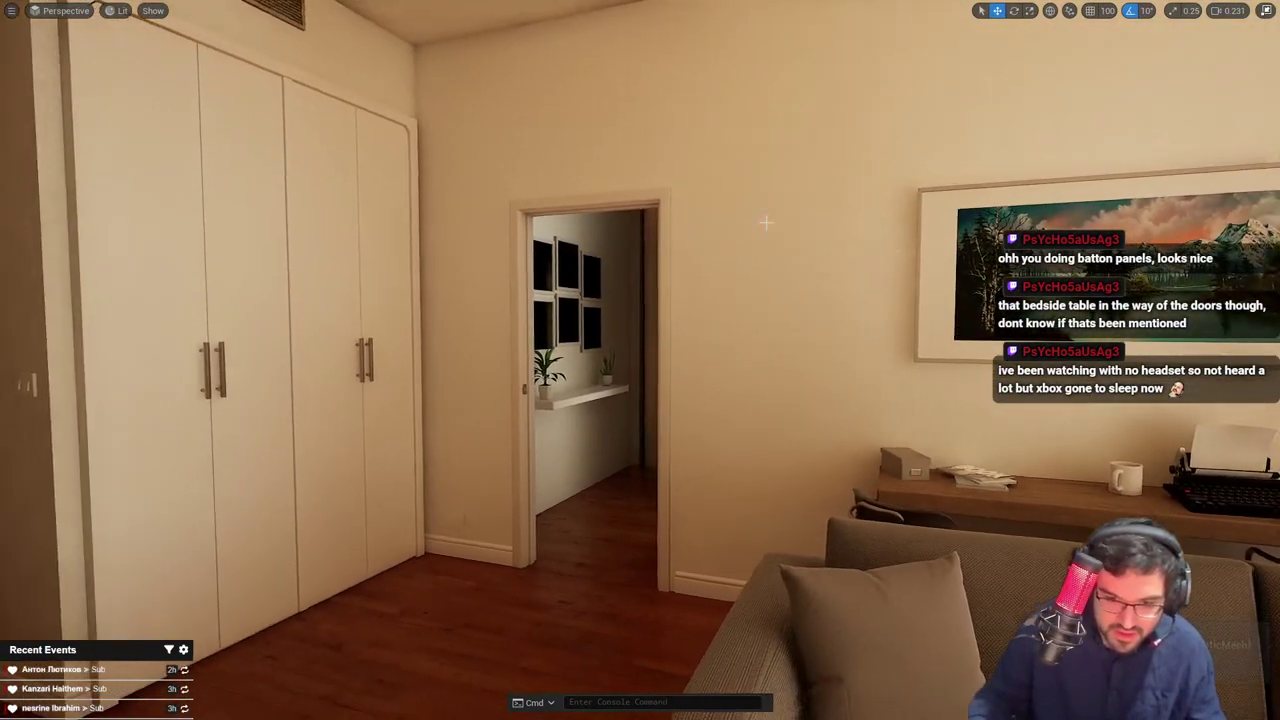
key("s")
mouse_move(877, 420)
right_mouse_down()
mouse_move(825, 420)
mouse_move(980, 424)
right_mouse_up()
key("s")
key("w")
key("w")
key("w")
scroll(935, 424, "down", 4)
scroll(745, 222, "down", 1)
right_click_drag(760, 222, 960, 222)
key("s")
scroll(795, 222, "up", 3)
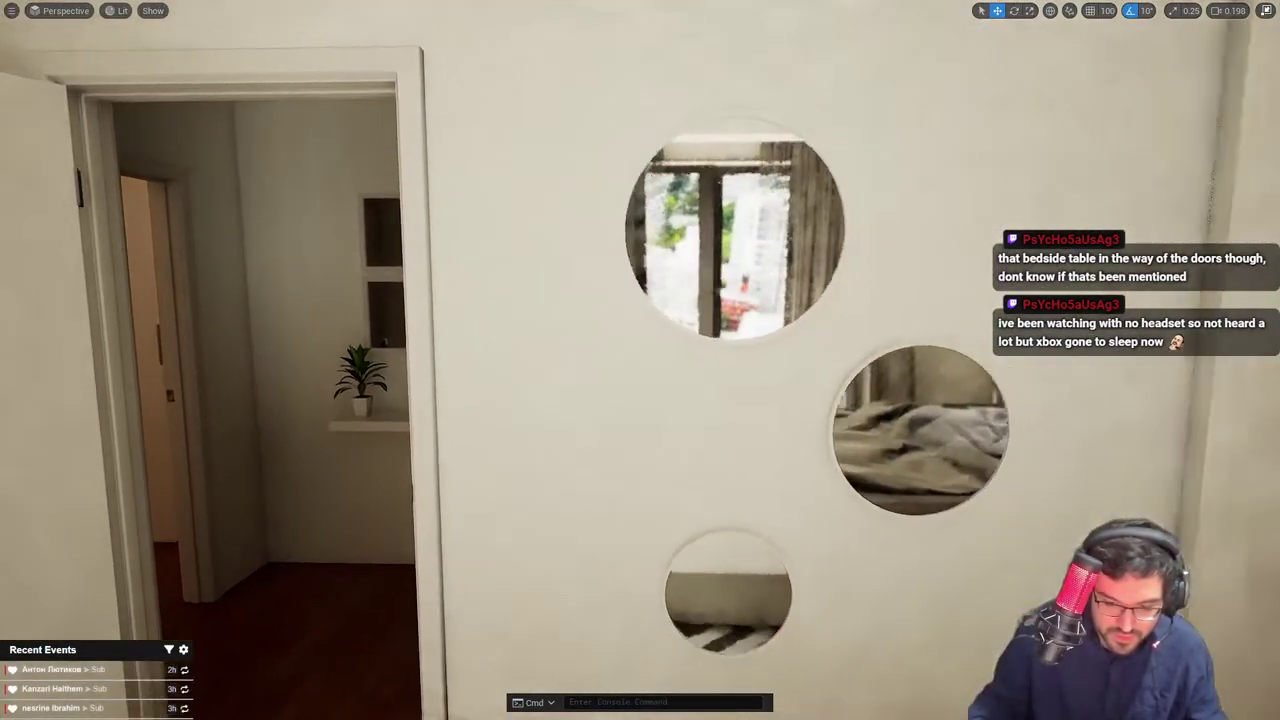
key("s")
right_click_drag(711, 499, 838, 460)
key("w")
scroll(825, 475, "up", 2)
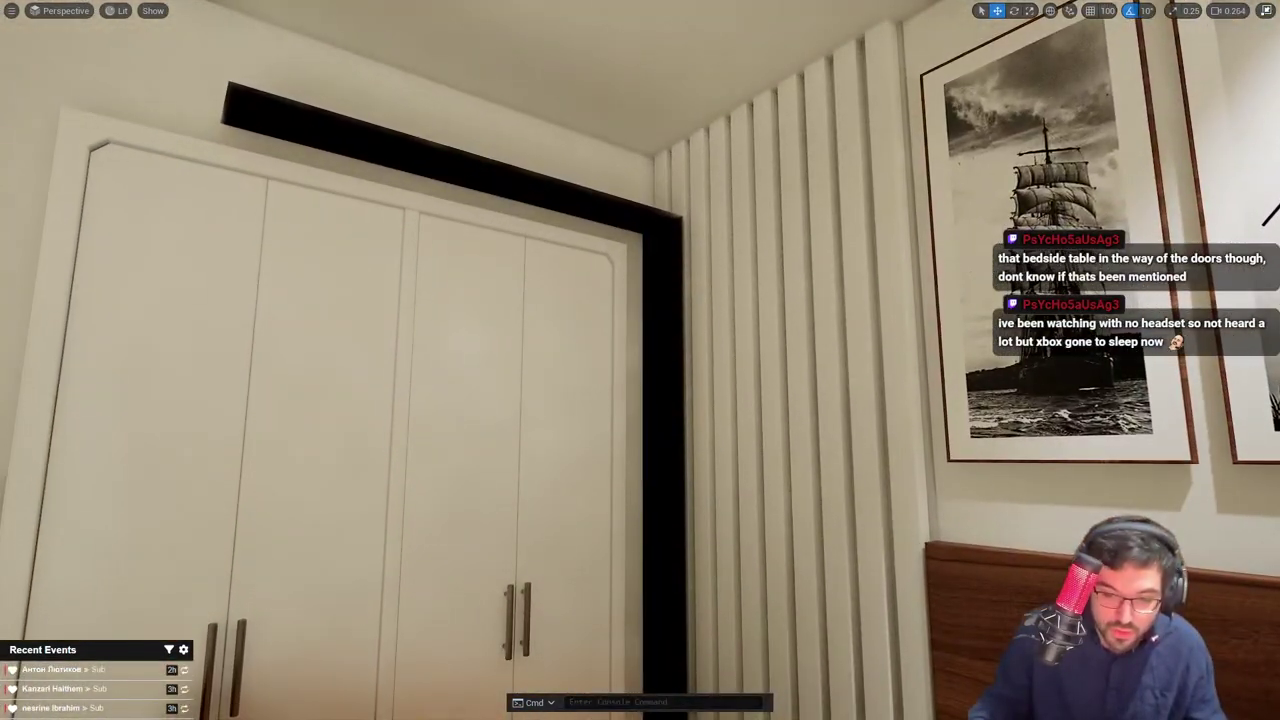
Try deleting the black panel behind the bedroom television, and undo the deletion
key("s")
right_click_drag(663, 262, 472, 292)
key("Delete")
key("ctrl+z")
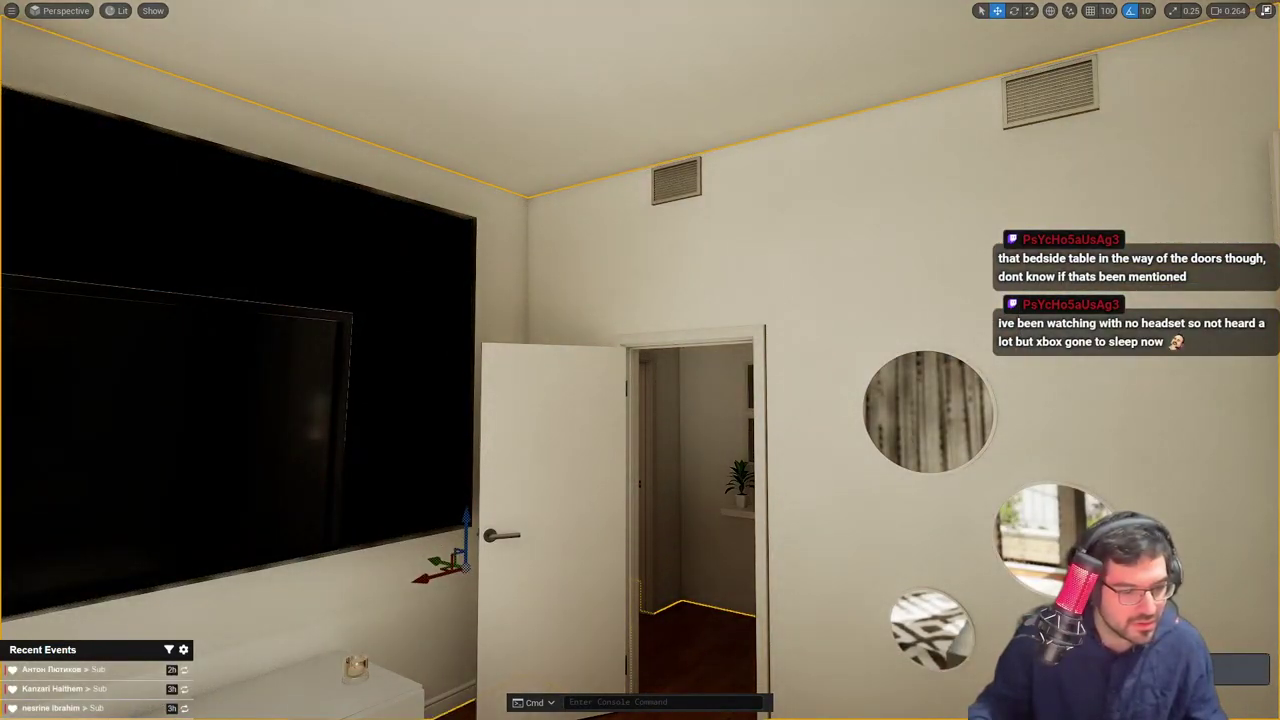
Switch to Blender and export FBX_Walls over SM_WallsWithBedroom.fbx with the export limited to selected objects
key("alt+Tab")
middle_click_drag(597, 303, 726, 330)
scroll(765, 332, "up", 4)
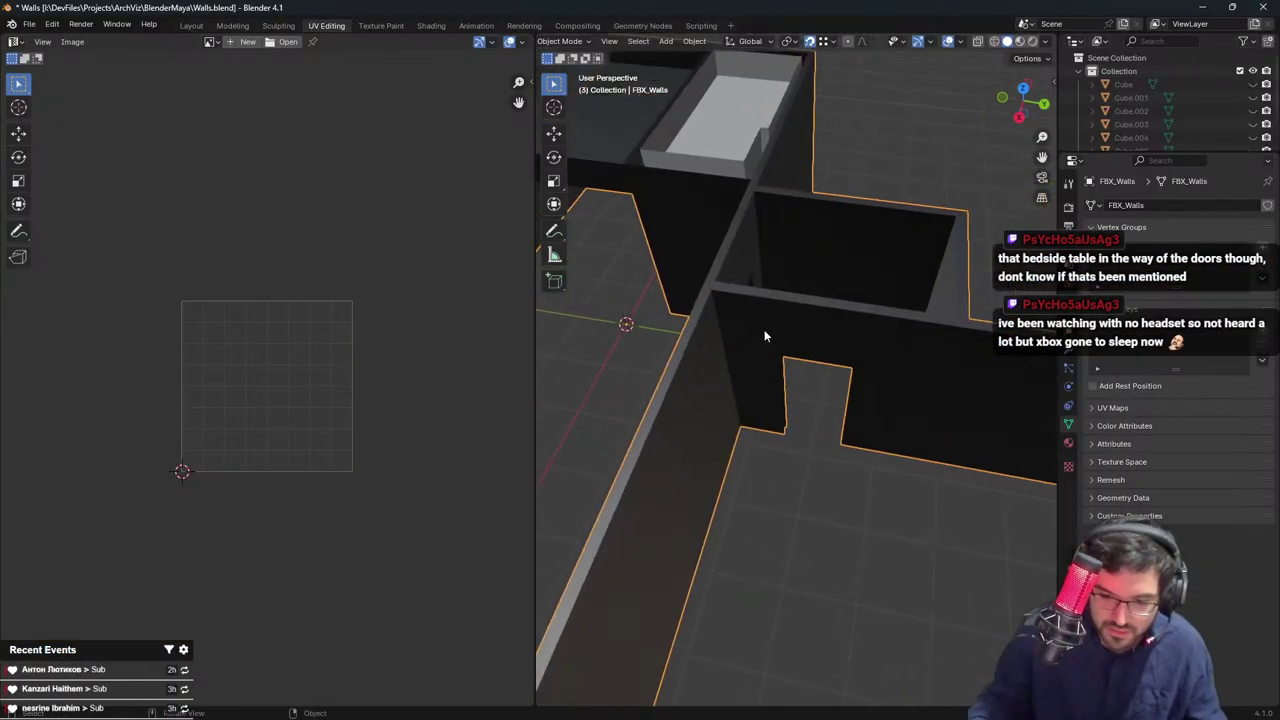
scroll(764, 335, "down", 2)
left_click(31, 24)
mouse_move(51, 226)
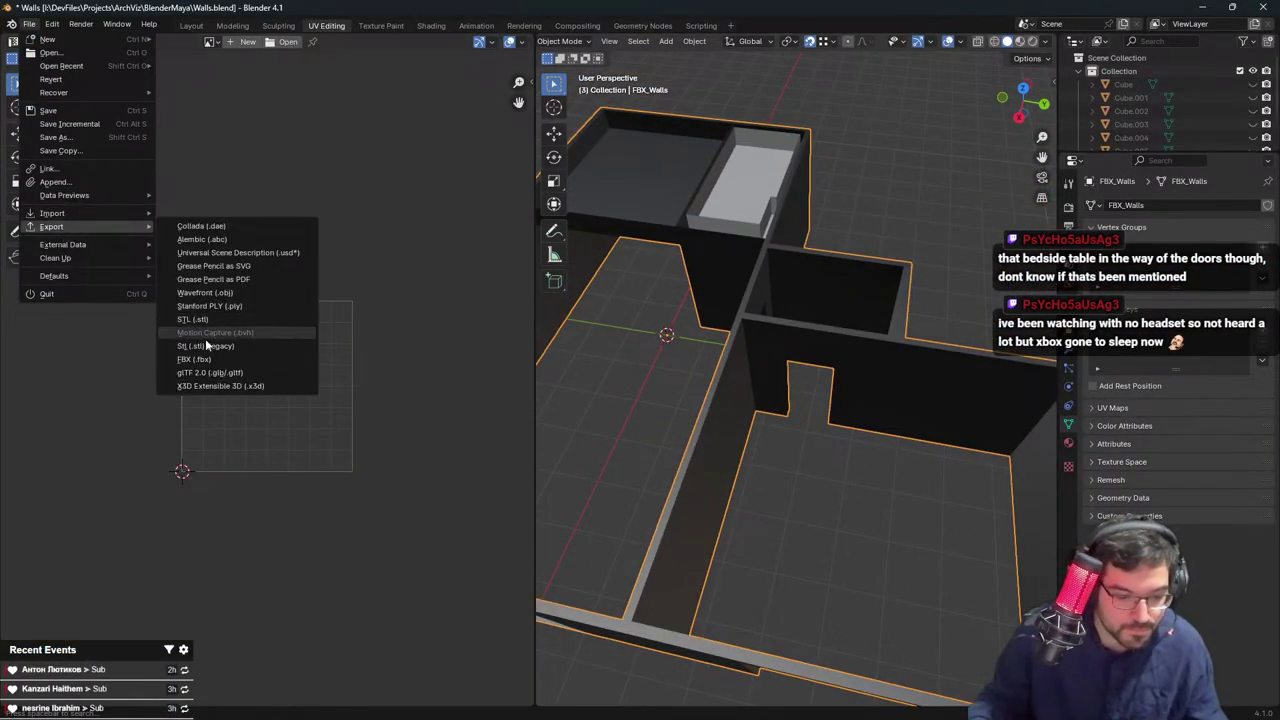
left_click(210, 360)
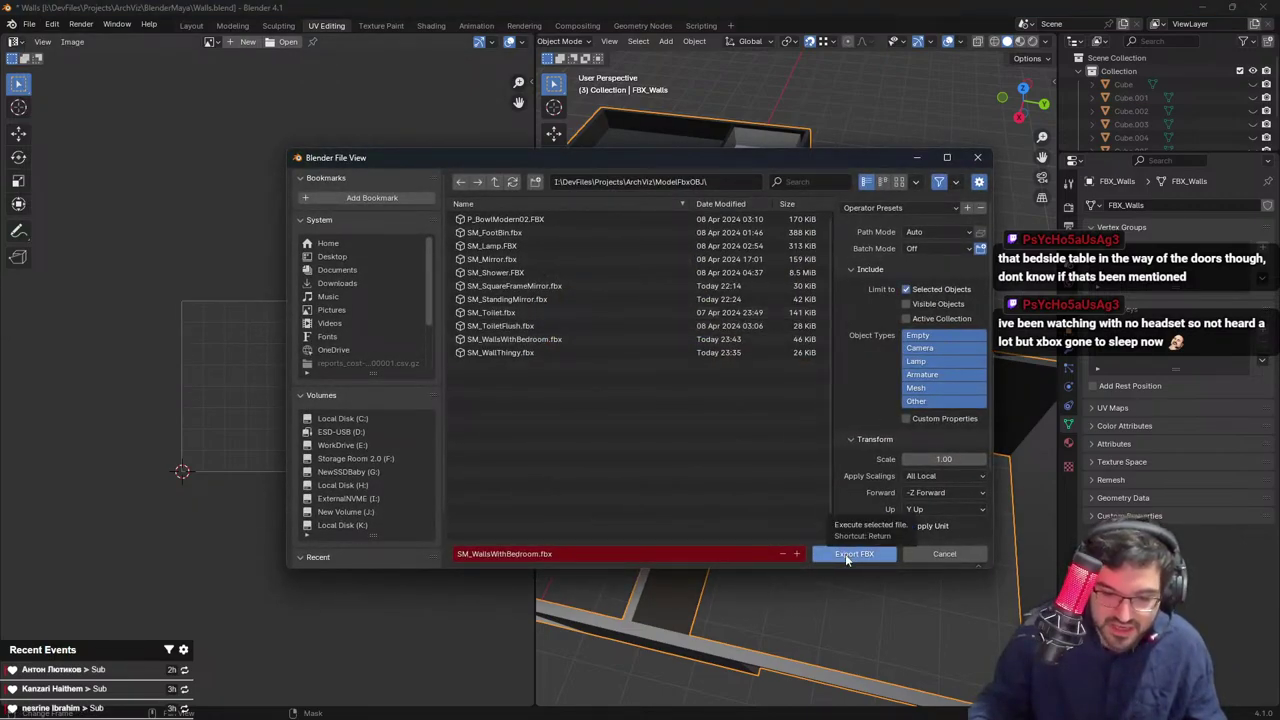
left_click(845, 554)
Switch to Unreal, leave the full-screen bedroom view and reimport SM_WallsWithBedroom from the selected-objects-only export
key("alt+Tab")
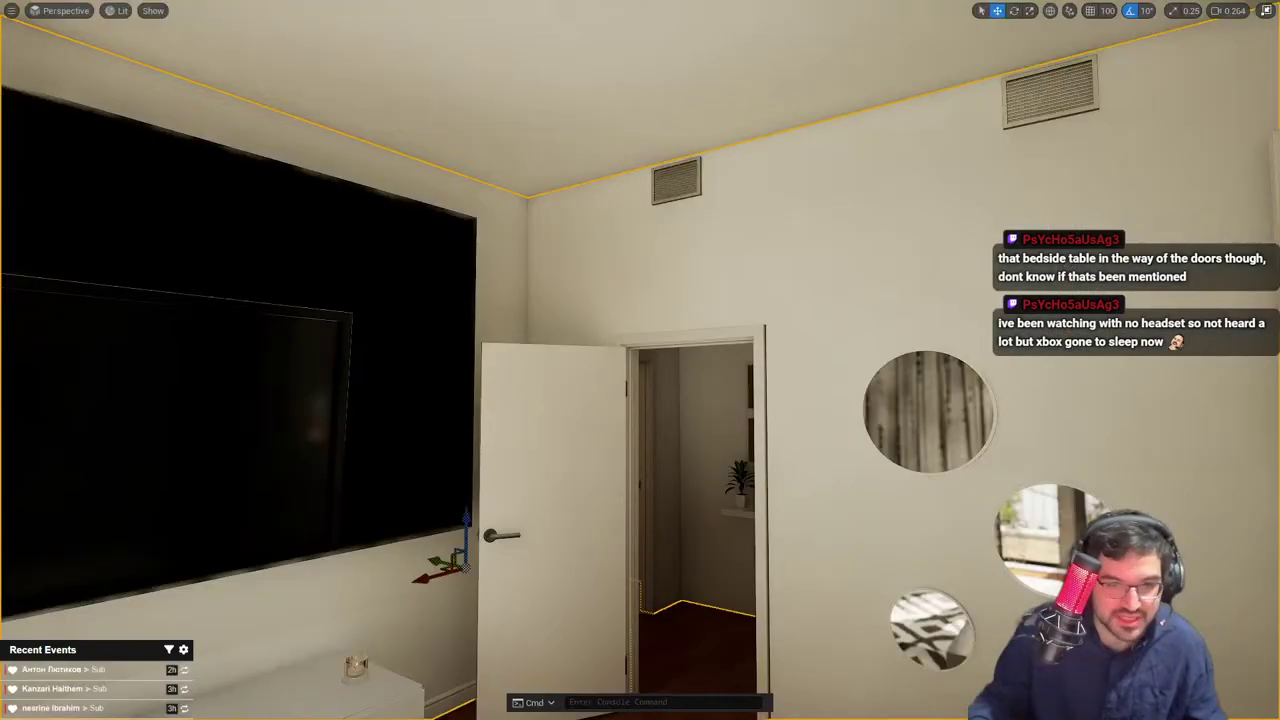
right_click_drag(640, 360, 700, 376)
key("F11")
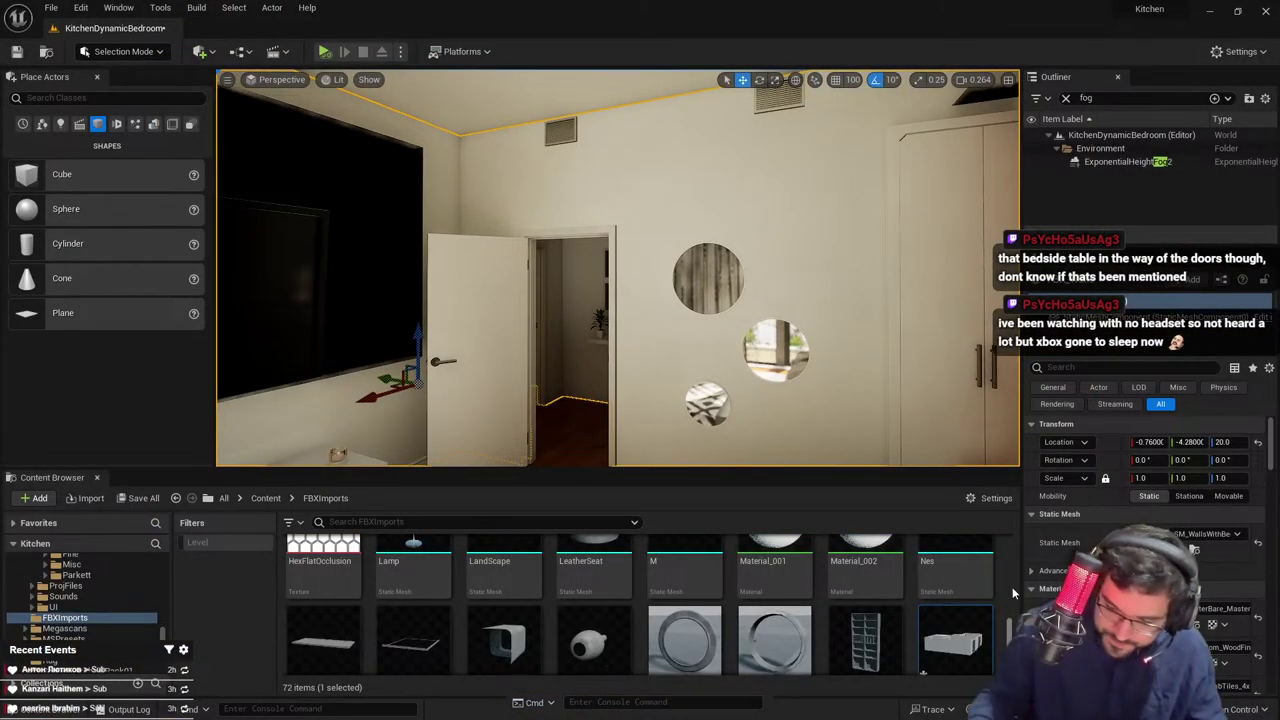
right_click(977, 618)
left_click(1010, 286)
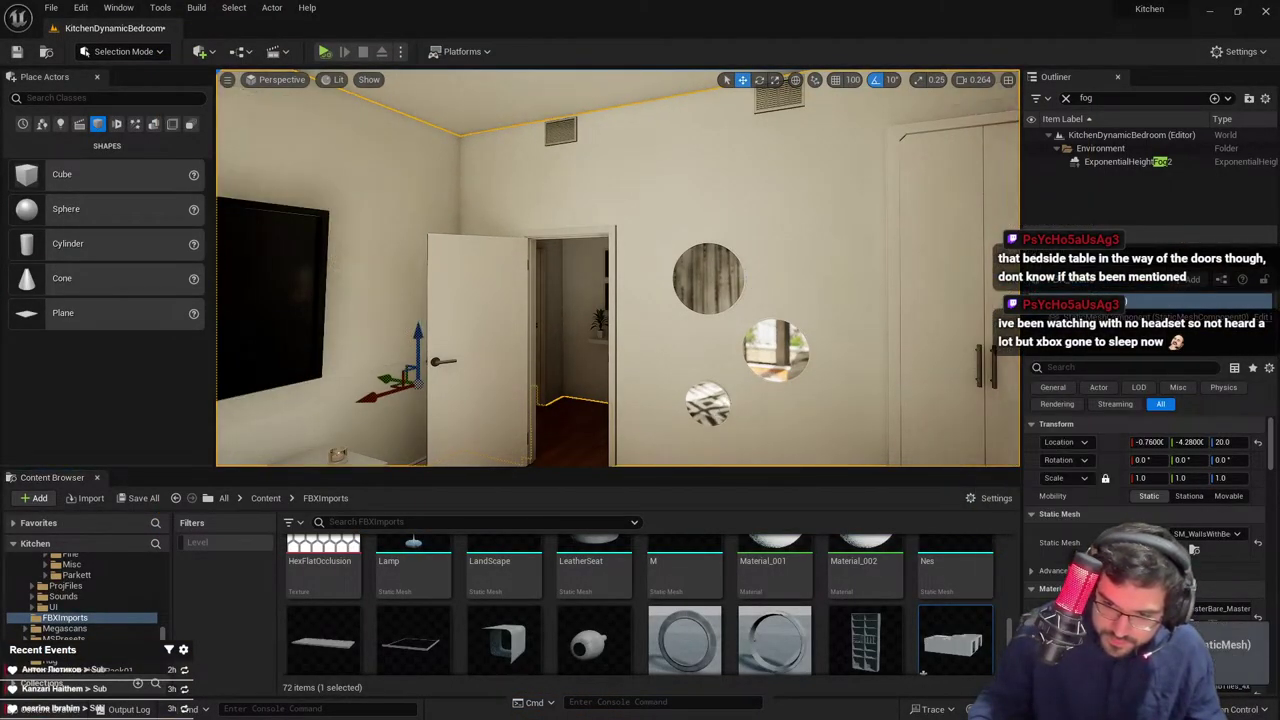
Inspect the bedroom's round wall mirrors and their reflections, and view the television wall in full screen
right_click_drag(680, 278, 895, 420)
key("Escape")
key("w")
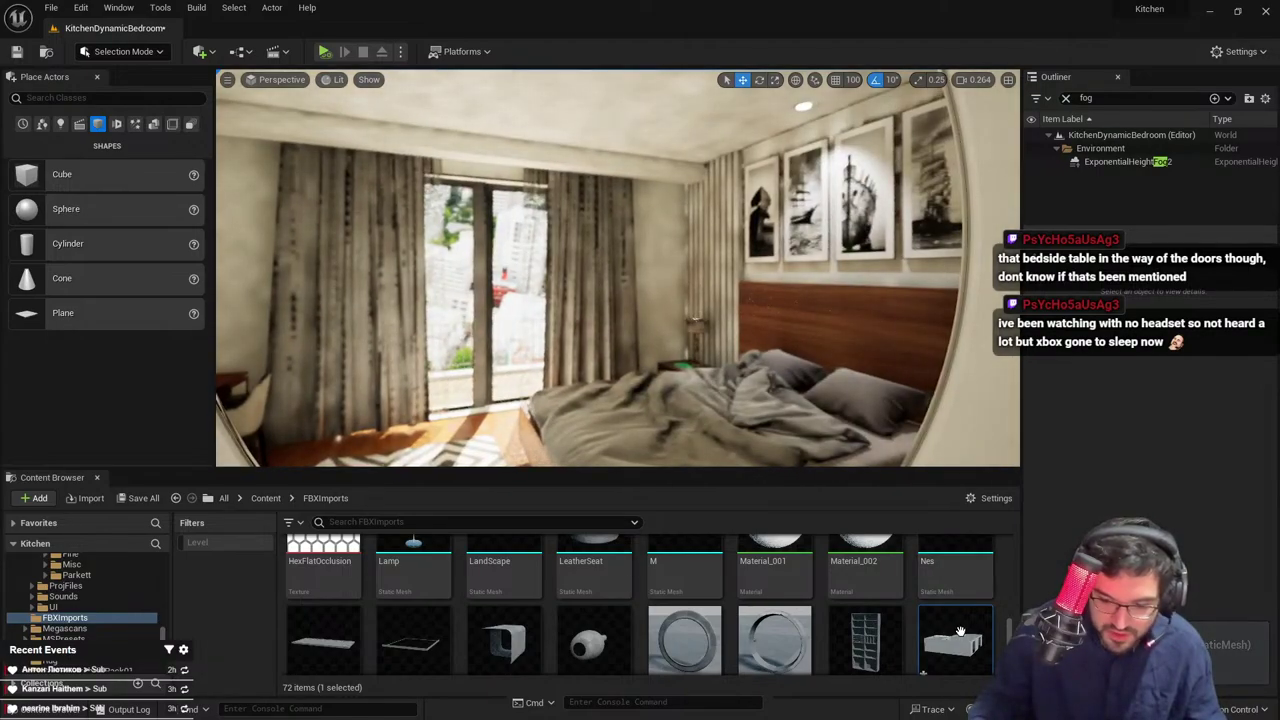
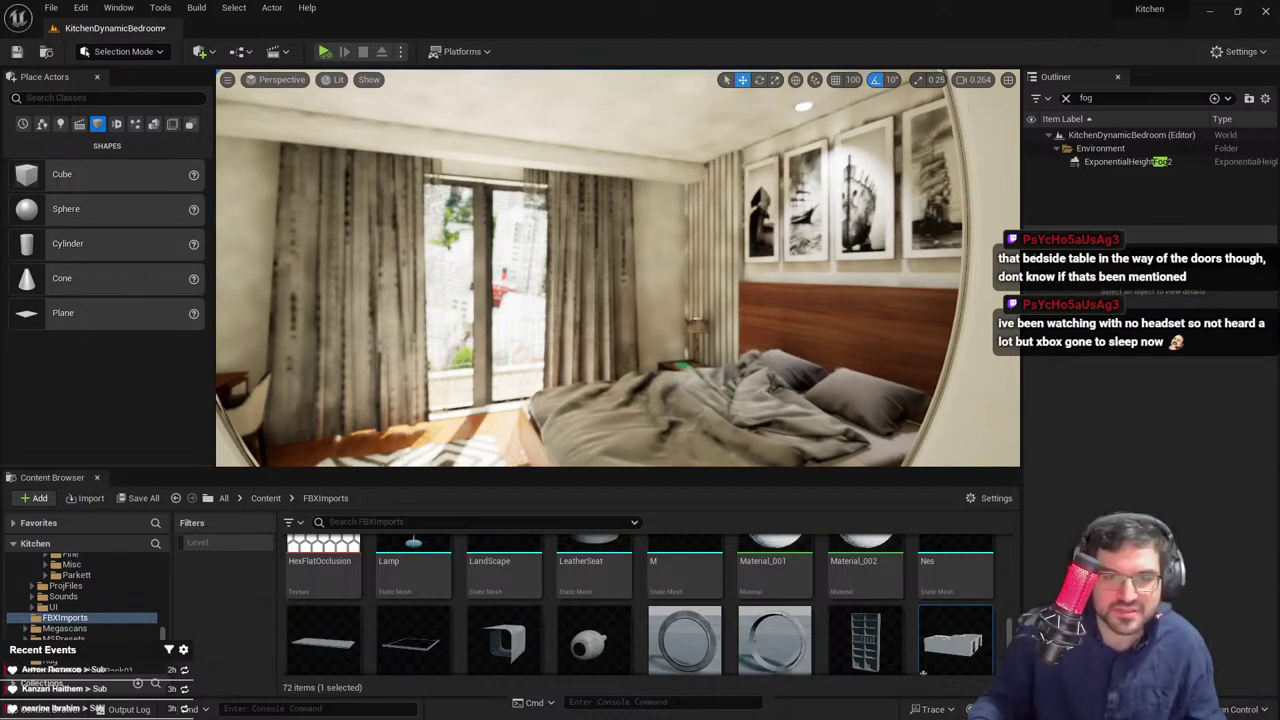
key("s")
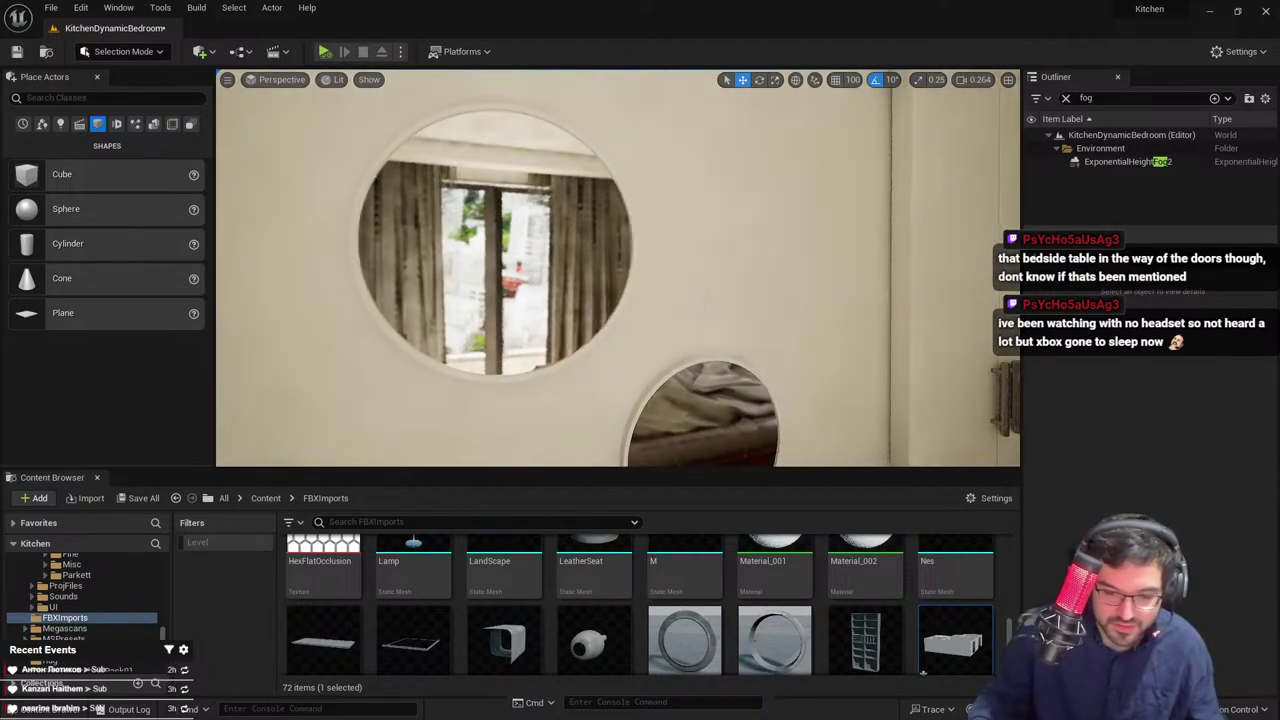
key("F11")
scroll(640, 360, "down", 2)
key("w")
right_click_drag(590, 334, 800, 334)
key("s")
key("q")
right_click_drag(590, 334, 480, 334)
key("s")
key("s")
right_click_drag(480, 465, 449, 494)
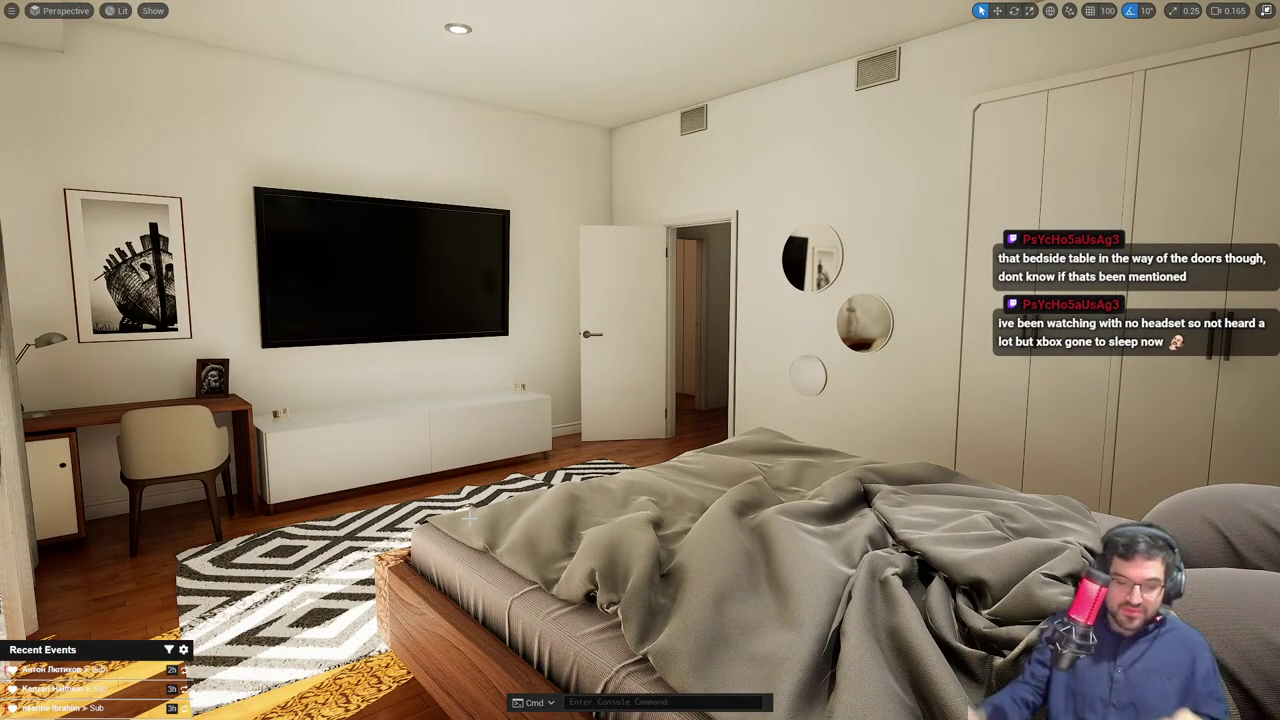
Examine the desk corner up close, and review the bed, rug and curtained balcony door
right_click_drag(557, 580, 482, 510)
key("w")
right_click(557, 580)
key("w")
scroll(534, 580, "up", 1)
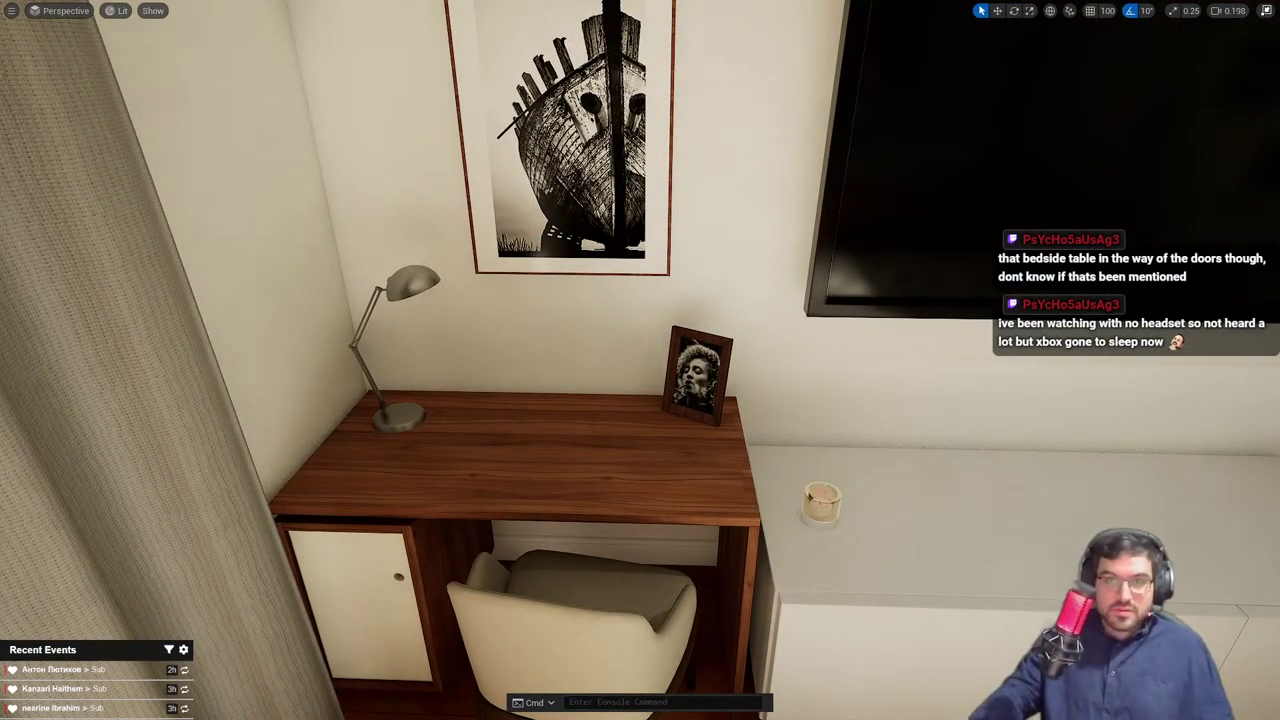
key("w")
right_click_drag(732, 287, 1090, 270)
right_click_drag(640, 360, 875, 370)
key("s")
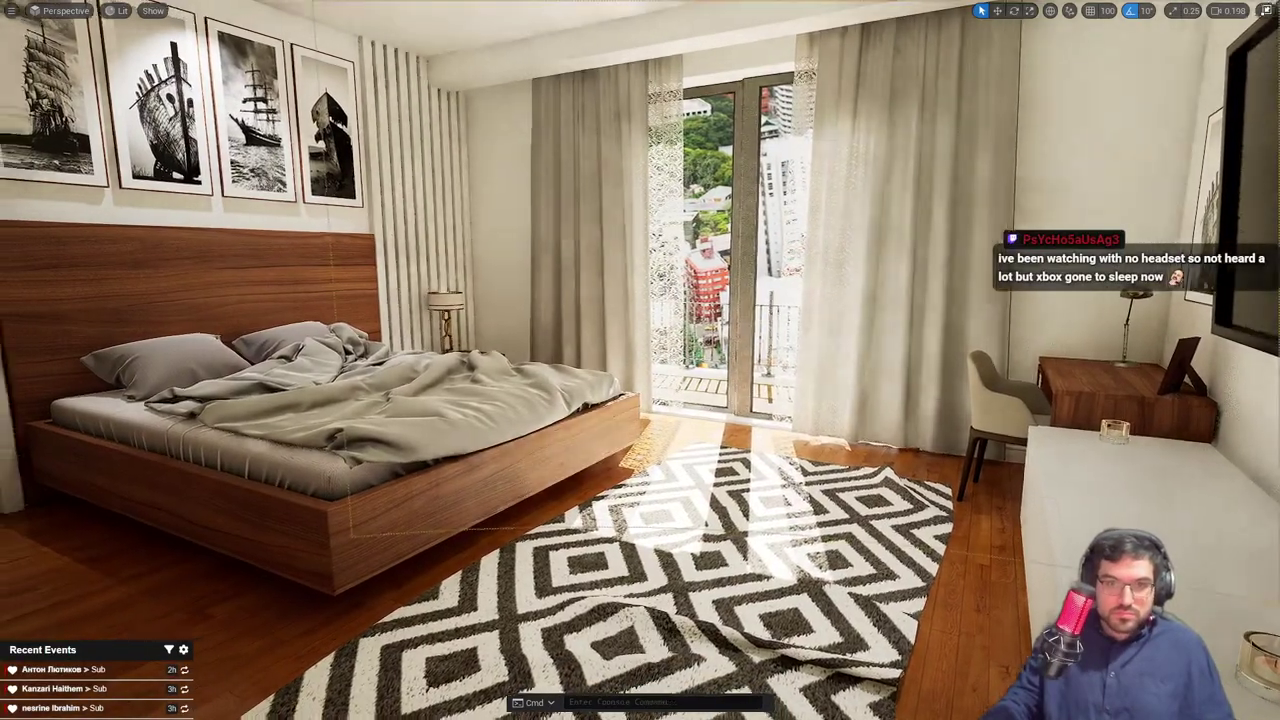
right_click_drag(571, 550, 460, 525)
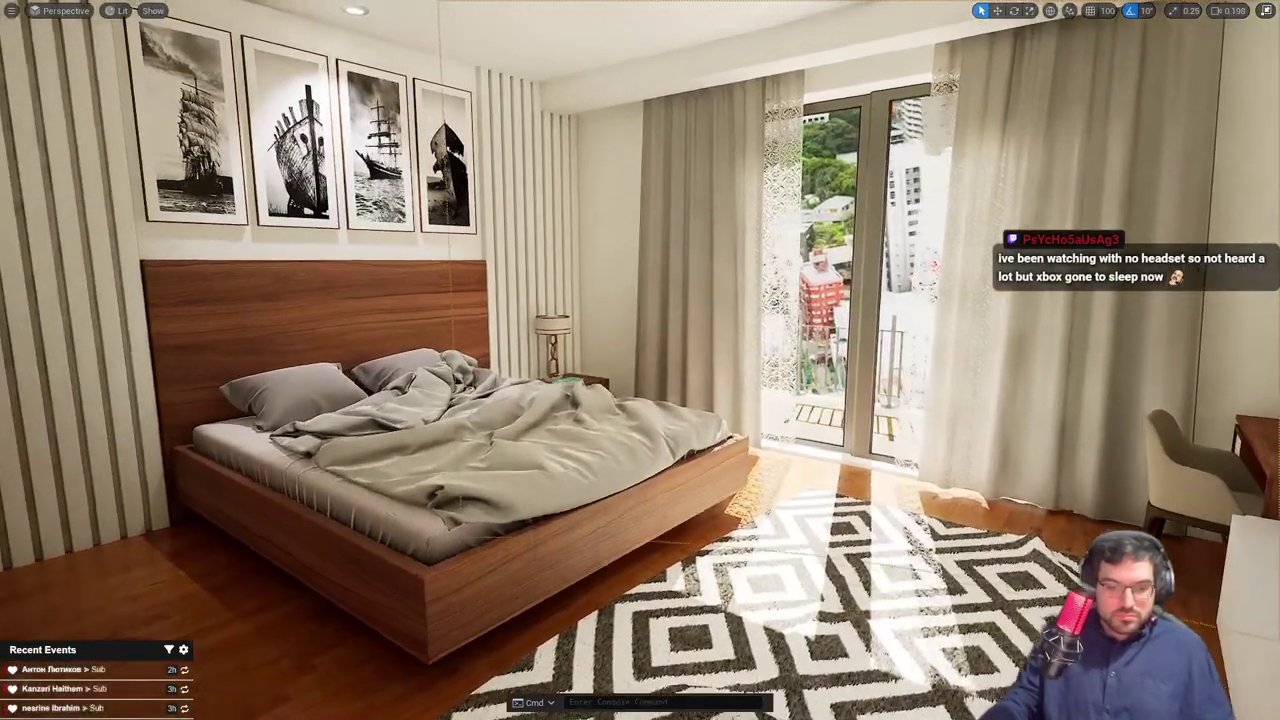
Select the lamp on the bedside table for a closer look and leave the full-screen view
left_click(470, 500)
left_click(552, 332)
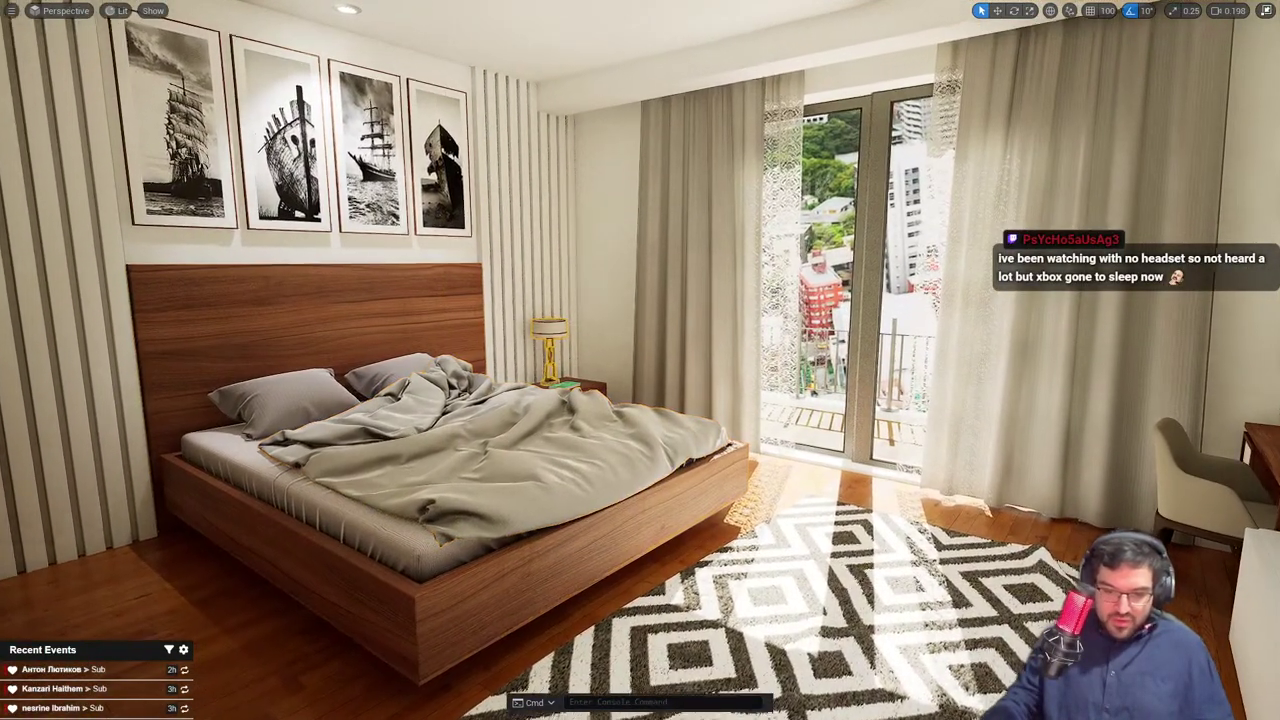
key("w")
scroll(542, 332, "up", 3)
right_click_drag(552, 332, 528, 332)
key("F11")
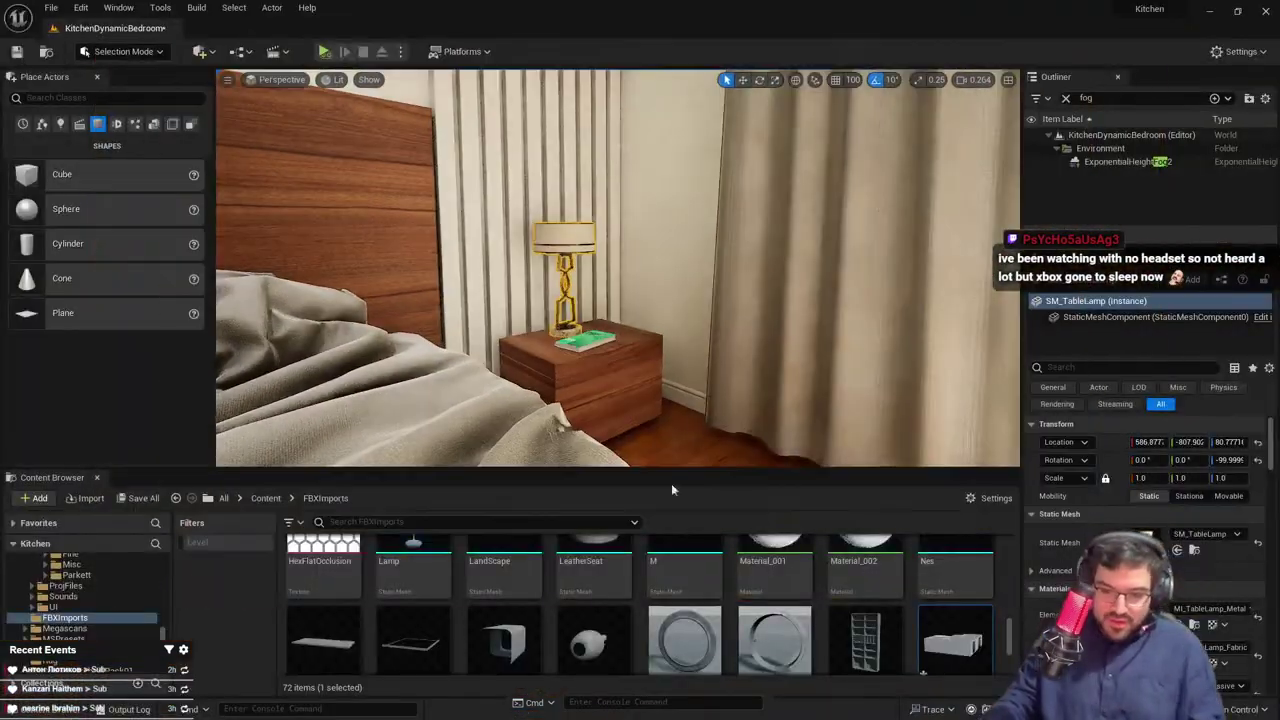
Try adding the Lamp mesh from FBXImports beside the bed, and delete it again
type("lamp")
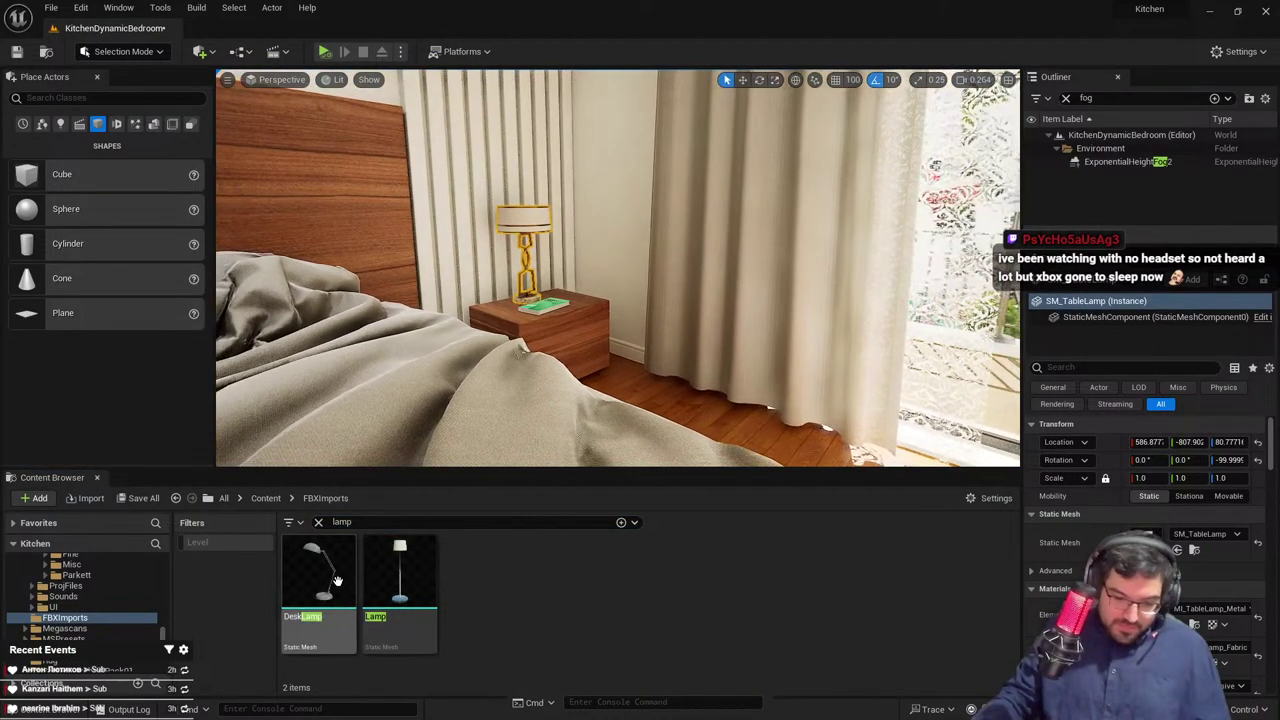
left_click_drag(318, 575, 350, 638)
left_click_drag(400, 575, 666, 400)
key("Delete")
Select the drinking glass on the kitchen breakfast bar and locate its FBX_Glass mesh in the project content
right_click_drag(587, 297, 641, 316)
key("w")
left_click(636, 312)
key("w")
left_click(656, 323)
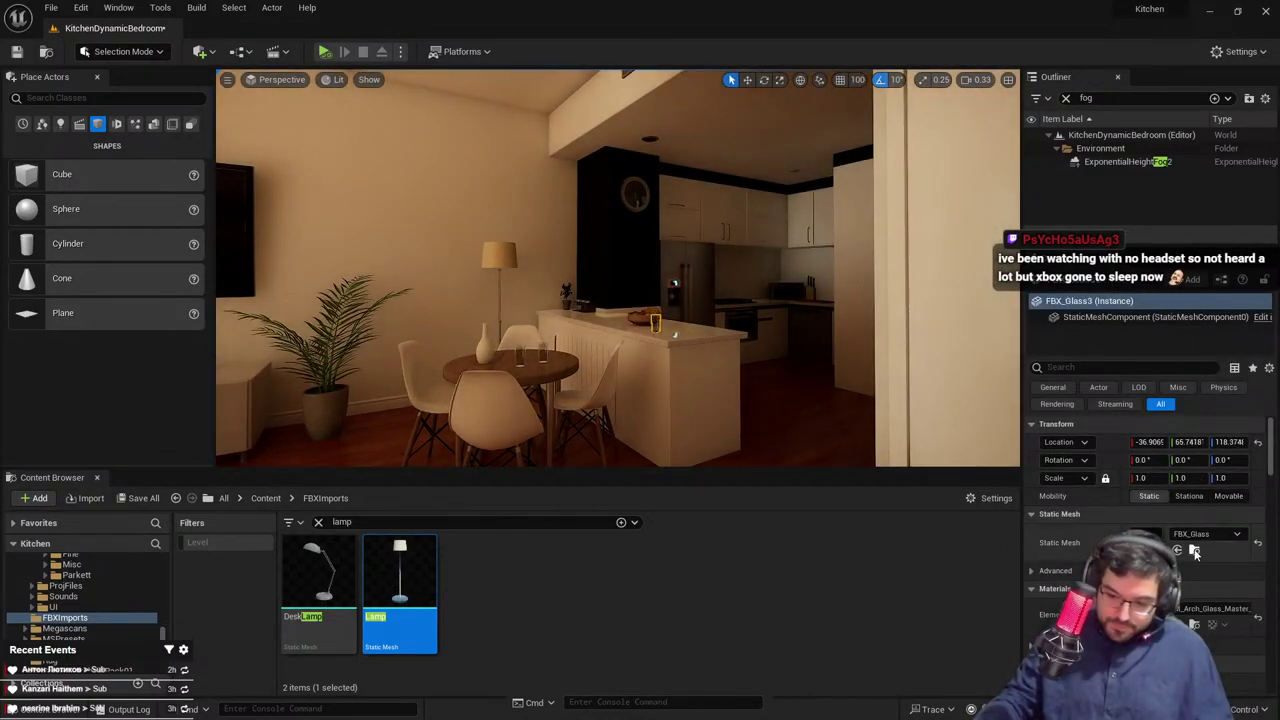
left_click(1194, 550)
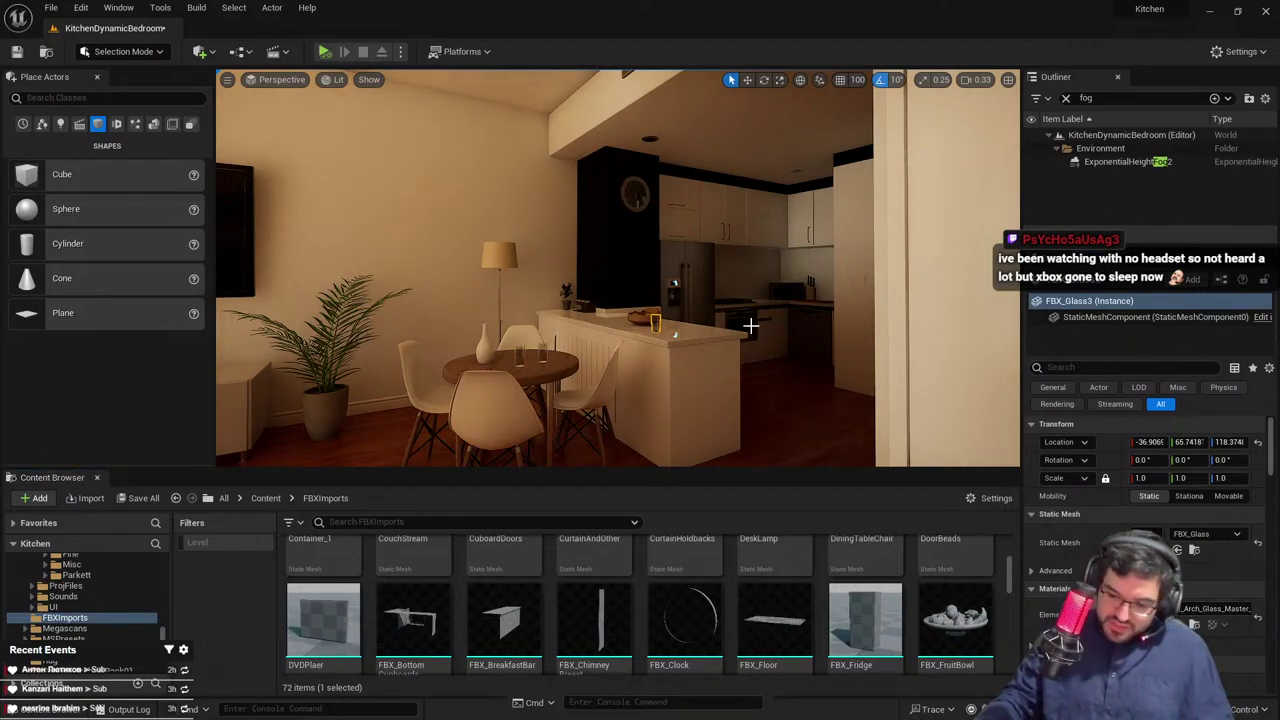
Locate the breakfast bar glass's M_Arch_Glass_Master material in the Master folder
key("w")
right_click_drag(707, 296, 707, 296)
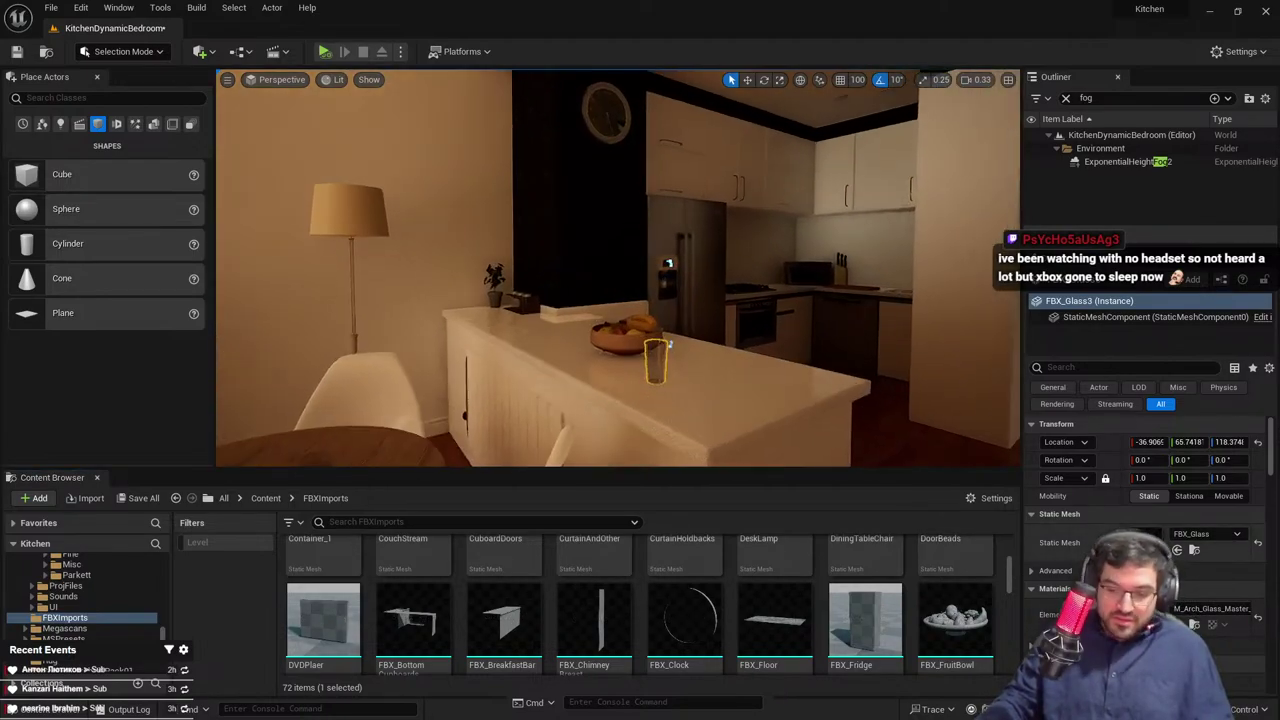
left_click(1194, 625)
left_click_drag(602, 594, 1140, 614)
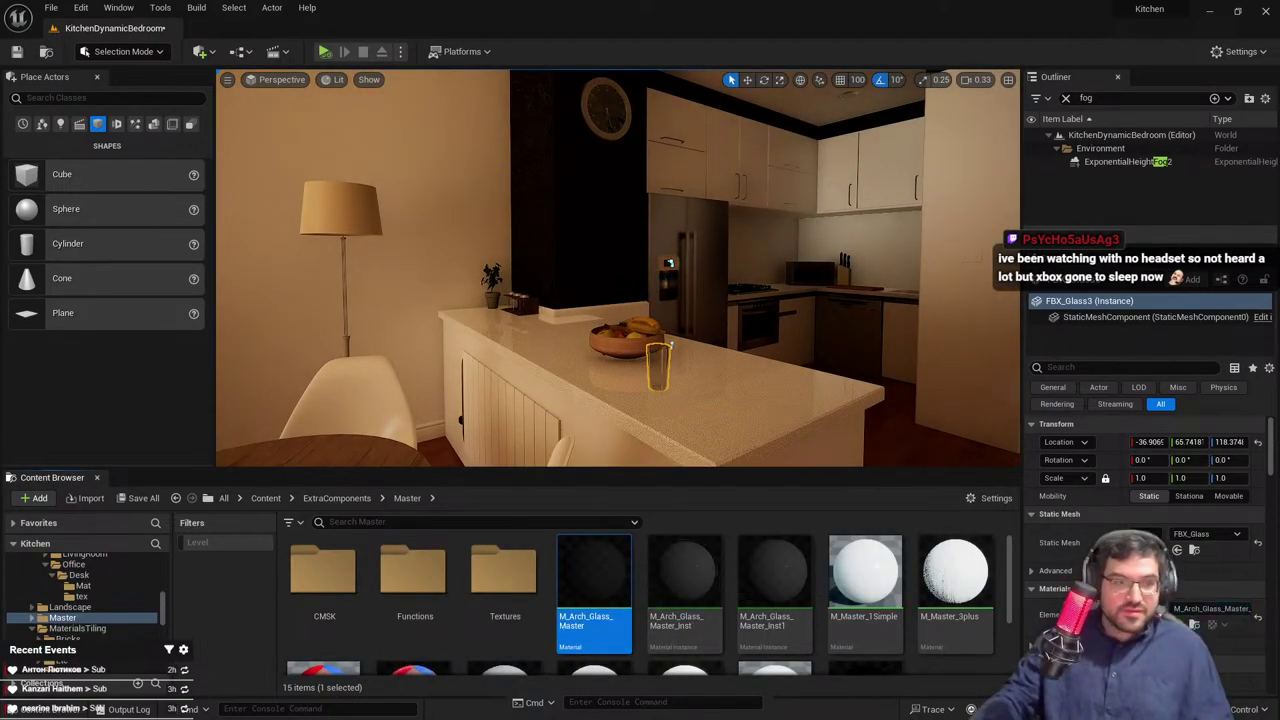
Place a copy of the FBX_Glass mesh on the bedside table next to the lamp
left_click(1194, 550)
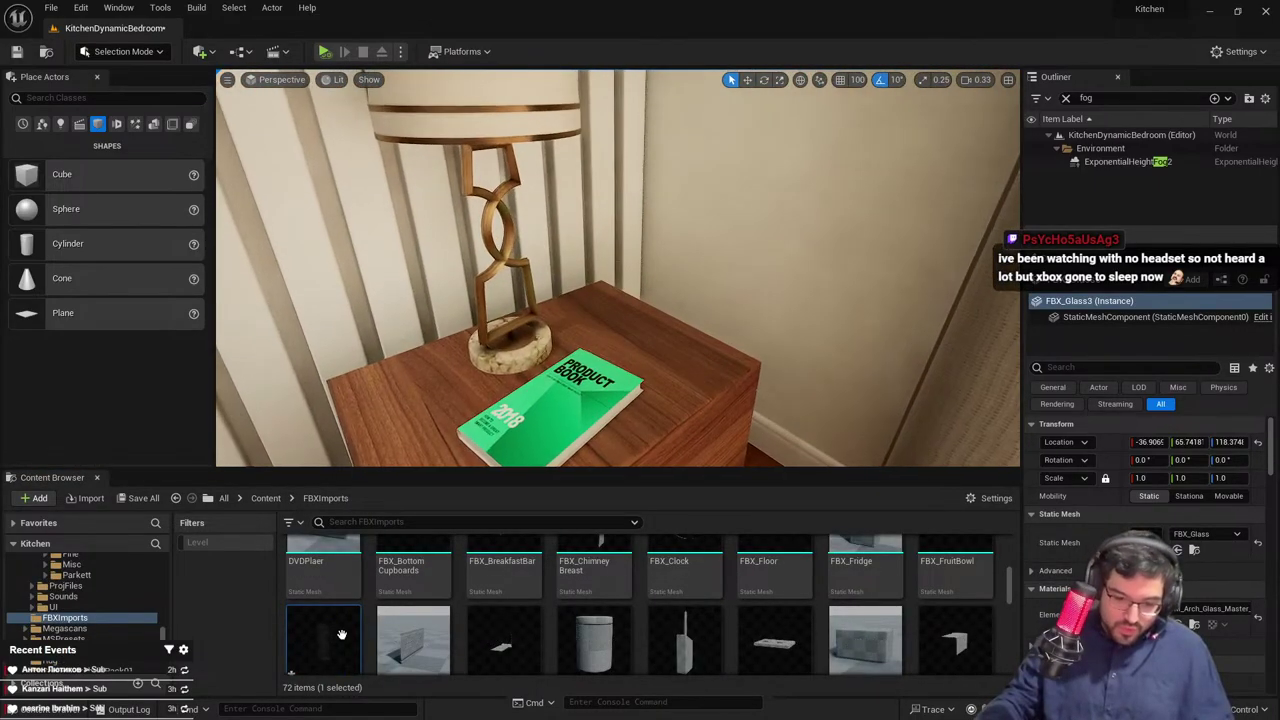
left_click_drag(412, 396, 412, 396)
right_click_drag(412, 396, 569, 370)
key("Escape")
left_click(547, 369)
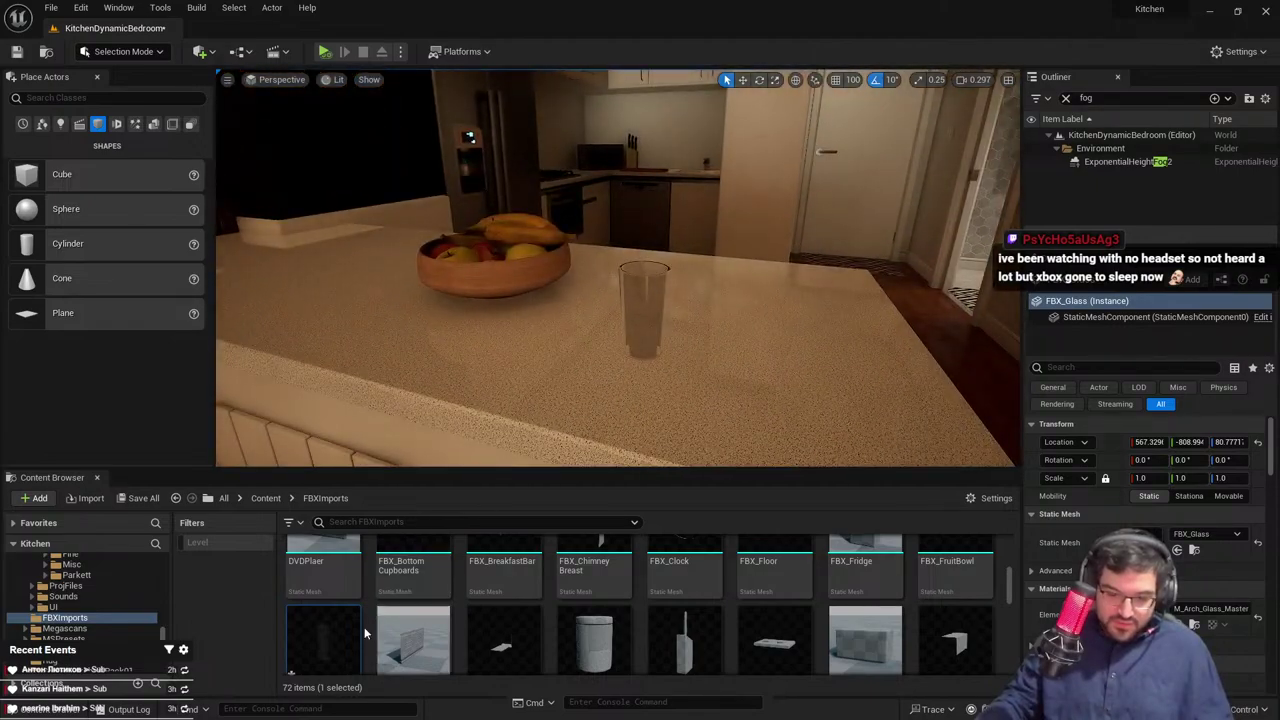
Try placing another FBX_Glass on the breakfast bar beside the existing glass, and undo it
left_click_drag(338, 637, 697, 365)
key("ctrl+z")
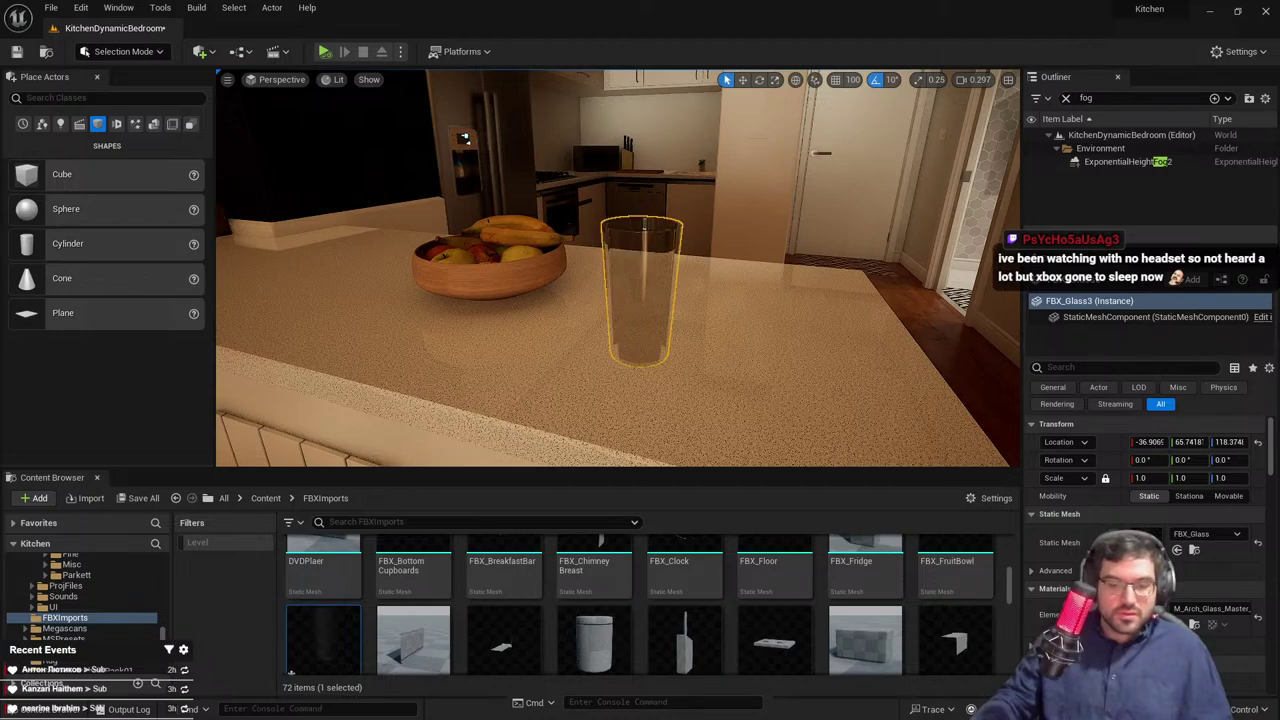
key("Escape")
Examine the glasses standing on the round dining table
key("s")
right_click_drag(827, 312, 675, 335)
key("d")
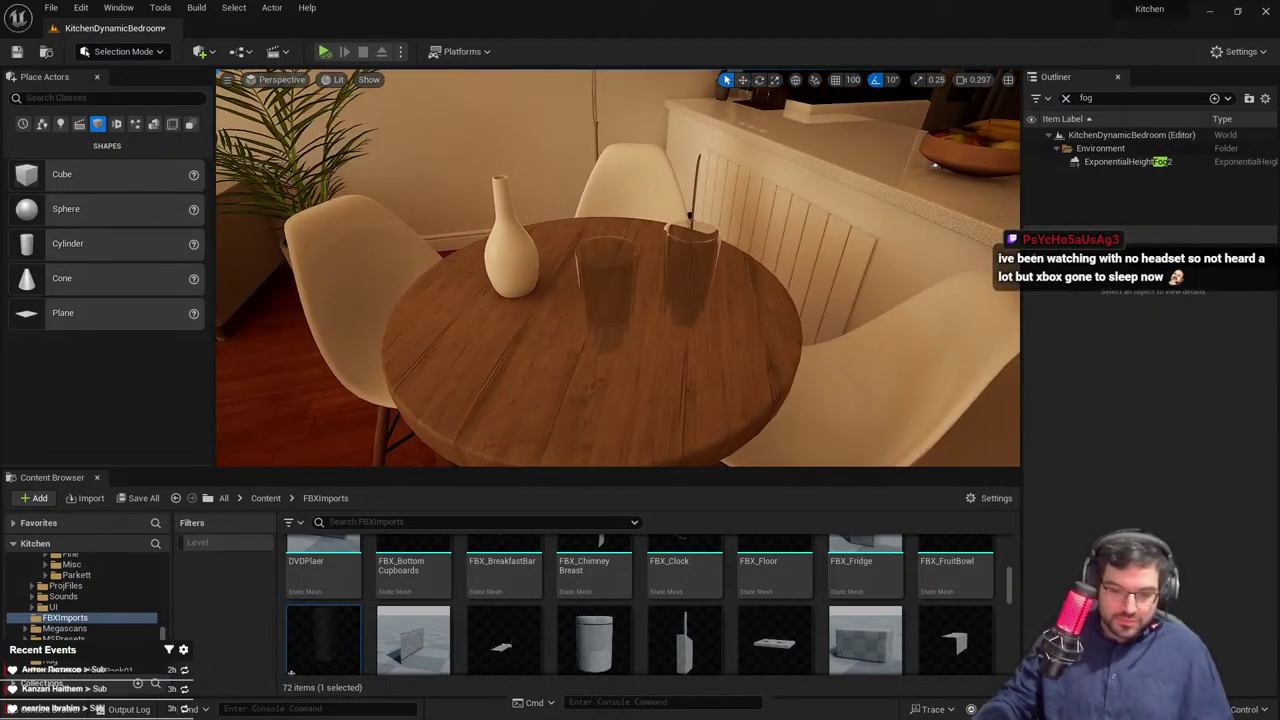
right_click(712, 238)
key("Escape")
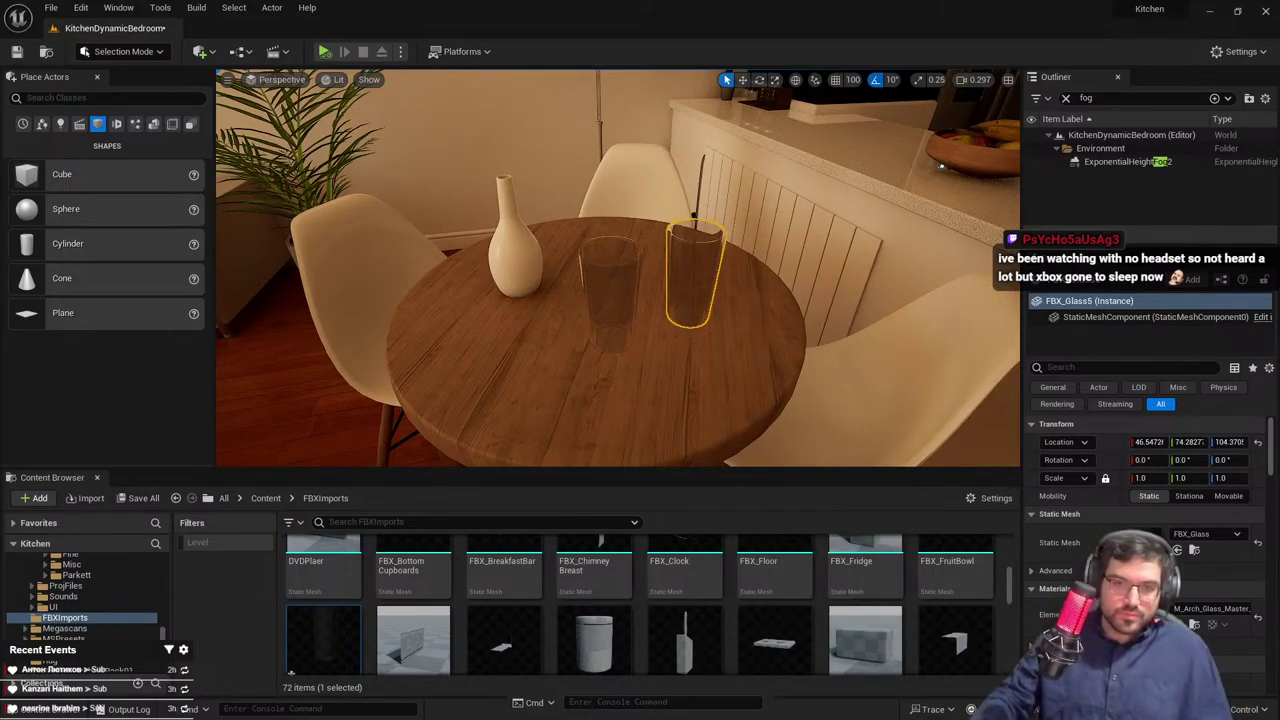
Scale the glass on the bedside table uniformly to 1.2
right_click_drag(795, 291, 550, 320)
key("w")
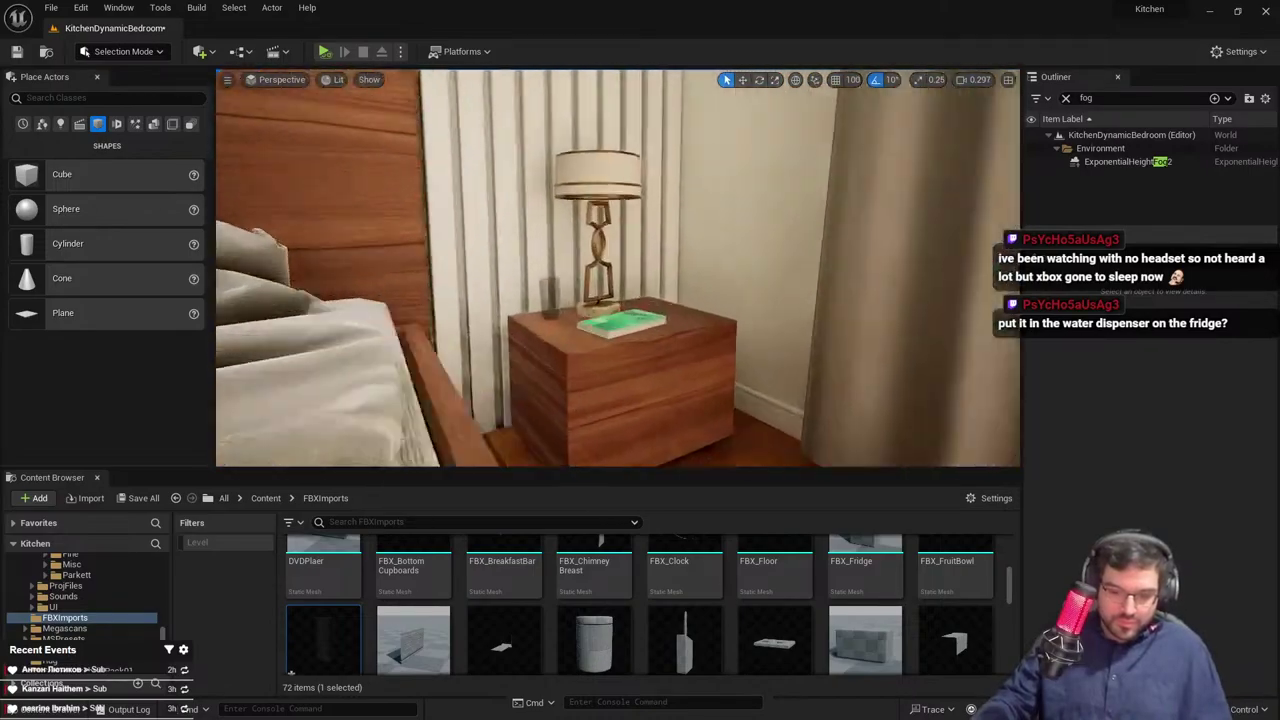
mouse_move(616, 264)
right_mouse_down()
mouse_move(595, 290)
mouse_move(620, 280)
right_mouse_up()
key("w")
left_click(492, 274)
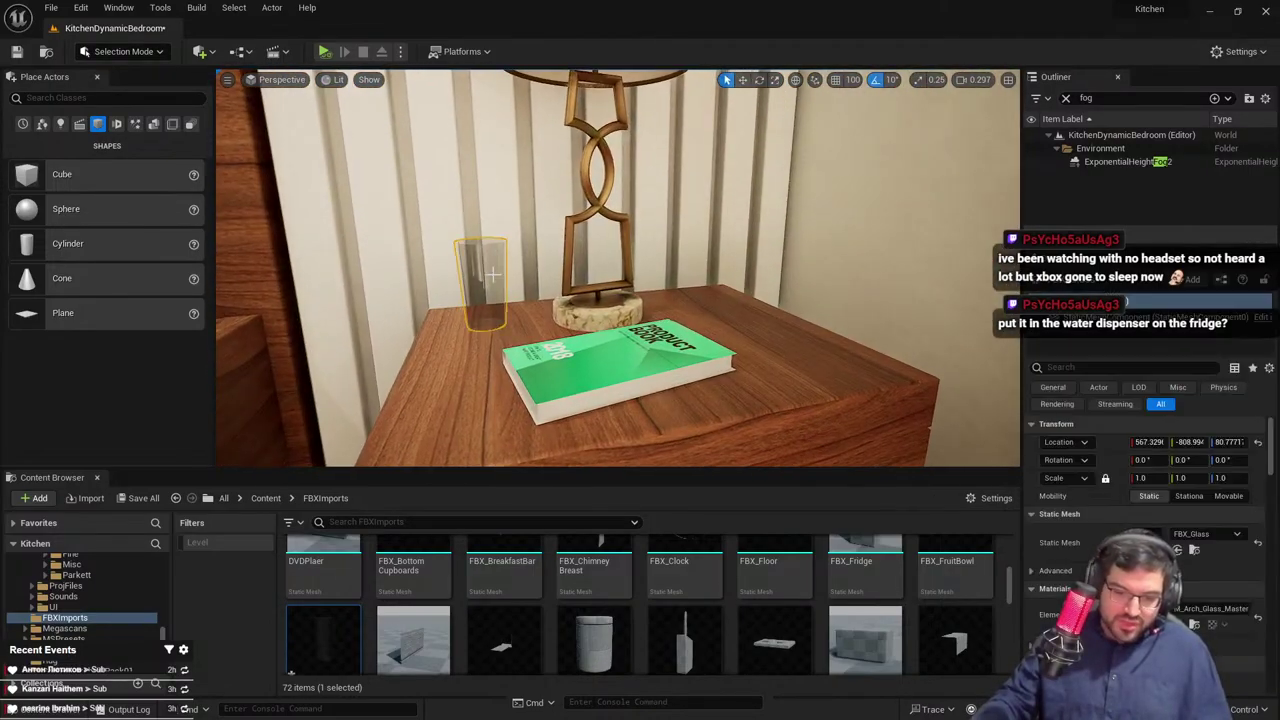
left_click(1154, 478)
type("1.2")
key("Tab")
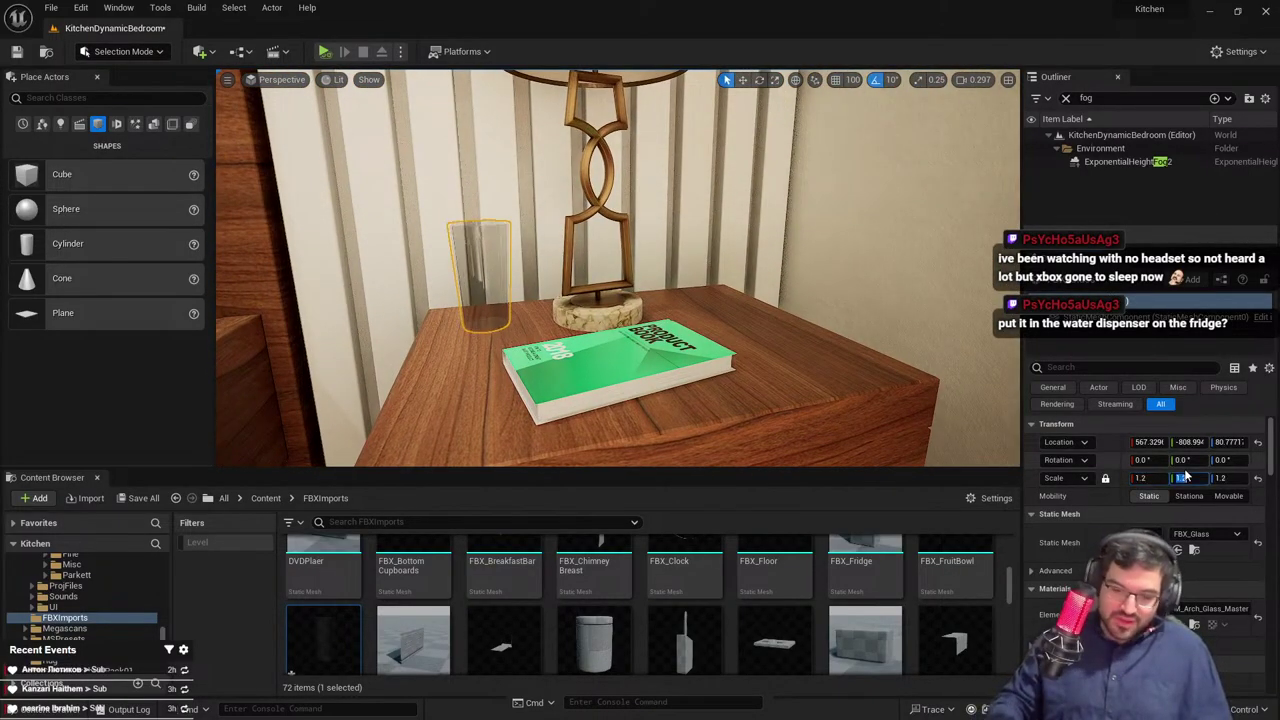
type("1.2")
key("Tab")
type("1")
key("Escape")
right_click_drag(620, 246, 615, 280)
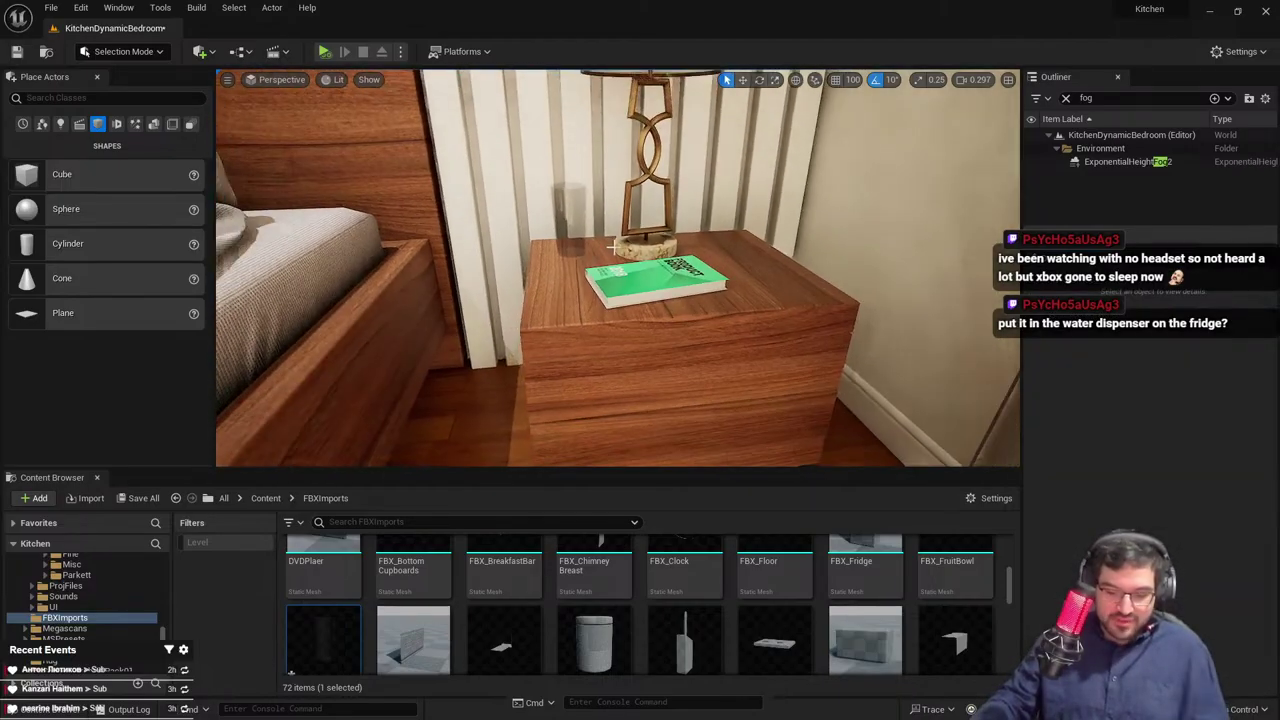
Review the bedroom from the bedside table towards the television and door in full-screen view
key("F11")
right_click_drag(631, 215, 985, 258)
scroll(755, 225, "down", 2)
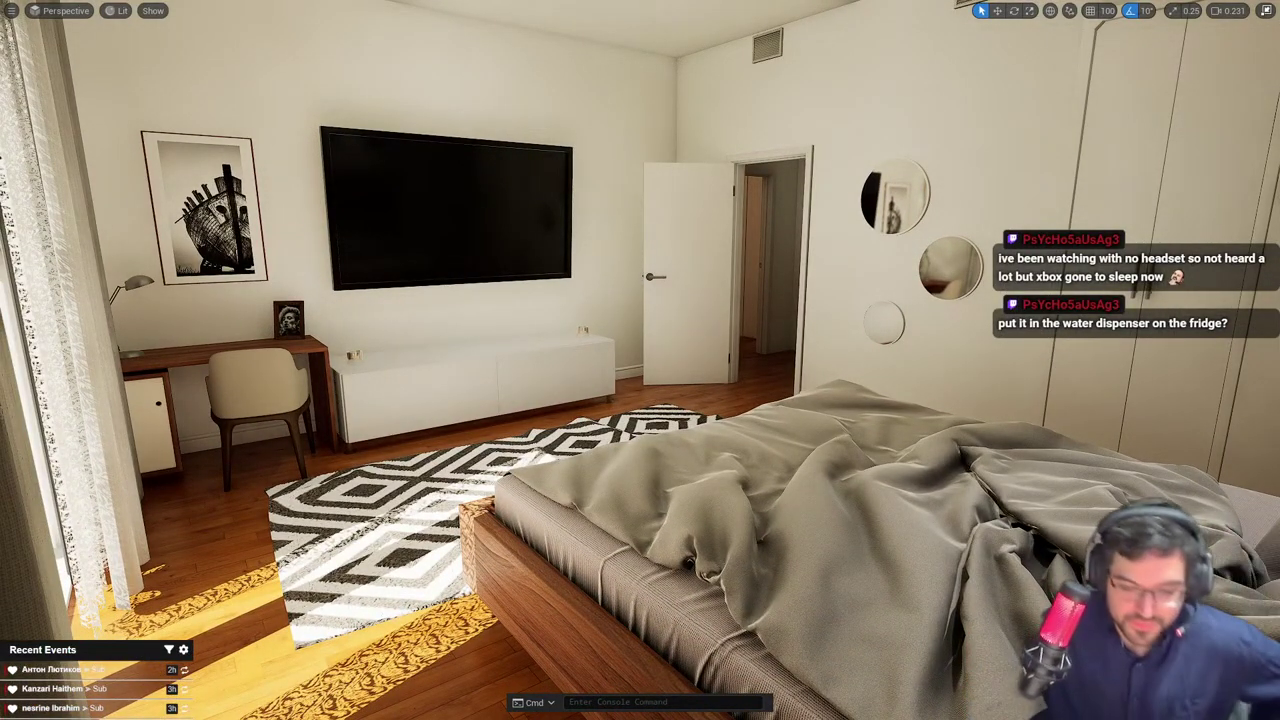
right_click_drag(780, 300, 800, 300)
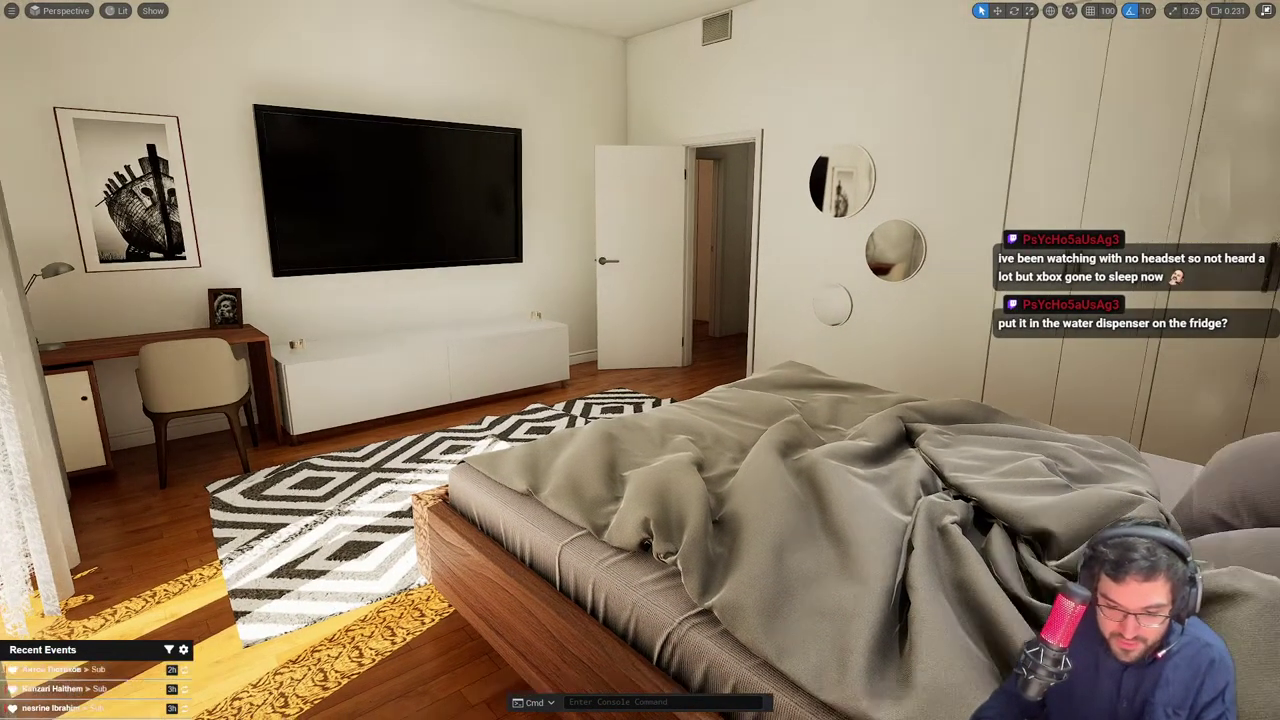
key("F11")
Place an FBX_Glass on the bedroom desk beside the desk lamp and scale it uniformly to 1.1
right_click_drag(675, 378, 400, 420)
key("w")
scroll(675, 378, "up", 2)
left_click_drag(326, 638, 451, 300)
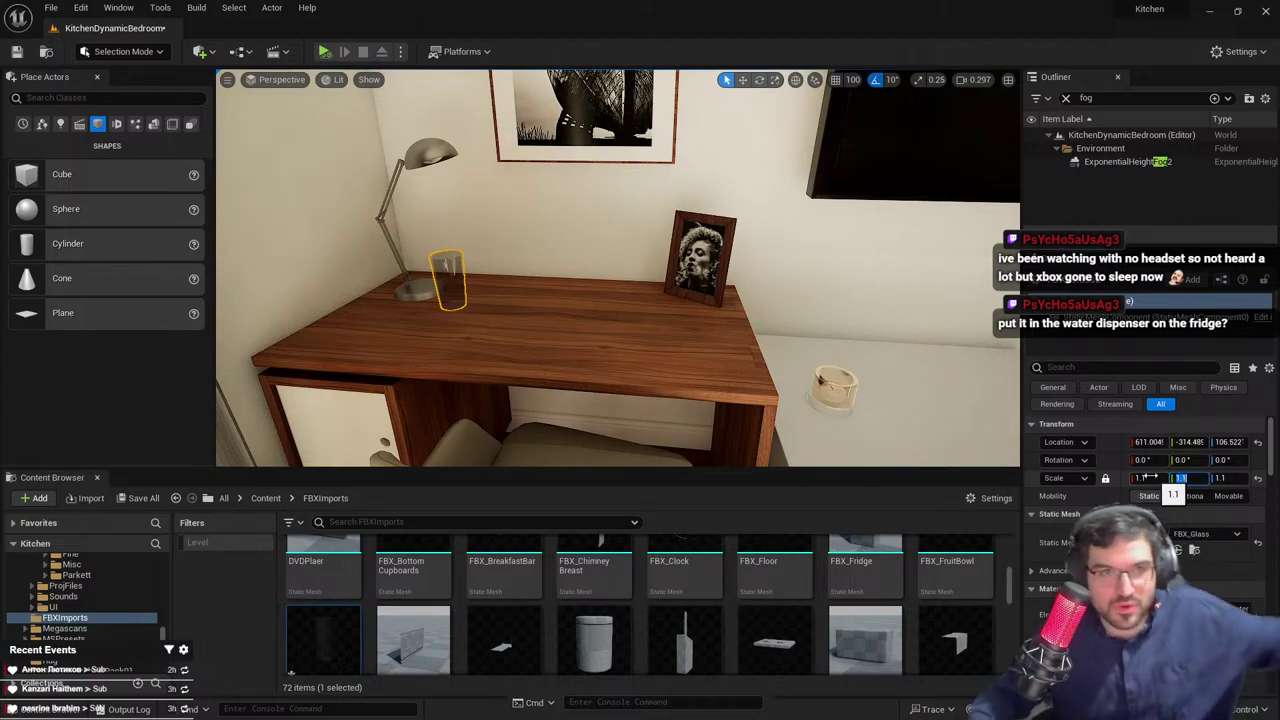
key("Return")
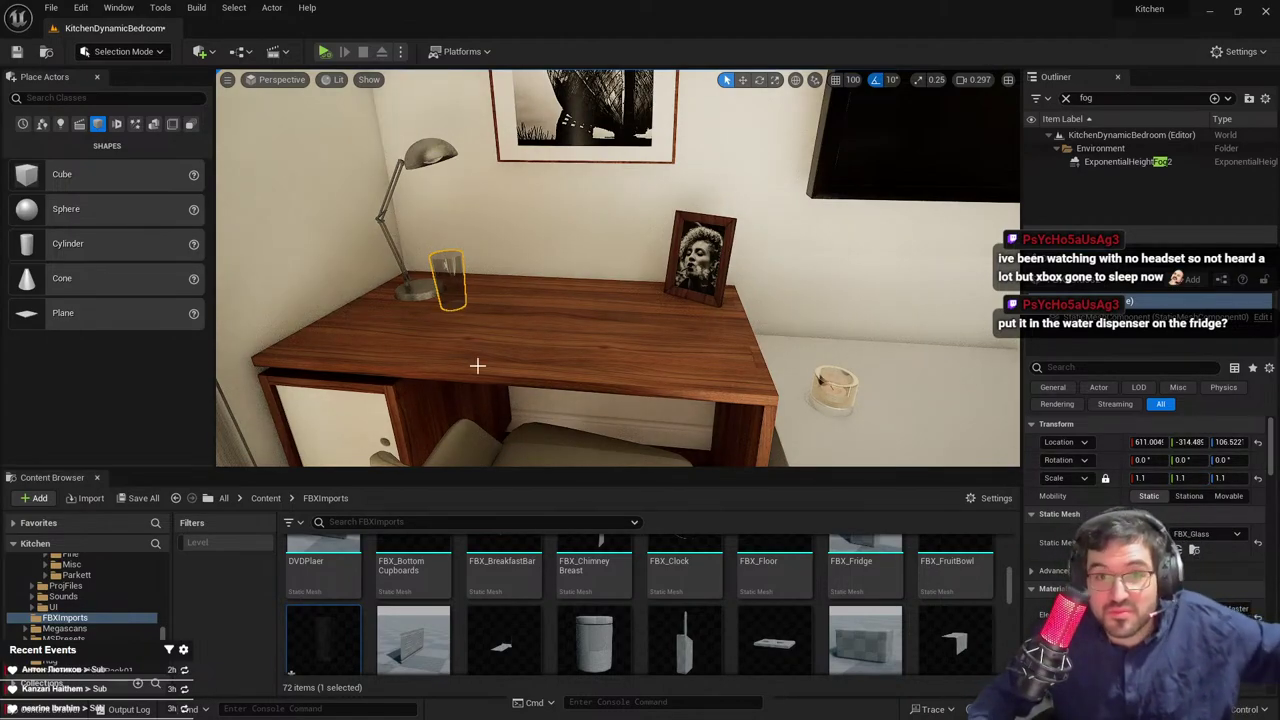
right_click_drag(623, 297, 525, 300)
key("Escape")
scroll(617, 307, "up", 4)
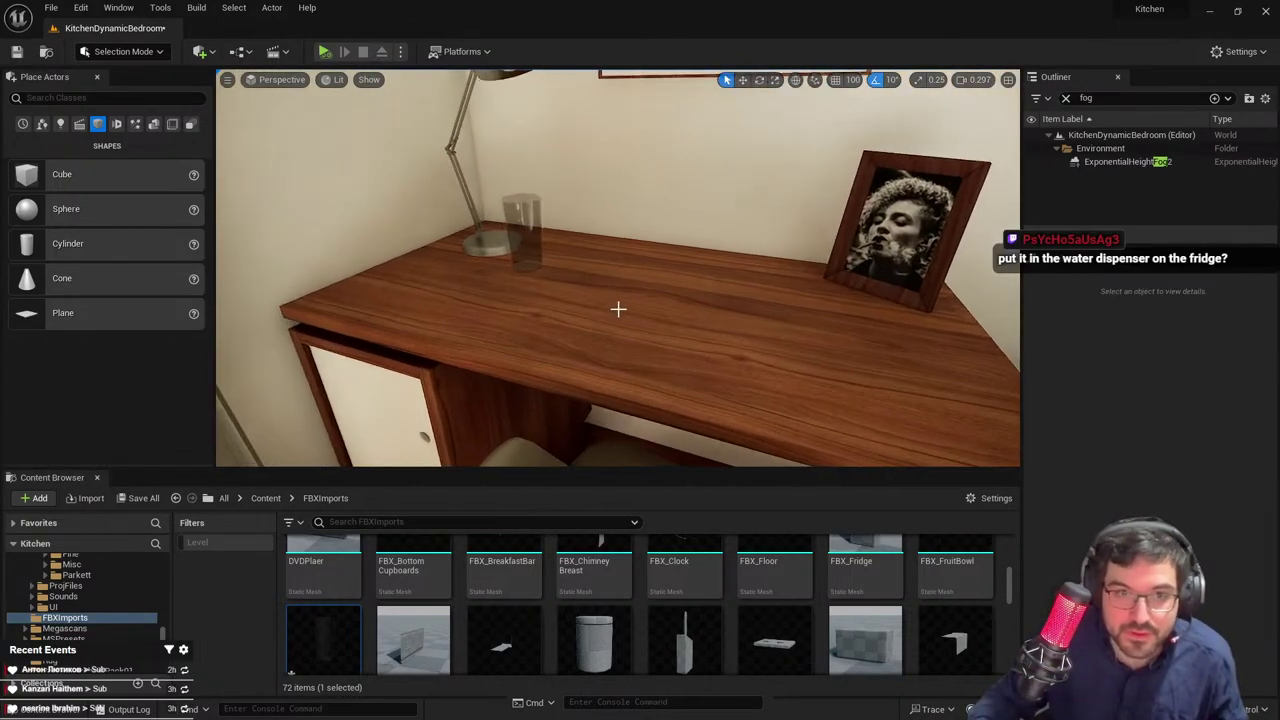
Place an FBX_Glass in the water dispenser of the kitchen fridge
right_click_drag(685, 271, 775, 272)
key("w")
right_click_drag(618, 268, 625, 305)
scroll(618, 268, "up", 3)
key("w")
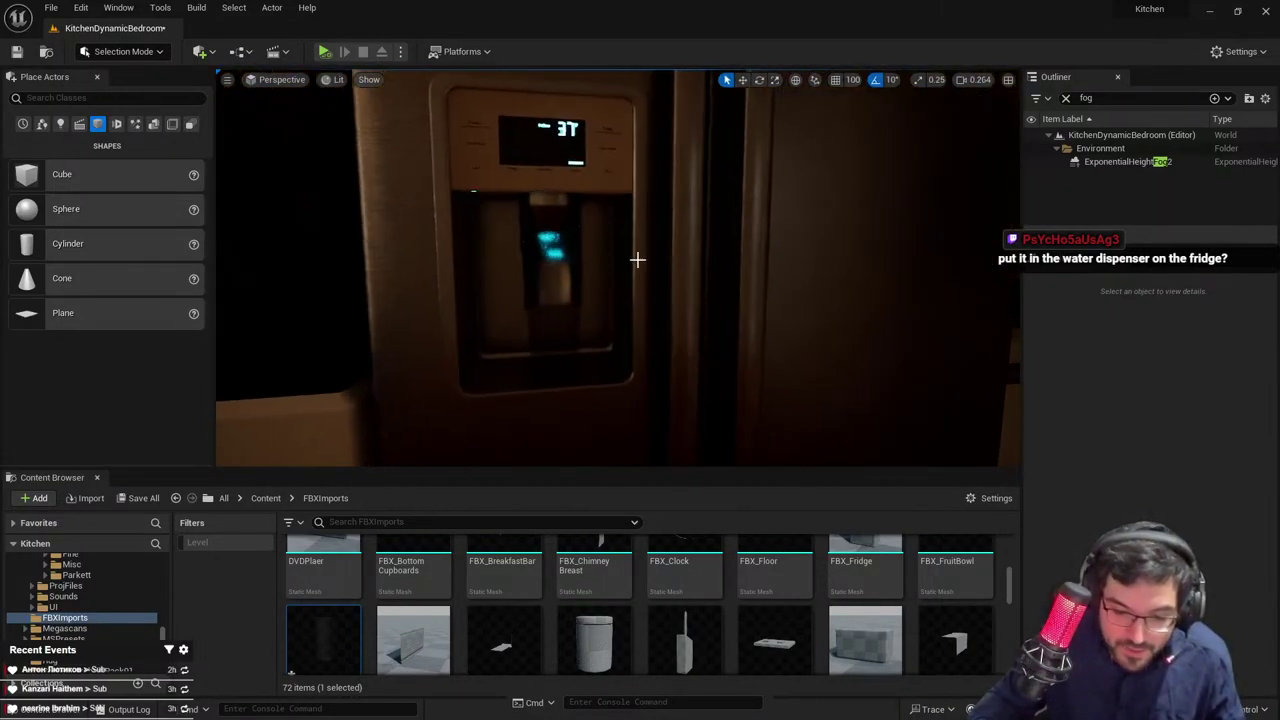
left_click(549, 318)
key("w")
scroll(549, 318, "down", 3)
right_click_drag(549, 318, 615, 350)
Adjust the glass's position in the fridge dispenser, moving it to about 198.57 on the Y axis
key("s")
scroll(549, 318, "down", 4)
key("a")
key("w")
right_click_drag(525, 290, 493, 240)
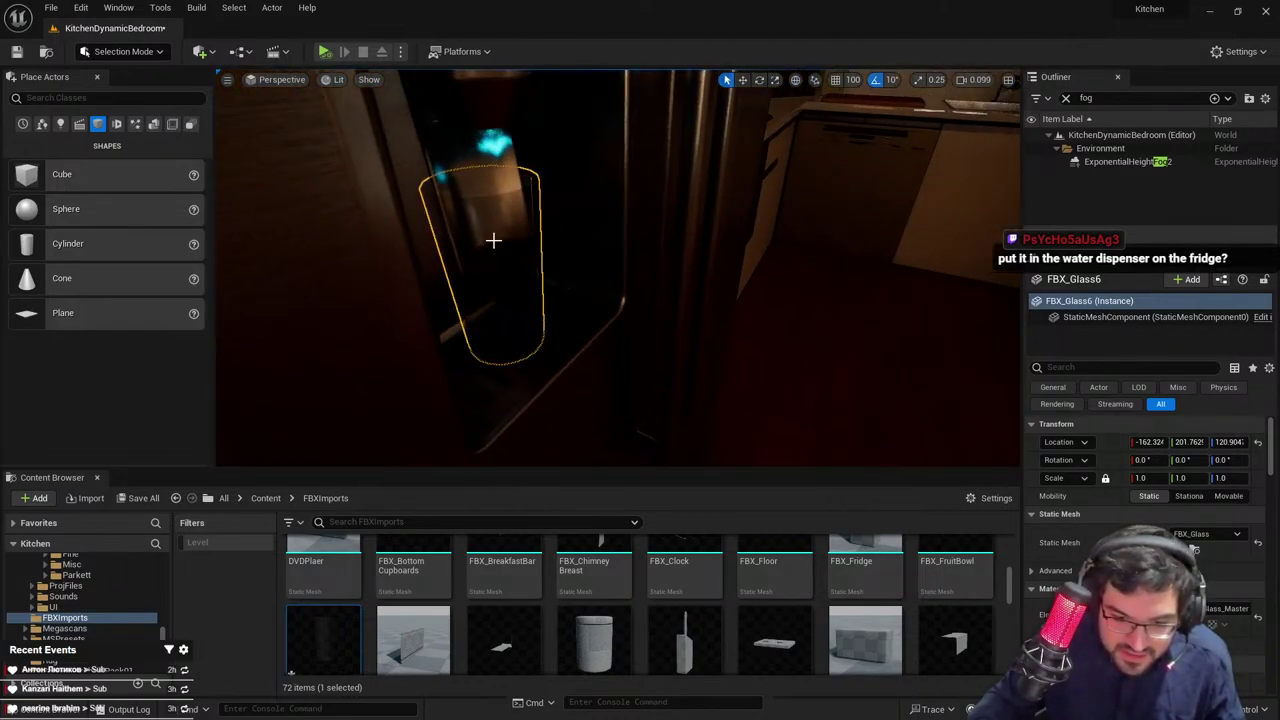
right_click_drag(517, 312, 478, 310)
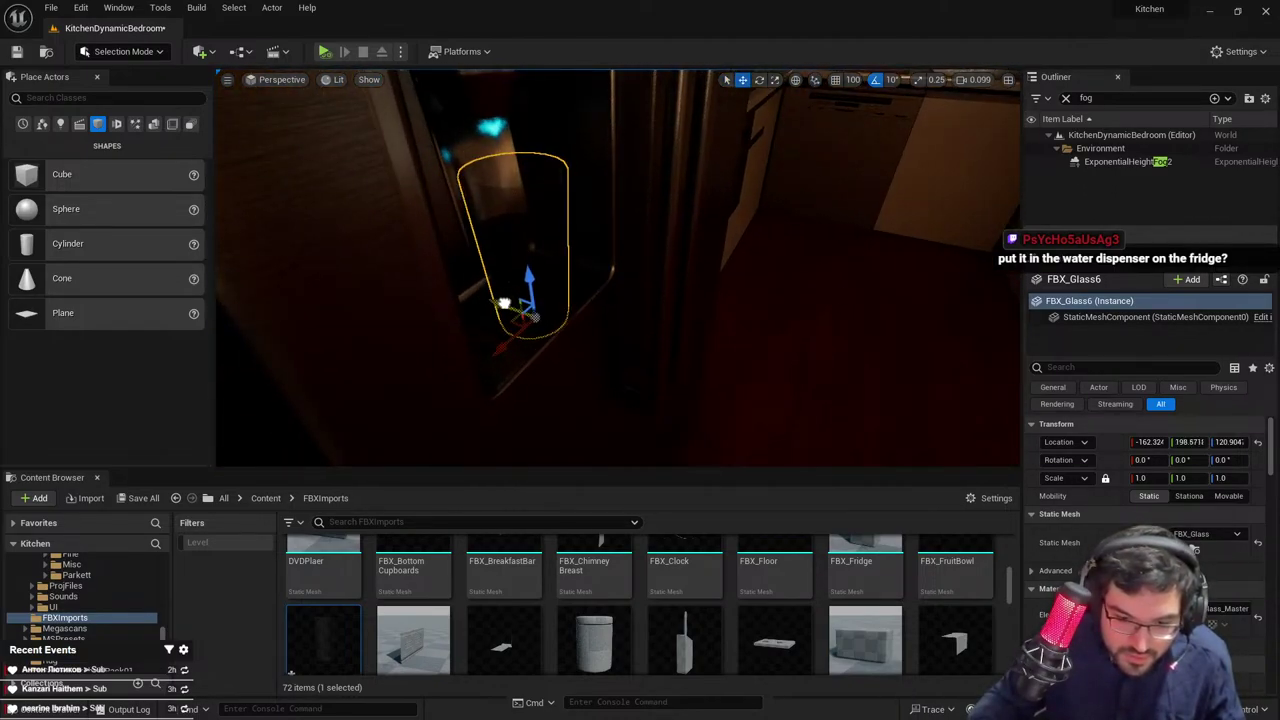
key("Escape")
right_click_drag(512, 315, 450, 308)
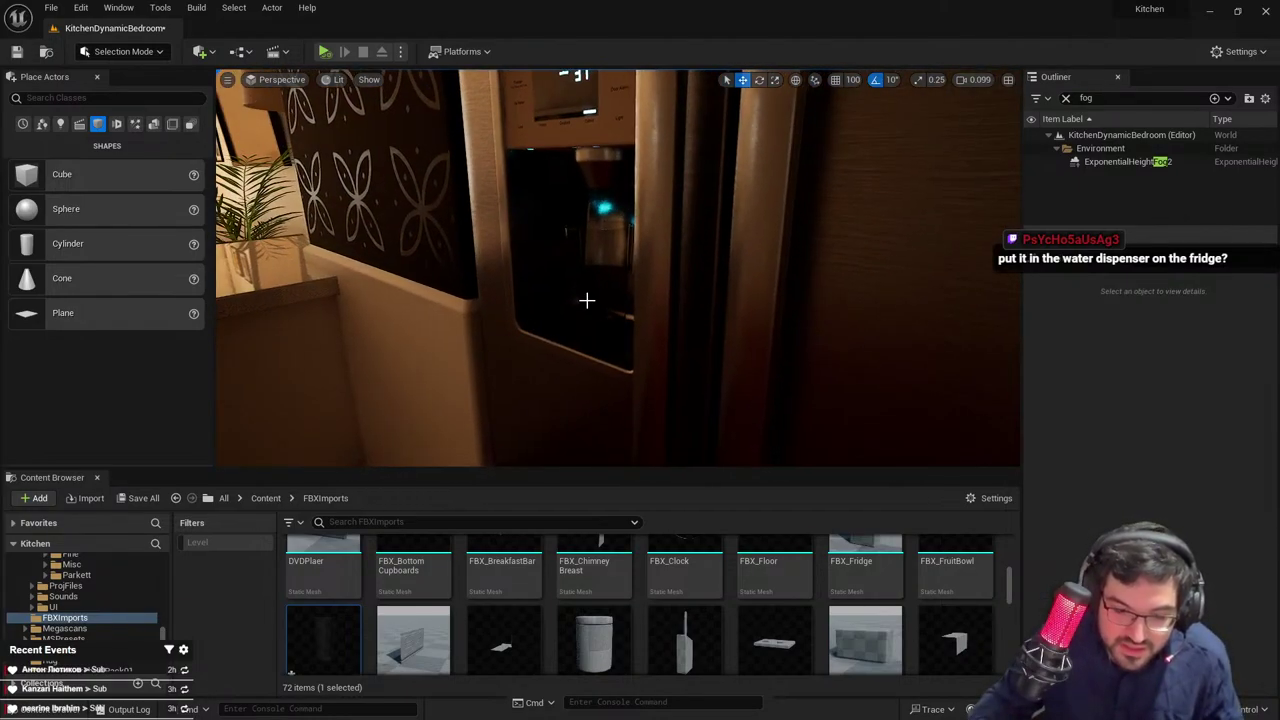
Select the dark patterned chimney breast in the kitchen and locate its material in the BaseMaterials folder
right_click_drag(600, 300, 622, 296)
scroll(622, 296, "up", 3)
left_click(622, 296)
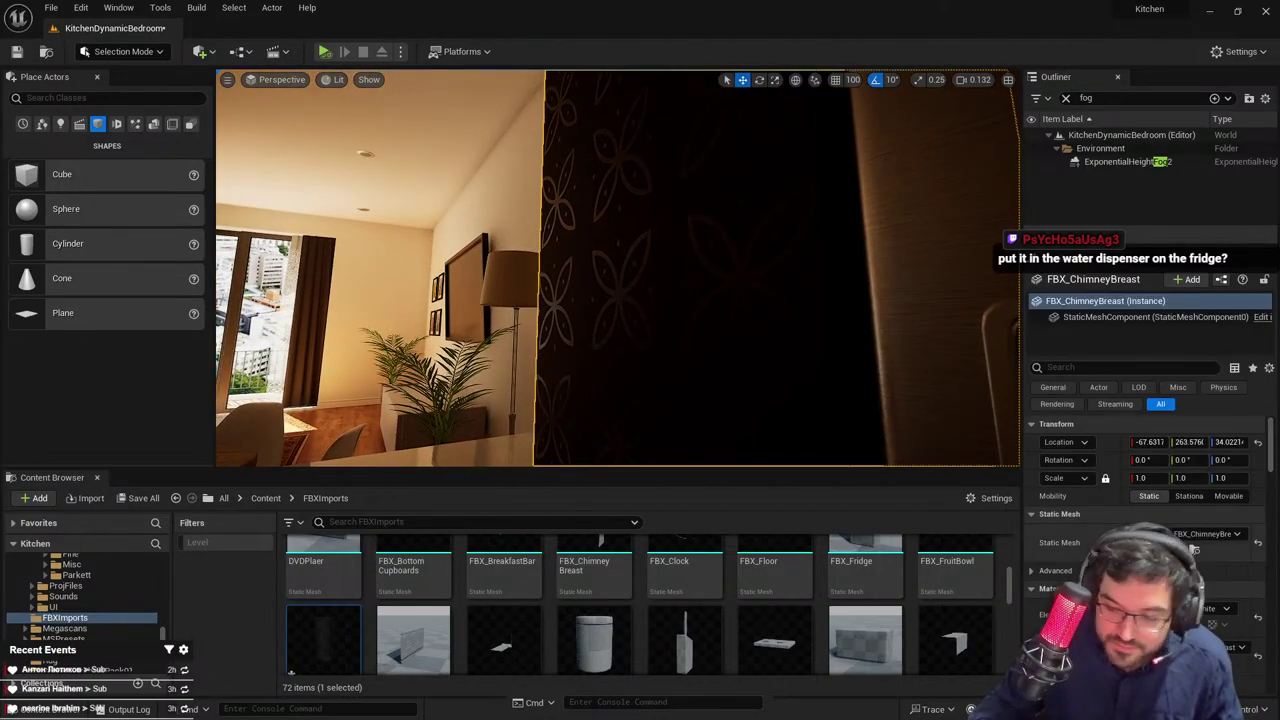
left_click(1196, 624)
right_click_drag(731, 314, 650, 318)
Try applying a material from the BaseMaterials folder to the living room walls, and undo it
left_click_drag(413, 640, 645, 215)
right_click_drag(645, 215, 830, 215)
scroll(622, 226, "up", 6)
right_click_drag(610, 263, 905, 270)
key("ctrl+z")
Apply the black M_PlasterBare_Master material to the main surface of FBX_Walls and check the living room and kitchen walls
left_click_drag(413, 640, 350, 273)
right_click_drag(350, 273, 800, 240)
left_click(562, 180)
scroll(704, 632, "down", 3)
left_click_drag(512, 304, 510, 300)
right_click_drag(510, 300, 870, 310)
mouse_move(506, 326)
right_mouse_down()
mouse_move(700, 336)
mouse_move(506, 326)
right_mouse_up()
right_click_drag(624, 440, 490, 438)
key("ctrl+z")
scroll(1140, 520, "down", 5)
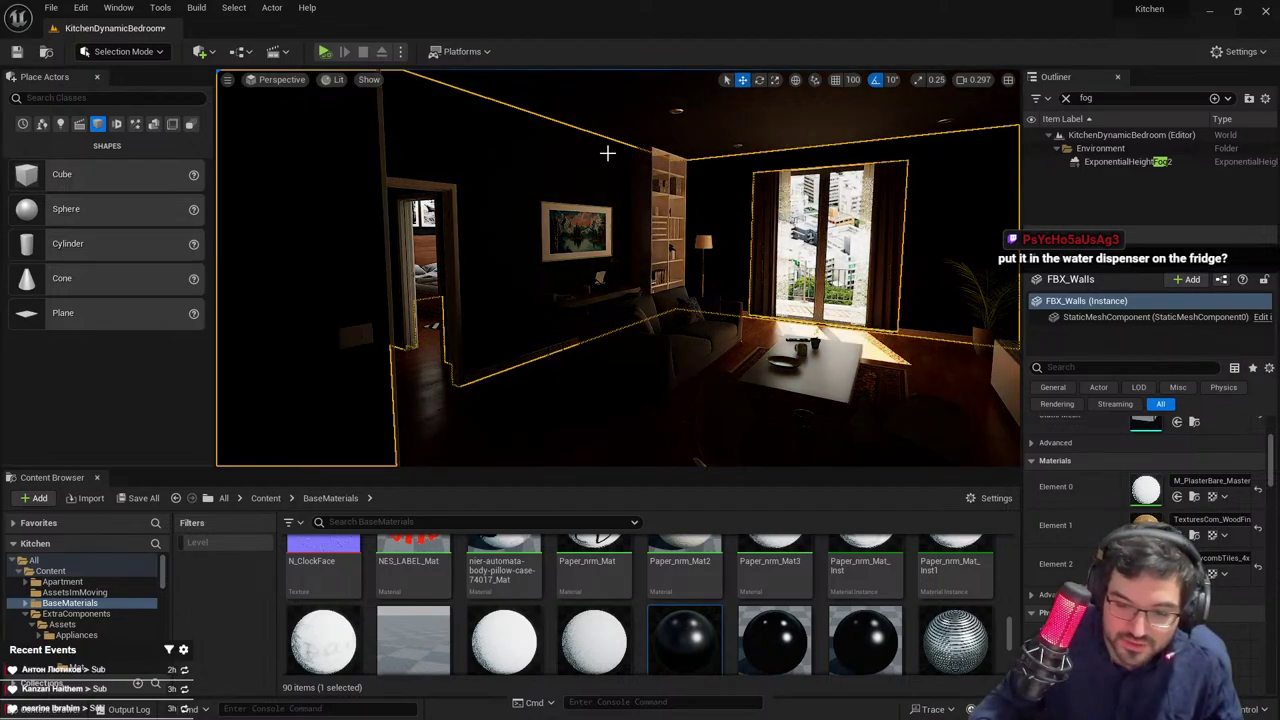
right_click_drag(620, 268, 940, 278)
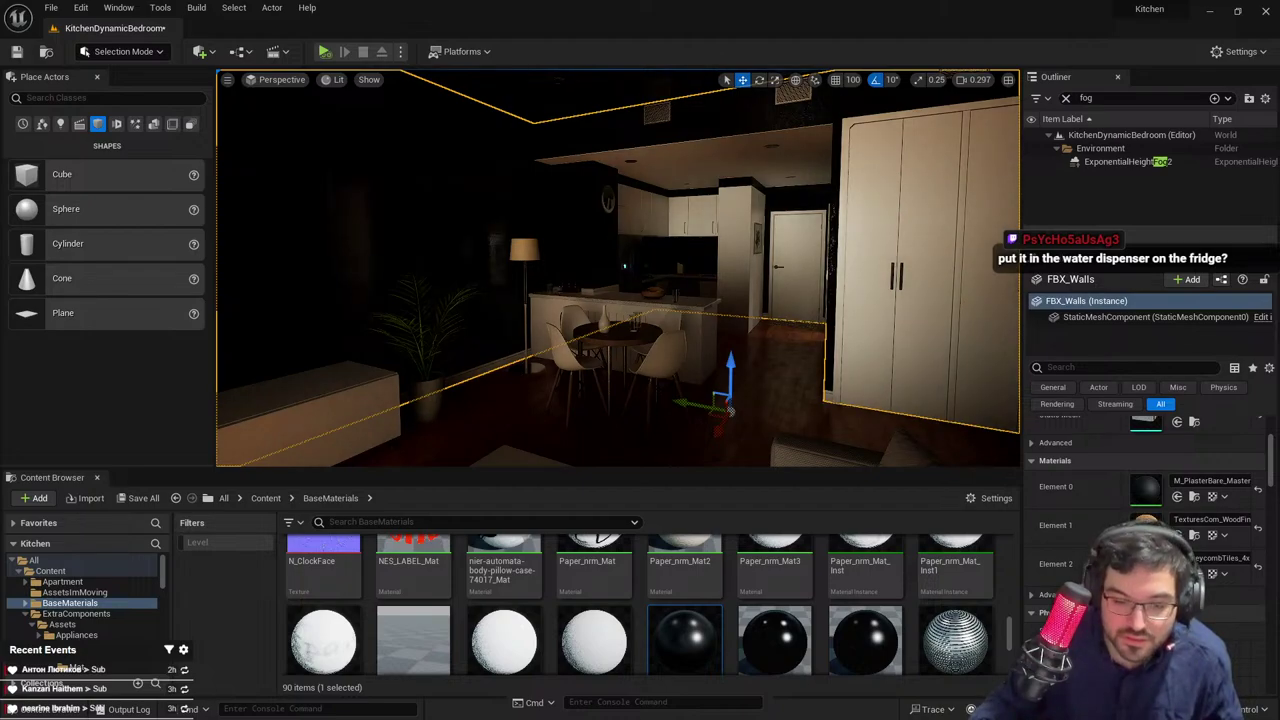
Undo and redo the black material on FBX_Walls to compare the living room lighting, leaving the black material undone
right_click_drag(784, 116, 782, 213)
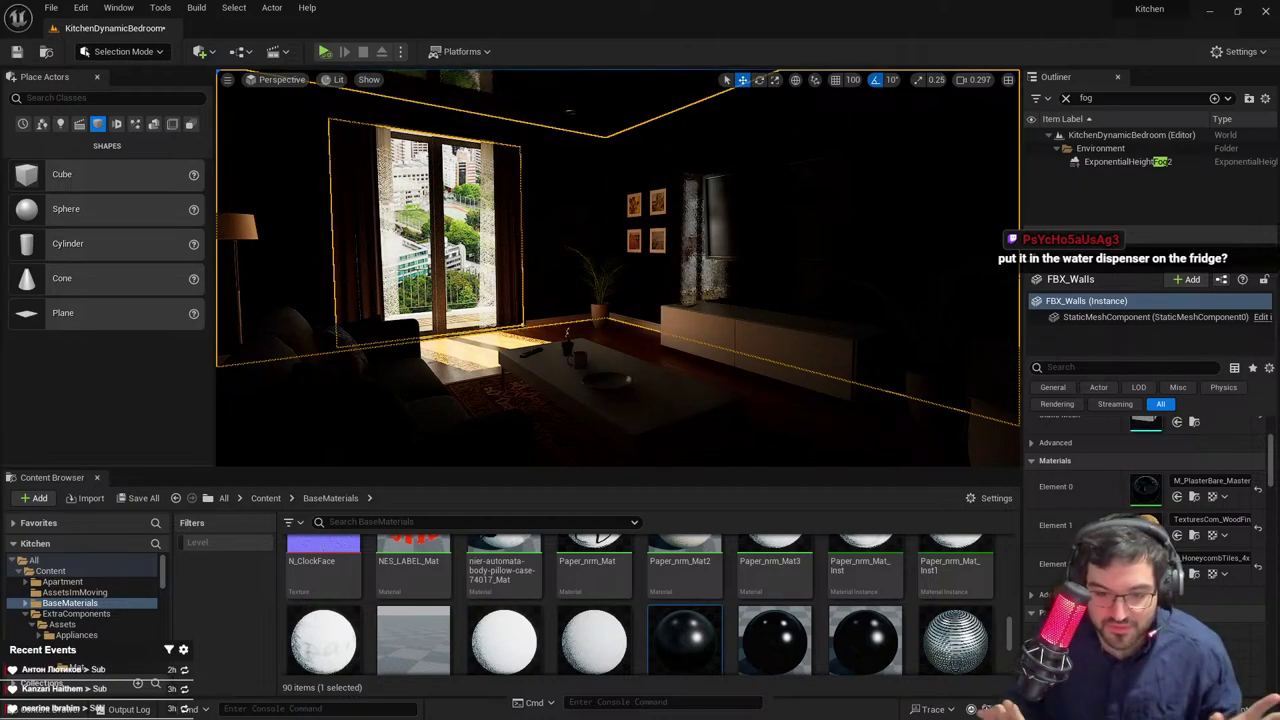
right_click_drag(698, 270, 893, 272)
key("s")
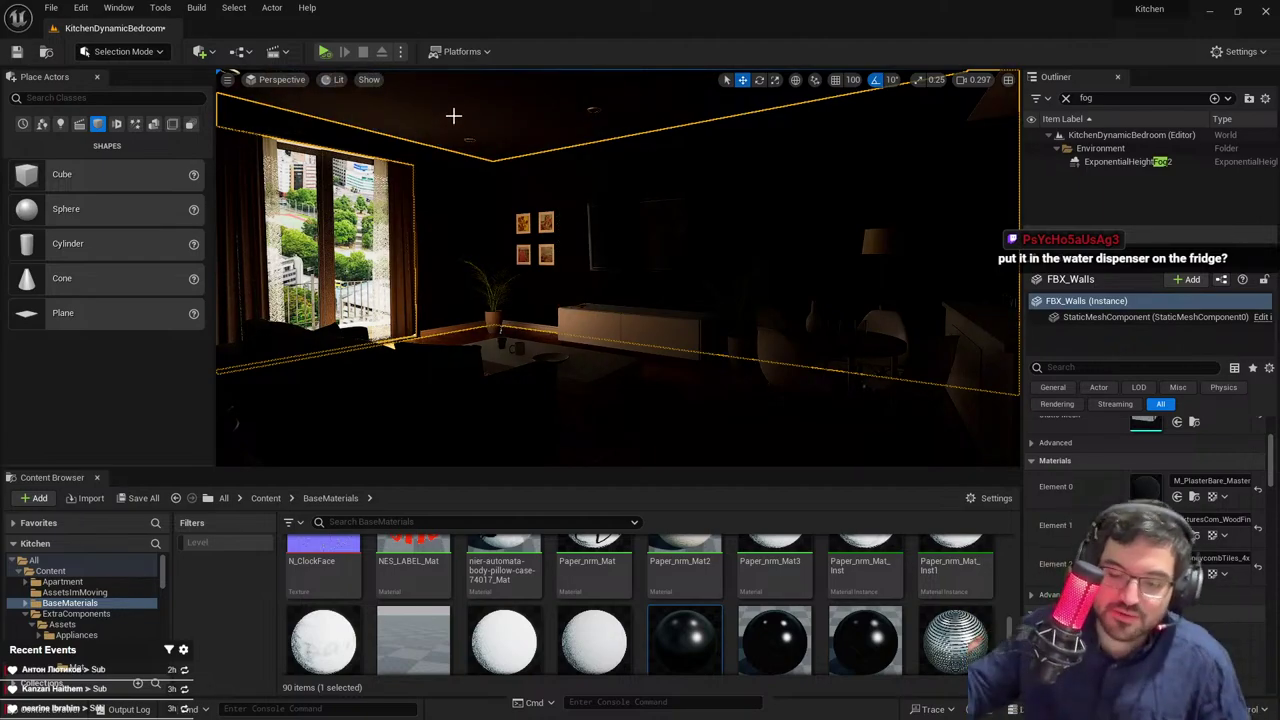
key("w")
right_click_drag(601, 236, 600, 256)
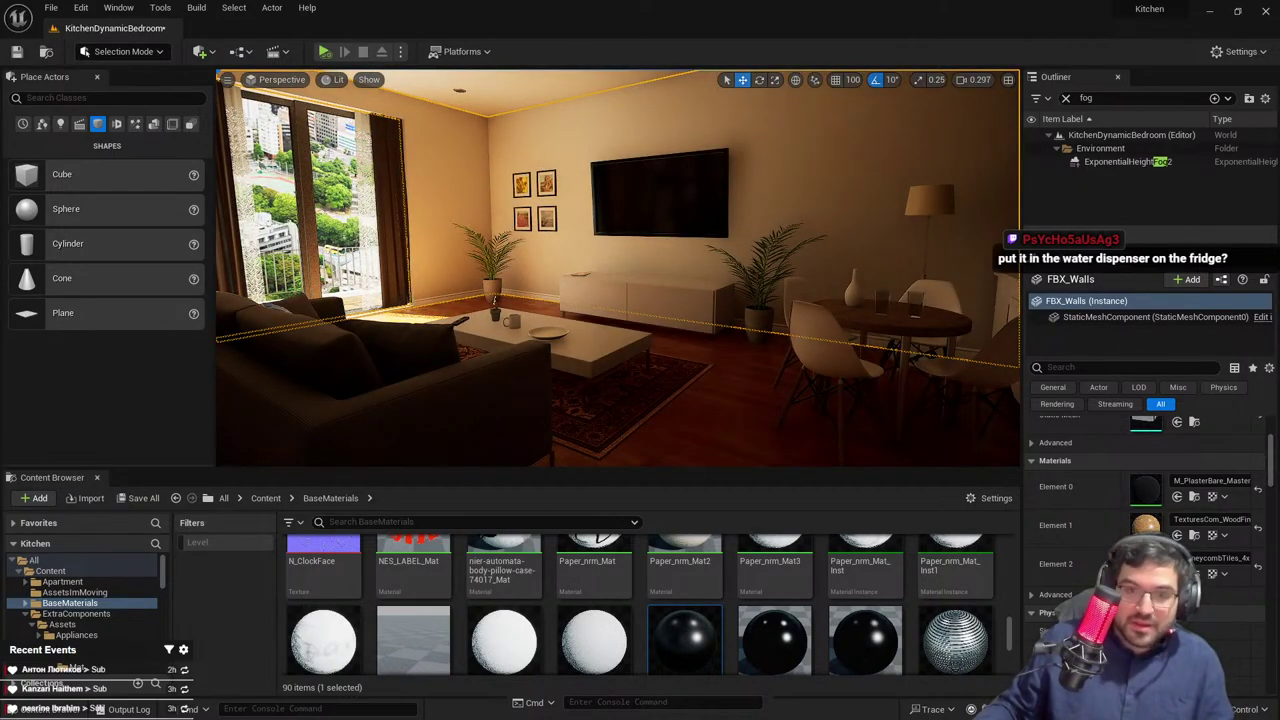
key("ctrl+y")
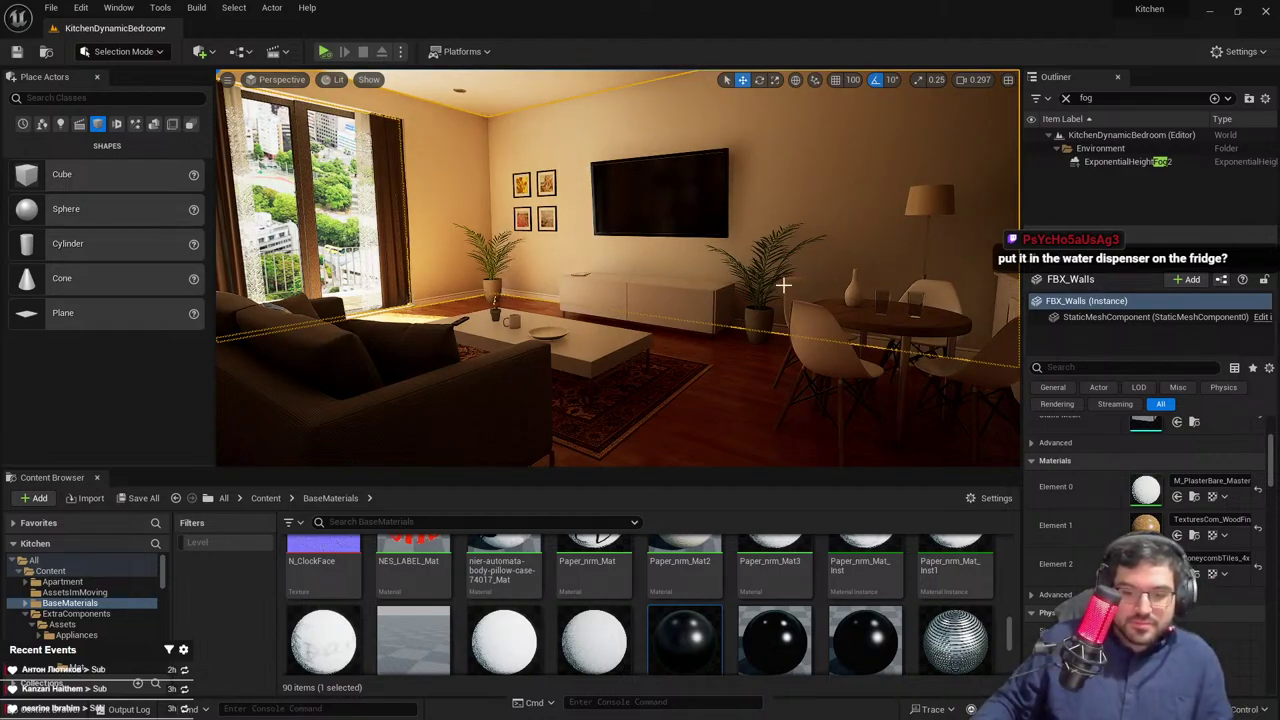
right_click_drag(783, 285, 777, 280)
key("ctrl+y")
key("ctrl+z")
key("ctrl+y")
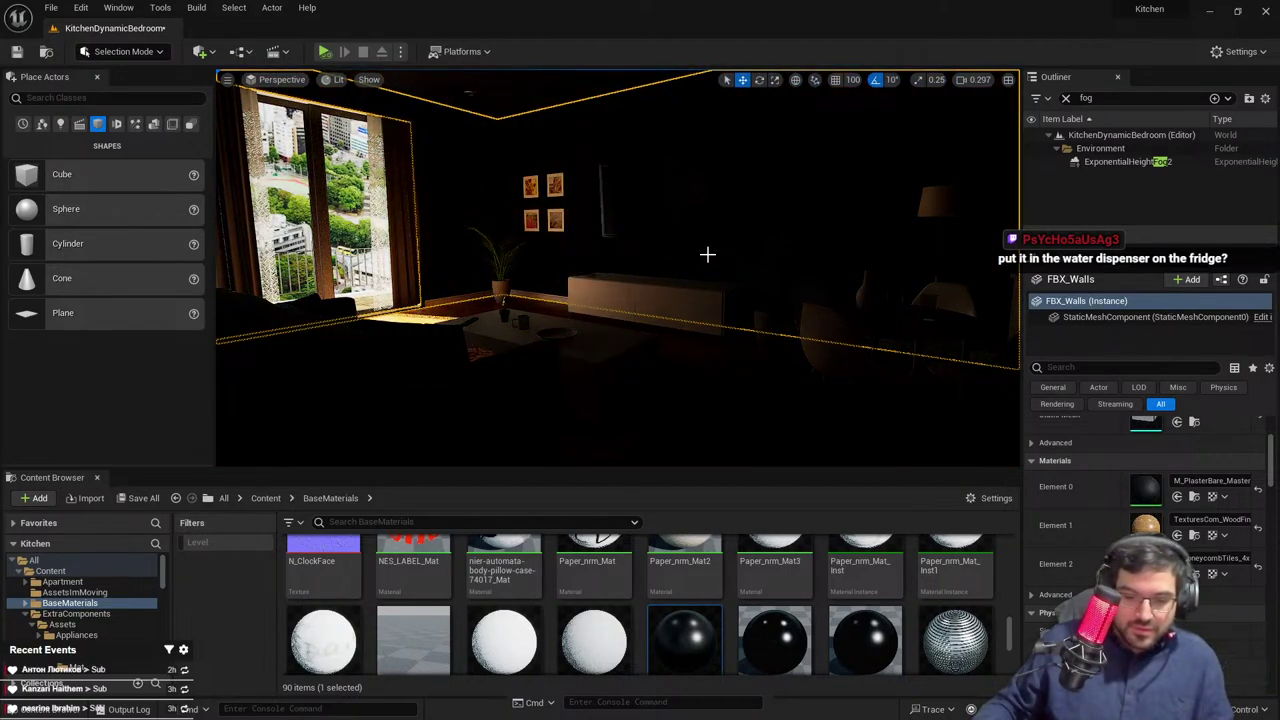
key("ctrl+z")
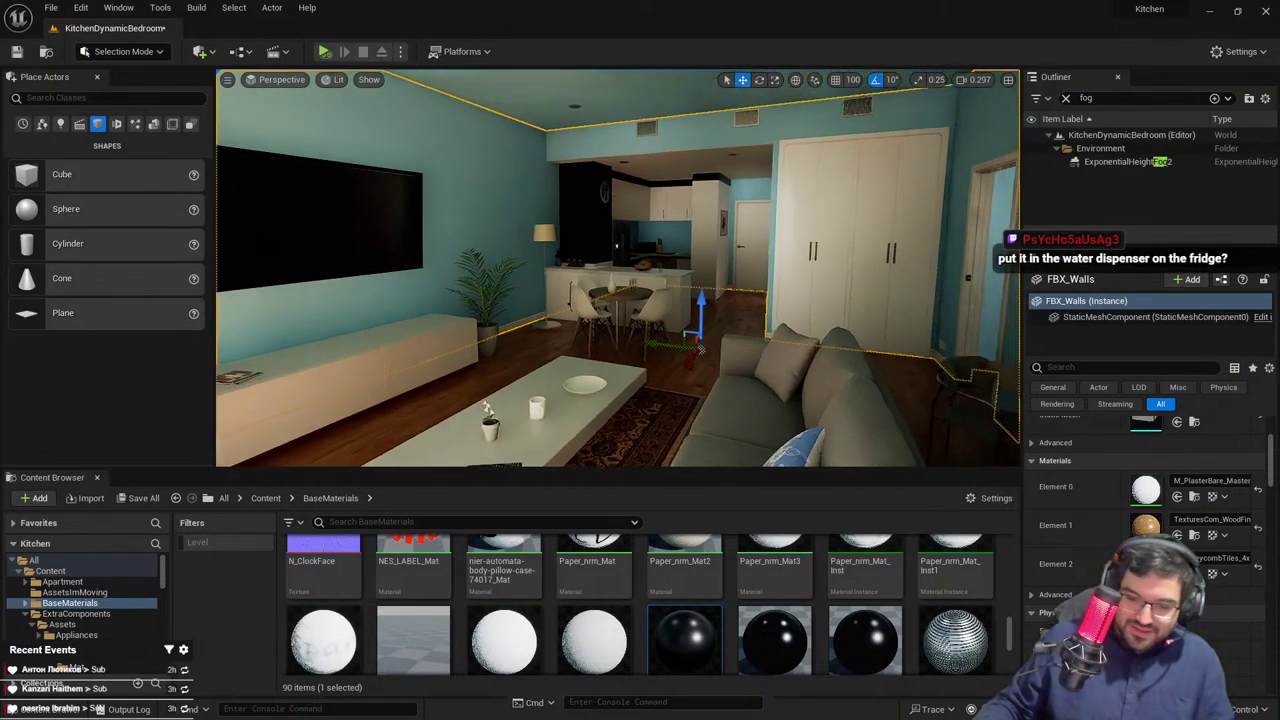
Deselect the walls and examine the coloured walls in the living room and bedroom in full-screen view
key("Escape")
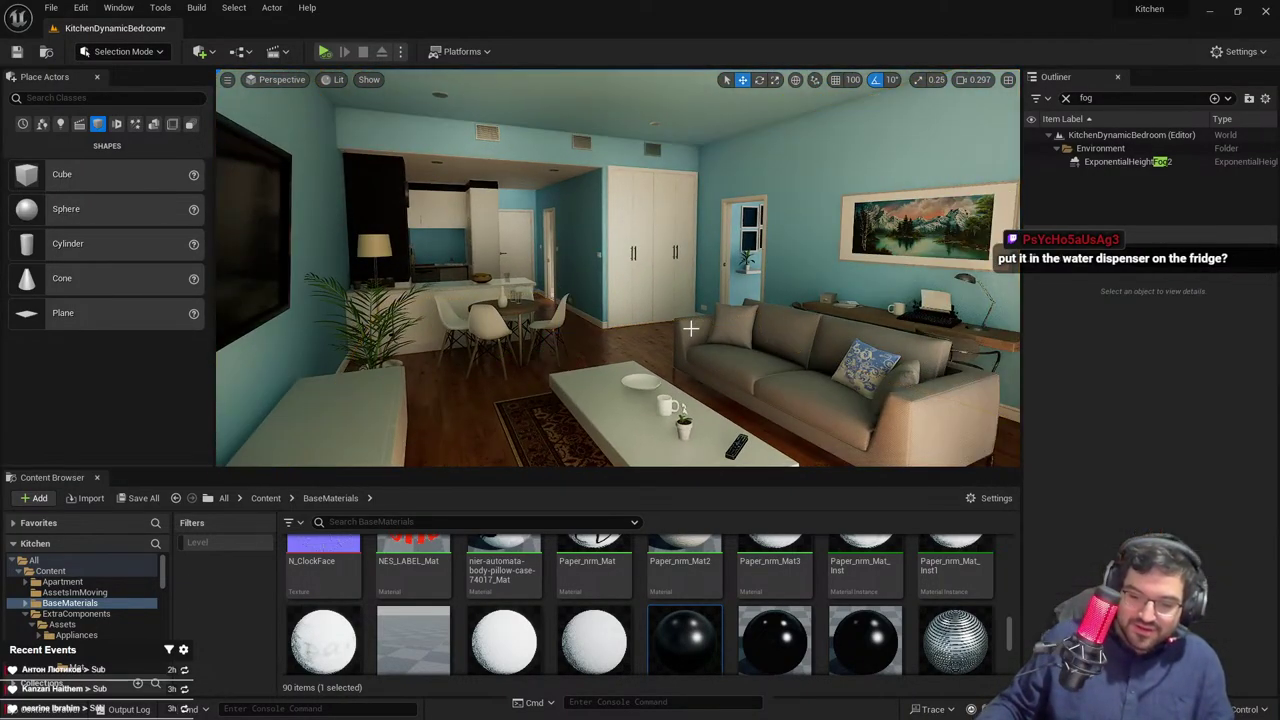
key("F11")
right_click_drag(697, 328, 825, 322)
key("s")
scroll(660, 324, "down", 4)
key("w")
key("w")
scroll(860, 322, "down", 5)
right_click_drag(746, 322, 659, 312)
key("s")
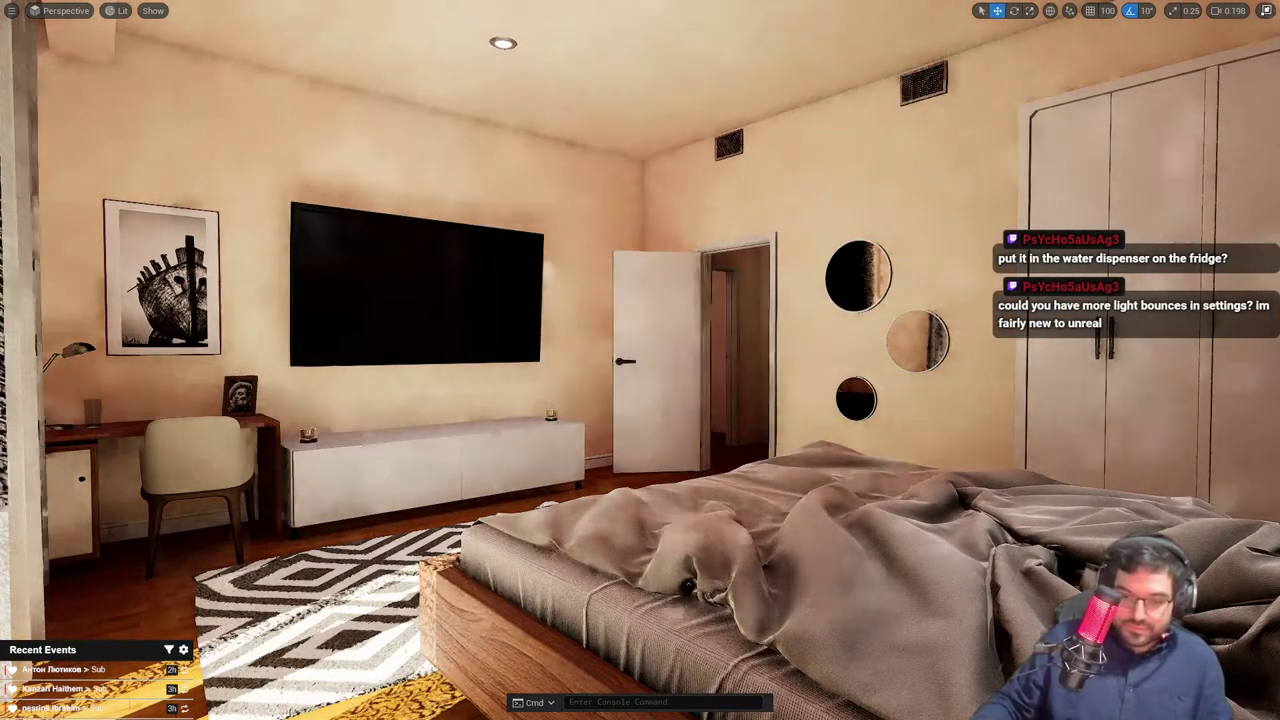
key("w")
mouse_move(689, 506)
right_mouse_down()
mouse_move(890, 510)
mouse_move(700, 508)
right_mouse_up()
scroll(689, 506, "up", 7)
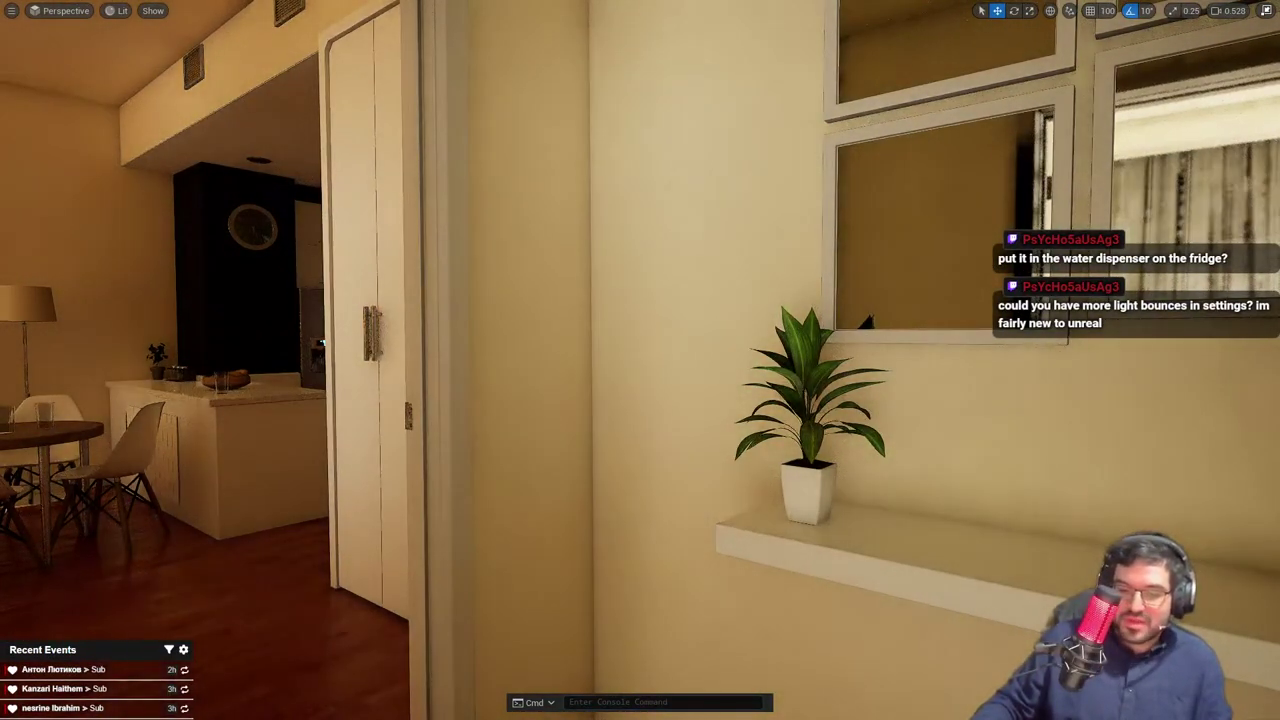
key("w")
right_click_drag(648, 337, 623, 344)
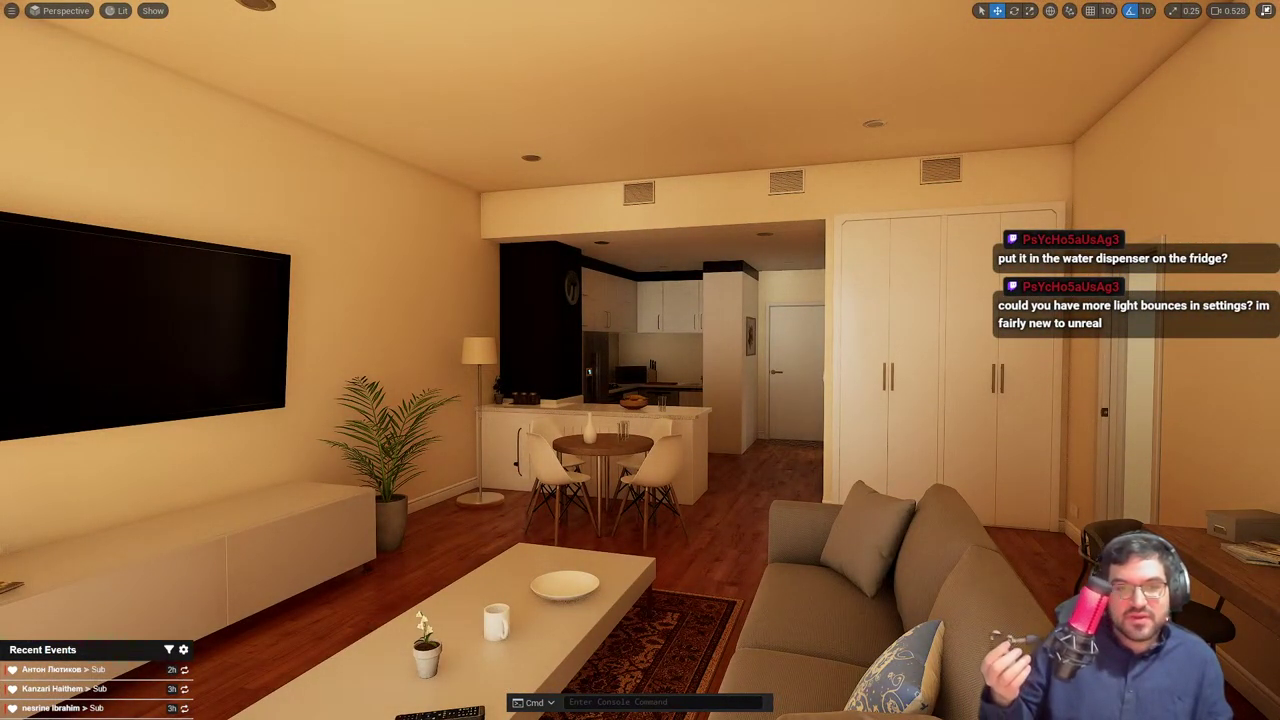
Undo the yellow and blue wall colours and check the living room with grey walls from several angles
key("ctrl+z")
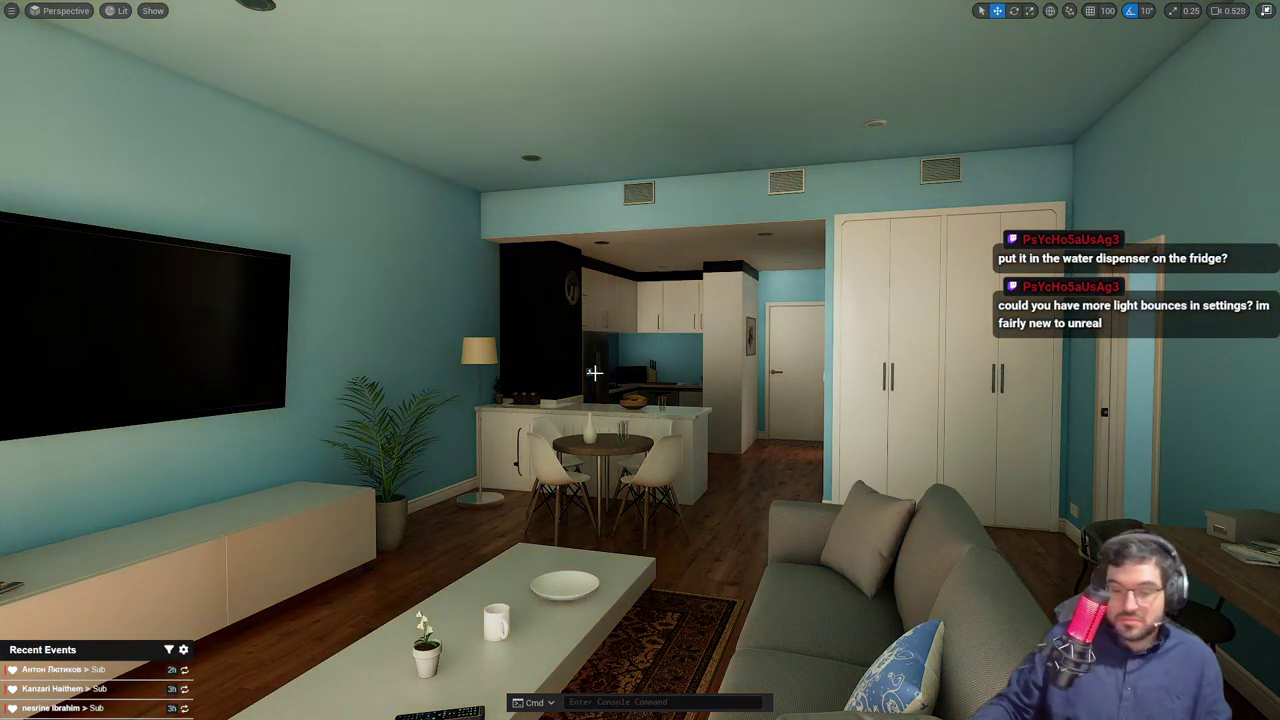
key("ctrl+z")
right_click_drag(717, 288, 835, 290)
key("a")
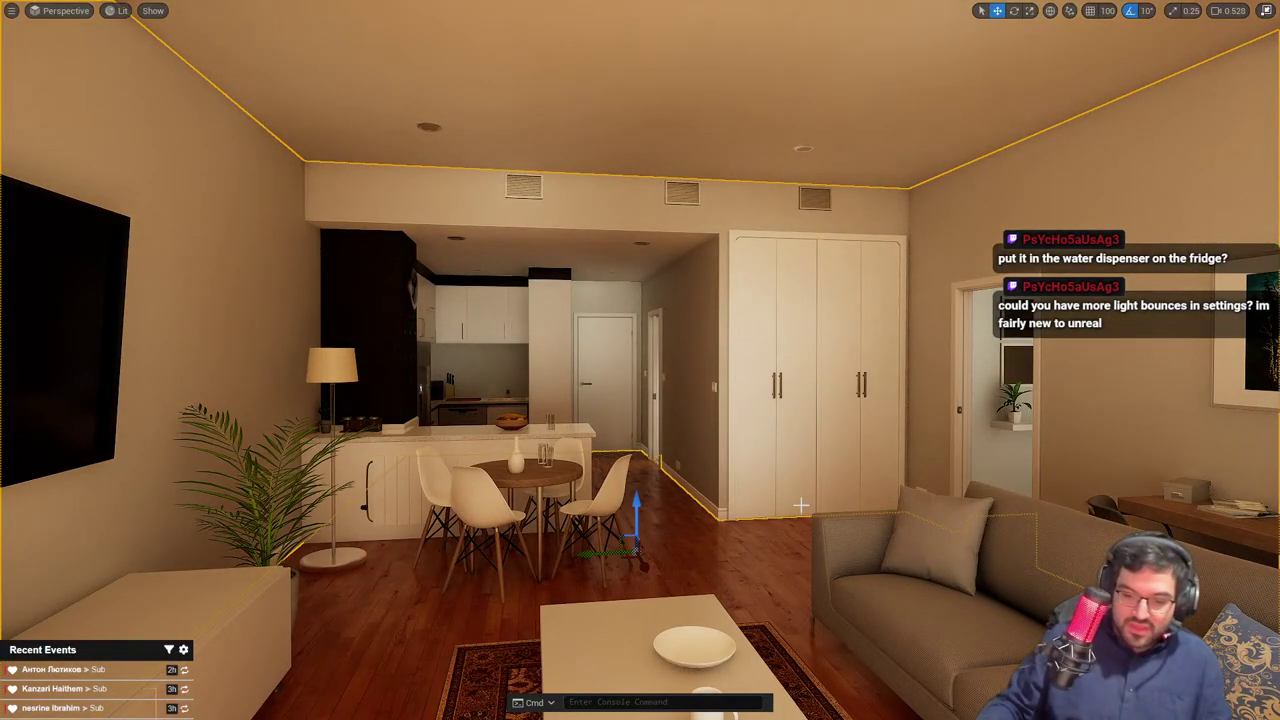
key("s")
right_click_drag(801, 505, 950, 505)
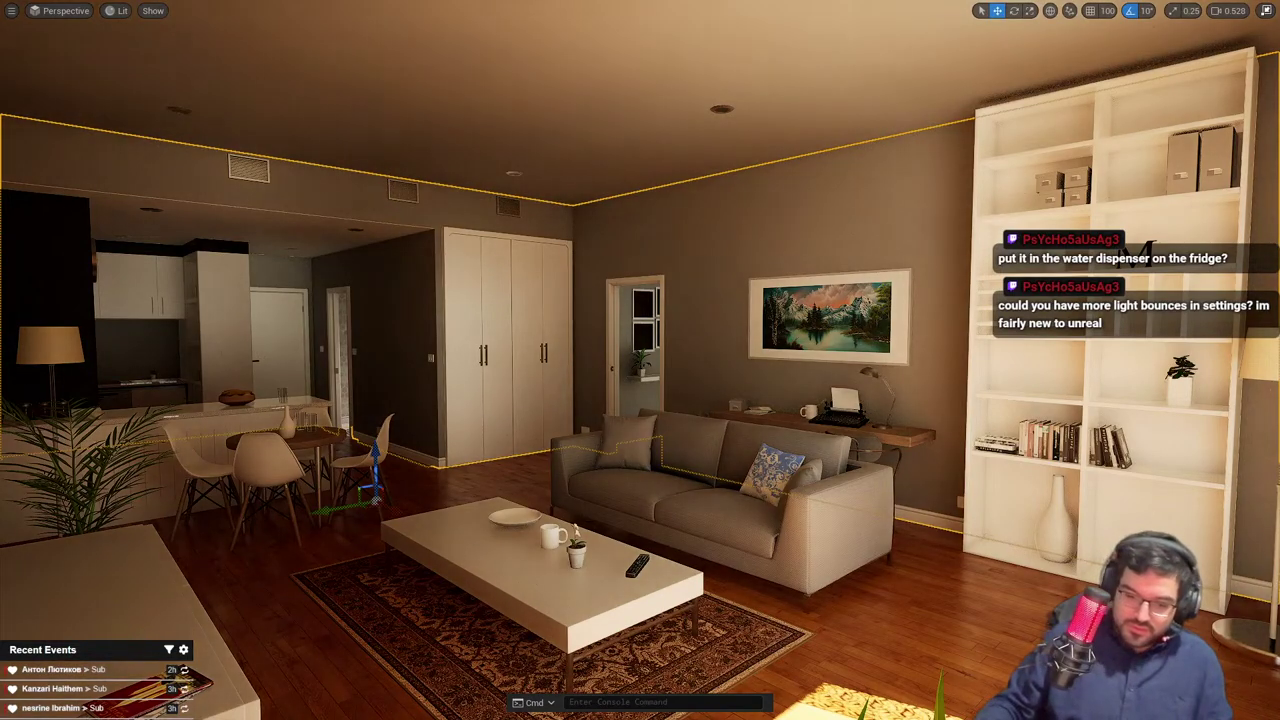
key("w")
right_click_drag(809, 201, 1160, 215)
key("g")
key("s")
scroll(1035, 210, "down", 1)
right_click_drag(1150, 505, 1270, 505)
right_click_drag(594, 8, 794, 8)
key("s")
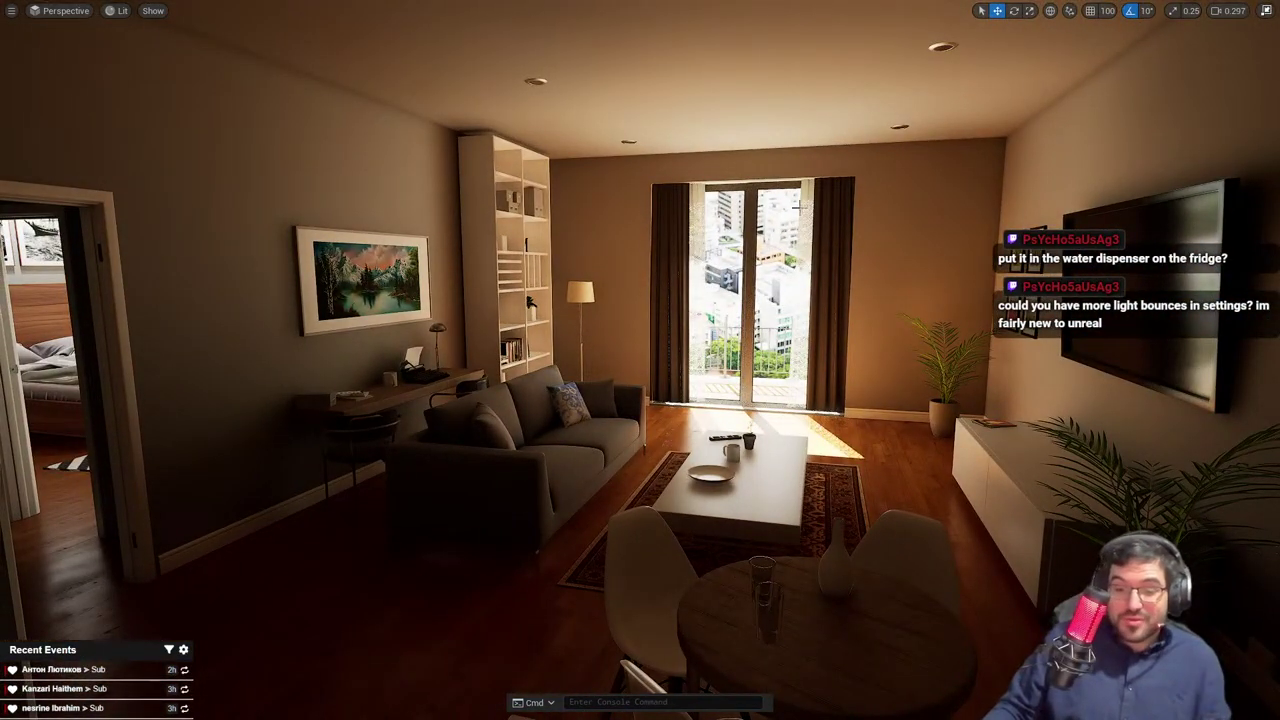
Undo the grey wall colour, check the living room with light walls, and leave full-screen view
right_click_drag(800, 207, 850, 207)
key("ctrl+z")
key("g")
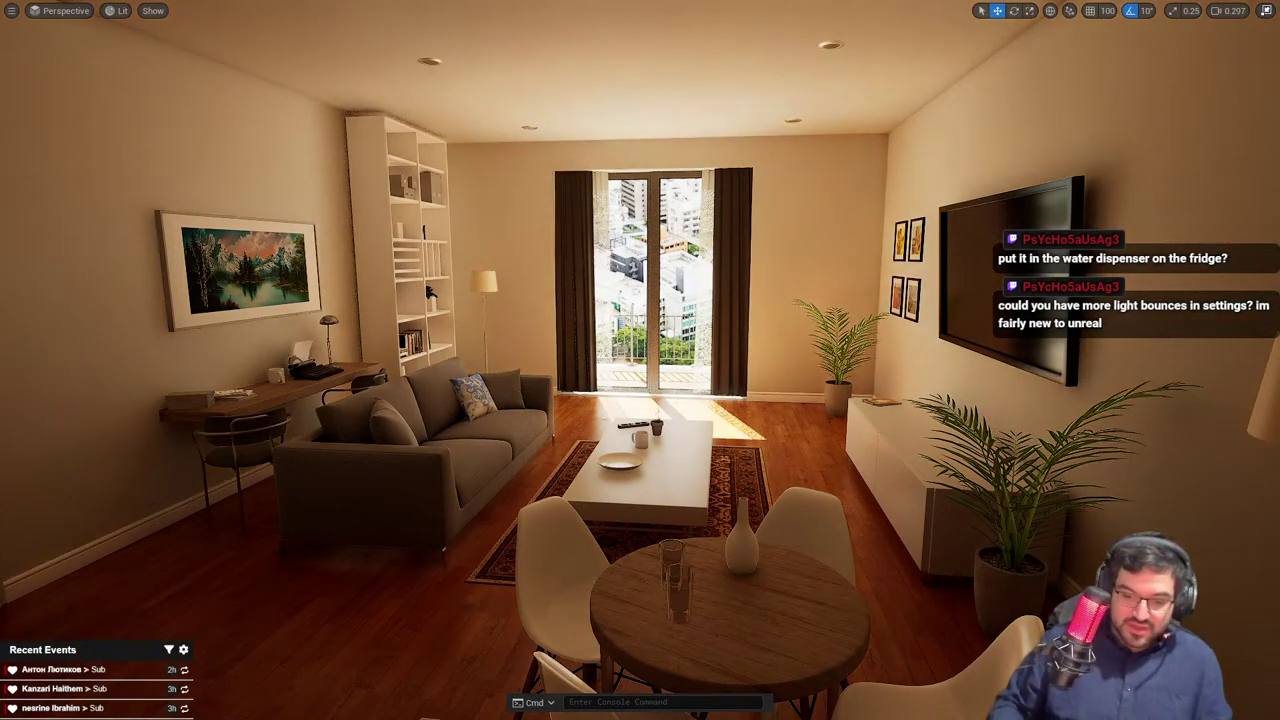
key("ctrl+z")
right_click_drag(640, 360, 1100, 362)
key("s")
right_click_drag(684, 458, 545, 470)
right_click_drag(684, 458, 750, 458)
key("F11")
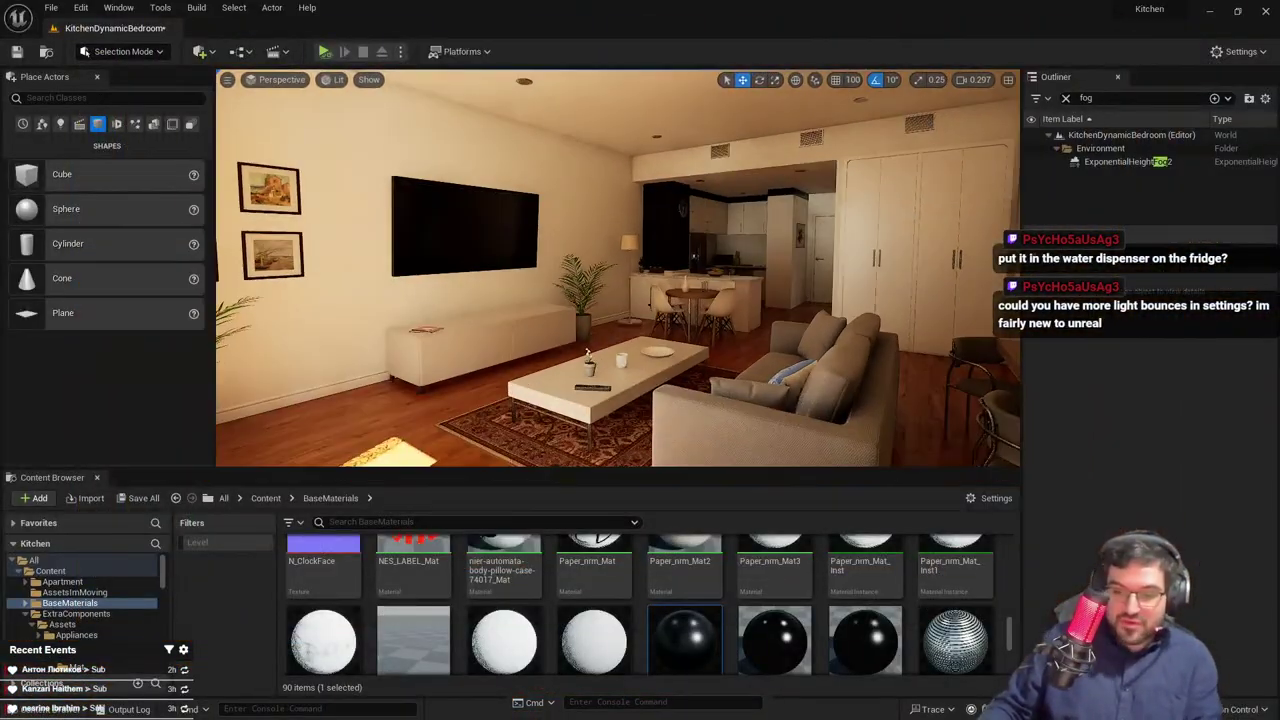
Find SunSky2 by filtering the scene objects for "sun" and select its DirectionalLight component
type("light")
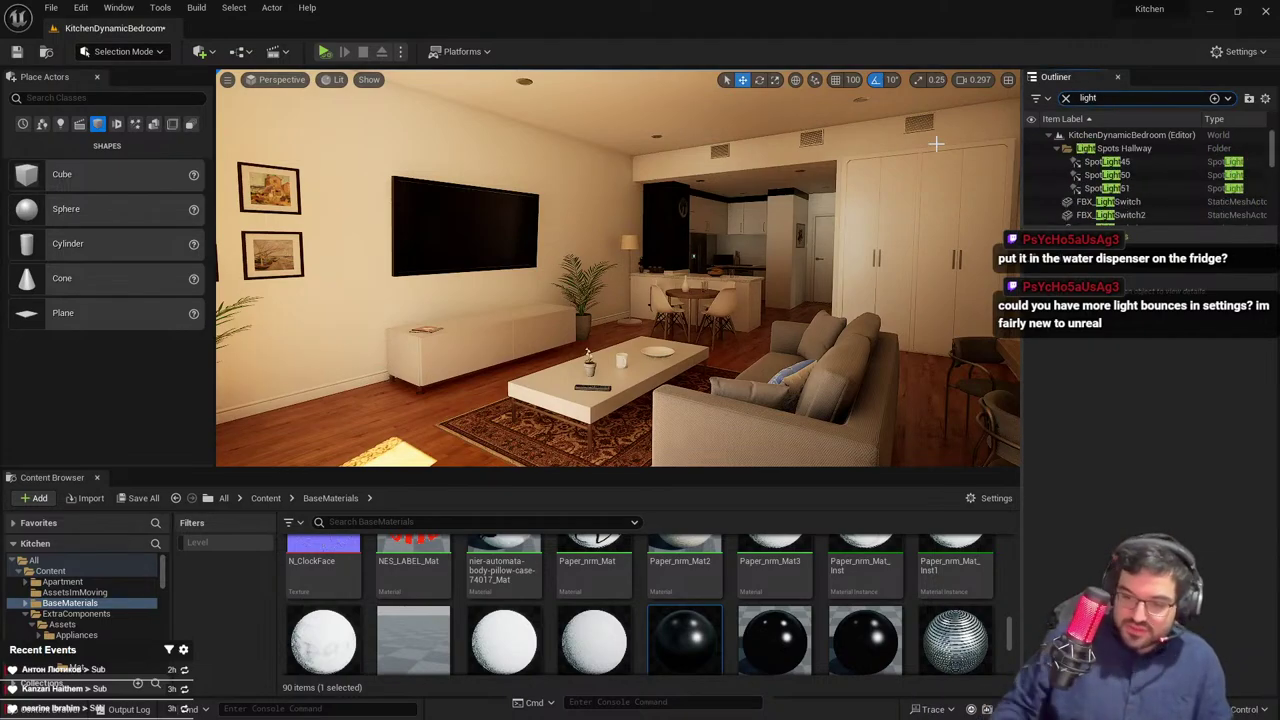
key("BackSpace")
key("BackSpace")
key("BackSpace")
key("BackSpace")
type("sun")
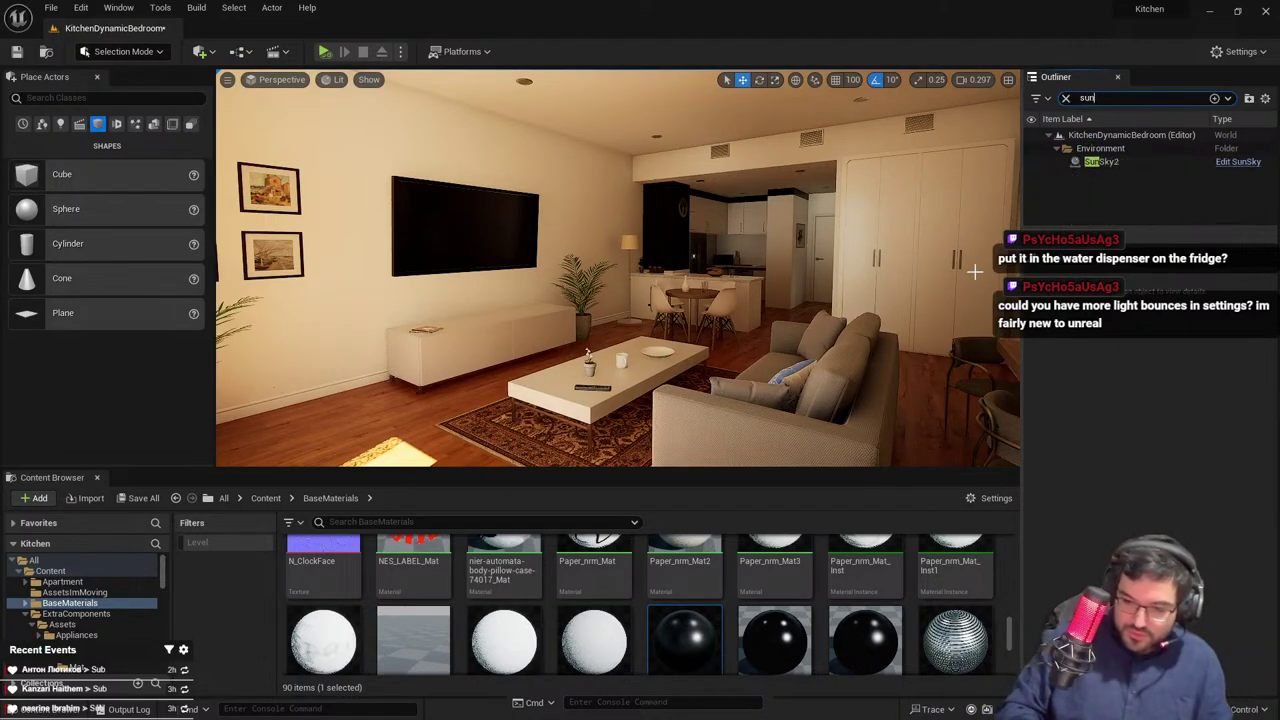
left_click(1105, 162)
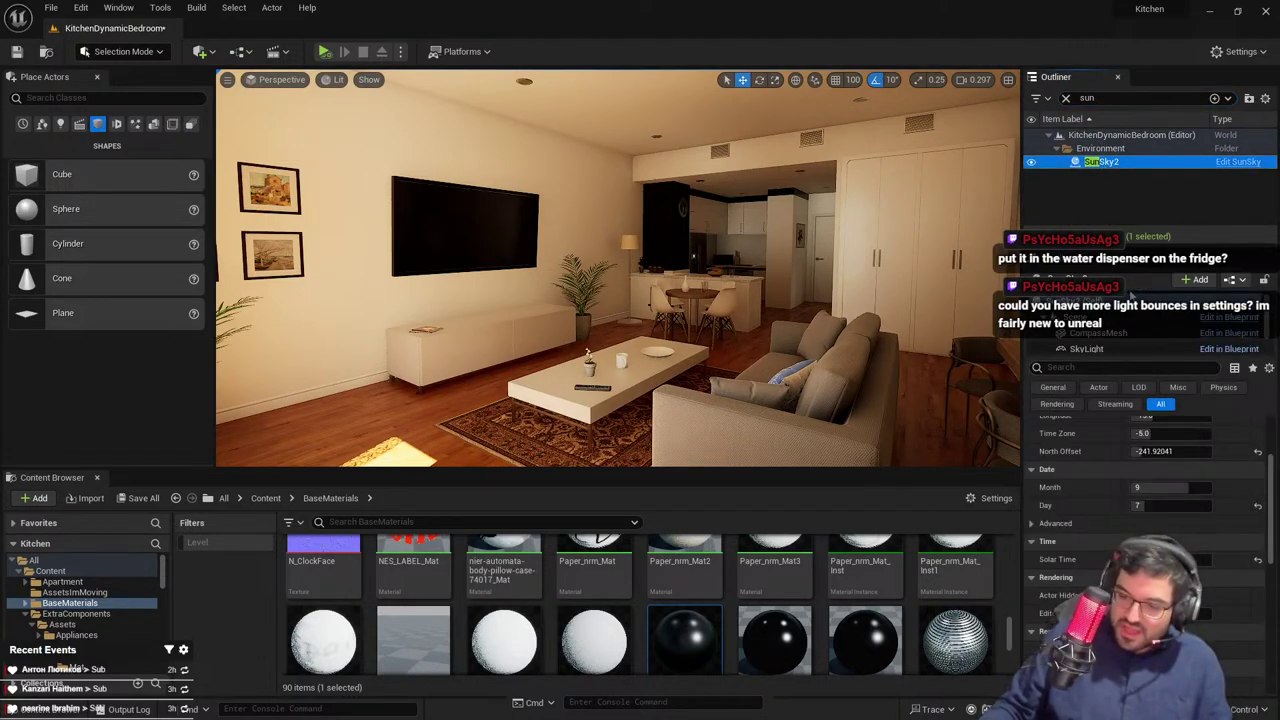
left_click(1150, 344)
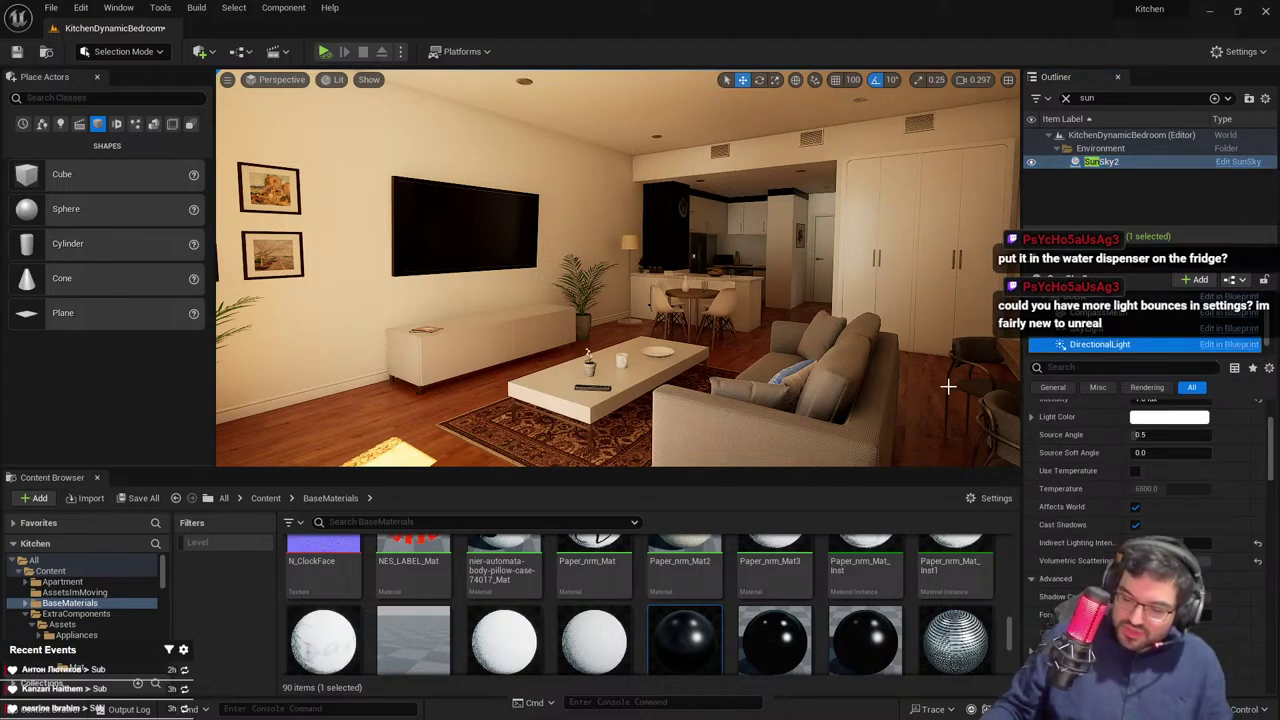
scroll(1270, 597, "up", 5)
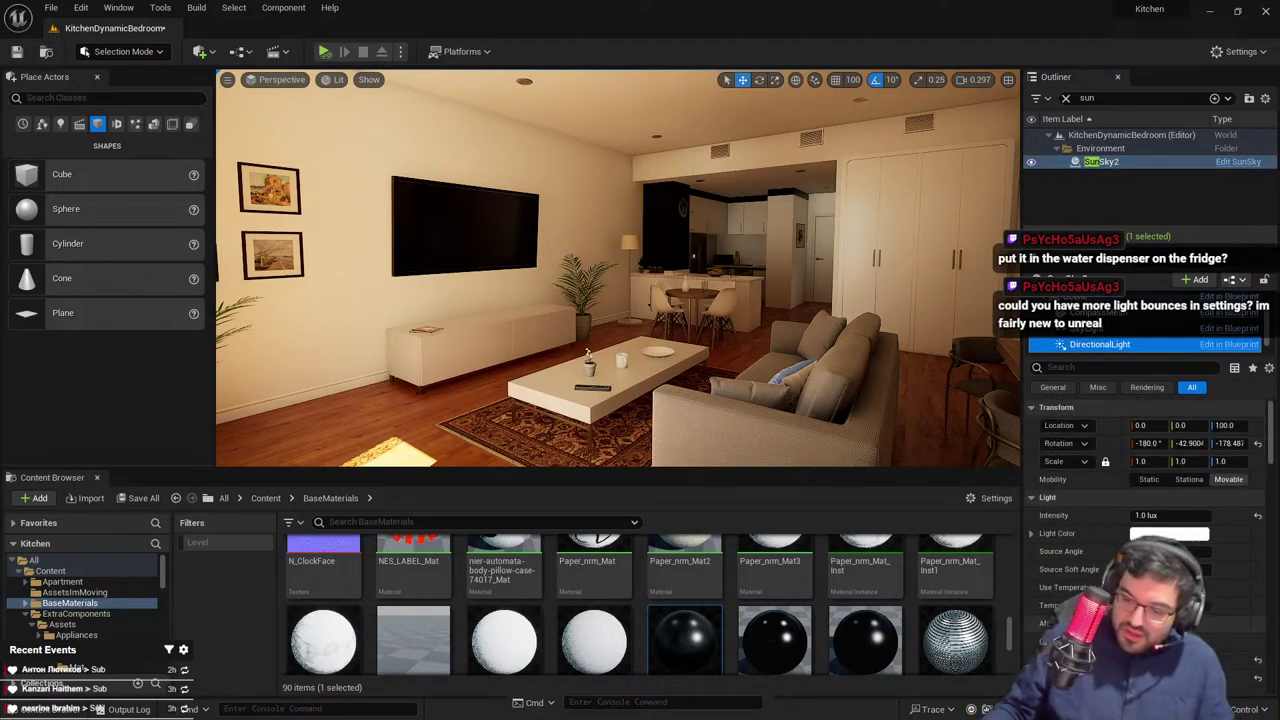
Try DirectionalLight intensities of 50 lux and 0 lux and look at the living room
left_click(1146, 515)
type("50")
key("Return")
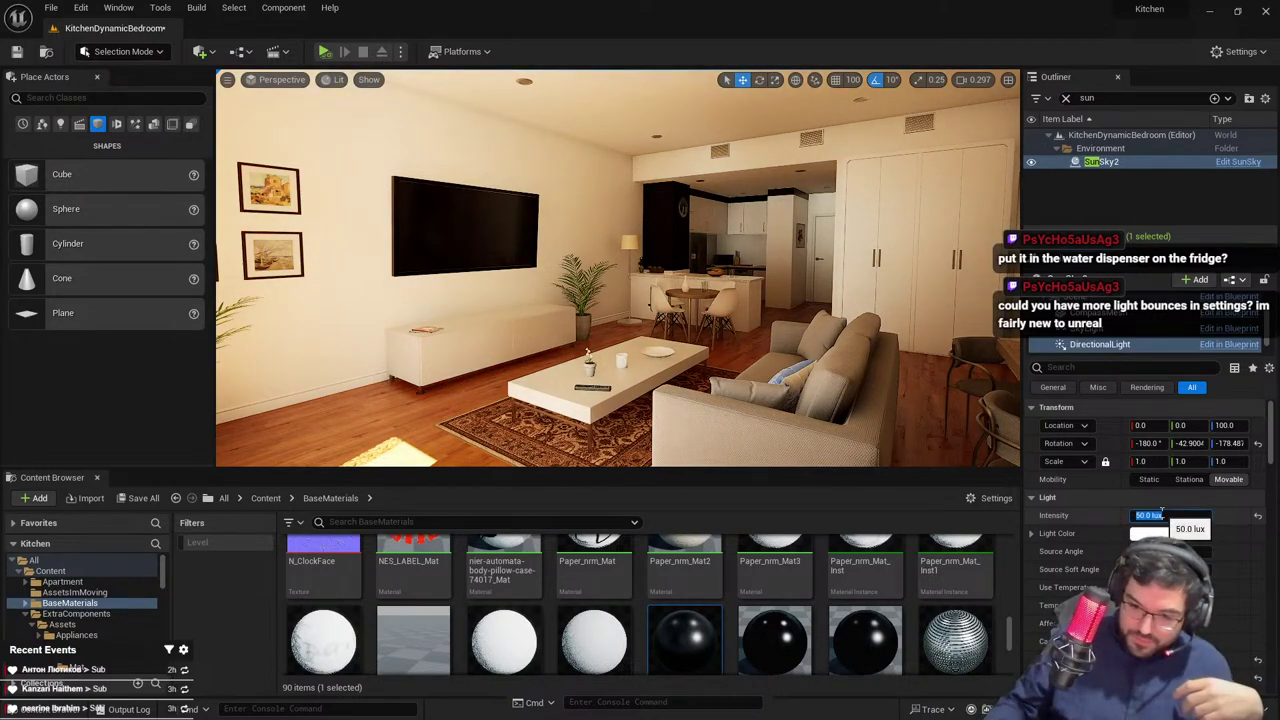
type("0")
key("Return")
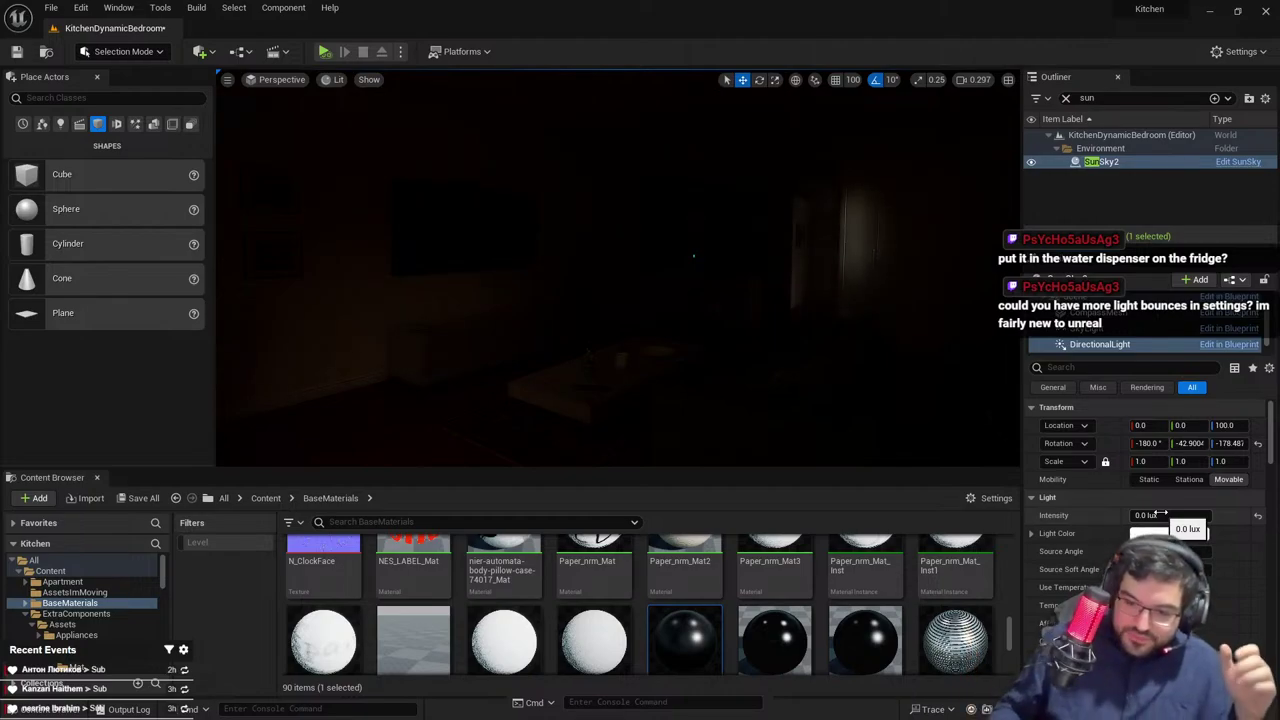
right_click_drag(894, 246, 1160, 248)
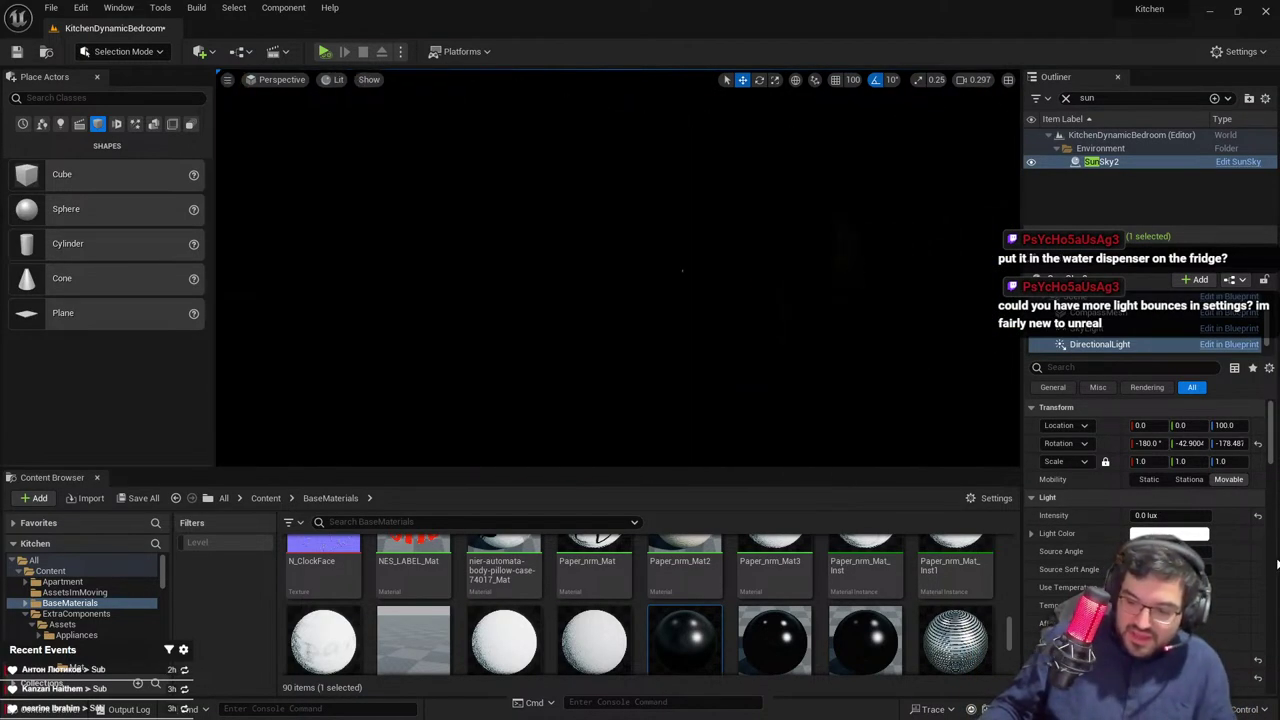
Compare DirectionalLight intensities of 1 and 5 lux, ending at 1 lux
type("1")
key("Return")
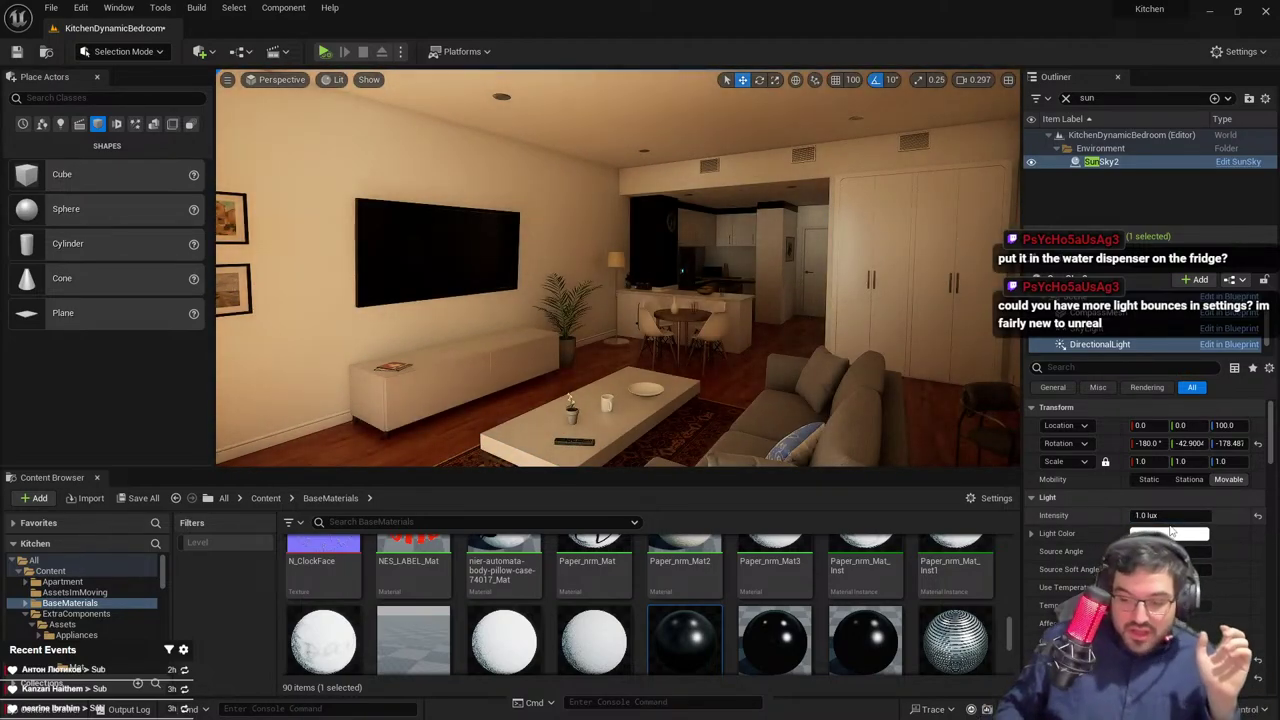
type("5")
key("Return")
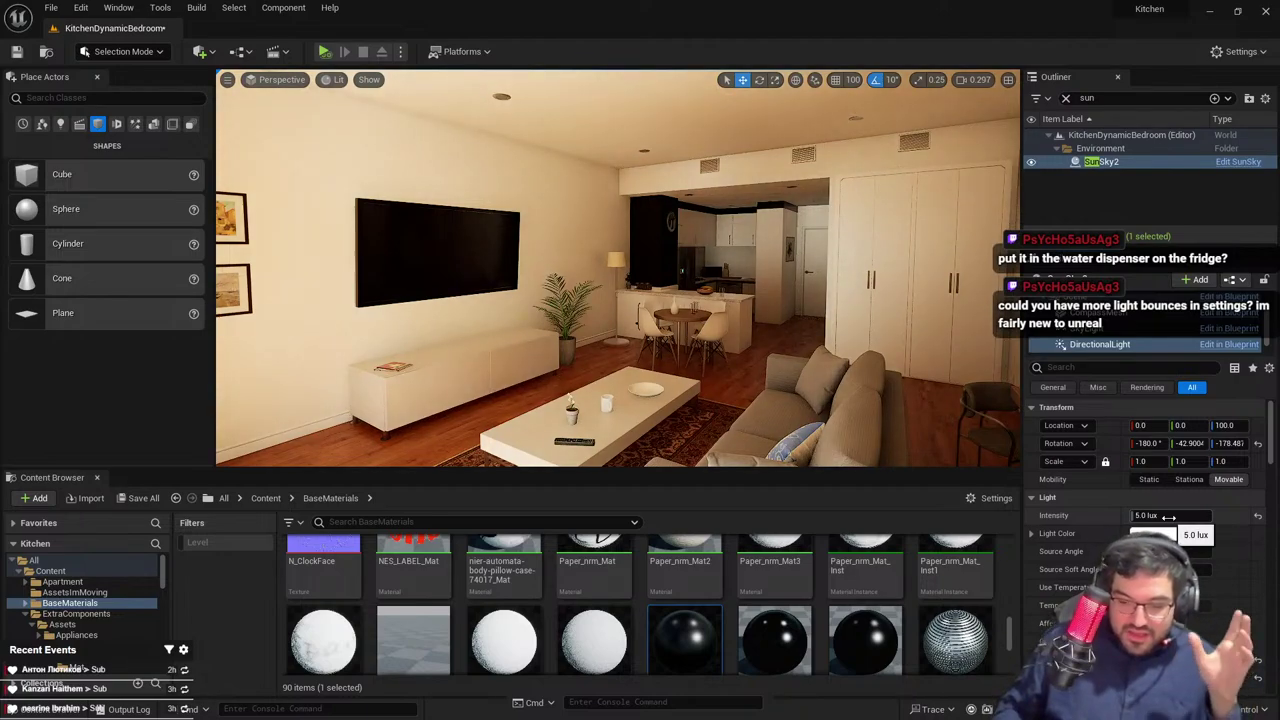
type("1")
key("Return")
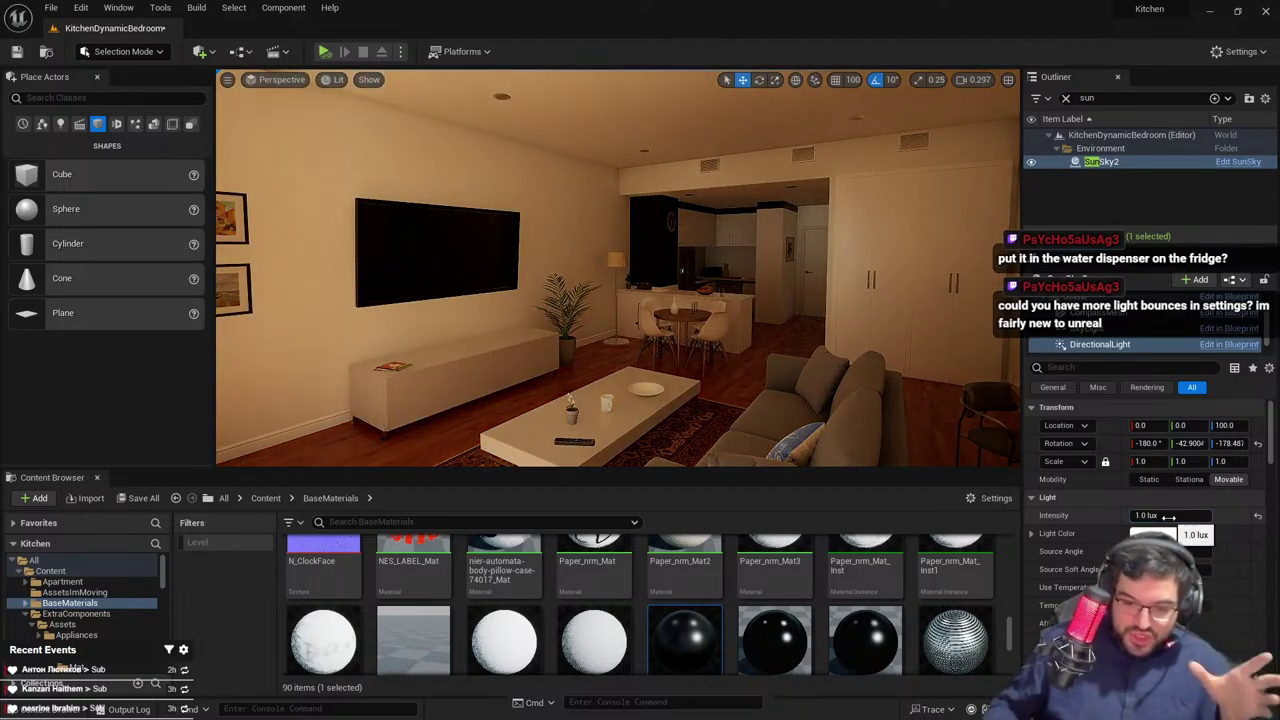
Examine the living room and the sunlit floor patch by the window with and without bounced sunlight, using full-screen view
right_click_drag(598, 259, 584, 302)
key("F11")
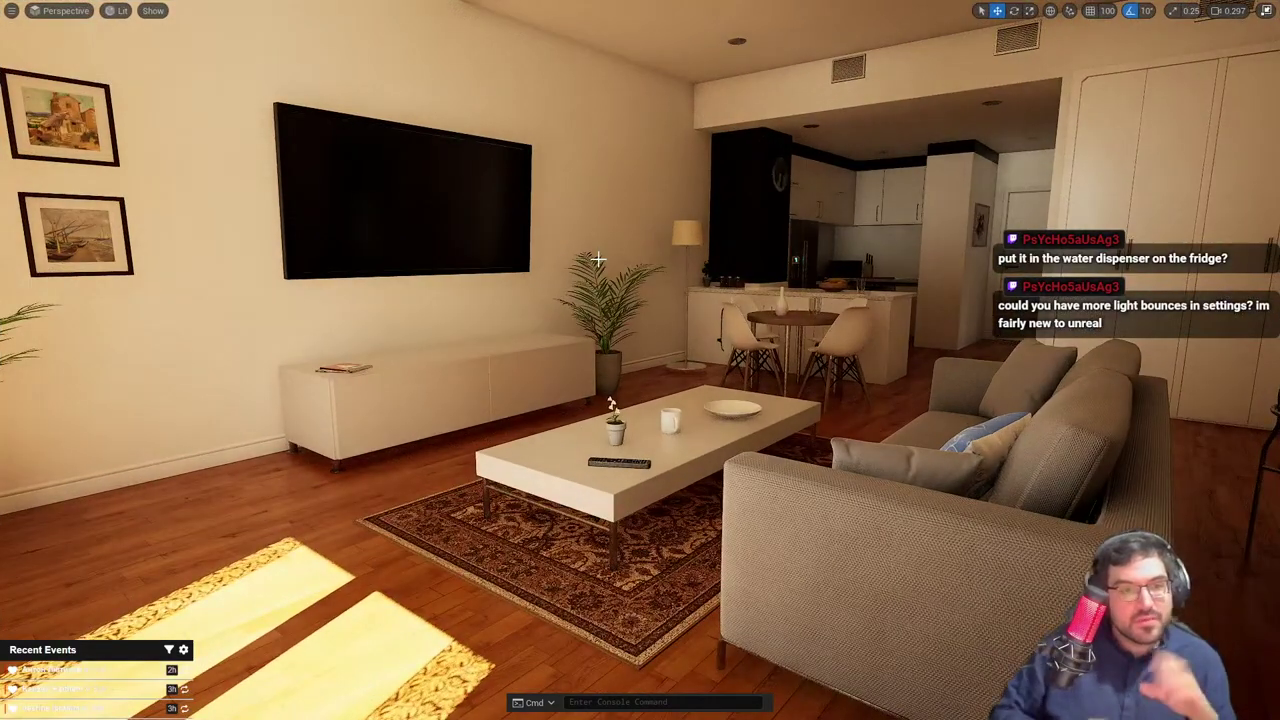
key("F11")
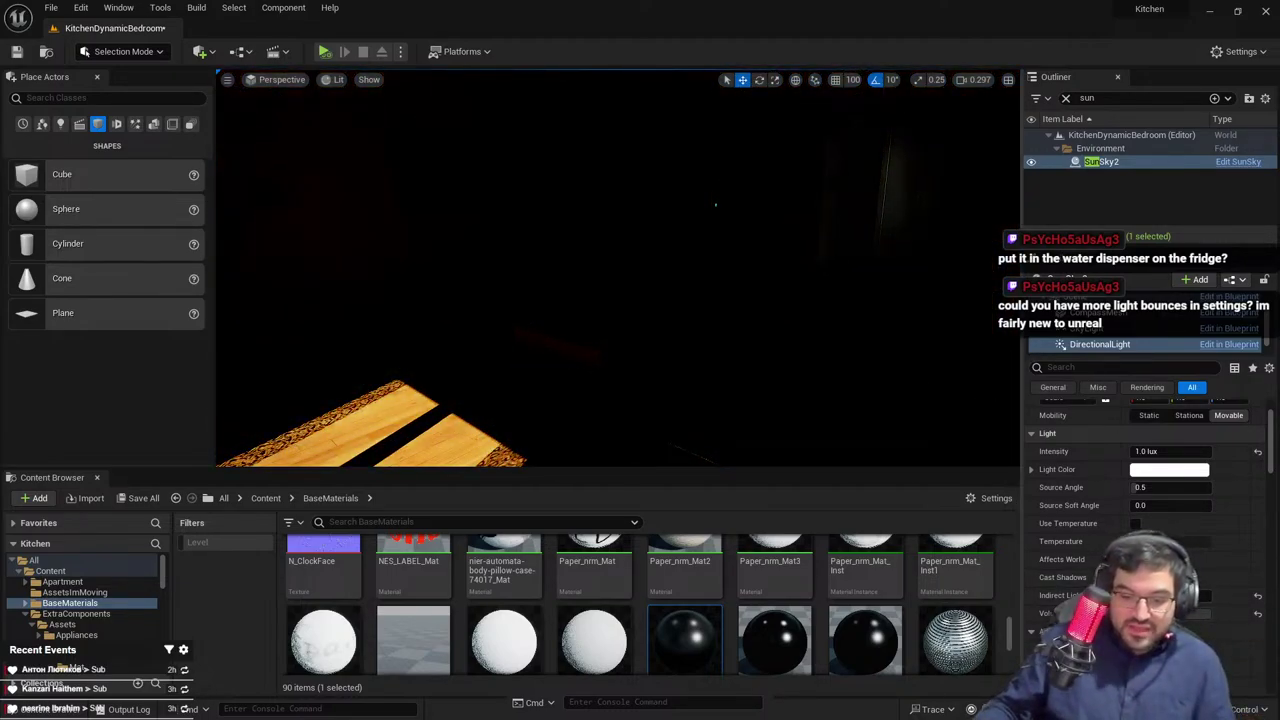
right_click_drag(783, 263, 740, 300)
key("F11")
right_click_drag(502, 519, 380, 585)
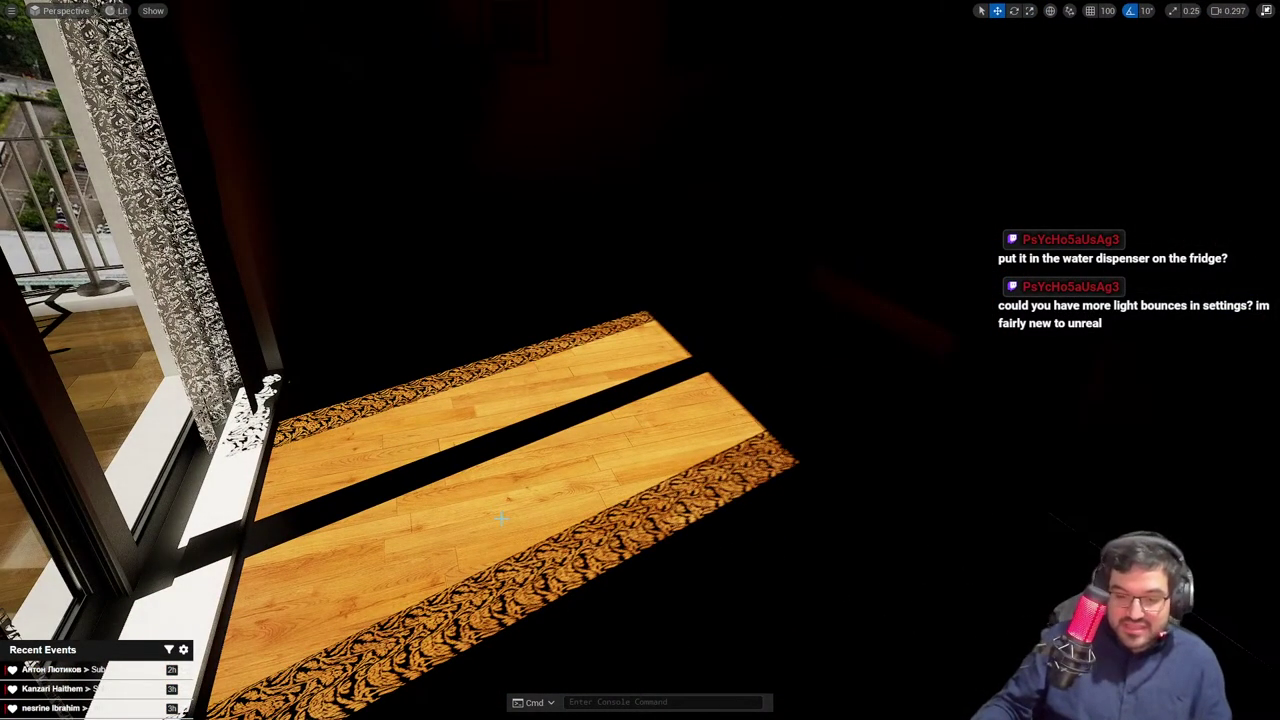
right_click_drag(502, 517, 534, 631)
key("F11")
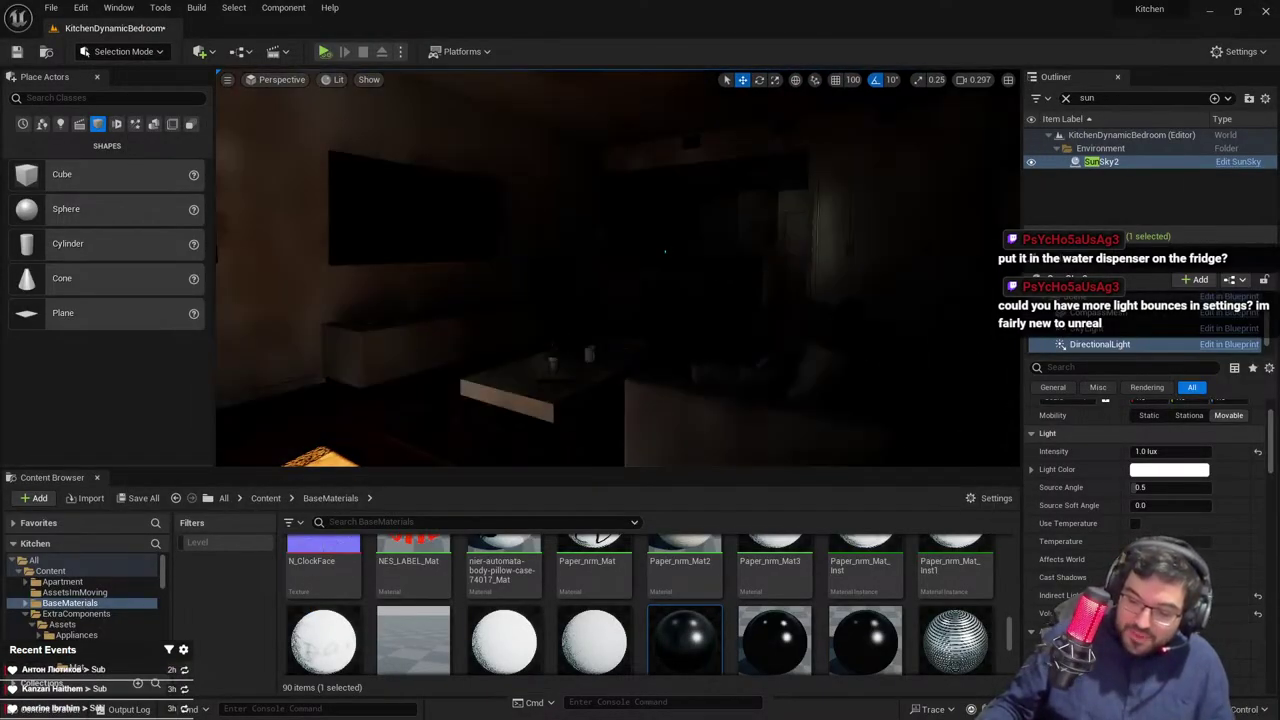
right_click_drag(665, 262, 638, 262)
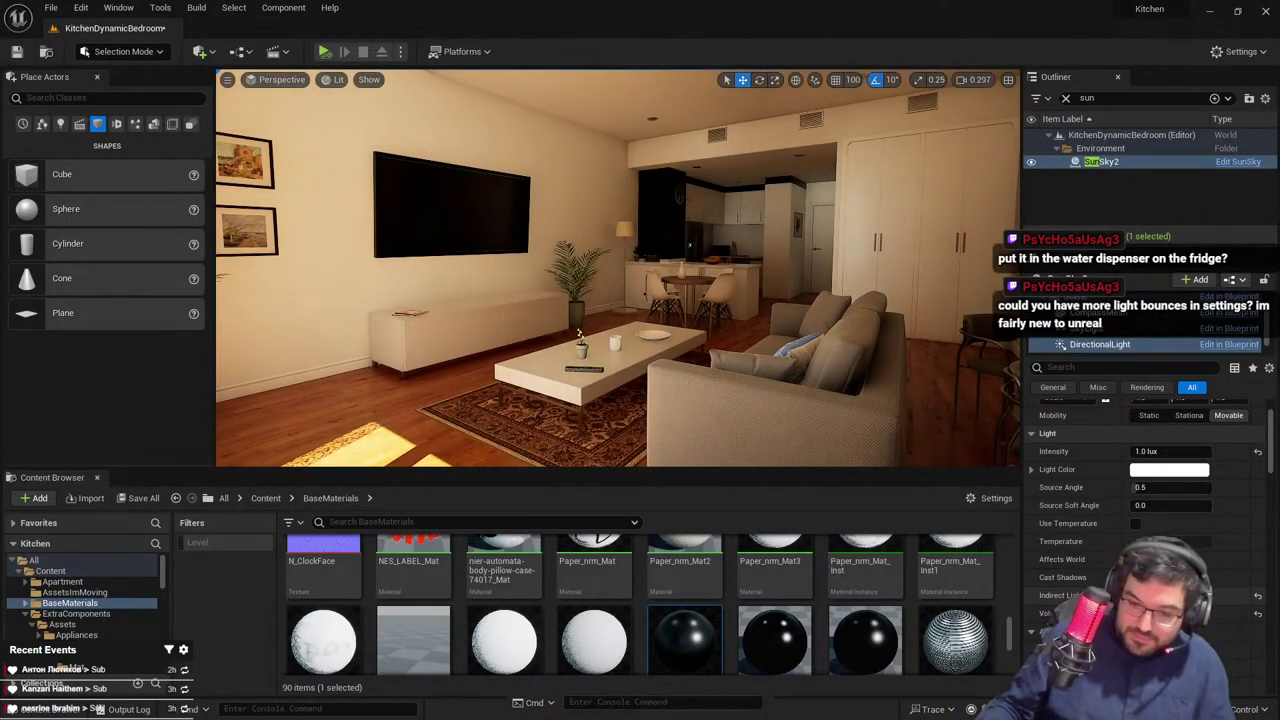
Remove the extra light source near the living room wardrobe and reselect SunSky2
right_click_drag(850, 400, 858, 407)
key("s")
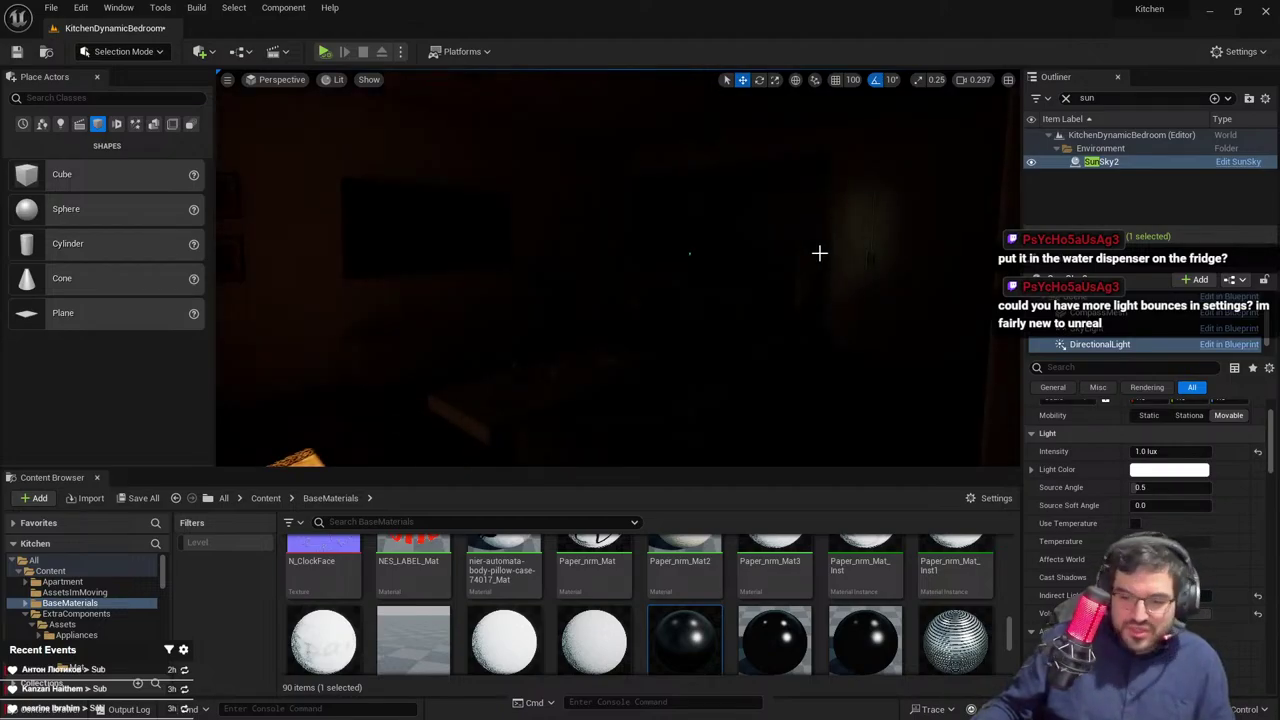
key("w")
right_click_drag(841, 221, 1000, 232)
left_click(841, 221)
key("Delete")
key("w")
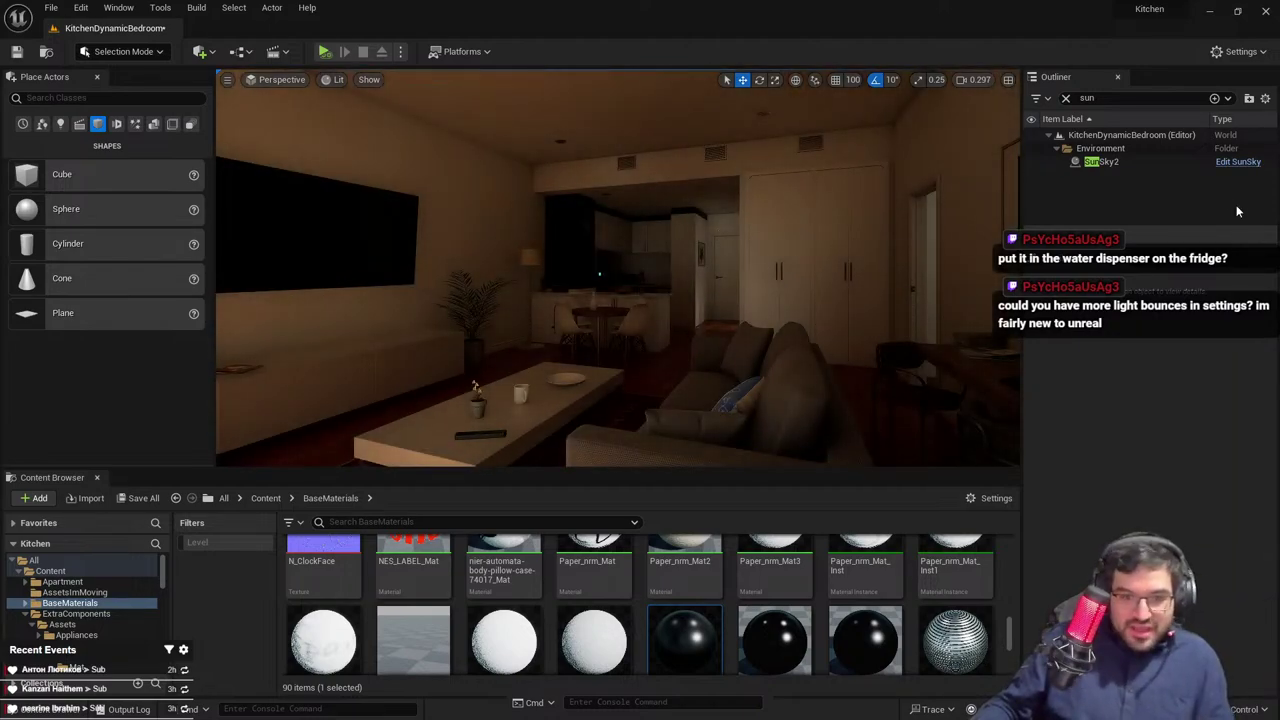
left_click(1130, 161)
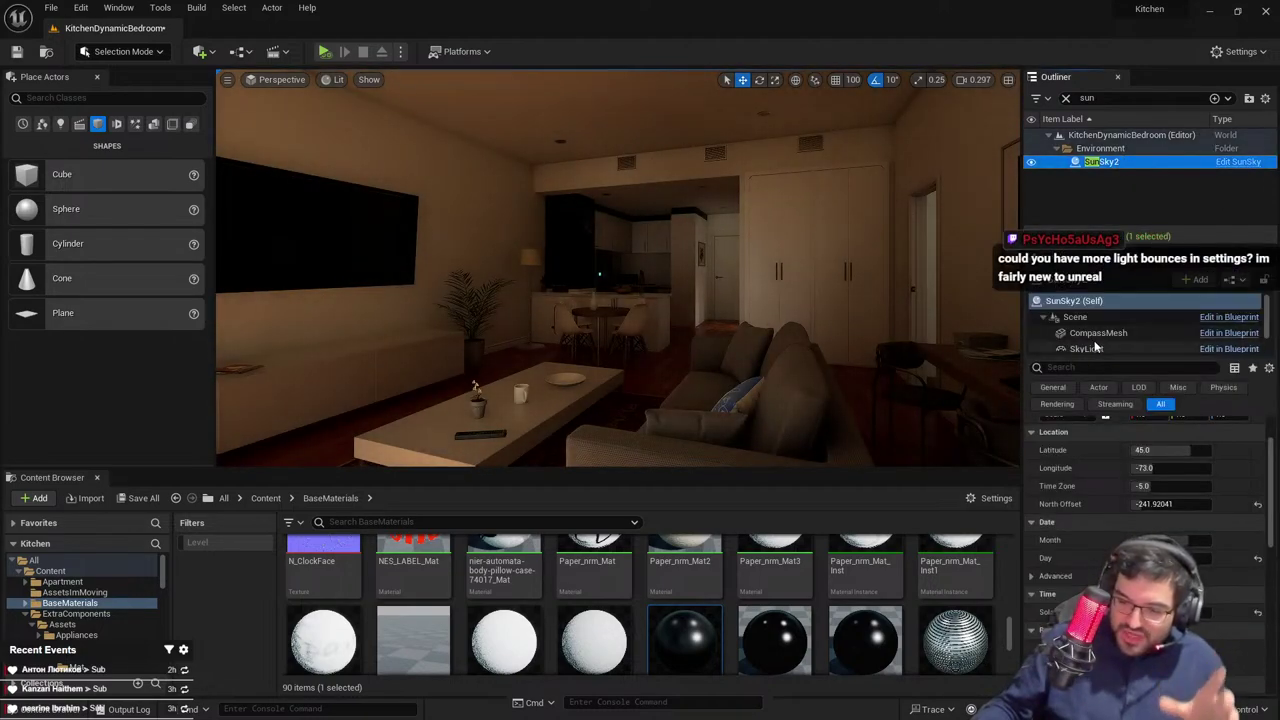
Show the viewport icons in the bathroom, select its three ceiling spotlights together and delete them
key("w")
right_click_drag(920, 310, 1015, 300)
scroll(920, 310, "up", 3)
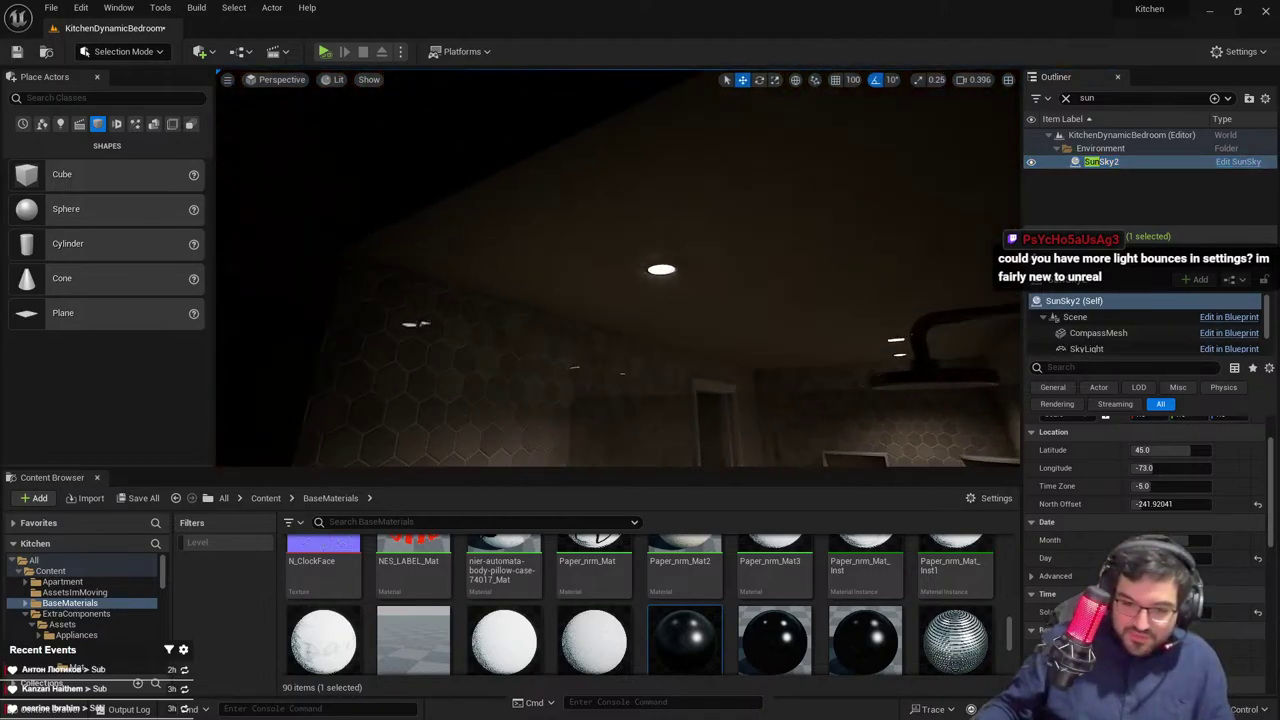
key("g")
left_click(653, 308)
key("w")
right_click_drag(653, 308, 695, 308)
left_click(888, 358, "ctrl")
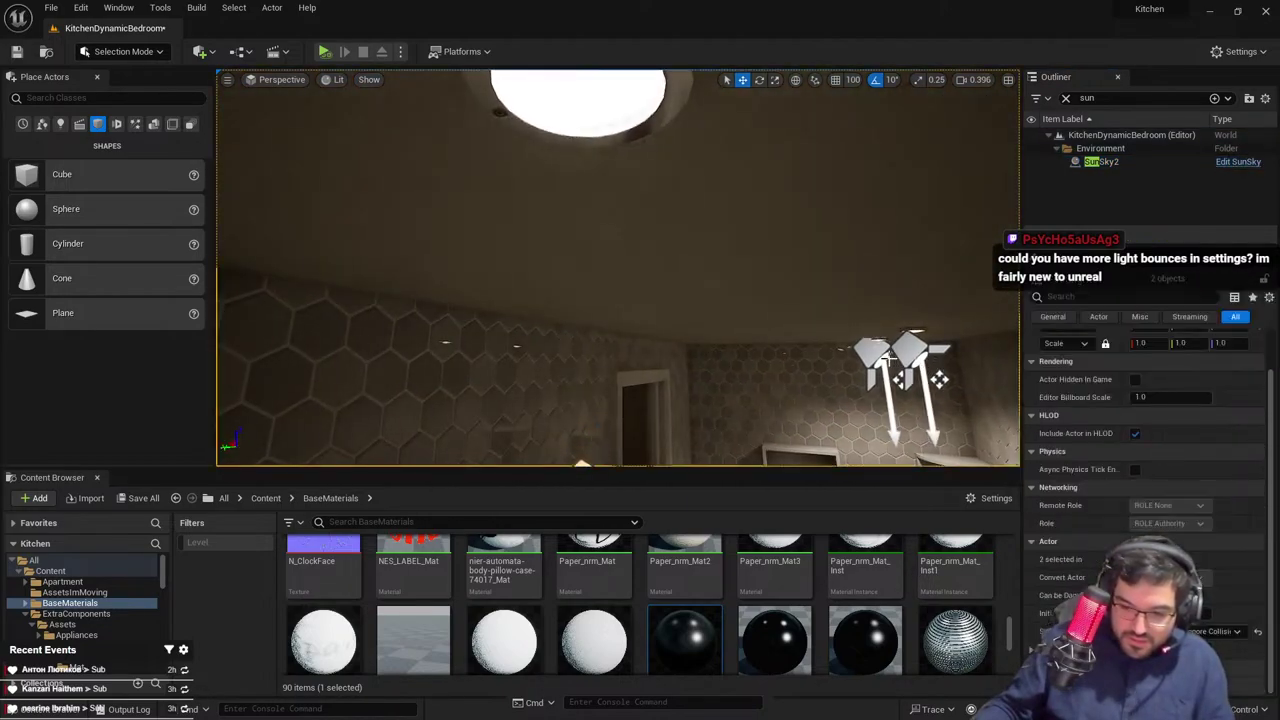
left_click(888, 358)
left_click(913, 350, "ctrl")
right_click_drag(913, 350, 920, 350)
key("s")
left_click(624, 318, "ctrl")
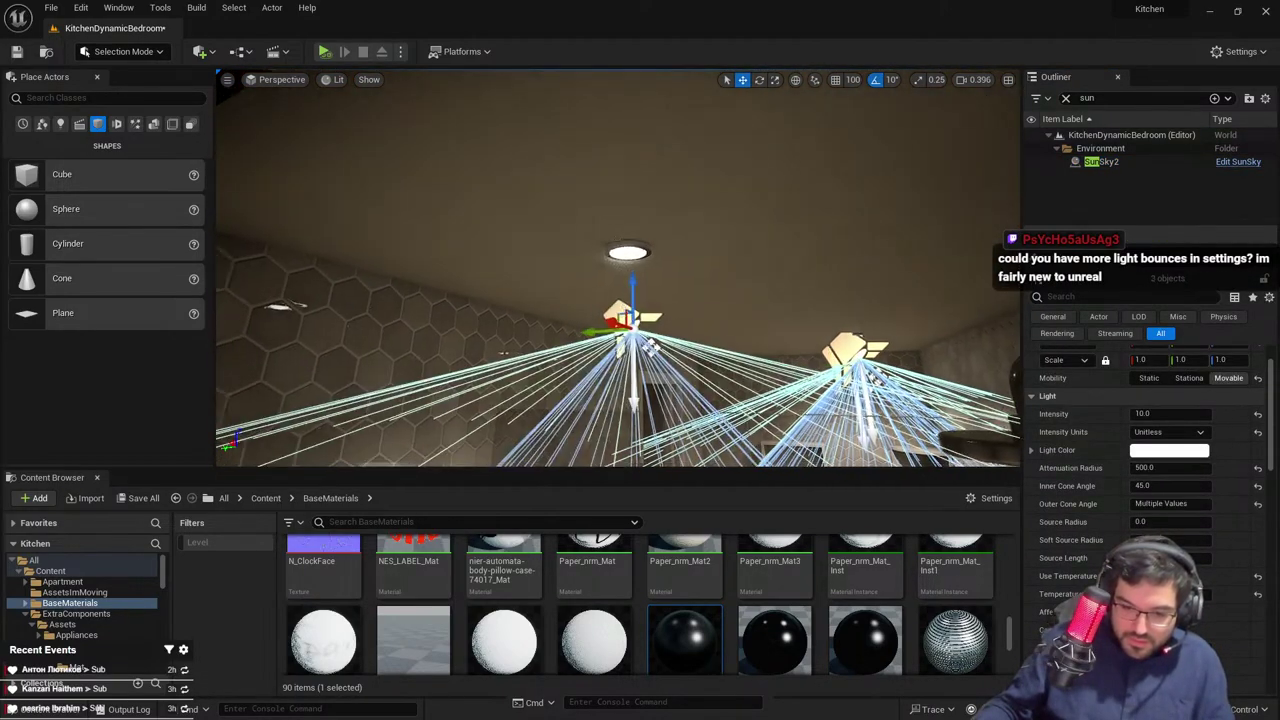
right_click_drag(624, 318, 752, 382)
key("Delete")
Select SunSky2's DirectionalLight component, hide the viewport icons and look at the living room lit only by the sun
key("w")
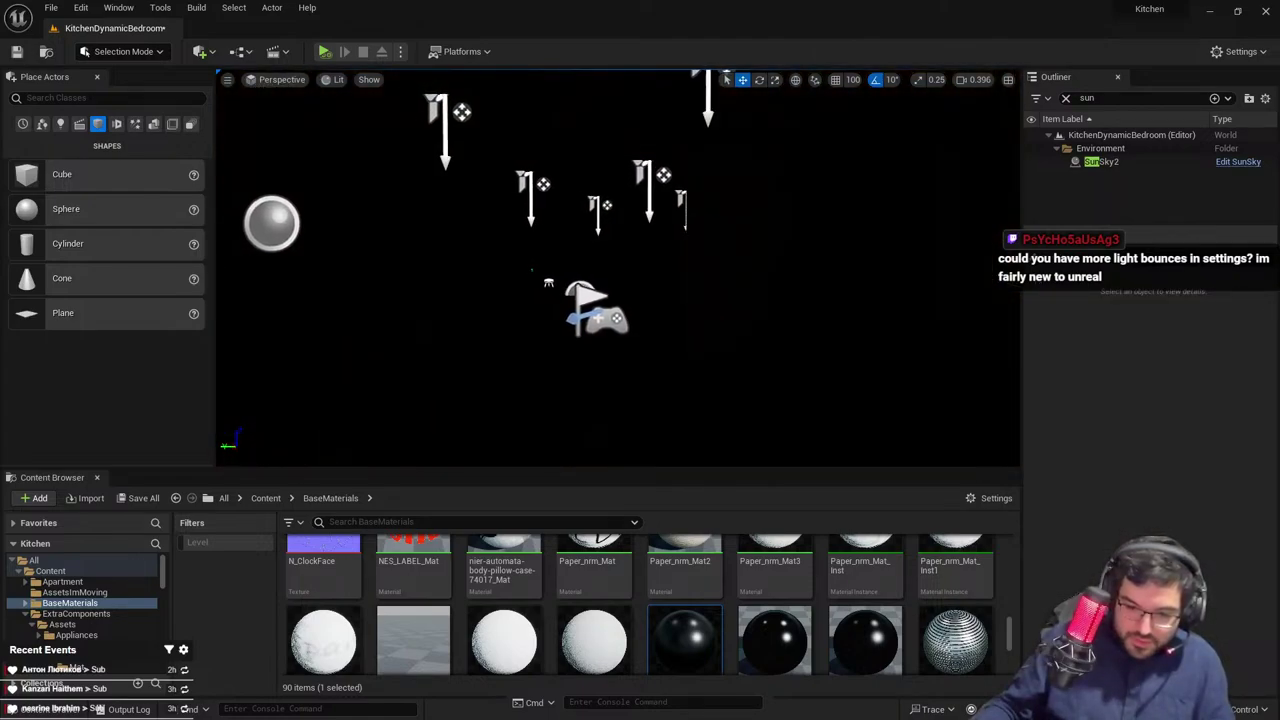
right_click_drag(808, 325, 795, 318)
left_click(1097, 163)
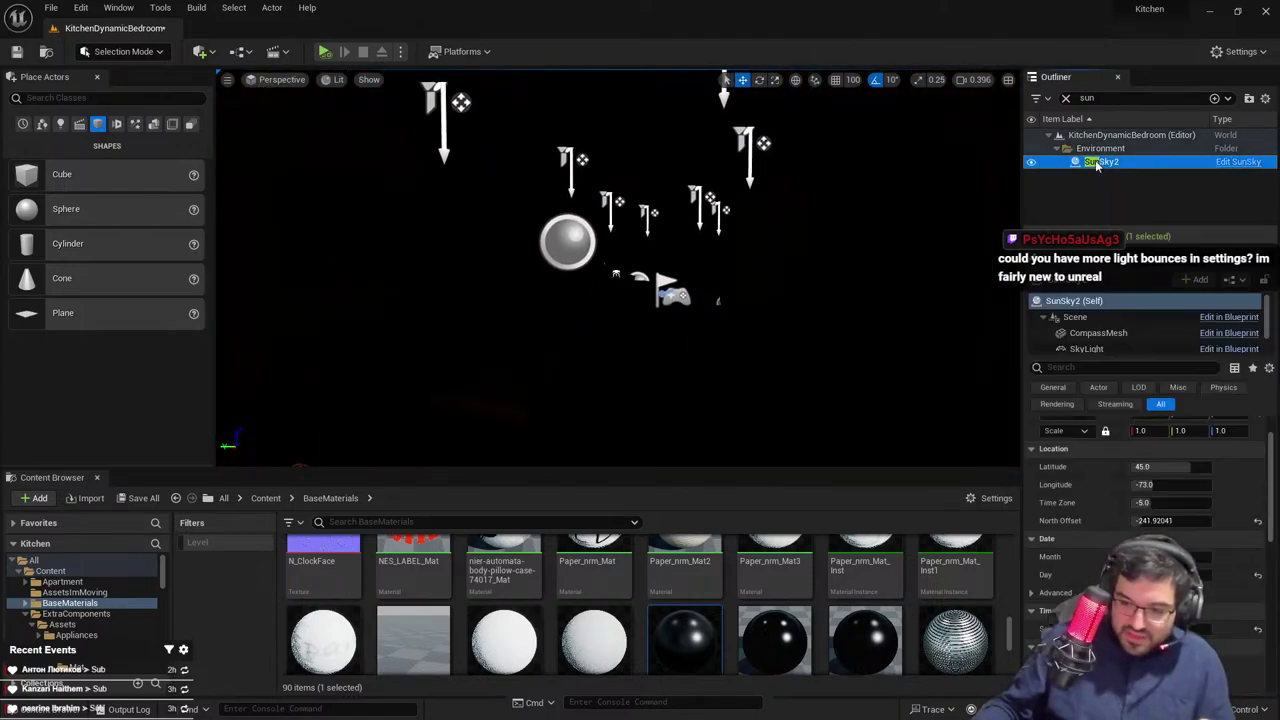
scroll(1107, 318, "down", 2)
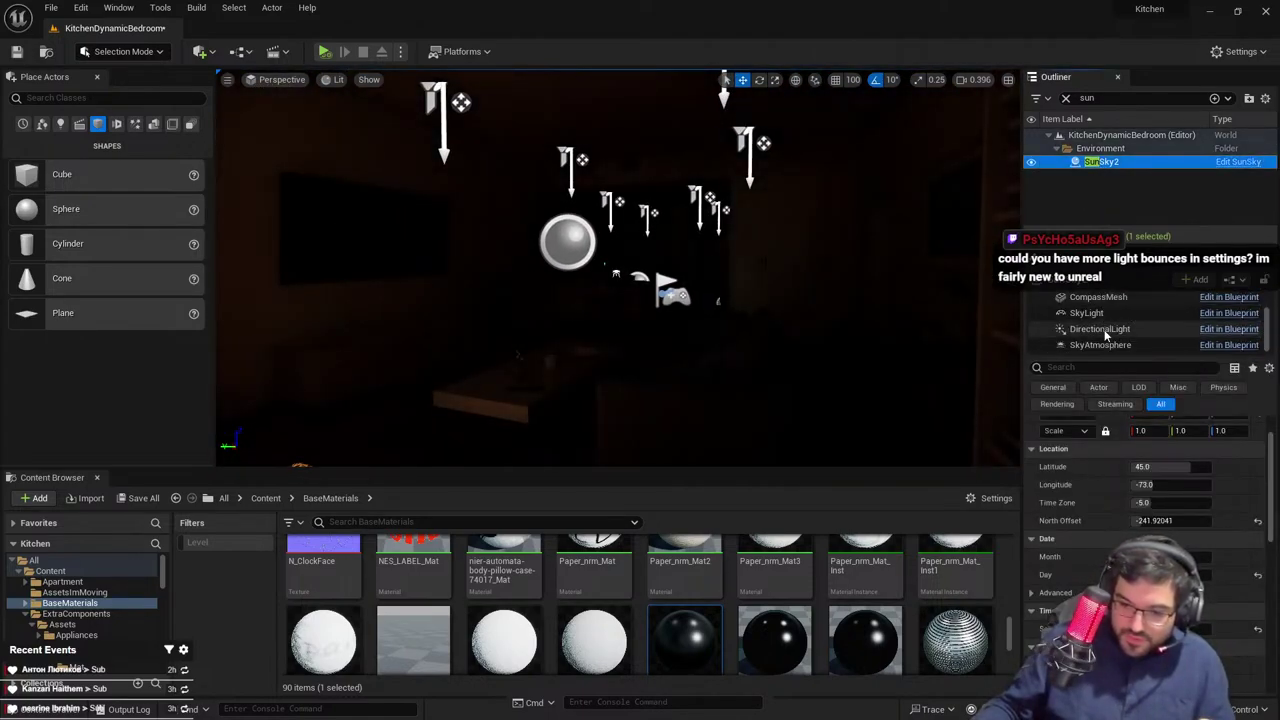
left_click(1100, 329)
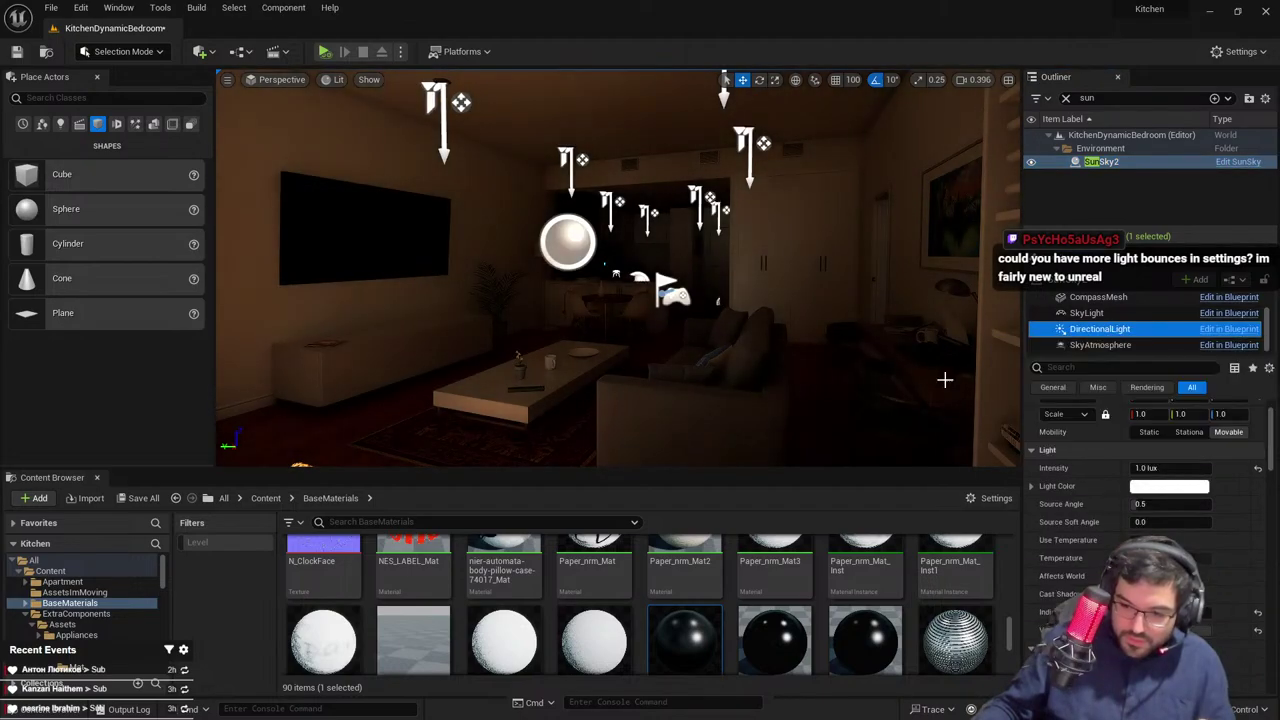
scroll(1213, 601, "down", 1)
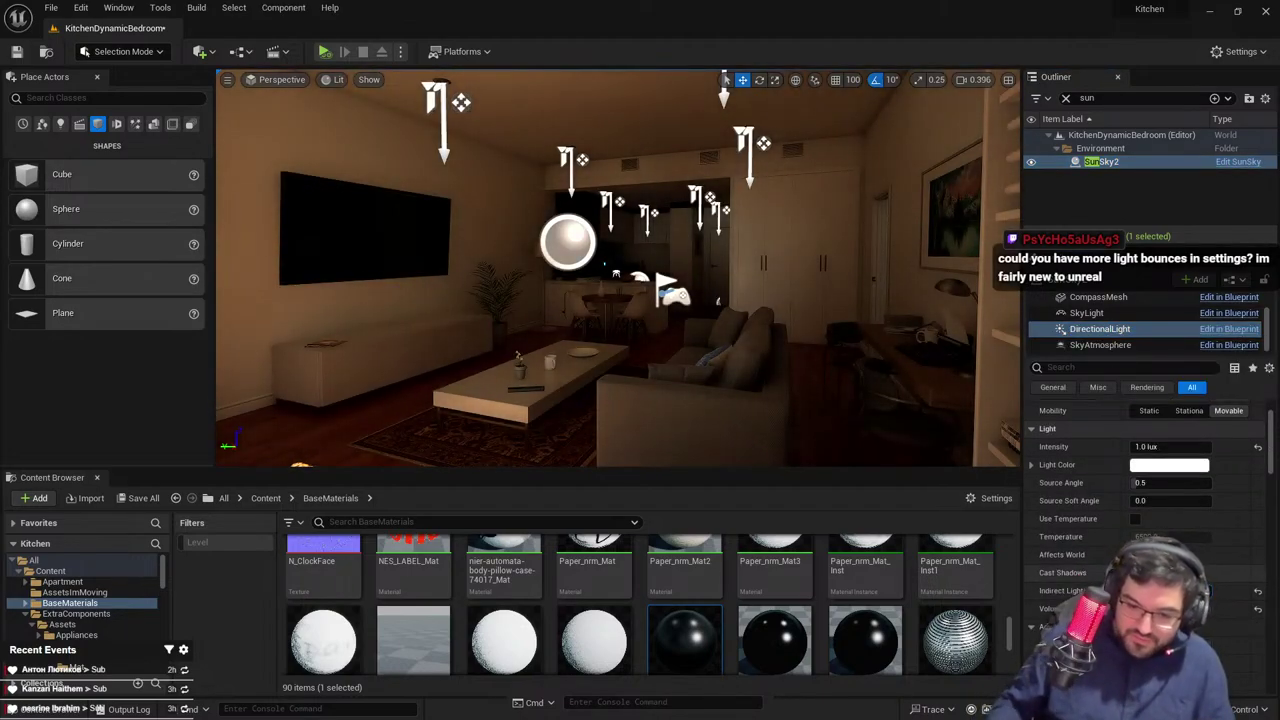
right_click_drag(727, 365, 701, 369)
key("g")
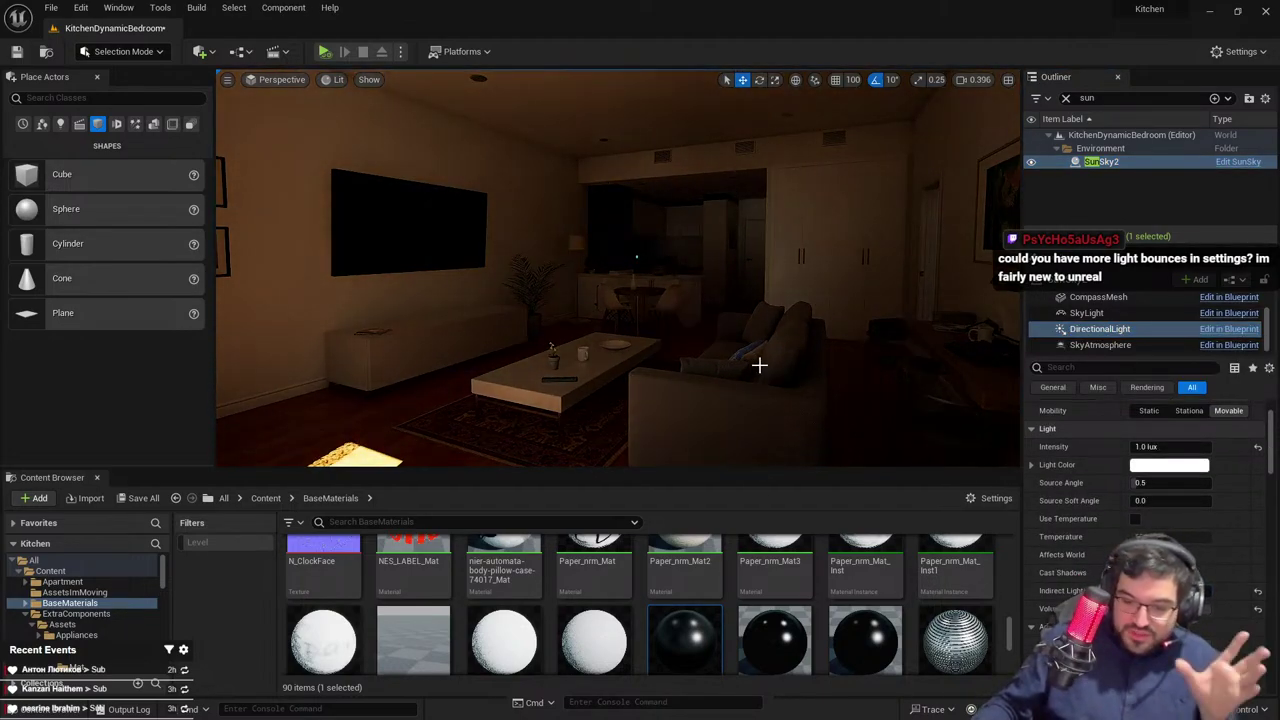
mouse_move(701, 369)
right_mouse_down()
mouse_move(636, 427)
mouse_move(720, 376)
right_mouse_up()
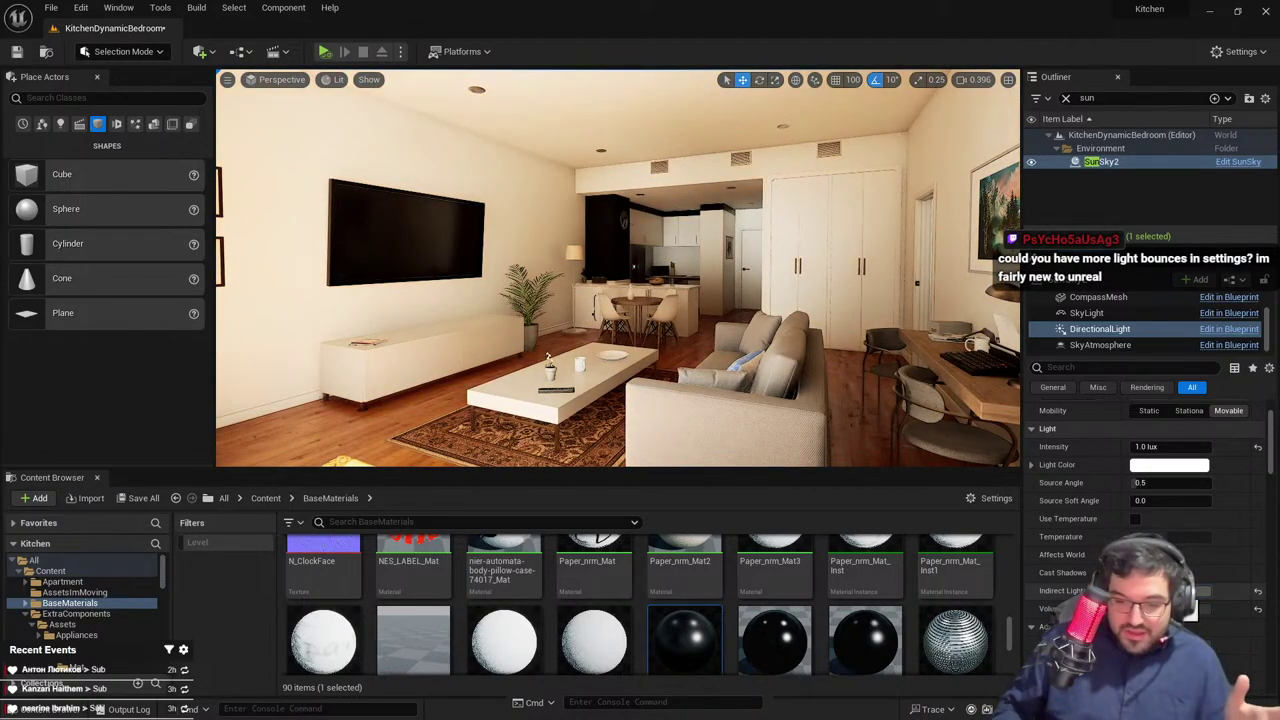
right_click_drag(755, 292, 840, 286)
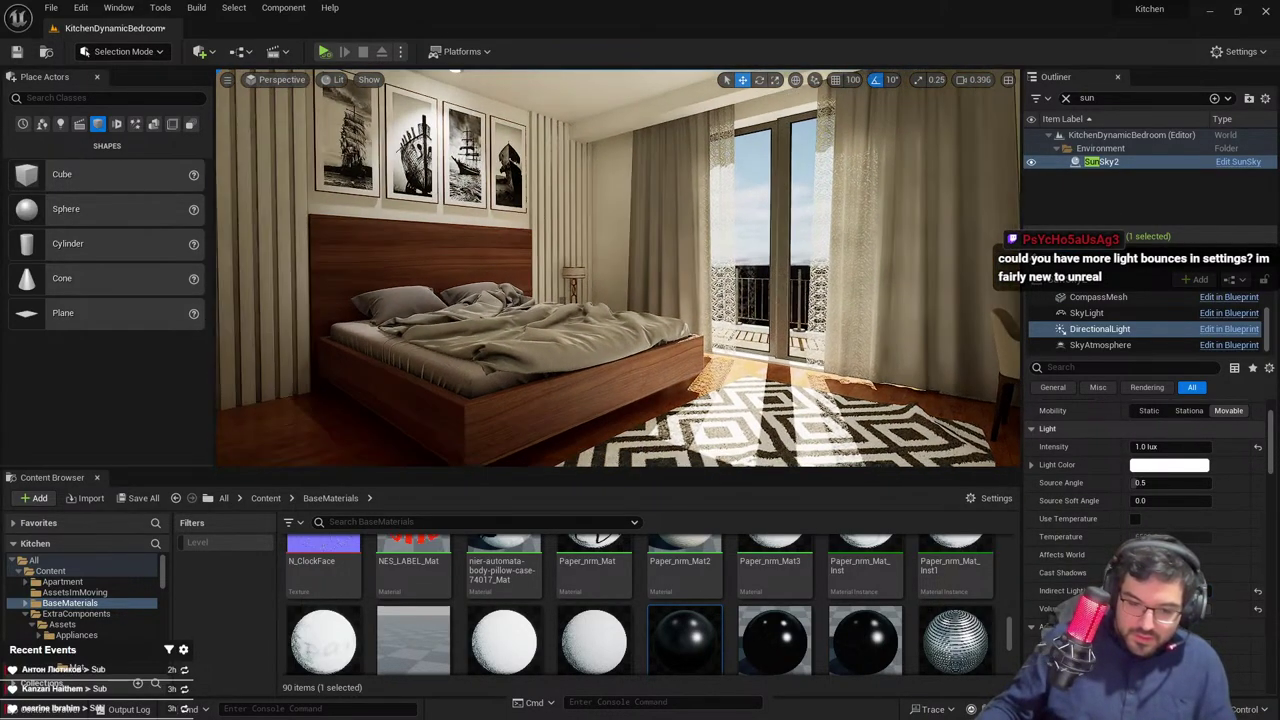
Scale the curved city backdrop outside the apartment and check it through the bedroom window in full-screen view
key("F11")
right_click_drag(603, 327, 895, 325)
scroll(603, 331, "down", 3)
key("s")
scroll(603, 331, "up", 2)
right_click_drag(650, 316, 690, 316)
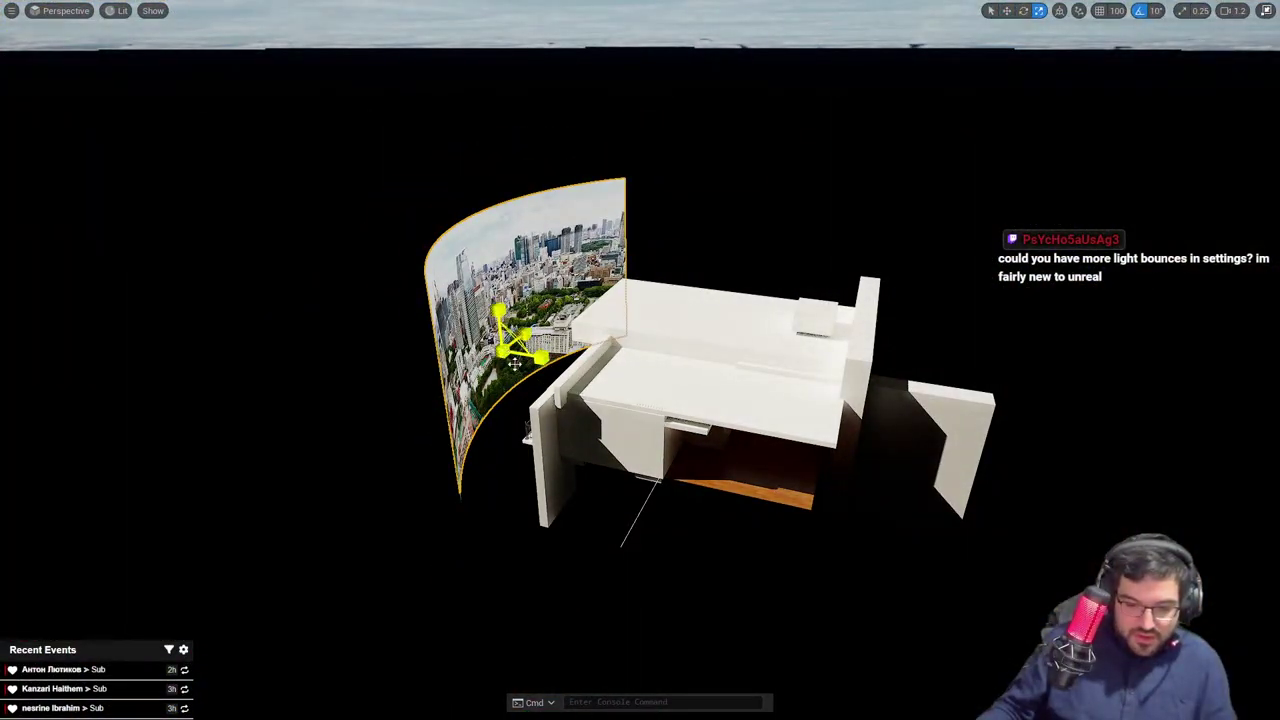
key("w")
mouse_move(640, 360)
right_mouse_down()
mouse_move(600, 370)
mouse_move(650, 345)
right_mouse_up()
key("e")
scroll(640, 360, "down", 1)
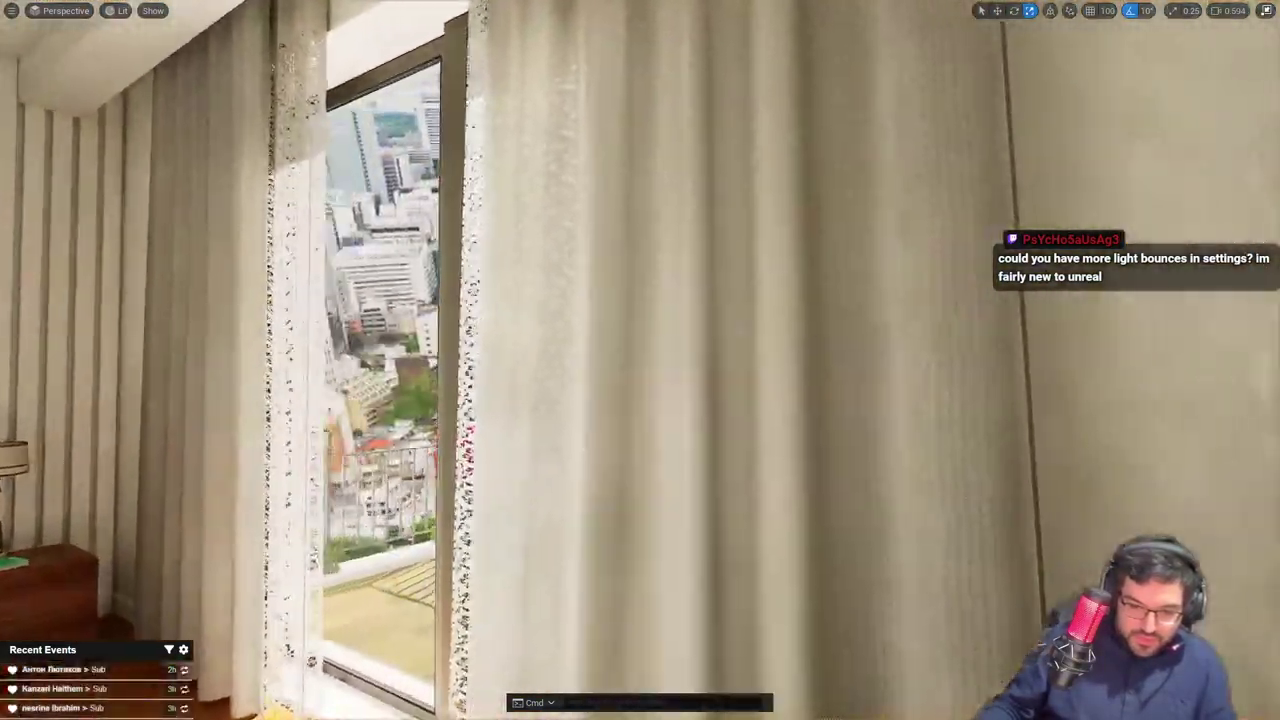
Examine the bedroom curtains and the view through the living room balcony door in full-screen view
key("s")
right_click_drag(640, 360, 440, 370)
key("w")
scroll(640, 360, "down", 5)
key("s")
mouse_move(443, 423)
right_mouse_down()
mouse_move(425, 423)
mouse_move(440, 420)
mouse_move(450, 385)
mouse_move(443, 423)
right_mouse_up()
scroll(443, 423, "up", 5)
key("w")
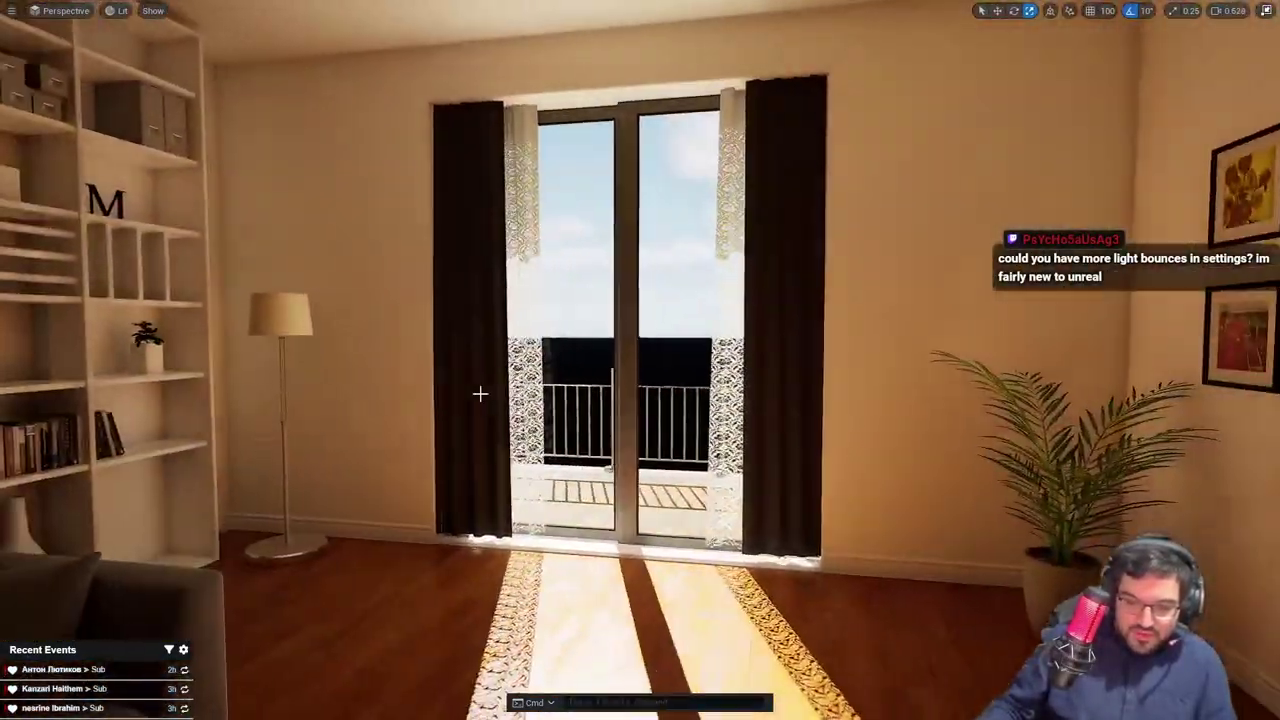
key("F11")
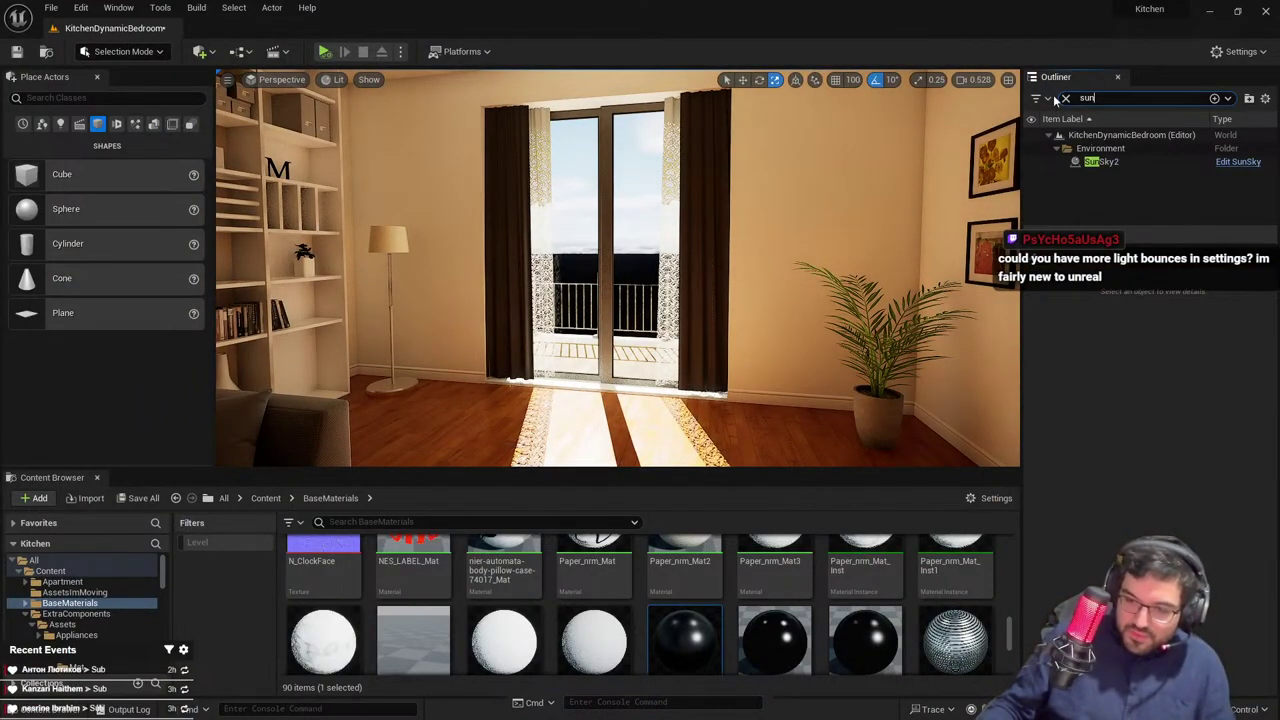
Find ExponentialHeightFog2 by filtering the scene objects for "fog", filter its properties for "vis" and turn on Visible
key("BackSpace")
key("BackSpace")
key("BackSpace")
type("fog")
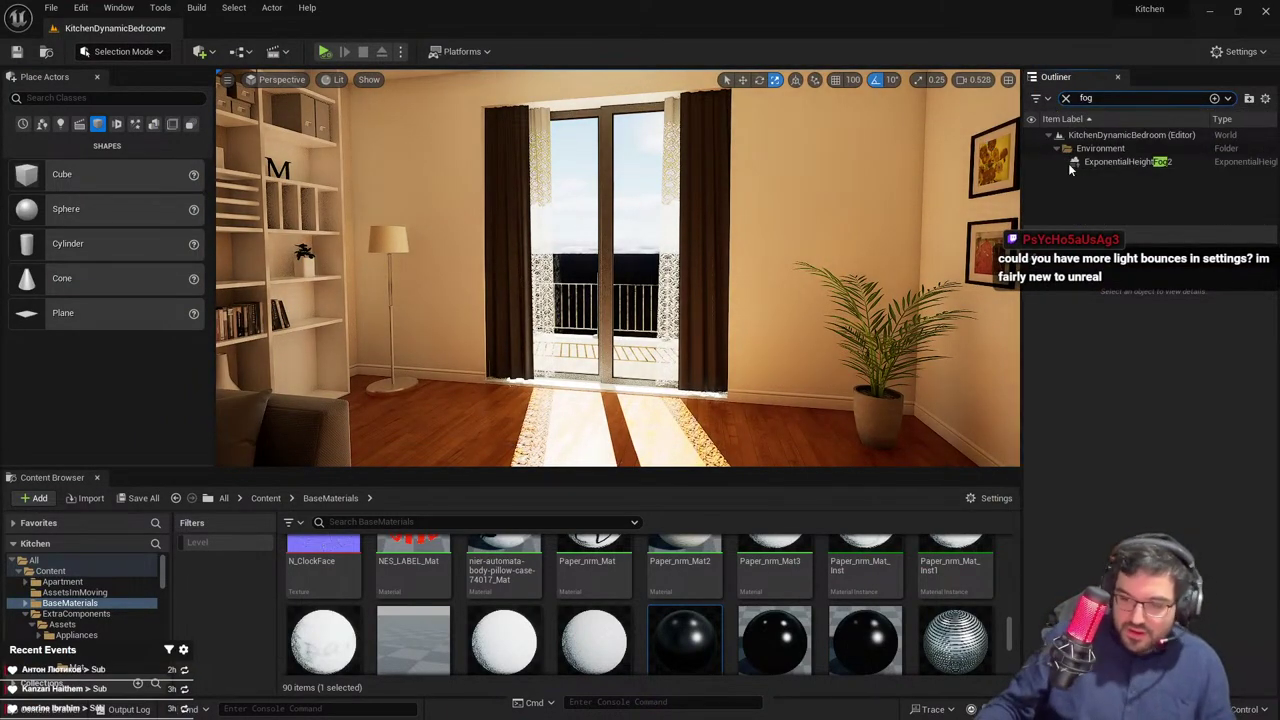
left_click(1090, 162)
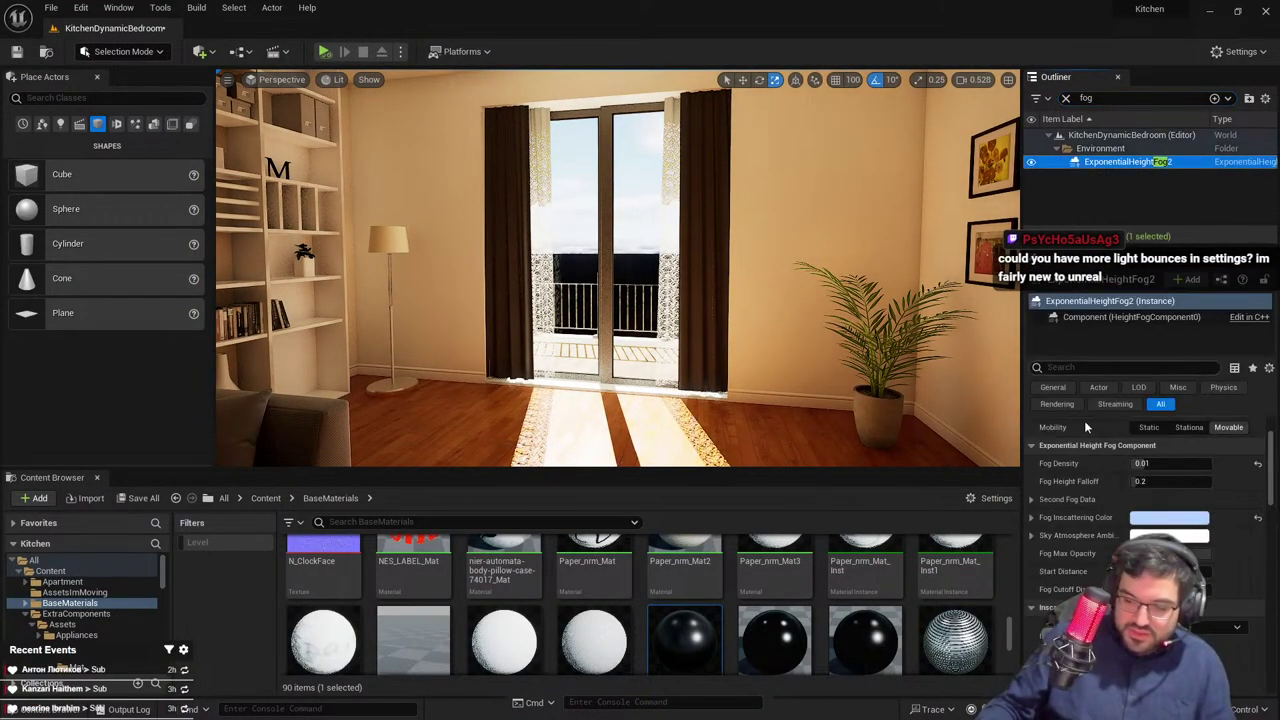
left_click(1067, 368)
type("vis")
left_click(1135, 442)
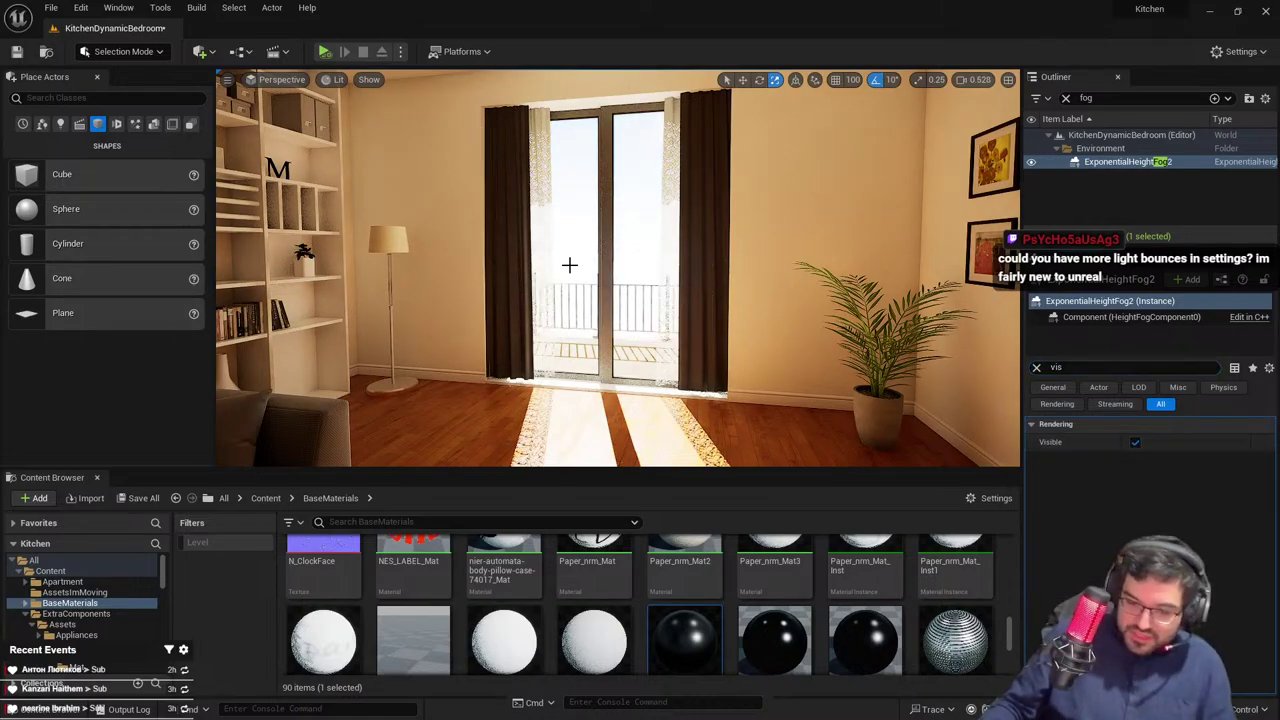
Compare the living room from the dining table with the height fog's visibility toggled, ending with Visible on
key("s")
right_click_drag(569, 266, 755, 220)
key("s")
scroll(605, 265, "down", 1)
key("w")
left_click(1135, 441)
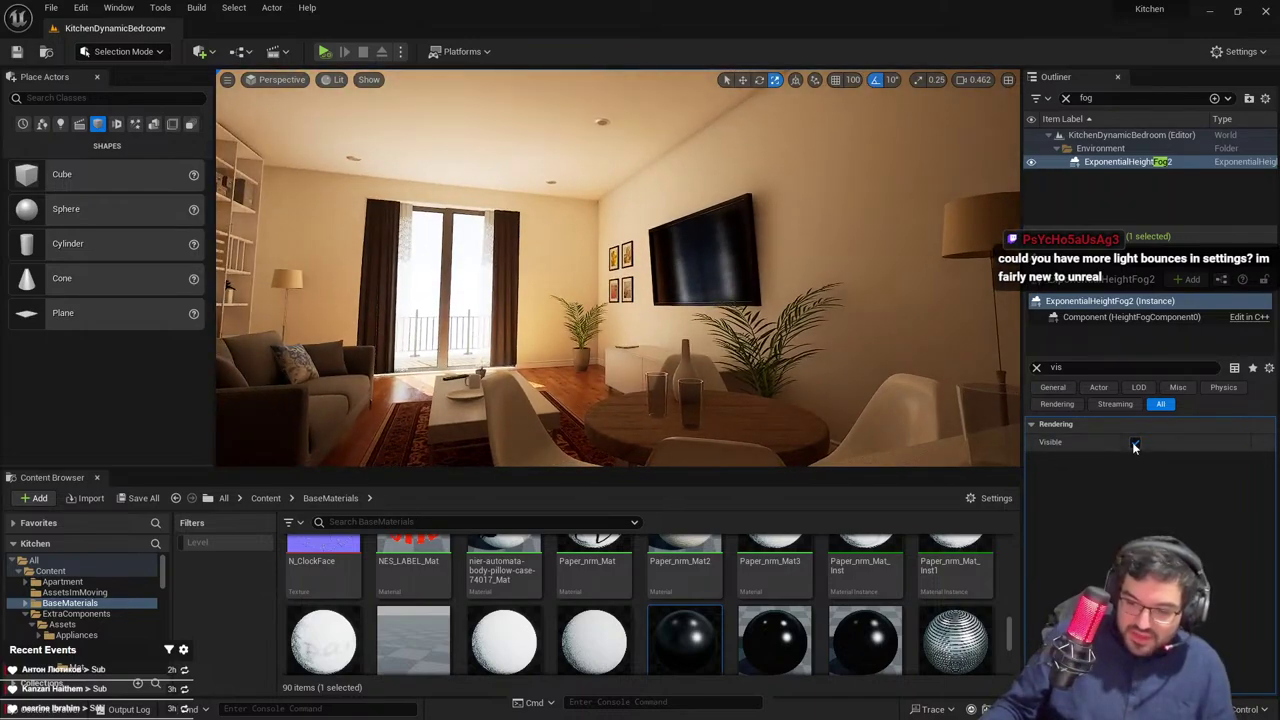
left_click(1135, 443)
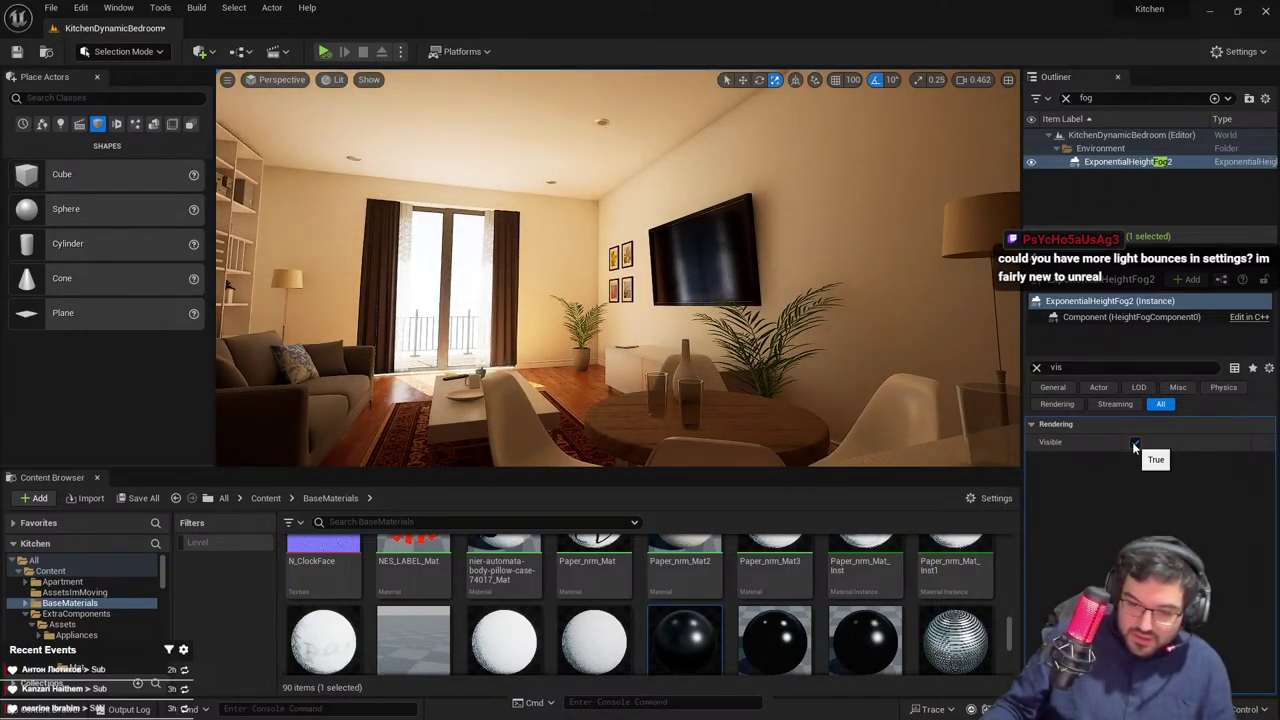
Compare the living room's balcony view with plain fog and with the city backdrop in full-screen view
right_click_drag(666, 347, 590, 388)
mouse_move(590, 287)
right_mouse_down()
mouse_move(570, 287)
mouse_move(590, 287)
right_mouse_up()
key("F11")
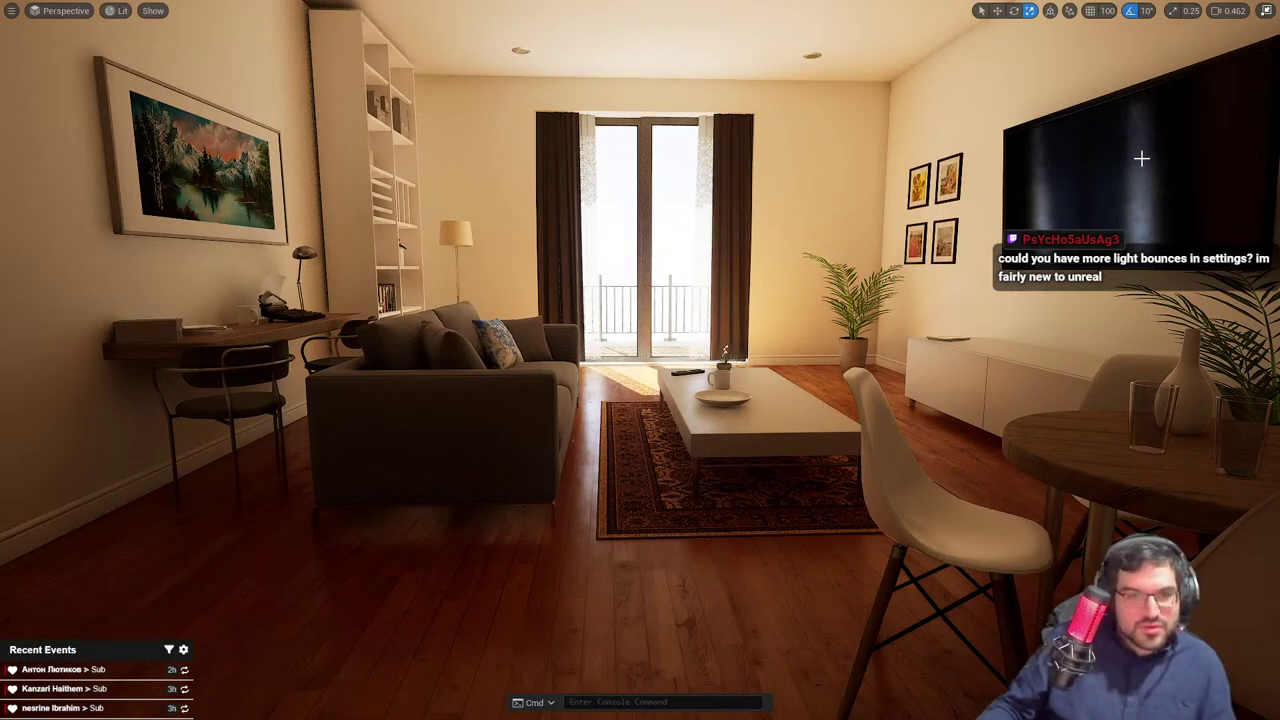
key("F11")
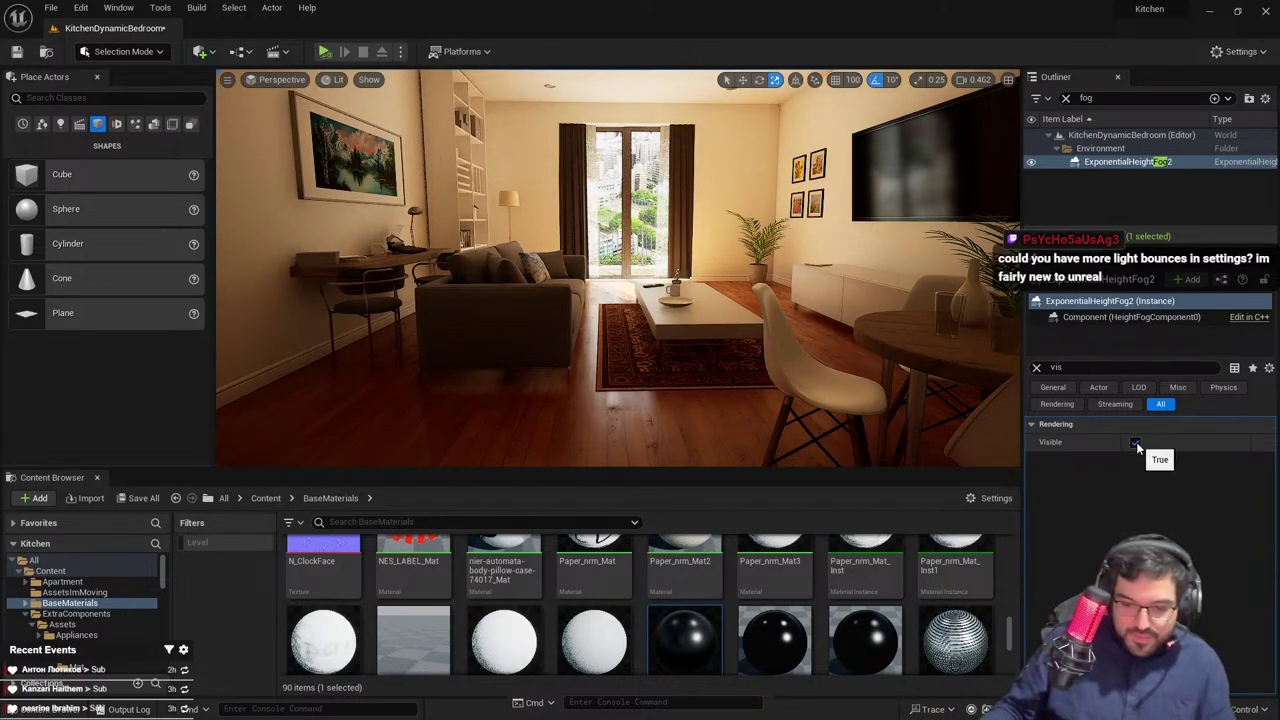
key("F11")
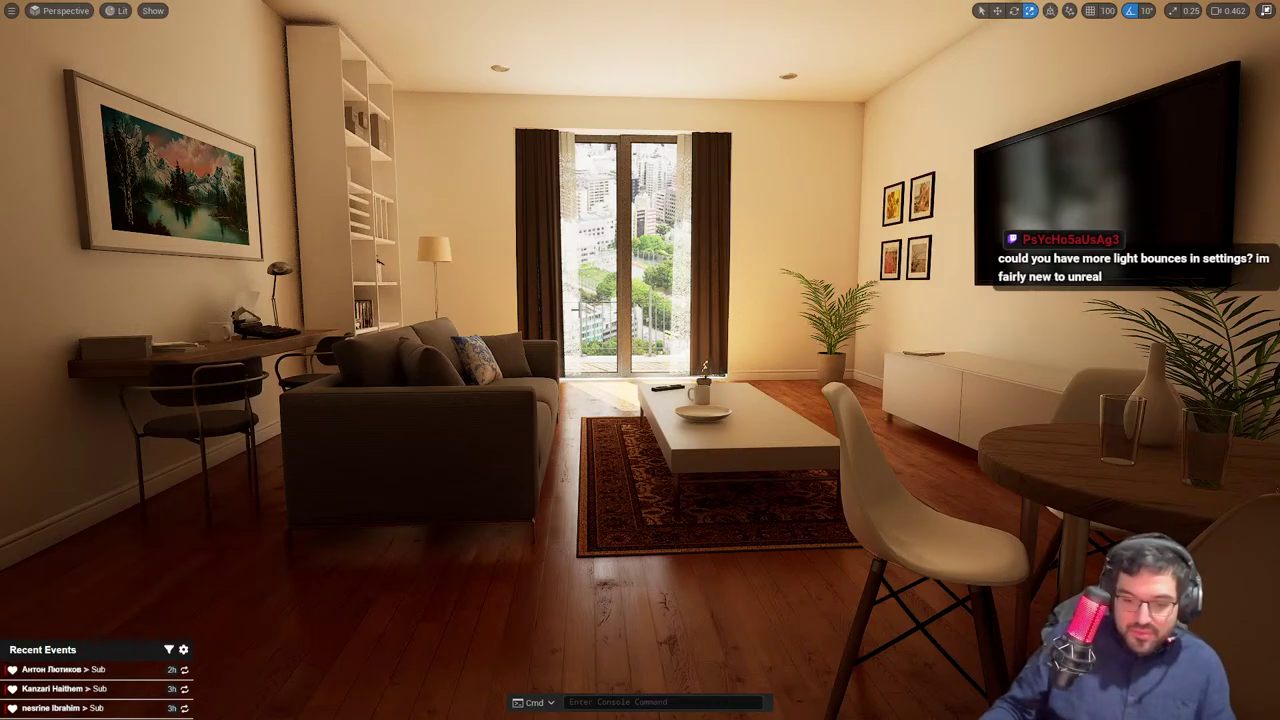
Try deleting the city backdrop behind the living room balcony door, look at the room, and undo the deletion
key("w")
mouse_move(576, 308)
right_mouse_down()
mouse_move(576, 290)
mouse_move(576, 308)
right_mouse_up()
scroll(576, 308, "up", 1)
left_click(703, 345)
key("Delete")
right_click_drag(703, 345, 703, 355)
key("s")
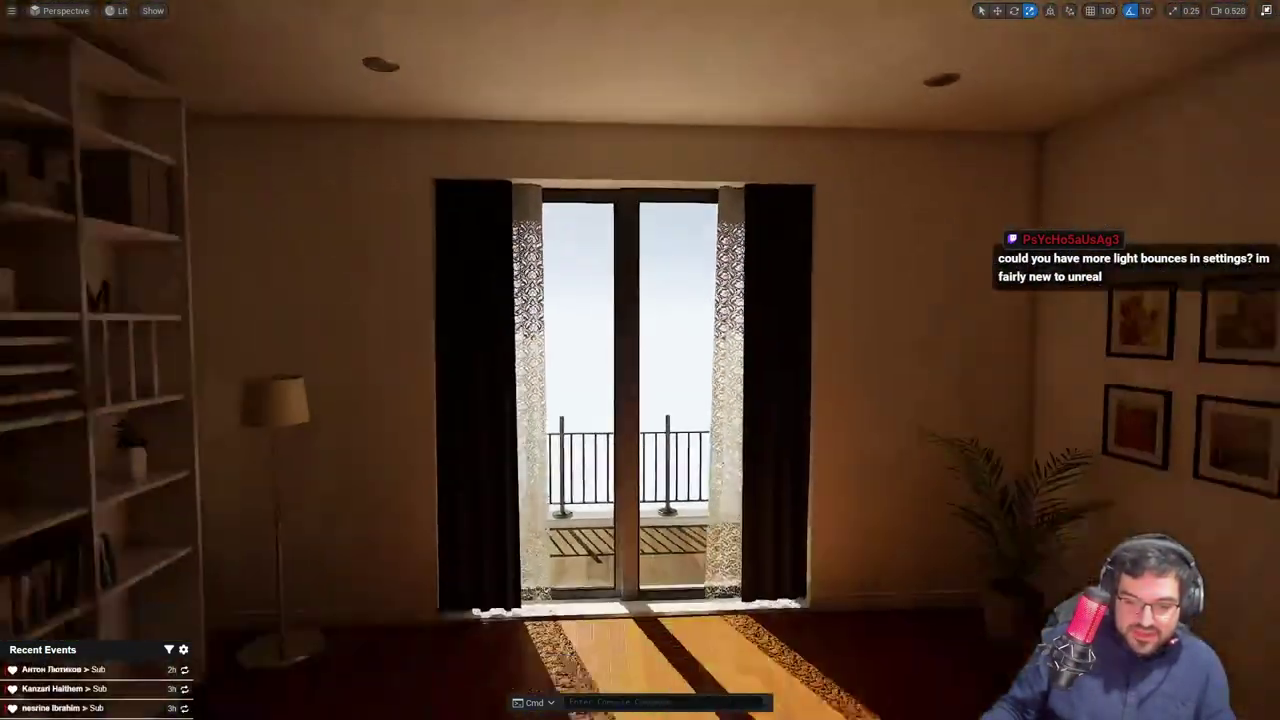
scroll(666, 345, "down", 8)
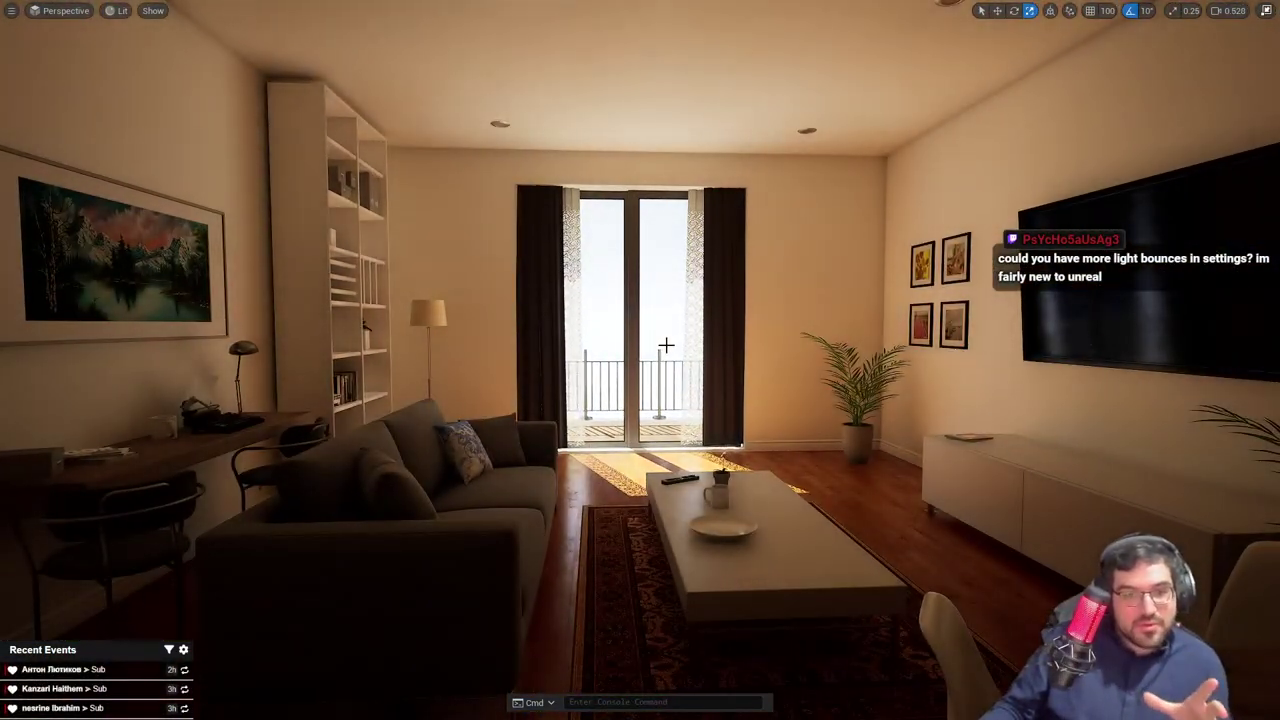
key("s")
right_click_drag(726, 366, 645, 366)
key("ctrl+z")
mouse_move(726, 366)
right_mouse_down()
mouse_move(776, 366)
mouse_move(726, 367)
right_mouse_up()
key("F11")
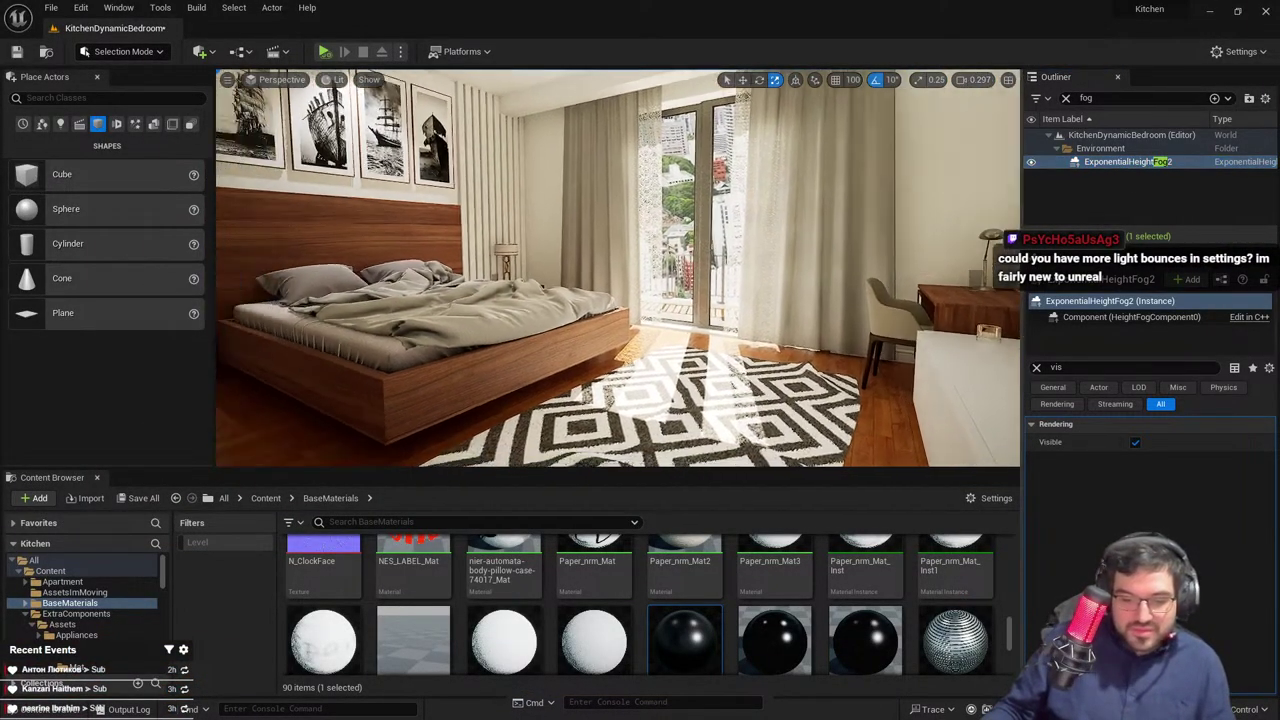
Examine the bedroom ceiling beam above the curtains and the balcony door area in full-screen view
key("F11")
scroll(726, 367, "down", 1)
right_click_drag(726, 367, 726, 267)
left_click(690, 290)
right_click_drag(894, 246, 810, 205)
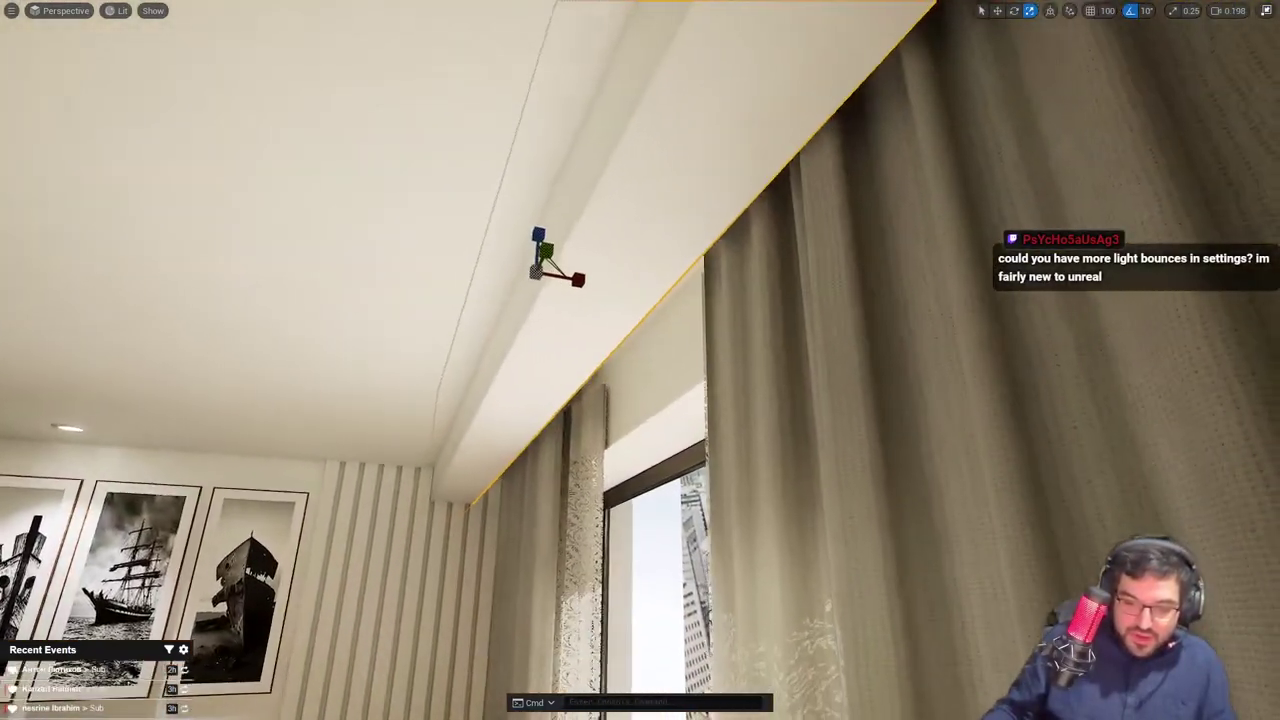
key("g")
right_click_drag(894, 246, 820, 215)
right_click_drag(726, 367, 615, 430)
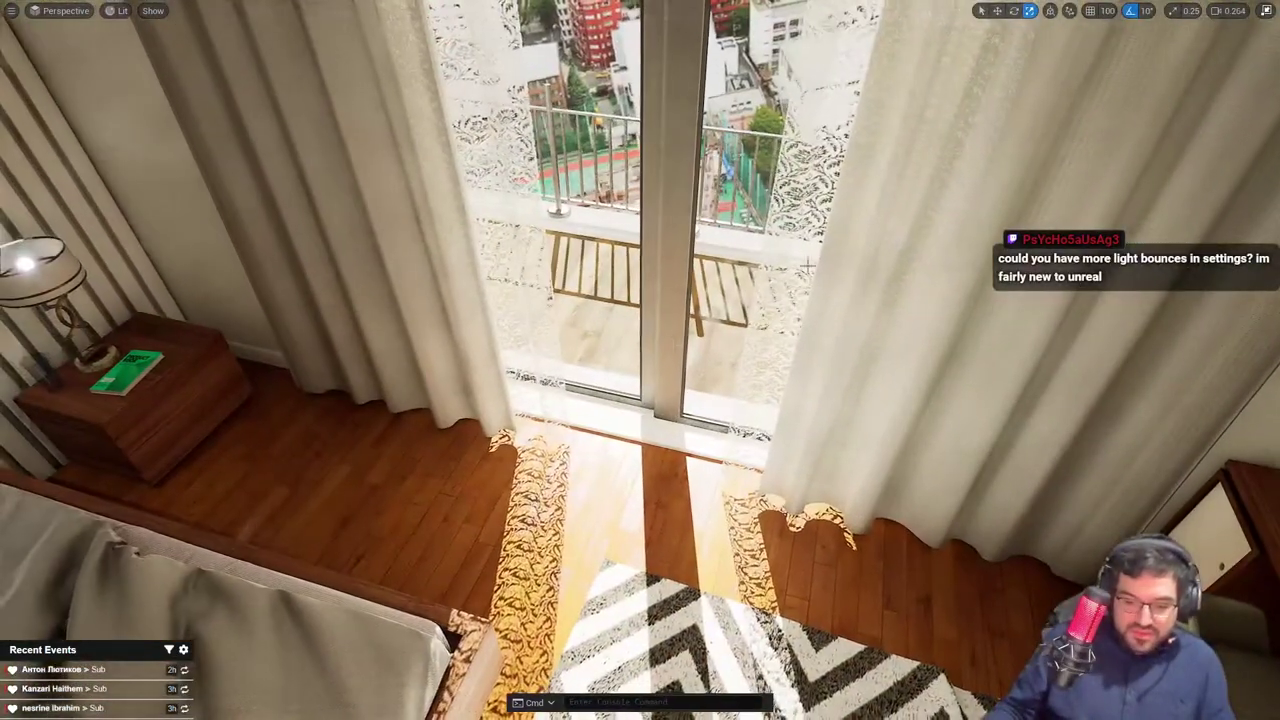
Narrow the left panel of the bedroom balcony door and slide it sideways against the right panel
left_click(660, 380)
right_click_drag(726, 367, 726, 367)
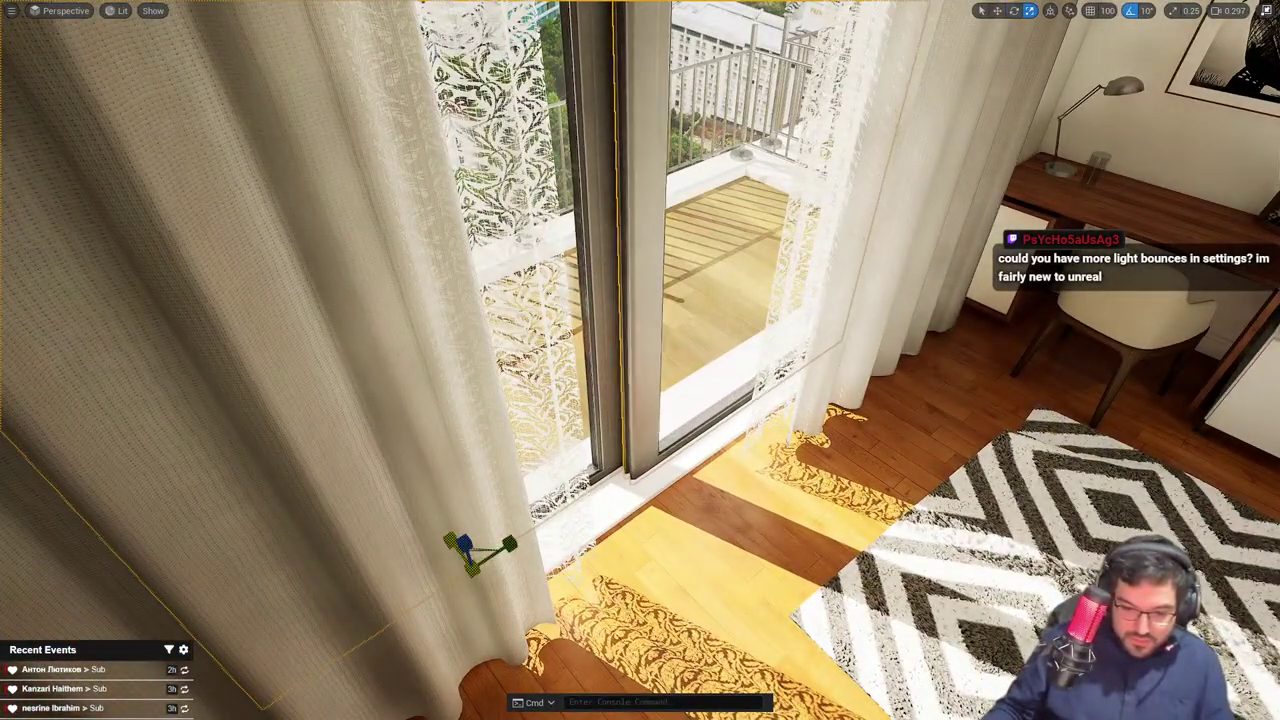
key("w")
right_click_drag(571, 447, 530, 415)
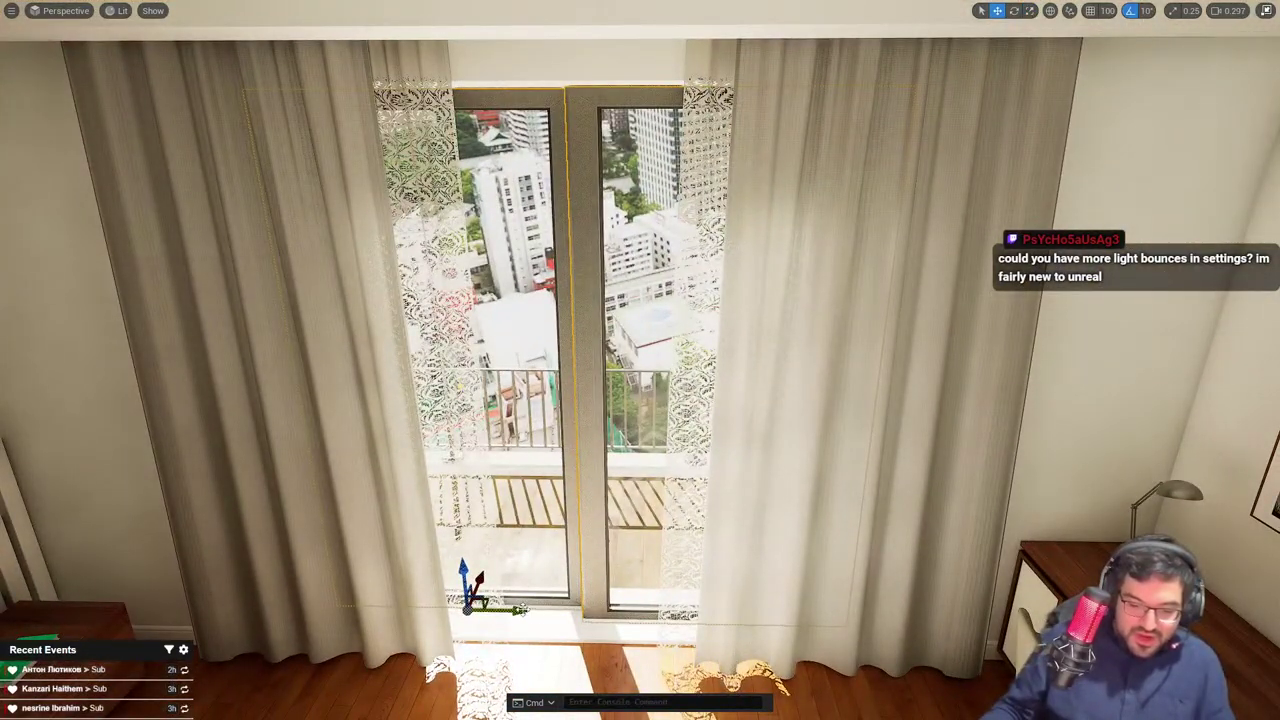
key("r")
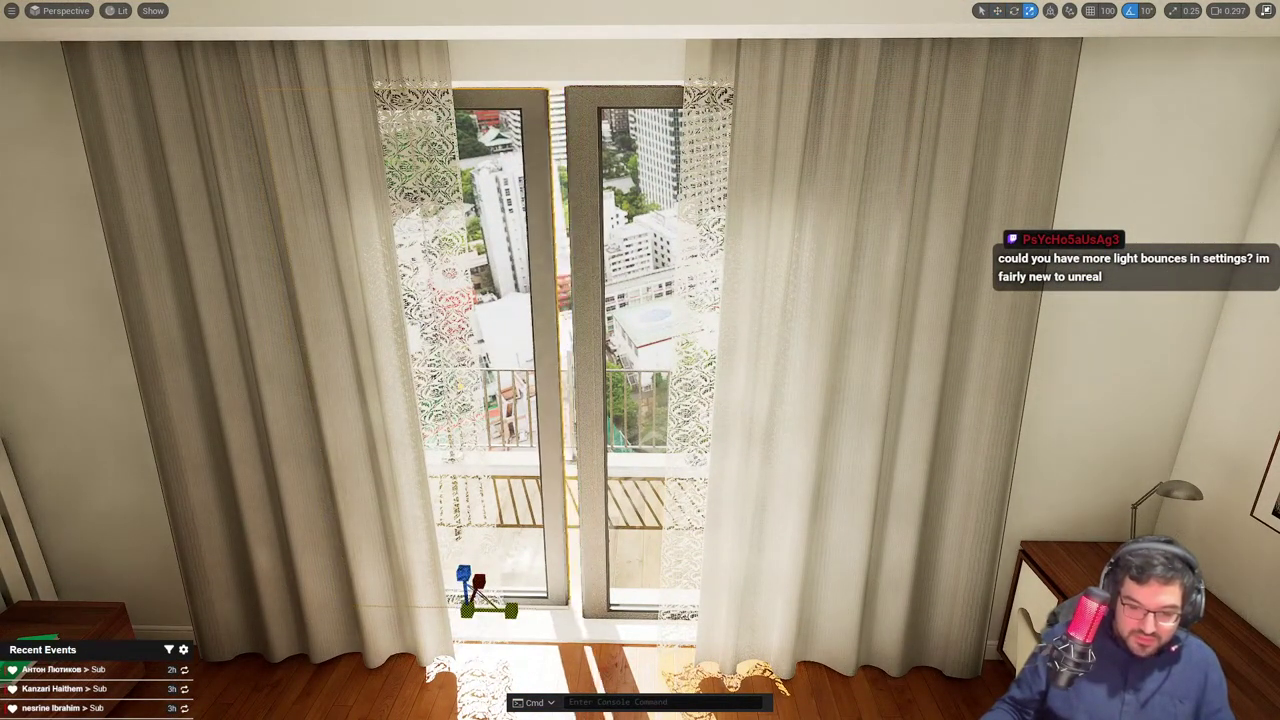
key("w")
left_click_drag(512, 608, 547, 609)
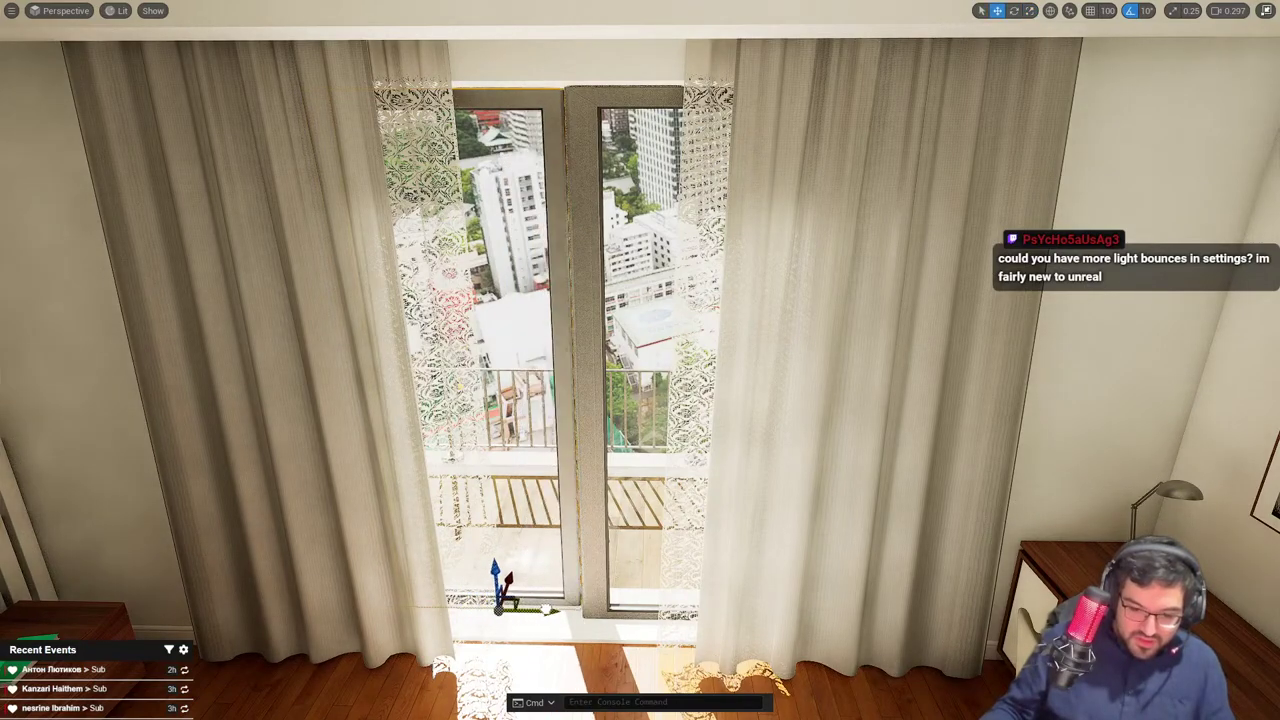
Narrow the right panel of the bedroom balcony door and hide the editor overlays in the viewport
left_click(597, 604)
key("r")
left_click_drag(760, 627, 737, 626)
key("w")
key("g")
Examine the bedroom balcony door panels and the surrounding facade wall from outside, and clear the wall selection
right_click_drag(736, 626, 960, 515)
key("s")
key("w")
key("s")
scroll(656, 182, "up", 3)
right_click_drag(400, 190, 652, 160)
key("s")
left_click(471, 383)
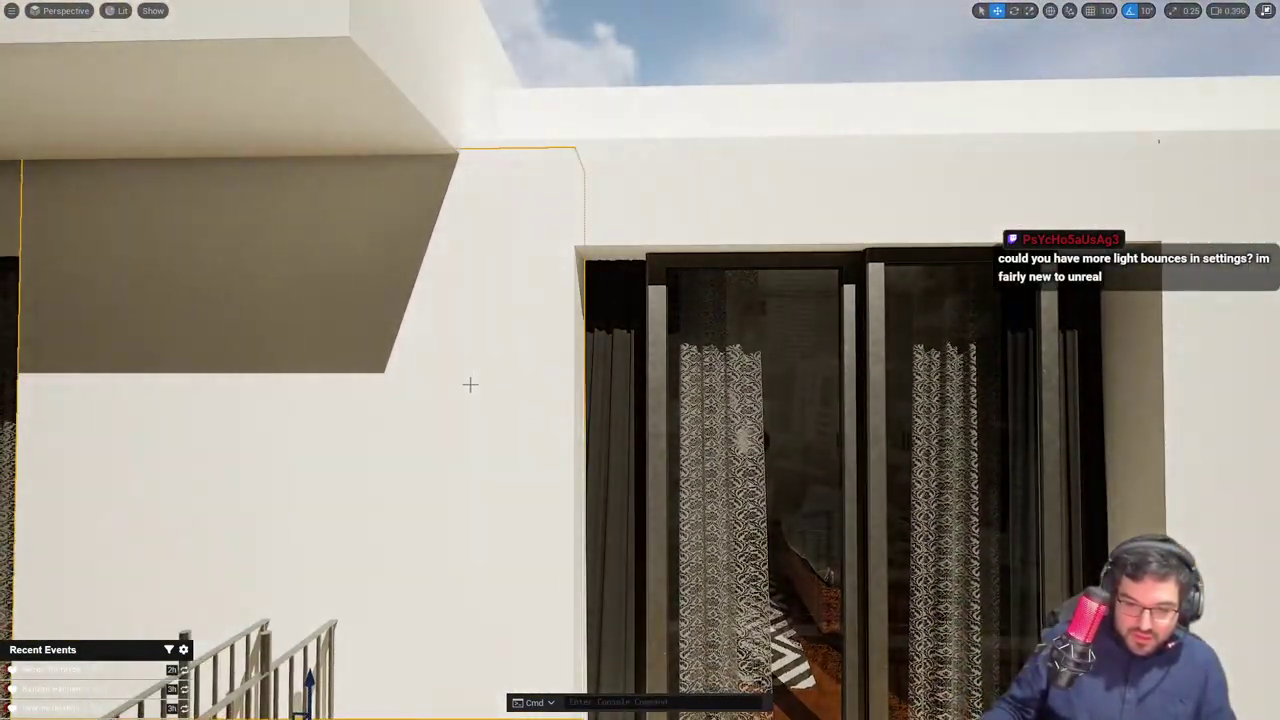
key("s")
right_click_drag(471, 384, 504, 414)
right_click_drag(597, 265, 590, 290)
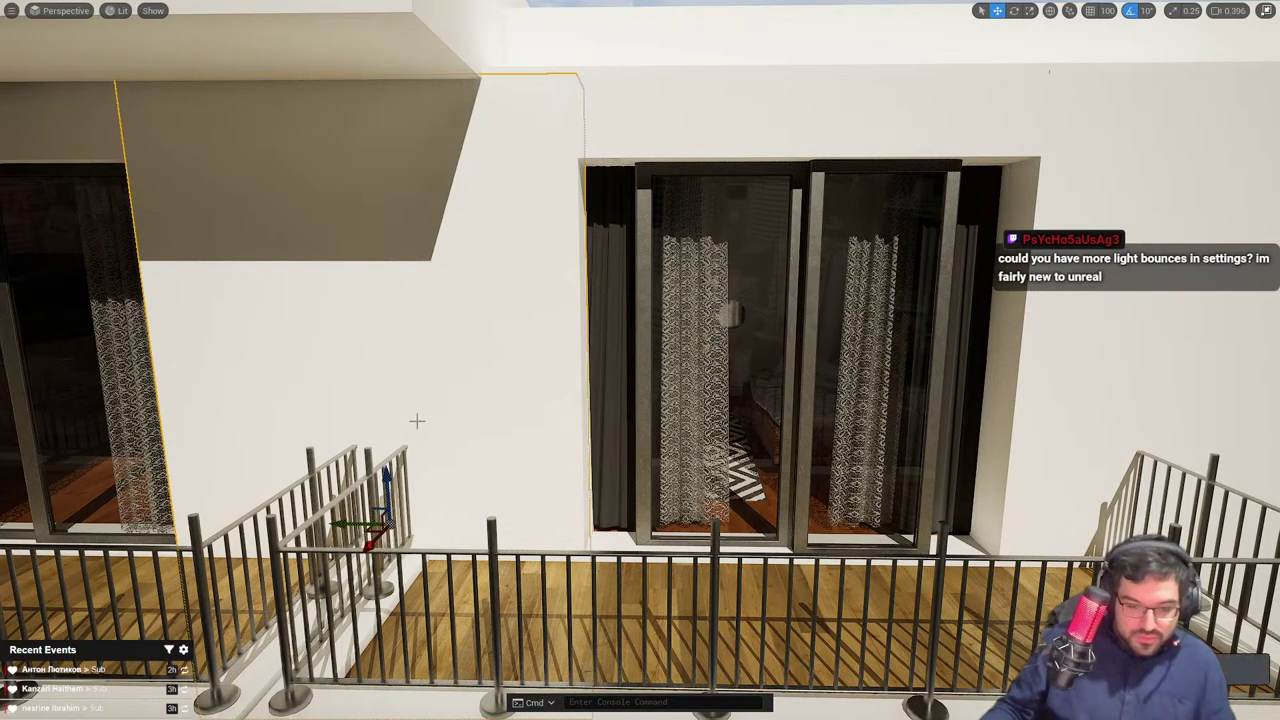
key("Escape")
Examine the bedroom balcony door, curtains and ceiling beam from inside the room
key("w")
right_click_drag(434, 407, 850, 415)
key("s")
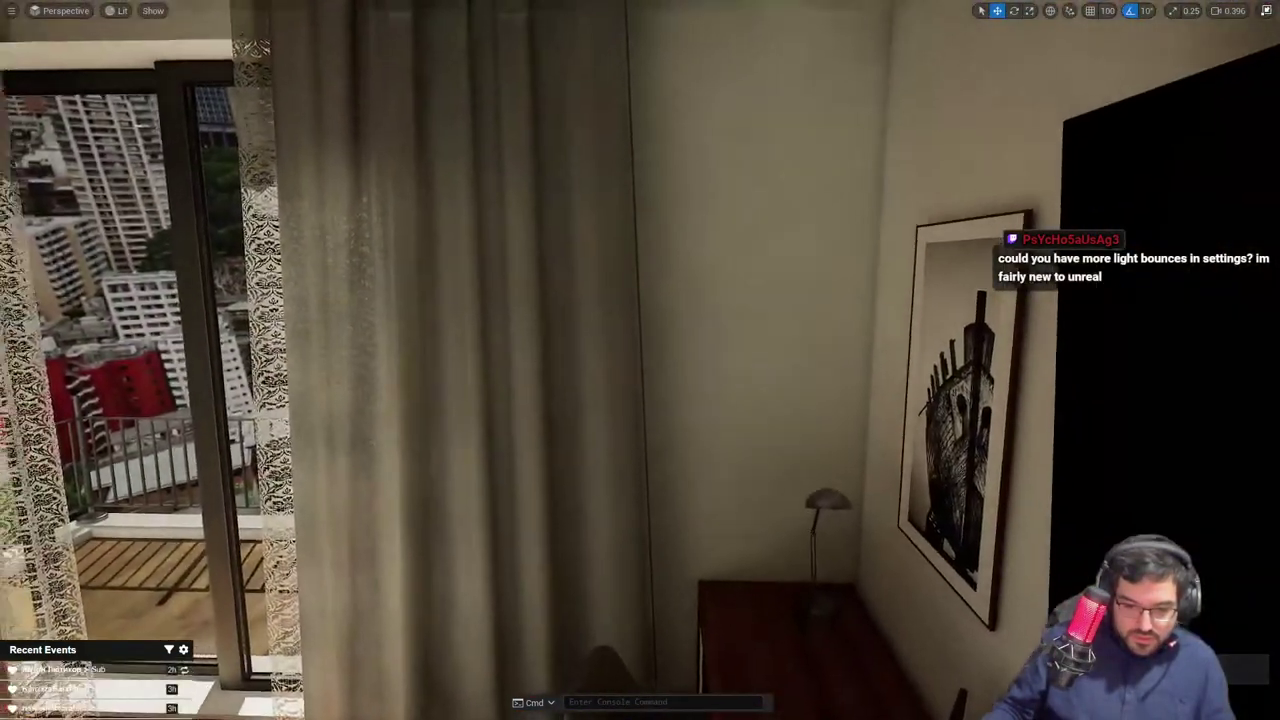
right_click_drag(550, 380, 523, 380)
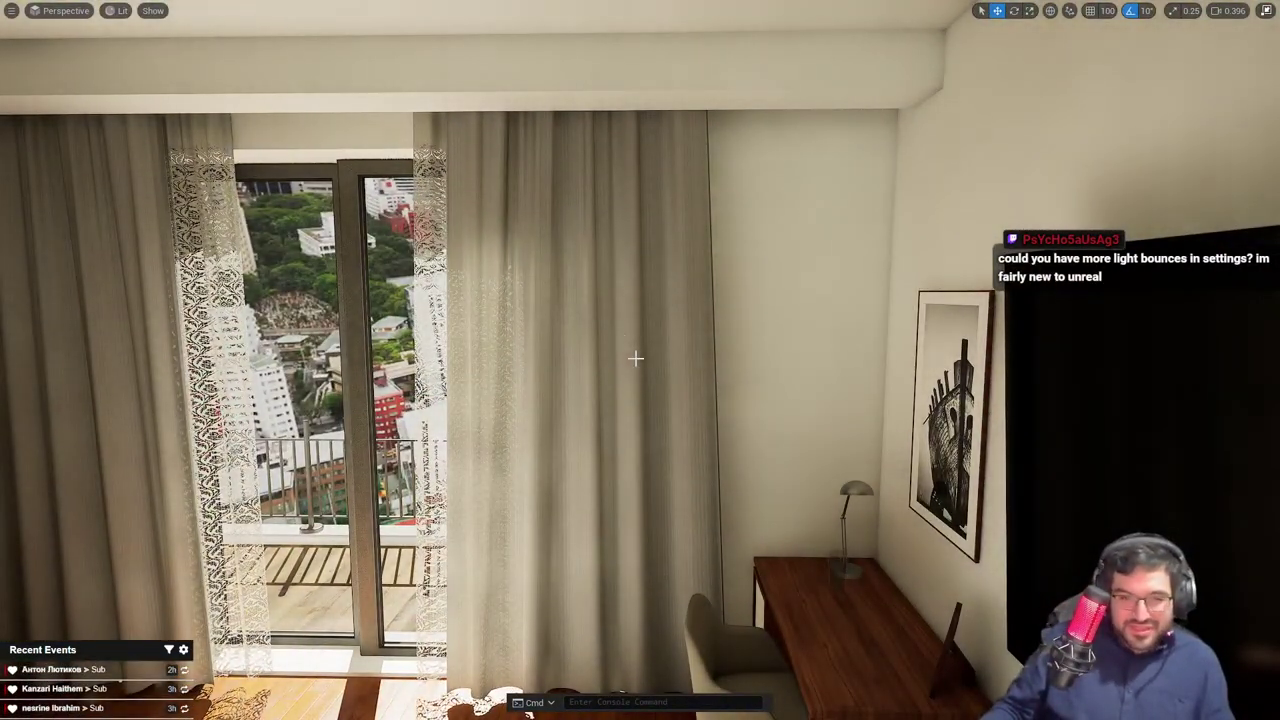
right_click_drag(636, 358, 606, 362)
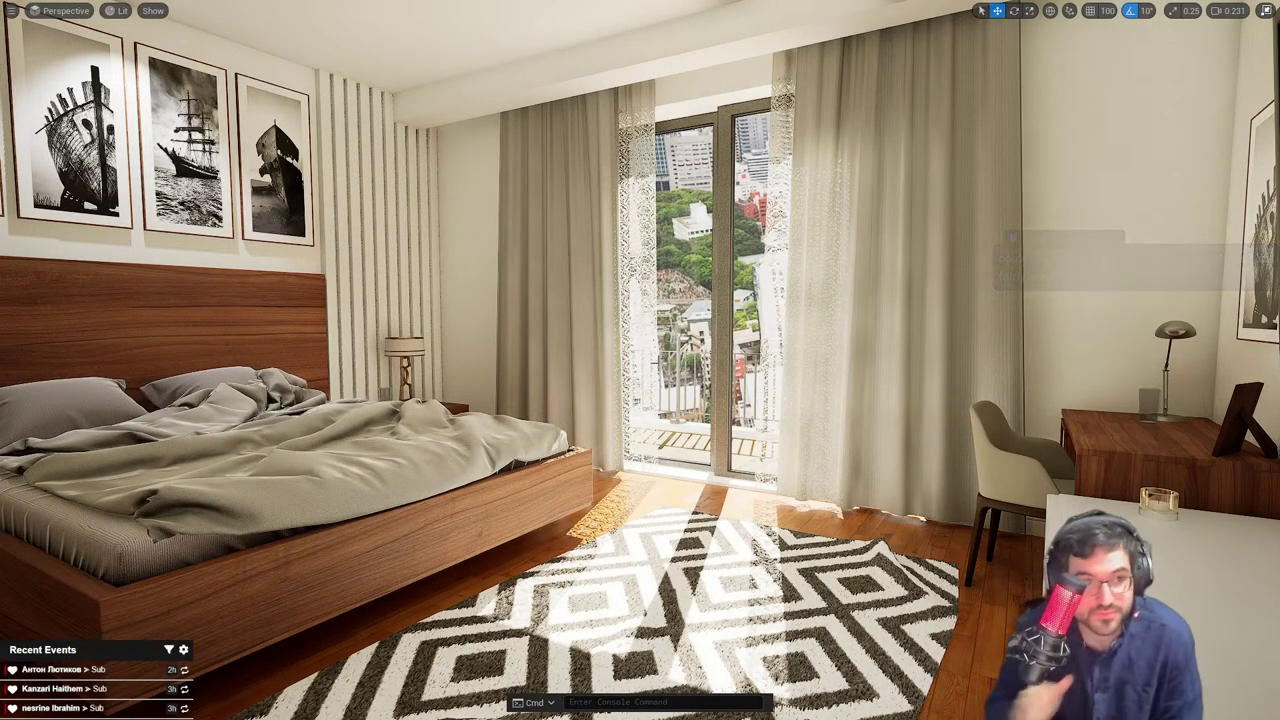
Look through the bedroom, hallway and living room in full-screen view, and return to the normal editor layout
right_click_drag(813, 402, 865, 402)
right_click_drag(590, 355, 800, 366)
right_click_drag(960, 402, 1015, 398)
right_click_drag(614, 437, 540, 437)
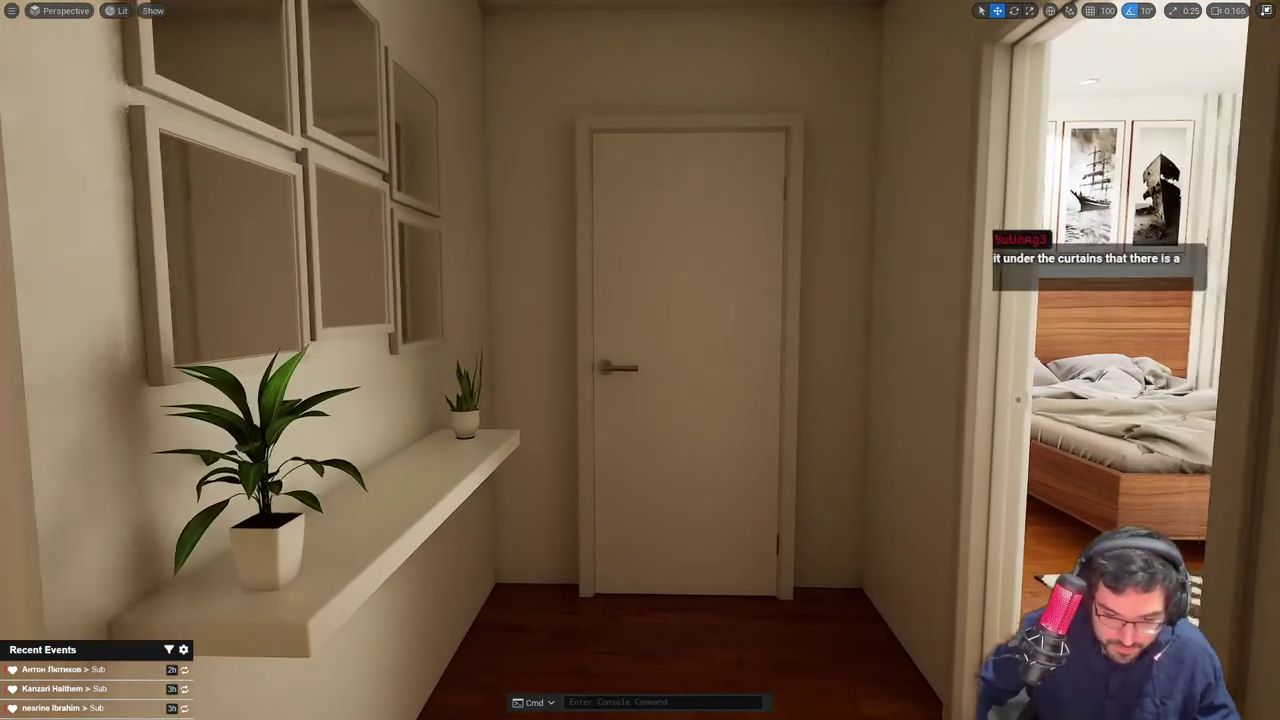
mouse_move(613, 436)
right_mouse_down()
mouse_move(780, 436)
mouse_move(470, 436)
mouse_move(628, 442)
mouse_move(604, 436)
right_mouse_up()
scroll(640, 360, "up", 1)
key("F11")
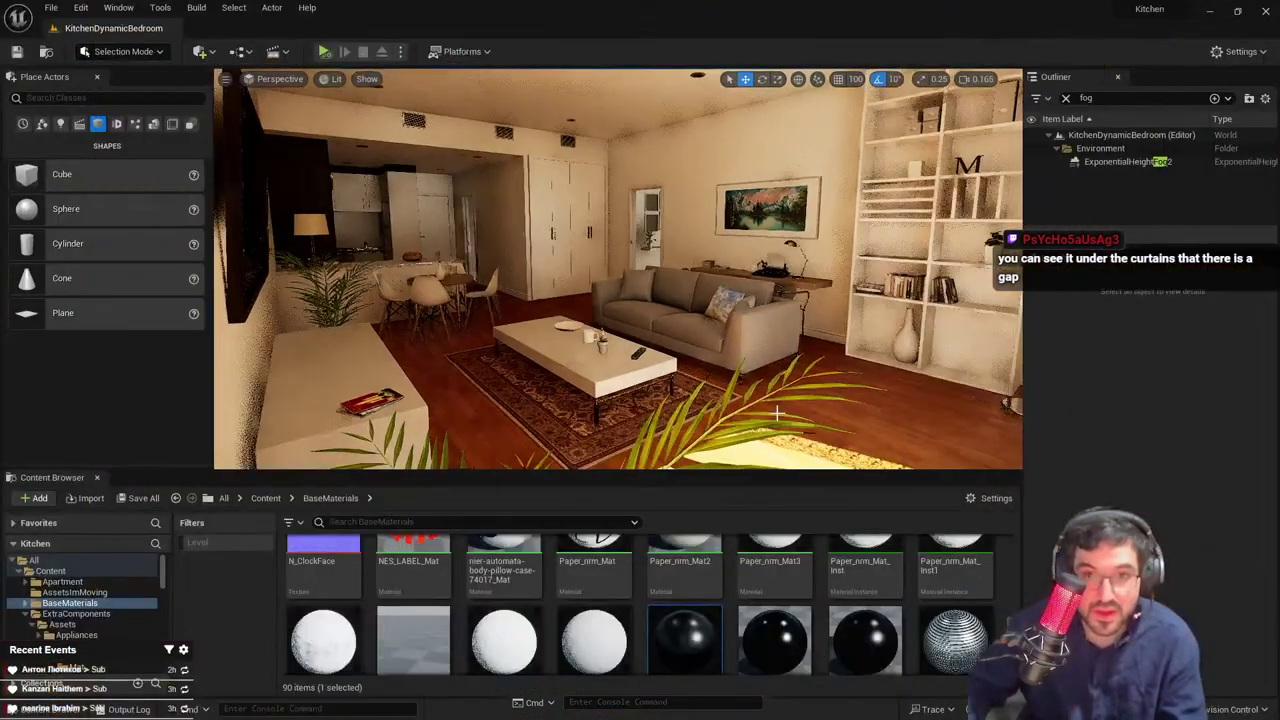